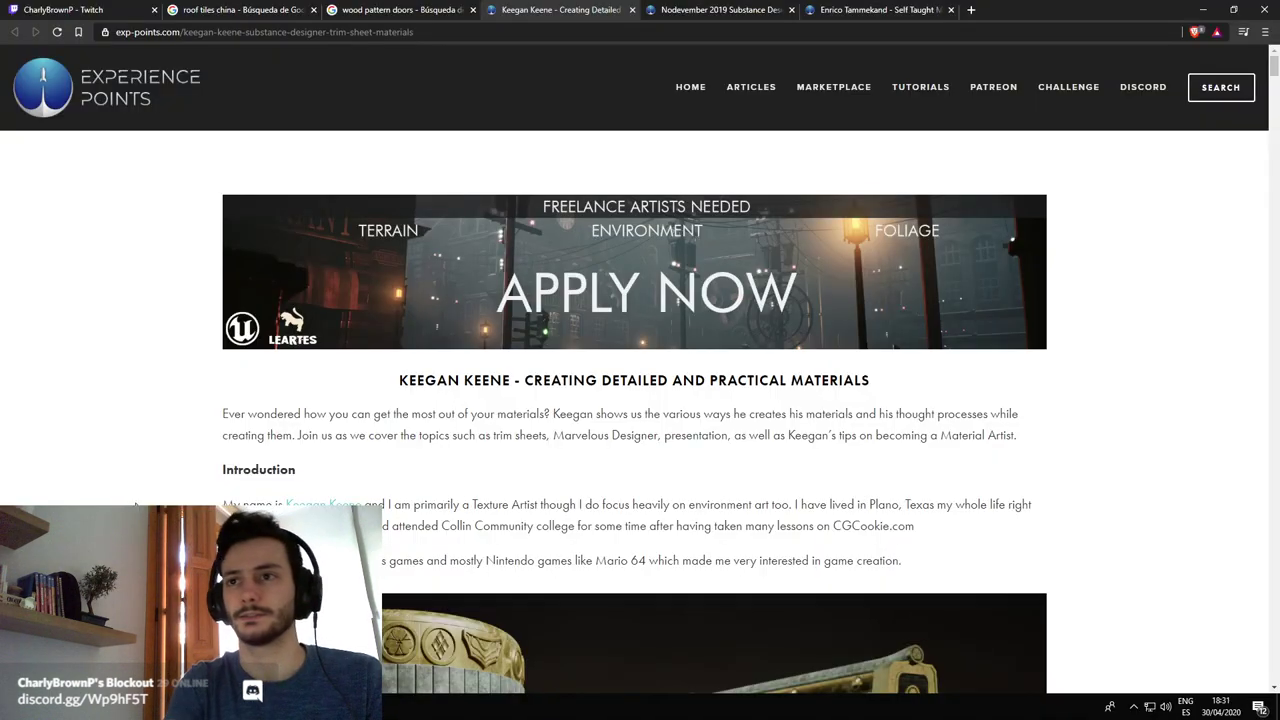
Look over the open Experience Points articles on self-taught material artists and creating detailed and practical materials
{"action": "left_click", "coordinate": [115, 8]}
{"action": "left_click", "coordinate": [854, 8]}
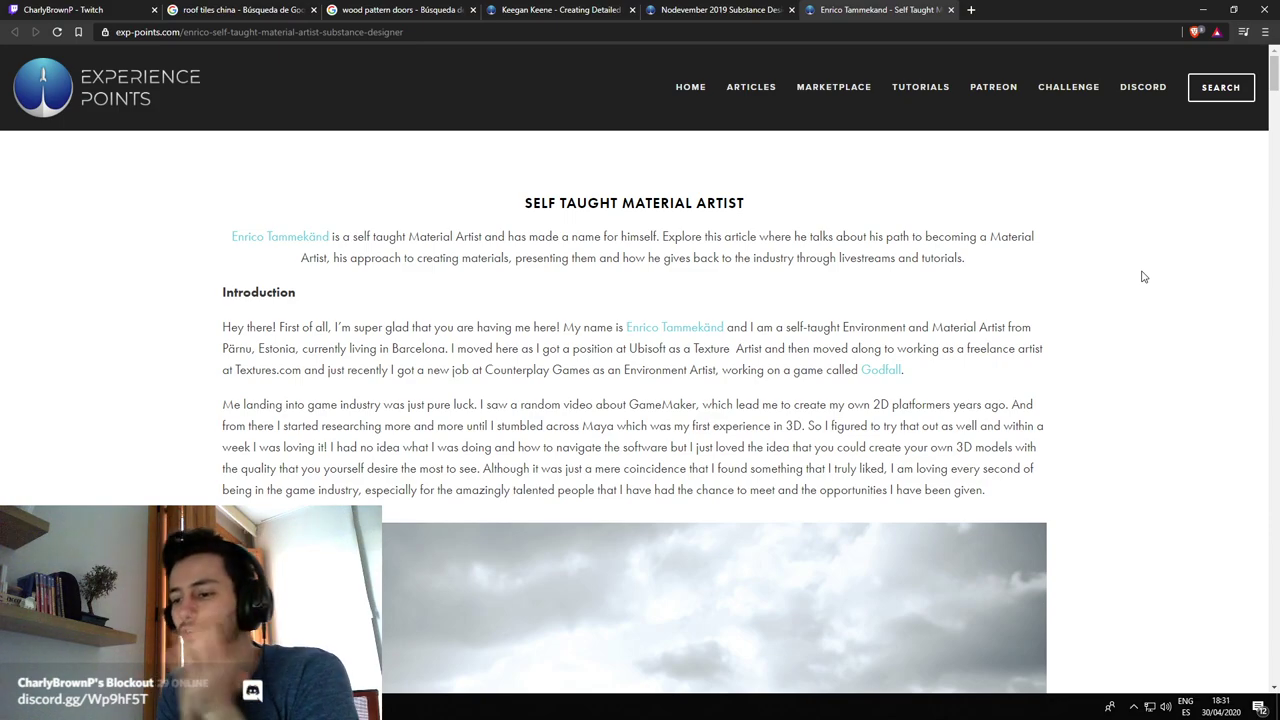
{"action": "left_click", "coordinate": [600, 10]}
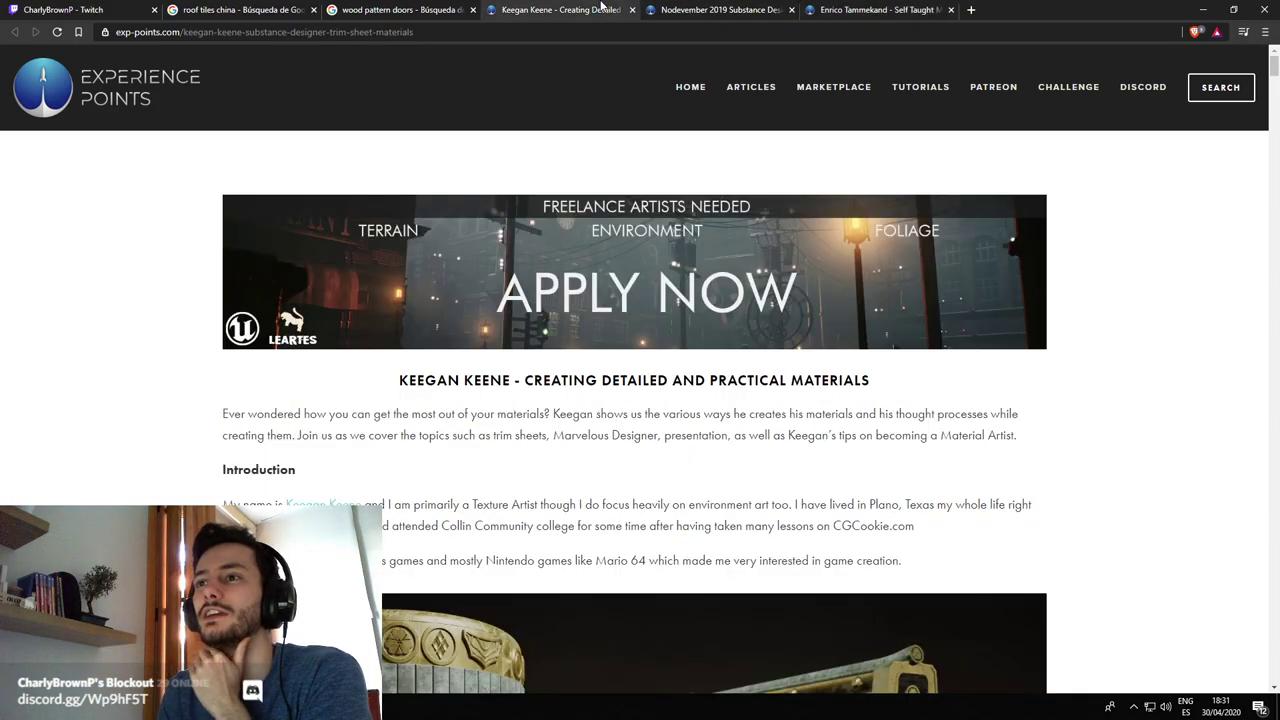
{"action": "scroll", "coordinate": [730, 370], "scroll_direction": "down", "scroll_amount": 2}
{"action": "scroll", "coordinate": [730, 370], "scroll_direction": "down", "scroll_amount": 2}
{"action": "scroll", "coordinate": [730, 370], "scroll_direction": "down", "scroll_amount": 10}
{"action": "left_click", "coordinate": [880, 10]}
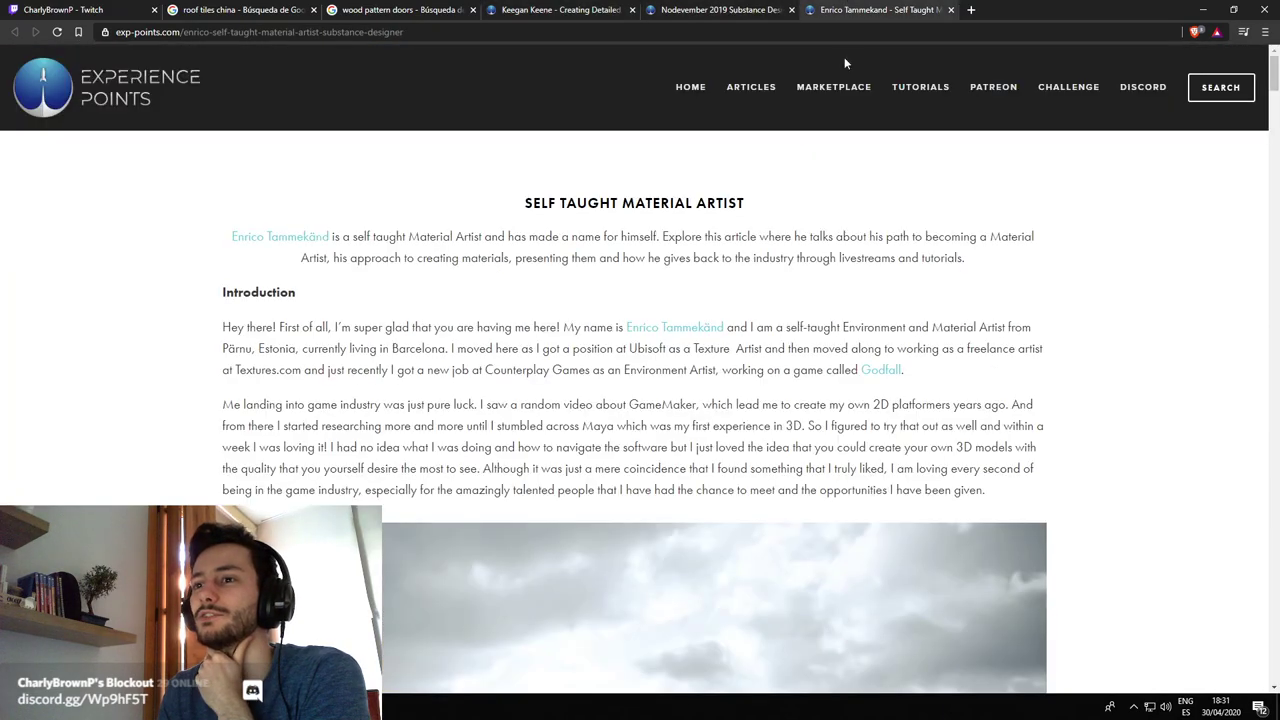
{"action": "scroll", "coordinate": [674, 388], "scroll_direction": "down", "scroll_amount": 5}
{"action": "scroll", "coordinate": [675, 388], "scroll_direction": "up", "scroll_amount": 5}
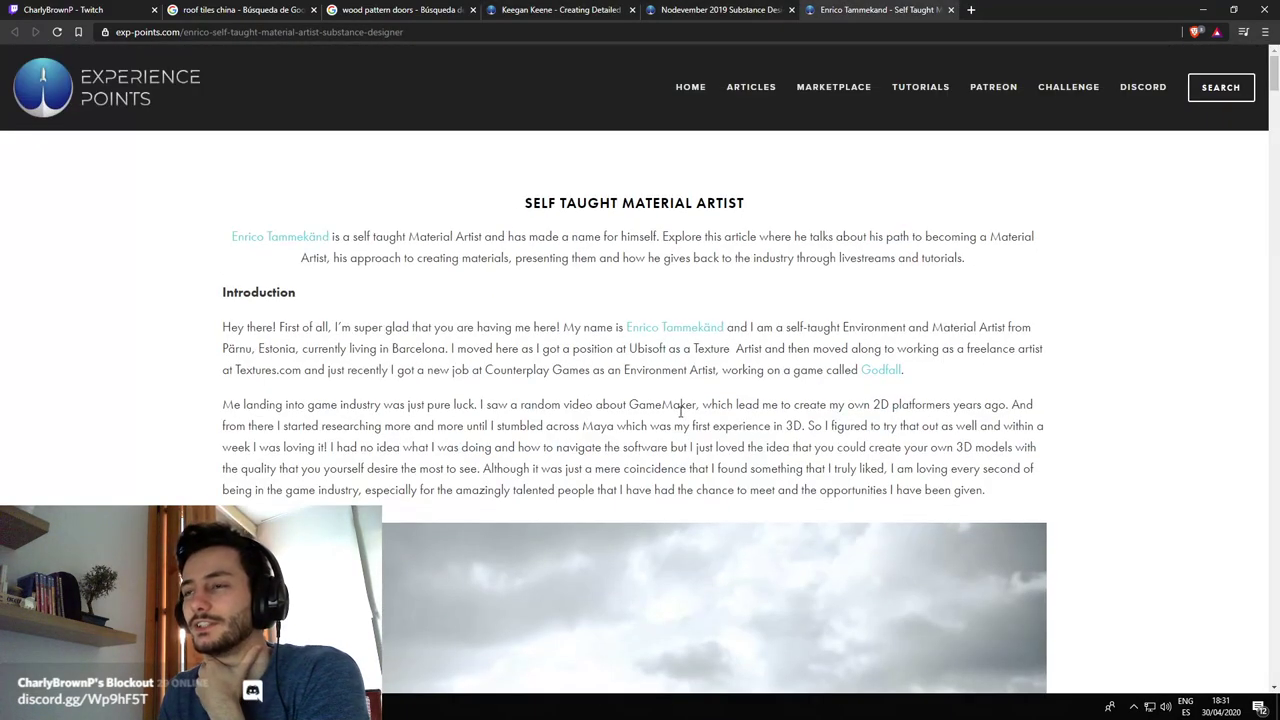
{"action": "left_click", "coordinate": [562, 9]}
{"action": "scroll", "coordinate": [190, 370], "scroll_direction": "up", "scroll_amount": 3}
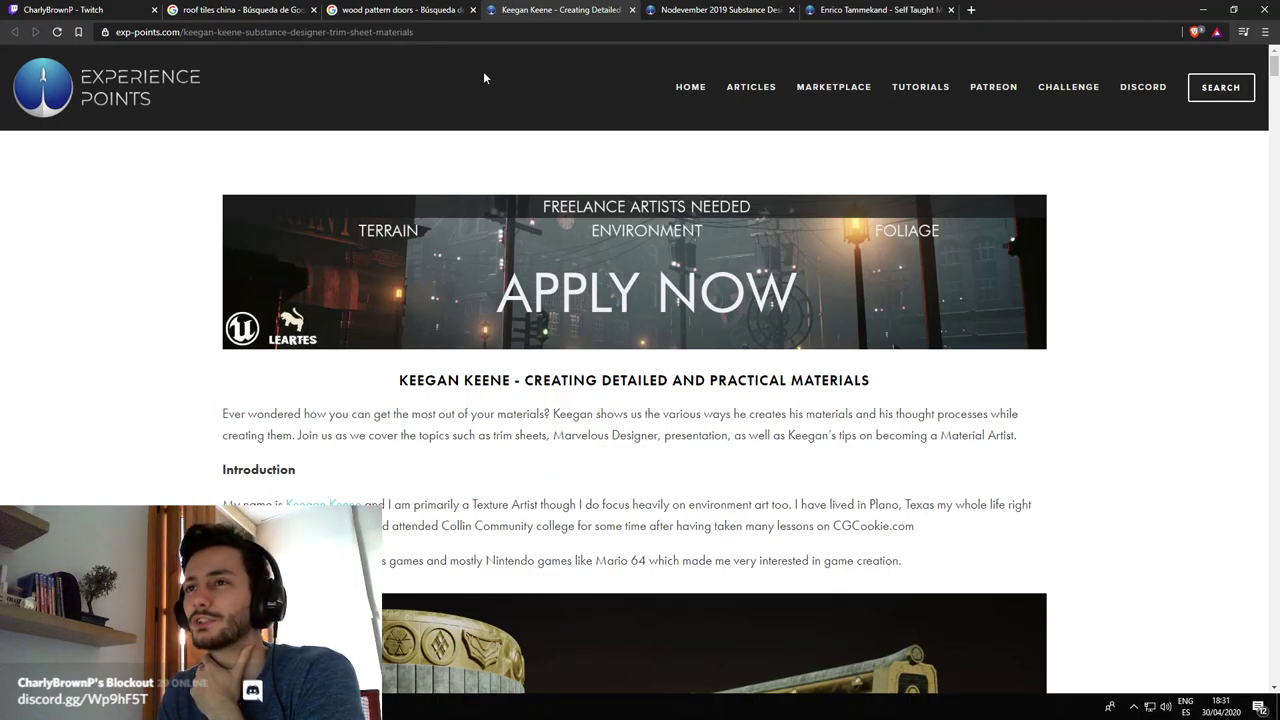
Copy the link of the "Creating Detailed and Practical Materials" article and post it in Discord's recursos-resources channel
{"action": "left_click", "coordinate": [496, 32]}
{"action": "key", "text": "ctrl+c"}
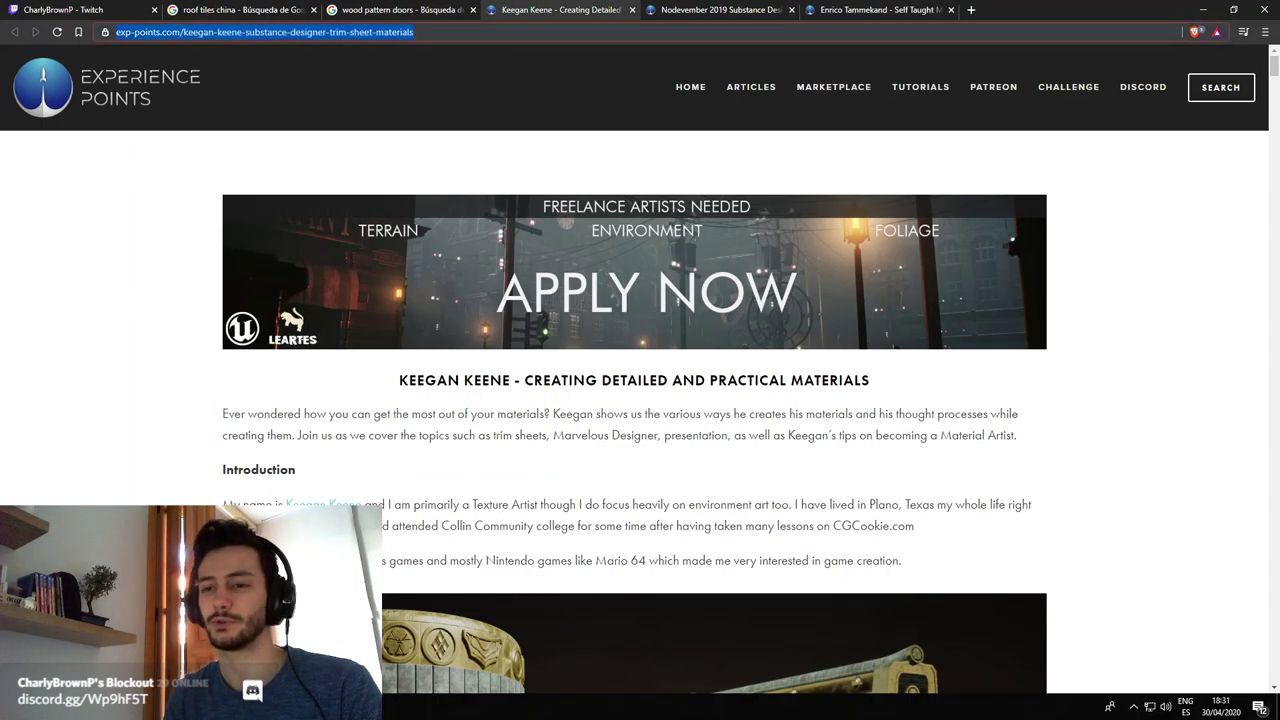
{"action": "key", "text": "alt+Tab"}
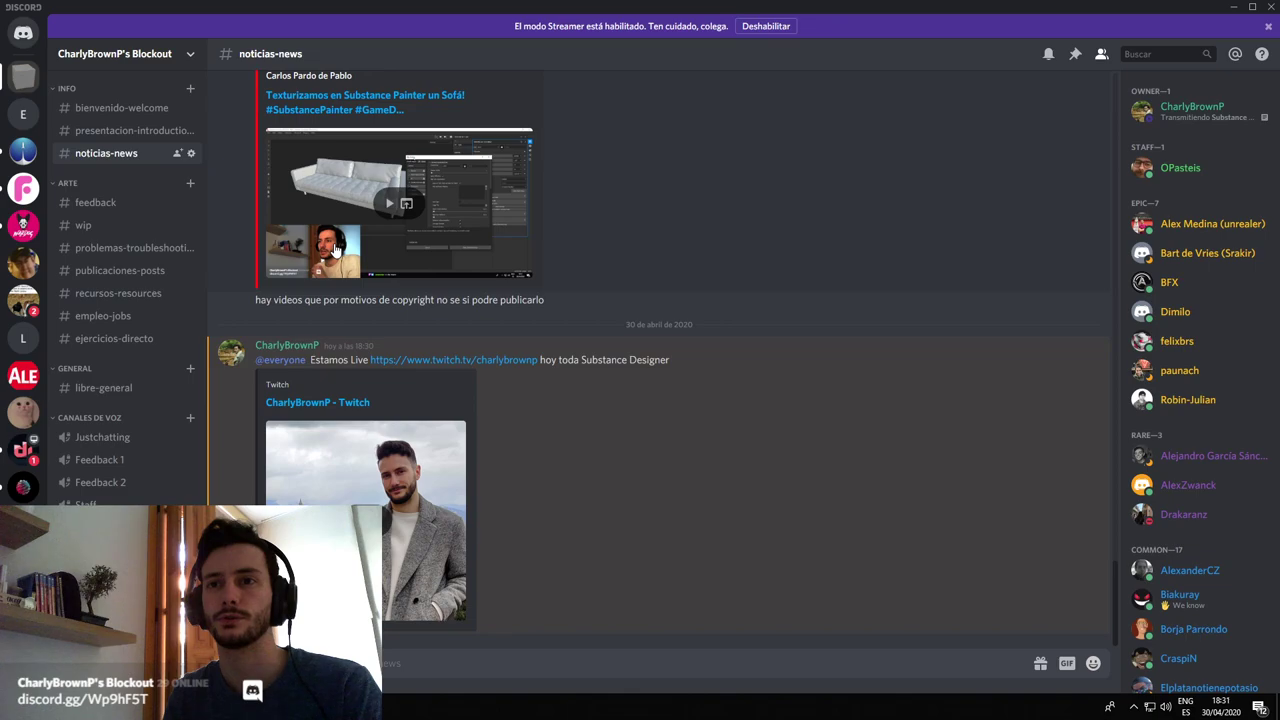
{"action": "left_click", "coordinate": [118, 293]}
{"action": "key", "text": "ctrl+v"}
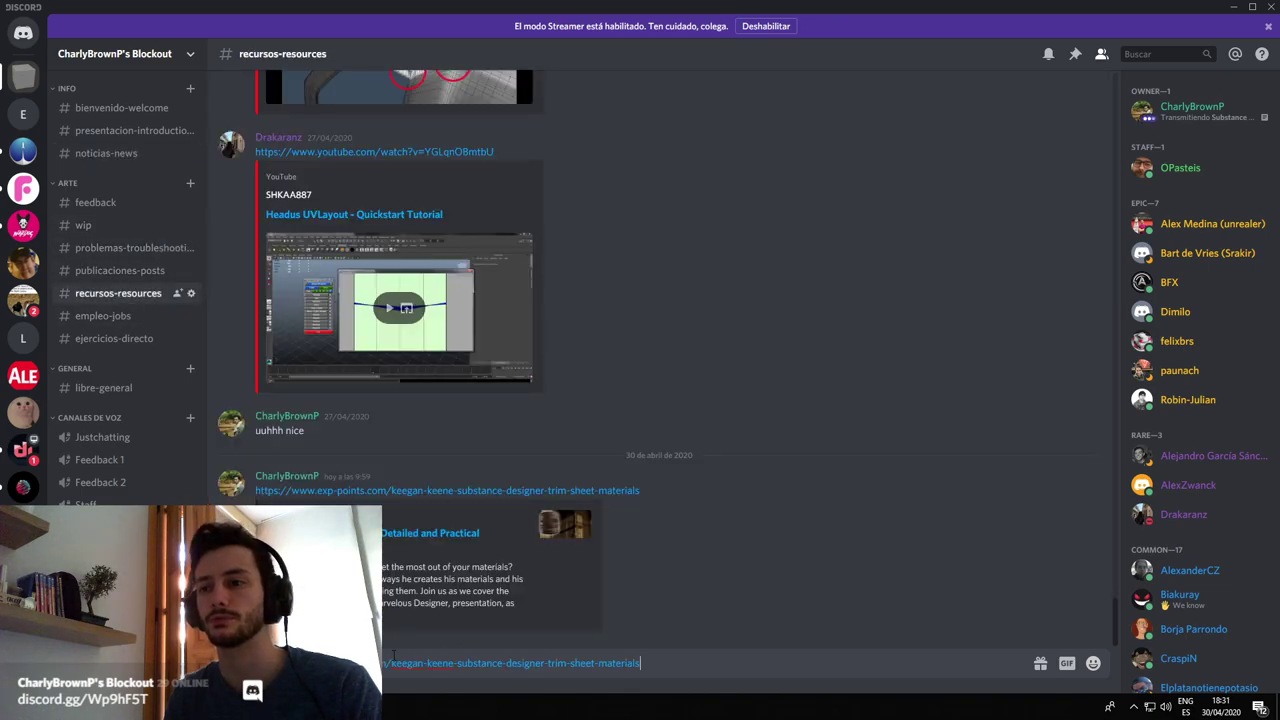
{"action": "key", "text": "Return"}
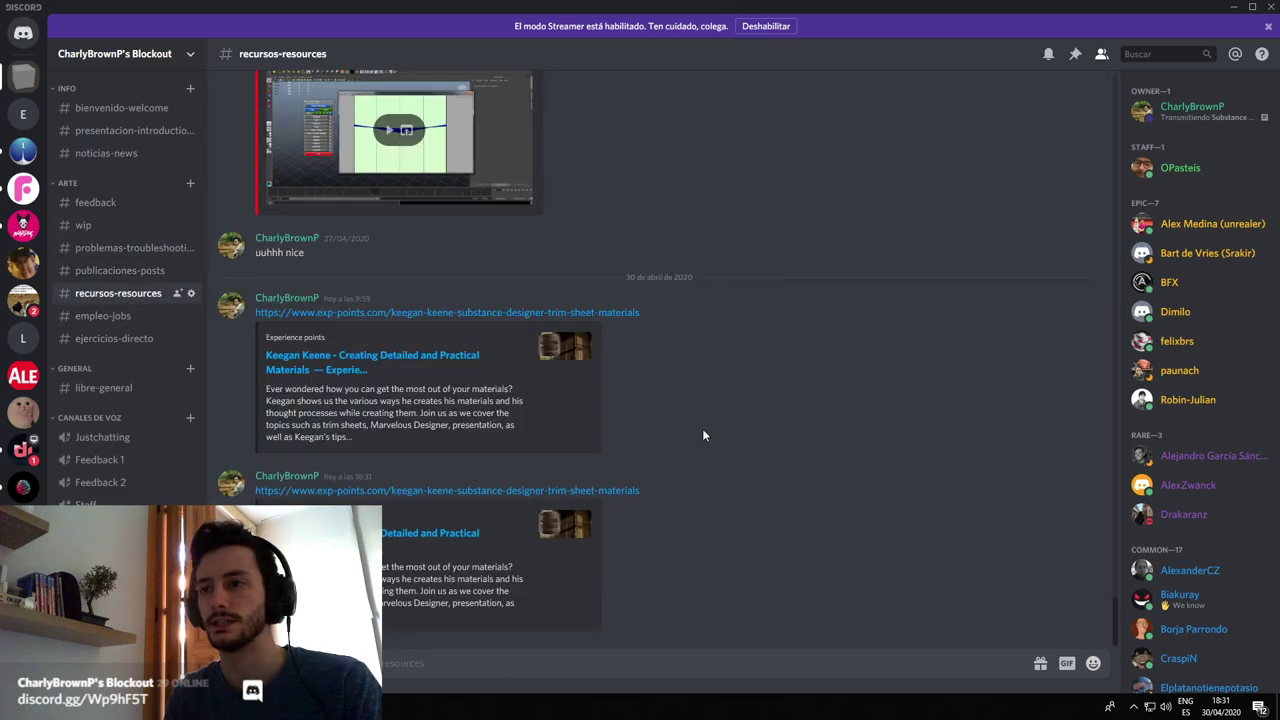
Delete the duplicate trim sheet article message just posted in recursos-resources
{"action": "left_click", "coordinate": [1092, 468]}
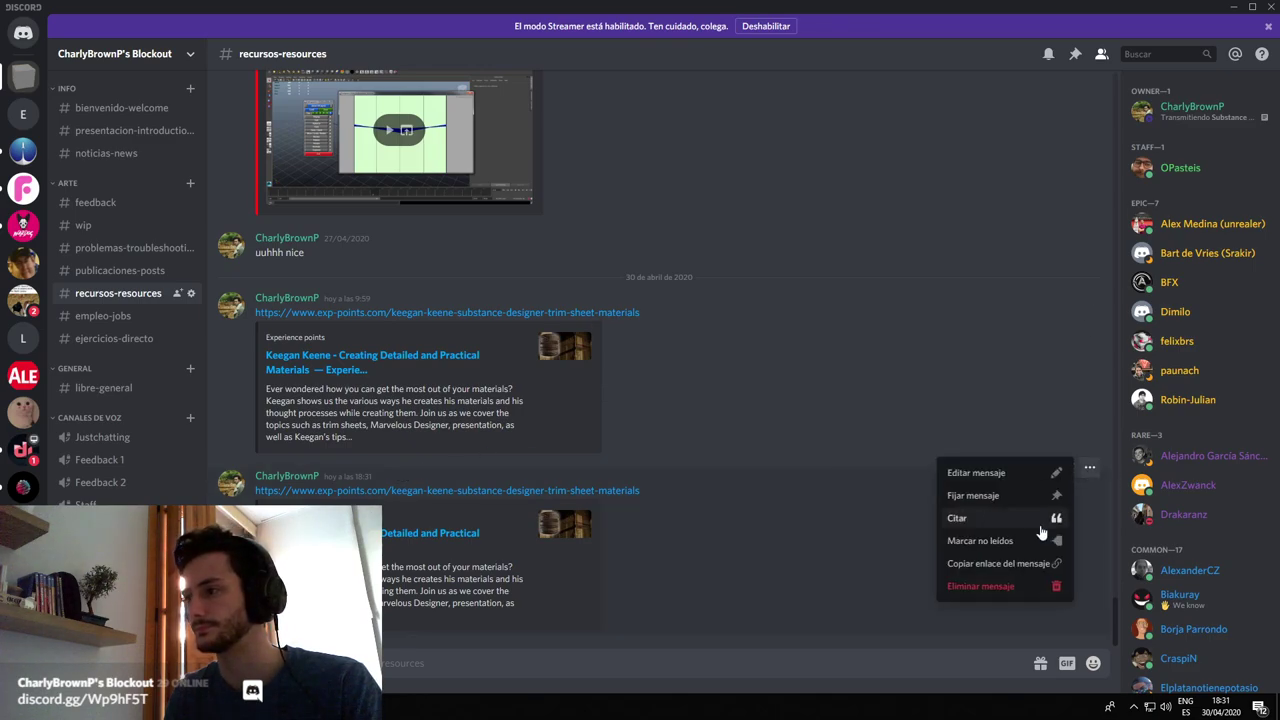
{"action": "left_click", "coordinate": [1046, 585]}
{"action": "left_click", "coordinate": [745, 521]}
Copy the link of the "Nodevember 2019 Substance Designer" article from the browser and post it in Discord's recursos-resources channel
{"action": "key", "text": "alt+Tab"}
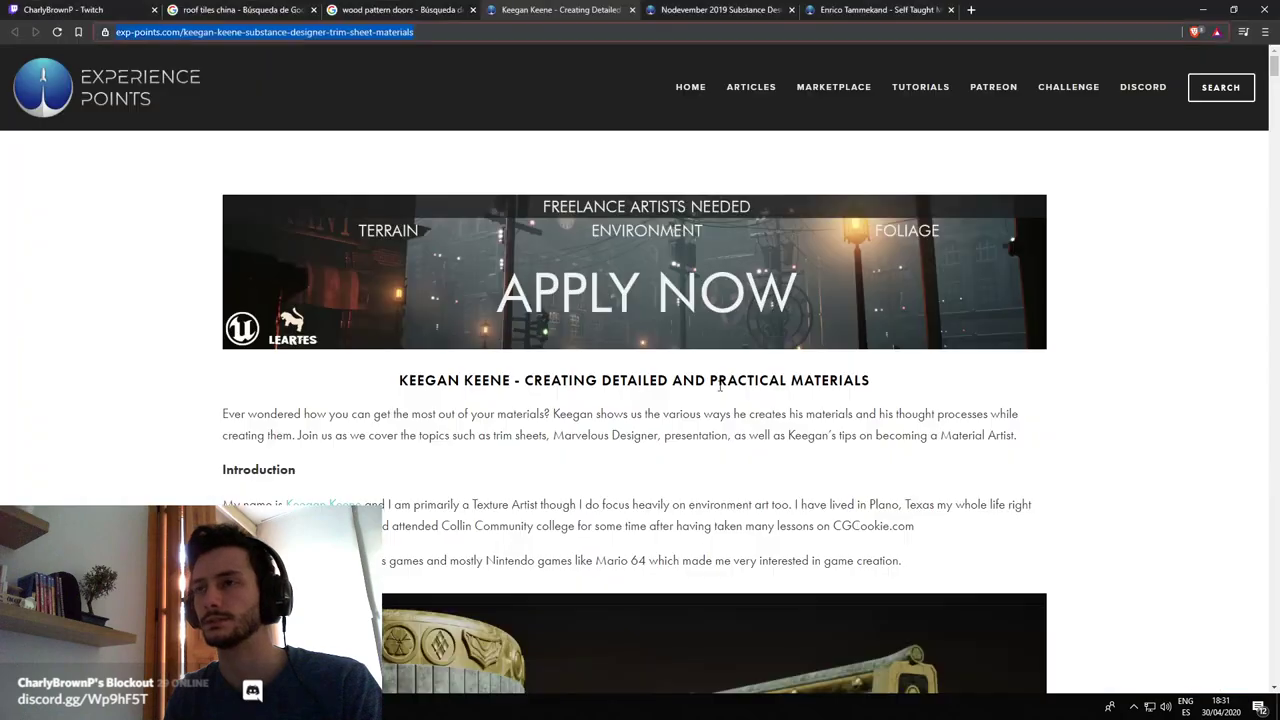
{"action": "left_click", "coordinate": [723, 10]}
{"action": "left_click", "coordinate": [639, 34]}
{"action": "key", "text": "ctrl+c"}
{"action": "key", "text": "alt+Tab"}
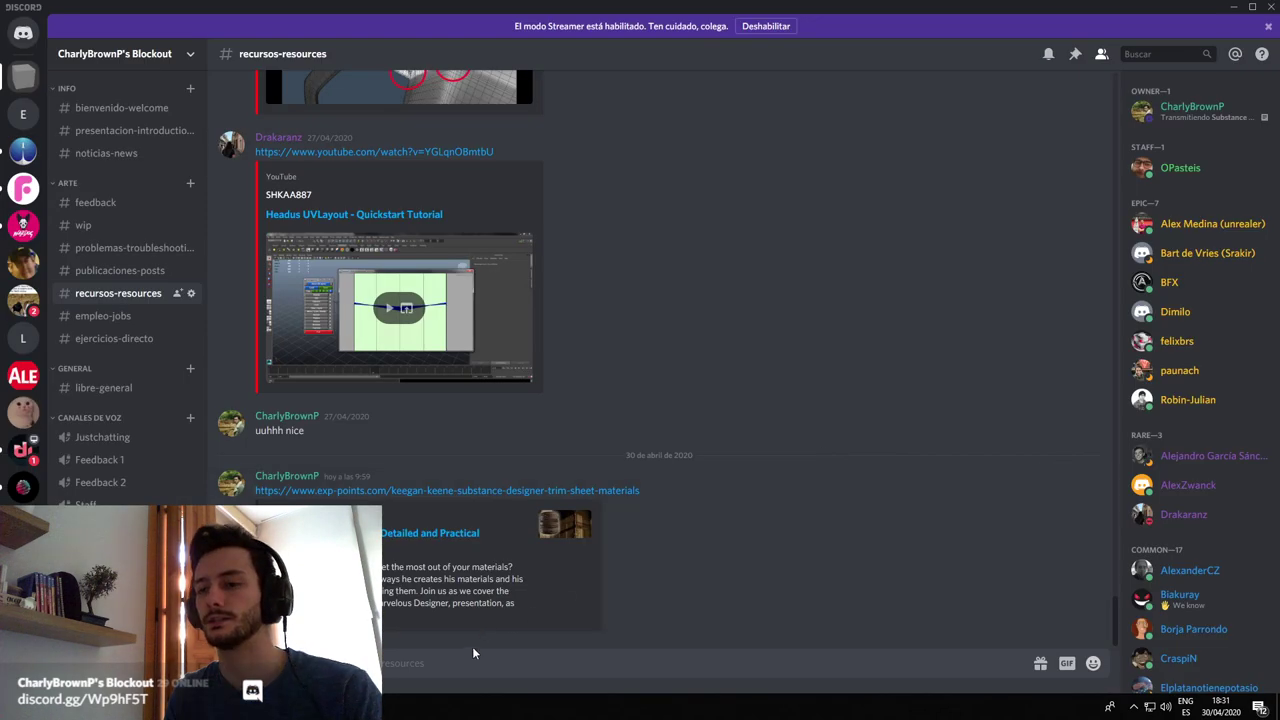
{"action": "left_click", "coordinate": [470, 655]}
{"action": "key", "text": "ctrl+v"}
{"action": "key", "text": "Return"}
Copy the link of the "Self Taught Material Artist" article from the browser and post it in the same Discord channel
{"action": "key", "text": "alt+Tab"}
{"action": "left_click", "coordinate": [886, 6]}
{"action": "left_click", "coordinate": [794, 34]}
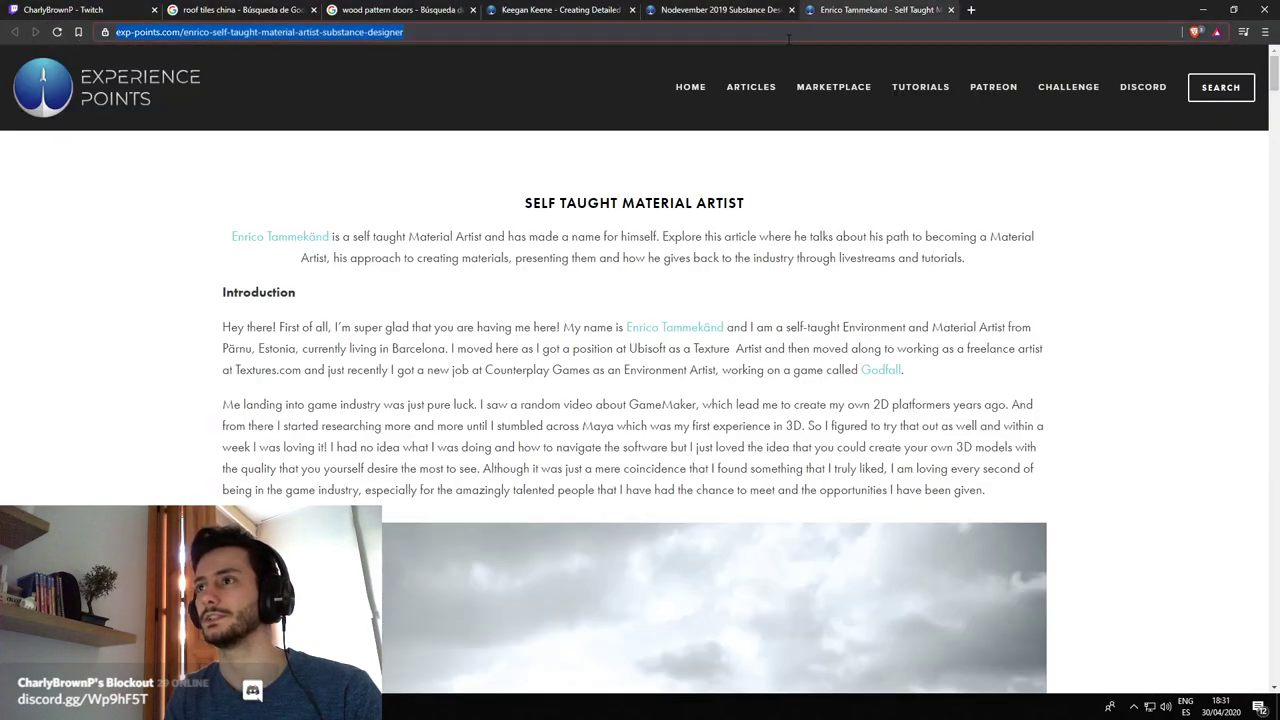
{"action": "key", "text": "ctrl+c"}
{"action": "key", "text": "alt+Tab"}
{"action": "key", "text": "ctrl+v"}
{"action": "key", "text": "Return"}
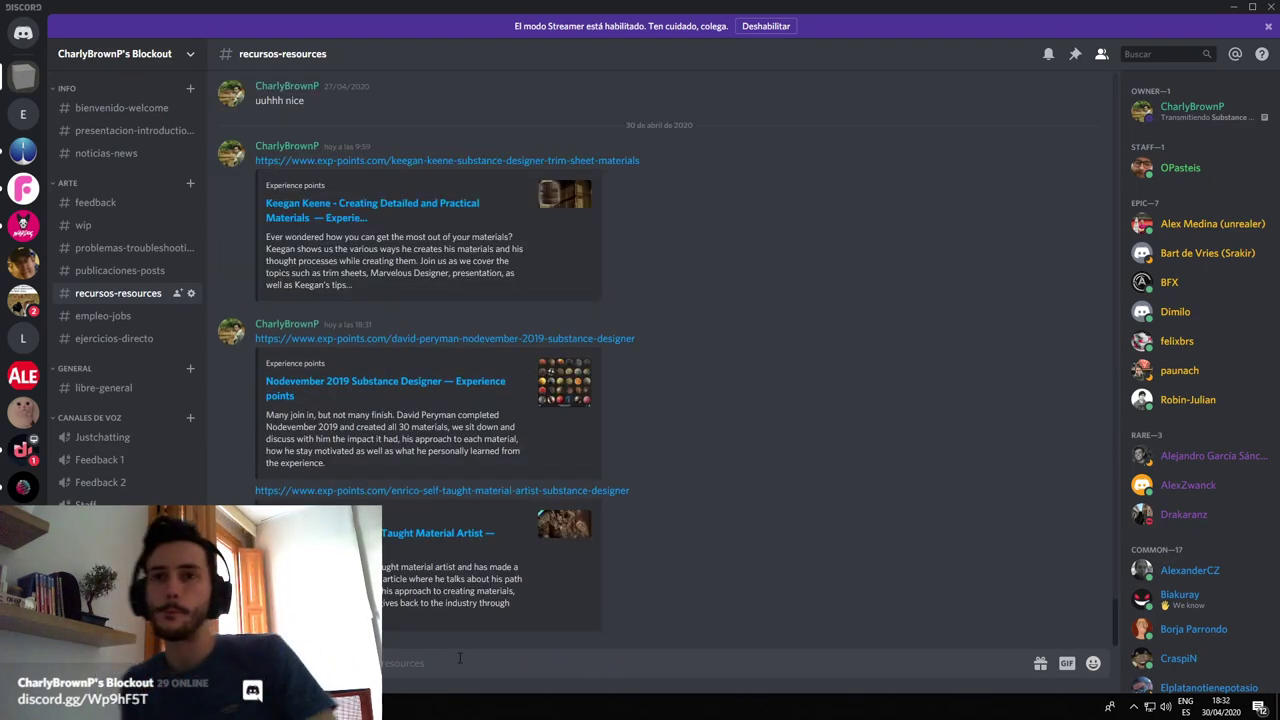
Check the live stream and its chat on the Twitch channel page in the browser
{"action": "left_click", "coordinate": [441, 490]}
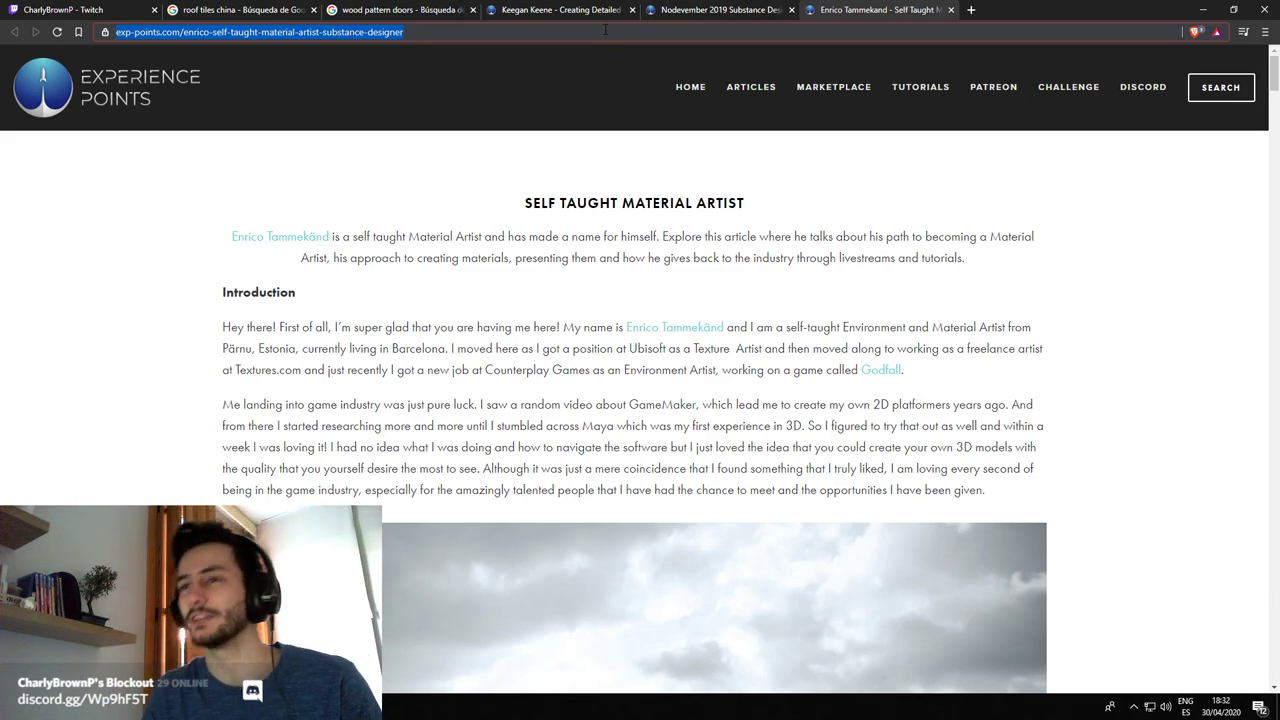
{"action": "left_click", "coordinate": [46, 8]}
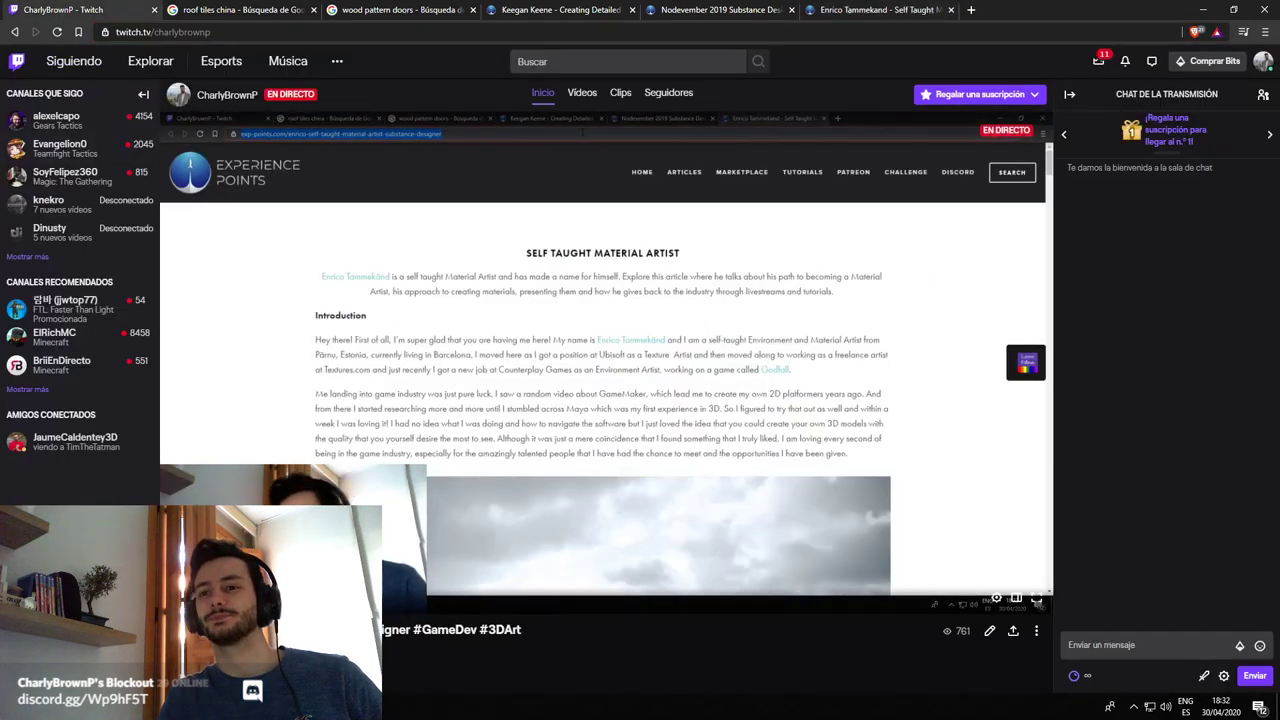
{"action": "left_click", "coordinate": [912, 8]}
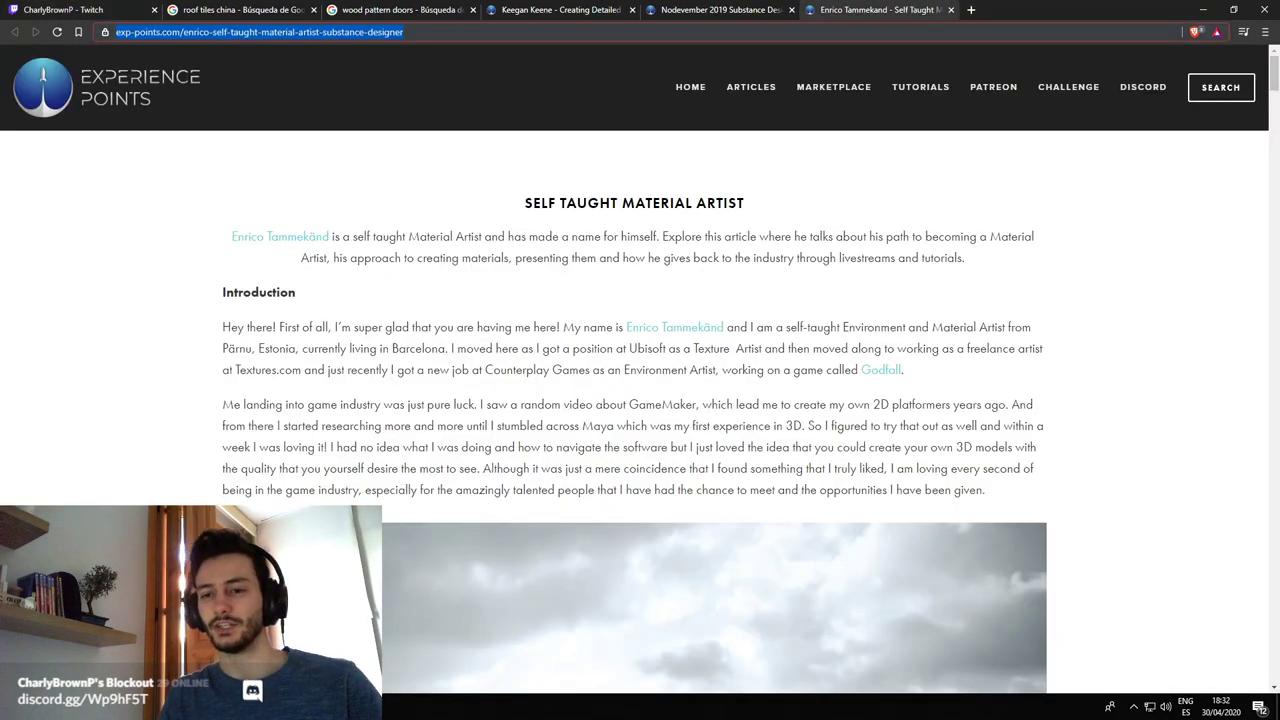
Browse the "roof tiles china" image results and enlarge the picture of Traditional Chinese Terracotta Clay Roof Tiles
{"action": "left_click", "coordinate": [235, 9]}
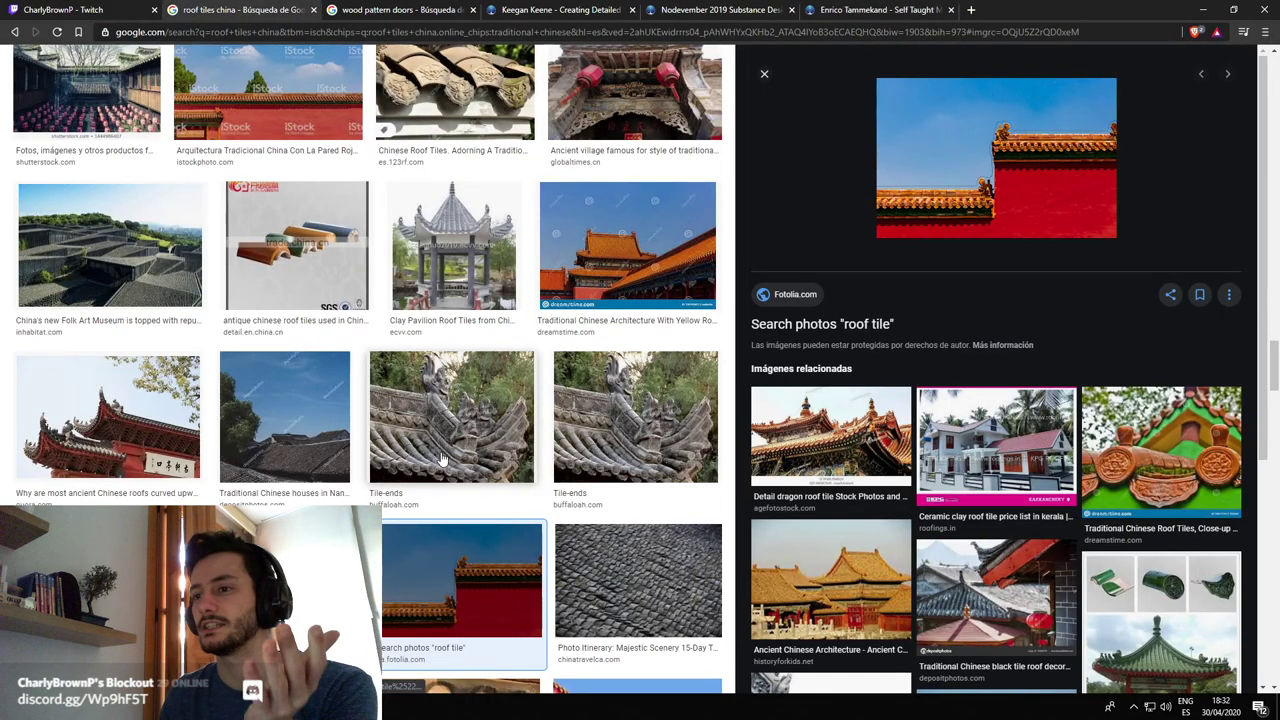
{"action": "scroll", "coordinate": [480, 440], "scroll_direction": "up", "scroll_amount": 1}
{"action": "scroll", "coordinate": [512, 418], "scroll_direction": "up", "scroll_amount": 3}
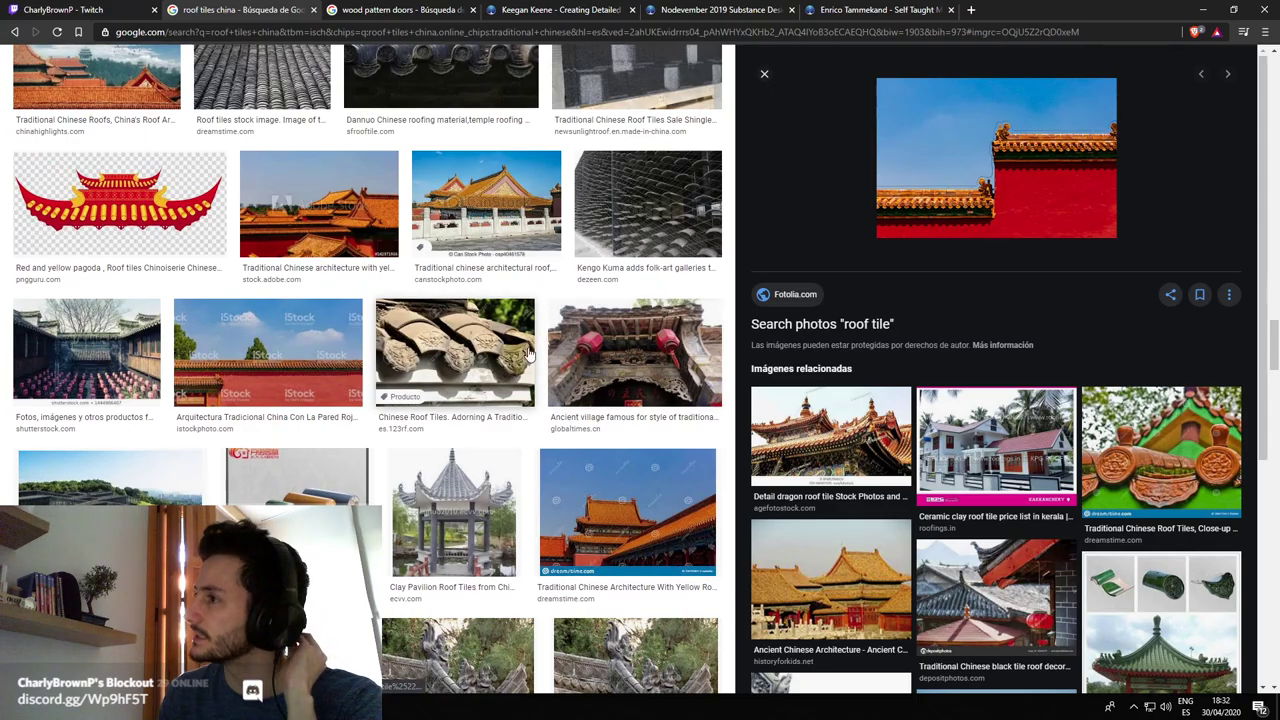
{"action": "scroll", "coordinate": [495, 335], "scroll_direction": "up", "scroll_amount": 3}
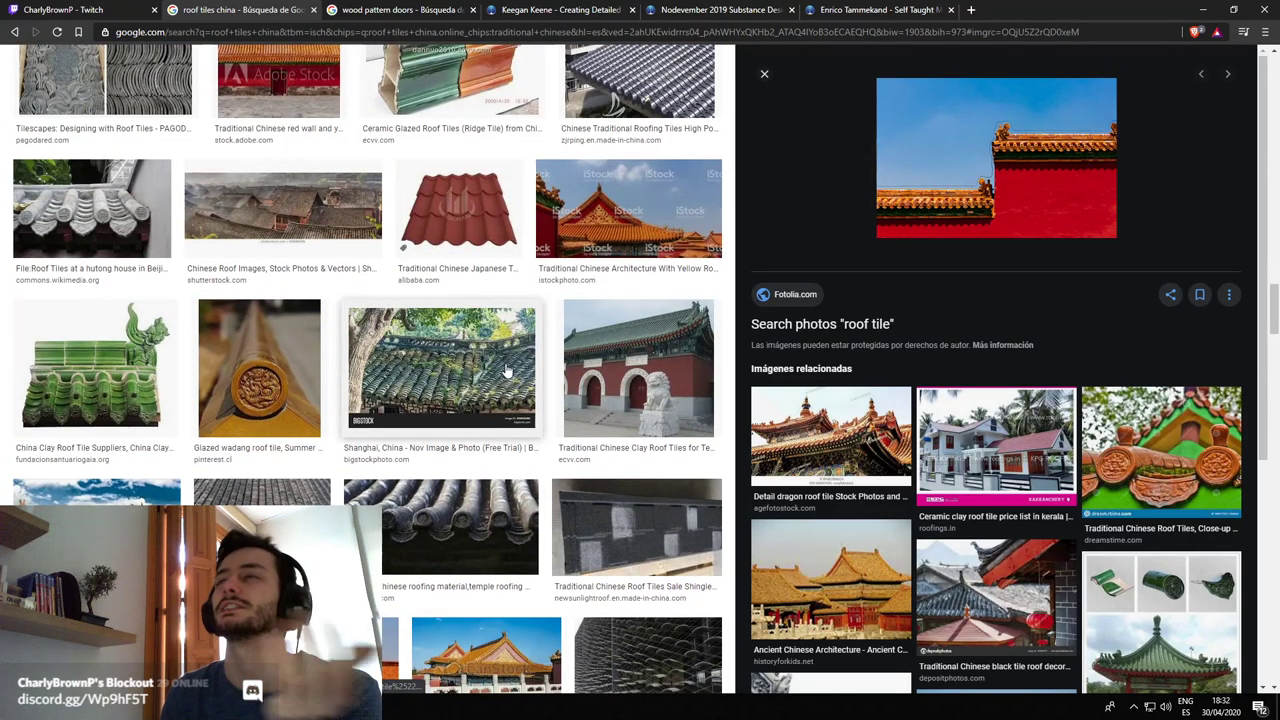
{"action": "scroll", "coordinate": [351, 441], "scroll_direction": "down", "scroll_amount": 4}
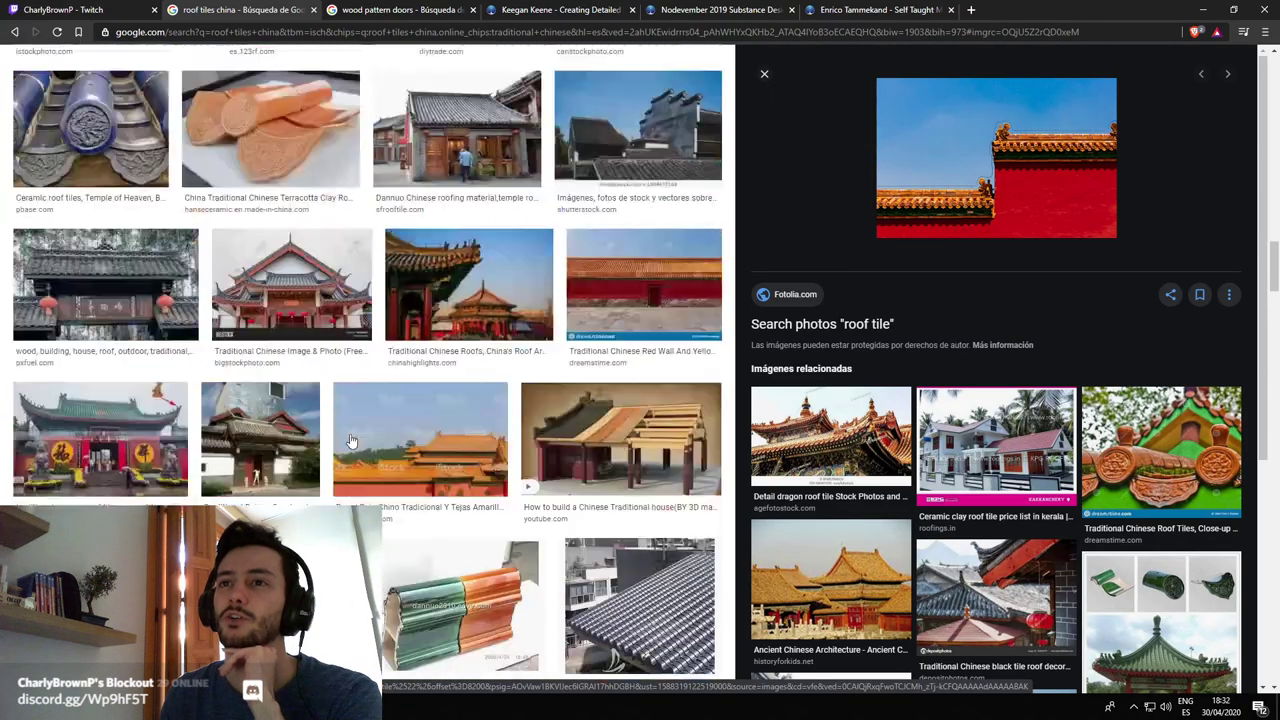
{"action": "scroll", "coordinate": [351, 441], "scroll_direction": "up", "scroll_amount": 10}
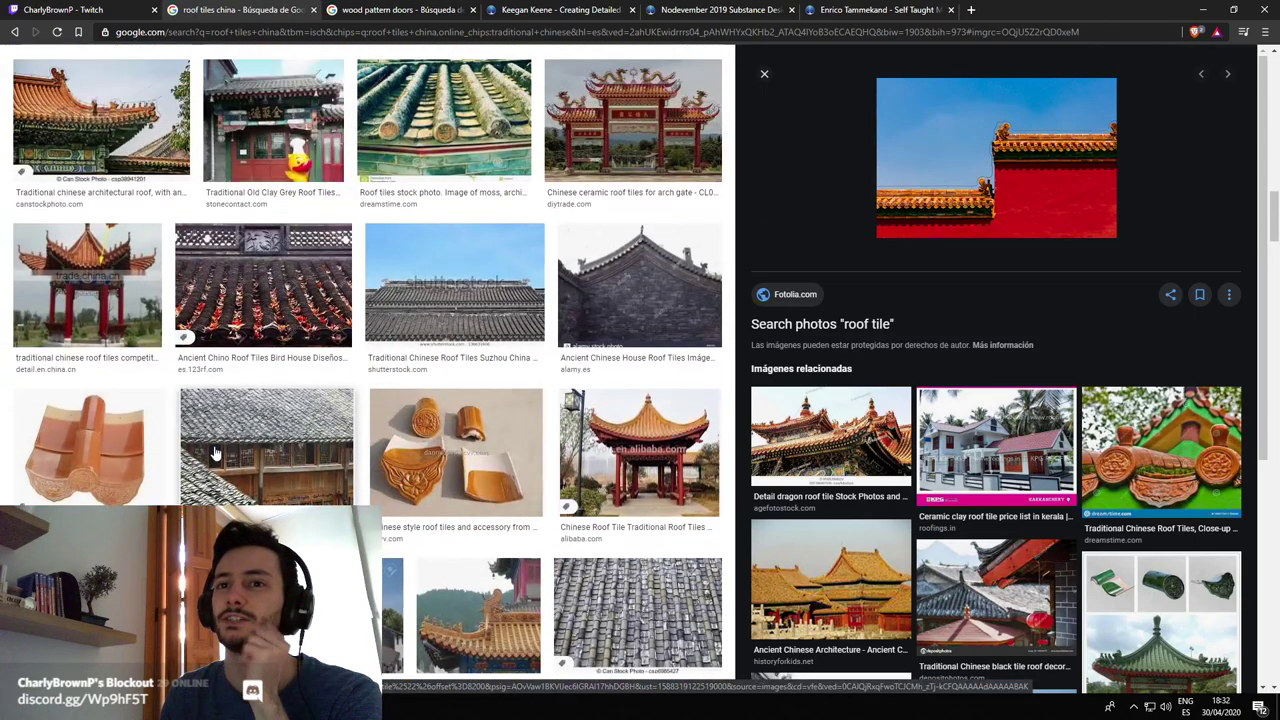
{"action": "left_click", "coordinate": [124, 451]}
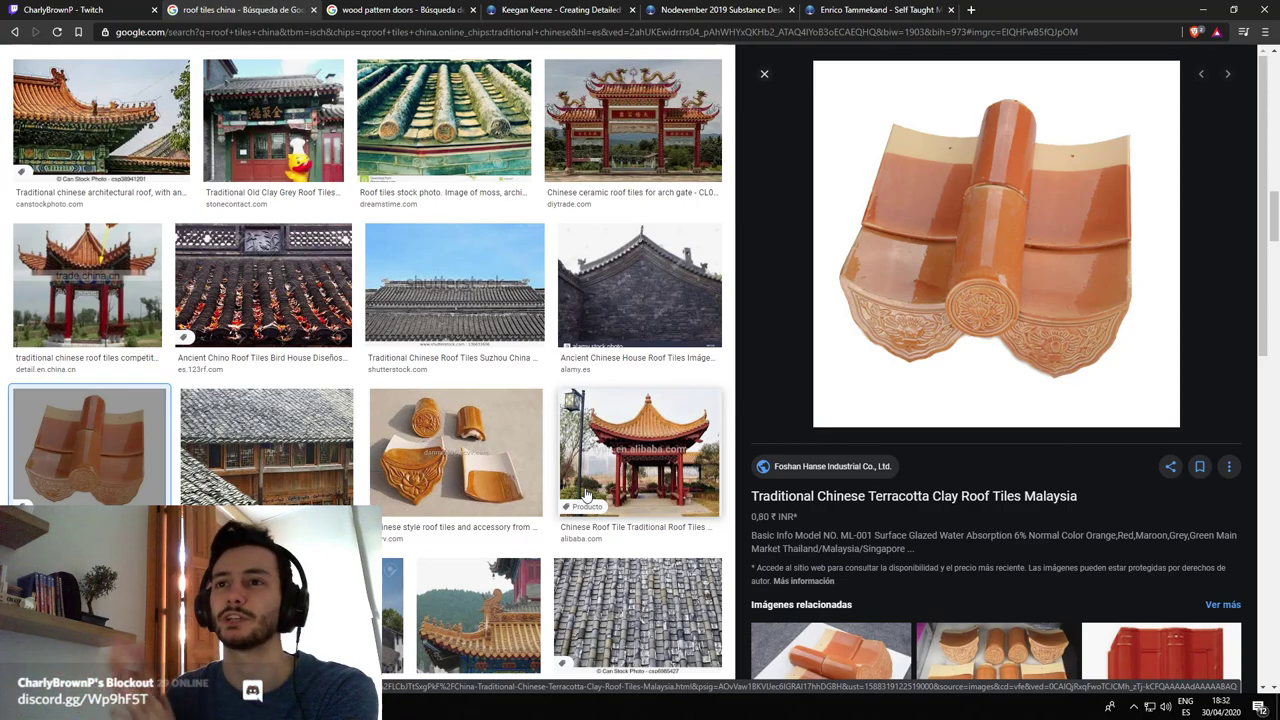
Review the wood pattern doors reference image and the material options posted in Discord's libre-general channel
{"action": "left_click", "coordinate": [411, 9]}
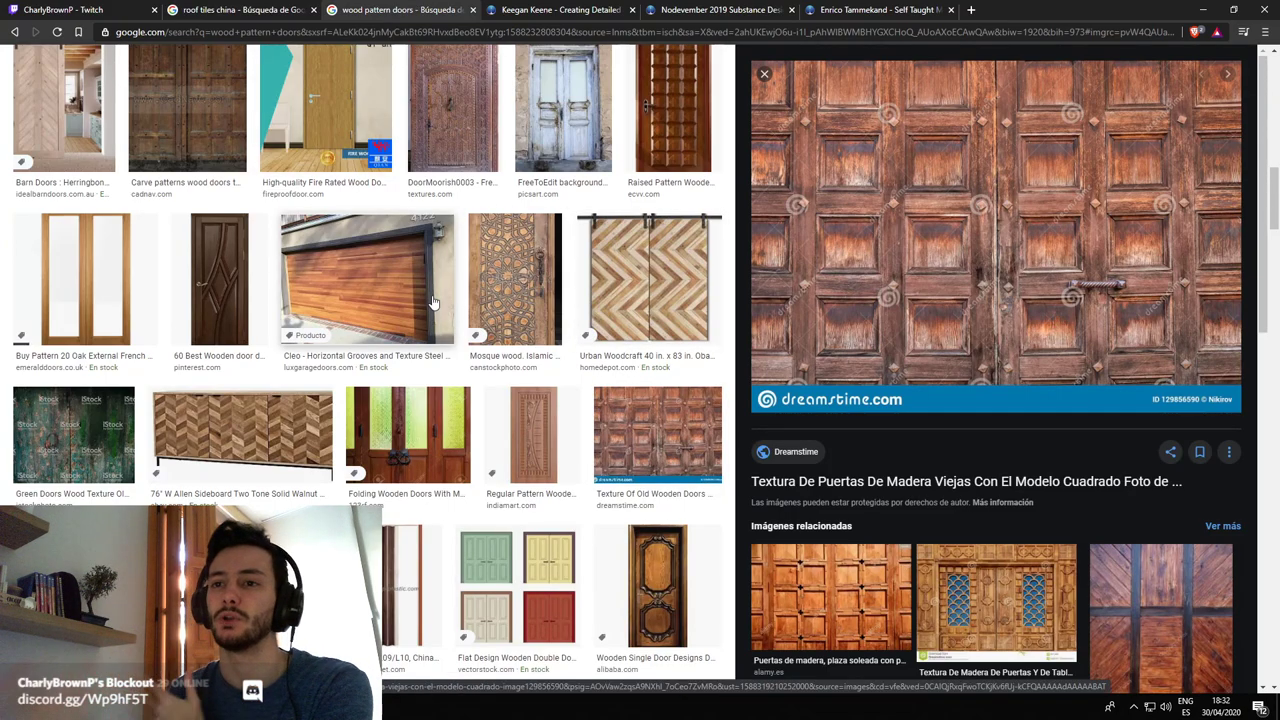
{"action": "key", "text": "alt+Tab"}
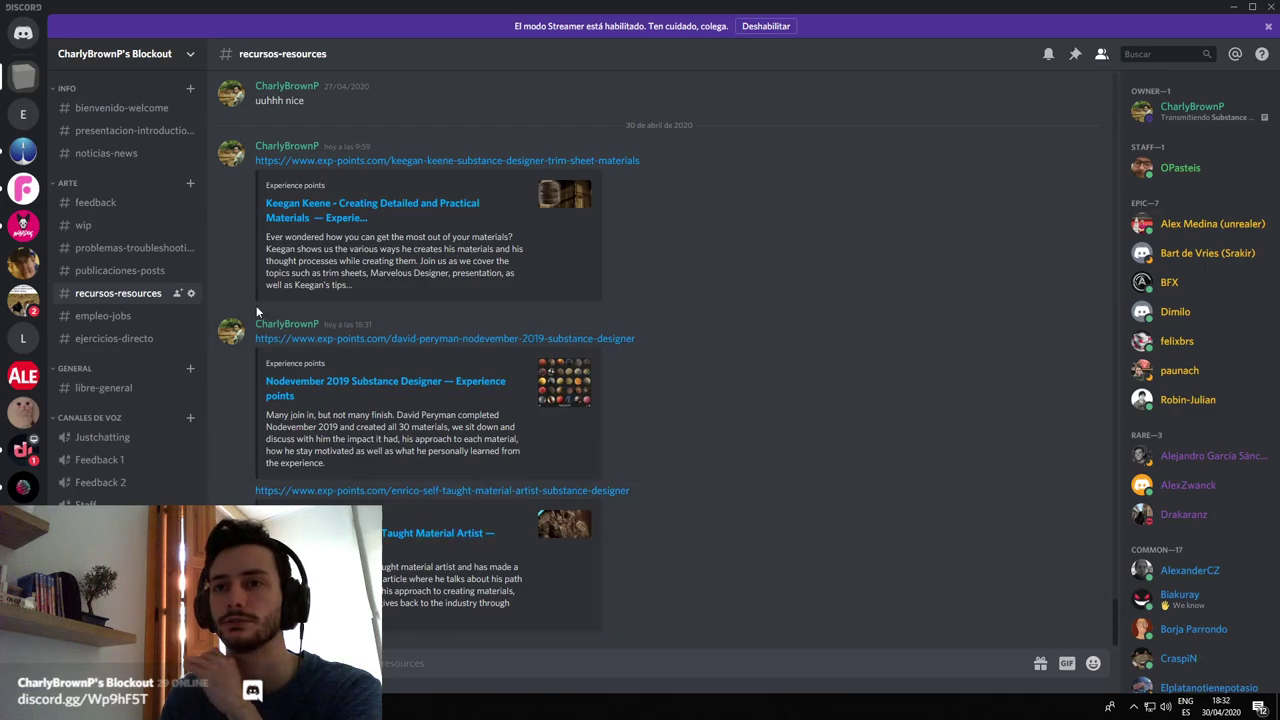
{"action": "left_click", "coordinate": [105, 388]}
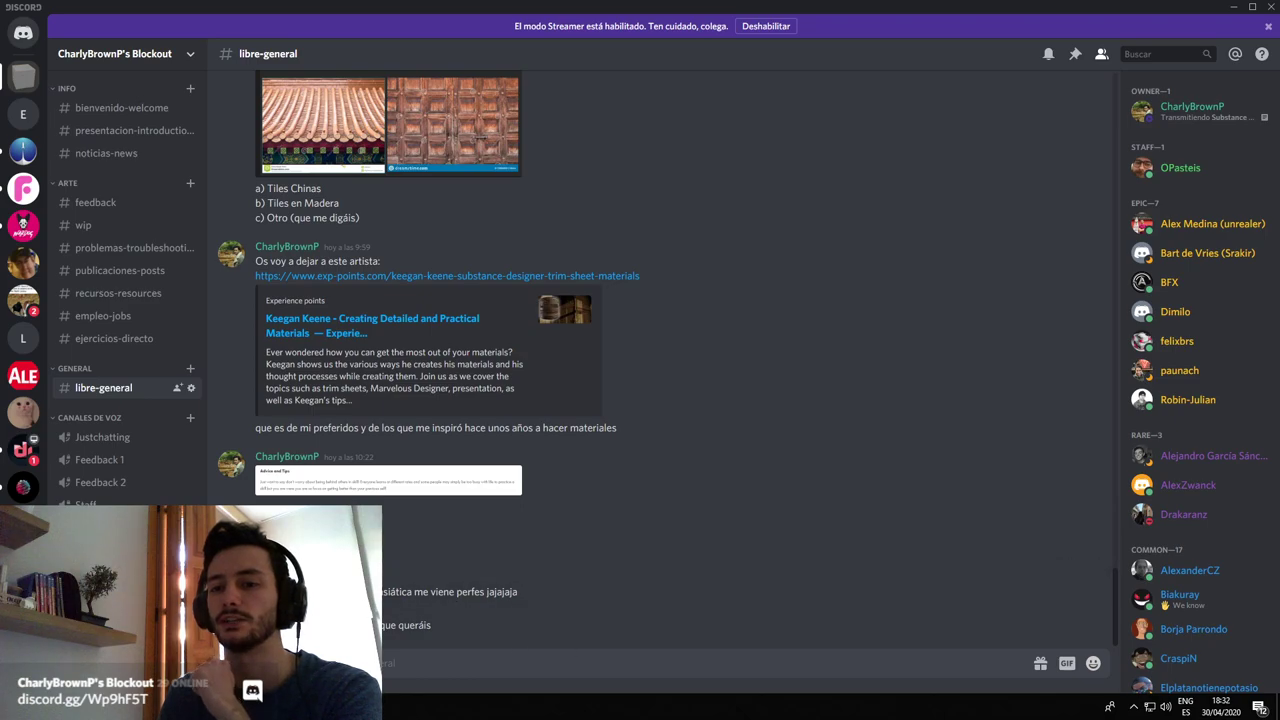
{"action": "key", "text": "alt+Tab"}
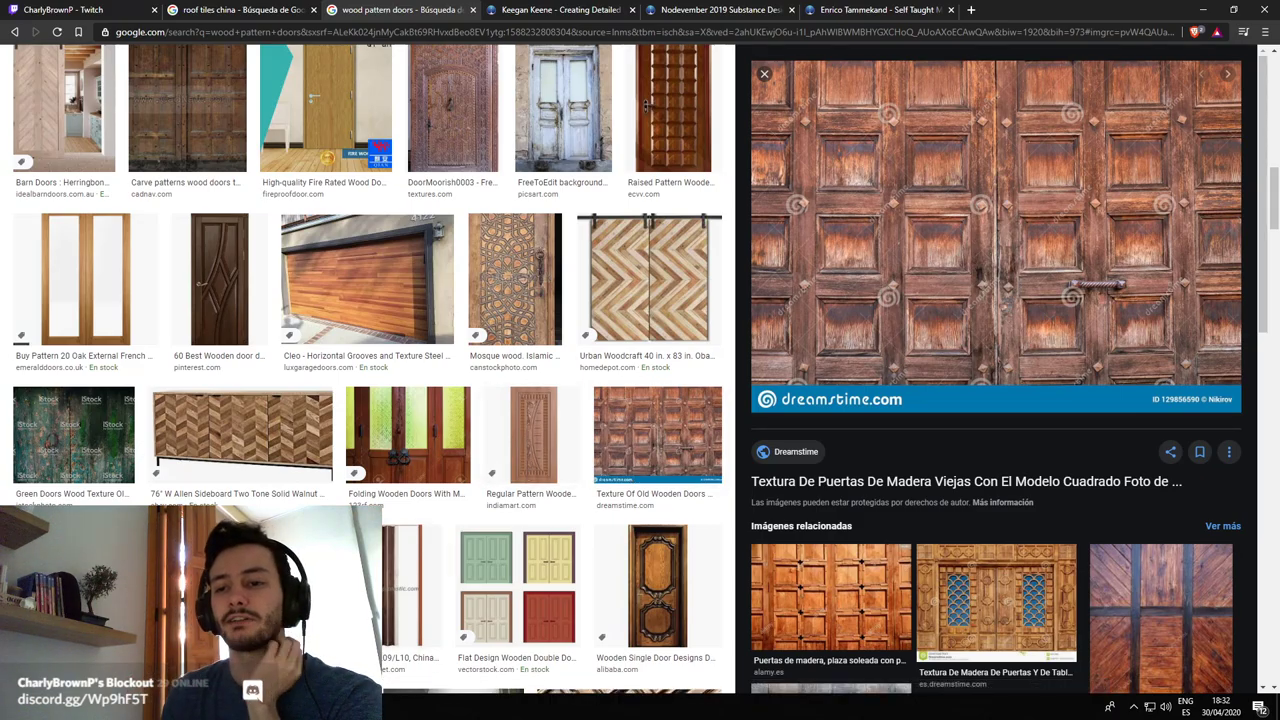
Glance at the empty Substance Designer workspace, and go through the "wood pattern doors" image results up to the first ones
{"action": "key", "text": "alt+Tab"}
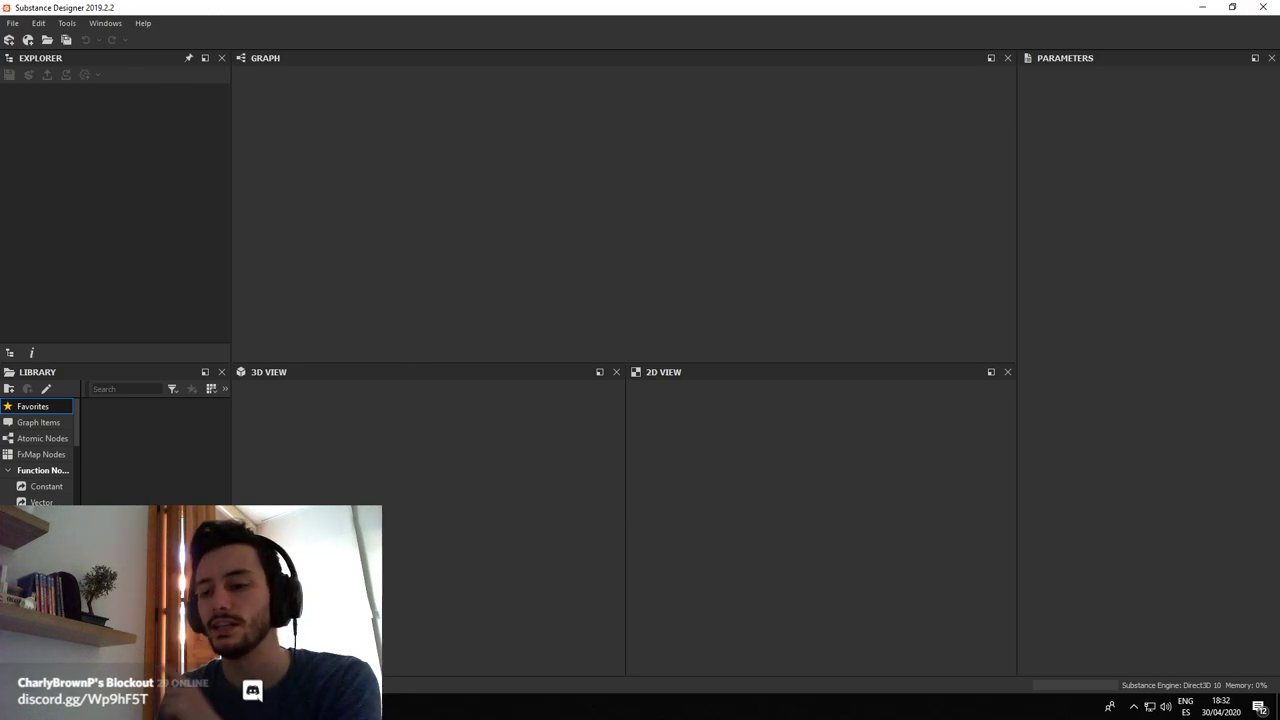
{"action": "key", "text": "alt+Tab"}
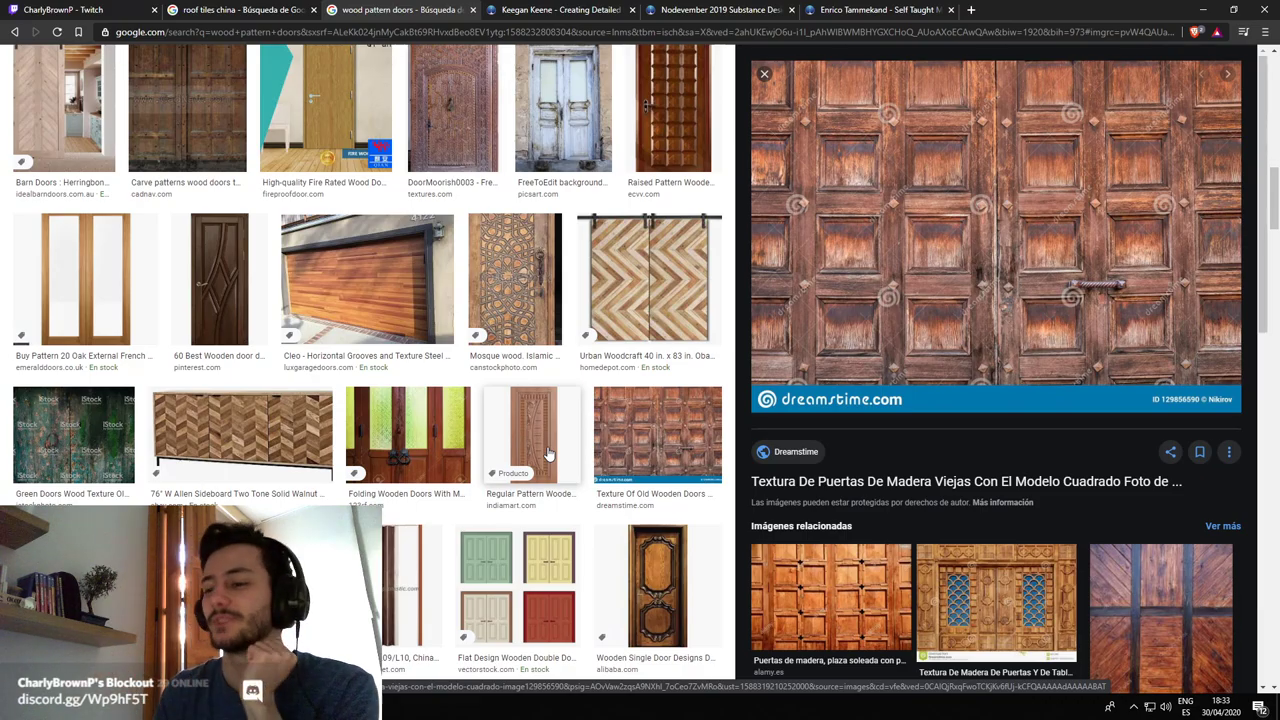
{"action": "scroll", "coordinate": [548, 455], "scroll_direction": "up", "scroll_amount": 5}
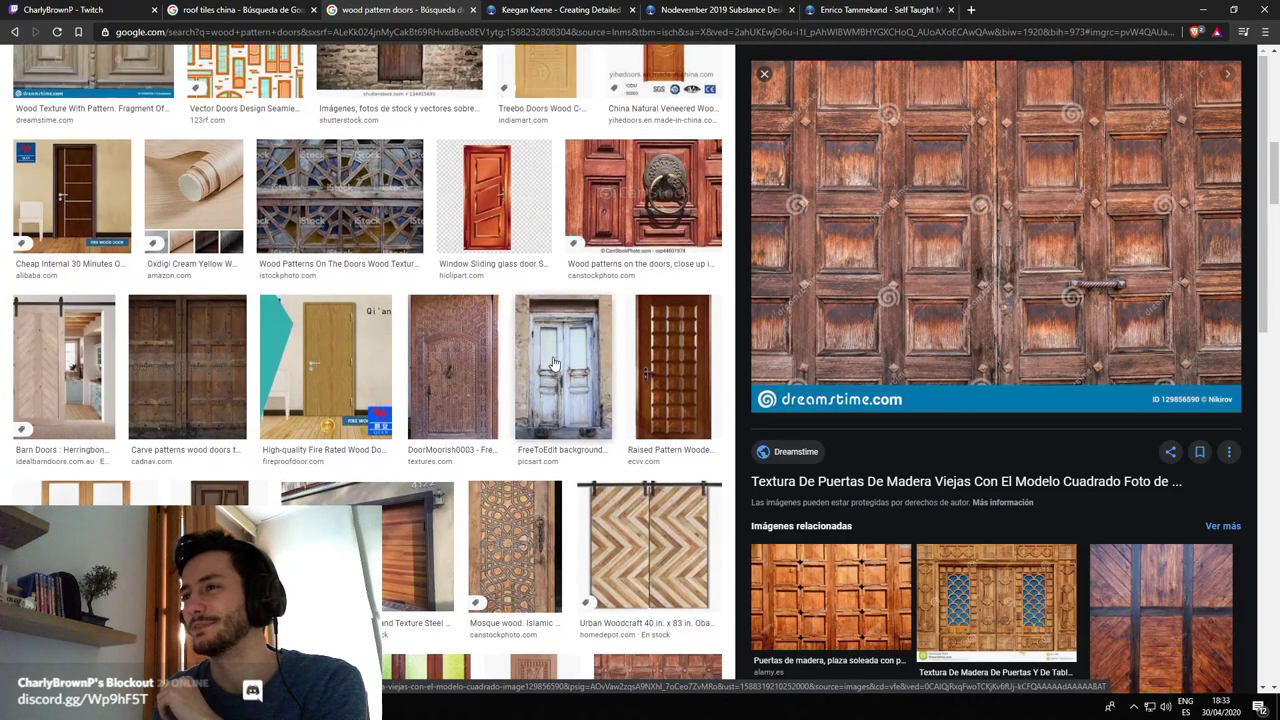
{"action": "scroll", "coordinate": [549, 357], "scroll_direction": "up", "scroll_amount": 3}
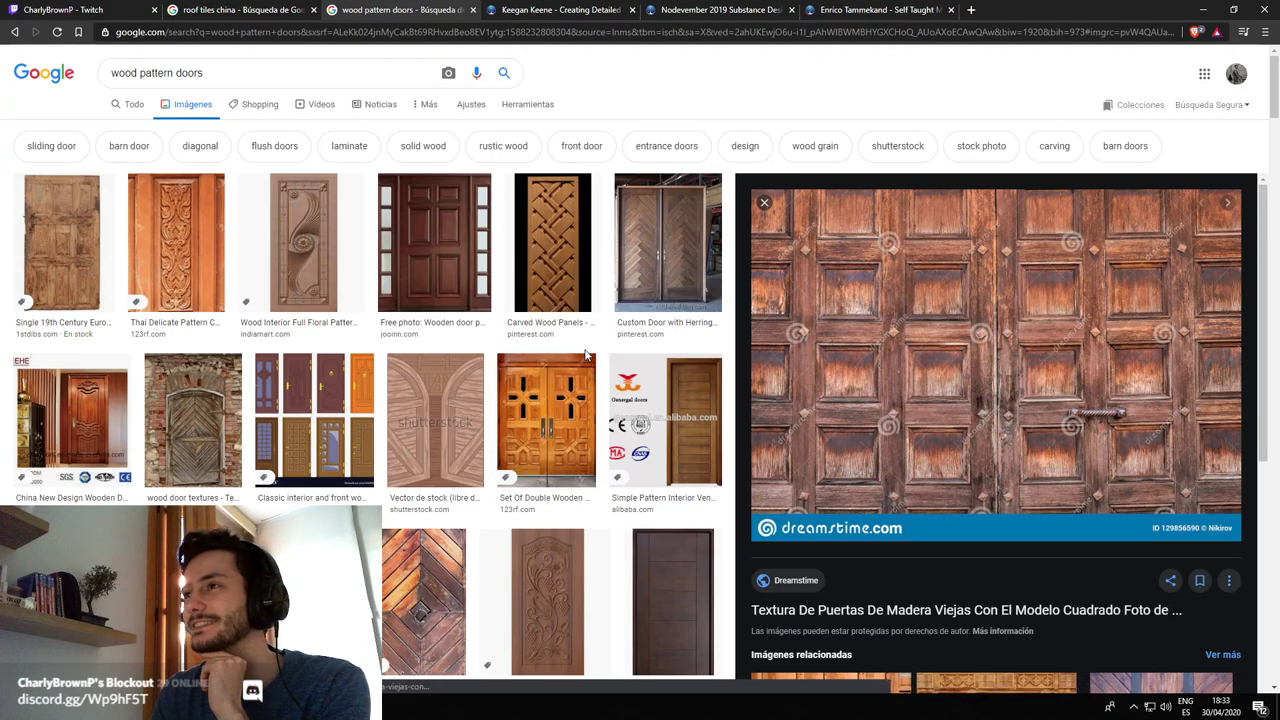
Examine the tiled-roof and carved-wood trim sheet renders in the "Creating Detailed and Practical Materials" article
{"action": "left_click", "coordinate": [562, 8]}
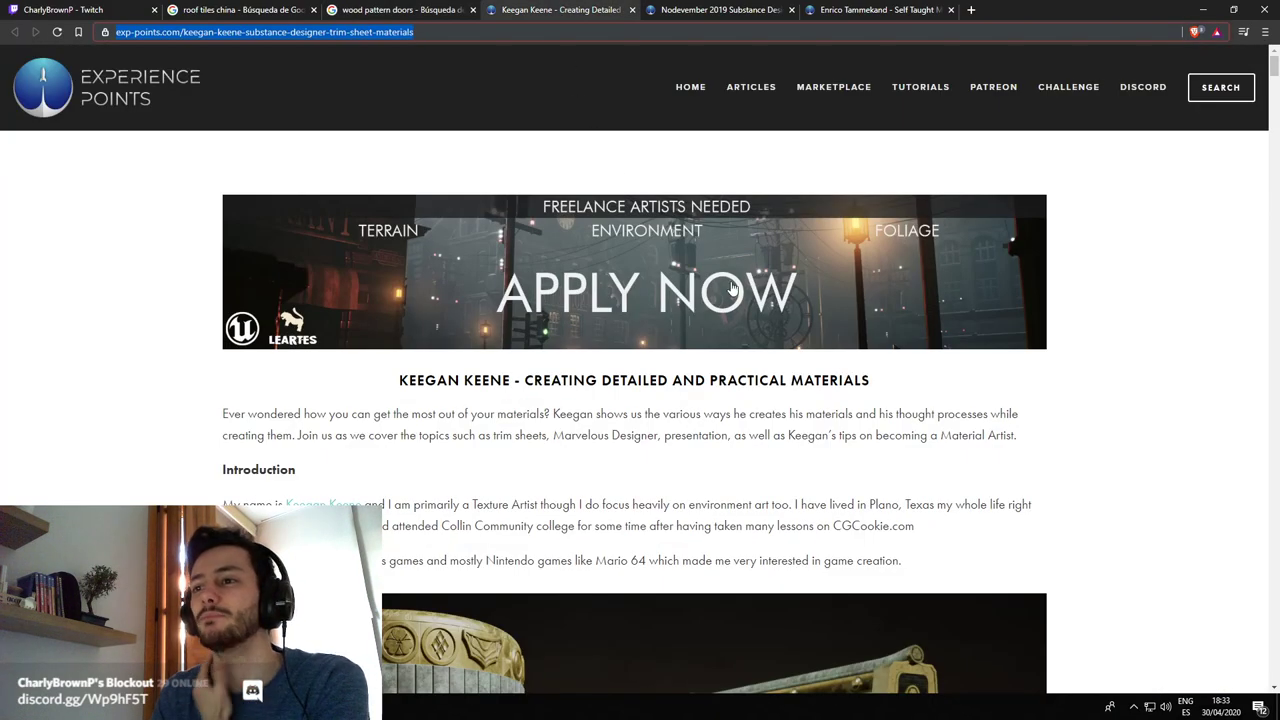
{"action": "scroll", "coordinate": [280, 385], "scroll_direction": "down", "scroll_amount": 2}
{"action": "scroll", "coordinate": [241, 361], "scroll_direction": "down", "scroll_amount": 4}
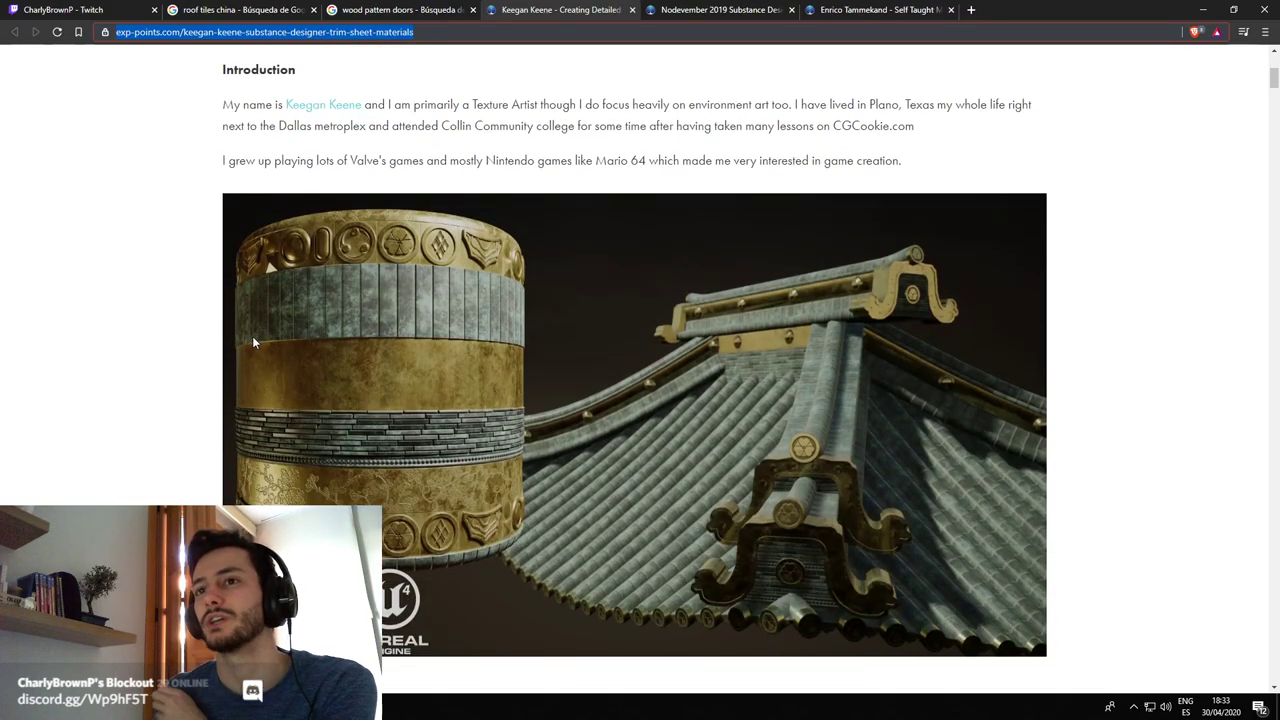
{"action": "scroll", "coordinate": [253, 340], "scroll_direction": "down", "scroll_amount": 4}
{"action": "scroll", "coordinate": [253, 344], "scroll_direction": "down", "scroll_amount": 3}
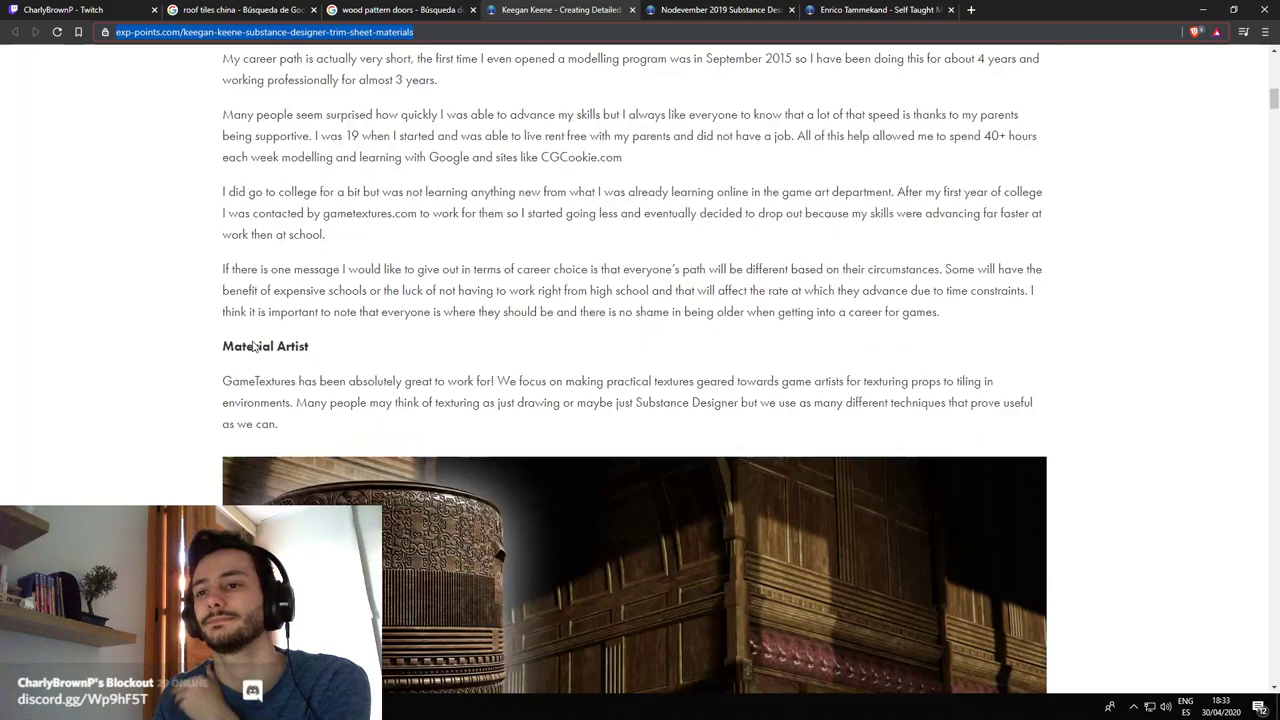
{"action": "scroll", "coordinate": [253, 344], "scroll_direction": "down", "scroll_amount": 3}
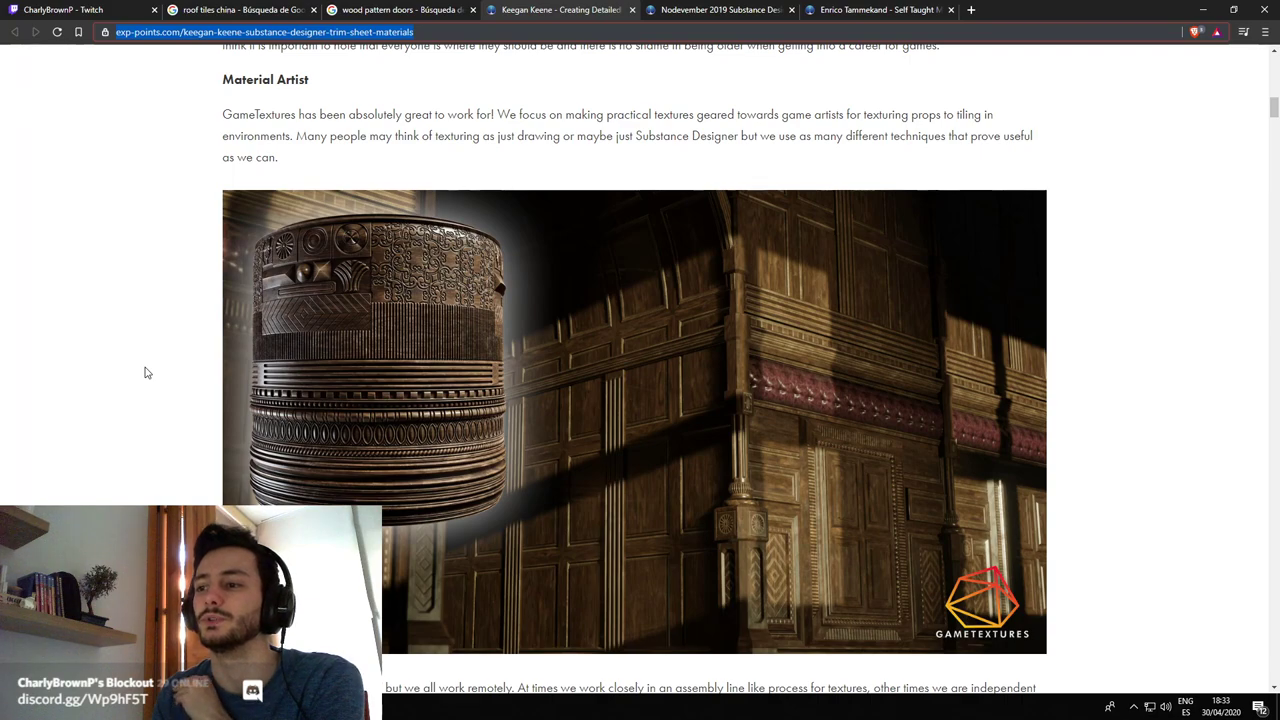
Read the Trim Sheets section of the article and examine its quilted fabric sphere and carved trim sheet renders
{"action": "scroll", "coordinate": [145, 372], "scroll_direction": "down", "scroll_amount": 6}
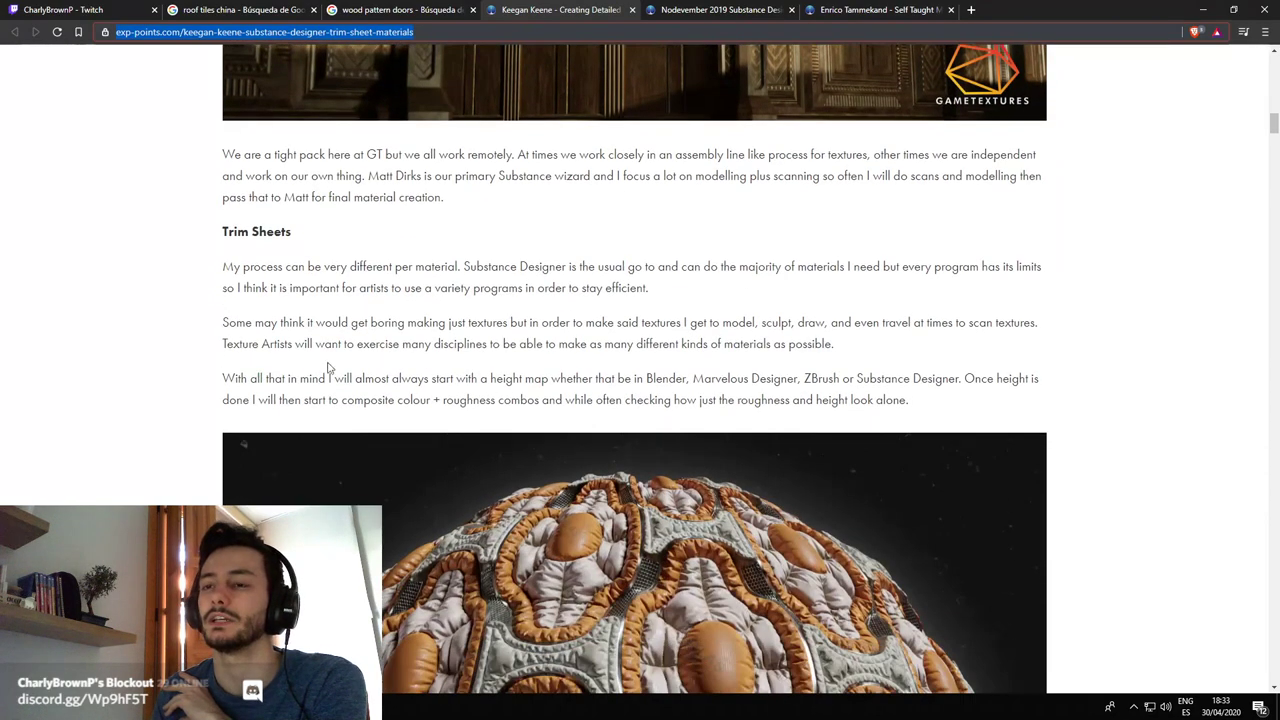
{"action": "left_click_drag", "start_coordinate": [223, 233], "coordinate": [291, 235]}
{"action": "left_click", "coordinate": [235, 289]}
{"action": "scroll", "coordinate": [317, 382], "scroll_direction": "down", "scroll_amount": 12}
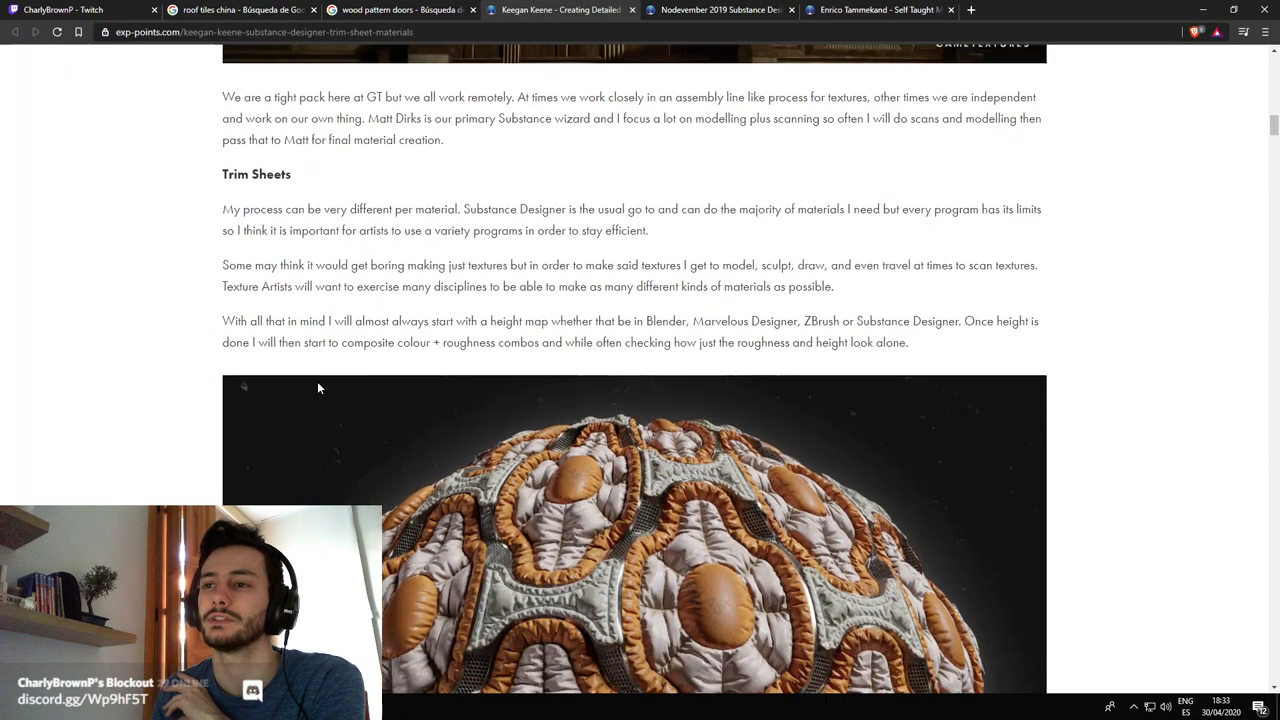
{"action": "scroll", "coordinate": [240, 351], "scroll_direction": "up", "scroll_amount": 4}
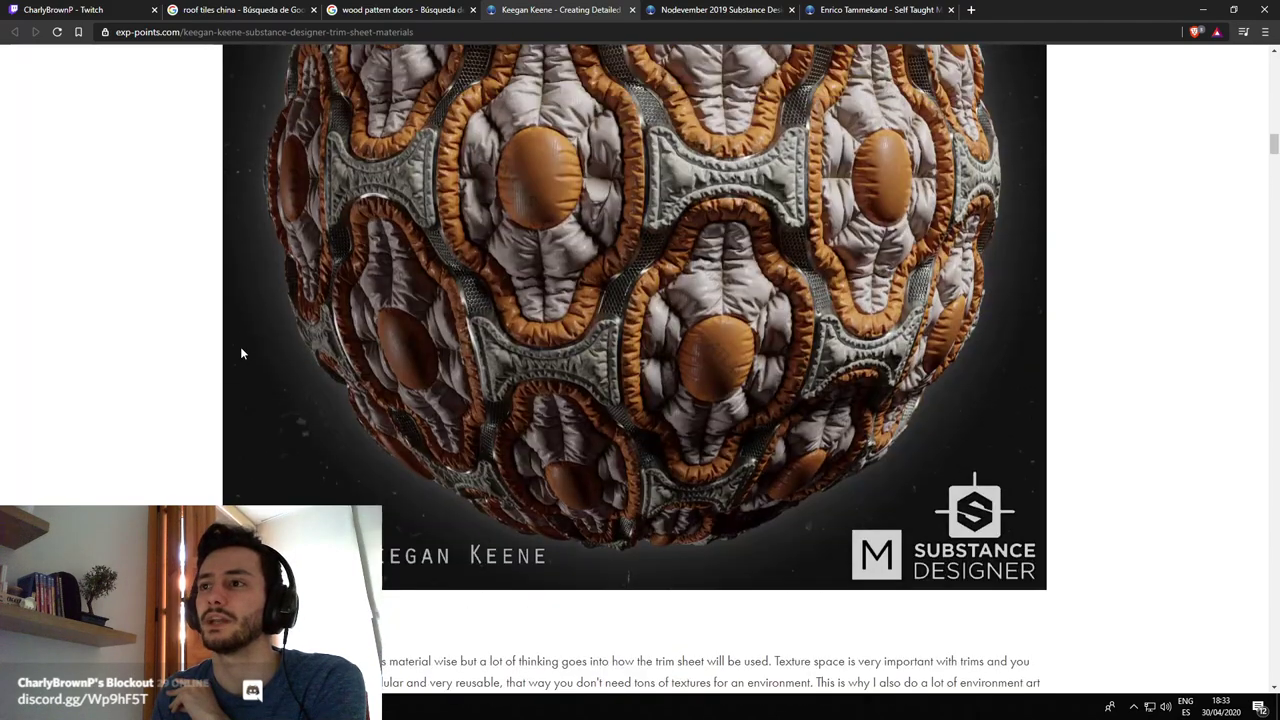
{"action": "scroll", "coordinate": [243, 351], "scroll_direction": "down", "scroll_amount": 4}
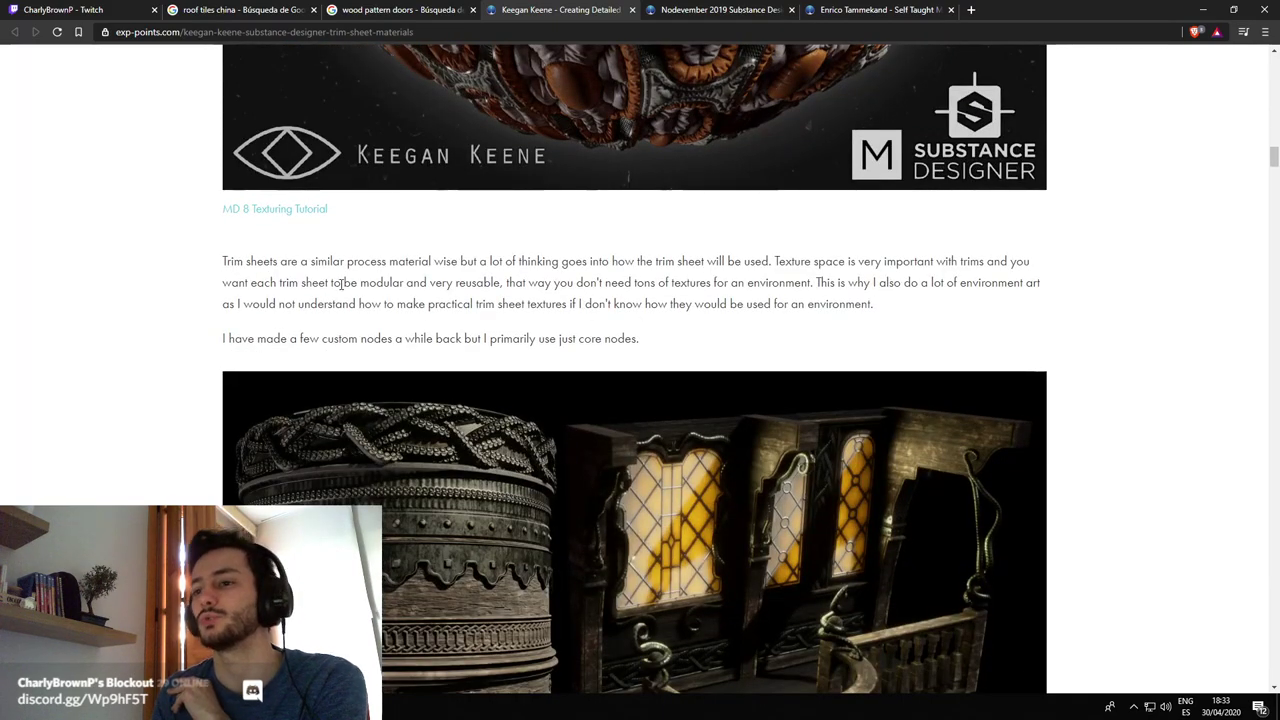
{"action": "scroll", "coordinate": [594, 322], "scroll_direction": "down", "scroll_amount": 4}
{"action": "scroll", "coordinate": [585, 320], "scroll_direction": "down", "scroll_amount": 3}
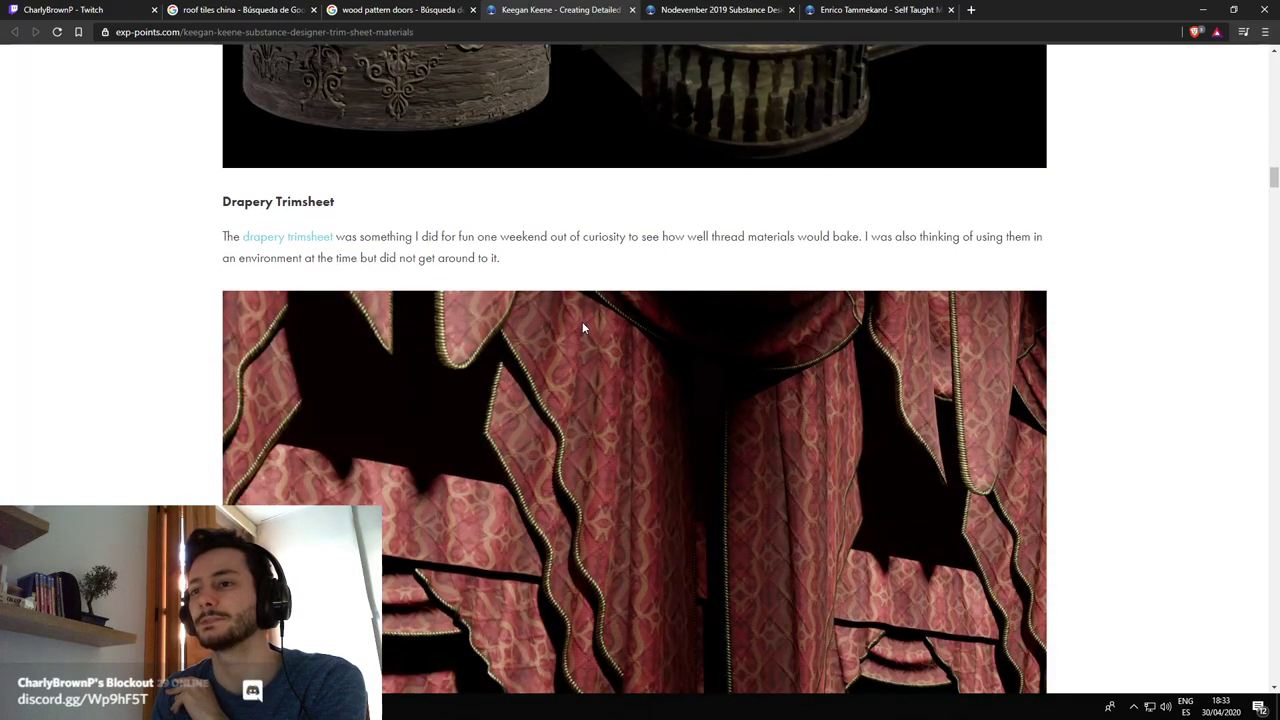
Examine the Drapery Trimsheet process, its final bakes, and the carved door and ornament wireframe images further down the article
{"action": "scroll", "coordinate": [582, 321], "scroll_direction": "down", "scroll_amount": 12}
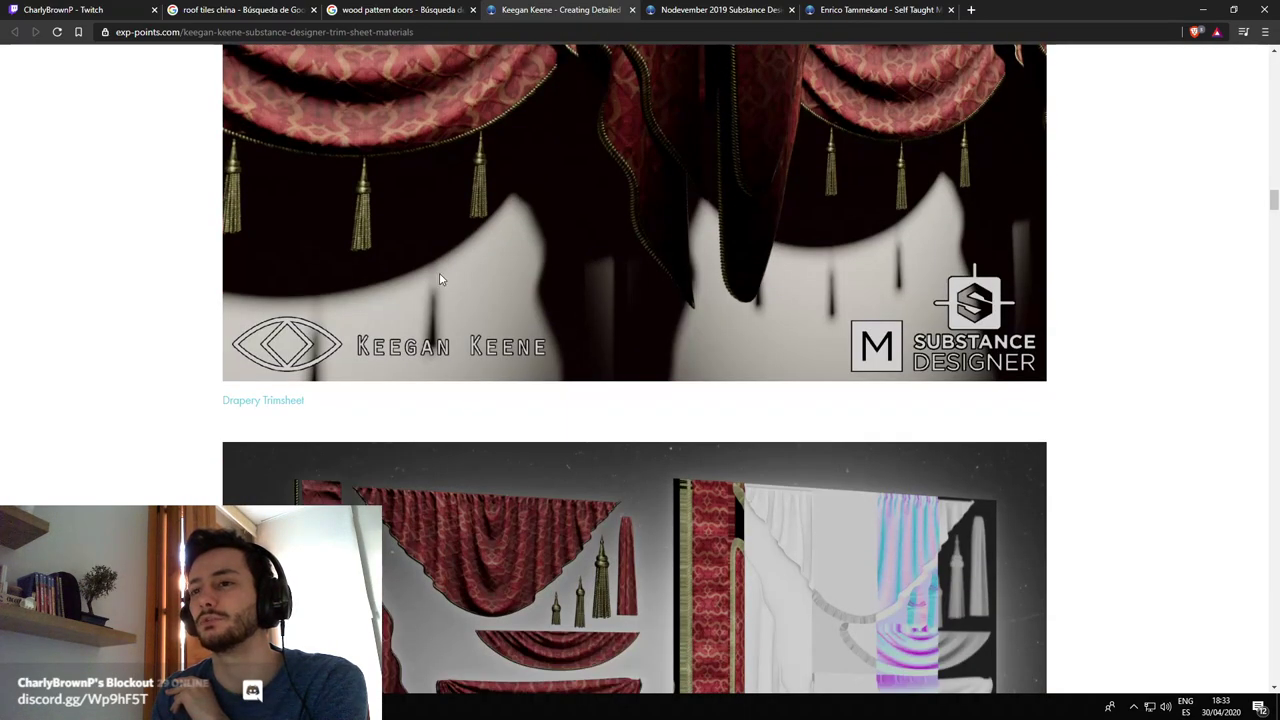
{"action": "scroll", "coordinate": [600, 419], "scroll_direction": "down", "scroll_amount": 8}
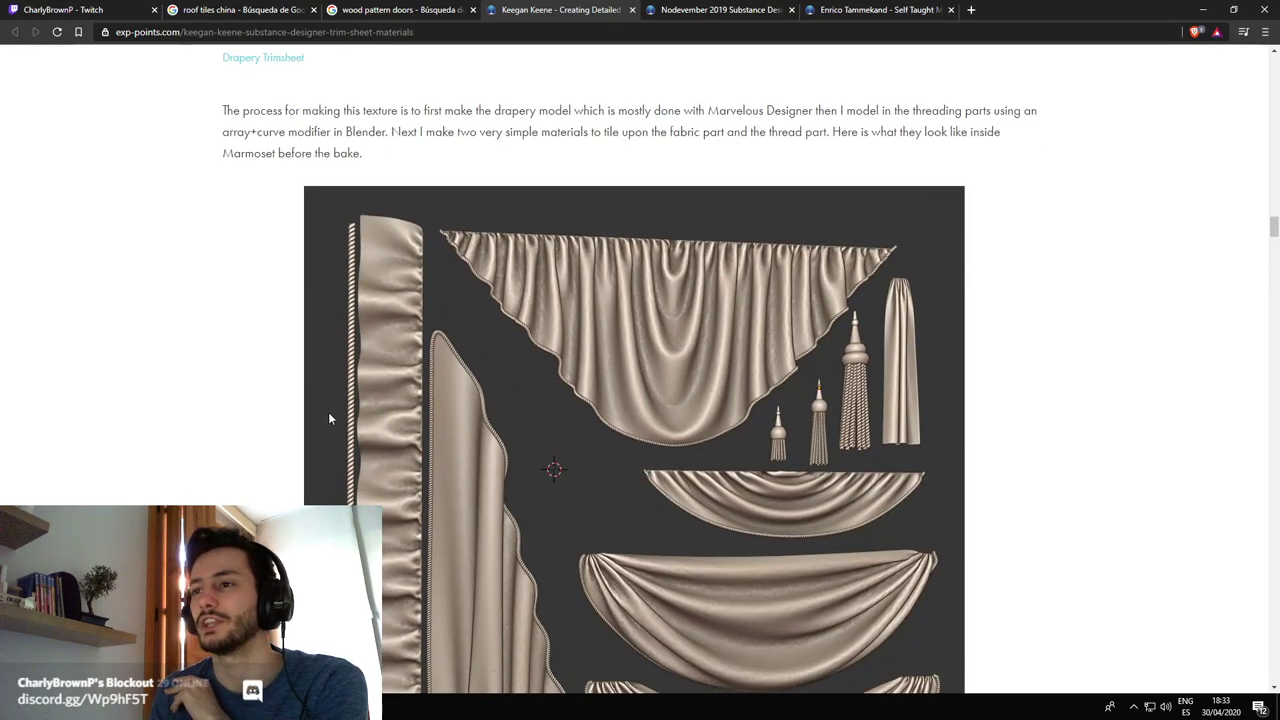
{"action": "scroll", "coordinate": [304, 410], "scroll_direction": "down", "scroll_amount": 3}
{"action": "scroll", "coordinate": [303, 410], "scroll_direction": "up", "scroll_amount": 3}
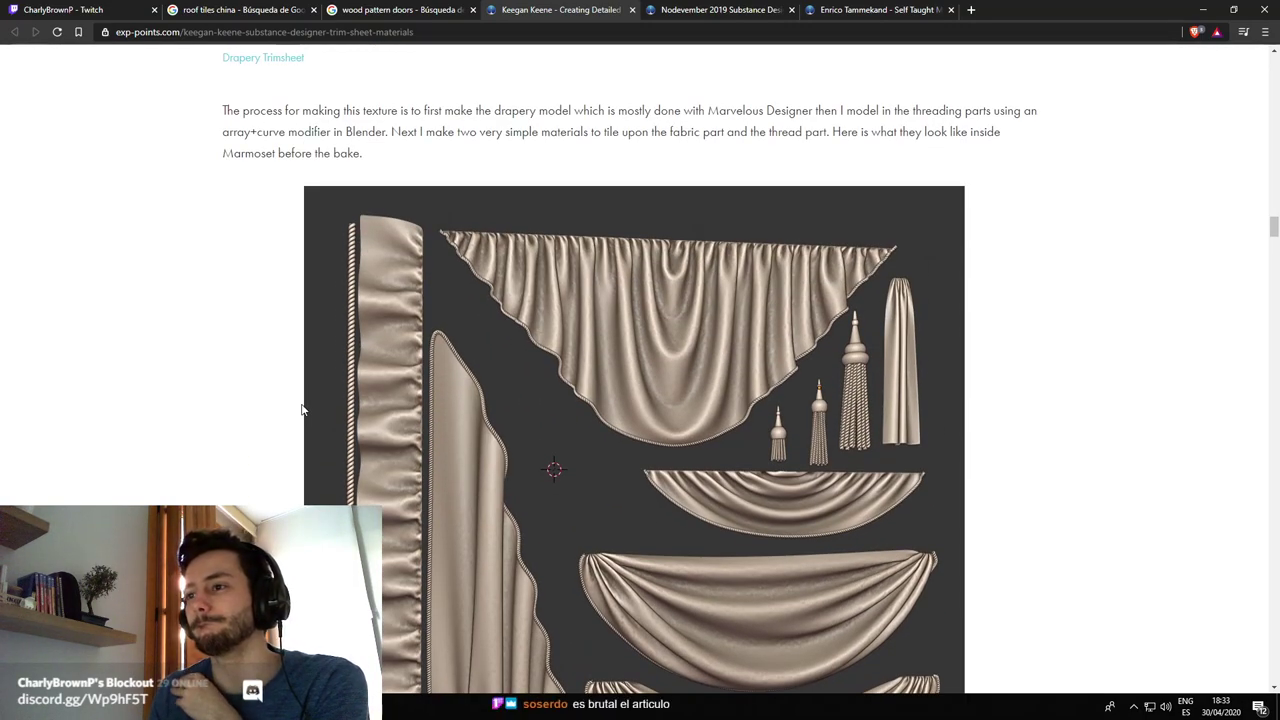
{"action": "scroll", "coordinate": [262, 407], "scroll_direction": "down", "scroll_amount": 4}
{"action": "scroll", "coordinate": [256, 407], "scroll_direction": "down", "scroll_amount": 4}
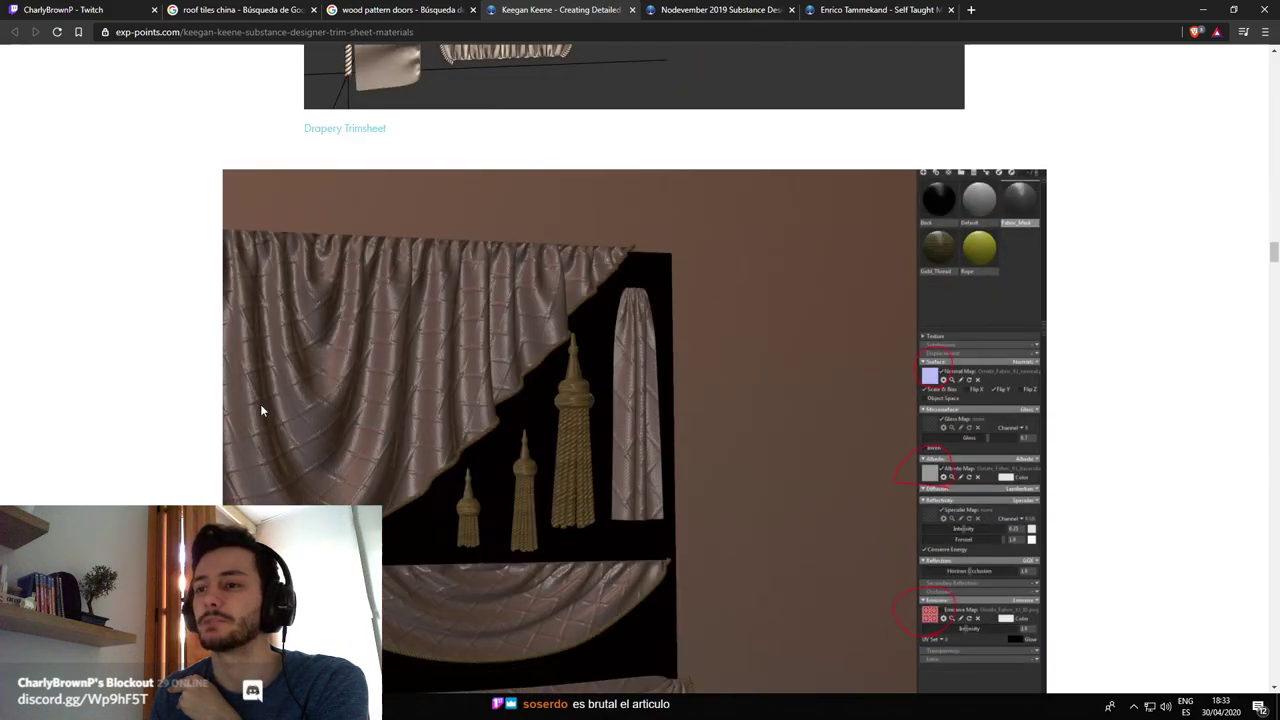
{"action": "scroll", "coordinate": [262, 410], "scroll_direction": "down", "scroll_amount": 13}
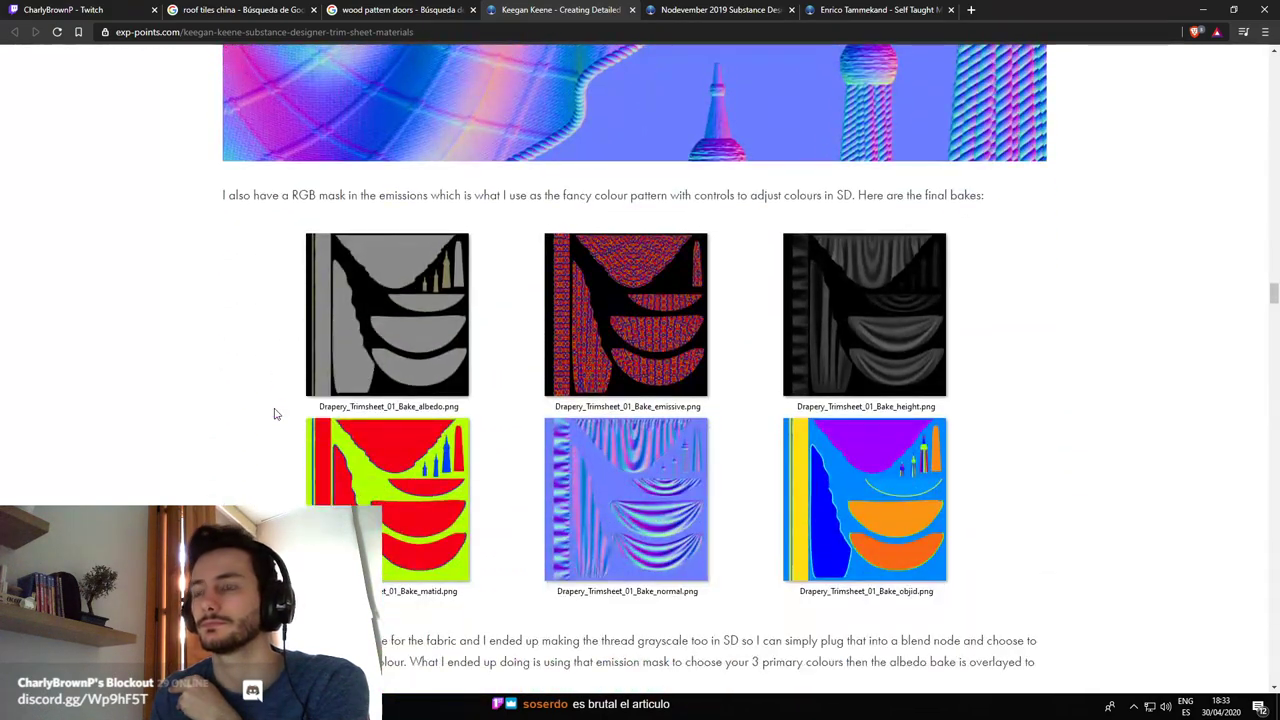
{"action": "scroll", "coordinate": [272, 410], "scroll_direction": "down", "scroll_amount": 15}
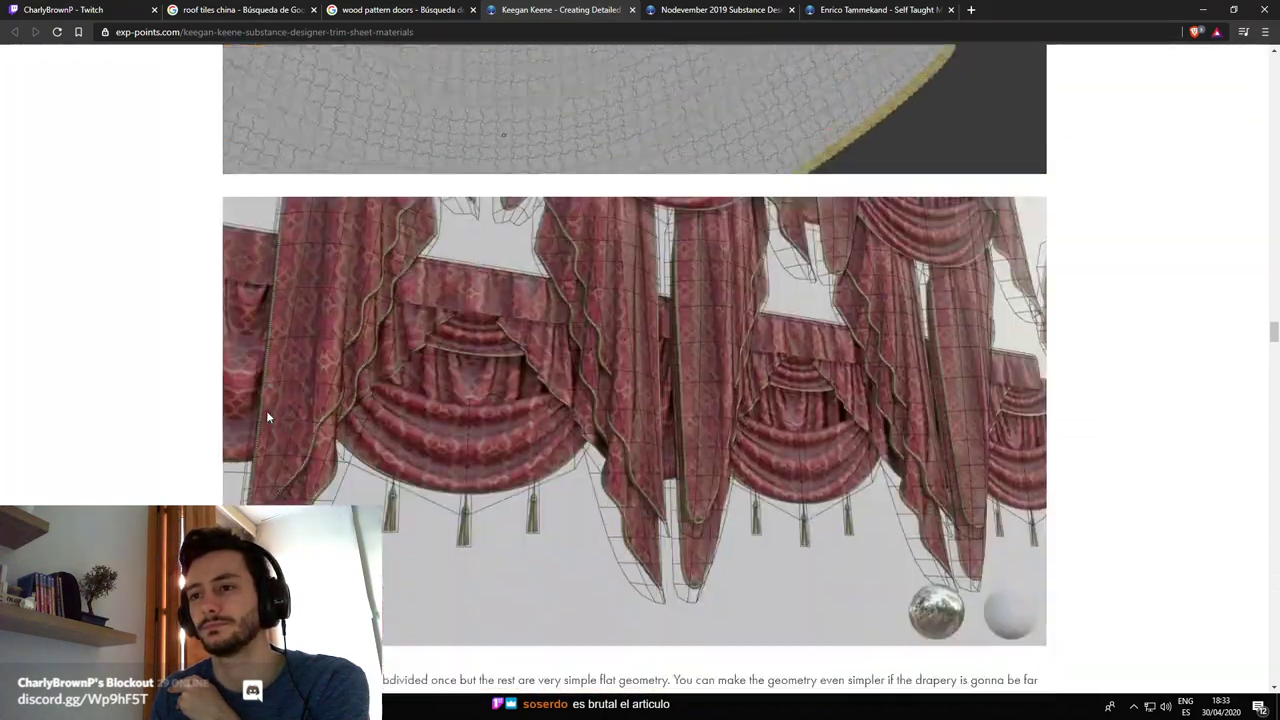
{"action": "scroll", "coordinate": [266, 418], "scroll_direction": "down", "scroll_amount": 8}
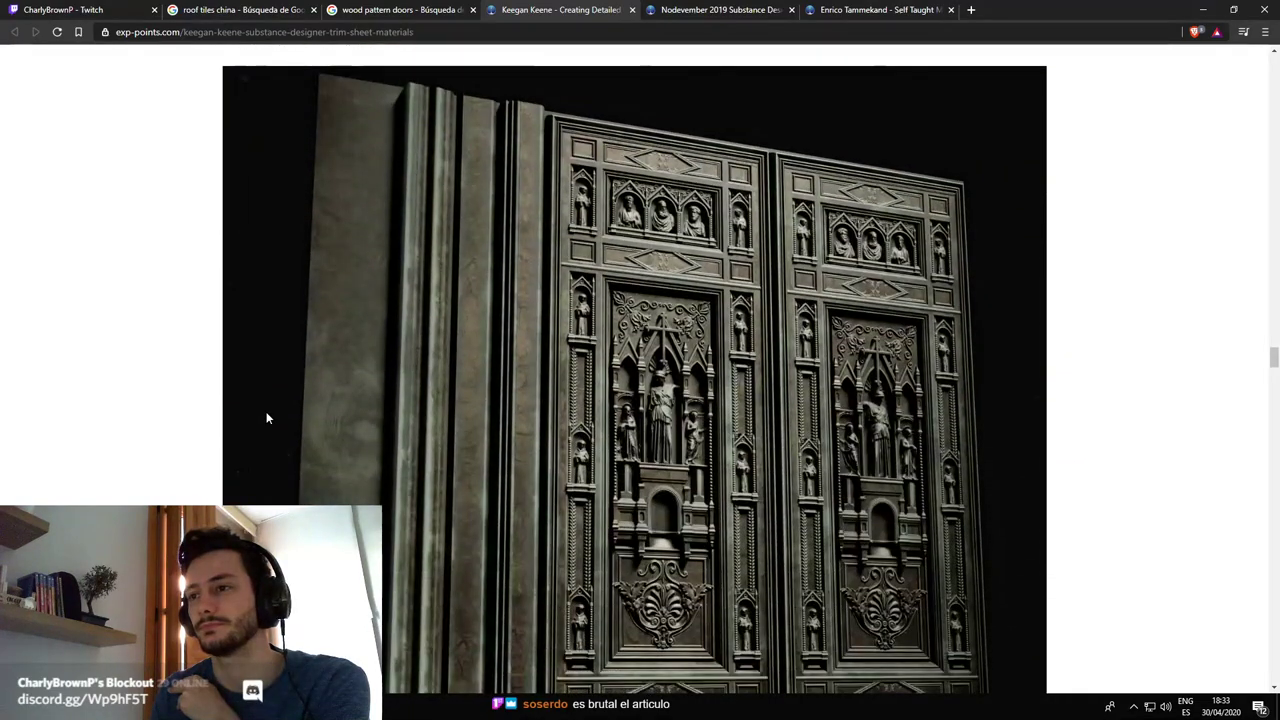
{"action": "scroll", "coordinate": [266, 418], "scroll_direction": "down", "scroll_amount": 7}
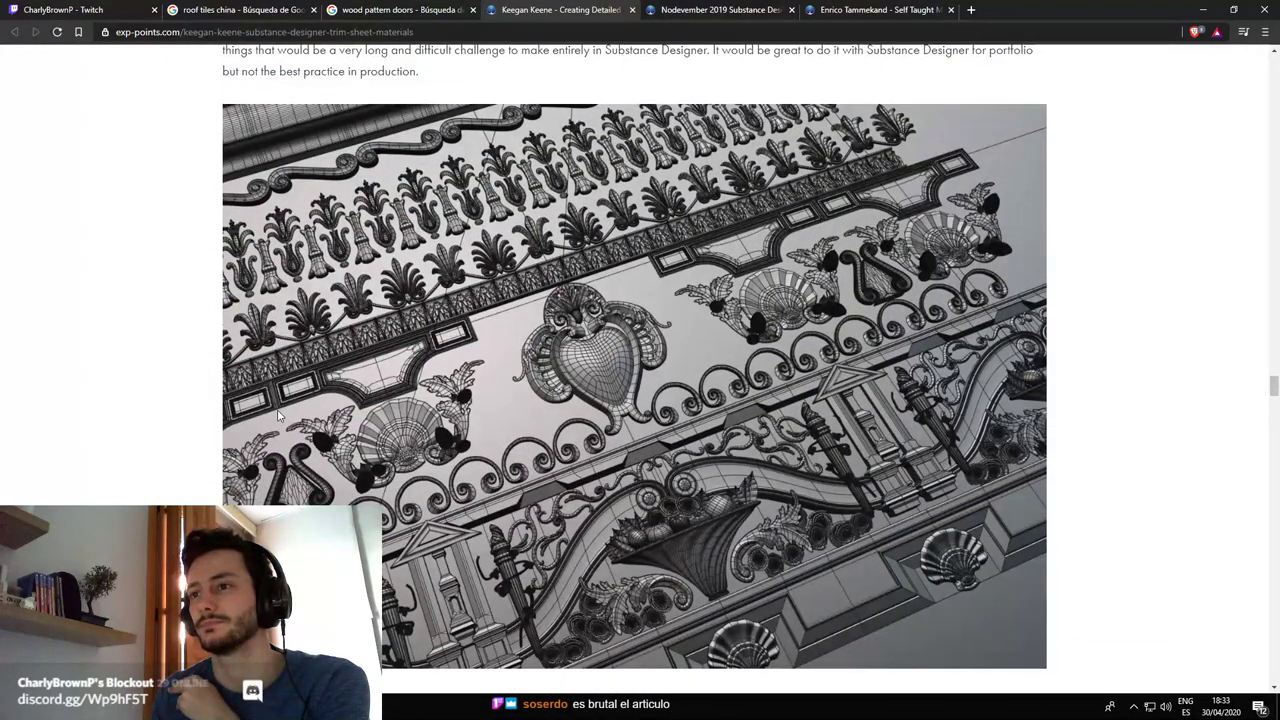
{"action": "scroll", "coordinate": [279, 415], "scroll_direction": "down", "scroll_amount": 2}
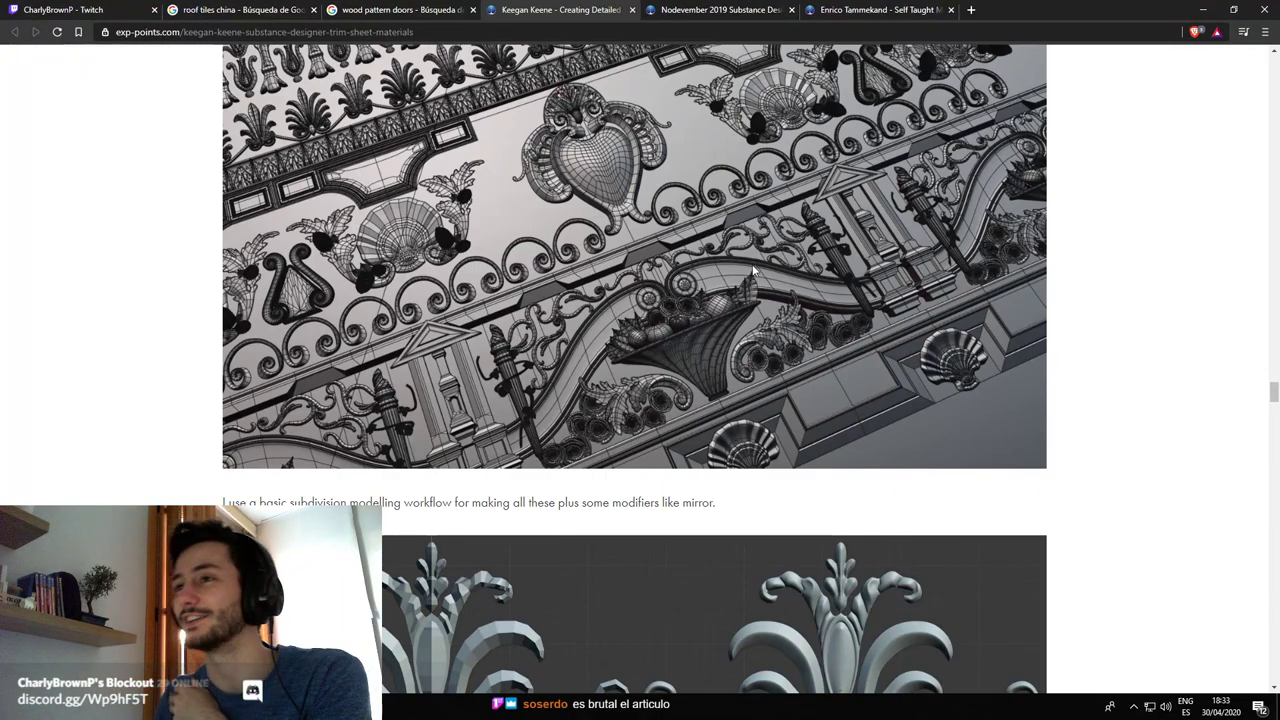
Look over the Nodevember 2019 article's material sphere grid and go back to the article's introduction
{"action": "left_click", "coordinate": [665, 9]}
{"action": "scroll", "coordinate": [1000, 500], "scroll_direction": "up", "scroll_amount": 5}
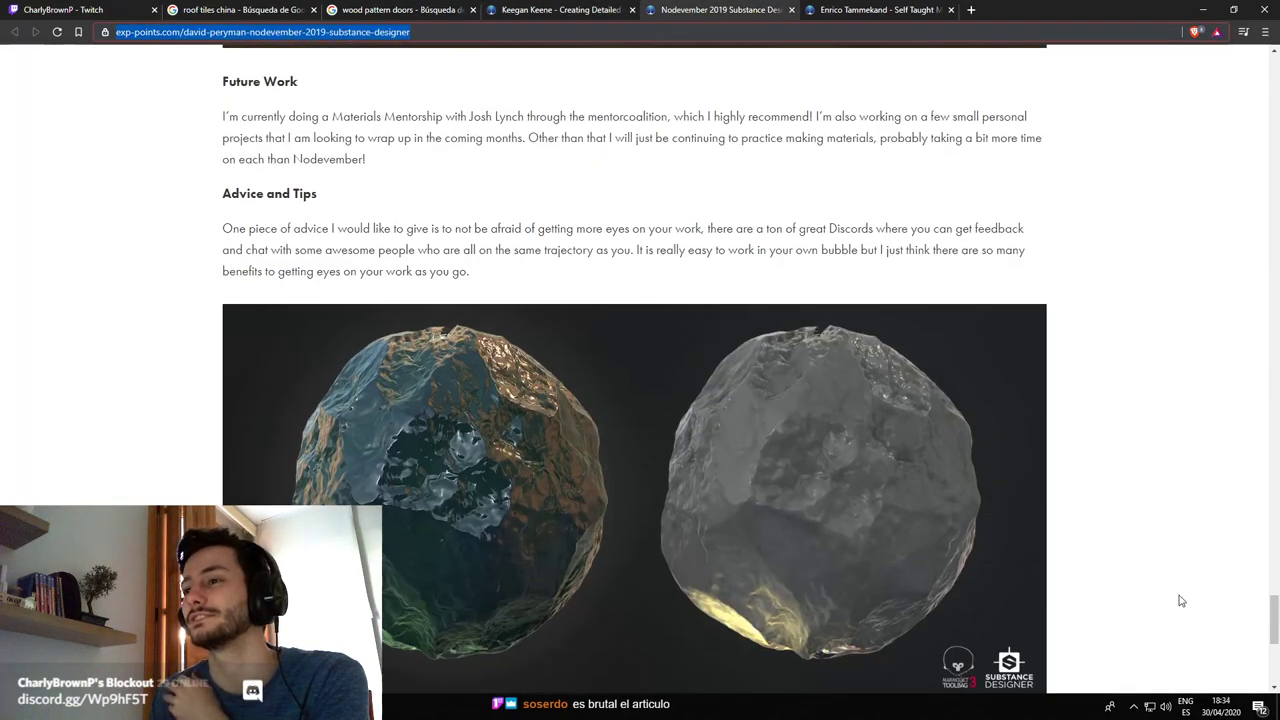
{"action": "scroll", "coordinate": [1123, 277], "scroll_direction": "up", "scroll_amount": 15}
{"action": "scroll", "coordinate": [1126, 363], "scroll_direction": "down", "scroll_amount": 5}
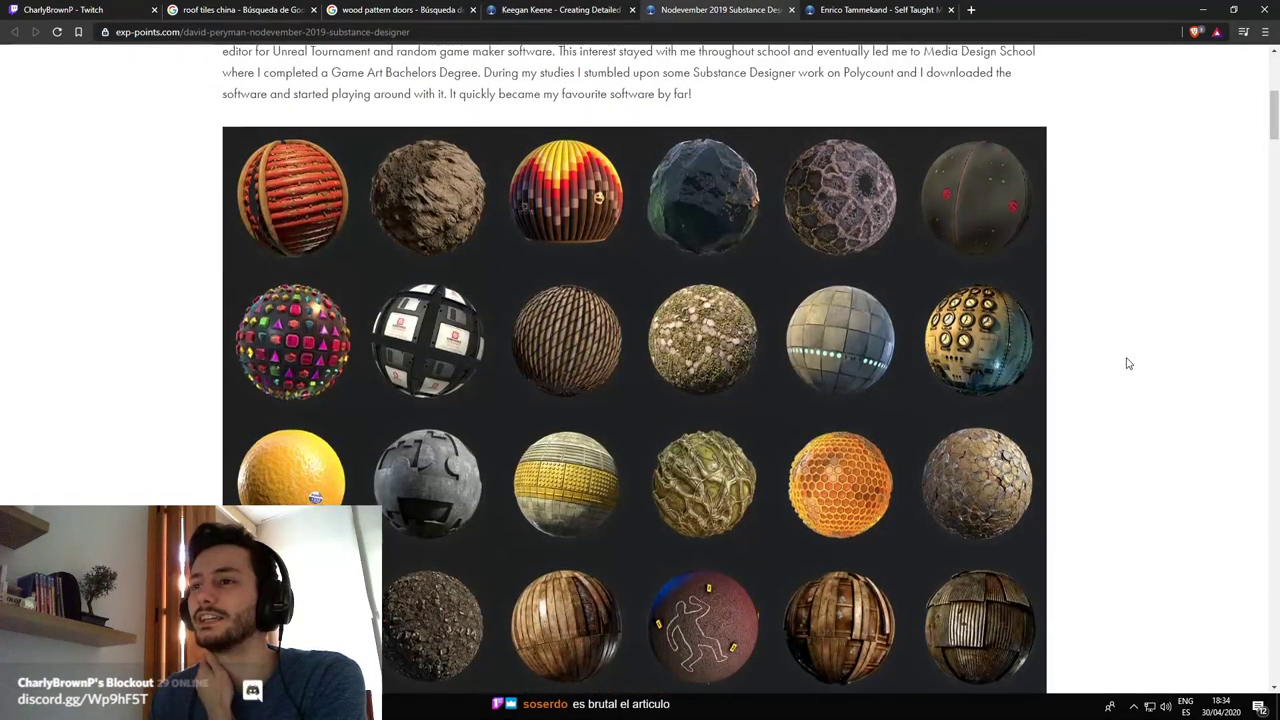
{"action": "scroll", "coordinate": [1126, 363], "scroll_direction": "up", "scroll_amount": 3}
{"action": "scroll", "coordinate": [1080, 358], "scroll_direction": "up", "scroll_amount": 1}
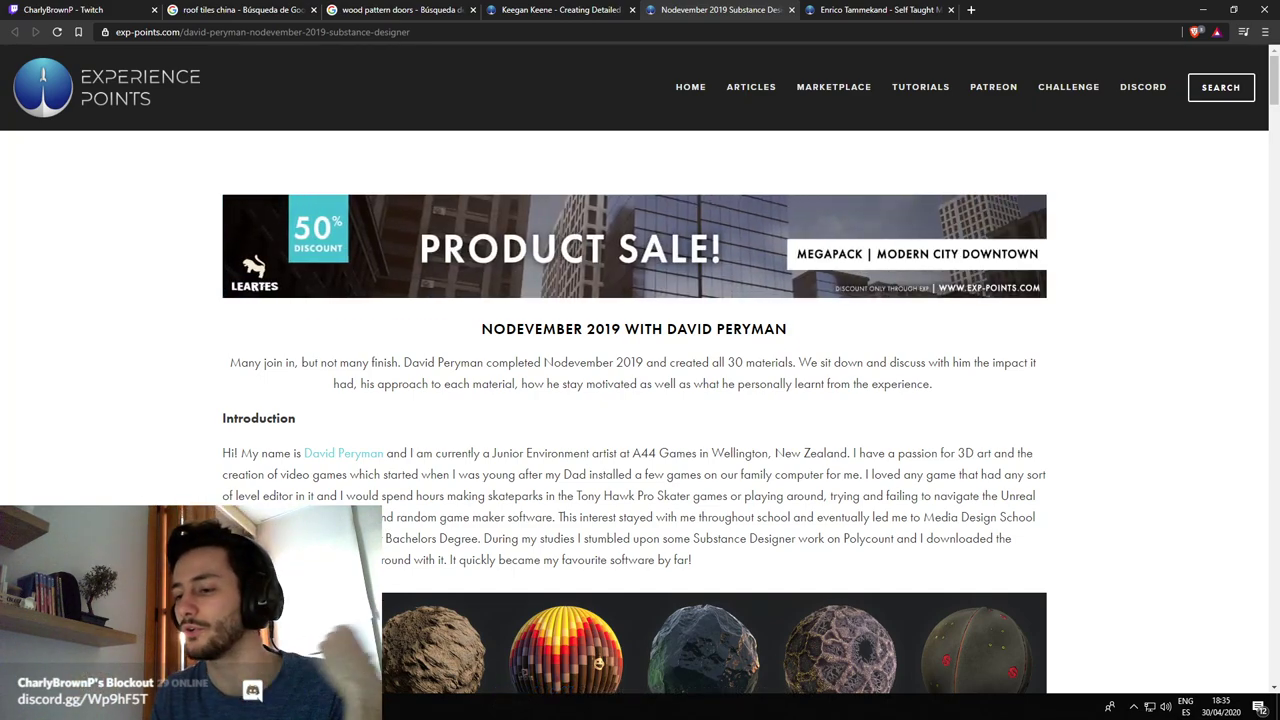
{"action": "key", "text": "alt+Tab"}
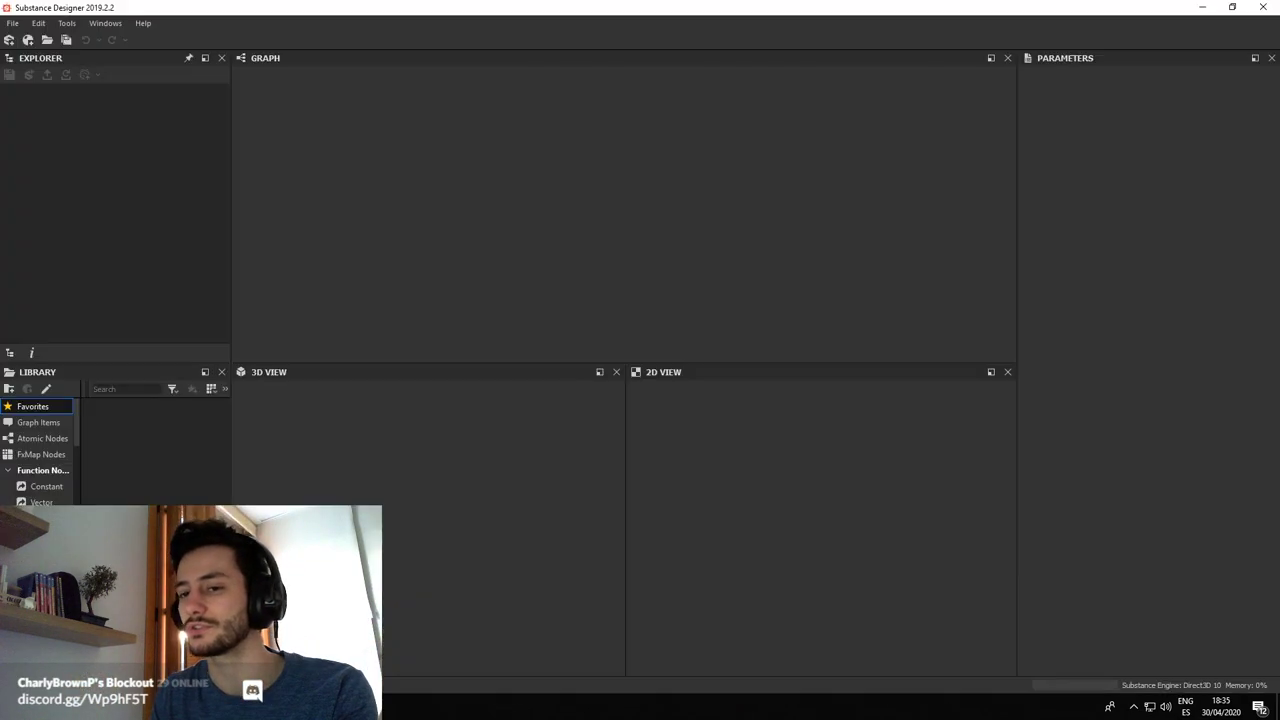
{"action": "left_click", "coordinate": [16, 26]}
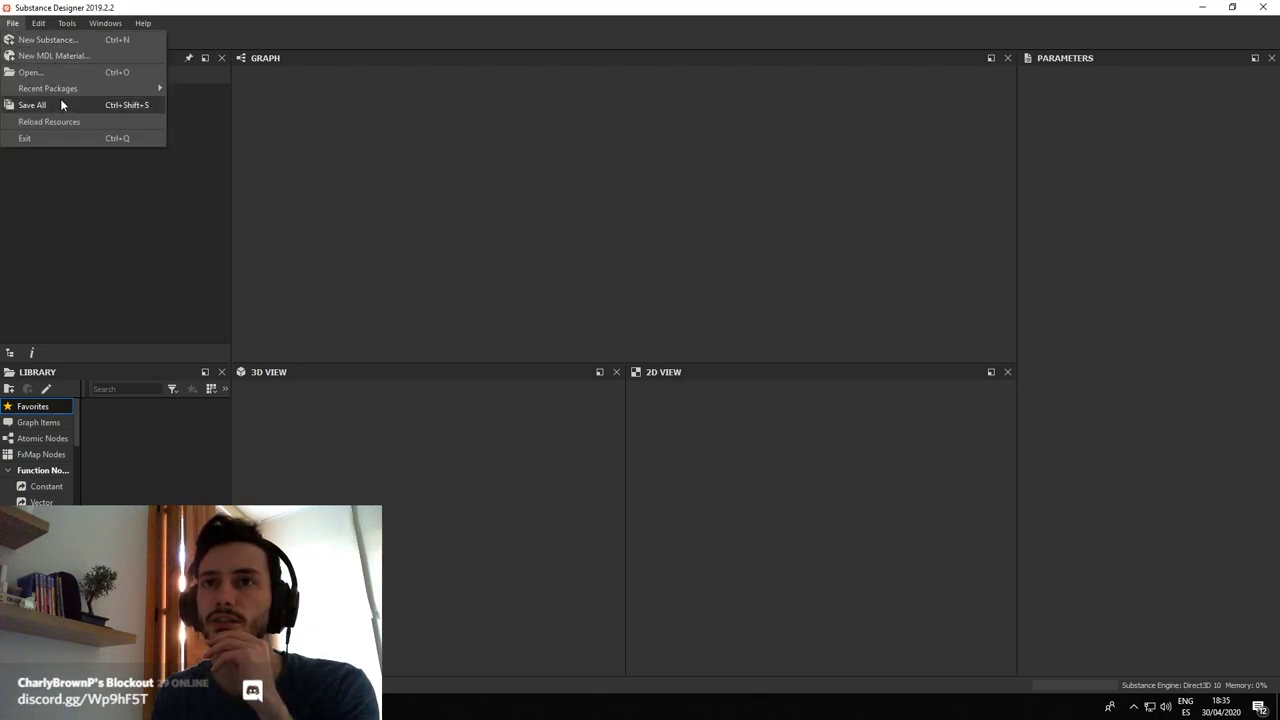
{"action": "mouse_move", "coordinate": [64, 90]}
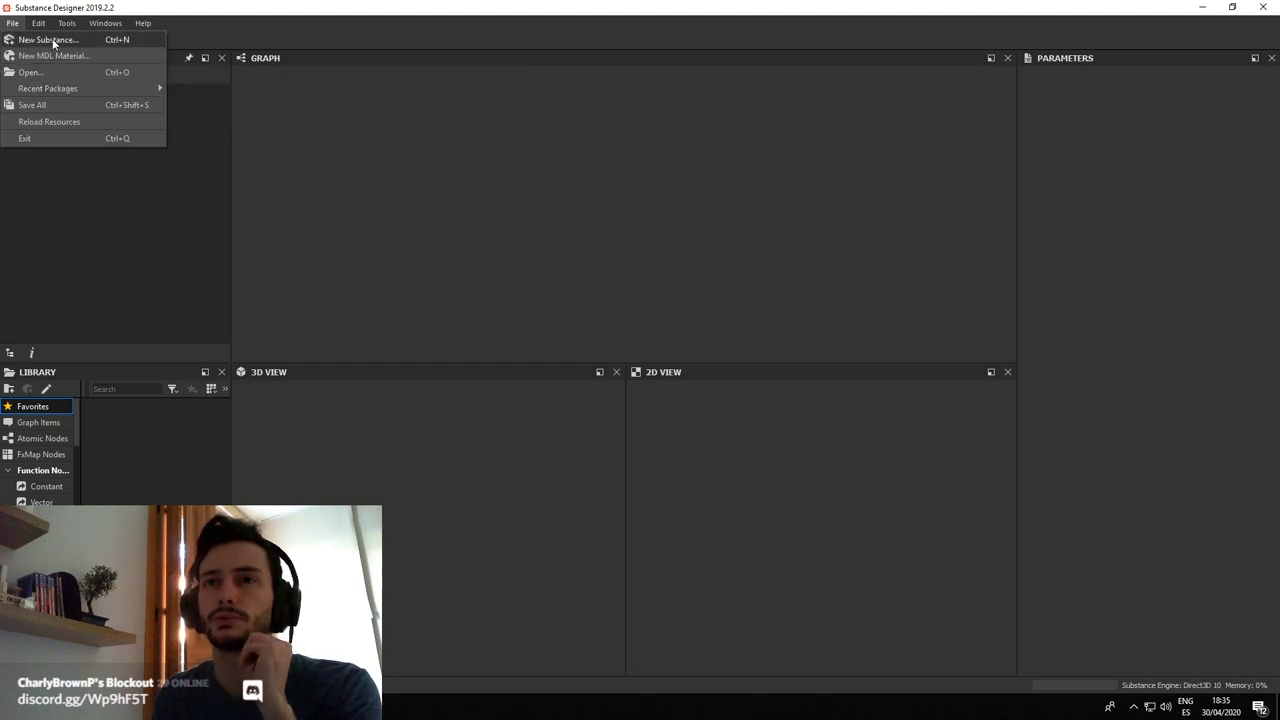
{"action": "left_click", "coordinate": [52, 38]}
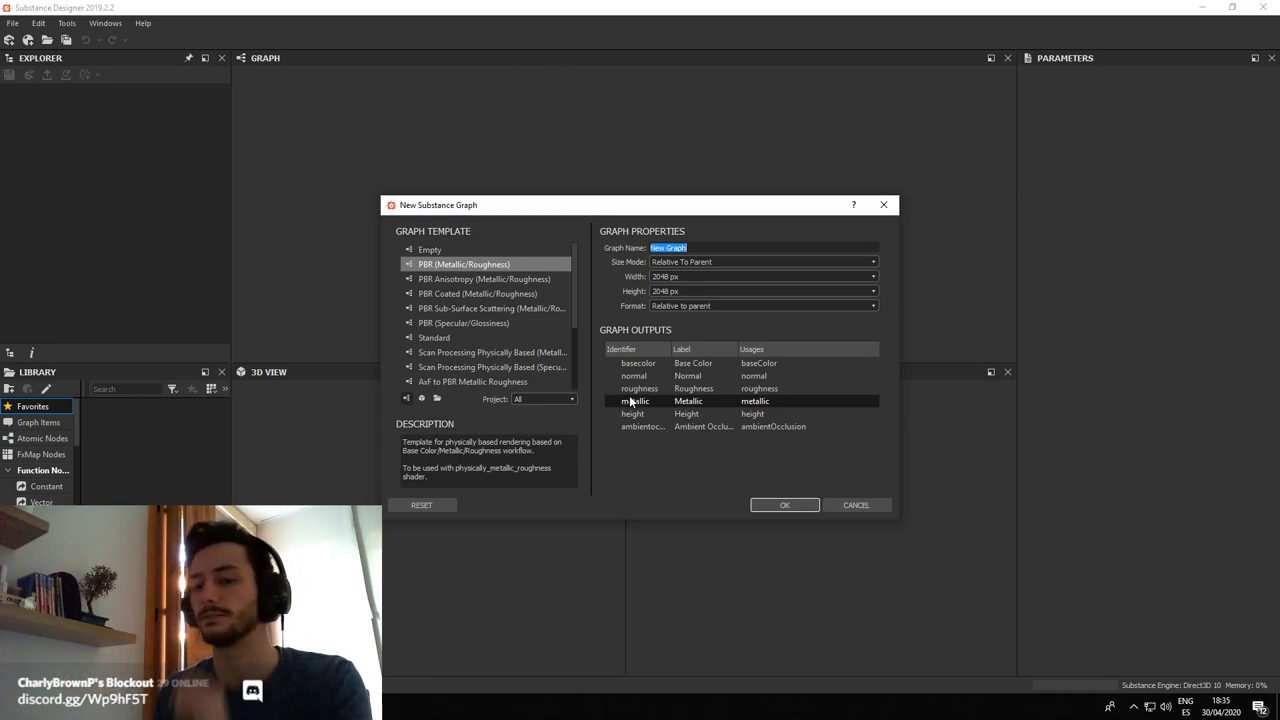
{"action": "left_click", "coordinate": [853, 506]}
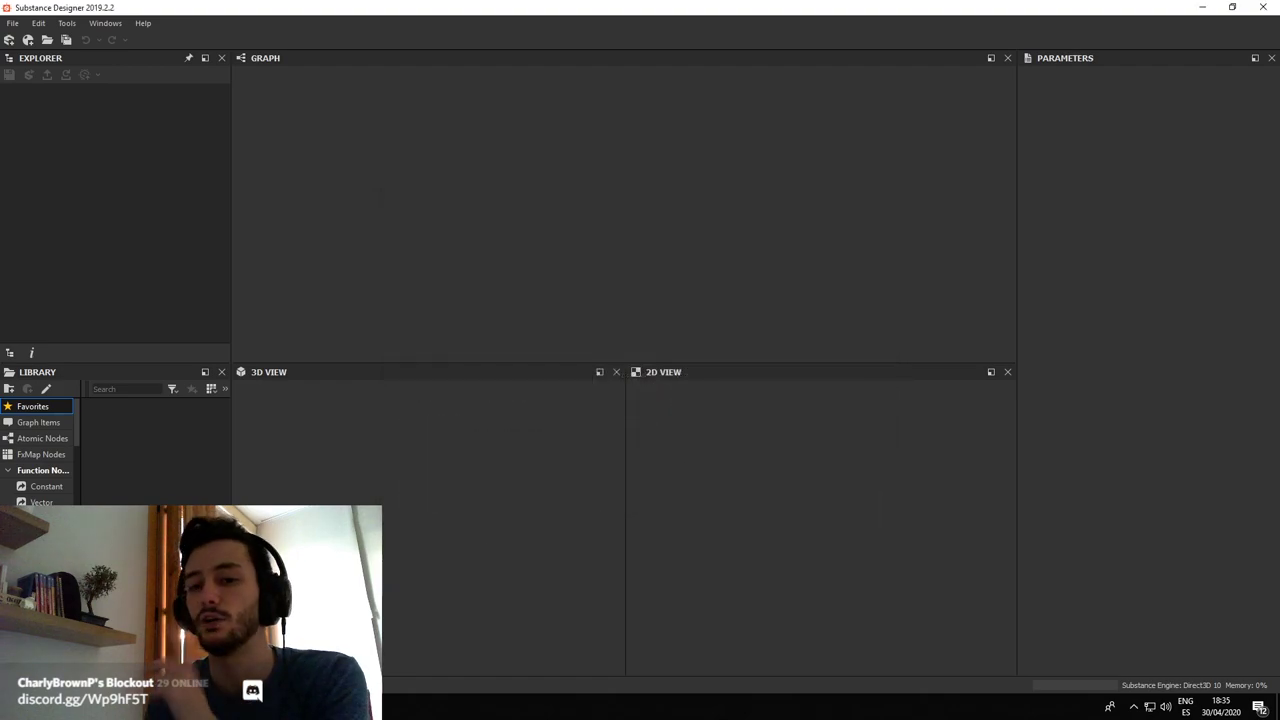
Switch to Discord and enlarge the posted image comparing Chinese roof tiles and wooden doors, then return to the latest messages
{"action": "key", "text": "alt+Tab"}
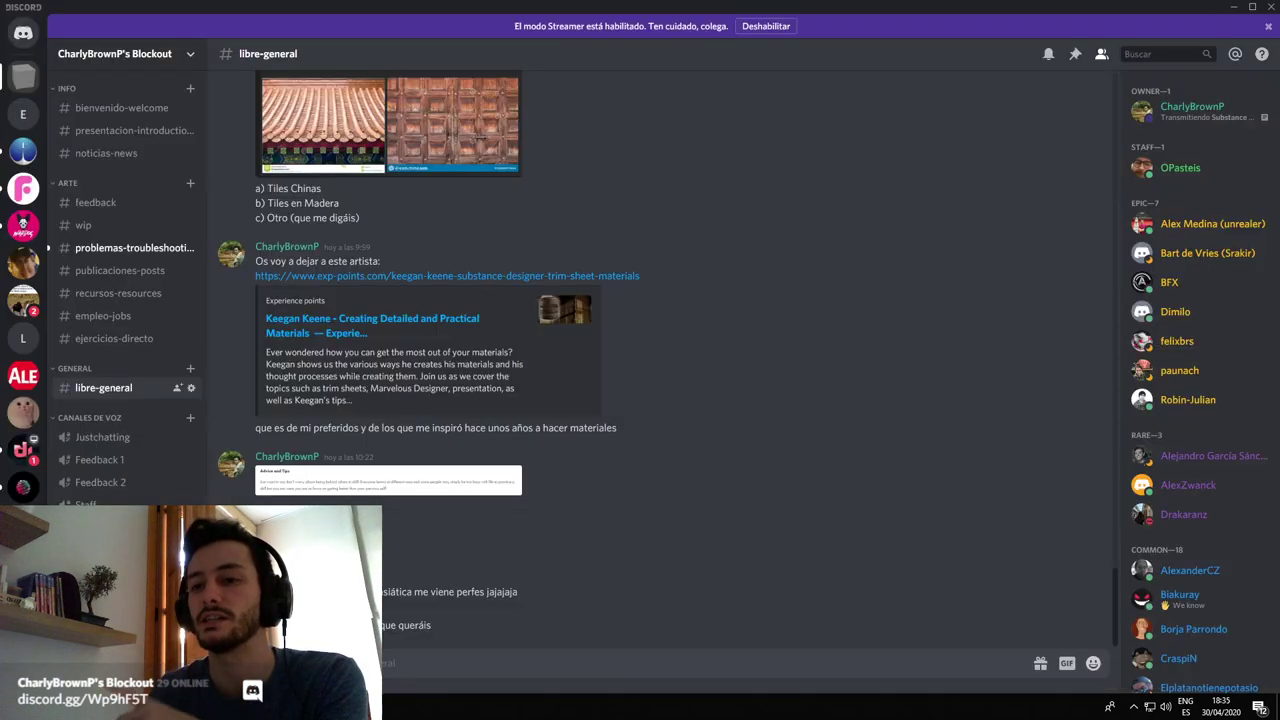
{"action": "scroll", "coordinate": [516, 331], "scroll_direction": "up", "scroll_amount": 4}
{"action": "left_click", "coordinate": [481, 386]}
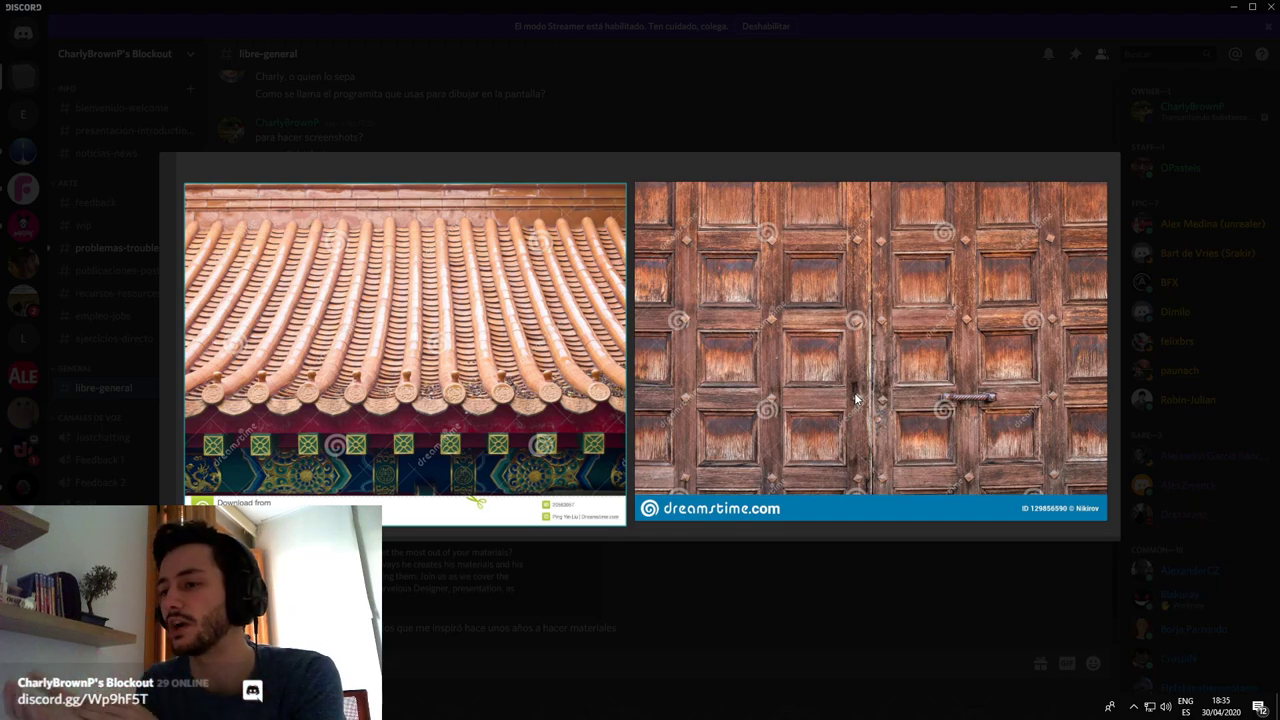
{"action": "left_click", "coordinate": [508, 582]}
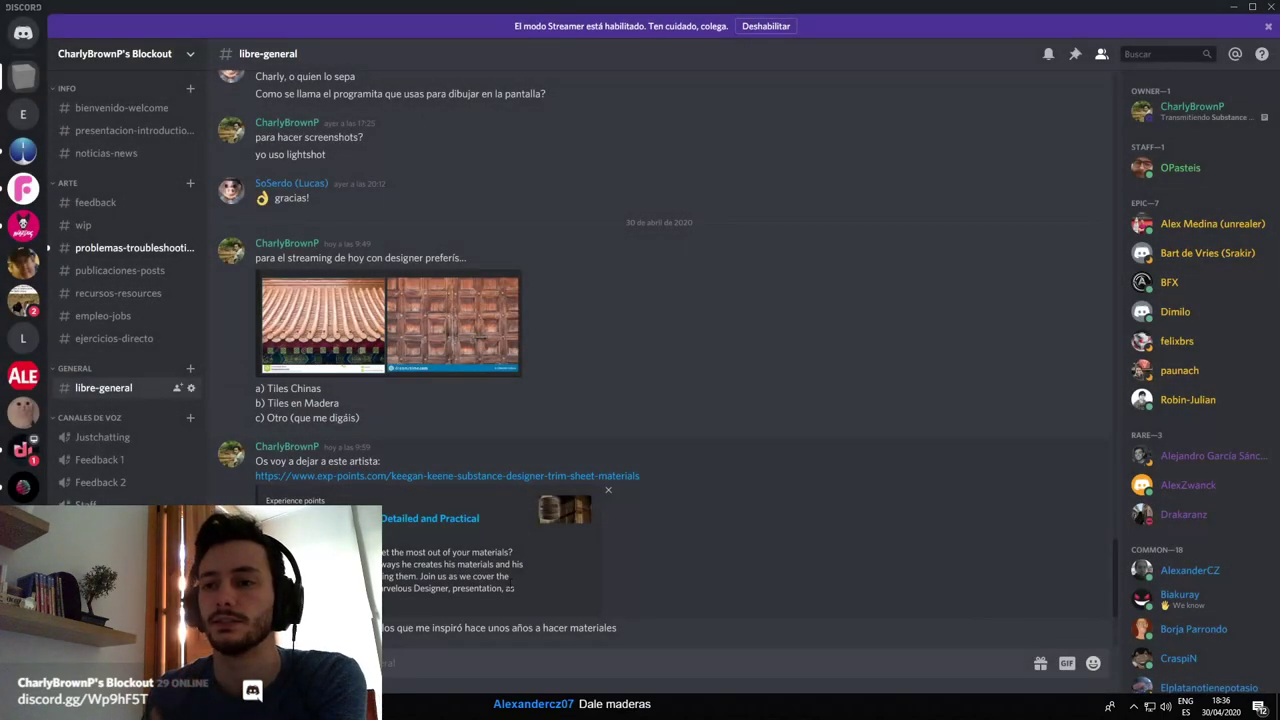
{"action": "scroll", "coordinate": [686, 564], "scroll_direction": "down", "scroll_amount": 2}
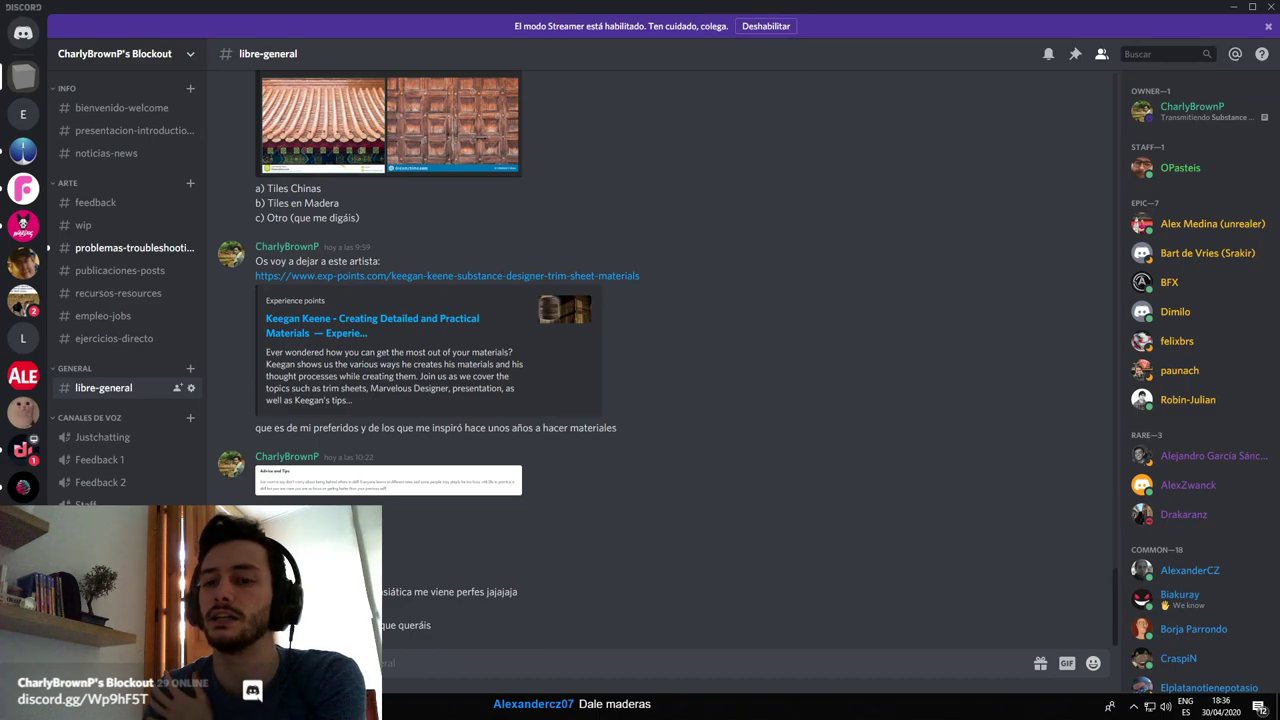
Switch back to the browser and open artstation.com in a new tab
{"action": "key", "text": "alt+Tab"}
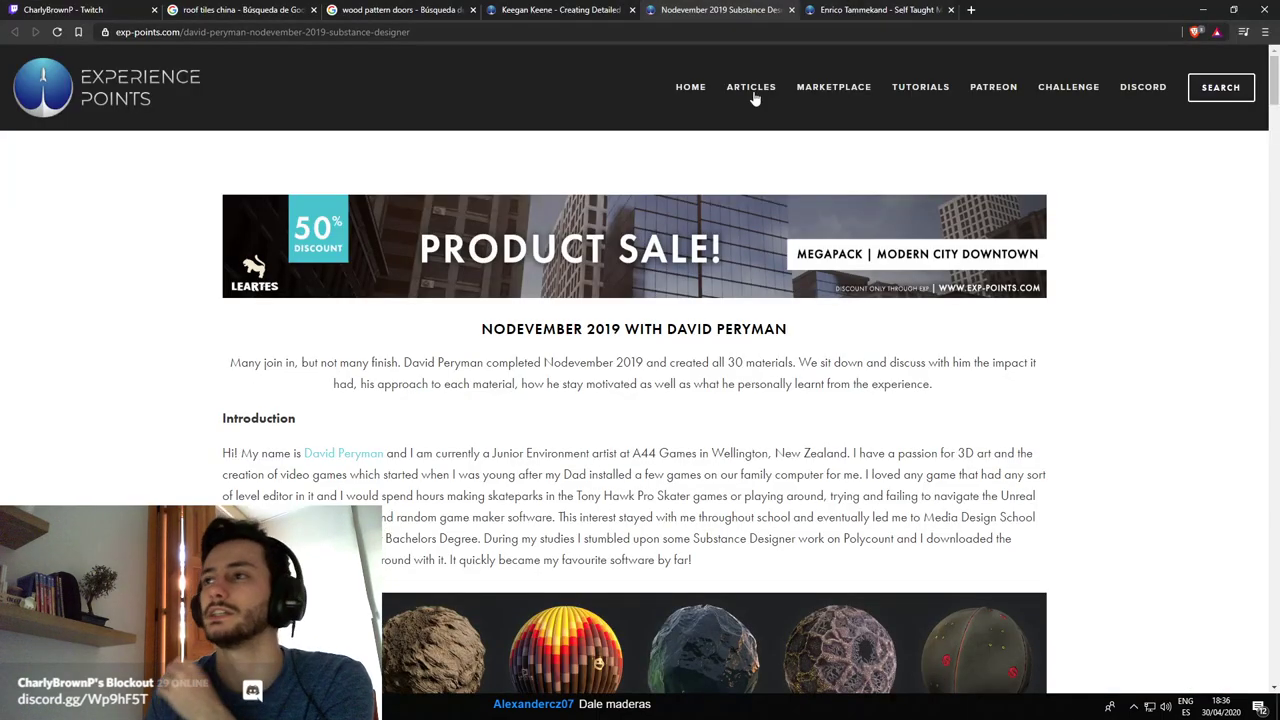
{"action": "left_click", "coordinate": [565, 9]}
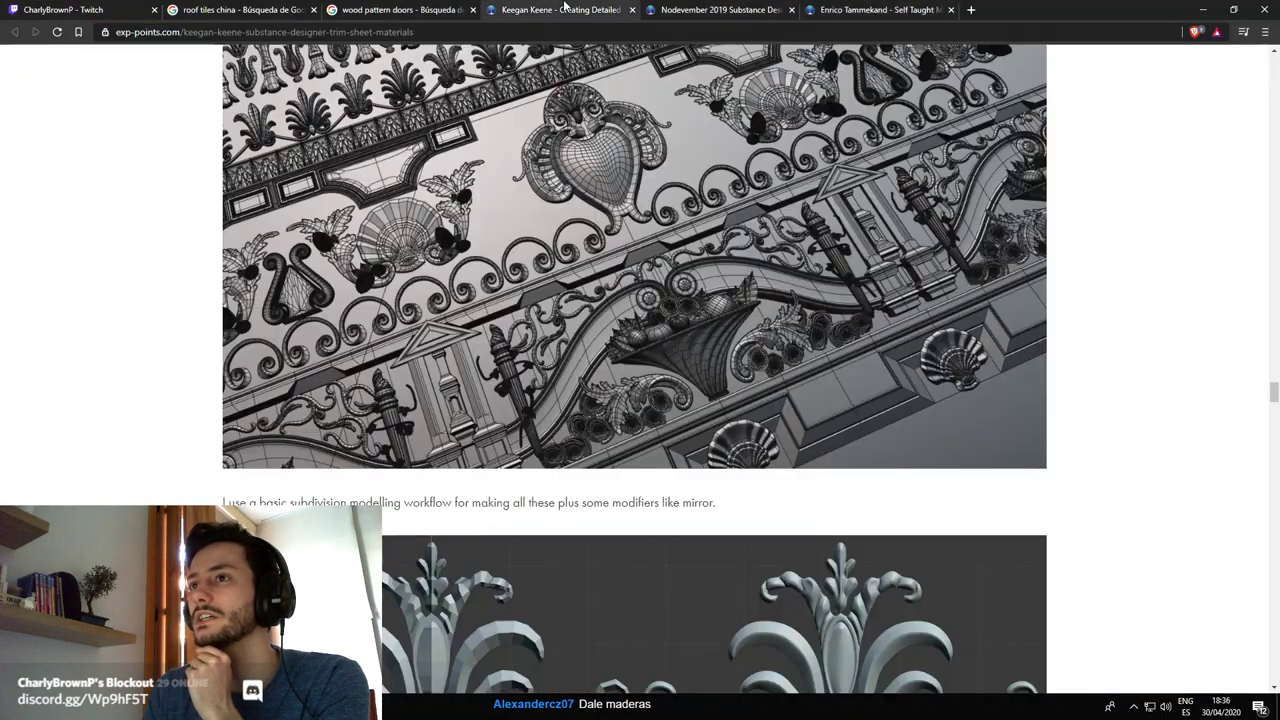
{"action": "left_click", "coordinate": [970, 9]}
{"action": "type", "text": "ar"}
{"action": "key", "text": "Return"}
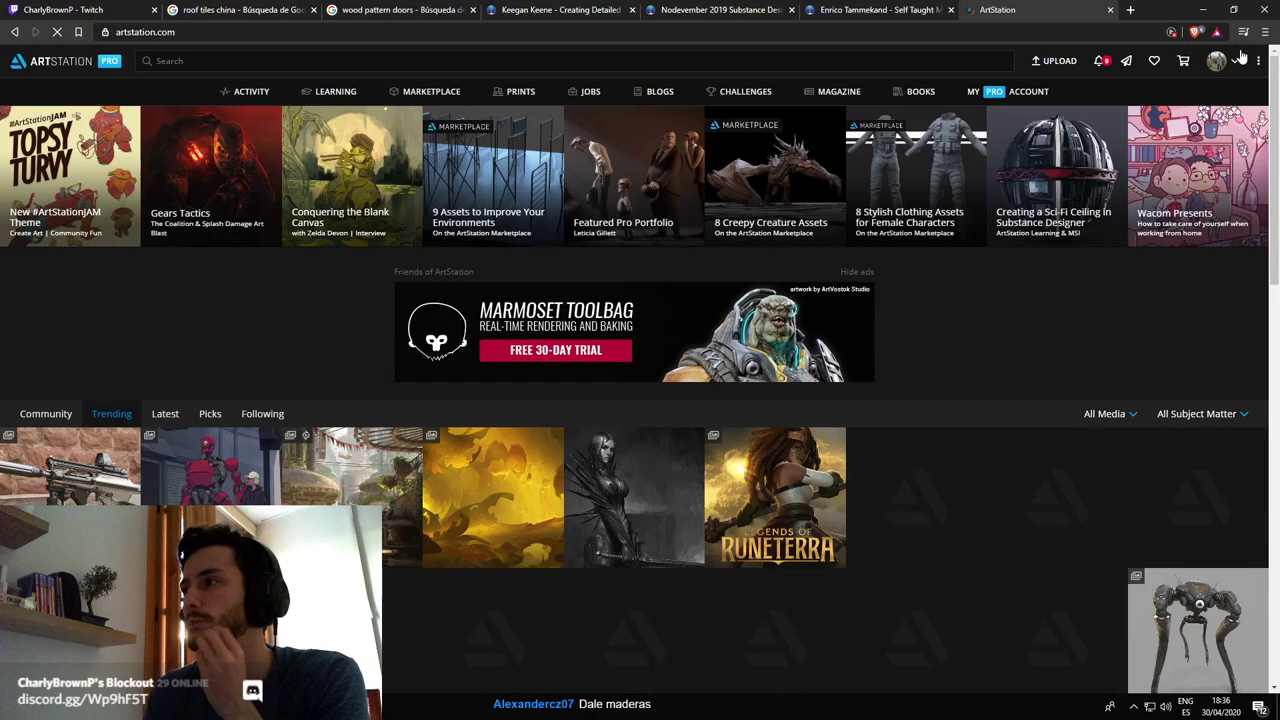
Check the ArtStation notifications and open the account's own profile page
{"action": "left_click", "coordinate": [1235, 60]}
{"action": "left_click", "coordinate": [1092, 62]}
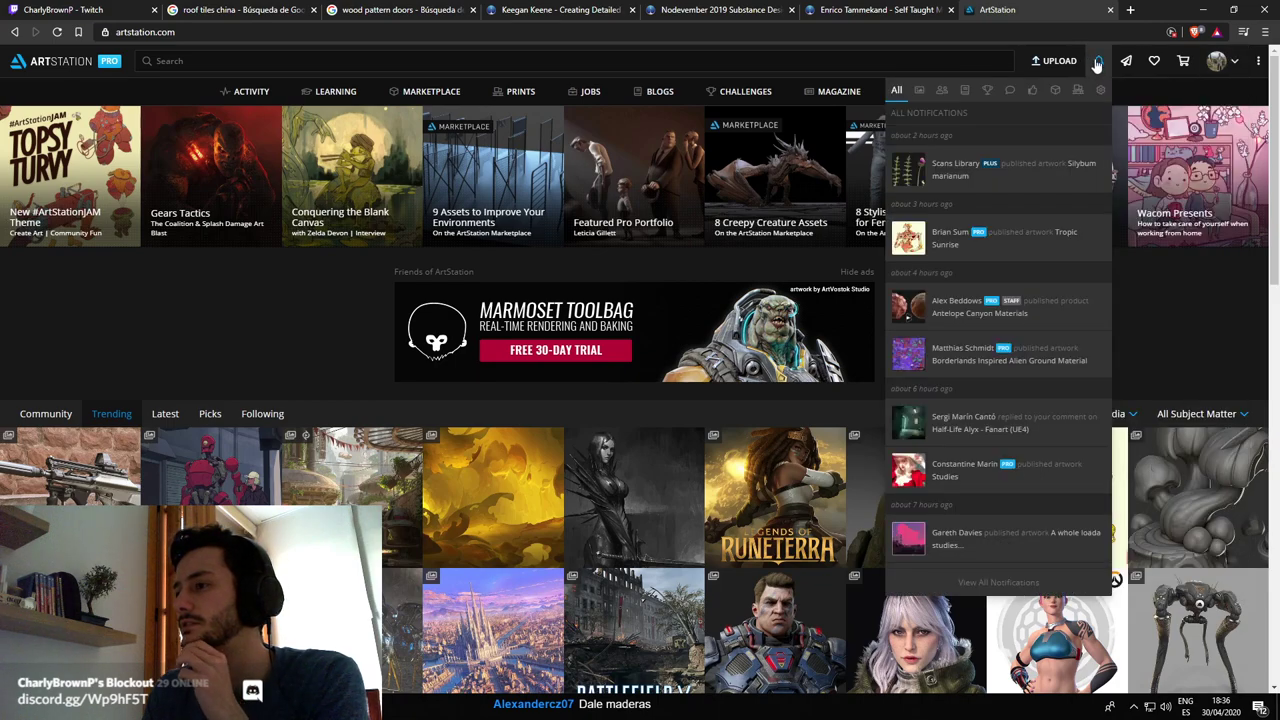
{"action": "left_click", "coordinate": [1095, 64]}
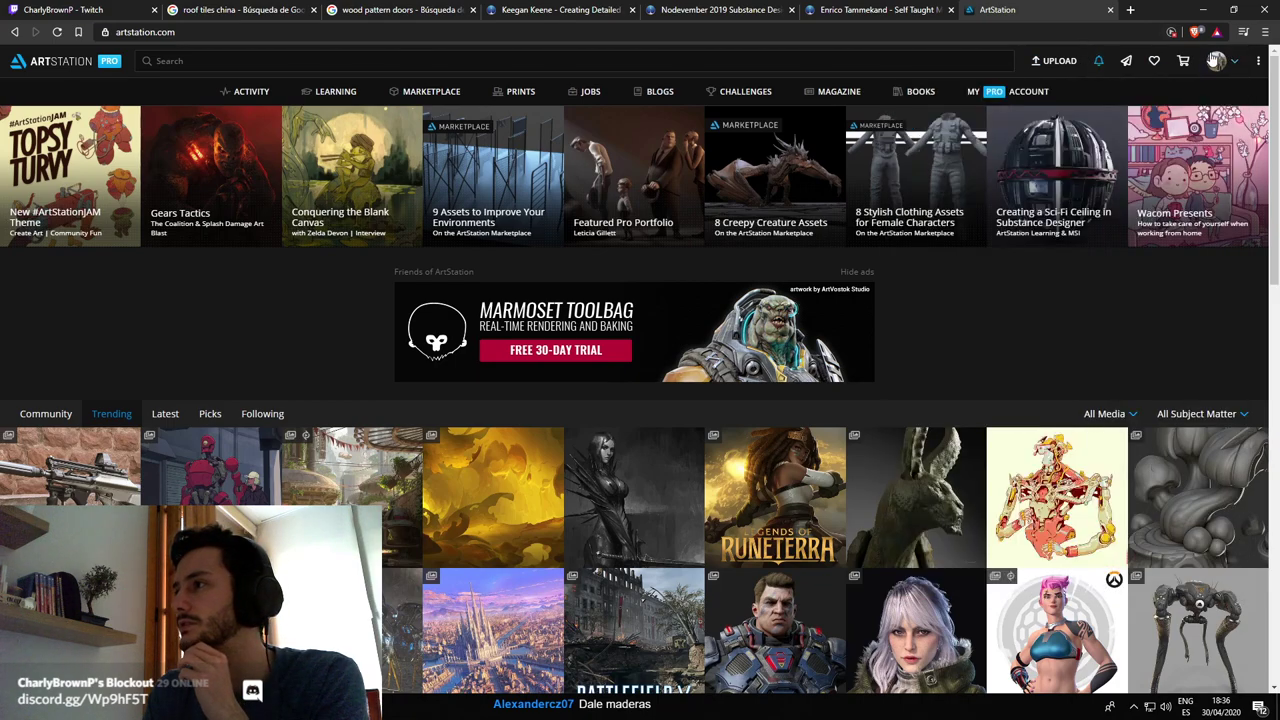
{"action": "left_click", "coordinate": [1235, 64]}
{"action": "left_click", "coordinate": [1158, 106]}
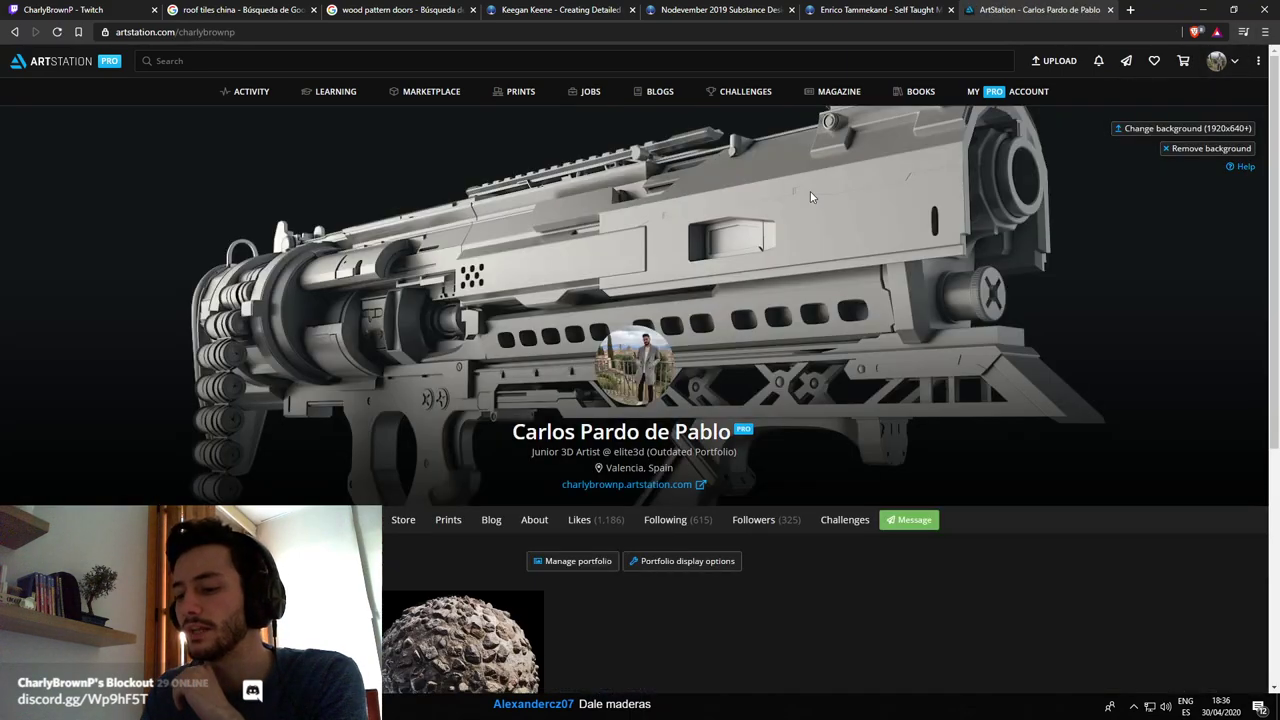
Open the profile's liked works and browse the thumbnails down through the Call of Duty WWII pieces for material ideas
{"action": "scroll", "coordinate": [377, 418], "scroll_direction": "down", "scroll_amount": 3}
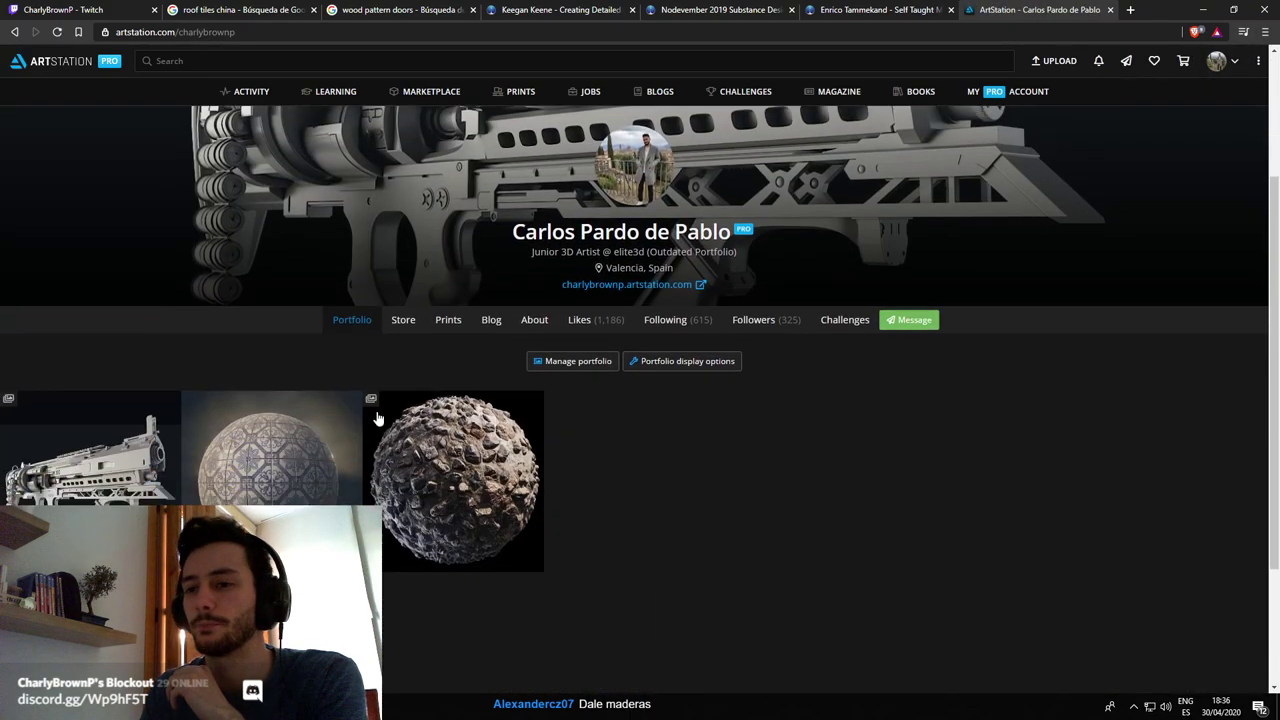
{"action": "left_click", "coordinate": [578, 320]}
{"action": "scroll", "coordinate": [411, 267], "scroll_direction": "down", "scroll_amount": 2}
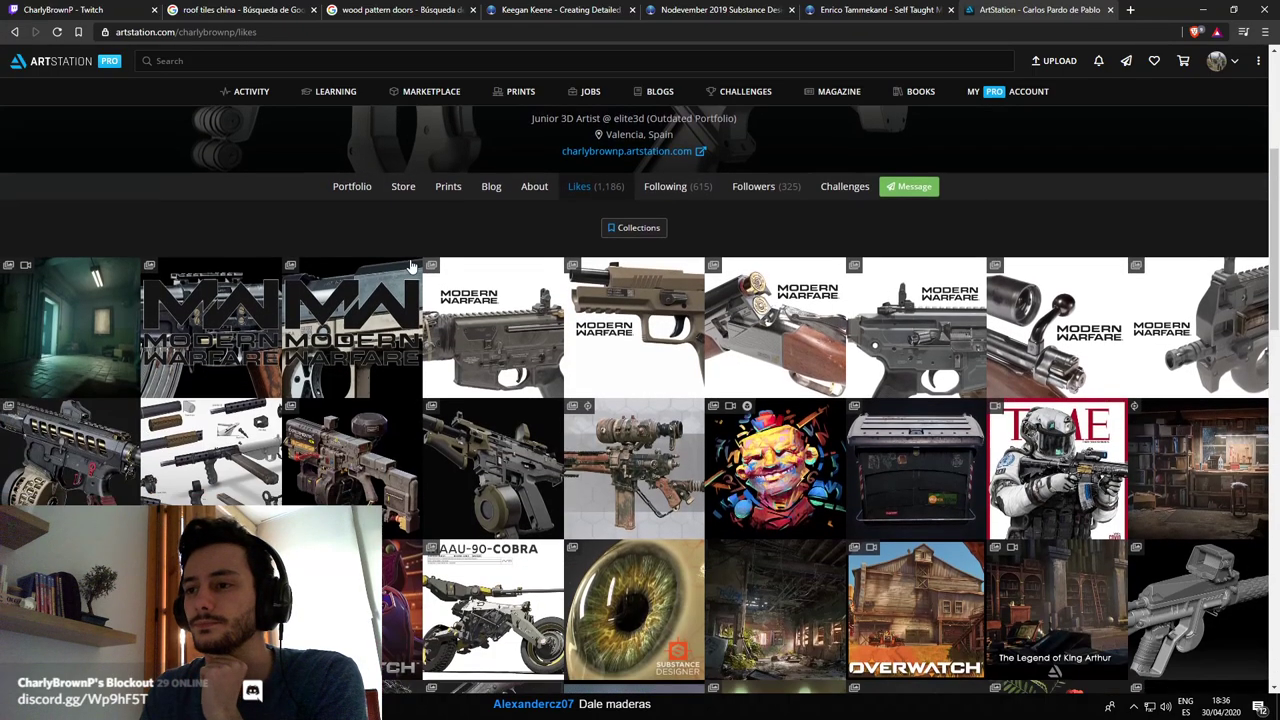
{"action": "scroll", "coordinate": [411, 267], "scroll_direction": "down", "scroll_amount": 1}
{"action": "scroll", "coordinate": [448, 260], "scroll_direction": "down", "scroll_amount": 3}
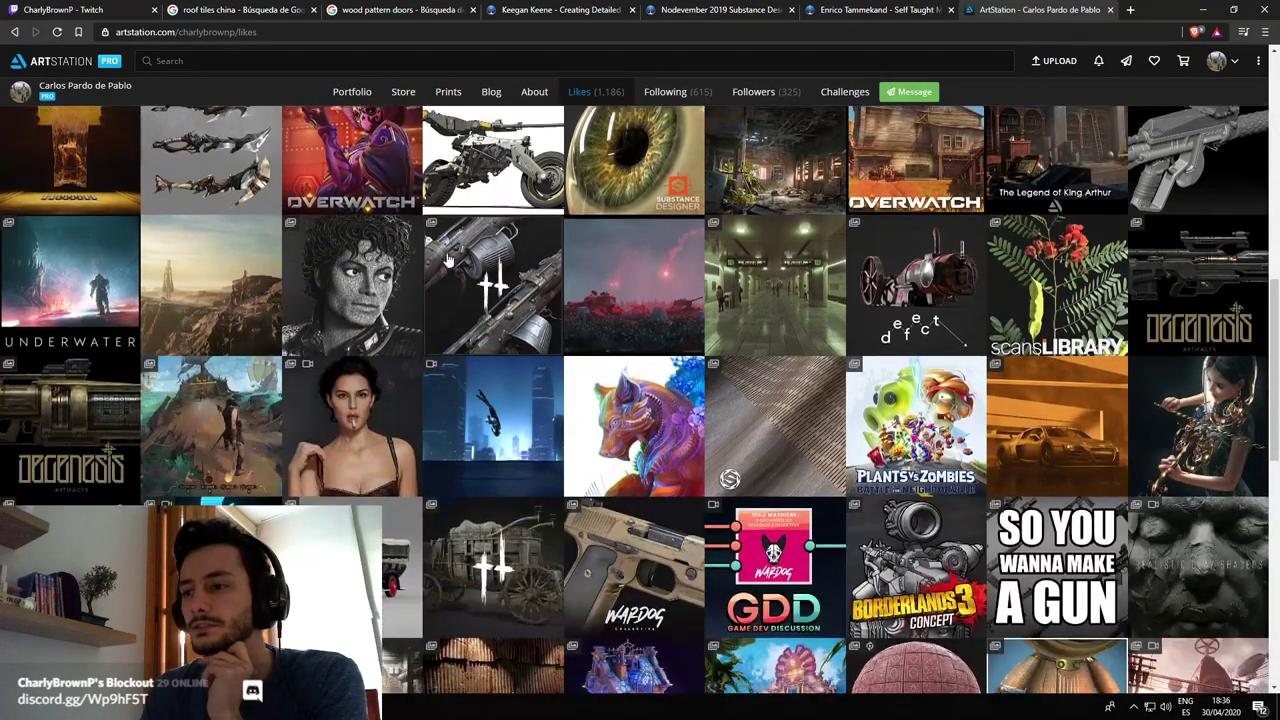
{"action": "scroll", "coordinate": [448, 260], "scroll_direction": "down", "scroll_amount": 1}
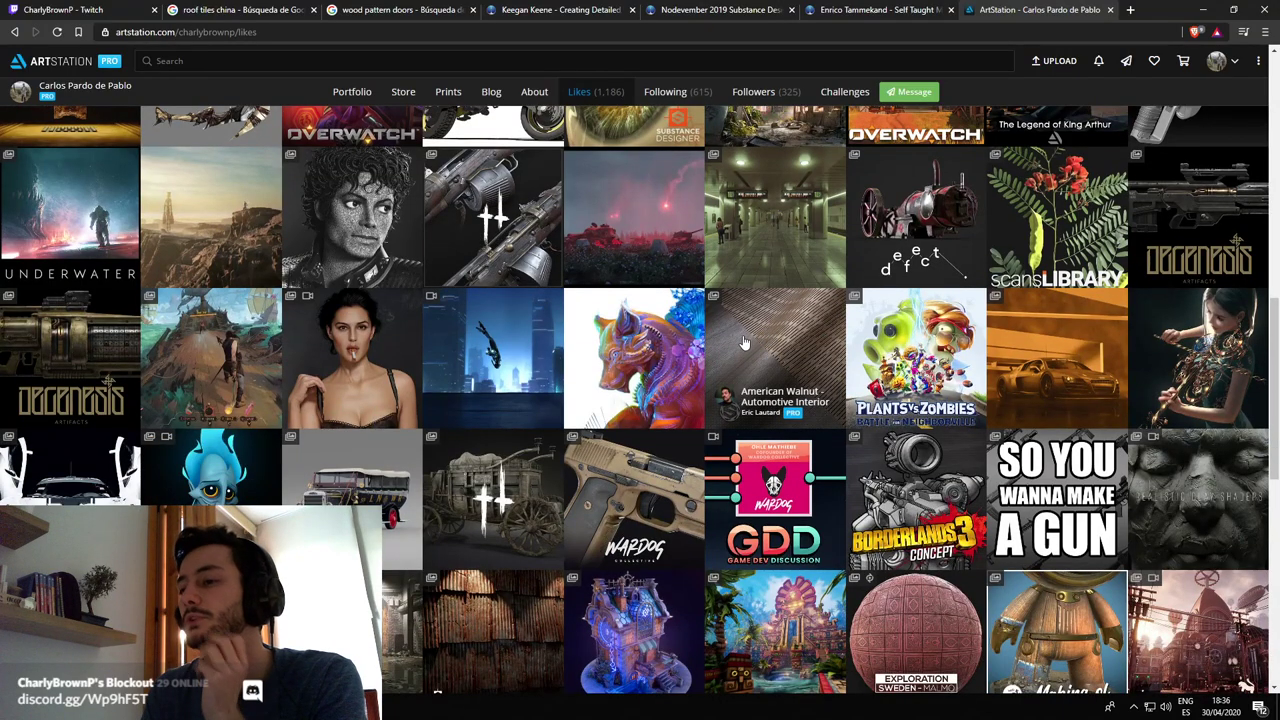
{"action": "scroll", "coordinate": [743, 341], "scroll_direction": "down", "scroll_amount": 3}
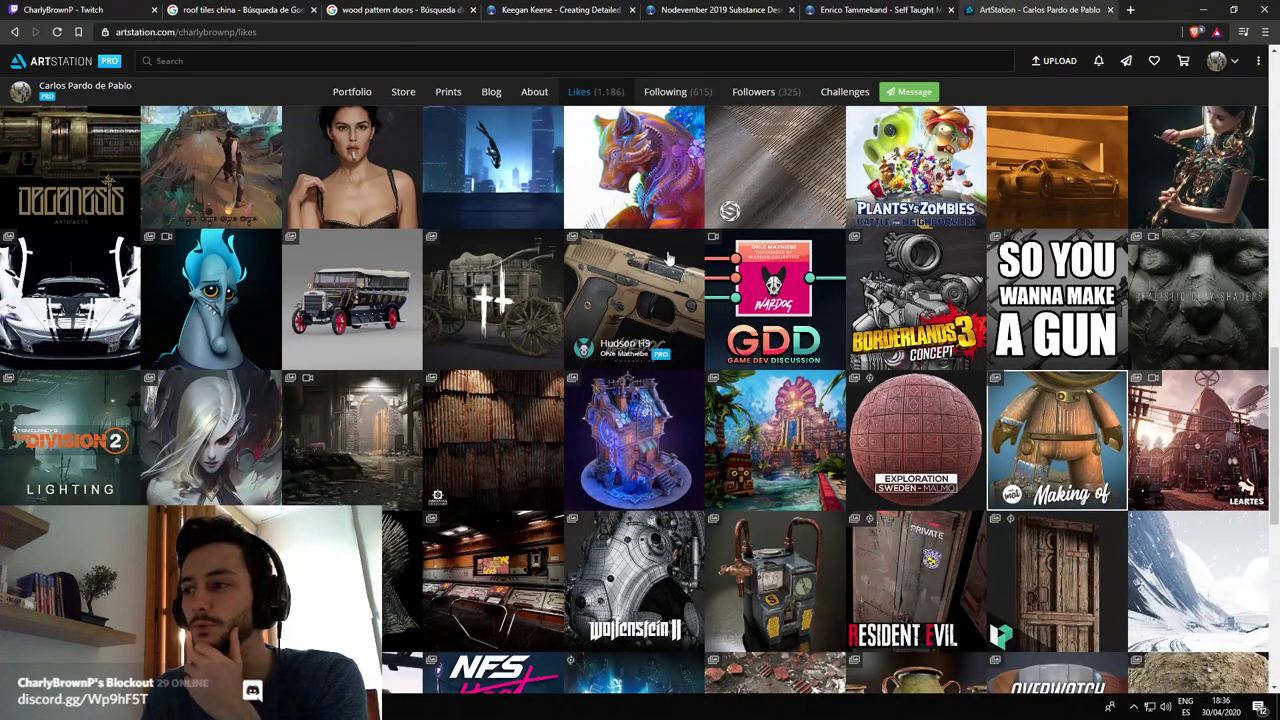
{"action": "scroll", "coordinate": [506, 360], "scroll_direction": "down", "scroll_amount": 1}
{"action": "scroll", "coordinate": [506, 360], "scroll_direction": "down", "scroll_amount": 2}
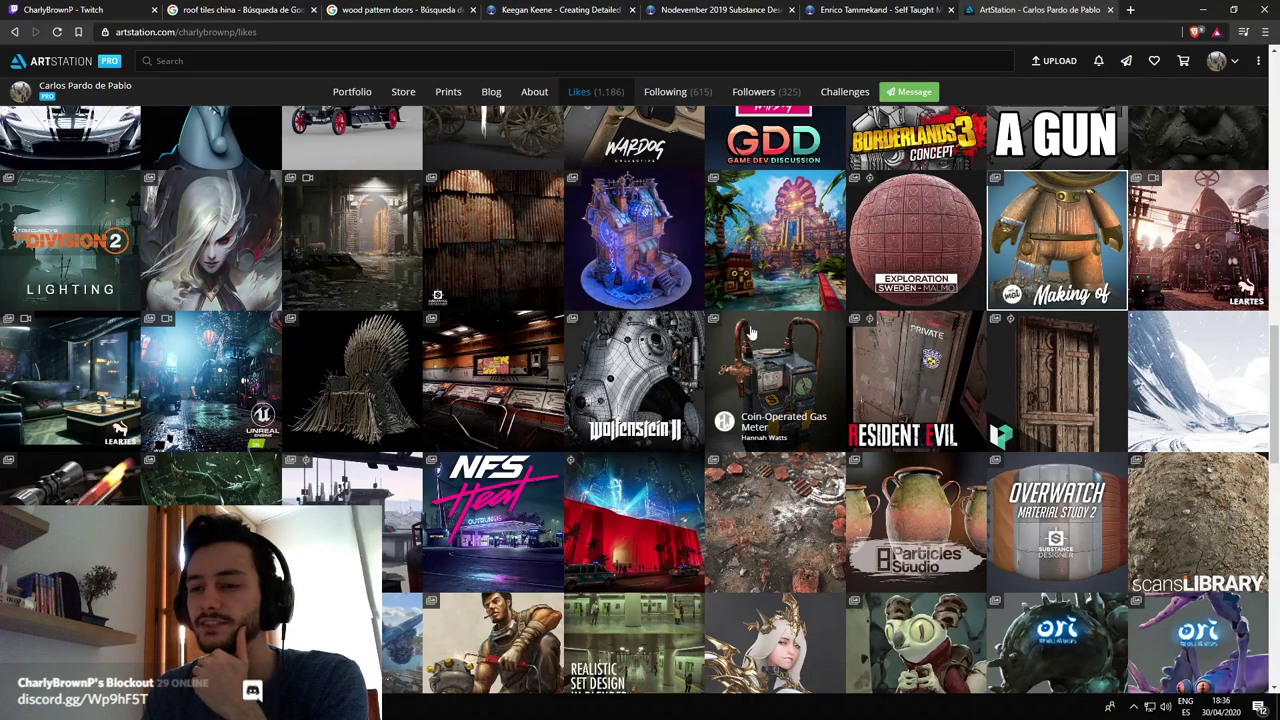
{"action": "scroll", "coordinate": [752, 333], "scroll_direction": "down", "scroll_amount": 1}
{"action": "scroll", "coordinate": [752, 333], "scroll_direction": "down", "scroll_amount": 2}
{"action": "scroll", "coordinate": [748, 331], "scroll_direction": "down", "scroll_amount": 3}
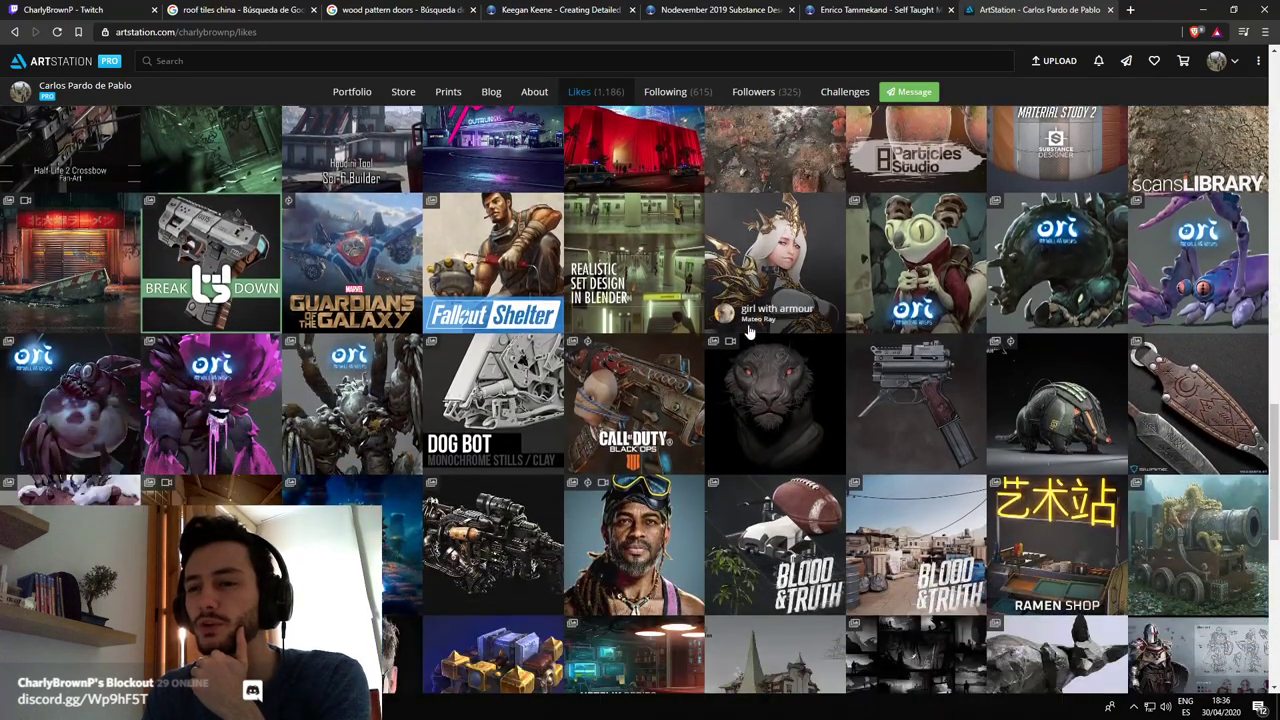
{"action": "scroll", "coordinate": [746, 330], "scroll_direction": "down", "scroll_amount": 2}
{"action": "scroll", "coordinate": [717, 298], "scroll_direction": "down", "scroll_amount": 2}
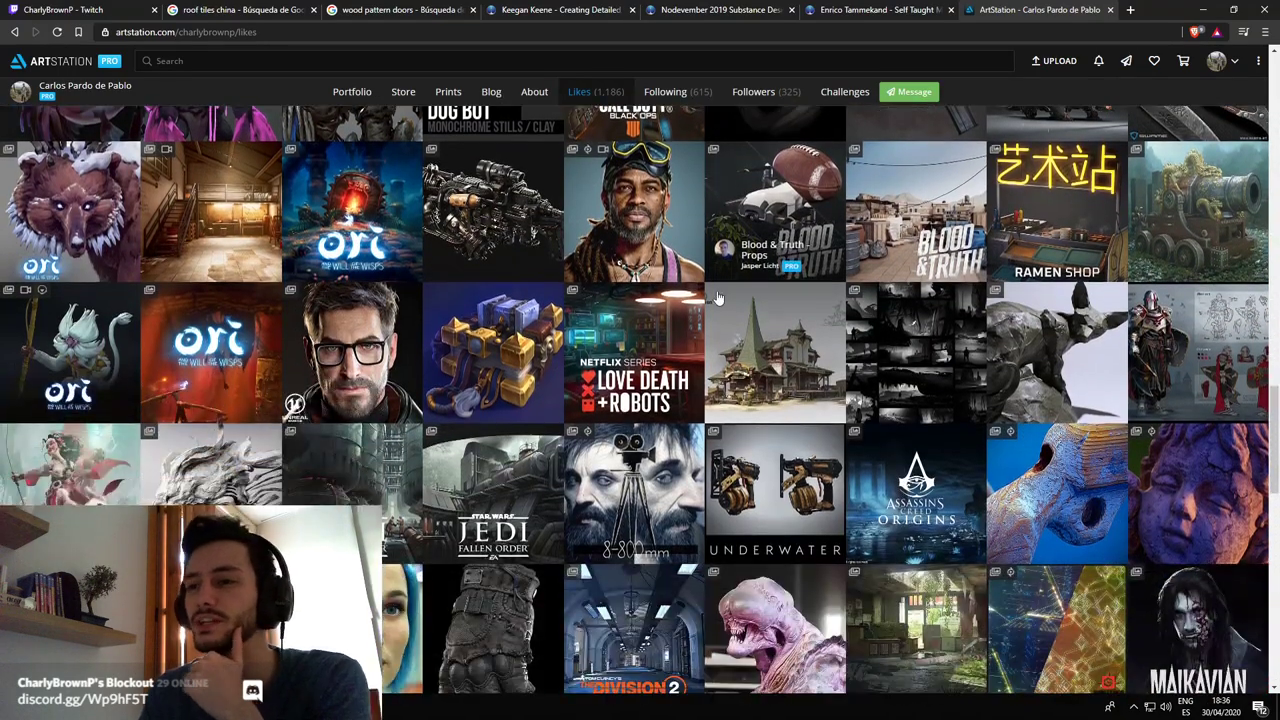
{"action": "scroll", "coordinate": [717, 298], "scroll_direction": "down", "scroll_amount": 7}
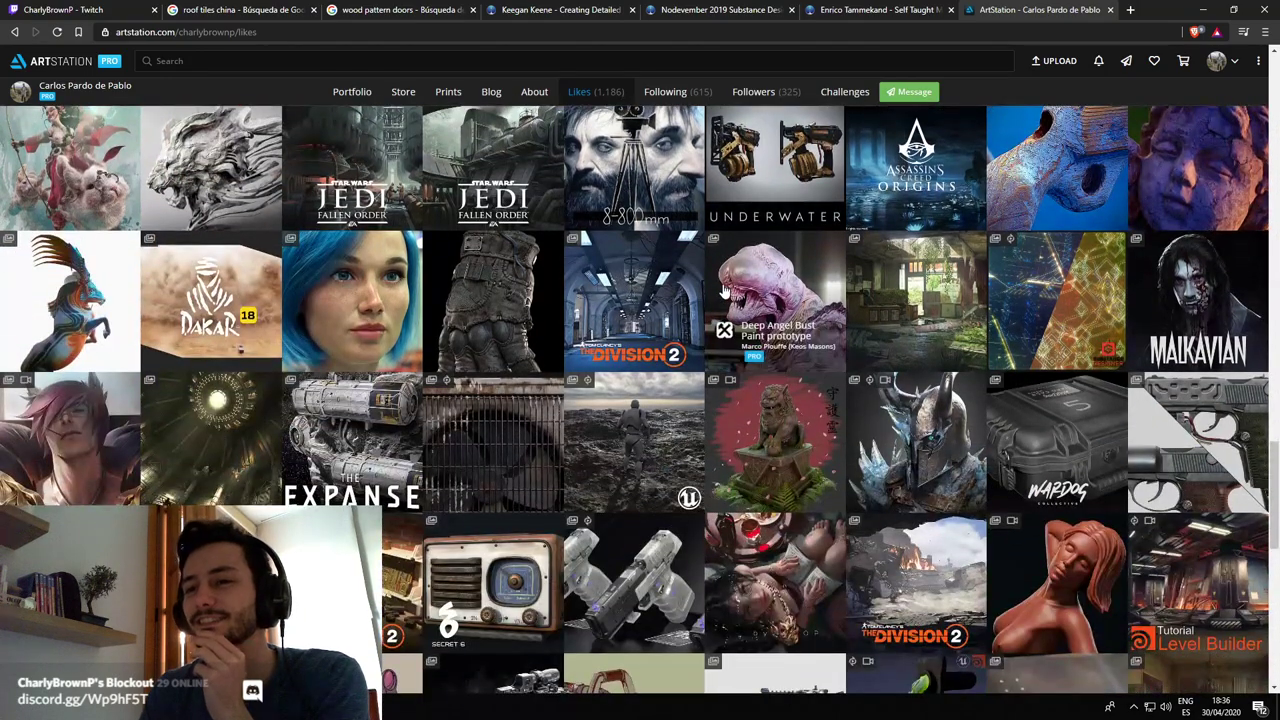
{"action": "scroll", "coordinate": [724, 291], "scroll_direction": "down", "scroll_amount": 2}
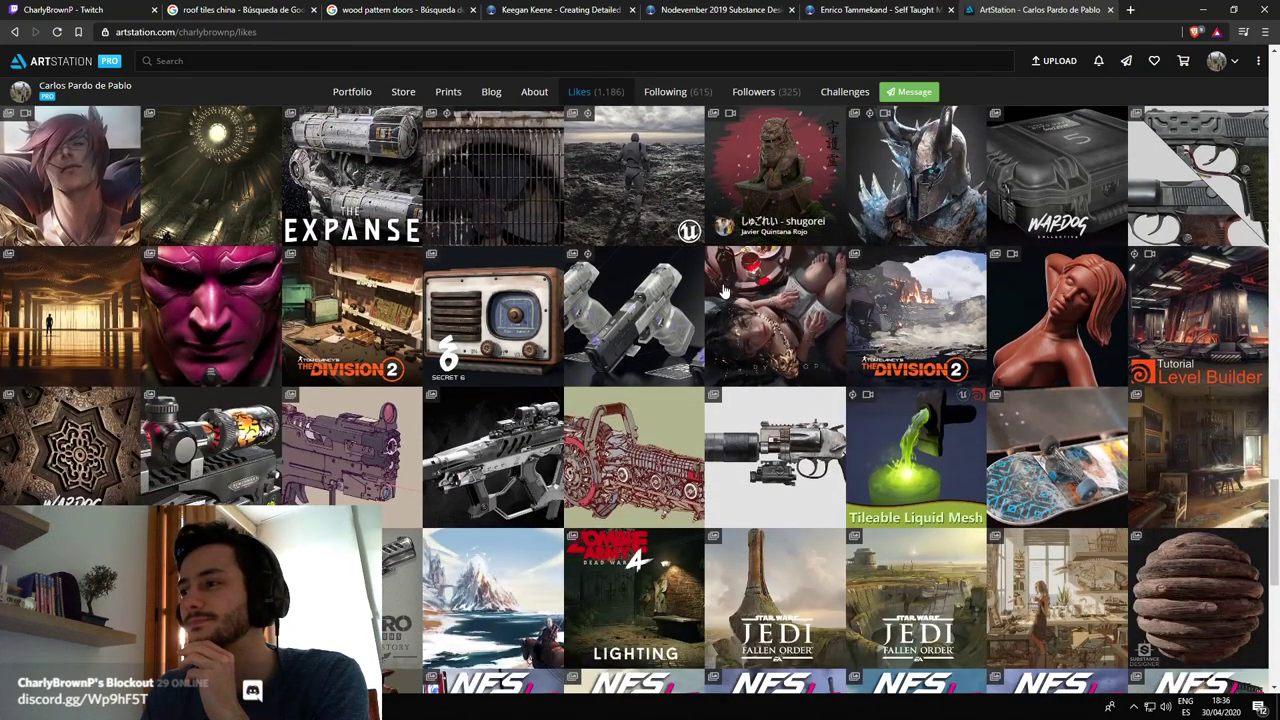
{"action": "scroll", "coordinate": [724, 291], "scroll_direction": "down", "scroll_amount": 3}
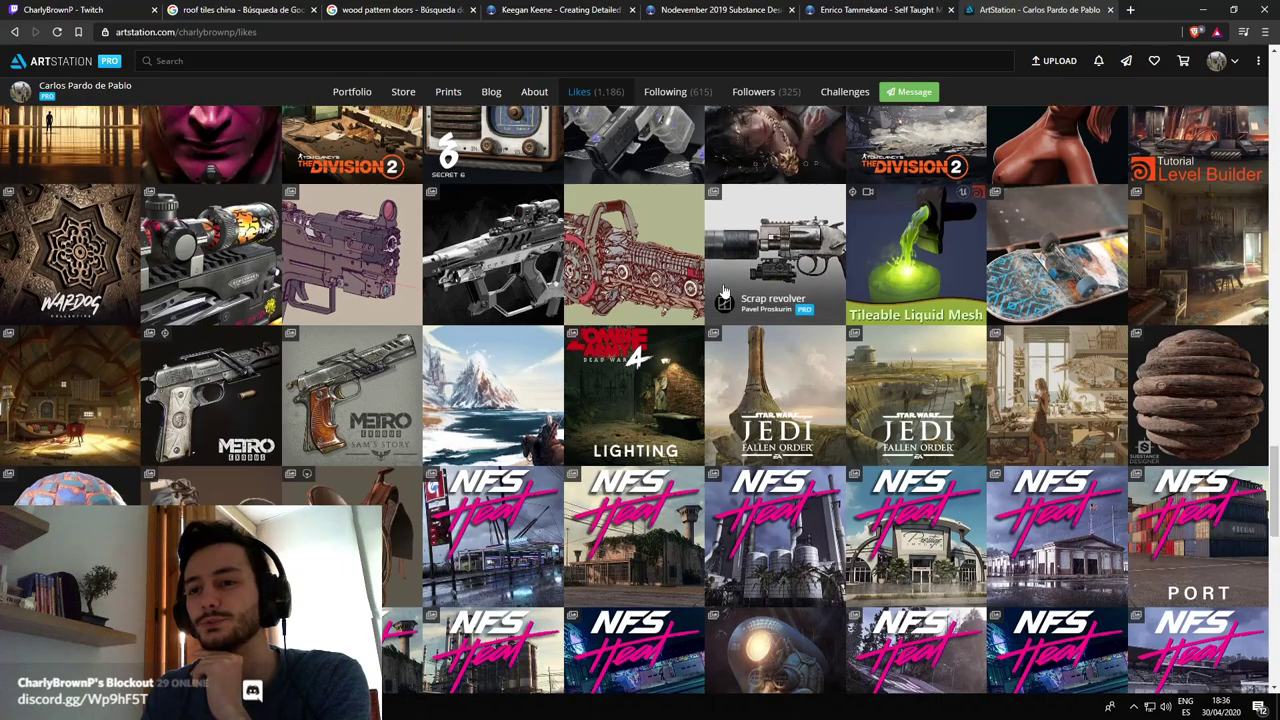
{"action": "scroll", "coordinate": [724, 291], "scroll_direction": "down", "scroll_amount": 2}
{"action": "scroll", "coordinate": [724, 291], "scroll_direction": "down", "scroll_amount": 2}
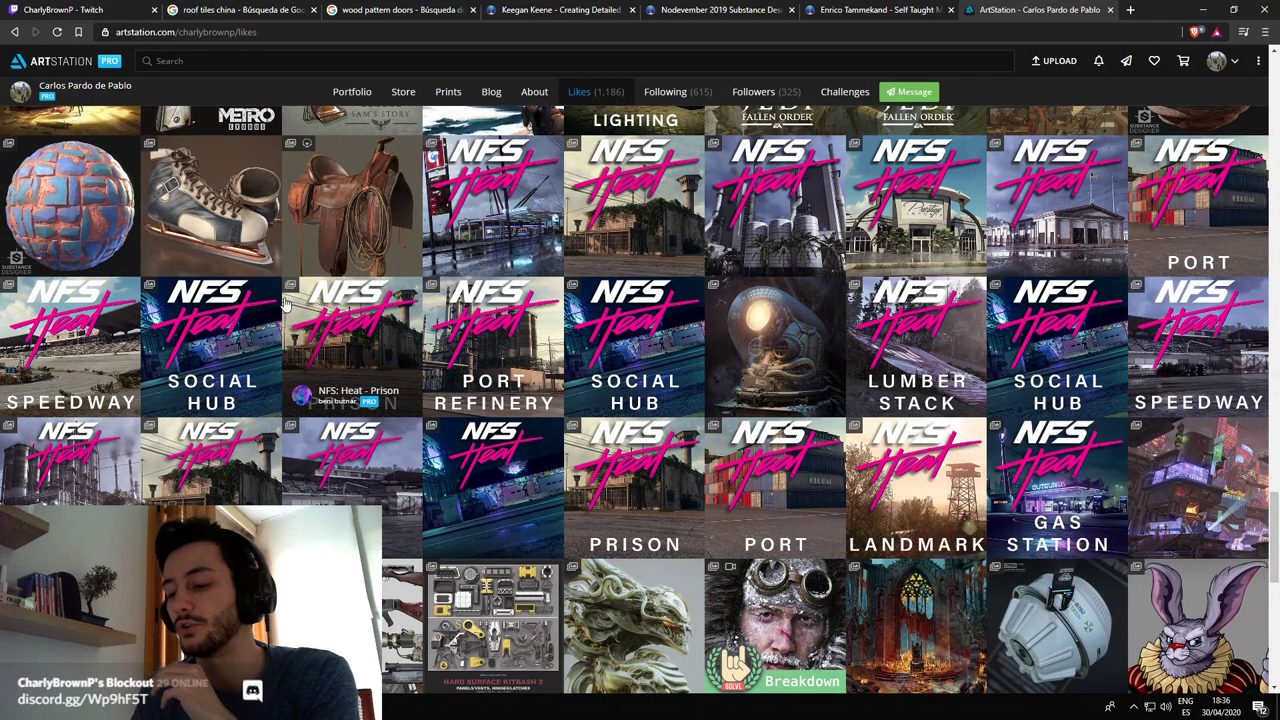
{"action": "scroll", "coordinate": [297, 228], "scroll_direction": "down", "scroll_amount": 2}
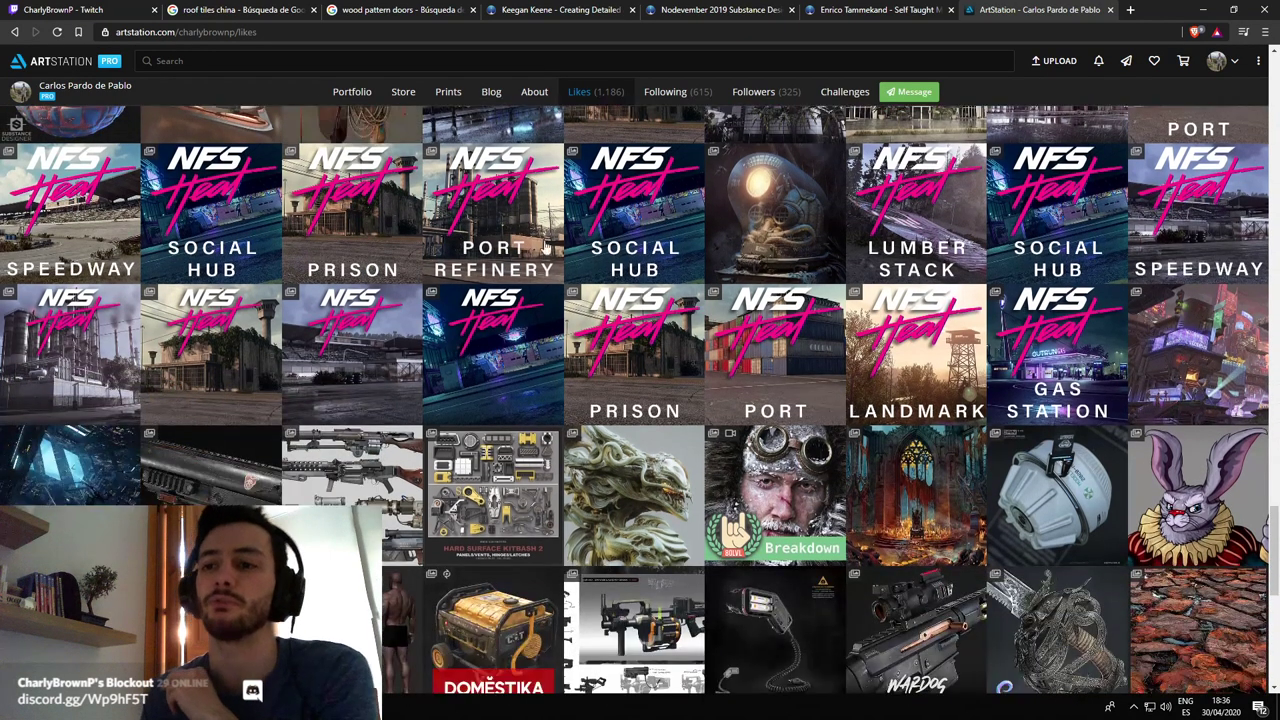
{"action": "scroll", "coordinate": [561, 262], "scroll_direction": "down", "scroll_amount": 3}
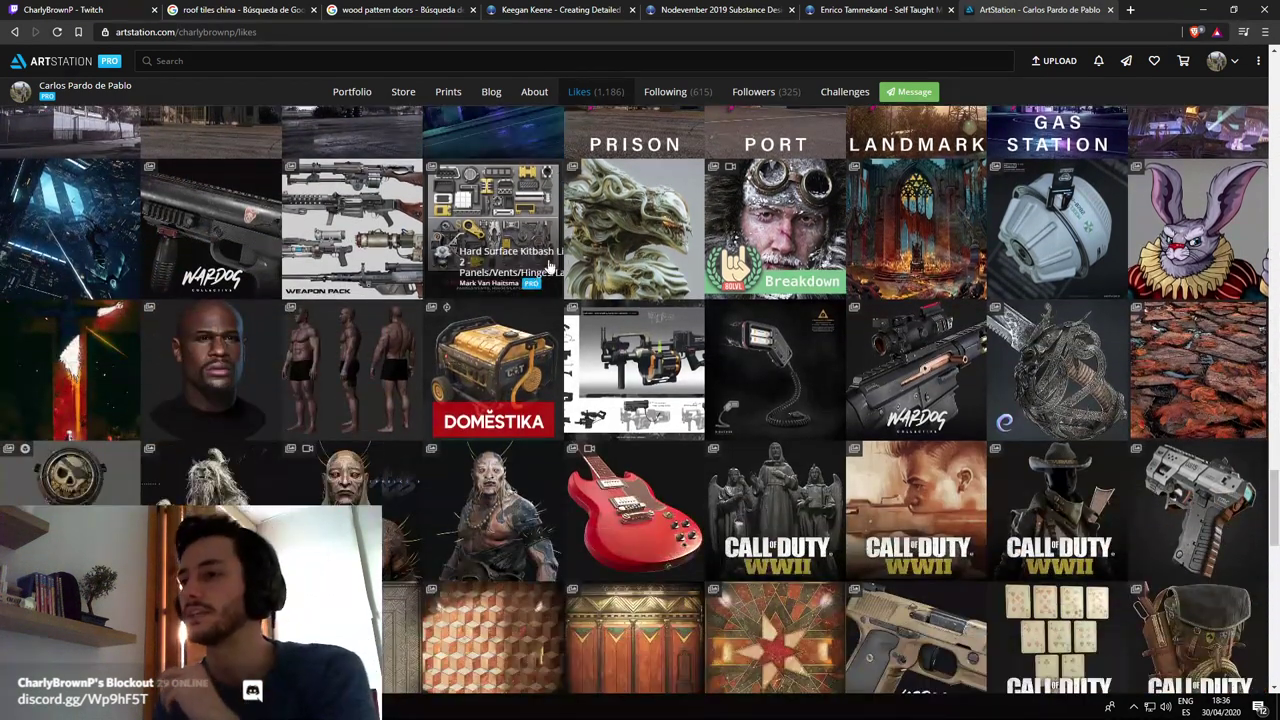
{"action": "scroll", "coordinate": [722, 157], "scroll_direction": "down", "scroll_amount": 3}
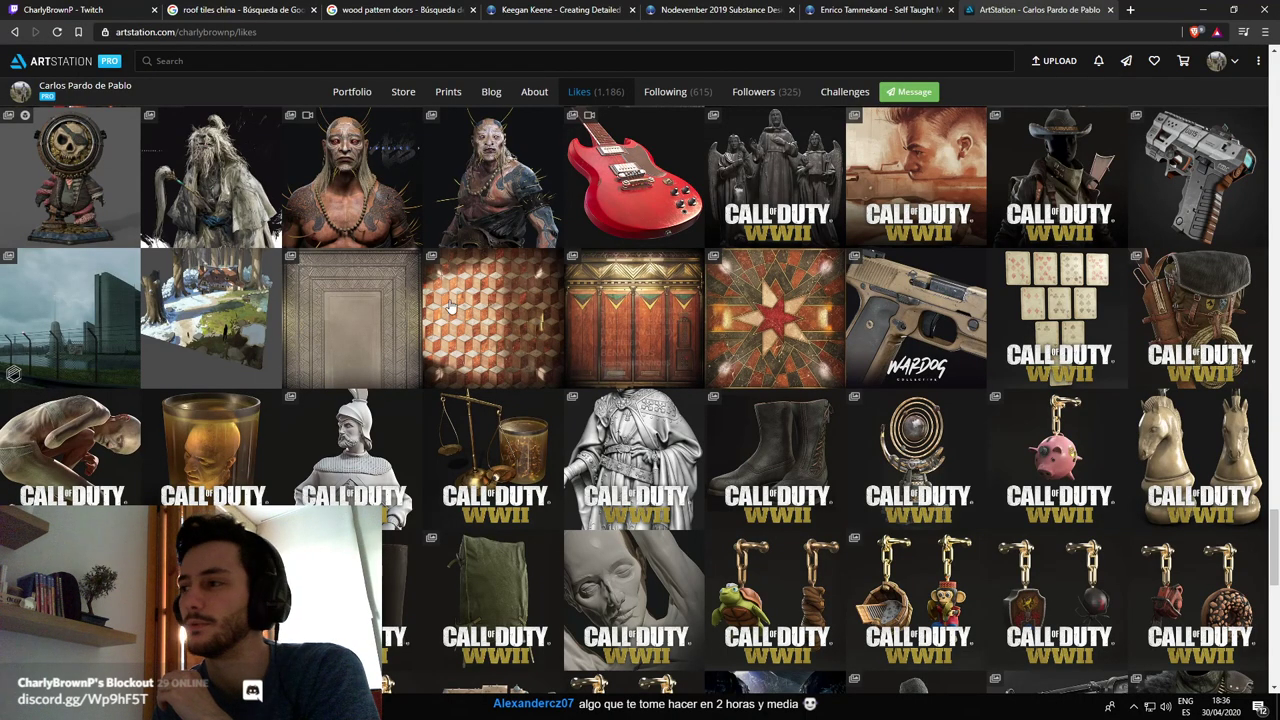
{"action": "scroll", "coordinate": [447, 306], "scroll_direction": "down", "scroll_amount": 1}
{"action": "scroll", "coordinate": [490, 330], "scroll_direction": "up", "scroll_amount": 1}
{"action": "scroll", "coordinate": [543, 363], "scroll_direction": "down", "scroll_amount": 6}
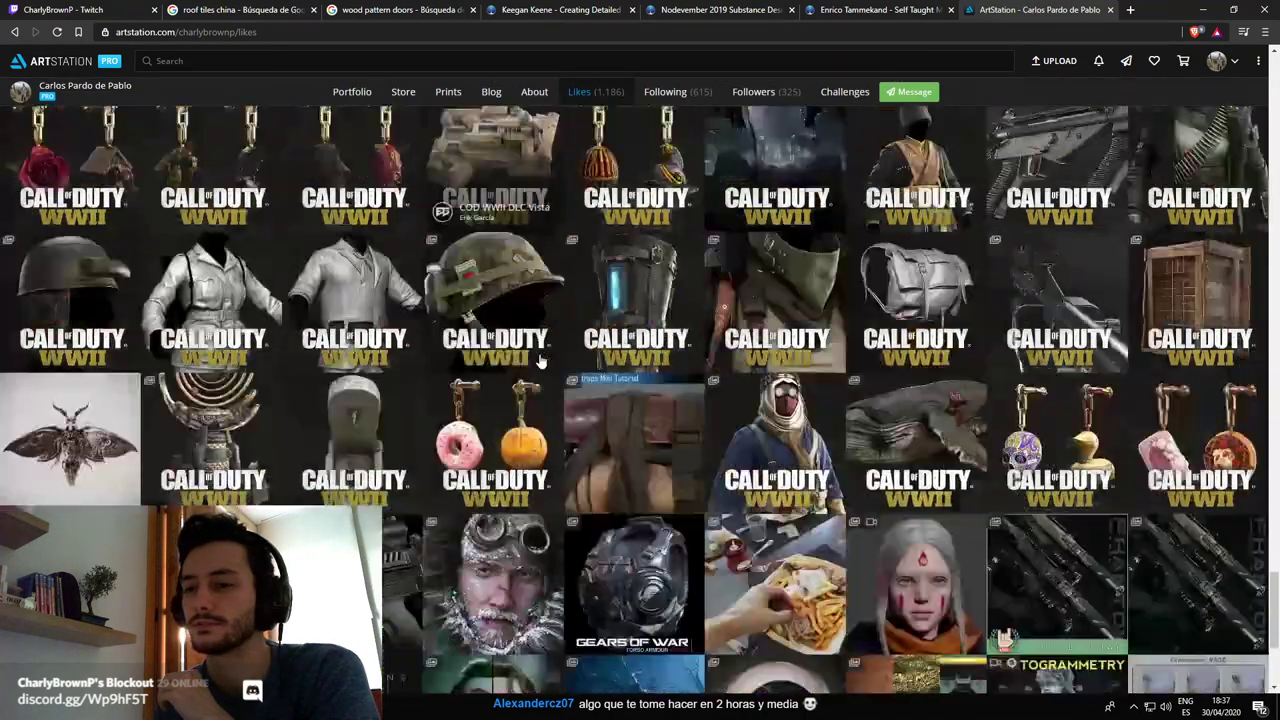
Examine the liked works below the Call of Duty WWII pieces, especially the Substance Designer material studies and wooden furniture
{"action": "scroll", "coordinate": [530, 345], "scroll_direction": "down", "scroll_amount": 2}
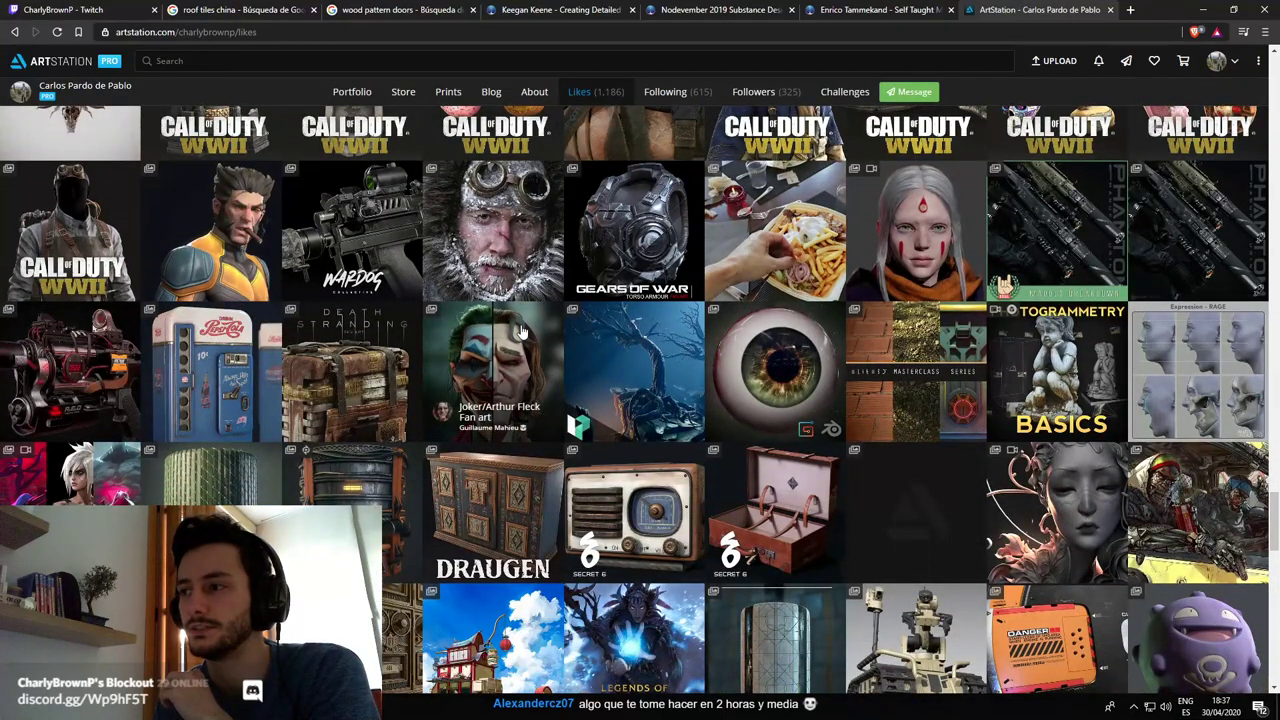
{"action": "scroll", "coordinate": [507, 333], "scroll_direction": "down", "scroll_amount": 1}
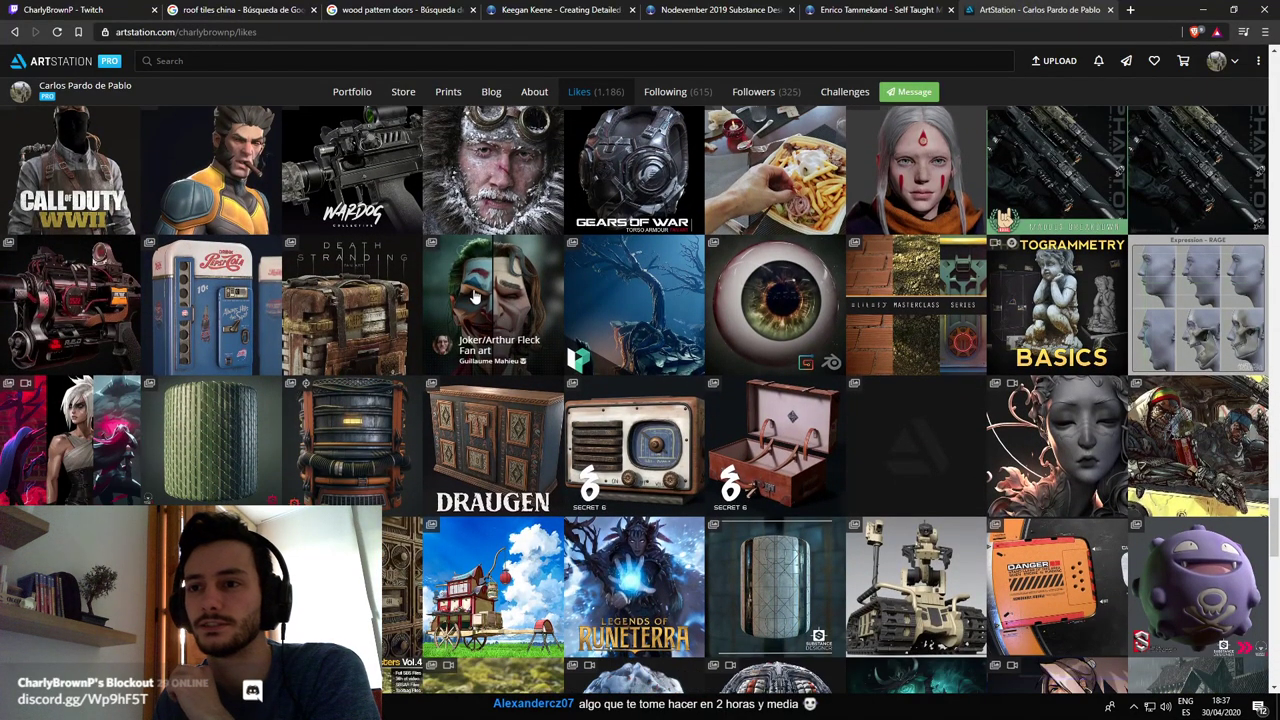
{"action": "scroll", "coordinate": [476, 296], "scroll_direction": "down", "scroll_amount": 1}
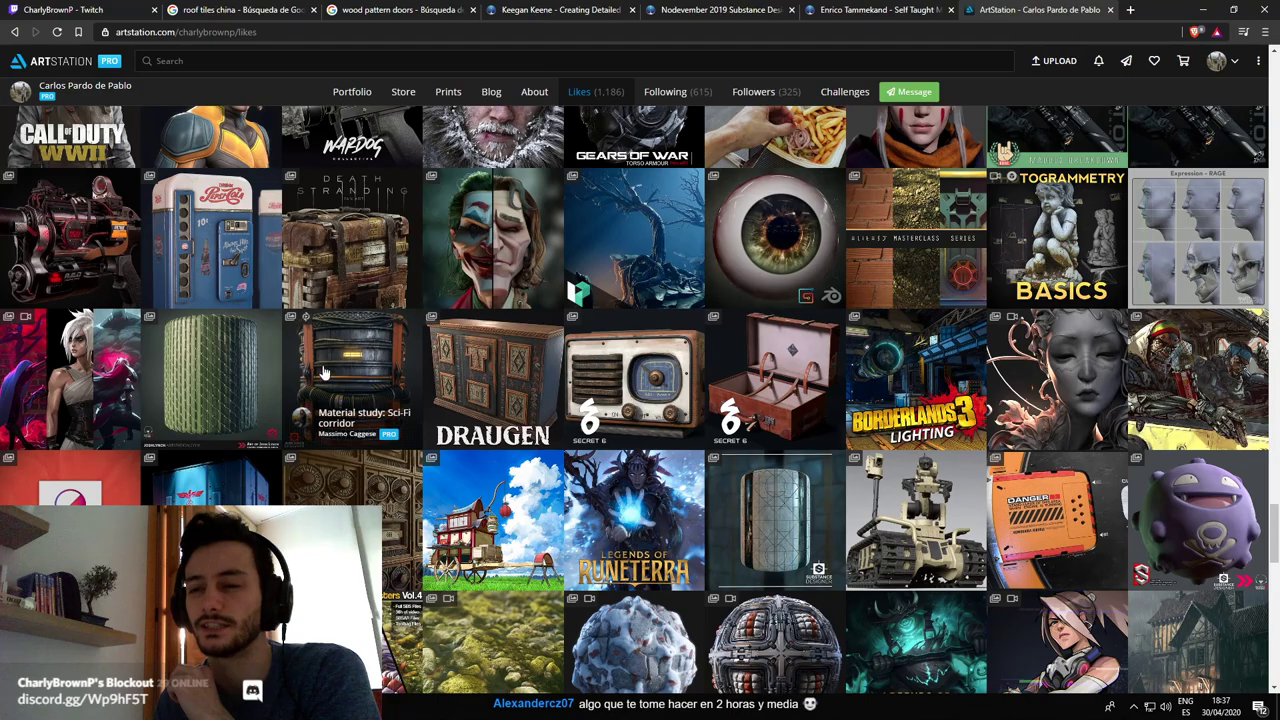
{"action": "scroll", "coordinate": [340, 375], "scroll_direction": "down", "scroll_amount": 1}
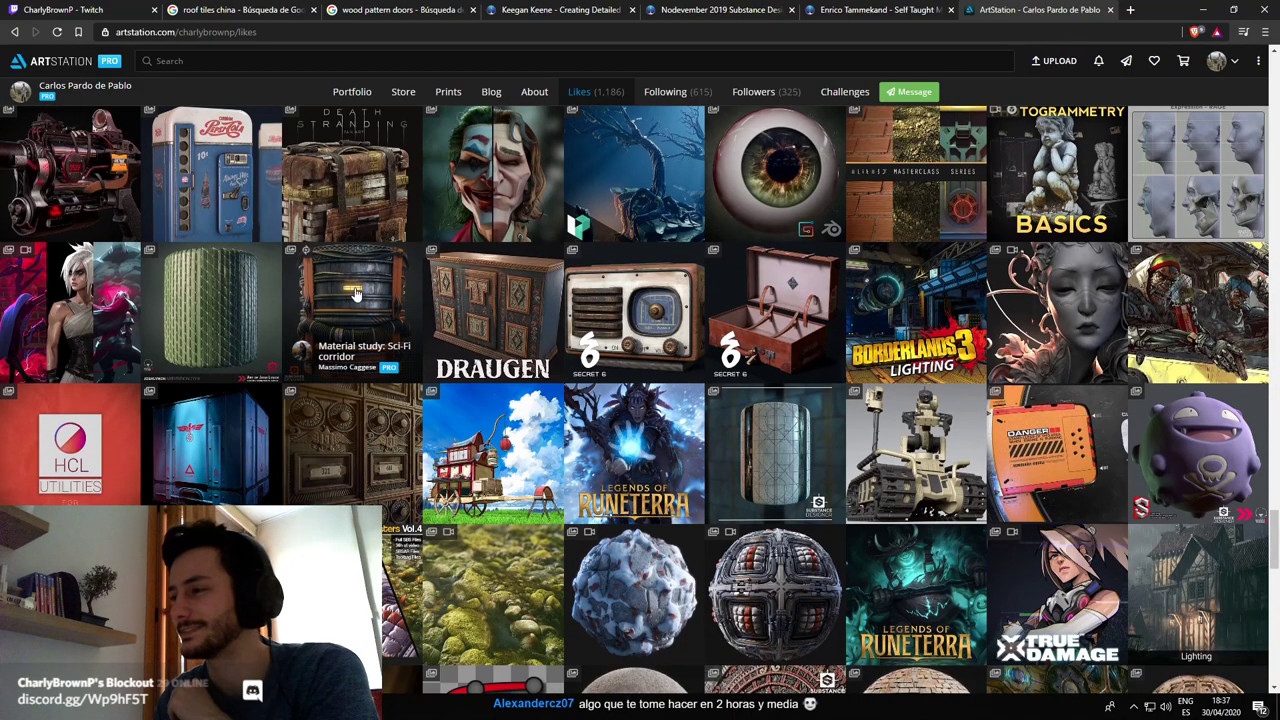
{"action": "scroll", "coordinate": [357, 294], "scroll_direction": "down", "scroll_amount": 1}
{"action": "scroll", "coordinate": [880, 350], "scroll_direction": "up", "scroll_amount": 2}
{"action": "scroll", "coordinate": [843, 243], "scroll_direction": "down", "scroll_amount": 1}
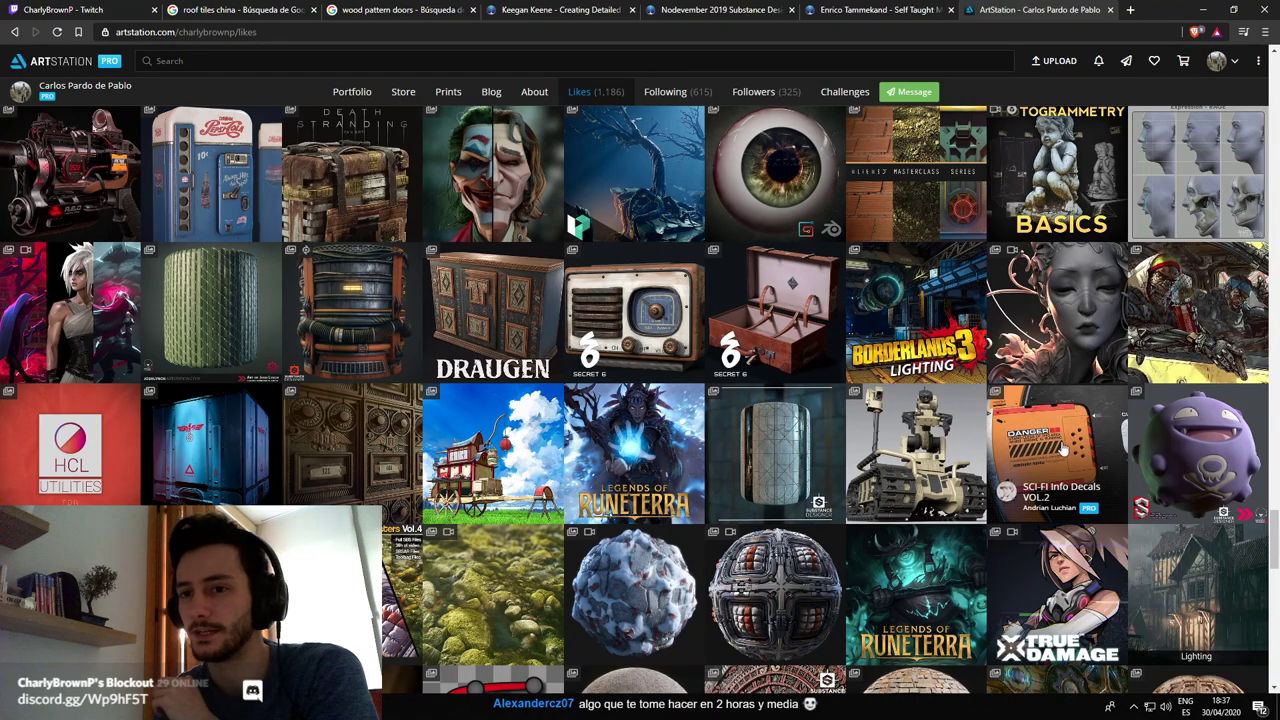
{"action": "scroll", "coordinate": [1094, 450], "scroll_direction": "down", "scroll_amount": 4}
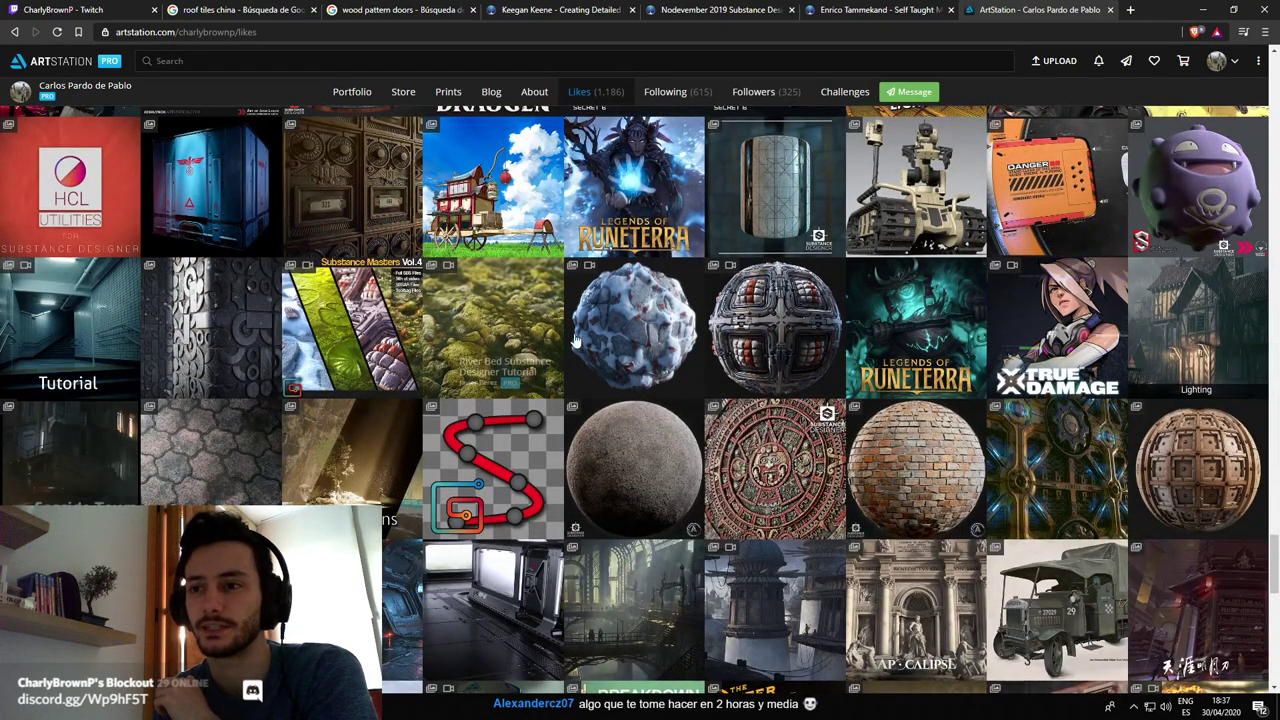
{"action": "scroll", "coordinate": [575, 342], "scroll_direction": "up", "scroll_amount": 4}
Close the ArtStation page and preview the Thai carved door and the elite floral door among the wood pattern doors images
{"action": "key", "text": "ctrl+w"}
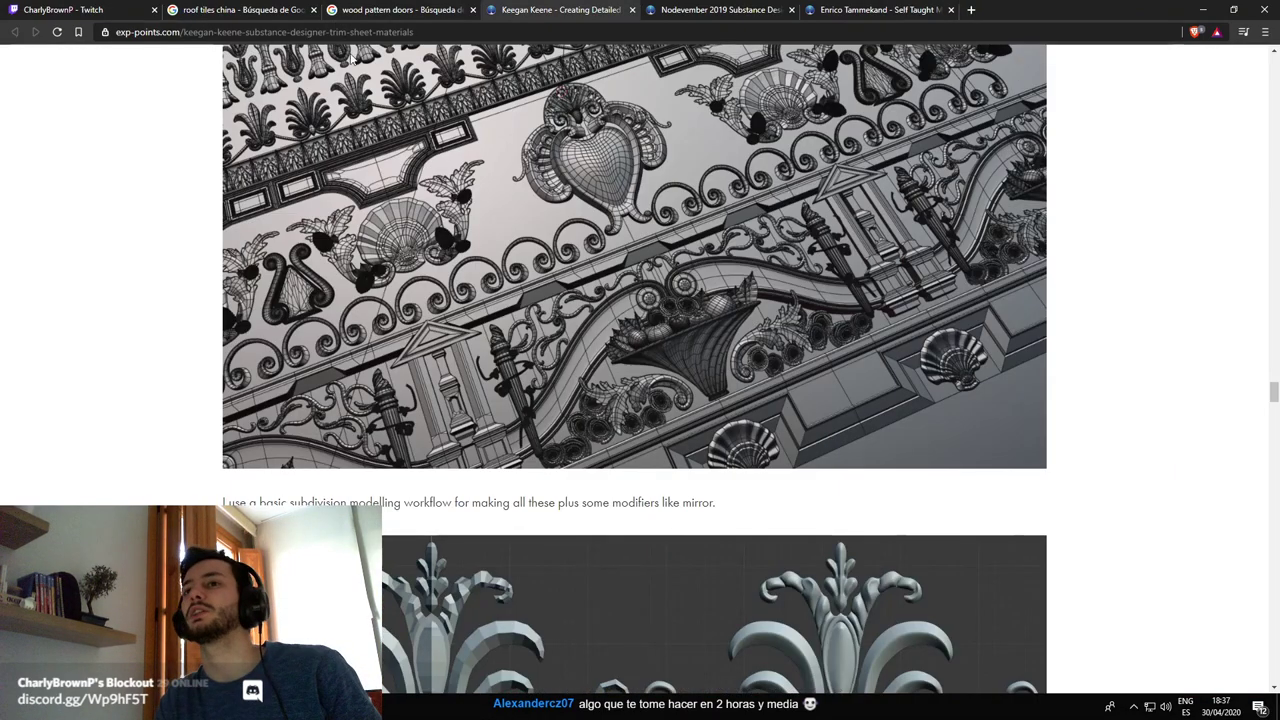
{"action": "left_click", "coordinate": [370, 9]}
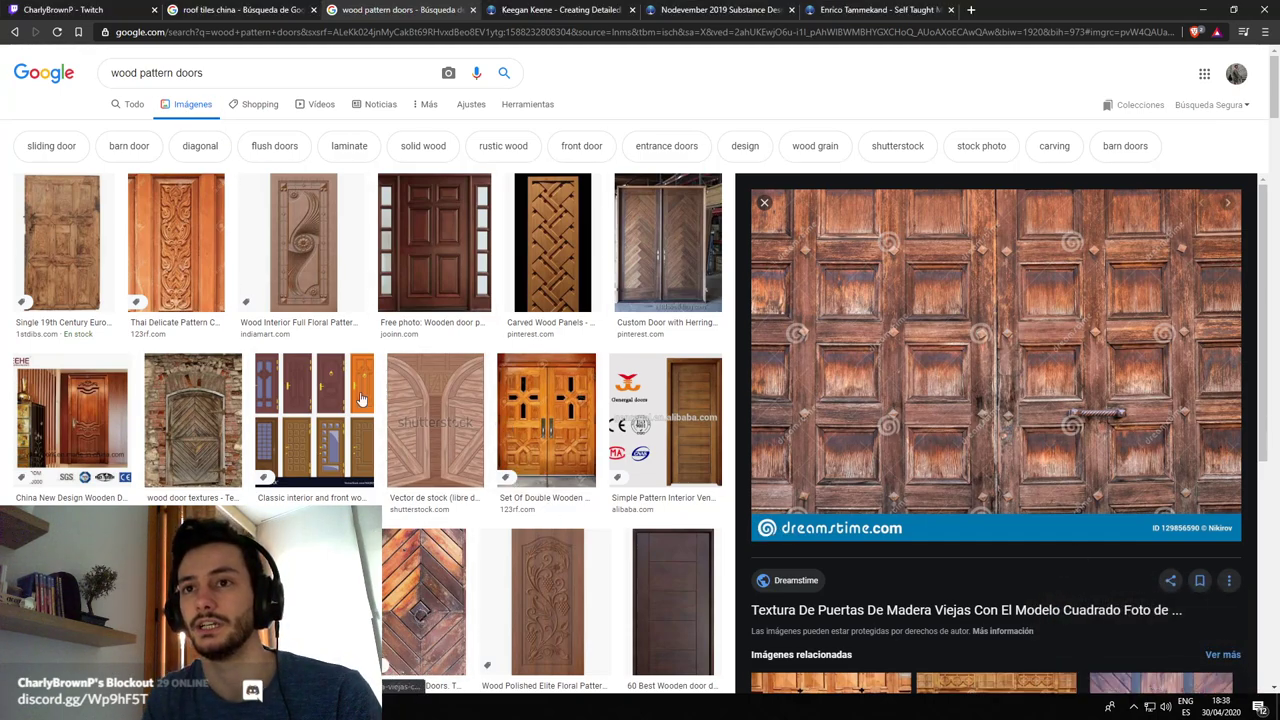
{"action": "left_click", "coordinate": [212, 252]}
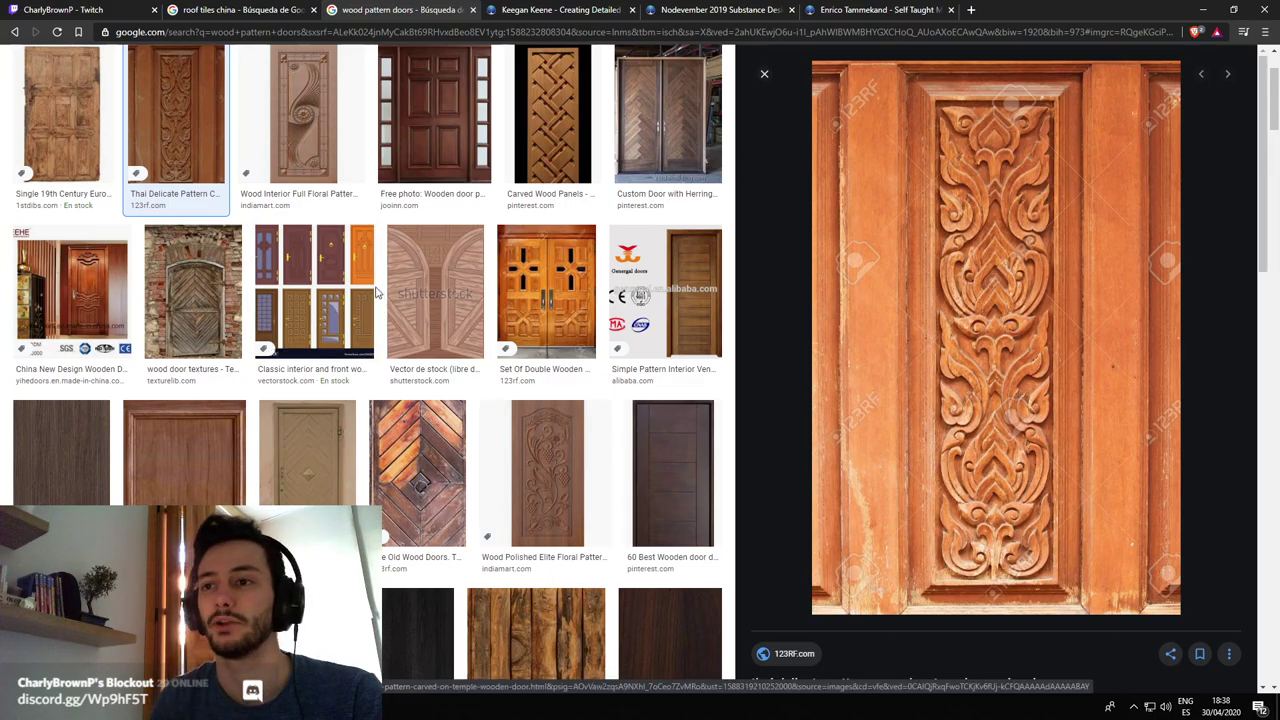
{"action": "scroll", "coordinate": [377, 291], "scroll_direction": "down", "scroll_amount": 1}
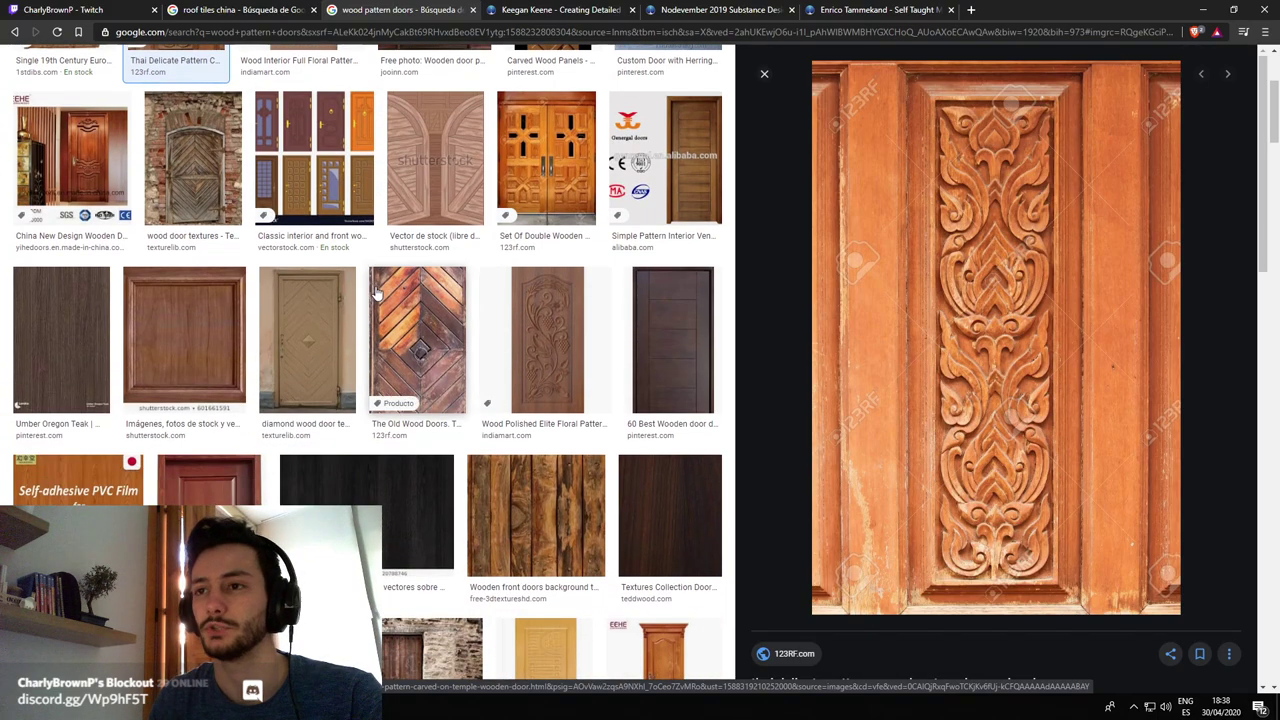
{"action": "left_click", "coordinate": [540, 395]}
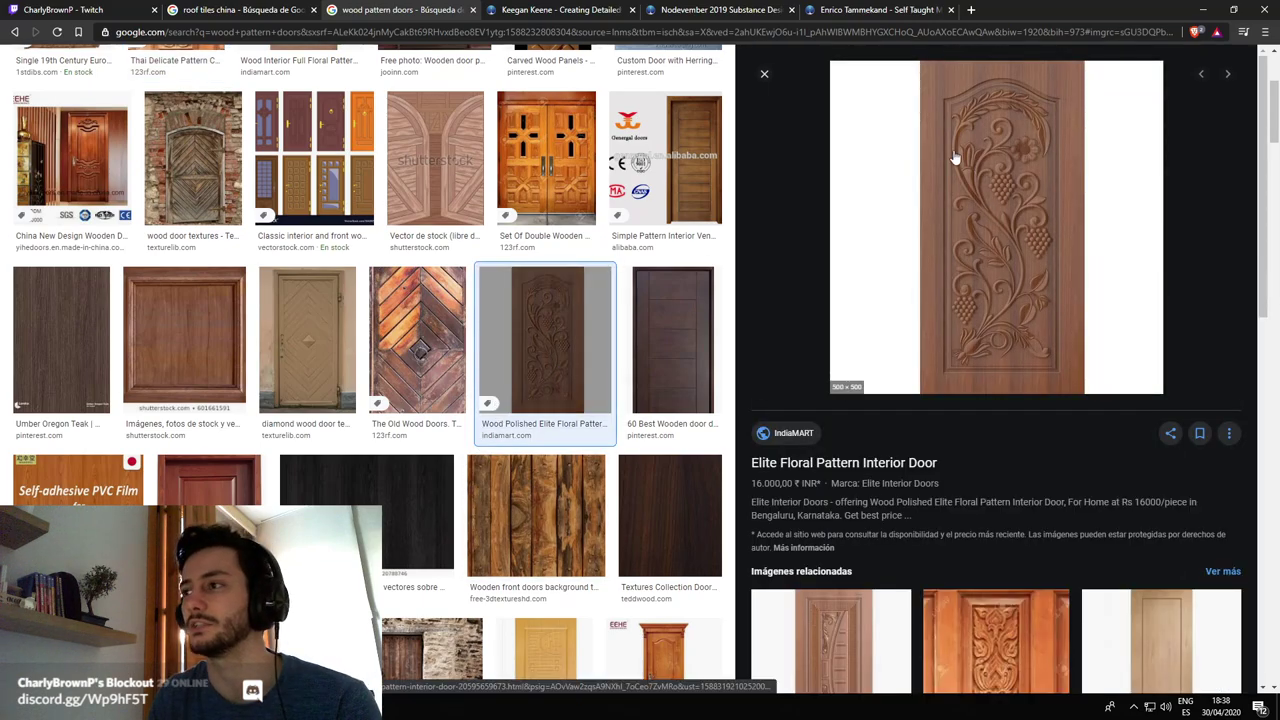
Preview the CadNav carve patterns wood doors texture, look through its related images, and return to the start of the results
{"action": "scroll", "coordinate": [405, 420], "scroll_direction": "down", "scroll_amount": 2}
{"action": "scroll", "coordinate": [427, 415], "scroll_direction": "down", "scroll_amount": 3}
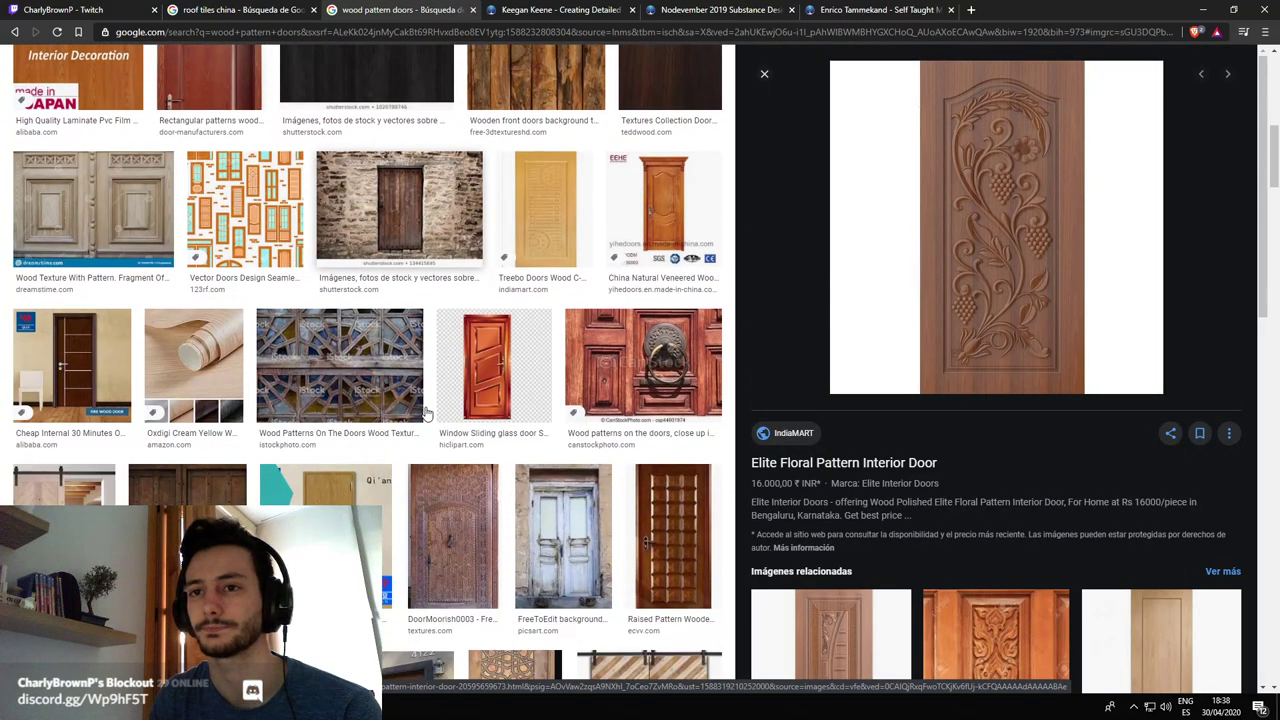
{"action": "left_click", "coordinate": [194, 370]}
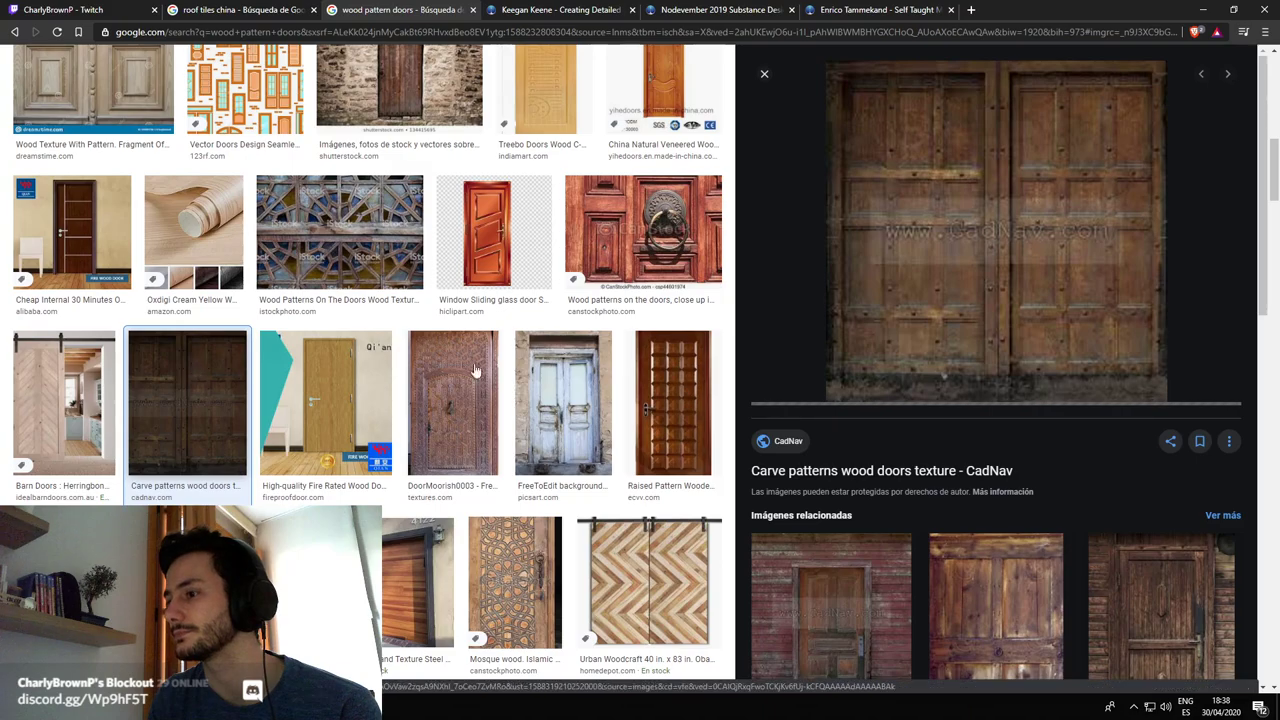
{"action": "scroll", "coordinate": [1000, 388], "scroll_direction": "down", "scroll_amount": 4}
{"action": "scroll", "coordinate": [996, 388], "scroll_direction": "down", "scroll_amount": 1}
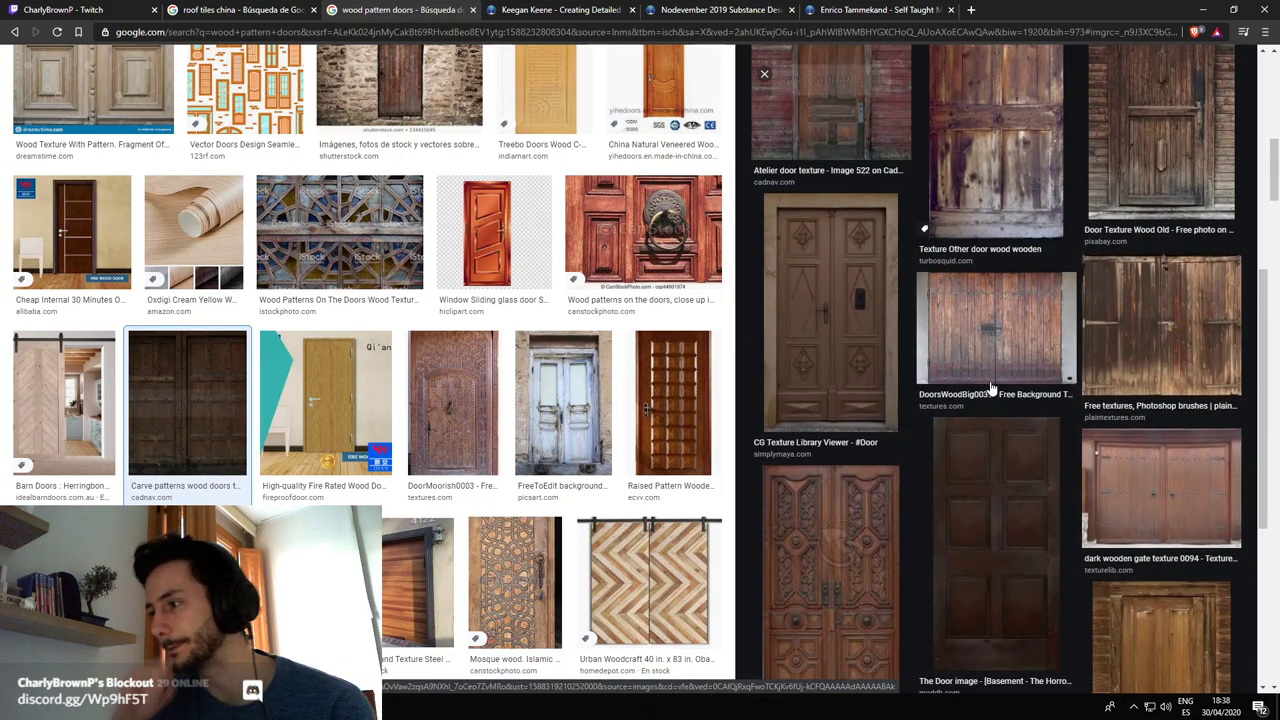
{"action": "scroll", "coordinate": [300, 290], "scroll_direction": "down", "scroll_amount": 4}
{"action": "scroll", "coordinate": [407, 257], "scroll_direction": "up", "scroll_amount": 4}
{"action": "scroll", "coordinate": [407, 257], "scroll_direction": "up", "scroll_amount": 6}
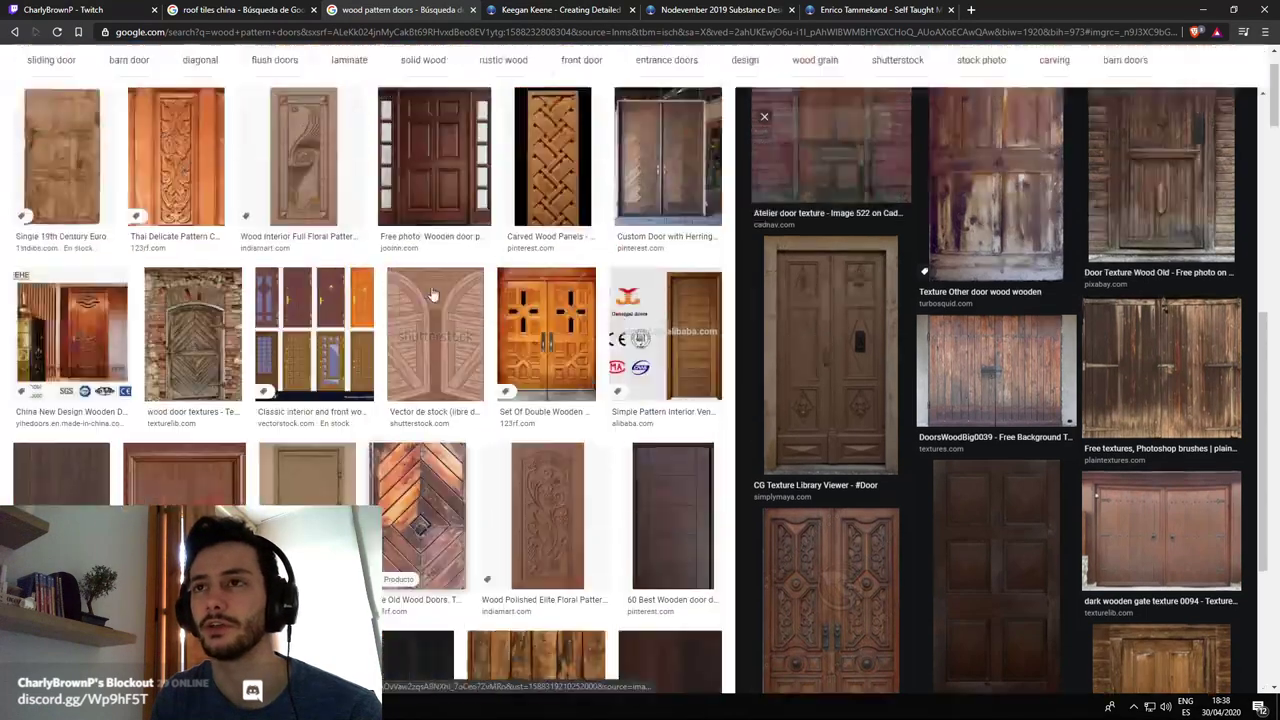
Search images for "wood pattern doors squares" and preview the 123RF squares pattern of old wooden door with its related images
{"action": "left_click", "coordinate": [302, 66]}
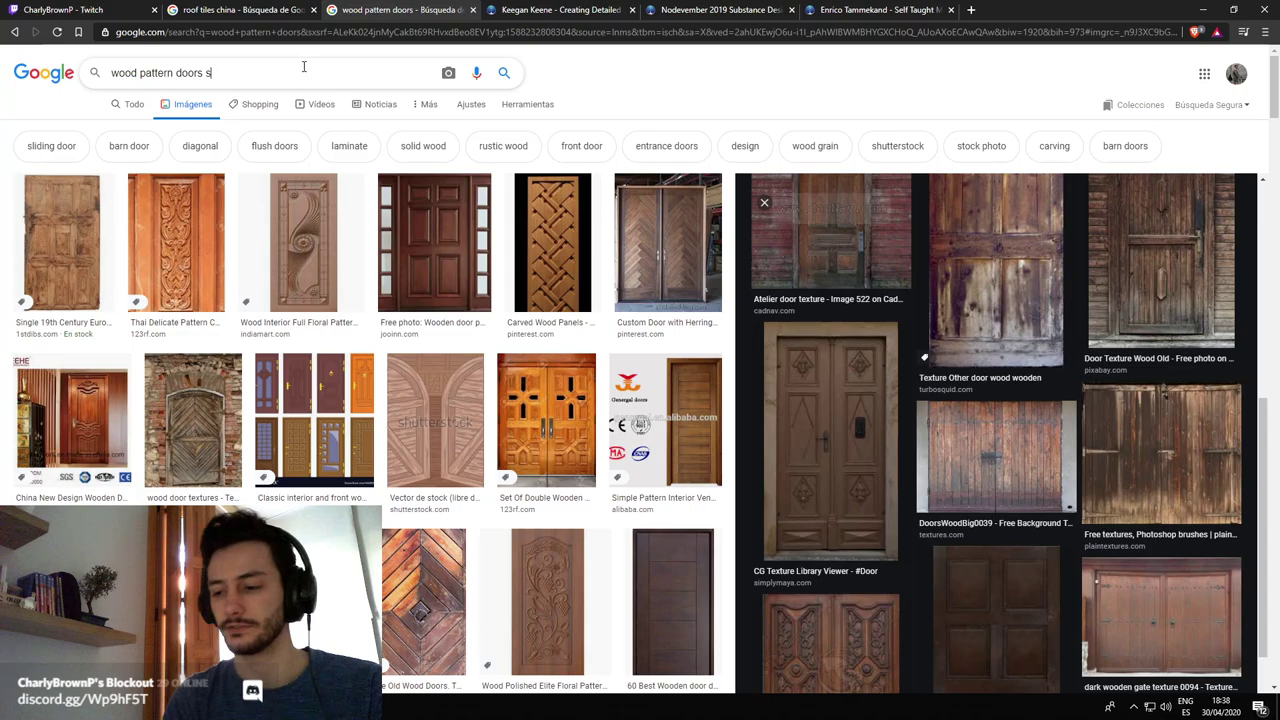
{"action": "type", "text": "squares"}
{"action": "key", "text": "Return"}
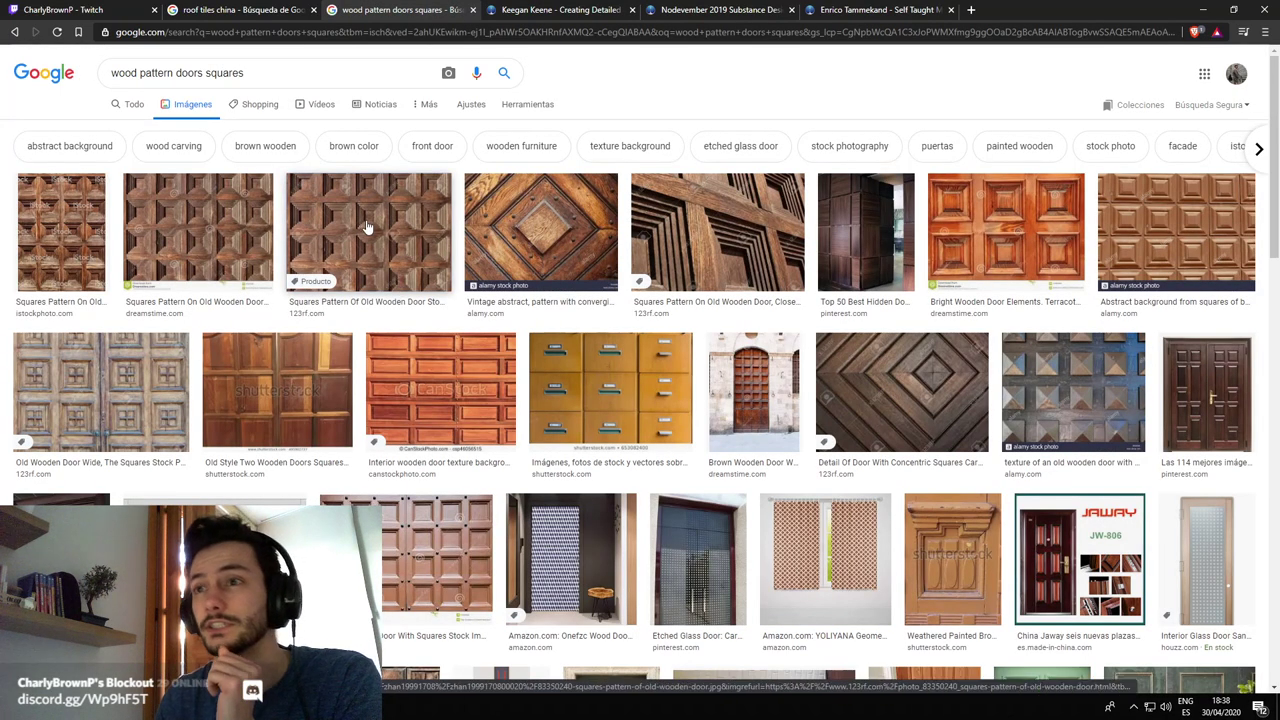
{"action": "left_click", "coordinate": [368, 224]}
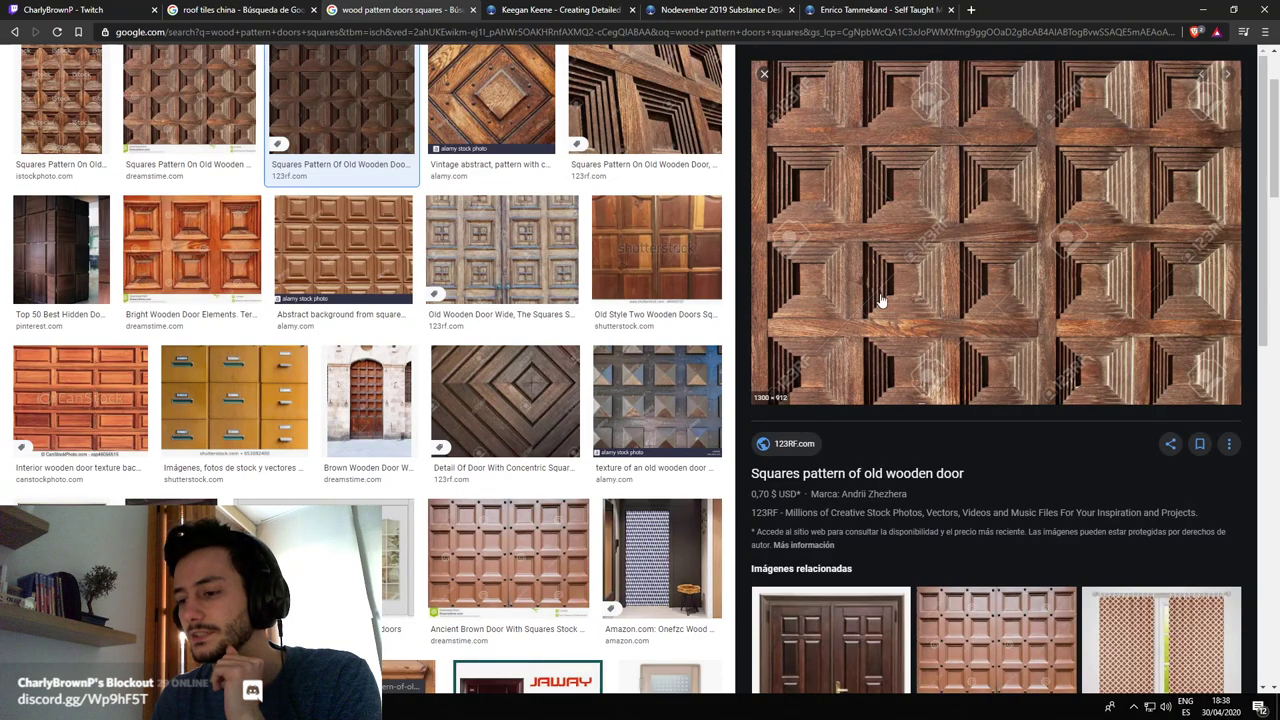
{"action": "scroll", "coordinate": [1018, 290], "scroll_direction": "down", "scroll_amount": 2}
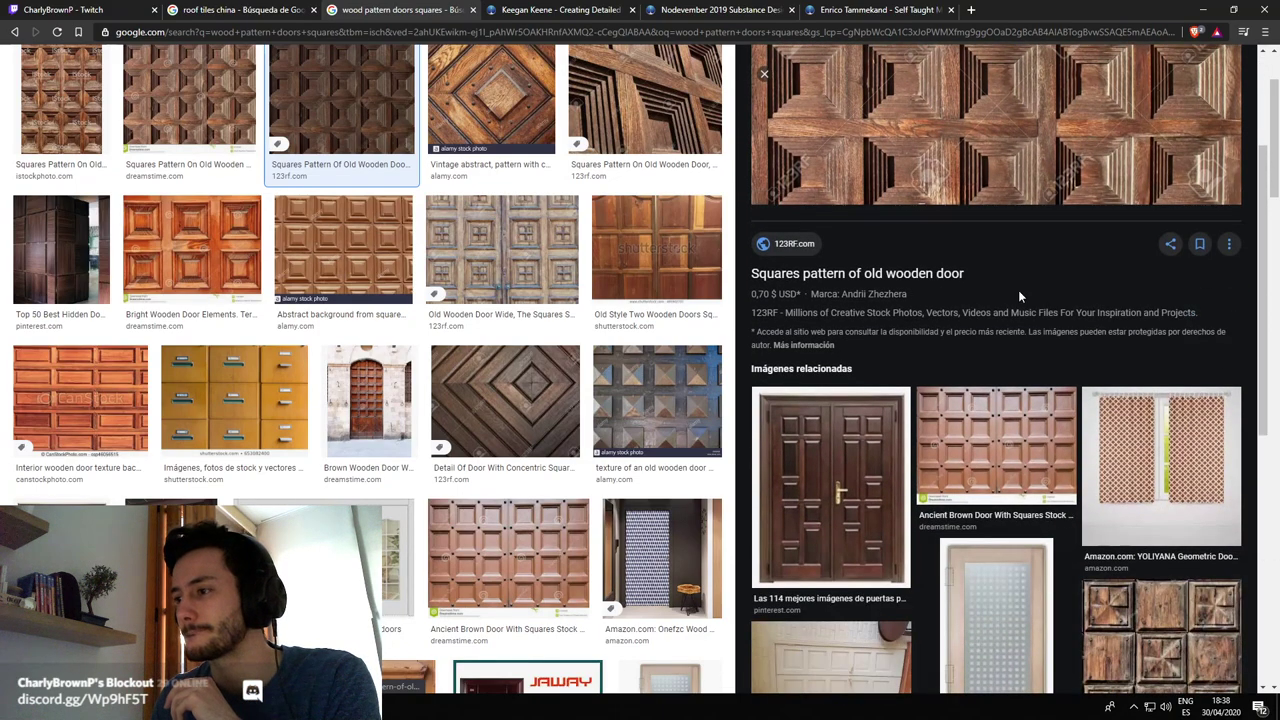
Look through the images related to the 123RF squares pattern door and preview the Depositphotos wooden door background
{"action": "left_click", "coordinate": [990, 455]}
{"action": "key", "text": "alt+Left"}
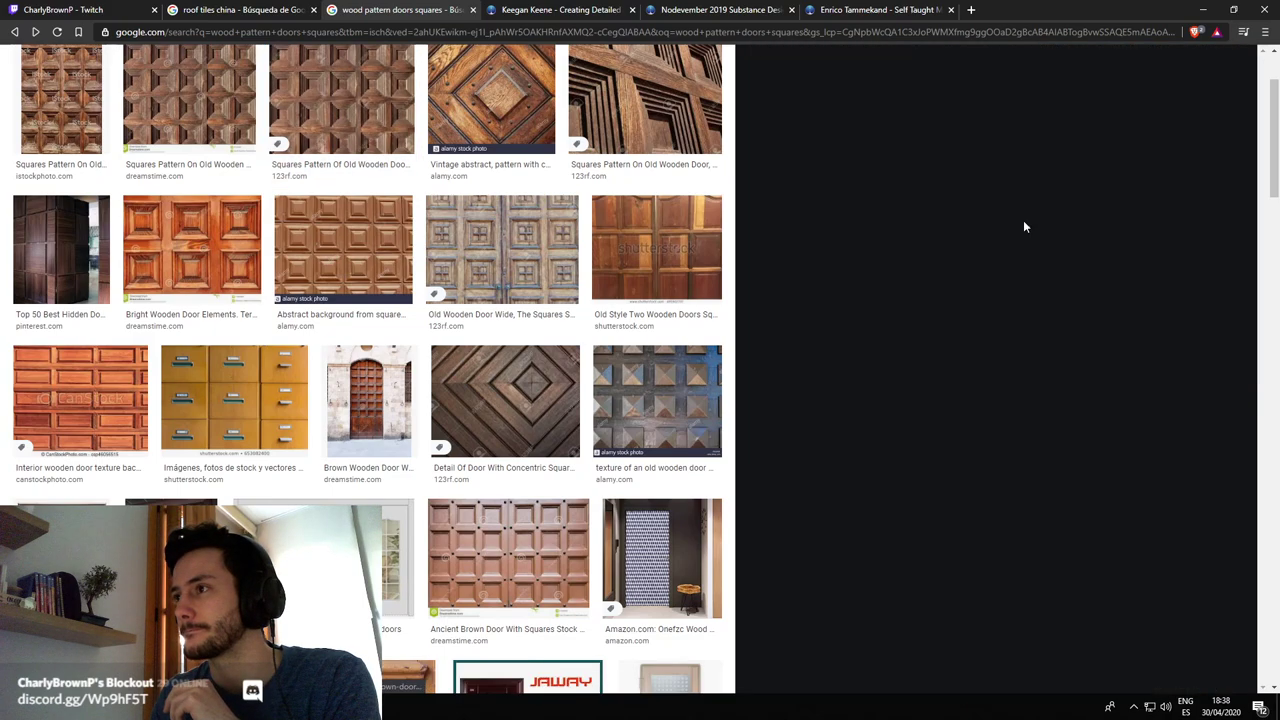
{"action": "scroll", "coordinate": [1021, 290], "scroll_direction": "up", "scroll_amount": 1}
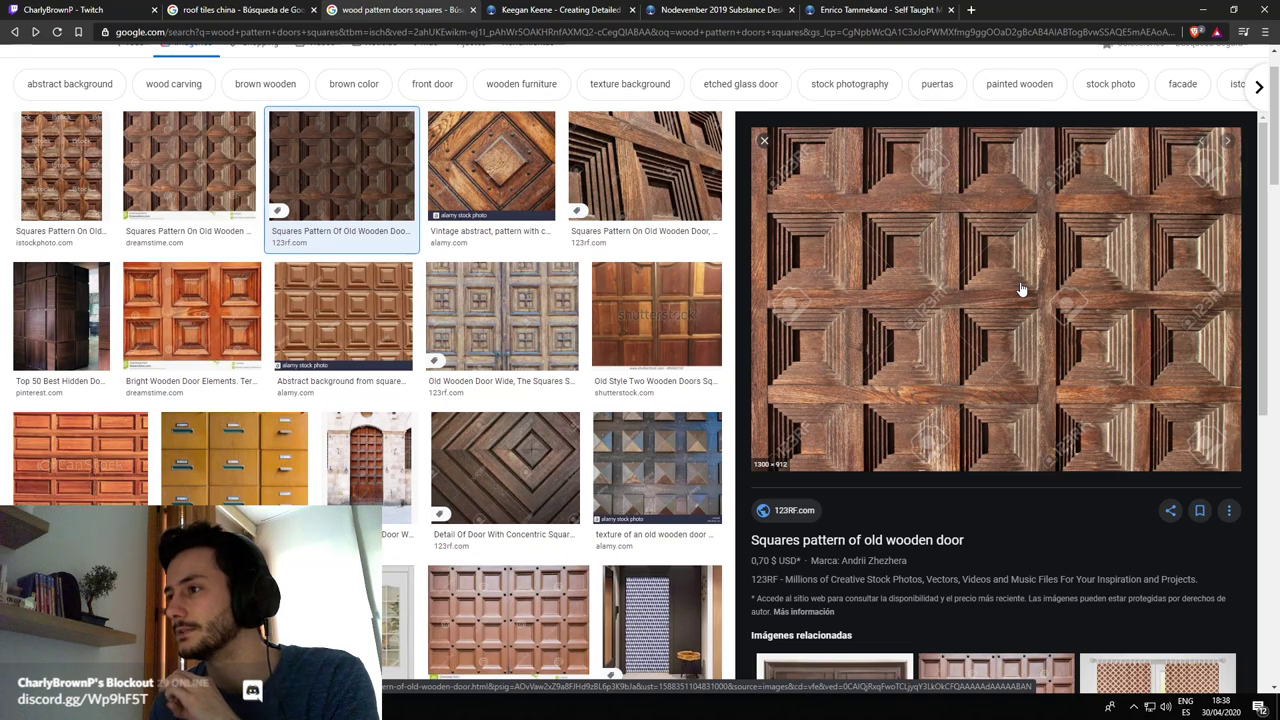
{"action": "scroll", "coordinate": [1021, 290], "scroll_direction": "down", "scroll_amount": 4}
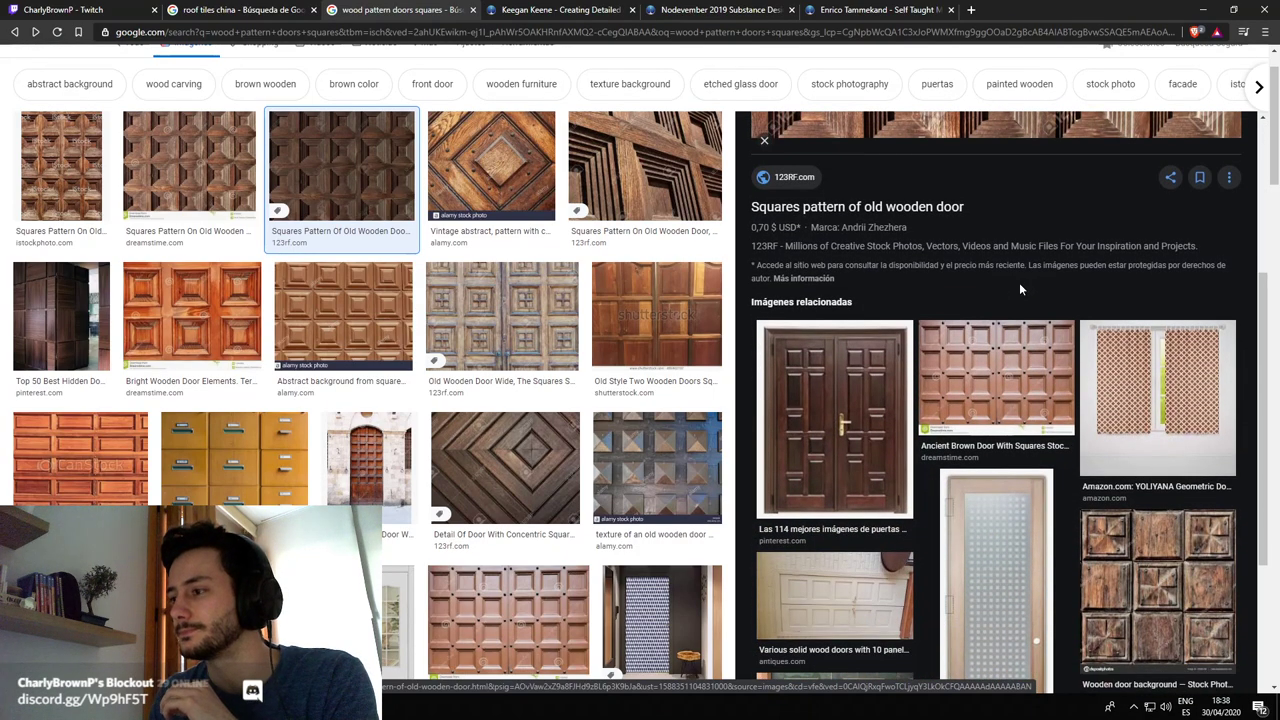
{"action": "scroll", "coordinate": [1019, 285], "scroll_direction": "up", "scroll_amount": 4}
{"action": "scroll", "coordinate": [1019, 290], "scroll_direction": "down", "scroll_amount": 4}
{"action": "left_click", "coordinate": [906, 492]}
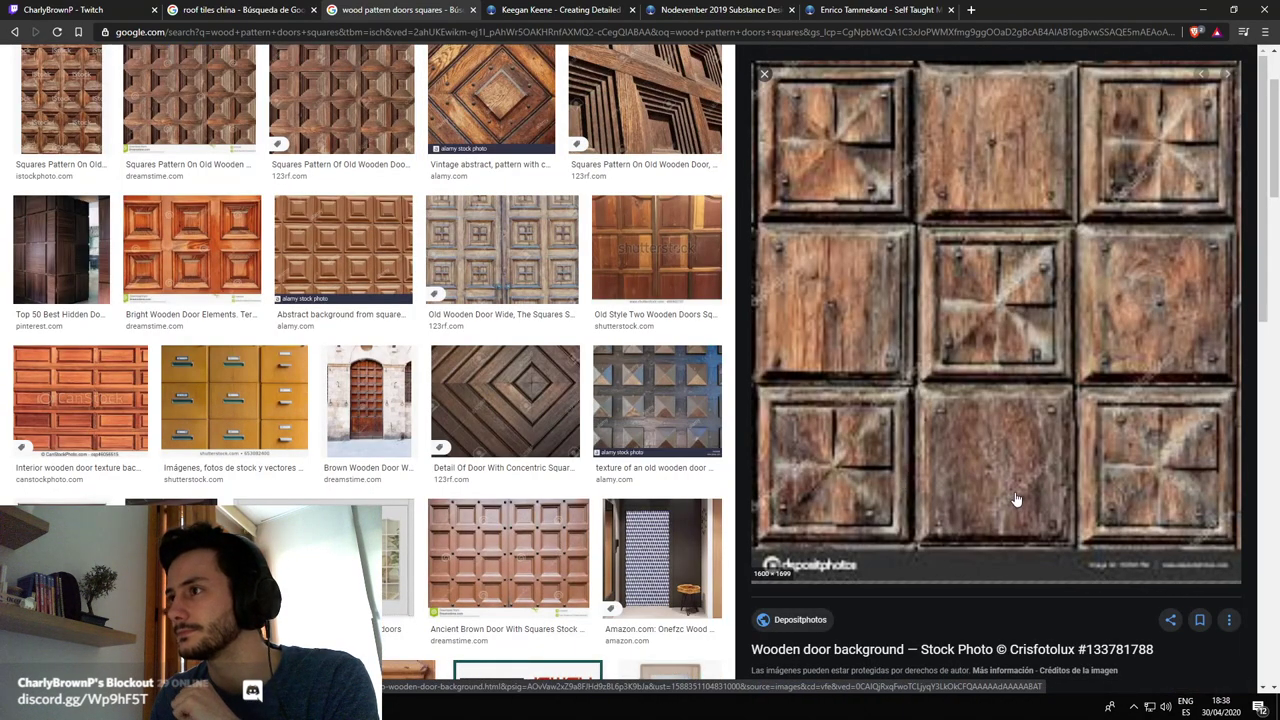
{"action": "scroll", "coordinate": [1036, 494], "scroll_direction": "up", "scroll_amount": 1}
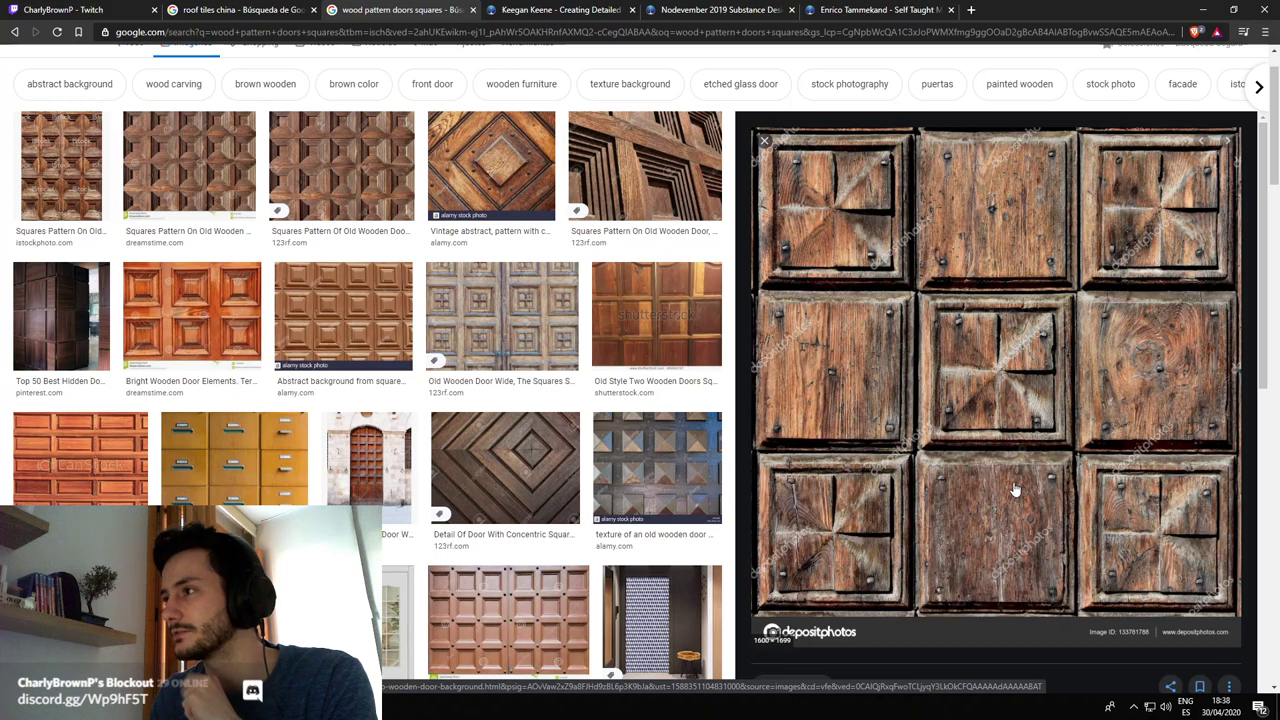
Open PureRef, dismiss its update notice, and shrink the empty board so the image preview is uncovered
{"action": "key", "text": "super"}
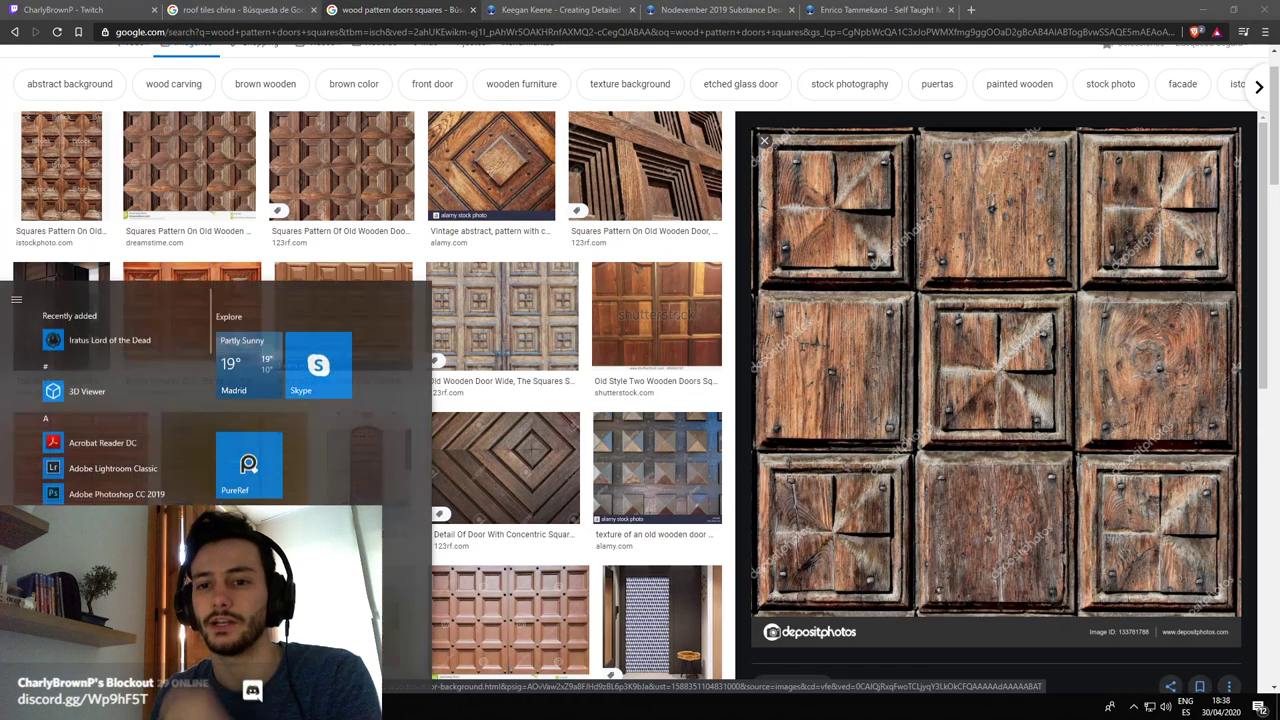
{"action": "type", "text": "pureref"}
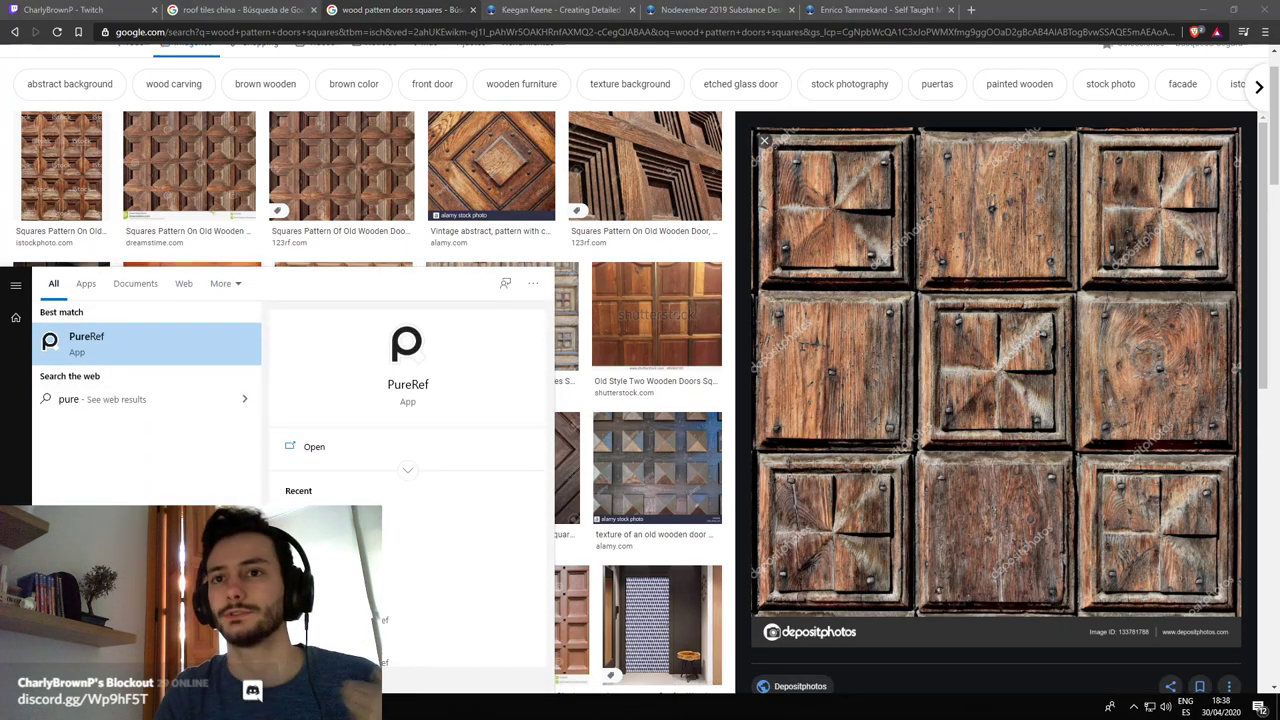
{"action": "key", "text": "Return"}
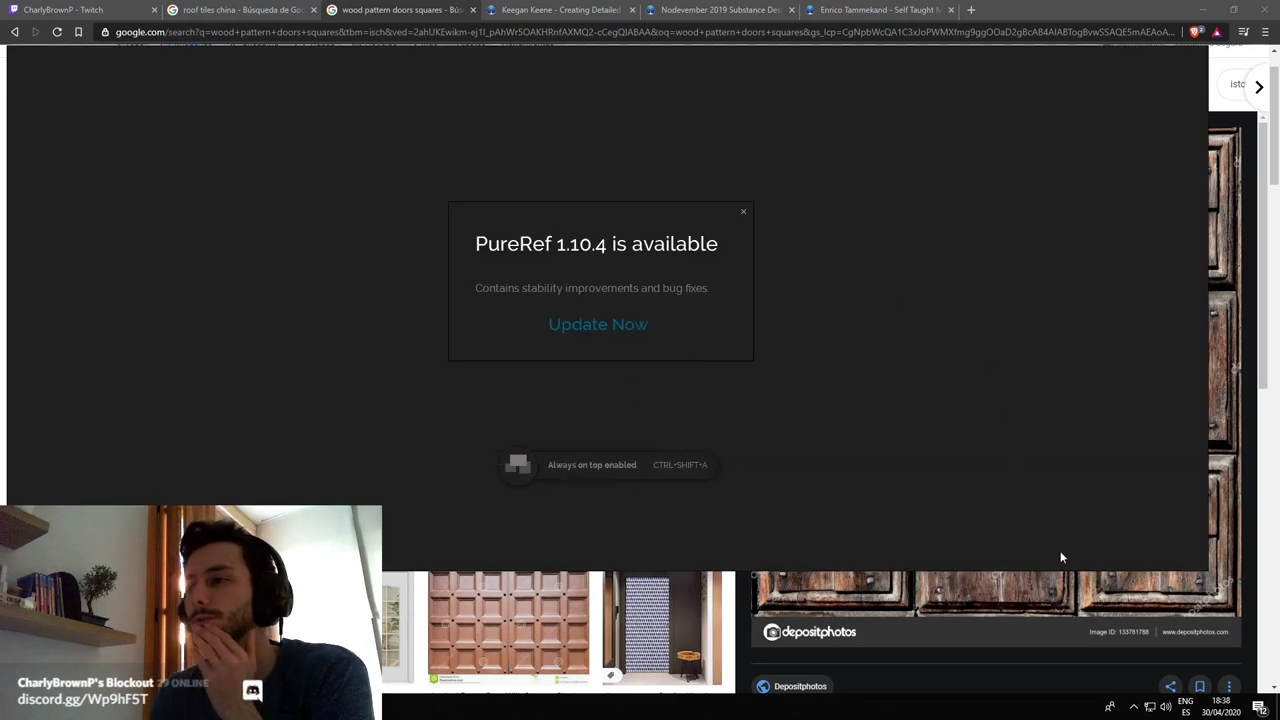
{"action": "left_click", "coordinate": [743, 211]}
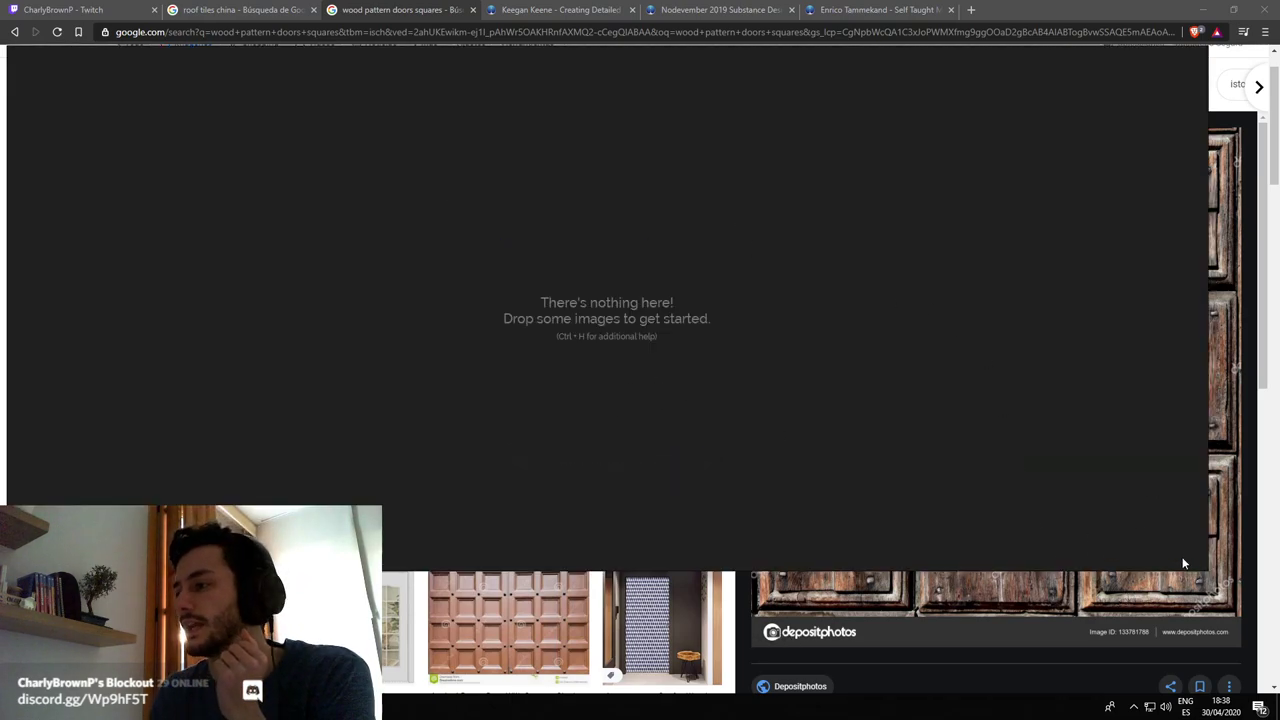
{"action": "left_click_drag", "start_coordinate": [1205, 565], "coordinate": [400, 566]}
Add the Depositphotos nine-panel wooden door background to the PureRef board as its first reference
{"action": "left_click_drag", "start_coordinate": [281, 421], "coordinate": [347, 515]}
{"action": "left_click_drag", "start_coordinate": [1010, 415], "coordinate": [288, 350]}
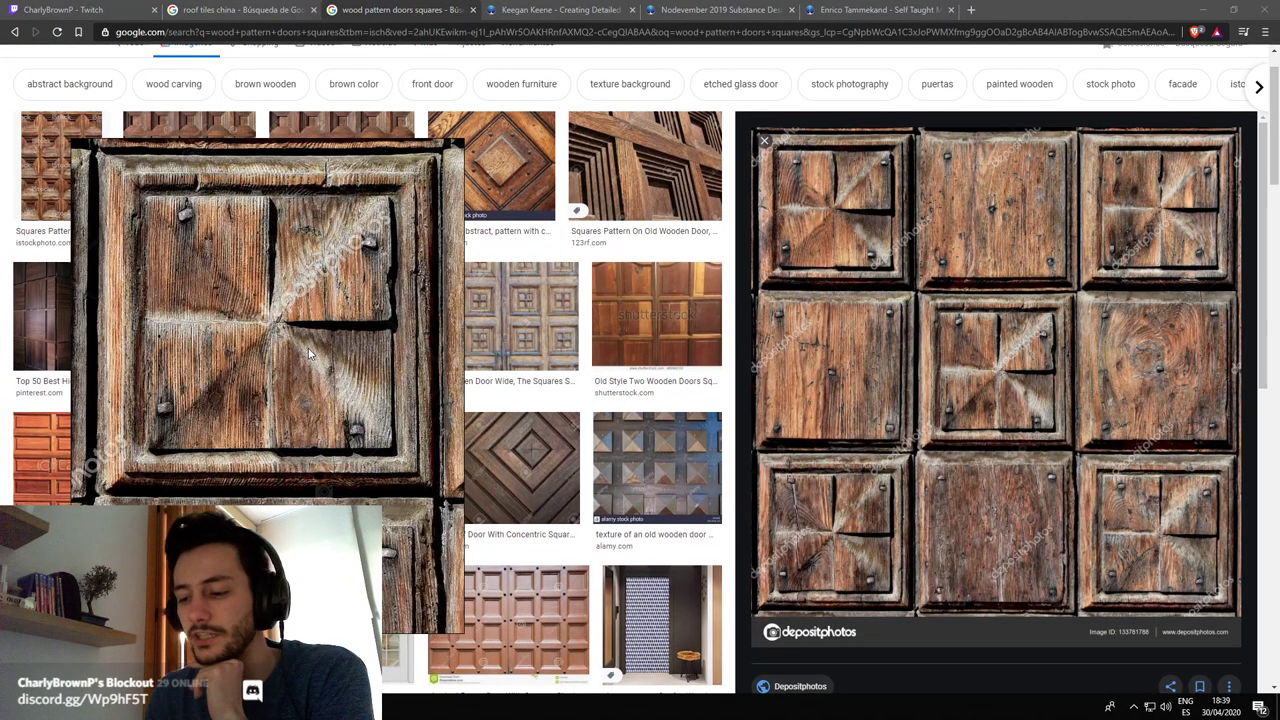
{"action": "scroll", "coordinate": [270, 373], "scroll_direction": "down", "scroll_amount": 8}
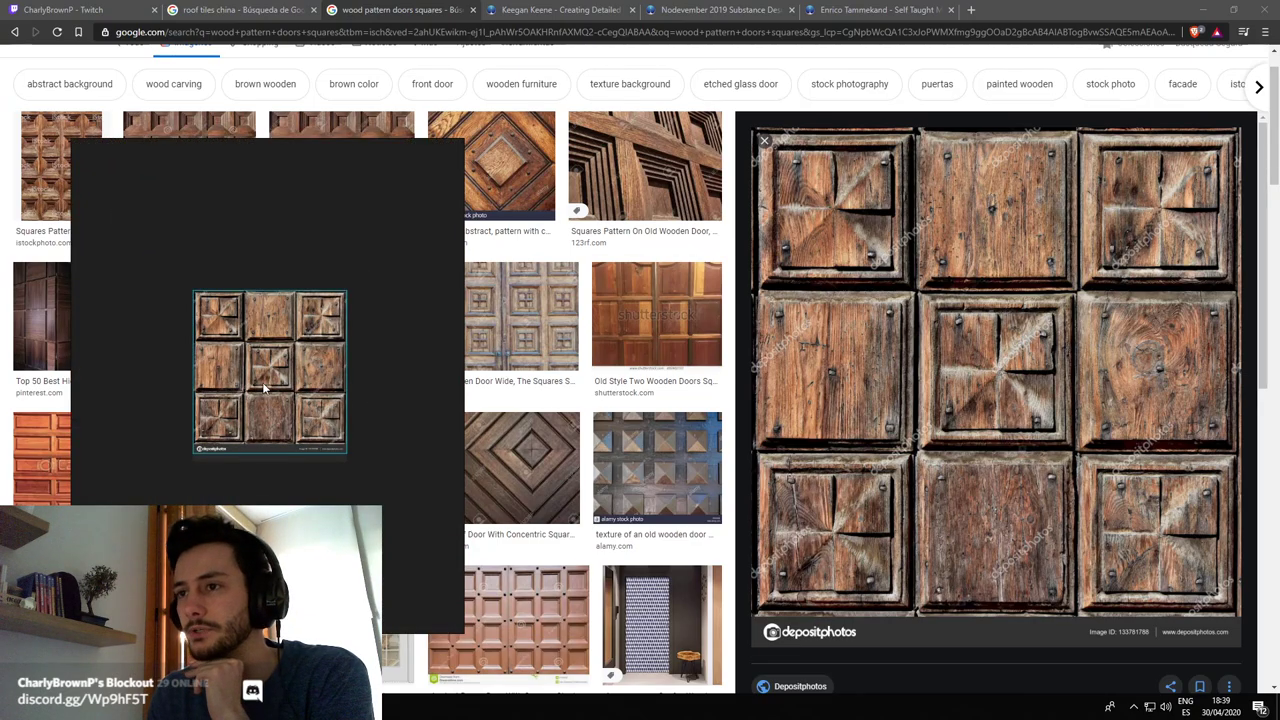
Preview the 123RF closeup of the squares pattern on an old wooden door and add it below the nine-panel image
{"action": "right_click_drag", "start_coordinate": [256, 383], "coordinate": [1092, 469]}
{"action": "left_click", "coordinate": [655, 158]}
{"action": "right_click_drag", "start_coordinate": [1000, 330], "coordinate": [173, 233]}
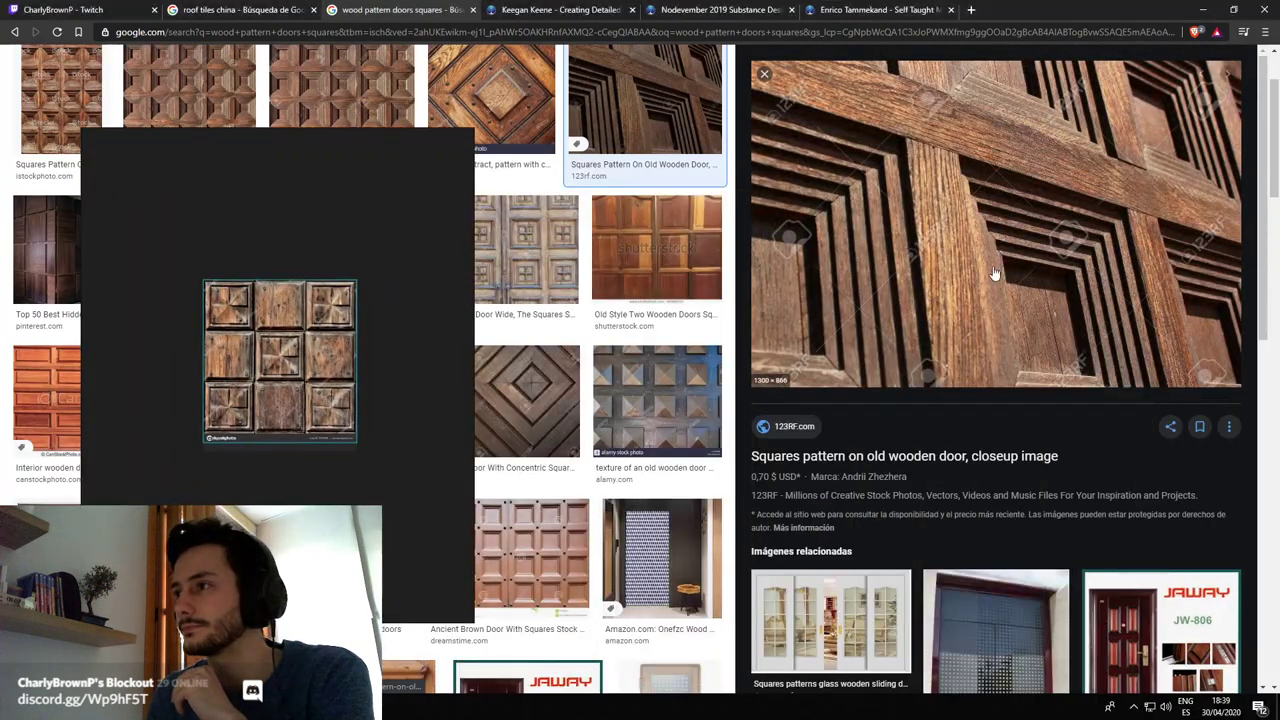
{"action": "left_click_drag", "start_coordinate": [994, 277], "coordinate": [251, 499]}
Preview the Dreamstime squares pattern on old wooden door and add it above the nine-panel image on the board
{"action": "right_click_drag", "start_coordinate": [251, 480], "coordinate": [887, 525]}
{"action": "scroll", "coordinate": [375, 342], "scroll_direction": "up", "scroll_amount": 2}
{"action": "left_click", "coordinate": [60, 228]}
{"action": "left_click_drag", "start_coordinate": [864, 383], "coordinate": [331, 363]}
{"action": "left_click", "coordinate": [153, 100]}
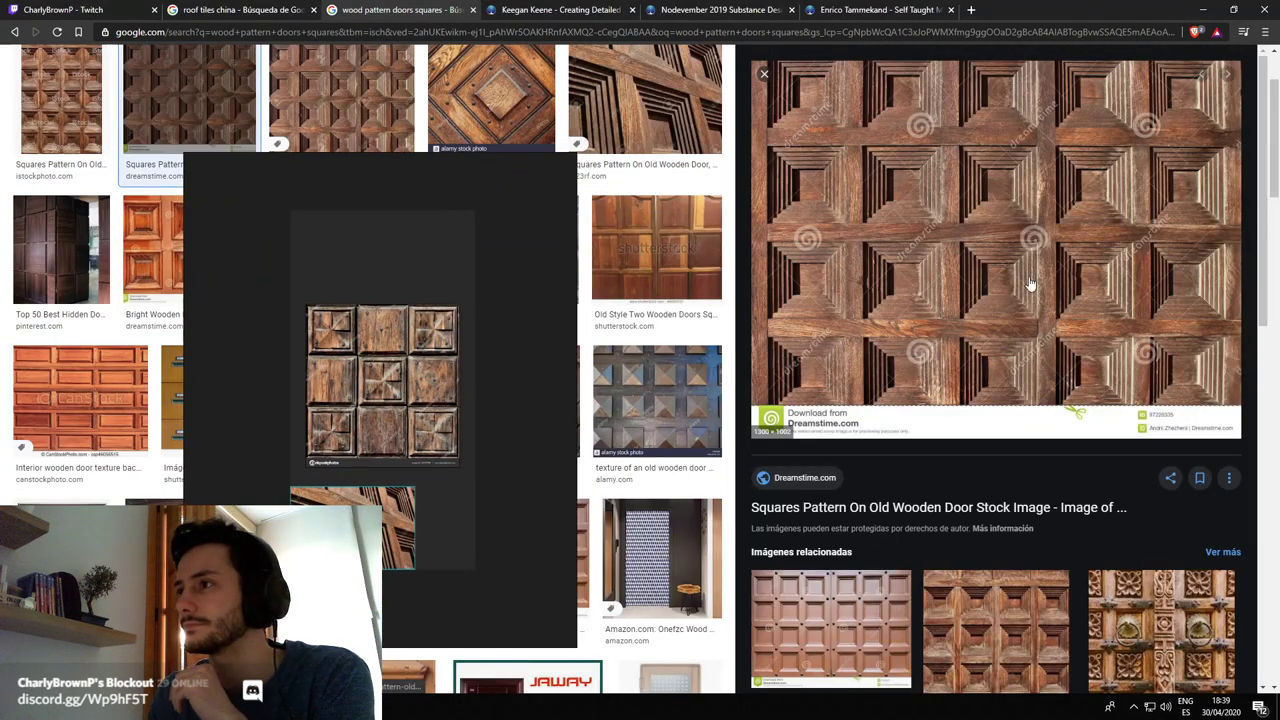
{"action": "left_click_drag", "start_coordinate": [1030, 285], "coordinate": [370, 270]}
Open the related Depositphotos old wooden door pattern with diamond panels and add it beside the nine-panel image
{"action": "scroll", "coordinate": [968, 450], "scroll_direction": "down", "scroll_amount": 3}
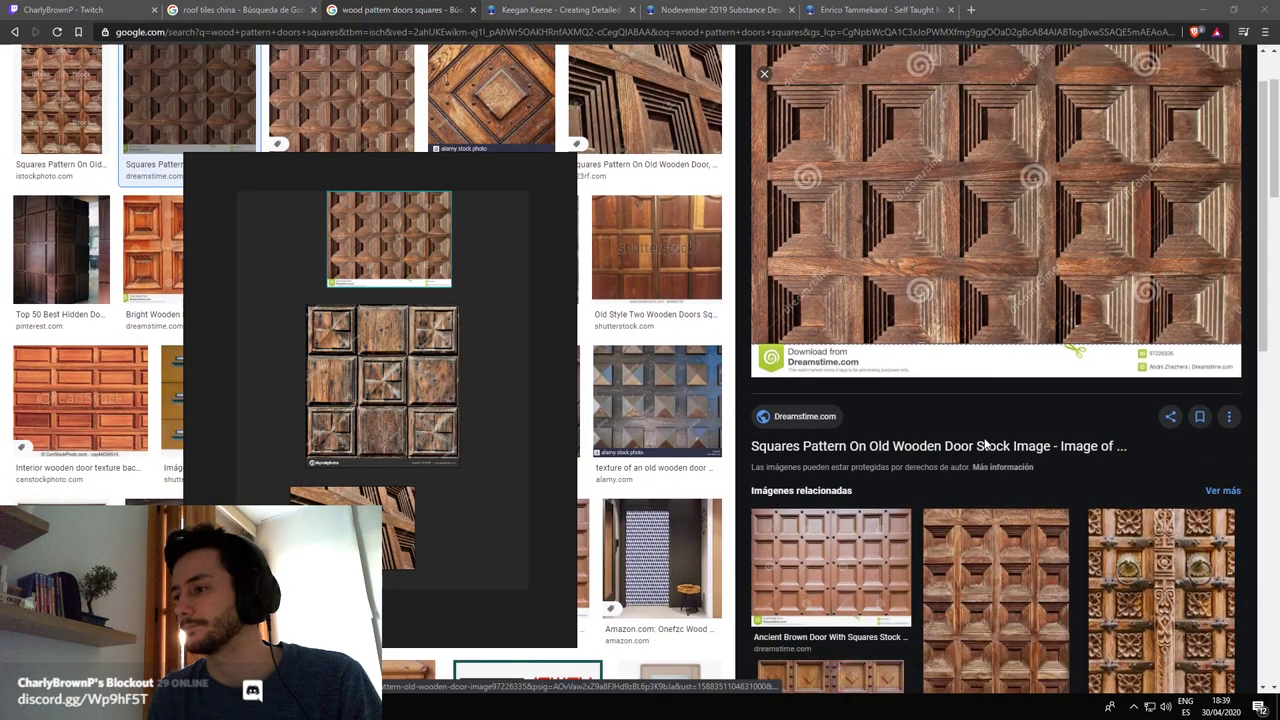
{"action": "left_click", "coordinate": [877, 531]}
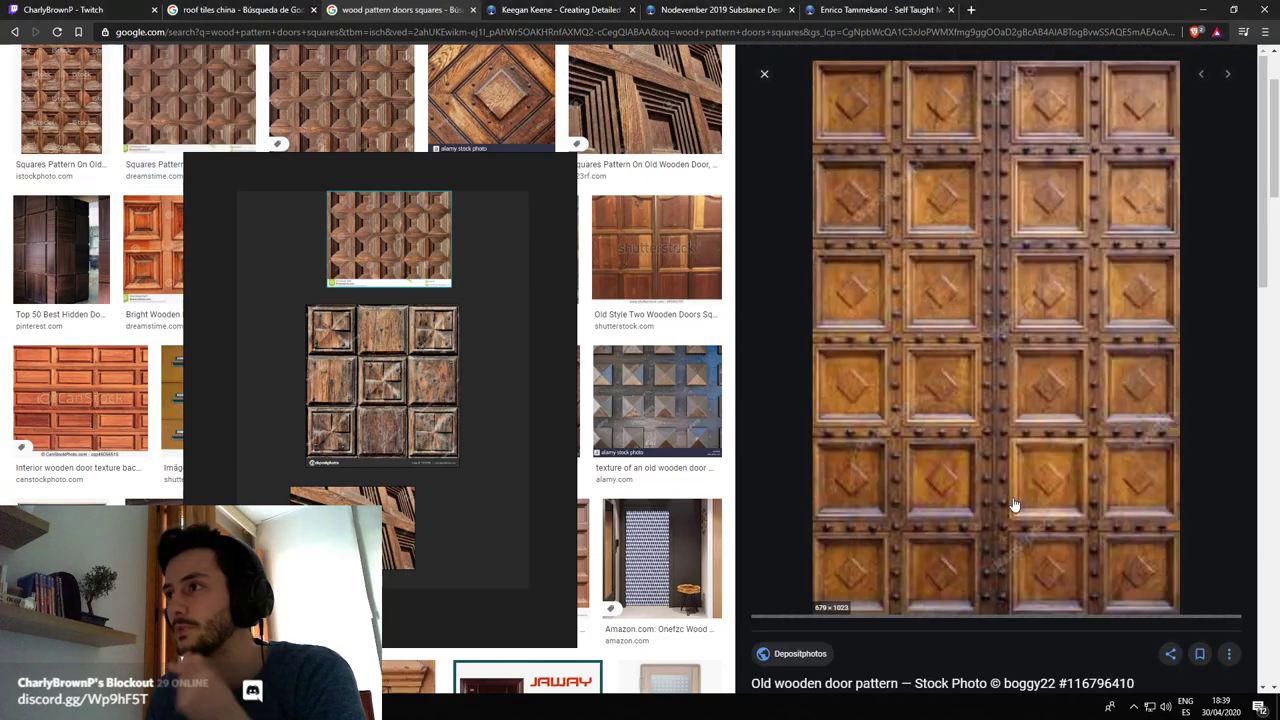
{"action": "left_click_drag", "start_coordinate": [985, 271], "coordinate": [495, 393]}
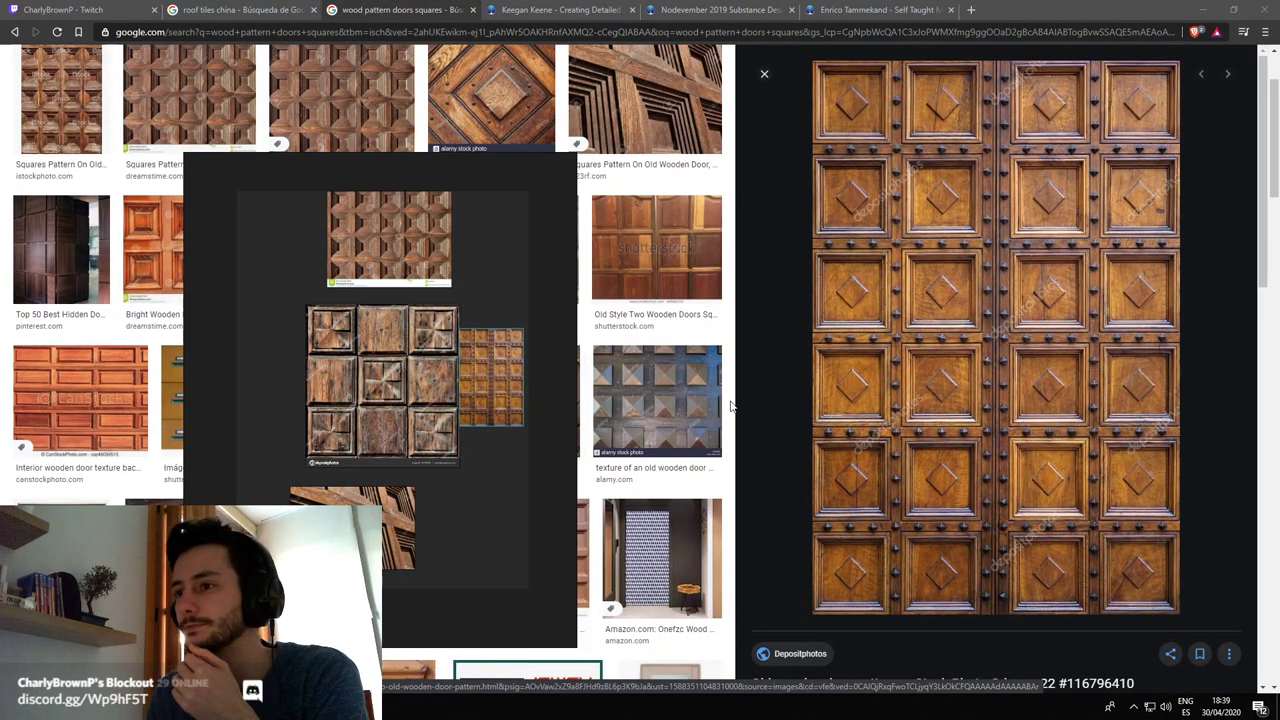
Preview the Alamy vintage abstract door with converging squares and add it beside the closeup image on the board
{"action": "scroll", "coordinate": [710, 405], "scroll_direction": "down", "scroll_amount": 5}
{"action": "right_click_drag", "start_coordinate": [430, 420], "coordinate": [1002, 435]}
{"action": "scroll", "coordinate": [283, 394], "scroll_direction": "up", "scroll_amount": 10}
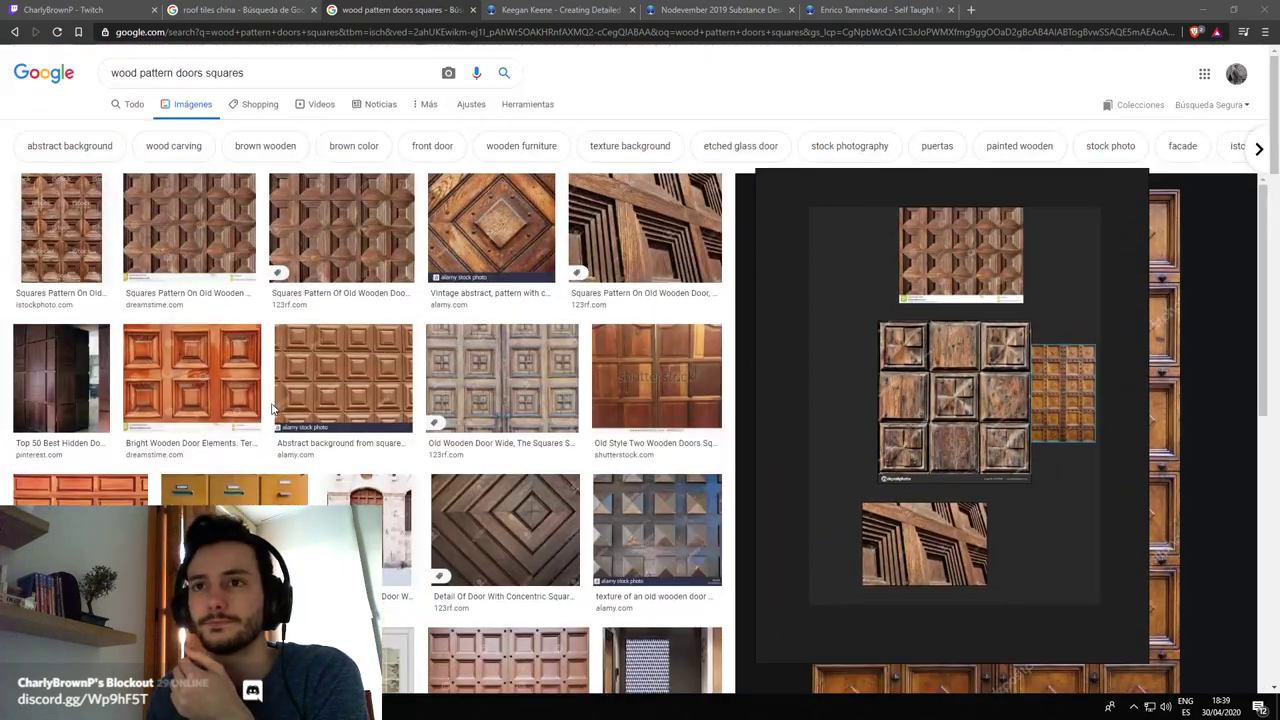
{"action": "left_click", "coordinate": [75, 238]}
{"action": "scroll", "coordinate": [191, 294], "scroll_direction": "down", "scroll_amount": 2}
{"action": "right_click_drag", "start_coordinate": [894, 411], "coordinate": [396, 463]}
{"action": "left_click", "coordinate": [456, 96]}
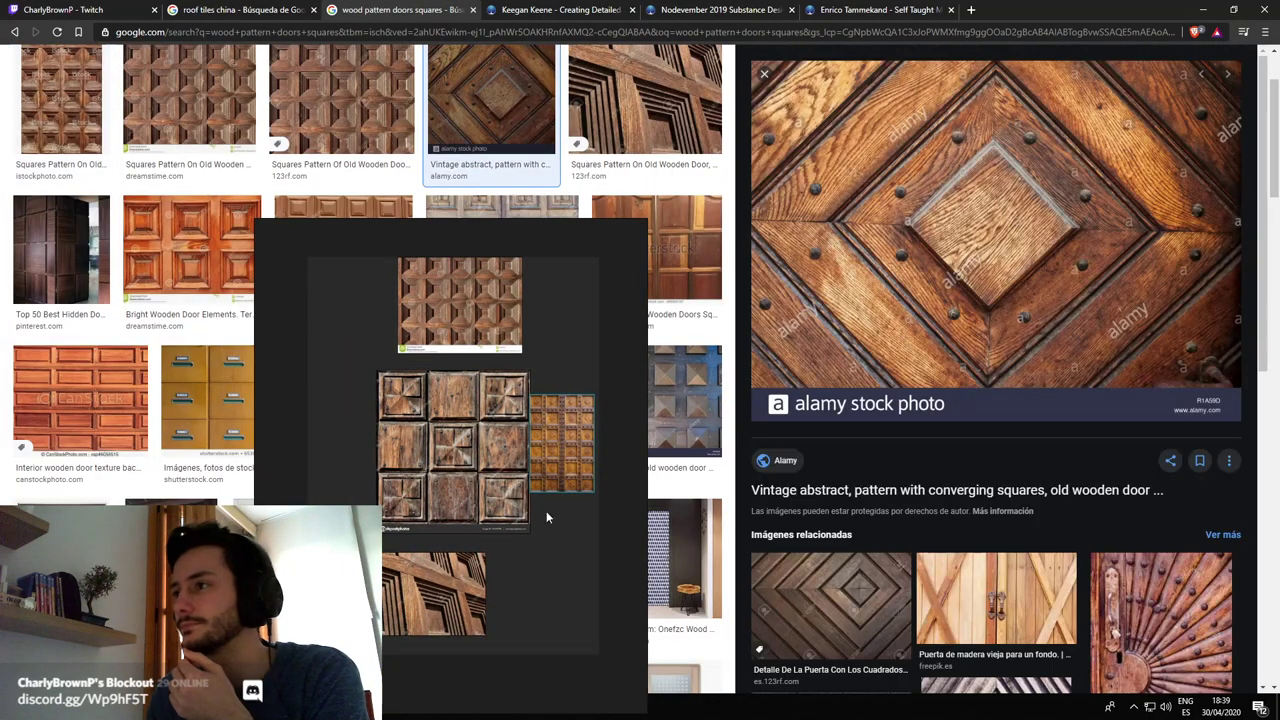
{"action": "right_click_drag", "start_coordinate": [549, 517], "coordinate": [535, 453]}
{"action": "left_click_drag", "start_coordinate": [1003, 266], "coordinate": [492, 553]}
Examine the wood grain and studs of the converging-squares reference up close, and look over the whole board
{"action": "middle_click_drag", "start_coordinate": [520, 541], "coordinate": [434, 540]}
{"action": "scroll", "coordinate": [434, 543], "scroll_direction": "up", "scroll_amount": 8}
{"action": "scroll", "coordinate": [446, 471], "scroll_direction": "down", "scroll_amount": 2}
{"action": "scroll", "coordinate": [459, 241], "scroll_direction": "up", "scroll_amount": 5}
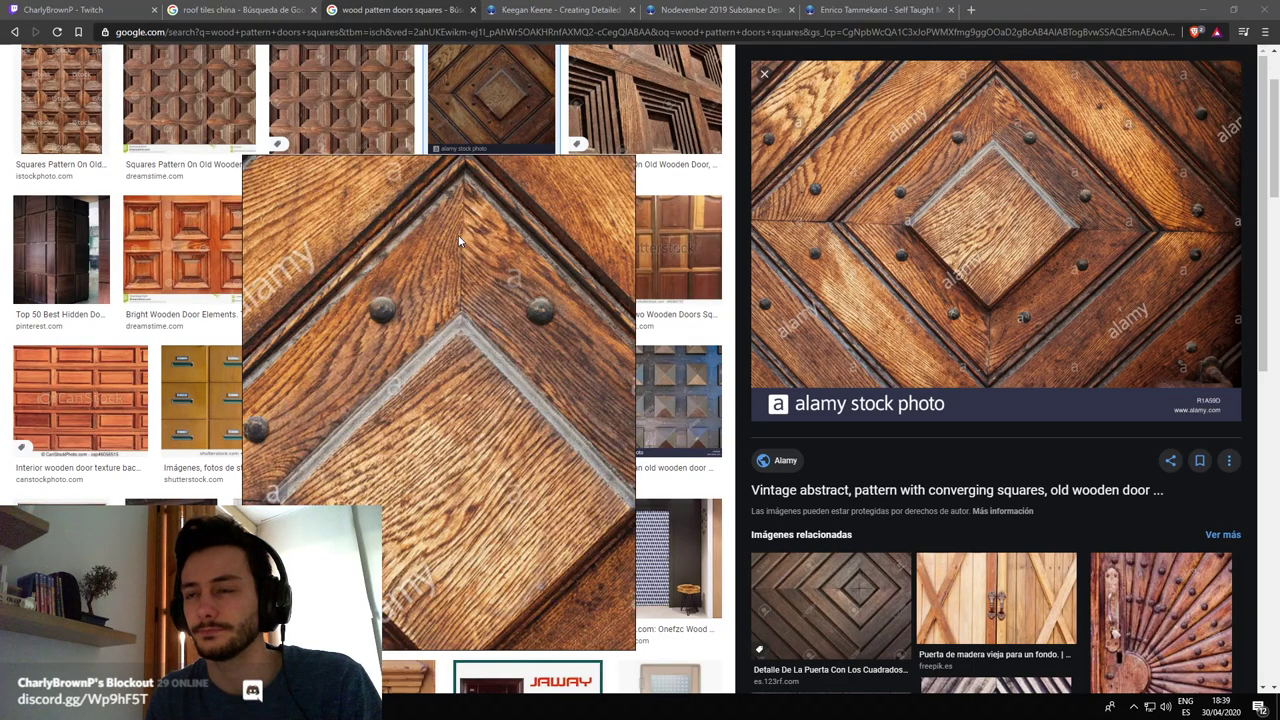
{"action": "scroll", "coordinate": [459, 240], "scroll_direction": "down", "scroll_amount": 6}
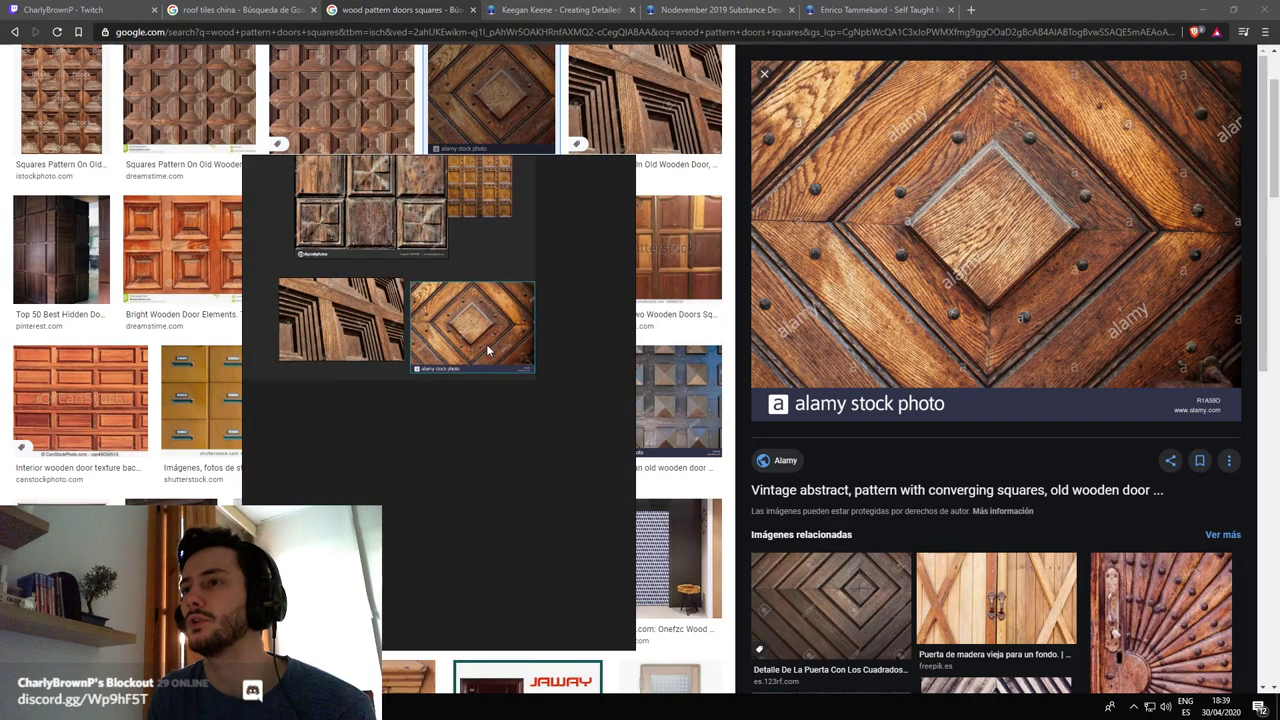
{"action": "middle_click_drag", "start_coordinate": [439, 279], "coordinate": [461, 427]}
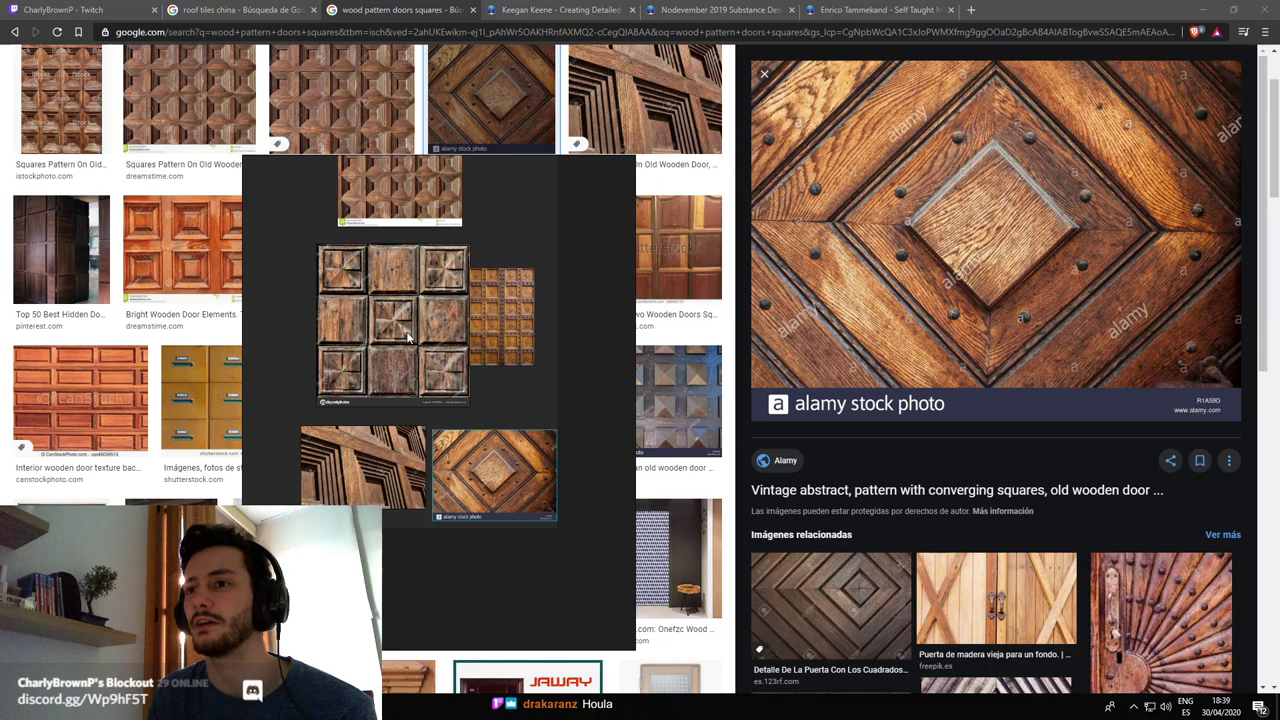
{"action": "scroll", "coordinate": [407, 338], "scroll_direction": "down", "scroll_amount": 2}
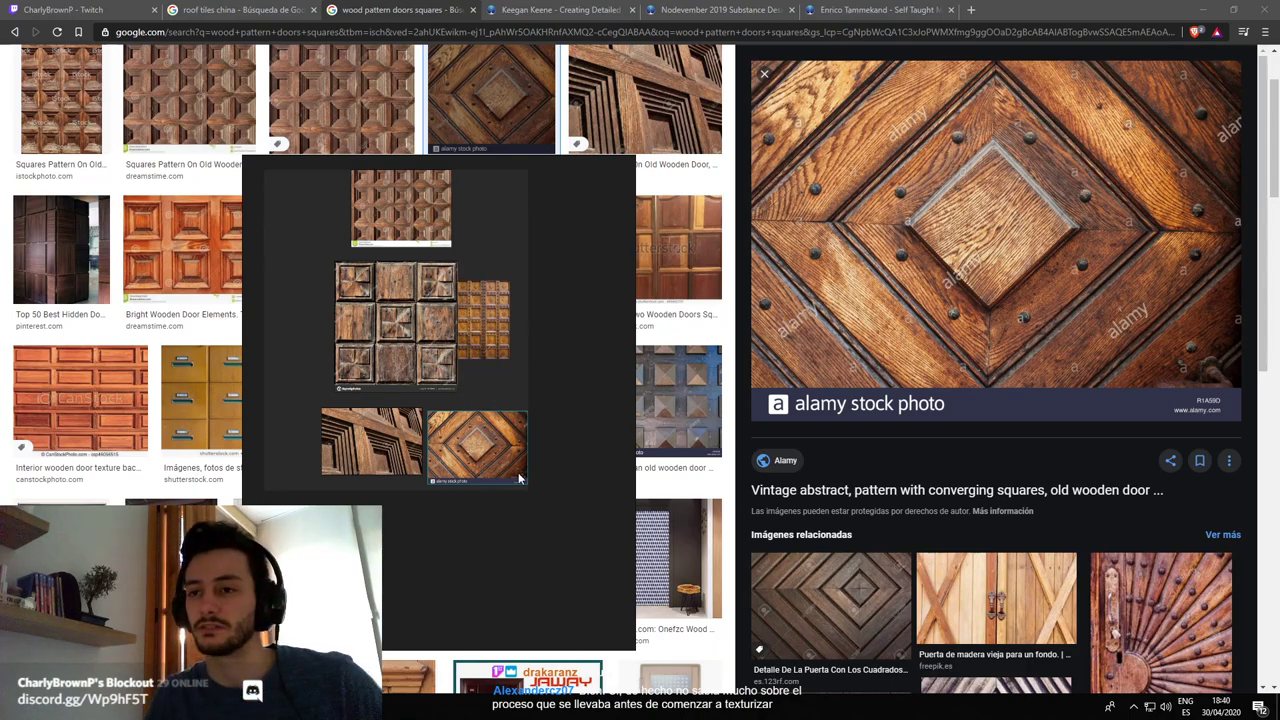
Rearrange the board so the diamond-panel door and Dreamstime squares pattern sit side by side above the closeup and converging-squares images
{"action": "left_click_drag", "start_coordinate": [506, 462], "coordinate": [504, 457]}
{"action": "left_click_drag", "start_coordinate": [409, 342], "coordinate": [351, 342]}
{"action": "middle_click_drag", "start_coordinate": [351, 342], "coordinate": [480, 356]}
{"action": "left_click_drag", "start_coordinate": [480, 356], "coordinate": [398, 370]}
{"action": "middle_click_drag", "start_coordinate": [542, 370], "coordinate": [450, 380]}
{"action": "left_click_drag", "start_coordinate": [514, 337], "coordinate": [379, 378]}
{"action": "left_click_drag", "start_coordinate": [421, 256], "coordinate": [469, 394]}
Open the related Bigstock old wooden door with metal studs and add it beside the Dreamstime squares pattern
{"action": "scroll", "coordinate": [1048, 322], "scroll_direction": "down", "scroll_amount": 6}
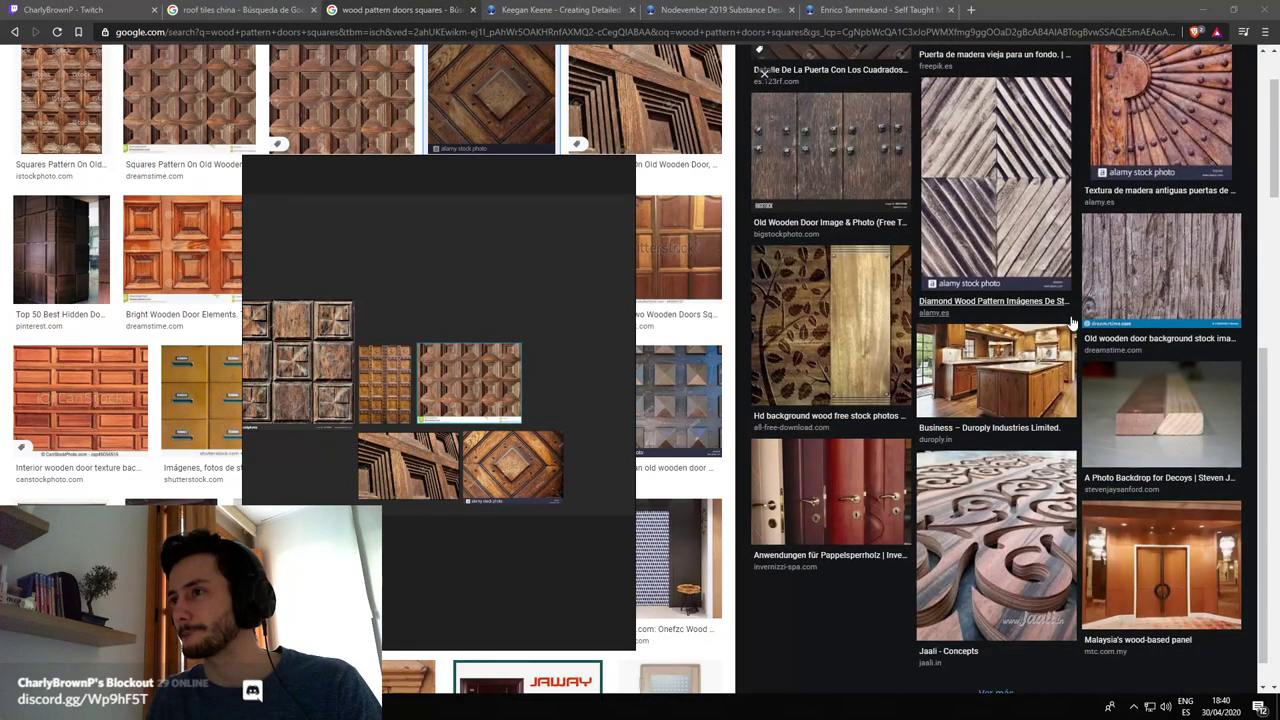
{"action": "left_click", "coordinate": [843, 207]}
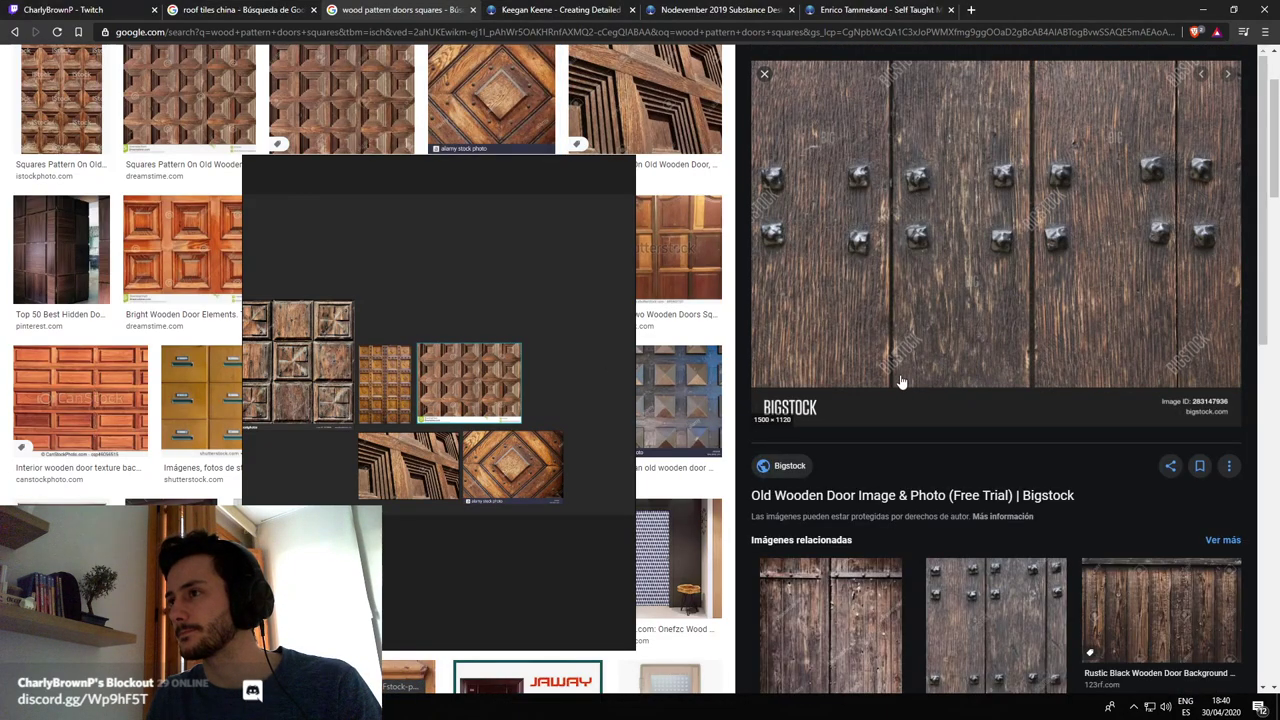
{"action": "left_click_drag", "start_coordinate": [900, 382], "coordinate": [585, 382]}
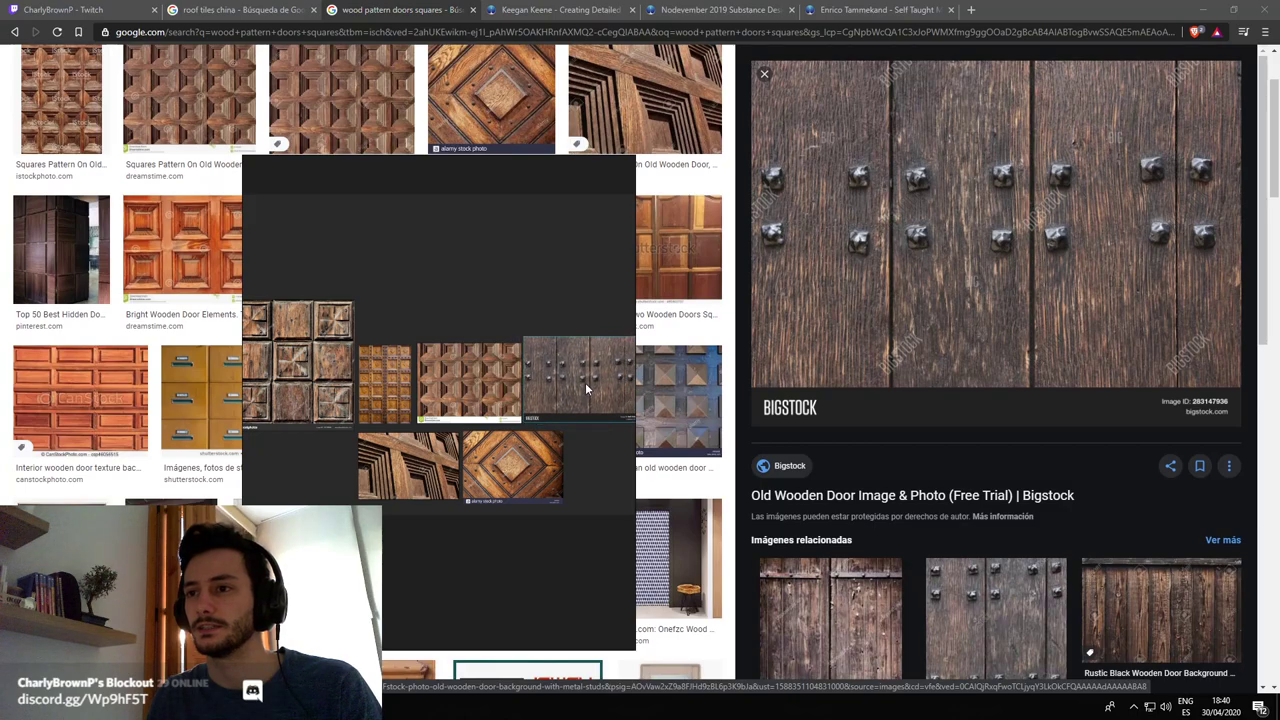
Place the nine-panel image above the other references and look through the images related to the studded door
{"action": "left_click_drag", "start_coordinate": [318, 362], "coordinate": [445, 264]}
{"action": "right_click_drag", "start_coordinate": [484, 456], "coordinate": [886, 413]}
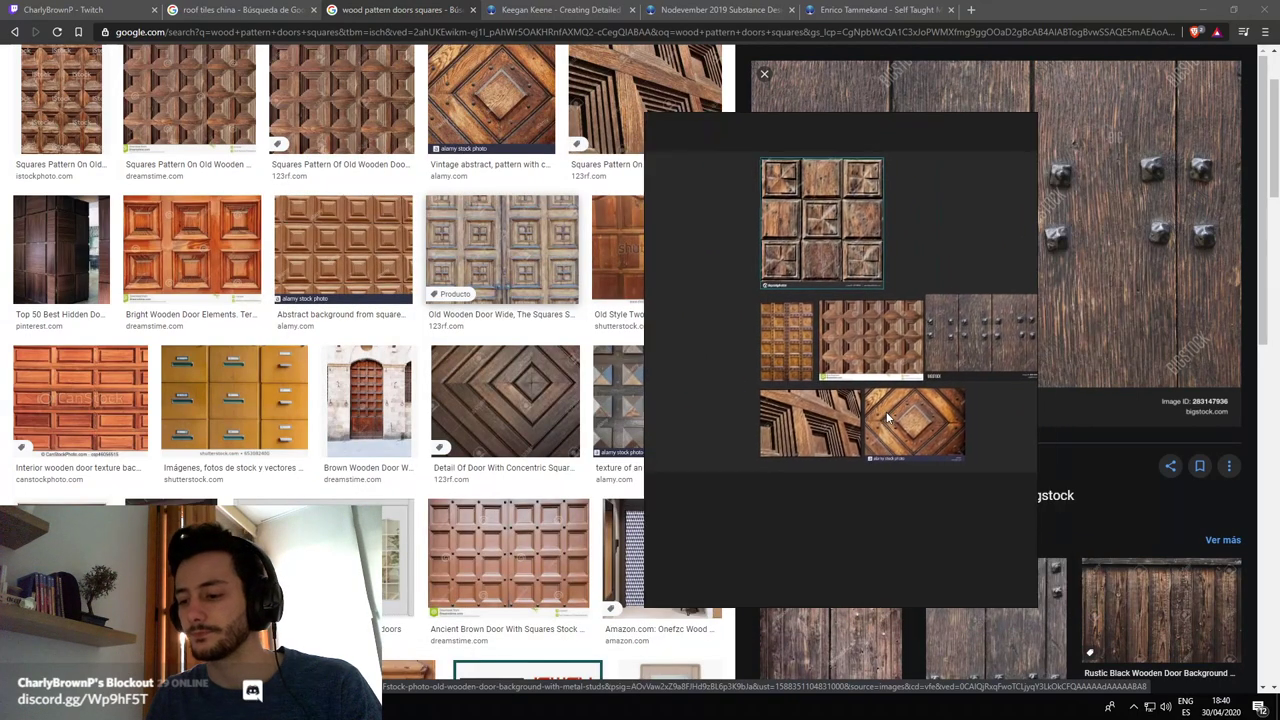
{"action": "left_click_drag", "start_coordinate": [886, 411], "coordinate": [418, 386]}
{"action": "scroll", "coordinate": [1007, 443], "scroll_direction": "down", "scroll_amount": 3}
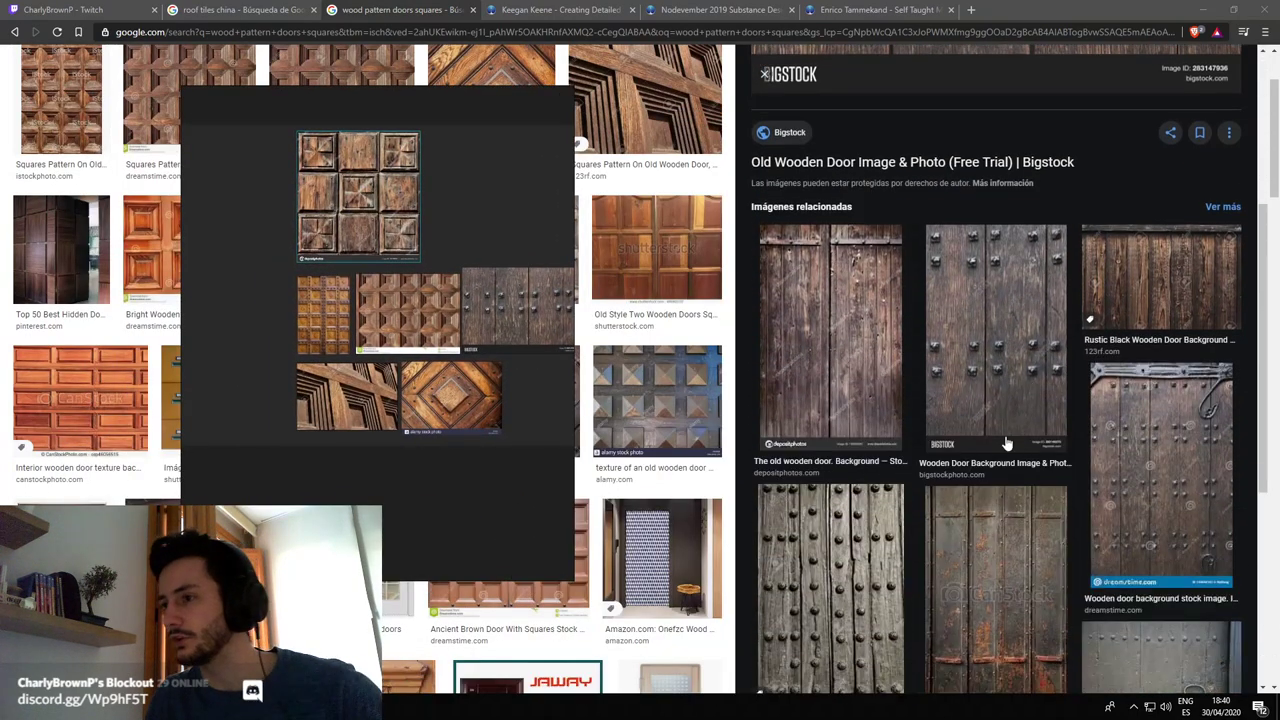
{"action": "scroll", "coordinate": [937, 470], "scroll_direction": "down", "scroll_amount": 2}
Minimize the browser, check the problemas-troubleshooting channel in Discord, and minimize Discord
{"action": "left_click", "coordinate": [1204, 9]}
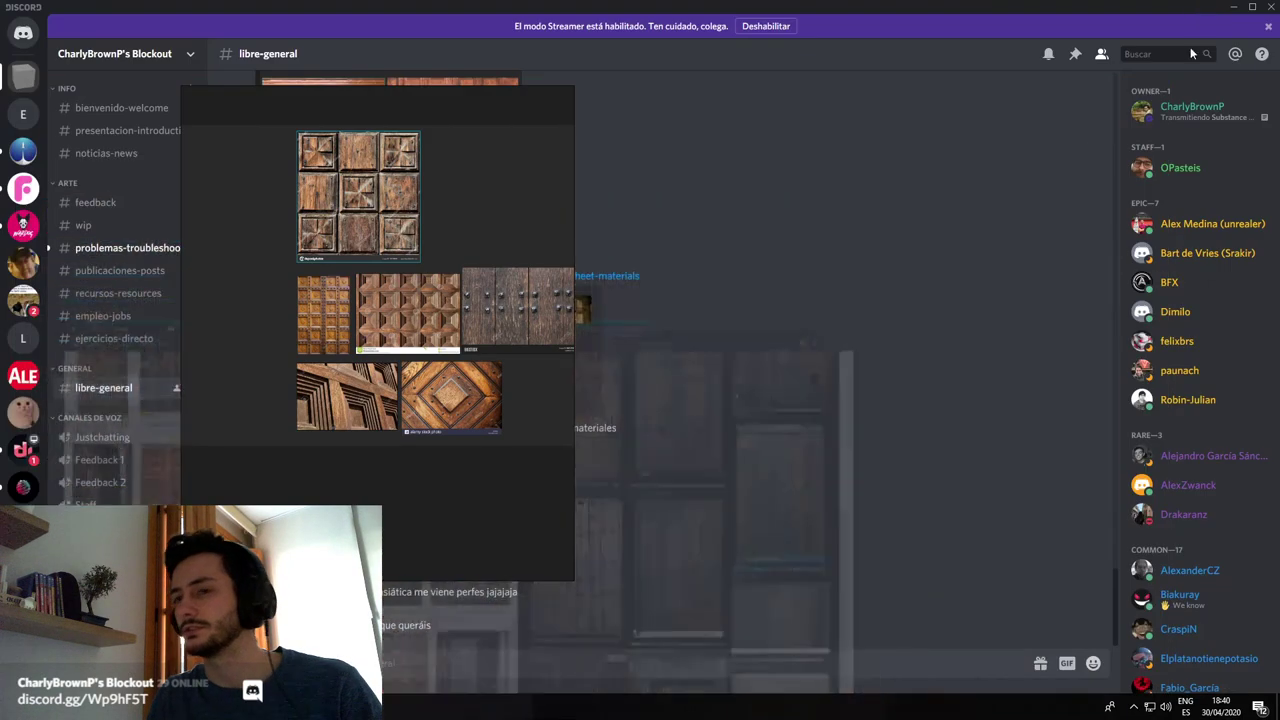
{"action": "left_click_drag", "start_coordinate": [386, 463], "coordinate": [482, 480]}
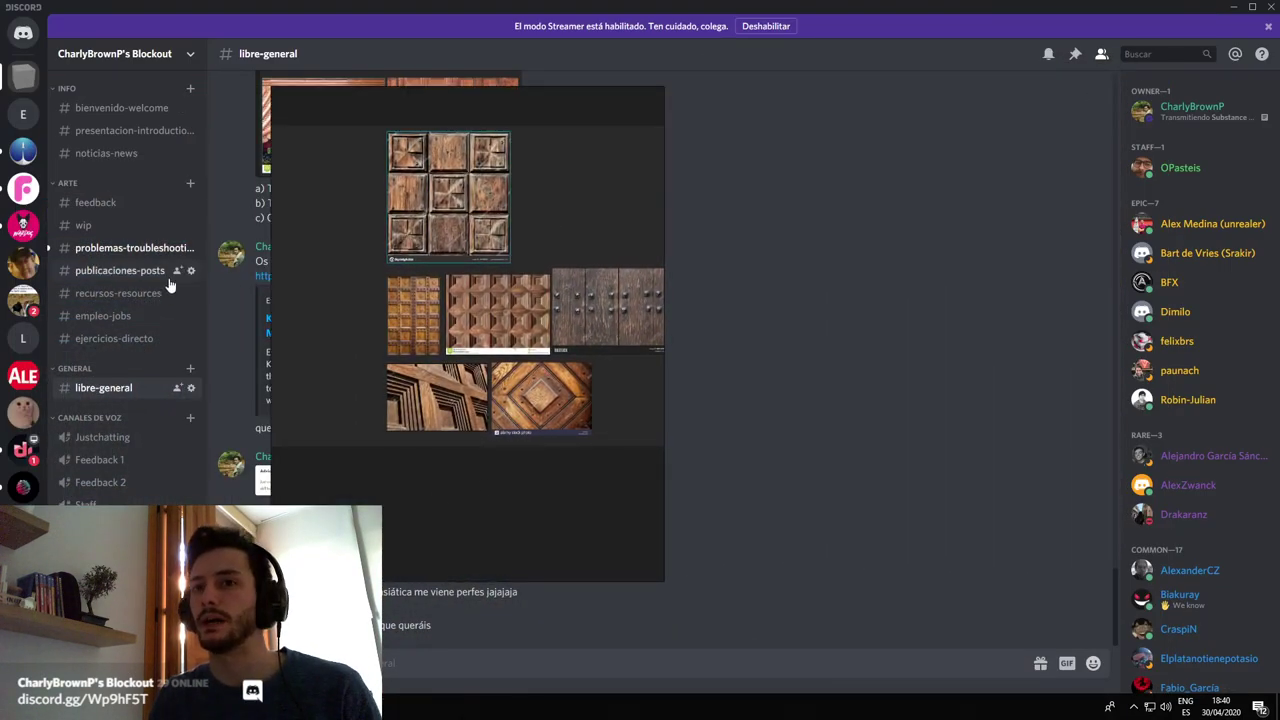
{"action": "left_click", "coordinate": [160, 250]}
{"action": "right_click_drag", "start_coordinate": [450, 479], "coordinate": [565, 462]}
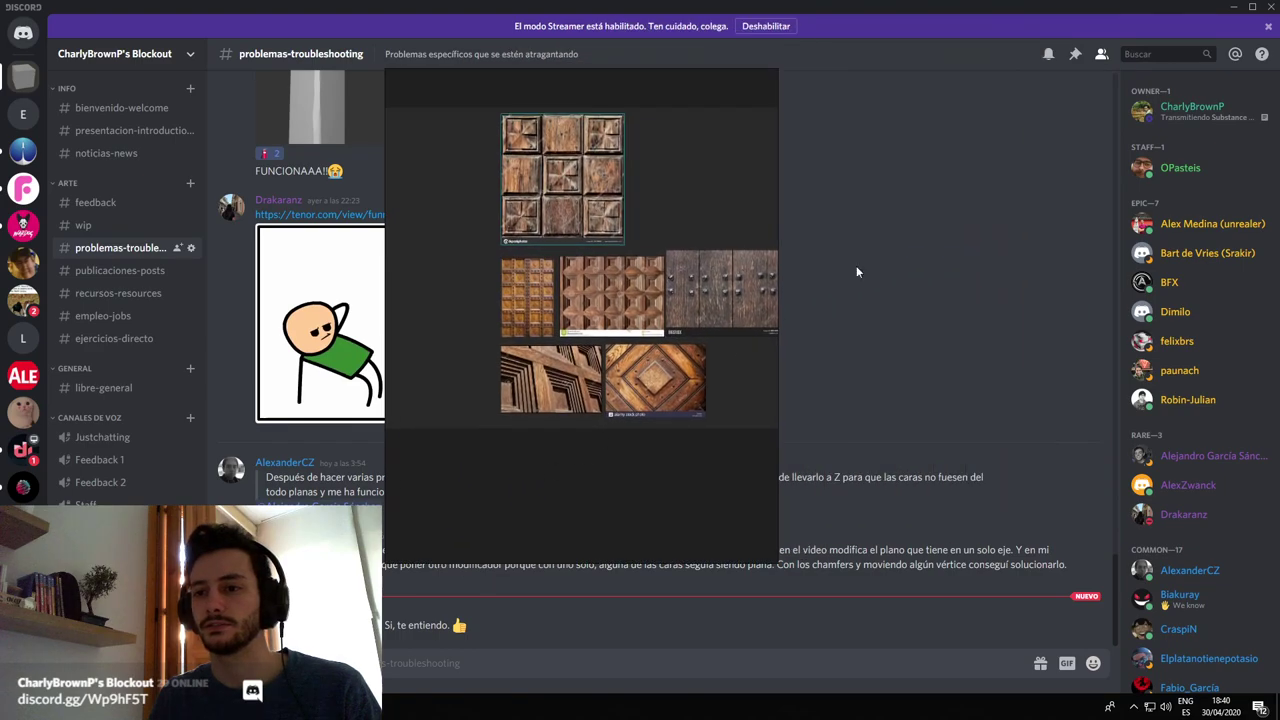
{"action": "left_click", "coordinate": [1236, 6]}
Create a PBR (Metallic/Roughness) substance graph named Tiles_Madera, keeping the reference board clear of the graph settings
{"action": "right_click_drag", "start_coordinate": [715, 342], "coordinate": [1012, 458]}
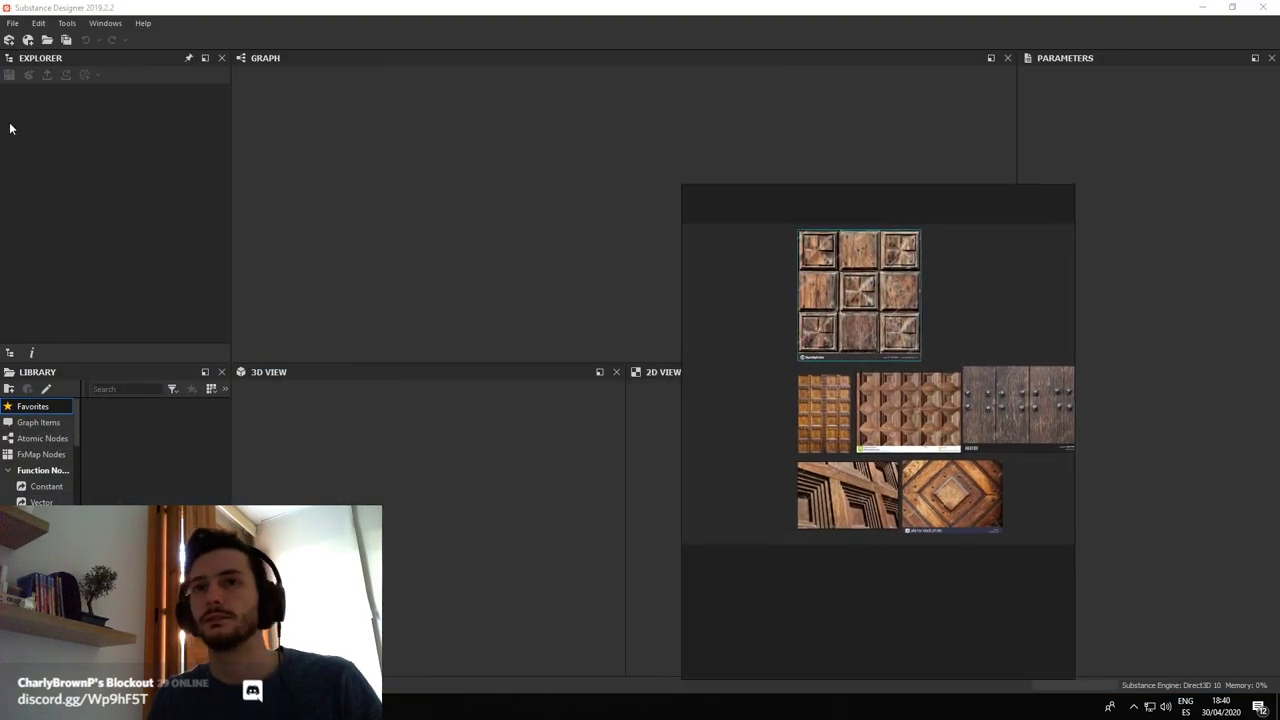
{"action": "left_click", "coordinate": [13, 23]}
{"action": "left_click", "coordinate": [40, 51]}
{"action": "left_click_drag", "start_coordinate": [704, 351], "coordinate": [987, 351]}
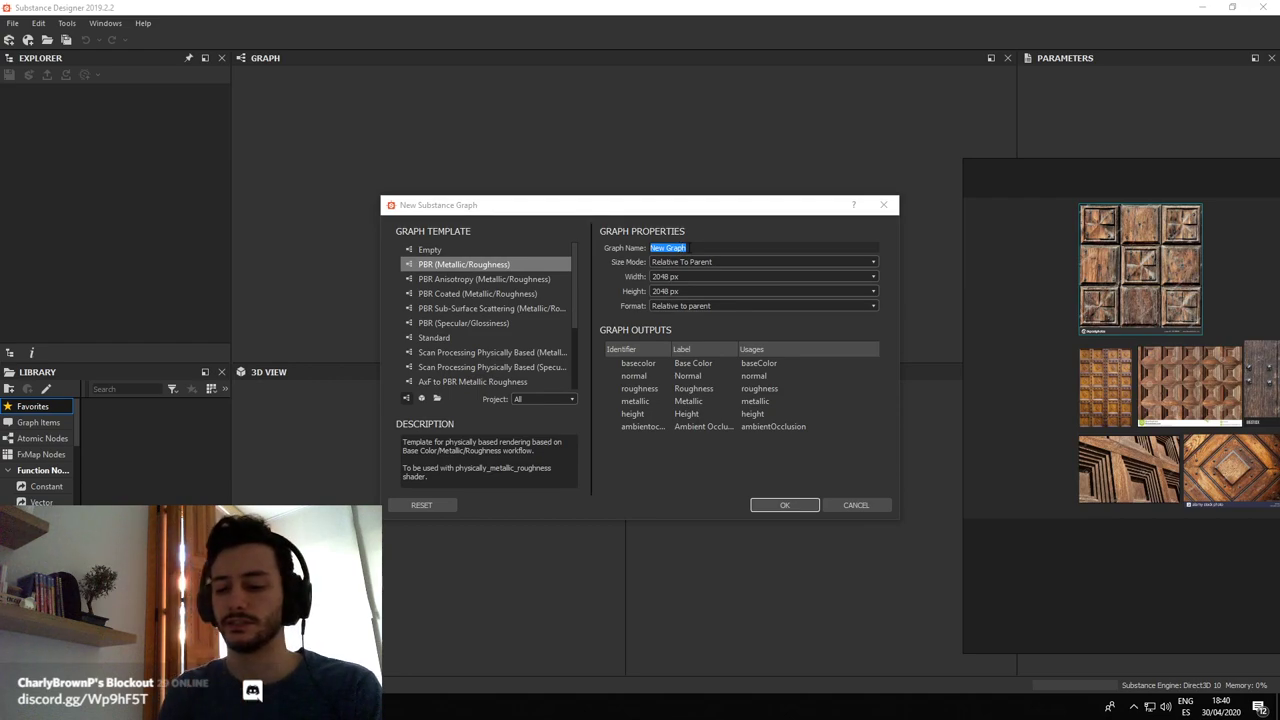
{"action": "left_click", "coordinate": [704, 248]}
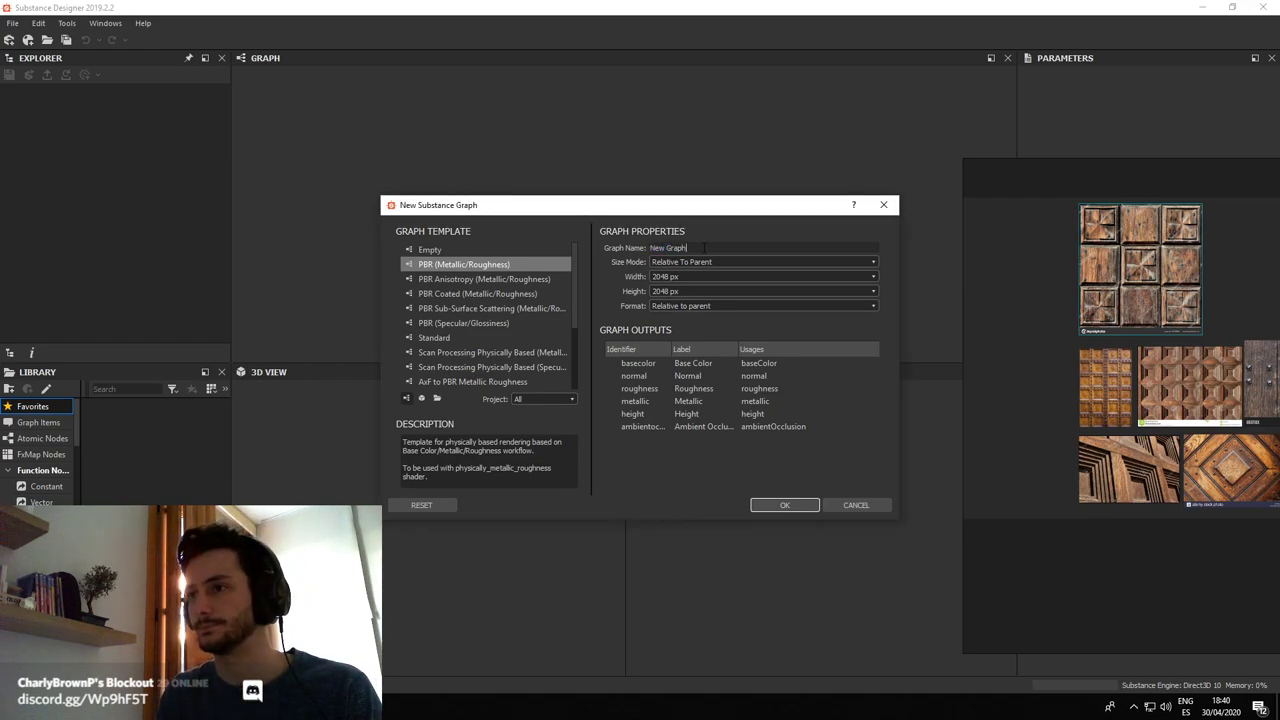
{"action": "type", "text": "Tiles_Madera"}
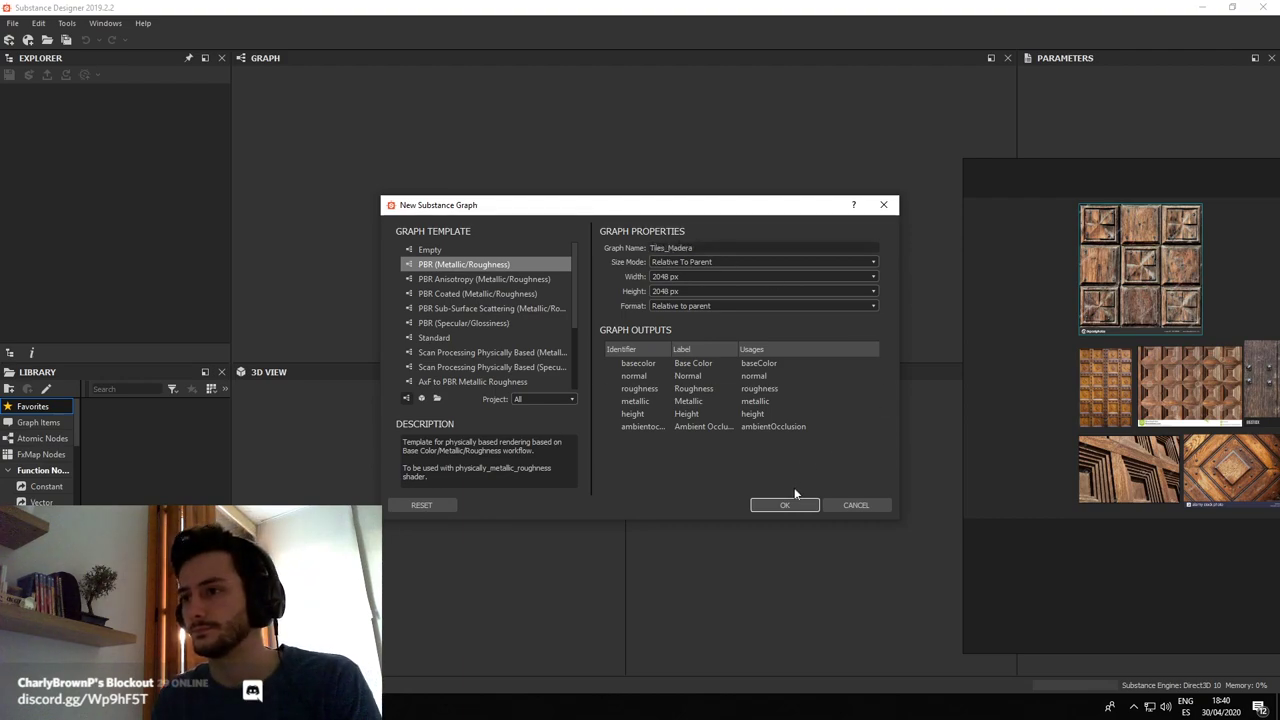
{"action": "right_click_drag", "start_coordinate": [1055, 329], "coordinate": [988, 330]}
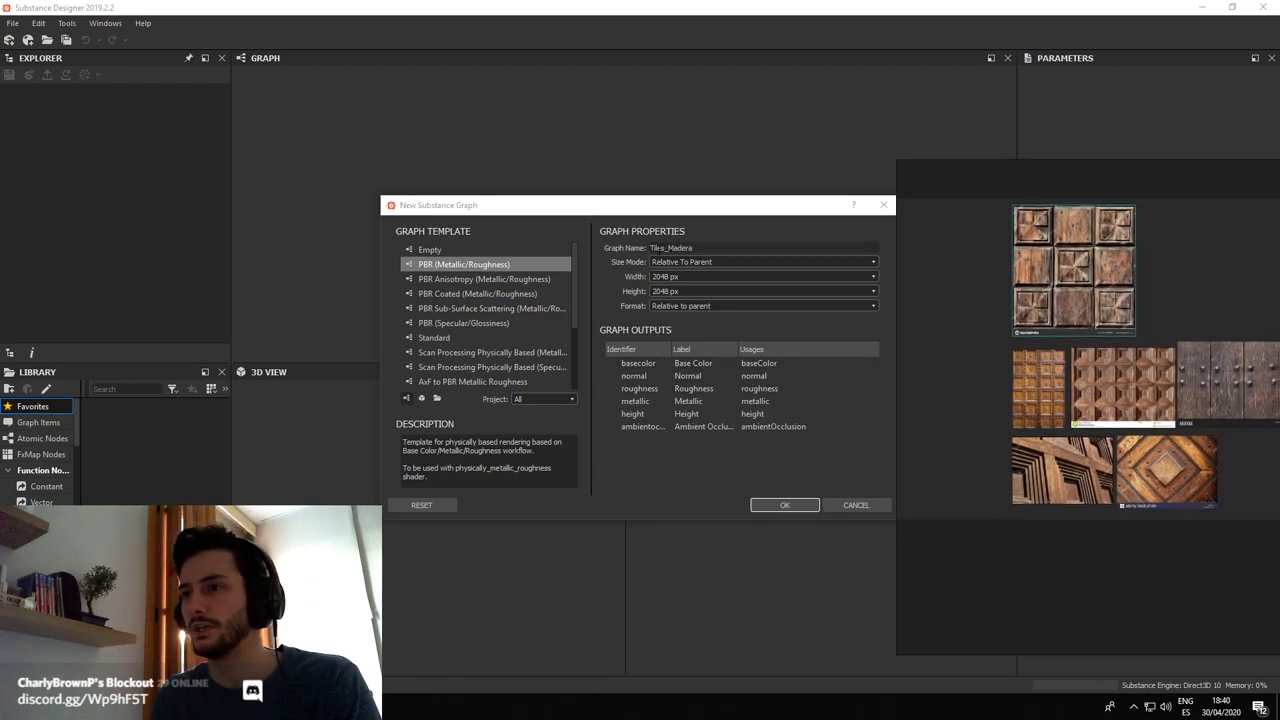
{"action": "left_click_drag", "start_coordinate": [482, 198], "coordinate": [232, 186]}
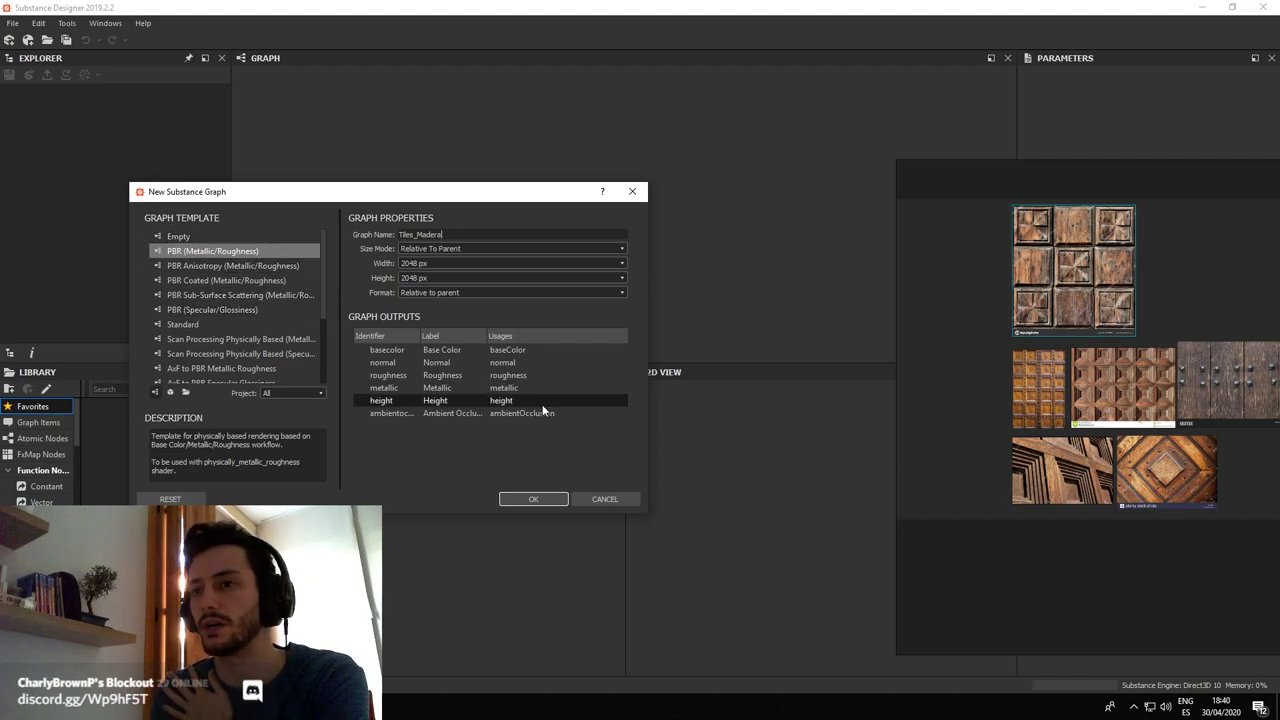
{"action": "left_click", "coordinate": [519, 500]}
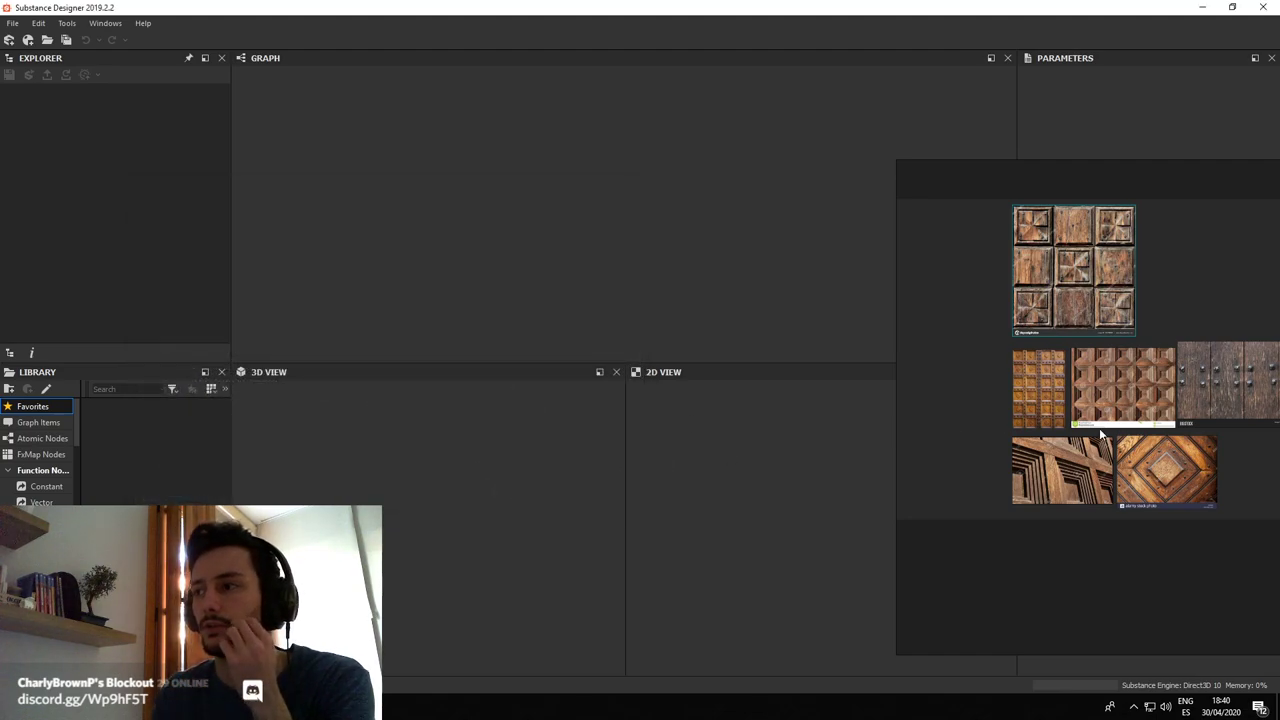
Shrink the reference board window and place it beside the 2D view
{"action": "left_click_drag", "start_coordinate": [1100, 433], "coordinate": [785, 447]}
{"action": "left_click_drag", "start_coordinate": [590, 175], "coordinate": [730, 290]}
{"action": "left_click_drag", "start_coordinate": [801, 449], "coordinate": [1071, 438]}
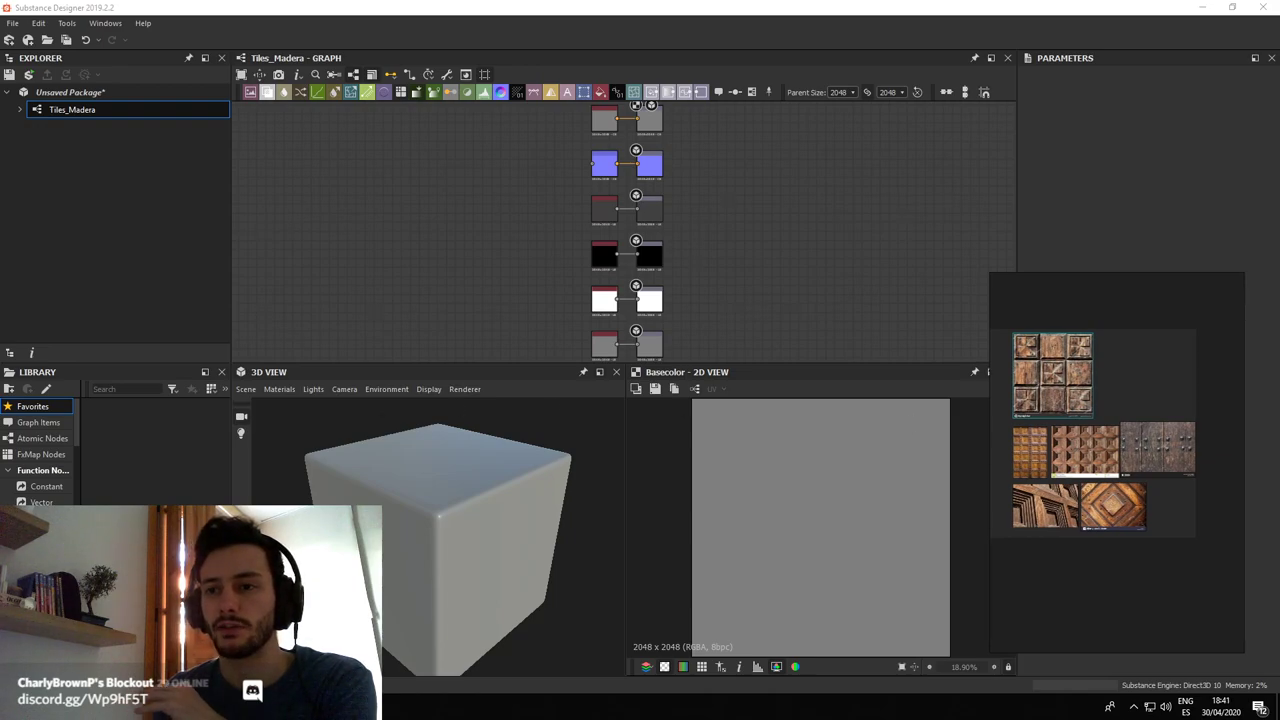
Switch to OBS, move the camera overlay to the upper-left corner of the scene, and return to Substance Designer
{"action": "left_click", "coordinate": [278, 707]}
{"action": "left_click_drag", "start_coordinate": [246, 415], "coordinate": [244, 122]}
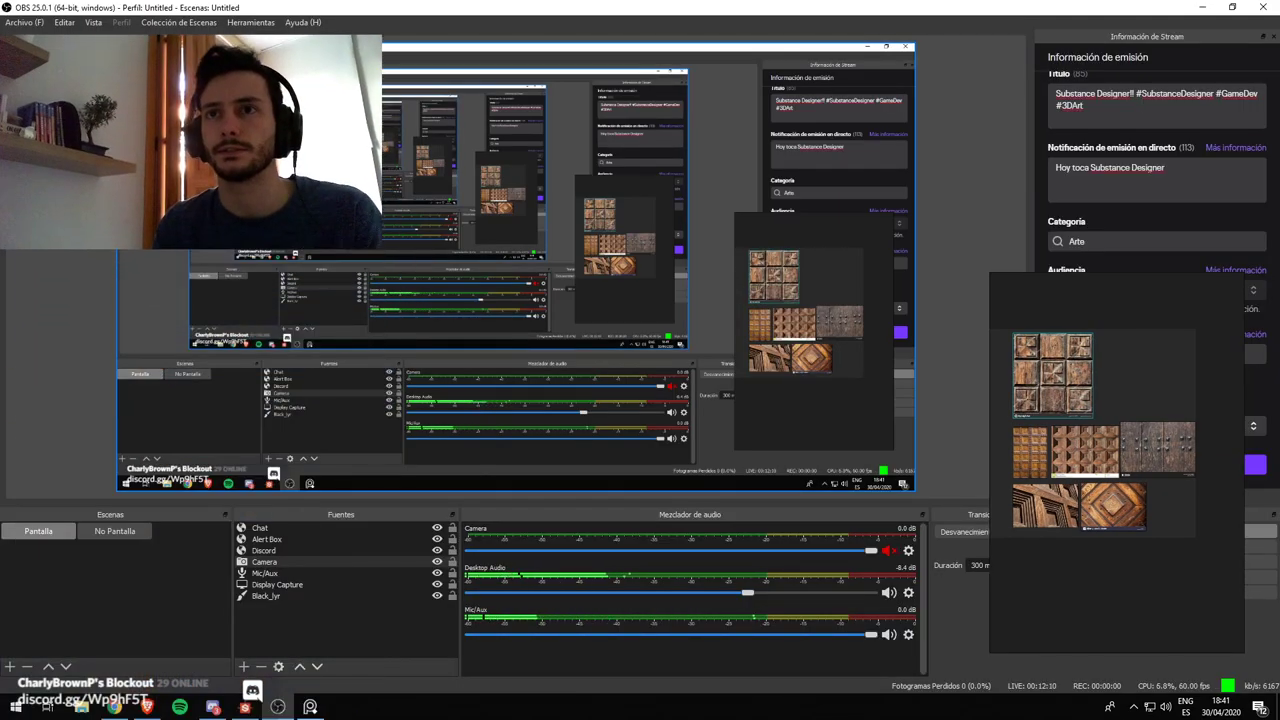
{"action": "left_click", "coordinate": [242, 707]}
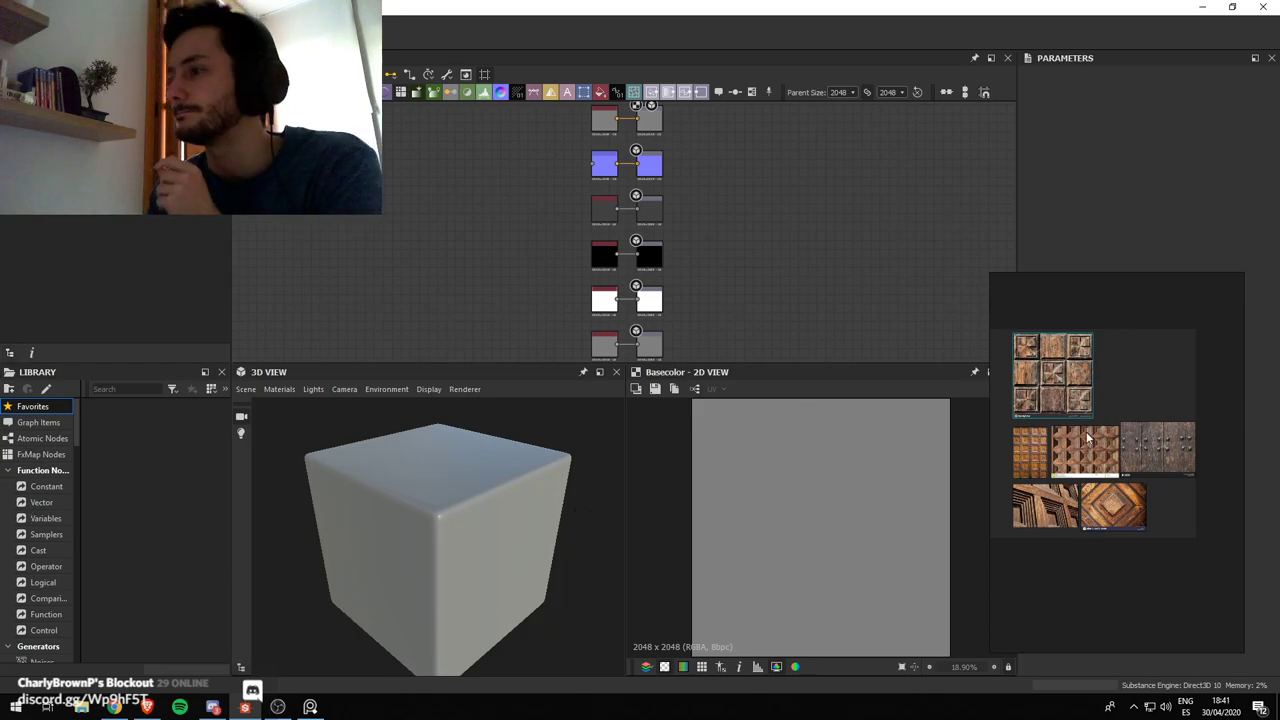
Move the reference board over the library area and set the studded door image apart, left of the other references
{"action": "left_click_drag", "start_coordinate": [1086, 431], "coordinate": [966, 322]}
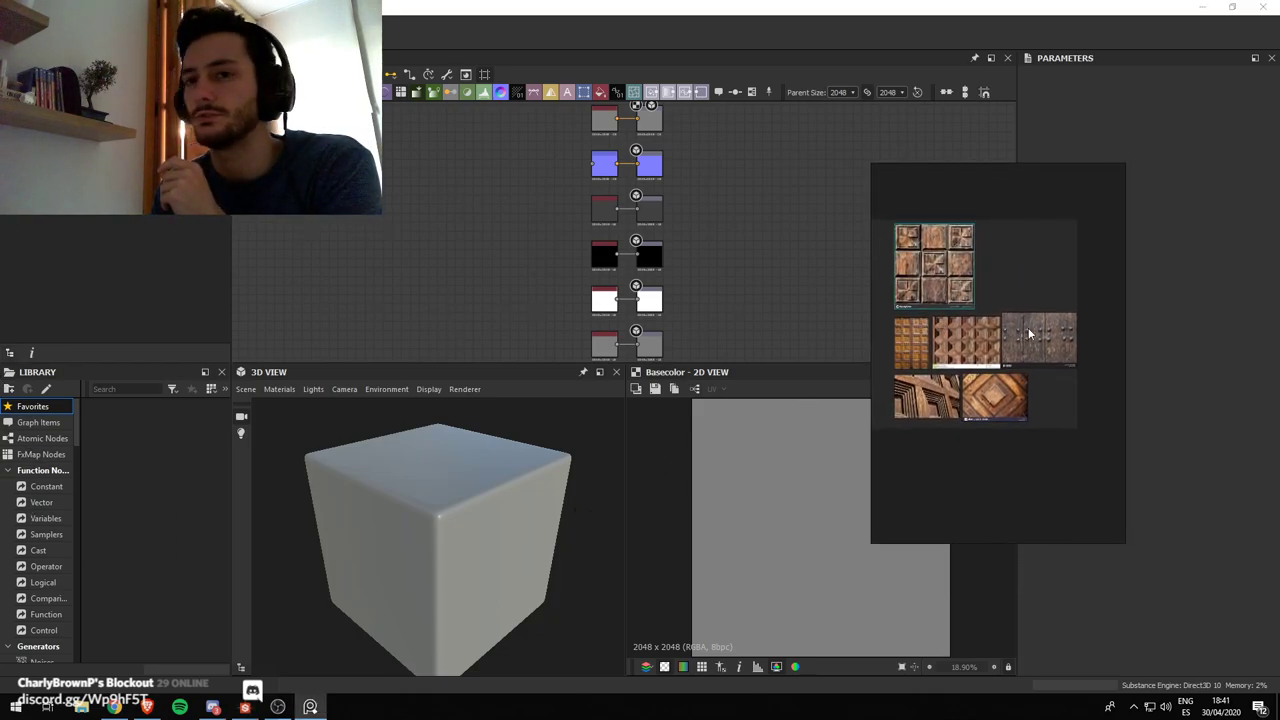
{"action": "left_click_drag", "start_coordinate": [1097, 280], "coordinate": [186, 367]}
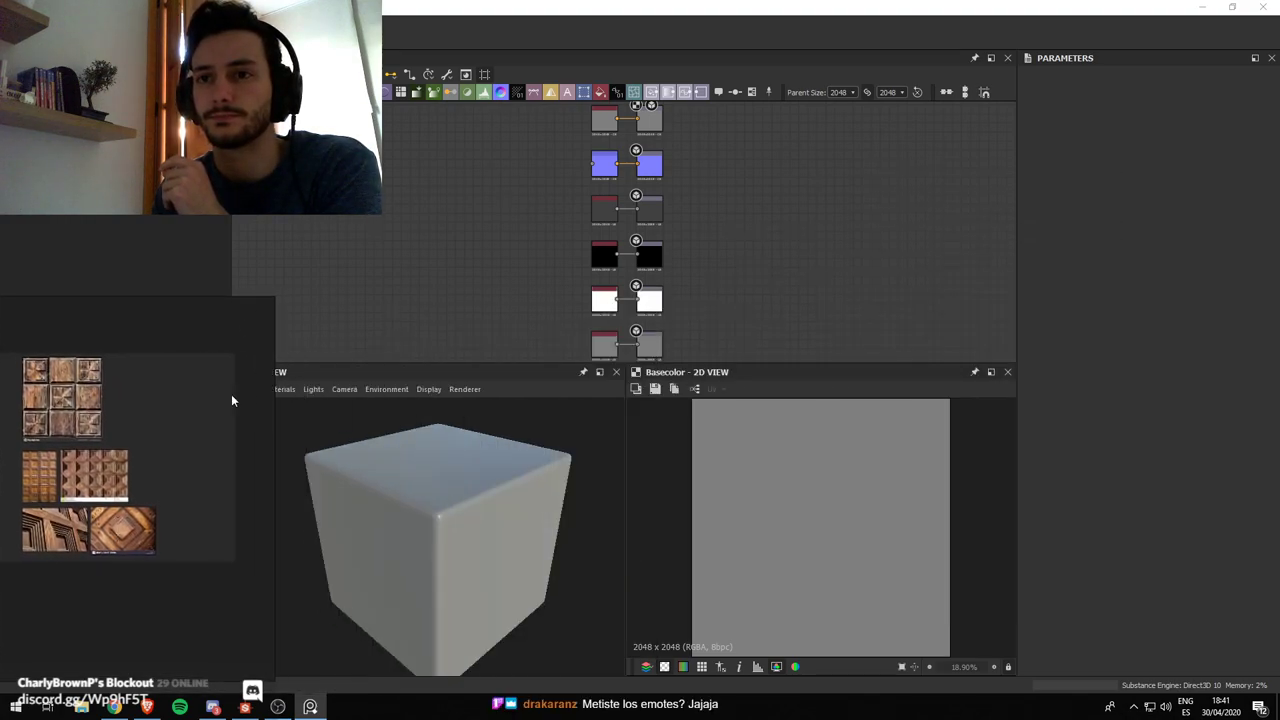
{"action": "scroll", "coordinate": [635, 262], "scroll_direction": "down", "scroll_amount": 2}
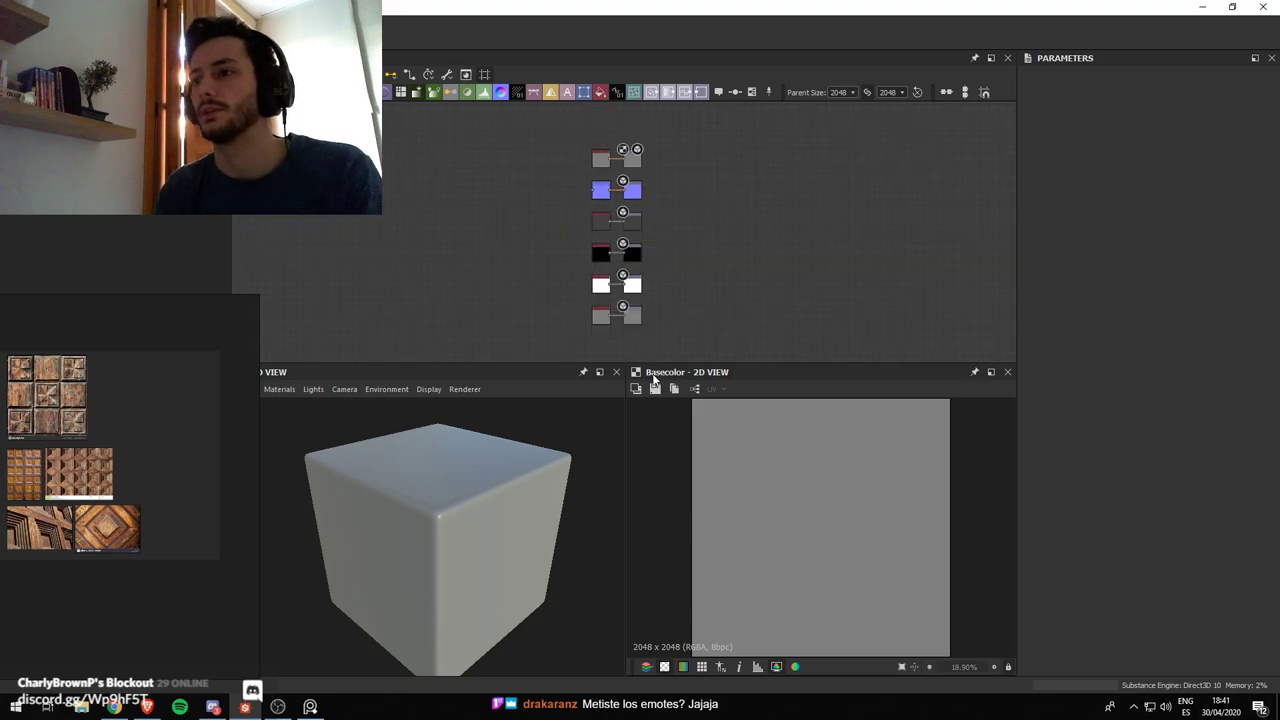
Make the graph area slightly taller and rotate the cube in the 3D preview
{"action": "left_click_drag", "start_coordinate": [668, 362], "coordinate": [668, 379]}
{"action": "left_click_drag", "start_coordinate": [450, 545], "coordinate": [488, 563]}
{"action": "left_click_drag", "start_coordinate": [479, 520], "coordinate": [470, 550]}
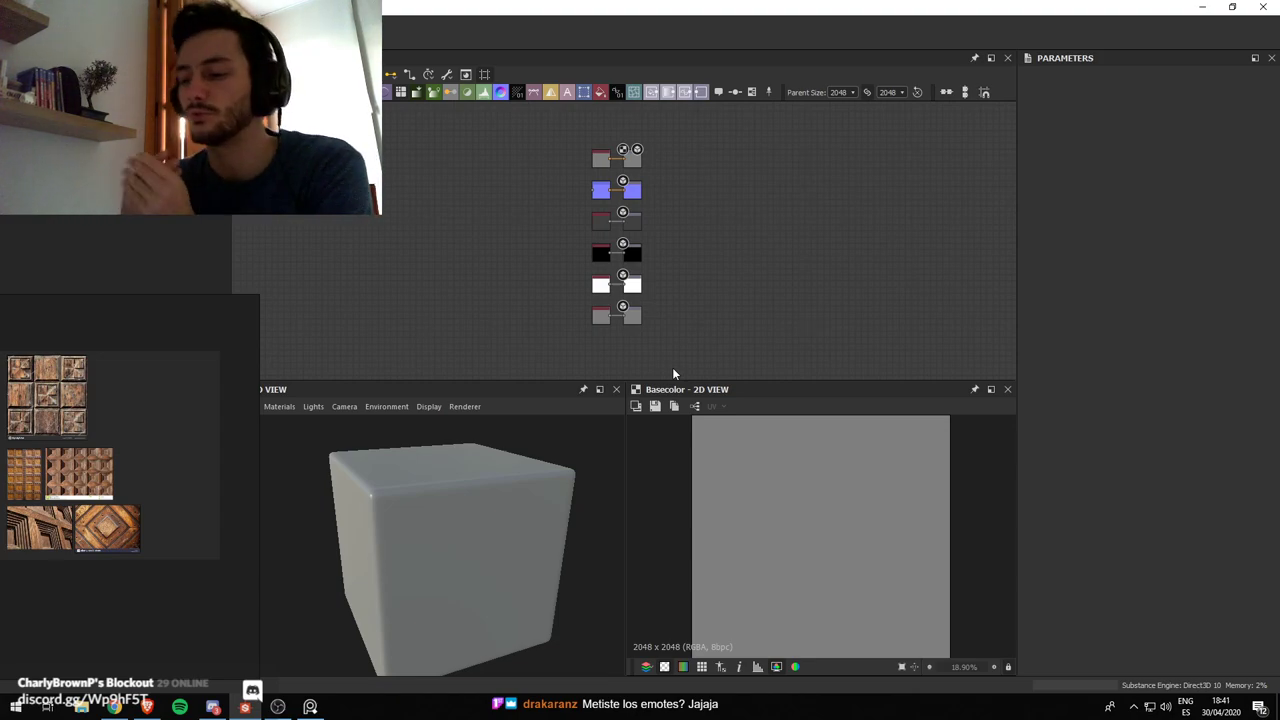
Examine the template nodes feeding the Base Color, Normal and remaining material outputs
{"action": "middle_click_drag", "start_coordinate": [675, 214], "coordinate": [687, 212]}
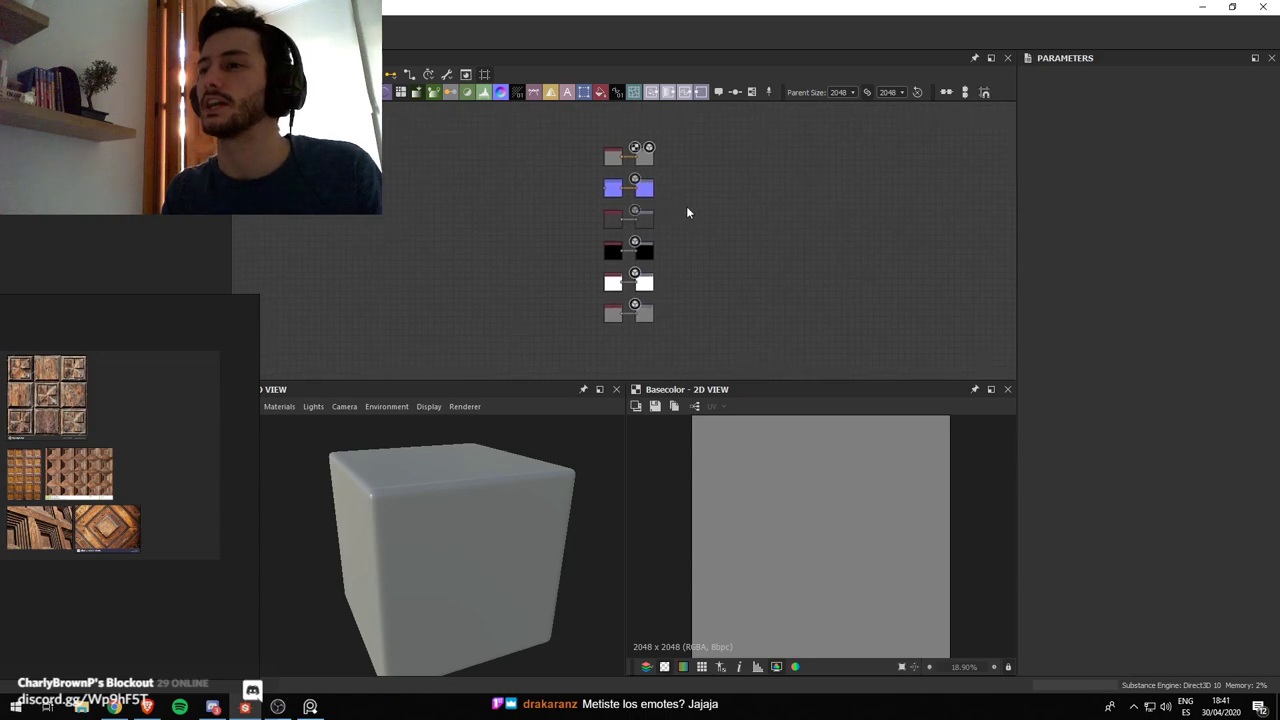
{"action": "scroll", "coordinate": [643, 135], "scroll_direction": "up", "scroll_amount": 5}
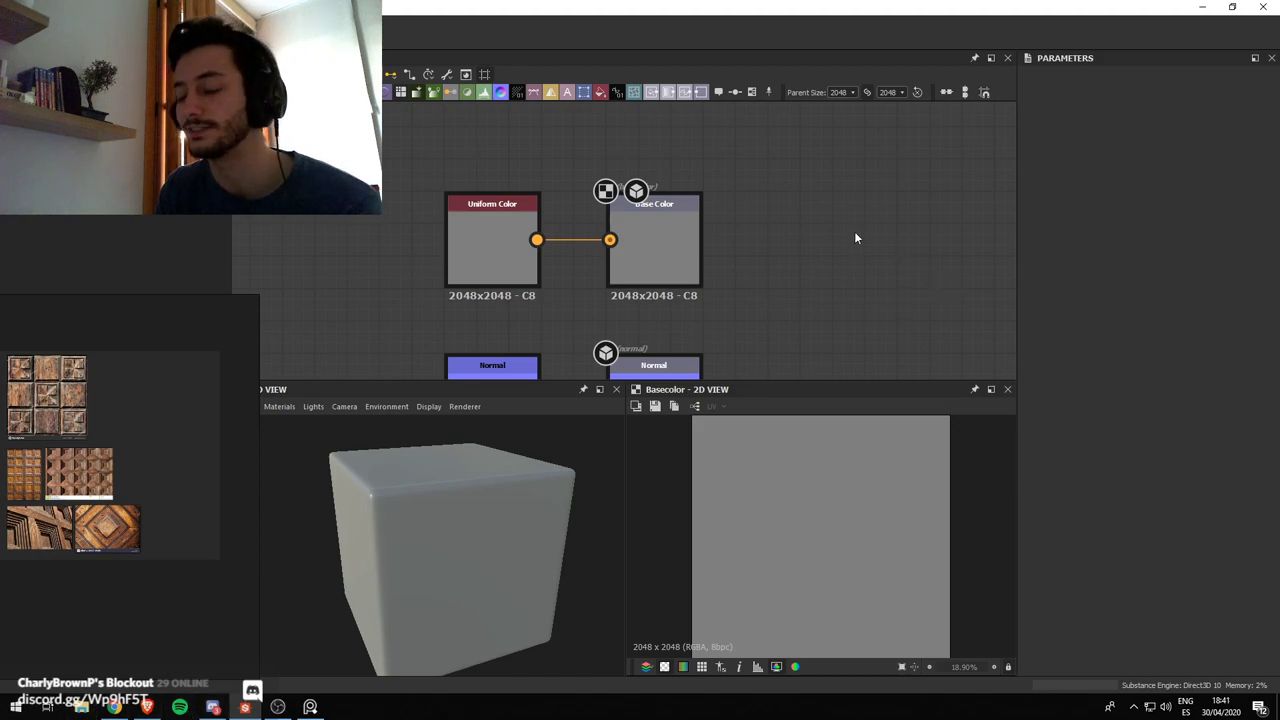
{"action": "scroll", "coordinate": [825, 176], "scroll_direction": "down", "scroll_amount": 3}
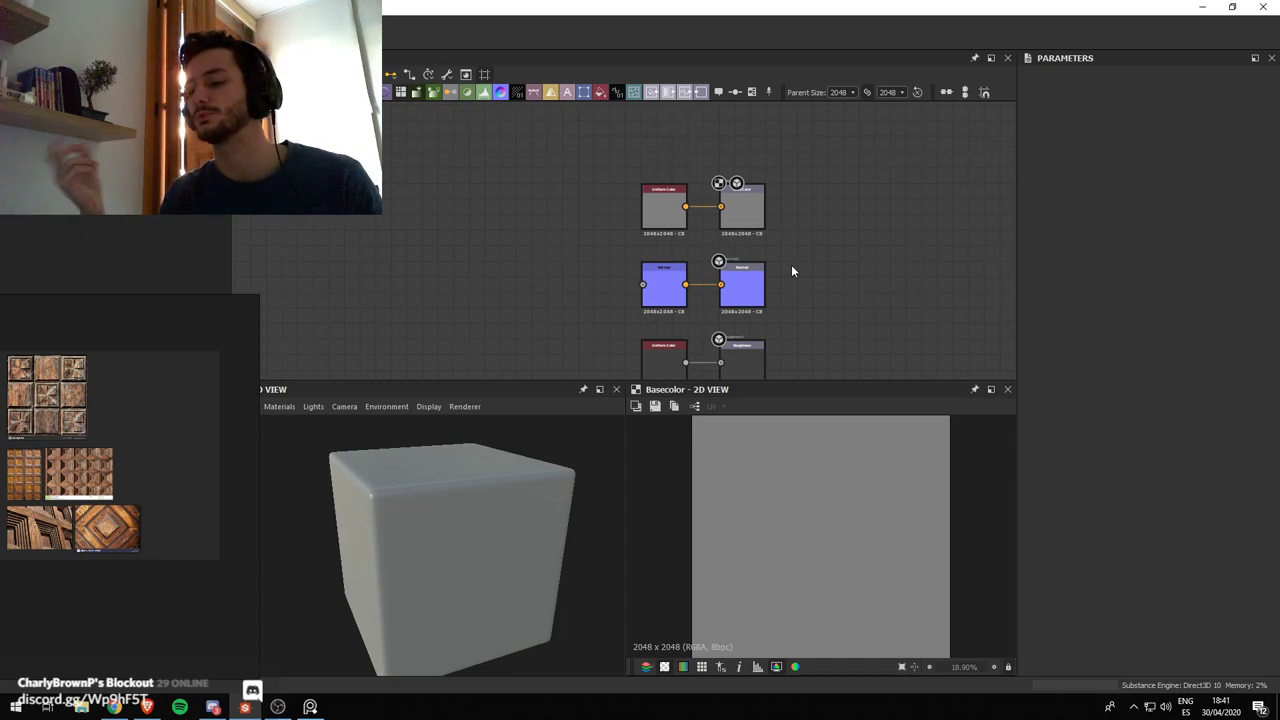
{"action": "scroll", "coordinate": [707, 283], "scroll_direction": "down", "scroll_amount": 4}
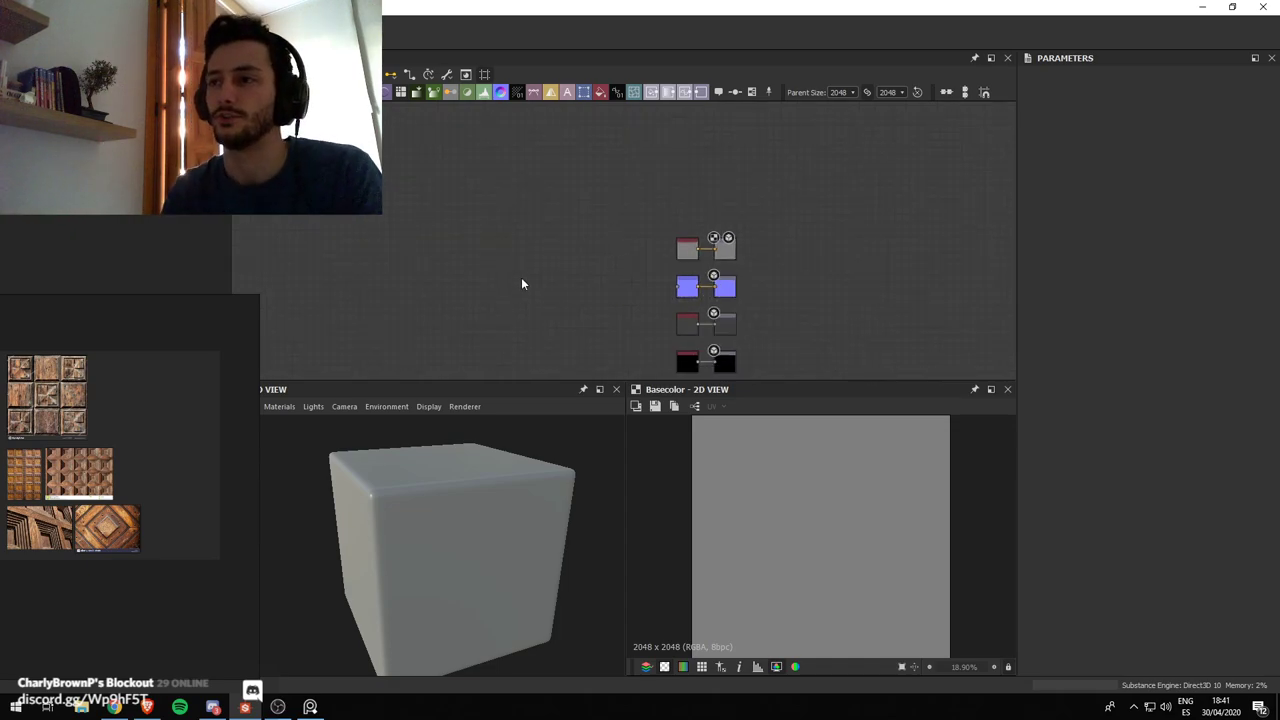
{"action": "middle_click_drag", "start_coordinate": [521, 277], "coordinate": [575, 276]}
{"action": "scroll", "coordinate": [600, 269], "scroll_direction": "down", "scroll_amount": 1}
Reposition the reference board window and enlarge it toward the graph area
{"action": "scroll", "coordinate": [85, 484], "scroll_direction": "up", "scroll_amount": 2}
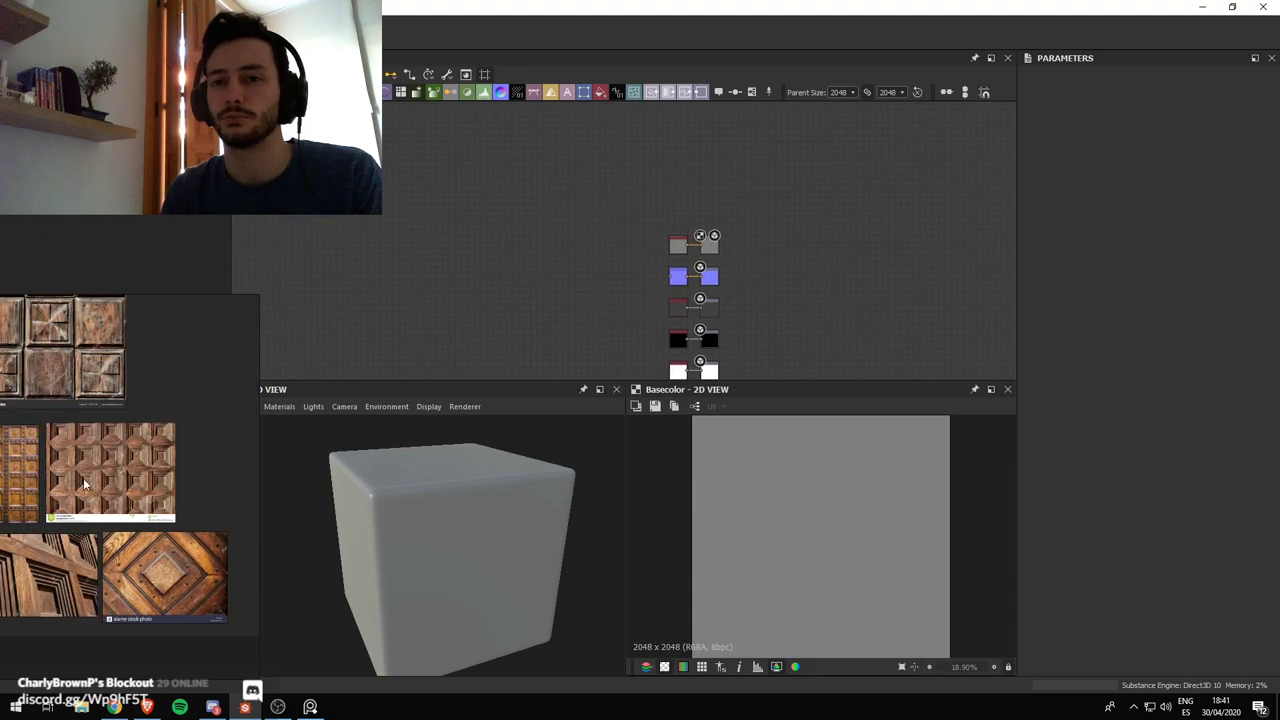
{"action": "right_click_drag", "start_coordinate": [173, 477], "coordinate": [189, 459]}
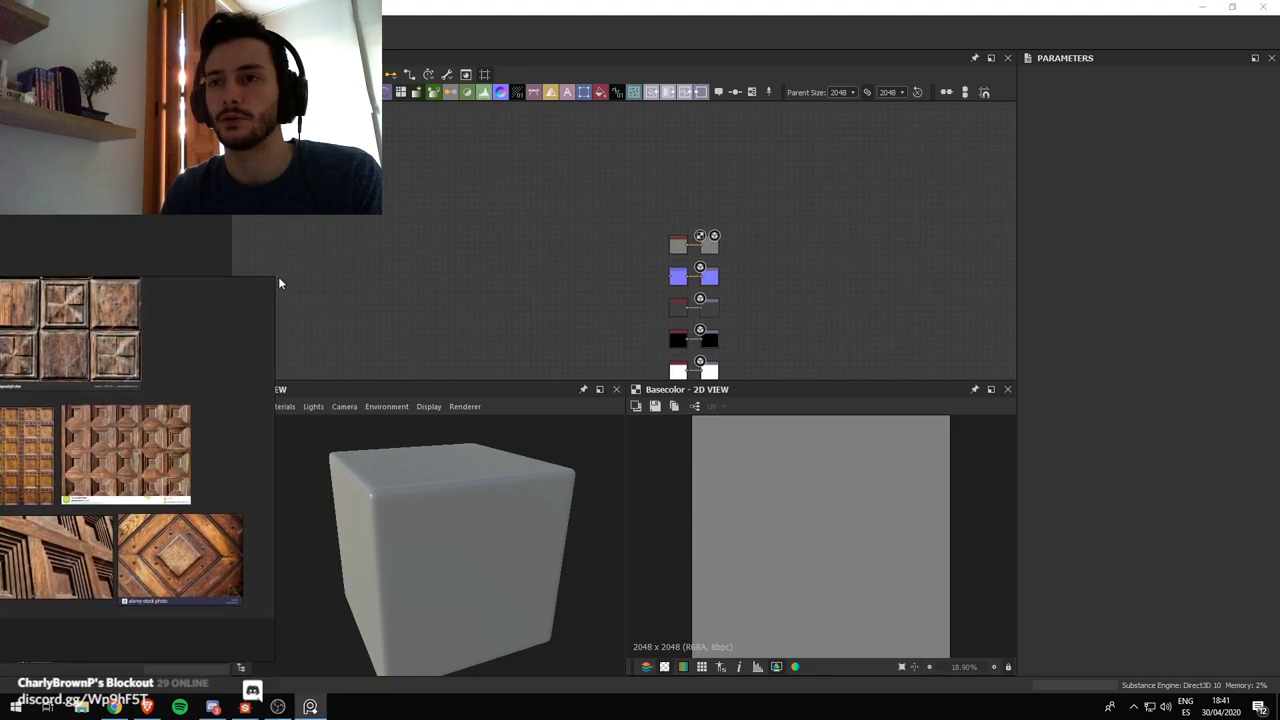
{"action": "left_click_drag", "start_coordinate": [275, 276], "coordinate": [427, 174]}
Examine the Dreamstime squares pattern closely alongside the neighbouring door references
{"action": "scroll", "coordinate": [169, 419], "scroll_direction": "up", "scroll_amount": 3}
{"action": "middle_click_drag", "start_coordinate": [169, 419], "coordinate": [254, 440]}
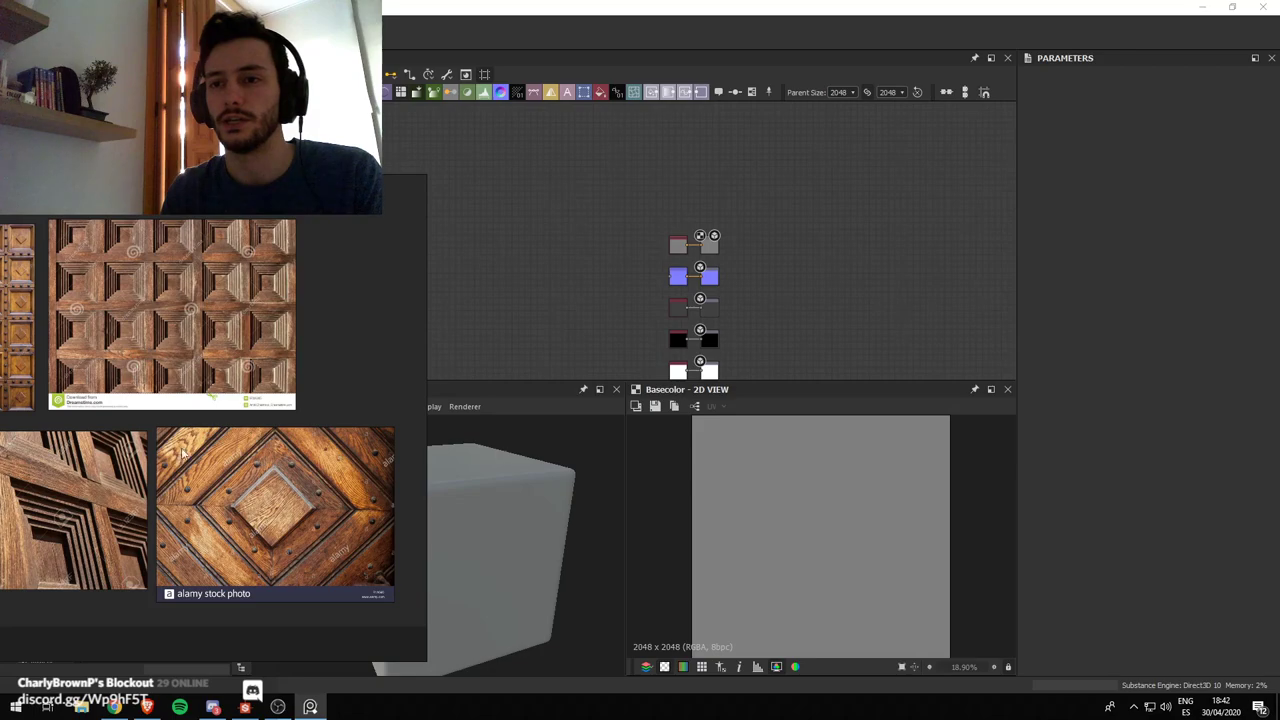
{"action": "scroll", "coordinate": [163, 366], "scroll_direction": "up", "scroll_amount": 1}
{"action": "middle_click_drag", "start_coordinate": [163, 366], "coordinate": [241, 420]}
{"action": "scroll", "coordinate": [240, 380], "scroll_direction": "up", "scroll_amount": 3}
{"action": "scroll", "coordinate": [210, 354], "scroll_direction": "down", "scroll_amount": 3}
{"action": "middle_click_drag", "start_coordinate": [109, 396], "coordinate": [145, 402]}
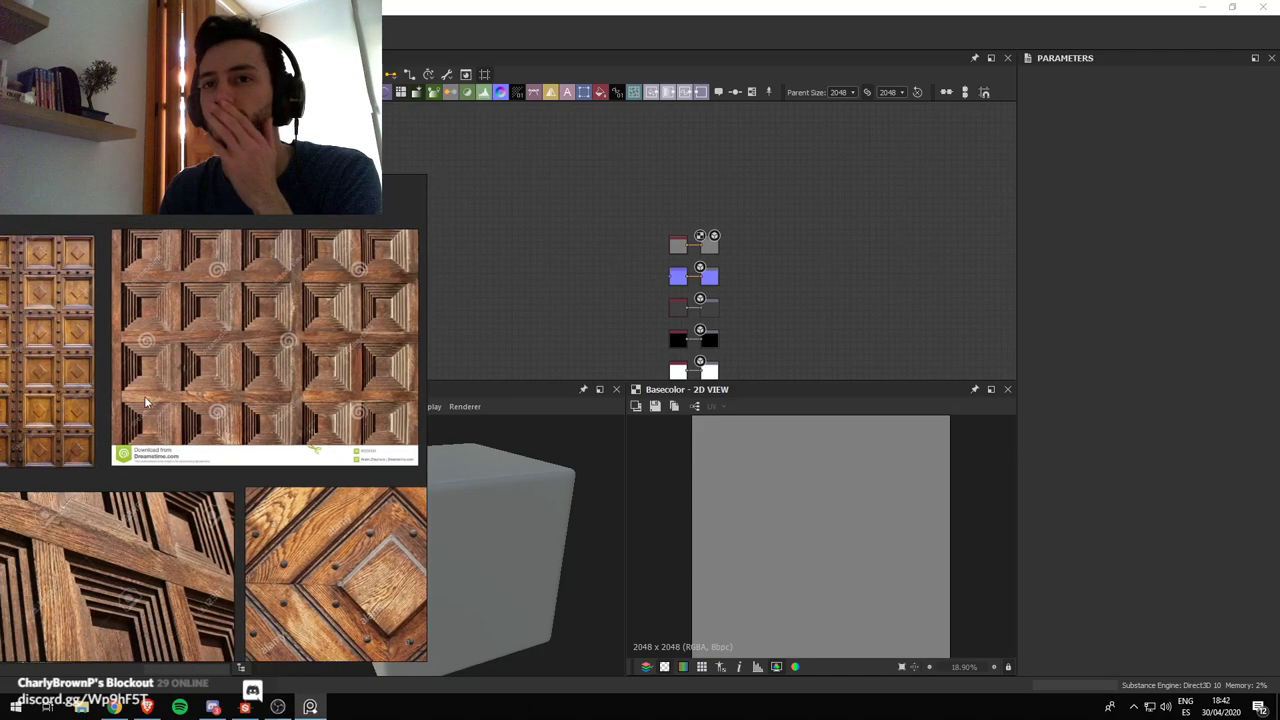
{"action": "scroll", "coordinate": [145, 402], "scroll_direction": "down", "scroll_amount": 1}
{"action": "scroll", "coordinate": [277, 337], "scroll_direction": "down", "scroll_amount": 1}
{"action": "scroll", "coordinate": [263, 500], "scroll_direction": "down", "scroll_amount": 1}
{"action": "scroll", "coordinate": [255, 502], "scroll_direction": "down", "scroll_amount": 1}
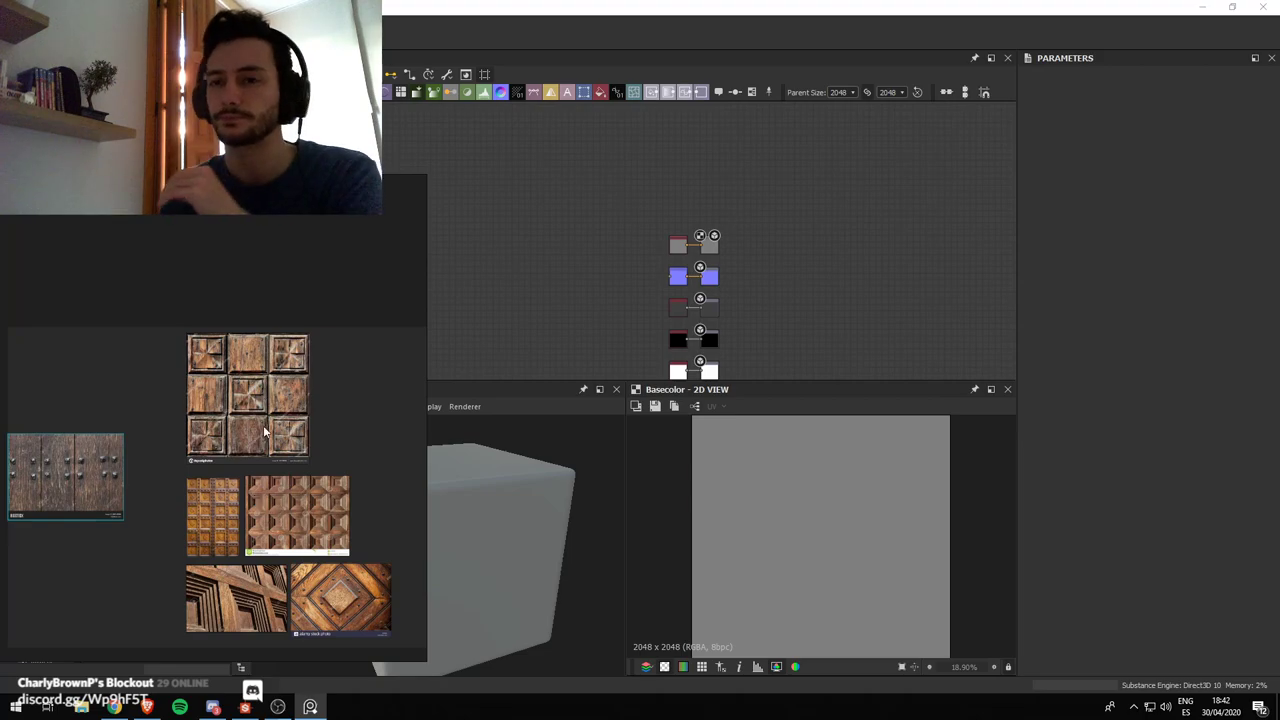
Compare the references across the whole board and examine the stepped frames in the wooden door closeup
{"action": "scroll", "coordinate": [265, 432], "scroll_direction": "down", "scroll_amount": 2}
{"action": "scroll", "coordinate": [275, 546], "scroll_direction": "up", "scroll_amount": 3}
{"action": "scroll", "coordinate": [260, 541], "scroll_direction": "down", "scroll_amount": 3}
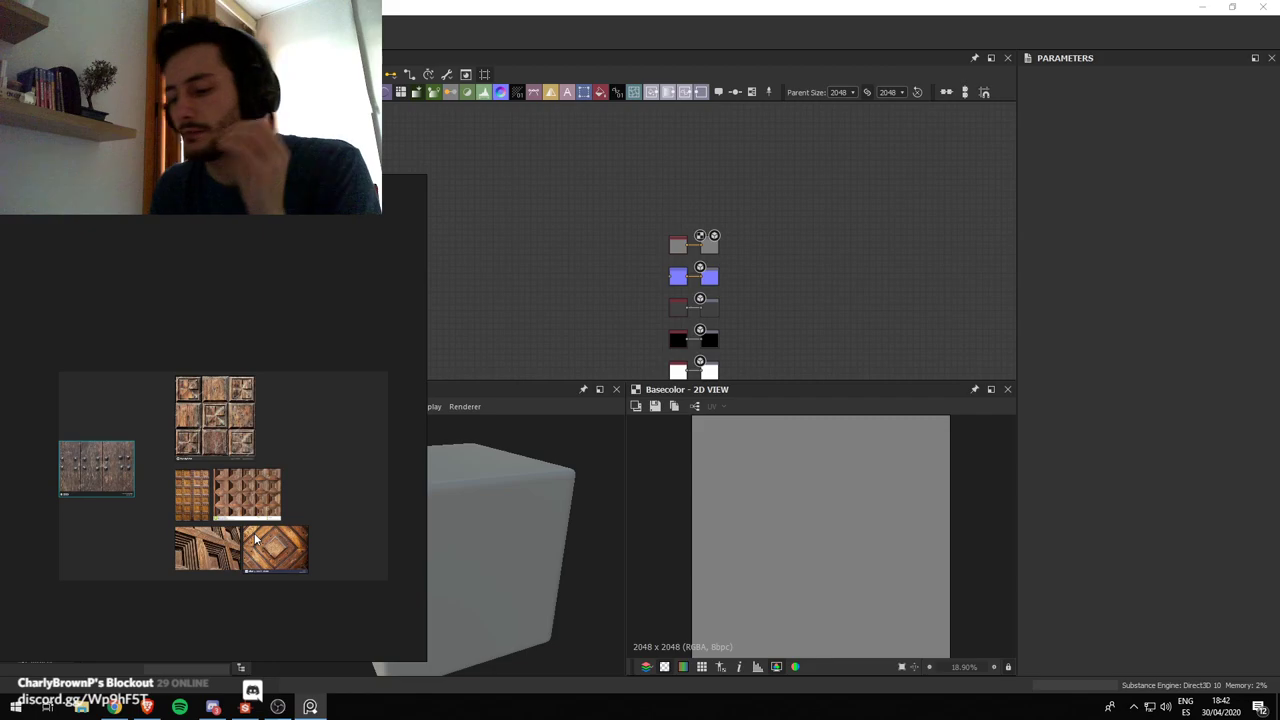
{"action": "scroll", "coordinate": [262, 543], "scroll_direction": "up", "scroll_amount": 2}
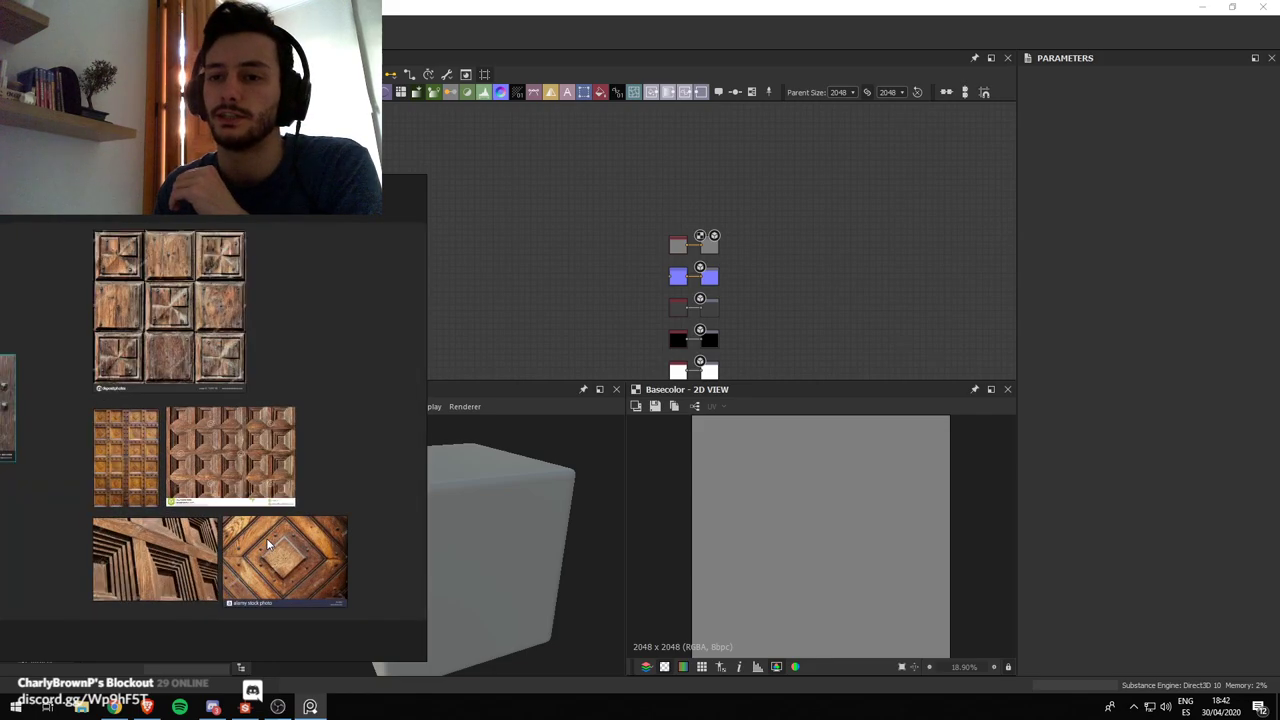
{"action": "scroll", "coordinate": [160, 566], "scroll_direction": "up", "scroll_amount": 3}
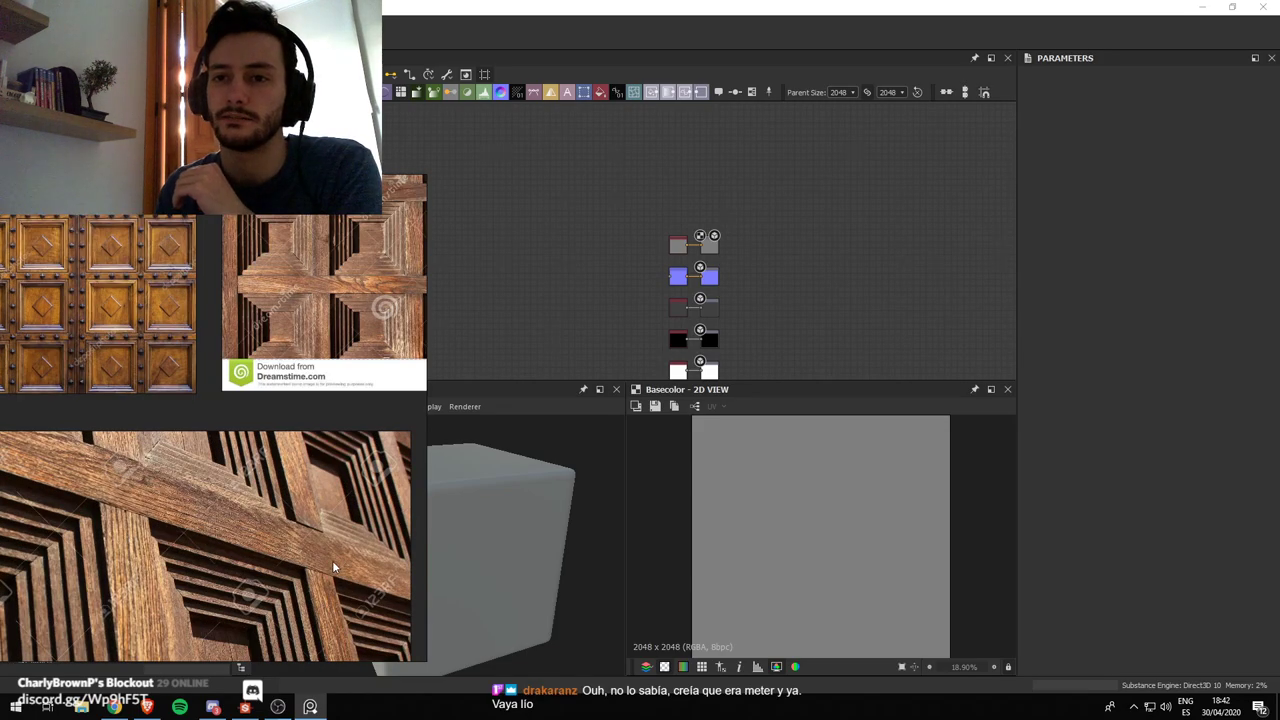
{"action": "scroll", "coordinate": [277, 448], "scroll_direction": "down", "scroll_amount": 1}
{"action": "scroll", "coordinate": [277, 448], "scroll_direction": "up", "scroll_amount": 3}
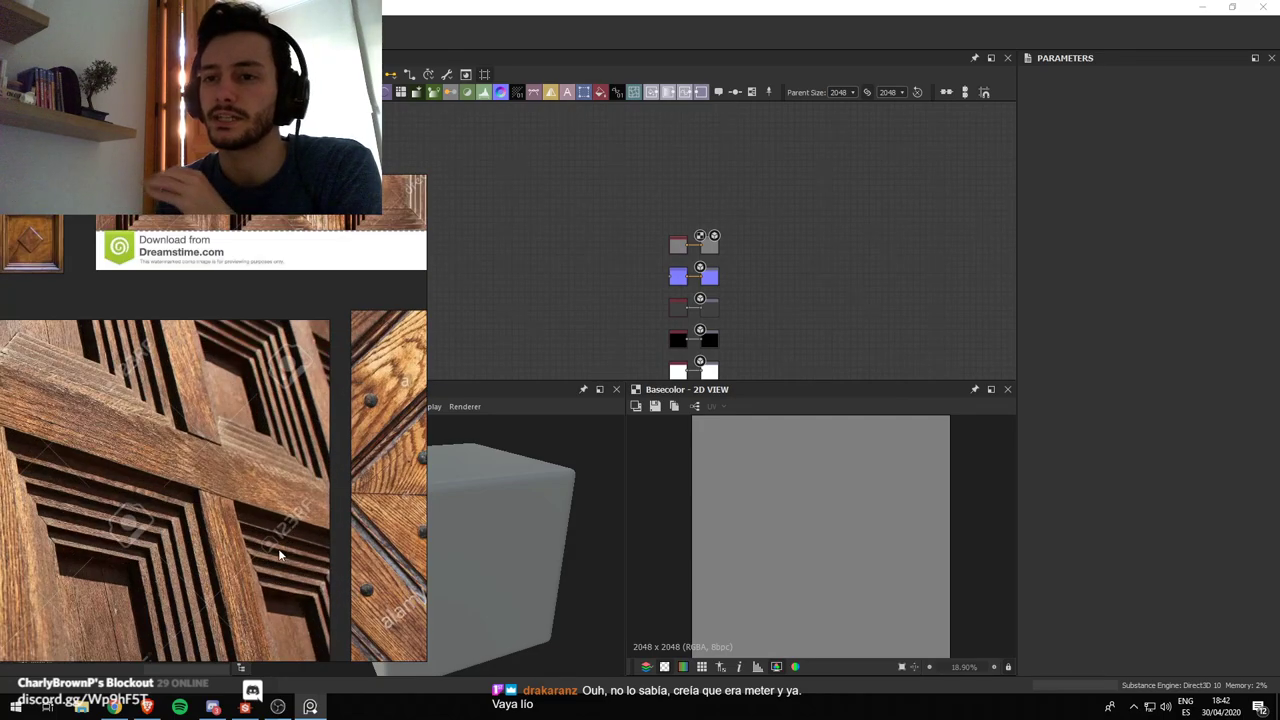
{"action": "scroll", "coordinate": [245, 405], "scroll_direction": "down", "scroll_amount": 3}
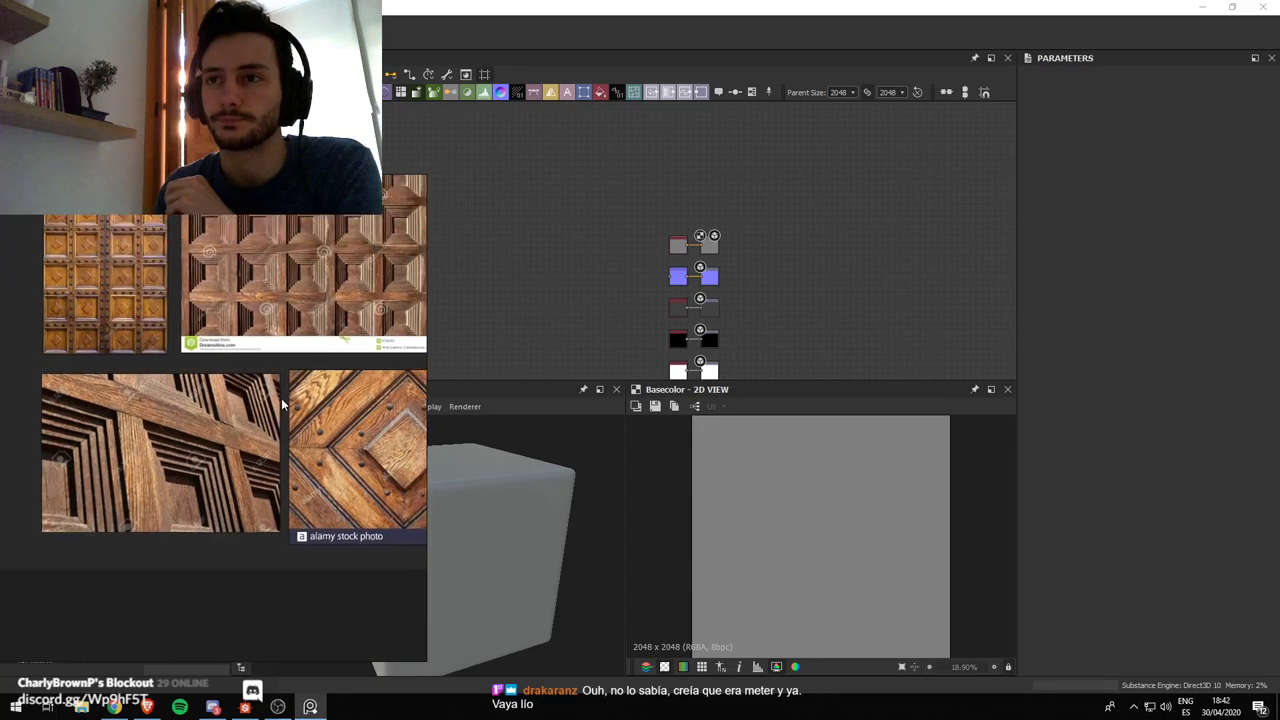
Examine how the stepped square recesses and crossing beams repeat in the Dreamstime pattern
{"action": "middle_click_drag", "start_coordinate": [270, 242], "coordinate": [216, 402]}
{"action": "scroll", "coordinate": [215, 399], "scroll_direction": "up", "scroll_amount": 3}
{"action": "scroll", "coordinate": [215, 405], "scroll_direction": "up", "scroll_amount": 2}
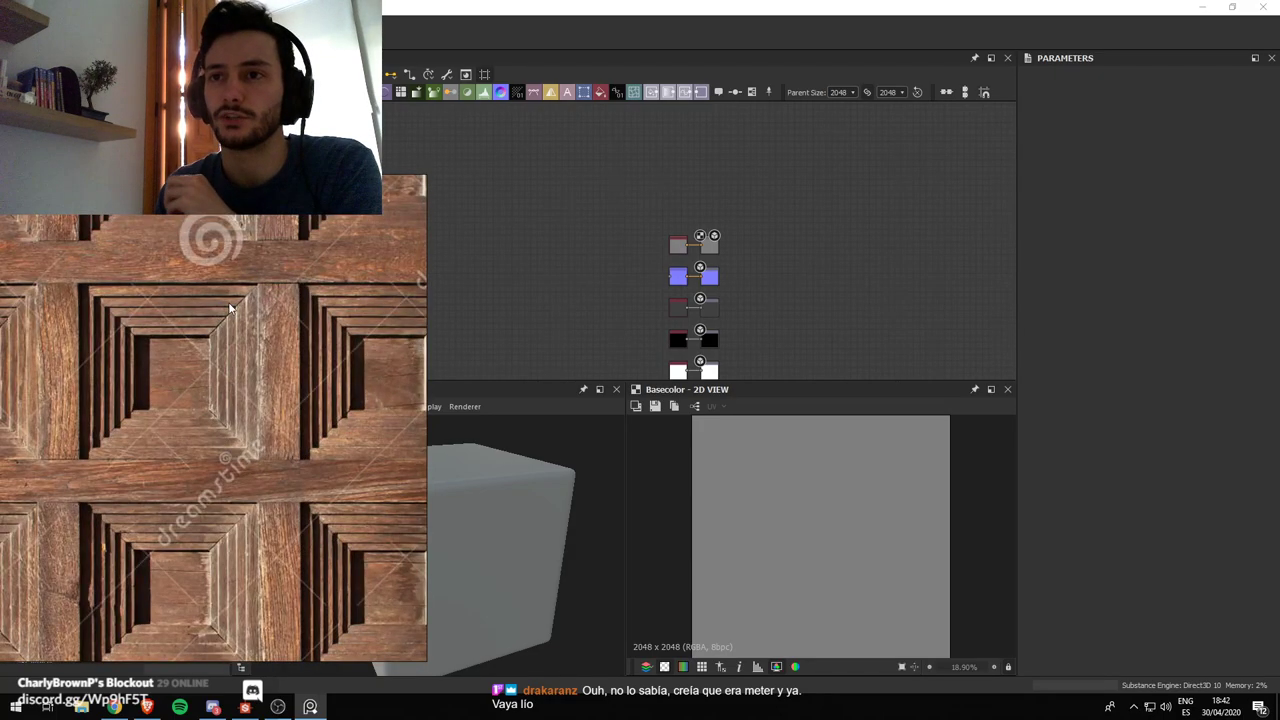
{"action": "left_click", "coordinate": [96, 340]}
{"action": "left_click", "coordinate": [138, 386]}
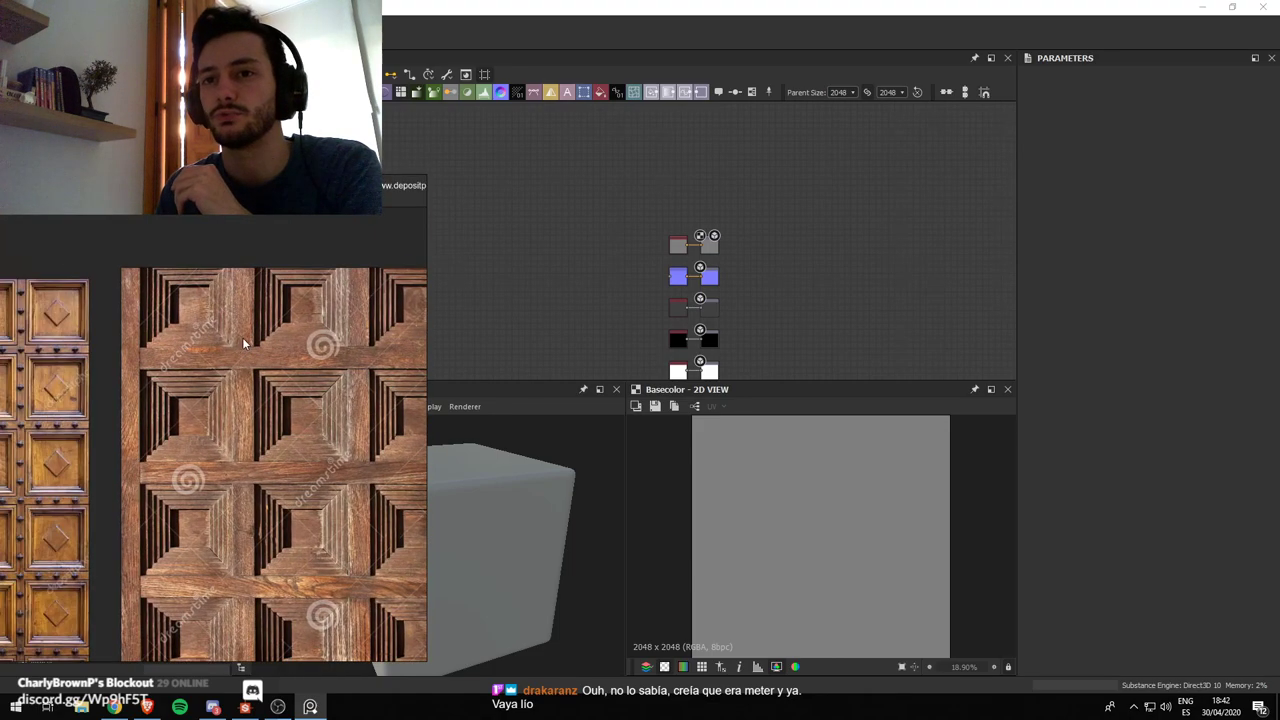
{"action": "middle_click_drag", "start_coordinate": [260, 378], "coordinate": [211, 360]}
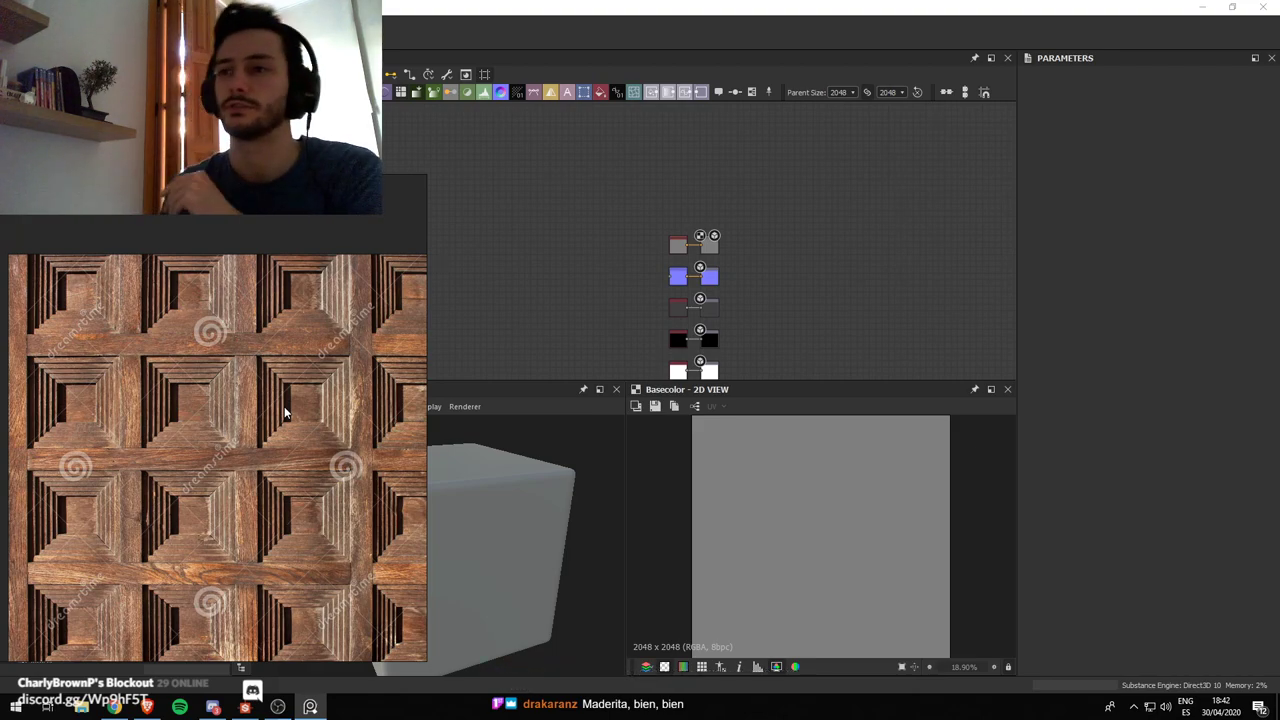
Clear space in the graph, select a 769x376 screenshot area over it, and set the annotation colour to black
{"action": "middle_click_drag", "start_coordinate": [676, 156], "coordinate": [843, 194]}
{"action": "key", "text": "Print"}
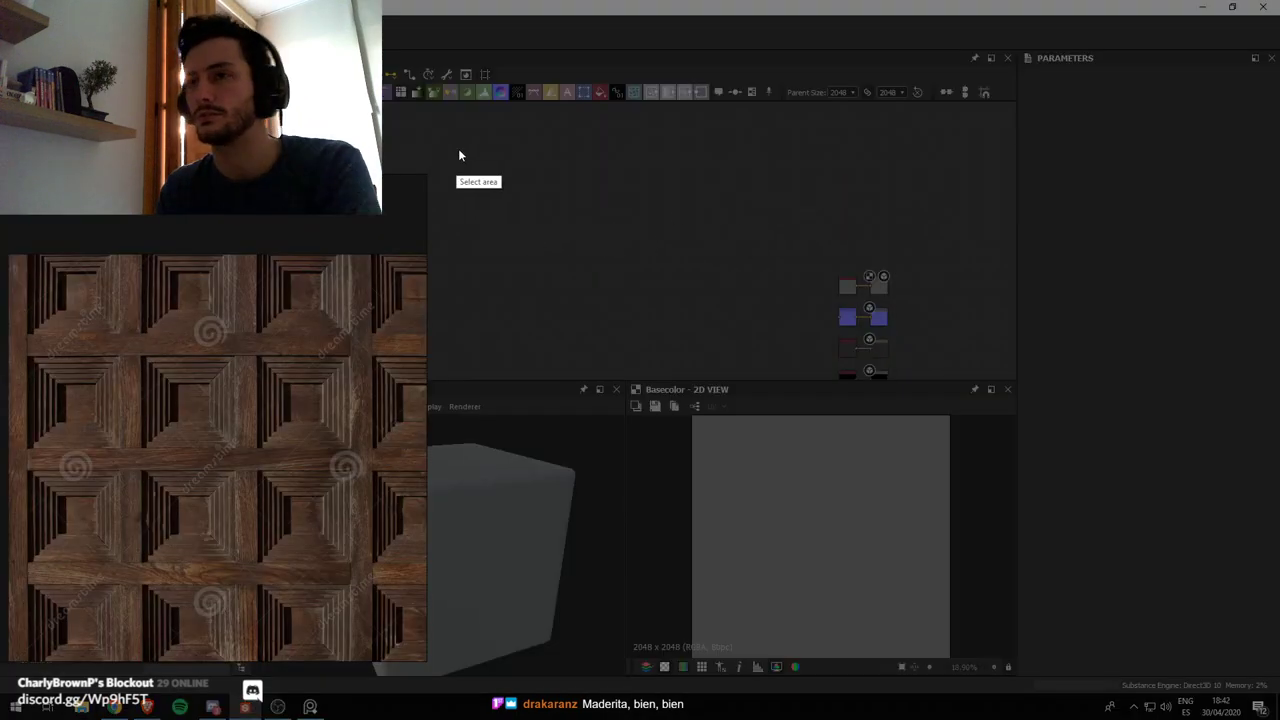
{"action": "left_click_drag", "start_coordinate": [455, 113], "coordinate": [1005, 255]}
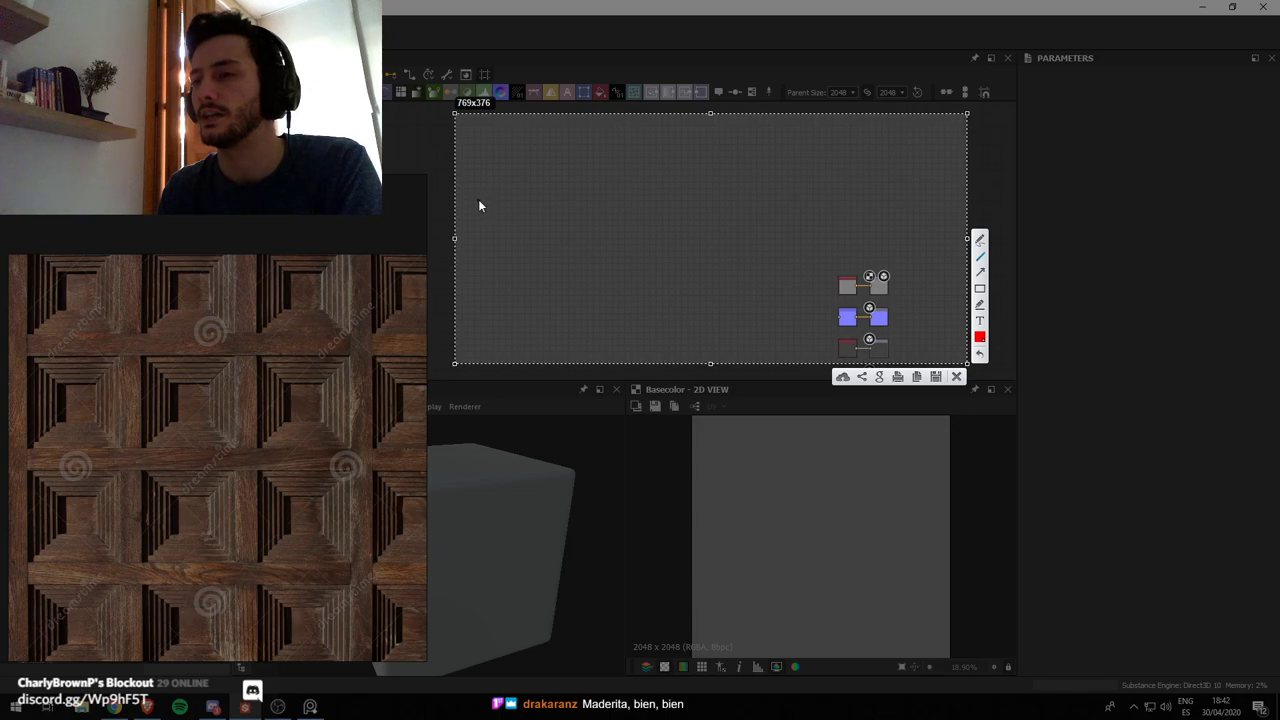
{"action": "left_click", "coordinate": [980, 337]}
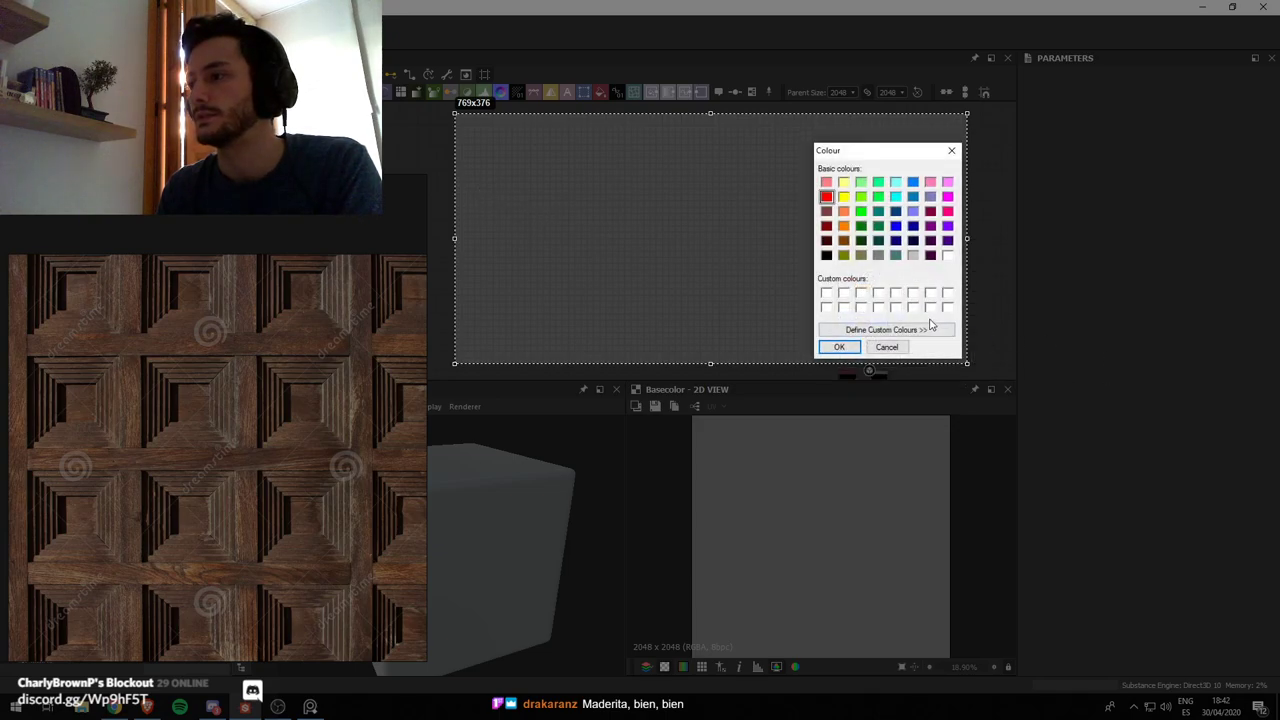
{"action": "left_click", "coordinate": [826, 255]}
{"action": "left_click", "coordinate": [839, 347]}
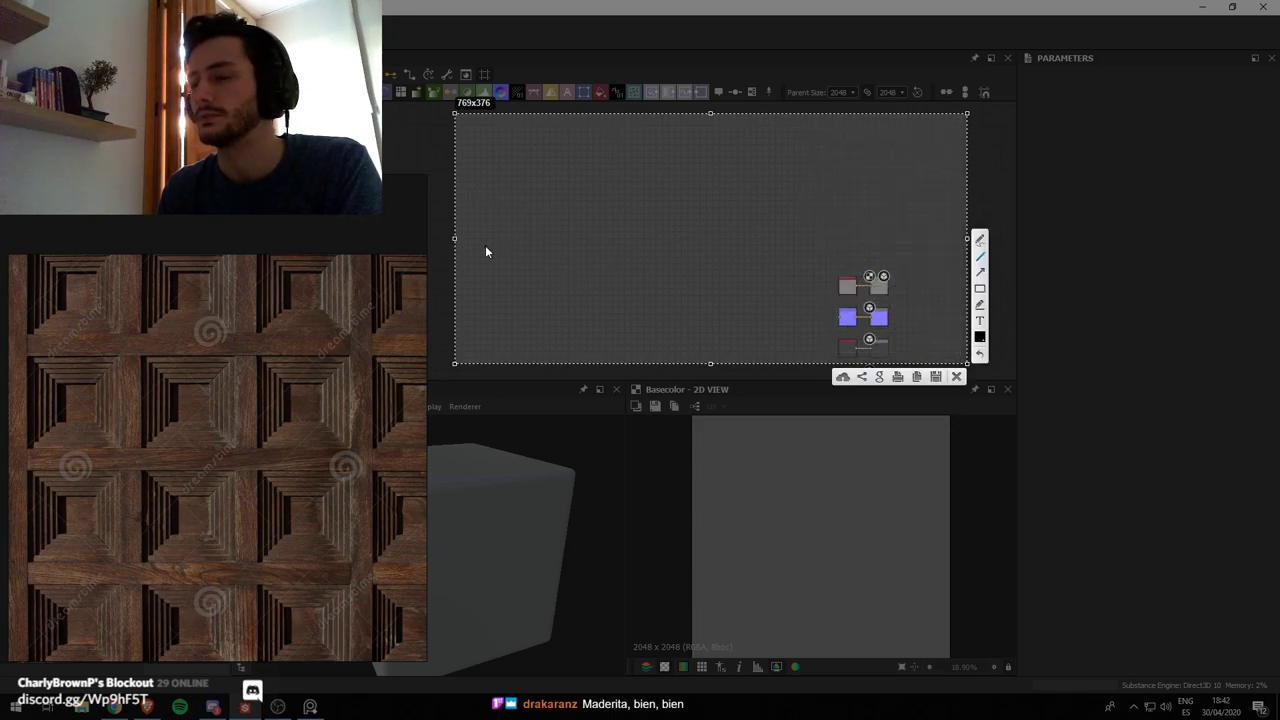
Draw black, white and light grey horizontal reference lines across the screenshot area, with the white one uppermost and the grey one in the middle
{"action": "left_click_drag", "start_coordinate": [476, 242], "coordinate": [862, 247]}
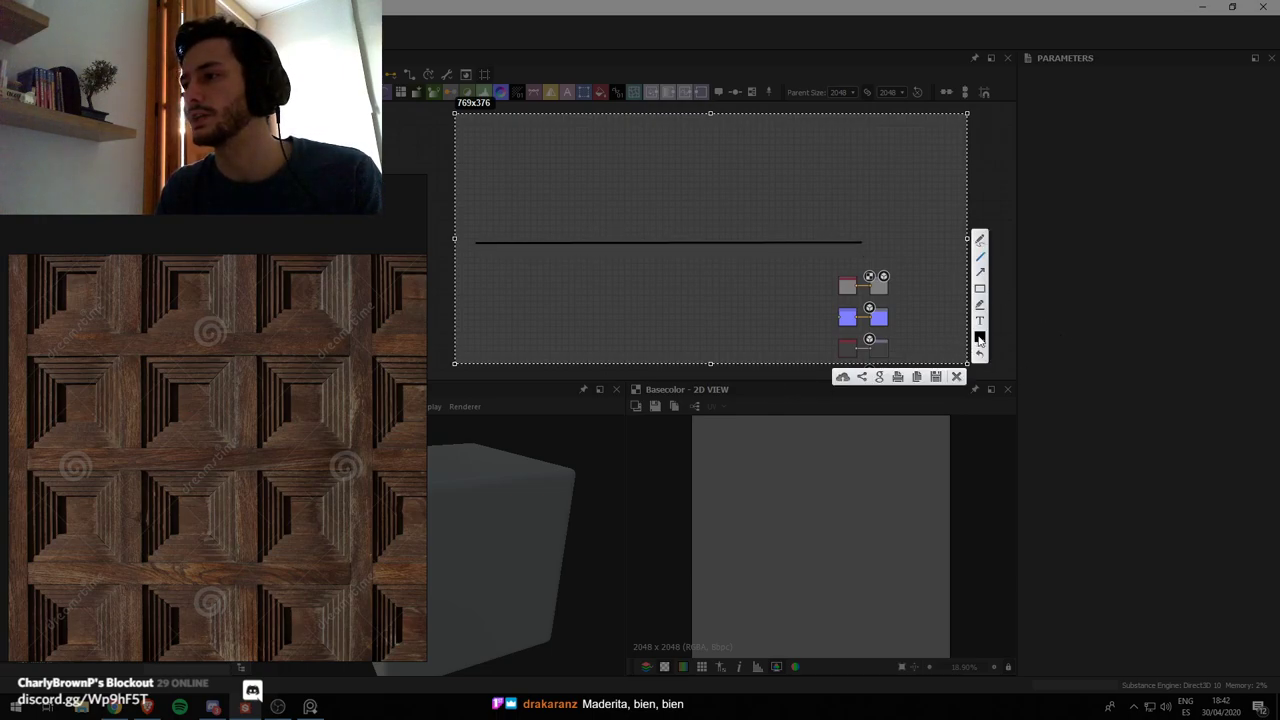
{"action": "left_click", "coordinate": [980, 342]}
{"action": "left_click", "coordinate": [948, 255]}
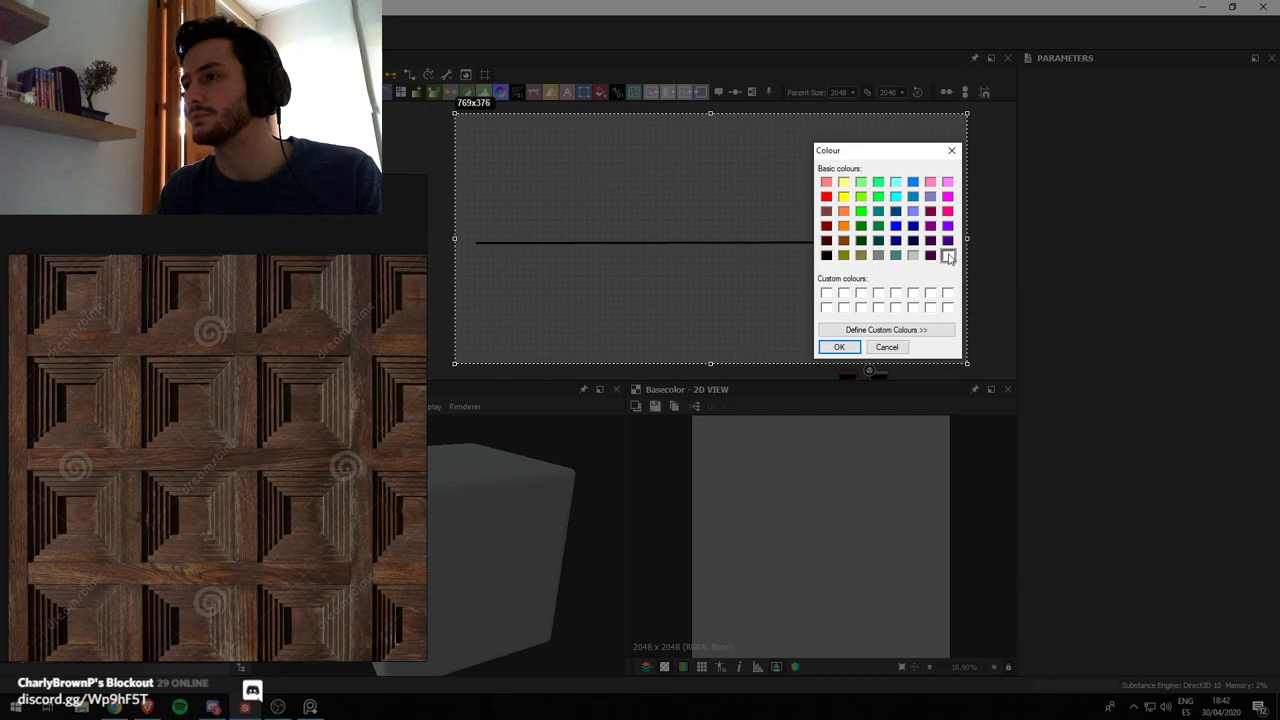
{"action": "left_click", "coordinate": [839, 347]}
{"action": "left_click_drag", "start_coordinate": [476, 157], "coordinate": [882, 156]}
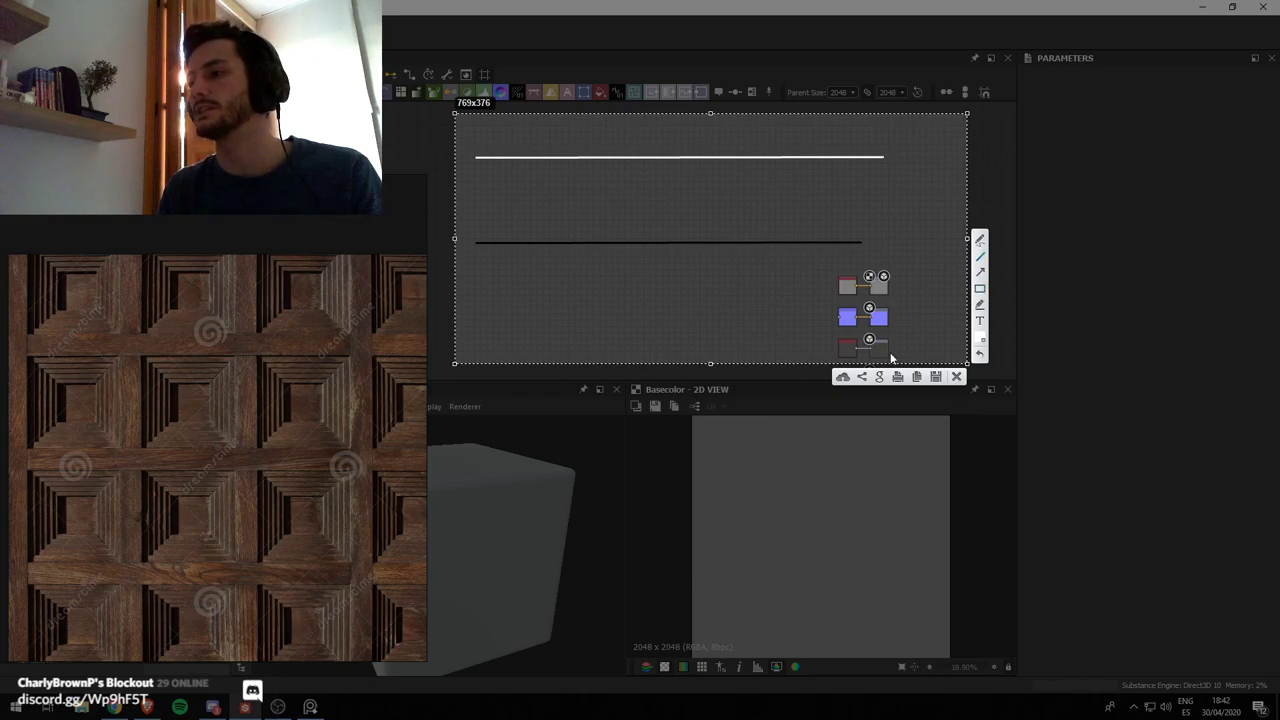
{"action": "left_click", "coordinate": [980, 339]}
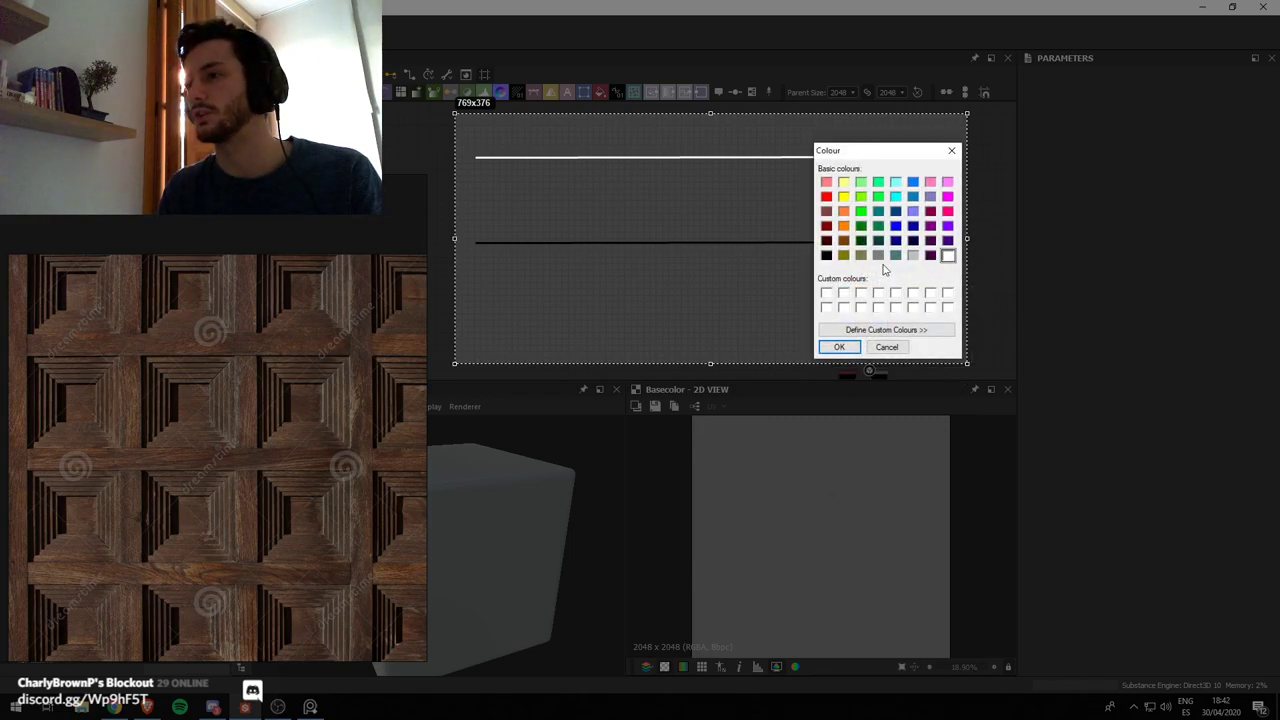
{"action": "left_click", "coordinate": [839, 347]}
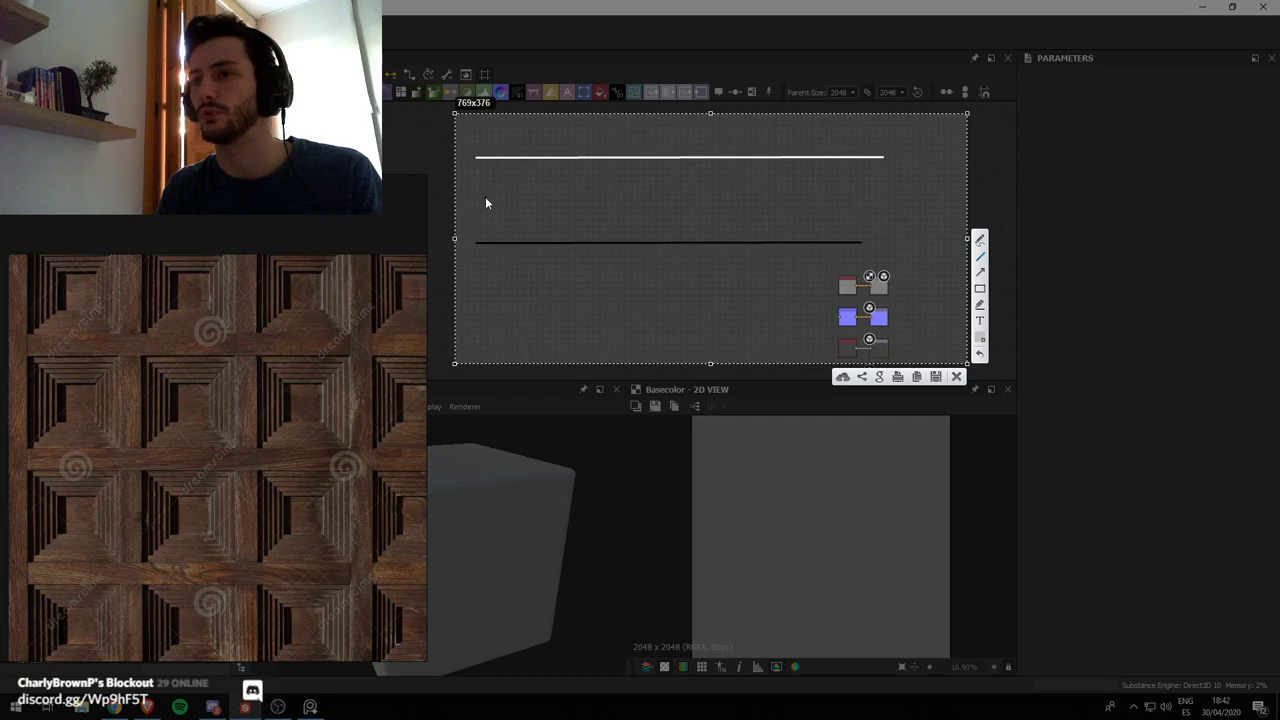
{"action": "left_click_drag", "start_coordinate": [476, 200], "coordinate": [915, 199]}
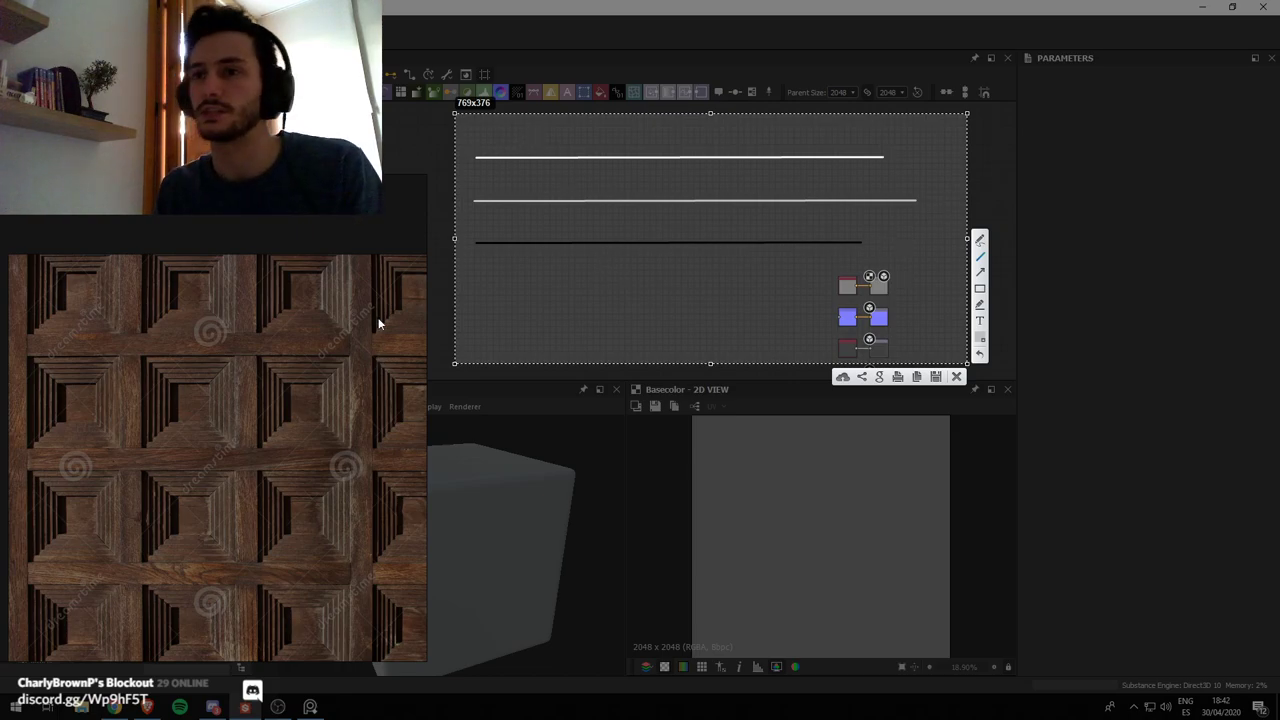
Draw a red stepped recess profile descending from the white line past the grey one towards the black line, and discard the annotated screenshot
{"action": "left_click", "coordinate": [980, 337]}
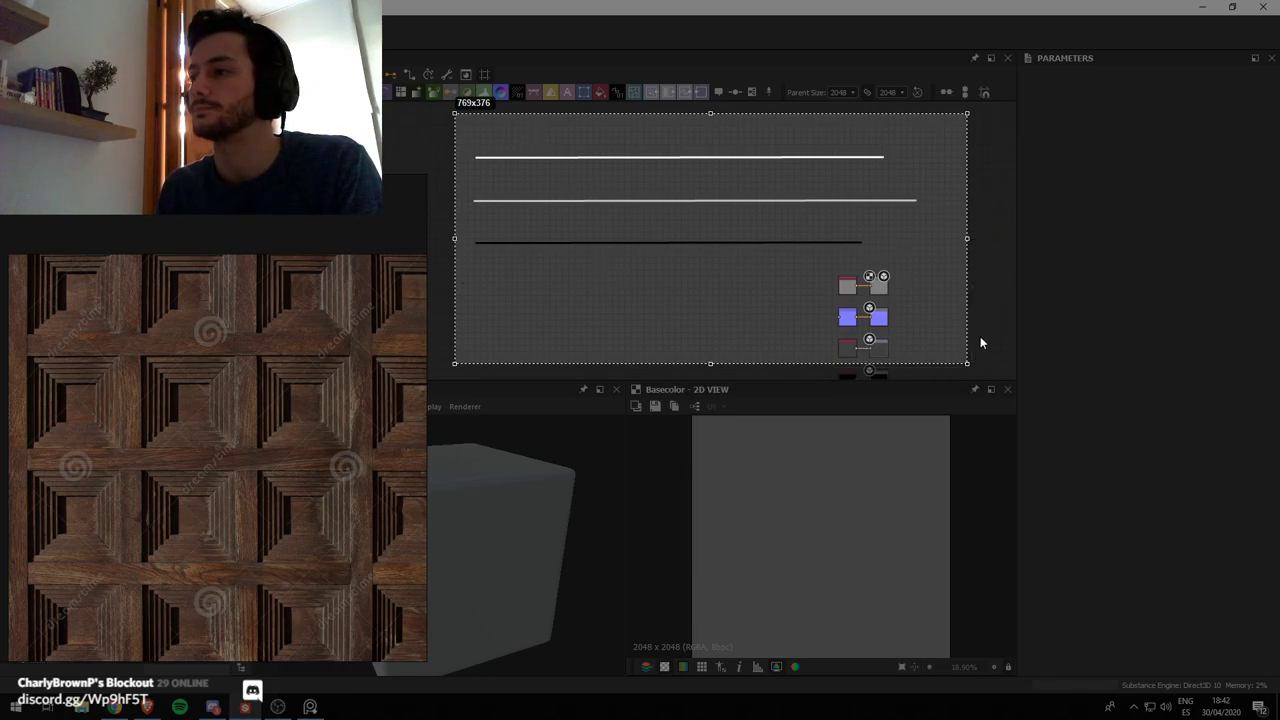
{"action": "left_click", "coordinate": [828, 197]}
{"action": "left_click", "coordinate": [837, 347]}
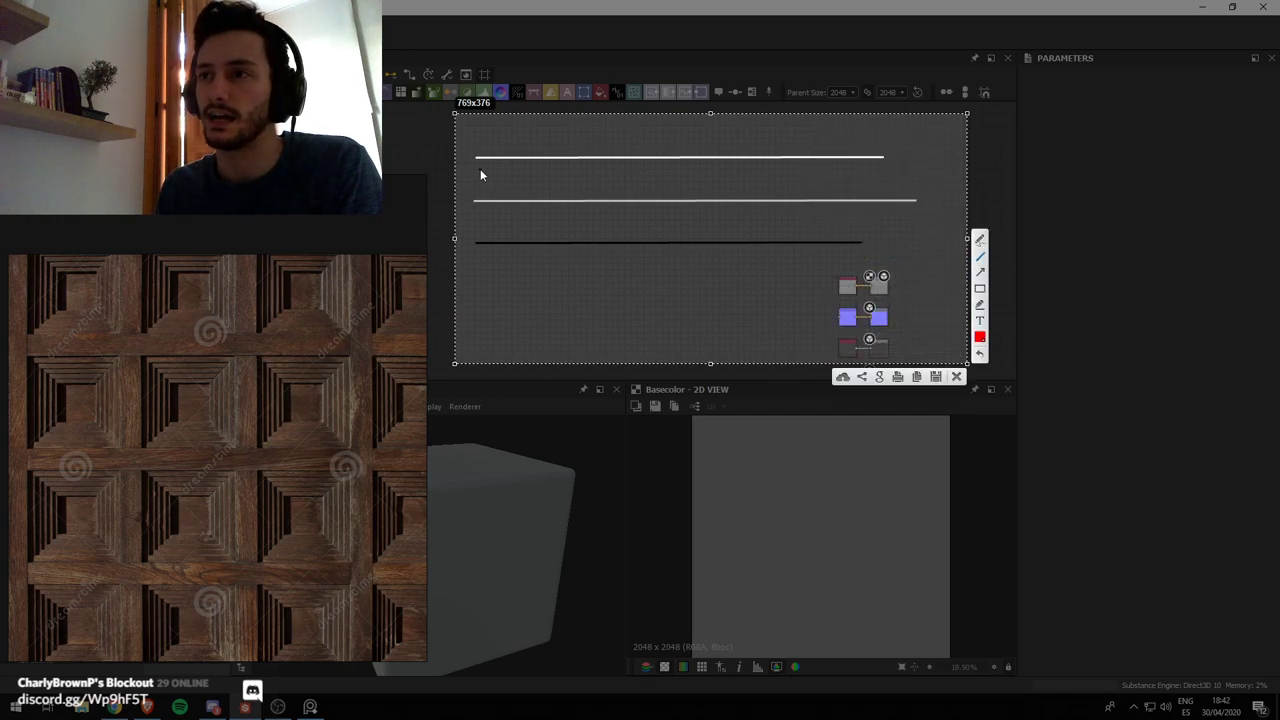
{"action": "mouse_move", "coordinate": [489, 163]}
{"action": "left_mouse_down"}
{"action": "mouse_move", "coordinate": [537, 175]}
{"action": "mouse_move", "coordinate": [548, 205]}
{"action": "mouse_move", "coordinate": [675, 236]}
{"action": "mouse_move", "coordinate": [645, 208]}
{"action": "mouse_move", "coordinate": [677, 197]}
{"action": "mouse_move", "coordinate": [679, 179]}
{"action": "mouse_move", "coordinate": [706, 177]}
{"action": "mouse_move", "coordinate": [706, 160]}
{"action": "mouse_move", "coordinate": [879, 166]}
{"action": "left_mouse_up"}
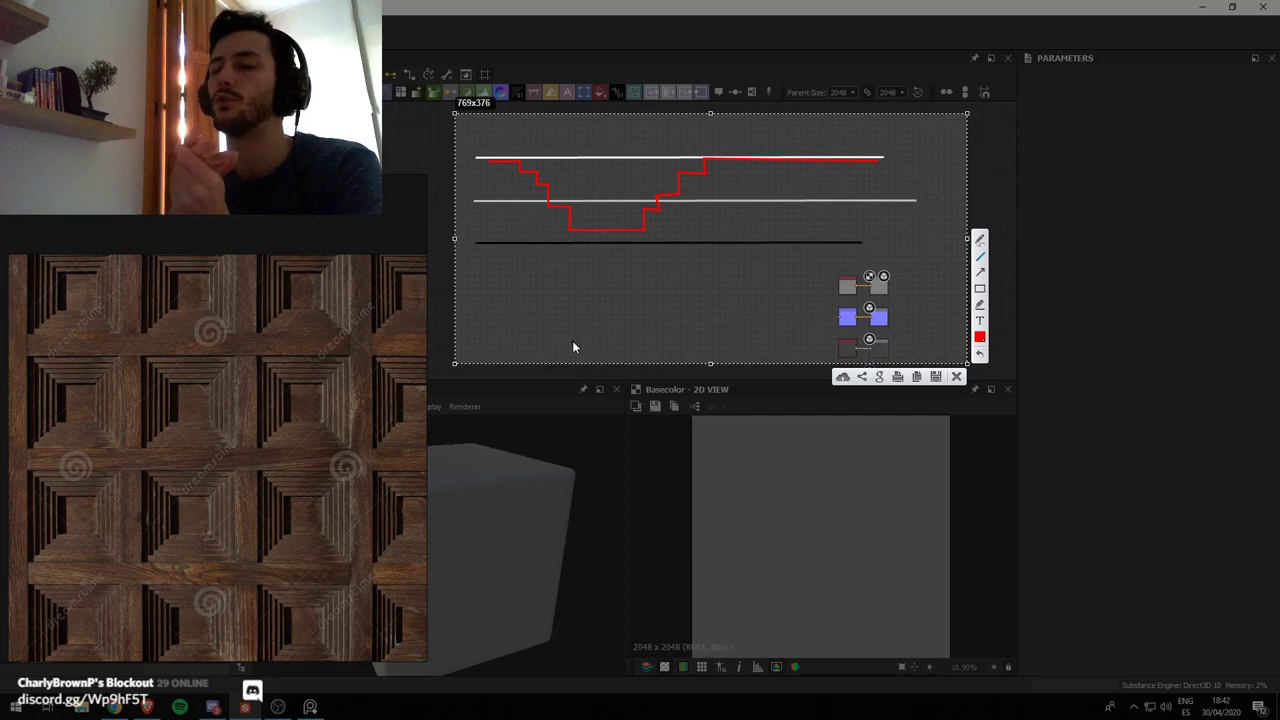
{"action": "left_click", "coordinate": [957, 377]}
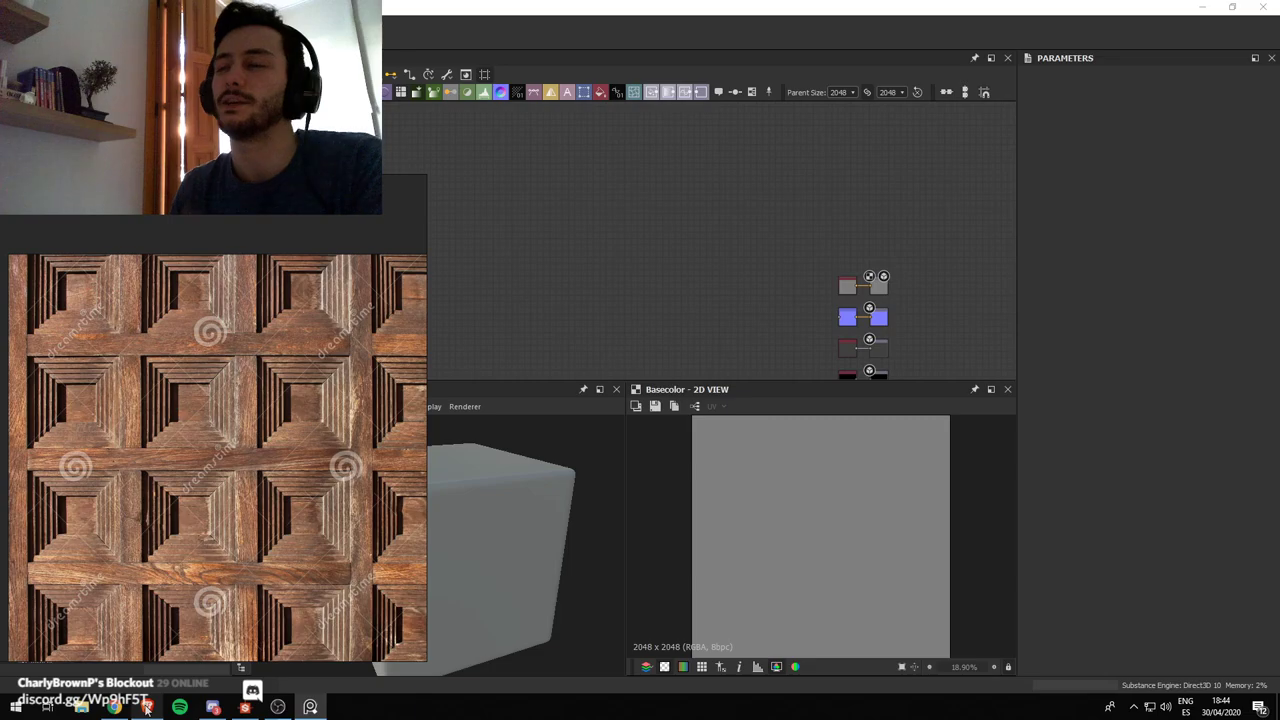
Switch to the Brave browser, open ArtStation in a new tab, scan the homepage artworks and return to Substance Designer
{"action": "mouse_move", "coordinate": [147, 707]}
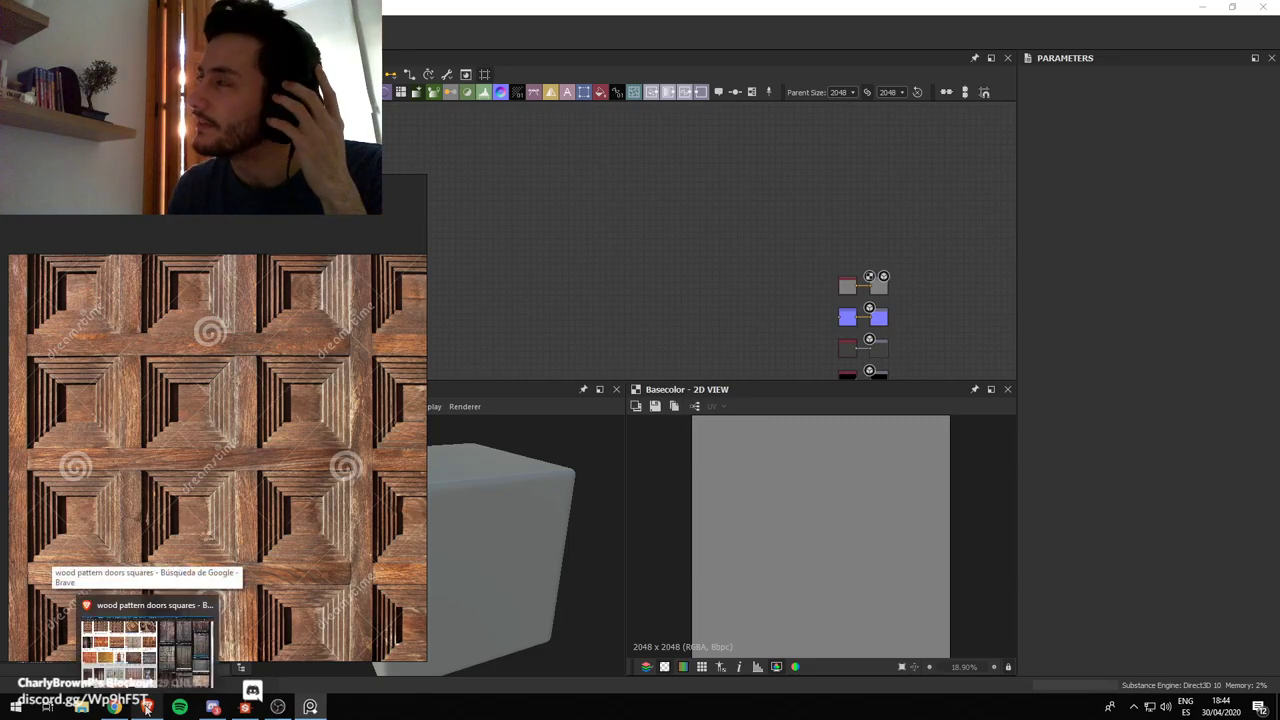
{"action": "left_click", "coordinate": [147, 707]}
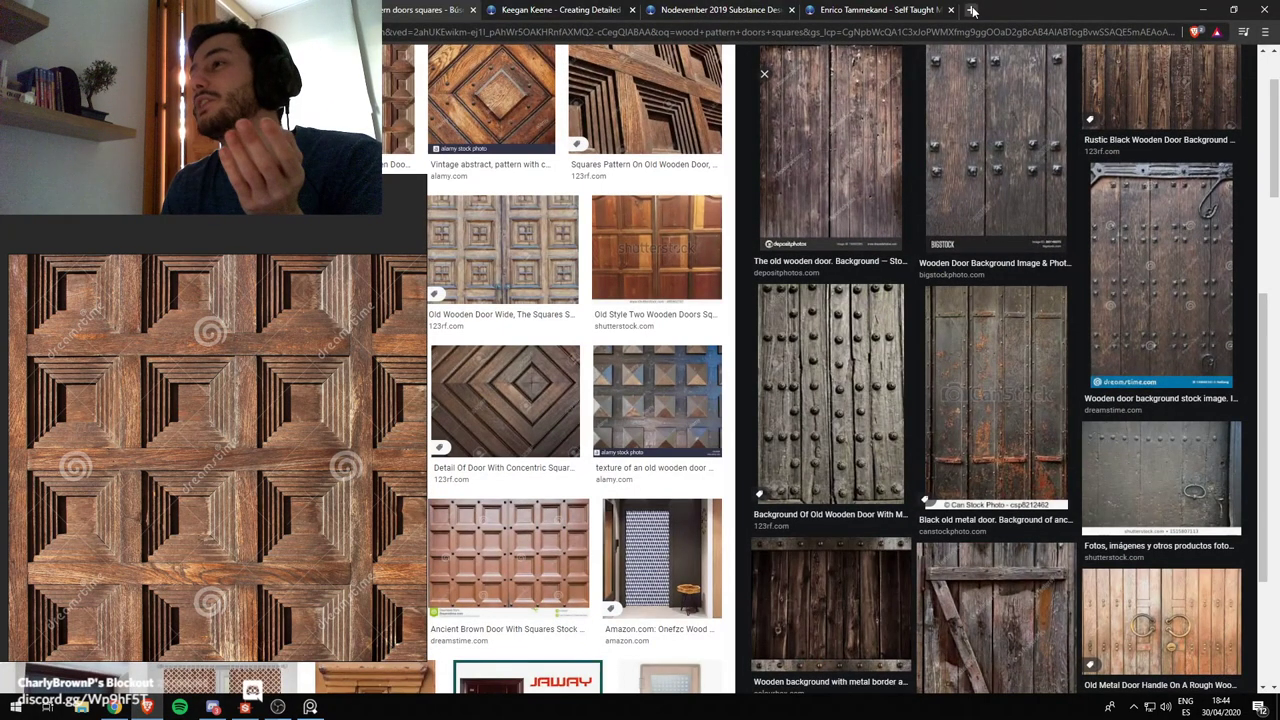
{"action": "left_click", "coordinate": [972, 10]}
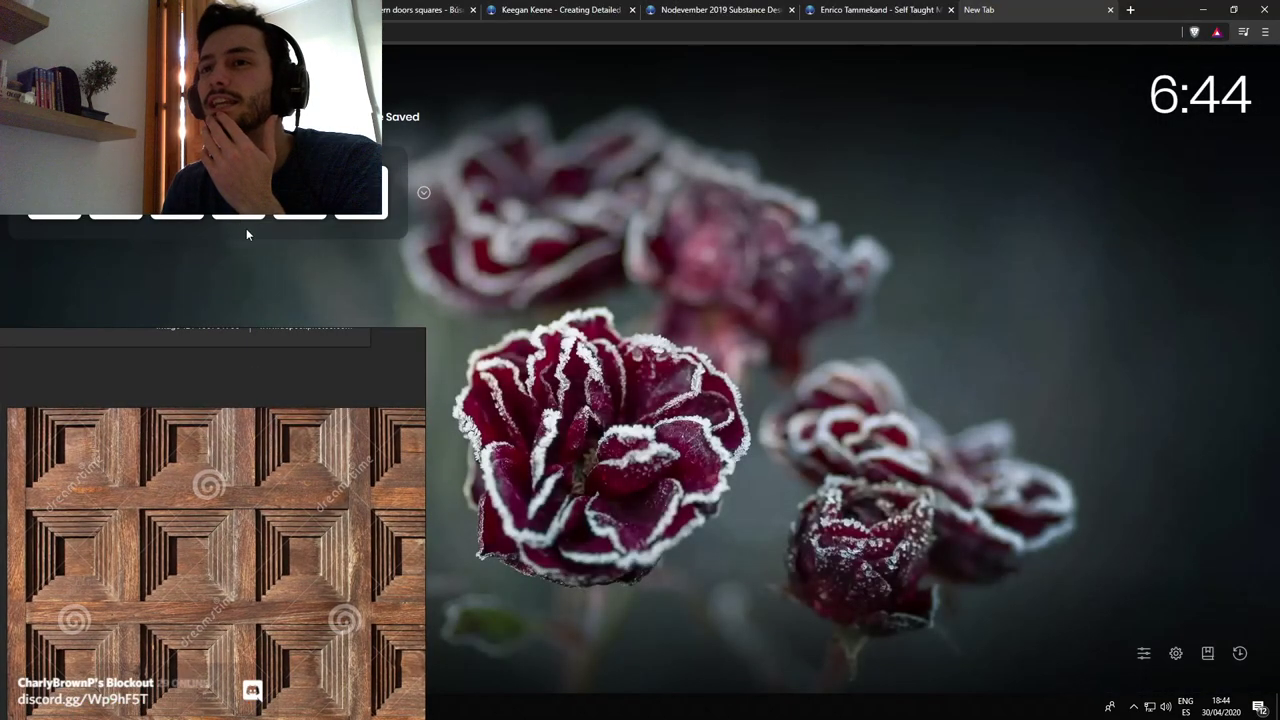
{"action": "right_click_drag", "start_coordinate": [209, 539], "coordinate": [222, 386]}
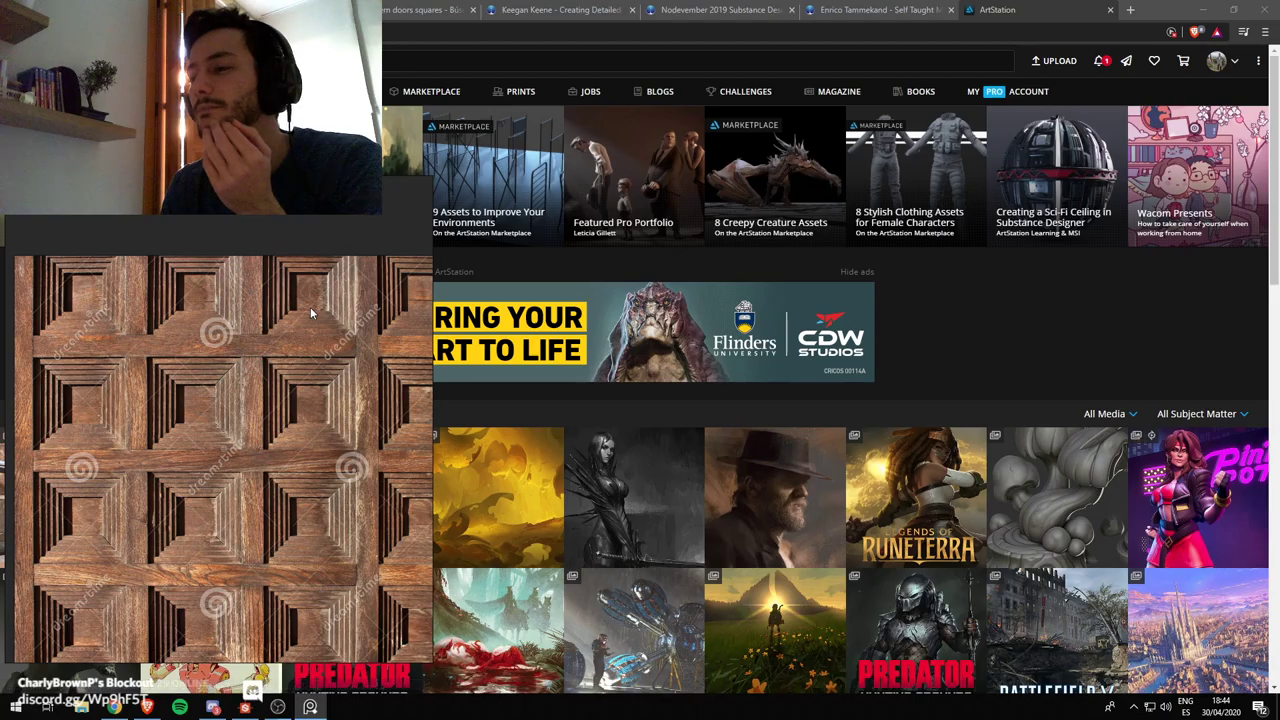
{"action": "scroll", "coordinate": [798, 319], "scroll_direction": "down", "scroll_amount": 5}
{"action": "scroll", "coordinate": [798, 319], "scroll_direction": "down", "scroll_amount": 3}
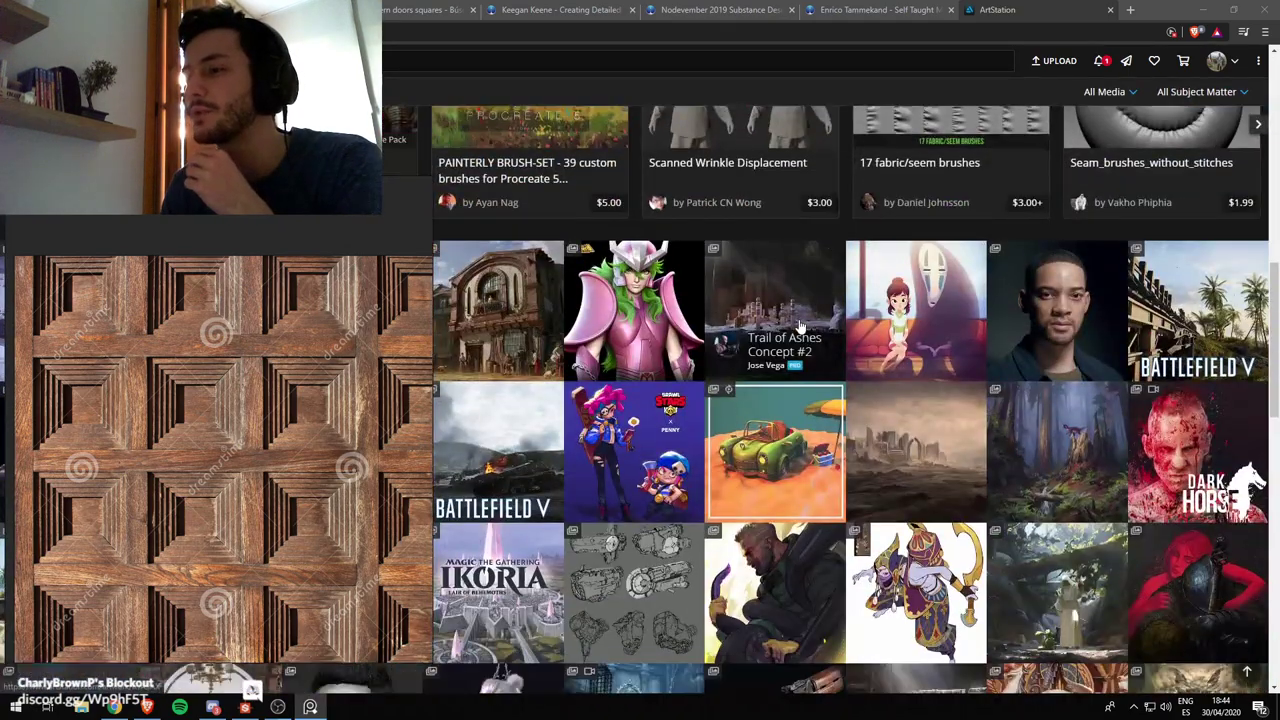
{"action": "scroll", "coordinate": [798, 325], "scroll_direction": "down", "scroll_amount": 4}
{"action": "scroll", "coordinate": [765, 390], "scroll_direction": "down", "scroll_amount": 1}
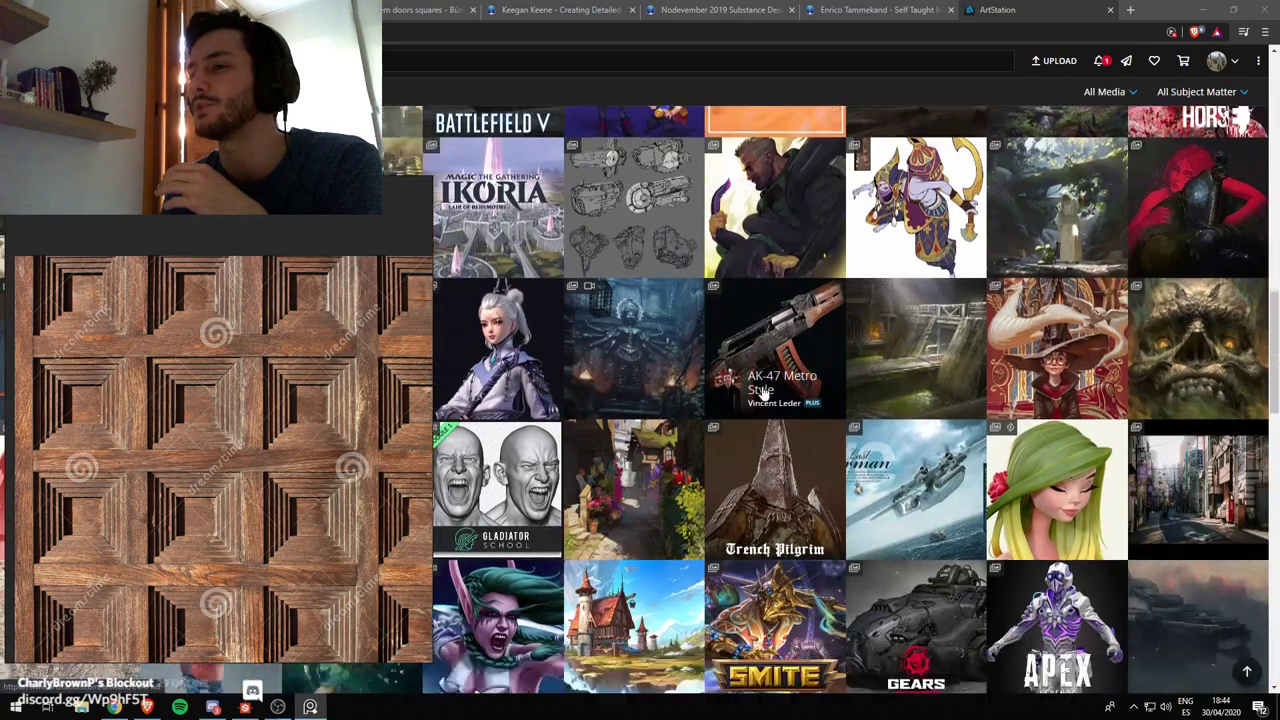
{"action": "scroll", "coordinate": [763, 392], "scroll_direction": "down", "scroll_amount": 3}
{"action": "scroll", "coordinate": [763, 392], "scroll_direction": "up", "scroll_amount": 7}
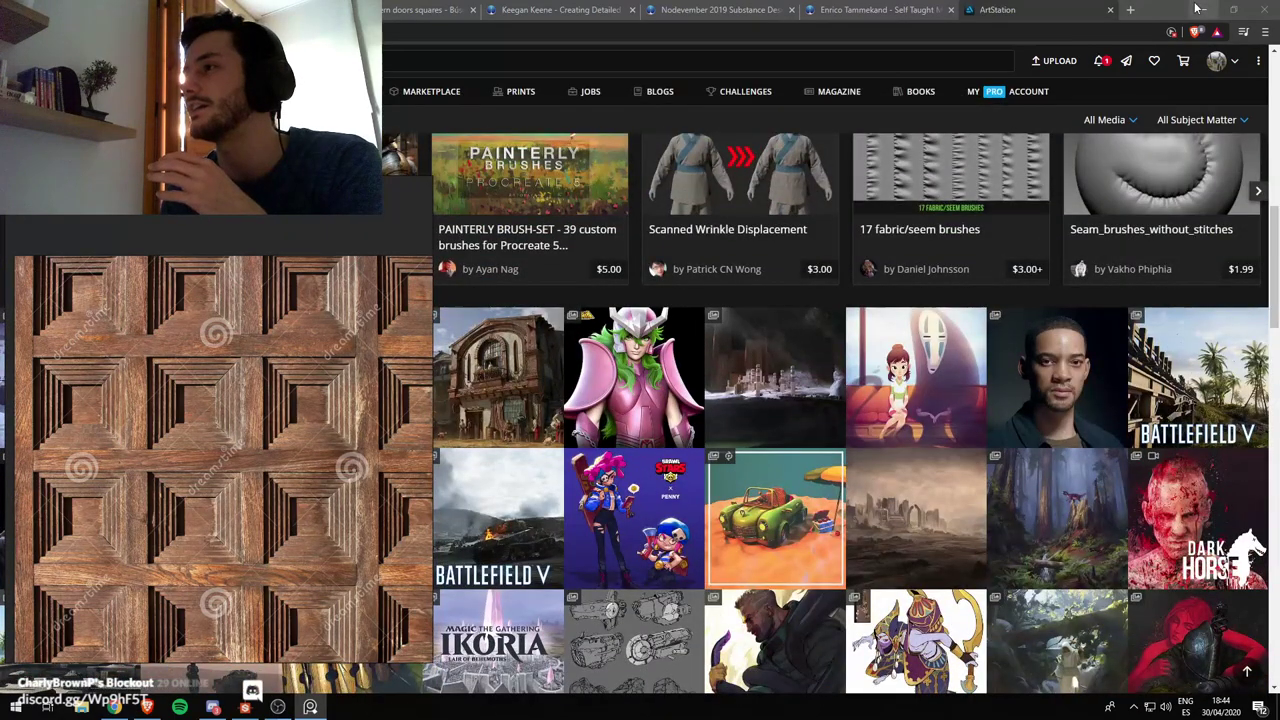
{"action": "left_click", "coordinate": [1199, 9]}
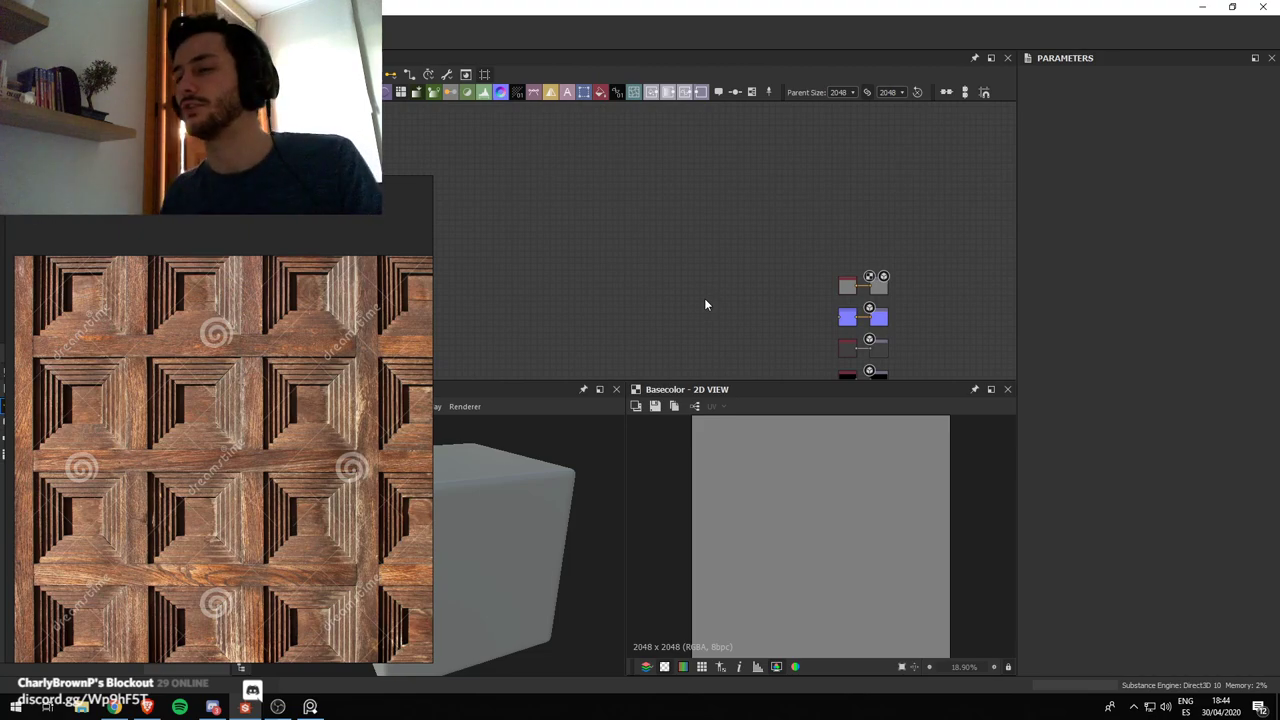
Bring all output nodes into the graph view, narrow the reference board to uncover the 3D view, and reframe the Dreamstime squares pattern
{"action": "middle_click_drag", "start_coordinate": [764, 261], "coordinate": [736, 153]}
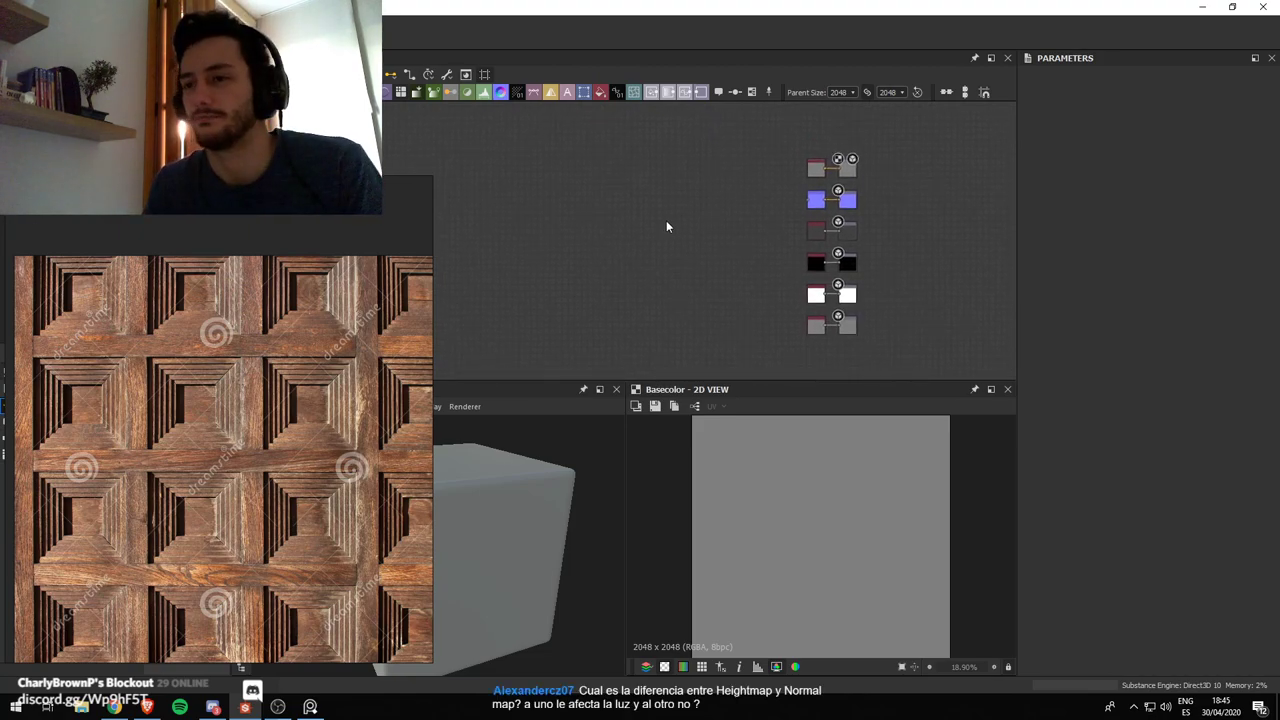
{"action": "left_click_drag", "start_coordinate": [442, 245], "coordinate": [257, 245]}
{"action": "middle_click_drag", "start_coordinate": [184, 434], "coordinate": [85, 421]}
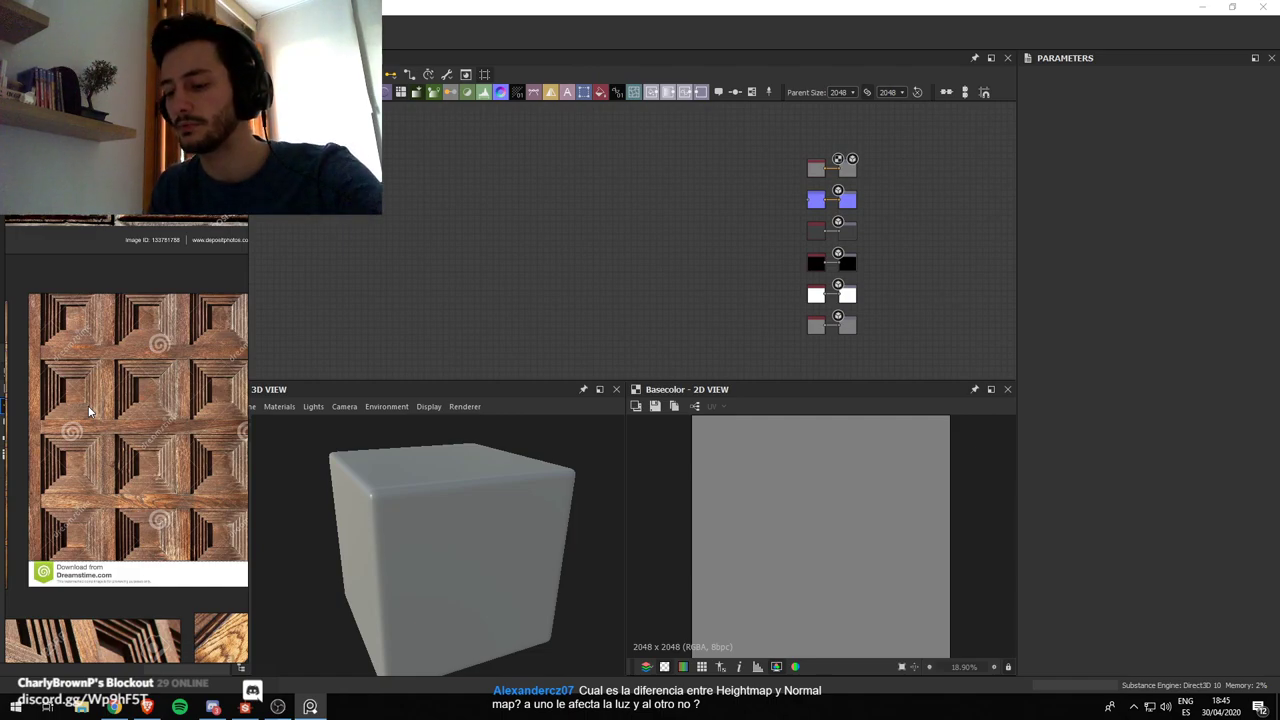
{"action": "left_click", "coordinate": [516, 253]}
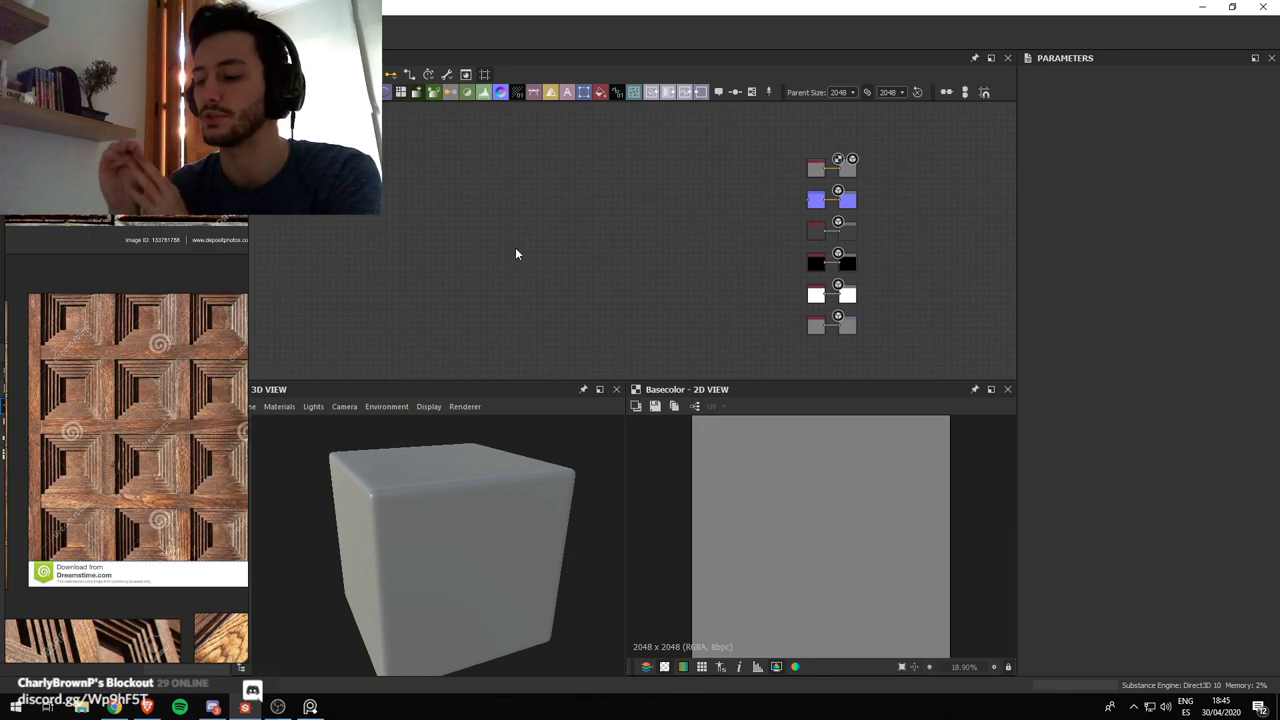
Select a 440x358 screenshot area around the 3D cube, draw a red arrow pointing at its upper corner, and discard the annotation
{"action": "scroll", "coordinate": [512, 577], "scroll_direction": "down", "scroll_amount": 3}
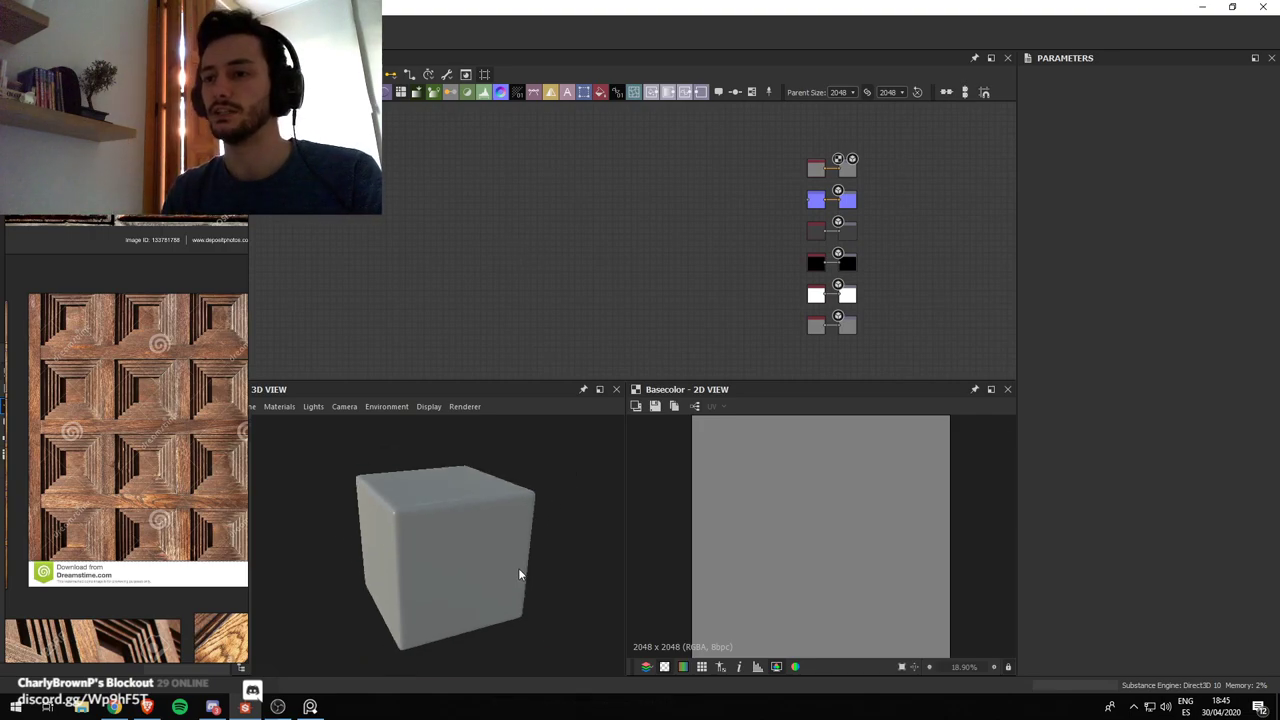
{"action": "mouse_move", "coordinate": [519, 574]}
{"action": "middle_mouse_down"}
{"action": "mouse_move", "coordinate": [520, 545]}
{"action": "mouse_move", "coordinate": [525, 573]}
{"action": "middle_mouse_up"}
{"action": "key", "text": "Print"}
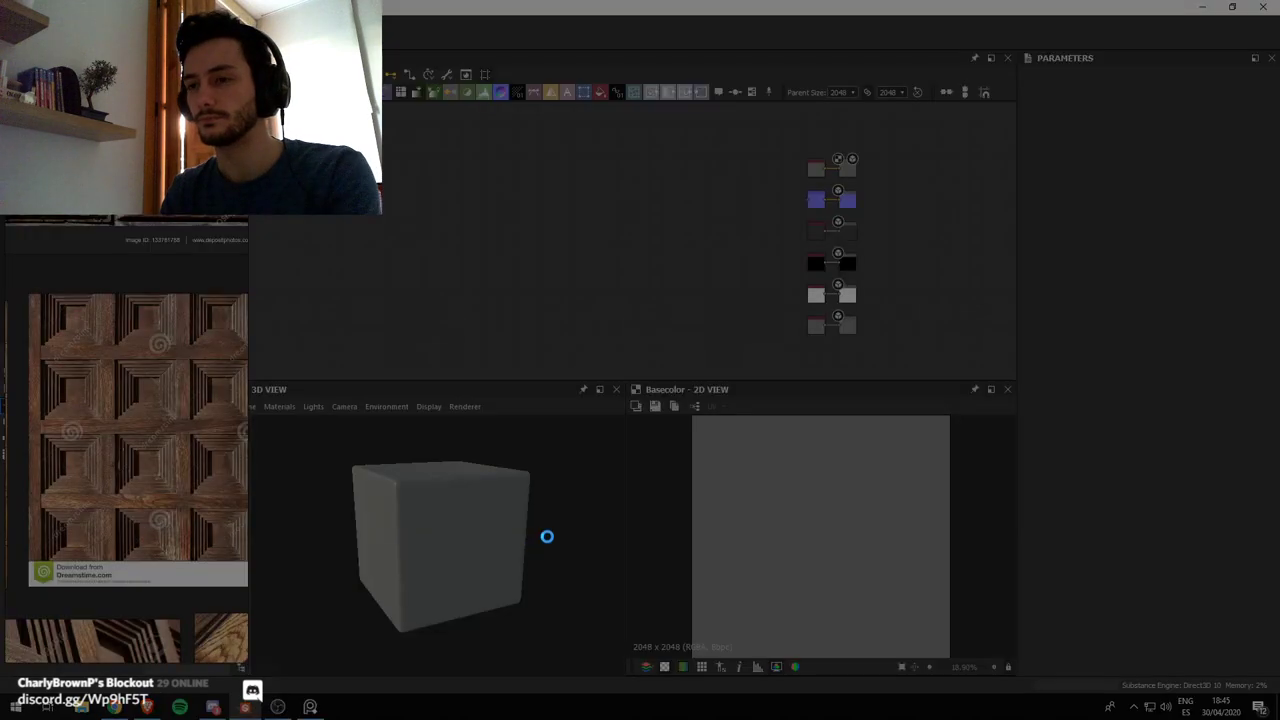
{"action": "left_click_drag", "start_coordinate": [598, 417], "coordinate": [305, 655]}
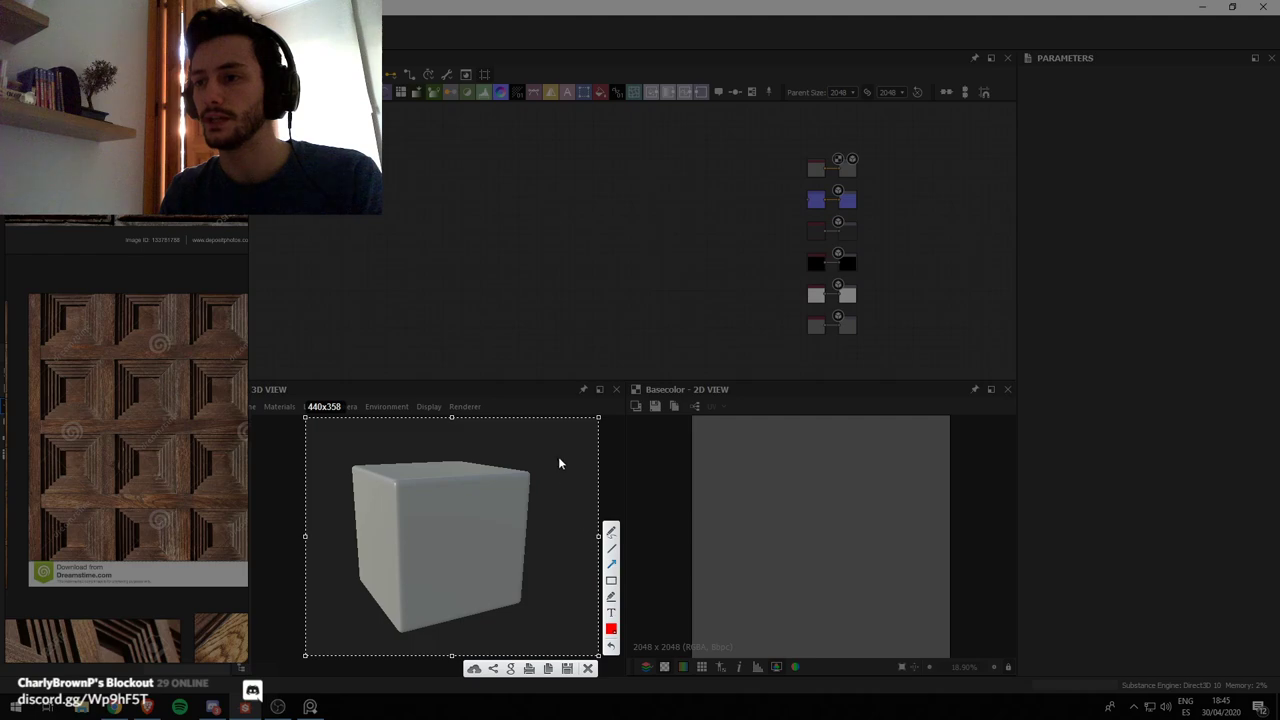
{"action": "left_click_drag", "start_coordinate": [322, 428], "coordinate": [387, 487]}
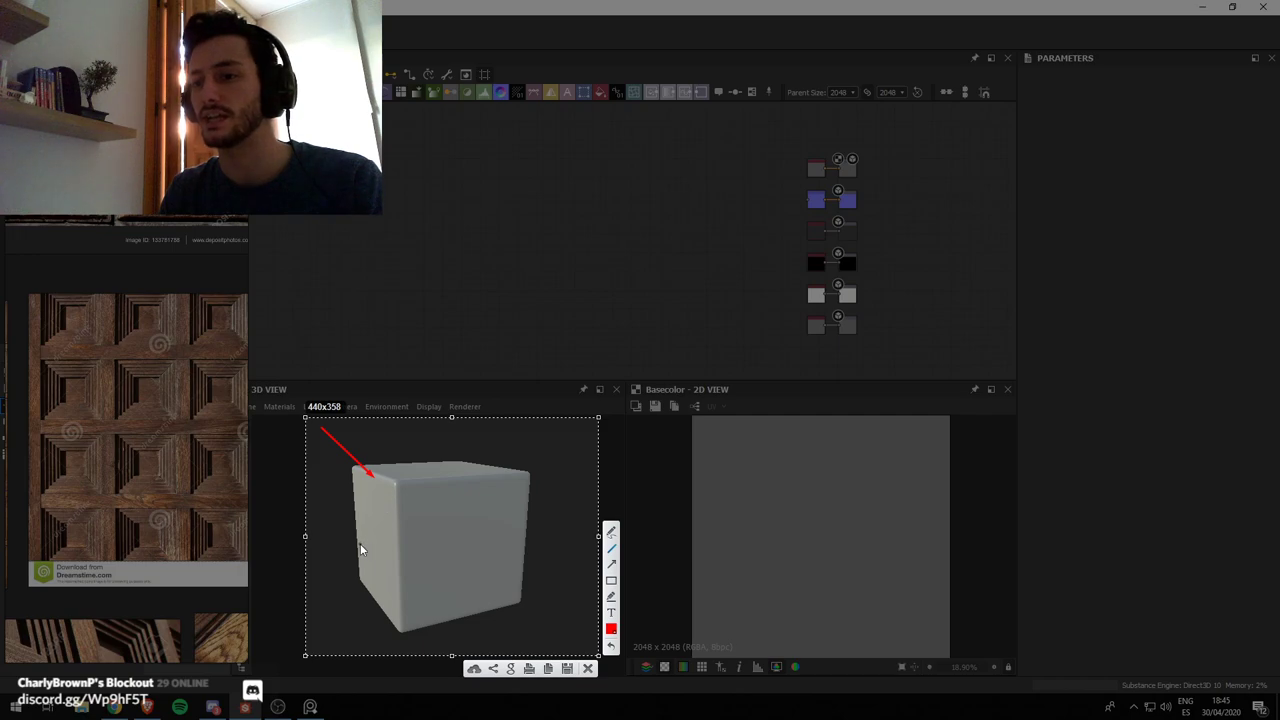
{"action": "left_click", "coordinate": [587, 669]}
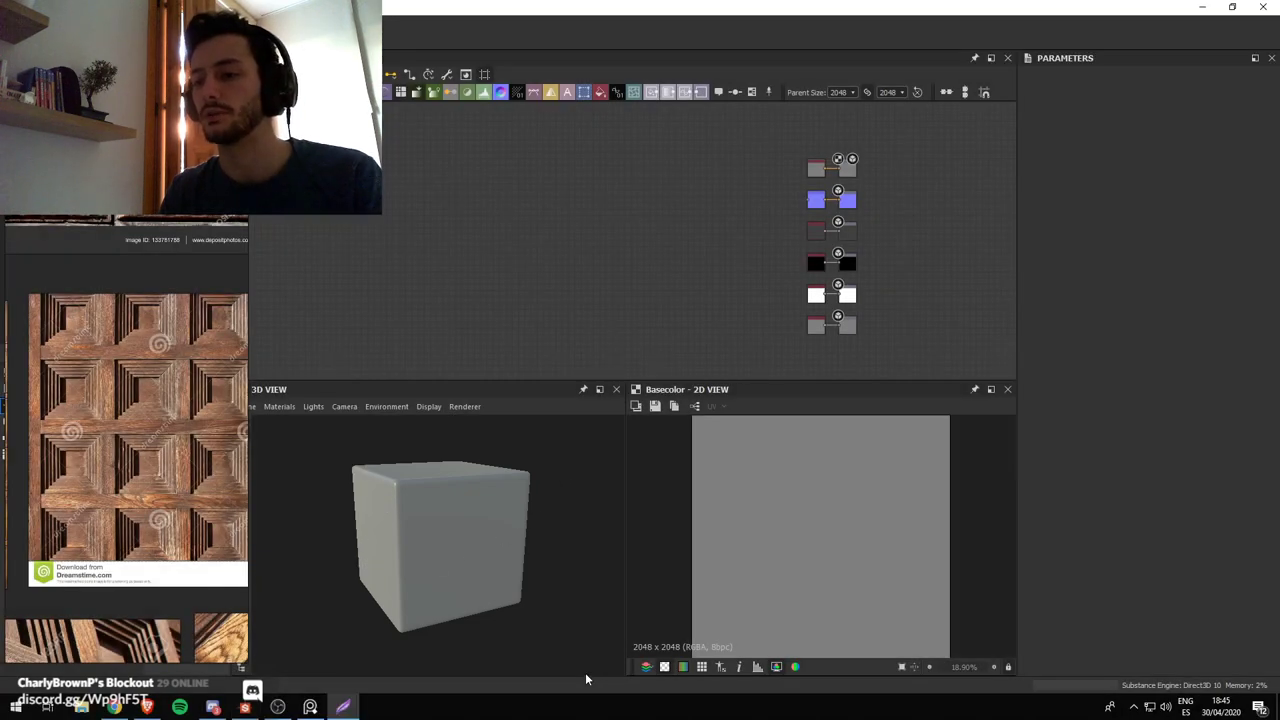
{"action": "key", "text": "space"}
{"action": "left_click", "coordinate": [596, 246]}
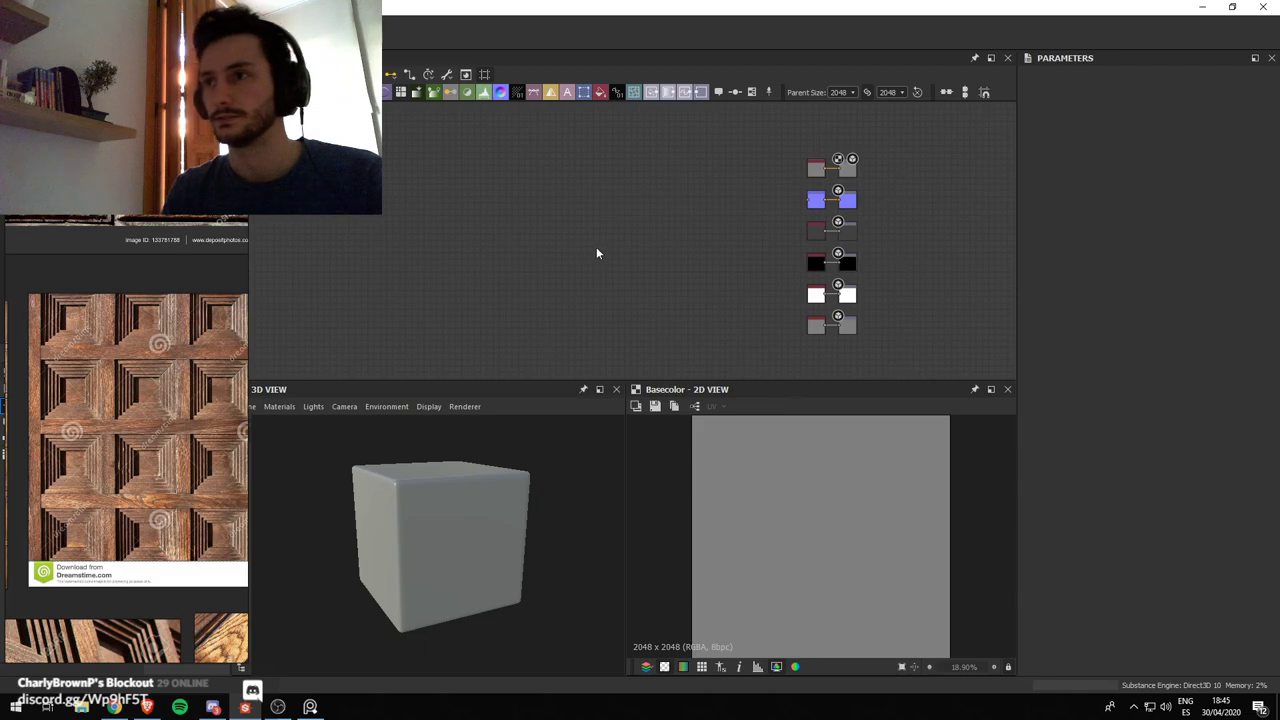
{"action": "key", "text": "space"}
{"action": "left_click", "coordinate": [642, 186]}
{"action": "key", "text": "Delete"}
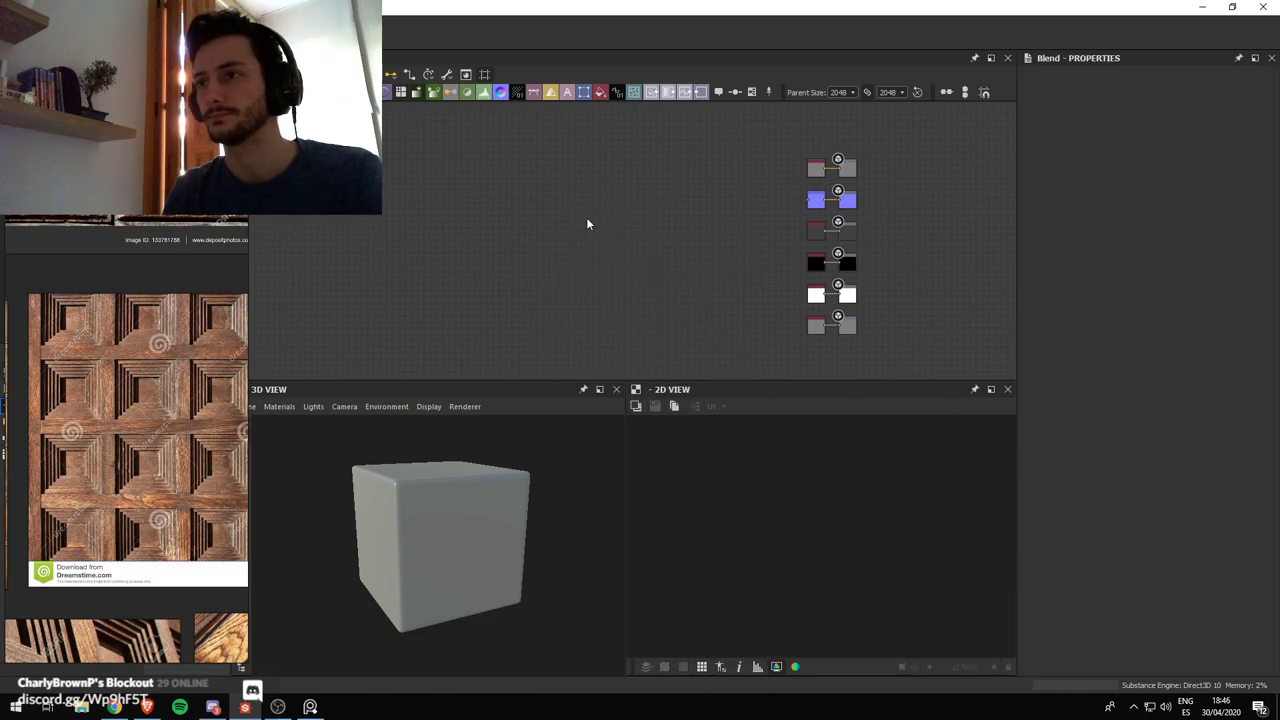
Add a Shape node in the empty graph area away from the output nodes
{"action": "key", "text": "space"}
{"action": "type", "text": "shape"}
{"action": "key", "text": "Return"}
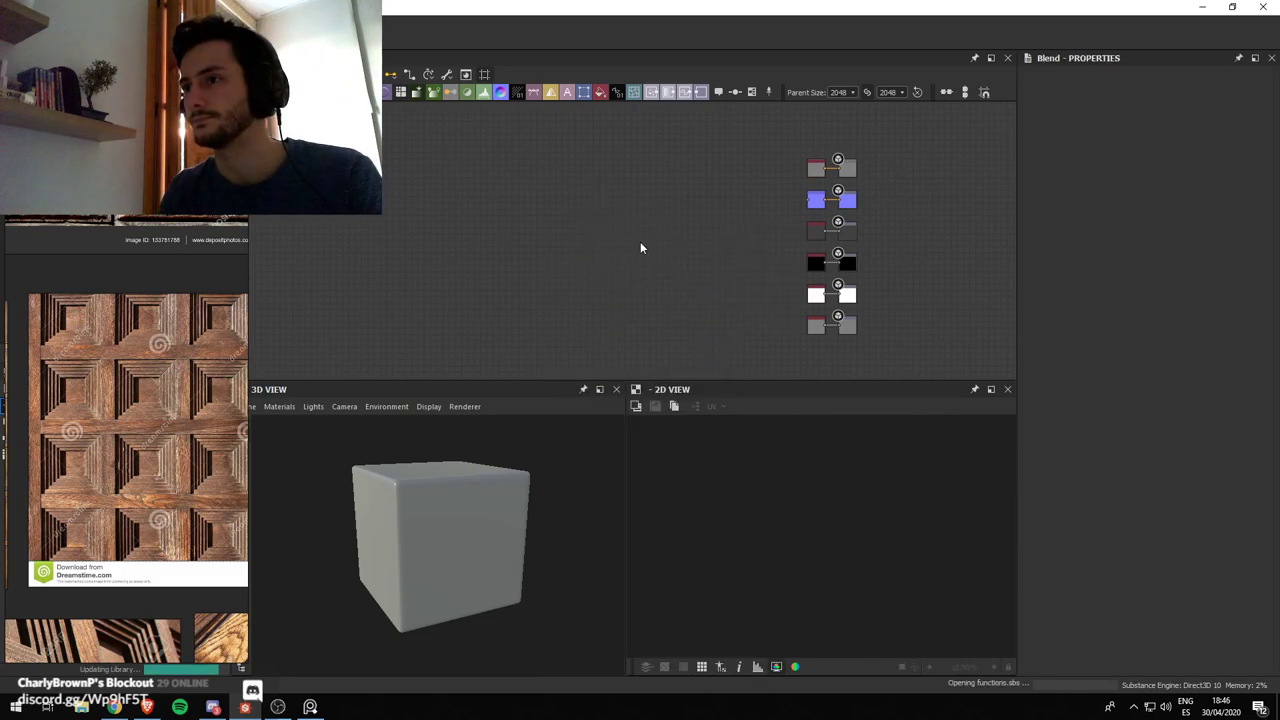
{"action": "scroll", "coordinate": [604, 262], "scroll_direction": "down", "scroll_amount": 1}
{"action": "middle_click_drag", "start_coordinate": [583, 248], "coordinate": [554, 262]}
{"action": "scroll", "coordinate": [553, 254], "scroll_direction": "up", "scroll_amount": 2}
{"action": "middle_click_drag", "start_coordinate": [615, 301], "coordinate": [580, 245]}
{"action": "left_click_drag", "start_coordinate": [534, 187], "coordinate": [680, 202]}
{"action": "left_click", "coordinate": [595, 275]}
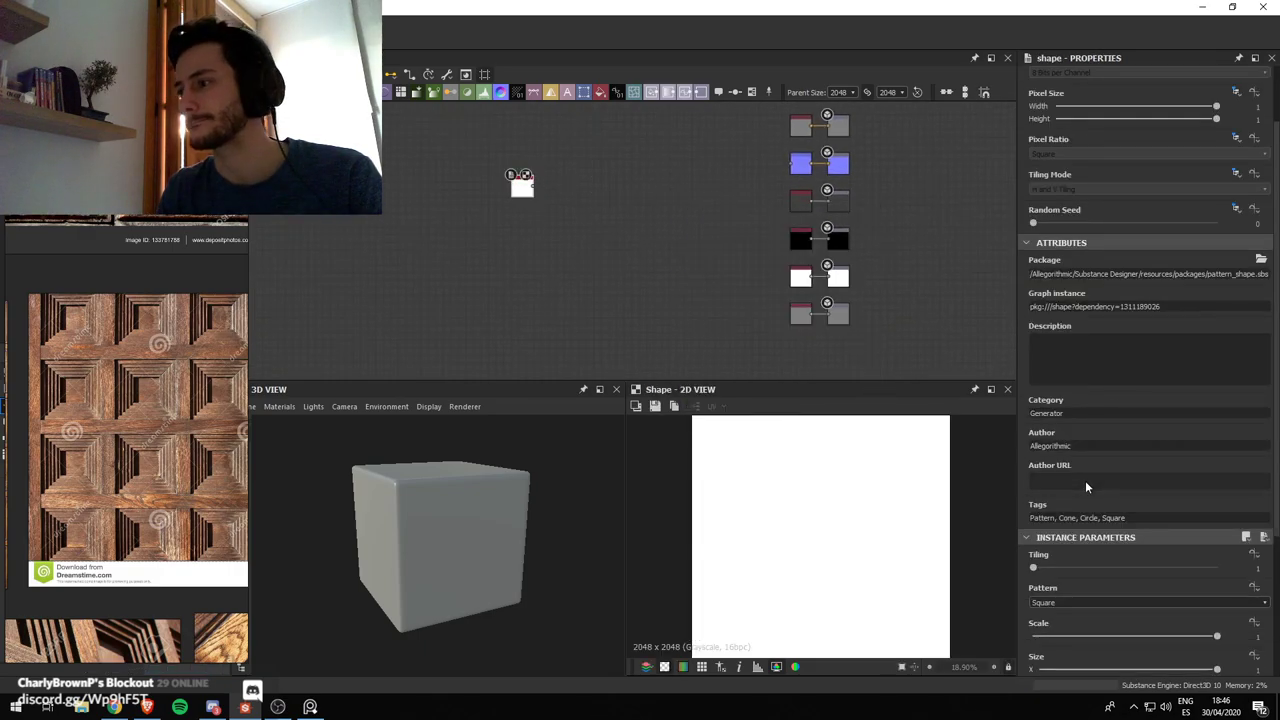
Keep the Shape node's pattern as Square and set its scale to 0.57
{"action": "scroll", "coordinate": [1100, 480], "scroll_direction": "down", "scroll_amount": 3}
{"action": "left_click", "coordinate": [1114, 443]}
{"action": "left_click", "coordinate": [1090, 406]}
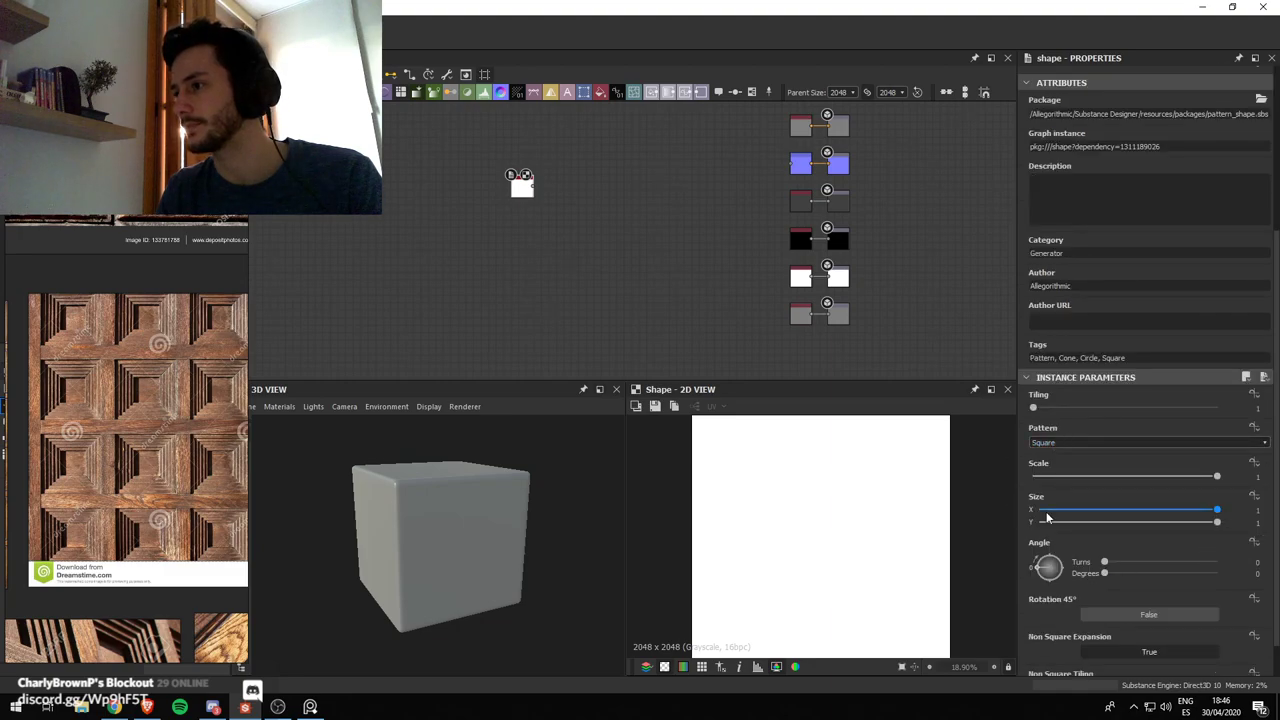
{"action": "left_click_drag", "start_coordinate": [1173, 476], "coordinate": [1138, 481]}
{"action": "scroll", "coordinate": [600, 231], "scroll_direction": "up", "scroll_amount": 1}
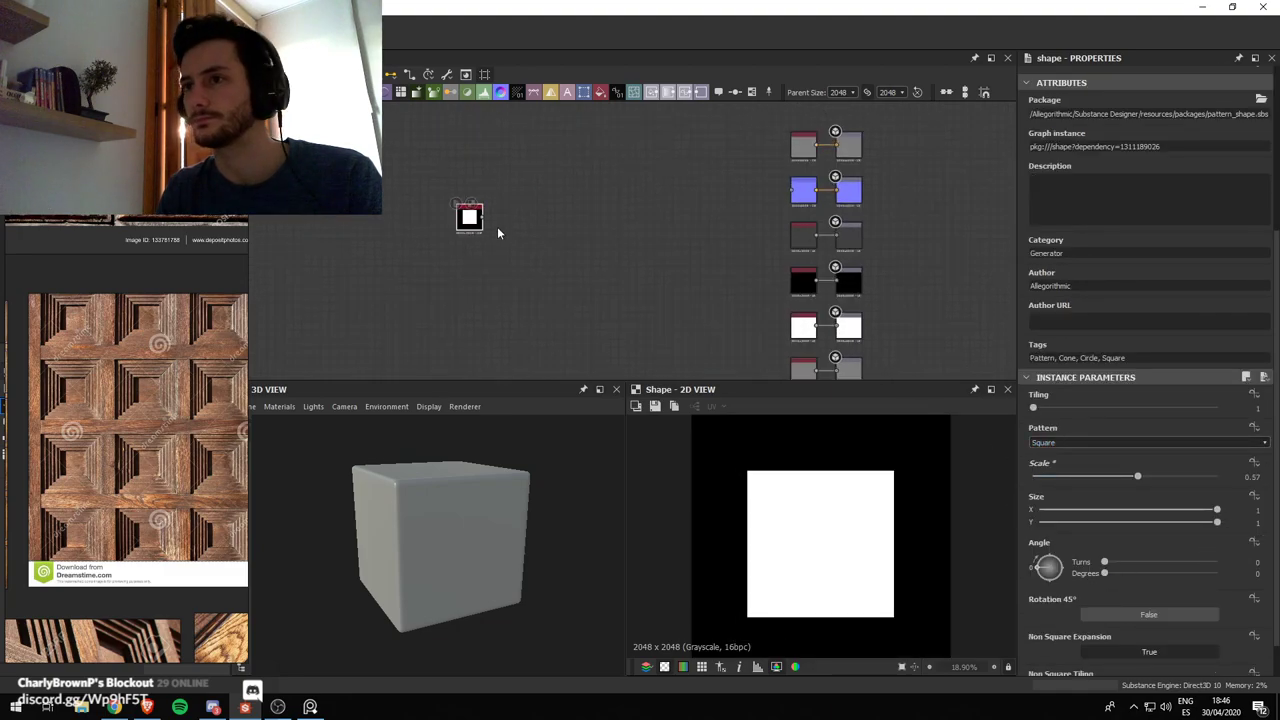
Add a Blur HQ Grayscale node connected to the Shape node's output
{"action": "left_click", "coordinate": [477, 223]}
{"action": "key", "text": "space"}
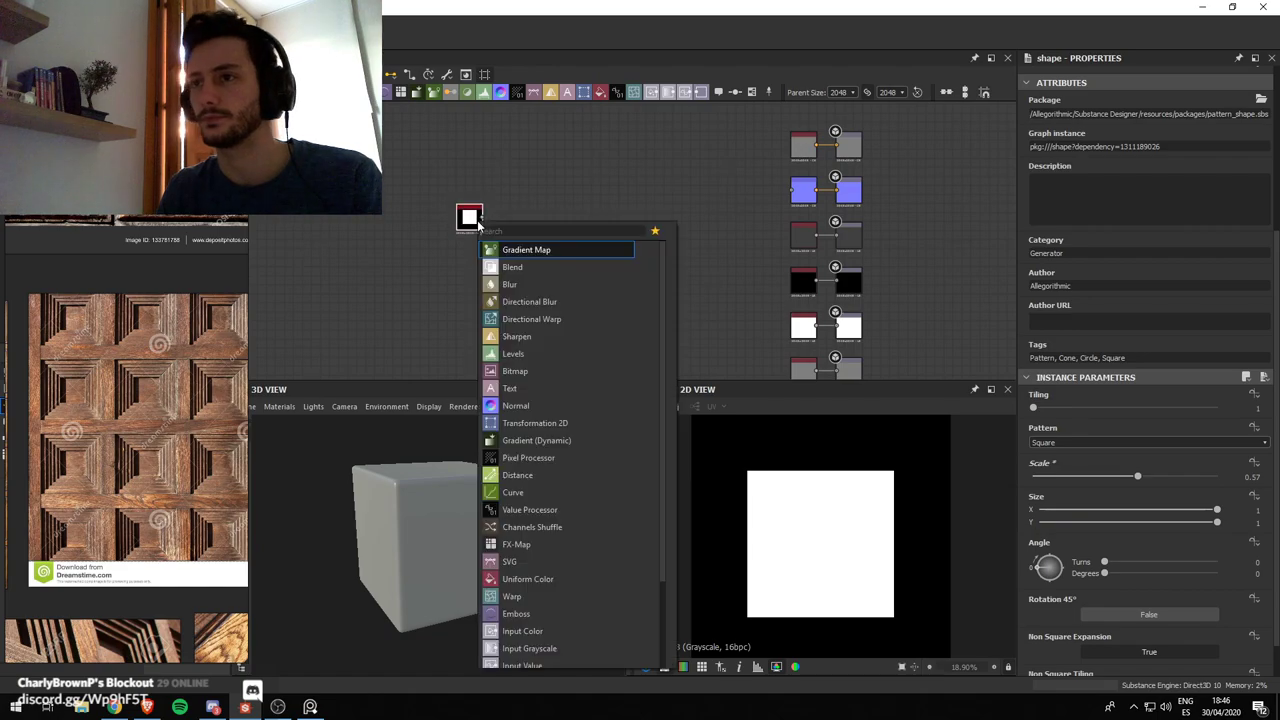
{"action": "type", "text": "blur"}
{"action": "key", "text": "Down"}
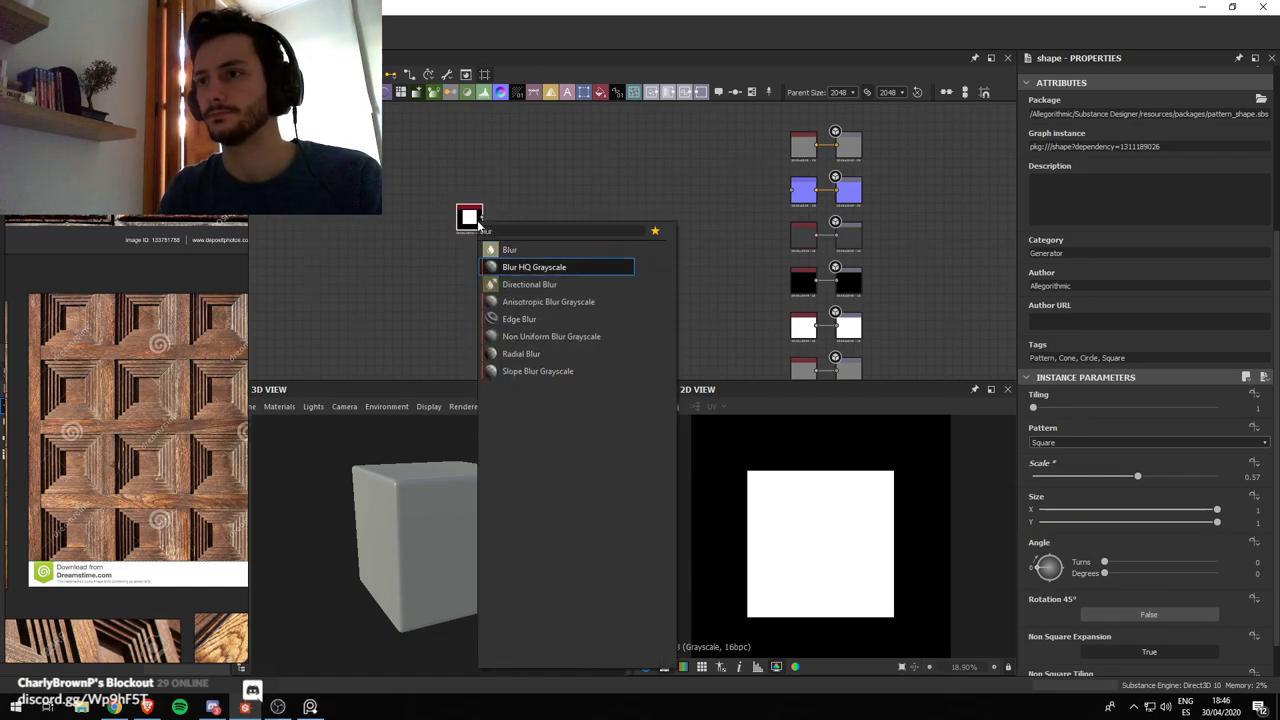
{"action": "key", "text": "Return"}
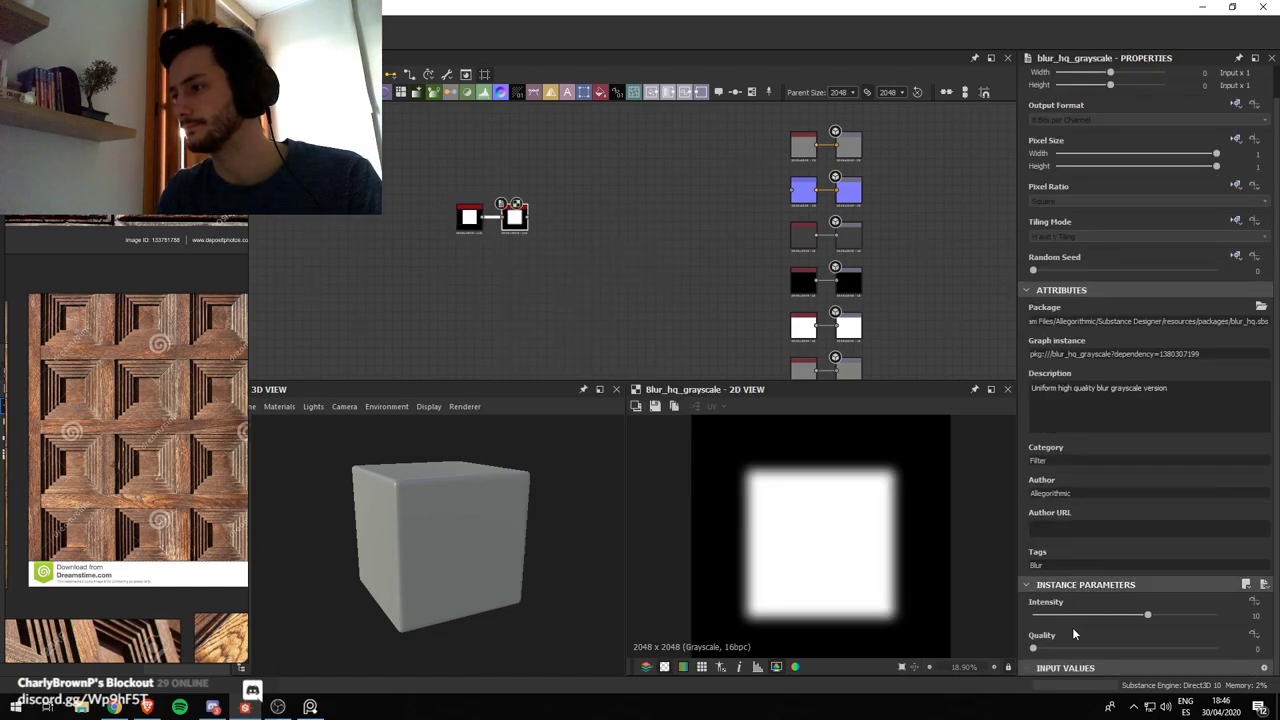
Set the Blur HQ Grayscale node's quality to 1 and its intensity to 4.27
{"action": "left_click", "coordinate": [1148, 652]}
{"action": "left_click_drag", "start_coordinate": [1147, 615], "coordinate": [1081, 620]}
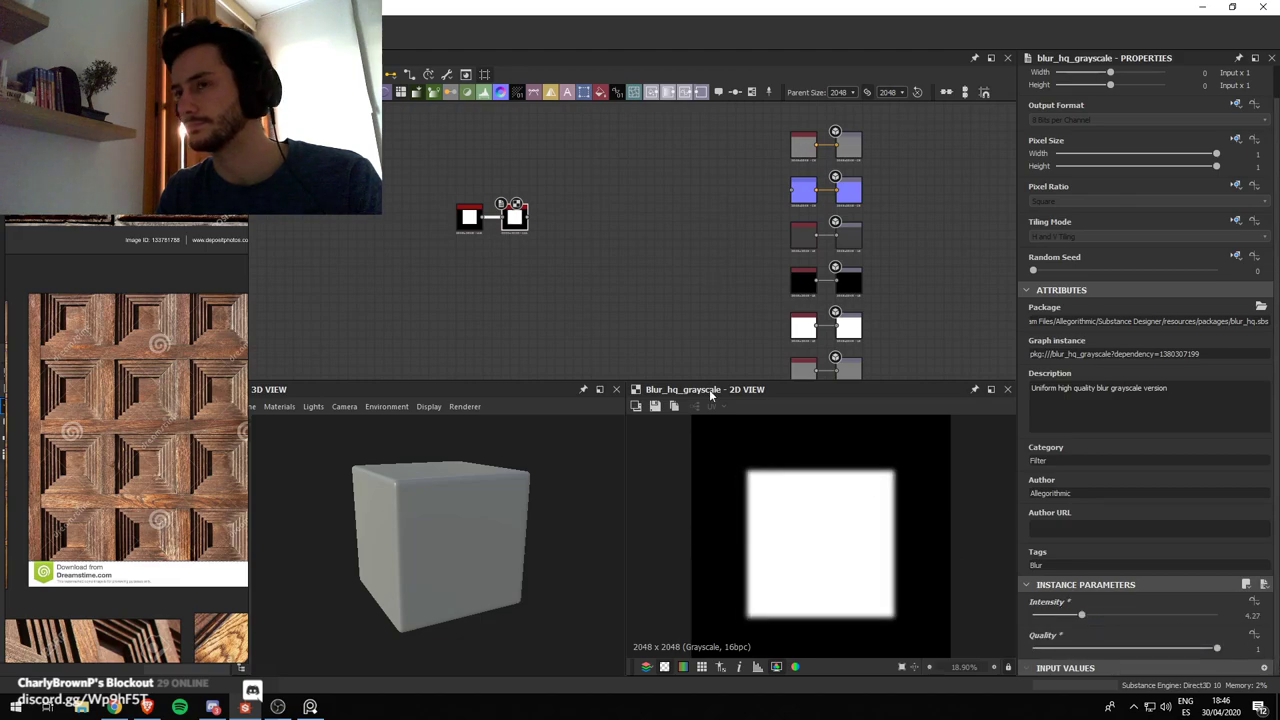
Add a Height to Normal World Units node fed by the Blur HQ Grayscale node's output
{"action": "left_click_drag", "start_coordinate": [527, 216], "coordinate": [710, 212]}
{"action": "left_click", "coordinate": [519, 231]}
{"action": "key", "text": "space"}
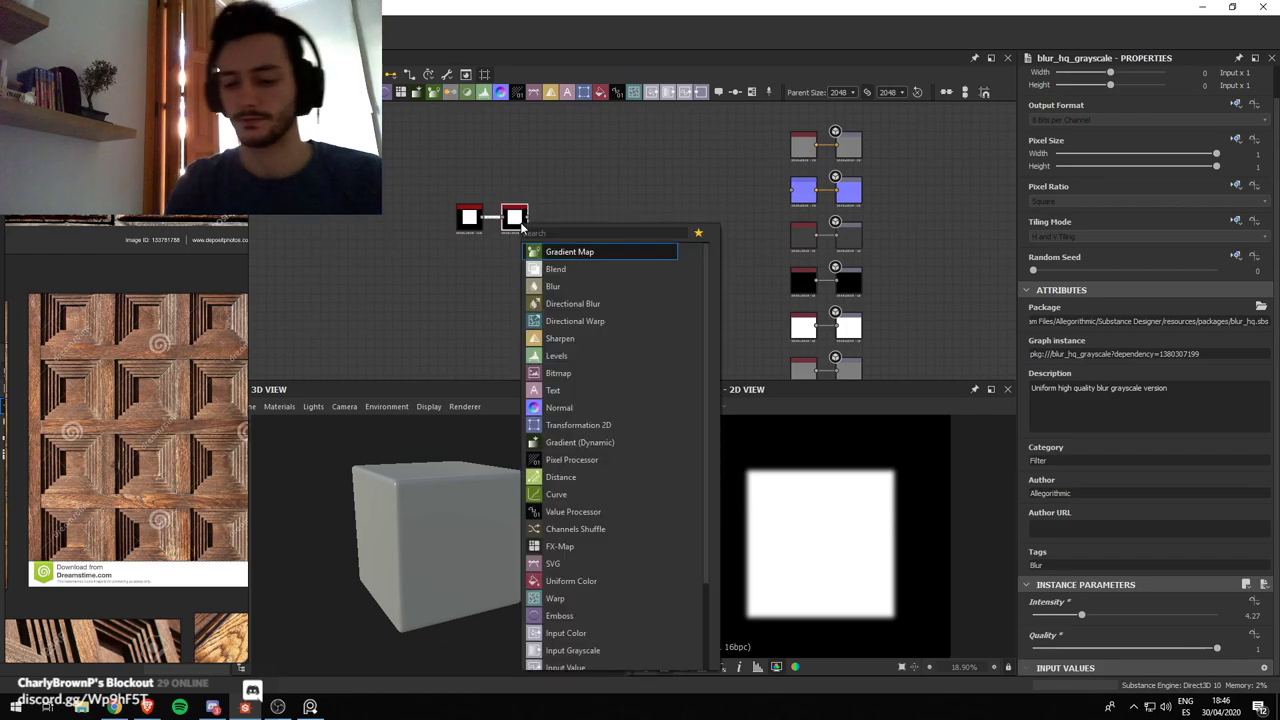
{"action": "type", "text": "he"}
{"action": "key", "text": "Down"}
{"action": "key", "text": "Down"}
{"action": "key", "text": "Down"}
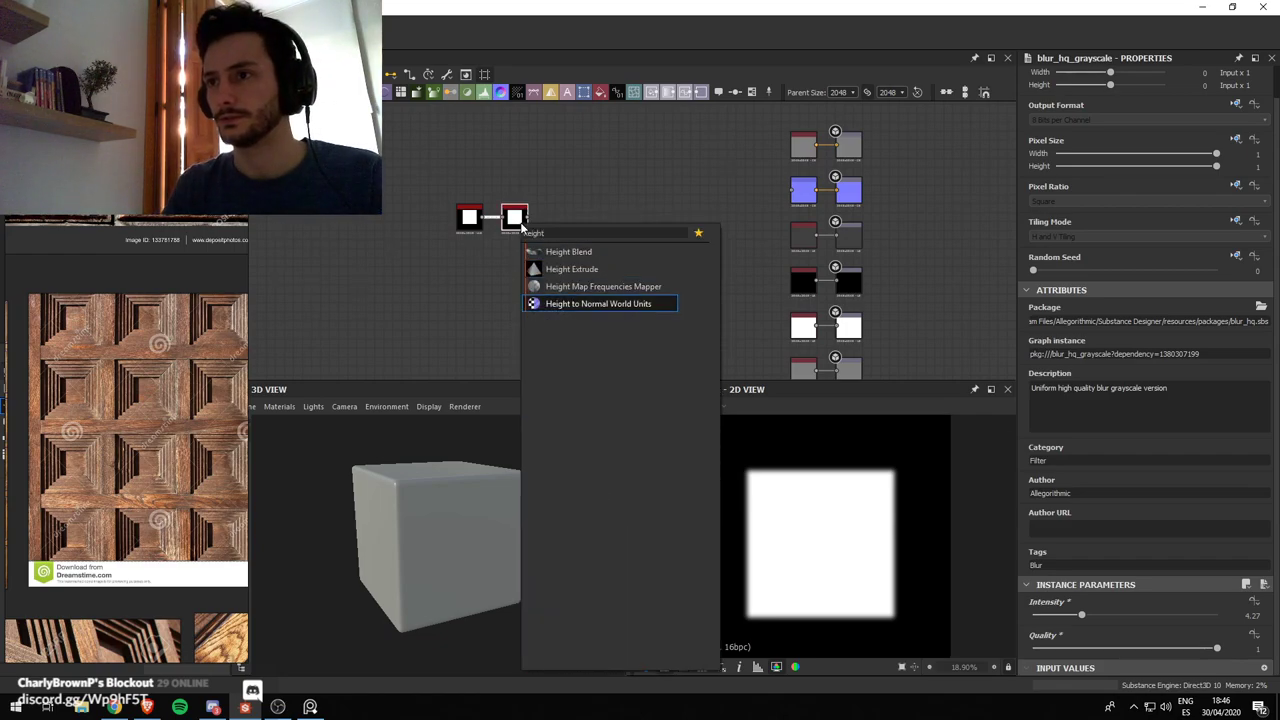
{"action": "key", "text": "Return"}
Connect the Height to Normal World Units node to the Normal output and delete the unused source node beside that output
{"action": "left_click_drag", "start_coordinate": [574, 216], "coordinate": [728, 196]}
{"action": "left_click", "coordinate": [800, 203]}
{"action": "key", "text": "Delete"}
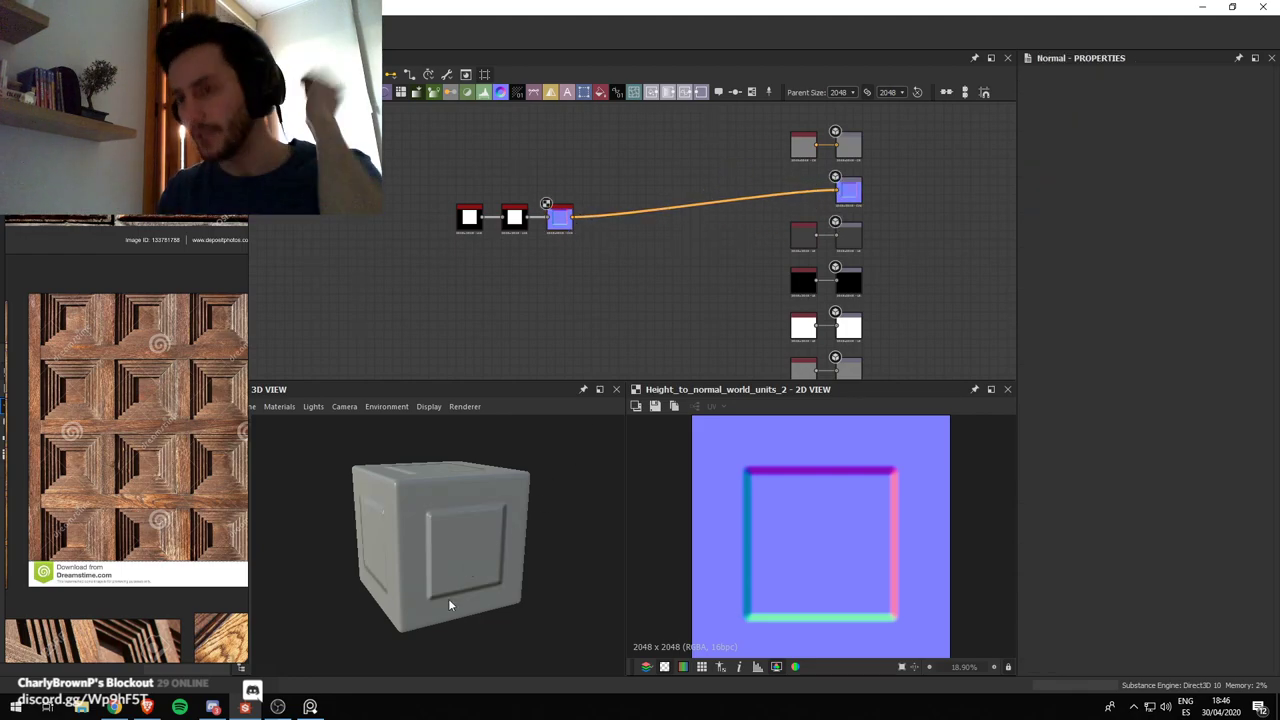
Examine the square relief on the cube's faces in the 3D preview from several angles and distances
{"action": "left_click_drag", "start_coordinate": [449, 603], "coordinate": [397, 523]}
{"action": "scroll", "coordinate": [408, 524], "scroll_direction": "up", "scroll_amount": 4}
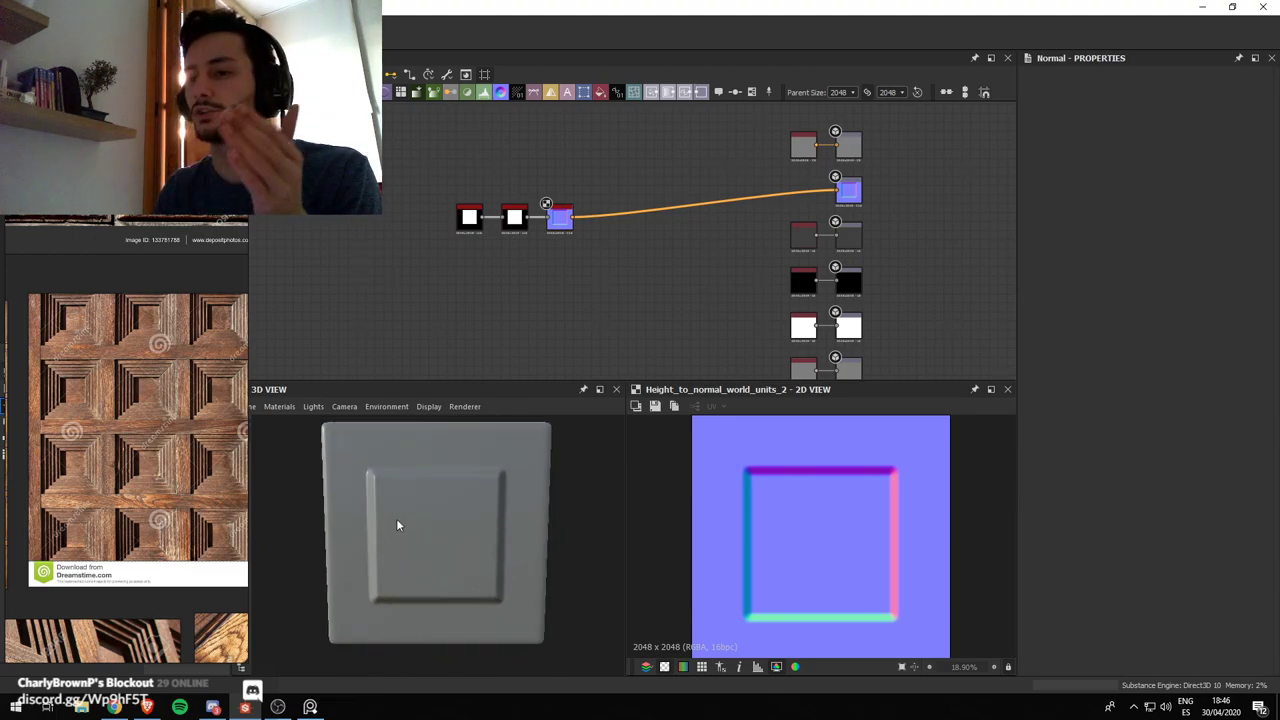
{"action": "scroll", "coordinate": [457, 543], "scroll_direction": "down", "scroll_amount": 4}
{"action": "left_click_drag", "start_coordinate": [515, 562], "coordinate": [377, 577]}
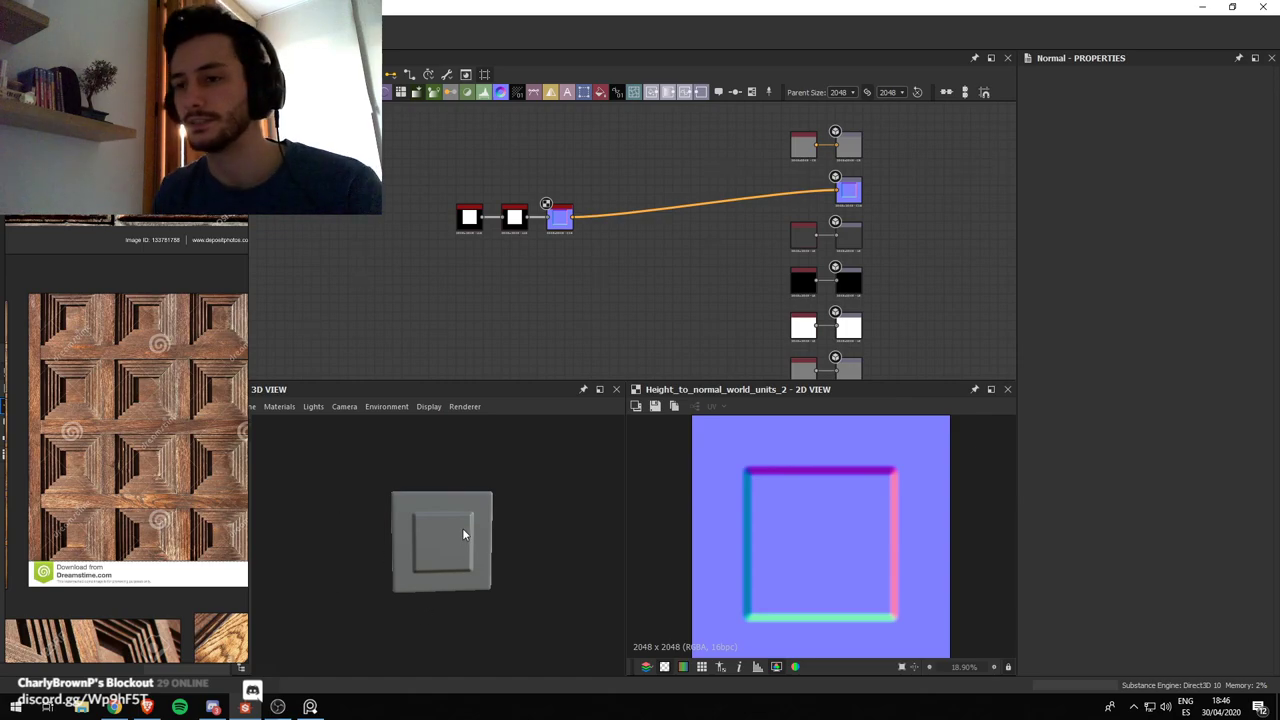
{"action": "mouse_move", "coordinate": [463, 535]}
{"action": "left_mouse_down"}
{"action": "mouse_move", "coordinate": [517, 567]}
{"action": "mouse_move", "coordinate": [500, 577]}
{"action": "mouse_move", "coordinate": [406, 565]}
{"action": "left_mouse_up"}
{"action": "scroll", "coordinate": [500, 577], "scroll_direction": "down", "scroll_amount": 3}
{"action": "scroll", "coordinate": [507, 566], "scroll_direction": "up", "scroll_amount": 9}
{"action": "scroll", "coordinate": [512, 555], "scroll_direction": "down", "scroll_amount": 5}
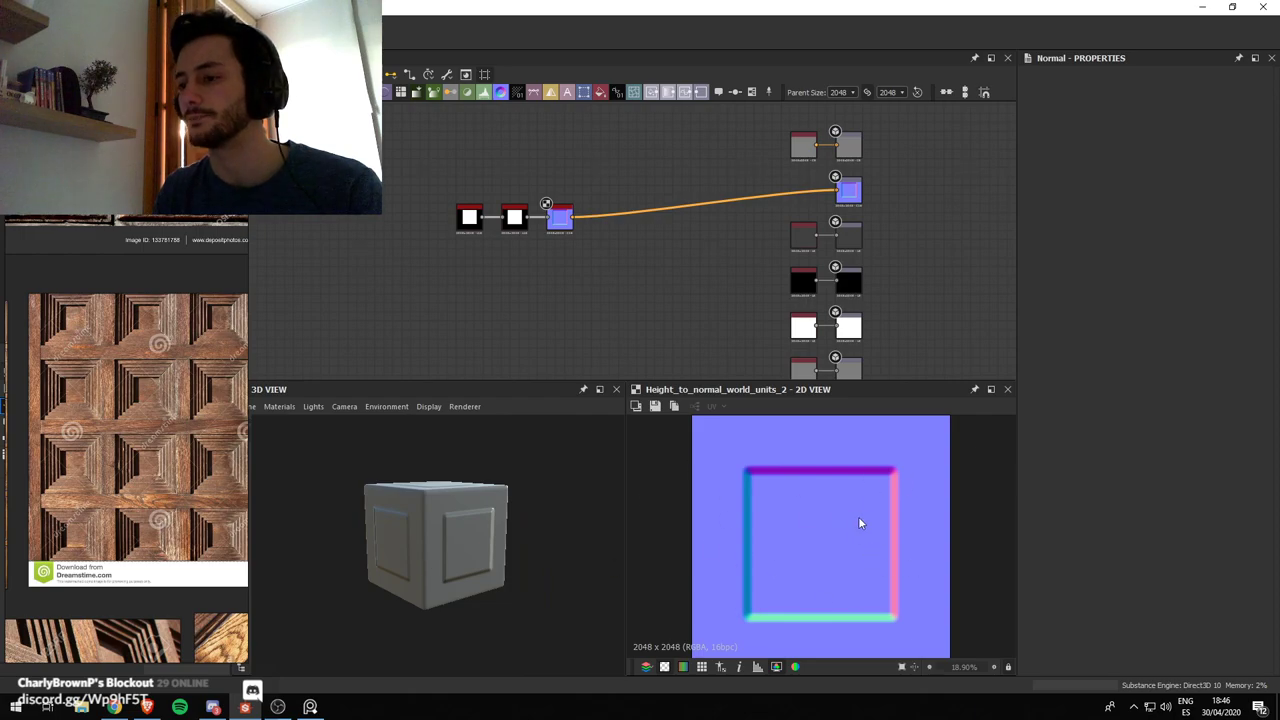
Examine the normal map's individual colour channels in the 2D preview, restore the full colour display, and compare with the cube
{"action": "right_click", "coordinate": [649, 667]}
{"action": "left_click", "coordinate": [667, 638]}
{"action": "left_click", "coordinate": [646, 667]}
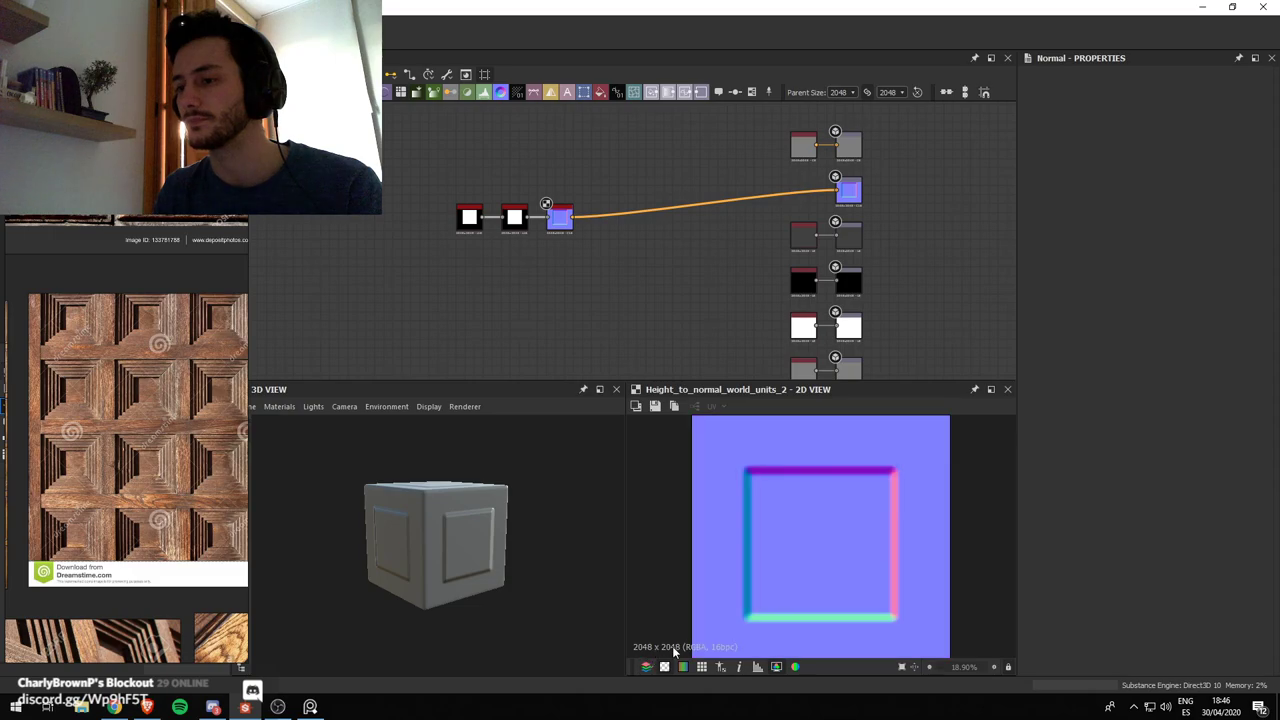
{"action": "left_click", "coordinate": [656, 667]}
{"action": "left_click", "coordinate": [645, 667]}
{"action": "left_click", "coordinate": [646, 667]}
{"action": "left_click", "coordinate": [646, 667]}
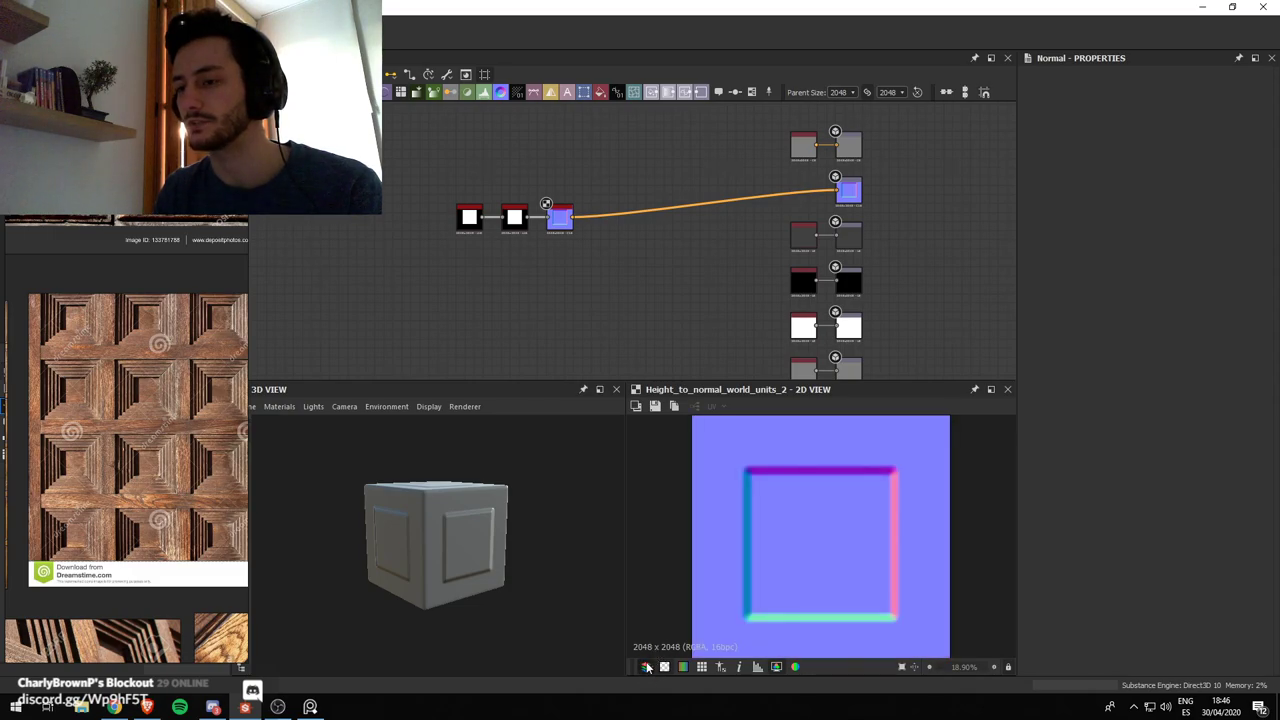
{"action": "left_click", "coordinate": [650, 667]}
{"action": "left_click", "coordinate": [668, 620]}
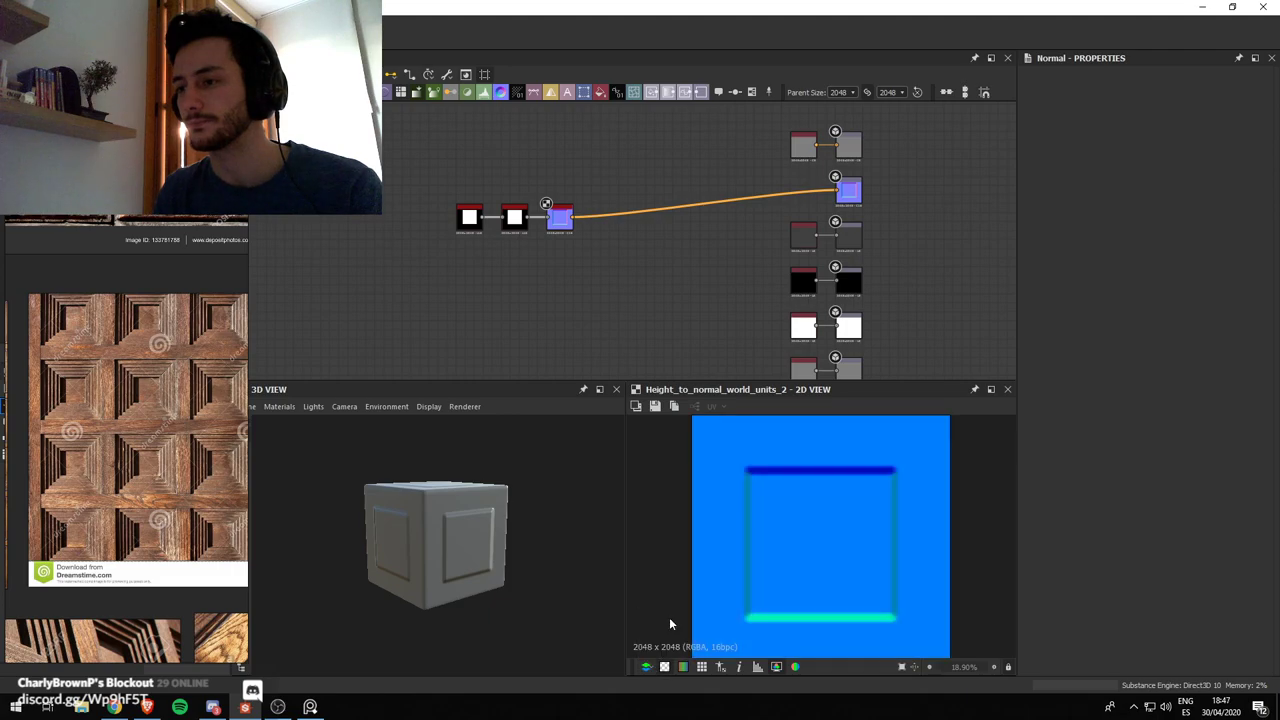
{"action": "left_click", "coordinate": [650, 667]}
{"action": "left_click", "coordinate": [646, 667]}
{"action": "left_click", "coordinate": [662, 634]}
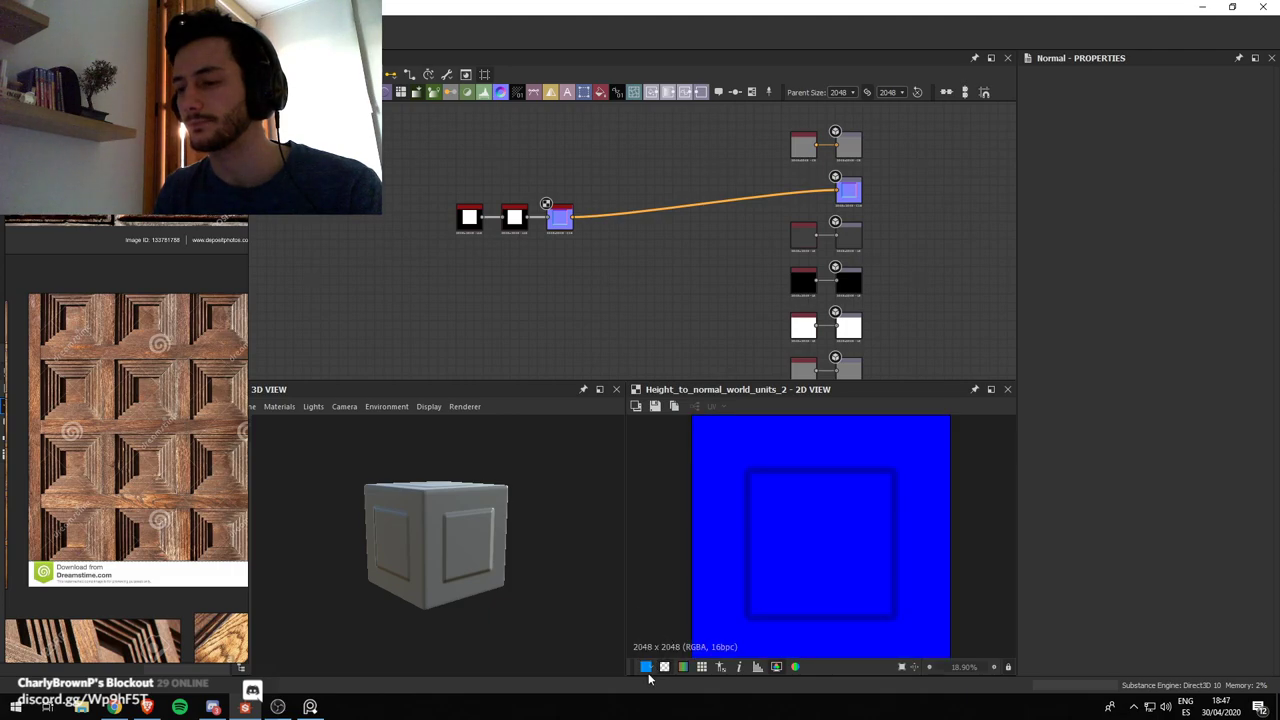
{"action": "left_click", "coordinate": [646, 667]}
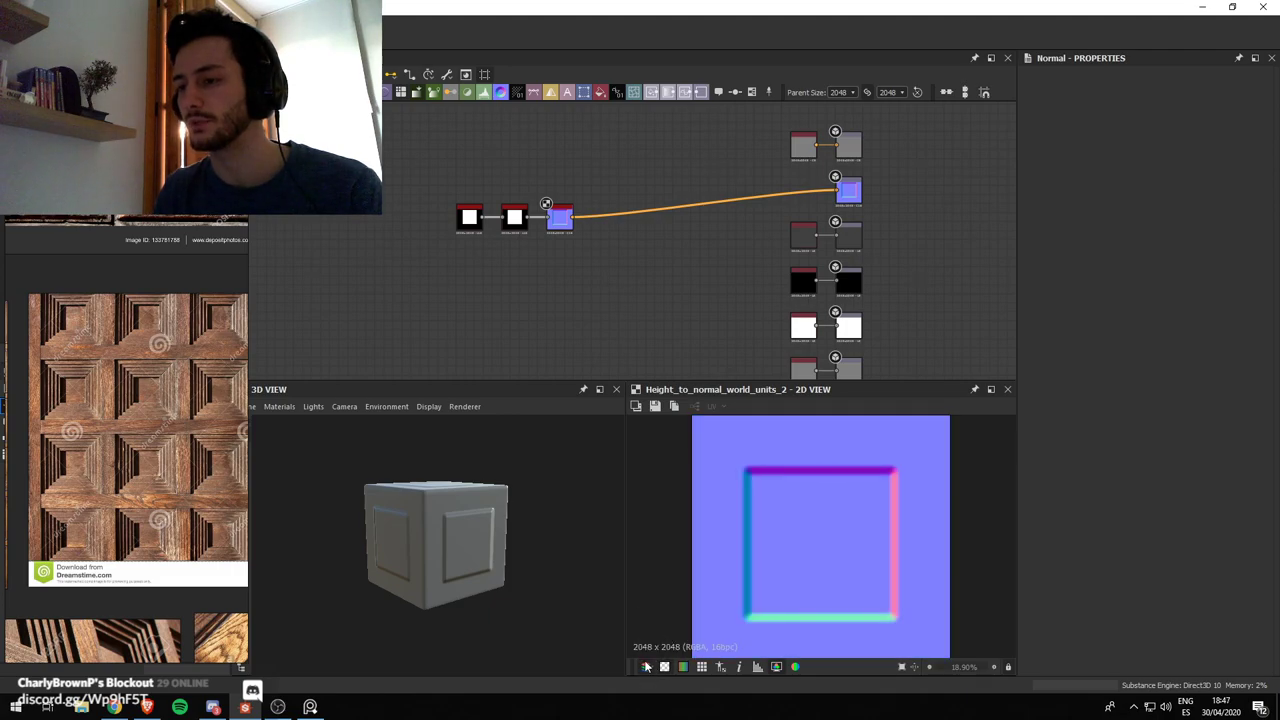
{"action": "left_click", "coordinate": [647, 668]}
{"action": "left_click", "coordinate": [726, 567]}
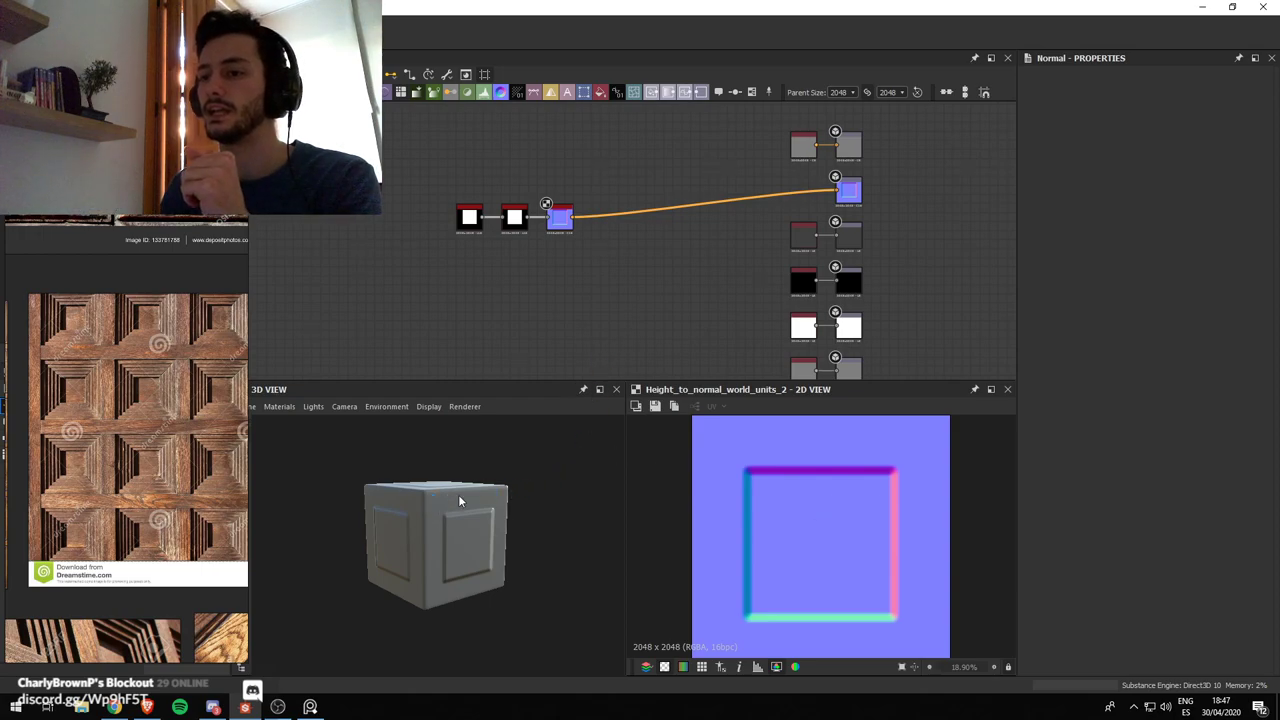
{"action": "left_click_drag", "start_coordinate": [455, 517], "coordinate": [440, 521]}
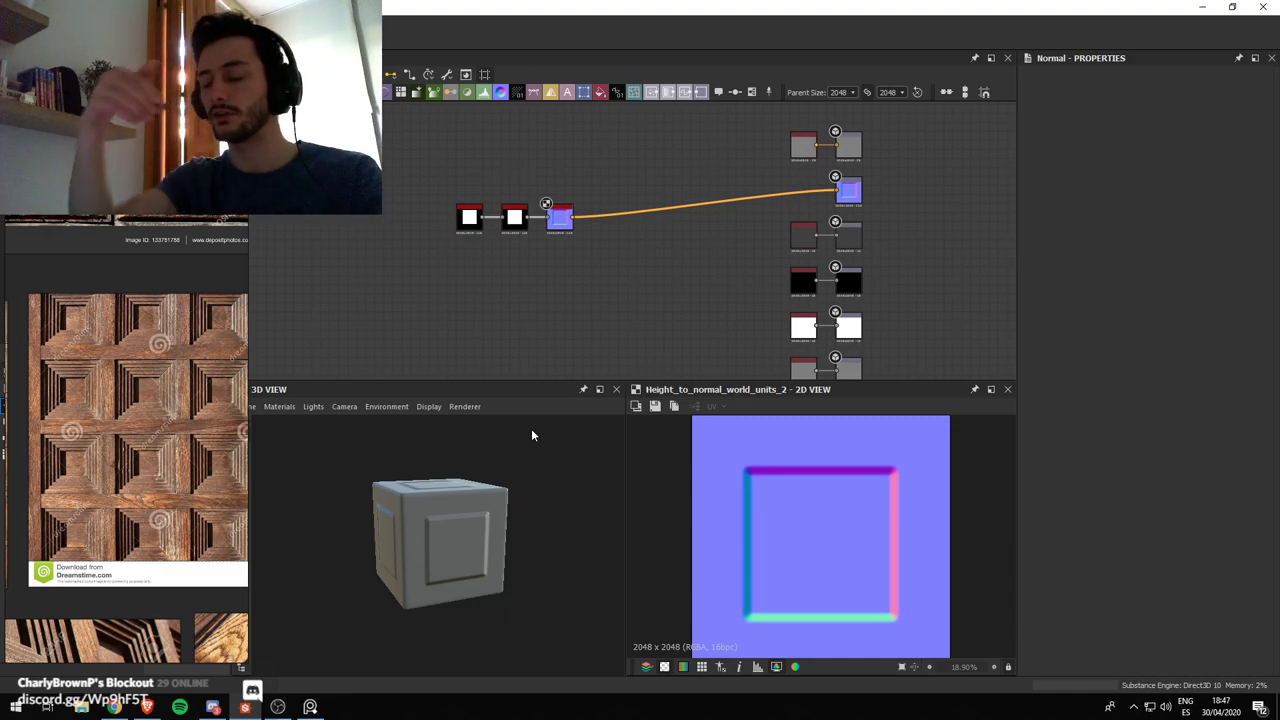
Move the Height to Normal World Units node away from the blur node, towards the Normal output
{"action": "middle_click_drag", "start_coordinate": [629, 240], "coordinate": [606, 277]}
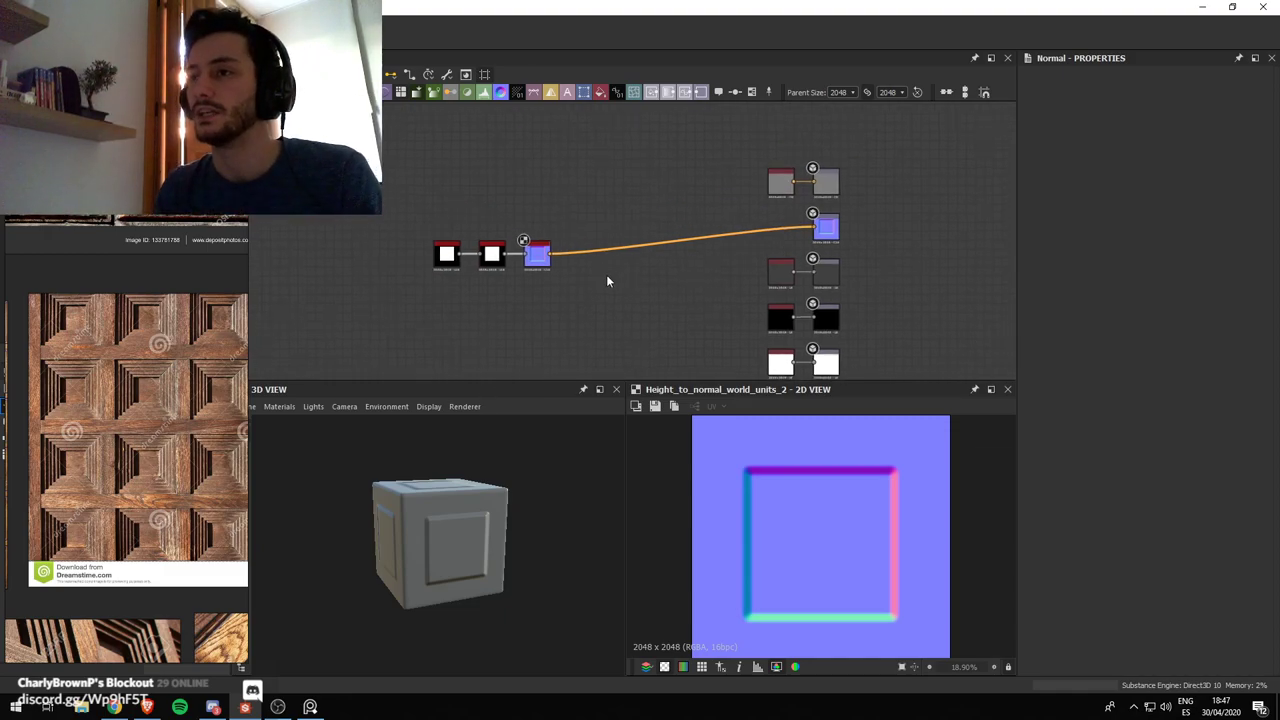
{"action": "left_click_drag", "start_coordinate": [541, 263], "coordinate": [658, 263]}
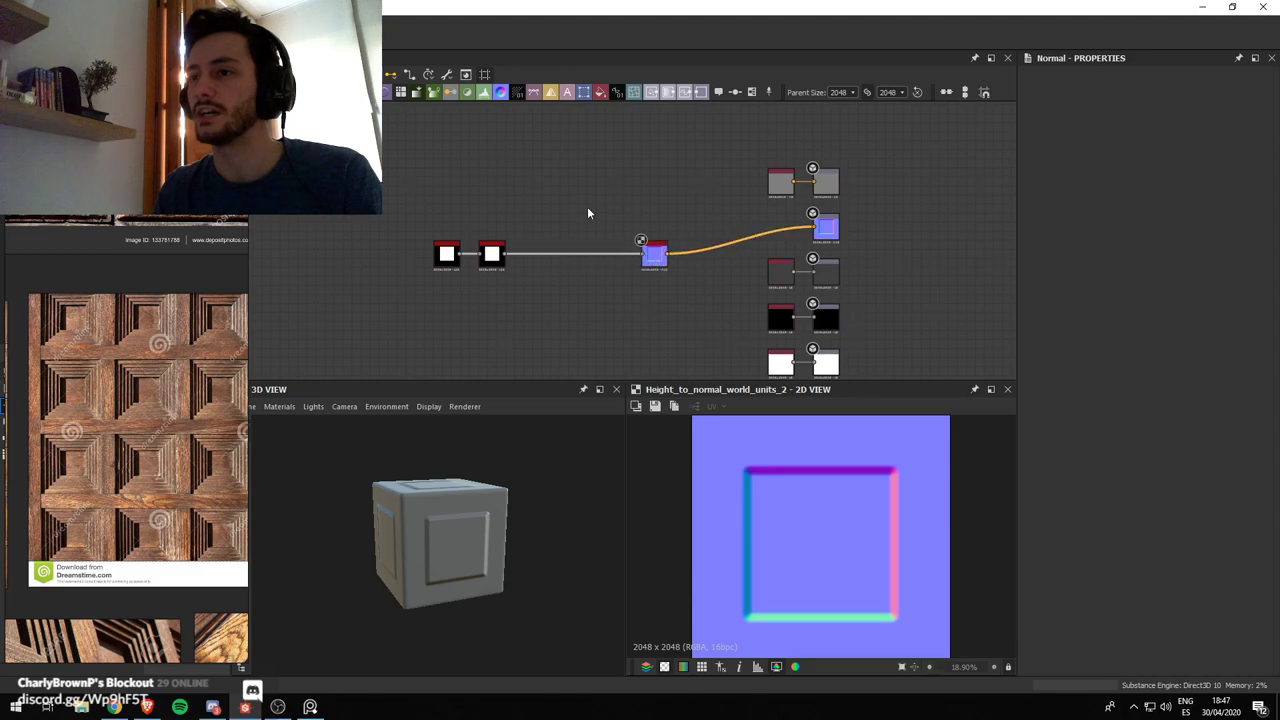
Try feeding the blurred square into the Base Color output without its Uniform Color node, and undo those changes
{"action": "left_click_drag", "start_coordinate": [503, 255], "coordinate": [772, 188]}
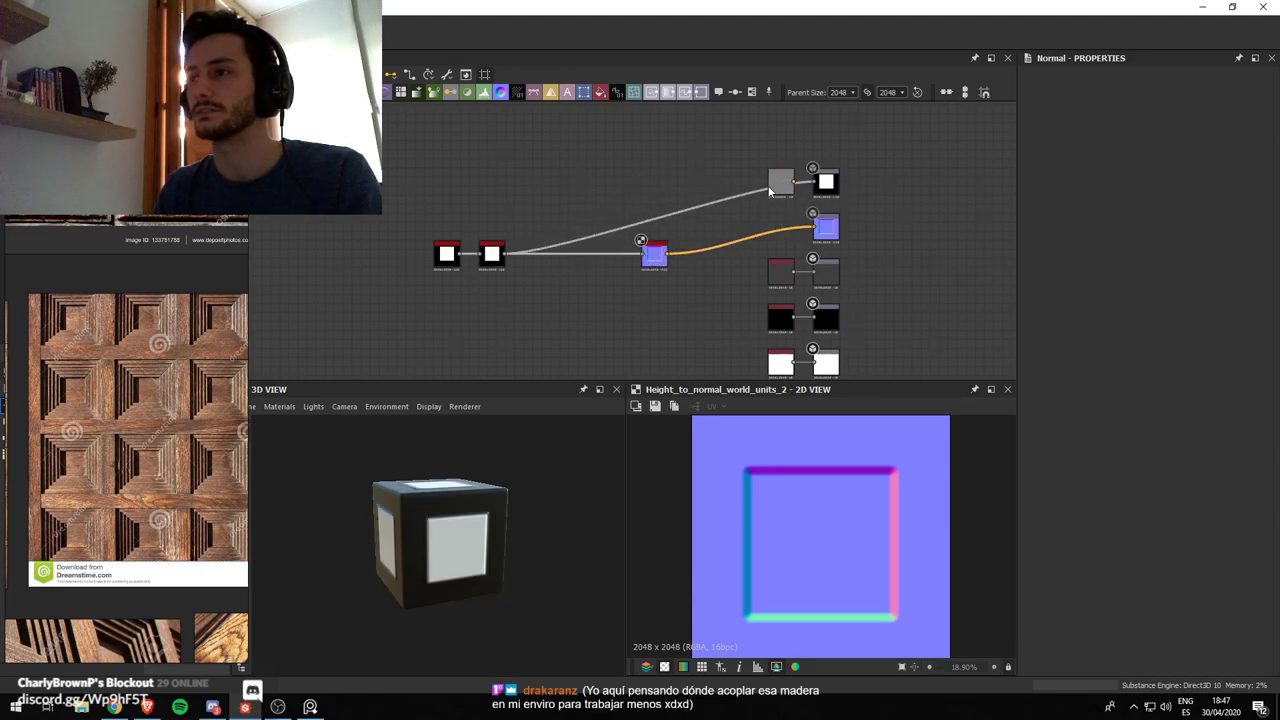
{"action": "key", "text": "Delete"}
{"action": "key", "text": "ctrl+z"}
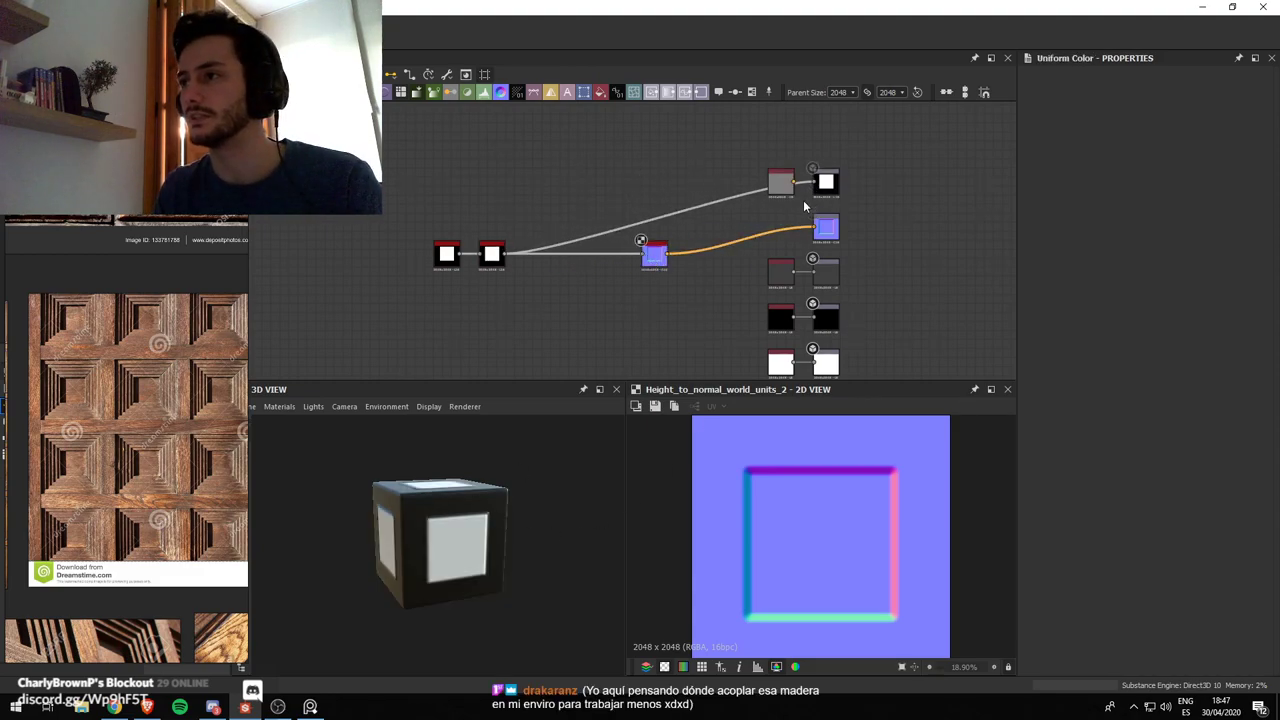
{"action": "key", "text": "ctrl+z"}
Move the Height to Normal World Units node closer to the Normal output
{"action": "scroll", "coordinate": [830, 224], "scroll_direction": "up", "scroll_amount": 3}
{"action": "scroll", "coordinate": [808, 212], "scroll_direction": "down", "scroll_amount": 5}
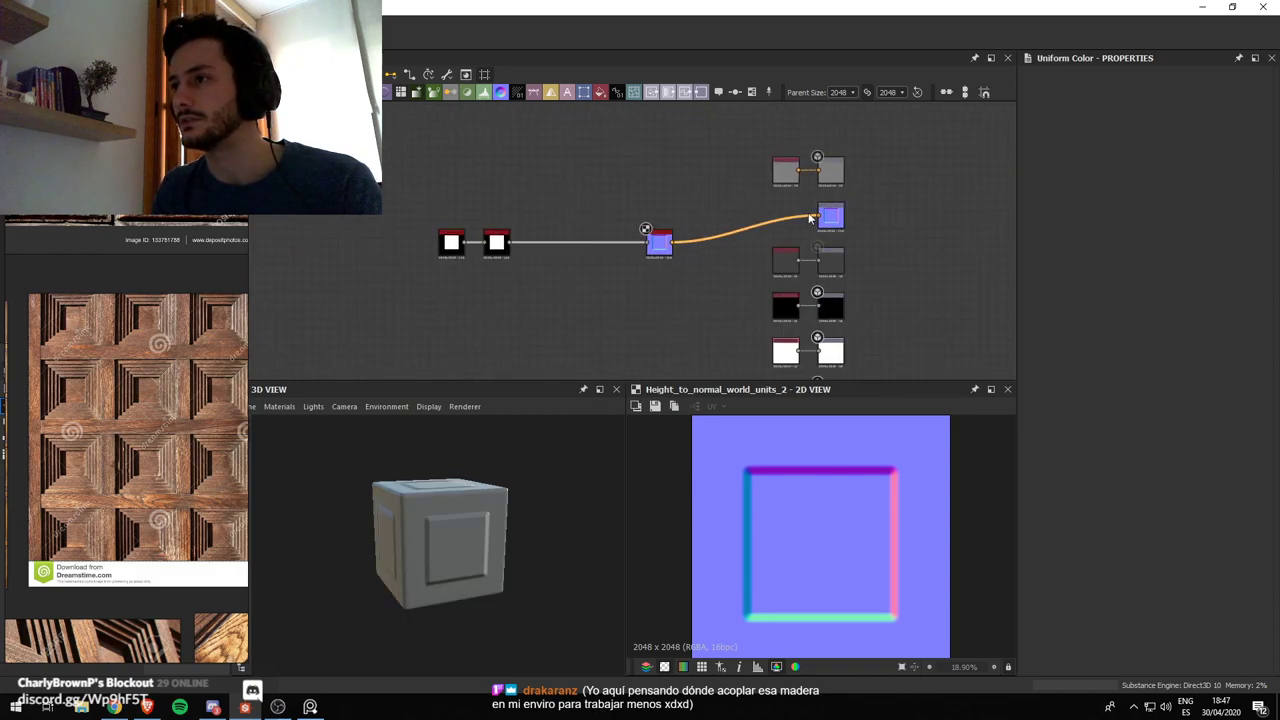
{"action": "left_click_drag", "start_coordinate": [699, 238], "coordinate": [750, 218]}
Move the Base Color and Roughness outputs with their Uniform Color nodes into the empty area beside the output column, one above the other
{"action": "scroll", "coordinate": [876, 204], "scroll_direction": "up", "scroll_amount": 2}
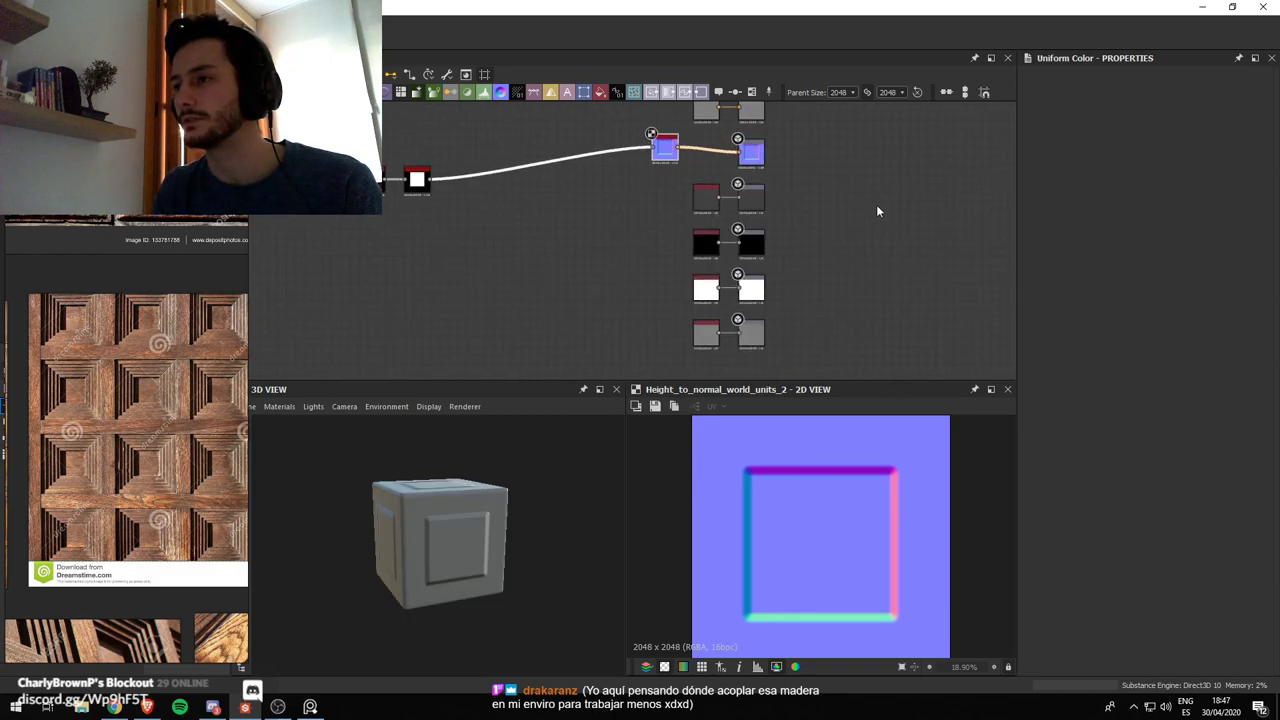
{"action": "scroll", "coordinate": [850, 210], "scroll_direction": "down", "scroll_amount": 2}
{"action": "left_click_drag", "start_coordinate": [773, 152], "coordinate": [877, 315]}
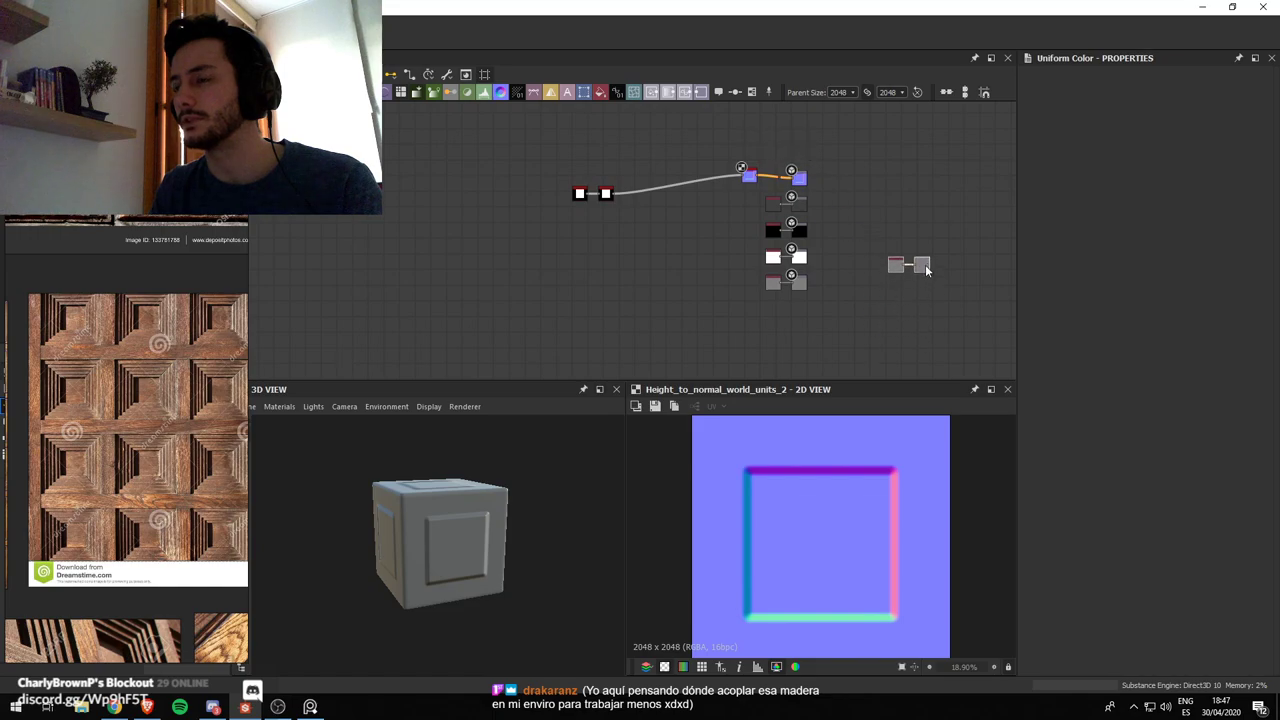
{"action": "scroll", "coordinate": [794, 215], "scroll_direction": "up", "scroll_amount": 4}
{"action": "scroll", "coordinate": [722, 236], "scroll_direction": "down", "scroll_amount": 2}
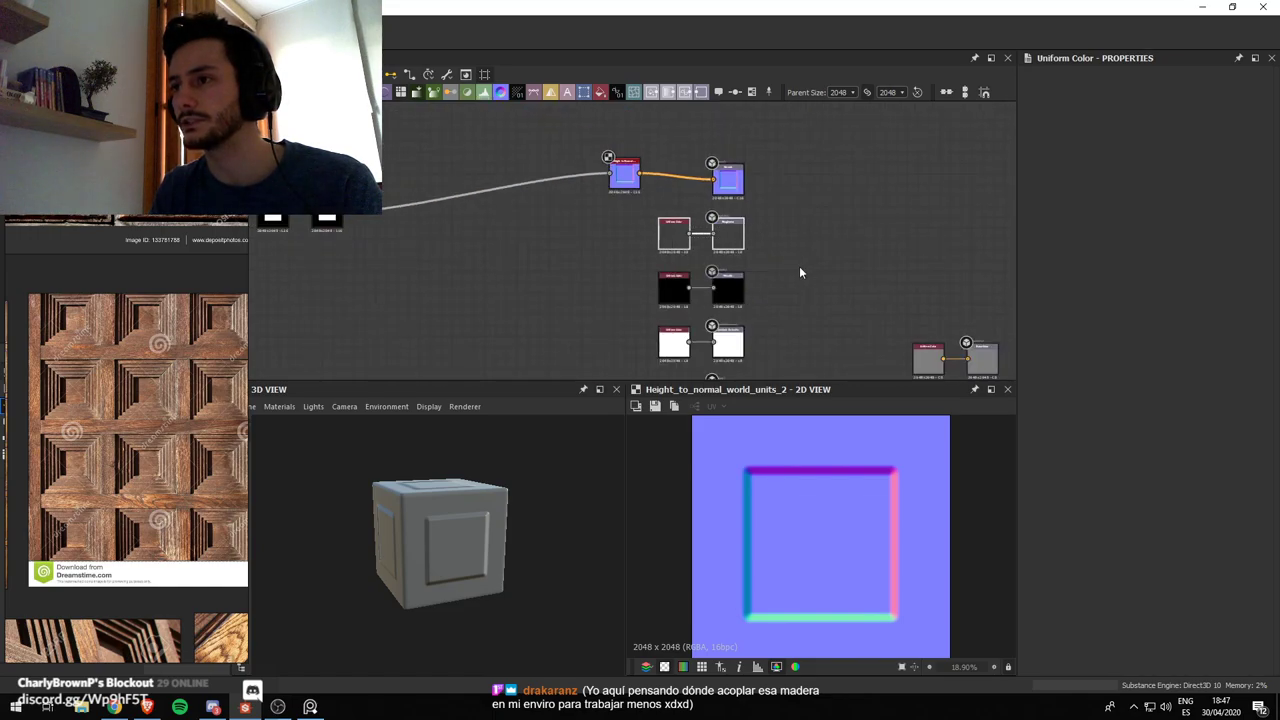
{"action": "scroll", "coordinate": [799, 267], "scroll_direction": "down", "scroll_amount": 2}
{"action": "middle_click_drag", "start_coordinate": [799, 267], "coordinate": [746, 202]}
{"action": "left_click_drag", "start_coordinate": [699, 188], "coordinate": [880, 306]}
Move the Ambient Occlusion output and its Uniform Color node below the Height pair
{"action": "scroll", "coordinate": [726, 251], "scroll_direction": "up", "scroll_amount": 4}
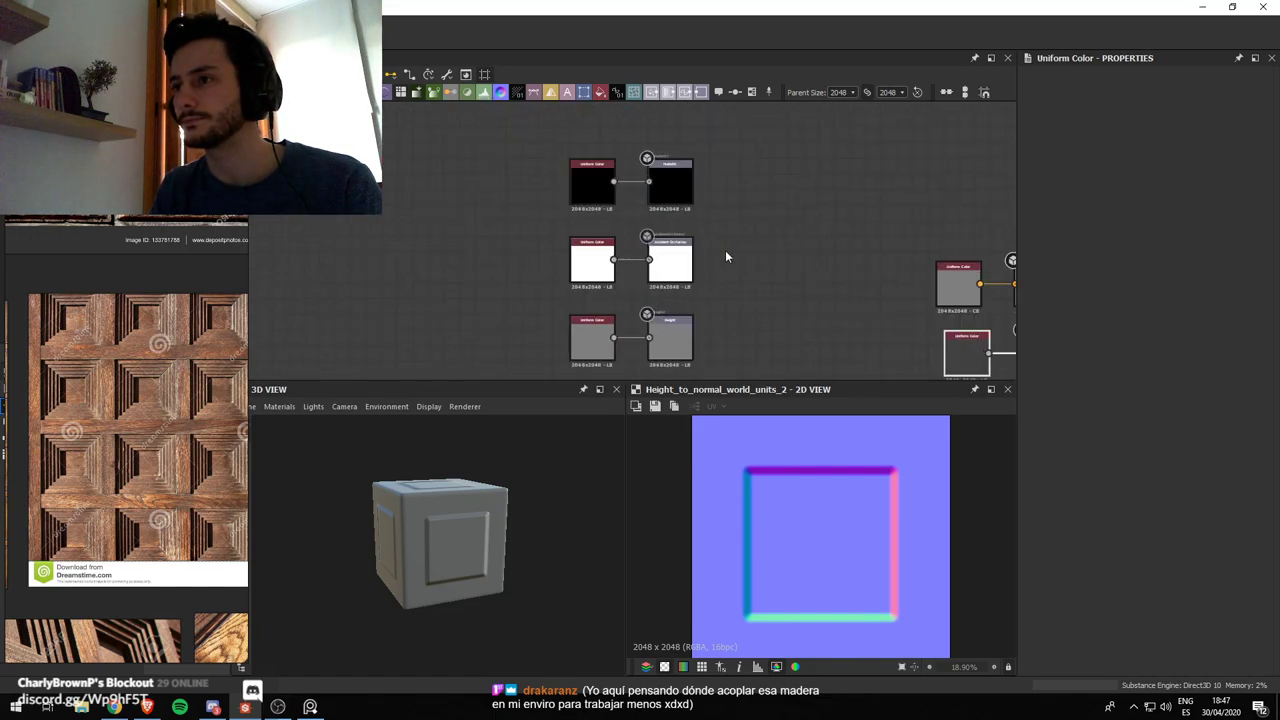
{"action": "scroll", "coordinate": [613, 263], "scroll_direction": "down", "scroll_amount": 4}
{"action": "left_click_drag", "start_coordinate": [732, 256], "coordinate": [646, 364]}
{"action": "scroll", "coordinate": [645, 305], "scroll_direction": "up", "scroll_amount": 4}
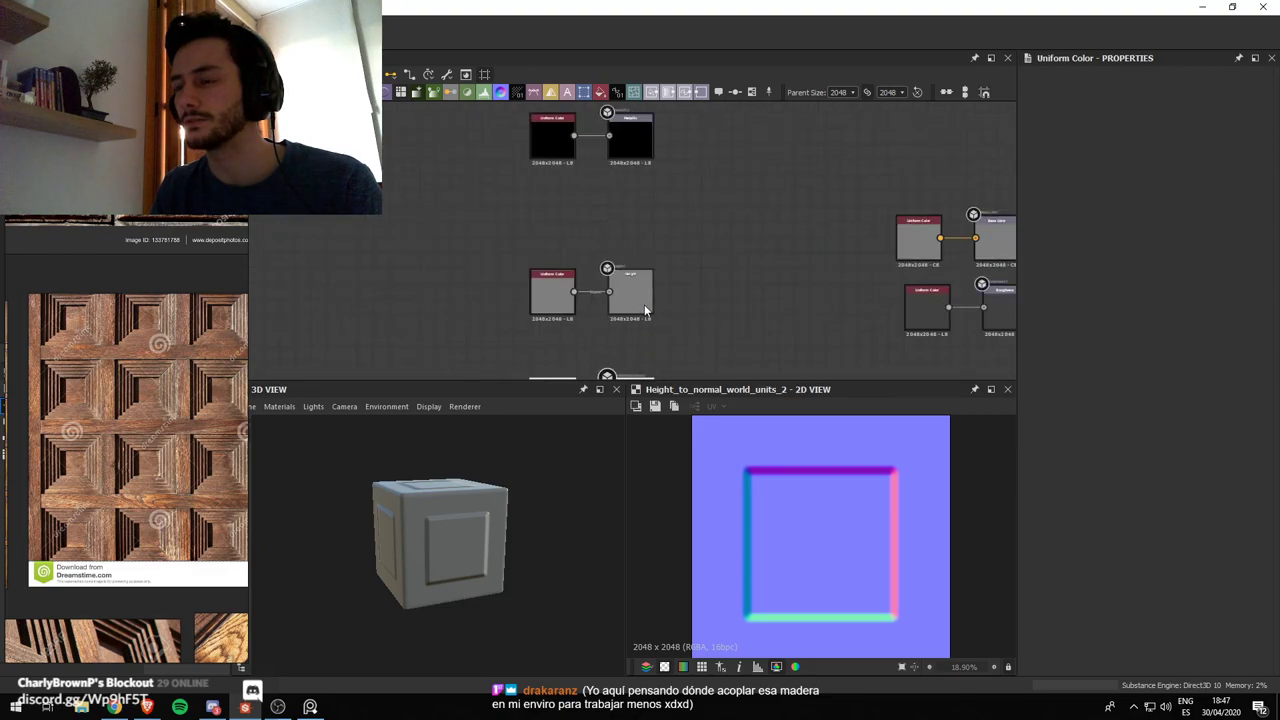
Move the Metallic output and its Uniform Color node beneath the Roughness pair in the separate group
{"action": "scroll", "coordinate": [690, 290], "scroll_direction": "down", "scroll_amount": 3}
{"action": "scroll", "coordinate": [719, 257], "scroll_direction": "up", "scroll_amount": 4}
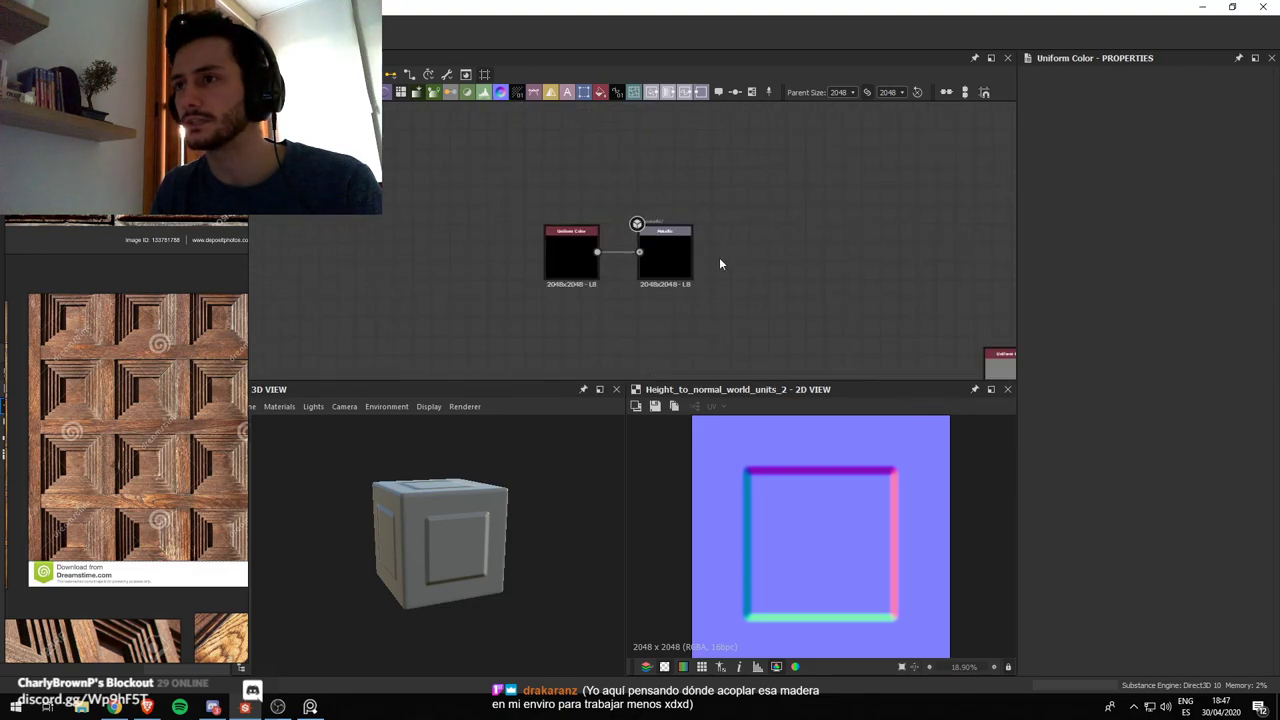
{"action": "scroll", "coordinate": [725, 294], "scroll_direction": "down", "scroll_amount": 1}
{"action": "middle_click_drag", "start_coordinate": [726, 300], "coordinate": [651, 206]}
{"action": "scroll", "coordinate": [651, 206], "scroll_direction": "down", "scroll_amount": 2}
{"action": "left_click_drag", "start_coordinate": [654, 214], "coordinate": [753, 286]}
Reposition the Height pair under the Normal output and place the Ambient Occlusion pair between them
{"action": "left_click_drag", "start_coordinate": [635, 320], "coordinate": [538, 283]}
{"action": "left_click_drag", "start_coordinate": [630, 298], "coordinate": [646, 186]}
{"action": "left_click_drag", "start_coordinate": [620, 304], "coordinate": [653, 198]}
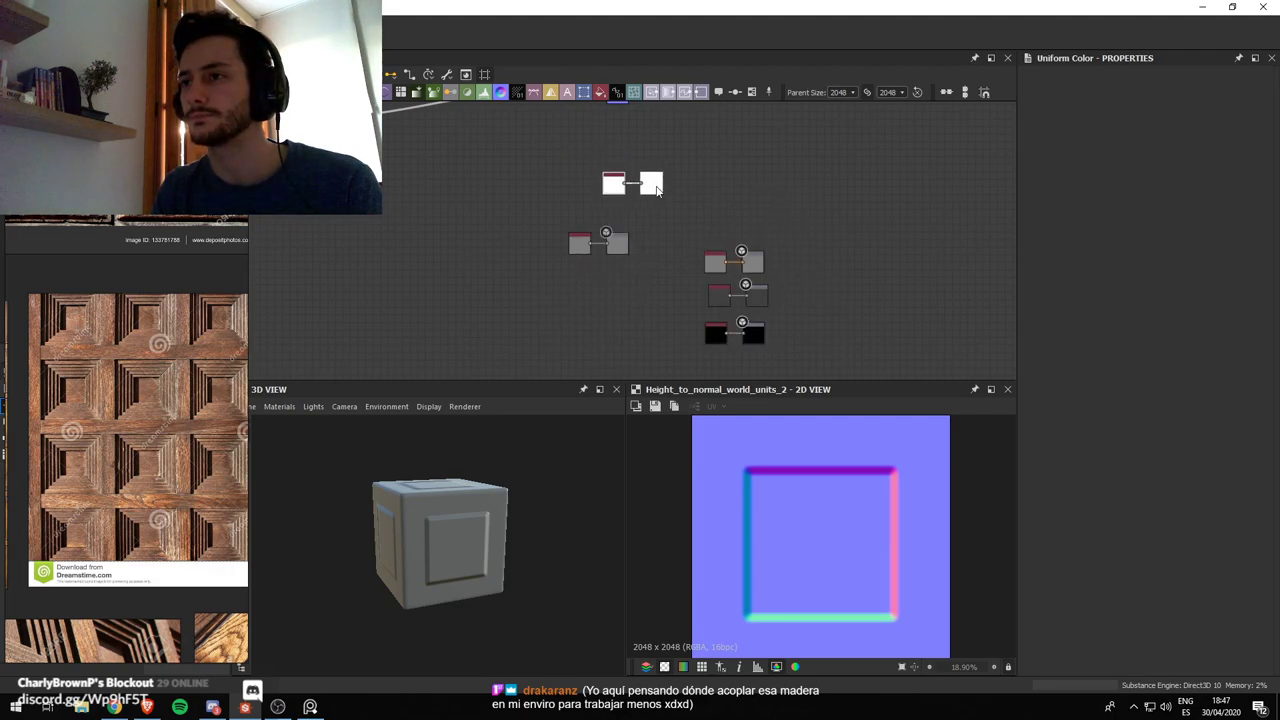
Add a frame titled AO around the Ambient Occlusion output and its Uniform Color node
{"action": "middle_click_drag", "start_coordinate": [653, 198], "coordinate": [667, 244]}
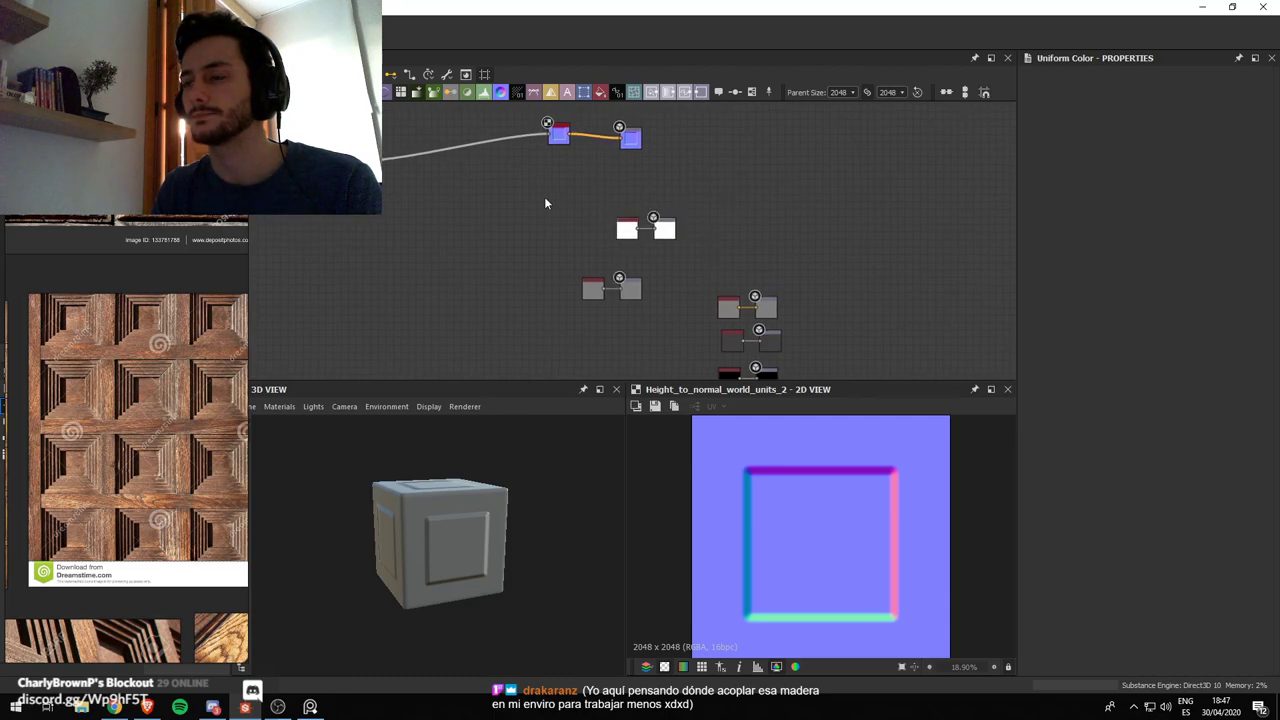
{"action": "right_click", "coordinate": [736, 248]}
{"action": "left_click", "coordinate": [790, 284]}
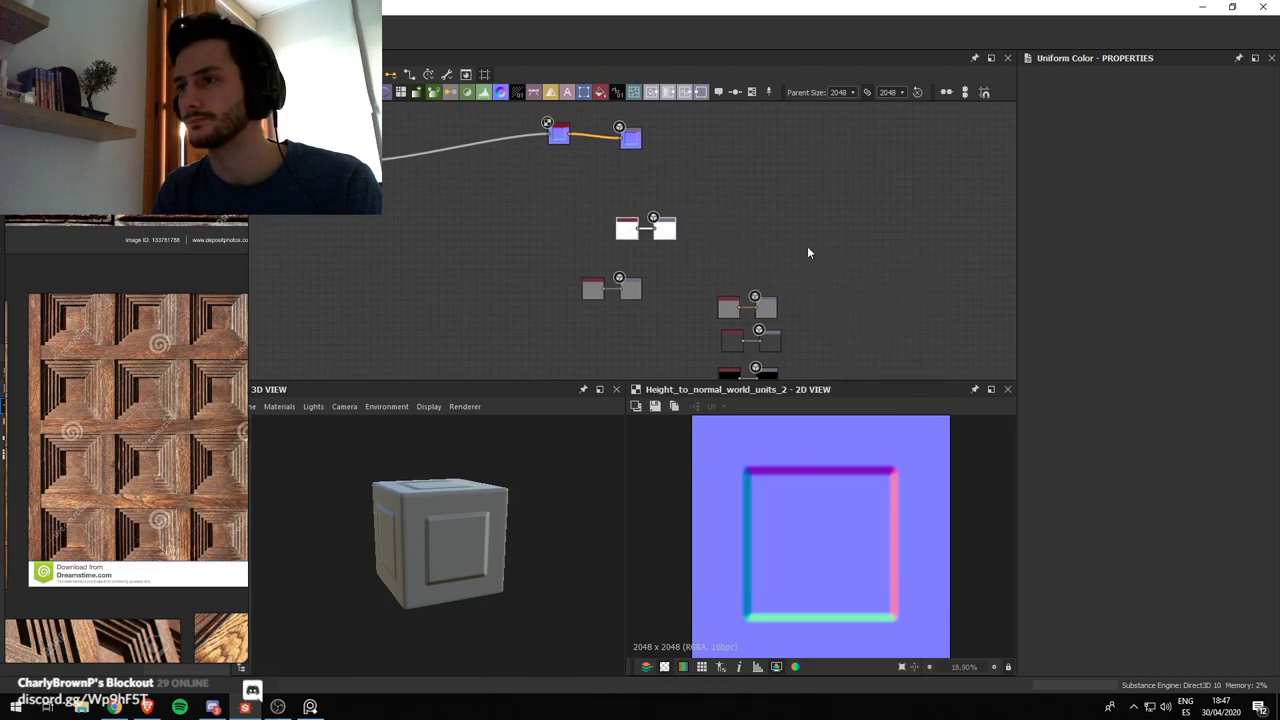
{"action": "type", "text": "AO"}
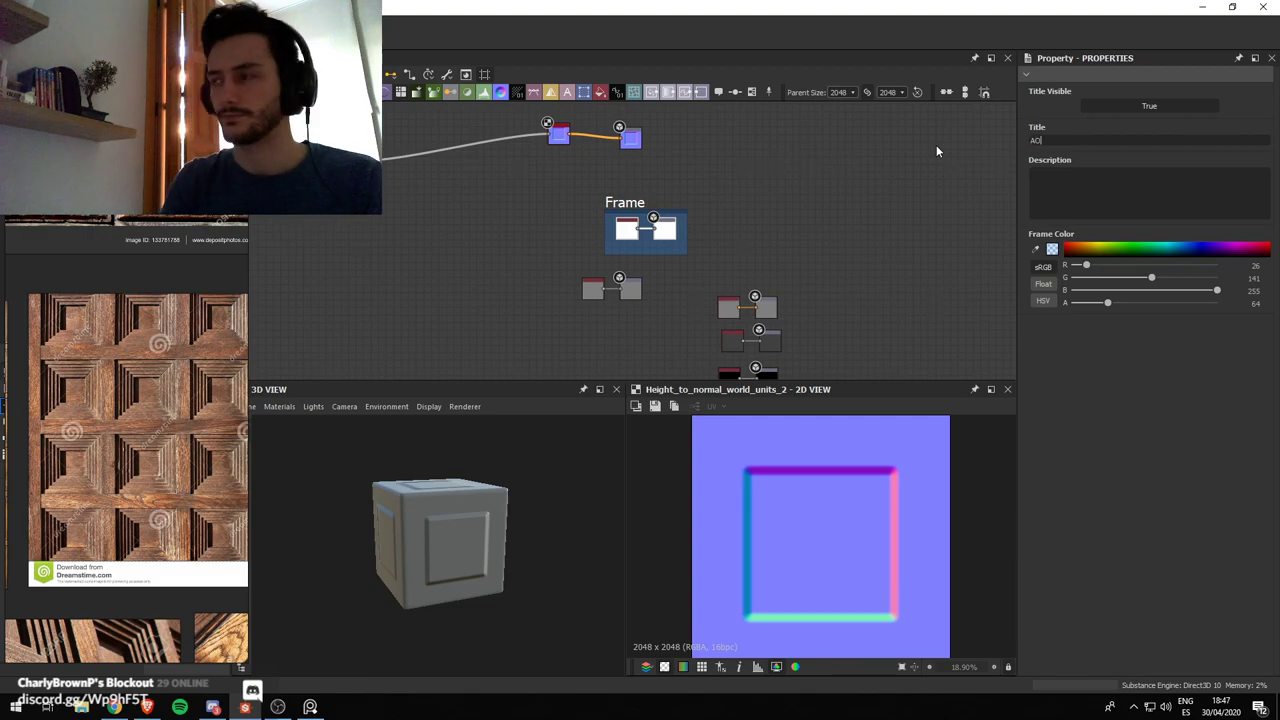
{"action": "key", "text": "Return"}
Frame the Base Color, Roughness and Metallic pairs with the title Outputs, and move that frame below the Height pair
{"action": "middle_click_drag", "start_coordinate": [853, 277], "coordinate": [851, 202]}
{"action": "left_click_drag", "start_coordinate": [749, 389], "coordinate": [880, 560]}
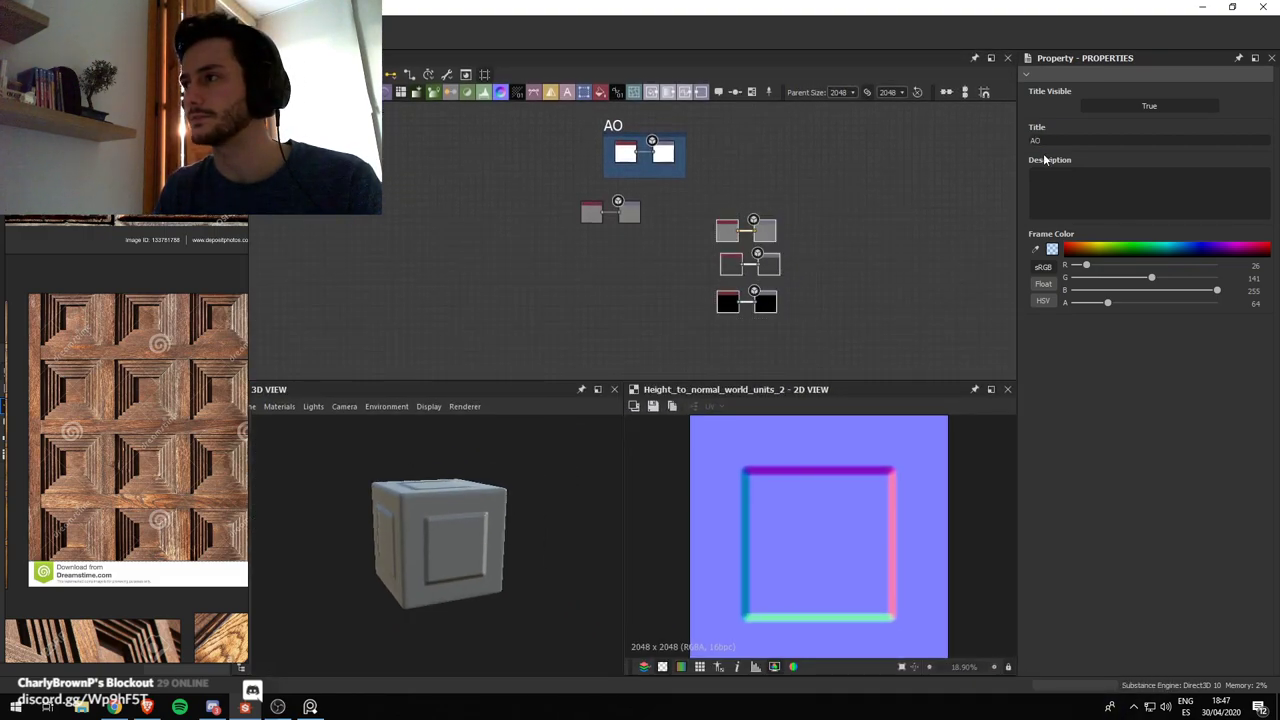
{"action": "right_click", "coordinate": [802, 208]}
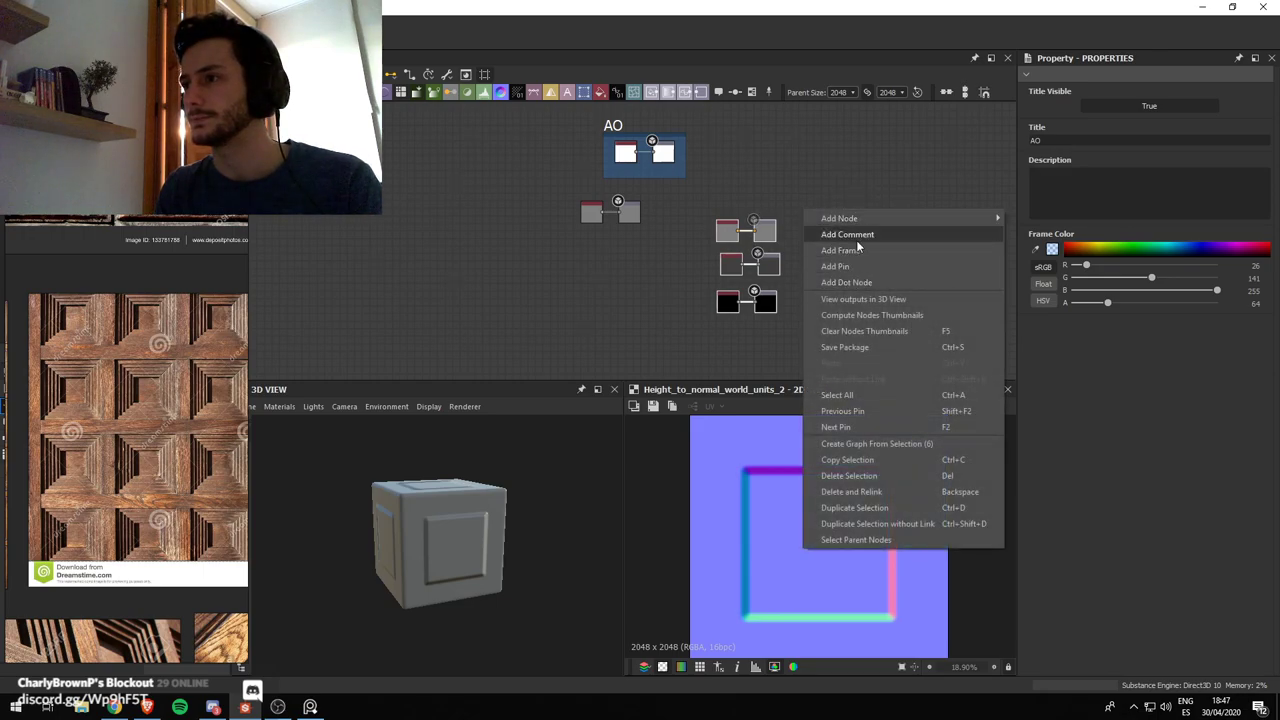
{"action": "left_click", "coordinate": [845, 240]}
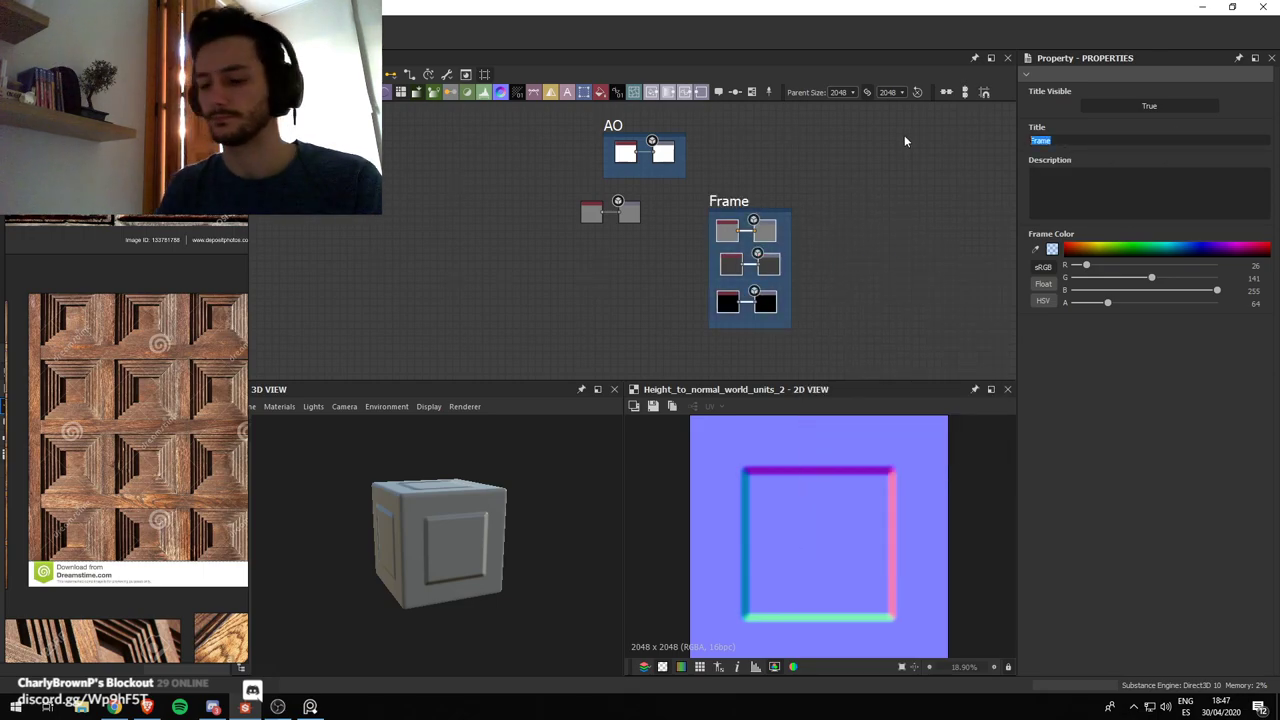
{"action": "type", "text": "Output"}
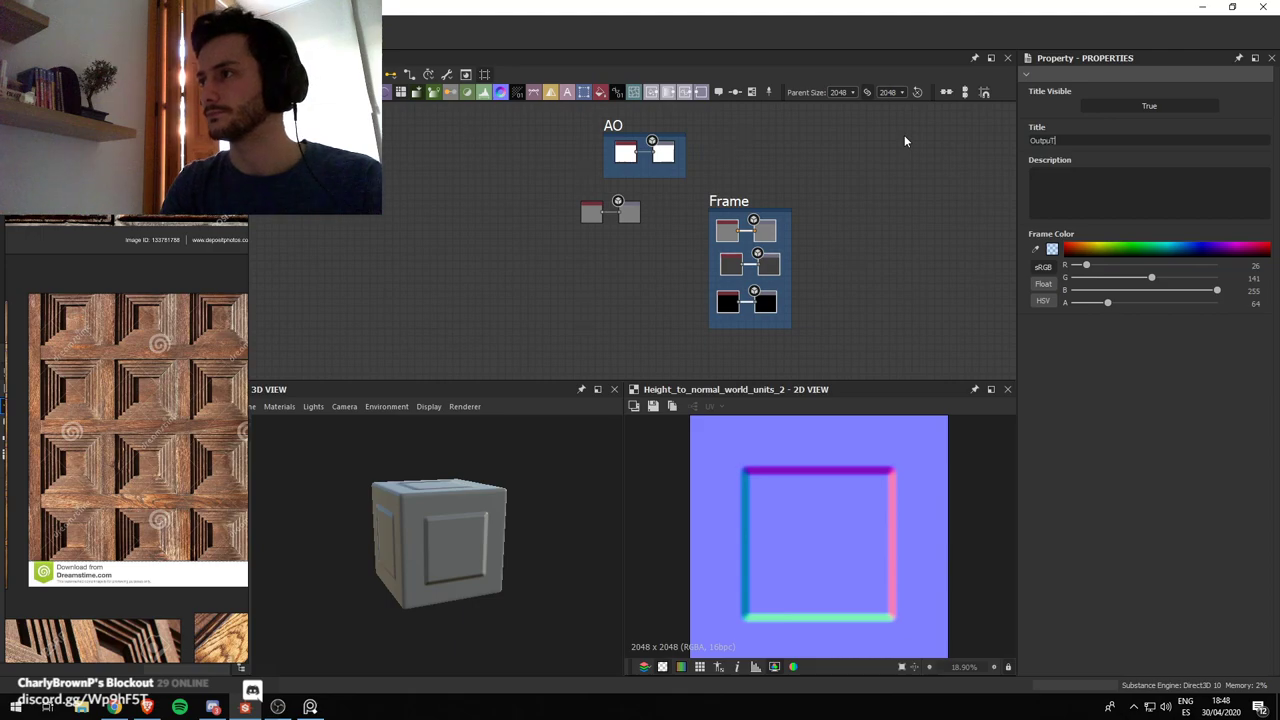
{"action": "type", "text": "s"}
{"action": "key", "text": "Return"}
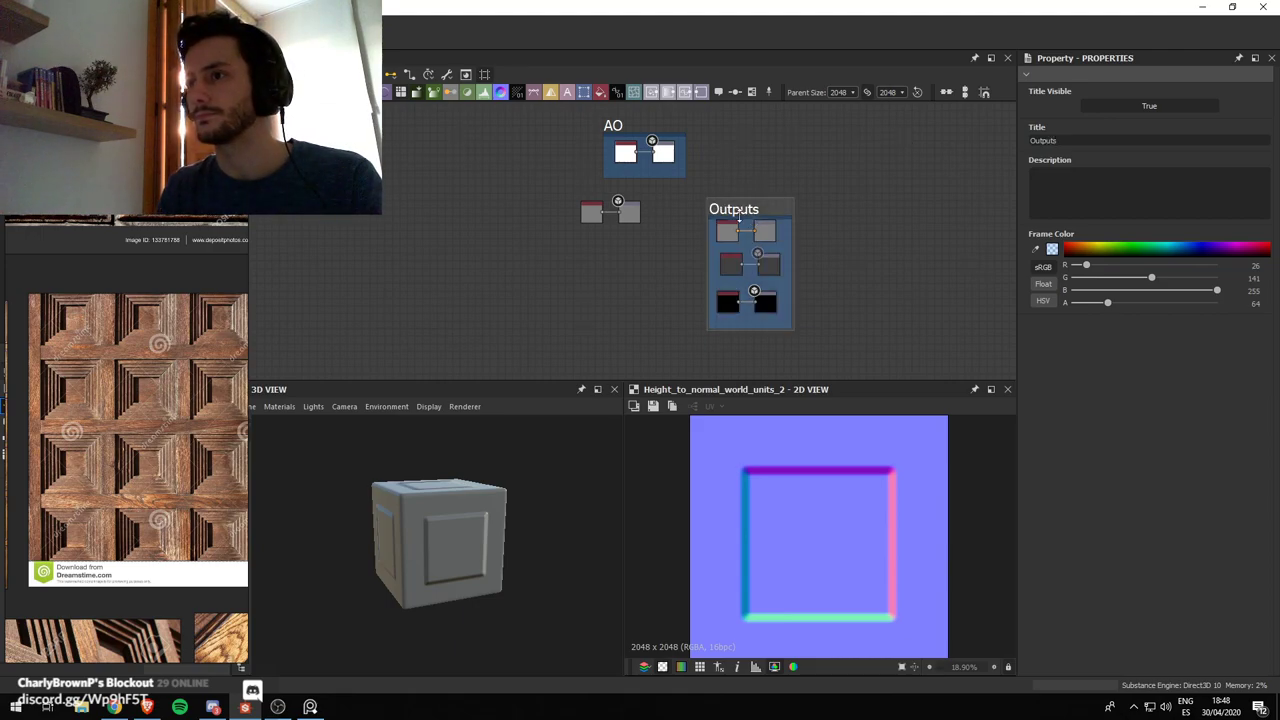
{"action": "left_click_drag", "start_coordinate": [739, 215], "coordinate": [618, 276]}
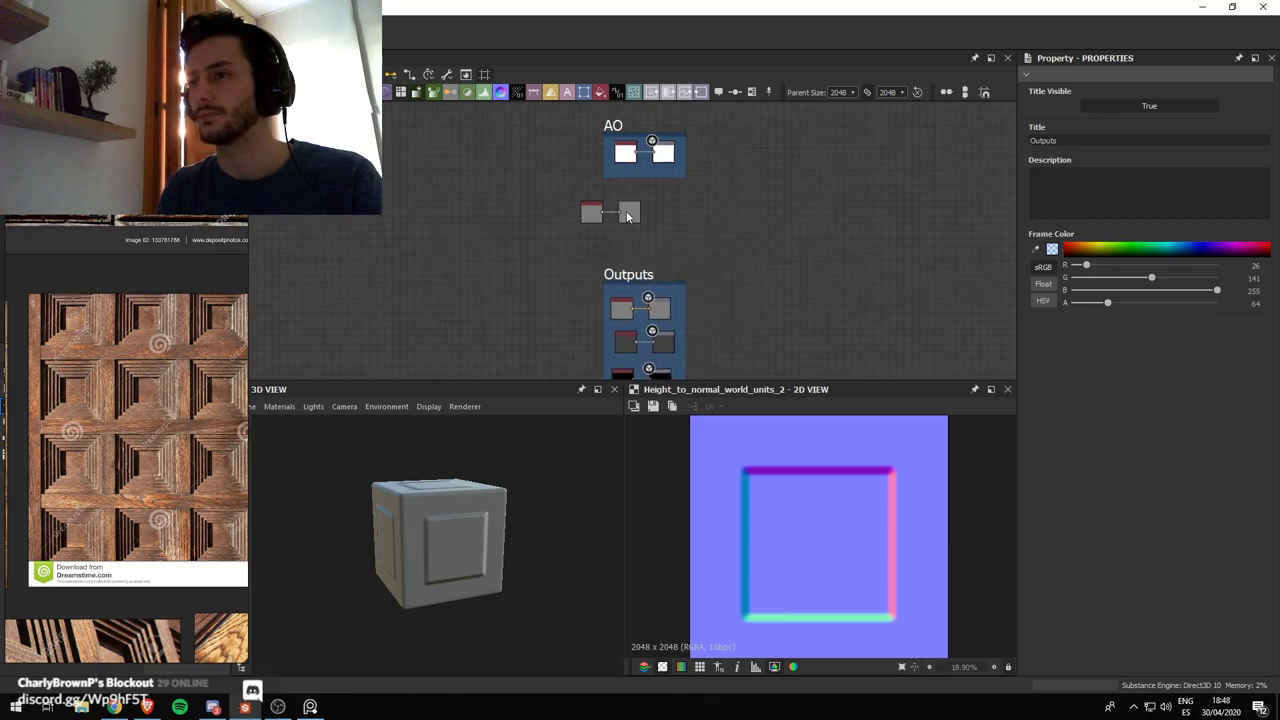
Move the AO frame down beside the Outputs frame and shift the Height to Normal World Units node closer to the Normal output
{"action": "left_click", "coordinate": [627, 216]}
{"action": "middle_click_drag", "start_coordinate": [580, 193], "coordinate": [617, 256]}
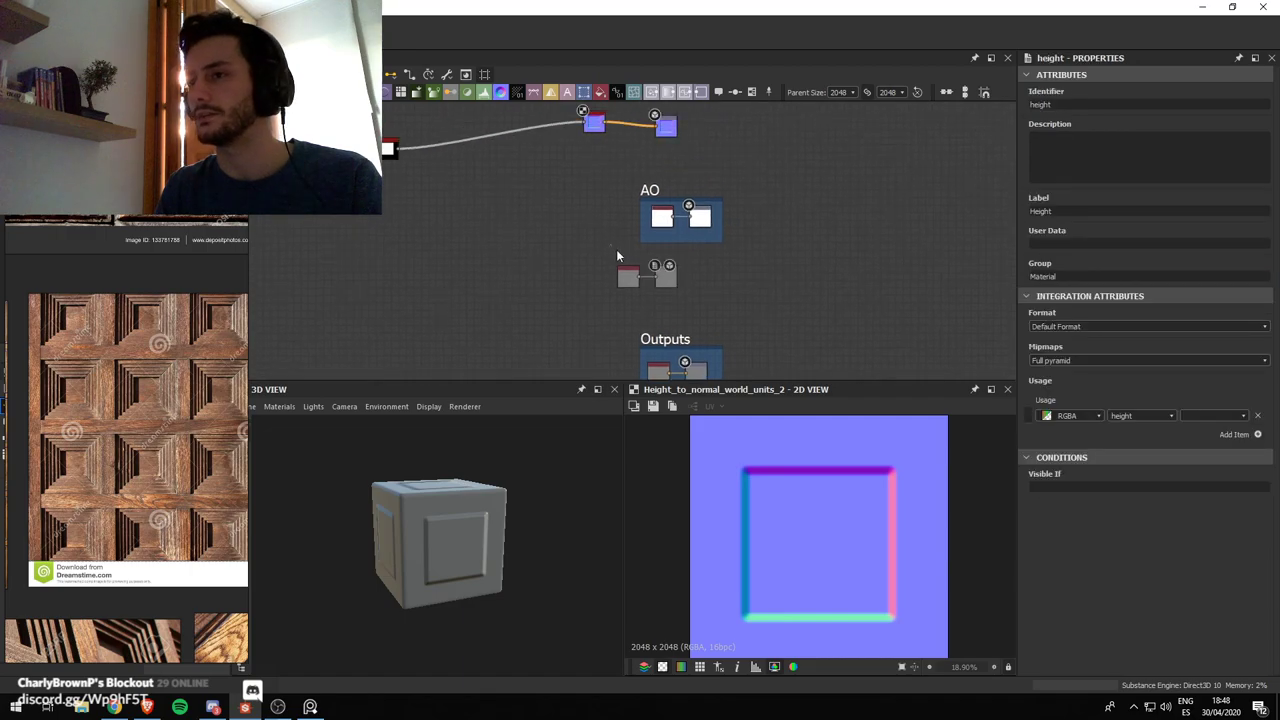
{"action": "left_click", "coordinate": [648, 186]}
{"action": "mouse_move", "coordinate": [658, 192]}
{"action": "left_mouse_down"}
{"action": "mouse_move", "coordinate": [752, 280]}
{"action": "mouse_move", "coordinate": [665, 188]}
{"action": "left_mouse_up"}
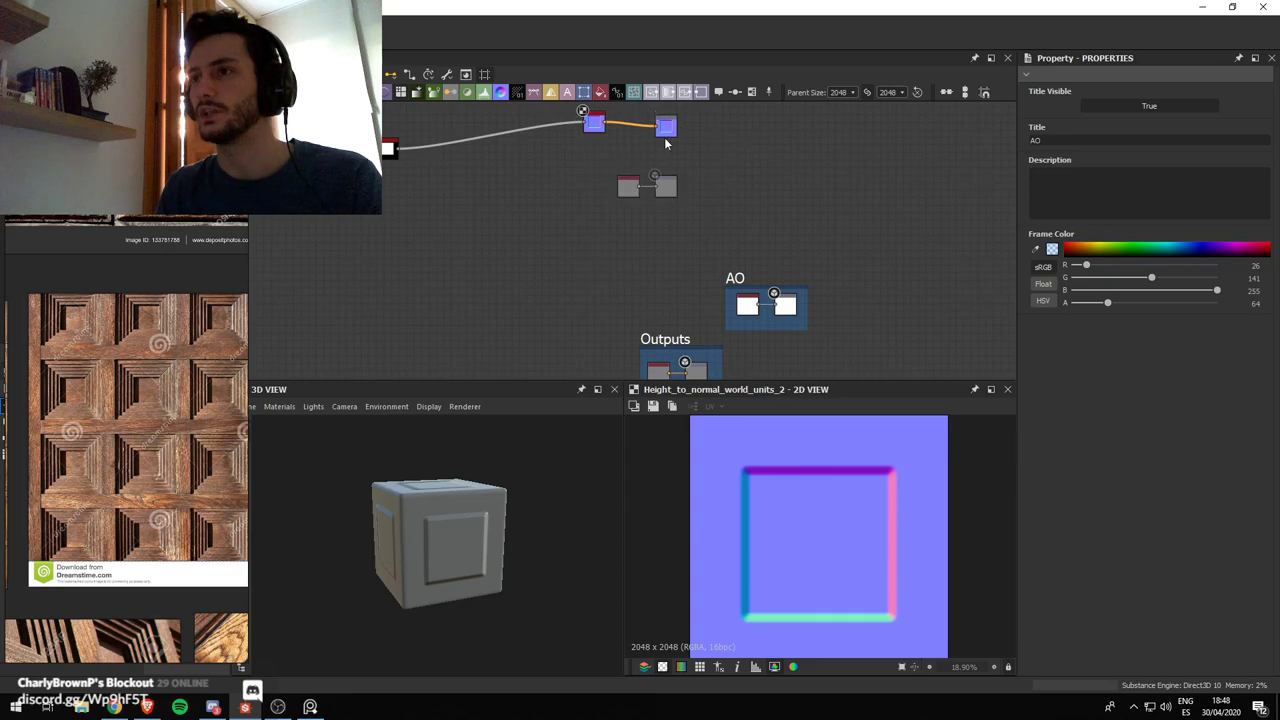
{"action": "middle_click_drag", "start_coordinate": [666, 143], "coordinate": [694, 227]}
{"action": "scroll", "coordinate": [692, 226], "scroll_direction": "up", "scroll_amount": 2}
{"action": "left_click_drag", "start_coordinate": [594, 213], "coordinate": [622, 215]}
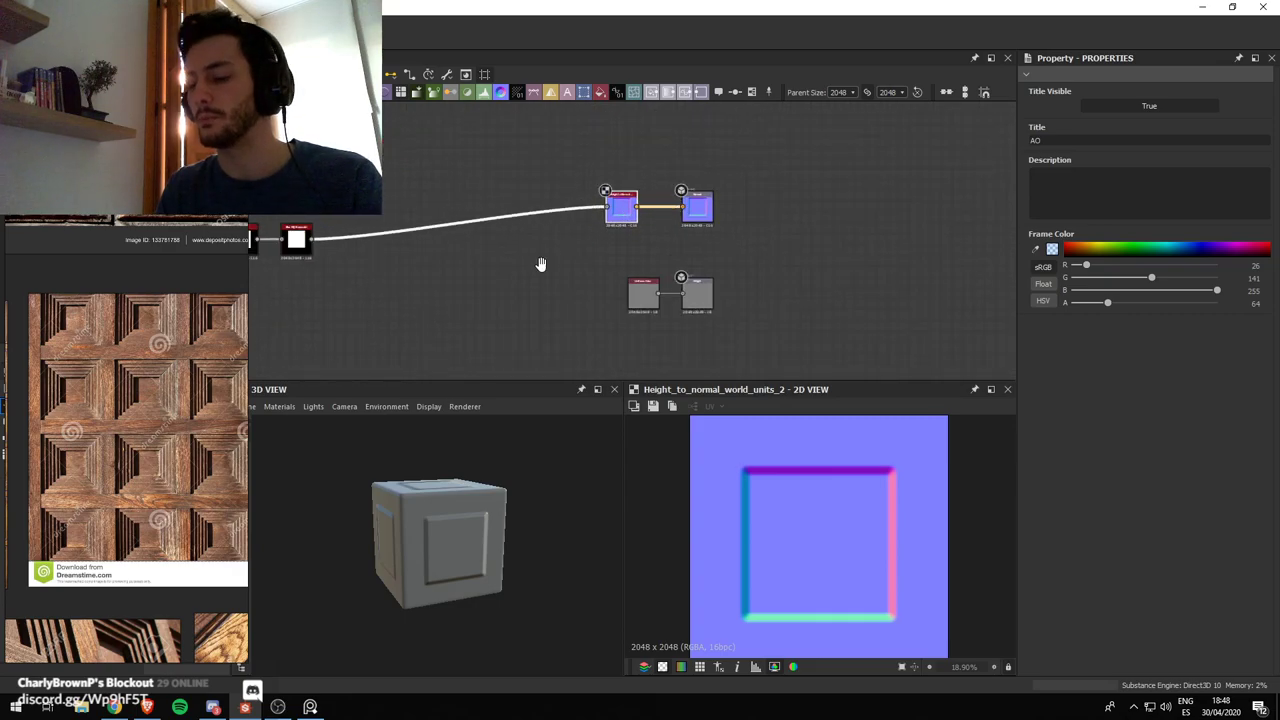
Place the Height output above the Normal pair and replace its Uniform Color input with the Blur HQ Grayscale node
{"action": "middle_click_drag", "start_coordinate": [540, 264], "coordinate": [593, 238]}
{"action": "left_click_drag", "start_coordinate": [648, 306], "coordinate": [747, 120]}
{"action": "middle_click_drag", "start_coordinate": [754, 134], "coordinate": [805, 272]}
{"action": "left_click", "coordinate": [445, 262]}
{"action": "left_click_drag", "start_coordinate": [326, 314], "coordinate": [807, 260]}
{"action": "left_click", "coordinate": [486, 234]}
{"action": "left_click", "coordinate": [738, 252]}
{"action": "key", "text": "Delete"}
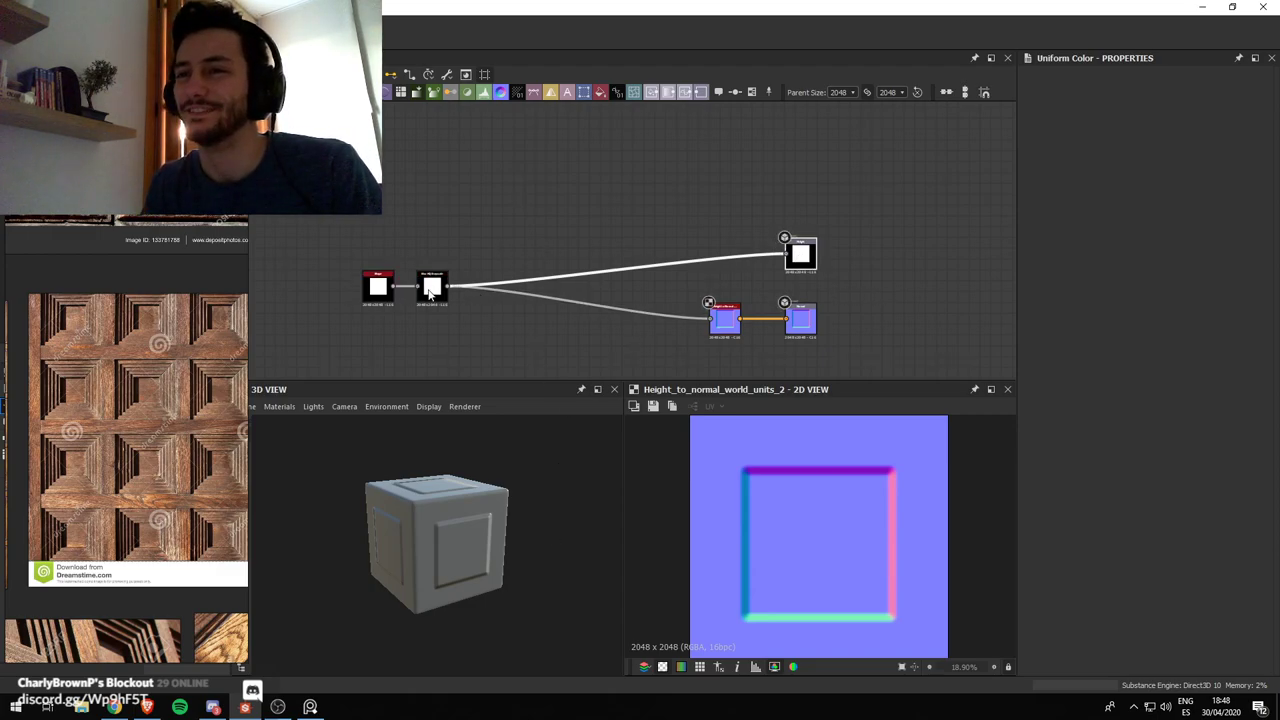
Move the Shape and Blur HQ Grayscale nodes up roughly level with the Height output
{"action": "left_click_drag", "start_coordinate": [328, 240], "coordinate": [447, 281]}
{"action": "left_click", "coordinate": [468, 315]}
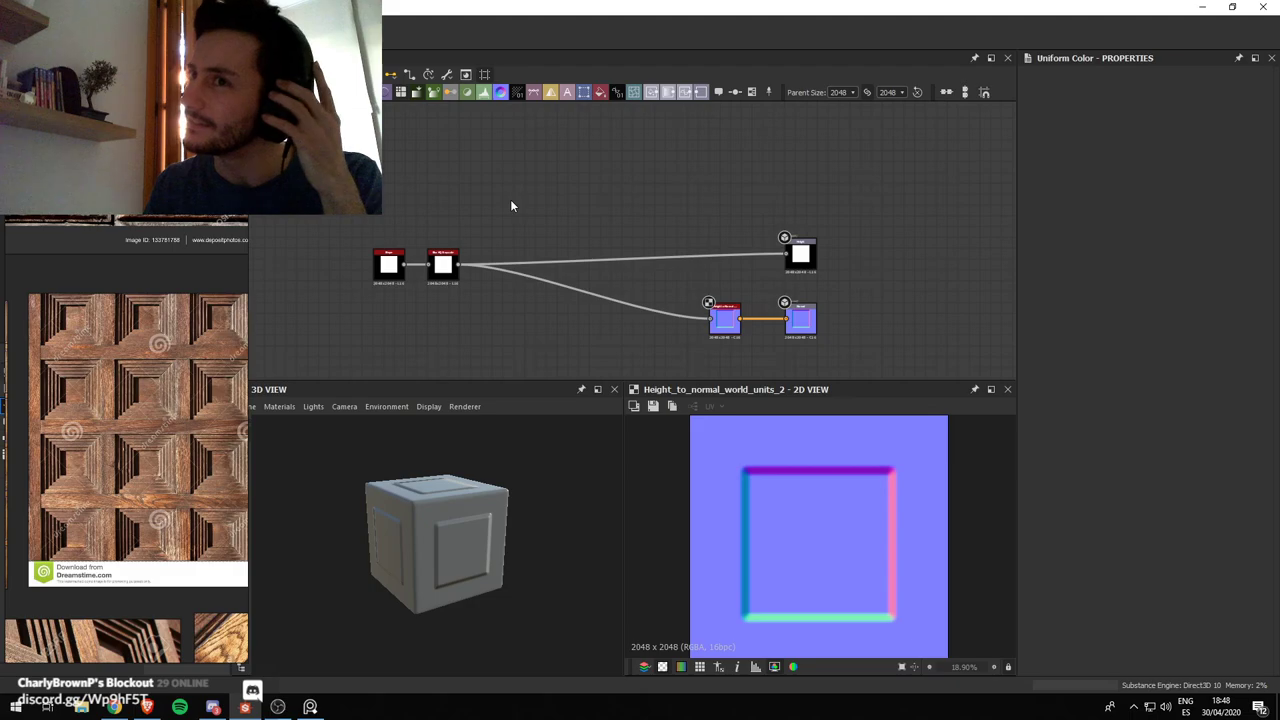
{"action": "scroll", "coordinate": [788, 270], "scroll_direction": "up", "scroll_amount": 2}
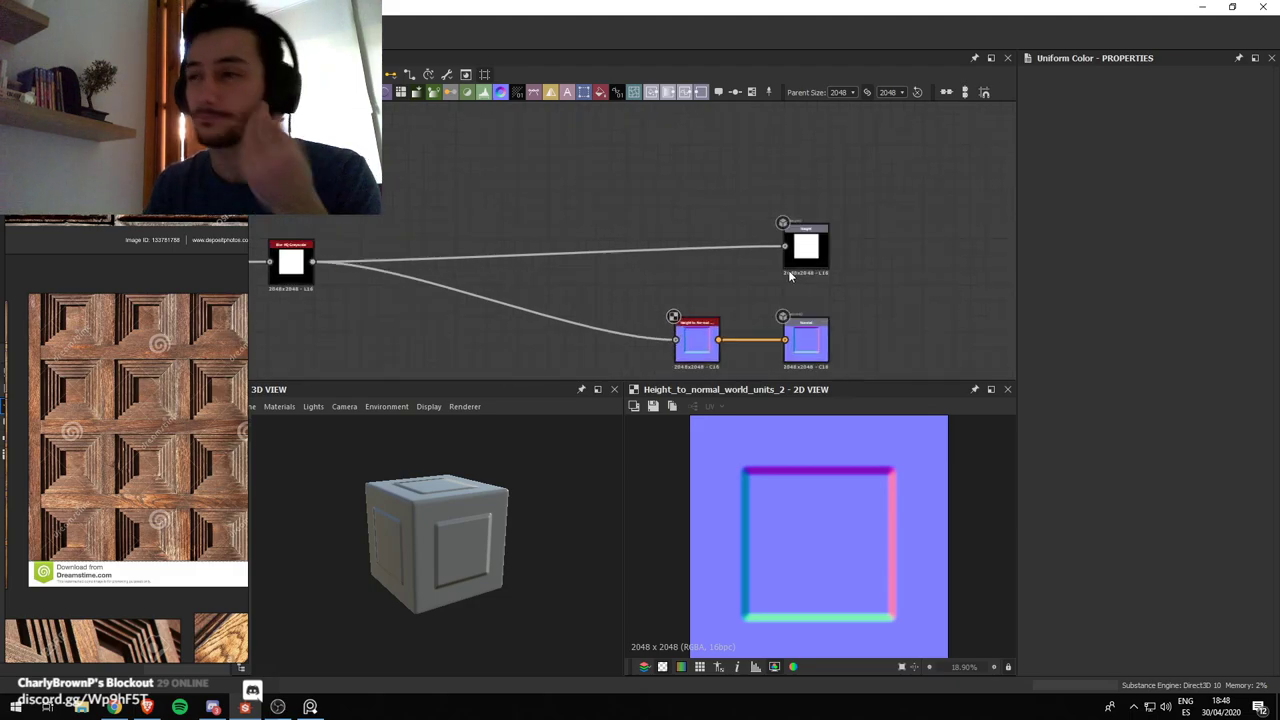
{"action": "middle_click_drag", "start_coordinate": [762, 286], "coordinate": [835, 291]}
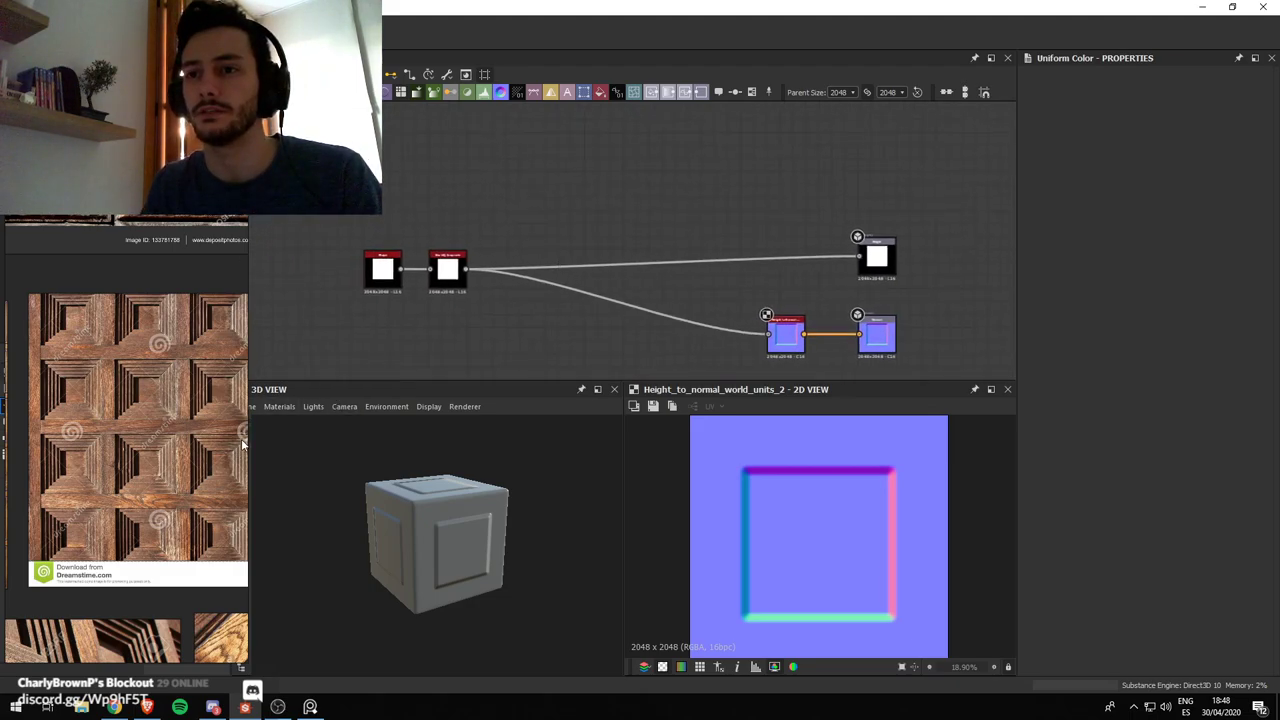
Switch the 3D view's default physically_metallic_roughness material to Tessellation and set its height Scale to 1.16
{"action": "left_click_drag", "start_coordinate": [245, 432], "coordinate": [221, 430]}
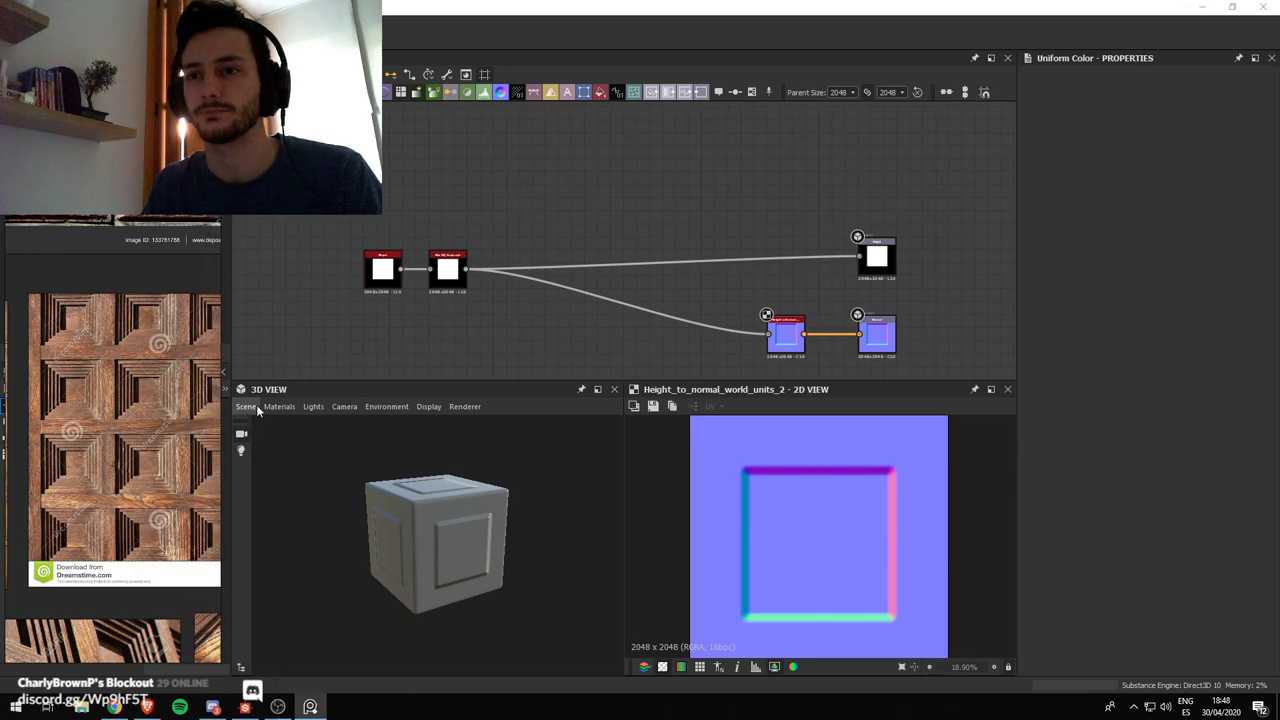
{"action": "left_click", "coordinate": [280, 407]}
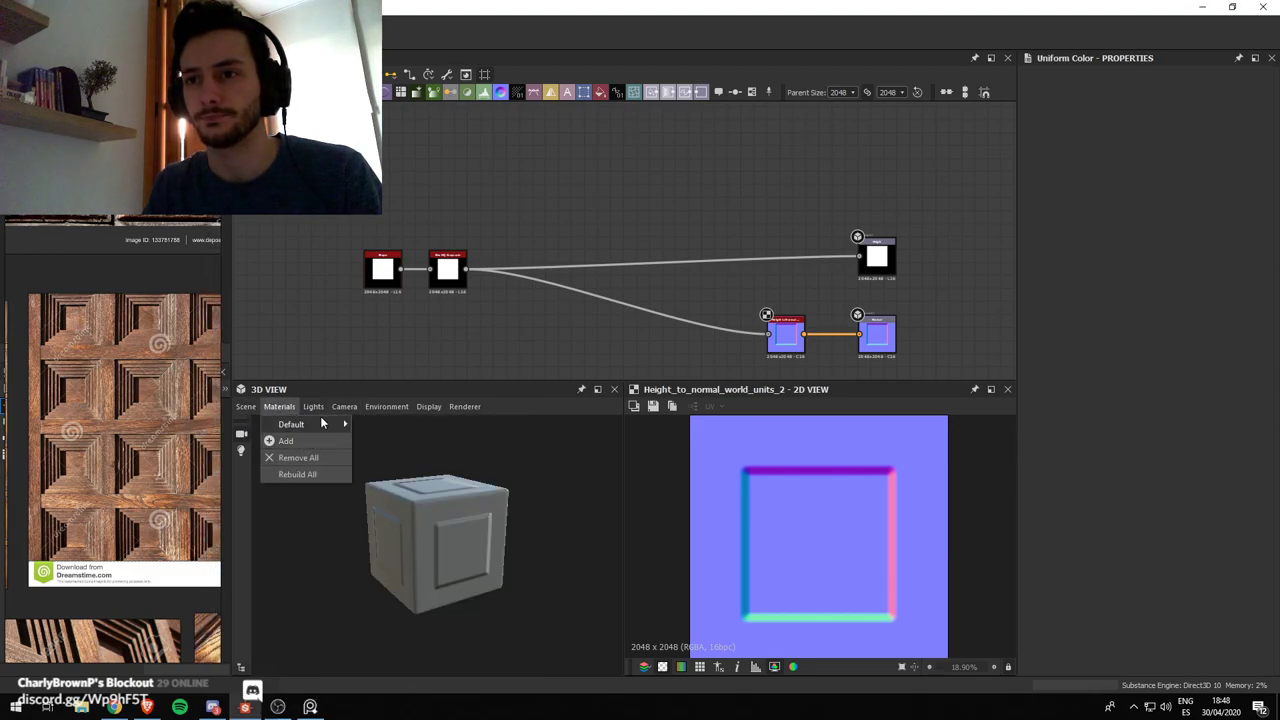
{"action": "mouse_move", "coordinate": [341, 423]}
{"action": "mouse_move", "coordinate": [407, 444]}
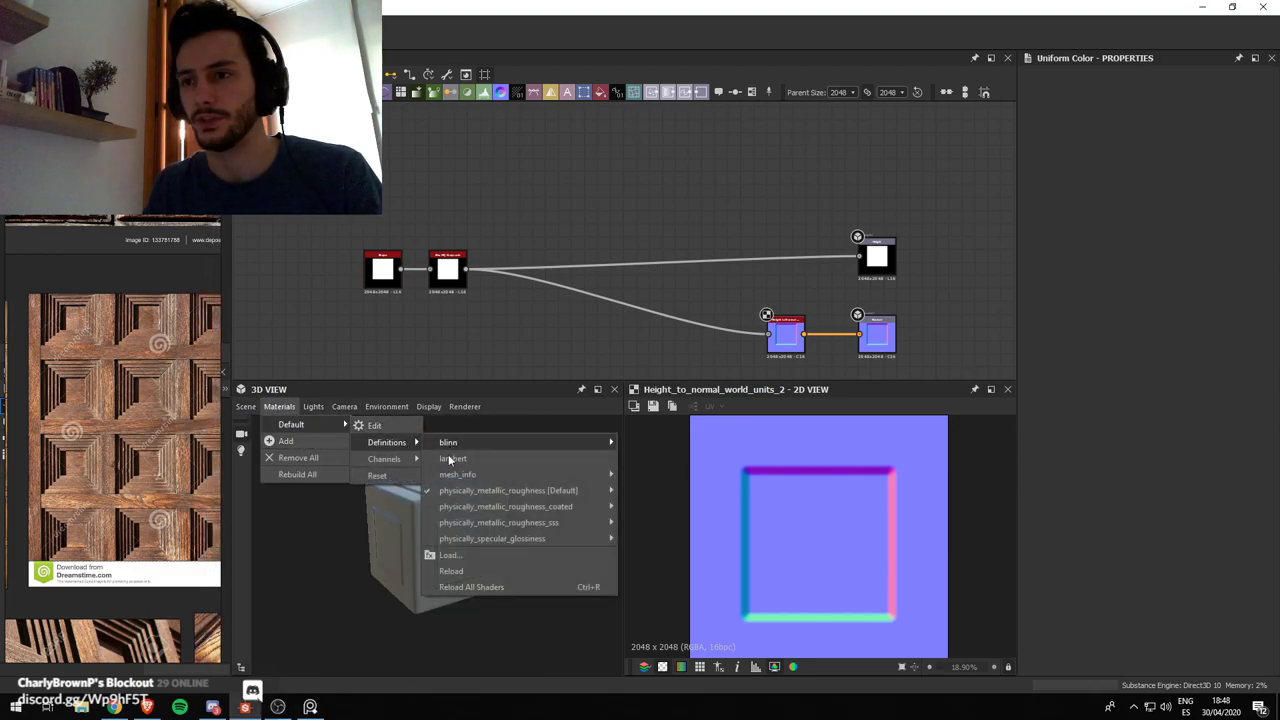
{"action": "mouse_move", "coordinate": [581, 490]}
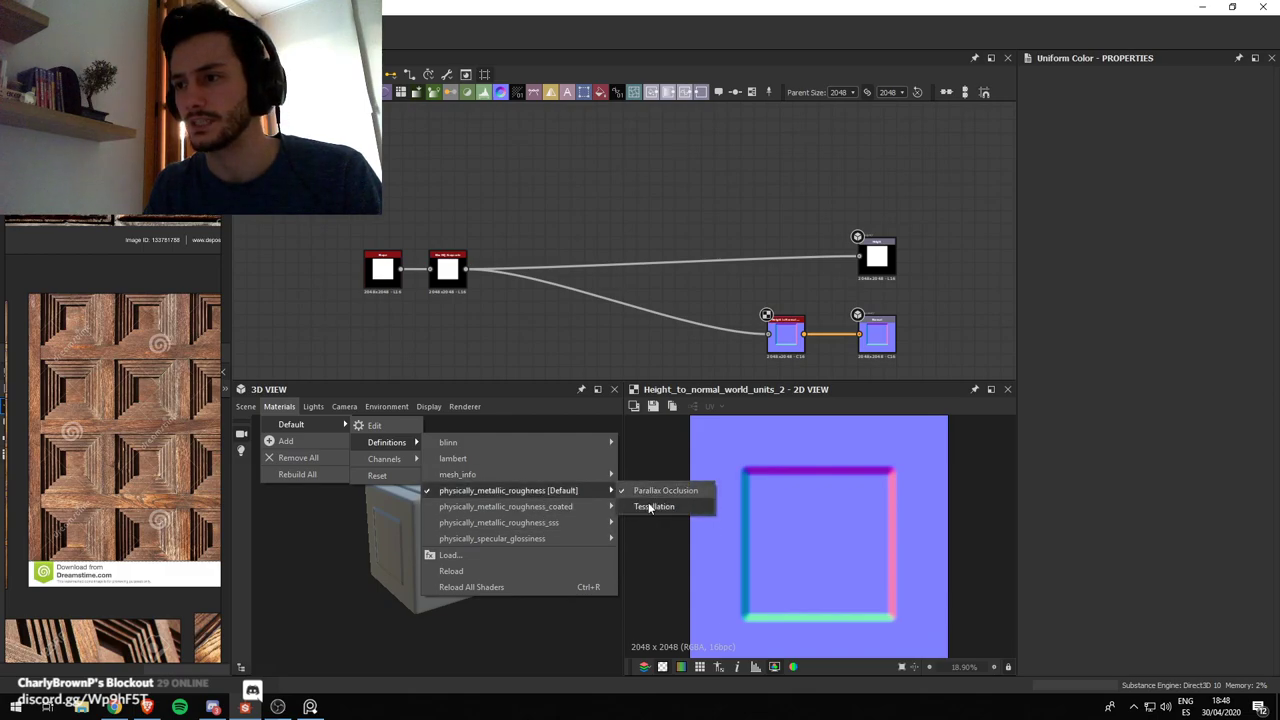
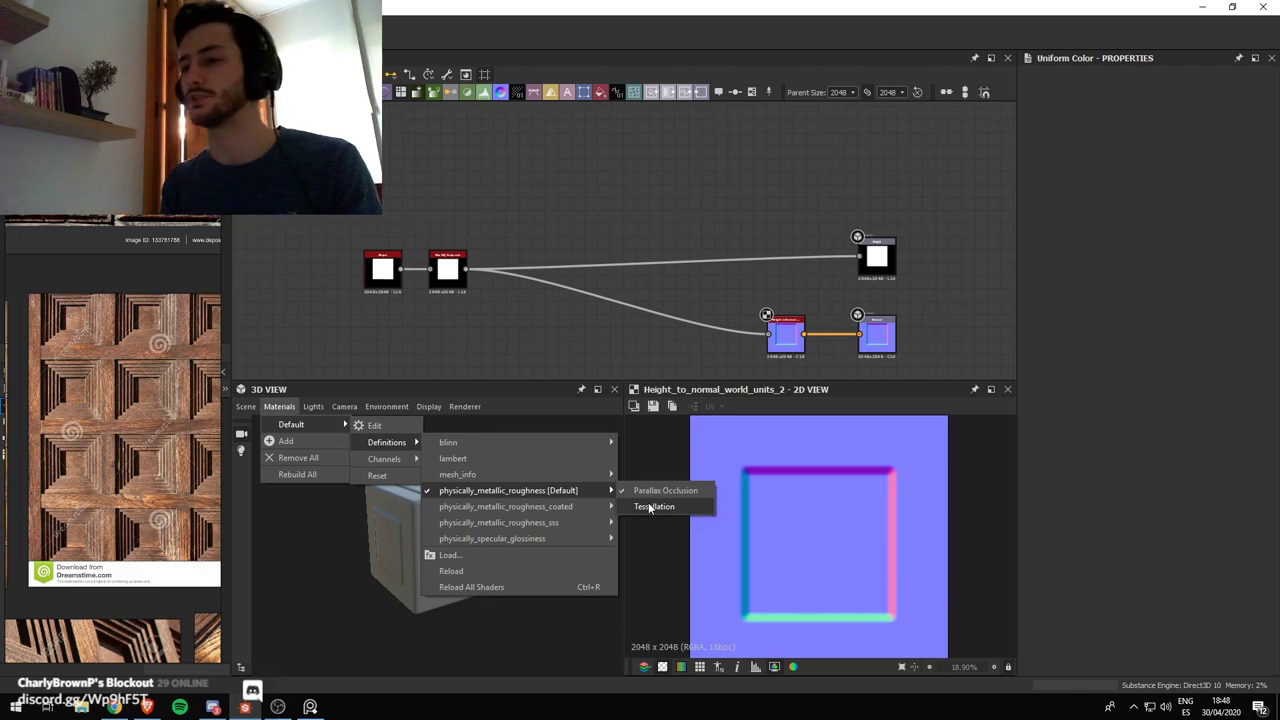
{"action": "left_click", "coordinate": [649, 507]}
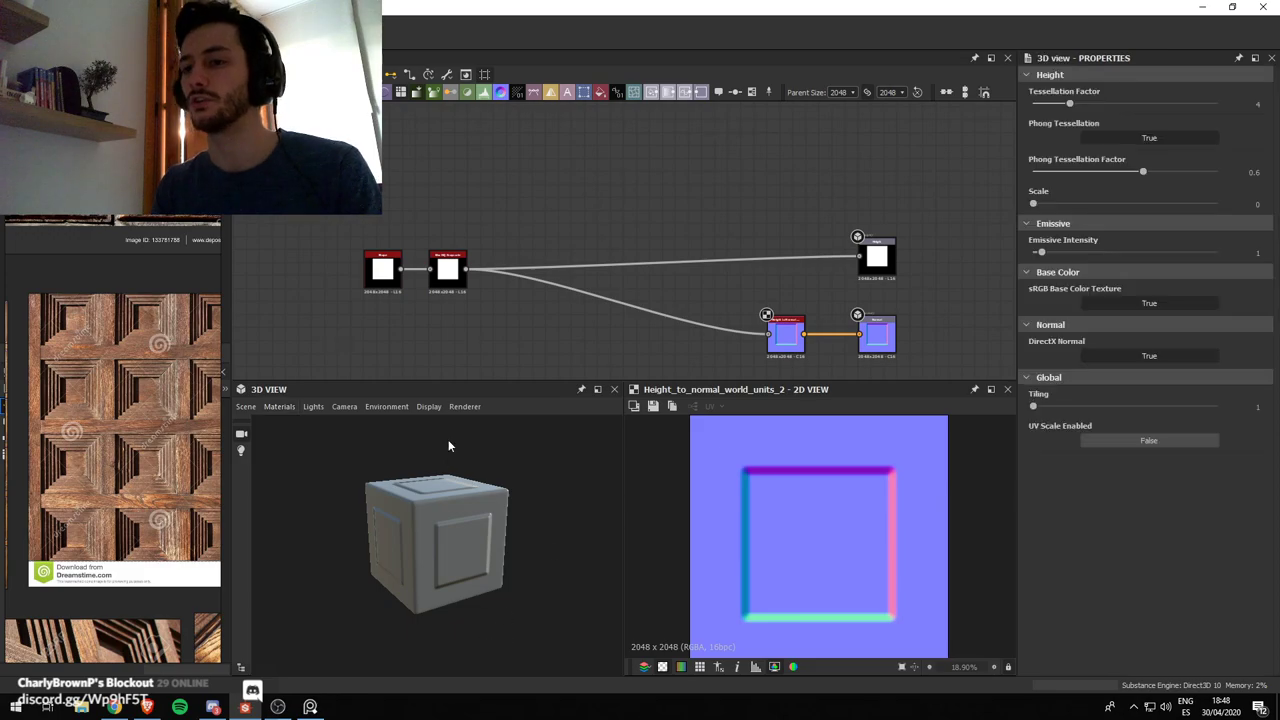
{"action": "left_click_drag", "start_coordinate": [469, 492], "coordinate": [476, 512]}
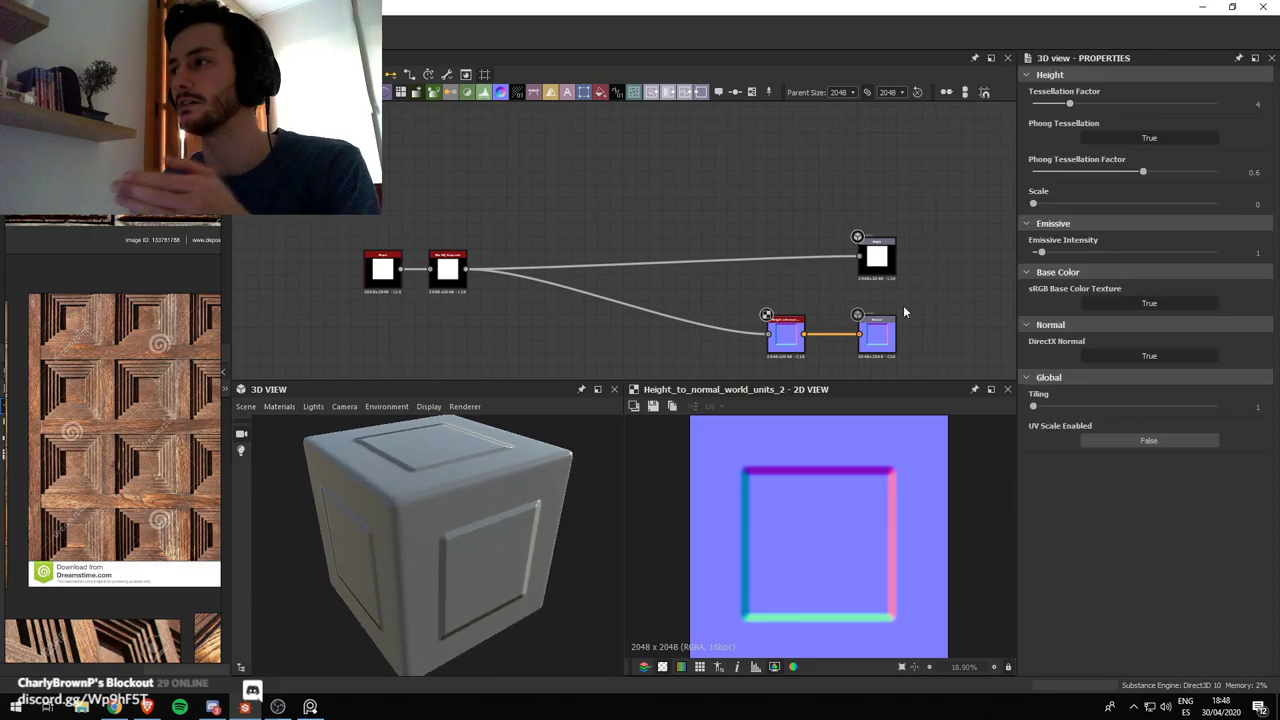
{"action": "left_click_drag", "start_coordinate": [1043, 206], "coordinate": [1133, 228]}
{"action": "left_click_drag", "start_coordinate": [430, 500], "coordinate": [474, 468]}
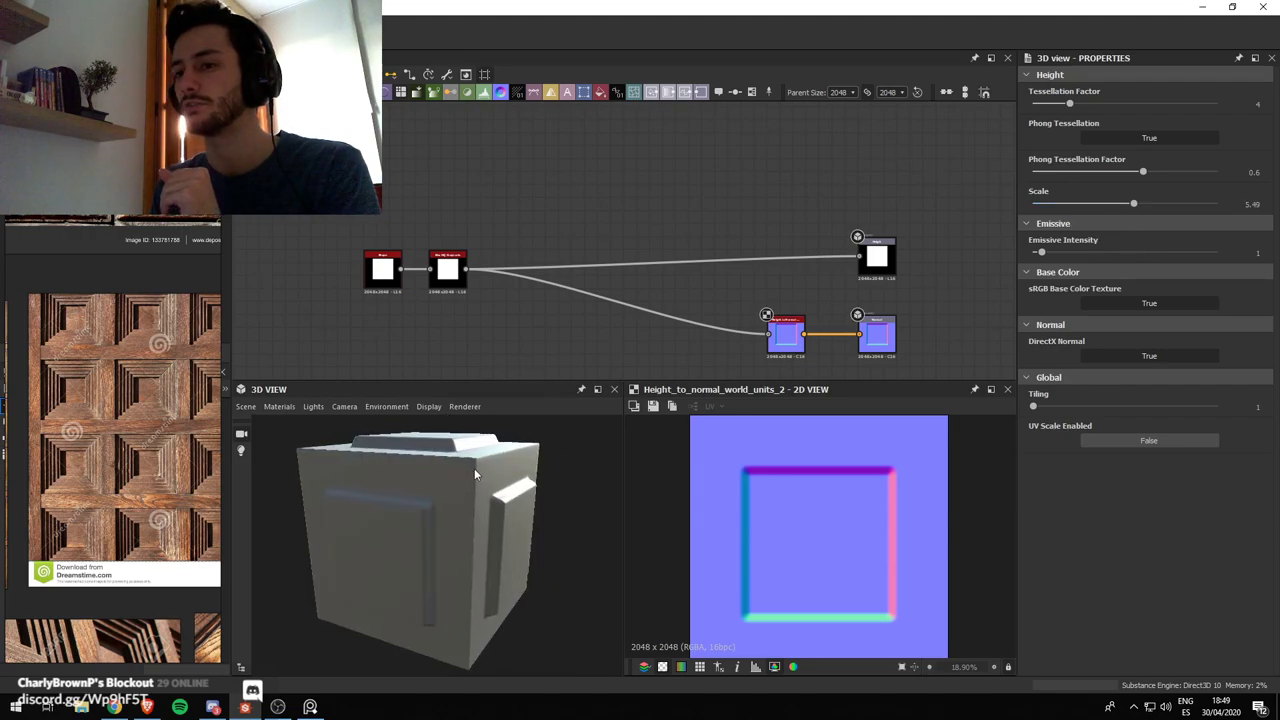
{"action": "left_click_drag", "start_coordinate": [1137, 206], "coordinate": [1040, 253]}
{"action": "middle_click_drag", "start_coordinate": [369, 347], "coordinate": [385, 337]}
{"action": "key", "text": "space"}
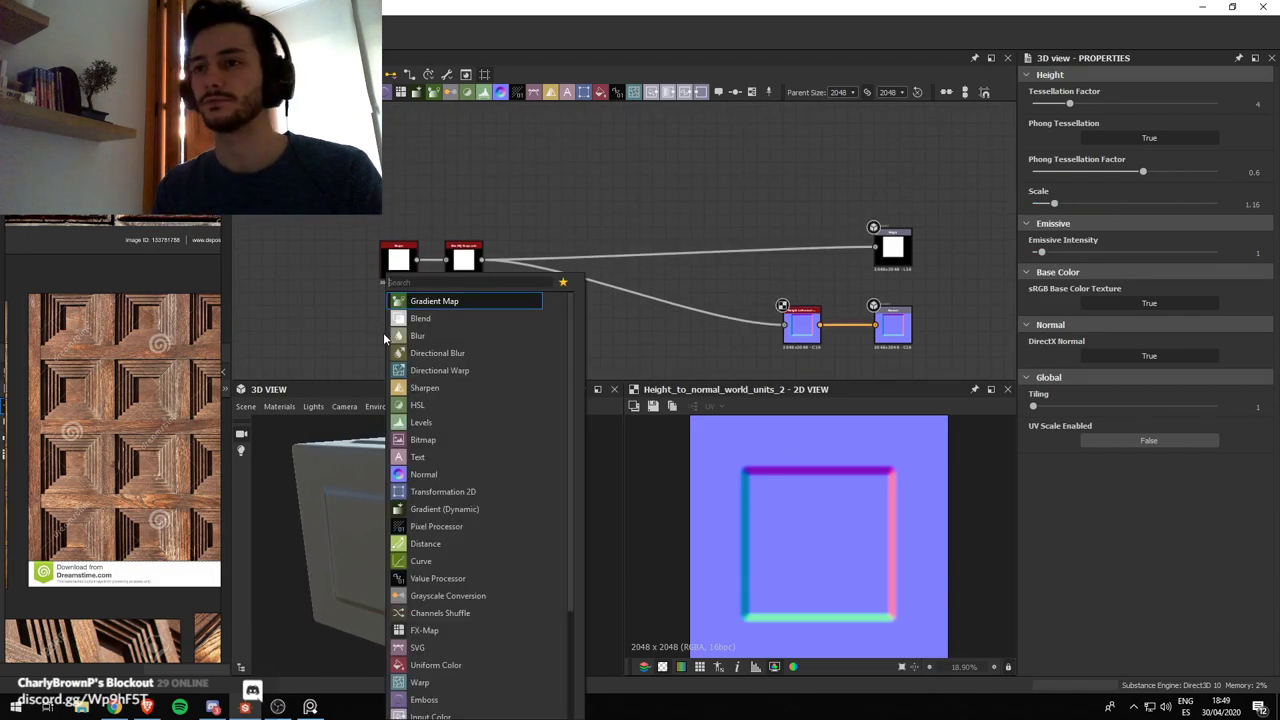
{"action": "type", "text": "blend"}
{"action": "key", "text": "Return"}
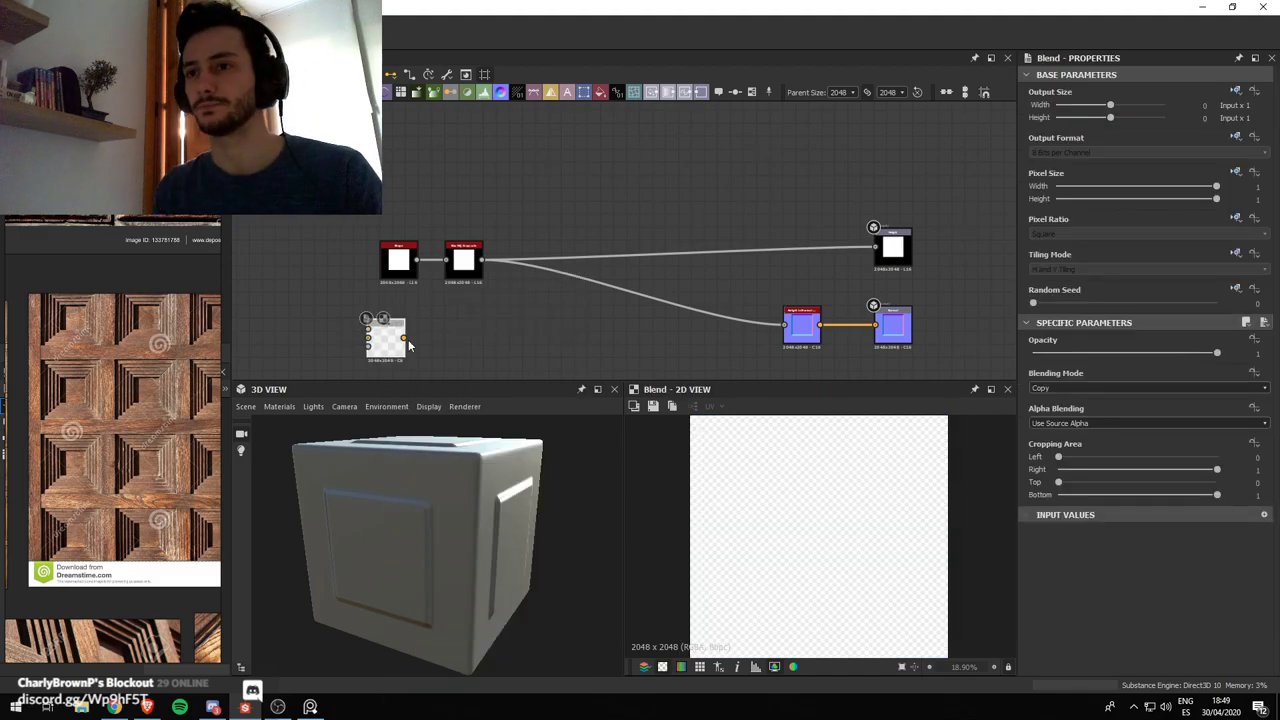
Insert a Blend node after the Blur HQ Grayscale node, feeding the Height and Normal branches
{"action": "left_click", "coordinate": [462, 274]}
{"action": "key", "text": "space"}
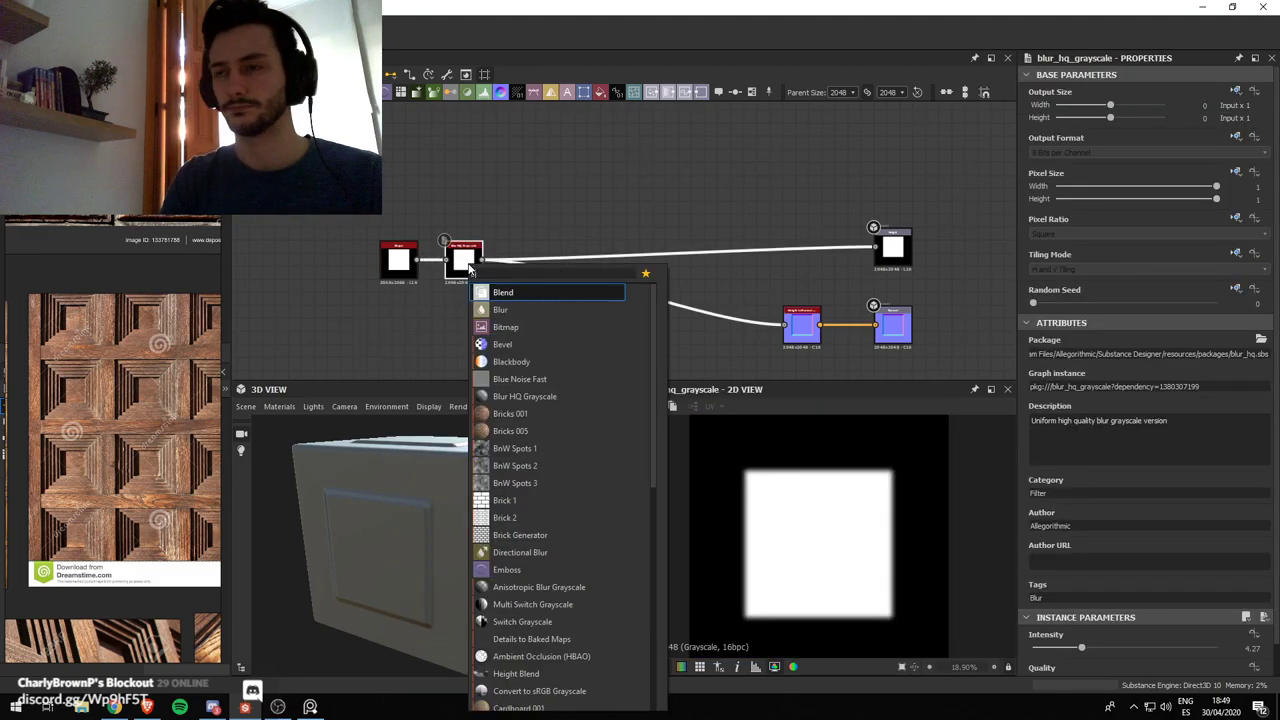
{"action": "type", "text": "blend"}
{"action": "key", "text": "Return"}
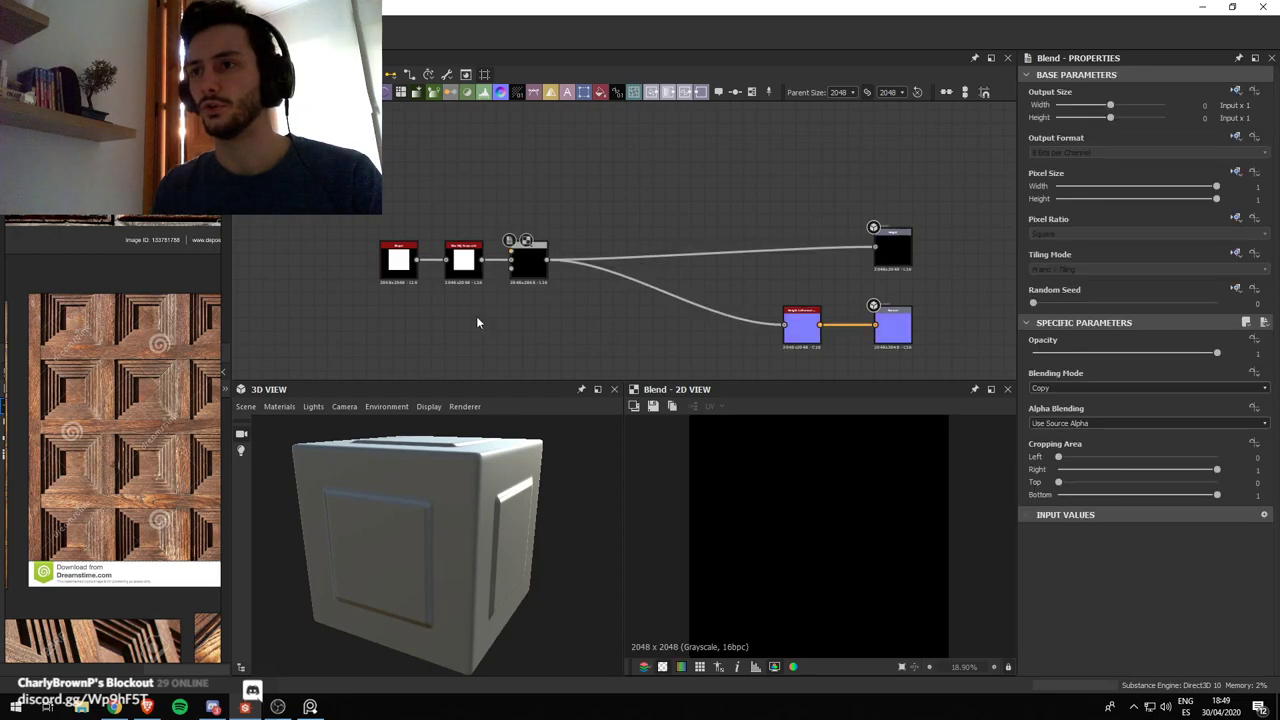
Add a Uniform Color node above the blur, connect it to the Blend node's foreground and make it grayscale
{"action": "key", "text": "space"}
{"action": "type", "text": "uni"}
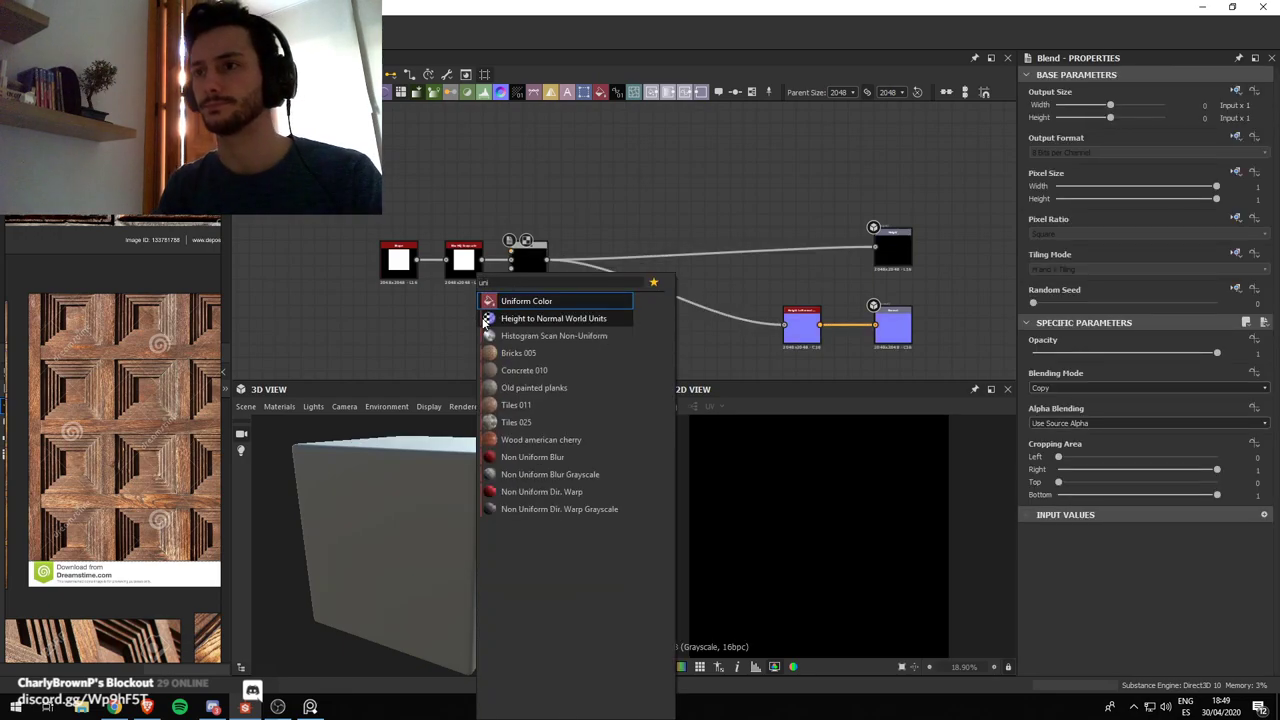
{"action": "key", "text": "Return"}
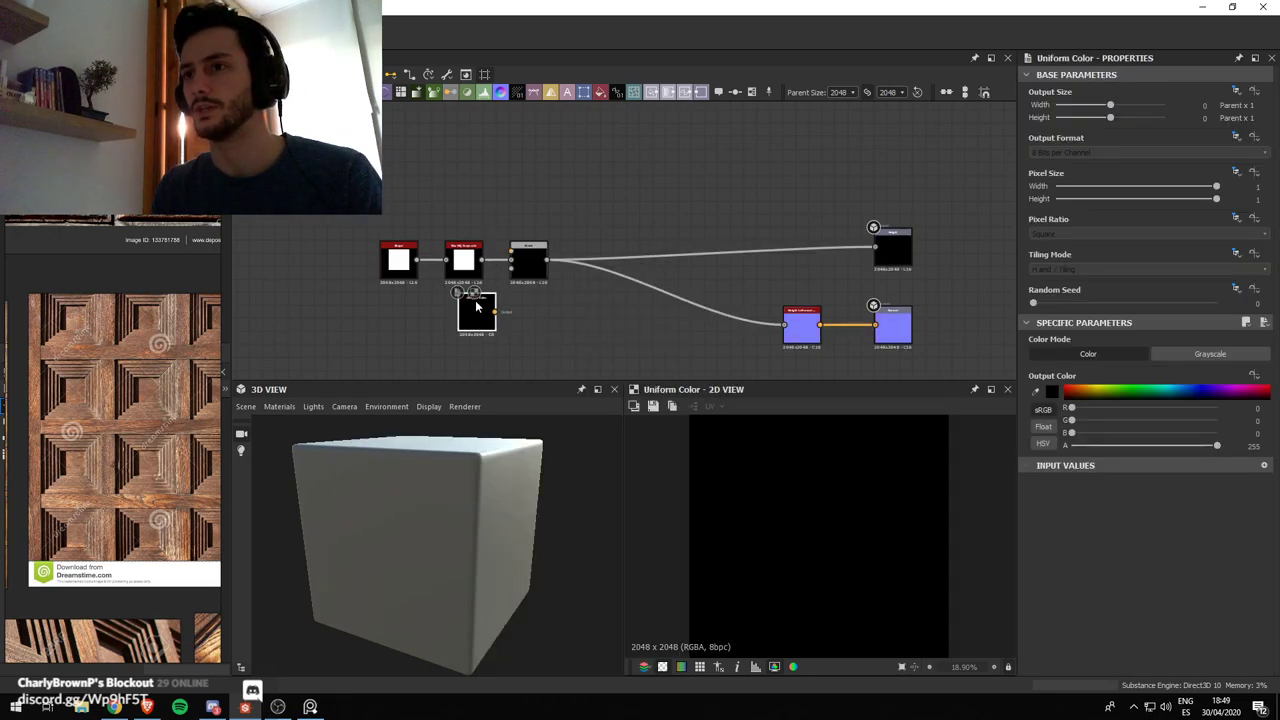
{"action": "left_click_drag", "start_coordinate": [477, 307], "coordinate": [467, 207]}
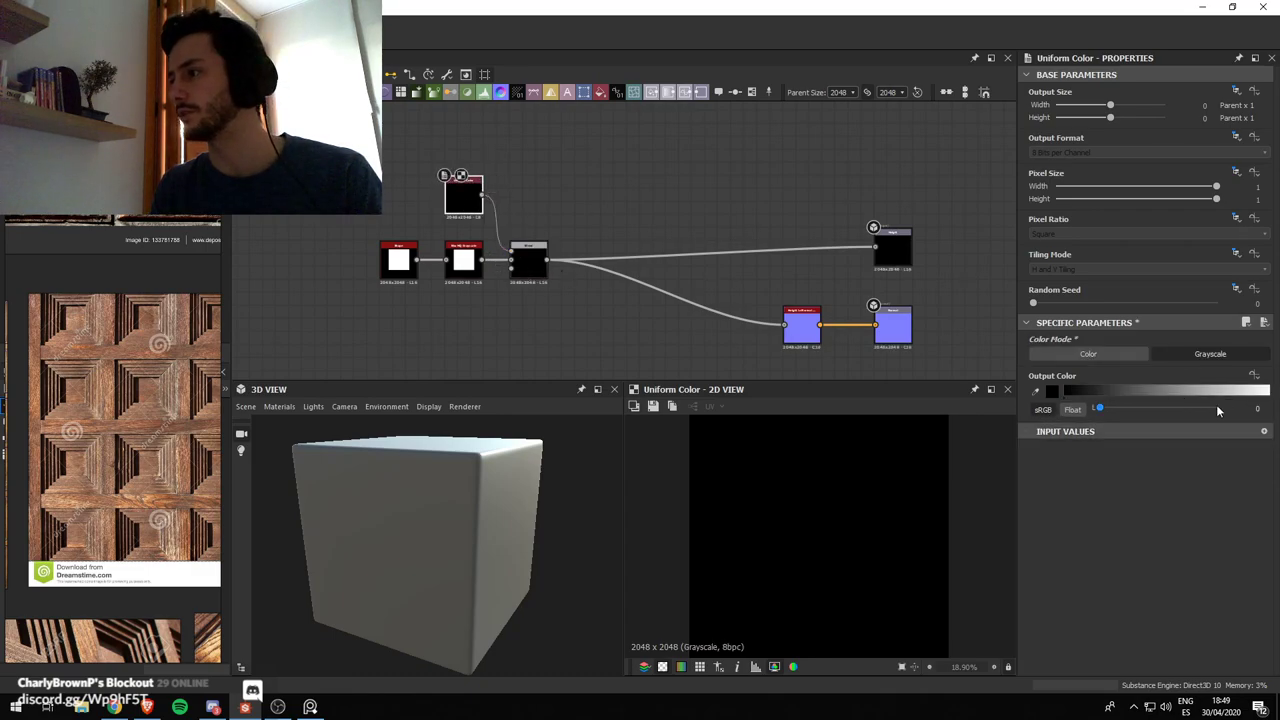
Set the grayscale luminance of the Uniform Color node feeding the Blend to 212
{"action": "left_click_drag", "start_coordinate": [1216, 406], "coordinate": [1168, 410]}
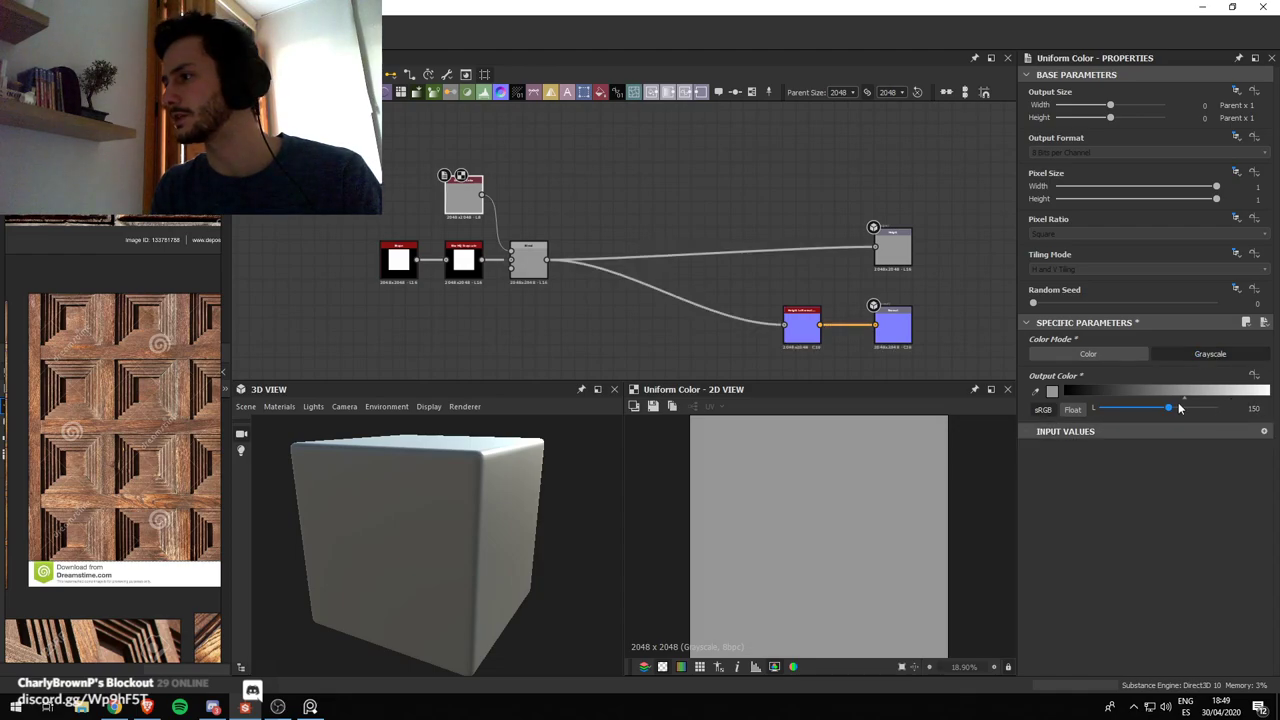
{"action": "left_click_drag", "start_coordinate": [1180, 408], "coordinate": [1250, 410]}
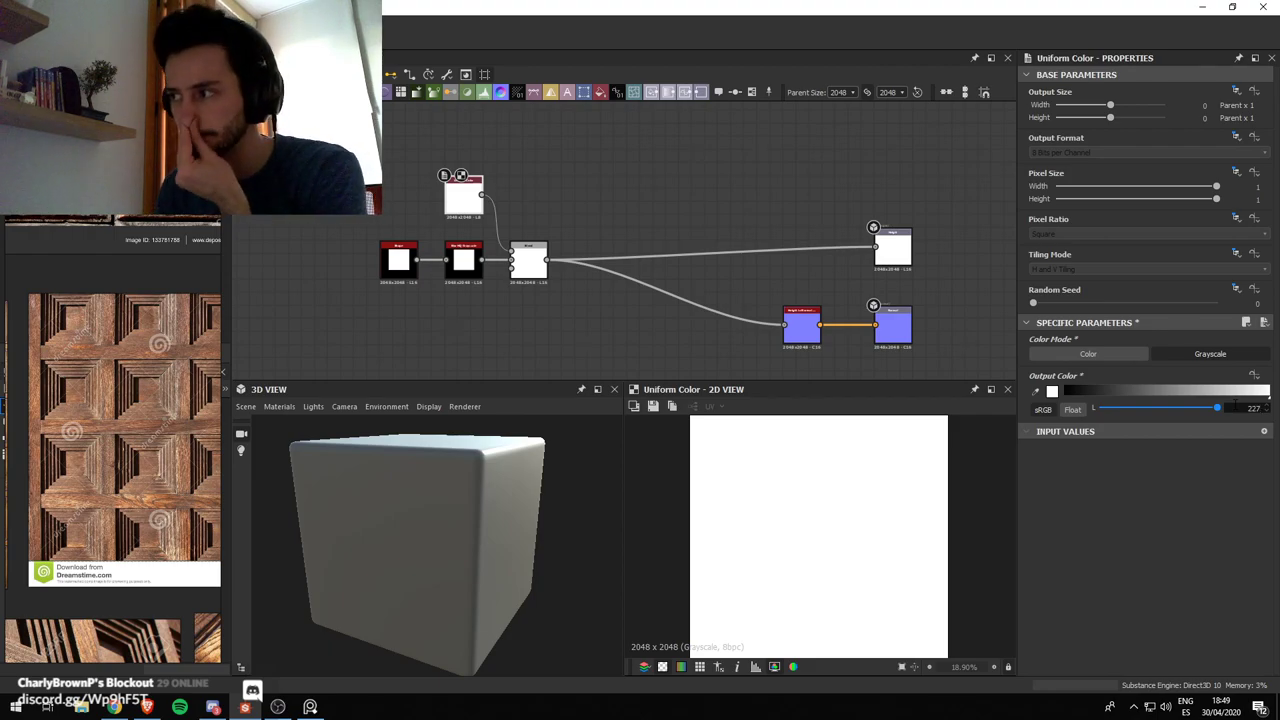
{"action": "key", "text": "Return"}
{"action": "double_click", "coordinate": [1252, 409]}
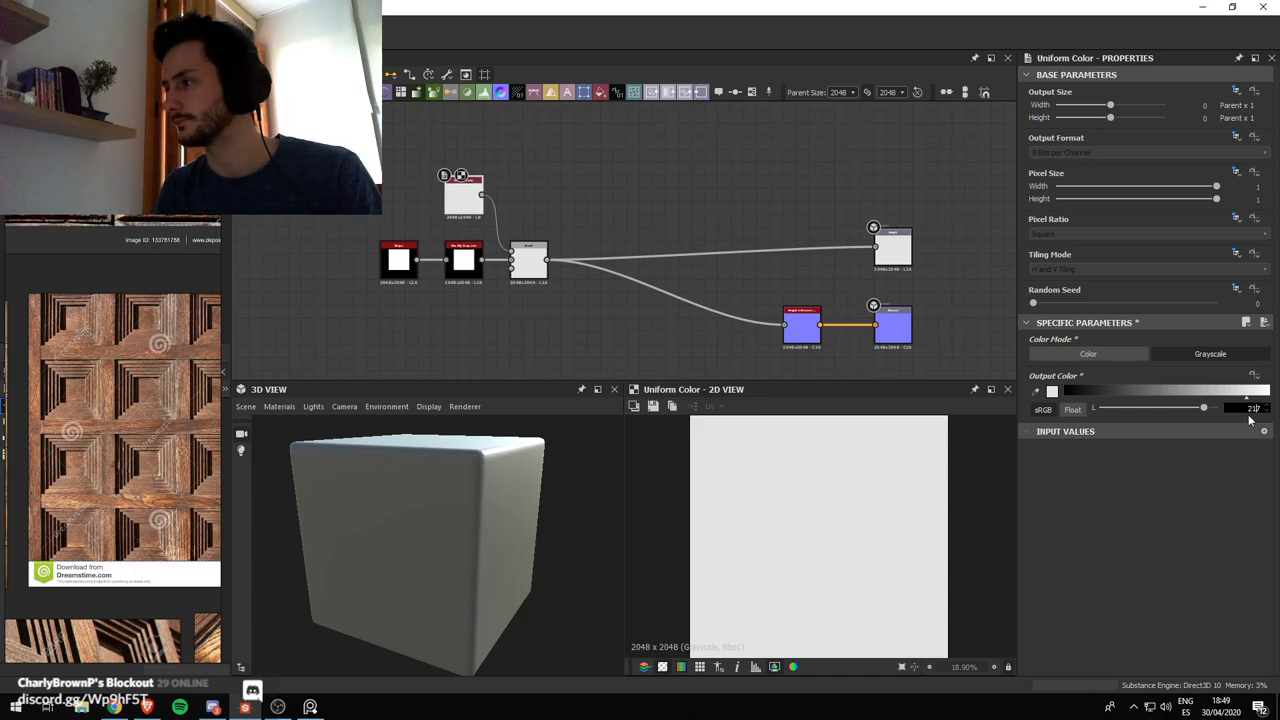
{"action": "type", "text": "217"}
{"action": "key", "text": "Return"}
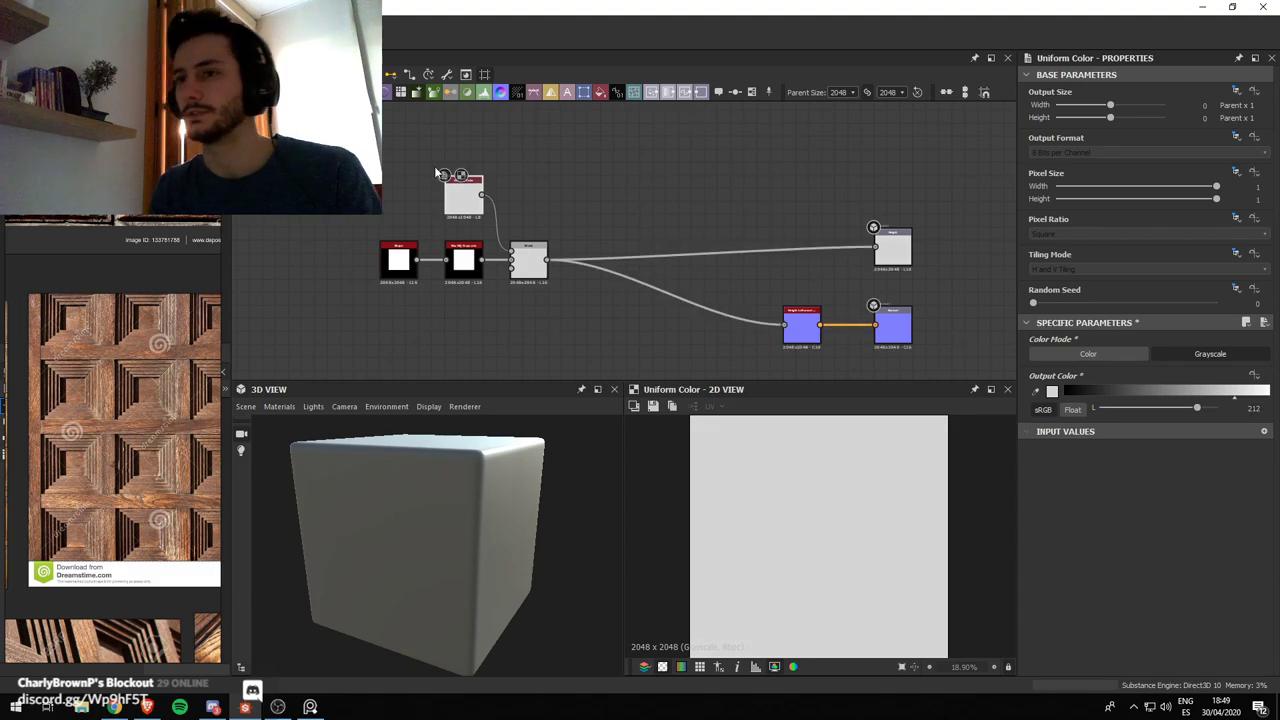
Set the Blend node's blending mode to Screen and inspect the resulting cube
{"action": "left_click", "coordinate": [528, 255]}
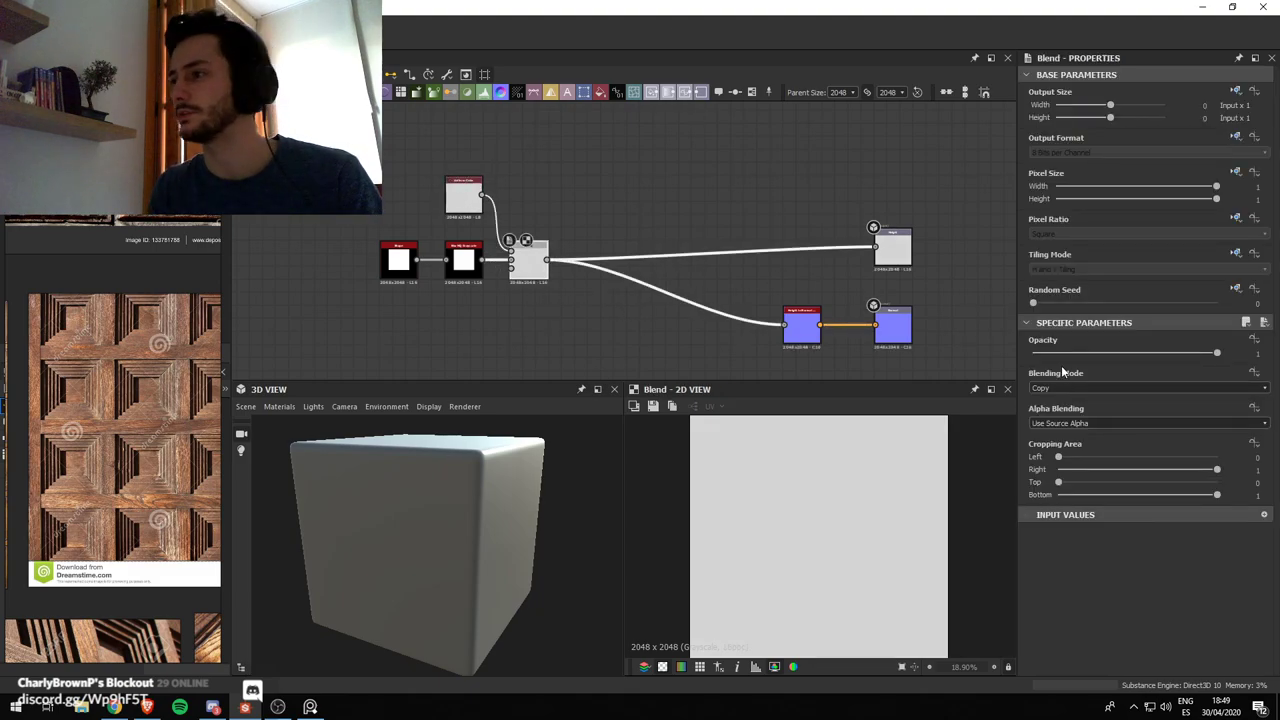
{"action": "left_click", "coordinate": [1068, 388]}
{"action": "left_click", "coordinate": [1041, 398]}
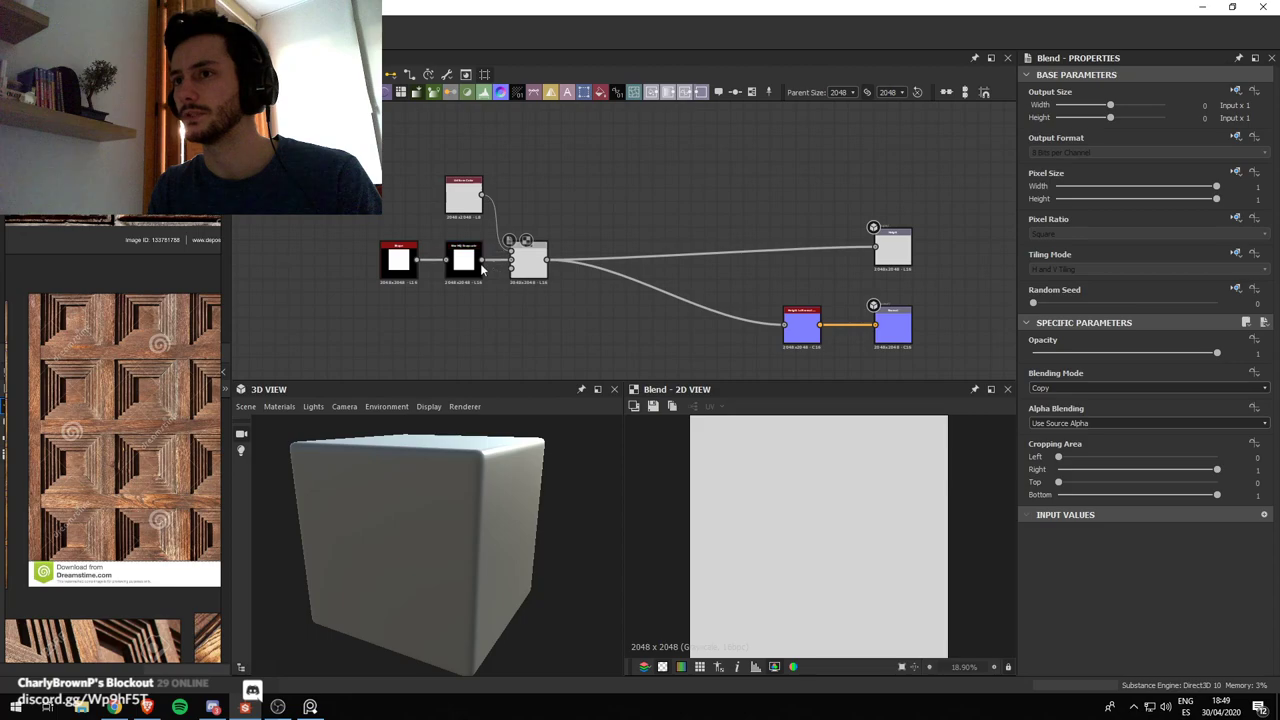
{"action": "left_click", "coordinate": [1110, 388]}
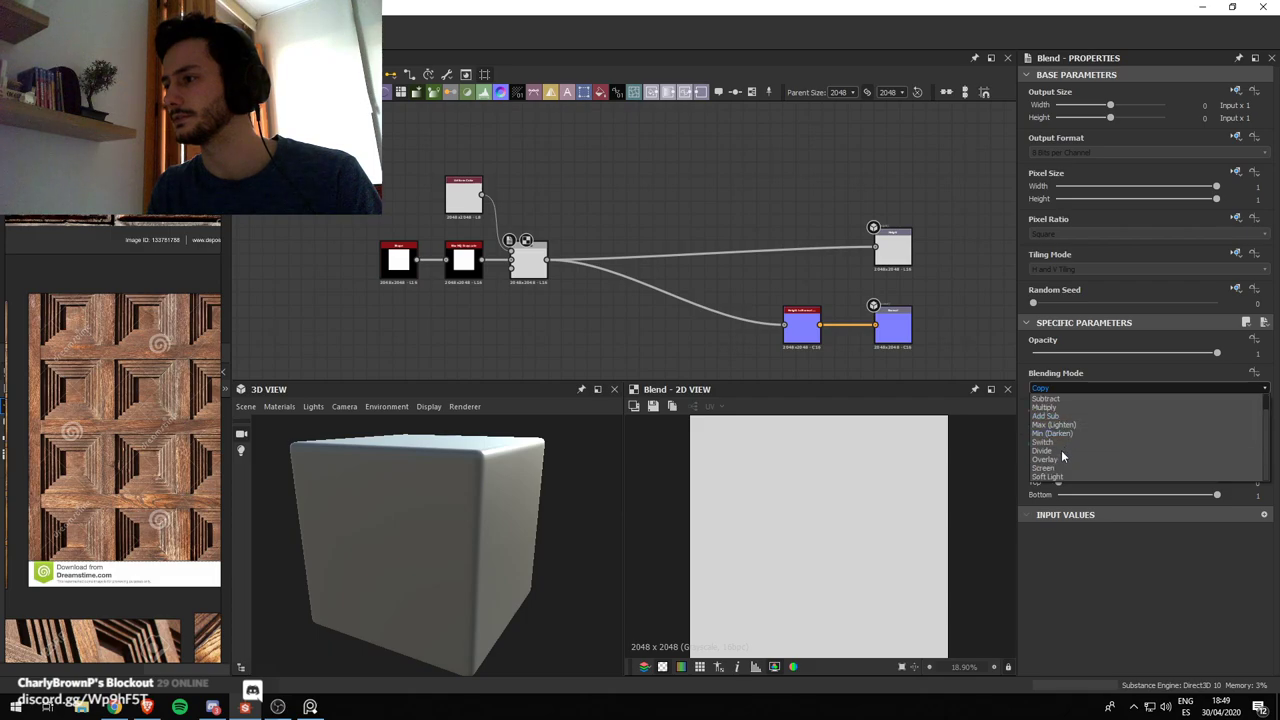
{"action": "left_click", "coordinate": [1055, 469]}
{"action": "left_click_drag", "start_coordinate": [483, 502], "coordinate": [530, 470]}
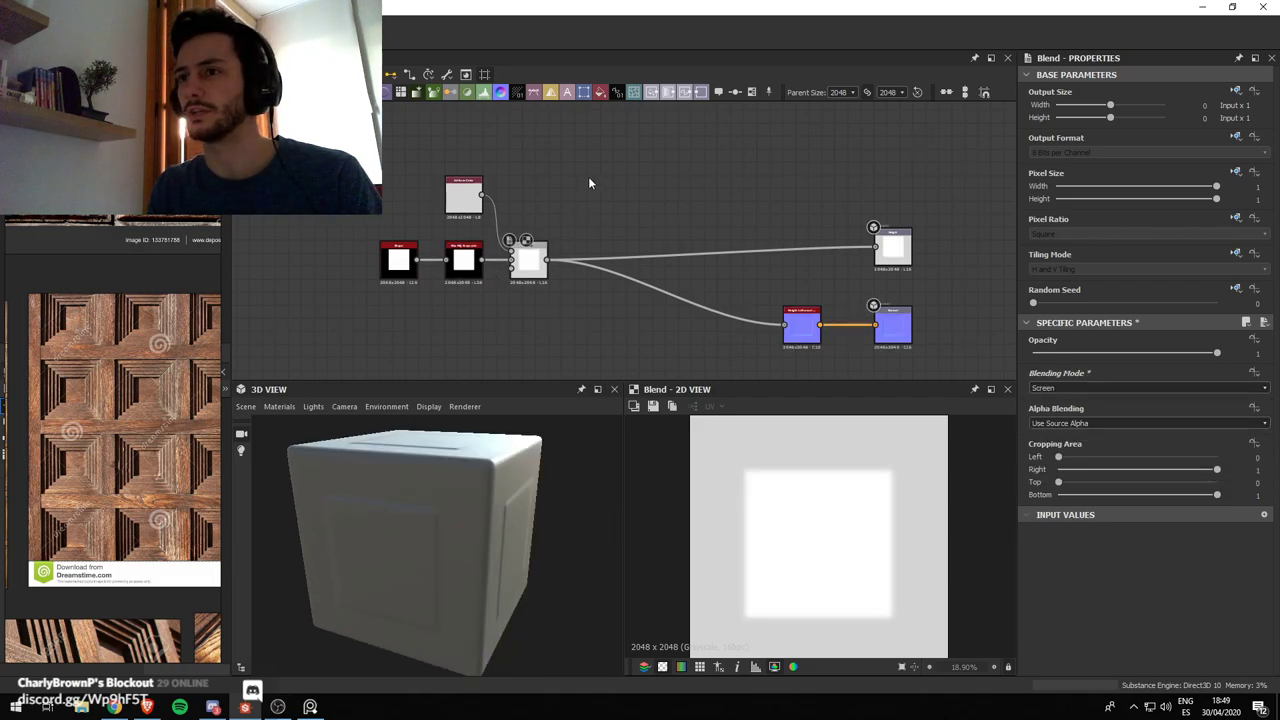
Reselect Tessellation for the default physically_metallic_roughness material and increase its height Scale
{"action": "left_click", "coordinate": [280, 406]}
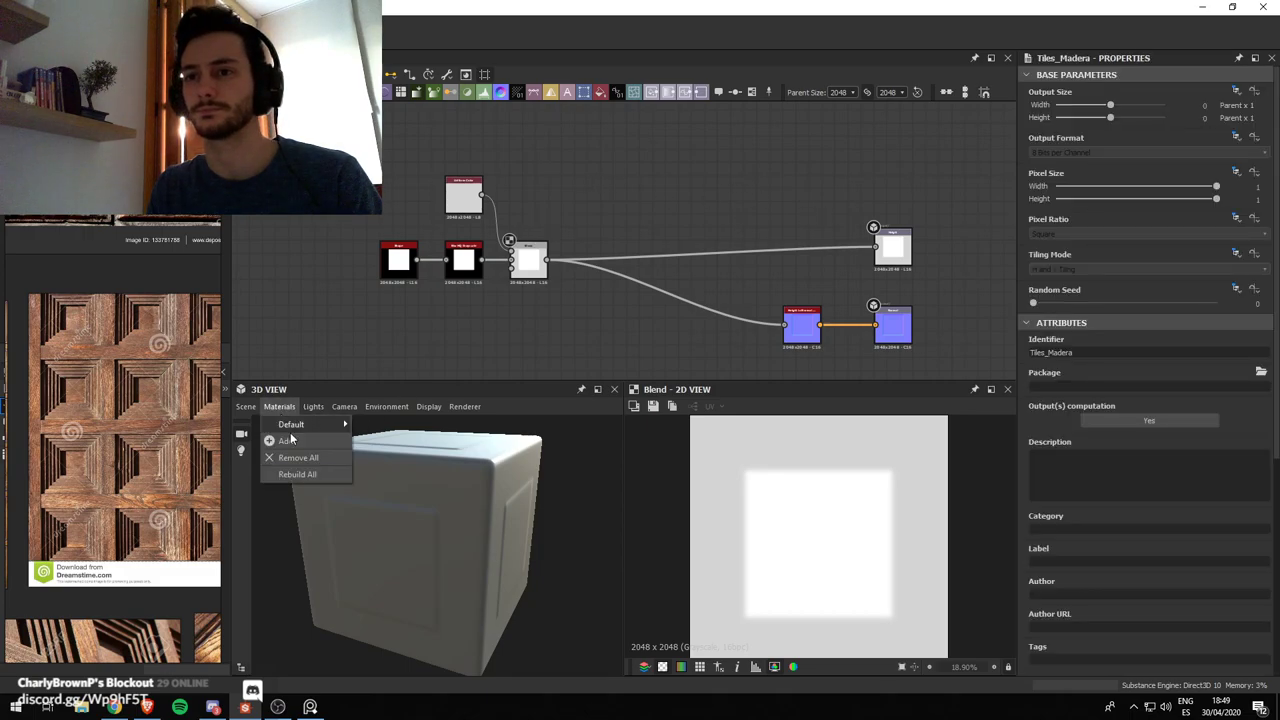
{"action": "mouse_move", "coordinate": [345, 425]}
{"action": "mouse_move", "coordinate": [400, 443]}
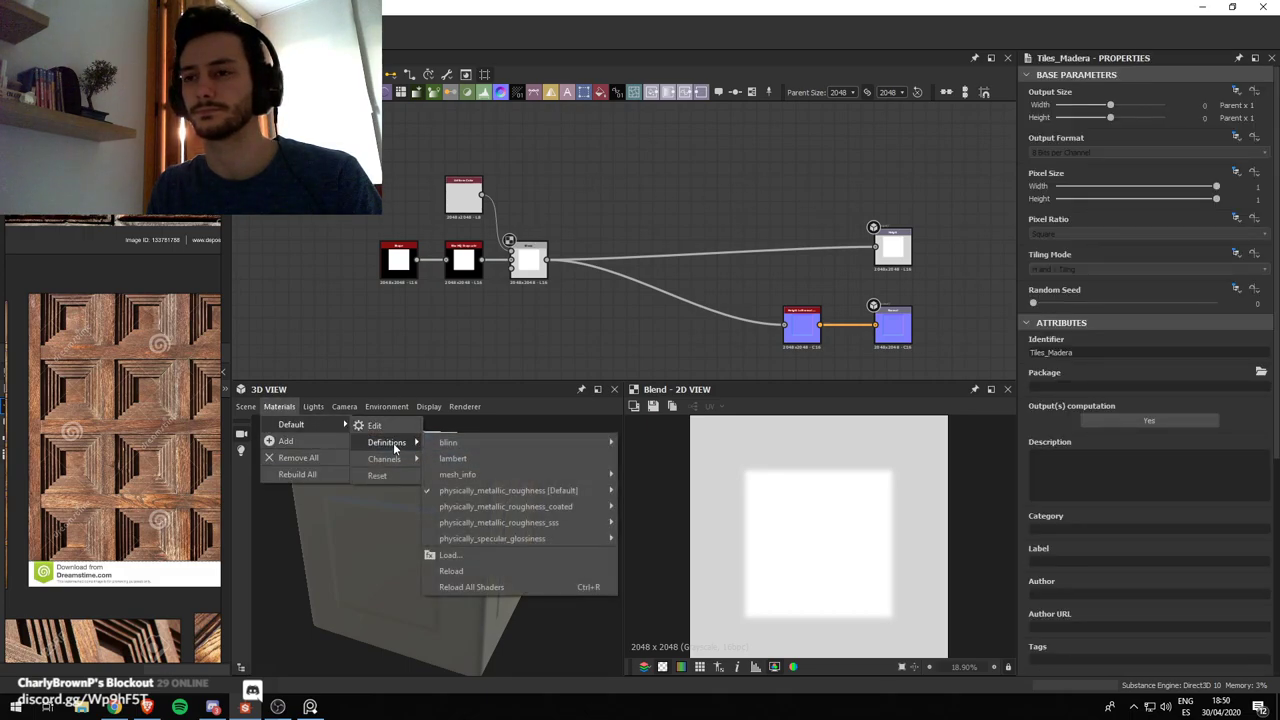
{"action": "mouse_move", "coordinate": [605, 490]}
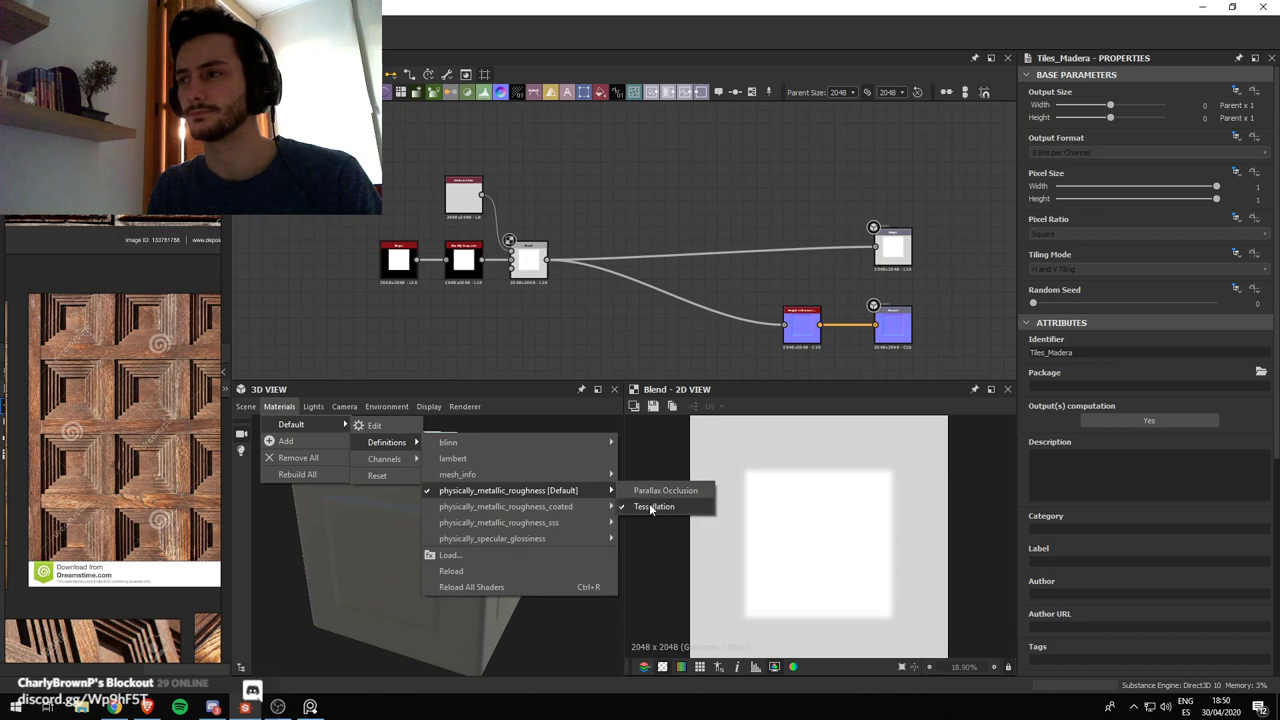
{"action": "left_click", "coordinate": [651, 507]}
{"action": "left_click_drag", "start_coordinate": [1058, 205], "coordinate": [1152, 266]}
Delete the Blend node and the Uniform Color node feeding it, and inspect the cube's displacement
{"action": "left_click", "coordinate": [535, 264]}
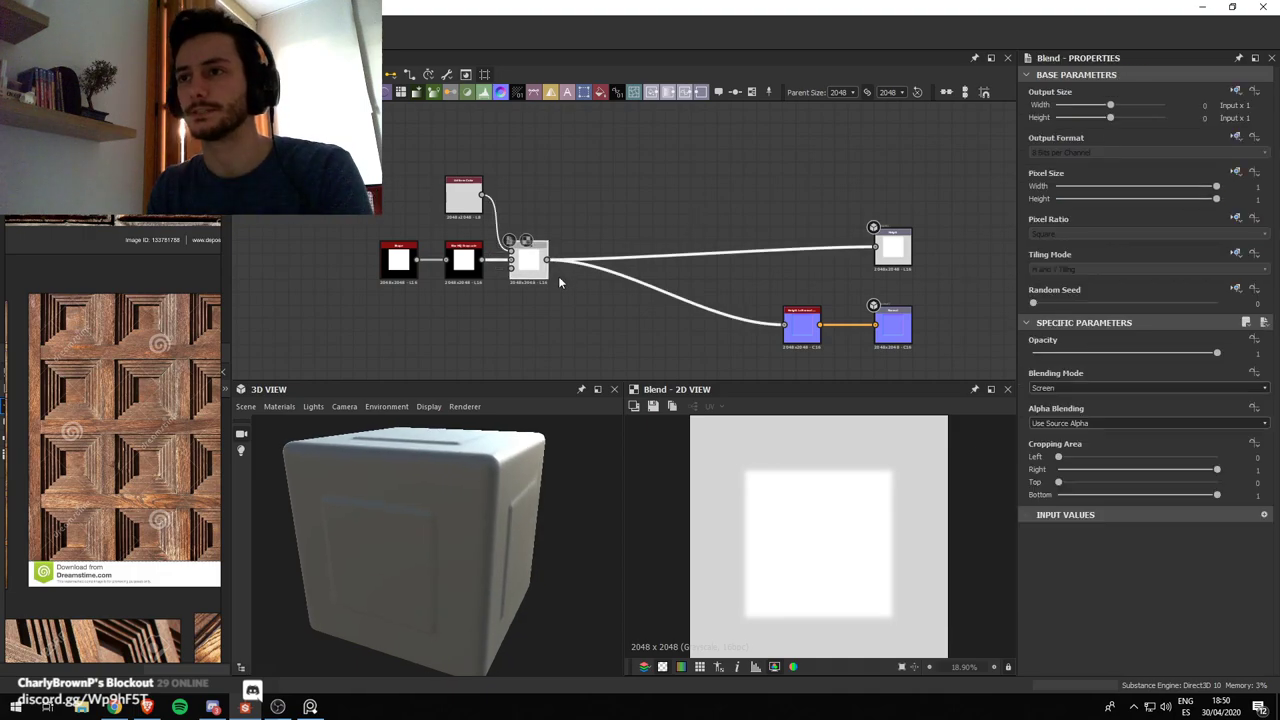
{"action": "key", "text": "BackSpace"}
{"action": "double_click", "coordinate": [466, 196]}
{"action": "key", "text": "BackSpace"}
{"action": "left_click_drag", "start_coordinate": [422, 553], "coordinate": [398, 579]}
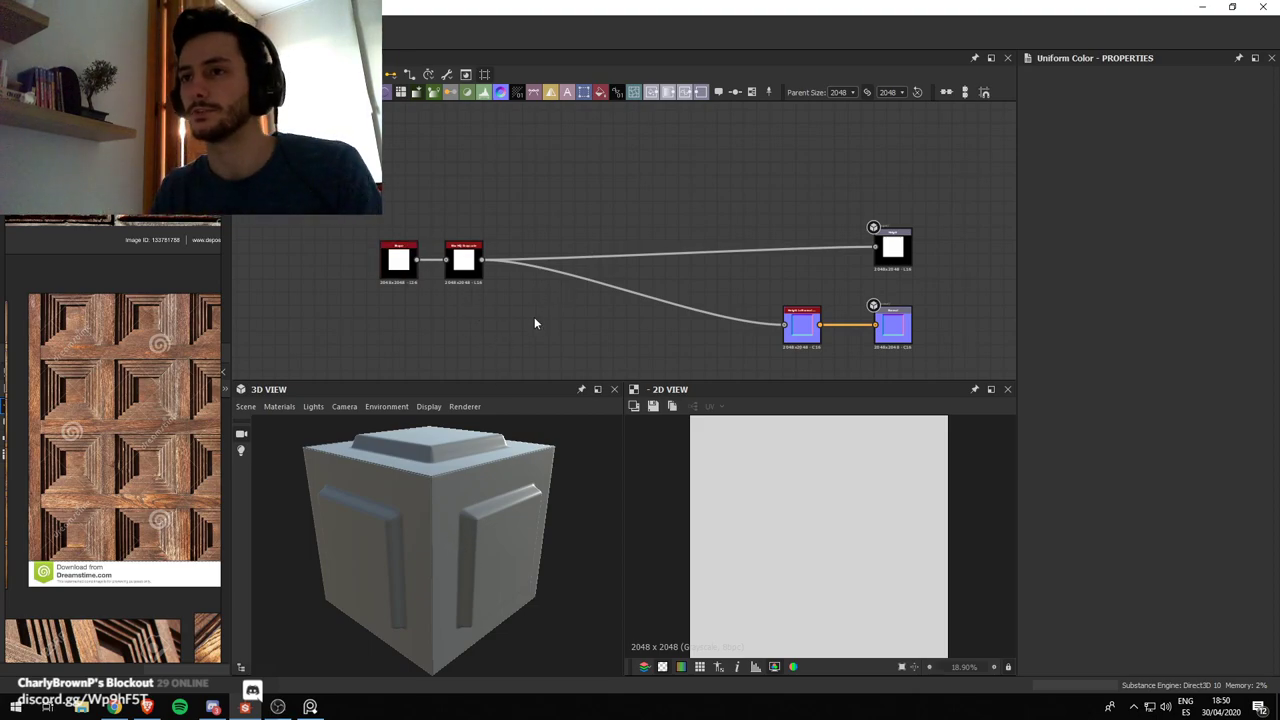
Add a Uniform Color node above the Shape node, set it to grayscale and give it a luminance of 255
{"action": "key", "text": "f"}
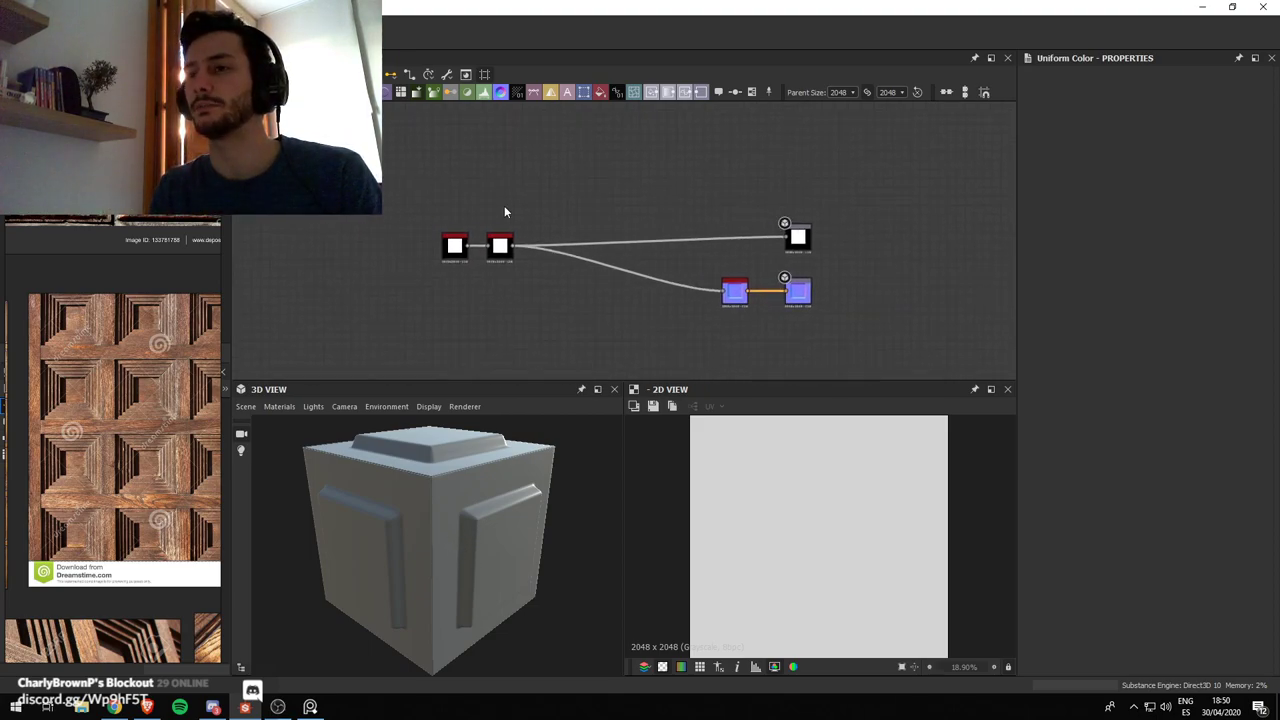
{"action": "key", "text": "space"}
{"action": "type", "text": "uni"}
{"action": "key", "text": "Return"}
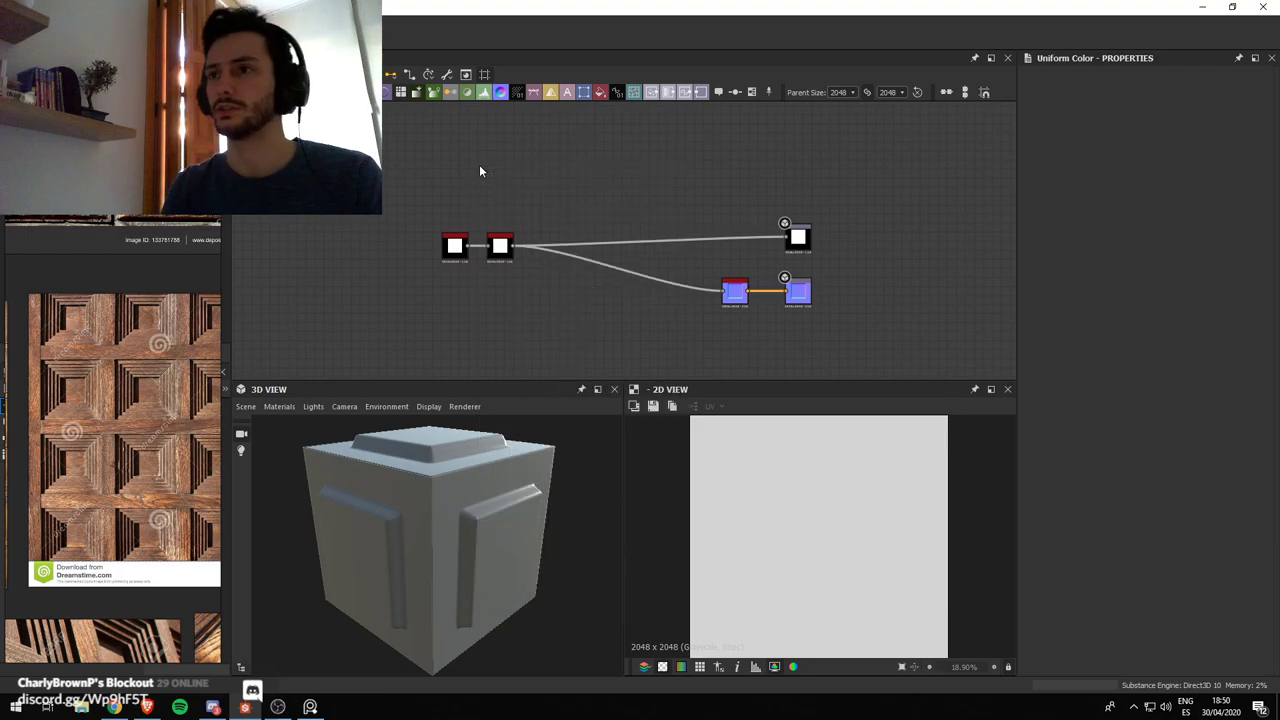
{"action": "left_click", "coordinate": [1210, 354]}
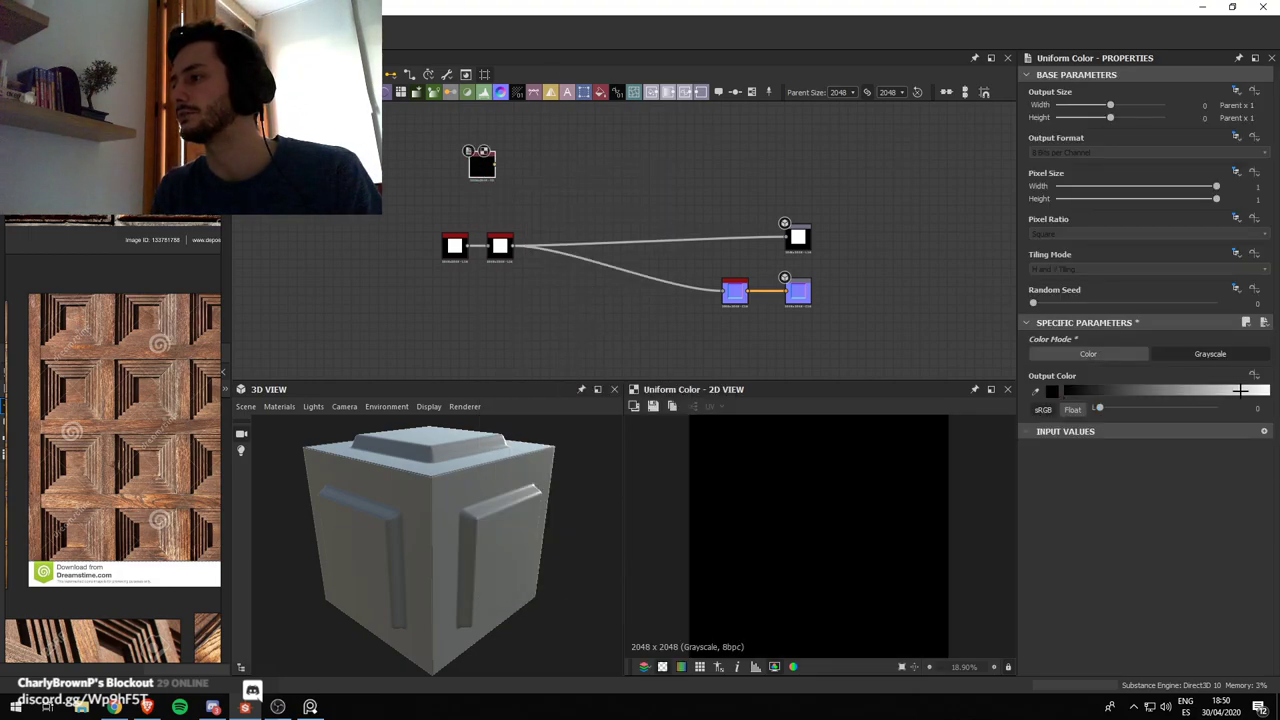
{"action": "left_click_drag", "start_coordinate": [1162, 413], "coordinate": [1225, 409]}
{"action": "scroll", "coordinate": [442, 146], "scroll_direction": "up", "scroll_amount": 5}
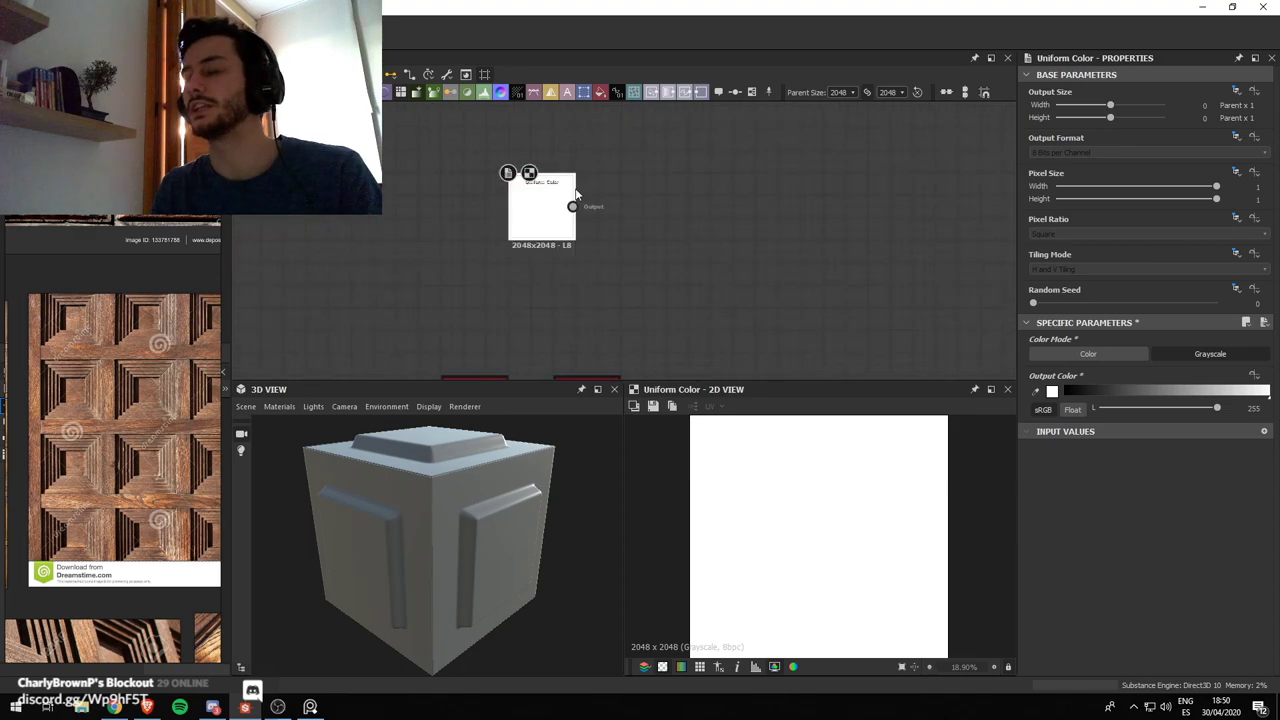
Check the wooden door reference and set the Uniform Color node's grayscale luminance to 229
{"action": "scroll", "coordinate": [512, 182], "scroll_direction": "down", "scroll_amount": 3}
{"action": "middle_click_drag", "start_coordinate": [550, 212], "coordinate": [565, 222]}
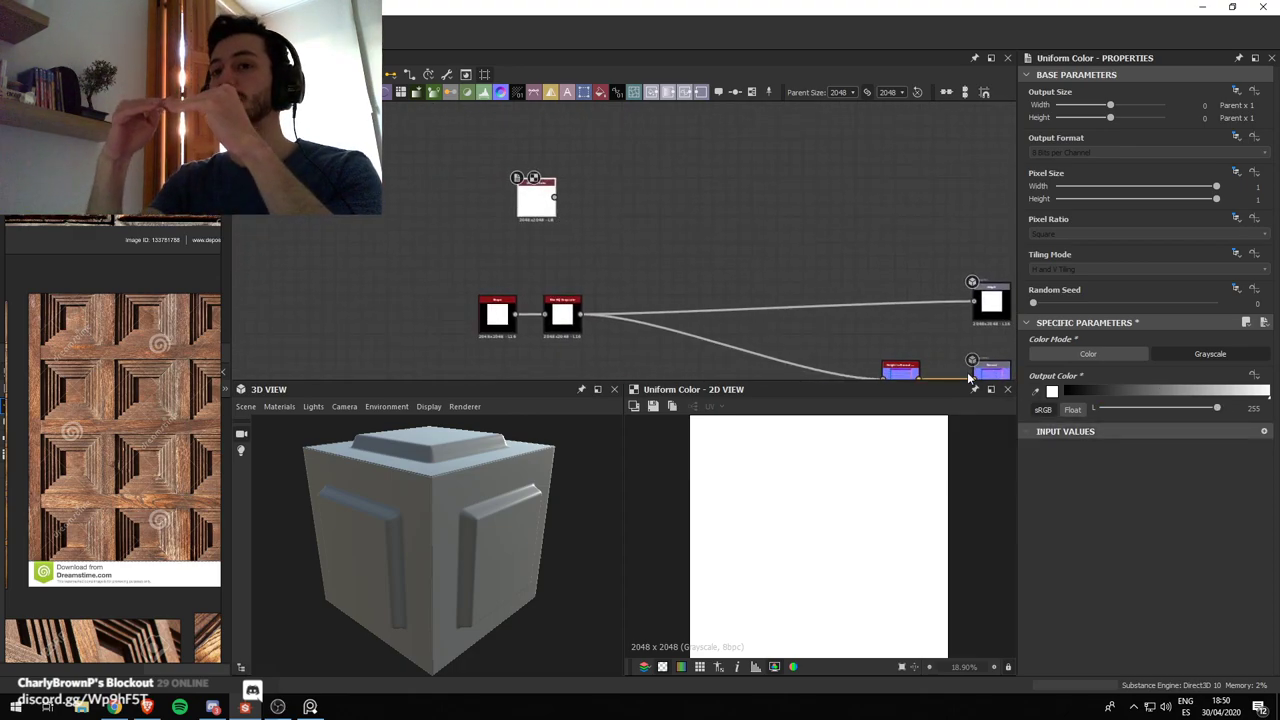
{"action": "scroll", "coordinate": [145, 326], "scroll_direction": "up", "scroll_amount": 4}
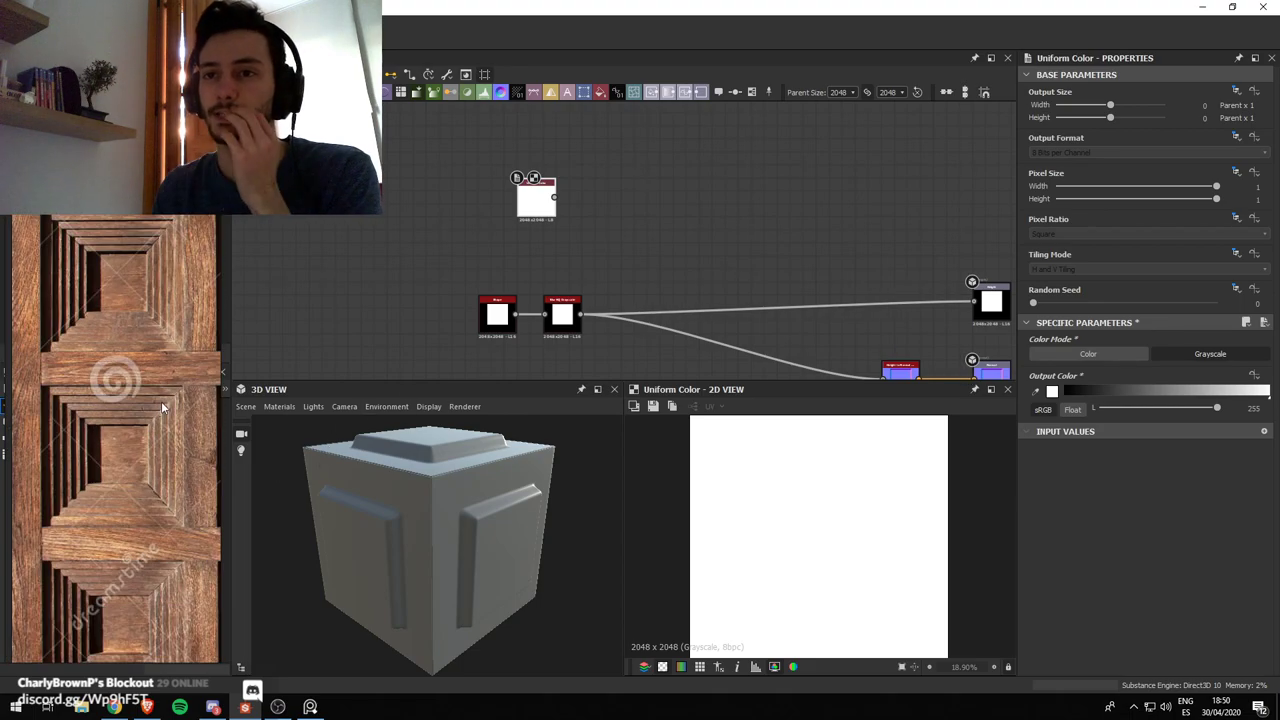
{"action": "left_click_drag", "start_coordinate": [1212, 410], "coordinate": [1206, 417]}
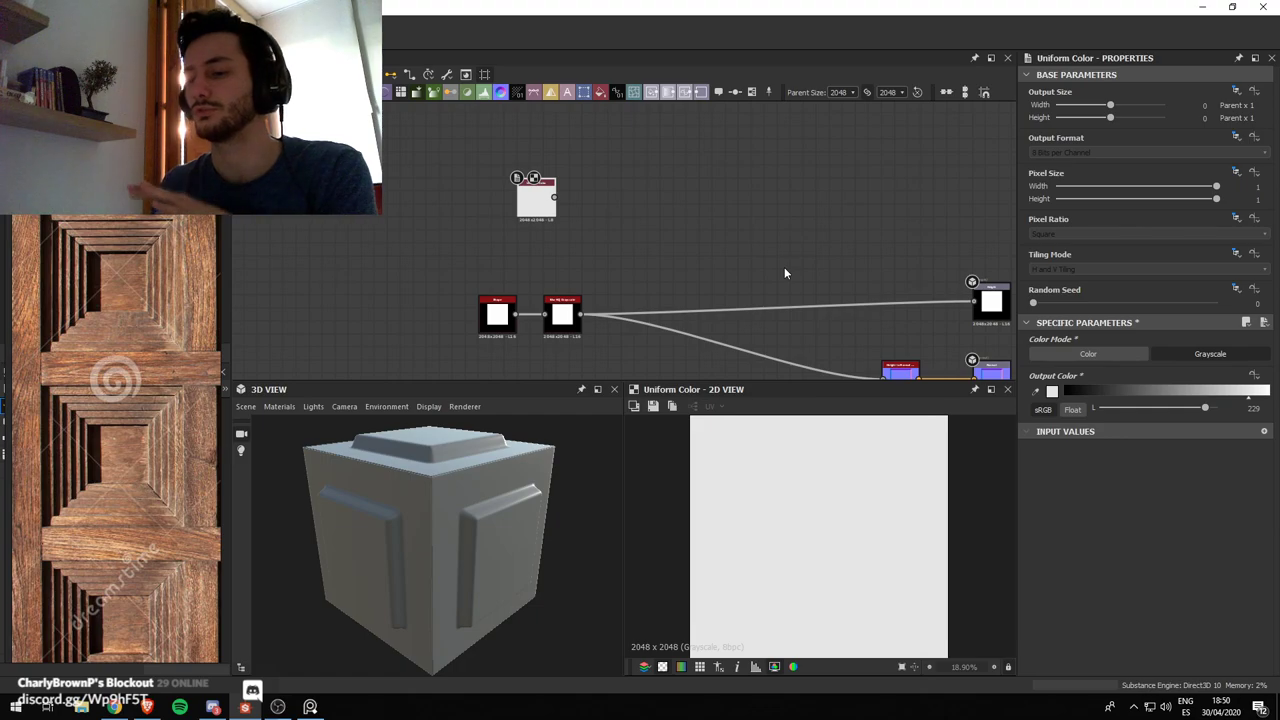
{"action": "scroll", "coordinate": [656, 279], "scroll_direction": "down", "scroll_amount": 1}
{"action": "left_click_drag", "start_coordinate": [556, 221], "coordinate": [537, 240]}
{"action": "scroll", "coordinate": [600, 320], "scroll_direction": "down", "scroll_amount": 1}
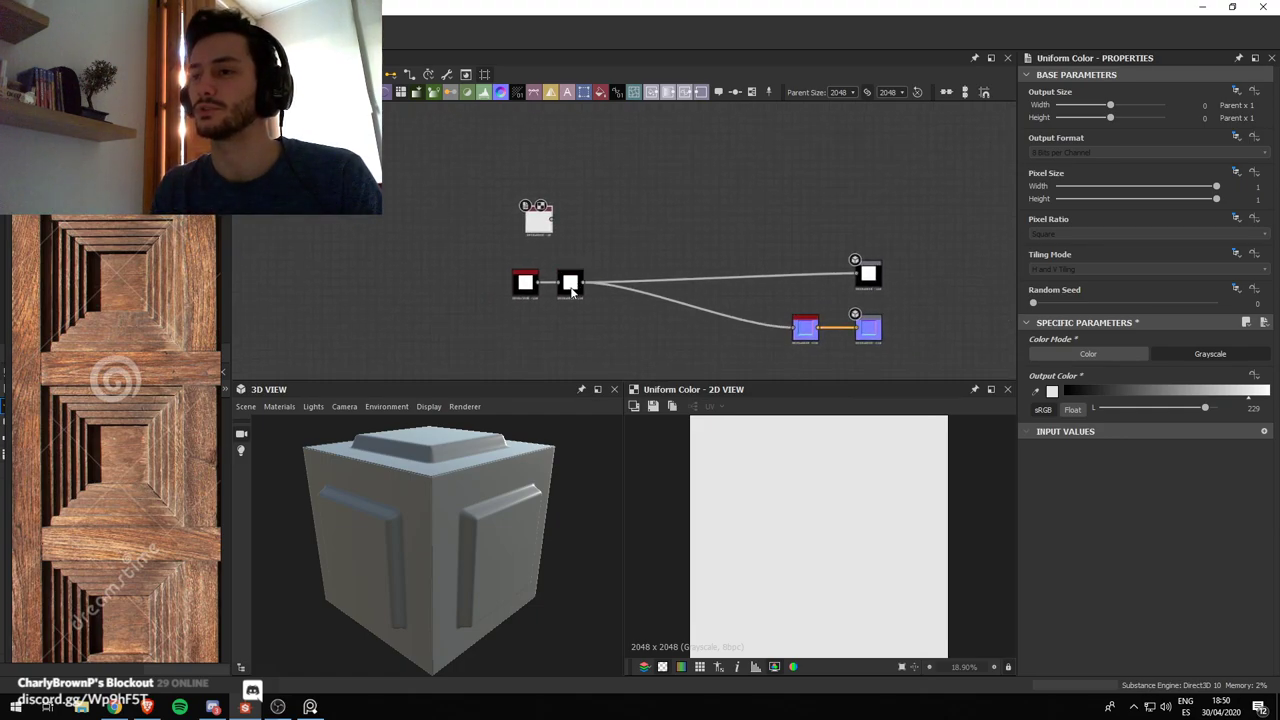
Try deleting the Blur HQ Grayscale node to inspect the cube's displacement without blur, and undo the deletion
{"action": "left_click", "coordinate": [571, 286]}
{"action": "key", "text": "Delete"}
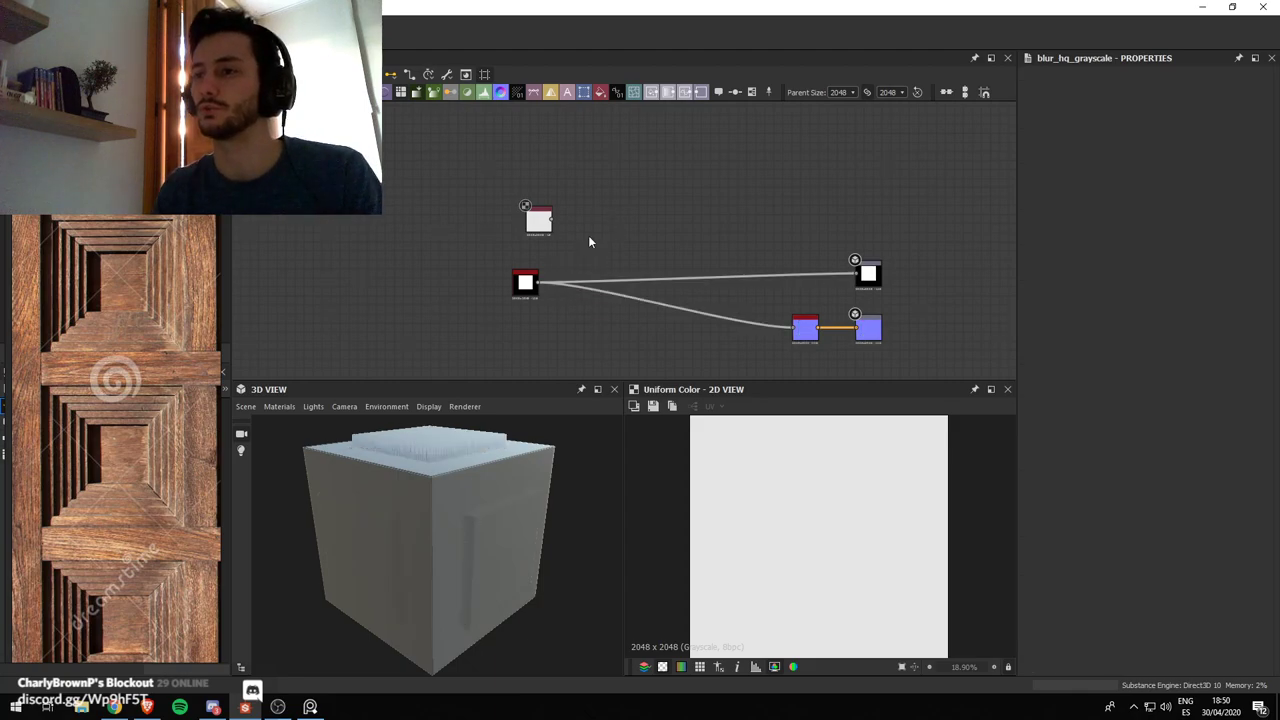
{"action": "left_click_drag", "start_coordinate": [526, 285], "coordinate": [548, 304]}
{"action": "left_click", "coordinate": [620, 244]}
{"action": "key", "text": "ctrl+z"}
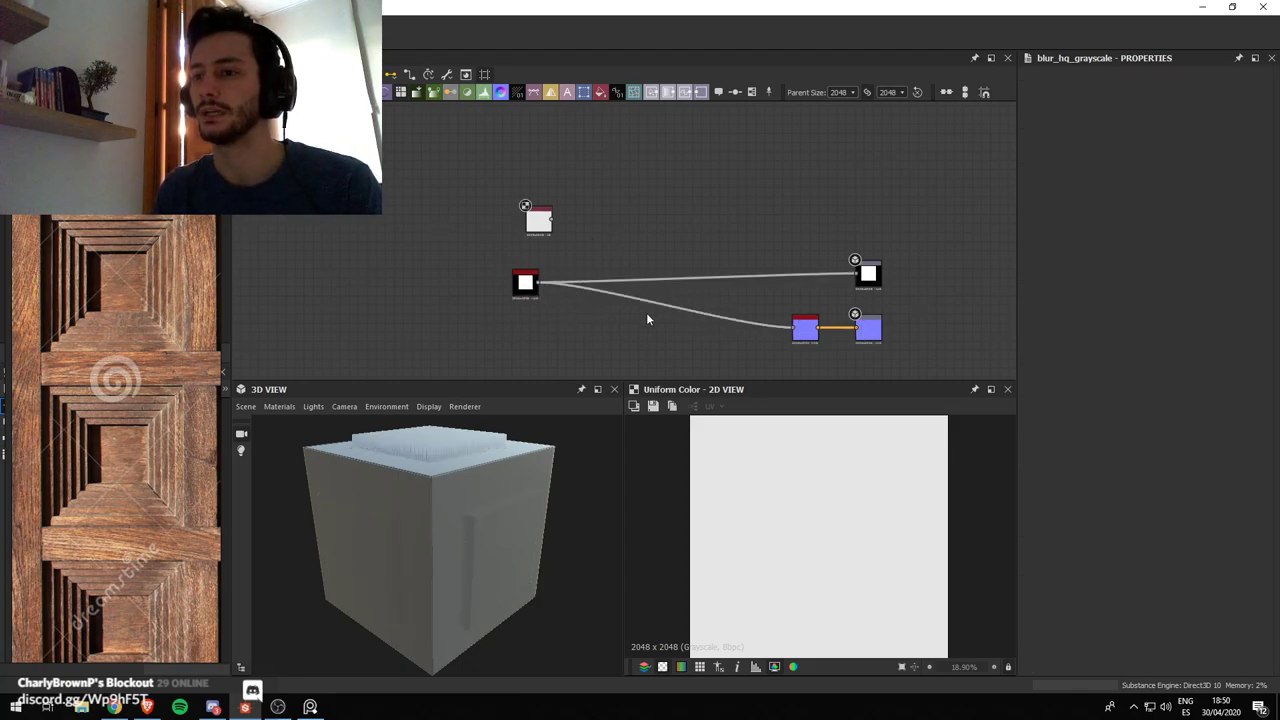
{"action": "left_click_drag", "start_coordinate": [430, 469], "coordinate": [492, 509]}
{"action": "key", "text": "ctrl+z"}
Repeat the no-blur comparison close up on the cube's raised square, deleting the Blur HQ Grayscale node and restoring it
{"action": "scroll", "coordinate": [472, 465], "scroll_direction": "up", "scroll_amount": 5}
{"action": "scroll", "coordinate": [482, 524], "scroll_direction": "down", "scroll_amount": 1}
{"action": "left_click", "coordinate": [569, 280]}
{"action": "key", "text": "Delete"}
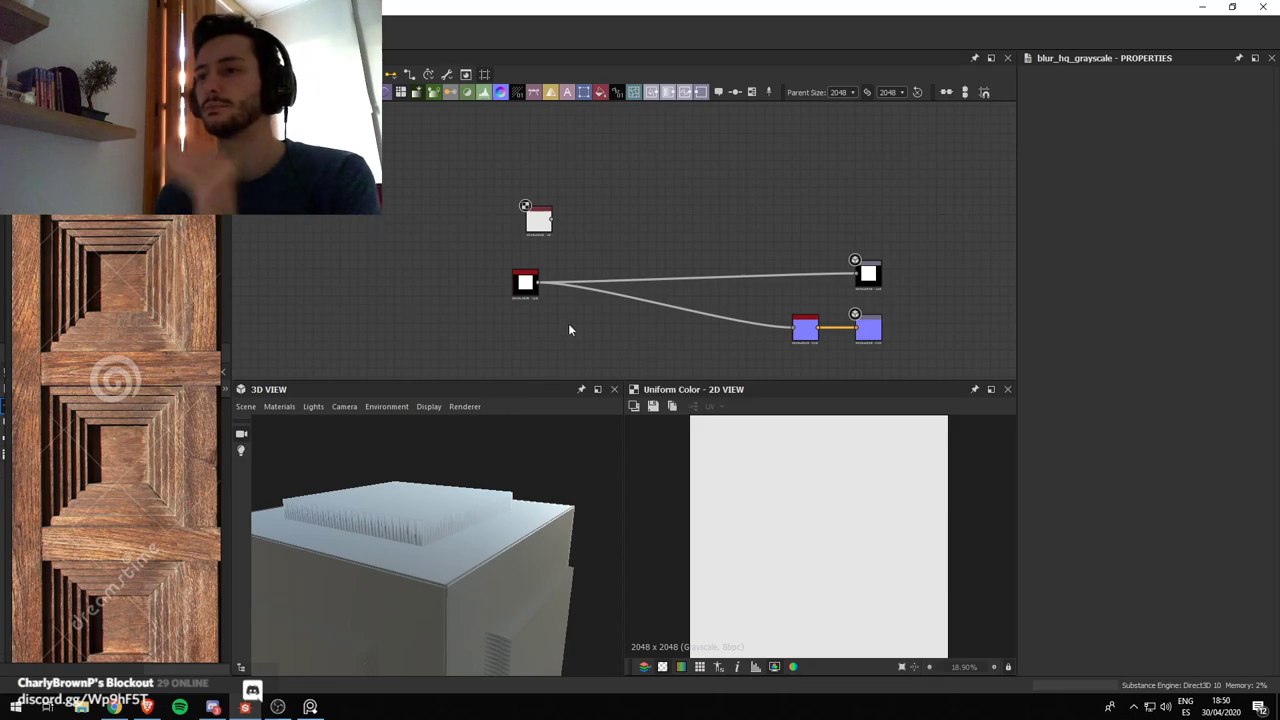
{"action": "left_click", "coordinate": [530, 292]}
{"action": "key", "text": "ctrl+z"}
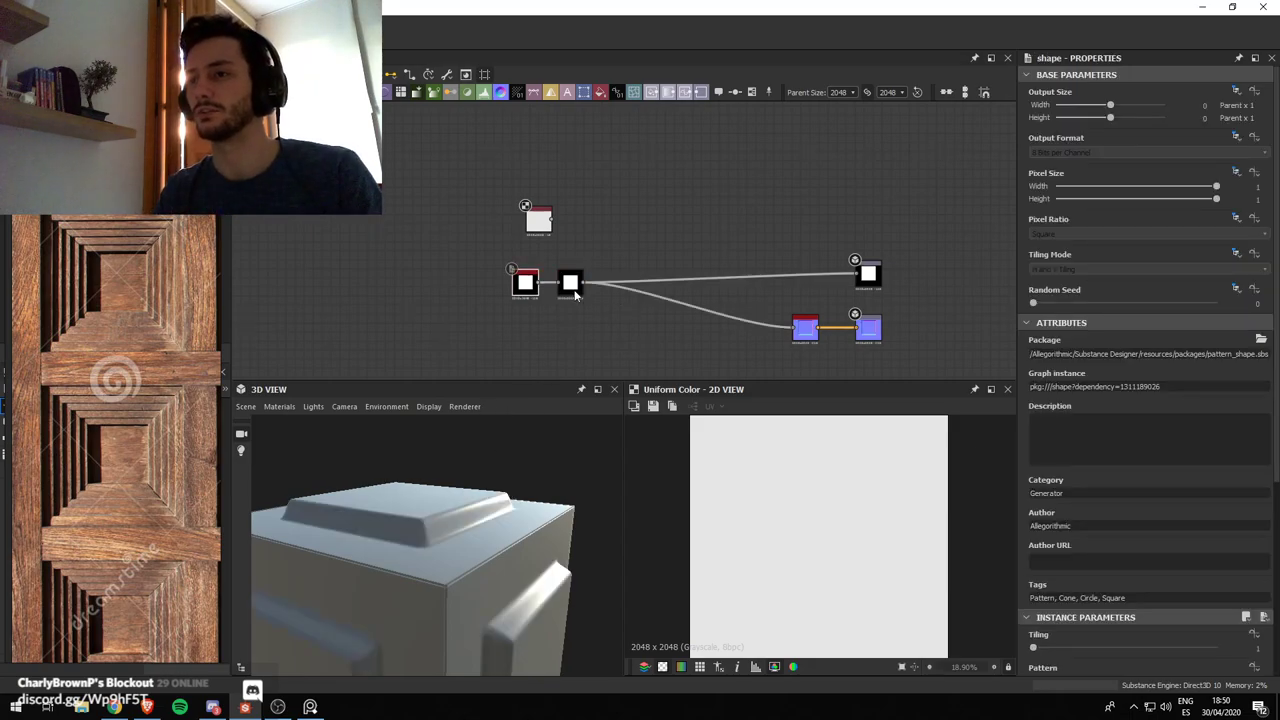
Set the Blur HQ Grayscale node's intensity to 1.21 and inspect the raised square's edges on the cube
{"action": "double_click", "coordinate": [575, 292]}
{"action": "scroll", "coordinate": [1127, 599], "scroll_direction": "down", "scroll_amount": 1}
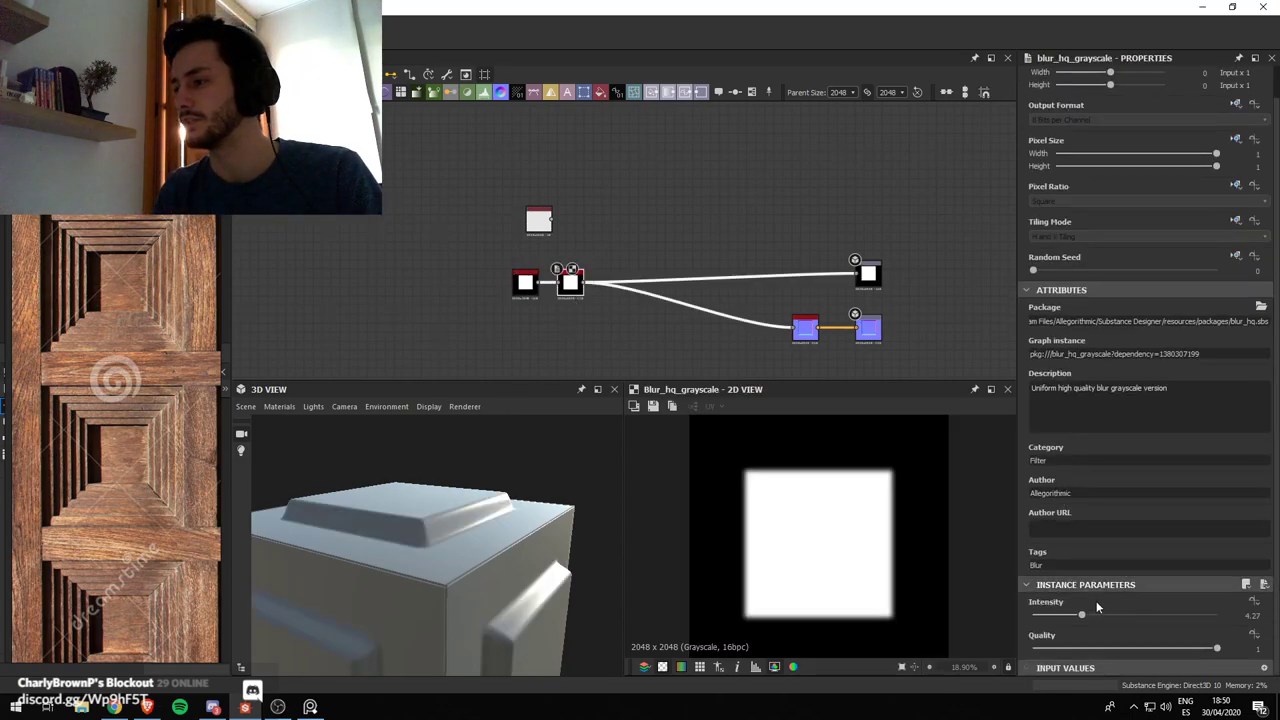
{"action": "left_click_drag", "start_coordinate": [1081, 614], "coordinate": [1049, 618]}
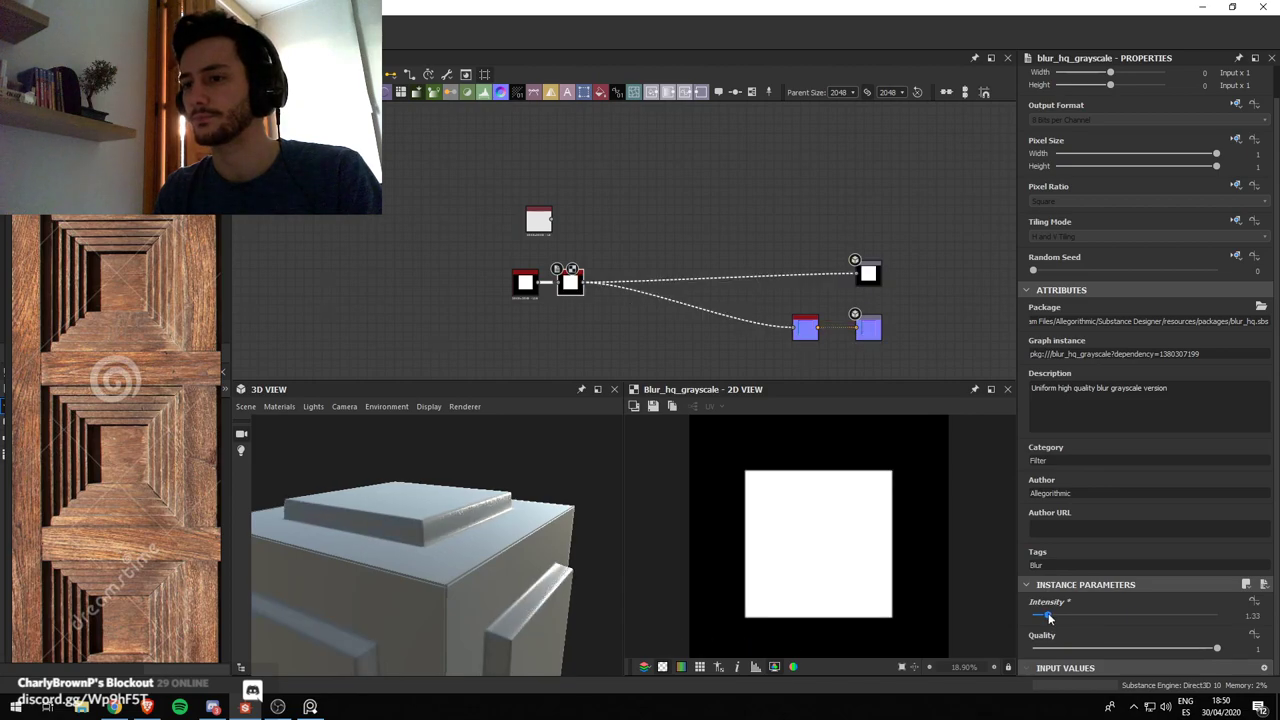
{"action": "left_click_drag", "start_coordinate": [460, 605], "coordinate": [488, 585]}
{"action": "scroll", "coordinate": [483, 549], "scroll_direction": "down", "scroll_amount": 2}
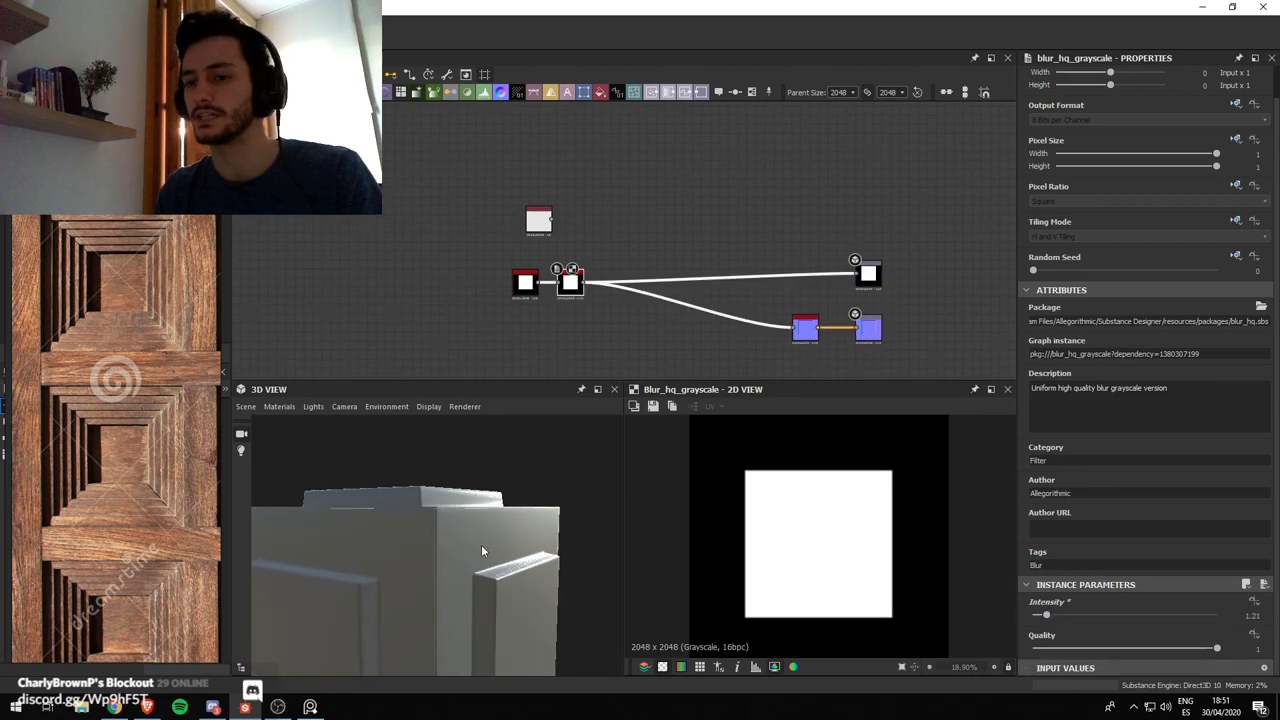
Switch to the browser and look through the material renders in the Nodevember 2019 Substance Designer article
{"action": "left_click", "coordinate": [147, 707]}
{"action": "left_click", "coordinate": [720, 9]}
{"action": "scroll", "coordinate": [700, 404], "scroll_direction": "down", "scroll_amount": 20}
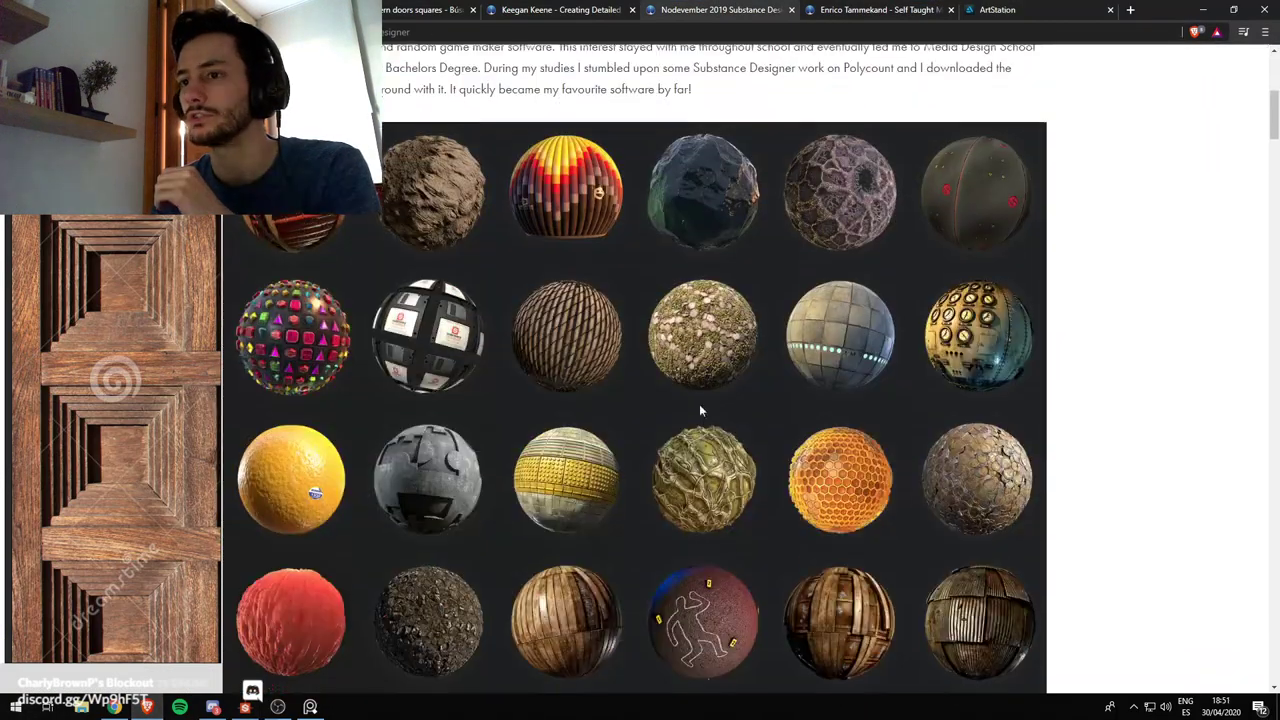
{"action": "scroll", "coordinate": [1149, 414], "scroll_direction": "down", "scroll_amount": 20}
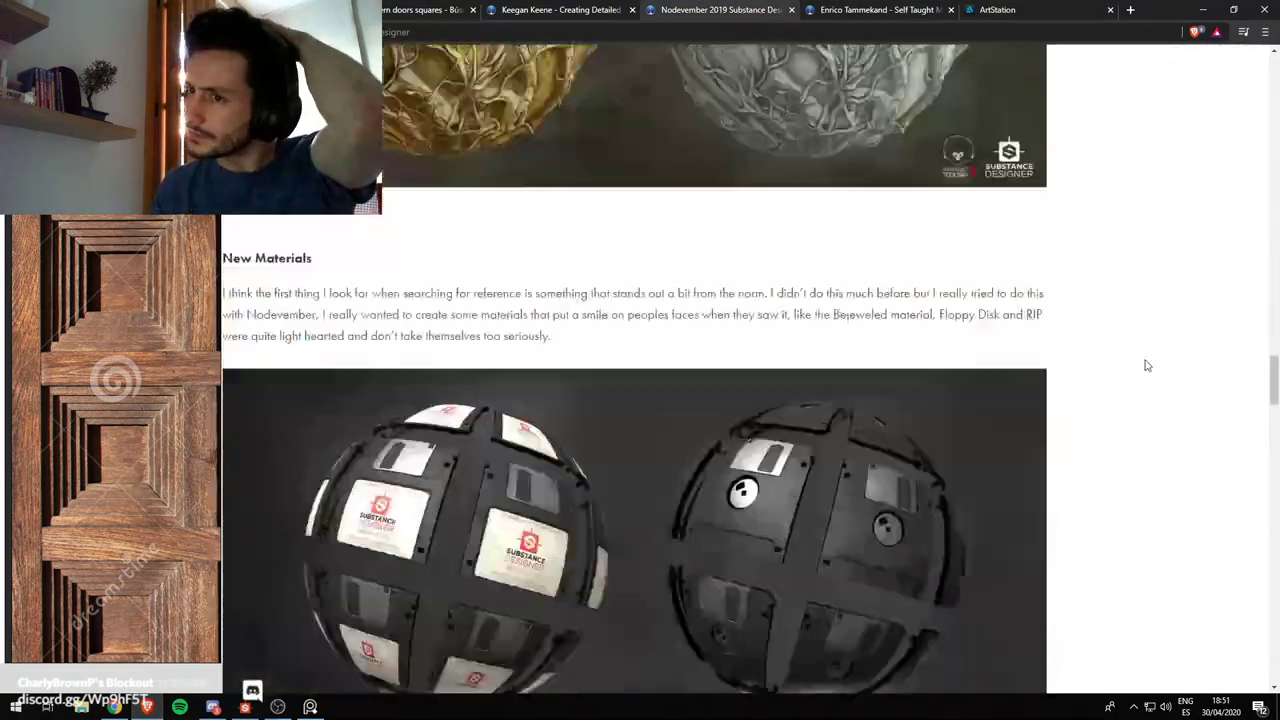
{"action": "scroll", "coordinate": [1140, 420], "scroll_direction": "down", "scroll_amount": 2}
{"action": "scroll", "coordinate": [1140, 400], "scroll_direction": "up", "scroll_amount": 7}
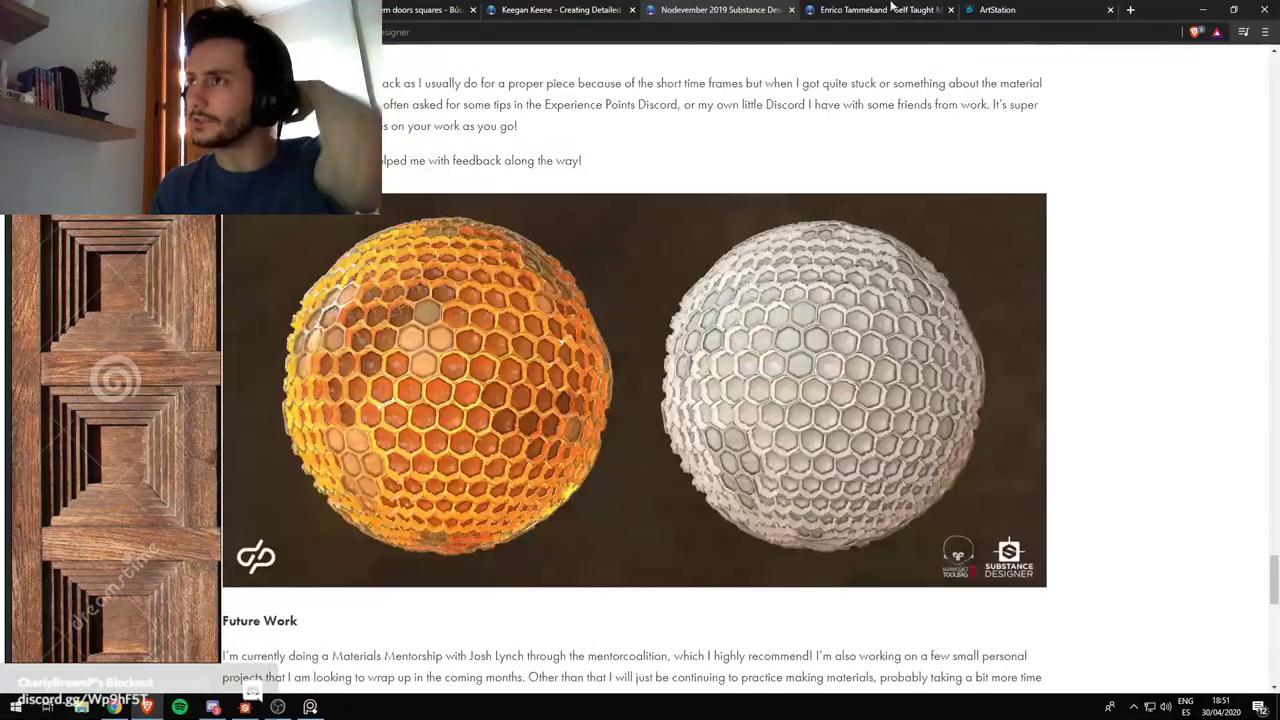
Examine the God of War Fan Art Substance image in the self-taught material artist article, and return to Substance Designer
{"action": "left_click", "coordinate": [875, 9]}
{"action": "scroll", "coordinate": [987, 333], "scroll_direction": "down", "scroll_amount": 8}
{"action": "scroll", "coordinate": [987, 333], "scroll_direction": "down", "scroll_amount": 20}
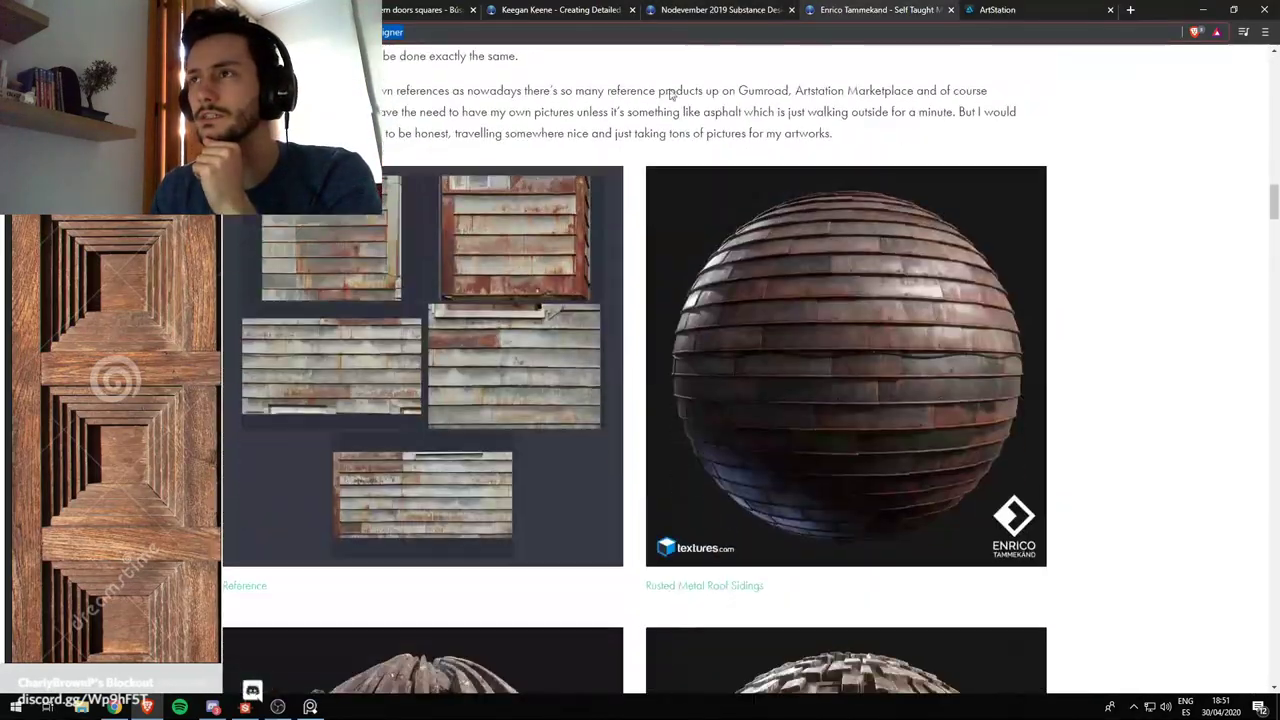
{"action": "scroll", "coordinate": [884, 401], "scroll_direction": "down", "scroll_amount": 20}
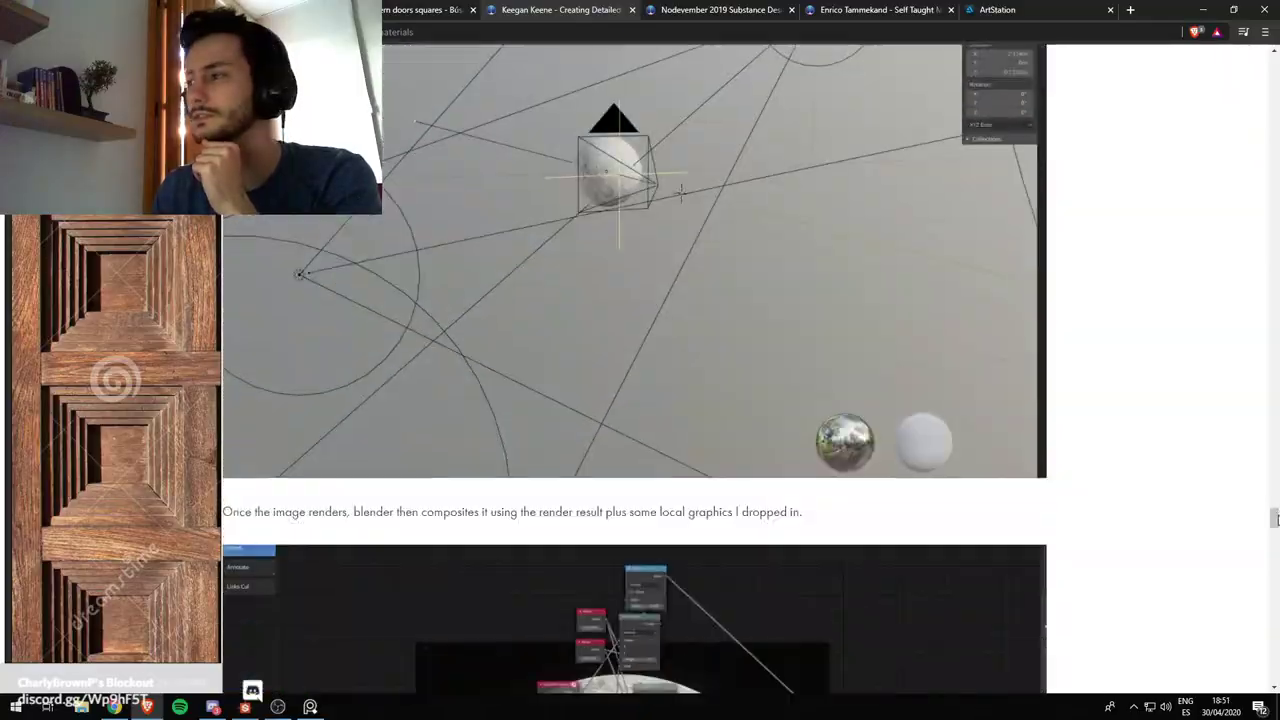
{"action": "left_click_drag", "start_coordinate": [1277, 520], "coordinate": [1236, 453]}
{"action": "left_click", "coordinate": [820, 9]}
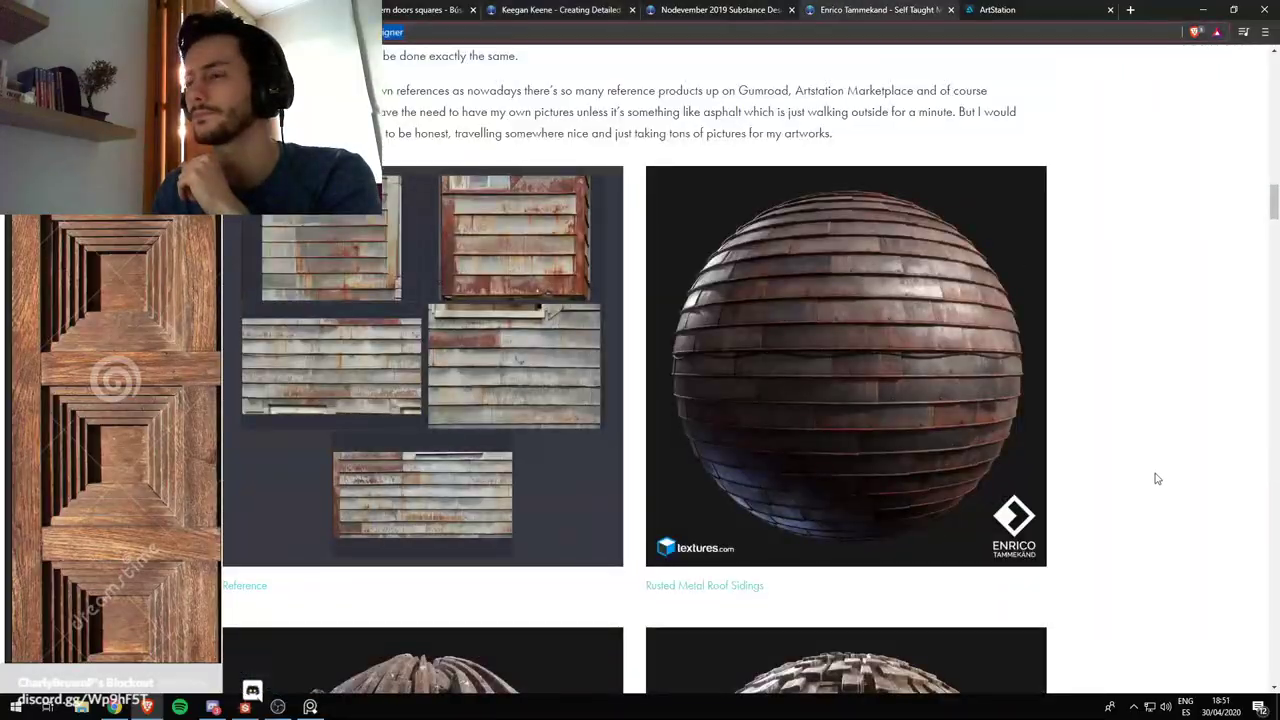
{"action": "scroll", "coordinate": [1160, 470], "scroll_direction": "down", "scroll_amount": 20}
{"action": "scroll", "coordinate": [1000, 430], "scroll_direction": "up", "scroll_amount": 5}
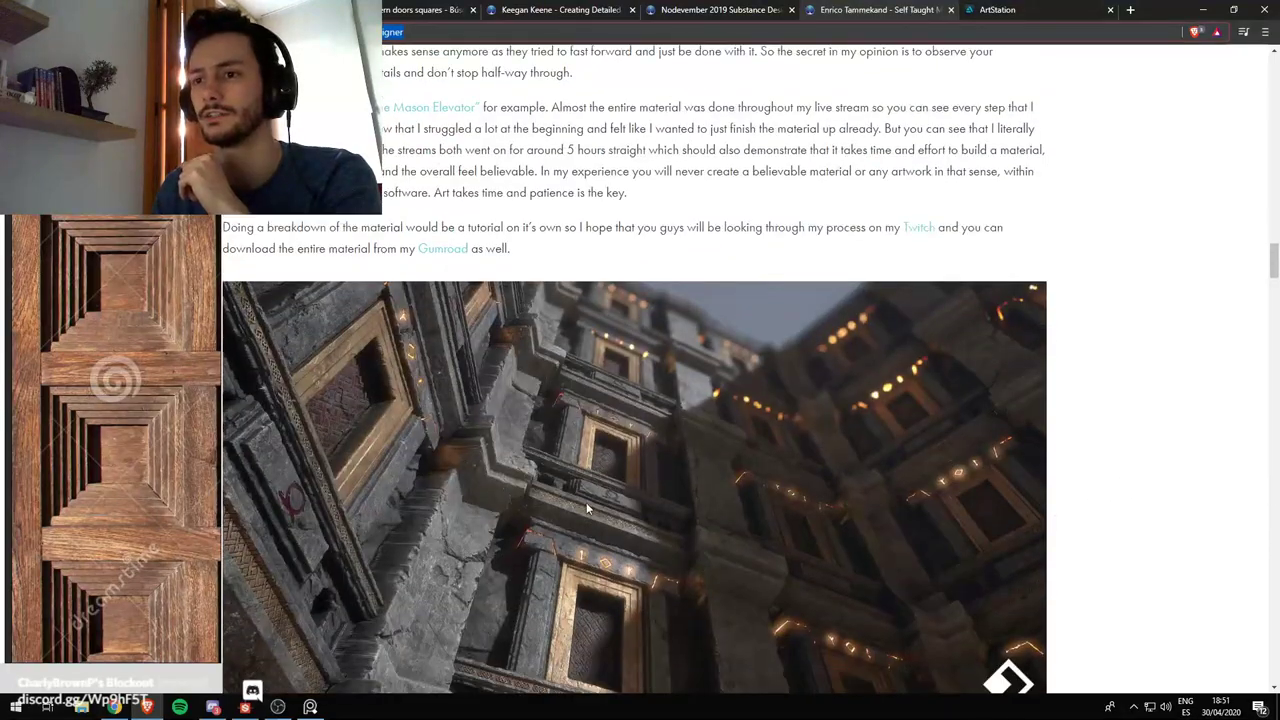
{"action": "scroll", "coordinate": [500, 500], "scroll_direction": "down", "scroll_amount": 1}
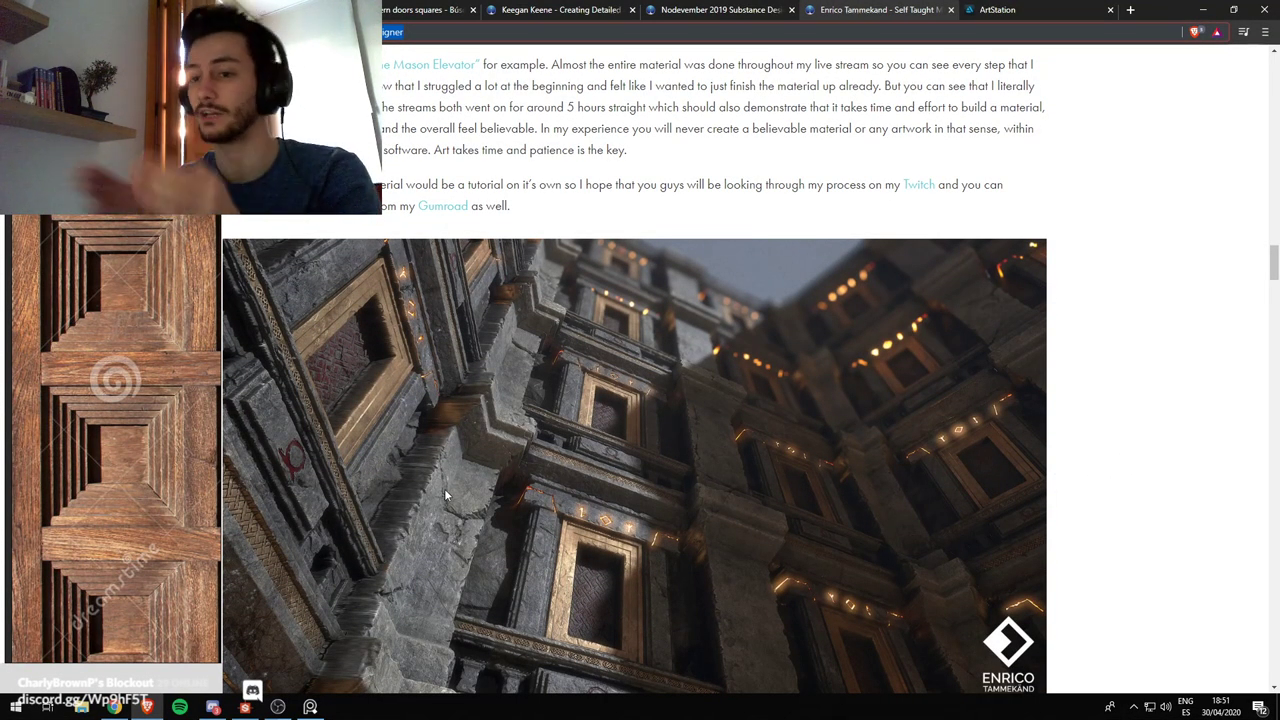
{"action": "scroll", "coordinate": [538, 408], "scroll_direction": "down", "scroll_amount": 1}
{"action": "scroll", "coordinate": [538, 408], "scroll_direction": "down", "scroll_amount": 1}
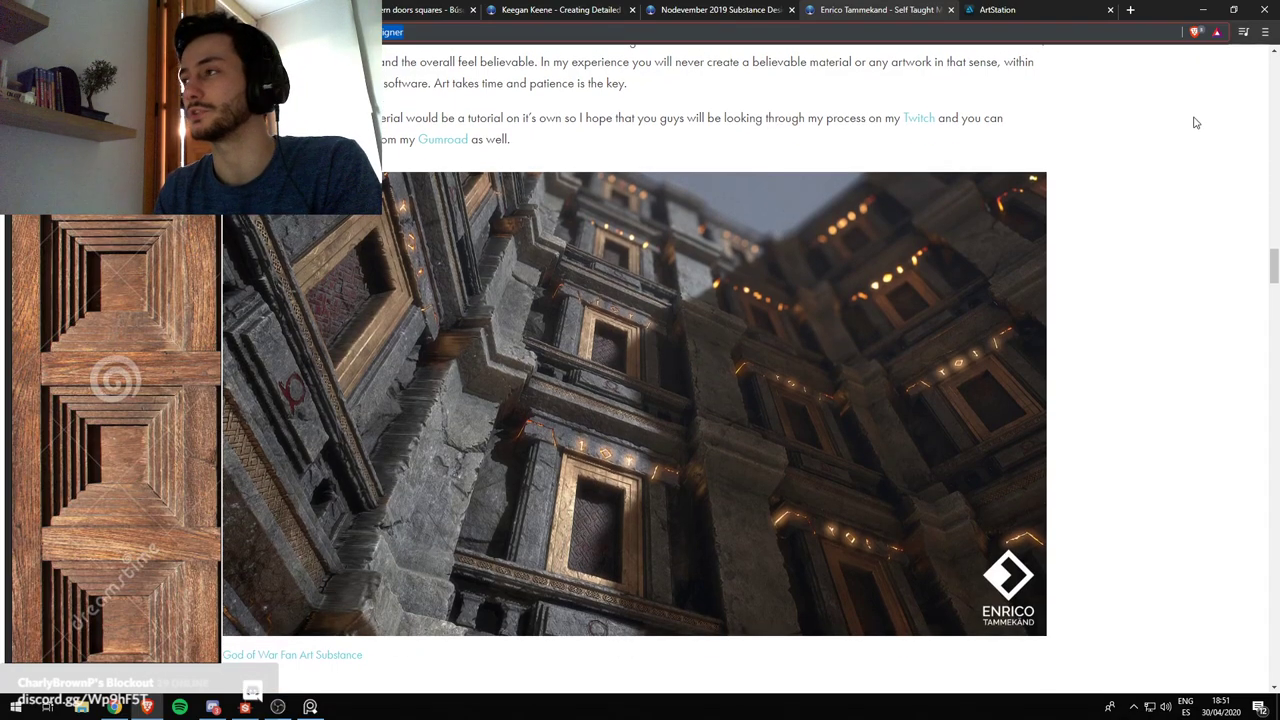
{"action": "left_click", "coordinate": [1203, 9]}
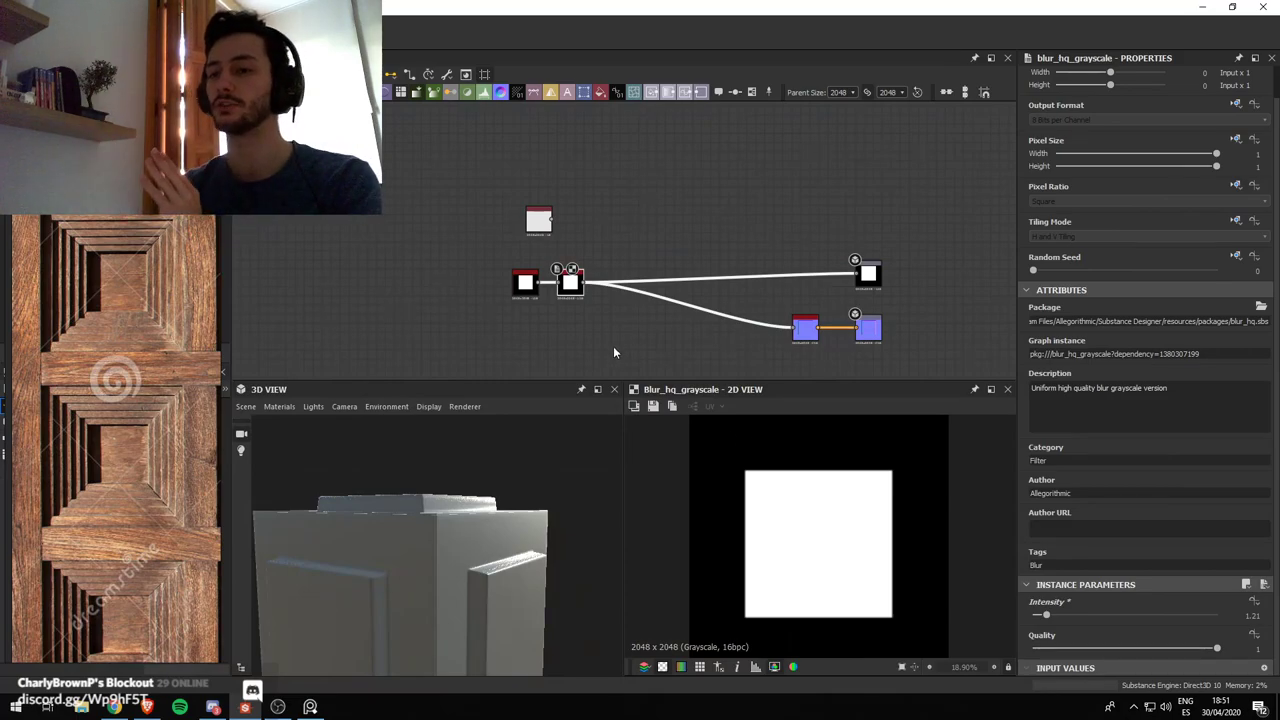
Examine the stepped squares in the wooden door reference images against the cube's current displacement
{"action": "left_click_drag", "start_coordinate": [490, 572], "coordinate": [486, 571]}
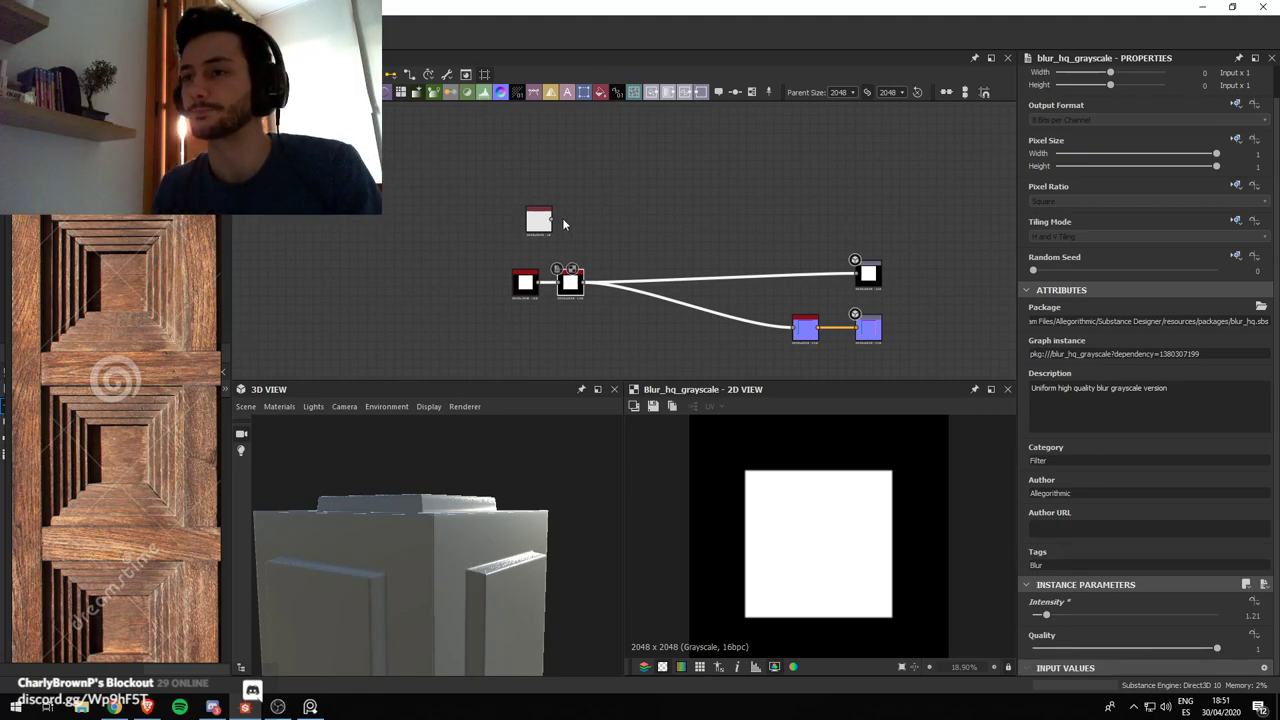
{"action": "left_click", "coordinate": [557, 226]}
{"action": "left_click_drag", "start_coordinate": [540, 221], "coordinate": [535, 221]}
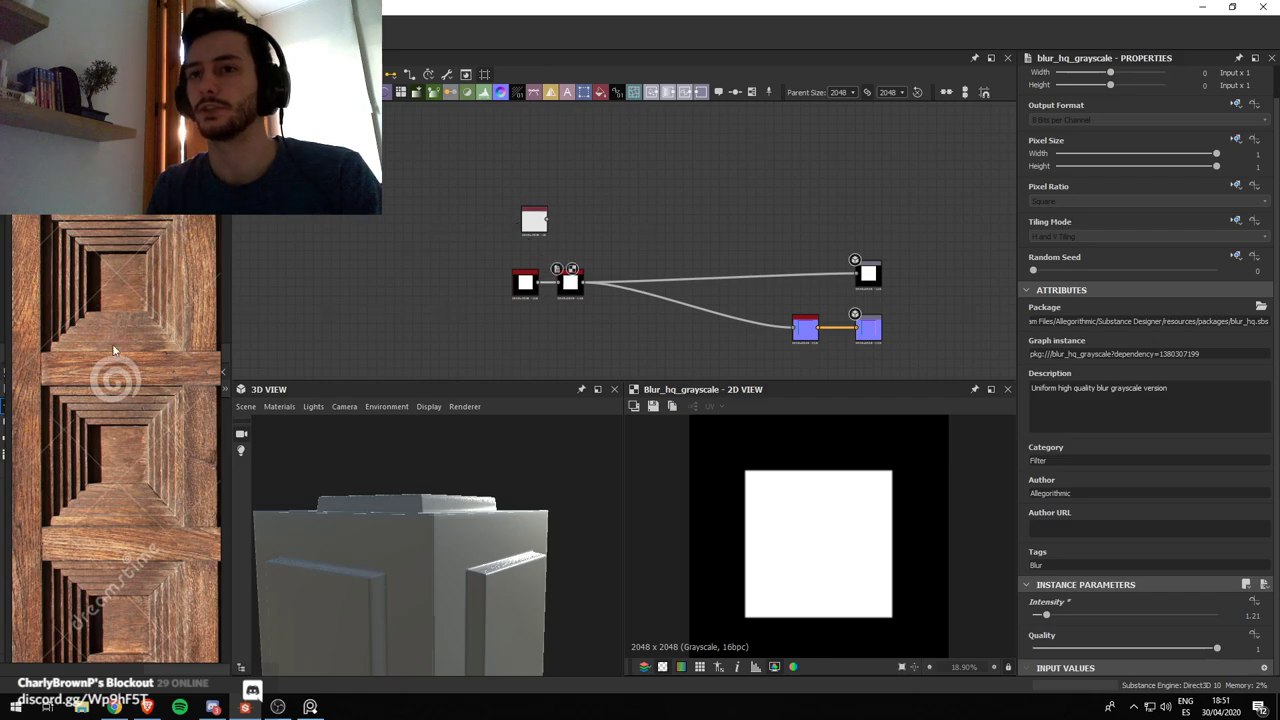
{"action": "scroll", "coordinate": [113, 350], "scroll_direction": "down", "scroll_amount": 4}
{"action": "scroll", "coordinate": [98, 300], "scroll_direction": "up", "scroll_amount": 3}
{"action": "scroll", "coordinate": [100, 296], "scroll_direction": "down", "scroll_amount": 3}
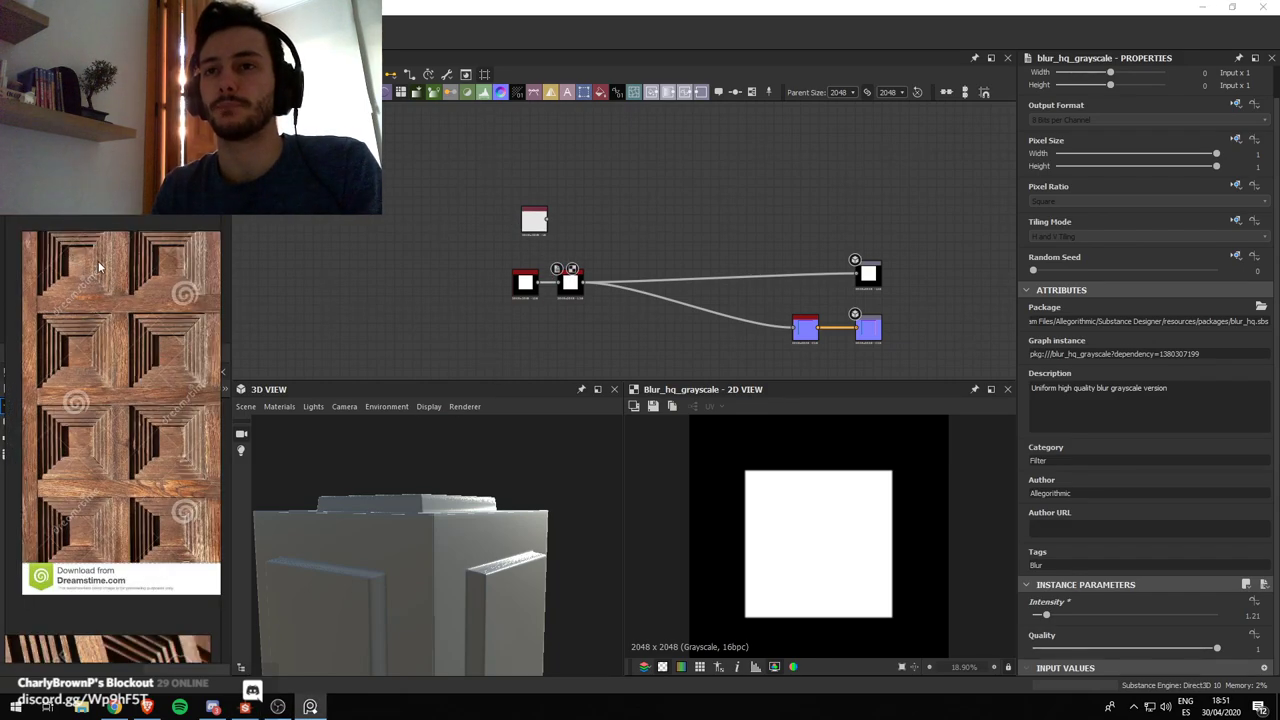
{"action": "scroll", "coordinate": [72, 268], "scroll_direction": "down", "scroll_amount": 5}
{"action": "scroll", "coordinate": [483, 228], "scroll_direction": "up", "scroll_amount": 3}
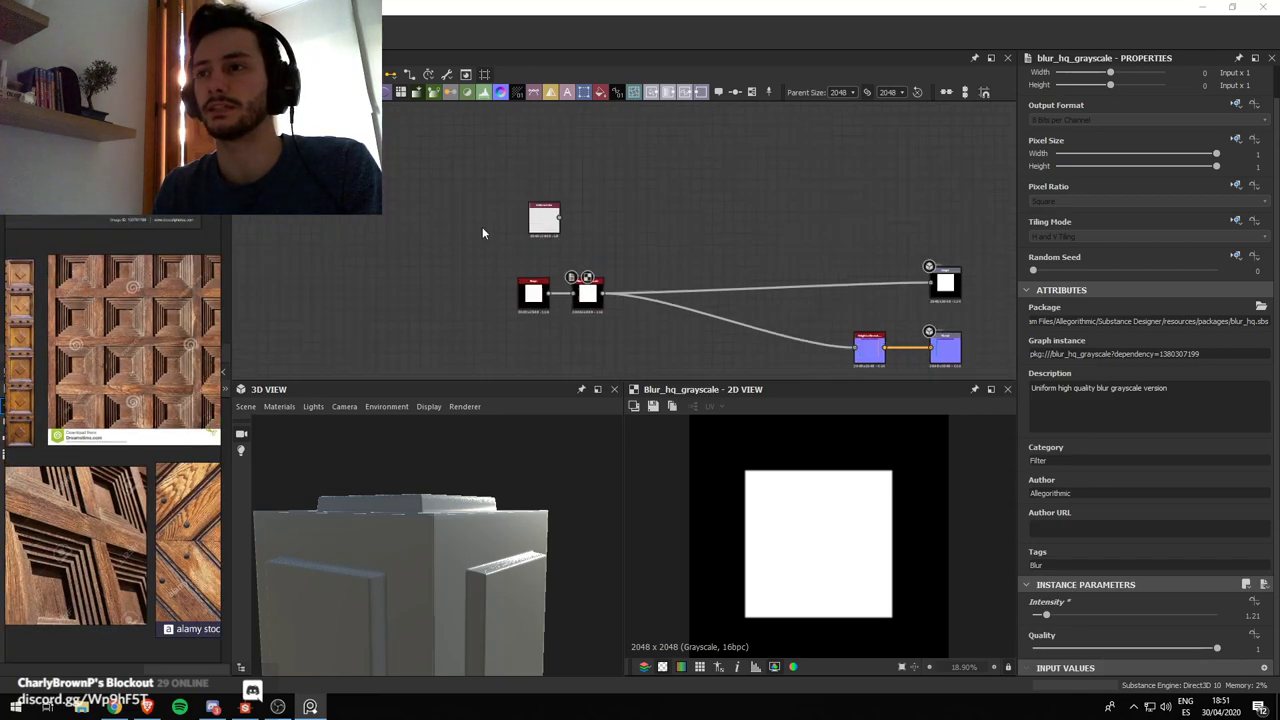
Move the Shape and Uniform Color nodes away from the Blur HQ Grayscale node to make room between them
{"action": "left_click_drag", "start_coordinate": [587, 222], "coordinate": [532, 220]}
{"action": "double_click", "coordinate": [533, 217]}
{"action": "scroll", "coordinate": [634, 292], "scroll_direction": "down", "scroll_amount": 3}
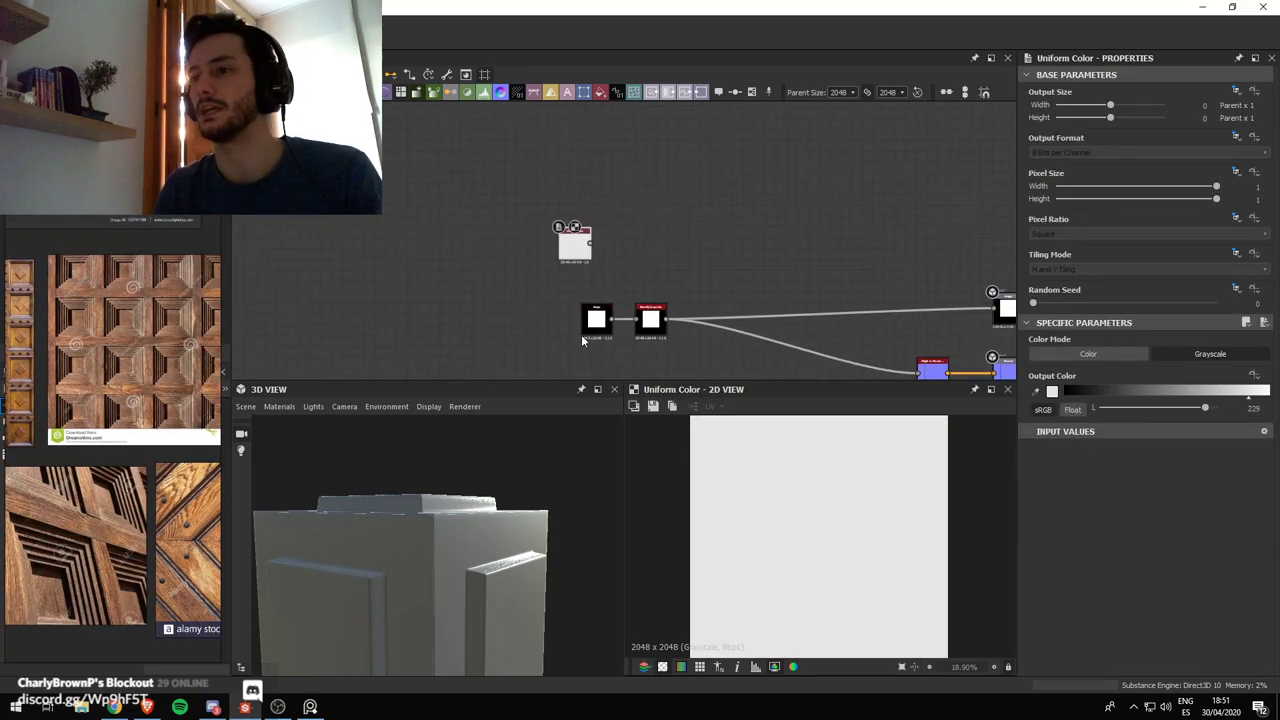
{"action": "left_click_drag", "start_coordinate": [600, 329], "coordinate": [560, 328]}
{"action": "left_click_drag", "start_coordinate": [572, 260], "coordinate": [528, 260]}
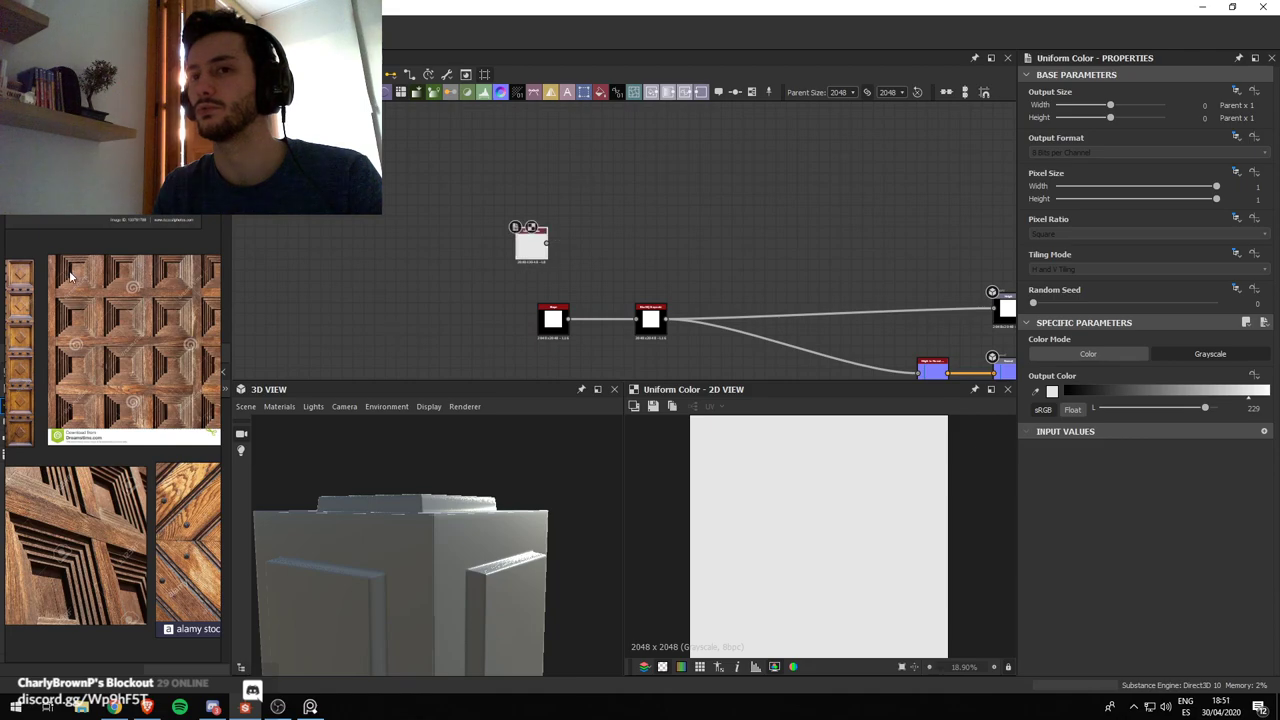
Add a Blend node fed by the Uniform Color node and place it above the Shape and Blur HQ Grayscale row
{"action": "key", "text": "space"}
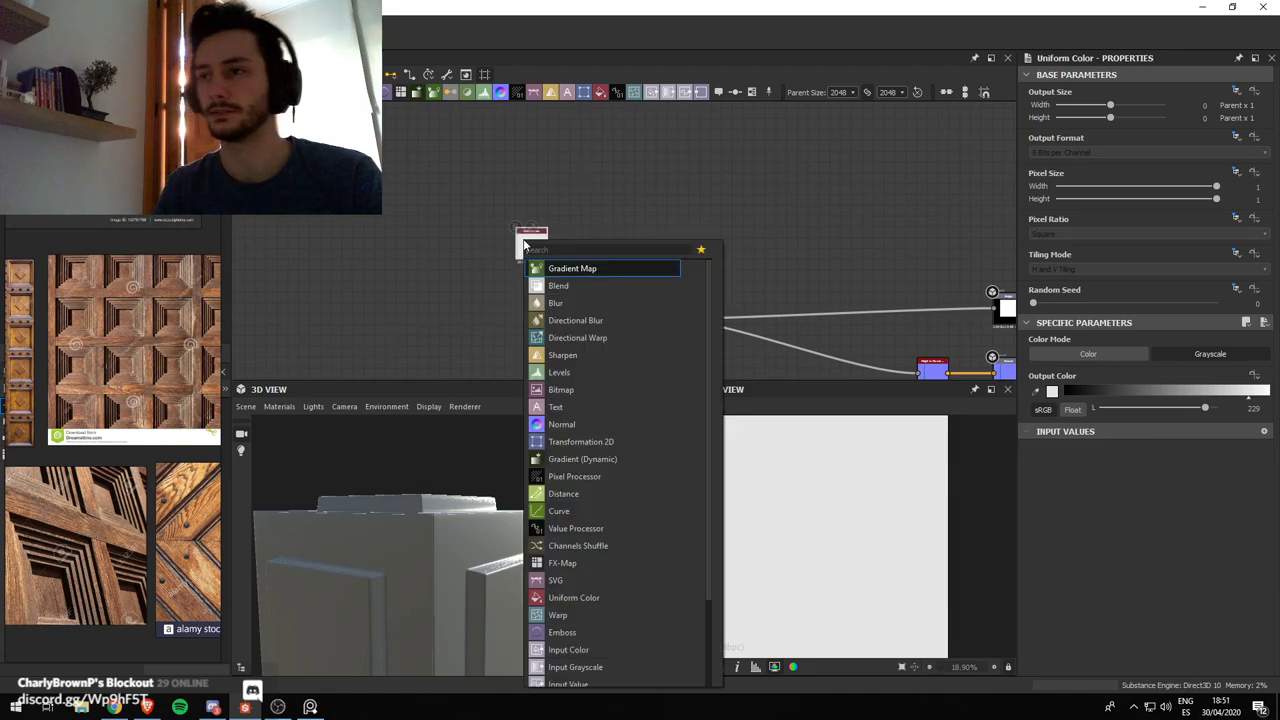
{"action": "type", "text": "bled"}
{"action": "key", "text": "BackSpace"}
{"action": "key", "text": "Return"}
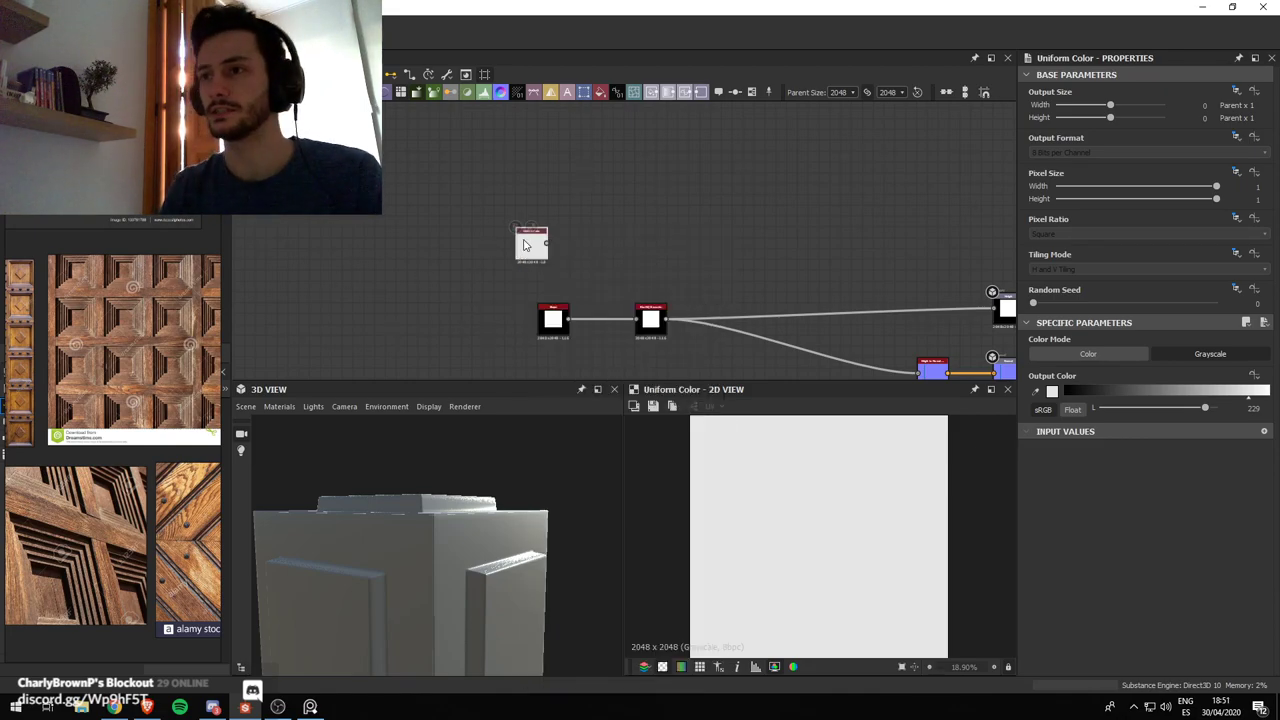
{"action": "scroll", "coordinate": [579, 287], "scroll_direction": "up", "scroll_amount": 3}
{"action": "left_click_drag", "start_coordinate": [590, 227], "coordinate": [637, 273]}
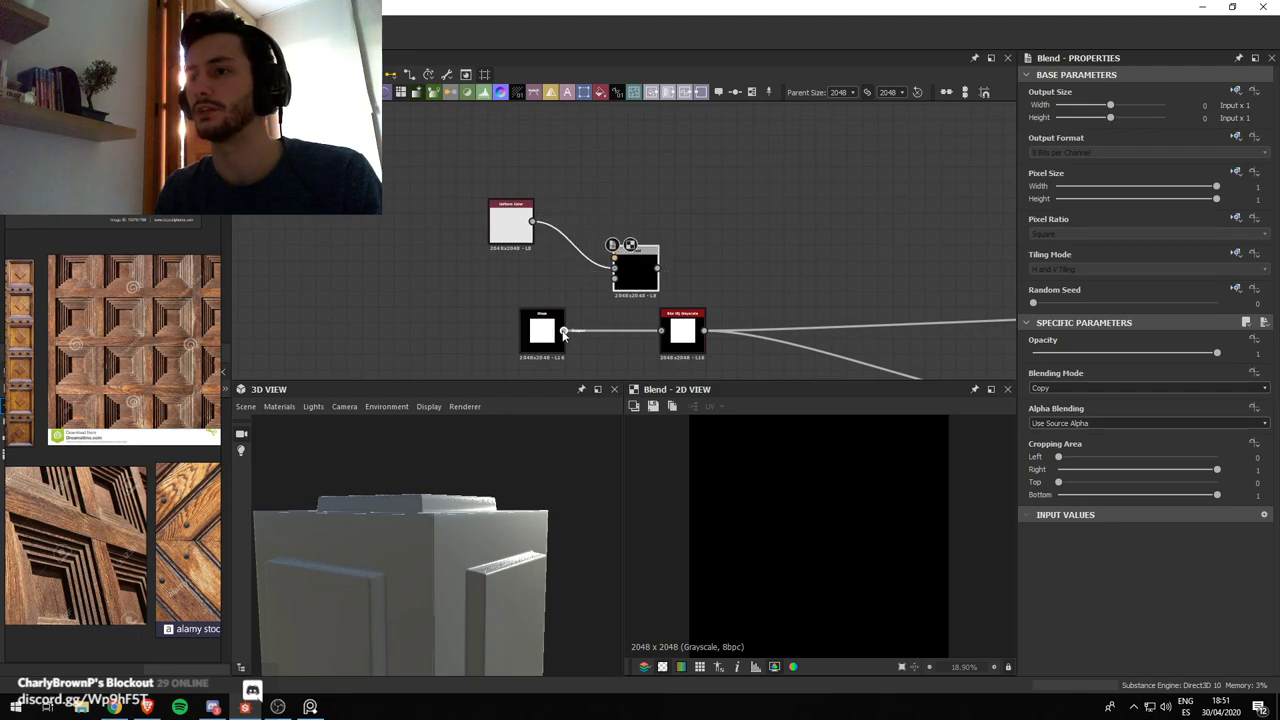
Feed the Blur HQ Grayscale result into the Blend node's foreground, route its former output links from the Blend, and align the Blend after the blur
{"action": "left_click_drag", "start_coordinate": [685, 318], "coordinate": [653, 318]}
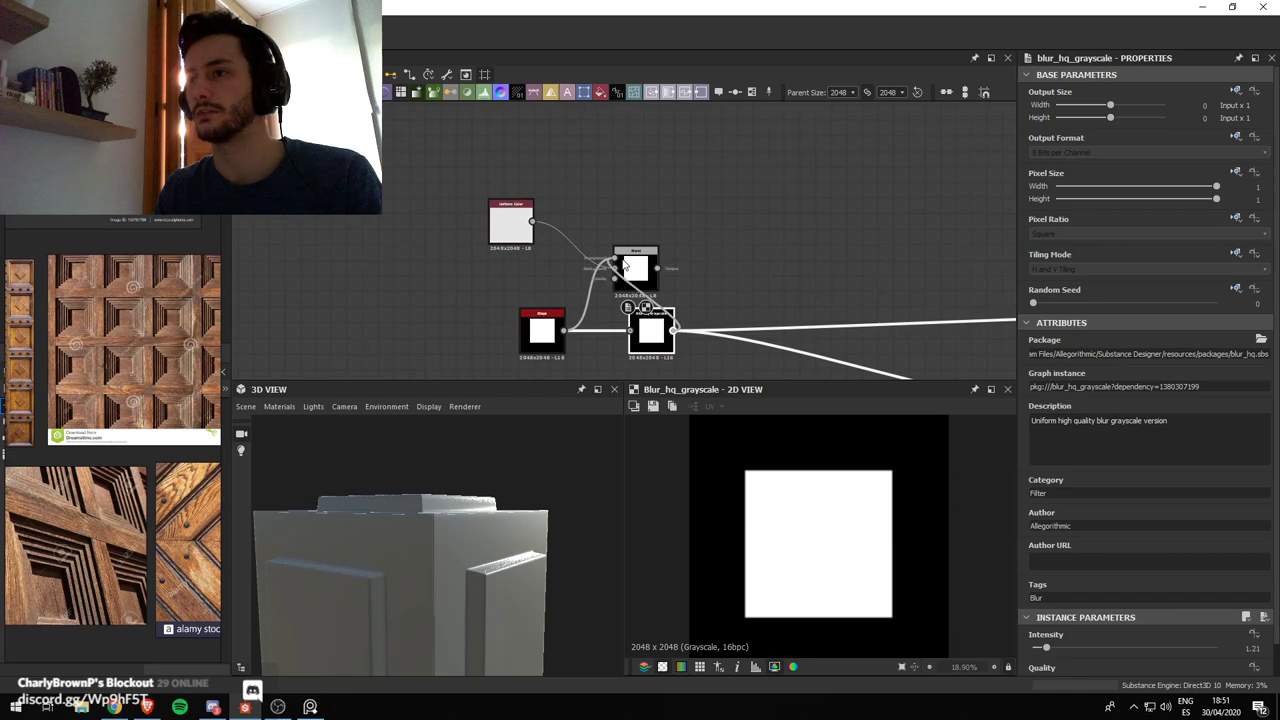
{"action": "left_click_drag", "start_coordinate": [624, 263], "coordinate": [617, 259]}
{"action": "left_click_drag", "start_coordinate": [674, 330], "coordinate": [734, 321], "text": "shift"}
{"action": "left_click_drag", "start_coordinate": [521, 235], "coordinate": [629, 251]}
{"action": "scroll", "coordinate": [731, 307], "scroll_direction": "up", "scroll_amount": 1}
{"action": "middle_click_drag", "start_coordinate": [731, 307], "coordinate": [697, 252]}
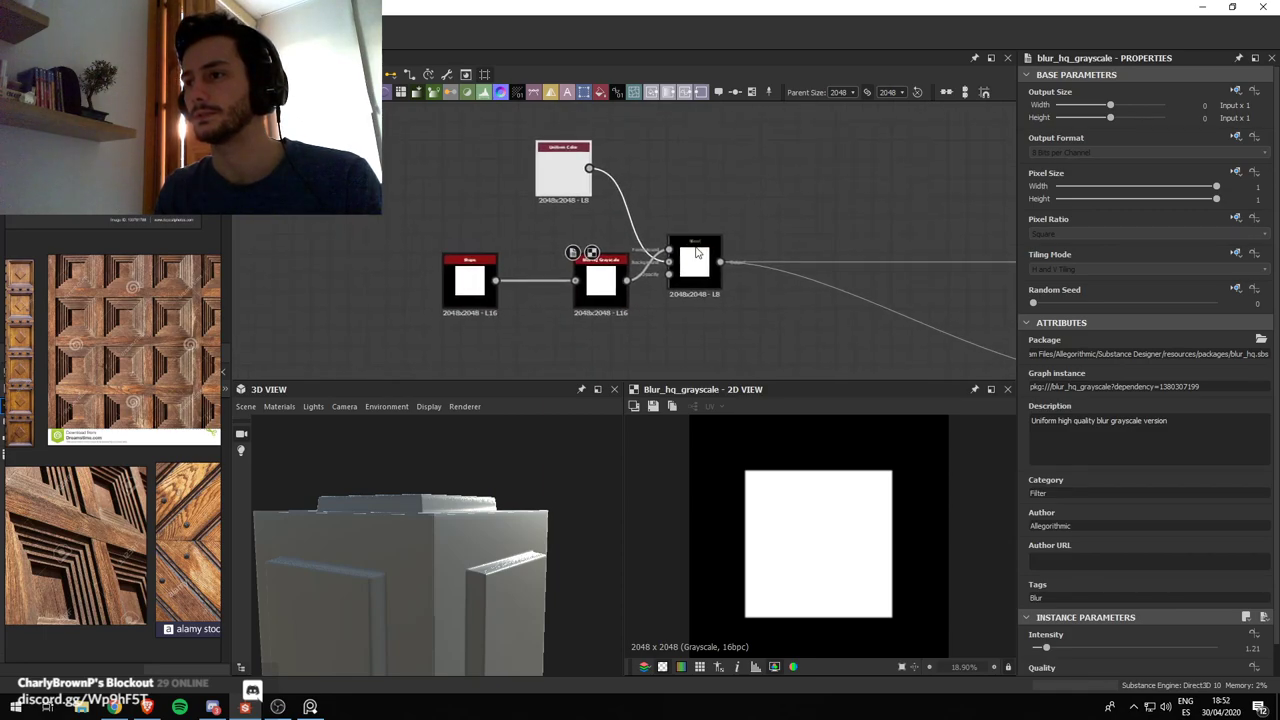
{"action": "left_click_drag", "start_coordinate": [697, 256], "coordinate": [716, 281]}
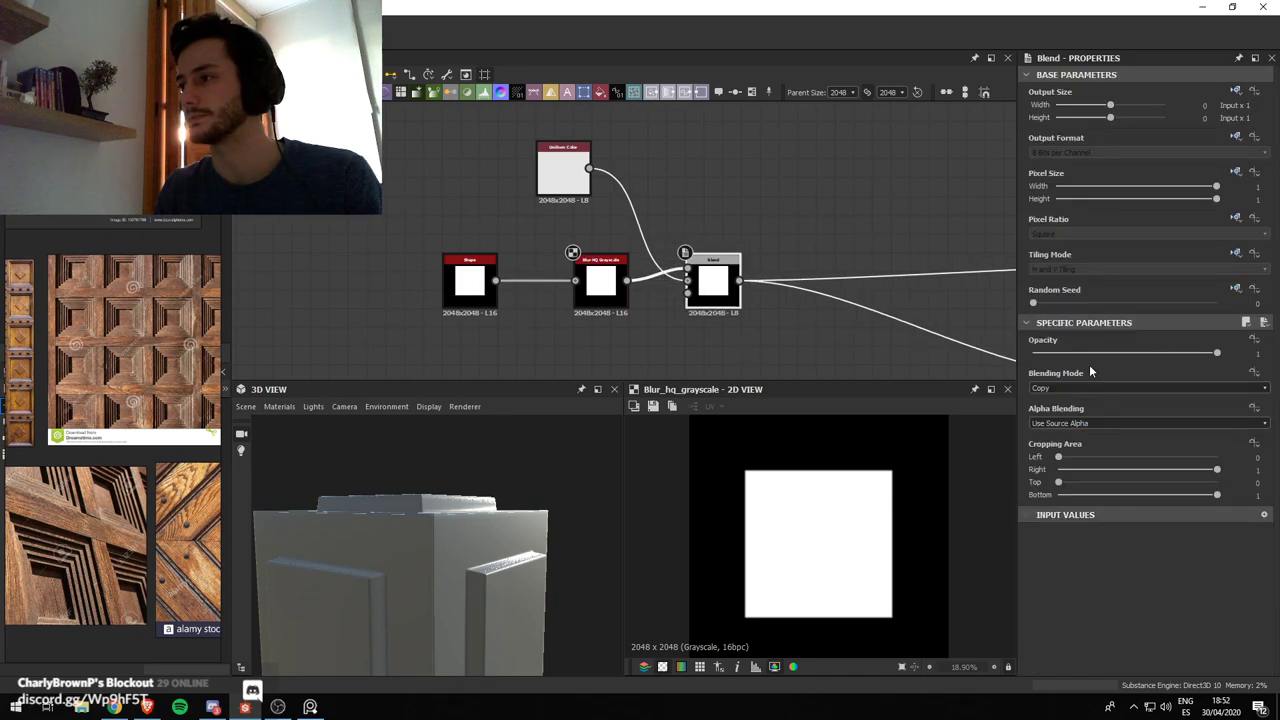
Set the Blend node's blending mode to Subtract and inspect the recessed squares on the cube from below
{"action": "left_click", "coordinate": [1150, 388]}
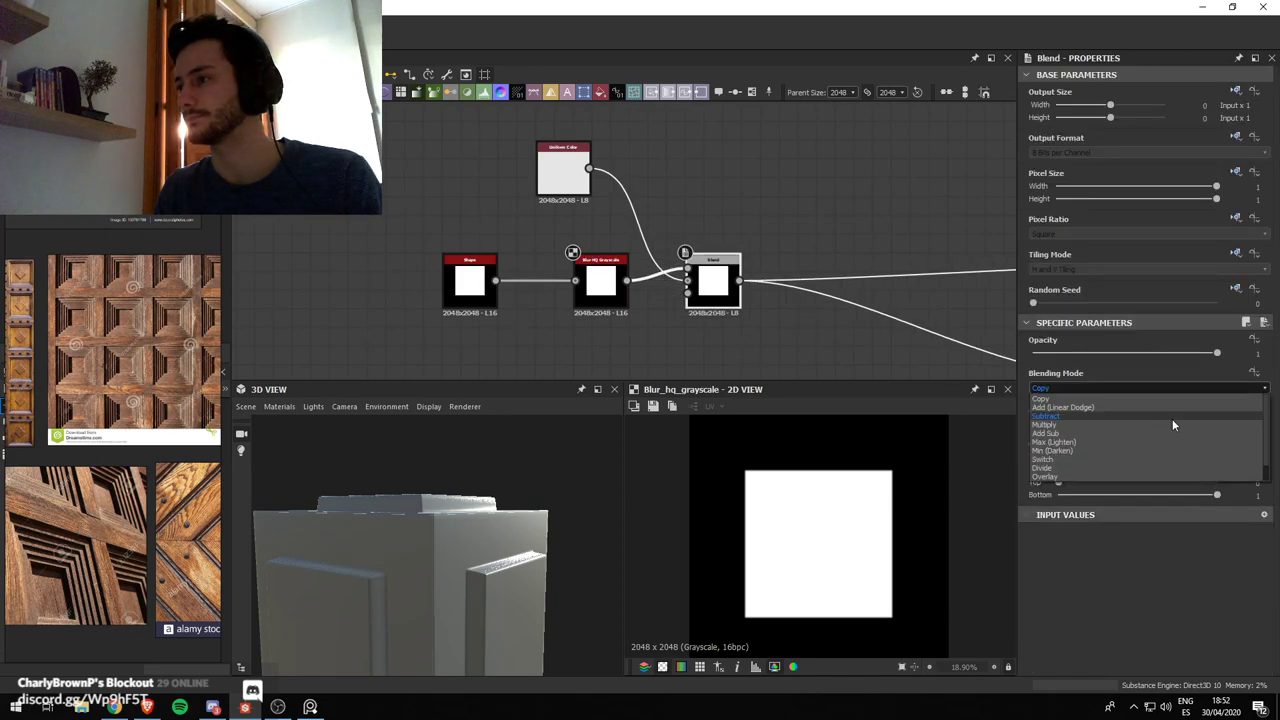
{"action": "left_click", "coordinate": [1046, 416]}
{"action": "scroll", "coordinate": [463, 549], "scroll_direction": "down", "scroll_amount": 4}
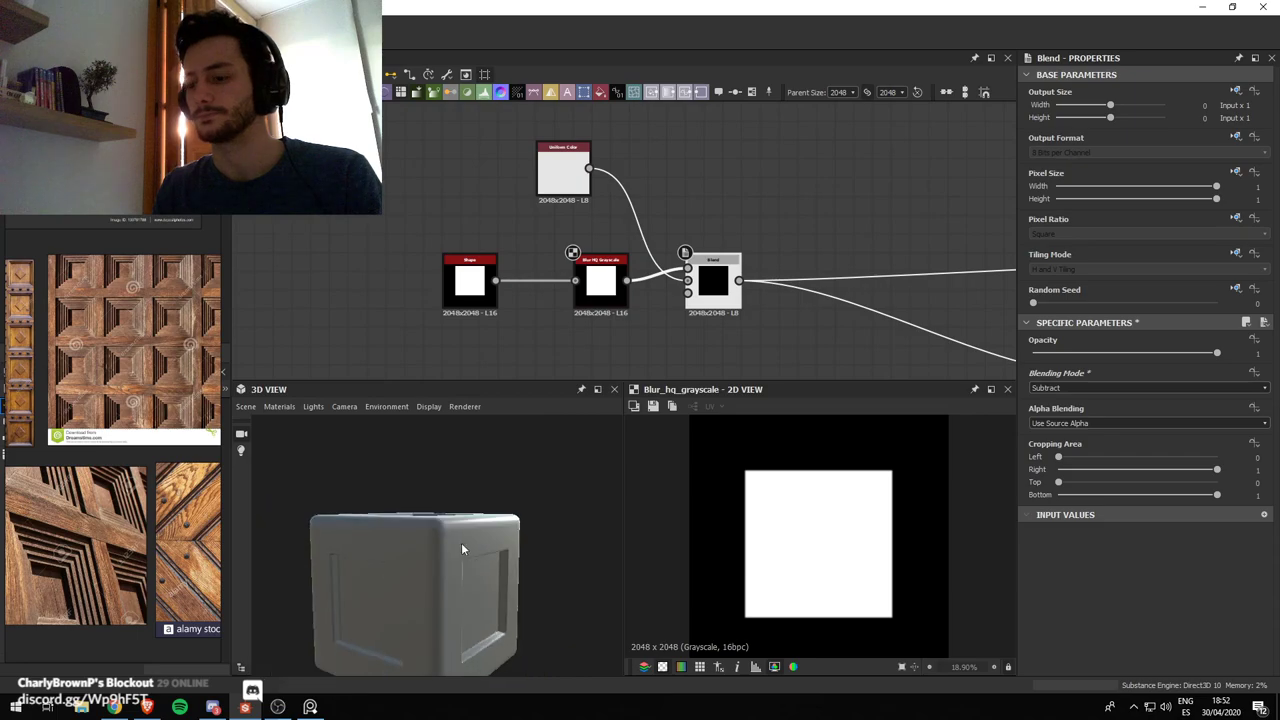
{"action": "left_click_drag", "start_coordinate": [463, 549], "coordinate": [446, 549]}
{"action": "middle_click_drag", "start_coordinate": [446, 549], "coordinate": [452, 509]}
{"action": "left_click_drag", "start_coordinate": [452, 509], "coordinate": [440, 485]}
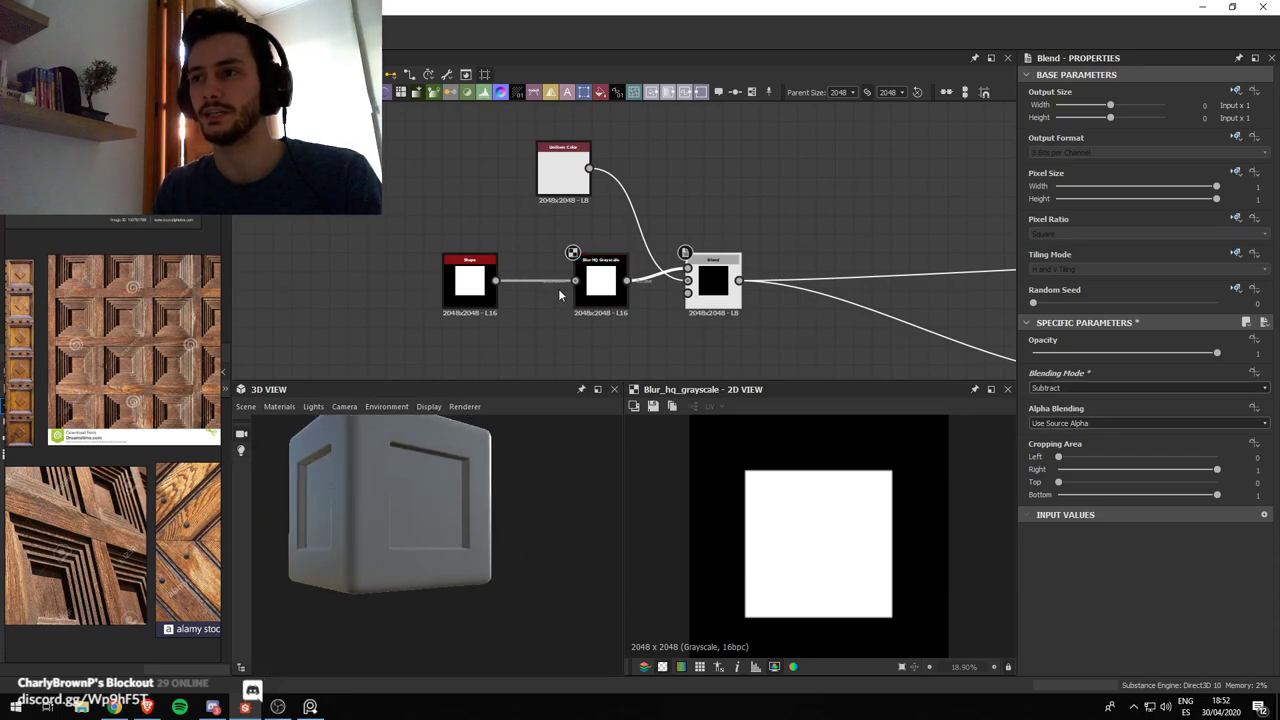
Check the door reference's step proportions up close and set the Shape node's scale to 0.9
{"action": "scroll", "coordinate": [470, 285], "scroll_direction": "up", "scroll_amount": 3}
{"action": "scroll", "coordinate": [148, 271], "scroll_direction": "up", "scroll_amount": 3}
{"action": "scroll", "coordinate": [91, 304], "scroll_direction": "up", "scroll_amount": 5}
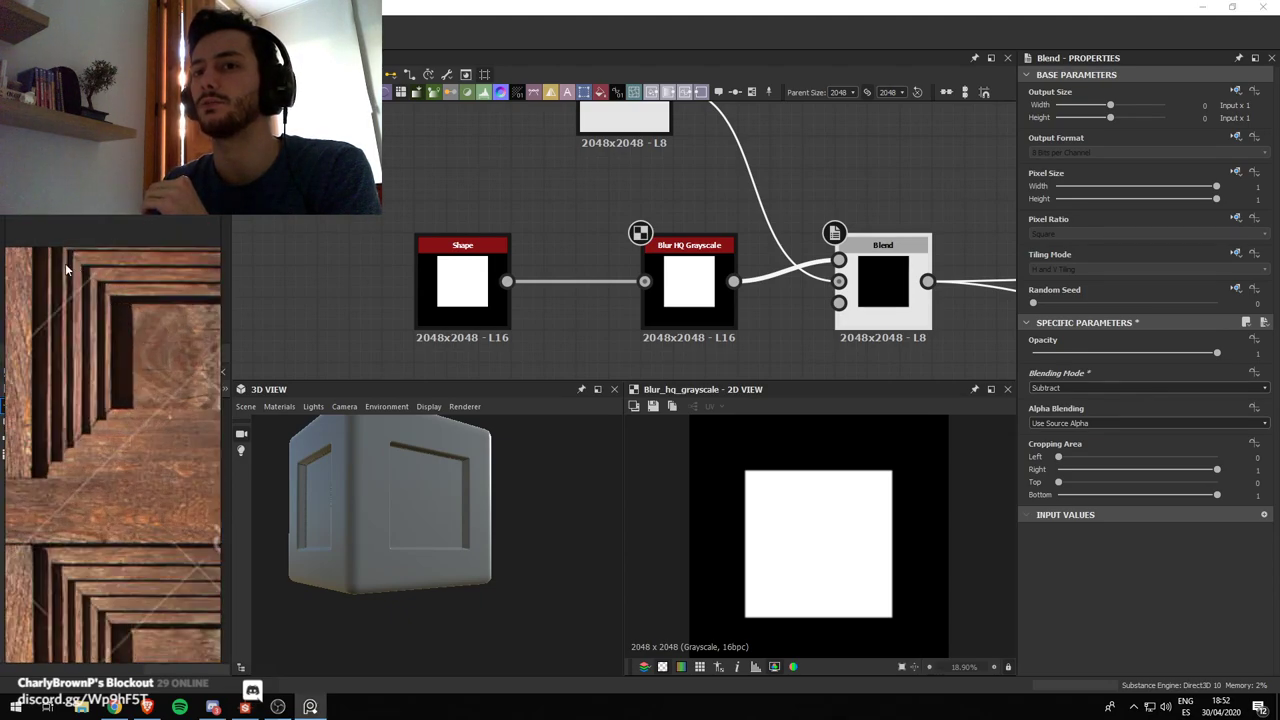
{"action": "scroll", "coordinate": [712, 256], "scroll_direction": "down", "scroll_amount": 3}
{"action": "left_click", "coordinate": [498, 262]}
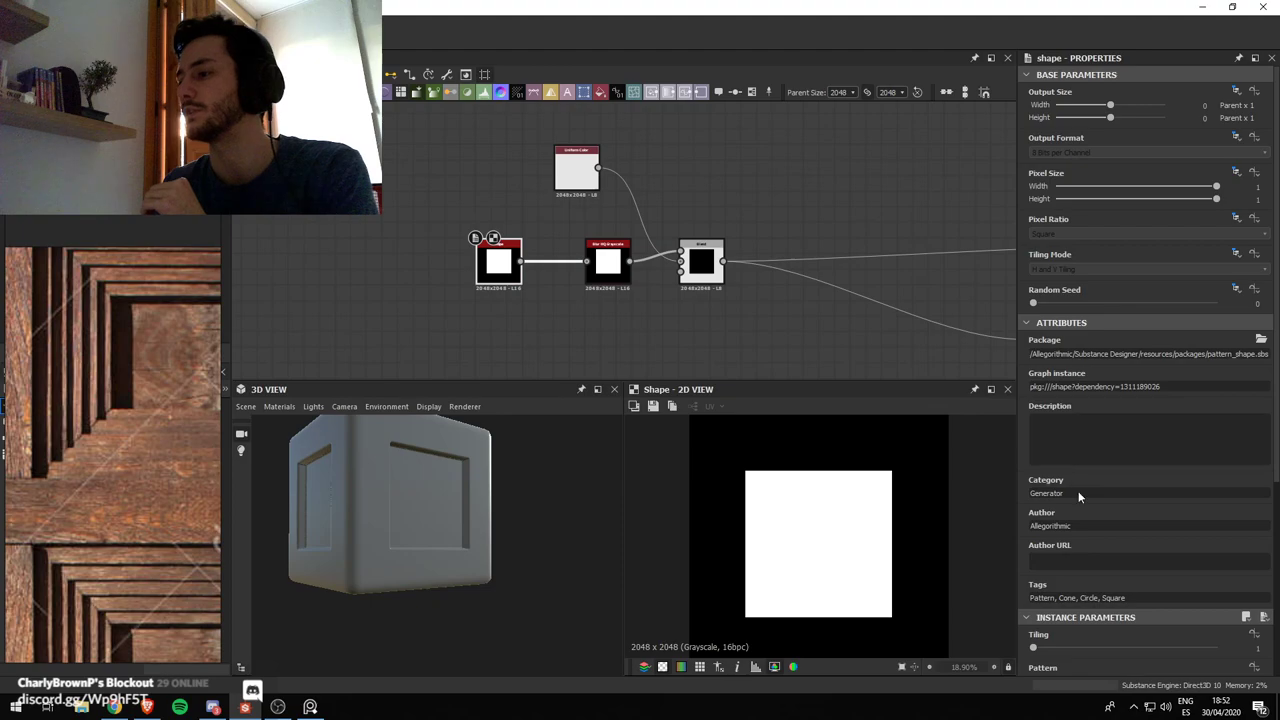
{"action": "scroll", "coordinate": [1079, 496], "scroll_direction": "down", "scroll_amount": 4}
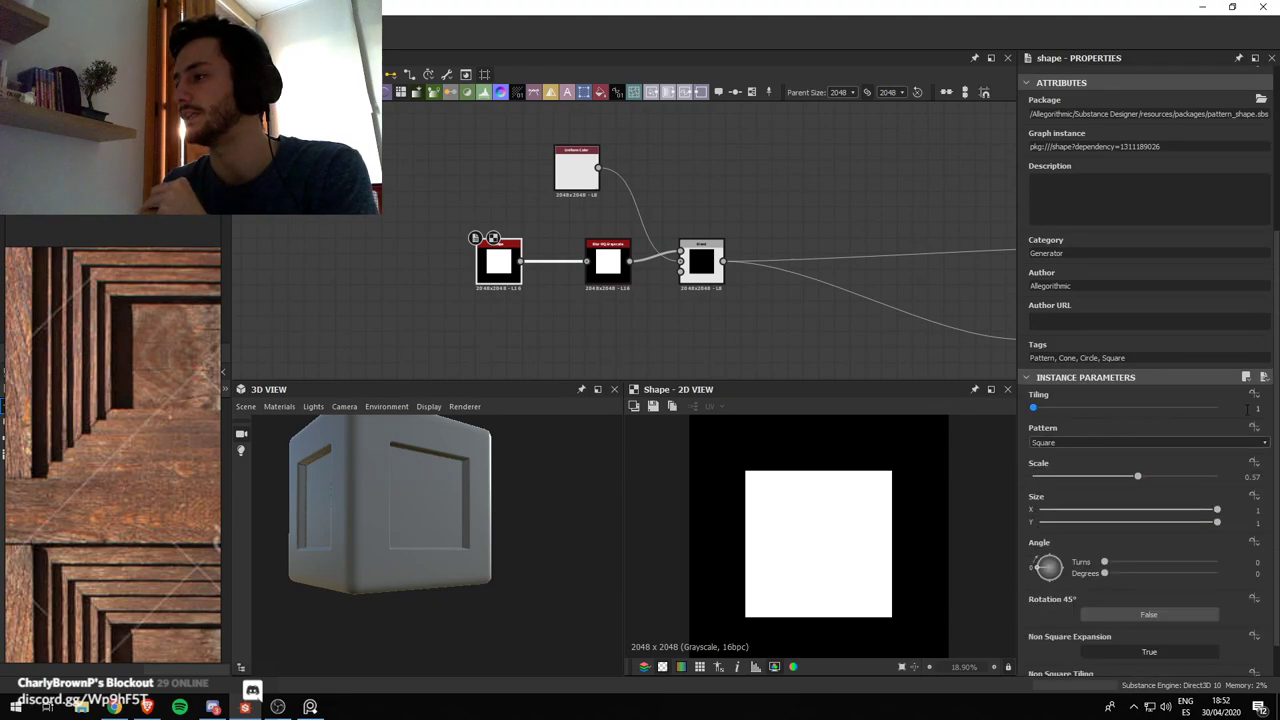
{"action": "left_click_drag", "start_coordinate": [1137, 478], "coordinate": [1199, 478]}
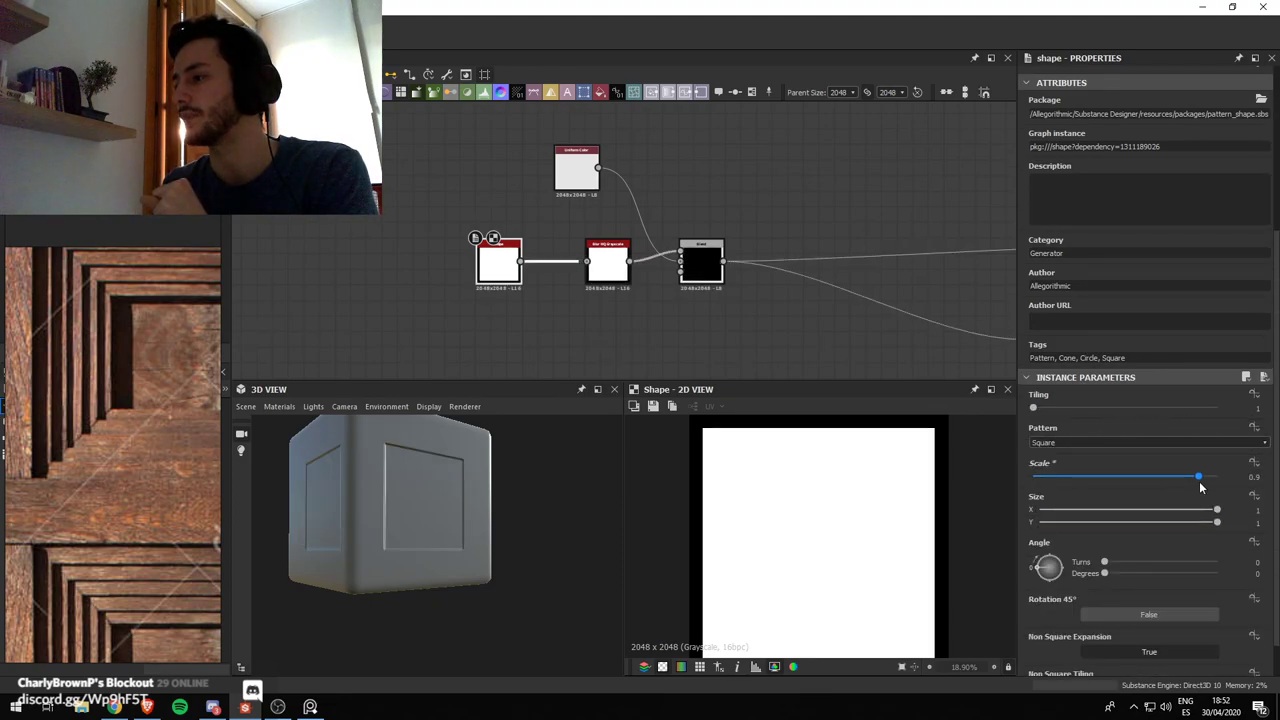
Spread the Shape and Blur HQ Grayscale nodes apart and insert a second Blend node on the link between them
{"action": "scroll", "coordinate": [664, 270], "scroll_direction": "down", "scroll_amount": 2}
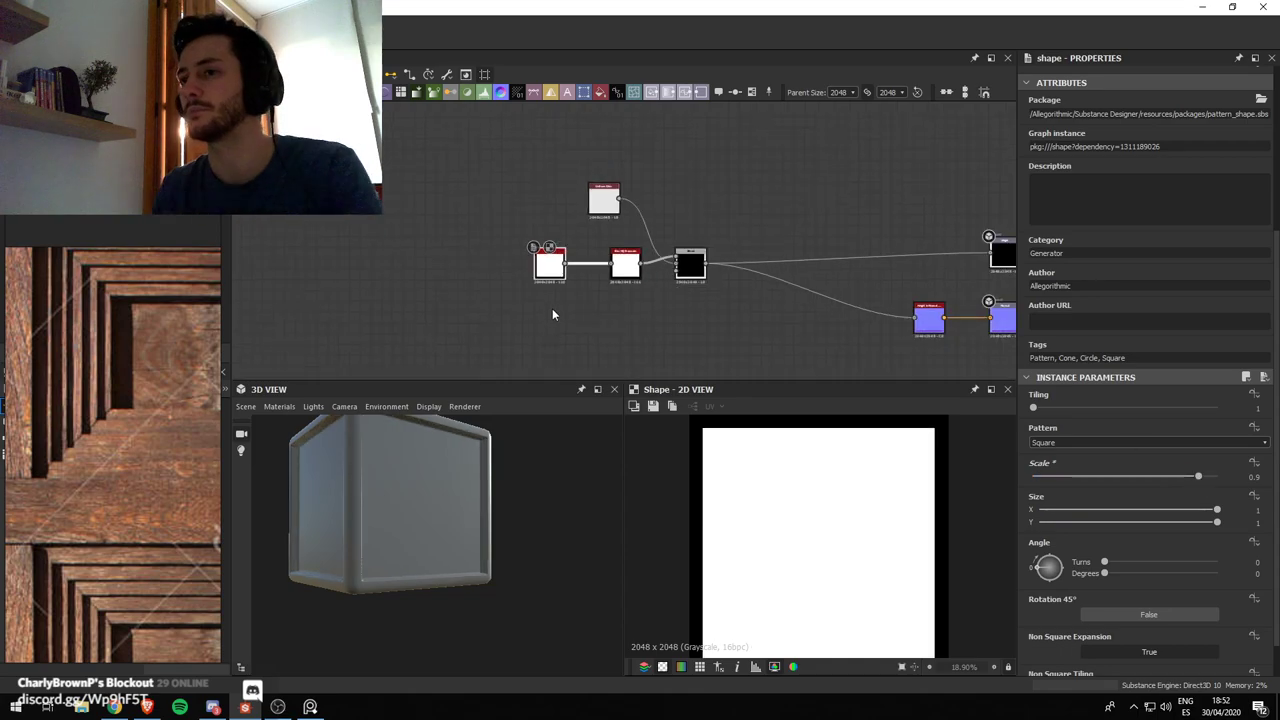
{"action": "left_click_drag", "start_coordinate": [549, 269], "coordinate": [517, 269]}
{"action": "left_click_drag", "start_coordinate": [634, 278], "coordinate": [655, 258]}
{"action": "scroll", "coordinate": [632, 290], "scroll_direction": "up", "scroll_amount": 2}
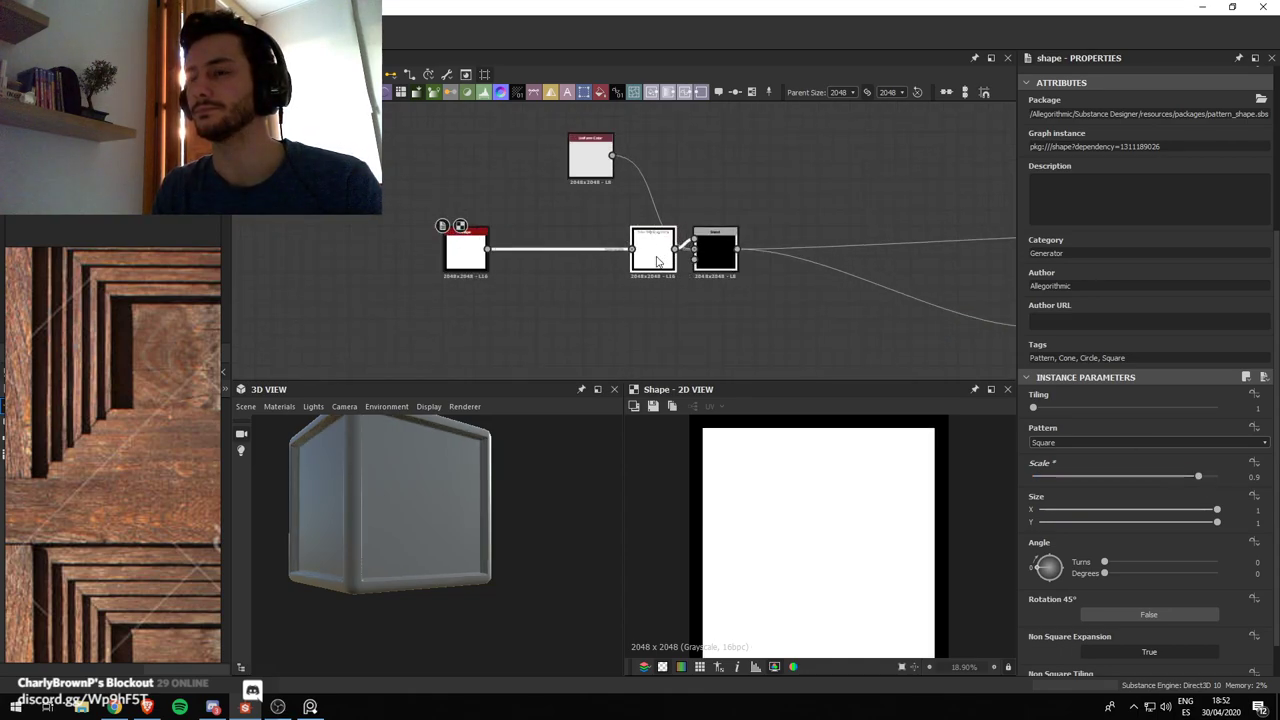
{"action": "key", "text": "space"}
{"action": "type", "text": "b"}
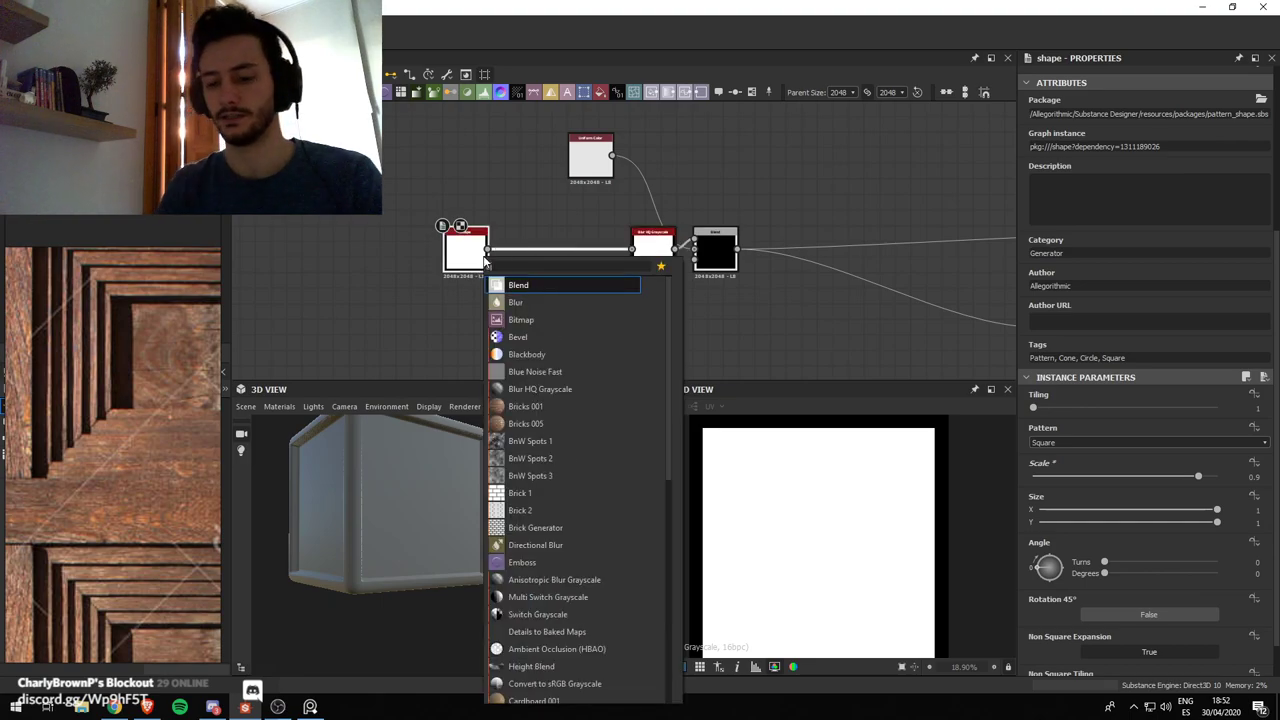
{"action": "type", "text": "ñ"}
{"action": "key", "text": "BackSpace"}
{"action": "key", "text": "Return"}
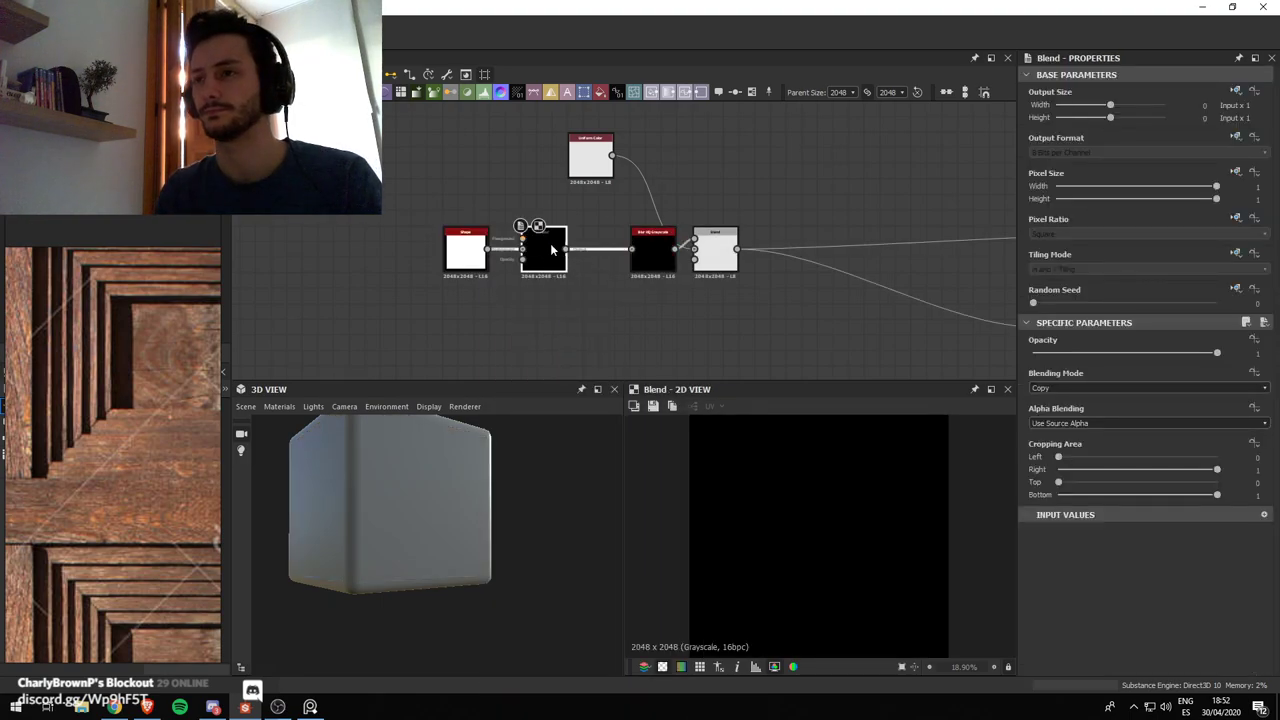
Duplicate the Shape node, connect the copy to the new Blend's foreground, and arrange the copy above the original Shape
{"action": "left_click", "coordinate": [477, 265]}
{"action": "key", "text": "ctrl+c"}
{"action": "key", "text": "ctrl+v"}
{"action": "mouse_move", "coordinate": [460, 264]}
{"action": "left_mouse_down"}
{"action": "mouse_move", "coordinate": [474, 278]}
{"action": "mouse_move", "coordinate": [445, 263]}
{"action": "left_mouse_up"}
{"action": "left_click_drag", "start_coordinate": [622, 242], "coordinate": [522, 258]}
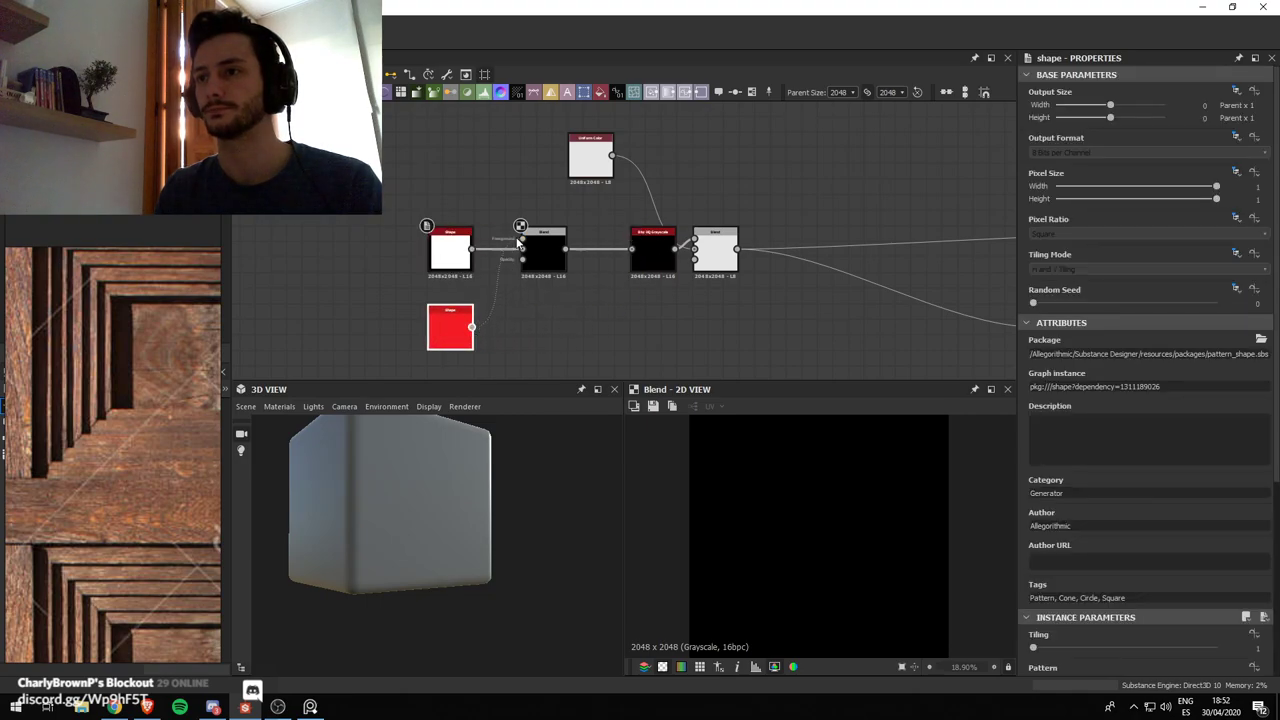
{"action": "left_click_drag", "start_coordinate": [452, 330], "coordinate": [445, 211]}
{"action": "left_click_drag", "start_coordinate": [458, 262], "coordinate": [458, 331]}
{"action": "left_click_drag", "start_coordinate": [453, 204], "coordinate": [460, 229]}
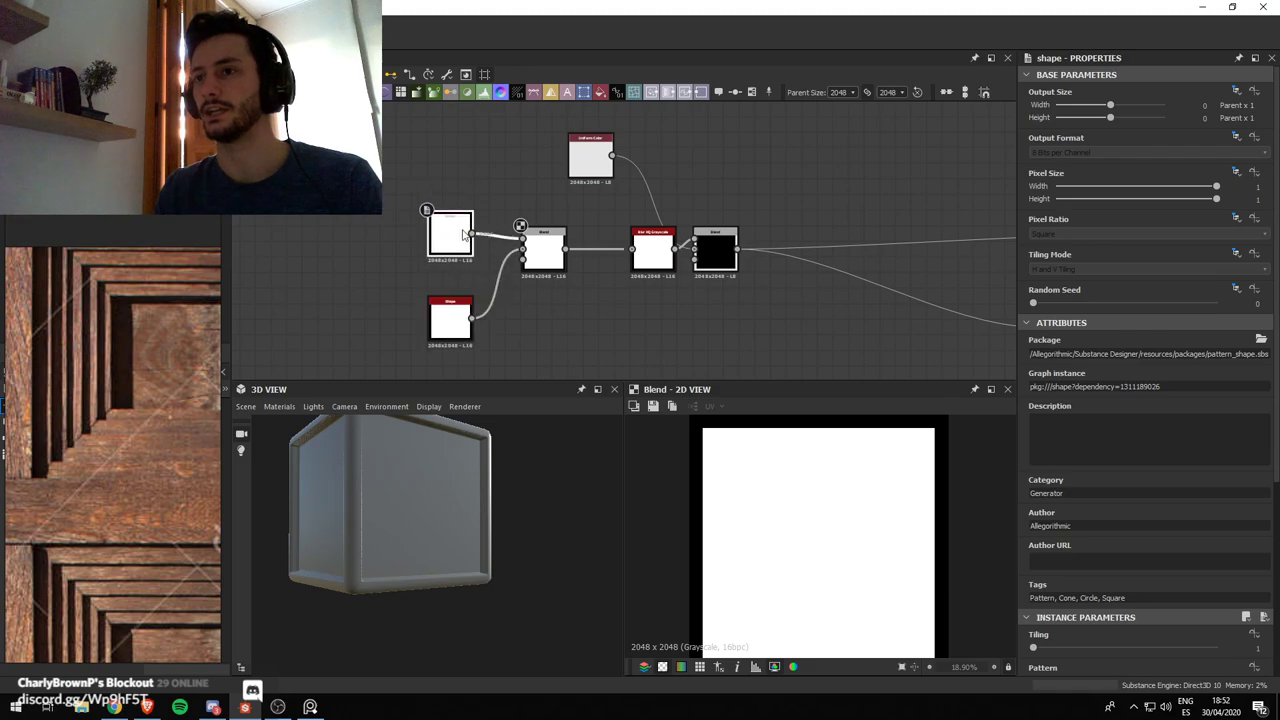
{"action": "left_click_drag", "start_coordinate": [461, 331], "coordinate": [462, 331]}
Open the lower Shape node's parameters and examine the nested square steps in the wooden door reference image
{"action": "double_click", "coordinate": [463, 330]}
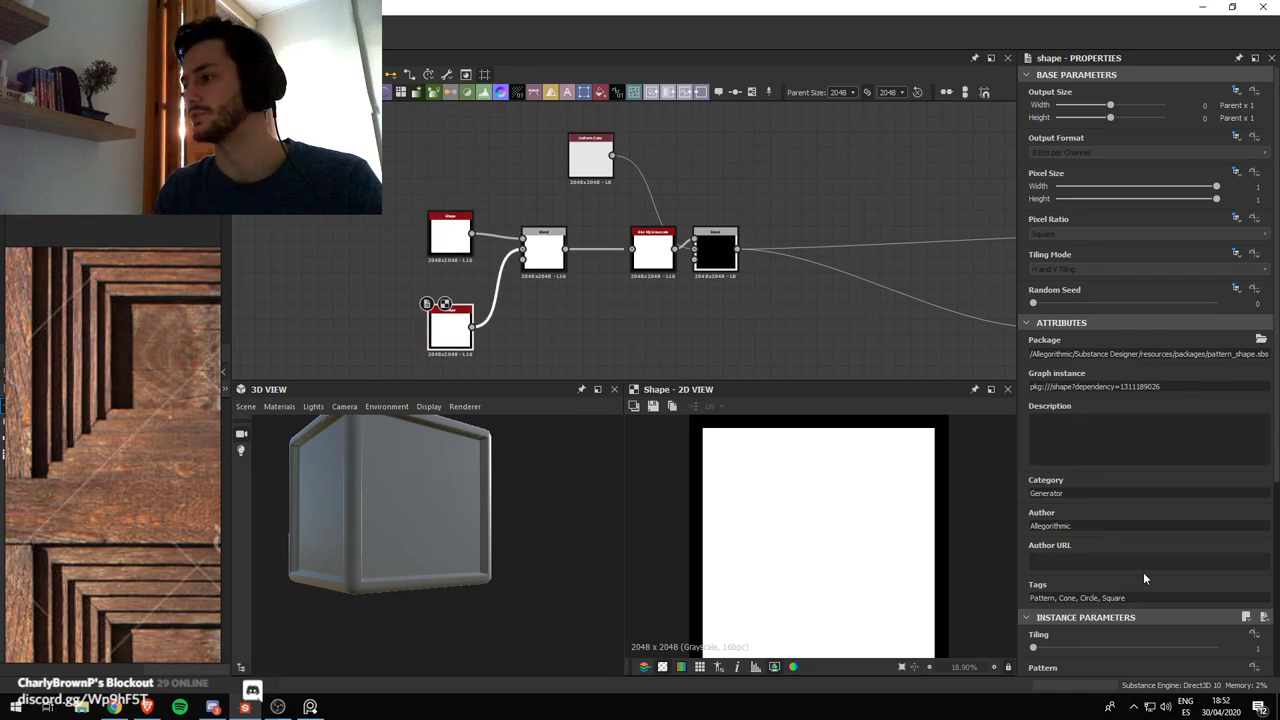
{"action": "scroll", "coordinate": [1145, 578], "scroll_direction": "down", "scroll_amount": 5}
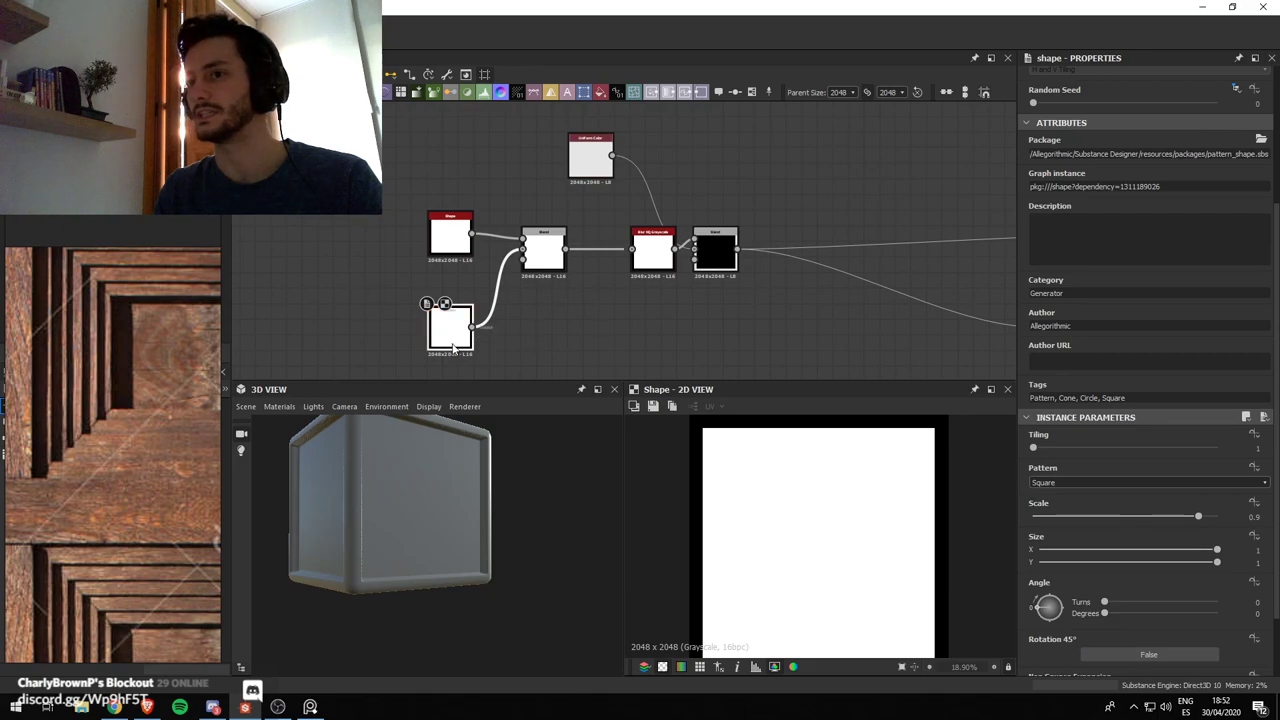
{"action": "left_click_drag", "start_coordinate": [452, 330], "coordinate": [452, 314]}
{"action": "left_click_drag", "start_coordinate": [130, 305], "coordinate": [144, 383]}
{"action": "left_click_drag", "start_coordinate": [126, 327], "coordinate": [125, 354]}
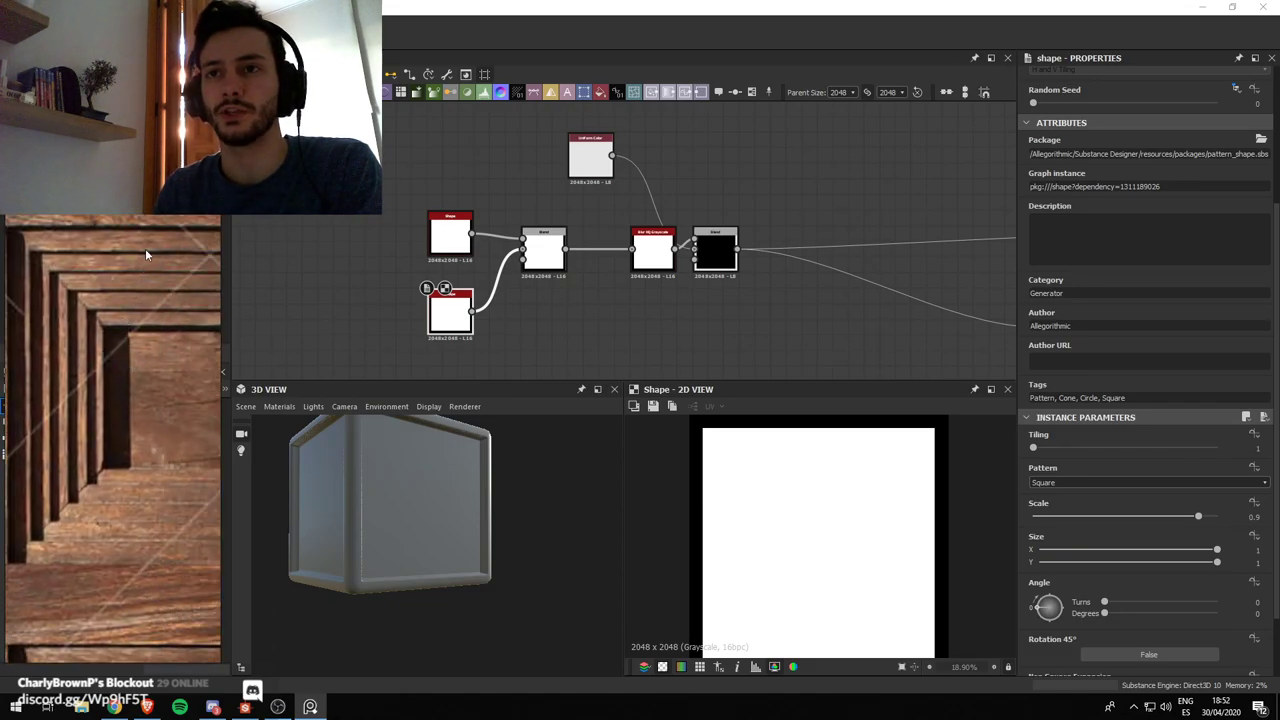
{"action": "scroll", "coordinate": [139, 254], "scroll_direction": "down", "scroll_amount": 3}
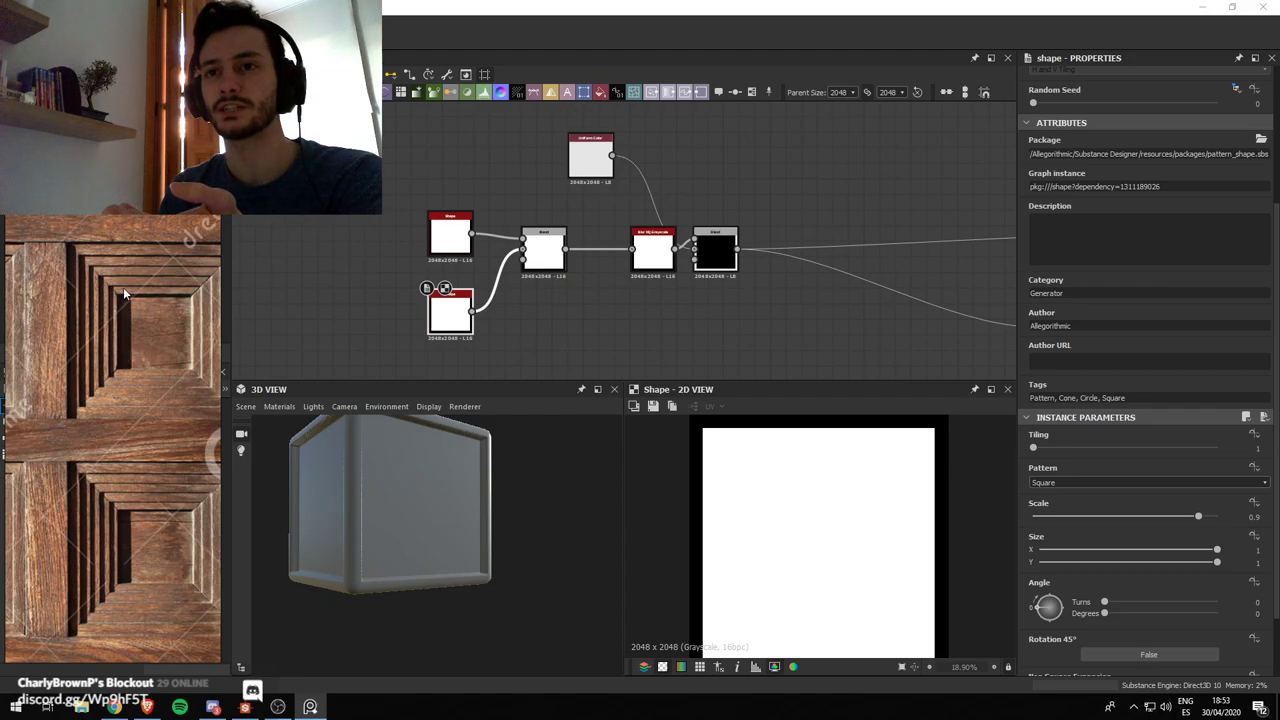
{"action": "scroll", "coordinate": [487, 252], "scroll_direction": "down", "scroll_amount": 1}
Set the upper Shape node's scale to 1
{"action": "double_click", "coordinate": [460, 248]}
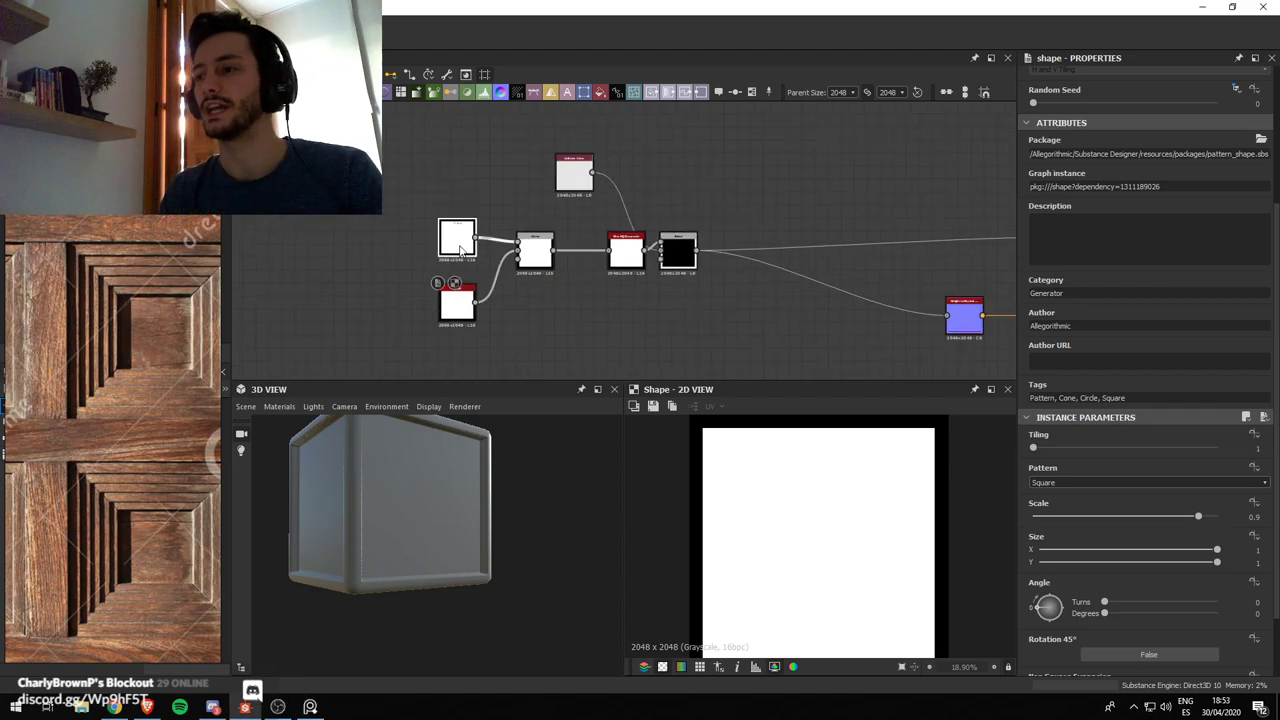
{"action": "scroll", "coordinate": [448, 271], "scroll_direction": "down", "scroll_amount": 1}
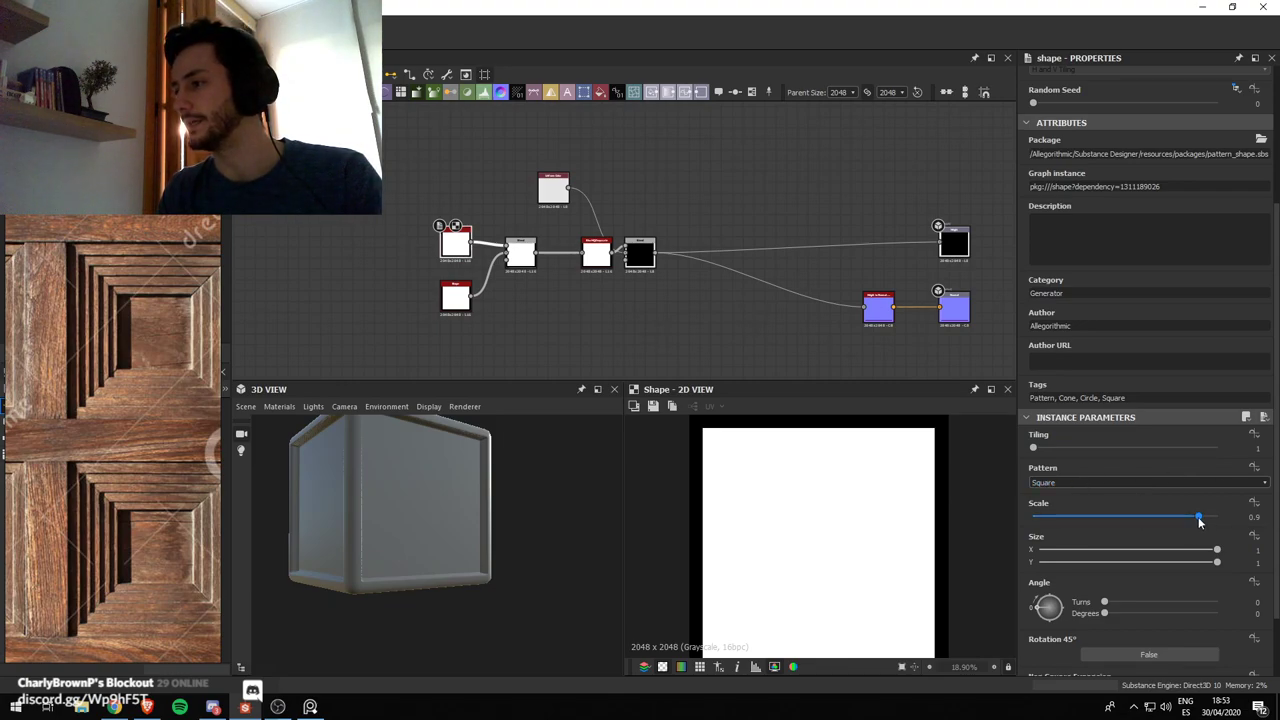
{"action": "left_click_drag", "start_coordinate": [1200, 521], "coordinate": [1220, 517]}
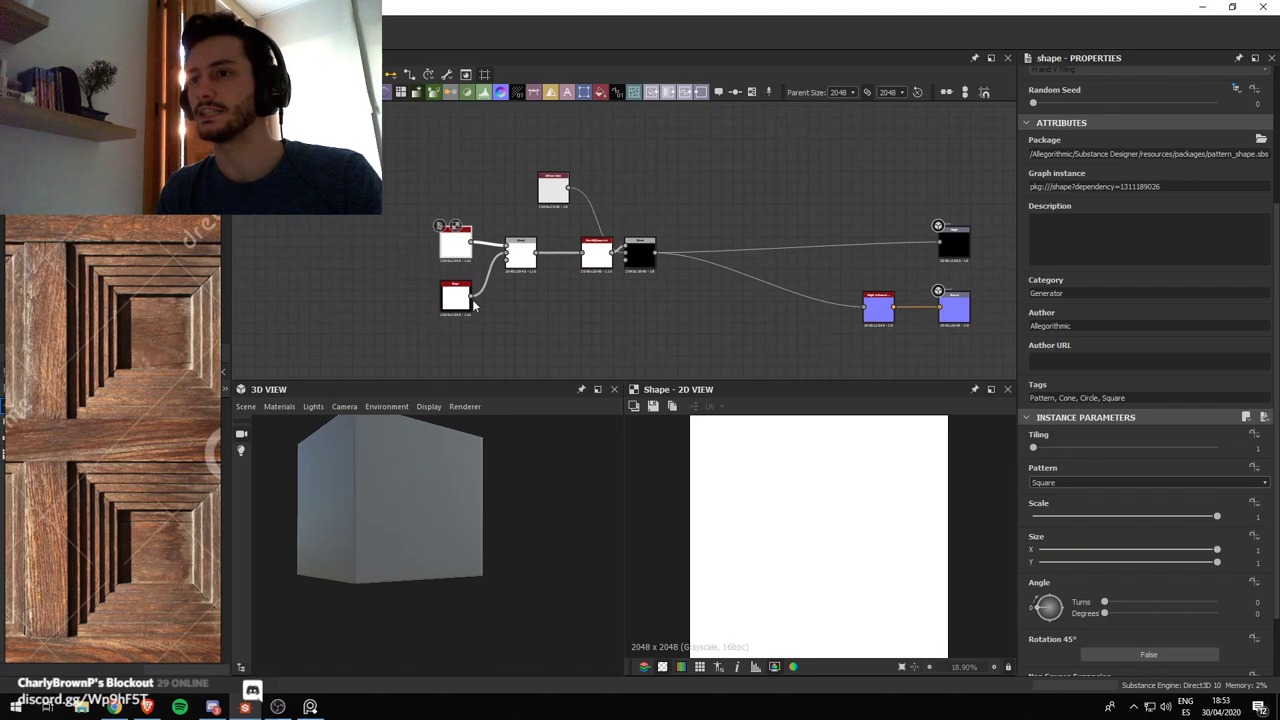
Make four copies of the lower Shape node and stack them in a column beneath it
{"action": "key", "text": "ctrl+z"}
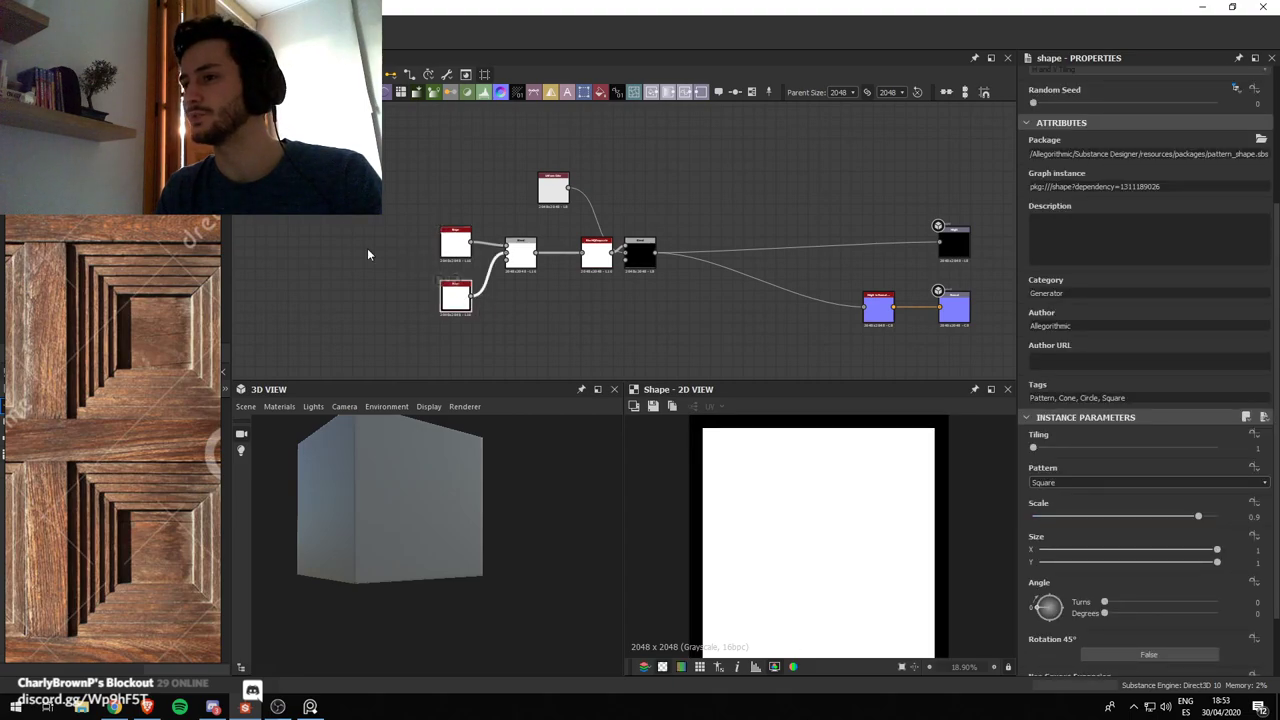
{"action": "scroll", "coordinate": [368, 255], "scroll_direction": "down", "scroll_amount": 1}
{"action": "middle_click_drag", "start_coordinate": [416, 305], "coordinate": [414, 255]}
{"action": "key", "text": "ctrl+c"}
{"action": "key", "text": "ctrl+v"}
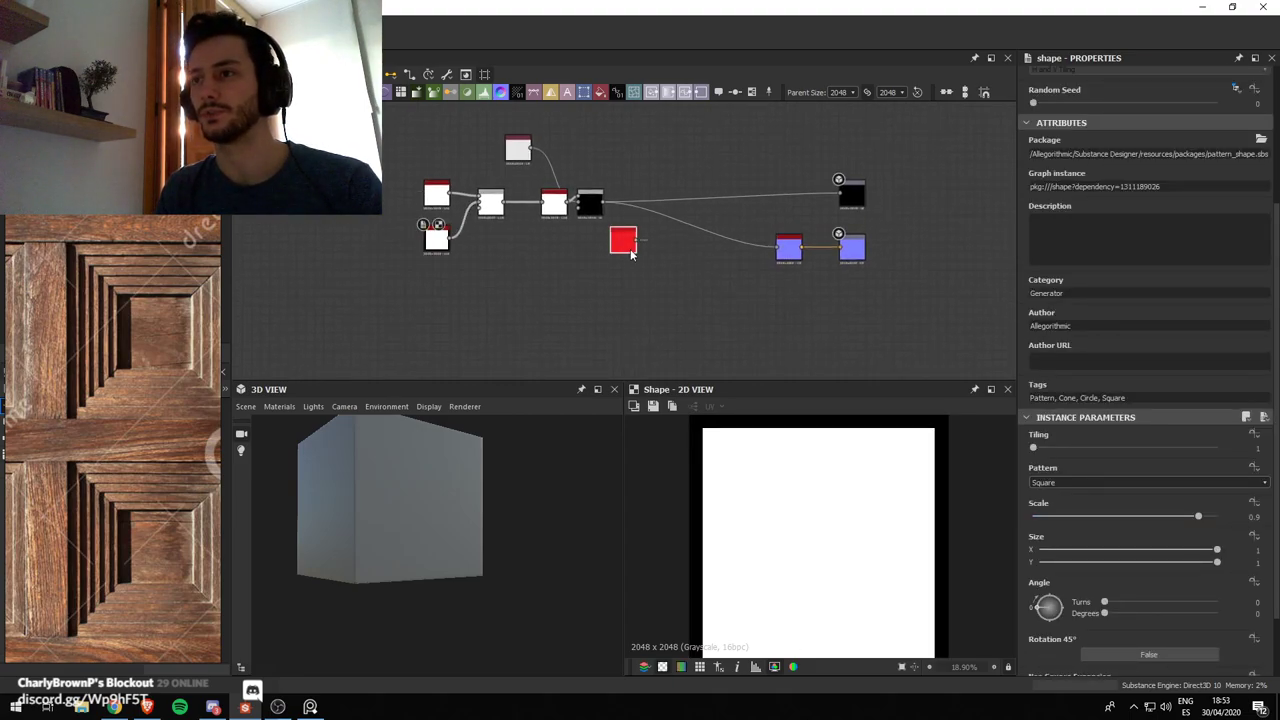
{"action": "left_click_drag", "start_coordinate": [630, 254], "coordinate": [442, 288]}
{"action": "key", "text": "ctrl+v"}
{"action": "left_click_drag", "start_coordinate": [626, 250], "coordinate": [436, 322]}
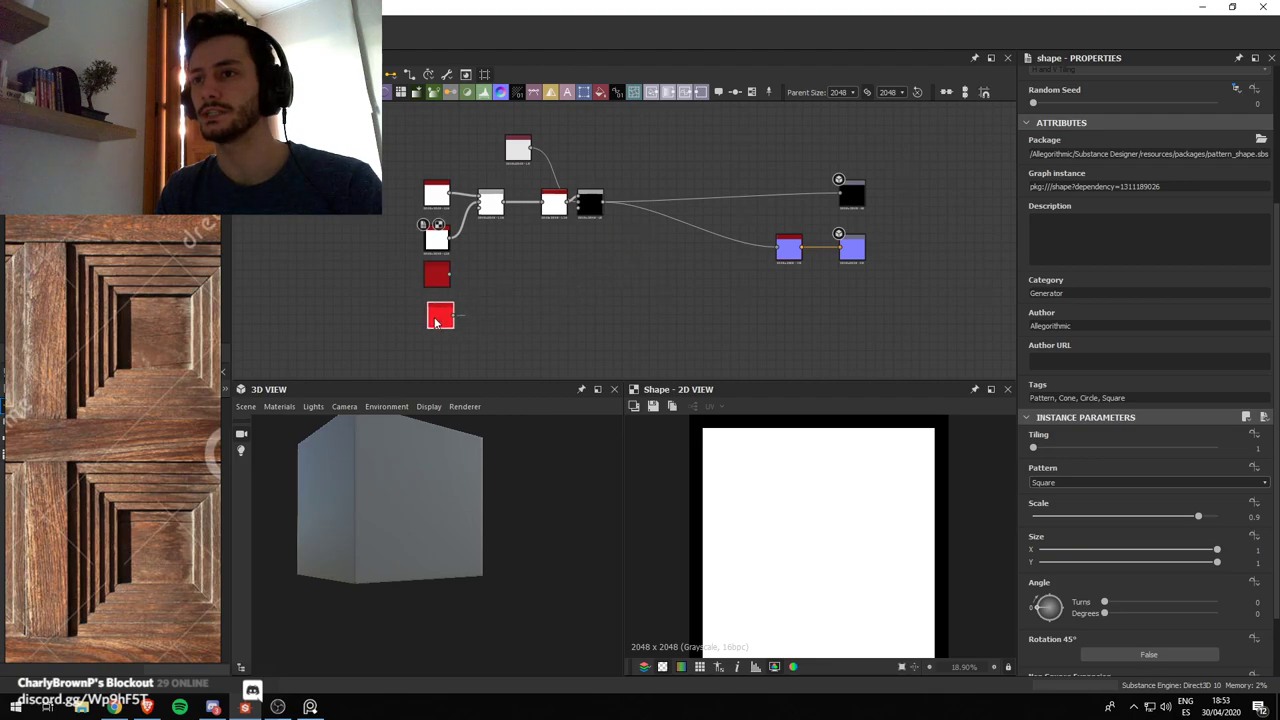
{"action": "key", "text": "ctrl+v"}
{"action": "left_click_drag", "start_coordinate": [615, 248], "coordinate": [436, 358]}
{"action": "middle_click_drag", "start_coordinate": [448, 316], "coordinate": [459, 267]}
{"action": "key", "text": "ctrl+v"}
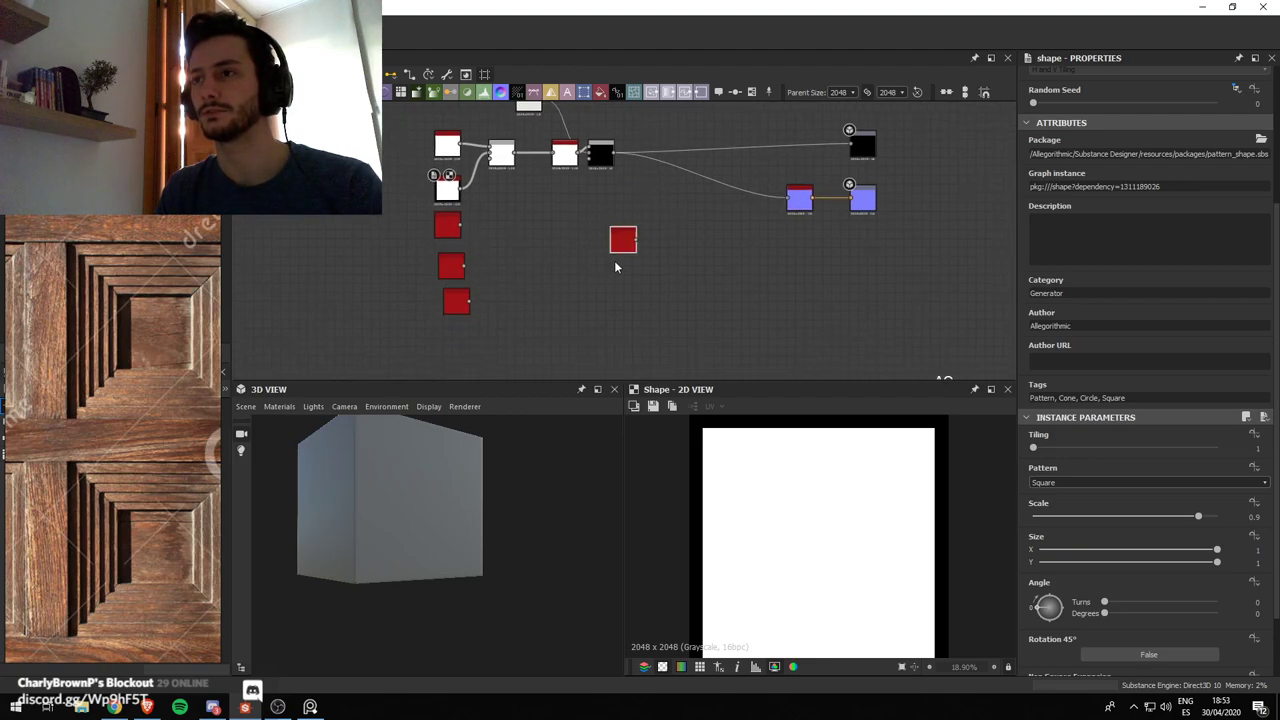
{"action": "left_click_drag", "start_coordinate": [617, 243], "coordinate": [442, 345]}
{"action": "left_click", "coordinate": [531, 290]}
Set the blending mode of the Blend node joining the two Shapes to Subtract and preview its output in 2D
{"action": "left_click_drag", "start_coordinate": [502, 149], "coordinate": [510, 152]}
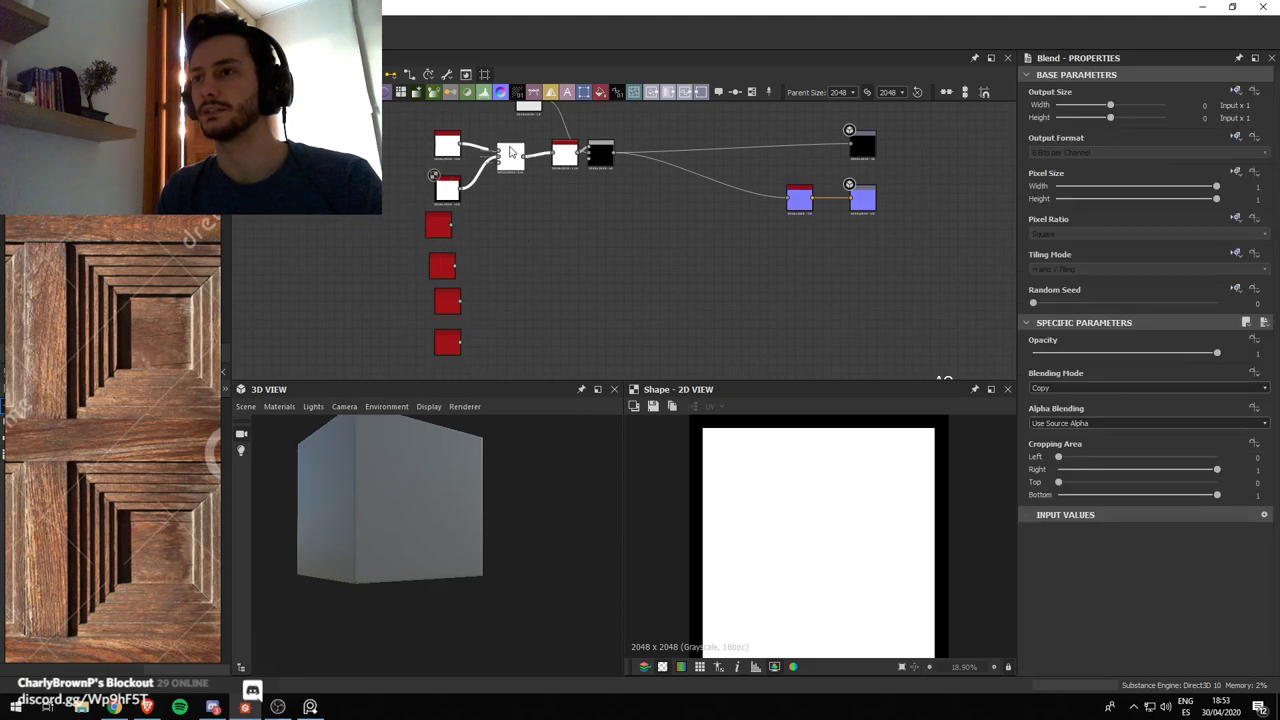
{"action": "left_click", "coordinate": [1097, 387]}
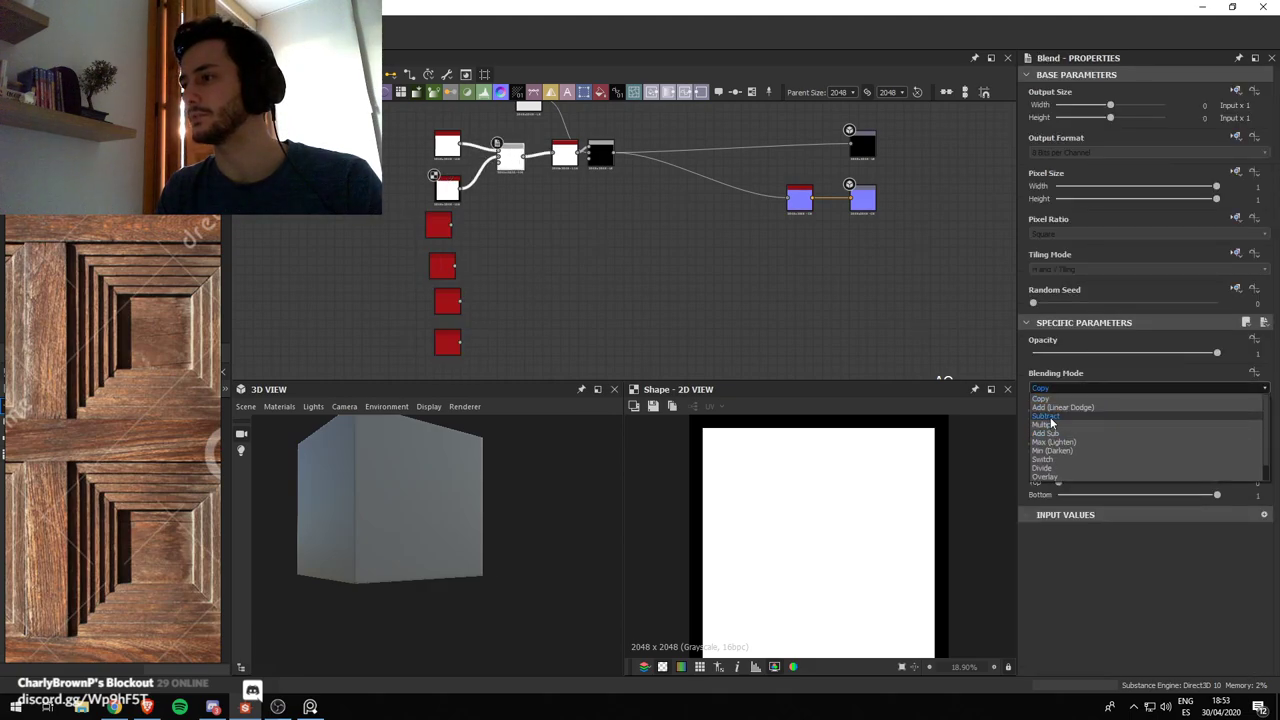
{"action": "left_click", "coordinate": [1058, 406]}
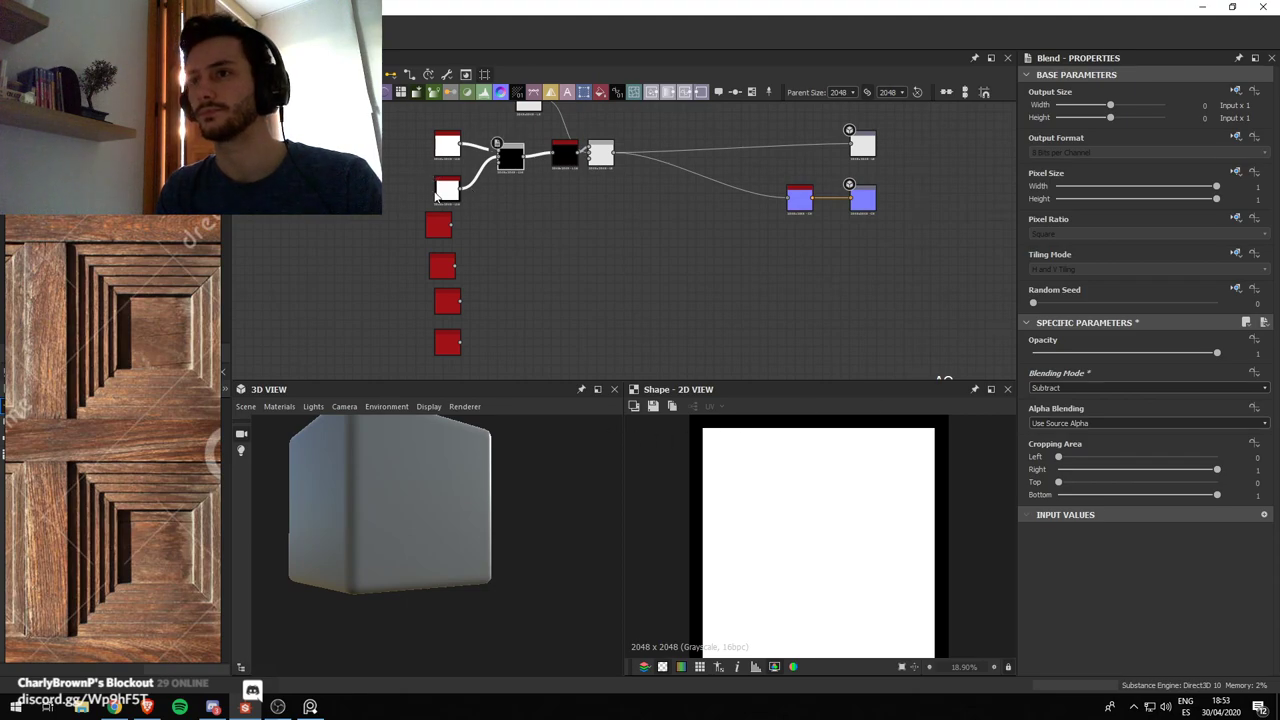
{"action": "left_click", "coordinate": [445, 188]}
{"action": "left_click", "coordinate": [515, 157]}
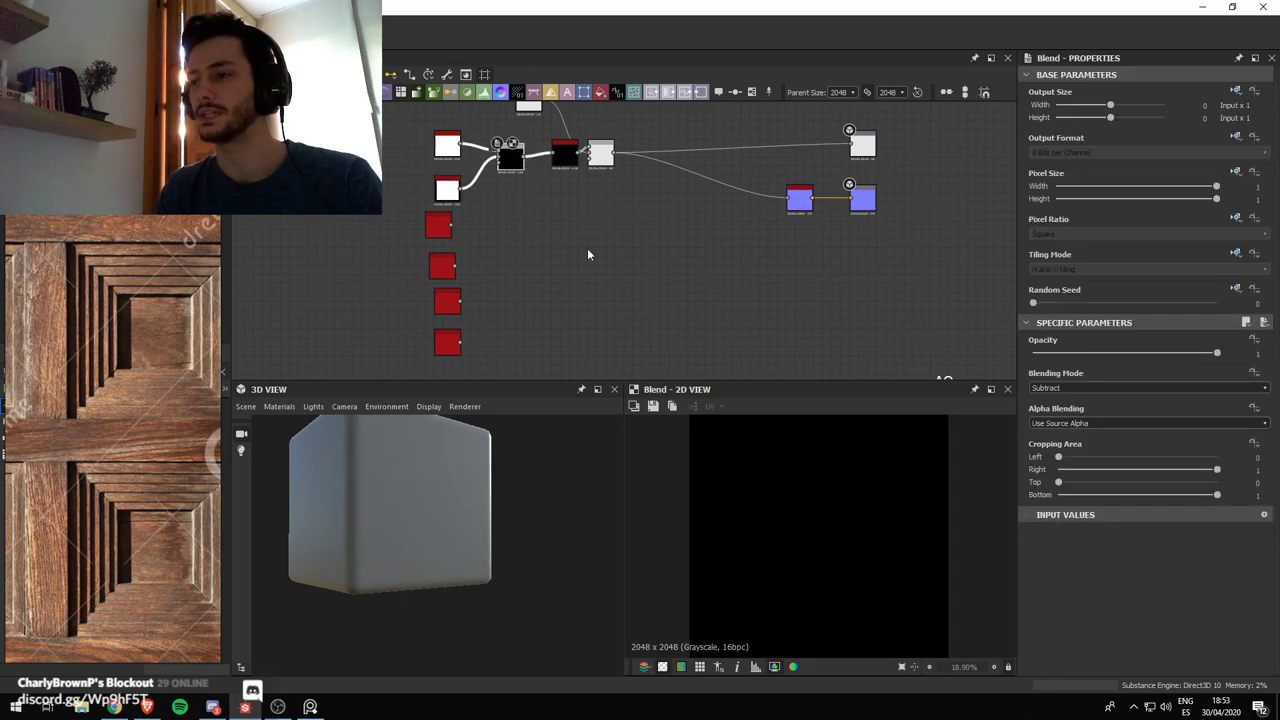
{"action": "scroll", "coordinate": [458, 208], "scroll_direction": "up", "scroll_amount": 3}
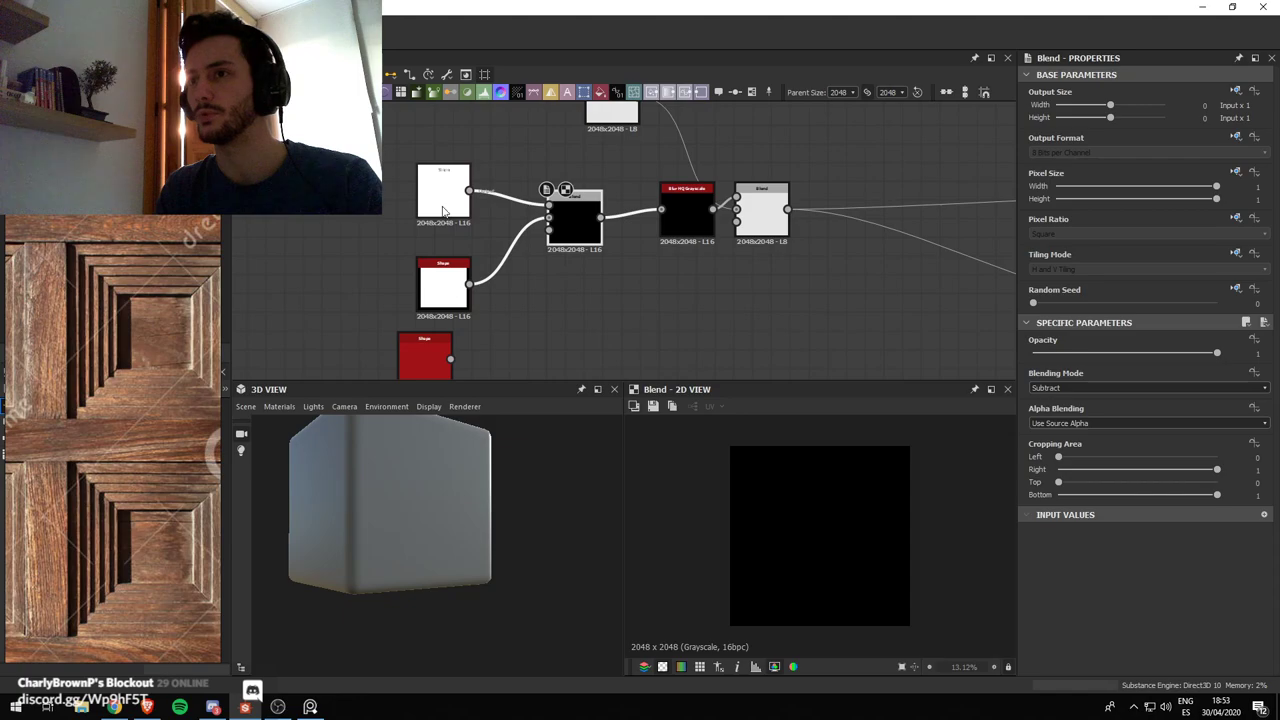
Swap the two Shape connections on the first Blend node so the lower square is subtracted from the upper one
{"action": "left_click", "coordinate": [444, 210]}
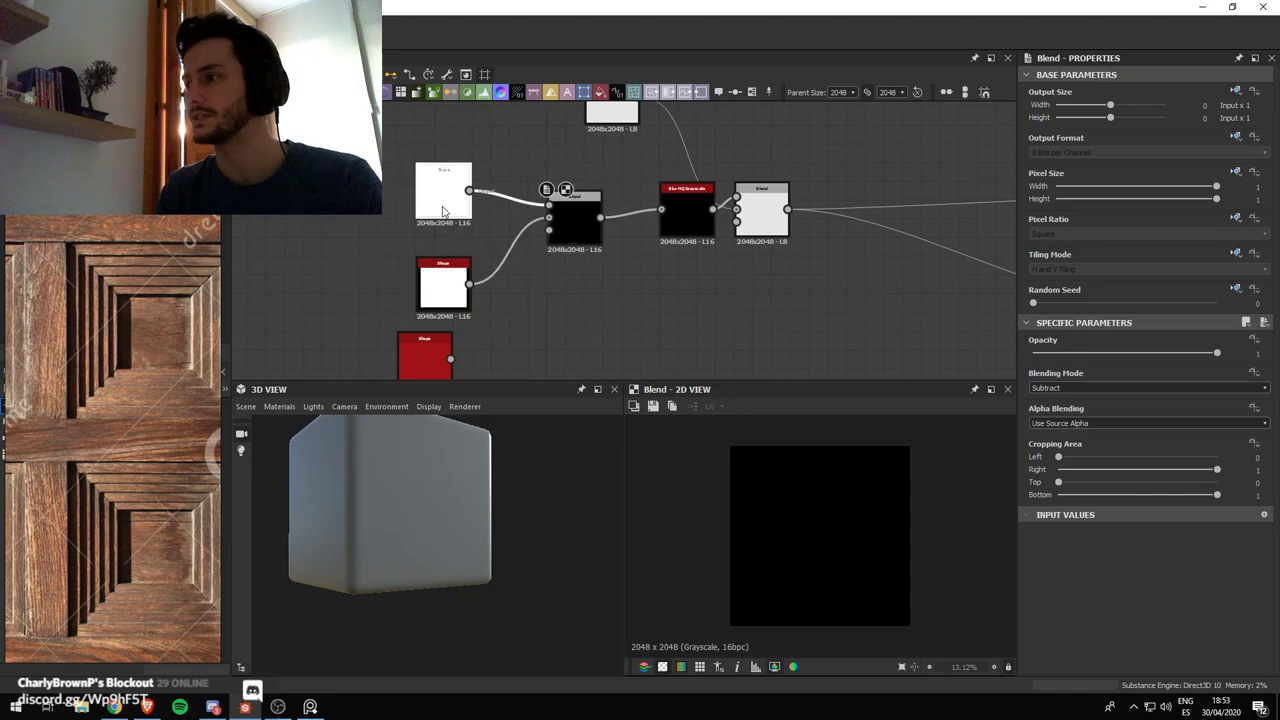
{"action": "left_click", "coordinate": [575, 230]}
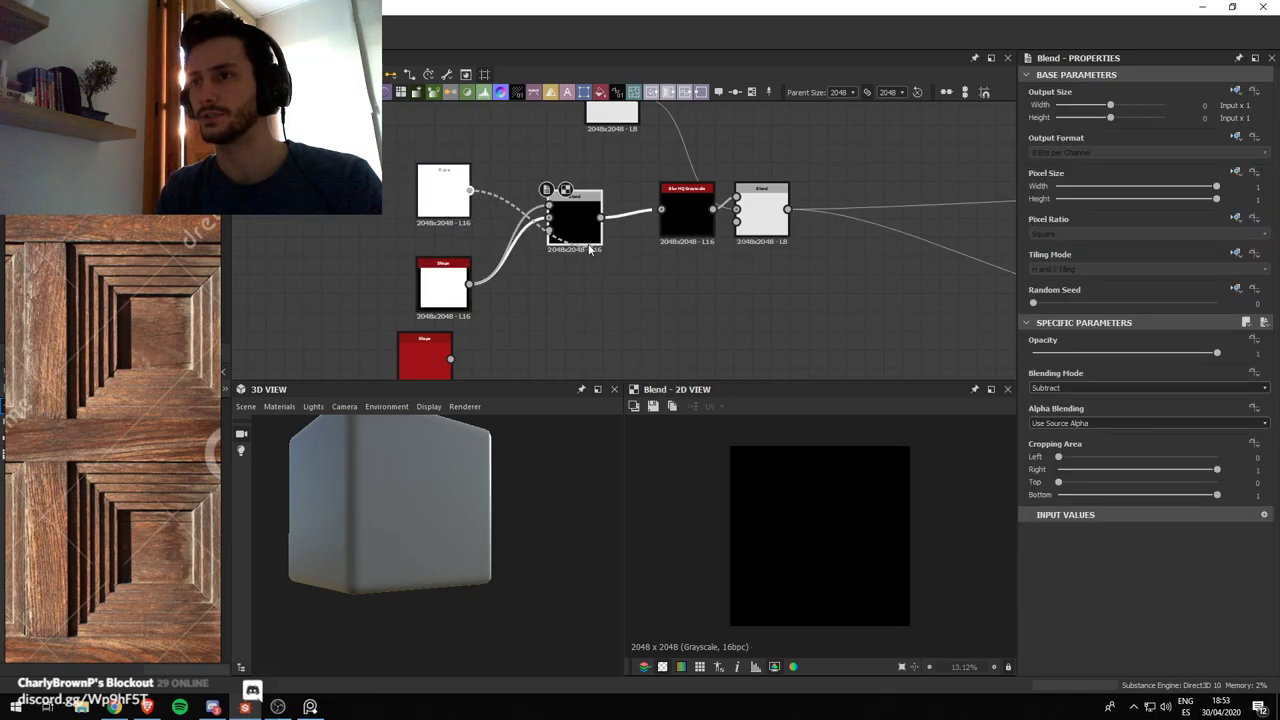
{"action": "left_click_drag", "start_coordinate": [589, 249], "coordinate": [562, 219]}
{"action": "middle_click_drag", "start_coordinate": [589, 260], "coordinate": [585, 212]}
{"action": "scroll", "coordinate": [585, 213], "scroll_direction": "down", "scroll_amount": 1}
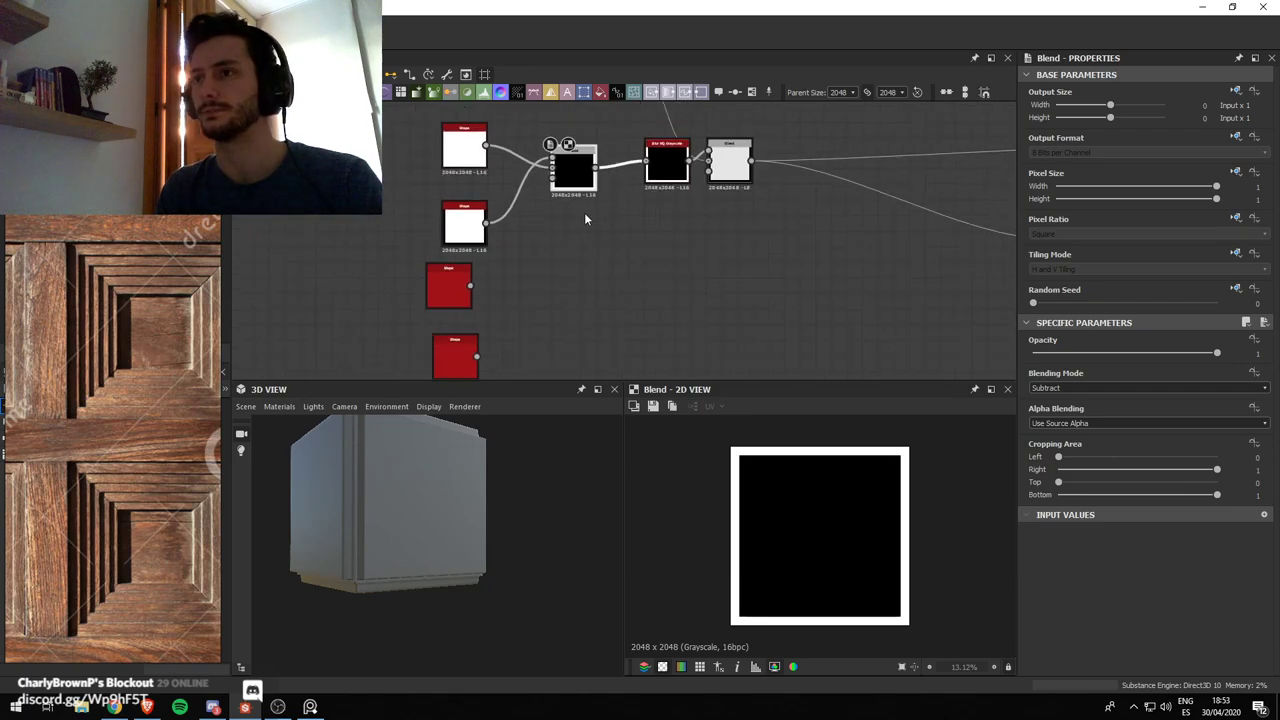
Lower the opacity of the Blend node joining the two Shapes to 0.26 and inspect the step on the 3D cube
{"action": "left_click", "coordinate": [465, 225]}
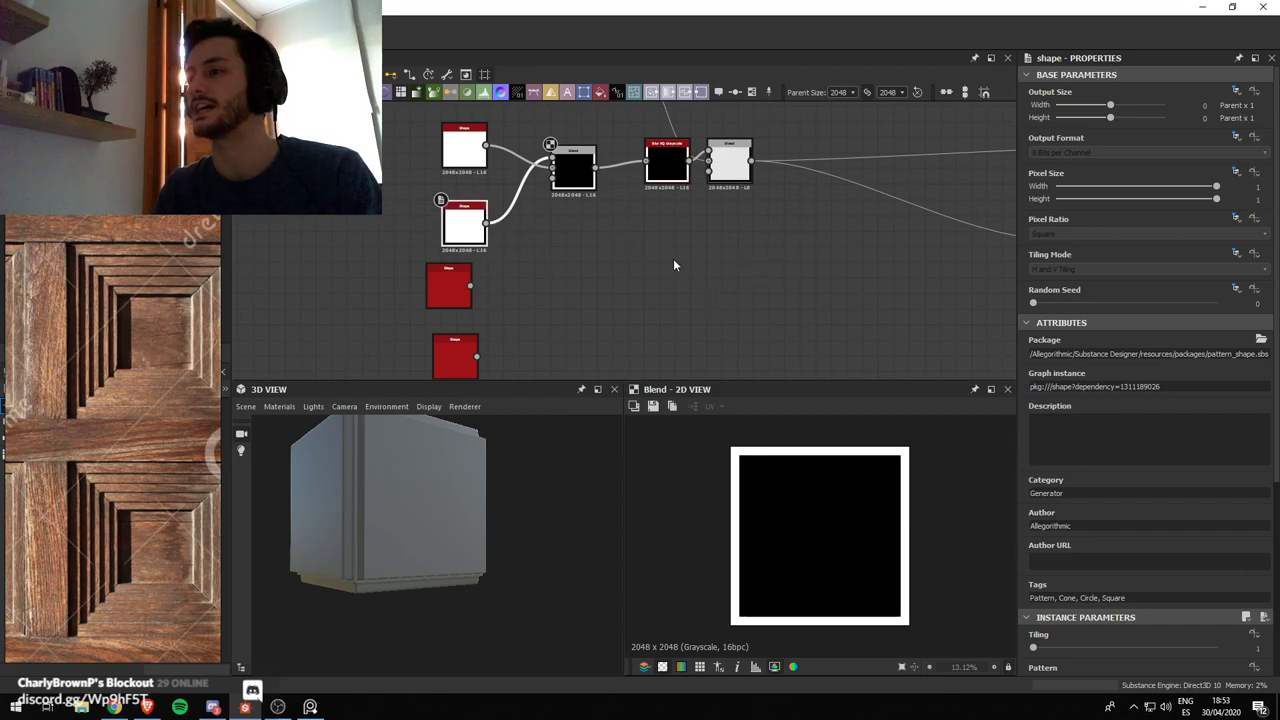
{"action": "scroll", "coordinate": [728, 229], "scroll_direction": "down", "scroll_amount": 1}
{"action": "middle_click_drag", "start_coordinate": [694, 249], "coordinate": [651, 283]}
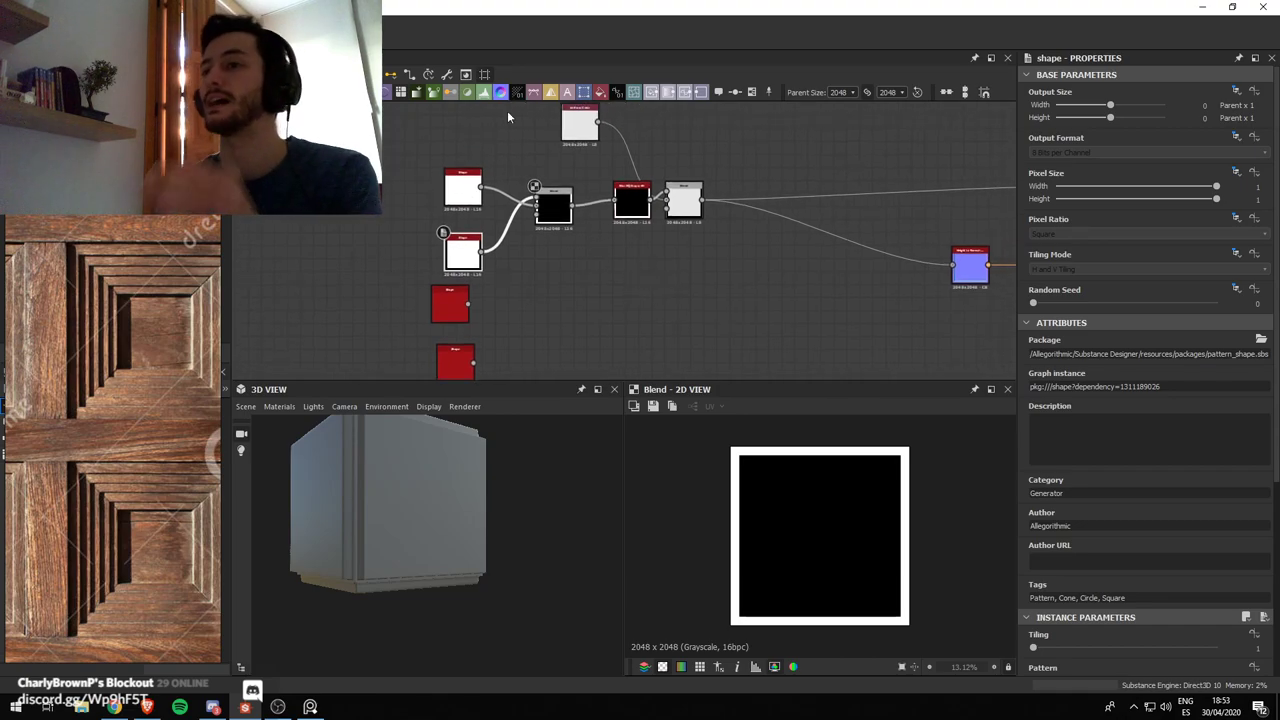
{"action": "left_click", "coordinate": [553, 207]}
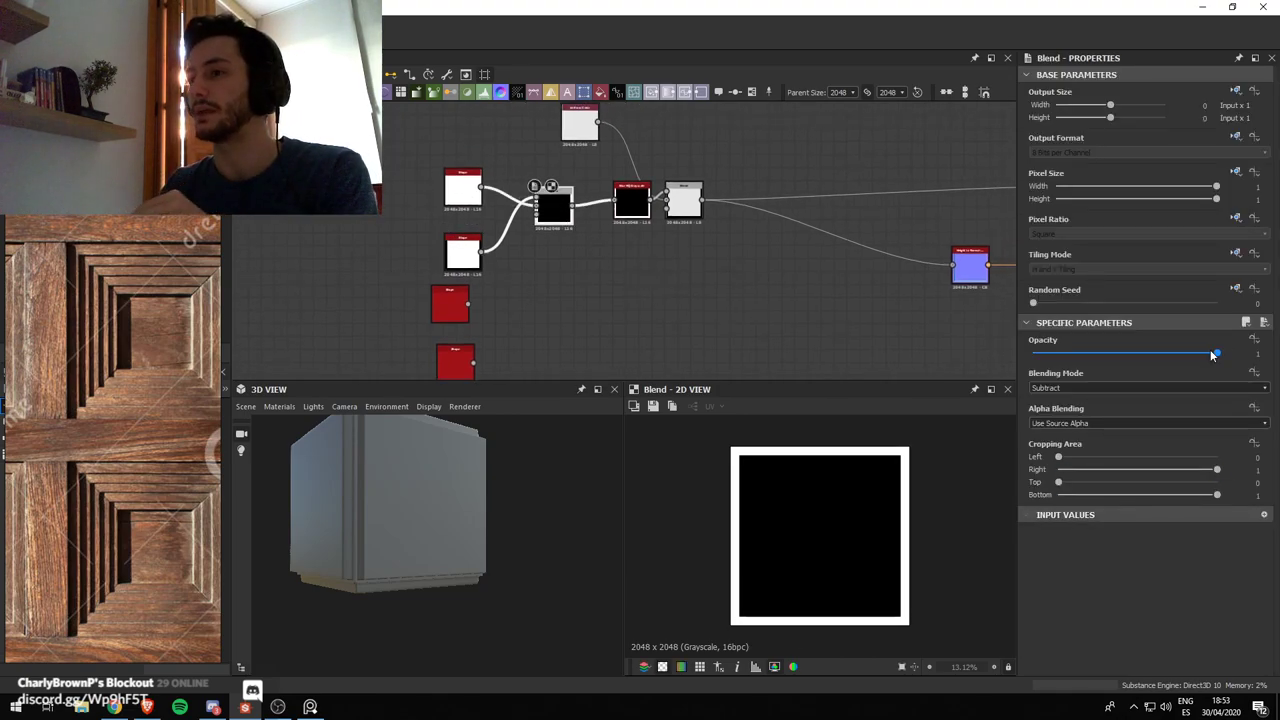
{"action": "left_click_drag", "start_coordinate": [1210, 351], "coordinate": [1080, 364]}
{"action": "scroll", "coordinate": [409, 513], "scroll_direction": "up", "scroll_amount": 4}
{"action": "left_click_drag", "start_coordinate": [411, 514], "coordinate": [419, 514]}
{"action": "scroll", "coordinate": [418, 512], "scroll_direction": "down", "scroll_amount": 5}
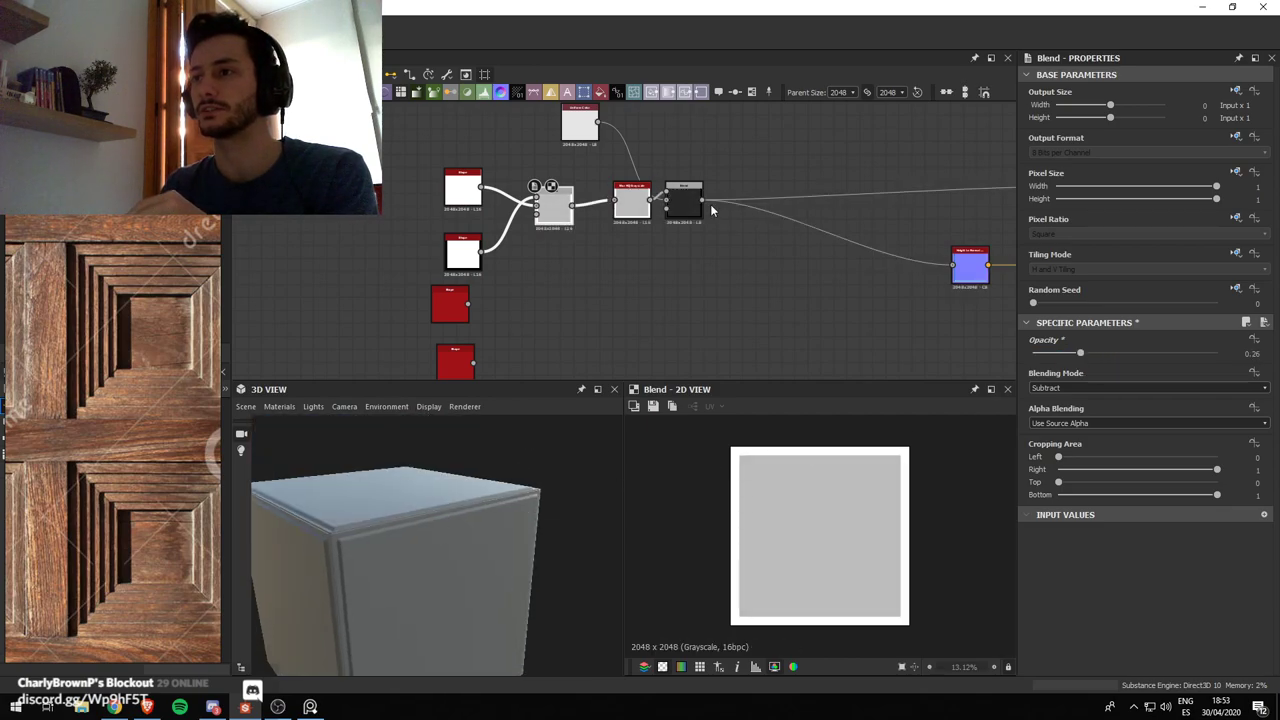
Preview the output of the Blend node that follows the Blur HQ Grayscale in 2D
{"action": "left_click", "coordinate": [695, 202]}
{"action": "left_click", "coordinate": [664, 131]}
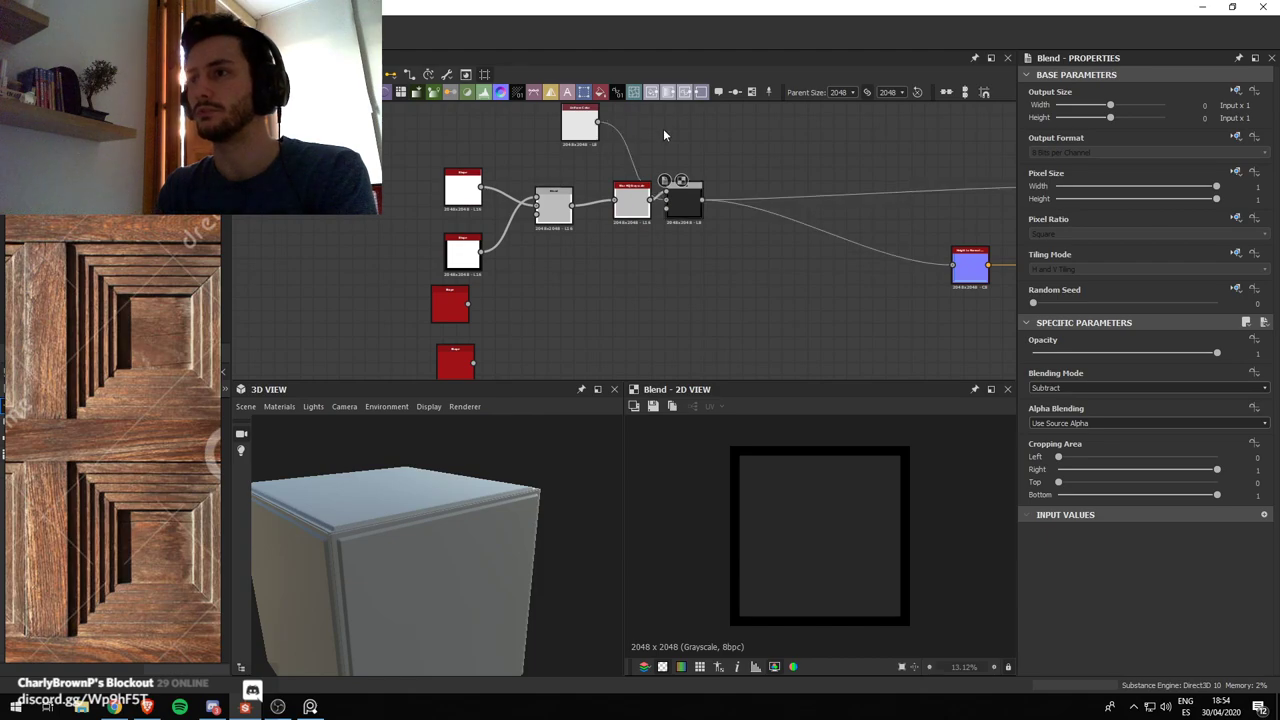
{"action": "scroll", "coordinate": [708, 204], "scroll_direction": "up", "scroll_amount": 2}
{"action": "middle_click_drag", "start_coordinate": [700, 206], "coordinate": [693, 314]}
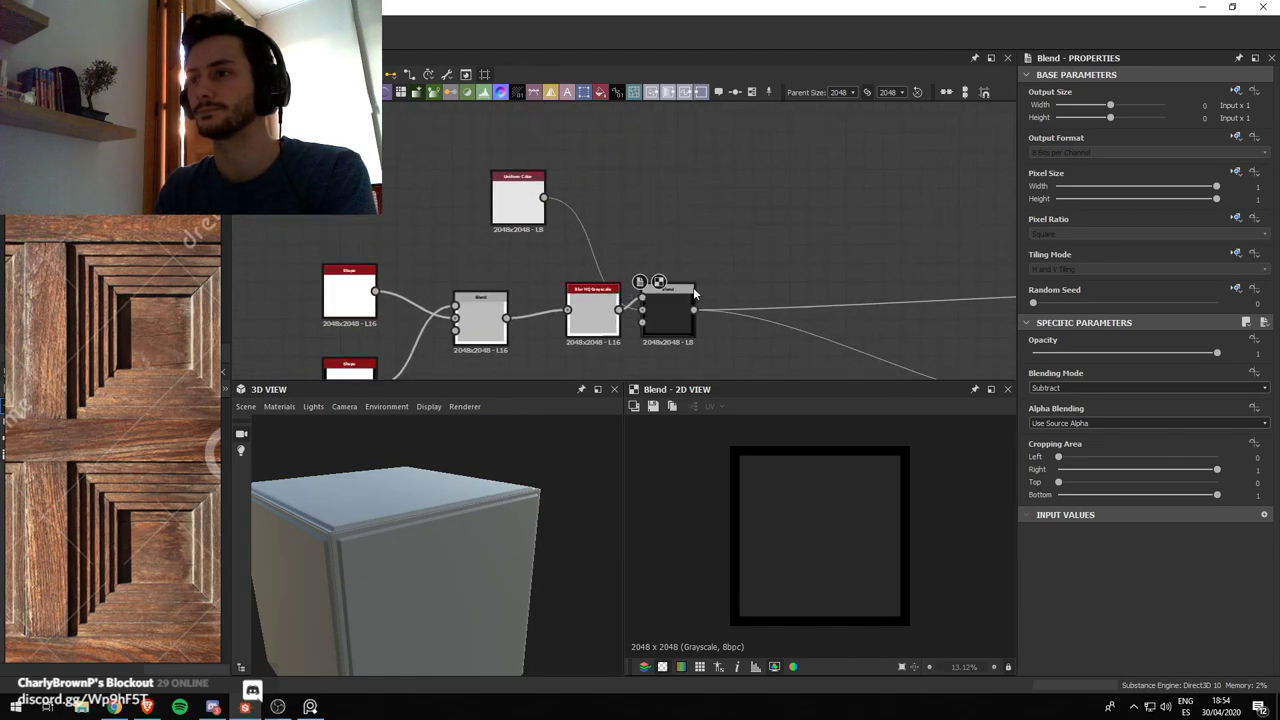
Delete the Uniform Color node, try removing the Blend node it fed, and undo that Blend's deletion
{"action": "left_click", "coordinate": [518, 204]}
{"action": "scroll", "coordinate": [656, 321], "scroll_direction": "down", "scroll_amount": 1}
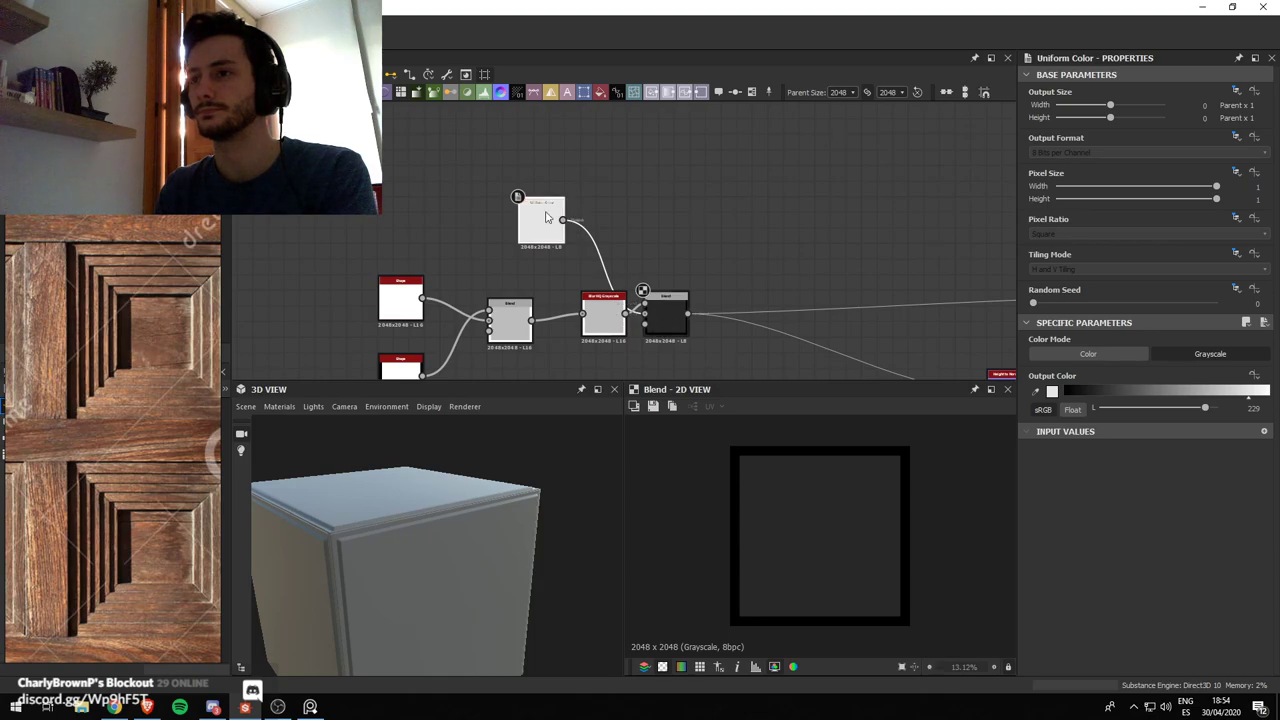
{"action": "key", "text": "Delete"}
{"action": "left_click", "coordinate": [668, 316]}
{"action": "key", "text": "Delete"}
{"action": "key", "text": "ctrl+z"}
{"action": "scroll", "coordinate": [665, 330], "scroll_direction": "down", "scroll_amount": 1}
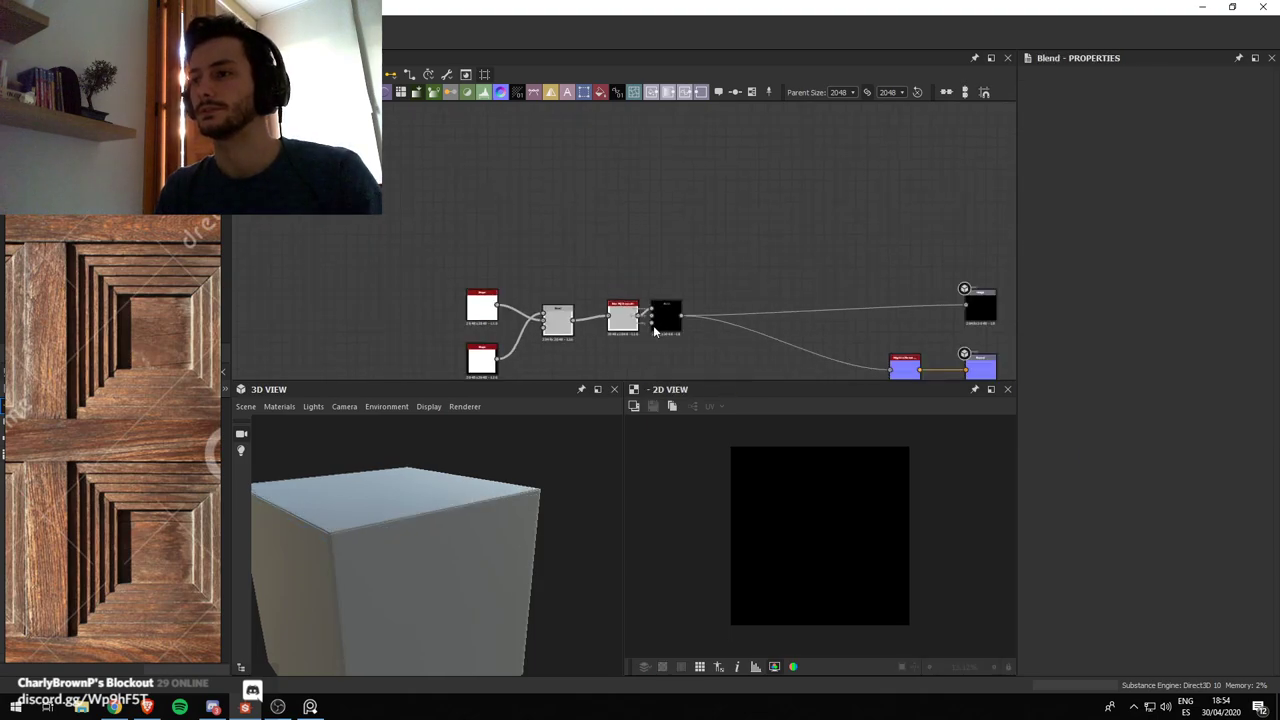
Delete the black Blend node that follows the blur node, and move the blur node farther from the remaining Blend to make room
{"action": "left_click", "coordinate": [679, 316]}
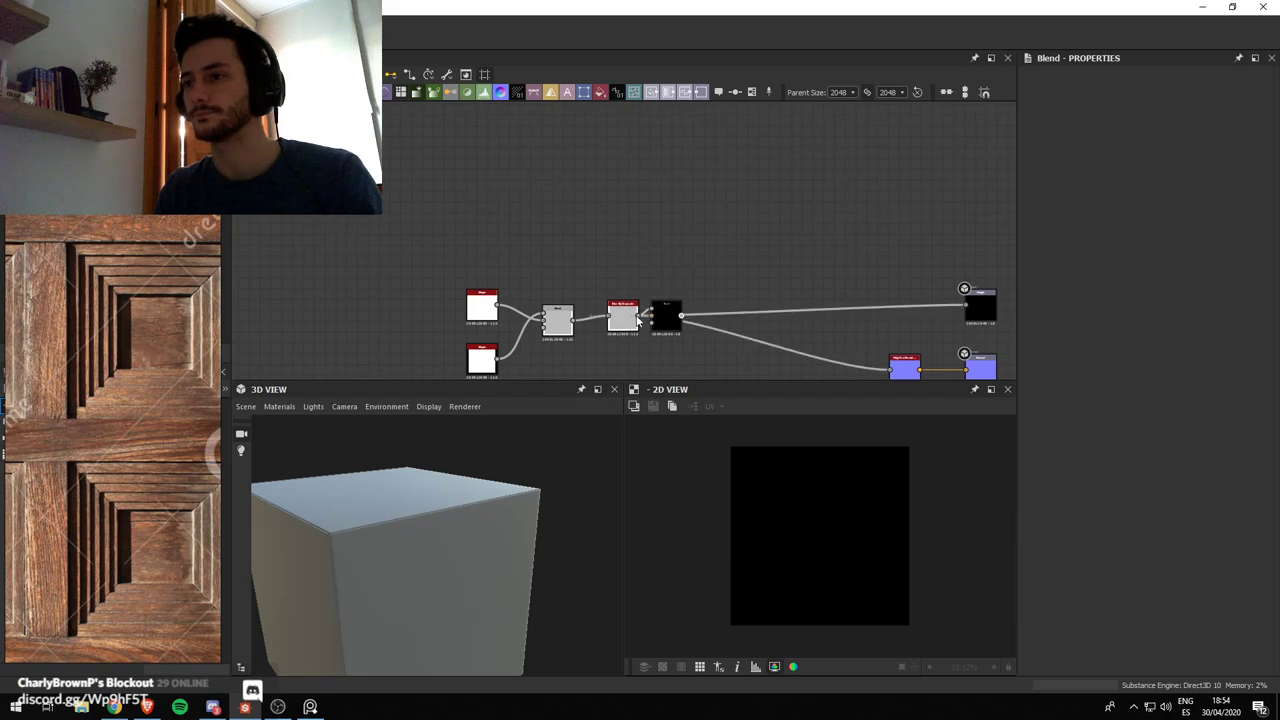
{"action": "key", "text": "BackSpace"}
{"action": "scroll", "coordinate": [698, 303], "scroll_direction": "down", "scroll_amount": 1}
{"action": "middle_click_drag", "start_coordinate": [694, 301], "coordinate": [678, 200]}
{"action": "scroll", "coordinate": [680, 197], "scroll_direction": "up", "scroll_amount": 1}
{"action": "left_click_drag", "start_coordinate": [512, 498], "coordinate": [453, 496]}
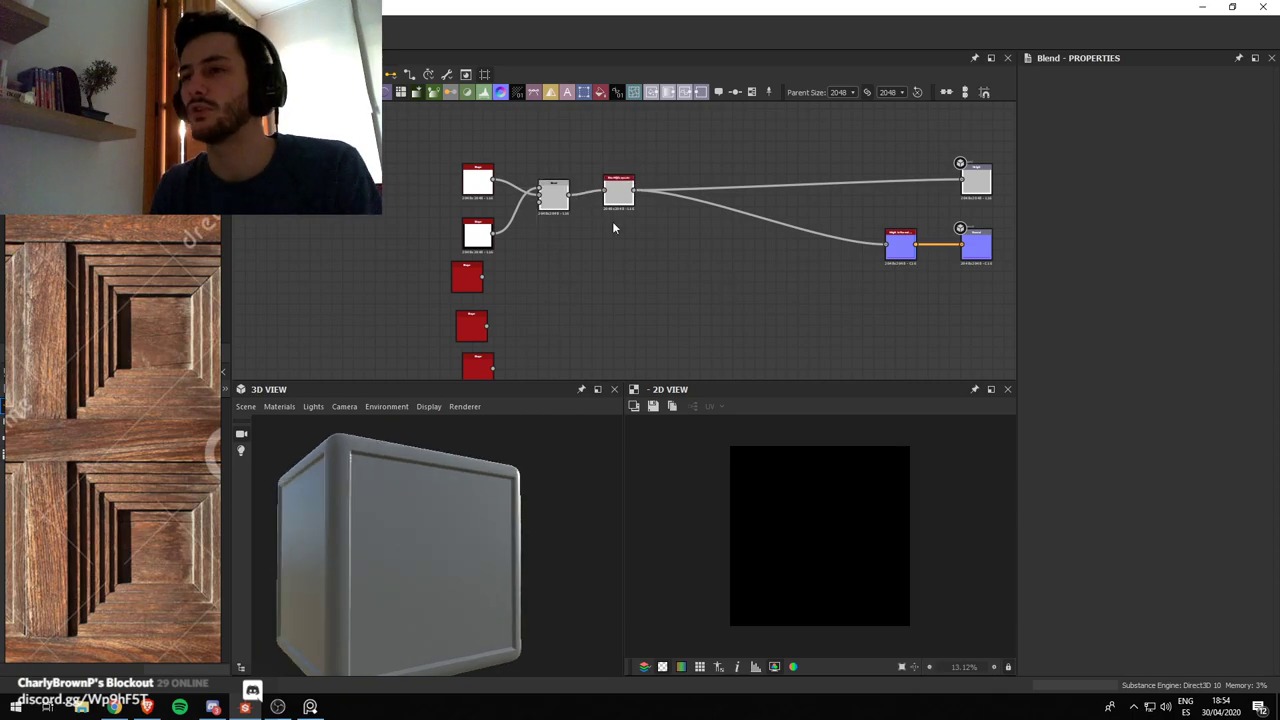
{"action": "double_click", "coordinate": [553, 192]}
{"action": "left_click_drag", "start_coordinate": [617, 199], "coordinate": [693, 199]}
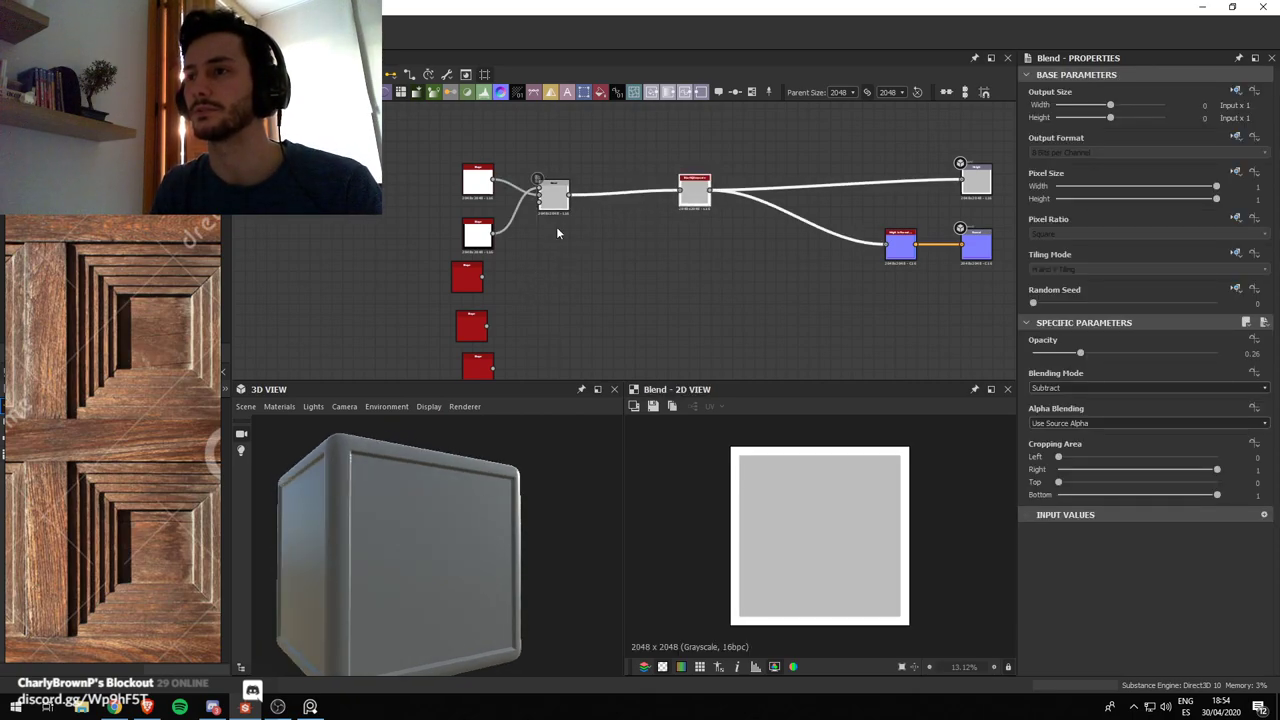
Duplicate the first Blend node below it, feeding it the first Blend's output and the third Shape node
{"action": "left_click", "coordinate": [556, 202]}
{"action": "key", "text": "ctrl+d"}
{"action": "left_click_drag", "start_coordinate": [622, 241], "coordinate": [618, 260]}
{"action": "mouse_move", "coordinate": [469, 279]}
{"action": "left_mouse_down"}
{"action": "mouse_move", "coordinate": [503, 279]}
{"action": "mouse_move", "coordinate": [481, 279]}
{"action": "left_mouse_up"}
{"action": "left_click_drag", "start_coordinate": [614, 268], "coordinate": [603, 252]}
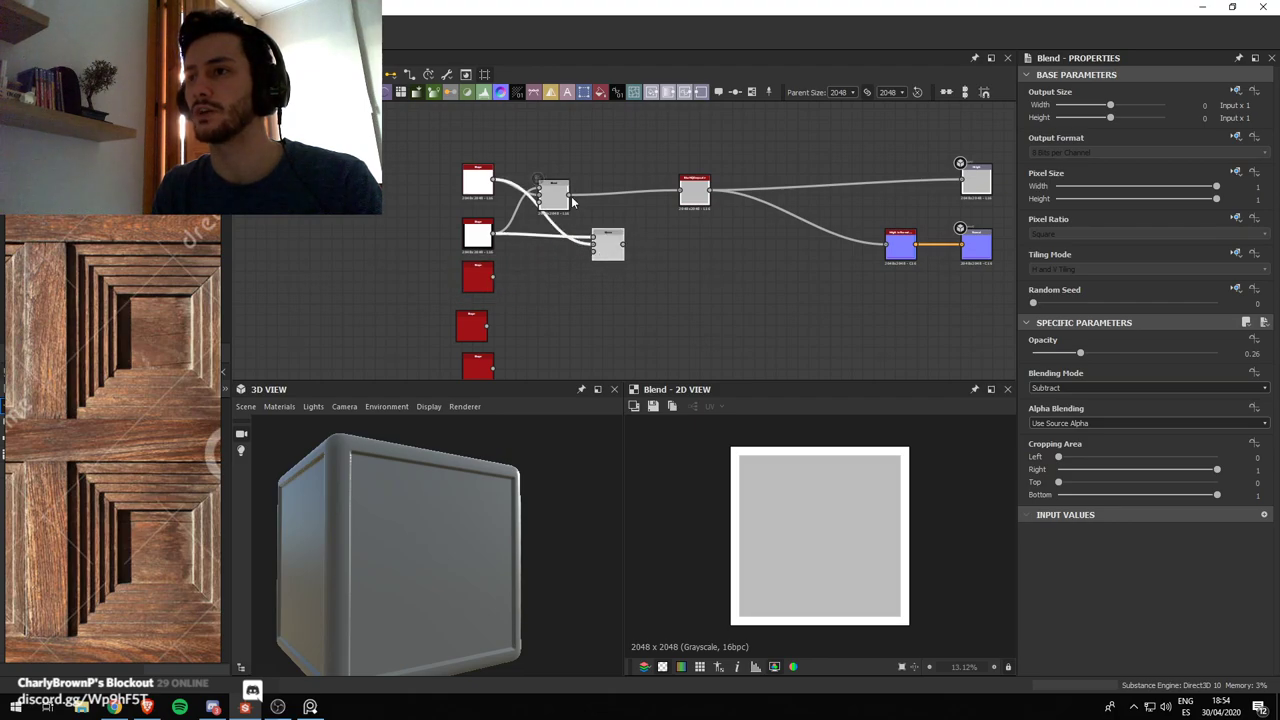
{"action": "left_click", "coordinate": [555, 200]}
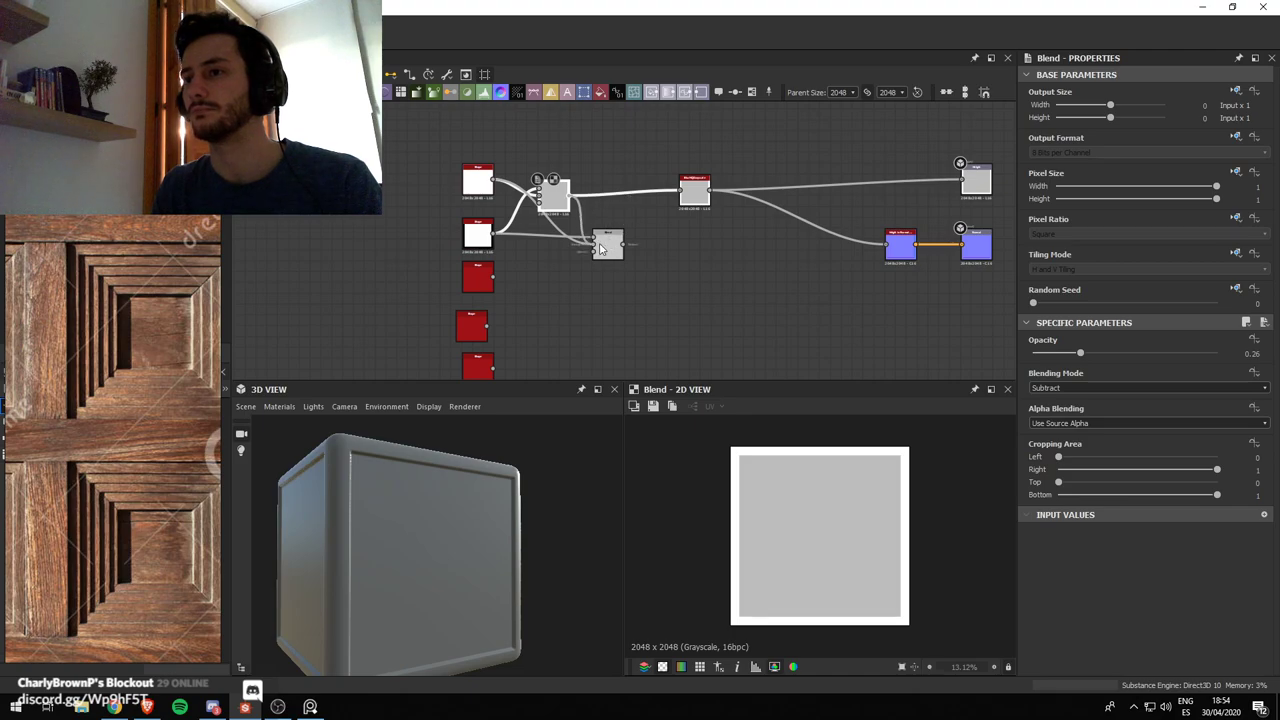
{"action": "left_click_drag", "start_coordinate": [494, 276], "coordinate": [592, 240]}
{"action": "left_click", "coordinate": [479, 283]}
{"action": "double_click", "coordinate": [613, 252]}
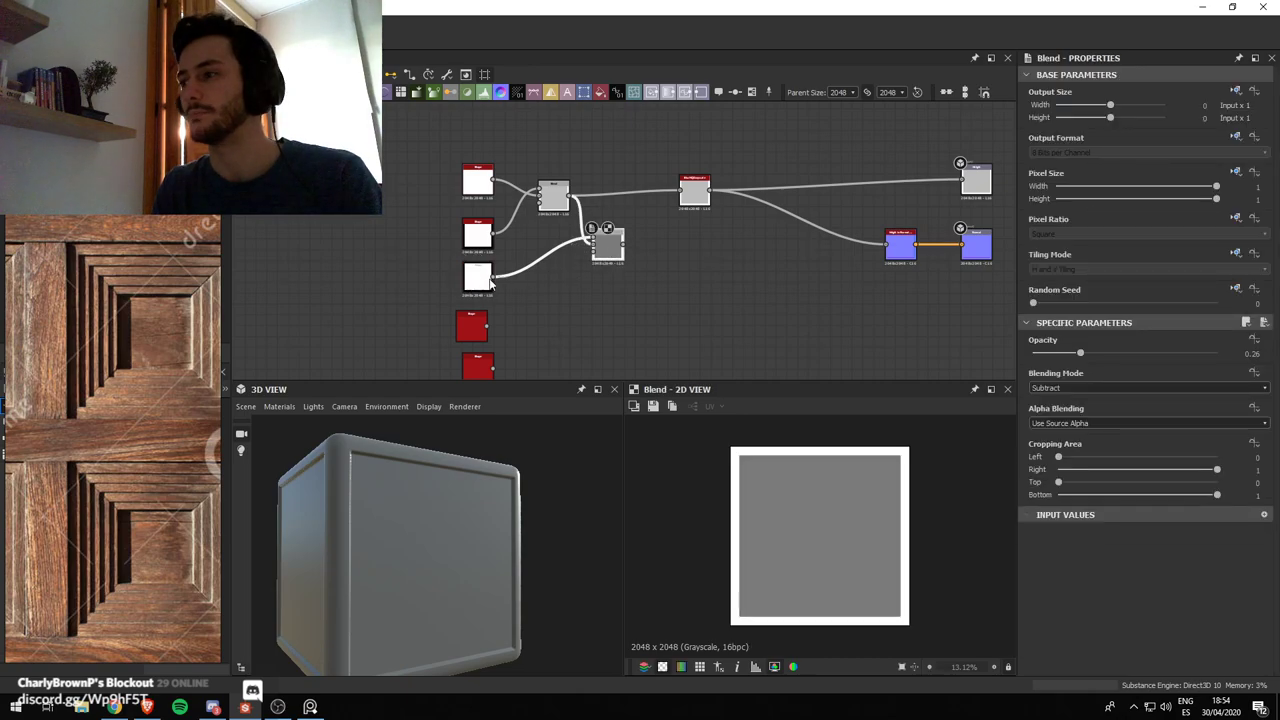
Set the third Shape's scale to 0.7 and route the second Blend's output into the blur node
{"action": "double_click", "coordinate": [480, 279]}
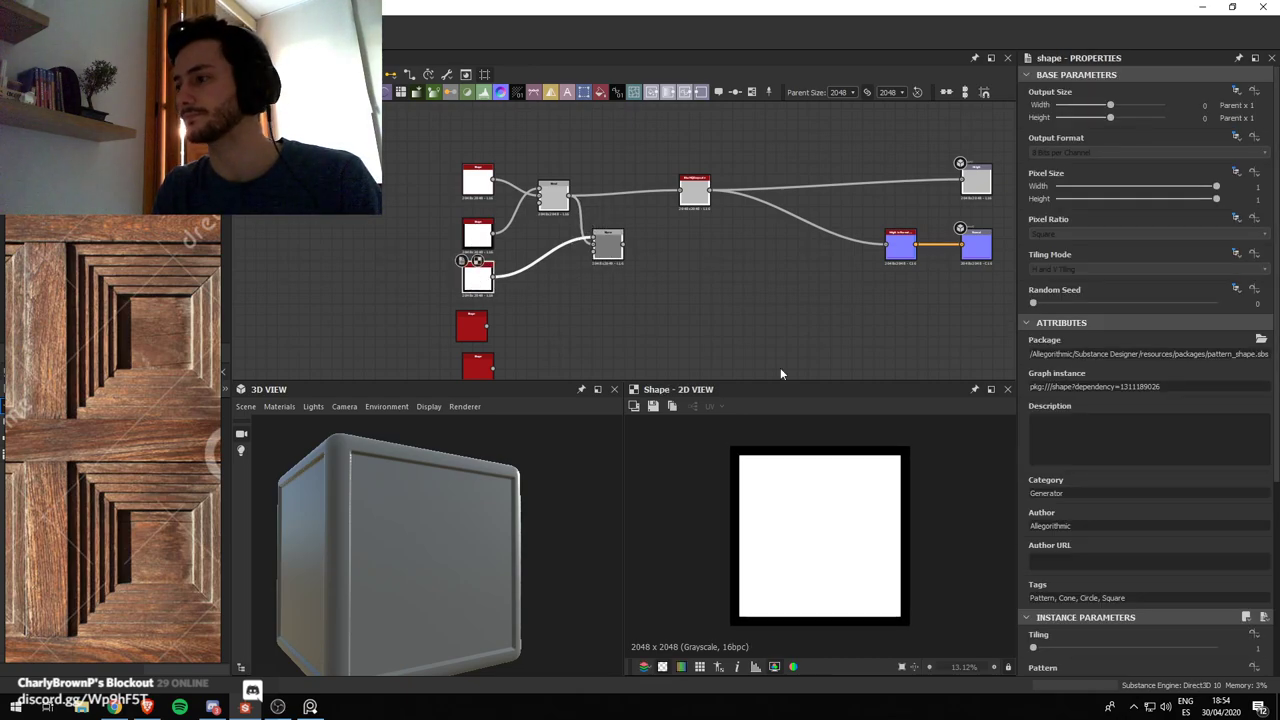
{"action": "scroll", "coordinate": [1247, 591], "scroll_direction": "down", "scroll_amount": 2}
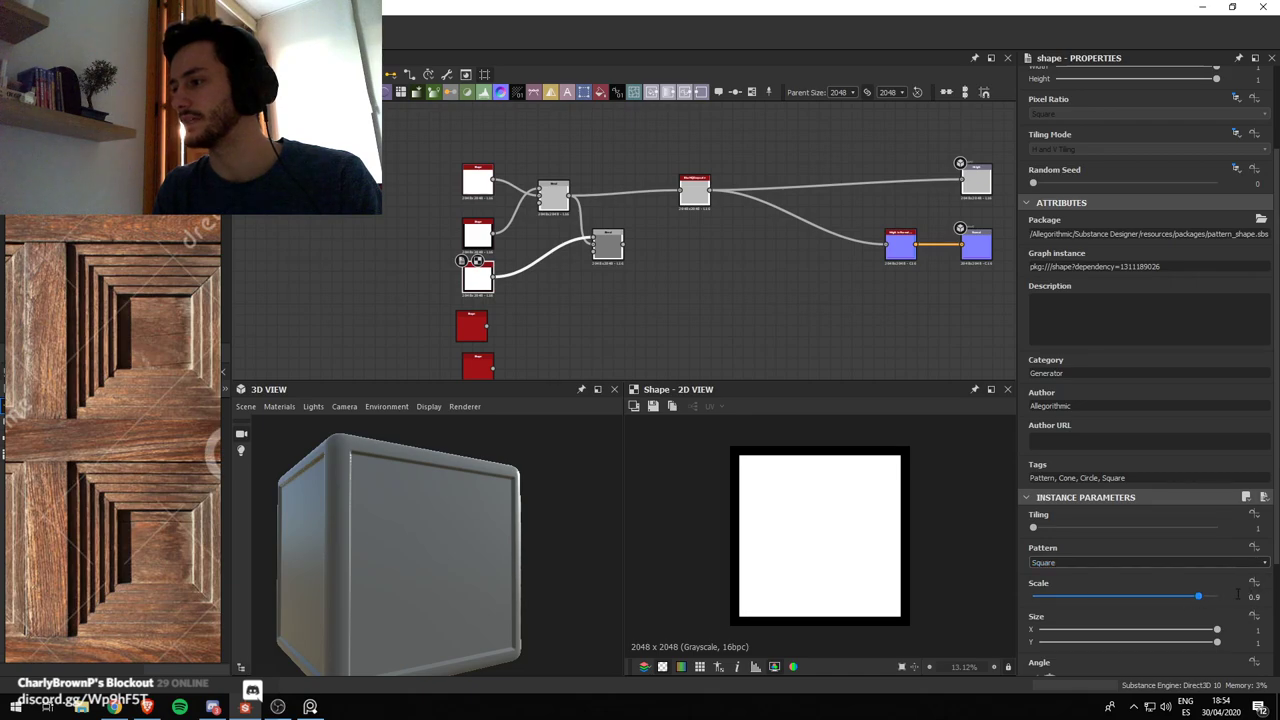
{"action": "double_click", "coordinate": [1254, 596]}
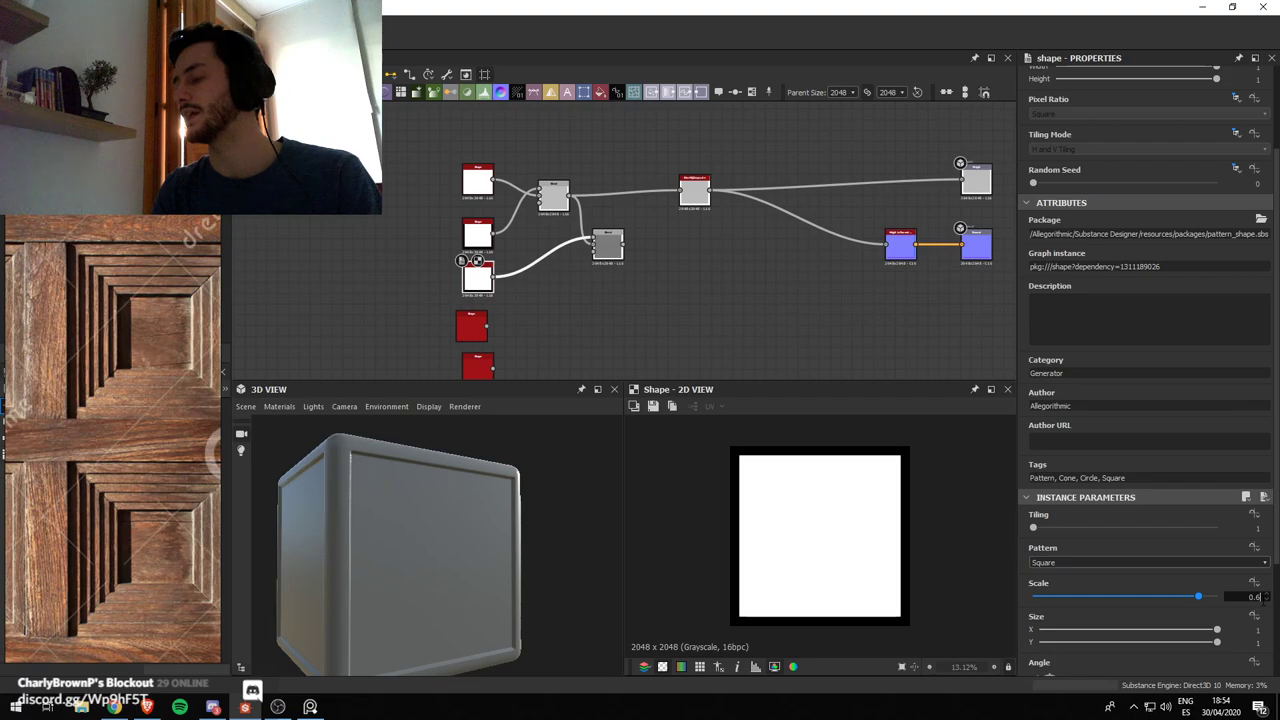
{"action": "key", "text": "Return"}
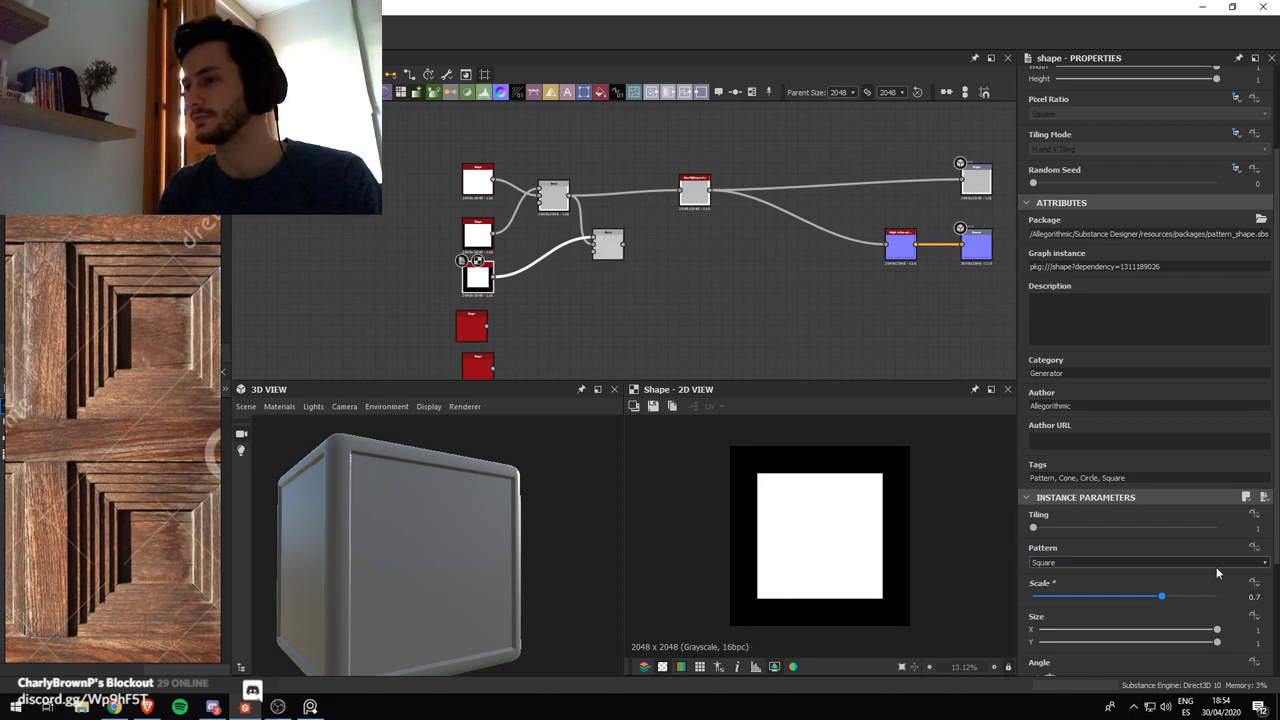
{"action": "left_click_drag", "start_coordinate": [682, 190], "coordinate": [694, 202]}
{"action": "double_click", "coordinate": [607, 246]}
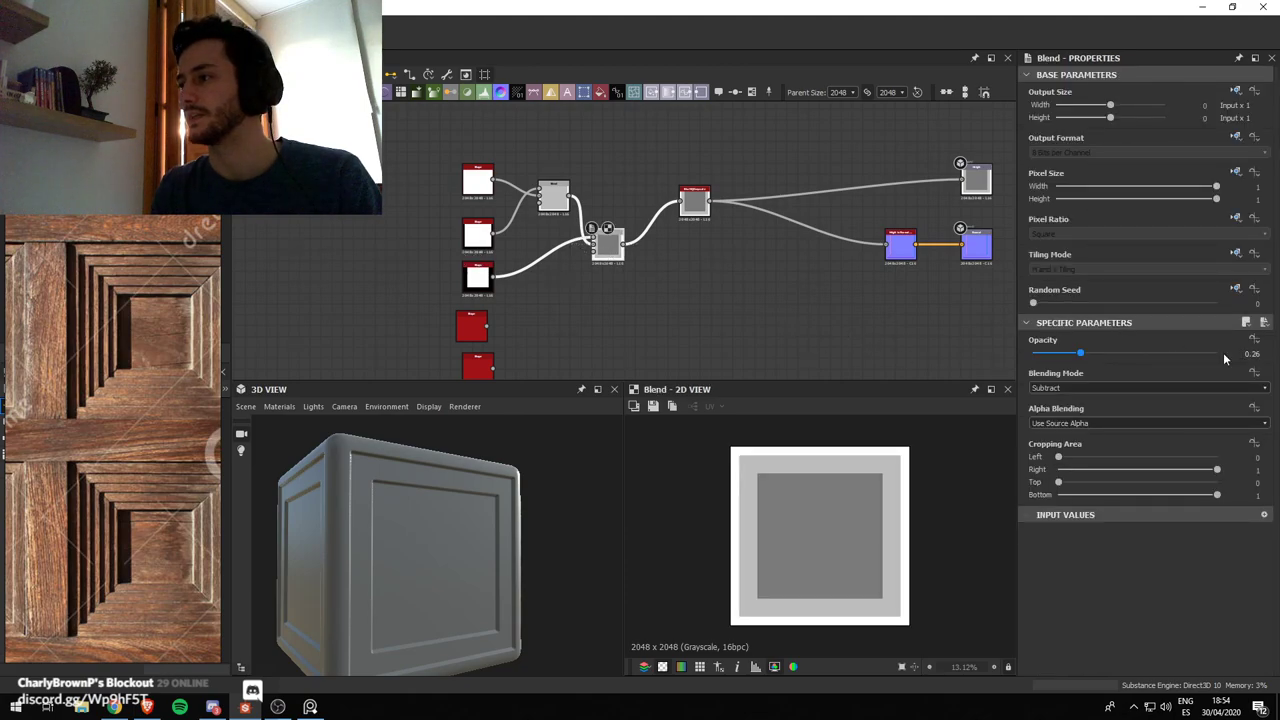
Set the first Blend node's opacity to 0.15
{"action": "double_click", "coordinate": [554, 198]}
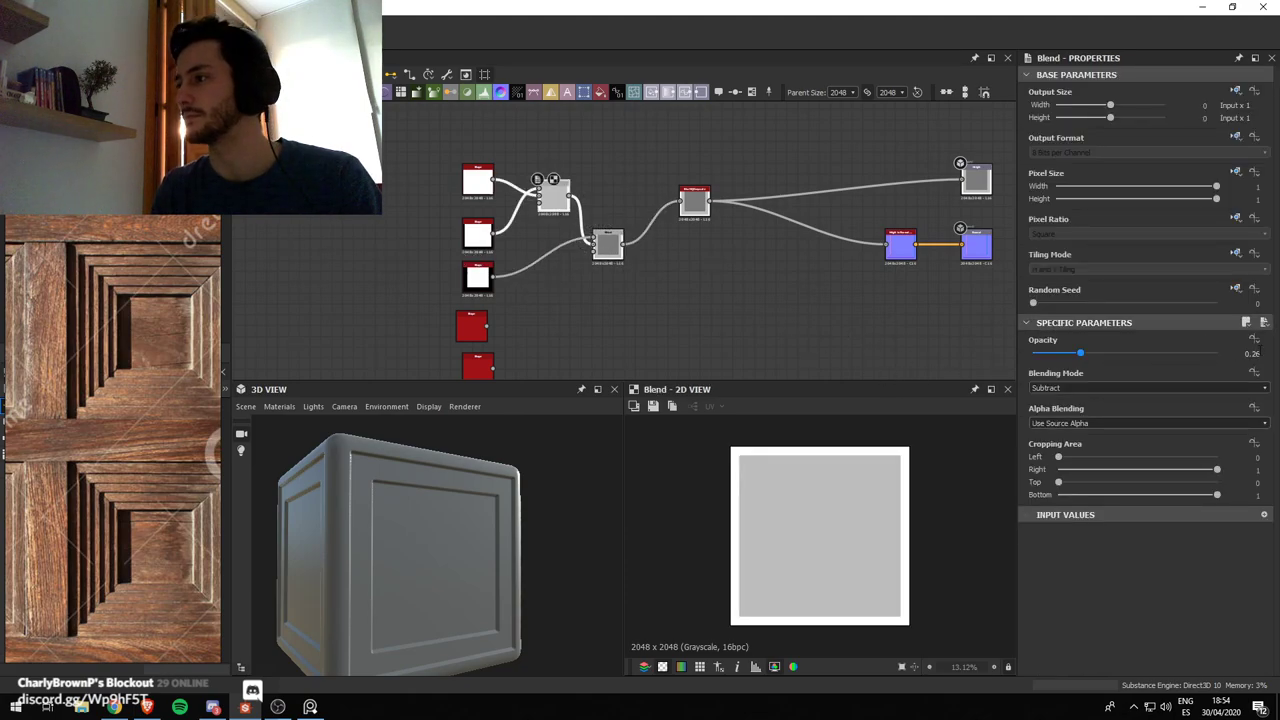
{"action": "left_click_drag", "start_coordinate": [1243, 354], "coordinate": [1271, 359]}
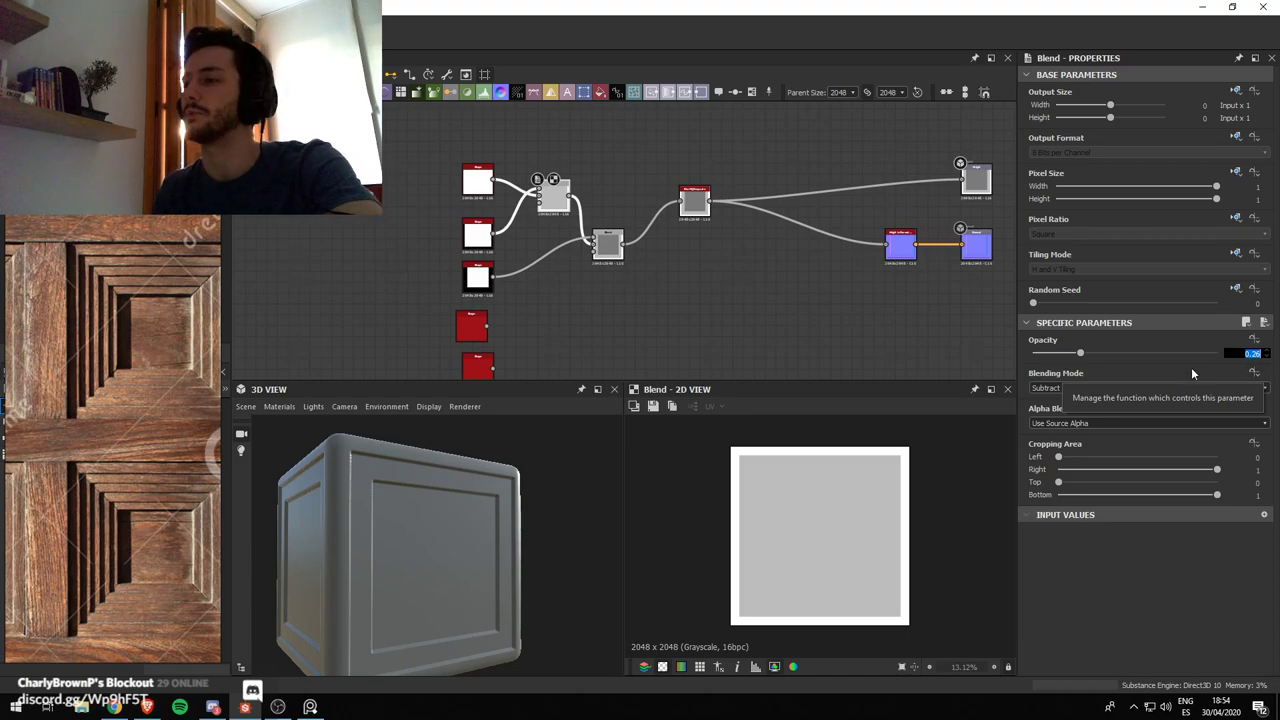
{"action": "left_click_drag", "start_coordinate": [1080, 353], "coordinate": [1068, 356]}
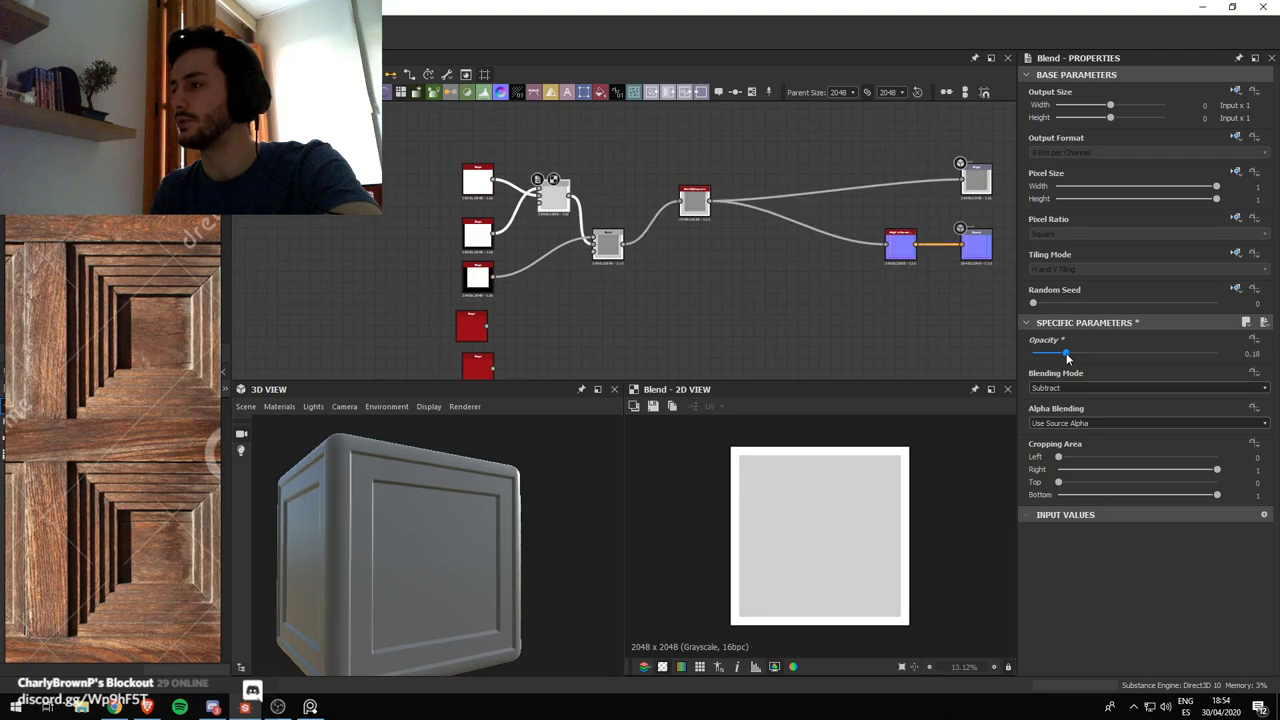
{"action": "left_click", "coordinate": [1245, 353]}
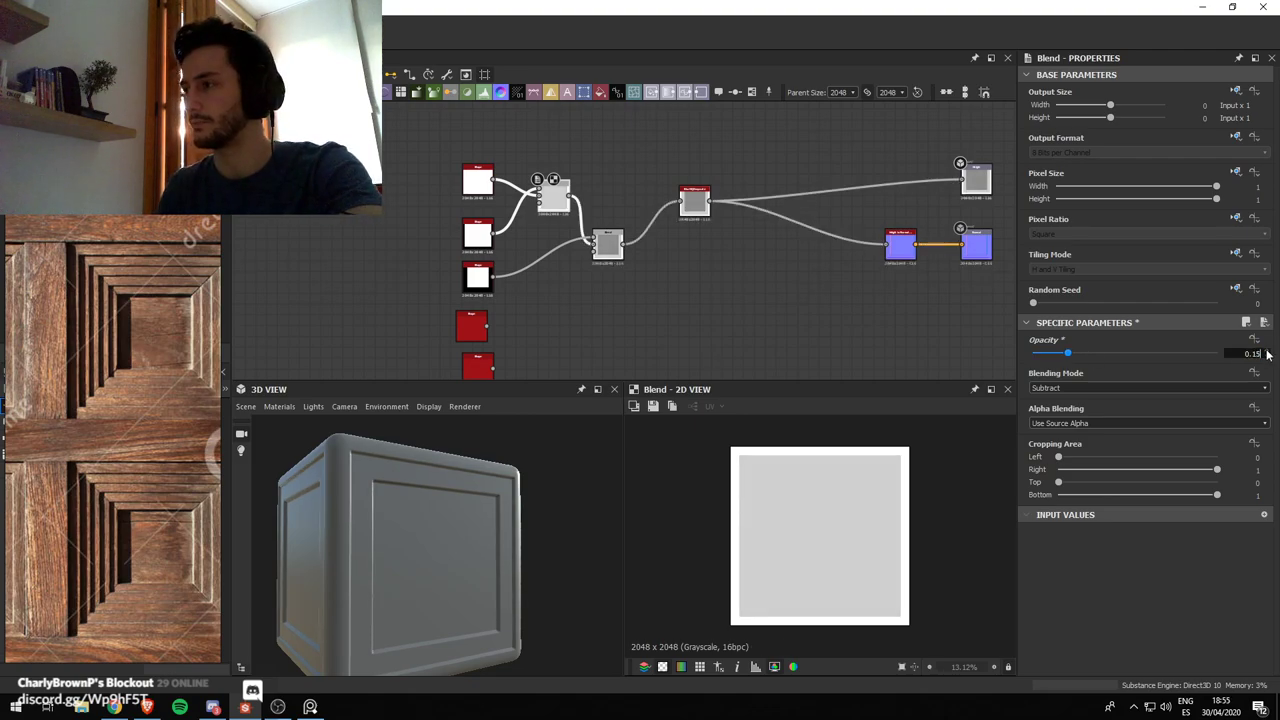
{"action": "key", "text": "Return"}
Set the second Blend node's opacity to 0.3
{"action": "double_click", "coordinate": [608, 244]}
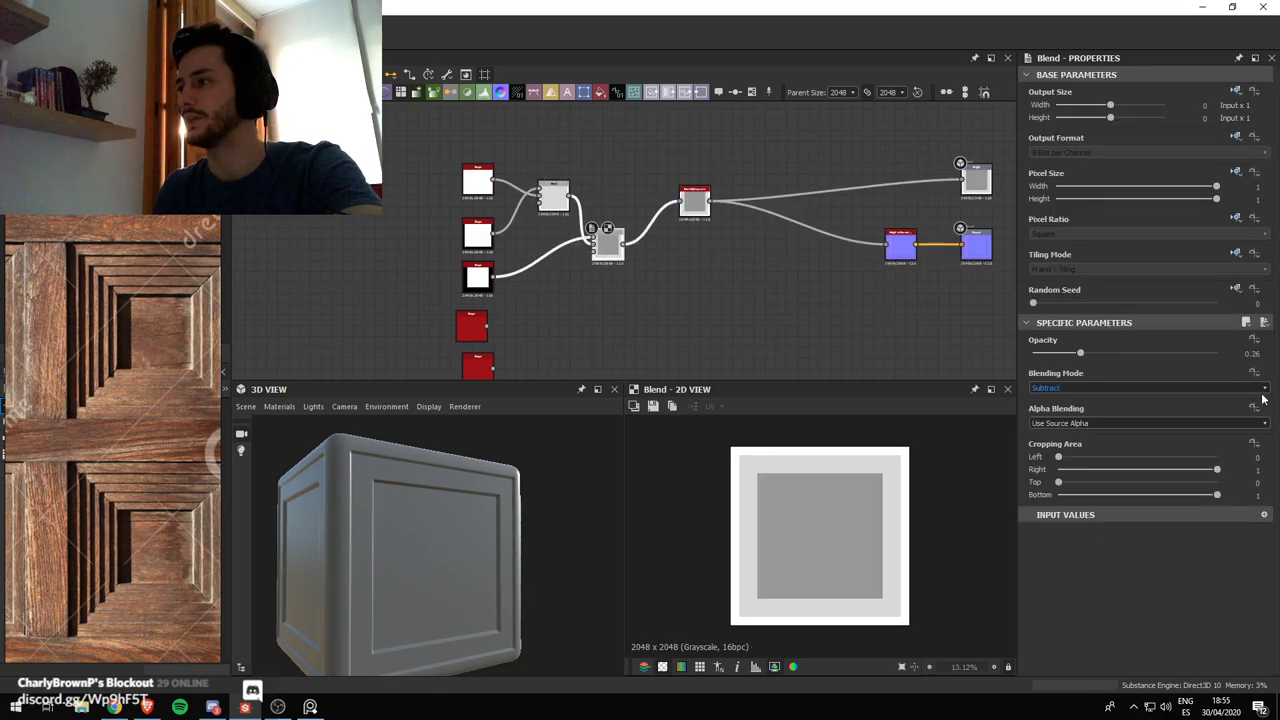
{"action": "left_click", "coordinate": [1250, 353]}
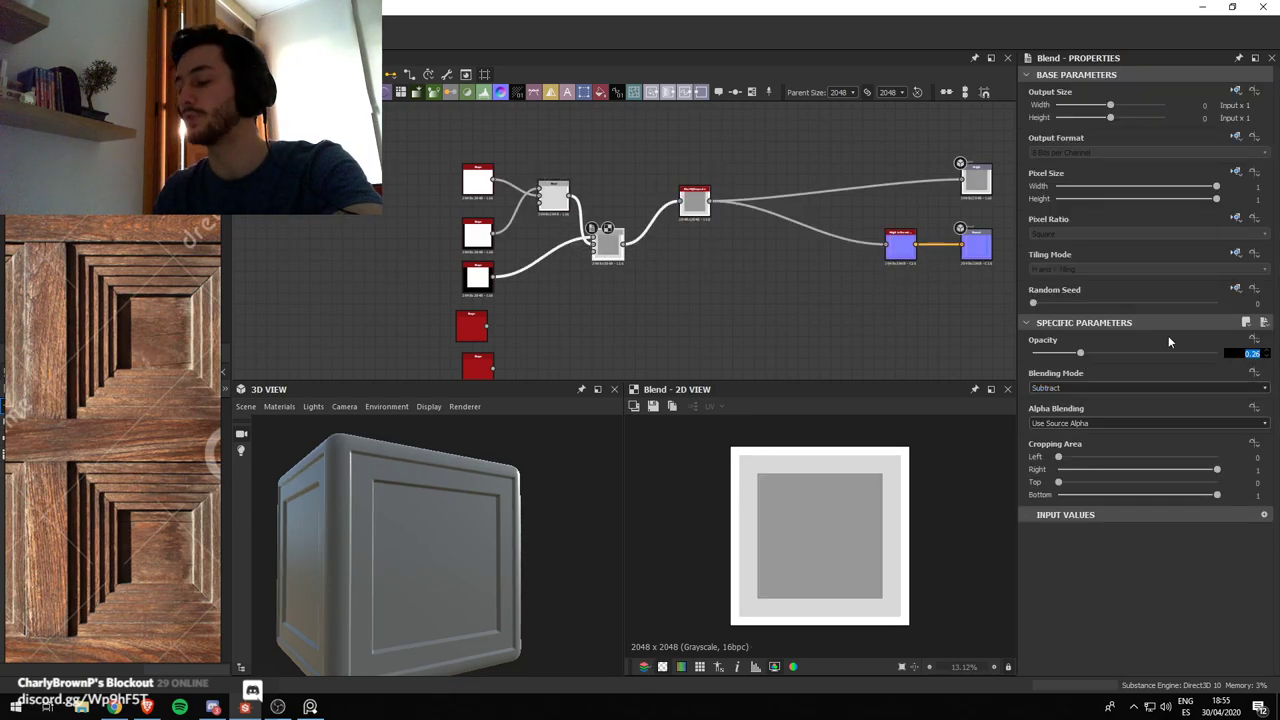
{"action": "type", "text": "0.3"}
{"action": "key", "text": "Return"}
{"action": "middle_click_drag", "start_coordinate": [661, 245], "coordinate": [654, 229]}
Duplicate the second Blend node, wire the second Blend and the fourth Shape into it, and connect its output to the blur node
{"action": "left_click", "coordinate": [472, 266]}
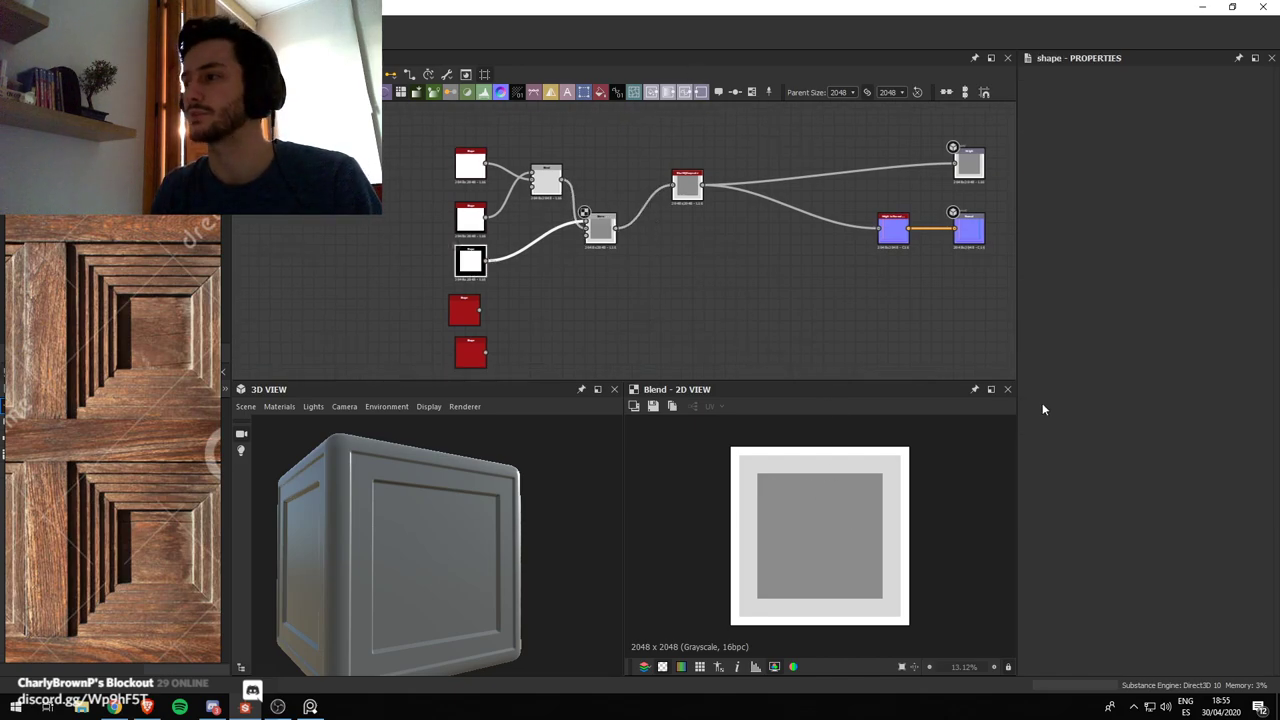
{"action": "double_click", "coordinate": [470, 220]}
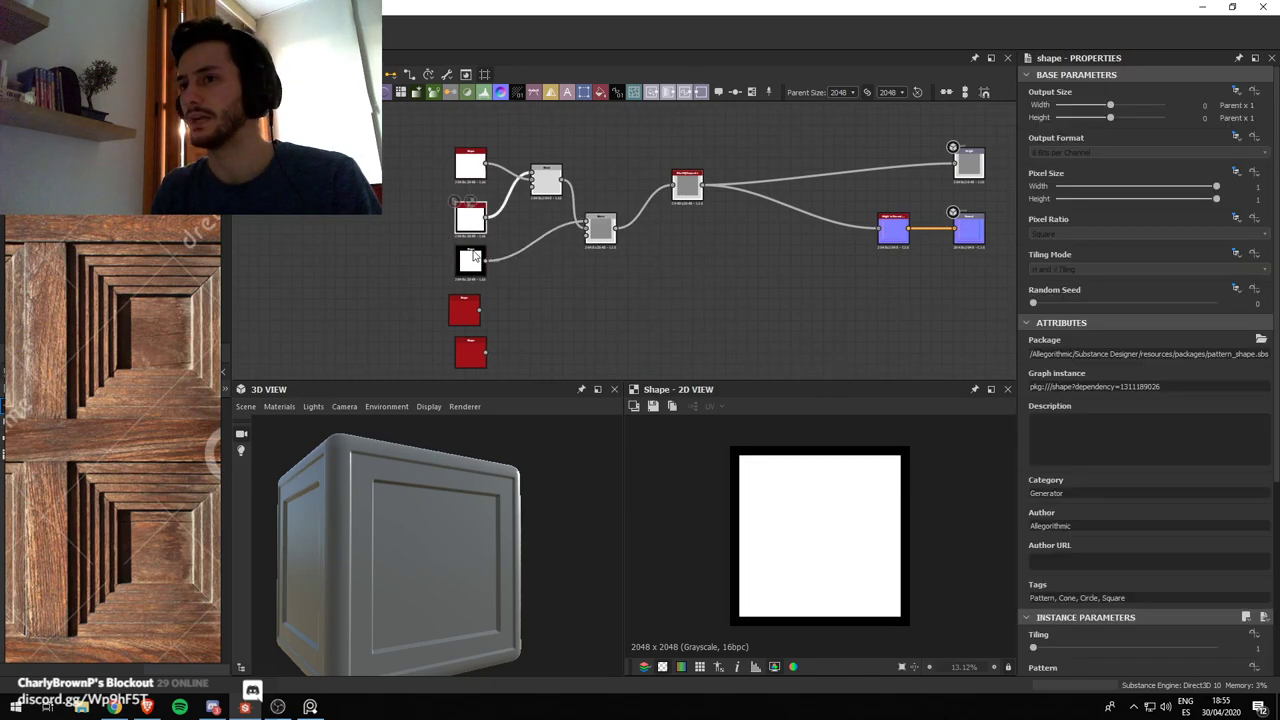
{"action": "double_click", "coordinate": [470, 260]}
{"action": "middle_click_drag", "start_coordinate": [529, 267], "coordinate": [540, 215]}
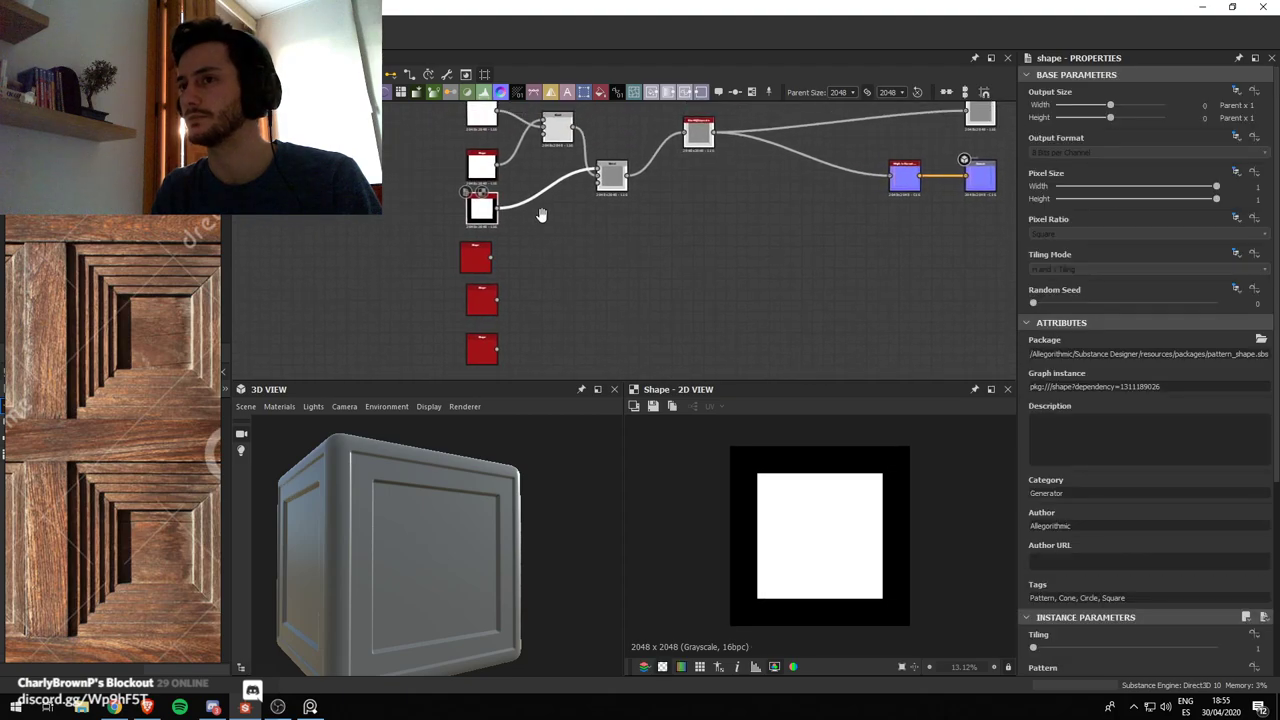
{"action": "double_click", "coordinate": [481, 355]}
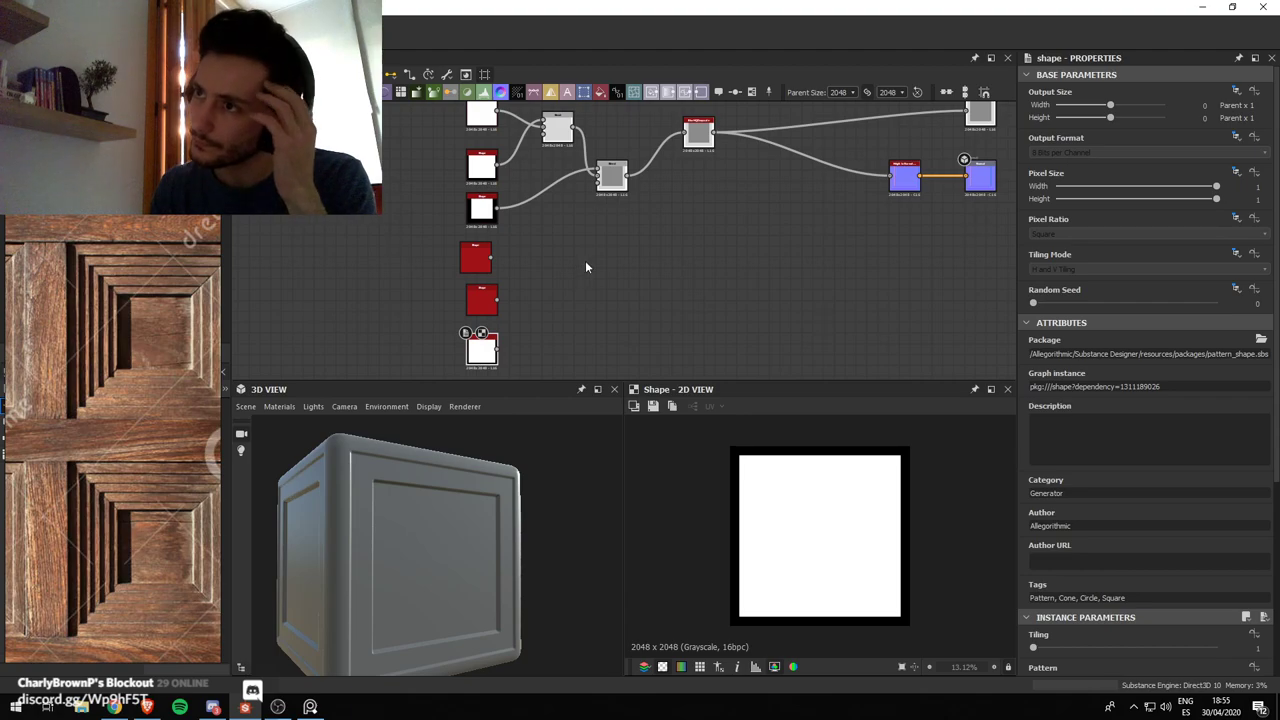
{"action": "double_click", "coordinate": [613, 178]}
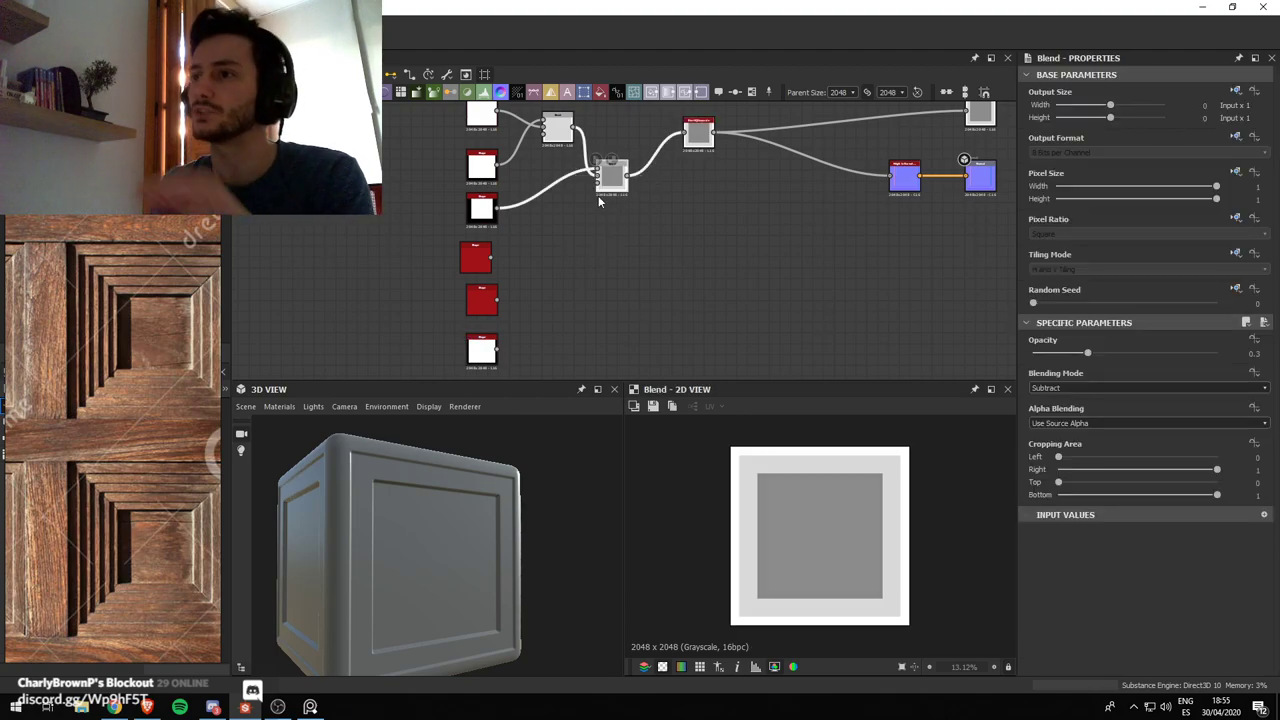
{"action": "key", "text": "ctrl+d"}
{"action": "left_click_drag", "start_coordinate": [625, 238], "coordinate": [668, 238]}
{"action": "left_click_drag", "start_coordinate": [627, 177], "coordinate": [654, 239]}
{"action": "left_click", "coordinate": [677, 249]}
{"action": "left_click_drag", "start_coordinate": [686, 137], "coordinate": [685, 133]}
{"action": "left_click_drag", "start_coordinate": [673, 247], "coordinate": [662, 252]}
Set the fourth Shape node's scale to 0.5
{"action": "left_click", "coordinate": [485, 210]}
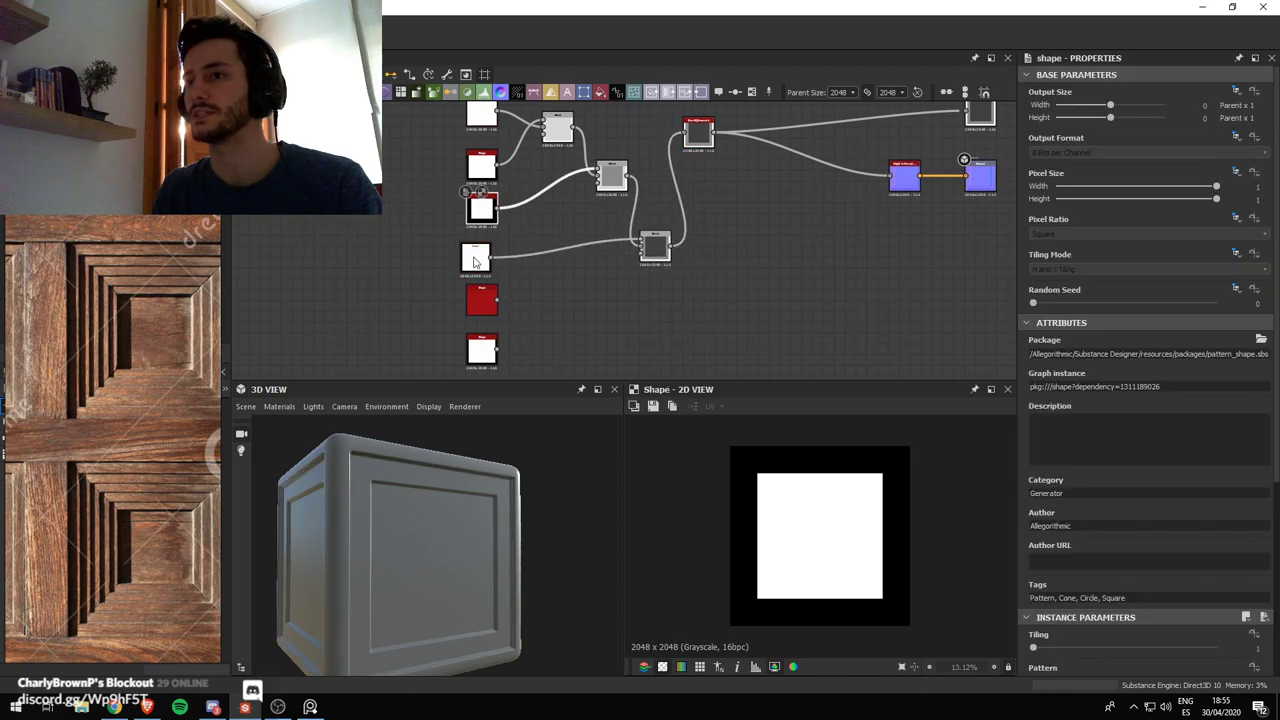
{"action": "scroll", "coordinate": [1193, 528], "scroll_direction": "down", "scroll_amount": 3}
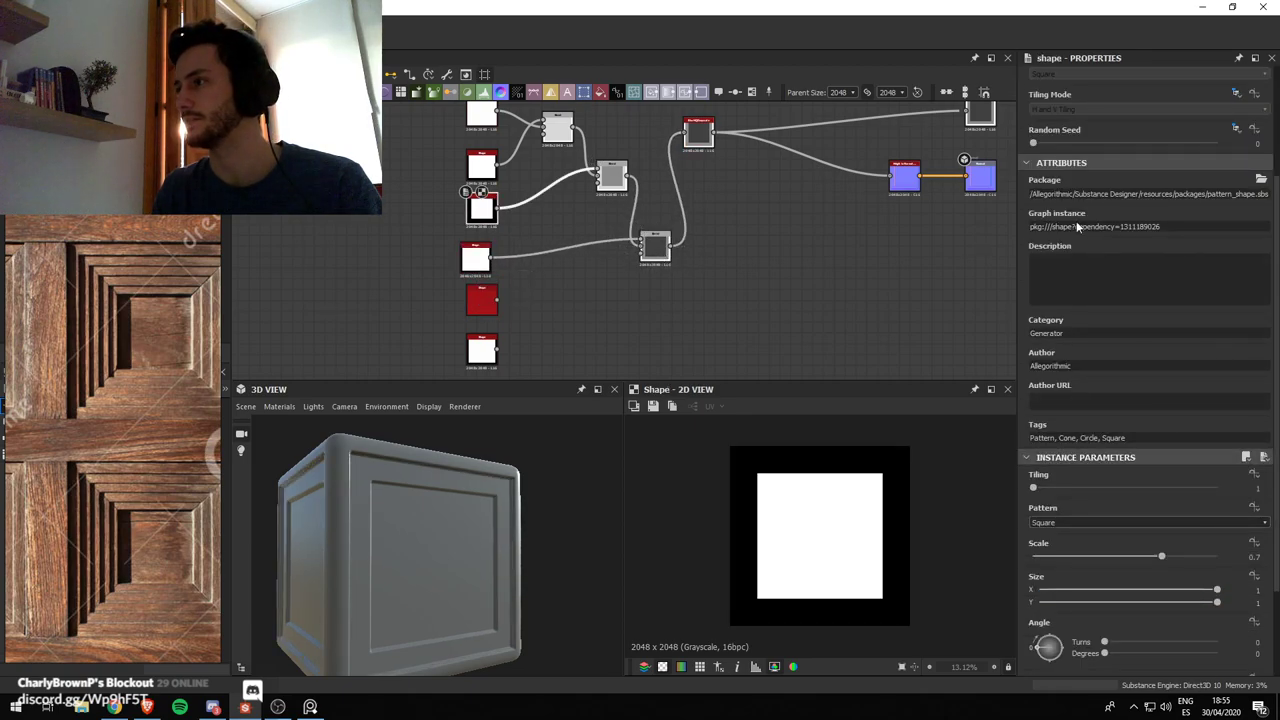
{"action": "scroll", "coordinate": [1086, 518], "scroll_direction": "down", "scroll_amount": 2}
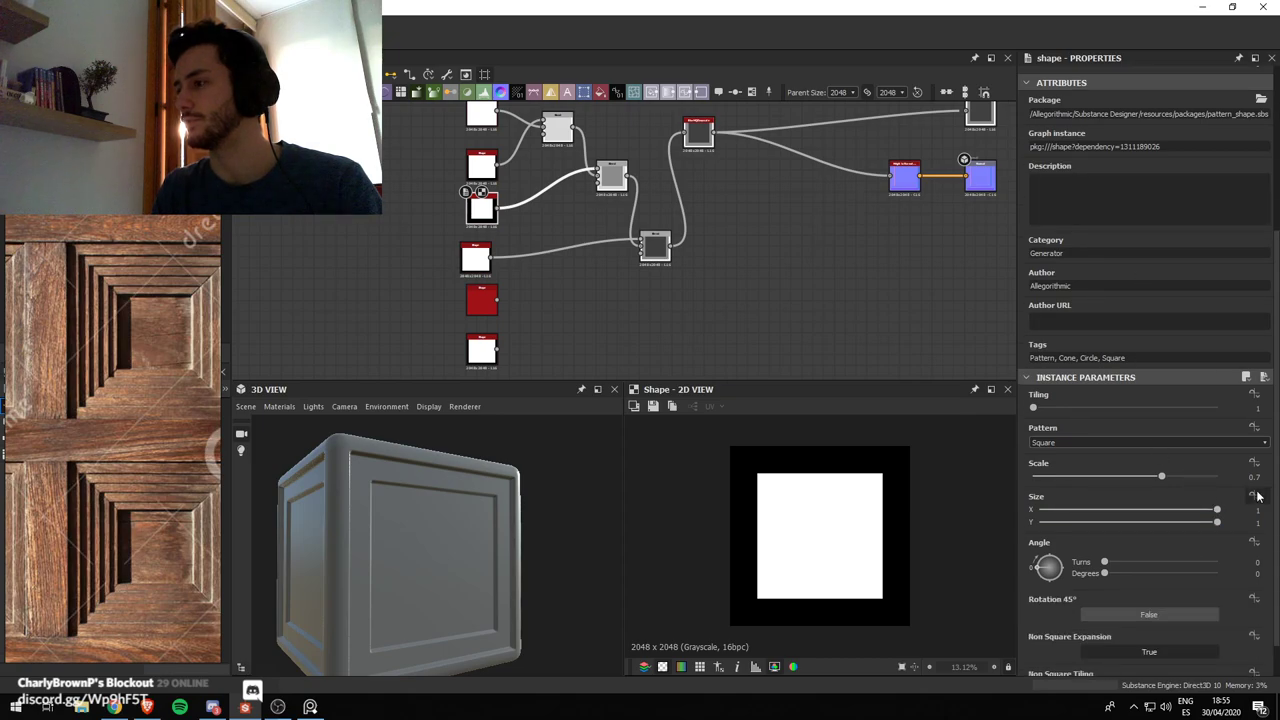
{"action": "left_click", "coordinate": [479, 262]}
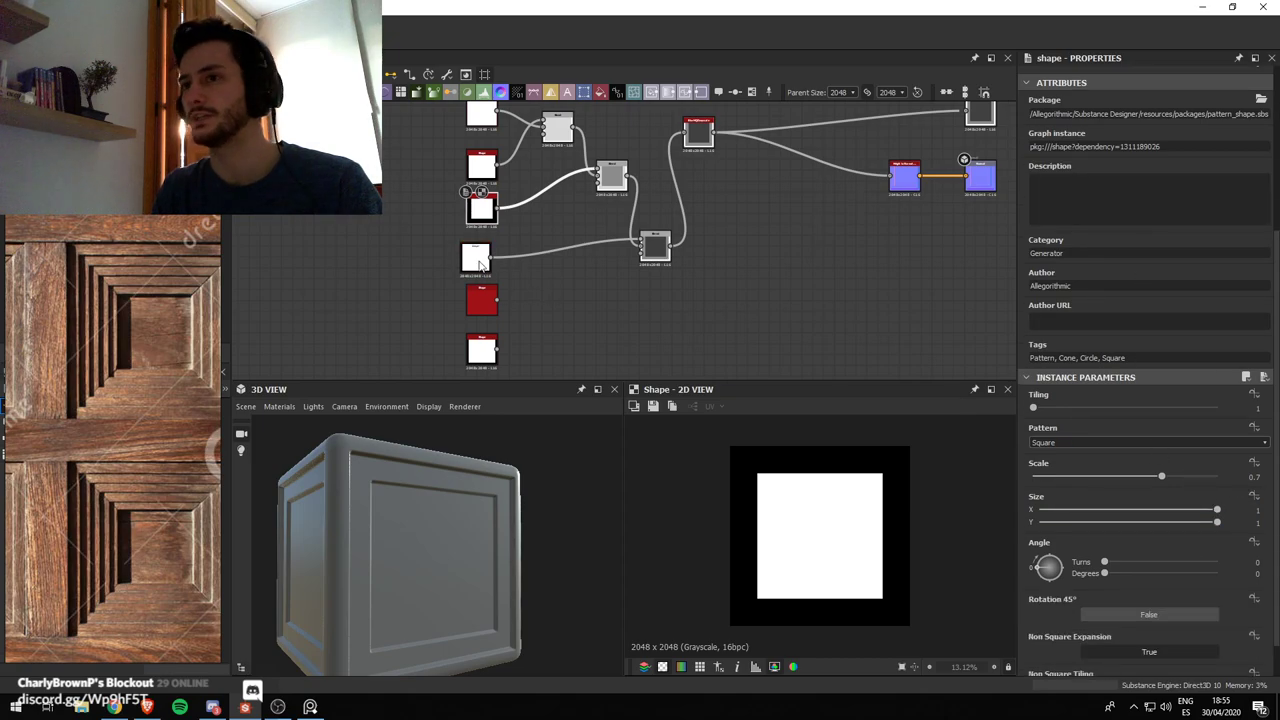
{"action": "left_click", "coordinate": [1254, 476]}
{"action": "type", "text": "0.5"}
{"action": "key", "text": "Return"}
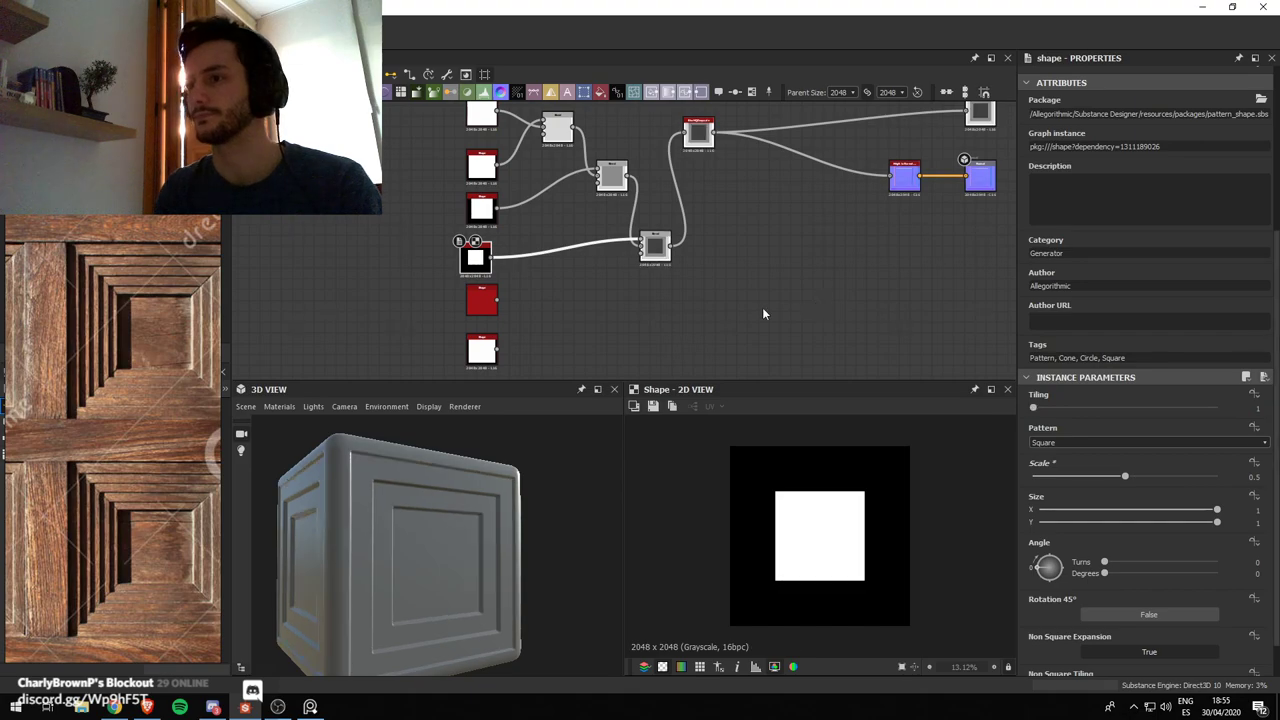
Duplicate the third Blend node below it, feeding it the third Blend's output and the fifth Shape node
{"action": "mouse_move", "coordinate": [666, 246]}
{"action": "middle_mouse_down"}
{"action": "mouse_move", "coordinate": [660, 272]}
{"action": "mouse_move", "coordinate": [657, 250]}
{"action": "middle_mouse_up"}
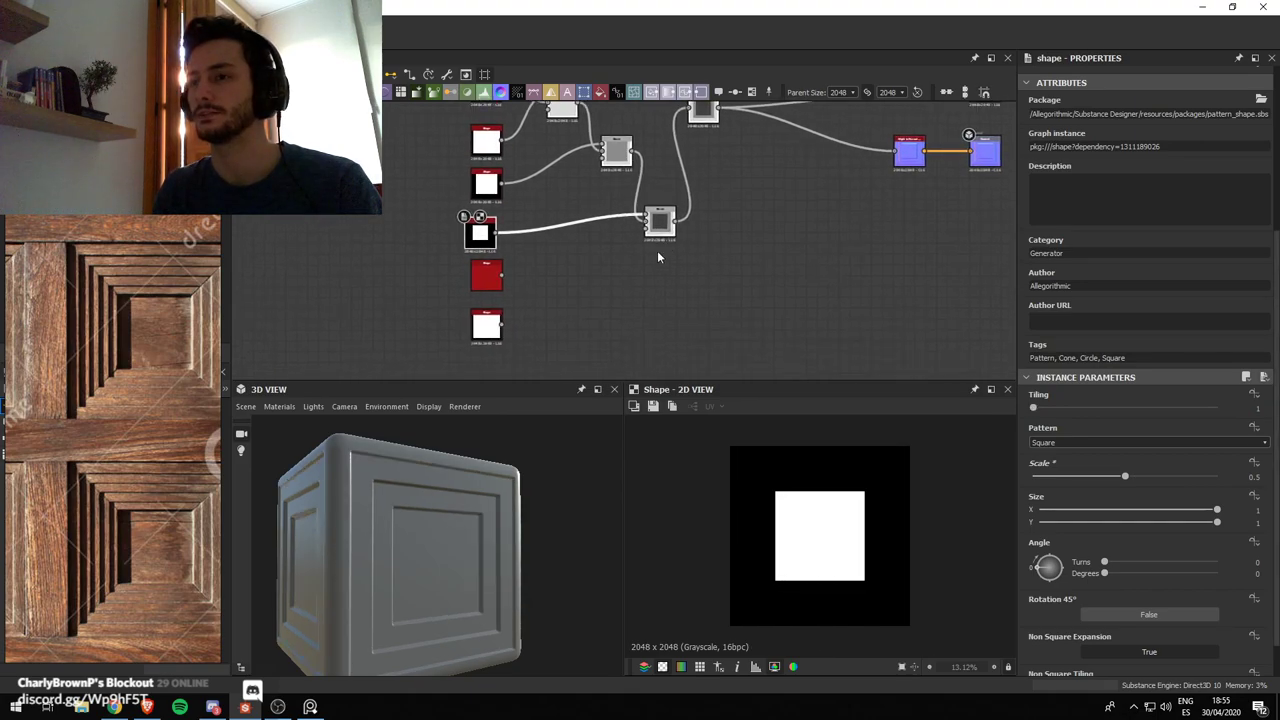
{"action": "left_click", "coordinate": [664, 270]}
{"action": "key", "text": "ctrl+d"}
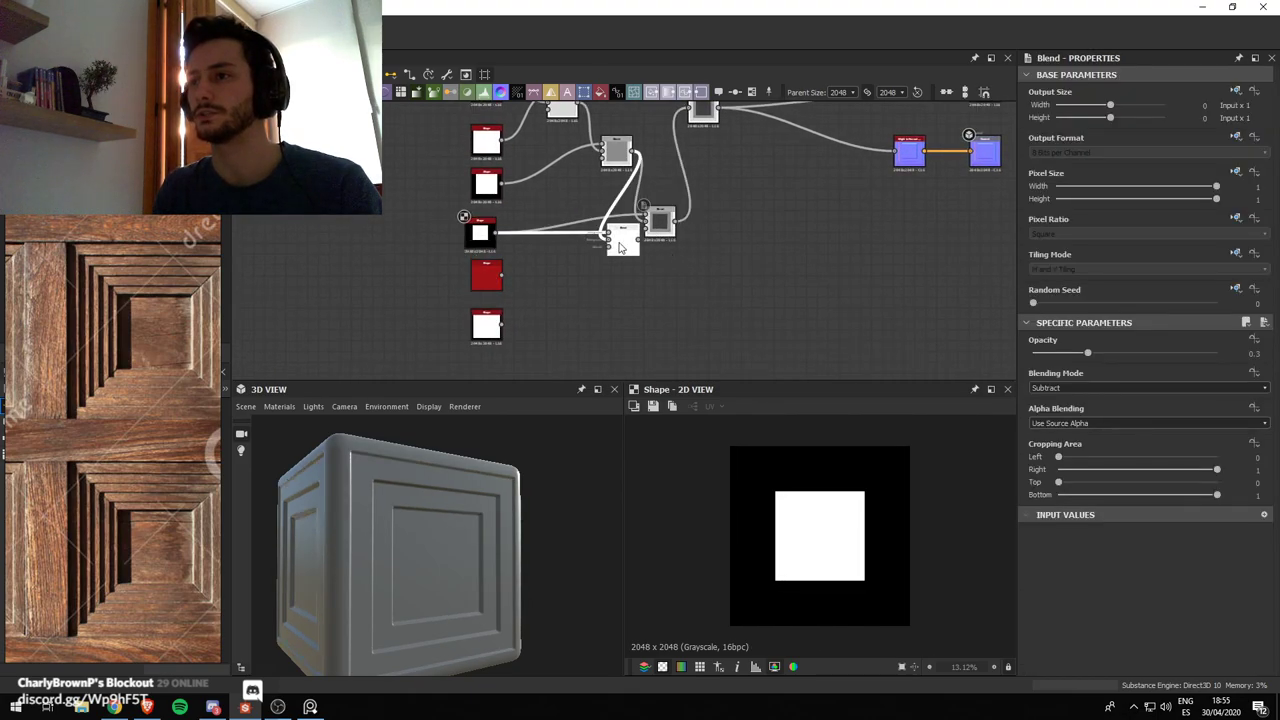
{"action": "left_click_drag", "start_coordinate": [622, 242], "coordinate": [690, 274]}
{"action": "left_click_drag", "start_coordinate": [676, 222], "coordinate": [688, 274]}
Set the fifth Shape node's scale to 0.3
{"action": "double_click", "coordinate": [486, 278]}
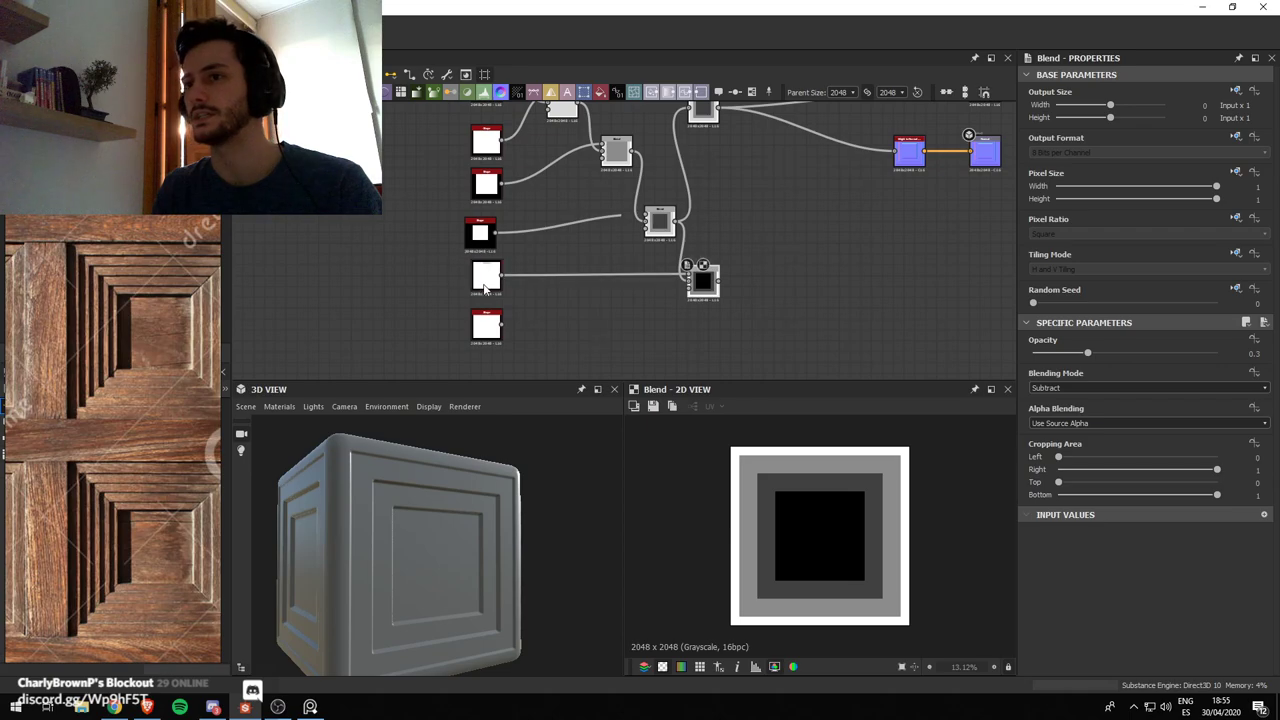
{"action": "scroll", "coordinate": [1240, 620], "scroll_direction": "down", "scroll_amount": 2}
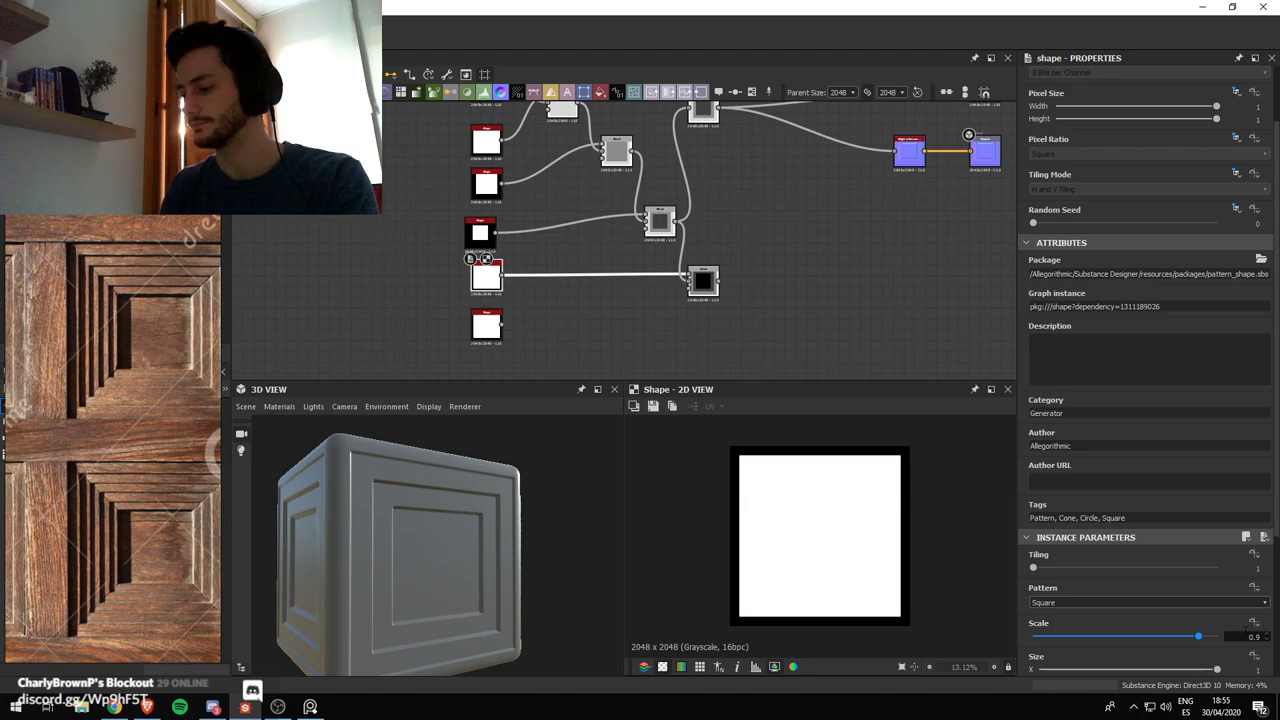
{"action": "left_click", "coordinate": [1247, 631]}
{"action": "type", "text": "0.3"}
{"action": "key", "text": "Return"}
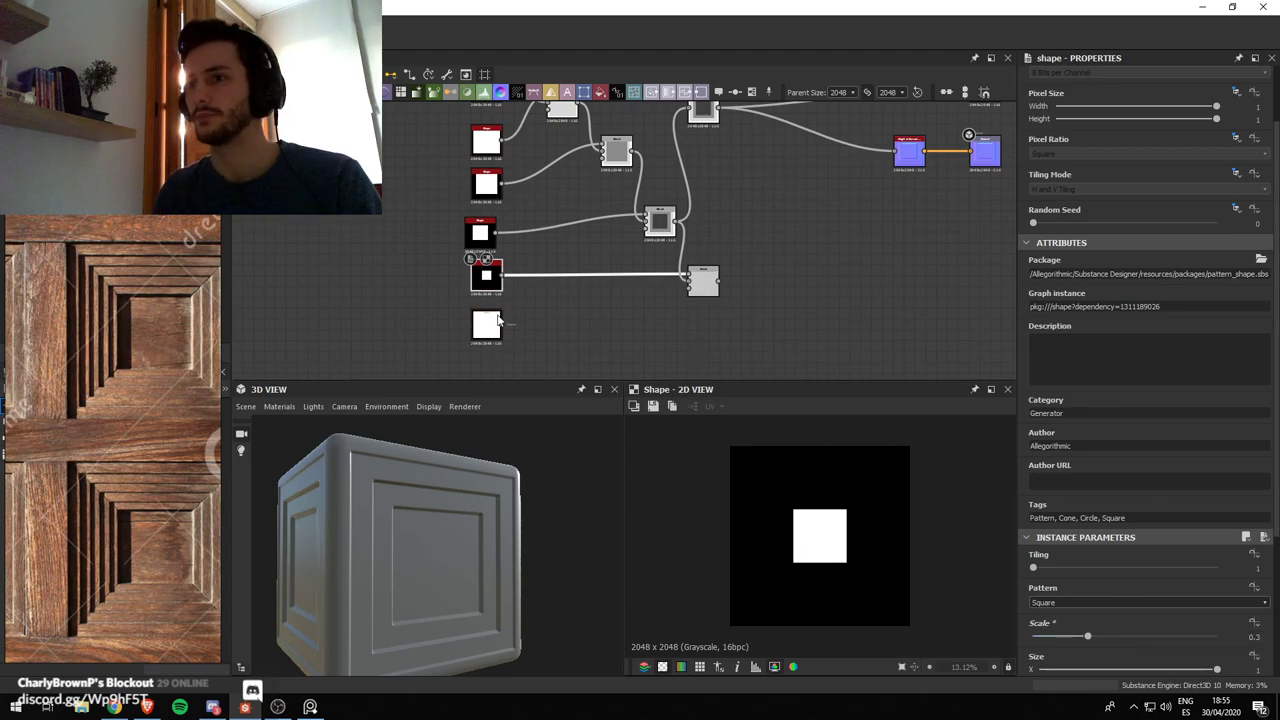
Copy the fourth Blend node, place the copy below it, and connect the last Shape node to the copy
{"action": "left_click", "coordinate": [706, 279]}
{"action": "key", "text": "ctrl+c"}
{"action": "key", "text": "ctrl+v"}
{"action": "left_click_drag", "start_coordinate": [624, 243], "coordinate": [737, 328]}
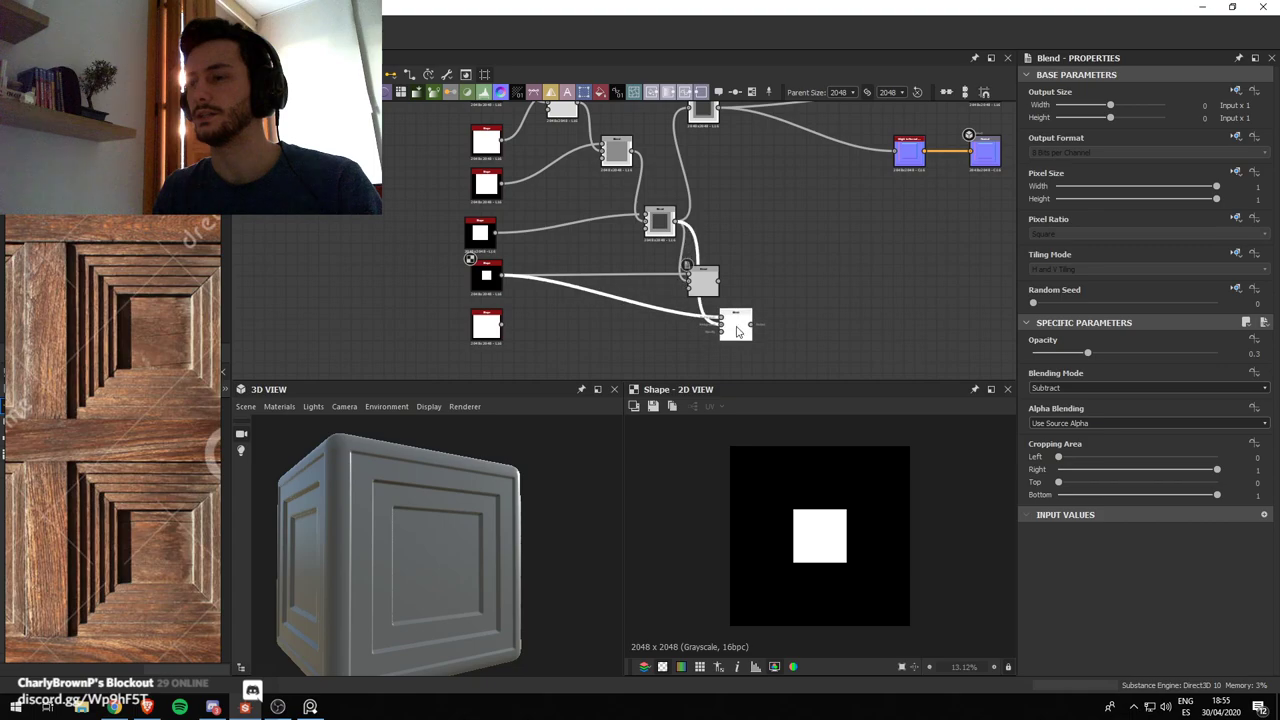
{"action": "left_click_drag", "start_coordinate": [502, 325], "coordinate": [723, 321]}
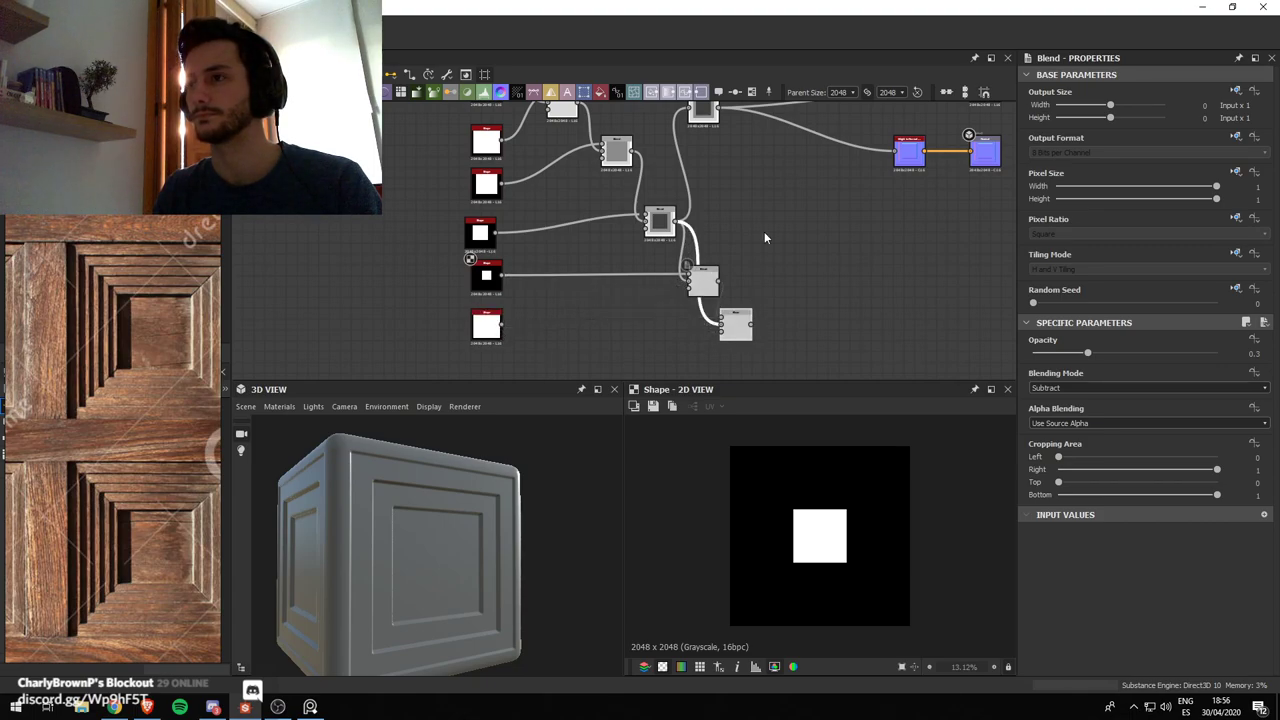
Move the Blur HQ Grayscale node away from the Blend chain and feed it the fifth Blend node's output
{"action": "scroll", "coordinate": [740, 230], "scroll_direction": "down", "scroll_amount": 2}
{"action": "left_click_drag", "start_coordinate": [716, 155], "coordinate": [762, 163]}
{"action": "left_click_drag", "start_coordinate": [751, 302], "coordinate": [755, 191]}
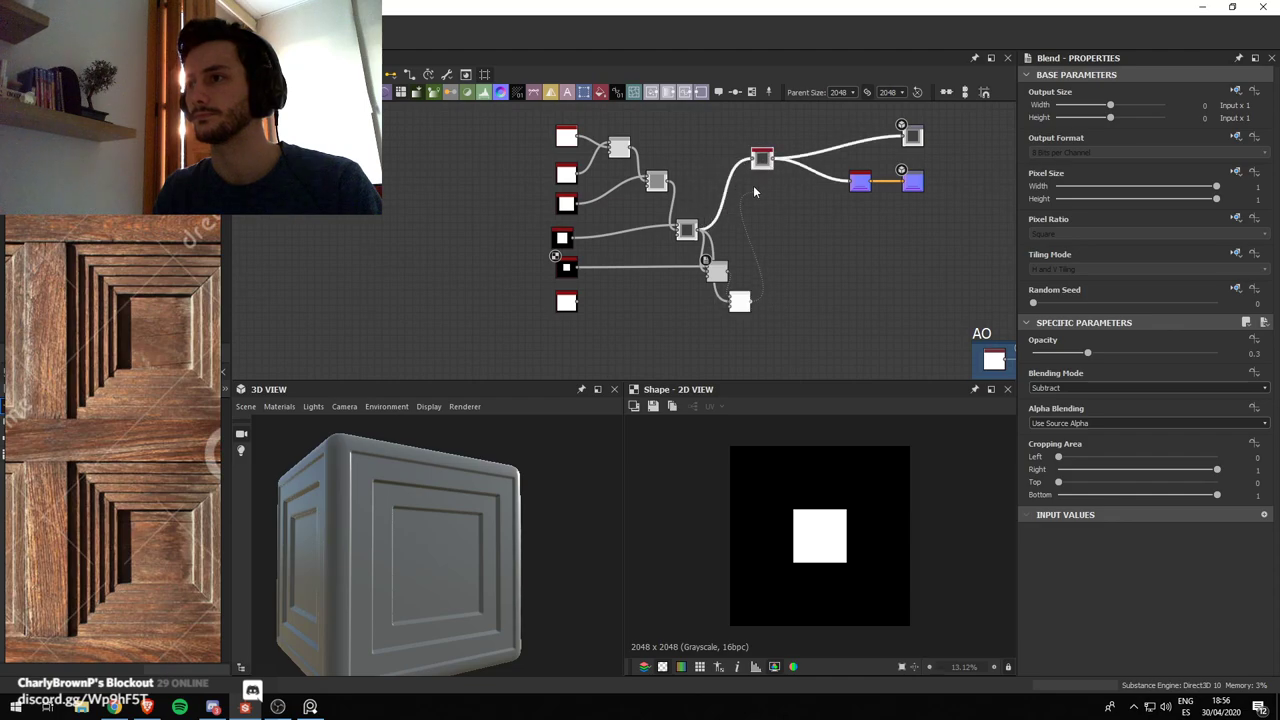
{"action": "left_click", "coordinate": [836, 240]}
Set the sixth Shape node's scale to 0.1
{"action": "double_click", "coordinate": [566, 300]}
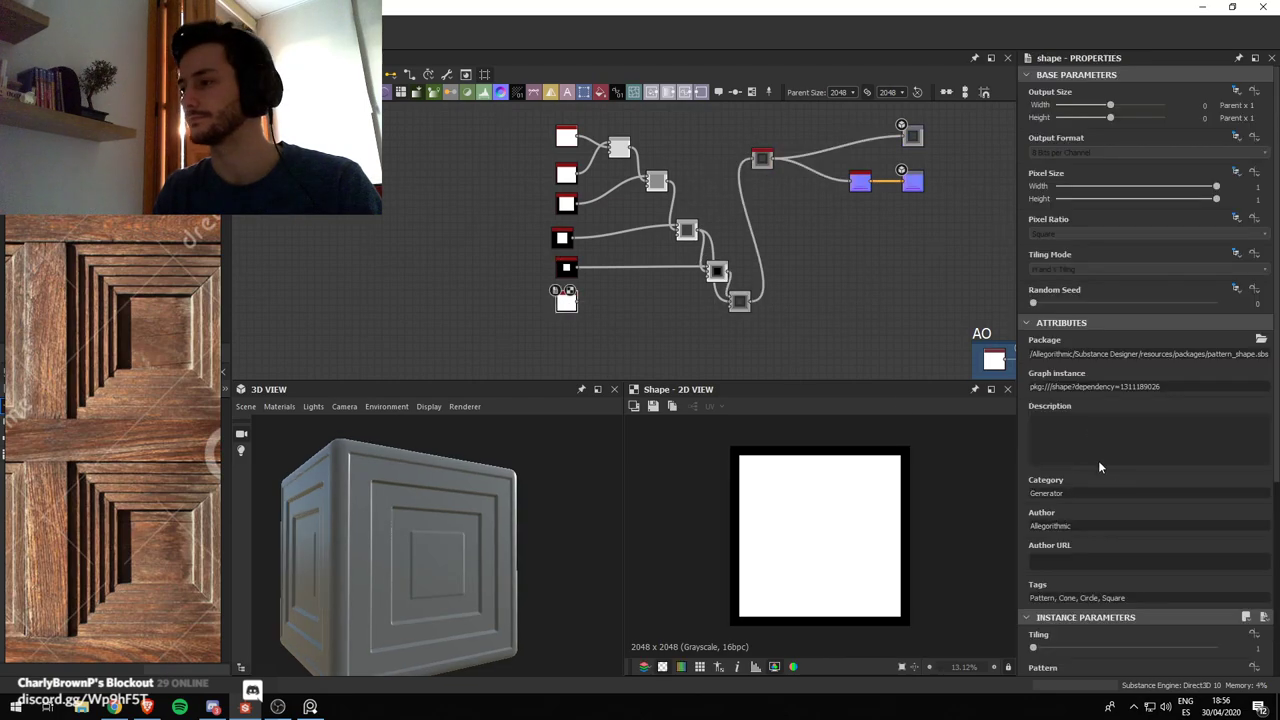
{"action": "left_click_drag", "start_coordinate": [1247, 557], "coordinate": [1272, 556]}
{"action": "type", "text": "0.1"}
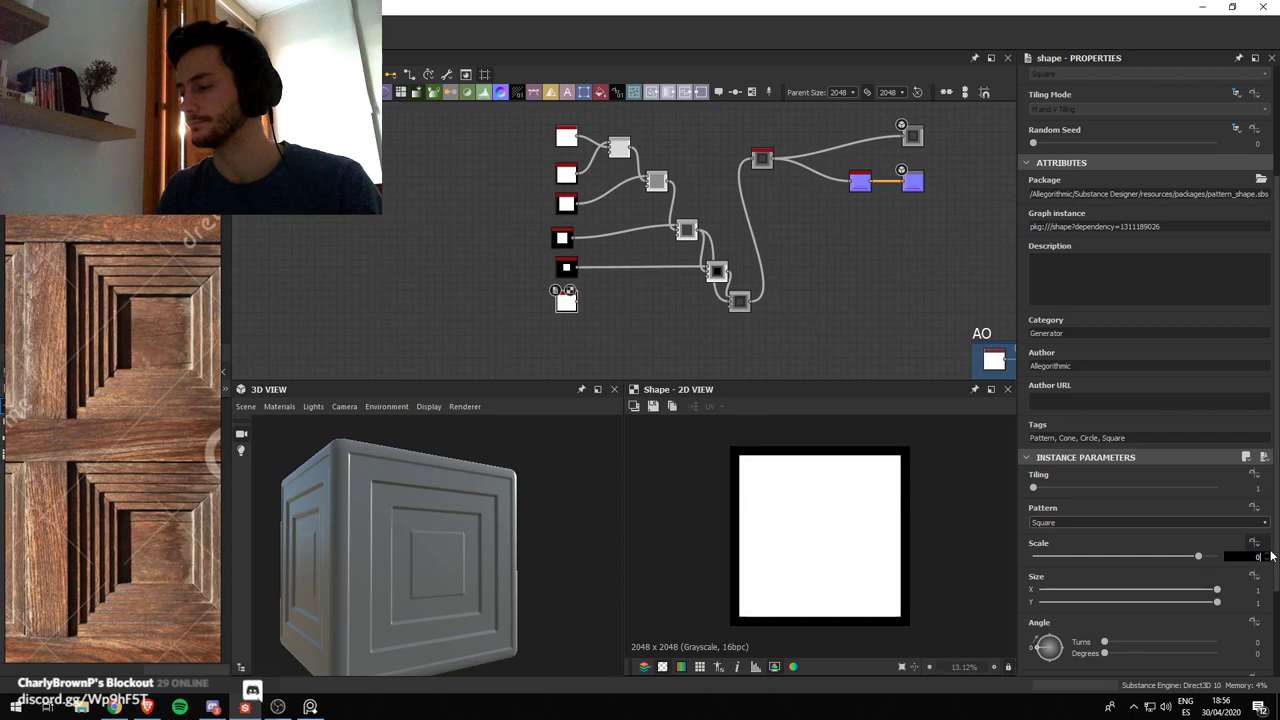
{"action": "key", "text": "Return"}
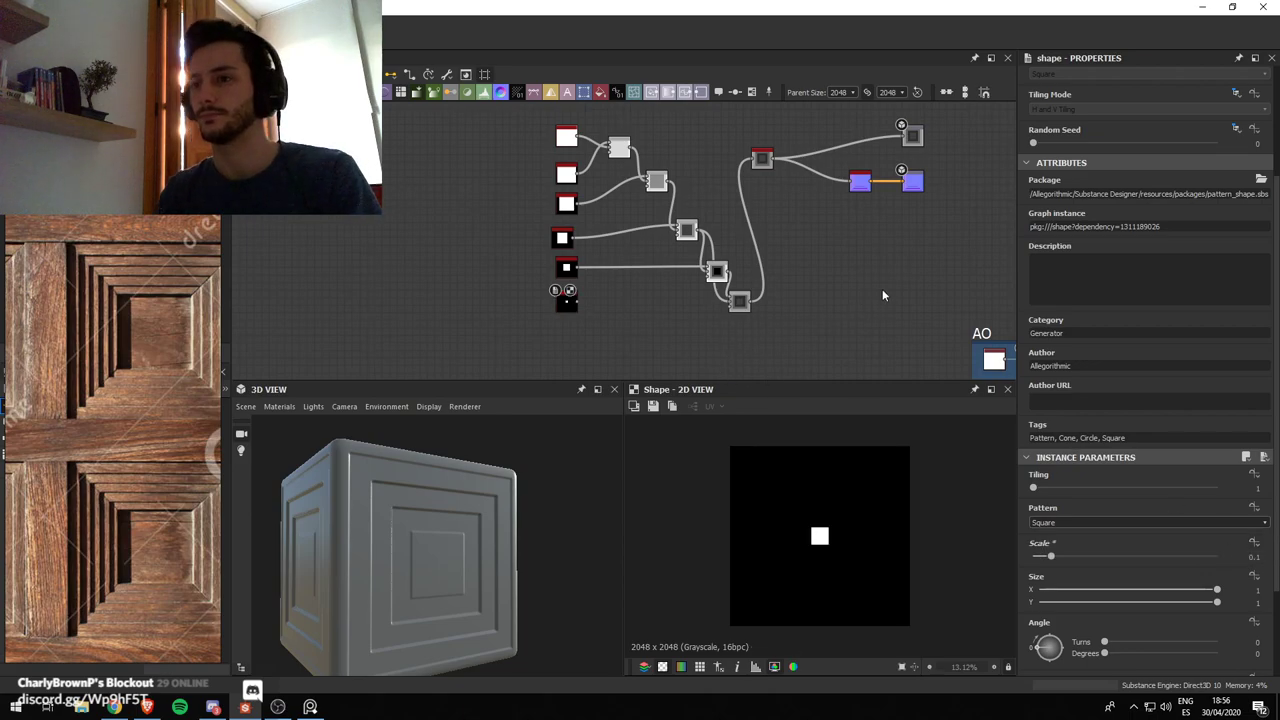
Shift the fourth Blend node slightly aside and connect the sixth Shape node to the fifth Blend node
{"action": "double_click", "coordinate": [741, 302]}
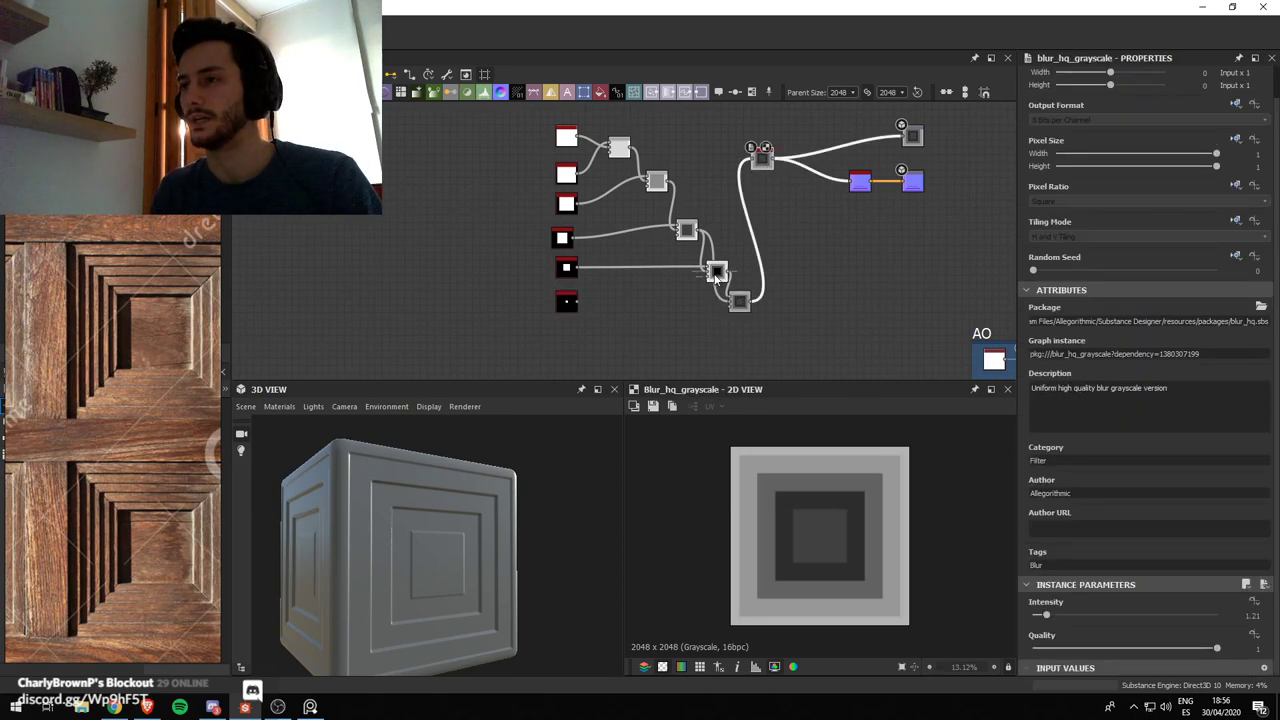
{"action": "double_click", "coordinate": [716, 272]}
{"action": "left_click_drag", "start_coordinate": [716, 276], "coordinate": [697, 272]}
{"action": "scroll", "coordinate": [700, 276], "scroll_direction": "up", "scroll_amount": 2}
{"action": "left_click_drag", "start_coordinate": [505, 317], "coordinate": [733, 309]}
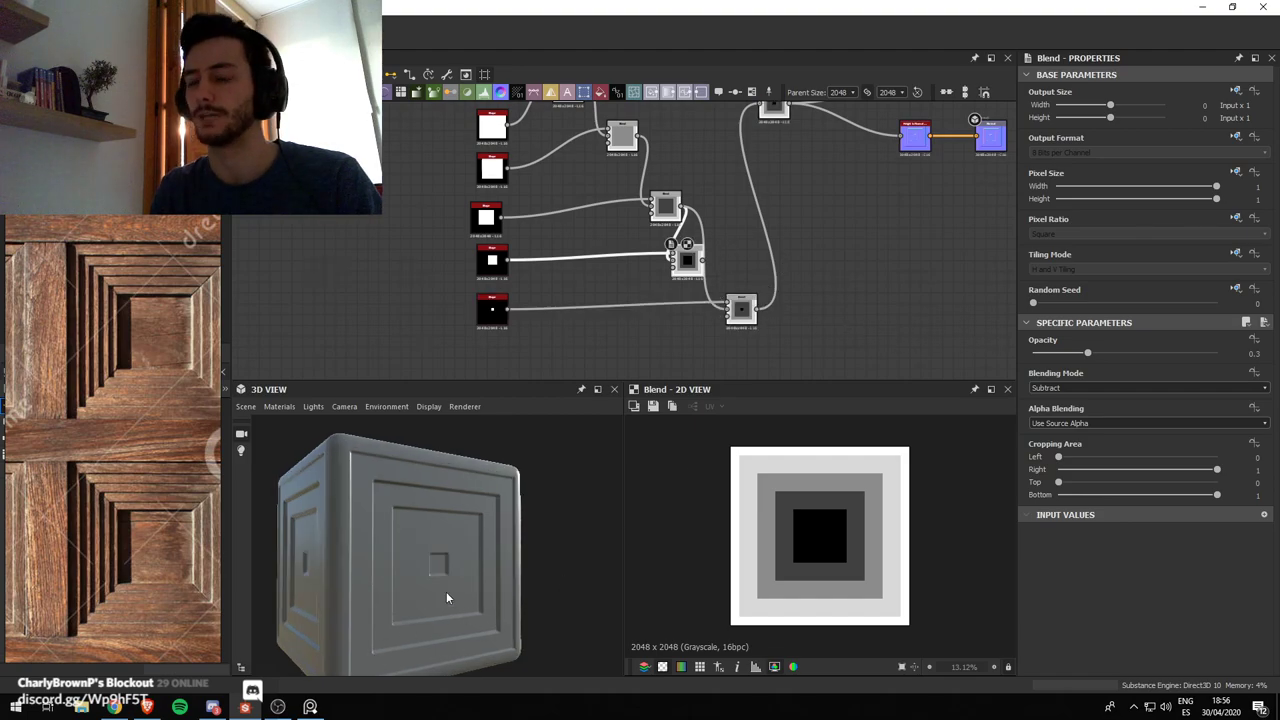
{"action": "left_click_drag", "start_coordinate": [447, 597], "coordinate": [426, 562]}
{"action": "scroll", "coordinate": [426, 560], "scroll_direction": "down", "scroll_amount": 2}
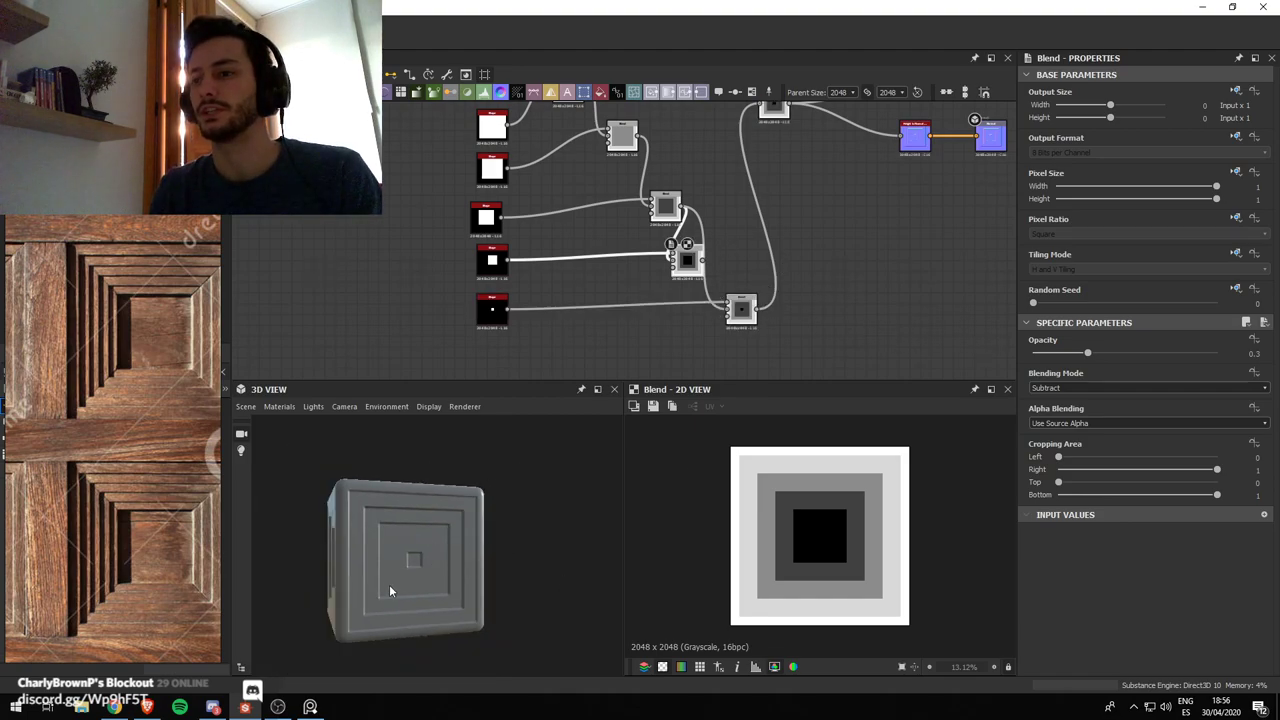
Enlarge the sixth Shape node's square, setting its scale to 0.3
{"action": "left_click", "coordinate": [489, 322]}
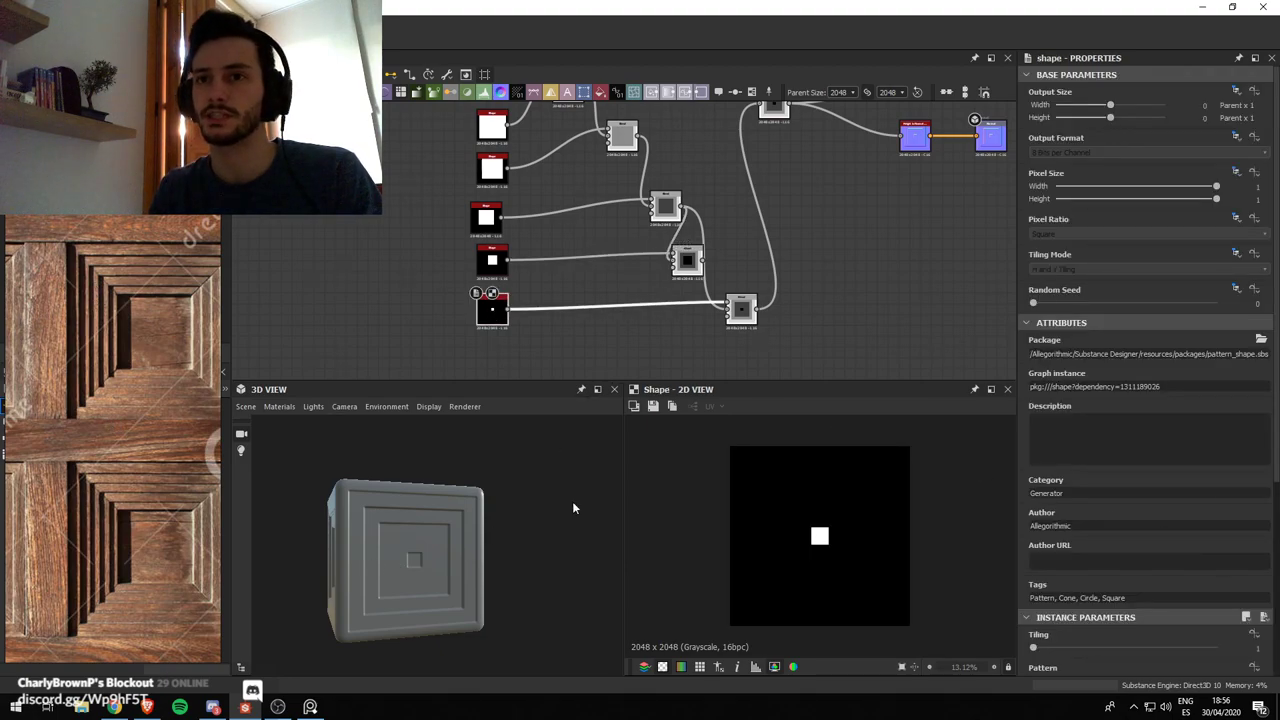
{"action": "scroll", "coordinate": [1100, 450], "scroll_direction": "down", "scroll_amount": 5}
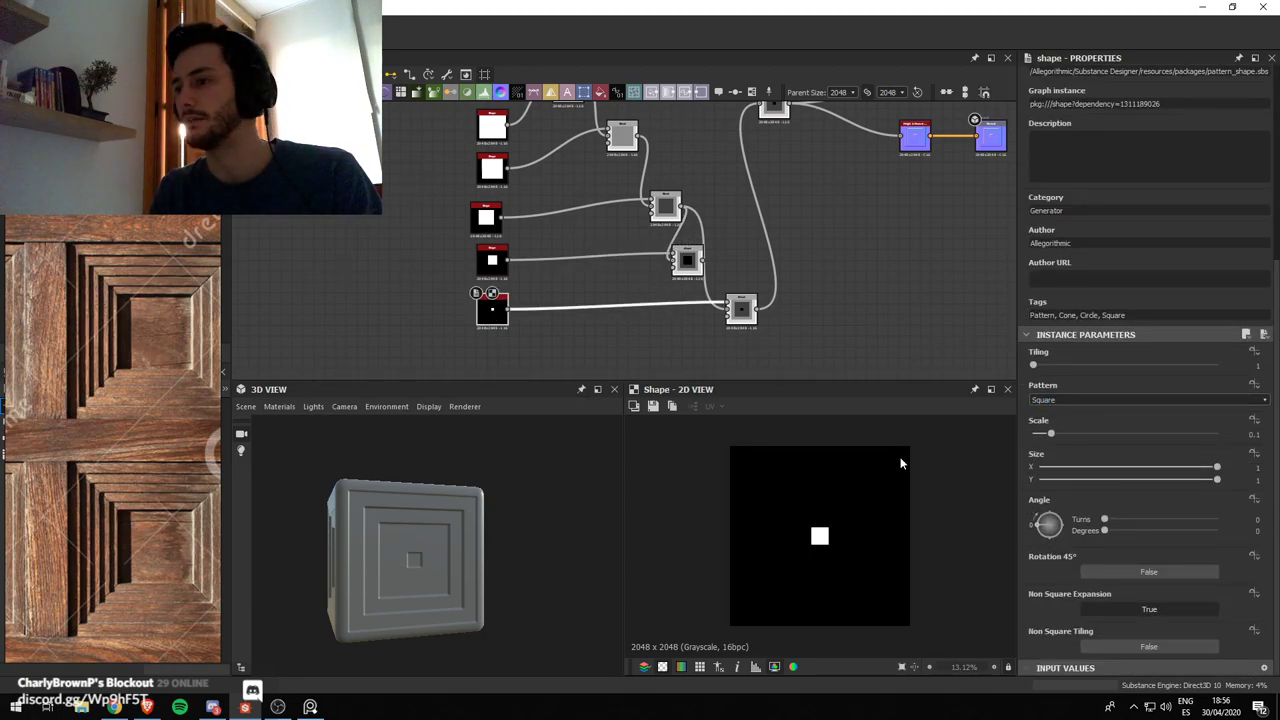
{"action": "left_click_drag", "start_coordinate": [1062, 438], "coordinate": [1097, 449]}
{"action": "double_click", "coordinate": [1252, 434]}
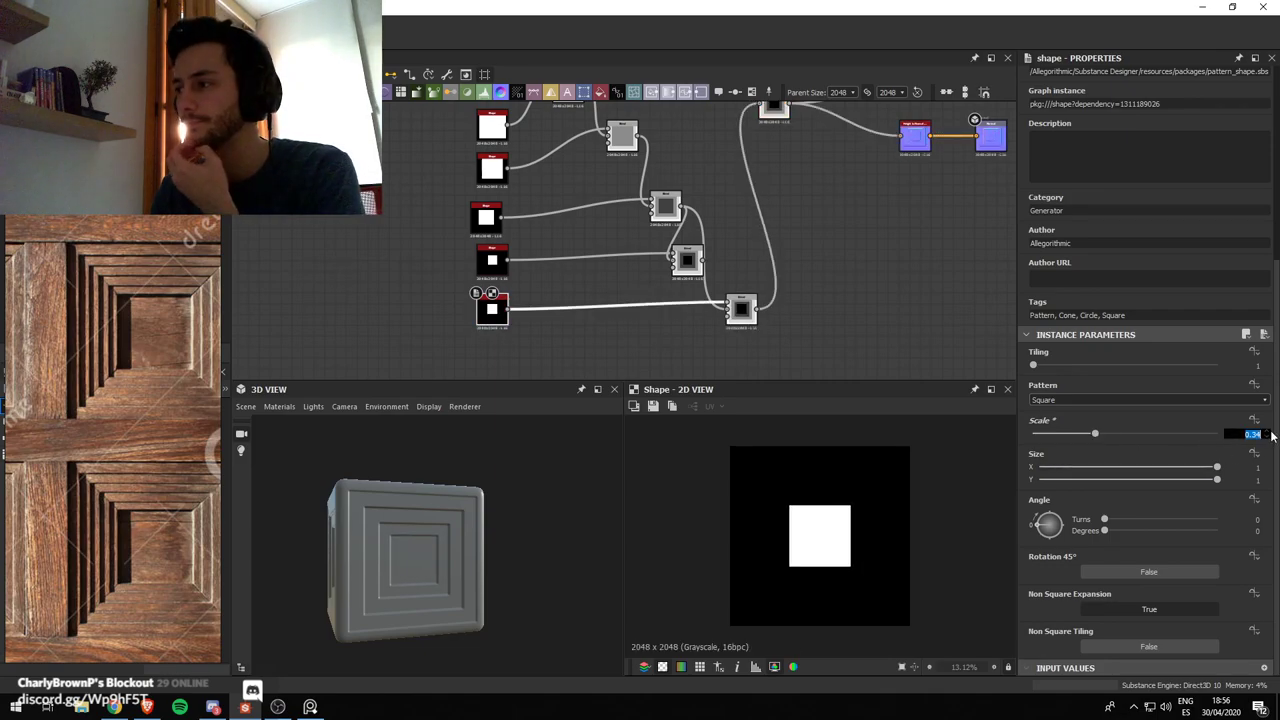
{"action": "type", "text": "0.3"}
{"action": "key", "text": "Return"}
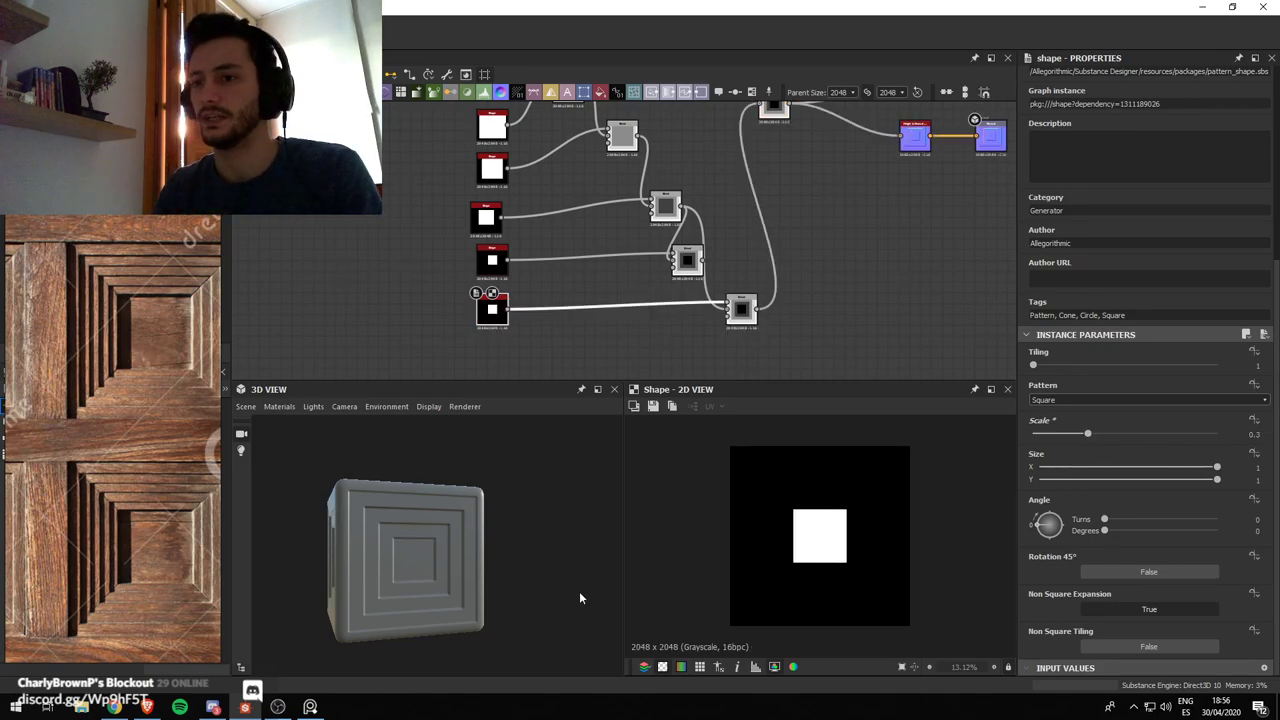
{"action": "left_click_drag", "start_coordinate": [580, 597], "coordinate": [420, 540]}
Rewire the fifth Blend node so its background comes from the fourth Blend's output instead of the third's
{"action": "left_click", "coordinate": [491, 260]}
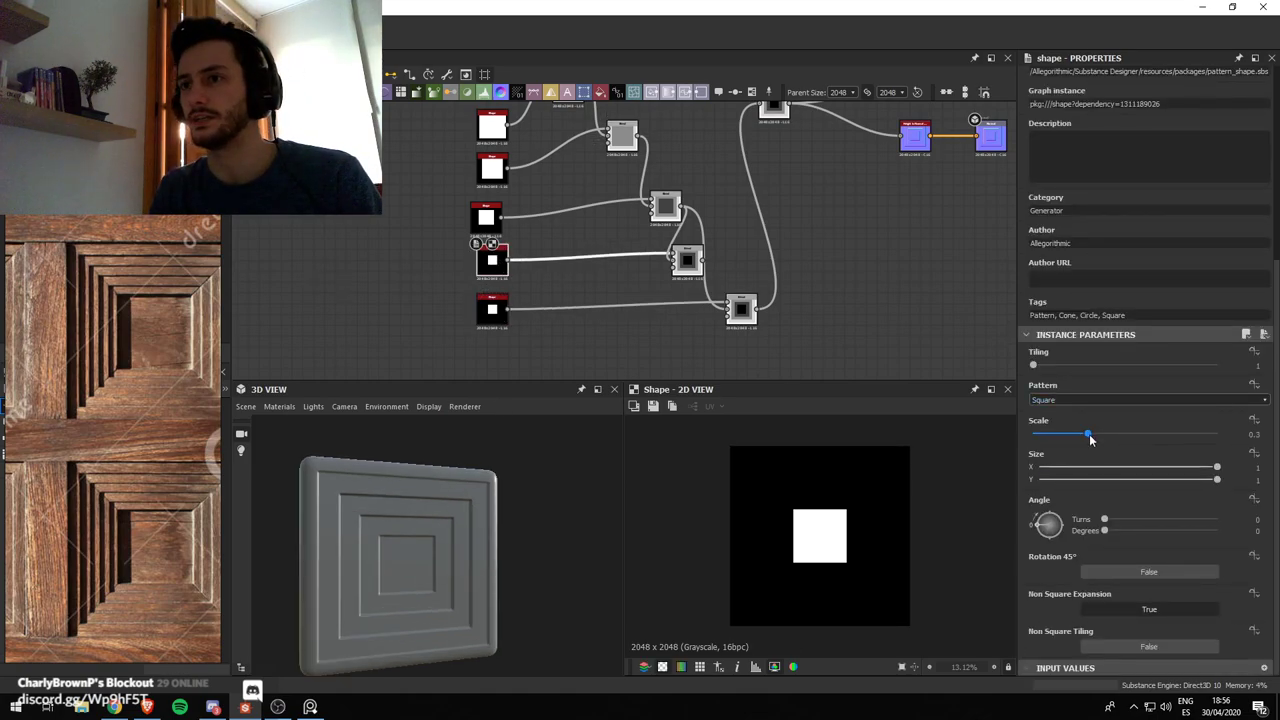
{"action": "mouse_move", "coordinate": [1091, 438]}
{"action": "left_mouse_down"}
{"action": "mouse_move", "coordinate": [1101, 443]}
{"action": "mouse_move", "coordinate": [1090, 443]}
{"action": "left_mouse_up"}
{"action": "left_click", "coordinate": [690, 262]}
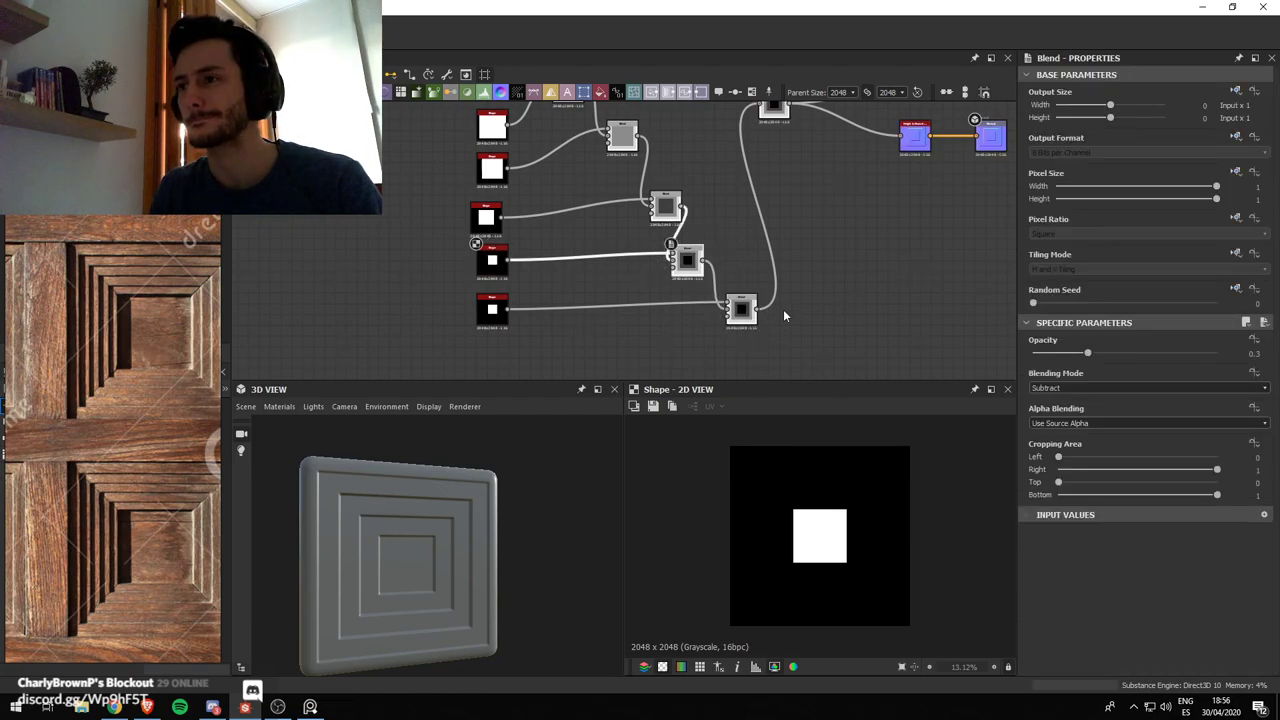
Reduce the sixth Shape node's scale to 0.21
{"action": "left_click", "coordinate": [493, 314]}
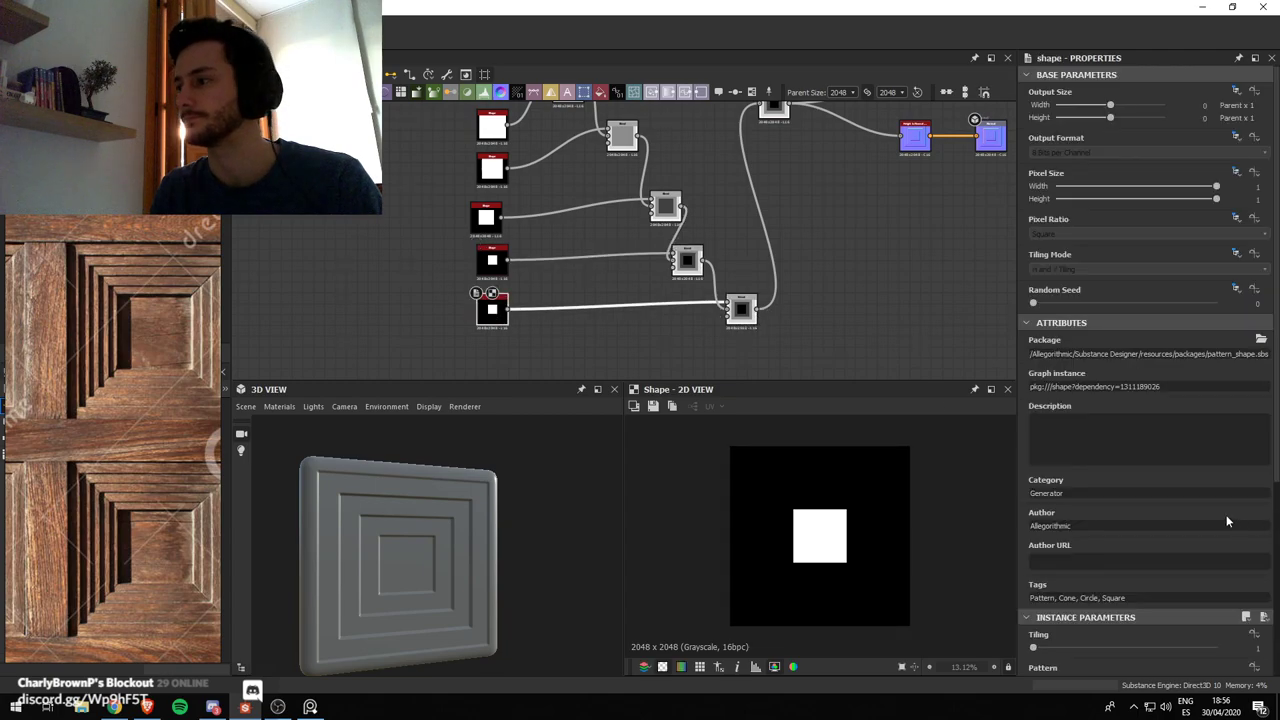
{"action": "scroll", "coordinate": [1238, 648], "scroll_direction": "down", "scroll_amount": 4}
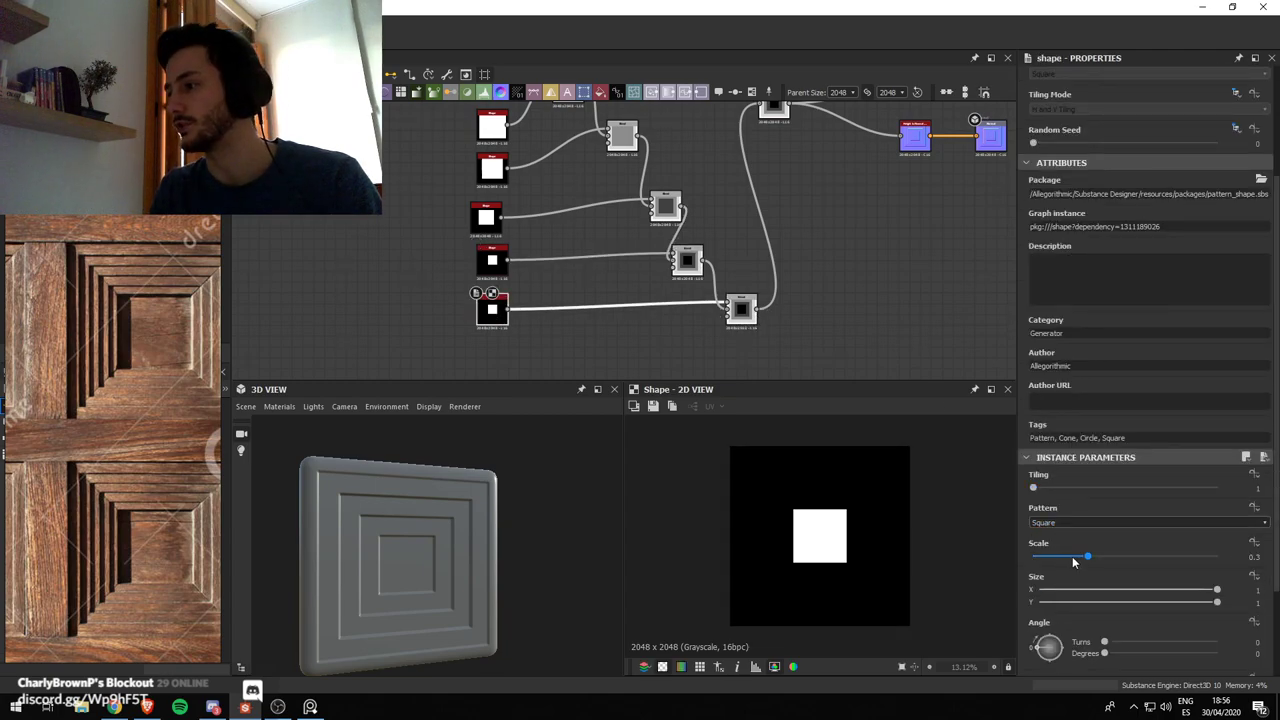
{"action": "left_click_drag", "start_coordinate": [1074, 561], "coordinate": [1071, 557]}
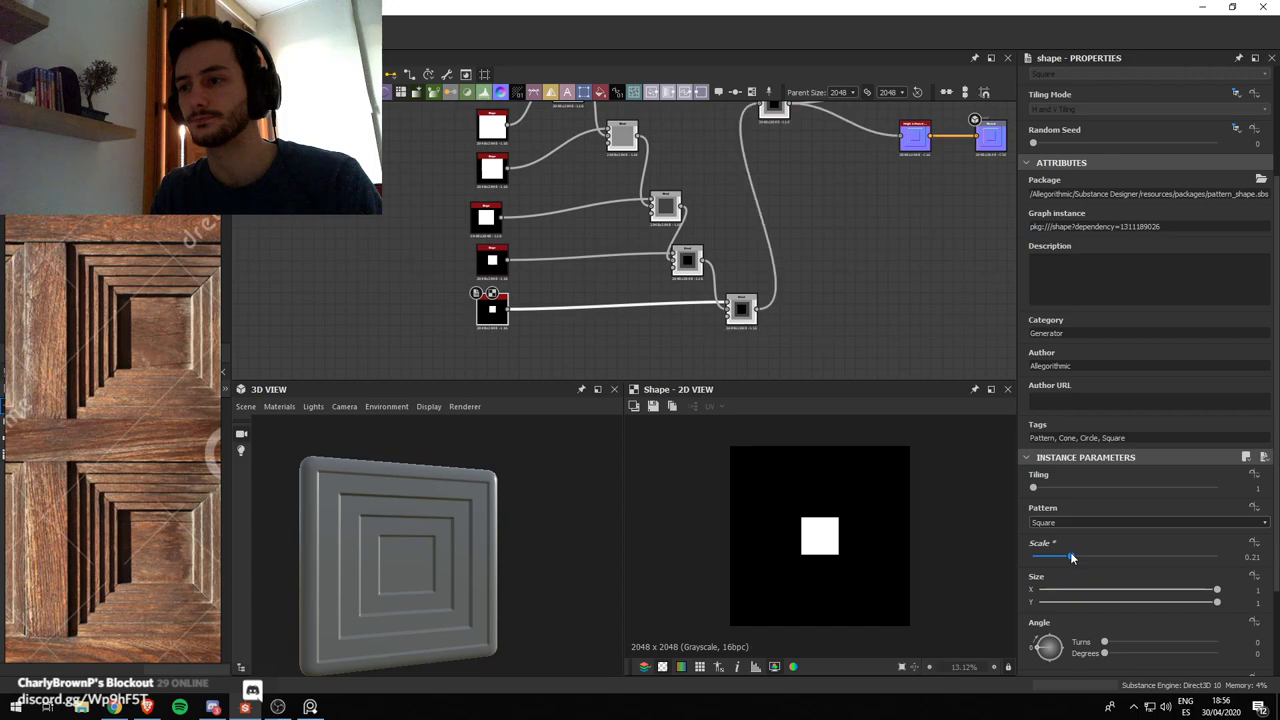
Compare the outputs of the last three Blend nodes and set the fourth Blend's opacity to 0.4
{"action": "left_click", "coordinate": [686, 260]}
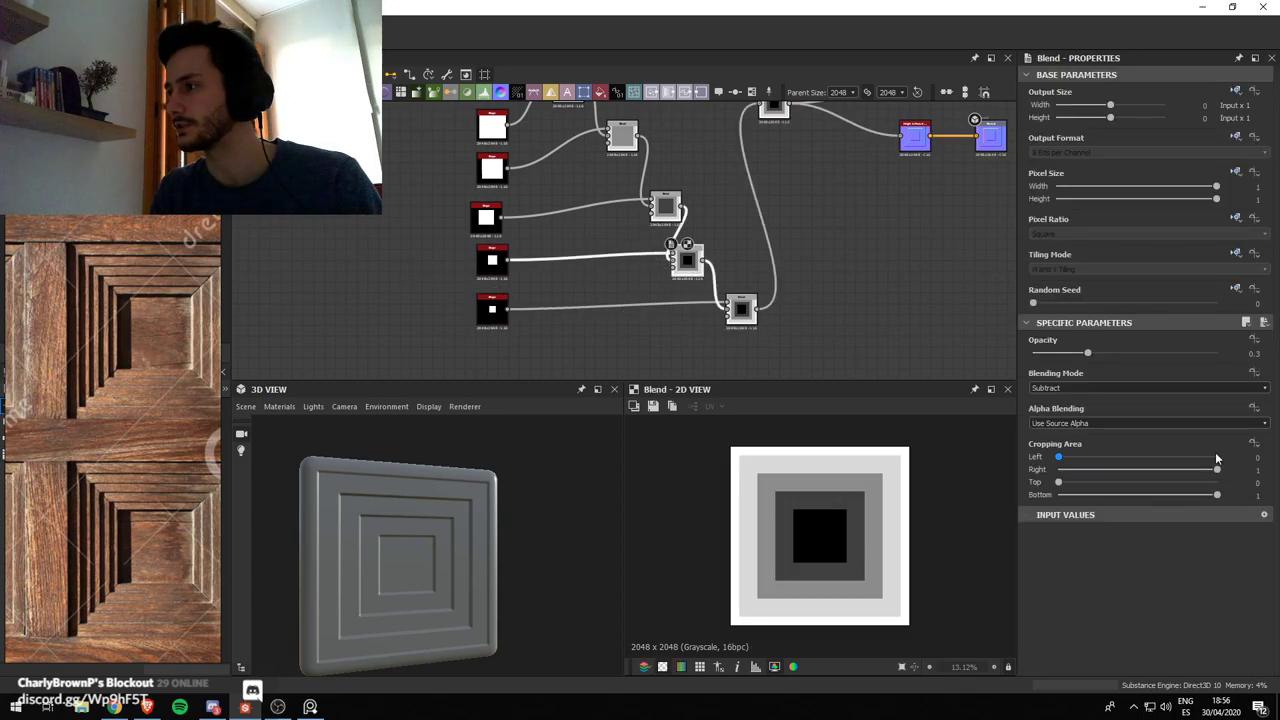
{"action": "left_click", "coordinate": [666, 212]}
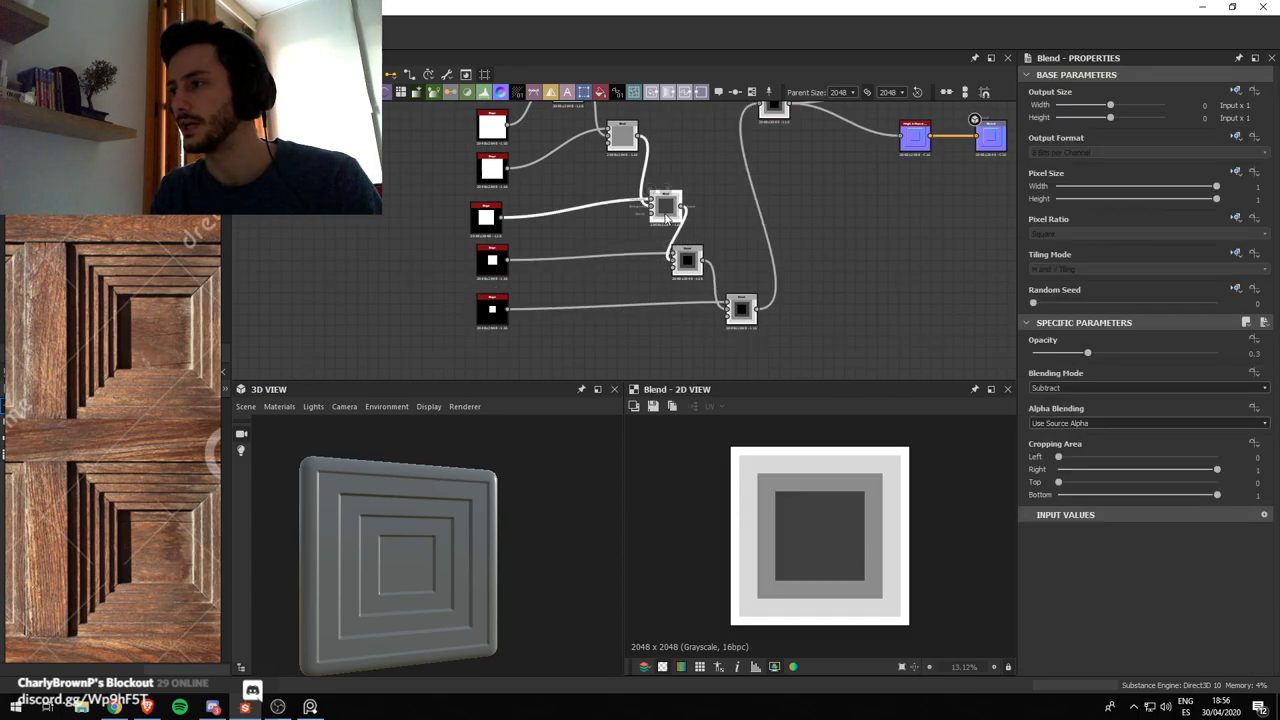
{"action": "left_click", "coordinate": [688, 260]}
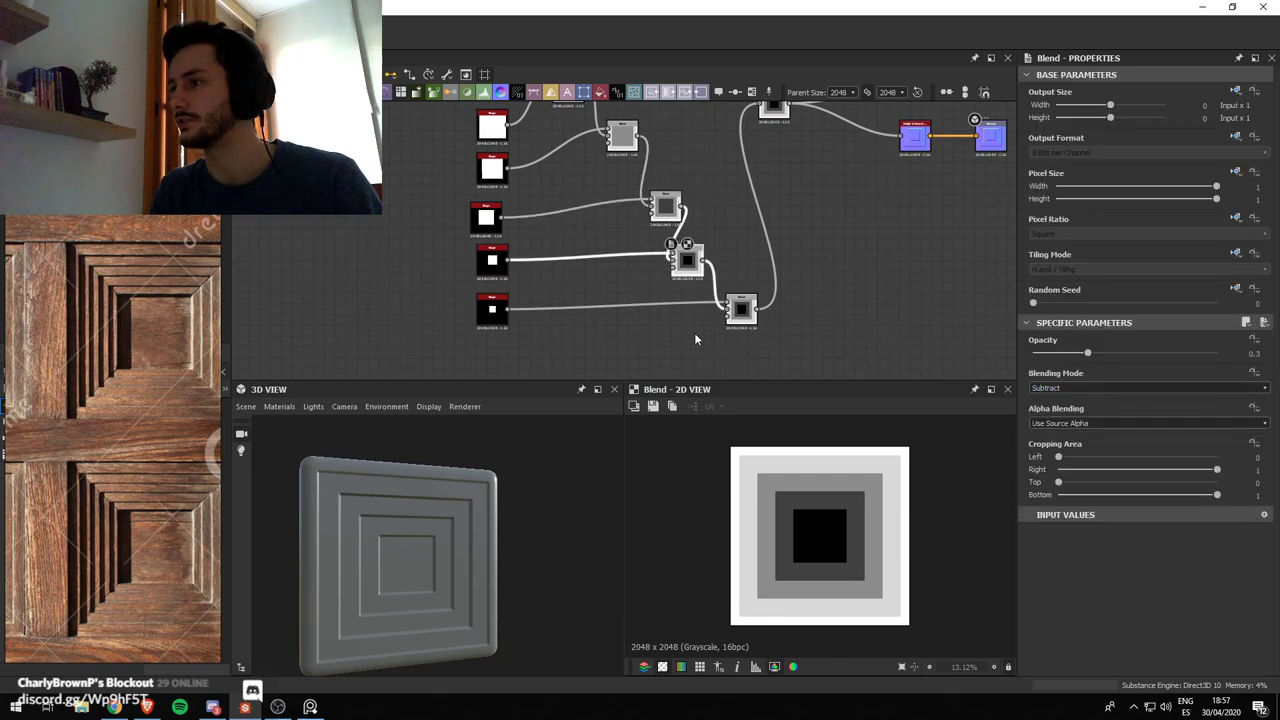
{"action": "scroll", "coordinate": [741, 320], "scroll_direction": "down", "scroll_amount": 1}
{"action": "left_click", "coordinate": [743, 320]}
{"action": "scroll", "coordinate": [743, 320], "scroll_direction": "up", "scroll_amount": 2}
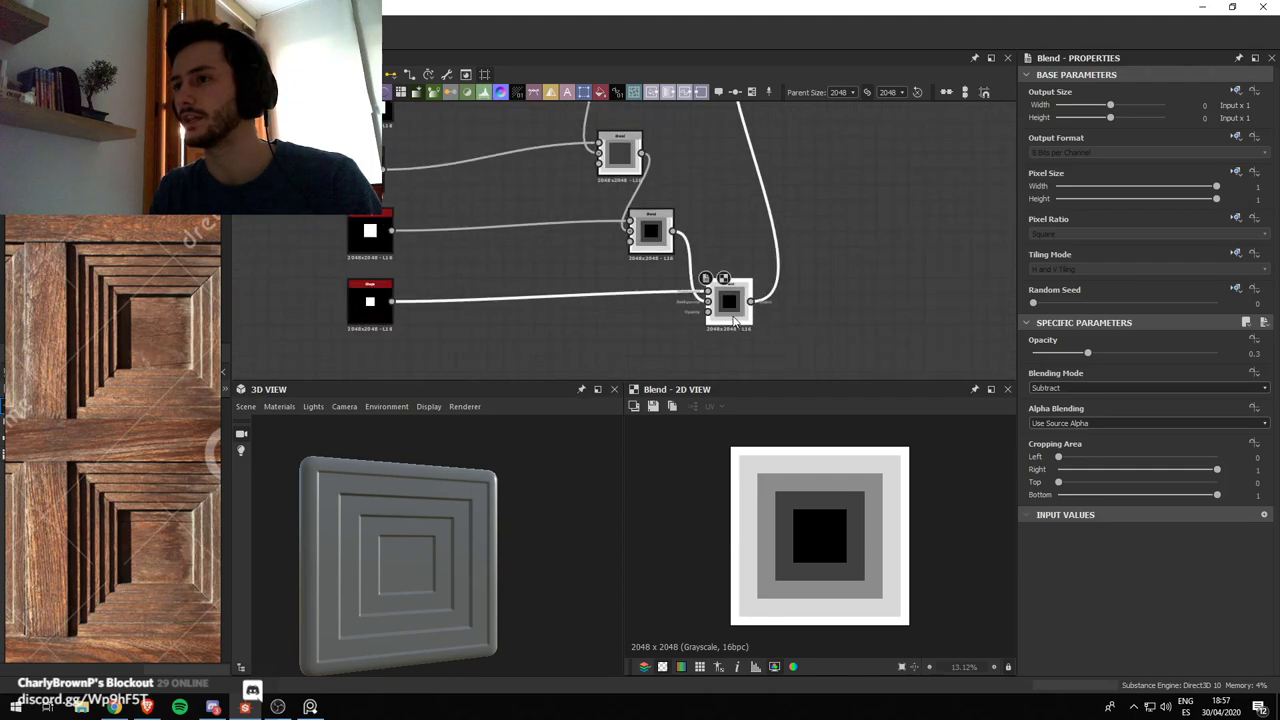
{"action": "left_click", "coordinate": [651, 230]}
{"action": "left_click", "coordinate": [1252, 353]}
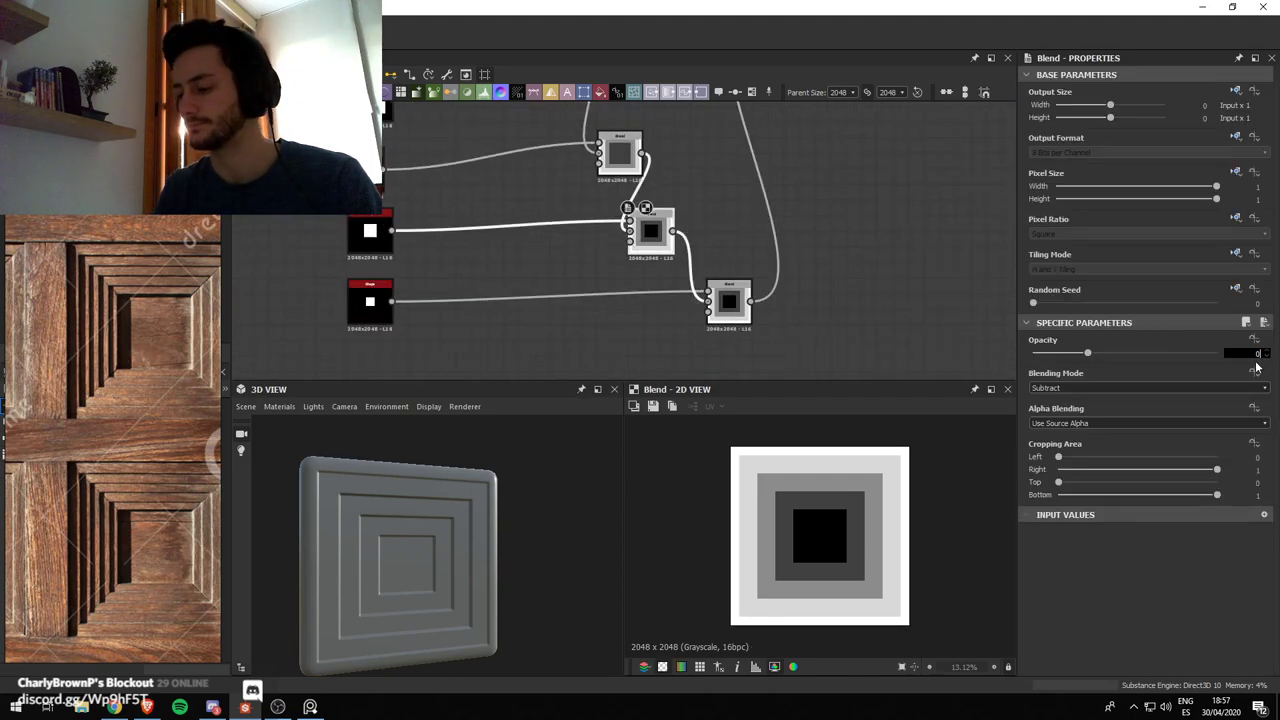
{"action": "type", "text": "0.4"}
{"action": "key", "text": "Return"}
{"action": "left_click_drag", "start_coordinate": [410, 546], "coordinate": [440, 540]}
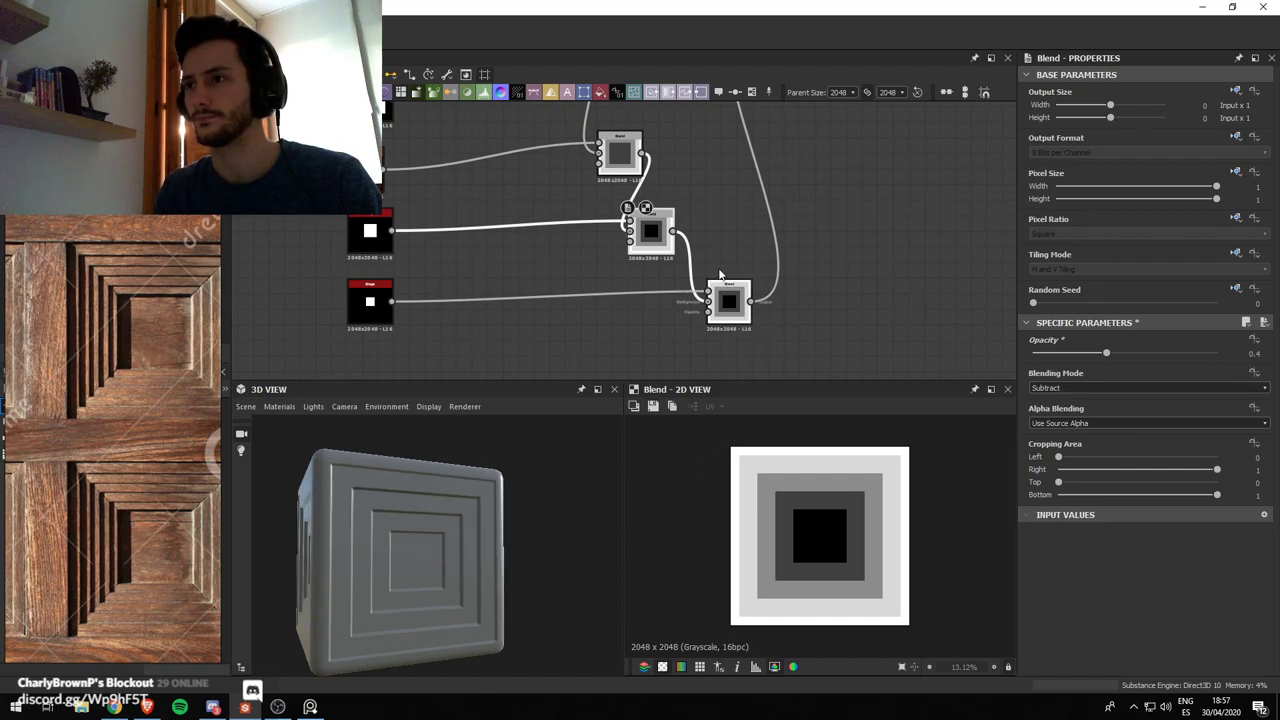
Lower the fourth Blend node's opacity to 0.08
{"action": "left_click", "coordinate": [733, 305]}
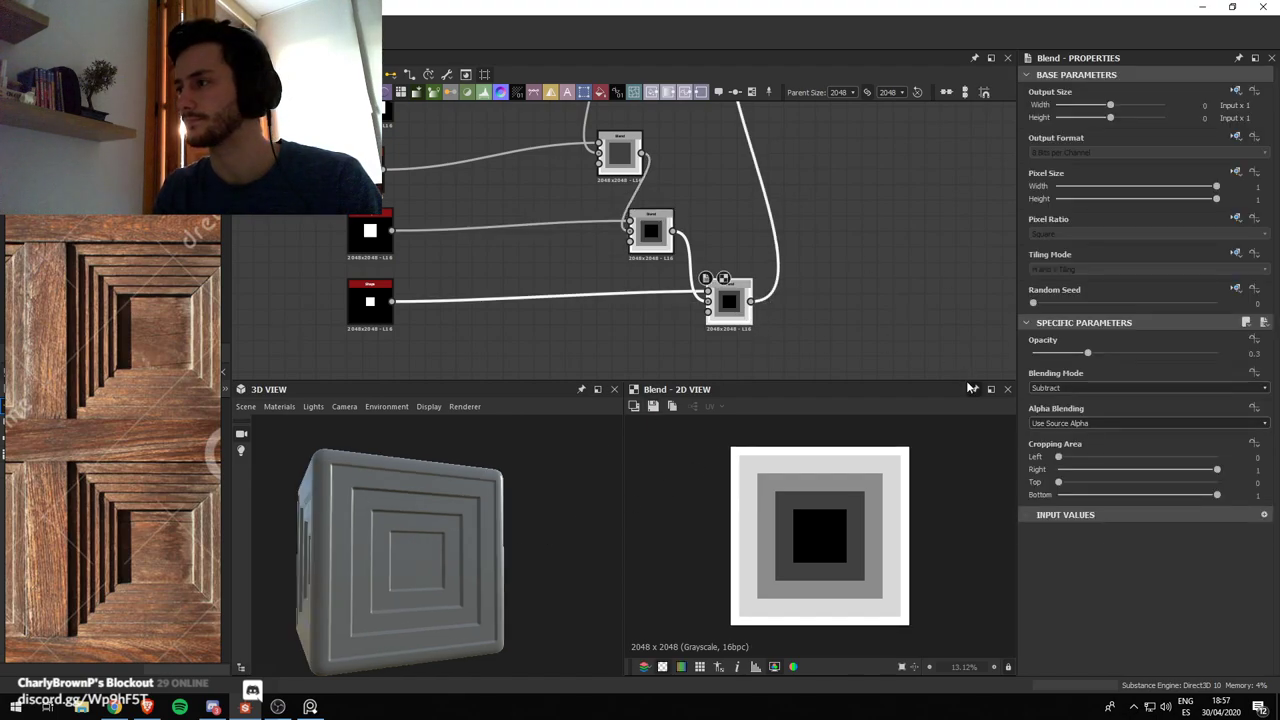
{"action": "left_click", "coordinate": [660, 238]}
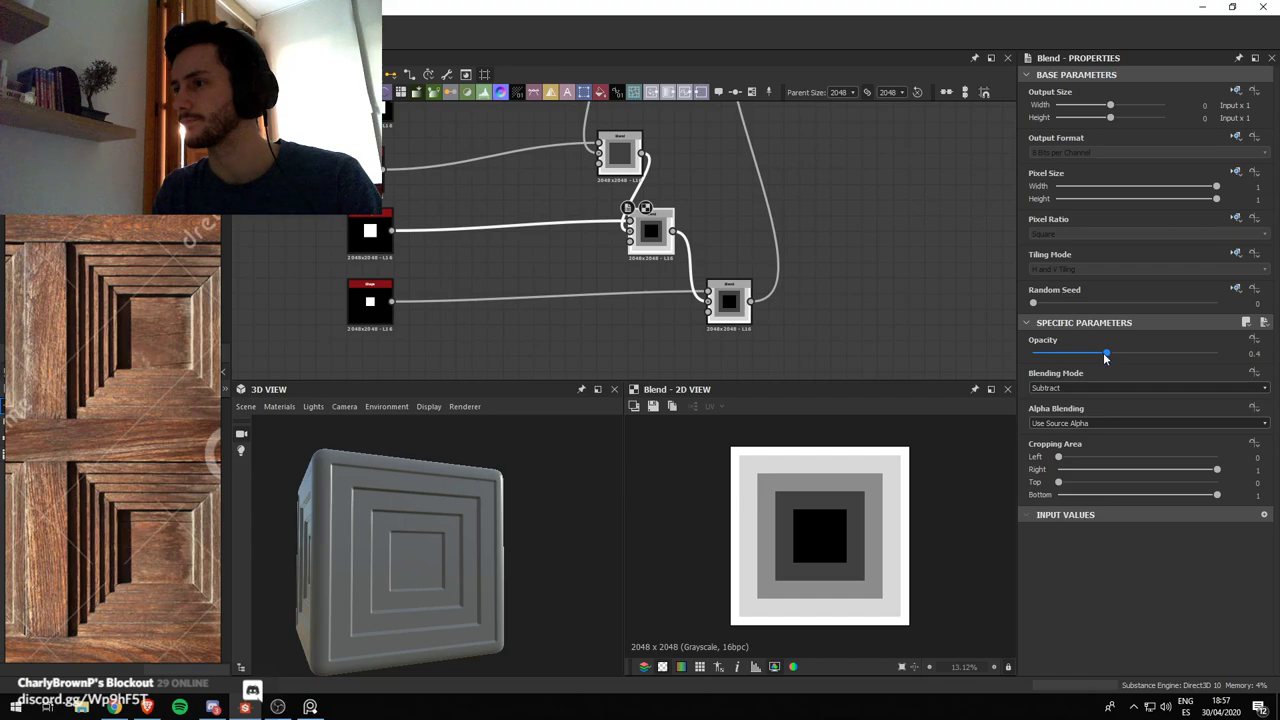
{"action": "left_click_drag", "start_coordinate": [1106, 355], "coordinate": [1047, 355]}
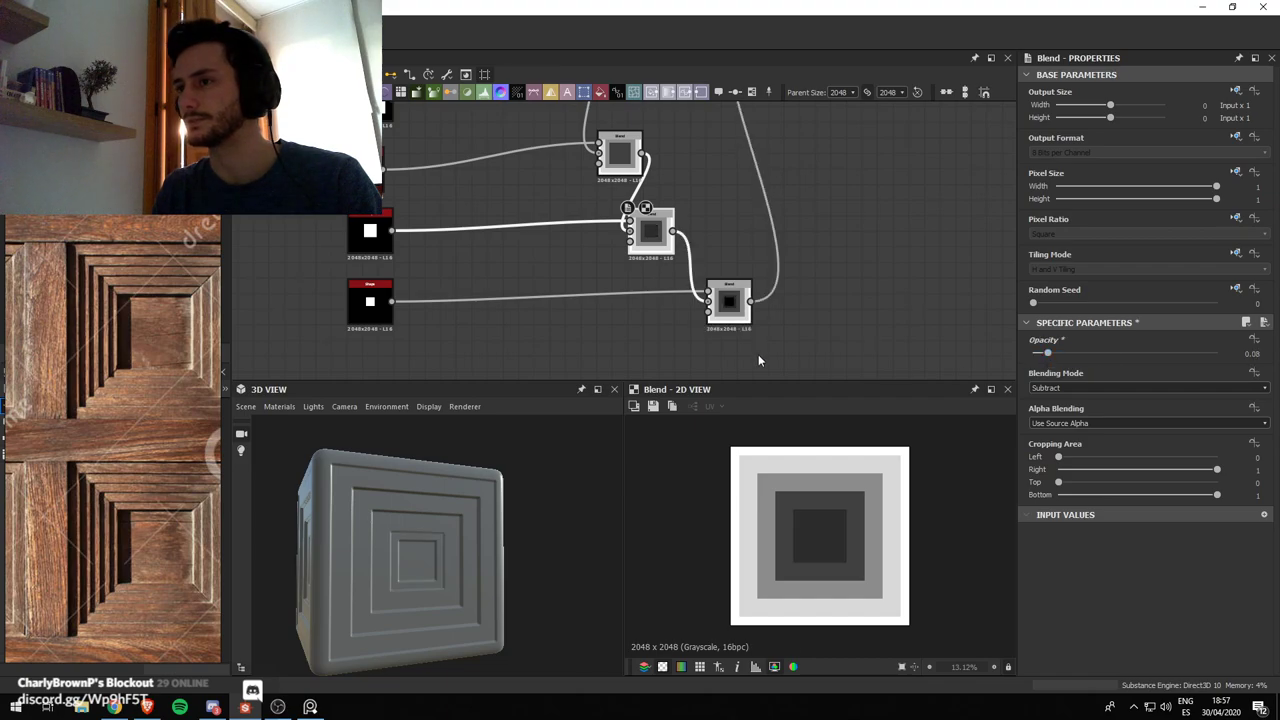
Raise the fifth Blend node's opacity to 1
{"action": "left_click", "coordinate": [729, 302]}
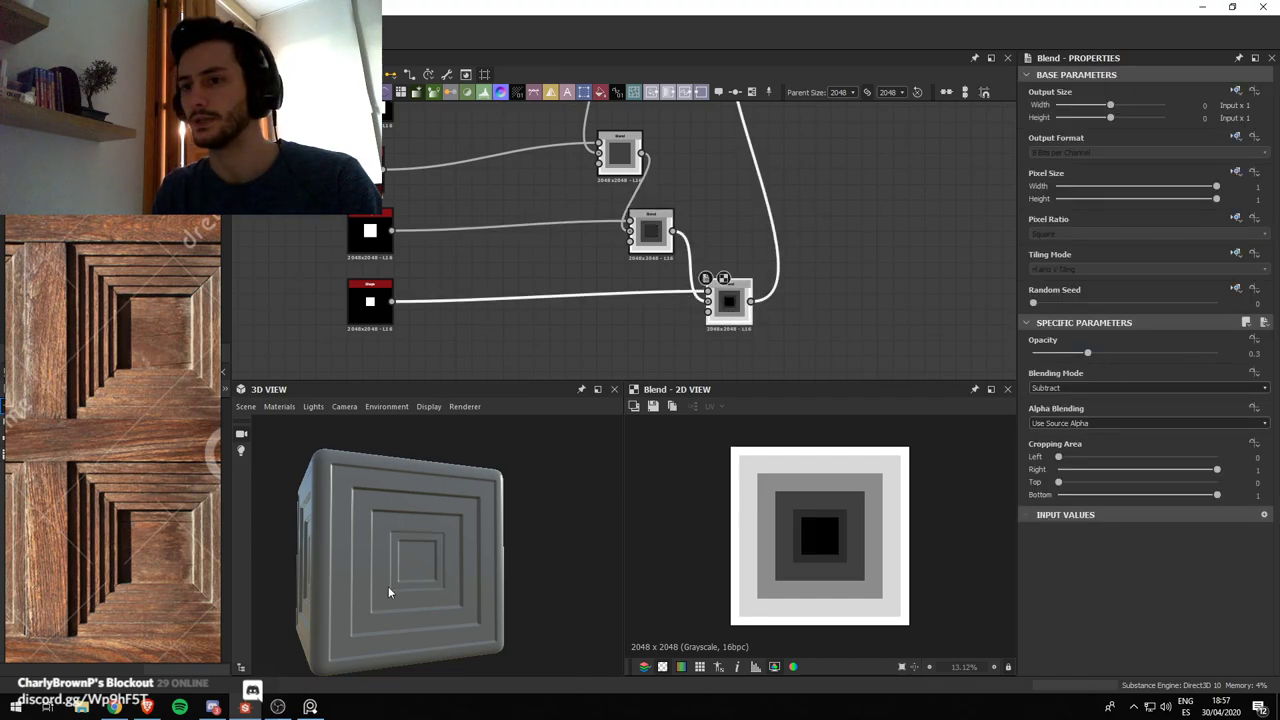
{"action": "left_click_drag", "start_coordinate": [390, 593], "coordinate": [432, 576]}
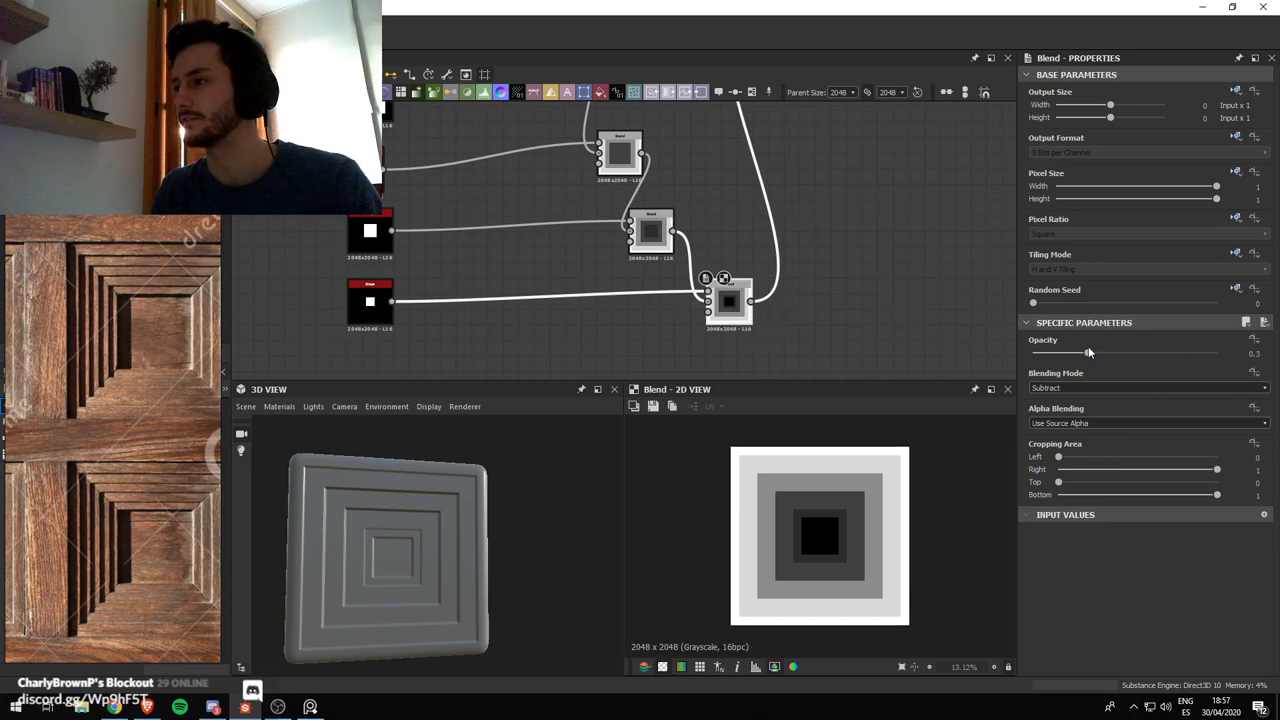
{"action": "left_click_drag", "start_coordinate": [1089, 353], "coordinate": [1200, 366]}
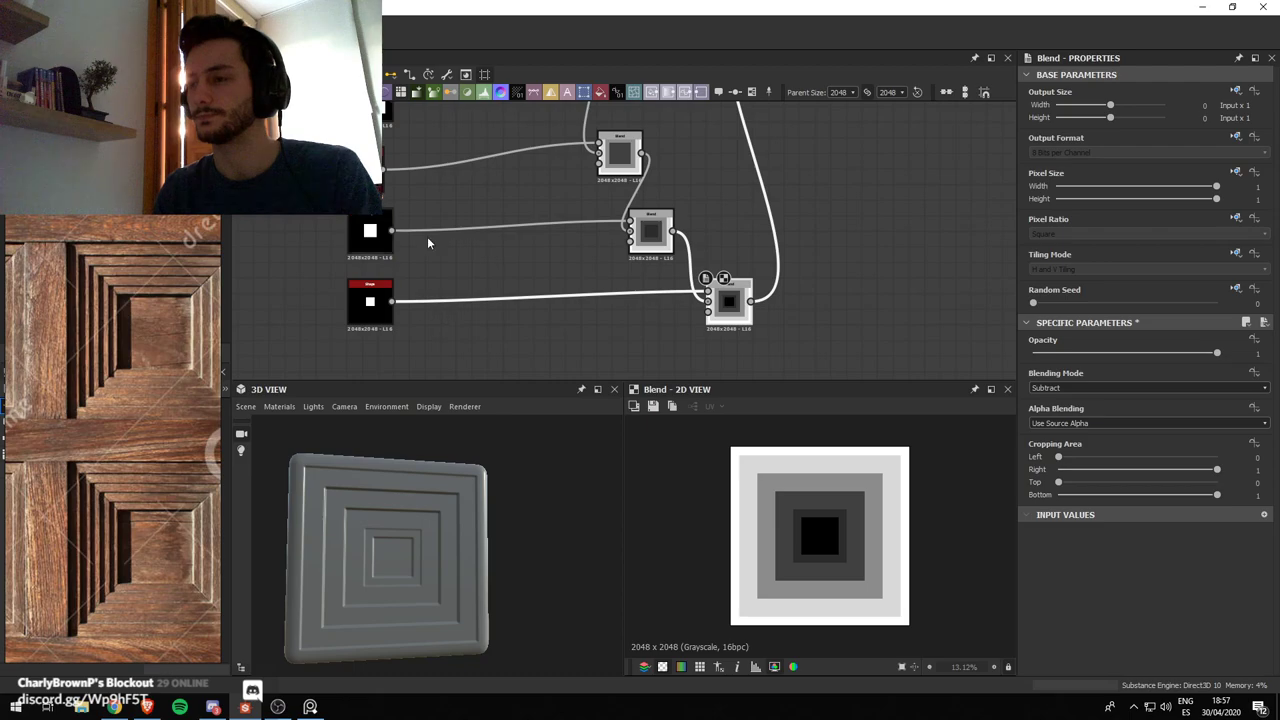
Set the fourth Blend node's opacity to 0.1
{"action": "double_click", "coordinate": [645, 234]}
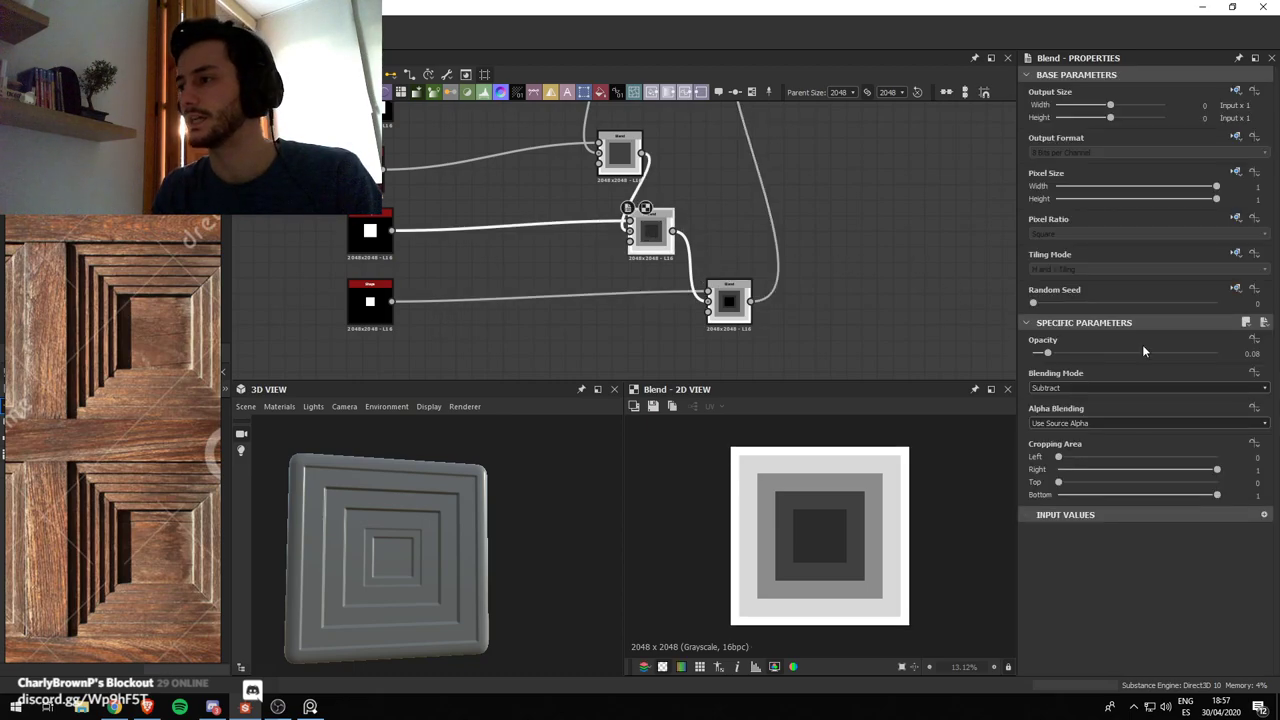
{"action": "left_click", "coordinate": [1256, 355]}
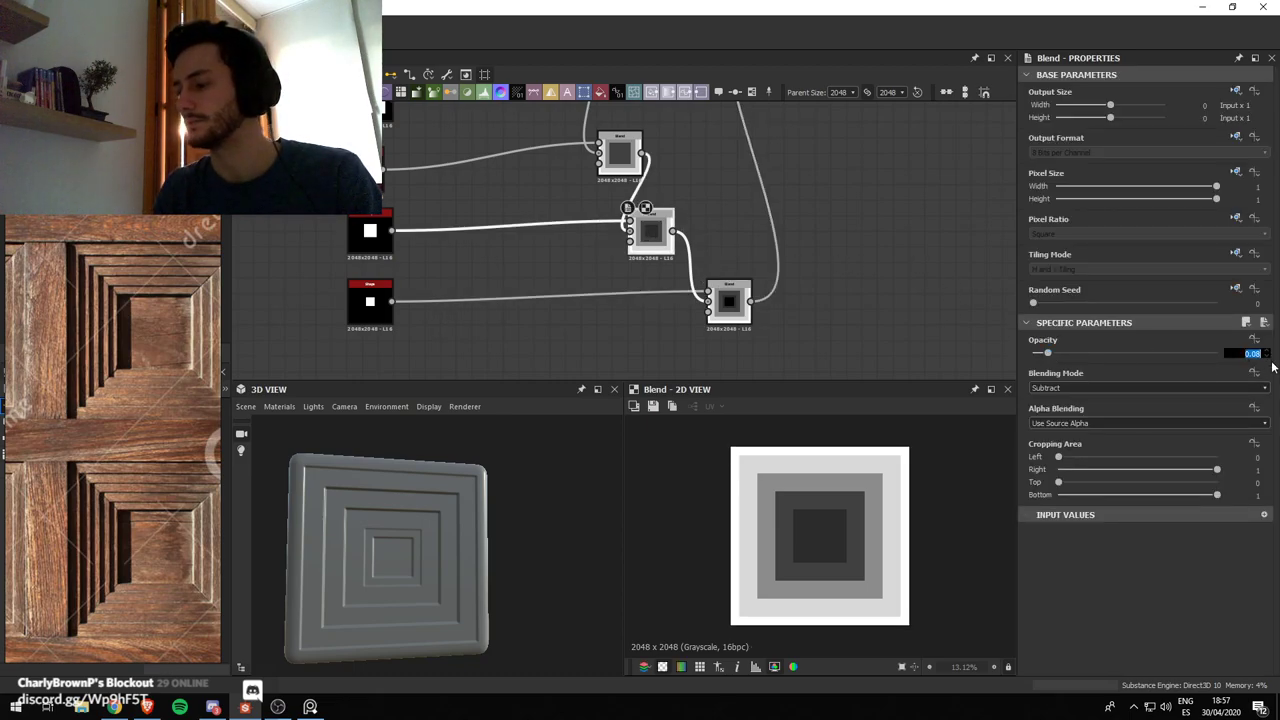
{"action": "type", "text": "0.1"}
{"action": "key", "text": "Return"}
Set the third Blend node's opacity to 0.2
{"action": "double_click", "coordinate": [622, 153]}
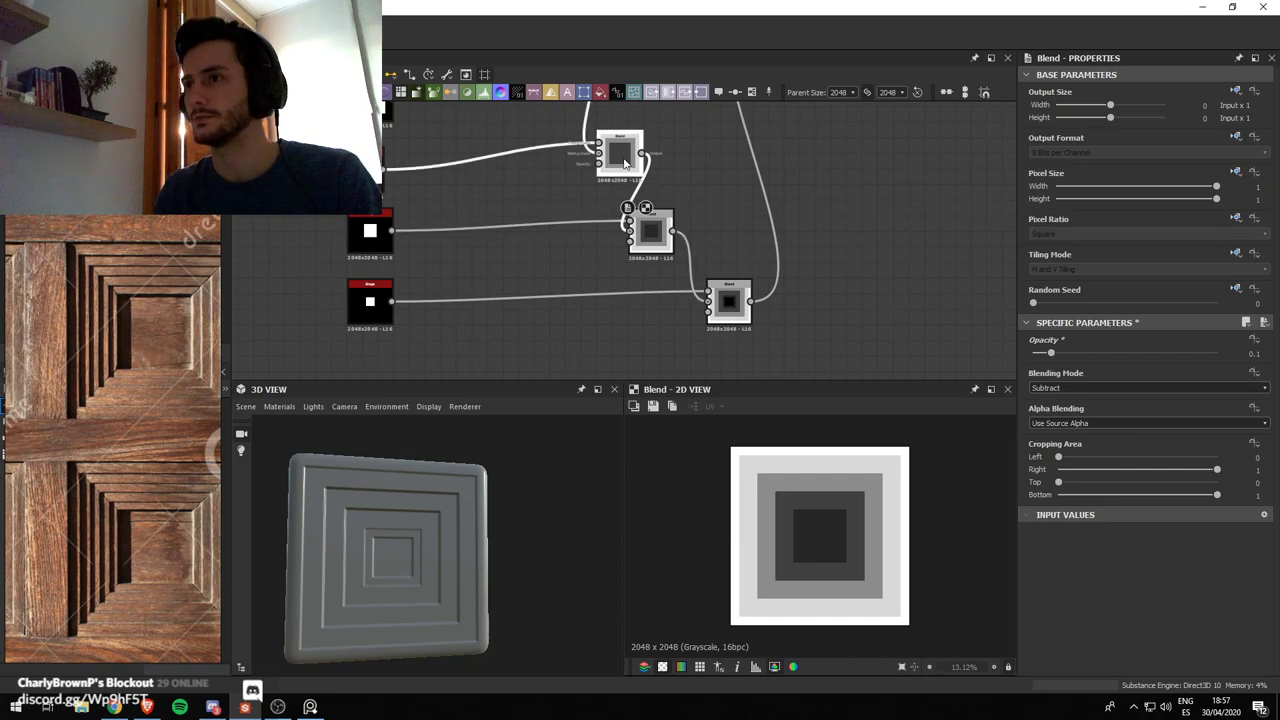
{"action": "middle_click_drag", "start_coordinate": [622, 153], "coordinate": [636, 188]}
{"action": "left_click", "coordinate": [1254, 354]}
{"action": "type", "text": "0."}
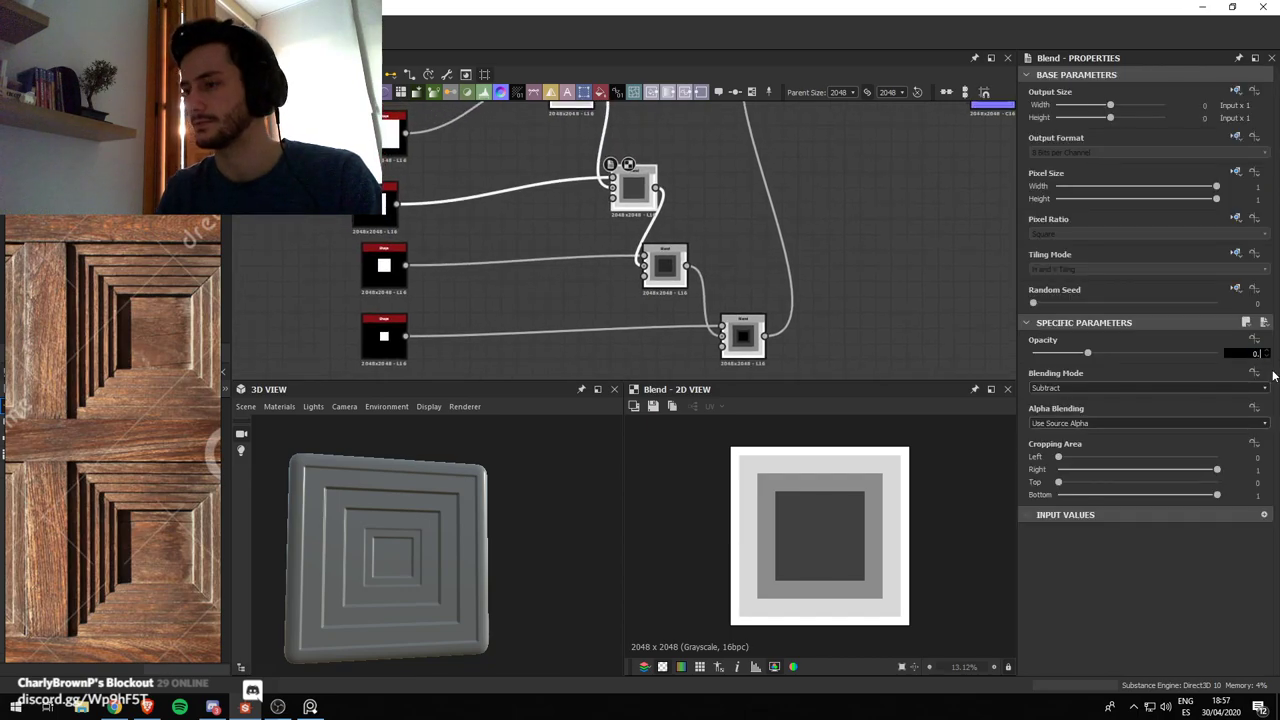
{"action": "type", "text": "2"}
{"action": "key", "text": "Return"}
Set the opacity of the first Blend node in the chain to 0.4
{"action": "middle_click_drag", "start_coordinate": [646, 228], "coordinate": [668, 358]}
{"action": "double_click", "coordinate": [600, 220]}
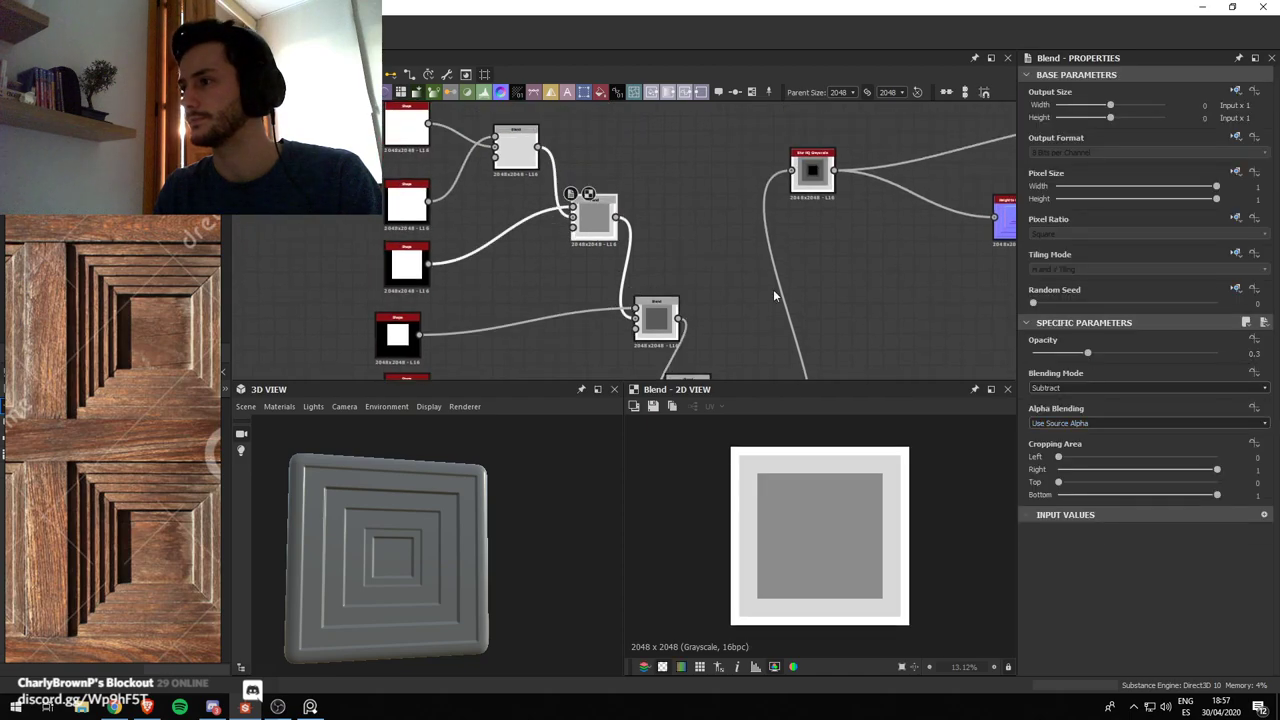
{"action": "double_click", "coordinate": [521, 158]}
{"action": "left_click", "coordinate": [1252, 354]}
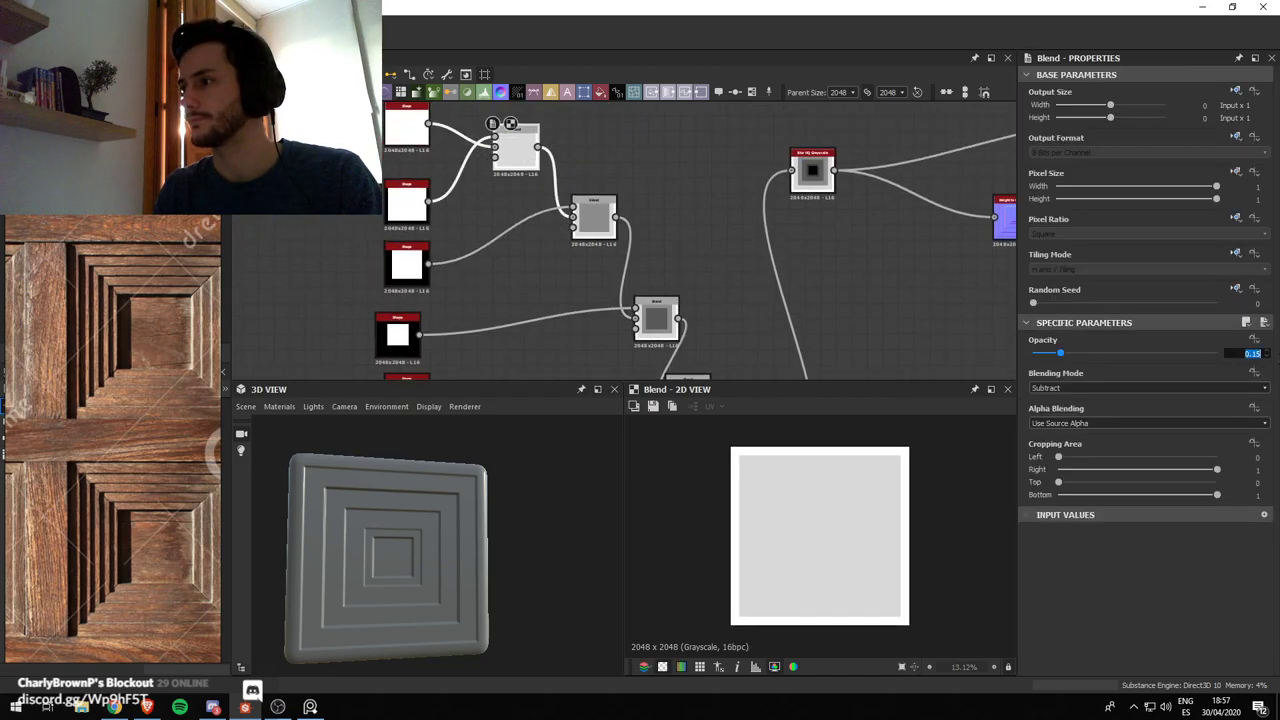
{"action": "type", "text": "4"}
{"action": "key", "text": "Return"}
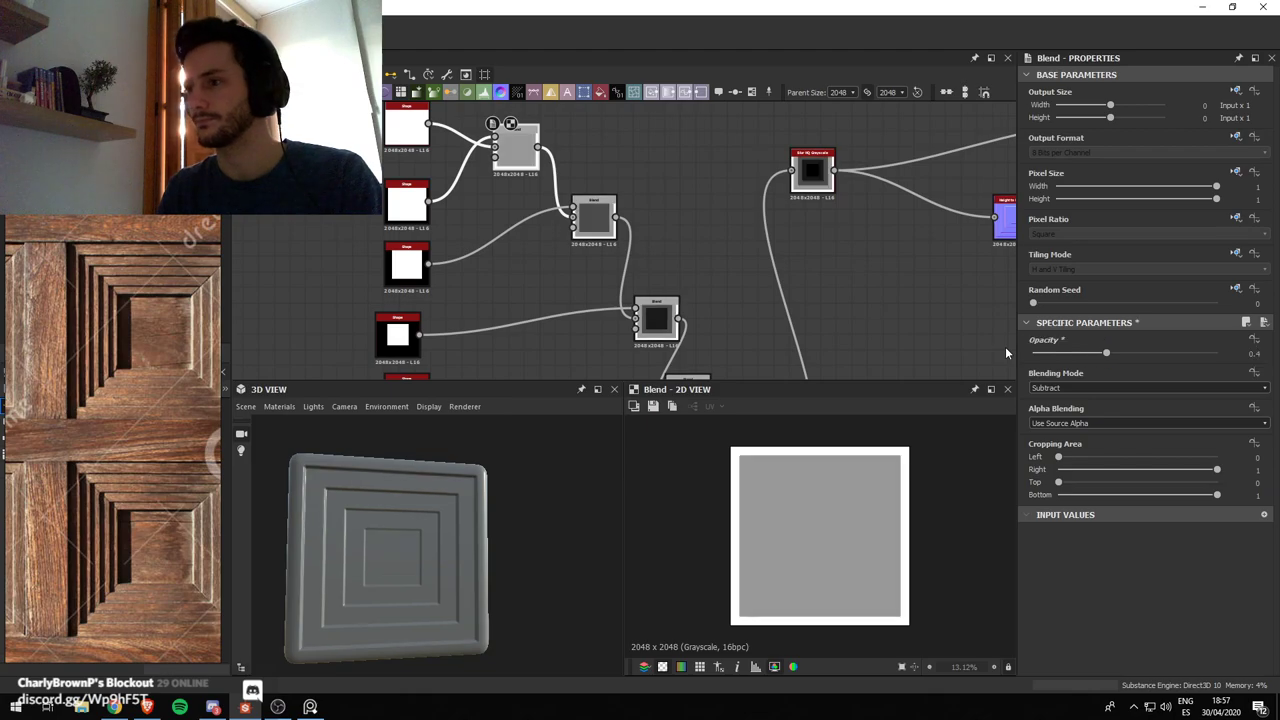
Inspect the stepped square relief on the 3D cube from several angles and review the whole node chain
{"action": "key", "text": "f"}
{"action": "left_click_drag", "start_coordinate": [548, 440], "coordinate": [477, 588]}
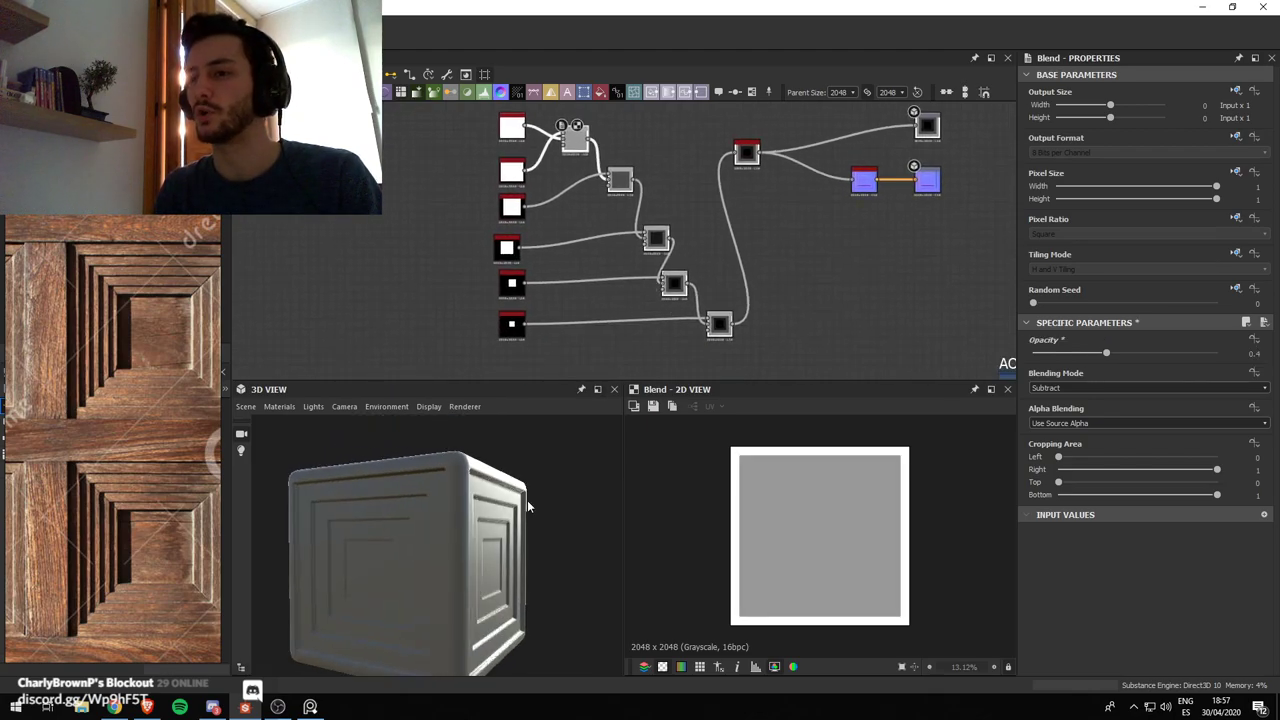
{"action": "left_click_drag", "start_coordinate": [527, 505], "coordinate": [404, 549]}
{"action": "scroll", "coordinate": [753, 283], "scroll_direction": "down", "scroll_amount": 3}
{"action": "scroll", "coordinate": [720, 170], "scroll_direction": "up", "scroll_amount": 3}
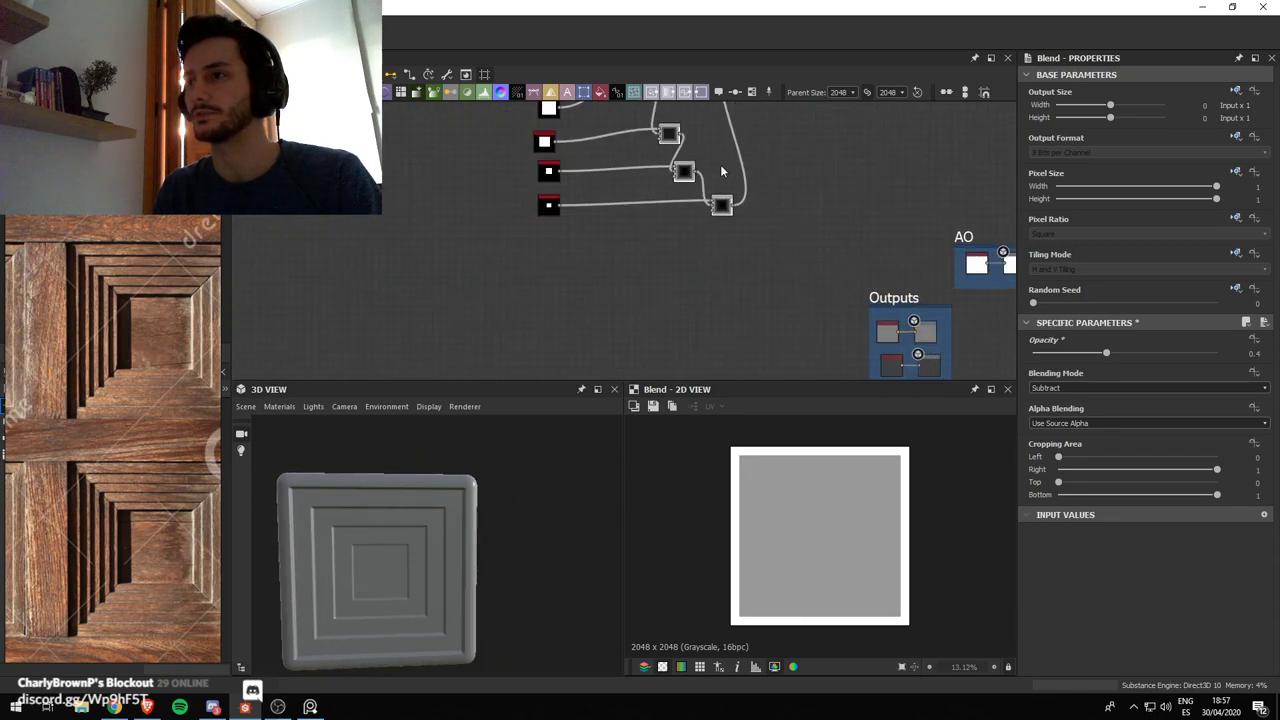
{"action": "key", "text": "f"}
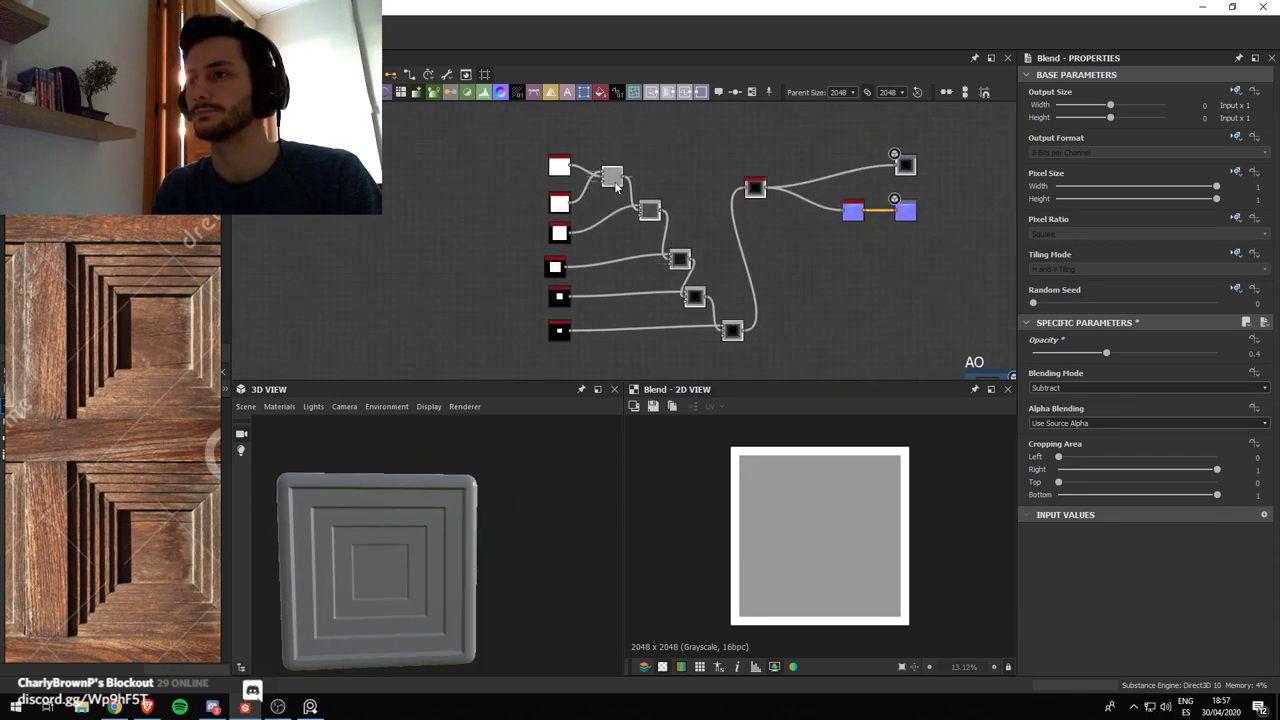
{"action": "middle_click_drag", "start_coordinate": [683, 295], "coordinate": [661, 285]}
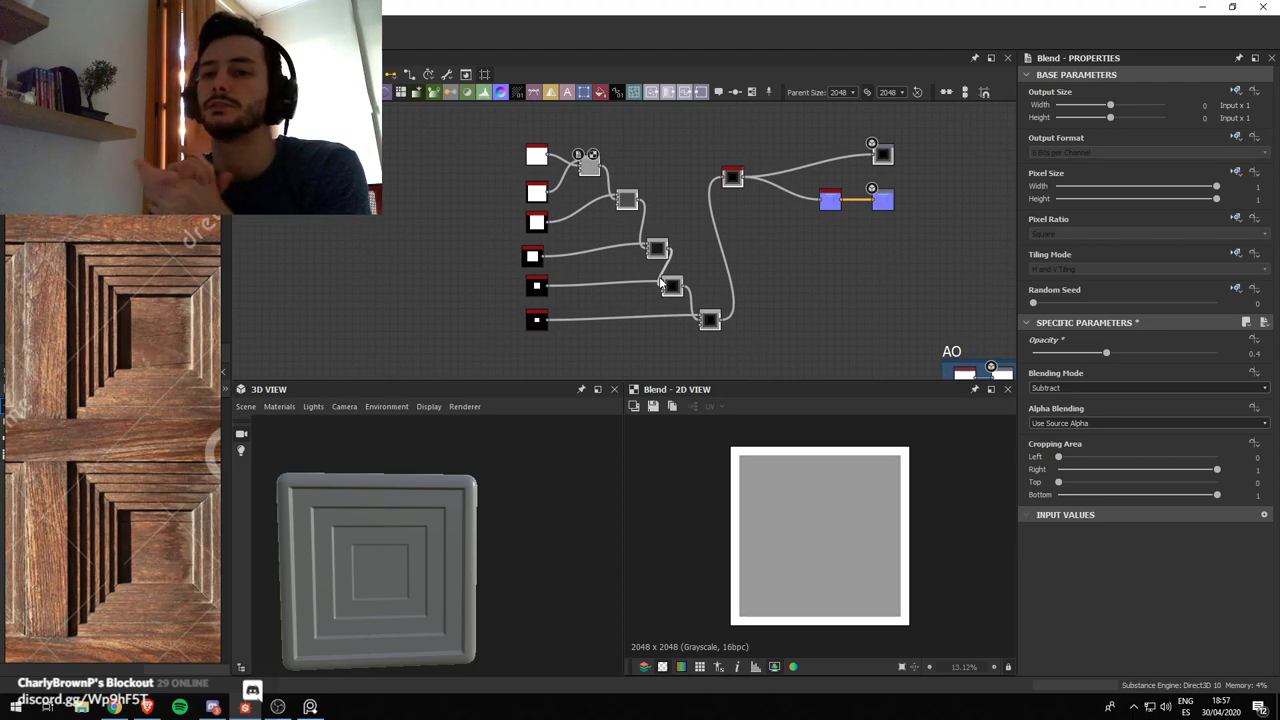
{"action": "middle_click_drag", "start_coordinate": [589, 352], "coordinate": [602, 299]}
{"action": "key", "text": "space"}
{"action": "type", "text": "tile"}
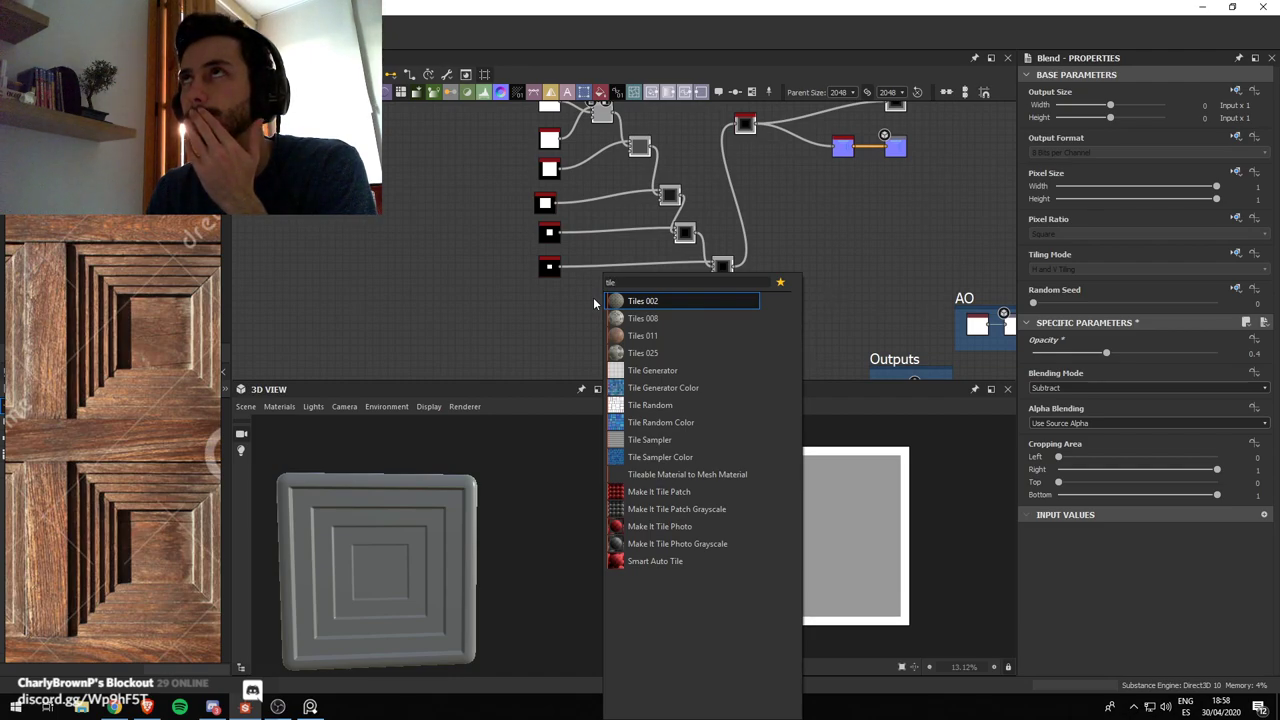
{"action": "key", "text": "Escape"}
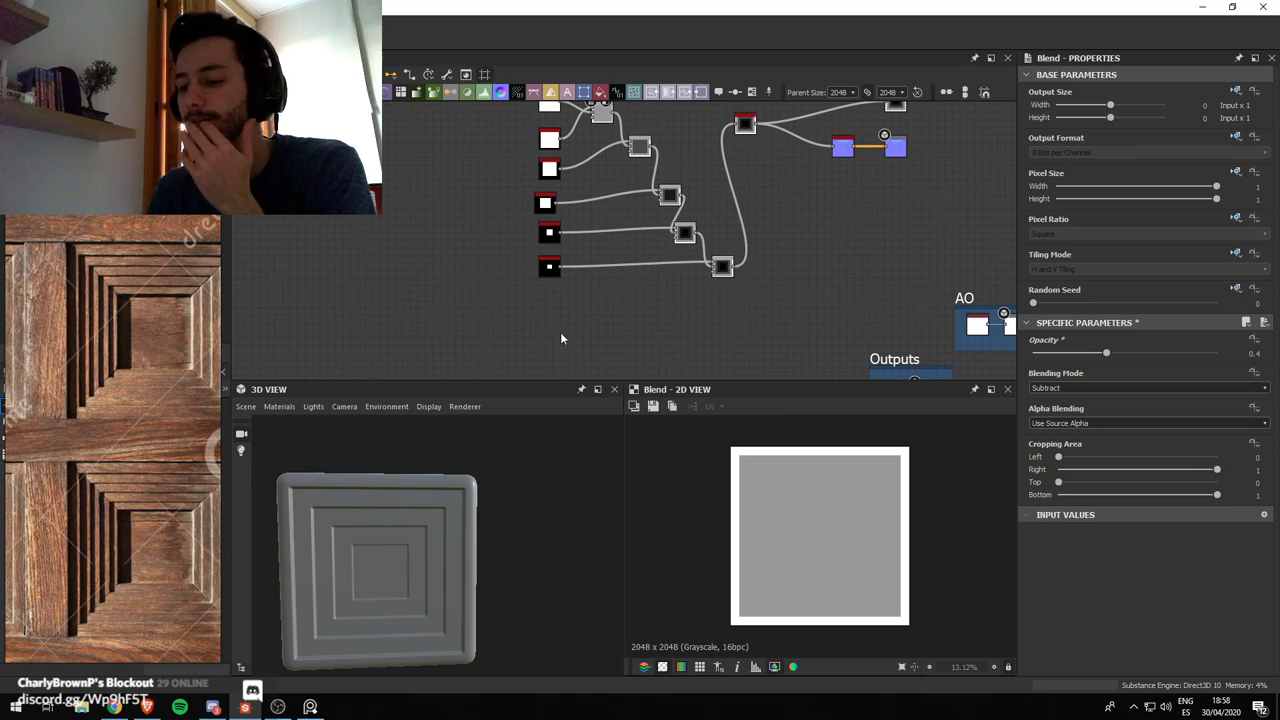
Straighten the first Shape node in its column and move the blur, normal and output nodes farther from the Blend chain
{"action": "middle_click_drag", "start_coordinate": [650, 289], "coordinate": [621, 350]}
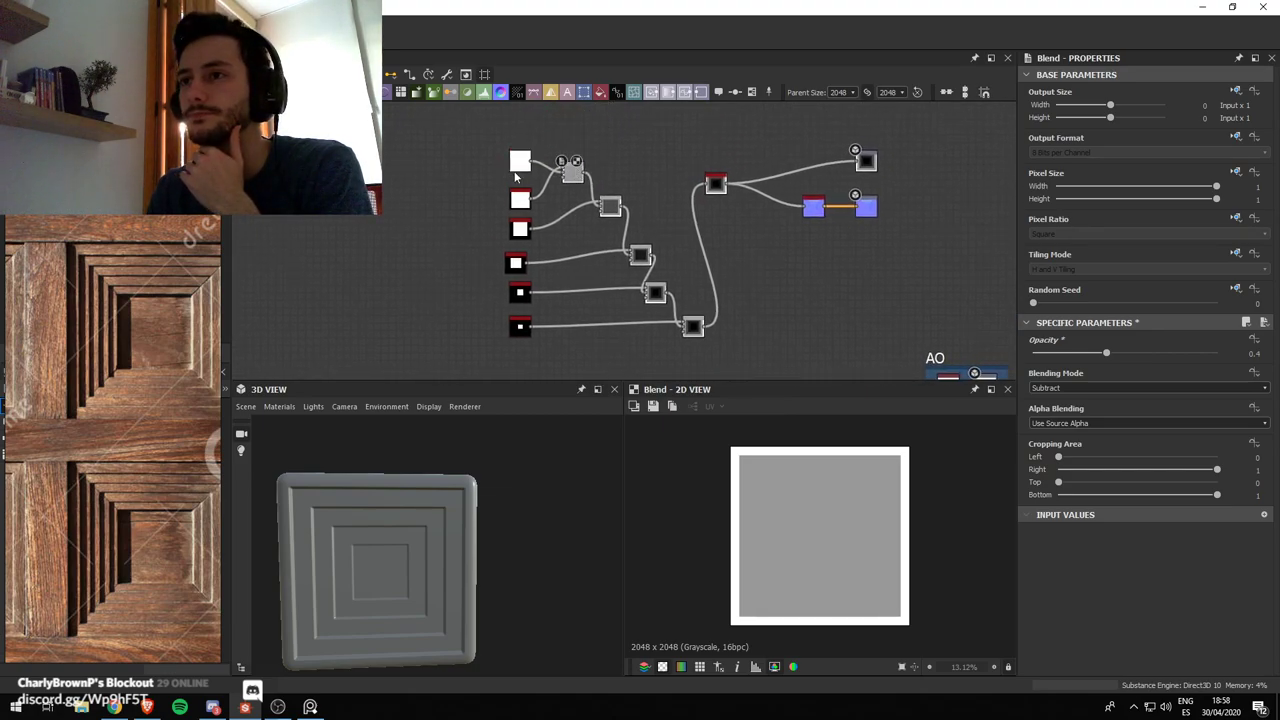
{"action": "left_click_drag", "start_coordinate": [521, 164], "coordinate": [521, 172]}
{"action": "left_click_drag", "start_coordinate": [709, 139], "coordinate": [926, 214]}
Group all the Shape and Blend nodes in a frame titled Square
{"action": "left_click_drag", "start_coordinate": [406, 176], "coordinate": [715, 361]}
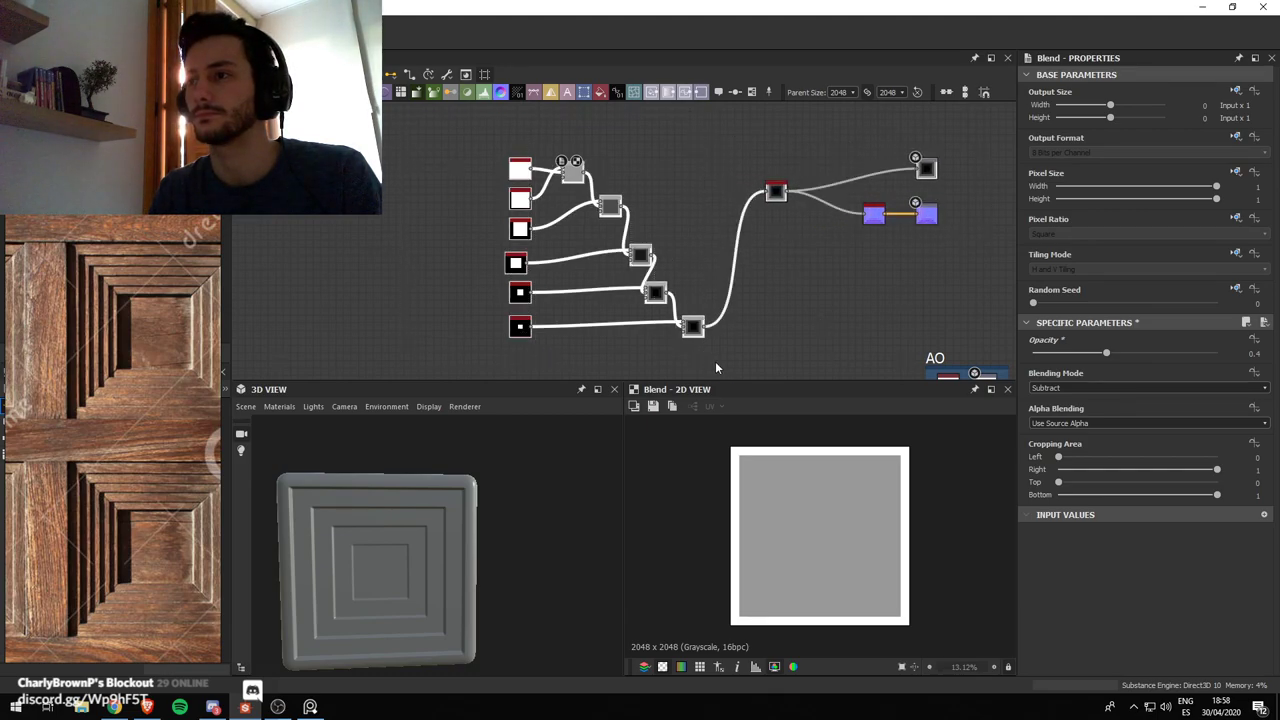
{"action": "scroll", "coordinate": [714, 338], "scroll_direction": "down", "scroll_amount": 2}
{"action": "middle_click_drag", "start_coordinate": [714, 332], "coordinate": [692, 324]}
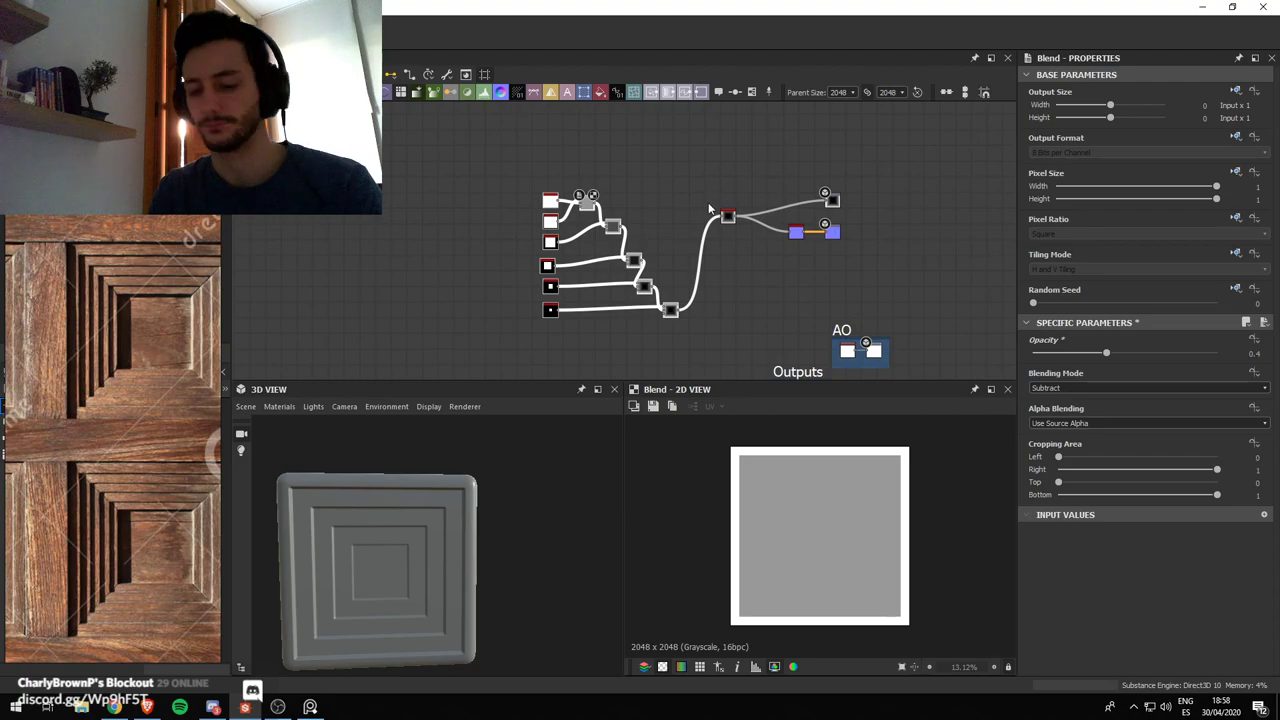
{"action": "right_click", "coordinate": [636, 165]}
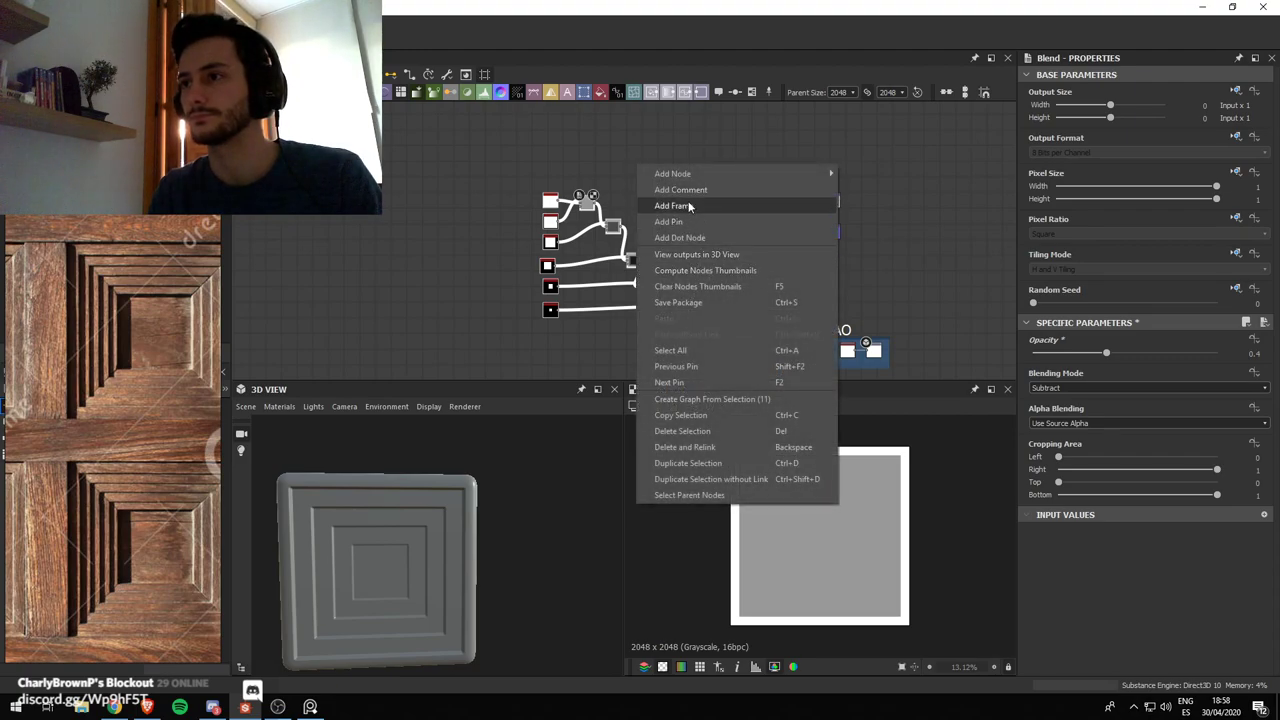
{"action": "left_click", "coordinate": [688, 206]}
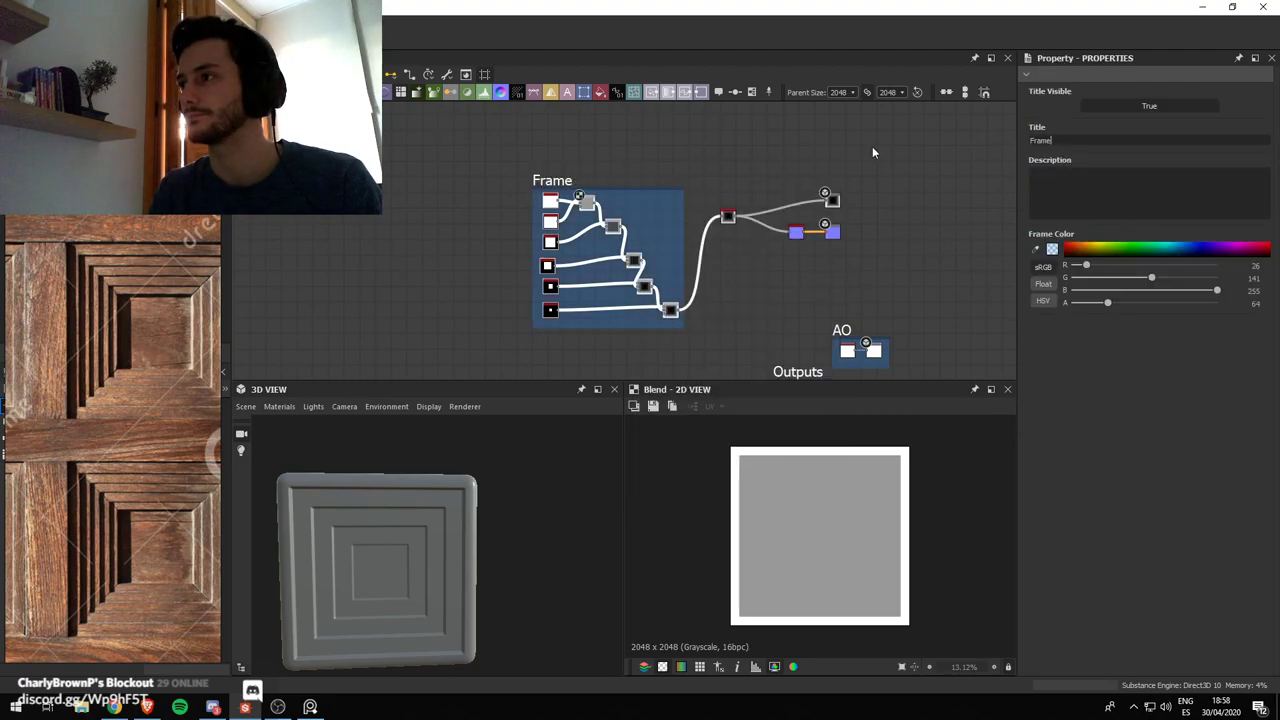
{"action": "key", "text": "ctrl+a"}
{"action": "type", "text": "Square"}
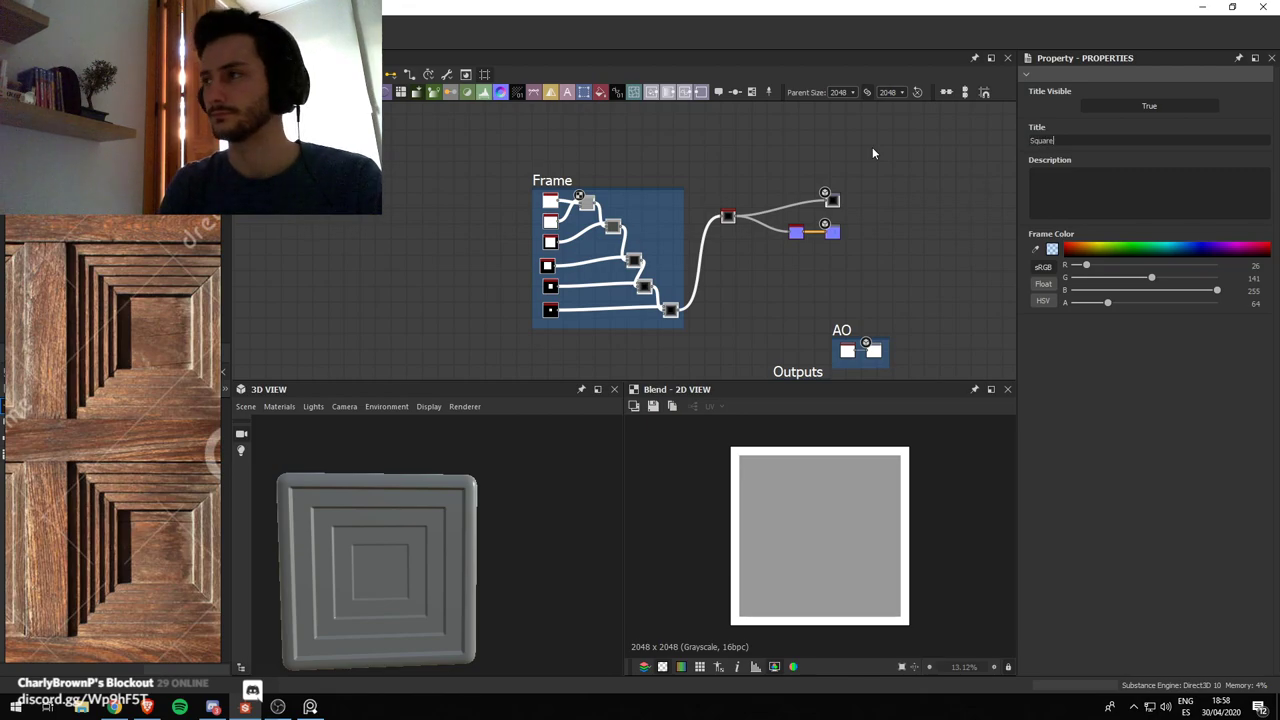
{"action": "left_click", "coordinate": [741, 247]}
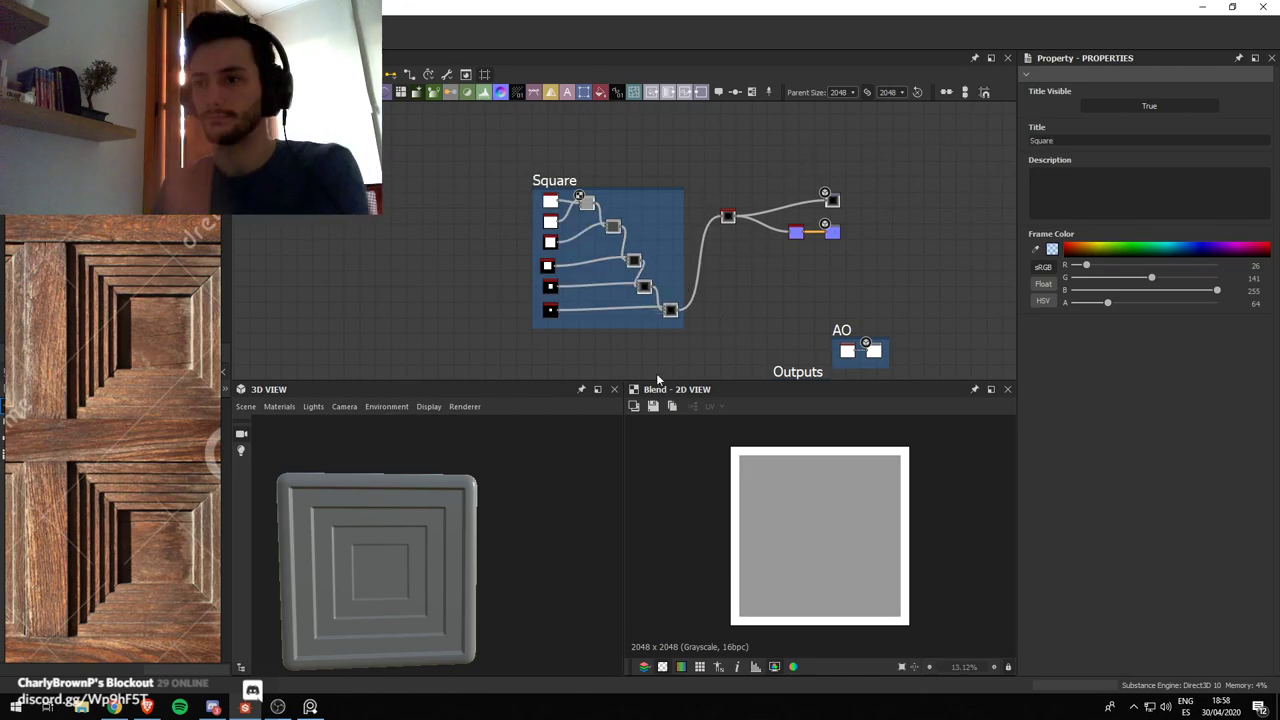
Widen the Square frame and move the Blur HQ Grayscale node inside it, beside the last Blend node
{"action": "scroll", "coordinate": [668, 335], "scroll_direction": "up", "scroll_amount": 2}
{"action": "scroll", "coordinate": [705, 245], "scroll_direction": "down", "scroll_amount": 1}
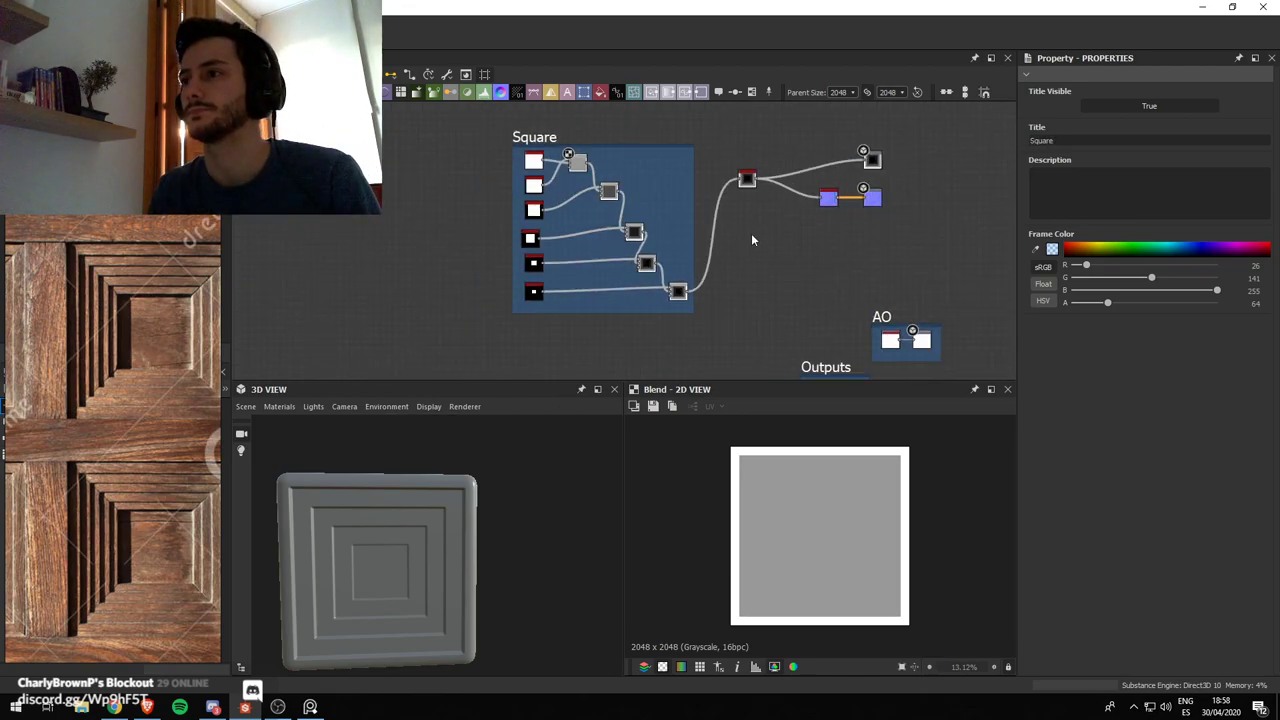
{"action": "double_click", "coordinate": [747, 180]}
{"action": "left_click_drag", "start_coordinate": [693, 250], "coordinate": [740, 262]}
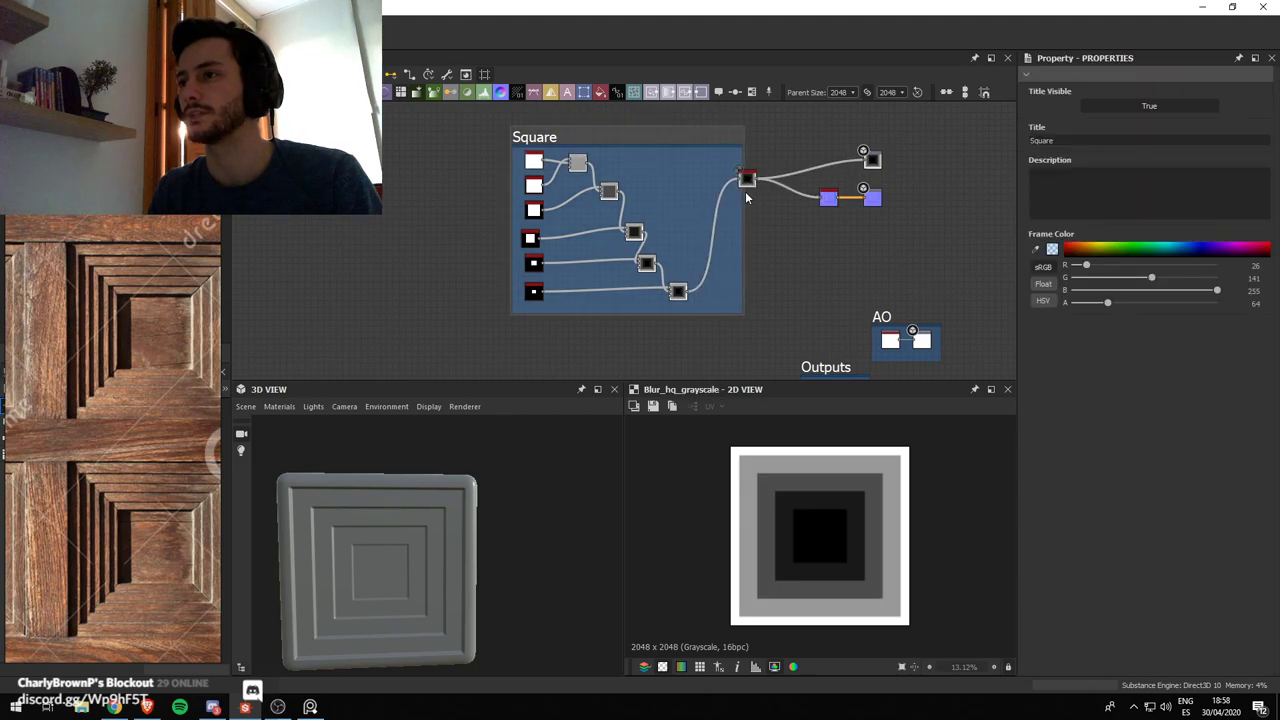
{"action": "left_click_drag", "start_coordinate": [747, 182], "coordinate": [798, 303]}
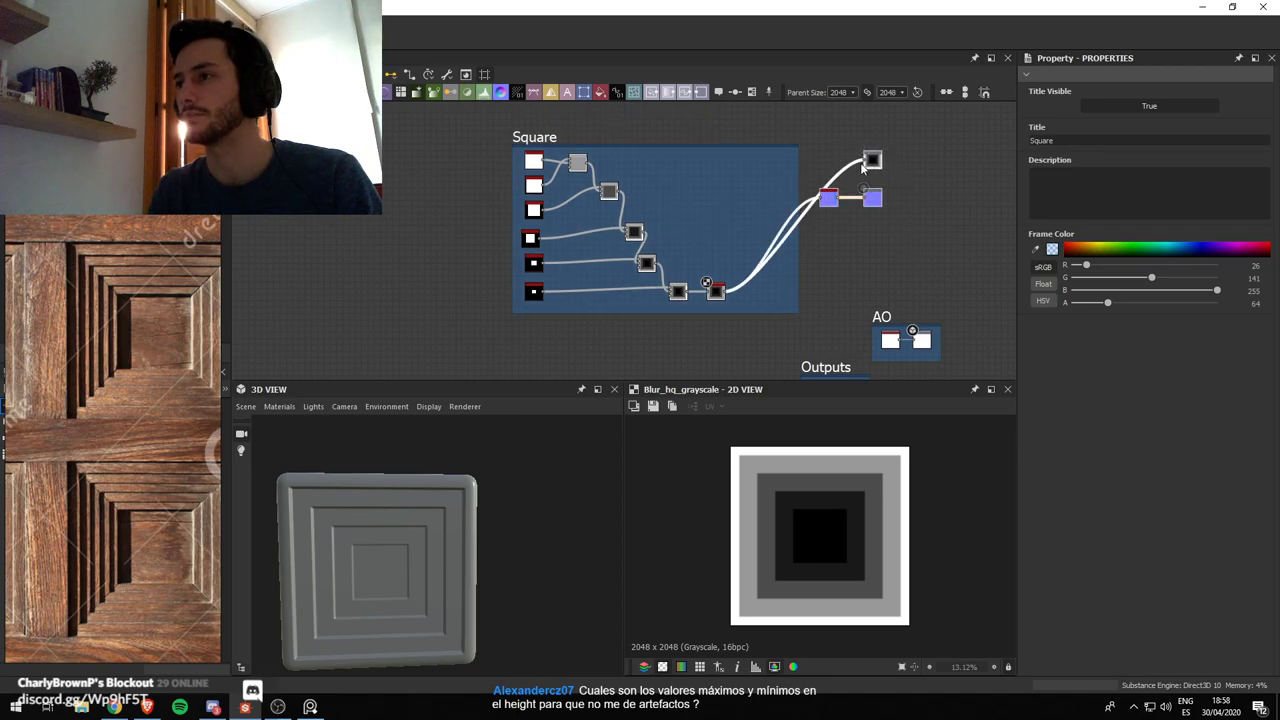
Rearrange the height output, the normal nodes and the AO and Outputs frames into a spaced column beyond the Square frame
{"action": "left_click_drag", "start_coordinate": [904, 237], "coordinate": [942, 228]}
{"action": "scroll", "coordinate": [936, 228], "scroll_direction": "down", "scroll_amount": 2}
{"action": "middle_click_drag", "start_coordinate": [848, 252], "coordinate": [799, 214]}
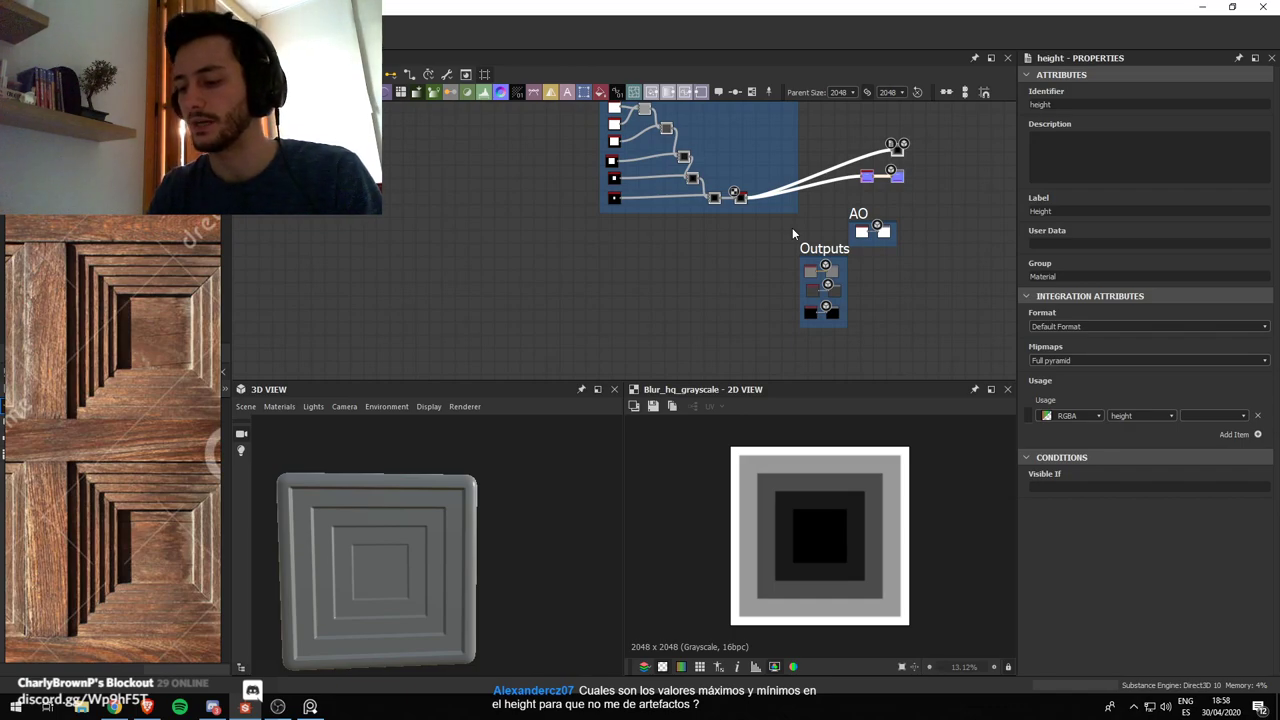
{"action": "middle_click_drag", "start_coordinate": [683, 258], "coordinate": [598, 264]}
{"action": "left_click_drag", "start_coordinate": [750, 252], "coordinate": [818, 296]}
{"action": "left_click_drag", "start_coordinate": [774, 219], "coordinate": [843, 231]}
Open the default material's physically_metallic_roughness Tessellation settings and set the height Scale to 9.6
{"action": "left_click_drag", "start_coordinate": [420, 540], "coordinate": [465, 505]}
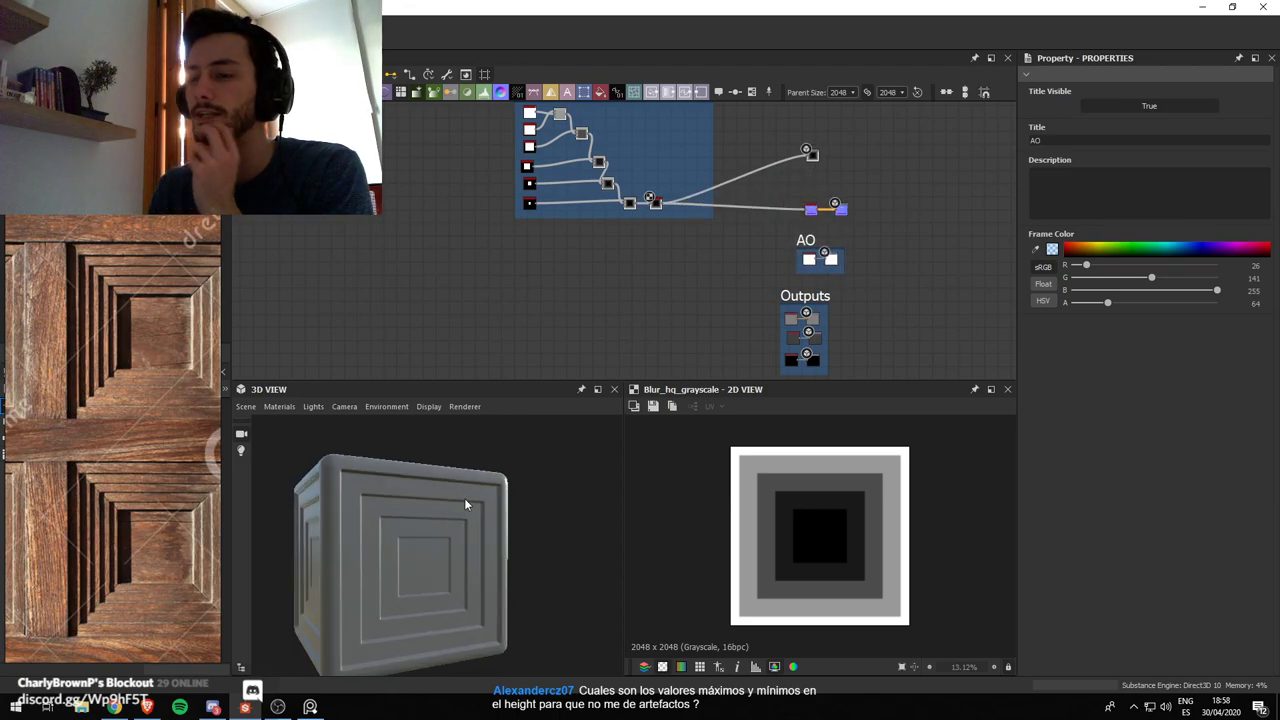
{"action": "scroll", "coordinate": [700, 180], "scroll_direction": "up", "scroll_amount": 4}
{"action": "left_click", "coordinate": [585, 245]}
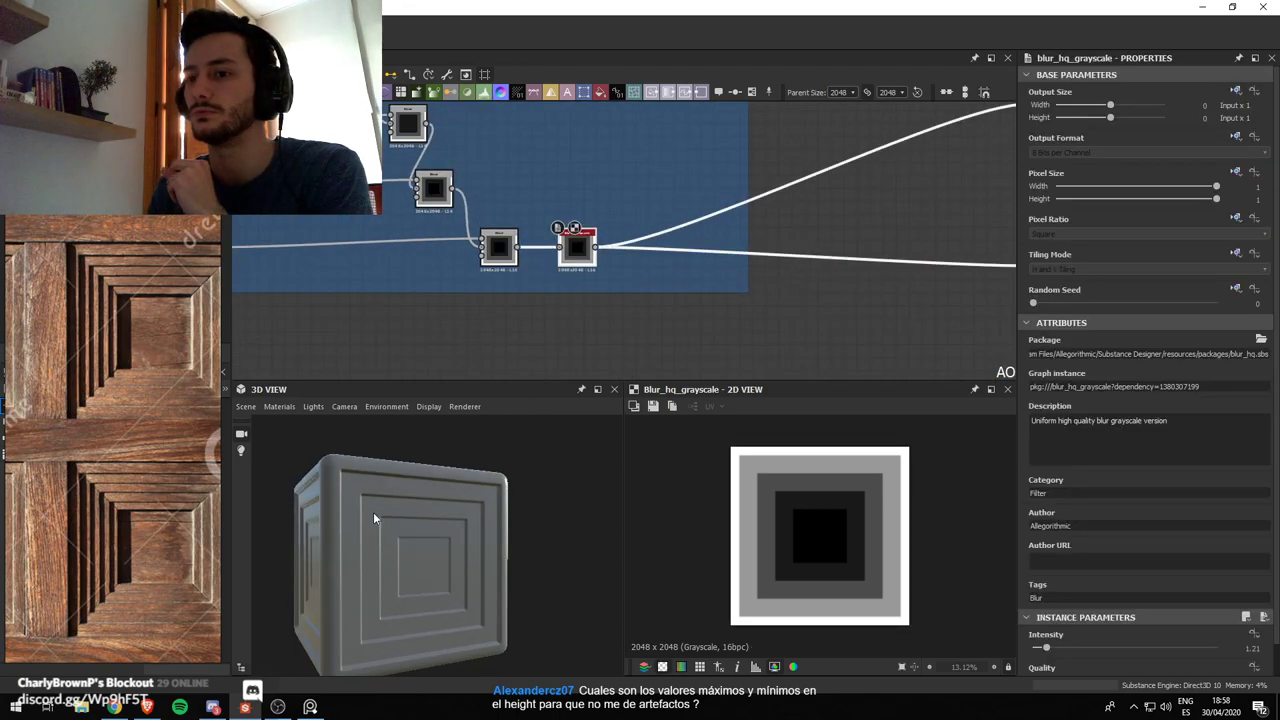
{"action": "scroll", "coordinate": [895, 484], "scroll_direction": "up", "scroll_amount": 3}
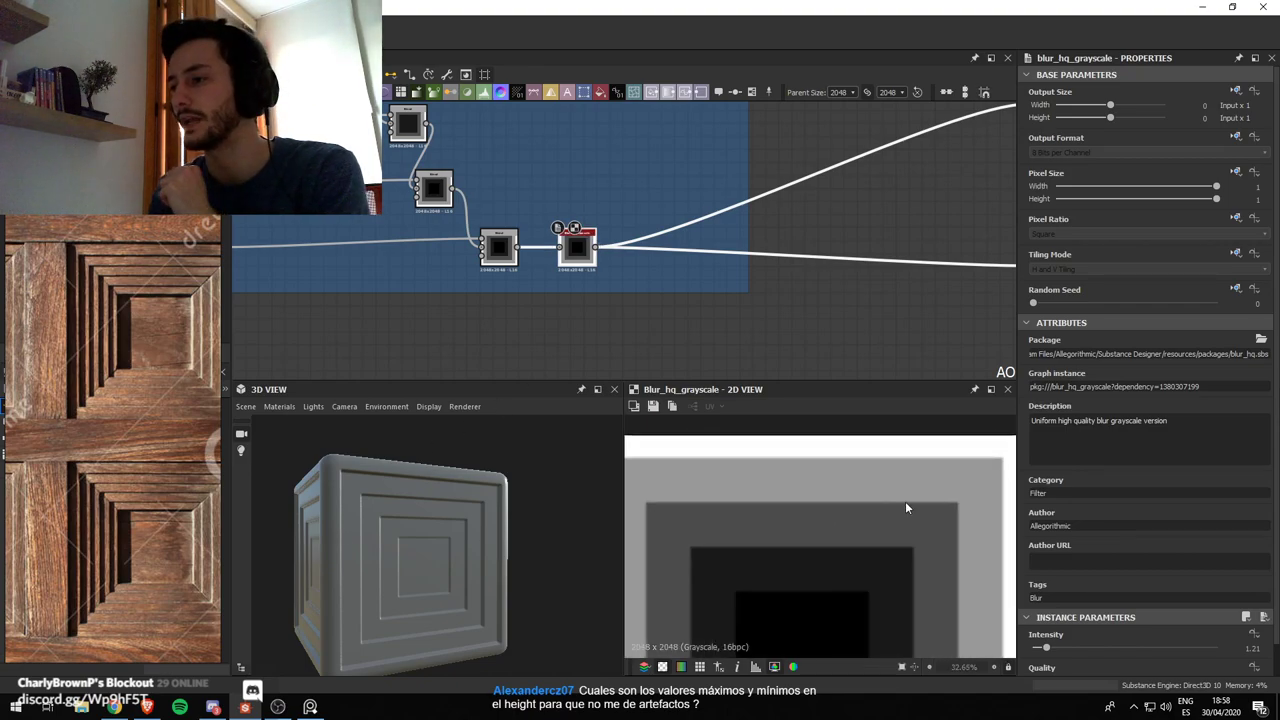
{"action": "scroll", "coordinate": [704, 109], "scroll_direction": "down", "scroll_amount": 3}
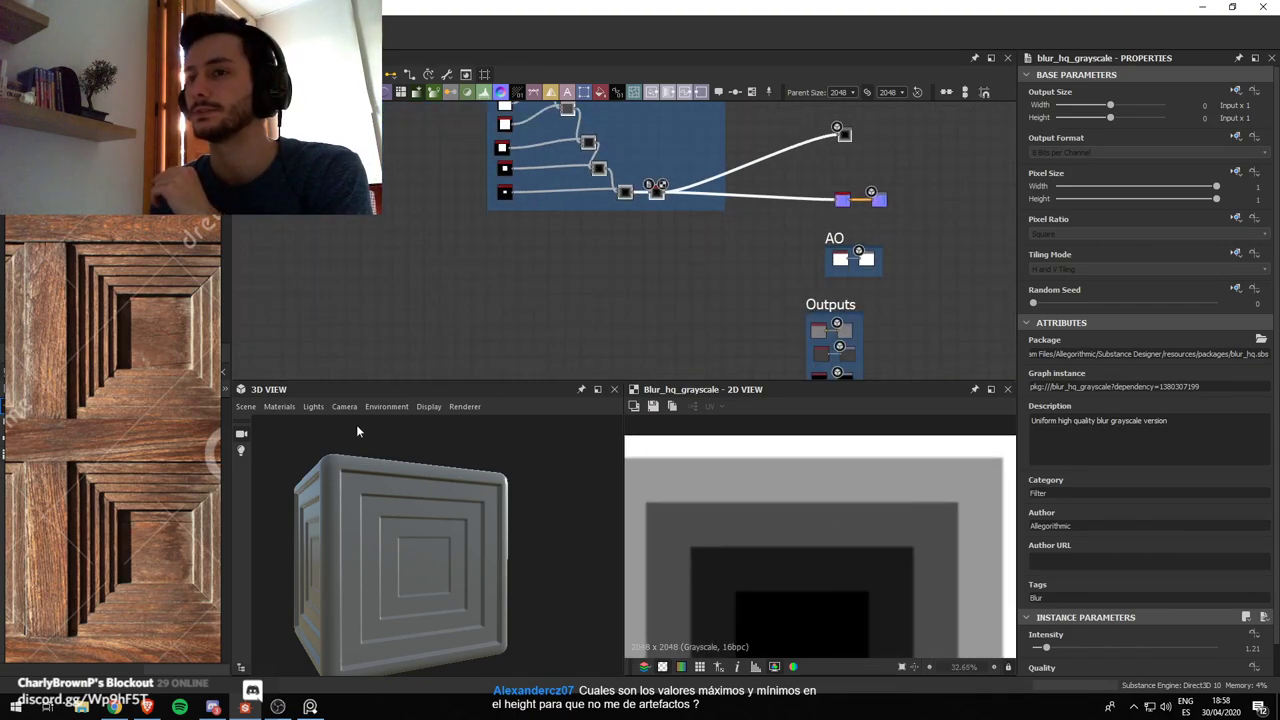
{"action": "left_click", "coordinate": [282, 408]}
{"action": "mouse_move", "coordinate": [294, 426]}
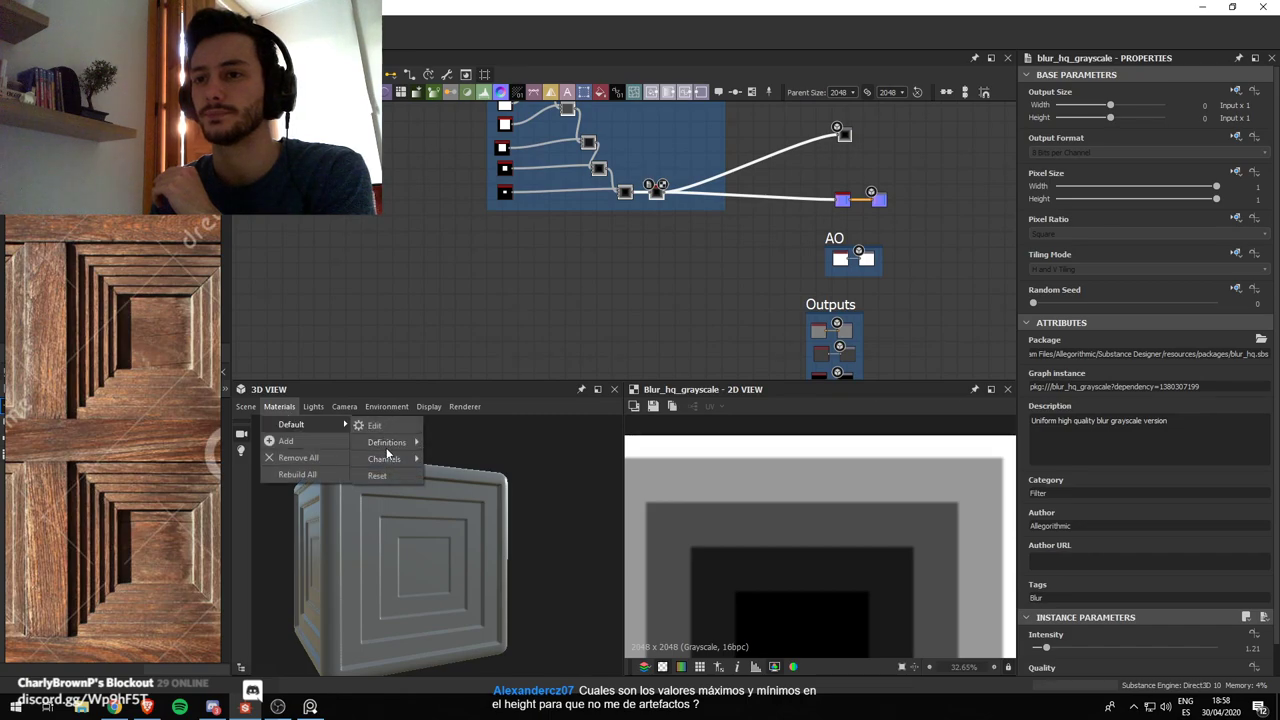
{"action": "mouse_move", "coordinate": [386, 442]}
{"action": "mouse_move", "coordinate": [600, 490]}
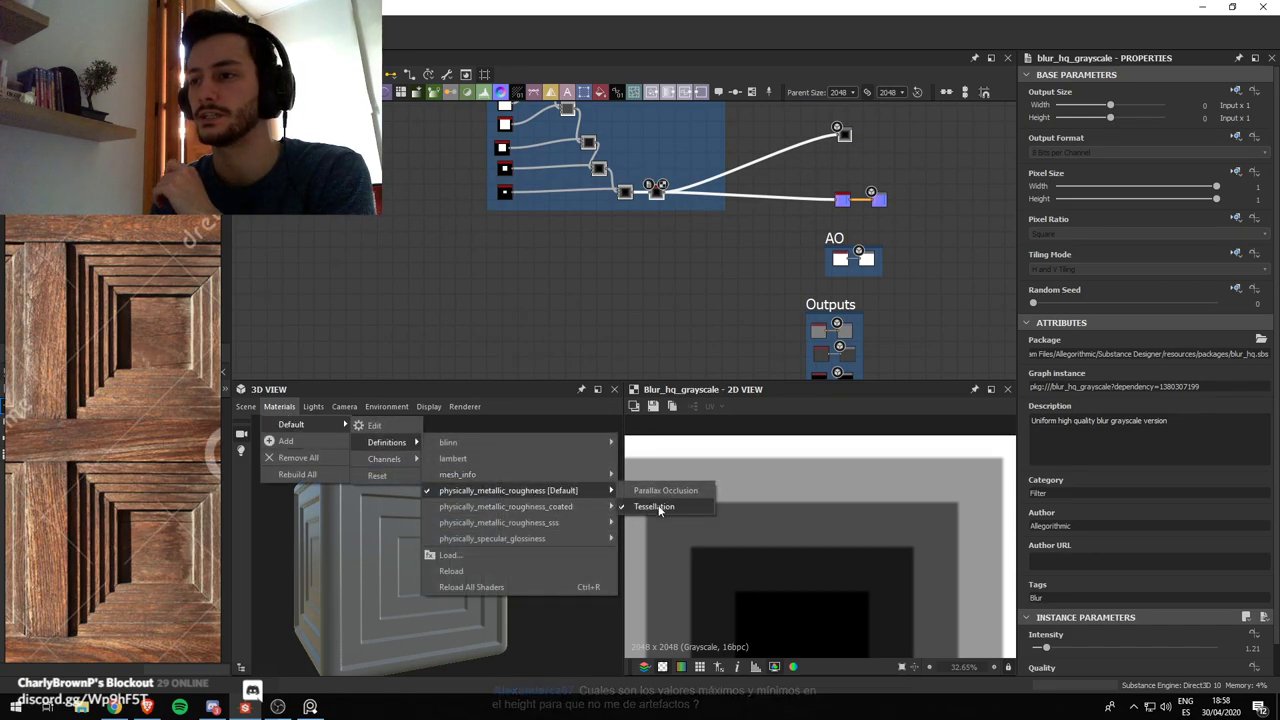
{"action": "left_click", "coordinate": [660, 507]}
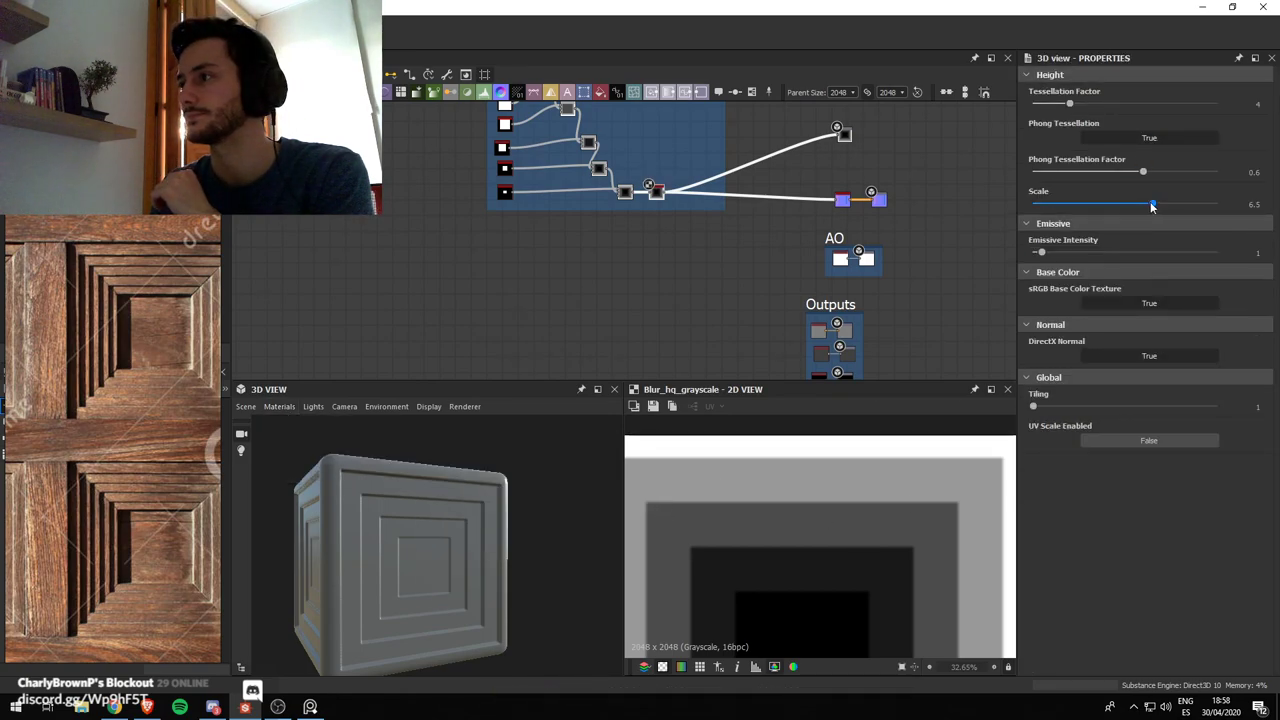
{"action": "left_click_drag", "start_coordinate": [1152, 203], "coordinate": [1208, 222]}
{"action": "left_click_drag", "start_coordinate": [1211, 227], "coordinate": [1209, 227]}
{"action": "mouse_move", "coordinate": [490, 578]}
{"action": "left_mouse_down"}
{"action": "mouse_move", "coordinate": [472, 600]}
{"action": "mouse_move", "coordinate": [552, 558]}
{"action": "mouse_move", "coordinate": [510, 575]}
{"action": "left_mouse_up"}
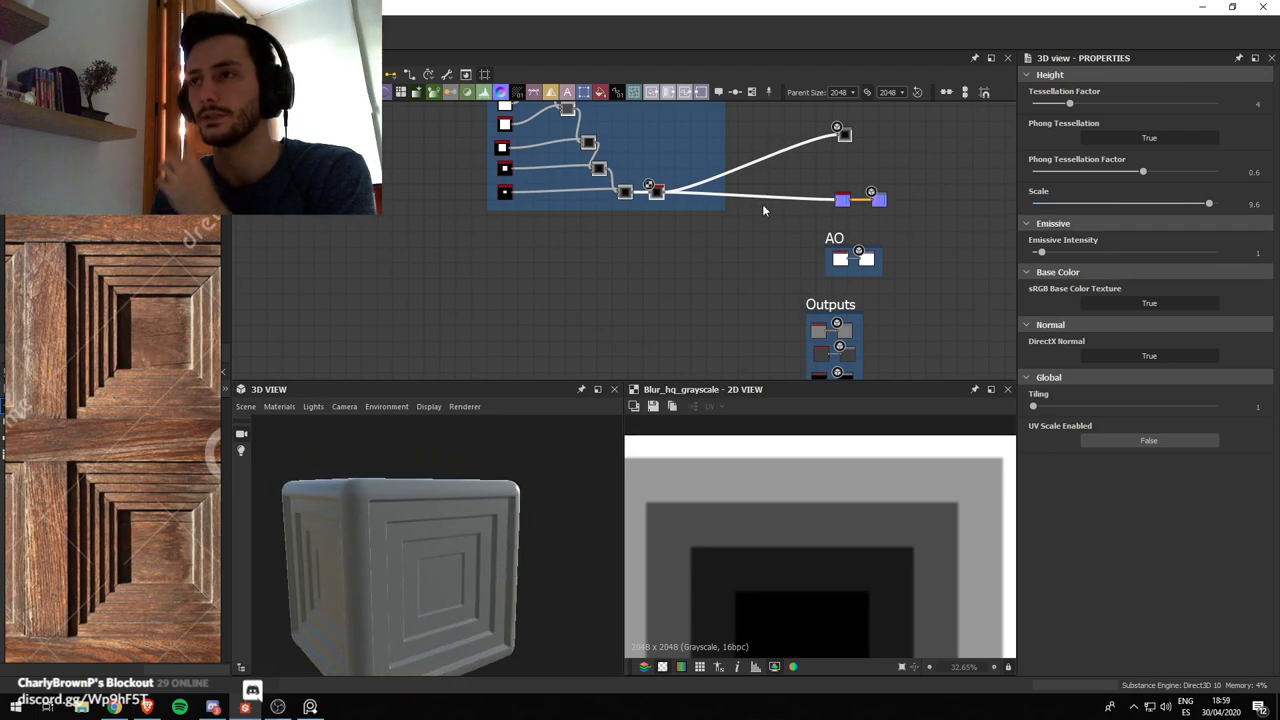
Move the height output farther out and insert a Tile Generator node after the Blur HQ Grayscale node
{"action": "scroll", "coordinate": [703, 276], "scroll_direction": "up", "scroll_amount": 1}
{"action": "scroll", "coordinate": [615, 256], "scroll_direction": "up", "scroll_amount": 2}
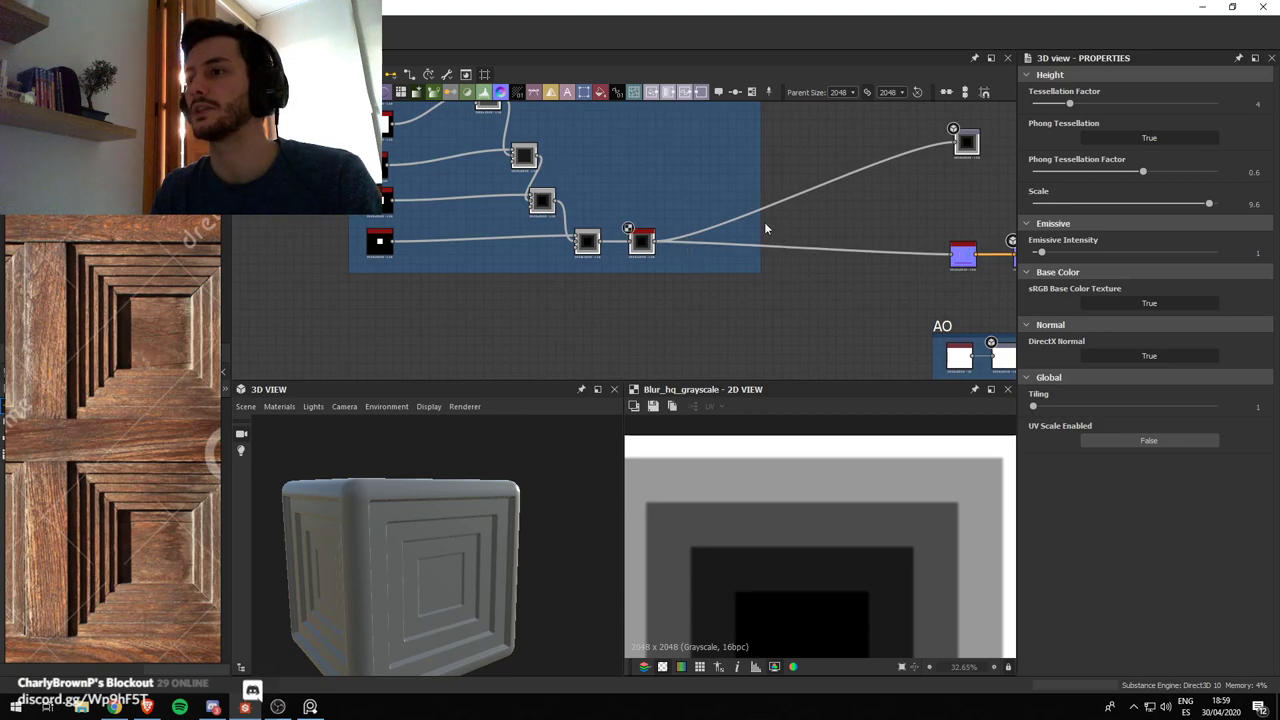
{"action": "scroll", "coordinate": [791, 253], "scroll_direction": "down", "scroll_amount": 2}
{"action": "scroll", "coordinate": [779, 238], "scroll_direction": "up", "scroll_amount": 1}
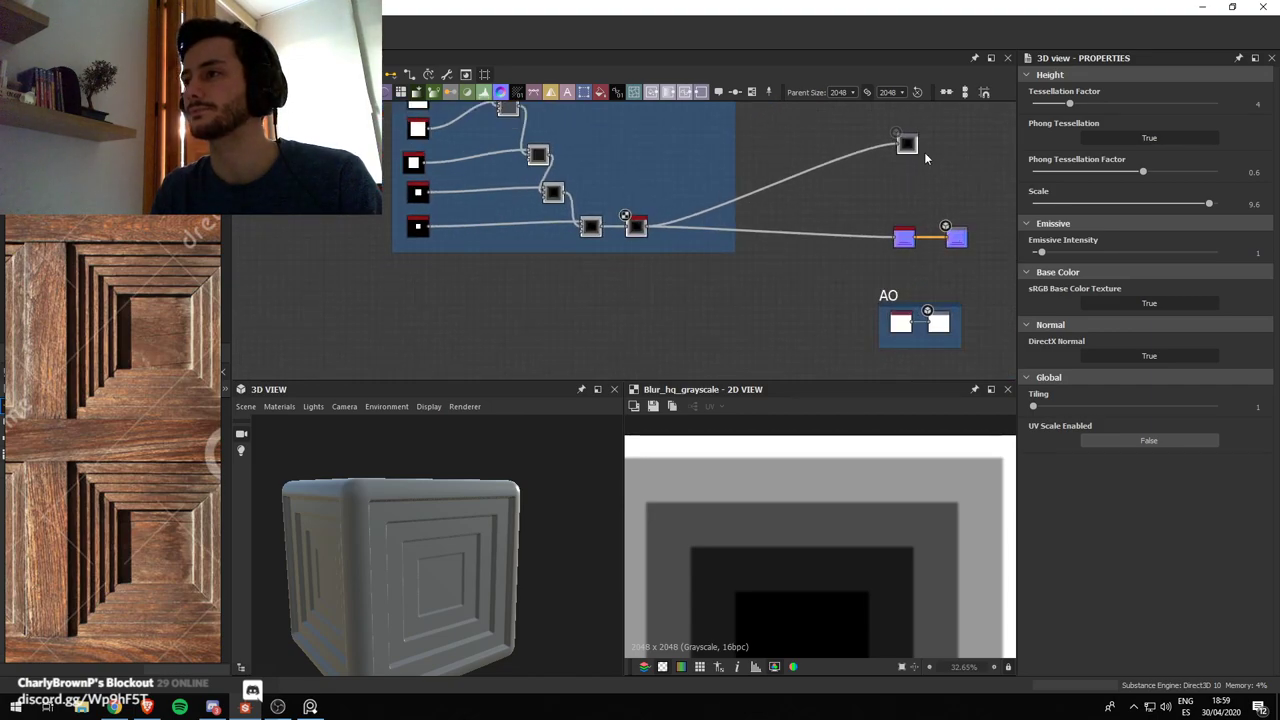
{"action": "left_click_drag", "start_coordinate": [922, 150], "coordinate": [966, 152]}
{"action": "left_click", "coordinate": [636, 228]}
{"action": "key", "text": "space"}
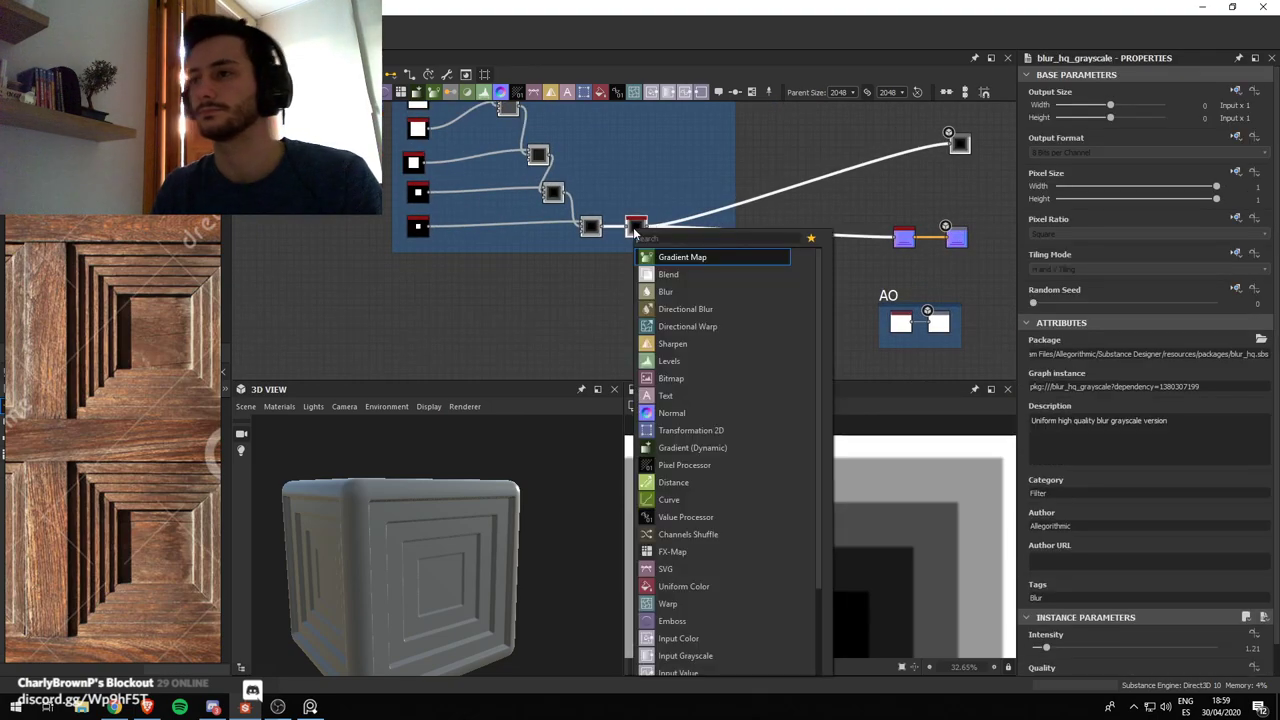
{"action": "type", "text": "tile"}
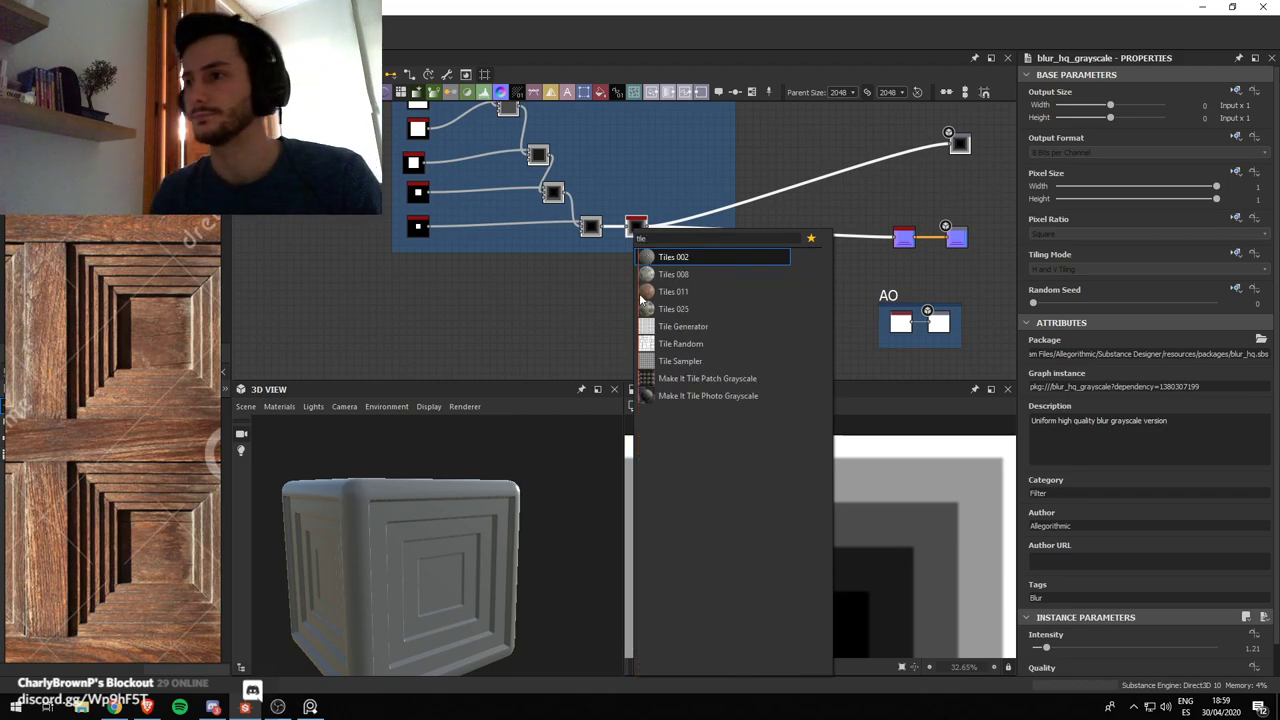
{"action": "left_click", "coordinate": [719, 328]}
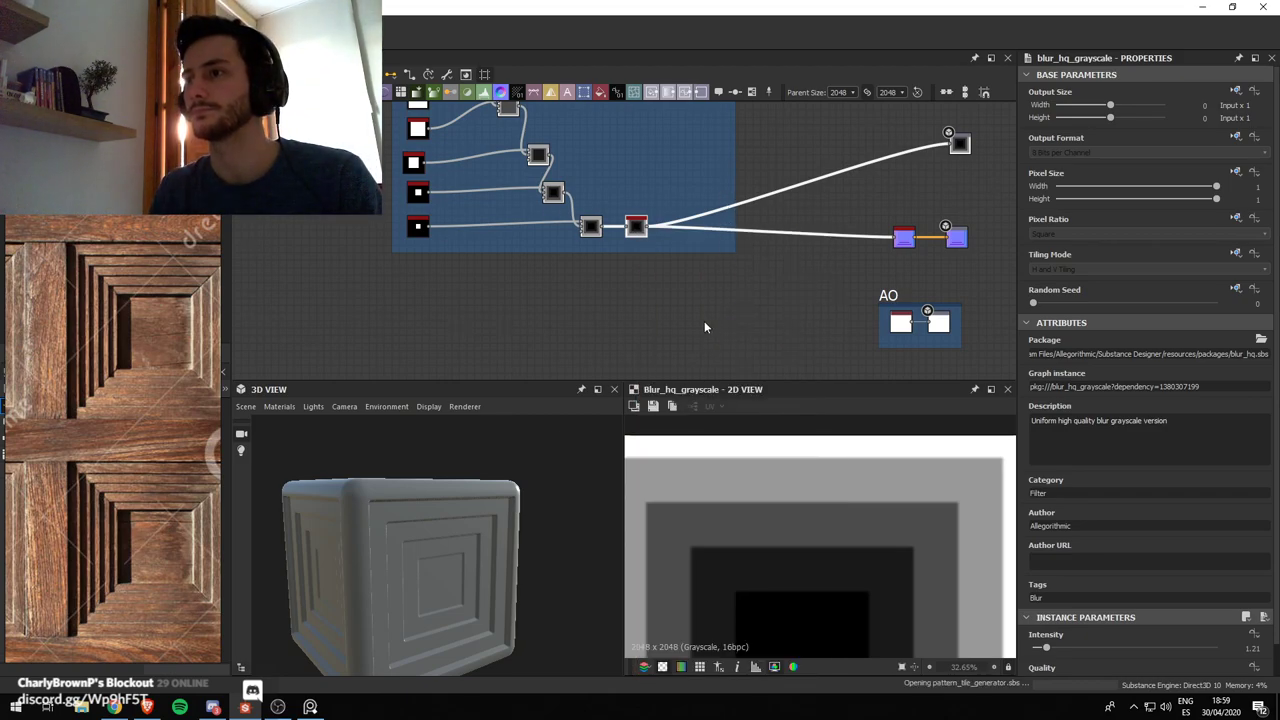
Narrow the Square frame to end just past the blur node and place the Tile Generator outside it
{"action": "scroll", "coordinate": [740, 160], "scroll_direction": "up", "scroll_amount": 1}
{"action": "middle_click_drag", "start_coordinate": [740, 160], "coordinate": [721, 280]}
{"action": "left_click_drag", "start_coordinate": [715, 302], "coordinate": [631, 306]}
{"action": "left_click_drag", "start_coordinate": [641, 353], "coordinate": [676, 347]}
{"action": "middle_click_drag", "start_coordinate": [678, 352], "coordinate": [666, 232]}
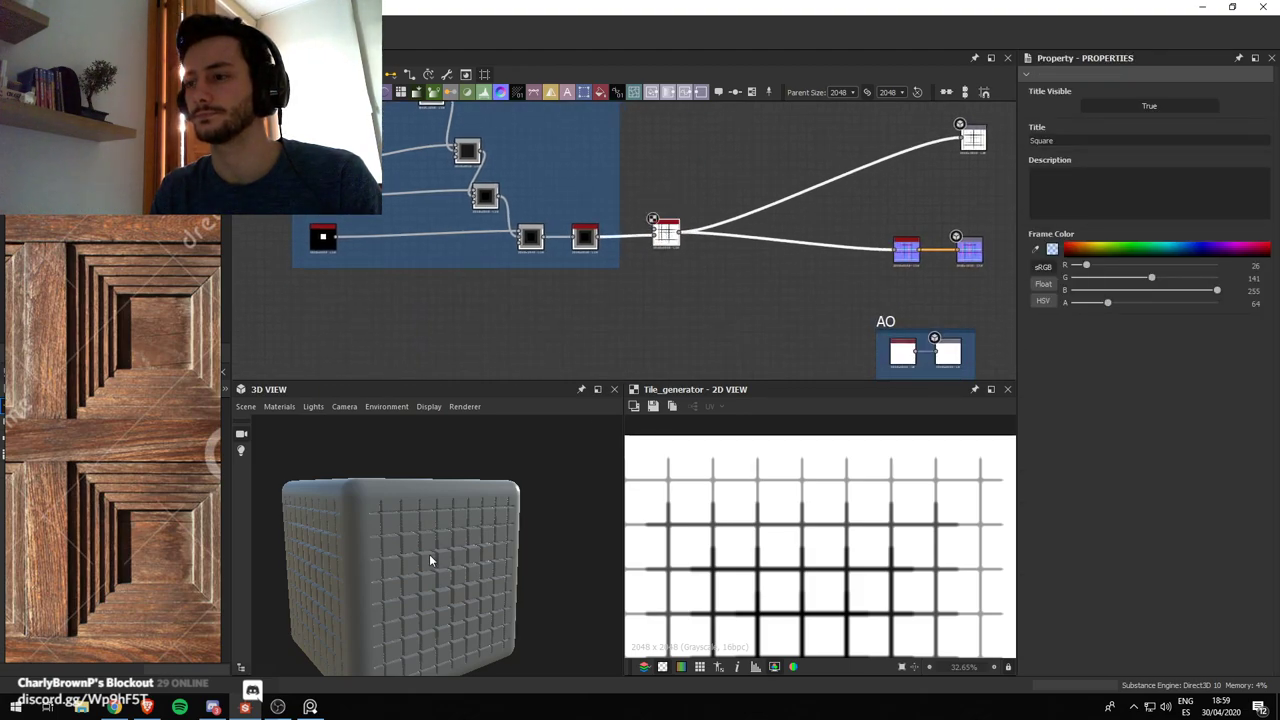
Delete the link into the Tile Generator and reconnect the Blur HQ Grayscale output to its first input
{"action": "scroll", "coordinate": [783, 503], "scroll_direction": "down", "scroll_amount": 3}
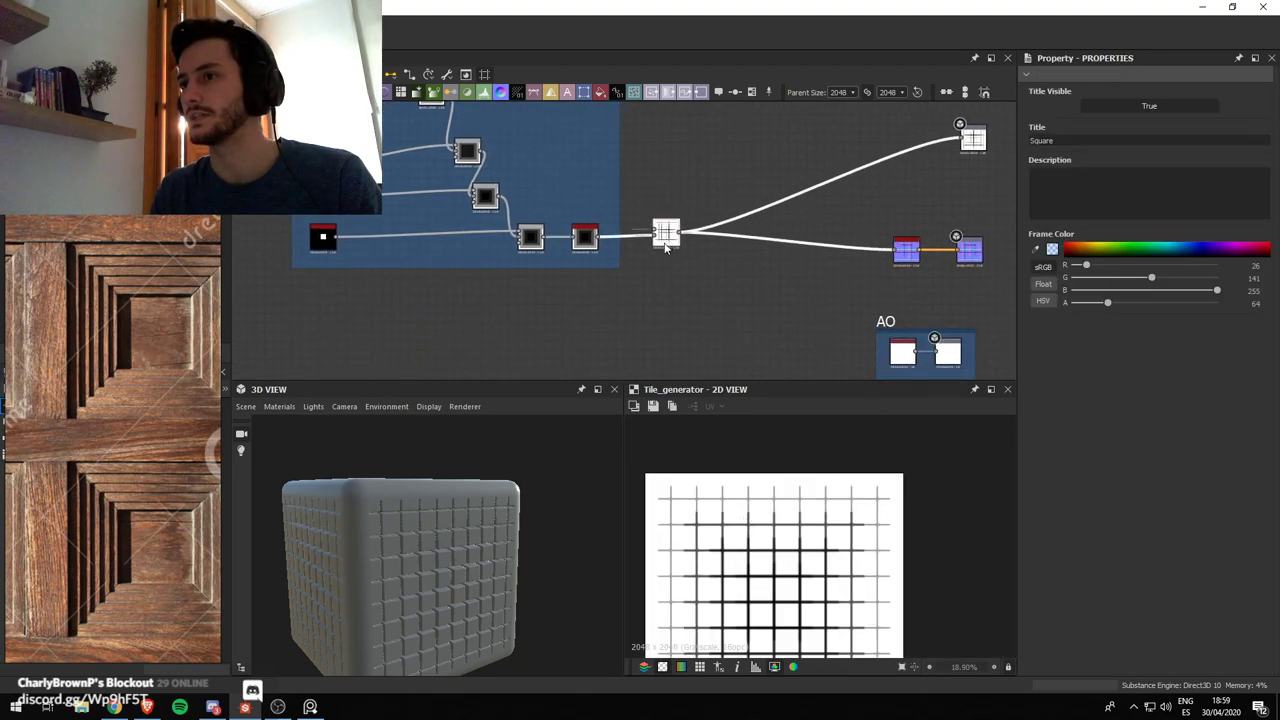
{"action": "scroll", "coordinate": [666, 246], "scroll_direction": "up", "scroll_amount": 6}
{"action": "mouse_move", "coordinate": [666, 234]}
{"action": "left_mouse_down"}
{"action": "mouse_move", "coordinate": [666, 246]}
{"action": "mouse_move", "coordinate": [650, 242]}
{"action": "left_mouse_up"}
{"action": "left_click", "coordinate": [600, 238]}
{"action": "key", "text": "Delete"}
{"action": "double_click", "coordinate": [448, 213]}
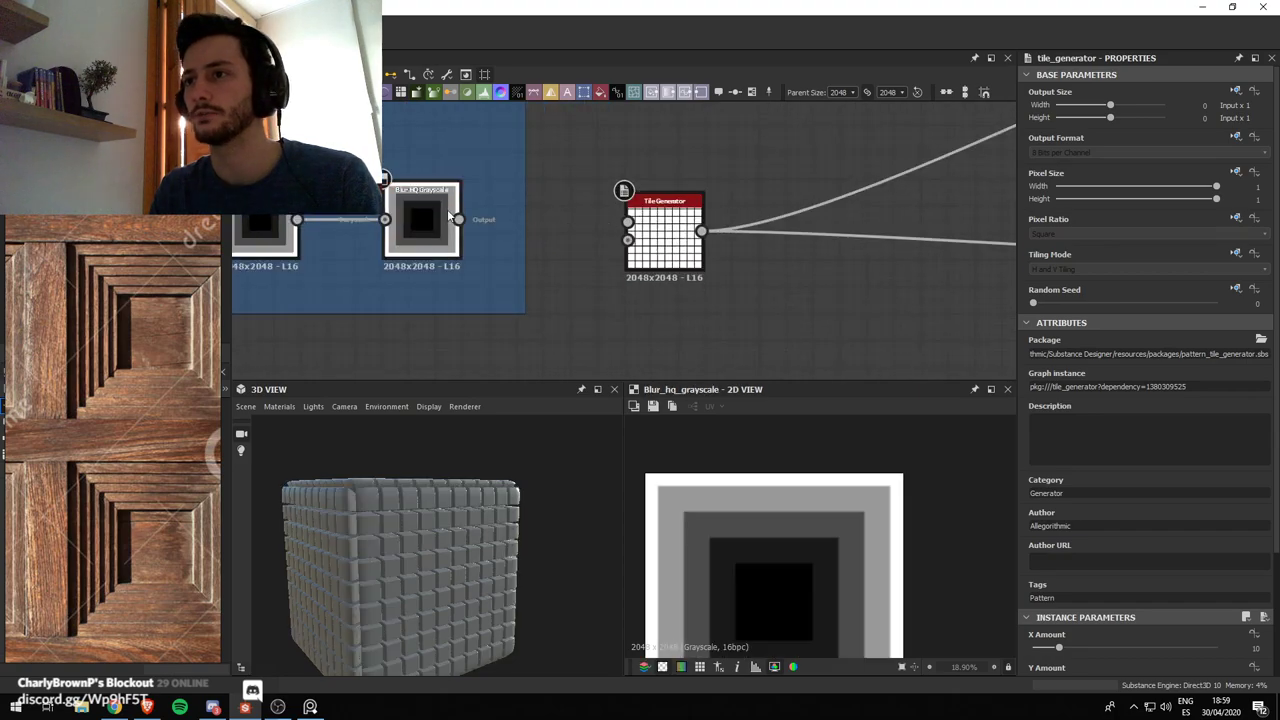
{"action": "left_click_drag", "start_coordinate": [461, 218], "coordinate": [636, 218]}
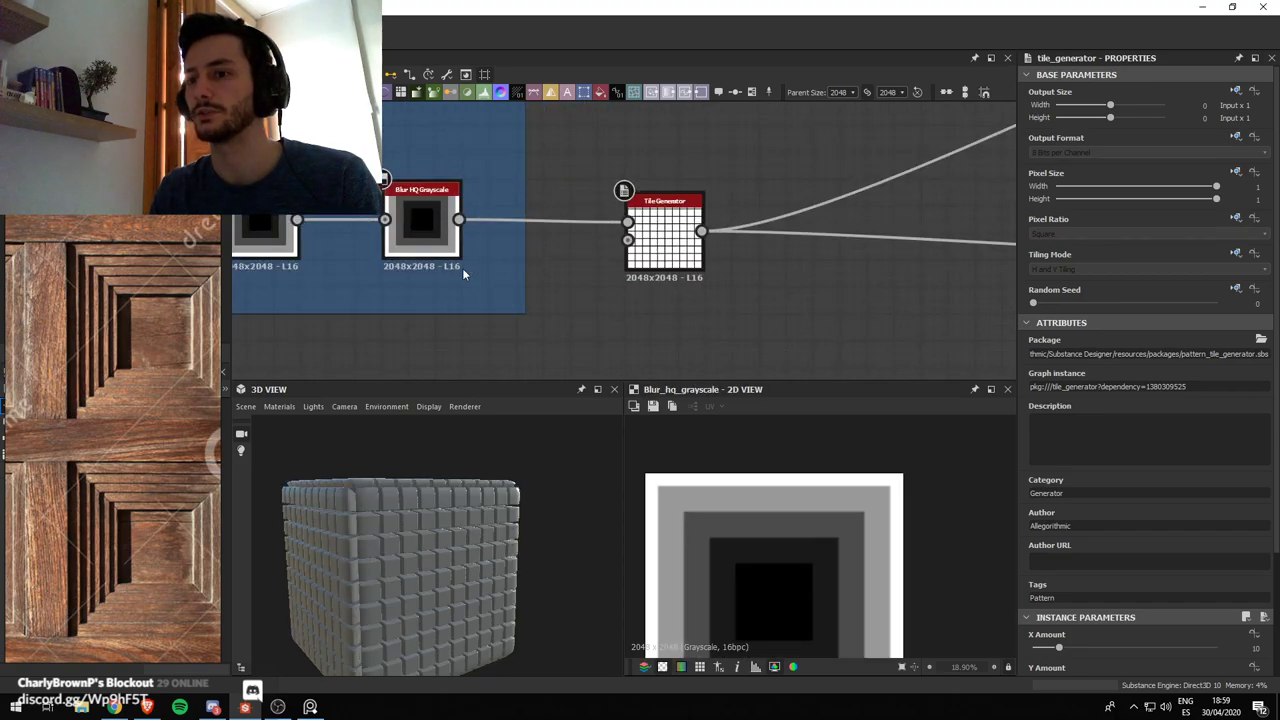
Set the Tile Generator's X Amount and Y Amount to 5
{"action": "double_click", "coordinate": [664, 245]}
{"action": "scroll", "coordinate": [1107, 487], "scroll_direction": "down", "scroll_amount": 3}
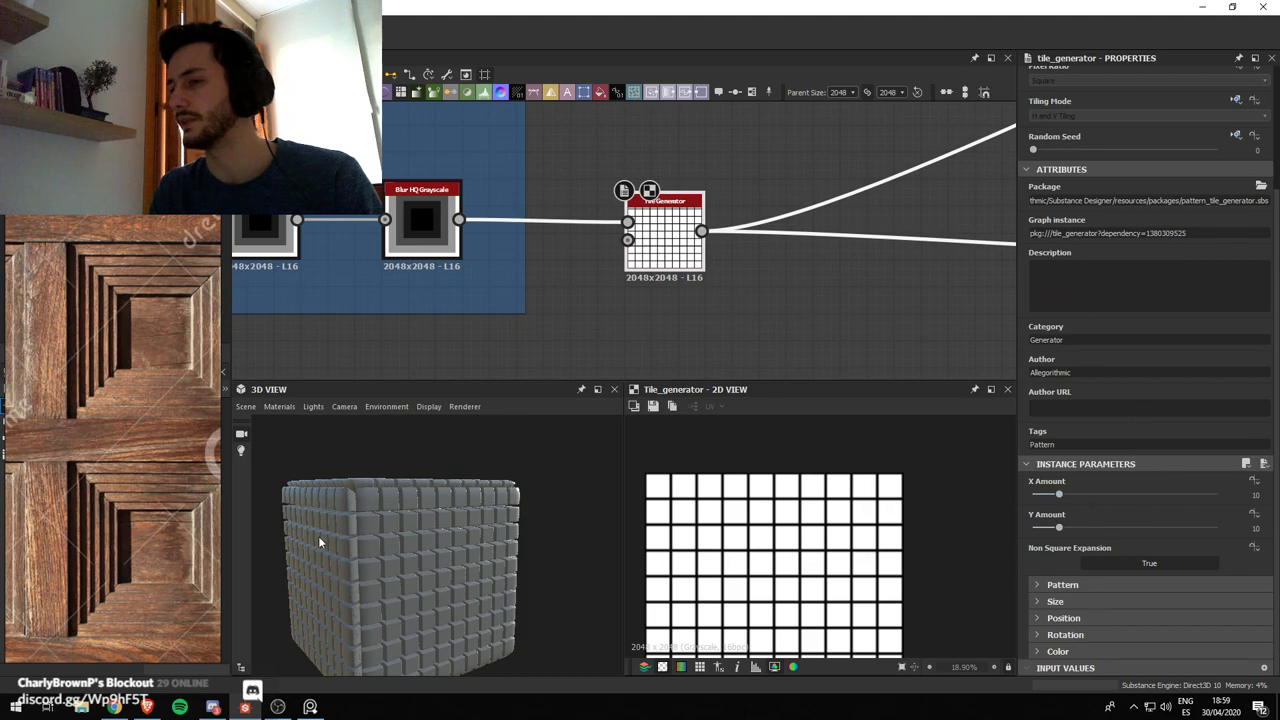
{"action": "scroll", "coordinate": [136, 460], "scroll_direction": "down", "scroll_amount": 7}
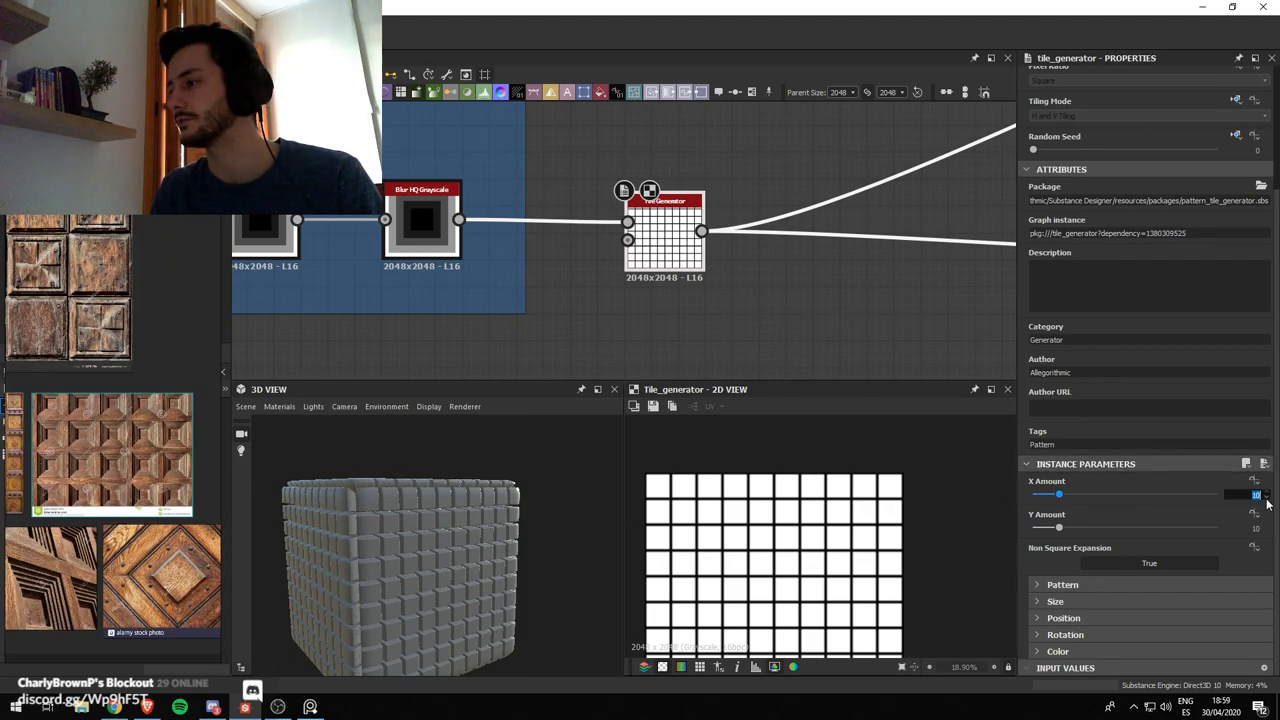
{"action": "key", "text": "Return"}
{"action": "double_click", "coordinate": [1256, 528]}
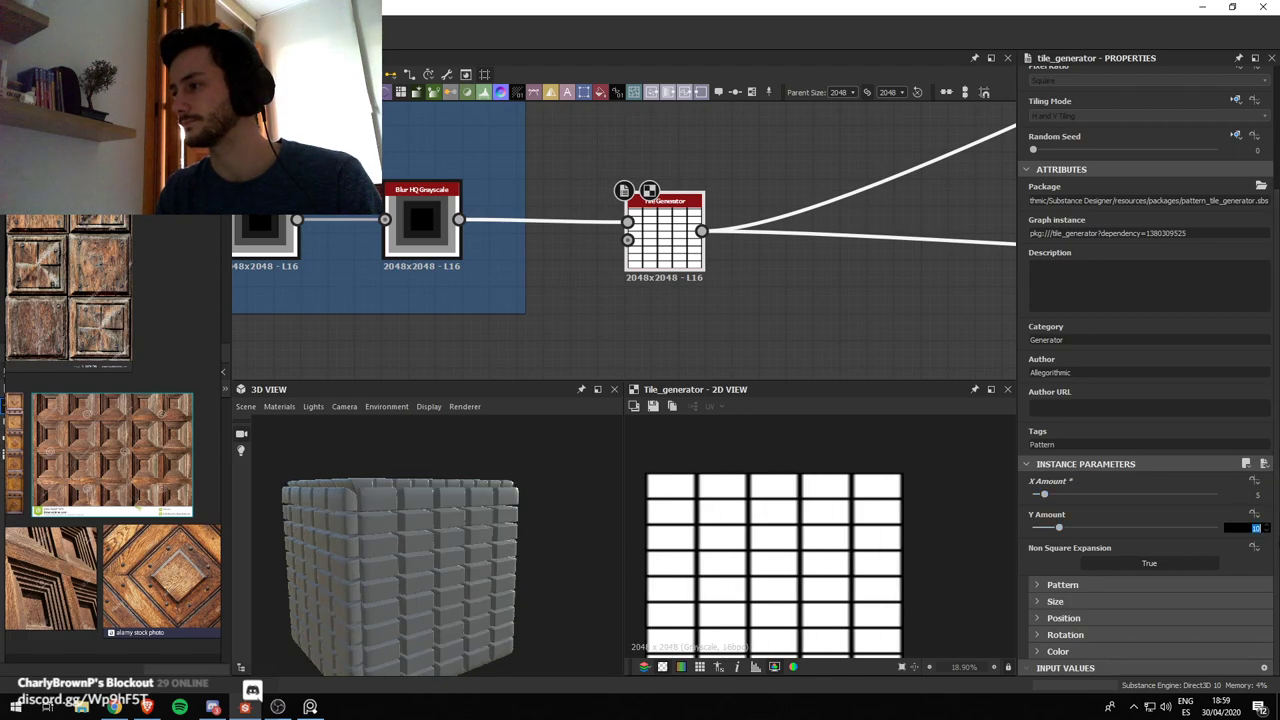
{"action": "type", "text": "5"}
{"action": "key", "text": "Return"}
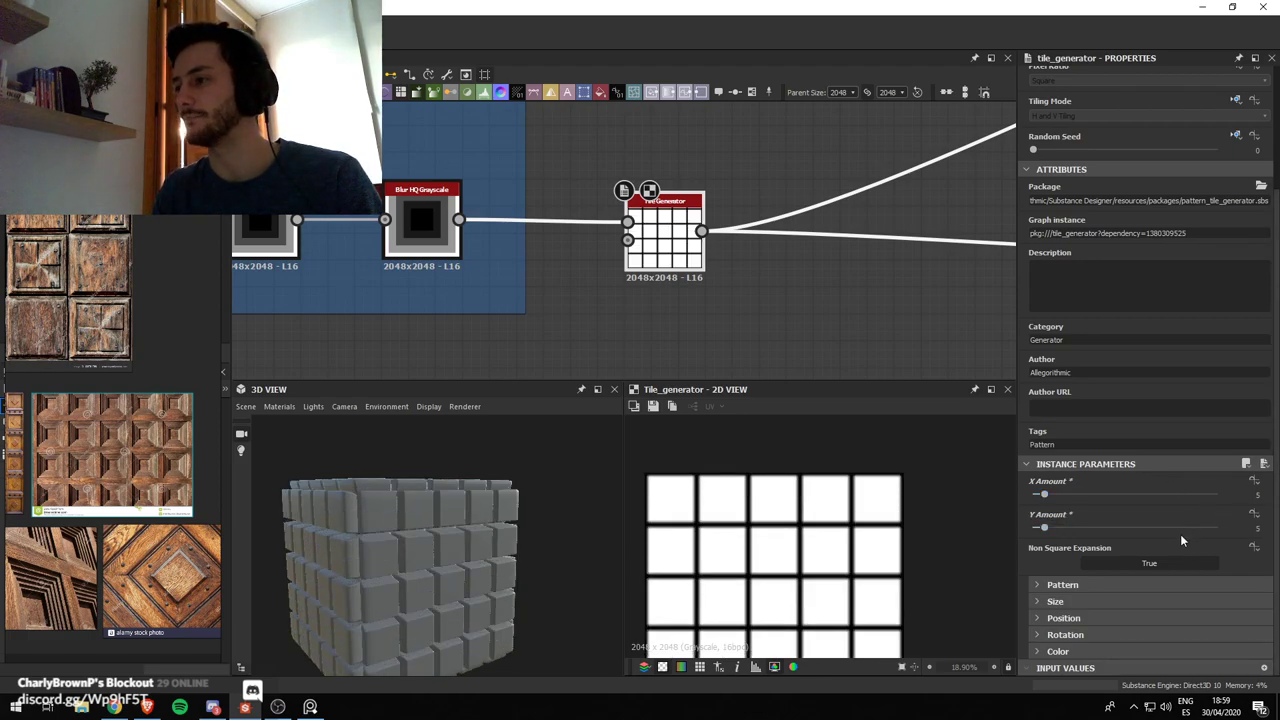
Set the Tile Generator's Pattern to Image Input and inspect the tiled squares on the 3D cube
{"action": "left_click", "coordinate": [1040, 584]}
{"action": "scroll", "coordinate": [1062, 453], "scroll_direction": "down", "scroll_amount": 2}
{"action": "scroll", "coordinate": [1062, 453], "scroll_direction": "down", "scroll_amount": 1}
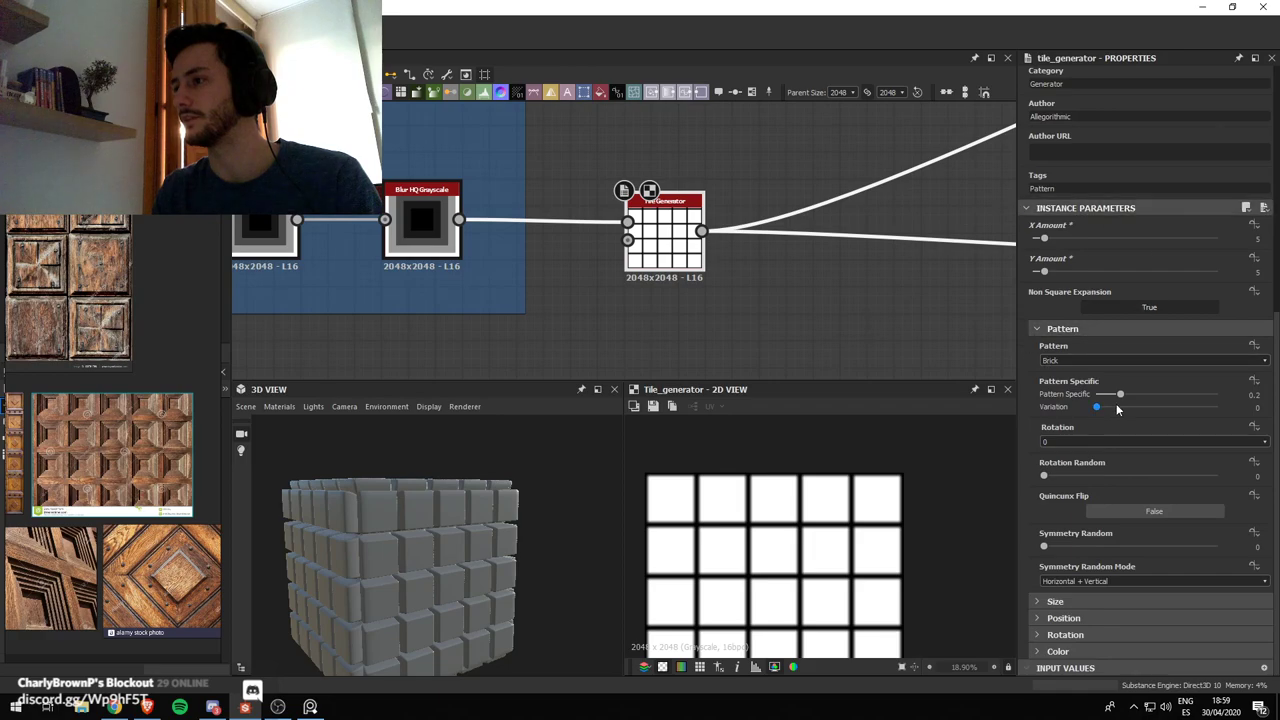
{"action": "left_click", "coordinate": [1076, 357]}
{"action": "left_click", "coordinate": [1100, 372]}
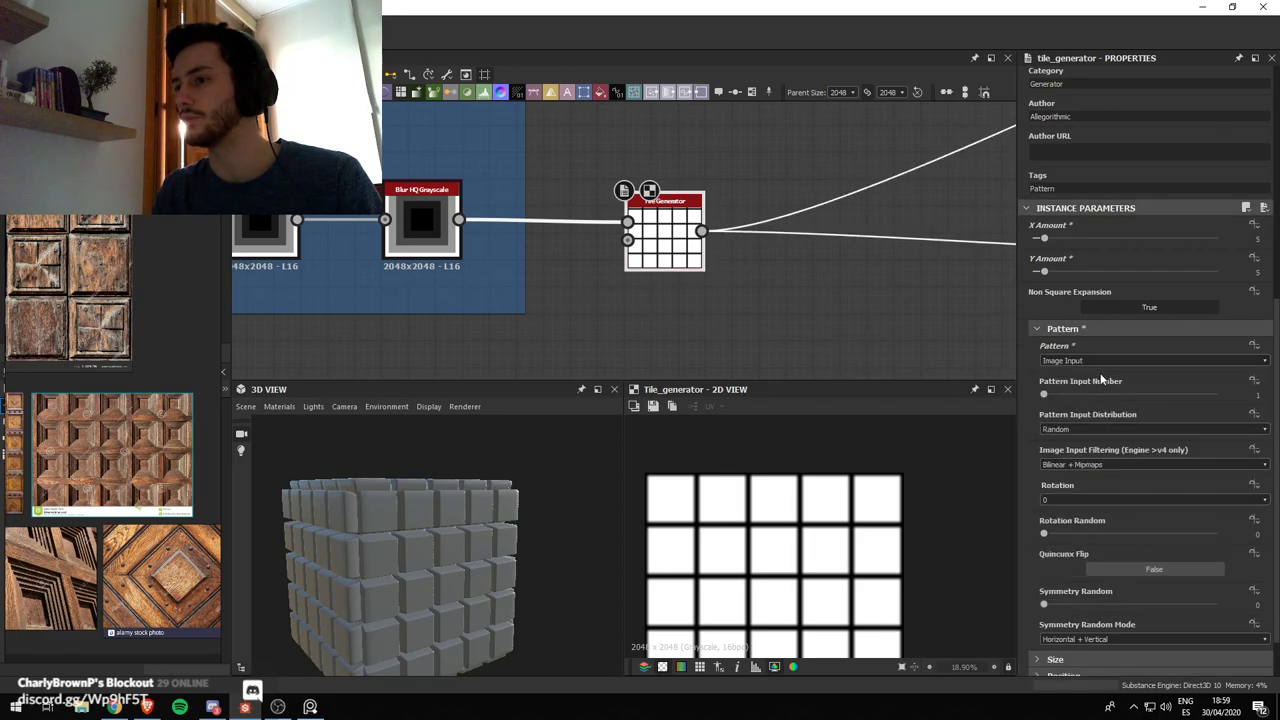
{"action": "left_click_drag", "start_coordinate": [503, 486], "coordinate": [440, 497]}
{"action": "scroll", "coordinate": [420, 536], "scroll_direction": "up", "scroll_amount": 3}
{"action": "scroll", "coordinate": [588, 251], "scroll_direction": "down", "scroll_amount": 3}
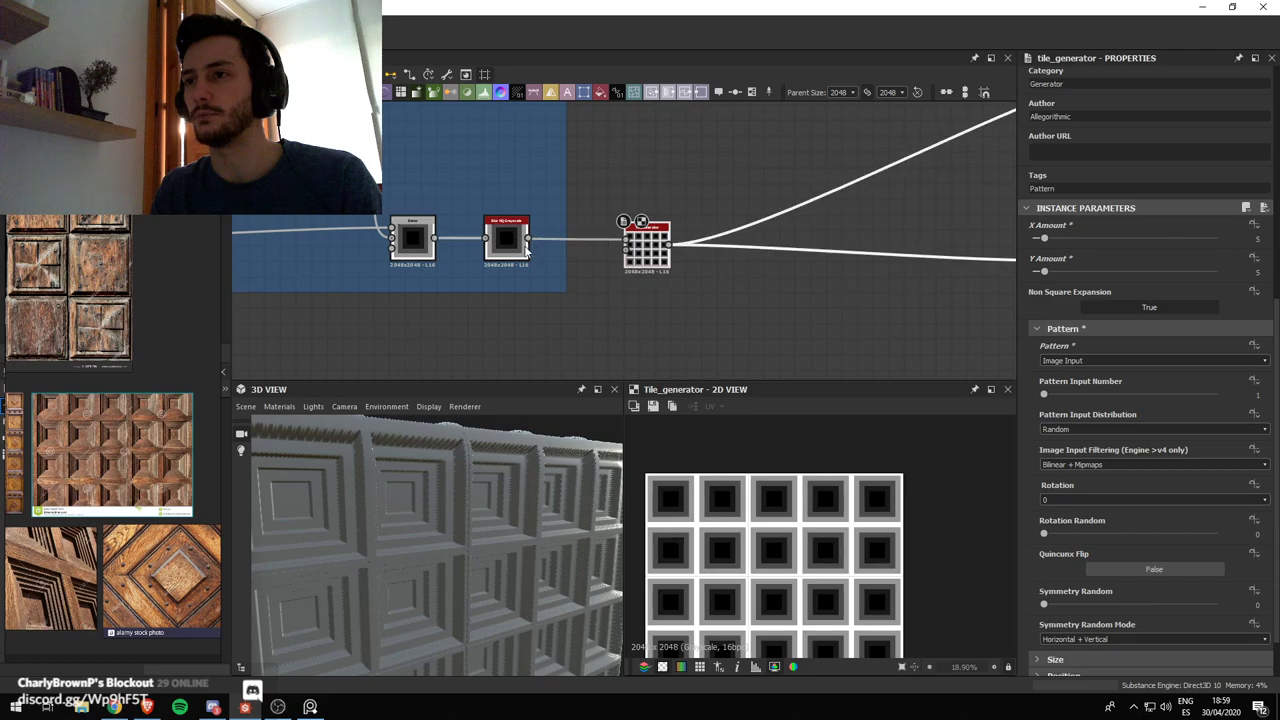
Move the Blur HQ Grayscale node to after the Tile Generator, rerouting the Tile Generator's output links through the blur
{"action": "left_click_drag", "start_coordinate": [521, 251], "coordinate": [731, 175]}
{"action": "left_click_drag", "start_coordinate": [668, 245], "coordinate": [725, 240], "text": "shift"}
{"action": "left_click", "coordinate": [716, 160]}
{"action": "left_click_drag", "start_coordinate": [545, 546], "coordinate": [474, 520]}
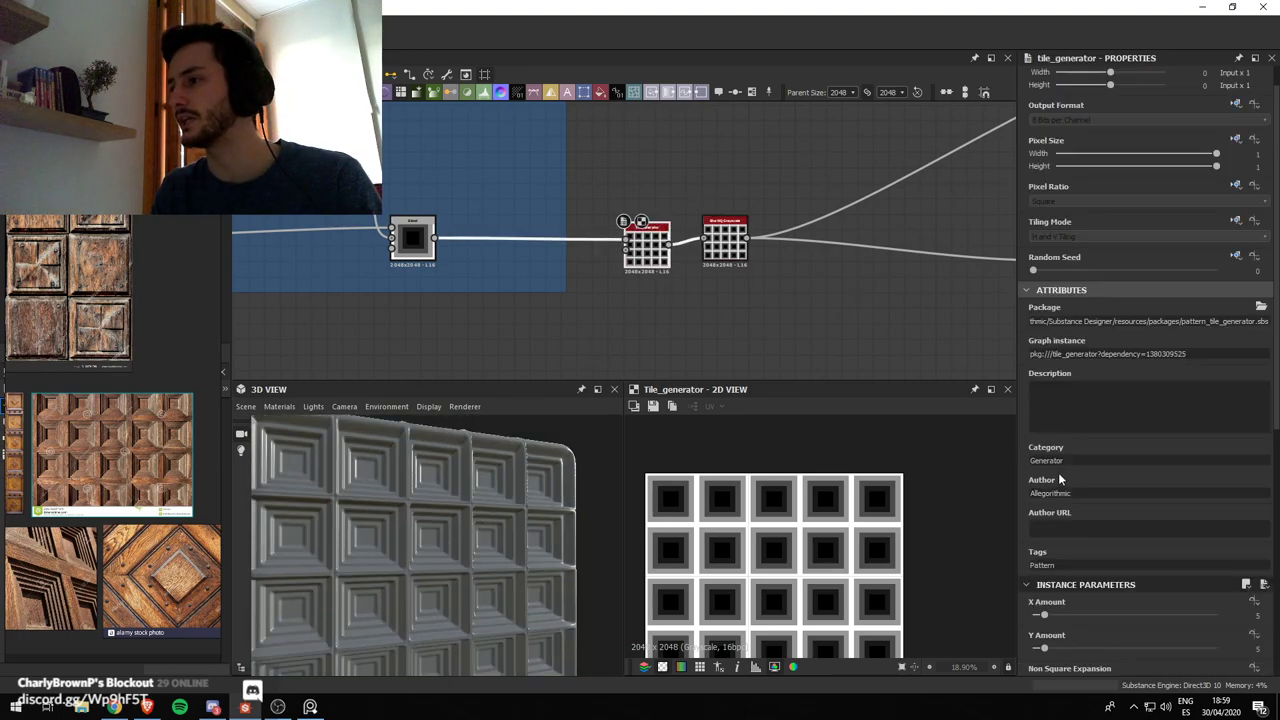
Set the Tile Generator's size Scale to 0.96 and inspect the gaps between the tiles
{"action": "scroll", "coordinate": [1110, 480], "scroll_direction": "down", "scroll_amount": 4}
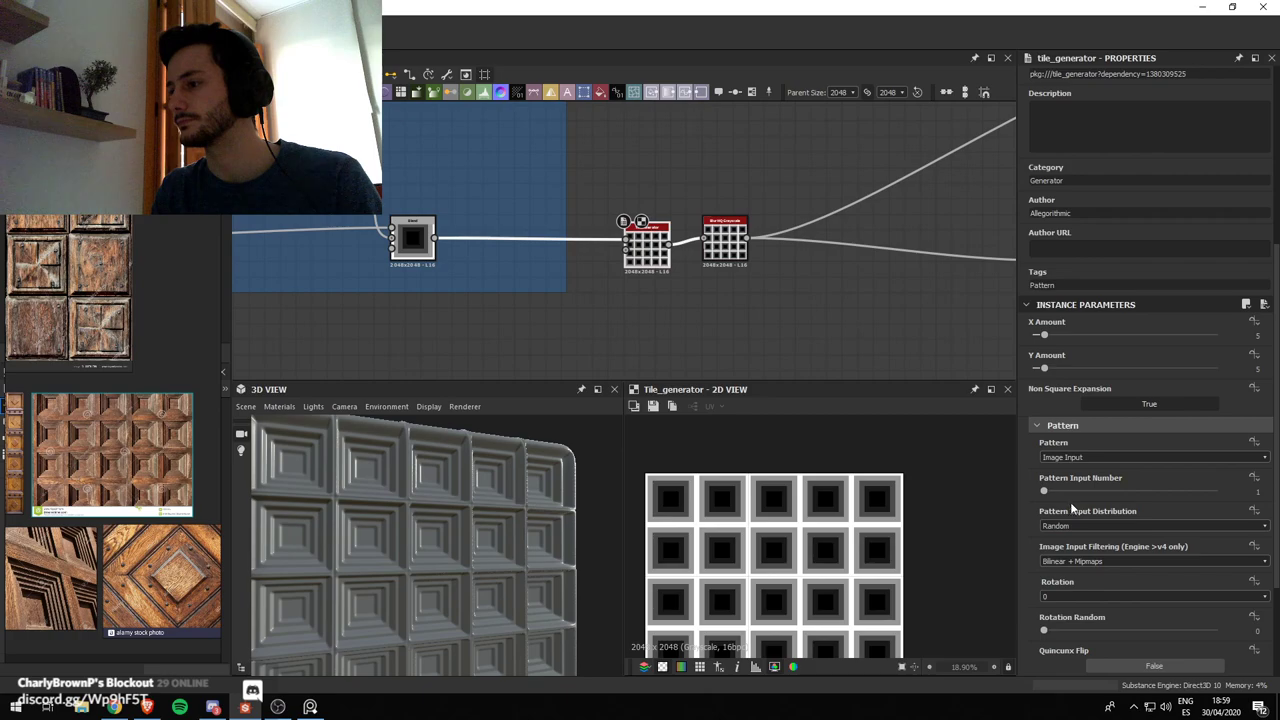
{"action": "scroll", "coordinate": [1072, 509], "scroll_direction": "down", "scroll_amount": 4}
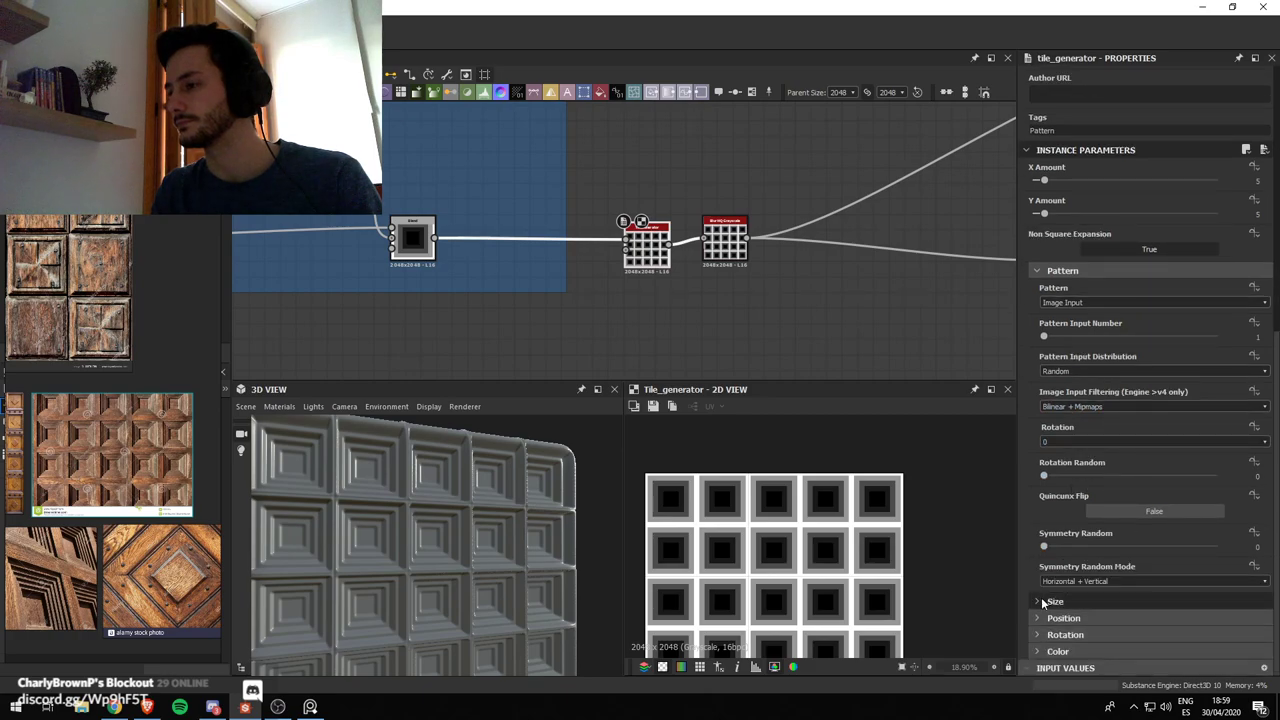
{"action": "left_click", "coordinate": [1043, 602]}
{"action": "scroll", "coordinate": [1078, 466], "scroll_direction": "down", "scroll_amount": 2}
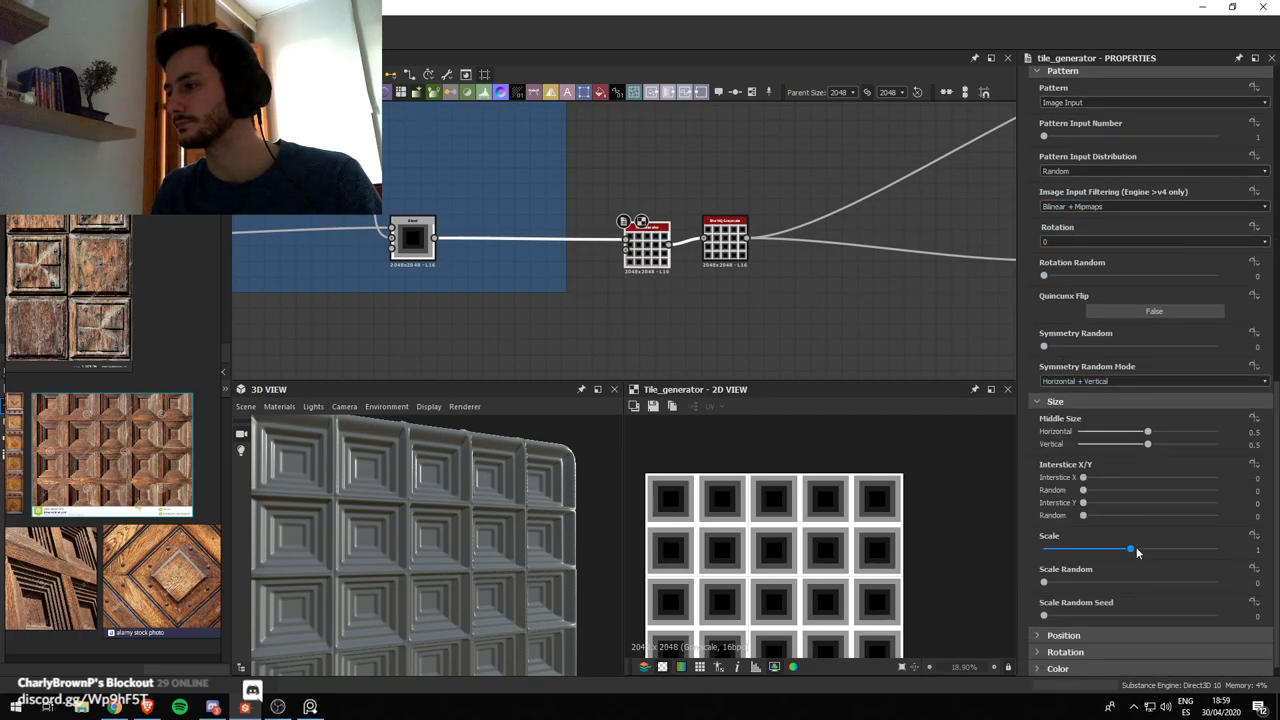
{"action": "left_click_drag", "start_coordinate": [1131, 550], "coordinate": [1126, 548]}
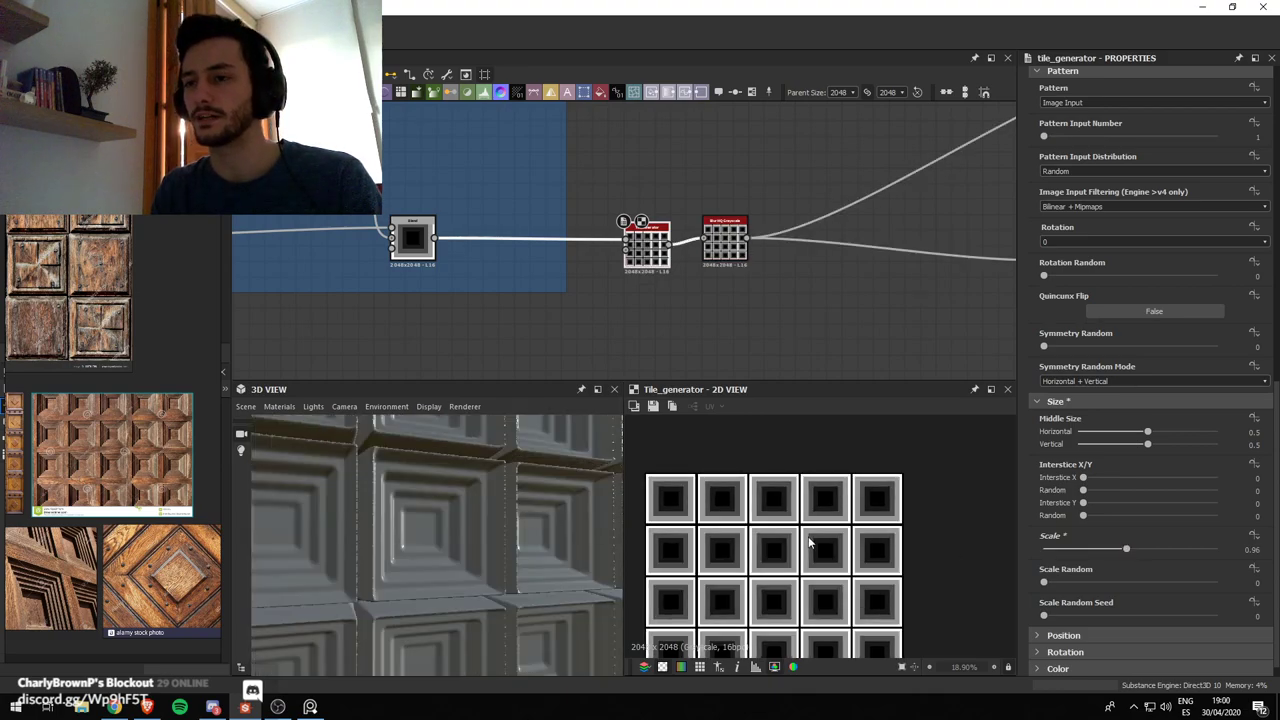
{"action": "scroll", "coordinate": [810, 543], "scroll_direction": "up", "scroll_amount": 5}
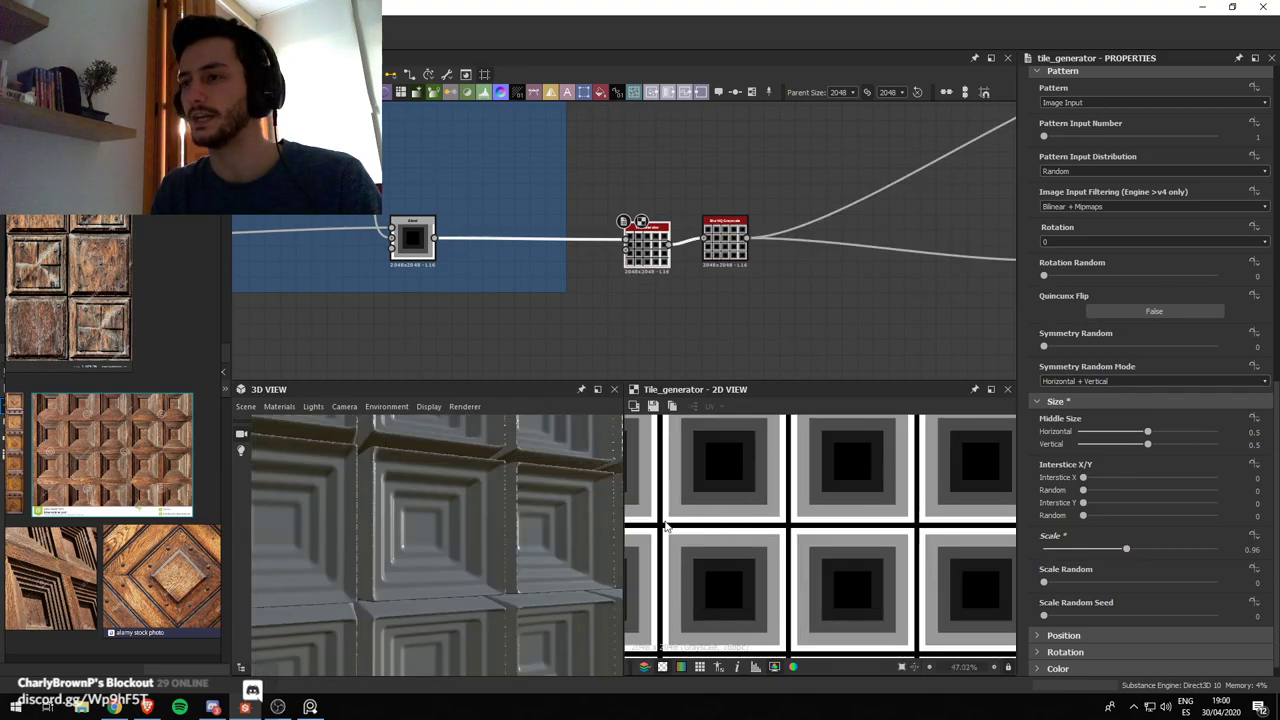
{"action": "scroll", "coordinate": [820, 550], "scroll_direction": "up", "scroll_amount": 2}
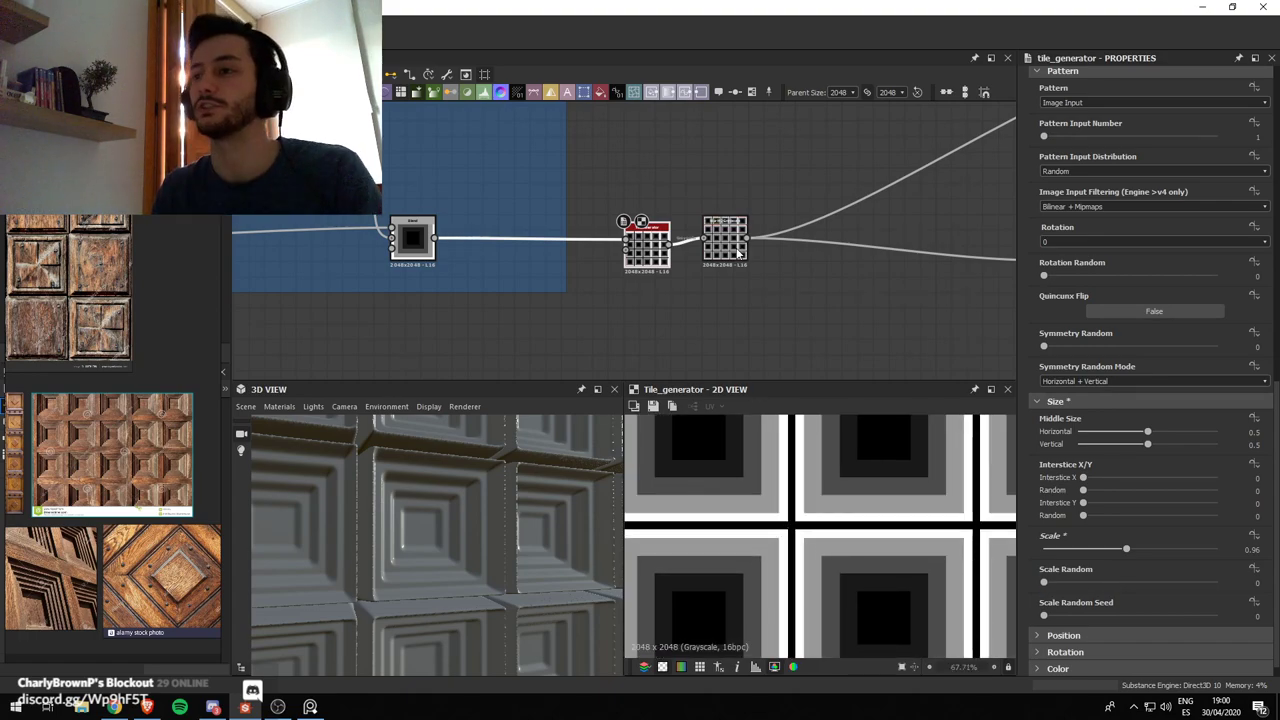
Add a Uniform Color node below the Tile Generator and make it grayscale white with luminance 255
{"action": "left_click_drag", "start_coordinate": [730, 247], "coordinate": [745, 262]}
{"action": "left_click", "coordinate": [617, 310]}
{"action": "key", "text": "space"}
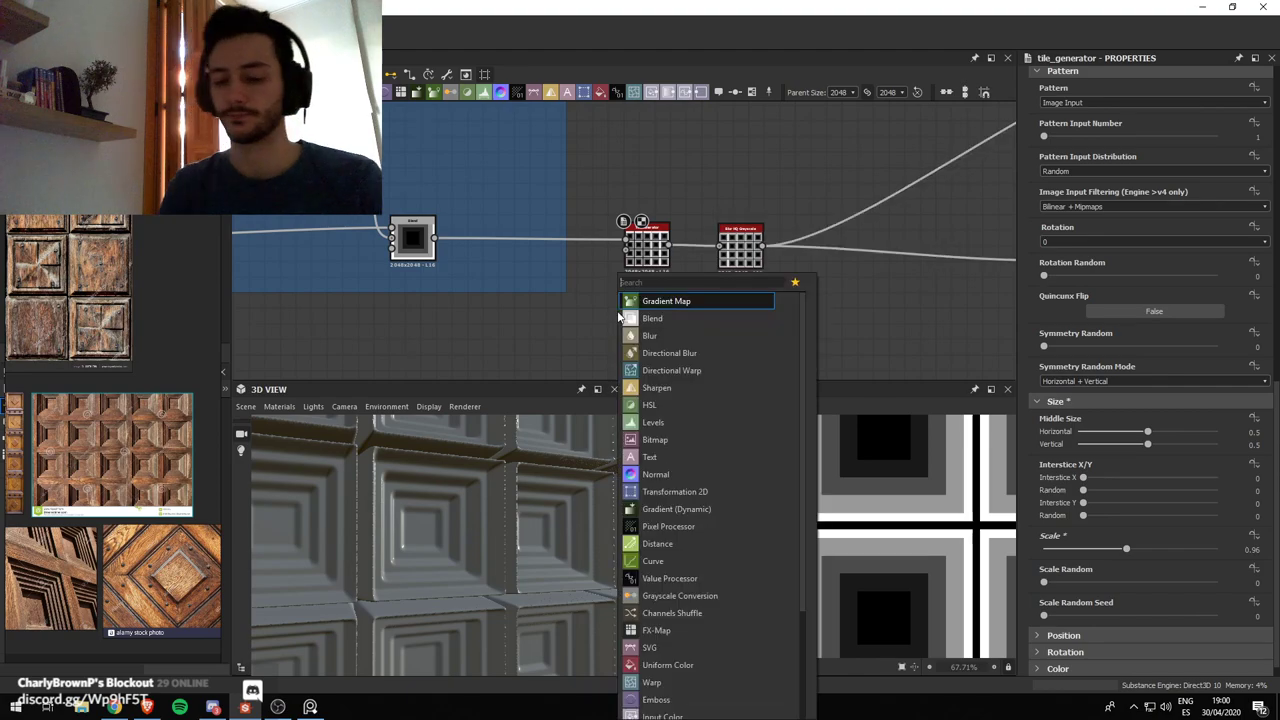
{"action": "type", "text": "uni"}
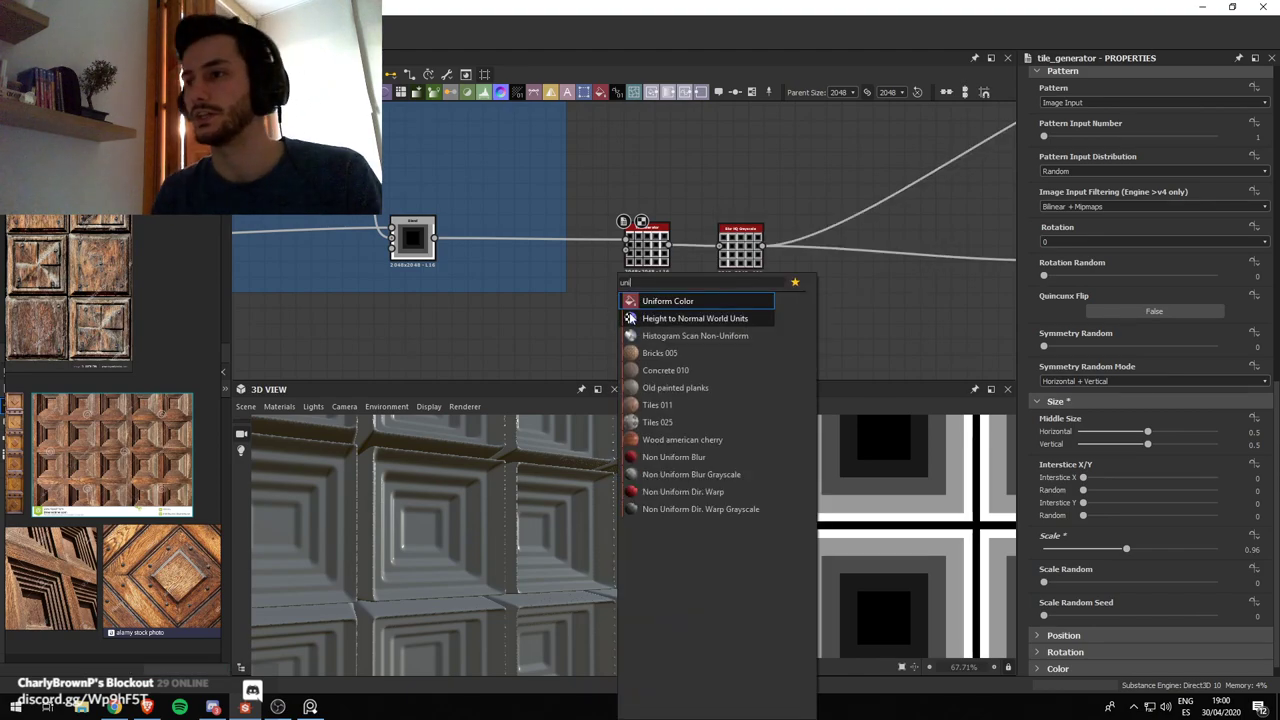
{"action": "left_click", "coordinate": [666, 302]}
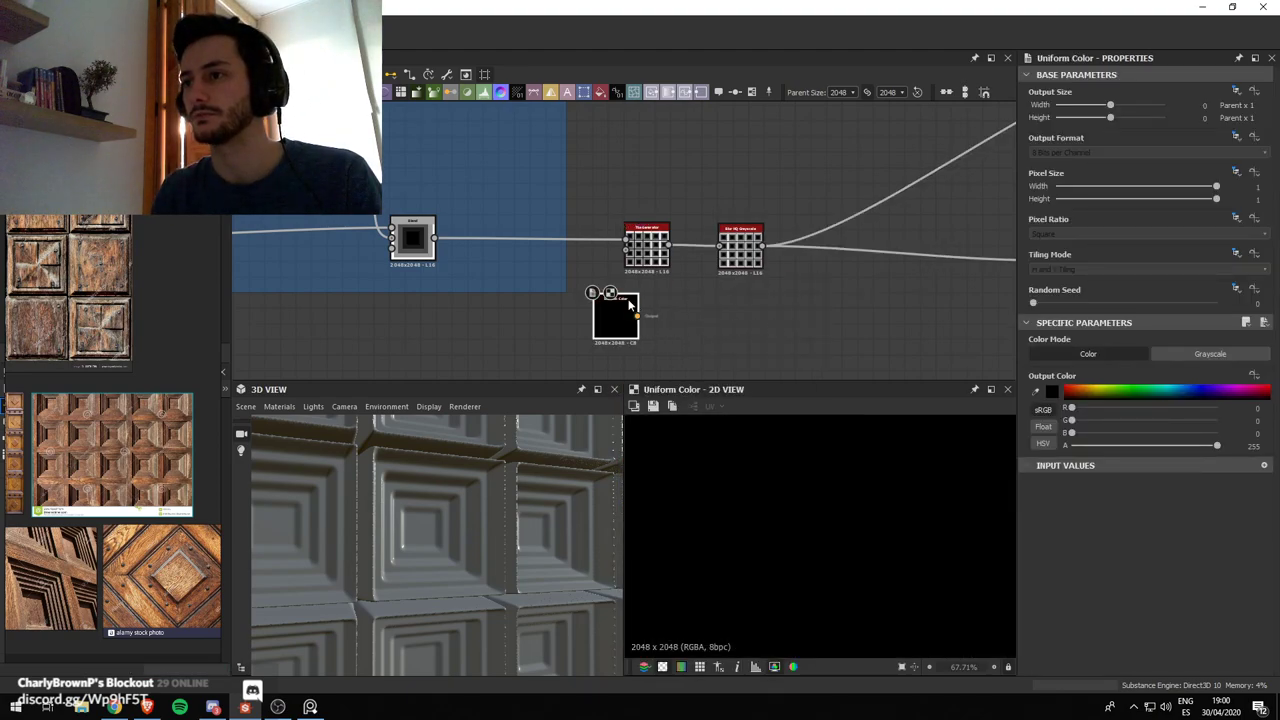
{"action": "left_click", "coordinate": [1208, 359]}
{"action": "left_click_drag", "start_coordinate": [1102, 408], "coordinate": [1222, 408]}
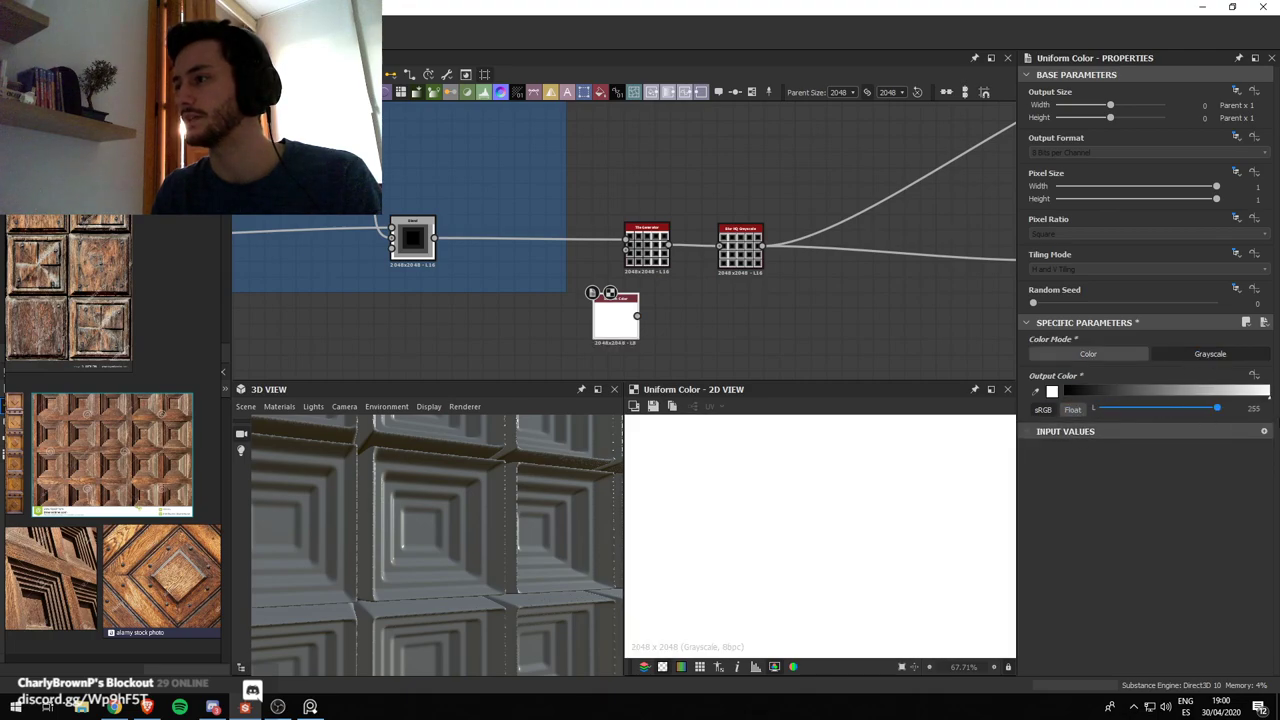
Connect the Uniform Color output to the Tile Generator's Background input and check the blur and Tile Generator nodes
{"action": "left_click_drag", "start_coordinate": [637, 316], "coordinate": [622, 258]}
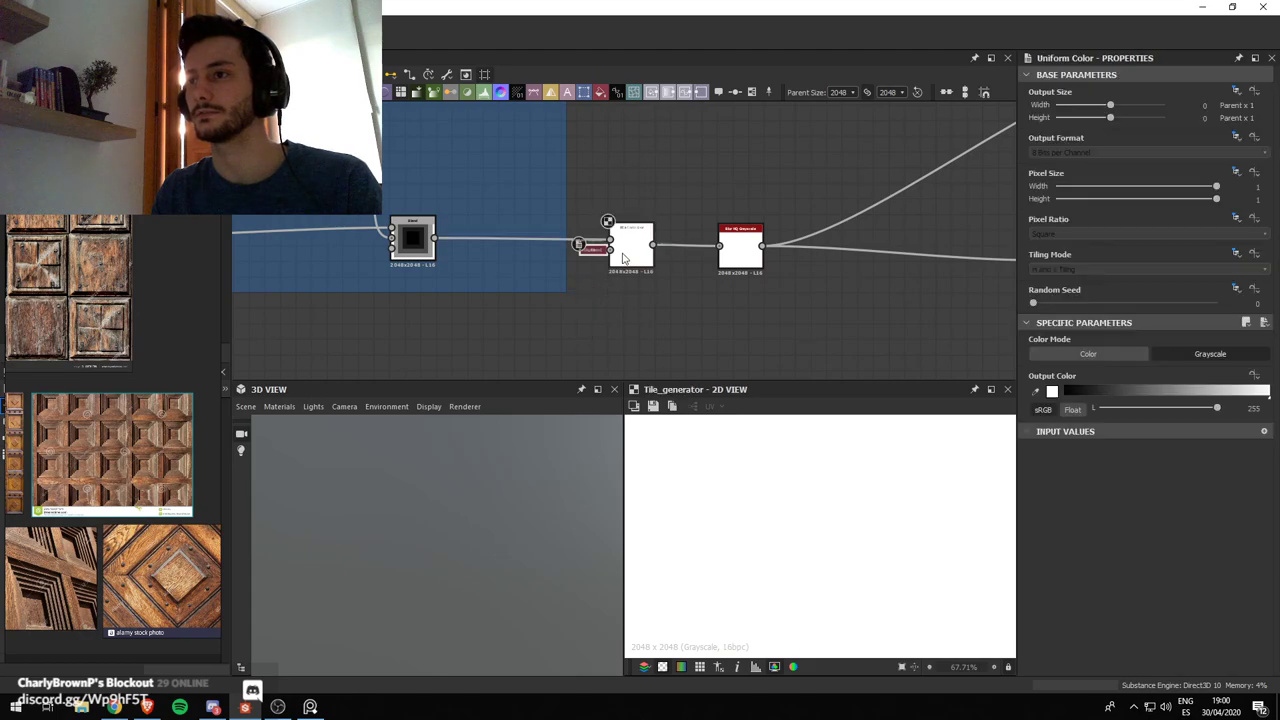
{"action": "double_click", "coordinate": [742, 256]}
{"action": "scroll", "coordinate": [516, 529], "scroll_direction": "down", "scroll_amount": 6}
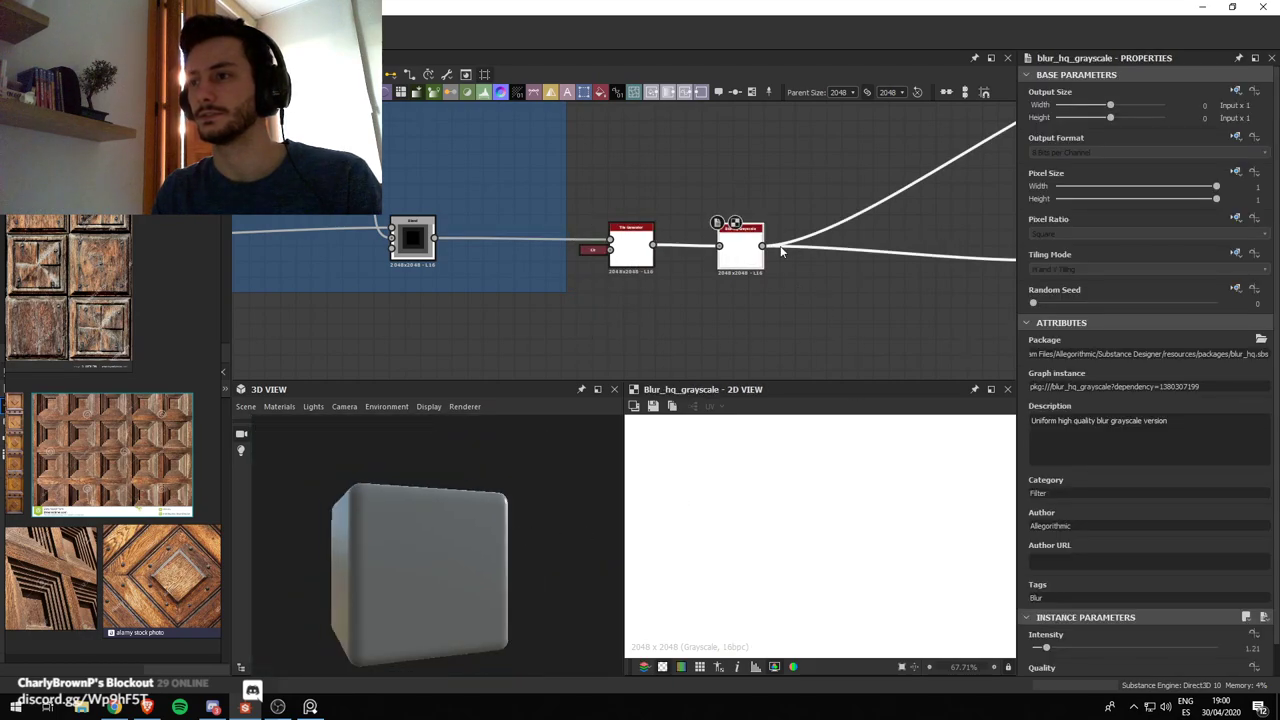
{"action": "left_click", "coordinate": [622, 257]}
{"action": "double_click", "coordinate": [610, 258]}
{"action": "scroll", "coordinate": [604, 263], "scroll_direction": "up", "scroll_amount": 1}
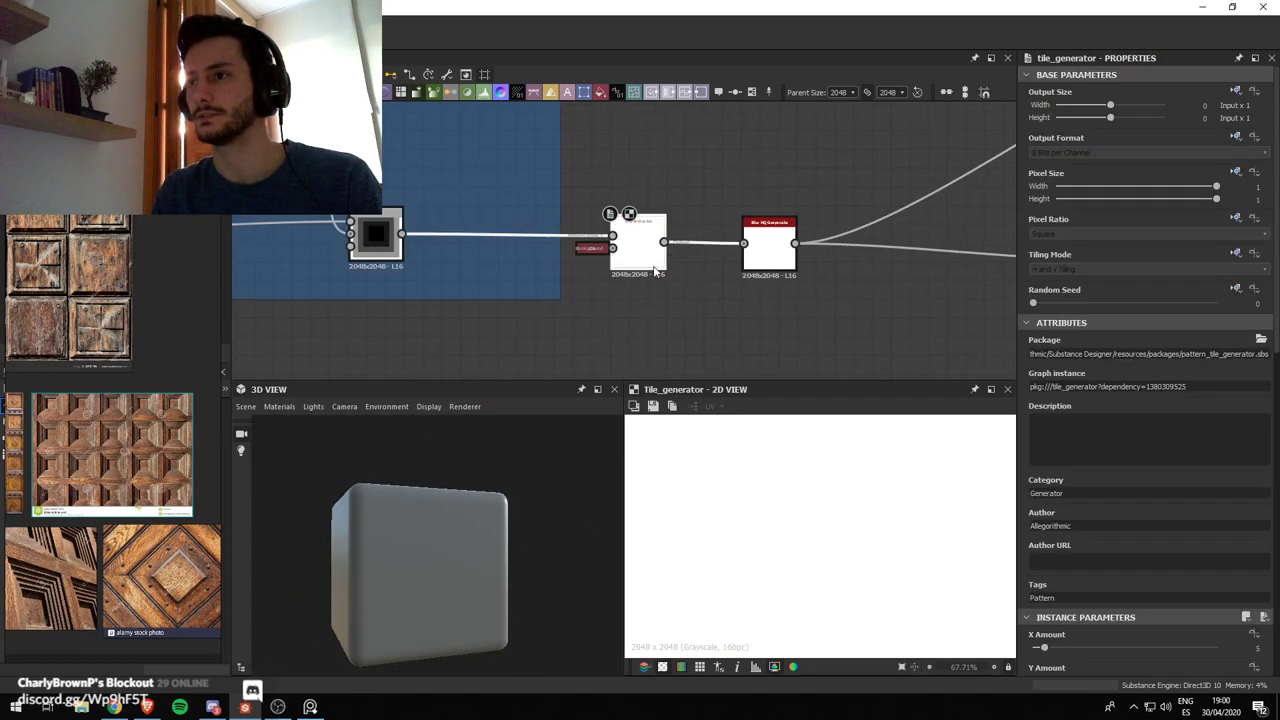
{"action": "scroll", "coordinate": [1071, 487], "scroll_direction": "down", "scroll_amount": 5}
{"action": "scroll", "coordinate": [1077, 384], "scroll_direction": "down", "scroll_amount": 2}
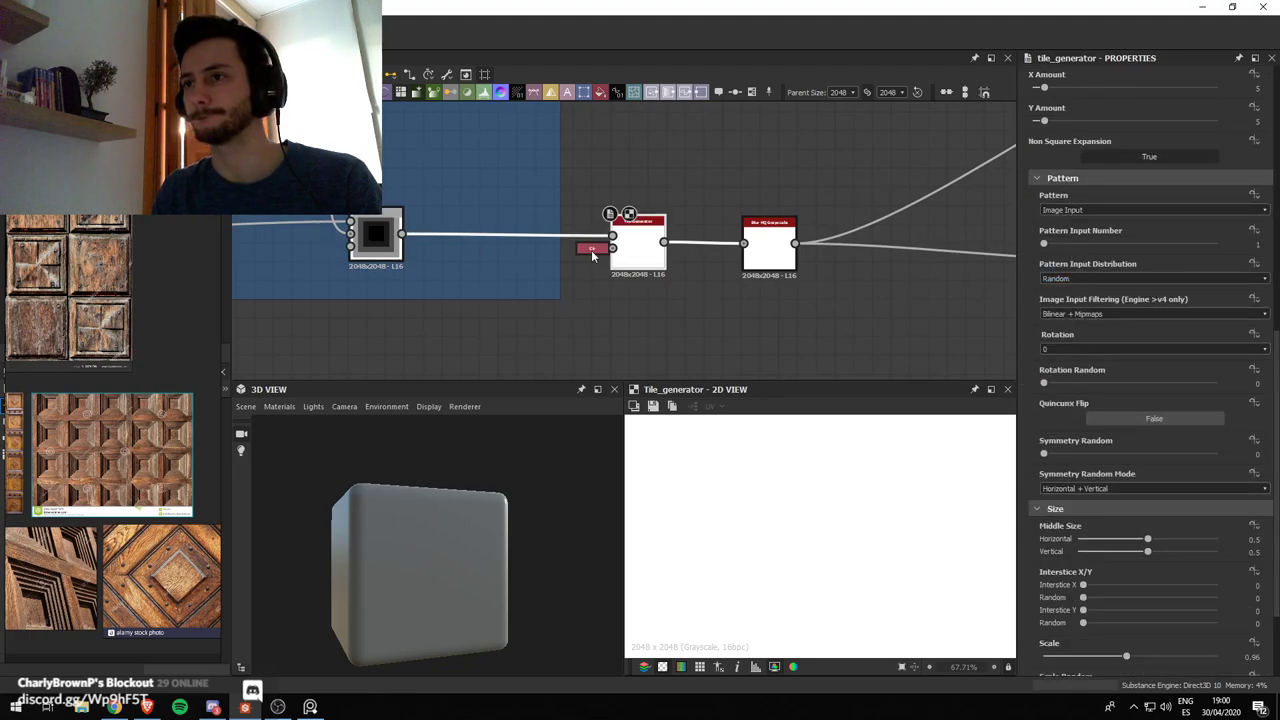
{"action": "scroll", "coordinate": [632, 251], "scroll_direction": "up", "scroll_amount": 4}
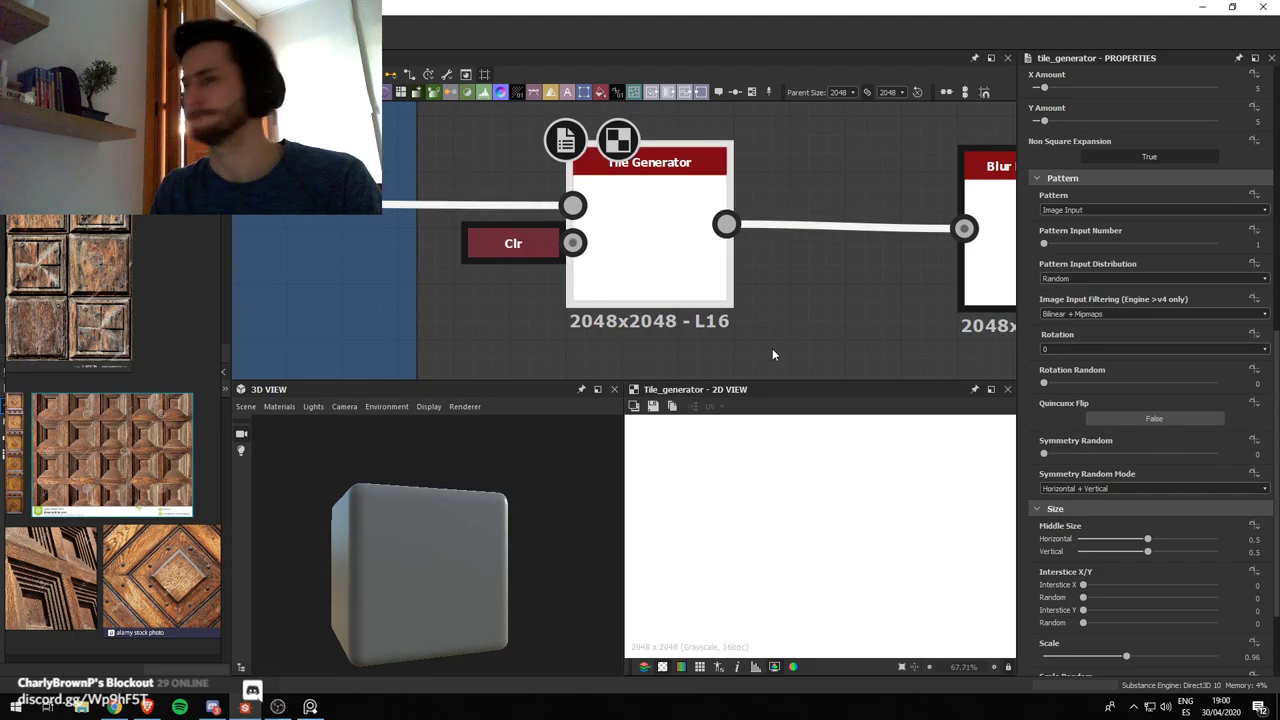
{"action": "scroll", "coordinate": [650, 270], "scroll_direction": "down", "scroll_amount": 2}
Undock the Uniform Color node below the Tile Generator and keep its output linked to the Background input
{"action": "left_click", "coordinate": [595, 260]}
{"action": "left_click_drag", "start_coordinate": [620, 281], "coordinate": [656, 345]}
{"action": "scroll", "coordinate": [638, 335], "scroll_direction": "down", "scroll_amount": 2}
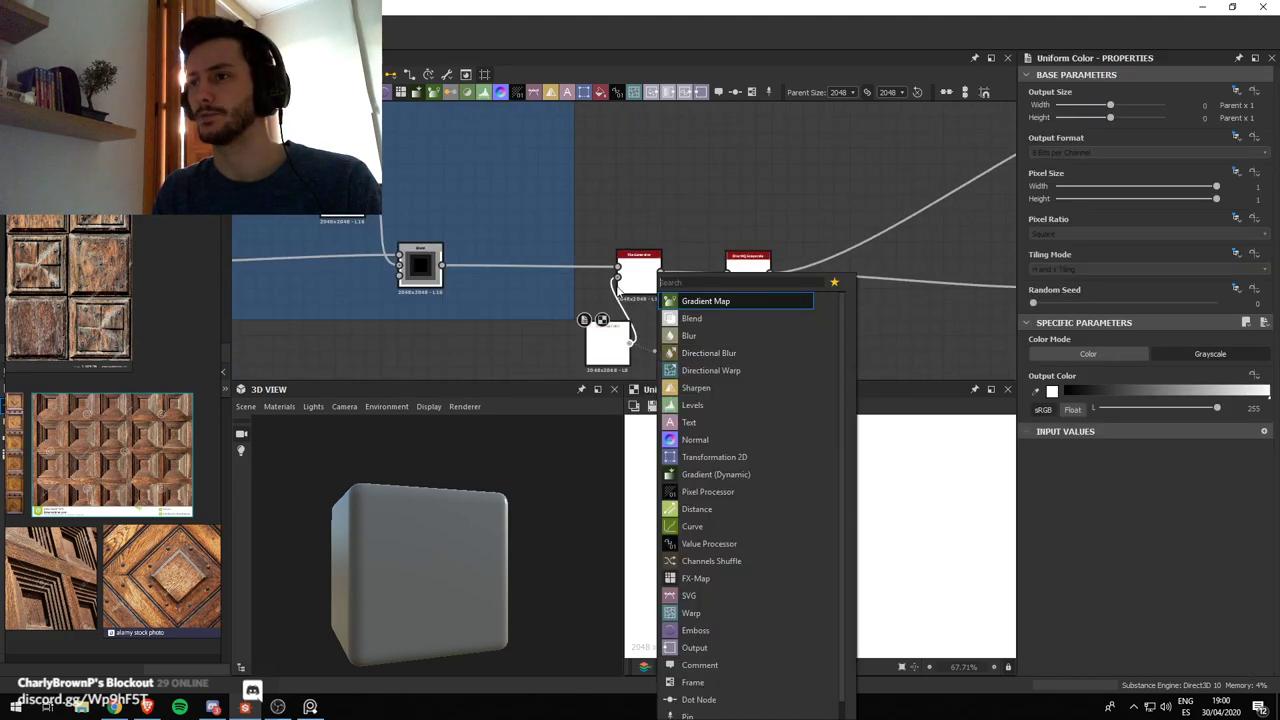
{"action": "left_click", "coordinate": [625, 302]}
{"action": "mouse_move", "coordinate": [617, 278]}
{"action": "left_mouse_down"}
{"action": "mouse_move", "coordinate": [583, 300]}
{"action": "mouse_move", "coordinate": [617, 279]}
{"action": "left_mouse_up"}
{"action": "left_click", "coordinate": [808, 358]}
{"action": "key", "text": "ctrl+z"}
{"action": "left_click_drag", "start_coordinate": [629, 343], "coordinate": [618, 281]}
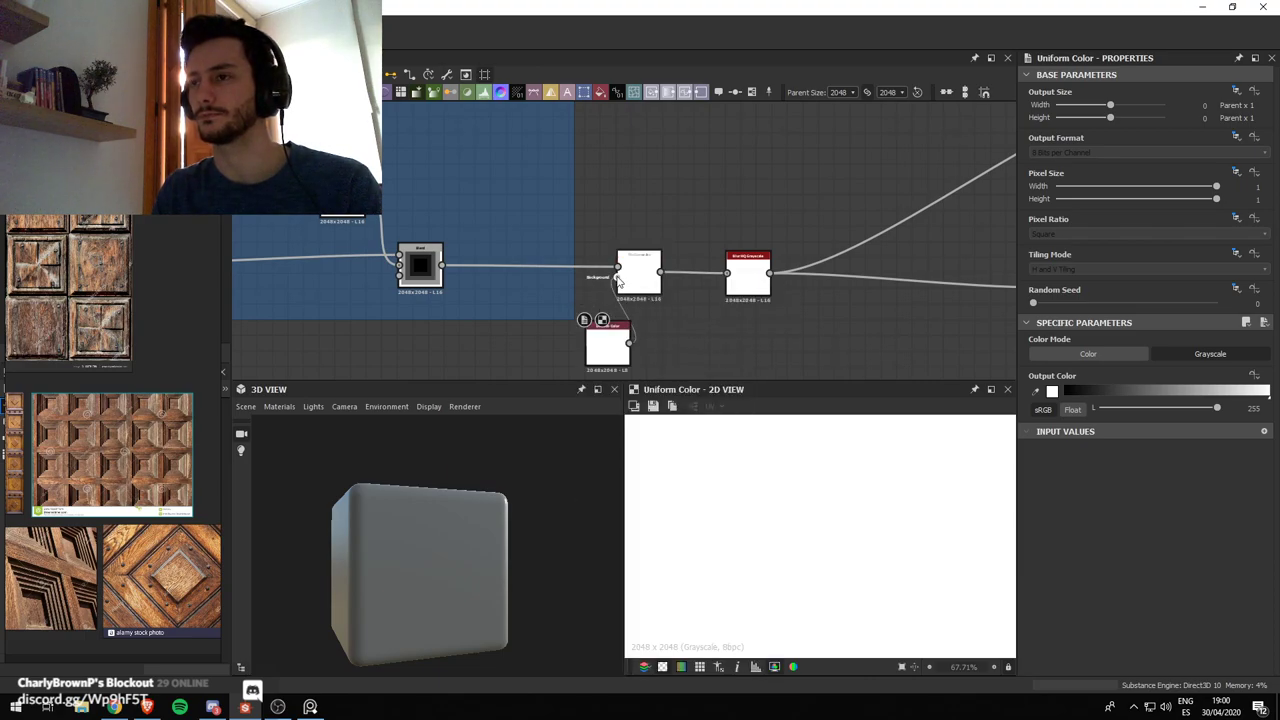
{"action": "left_click_drag", "start_coordinate": [706, 336], "coordinate": [624, 285]}
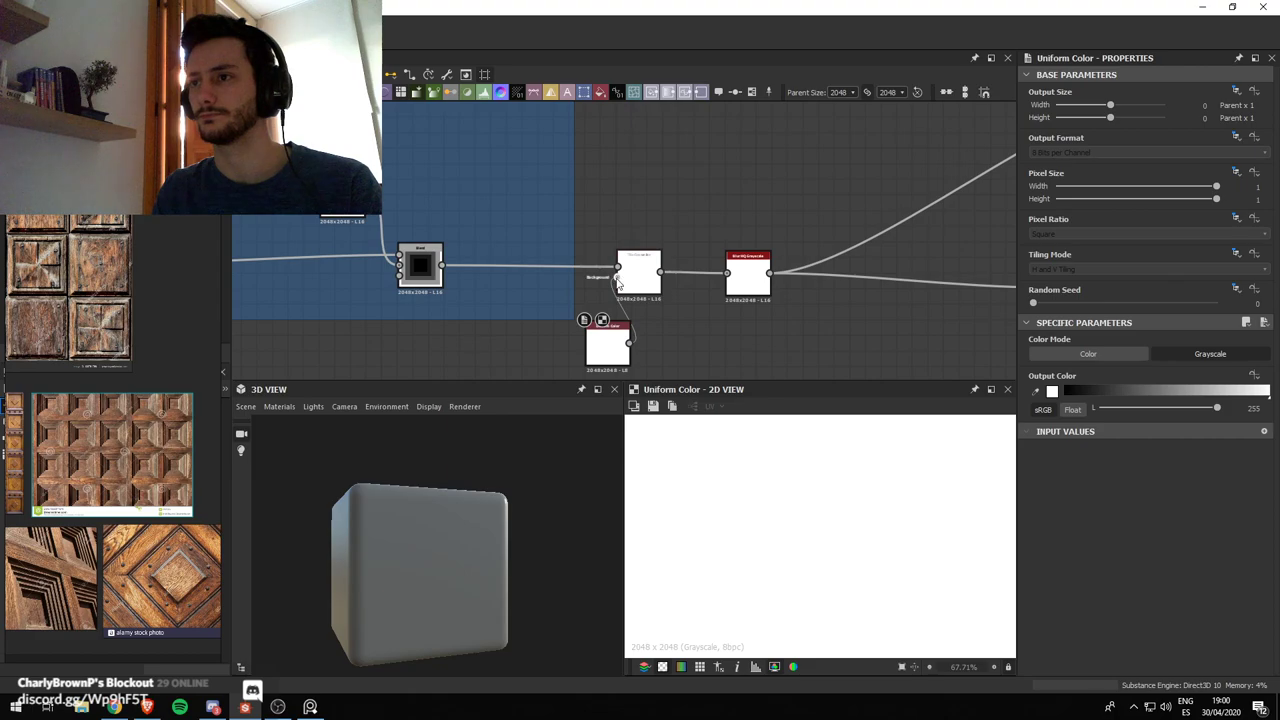
{"action": "left_click_drag", "start_coordinate": [628, 345], "coordinate": [698, 348]}
{"action": "left_click", "coordinate": [696, 336]}
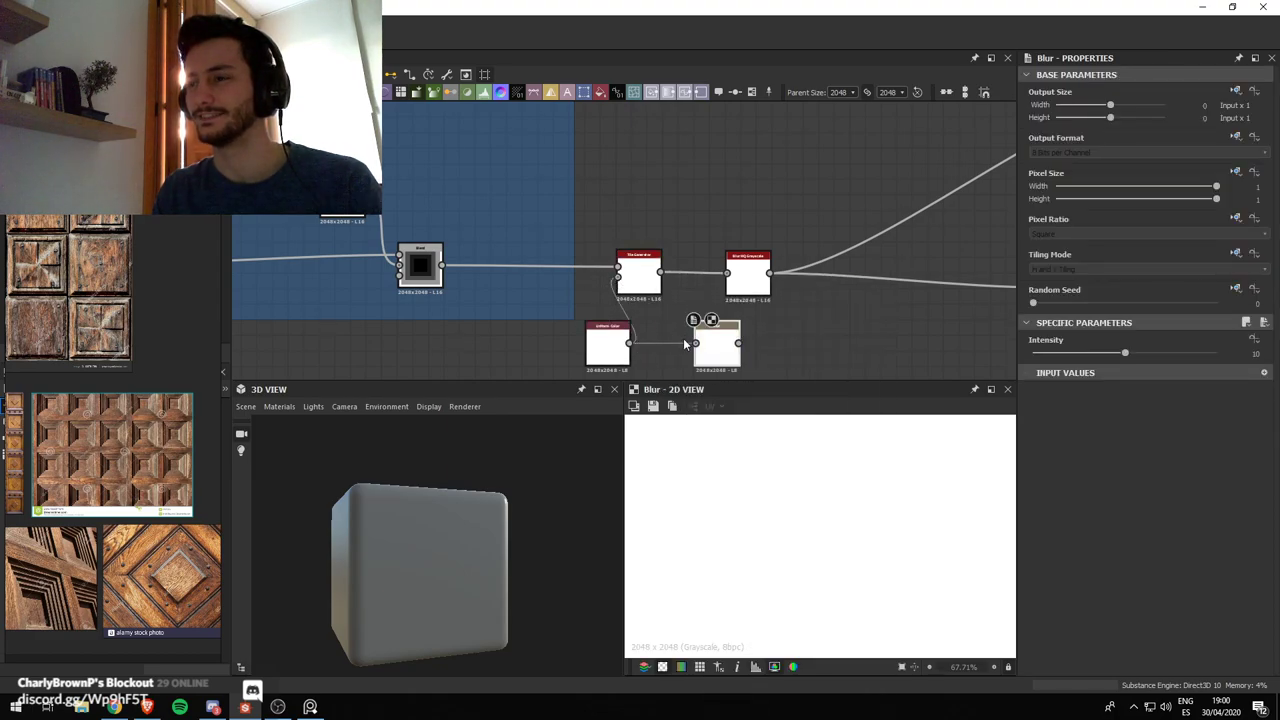
{"action": "key", "text": "Delete"}
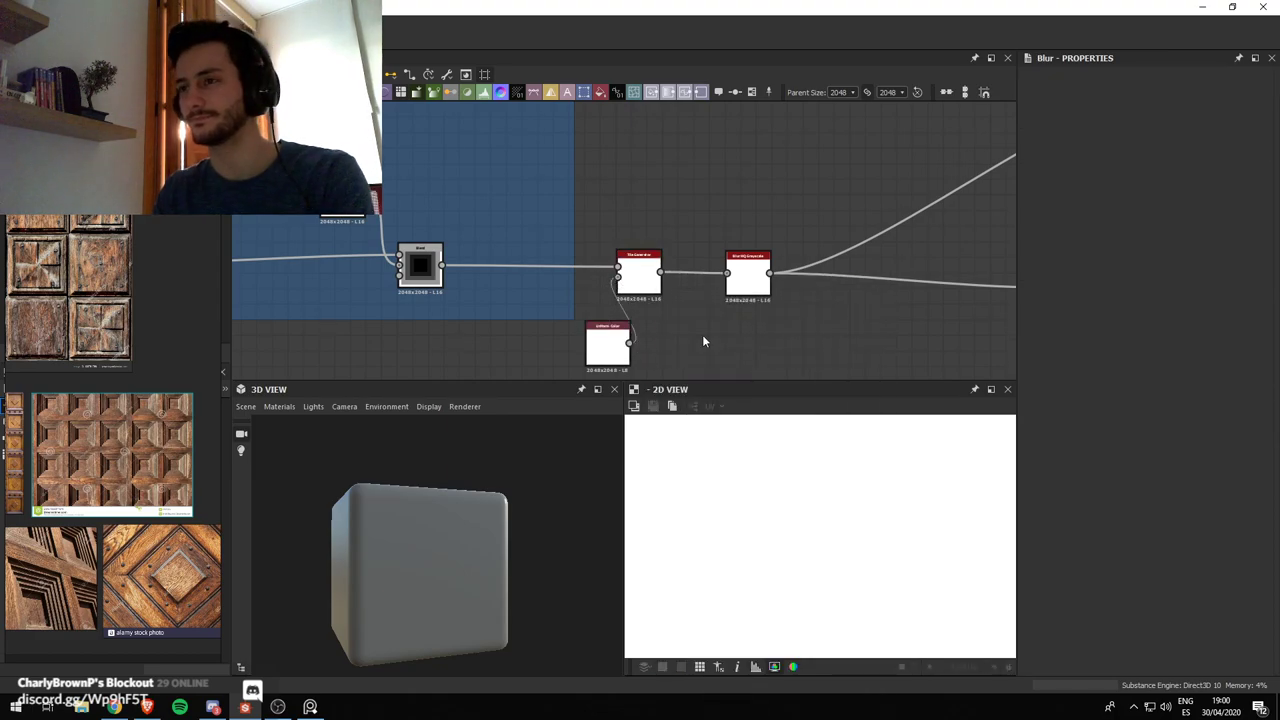
Disconnect the Uniform Color from the Tile Generator, preview the tile pattern, and reconnect it to the Background input
{"action": "left_click", "coordinate": [612, 310]}
{"action": "scroll", "coordinate": [672, 312], "scroll_direction": "down", "scroll_amount": 2}
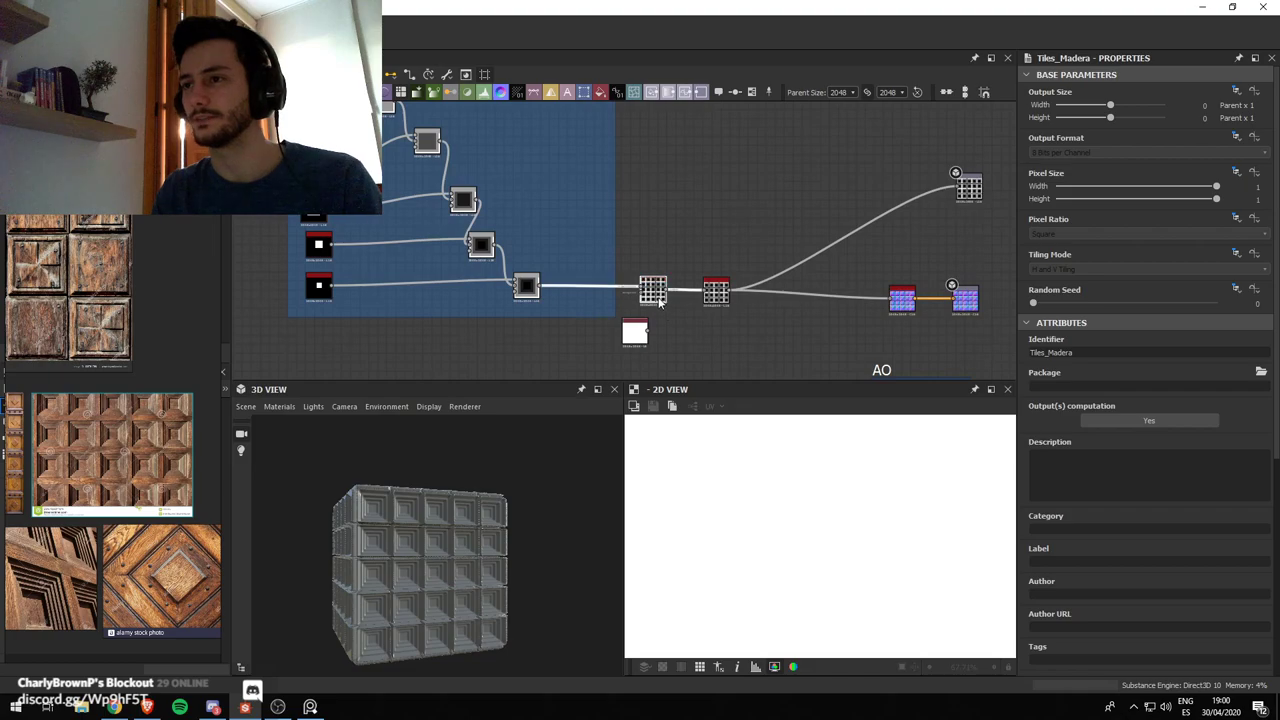
{"action": "scroll", "coordinate": [829, 509], "scroll_direction": "down", "scroll_amount": 6}
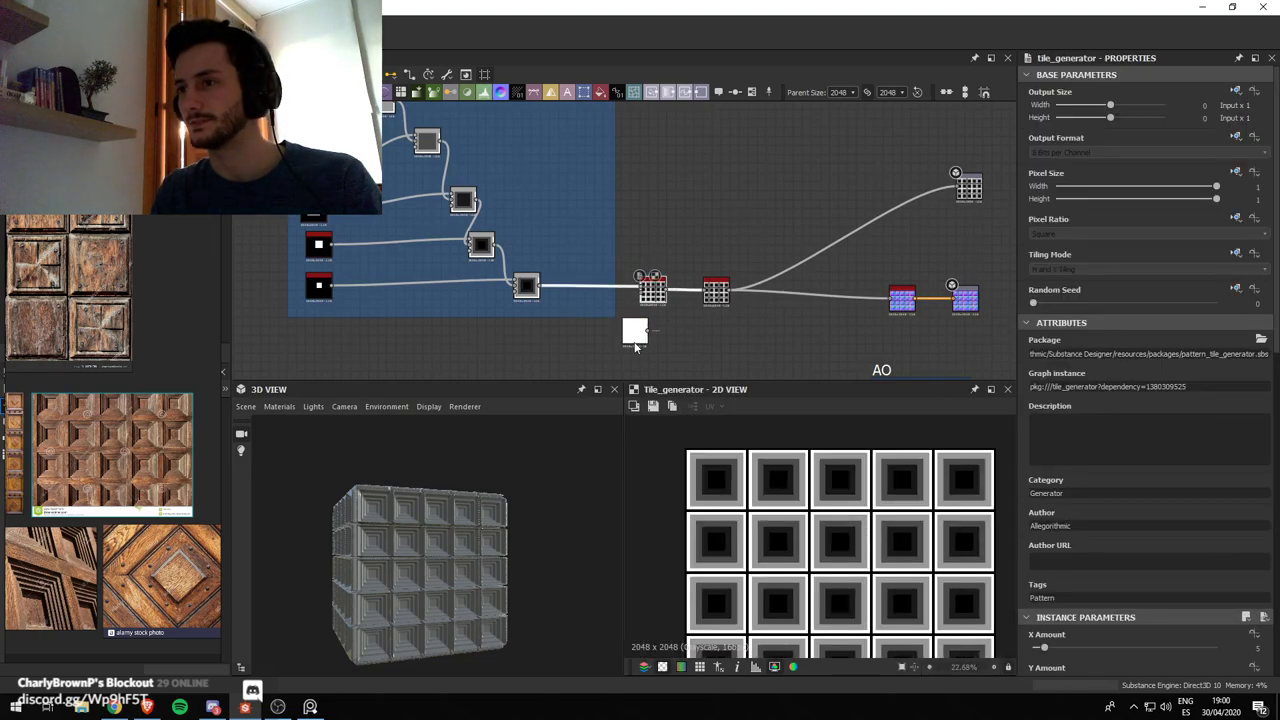
{"action": "left_click_drag", "start_coordinate": [635, 347], "coordinate": [639, 351]}
{"action": "left_click_drag", "start_coordinate": [652, 293], "coordinate": [649, 293]}
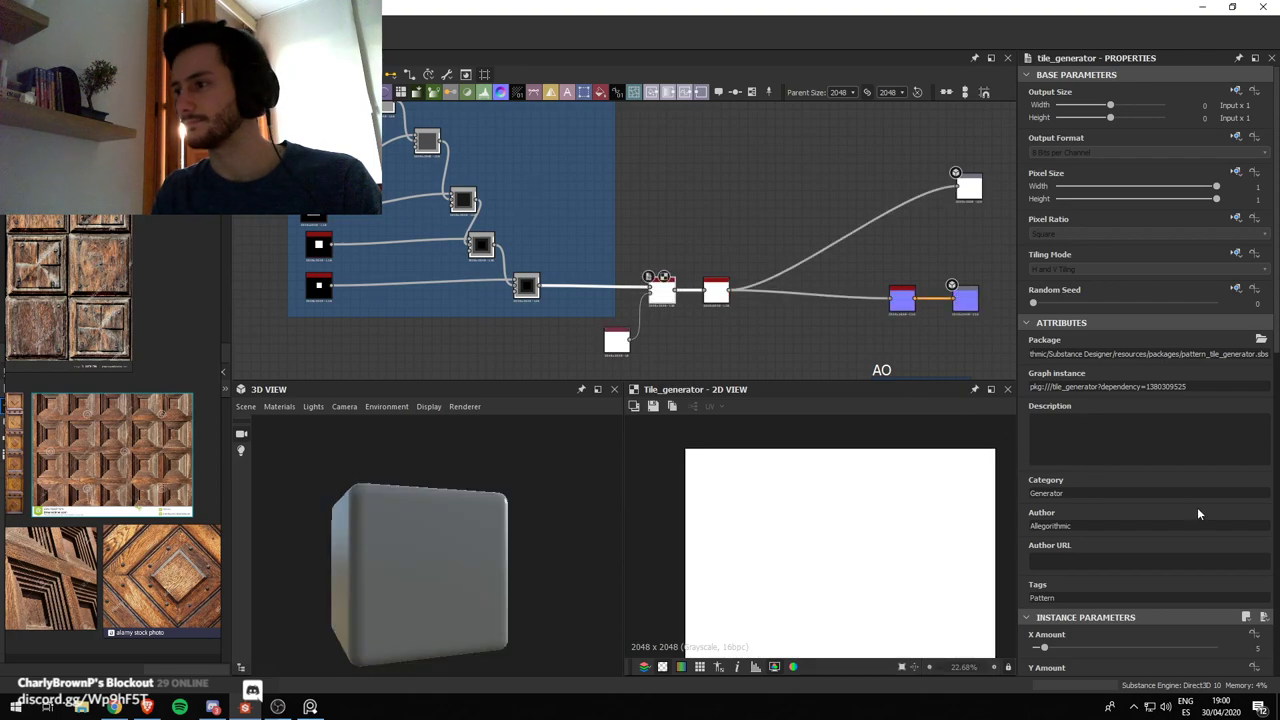
Expand the Tile Generator's Color parameters and examine the mask, blending mode and background color settings
{"action": "scroll", "coordinate": [1126, 434], "scroll_direction": "down", "scroll_amount": 5}
{"action": "scroll", "coordinate": [1126, 434], "scroll_direction": "down", "scroll_amount": 8}
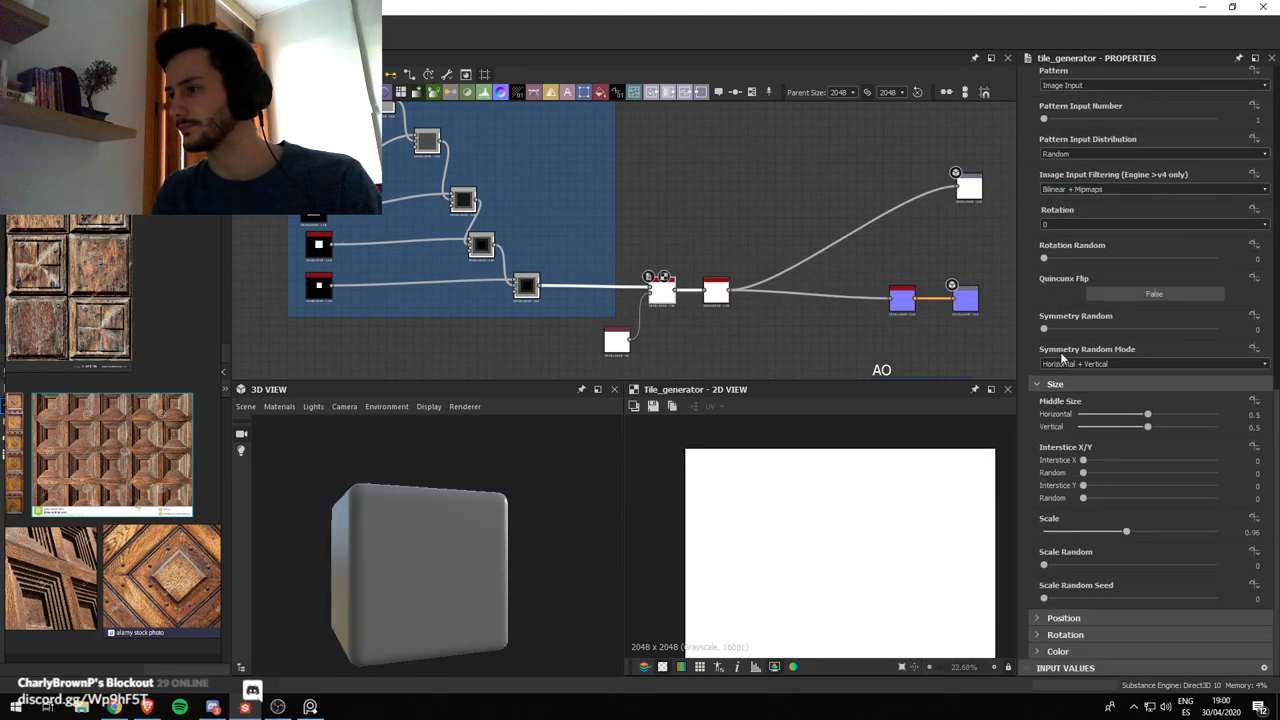
{"action": "left_click", "coordinate": [1040, 651]}
{"action": "scroll", "coordinate": [1033, 497], "scroll_direction": "down", "scroll_amount": 5}
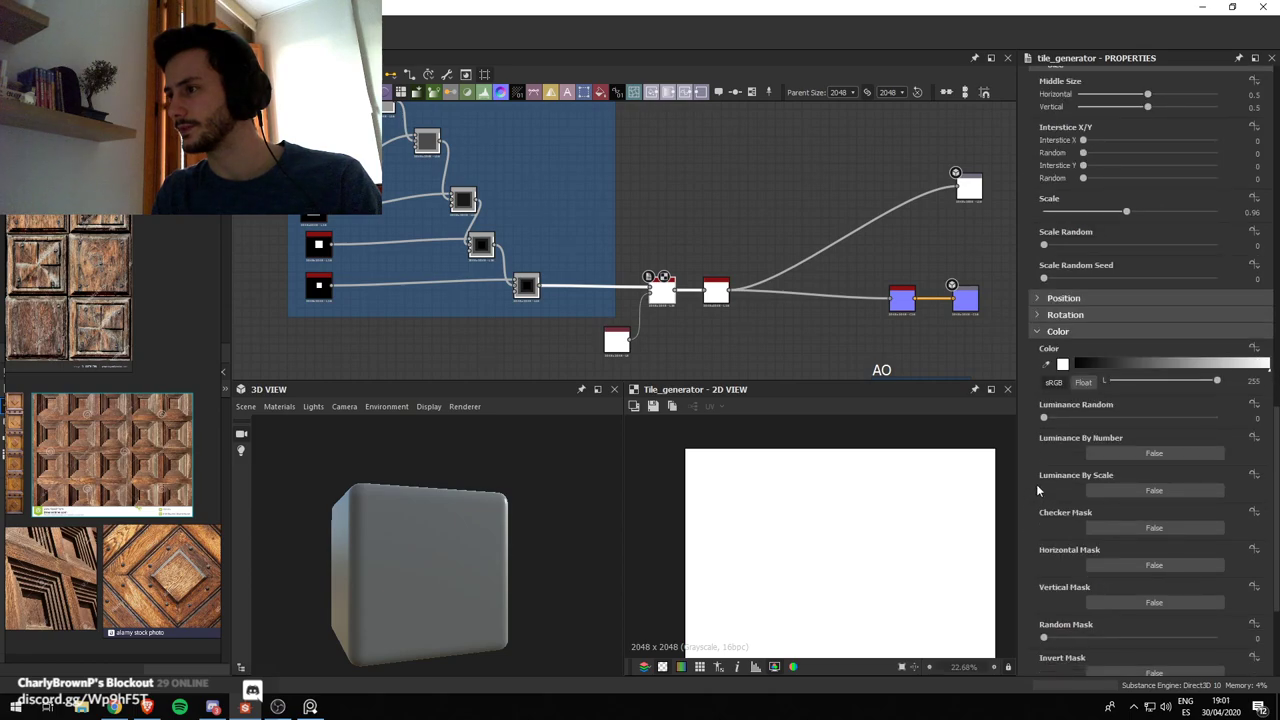
{"action": "scroll", "coordinate": [1036, 494], "scroll_direction": "down", "scroll_amount": 3}
{"action": "scroll", "coordinate": [1038, 490], "scroll_direction": "down", "scroll_amount": 1}
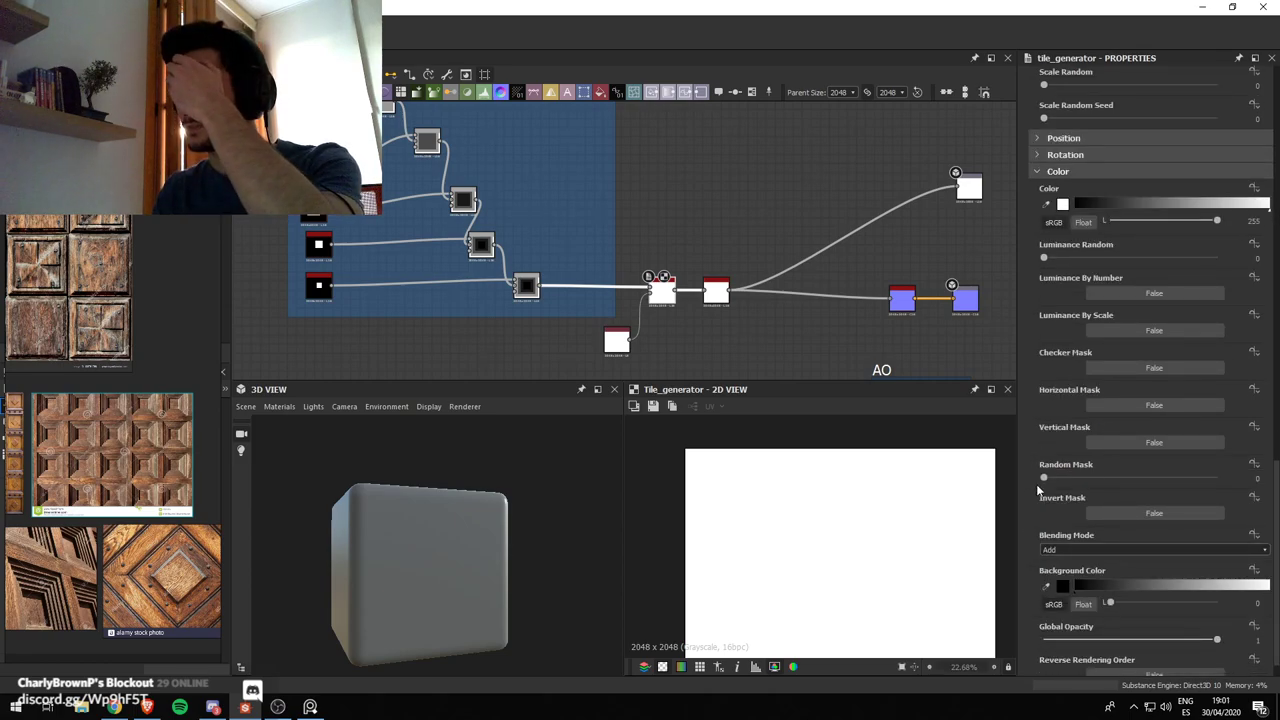
{"action": "scroll", "coordinate": [1163, 616], "scroll_direction": "down", "scroll_amount": 1}
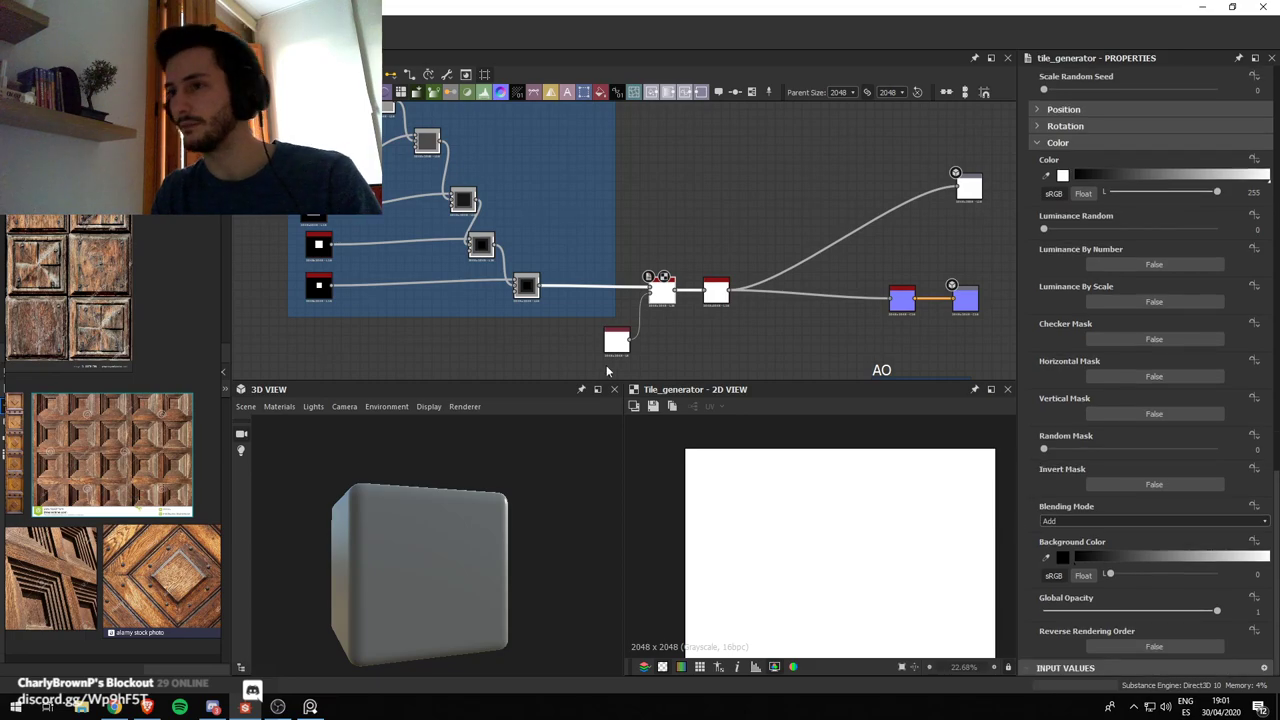
Delete the Uniform Color node feeding the Tile Generator's Background input
{"action": "left_click", "coordinate": [614, 338]}
{"action": "key", "text": "Delete"}
Set the Tile Generator's Background Color to white, 255
{"action": "left_click", "coordinate": [662, 291]}
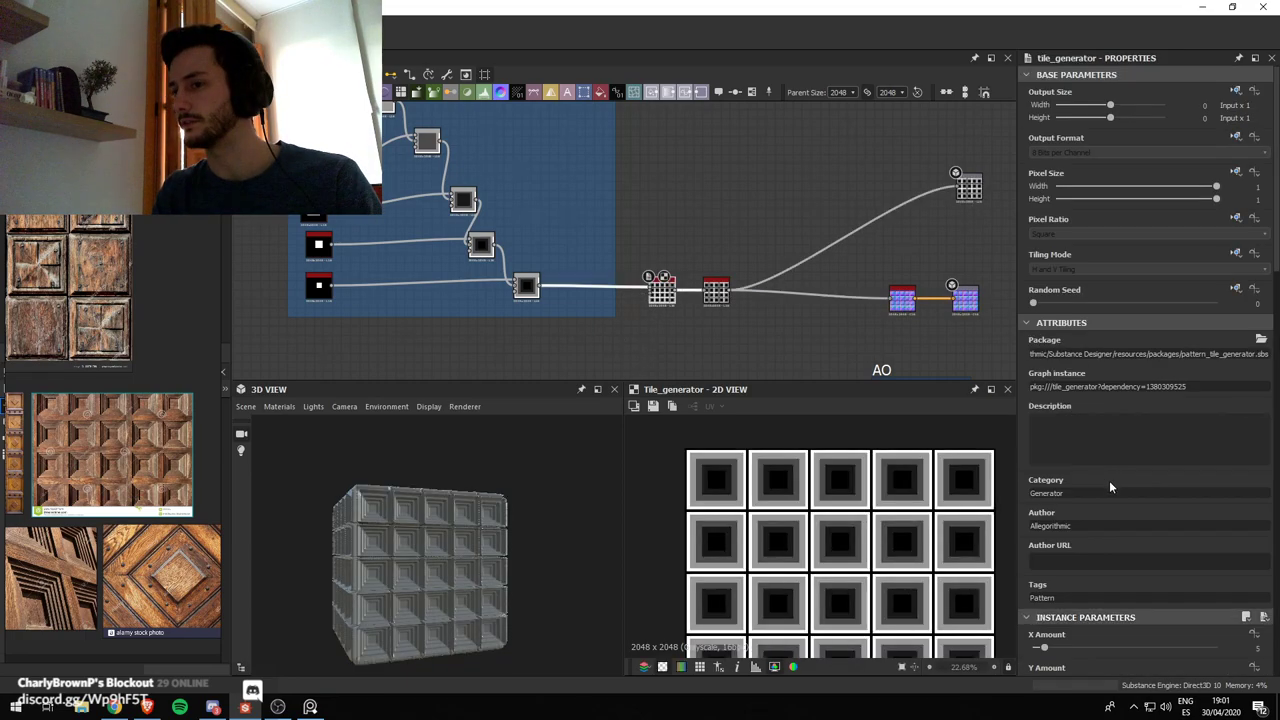
{"action": "scroll", "coordinate": [1138, 486], "scroll_direction": "down", "scroll_amount": 14}
{"action": "scroll", "coordinate": [1131, 445], "scroll_direction": "down", "scroll_amount": 2}
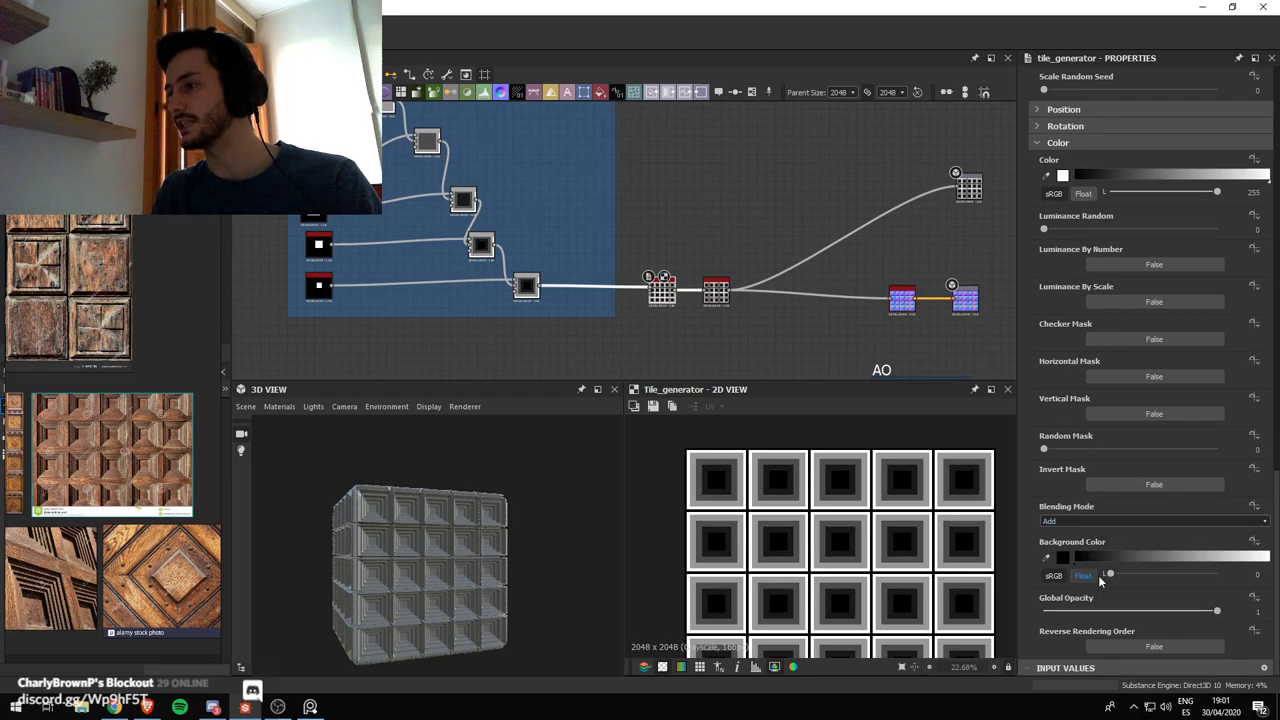
{"action": "left_click_drag", "start_coordinate": [1137, 575], "coordinate": [1217, 575]}
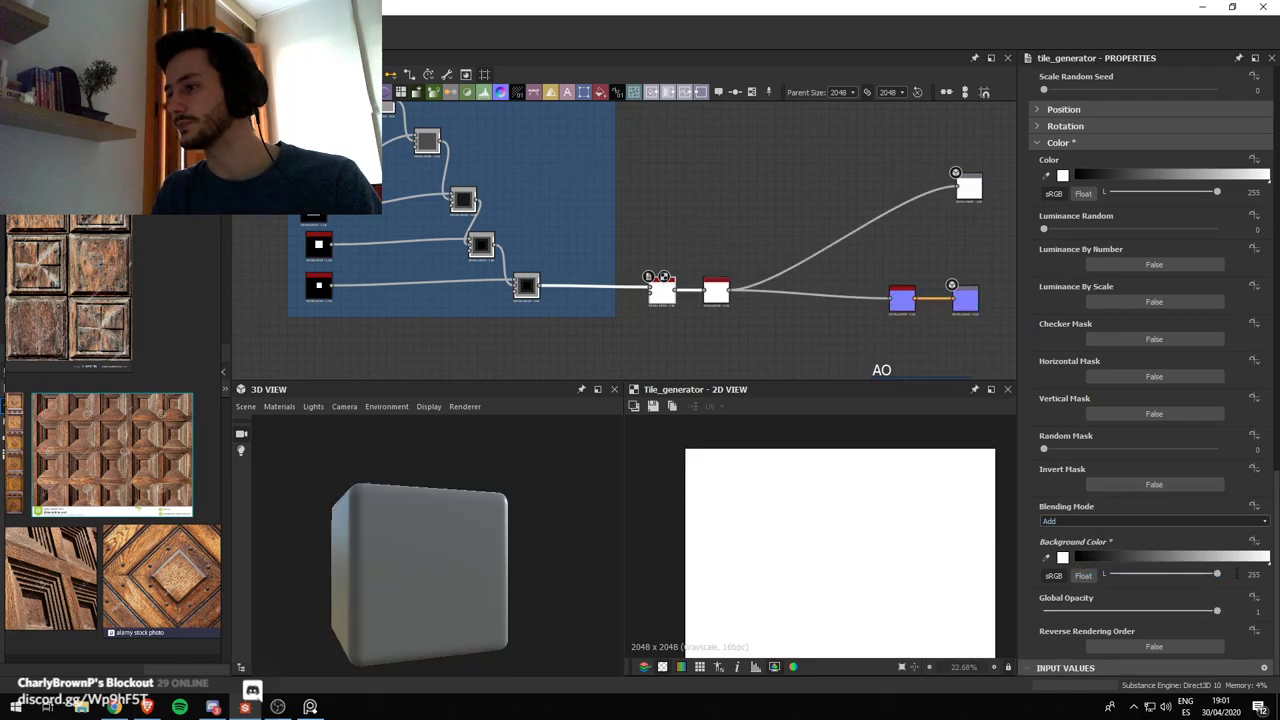
Try the Add Sub and Max blending modes on the Tile Generator
{"action": "left_click", "coordinate": [1097, 520]}
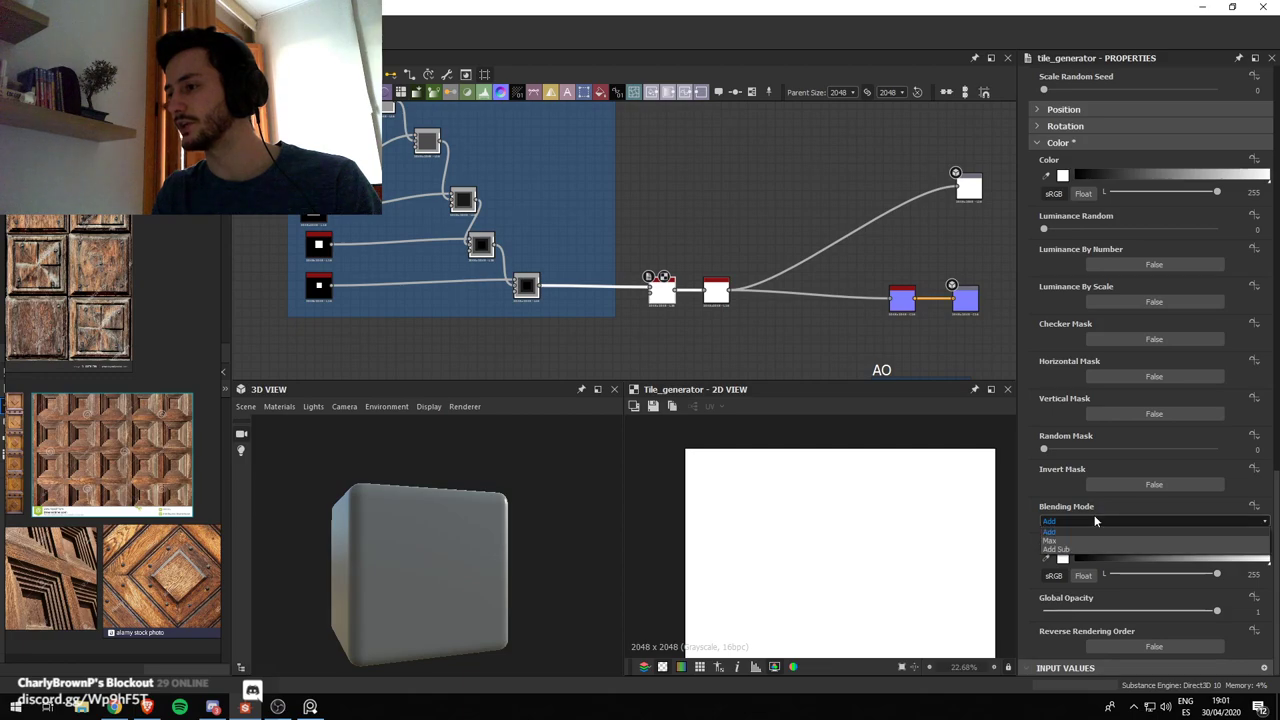
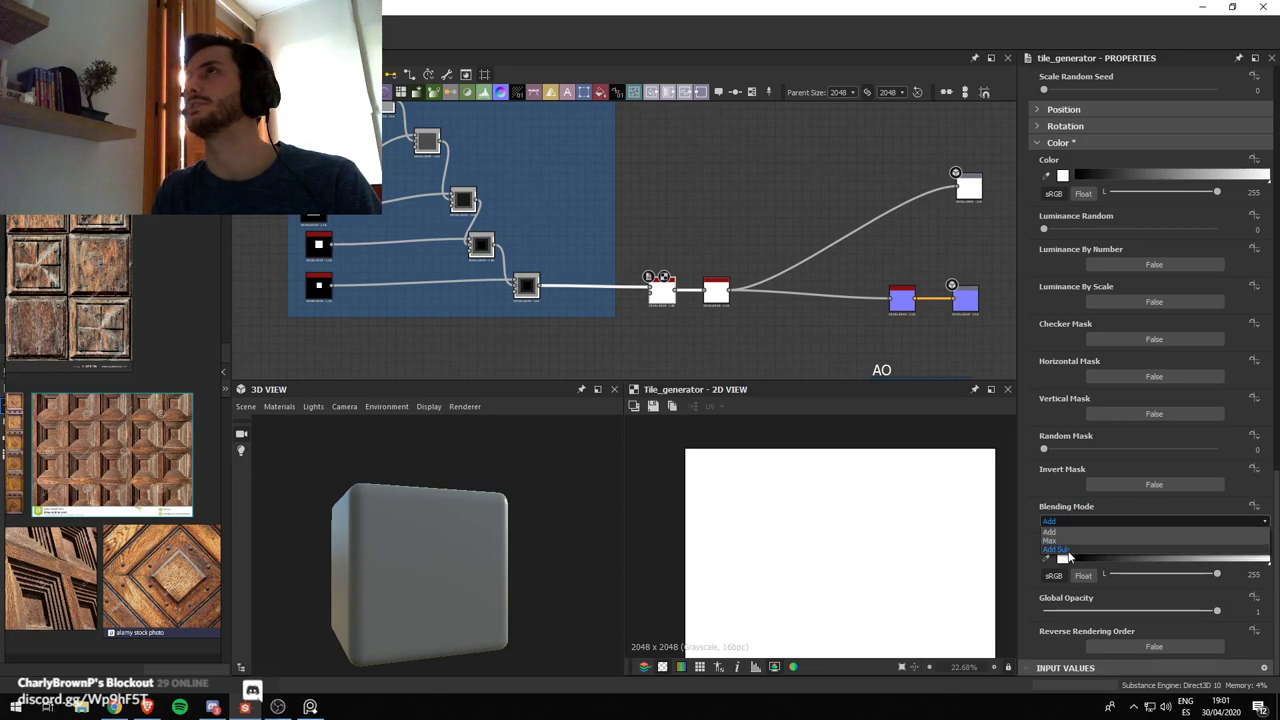
{"action": "left_click", "coordinate": [1066, 553]}
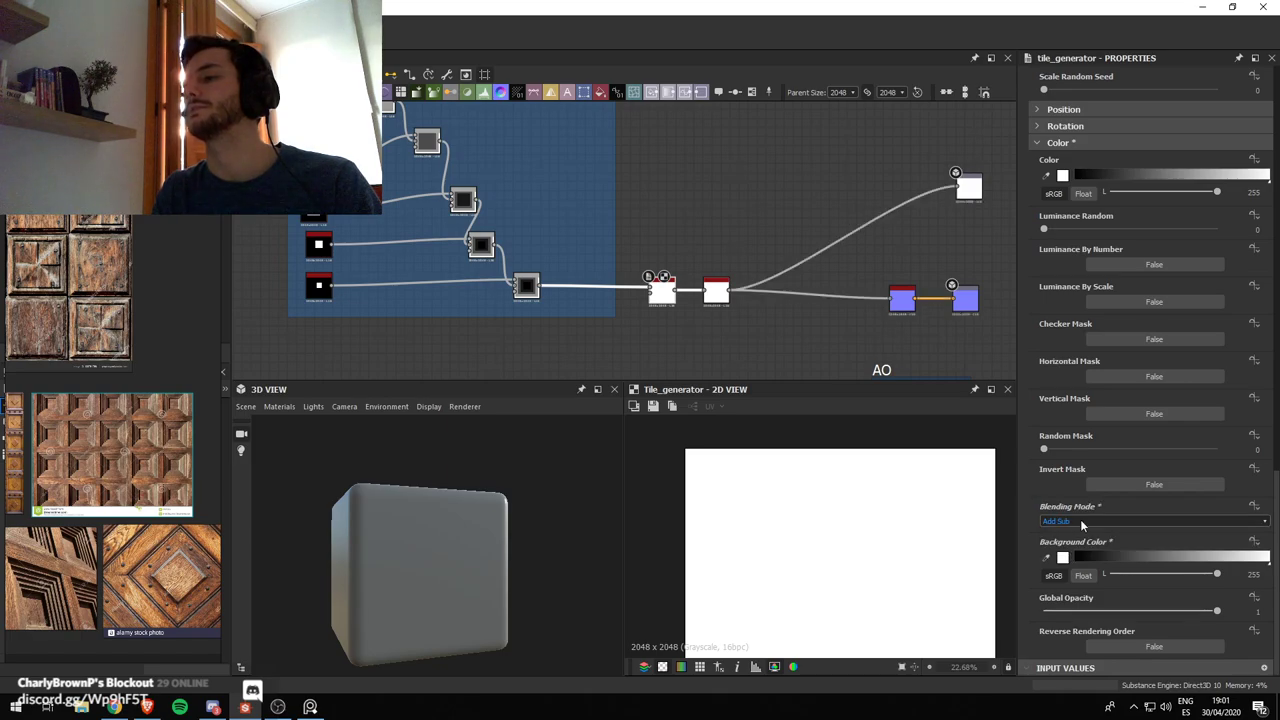
{"action": "left_click", "coordinate": [1081, 522]}
{"action": "left_click", "coordinate": [1075, 541]}
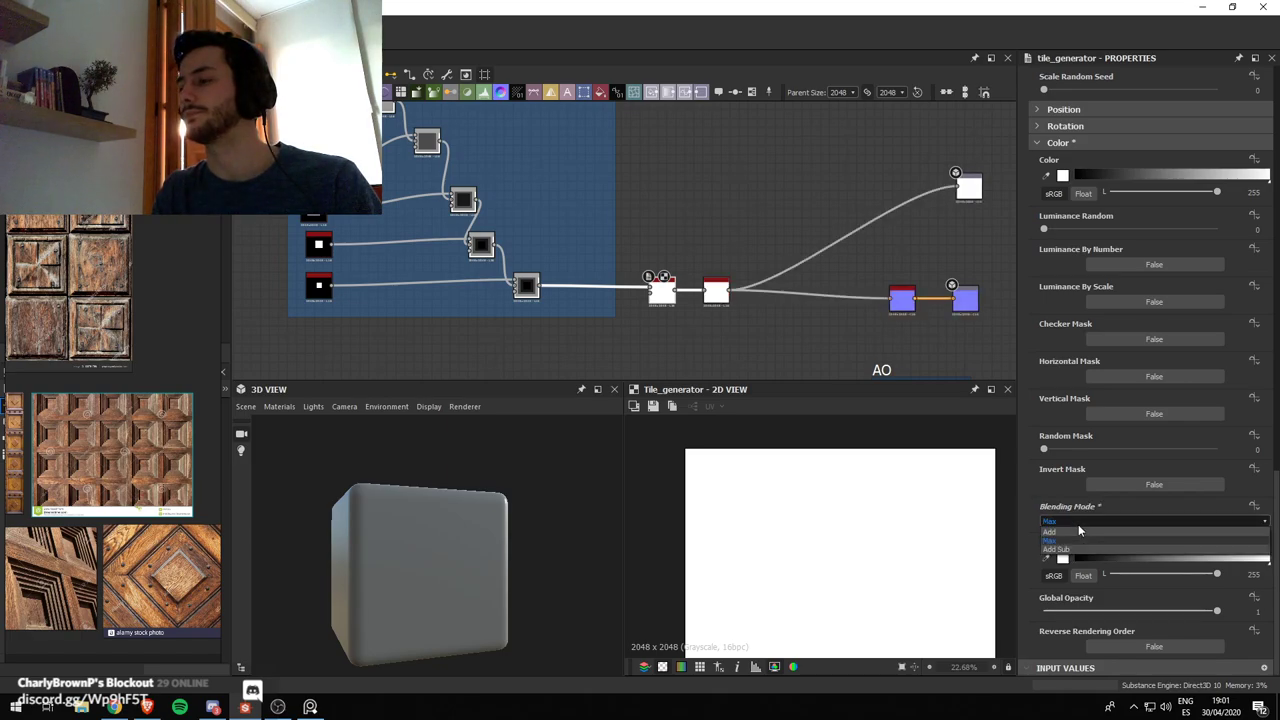
Check the final Blend node's settings and its connection to the Tile Generator
{"action": "scroll", "coordinate": [662, 296], "scroll_direction": "up", "scroll_amount": 3}
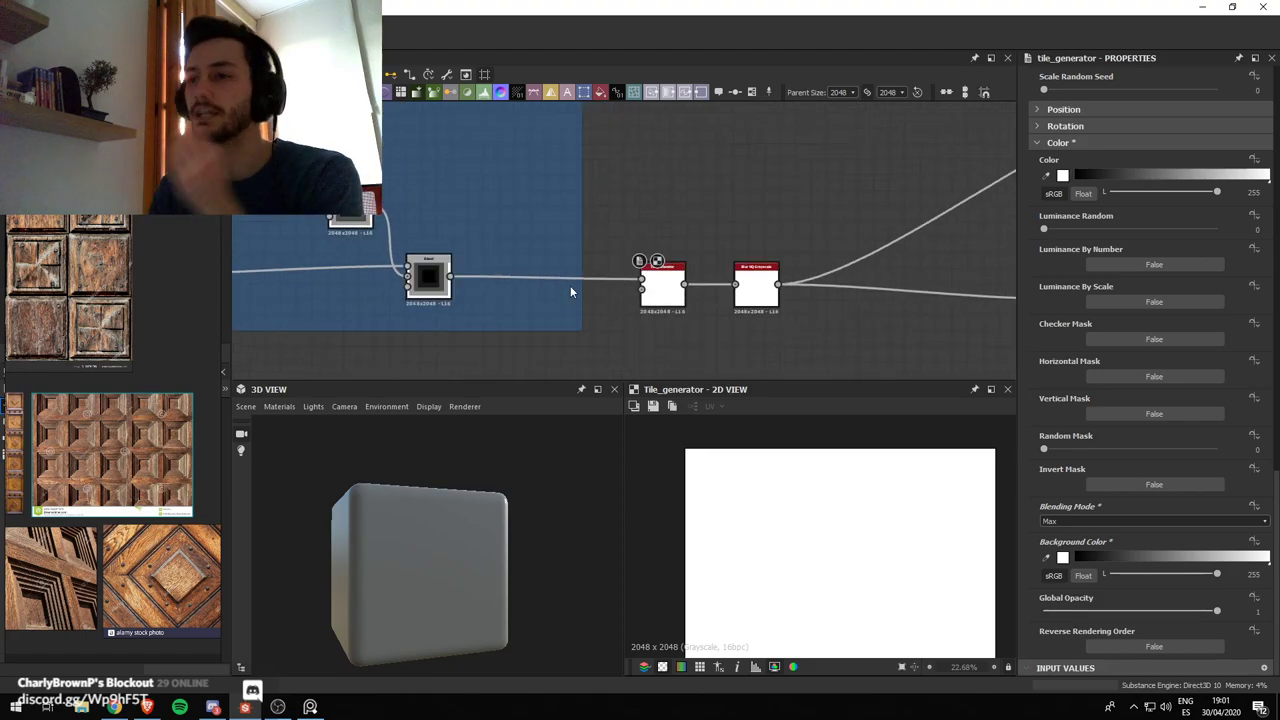
{"action": "left_click", "coordinate": [443, 283]}
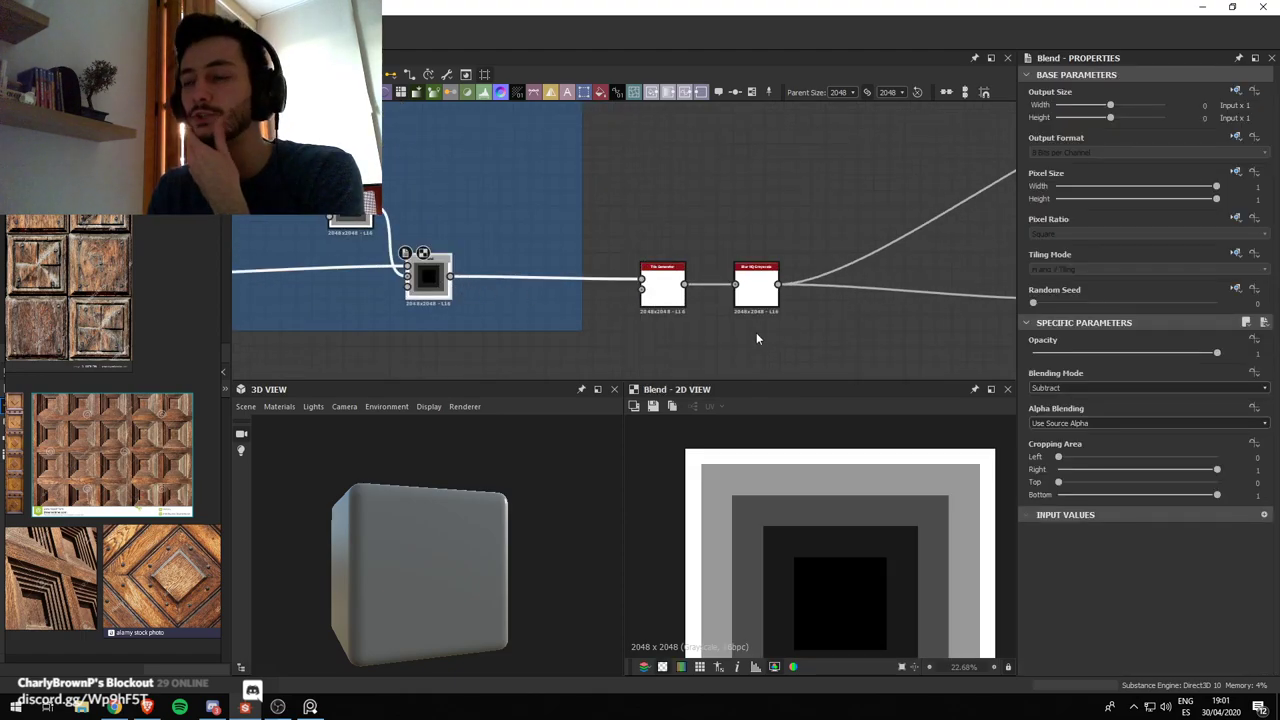
{"action": "scroll", "coordinate": [467, 280], "scroll_direction": "down", "scroll_amount": 5}
{"action": "middle_click_drag", "start_coordinate": [450, 246], "coordinate": [492, 148]}
{"action": "scroll", "coordinate": [493, 256], "scroll_direction": "up", "scroll_amount": 2}
{"action": "scroll", "coordinate": [606, 278], "scroll_direction": "up", "scroll_amount": 3}
Set the Tile Generator's tile Color to black, 0, and its Blending Mode to Add
{"action": "left_click", "coordinate": [657, 264]}
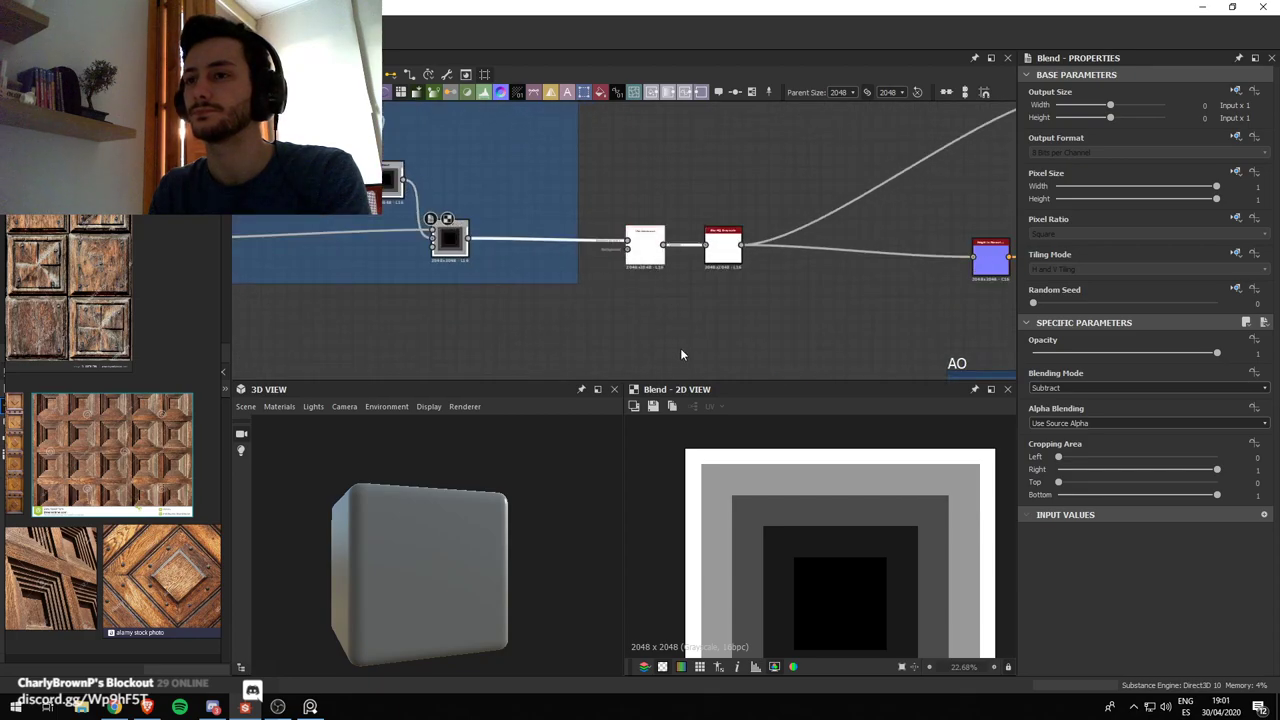
{"action": "scroll", "coordinate": [622, 290], "scroll_direction": "up", "scroll_amount": 2}
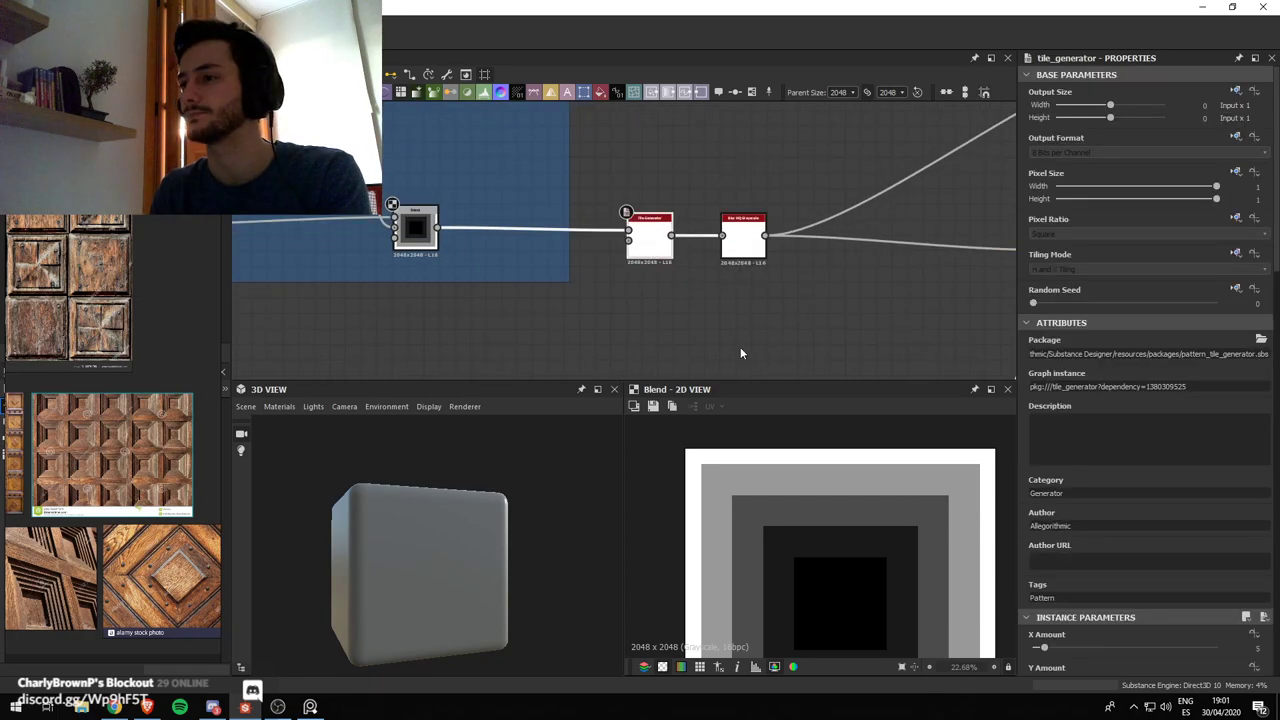
{"action": "scroll", "coordinate": [1097, 531], "scroll_direction": "down", "scroll_amount": 15}
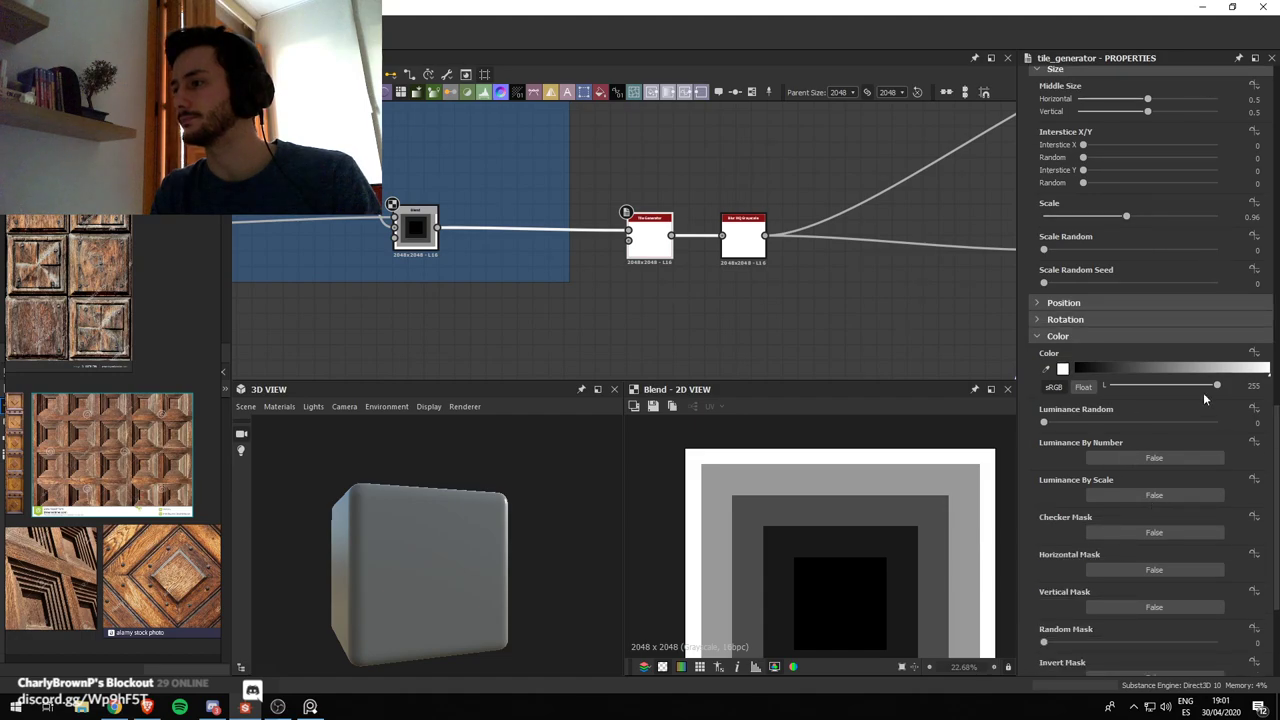
{"action": "left_click_drag", "start_coordinate": [1145, 387], "coordinate": [1102, 387]}
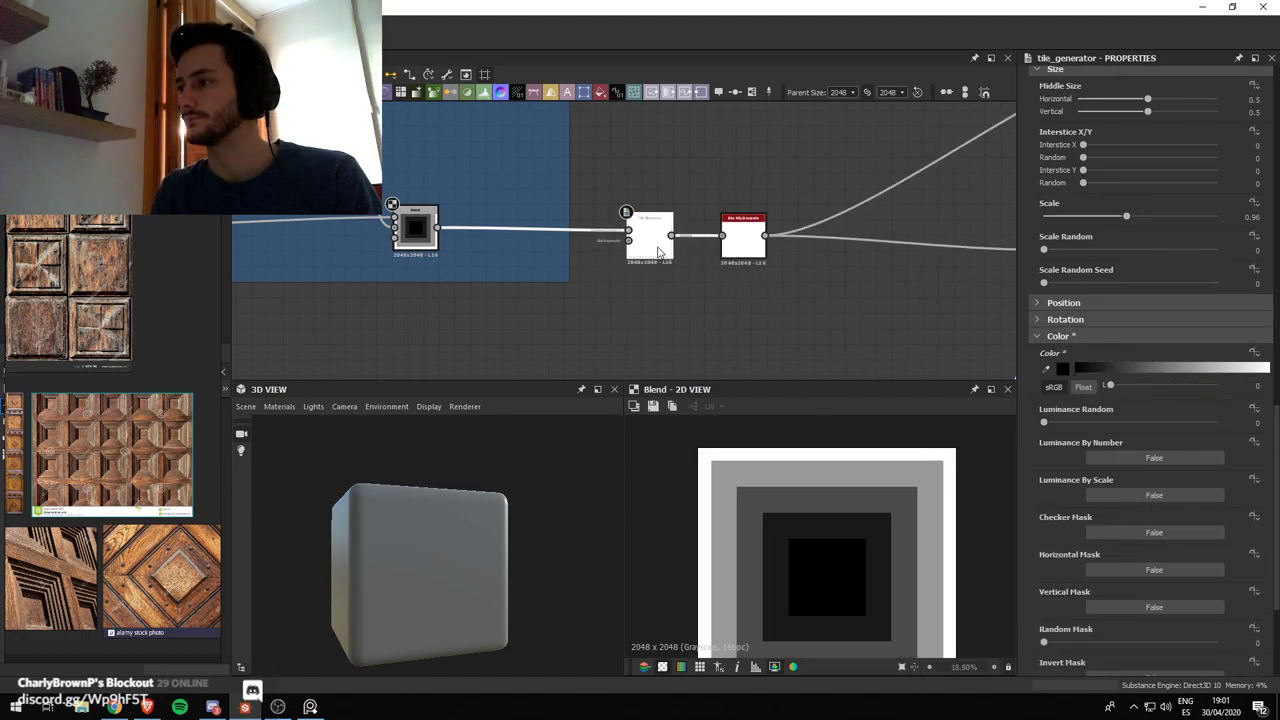
{"action": "scroll", "coordinate": [1060, 453], "scroll_direction": "down", "scroll_amount": 1}
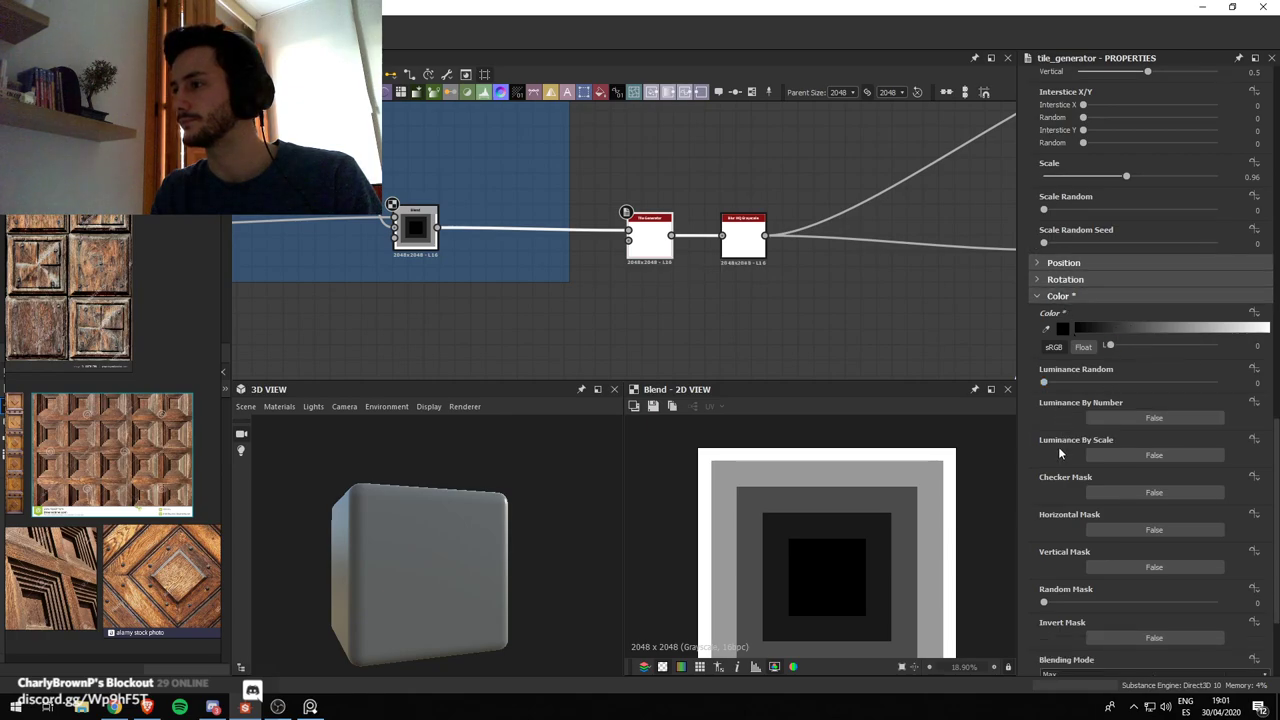
{"action": "scroll", "coordinate": [1058, 446], "scroll_direction": "down", "scroll_amount": 3}
{"action": "left_click", "coordinate": [1120, 556]}
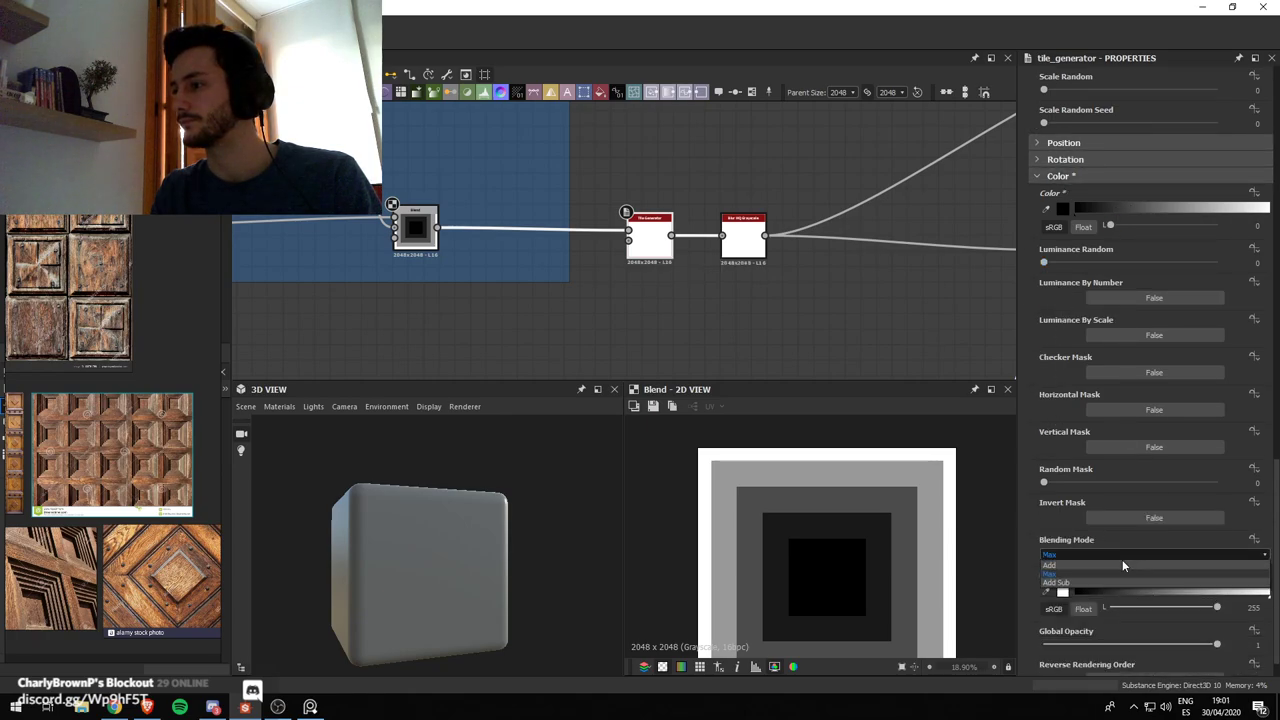
{"action": "left_click", "coordinate": [1071, 566]}
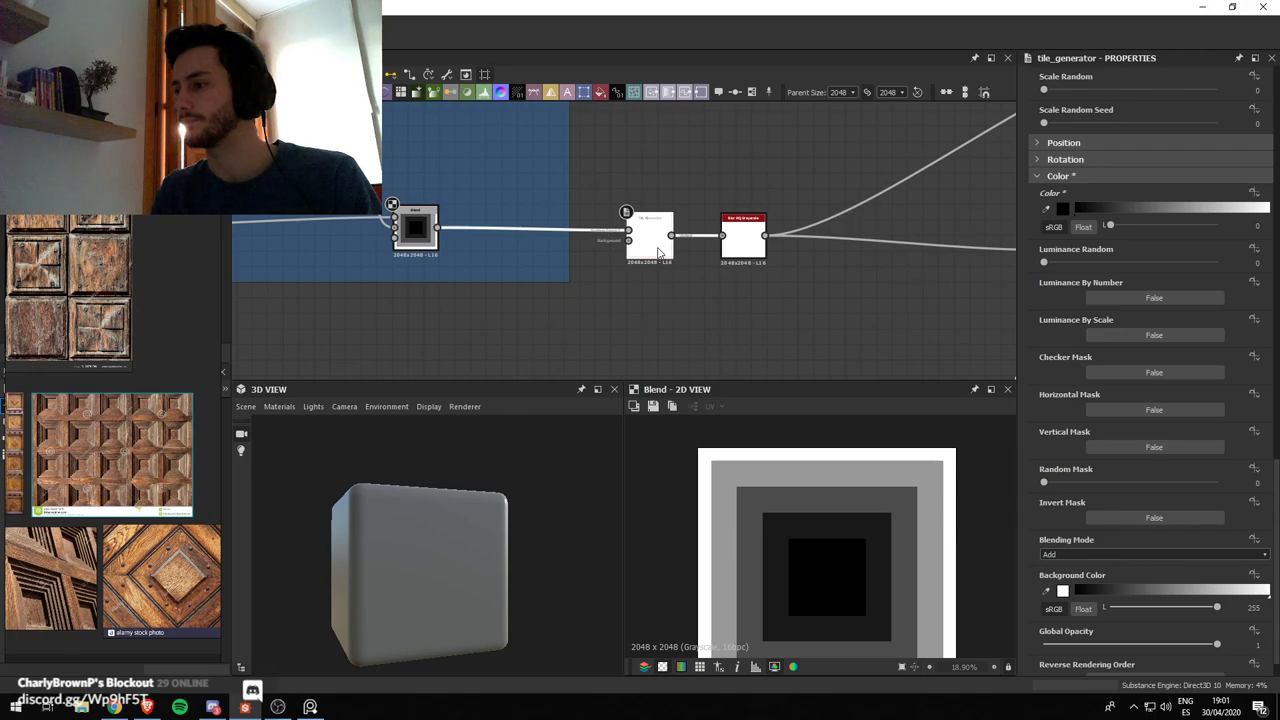
Delete the Tile Generator node between the final Blend and Blur HQ Grayscale nodes
{"action": "key", "text": "Delete"}
{"action": "left_click", "coordinate": [420, 232]}
{"action": "key", "text": "space"}
{"action": "type", "text": "t"}
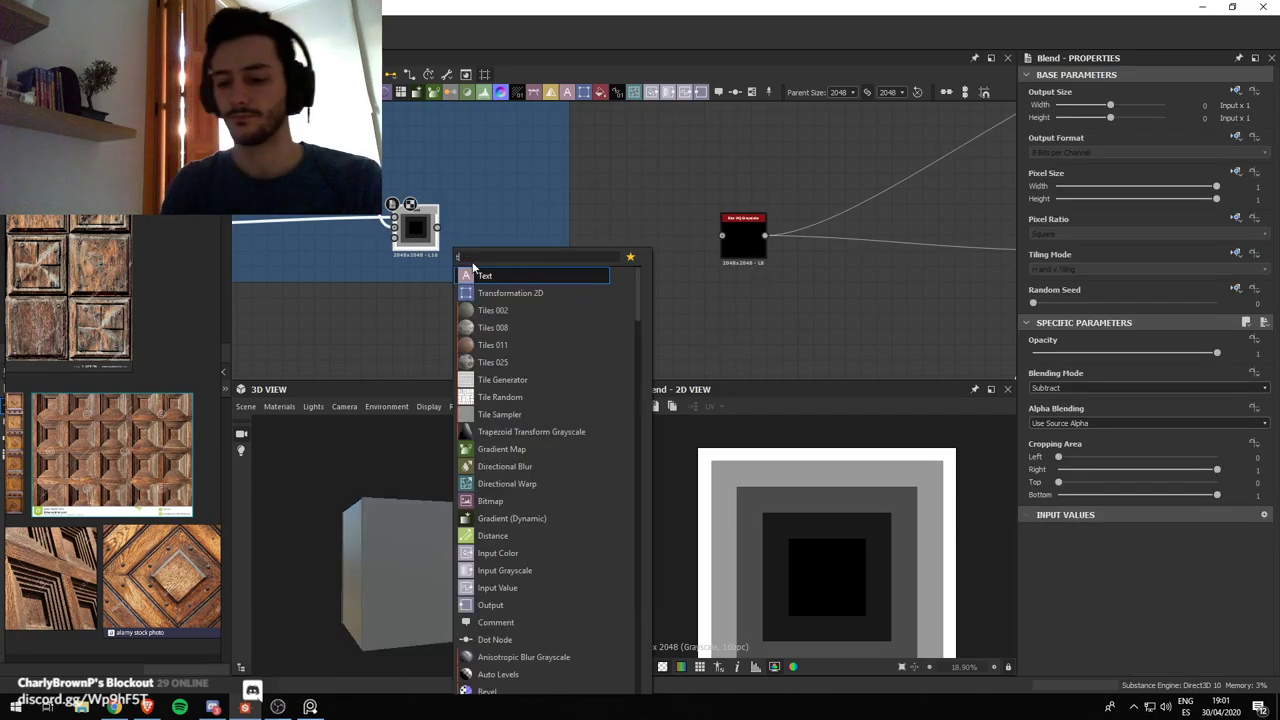
{"action": "type", "text": "ile g"}
{"action": "key", "text": "Return"}
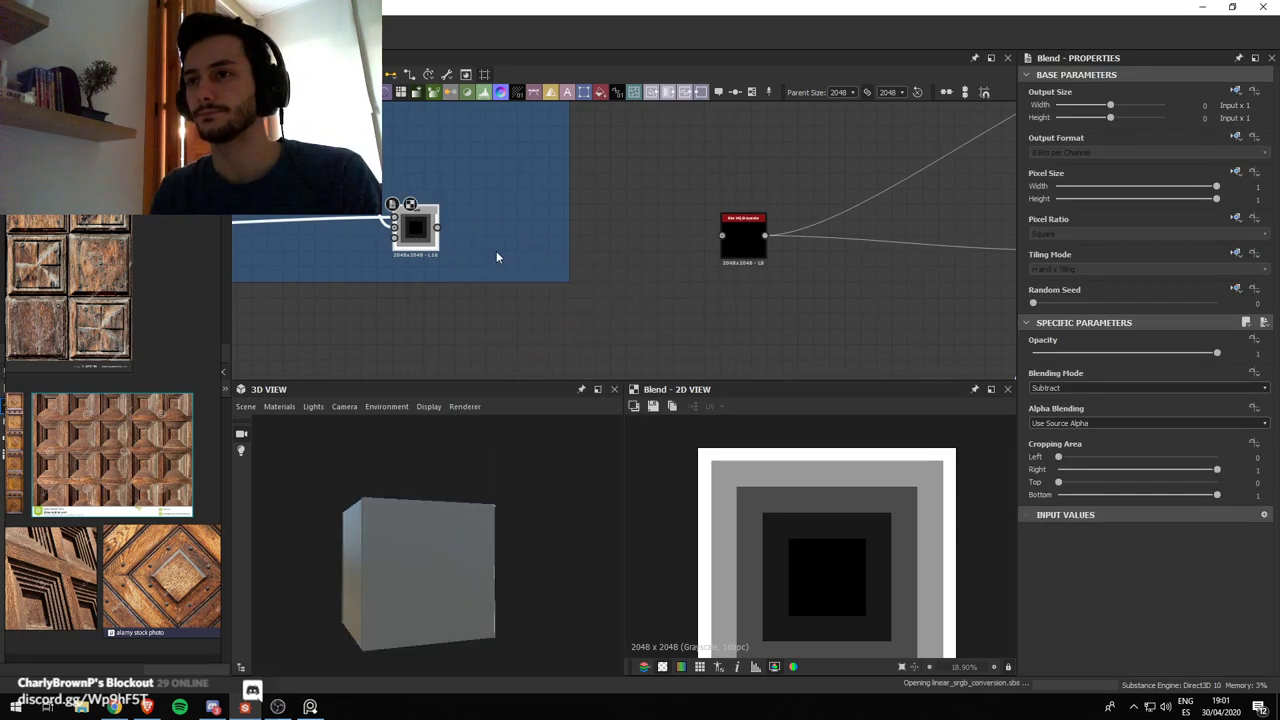
{"action": "scroll", "coordinate": [631, 286], "scroll_direction": "up", "scroll_amount": 1}
{"action": "middle_click_drag", "start_coordinate": [631, 286], "coordinate": [655, 321]}
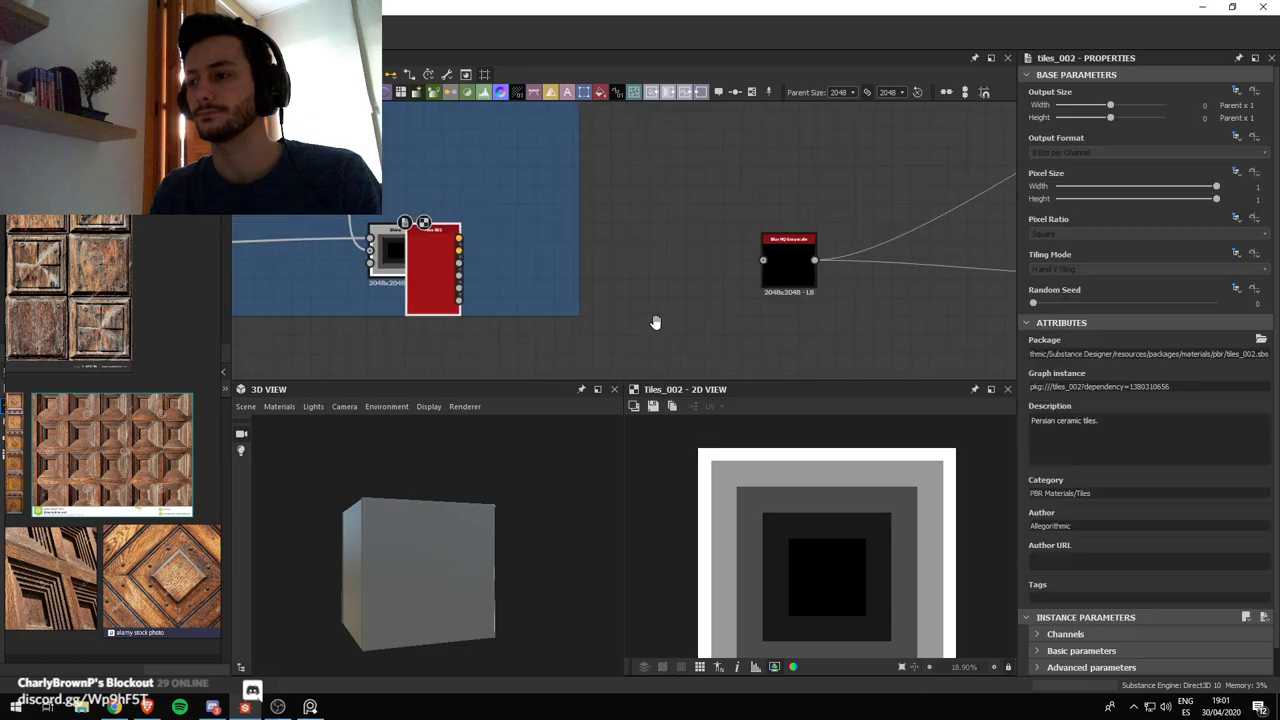
{"action": "key", "text": "Delete"}
Add a new Tile Generator wired between the final Blend node and Blur HQ Grayscale, and preview its output
{"action": "left_click", "coordinate": [395, 250]}
{"action": "key", "text": "space"}
{"action": "type", "text": "tile"}
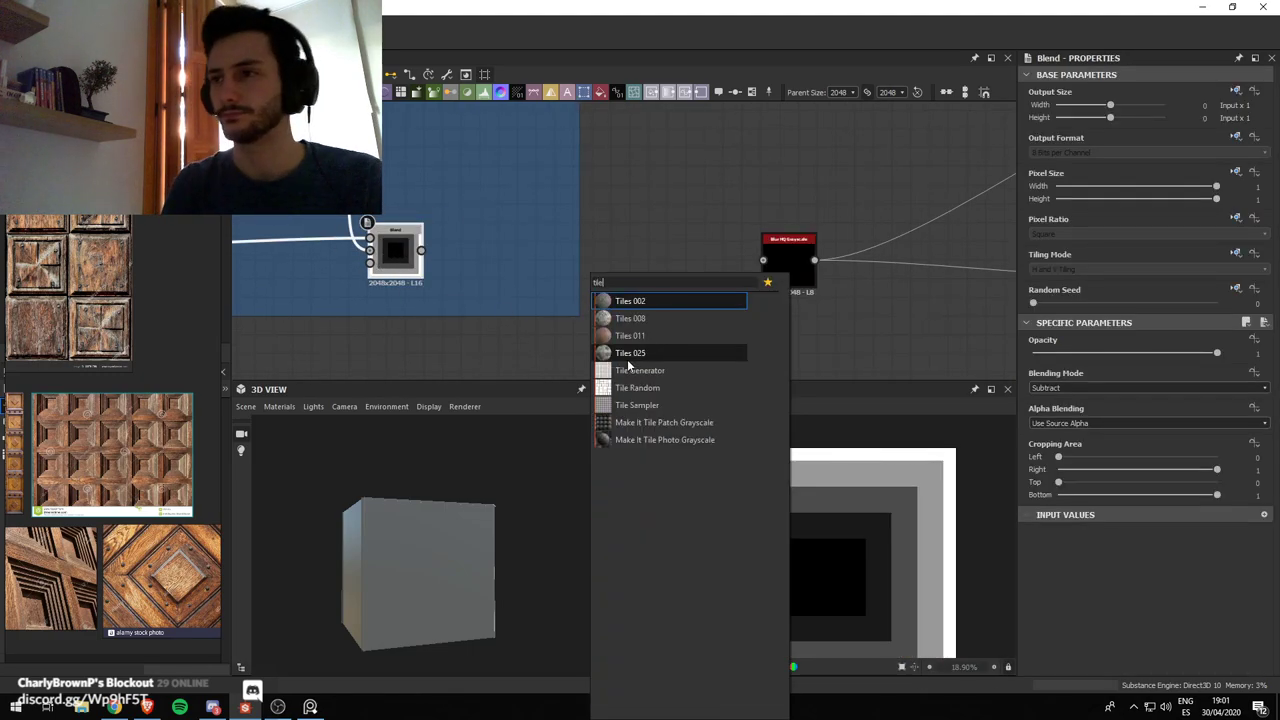
{"action": "left_click", "coordinate": [688, 371]}
{"action": "left_click_drag", "start_coordinate": [453, 250], "coordinate": [652, 242]}
{"action": "left_click_drag", "start_coordinate": [422, 250], "coordinate": [632, 244]}
{"action": "double_click", "coordinate": [378, 232]}
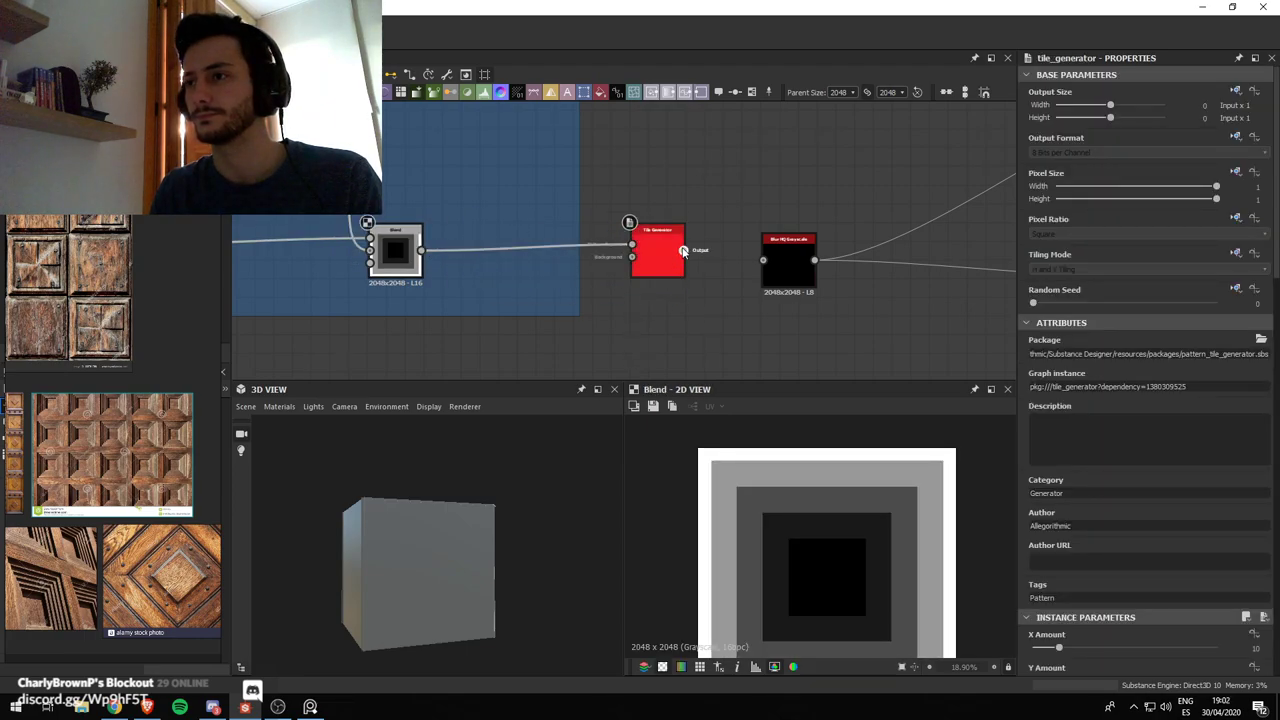
{"action": "left_click_drag", "start_coordinate": [772, 268], "coordinate": [764, 260]}
{"action": "double_click", "coordinate": [657, 255]}
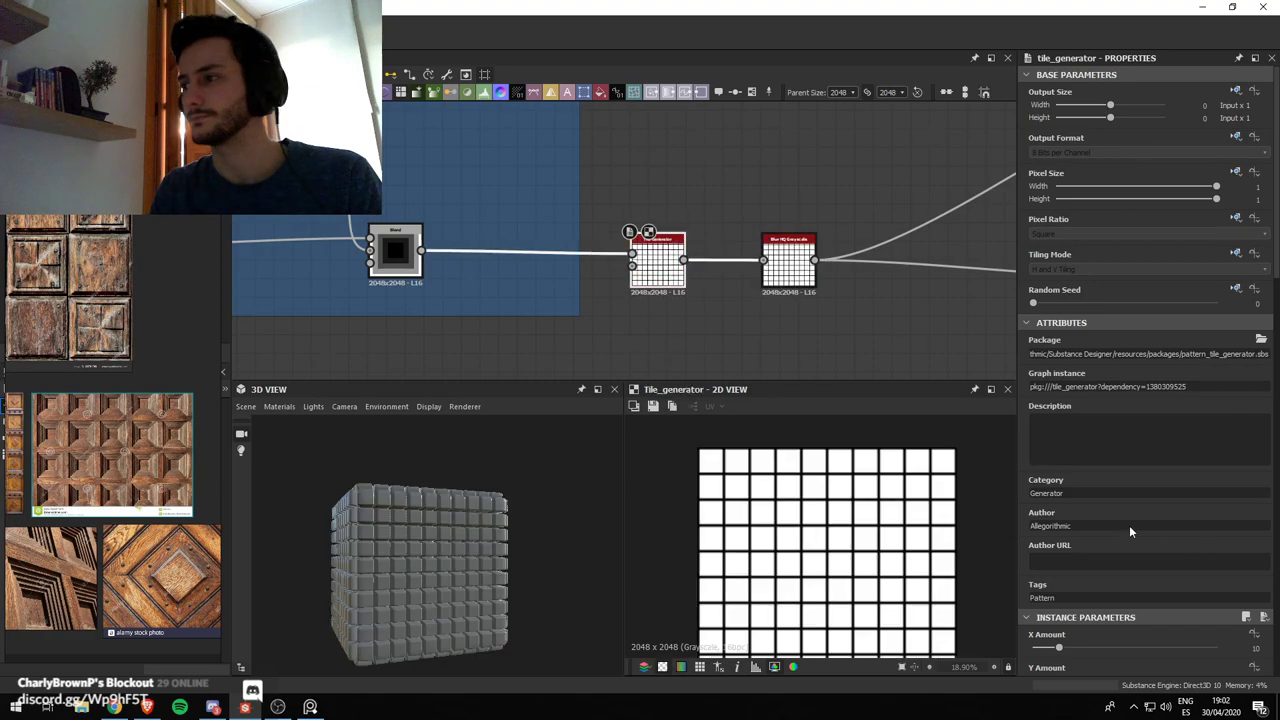
Set the Tile Generator's X Amount and Y Amount to 5
{"action": "scroll", "coordinate": [1115, 490], "scroll_direction": "down", "scroll_amount": 5}
{"action": "left_click", "coordinate": [1256, 248]}
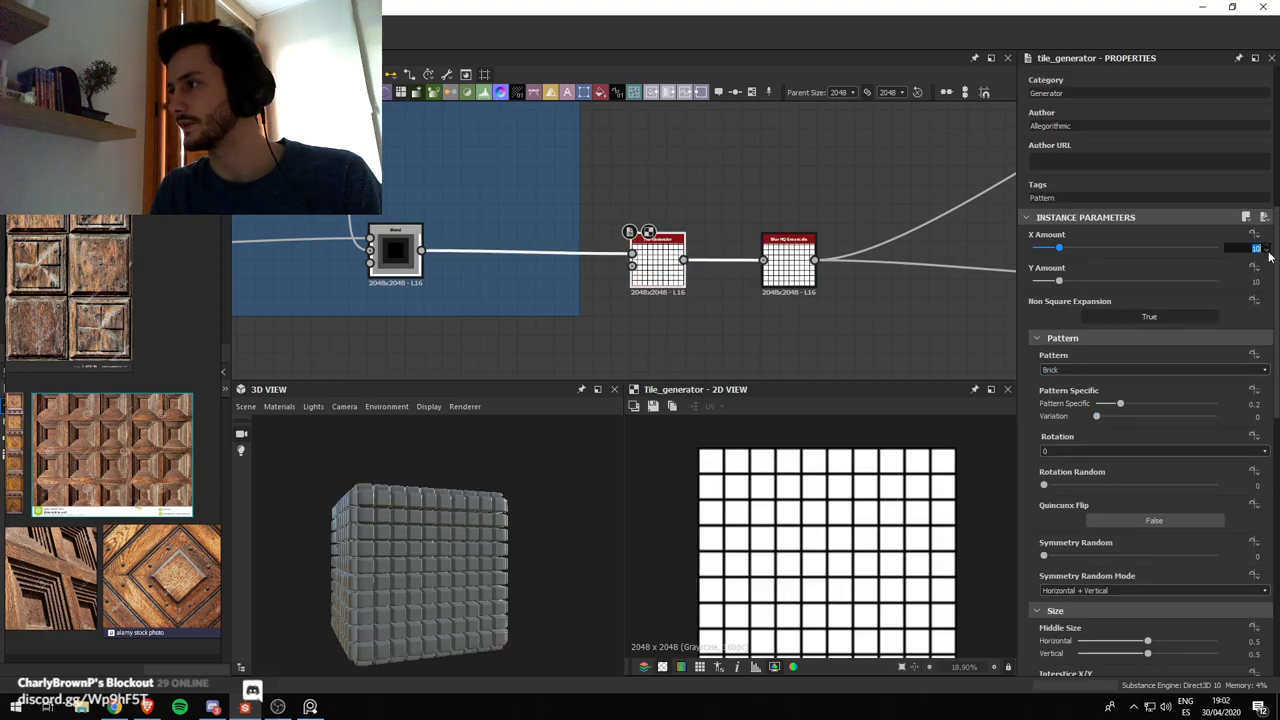
{"action": "type", "text": "5"}
{"action": "key", "text": "Return"}
{"action": "left_click", "coordinate": [1256, 281]}
{"action": "type", "text": "5"}
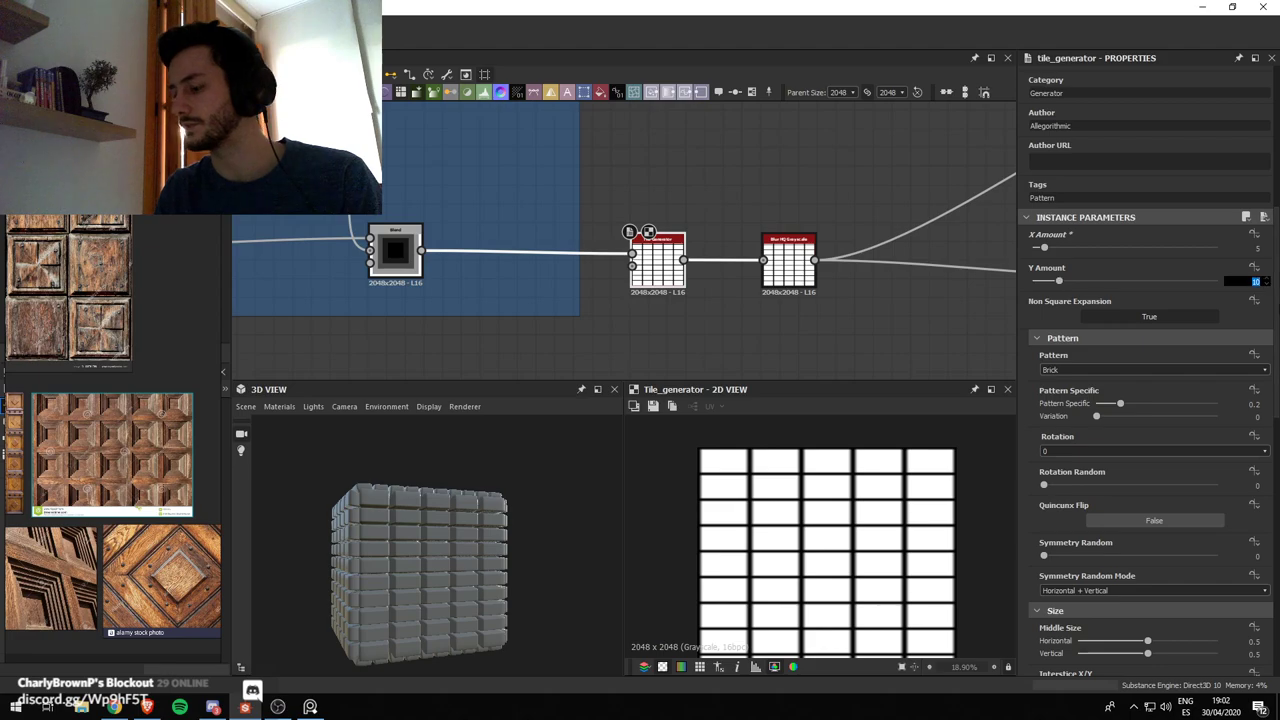
{"action": "key", "text": "Return"}
Set the Tile Generator's Pattern to Image Input
{"action": "scroll", "coordinate": [1106, 314], "scroll_direction": "down", "scroll_amount": 2}
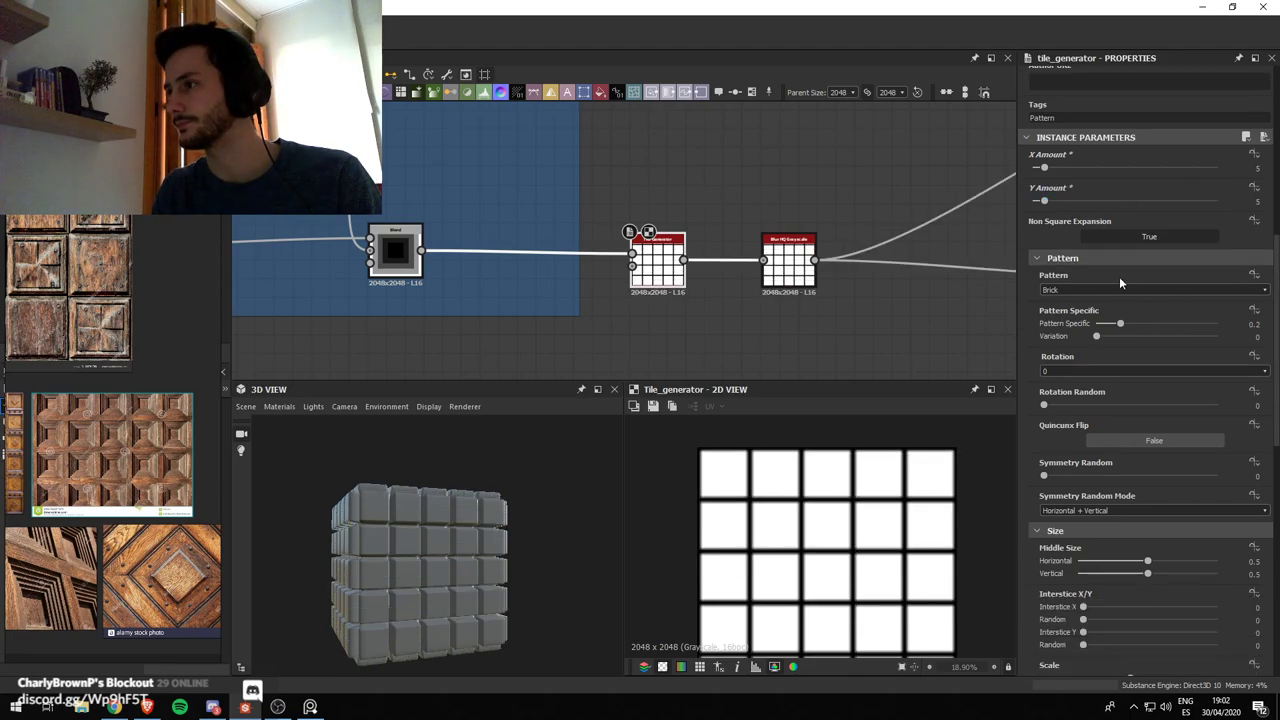
{"action": "left_click", "coordinate": [1150, 290]}
{"action": "left_click", "coordinate": [1083, 300]}
Examine the seams between the tiles in the 2D preview and the relief on the 3D cube
{"action": "scroll", "coordinate": [779, 478], "scroll_direction": "up", "scroll_amount": 4}
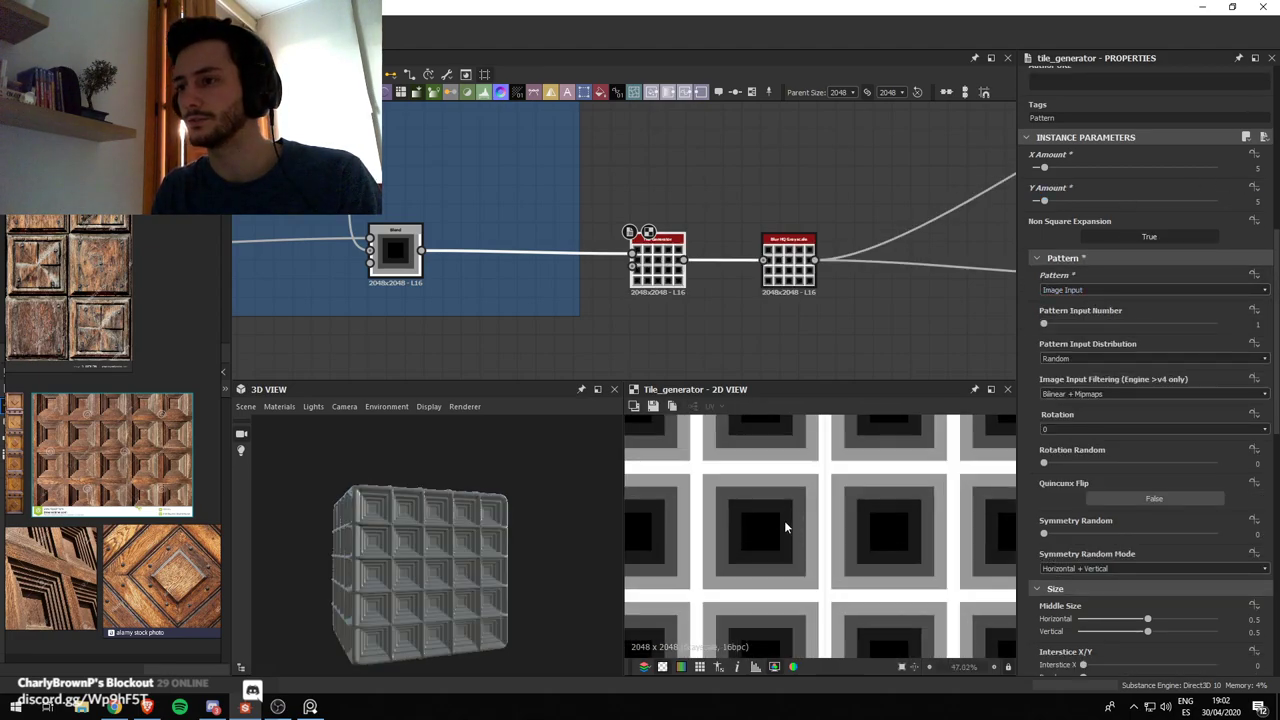
{"action": "scroll", "coordinate": [779, 480], "scroll_direction": "up", "scroll_amount": 5}
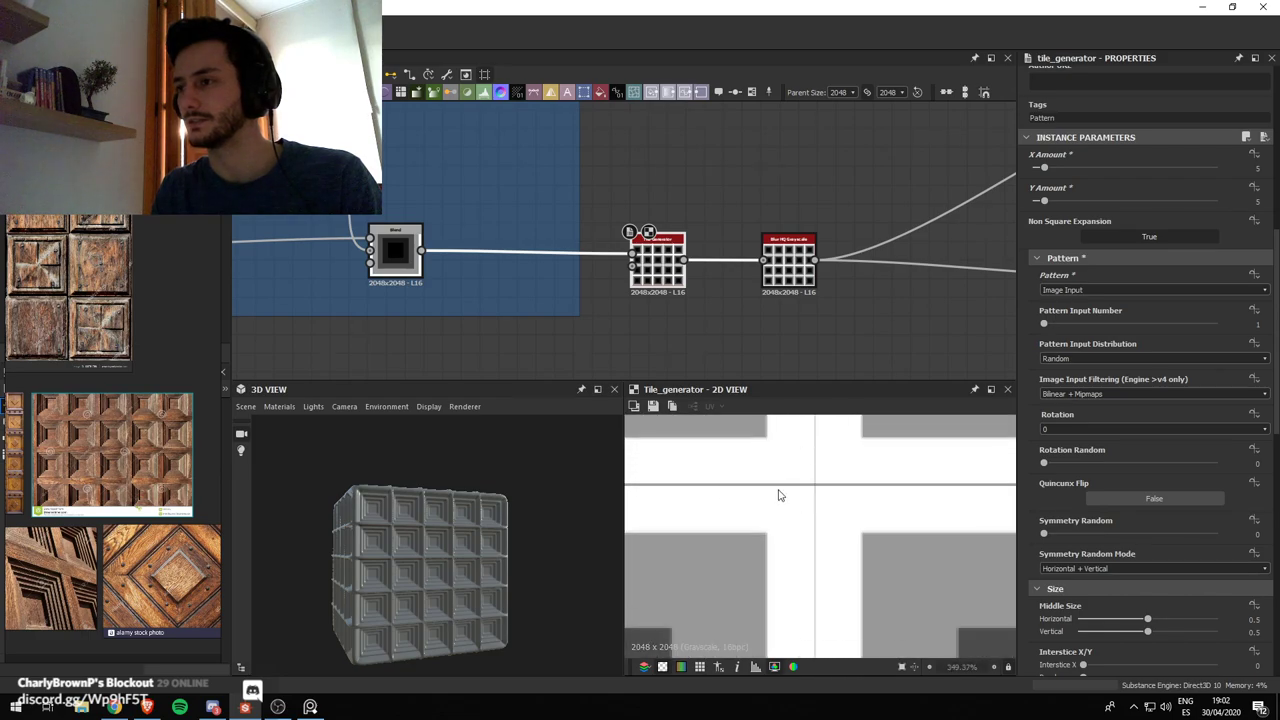
{"action": "scroll", "coordinate": [1080, 457], "scroll_direction": "down", "scroll_amount": 2}
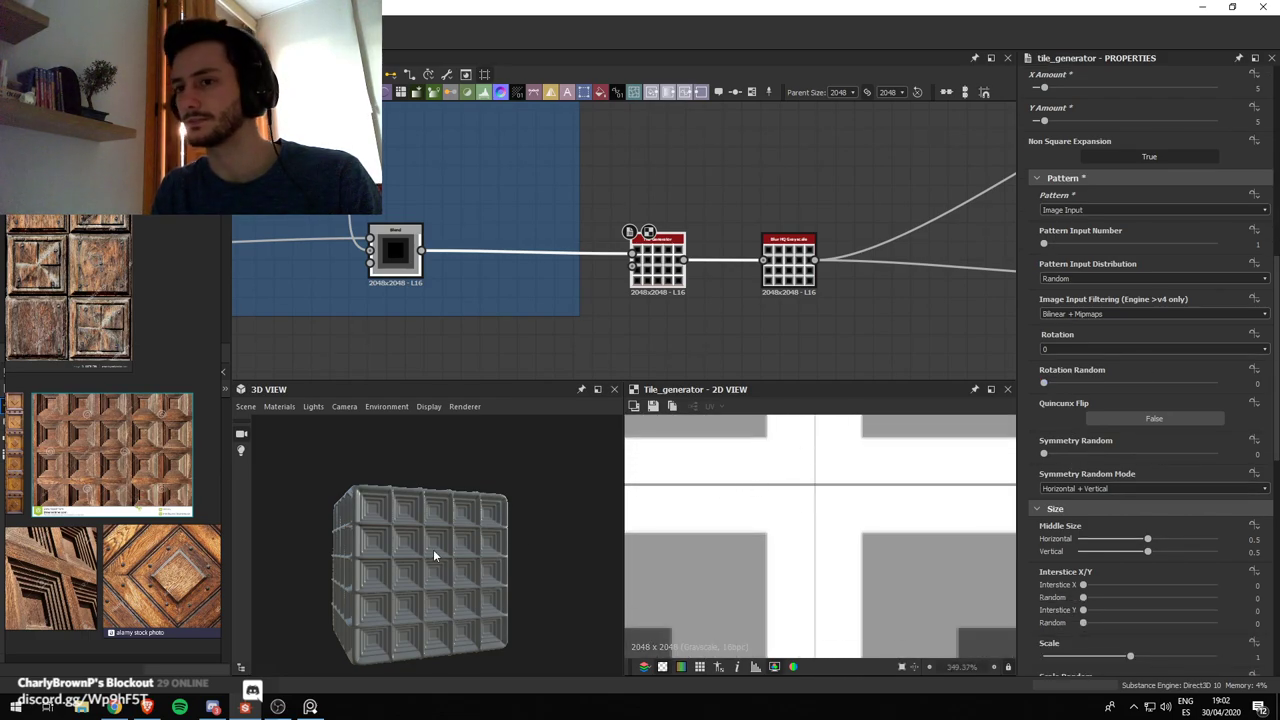
{"action": "mouse_move", "coordinate": [433, 551]}
{"action": "left_mouse_down"}
{"action": "mouse_move", "coordinate": [421, 546]}
{"action": "mouse_move", "coordinate": [432, 535]}
{"action": "left_mouse_up"}
{"action": "scroll", "coordinate": [421, 545], "scroll_direction": "down", "scroll_amount": 3}
{"action": "scroll", "coordinate": [420, 547], "scroll_direction": "up", "scroll_amount": 7}
{"action": "scroll", "coordinate": [419, 547], "scroll_direction": "down", "scroll_amount": 3}
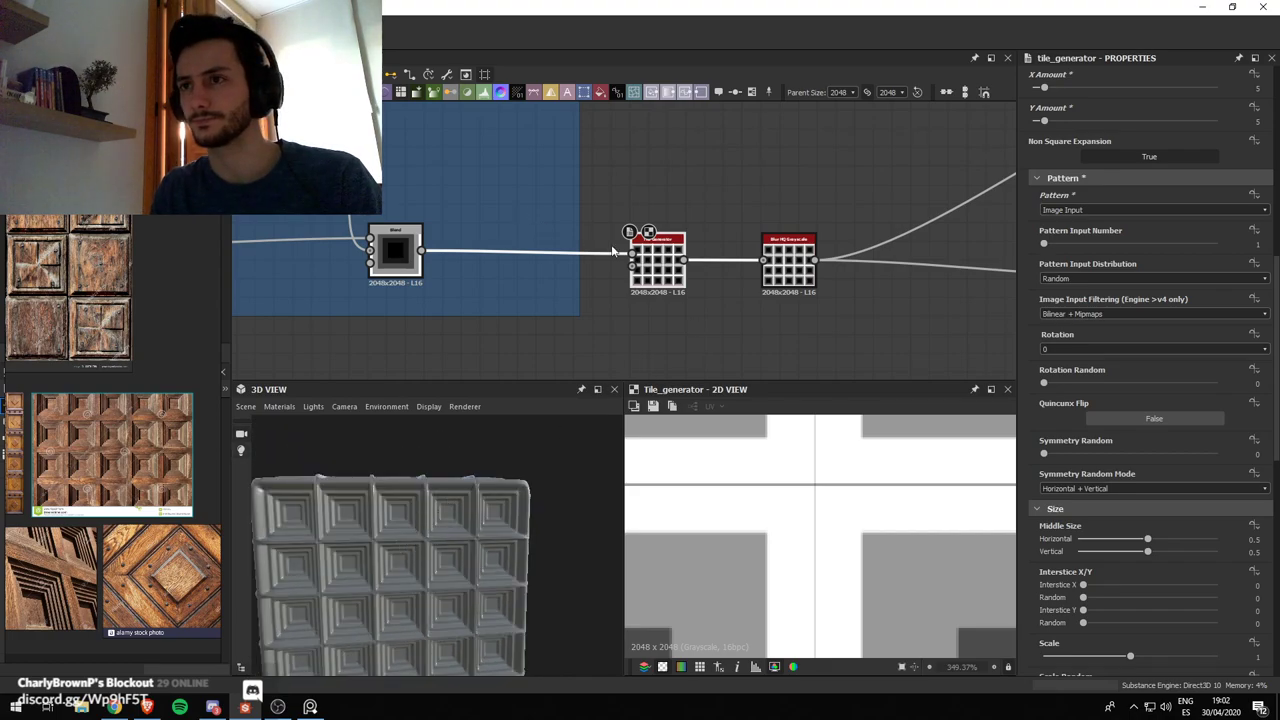
Set the Blur HQ Grayscale node's Intensity to 0.5
{"action": "left_click", "coordinate": [788, 262]}
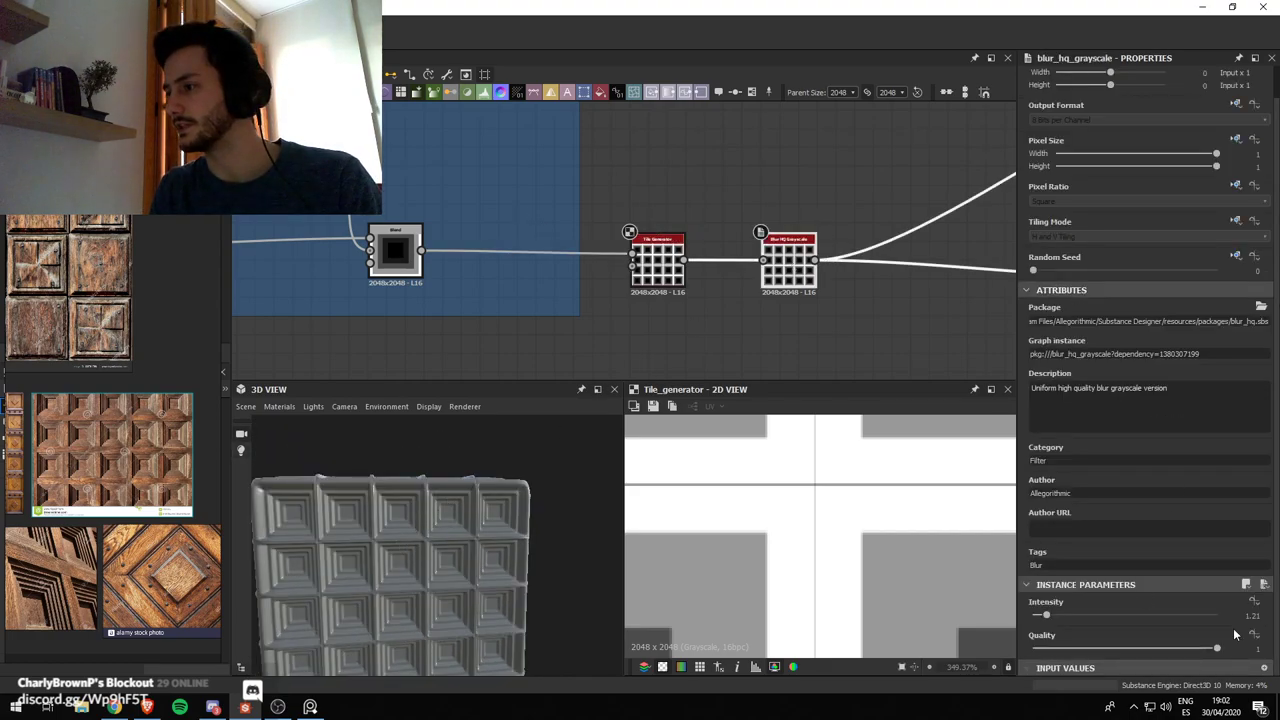
{"action": "left_click", "coordinate": [1239, 616]}
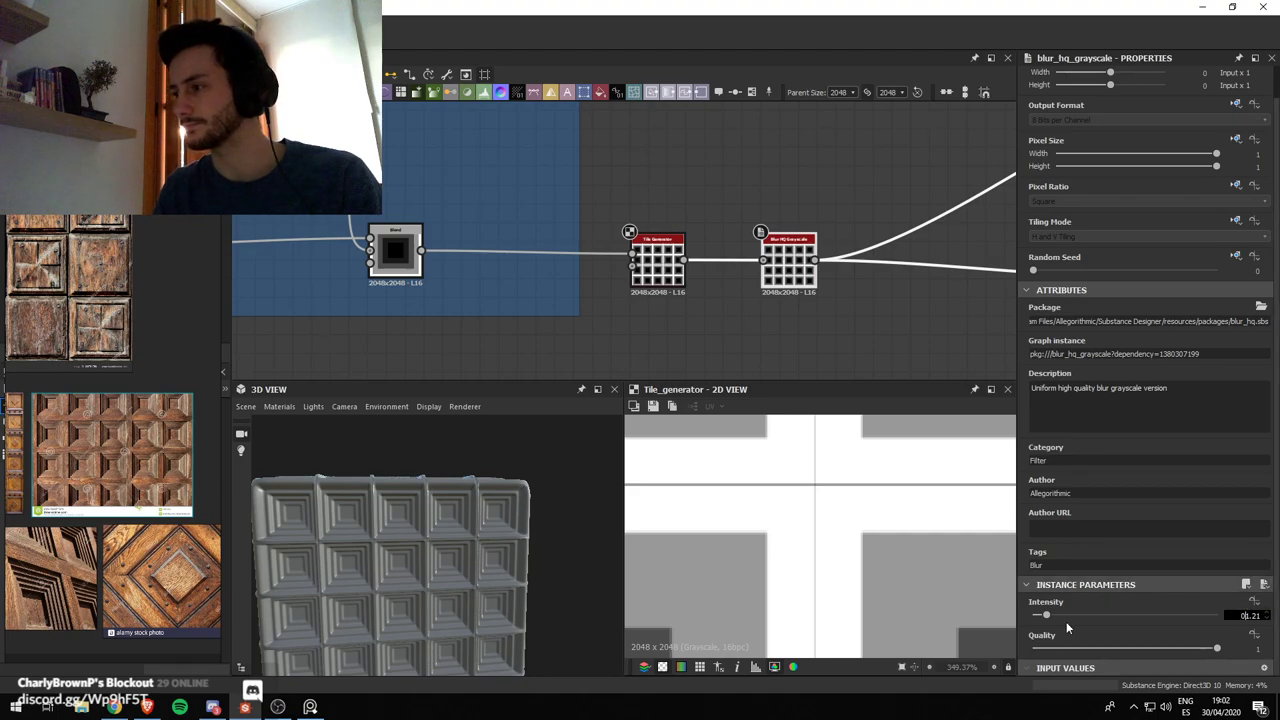
{"action": "type", "text": "0.5"}
{"action": "key", "text": "Return"}
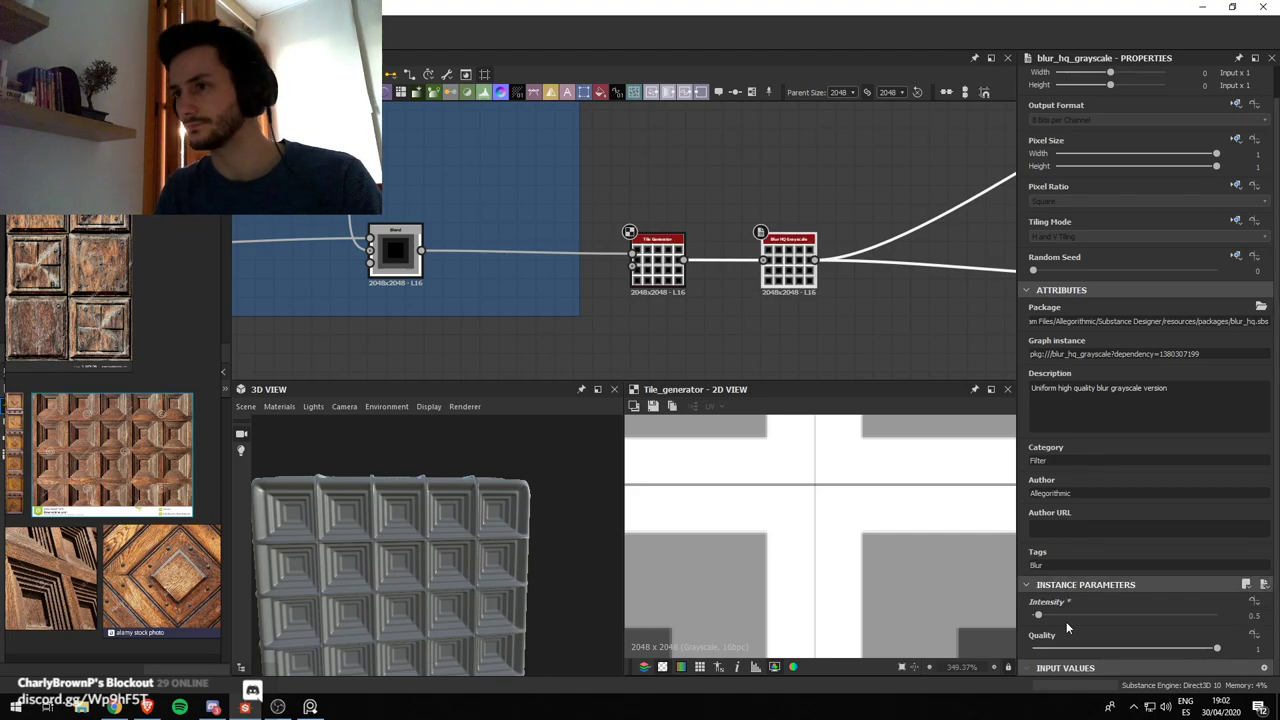
Inspect the edges of the carved square relief on the 3D cube up close and from several angles
{"action": "scroll", "coordinate": [401, 562], "scroll_direction": "up", "scroll_amount": 5}
{"action": "scroll", "coordinate": [427, 545], "scroll_direction": "up", "scroll_amount": 5}
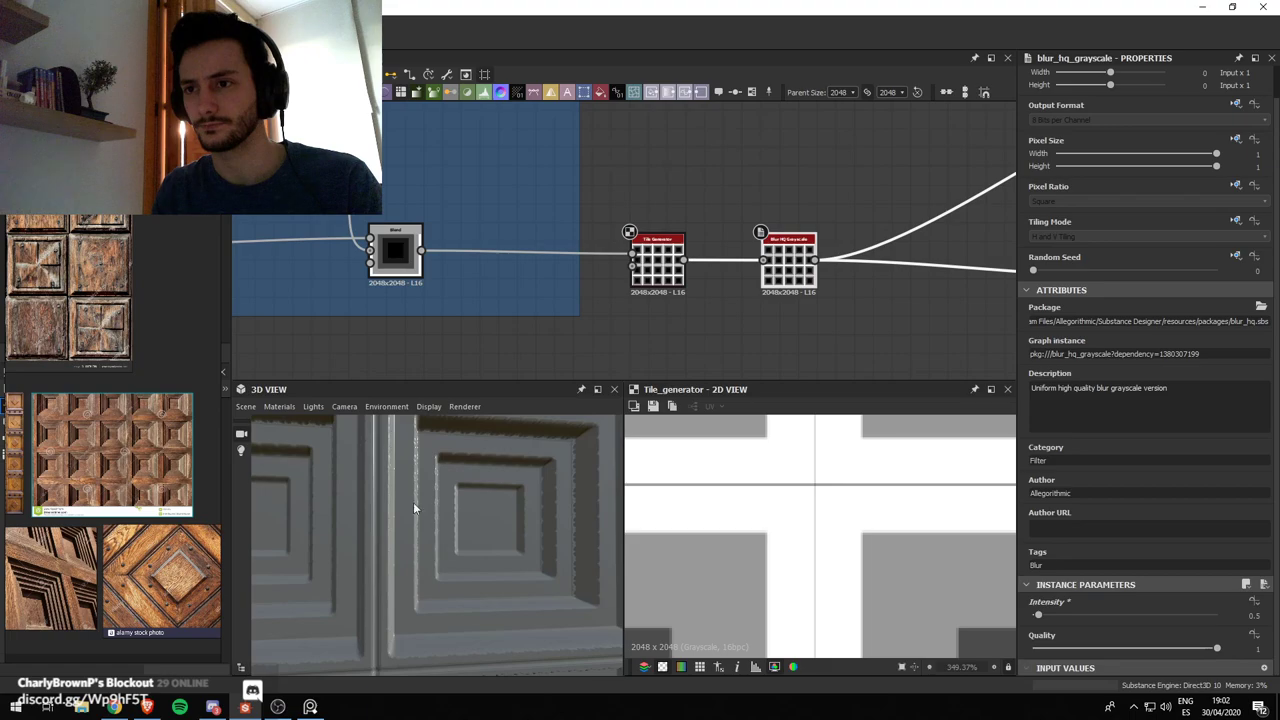
{"action": "left_click_drag", "start_coordinate": [413, 502], "coordinate": [456, 548]}
{"action": "scroll", "coordinate": [438, 525], "scroll_direction": "down", "scroll_amount": 5}
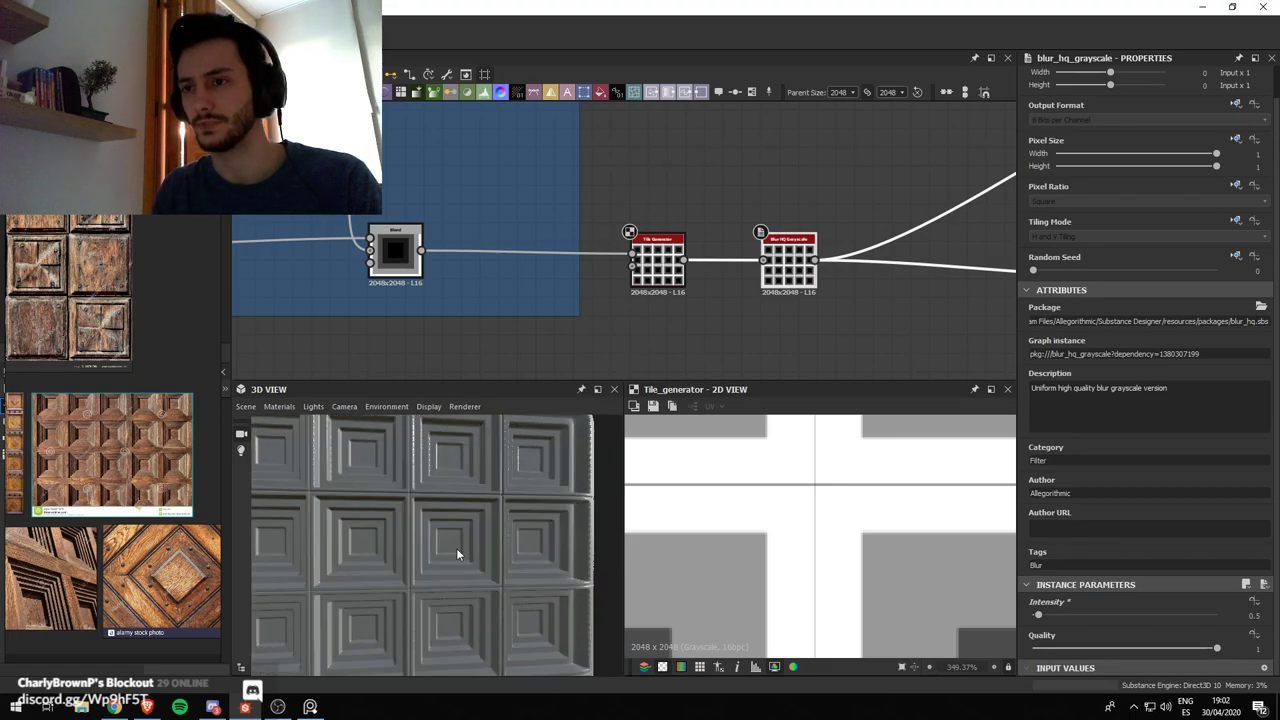
{"action": "scroll", "coordinate": [456, 548], "scroll_direction": "down", "scroll_amount": 3}
{"action": "left_click_drag", "start_coordinate": [466, 503], "coordinate": [474, 549]}
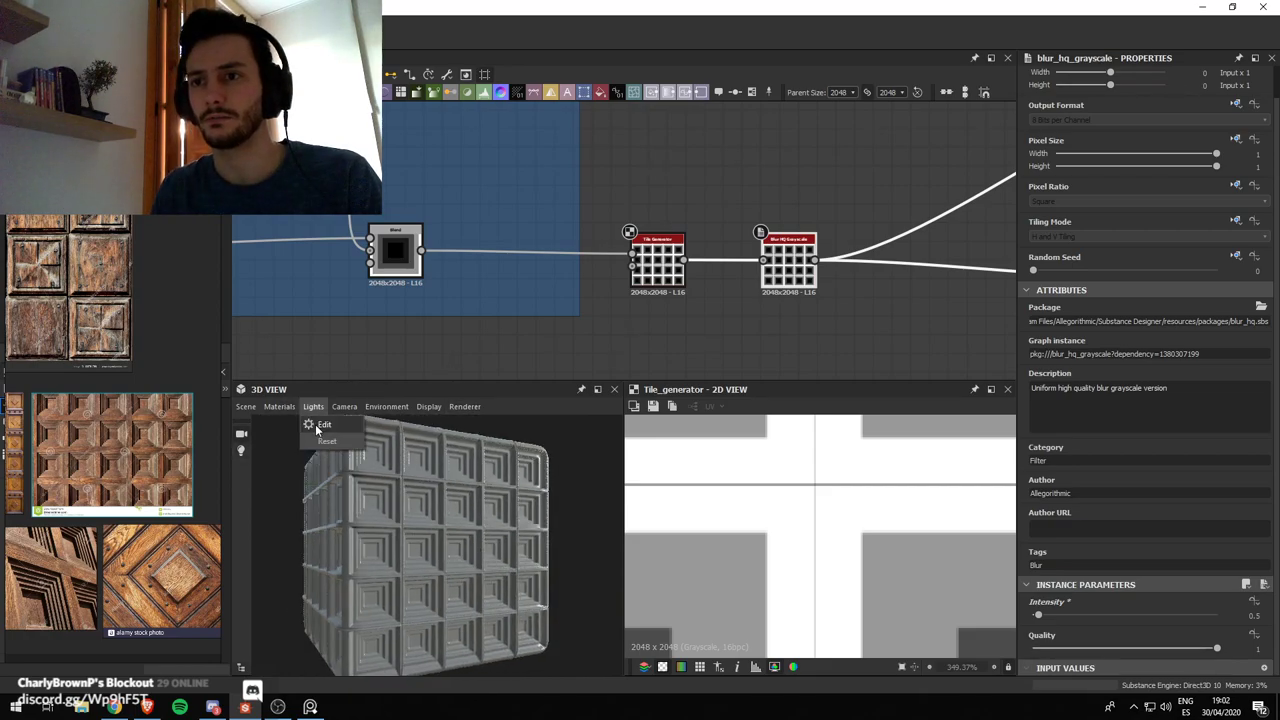
Lower the height Scale of the 3D view's default material to about 7.65
{"action": "left_click", "coordinate": [279, 406]}
{"action": "mouse_move", "coordinate": [300, 424]}
{"action": "mouse_move", "coordinate": [387, 442]}
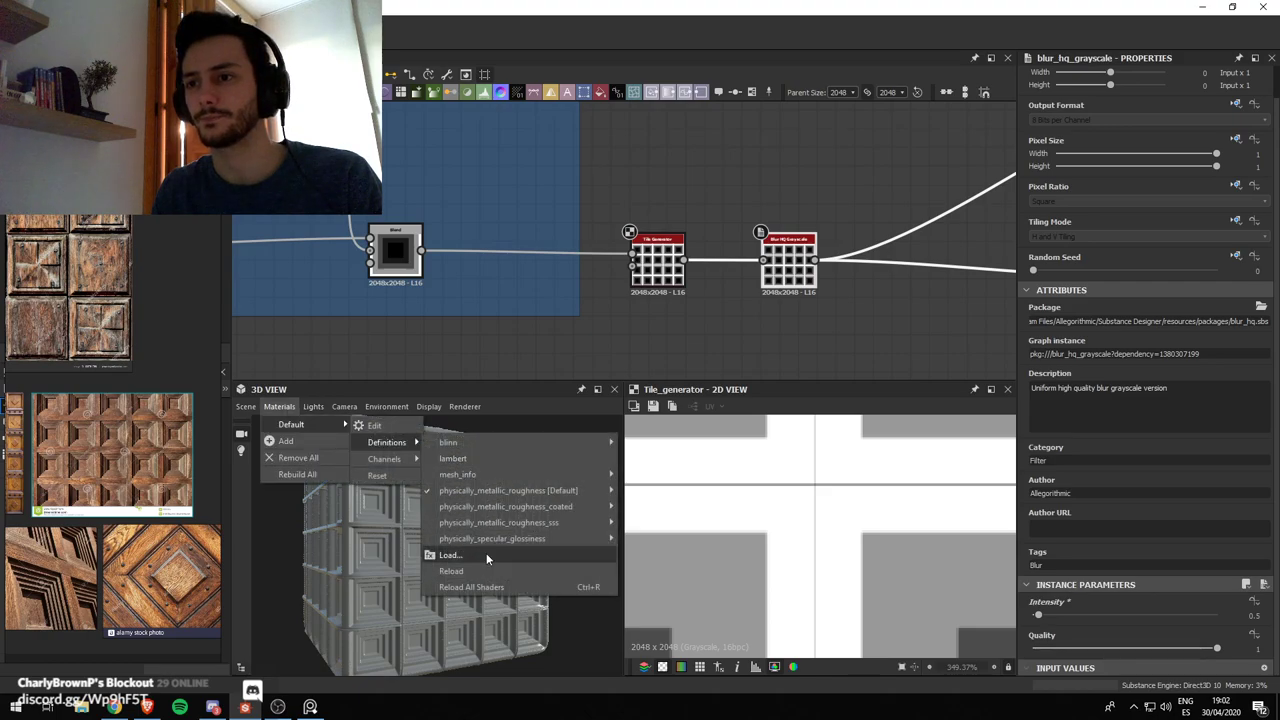
{"action": "mouse_move", "coordinate": [550, 491]}
{"action": "left_click", "coordinate": [655, 507]}
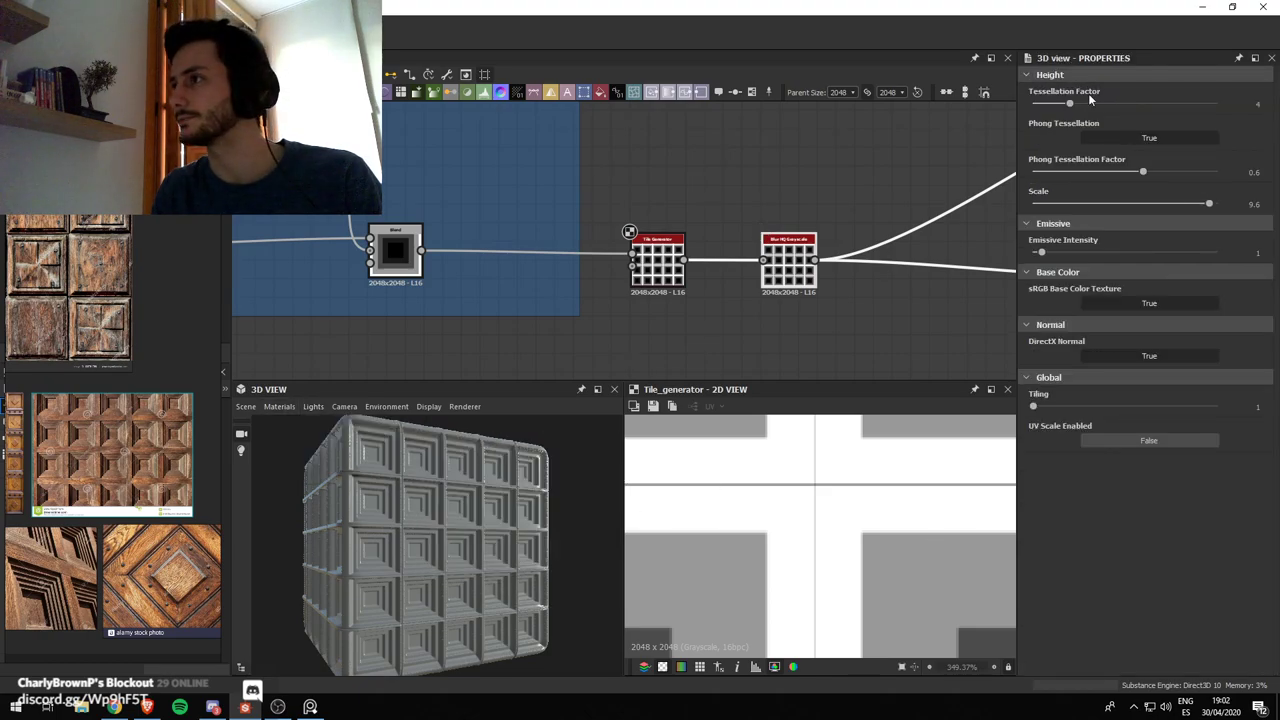
{"action": "left_click_drag", "start_coordinate": [1208, 205], "coordinate": [1176, 207]}
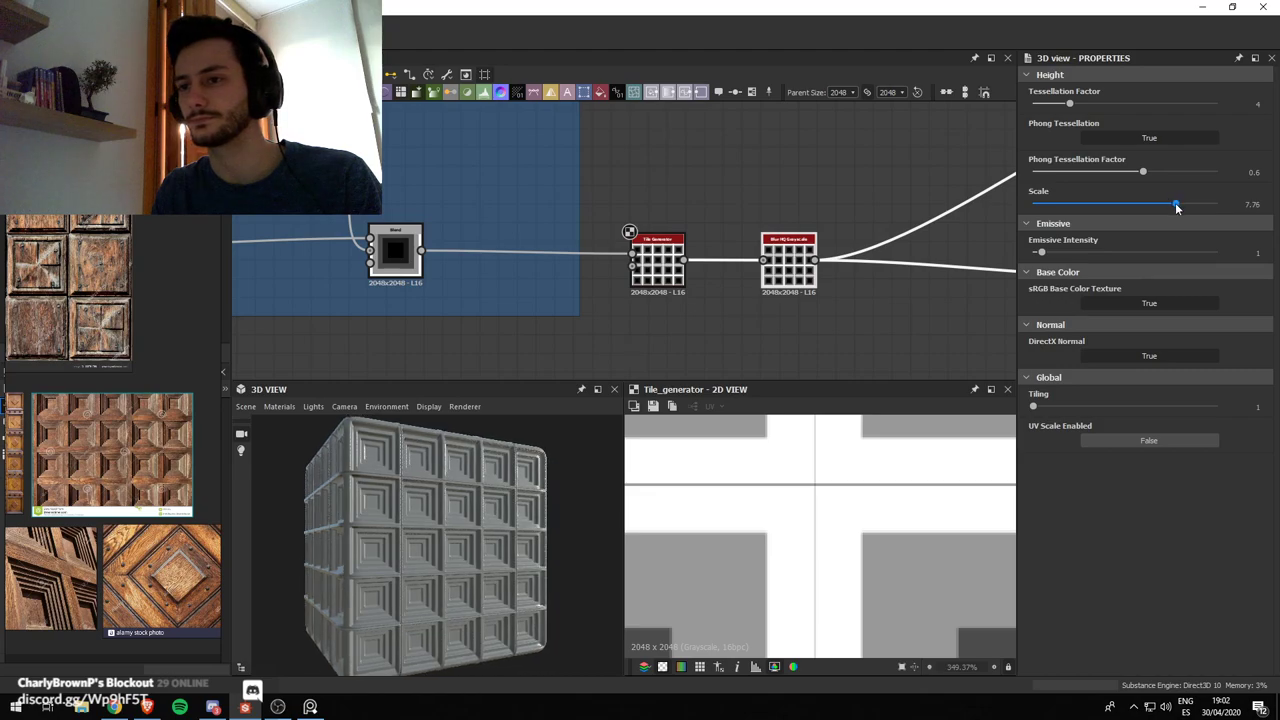
{"action": "scroll", "coordinate": [480, 516], "scroll_direction": "up", "scroll_amount": 6}
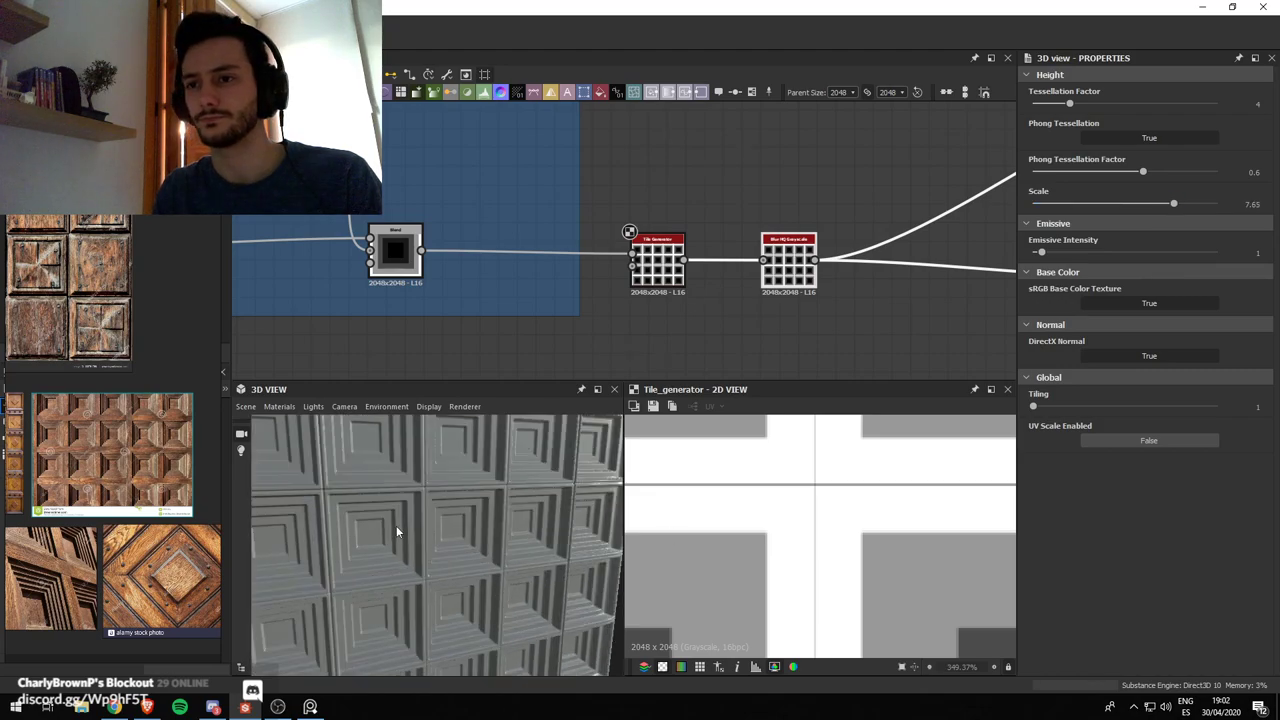
Reduce the Tile Generator's Scale to 0.78 to open gaps between the square tiles like the door reference
{"action": "scroll", "coordinate": [123, 434], "scroll_direction": "up", "scroll_amount": 5}
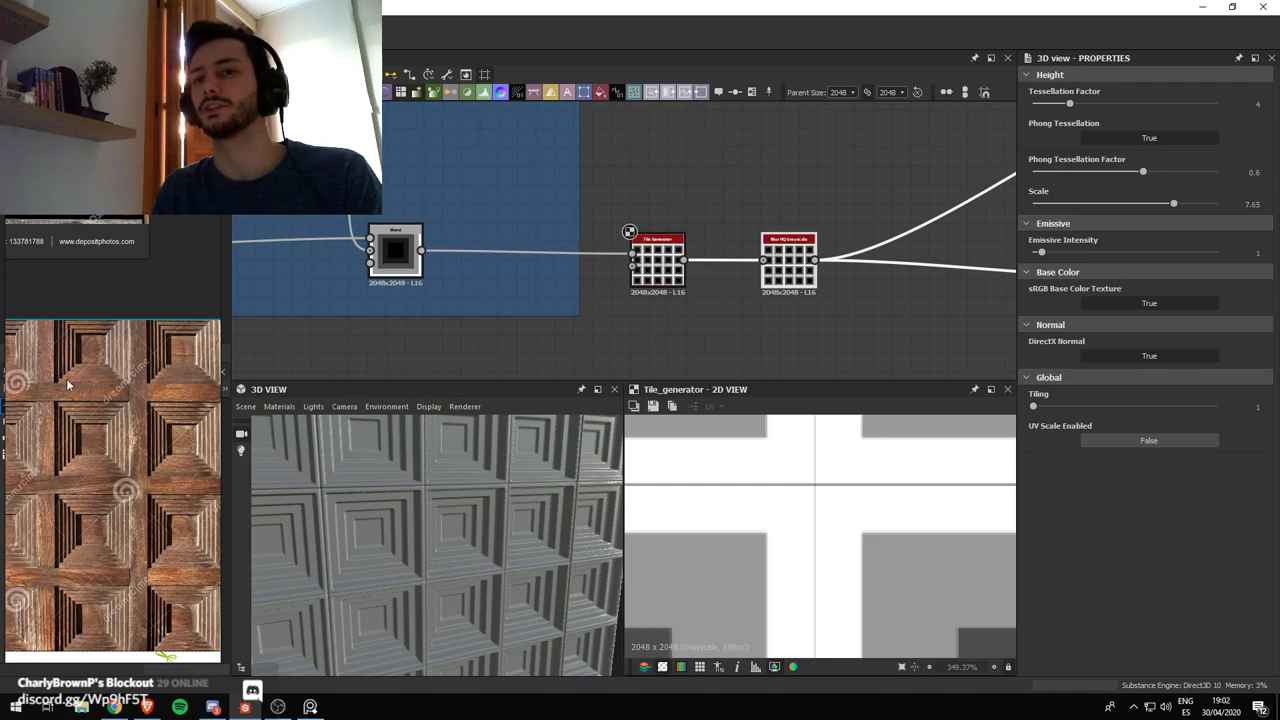
{"action": "scroll", "coordinate": [624, 291], "scroll_direction": "down", "scroll_amount": 2}
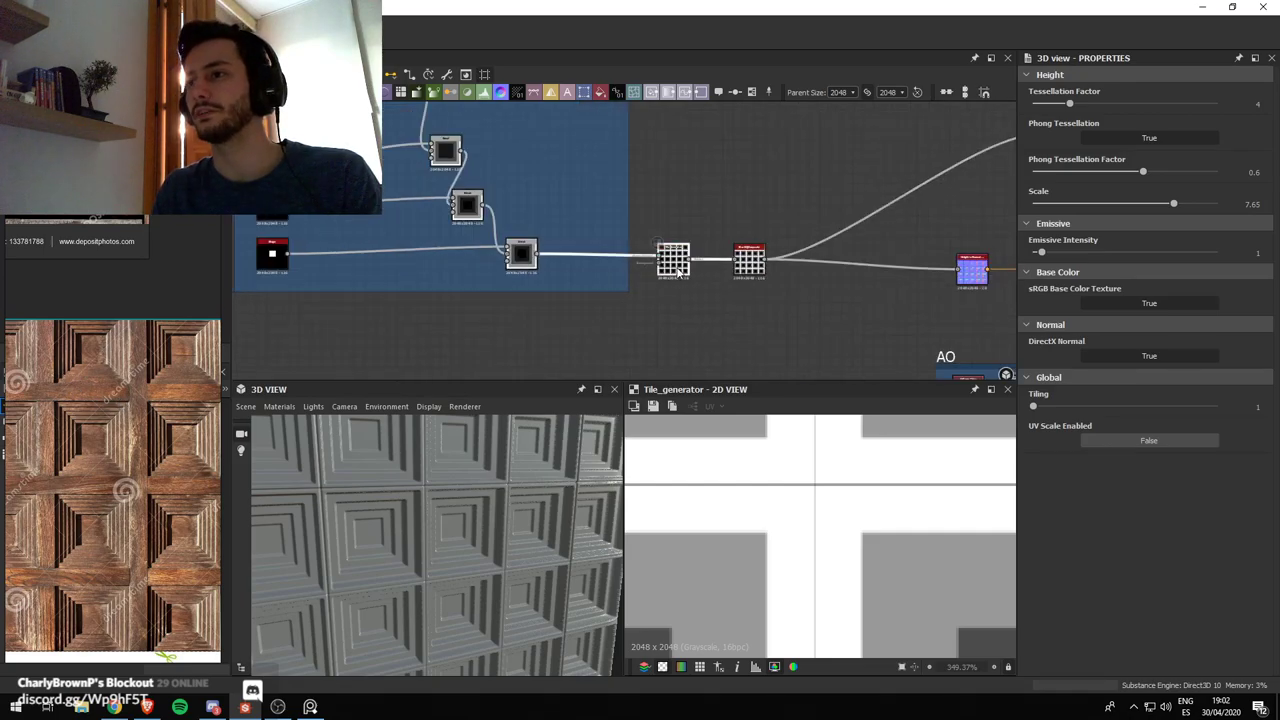
{"action": "left_click", "coordinate": [672, 258]}
{"action": "scroll", "coordinate": [1103, 340], "scroll_direction": "down", "scroll_amount": 5}
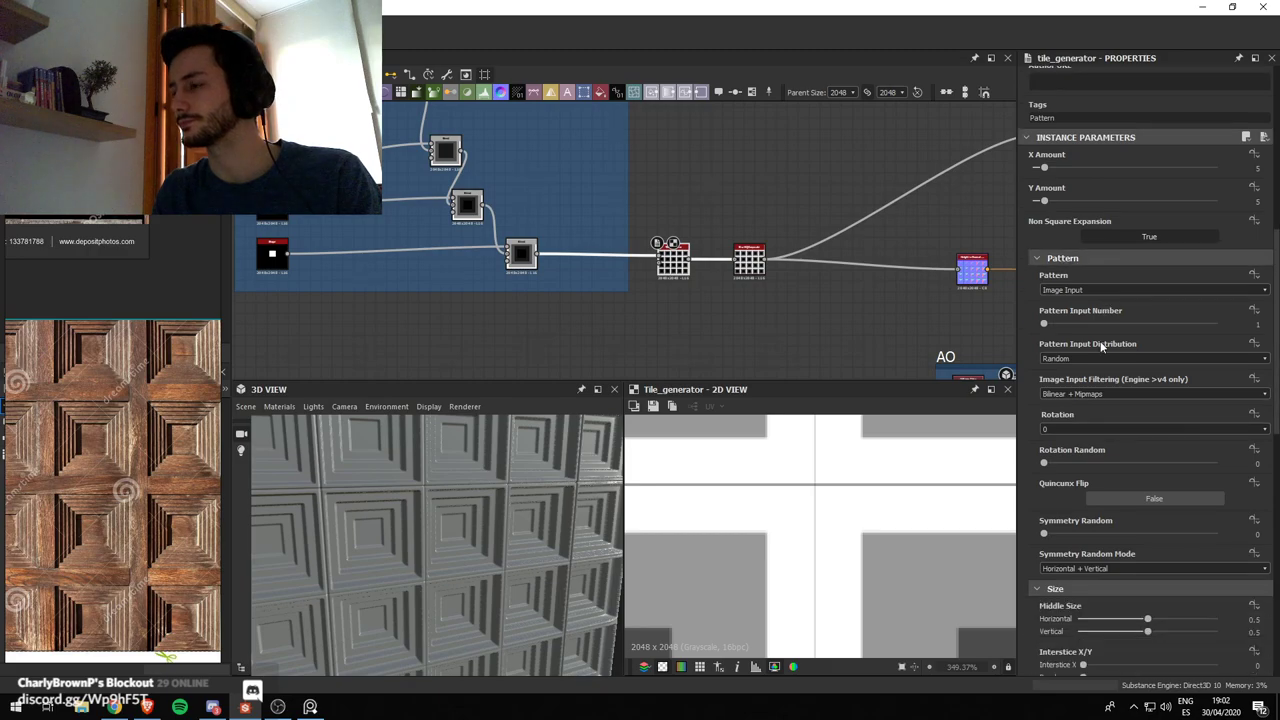
{"action": "scroll", "coordinate": [1102, 388], "scroll_direction": "down", "scroll_amount": 2}
{"action": "scroll", "coordinate": [1106, 475], "scroll_direction": "down", "scroll_amount": 2}
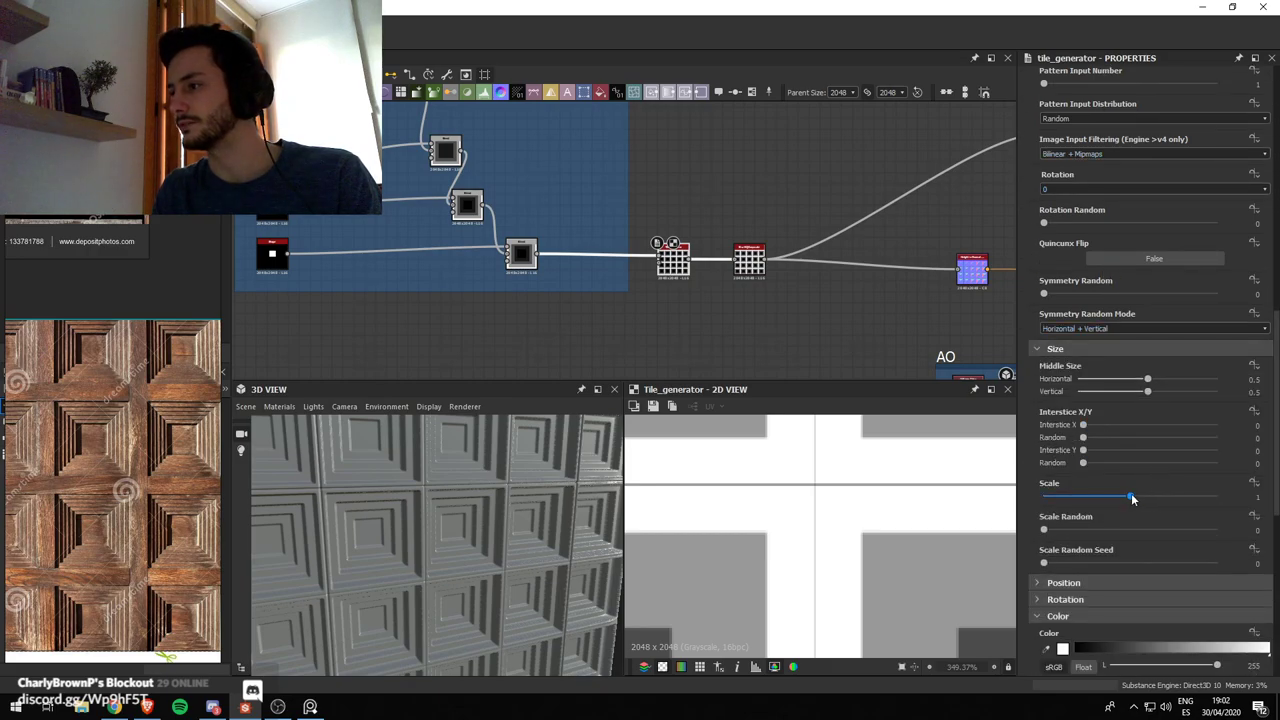
{"action": "left_click_drag", "start_coordinate": [1131, 497], "coordinate": [1110, 497]}
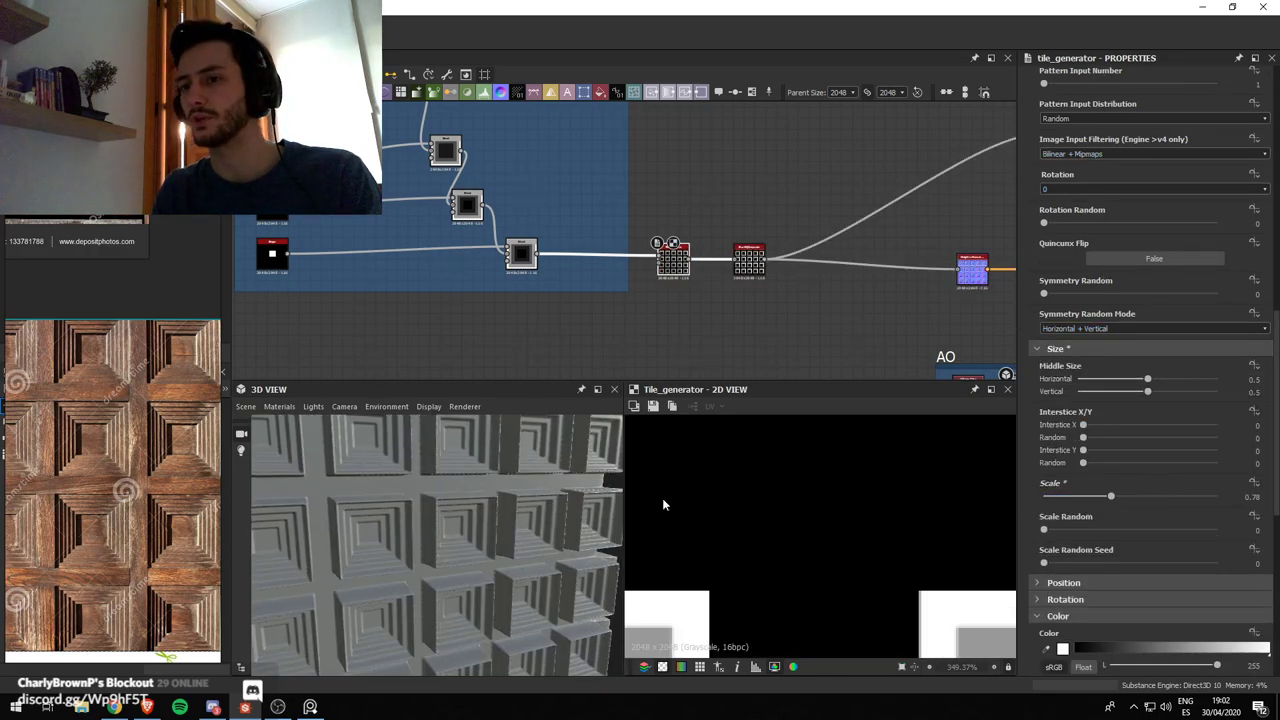
Compare the spaced grid with the door reference and move the Square frame farther away from the Tile Generator node
{"action": "scroll", "coordinate": [812, 500], "scroll_direction": "down", "scroll_amount": 8}
{"action": "scroll", "coordinate": [143, 475], "scroll_direction": "up", "scroll_amount": 3}
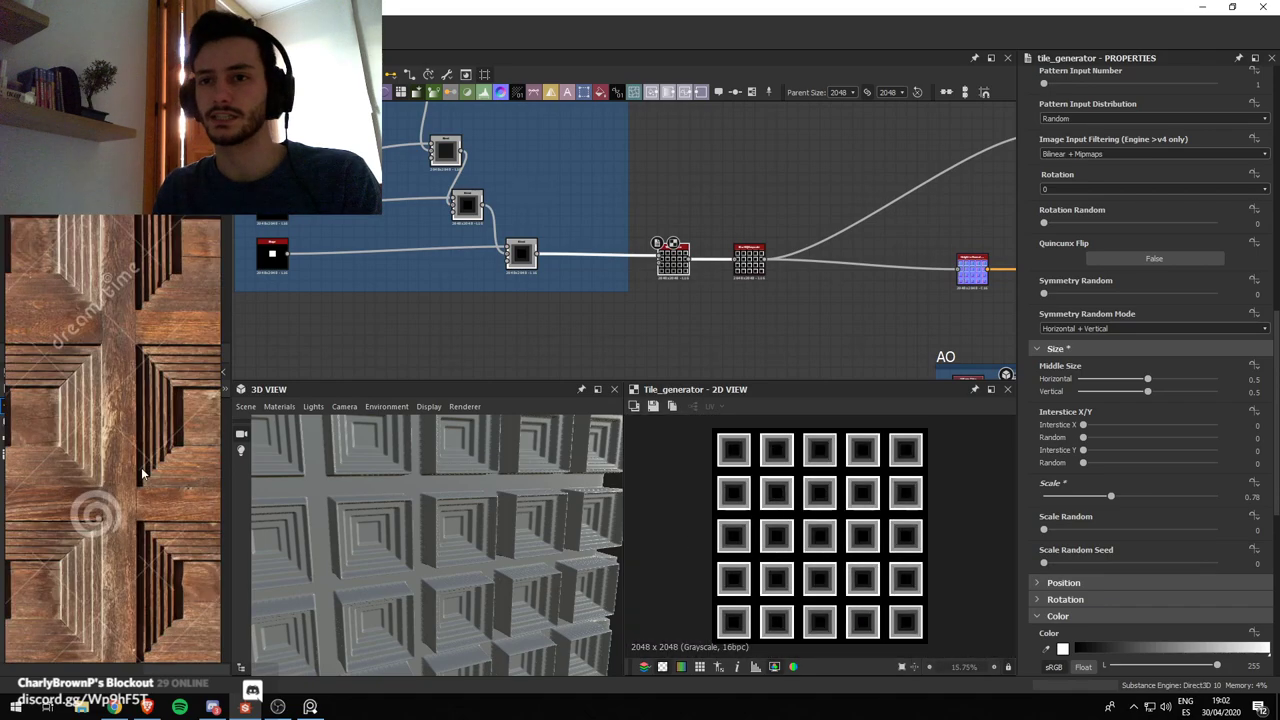
{"action": "scroll", "coordinate": [759, 261], "scroll_direction": "down", "scroll_amount": 4}
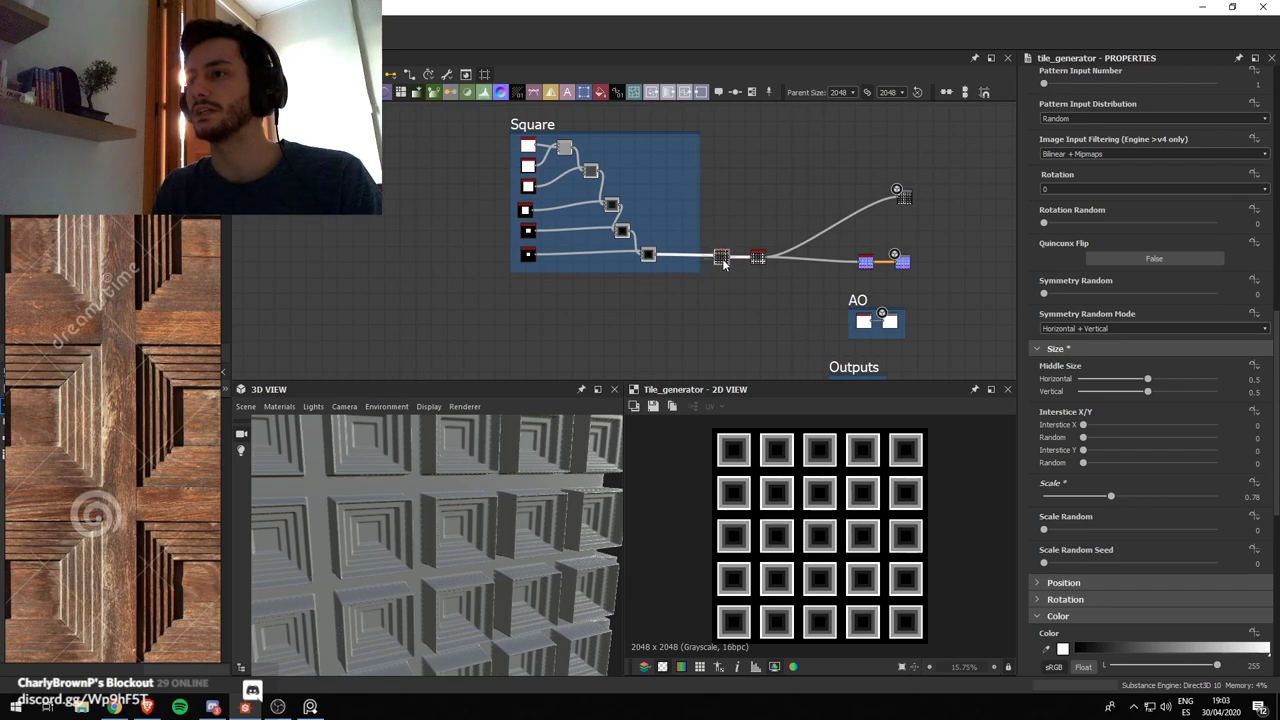
{"action": "scroll", "coordinate": [724, 262], "scroll_direction": "down", "scroll_amount": 1}
{"action": "left_click_drag", "start_coordinate": [596, 157], "coordinate": [524, 157]}
{"action": "scroll", "coordinate": [677, 209], "scroll_direction": "up", "scroll_amount": 4}
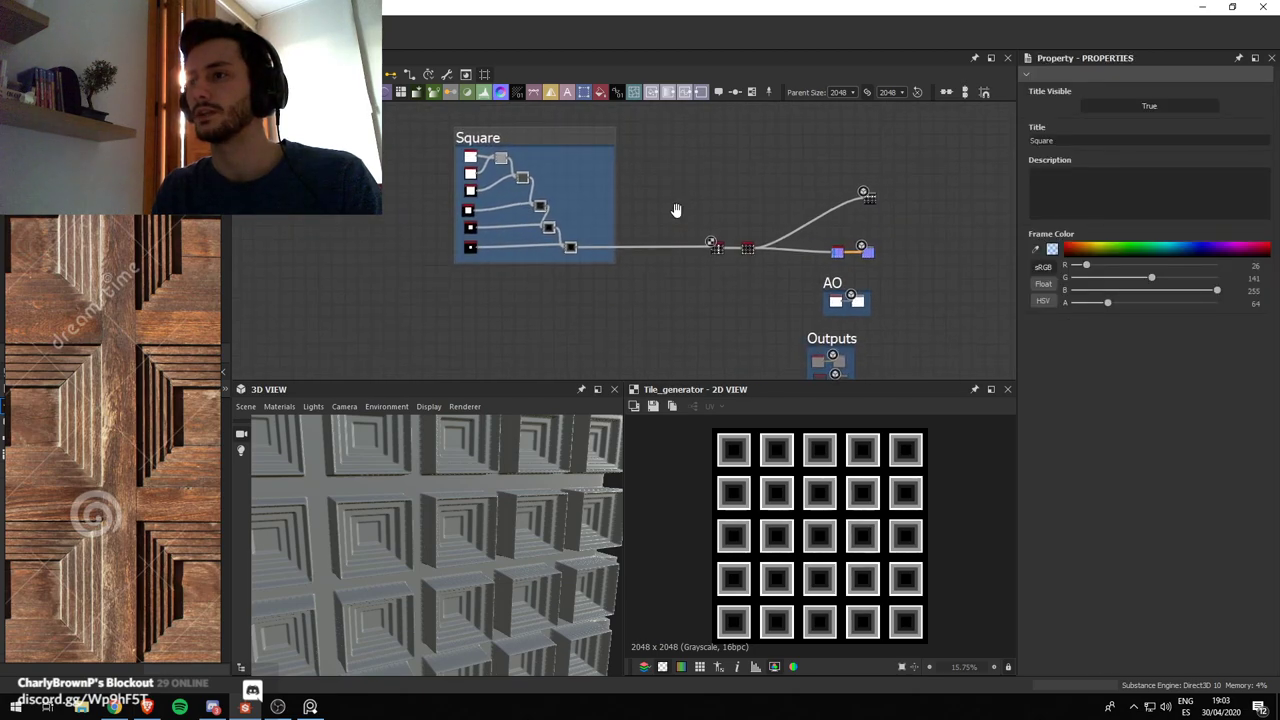
{"action": "left_click_drag", "start_coordinate": [740, 188], "coordinate": [686, 191]}
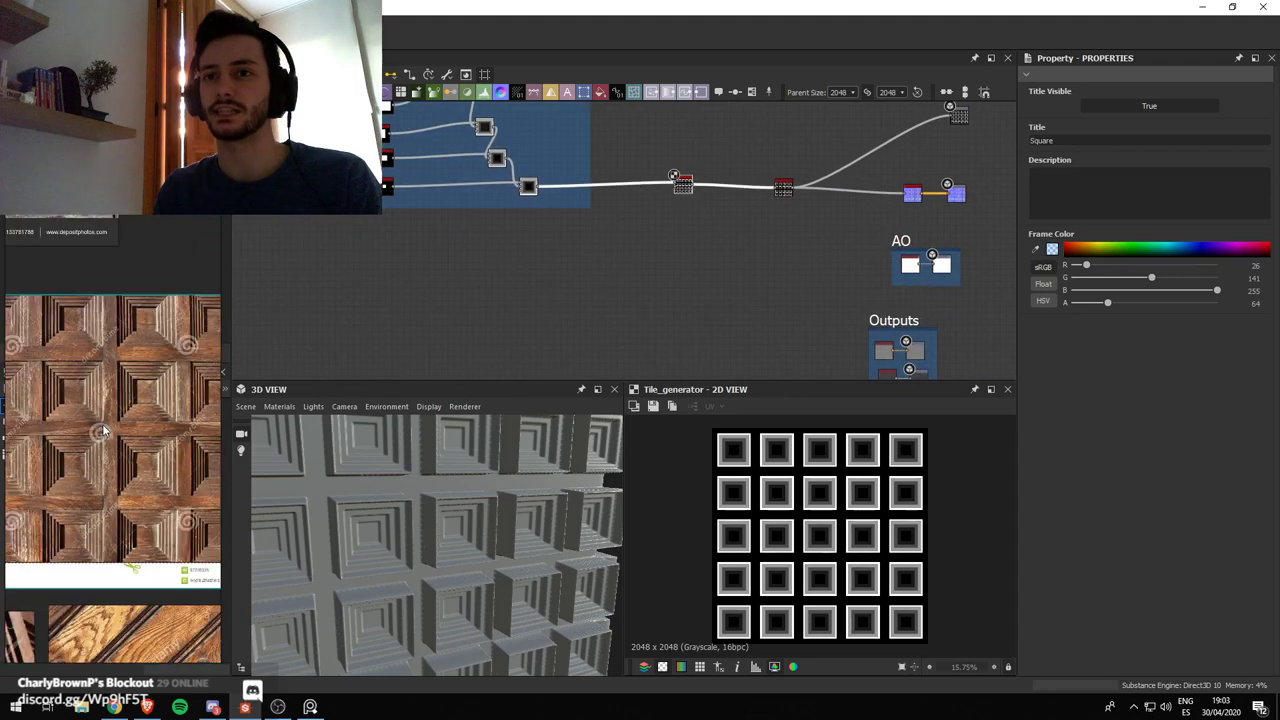
{"action": "left_click", "coordinate": [481, 318]}
{"action": "key", "text": "space"}
{"action": "type", "text": "shape"}
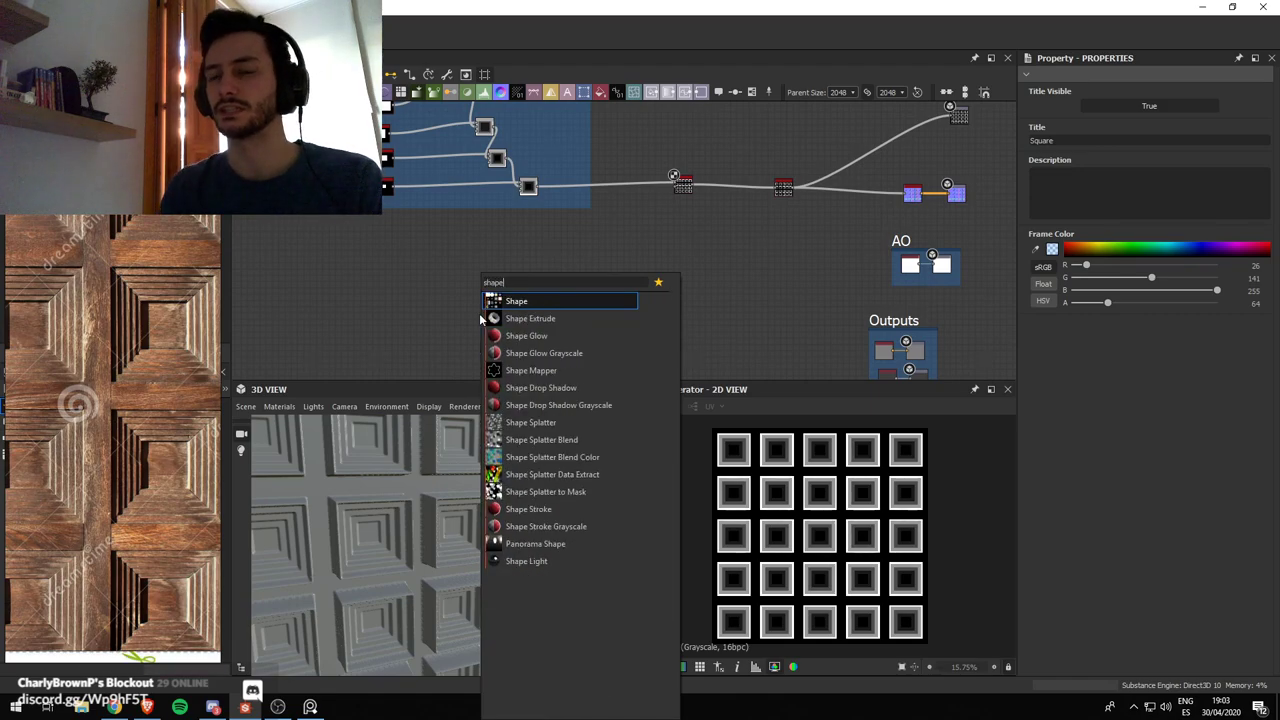
{"action": "key", "text": "Escape"}
Add a second Tile Generator node and place it below the Square frame
{"action": "key", "text": "space"}
{"action": "type", "text": "tile"}
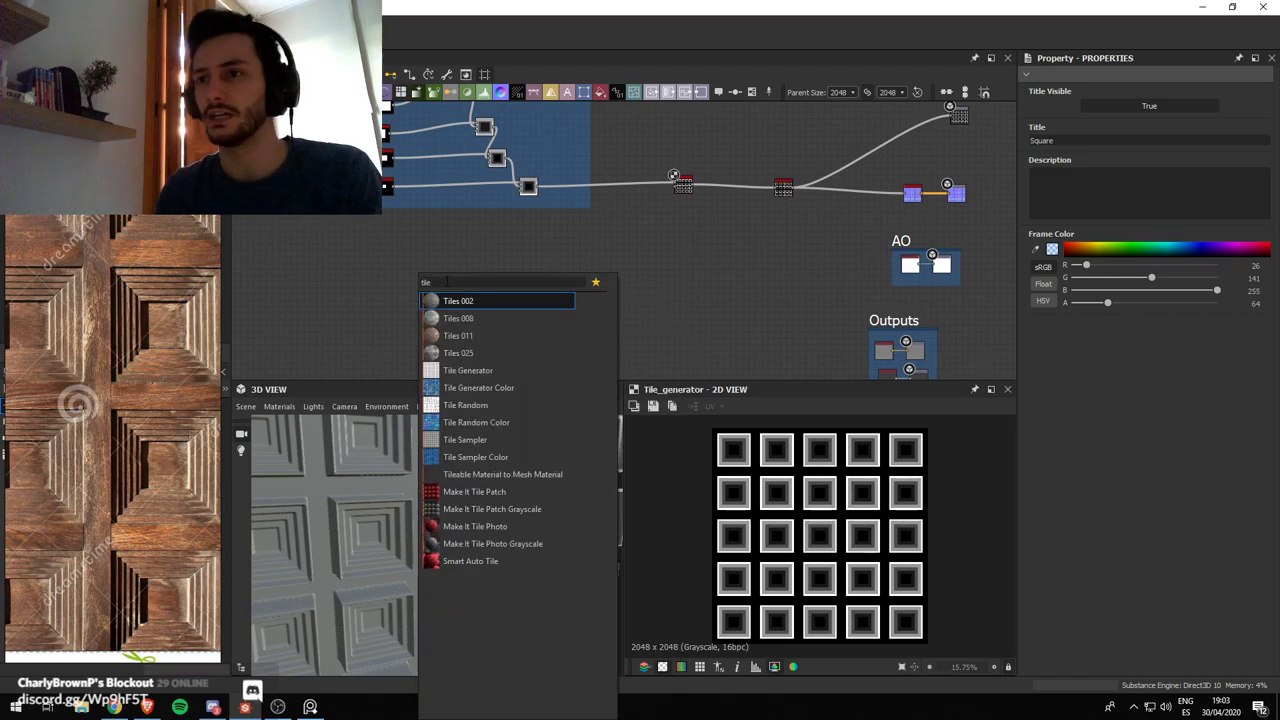
{"action": "left_click", "coordinate": [492, 368]}
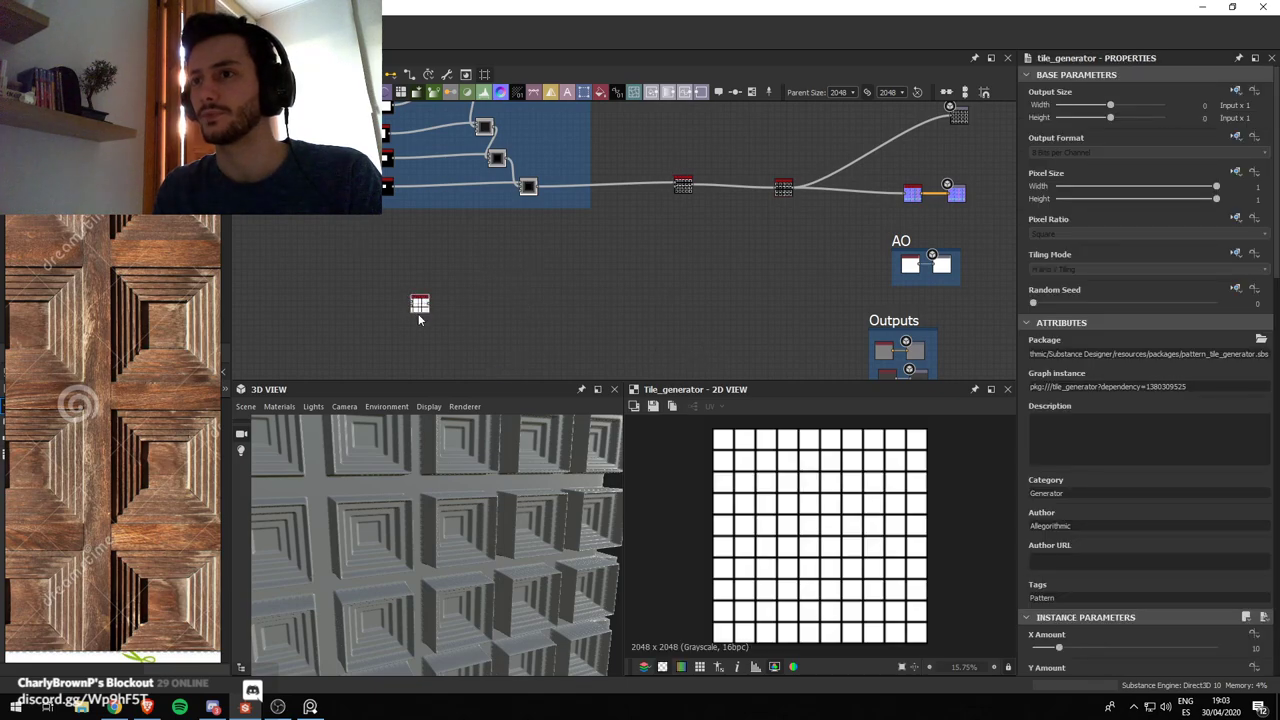
{"action": "left_click_drag", "start_coordinate": [420, 312], "coordinate": [545, 261]}
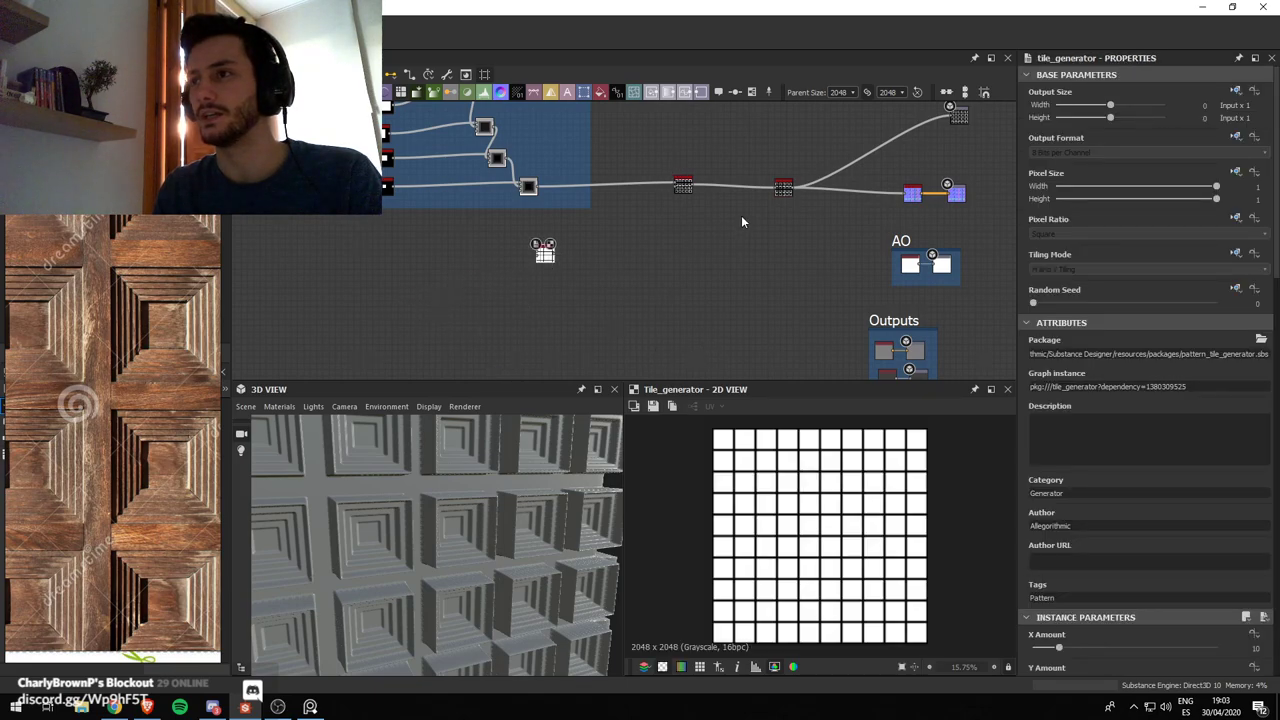
Examine the gaps between the tiled squares in the 2D preview against the crossing beams in the wooden door reference
{"action": "scroll", "coordinate": [738, 205], "scroll_direction": "up", "scroll_amount": 4}
{"action": "double_click", "coordinate": [622, 171]}
{"action": "scroll", "coordinate": [650, 265], "scroll_direction": "down", "scroll_amount": 3}
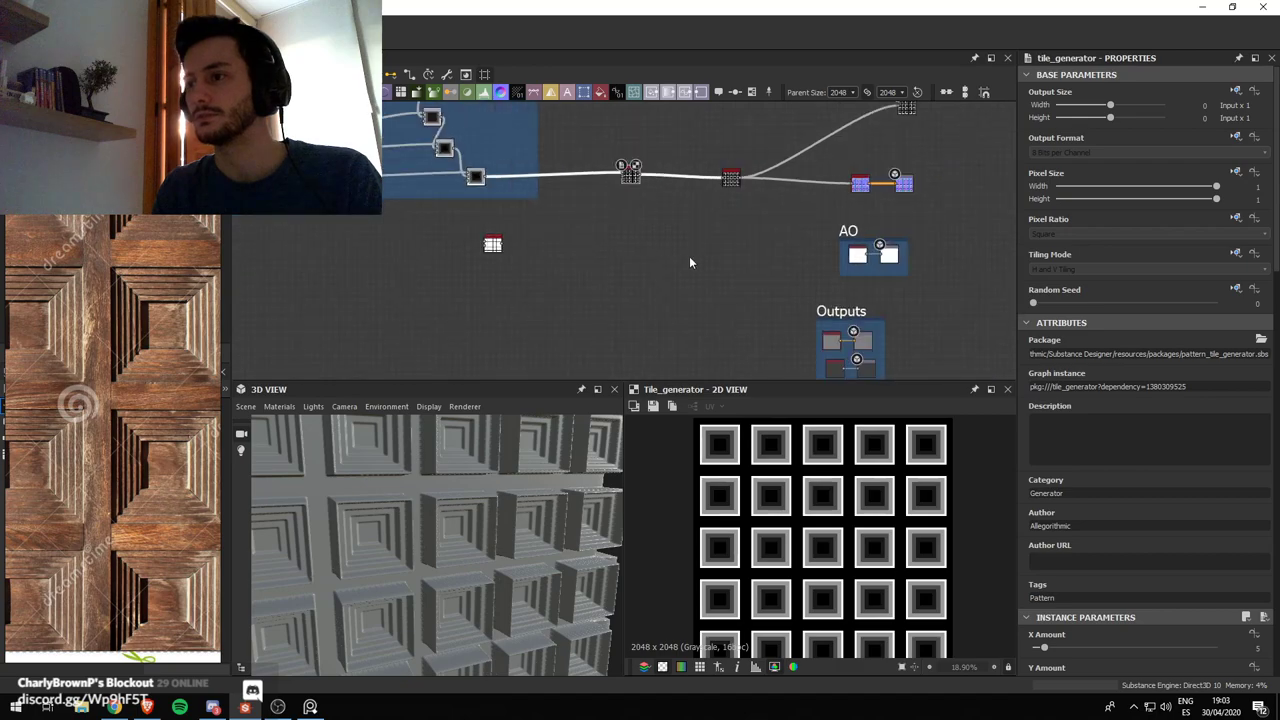
{"action": "scroll", "coordinate": [812, 420], "scroll_direction": "up", "scroll_amount": 3}
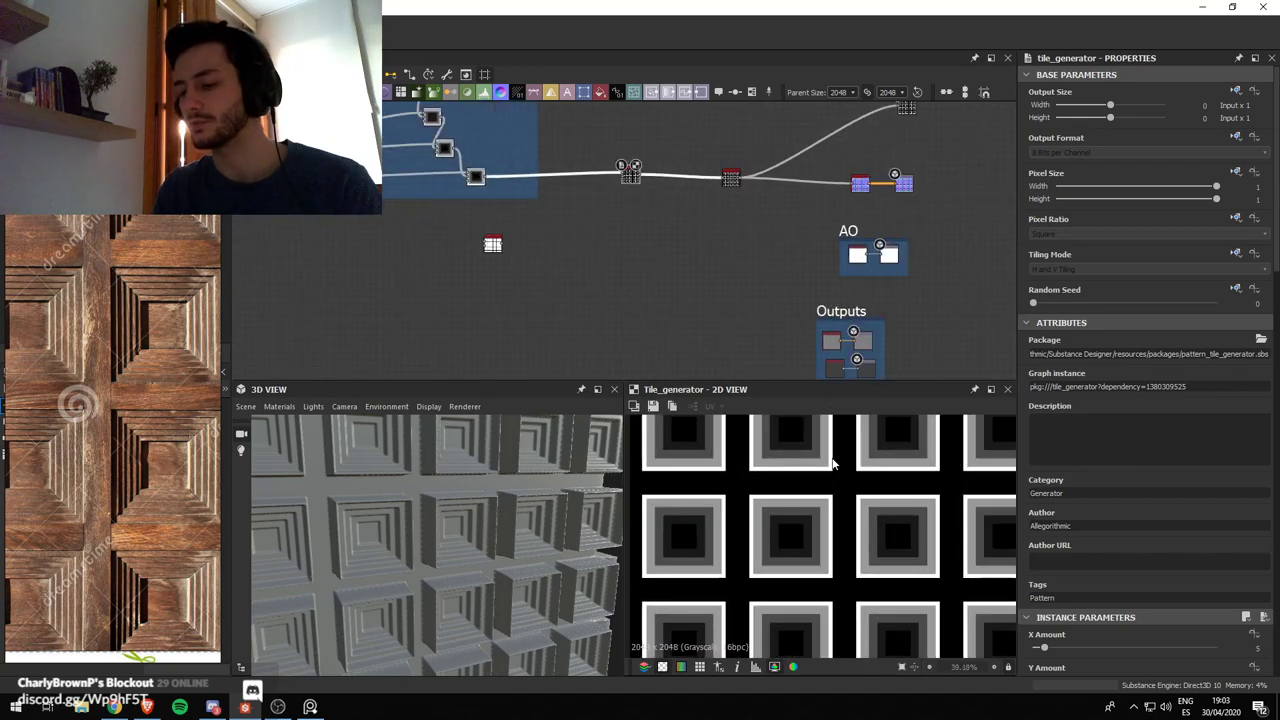
{"action": "scroll", "coordinate": [113, 366], "scroll_direction": "up", "scroll_amount": 2}
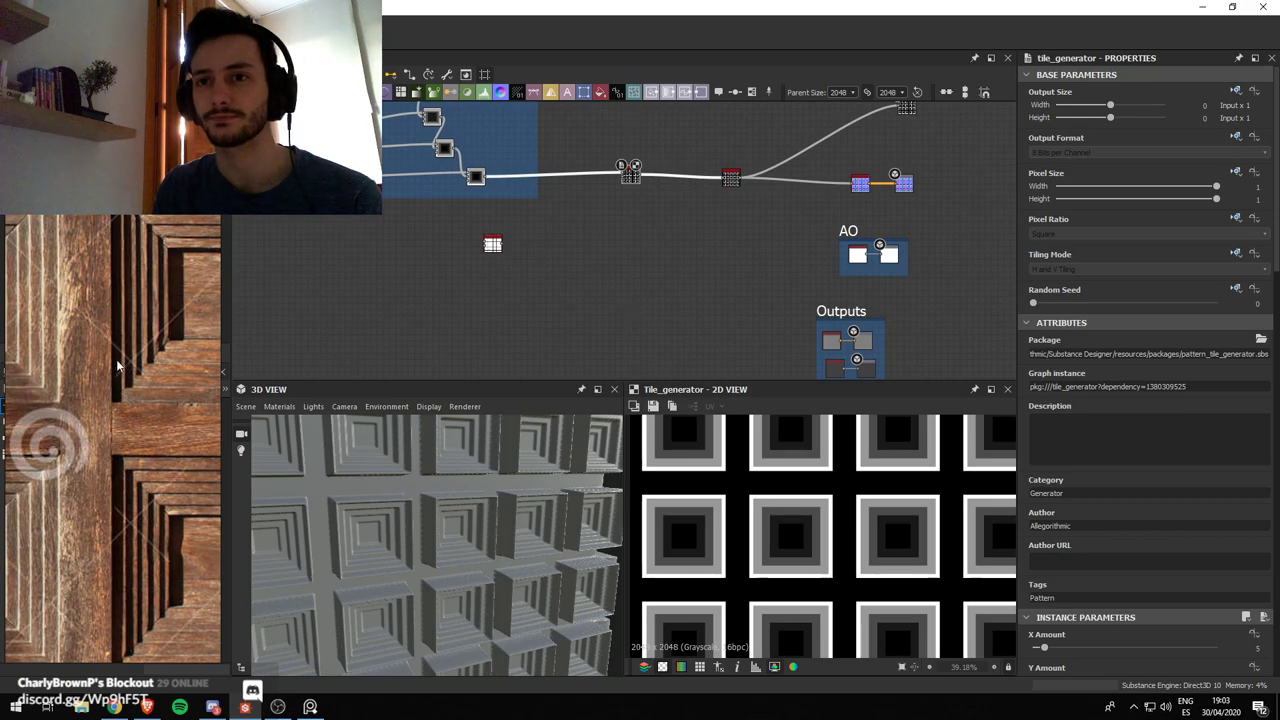
{"action": "scroll", "coordinate": [524, 240], "scroll_direction": "up", "scroll_amount": 3}
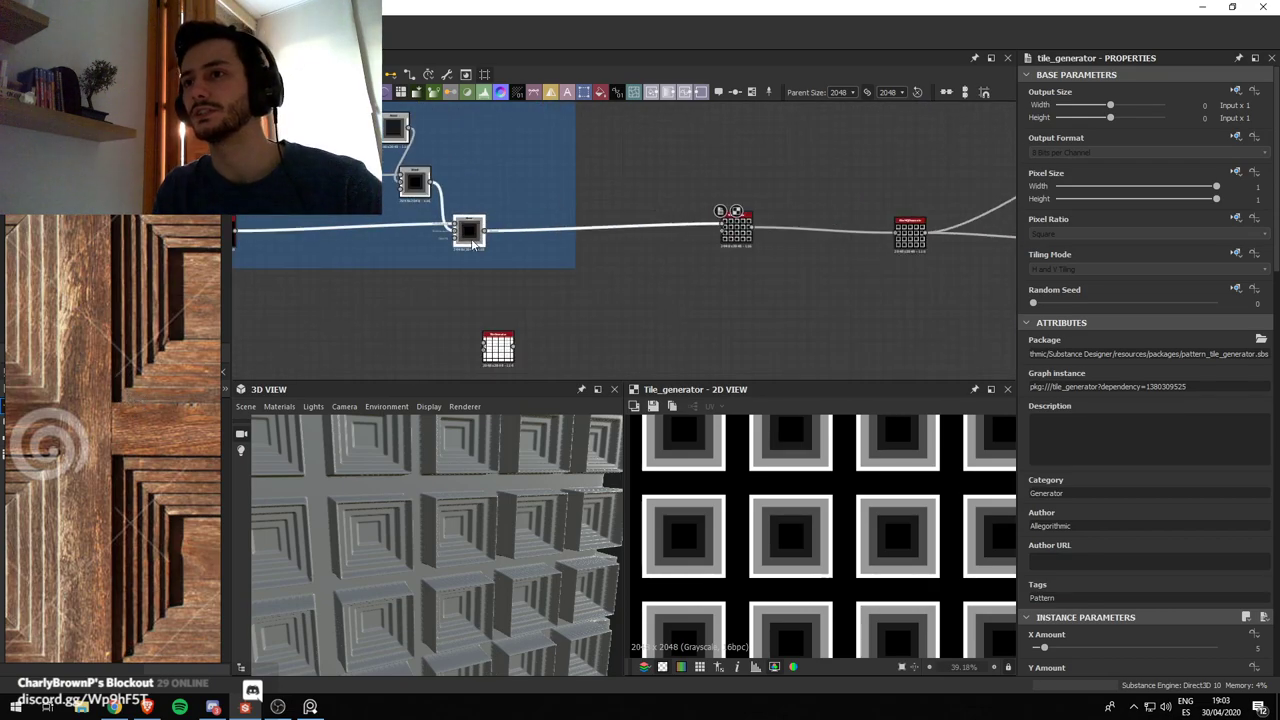
{"action": "left_click", "coordinate": [478, 246]}
{"action": "scroll", "coordinate": [480, 248], "scroll_direction": "down", "scroll_amount": 3}
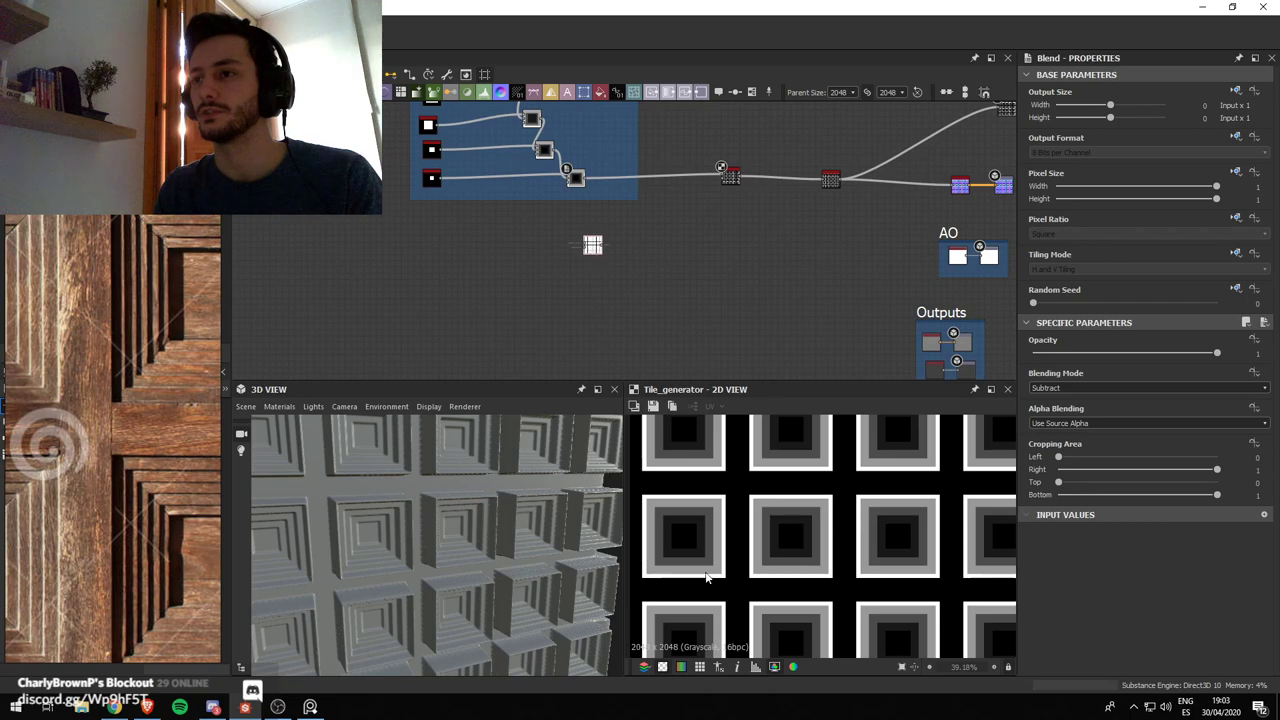
Preview the new Tile Generator and set both its X Amount and Y Amount to 4
{"action": "double_click", "coordinate": [592, 242]}
{"action": "scroll", "coordinate": [426, 557], "scroll_direction": "down", "scroll_amount": 3}
{"action": "left_click_drag", "start_coordinate": [388, 524], "coordinate": [313, 524]}
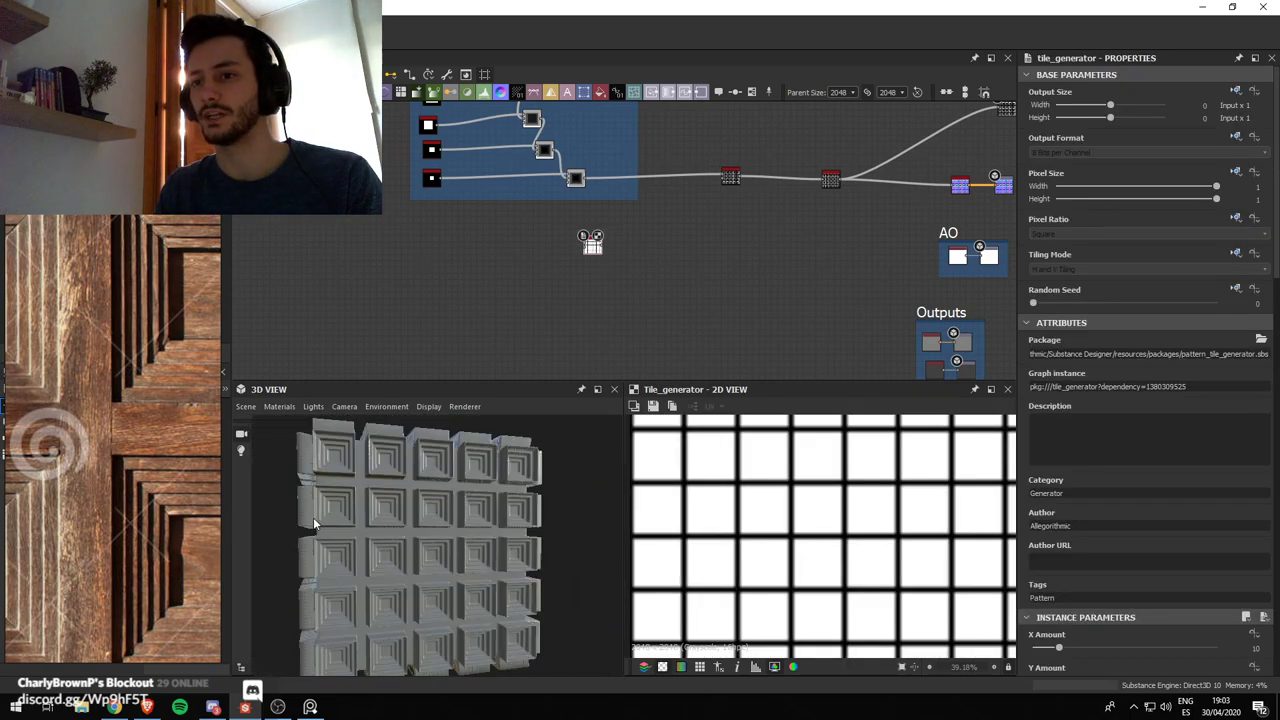
{"action": "scroll", "coordinate": [1107, 538], "scroll_direction": "down", "scroll_amount": 3}
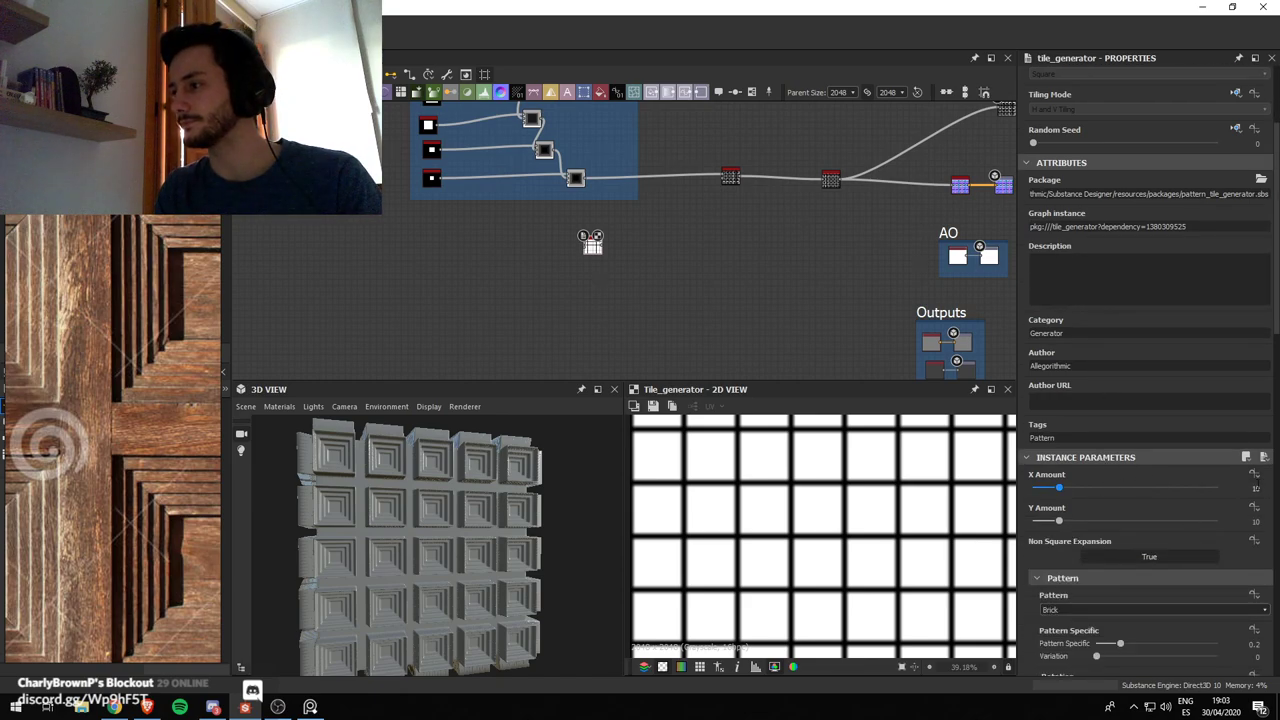
{"action": "left_click", "coordinate": [1257, 488]}
{"action": "double_click", "coordinate": [1258, 488]}
{"action": "type", "text": "4"}
{"action": "key", "text": "Return"}
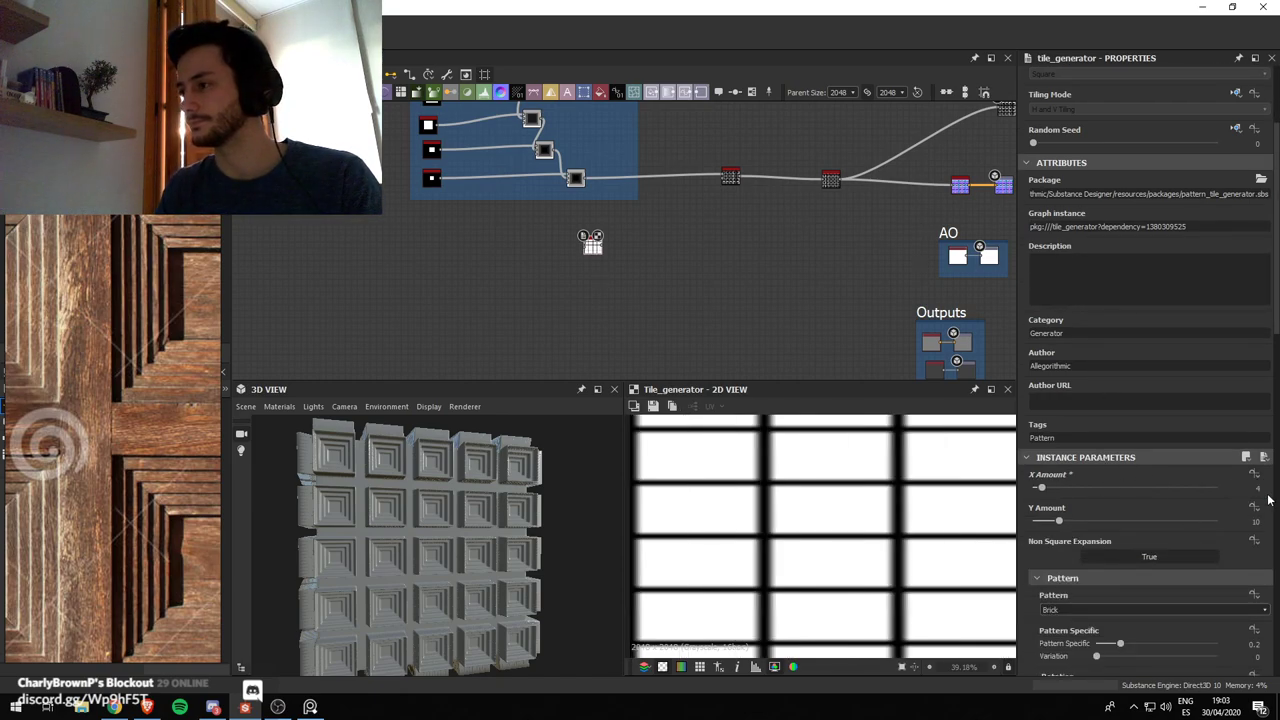
{"action": "double_click", "coordinate": [1255, 521]}
{"action": "type", "text": "4"}
{"action": "key", "text": "Return"}
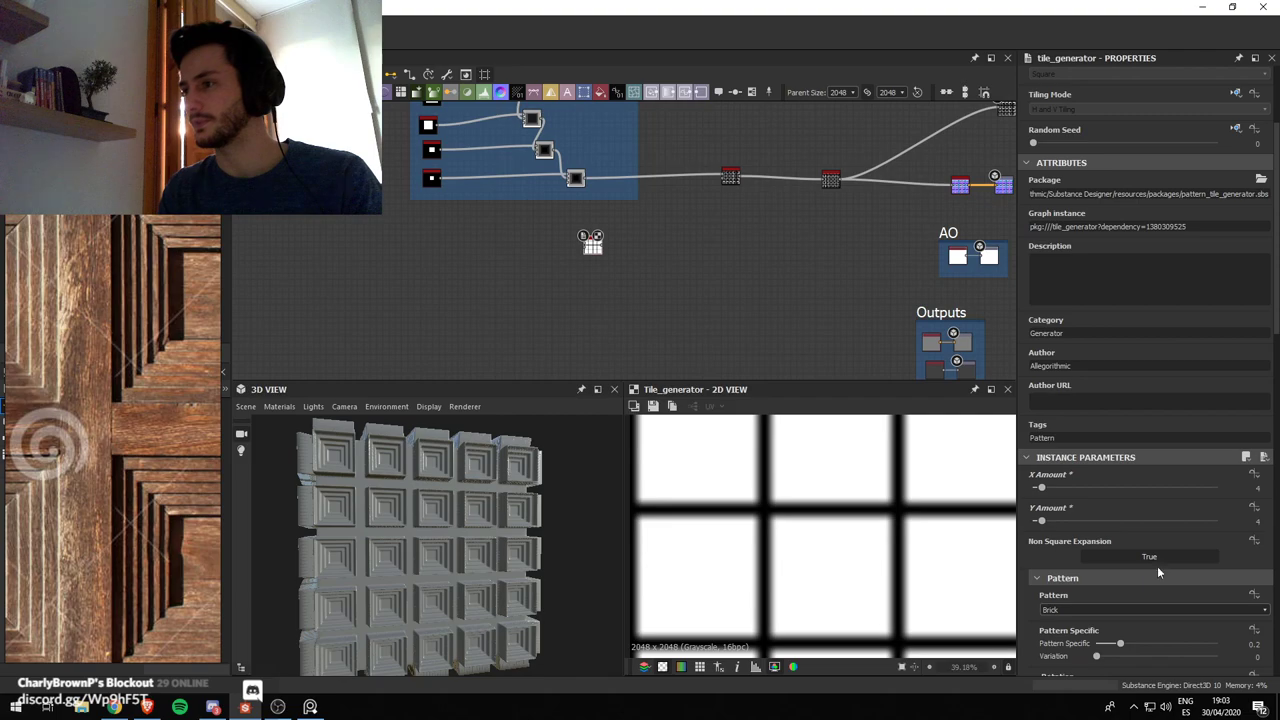
Reduce the new Tile Generator's Y Amount to 1 and set its Pattern to Square
{"action": "scroll", "coordinate": [988, 522], "scroll_direction": "down", "scroll_amount": 3}
{"action": "scroll", "coordinate": [1070, 540], "scroll_direction": "down", "scroll_amount": 2}
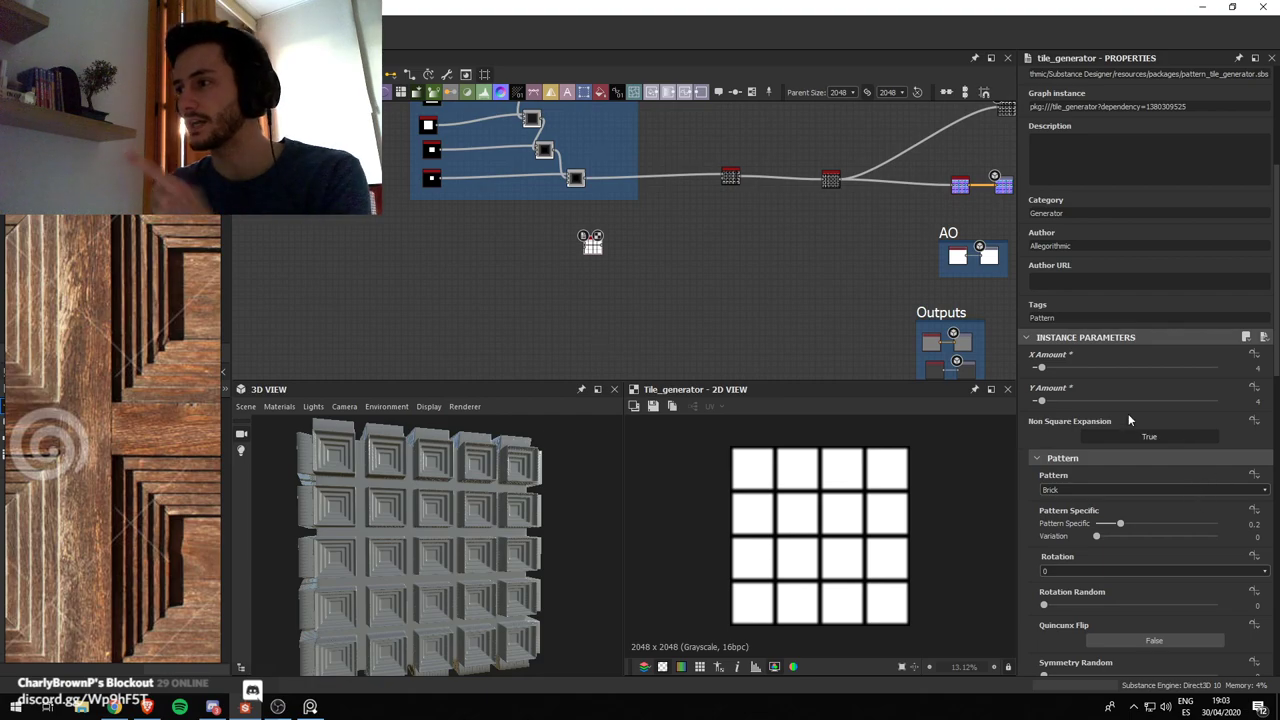
{"action": "left_click_drag", "start_coordinate": [1042, 401], "coordinate": [1030, 404]}
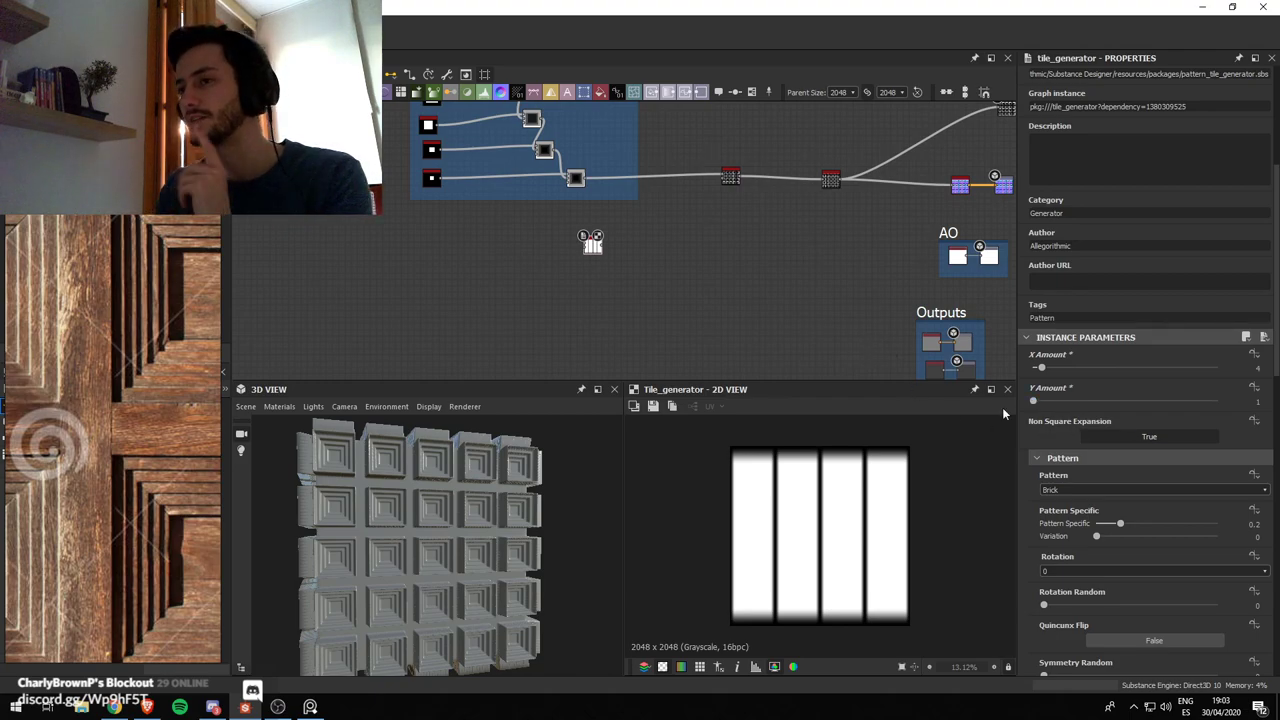
{"action": "scroll", "coordinate": [1104, 420], "scroll_direction": "down", "scroll_amount": 1}
{"action": "left_click", "coordinate": [1116, 451]}
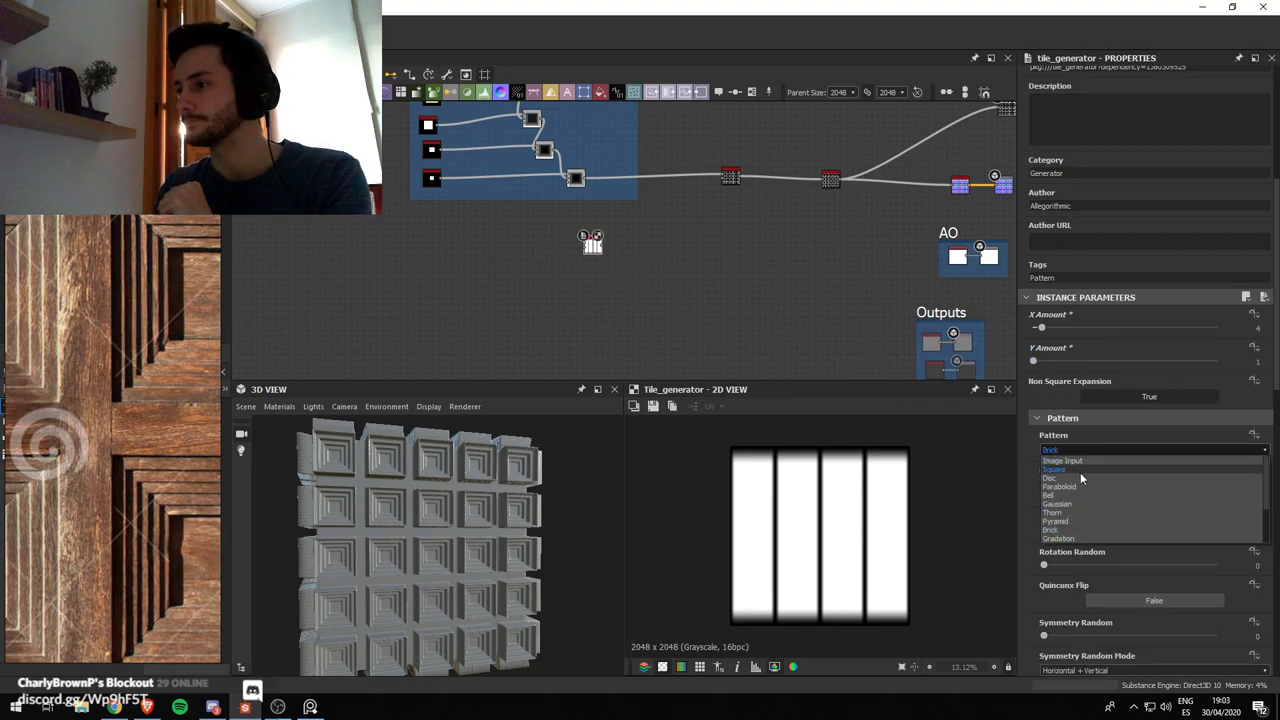
{"action": "left_click", "coordinate": [1080, 472]}
Set the new Tile Generator's Scale to 0.93 to separate the vertical strips
{"action": "scroll", "coordinate": [1087, 570], "scroll_direction": "down", "scroll_amount": 5}
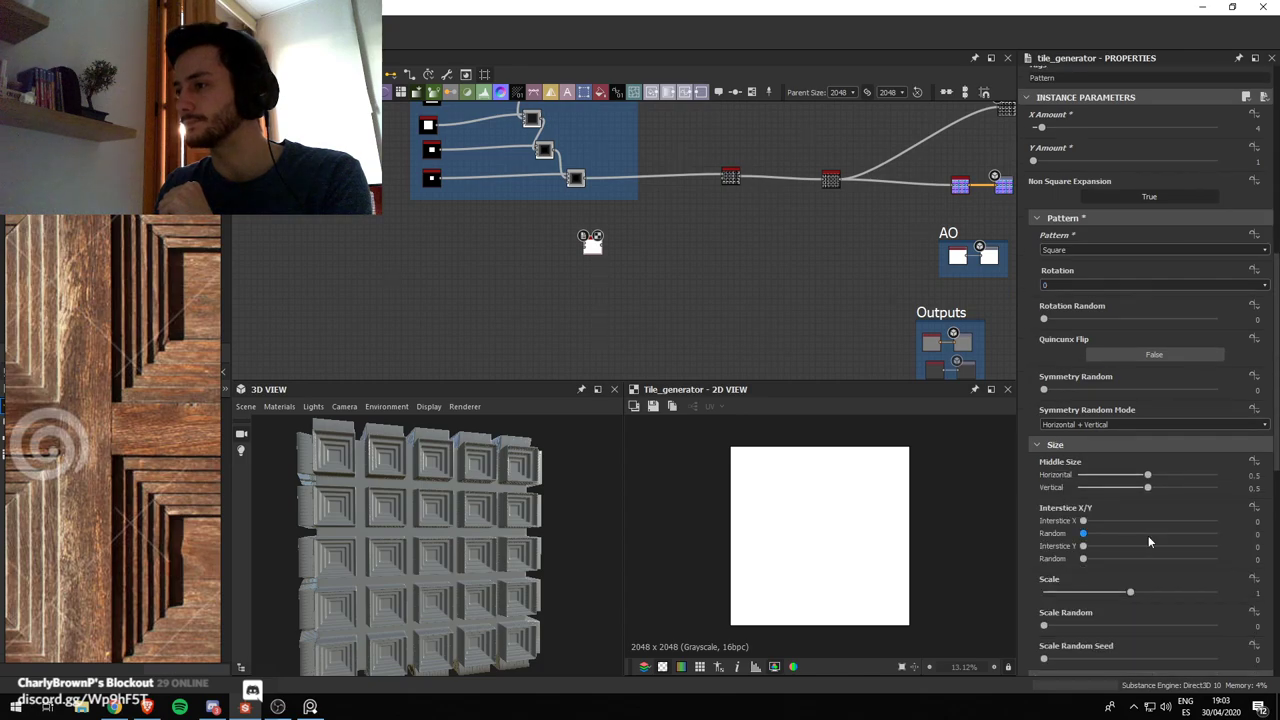
{"action": "scroll", "coordinate": [1153, 494], "scroll_direction": "down", "scroll_amount": 3}
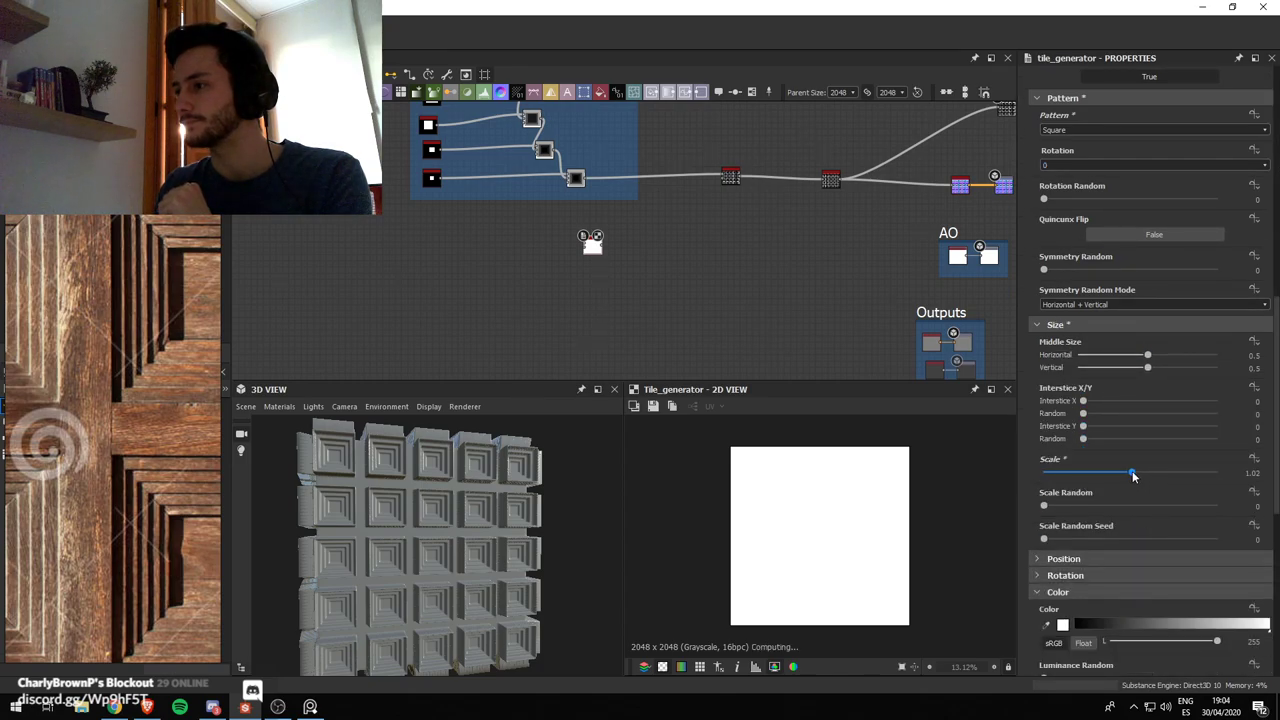
{"action": "left_click_drag", "start_coordinate": [1133, 476], "coordinate": [1125, 476]}
{"action": "scroll", "coordinate": [1110, 406], "scroll_direction": "up", "scroll_amount": 1}
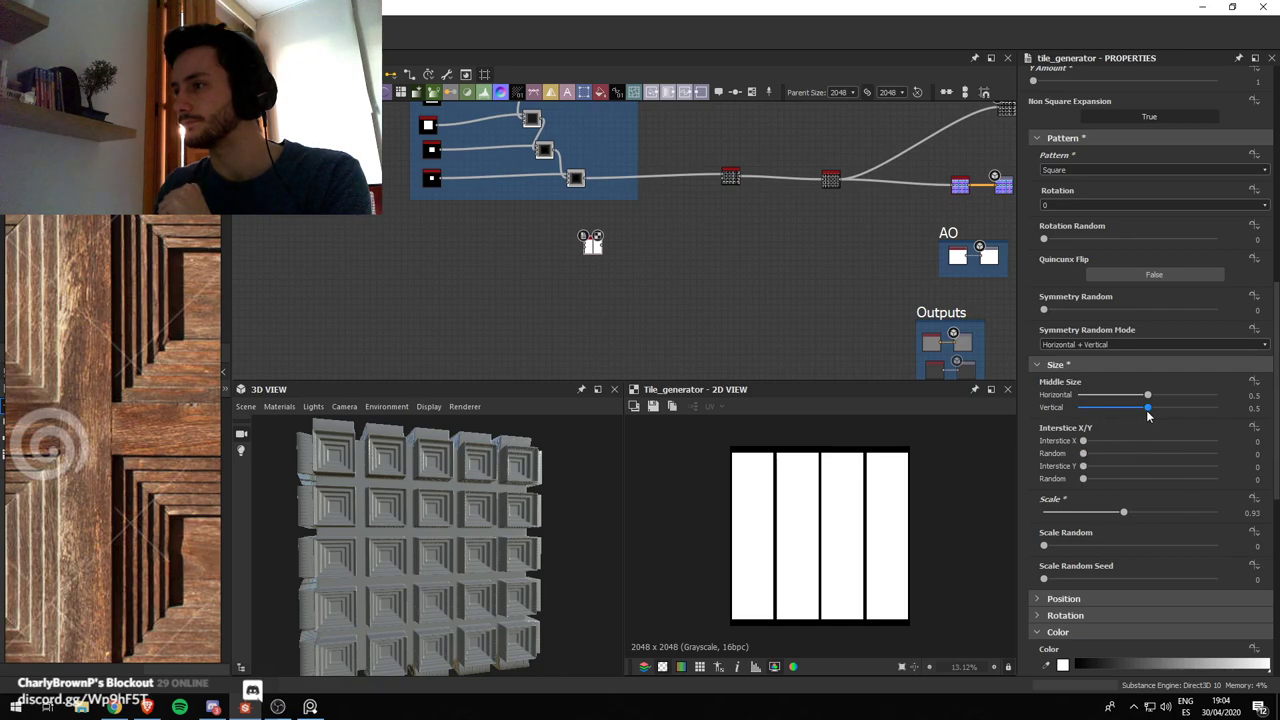
Try a vertical Middle Size of 0.64 on the new Tile Generator and undo the latest changes
{"action": "left_click_drag", "start_coordinate": [1149, 416], "coordinate": [1168, 420]}
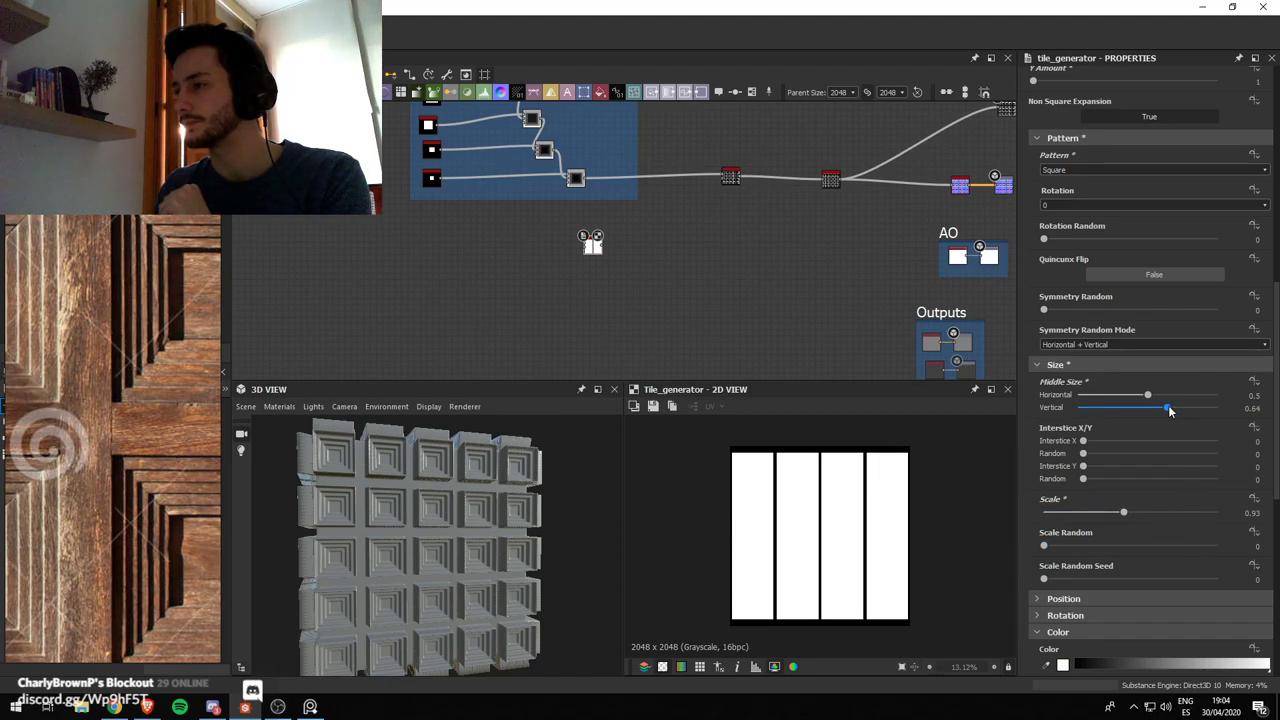
{"action": "left_click", "coordinate": [1250, 408]}
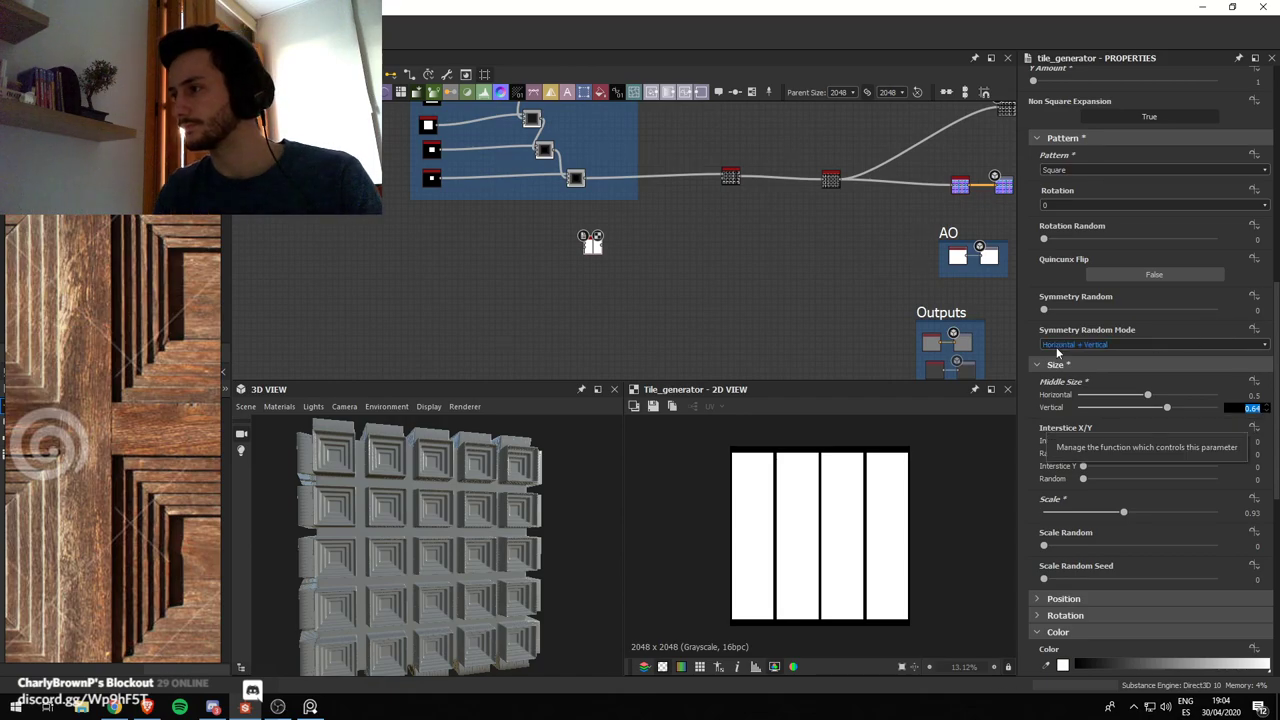
{"action": "left_click", "coordinate": [734, 249]}
{"action": "key", "text": "ctrl+z"}
{"action": "key", "text": "ctrl+z"}
Try a Scale of 0.7 and a vertical Middle Size of 0.55 on the strips' Tile Generator, undoing the Middle Size change
{"action": "scroll", "coordinate": [1237, 426], "scroll_direction": "down", "scroll_amount": 2}
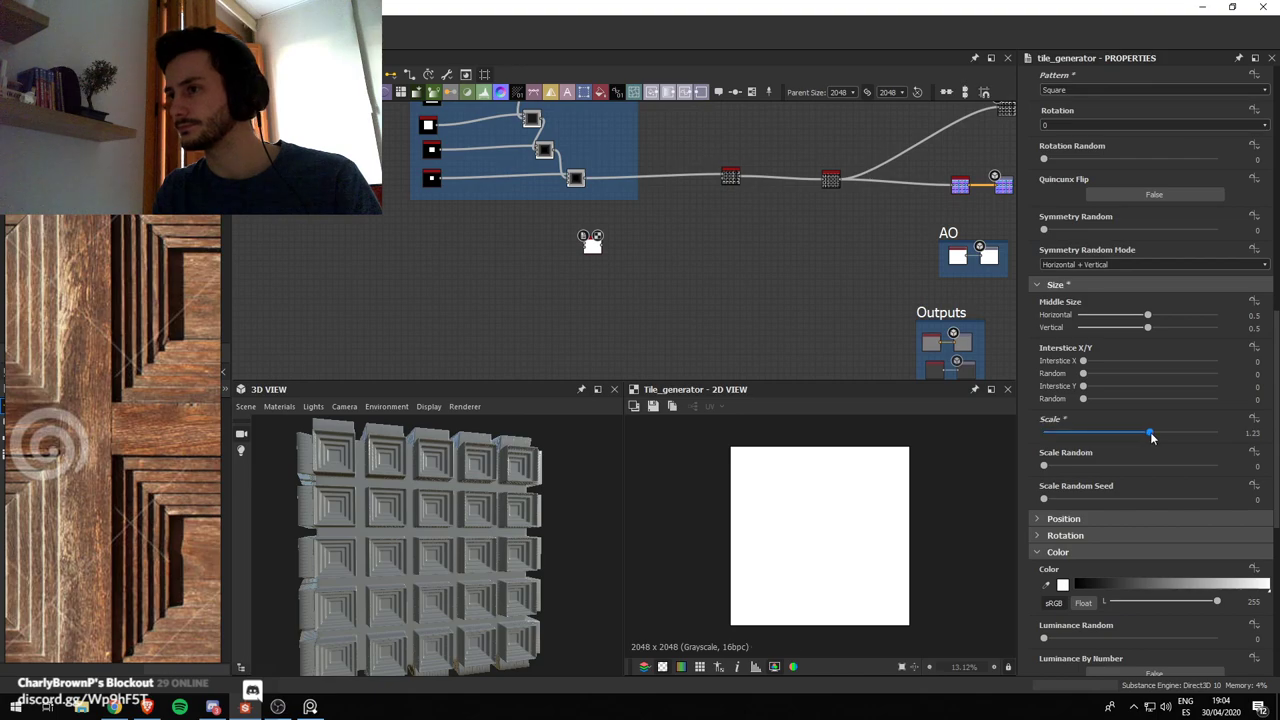
{"action": "left_click_drag", "start_coordinate": [1140, 432], "coordinate": [1106, 436]}
{"action": "scroll", "coordinate": [1102, 380], "scroll_direction": "down", "scroll_amount": 1}
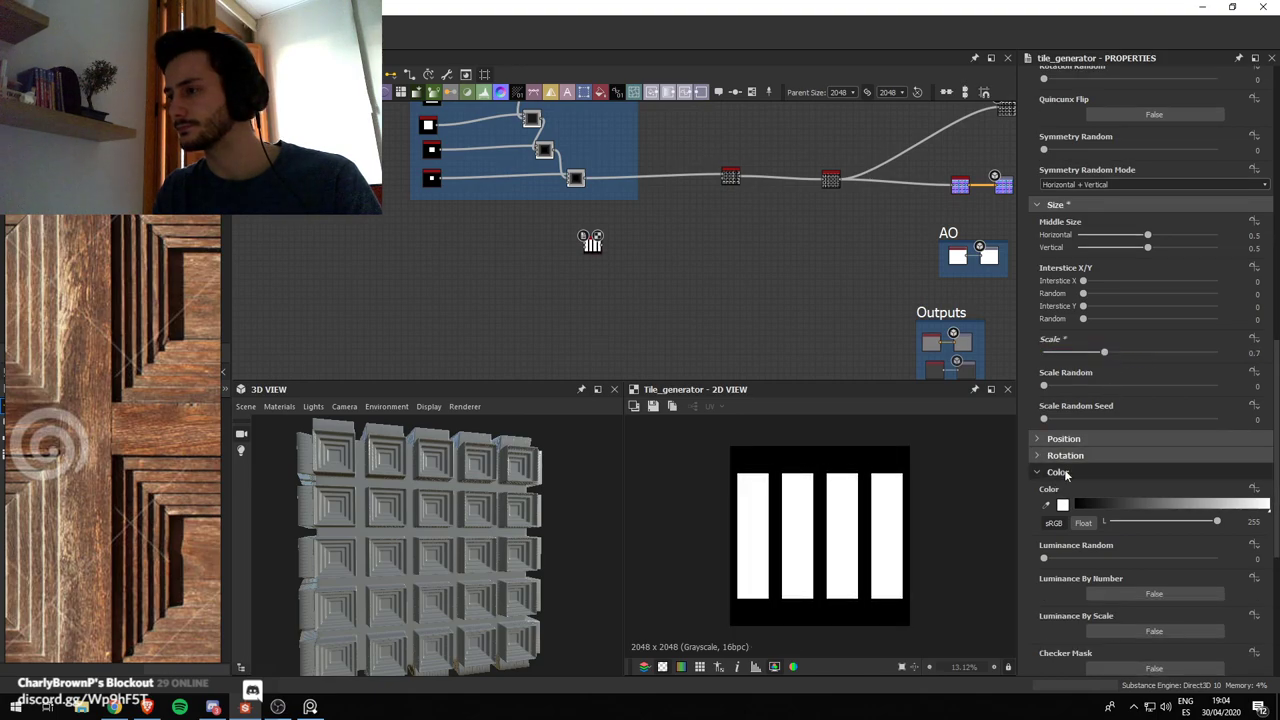
{"action": "left_click_drag", "start_coordinate": [1150, 290], "coordinate": [1158, 308]}
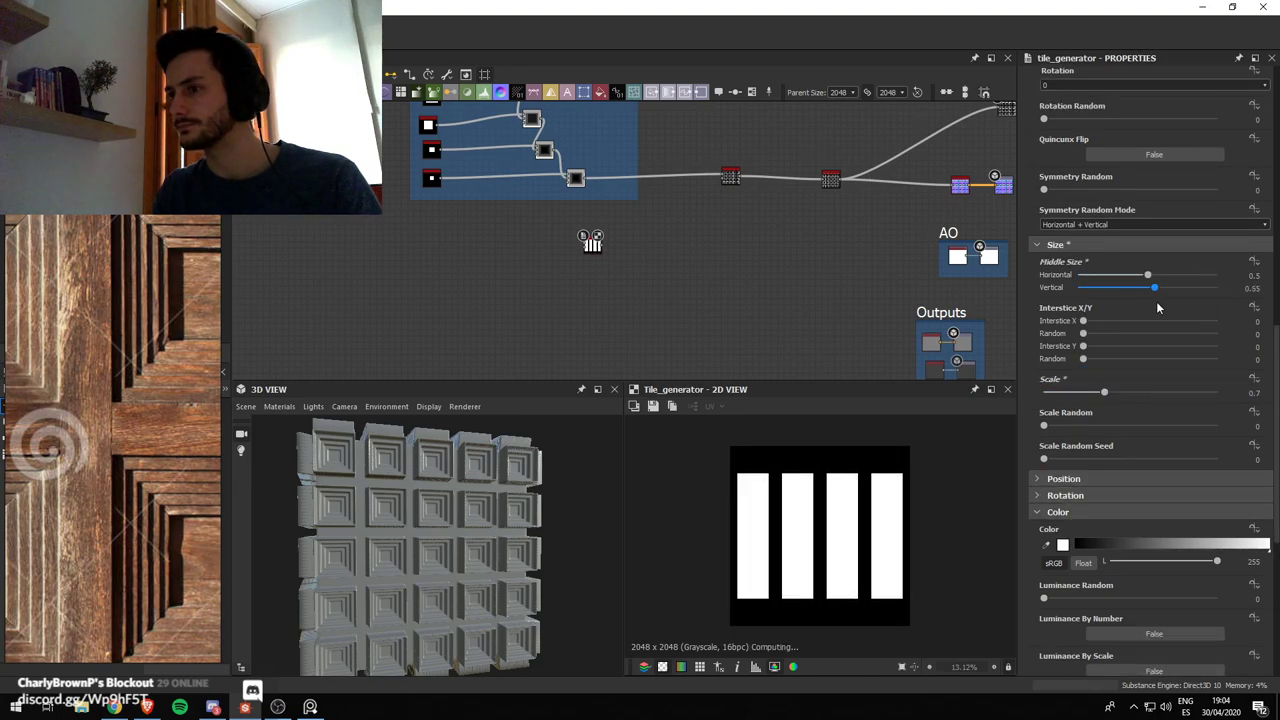
{"action": "key", "text": "ctrl+z"}
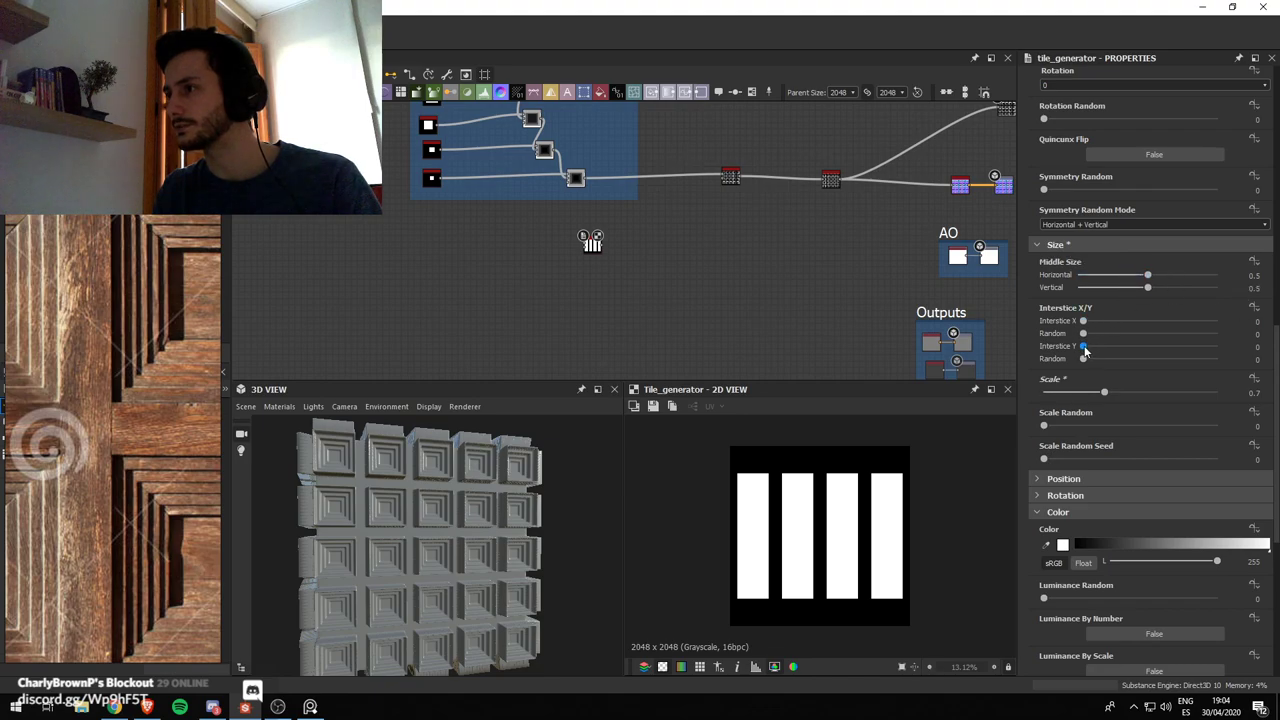
Restore the strips' Scale to 1 and set Interstice X to 0.8 to thin the vertical strips
{"action": "left_click_drag", "start_coordinate": [1084, 322], "coordinate": [1189, 322]}
{"action": "key", "text": "ctrl+z"}
{"action": "key", "text": "ctrl+z"}
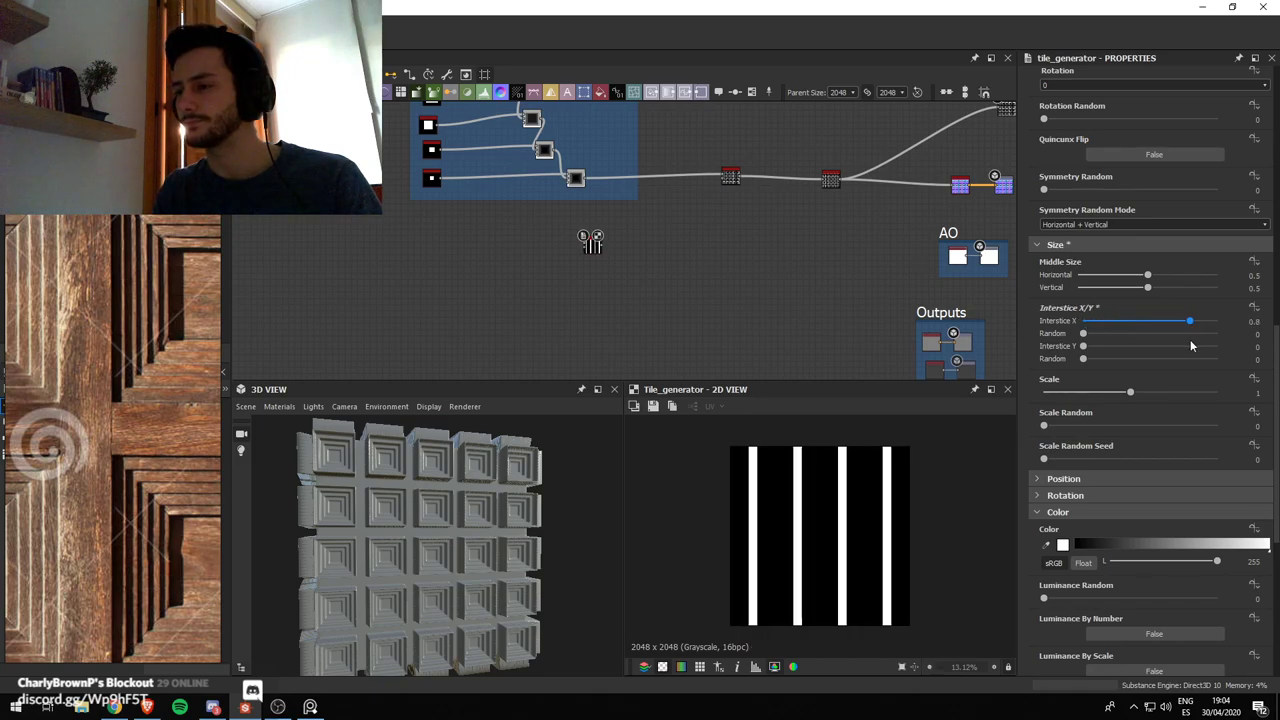
Add a Levels node after the last Blend of the concentric squares and slightly lower its output white level
{"action": "scroll", "coordinate": [646, 266], "scroll_direction": "up", "scroll_amount": 2}
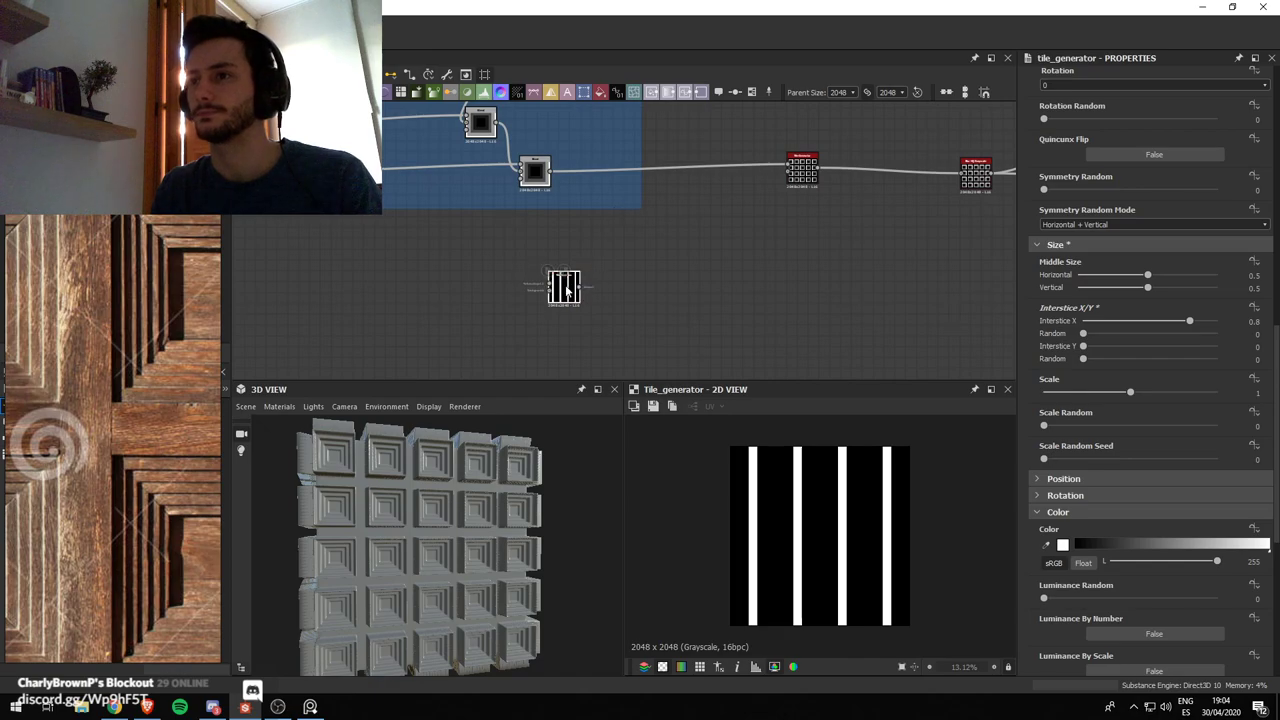
{"action": "left_click", "coordinate": [537, 180]}
{"action": "key", "text": "space"}
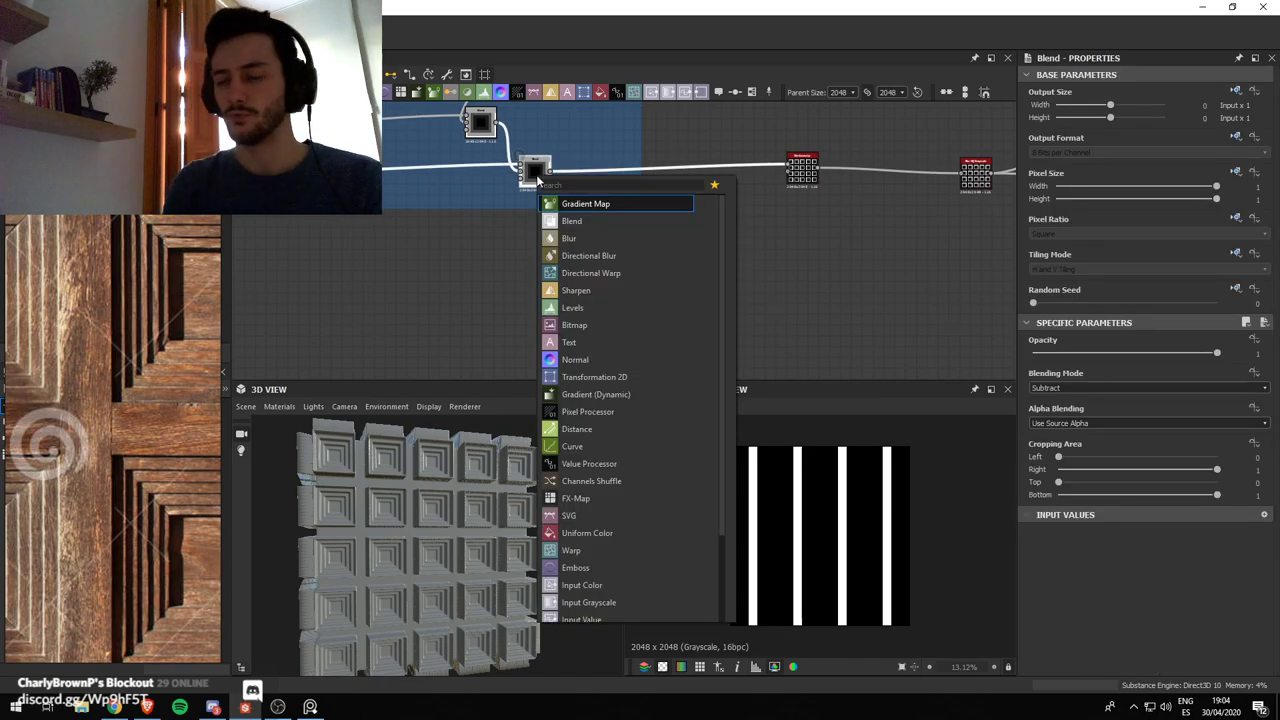
{"action": "type", "text": "lev"}
{"action": "key", "text": "Return"}
{"action": "key", "text": "ctrl+l"}
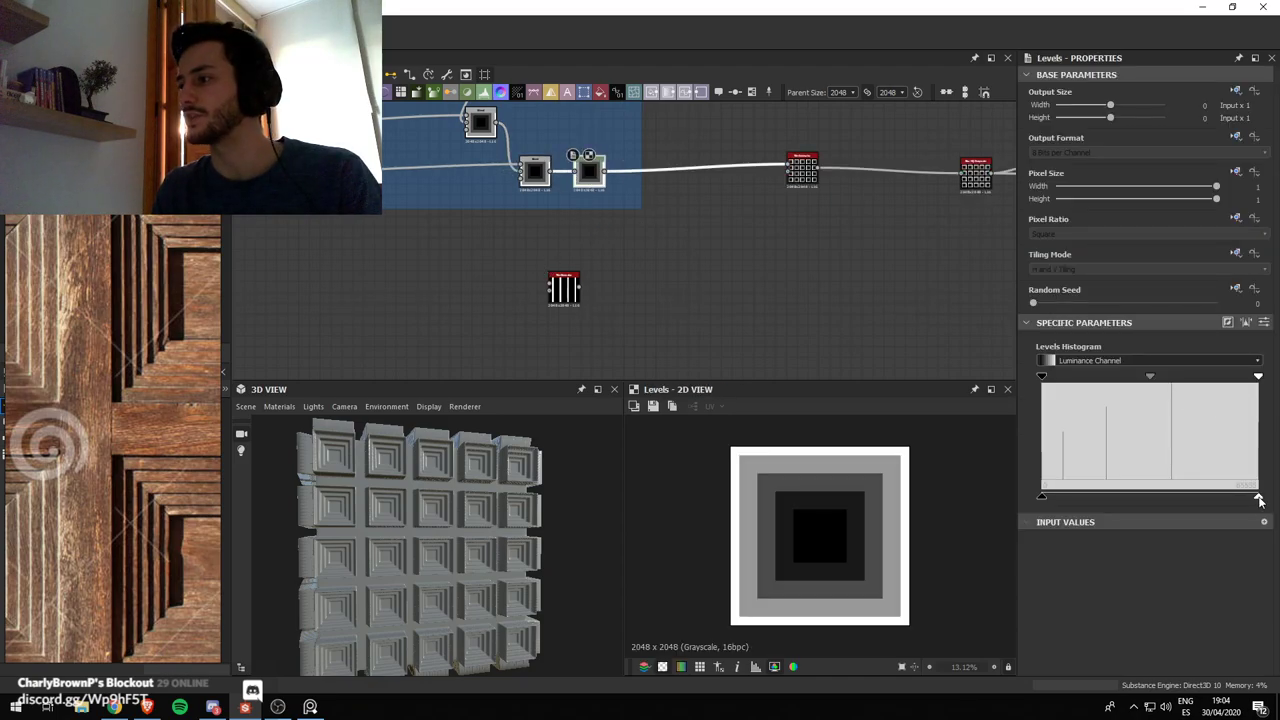
{"action": "left_click_drag", "start_coordinate": [1258, 497], "coordinate": [1216, 499]}
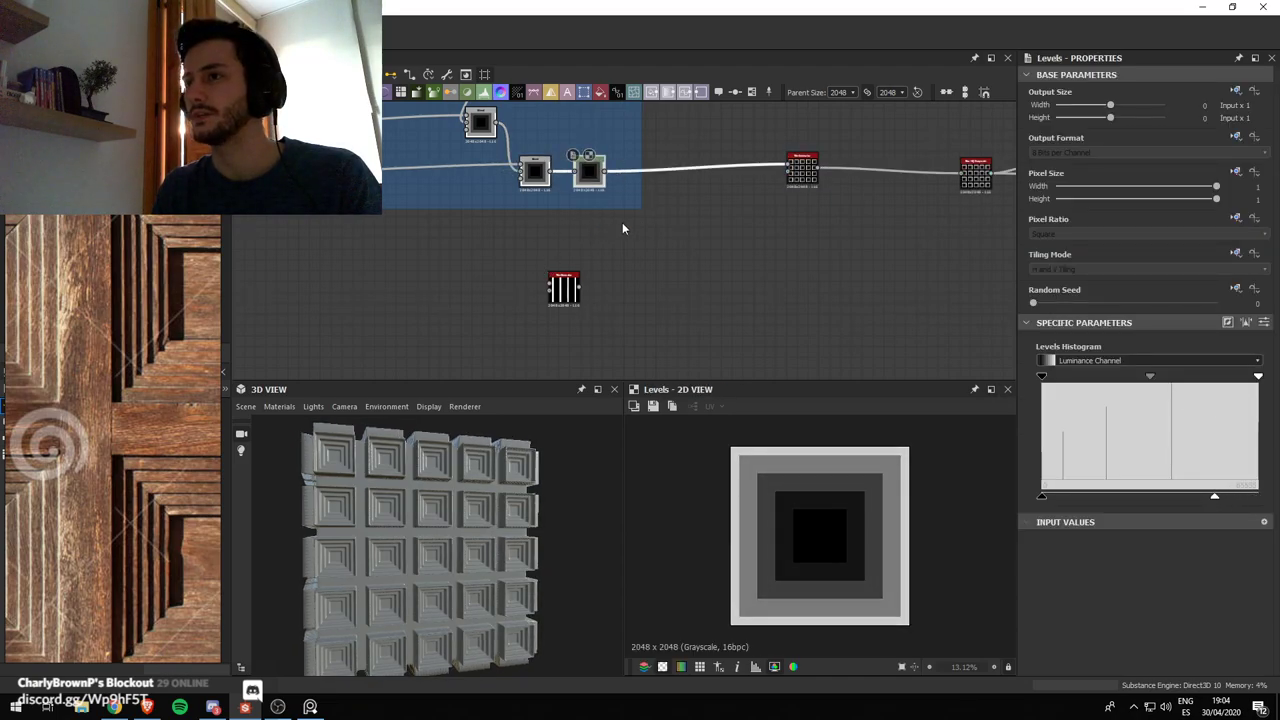
Move the Levels node beside the squares' Tile Generator and insert a Blend after it with the vertical strips as foreground
{"action": "left_click_drag", "start_coordinate": [801, 175], "coordinate": [785, 180]}
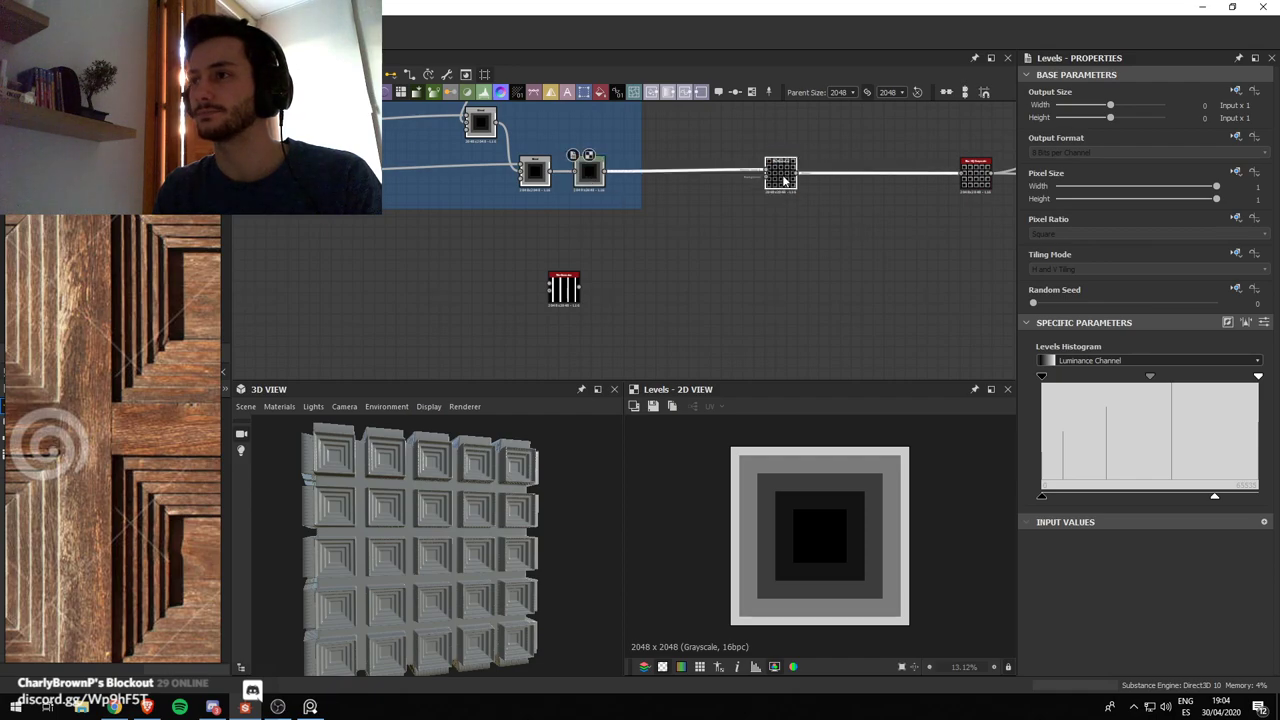
{"action": "left_click_drag", "start_coordinate": [590, 178], "coordinate": [714, 181]}
{"action": "left_click", "coordinate": [783, 186]}
{"action": "key", "text": "space"}
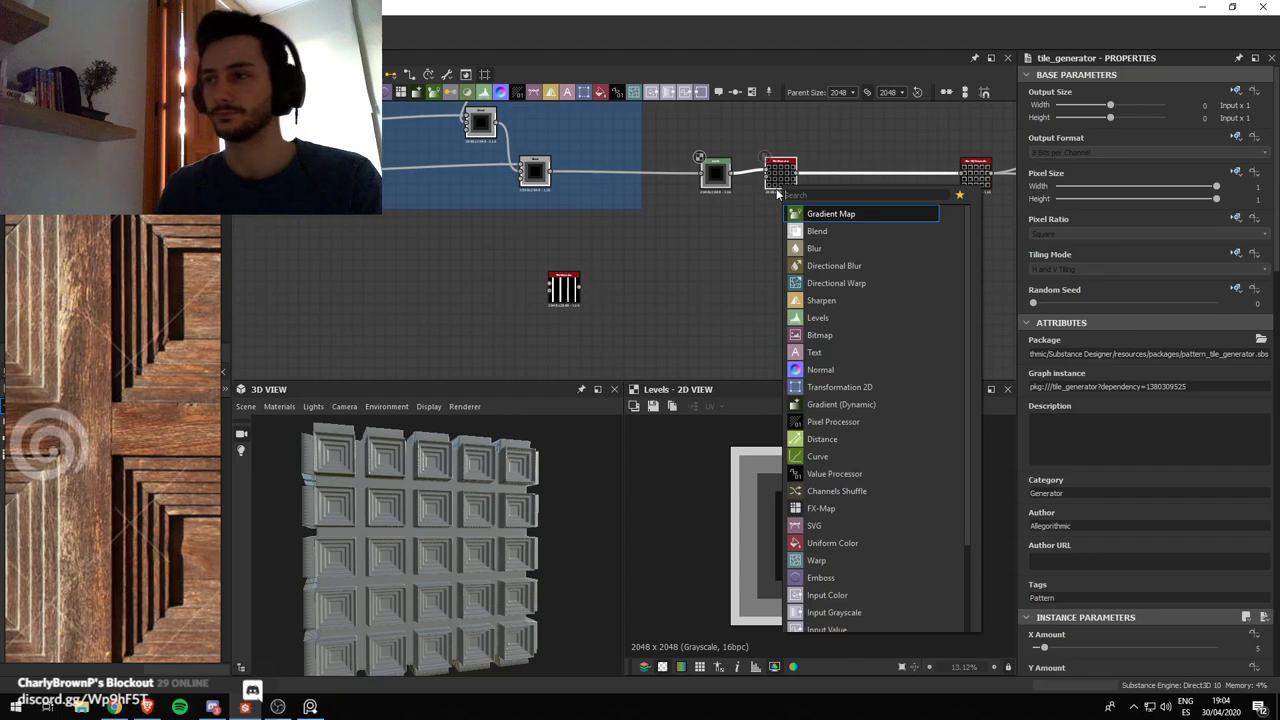
{"action": "type", "text": "blen"}
{"action": "key", "text": "Return"}
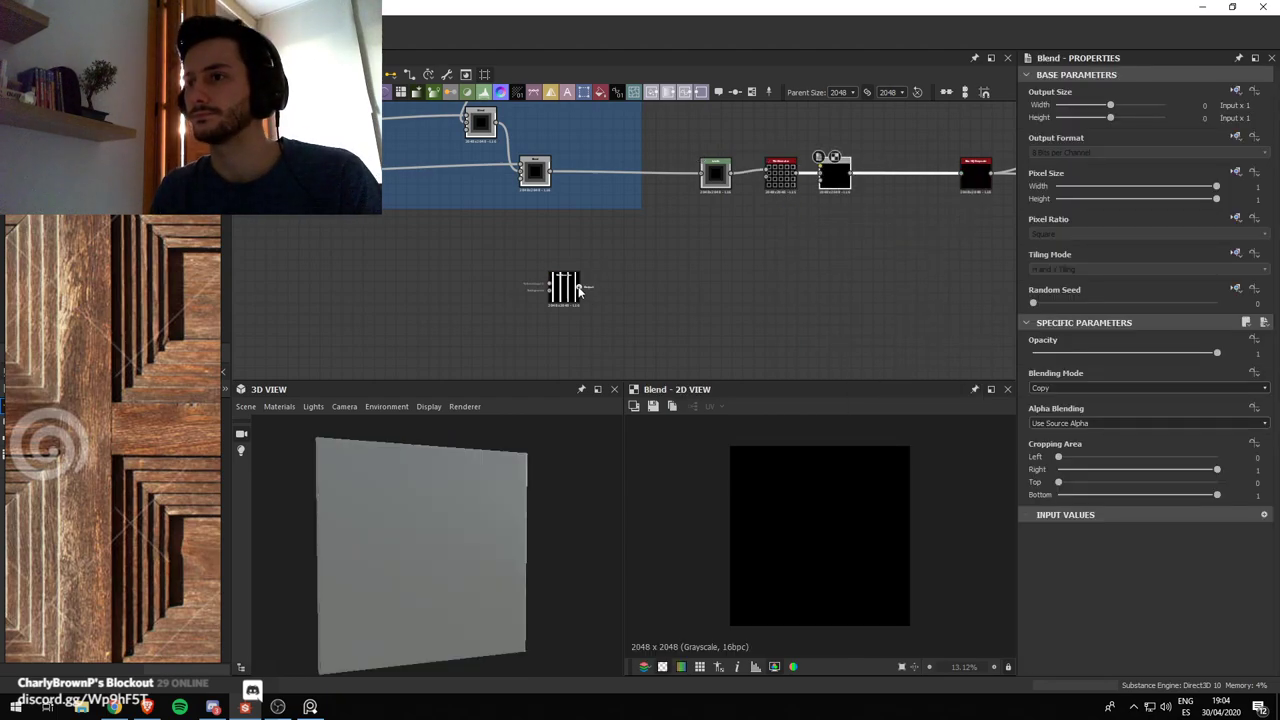
{"action": "left_click_drag", "start_coordinate": [578, 288], "coordinate": [817, 169]}
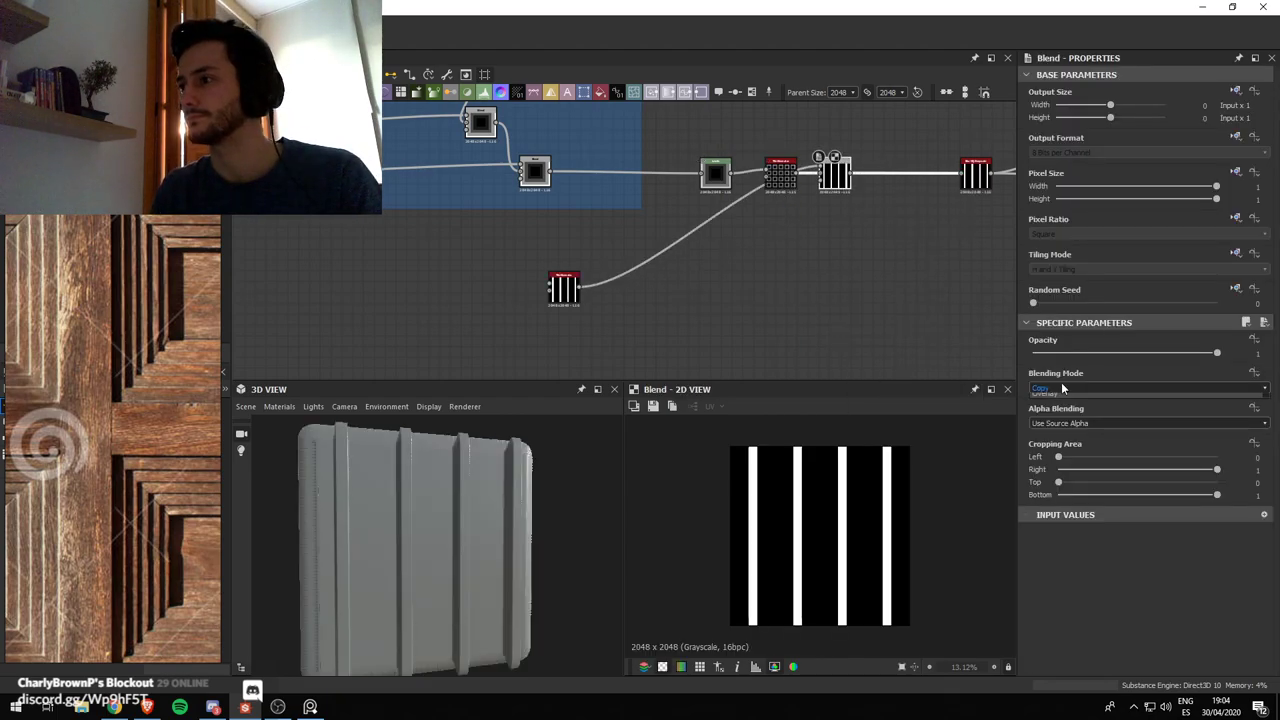
Set the new Blend node's Blending Mode to Screen to combine the strips with the squares
{"action": "left_click", "coordinate": [1062, 388]}
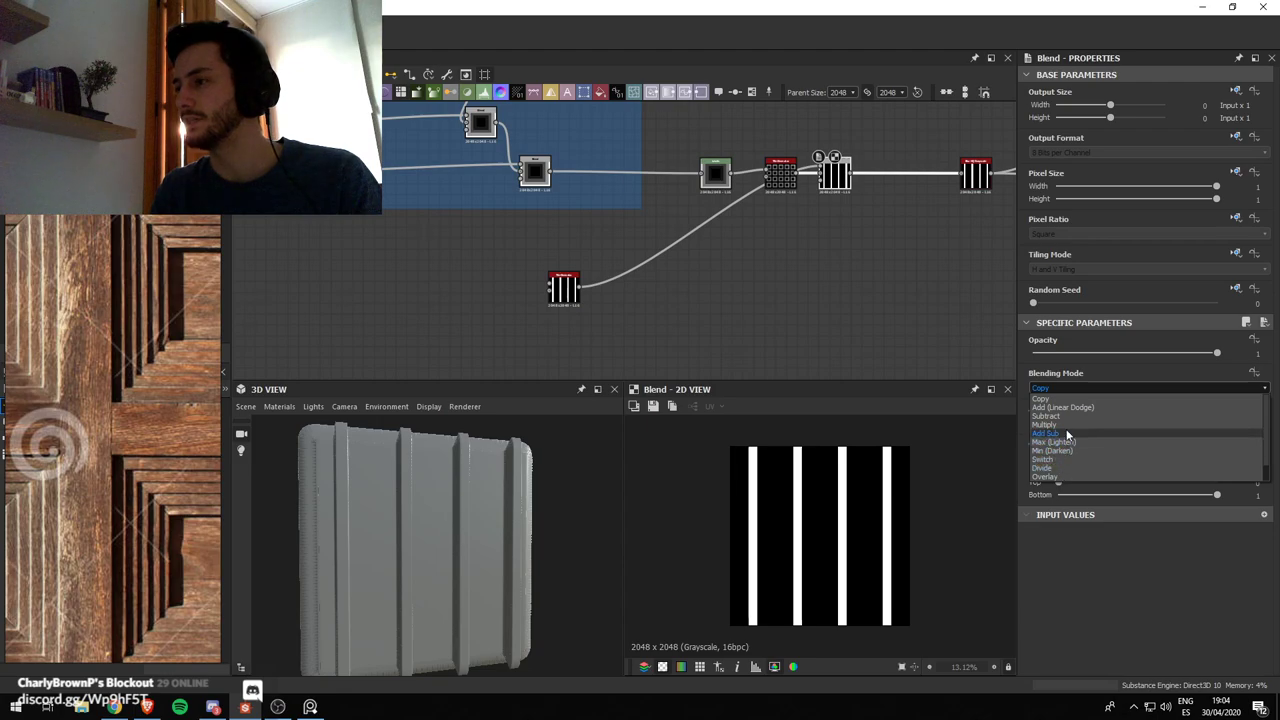
{"action": "scroll", "coordinate": [1067, 434], "scroll_direction": "down", "scroll_amount": 1}
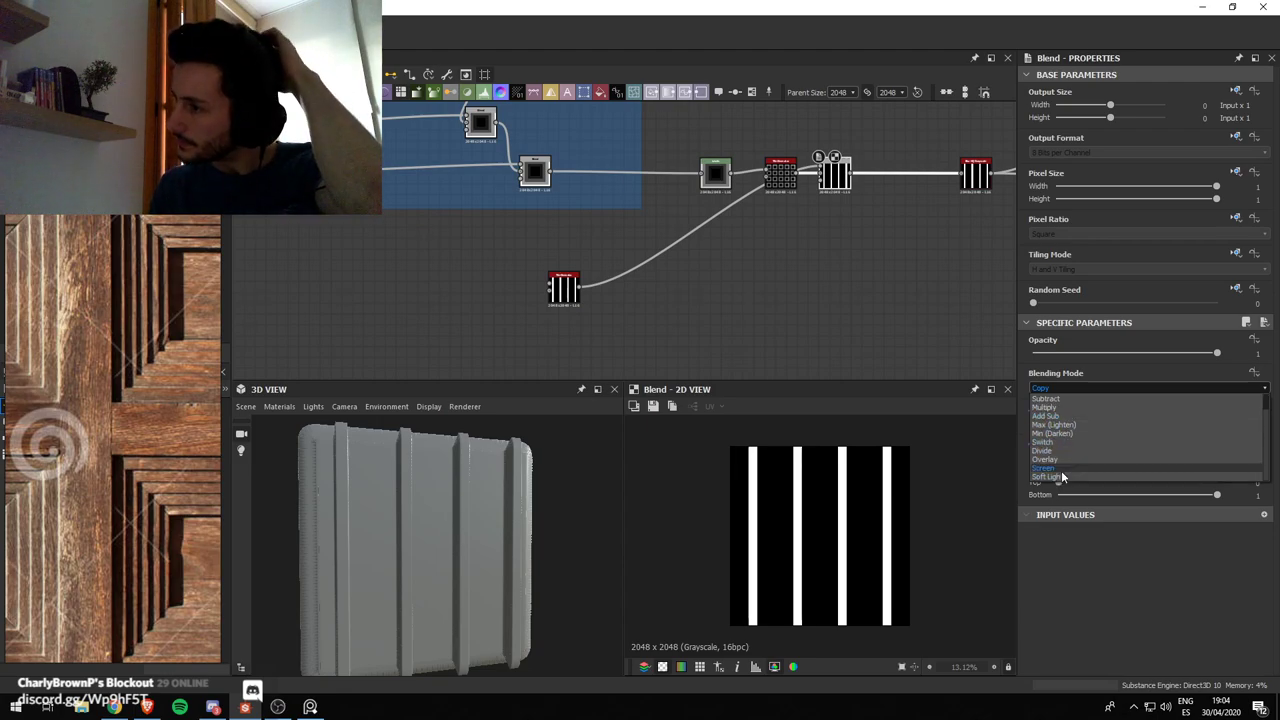
{"action": "left_click", "coordinate": [1062, 469]}
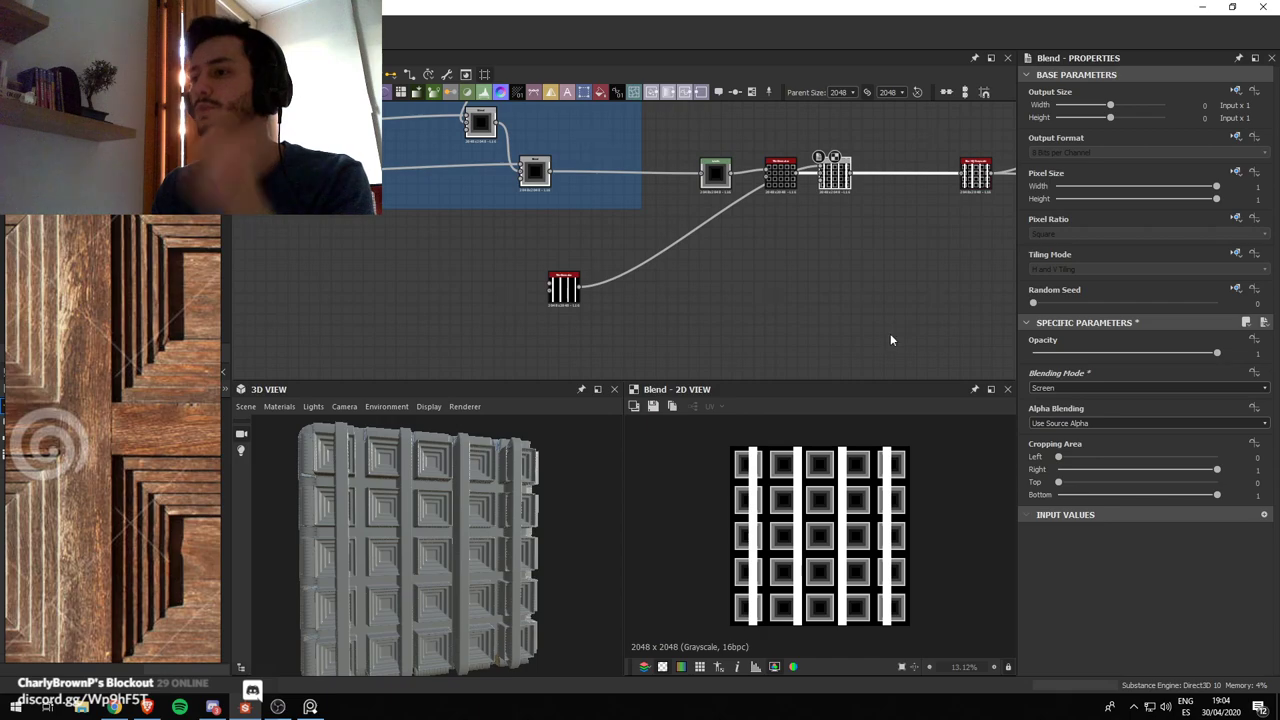
{"action": "mouse_move", "coordinate": [707, 268]}
{"action": "middle_mouse_down"}
{"action": "mouse_move", "coordinate": [664, 272]}
{"action": "mouse_move", "coordinate": [697, 288]}
{"action": "middle_mouse_up"}
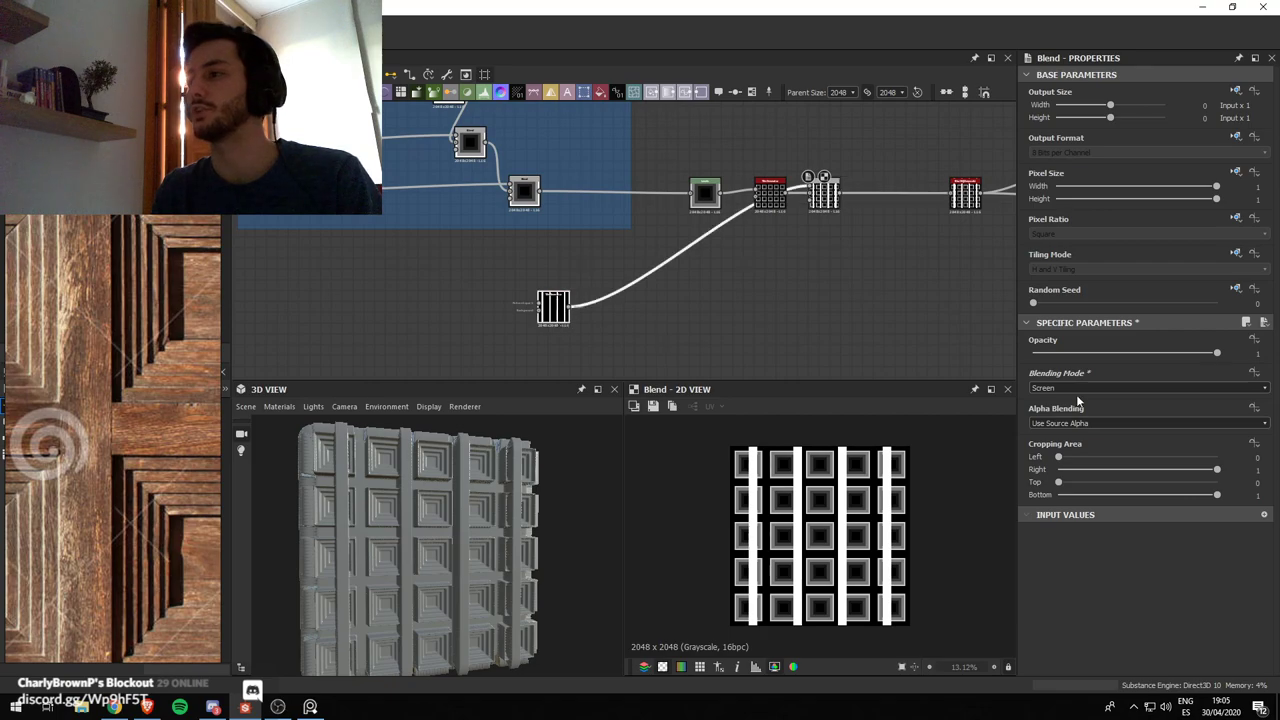
Set the strips' Tile Generator X Amount to 5 and check the beams on the 3D model
{"action": "double_click", "coordinate": [556, 310]}
{"action": "scroll", "coordinate": [1160, 440], "scroll_direction": "down", "scroll_amount": 3}
{"action": "double_click", "coordinate": [1250, 487]}
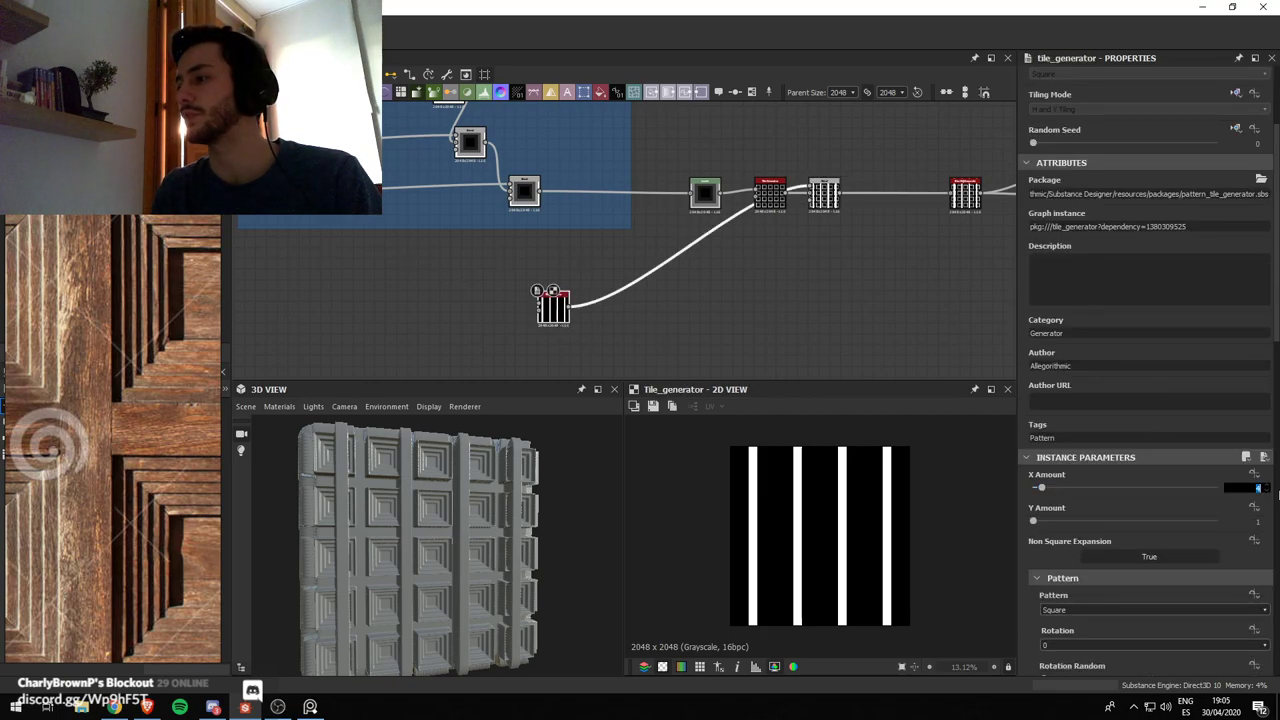
{"action": "type", "text": "5"}
{"action": "key", "text": "Return"}
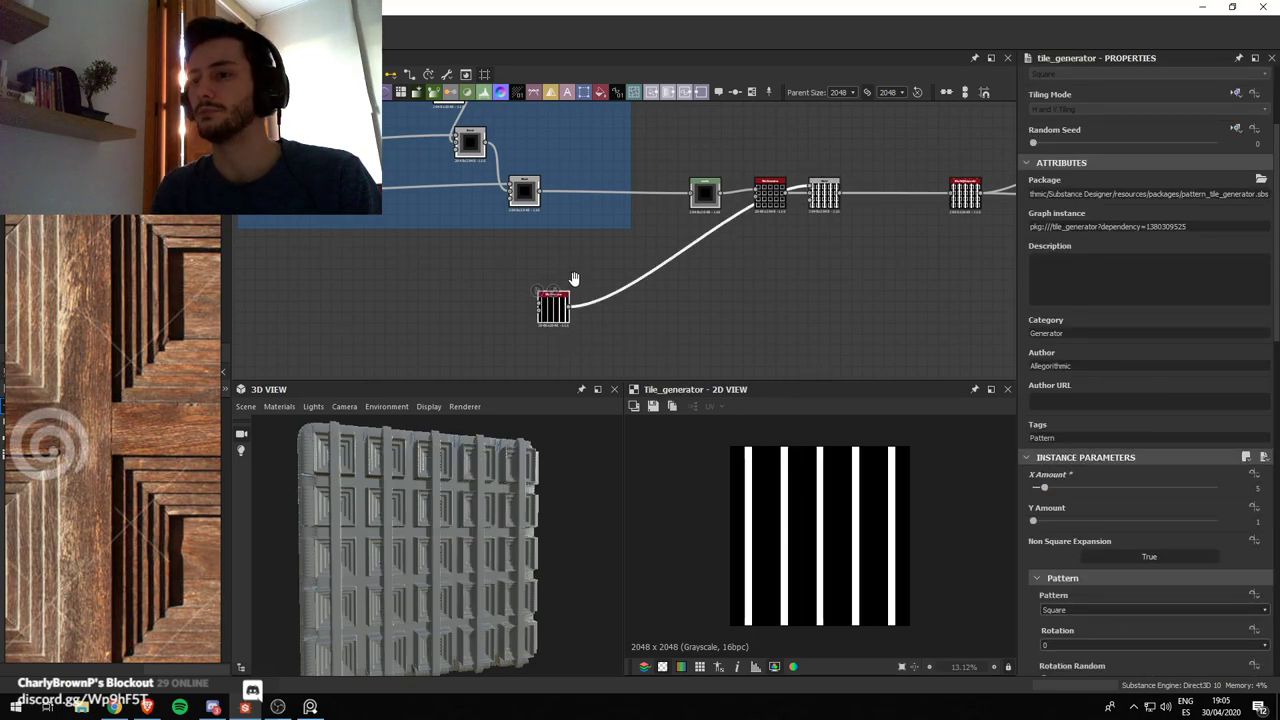
{"action": "left_click_drag", "start_coordinate": [426, 505], "coordinate": [378, 481]}
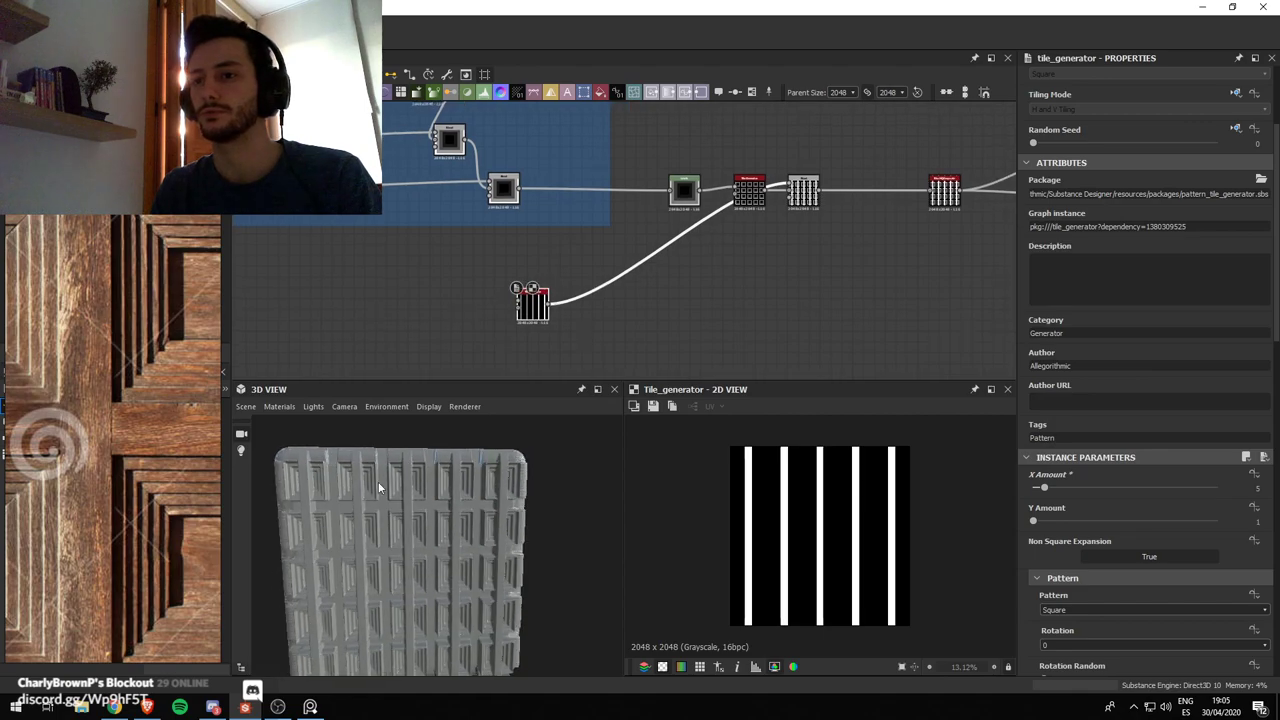
Insert a Transformation 2D node after the strips' Tile Generator and set its X Offset to 0.2
{"action": "key", "text": "space"}
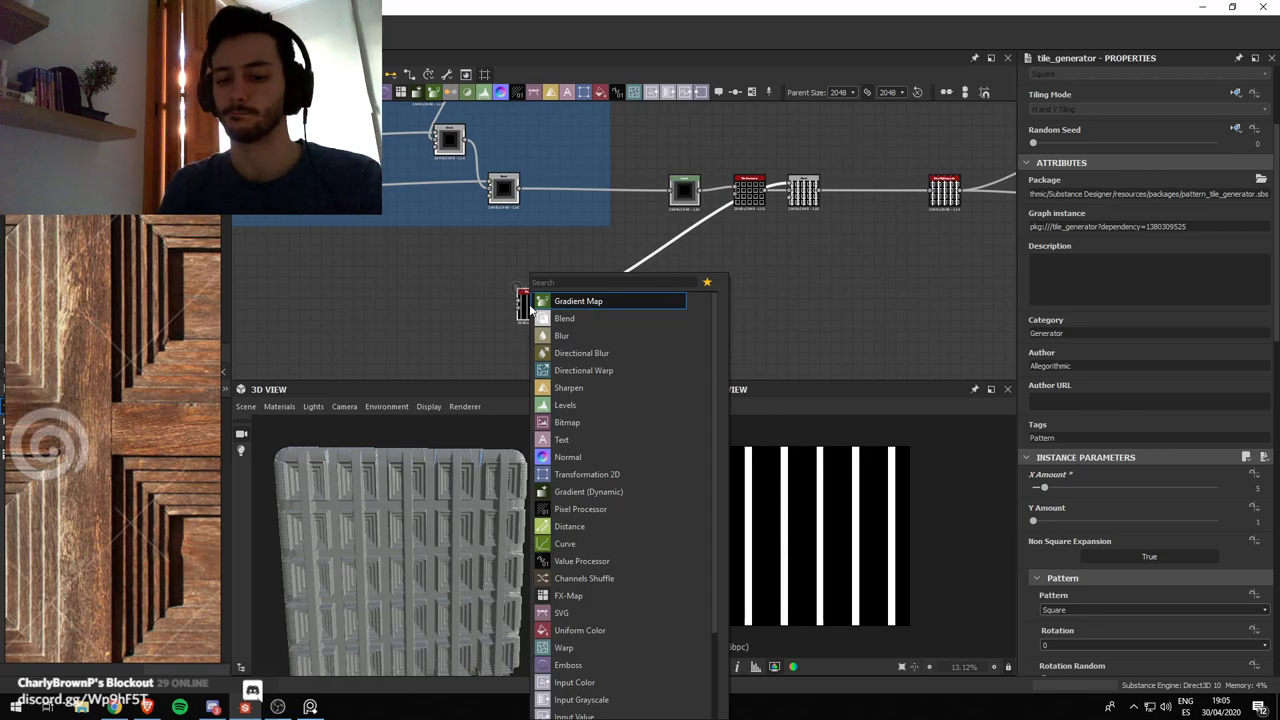
{"action": "type", "text": "tra"}
{"action": "key", "text": "Escape"}
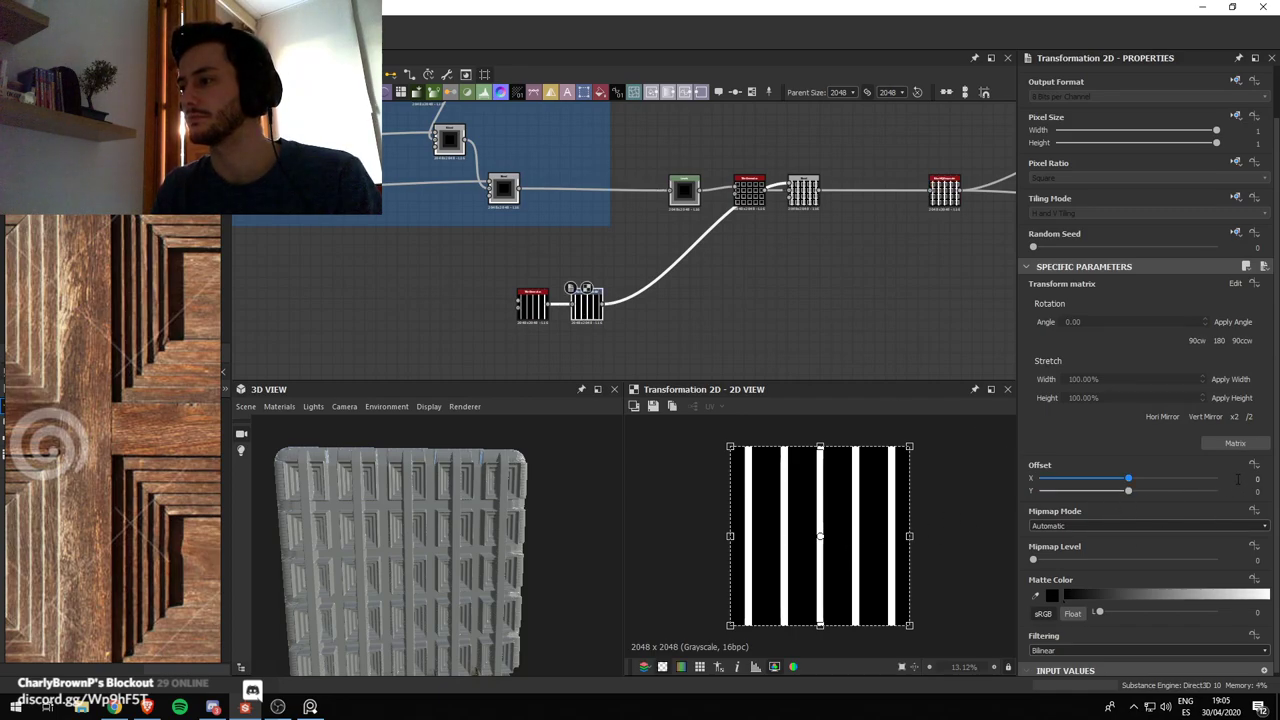
{"action": "left_click", "coordinate": [1238, 479]}
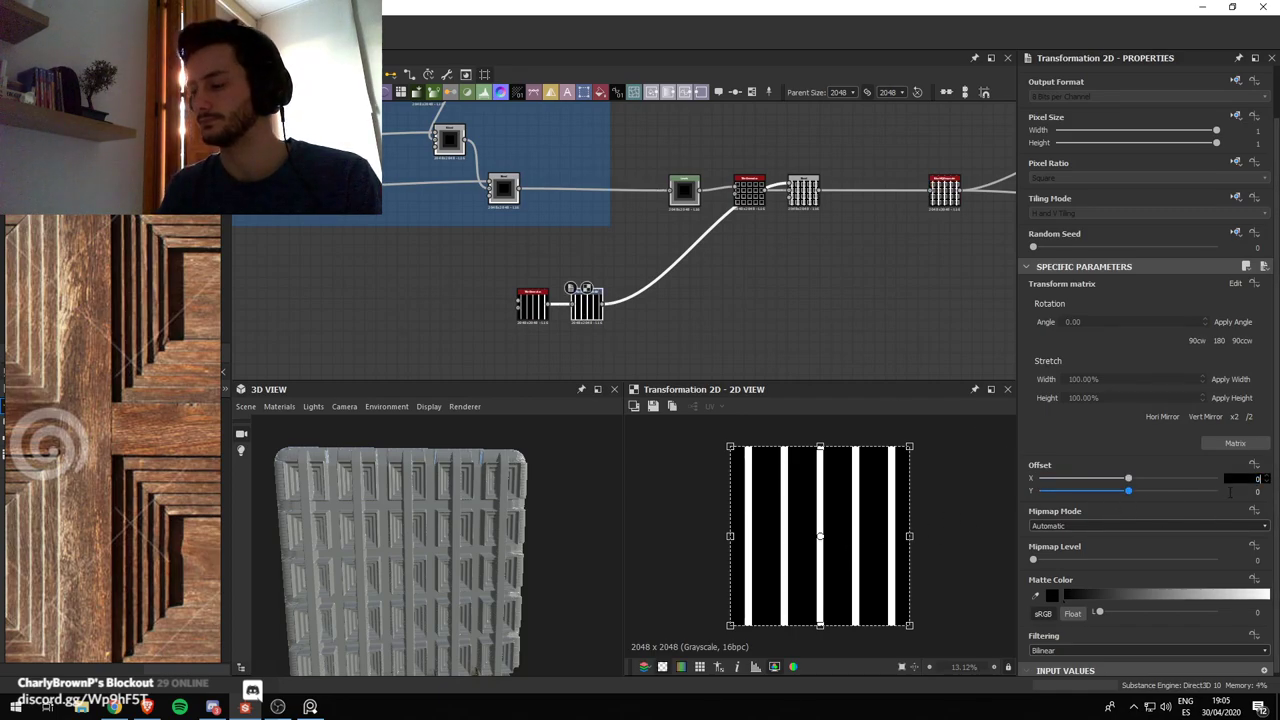
{"action": "type", "text": "0.2"}
{"action": "key", "text": "Return"}
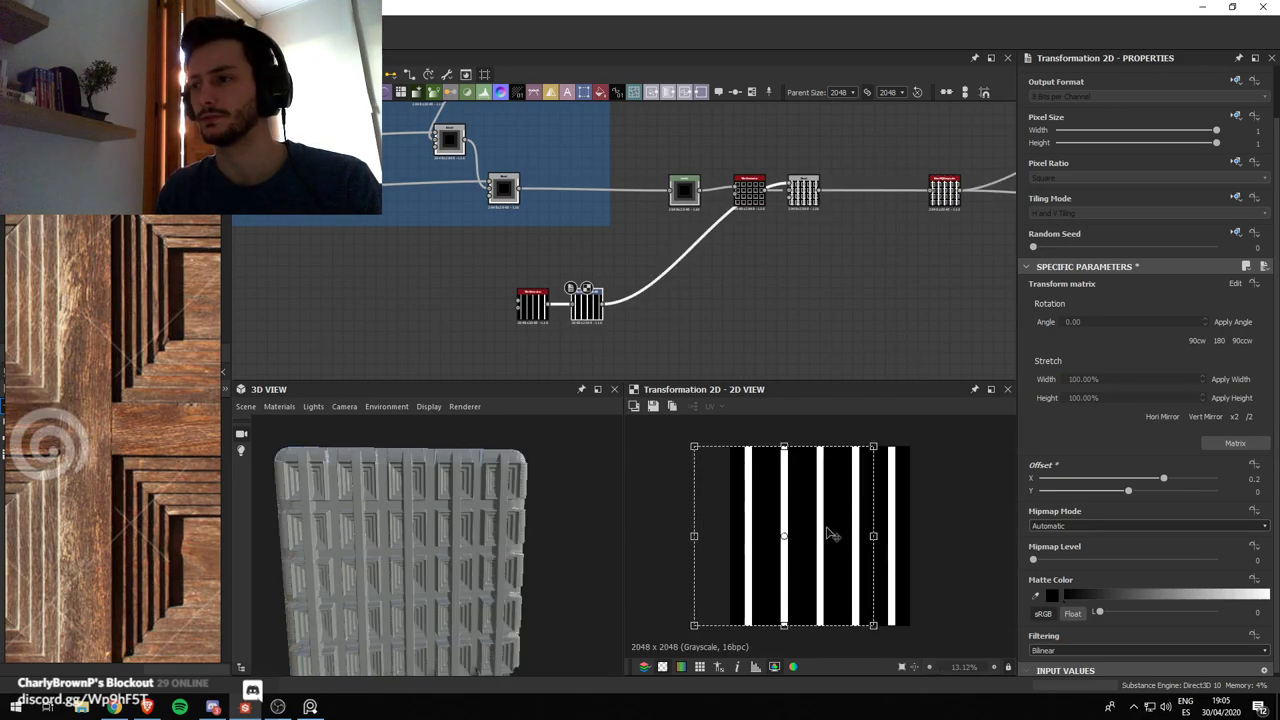
Shift the strips into the gaps between the squares by setting the Transformation 2D X Offset to 0.1
{"action": "left_click_drag", "start_coordinate": [854, 552], "coordinate": [874, 553]}
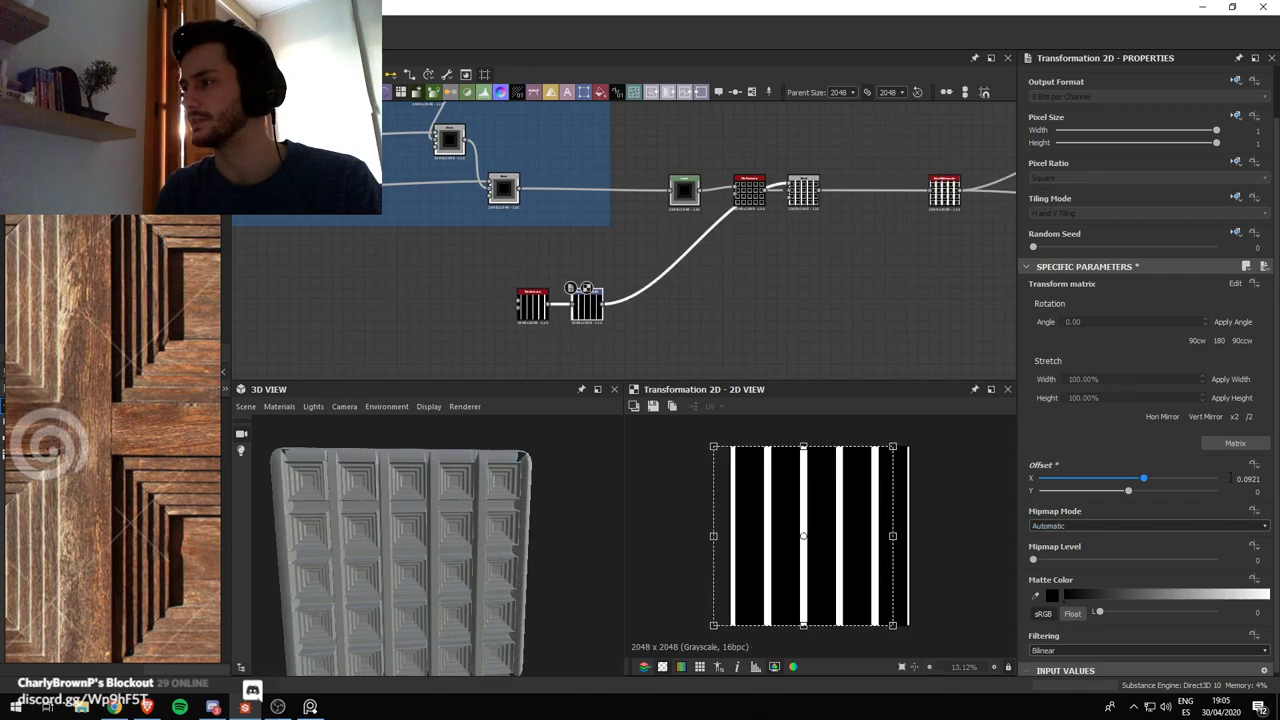
{"action": "left_click", "coordinate": [1248, 479]}
{"action": "type", "text": "0.1"}
{"action": "key", "text": "Return"}
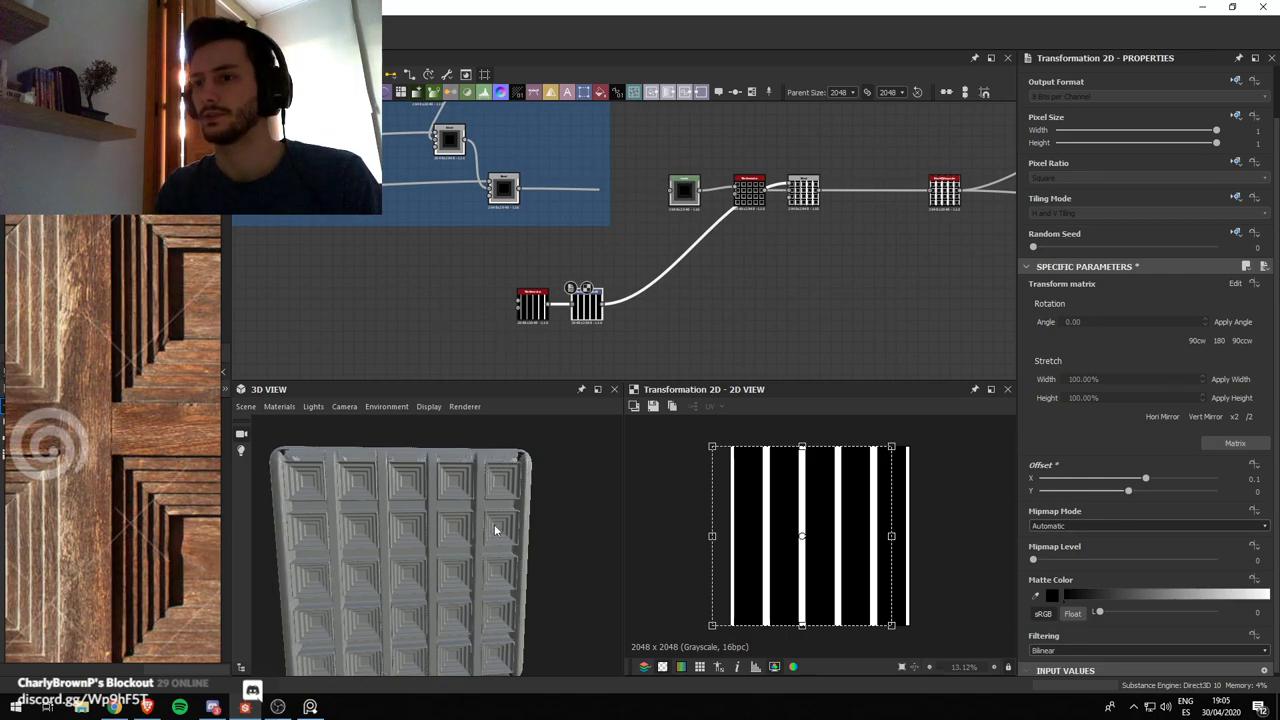
Examine the beams between the squares up close in the 3D view and in the Blend node's 2D preview
{"action": "left_click_drag", "start_coordinate": [494, 529], "coordinate": [426, 517]}
{"action": "scroll", "coordinate": [446, 485], "scroll_direction": "up", "scroll_amount": 5}
{"action": "scroll", "coordinate": [450, 495], "scroll_direction": "up", "scroll_amount": 3}
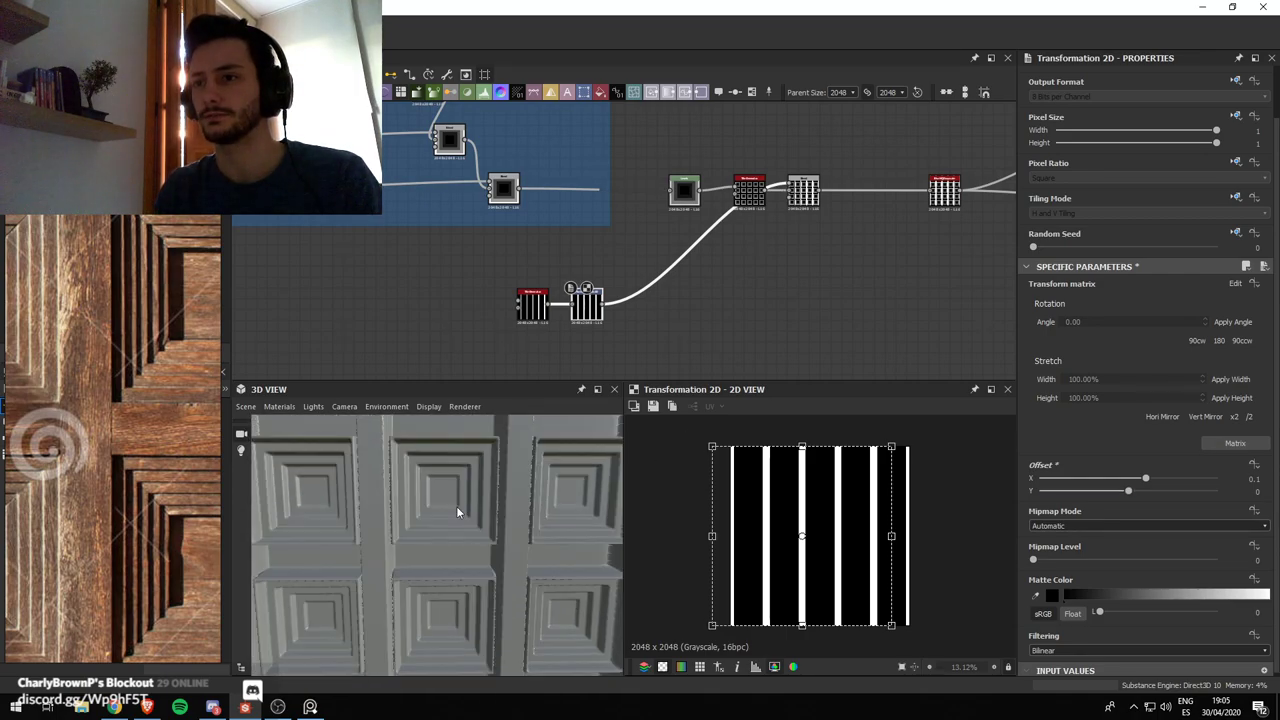
{"action": "scroll", "coordinate": [768, 178], "scroll_direction": "up", "scroll_amount": 3}
{"action": "scroll", "coordinate": [748, 232], "scroll_direction": "down", "scroll_amount": 3}
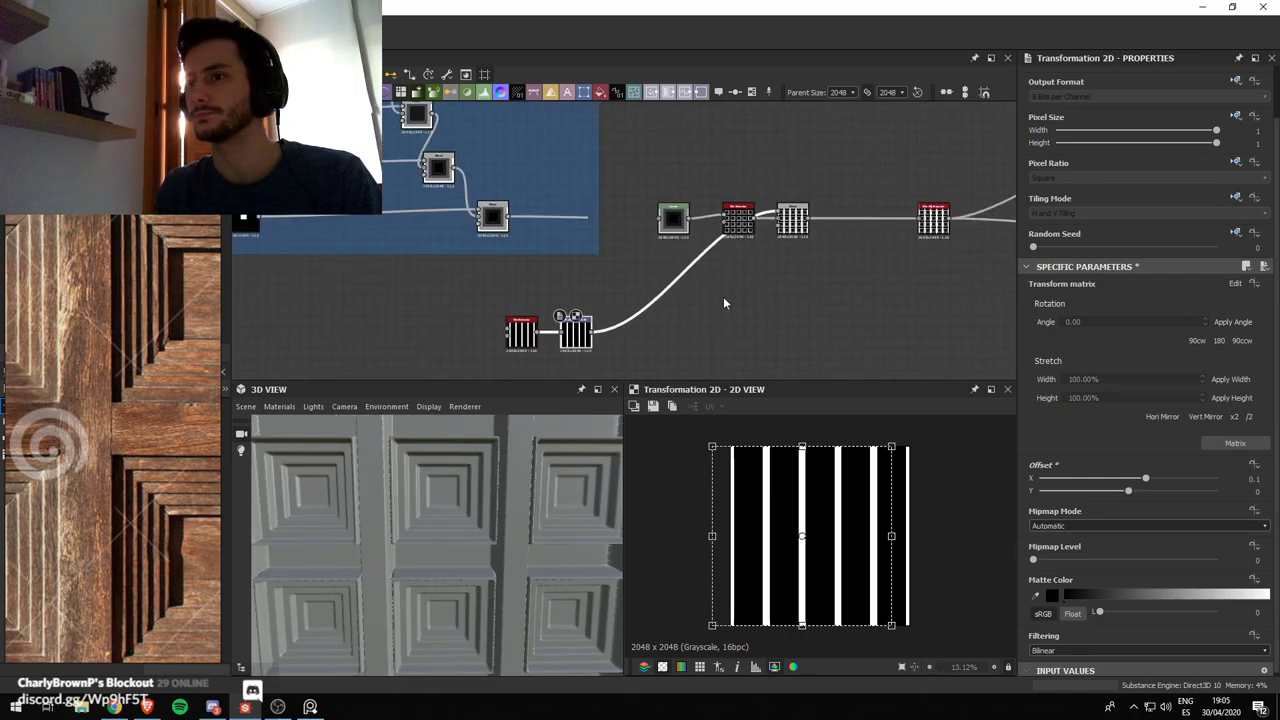
{"action": "left_click", "coordinate": [791, 228]}
{"action": "scroll", "coordinate": [634, 374], "scroll_direction": "up", "scroll_amount": 2}
{"action": "scroll", "coordinate": [846, 491], "scroll_direction": "up", "scroll_amount": 5}
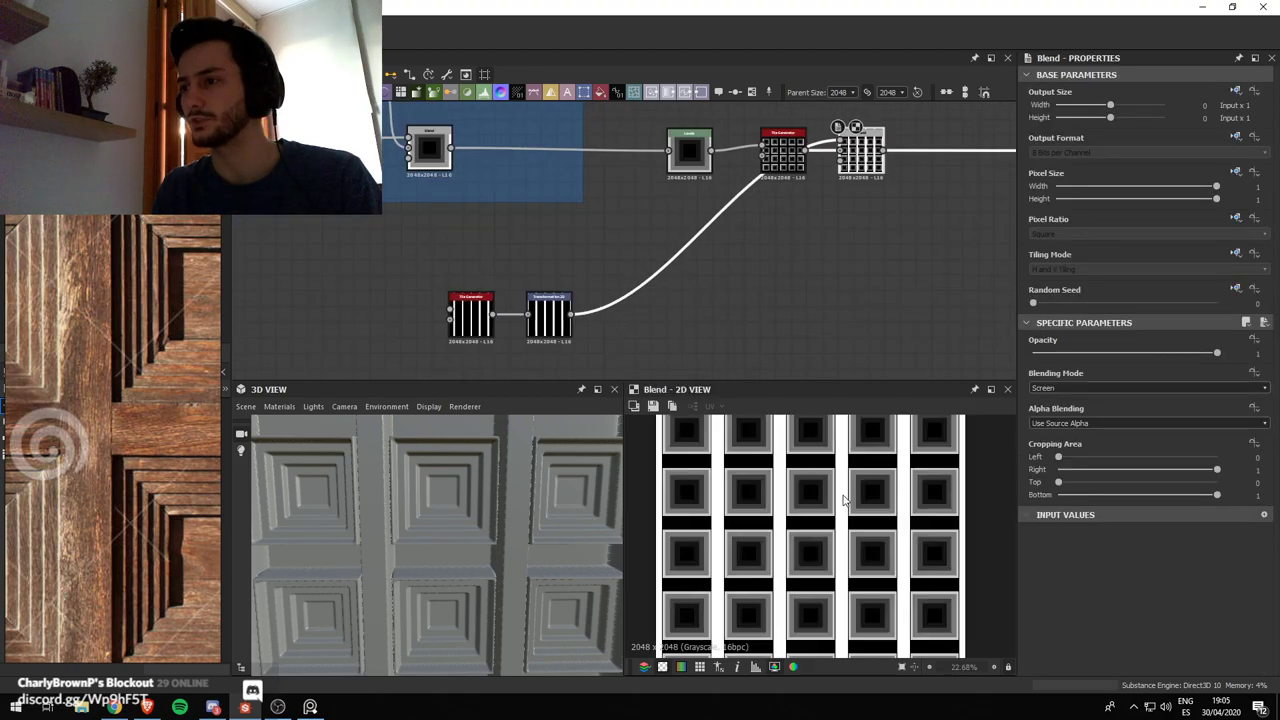
Widen the vertical beams by setting Interstice X to 0.77 on the strips' Tile Generator
{"action": "left_click", "coordinate": [553, 326]}
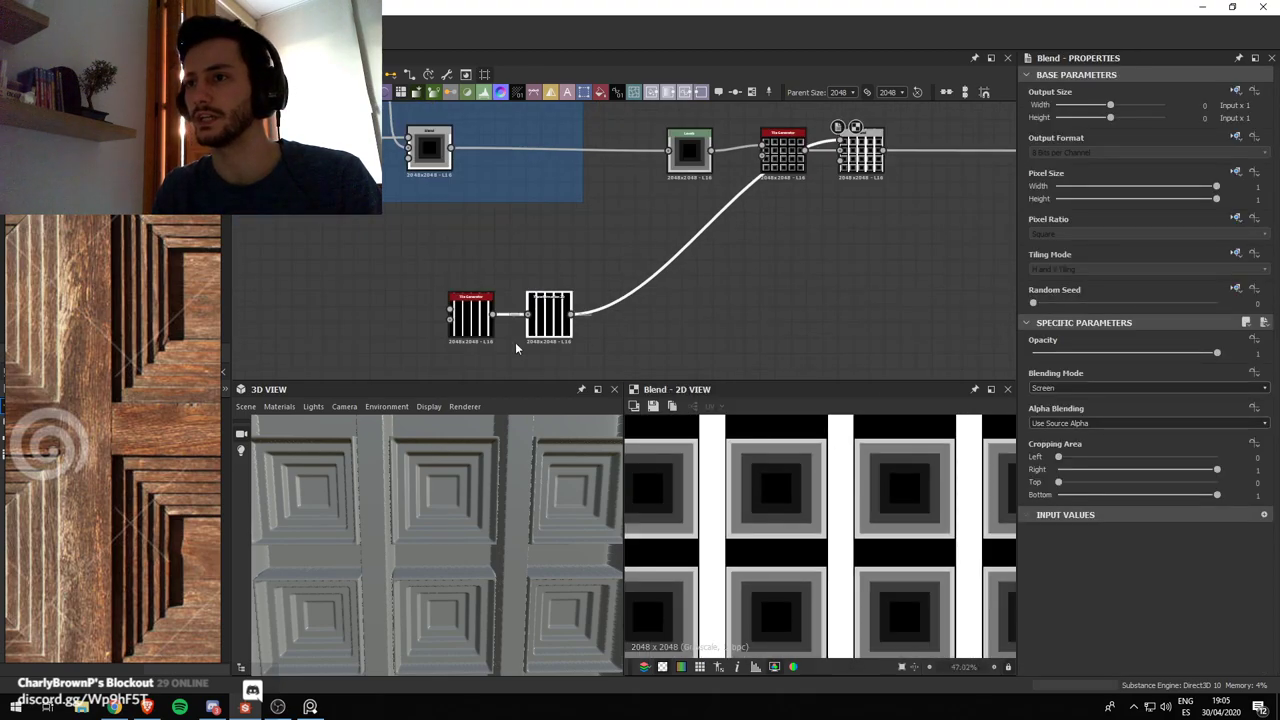
{"action": "left_click", "coordinate": [485, 326]}
{"action": "scroll", "coordinate": [1125, 470], "scroll_direction": "down", "scroll_amount": 6}
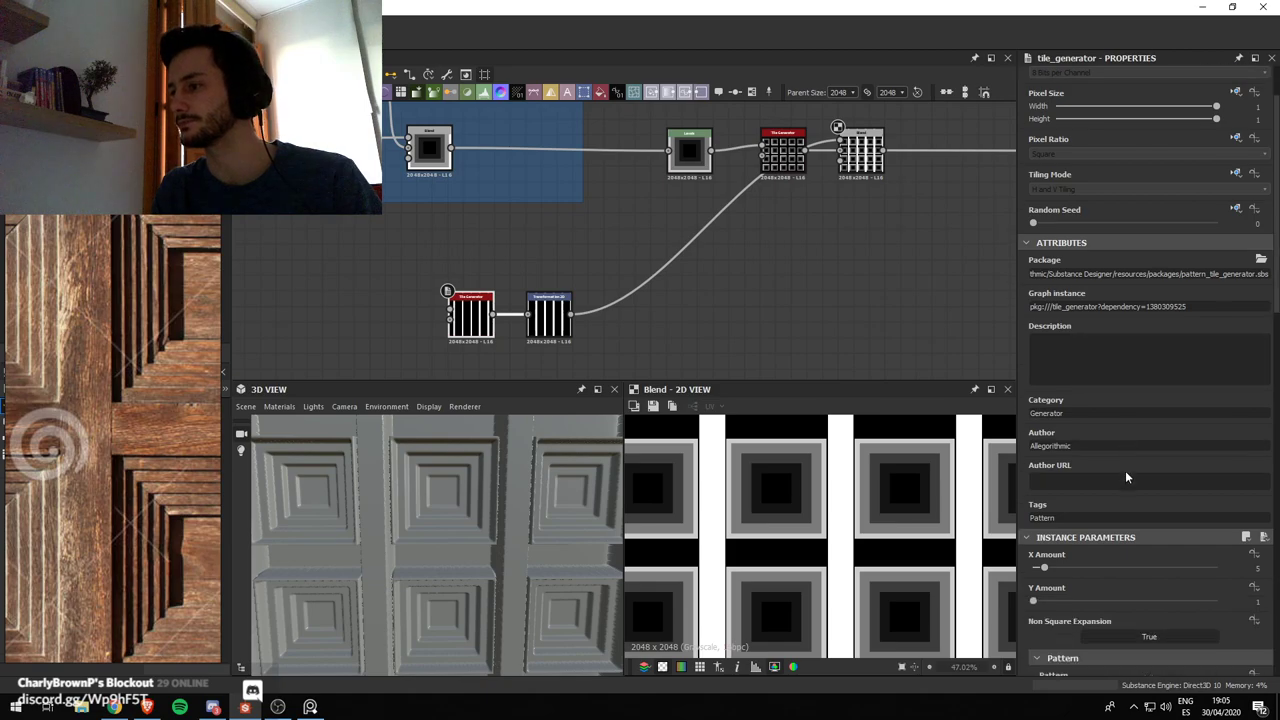
{"action": "scroll", "coordinate": [1191, 470], "scroll_direction": "down", "scroll_amount": 1}
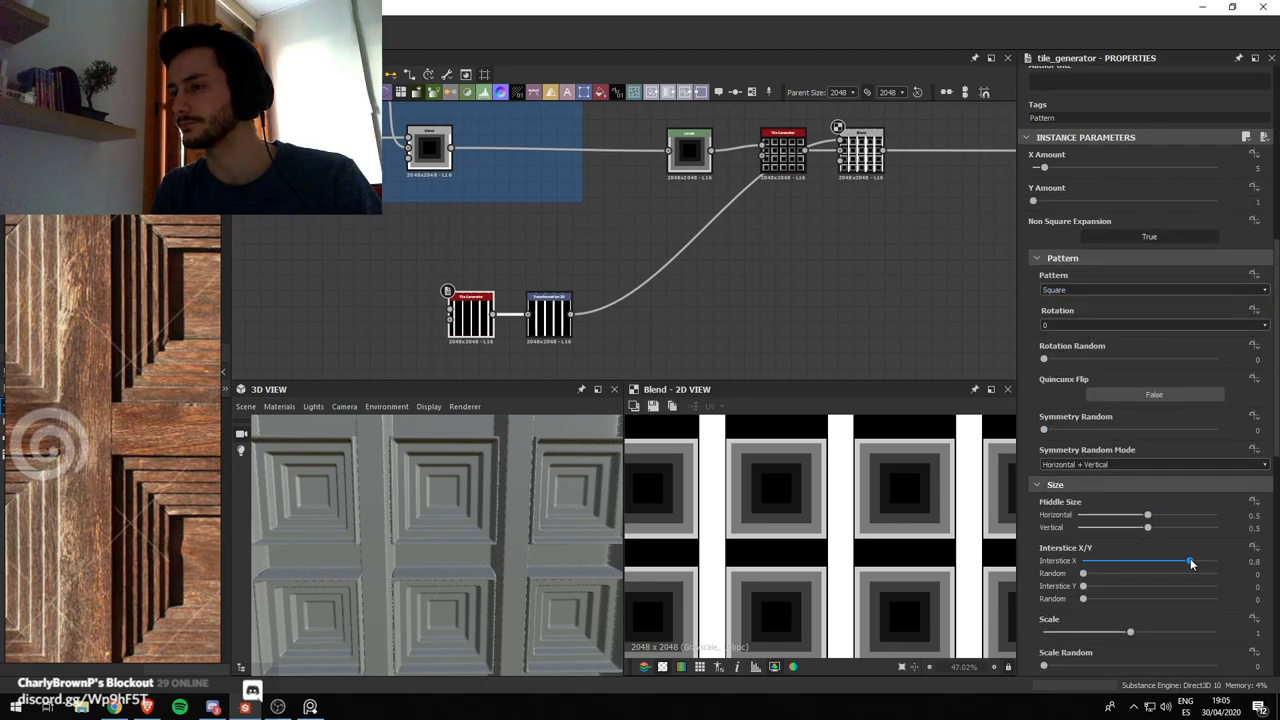
{"action": "left_click_drag", "start_coordinate": [1191, 563], "coordinate": [1187, 563]}
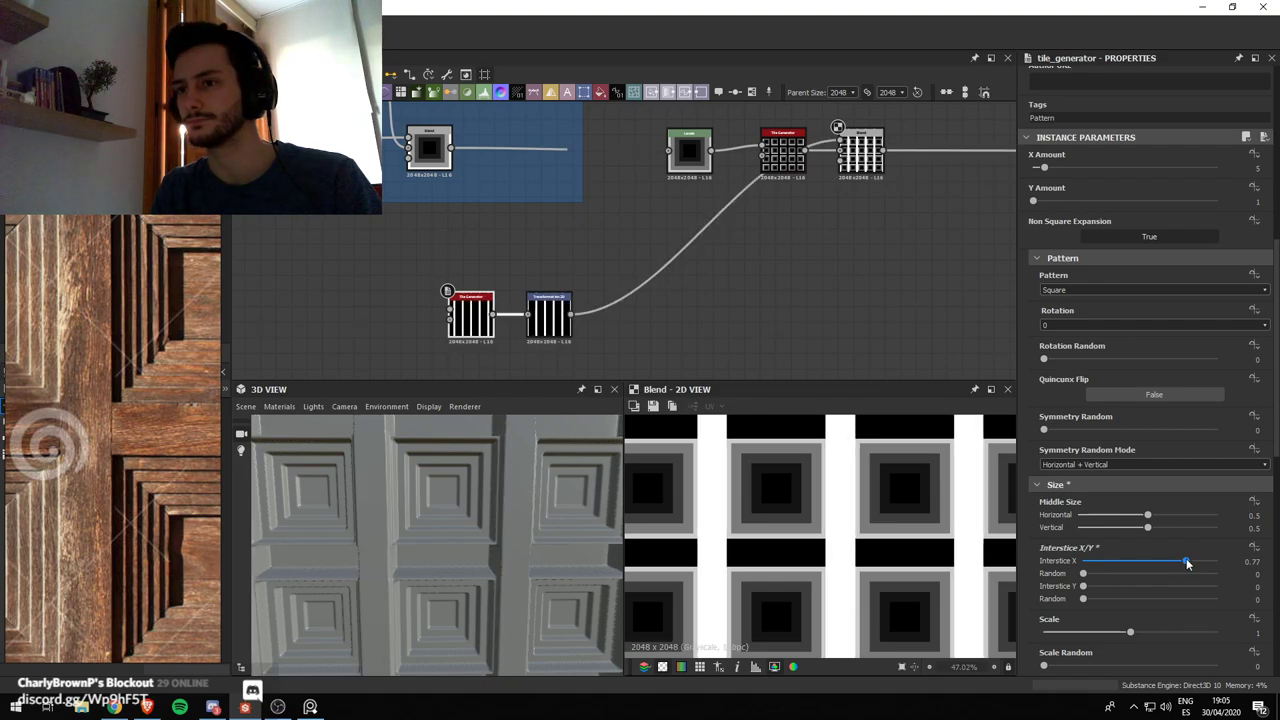
Insert a Blur HQ Grayscale node after the strips' Transformation 2D node
{"action": "left_click", "coordinate": [558, 316]}
{"action": "key", "text": "space"}
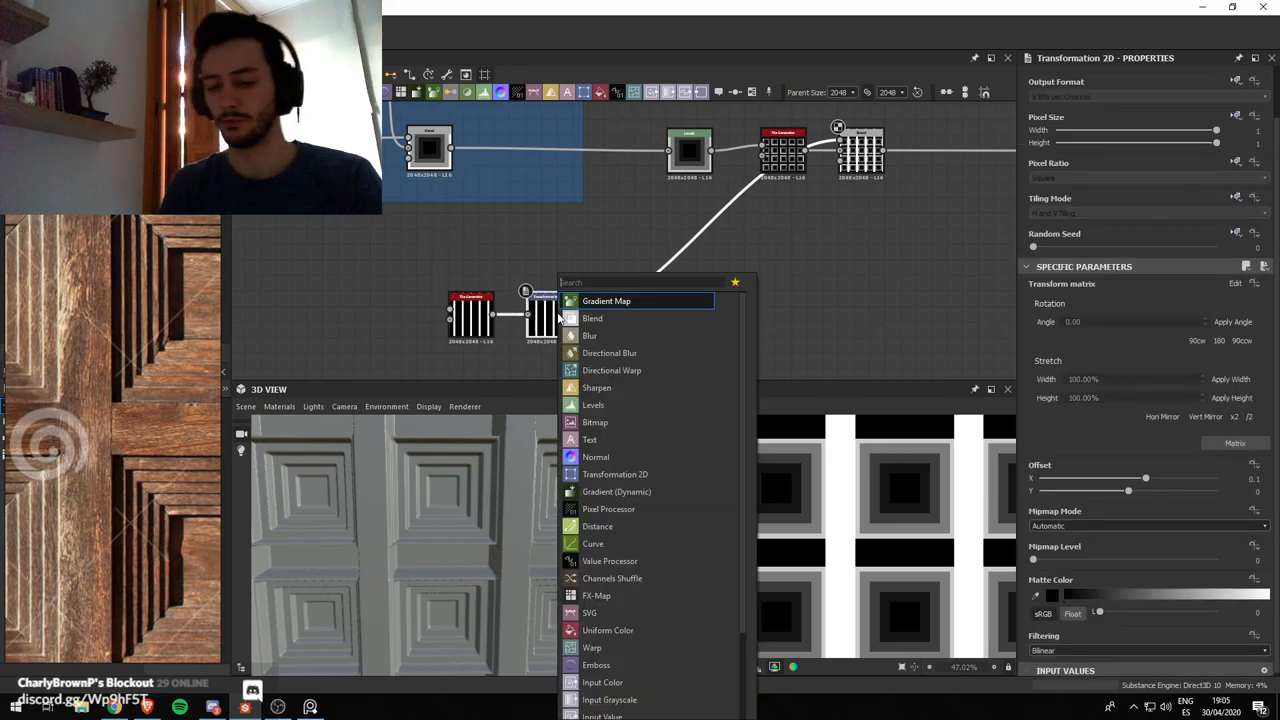
{"action": "type", "text": "blur"}
{"action": "key", "text": "Down"}
{"action": "key", "text": "Return"}
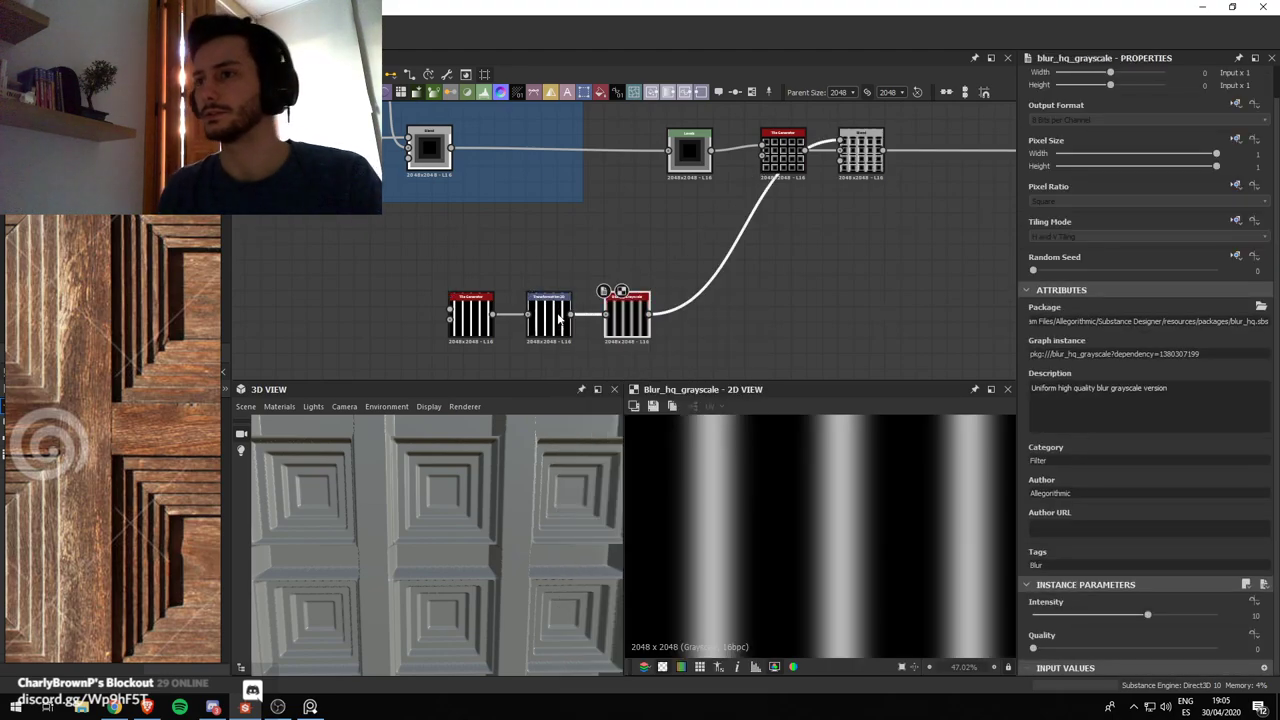
Set the vertical strips' Blur HQ Grayscale node to Quality 1 and Intensity 0.2
{"action": "left_click_drag", "start_coordinate": [1034, 648], "coordinate": [1090, 652]}
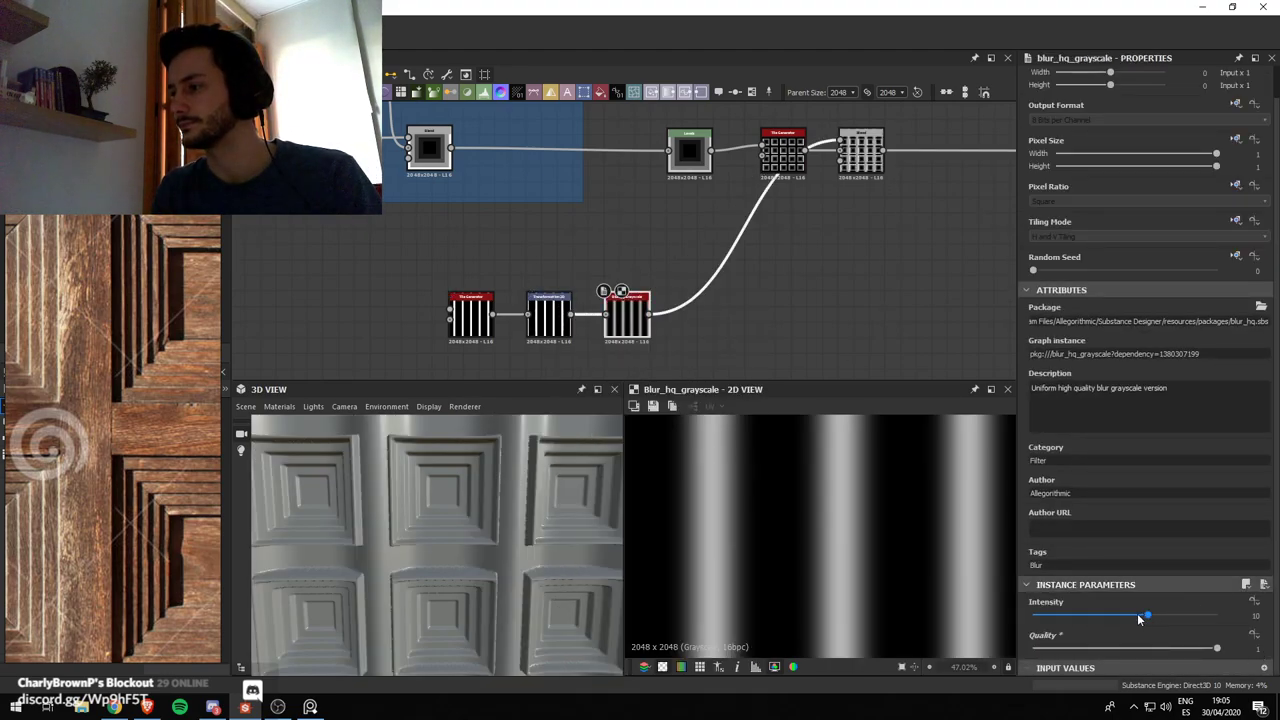
{"action": "left_click_drag", "start_coordinate": [1138, 618], "coordinate": [1037, 618]}
{"action": "left_click", "coordinate": [1255, 615]}
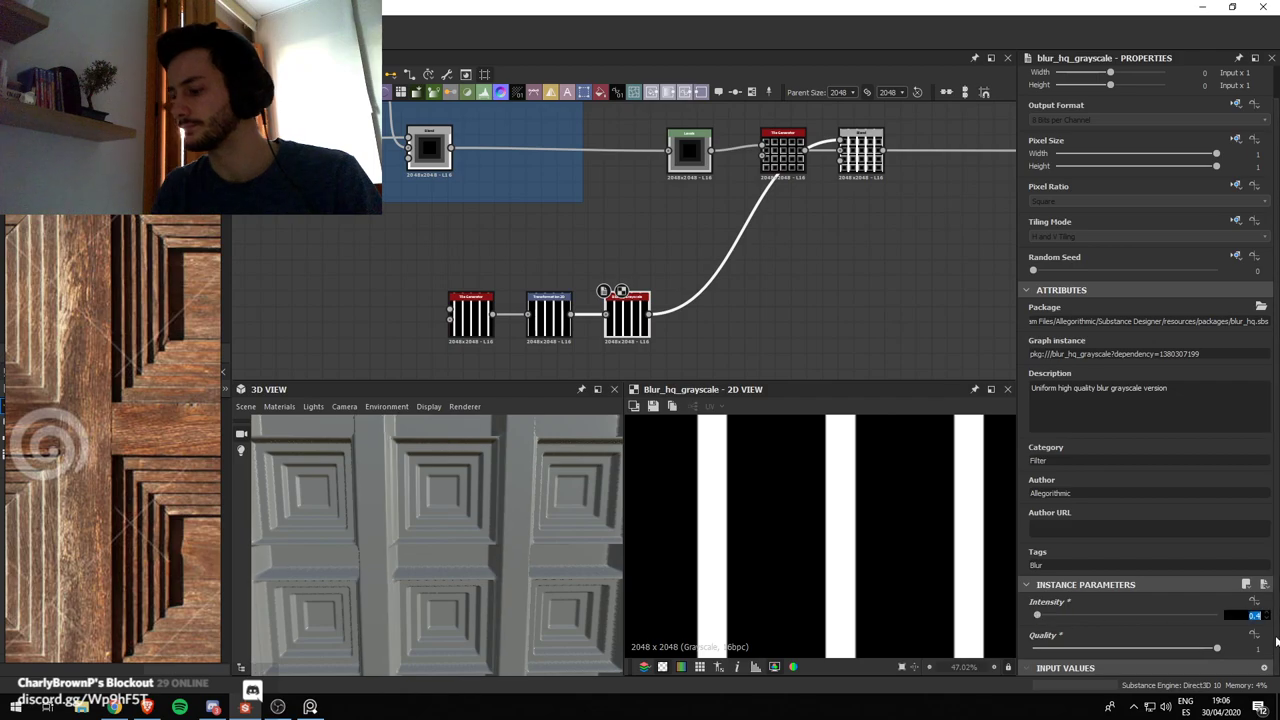
{"action": "type", "text": "0.2"}
{"action": "key", "text": "Return"}
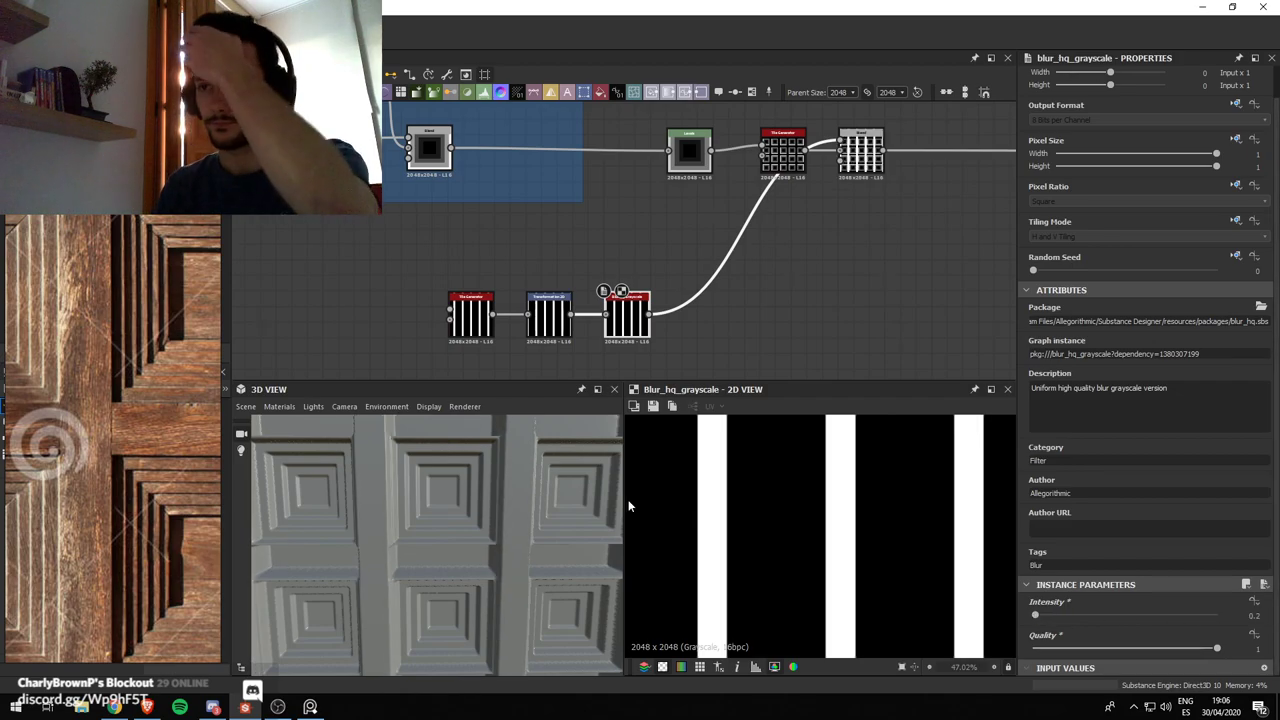
{"action": "scroll", "coordinate": [518, 541], "scroll_direction": "down", "scroll_amount": 3}
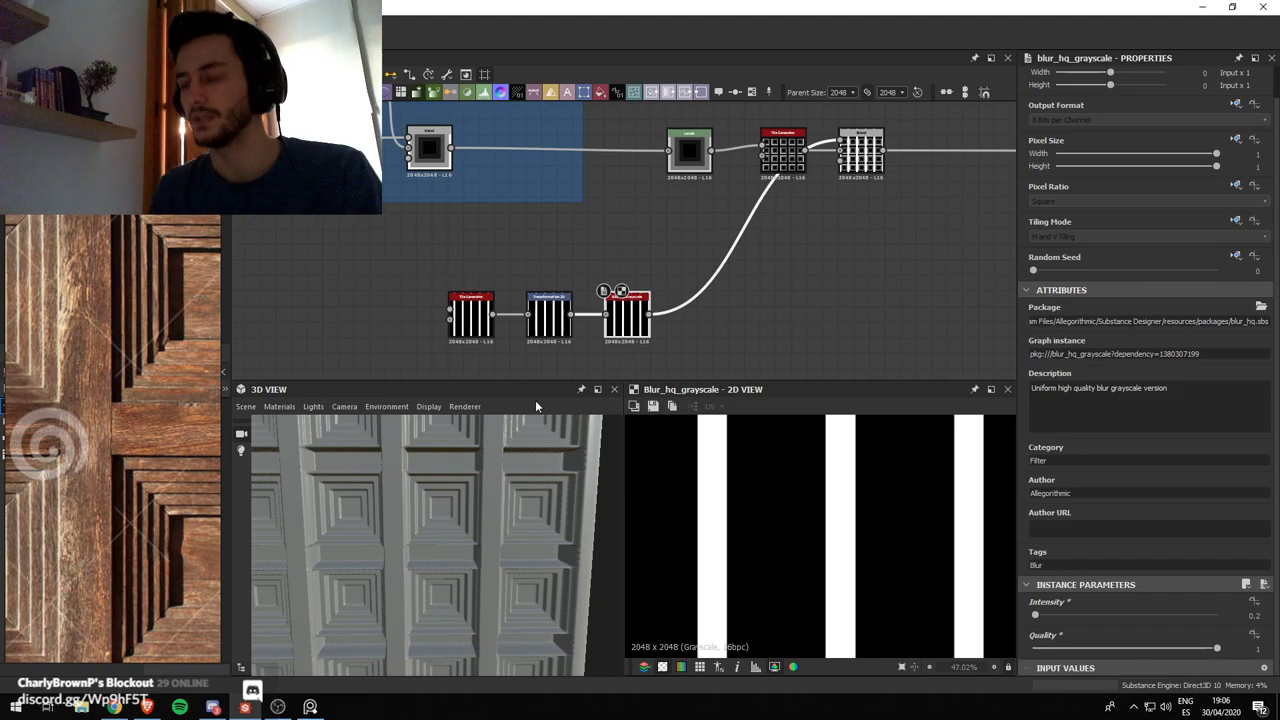
{"action": "mouse_move", "coordinate": [487, 533]}
{"action": "left_mouse_down"}
{"action": "mouse_move", "coordinate": [467, 494]}
{"action": "mouse_move", "coordinate": [432, 543]}
{"action": "mouse_move", "coordinate": [482, 509]}
{"action": "mouse_move", "coordinate": [473, 498]}
{"action": "mouse_move", "coordinate": [495, 528]}
{"action": "mouse_move", "coordinate": [457, 517]}
{"action": "mouse_move", "coordinate": [482, 509]}
{"action": "left_mouse_up"}
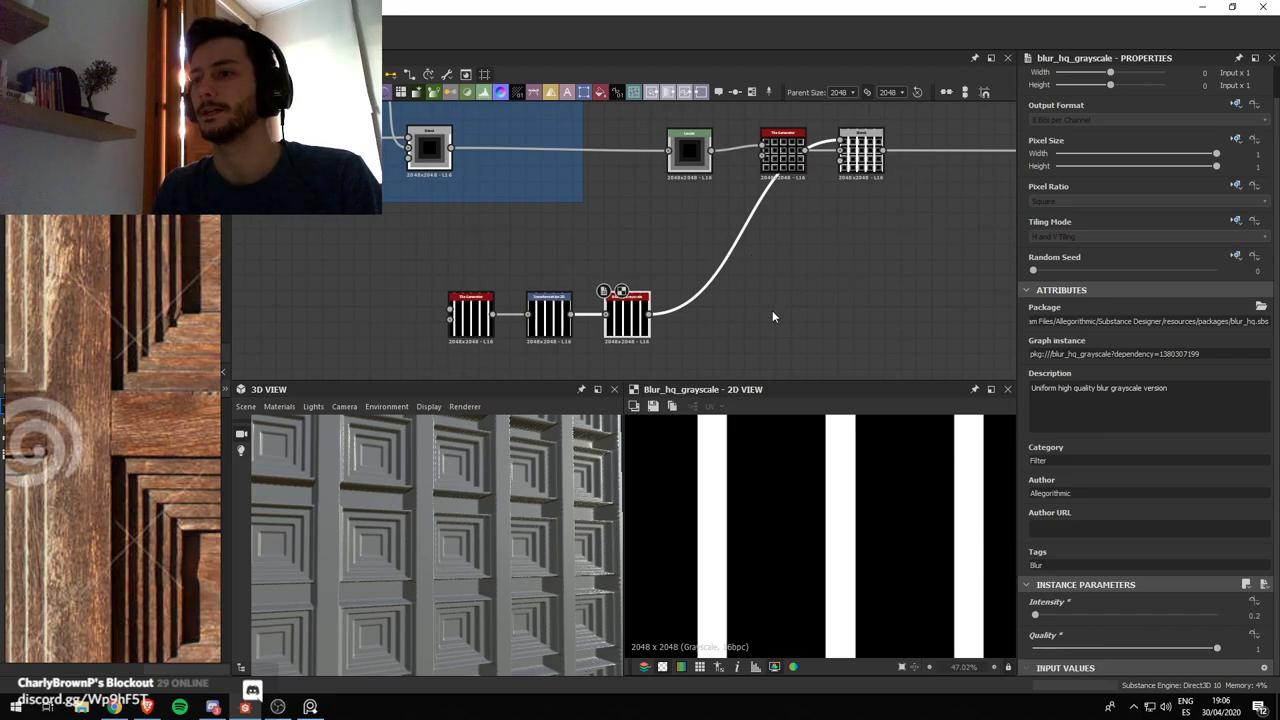
Add a second Transformation 2D node below the strips' blur and feed it from the strips' existing Transformation 2D
{"action": "scroll", "coordinate": [743, 523], "scroll_direction": "down", "scroll_amount": 3}
{"action": "middle_click_drag", "start_coordinate": [668, 331], "coordinate": [669, 284]}
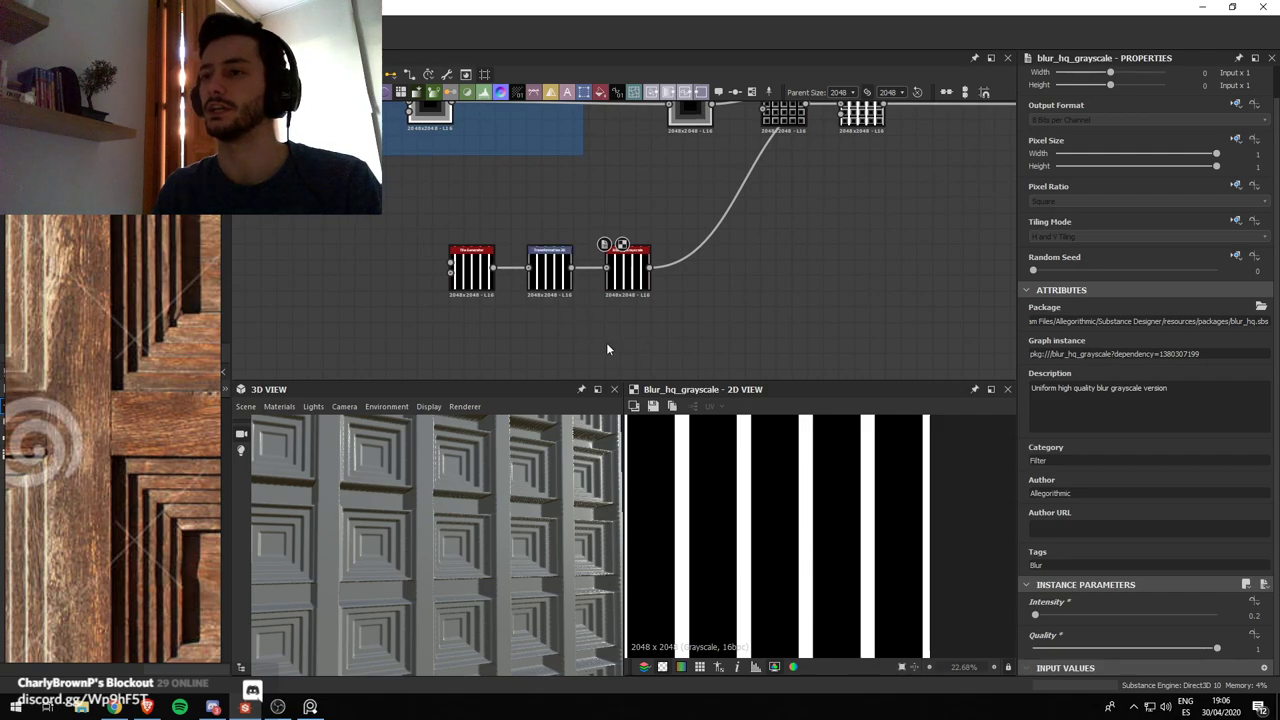
{"action": "key", "text": "space"}
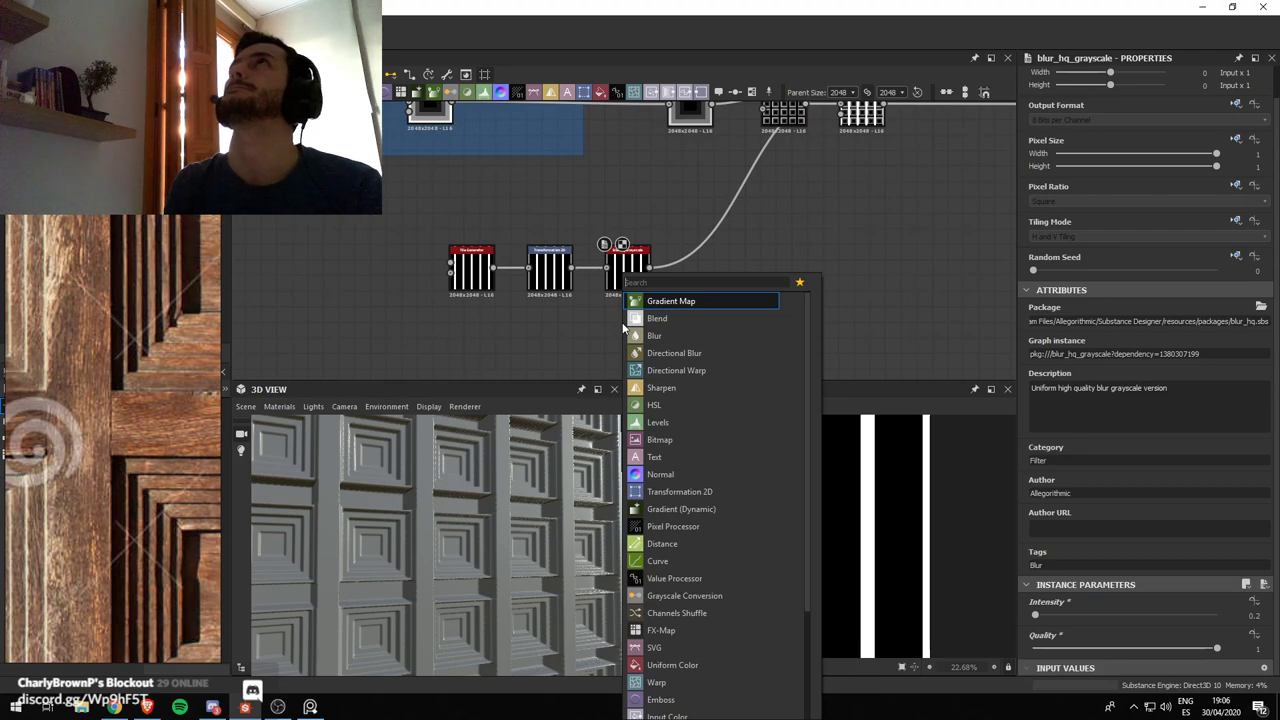
{"action": "type", "text": "tra"}
{"action": "key", "text": "Return"}
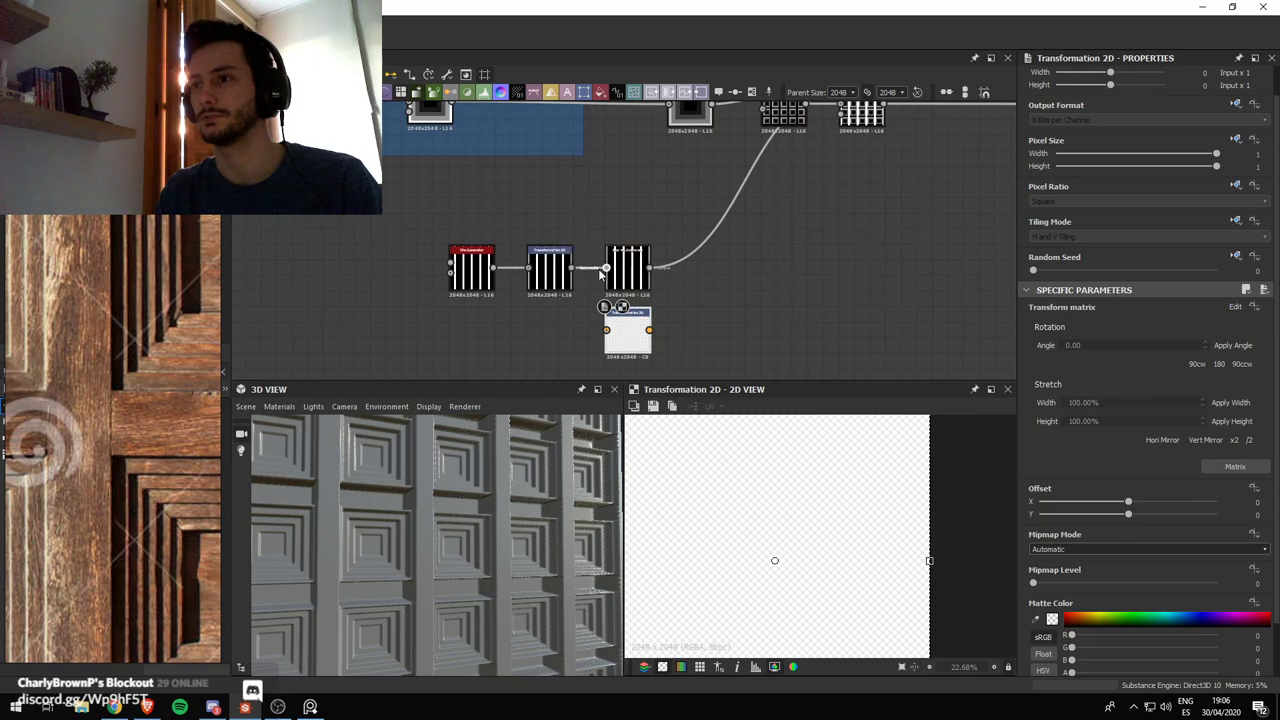
{"action": "left_click_drag", "start_coordinate": [628, 276], "coordinate": [706, 278]}
{"action": "left_click_drag", "start_coordinate": [572, 268], "coordinate": [607, 331]}
{"action": "left_click_drag", "start_coordinate": [620, 338], "coordinate": [598, 353]}
{"action": "middle_click_drag", "start_coordinate": [634, 348], "coordinate": [641, 262]}
{"action": "key", "text": "f"}
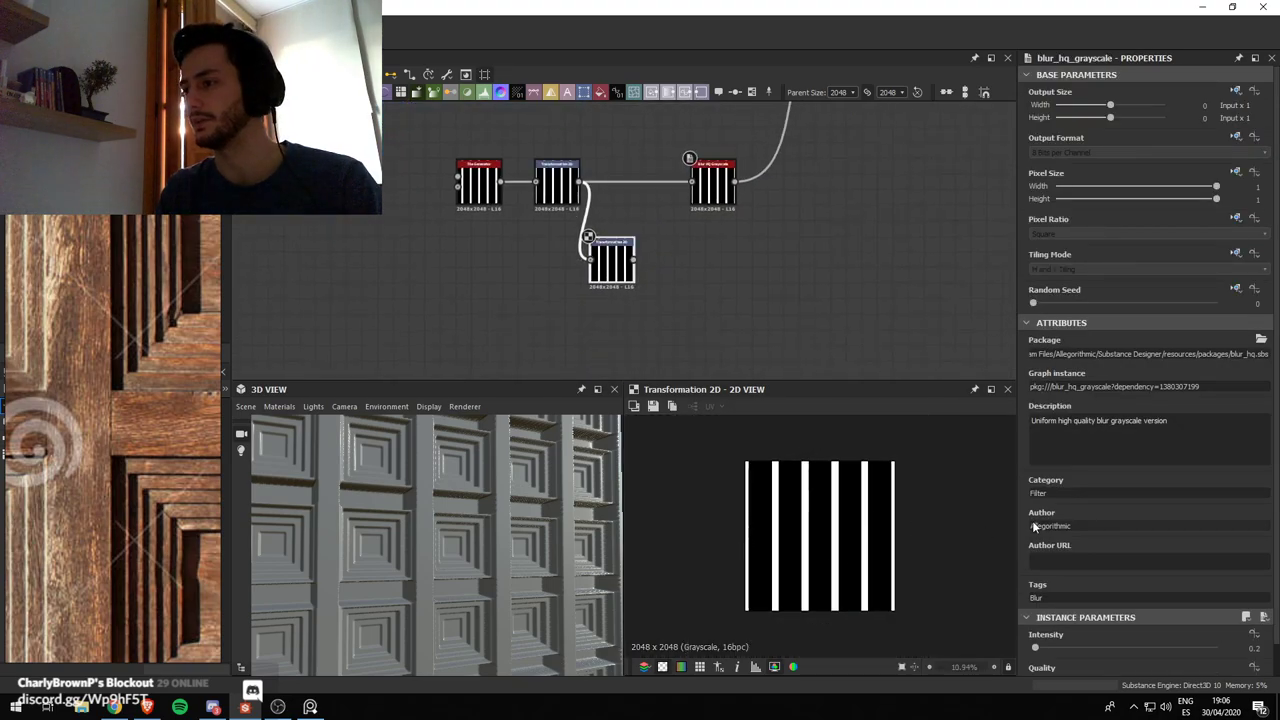
Rotate the strips 90 degrees in the new Transformation 2D so they run horizontally, and reposition the node slightly lower
{"action": "scroll", "coordinate": [1034, 527], "scroll_direction": "down", "scroll_amount": 1}
{"action": "left_click", "coordinate": [618, 280]}
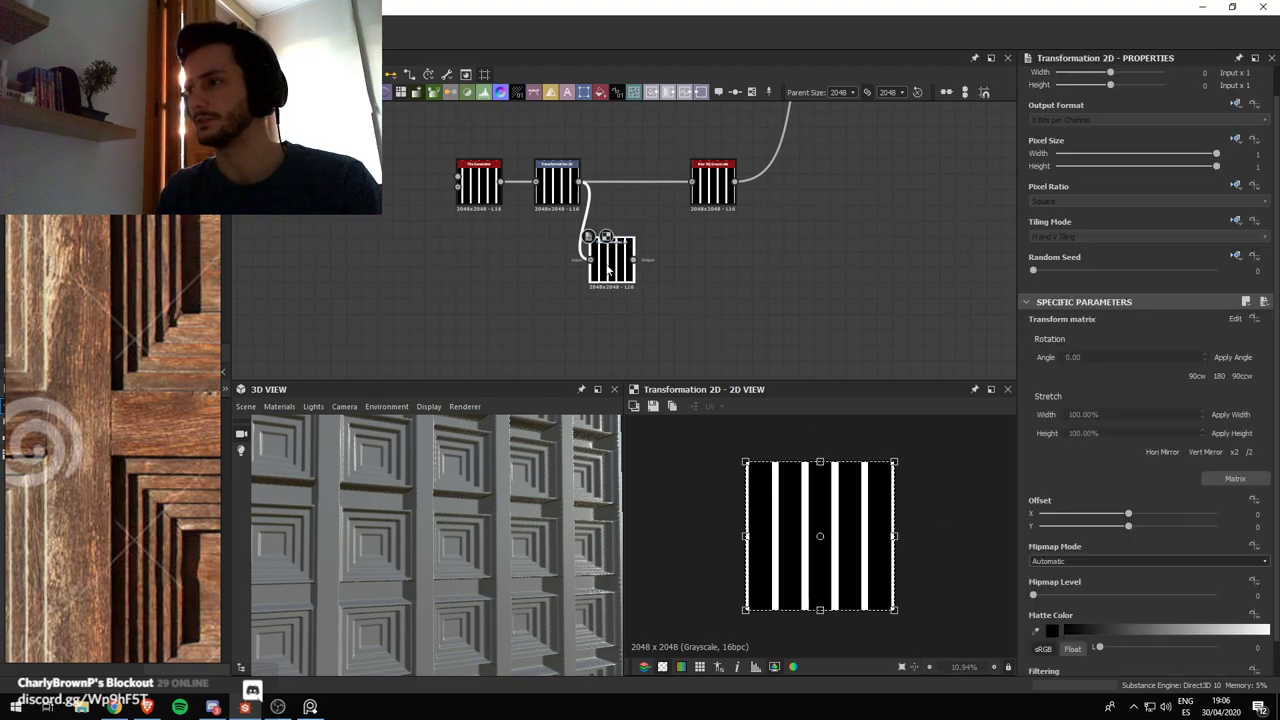
{"action": "left_click_drag", "start_coordinate": [924, 466], "coordinate": [928, 613]}
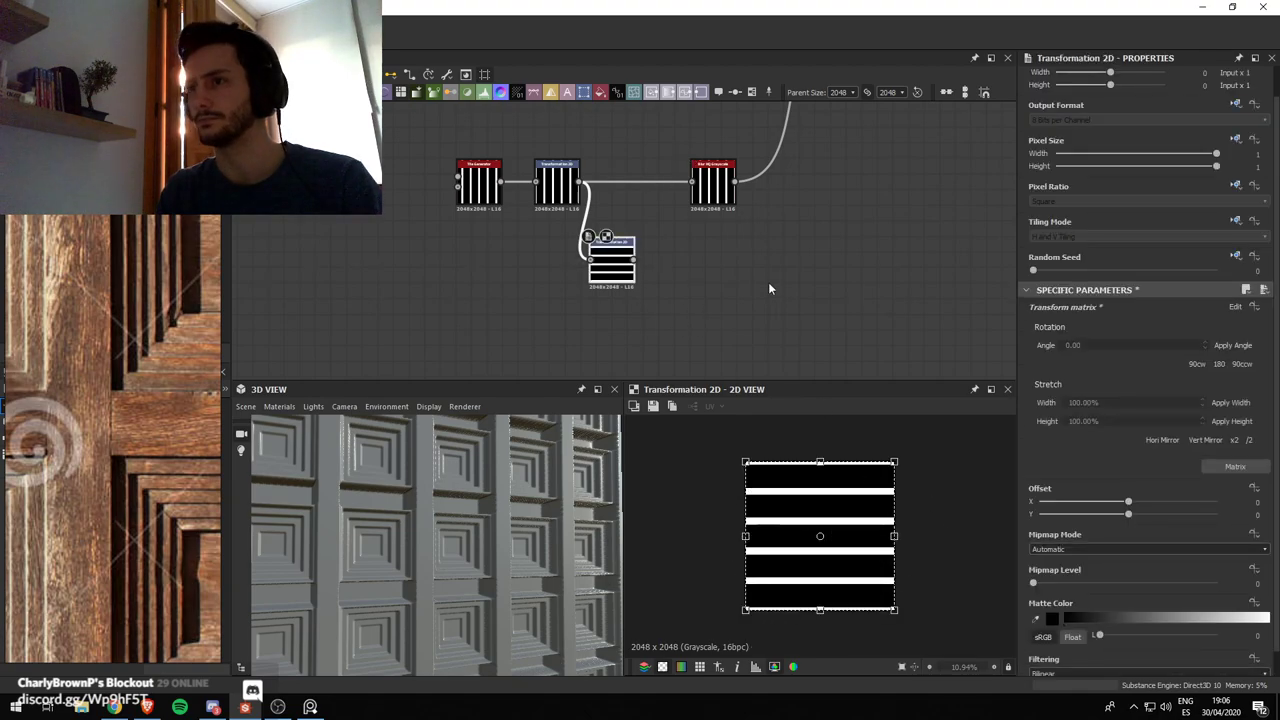
{"action": "left_click_drag", "start_coordinate": [609, 258], "coordinate": [616, 289]}
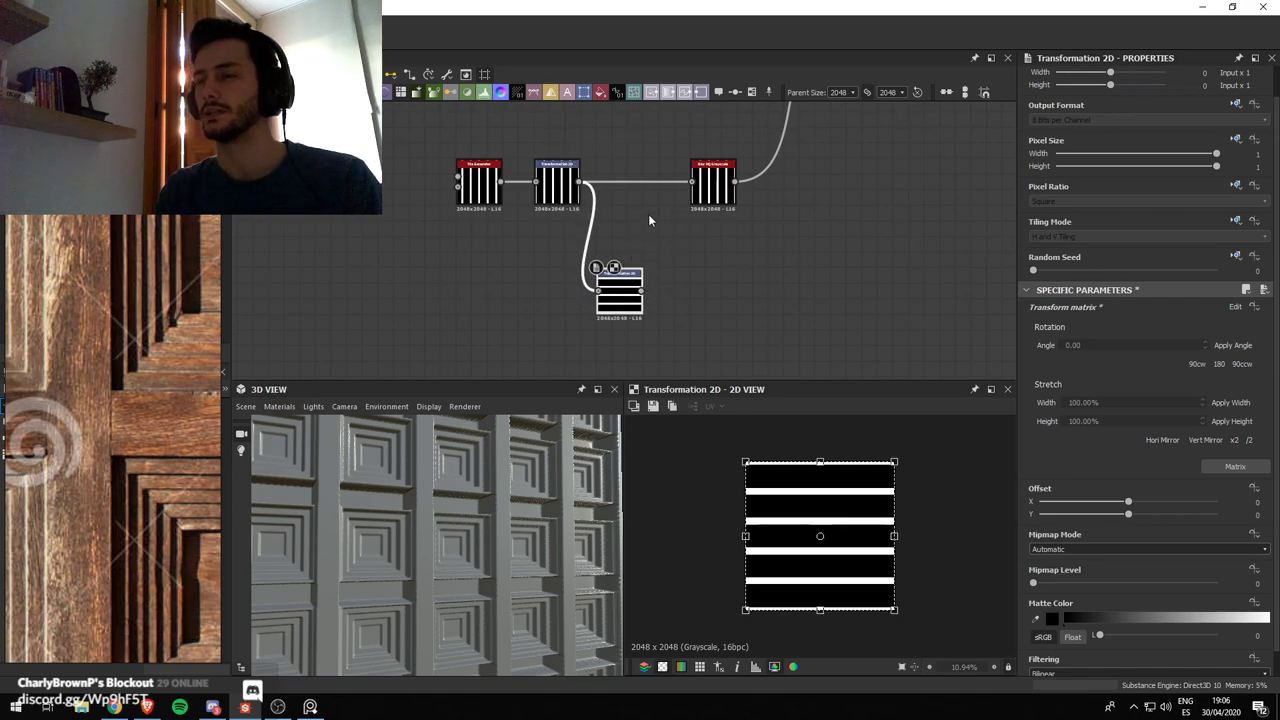
Add a Blend node with the horizontal strips as background and connect the vertical strips to its foreground
{"action": "key", "text": "space"}
{"action": "type", "text": "b"}
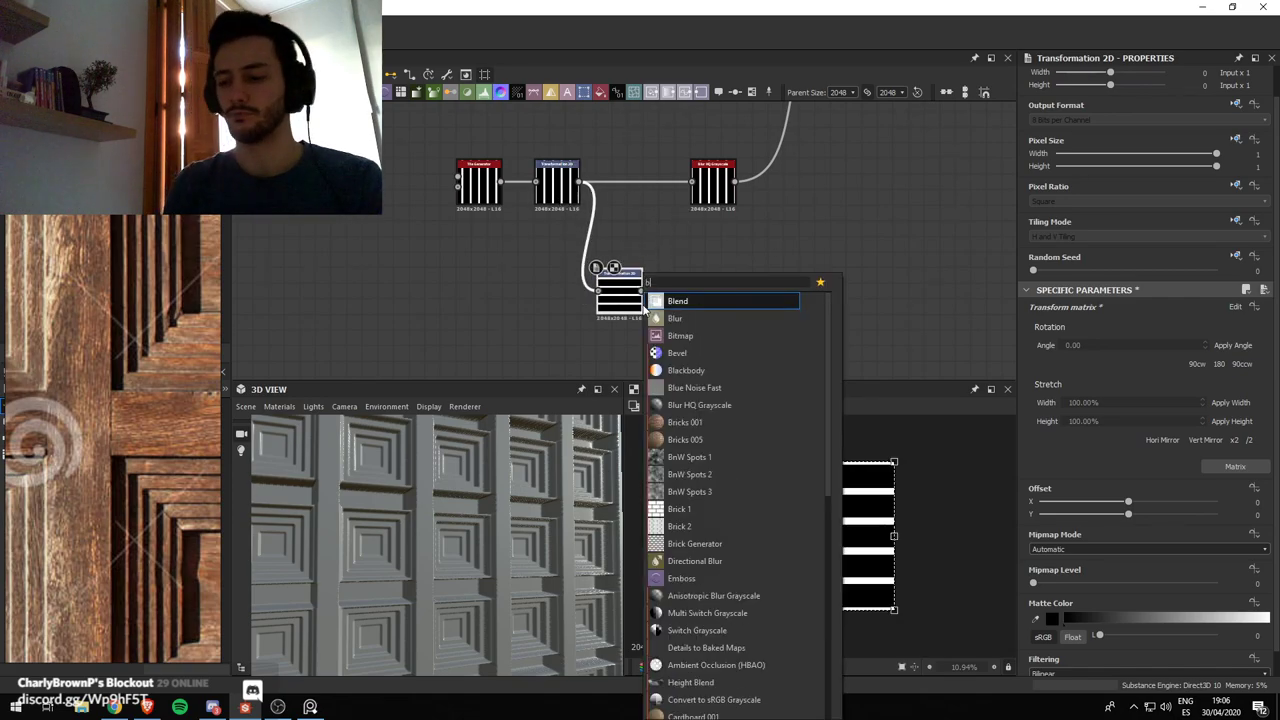
{"action": "key", "text": "Return"}
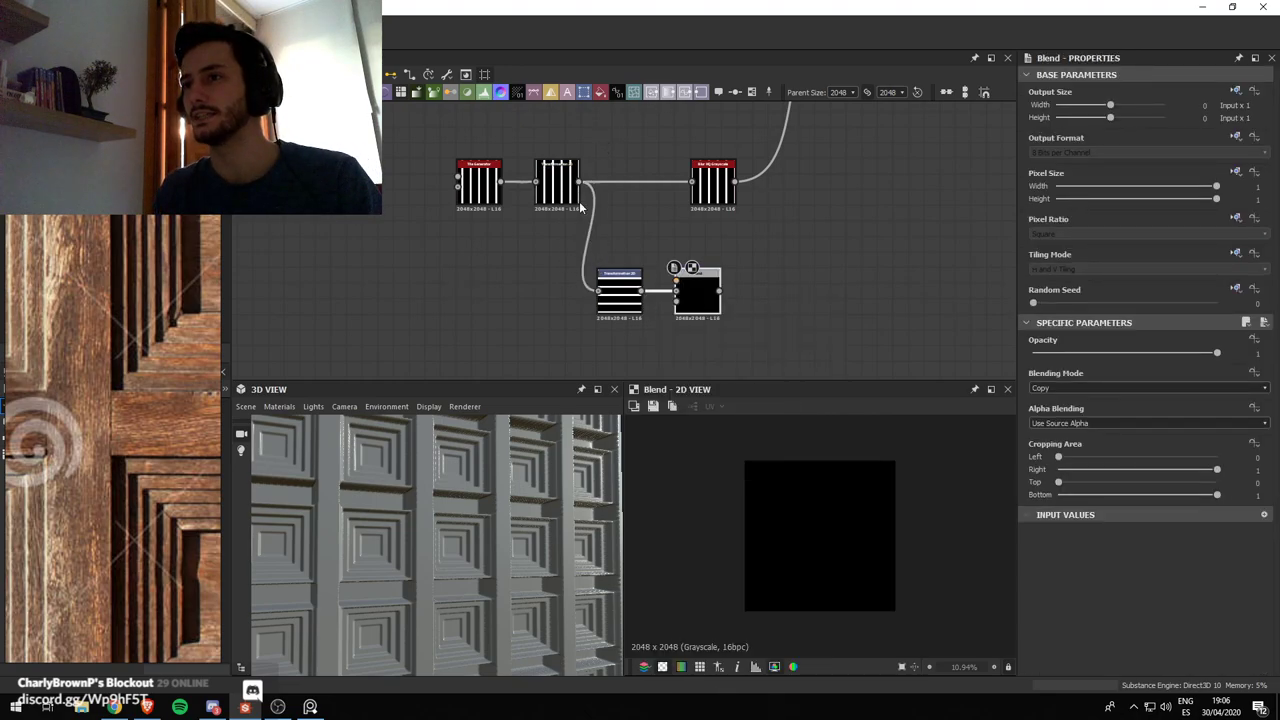
{"action": "left_click", "coordinate": [633, 302]}
{"action": "left_click_drag", "start_coordinate": [580, 185], "coordinate": [697, 300]}
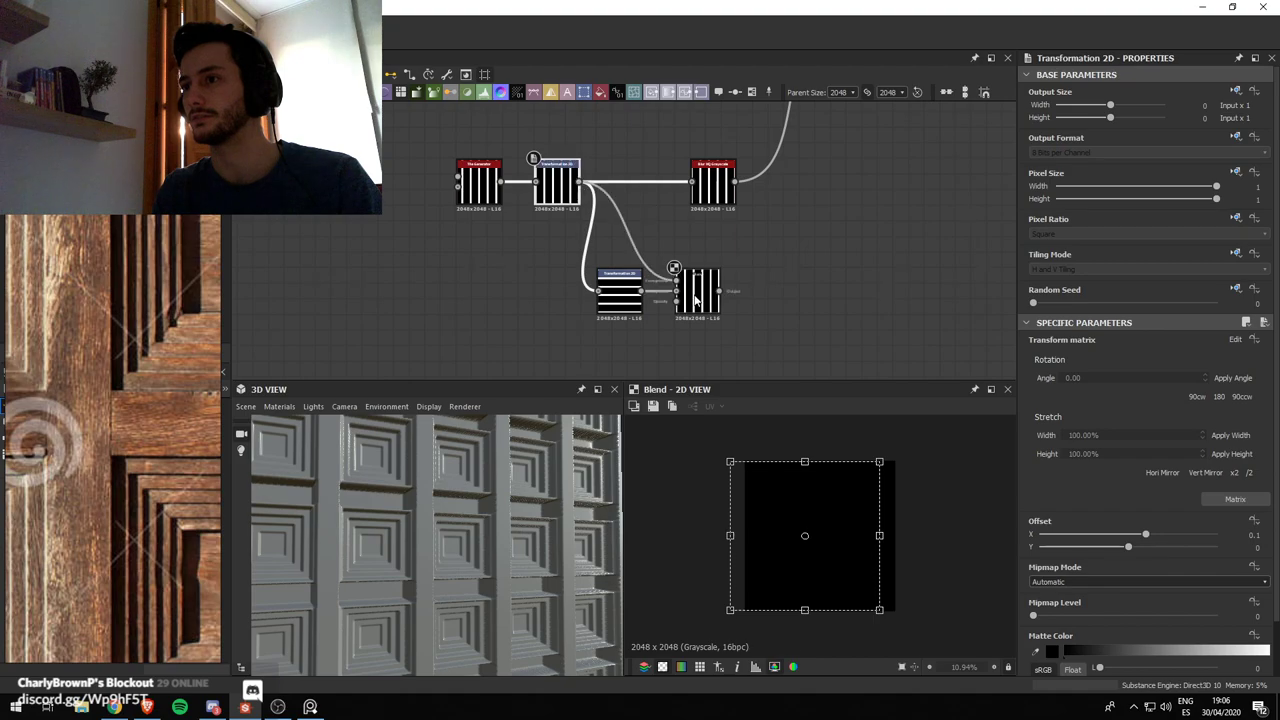
{"action": "left_click", "coordinate": [697, 296]}
Try the Screen blending mode on the new strips Blend node
{"action": "left_click", "coordinate": [1090, 390]}
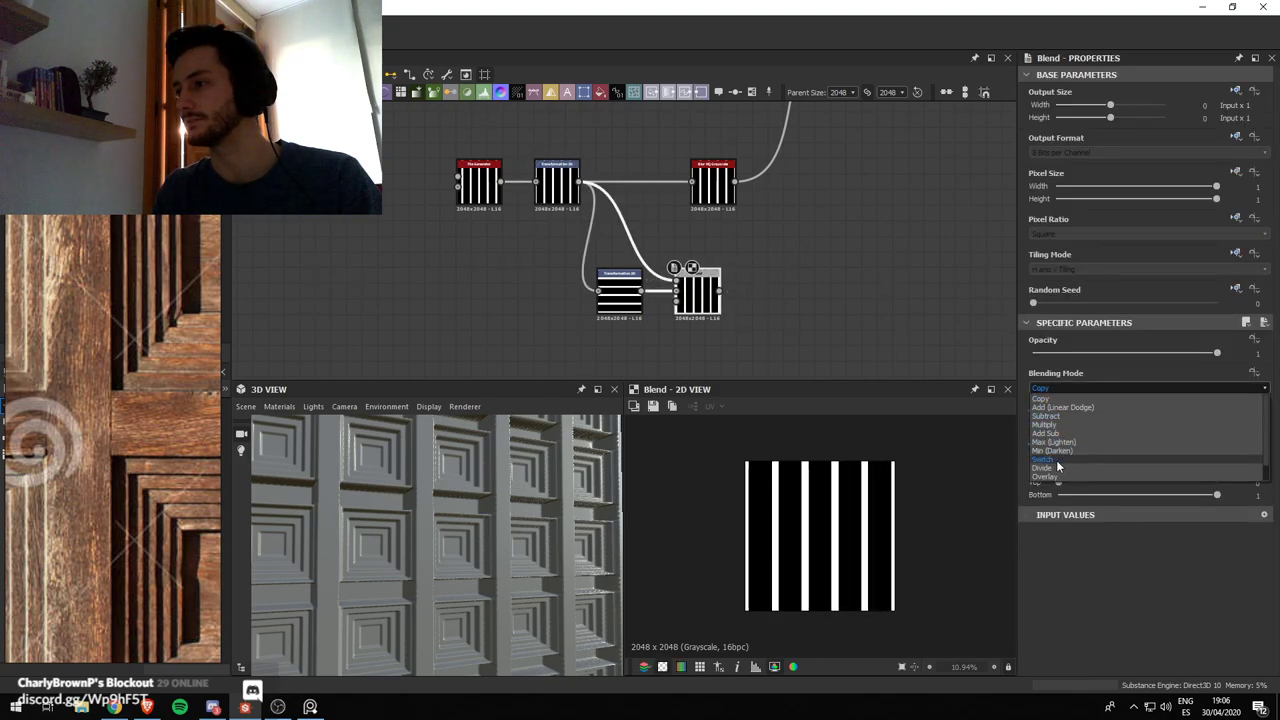
{"action": "scroll", "coordinate": [1058, 467], "scroll_direction": "down", "scroll_amount": 2}
{"action": "left_click", "coordinate": [1063, 469]}
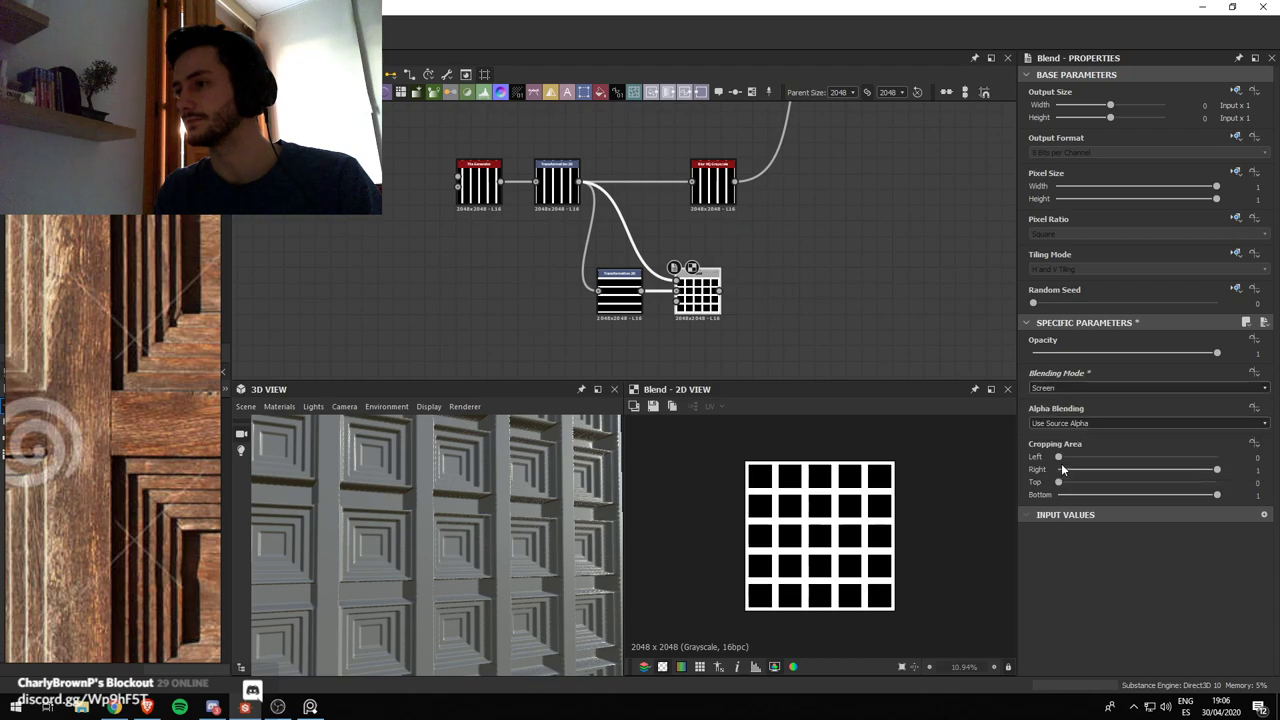
Cut the vertical strips out of the horizontal ones by setting the Blend node's blending mode to Subtract
{"action": "left_click", "coordinate": [1077, 389]}
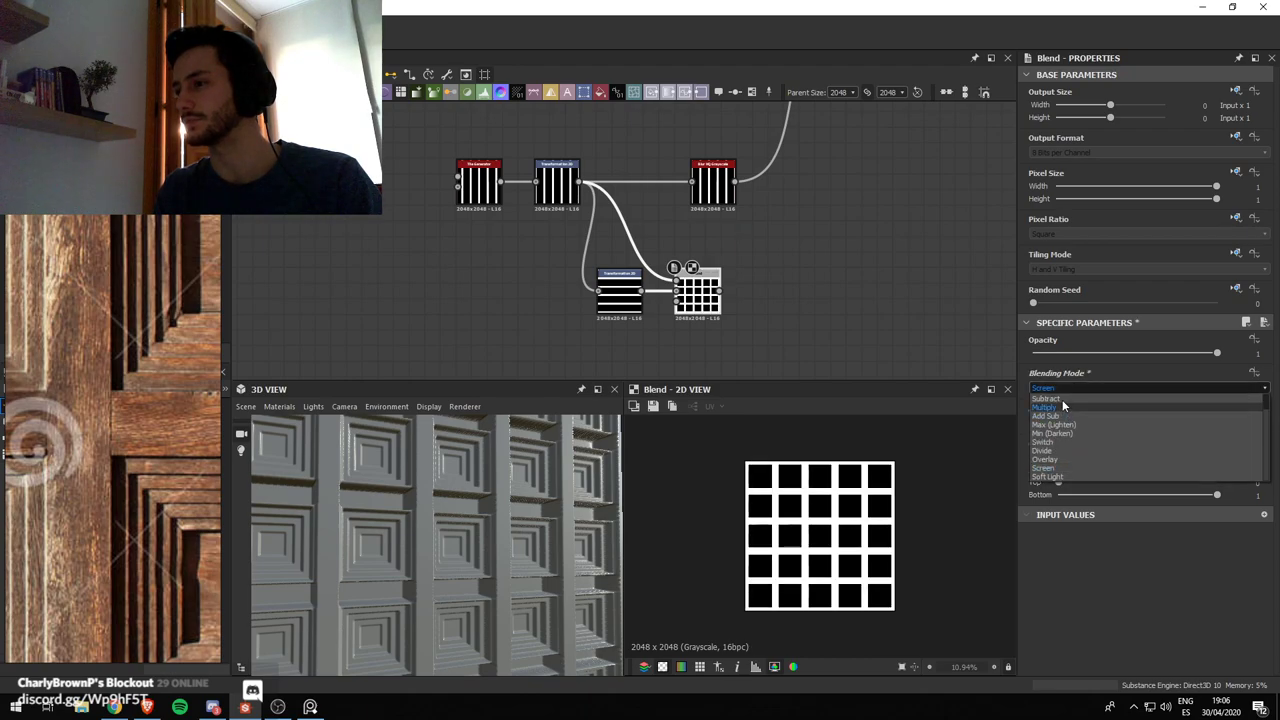
{"action": "left_click", "coordinate": [1062, 399]}
{"action": "scroll", "coordinate": [696, 334], "scroll_direction": "up", "scroll_amount": 2}
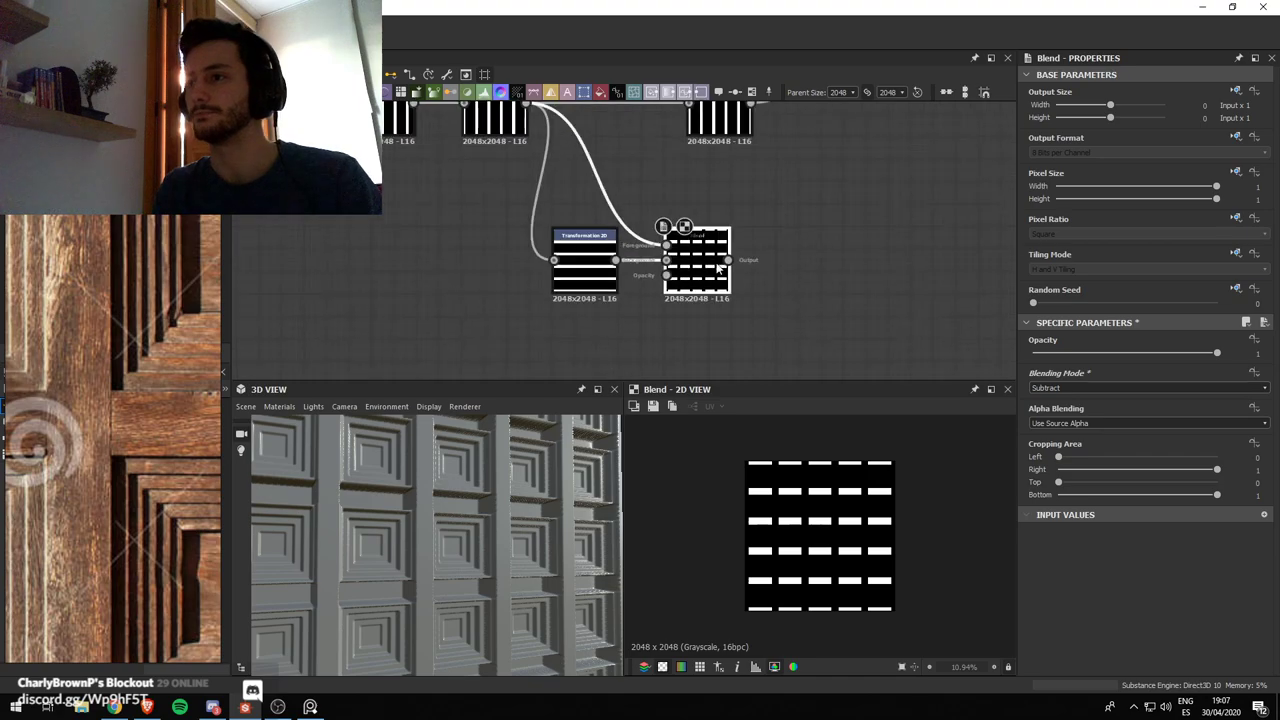
{"action": "middle_click_drag", "start_coordinate": [712, 272], "coordinate": [682, 327]}
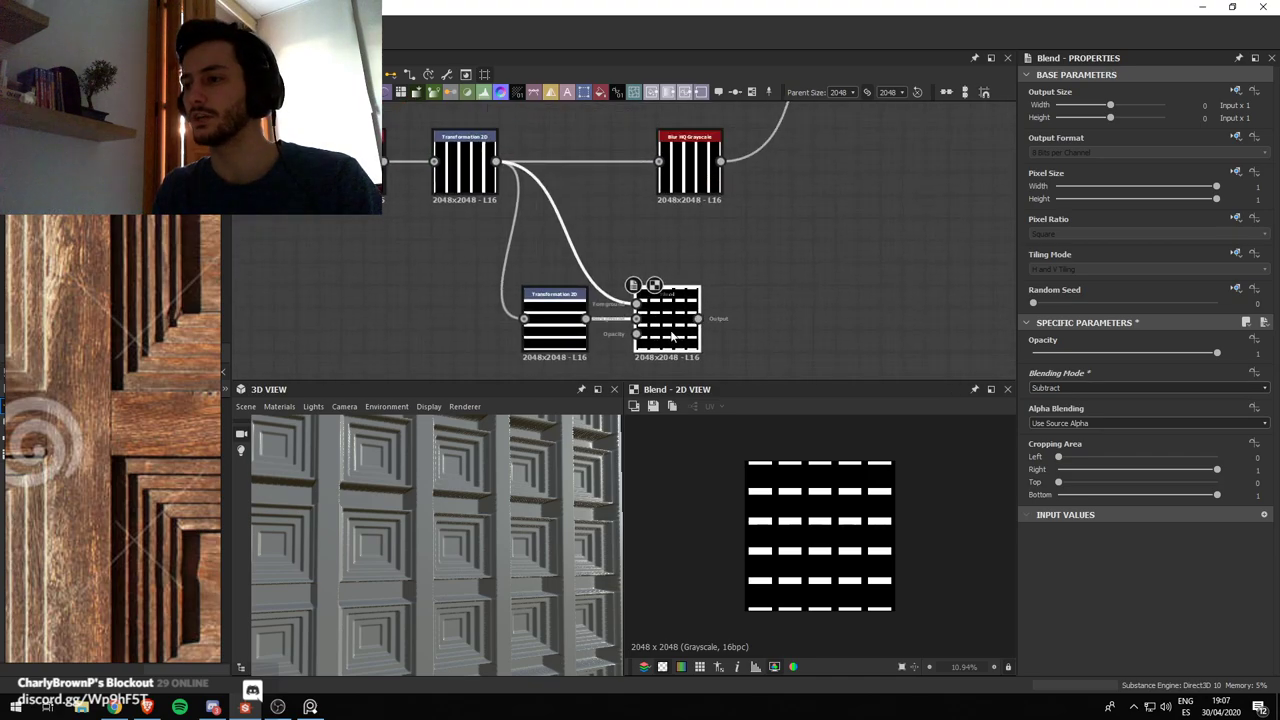
{"action": "scroll", "coordinate": [700, 320], "scroll_direction": "down", "scroll_amount": 2}
{"action": "scroll", "coordinate": [719, 300], "scroll_direction": "up", "scroll_amount": 1}
Add a Blur HQ Grayscale node after the Subtract Blend of the horizontal strips
{"action": "key", "text": "space"}
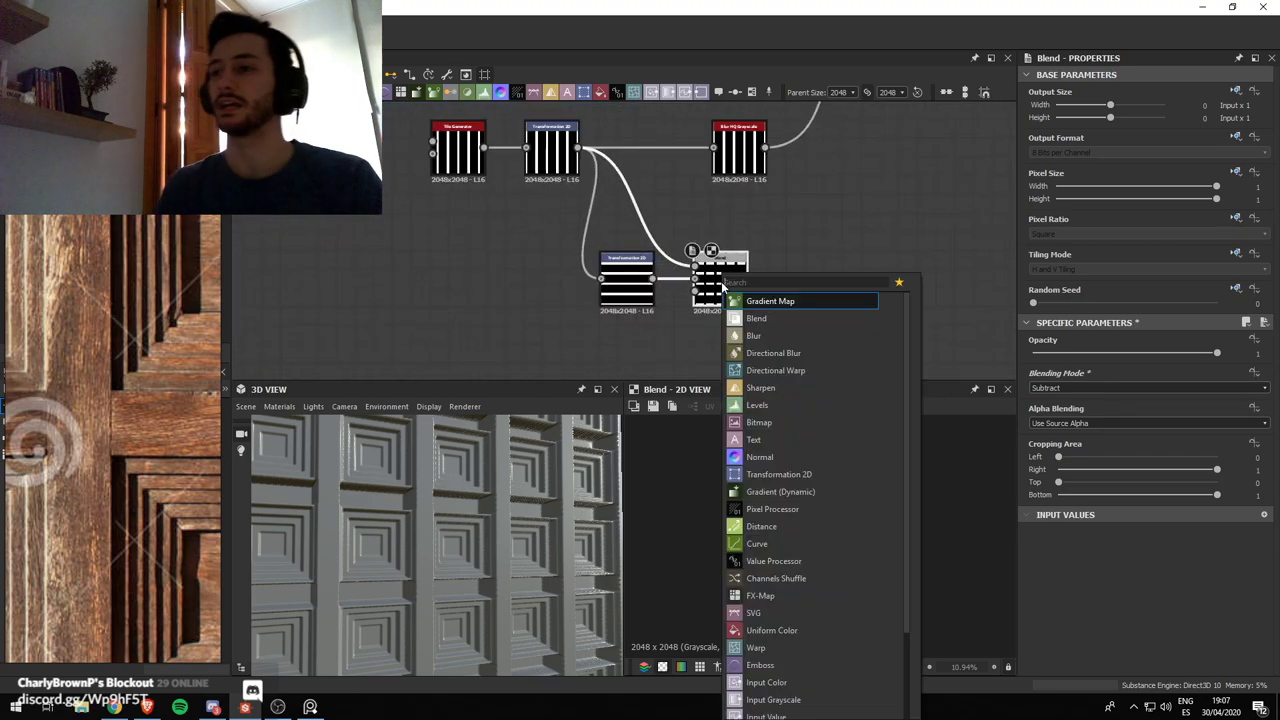
{"action": "type", "text": "blur"}
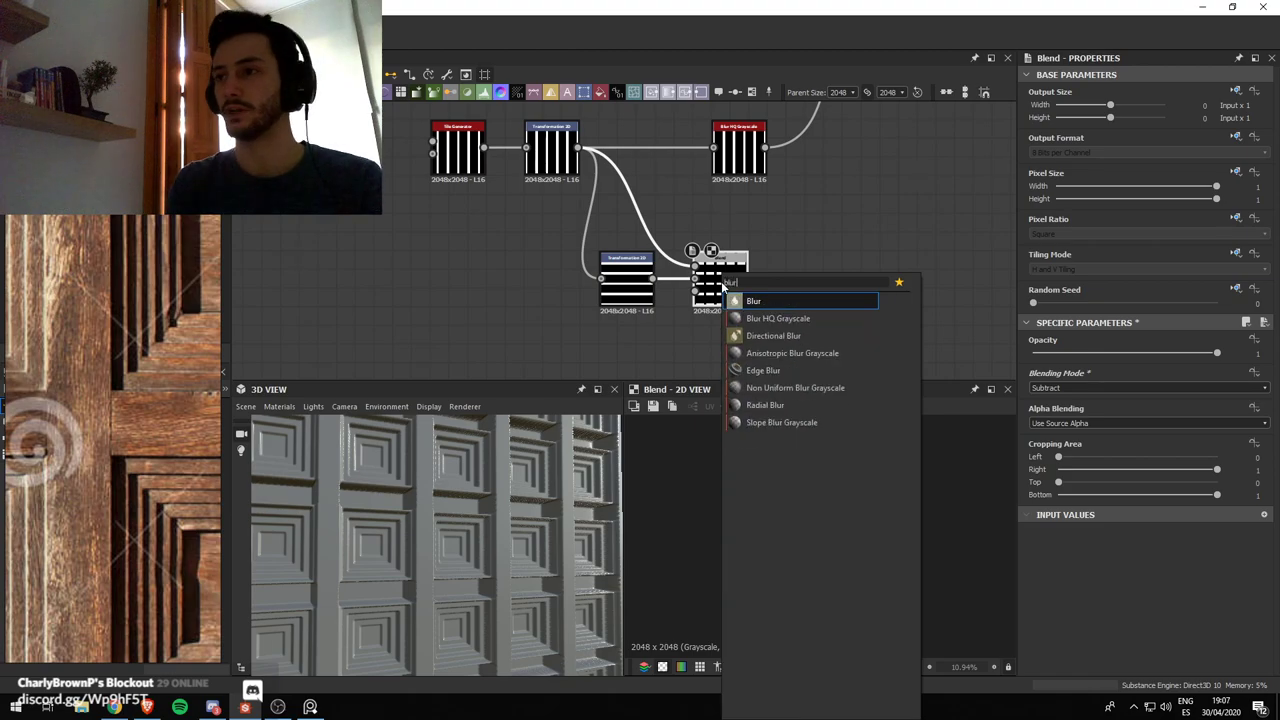
{"action": "key", "text": "Down"}
{"action": "key", "text": "Return"}
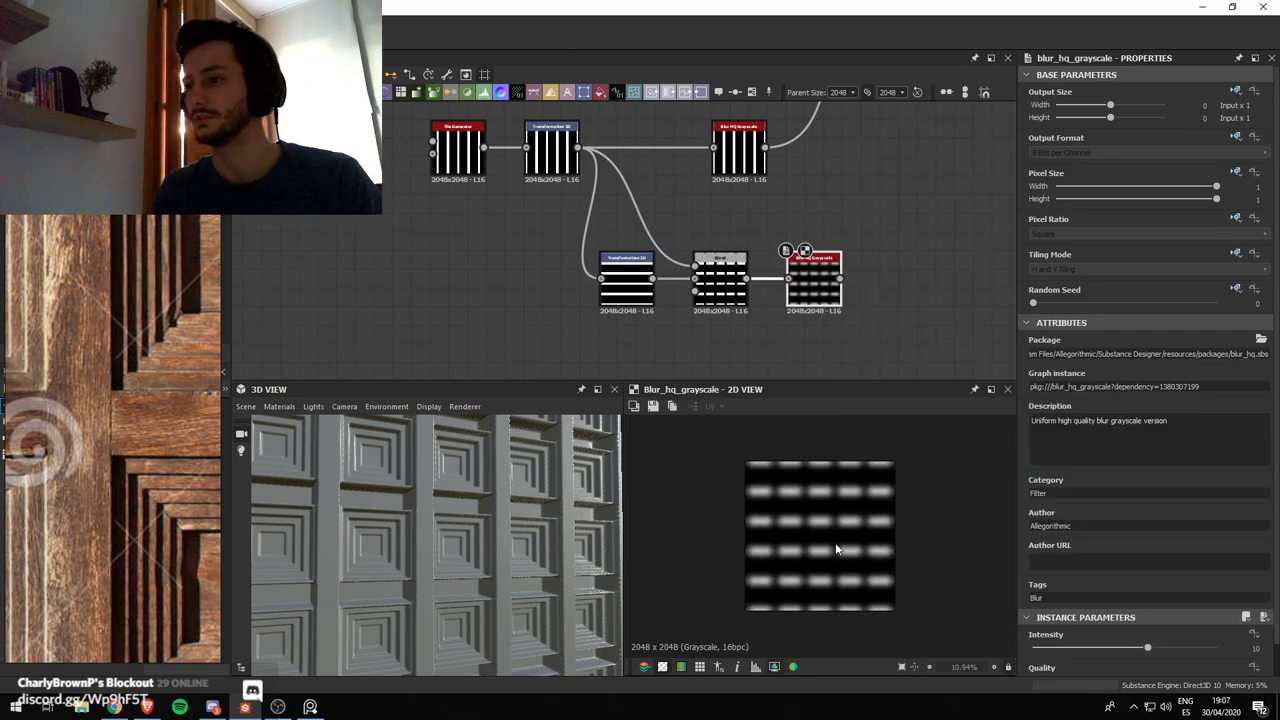
Set the horizontal strips' Blur HQ Grayscale to Quality 1 and lower its Intensity to 0.98
{"action": "scroll", "coordinate": [763, 462], "scroll_direction": "up", "scroll_amount": 2}
{"action": "scroll", "coordinate": [1134, 593], "scroll_direction": "down", "scroll_amount": 1}
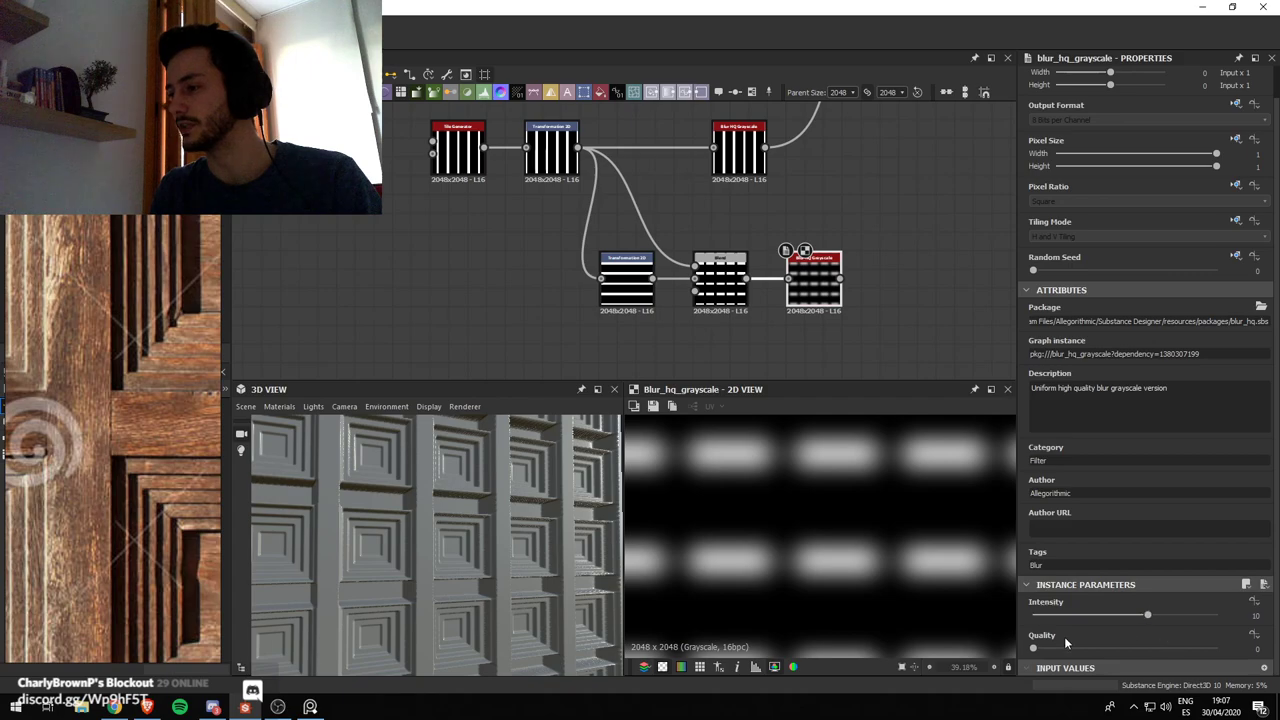
{"action": "left_click", "coordinate": [1217, 650]}
{"action": "left_click_drag", "start_coordinate": [1127, 617], "coordinate": [1044, 617]}
Match the vertical strips' blur by setting the horizontal strips' Blur HQ Grayscale Intensity to 0.2
{"action": "scroll", "coordinate": [894, 298], "scroll_direction": "down", "scroll_amount": 3}
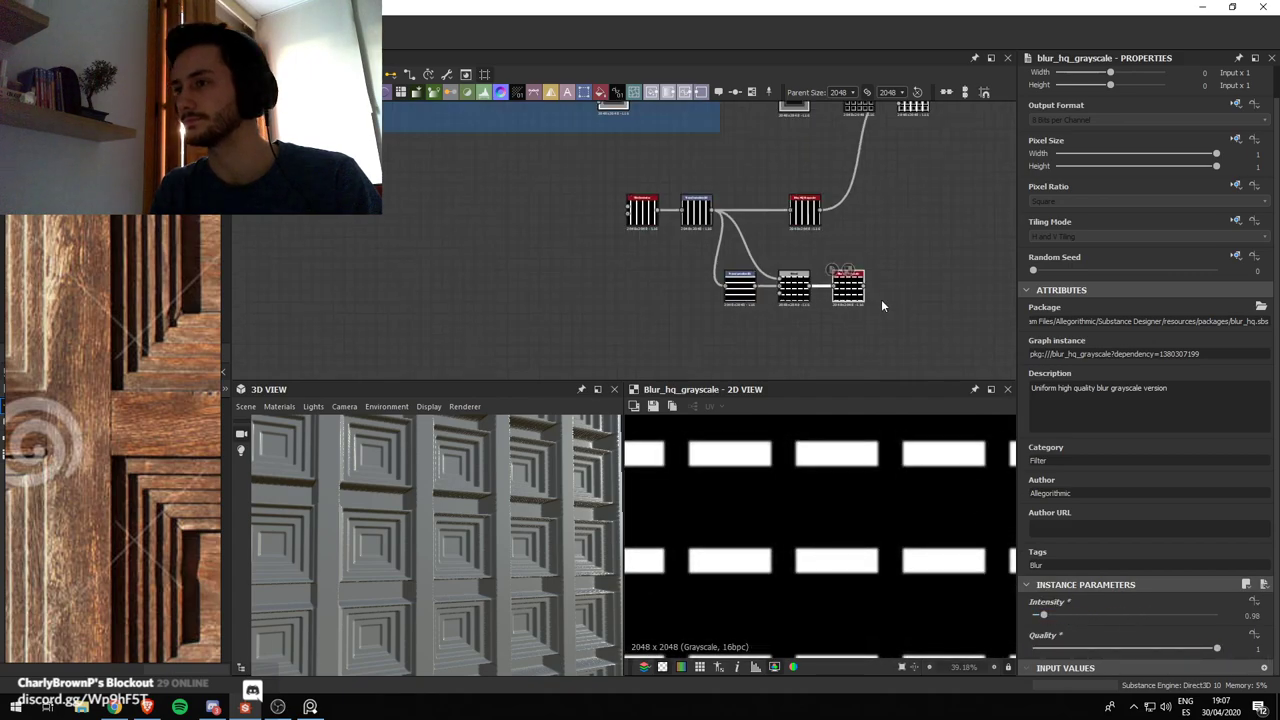
{"action": "middle_click_drag", "start_coordinate": [881, 299], "coordinate": [810, 345]}
{"action": "double_click", "coordinate": [735, 260]}
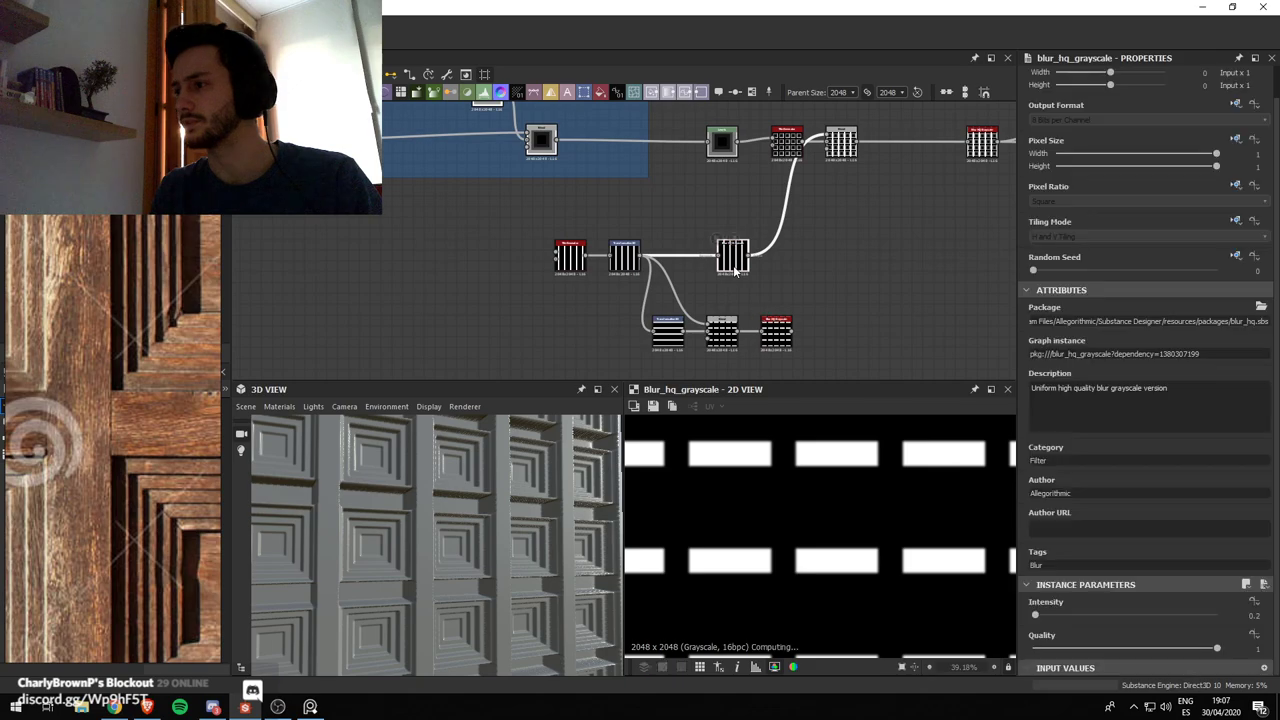
{"action": "double_click", "coordinate": [783, 345]}
{"action": "left_click", "coordinate": [1260, 616]}
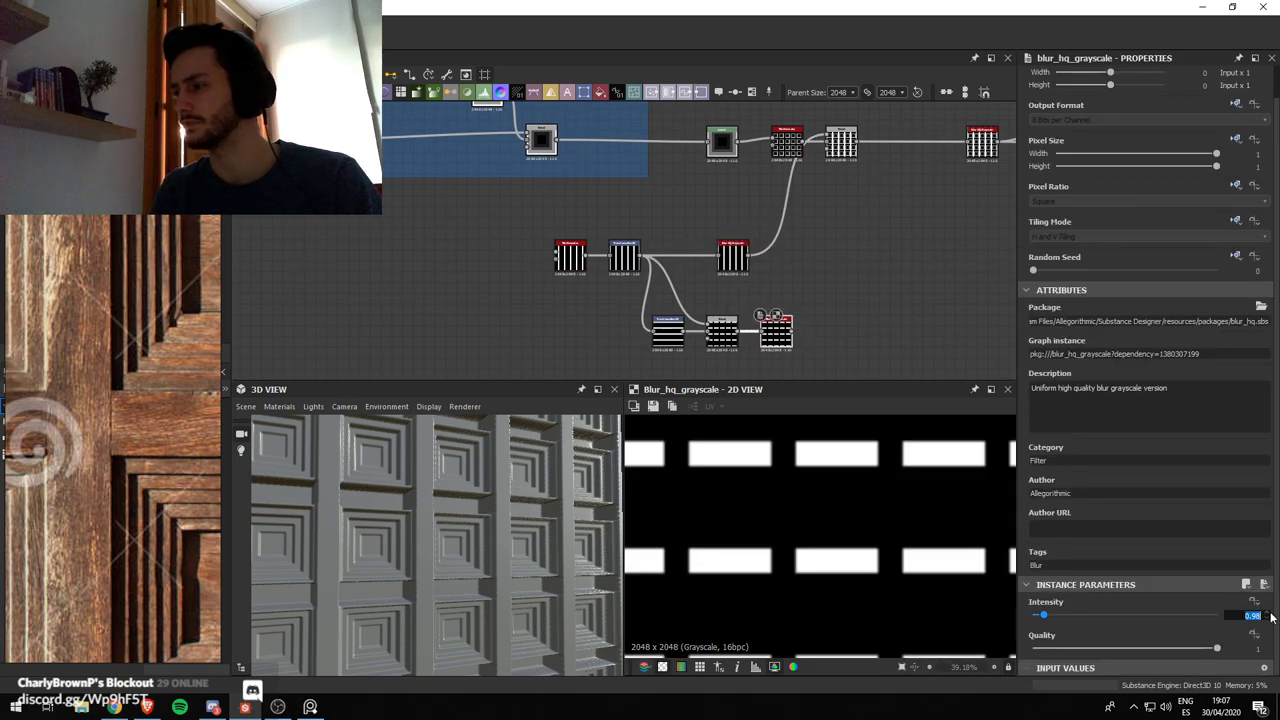
{"action": "type", "text": "0.2"}
{"action": "key", "text": "Return"}
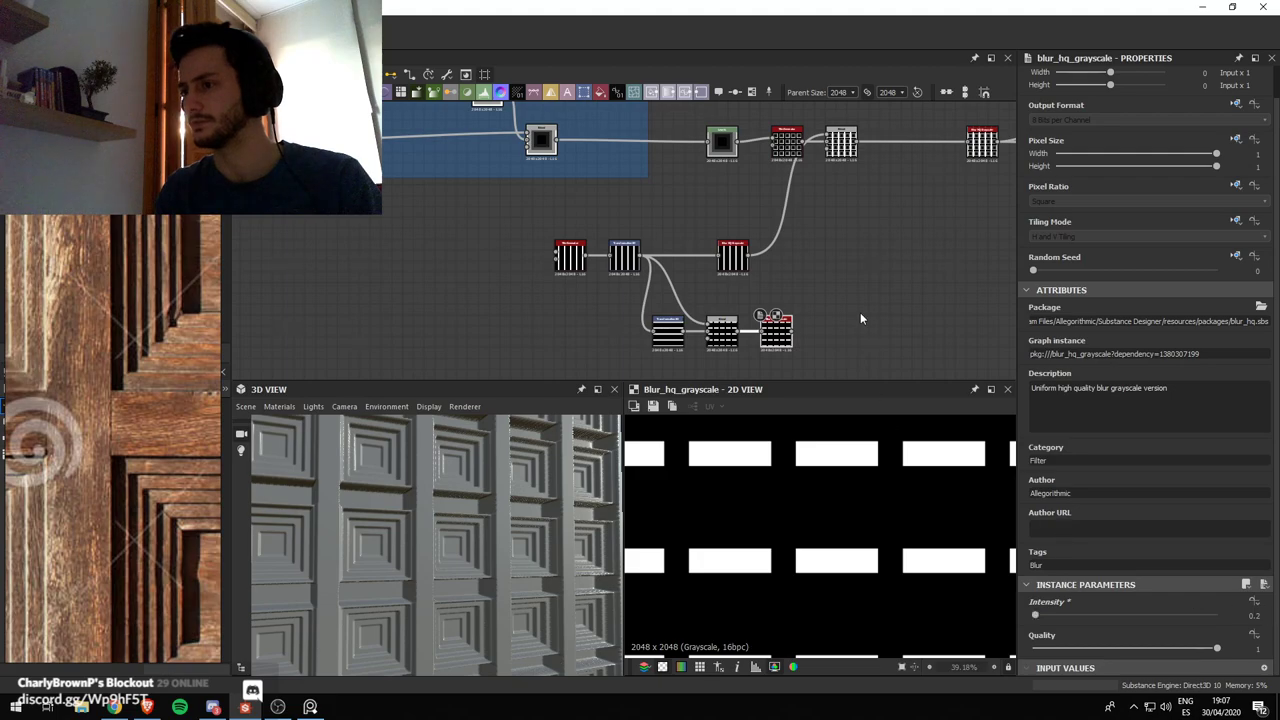
{"action": "left_click", "coordinate": [1236, 614]}
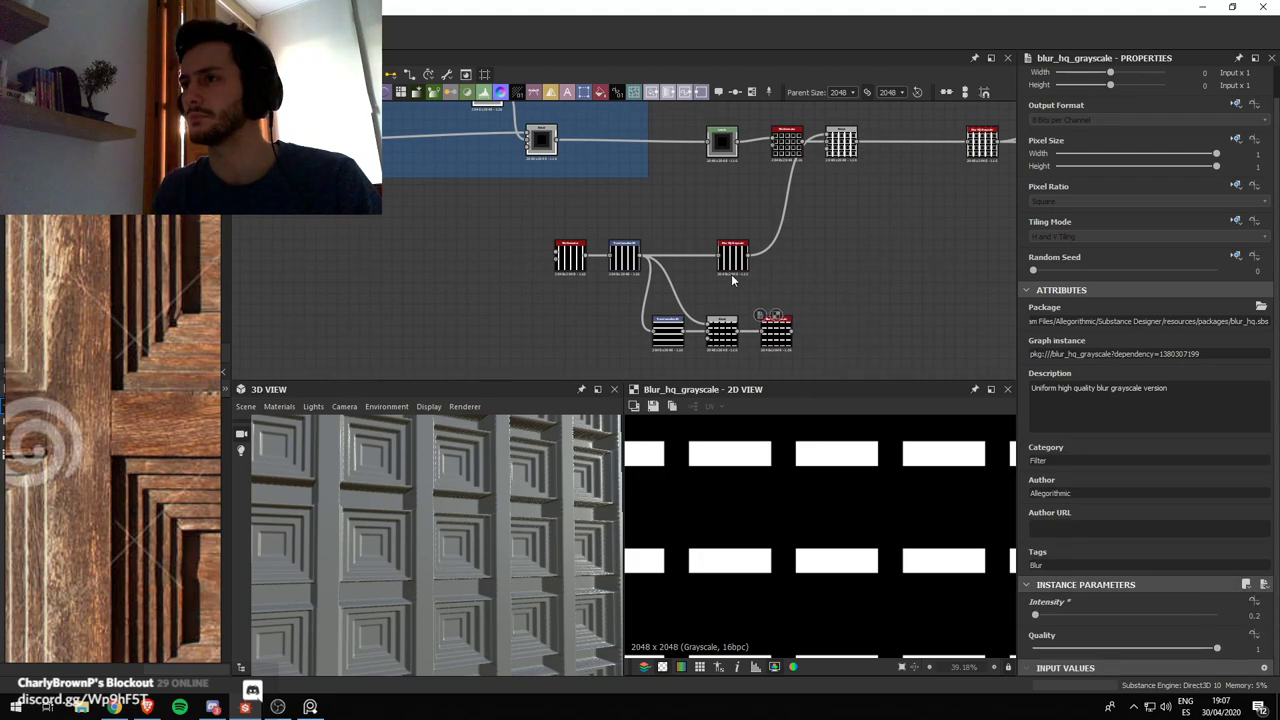
Insert a Blend node after the existing squares-and-beams Blend and connect the blurred horizontal strips to its foreground
{"action": "mouse_move", "coordinate": [849, 147]}
{"action": "left_mouse_down"}
{"action": "mouse_move", "coordinate": [925, 150]}
{"action": "mouse_move", "coordinate": [870, 152]}
{"action": "left_mouse_up"}
{"action": "key", "text": "space"}
{"action": "type", "text": "bl"}
{"action": "key", "text": "Return"}
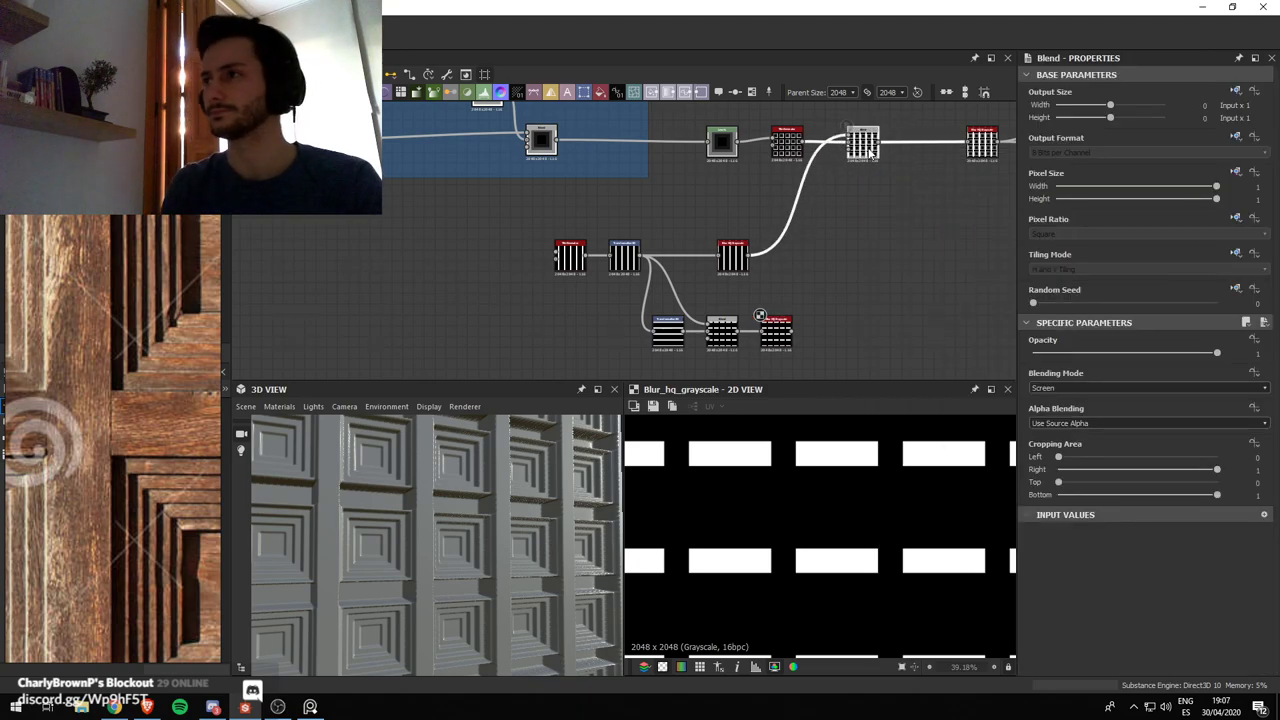
{"action": "left_click_drag", "start_coordinate": [795, 333], "coordinate": [901, 150]}
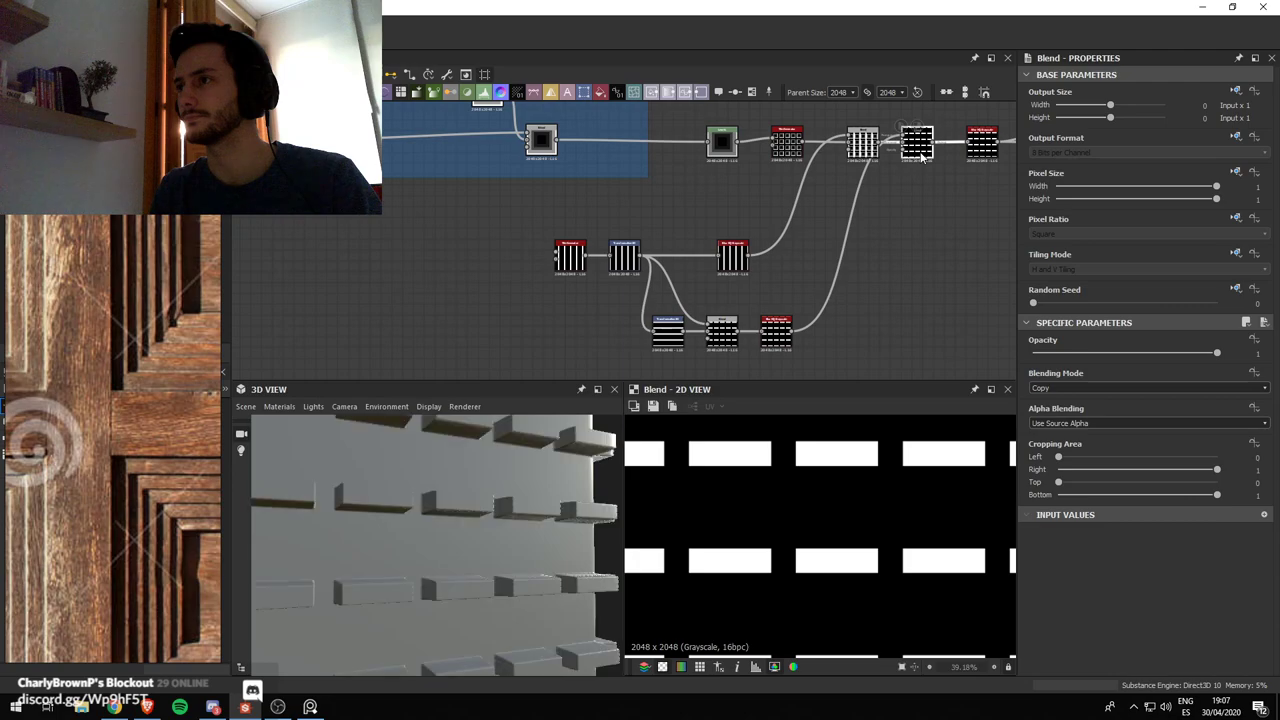
Combine the horizontal beams with the tiled squares by setting the new Blend node's blending mode to Screen
{"action": "left_click", "coordinate": [1119, 388]}
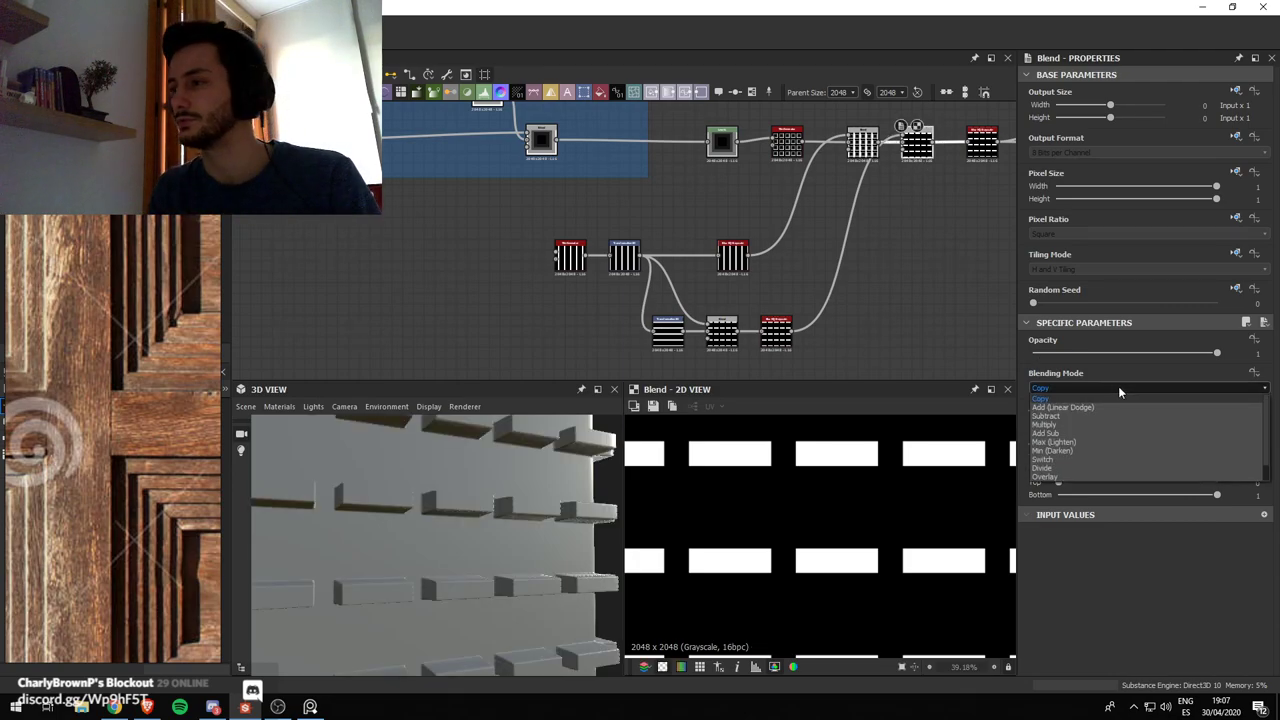
{"action": "scroll", "coordinate": [1062, 442], "scroll_direction": "down", "scroll_amount": 1}
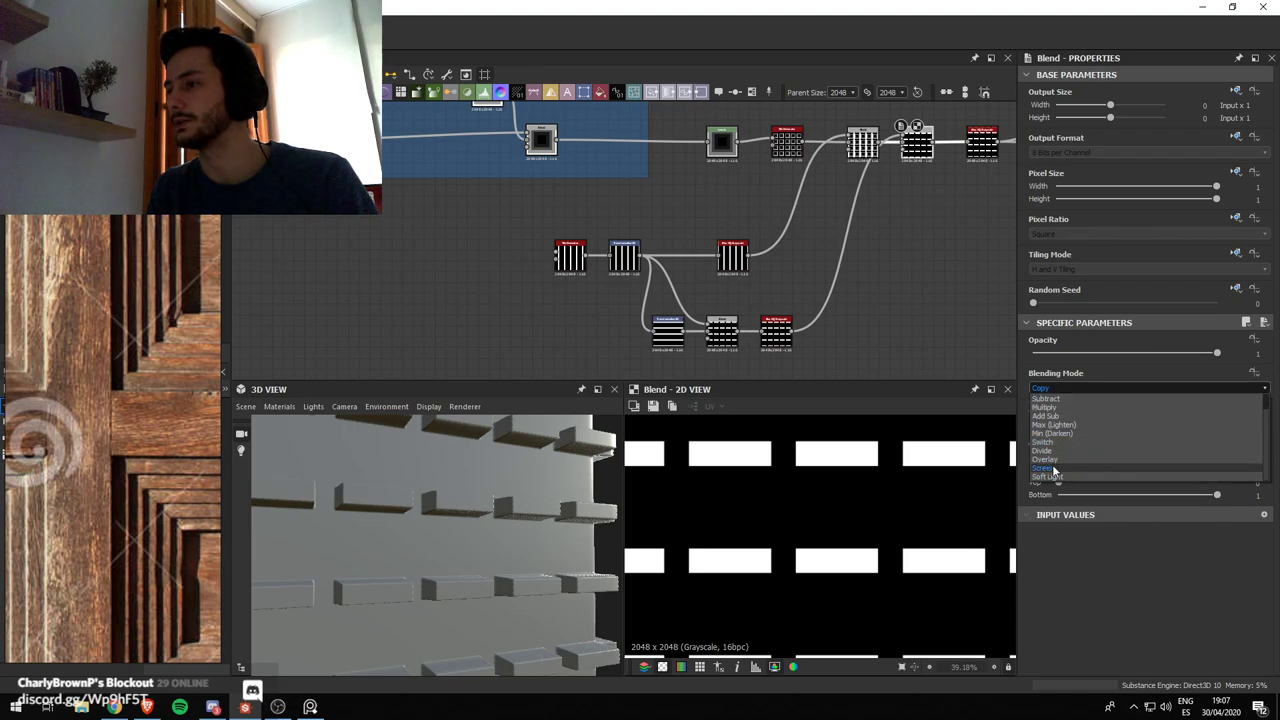
{"action": "left_click", "coordinate": [1050, 467]}
{"action": "left_click_drag", "start_coordinate": [586, 465], "coordinate": [429, 514]}
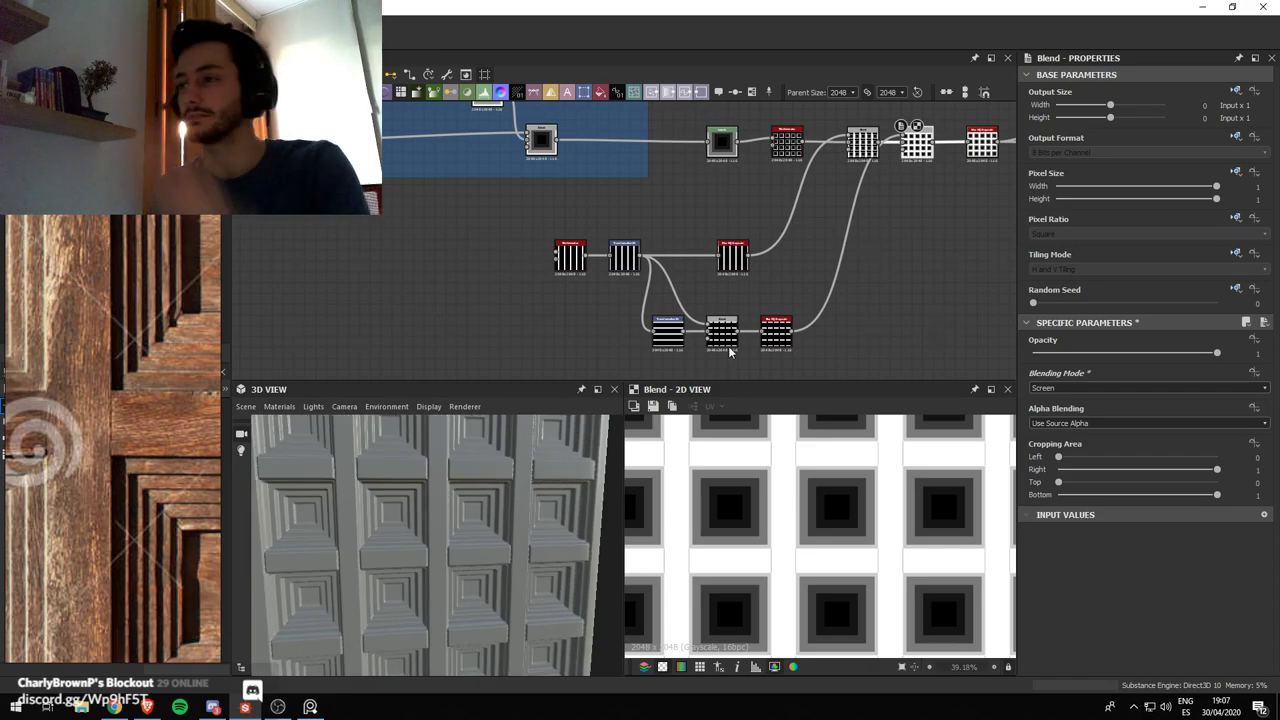
Lower the horizontal strips' Blur HQ Grayscale Intensity to 0.1
{"action": "scroll", "coordinate": [841, 420], "scroll_direction": "up", "scroll_amount": 2}
{"action": "double_click", "coordinate": [776, 332]}
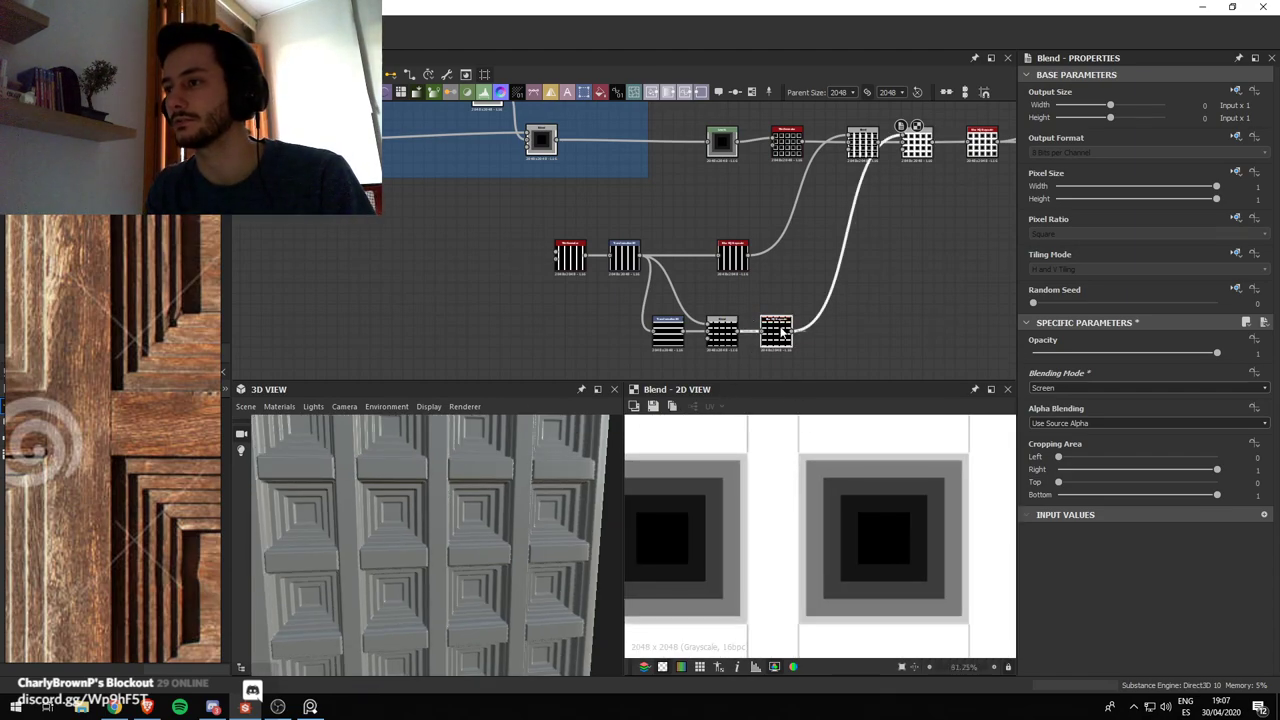
{"action": "left_click", "coordinate": [1252, 648]}
{"action": "type", "text": "0."}
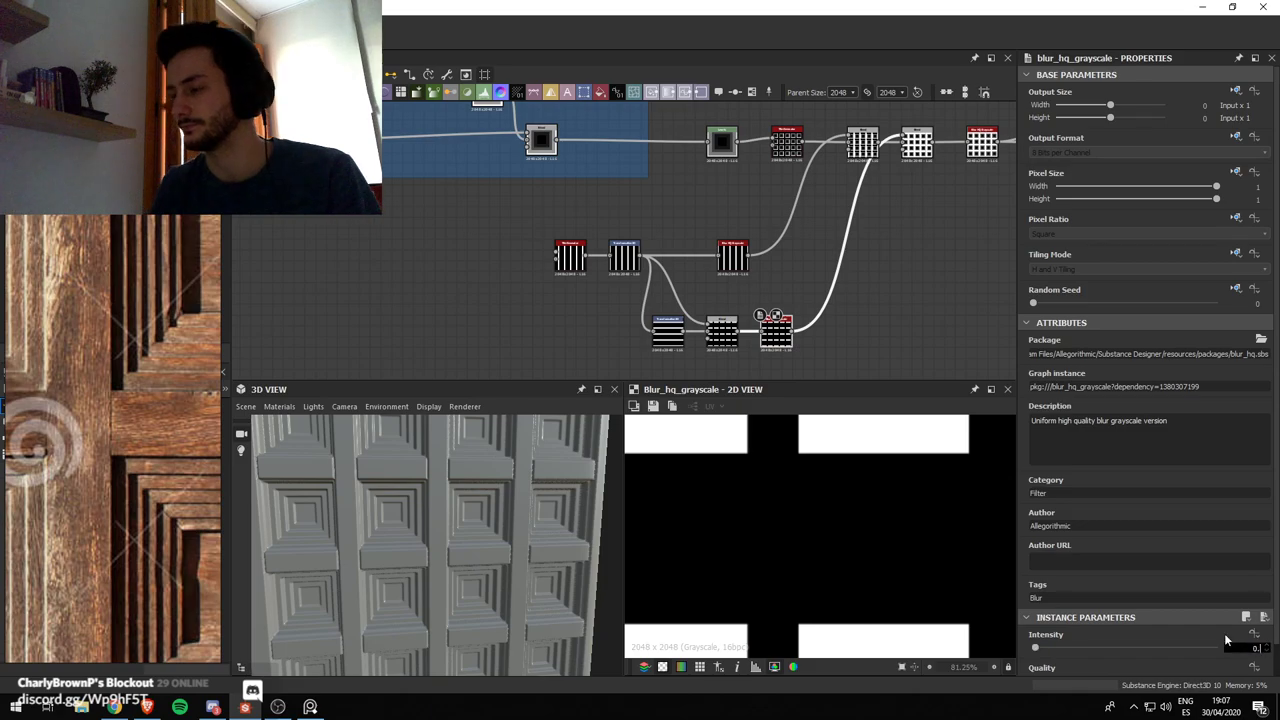
{"action": "type", "text": "1"}
{"action": "key", "text": "Return"}
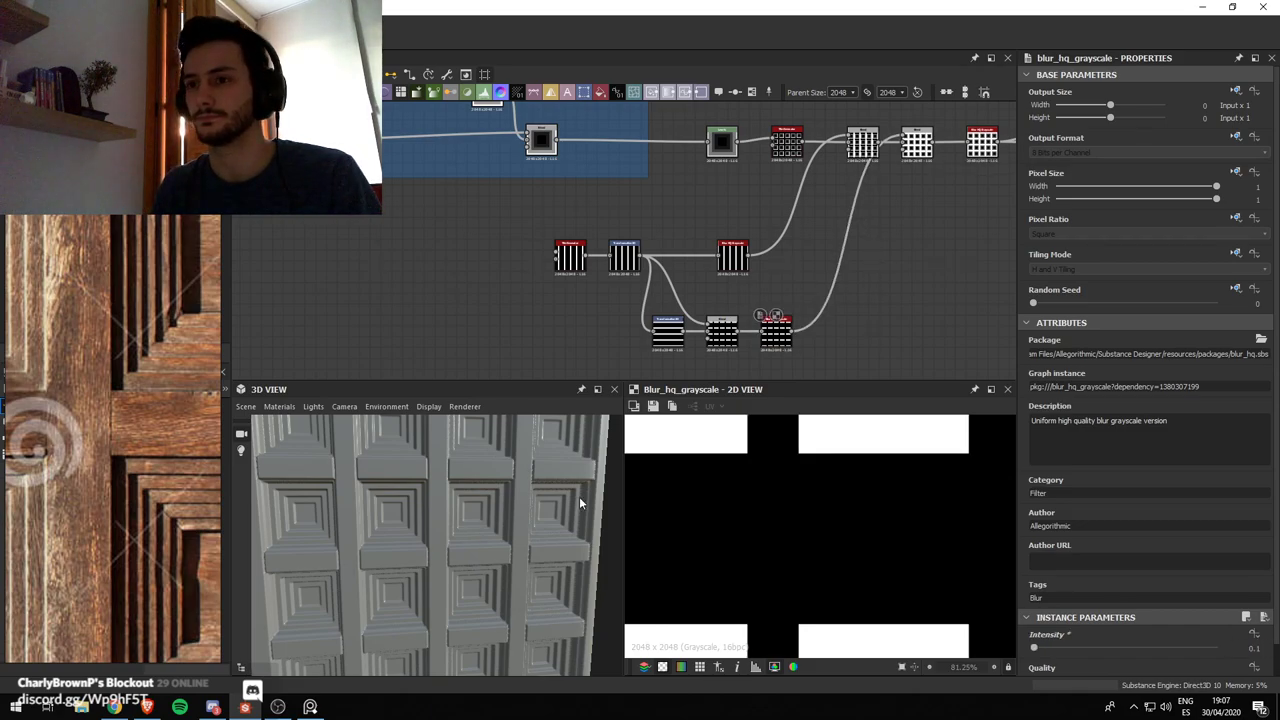
Compare the rendered door relief with the wooden door reference, then review the Square frame's node chain
{"action": "left_click_drag", "start_coordinate": [579, 496], "coordinate": [434, 491]}
{"action": "scroll", "coordinate": [398, 520], "scroll_direction": "down", "scroll_amount": 6}
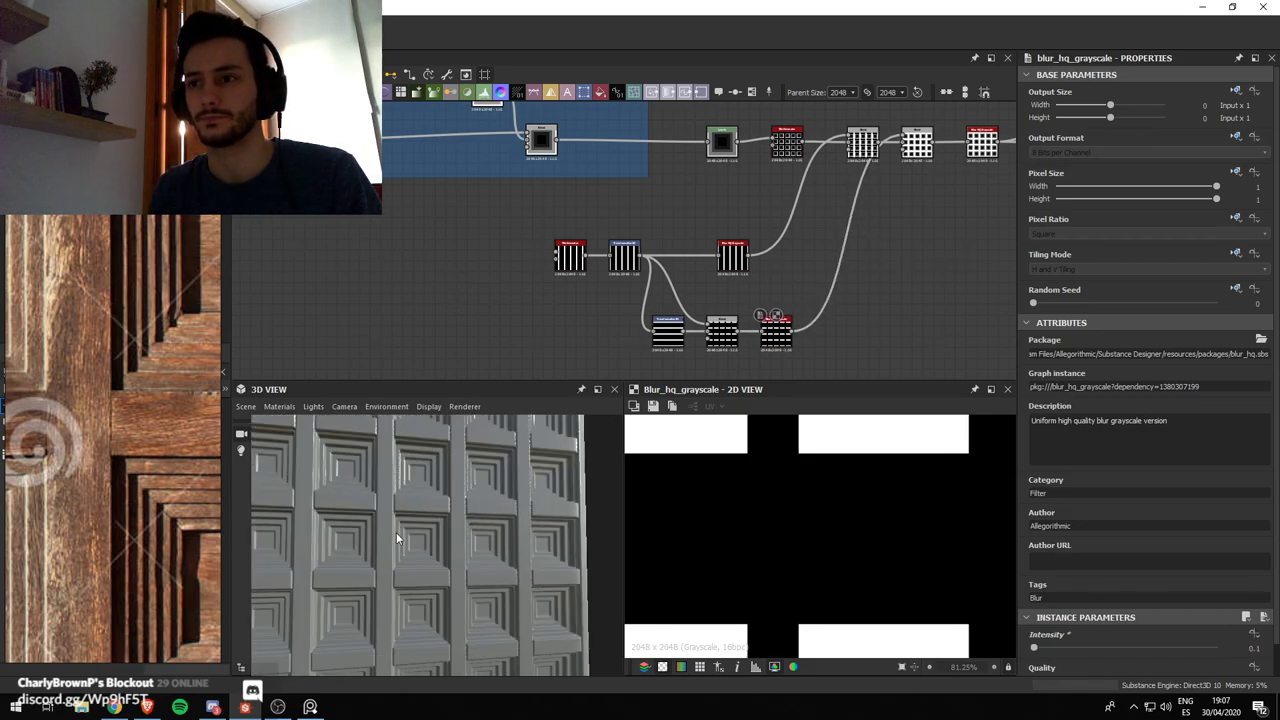
{"action": "scroll", "coordinate": [398, 518], "scroll_direction": "up", "scroll_amount": 5}
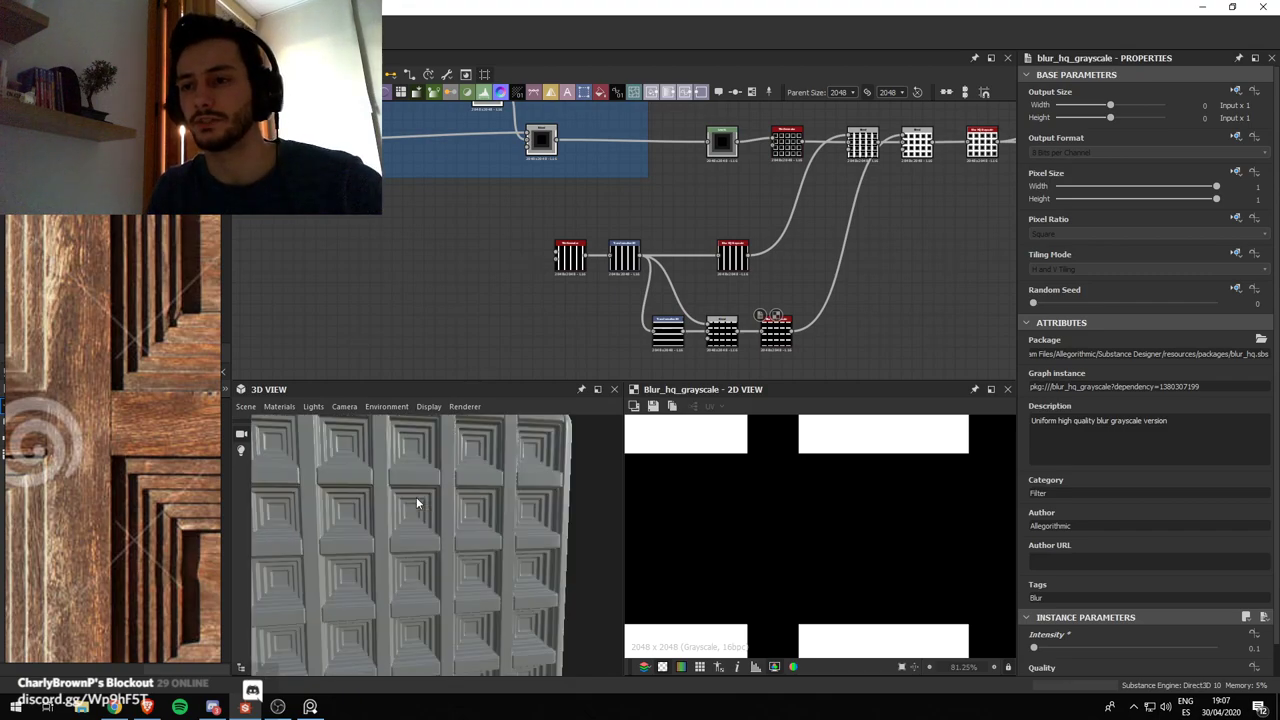
{"action": "scroll", "coordinate": [61, 418], "scroll_direction": "up", "scroll_amount": 2}
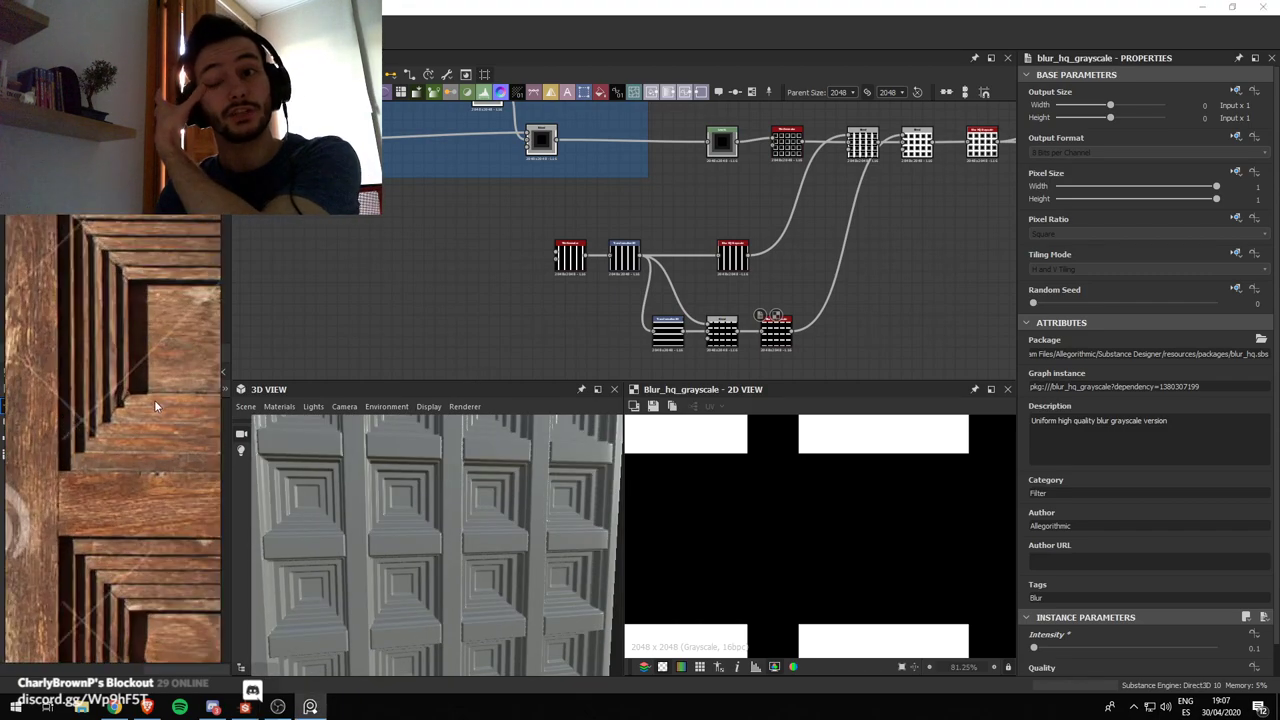
{"action": "scroll", "coordinate": [68, 476], "scroll_direction": "down", "scroll_amount": 1}
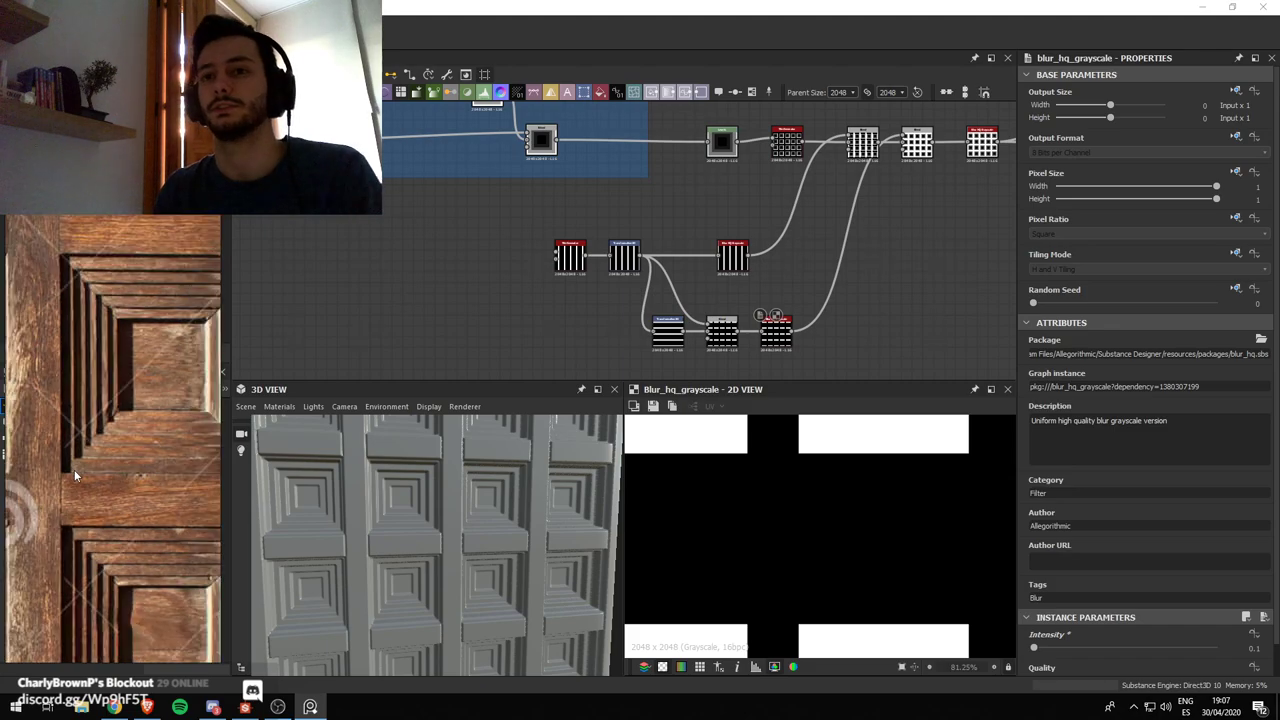
{"action": "scroll", "coordinate": [602, 307], "scroll_direction": "down", "scroll_amount": 2}
{"action": "middle_click_drag", "start_coordinate": [602, 307], "coordinate": [649, 349]}
{"action": "middle_click_drag", "start_coordinate": [526, 188], "coordinate": [562, 285]}
{"action": "scroll", "coordinate": [534, 163], "scroll_direction": "up", "scroll_amount": 4}
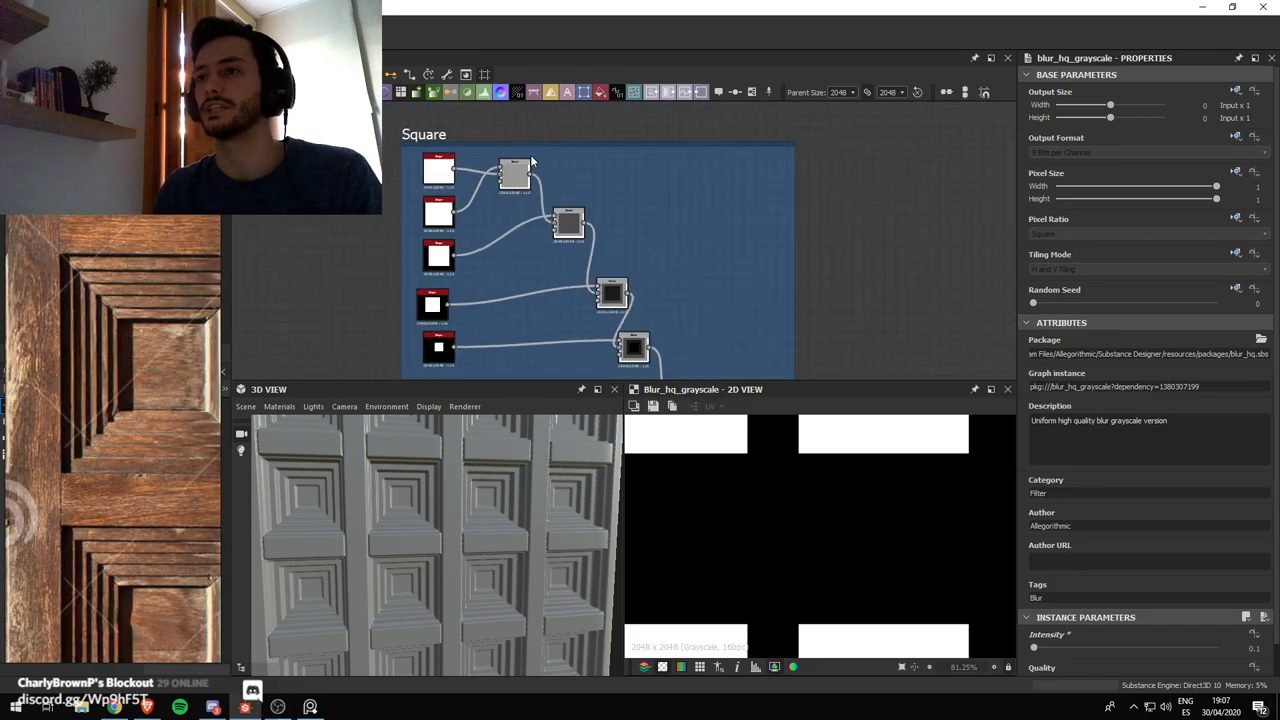
{"action": "scroll", "coordinate": [578, 269], "scroll_direction": "down", "scroll_amount": 5}
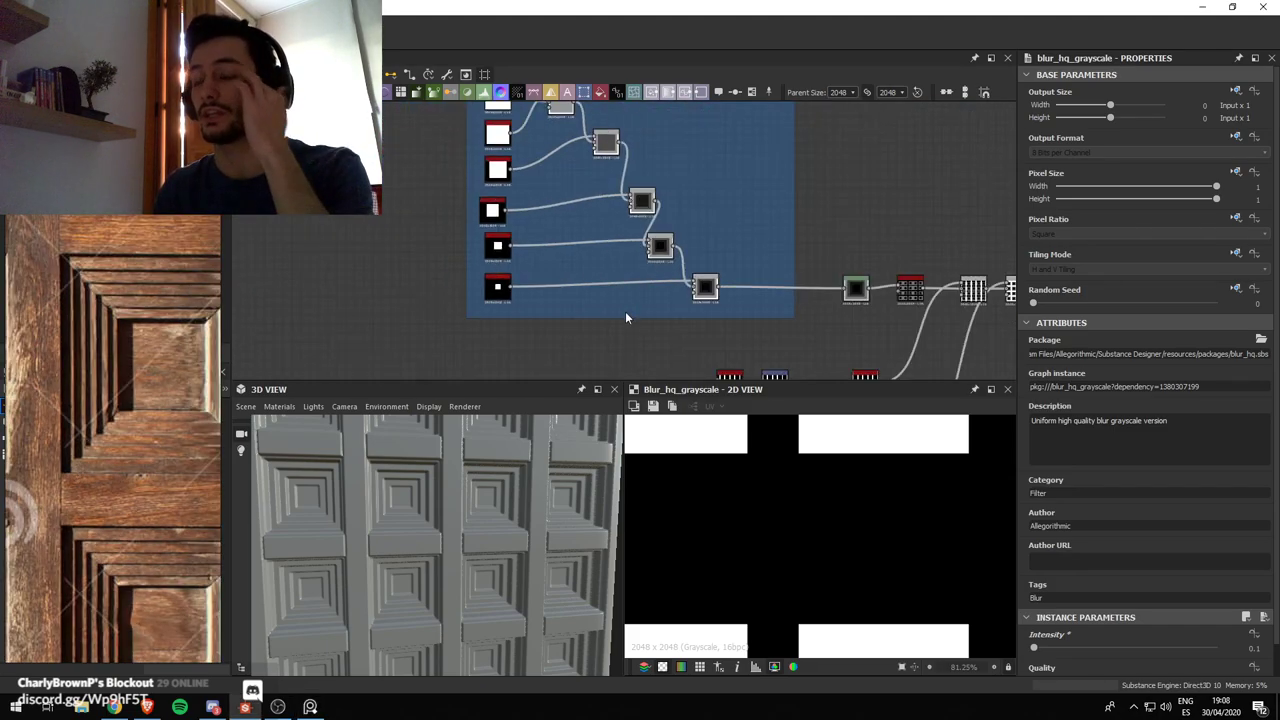
Add a Shape node in the empty graph area below the Square frame
{"action": "key", "text": "space"}
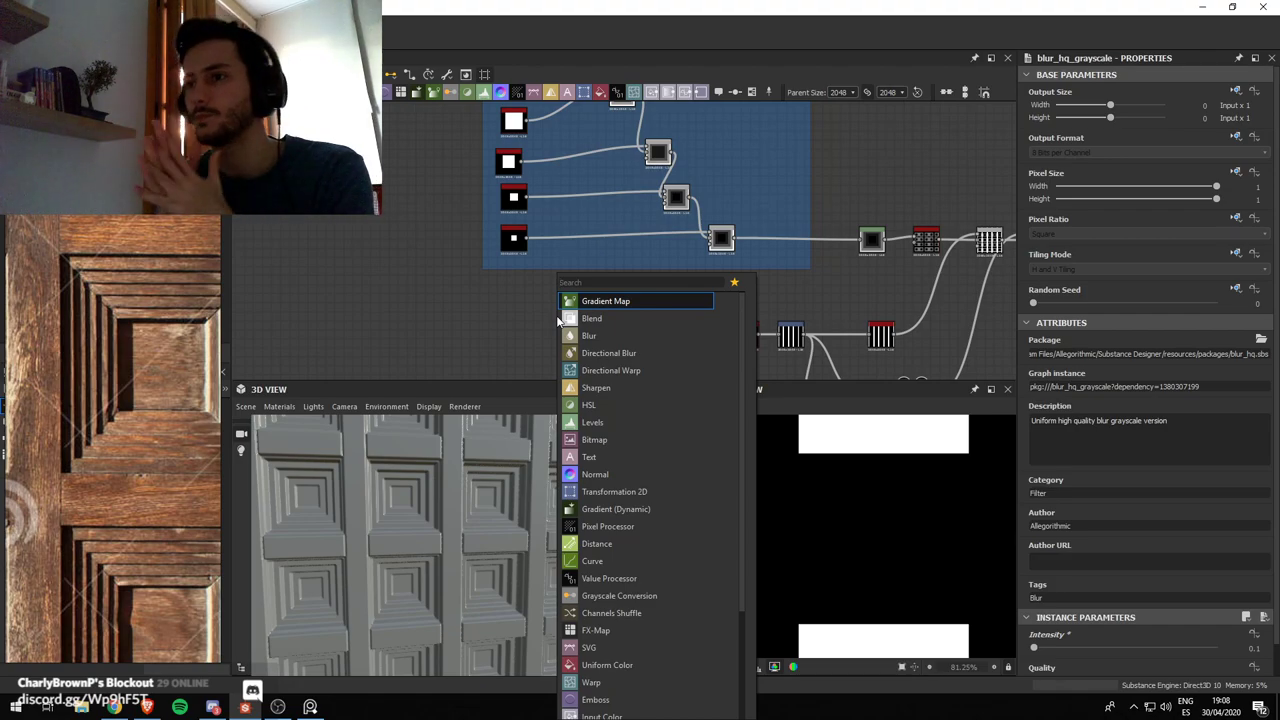
{"action": "type", "text": "shape"}
{"action": "key", "text": "Return"}
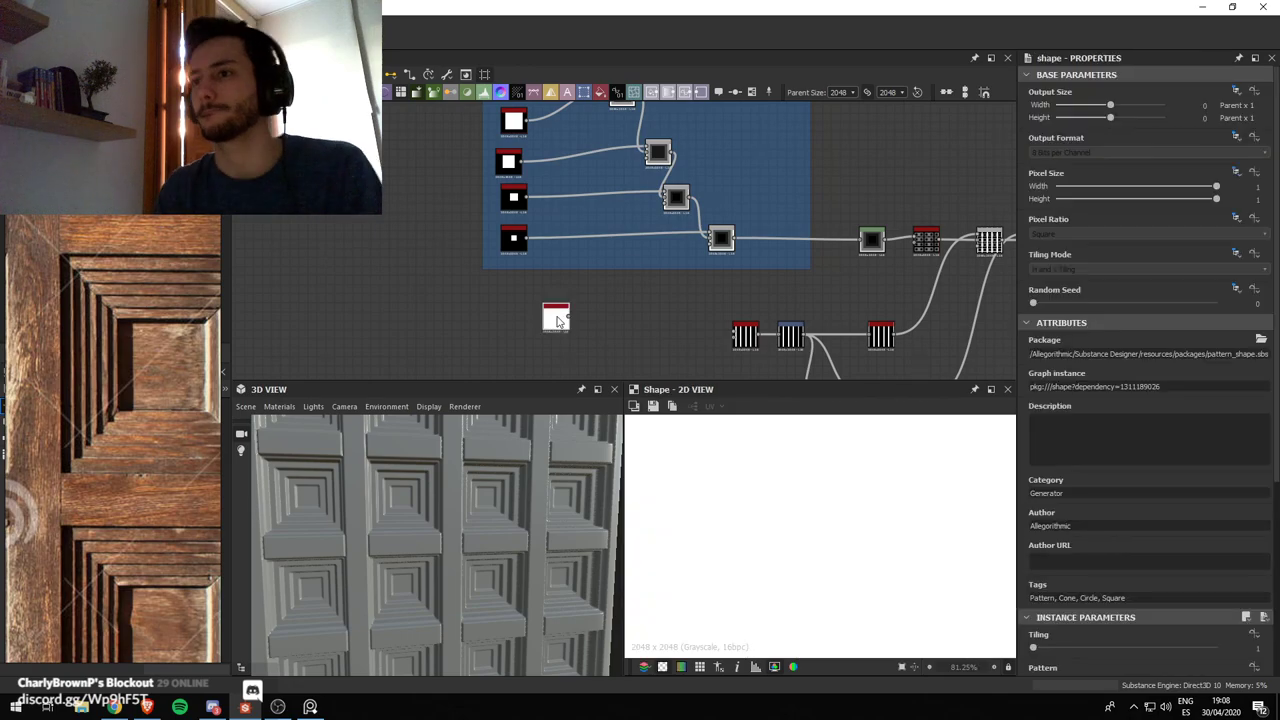
{"action": "scroll", "coordinate": [786, 600], "scroll_direction": "down", "scroll_amount": 5}
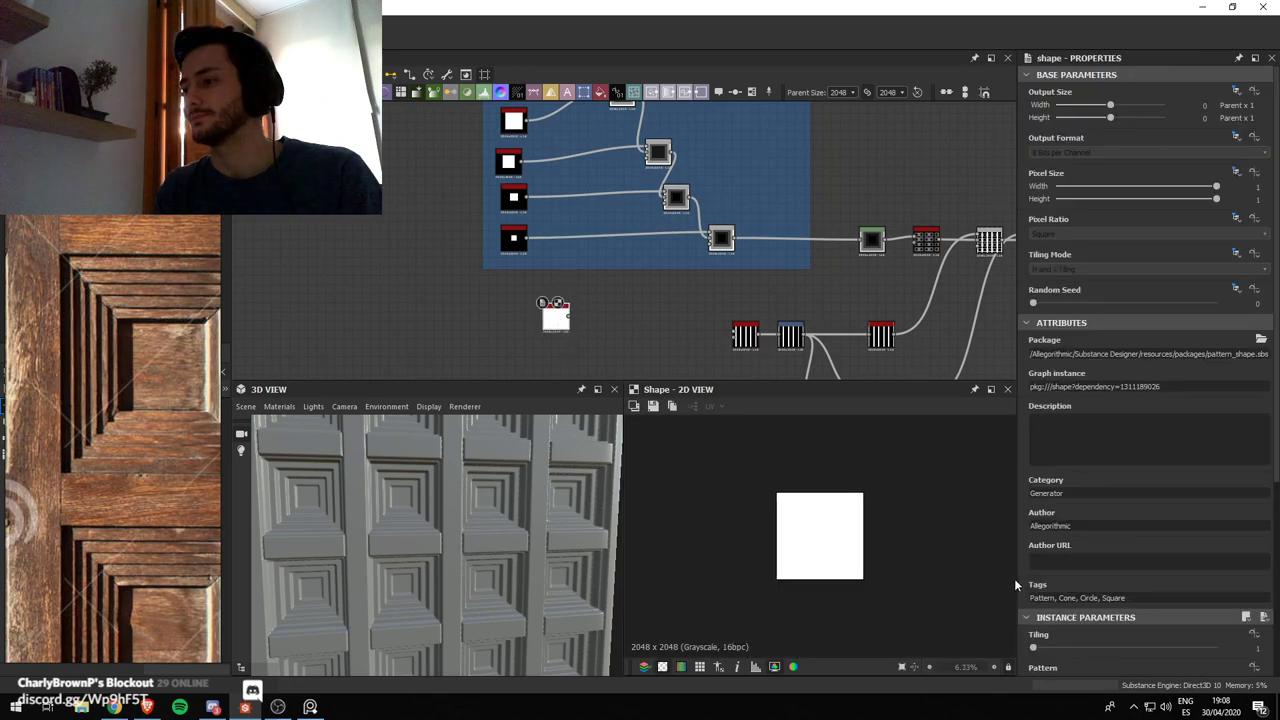
{"action": "scroll", "coordinate": [1030, 580], "scroll_direction": "down", "scroll_amount": 2}
{"action": "scroll", "coordinate": [928, 595], "scroll_direction": "up", "scroll_amount": 2}
{"action": "scroll", "coordinate": [1104, 572], "scroll_direction": "down", "scroll_amount": 2}
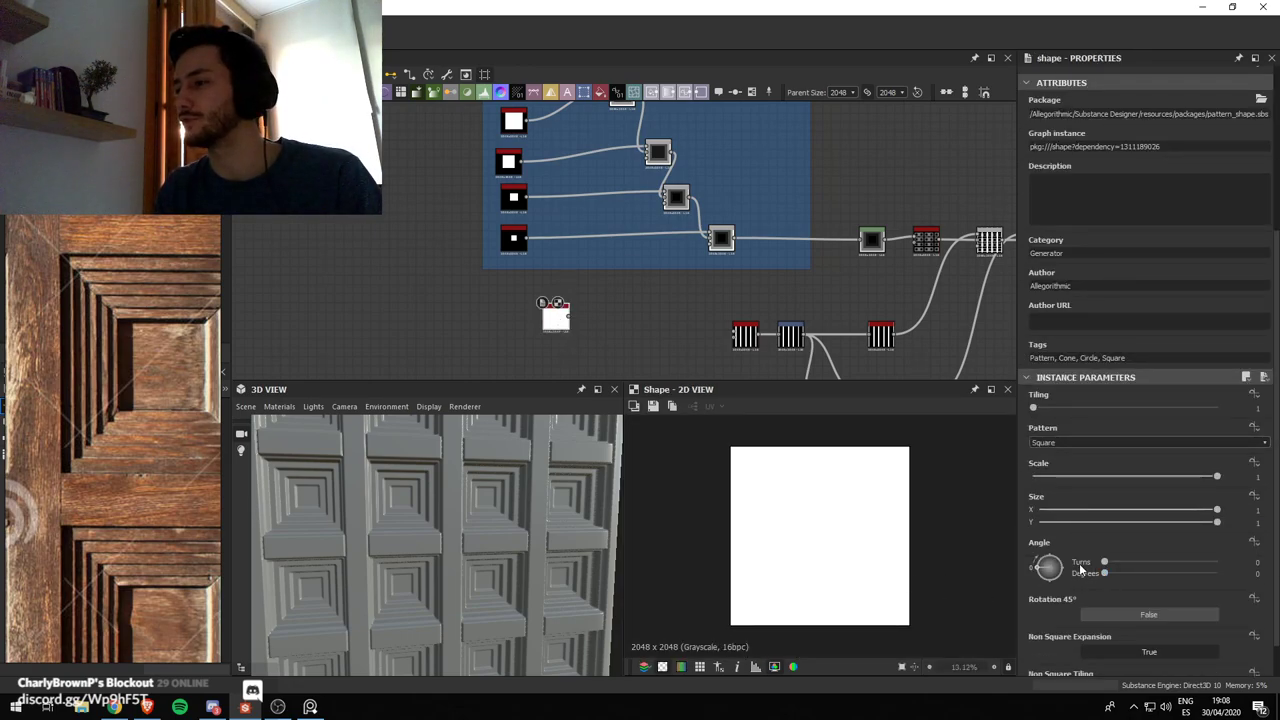
Try the Disc and Paraboloid patterns on the new Shape node, then set its pattern to Pyramid
{"action": "left_click", "coordinate": [1049, 441]}
{"action": "left_click", "coordinate": [1064, 457]}
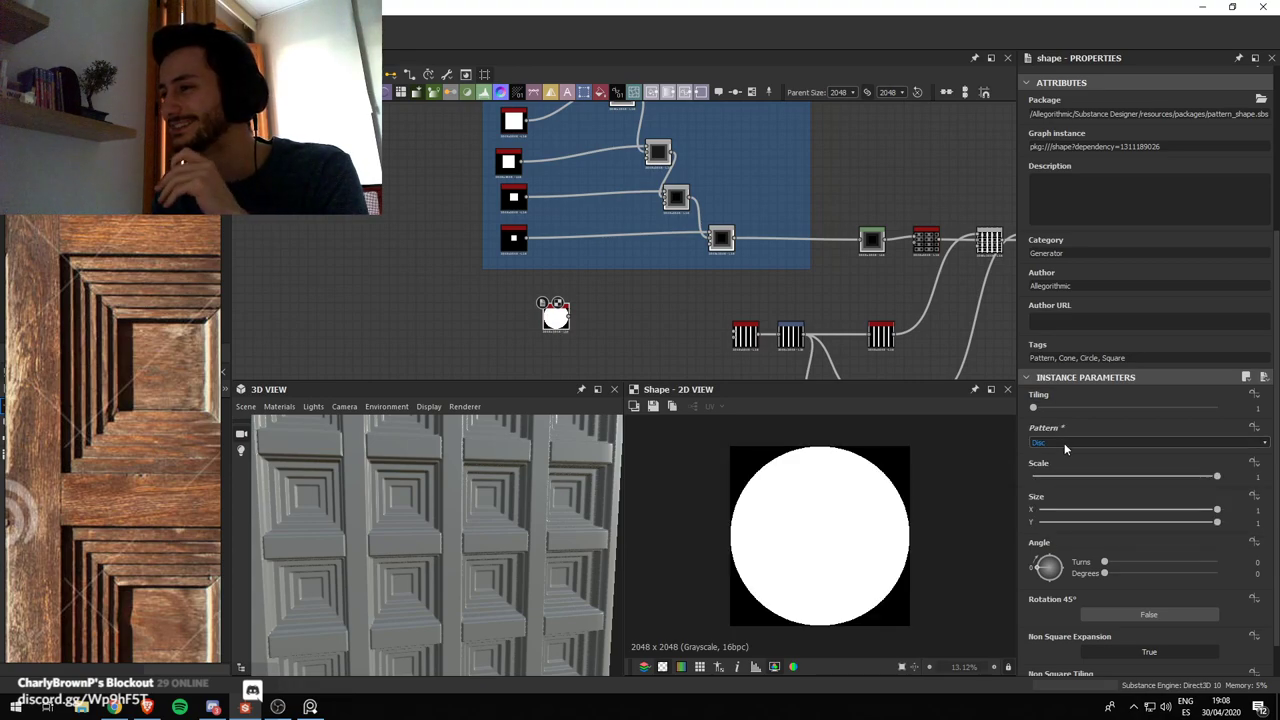
{"action": "left_click", "coordinate": [1064, 443]}
{"action": "left_click", "coordinate": [1045, 470]}
{"action": "left_click", "coordinate": [1058, 443]}
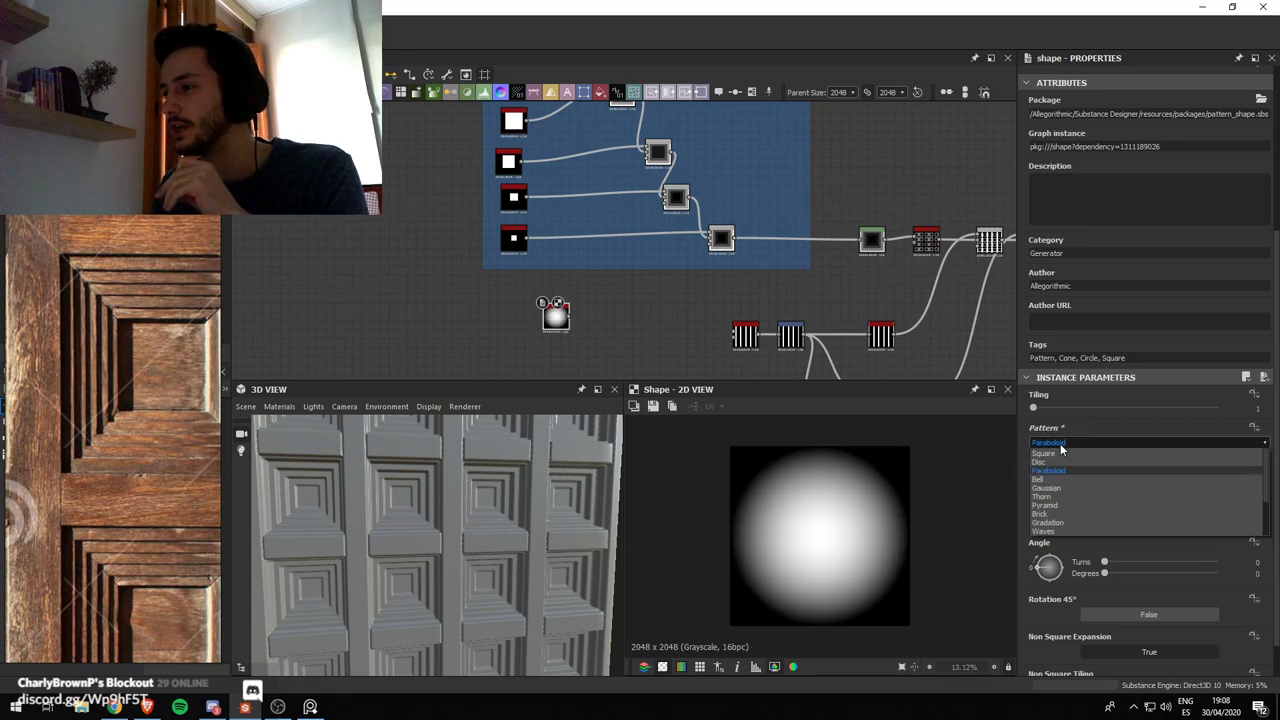
{"action": "left_click", "coordinate": [1062, 504]}
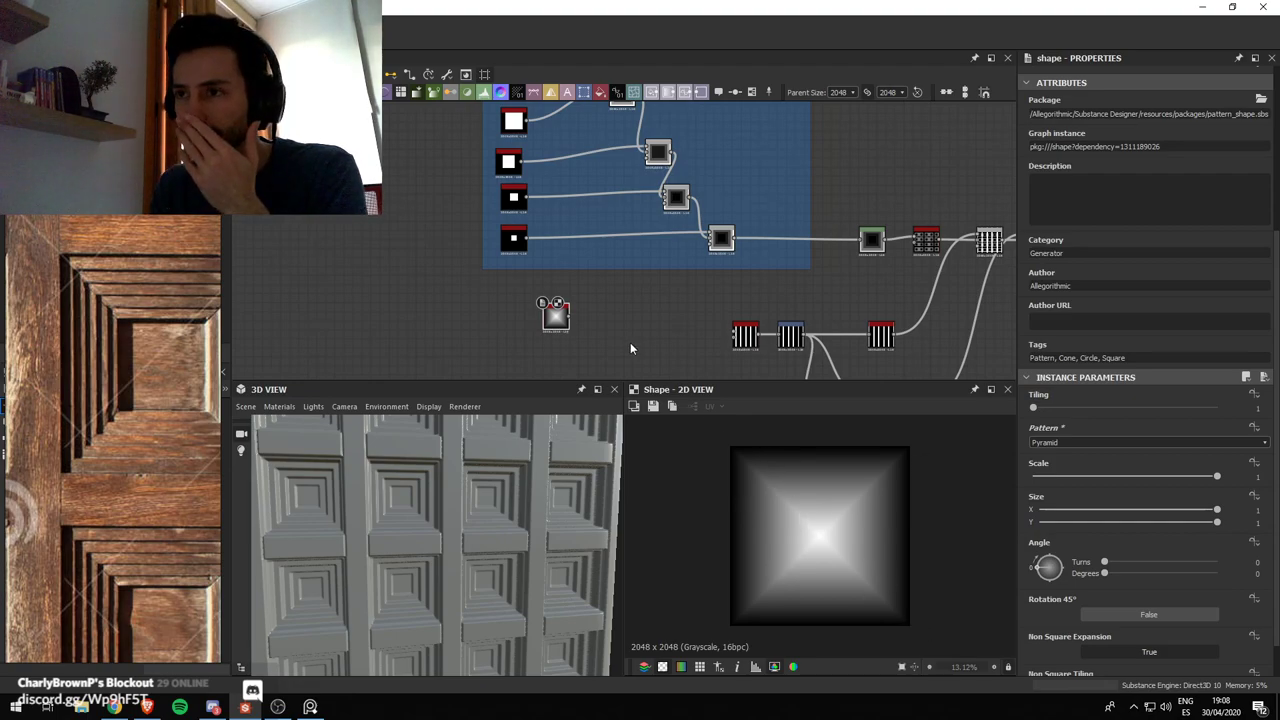
Attach an Edge Detect node to the pyramid Shape to extract its diagonal edges
{"action": "key", "text": "space"}
{"action": "type", "text": "ed"}
{"action": "left_click", "coordinate": [611, 299]}
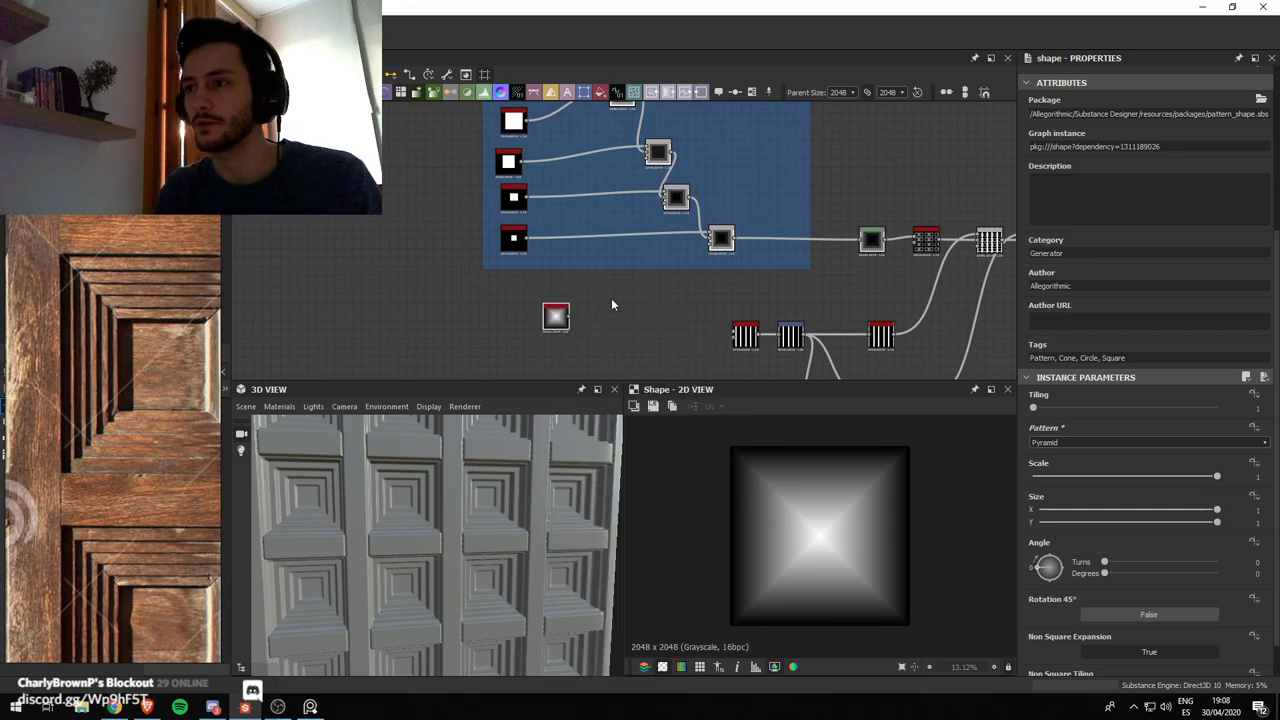
{"action": "double_click", "coordinate": [601, 318]}
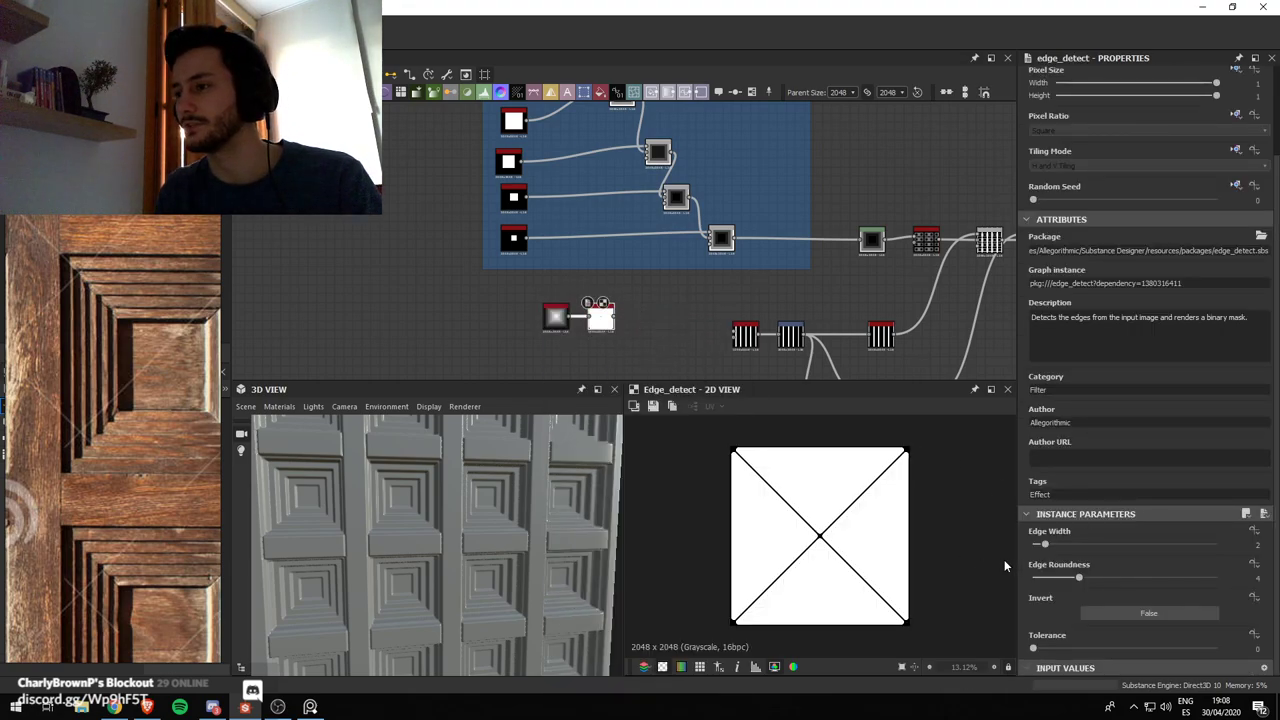
{"action": "scroll", "coordinate": [798, 557], "scroll_direction": "up", "scroll_amount": 5}
{"action": "key", "text": "f"}
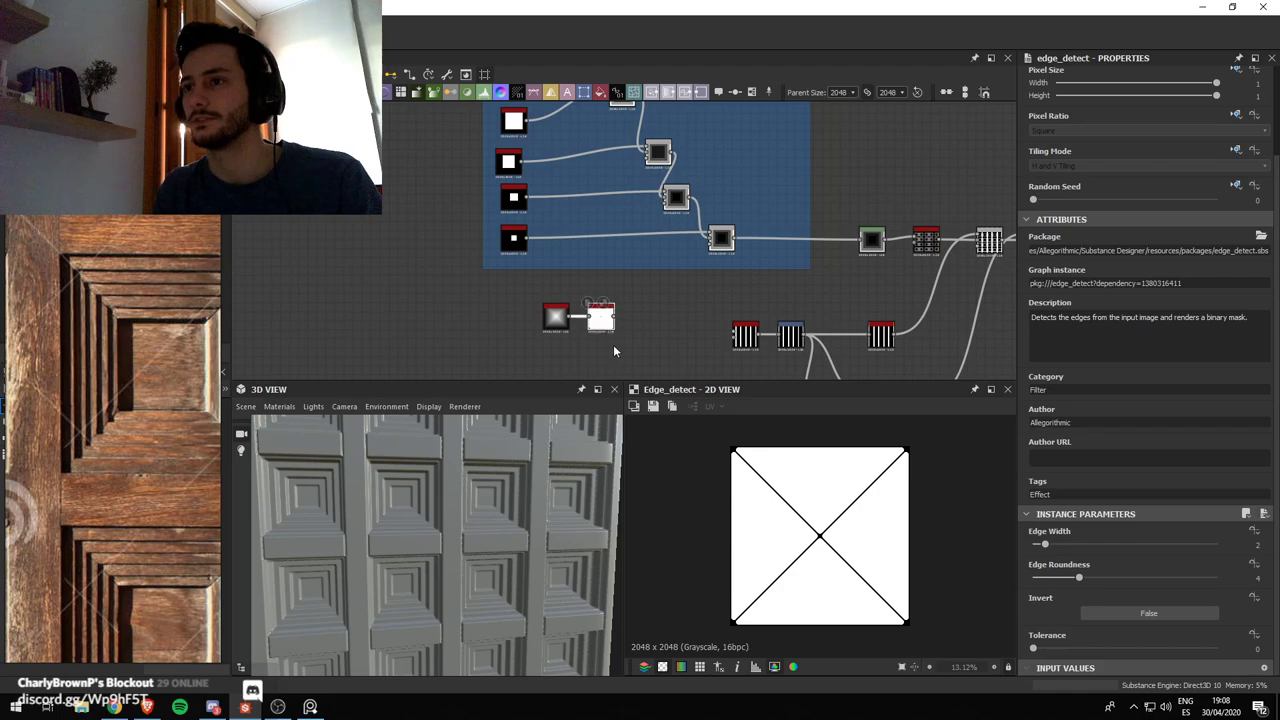
Move the pyramid Shape and its Edge Detect node beneath the Square frame's lowest shape node
{"action": "left_click_drag", "start_coordinate": [575, 320], "coordinate": [562, 314]}
{"action": "left_click_drag", "start_coordinate": [602, 321], "coordinate": [528, 311]}
{"action": "scroll", "coordinate": [589, 301], "scroll_direction": "down", "scroll_amount": 2}
{"action": "left_click", "coordinate": [655, 290]}
{"action": "left_click", "coordinate": [589, 321]}
{"action": "left_click", "coordinate": [559, 313]}
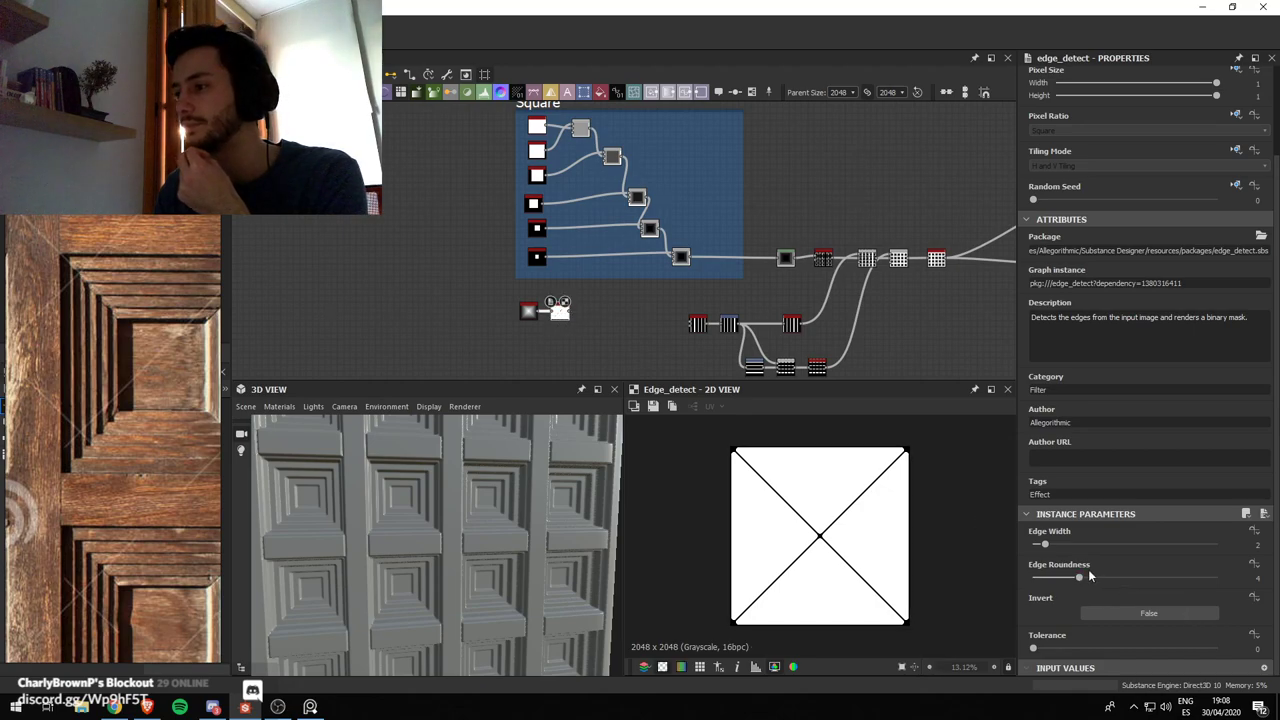
Set the Edge Detect node's Edge Roundness to 0 and Edge Width to 2.95, keeping Tolerance at 0
{"action": "left_click_drag", "start_coordinate": [1079, 577], "coordinate": [1058, 547]}
{"action": "scroll", "coordinate": [846, 526], "scroll_direction": "up", "scroll_amount": 4}
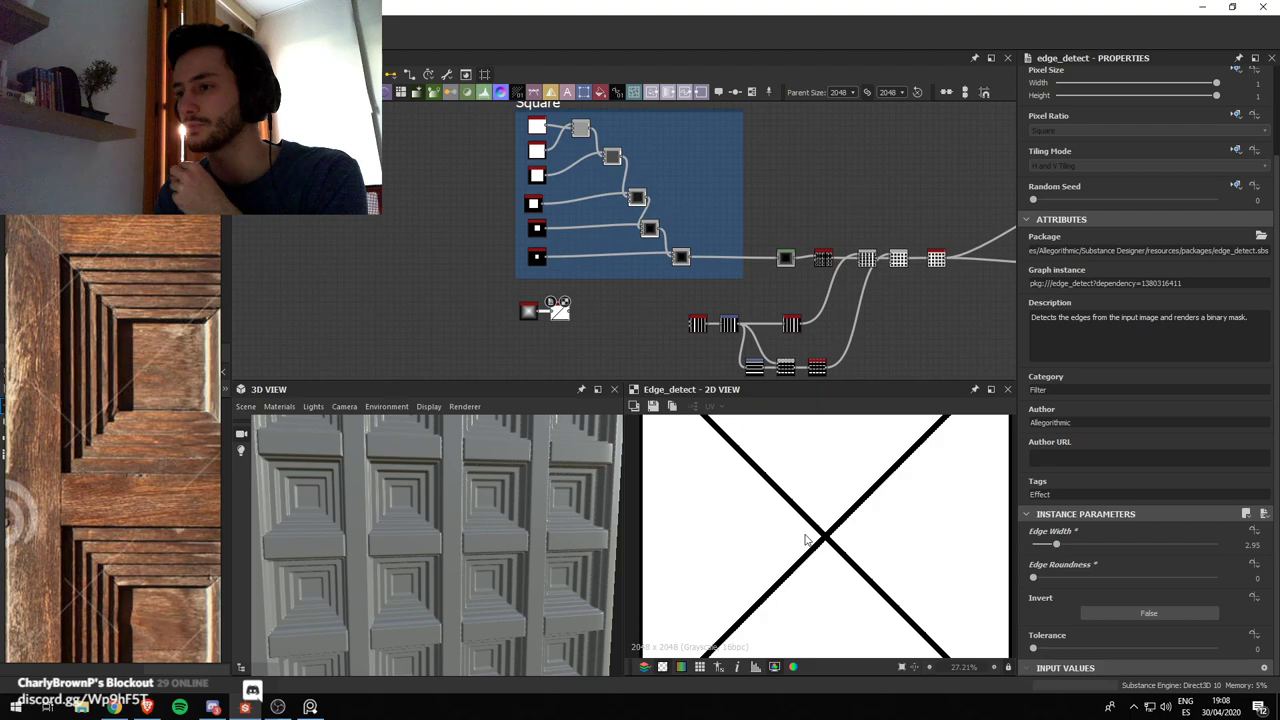
{"action": "scroll", "coordinate": [846, 526], "scroll_direction": "down", "scroll_amount": 2}
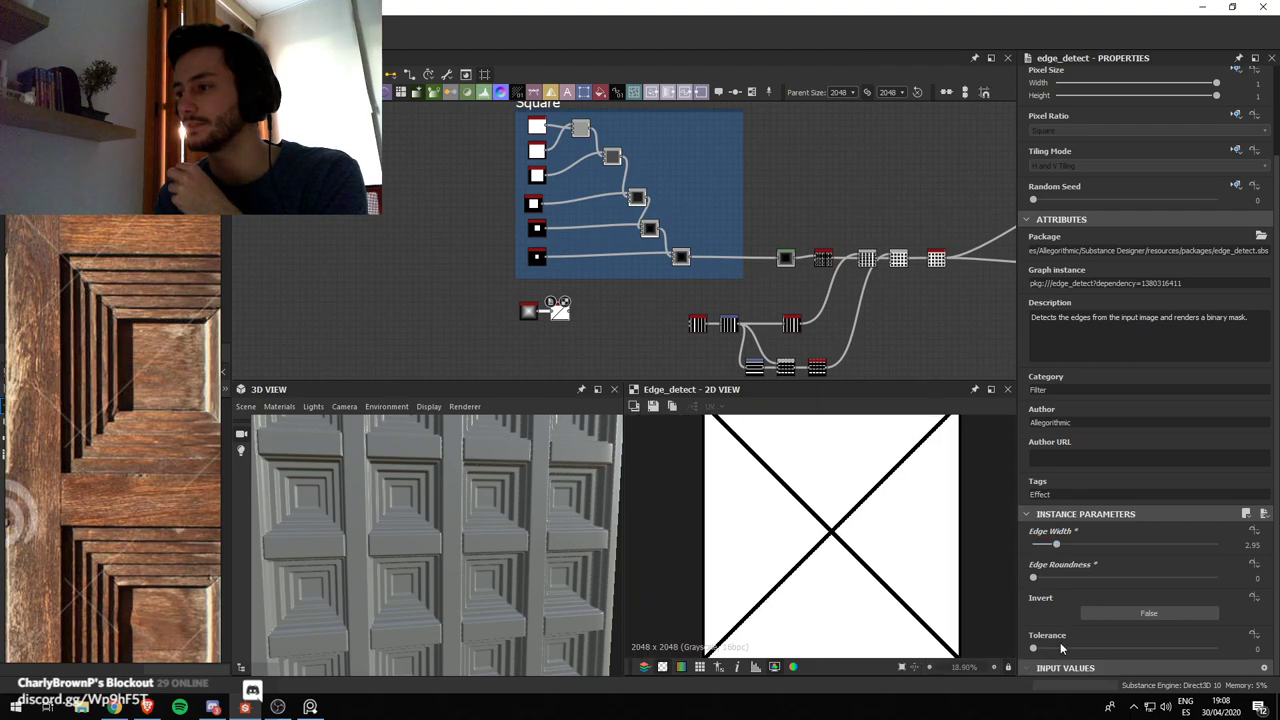
{"action": "mouse_move", "coordinate": [1034, 649]}
{"action": "left_mouse_down"}
{"action": "mouse_move", "coordinate": [1217, 650]}
{"action": "mouse_move", "coordinate": [1016, 650]}
{"action": "left_mouse_up"}
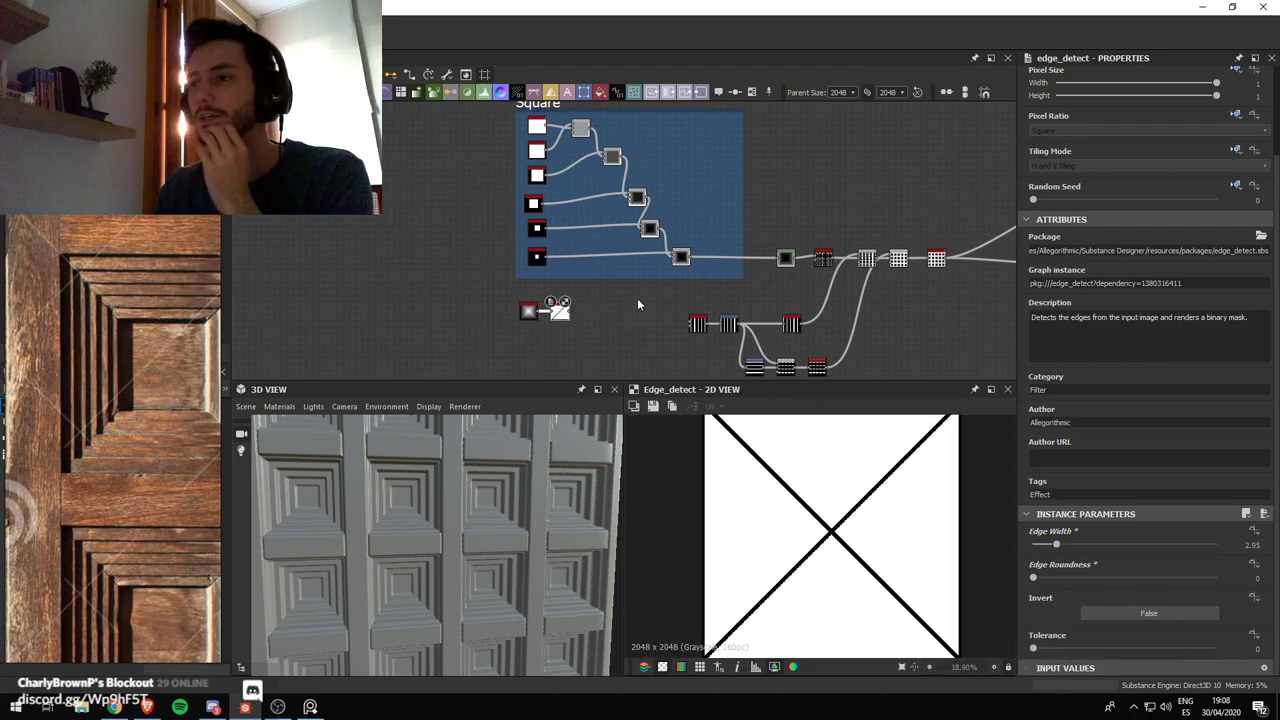
Insert a Blend node after the last Blend of the Square frame and connect the Edge Detect output to its foreground
{"action": "scroll", "coordinate": [637, 298], "scroll_direction": "up", "scroll_amount": 1}
{"action": "scroll", "coordinate": [664, 259], "scroll_direction": "up", "scroll_amount": 2}
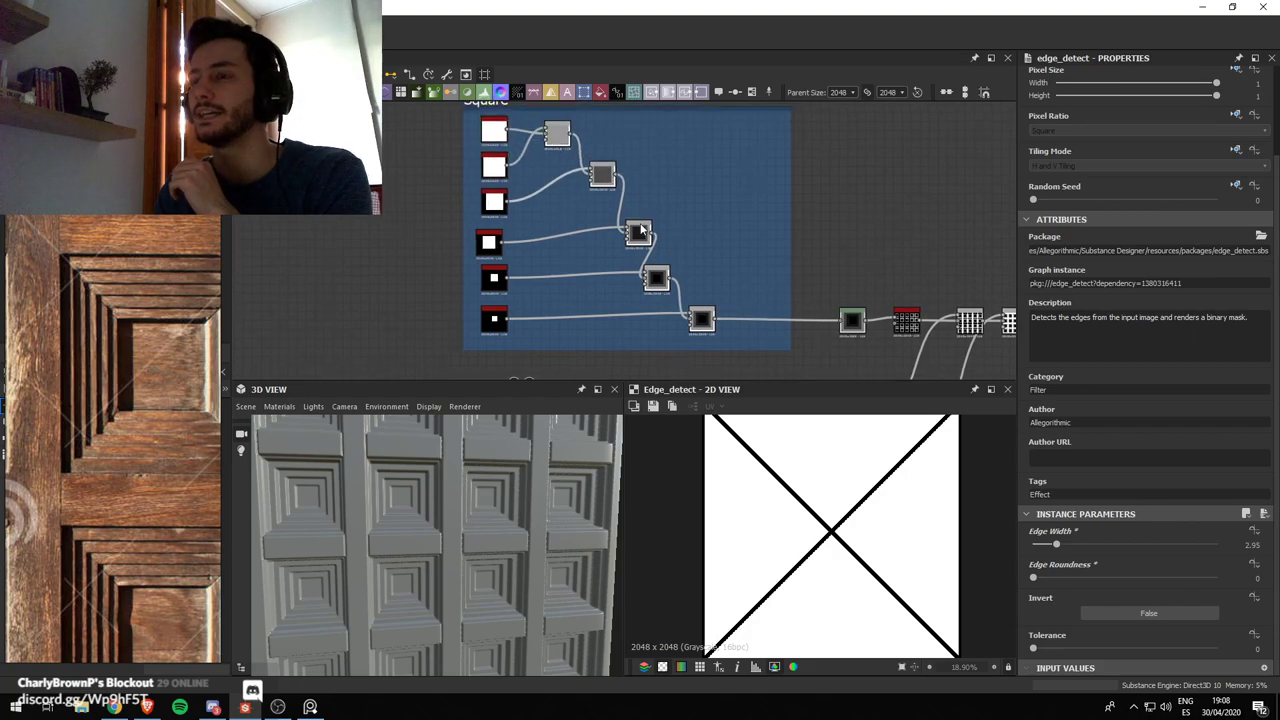
{"action": "middle_click_drag", "start_coordinate": [757, 335], "coordinate": [750, 239]}
{"action": "left_click", "coordinate": [698, 232]}
{"action": "key", "text": "space"}
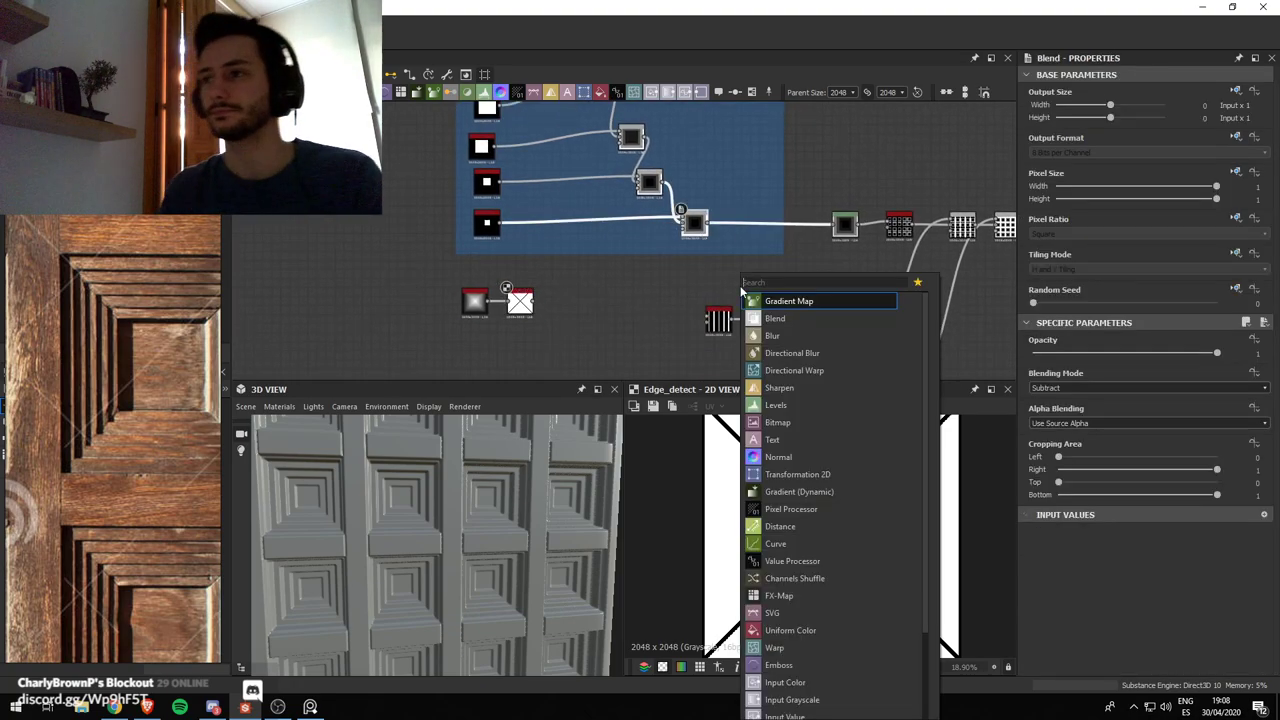
{"action": "type", "text": "blend"}
{"action": "key", "text": "Return"}
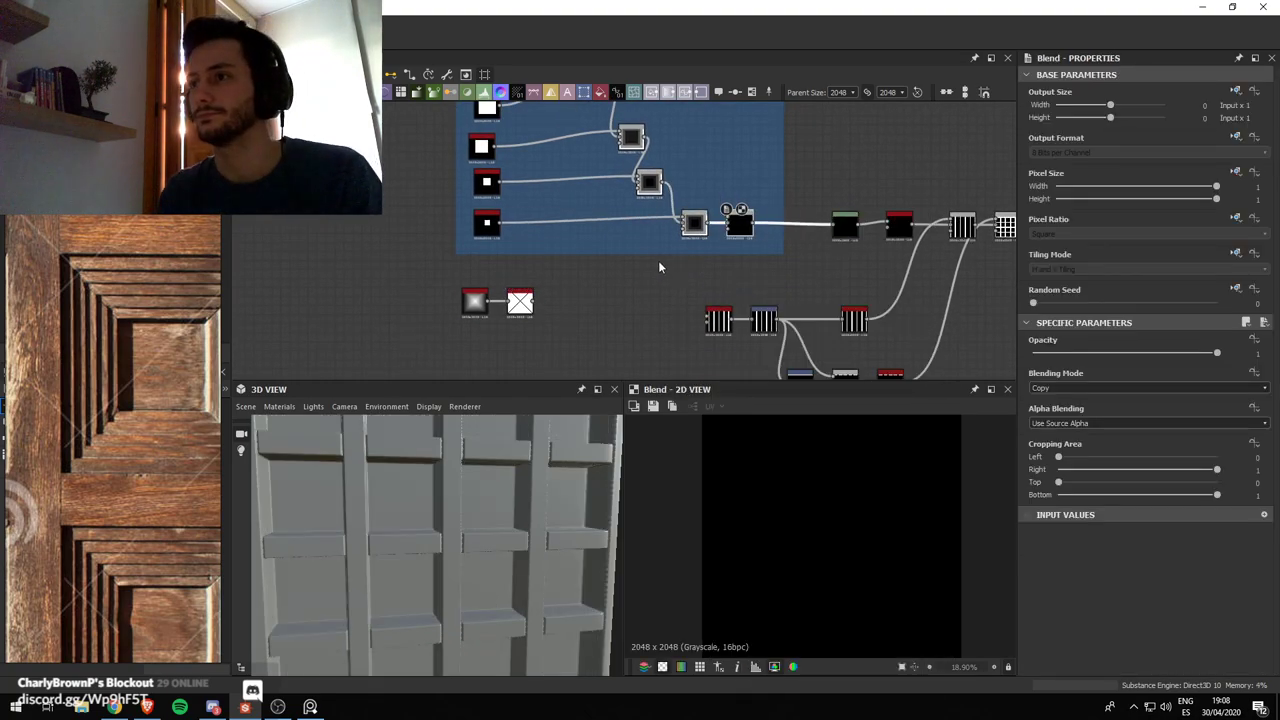
{"action": "left_click_drag", "start_coordinate": [534, 301], "coordinate": [740, 226]}
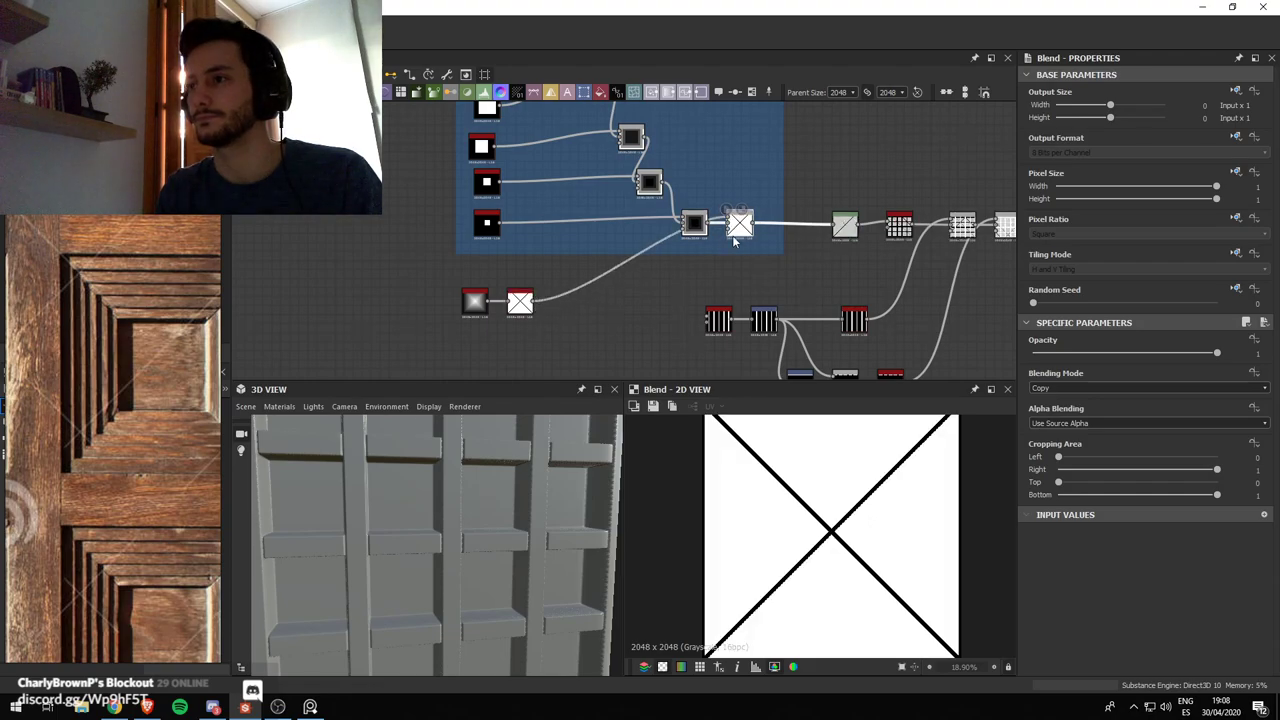
Overlay the diagonal lines on the concentric squares by setting the Blend's mode to Multiply and its opacity to 0.17
{"action": "left_click", "coordinate": [1109, 387]}
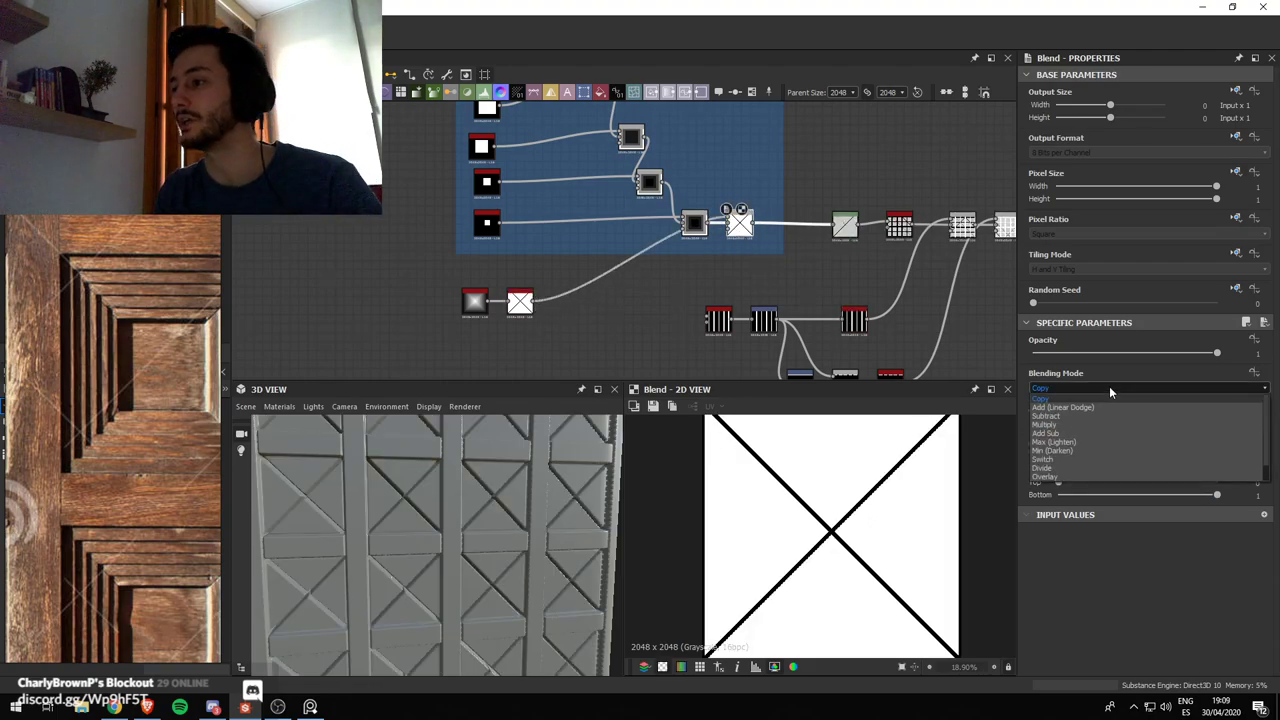
{"action": "left_click", "coordinate": [1063, 424]}
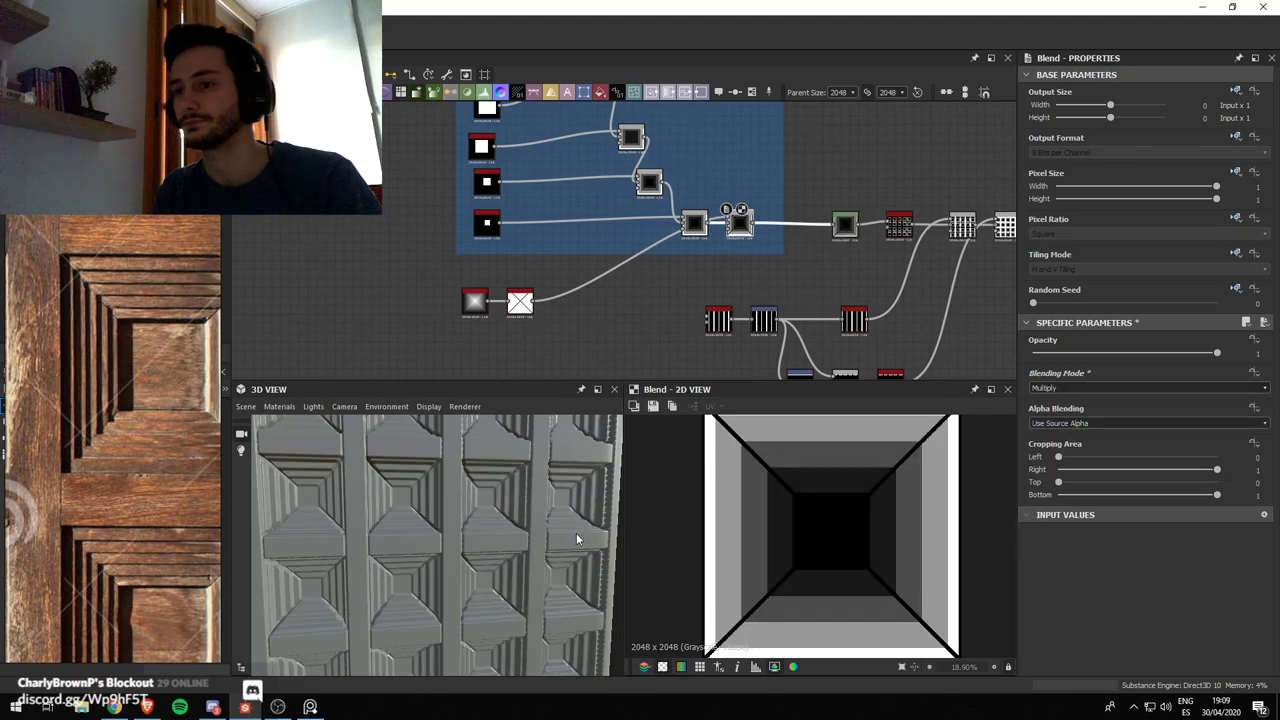
{"action": "scroll", "coordinate": [480, 491], "scroll_direction": "up", "scroll_amount": 5}
{"action": "left_click_drag", "start_coordinate": [493, 514], "coordinate": [537, 504]}
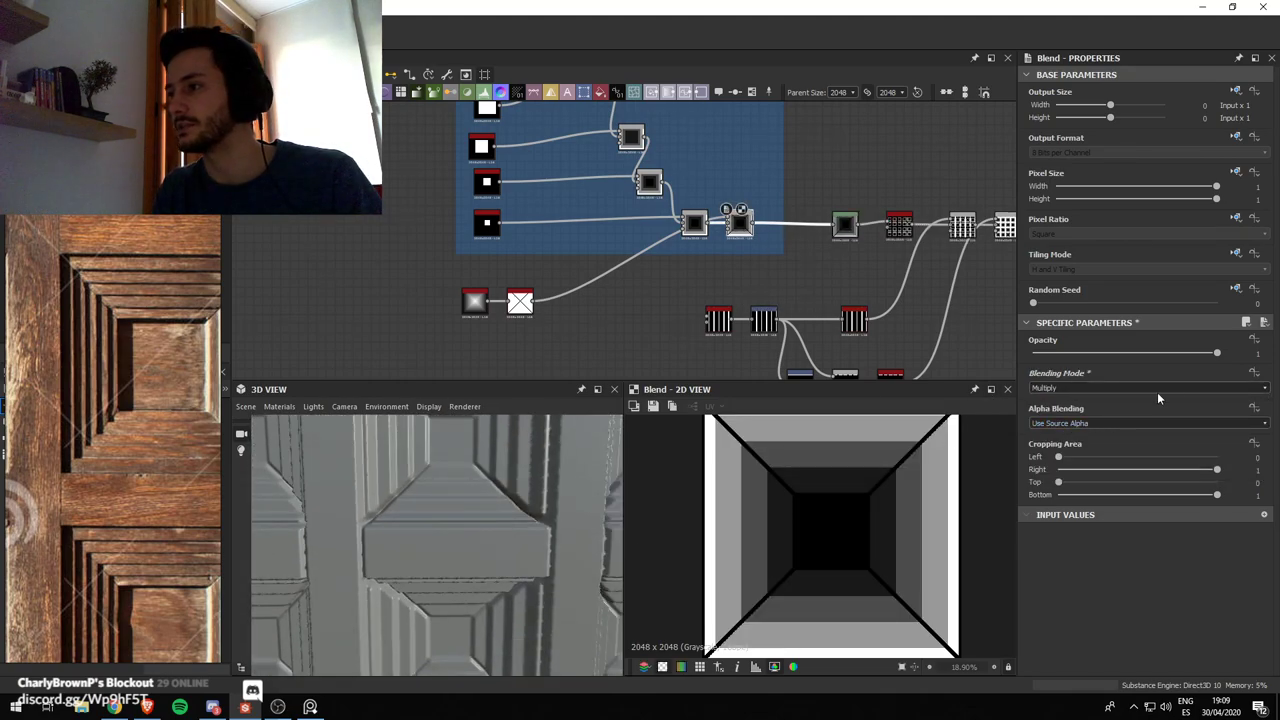
{"action": "left_click_drag", "start_coordinate": [1216, 353], "coordinate": [1065, 359]}
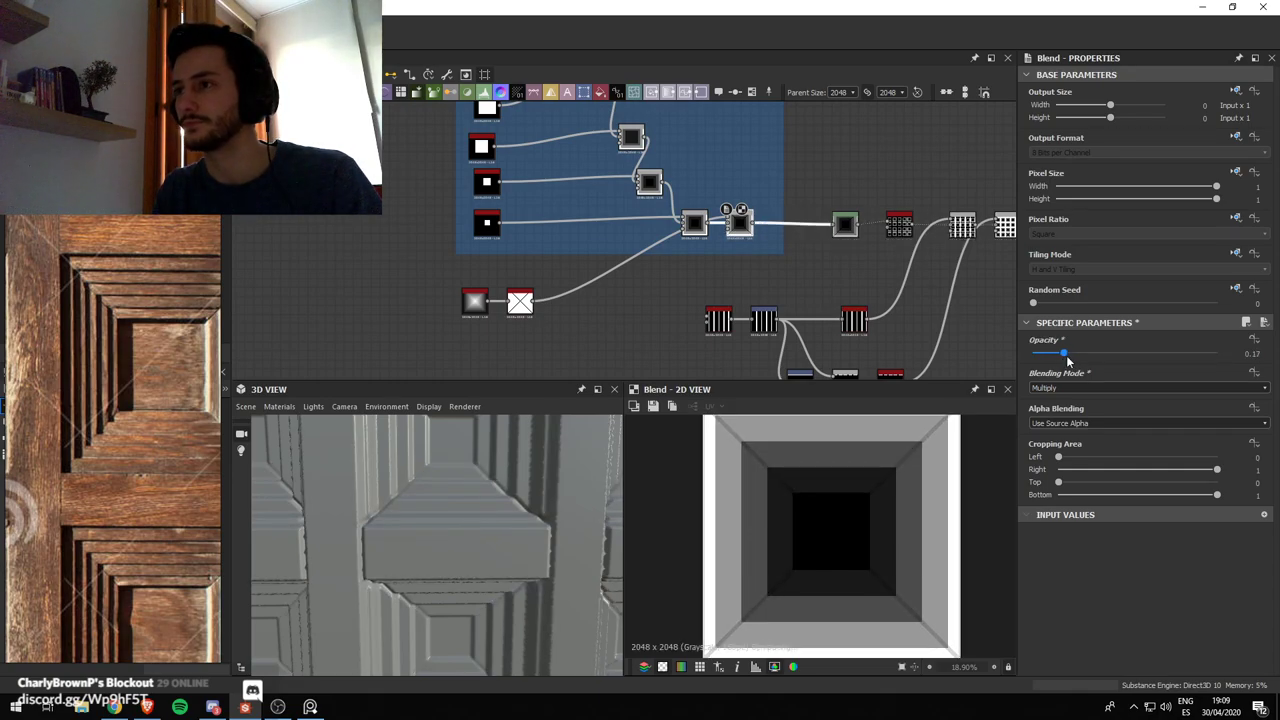
Lower the Intensity of the Blur HQ Grayscale node after the final beams Blend to 0.1
{"action": "scroll", "coordinate": [745, 222], "scroll_direction": "up", "scroll_amount": 7}
{"action": "scroll", "coordinate": [612, 257], "scroll_direction": "down", "scroll_amount": 5}
{"action": "middle_click_drag", "start_coordinate": [838, 264], "coordinate": [689, 259]}
{"action": "scroll", "coordinate": [773, 263], "scroll_direction": "up", "scroll_amount": 3}
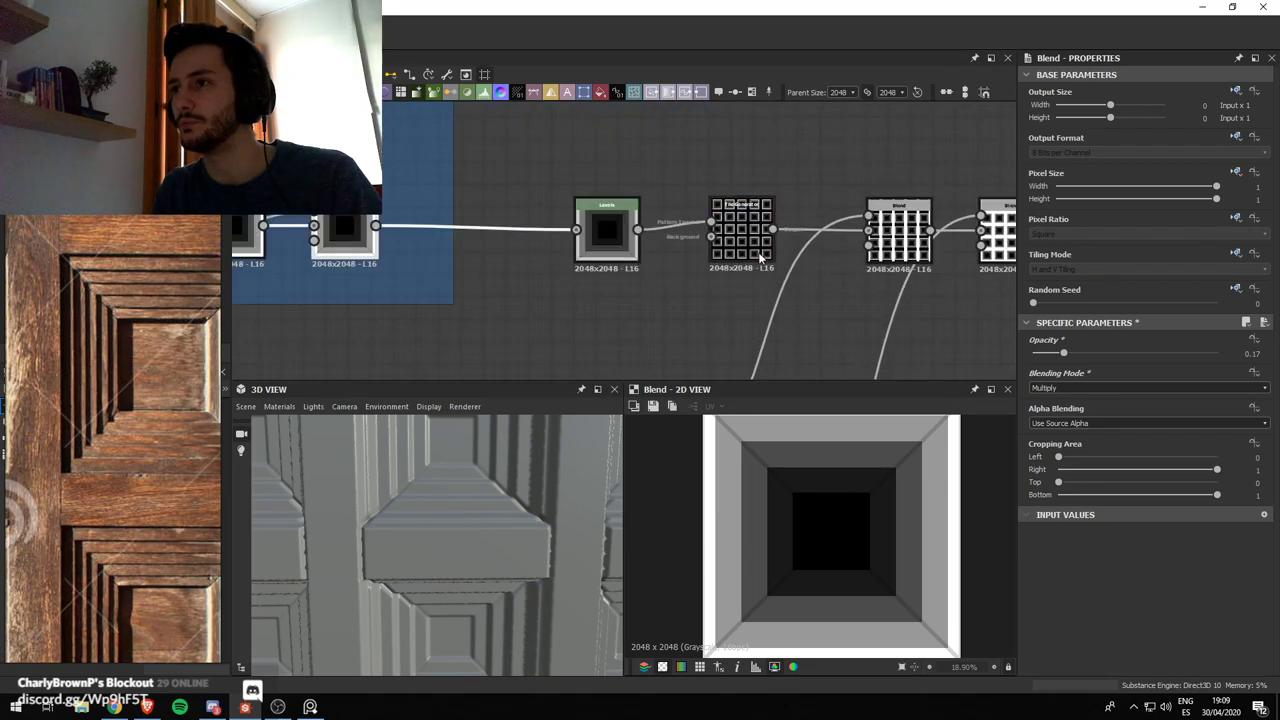
{"action": "scroll", "coordinate": [822, 270], "scroll_direction": "down", "scroll_amount": 1}
{"action": "middle_click_drag", "start_coordinate": [975, 284], "coordinate": [748, 294]}
{"action": "left_click", "coordinate": [867, 266]}
{"action": "double_click", "coordinate": [867, 265]}
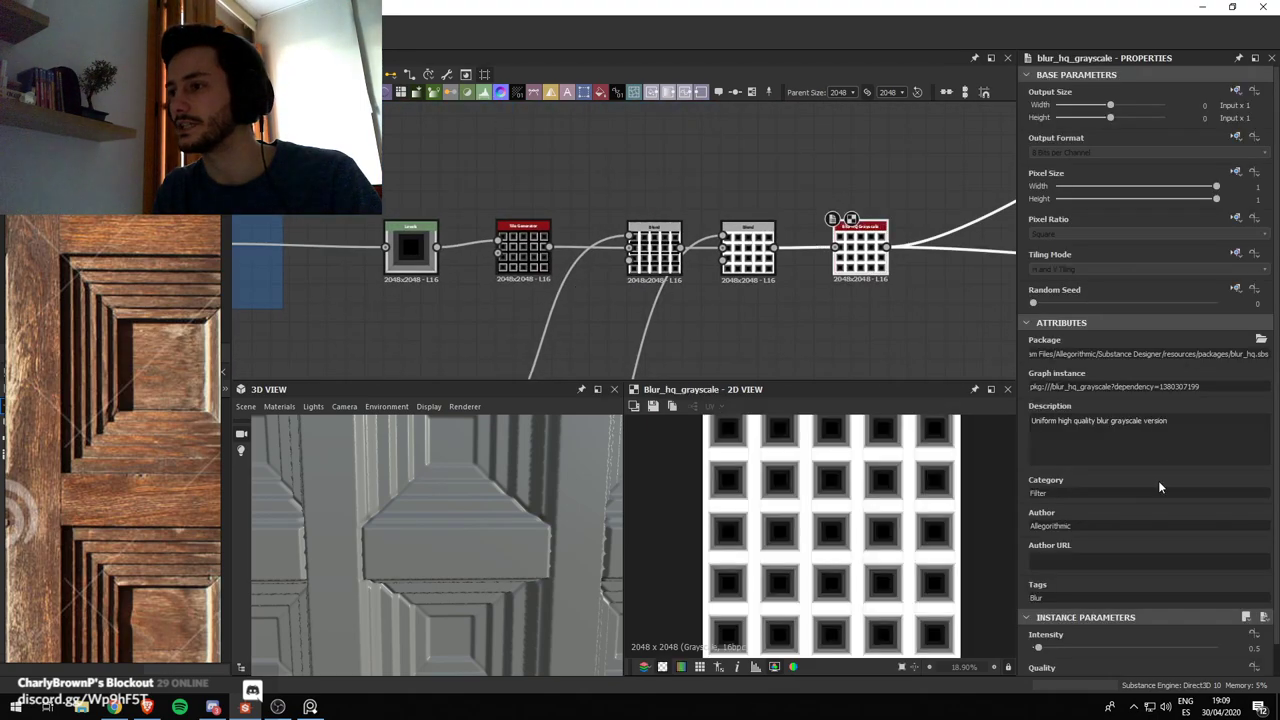
{"action": "scroll", "coordinate": [1099, 567], "scroll_direction": "down", "scroll_amount": 1}
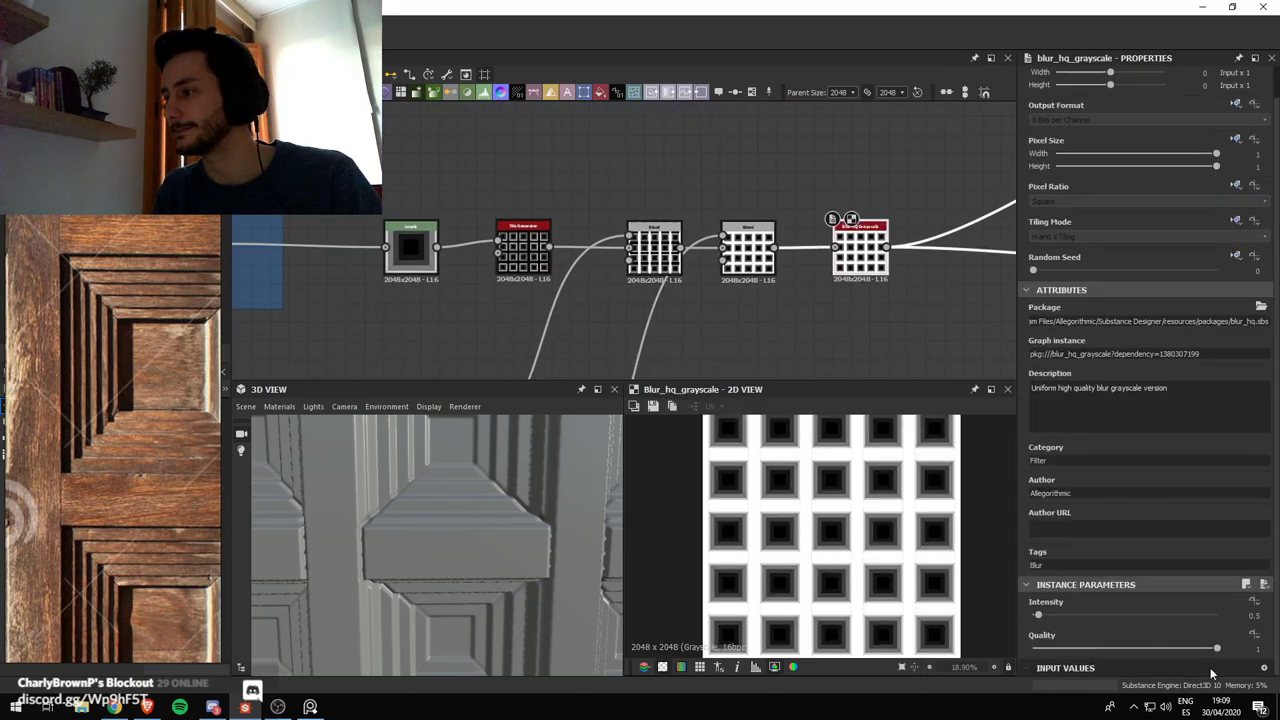
{"action": "double_click", "coordinate": [1252, 616]}
{"action": "type", "text": "0.1"}
{"action": "key", "text": "Return"}
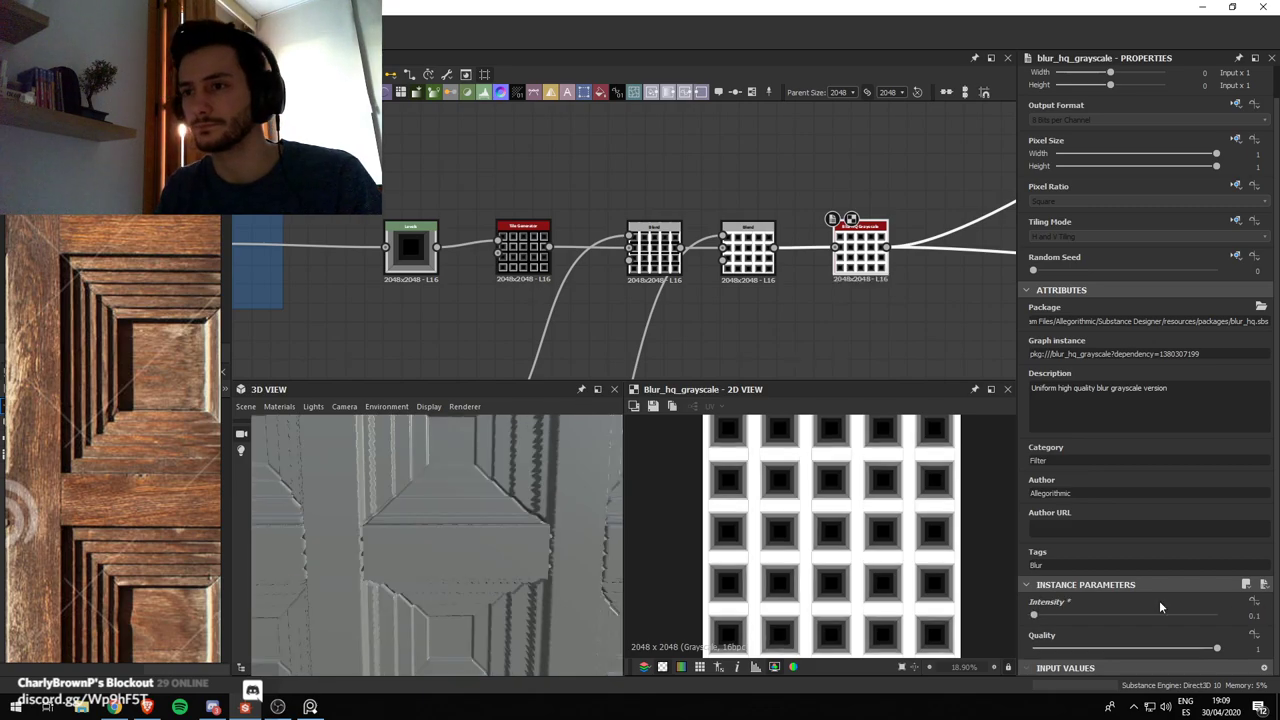
Open the default material's 3D view properties and raise the Tessellation Factor to 8
{"action": "left_click_drag", "start_coordinate": [480, 496], "coordinate": [528, 474]}
{"action": "scroll", "coordinate": [530, 473], "scroll_direction": "down", "scroll_amount": 5}
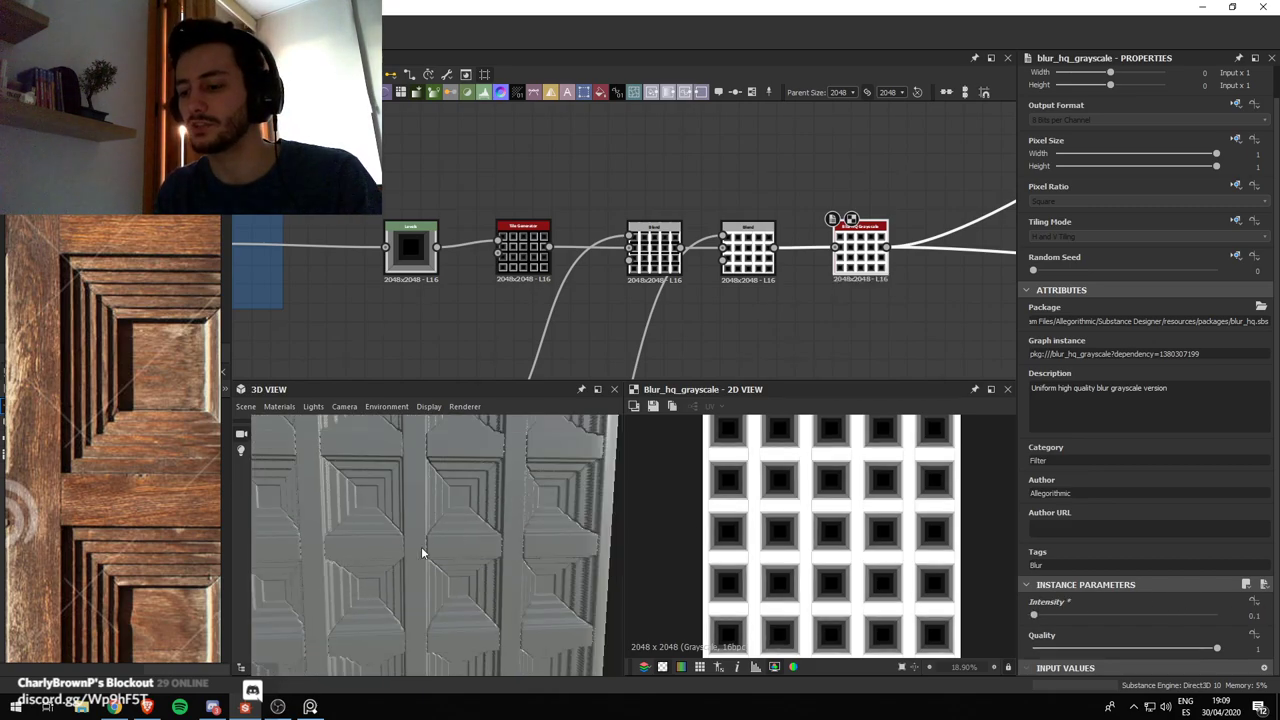
{"action": "left_click_drag", "start_coordinate": [422, 552], "coordinate": [515, 545]}
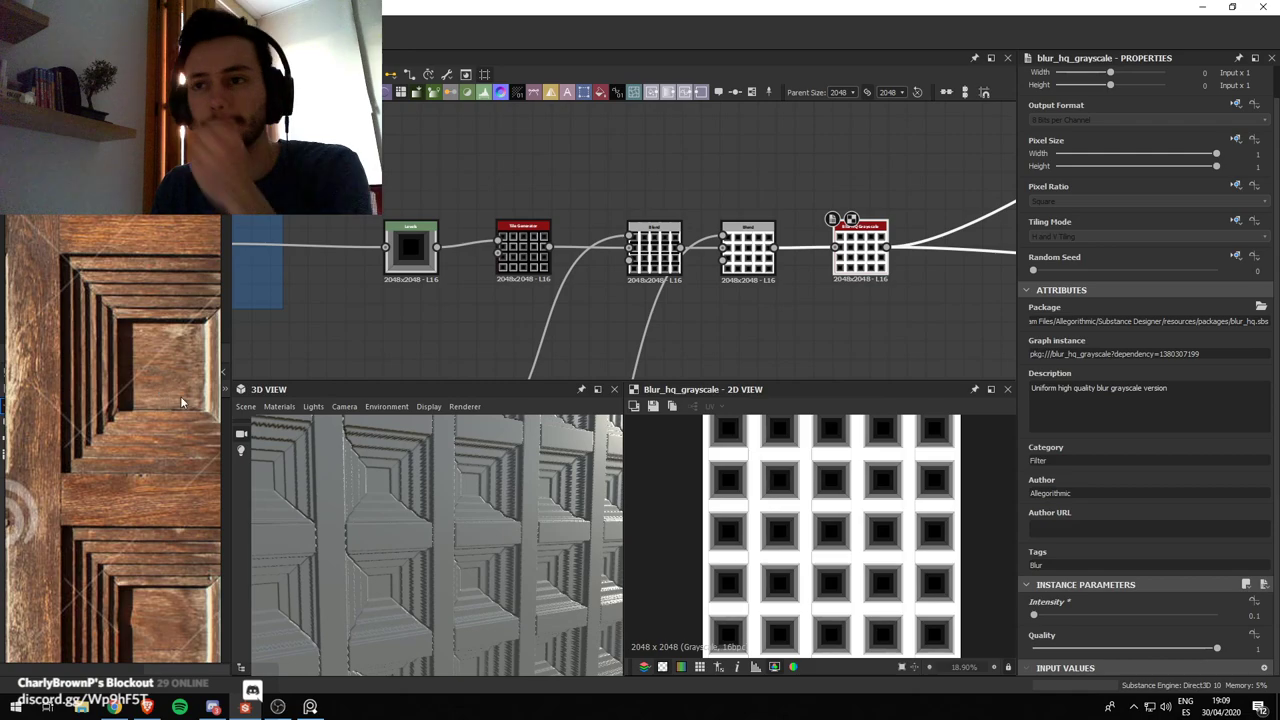
{"action": "left_click", "coordinate": [274, 407]}
{"action": "mouse_move", "coordinate": [300, 424]}
{"action": "mouse_move", "coordinate": [388, 442]}
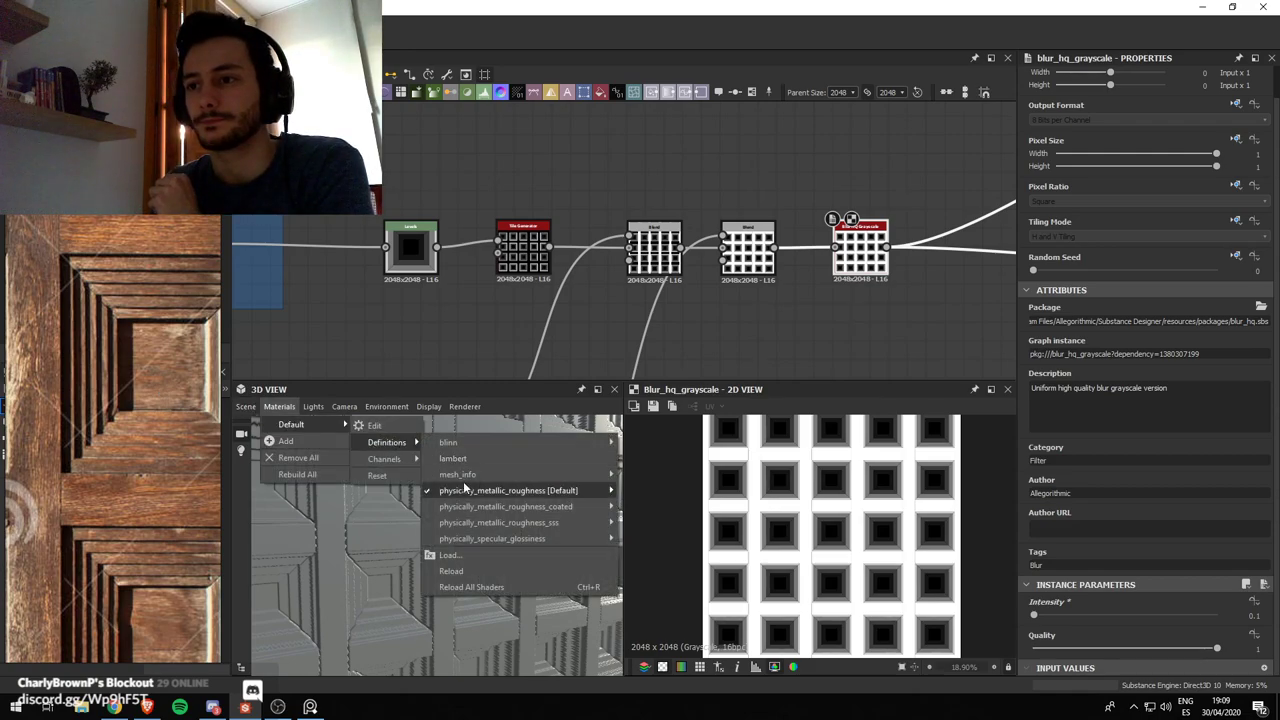
{"action": "mouse_move", "coordinate": [470, 490]}
{"action": "left_click", "coordinate": [665, 491]}
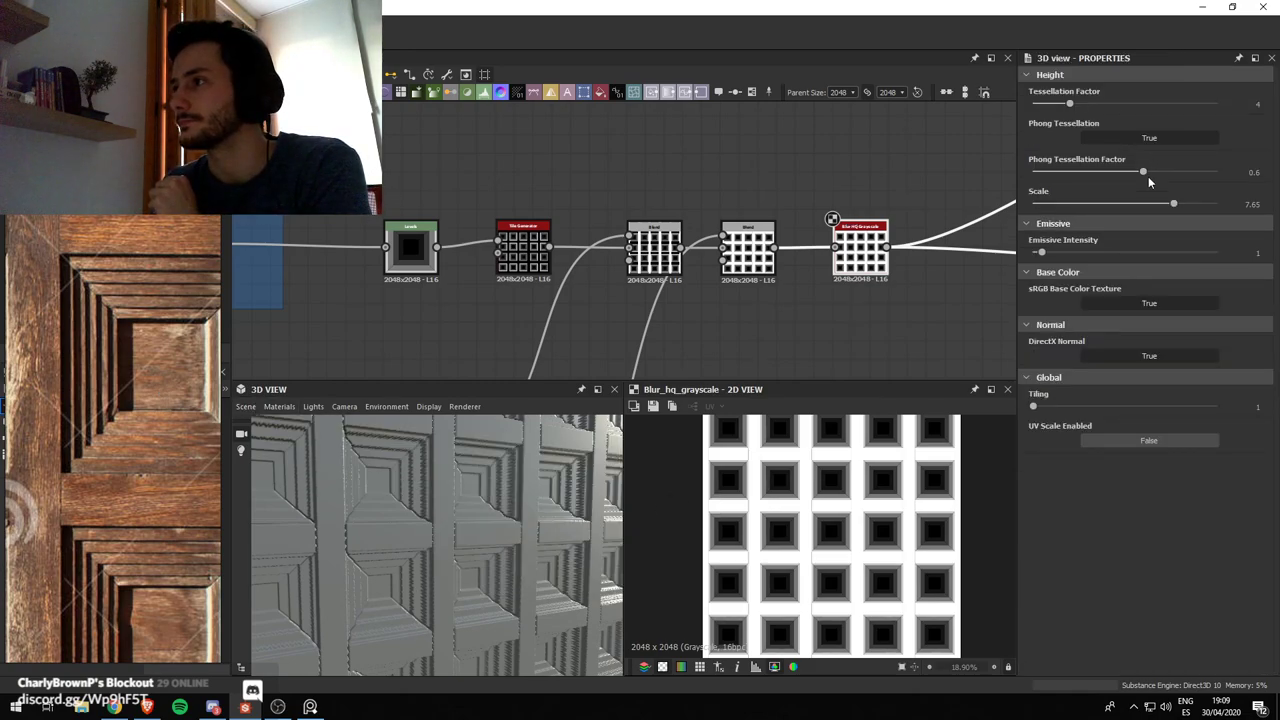
{"action": "left_click_drag", "start_coordinate": [1070, 104], "coordinate": [1115, 115]}
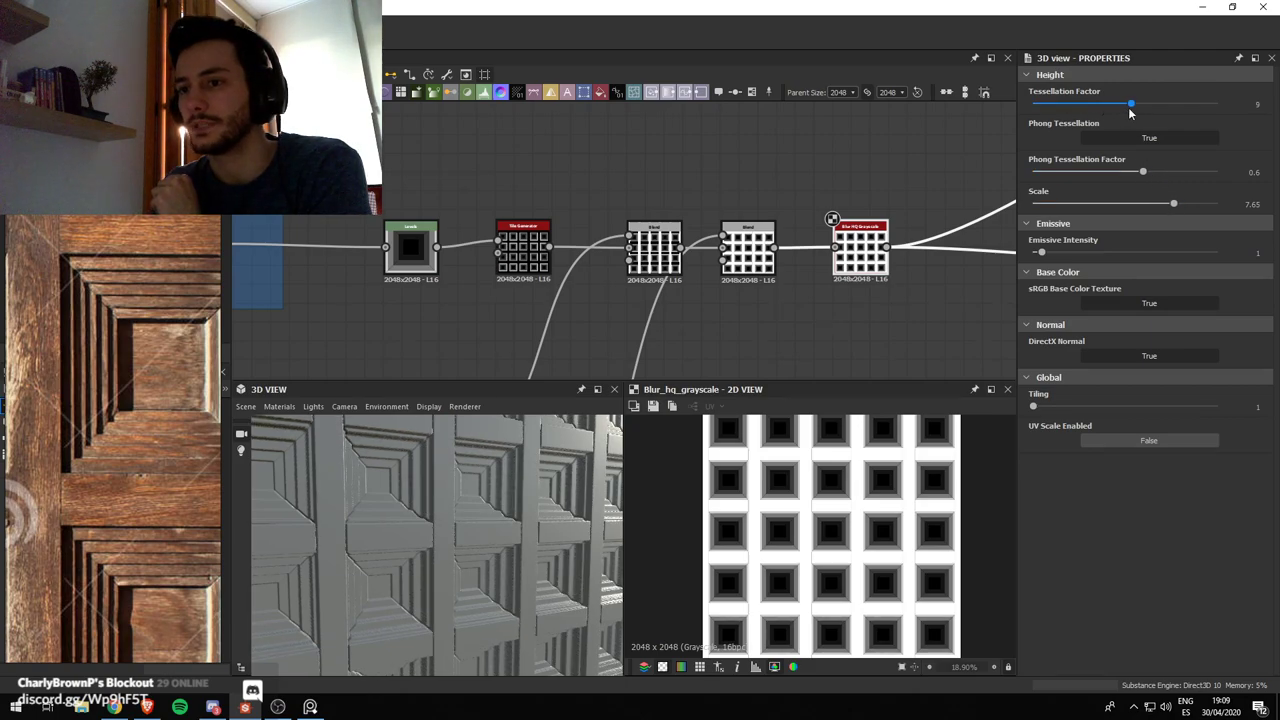
Lower the opacity of the Square frame's last Blend, which overlays the diagonal lines, to 0.09
{"action": "left_click_drag", "start_coordinate": [537, 526], "coordinate": [412, 519]}
{"action": "right_click_drag", "start_coordinate": [412, 515], "coordinate": [411, 640]}
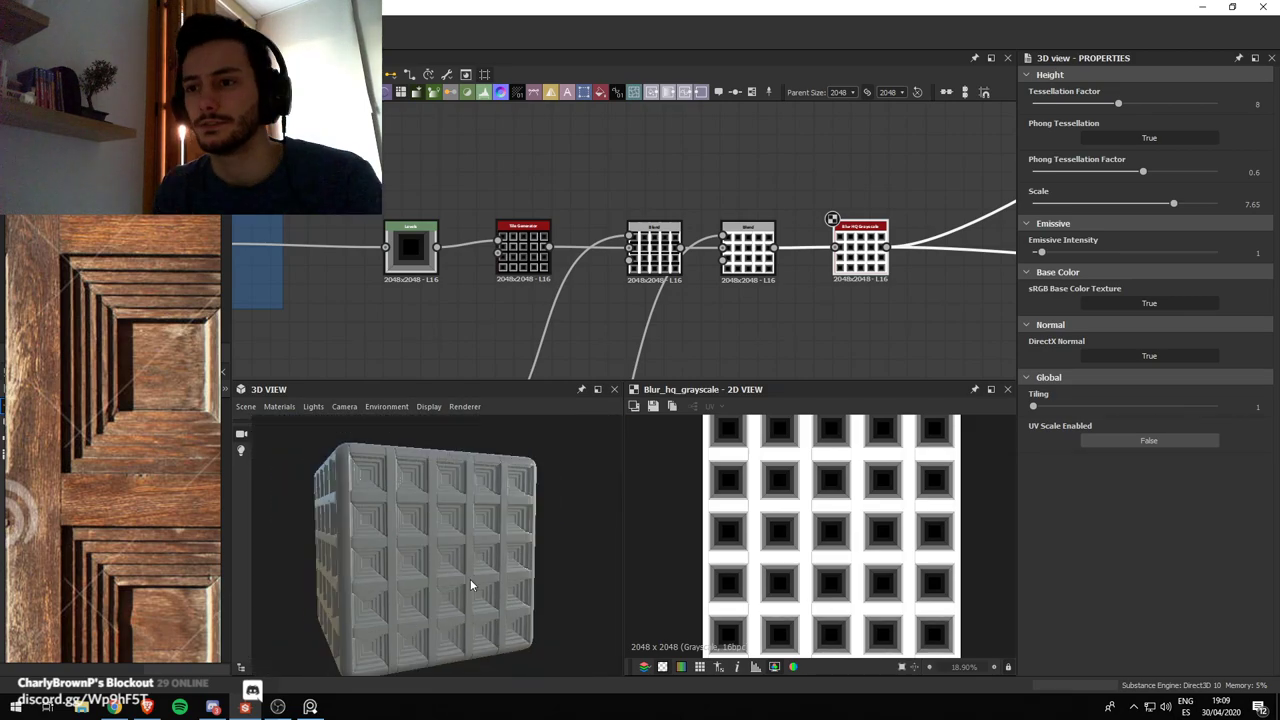
{"action": "right_click_drag", "start_coordinate": [471, 584], "coordinate": [482, 552], "text": "ctrl+shift"}
{"action": "left_click_drag", "start_coordinate": [482, 557], "coordinate": [412, 572]}
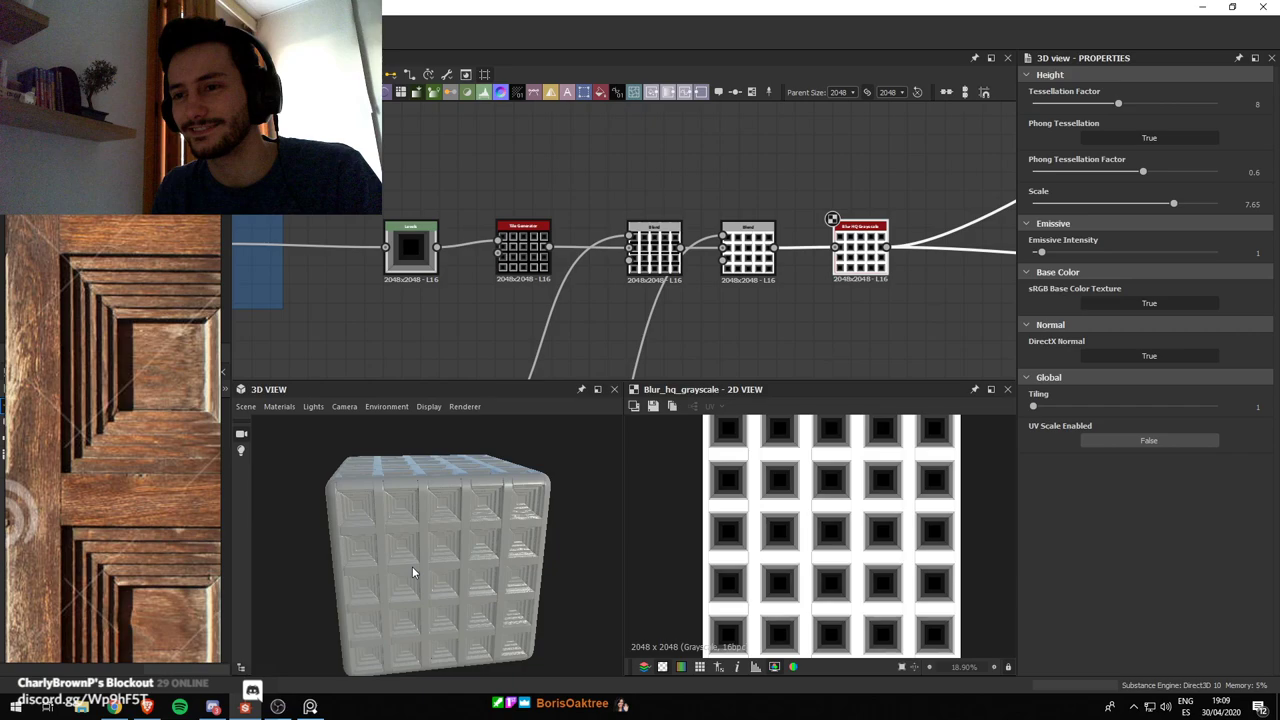
{"action": "scroll", "coordinate": [412, 566], "scroll_direction": "up", "scroll_amount": 5}
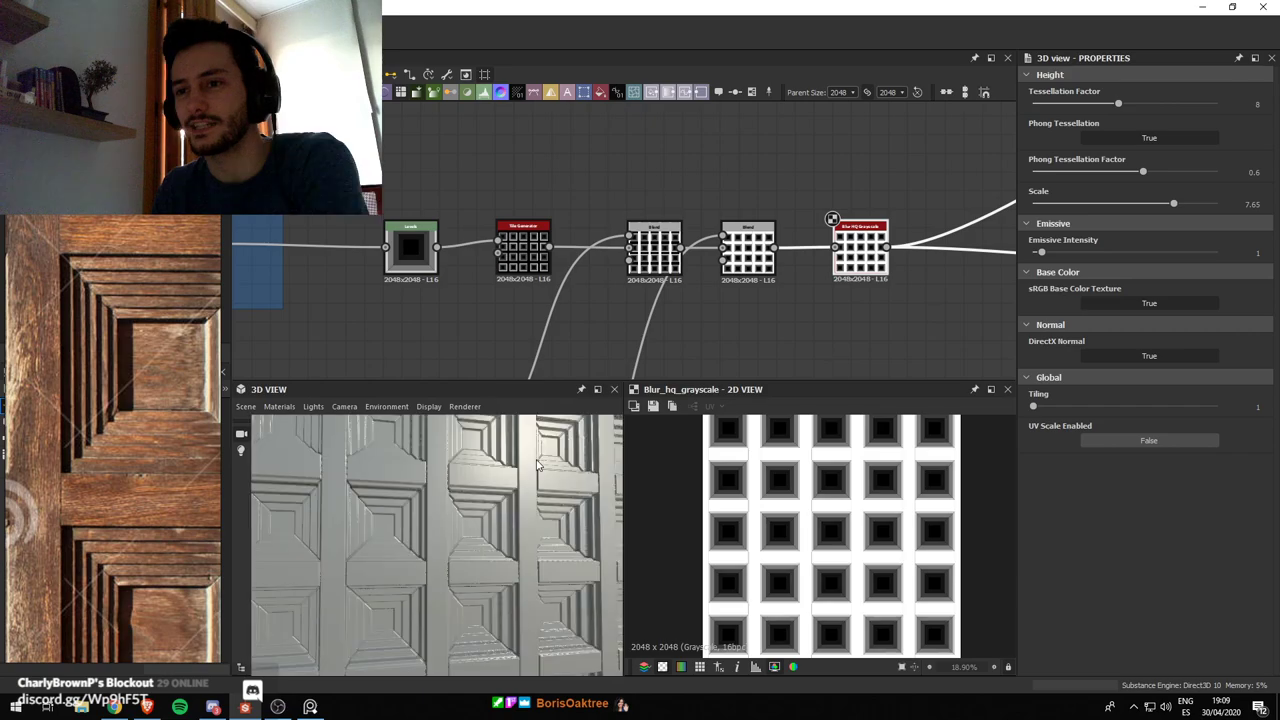
{"action": "scroll", "coordinate": [565, 257], "scroll_direction": "down", "scroll_amount": 2}
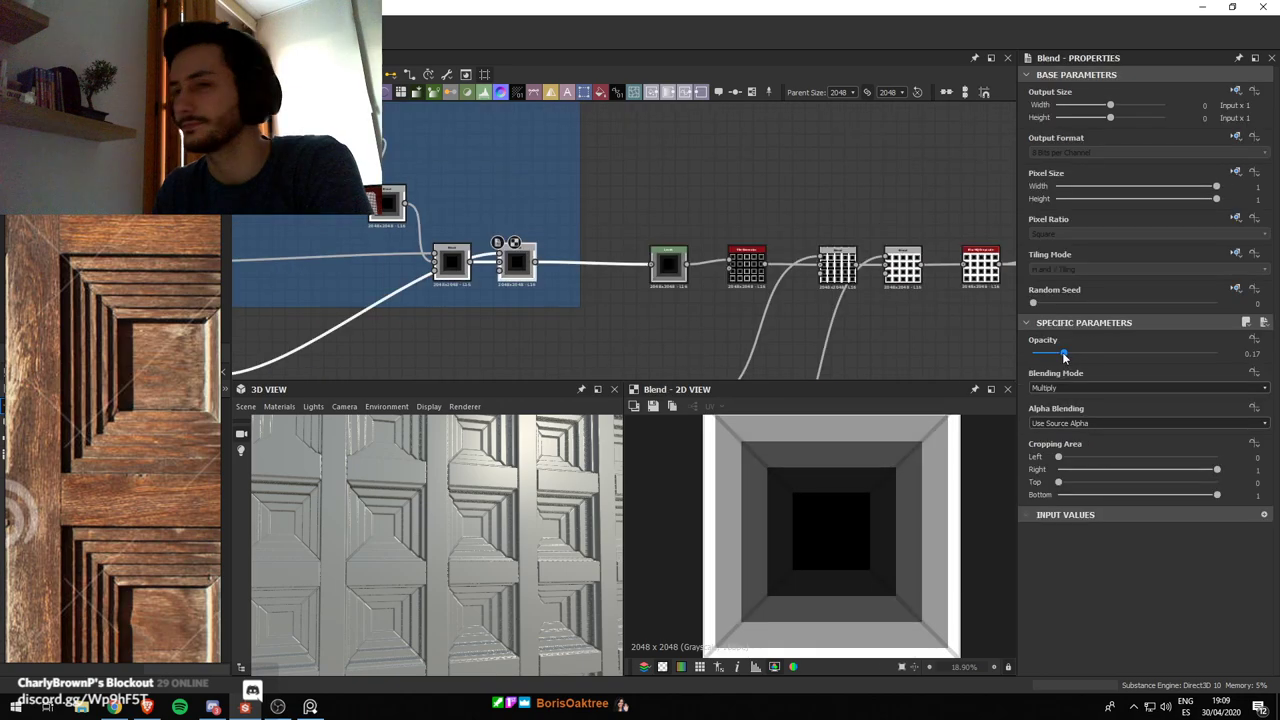
{"action": "left_click_drag", "start_coordinate": [1064, 355], "coordinate": [1048, 354]}
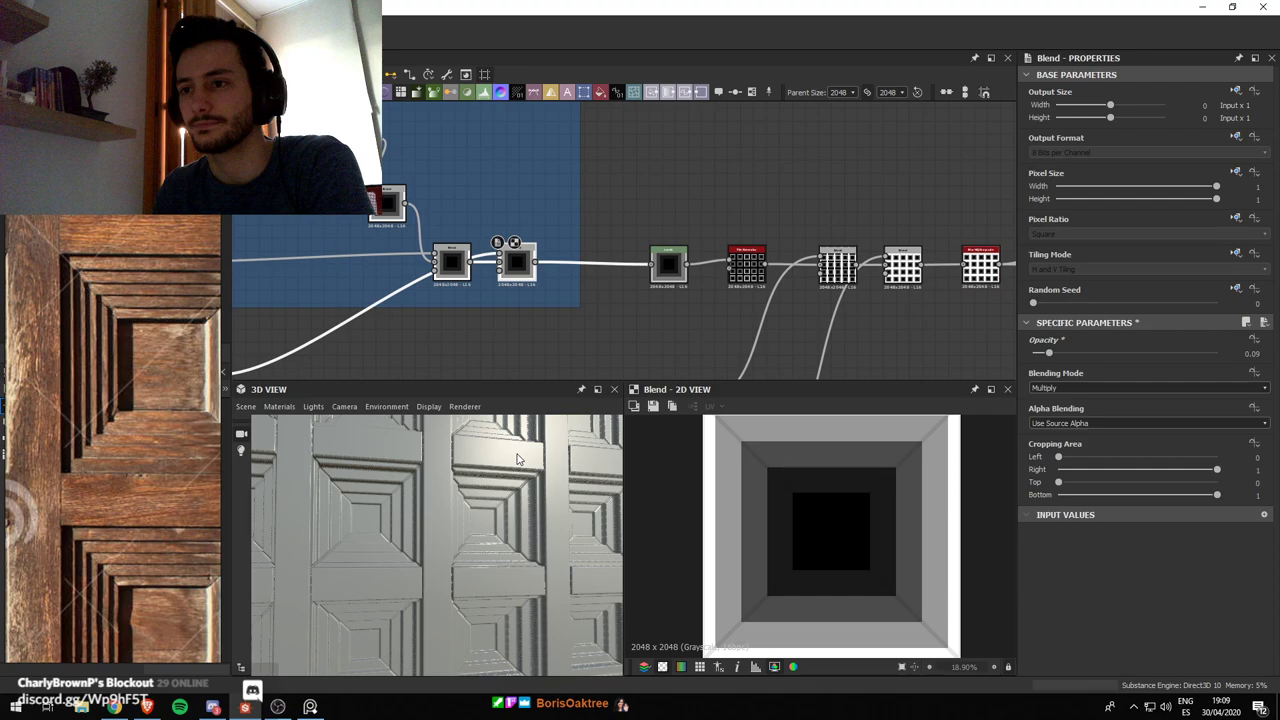
{"action": "scroll", "coordinate": [517, 459], "scroll_direction": "down", "scroll_amount": 5}
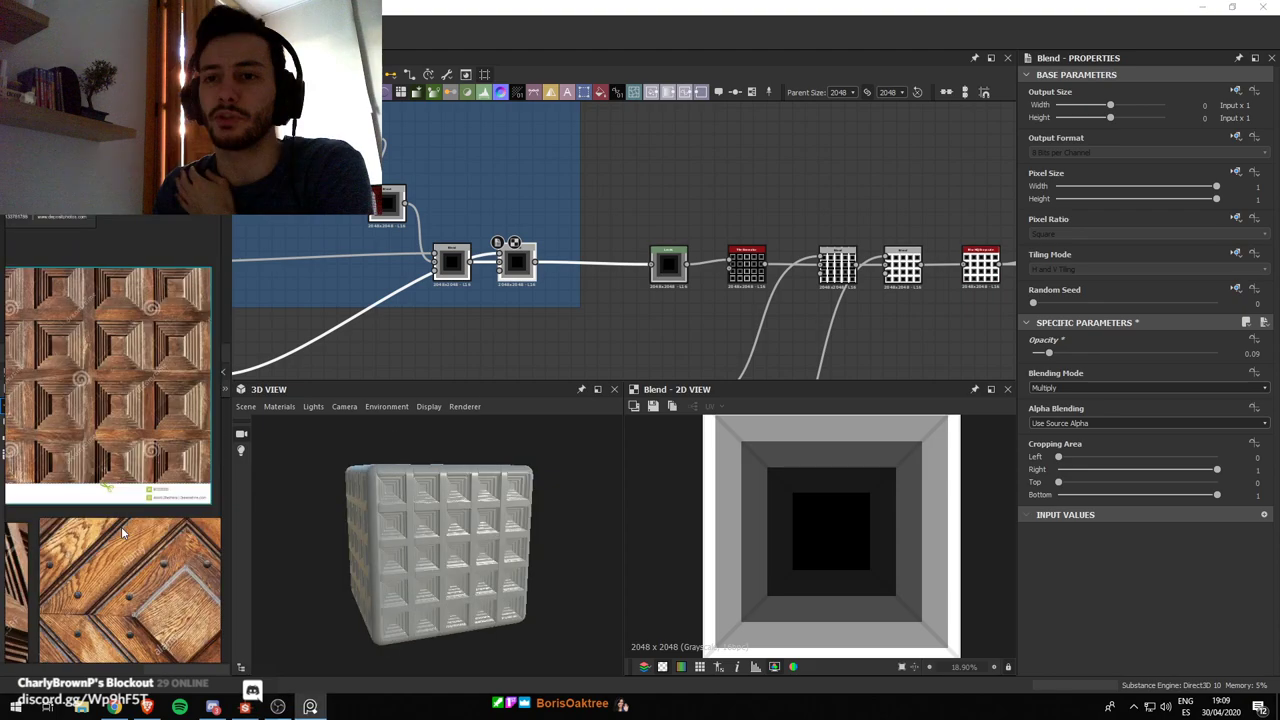
{"action": "middle_click_drag", "start_coordinate": [117, 642], "coordinate": [113, 503]}
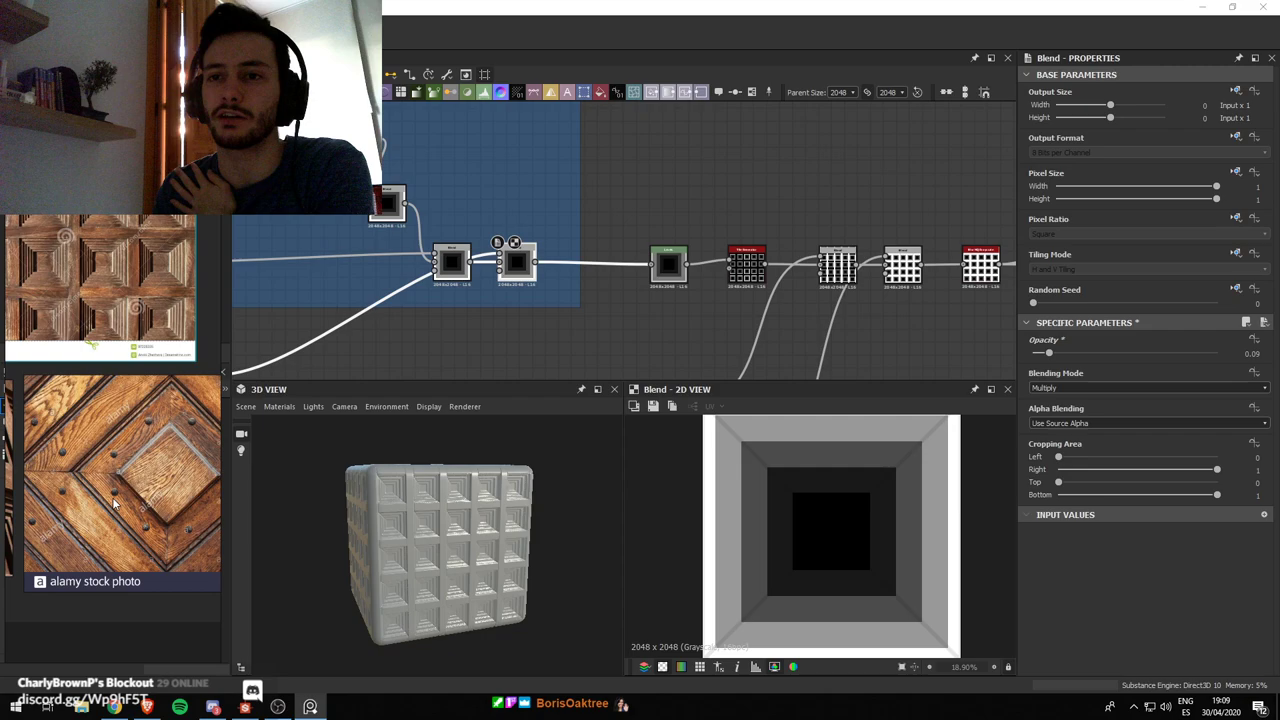
{"action": "left_click", "coordinate": [18, 706]}
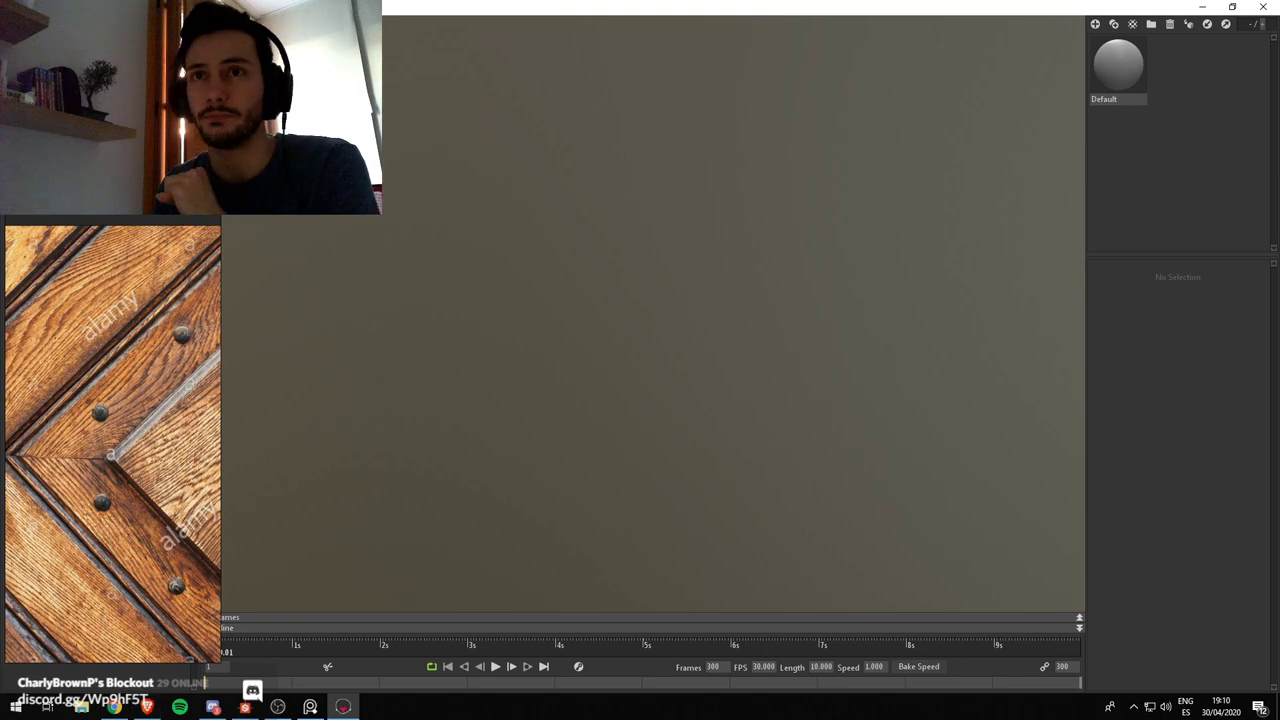
{"action": "key", "text": "ctrl+i"}
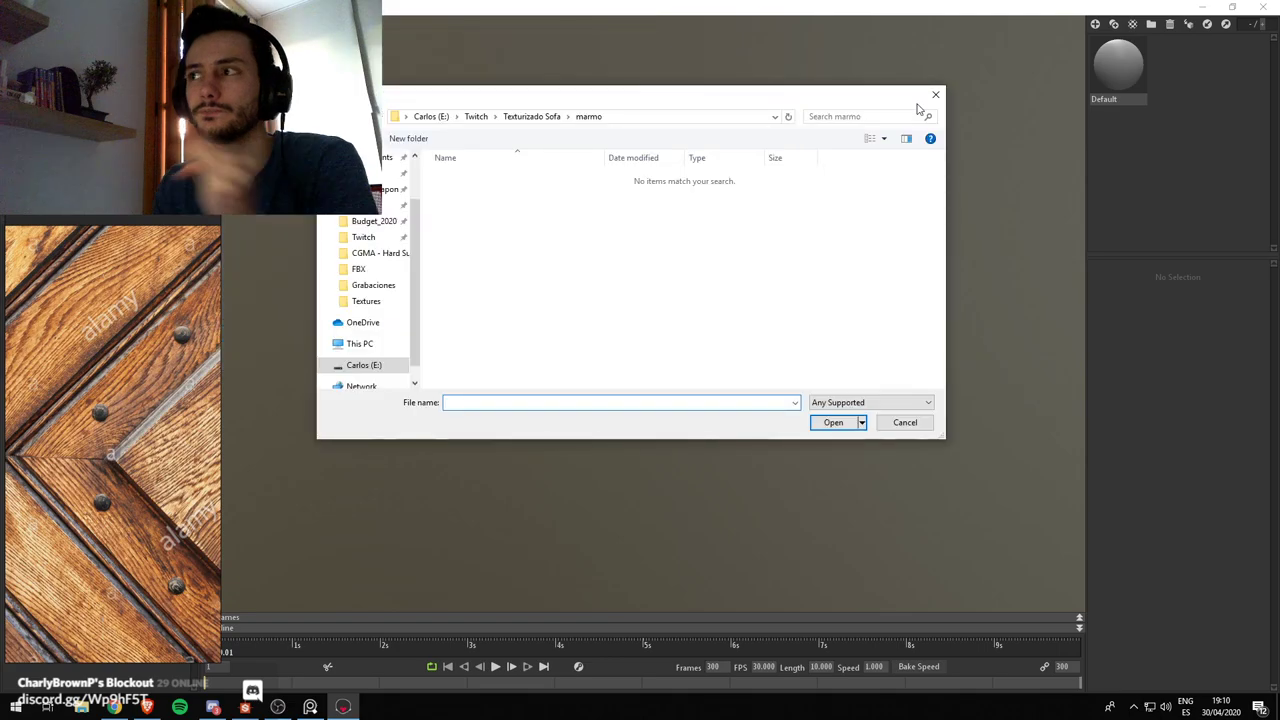
{"action": "left_click", "coordinate": [443, 117]}
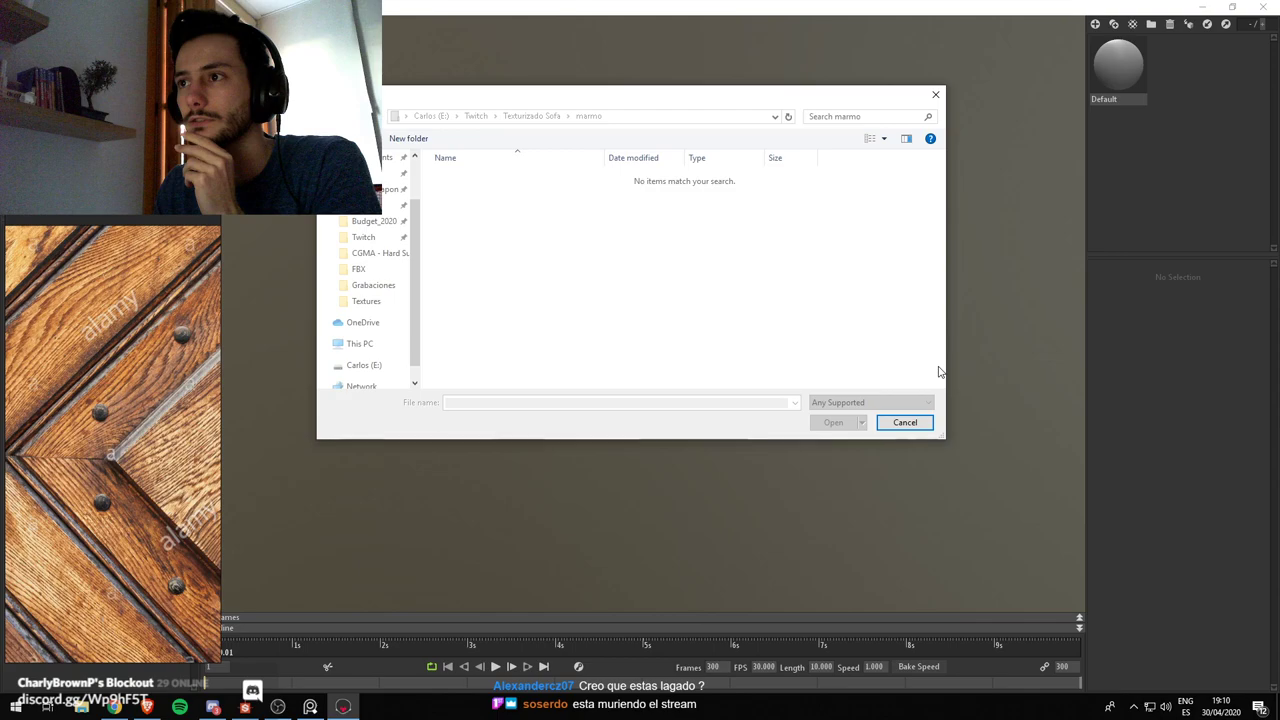
{"action": "left_click", "coordinate": [905, 423]}
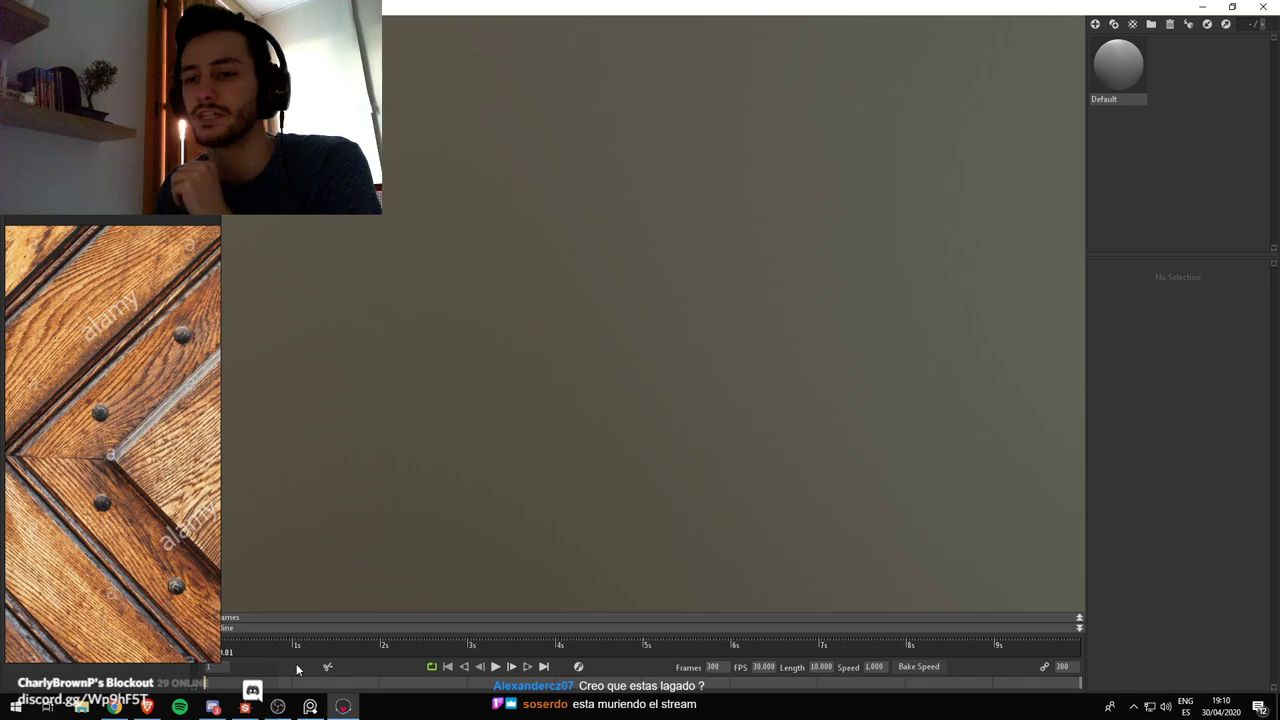
{"action": "key", "text": "alt+Tab"}
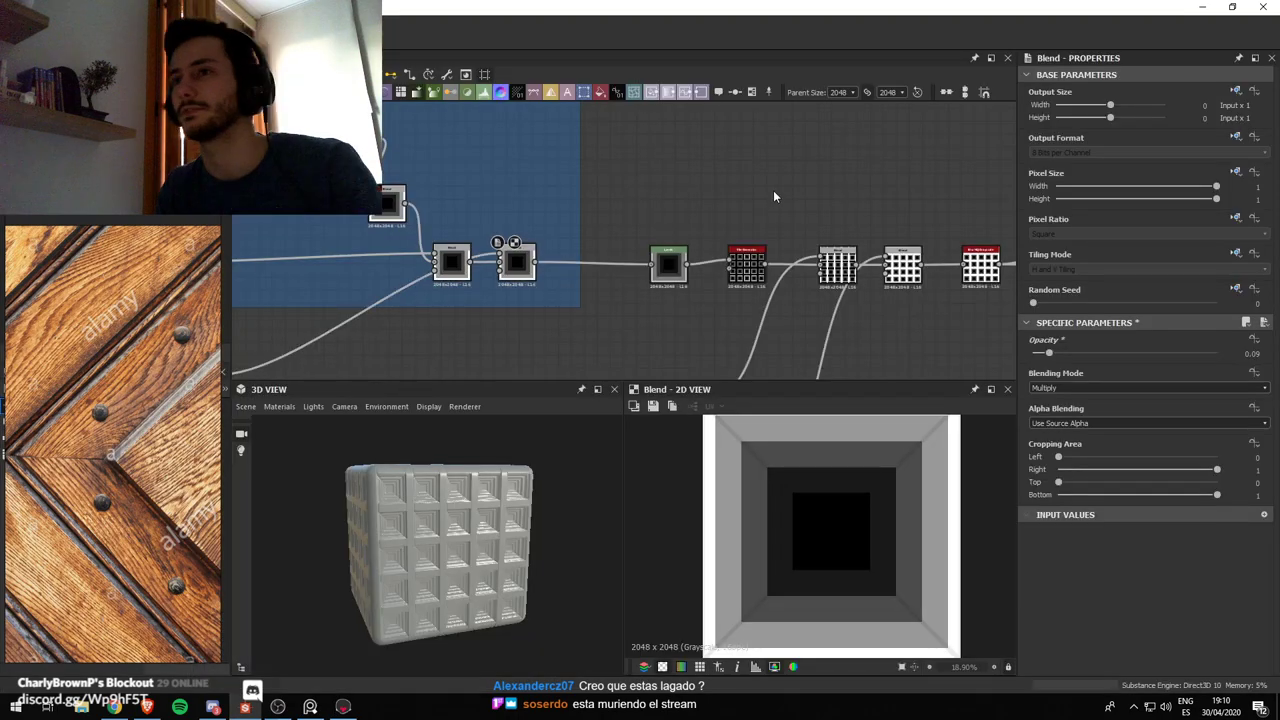
Start saving the package as Tiles_Madera.sbs and create and open a folder named Designer inside the Twitch folder
{"action": "key", "text": "ctrl+s"}
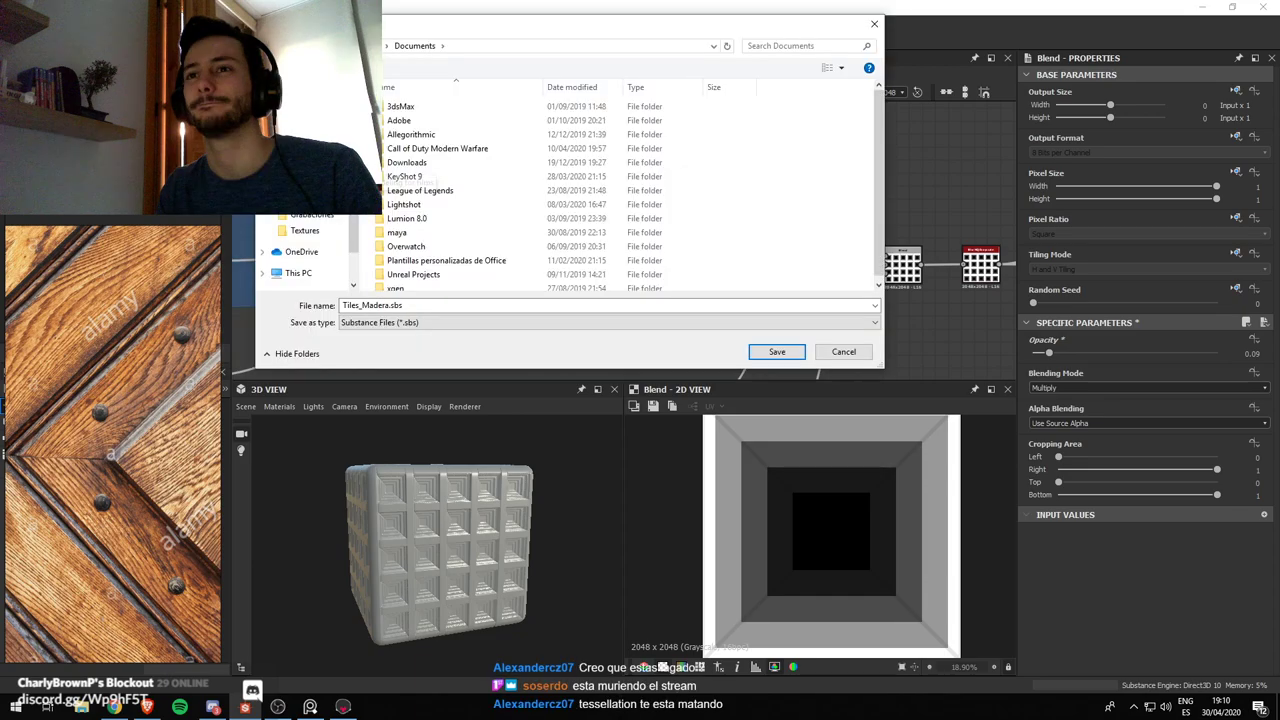
{"action": "left_click", "coordinate": [308, 140]}
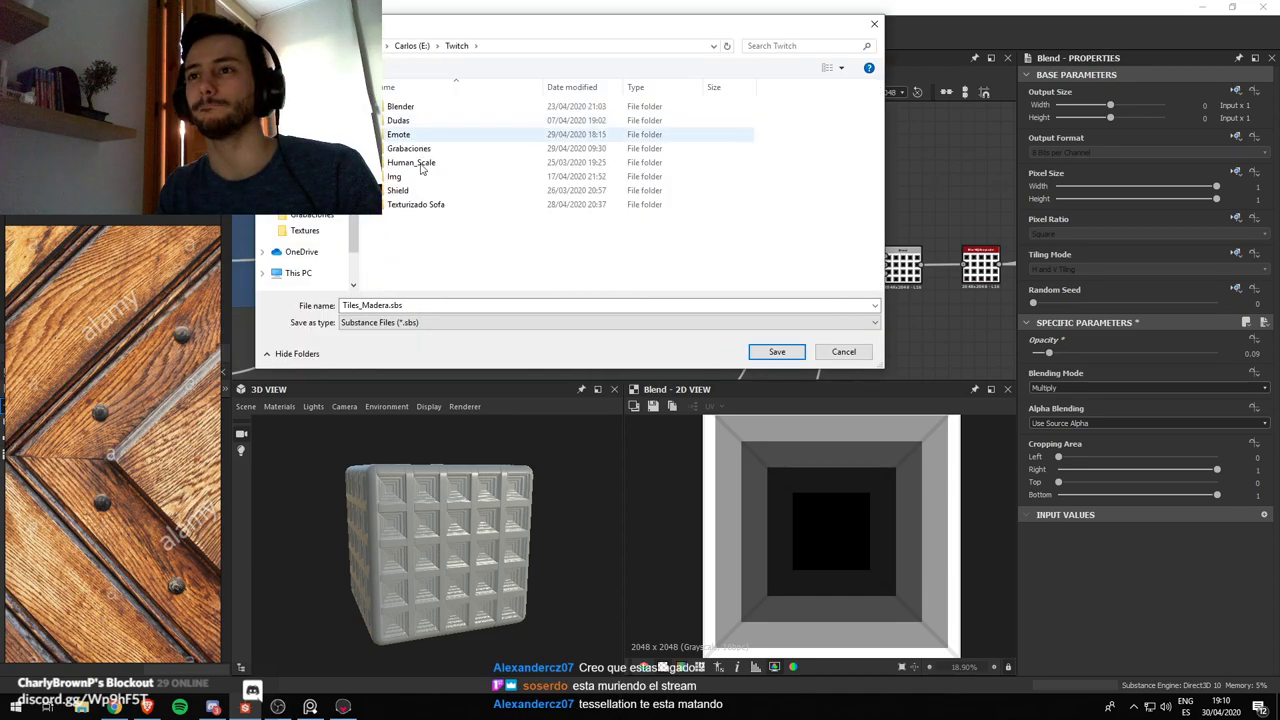
{"action": "right_click", "coordinate": [421, 260]}
{"action": "left_click", "coordinate": [600, 397]}
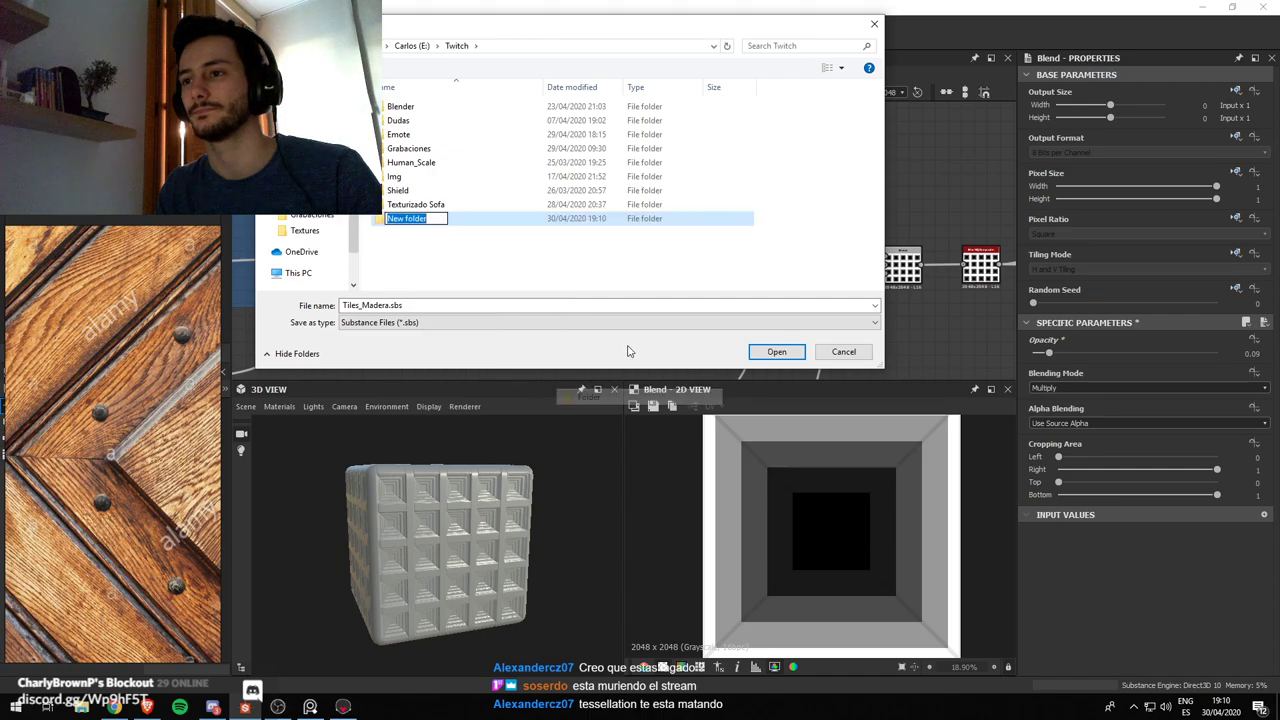
{"action": "type", "text": "Designer"}
{"action": "key", "text": "Return"}
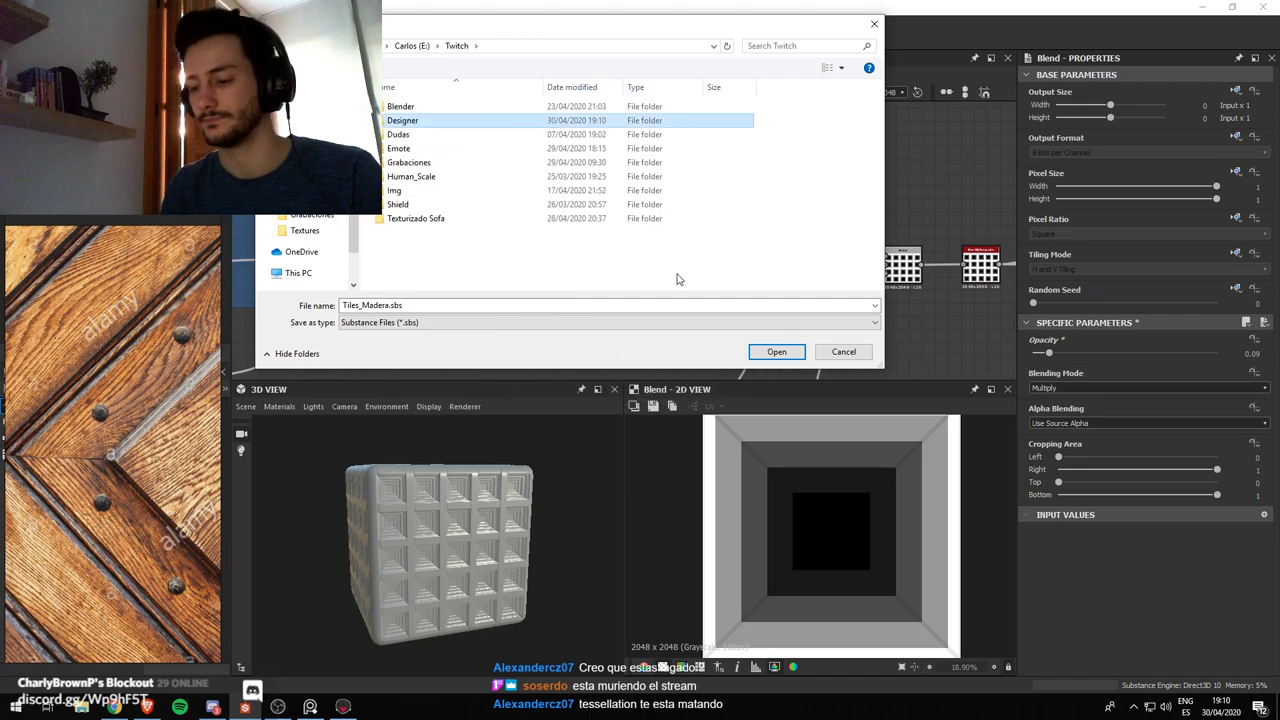
{"action": "double_click", "coordinate": [412, 121]}
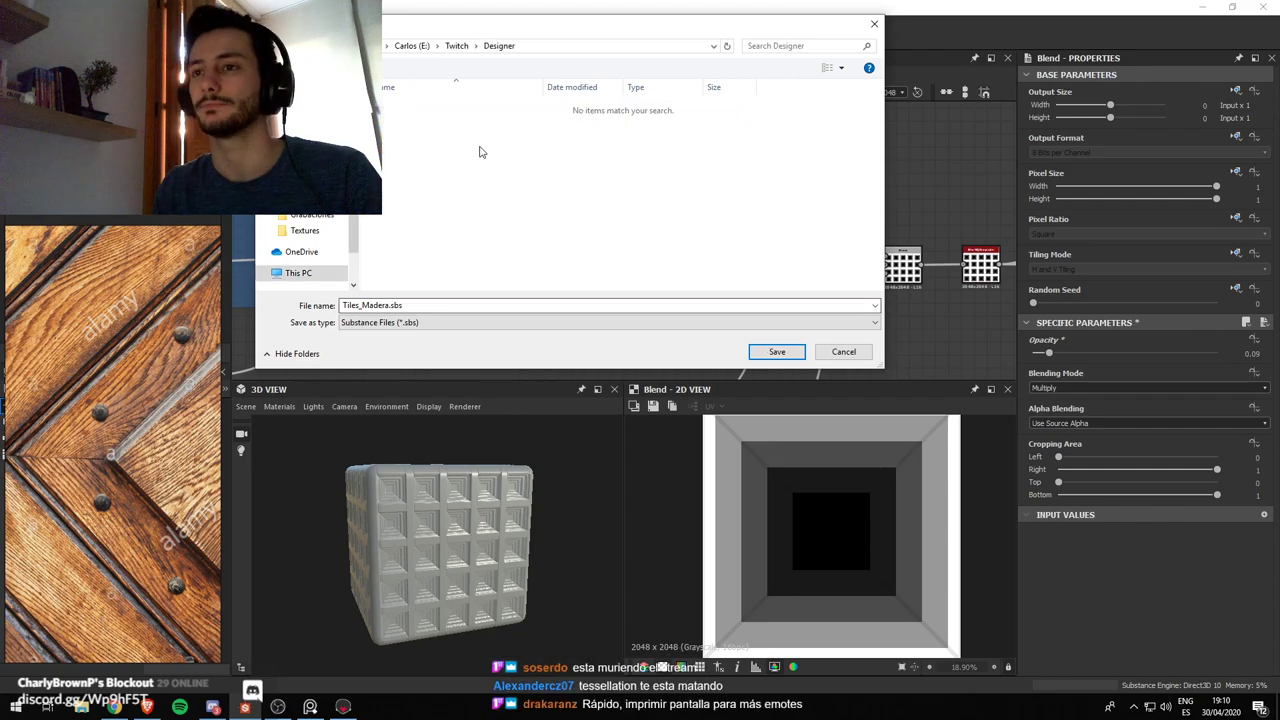
Create a subfolder named Sbs inside the Designer folder and save Tiles_Madera.sbs in it
{"action": "right_click", "coordinate": [453, 193]}
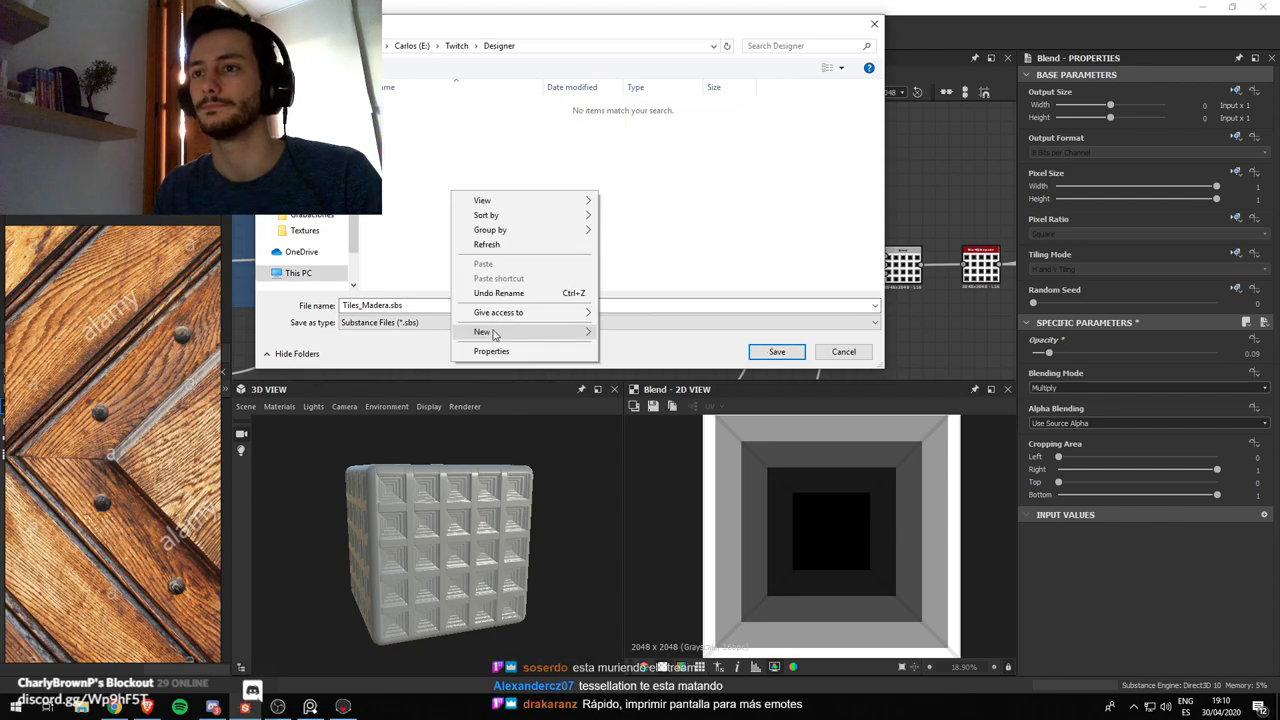
{"action": "left_click", "coordinate": [631, 244]}
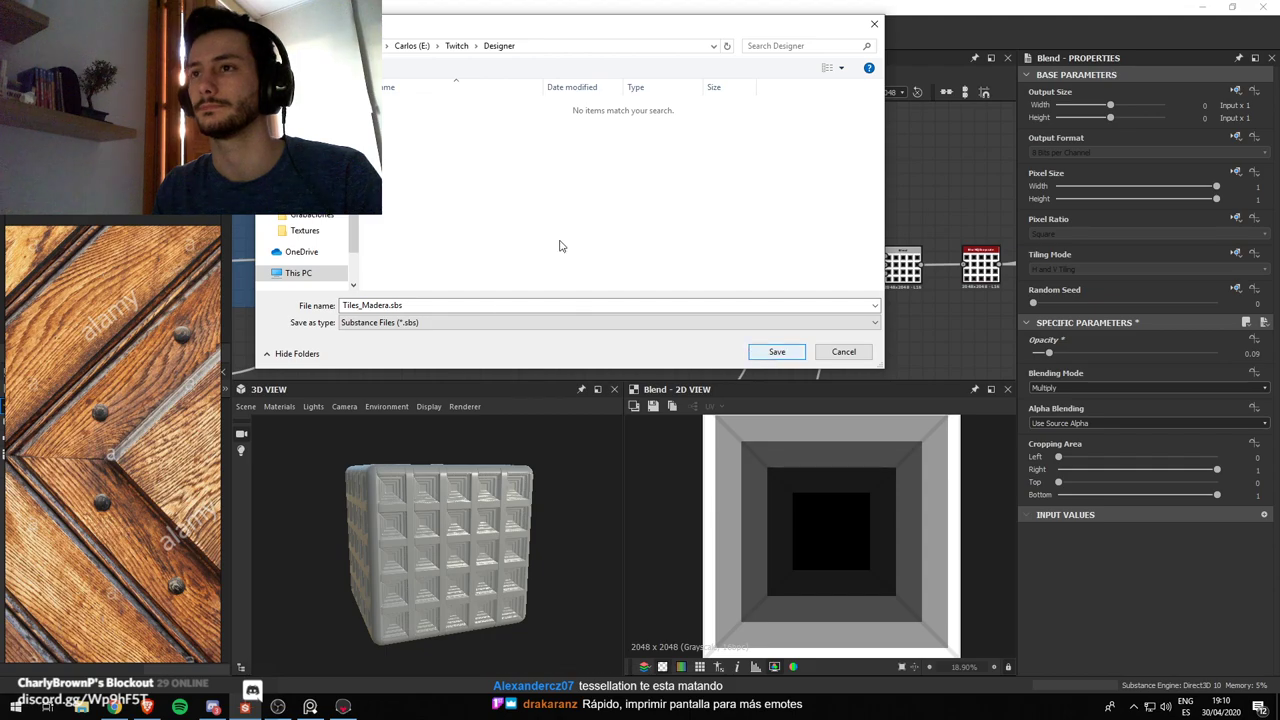
{"action": "right_click", "coordinate": [503, 195]}
{"action": "left_click", "coordinate": [680, 338]}
{"action": "type", "text": "Sbs"}
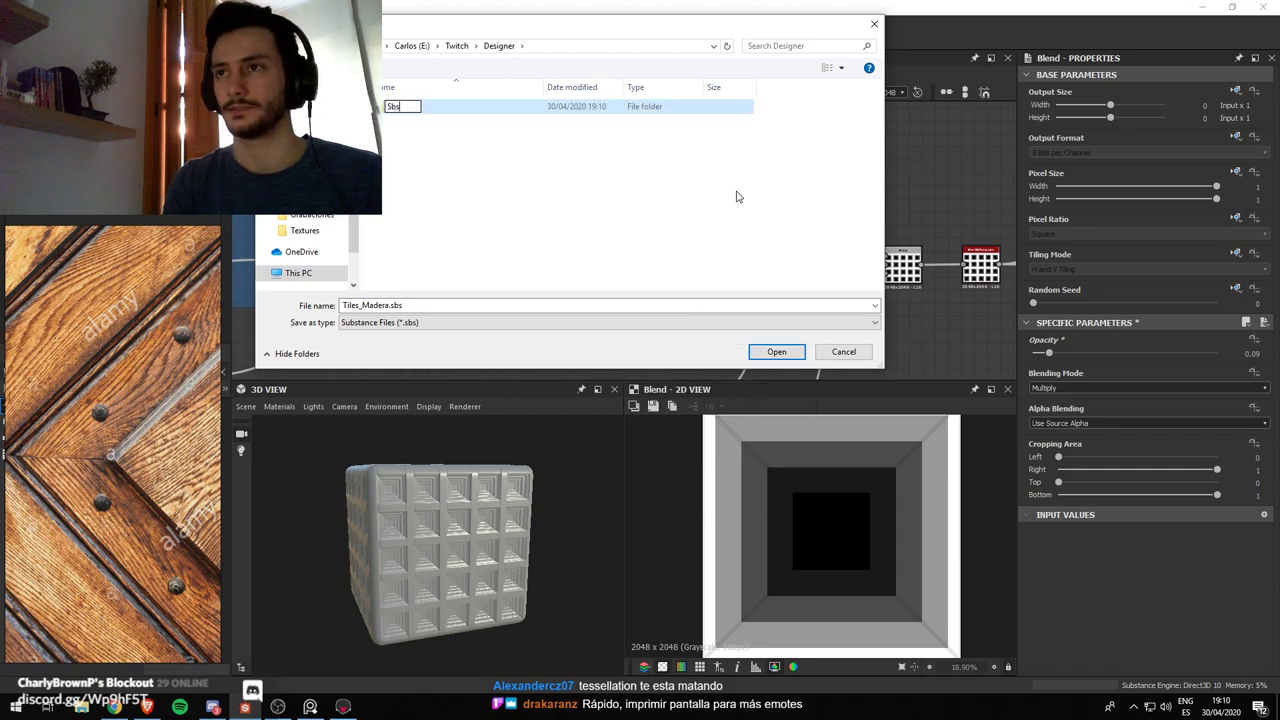
{"action": "key", "text": "Return"}
{"action": "key", "text": "Return"}
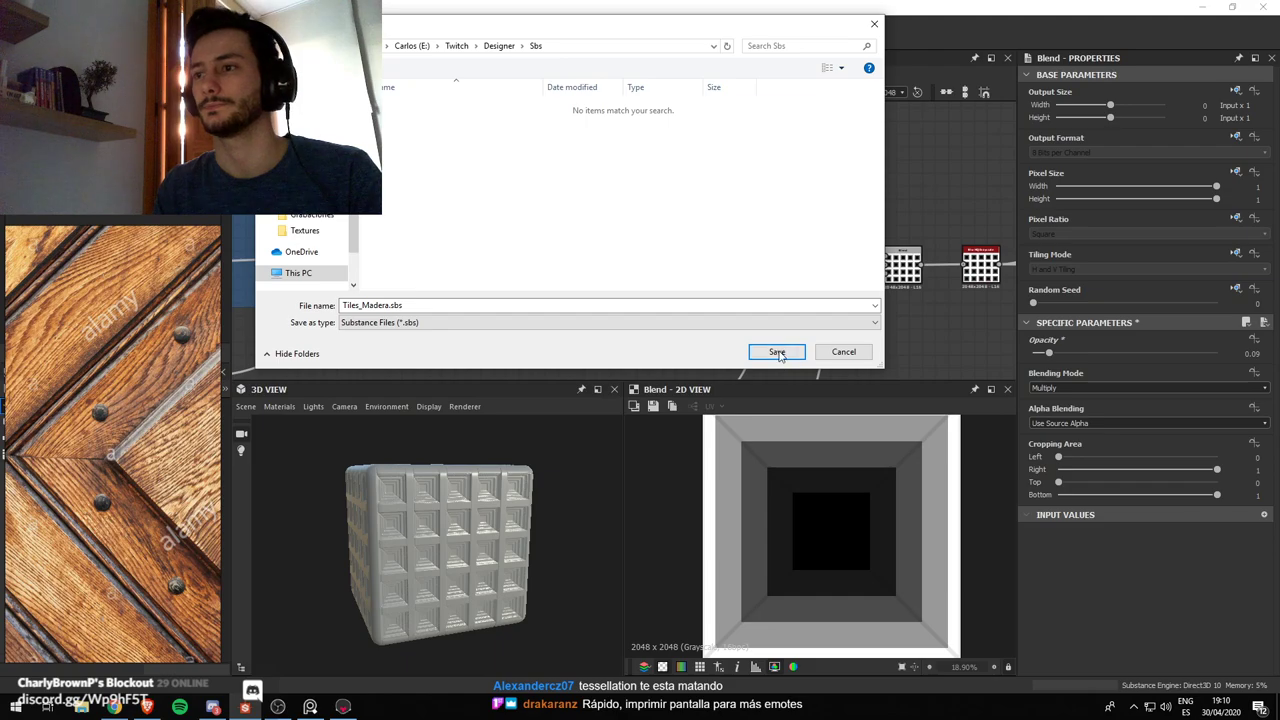
{"action": "left_click", "coordinate": [770, 352]}
Set the 3D view material's Phong Tessellation Factor to 0.3 and its Tessellation Factor to 2
{"action": "left_click", "coordinate": [279, 407]}
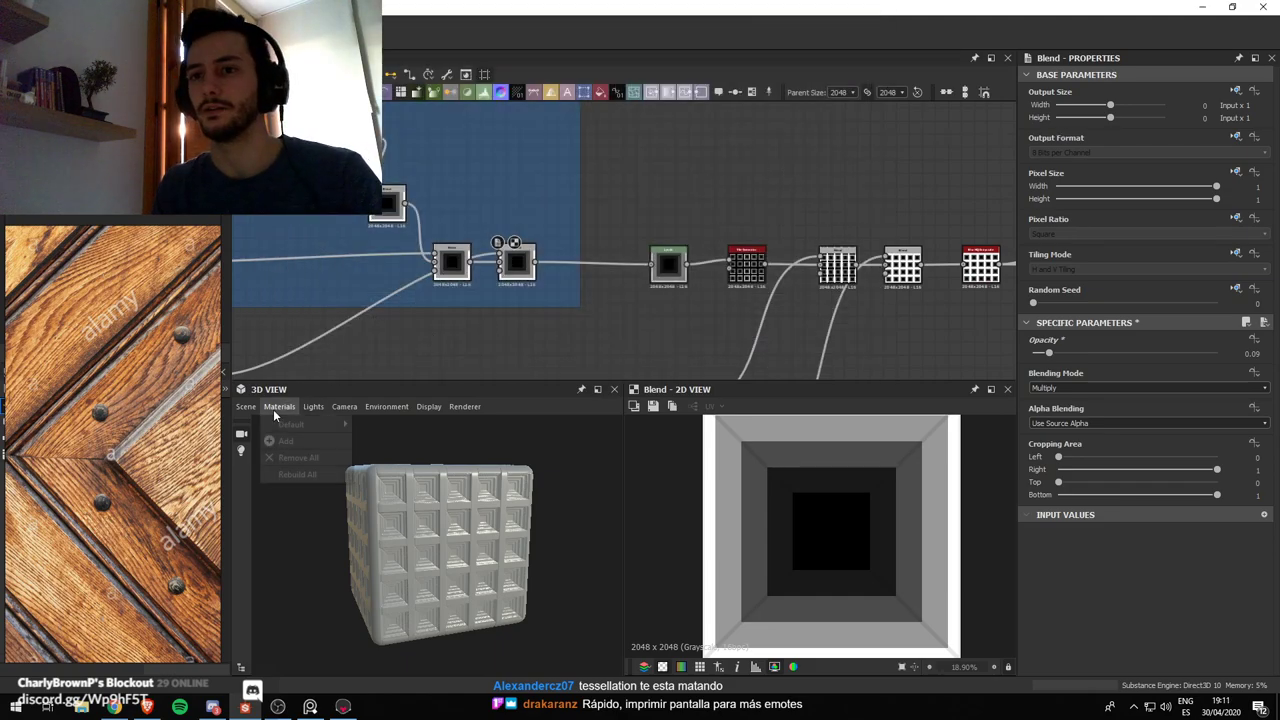
{"action": "mouse_move", "coordinate": [306, 425]}
{"action": "mouse_move", "coordinate": [396, 442]}
{"action": "mouse_move", "coordinate": [472, 476]}
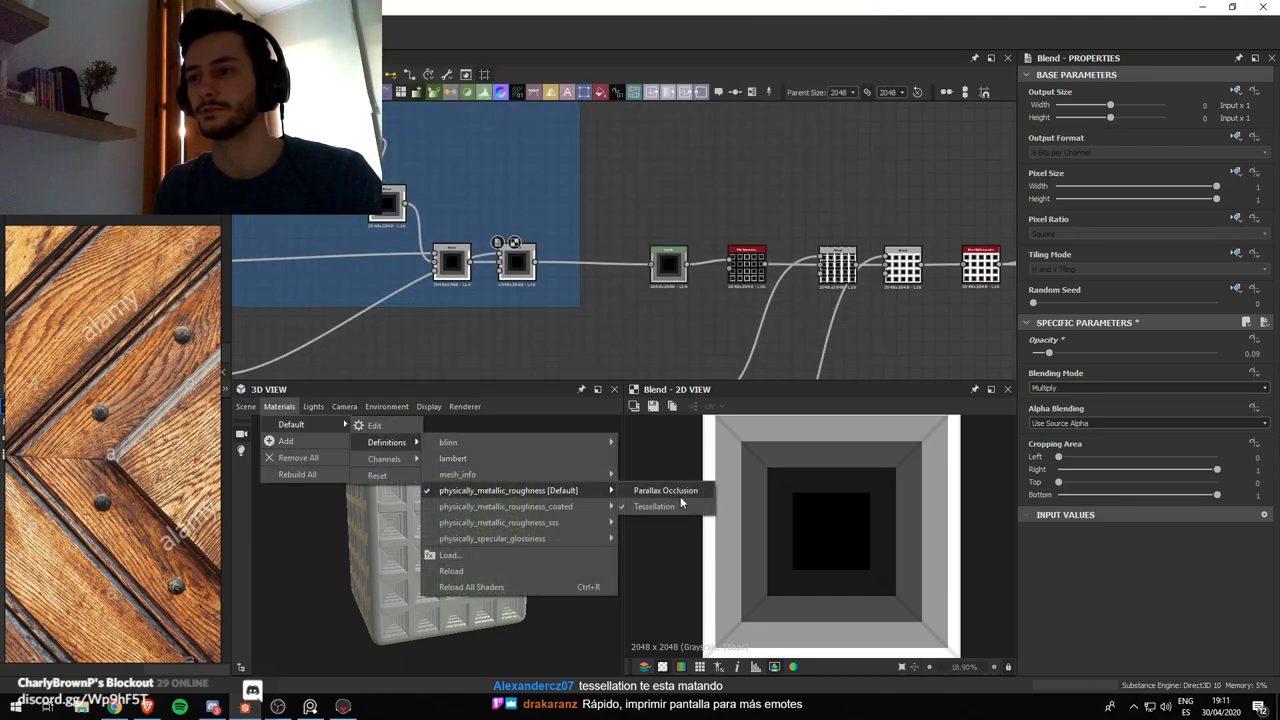
{"action": "left_click", "coordinate": [660, 490]}
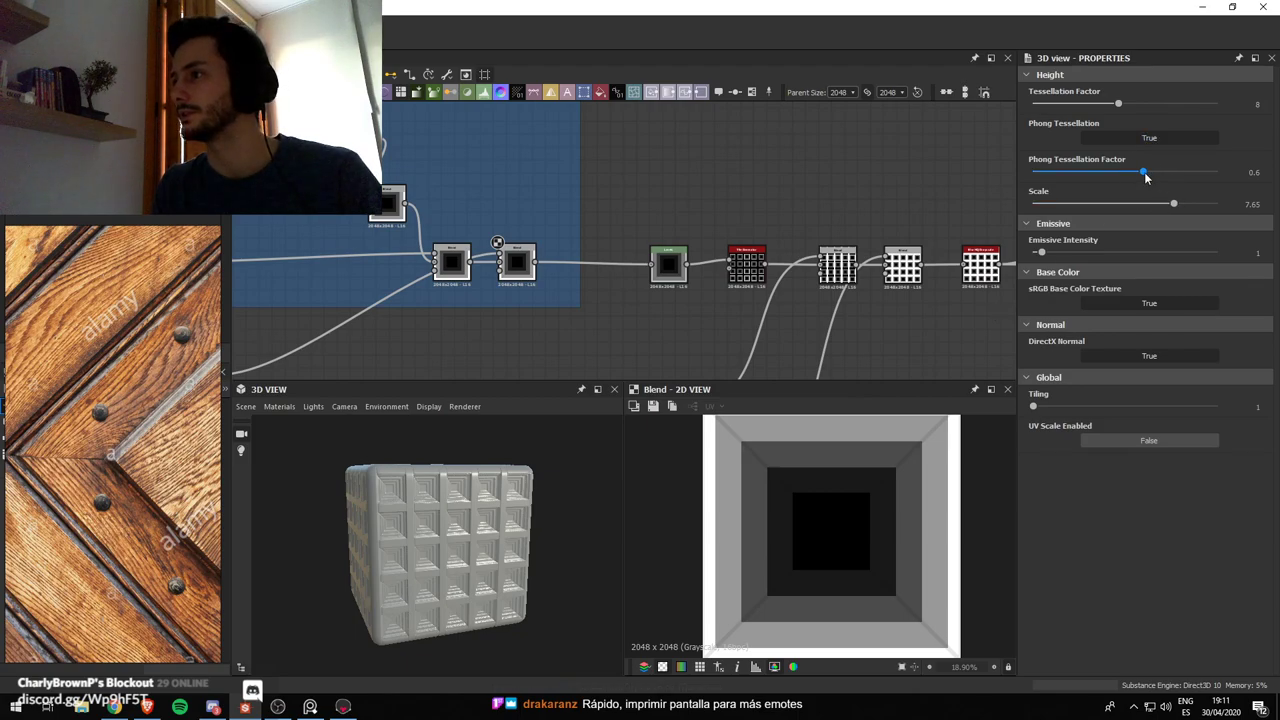
{"action": "left_click_drag", "start_coordinate": [1143, 172], "coordinate": [1087, 172]}
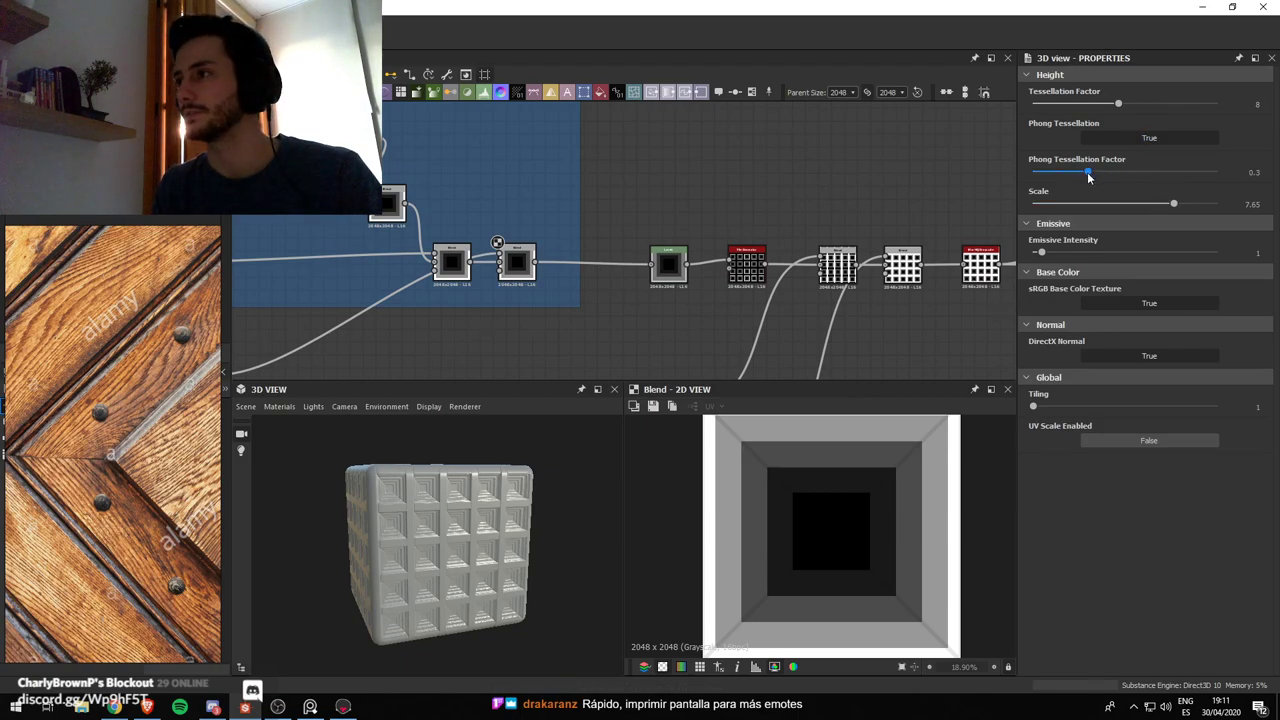
{"action": "left_click_drag", "start_coordinate": [1124, 107], "coordinate": [1050, 109]}
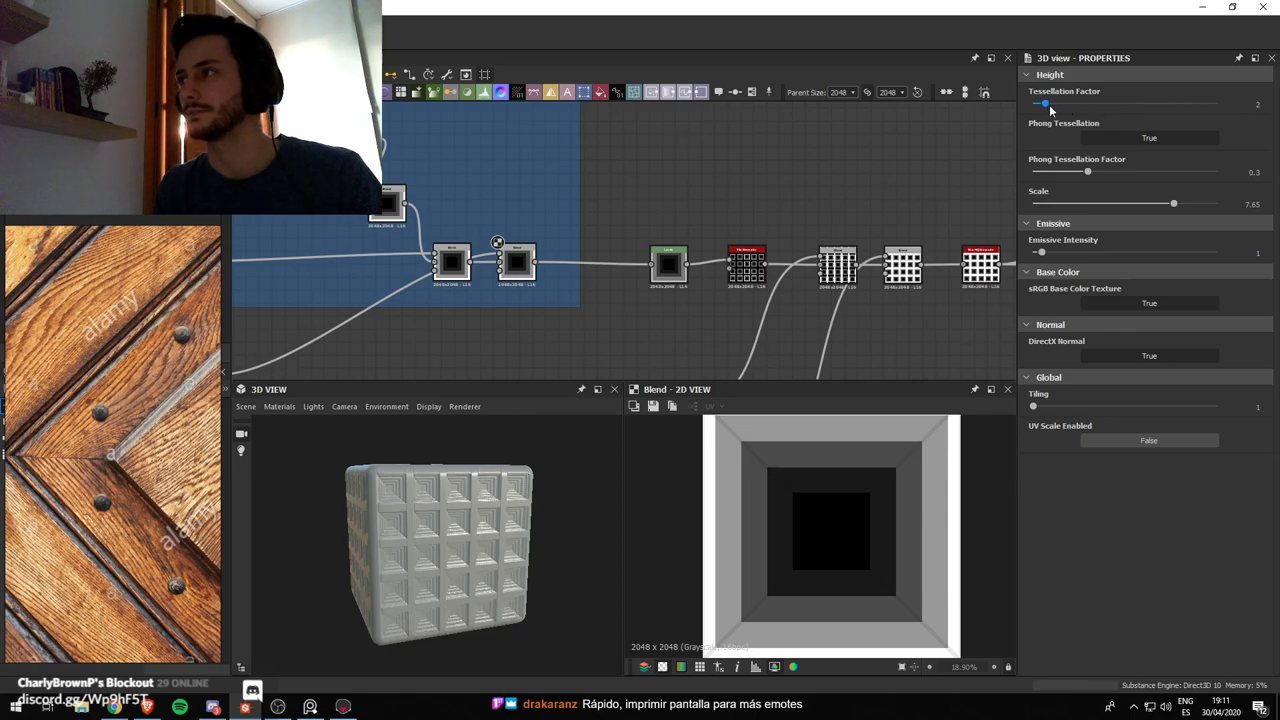
{"action": "scroll", "coordinate": [430, 580], "scroll_direction": "up", "scroll_amount": 5}
{"action": "left_click_drag", "start_coordinate": [446, 524], "coordinate": [442, 527]}
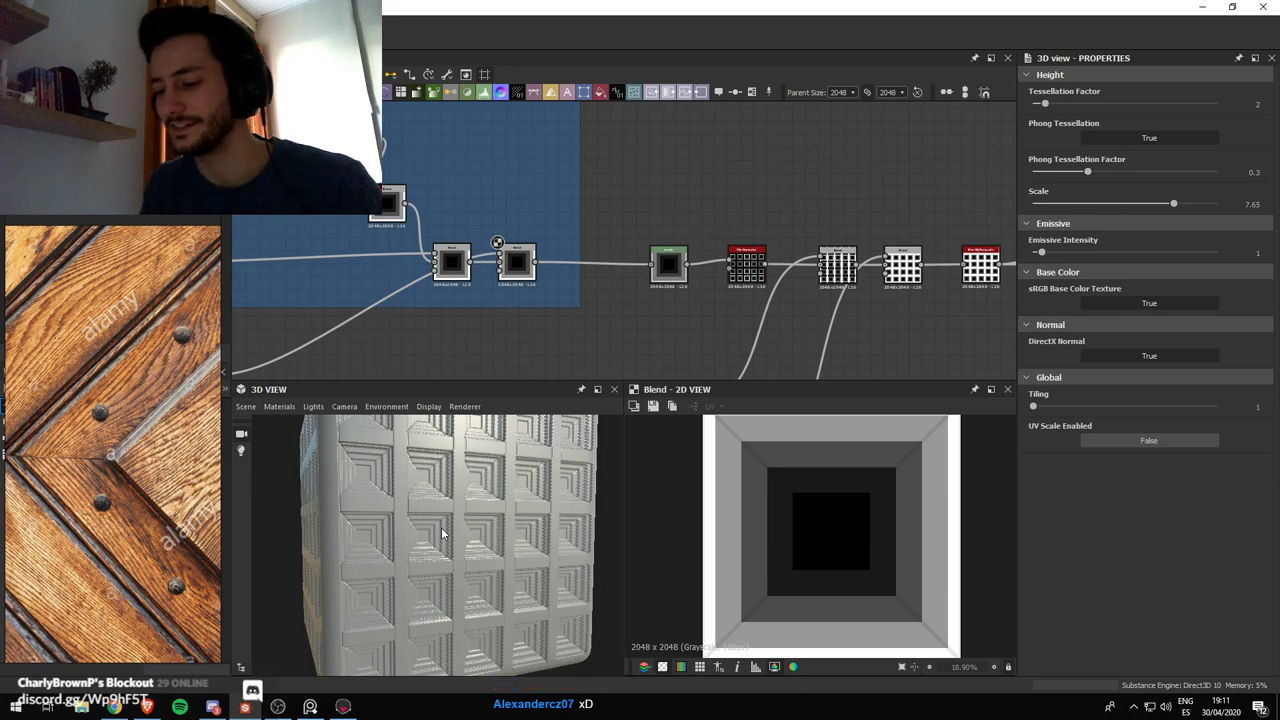
{"action": "scroll", "coordinate": [570, 495], "scroll_direction": "down", "scroll_amount": 5}
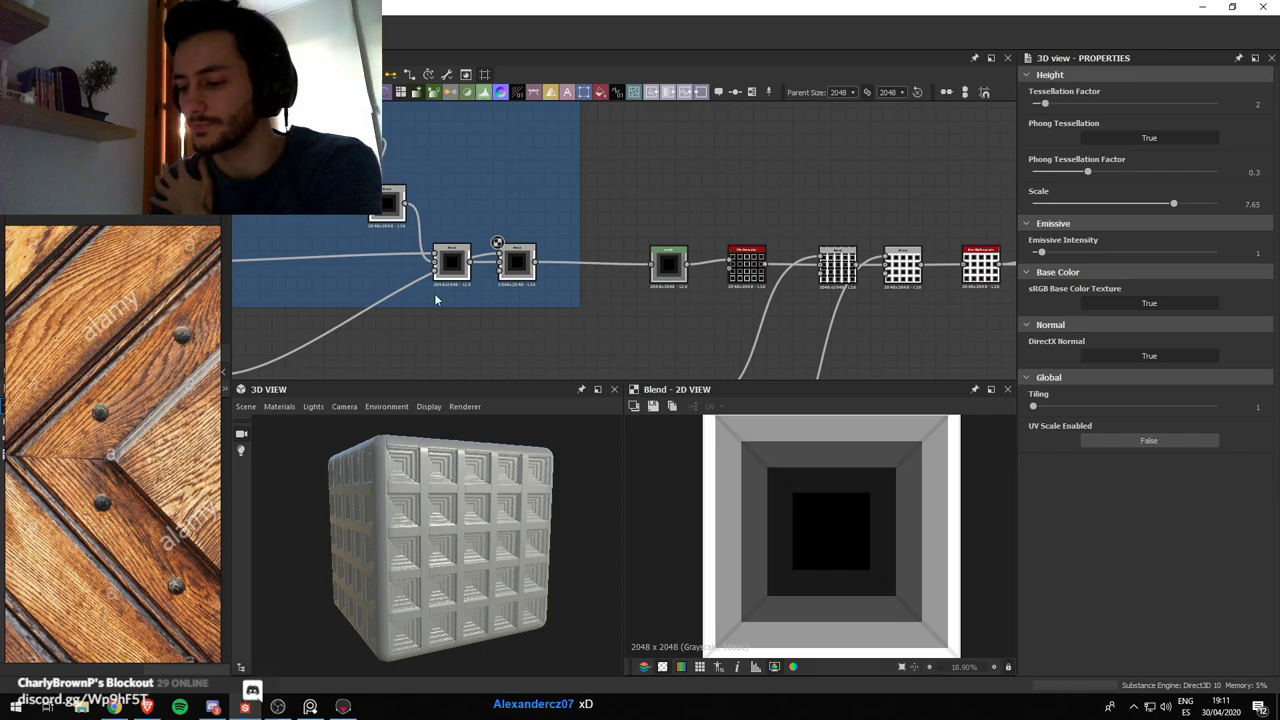
{"action": "left_click", "coordinate": [154, 710]}
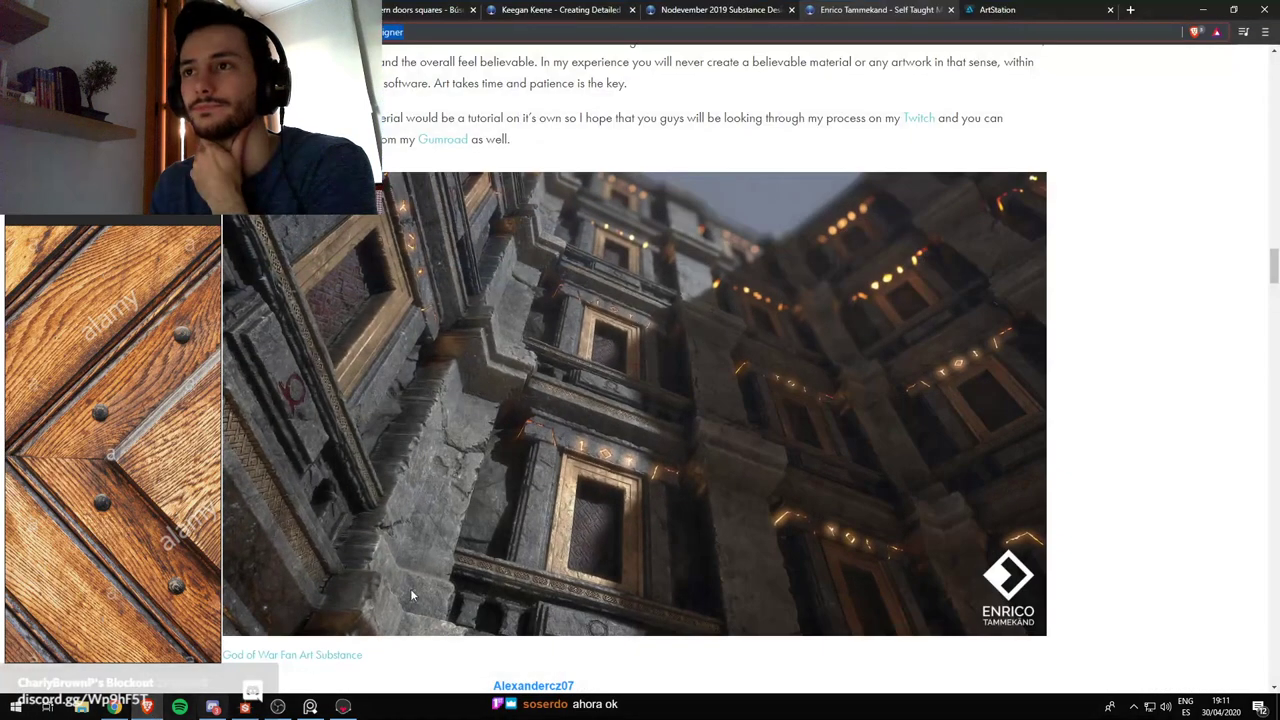
{"action": "left_click", "coordinate": [240, 10]}
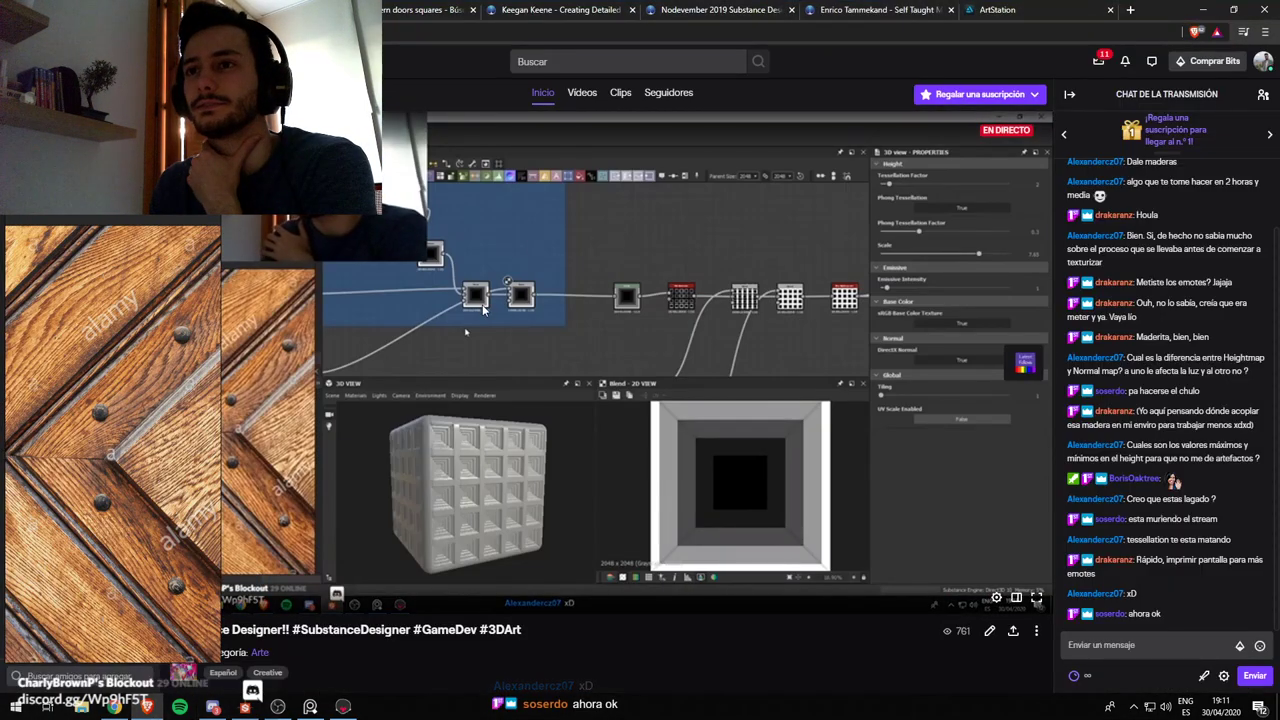
{"action": "left_click", "coordinate": [1000, 8]}
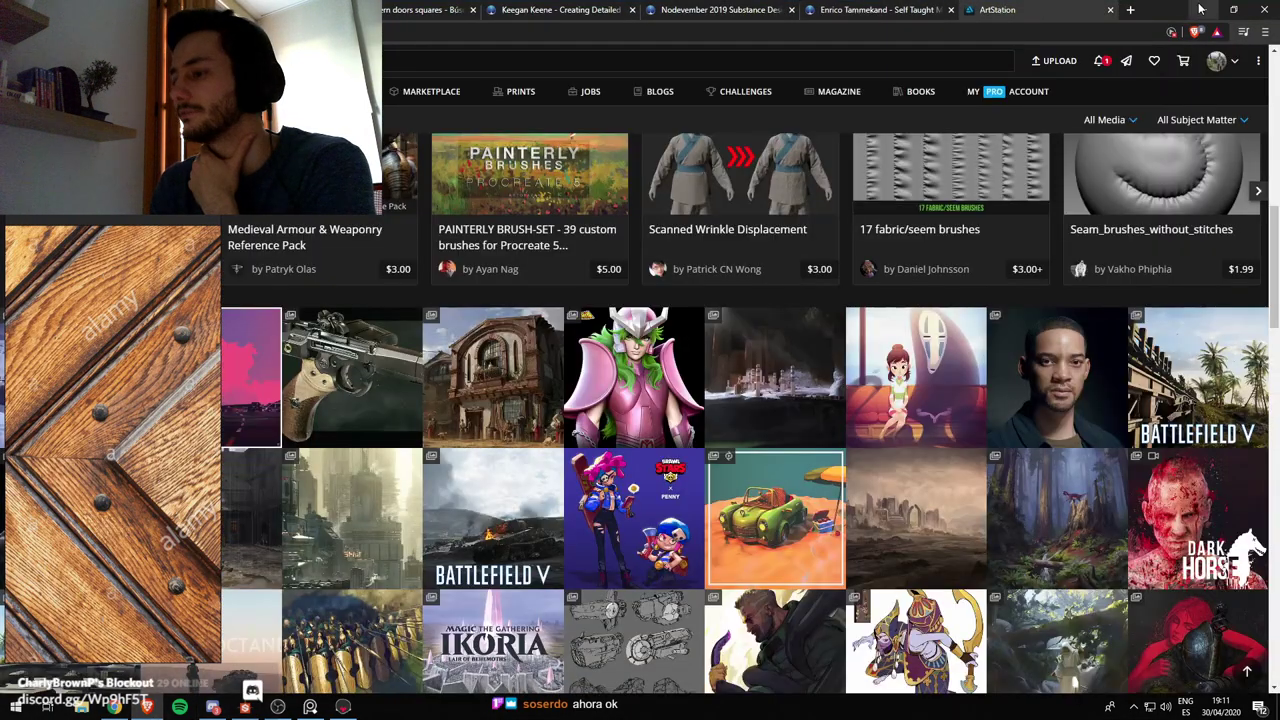
{"action": "left_click", "coordinate": [1203, 9]}
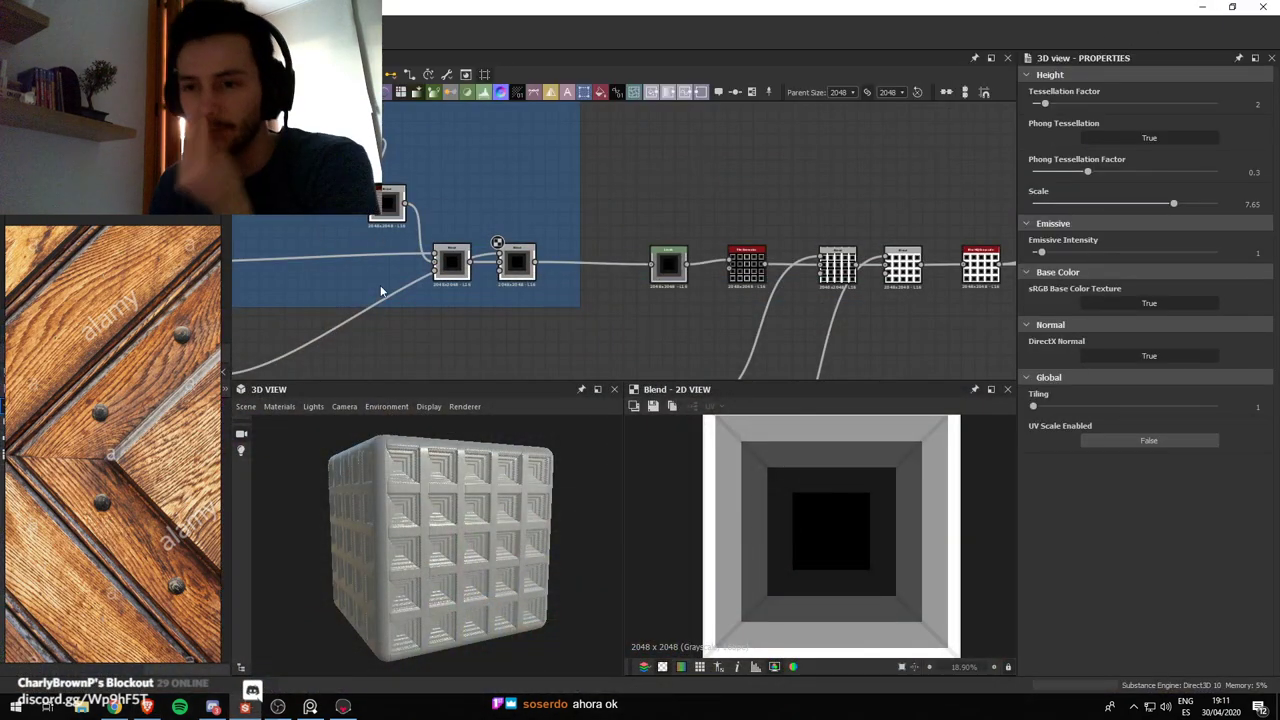
Open the 3D view's Scene options
{"action": "left_click", "coordinate": [280, 407]}
{"action": "left_click", "coordinate": [243, 407]}
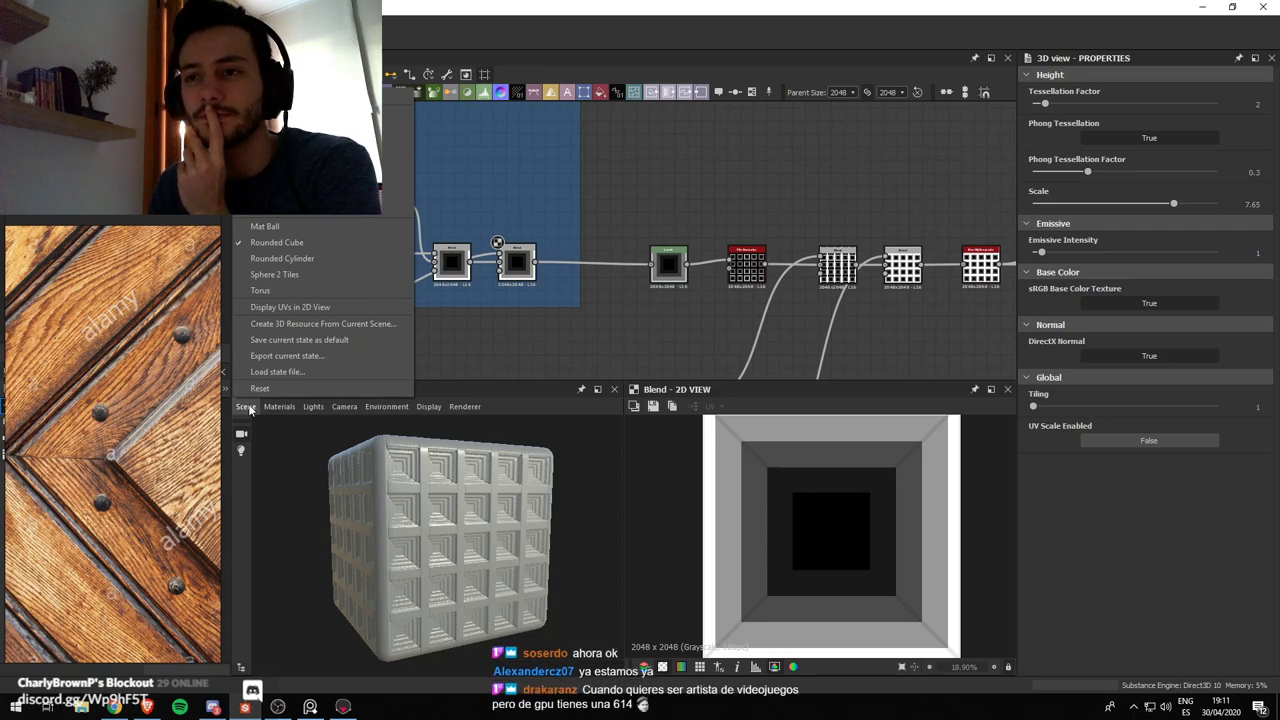
Check the live stream's Twitch page and chat in the Brave browser, and minimize the browser to reach Maya
{"action": "left_click", "coordinate": [297, 461]}
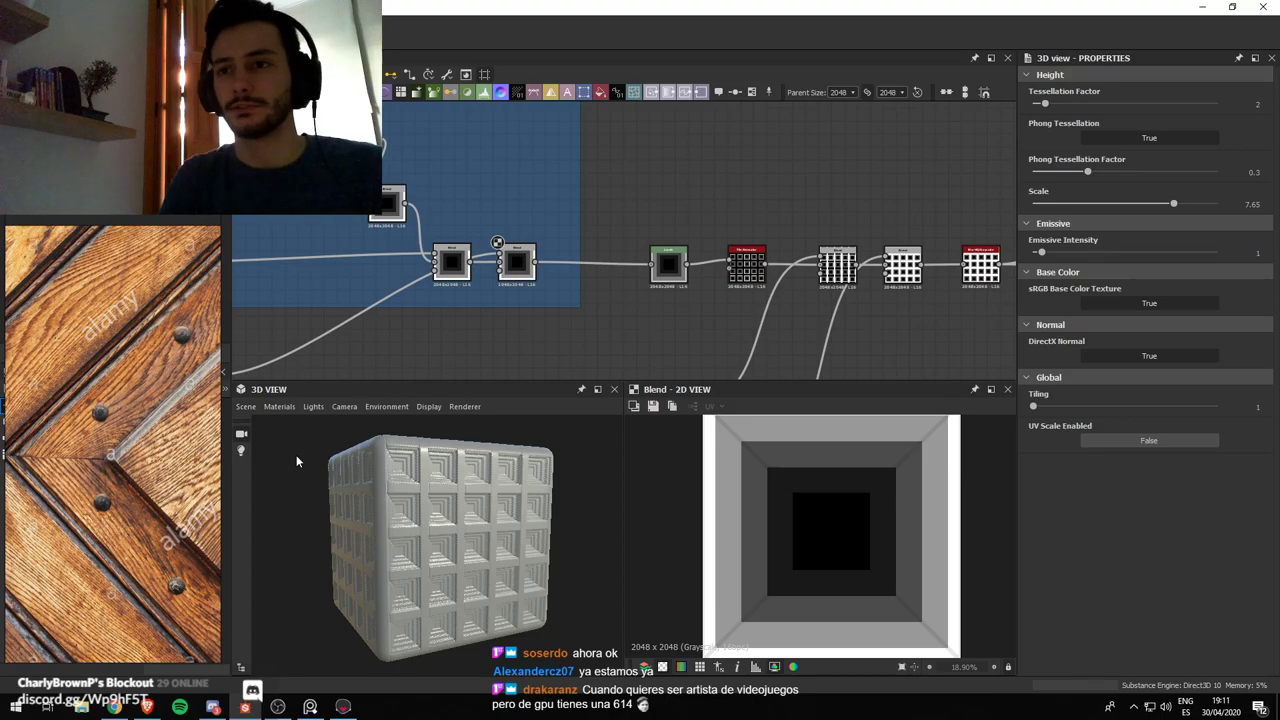
{"action": "left_click", "coordinate": [147, 707]}
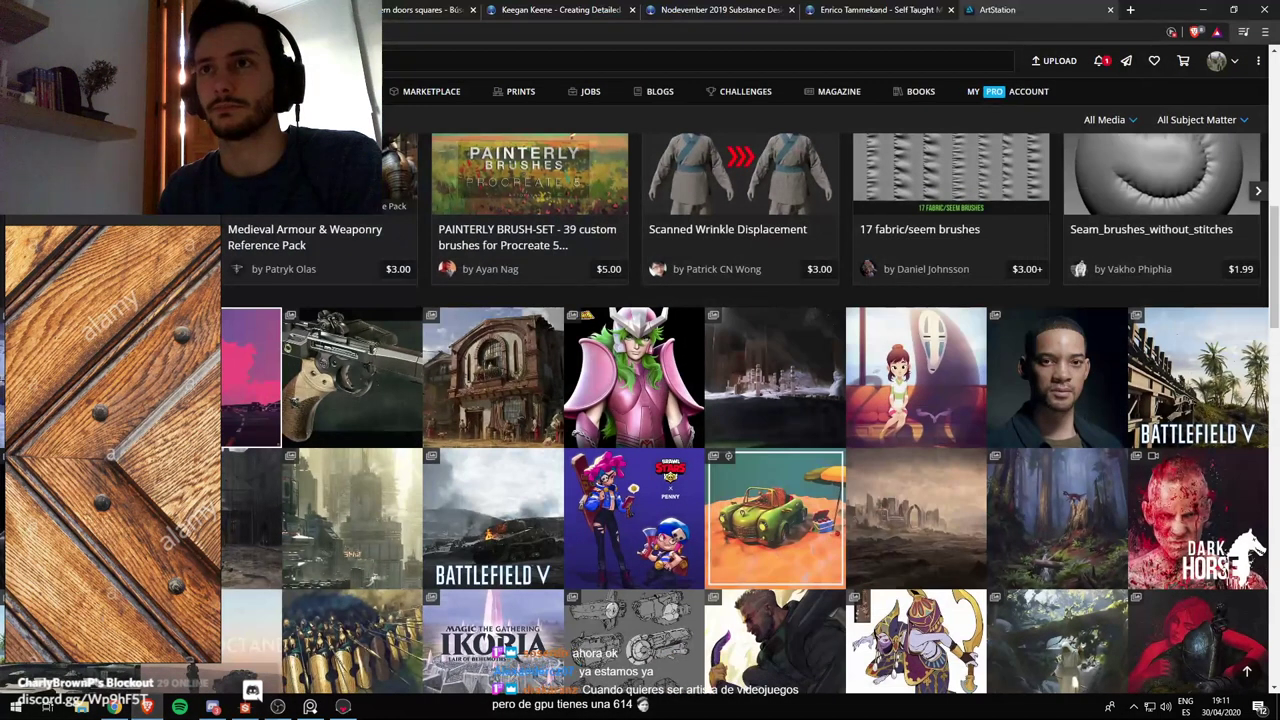
{"action": "left_click", "coordinate": [85, 10]}
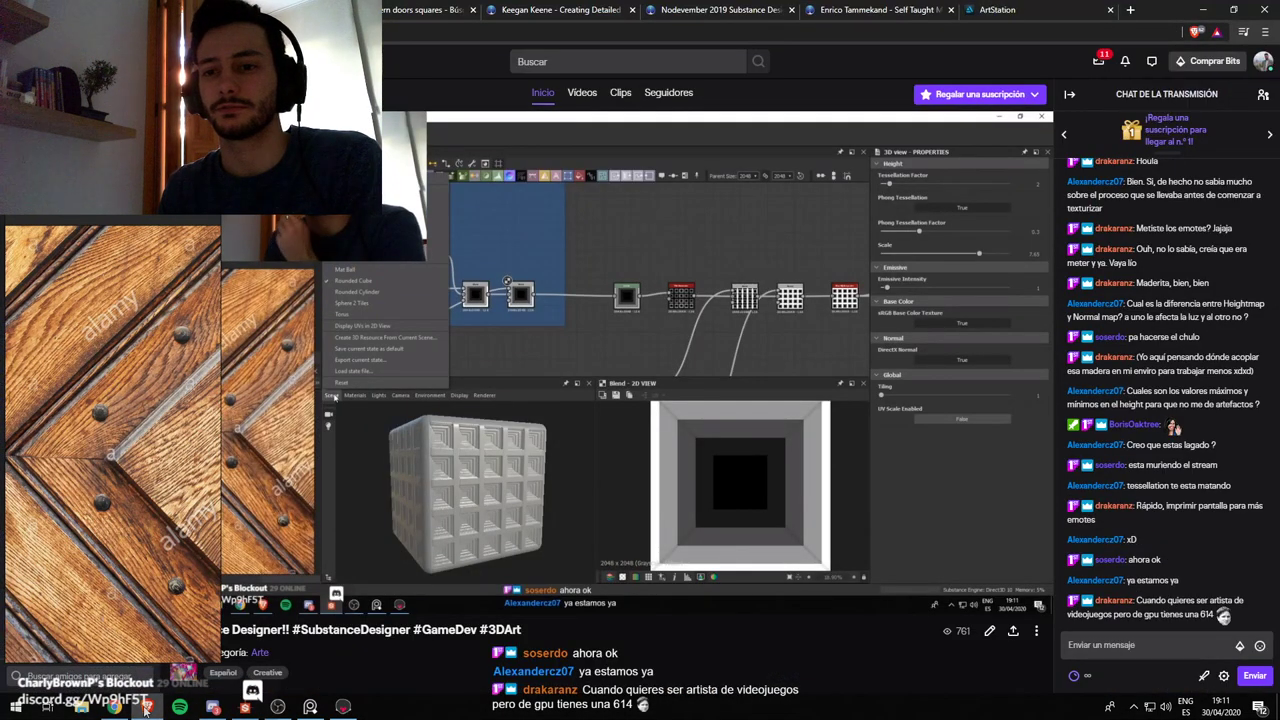
{"action": "mouse_move", "coordinate": [145, 708]}
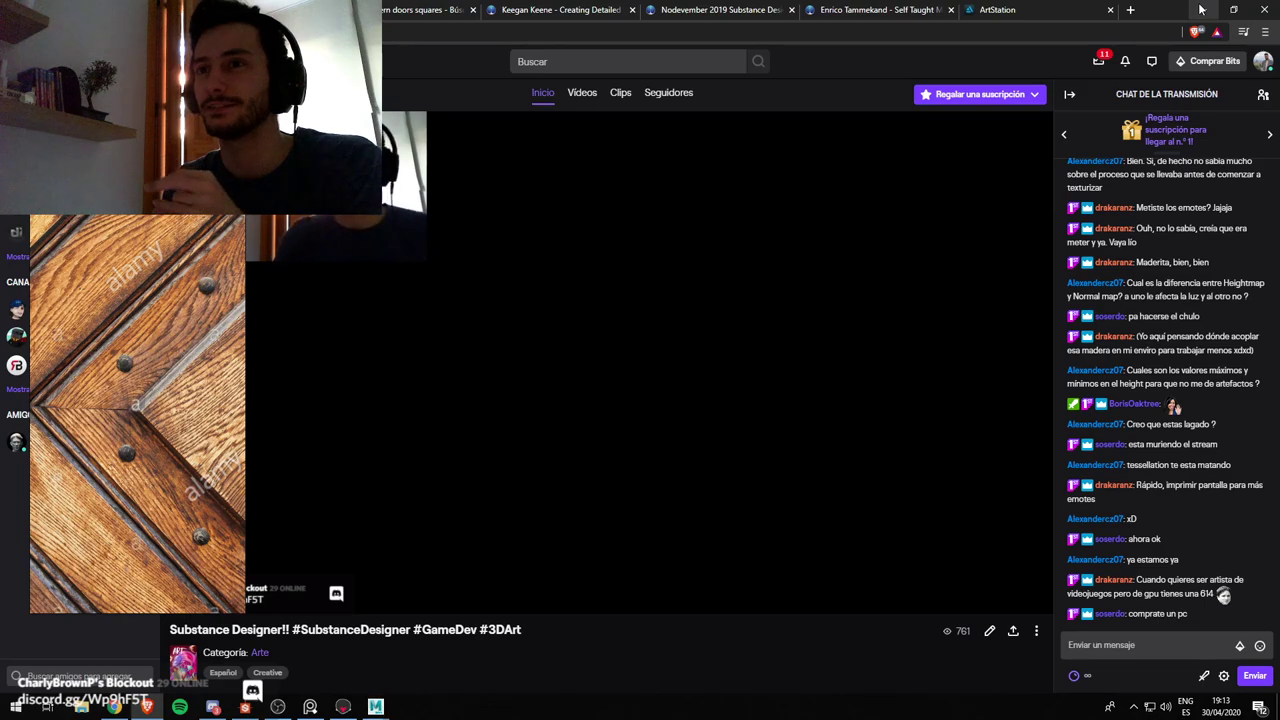
{"action": "left_click", "coordinate": [1201, 9]}
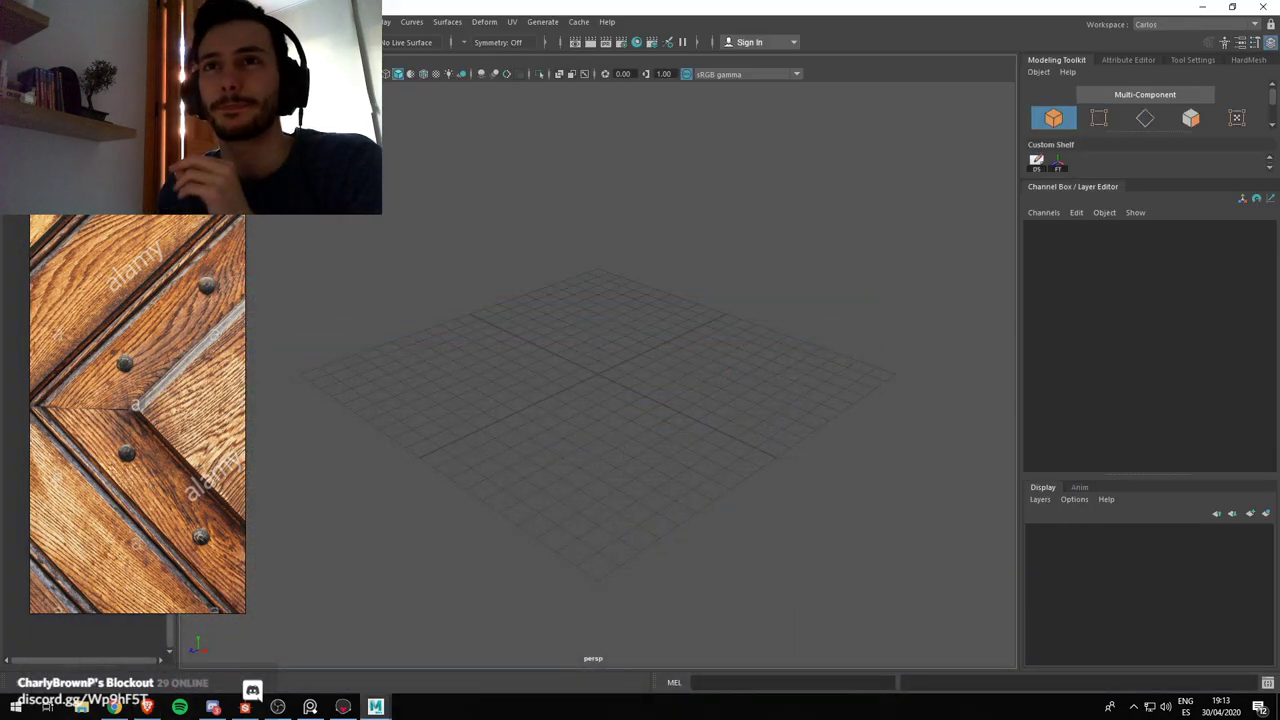
Switch to Chrome, toggle playback of the YouTube music video and return to Maya
{"action": "left_click", "coordinate": [14, 22]}
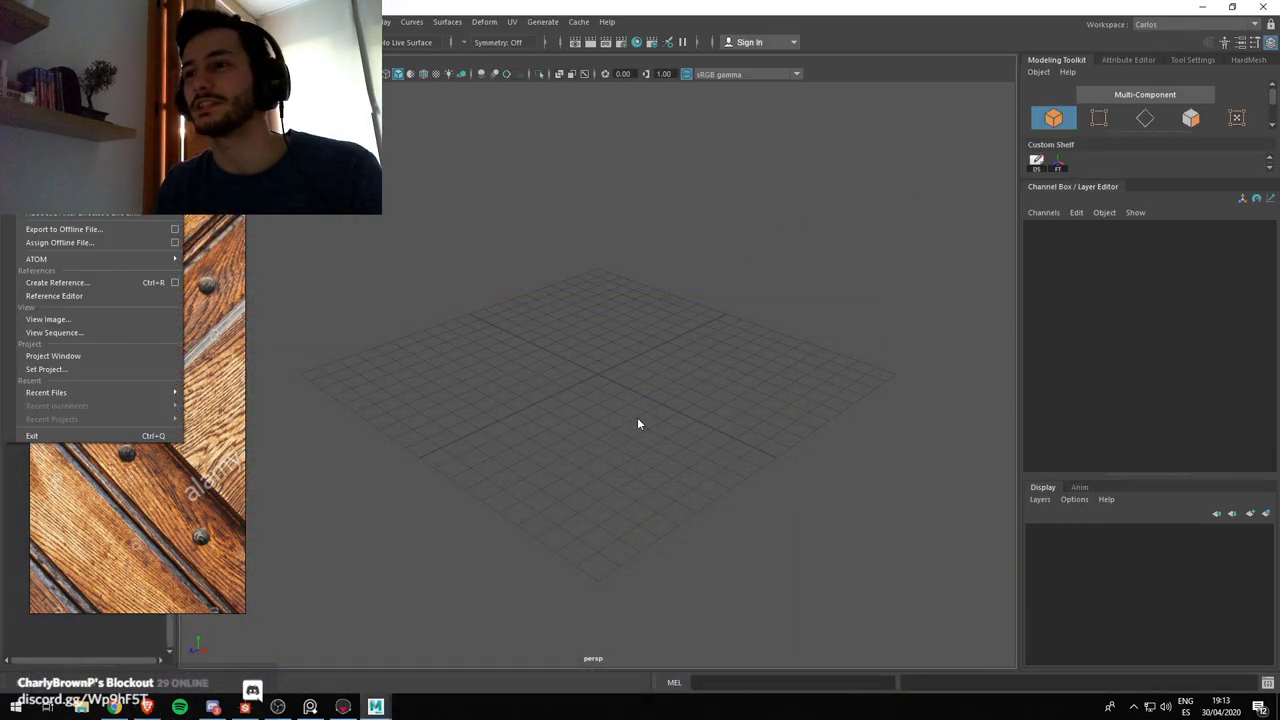
{"action": "left_click", "coordinate": [557, 297]}
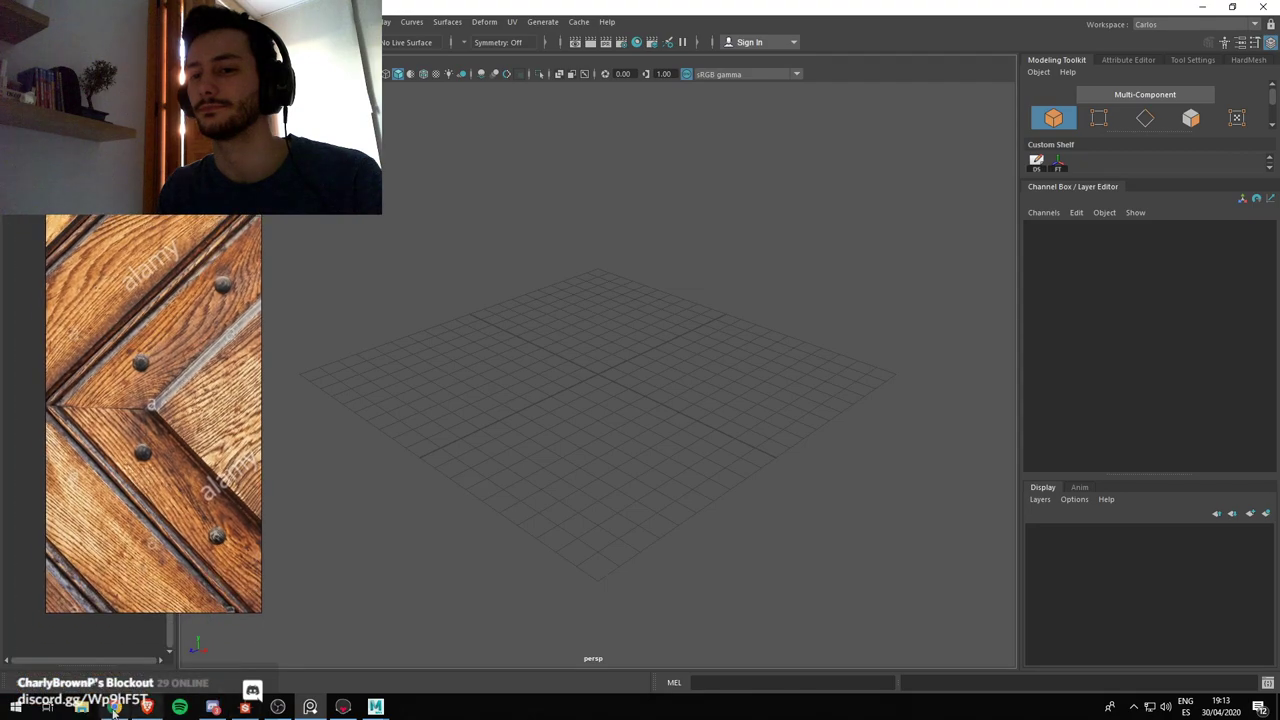
{"action": "left_click", "coordinate": [113, 707]}
{"action": "left_click", "coordinate": [731, 394]}
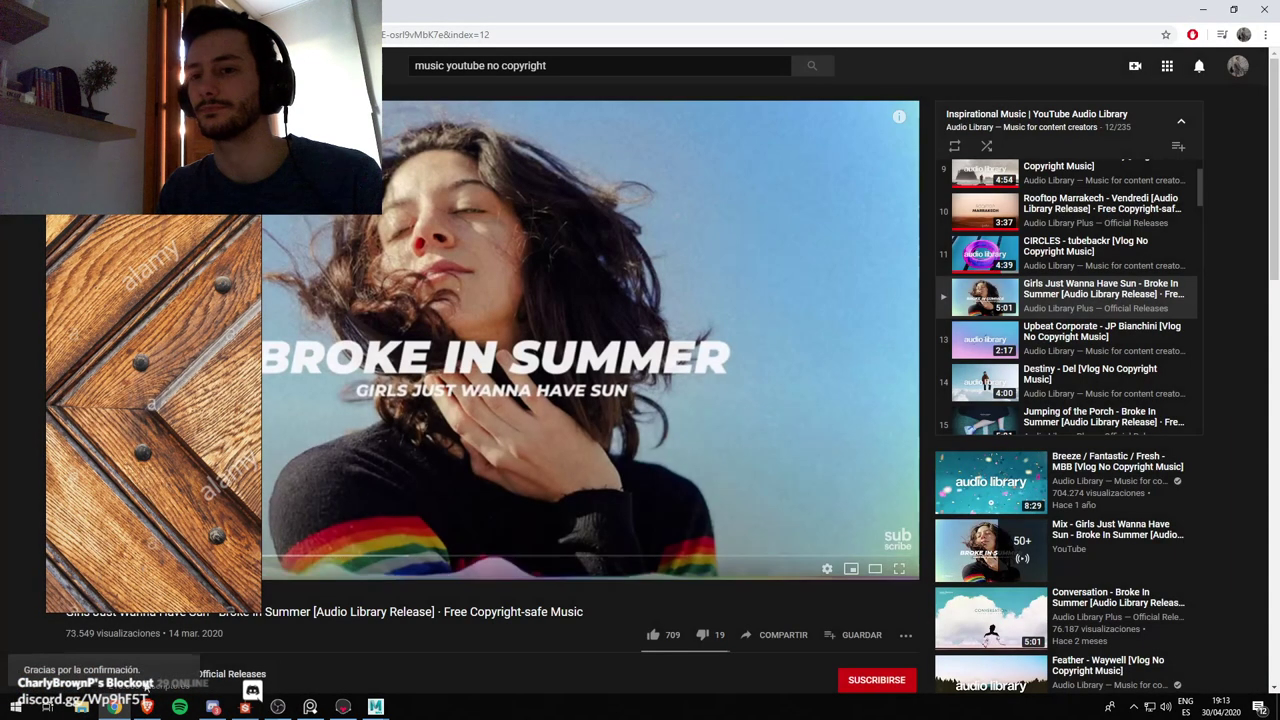
{"action": "left_click", "coordinate": [113, 707]}
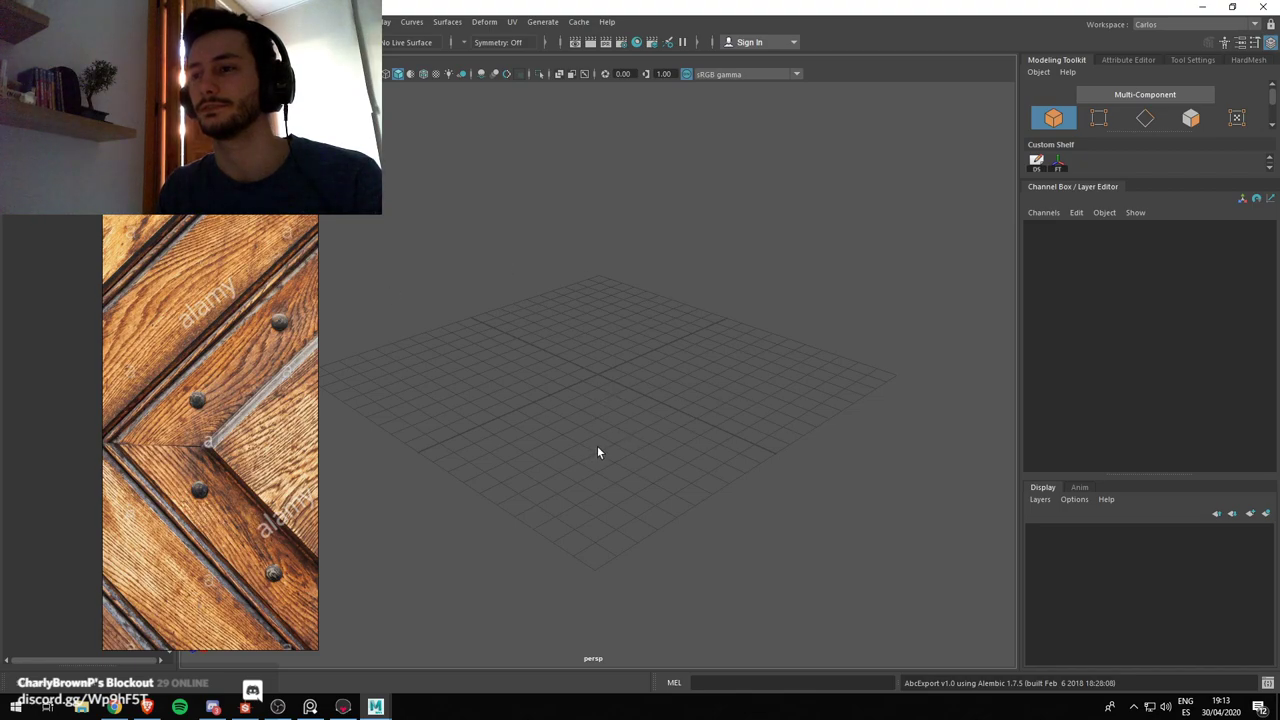
Close Task Manager and move the wooden door reference image clear of the 3D viewport
{"action": "left_click_drag", "start_coordinate": [635, 300], "coordinate": [637, 335], "text": "alt"}
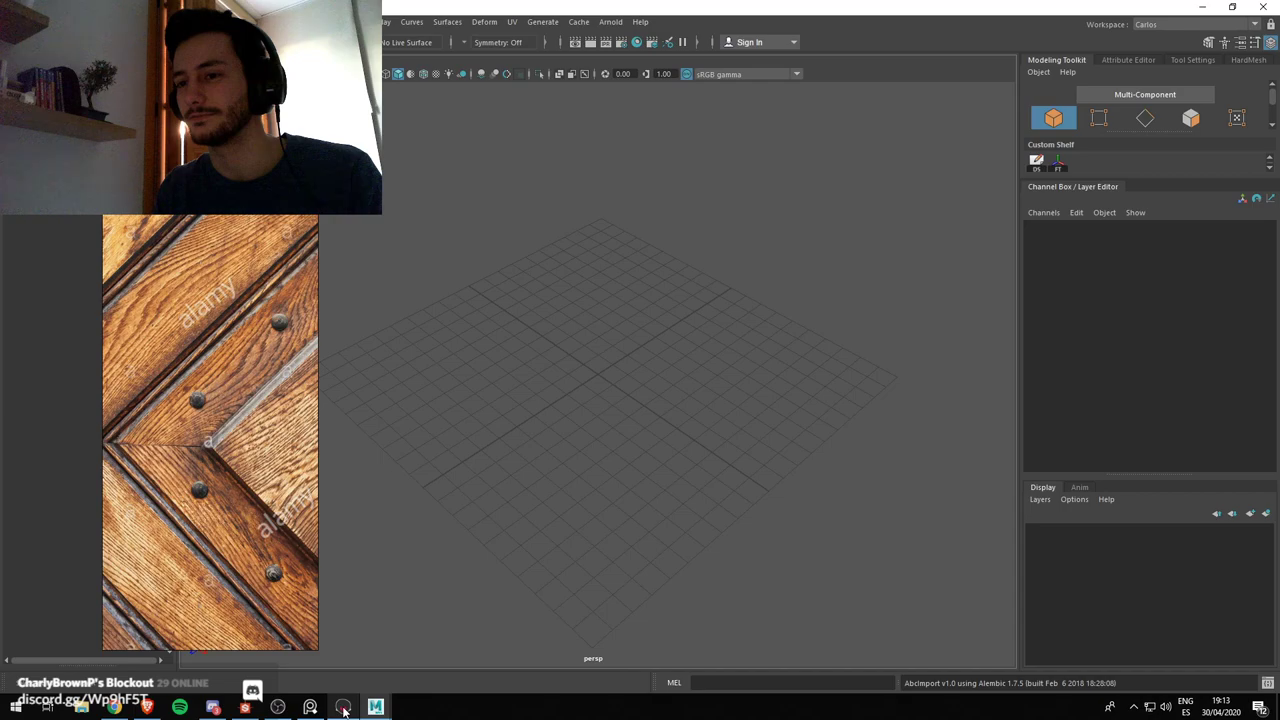
{"action": "mouse_move", "coordinate": [343, 708]}
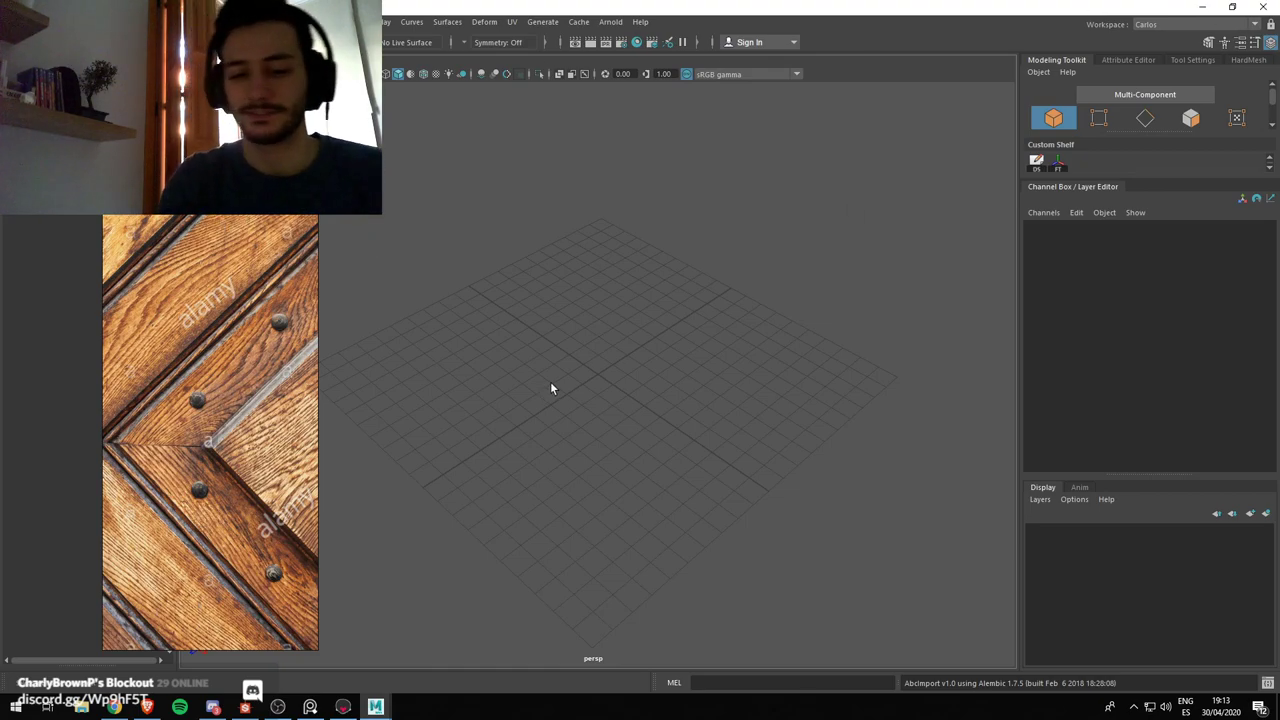
{"action": "right_click_drag", "start_coordinate": [195, 334], "coordinate": [420, 312]}
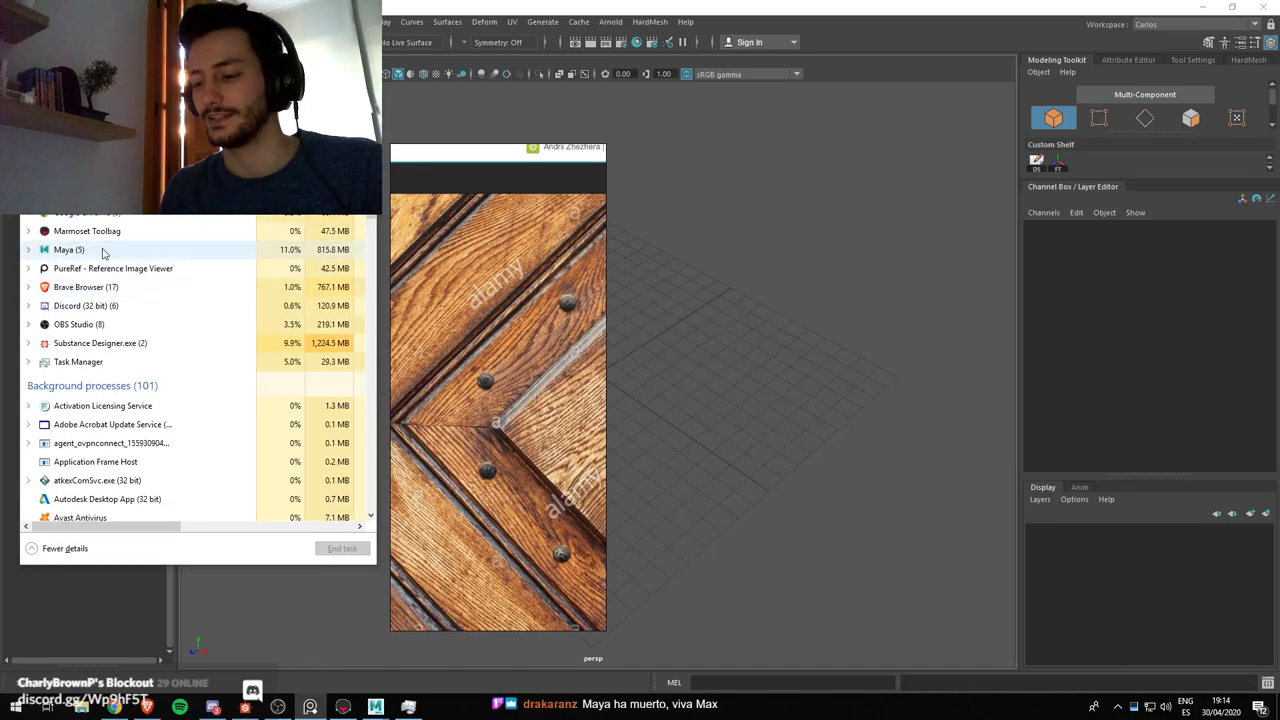
{"action": "left_click", "coordinate": [362, 110]}
{"action": "right_click_drag", "start_coordinate": [430, 337], "coordinate": [163, 337]}
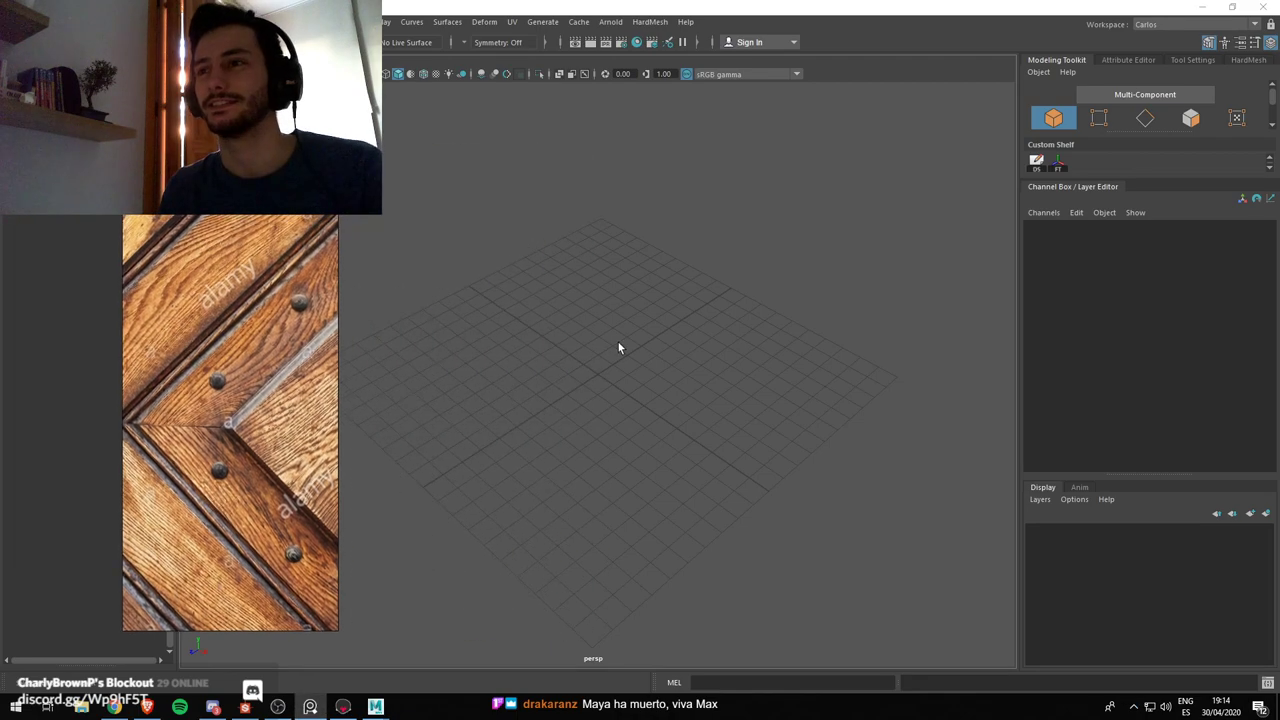
Create a polygon plane at the centre of the grid
{"action": "left_click", "coordinate": [592, 357]}
{"action": "left_click_drag", "start_coordinate": [592, 357], "coordinate": [584, 348], "text": "alt"}
{"action": "right_click_drag", "start_coordinate": [573, 287], "coordinate": [498, 270], "text": "shift"}
{"action": "scroll", "coordinate": [643, 448], "scroll_direction": "up", "scroll_amount": 3}
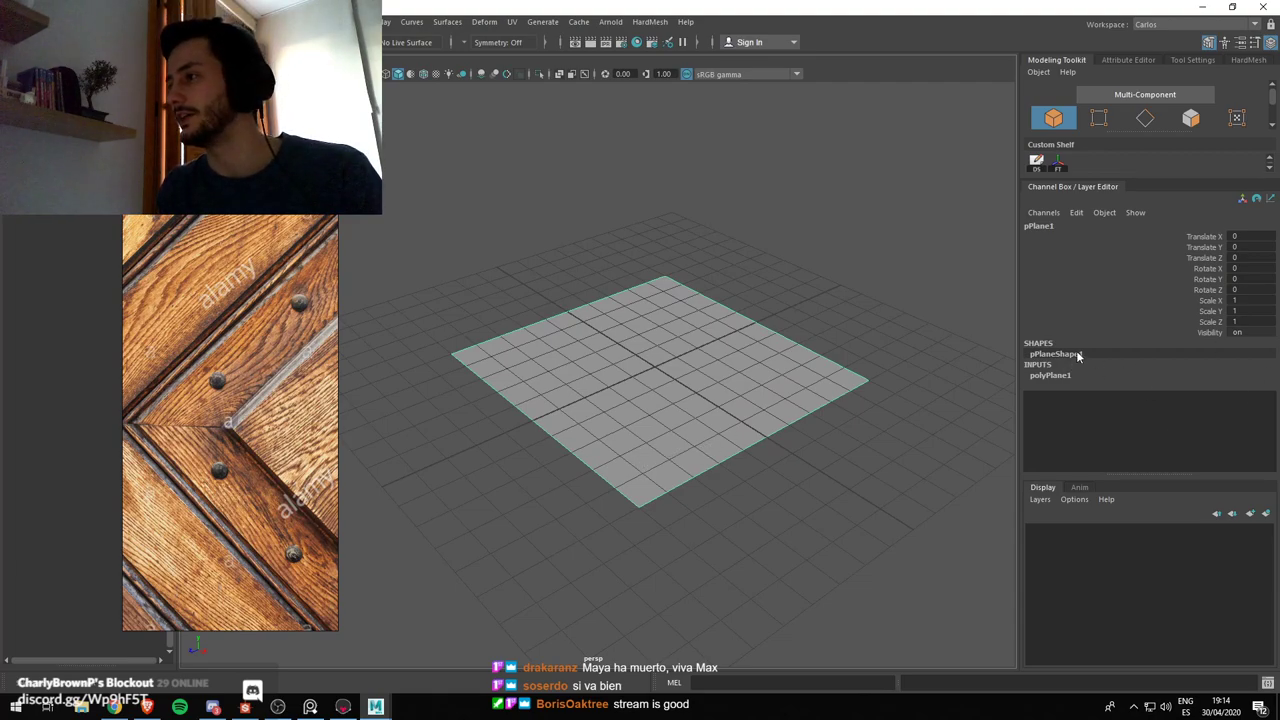
Set the plane's Subdivisions Width and Subdivisions Height to 10 each
{"action": "left_click", "coordinate": [1058, 377]}
{"action": "double_click", "coordinate": [1240, 407]}
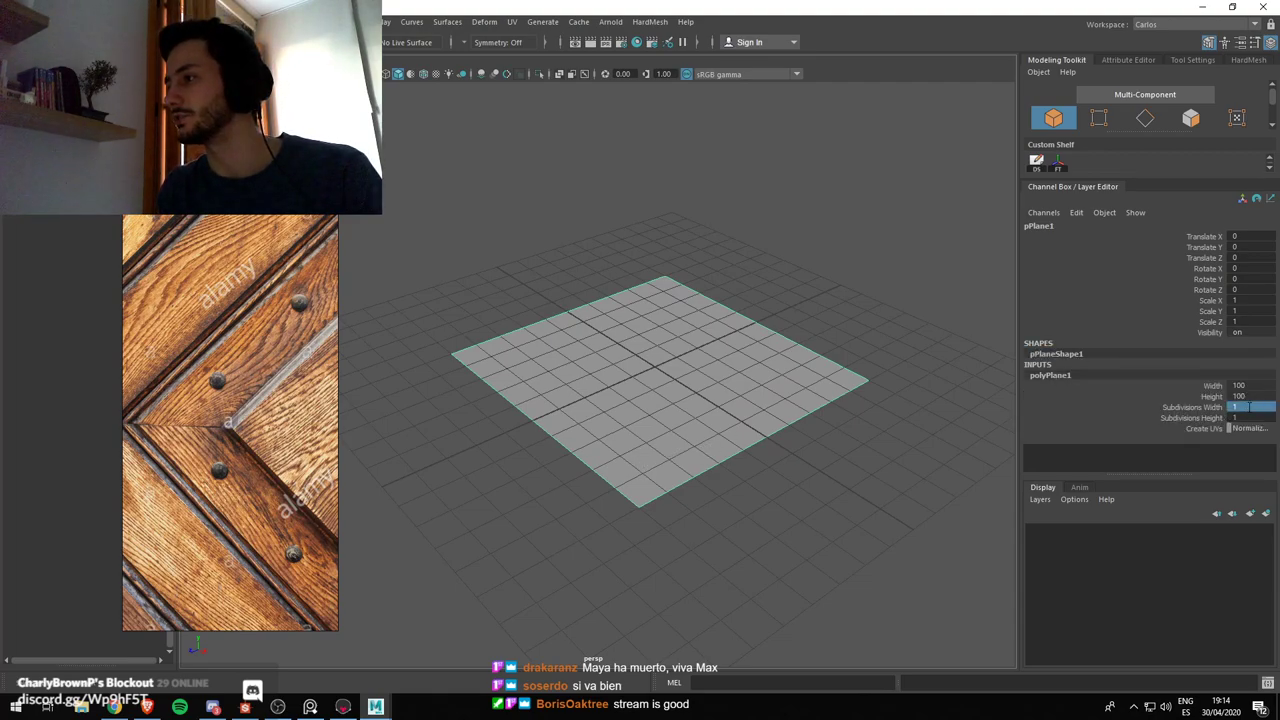
{"action": "type", "text": "10"}
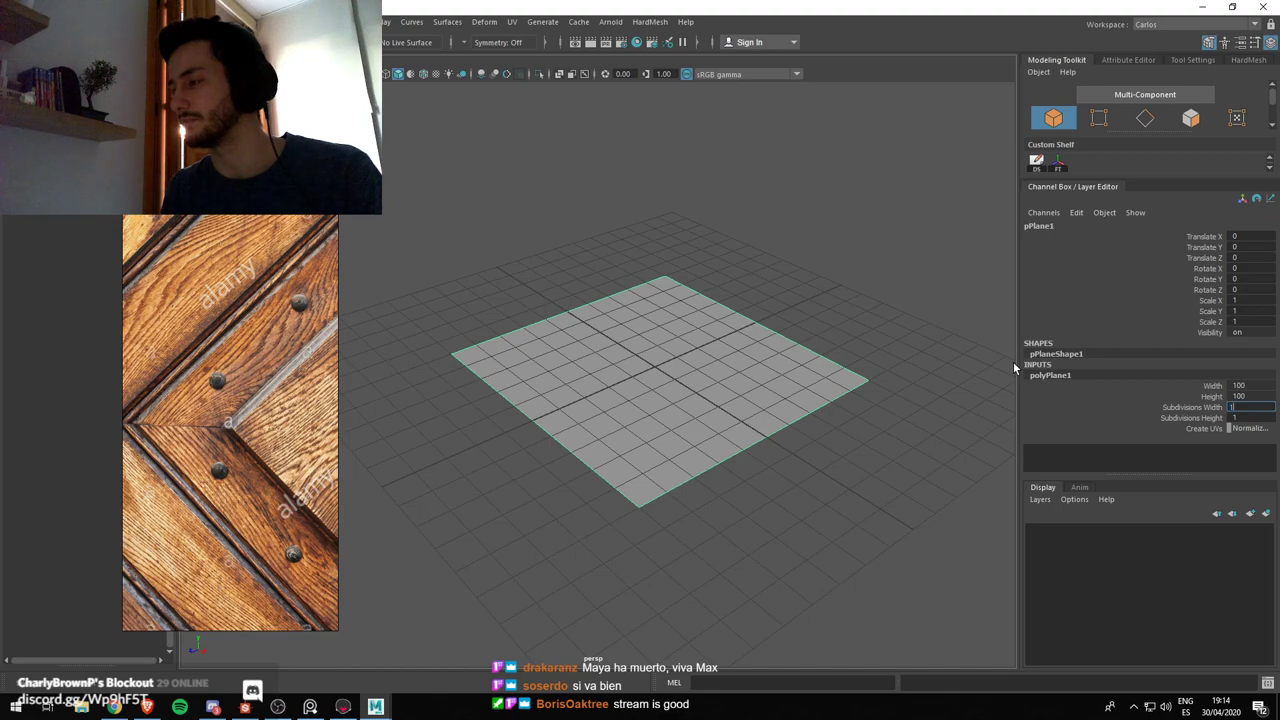
{"action": "key", "text": "Return"}
{"action": "double_click", "coordinate": [1248, 418]}
{"action": "type", "text": "1"}
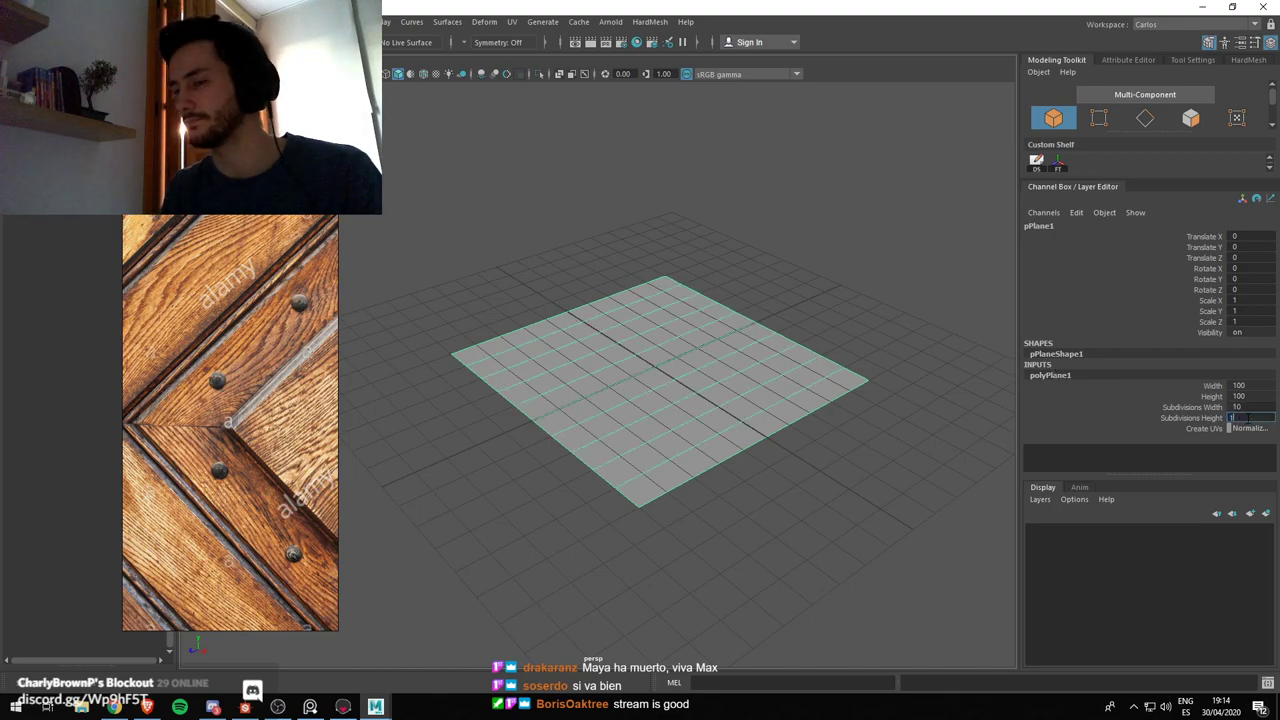
{"action": "type", "text": "0"}
{"action": "key", "text": "Return"}
{"action": "scroll", "coordinate": [669, 443], "scroll_direction": "up", "scroll_amount": 1}
Rename the plane as Plano
{"action": "left_click", "coordinate": [820, 303]}
{"action": "left_click", "coordinate": [704, 412]}
{"action": "key", "text": "w"}
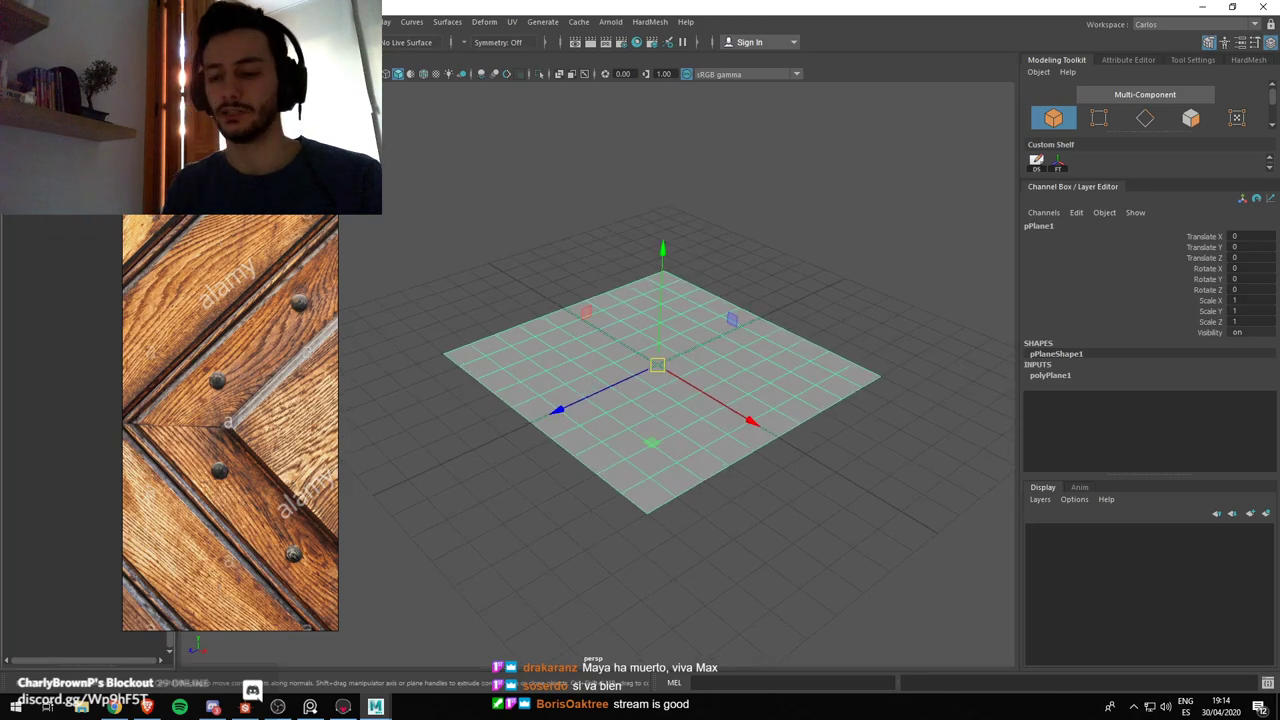
{"action": "type", "text": "Plano"}
{"action": "key", "text": "Return"}
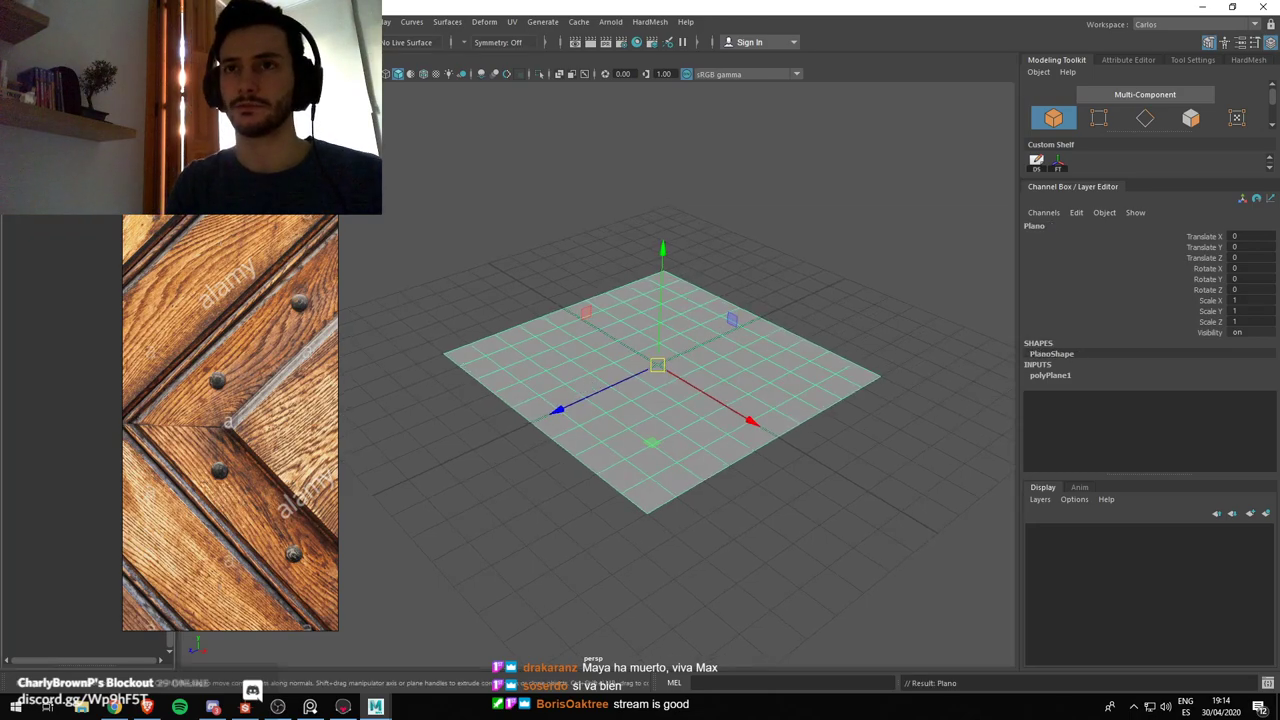
Create a polygon sphere at the centre of the plane
{"action": "right_click", "coordinate": [502, 193], "text": "shift"}
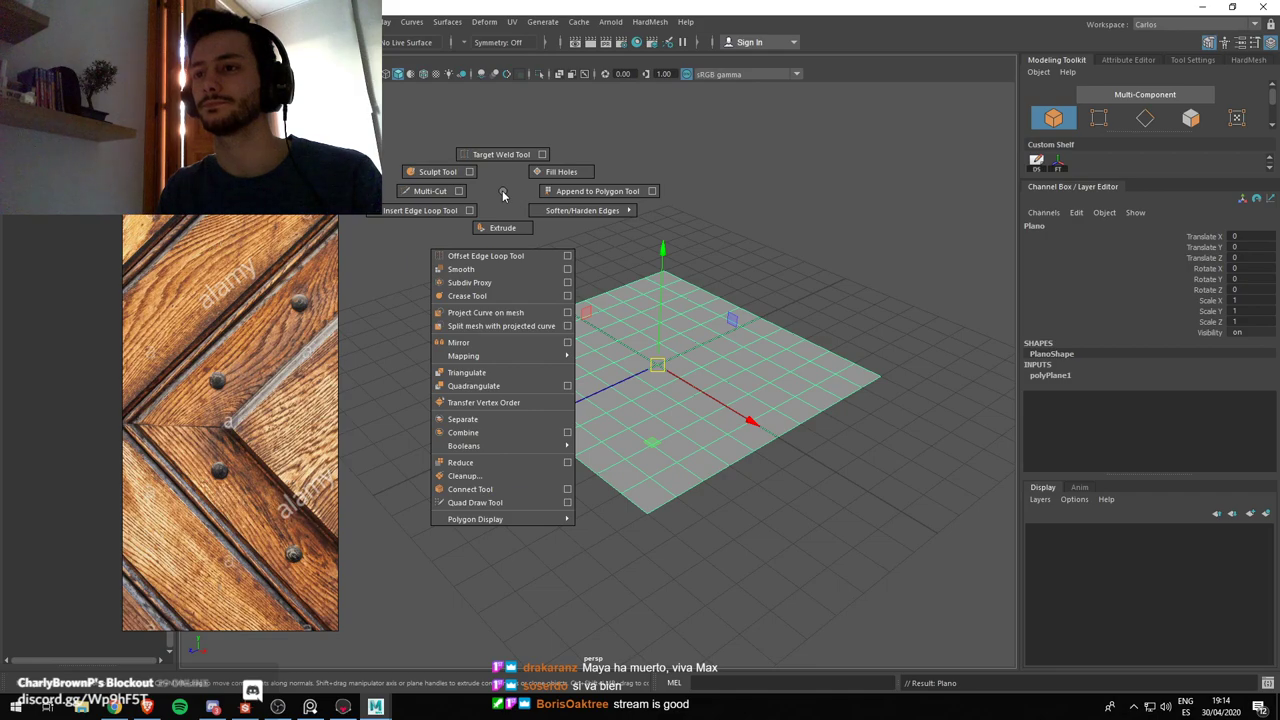
{"action": "left_click", "coordinate": [562, 217]}
{"action": "right_click", "coordinate": [532, 204], "text": "shift"}
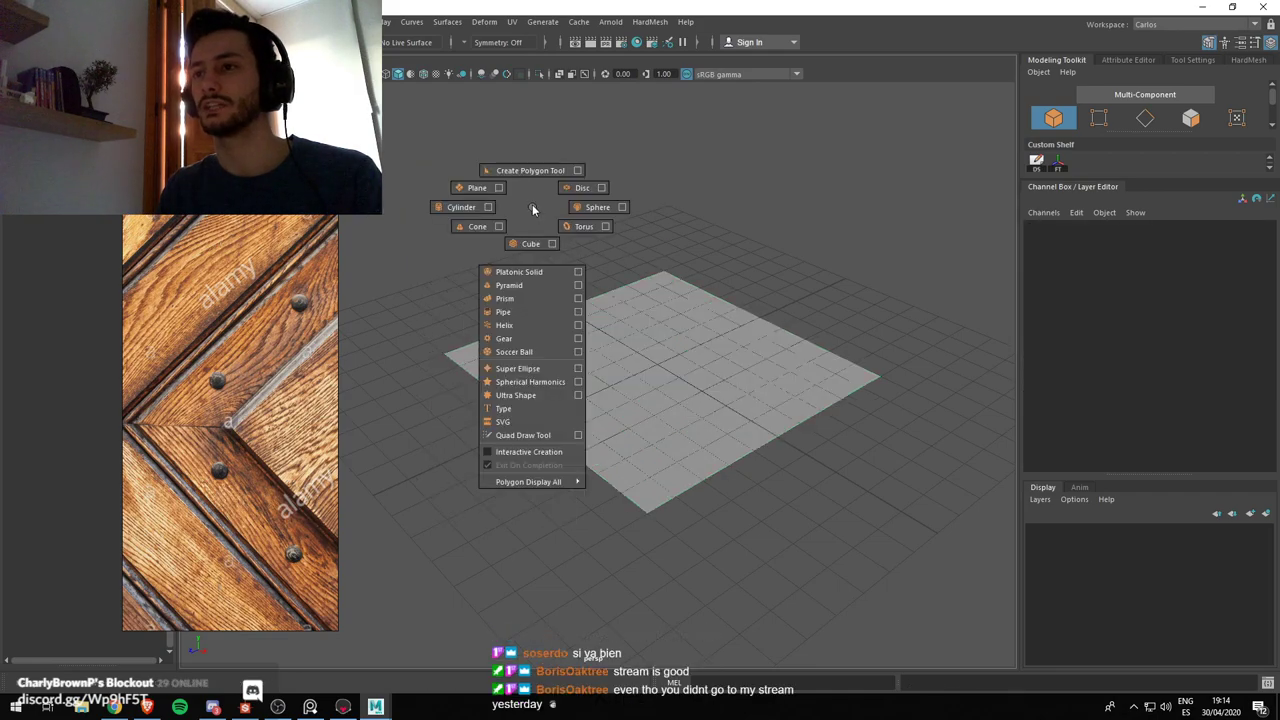
{"action": "left_click", "coordinate": [590, 207]}
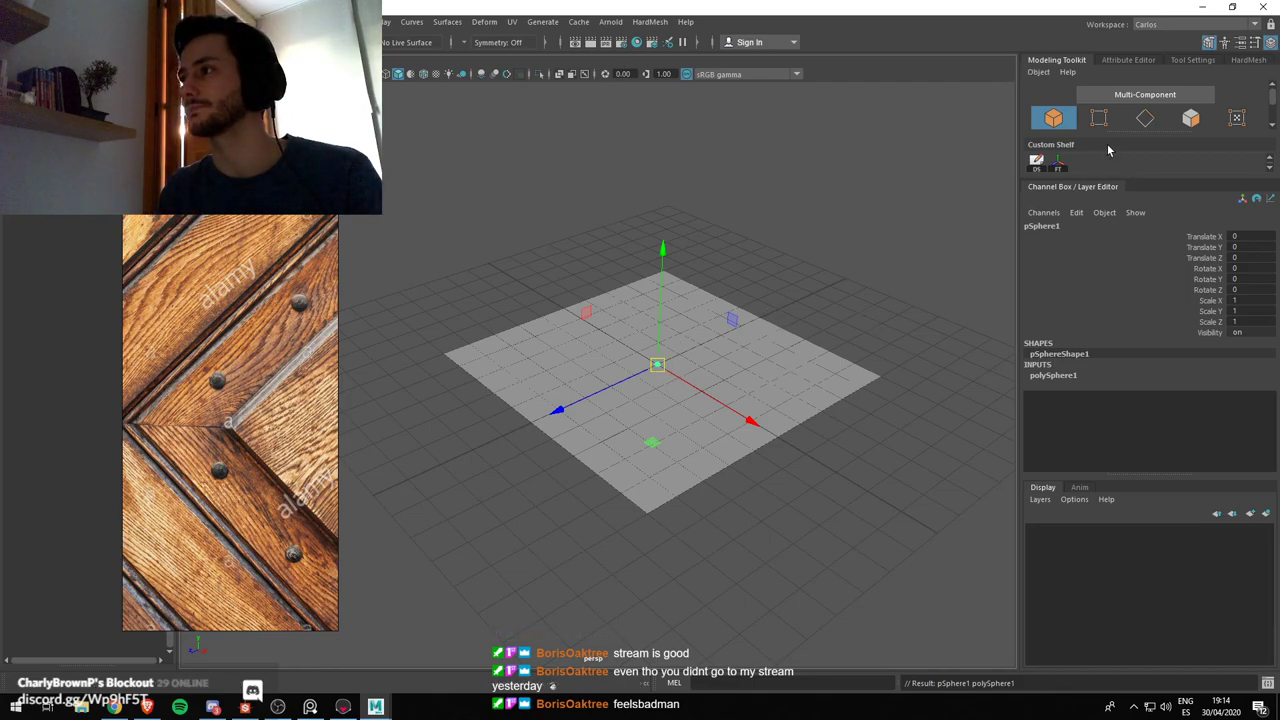
Examine the sphere's UV layout in the UV Editor and close the UV windows
{"action": "left_click", "coordinate": [512, 21]}
{"action": "left_click", "coordinate": [540, 47]}
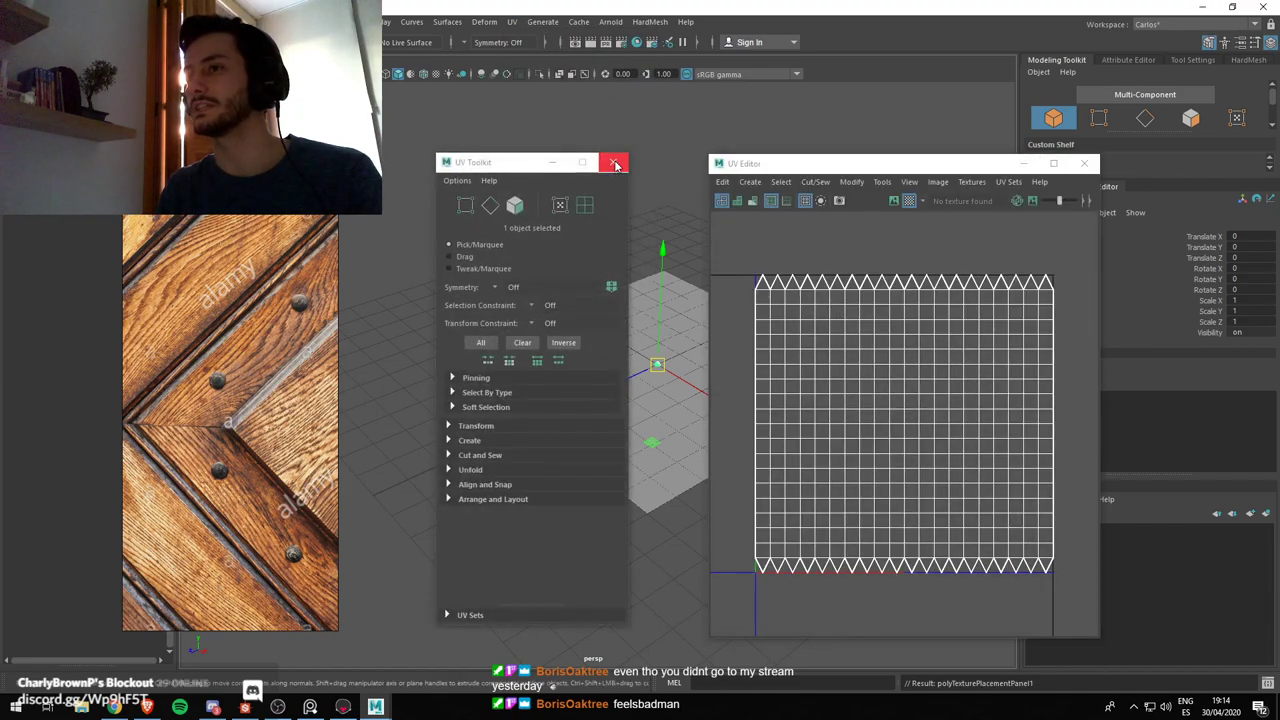
{"action": "right_click_drag", "start_coordinate": [848, 403], "coordinate": [781, 322]}
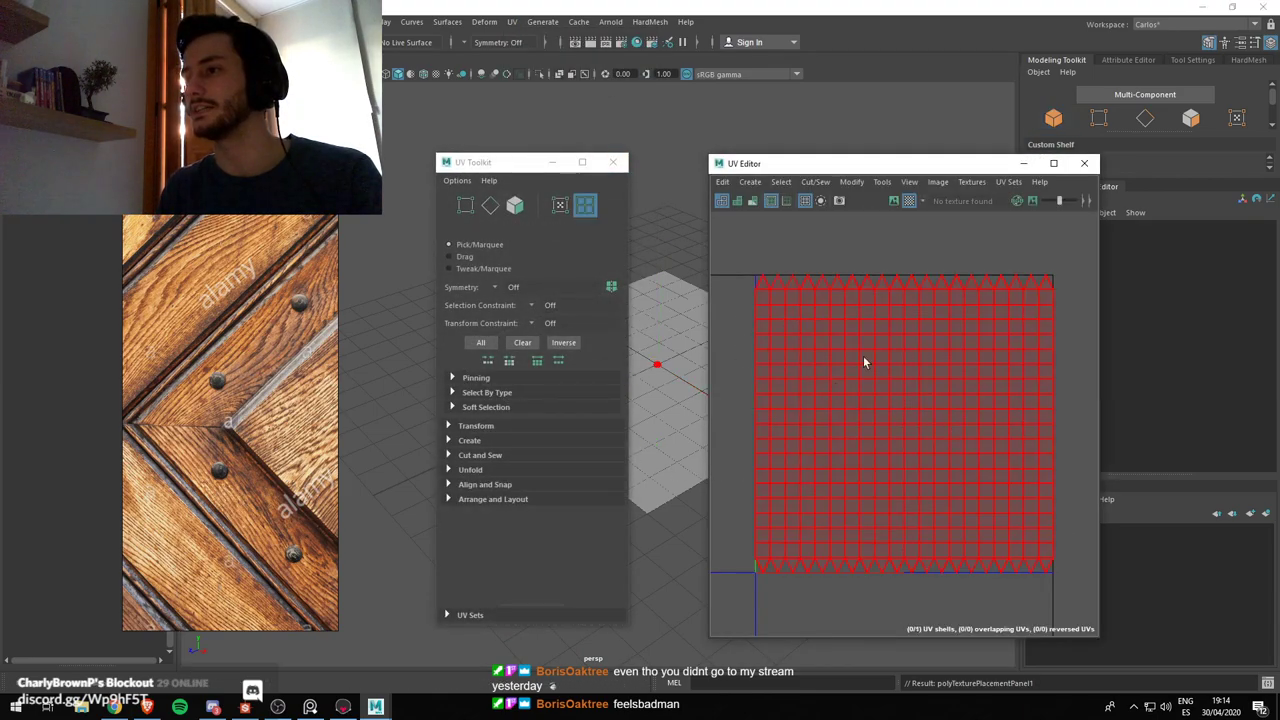
{"action": "key", "text": "F8"}
{"action": "left_click", "coordinate": [613, 162]}
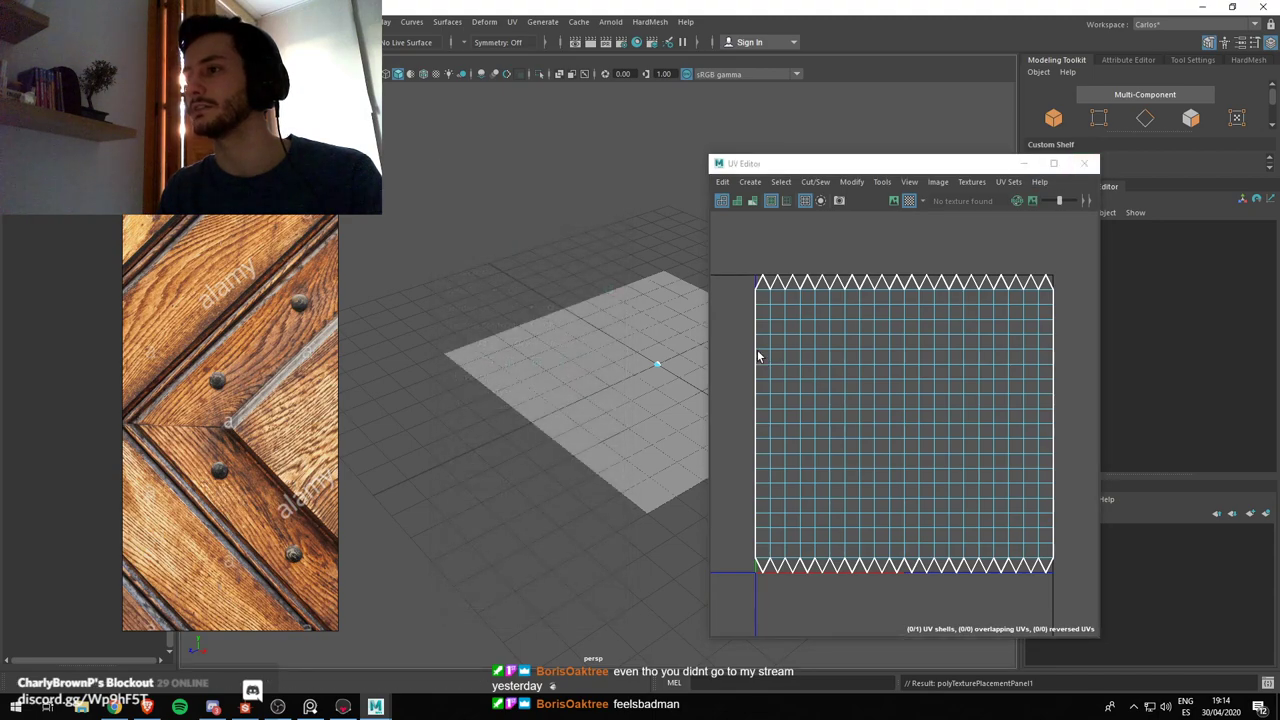
{"action": "left_click", "coordinate": [791, 409]}
{"action": "key", "text": "F11"}
{"action": "left_click_drag", "start_coordinate": [746, 275], "coordinate": [1066, 557]}
{"action": "left_click_drag", "start_coordinate": [740, 283], "coordinate": [1073, 580]}
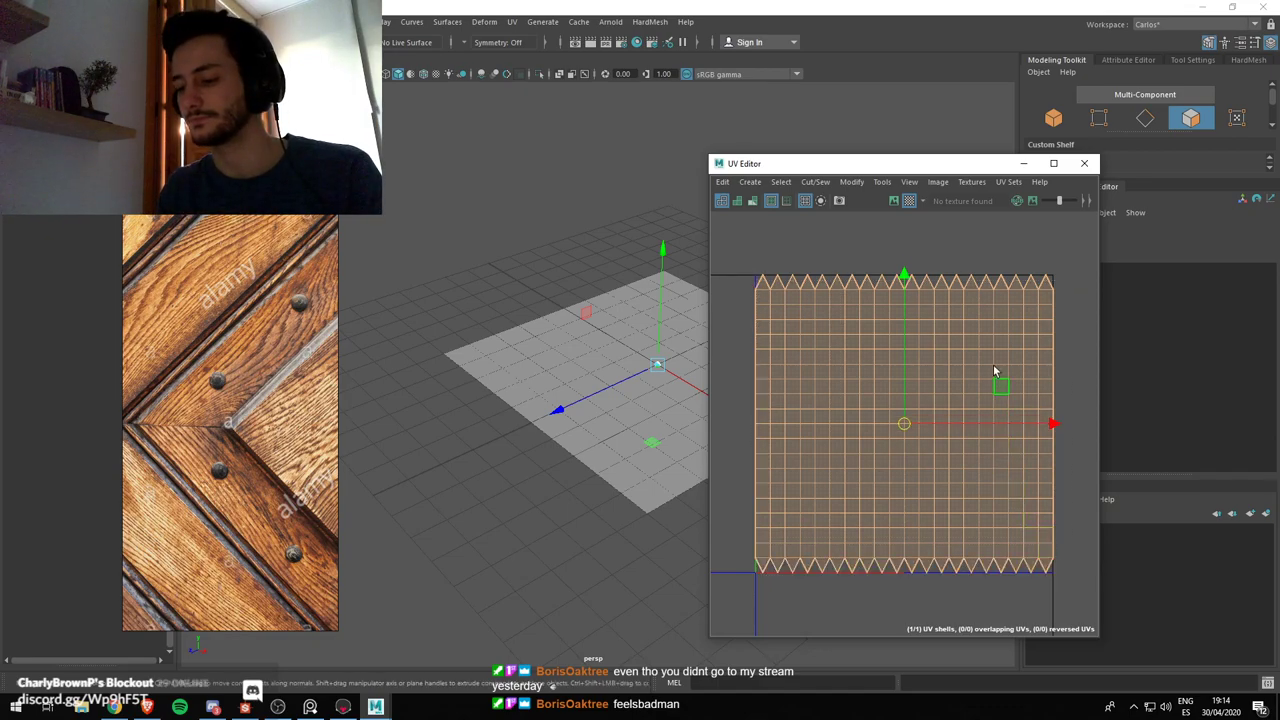
{"action": "left_click", "coordinate": [1078, 166]}
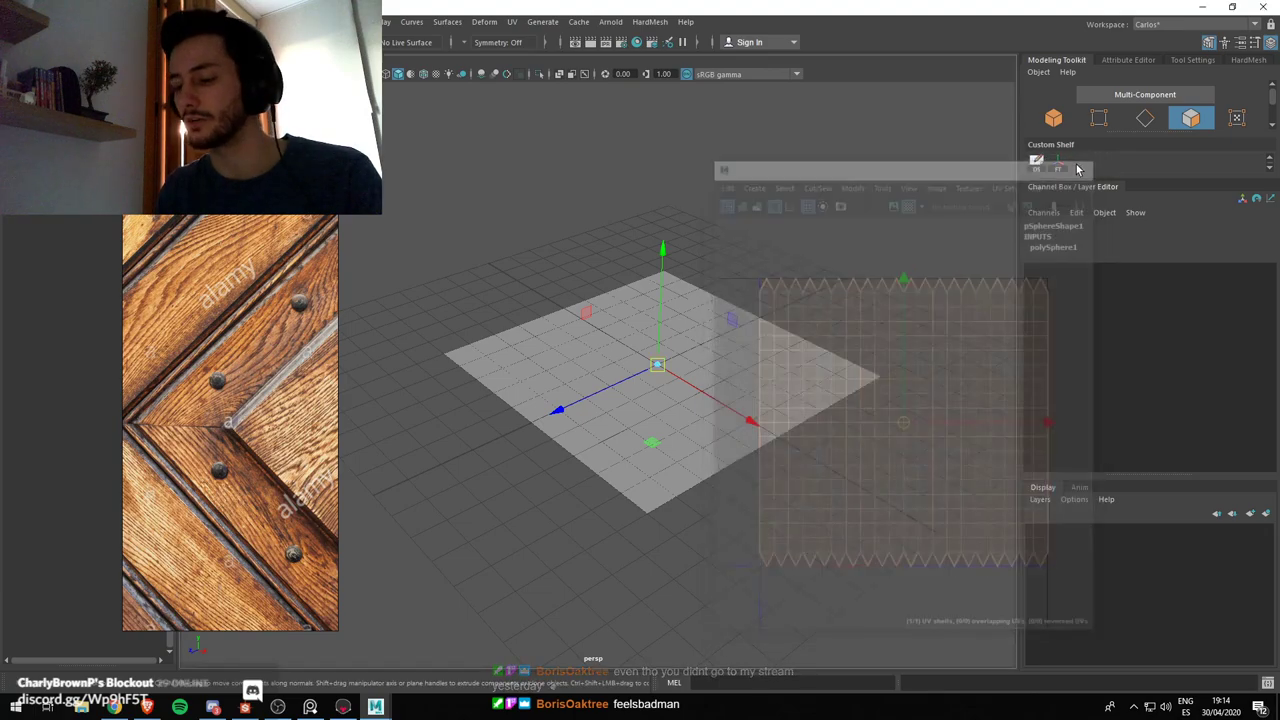
Return to object mode and scale the sphere up uniformly to about 30.3
{"action": "right_click_drag", "start_coordinate": [648, 424], "coordinate": [804, 253]}
{"action": "left_click", "coordinate": [804, 253]}
{"action": "left_click", "coordinate": [683, 388]}
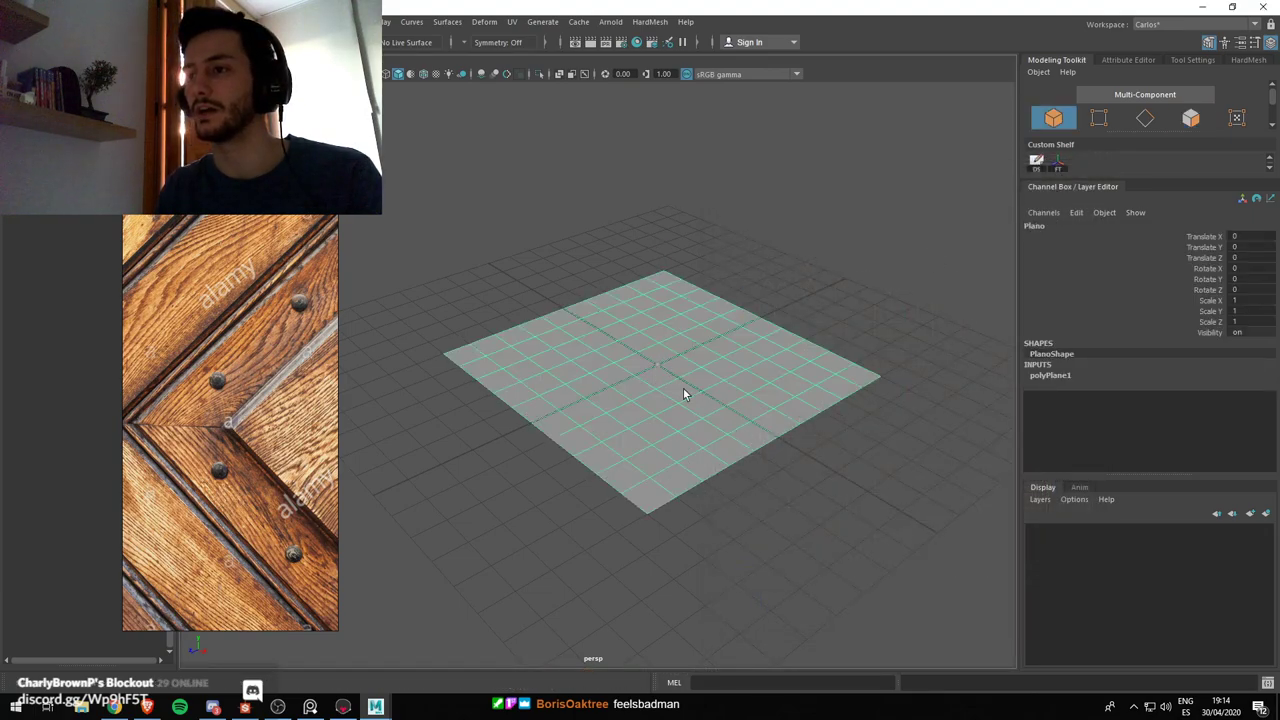
{"action": "left_click", "coordinate": [657, 369]}
{"action": "key", "text": "w"}
{"action": "key", "text": "r"}
{"action": "middle_click_drag", "start_coordinate": [714, 387], "coordinate": [815, 402]}
Smooth the sphere once to increase its polygon density
{"action": "right_click_drag", "start_coordinate": [778, 178], "coordinate": [760, 257], "text": "shift"}
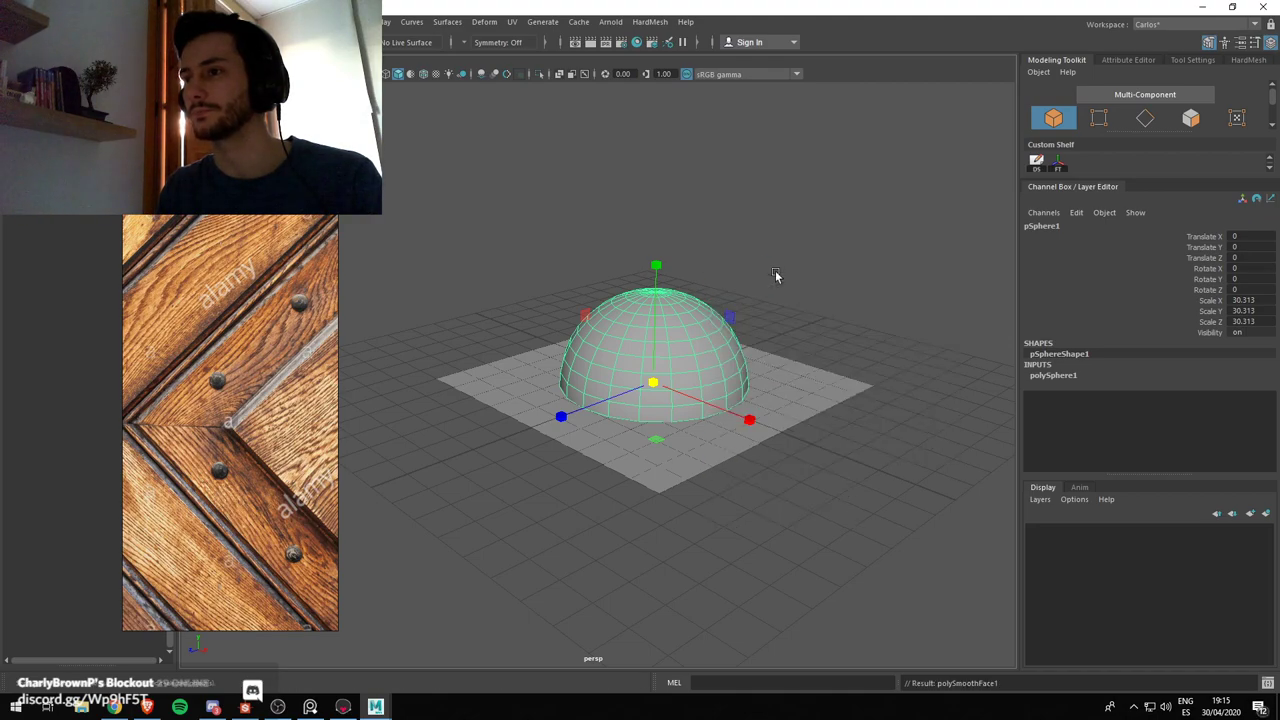
{"action": "left_click_drag", "start_coordinate": [669, 338], "coordinate": [652, 337], "text": "alt"}
{"action": "left_click", "coordinate": [783, 247]}
{"action": "mouse_move", "coordinate": [640, 409]}
{"action": "left_mouse_down", "text": "alt"}
{"action": "mouse_move", "coordinate": [635, 382]}
{"action": "mouse_move", "coordinate": [653, 407]}
{"action": "left_mouse_up", "text": "alt"}
Delete the construction history of the sphere and the plane
{"action": "left_click", "coordinate": [691, 380]}
{"action": "left_click", "coordinate": [774, 420], "text": "shift"}
{"action": "key", "text": "alt+shift+d"}
{"action": "left_click", "coordinate": [745, 268]}
{"action": "left_click", "coordinate": [691, 322]}
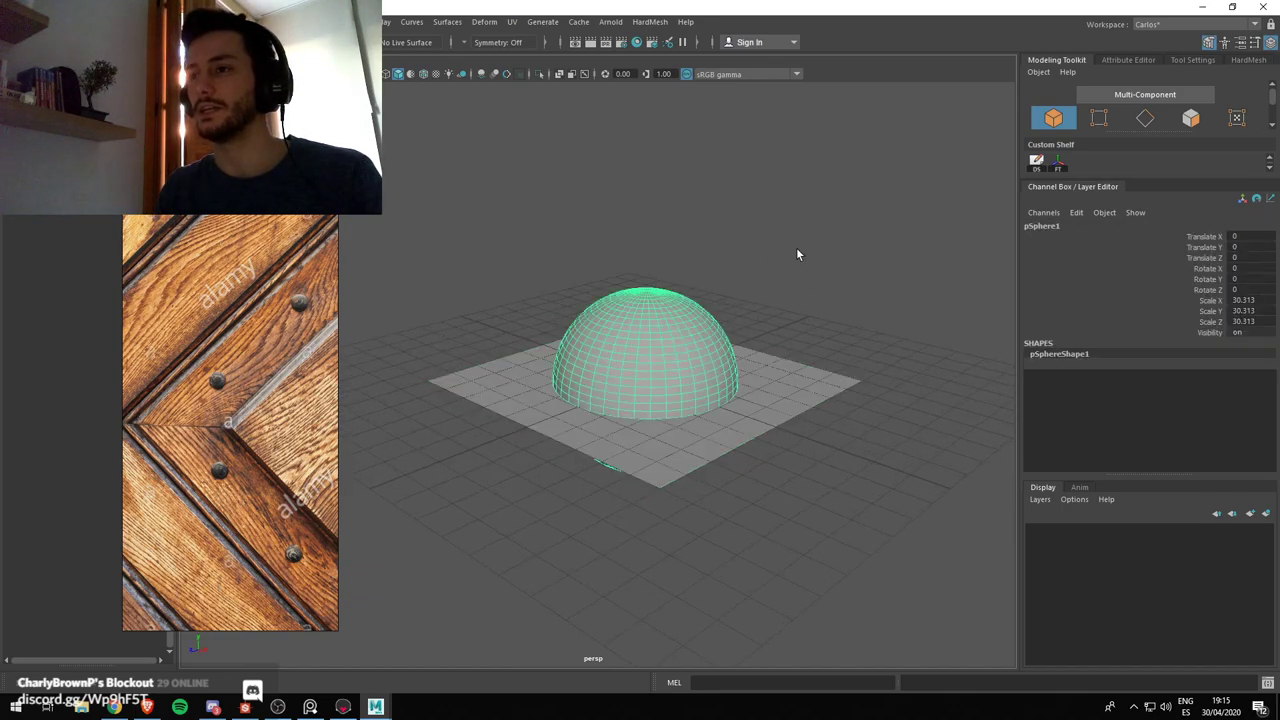
{"action": "left_click", "coordinate": [797, 252]}
Set the sphere's Scale X, Scale Y and Scale Z to 30
{"action": "left_click", "coordinate": [643, 372]}
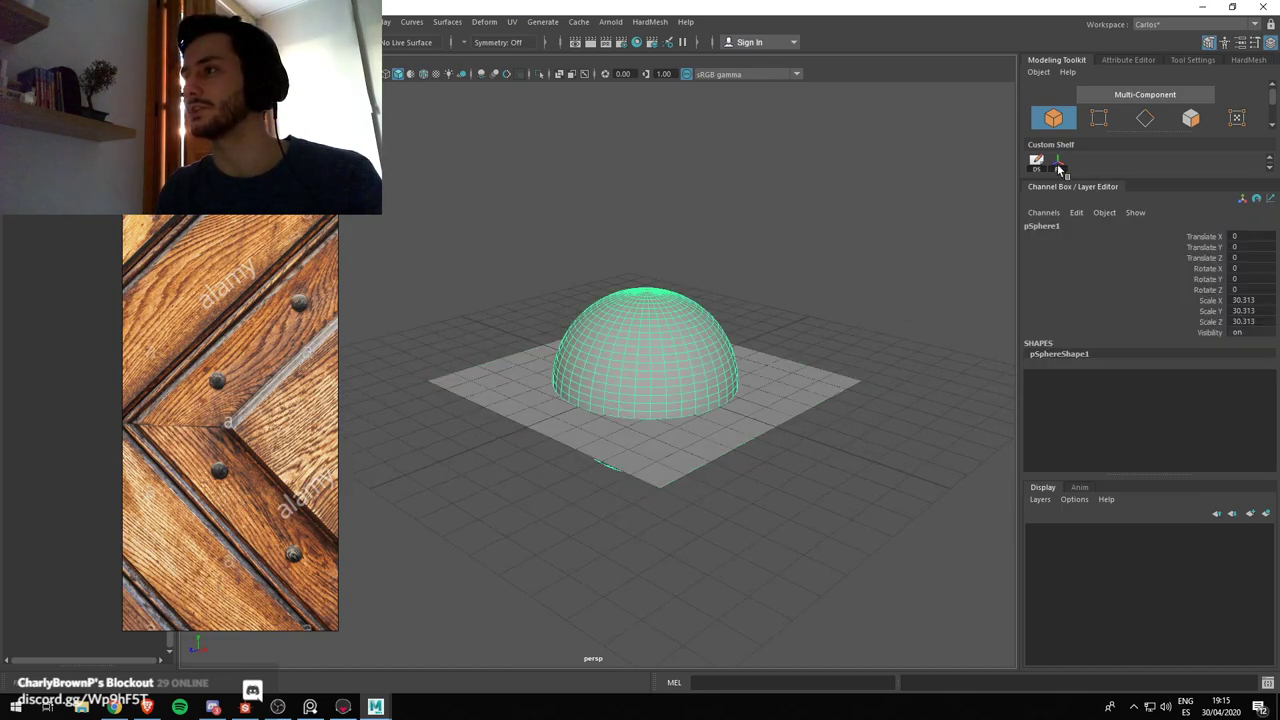
{"action": "left_click_drag", "start_coordinate": [1251, 308], "coordinate": [1250, 322]}
{"action": "left_click", "coordinate": [1252, 301]}
{"action": "type", "text": "30"}
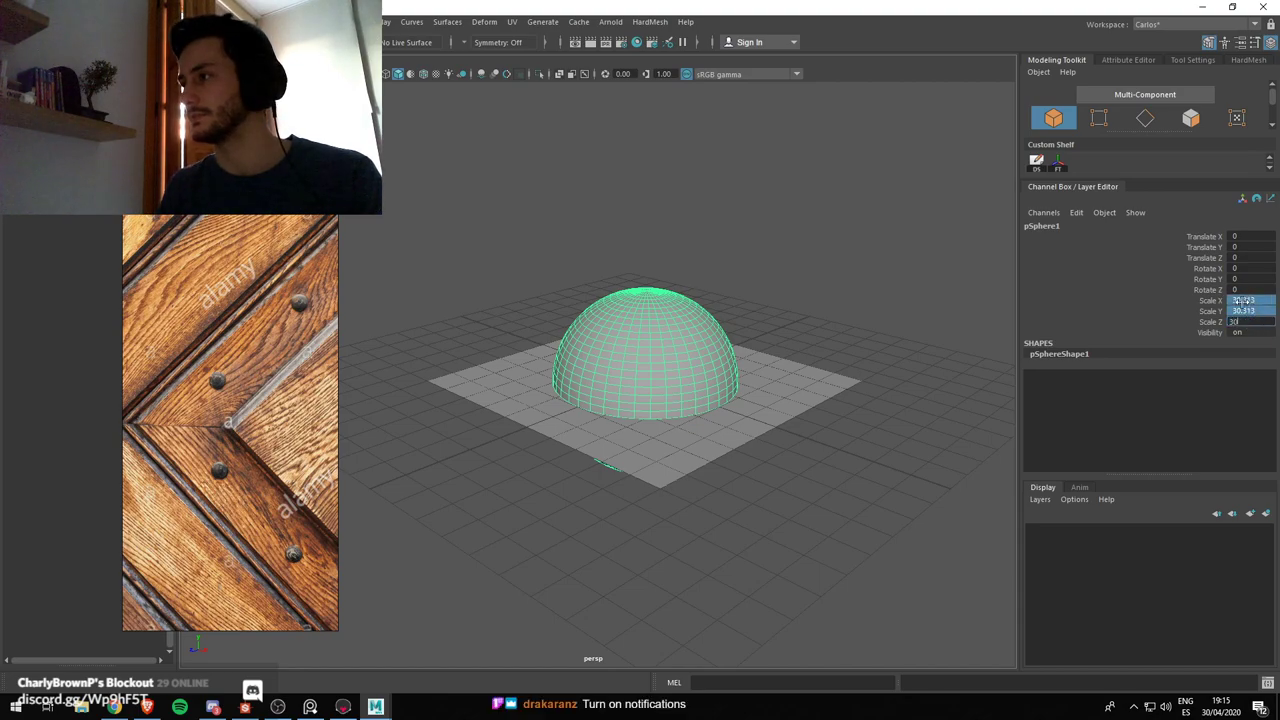
{"action": "key", "text": "Return"}
{"action": "left_click", "coordinate": [872, 387]}
Freeze the transformations of the sphere
{"action": "left_click", "coordinate": [663, 334]}
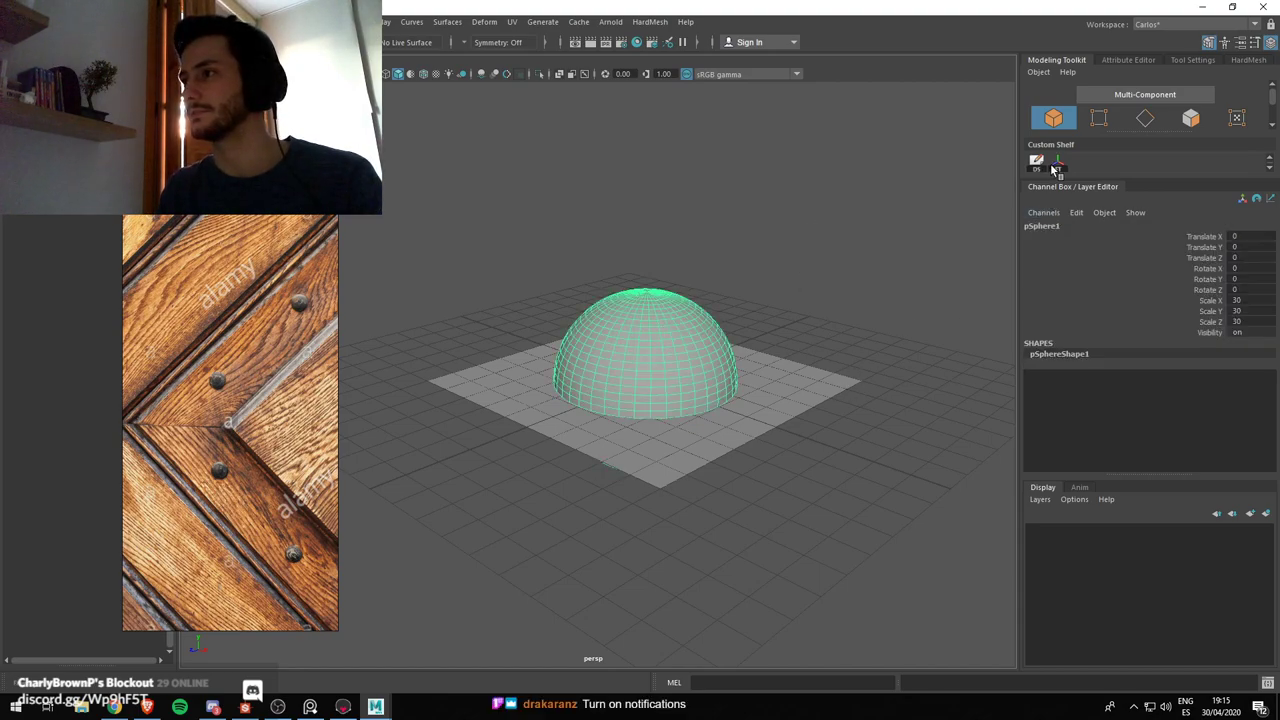
{"action": "left_click", "coordinate": [1056, 168]}
{"action": "left_click", "coordinate": [845, 268]}
{"action": "left_click", "coordinate": [626, 358]}
{"action": "left_click_drag", "start_coordinate": [706, 403], "coordinate": [688, 424], "text": "alt"}
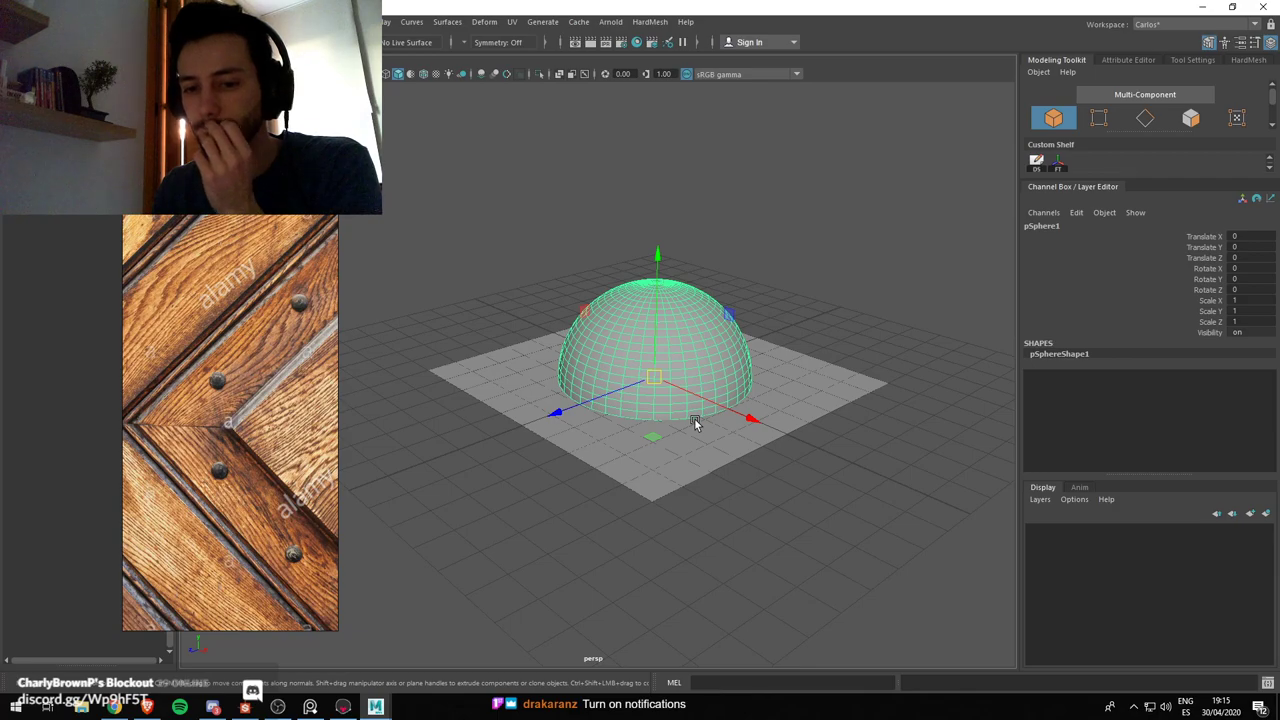
{"action": "left_click", "coordinate": [780, 232]}
{"action": "right_click", "coordinate": [728, 218], "text": "shift"}
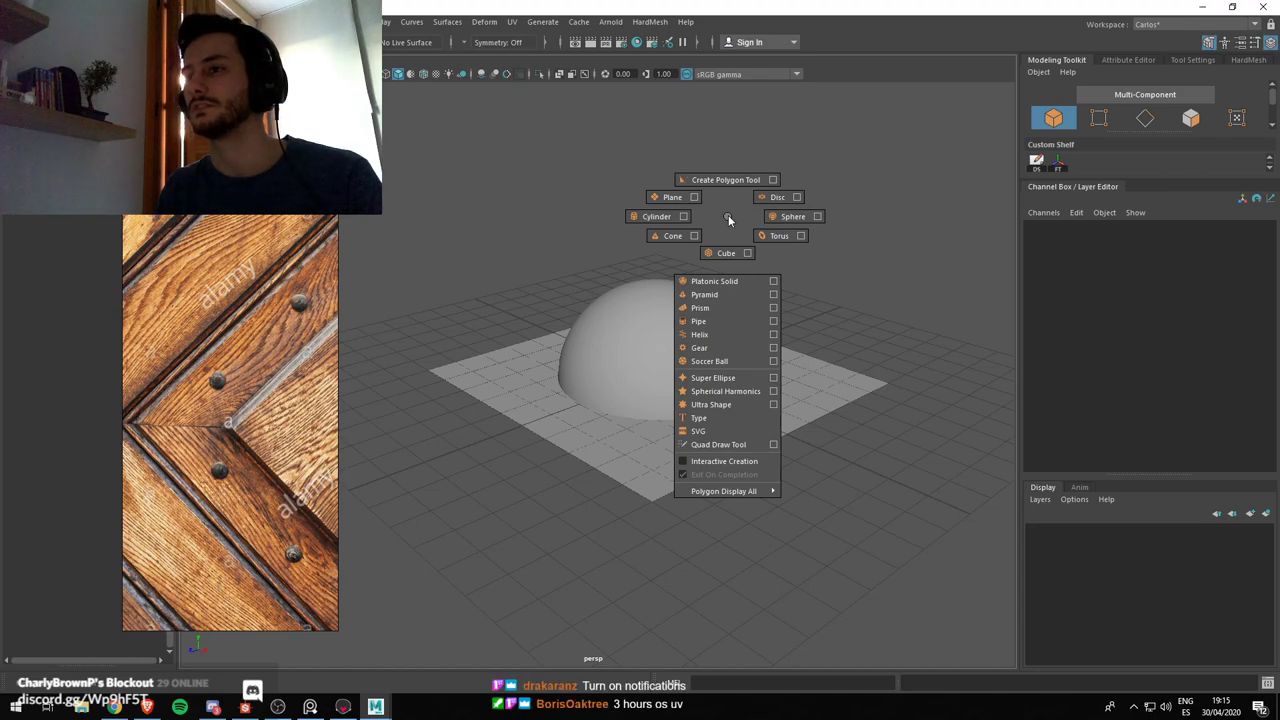
{"action": "left_click_drag", "start_coordinate": [541, 289], "coordinate": [829, 511]}
{"action": "left_click", "coordinate": [855, 575]}
{"action": "left_click_drag", "start_coordinate": [855, 575], "coordinate": [561, 220]}
Rename the sphere as Esfera and select it together with the plane
{"action": "left_click", "coordinate": [62, 154]}
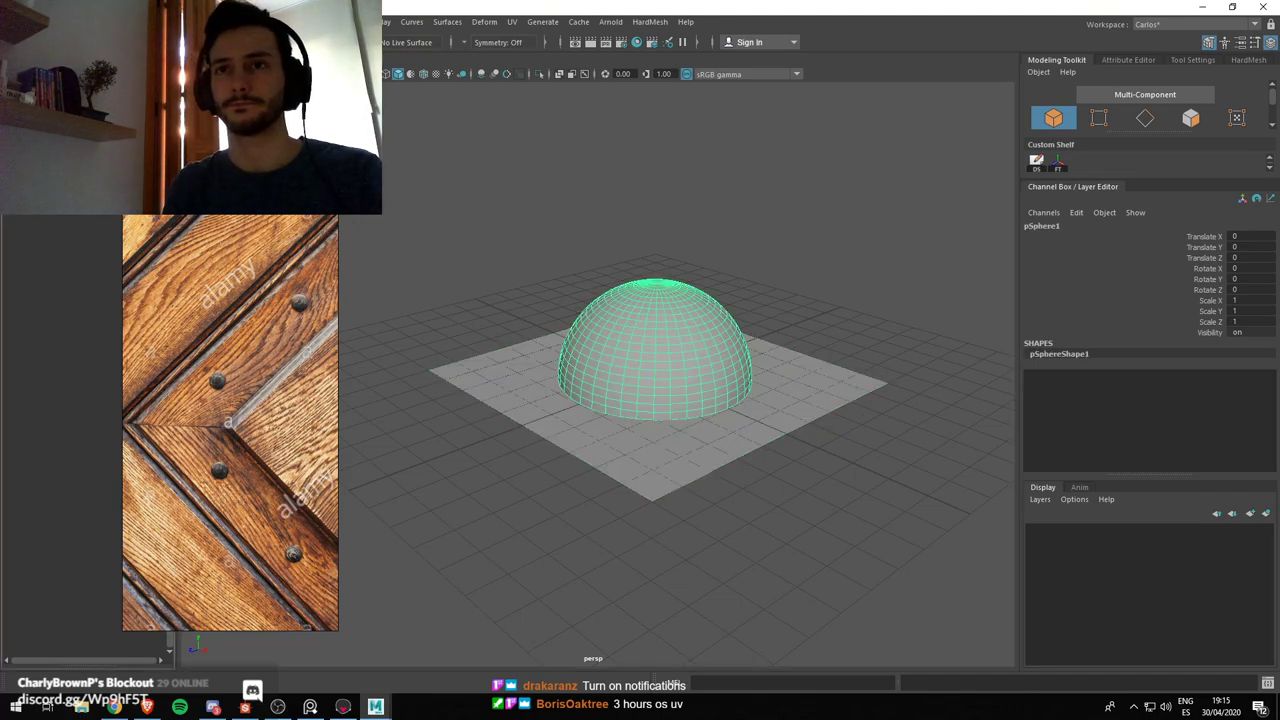
{"action": "key", "text": "Return"}
{"action": "left_click", "coordinate": [62, 142]}
{"action": "left_click", "coordinate": [62, 154], "text": "shift"}
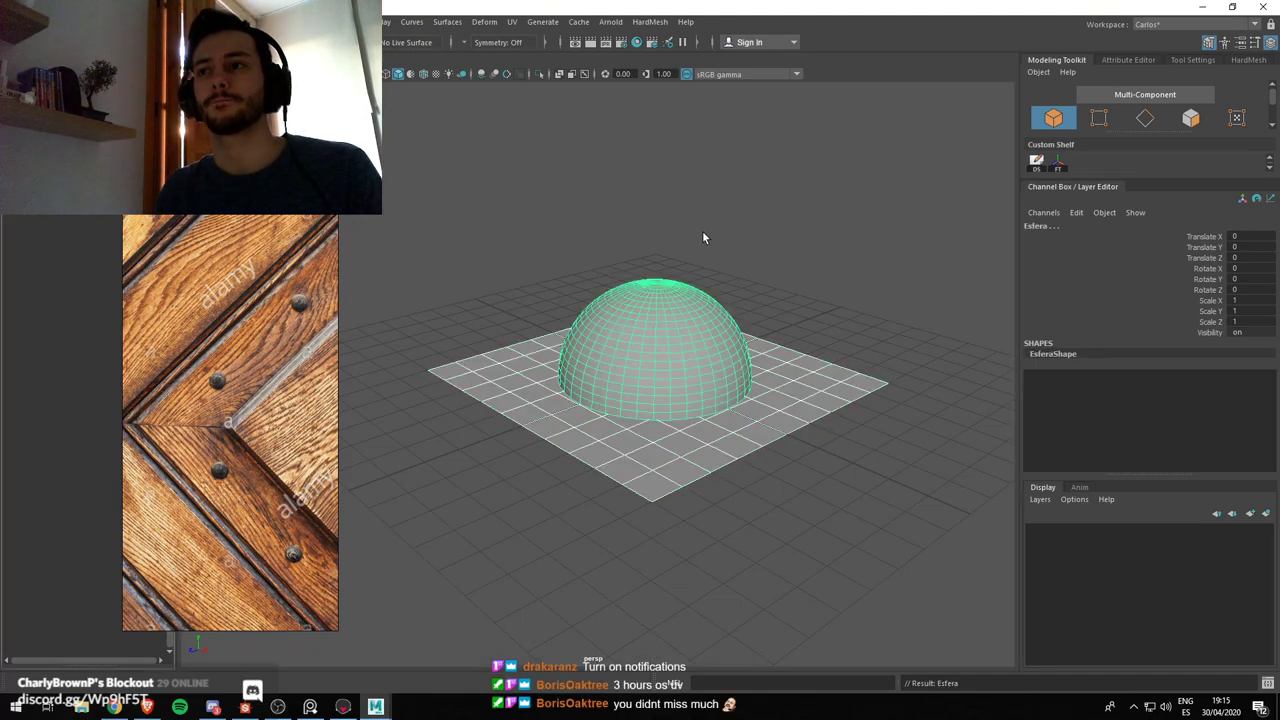
{"action": "type", "text": "w"}
{"action": "left_click", "coordinate": [629, 253]}
{"action": "key", "text": "ctrl+z"}
{"action": "key", "text": "ctrl+z"}
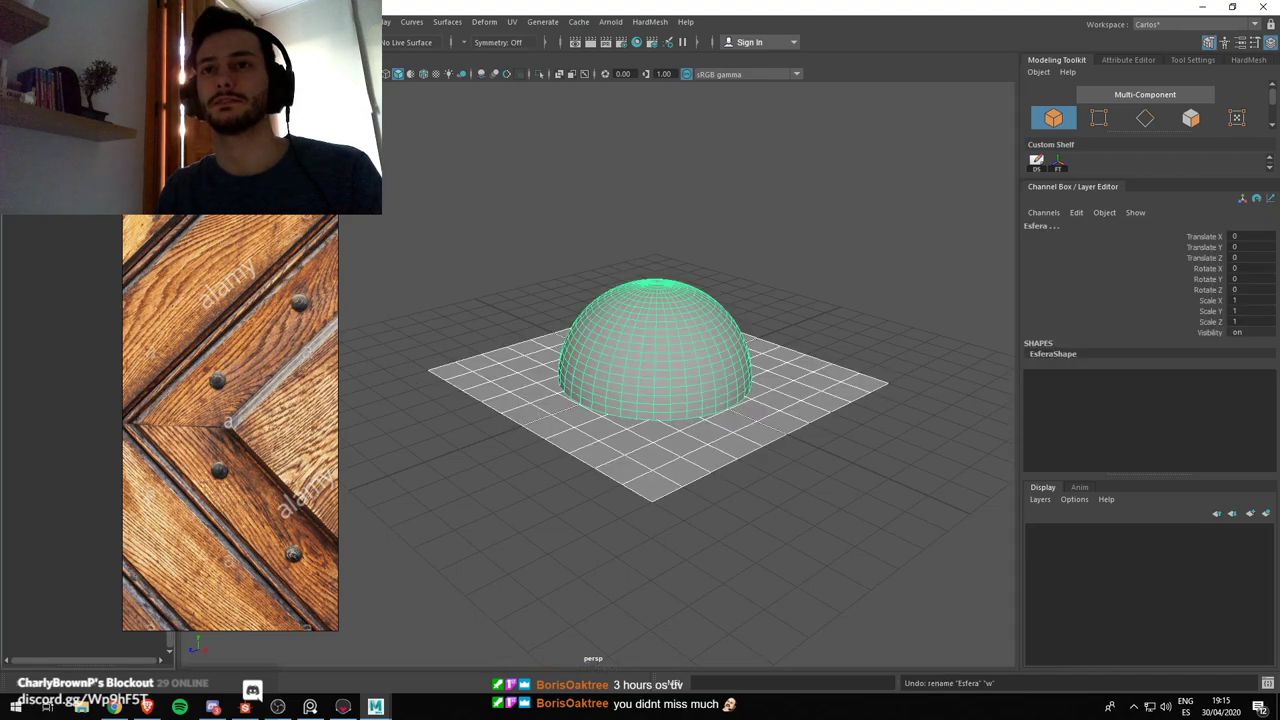
Open the Save As dialog for the scene and check the live stream page in the browser
{"action": "key", "text": "ctrl+shift+s"}
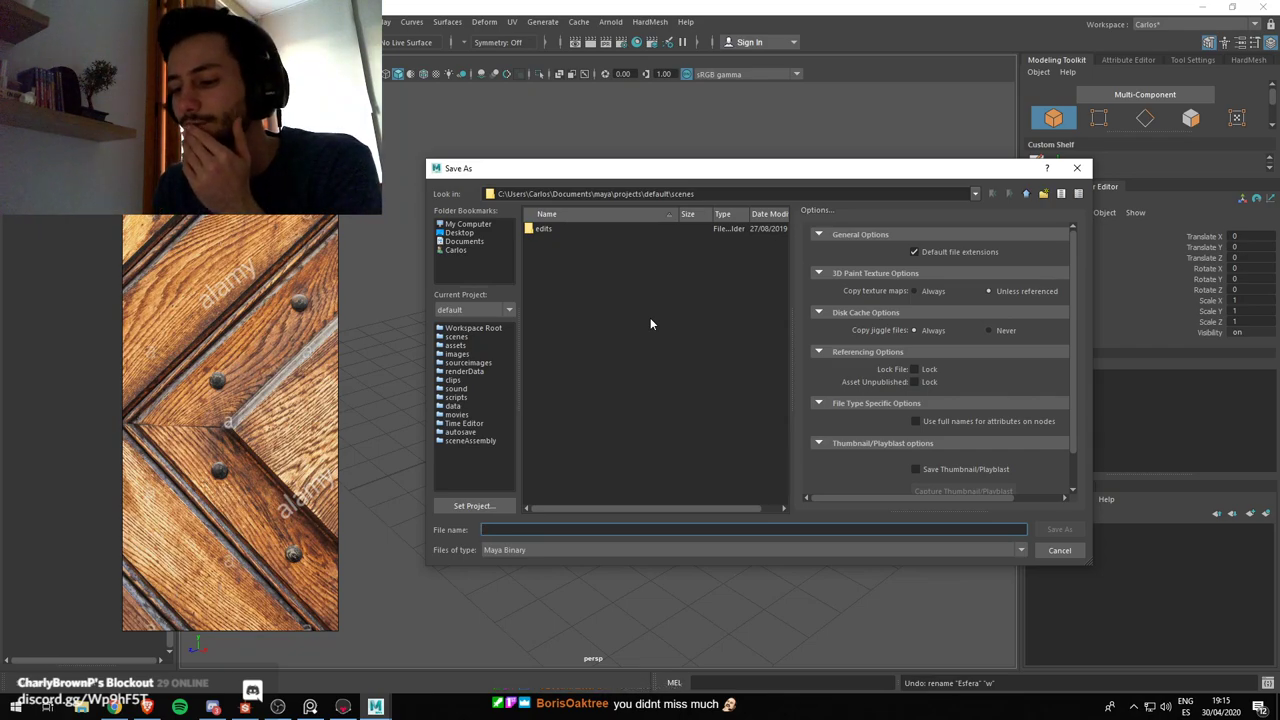
{"action": "left_click", "coordinate": [147, 706]}
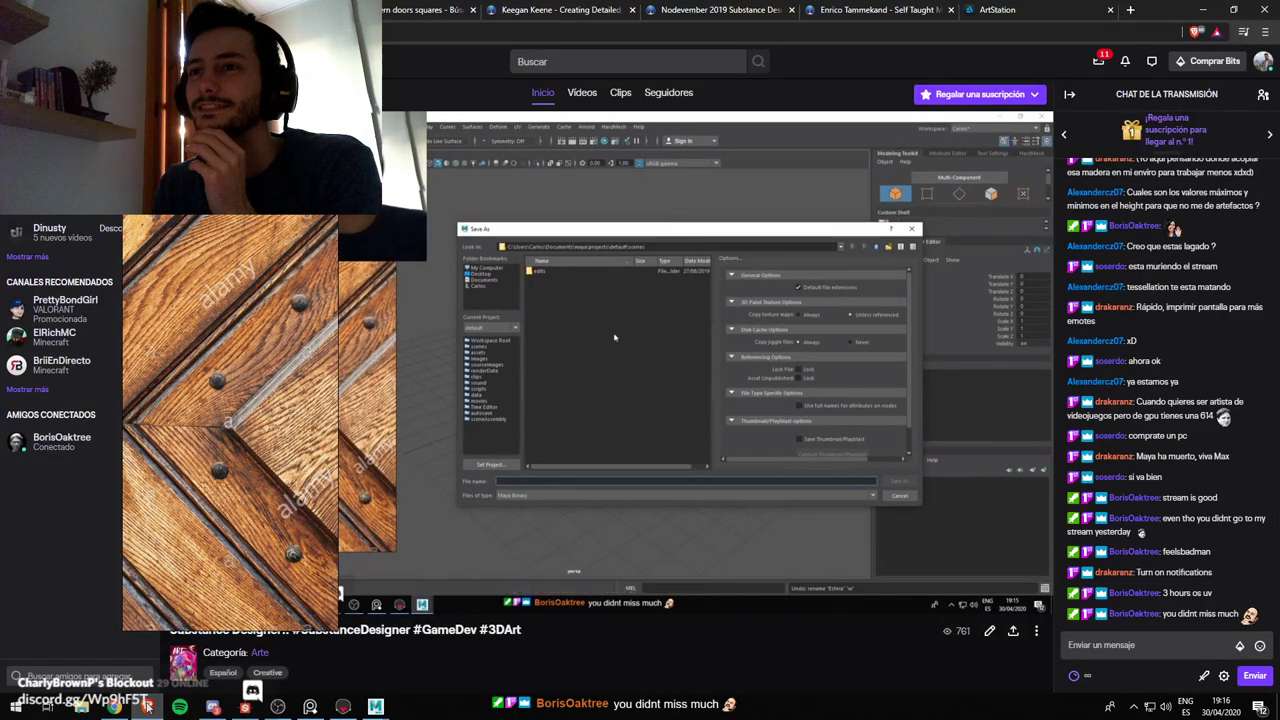
{"action": "key", "text": "alt+Tab"}
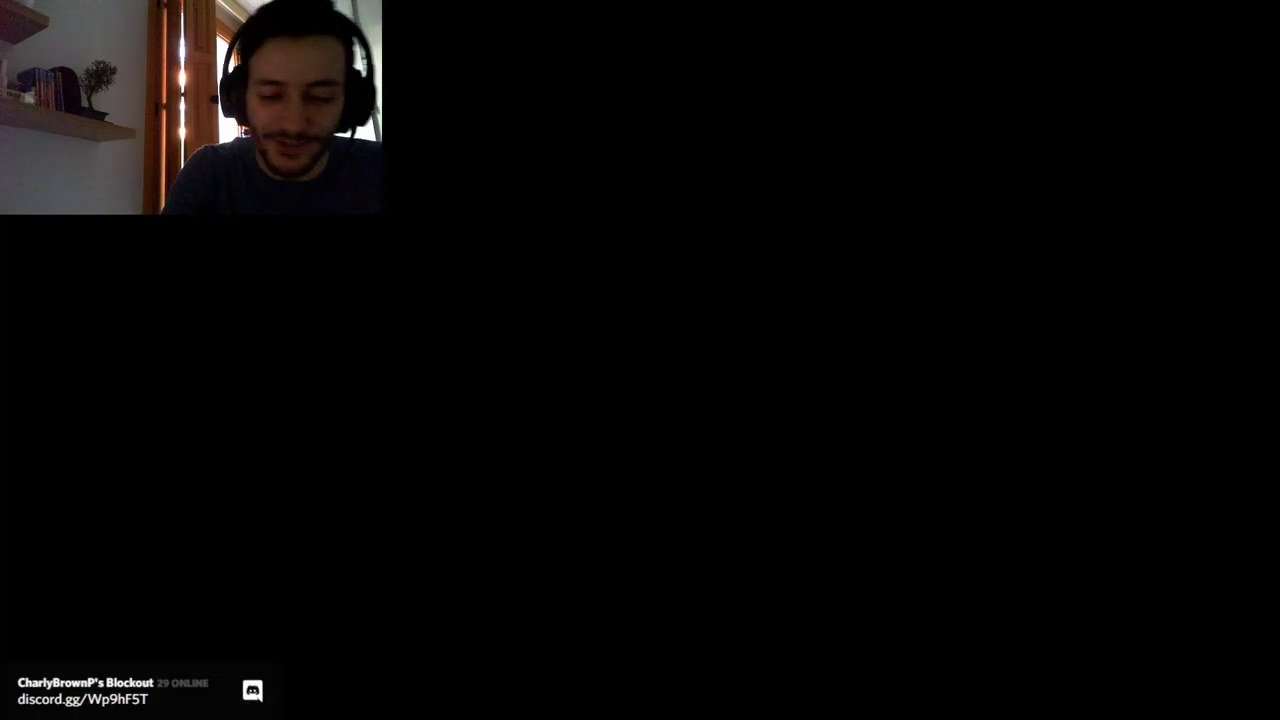
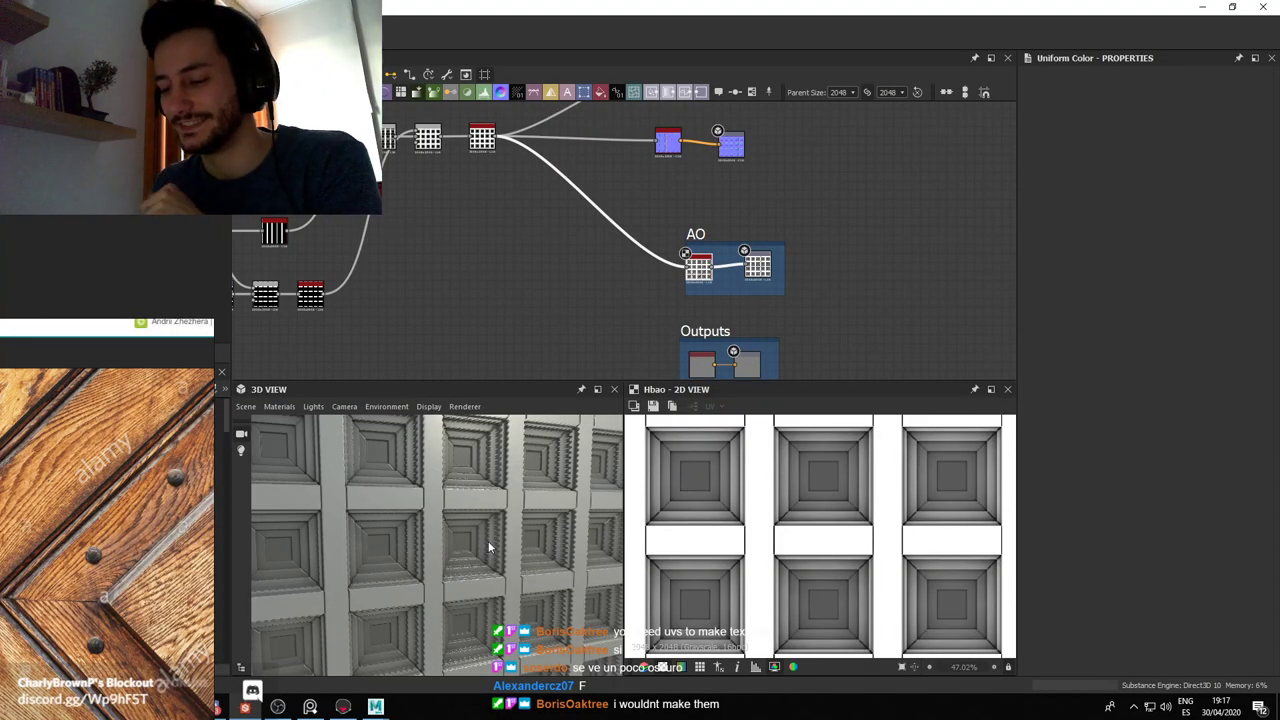
Move the wood reference image, check the stream page in the browser and return to Substance Designer
{"action": "right_click_drag", "start_coordinate": [127, 598], "coordinate": [139, 434]}
{"action": "left_click", "coordinate": [152, 710]}
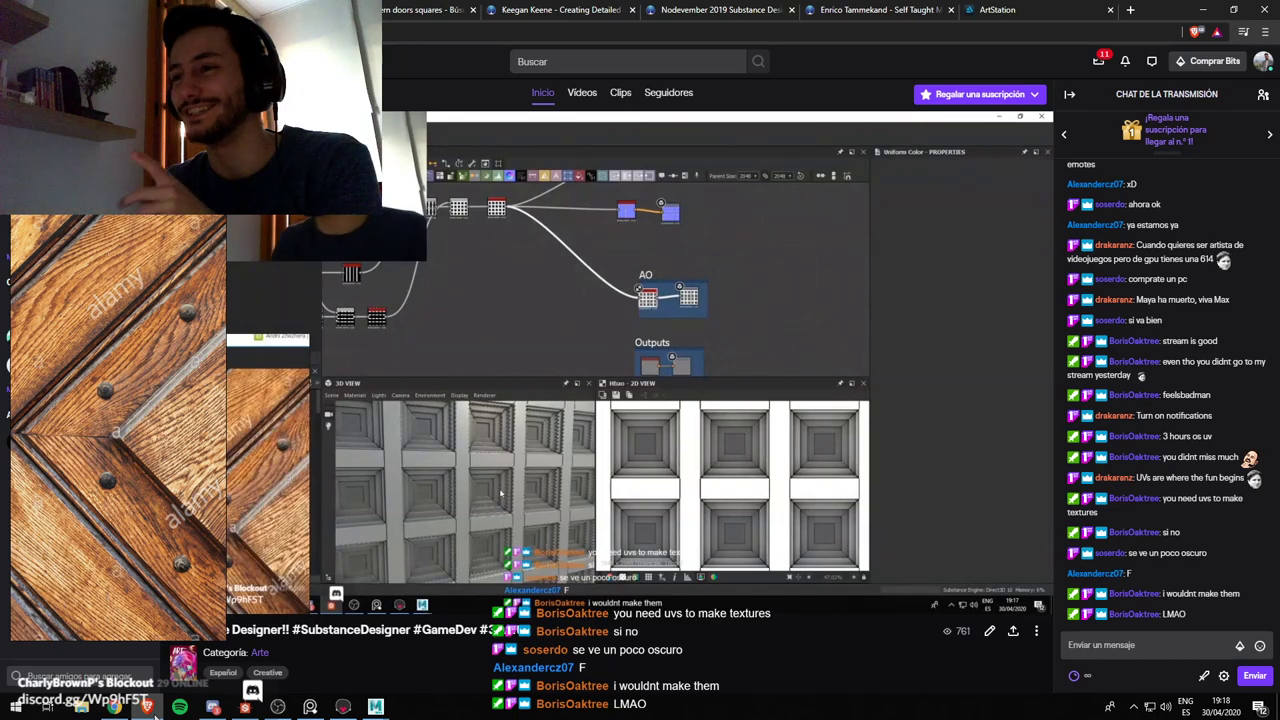
{"action": "left_click", "coordinate": [155, 715]}
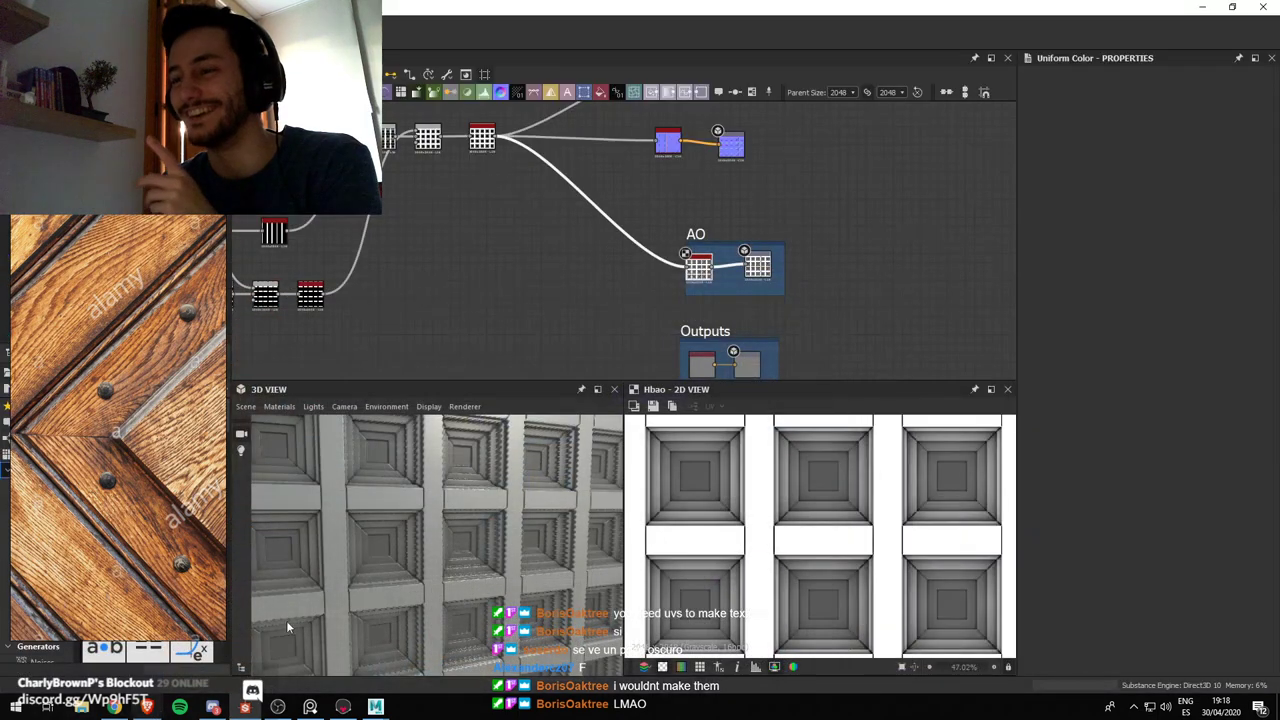
Preview the height output, the normal output and the HBAO node of the graph one after another in the 2D view
{"action": "scroll", "coordinate": [741, 368], "scroll_direction": "down", "scroll_amount": 3}
{"action": "scroll", "coordinate": [812, 262], "scroll_direction": "up", "scroll_amount": 4}
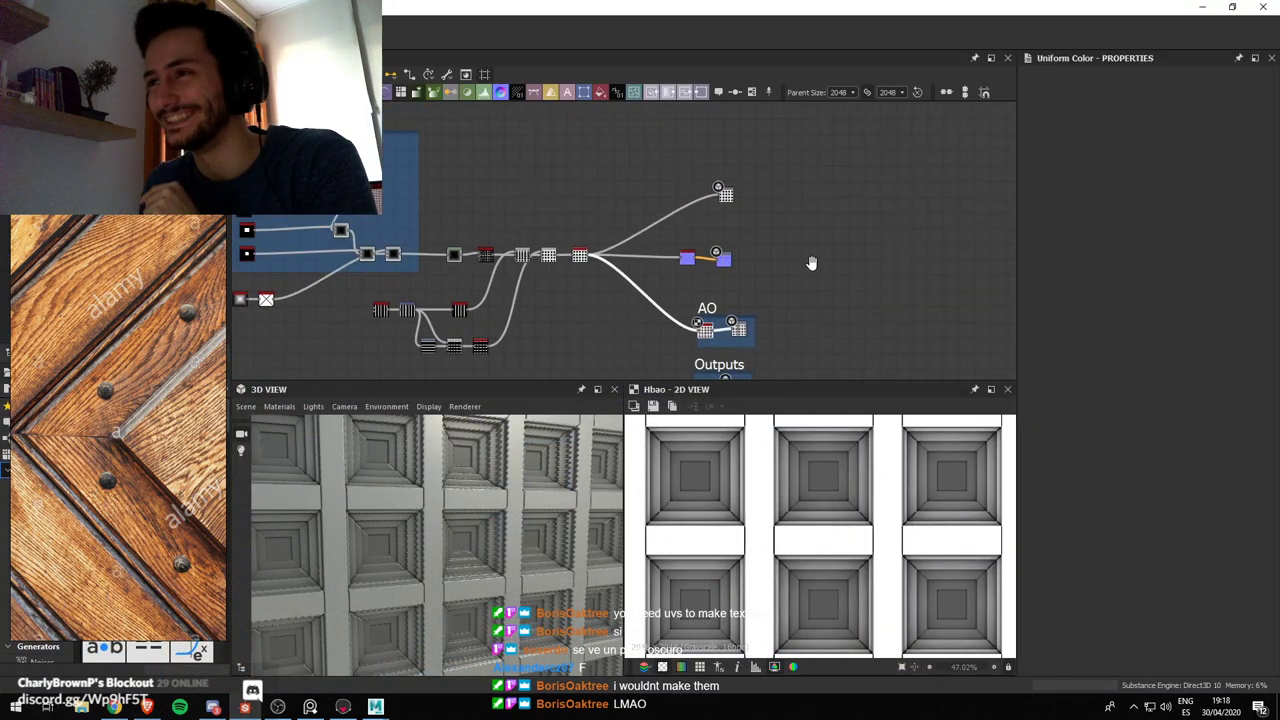
{"action": "double_click", "coordinate": [696, 183]}
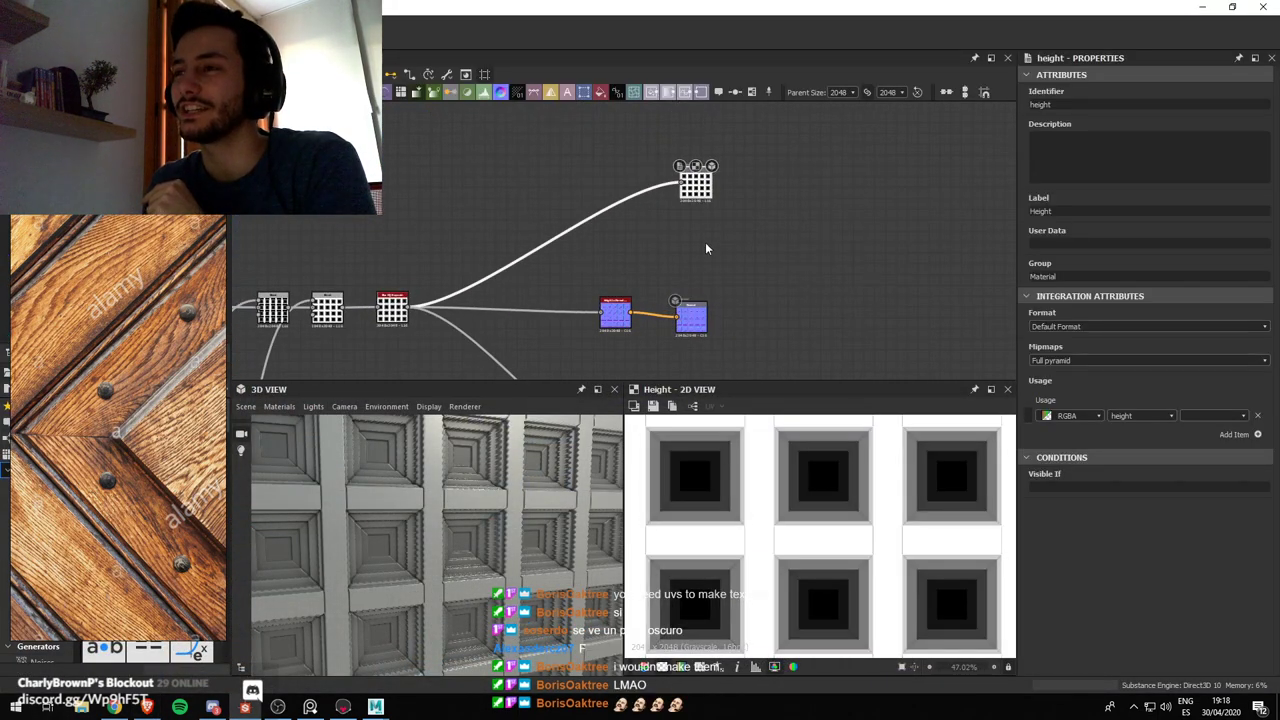
{"action": "middle_click_drag", "start_coordinate": [707, 275], "coordinate": [700, 197]}
{"action": "double_click", "coordinate": [688, 248]}
{"action": "middle_click_drag", "start_coordinate": [690, 257], "coordinate": [705, 145]}
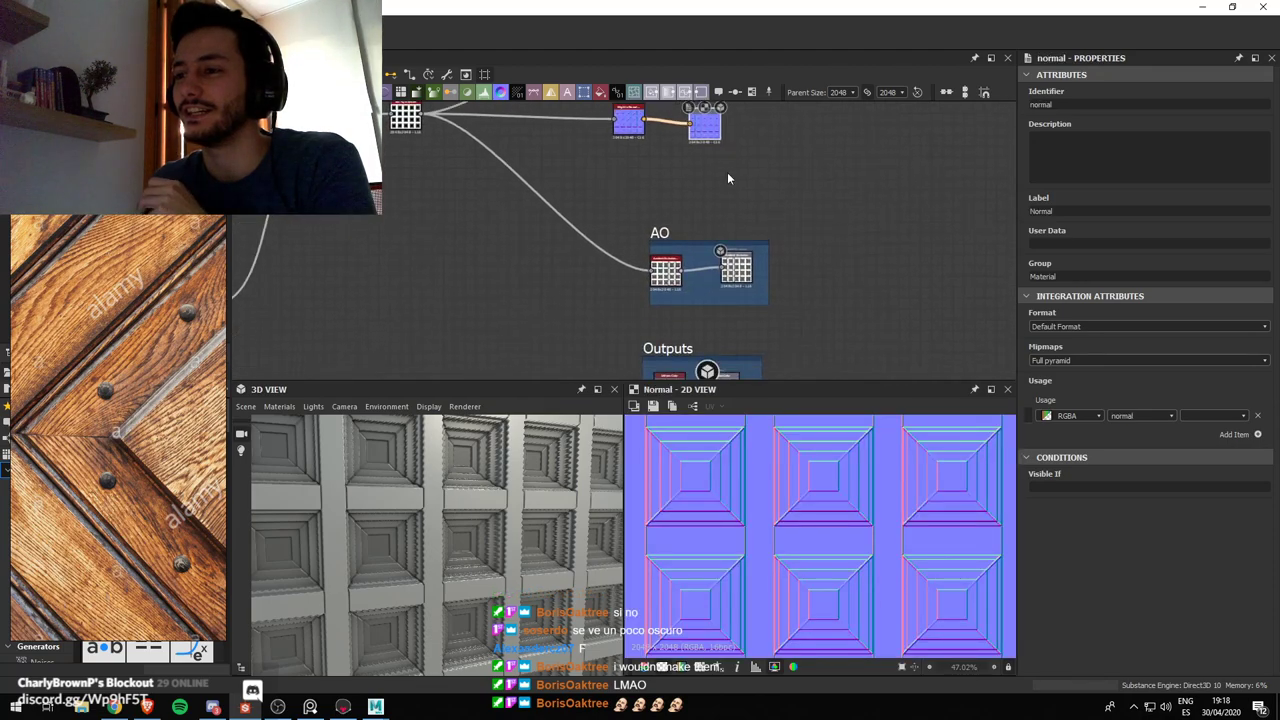
{"action": "double_click", "coordinate": [668, 272]}
{"action": "double_click", "coordinate": [673, 279]}
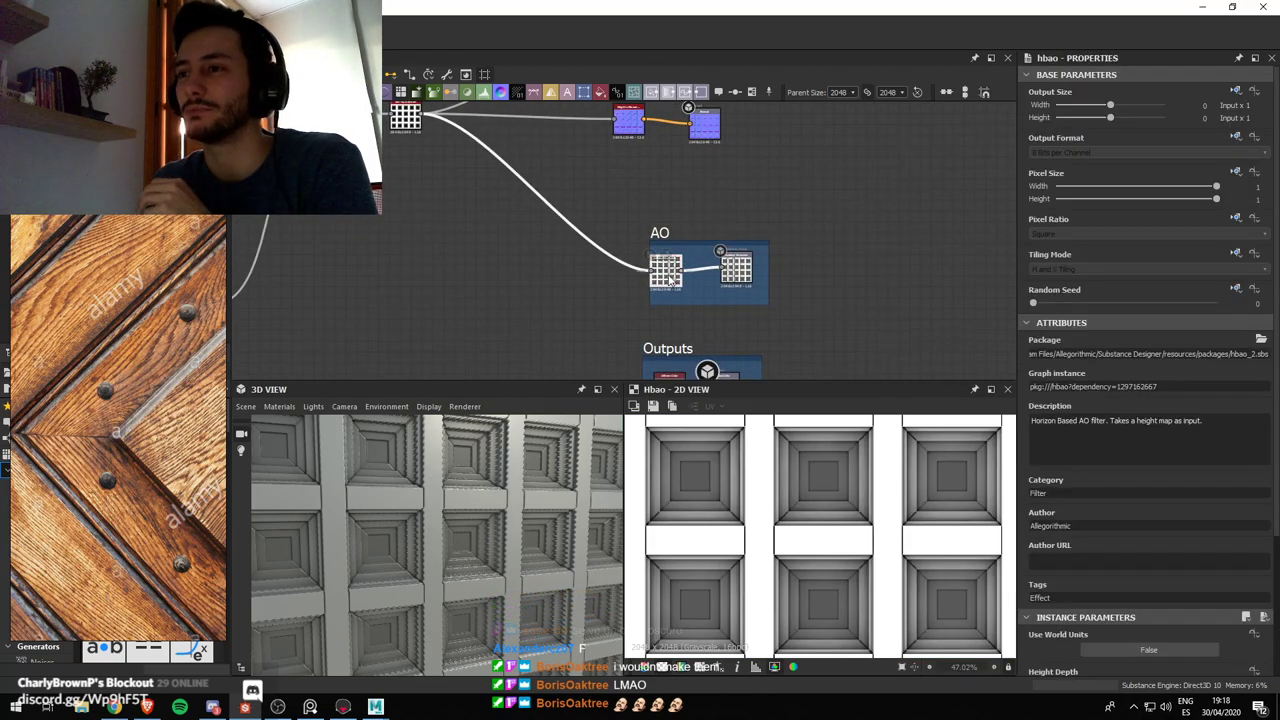
{"action": "key", "text": "space"}
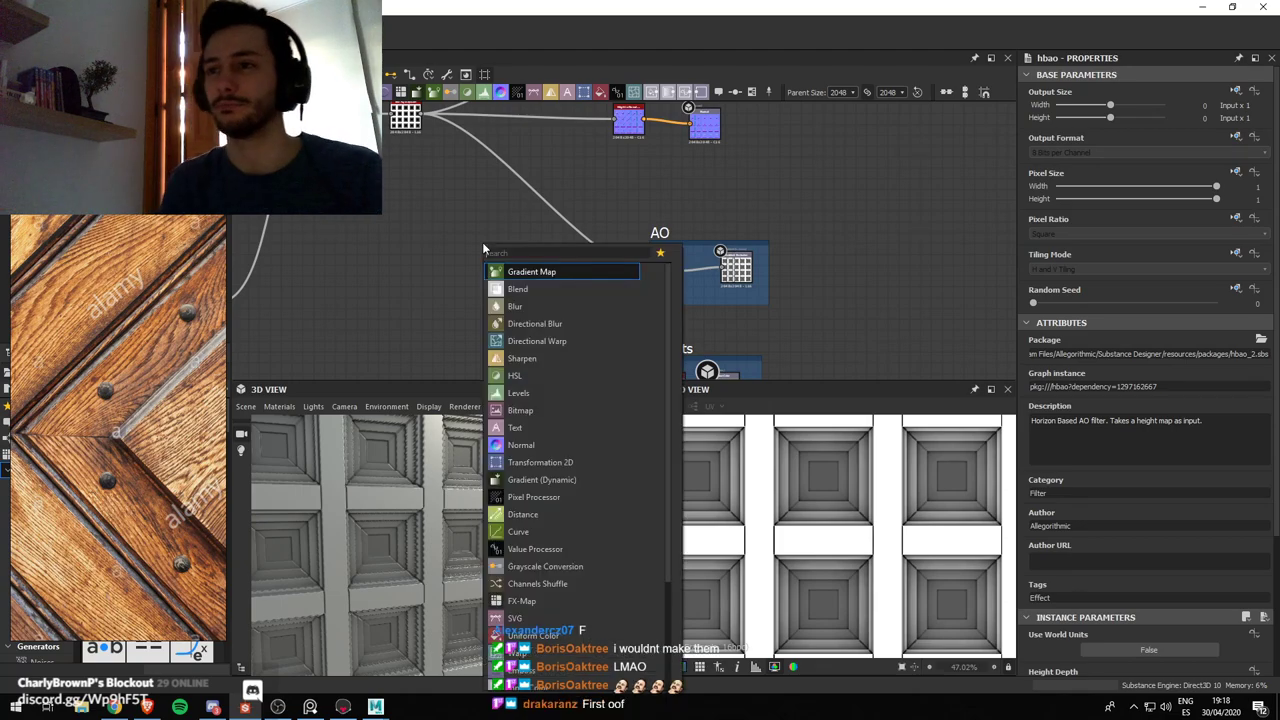
{"action": "type", "text": "ao"}
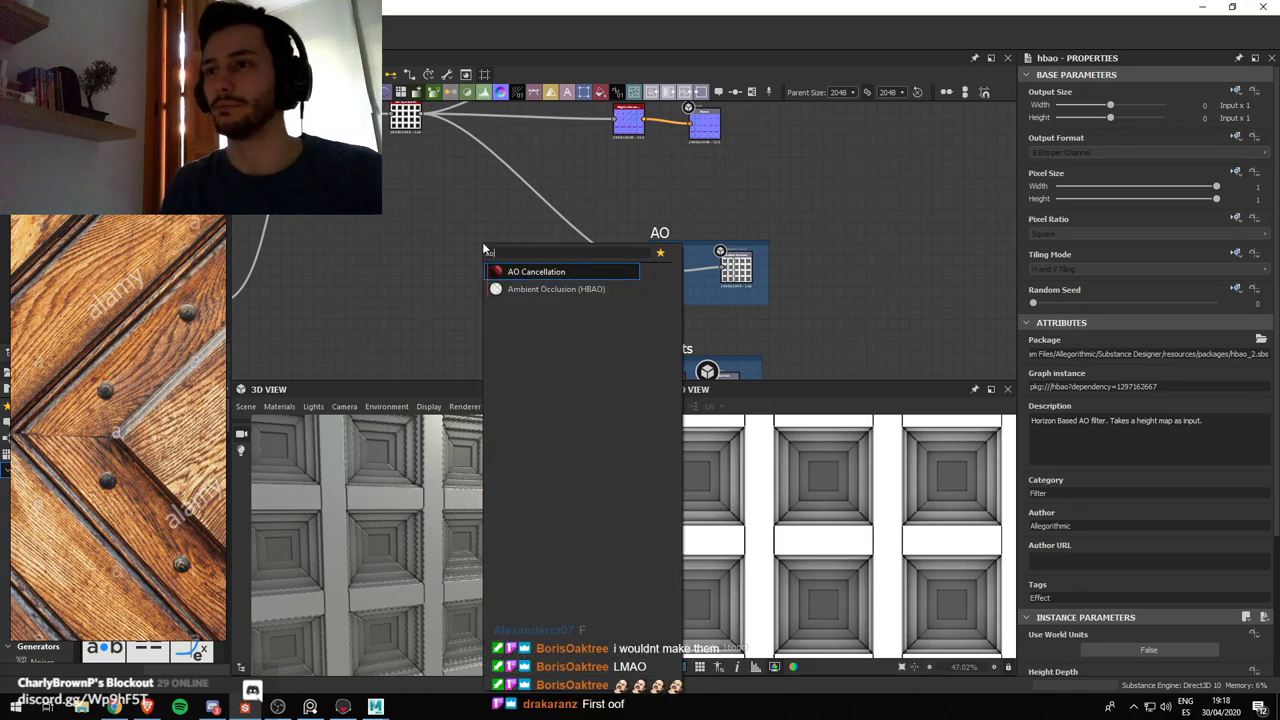
{"action": "left_click", "coordinate": [566, 290]}
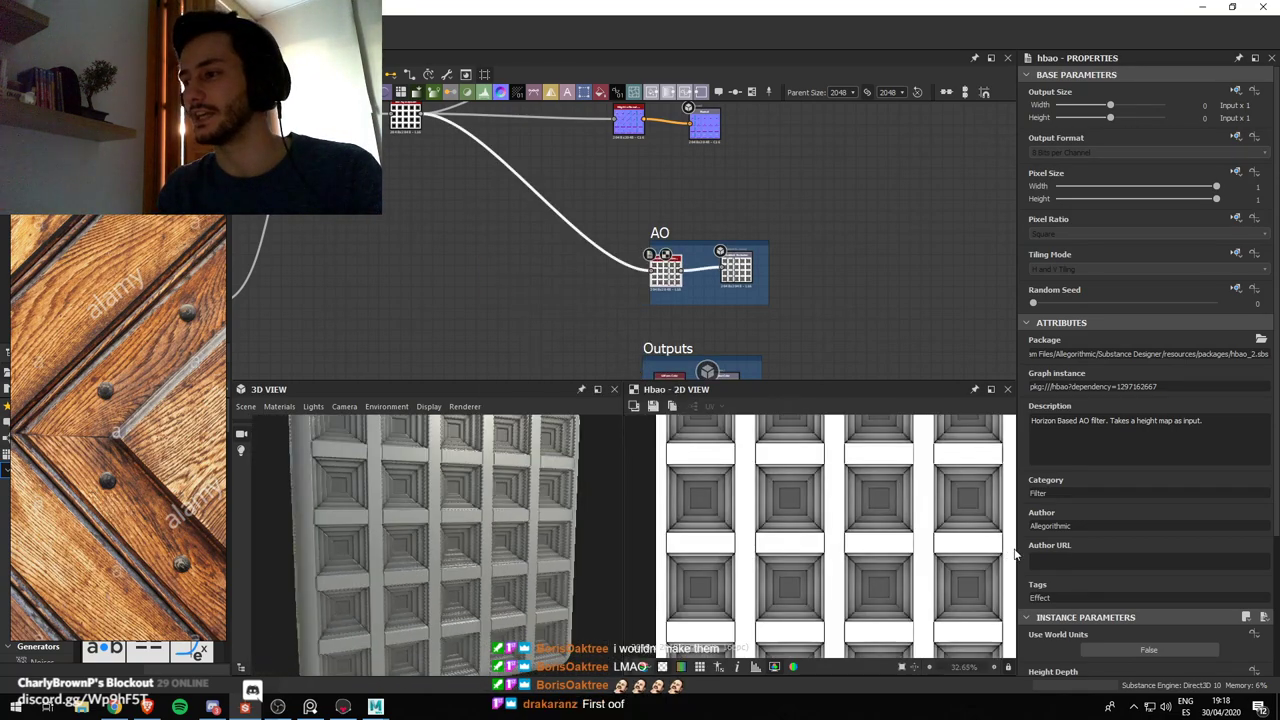
Set the Quality of the HBAO node to 16 samples
{"action": "scroll", "coordinate": [1172, 541], "scroll_direction": "down", "scroll_amount": 3}
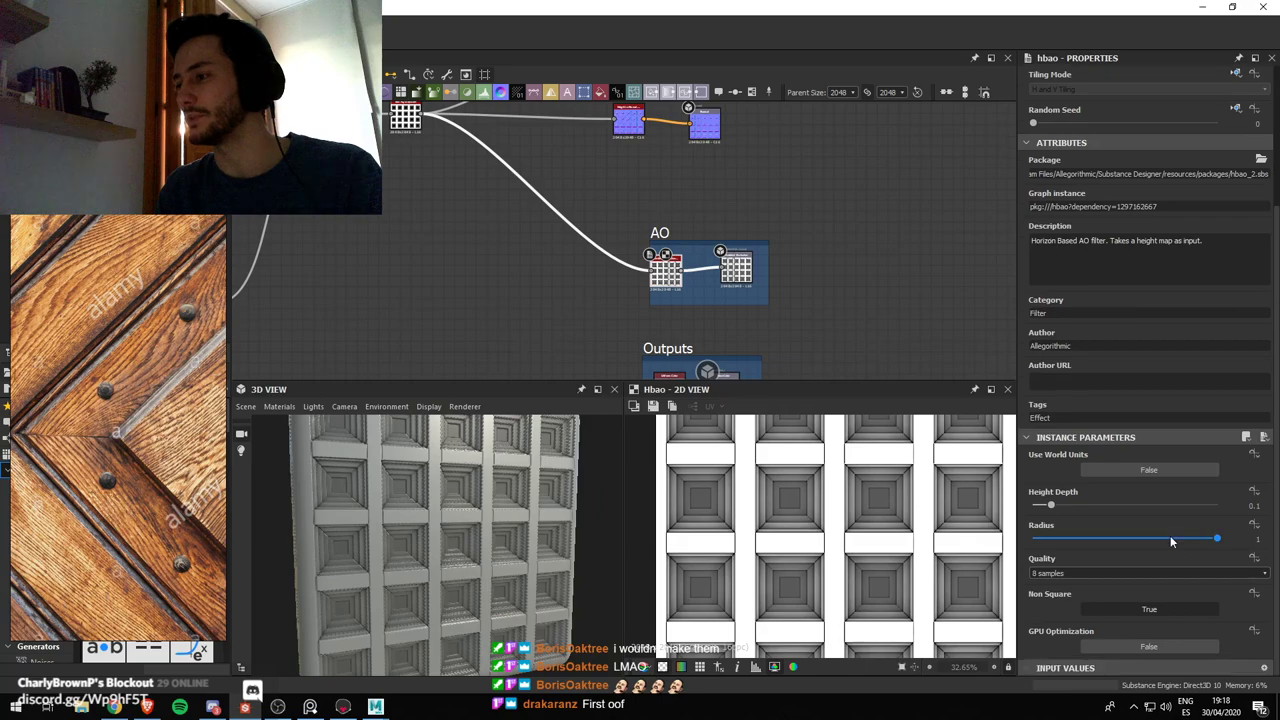
{"action": "left_click", "coordinate": [1068, 572]}
{"action": "left_click", "coordinate": [1062, 604]}
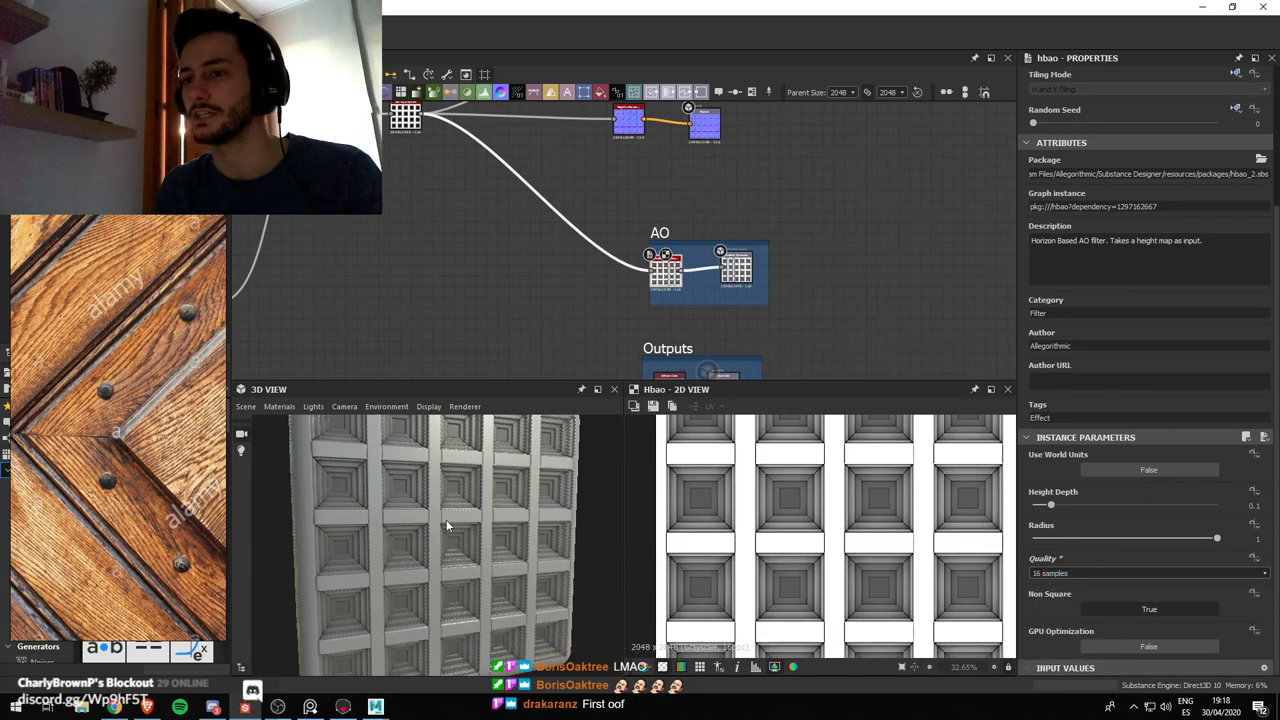
Examine the shading of the panels on the 3D preview and the nodes in the AO and Outputs frames
{"action": "scroll", "coordinate": [443, 490], "scroll_direction": "up", "scroll_amount": 3}
{"action": "scroll", "coordinate": [443, 480], "scroll_direction": "up", "scroll_amount": 5}
{"action": "left_click_drag", "start_coordinate": [471, 526], "coordinate": [442, 512]}
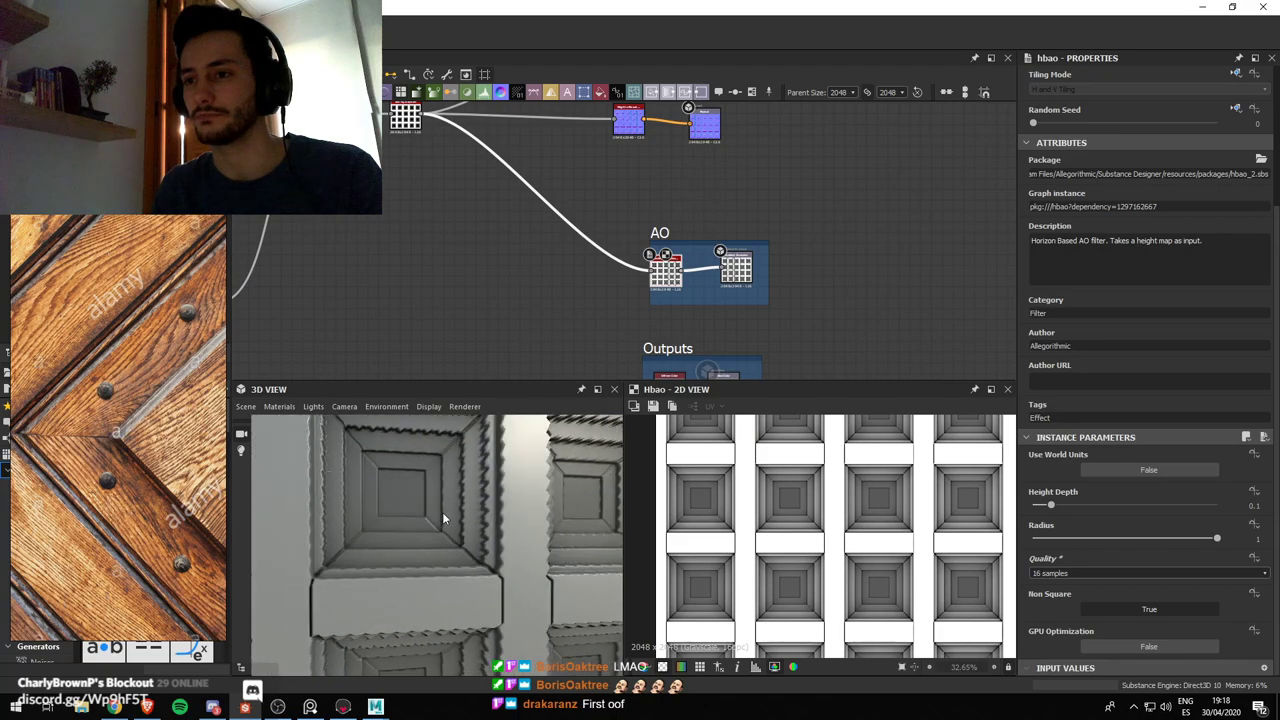
{"action": "scroll", "coordinate": [442, 520], "scroll_direction": "down", "scroll_amount": 4}
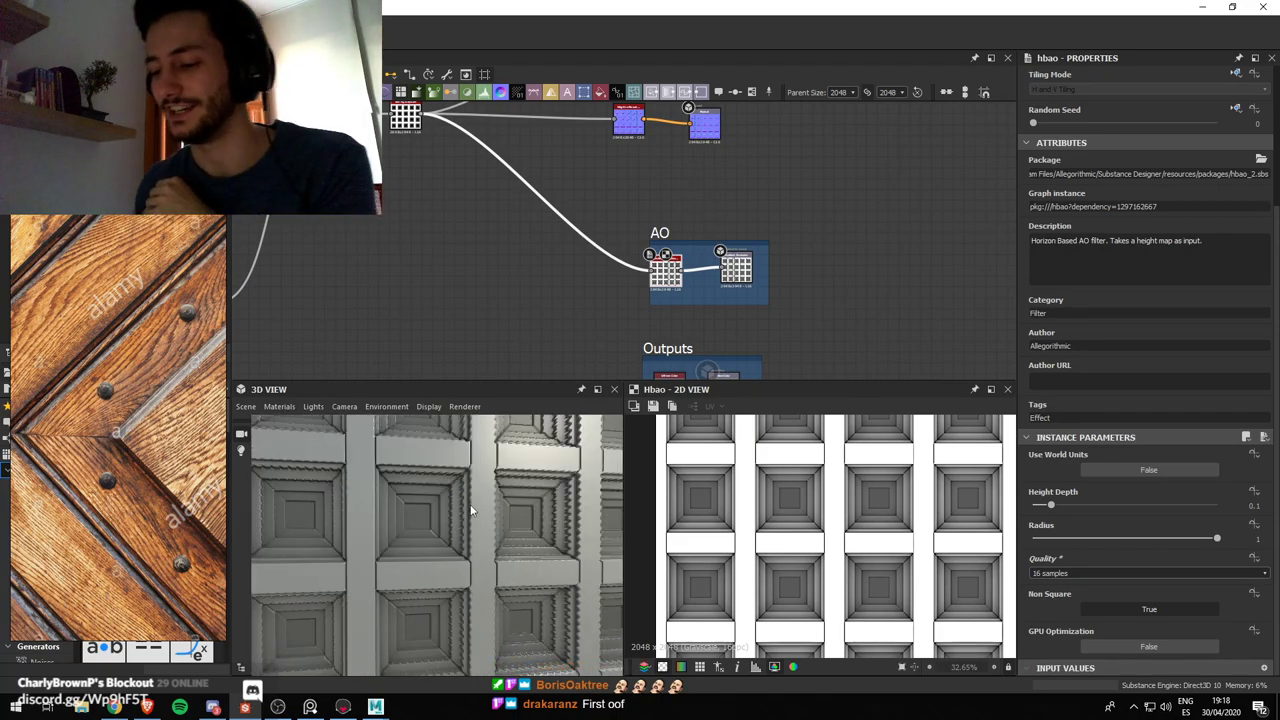
{"action": "left_click_drag", "start_coordinate": [472, 520], "coordinate": [509, 508]}
{"action": "scroll", "coordinate": [552, 301], "scroll_direction": "down", "scroll_amount": 4}
{"action": "scroll", "coordinate": [713, 289], "scroll_direction": "up", "scroll_amount": 4}
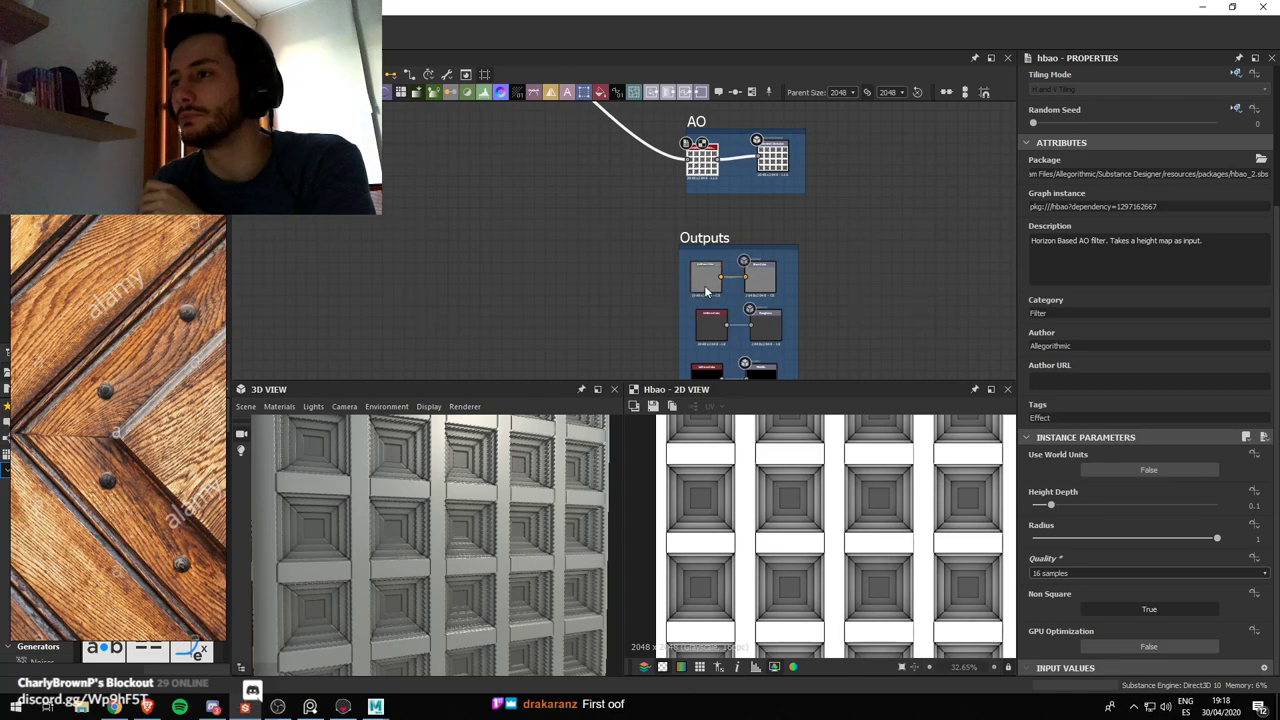
{"action": "scroll", "coordinate": [690, 285], "scroll_direction": "up", "scroll_amount": 4}
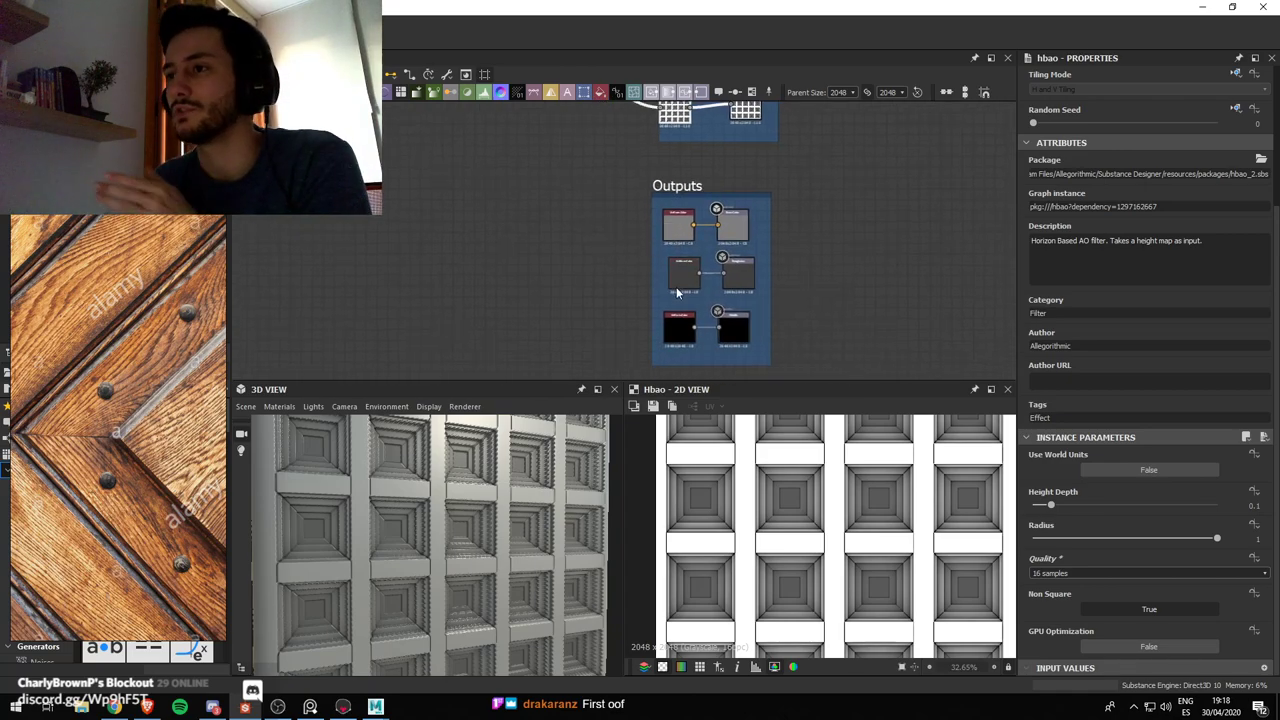
{"action": "left_click_drag", "start_coordinate": [486, 537], "coordinate": [495, 482]}
{"action": "scroll", "coordinate": [633, 334], "scroll_direction": "down", "scroll_amount": 5}
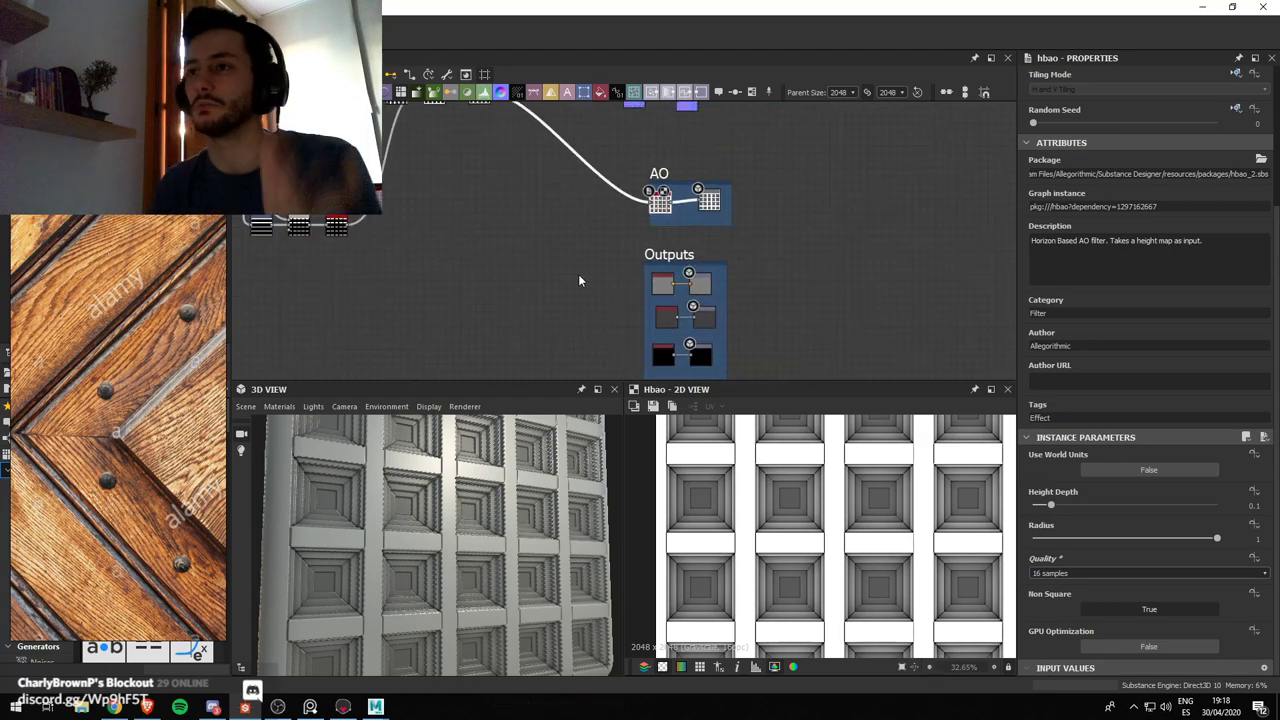
{"action": "middle_click_drag", "start_coordinate": [548, 263], "coordinate": [563, 273]}
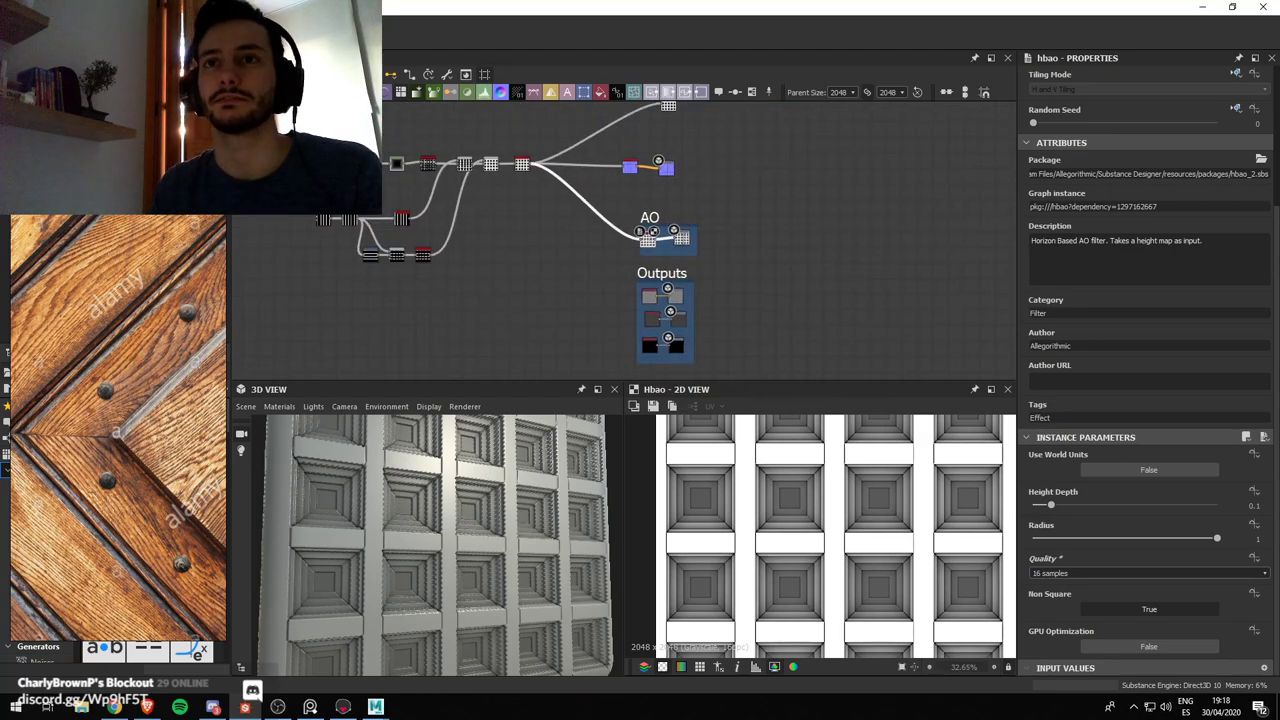
Move the reference image off the package explorer and open the output export settings for the Tiles_Madera graph
{"action": "right_click_drag", "start_coordinate": [131, 270], "coordinate": [104, 383]}
{"action": "left_click", "coordinate": [92, 103]}
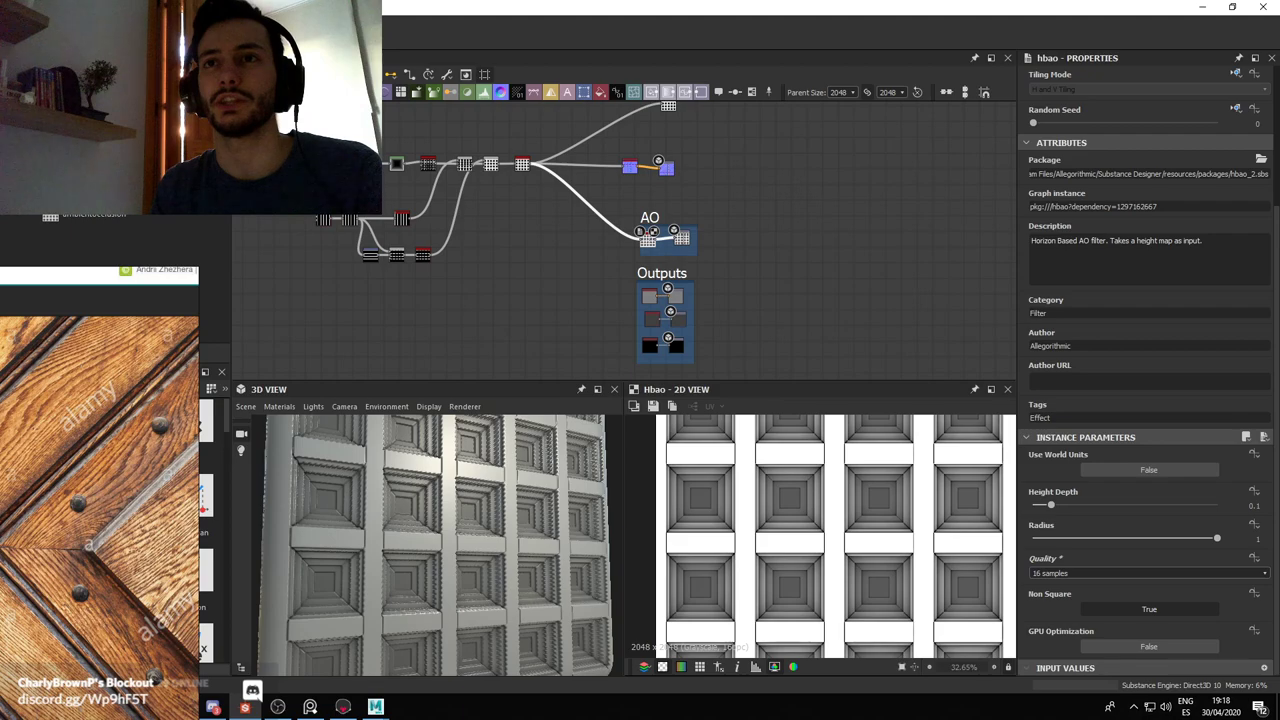
{"action": "right_click", "coordinate": [92, 103]}
{"action": "left_click", "coordinate": [155, 228]}
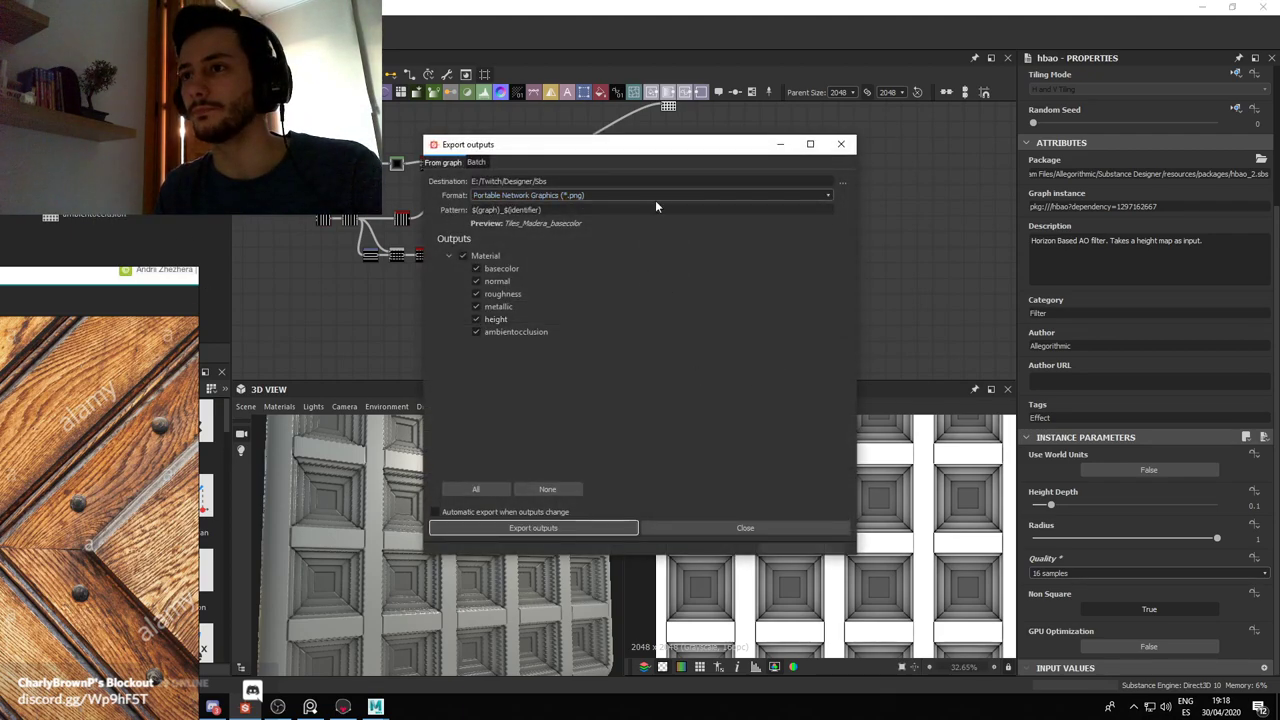
Create a Textures folder inside E:/Twitch/Designer and set it as the export destination
{"action": "left_click", "coordinate": [842, 182]}
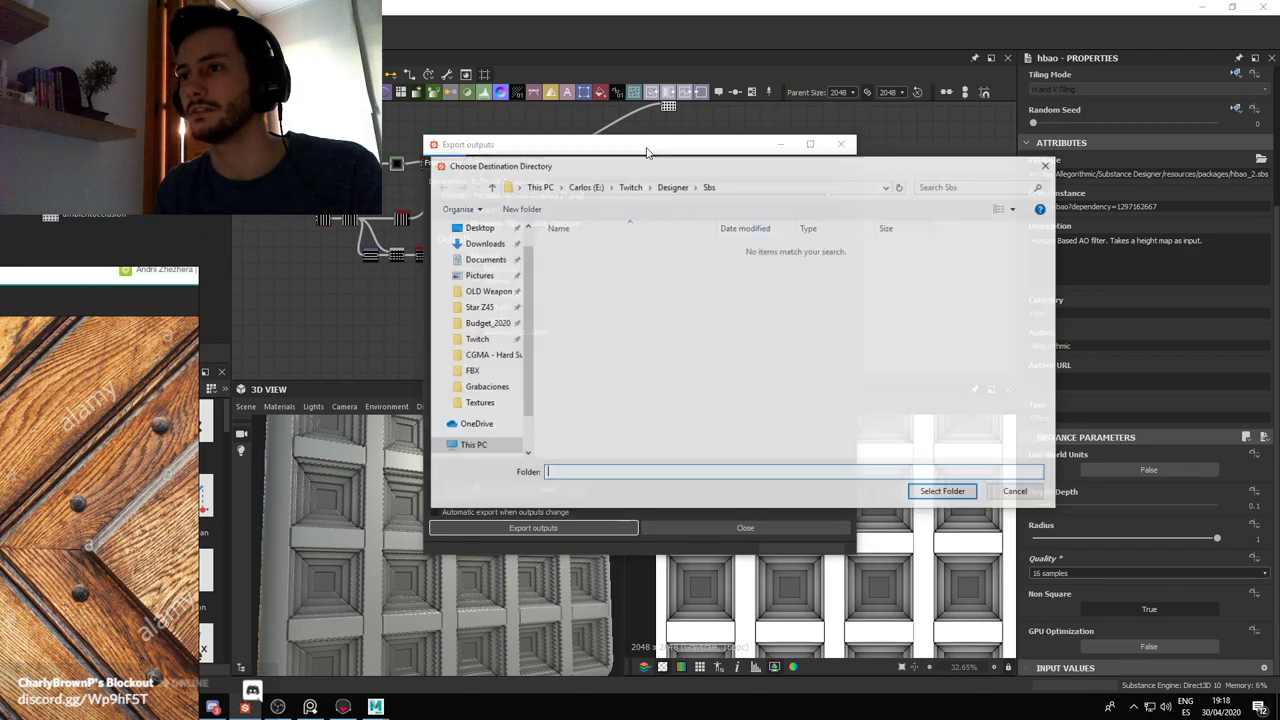
{"action": "left_click", "coordinate": [672, 186]}
{"action": "right_click", "coordinate": [634, 347]}
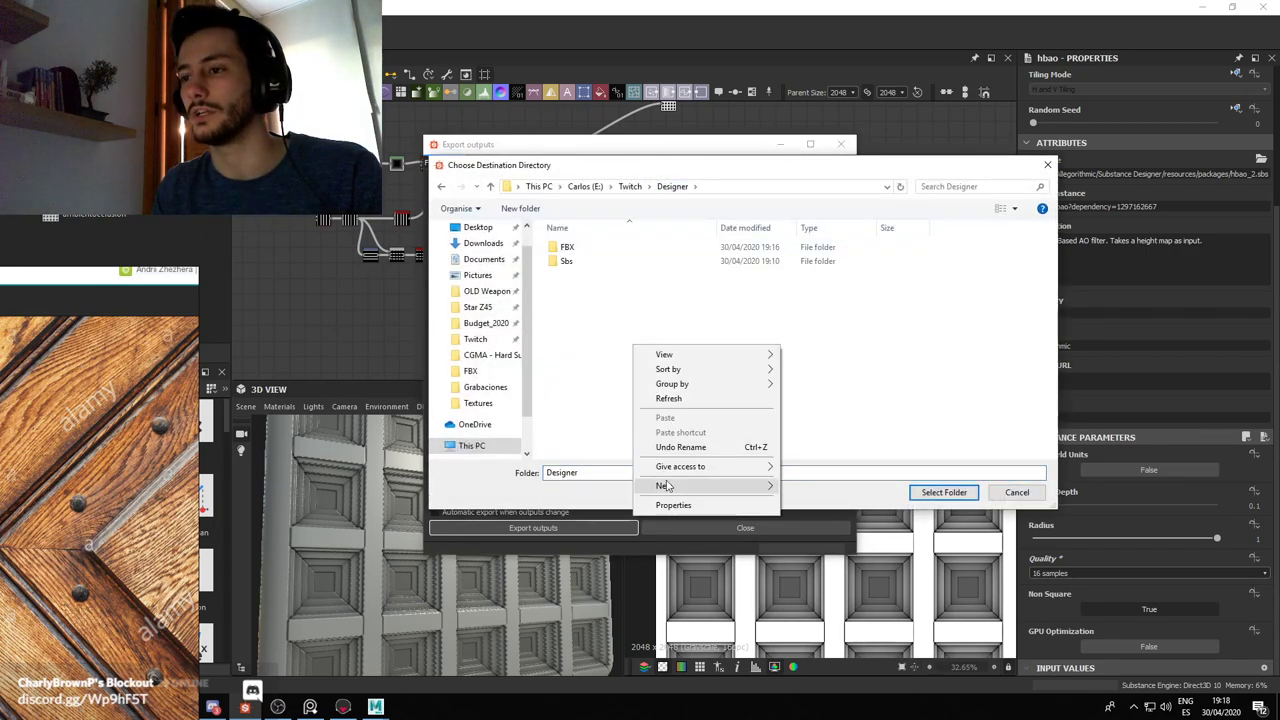
{"action": "left_click", "coordinate": [848, 474]}
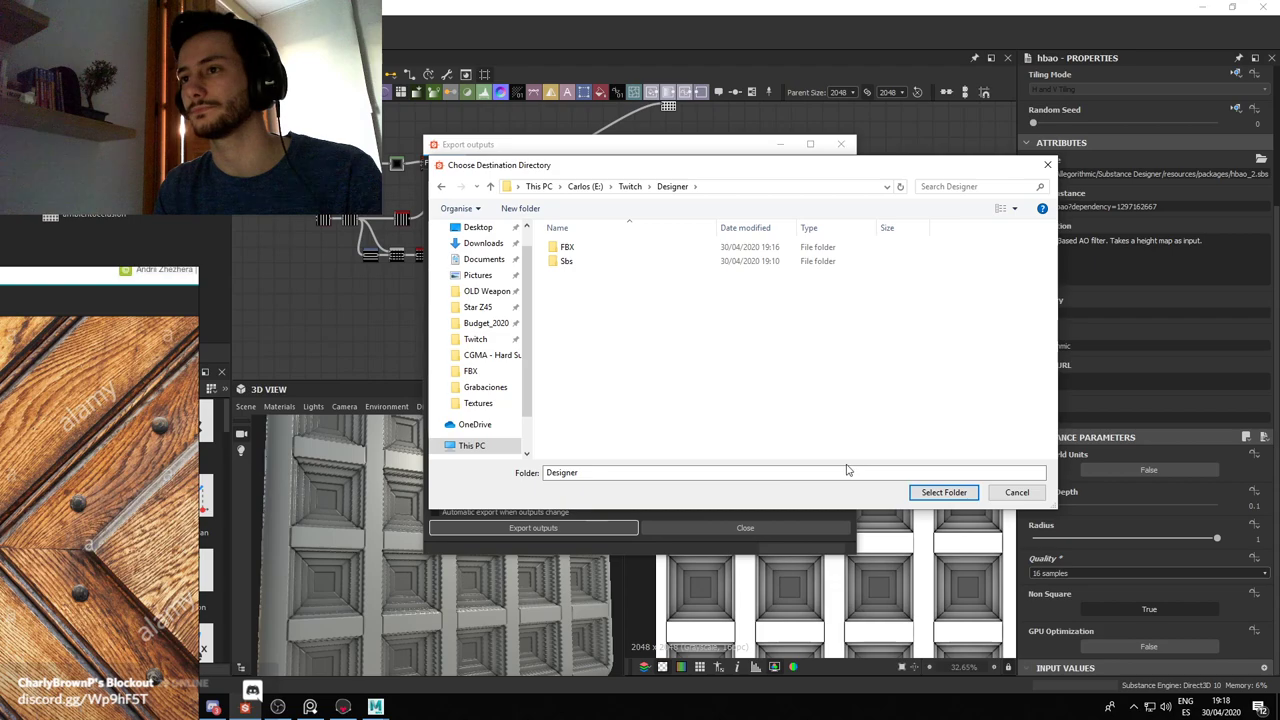
{"action": "type", "text": "Textures"}
{"action": "key", "text": "Return"}
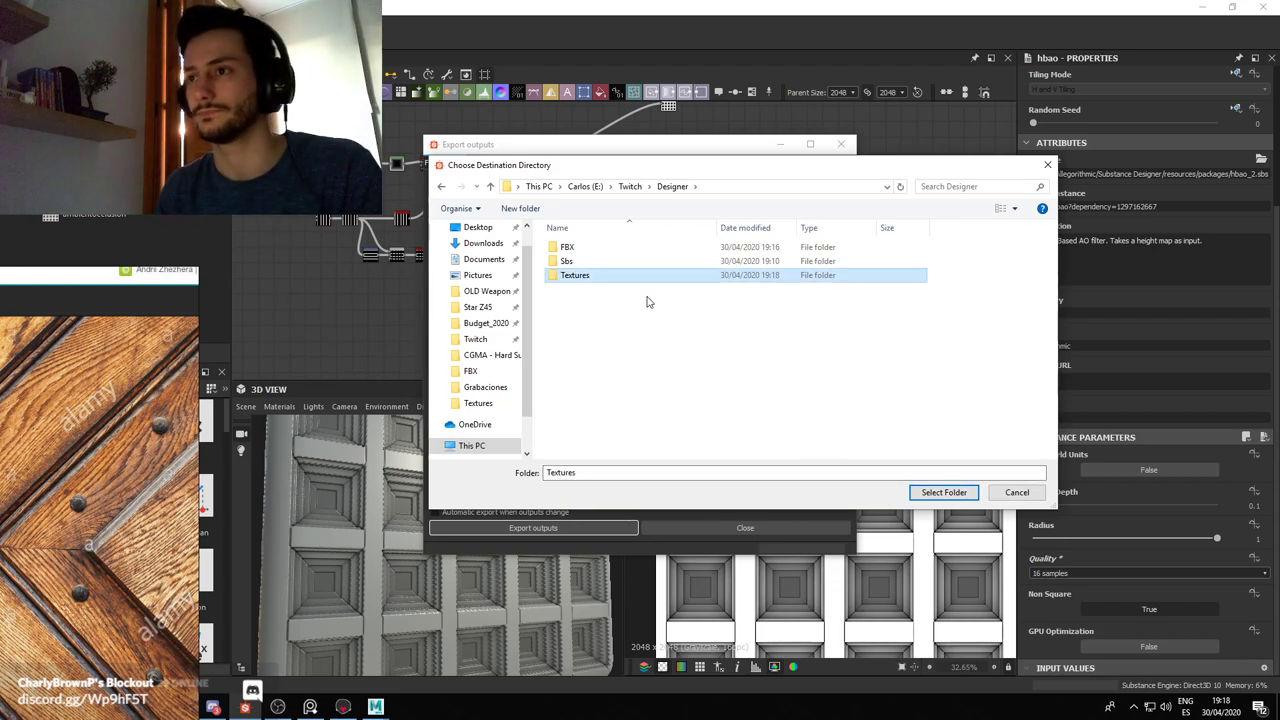
{"action": "double_click", "coordinate": [634, 276]}
{"action": "left_click", "coordinate": [944, 492]}
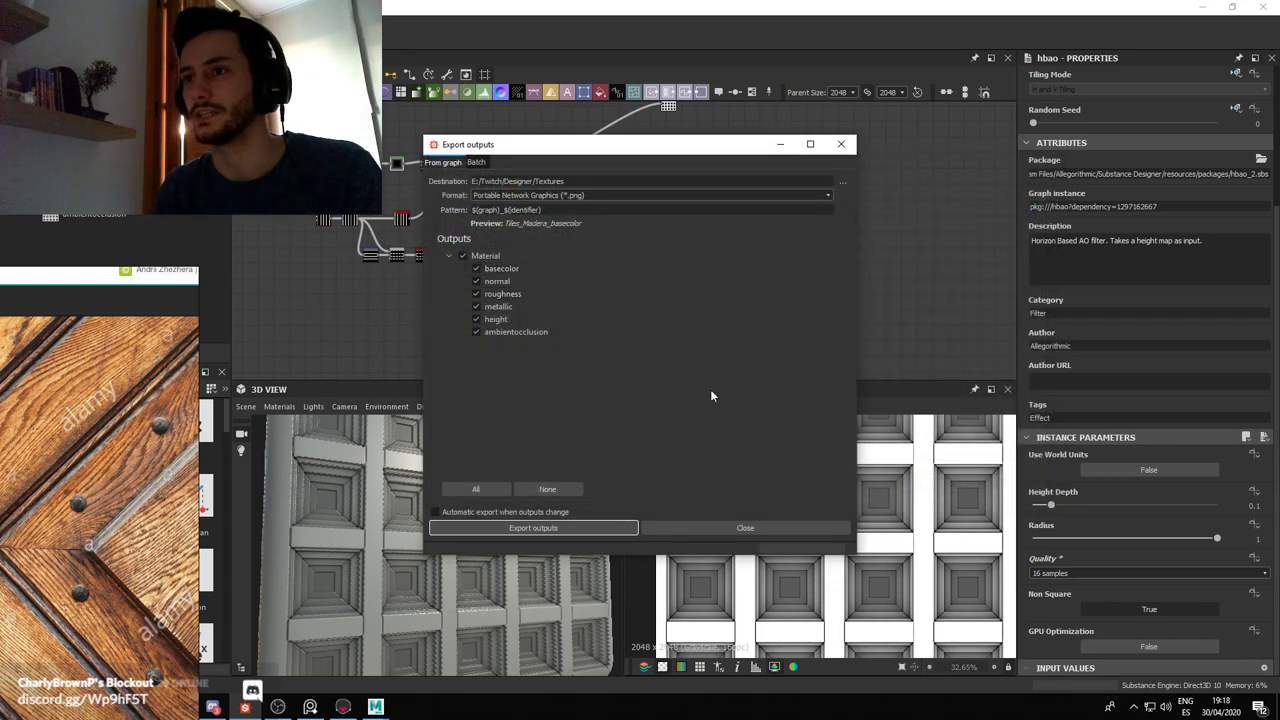
Export the basecolor, normal, roughness, metallic, height and ambientocclusion outputs as PNG files
{"action": "left_click", "coordinate": [598, 529]}
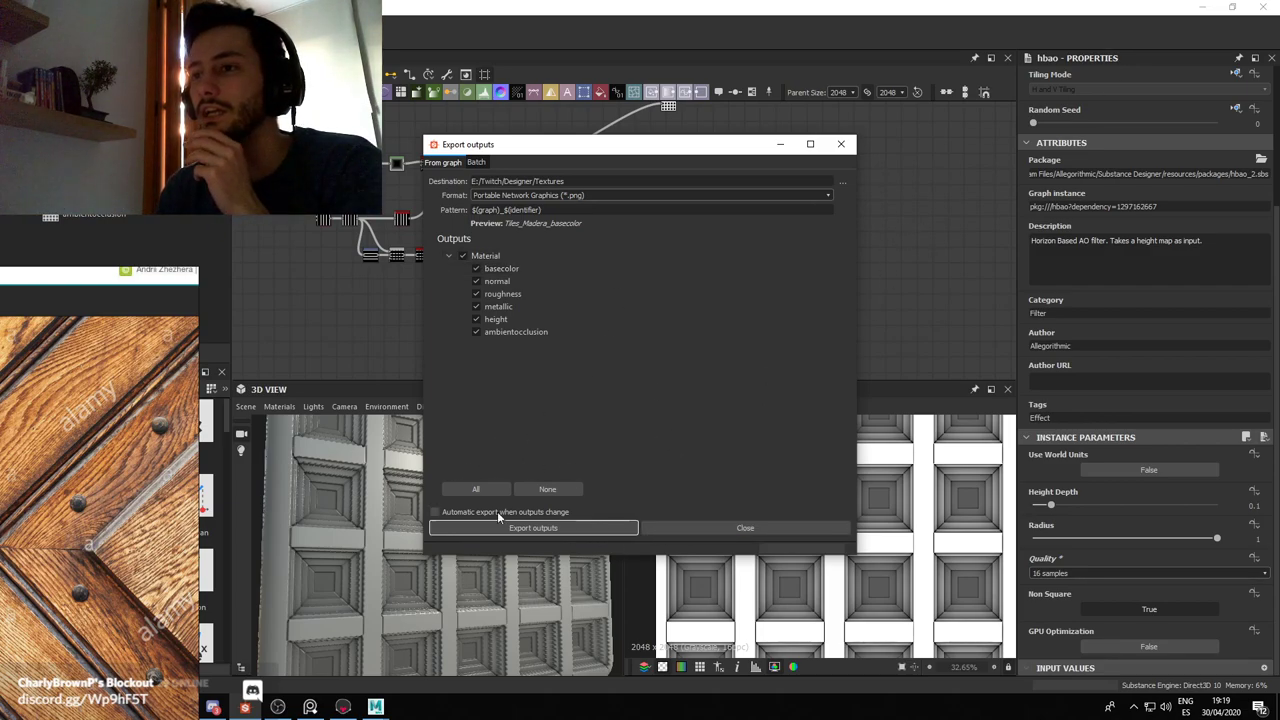
{"action": "left_click", "coordinate": [534, 528]}
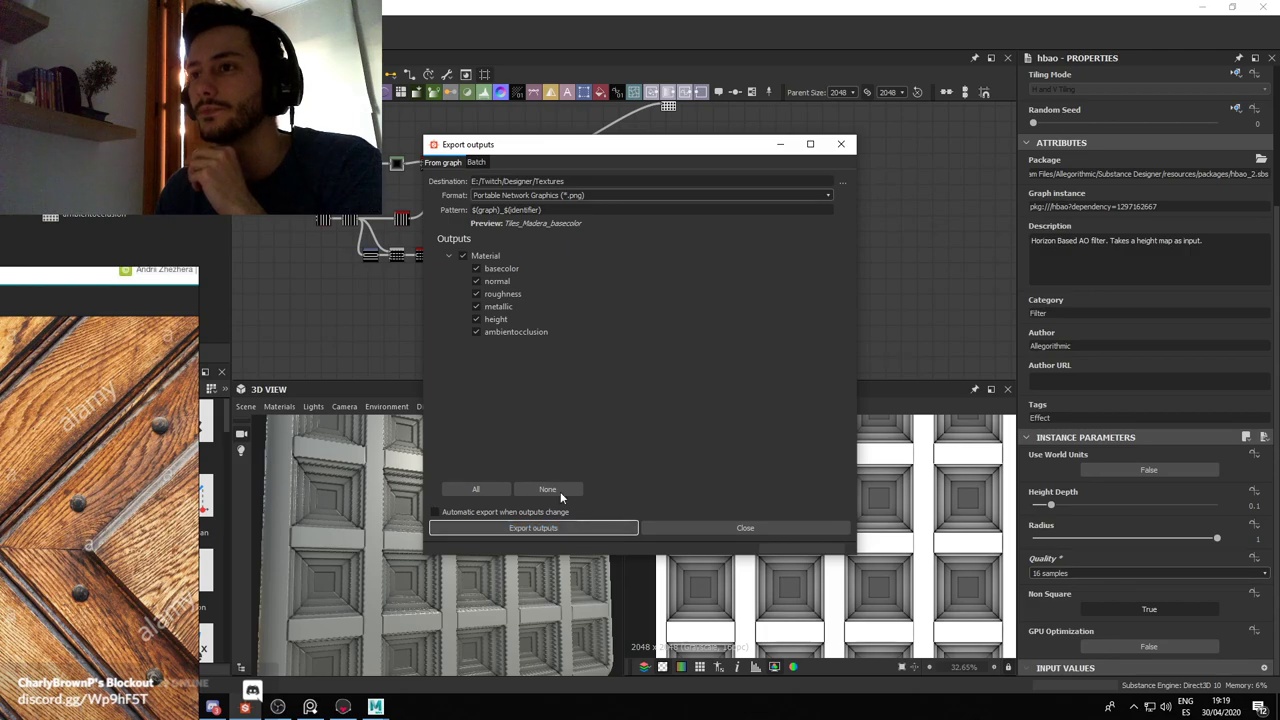
{"action": "left_click", "coordinate": [568, 528]}
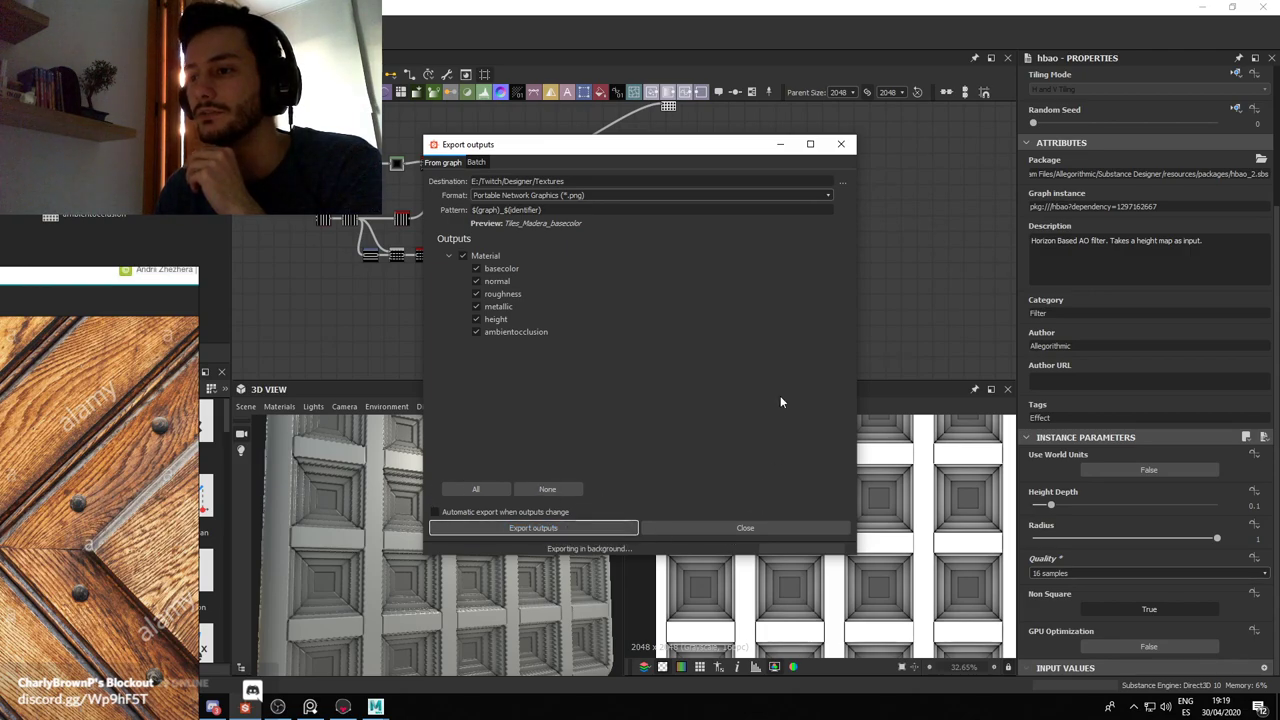
Close the output export window, switch to Marmoset Toolbag and load Tiles_Madera_normal.png as the lambert1 material's normal map
{"action": "left_click", "coordinate": [794, 527]}
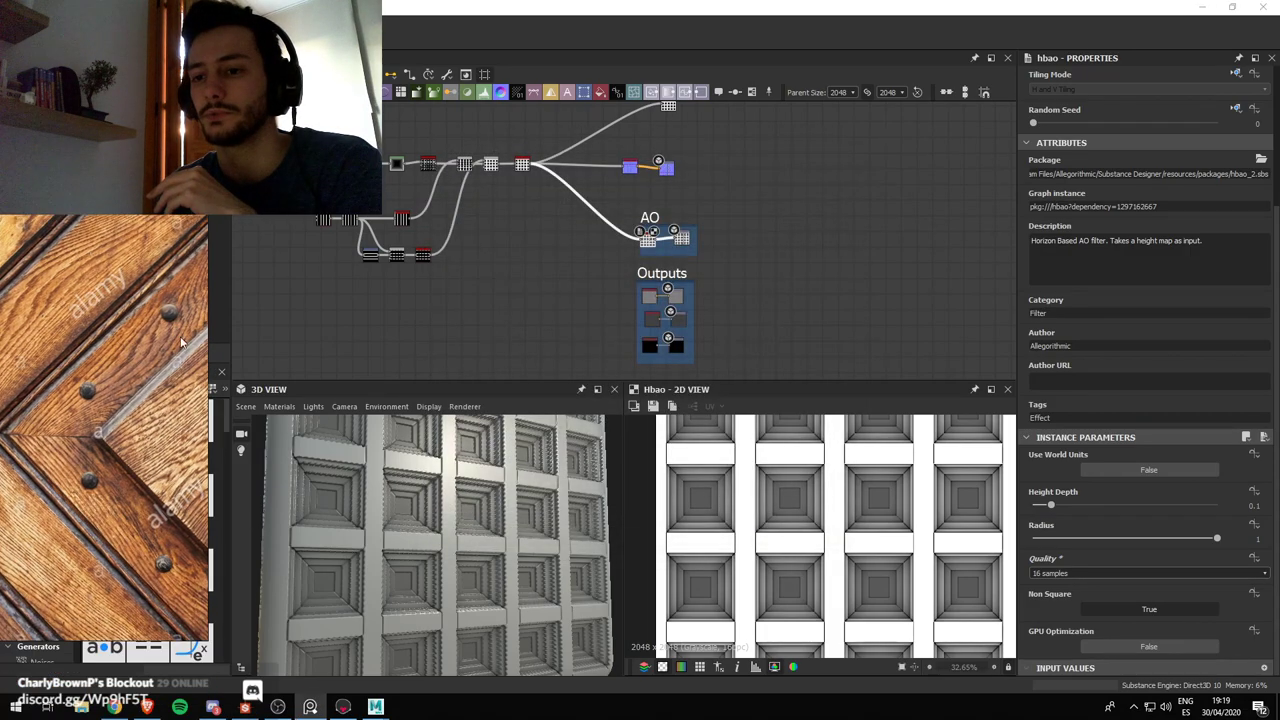
{"action": "left_click", "coordinate": [343, 706]}
{"action": "left_click", "coordinate": [1178, 68]}
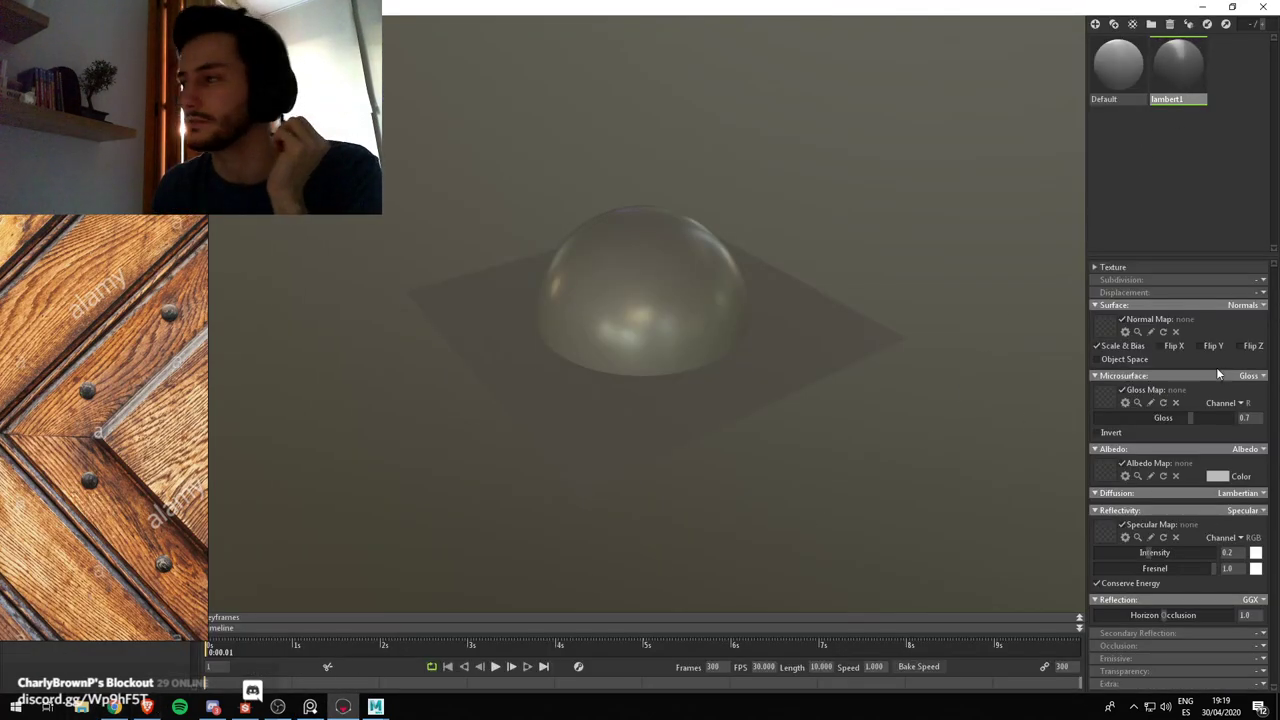
{"action": "left_click", "coordinate": [1105, 322]}
{"action": "left_click", "coordinate": [518, 116]}
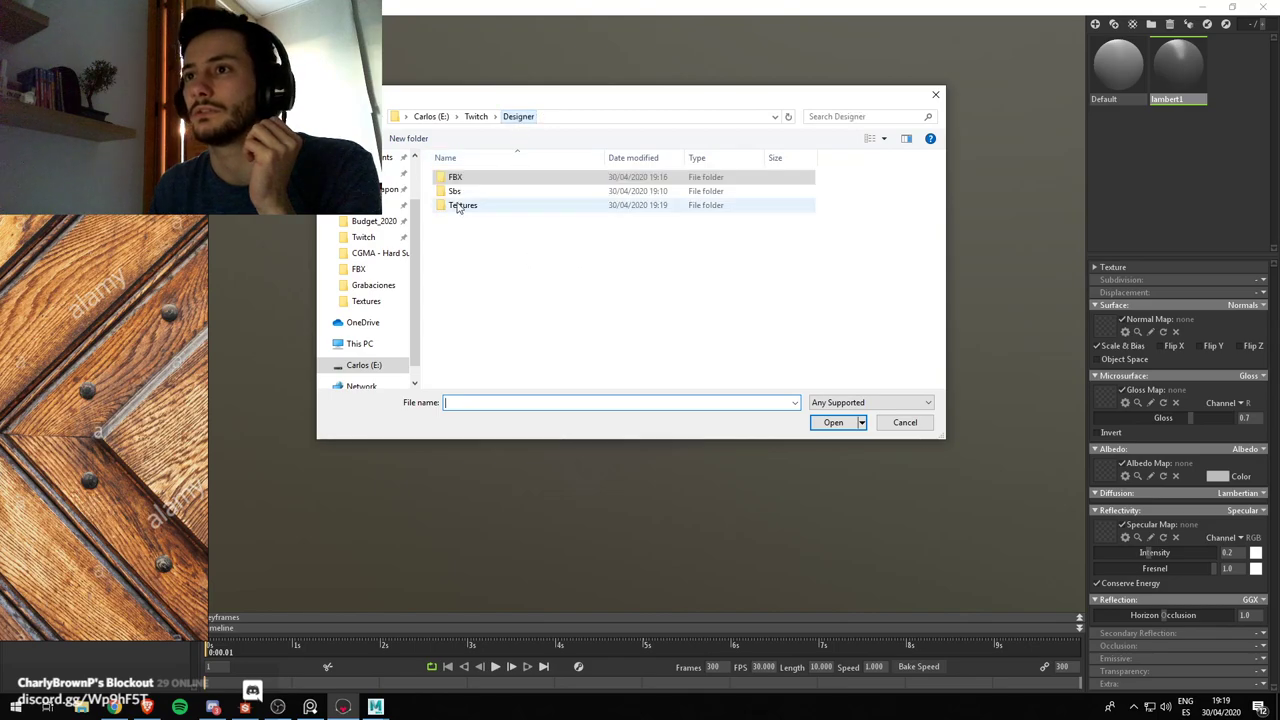
{"action": "double_click", "coordinate": [462, 205]}
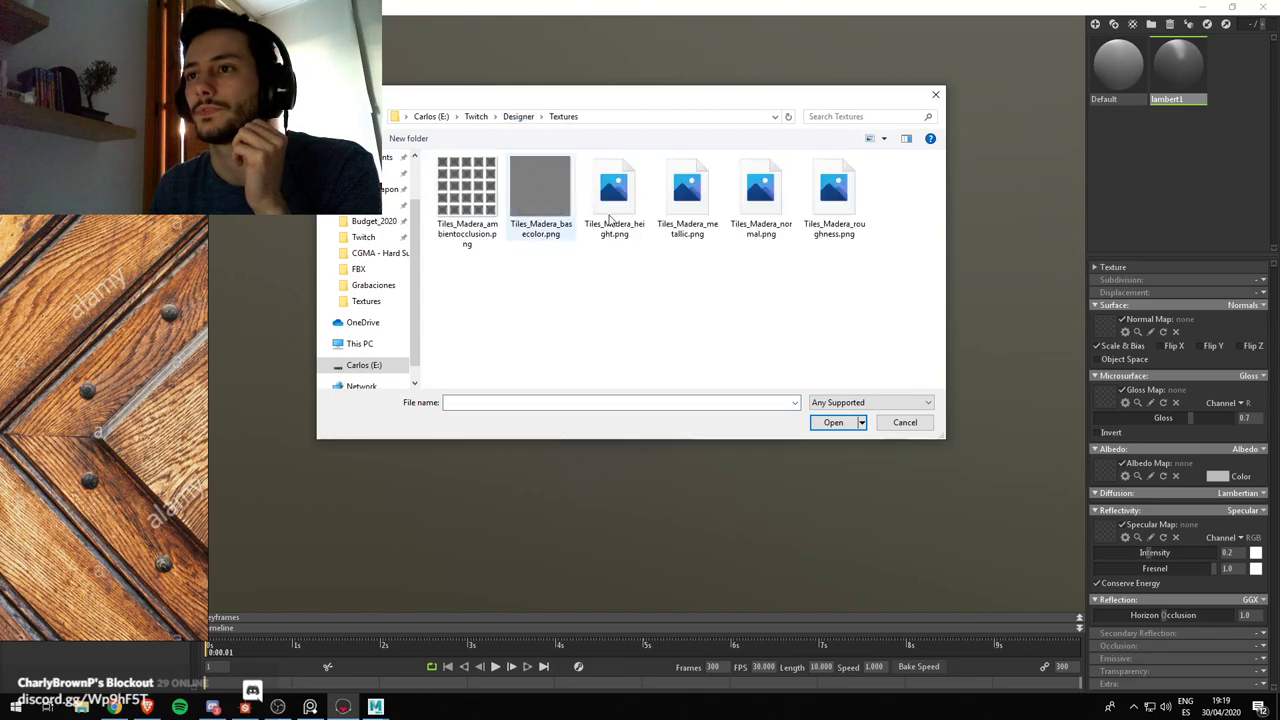
{"action": "left_click", "coordinate": [760, 195]}
{"action": "left_click", "coordinate": [850, 423]}
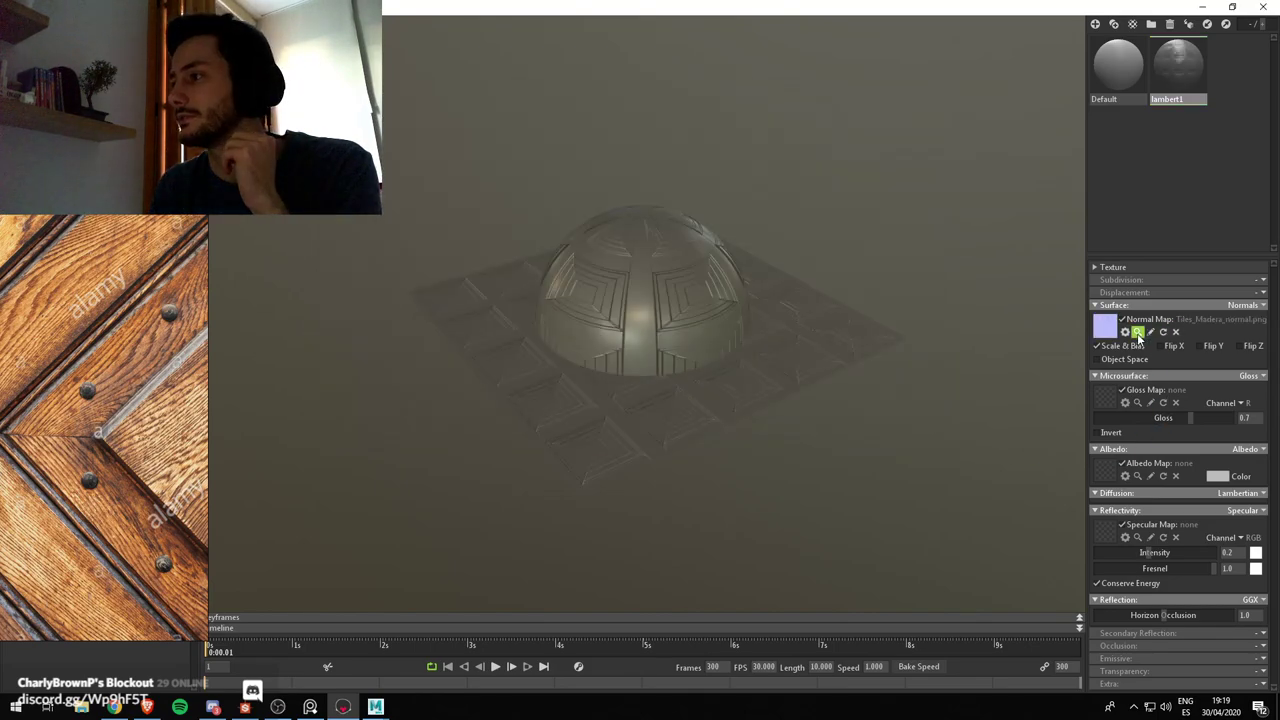
Enable Flip Y for the lambert1 normal map and check the relief on the dome and plane
{"action": "left_click", "coordinate": [1214, 348]}
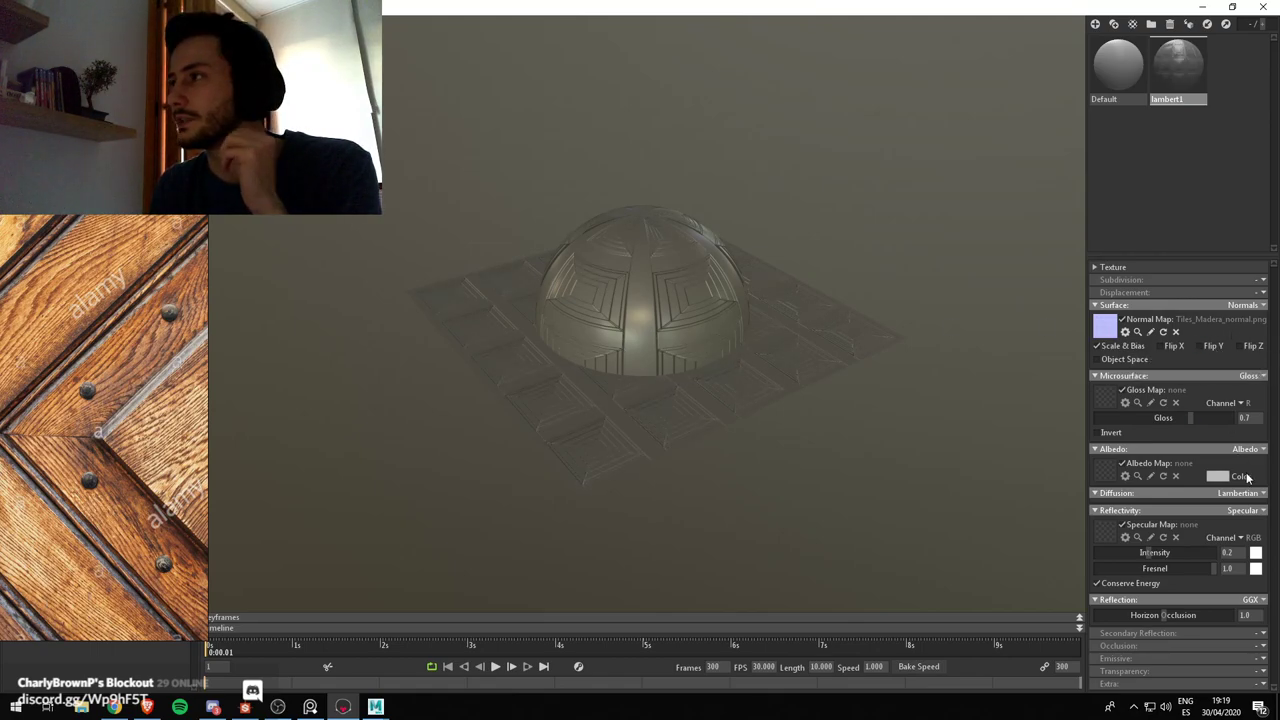
{"action": "left_click", "coordinate": [1203, 347]}
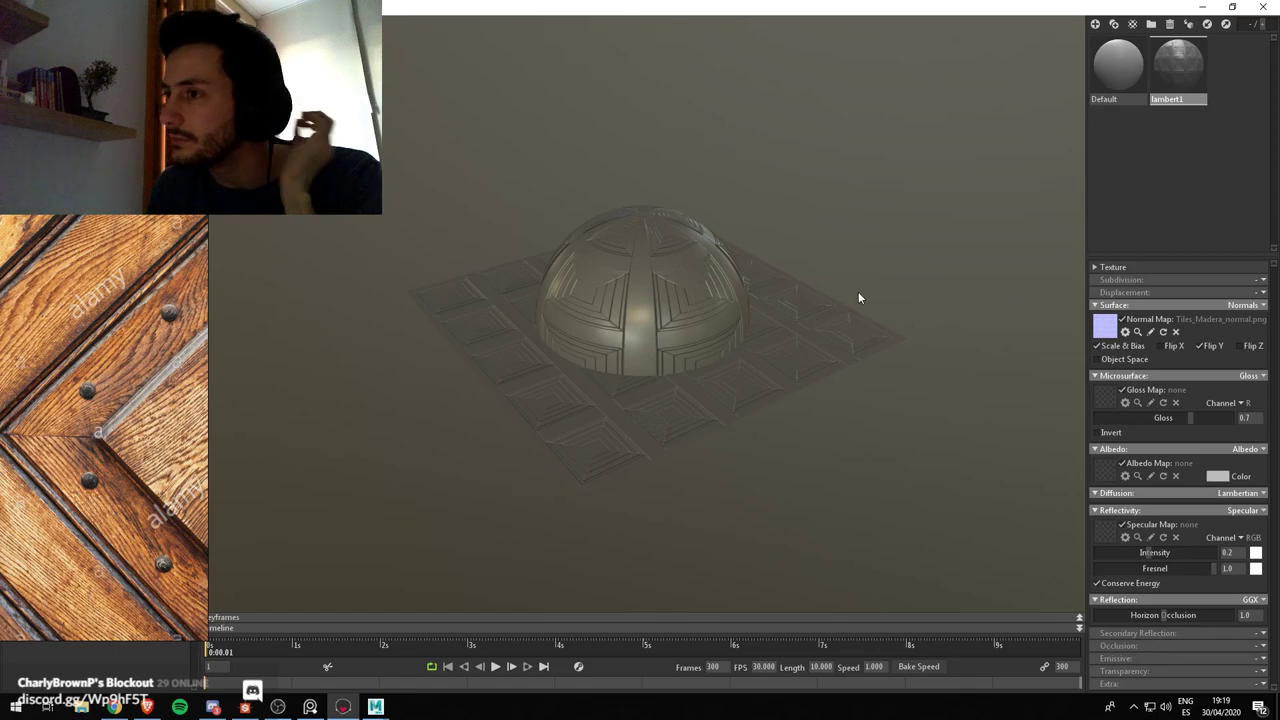
{"action": "left_click_drag", "start_coordinate": [790, 378], "coordinate": [684, 415], "text": "alt"}
{"action": "mouse_move", "coordinate": [684, 415]}
{"action": "right_mouse_down", "text": "alt"}
{"action": "mouse_move", "coordinate": [786, 482]}
{"action": "mouse_move", "coordinate": [696, 424]}
{"action": "right_mouse_up", "text": "alt"}
Move the reference image out of the way and set the sky's backdrop color to dark grey 262627
{"action": "right_click_drag", "start_coordinate": [102, 314], "coordinate": [321, 452]}
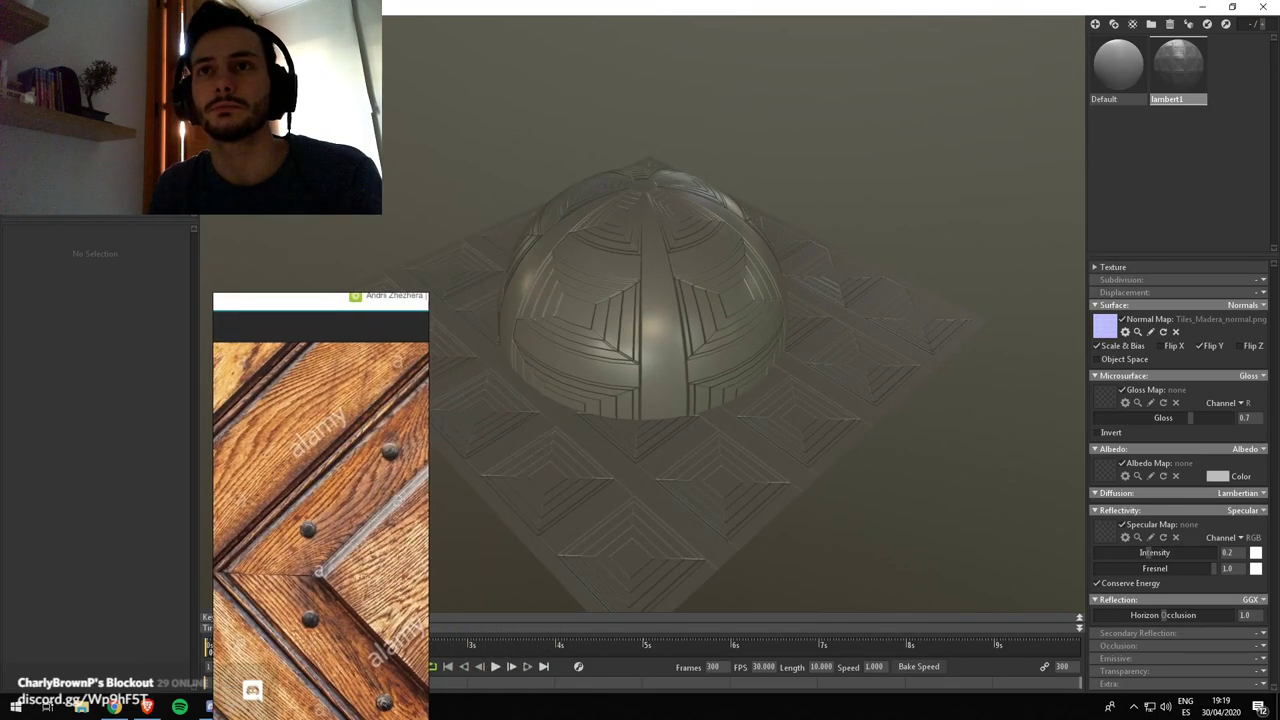
{"action": "left_click", "coordinate": [45, 66]}
{"action": "left_click", "coordinate": [149, 478]}
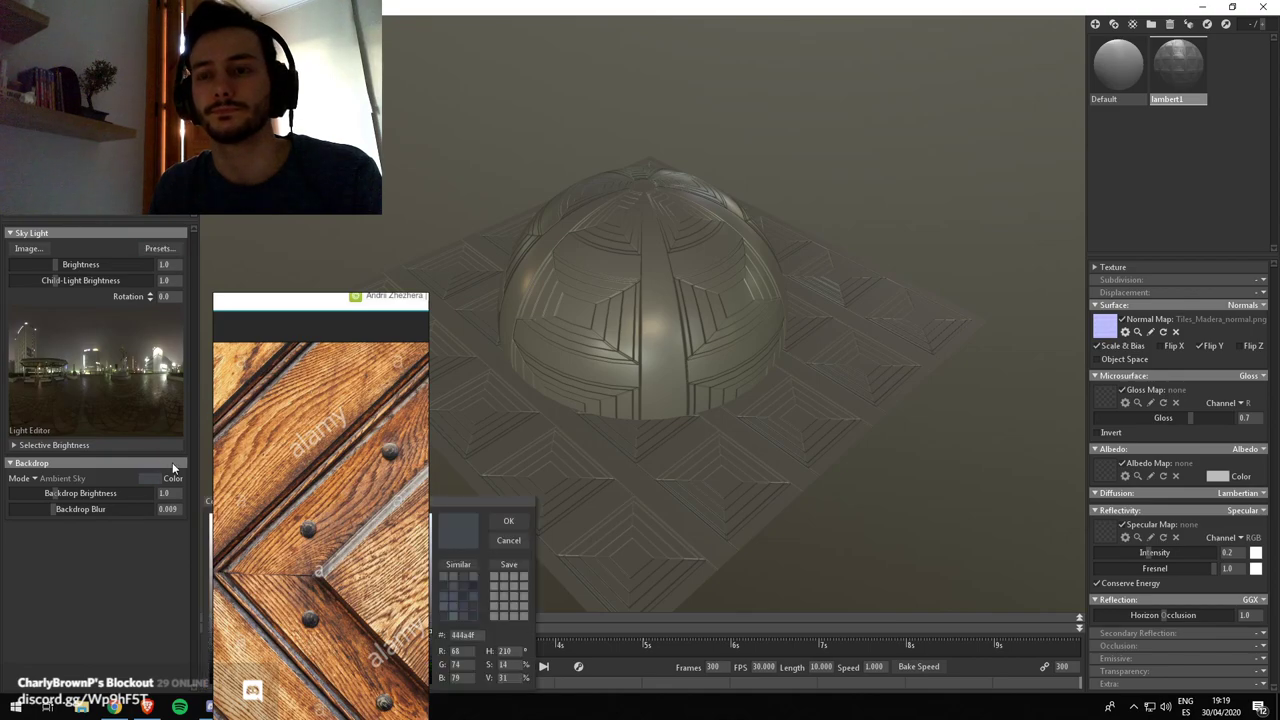
{"action": "left_click_drag", "start_coordinate": [312, 402], "coordinate": [896, 680]}
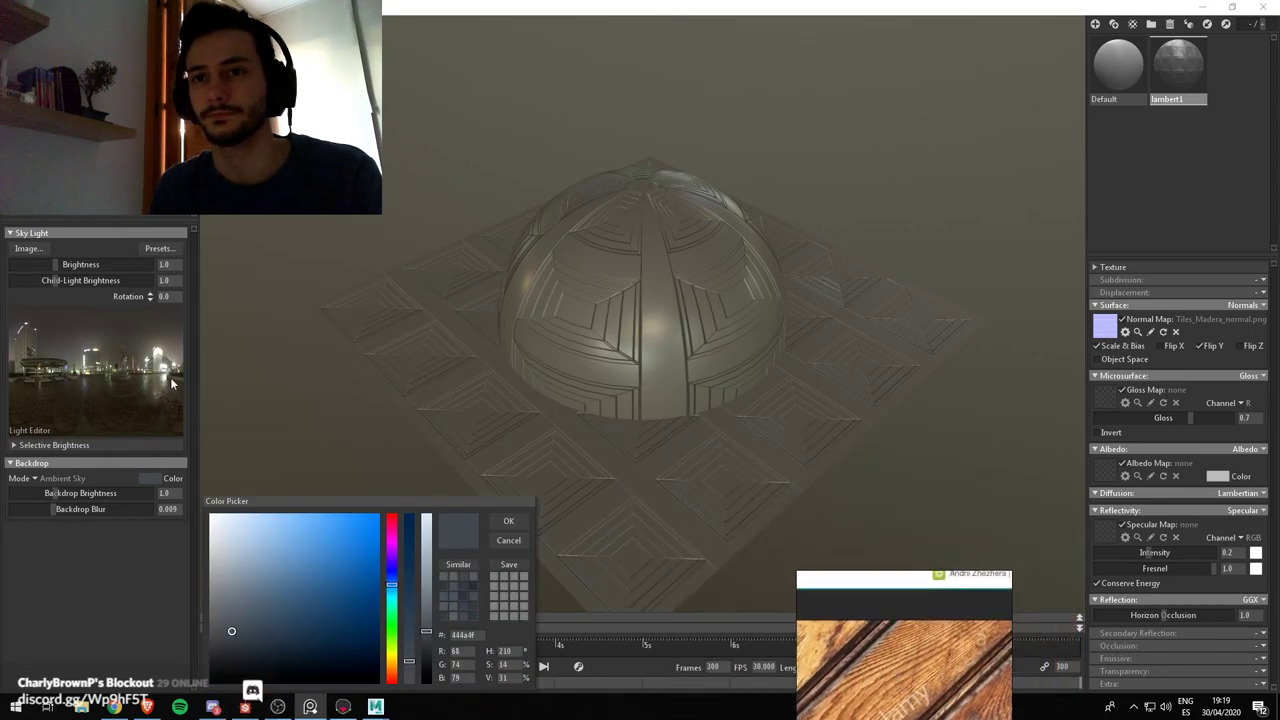
{"action": "left_click_drag", "start_coordinate": [230, 630], "coordinate": [213, 662]}
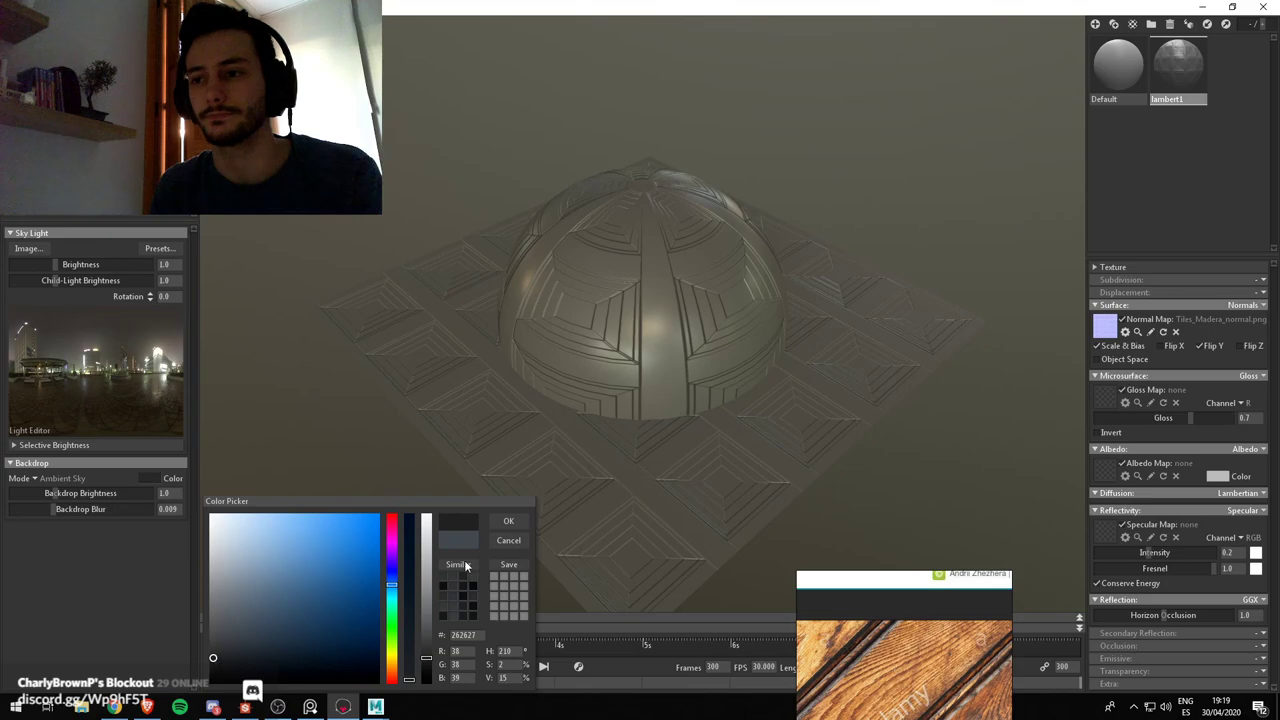
{"action": "left_click", "coordinate": [508, 521]}
Try the Indoor Fluorescents and Iowa Sunset sky presets, and light the scene with Lands End
{"action": "left_click", "coordinate": [28, 251]}
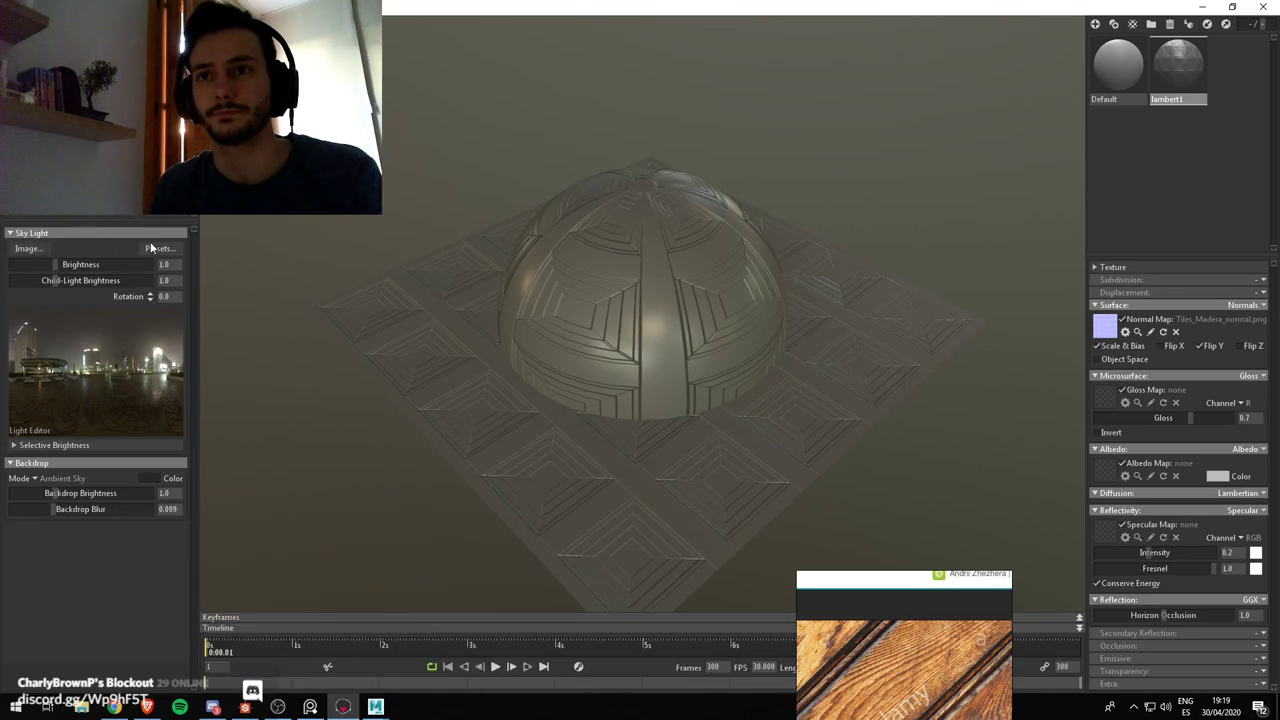
{"action": "left_click", "coordinate": [259, 617]}
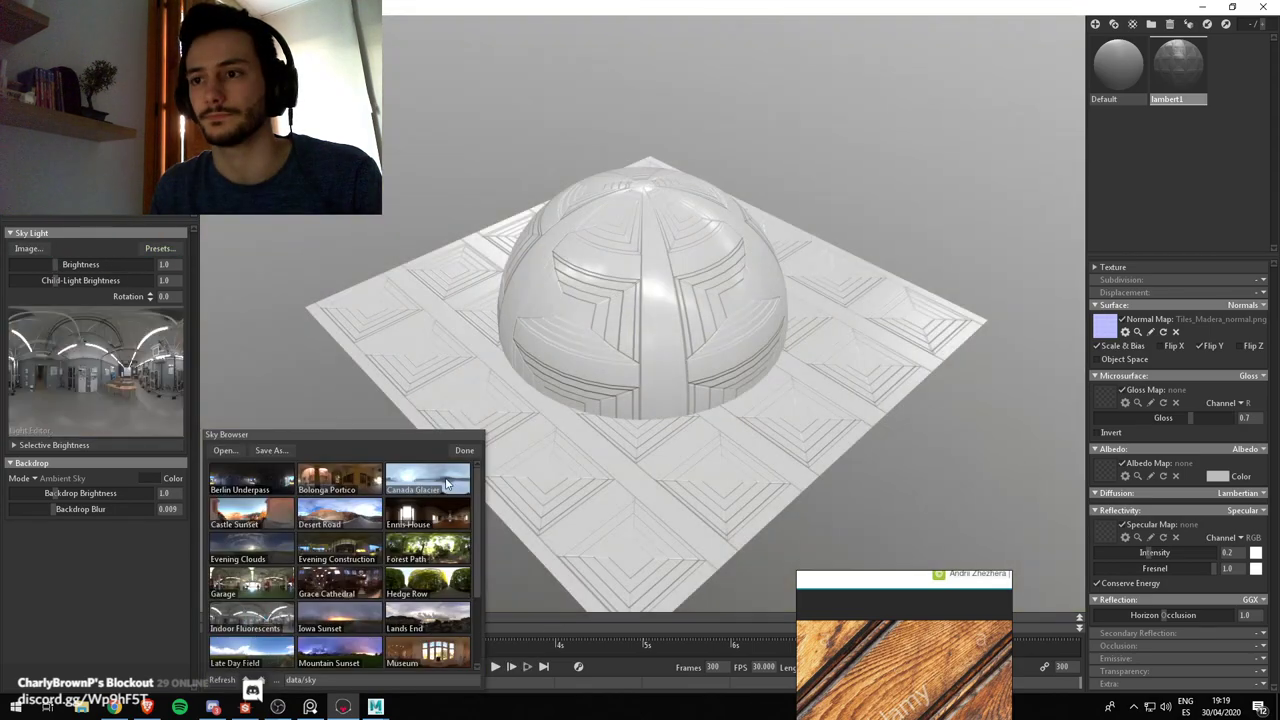
{"action": "left_click", "coordinate": [321, 623]}
{"action": "left_click", "coordinate": [429, 617]}
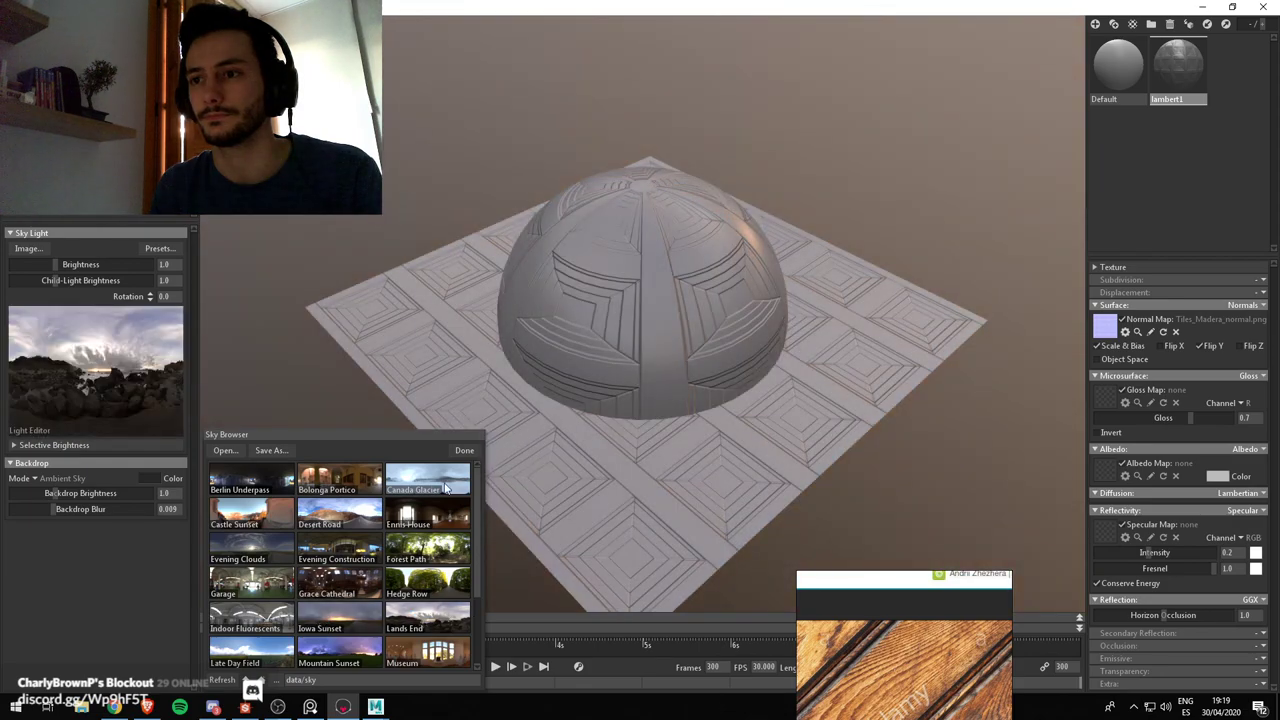
{"action": "left_click", "coordinate": [464, 450]}
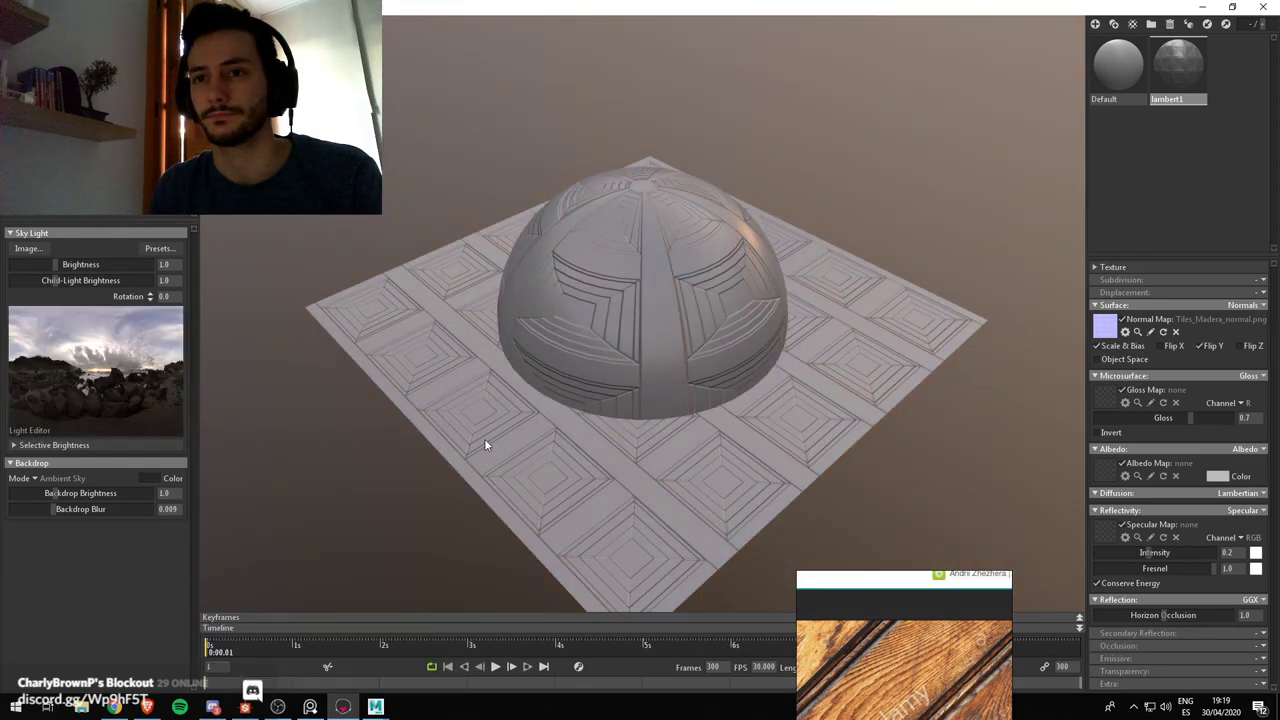
Switch the sky's backdrop mode to Color
{"action": "left_click", "coordinate": [36, 479]}
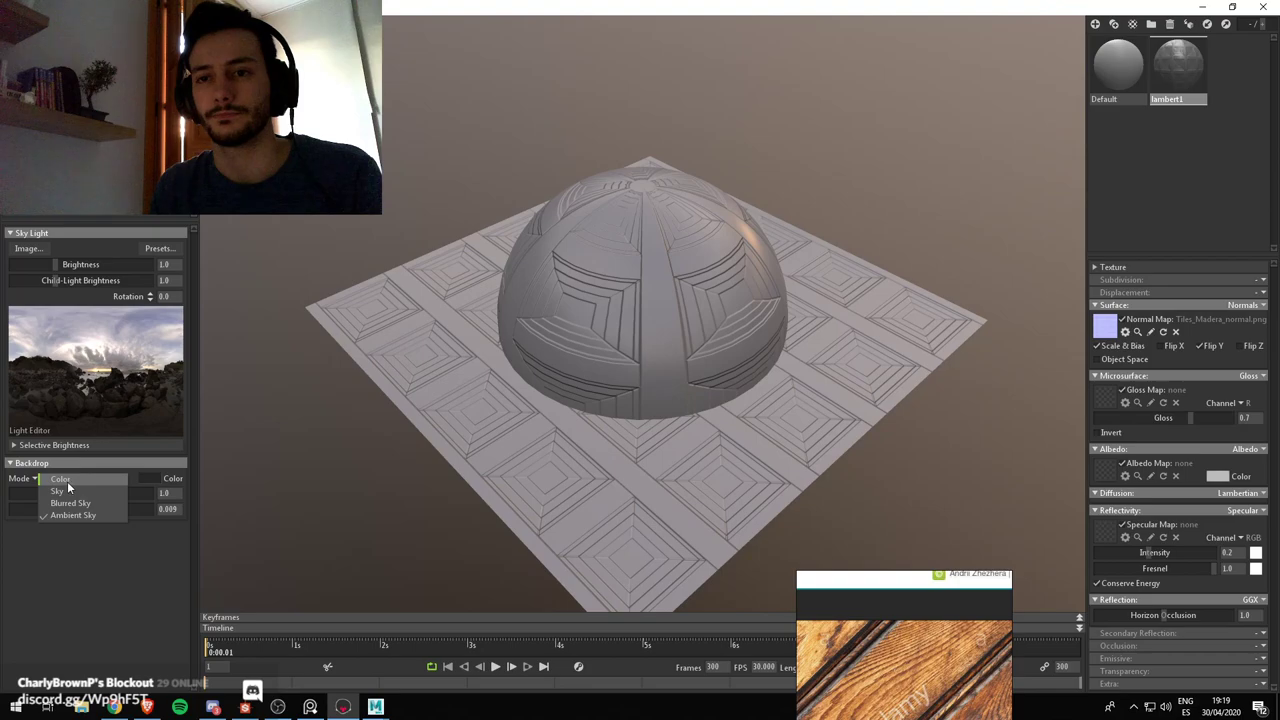
{"action": "left_click", "coordinate": [67, 481]}
{"action": "mouse_move", "coordinate": [542, 399]}
{"action": "left_mouse_down"}
{"action": "mouse_move", "coordinate": [530, 385]}
{"action": "mouse_move", "coordinate": [570, 423]}
{"action": "left_mouse_up"}
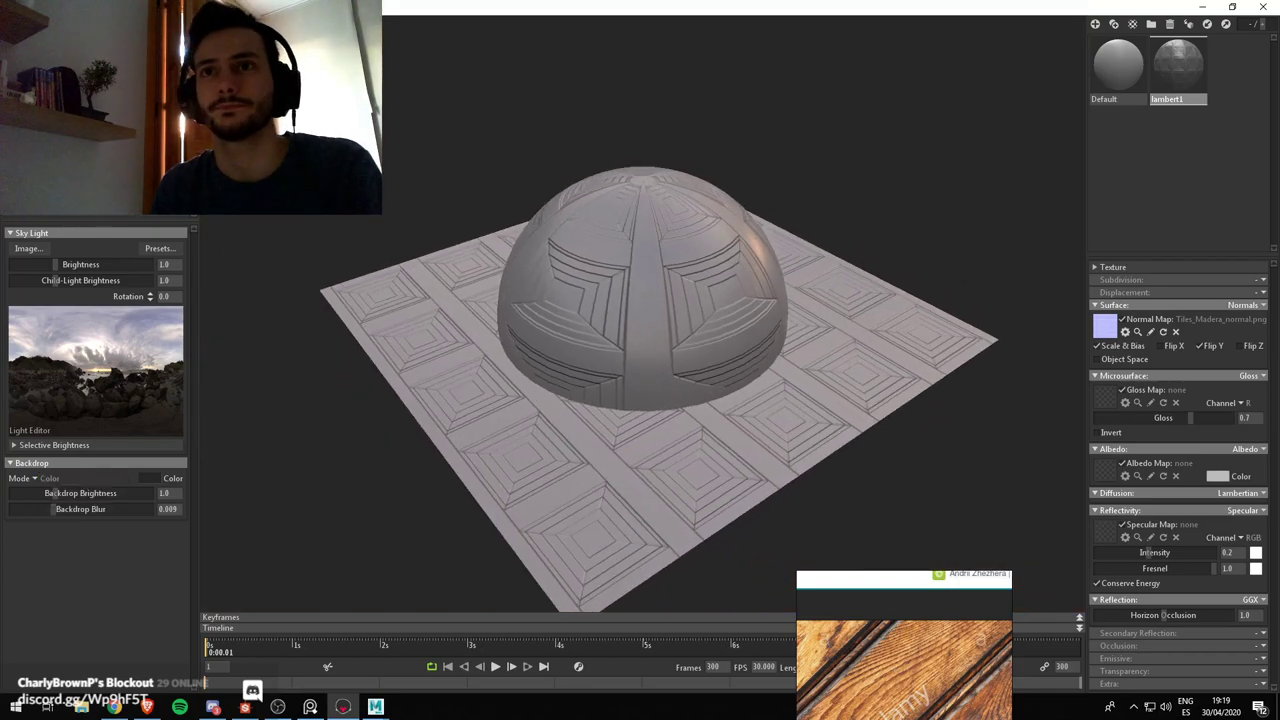
{"action": "left_click", "coordinate": [723, 349]}
{"action": "scroll", "coordinate": [691, 320], "scroll_direction": "down", "scroll_amount": 2}
Set the lambert1 material's Texture Tiling to 2
{"action": "left_click", "coordinate": [684, 230]}
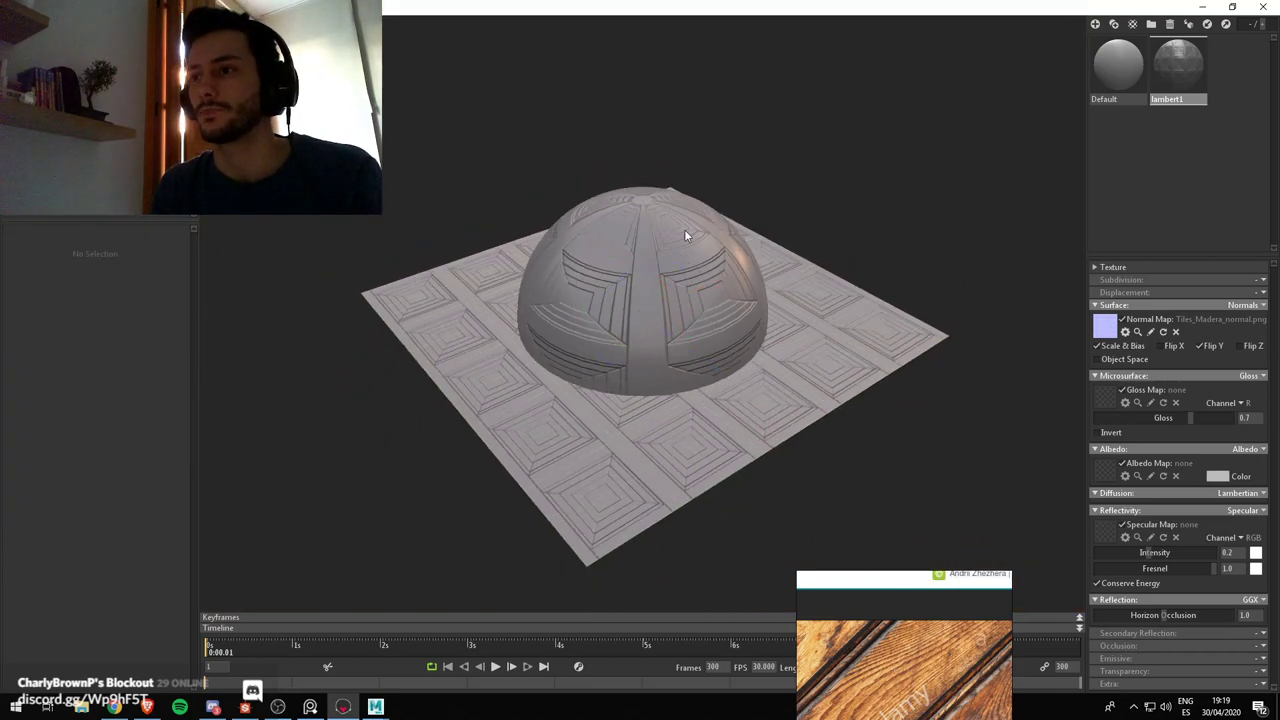
{"action": "left_click", "coordinate": [1108, 267]}
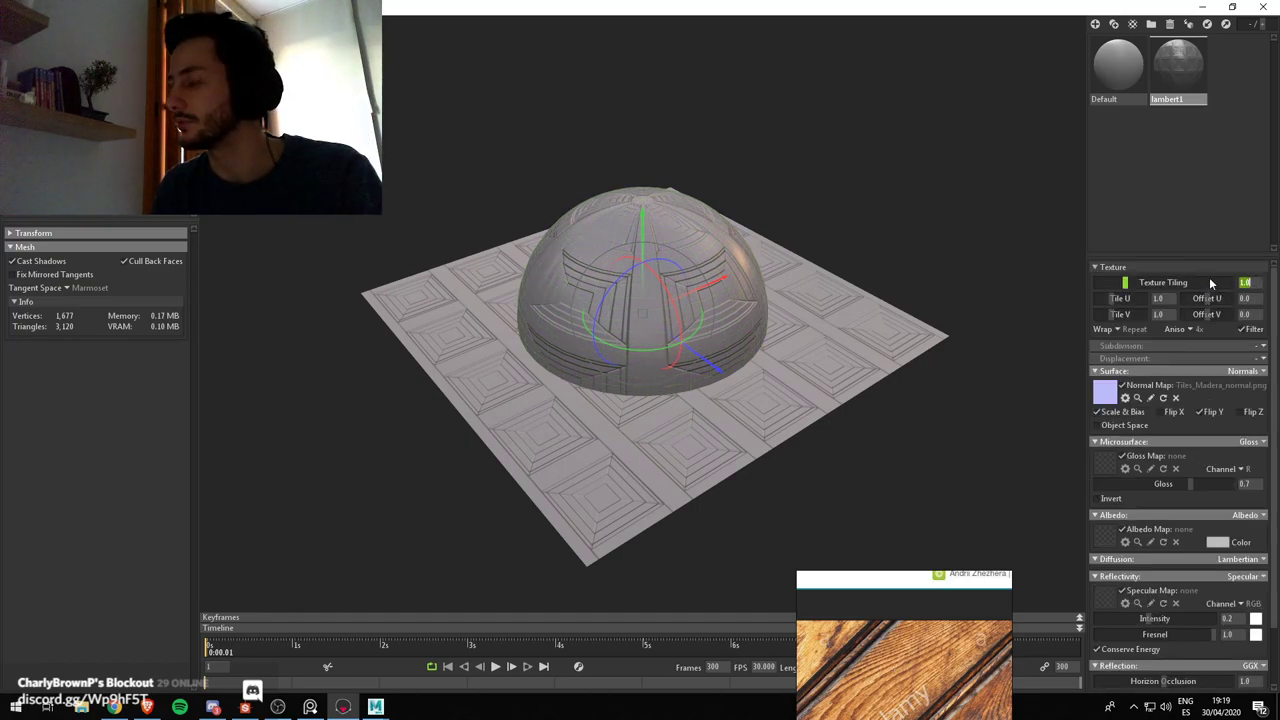
{"action": "type", "text": "2"}
{"action": "key", "text": "Return"}
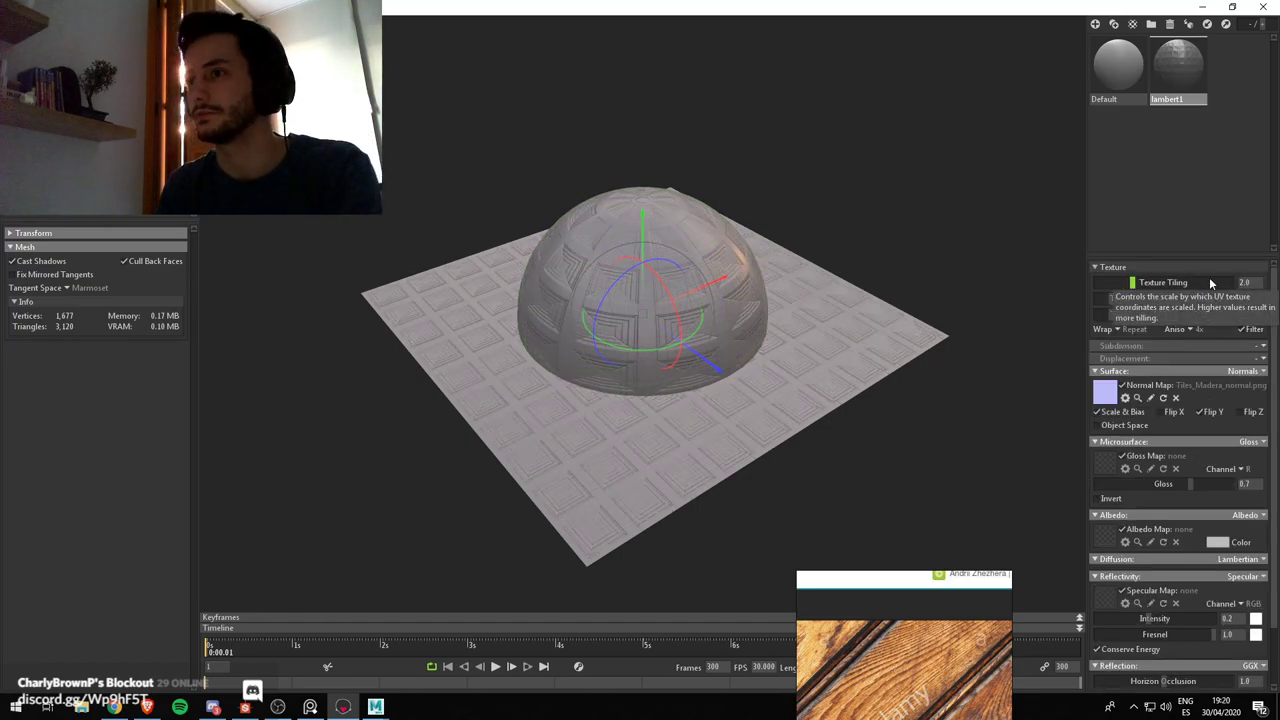
{"action": "left_click", "coordinate": [904, 168]}
Raise the sphere mesh until it sits fully above the plane
{"action": "left_click_drag", "start_coordinate": [642, 402], "coordinate": [671, 286]}
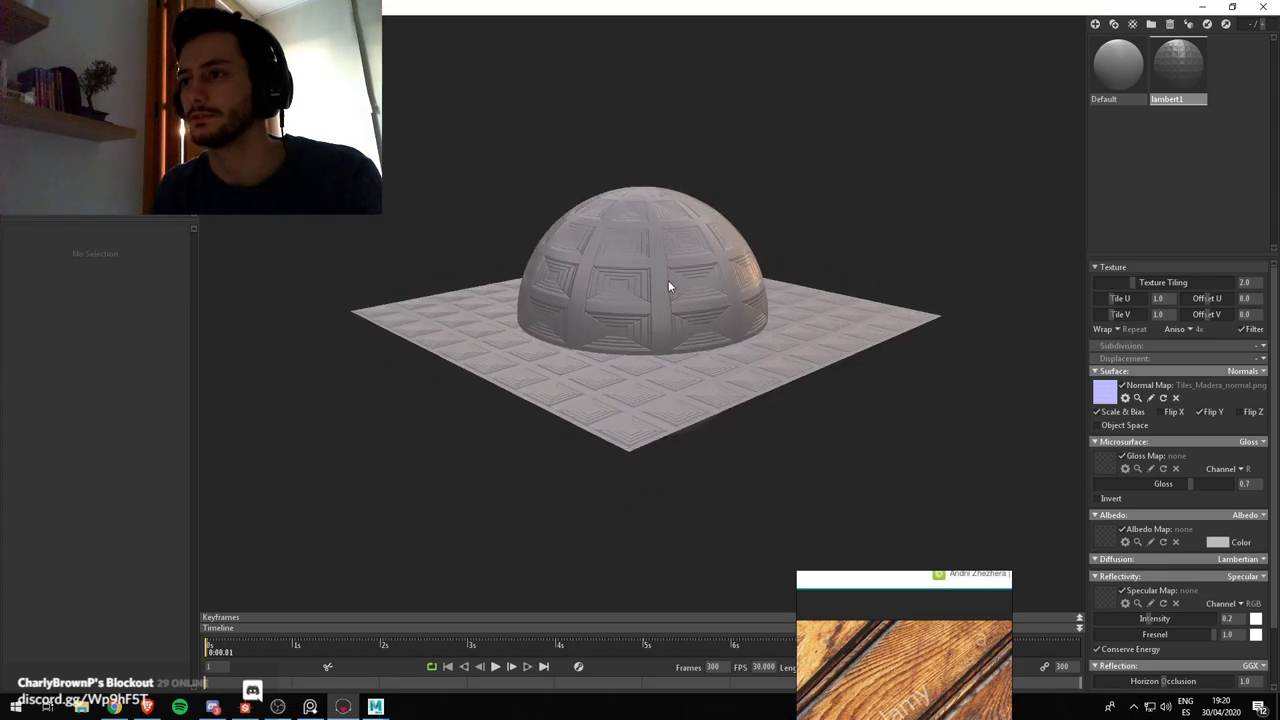
{"action": "left_click", "coordinate": [626, 243]}
{"action": "left_click_drag", "start_coordinate": [643, 222], "coordinate": [646, 48]}
{"action": "left_click_drag", "start_coordinate": [670, 168], "coordinate": [630, 288]}
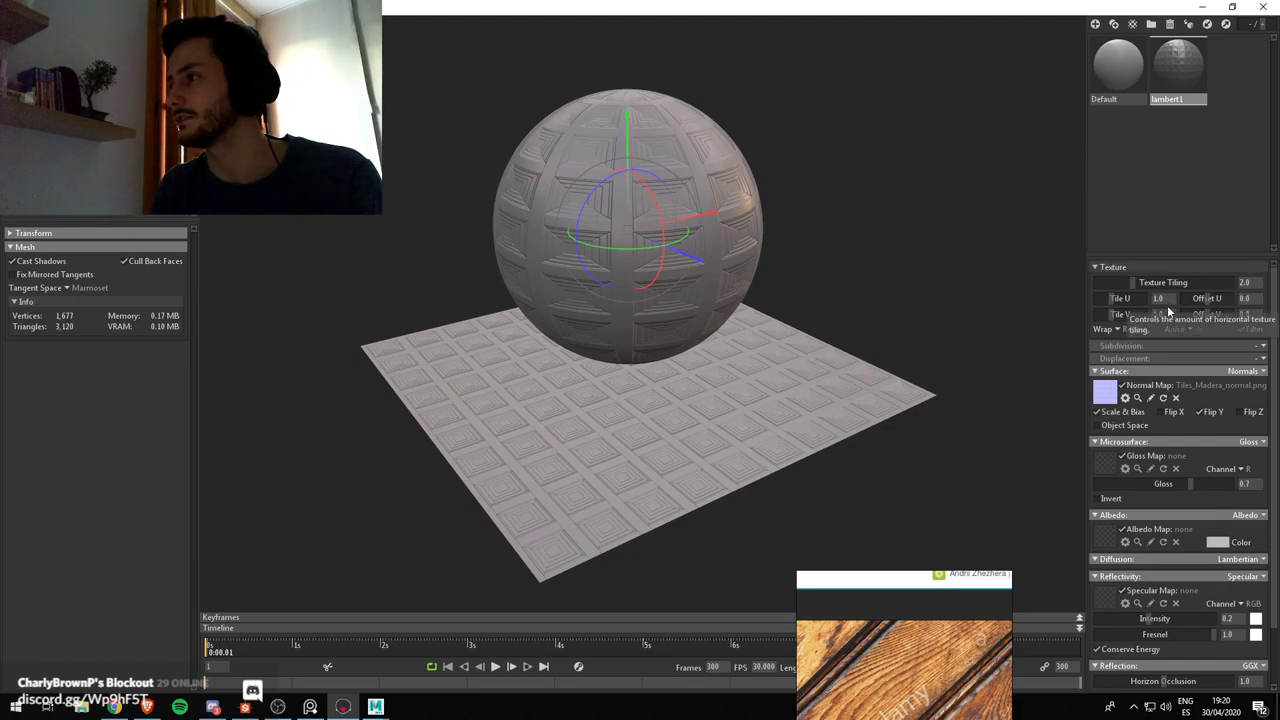
Try a Tile V value of 2 on the lambert1 material and restore it to 1
{"action": "type", "text": "2"}
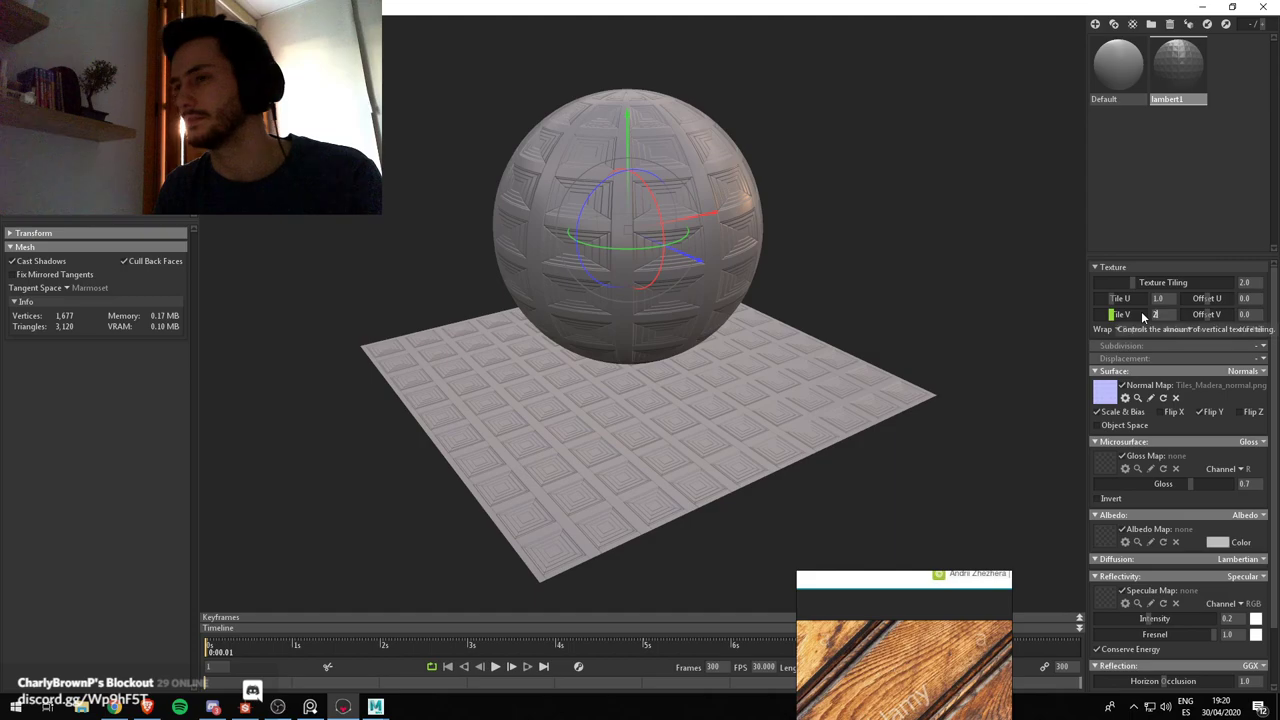
{"action": "key", "text": "Return"}
{"action": "type", "text": "1"}
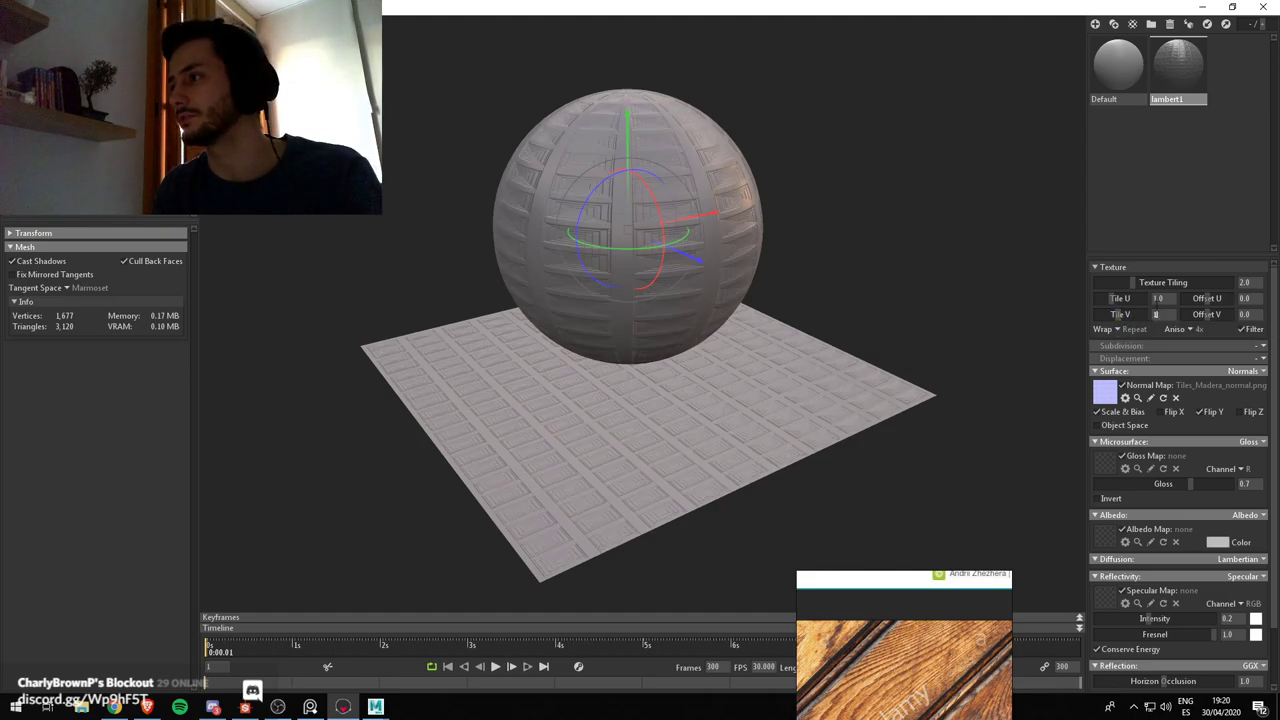
{"action": "key", "text": "Return"}
Set the lambert1 material's Tile U to 2 and examine the panel proportions on the sphere and plane
{"action": "left_click_drag", "start_coordinate": [1119, 307], "coordinate": [1136, 305]}
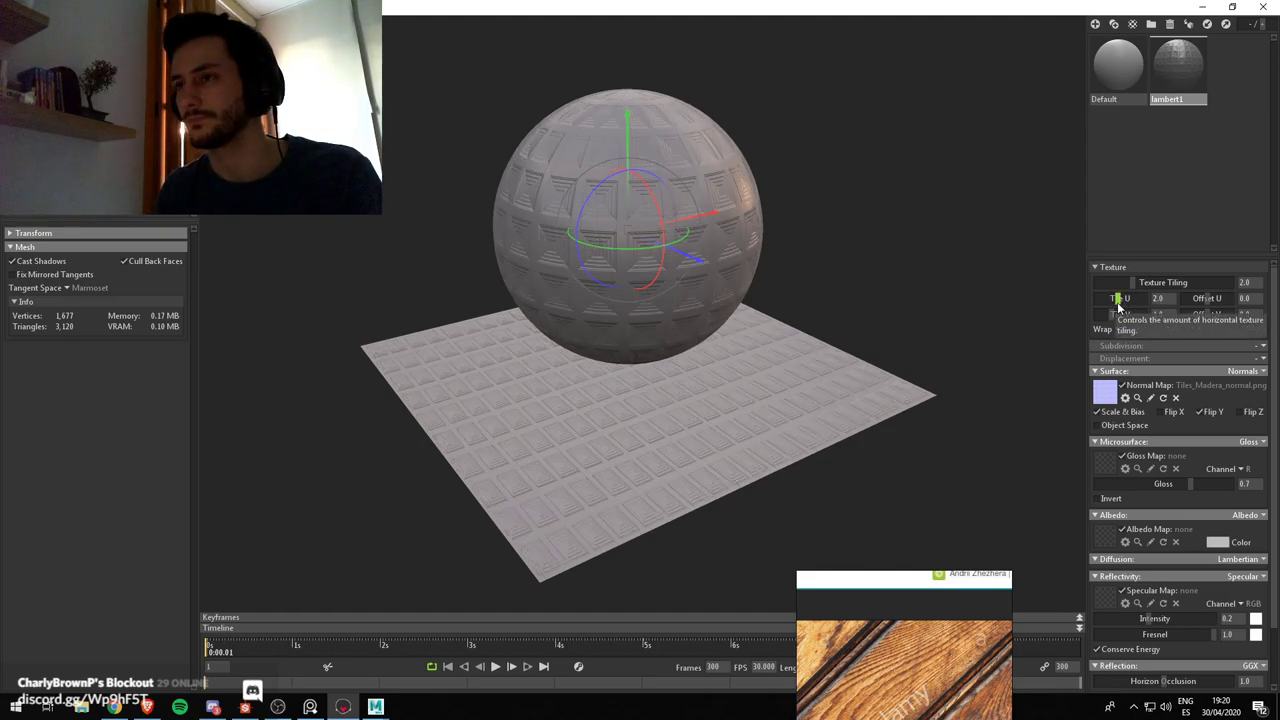
{"action": "left_click_drag", "start_coordinate": [534, 237], "coordinate": [596, 293]}
{"action": "right_click_drag", "start_coordinate": [597, 293], "coordinate": [635, 325]}
{"action": "left_click_drag", "start_coordinate": [635, 325], "coordinate": [573, 303]}
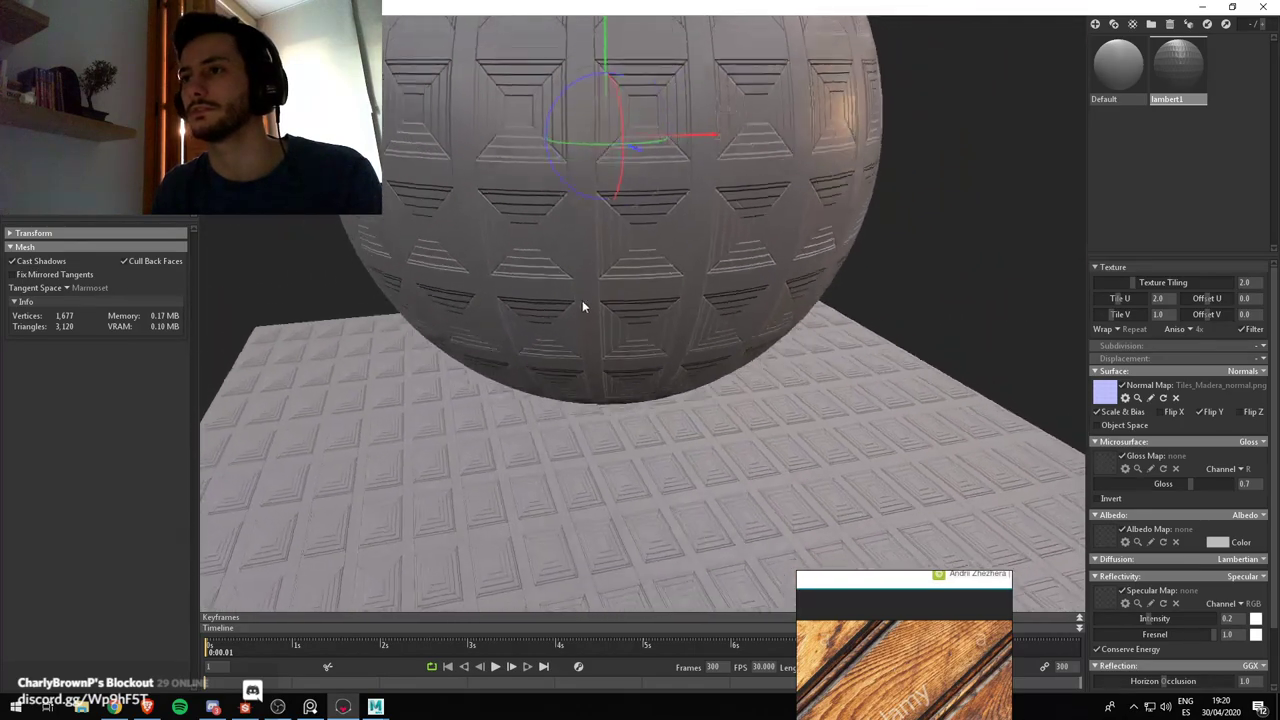
{"action": "right_click_drag", "start_coordinate": [573, 300], "coordinate": [580, 277]}
{"action": "left_click_drag", "start_coordinate": [580, 277], "coordinate": [580, 272]}
{"action": "right_click_drag", "start_coordinate": [686, 322], "coordinate": [838, 243]}
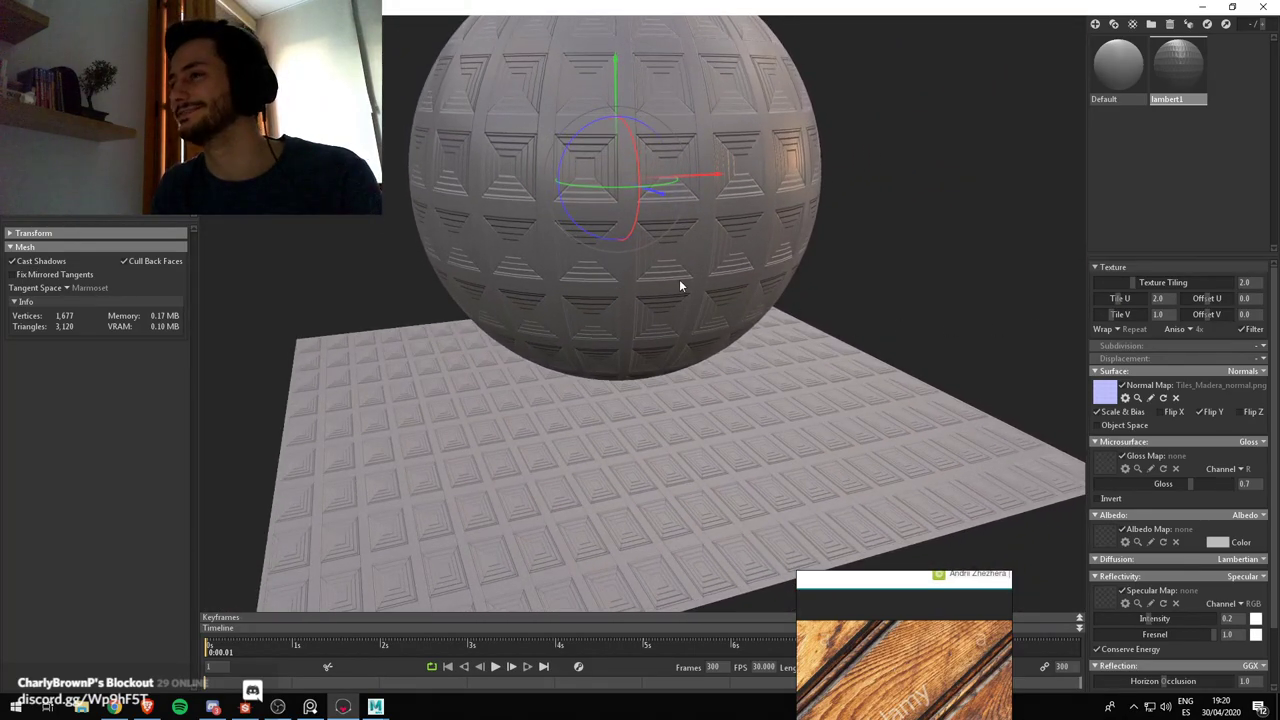
{"action": "mouse_move", "coordinate": [680, 281]}
{"action": "left_mouse_down"}
{"action": "mouse_move", "coordinate": [657, 260]}
{"action": "mouse_move", "coordinate": [676, 258]}
{"action": "left_mouse_up"}
{"action": "right_click_drag", "start_coordinate": [676, 258], "coordinate": [672, 205]}
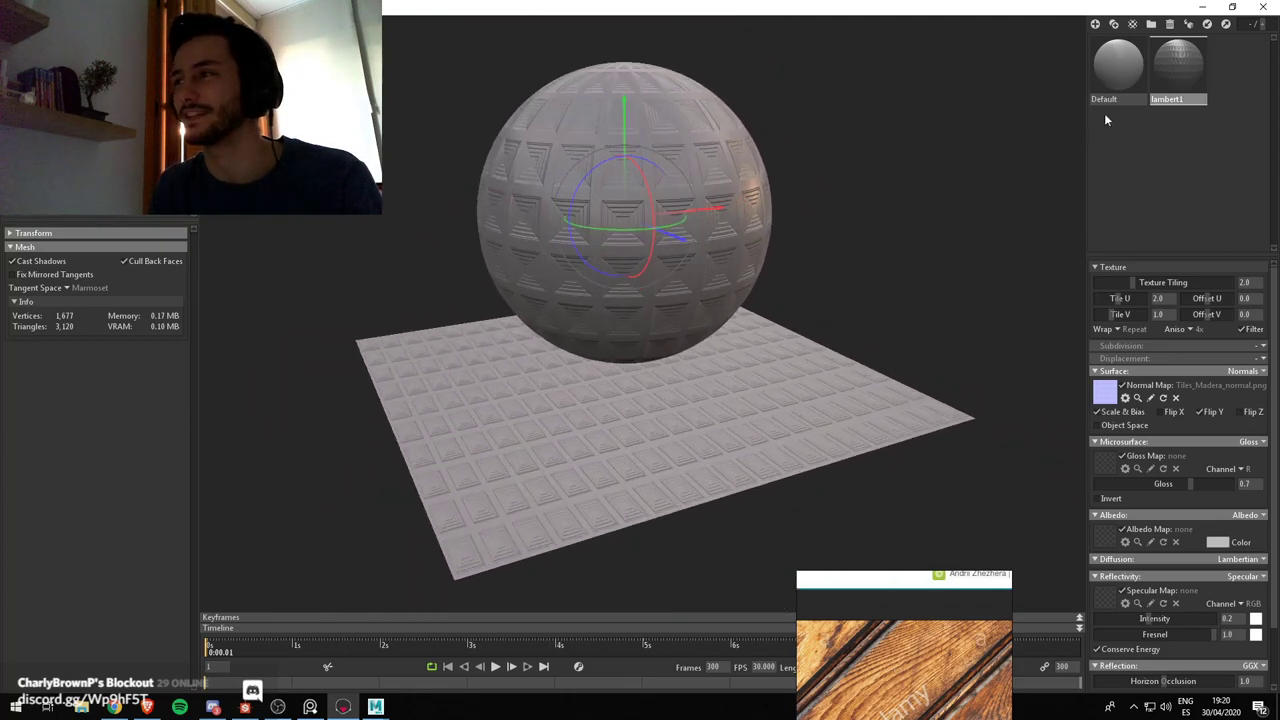
Duplicate the lambert1 material and assign the copy to the plane
{"action": "left_click", "coordinate": [1104, 82]}
{"action": "left_click", "coordinate": [1190, 95]}
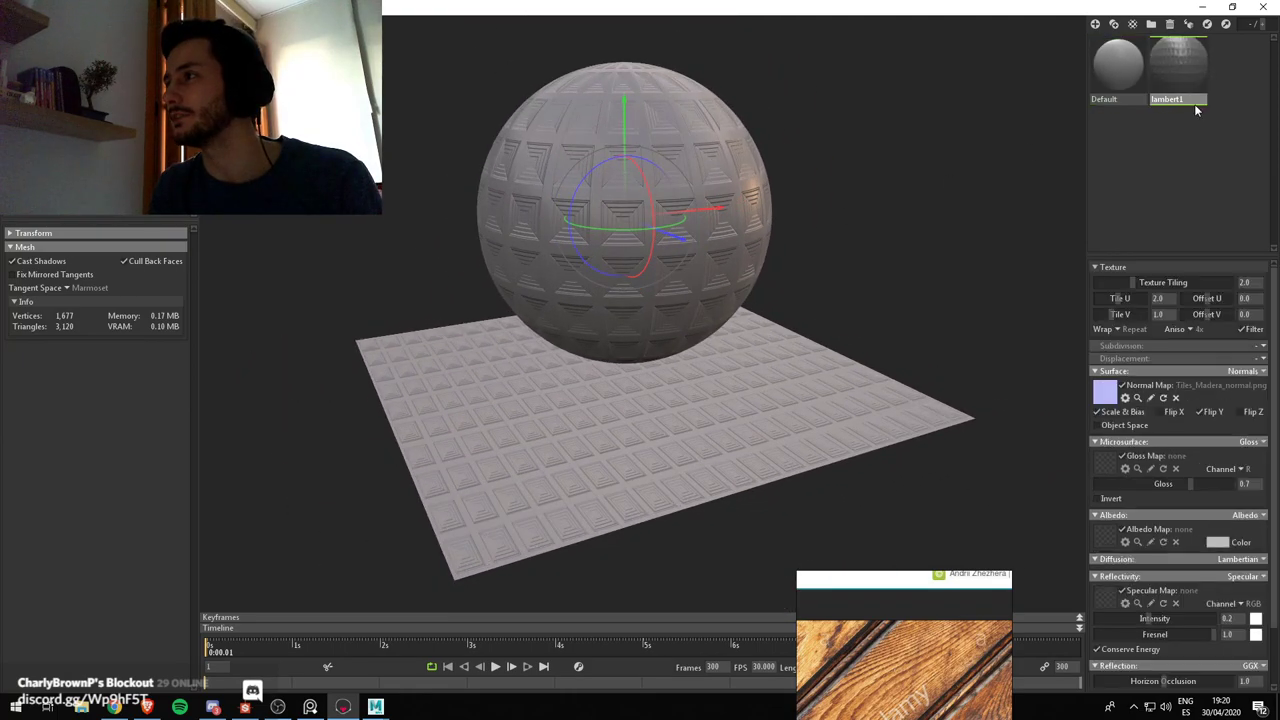
{"action": "left_click", "coordinate": [1113, 24]}
{"action": "left_click_drag", "start_coordinate": [1228, 71], "coordinate": [652, 420]}
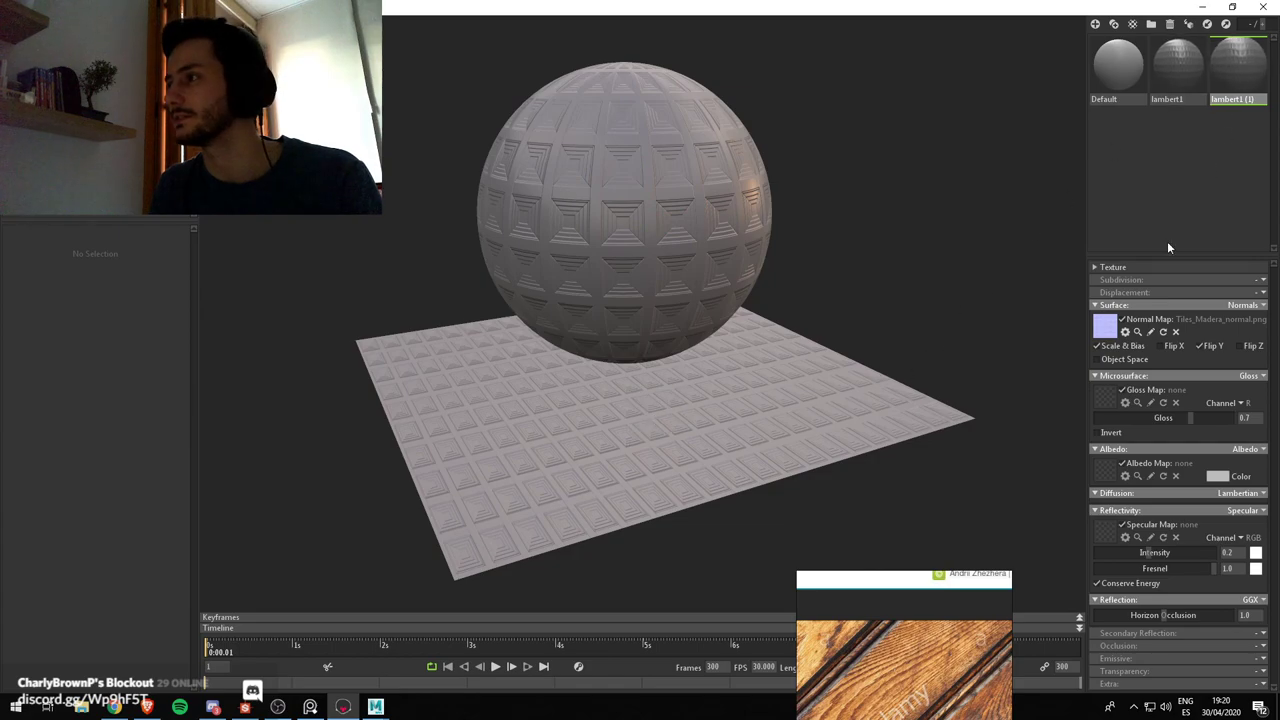
Set Tile U to 1 on the plane's duplicated material and inspect its panels up close
{"action": "left_click", "coordinate": [1094, 267]}
{"action": "type", "text": "1"}
{"action": "key", "text": "Return"}
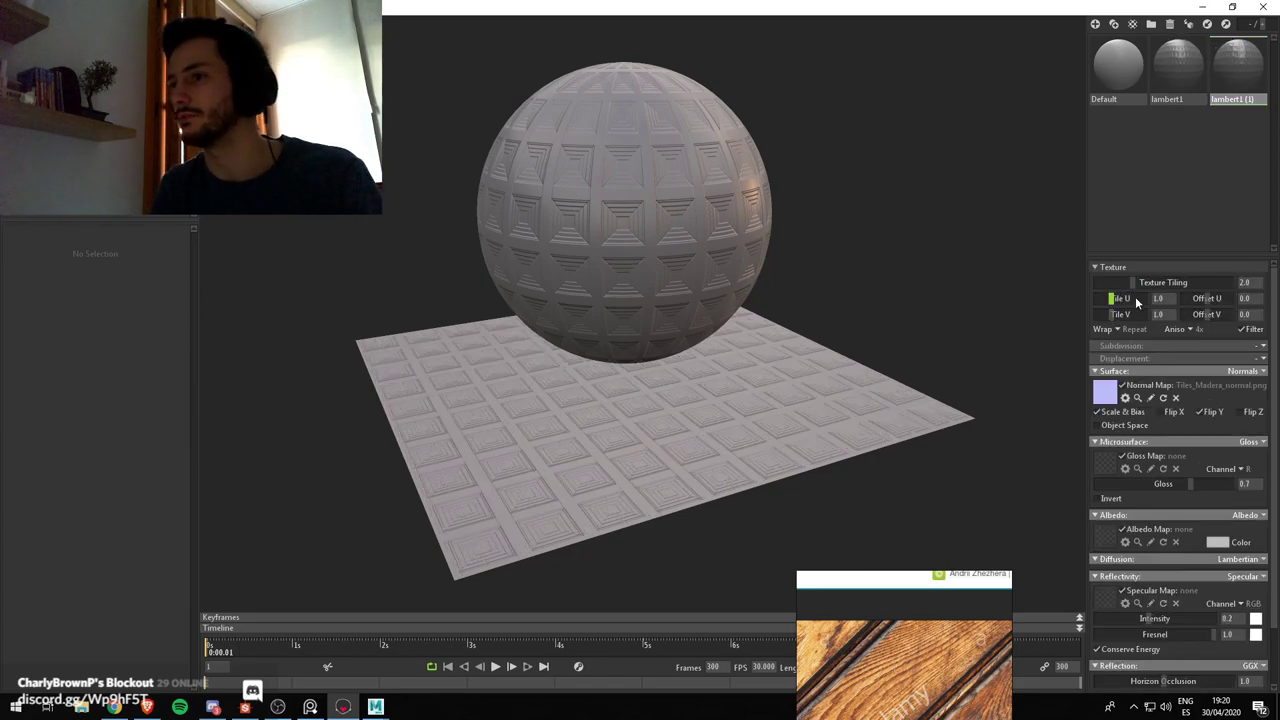
{"action": "left_click_drag", "start_coordinate": [628, 372], "coordinate": [660, 421]}
{"action": "middle_click_drag", "start_coordinate": [630, 414], "coordinate": [626, 346]}
{"action": "right_click_drag", "start_coordinate": [625, 350], "coordinate": [711, 457]}
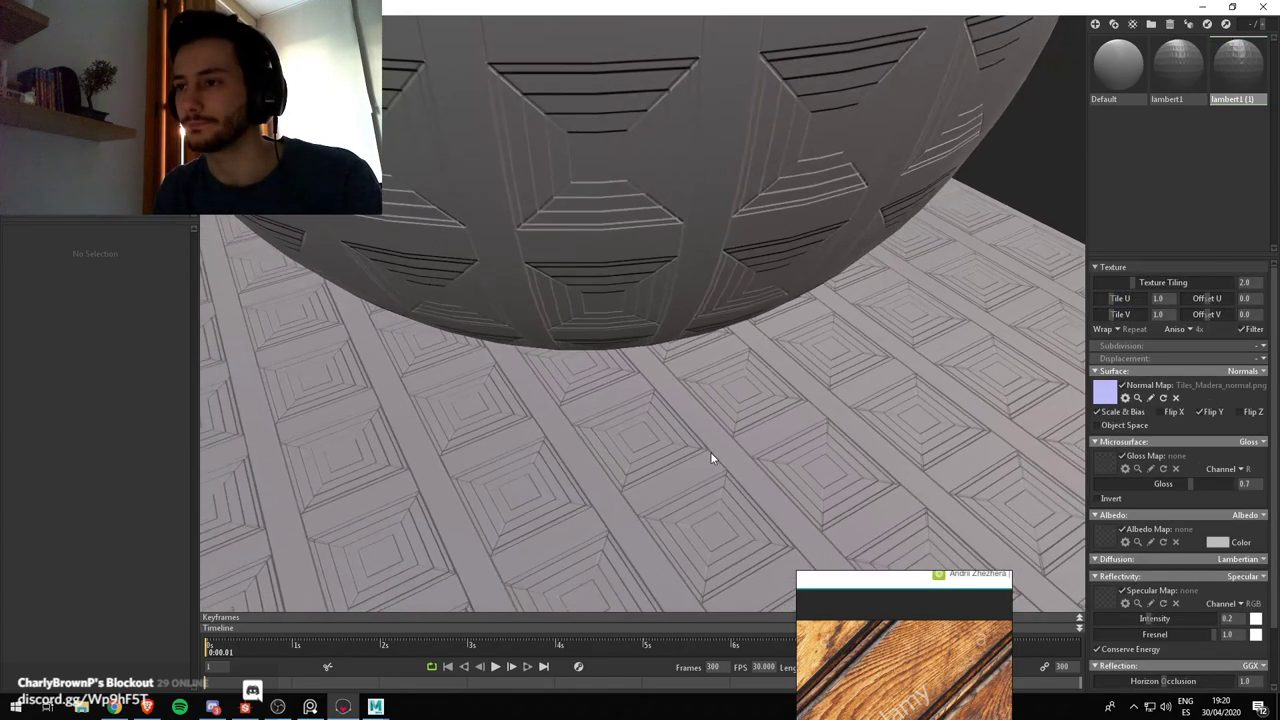
{"action": "left_click_drag", "start_coordinate": [711, 457], "coordinate": [648, 446]}
{"action": "right_click_drag", "start_coordinate": [648, 446], "coordinate": [734, 377]}
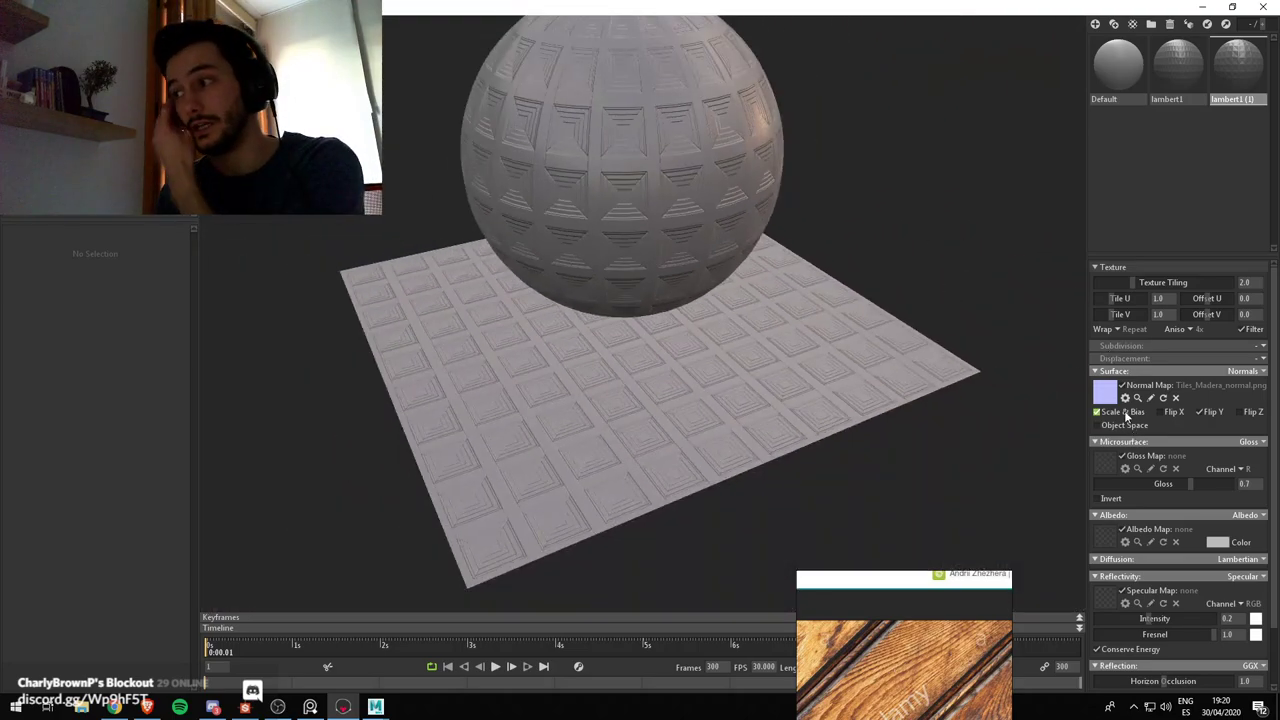
Load Tiles_Madera_roughness.png as the gloss map of the plane's duplicated material and invert it
{"action": "left_click", "coordinate": [1098, 498]}
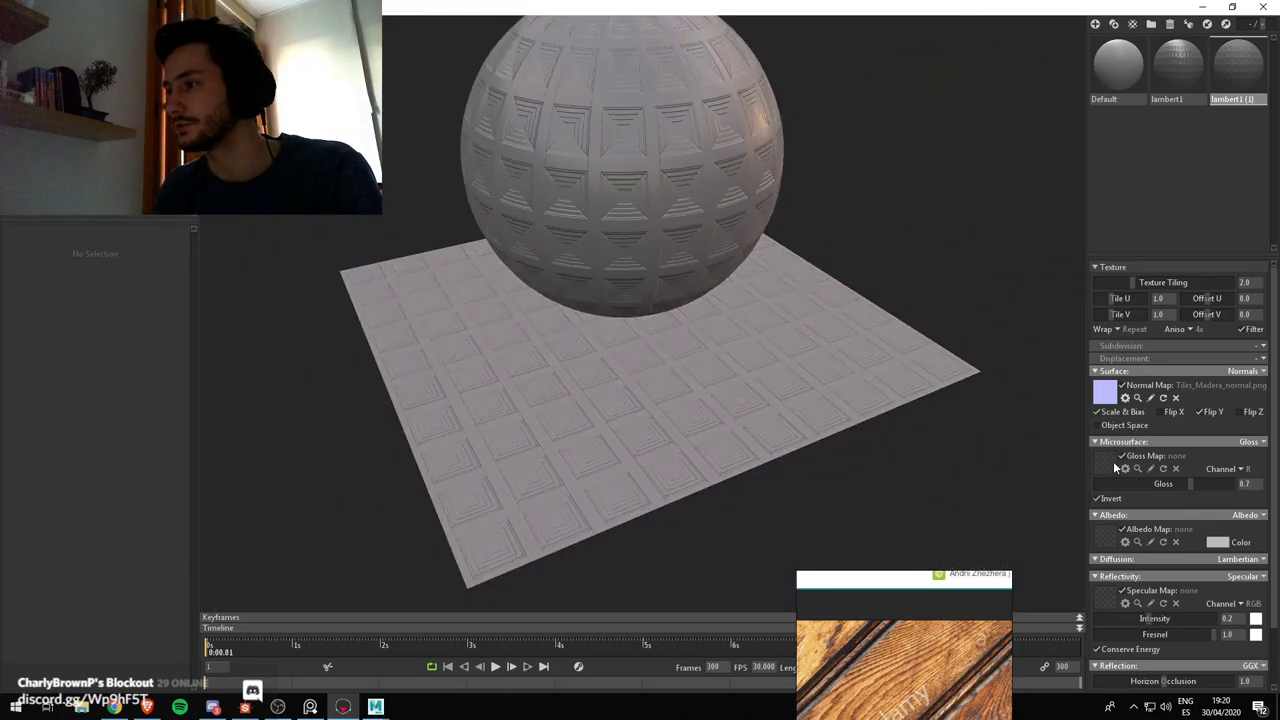
{"action": "left_click", "coordinate": [1110, 462]}
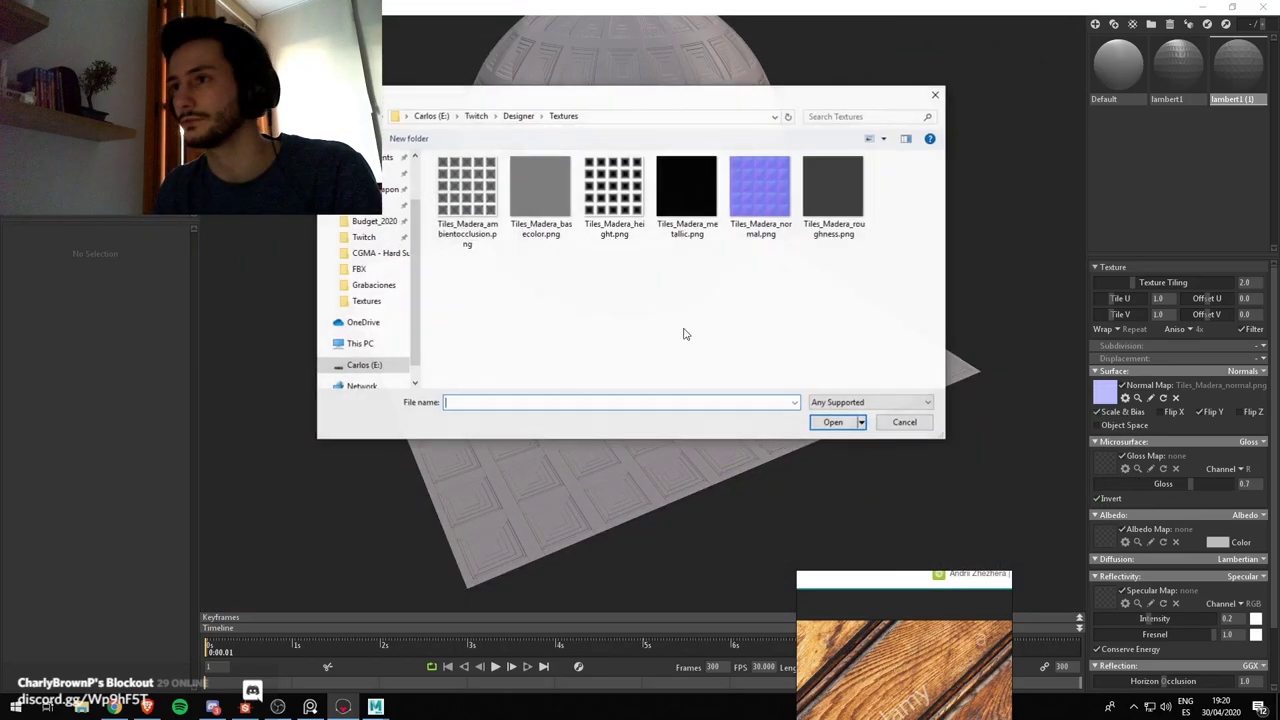
{"action": "left_click", "coordinate": [850, 205]}
{"action": "left_click", "coordinate": [838, 422]}
Set the duplicated material's albedo colour to white (ffffff) and load Tiles_Madera_basecolor.png as its albedo map
{"action": "scroll", "coordinate": [1153, 539], "scroll_direction": "down", "scroll_amount": 2}
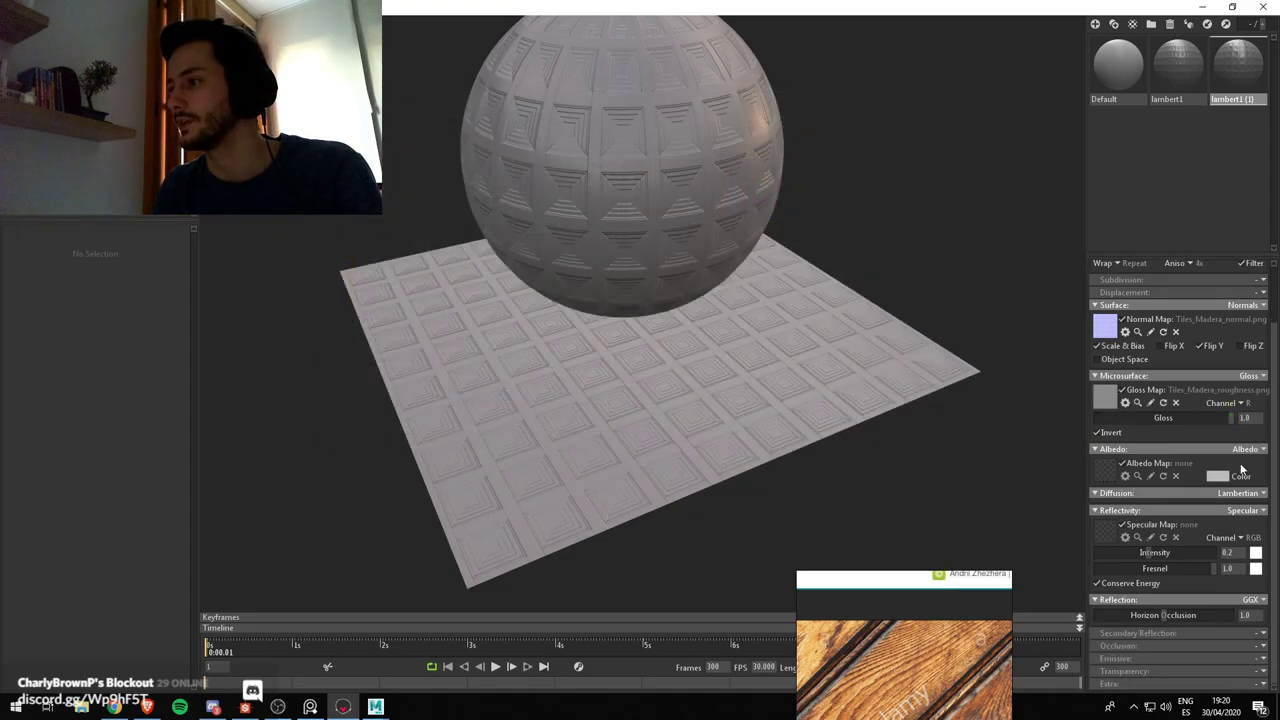
{"action": "left_click", "coordinate": [1213, 477]}
{"action": "left_click_drag", "start_coordinate": [250, 605], "coordinate": [162, 456]}
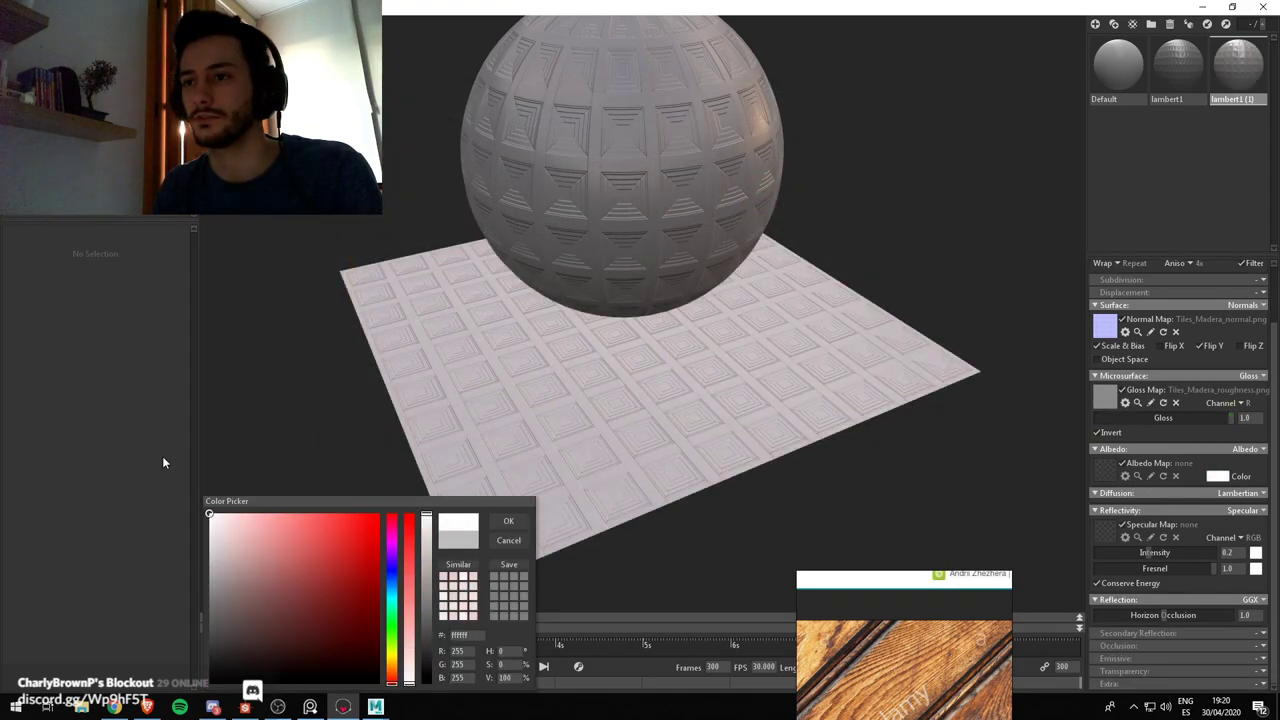
{"action": "left_click", "coordinate": [508, 521]}
{"action": "left_click", "coordinate": [1114, 472]}
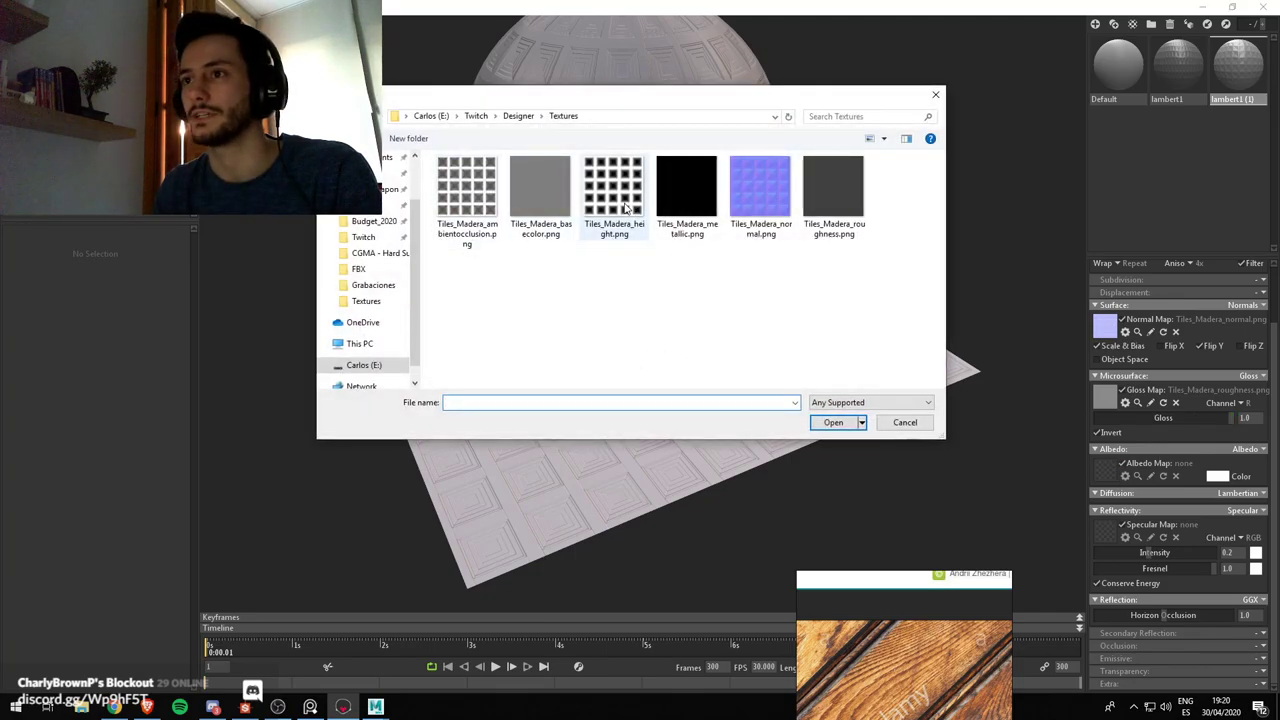
{"action": "left_click", "coordinate": [540, 190]}
{"action": "left_click", "coordinate": [834, 422]}
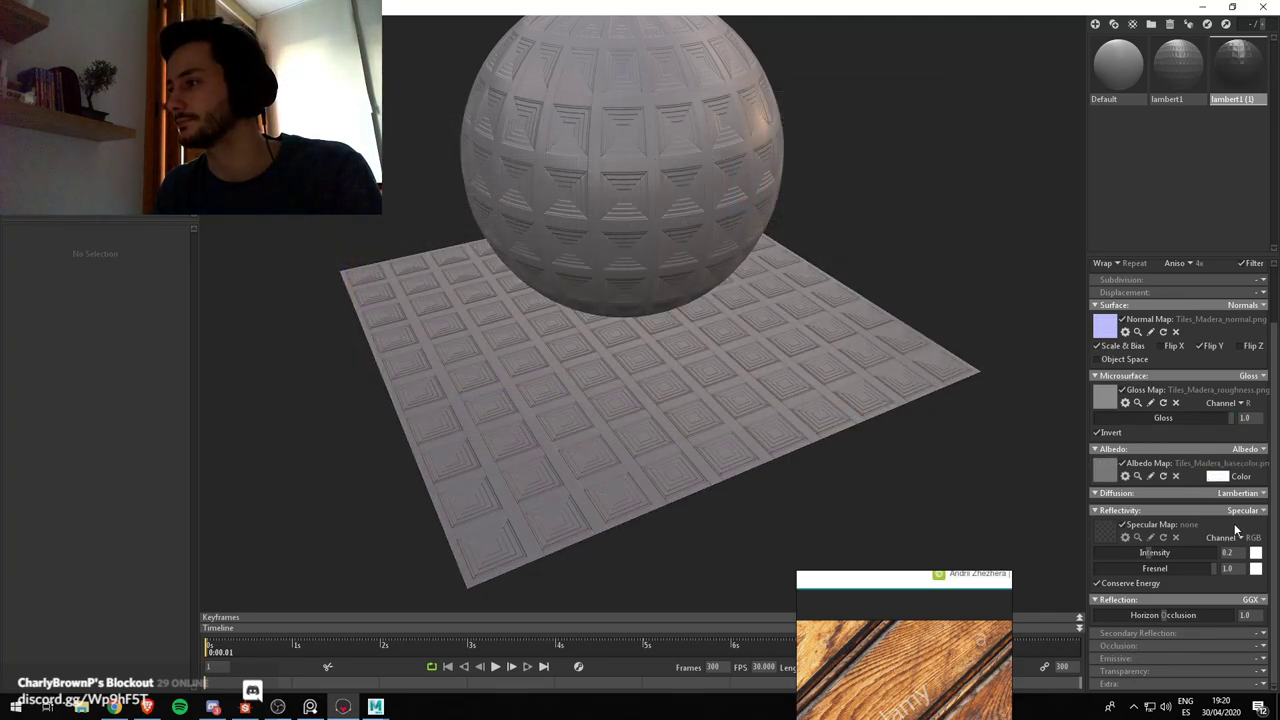
Switch the plane material's reflectivity model to Metalness and set its metalness to 0
{"action": "left_click", "coordinate": [1242, 512]}
{"action": "left_click", "coordinate": [1196, 551]}
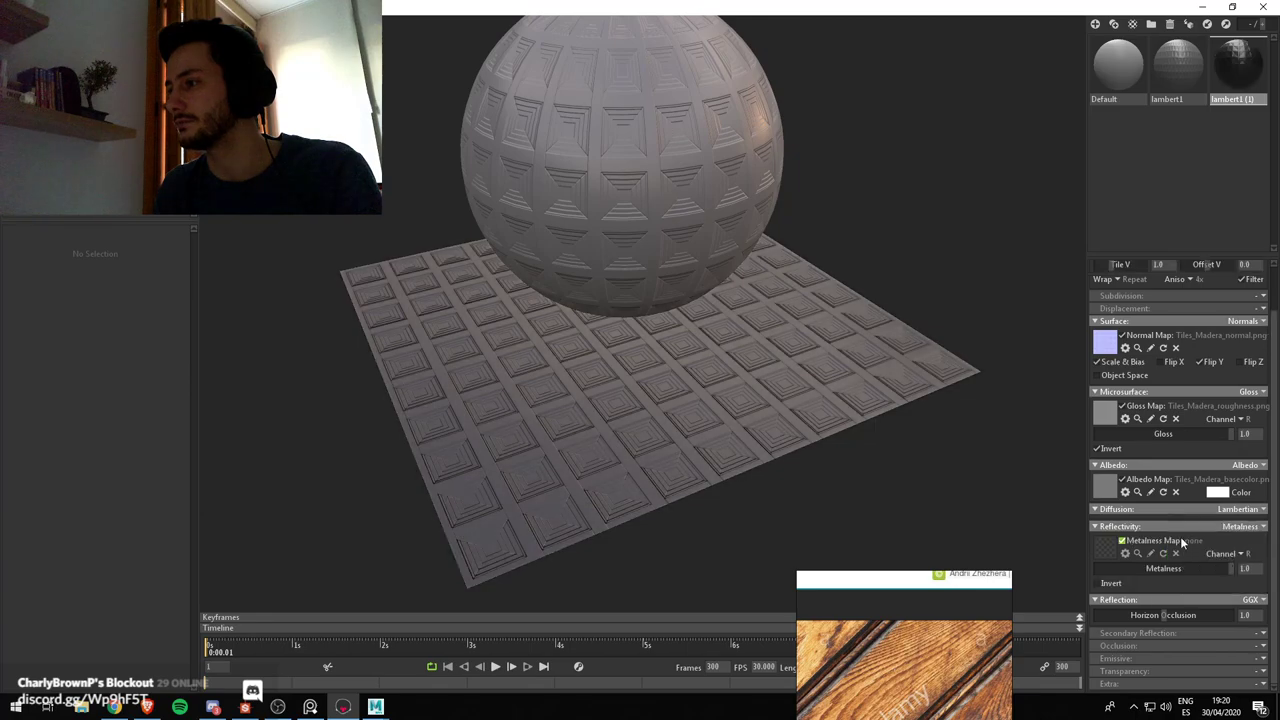
{"action": "left_click_drag", "start_coordinate": [1202, 567], "coordinate": [937, 578]}
{"action": "left_click_drag", "start_coordinate": [767, 392], "coordinate": [609, 374]}
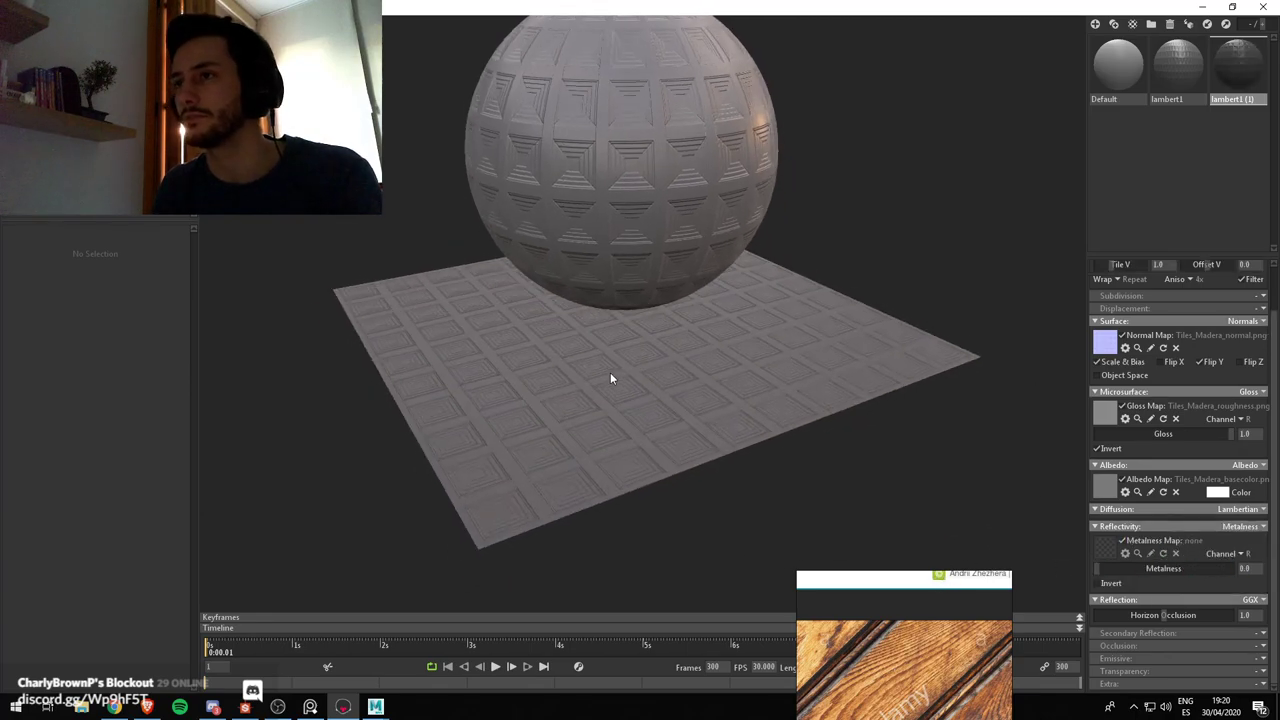
Enable Occlusion on the plane's material and load Tiles_Madera_ambientocclusion.png as its occlusion map
{"action": "left_click", "coordinate": [1262, 647]}
{"action": "left_click", "coordinate": [1234, 673]}
{"action": "scroll", "coordinate": [1122, 657], "scroll_direction": "down", "scroll_amount": 3}
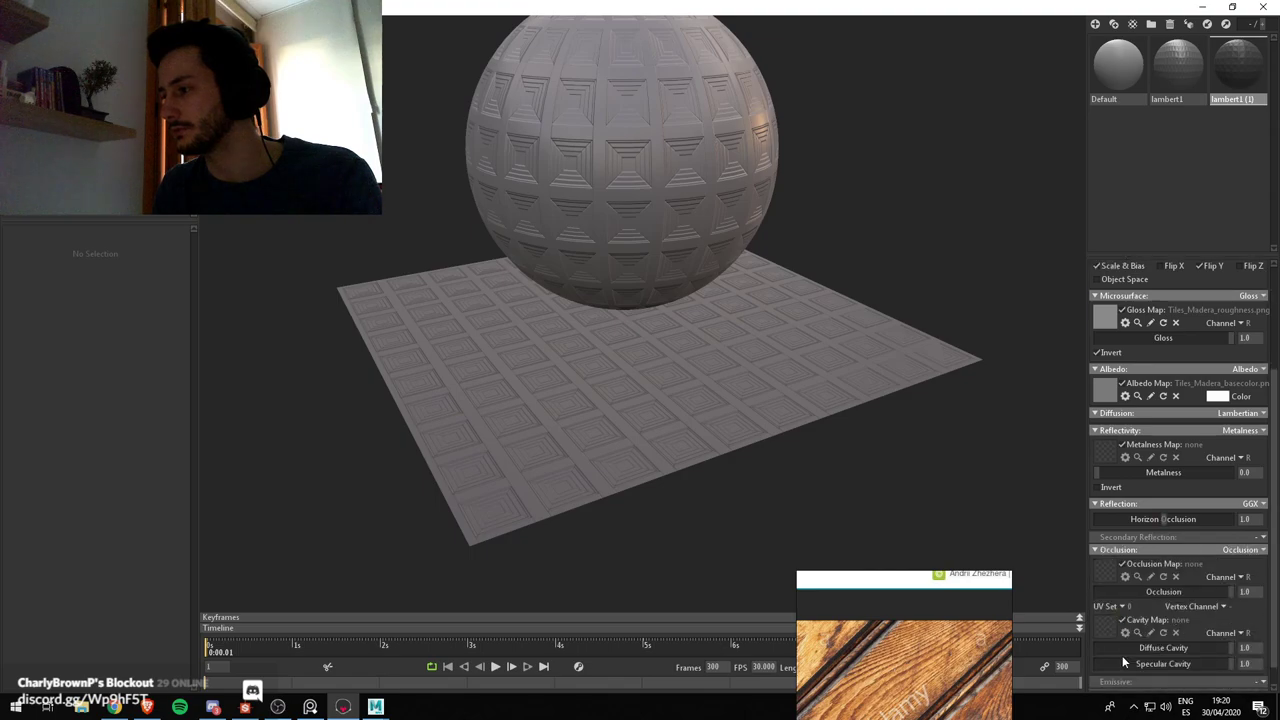
{"action": "left_click", "coordinate": [1104, 572]}
{"action": "left_click", "coordinate": [613, 195]}
{"action": "left_click", "coordinate": [477, 210]}
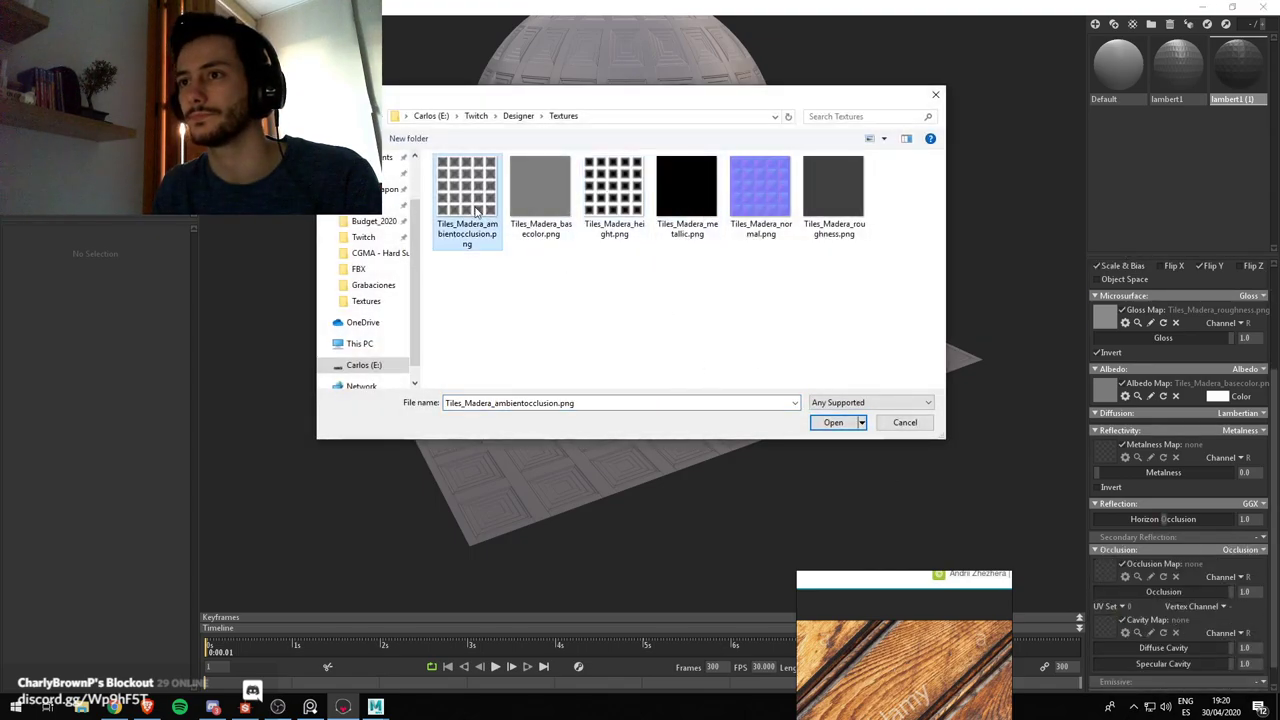
{"action": "left_click", "coordinate": [826, 421]}
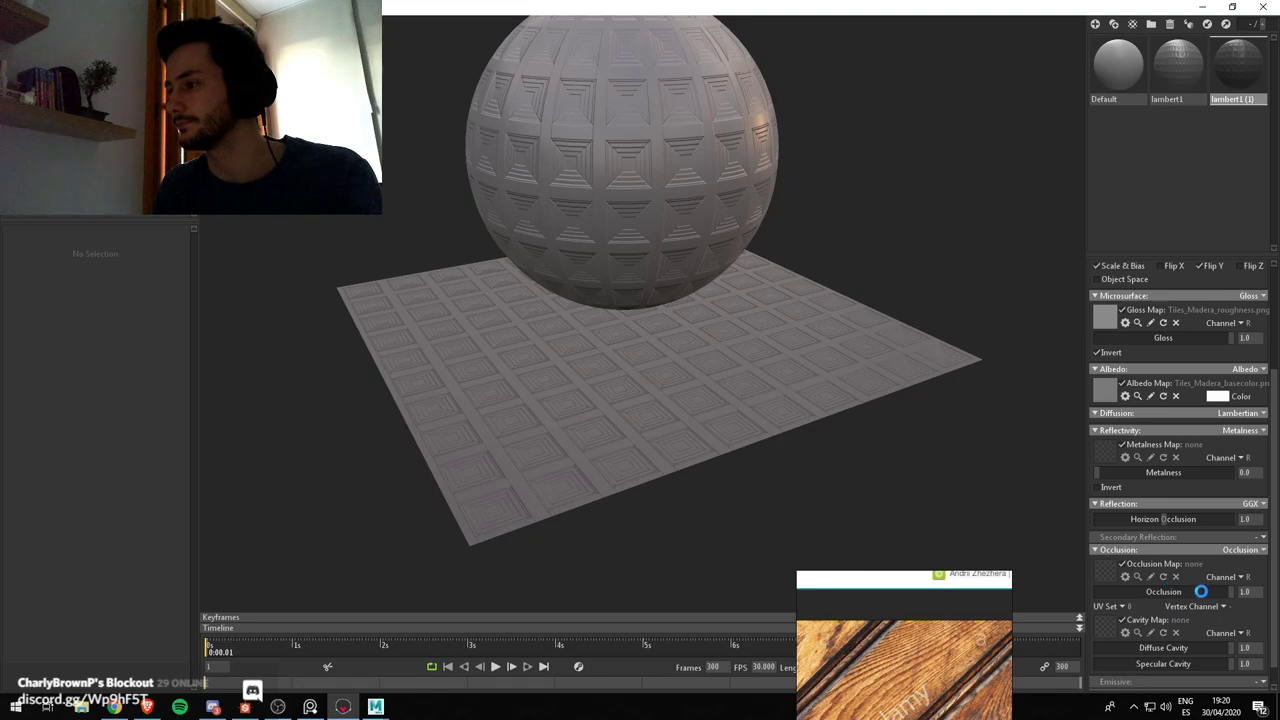
{"action": "scroll", "coordinate": [1176, 552], "scroll_direction": "down", "scroll_amount": 1}
Delete the sphere so that only the panelled plane is left in the scene
{"action": "left_click", "coordinate": [718, 150]}
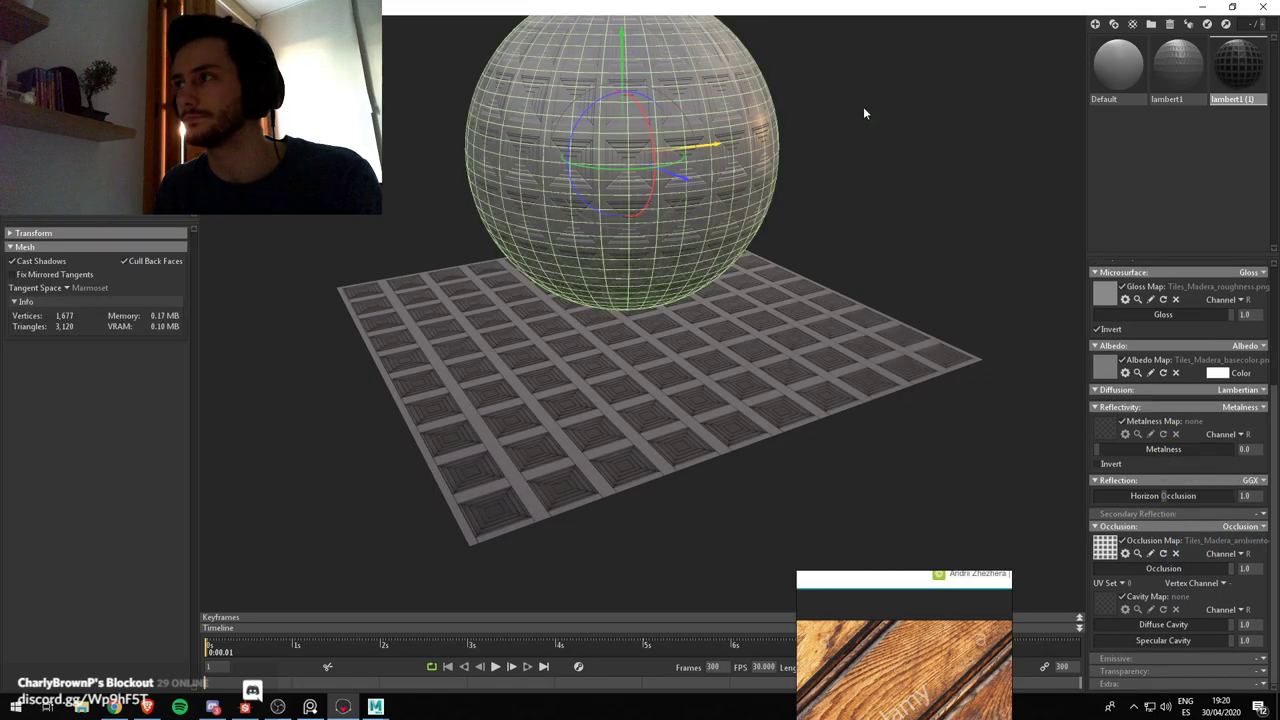
{"action": "key", "text": "Delete"}
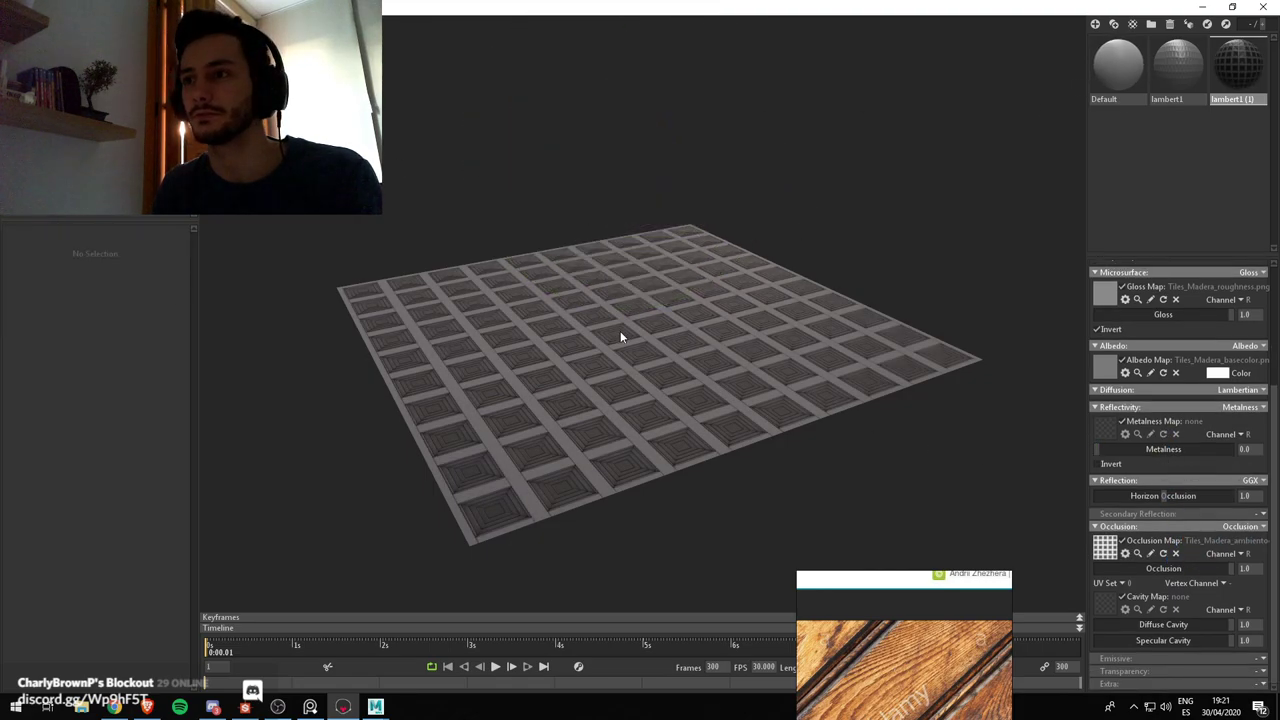
{"action": "left_click_drag", "start_coordinate": [620, 337], "coordinate": [768, 412]}
{"action": "scroll", "coordinate": [768, 412], "scroll_direction": "up", "scroll_amount": 3}
Lower the occlusion strength of the plane's material to about 0.282 and check the panels
{"action": "left_click", "coordinate": [731, 432]}
{"action": "scroll", "coordinate": [729, 430], "scroll_direction": "down", "scroll_amount": 3}
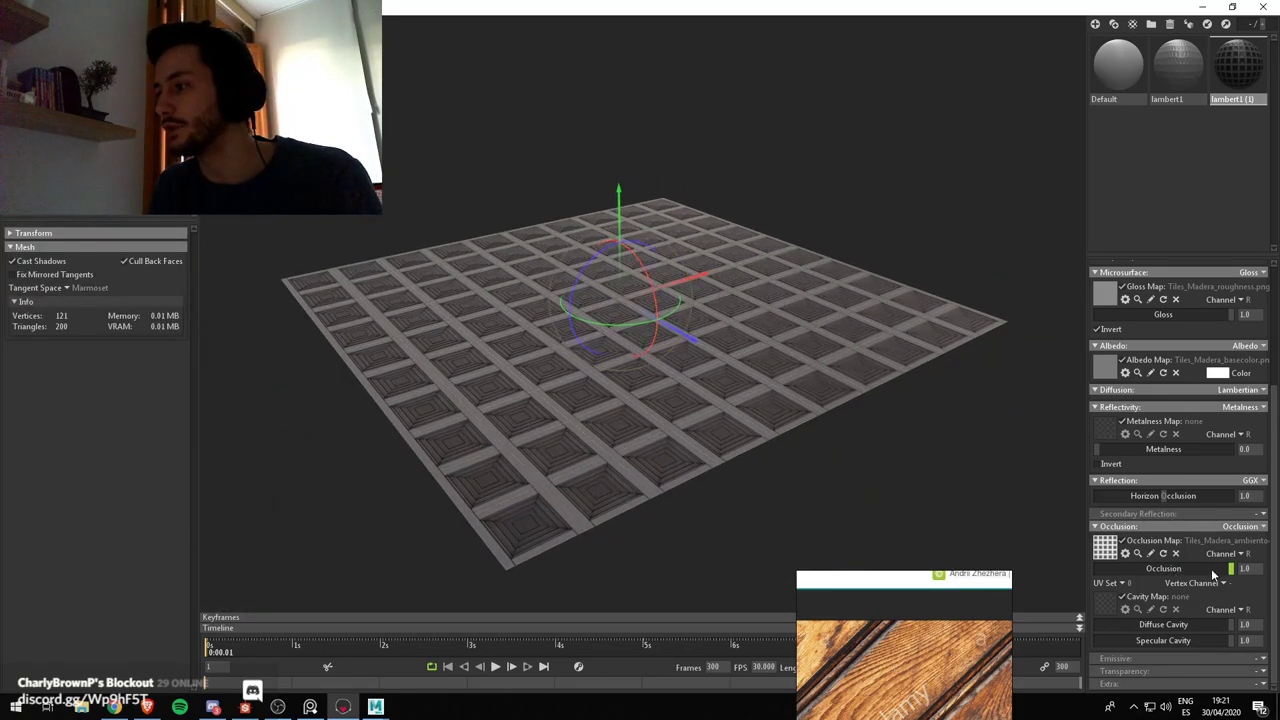
{"action": "left_click_drag", "start_coordinate": [1211, 568], "coordinate": [1130, 574]}
{"action": "left_click_drag", "start_coordinate": [668, 428], "coordinate": [650, 370]}
{"action": "scroll", "coordinate": [784, 561], "scroll_direction": "up", "scroll_amount": 4}
{"action": "scroll", "coordinate": [754, 535], "scroll_direction": "down", "scroll_amount": 3}
{"action": "scroll", "coordinate": [665, 368], "scroll_direction": "down", "scroll_amount": 4}
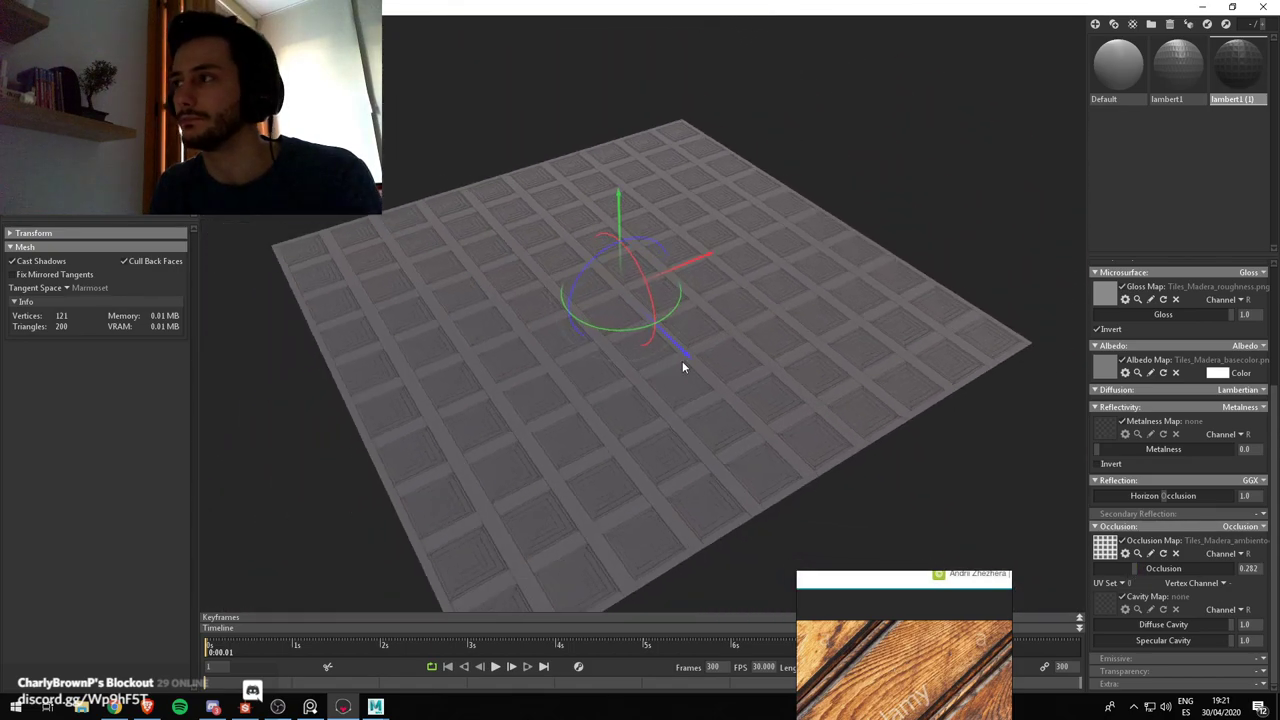
Set the plane material's subdivision mode to Flat and look at the panels up close
{"action": "scroll", "coordinate": [1180, 400], "scroll_direction": "up", "scroll_amount": 3}
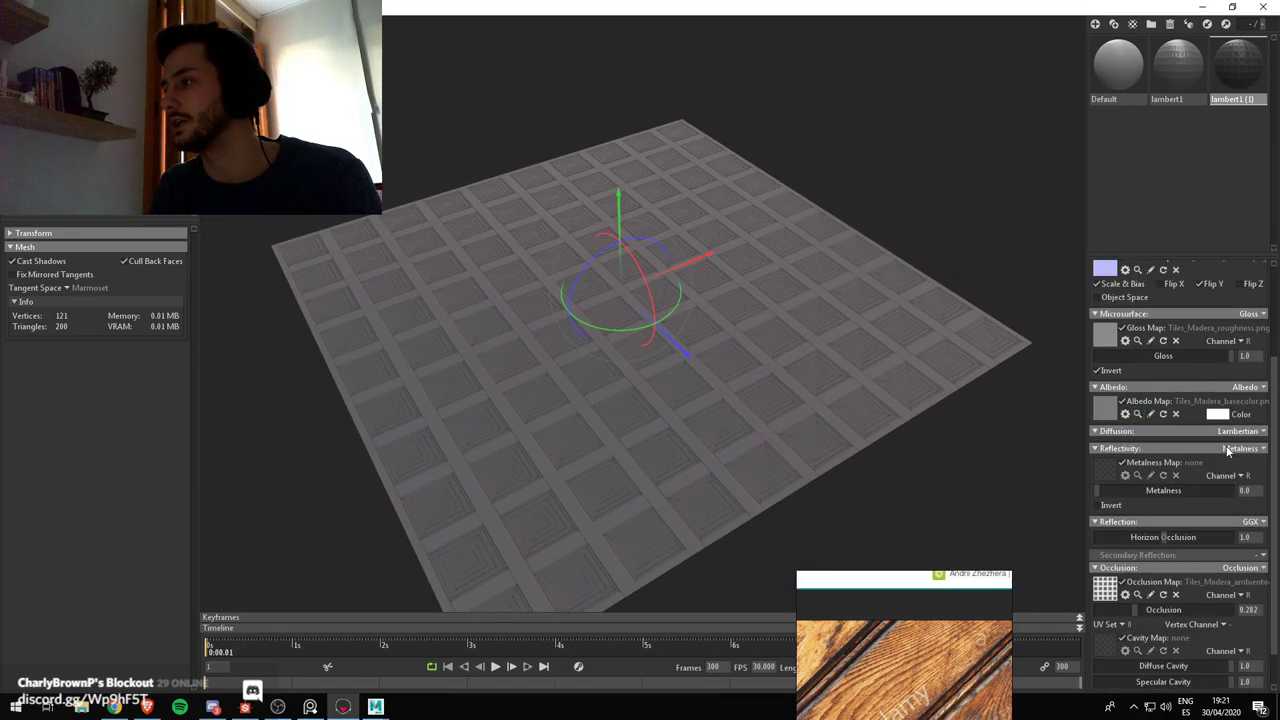
{"action": "scroll", "coordinate": [1202, 440], "scroll_direction": "up", "scroll_amount": 3}
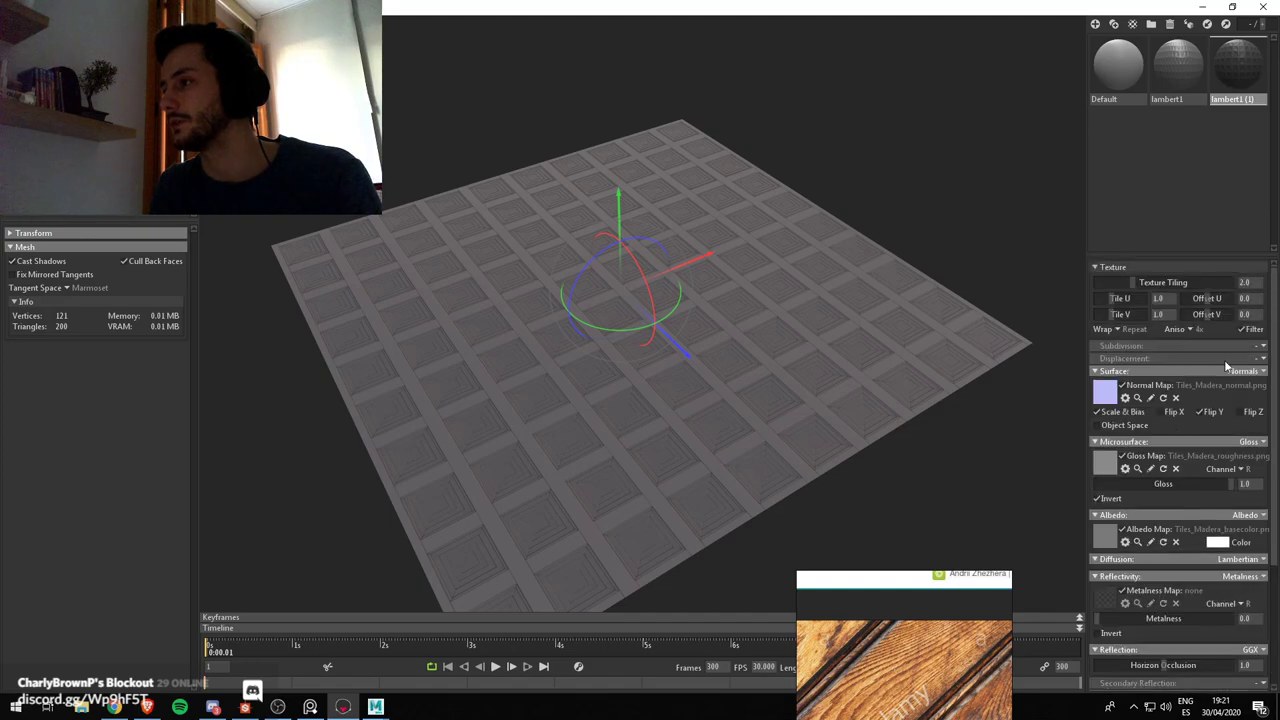
{"action": "left_click", "coordinate": [1264, 347]}
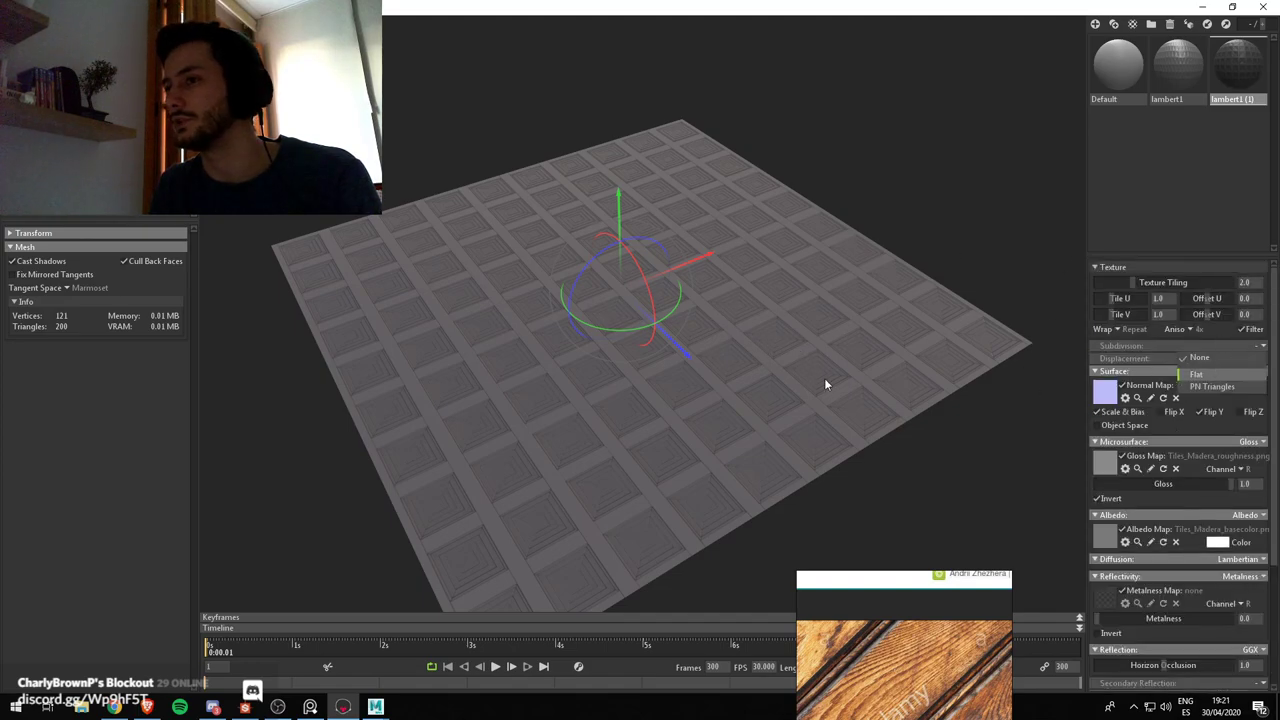
{"action": "left_click", "coordinate": [1190, 374]}
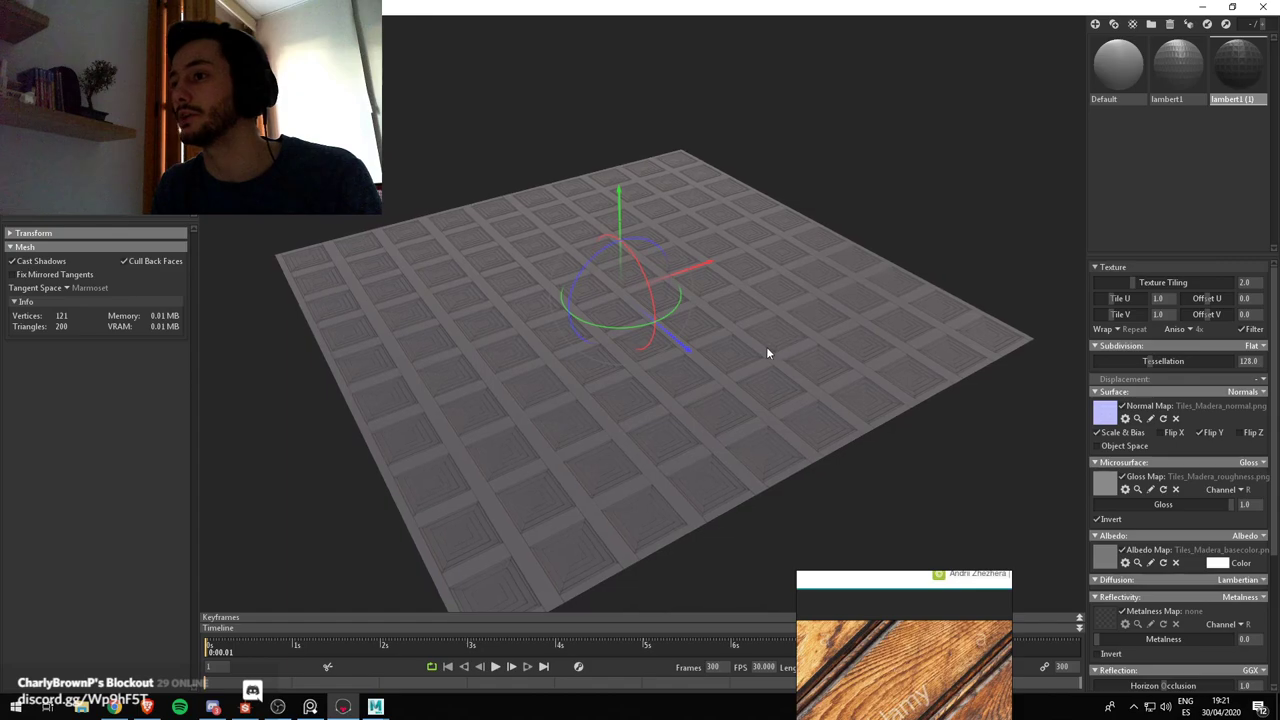
{"action": "scroll", "coordinate": [895, 437], "scroll_direction": "up", "scroll_amount": 3}
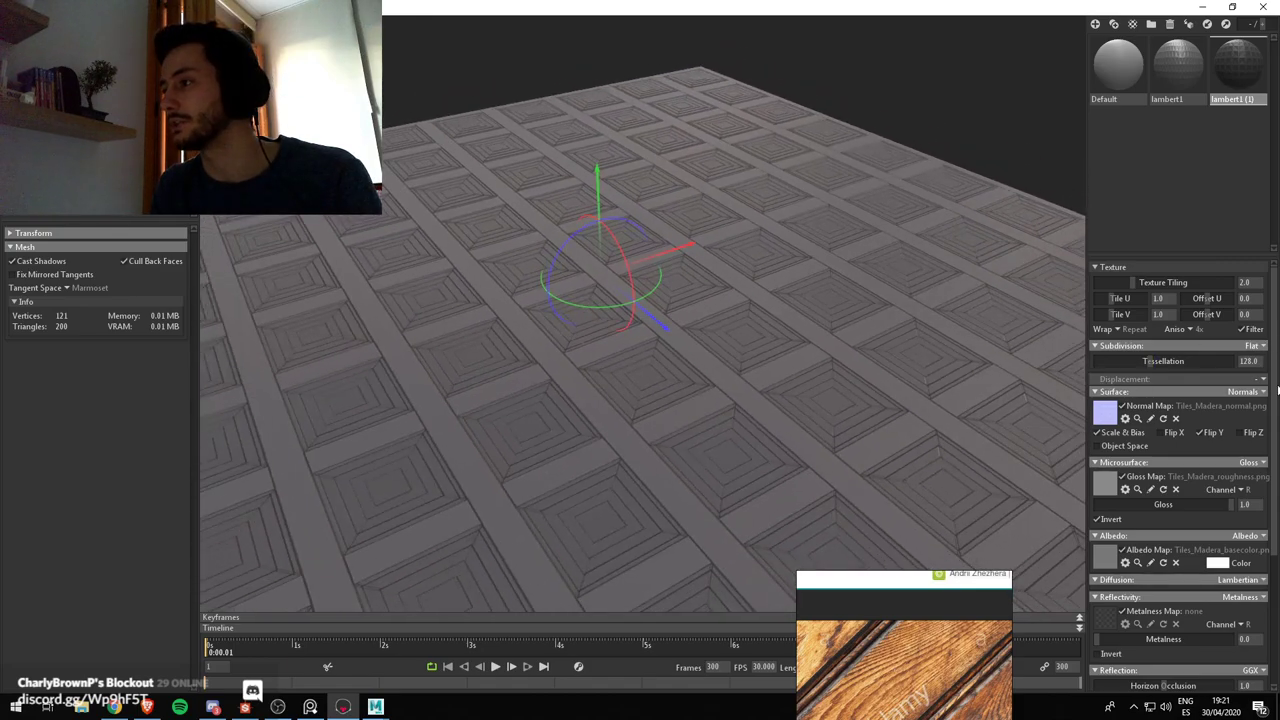
Enable Height displacement on the plane's material and load Tiles_Madera_height.png as the displacement map
{"action": "left_click", "coordinate": [1262, 380]}
{"action": "left_click", "coordinate": [1233, 411]}
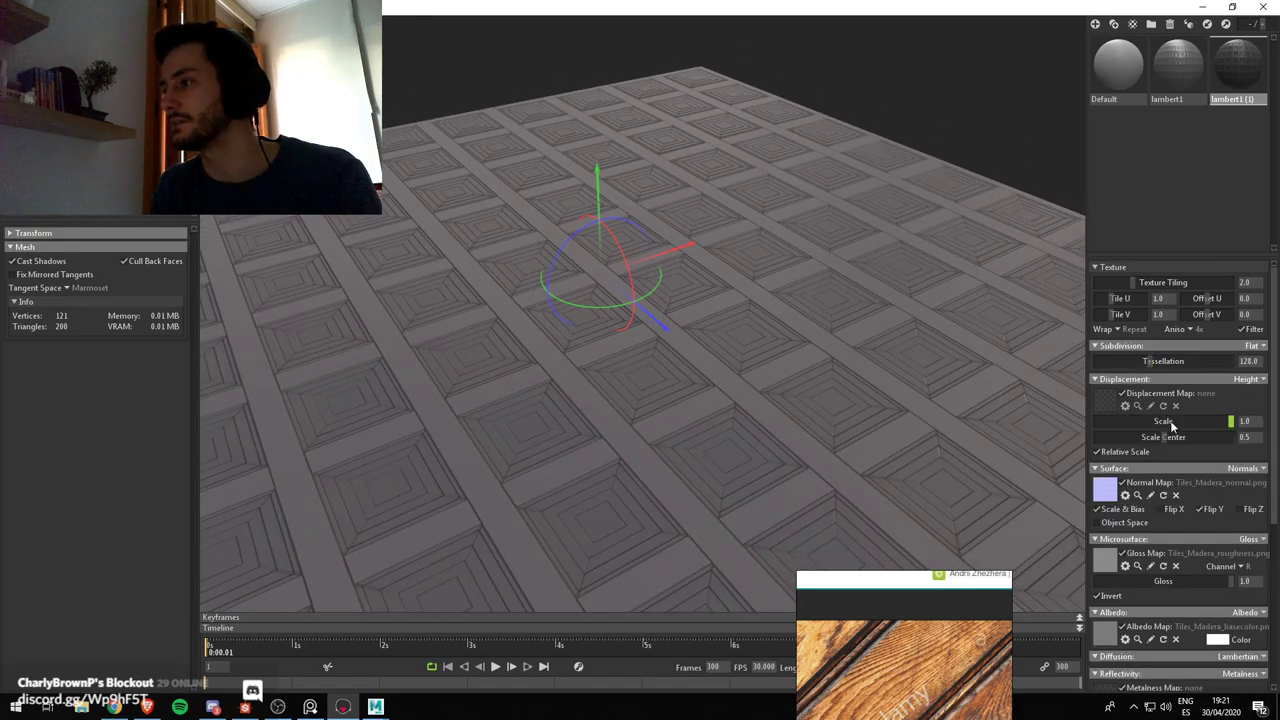
{"action": "left_click", "coordinate": [1105, 400]}
{"action": "left_click", "coordinate": [465, 190]}
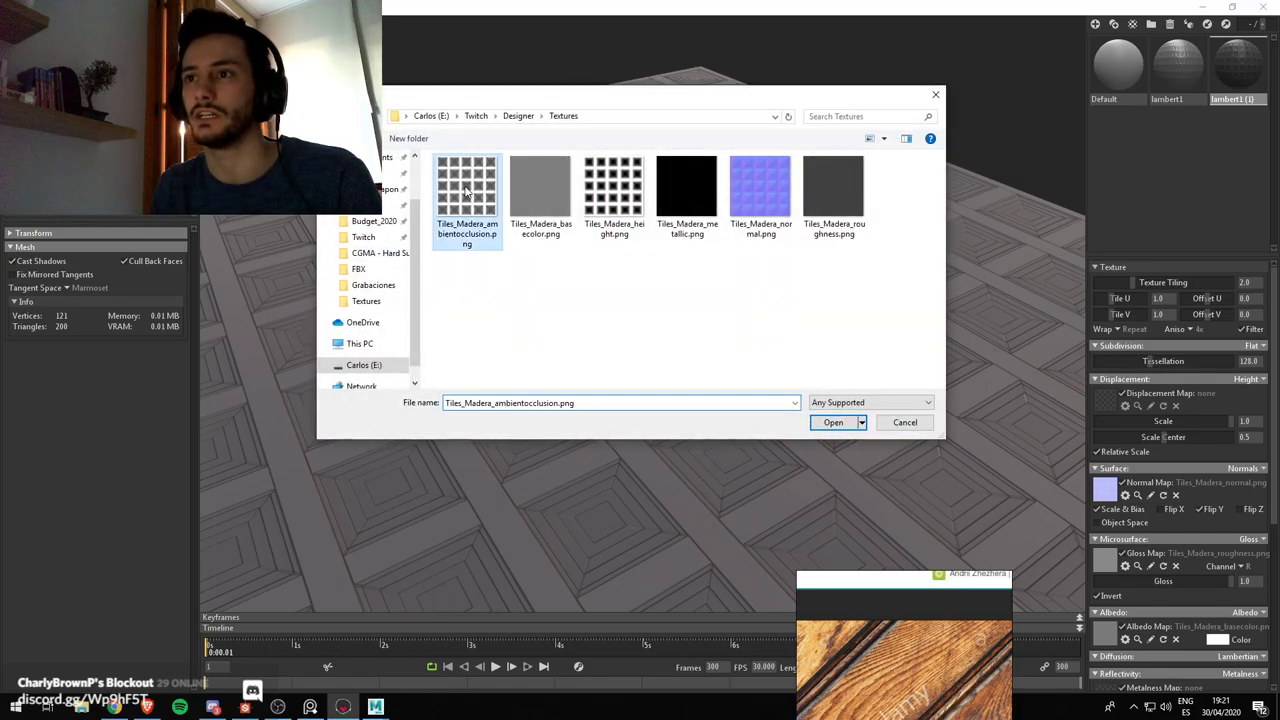
{"action": "left_click", "coordinate": [613, 187]}
{"action": "left_click", "coordinate": [836, 423]}
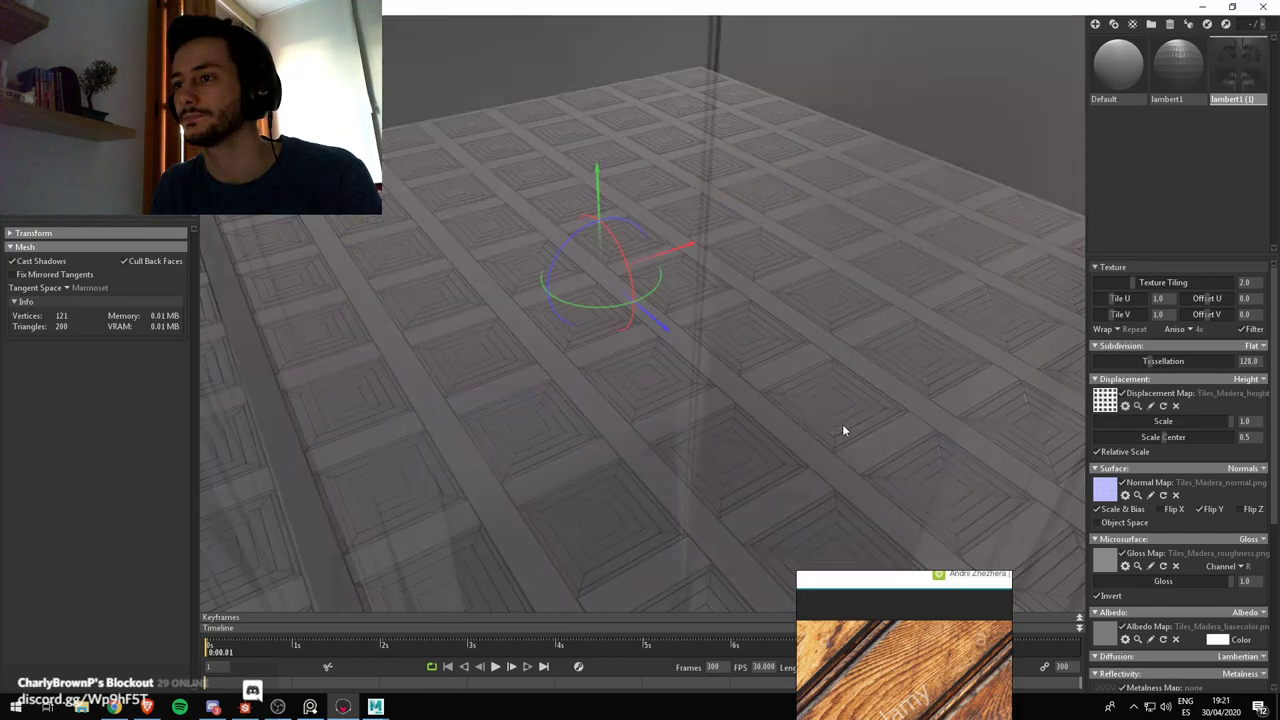
{"action": "right_click_drag", "start_coordinate": [812, 390], "coordinate": [452, 252], "text": "alt"}
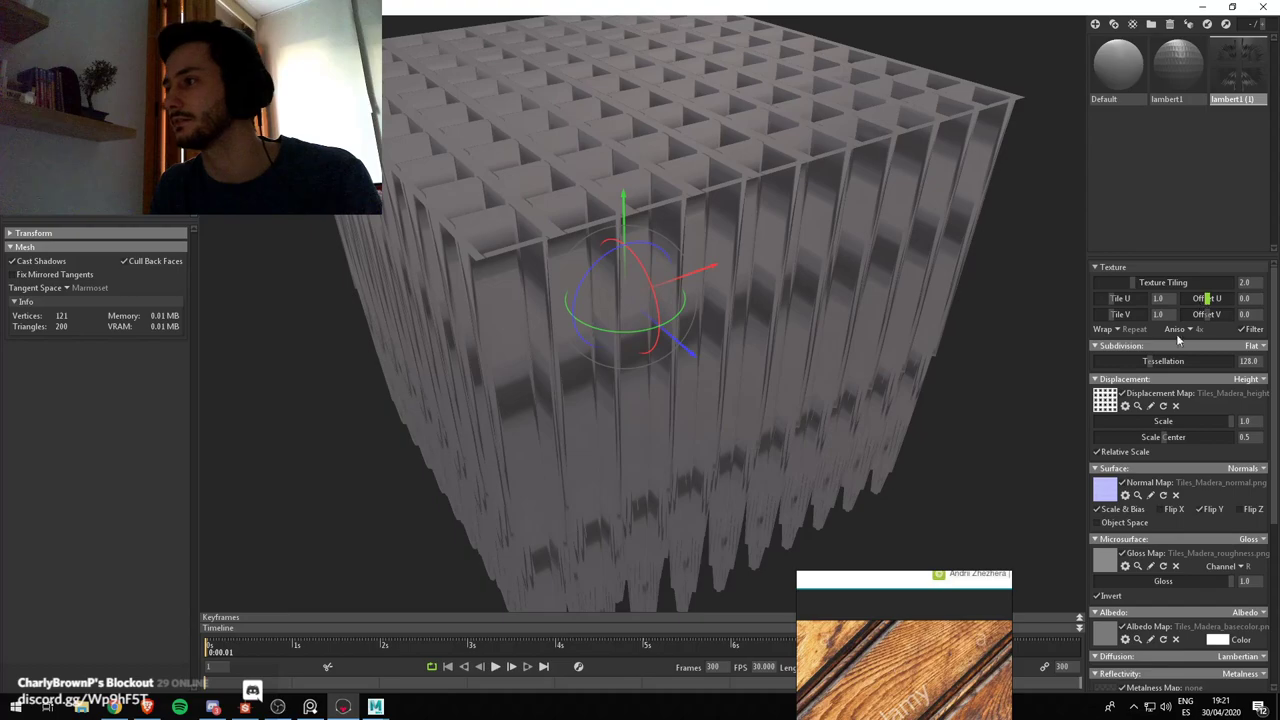
Try a displacement scale of about 0.038 with a tessellation of about 377.8 on the plane's material
{"action": "left_click_drag", "start_coordinate": [1201, 430], "coordinate": [1145, 409]}
{"action": "scroll", "coordinate": [823, 443], "scroll_direction": "up", "scroll_amount": 3}
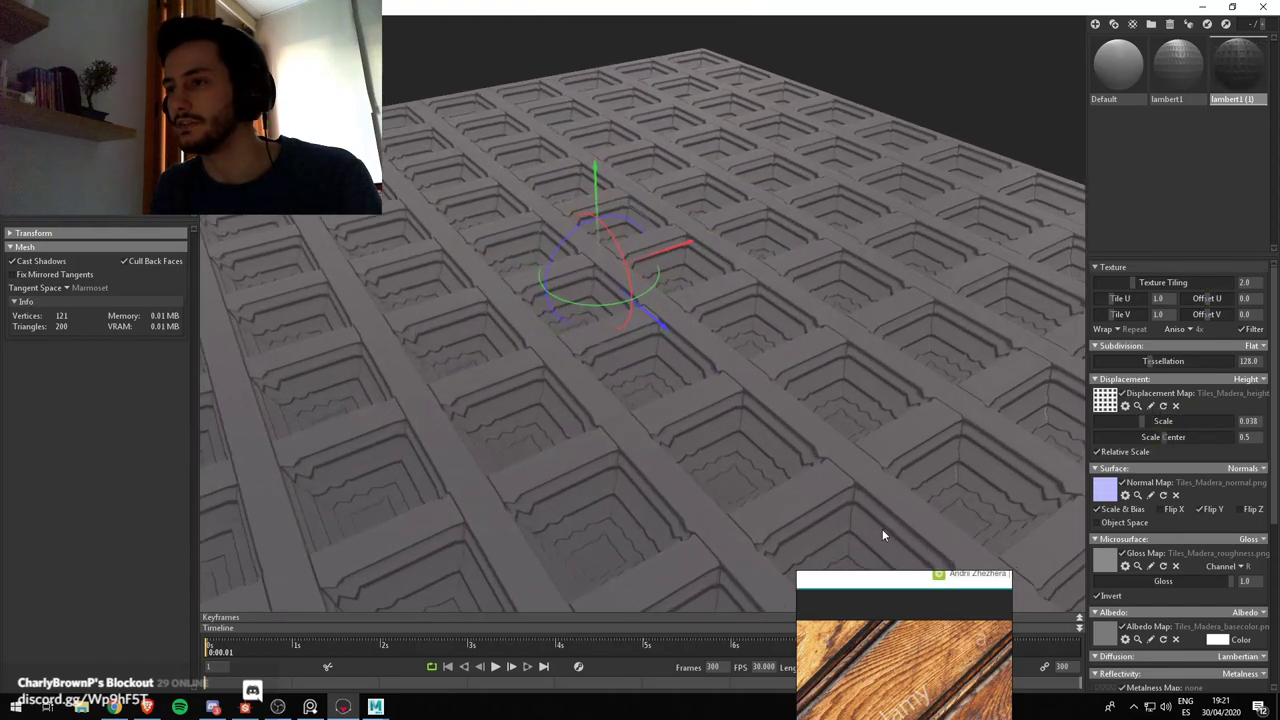
{"action": "left_click_drag", "start_coordinate": [882, 535], "coordinate": [698, 405]}
{"action": "left_click_drag", "start_coordinate": [1152, 364], "coordinate": [1172, 365]}
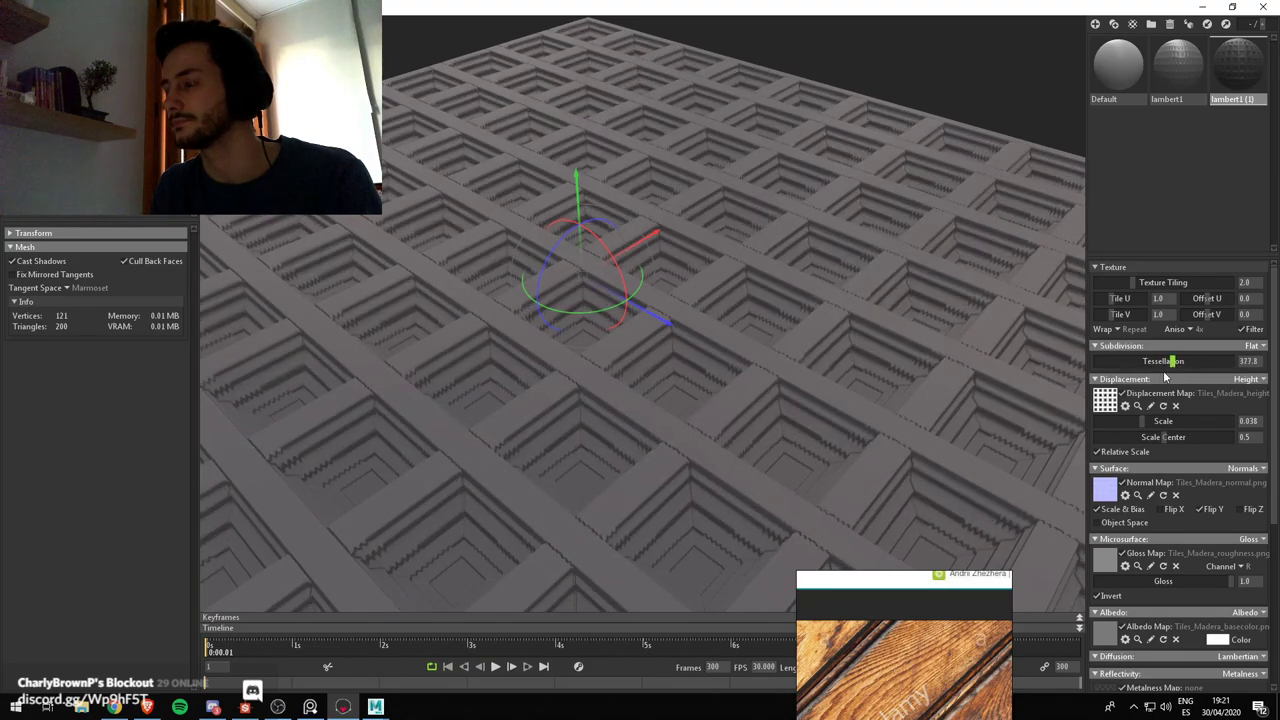
{"action": "left_click_drag", "start_coordinate": [640, 300], "coordinate": [661, 362]}
{"action": "right_click_drag", "start_coordinate": [661, 362], "coordinate": [766, 420]}
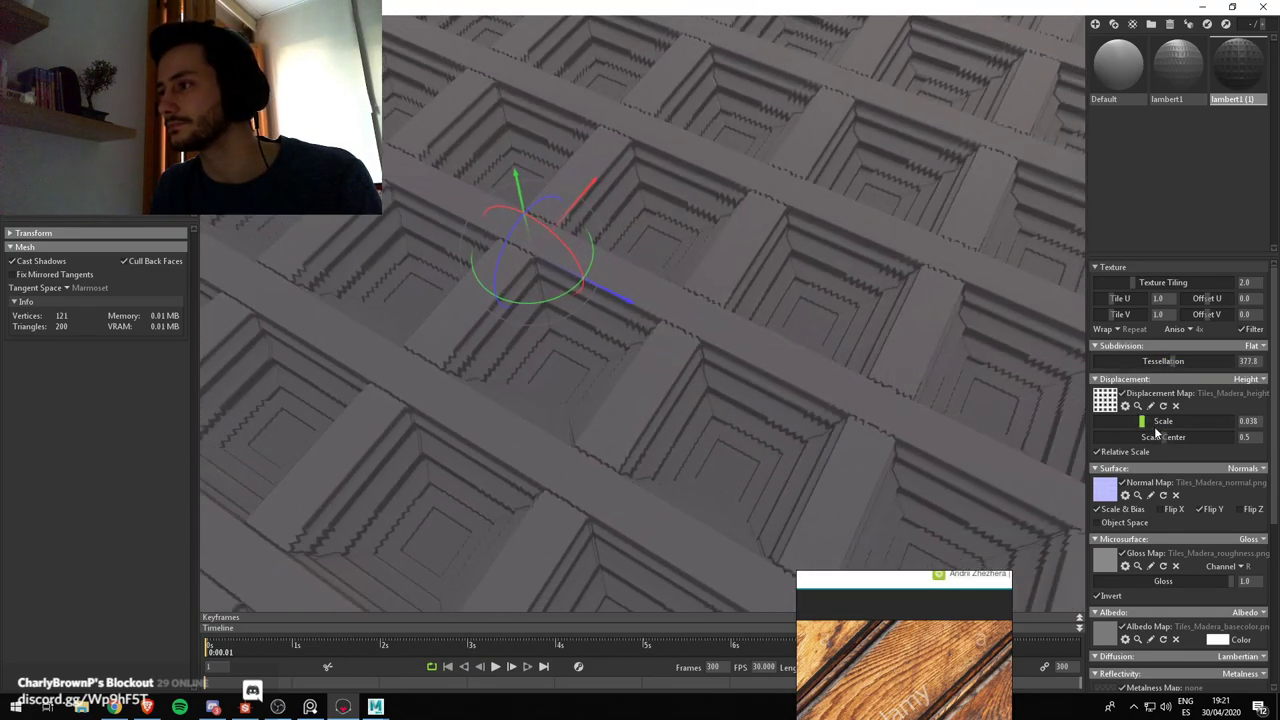
Reduce the displacement scale to about 0.008 and the tessellation to about 339.8, and inspect the panel edges
{"action": "left_click_drag", "start_coordinate": [1156, 428], "coordinate": [1139, 428]}
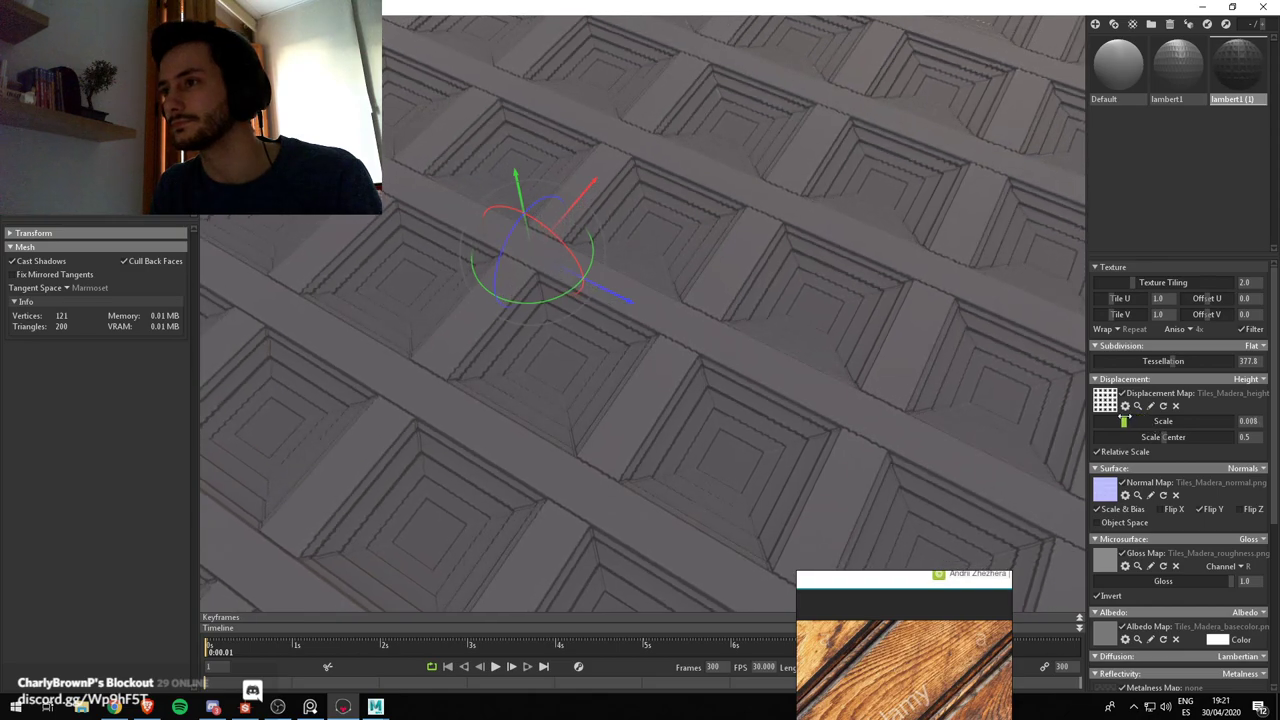
{"action": "mouse_move", "coordinate": [1174, 362]}
{"action": "left_mouse_down"}
{"action": "mouse_move", "coordinate": [1206, 358]}
{"action": "mouse_move", "coordinate": [1170, 367]}
{"action": "left_mouse_up"}
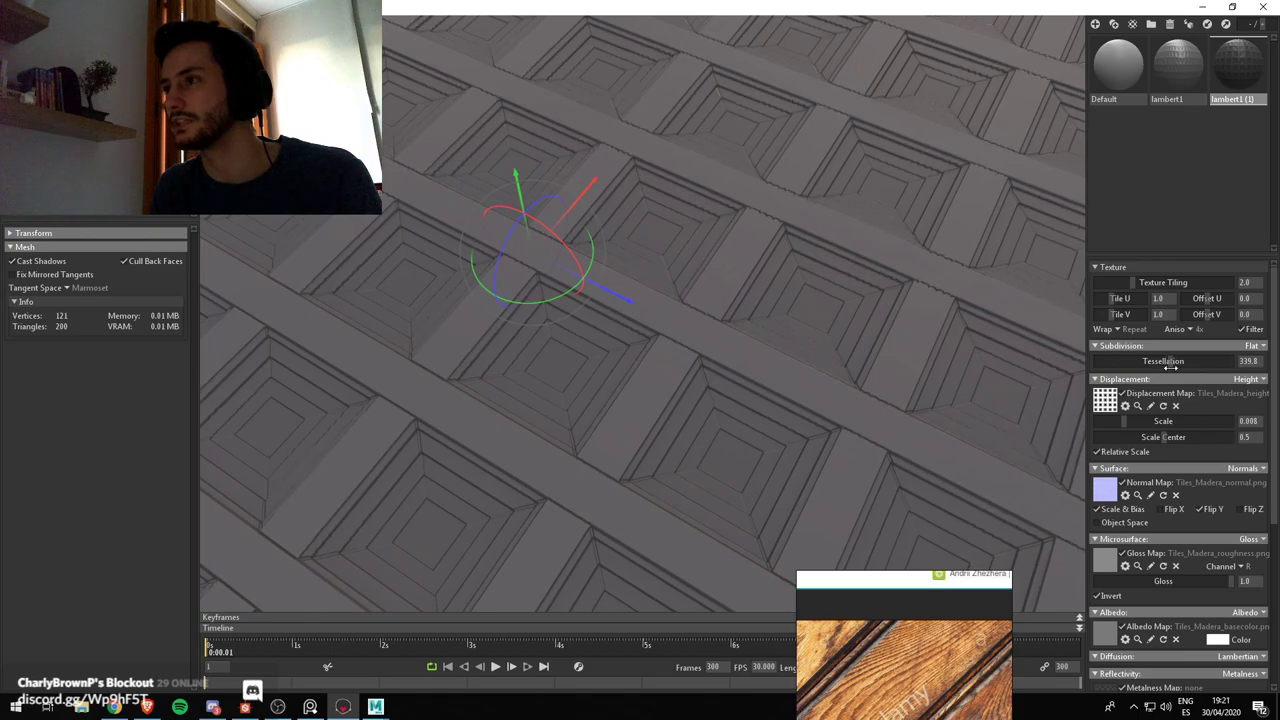
{"action": "scroll", "coordinate": [634, 305], "scroll_direction": "down", "scroll_amount": 5}
{"action": "mouse_move", "coordinate": [634, 305]}
{"action": "left_mouse_down", "text": "alt"}
{"action": "mouse_move", "coordinate": [615, 424]}
{"action": "mouse_move", "coordinate": [651, 324]}
{"action": "left_mouse_up", "text": "alt"}
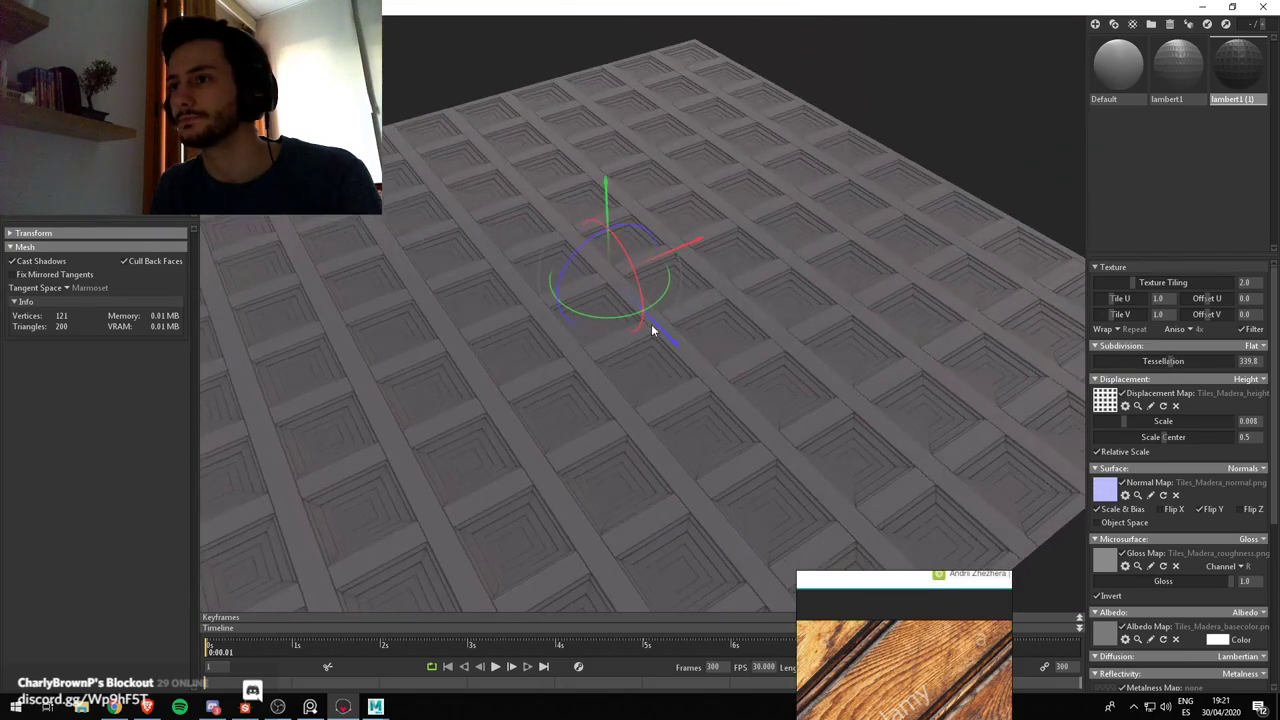
Raise the displacement scale of the plane's material to about 0.014 and view the whole plane
{"action": "scroll", "coordinate": [651, 324], "scroll_direction": "up", "scroll_amount": 4}
{"action": "left_click_drag", "start_coordinate": [1124, 423], "coordinate": [1128, 423]}
{"action": "scroll", "coordinate": [688, 336], "scroll_direction": "down", "scroll_amount": 5}
{"action": "mouse_move", "coordinate": [687, 337]}
{"action": "left_mouse_down"}
{"action": "mouse_move", "coordinate": [731, 346]}
{"action": "mouse_move", "coordinate": [705, 340]}
{"action": "left_mouse_up"}
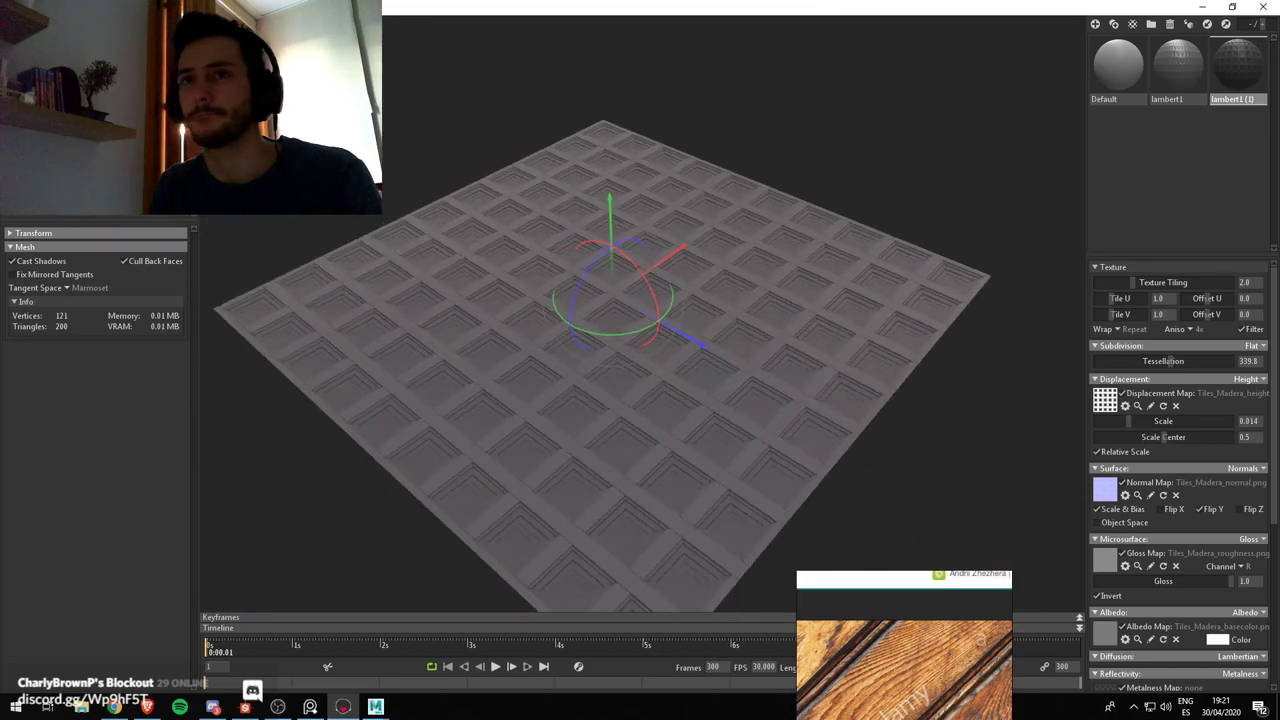
Open the preset browser of the scene's sky light
{"action": "left_click", "coordinate": [40, 68]}
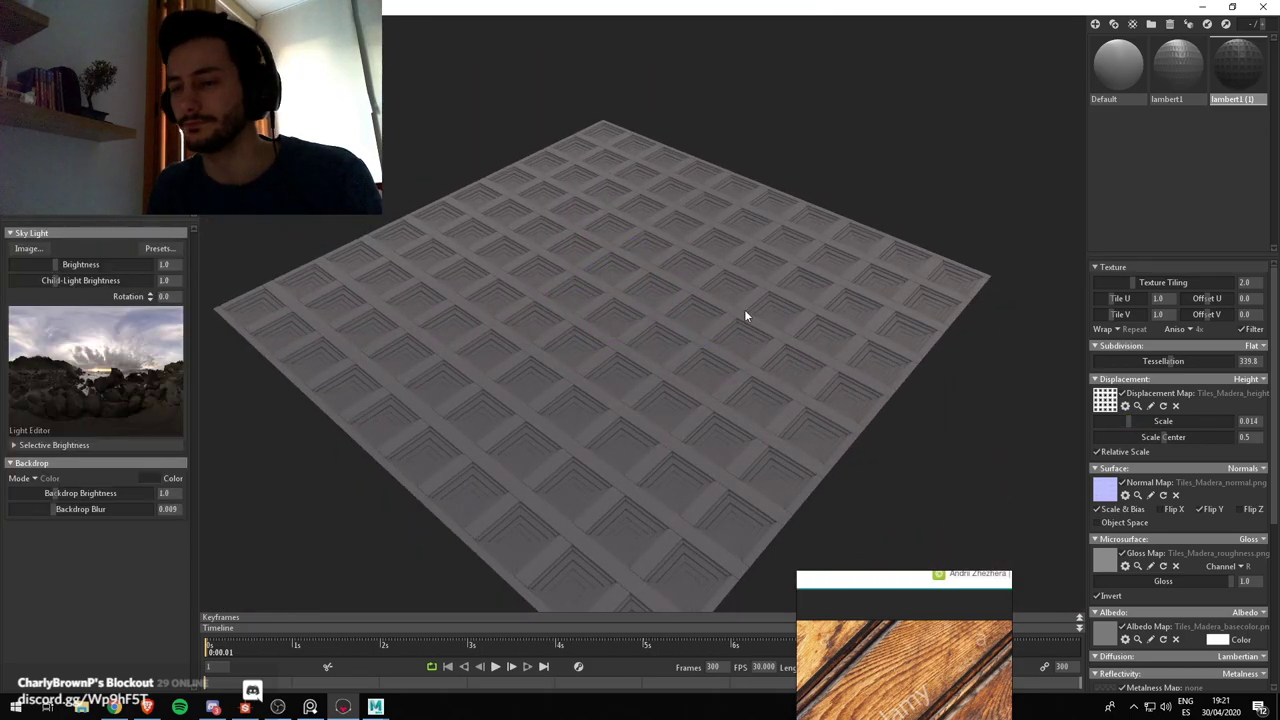
{"action": "left_click", "coordinate": [160, 248]}
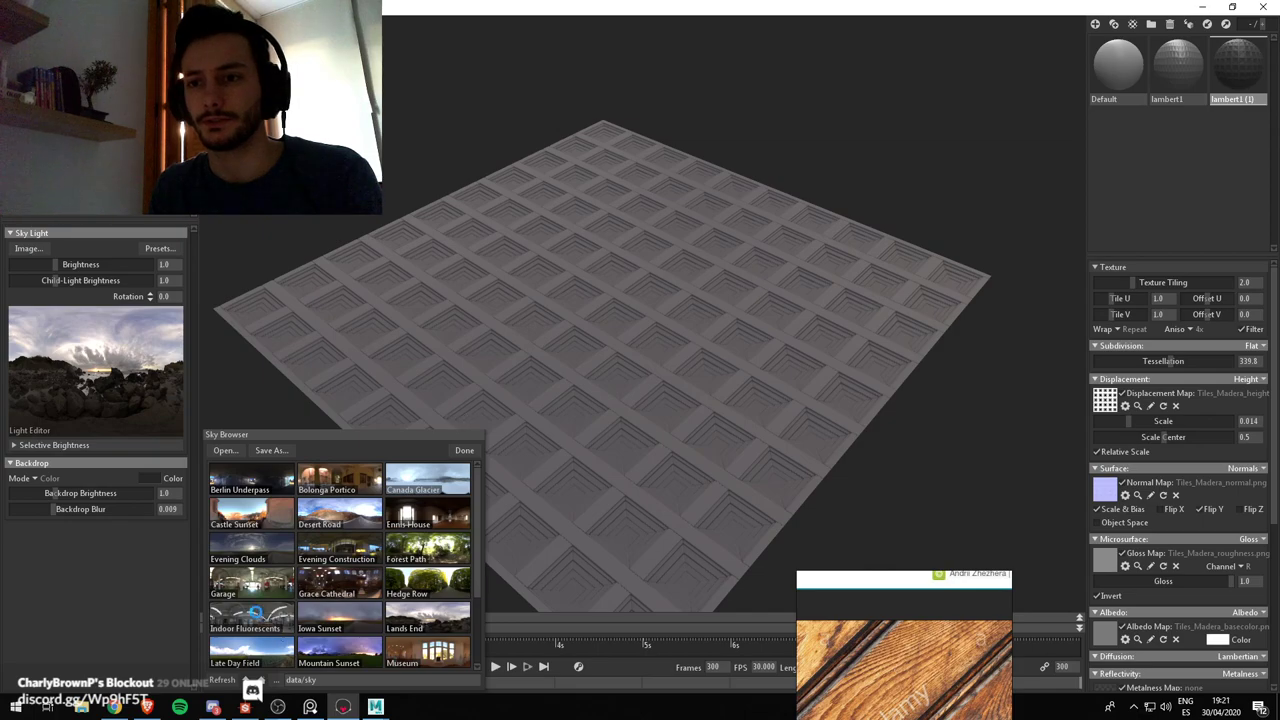
Stand the textured plane upright by setting its X rotation to 90, and face its panelled side
{"action": "left_click", "coordinate": [667, 359]}
{"action": "middle_click_drag", "start_coordinate": [660, 332], "coordinate": [674, 306]}
{"action": "left_click_drag", "start_coordinate": [666, 261], "coordinate": [688, 322]}
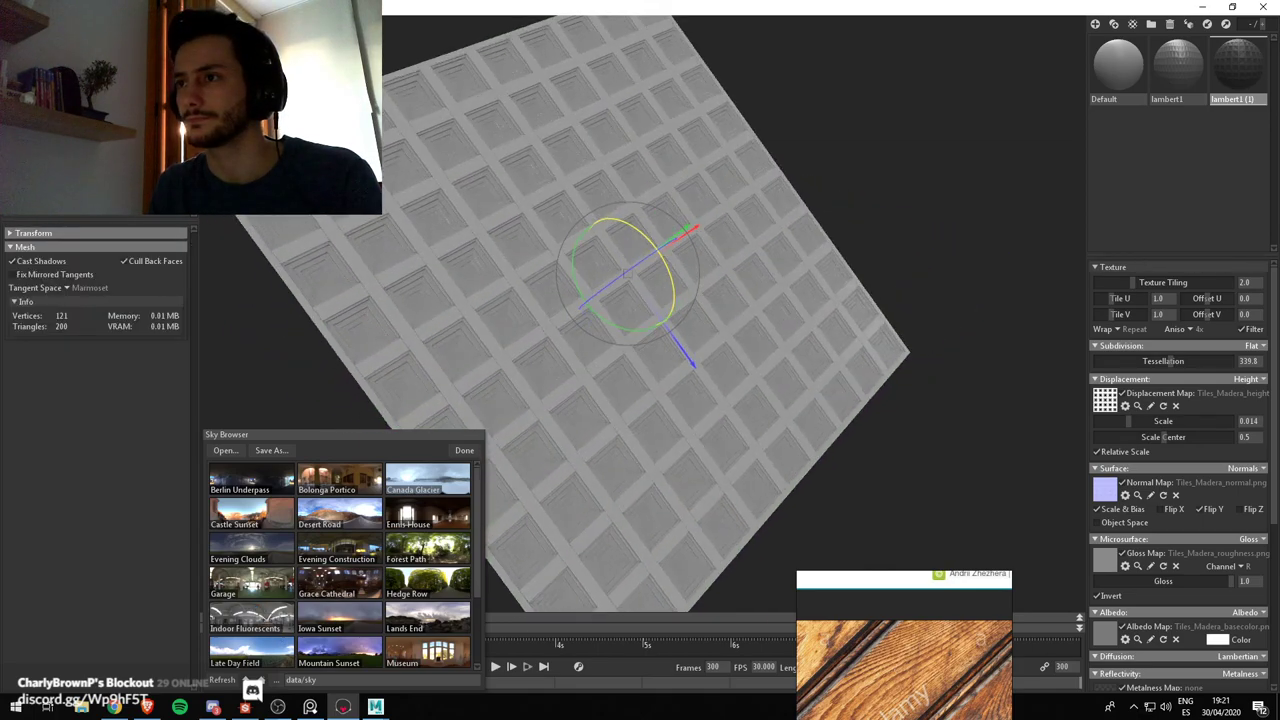
{"action": "left_click_drag", "start_coordinate": [623, 272], "coordinate": [657, 263]}
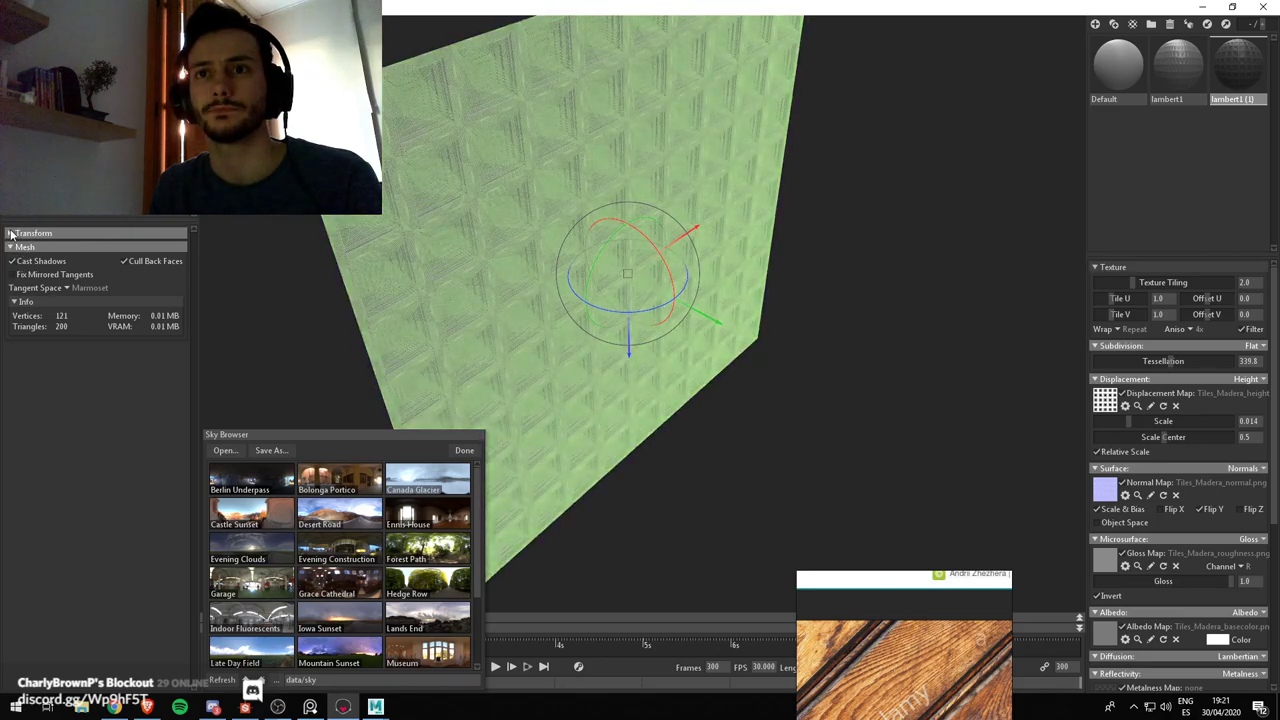
{"action": "left_click", "coordinate": [11, 233]}
{"action": "left_click_drag", "start_coordinate": [88, 278], "coordinate": [3, 287]}
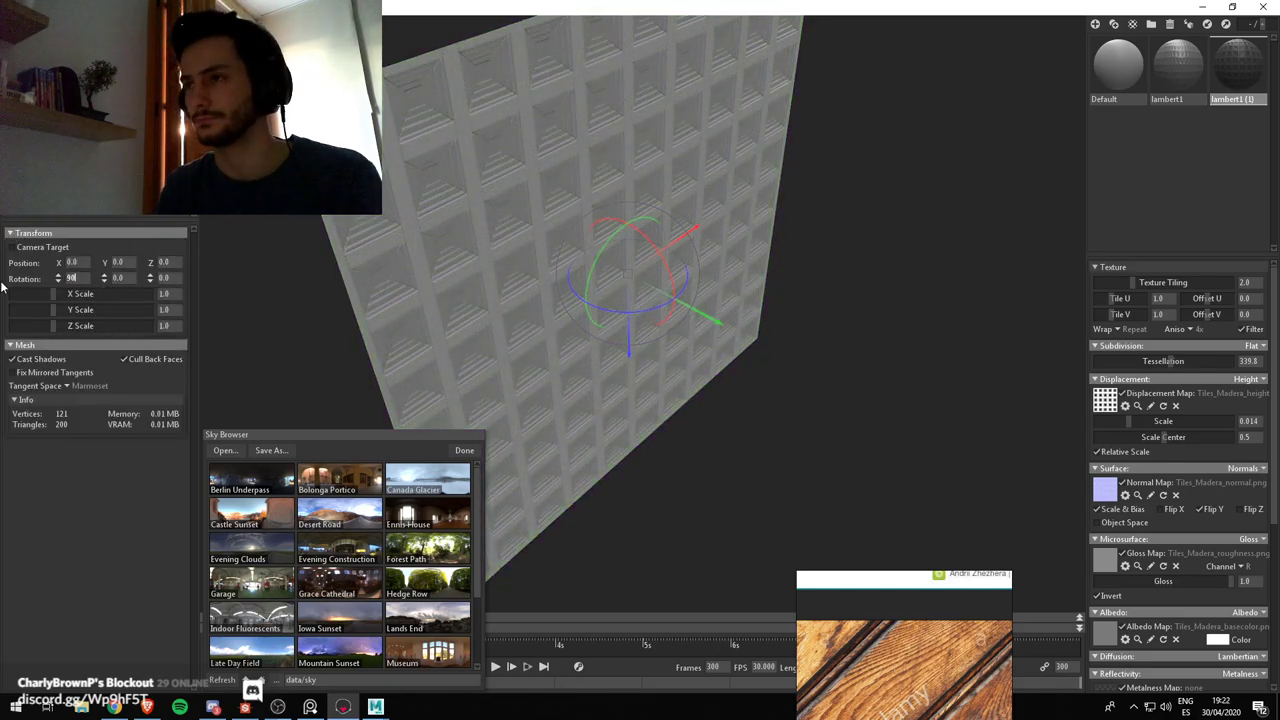
{"action": "key", "text": "Return"}
{"action": "left_click_drag", "start_coordinate": [339, 334], "coordinate": [649, 371]}
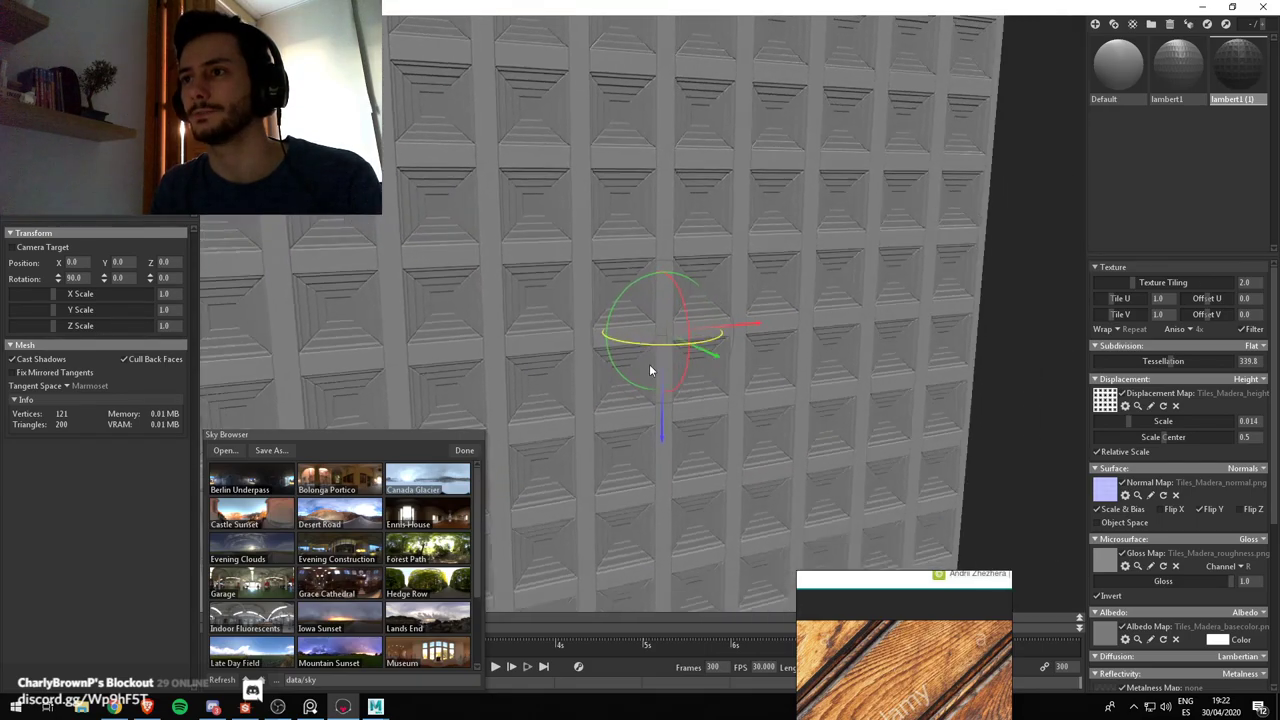
{"action": "scroll", "coordinate": [649, 370], "scroll_direction": "down", "scroll_amount": 3}
Try several sky light presets on the panels, including Grace Cathedral, Hedge Row, Indoor Fluorescents, Desert Road, Late Day Field and Overcast Hillside
{"action": "left_click", "coordinate": [322, 591]}
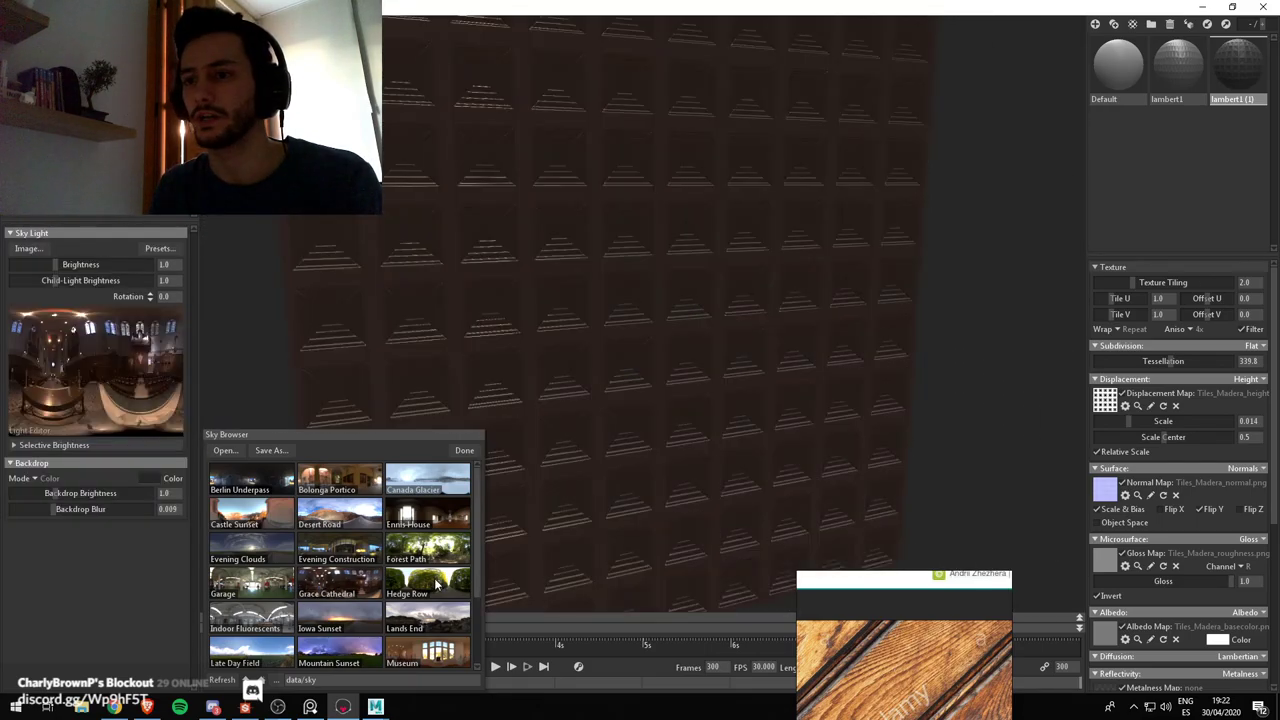
{"action": "left_click", "coordinate": [436, 585]}
{"action": "left_click", "coordinate": [248, 615]}
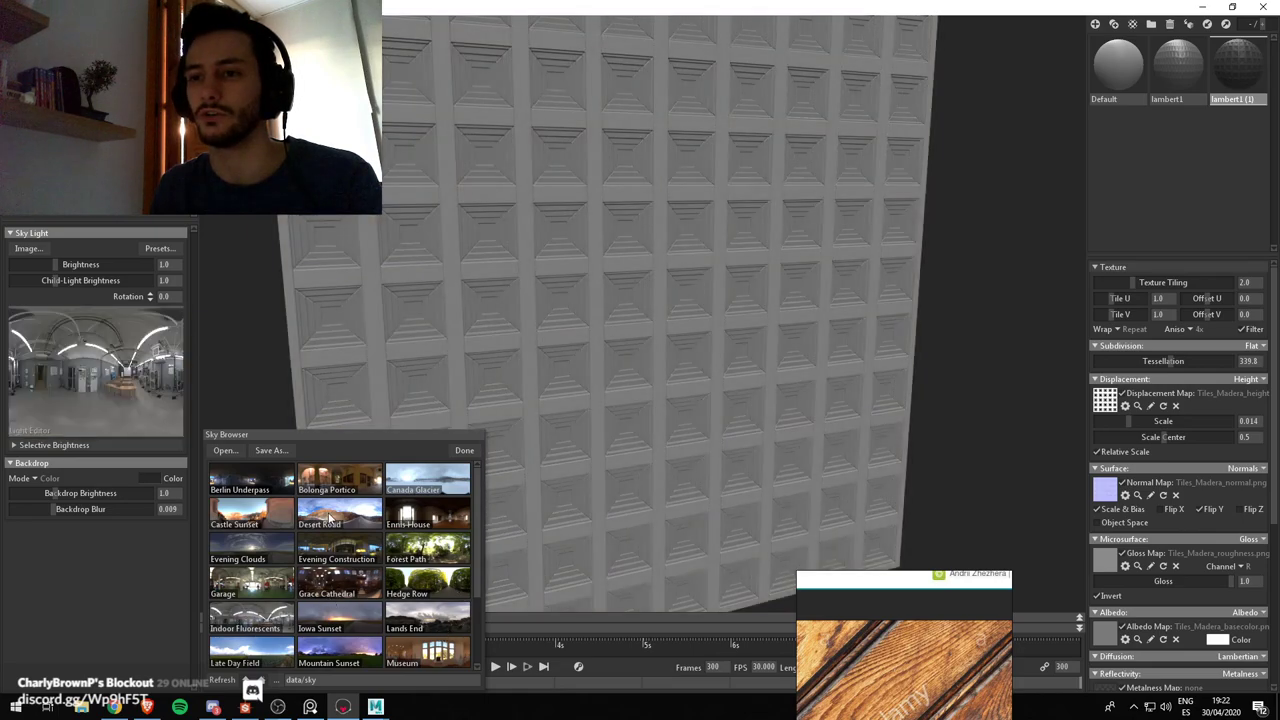
{"action": "left_click", "coordinate": [330, 518]}
{"action": "scroll", "coordinate": [400, 572], "scroll_direction": "down", "scroll_amount": 1}
{"action": "left_click", "coordinate": [257, 633]}
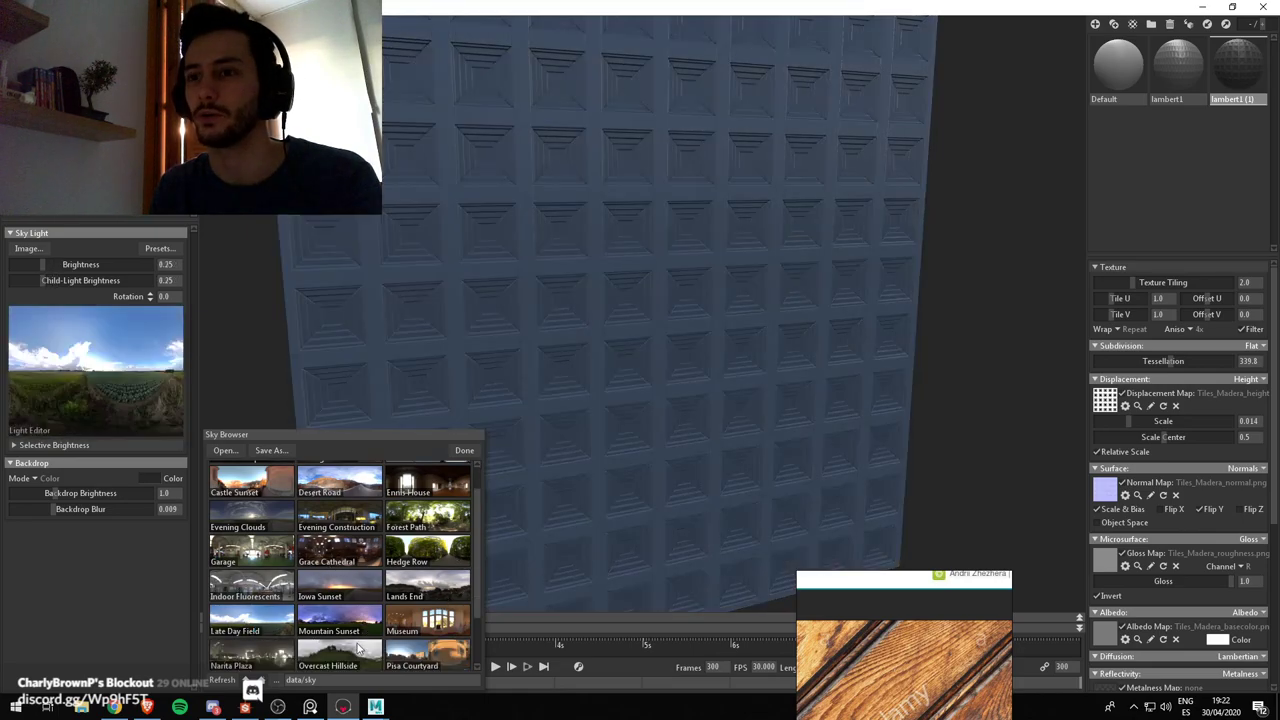
{"action": "scroll", "coordinate": [340, 650], "scroll_direction": "down", "scroll_amount": 1}
{"action": "left_click", "coordinate": [340, 650]}
{"action": "scroll", "coordinate": [344, 615], "scroll_direction": "down", "scroll_amount": 1}
{"action": "left_click", "coordinate": [340, 582]}
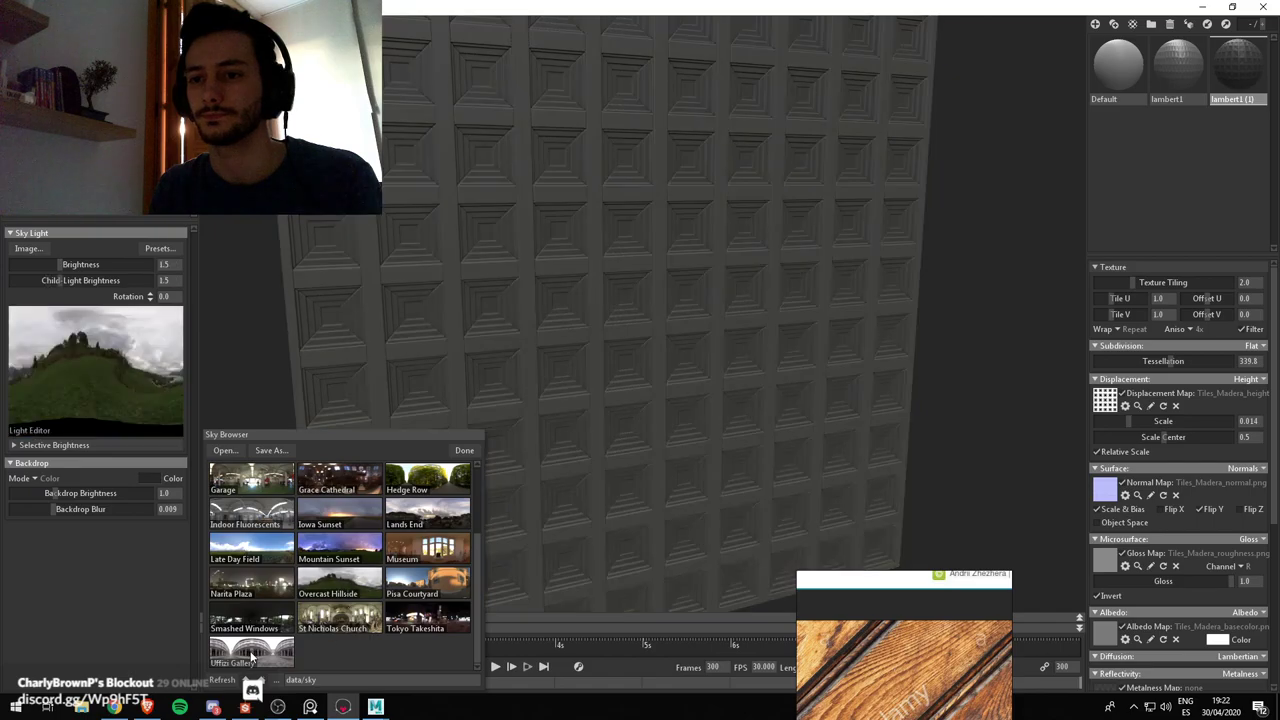
Apply the Uffizi Gallery preset to the sky light and close the preset browser
{"action": "left_click", "coordinate": [252, 655]}
{"action": "left_click_drag", "start_coordinate": [757, 253], "coordinate": [740, 236], "text": "alt"}
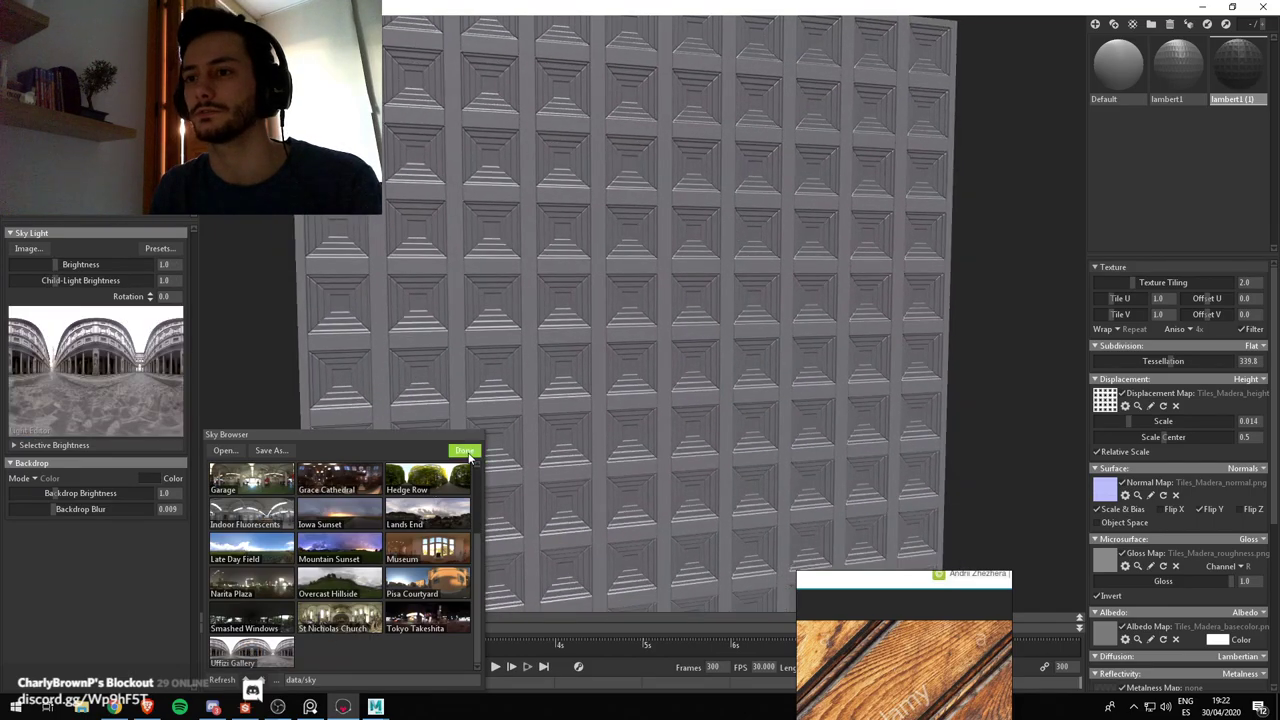
{"action": "left_click", "coordinate": [465, 451]}
Inspect the displaced panels under the sky lighting from several angles and distances
{"action": "left_click_drag", "start_coordinate": [645, 425], "coordinate": [765, 390], "text": "alt"}
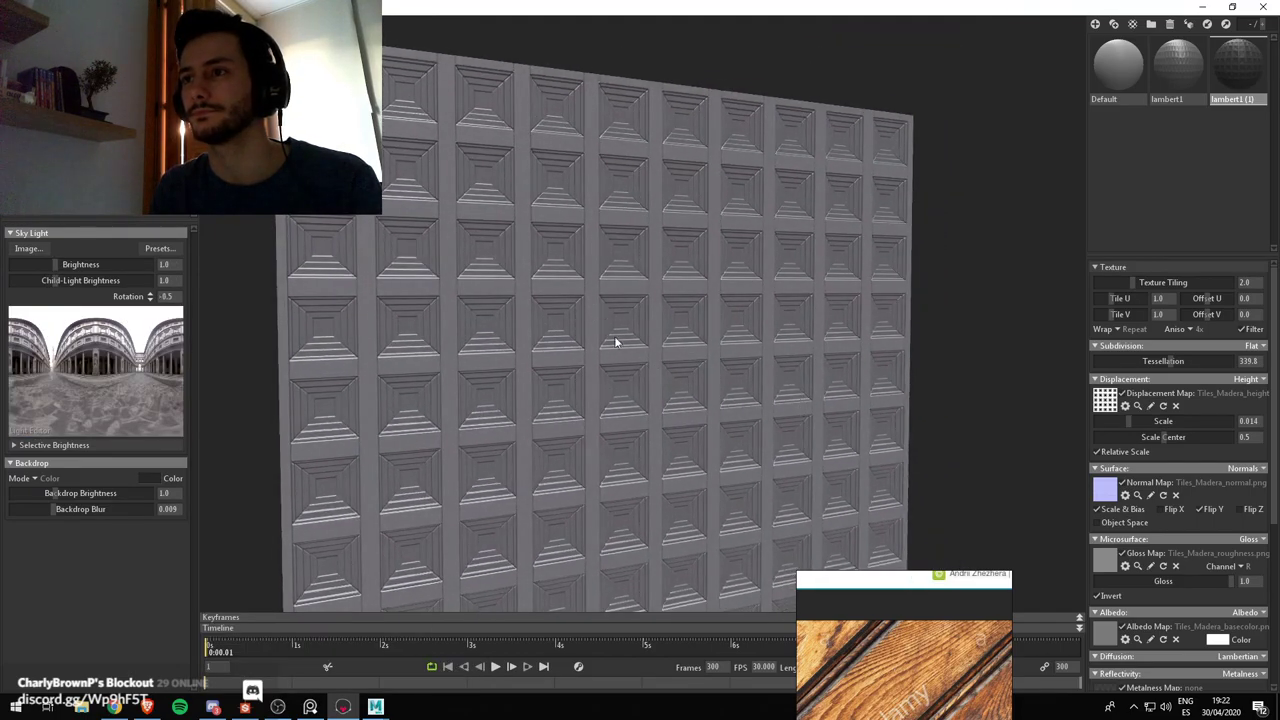
{"action": "scroll", "coordinate": [615, 342], "scroll_direction": "up", "scroll_amount": 3}
{"action": "left_click_drag", "start_coordinate": [615, 342], "coordinate": [680, 358], "text": "alt"}
{"action": "scroll", "coordinate": [602, 386], "scroll_direction": "down", "scroll_amount": 5}
{"action": "scroll", "coordinate": [672, 408], "scroll_direction": "up", "scroll_amount": 5}
{"action": "scroll", "coordinate": [710, 429], "scroll_direction": "down", "scroll_amount": 2}
{"action": "right_click_drag", "start_coordinate": [653, 379], "coordinate": [602, 404]}
{"action": "left_click_drag", "start_coordinate": [602, 404], "coordinate": [640, 394]}
Move the reference image board beside the render and examine the studded diamond-pattern wood photo up close
{"action": "left_click_drag", "start_coordinate": [379, 378], "coordinate": [167, 228]}
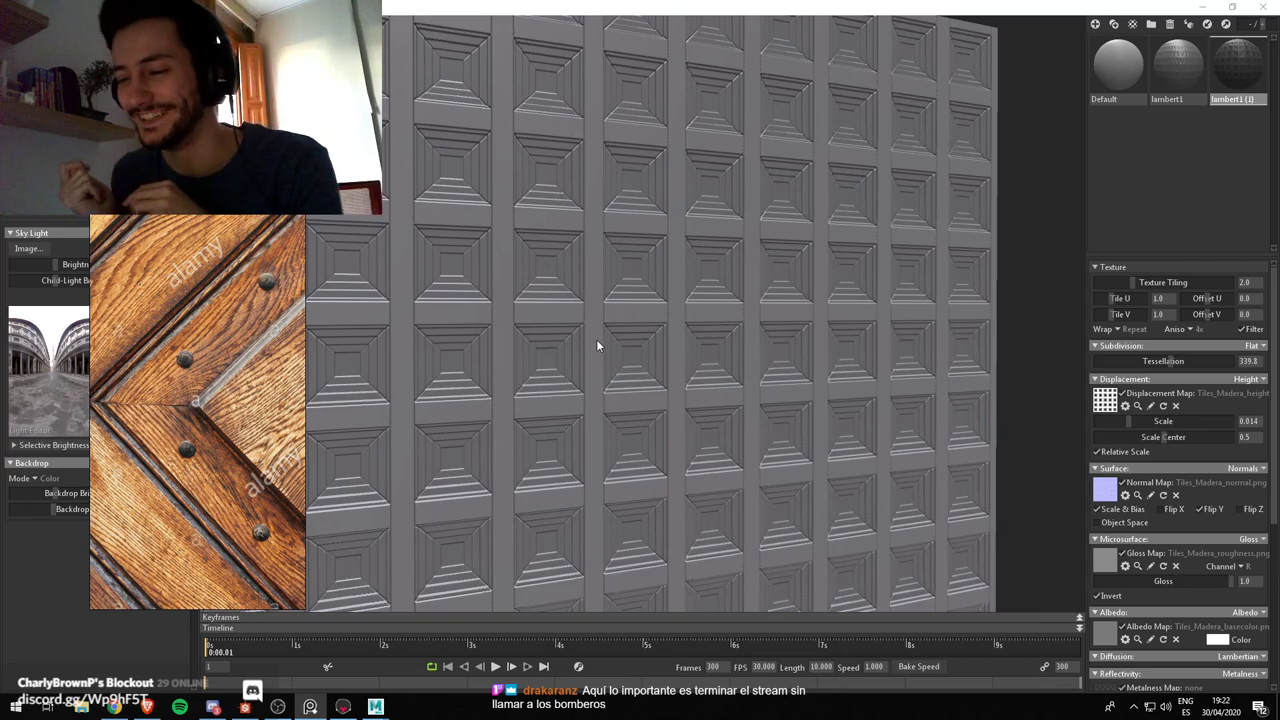
{"action": "scroll", "coordinate": [192, 338], "scroll_direction": "down", "scroll_amount": 6}
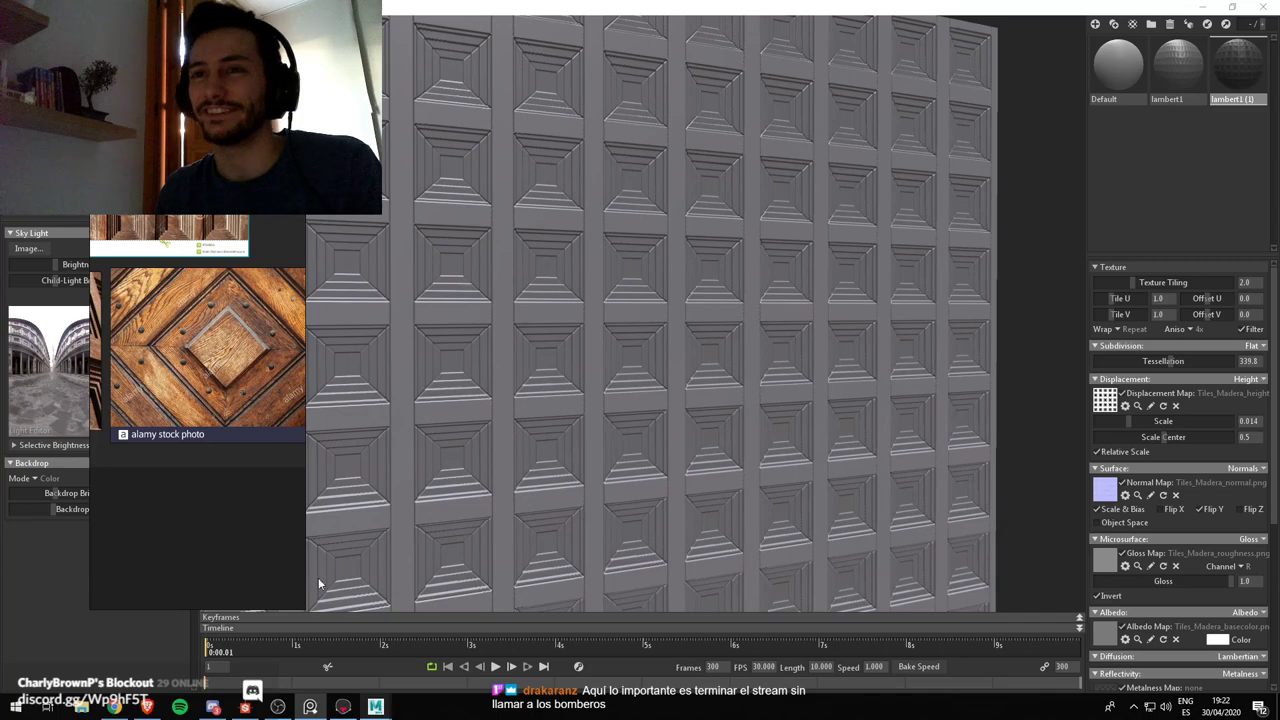
{"action": "scroll", "coordinate": [132, 310], "scroll_direction": "up", "scroll_amount": 4}
{"action": "scroll", "coordinate": [157, 350], "scroll_direction": "down", "scroll_amount": 2}
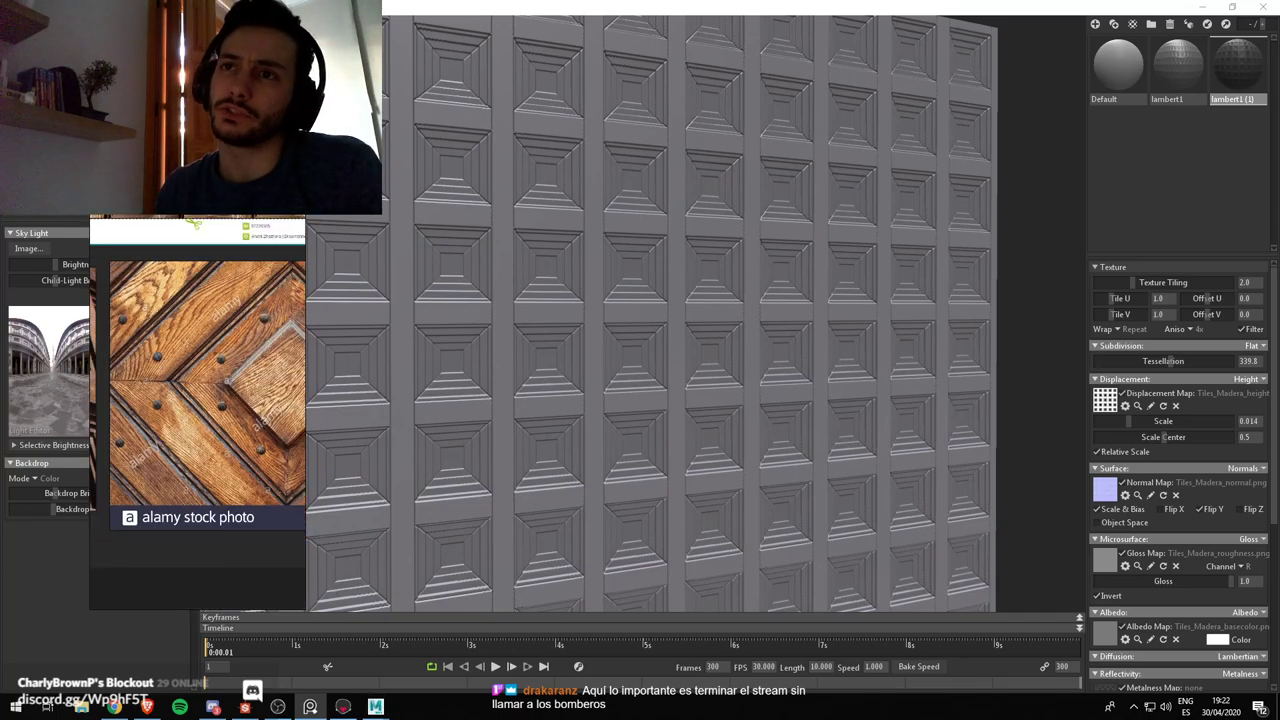
{"action": "scroll", "coordinate": [196, 178], "scroll_direction": "up", "scroll_amount": 6}
{"action": "scroll", "coordinate": [216, 222], "scroll_direction": "down", "scroll_amount": 6}
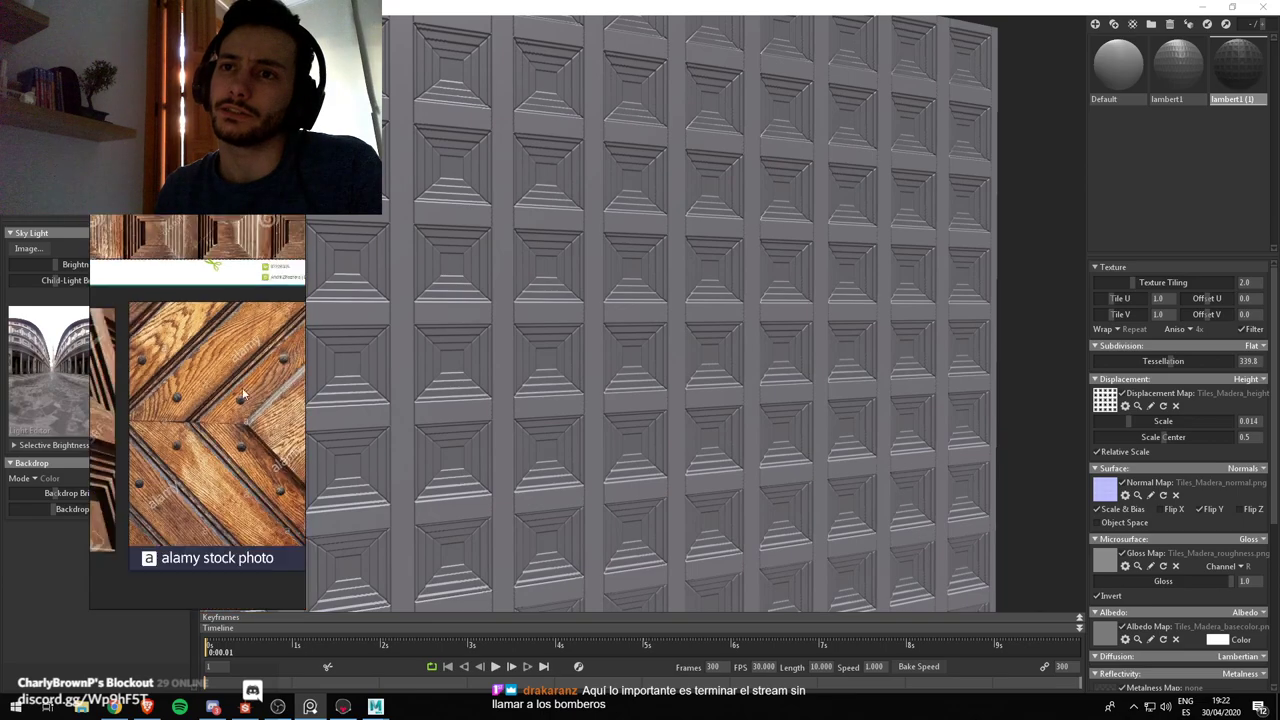
{"action": "scroll", "coordinate": [177, 440], "scroll_direction": "up", "scroll_amount": 2}
{"action": "scroll", "coordinate": [182, 440], "scroll_direction": "down", "scroll_amount": 3}
{"action": "scroll", "coordinate": [213, 437], "scroll_direction": "down", "scroll_amount": 4}
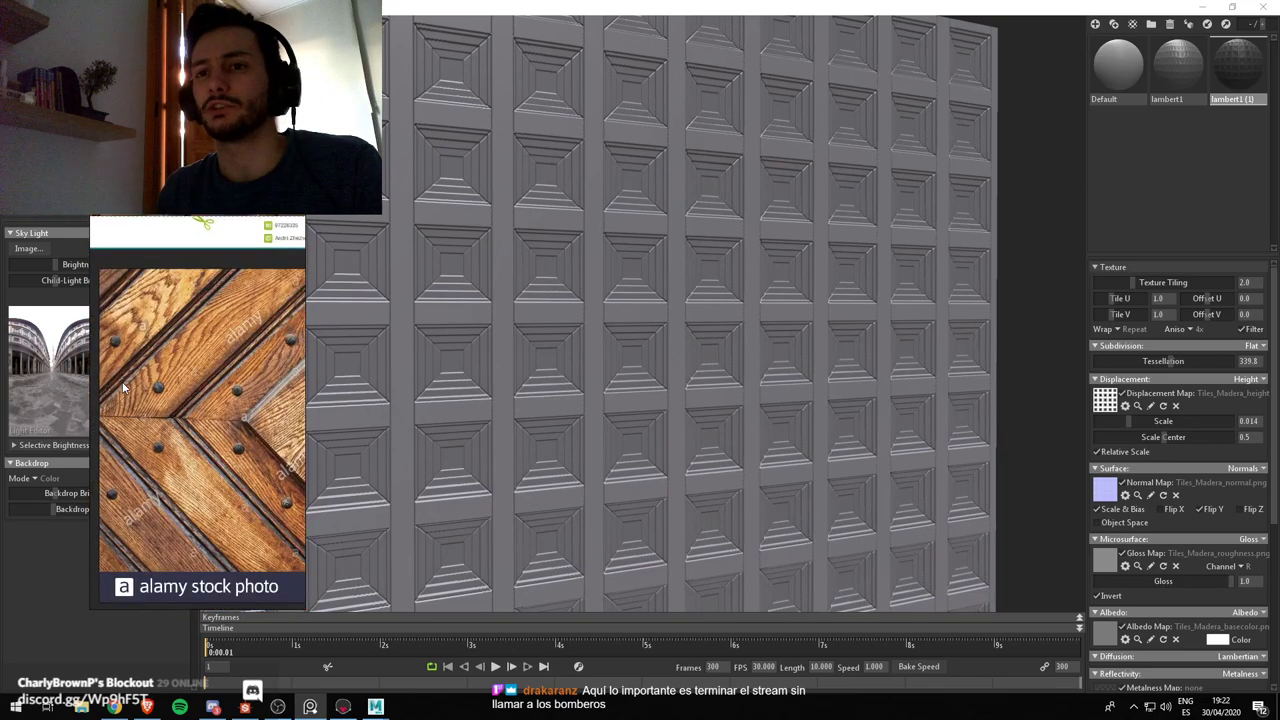
{"action": "scroll", "coordinate": [180, 405], "scroll_direction": "down", "scroll_amount": 1}
{"action": "scroll", "coordinate": [180, 405], "scroll_direction": "up", "scroll_amount": 1}
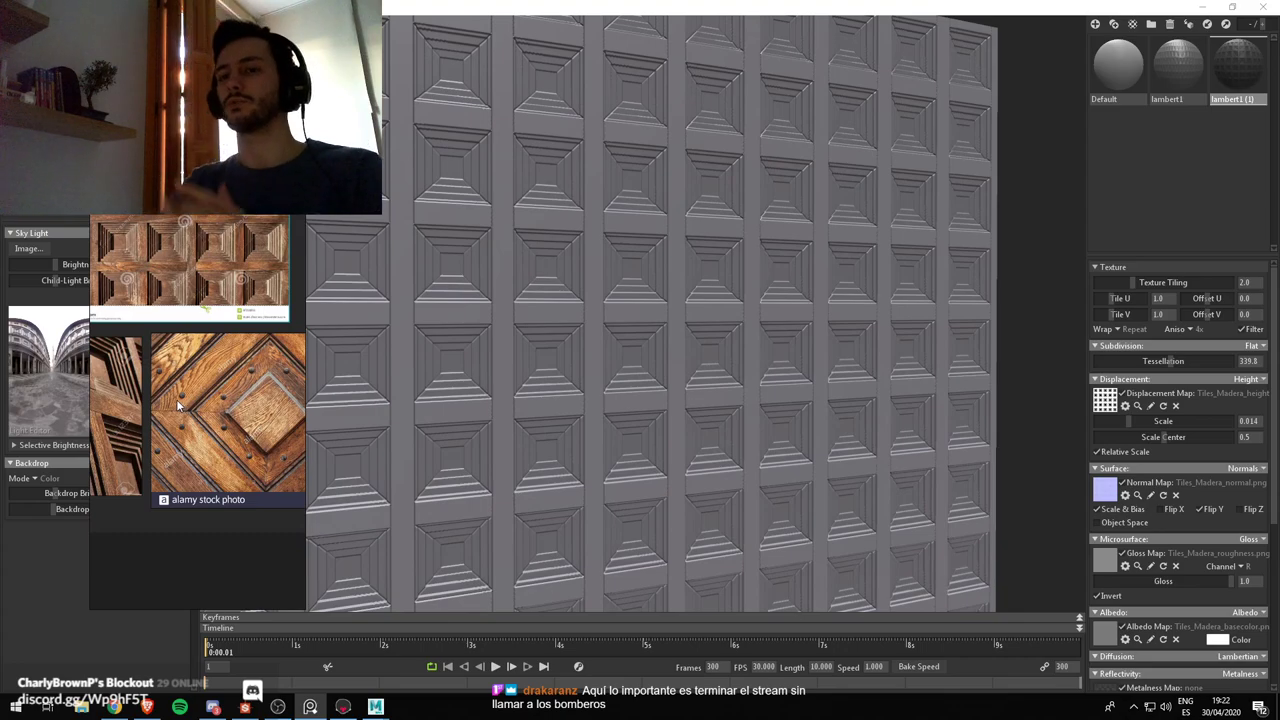
Examine the stepped wooden panels and the grain of their crossing beams in the other reference photos
{"action": "scroll", "coordinate": [170, 402], "scroll_direction": "down", "scroll_amount": 1}
{"action": "scroll", "coordinate": [112, 427], "scroll_direction": "down", "scroll_amount": 4}
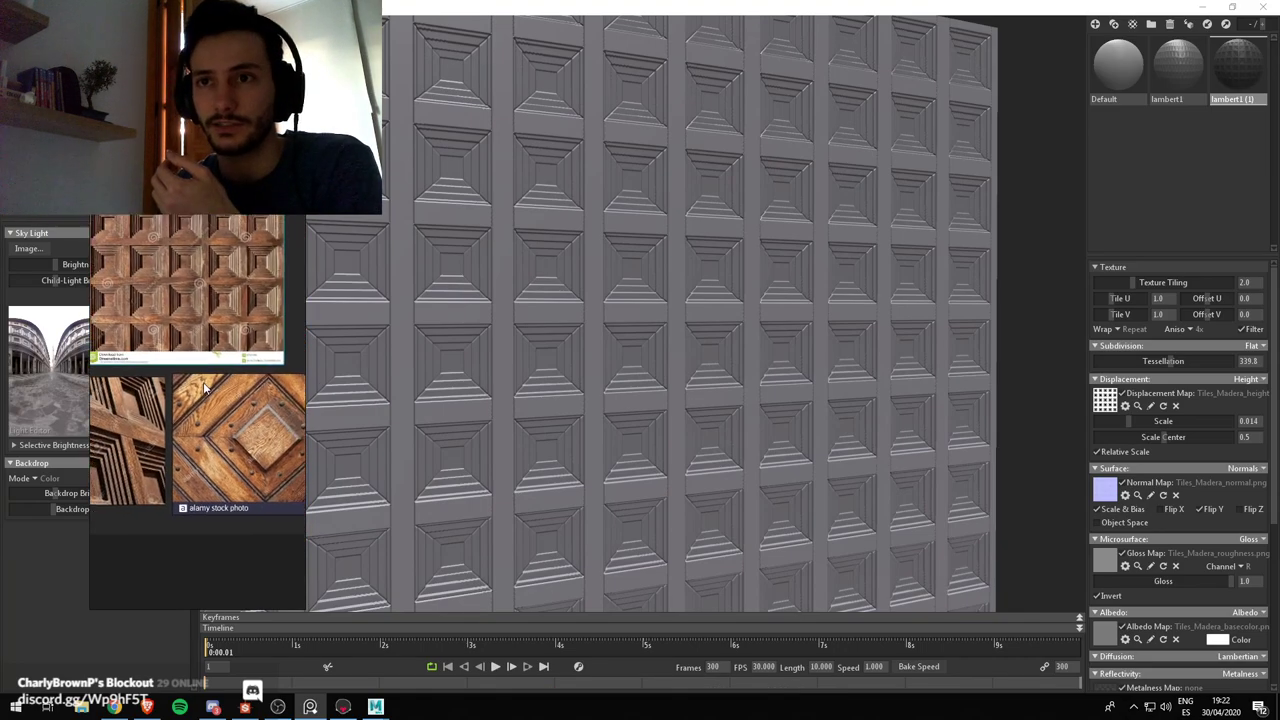
{"action": "scroll", "coordinate": [205, 431], "scroll_direction": "up", "scroll_amount": 4}
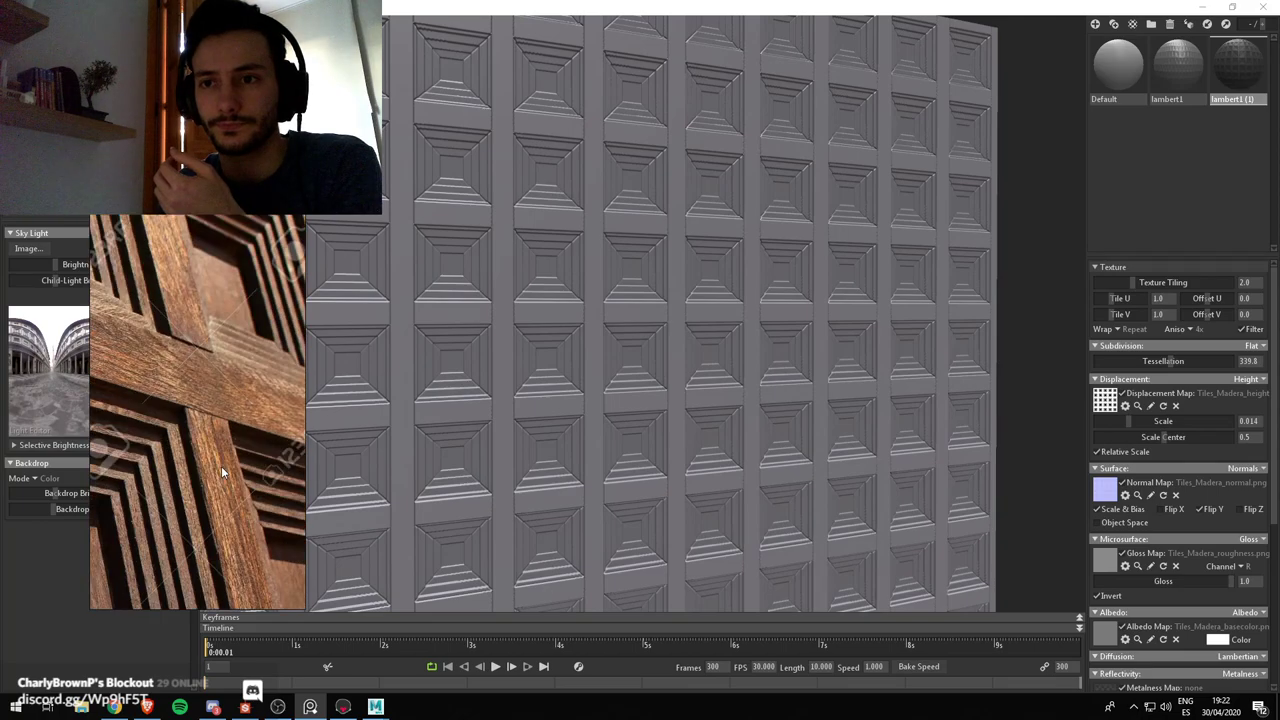
{"action": "scroll", "coordinate": [140, 415], "scroll_direction": "down", "scroll_amount": 3}
{"action": "middle_click_drag", "start_coordinate": [161, 118], "coordinate": [175, 275]}
{"action": "left_click", "coordinate": [176, 268]}
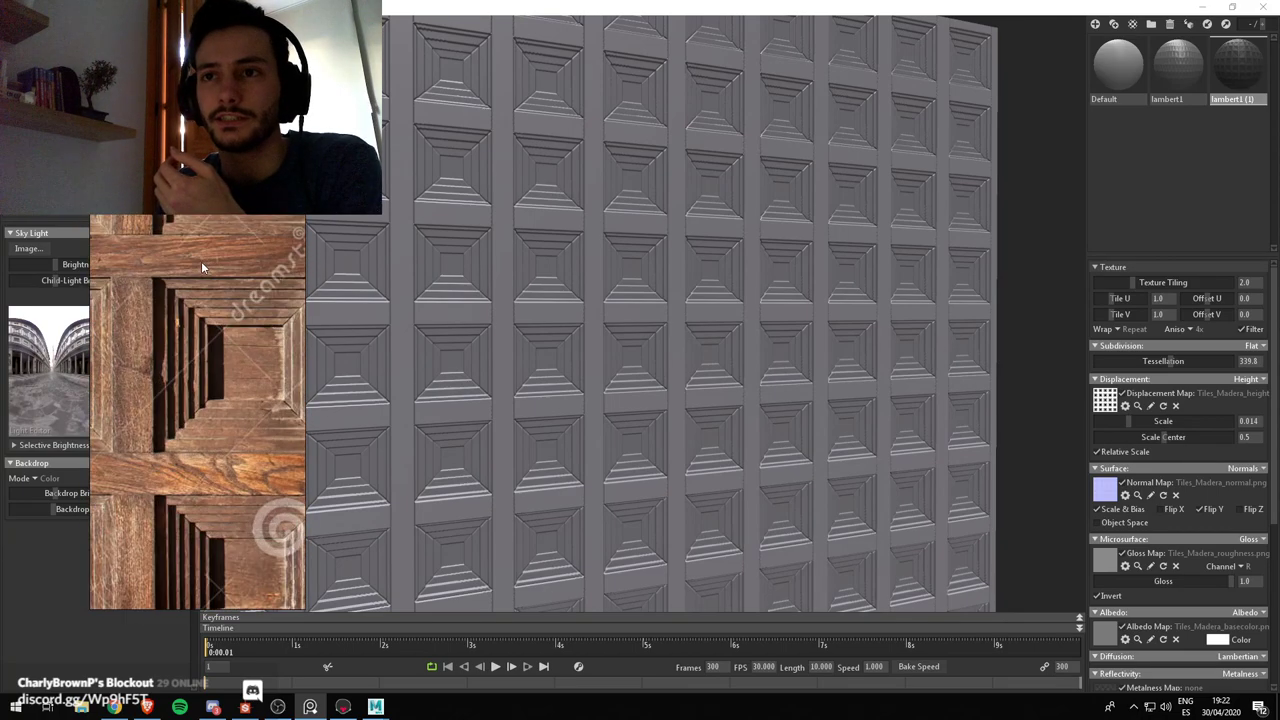
{"action": "scroll", "coordinate": [185, 330], "scroll_direction": "down", "scroll_amount": 5}
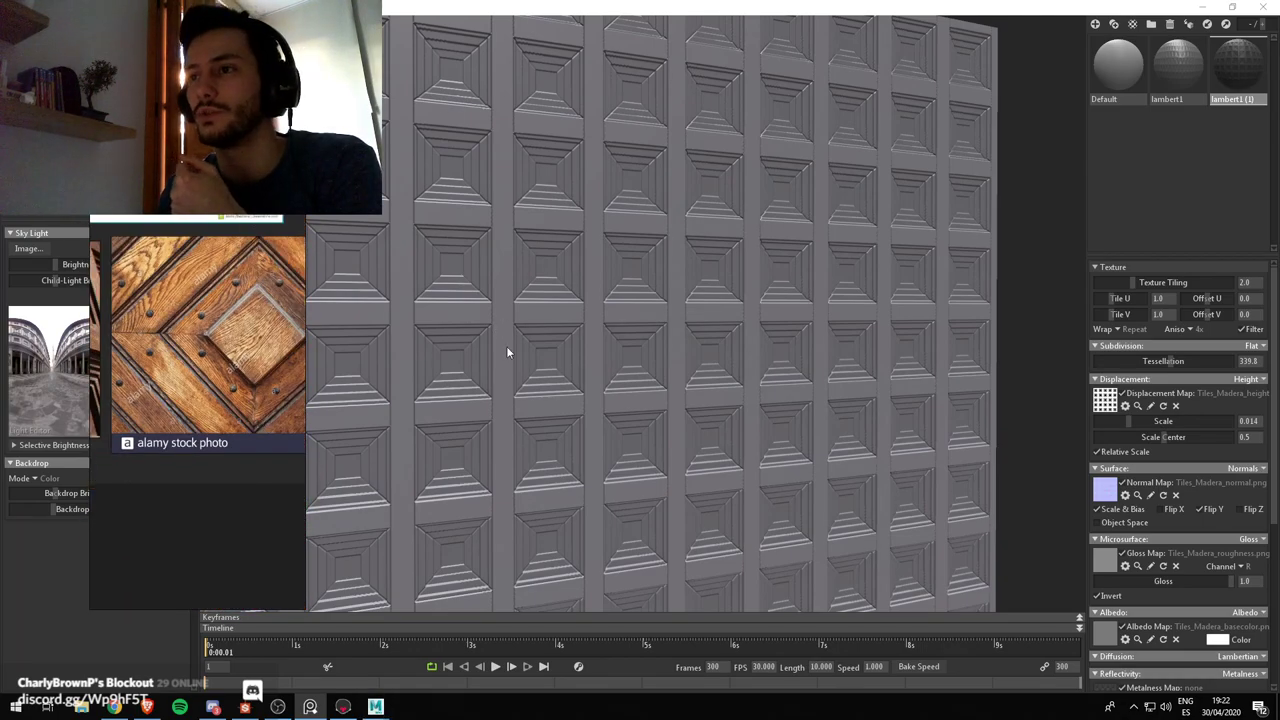
Switch to Maya and close it without saving the untitled scene
{"action": "mouse_move", "coordinate": [376, 707]}
{"action": "left_click", "coordinate": [450, 652]}
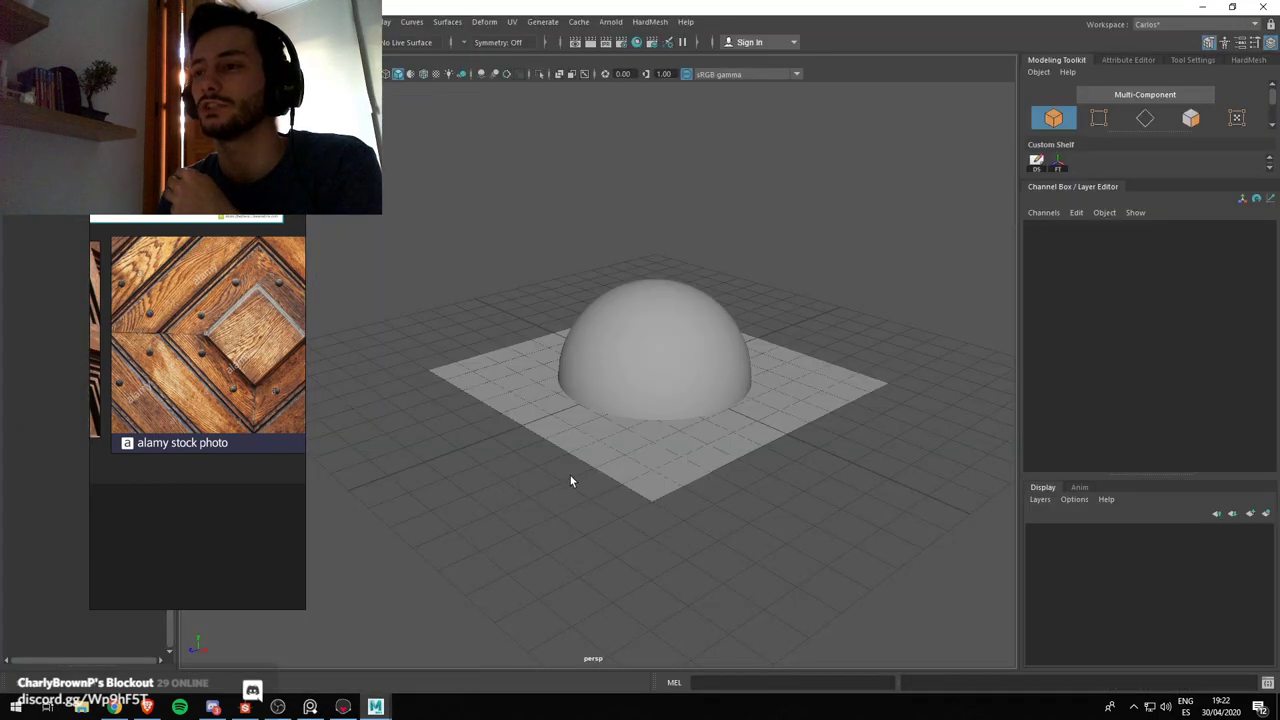
{"action": "left_click", "coordinate": [1261, 7]}
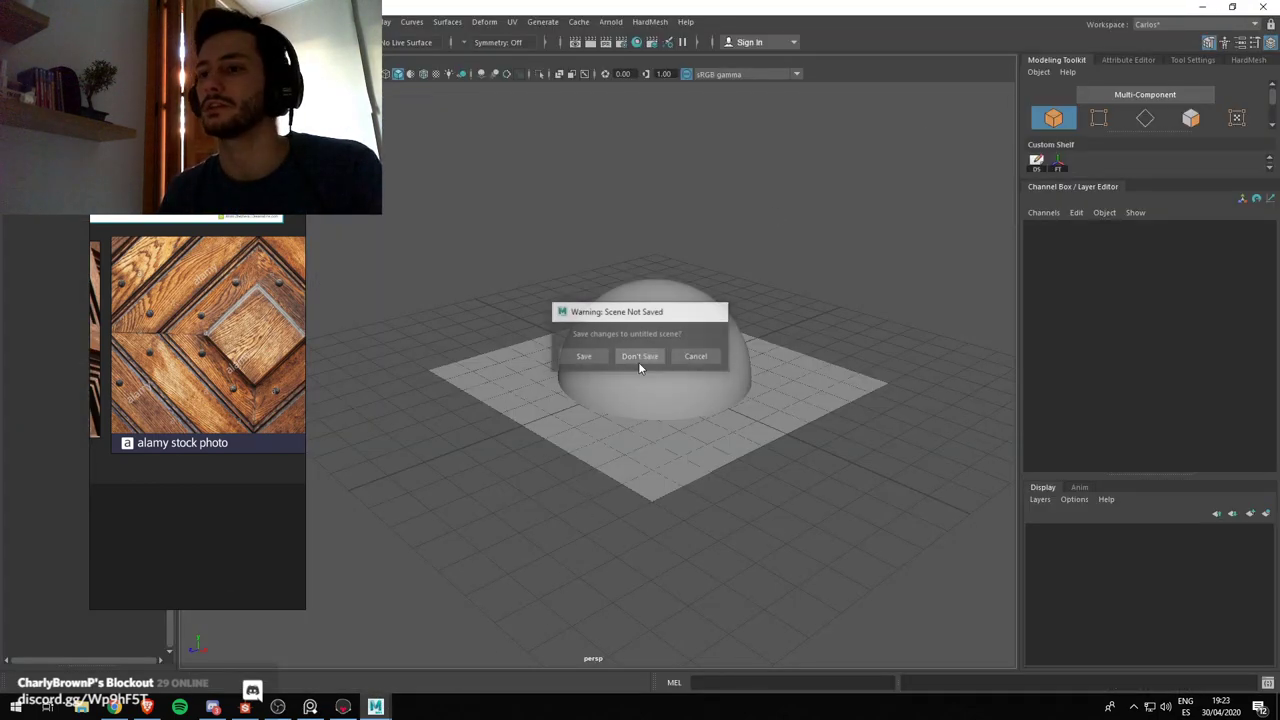
{"action": "left_click", "coordinate": [640, 358]}
Switch to Substance Designer and preview the first Blend node of the square's shape group in the 2D view
{"action": "left_click", "coordinate": [245, 707]}
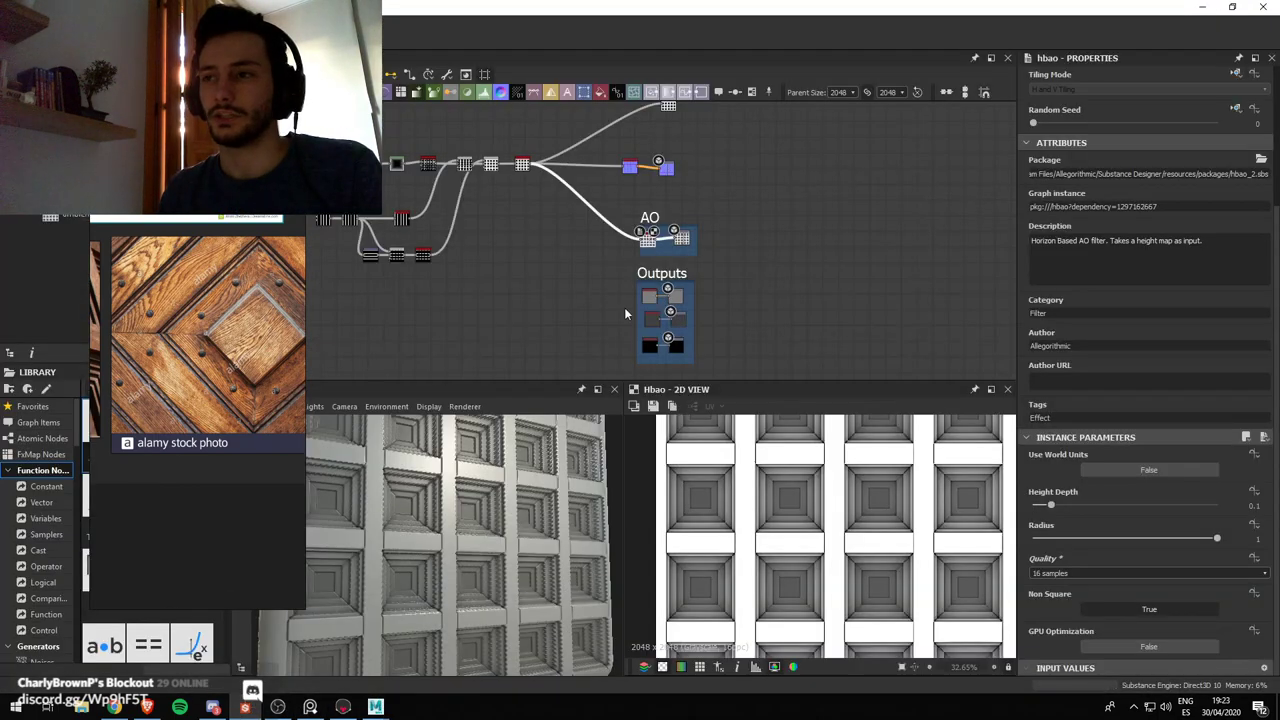
{"action": "mouse_move", "coordinate": [468, 538]}
{"action": "left_mouse_down"}
{"action": "mouse_move", "coordinate": [449, 551]}
{"action": "mouse_move", "coordinate": [466, 506]}
{"action": "mouse_move", "coordinate": [449, 497]}
{"action": "mouse_move", "coordinate": [440, 530]}
{"action": "mouse_move", "coordinate": [457, 528]}
{"action": "left_mouse_up"}
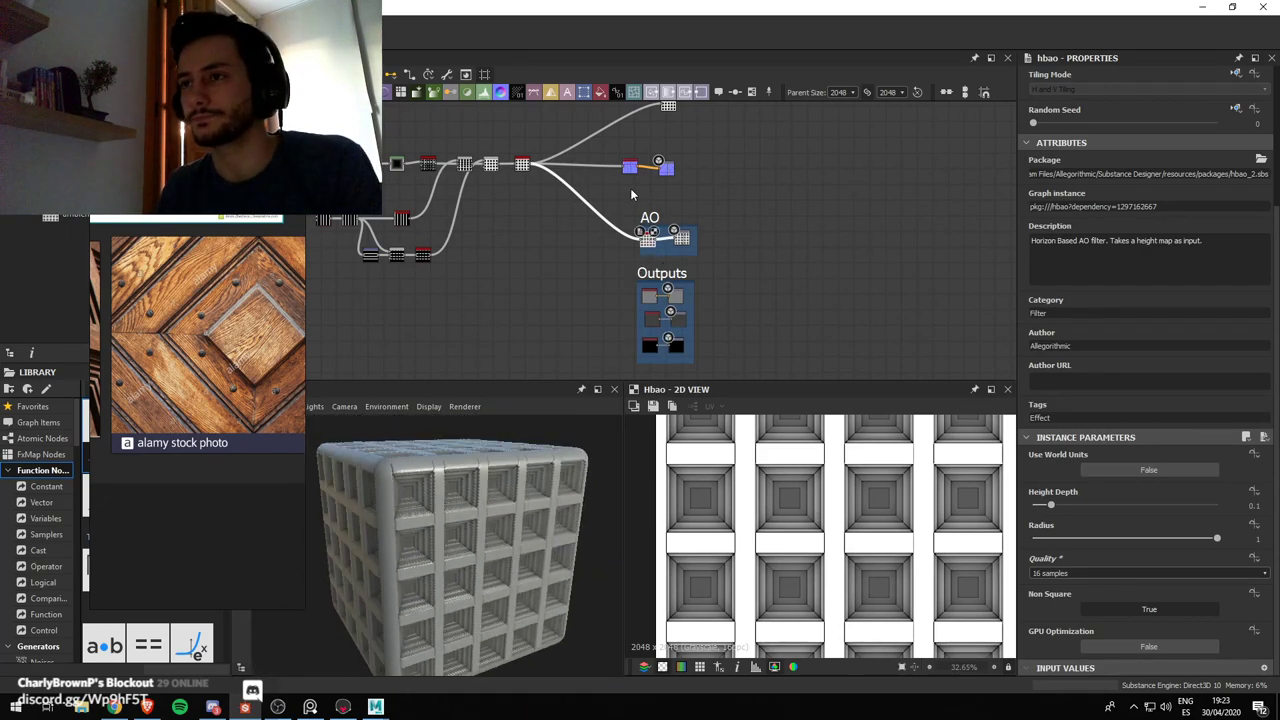
{"action": "middle_click_drag", "start_coordinate": [442, 216], "coordinate": [500, 260]}
{"action": "scroll", "coordinate": [540, 212], "scroll_direction": "up", "scroll_amount": 4}
{"action": "scroll", "coordinate": [563, 195], "scroll_direction": "down", "scroll_amount": 3}
{"action": "middle_click_drag", "start_coordinate": [642, 241], "coordinate": [752, 278]}
{"action": "scroll", "coordinate": [455, 190], "scroll_direction": "up", "scroll_amount": 5}
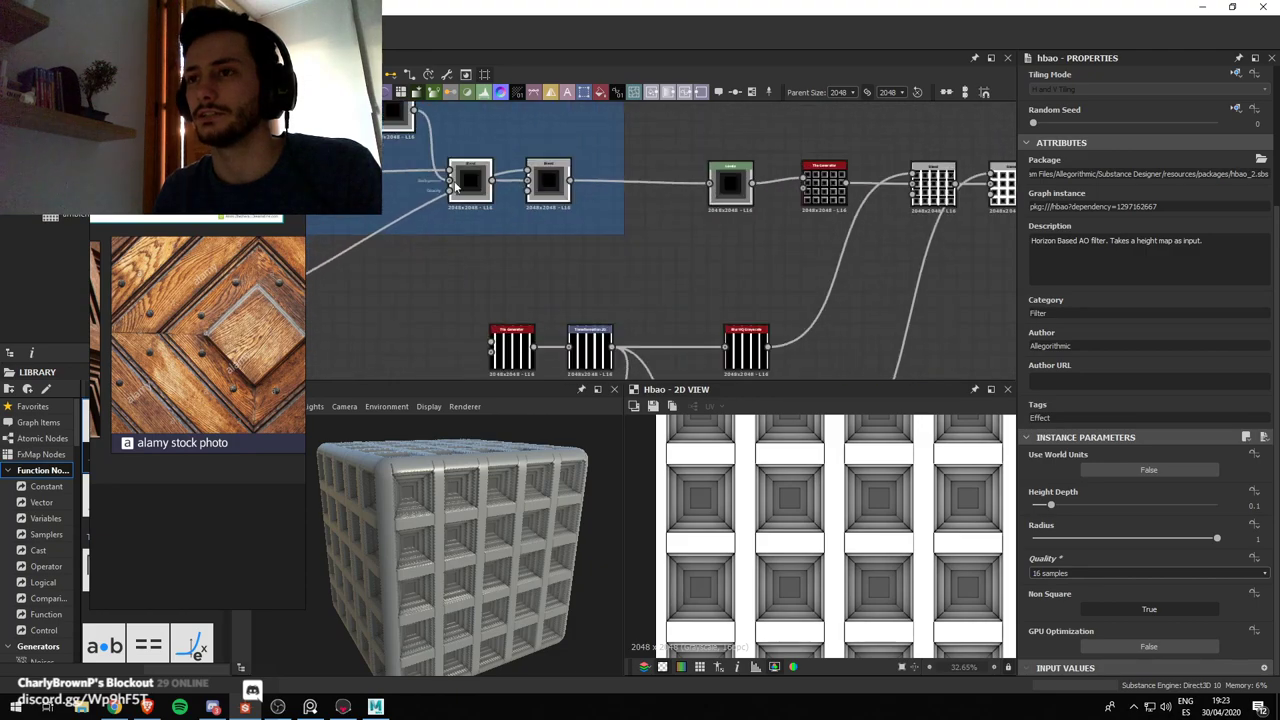
{"action": "middle_click_drag", "start_coordinate": [455, 187], "coordinate": [600, 378]}
{"action": "double_click", "coordinate": [518, 240]}
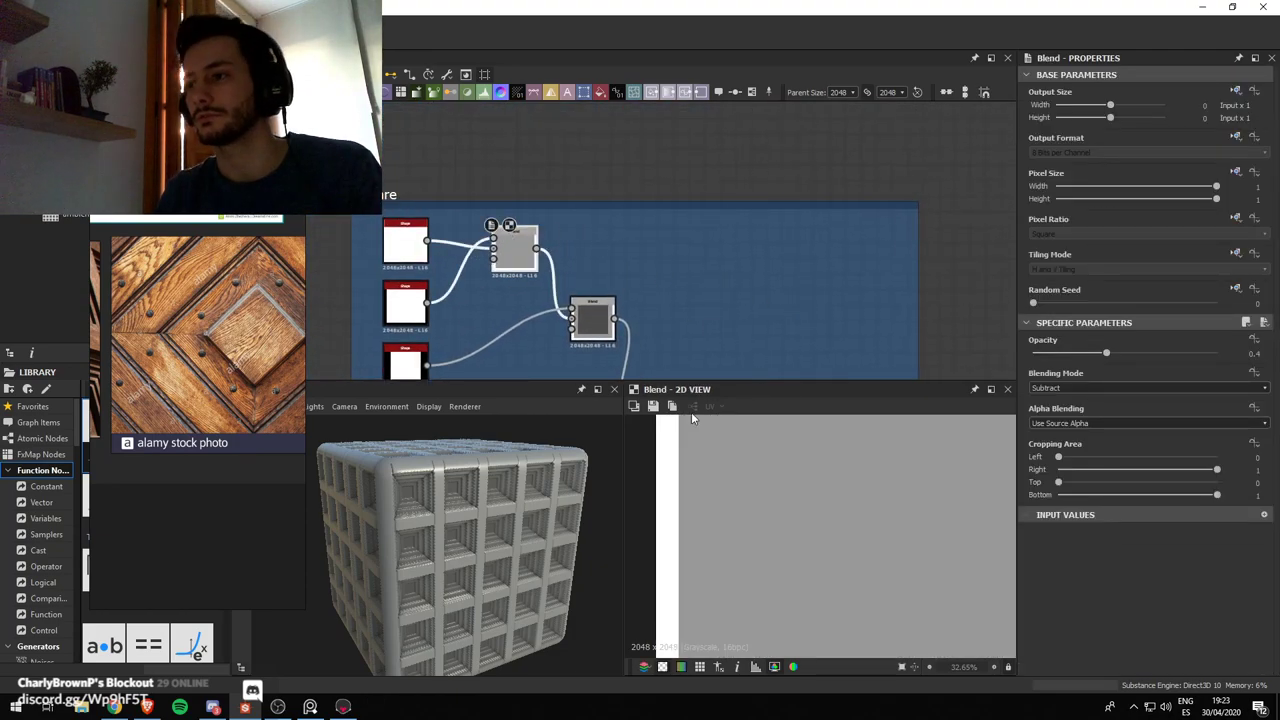
{"action": "key", "text": "f"}
{"action": "scroll", "coordinate": [722, 458], "scroll_direction": "up", "scroll_amount": 2}
{"action": "scroll", "coordinate": [735, 455], "scroll_direction": "down", "scroll_amount": 1}
{"action": "middle_click_drag", "start_coordinate": [750, 454], "coordinate": [738, 483]}
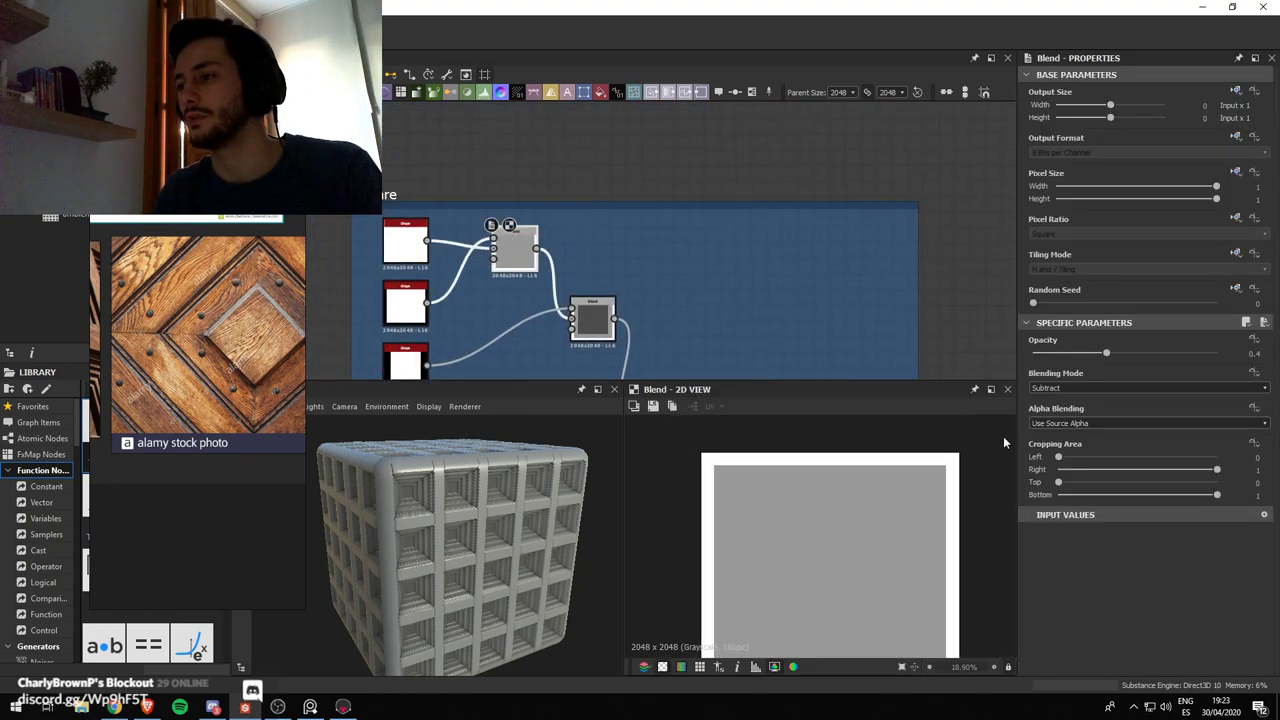
Preview the last Blend node of the square's shape group in the 2D view
{"action": "scroll", "coordinate": [649, 260], "scroll_direction": "down", "scroll_amount": 3}
{"action": "middle_click_drag", "start_coordinate": [649, 260], "coordinate": [510, 100]}
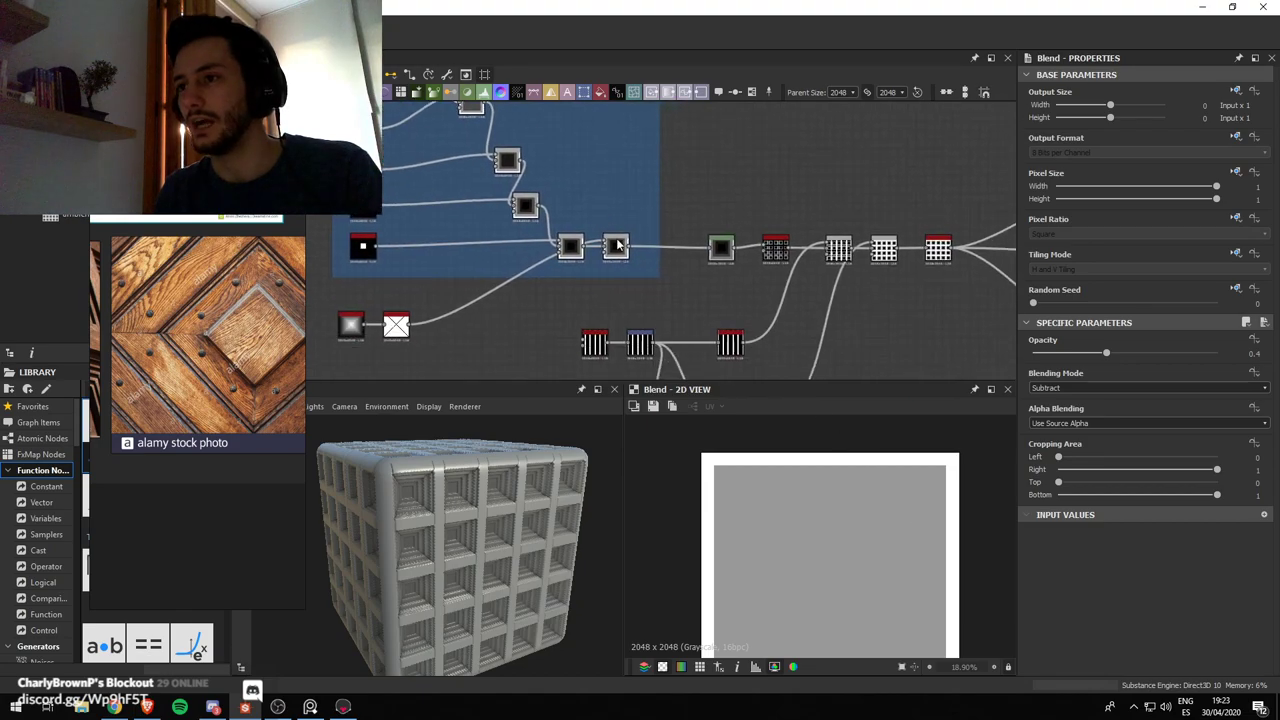
{"action": "scroll", "coordinate": [616, 248], "scroll_direction": "up", "scroll_amount": 4}
{"action": "double_click", "coordinate": [589, 203]}
{"action": "scroll", "coordinate": [735, 447], "scroll_direction": "up", "scroll_amount": 1}
{"action": "middle_click_drag", "start_coordinate": [688, 152], "coordinate": [663, 190]}
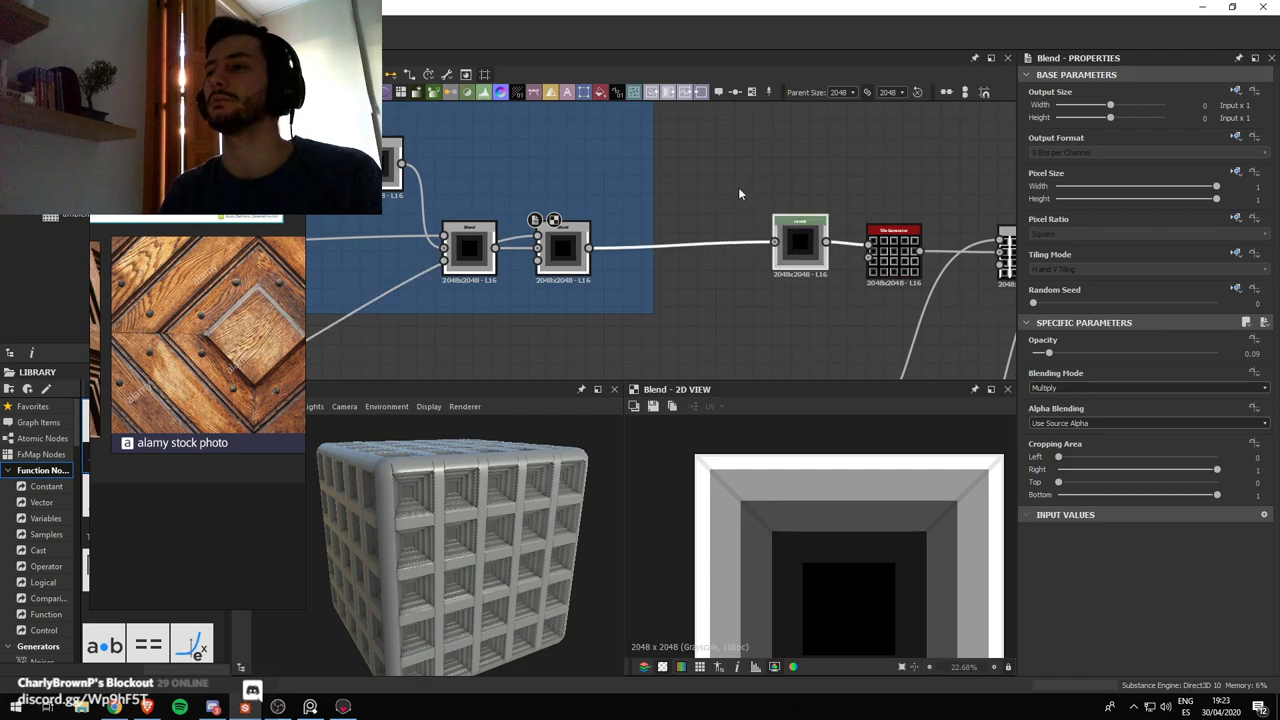
Add a Flood Fill node above the Levels node and feed it from the last Blend of the shape group
{"action": "key", "text": "space"}
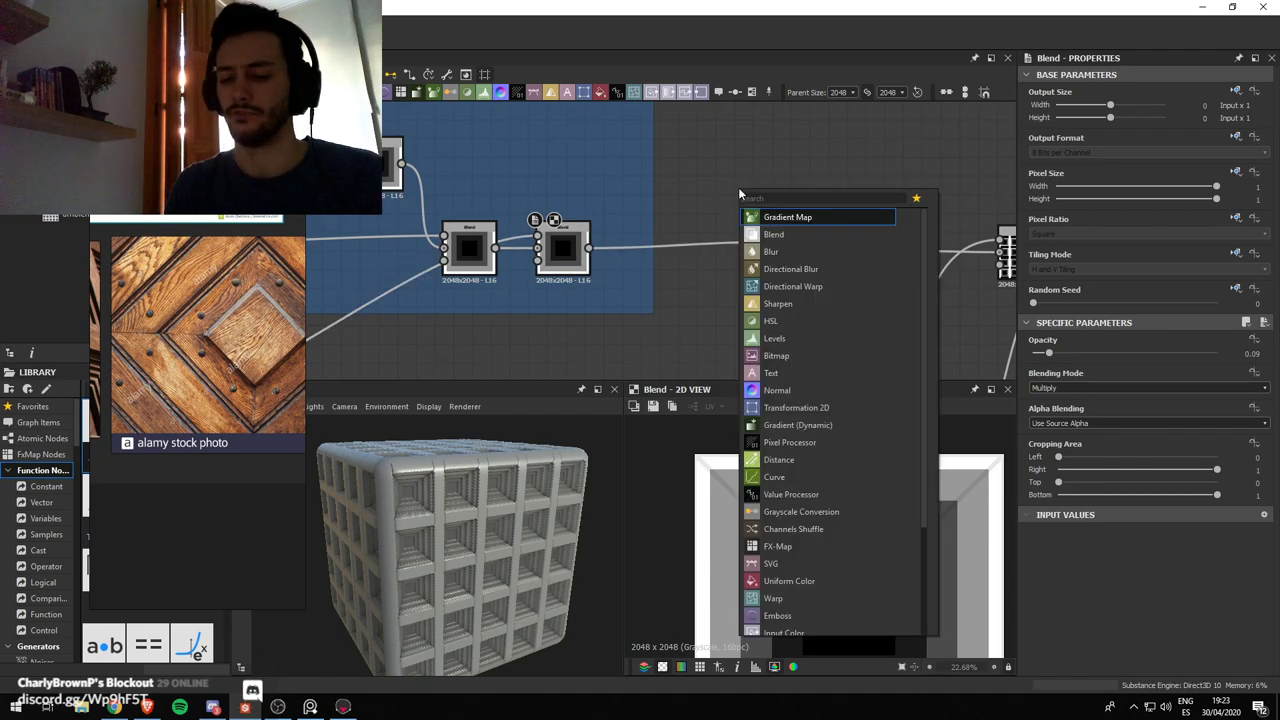
{"action": "type", "text": "fill"}
{"action": "left_click", "coordinate": [817, 223]}
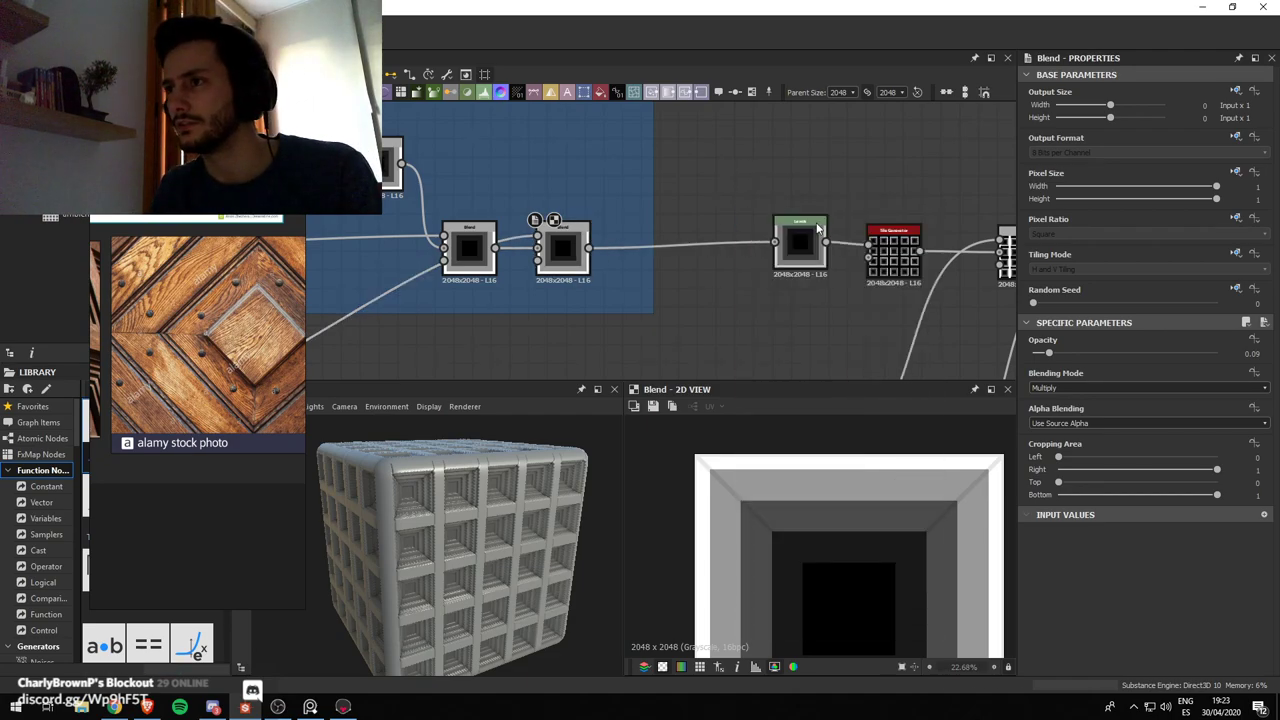
{"action": "key", "text": "ctrl+v"}
{"action": "scroll", "coordinate": [740, 210], "scroll_direction": "down", "scroll_amount": 3}
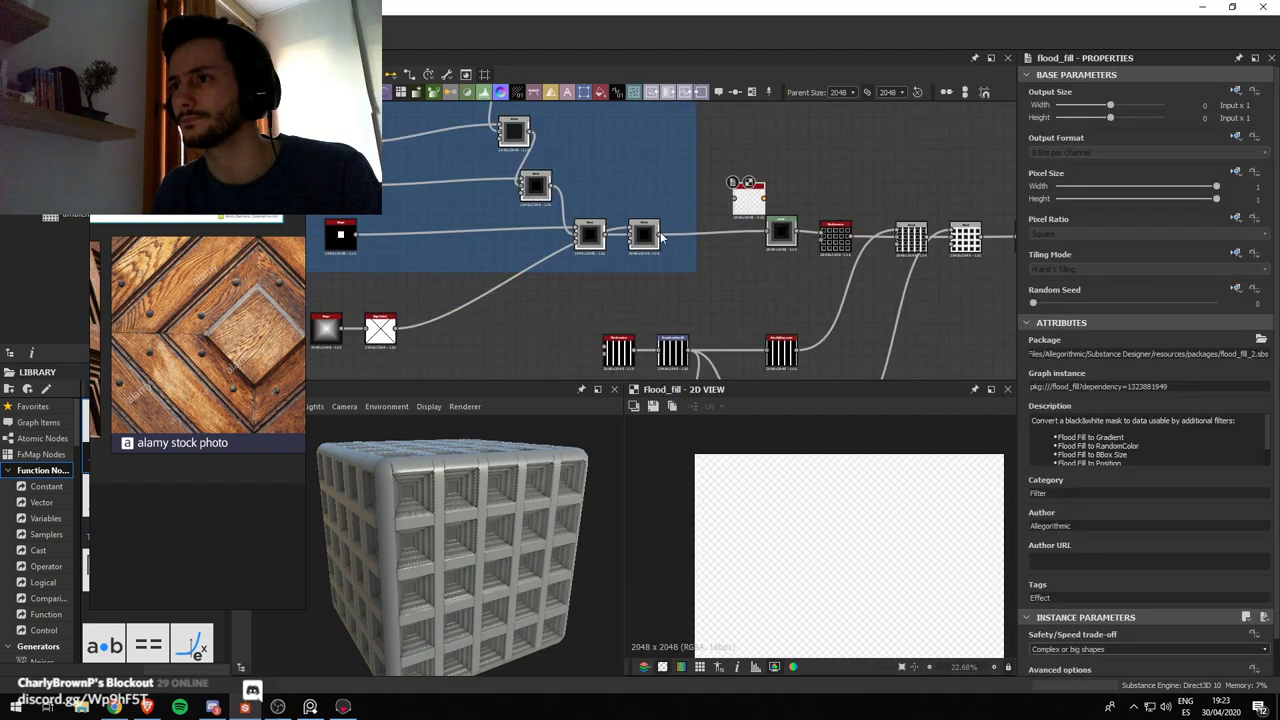
{"action": "left_click_drag", "start_coordinate": [751, 209], "coordinate": [741, 196]}
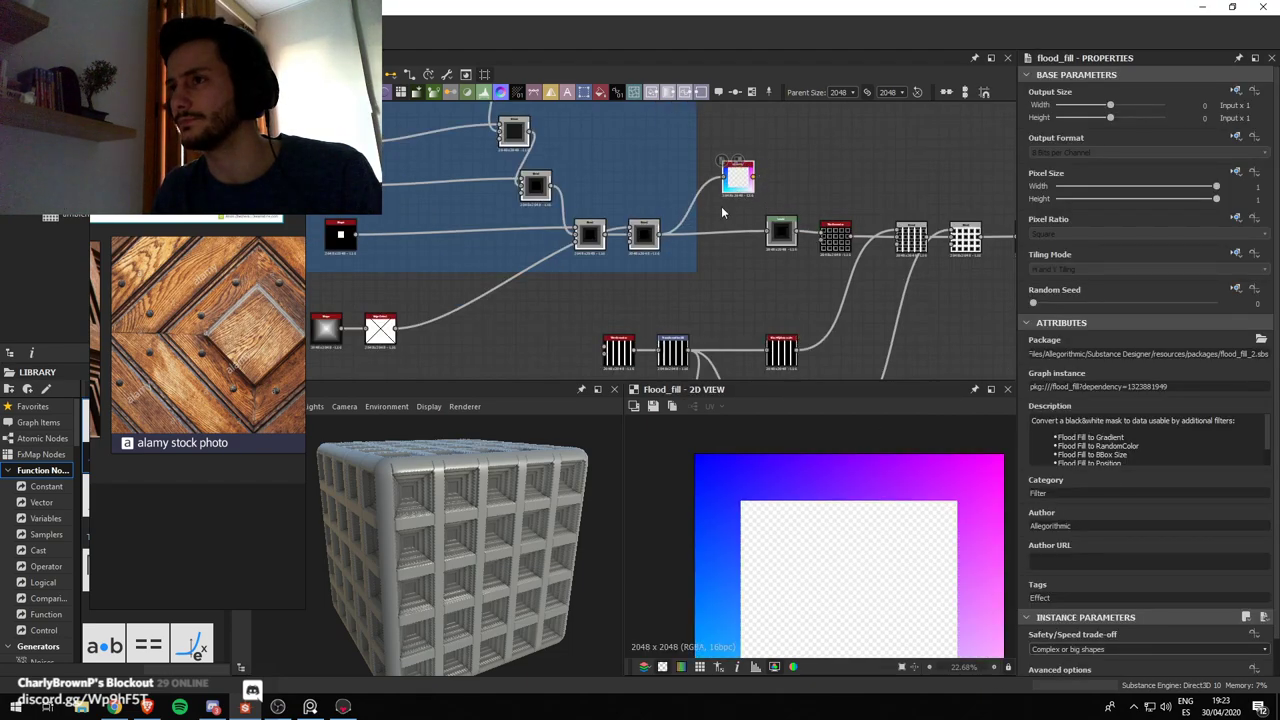
Reconnect the Flood Fill input to the Blend node that precedes the last one
{"action": "double_click", "coordinate": [643, 235]}
{"action": "scroll", "coordinate": [730, 180], "scroll_direction": "up", "scroll_amount": 3}
{"action": "scroll", "coordinate": [576, 270], "scroll_direction": "down", "scroll_amount": 3}
{"action": "middle_click_drag", "start_coordinate": [610, 238], "coordinate": [644, 233]}
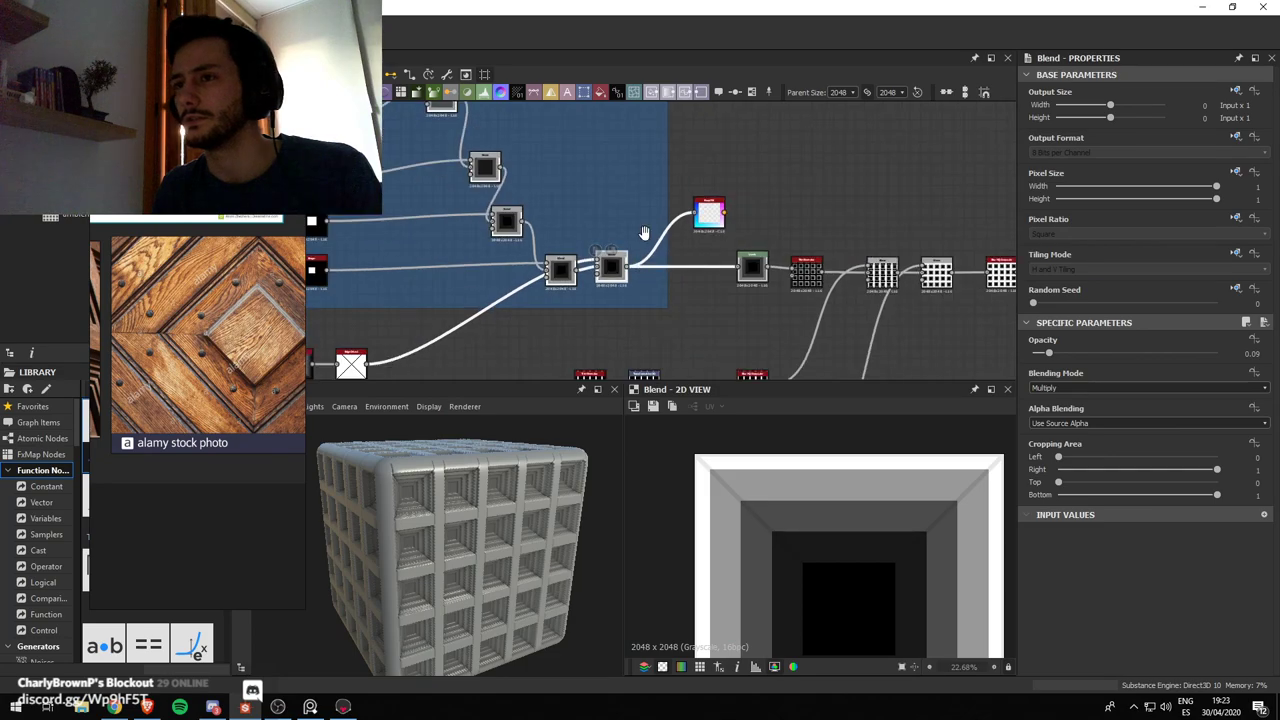
{"action": "scroll", "coordinate": [643, 233], "scroll_direction": "up", "scroll_amount": 2}
{"action": "left_click_drag", "start_coordinate": [605, 238], "coordinate": [773, 149]}
{"action": "left_click", "coordinate": [785, 164]}
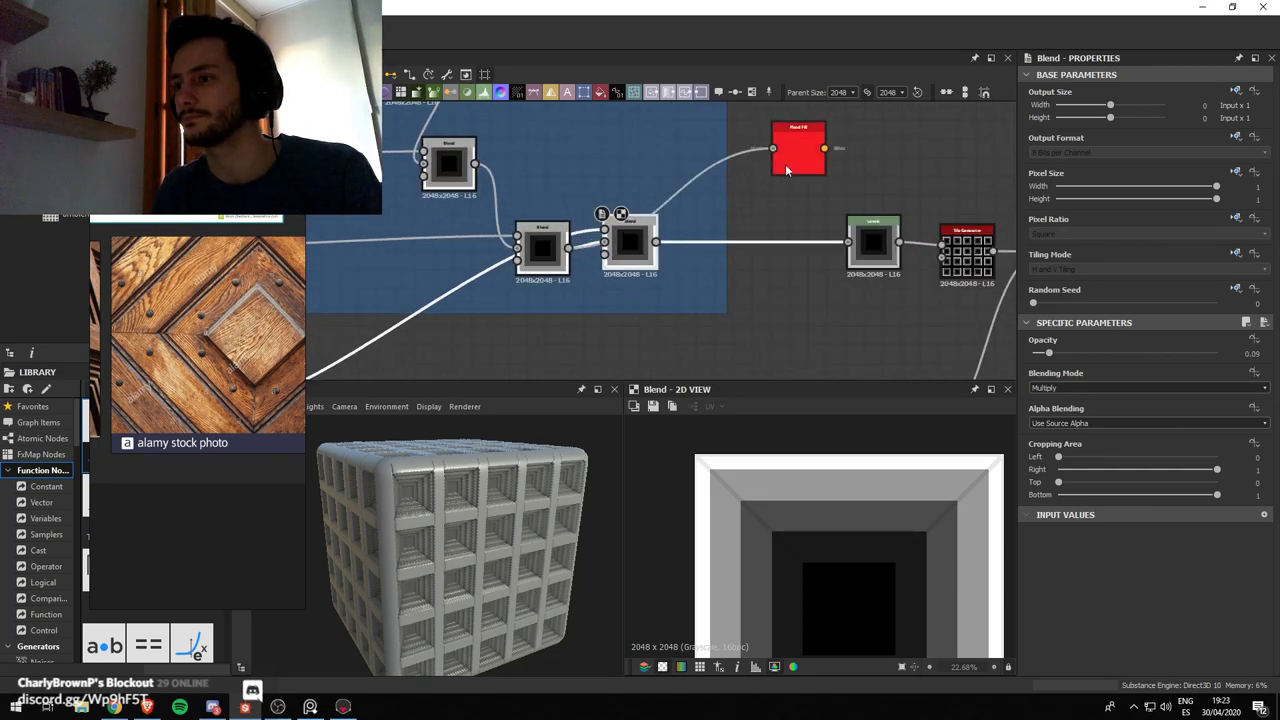
Duplicate the shape group's last Blend below it, feed the Flood Fill from the copy, and set the copy's opacity to 1
{"action": "scroll", "coordinate": [660, 245], "scroll_direction": "down", "scroll_amount": 3}
{"action": "left_click", "coordinate": [668, 240]}
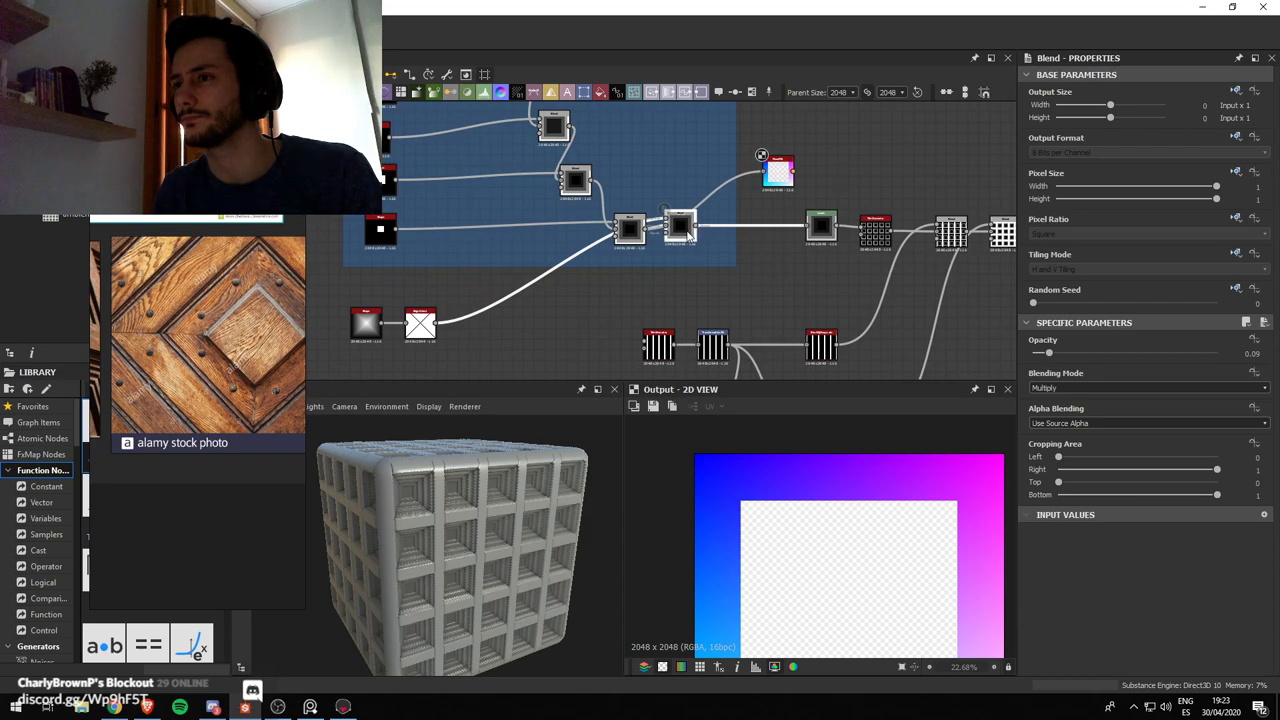
{"action": "key", "text": "ctrl+v"}
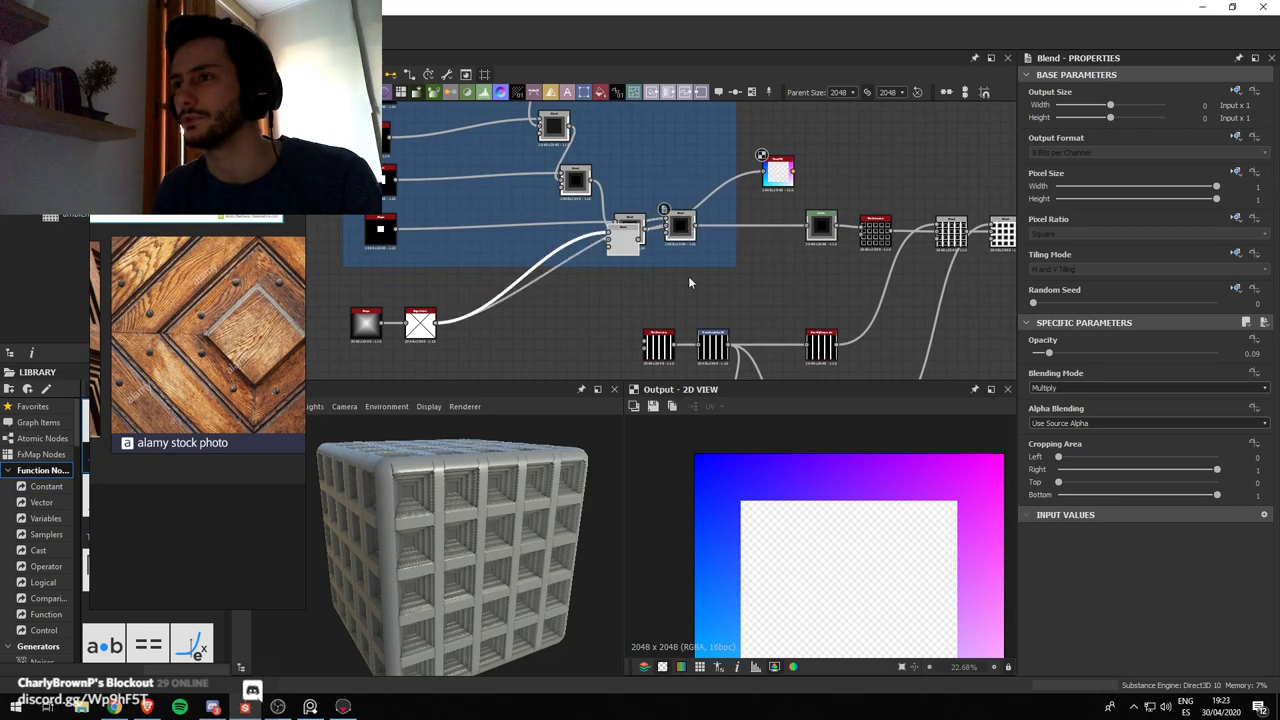
{"action": "left_click_drag", "start_coordinate": [630, 240], "coordinate": [767, 175]}
{"action": "left_click", "coordinate": [779, 174]}
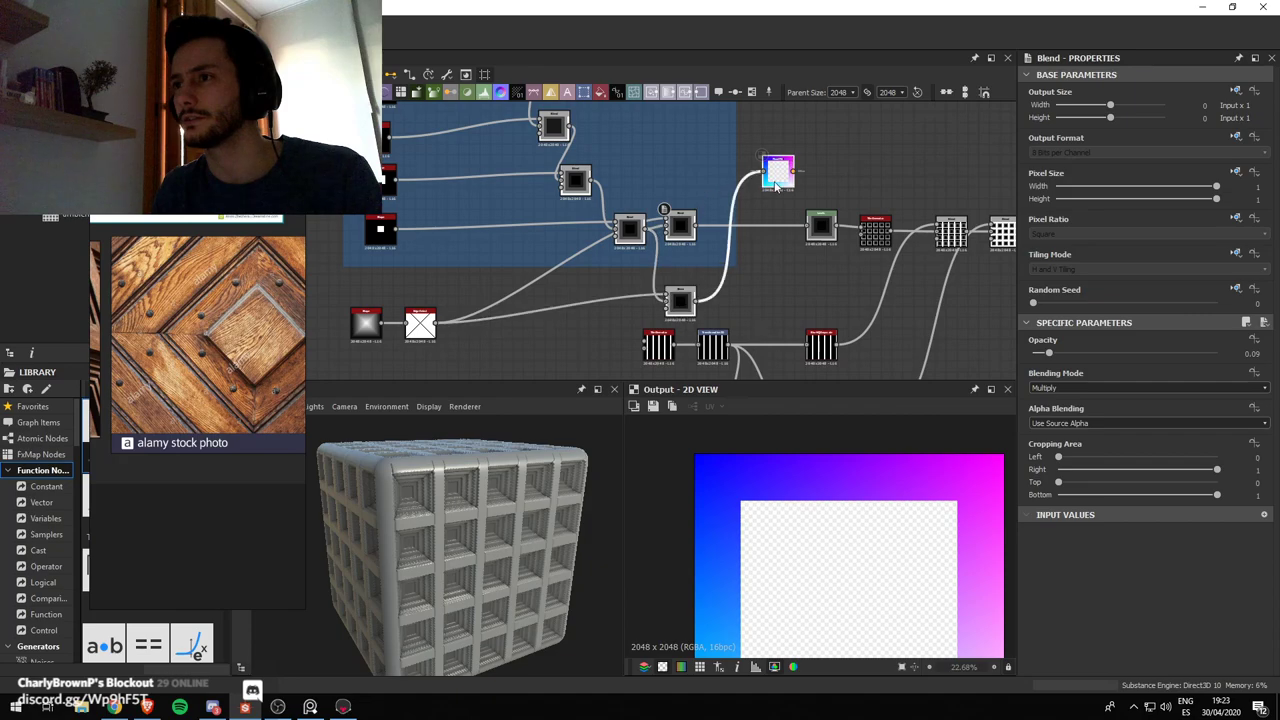
{"action": "left_click", "coordinate": [687, 309]}
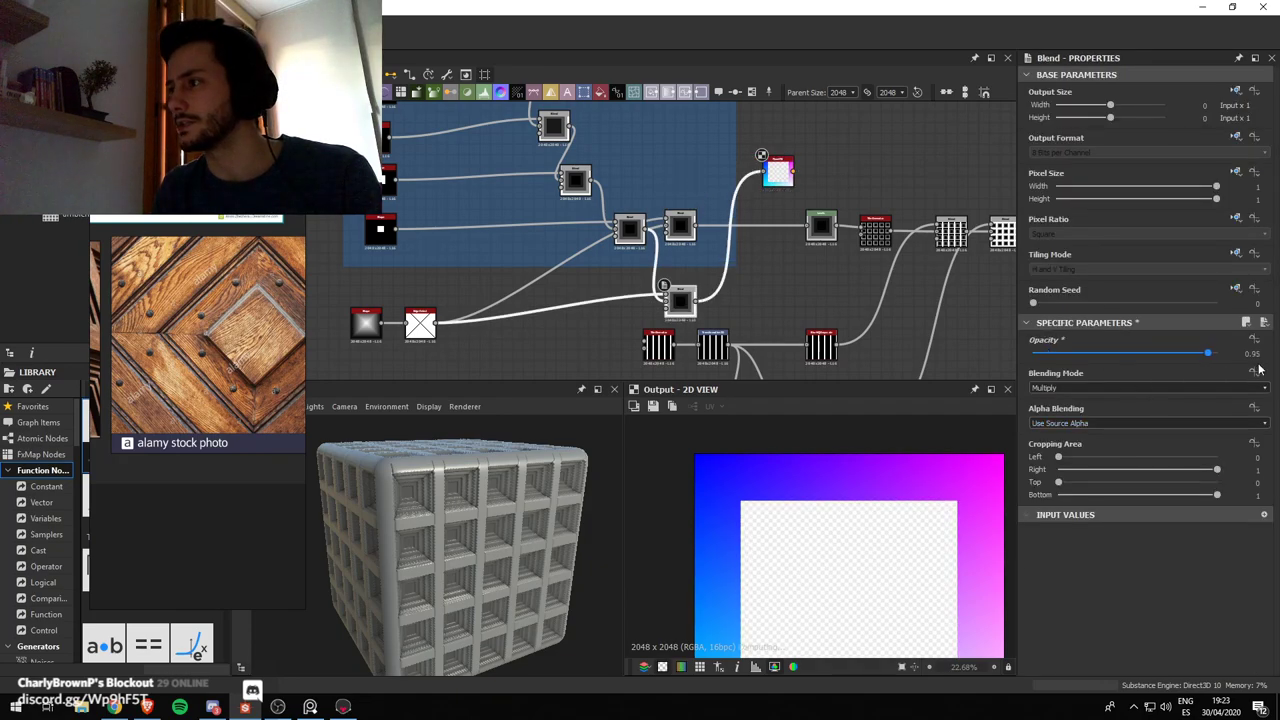
{"action": "mouse_move", "coordinate": [1259, 369]}
{"action": "left_mouse_down"}
{"action": "mouse_move", "coordinate": [1146, 369]}
{"action": "mouse_move", "coordinate": [1257, 371]}
{"action": "left_mouse_up"}
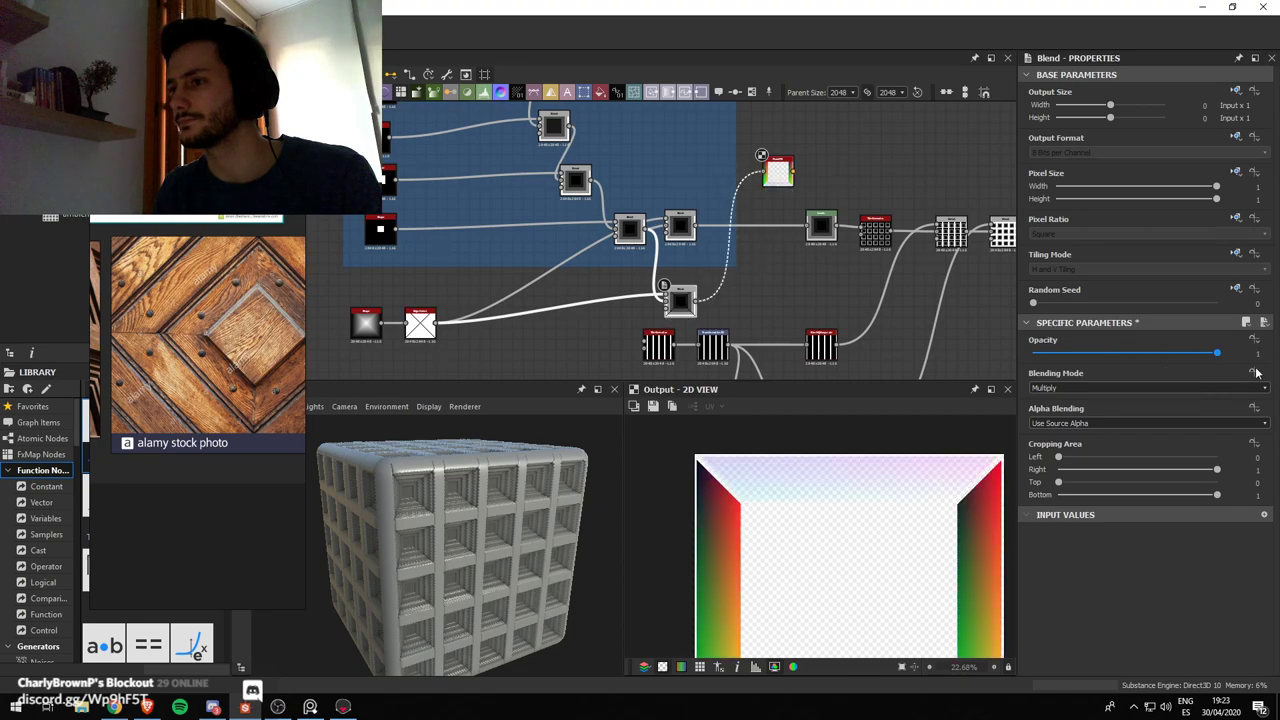
Add a Flood Fill to Grayscale node after the Flood Fill
{"action": "left_click", "coordinate": [778, 176]}
{"action": "middle_click_drag", "start_coordinate": [778, 176], "coordinate": [734, 201]}
{"action": "key", "text": "space"}
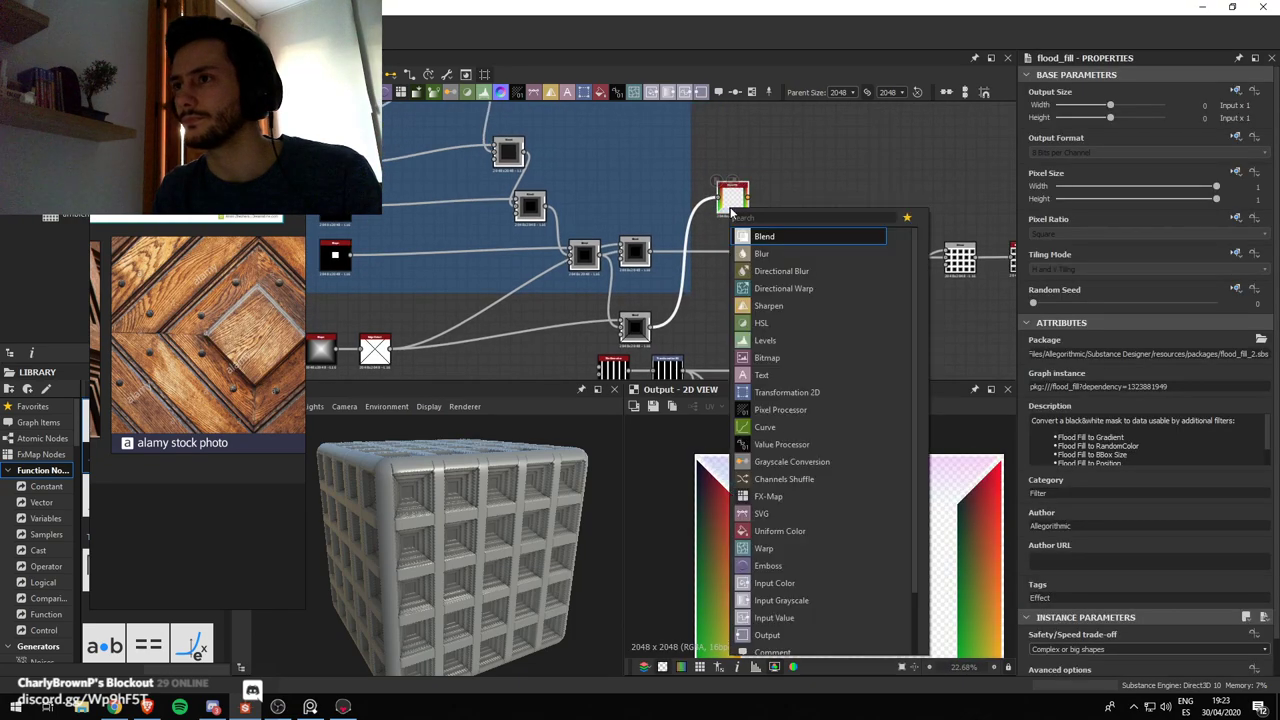
{"action": "type", "text": "flood"}
{"action": "key", "text": "Down"}
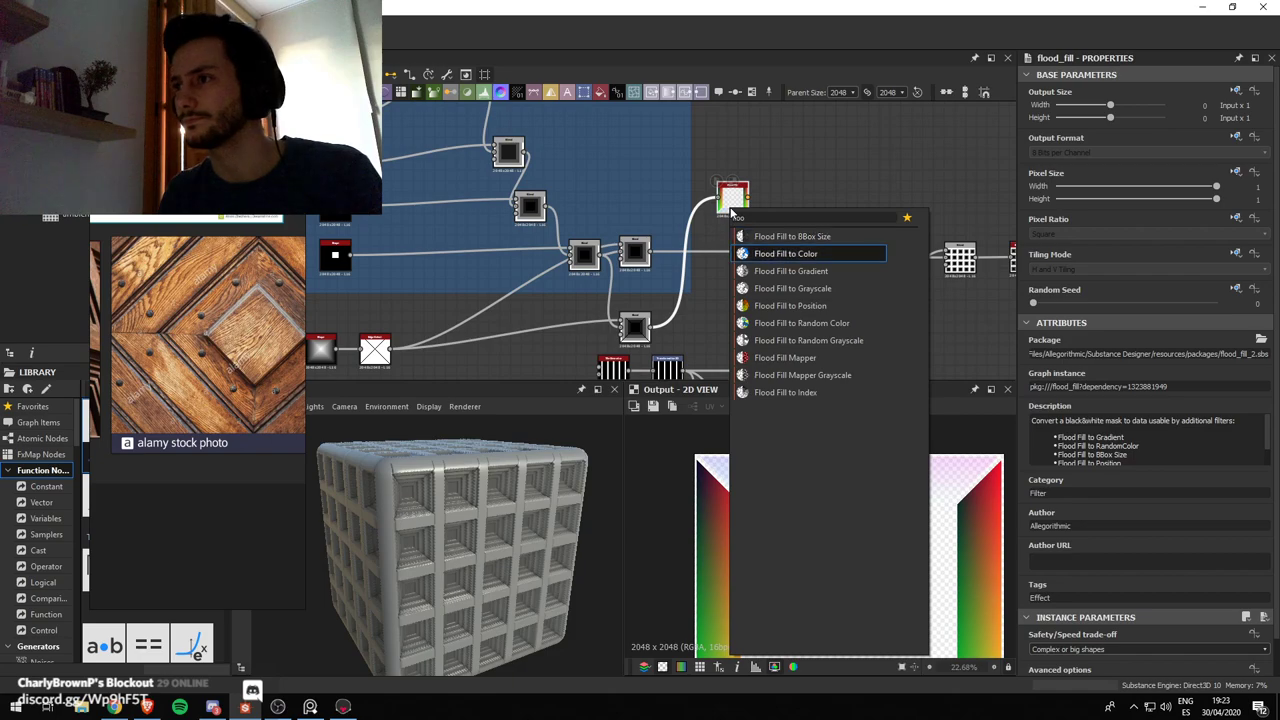
{"action": "key", "text": "Down"}
{"action": "key", "text": "Down"}
{"action": "key", "text": "Return"}
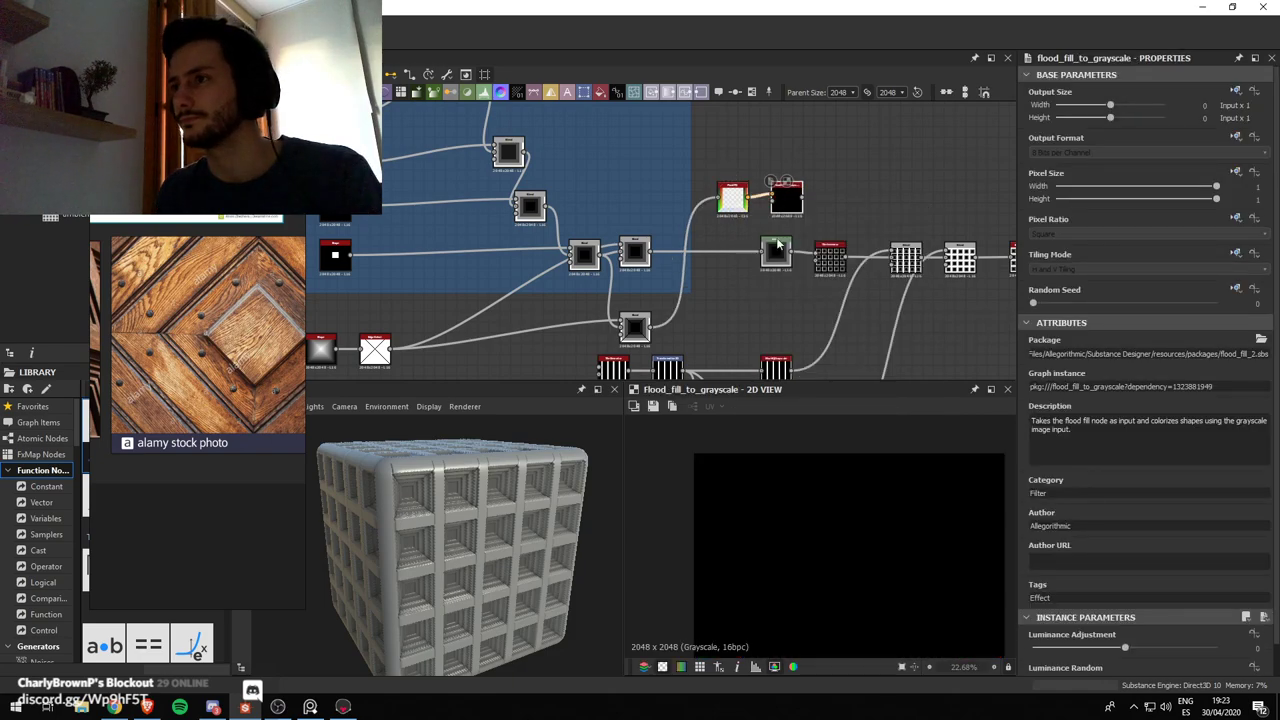
Preview the duplicated Blend and the Flood Fill to Grayscale node in the 2D view
{"action": "left_click", "coordinate": [734, 212]}
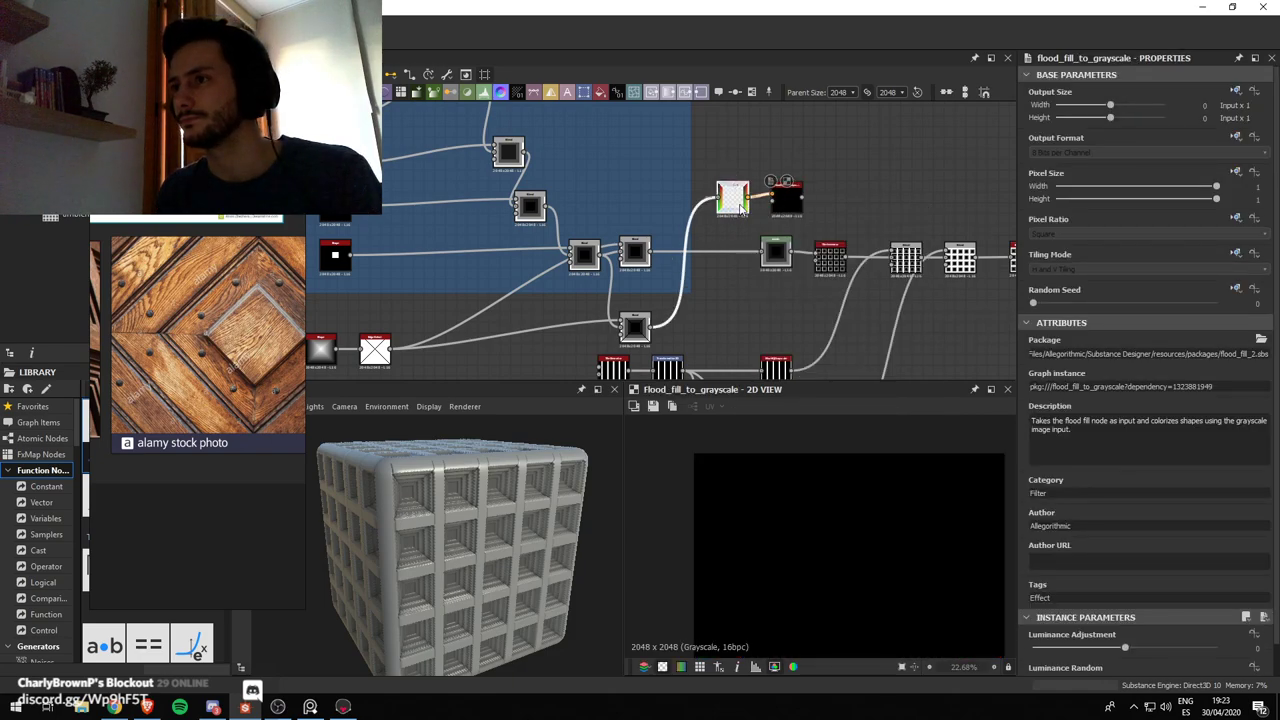
{"action": "double_click", "coordinate": [635, 336]}
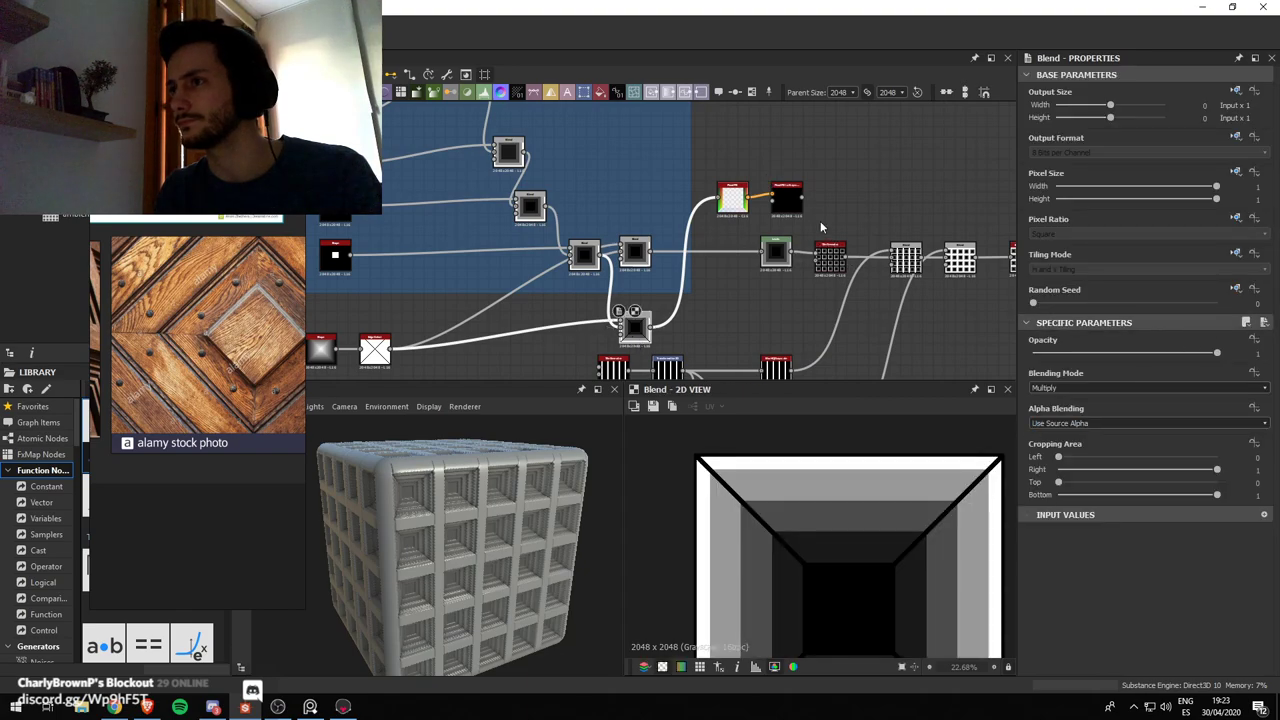
{"action": "double_click", "coordinate": [787, 200]}
Try an opacity of 0.02 on the duplicated Blend, and undo the change
{"action": "left_click", "coordinate": [637, 334]}
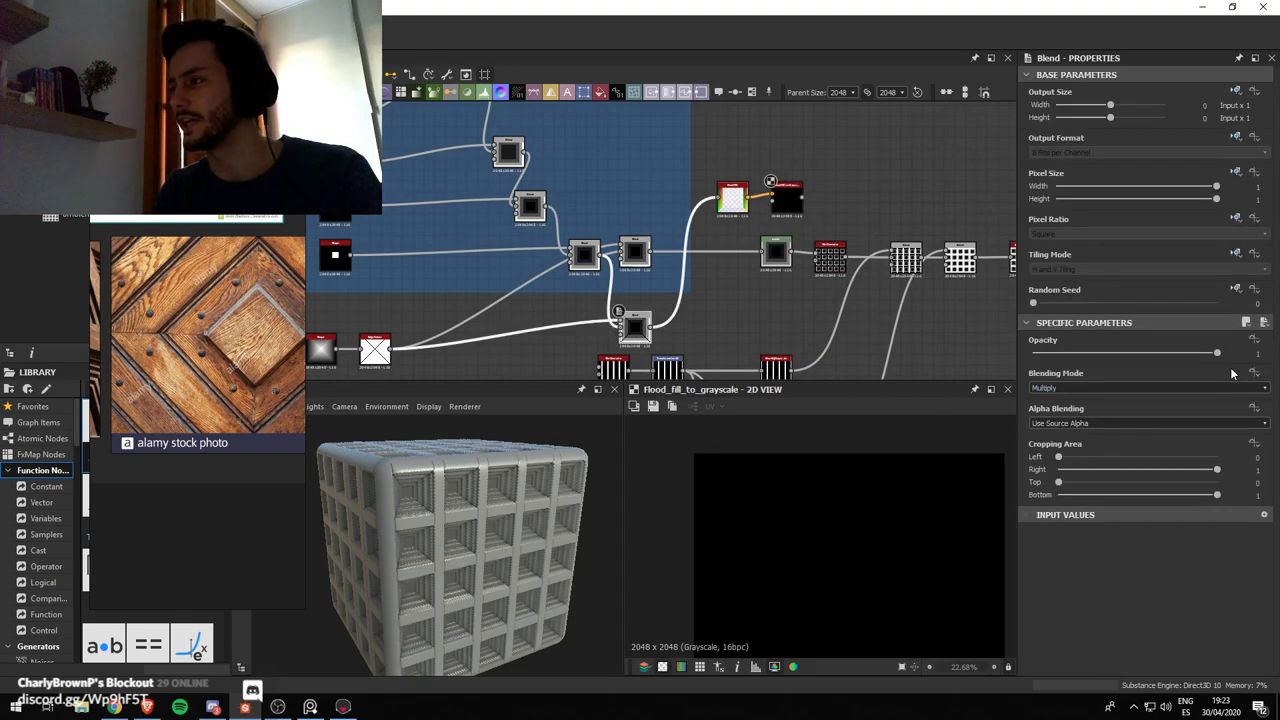
{"action": "left_click_drag", "start_coordinate": [1204, 352], "coordinate": [1036, 355]}
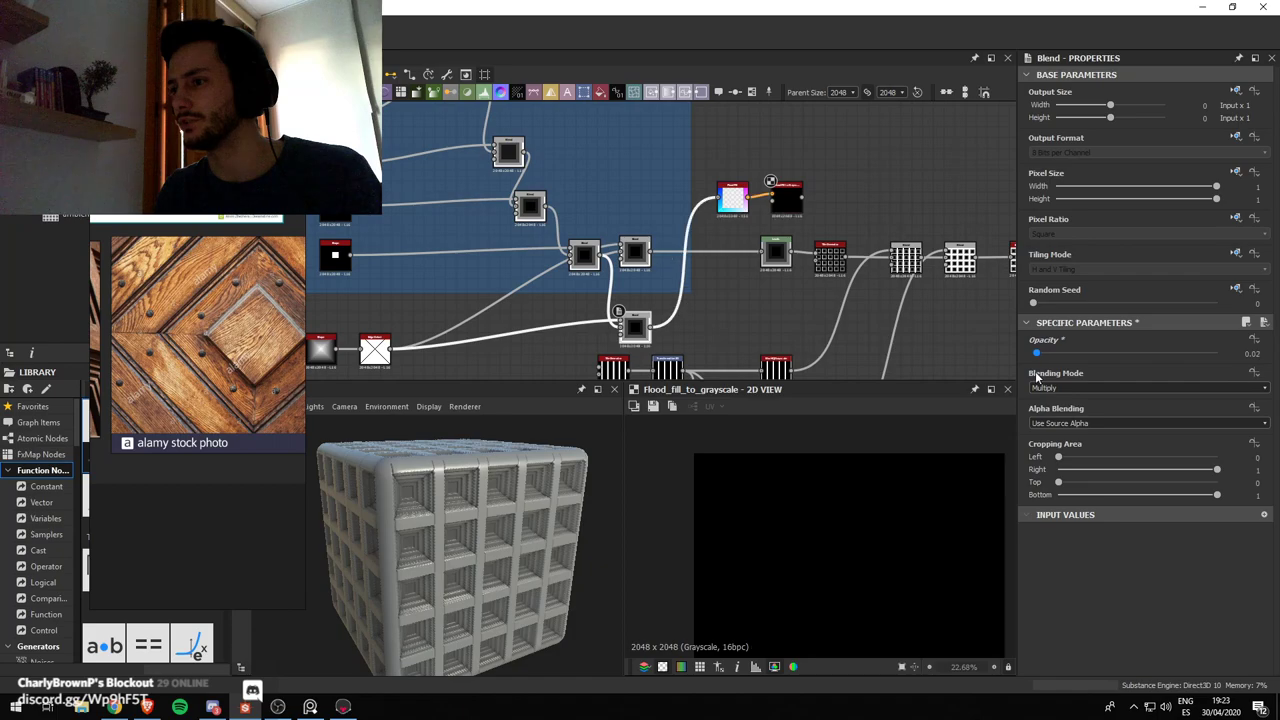
{"action": "key", "text": "ctrl+z"}
Compare the duplicated Blend's image with the Flood Fill to Grayscale output, and check both flood fill nodes' parameters
{"action": "double_click", "coordinate": [633, 328]}
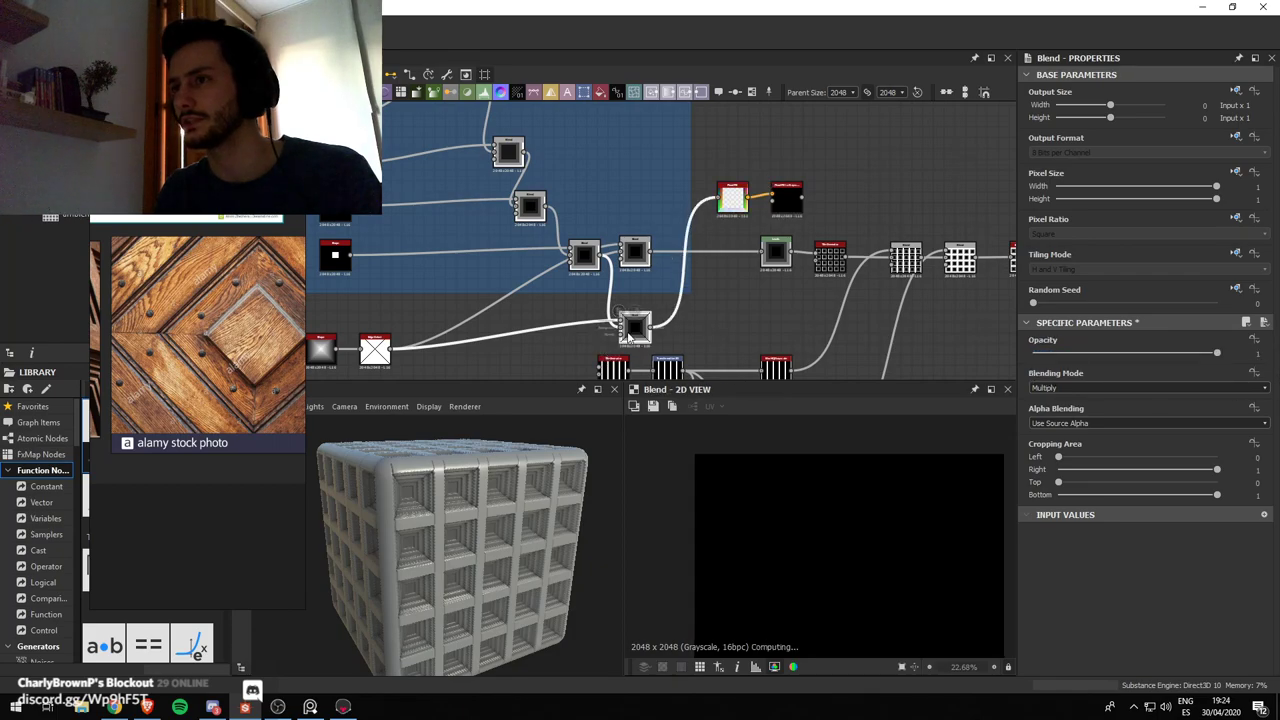
{"action": "left_click", "coordinate": [734, 200]}
{"action": "key", "text": "f"}
{"action": "scroll", "coordinate": [1110, 540], "scroll_direction": "down", "scroll_amount": 2}
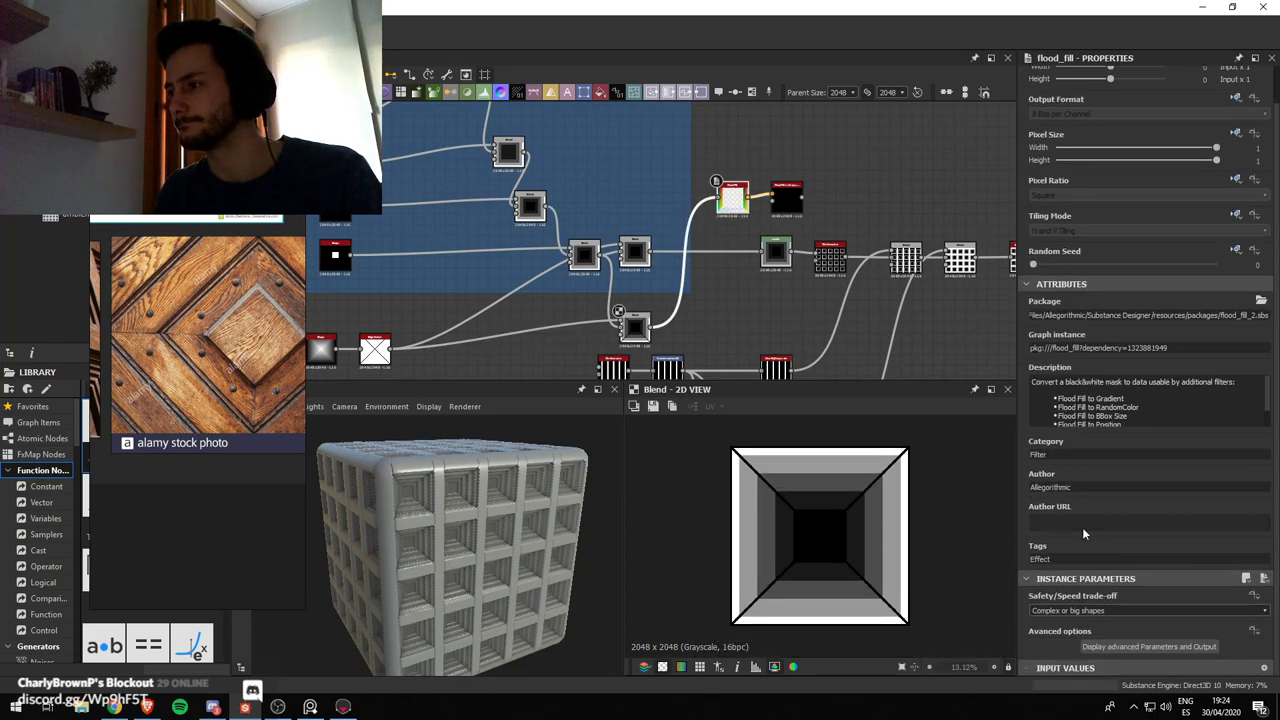
{"action": "double_click", "coordinate": [788, 200]}
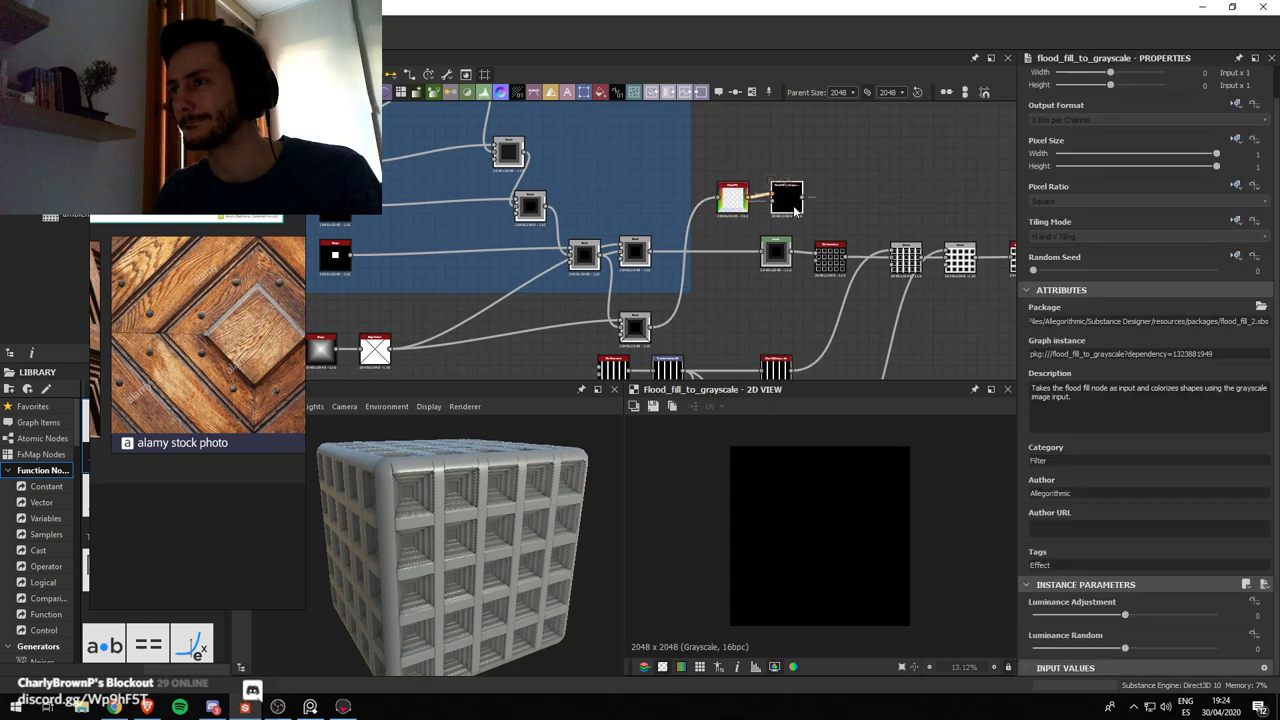
{"action": "scroll", "coordinate": [788, 207], "scroll_direction": "up", "scroll_amount": 5}
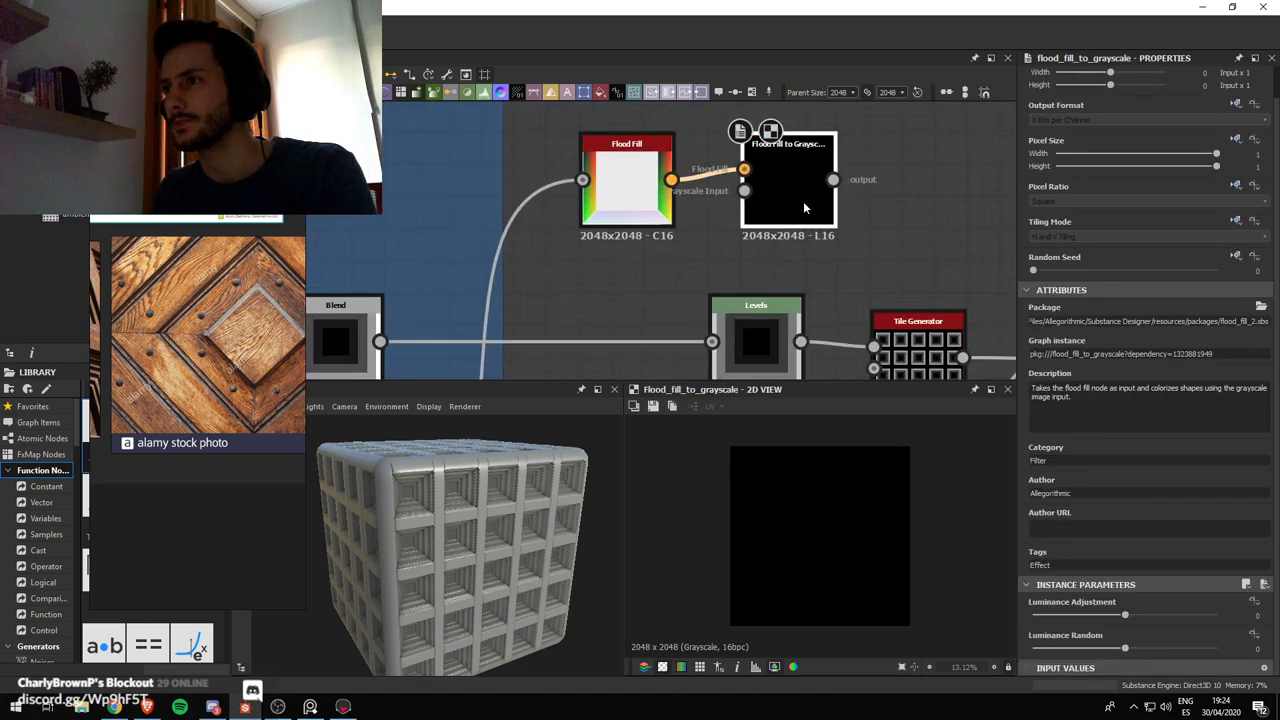
{"action": "scroll", "coordinate": [844, 487], "scroll_direction": "down", "scroll_amount": 2}
{"action": "scroll", "coordinate": [700, 240], "scroll_direction": "down", "scroll_amount": 5}
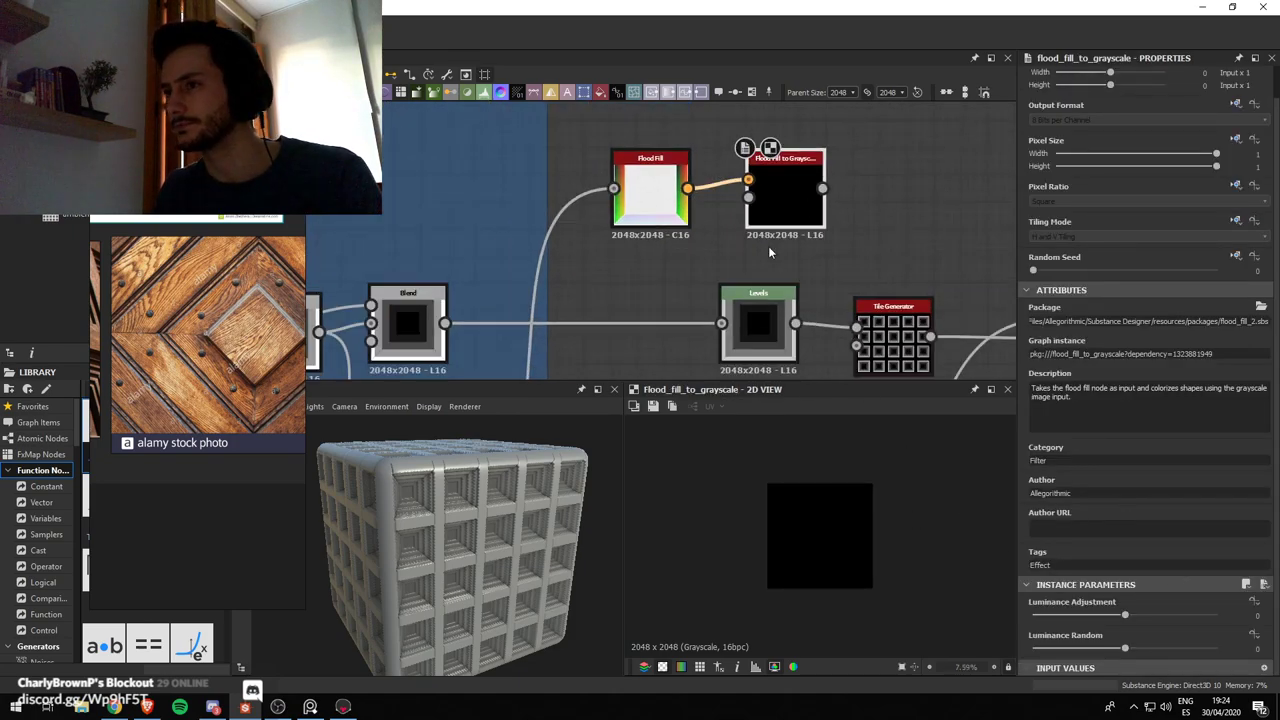
Examine the duplicated Blend's diagonal cuts, the front of the 3D cube, and the Flood Fill output
{"action": "left_click", "coordinate": [636, 275]}
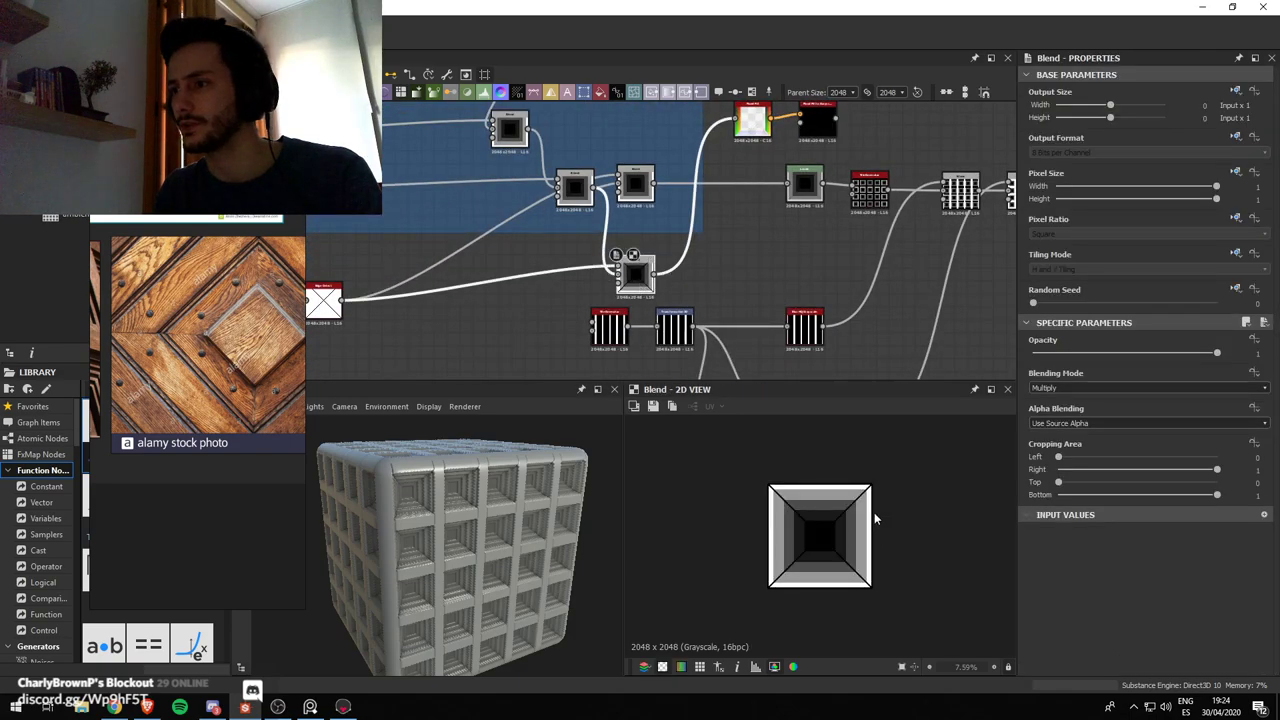
{"action": "scroll", "coordinate": [878, 500], "scroll_direction": "up", "scroll_amount": 3}
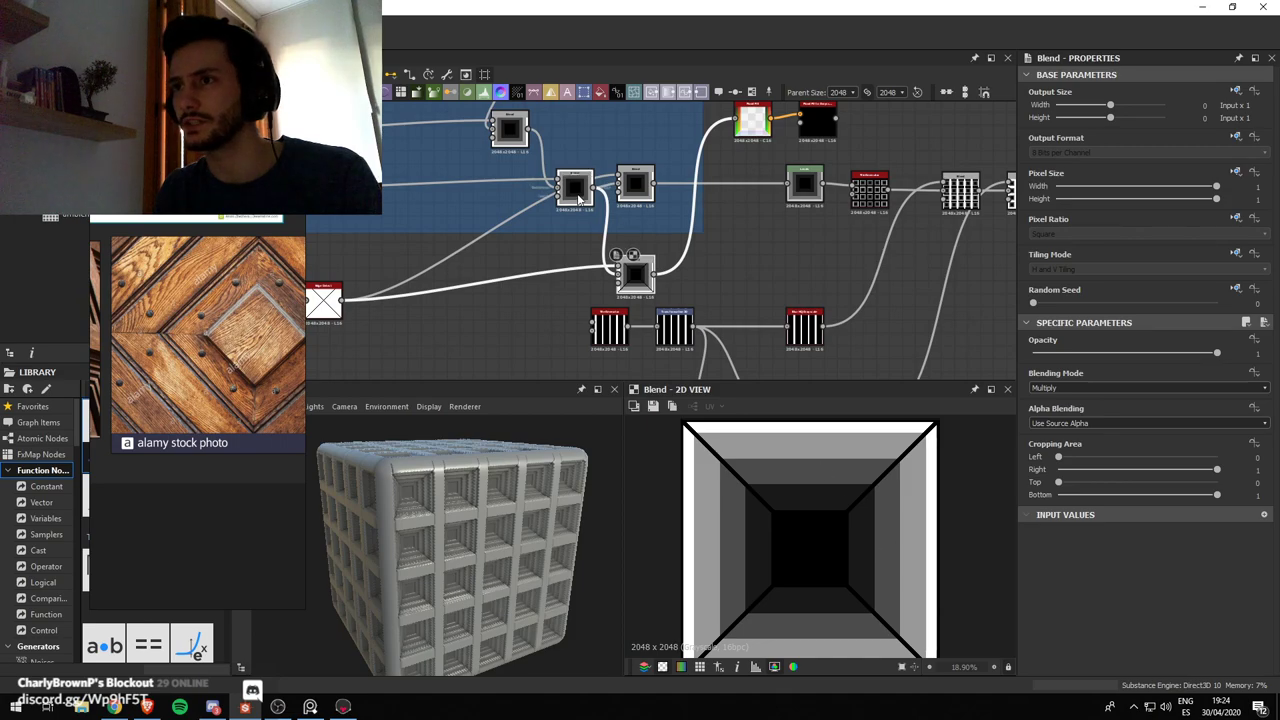
{"action": "middle_click_drag", "start_coordinate": [699, 277], "coordinate": [660, 287]}
{"action": "left_click_drag", "start_coordinate": [522, 545], "coordinate": [477, 526]}
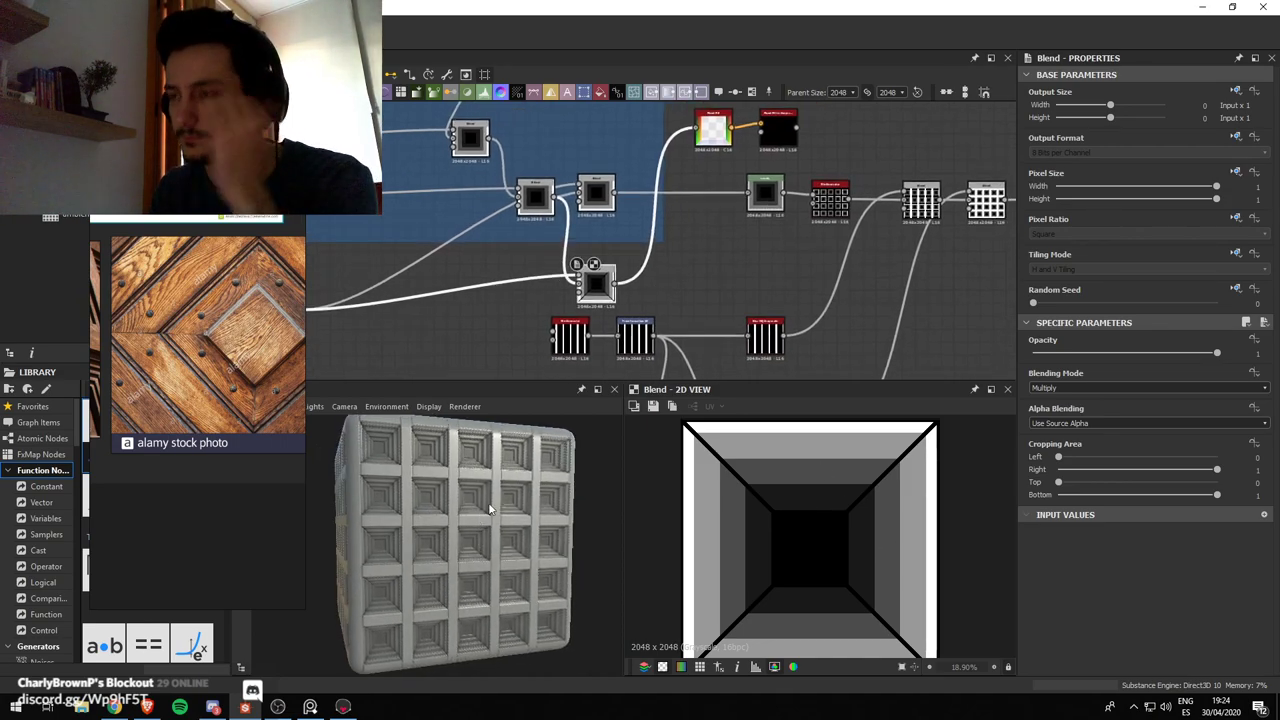
{"action": "middle_click_drag", "start_coordinate": [723, 251], "coordinate": [697, 283]}
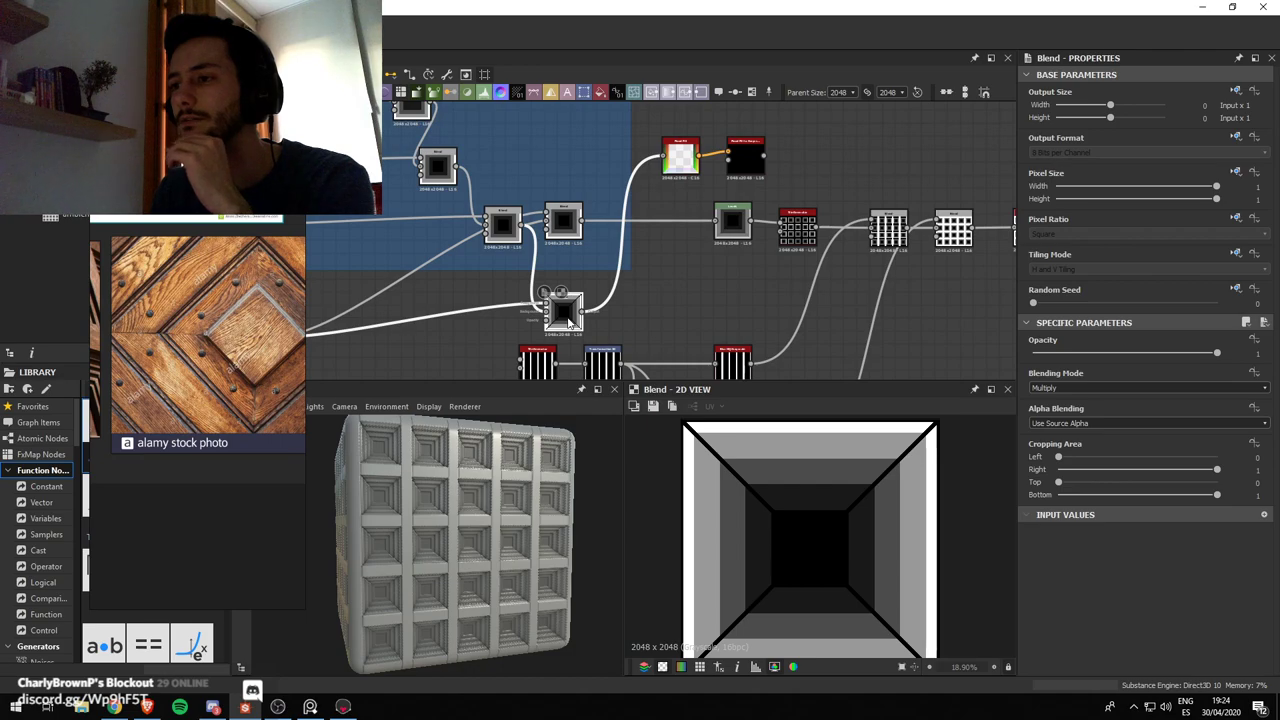
{"action": "double_click", "coordinate": [688, 155]}
{"action": "scroll", "coordinate": [690, 156], "scroll_direction": "down", "scroll_amount": 2}
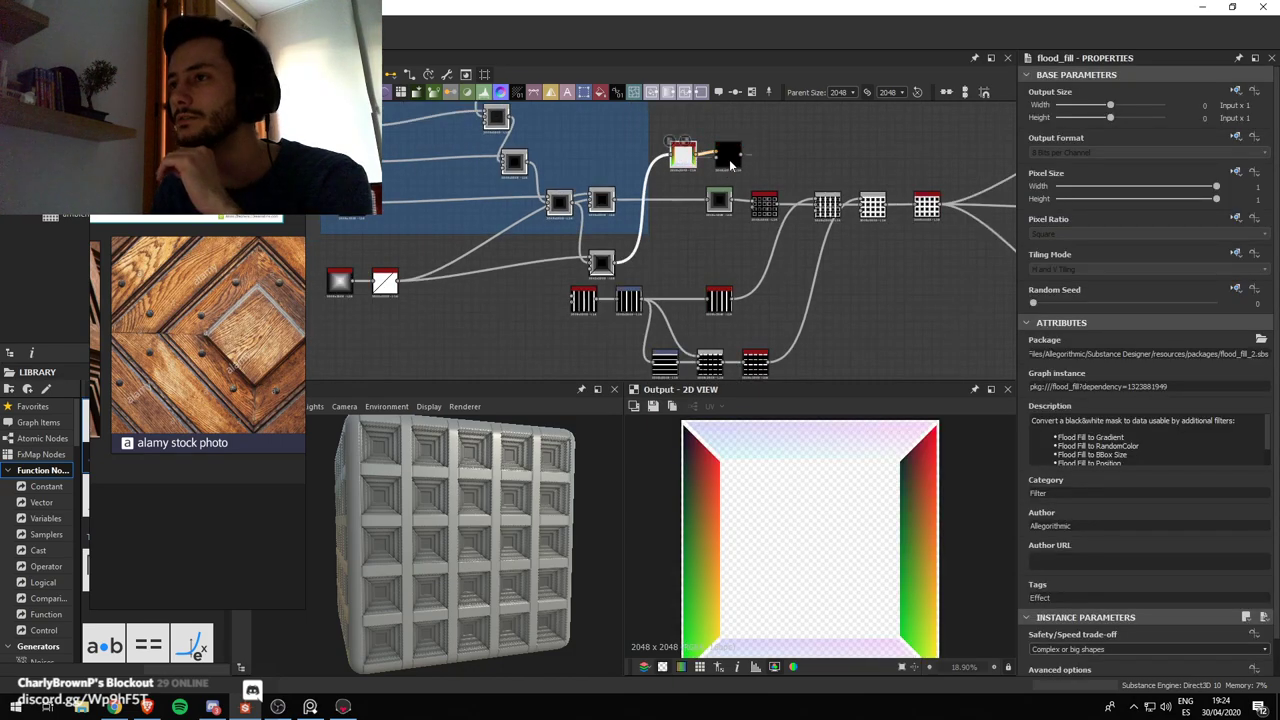
Delete the Flood Fill to Grayscale and Flood Fill nodes, and move the duplicated Blend into empty space below the graph
{"action": "left_click", "coordinate": [729, 162]}
{"action": "key", "text": "Delete"}
{"action": "key", "text": "Delete"}
{"action": "scroll", "coordinate": [627, 268], "scroll_direction": "down", "scroll_amount": 2}
{"action": "left_click_drag", "start_coordinate": [609, 268], "coordinate": [520, 350]}
Enclose the stripe nodes below the main chain in a frame titled "Stripes"
{"action": "middle_click_drag", "start_coordinate": [552, 371], "coordinate": [574, 264]}
{"action": "scroll", "coordinate": [573, 260], "scroll_direction": "up", "scroll_amount": 2}
{"action": "scroll", "coordinate": [646, 179], "scroll_direction": "down", "scroll_amount": 2}
{"action": "middle_click_drag", "start_coordinate": [646, 179], "coordinate": [623, 217]}
{"action": "left_click_drag", "start_coordinate": [748, 280], "coordinate": [665, 178]}
{"action": "left_click_drag", "start_coordinate": [872, 262], "coordinate": [629, 163]}
{"action": "right_click", "coordinate": [630, 163]}
{"action": "left_click", "coordinate": [694, 206]}
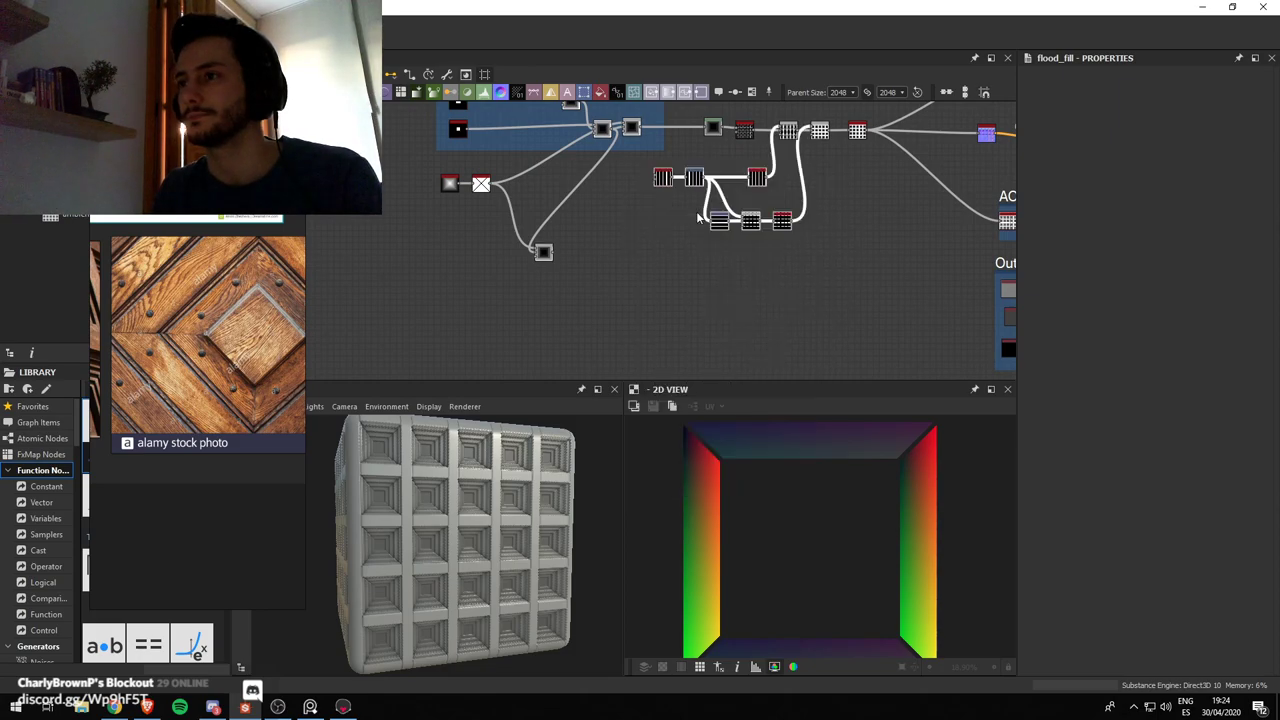
{"action": "type", "text": "St"}
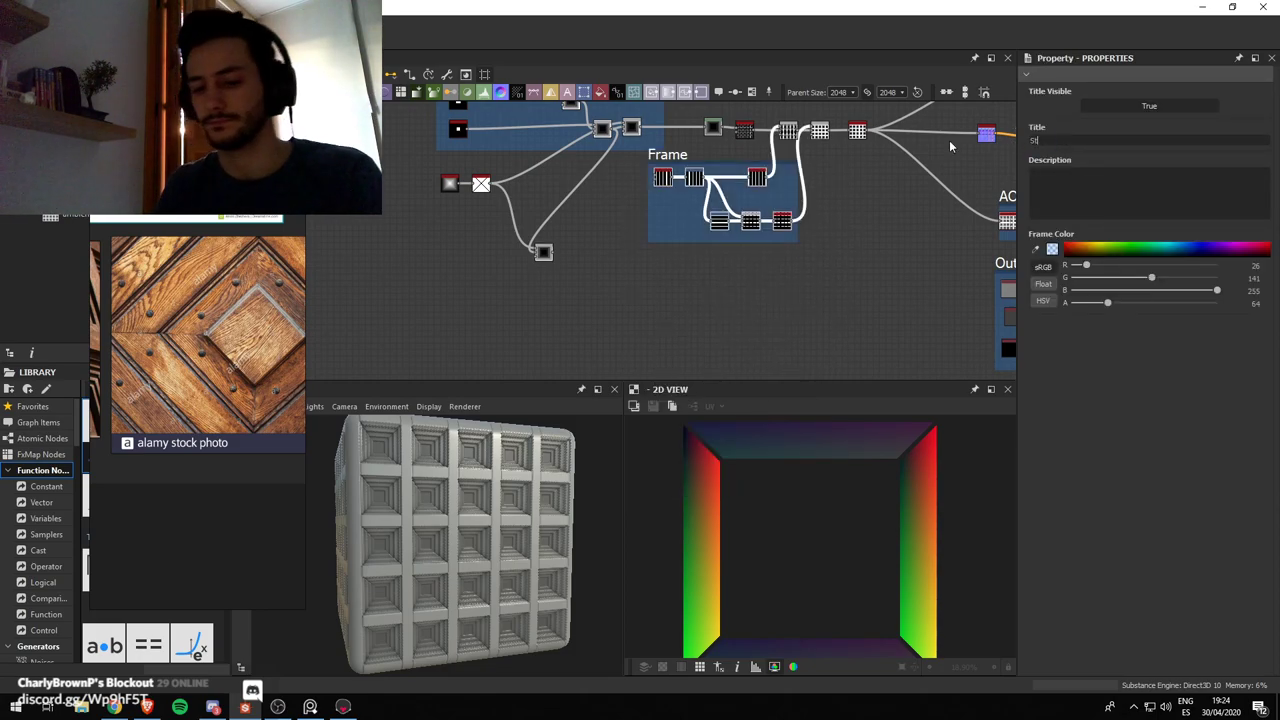
{"action": "type", "text": "ripes"}
{"action": "key", "text": "Return"}
Reposition the duplicated Blend slightly lower and add a Flood Fill node after it
{"action": "scroll", "coordinate": [549, 277], "scroll_direction": "up", "scroll_amount": 3}
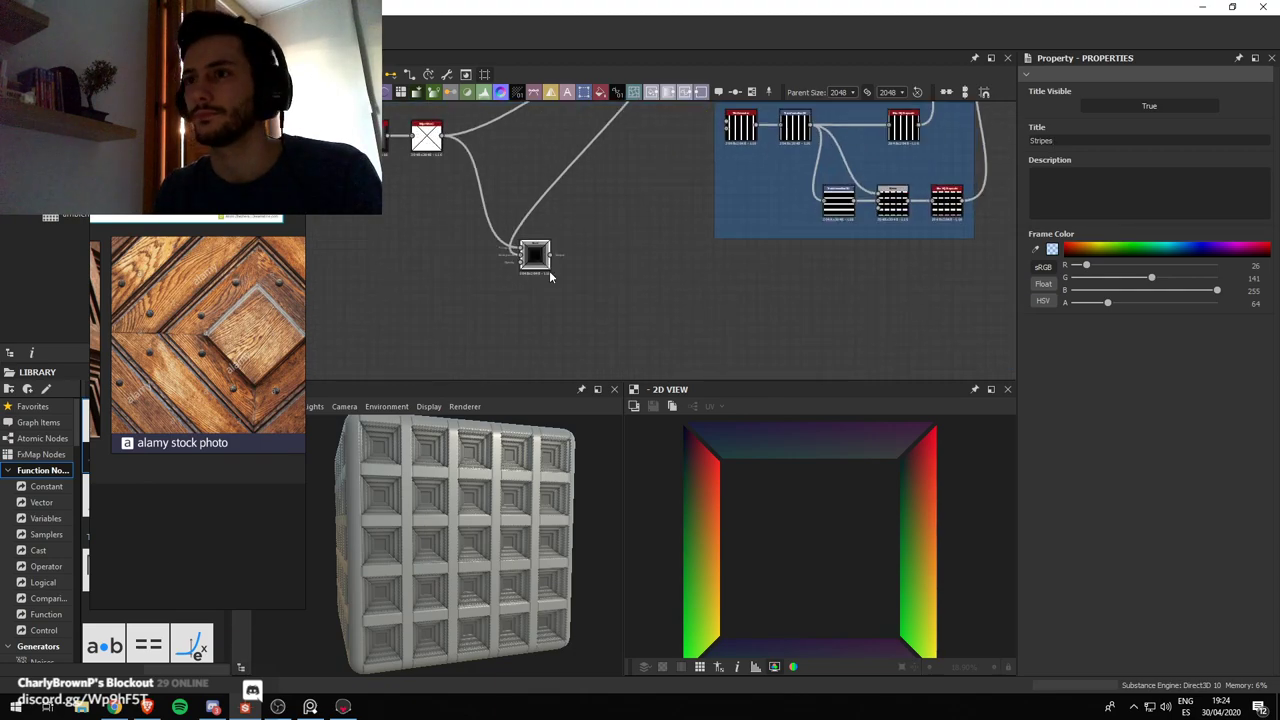
{"action": "left_click_drag", "start_coordinate": [541, 258], "coordinate": [563, 280]}
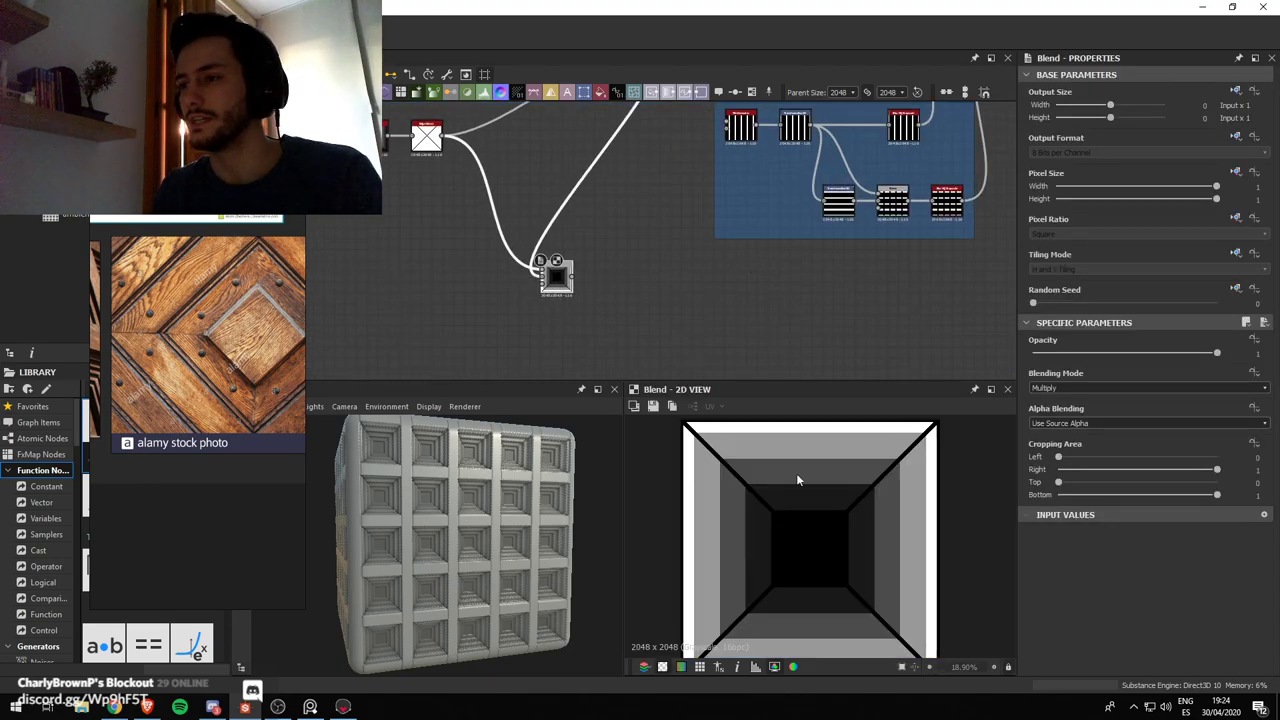
{"action": "key", "text": "space"}
{"action": "type", "text": "flood"}
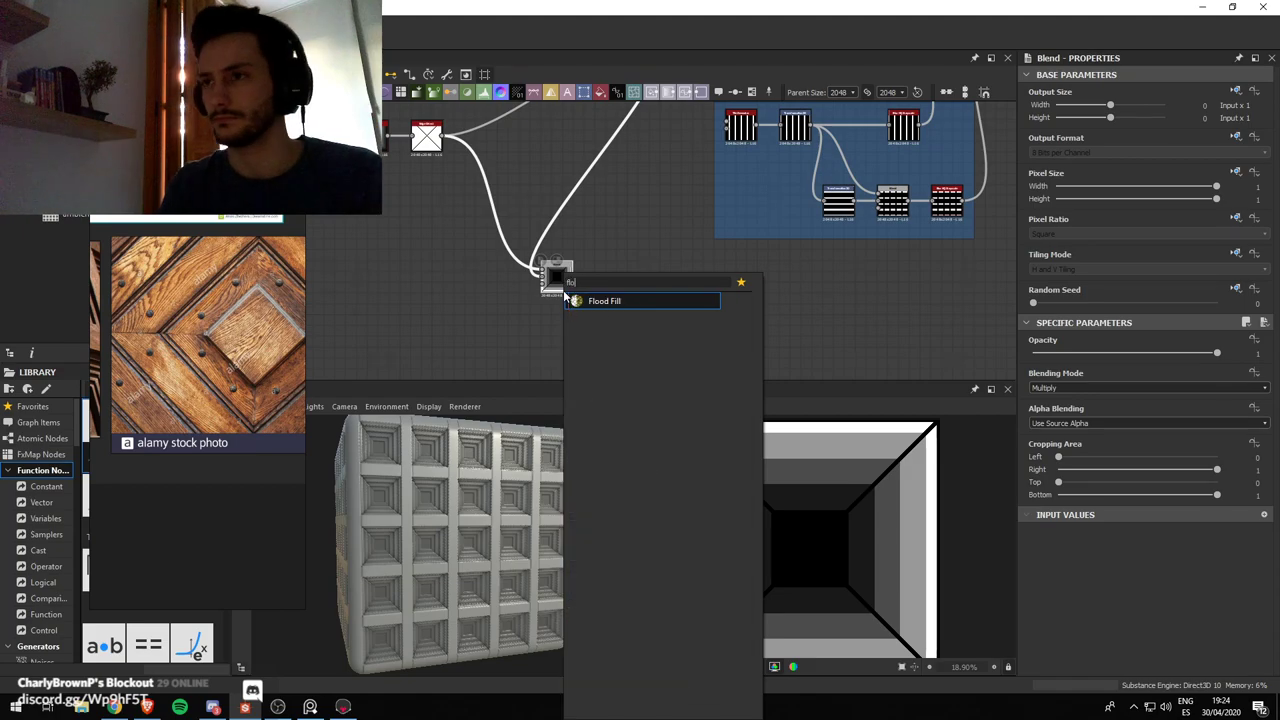
{"action": "key", "text": "Return"}
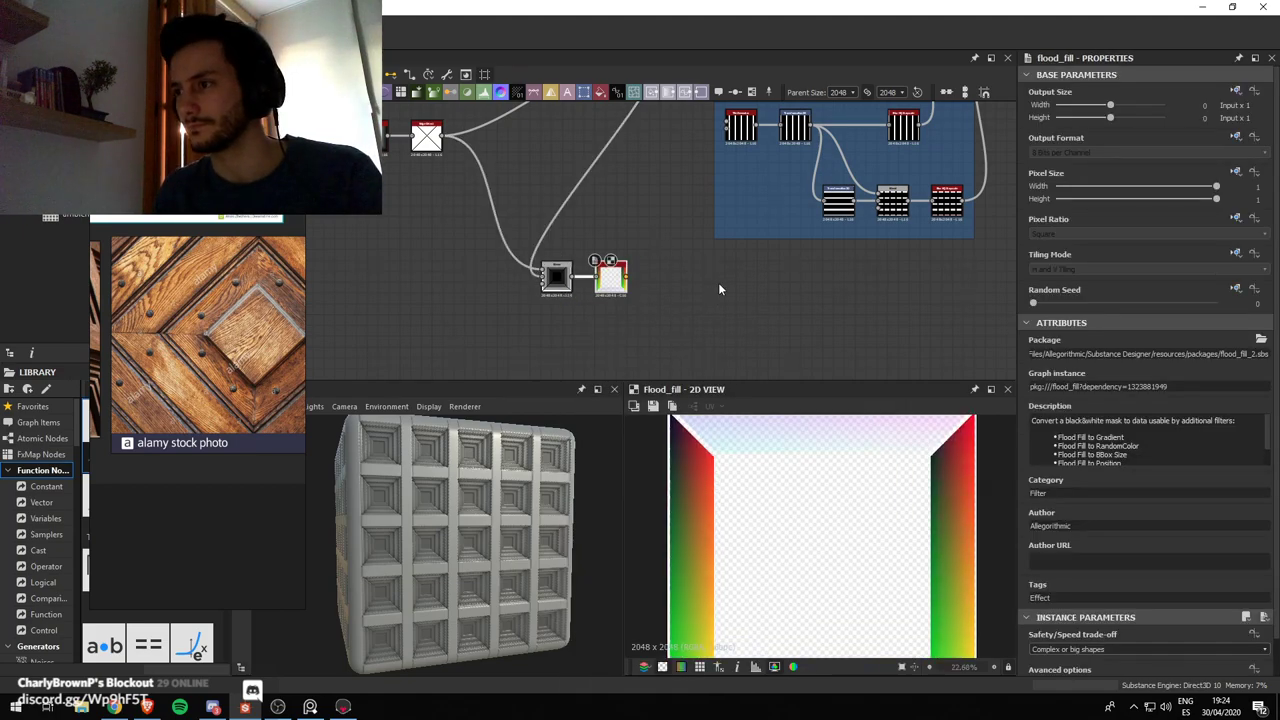
Add a Flood Fill to Gradient node after the Flood Fill and review its instance parameters
{"action": "key", "text": "space"}
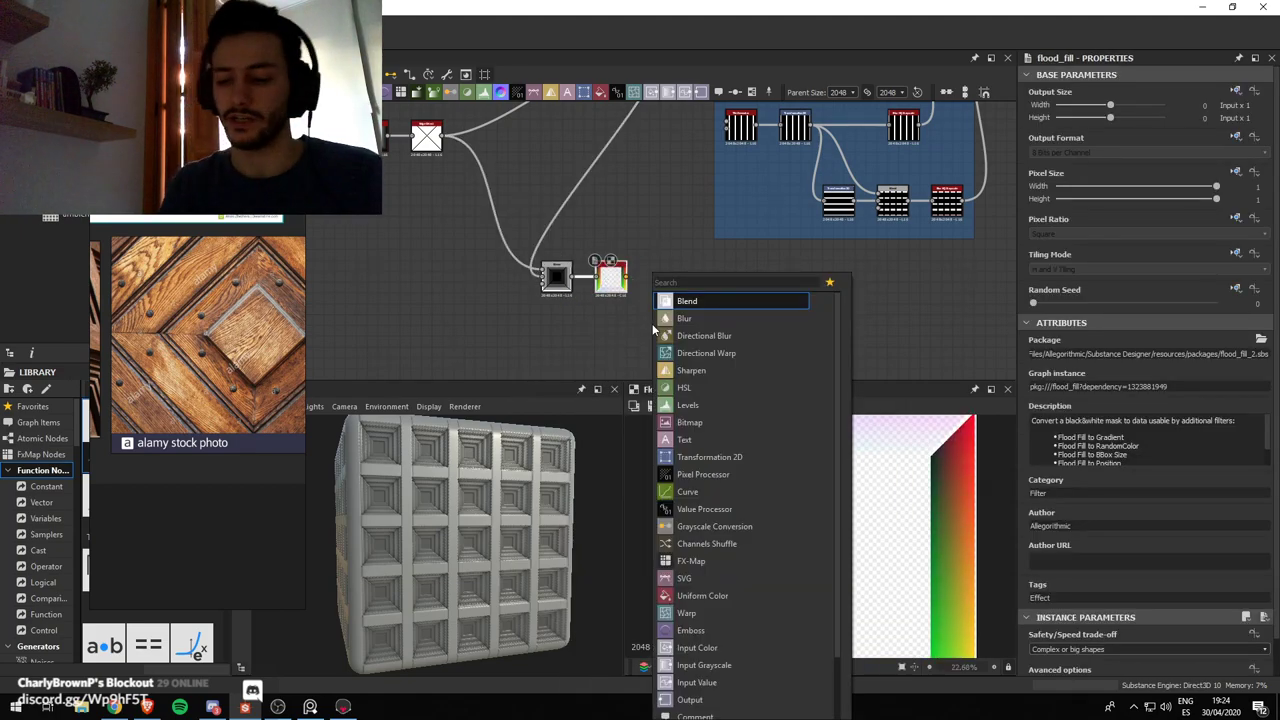
{"action": "type", "text": "flood"}
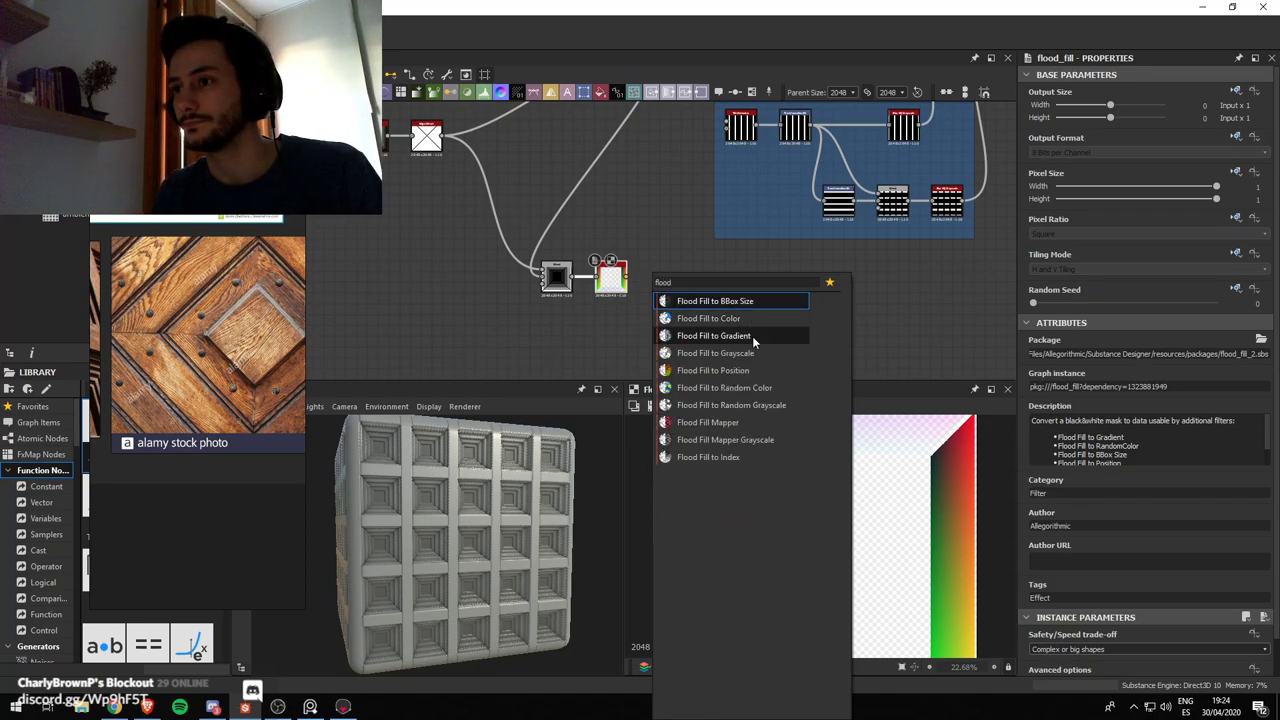
{"action": "left_click", "coordinate": [752, 336]}
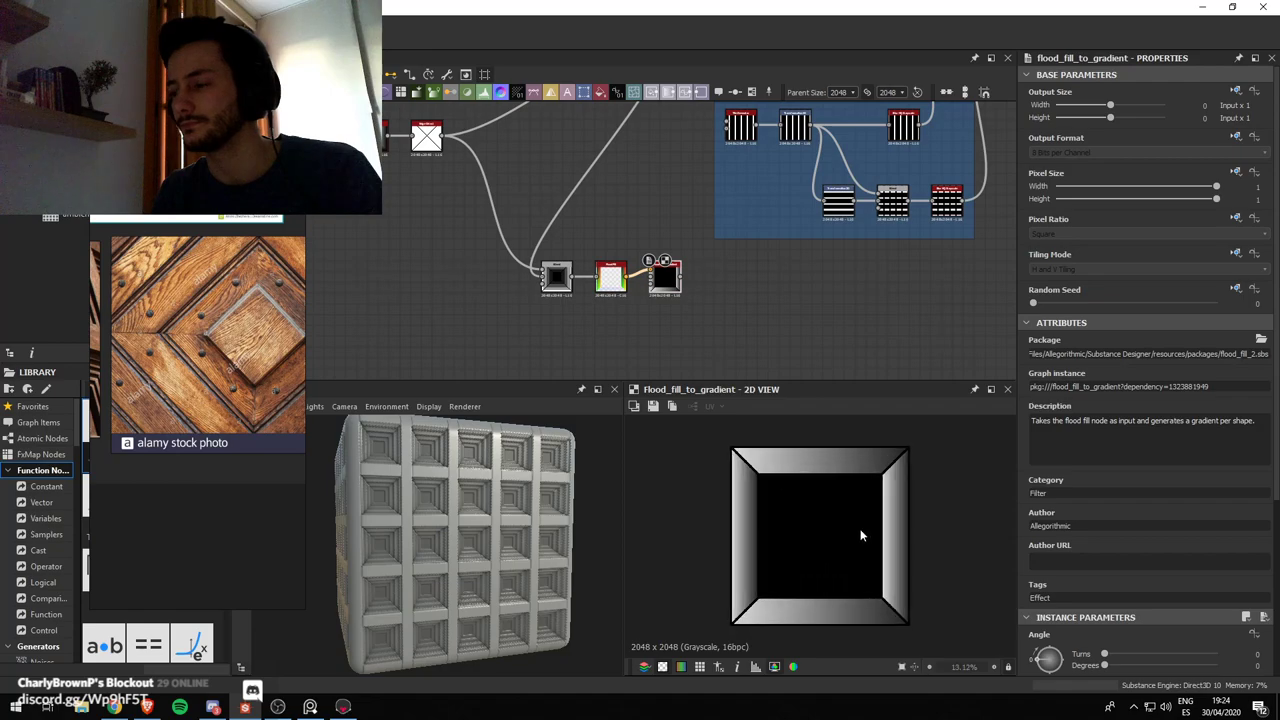
{"action": "scroll", "coordinate": [1120, 537], "scroll_direction": "down", "scroll_amount": 3}
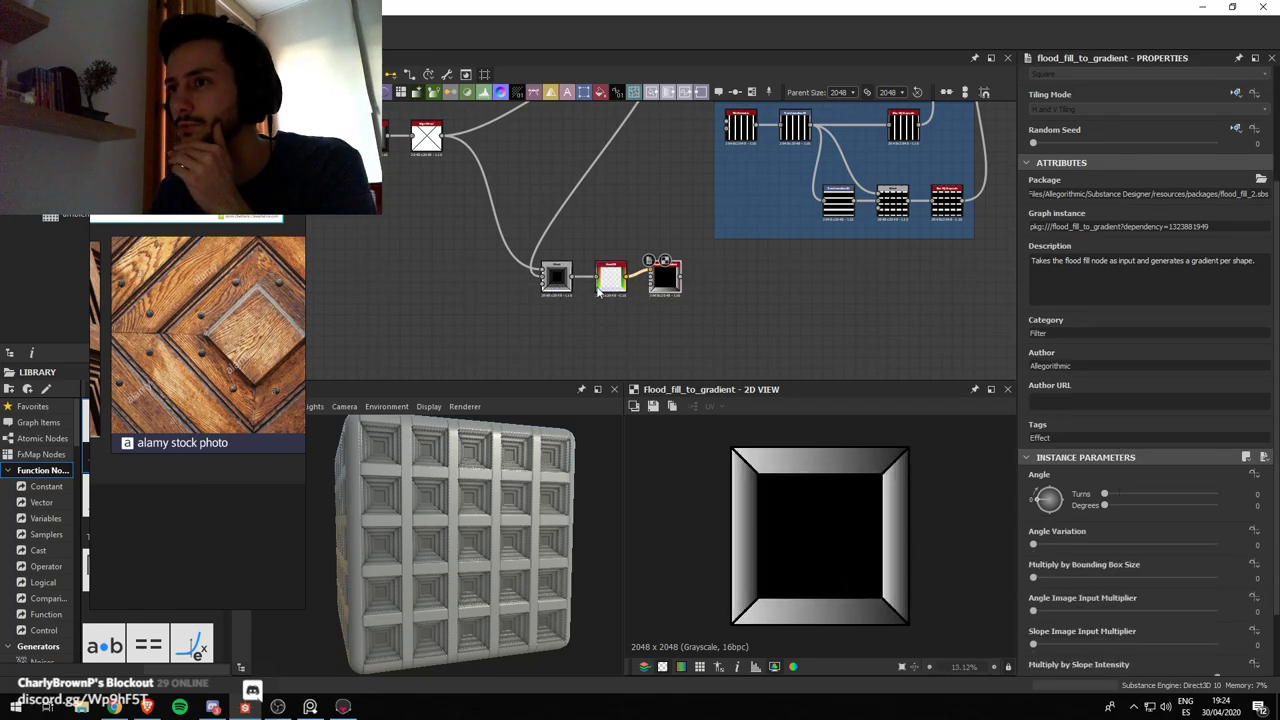
{"action": "scroll", "coordinate": [669, 284], "scroll_direction": "up", "scroll_amount": 3}
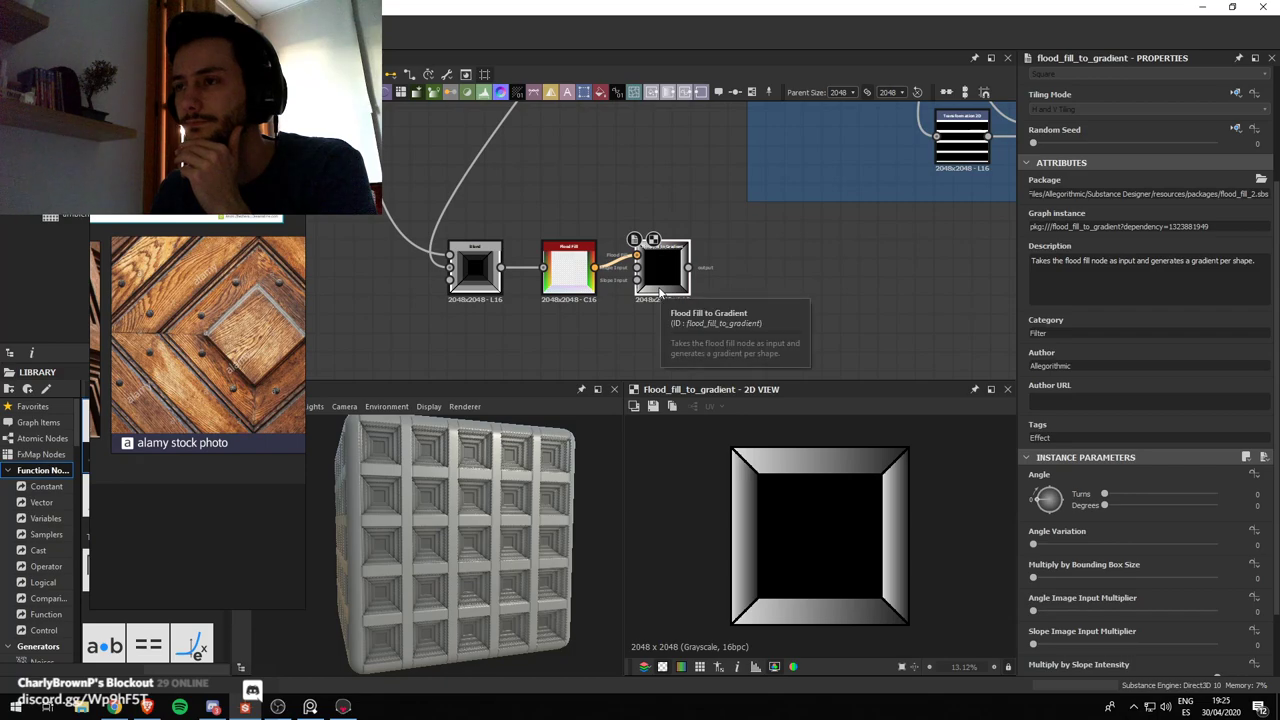
Insert a Levels node between the duplicated Blend and the Flood Fill, shifting the two flood fill nodes over to make room
{"action": "left_click", "coordinate": [468, 274]}
{"action": "key", "text": "space"}
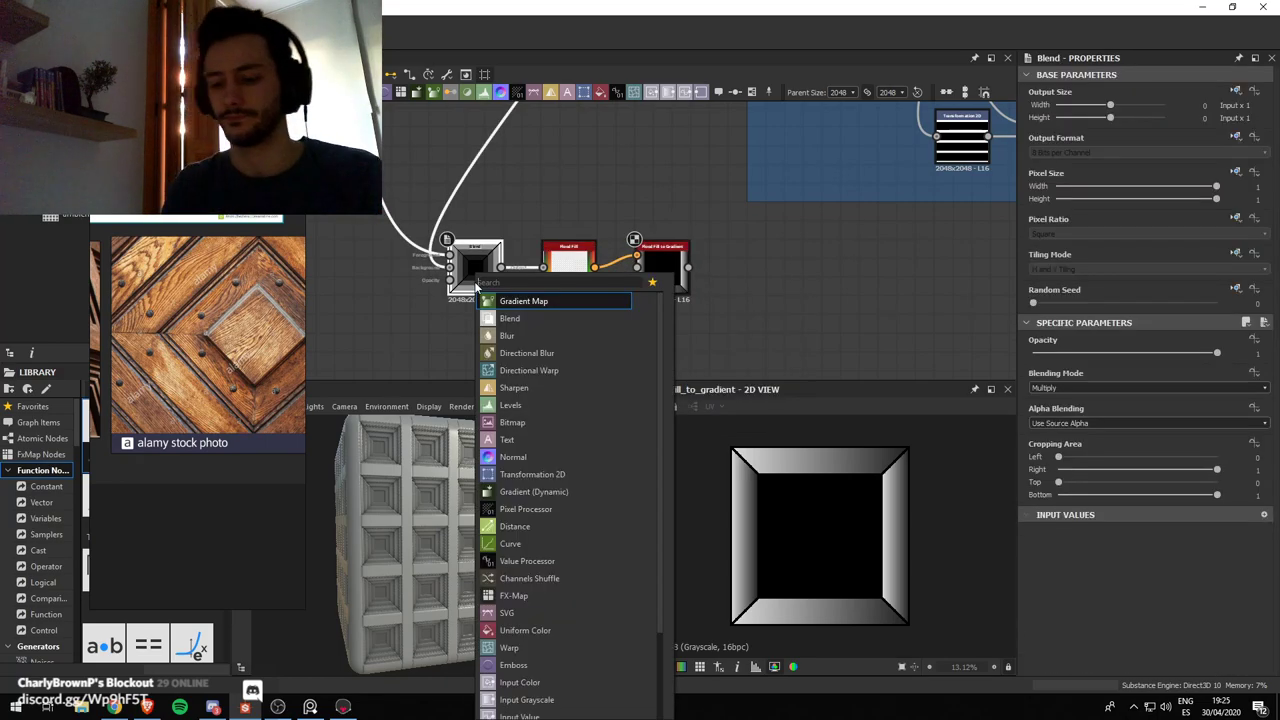
{"action": "left_click", "coordinate": [510, 405]}
{"action": "left_click_drag", "start_coordinate": [551, 194], "coordinate": [666, 274]}
{"action": "left_click_drag", "start_coordinate": [666, 275], "coordinate": [732, 277]}
{"action": "left_click", "coordinate": [736, 328]}
{"action": "left_click_drag", "start_coordinate": [580, 336], "coordinate": [561, 280]}
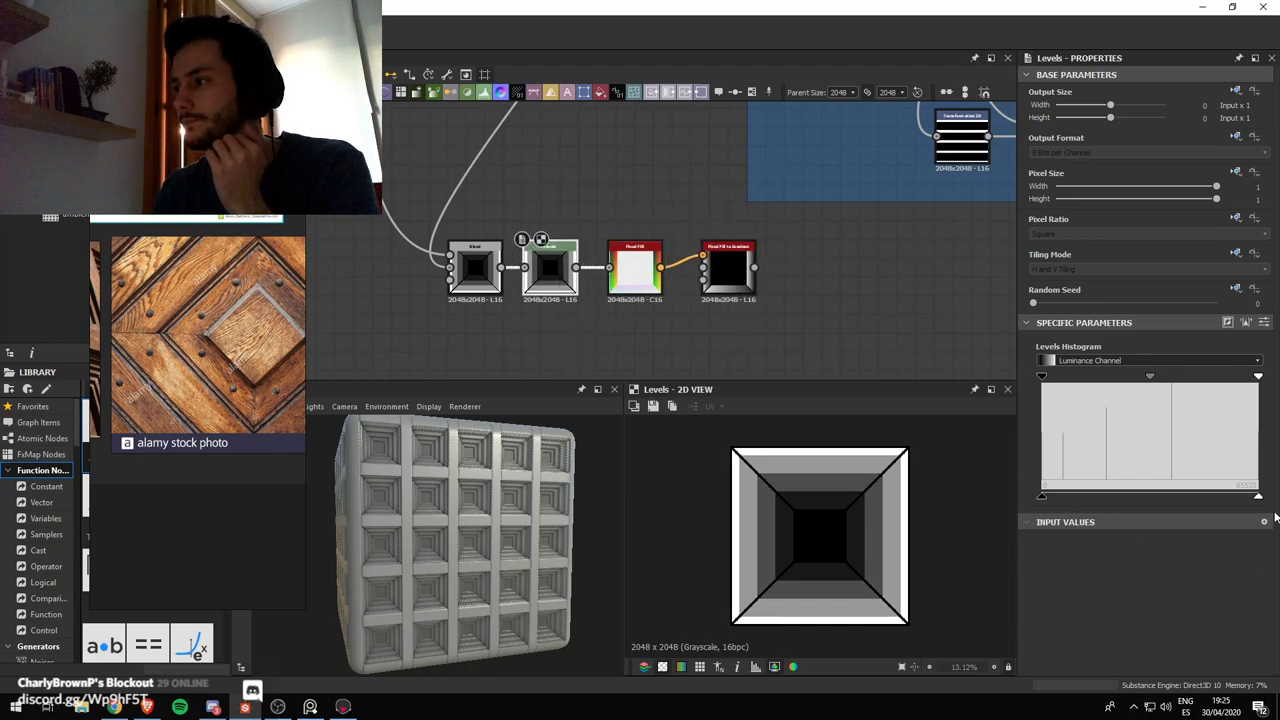
Try lightening the blacks with the Levels node's black output level, reset it, and raise the black input level slightly
{"action": "left_click_drag", "start_coordinate": [1042, 498], "coordinate": [1128, 499]}
{"action": "double_click", "coordinate": [735, 285]}
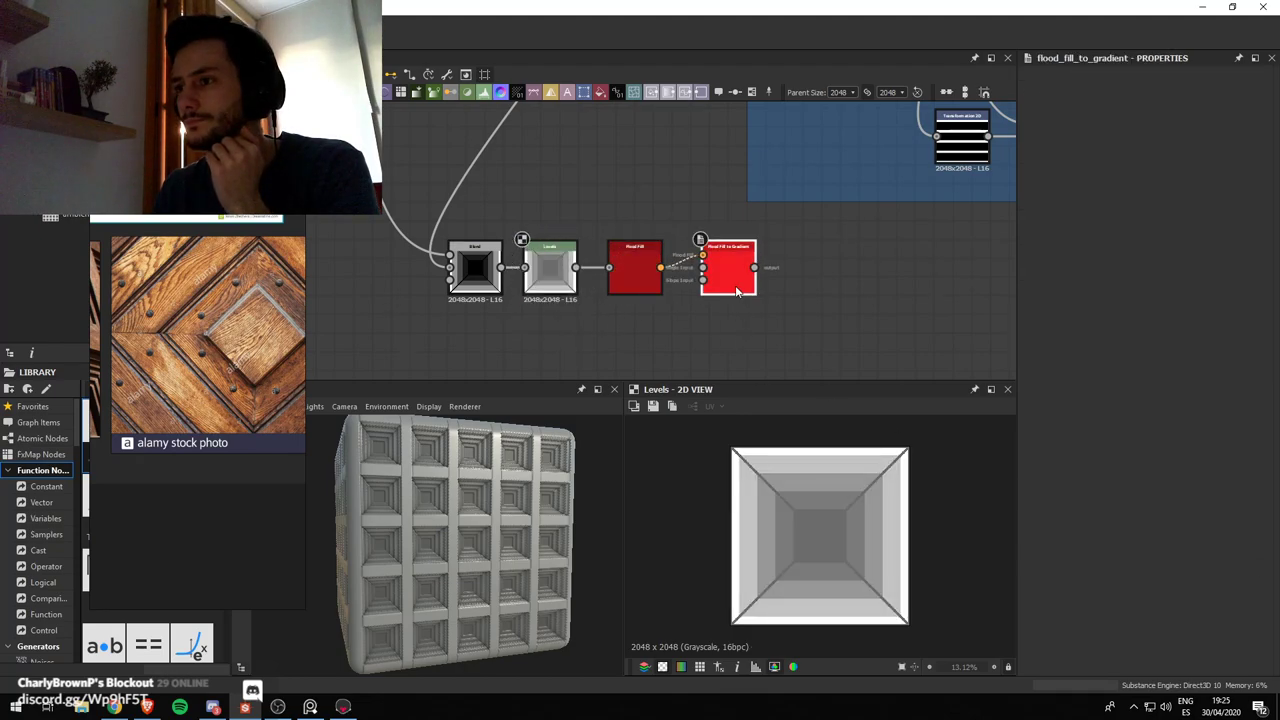
{"action": "left_click", "coordinate": [550, 268]}
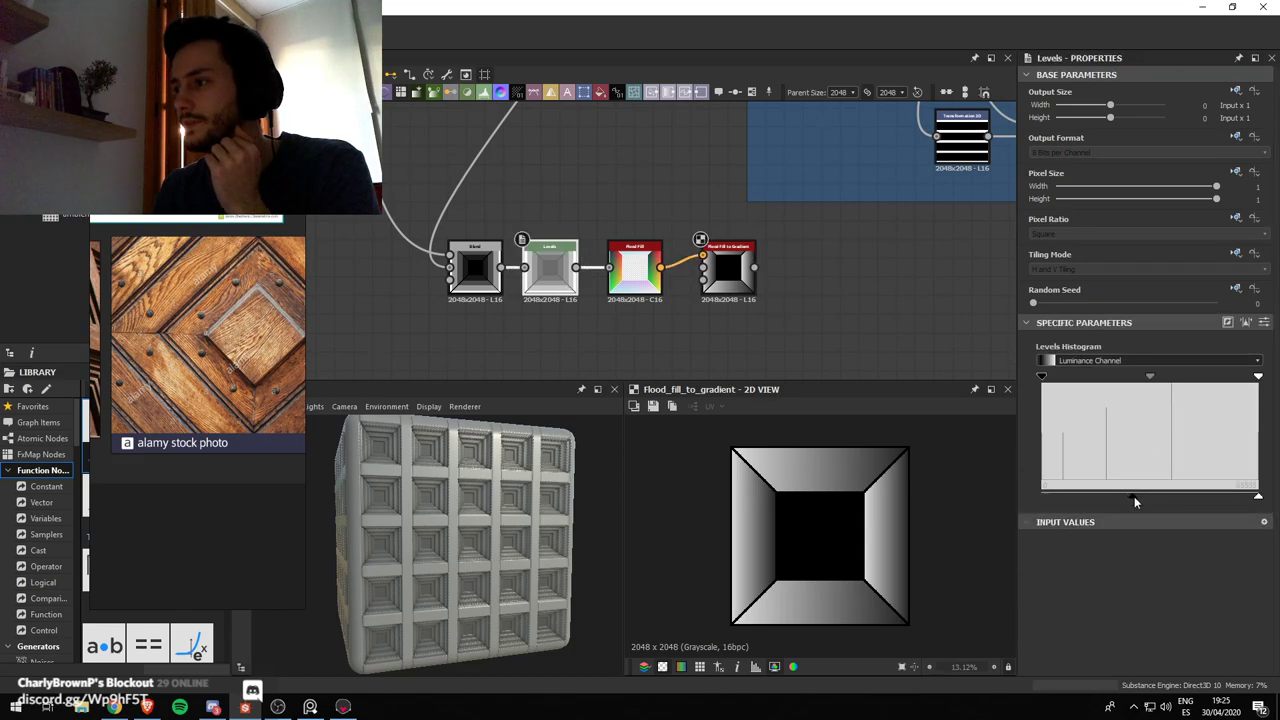
{"action": "left_click_drag", "start_coordinate": [1134, 496], "coordinate": [1040, 498]}
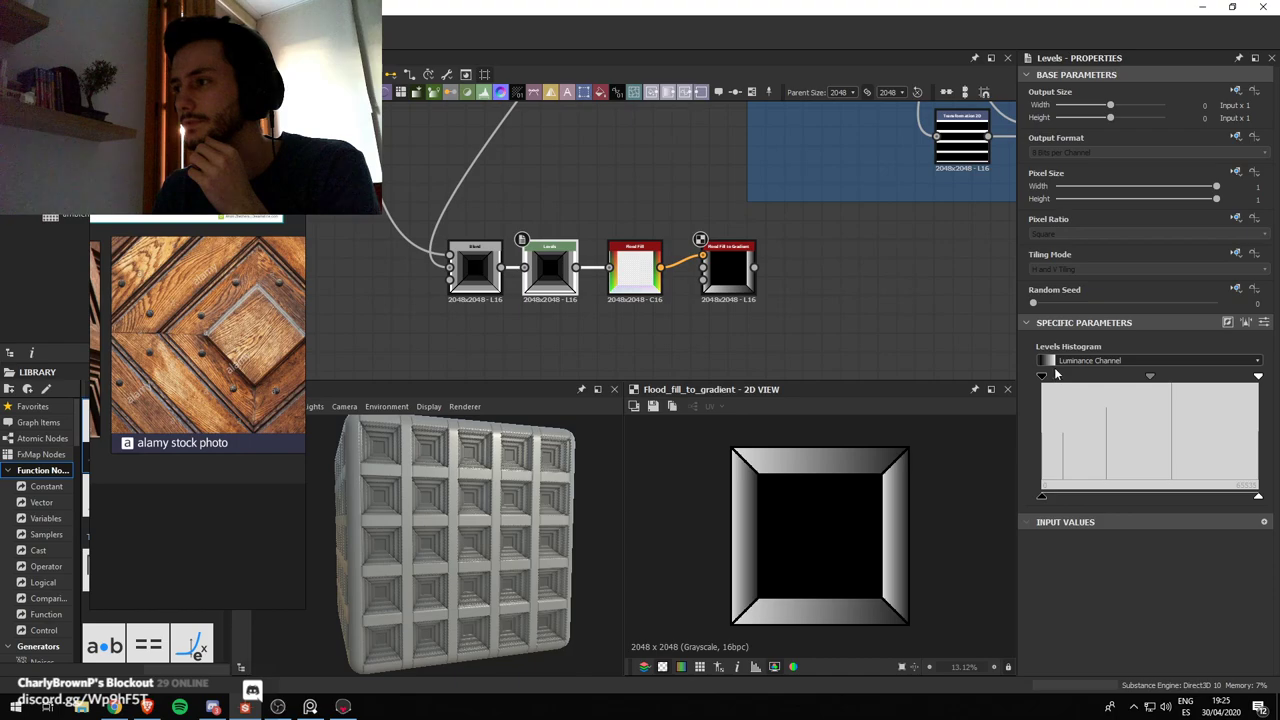
{"action": "left_click_drag", "start_coordinate": [1169, 377], "coordinate": [1062, 378]}
Replace the Flood Fill to Gradient node with a Flood Fill to Random Grayscale node after the Flood Fill
{"action": "left_click", "coordinate": [728, 265]}
{"action": "key", "text": "Delete"}
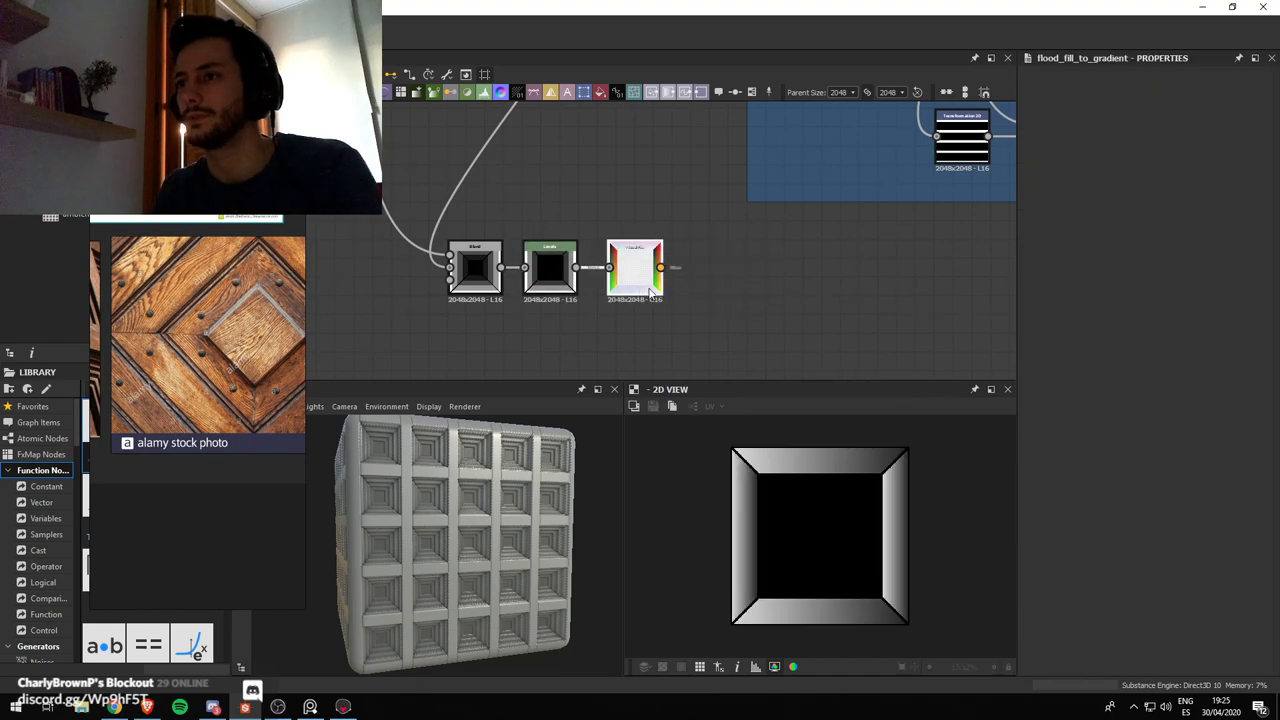
{"action": "left_click_drag", "start_coordinate": [660, 268], "coordinate": [652, 286]}
{"action": "type", "text": "flood"}
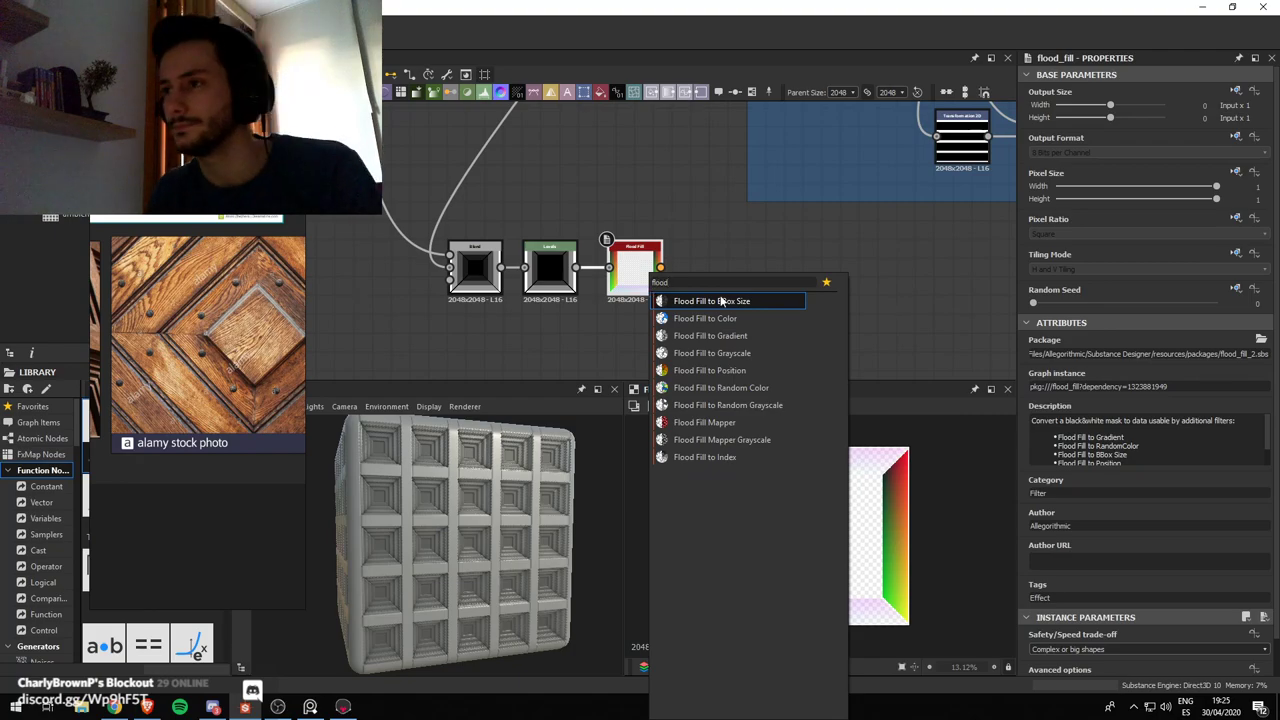
{"action": "left_click", "coordinate": [784, 411]}
Raise the black output level of the Levels node feeding the Flood Fill to lighten the dark areas
{"action": "scroll", "coordinate": [685, 298], "scroll_direction": "up", "scroll_amount": 1}
{"action": "left_click", "coordinate": [526, 268]}
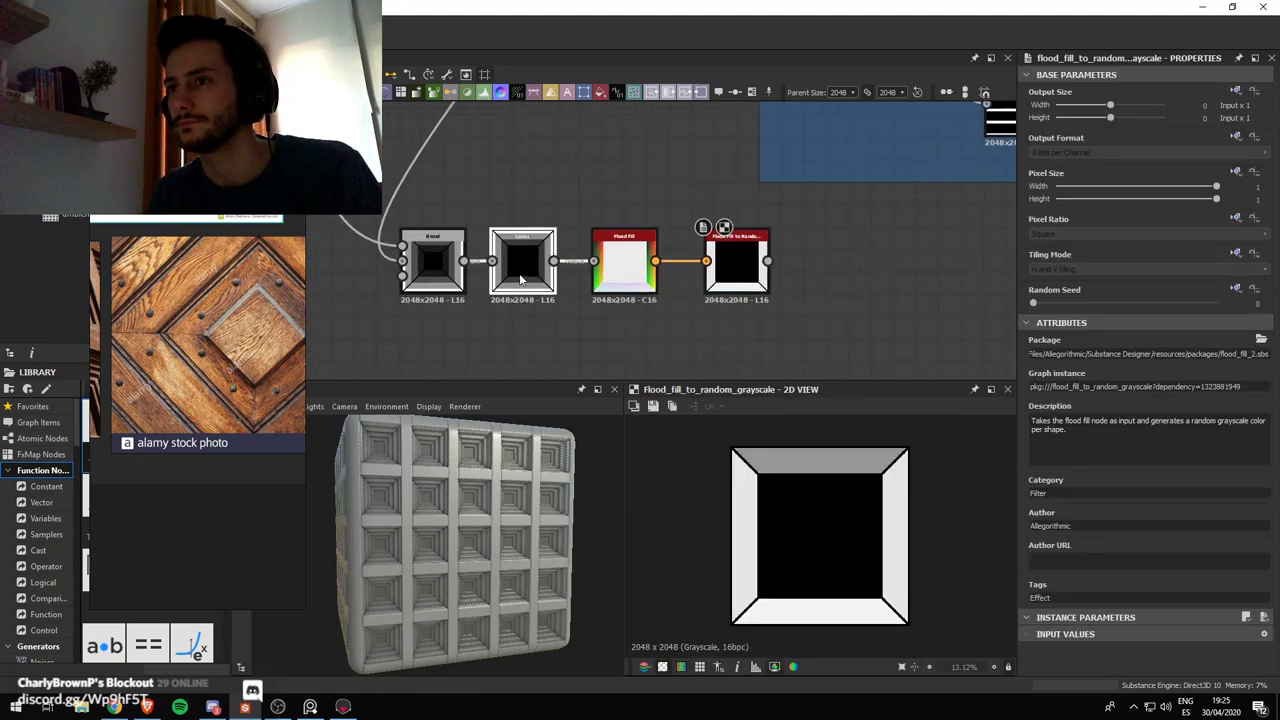
{"action": "left_click_drag", "start_coordinate": [1044, 496], "coordinate": [1084, 520]}
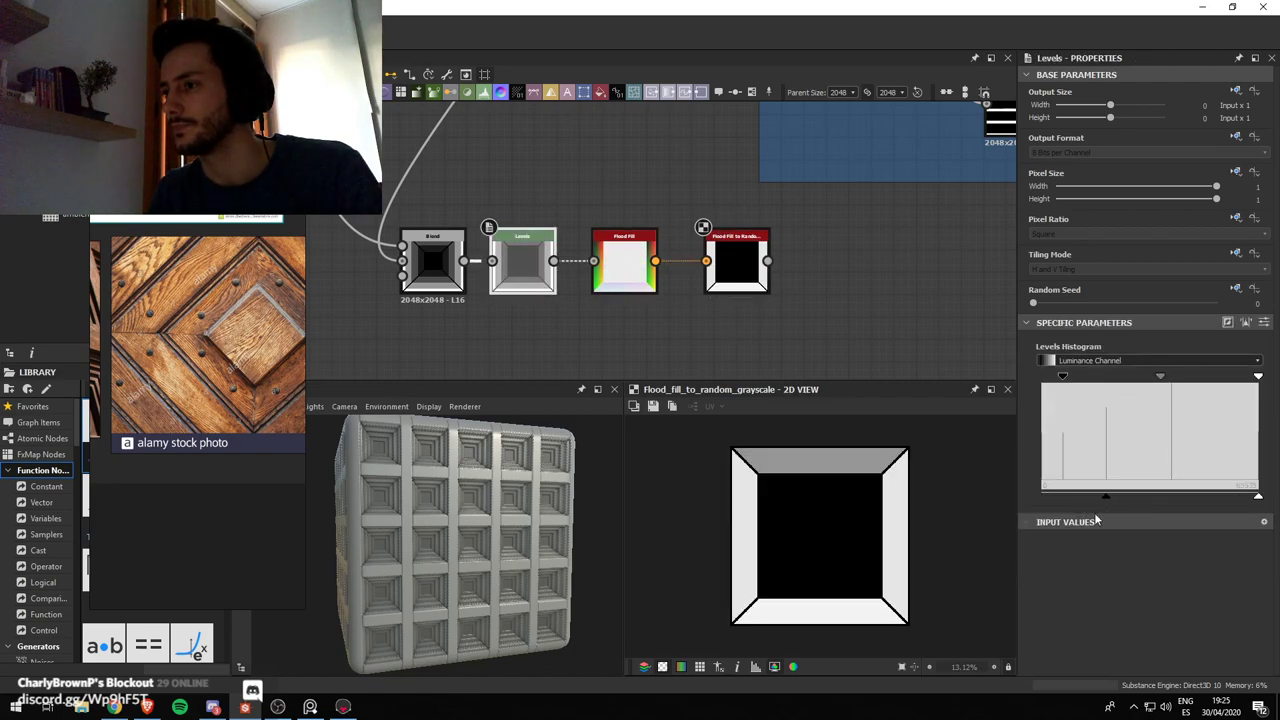
{"action": "scroll", "coordinate": [514, 300], "scroll_direction": "up", "scroll_amount": 3}
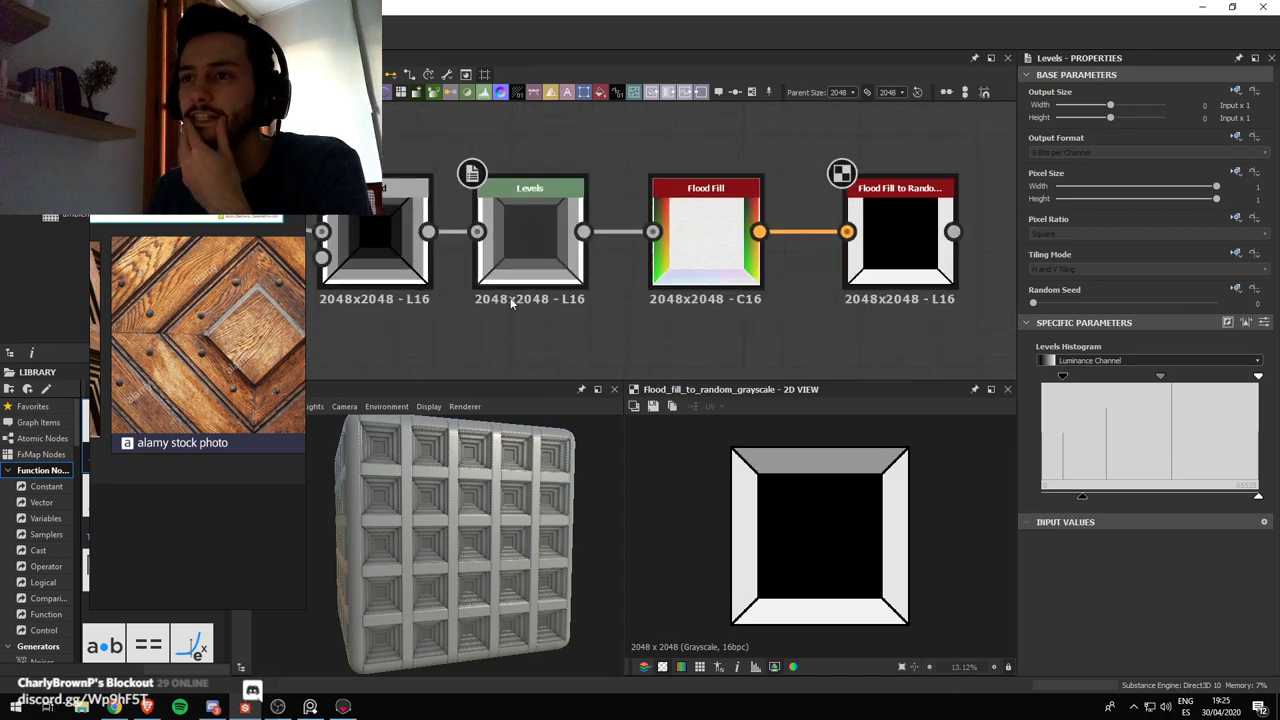
Delete the duplicated Blend together with its Levels, Flood Fill and Flood Fill to Random Grayscale nodes
{"action": "scroll", "coordinate": [515, 299], "scroll_direction": "down", "scroll_amount": 7}
{"action": "left_click_drag", "start_coordinate": [717, 322], "coordinate": [522, 264]}
{"action": "scroll", "coordinate": [550, 250], "scroll_direction": "down", "scroll_amount": 2}
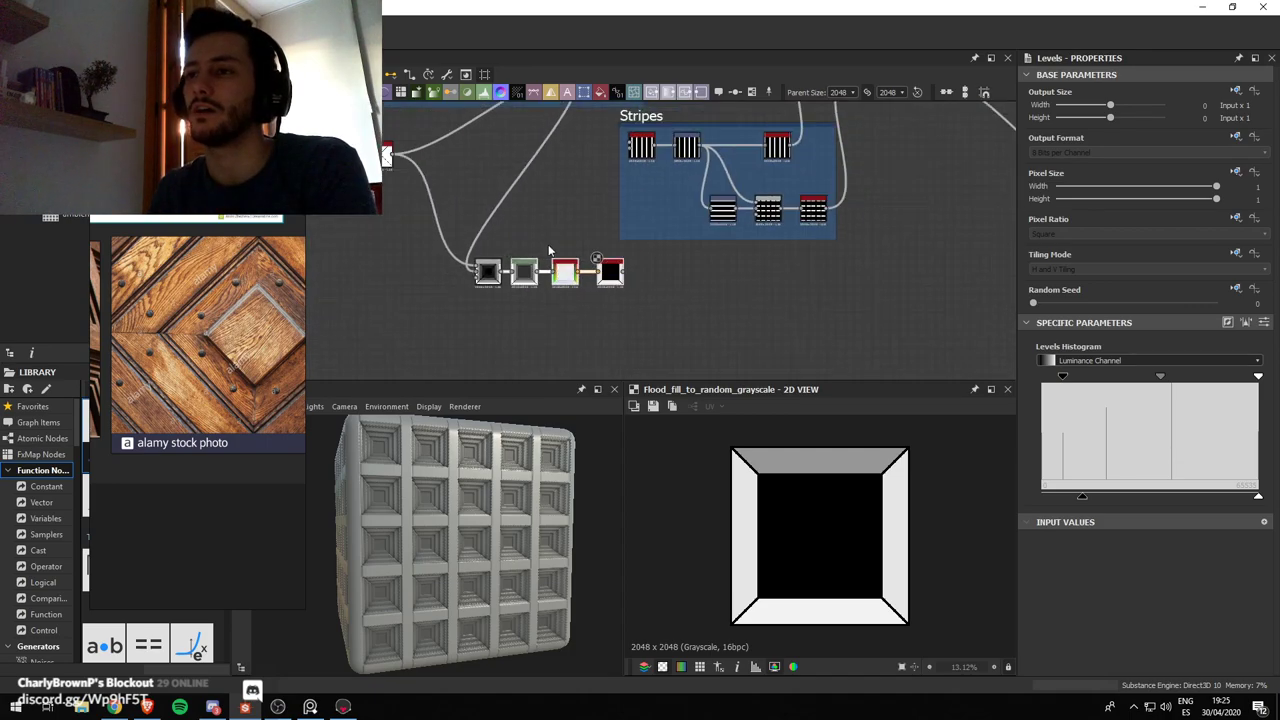
{"action": "middle_click_drag", "start_coordinate": [596, 252], "coordinate": [630, 321]}
{"action": "scroll", "coordinate": [632, 320], "scroll_direction": "down", "scroll_amount": 1}
{"action": "left_click_drag", "start_coordinate": [672, 345], "coordinate": [504, 333]}
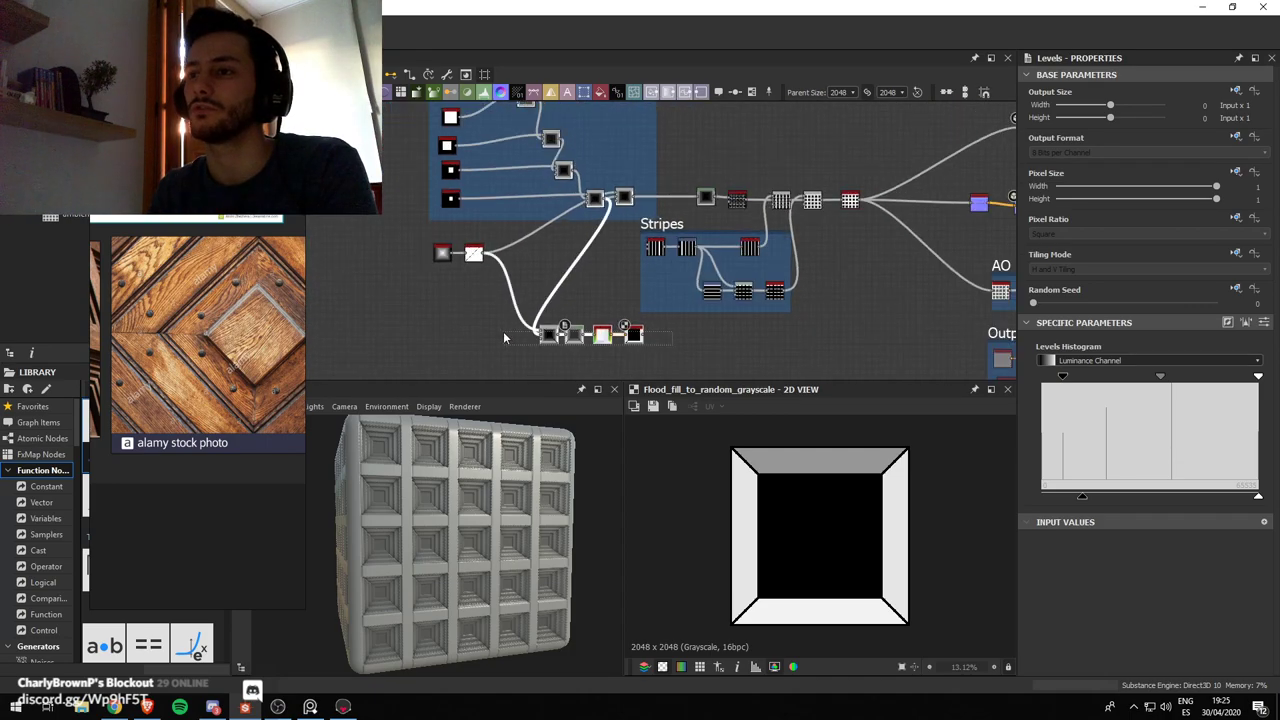
{"action": "left_click", "coordinate": [616, 348]}
Examine the Blend chain in the Square frame, preview its first Blend, and study the studded wood reference image
{"action": "scroll", "coordinate": [650, 235], "scroll_direction": "up", "scroll_amount": 5}
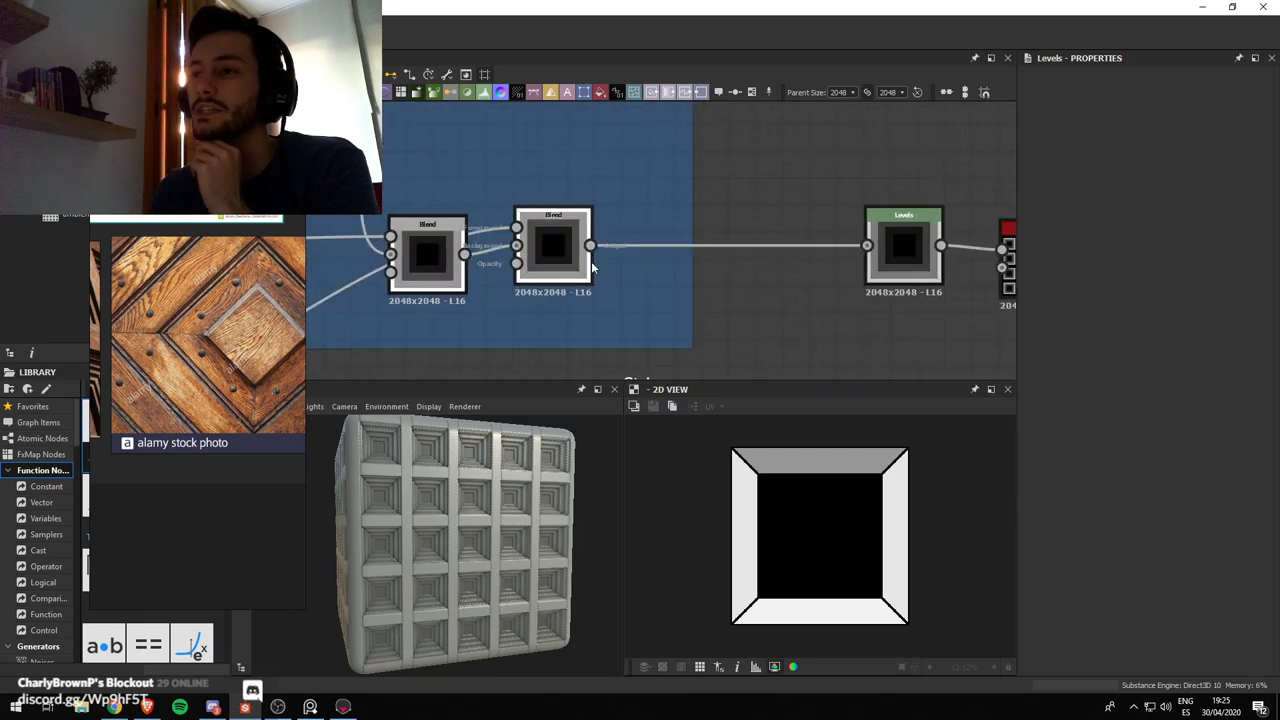
{"action": "scroll", "coordinate": [595, 260], "scroll_direction": "up", "scroll_amount": 2}
{"action": "scroll", "coordinate": [610, 250], "scroll_direction": "down", "scroll_amount": 5}
{"action": "scroll", "coordinate": [627, 242], "scroll_direction": "up", "scroll_amount": 1}
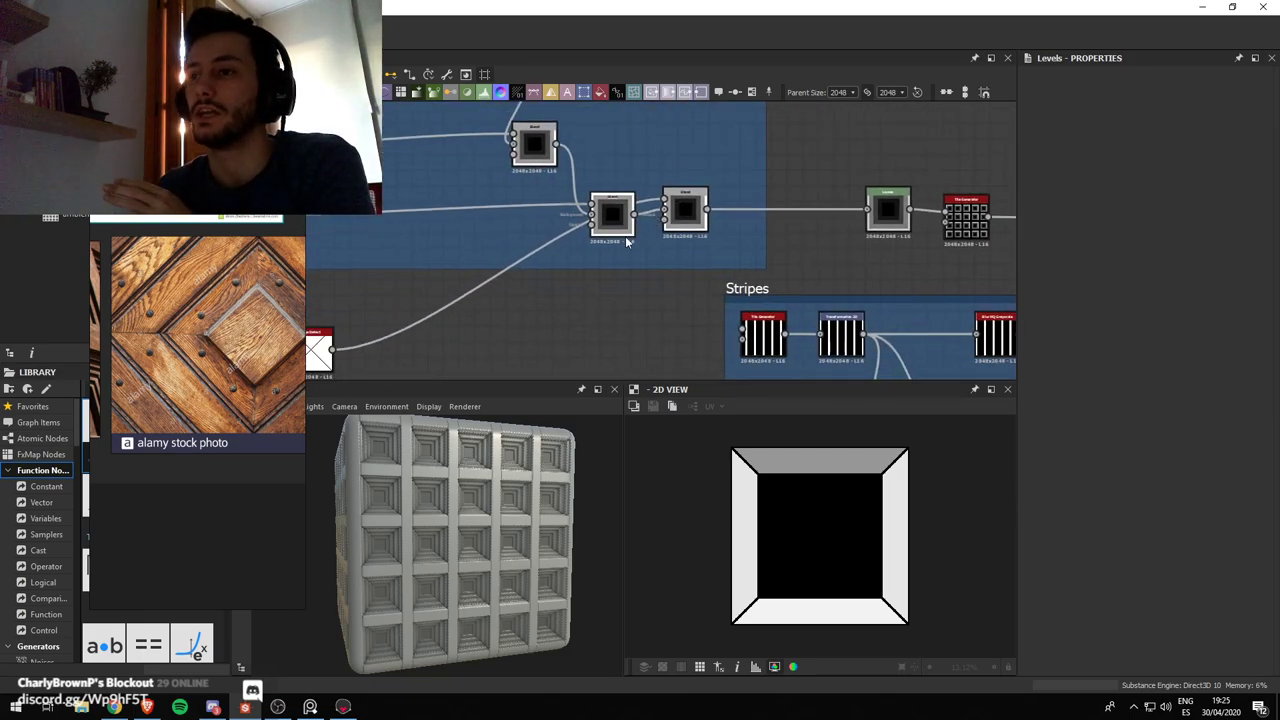
{"action": "scroll", "coordinate": [615, 243], "scroll_direction": "up", "scroll_amount": 2}
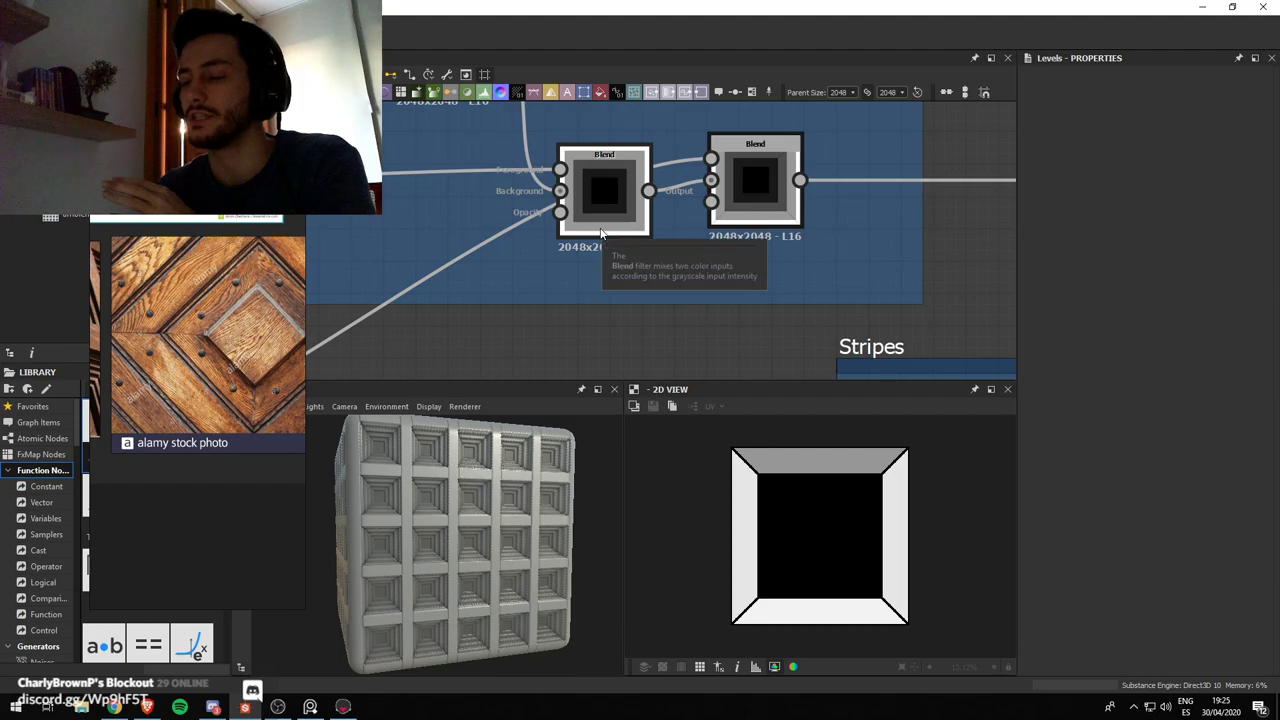
{"action": "scroll", "coordinate": [601, 233], "scroll_direction": "down", "scroll_amount": 4}
{"action": "middle_click_drag", "start_coordinate": [571, 177], "coordinate": [650, 379]}
{"action": "scroll", "coordinate": [602, 220], "scroll_direction": "down", "scroll_amount": 2}
{"action": "middle_click_drag", "start_coordinate": [462, 142], "coordinate": [490, 225]}
{"action": "scroll", "coordinate": [490, 225], "scroll_direction": "up", "scroll_amount": 4}
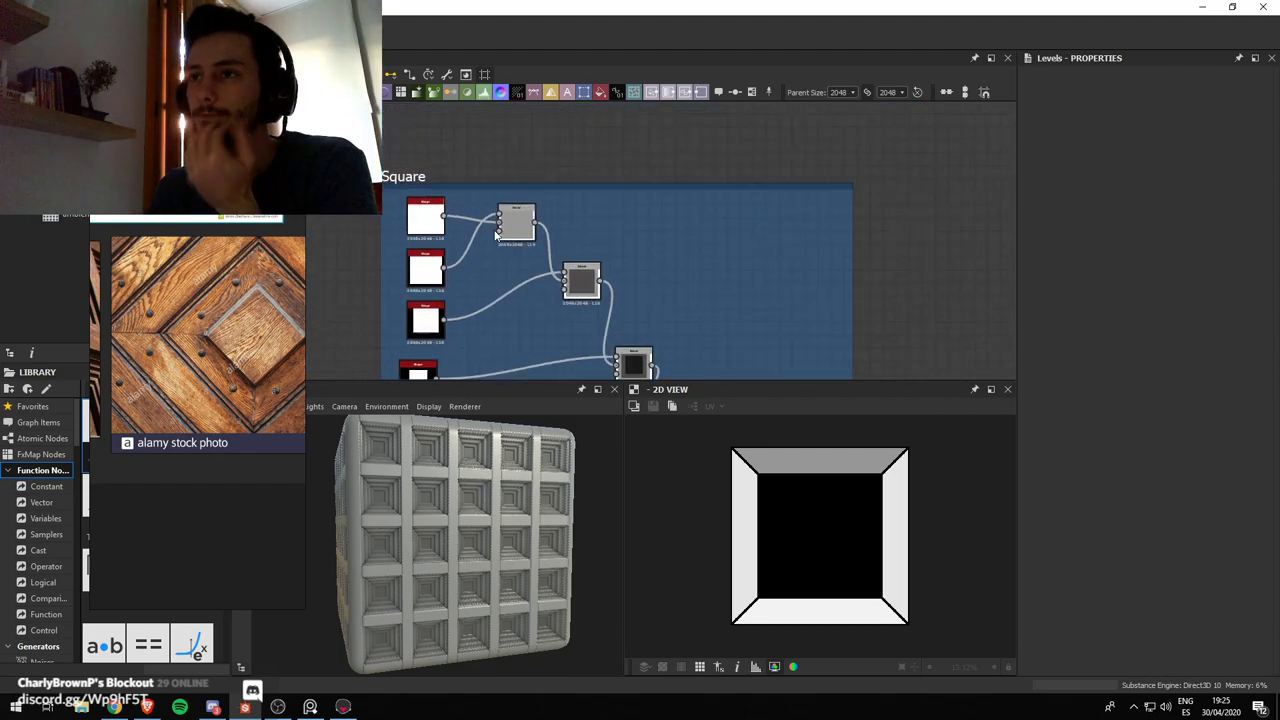
{"action": "double_click", "coordinate": [525, 214]}
{"action": "scroll", "coordinate": [699, 258], "scroll_direction": "down", "scroll_amount": 1}
{"action": "scroll", "coordinate": [699, 259], "scroll_direction": "down", "scroll_amount": 4}
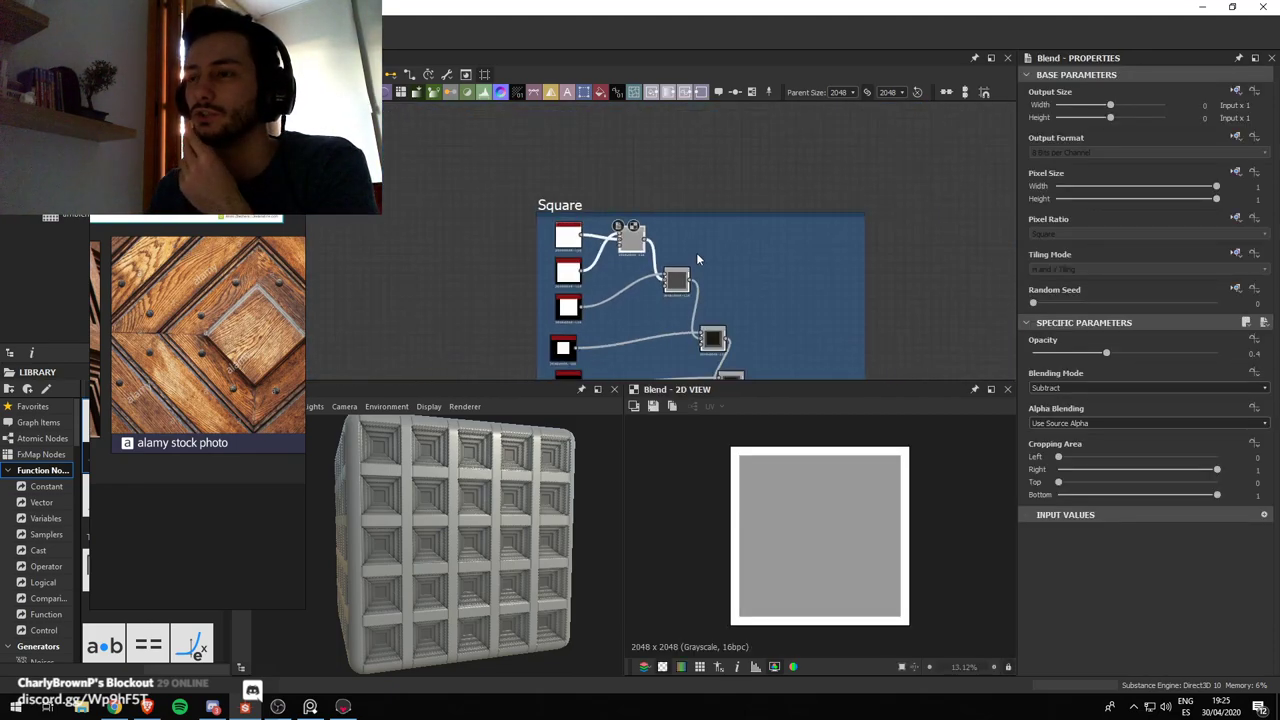
{"action": "middle_click_drag", "start_coordinate": [679, 279], "coordinate": [613, 177]}
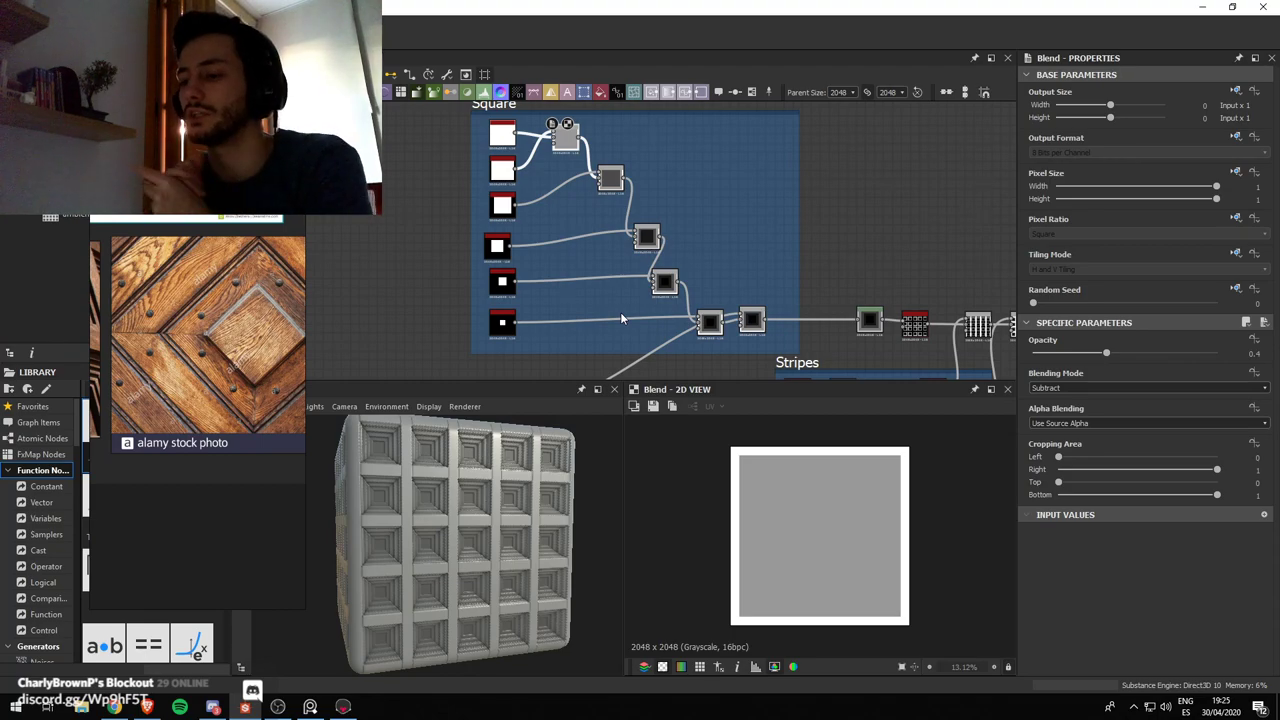
{"action": "scroll", "coordinate": [609, 302], "scroll_direction": "down", "scroll_amount": 2}
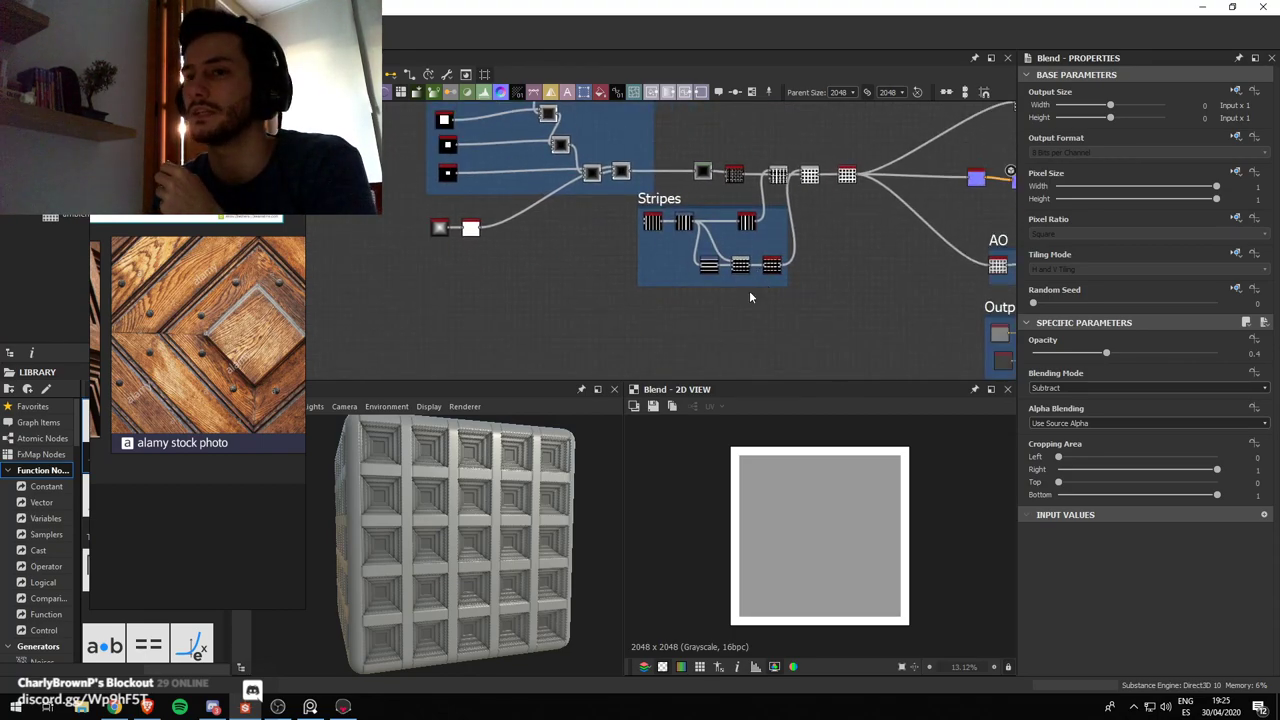
{"action": "scroll", "coordinate": [199, 319], "scroll_direction": "up", "scroll_amount": 4}
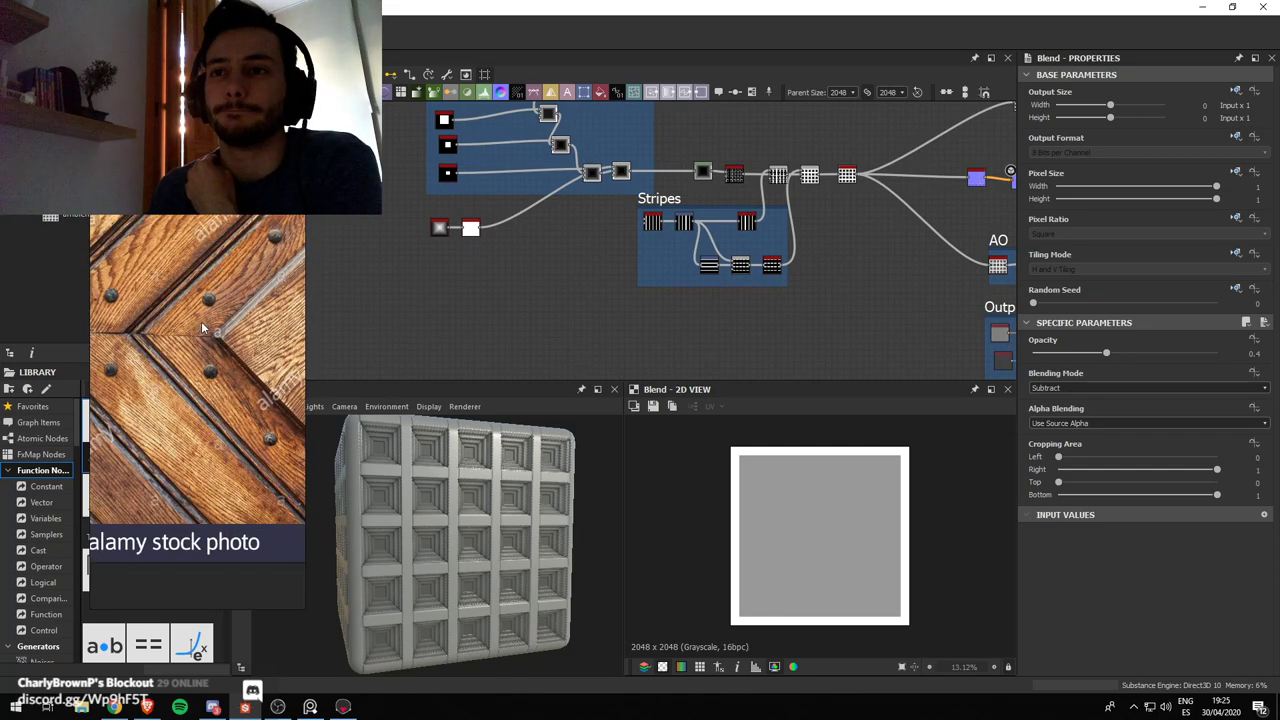
{"action": "scroll", "coordinate": [198, 318], "scroll_direction": "down", "scroll_amount": 5}
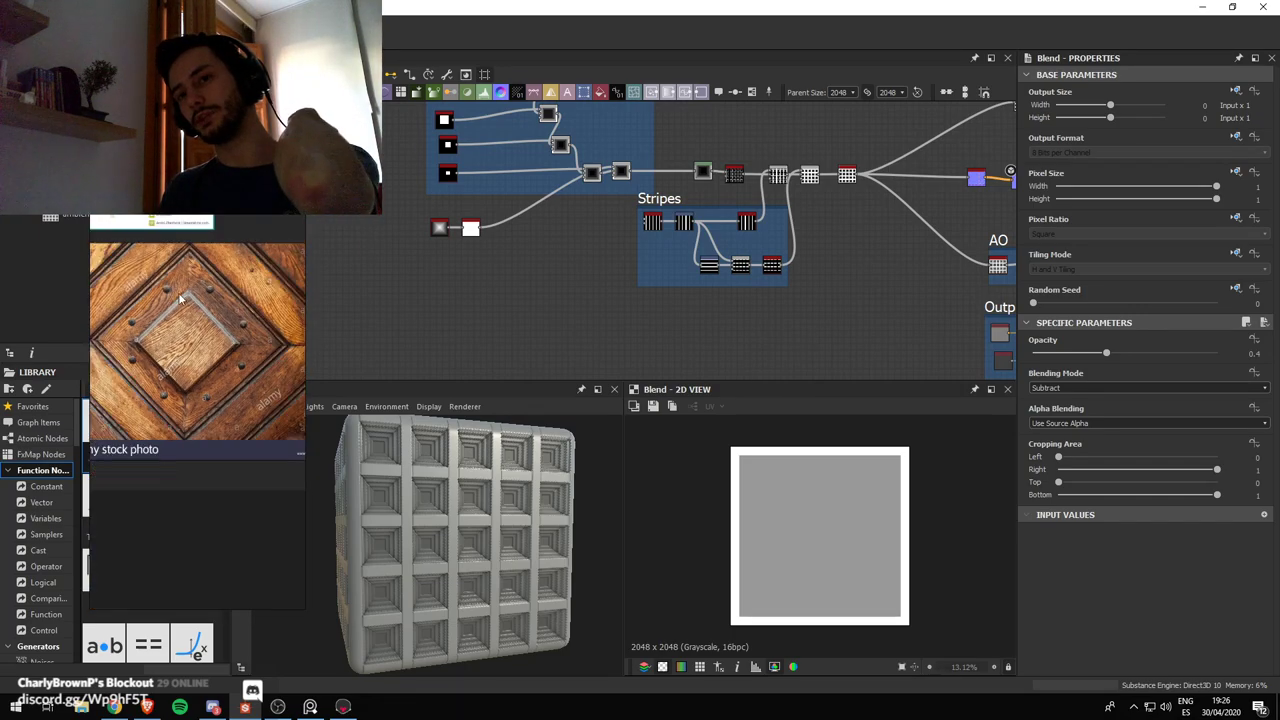
Set the blending mode to Screen on the Blend that adds the smallest square Shape
{"action": "scroll", "coordinate": [720, 244], "scroll_direction": "up", "scroll_amount": 4}
{"action": "scroll", "coordinate": [597, 249], "scroll_direction": "up", "scroll_amount": 5}
{"action": "middle_click_drag", "start_coordinate": [775, 271], "coordinate": [923, 359]}
{"action": "scroll", "coordinate": [610, 182], "scroll_direction": "down", "scroll_amount": 4}
{"action": "middle_click_drag", "start_coordinate": [607, 180], "coordinate": [822, 365]}
{"action": "middle_click_drag", "start_coordinate": [397, 269], "coordinate": [574, 323]}
{"action": "double_click", "coordinate": [888, 315]}
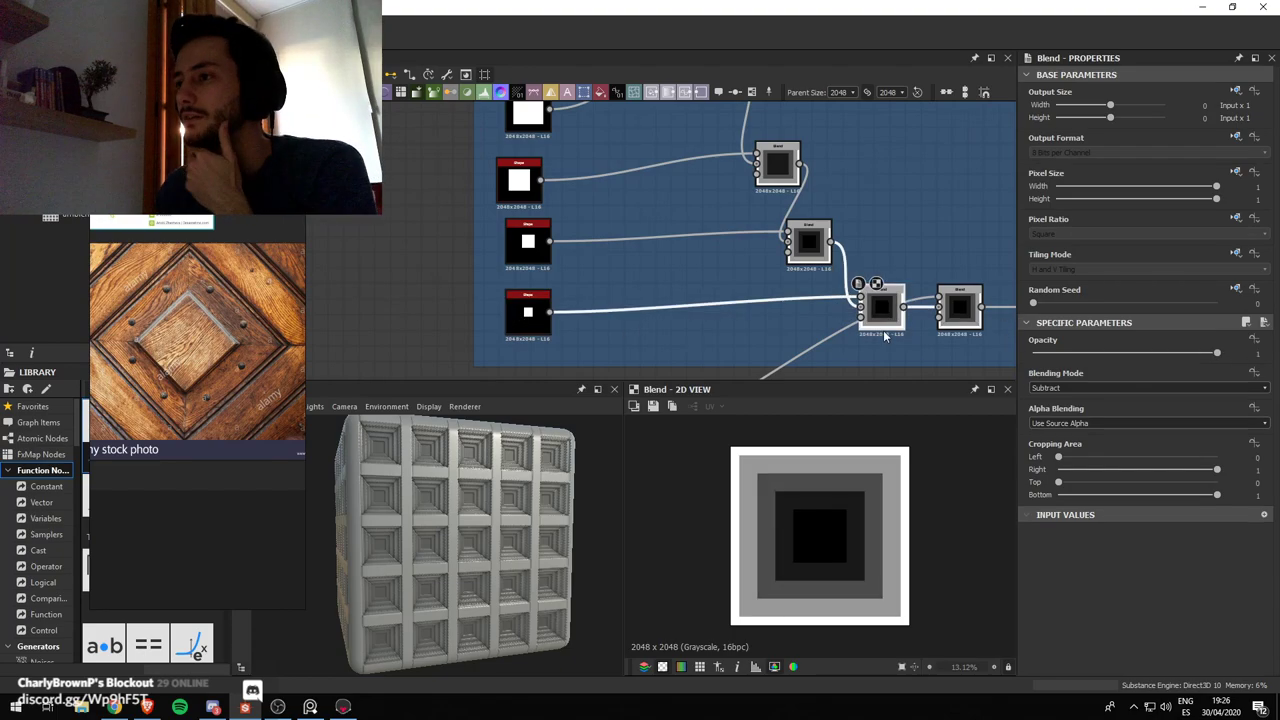
{"action": "left_click", "coordinate": [1081, 388]}
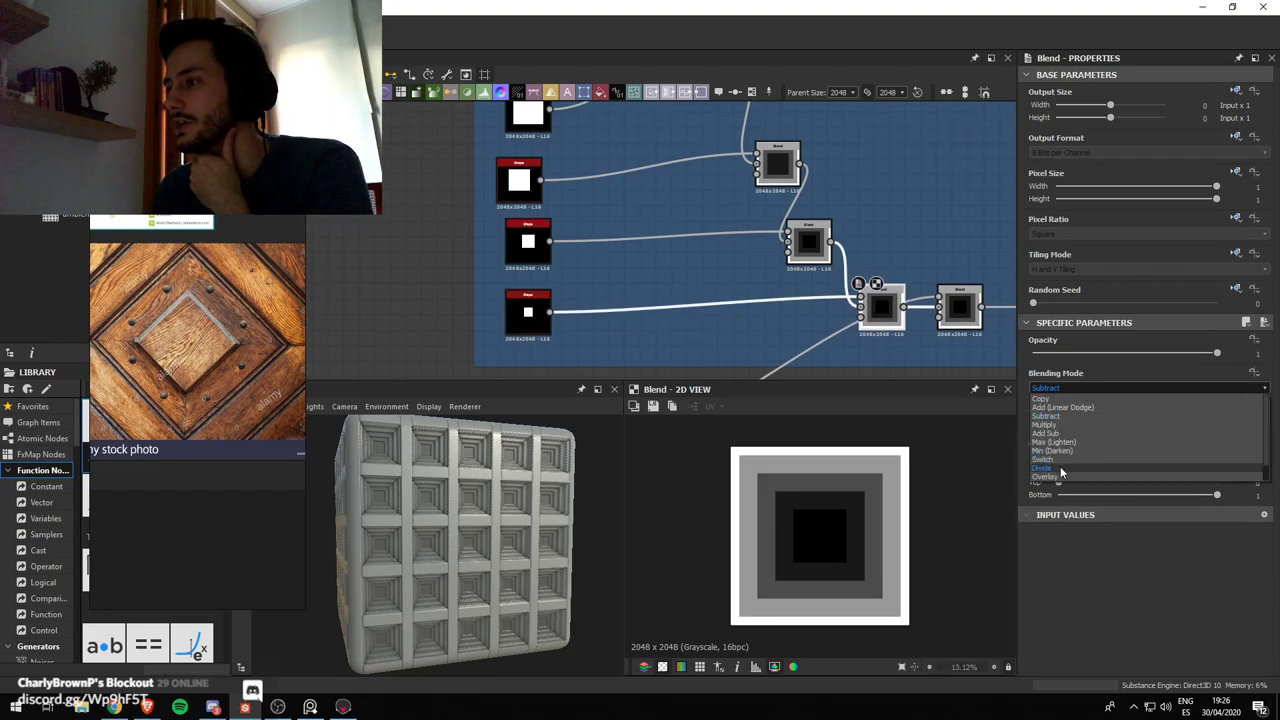
{"action": "left_click", "coordinate": [1054, 468]}
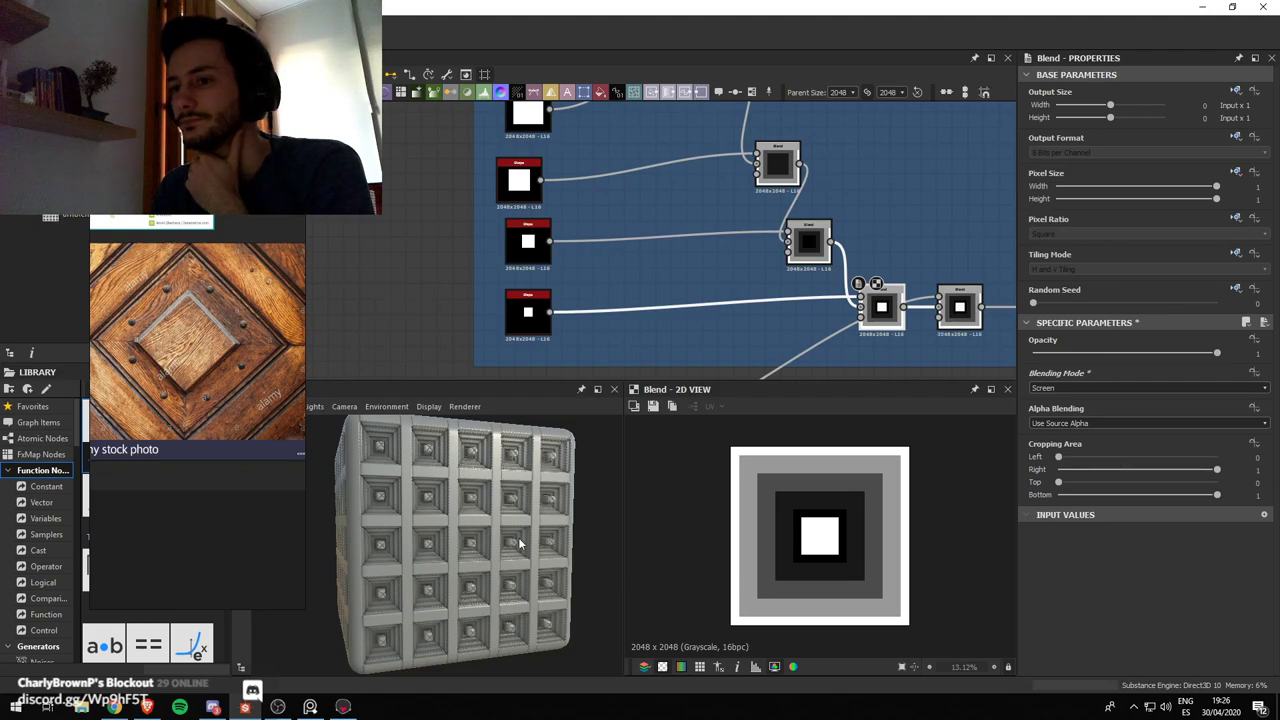
{"action": "scroll", "coordinate": [485, 547], "scroll_direction": "up", "scroll_amount": 5}
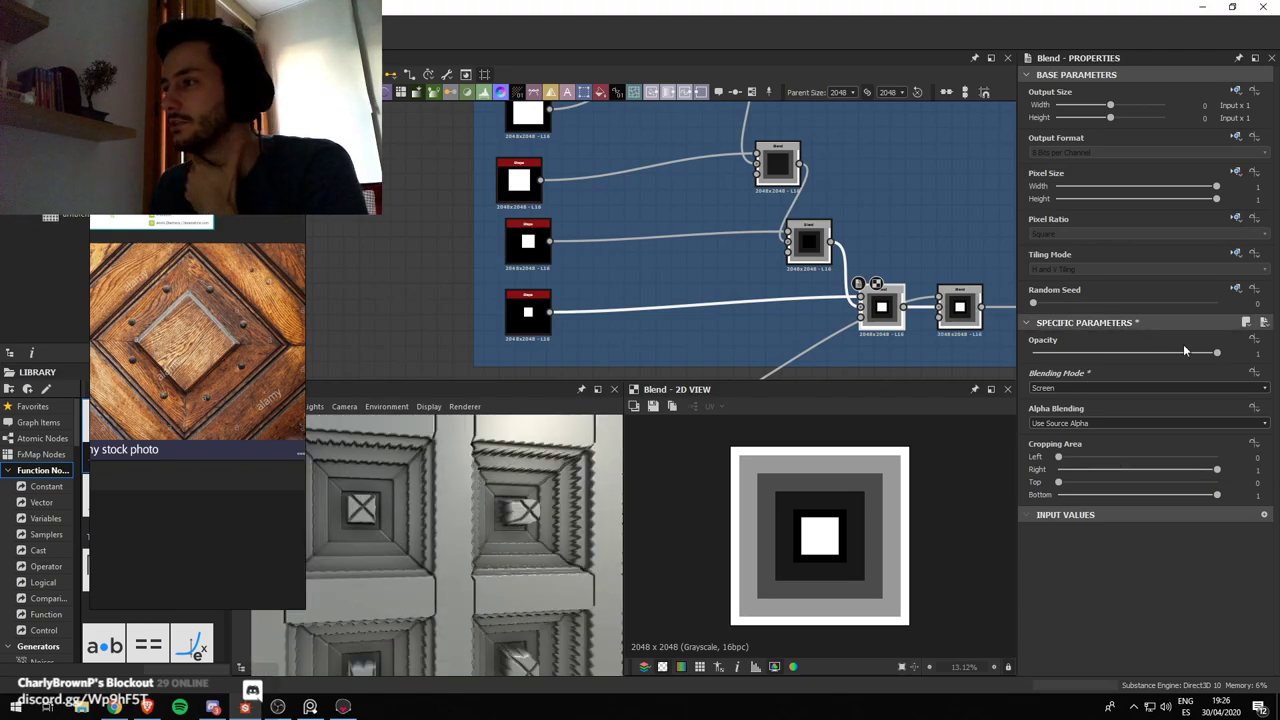
Preview the Multiply Blend at the end of the Square frame and connect the smallest square Shape to its opacity input
{"action": "scroll", "coordinate": [888, 269], "scroll_direction": "down", "scroll_amount": 2}
{"action": "middle_click_drag", "start_coordinate": [889, 269], "coordinate": [786, 208]}
{"action": "middle_click_drag", "start_coordinate": [805, 250], "coordinate": [740, 272]}
{"action": "left_click", "coordinate": [883, 264]}
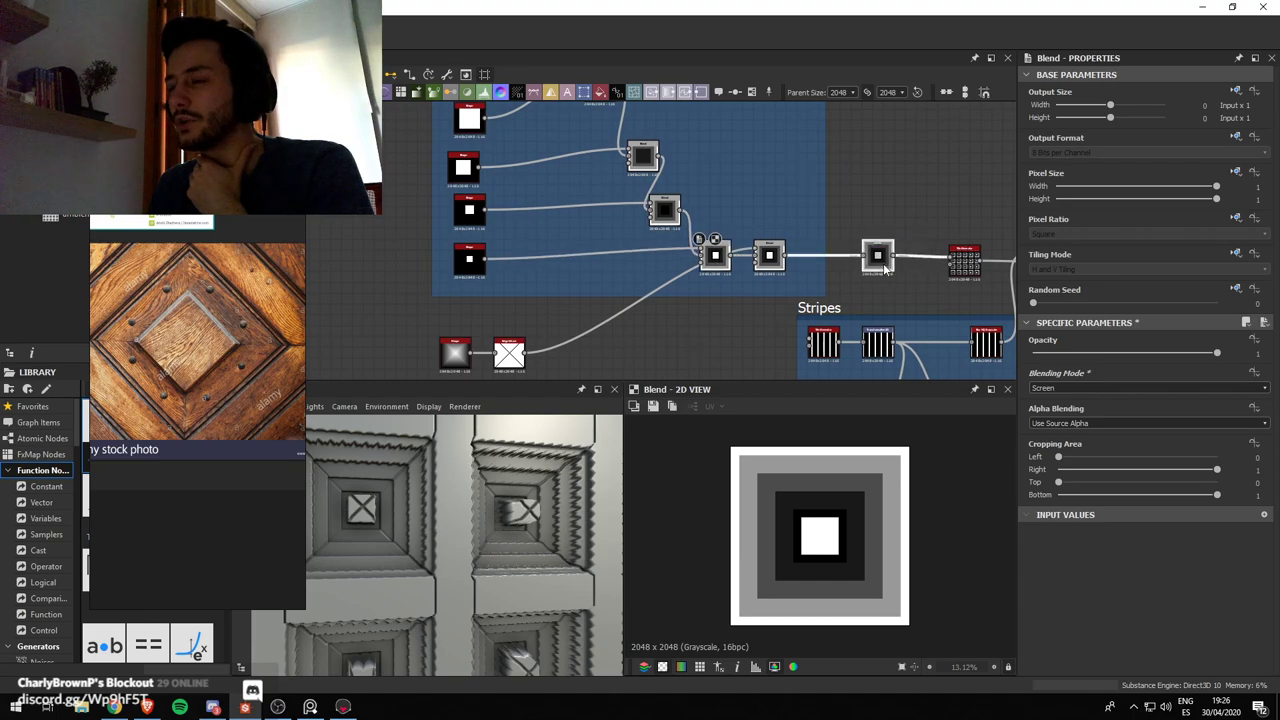
{"action": "scroll", "coordinate": [785, 271], "scroll_direction": "up", "scroll_amount": 3}
{"action": "double_click", "coordinate": [764, 246]}
{"action": "scroll", "coordinate": [764, 246], "scroll_direction": "down", "scroll_amount": 2}
{"action": "middle_click_drag", "start_coordinate": [764, 246], "coordinate": [798, 221]}
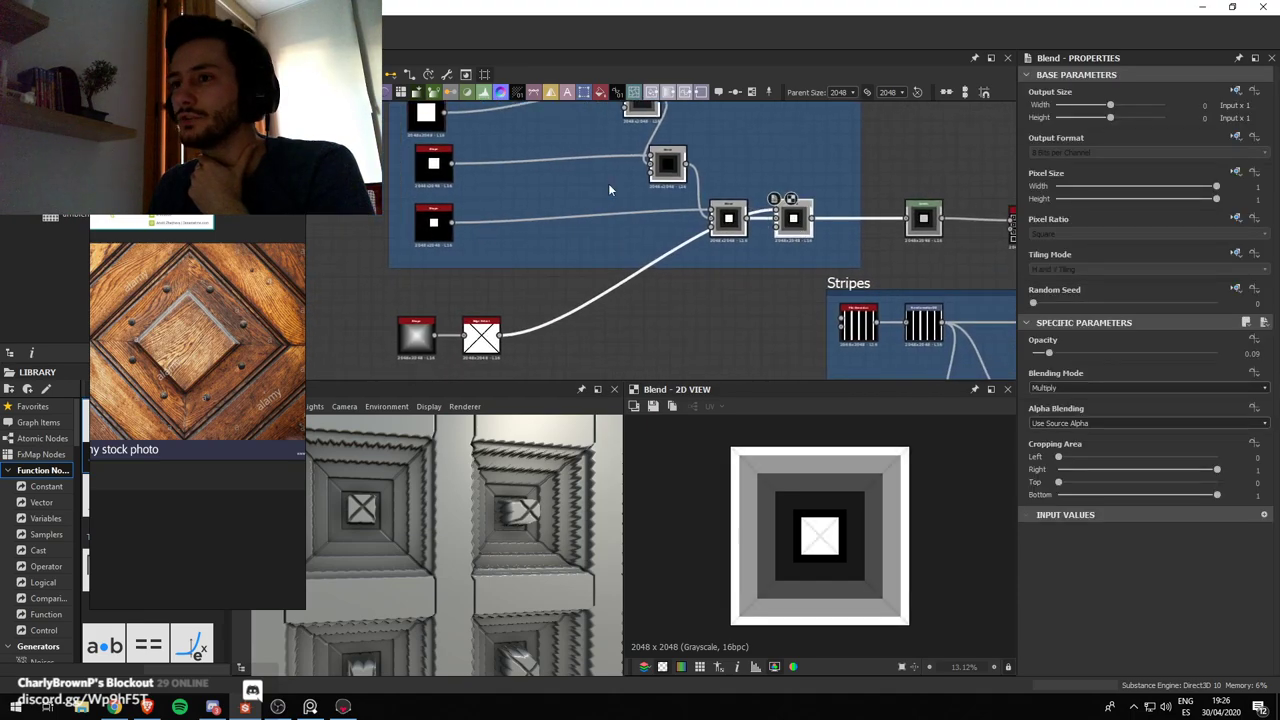
{"action": "left_click_drag", "start_coordinate": [451, 222], "coordinate": [780, 232]}
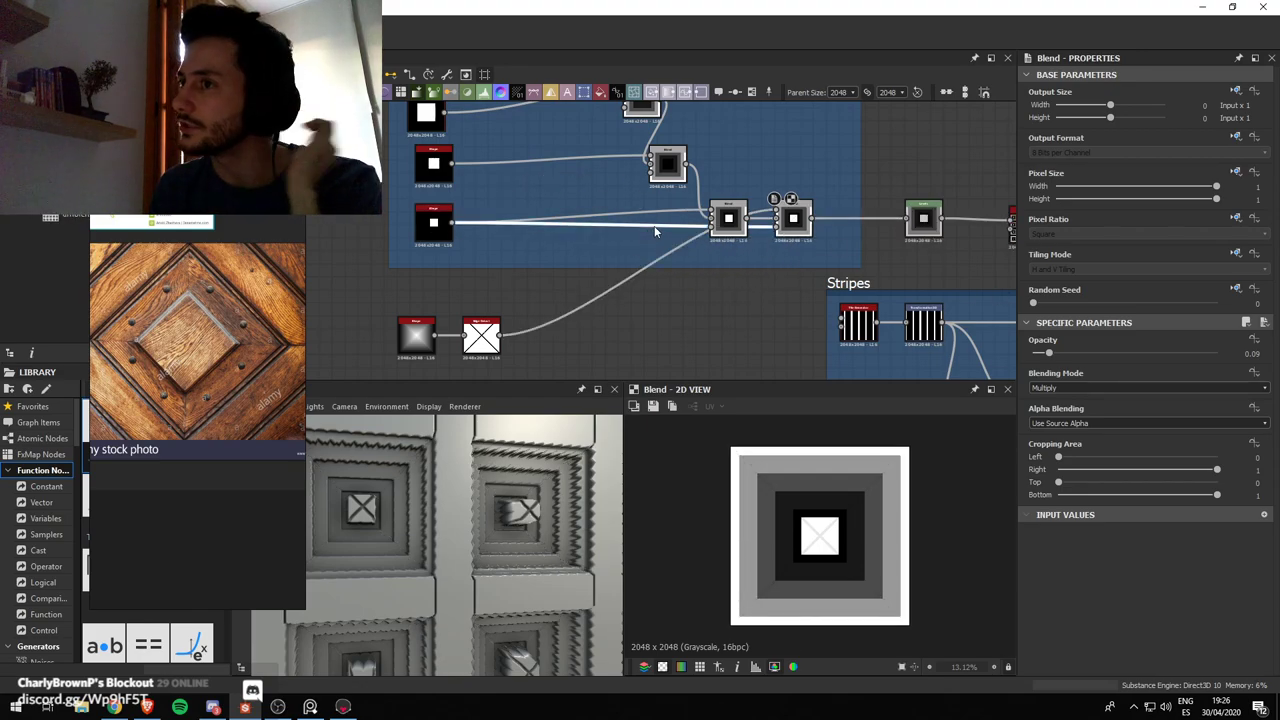
Insert an Invert Grayscale node between the smallest square Shape and the Multiply Blend's opacity input, and preview the Blend
{"action": "key", "text": "space"}
{"action": "type", "text": "invert grayscale"}
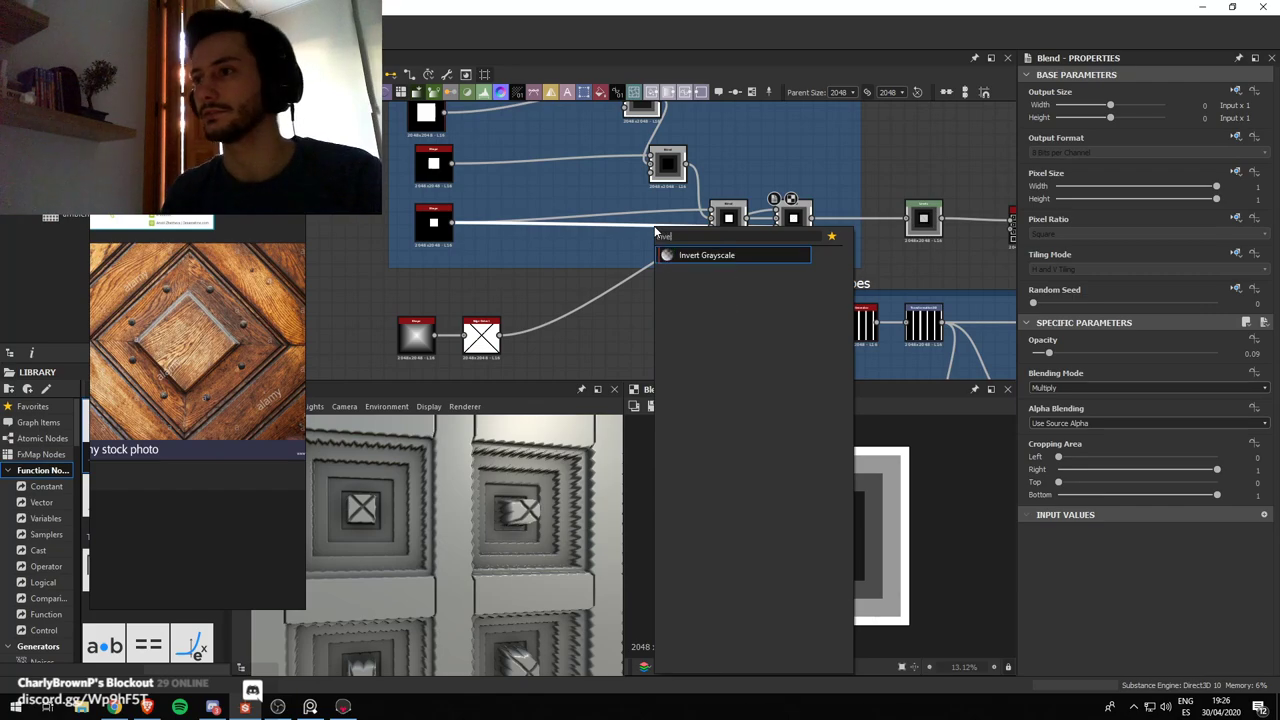
{"action": "key", "text": "Return"}
{"action": "left_click_drag", "start_coordinate": [614, 222], "coordinate": [795, 225]}
{"action": "double_click", "coordinate": [795, 222]}
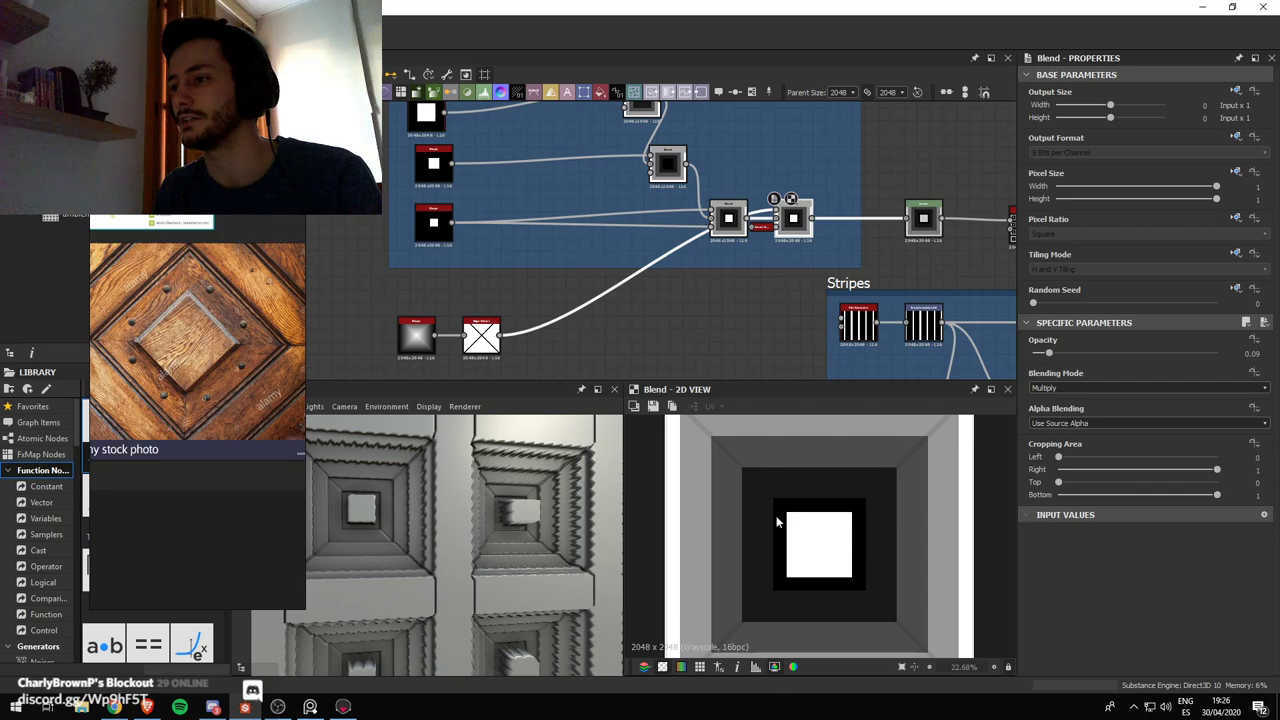
Lower the Screen Blend's opacity to 0.14
{"action": "left_click", "coordinate": [433, 220]}
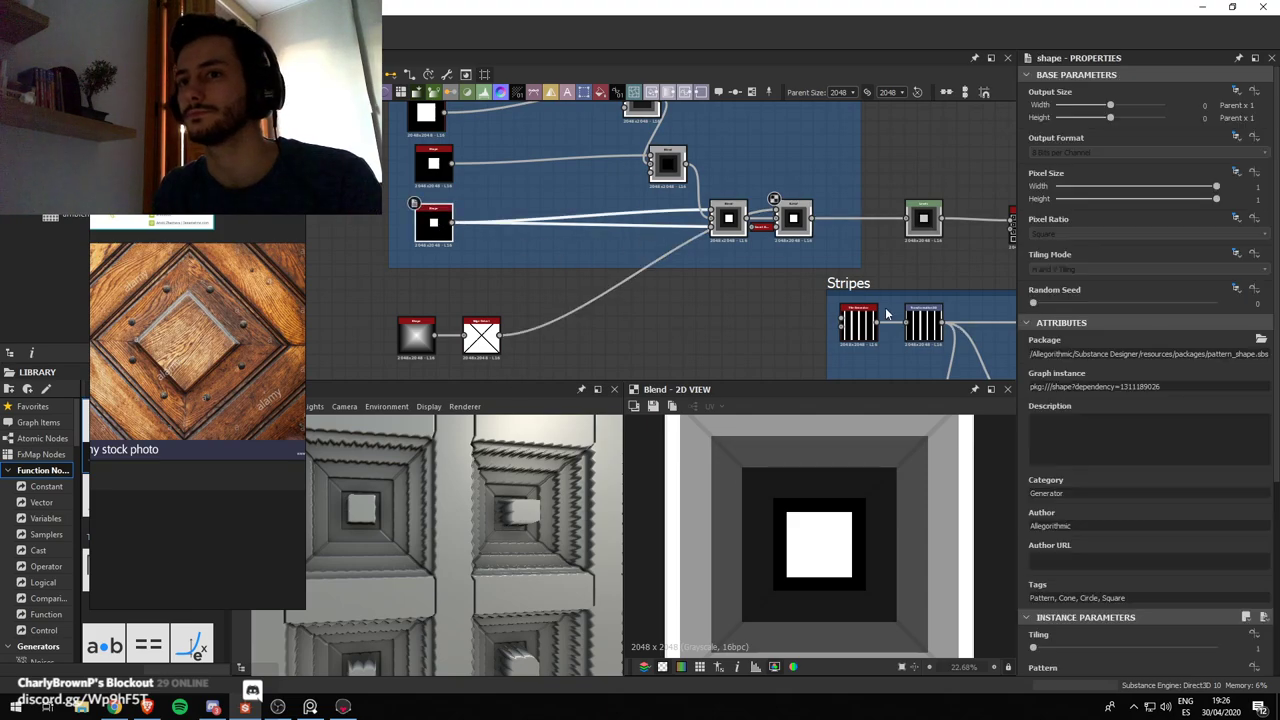
{"action": "scroll", "coordinate": [1097, 450], "scroll_direction": "down", "scroll_amount": 2}
{"action": "double_click", "coordinate": [728, 218]}
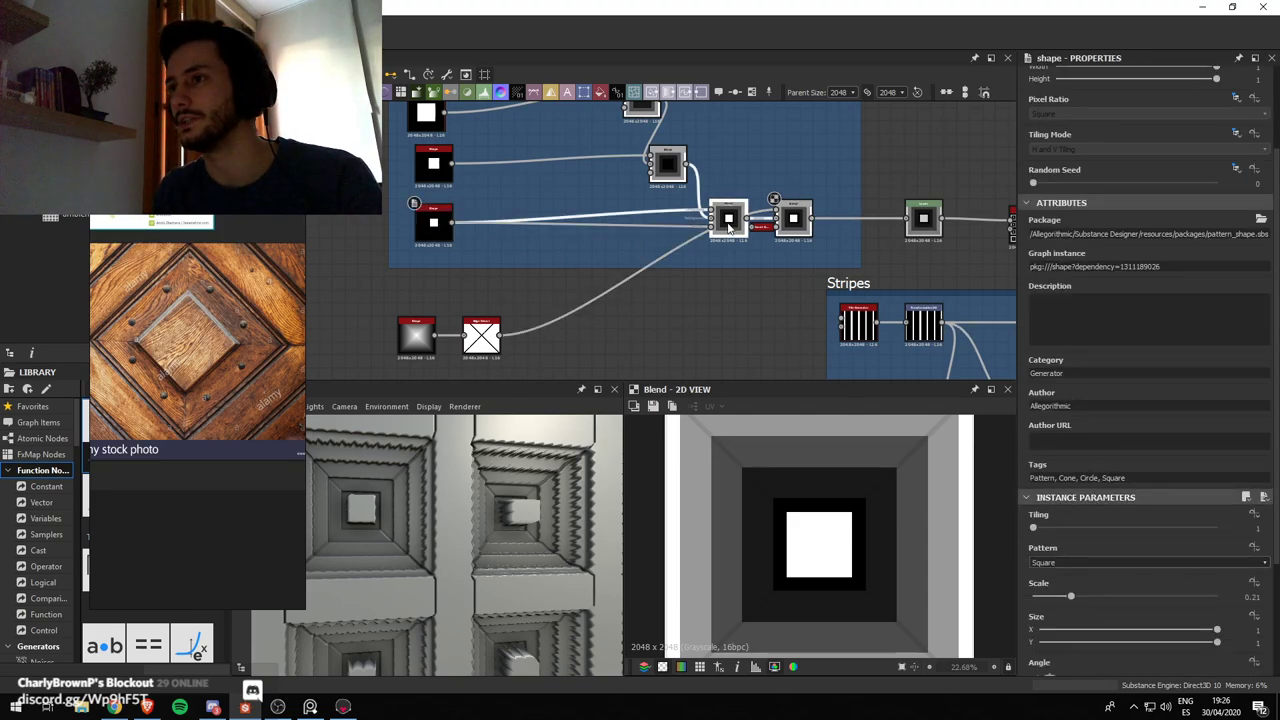
{"action": "left_click_drag", "start_coordinate": [1217, 355], "coordinate": [1060, 366]}
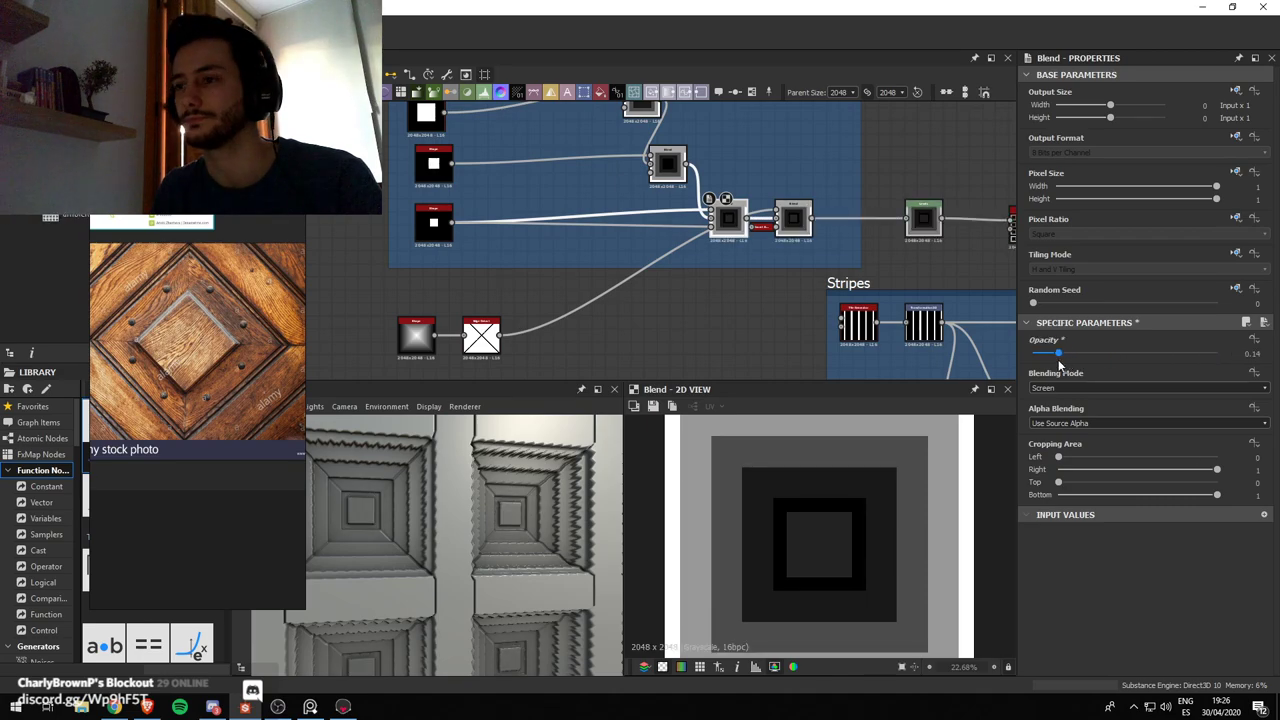
Preview the smallest square Shape and review its instance parameters and the tiled panels on the 3D model
{"action": "scroll", "coordinate": [424, 226], "scroll_direction": "up", "scroll_amount": 3}
{"action": "left_click", "coordinate": [424, 226]}
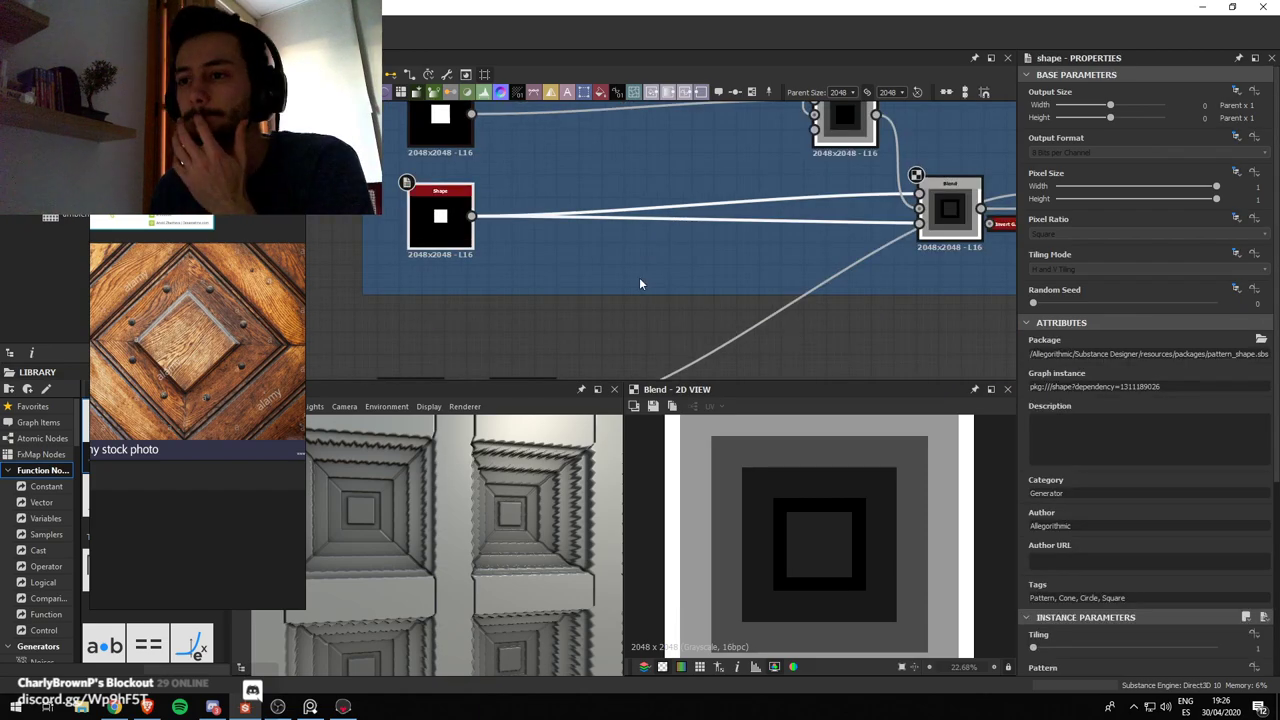
{"action": "double_click", "coordinate": [435, 229]}
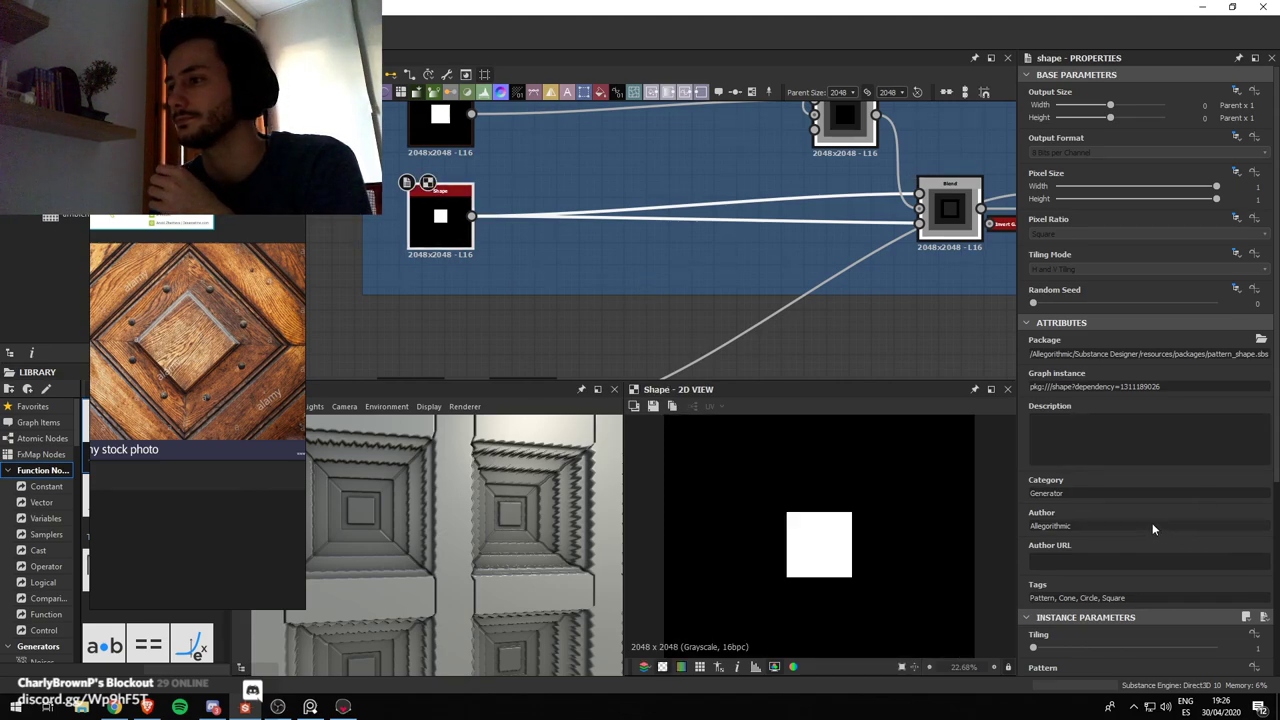
{"action": "scroll", "coordinate": [1153, 528], "scroll_direction": "down", "scroll_amount": 2}
{"action": "scroll", "coordinate": [1152, 522], "scroll_direction": "down", "scroll_amount": 2}
{"action": "scroll", "coordinate": [1148, 530], "scroll_direction": "down", "scroll_amount": 1}
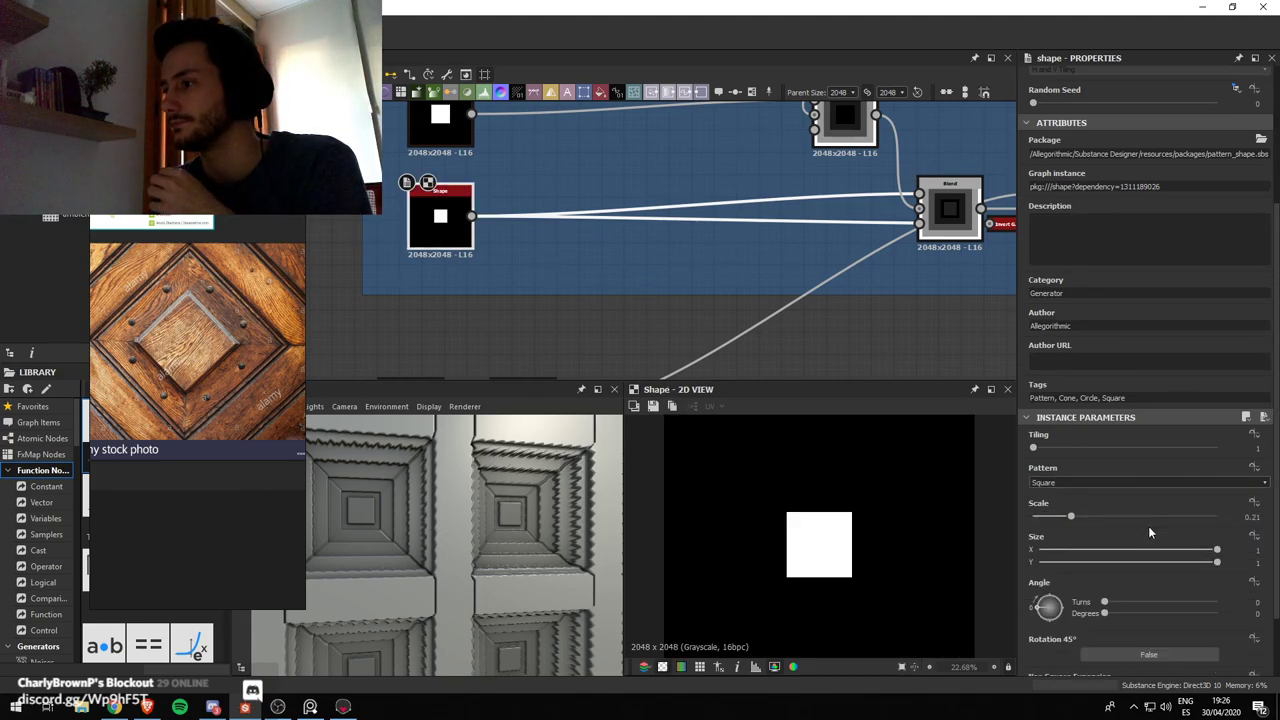
{"action": "scroll", "coordinate": [457, 512], "scroll_direction": "down", "scroll_amount": 3}
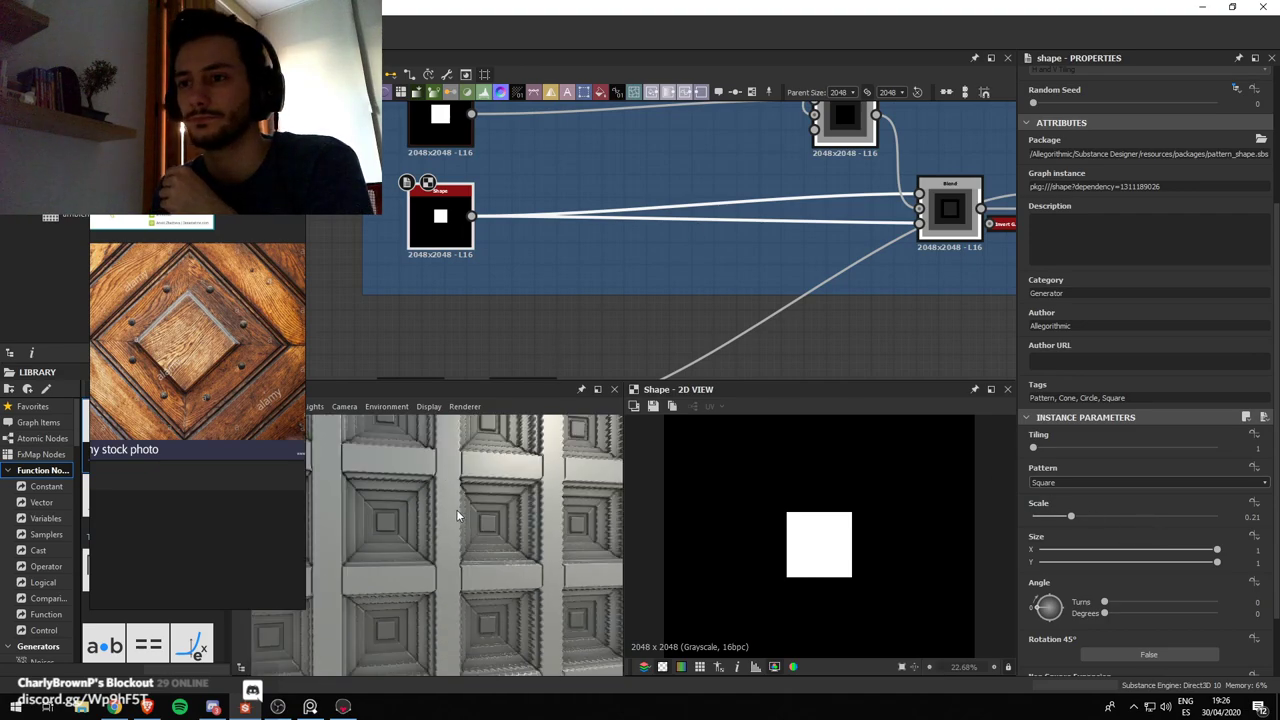
Lower the Edge Detect node's edge width to 2.35
{"action": "scroll", "coordinate": [457, 512], "scroll_direction": "up", "scroll_amount": 5}
{"action": "scroll", "coordinate": [500, 513], "scroll_direction": "down", "scroll_amount": 3}
{"action": "scroll", "coordinate": [530, 514], "scroll_direction": "up", "scroll_amount": 4}
{"action": "middle_click_drag", "start_coordinate": [554, 509], "coordinate": [531, 526]}
{"action": "scroll", "coordinate": [552, 326], "scroll_direction": "down", "scroll_amount": 3}
{"action": "middle_click_drag", "start_coordinate": [657, 333], "coordinate": [668, 228]}
{"action": "scroll", "coordinate": [547, 296], "scroll_direction": "up", "scroll_amount": 2}
{"action": "left_click", "coordinate": [547, 260]}
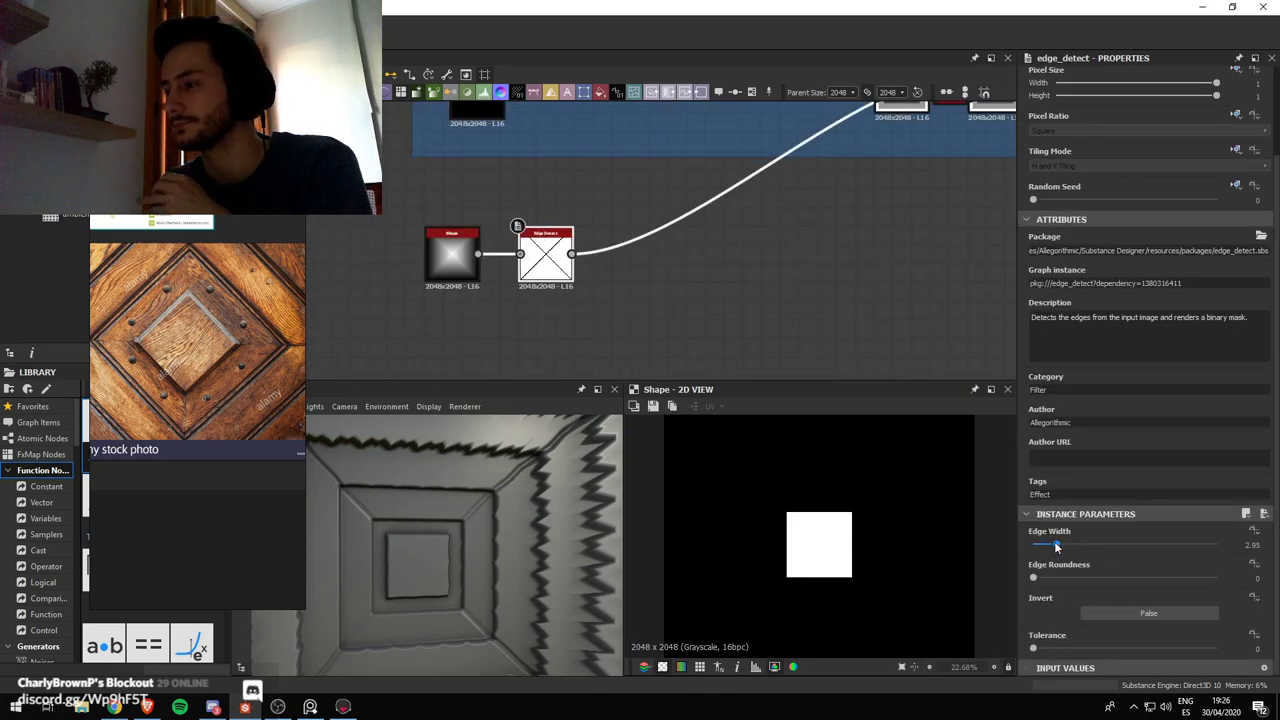
{"action": "left_click_drag", "start_coordinate": [1054, 541], "coordinate": [1049, 541]}
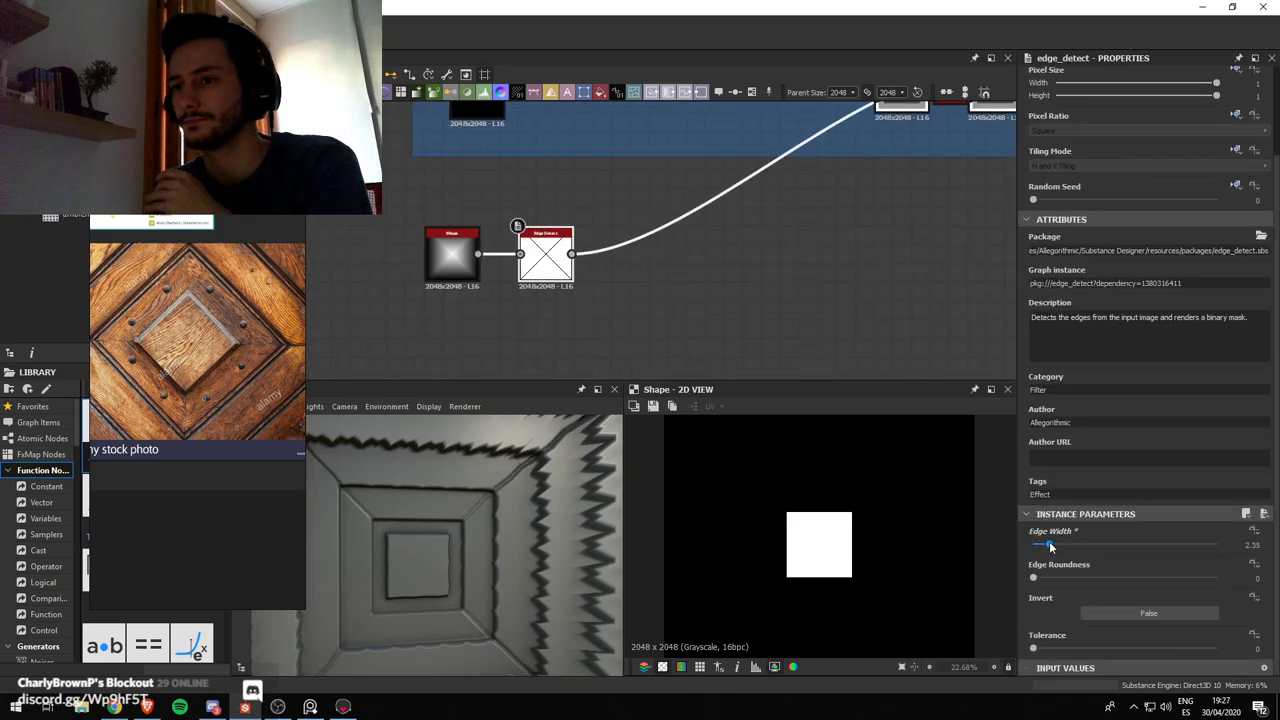
Insert a Blur HQ Grayscale node after the smallest square Shape in the Square frame
{"action": "middle_click_drag", "start_coordinate": [481, 109], "coordinate": [443, 204]}
{"action": "left_click", "coordinate": [443, 204]}
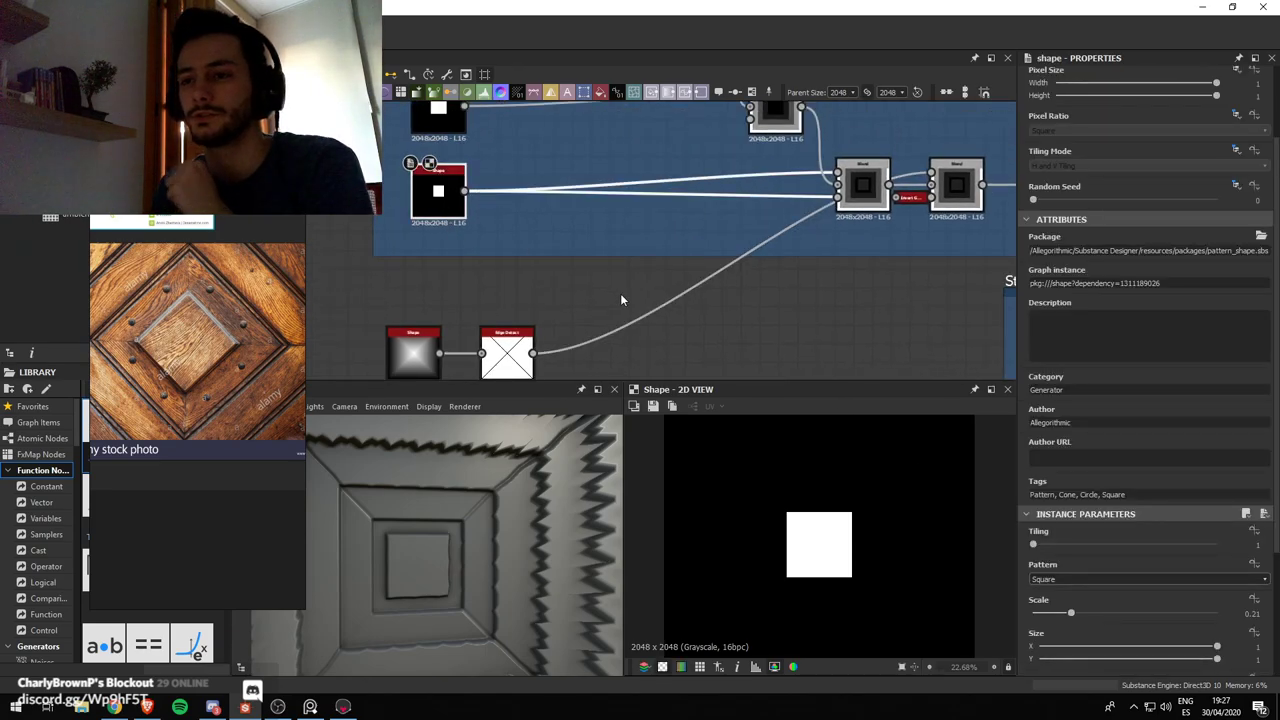
{"action": "middle_click_drag", "start_coordinate": [560, 313], "coordinate": [612, 289]}
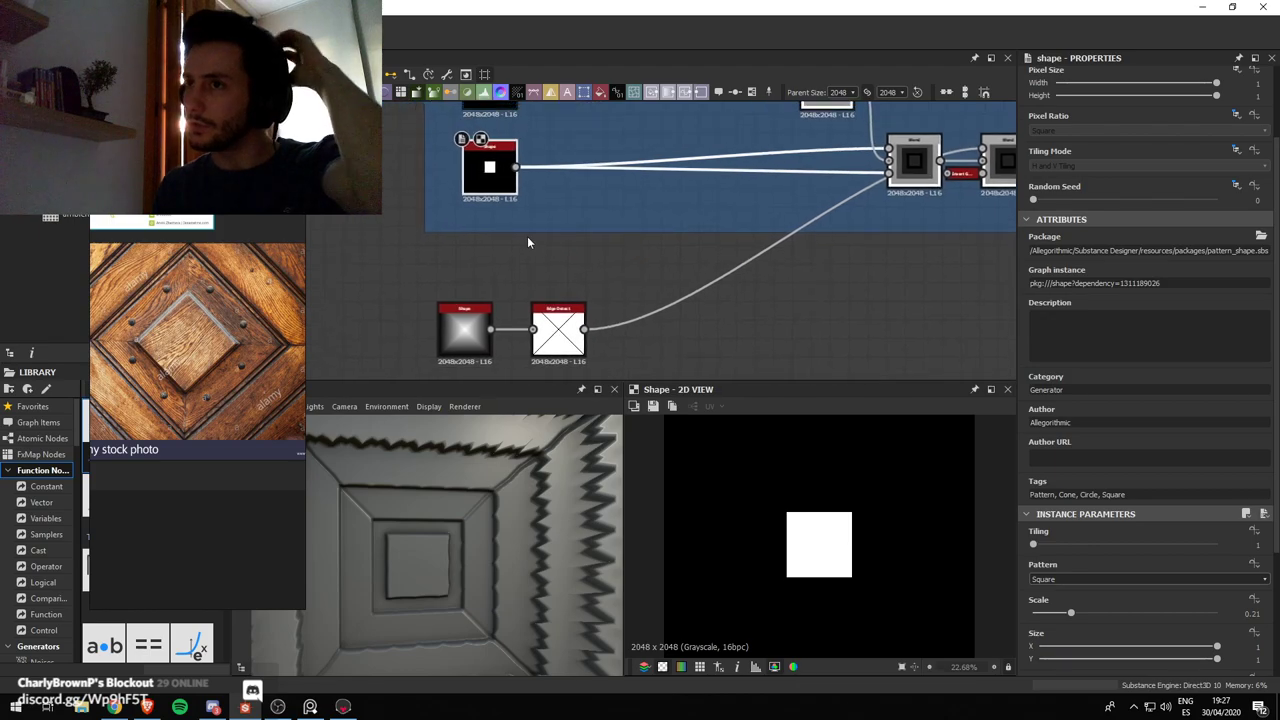
{"action": "key", "text": "space"}
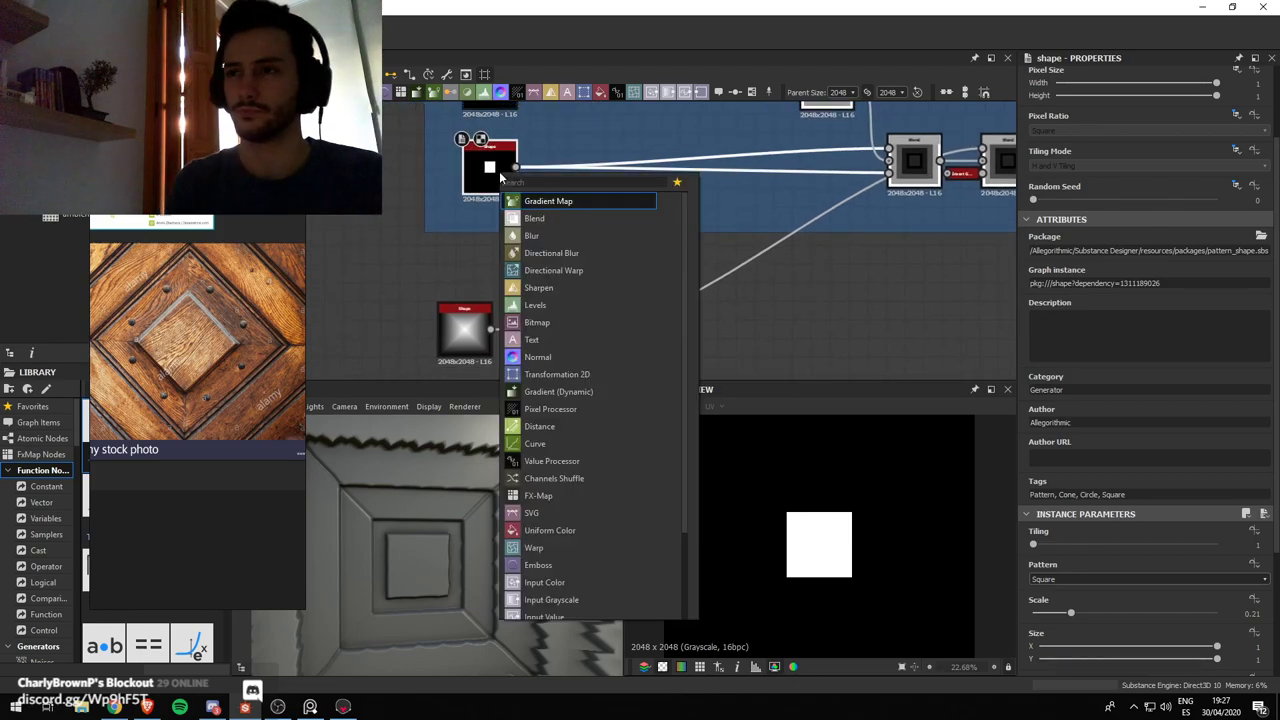
{"action": "type", "text": "blu"}
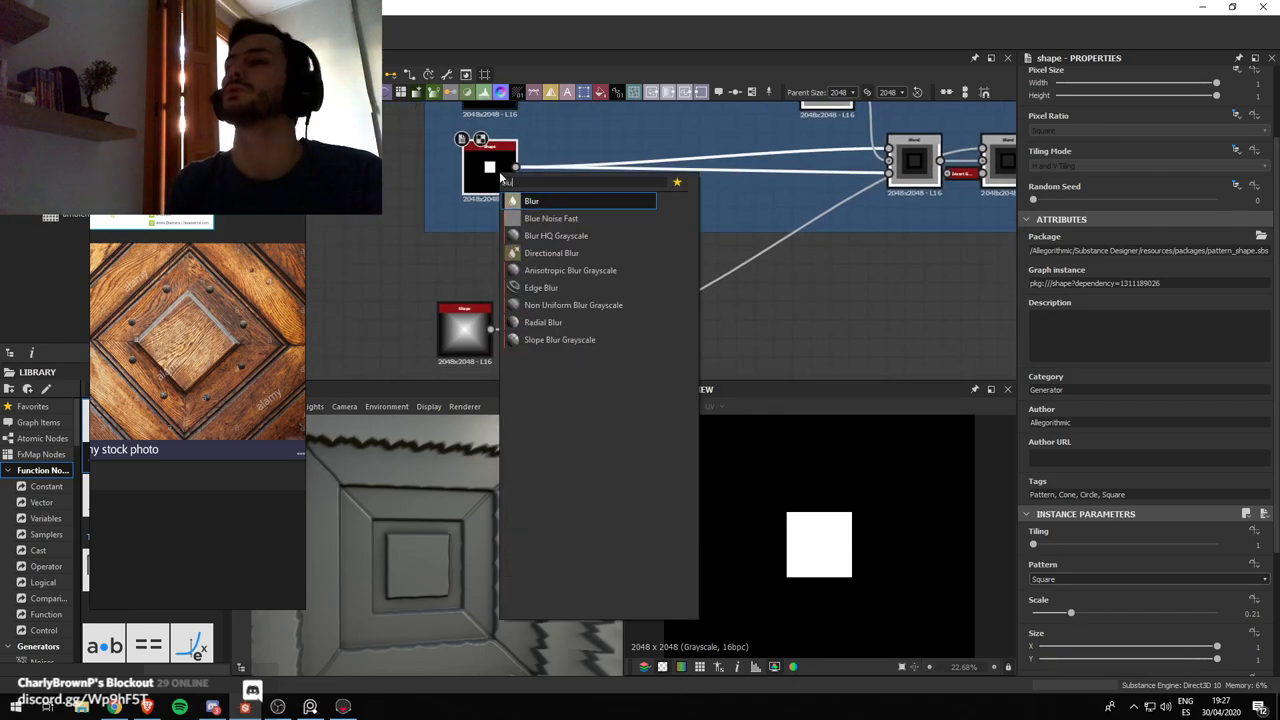
{"action": "left_click", "coordinate": [556, 235]}
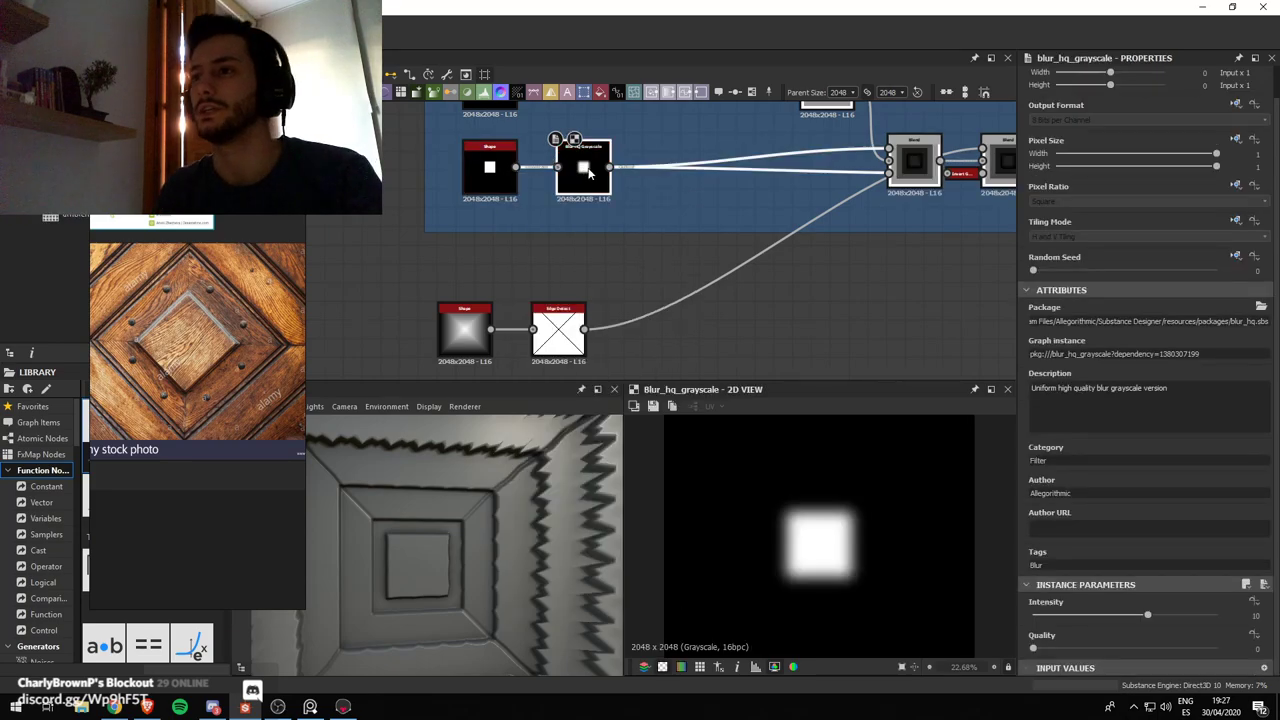
Insert a Levels node after the Blur HQ Grayscale node
{"action": "key", "text": "space"}
{"action": "type", "text": "lev"}
{"action": "key", "text": "Return"}
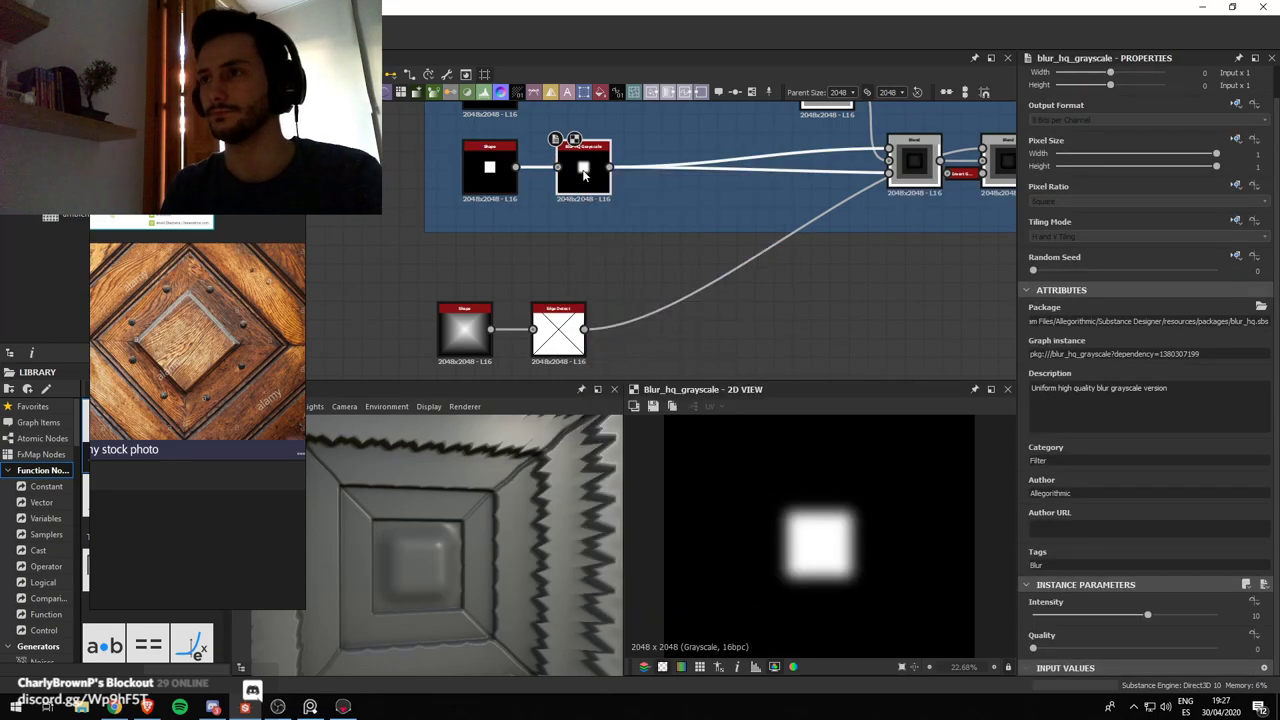
Set the Blur HQ Grayscale node's intensity to 1.68 and its quality to 1
{"action": "left_click", "coordinate": [574, 186]}
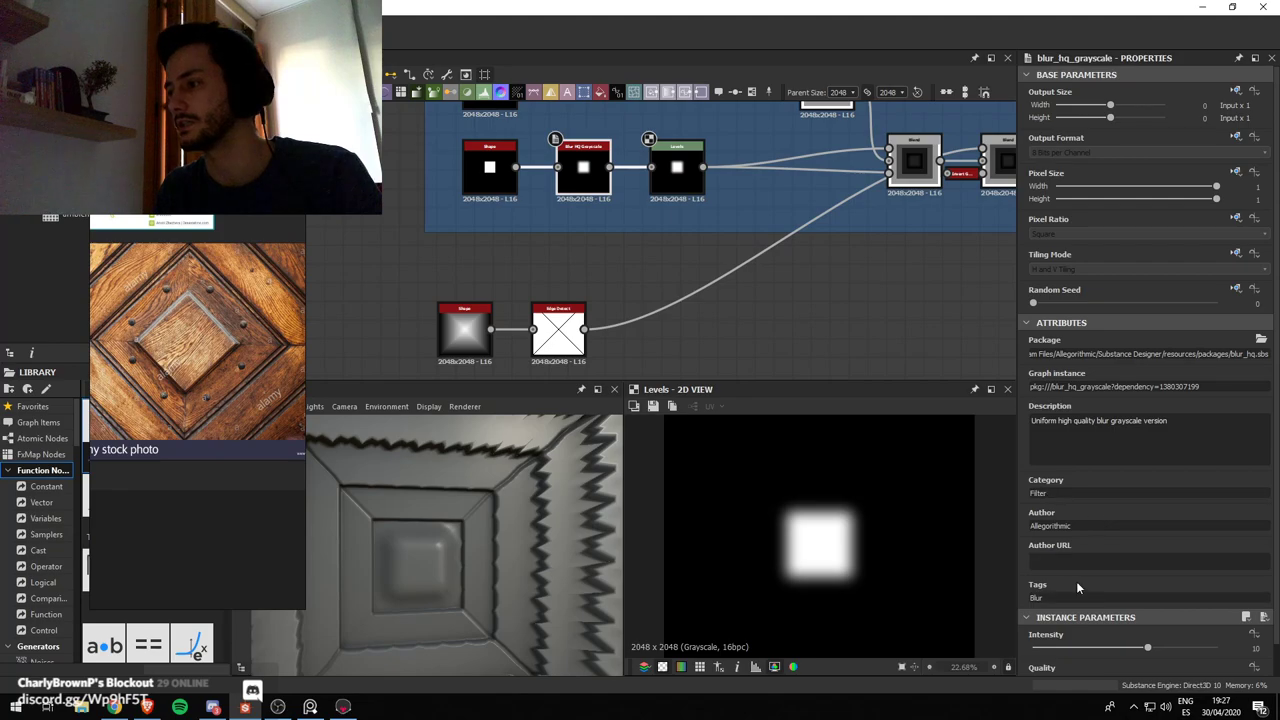
{"action": "scroll", "coordinate": [1076, 581], "scroll_direction": "down", "scroll_amount": 1}
{"action": "left_click_drag", "start_coordinate": [1147, 615], "coordinate": [1052, 627]}
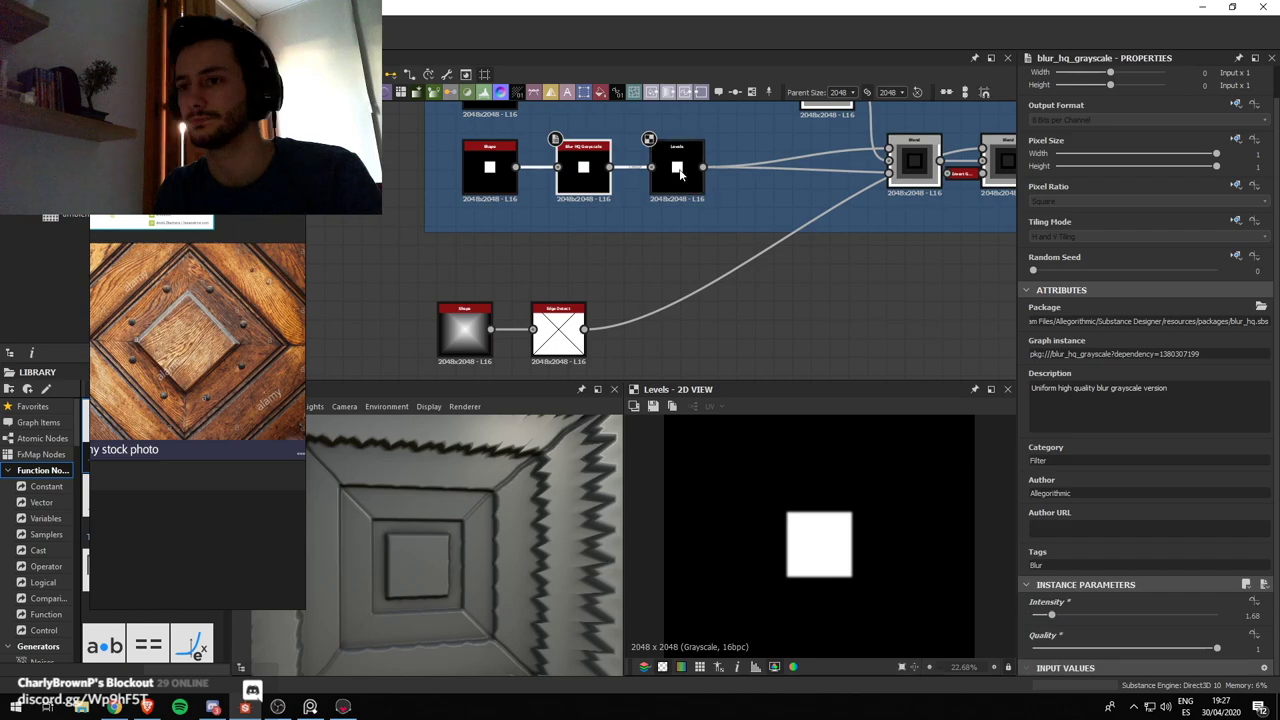
Delete the Levels node between the Blur HQ Grayscale and the Blend
{"action": "left_click_drag", "start_coordinate": [680, 173], "coordinate": [703, 179]}
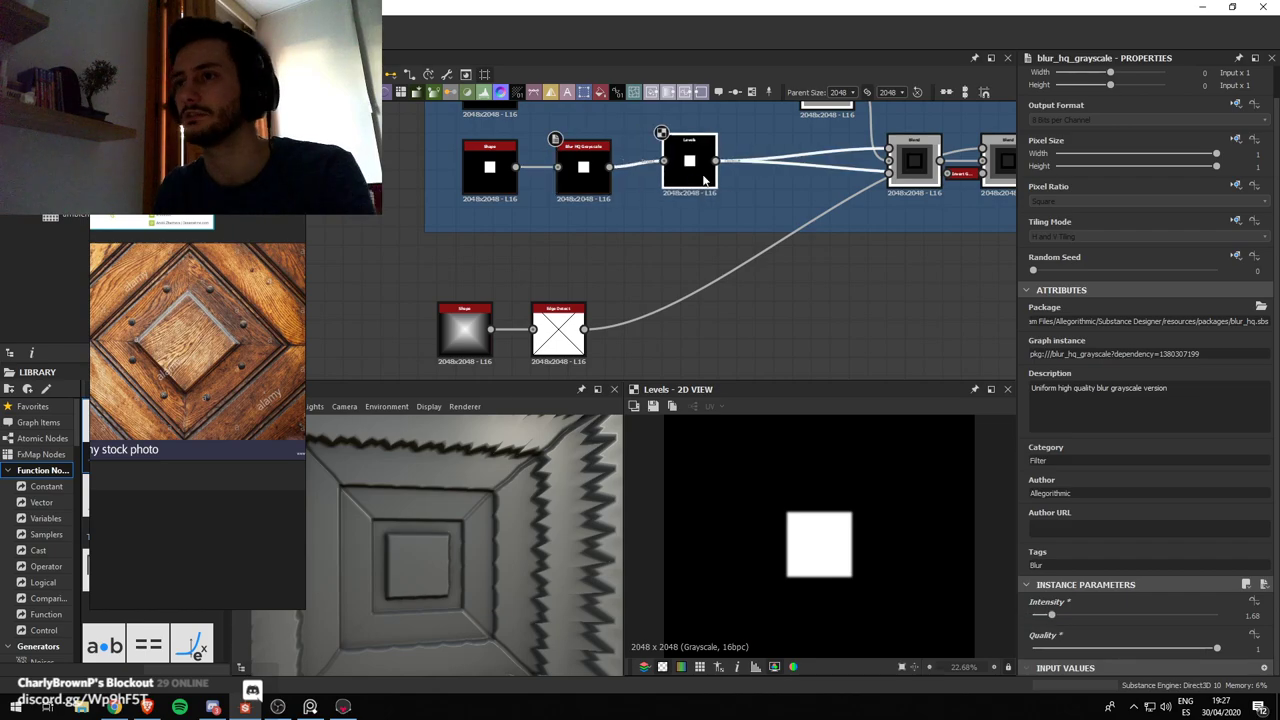
{"action": "key", "text": "BackSpace"}
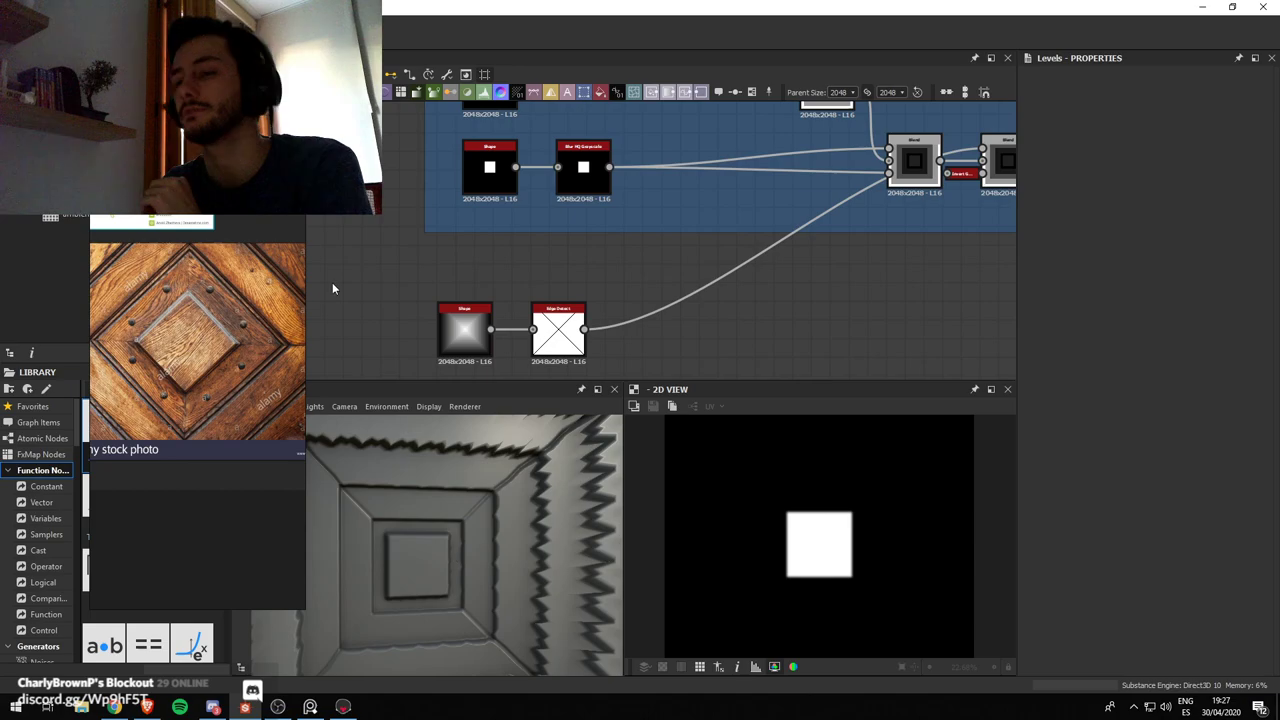
{"action": "scroll", "coordinate": [795, 523], "scroll_direction": "up", "scroll_amount": 5}
{"action": "scroll", "coordinate": [828, 525], "scroll_direction": "down", "scroll_amount": 6}
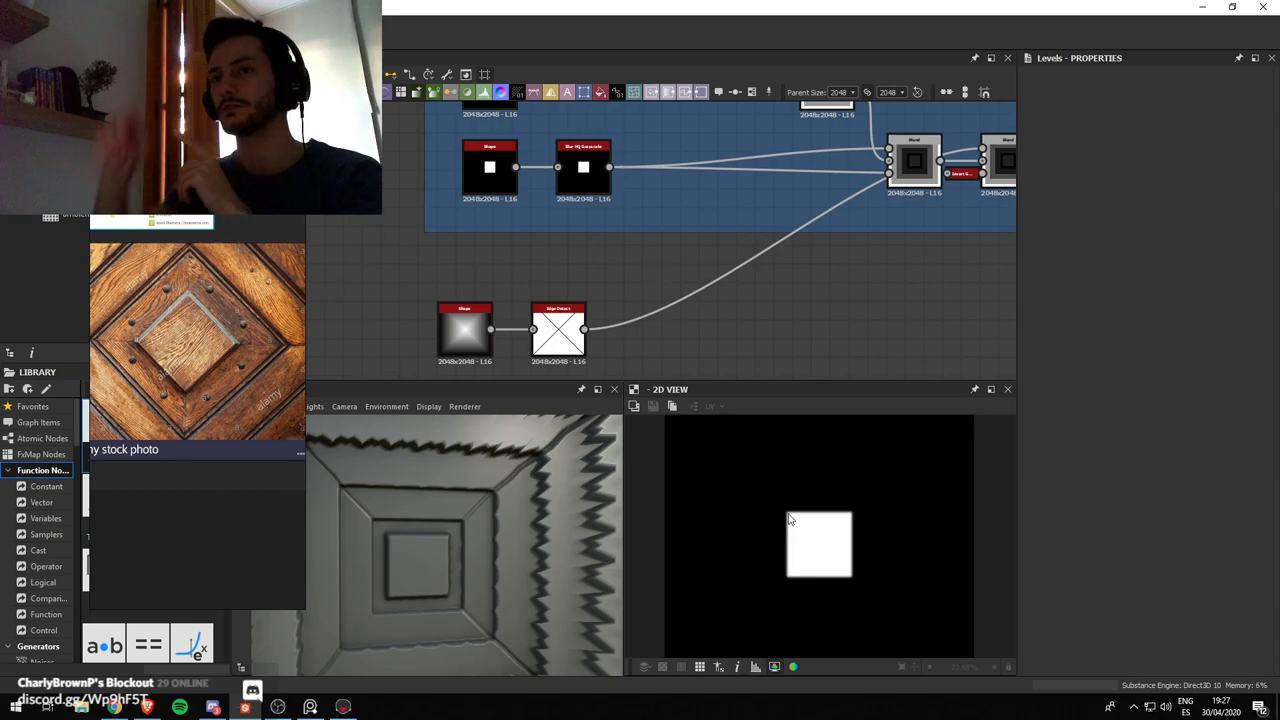
Reduce the smallest square Shape's scale to 0.17
{"action": "scroll", "coordinate": [816, 295], "scroll_direction": "down", "scroll_amount": 4}
{"action": "scroll", "coordinate": [743, 310], "scroll_direction": "up", "scroll_amount": 2}
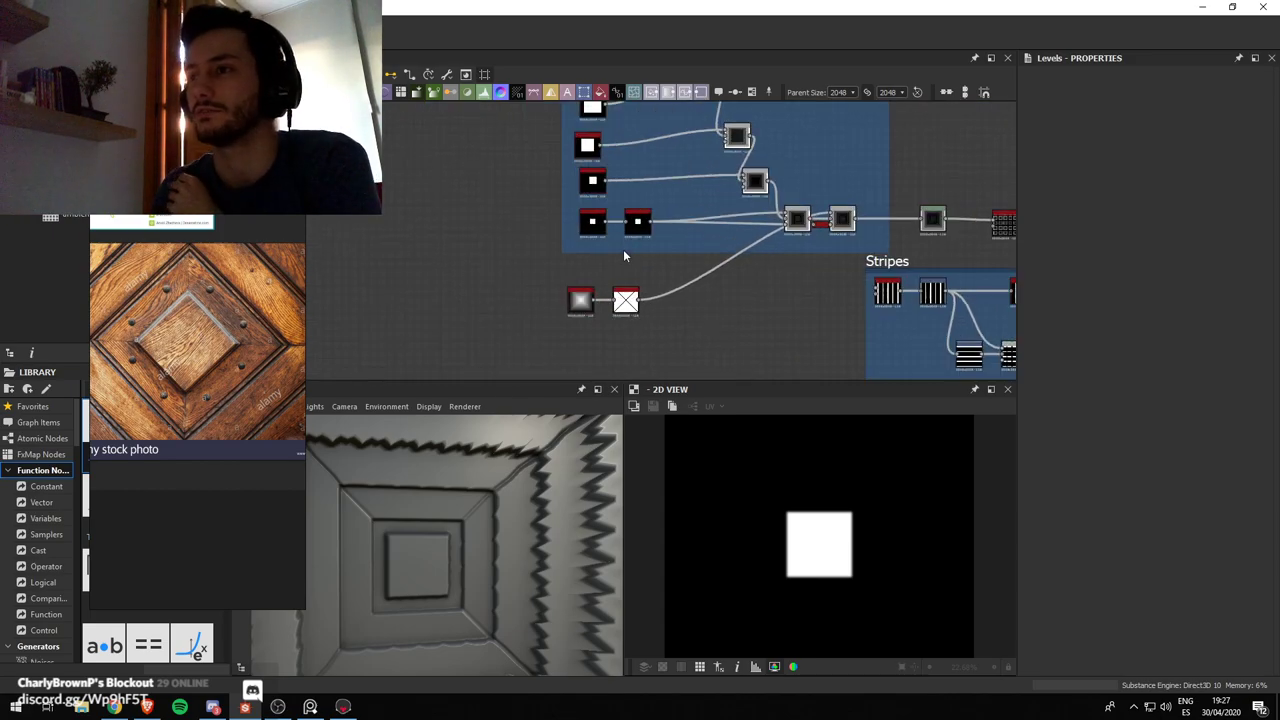
{"action": "left_click", "coordinate": [593, 225]}
{"action": "scroll", "coordinate": [1194, 529], "scroll_direction": "down", "scroll_amount": 3}
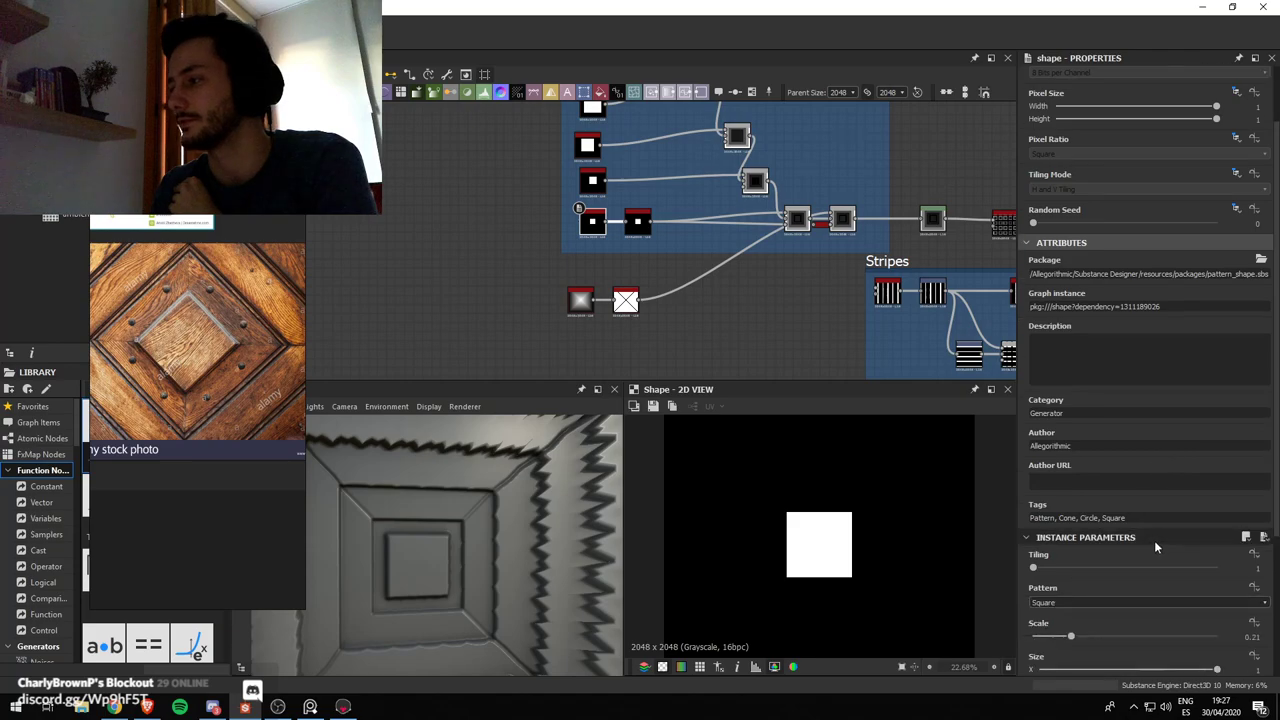
{"action": "left_click_drag", "start_coordinate": [1071, 519], "coordinate": [1065, 517]}
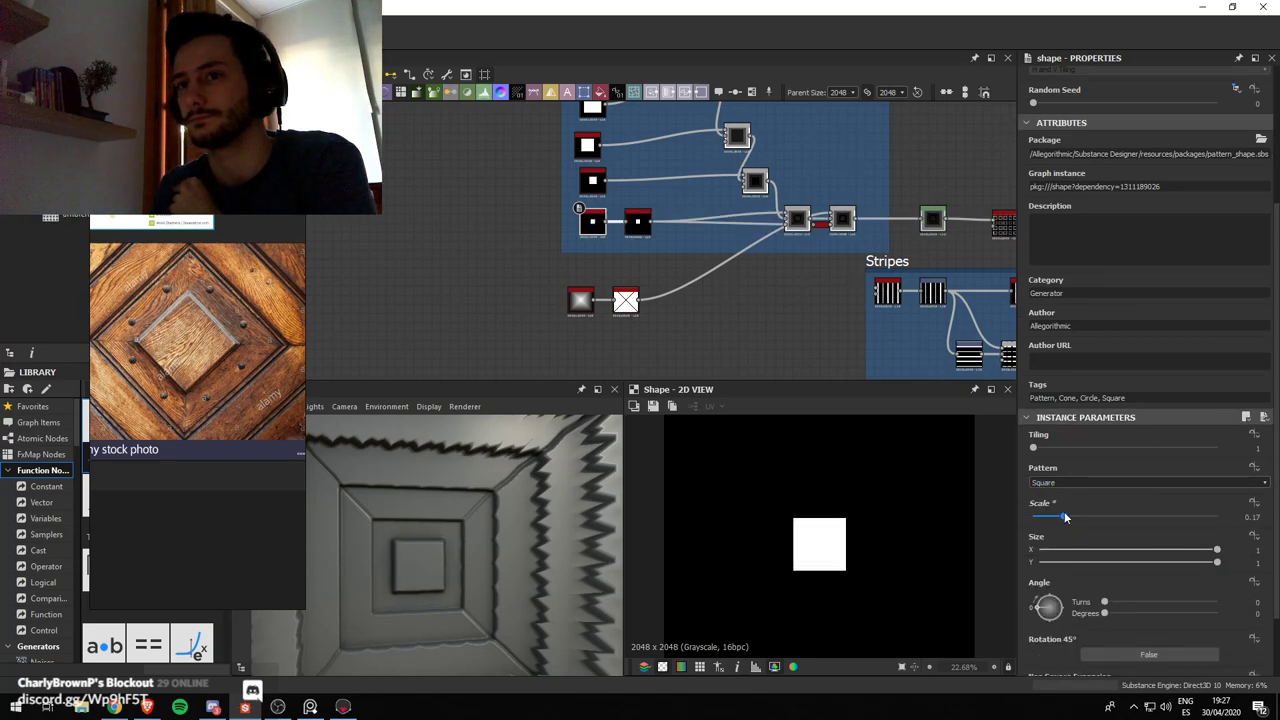
Compare the tiled panels on the 3D model with the centre block and frame in the wood reference photo
{"action": "scroll", "coordinate": [775, 250], "scroll_direction": "down", "scroll_amount": 4}
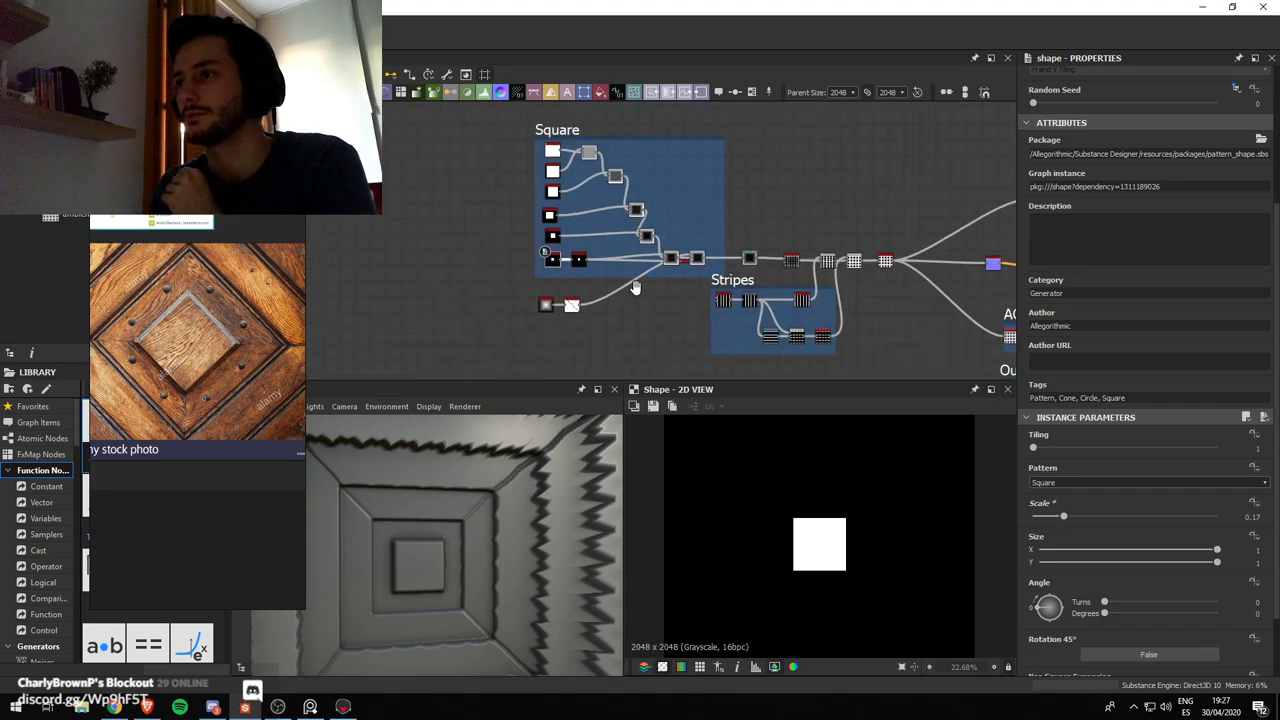
{"action": "scroll", "coordinate": [520, 542], "scroll_direction": "down", "scroll_amount": 6}
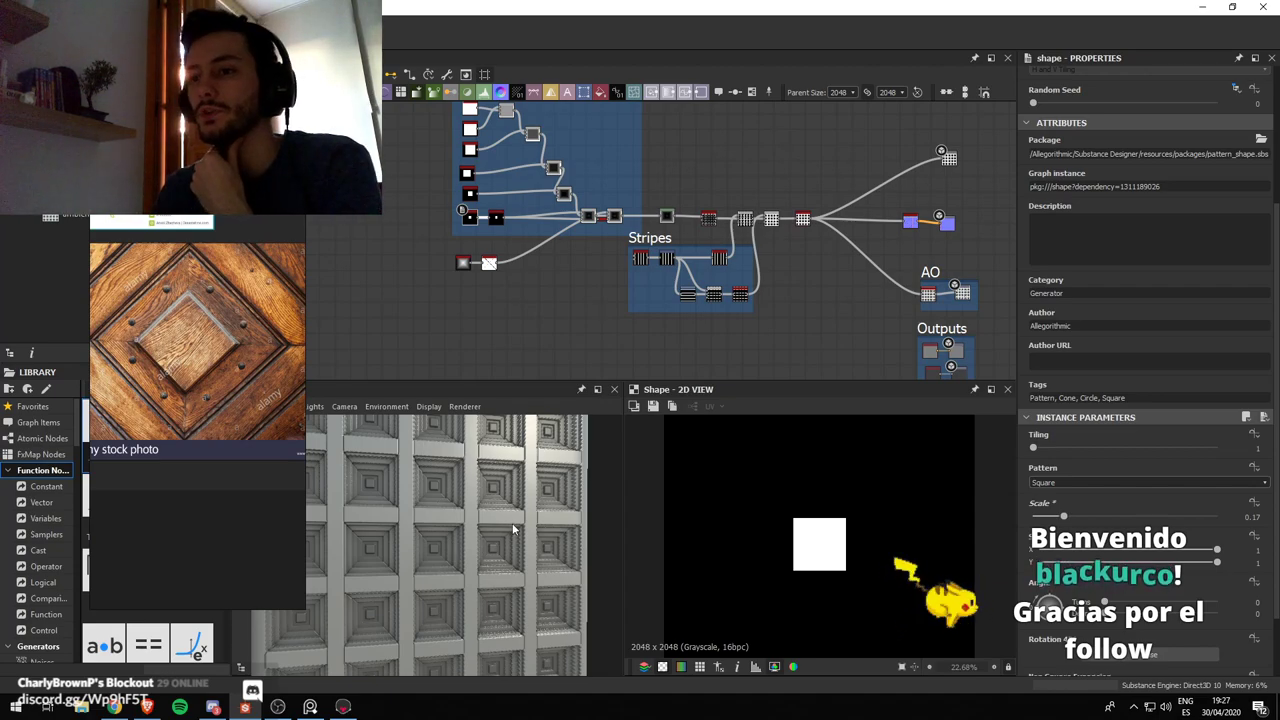
{"action": "left_click_drag", "start_coordinate": [415, 478], "coordinate": [432, 481]}
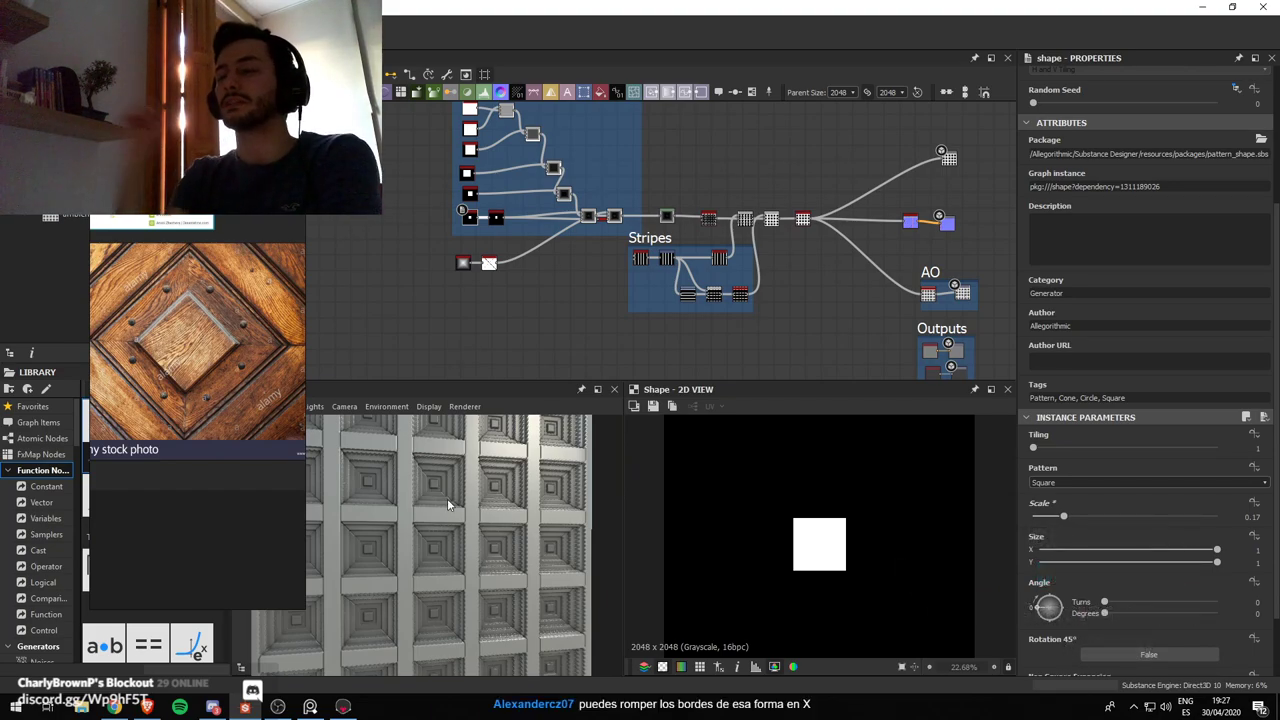
{"action": "scroll", "coordinate": [215, 286], "scroll_direction": "up", "scroll_amount": 3}
{"action": "scroll", "coordinate": [200, 300], "scroll_direction": "down", "scroll_amount": 2}
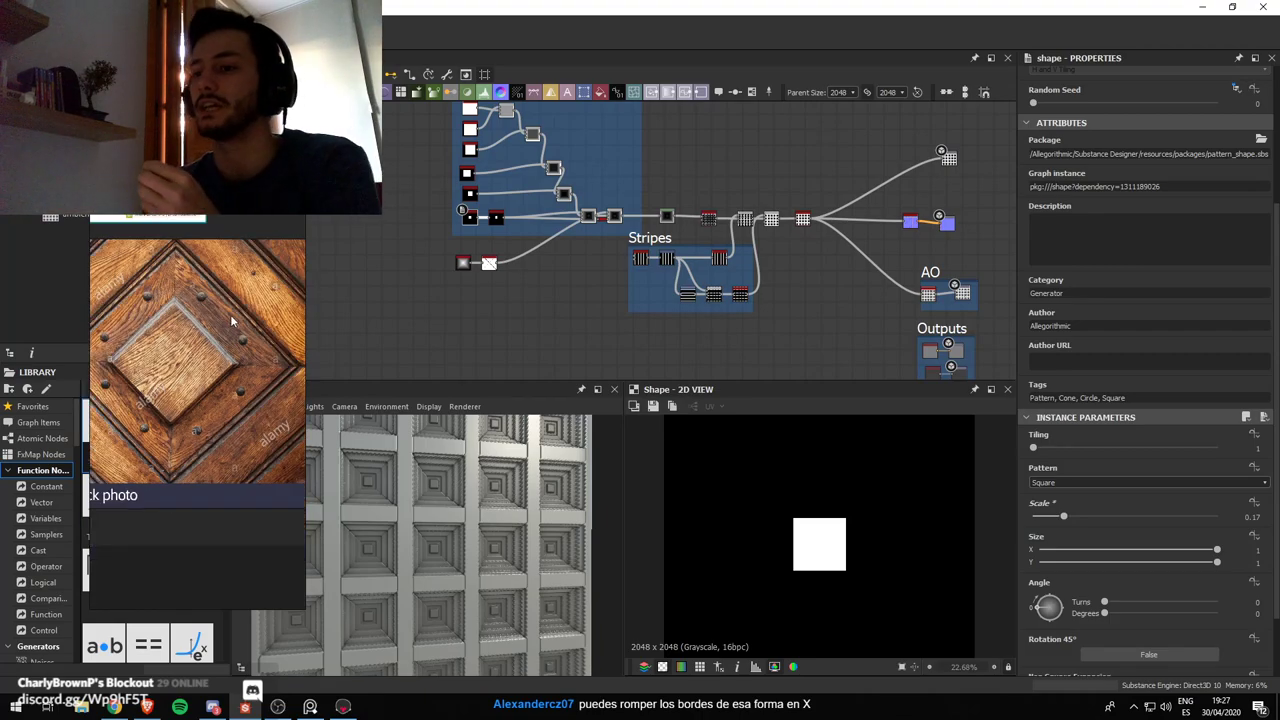
{"action": "scroll", "coordinate": [450, 543], "scroll_direction": "up", "scroll_amount": 5}
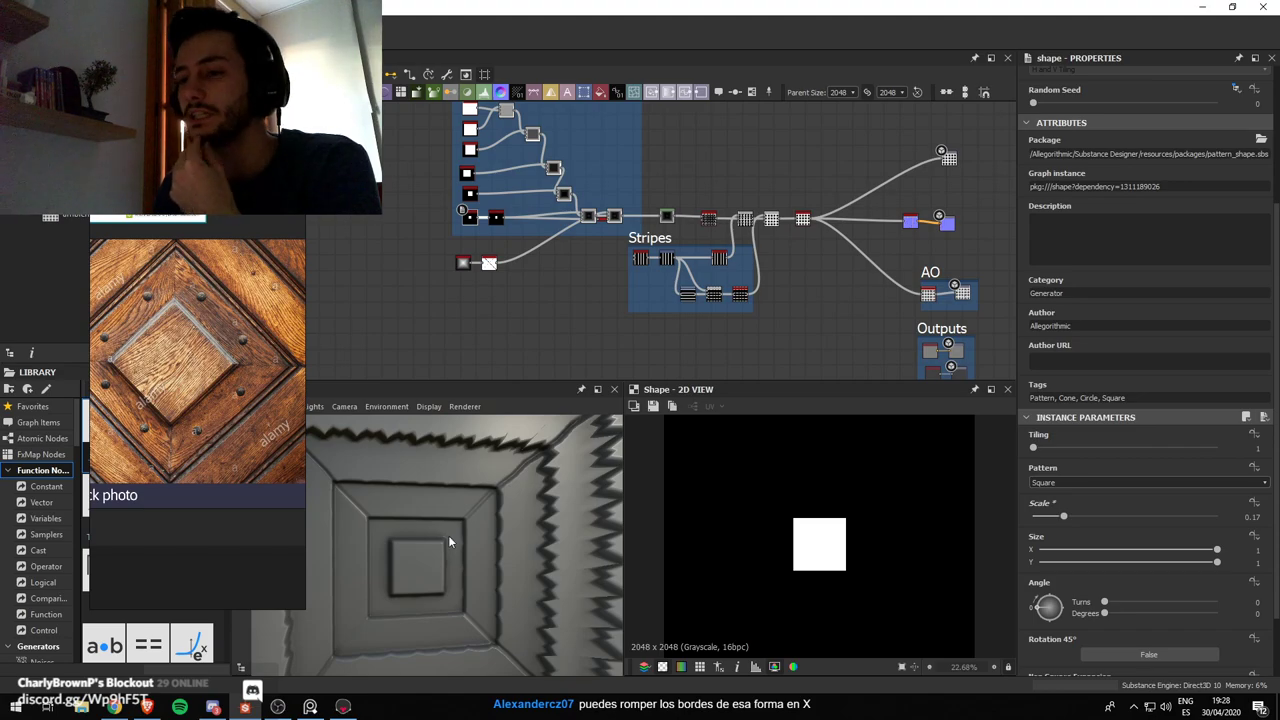
{"action": "scroll", "coordinate": [511, 510], "scroll_direction": "down", "scroll_amount": 5}
{"action": "scroll", "coordinate": [650, 172], "scroll_direction": "down", "scroll_amount": 3}
{"action": "middle_click_drag", "start_coordinate": [638, 190], "coordinate": [674, 194]}
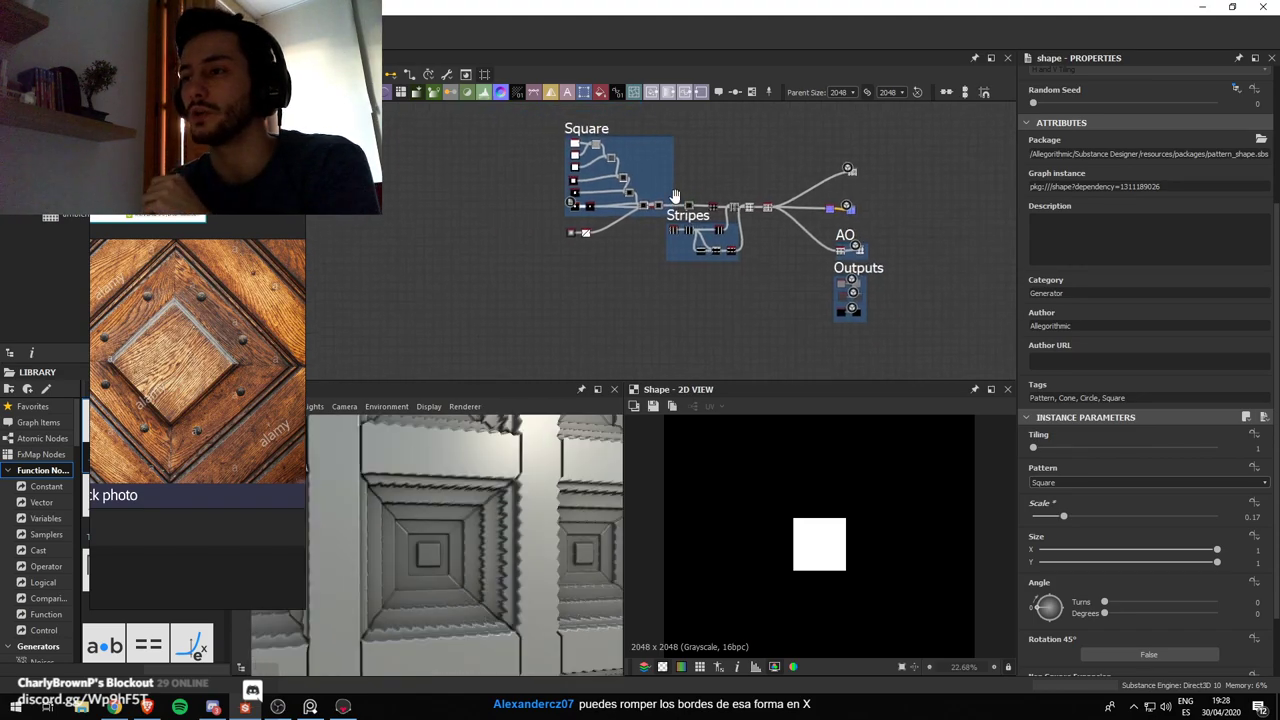
{"action": "scroll", "coordinate": [620, 200], "scroll_direction": "up", "scroll_amount": 4}
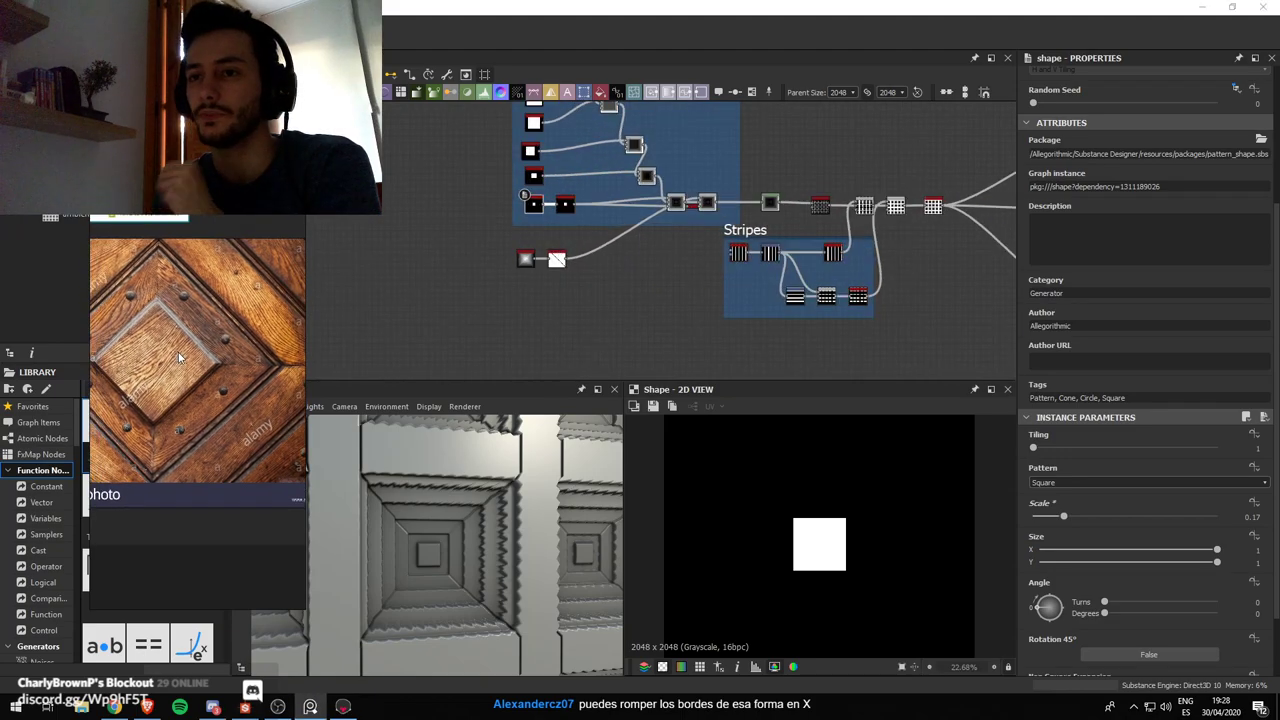
{"action": "scroll", "coordinate": [525, 277], "scroll_direction": "up", "scroll_amount": 5}
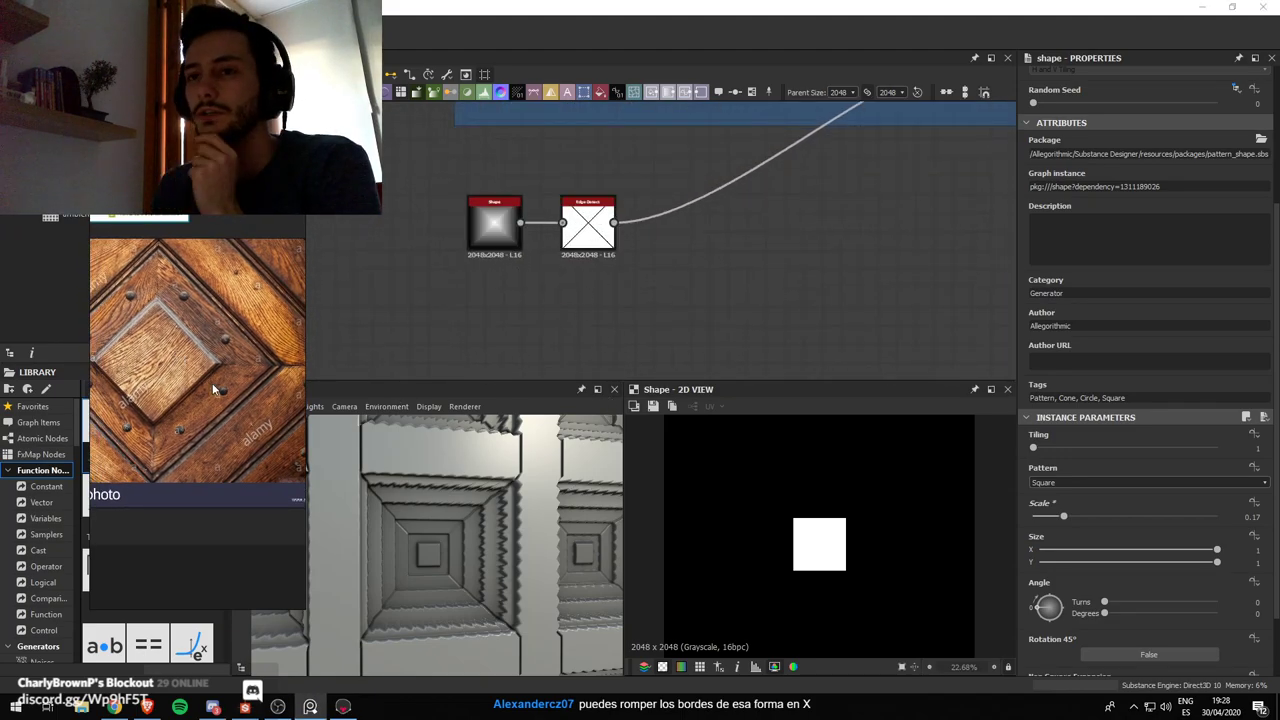
Preview the Blur HQ Grayscale node and examine the bevelled edge of the centre block in the wood reference
{"action": "scroll", "coordinate": [625, 252], "scroll_direction": "down", "scroll_amount": 3}
{"action": "middle_click_drag", "start_coordinate": [632, 257], "coordinate": [555, 364]}
{"action": "scroll", "coordinate": [532, 250], "scroll_direction": "up", "scroll_amount": 2}
{"action": "scroll", "coordinate": [533, 250], "scroll_direction": "up", "scroll_amount": 2}
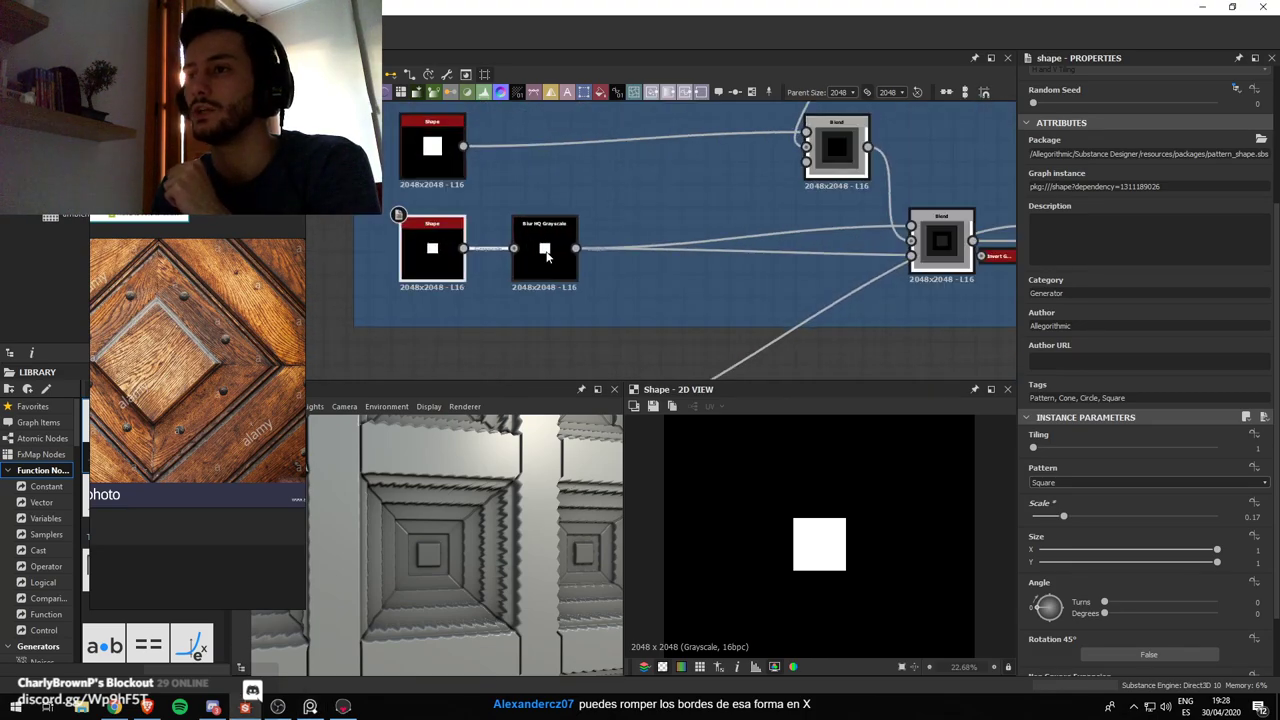
{"action": "left_click", "coordinate": [540, 255]}
{"action": "scroll", "coordinate": [560, 262], "scroll_direction": "up", "scroll_amount": 2}
{"action": "key", "text": "space"}
{"action": "mouse_move", "coordinate": [571, 245]}
{"action": "left_mouse_down"}
{"action": "mouse_move", "coordinate": [559, 236]}
{"action": "mouse_move", "coordinate": [541, 264]}
{"action": "mouse_move", "coordinate": [562, 261]}
{"action": "left_mouse_up"}
{"action": "left_click", "coordinate": [535, 363]}
{"action": "scroll", "coordinate": [172, 311], "scroll_direction": "up", "scroll_amount": 4}
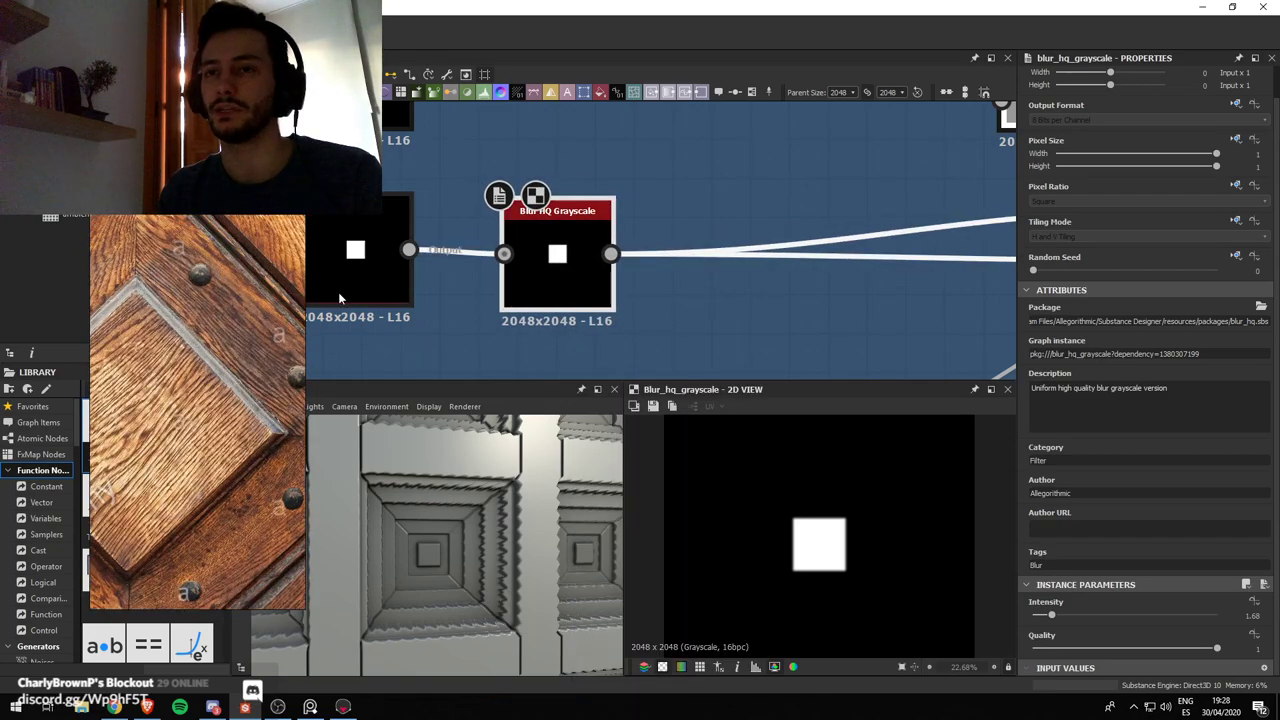
Insert a Curve node between the Blur HQ Grayscale node and the Blend
{"action": "left_click_drag", "start_coordinate": [541, 277], "coordinate": [565, 277]}
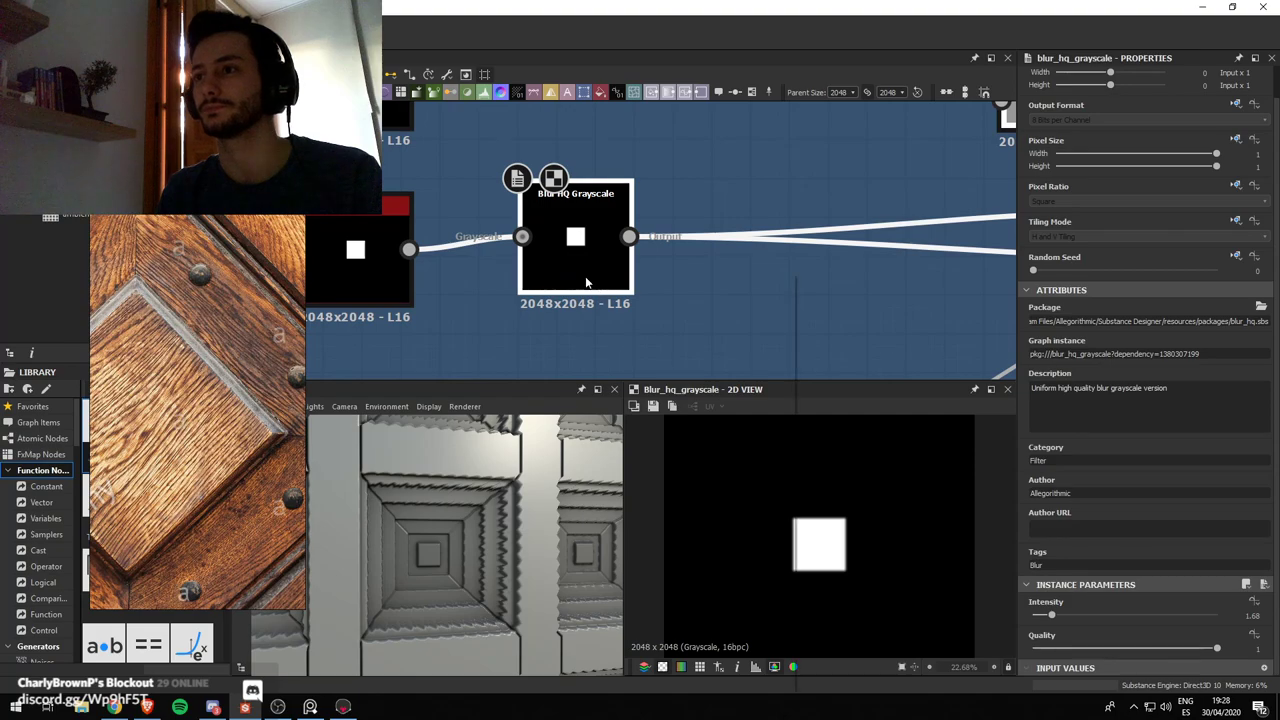
{"action": "key", "text": "space"}
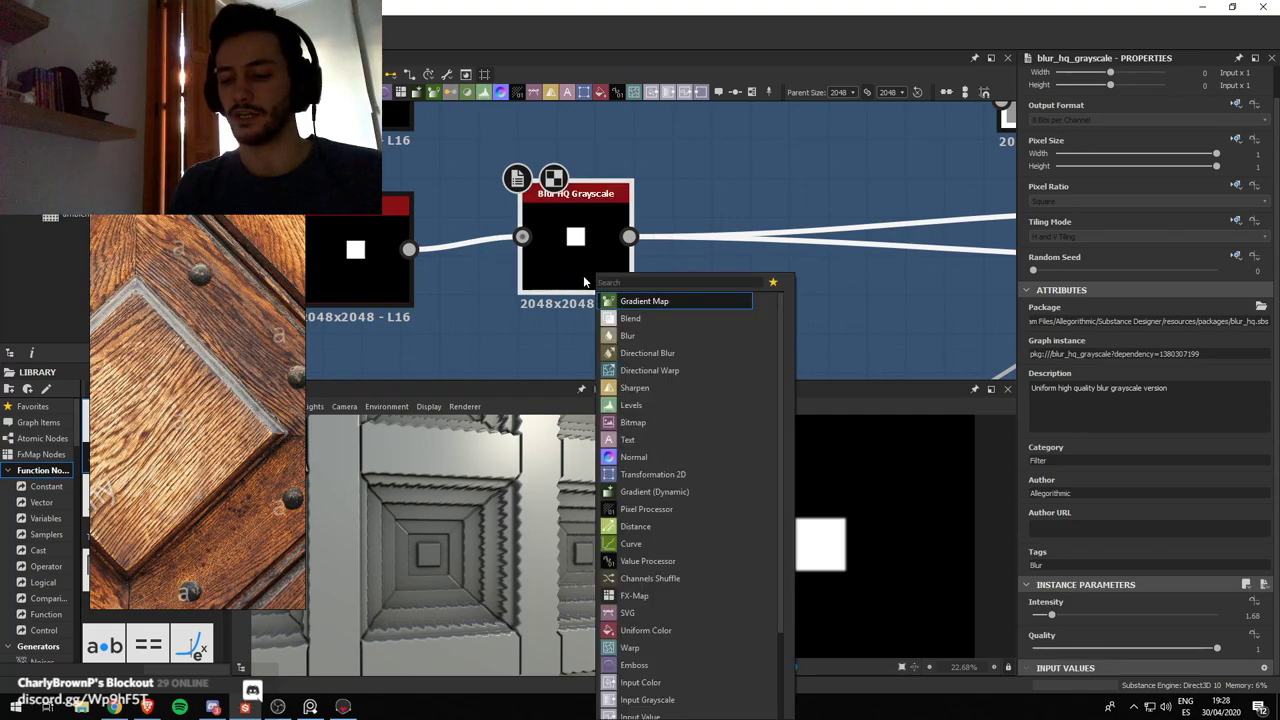
{"action": "type", "text": "curve"}
{"action": "key", "text": "Return"}
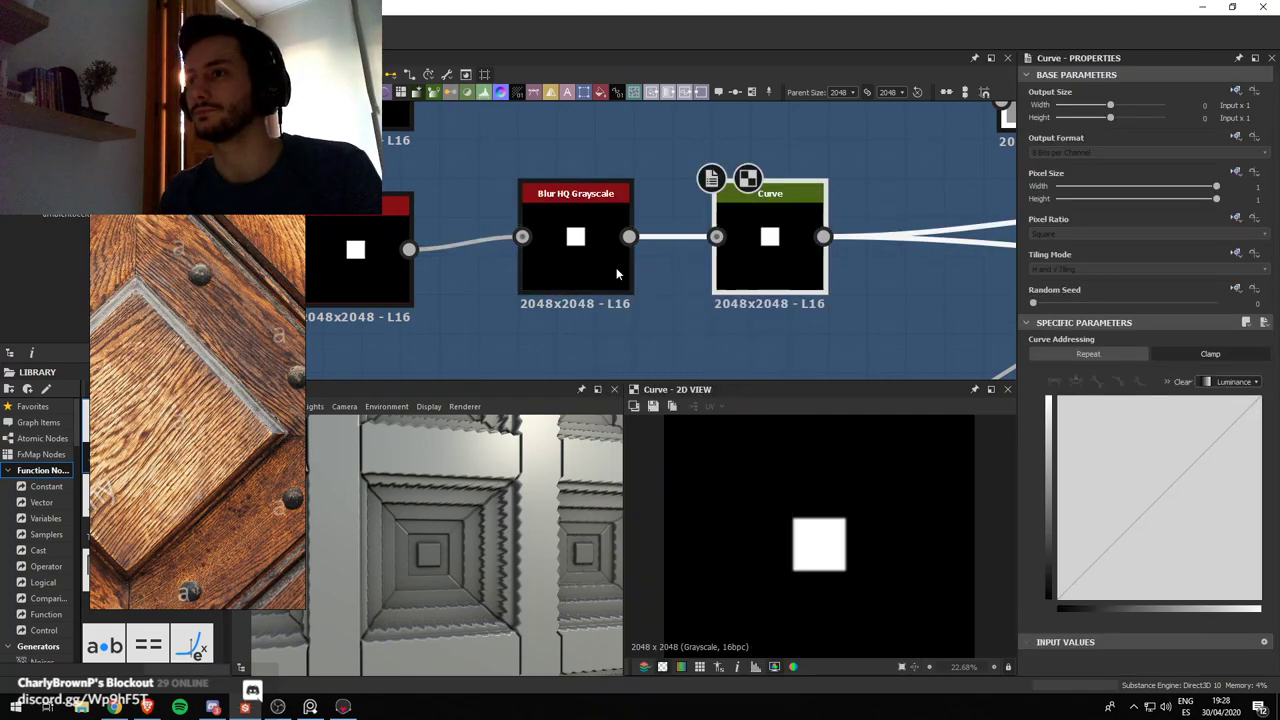
{"action": "left_click_drag", "start_coordinate": [608, 273], "coordinate": [609, 279]}
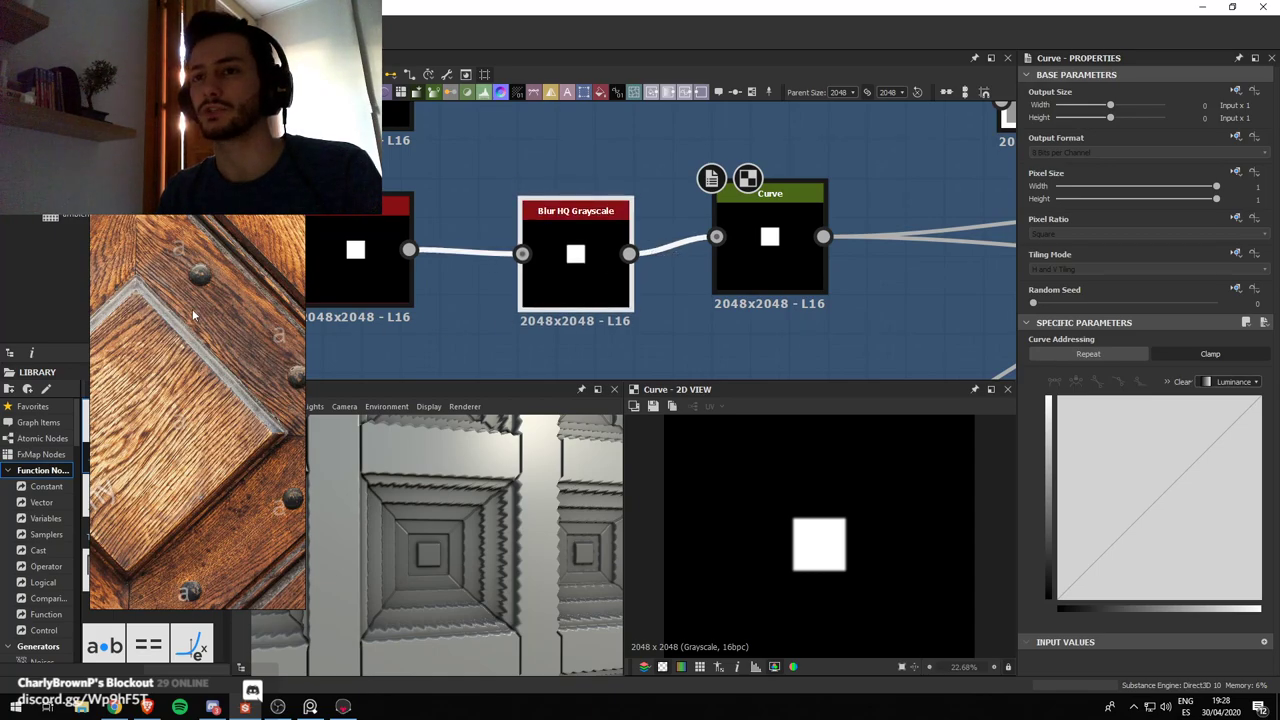
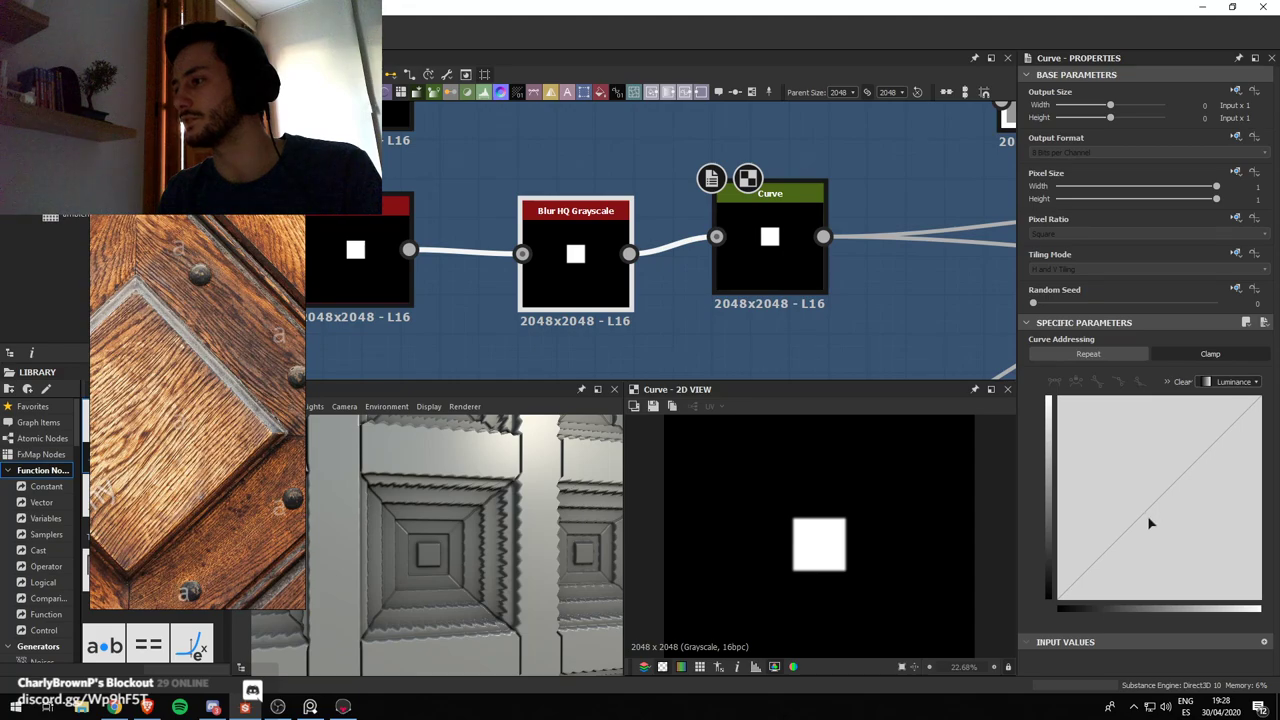
Shape the Curve node into a hump and dip with points at about 0.27/0.41 and 0.67/0.35, then inspect the block's edge
{"action": "left_click", "coordinate": [762, 248]}
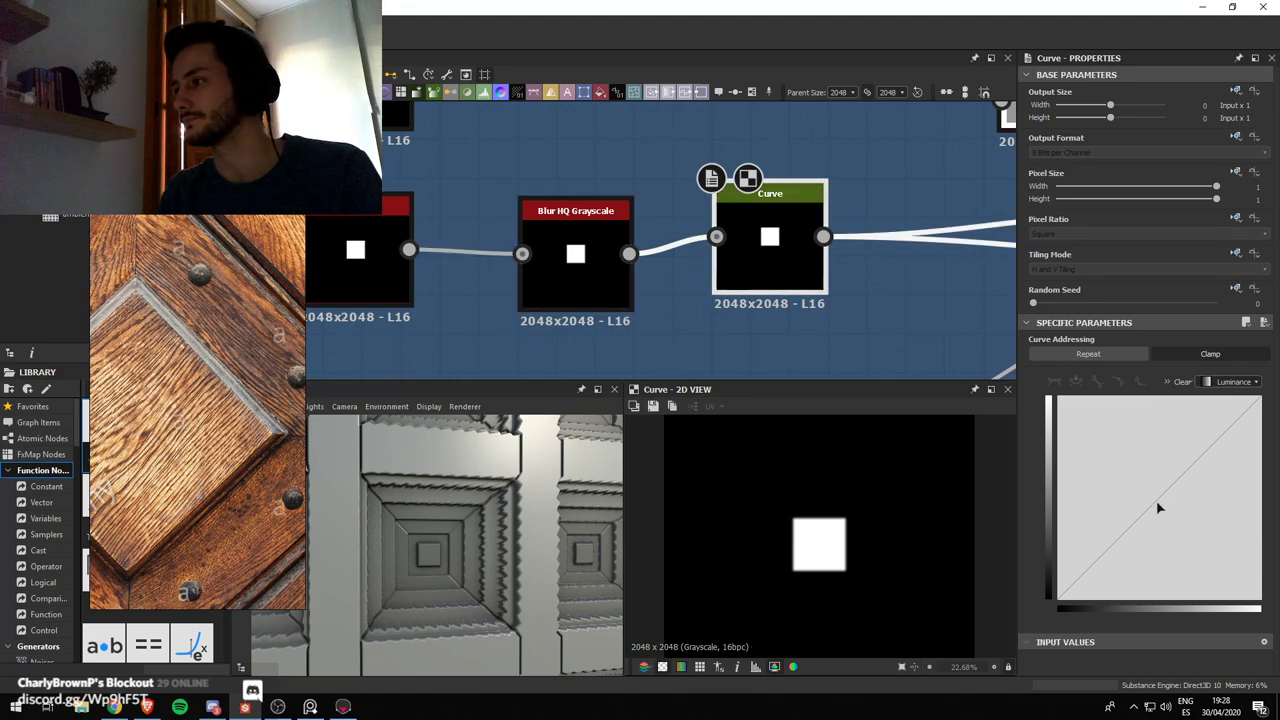
{"action": "left_click_drag", "start_coordinate": [1158, 498], "coordinate": [1232, 503]}
{"action": "left_click", "coordinate": [1129, 542]}
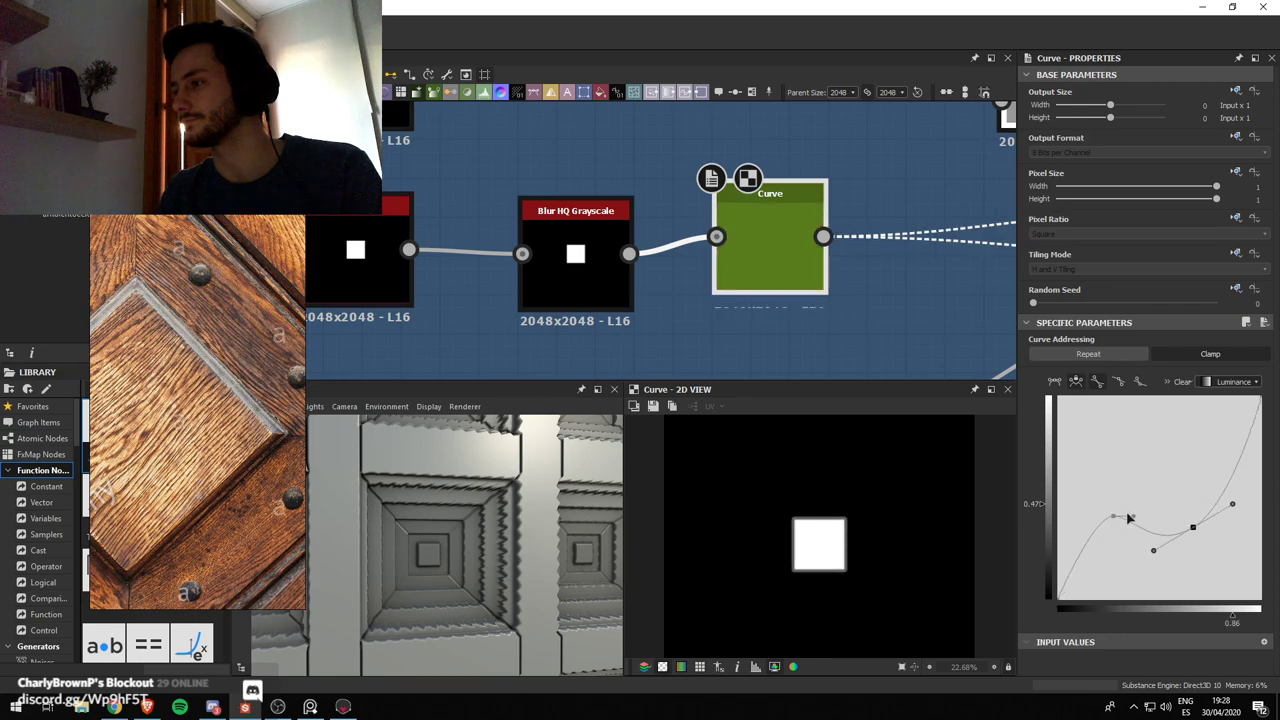
{"action": "left_click", "coordinate": [1135, 517]}
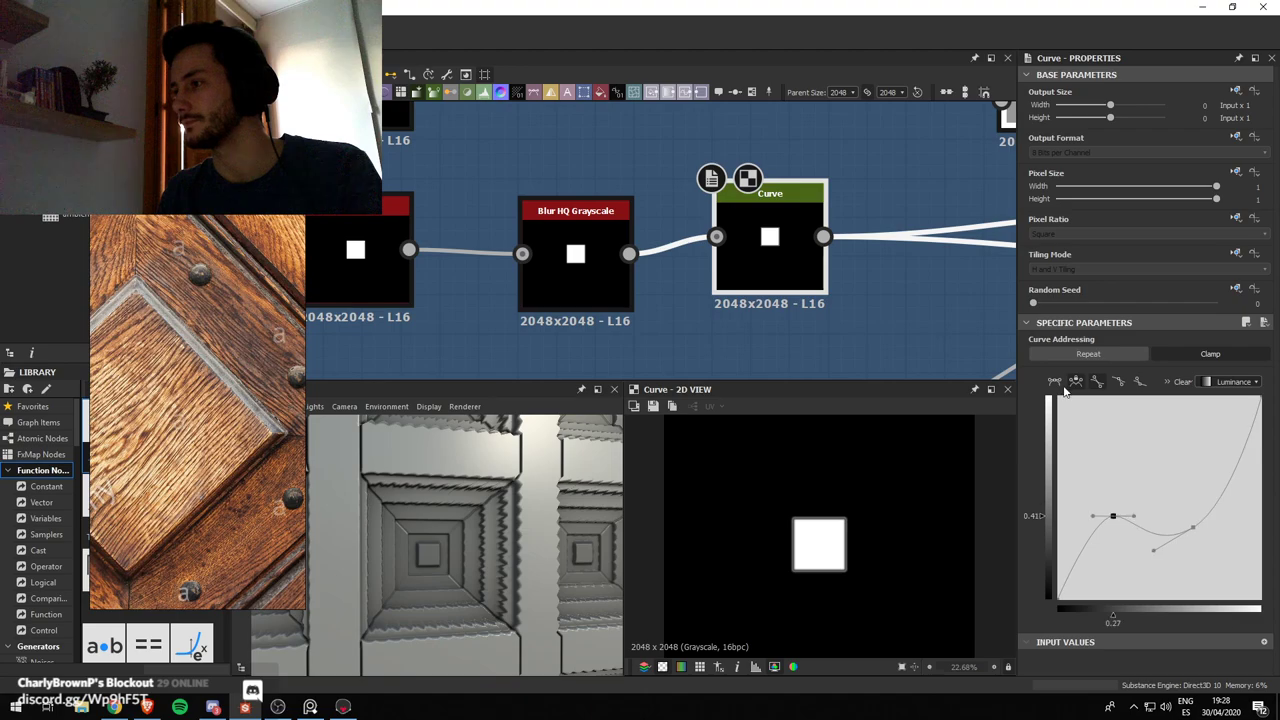
{"action": "mouse_move", "coordinate": [1143, 509]}
{"action": "left_mouse_down"}
{"action": "mouse_move", "coordinate": [1136, 521]}
{"action": "mouse_move", "coordinate": [1149, 505]}
{"action": "left_mouse_up"}
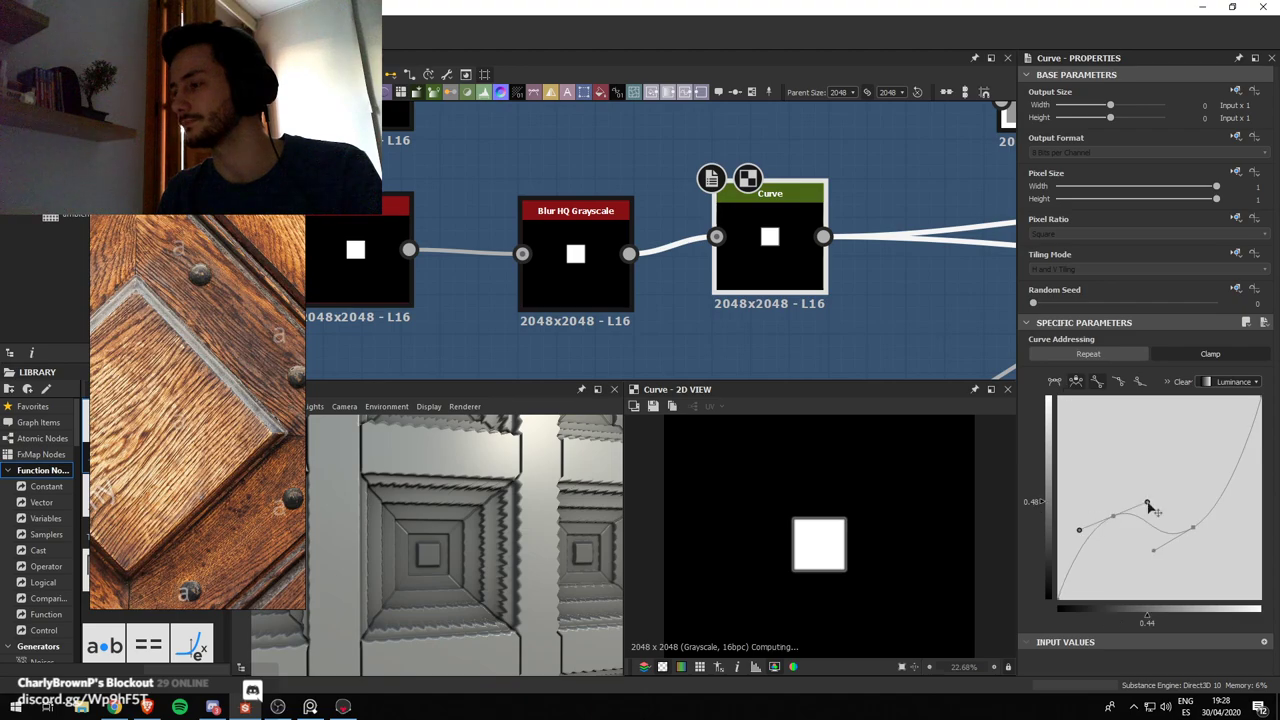
{"action": "left_click", "coordinate": [1193, 527]}
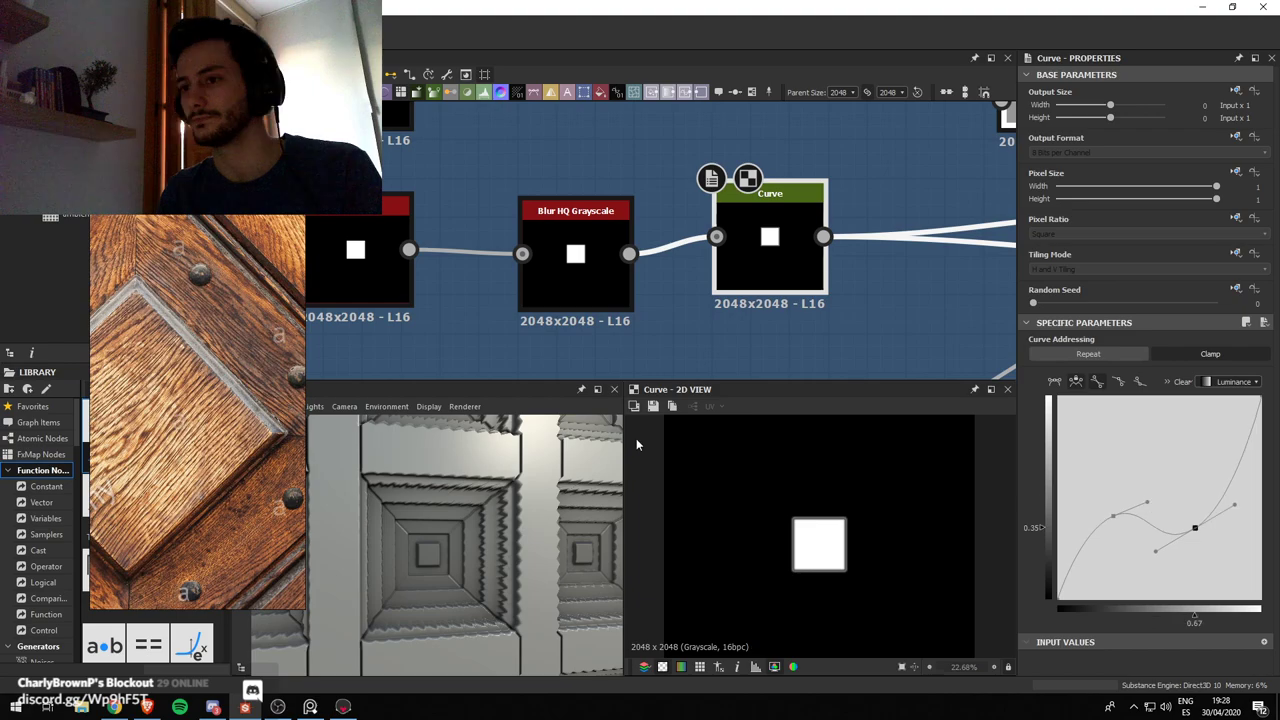
{"action": "scroll", "coordinate": [814, 524], "scroll_direction": "up", "scroll_amount": 9}
{"action": "scroll", "coordinate": [445, 535], "scroll_direction": "up", "scroll_amount": 3}
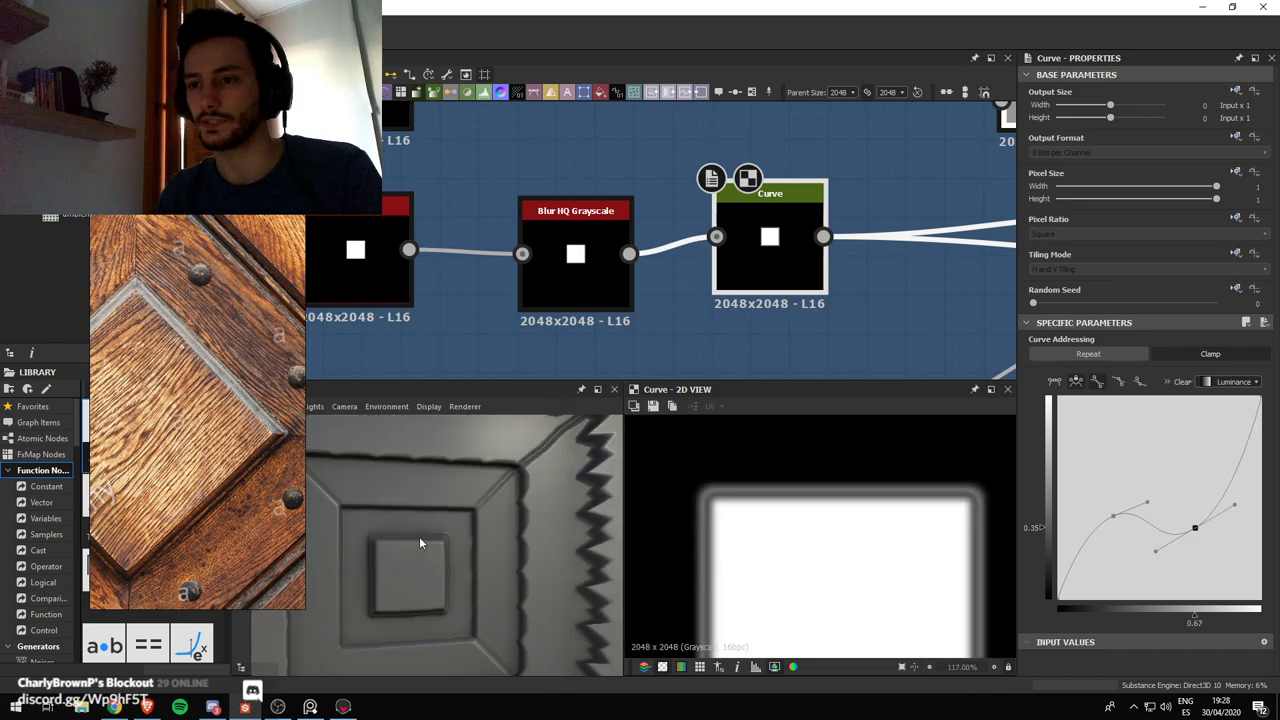
{"action": "scroll", "coordinate": [419, 536], "scroll_direction": "down", "scroll_amount": 2}
{"action": "scroll", "coordinate": [783, 283], "scroll_direction": "down", "scroll_amount": 3}
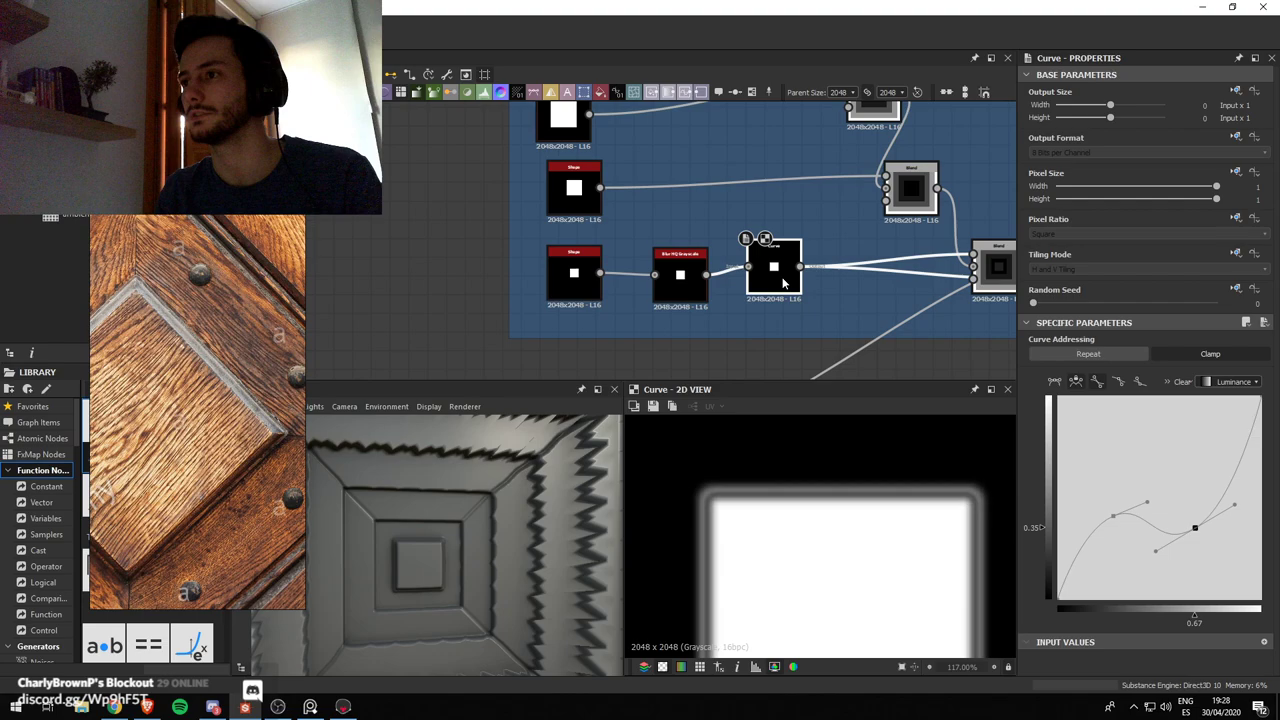
Export all the graph's material outputs as PNG to E:/Twitch/Designer/Textures and close the export dialog
{"action": "scroll", "coordinate": [687, 333], "scroll_direction": "down", "scroll_amount": 1}
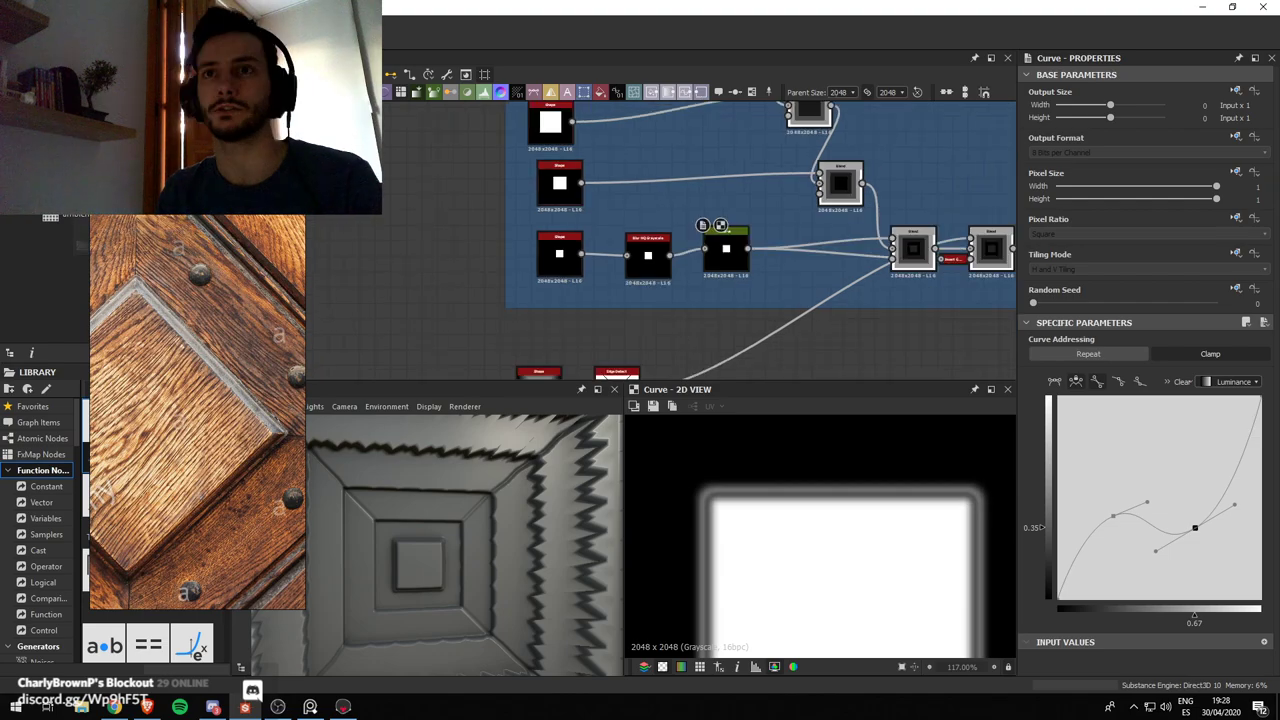
{"action": "right_click", "coordinate": [74, 210]}
{"action": "left_click", "coordinate": [144, 230]}
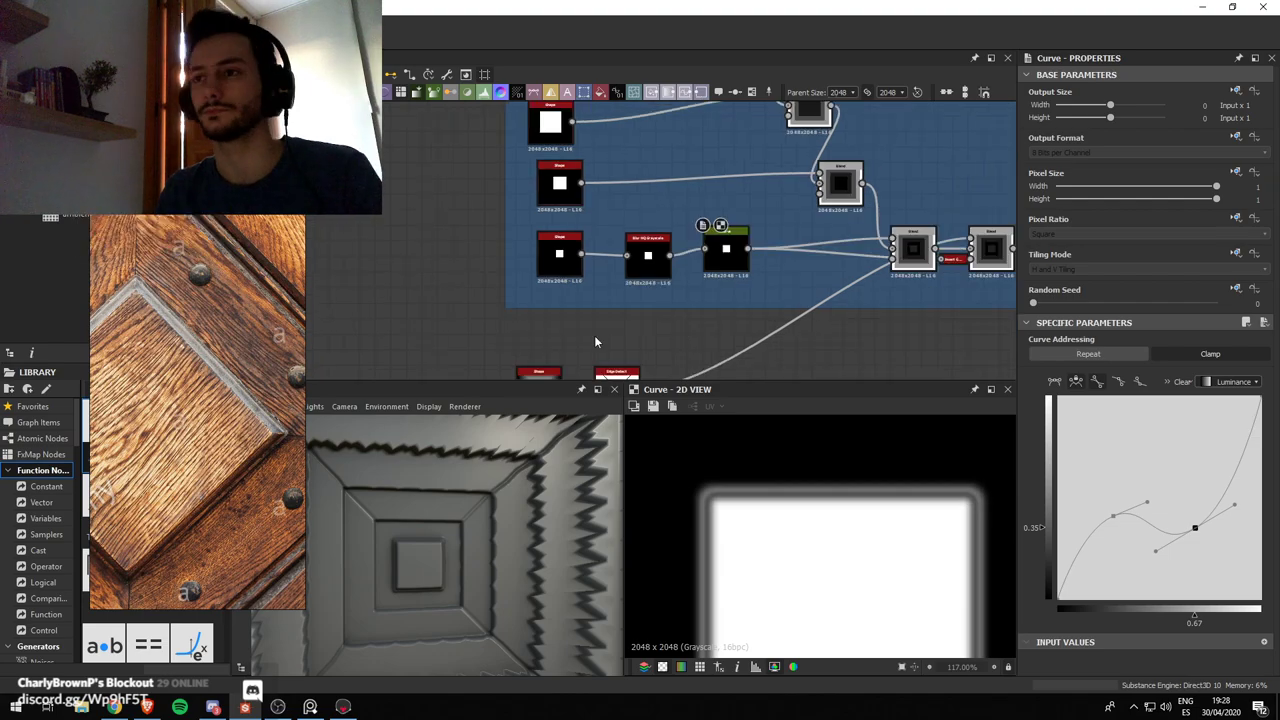
{"action": "left_click", "coordinate": [596, 533]}
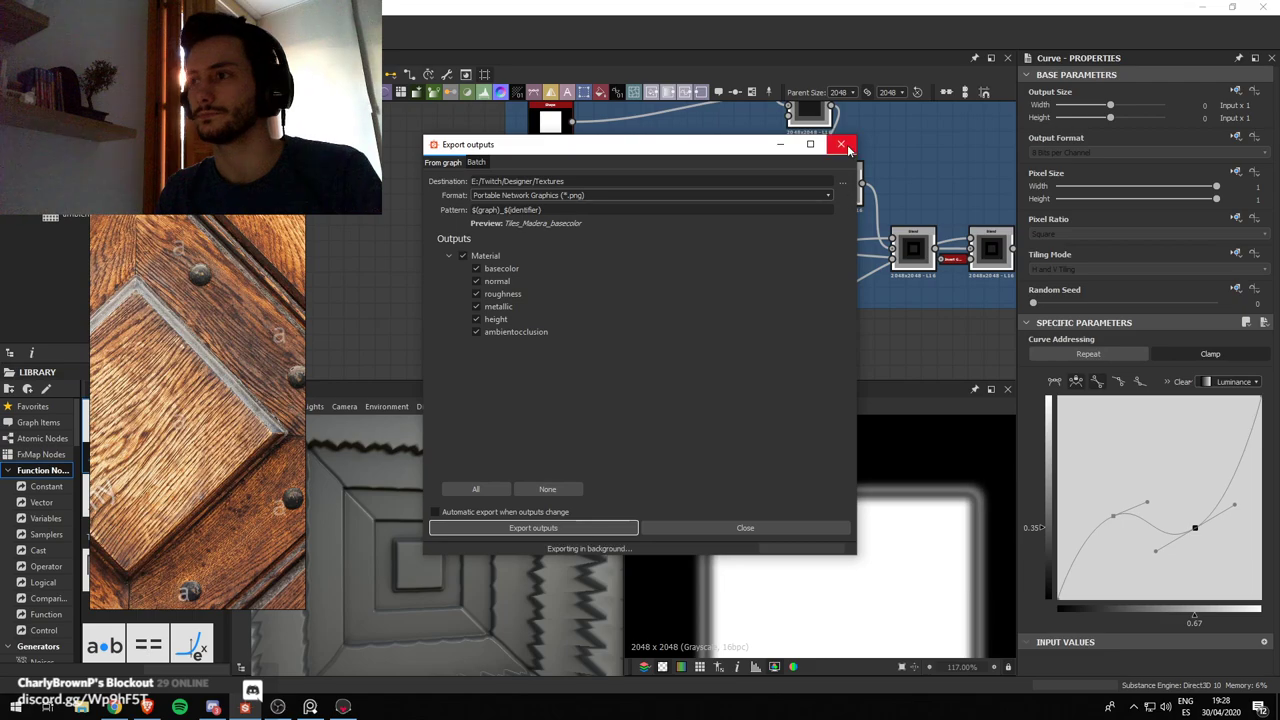
{"action": "left_click", "coordinate": [842, 146]}
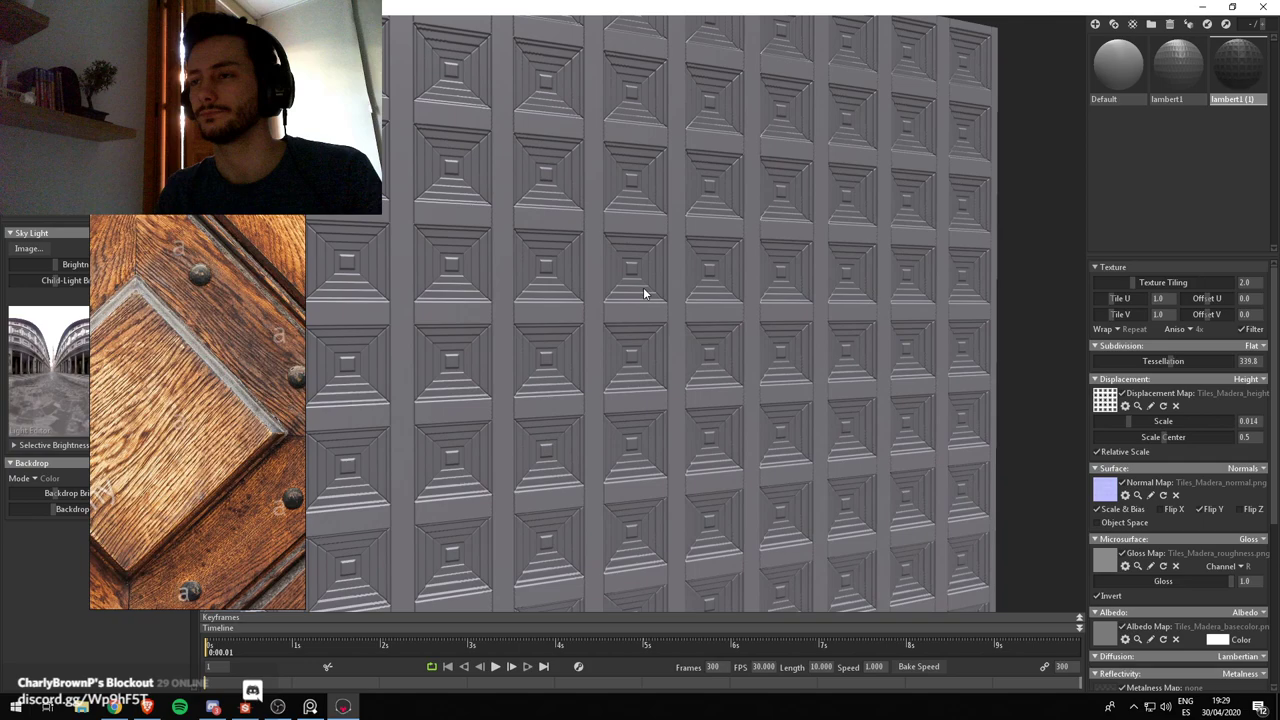
In Marmoset Toolbag, inspect the updated panels up close and set the material's texture tiling to 1
{"action": "left_click", "coordinate": [621, 340]}
{"action": "scroll", "coordinate": [659, 474], "scroll_direction": "up", "scroll_amount": 5}
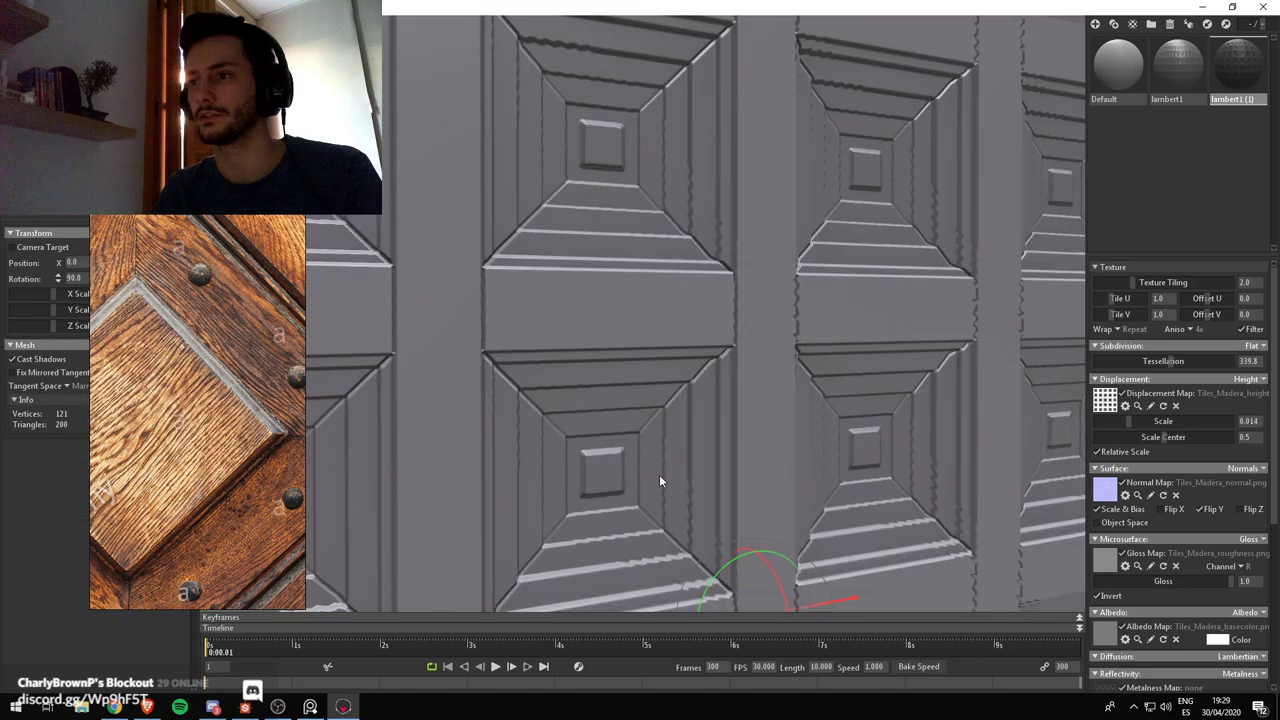
{"action": "left_click_drag", "start_coordinate": [659, 474], "coordinate": [640, 314]}
{"action": "scroll", "coordinate": [646, 354], "scroll_direction": "up", "scroll_amount": 3}
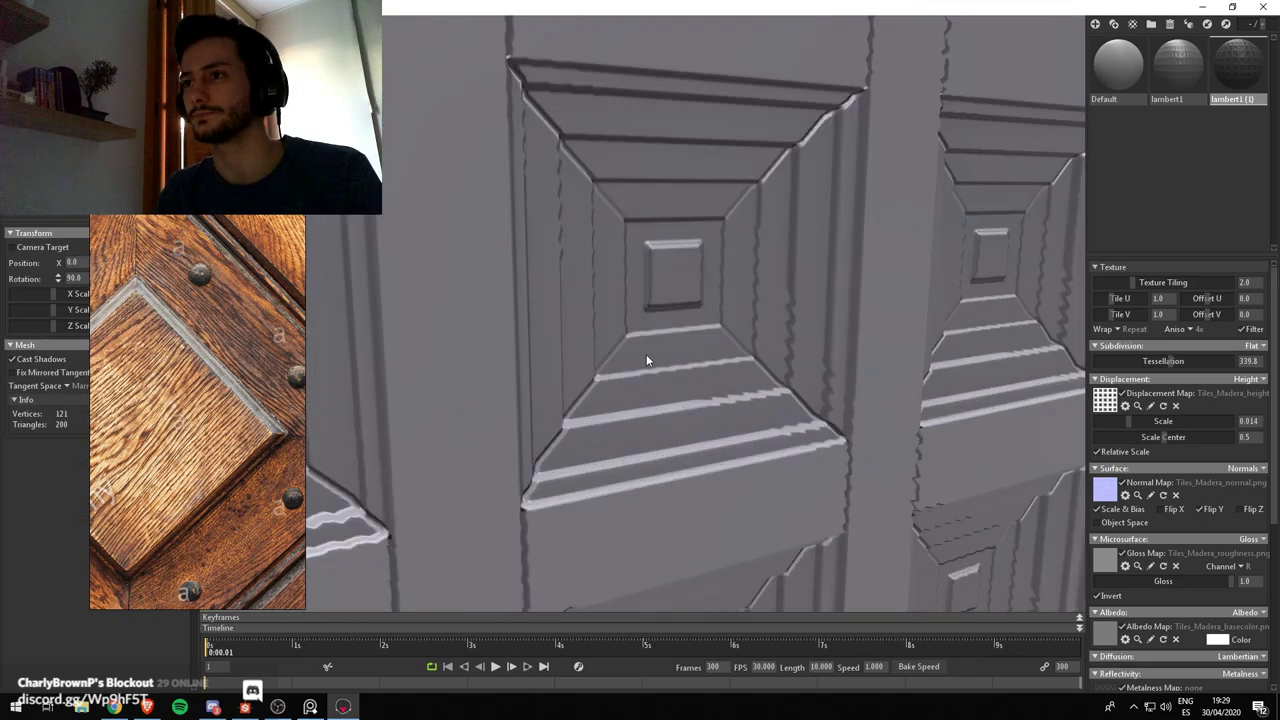
{"action": "left_click_drag", "start_coordinate": [646, 361], "coordinate": [707, 388]}
{"action": "scroll", "coordinate": [707, 388], "scroll_direction": "down", "scroll_amount": 6}
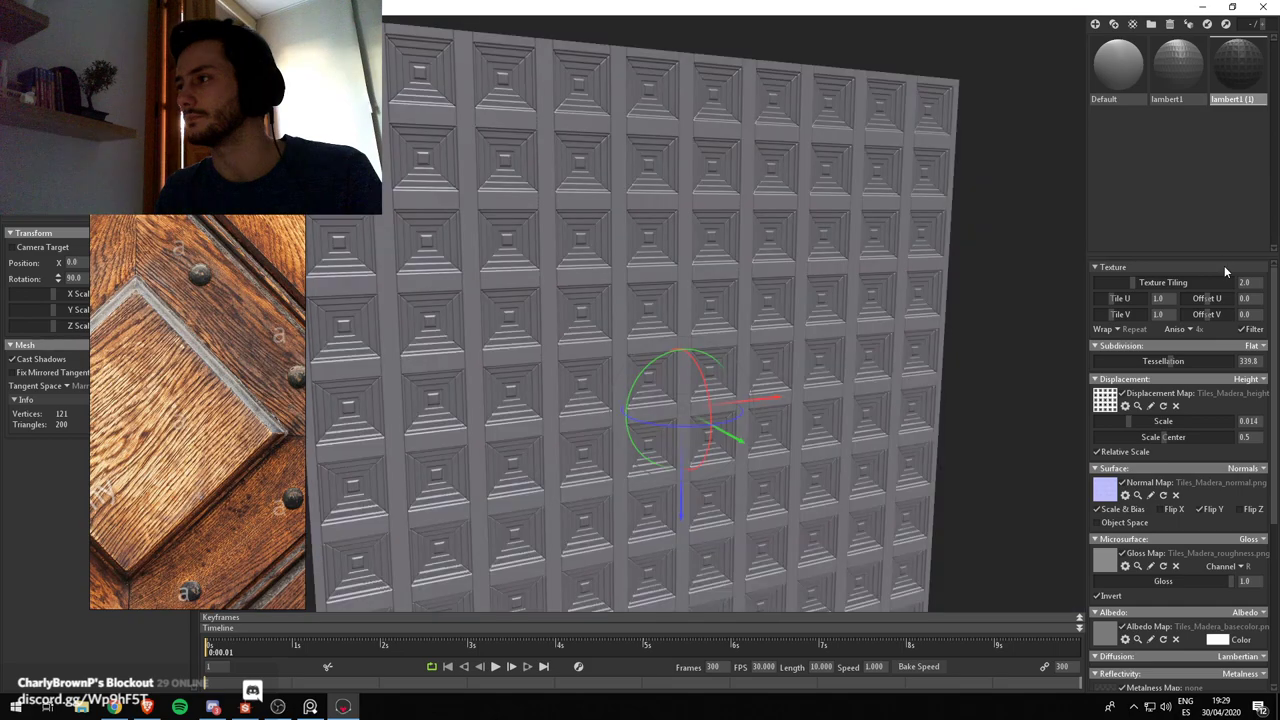
{"action": "left_click_drag", "start_coordinate": [1252, 283], "coordinate": [1228, 282]}
{"action": "type", "text": "1"}
{"action": "key", "text": "Return"}
Set the material's displacement scale to 0.047 while viewing the panels from the side
{"action": "scroll", "coordinate": [793, 433], "scroll_direction": "up", "scroll_amount": 2}
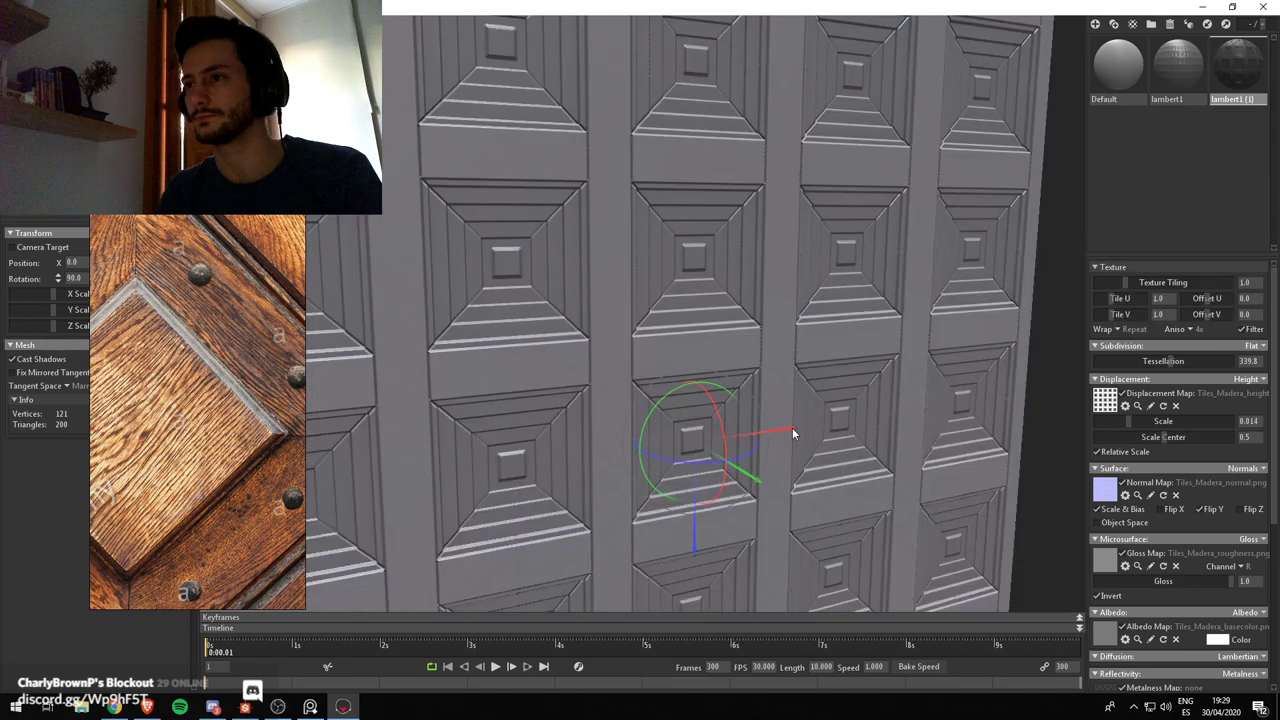
{"action": "right_click_drag", "start_coordinate": [793, 433], "coordinate": [810, 531], "text": "alt"}
{"action": "scroll", "coordinate": [808, 524], "scroll_direction": "down", "scroll_amount": 3}
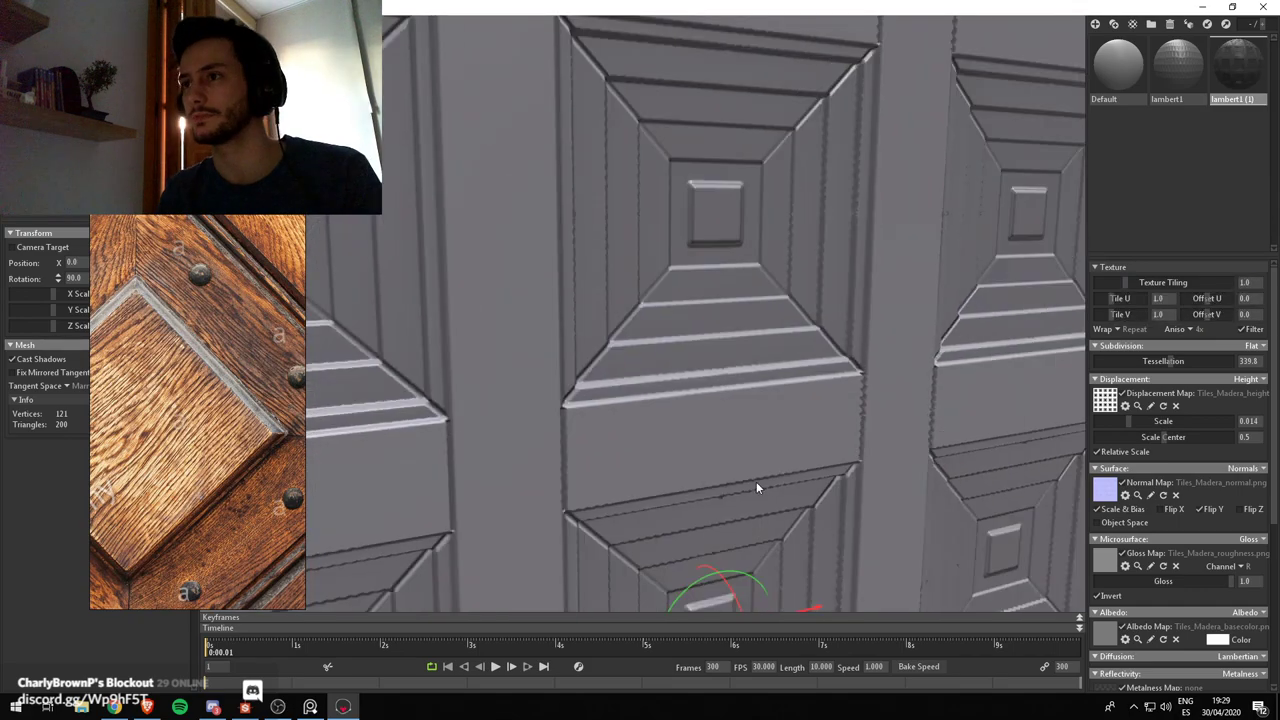
{"action": "left_click_drag", "start_coordinate": [756, 481], "coordinate": [818, 422]}
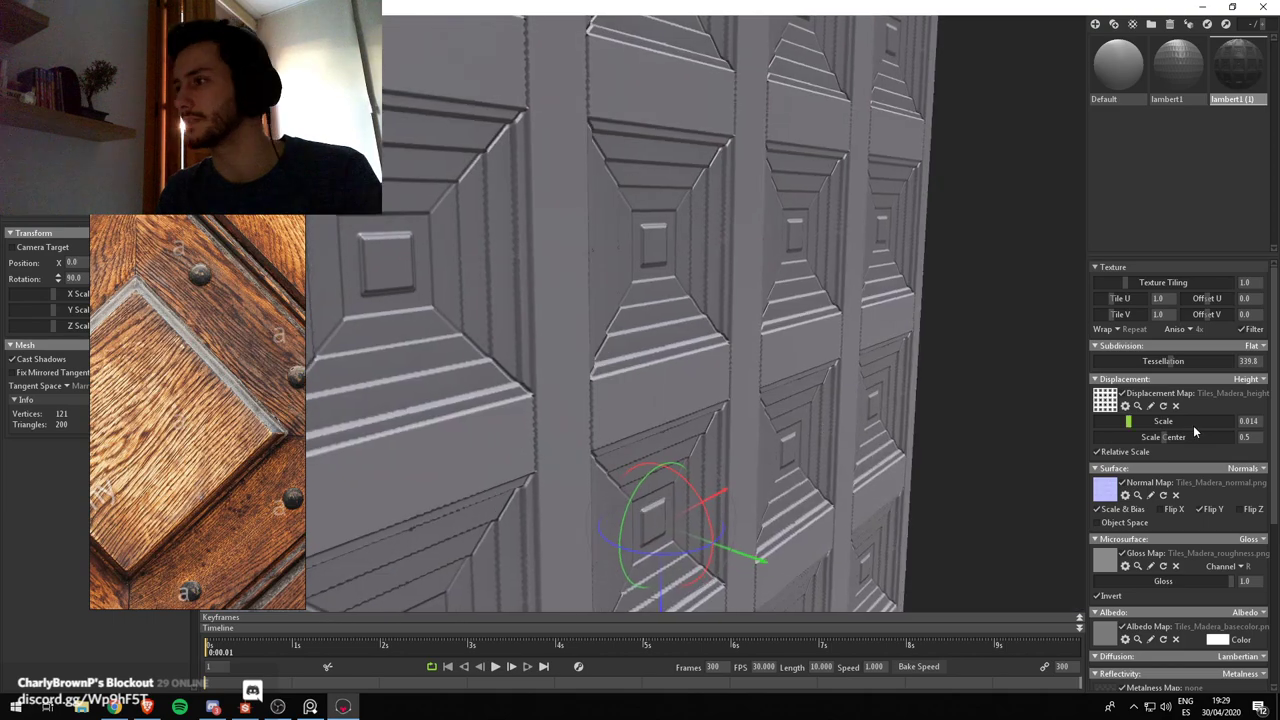
{"action": "left_click_drag", "start_coordinate": [1193, 421], "coordinate": [1146, 422]}
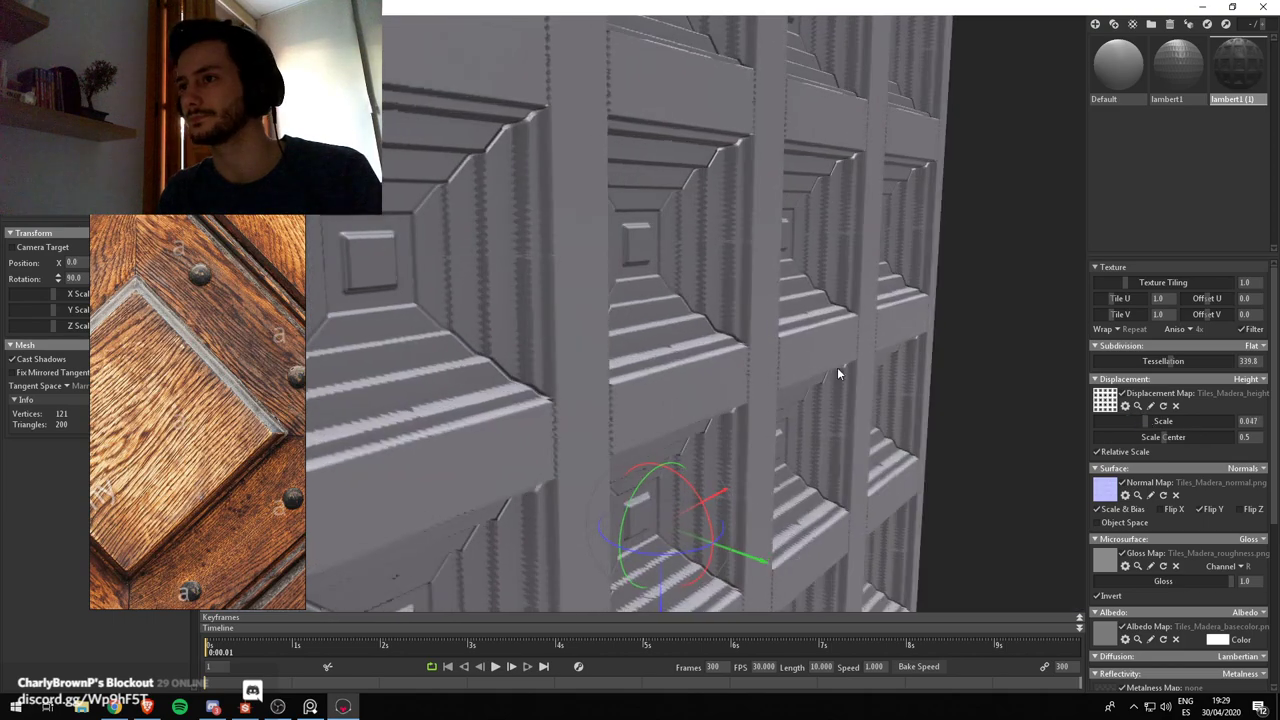
Examine the depth of the displaced panels from several angles and compare them with the studded block in the wood reference photo
{"action": "left_click_drag", "start_coordinate": [813, 368], "coordinate": [704, 329]}
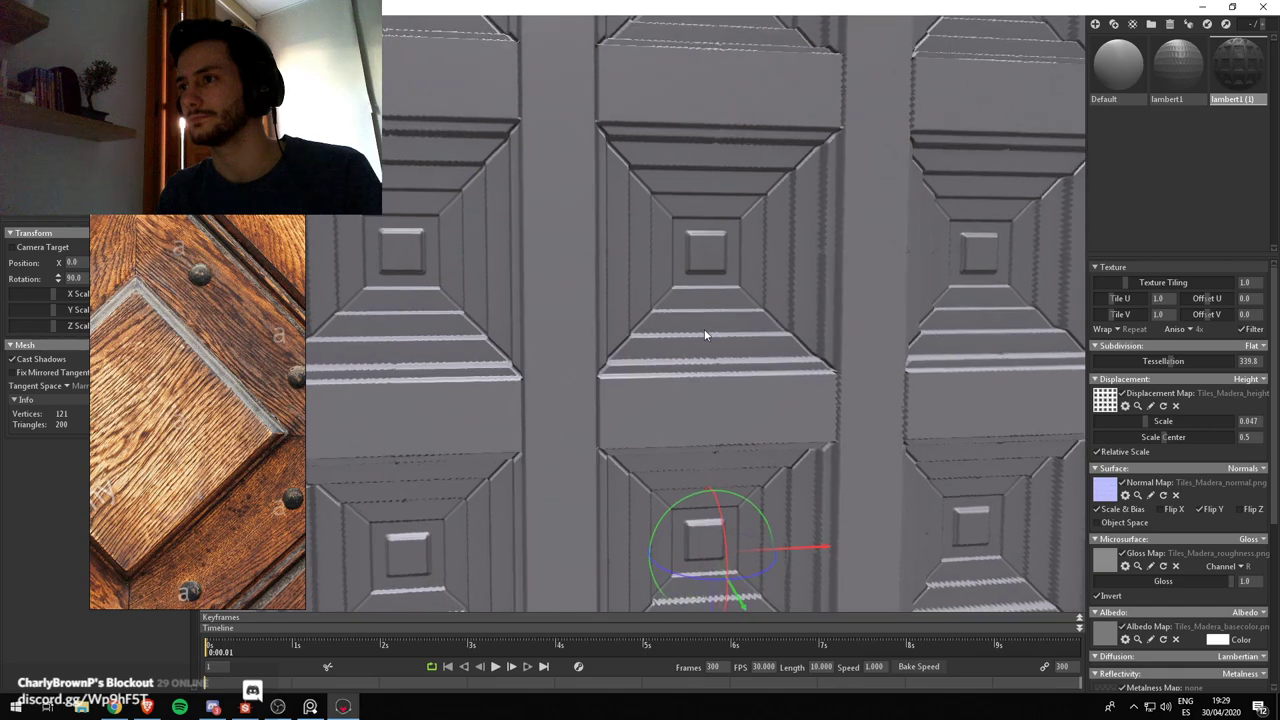
{"action": "scroll", "coordinate": [704, 329], "scroll_direction": "up", "scroll_amount": 1}
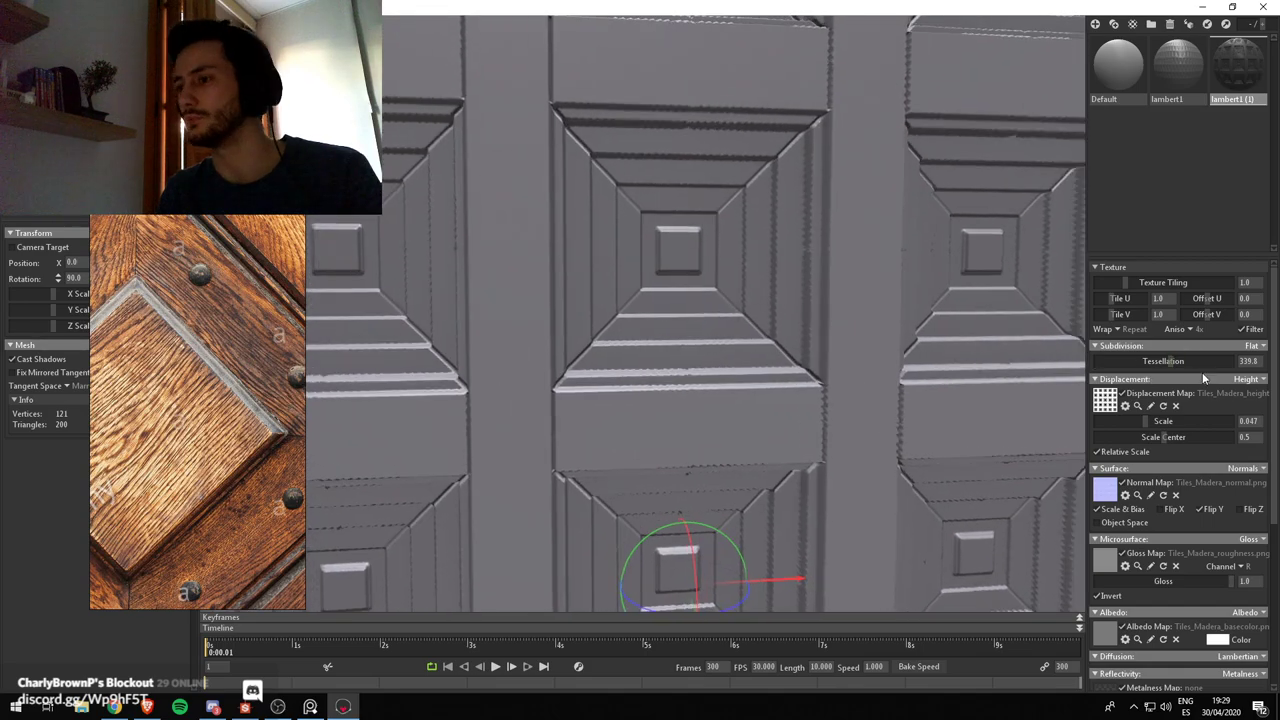
{"action": "left_click_drag", "start_coordinate": [816, 450], "coordinate": [649, 327]}
{"action": "scroll", "coordinate": [660, 374], "scroll_direction": "down", "scroll_amount": 3}
{"action": "scroll", "coordinate": [643, 340], "scroll_direction": "down", "scroll_amount": 3}
{"action": "scroll", "coordinate": [632, 355], "scroll_direction": "down", "scroll_amount": 2}
{"action": "right_click_drag", "start_coordinate": [649, 327], "coordinate": [874, 416], "text": "alt"}
{"action": "left_click_drag", "start_coordinate": [874, 416], "coordinate": [692, 274]}
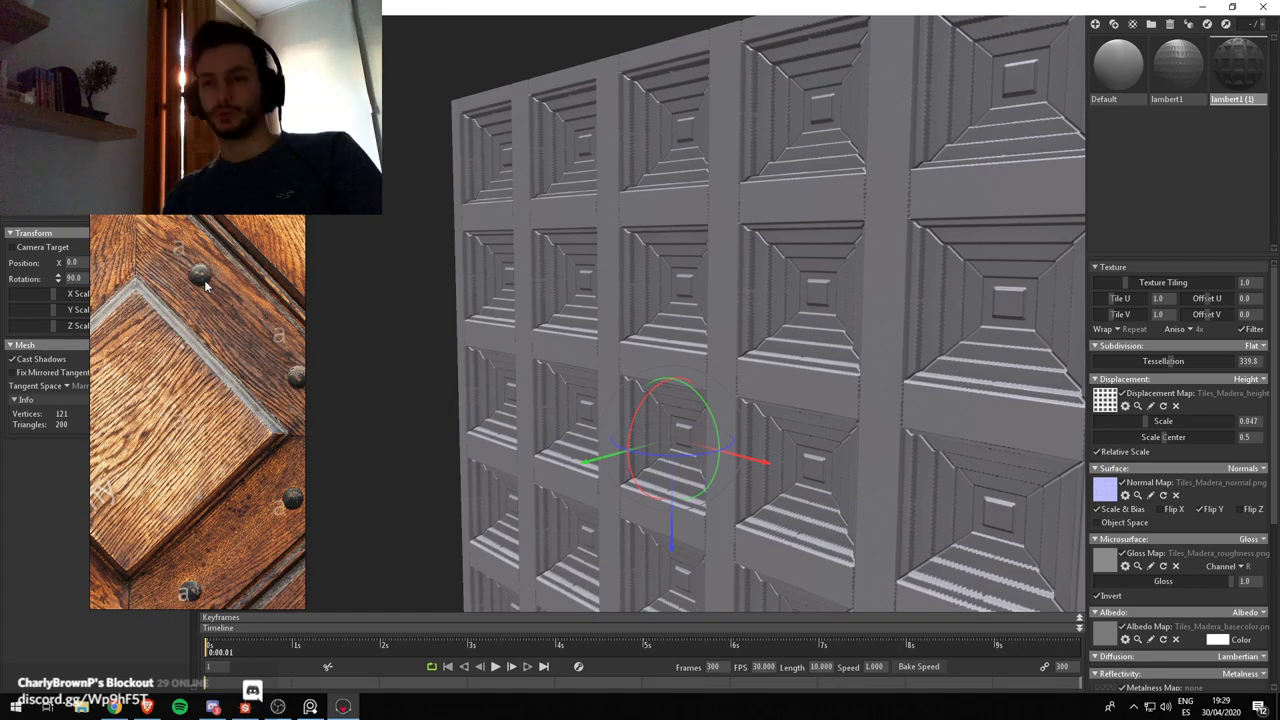
{"action": "scroll", "coordinate": [213, 278], "scroll_direction": "down", "scroll_amount": 5}
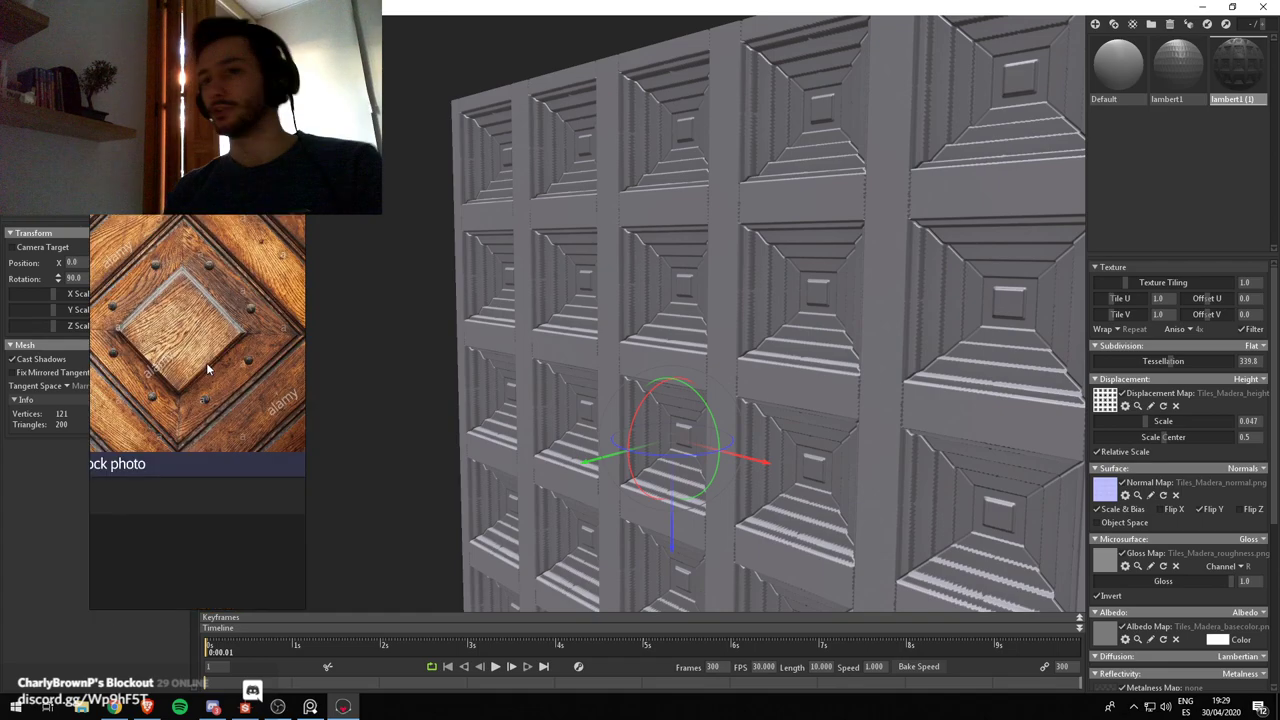
{"action": "scroll", "coordinate": [206, 284], "scroll_direction": "down", "scroll_amount": 3}
{"action": "scroll", "coordinate": [206, 284], "scroll_direction": "down", "scroll_amount": 1}
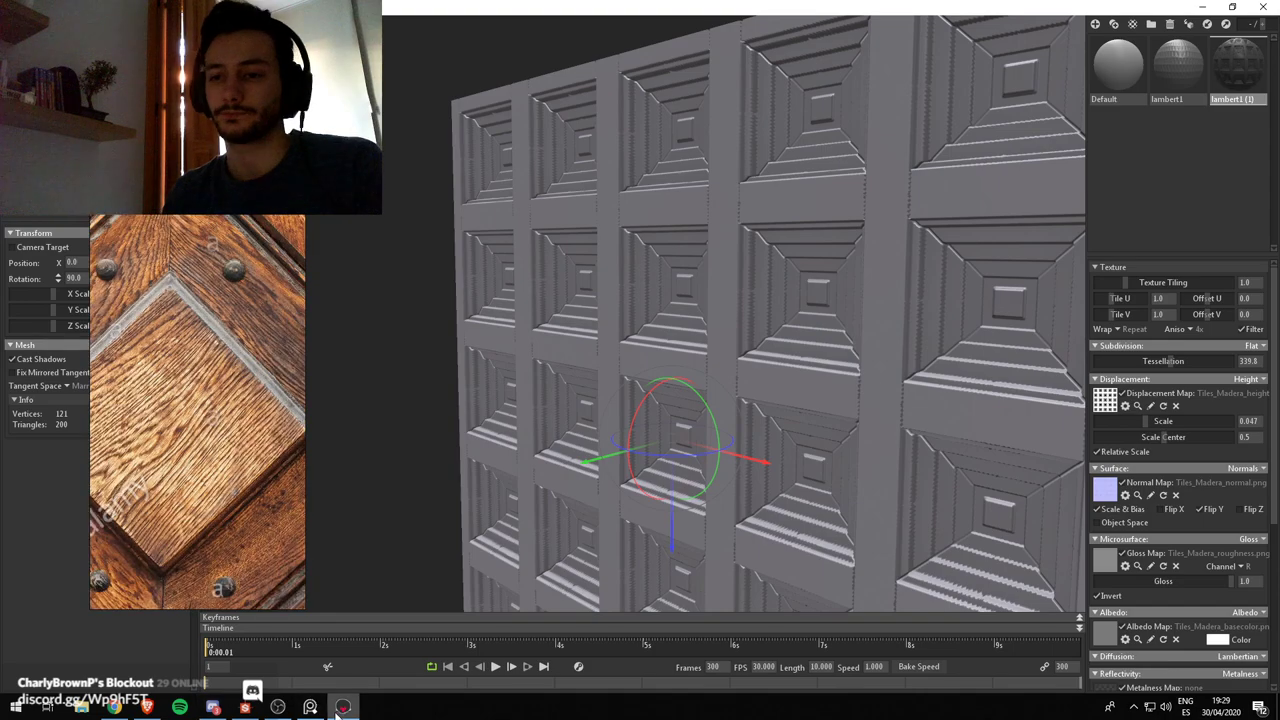
Return to Substance Designer and shift the Stripes frame slightly away from the Square frame
{"action": "left_click", "coordinate": [340, 708]}
{"action": "scroll", "coordinate": [760, 237], "scroll_direction": "down", "scroll_amount": 2}
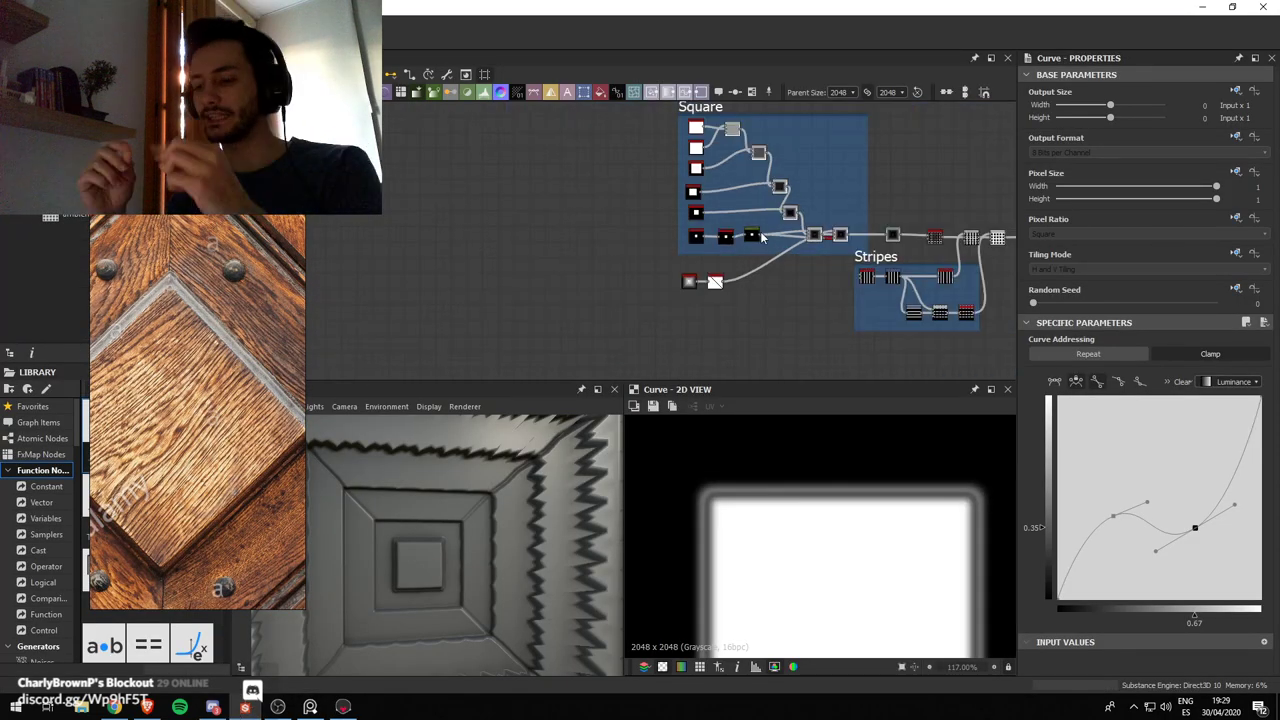
{"action": "middle_click_drag", "start_coordinate": [783, 333], "coordinate": [773, 323]}
{"action": "scroll", "coordinate": [800, 285], "scroll_direction": "up", "scroll_amount": 2}
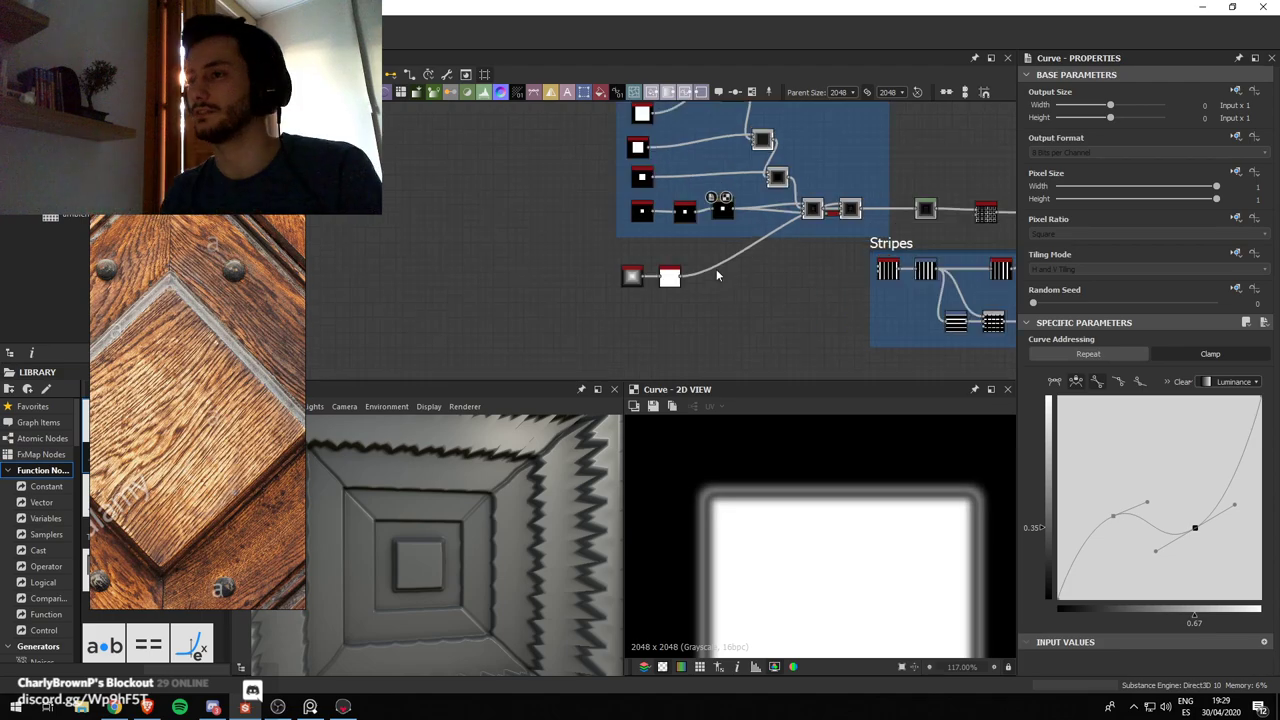
{"action": "left_click_drag", "start_coordinate": [574, 252], "coordinate": [692, 298]}
{"action": "scroll", "coordinate": [948, 298], "scroll_direction": "down", "scroll_amount": 1}
{"action": "scroll", "coordinate": [948, 298], "scroll_direction": "down", "scroll_amount": 2}
{"action": "middle_click_drag", "start_coordinate": [922, 292], "coordinate": [700, 284]}
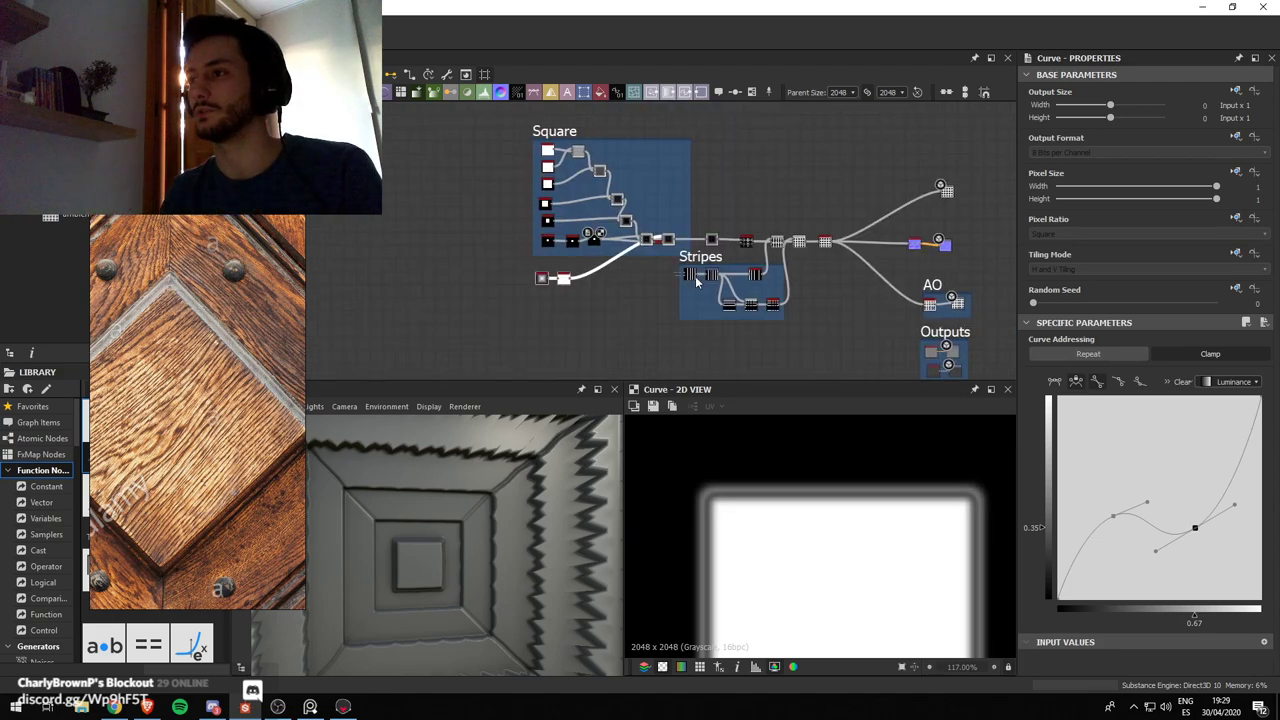
{"action": "scroll", "coordinate": [699, 281], "scroll_direction": "up", "scroll_amount": 2}
{"action": "left_click_drag", "start_coordinate": [730, 258], "coordinate": [749, 268]}
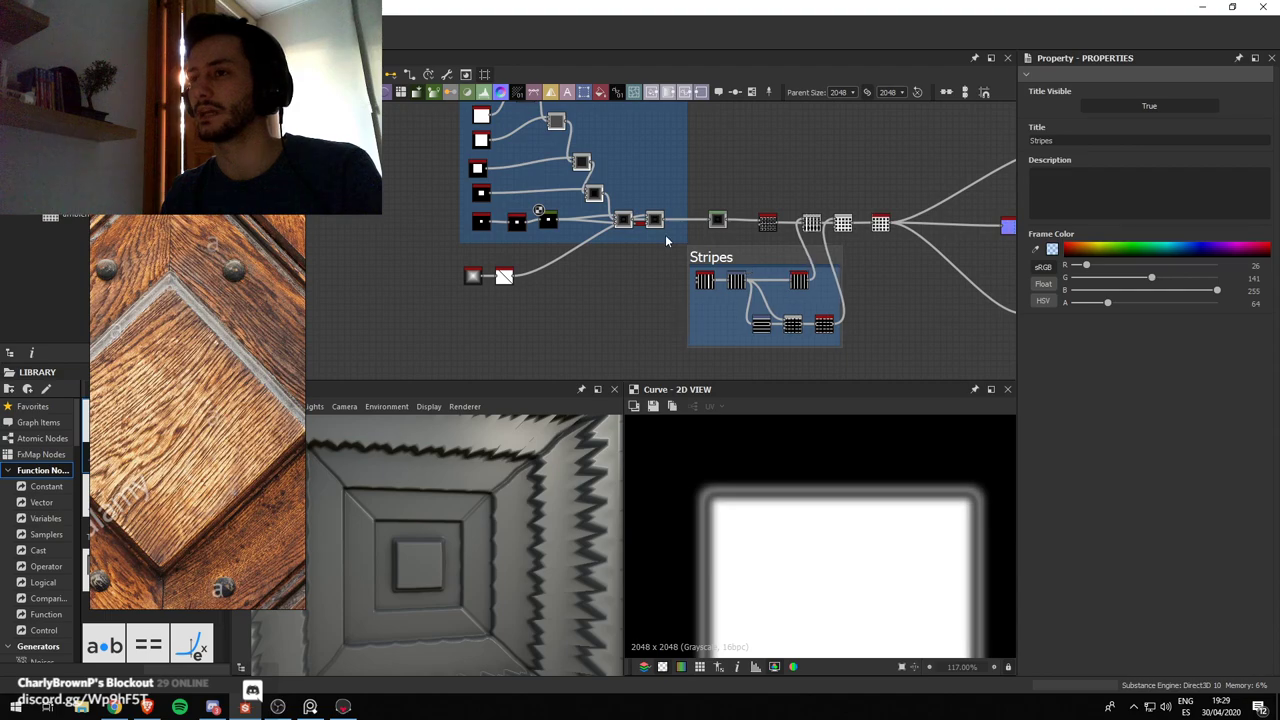
Extend the Square frame downward to enclose the two loose nodes beneath it
{"action": "middle_click_drag", "start_coordinate": [636, 228], "coordinate": [627, 299]}
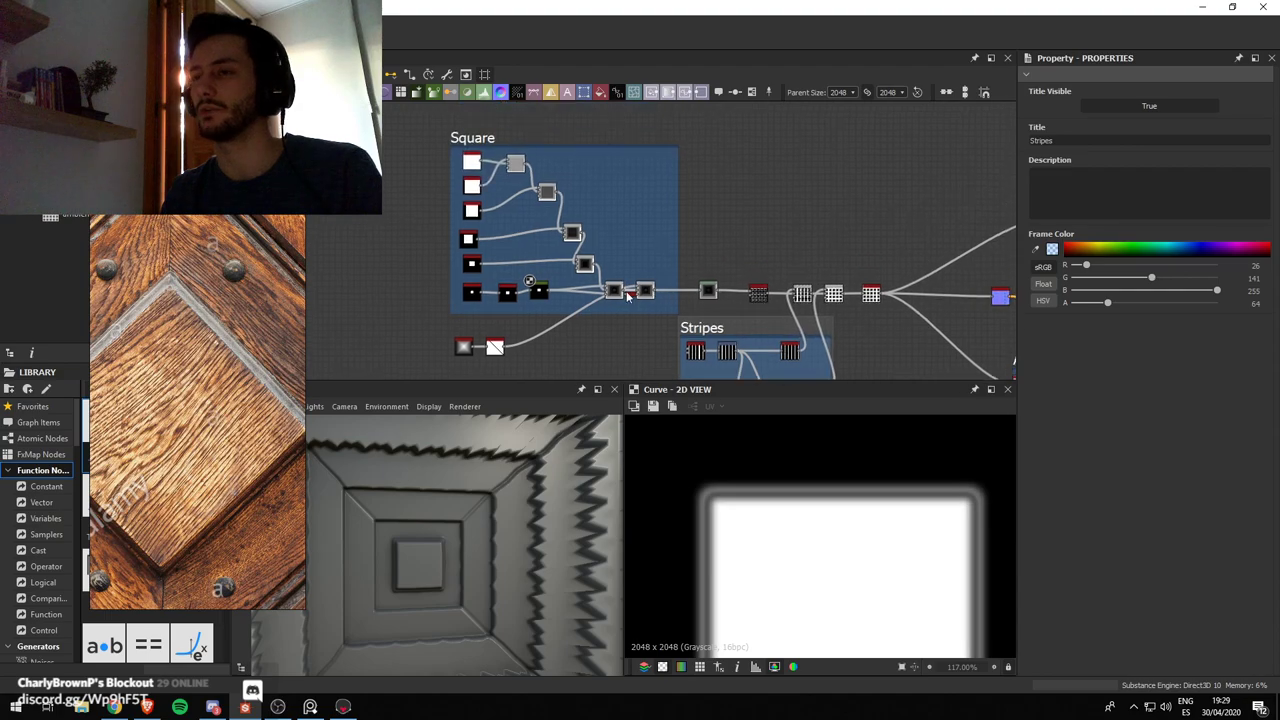
{"action": "left_click", "coordinate": [556, 306]}
{"action": "middle_click_drag", "start_coordinate": [649, 324], "coordinate": [612, 276]}
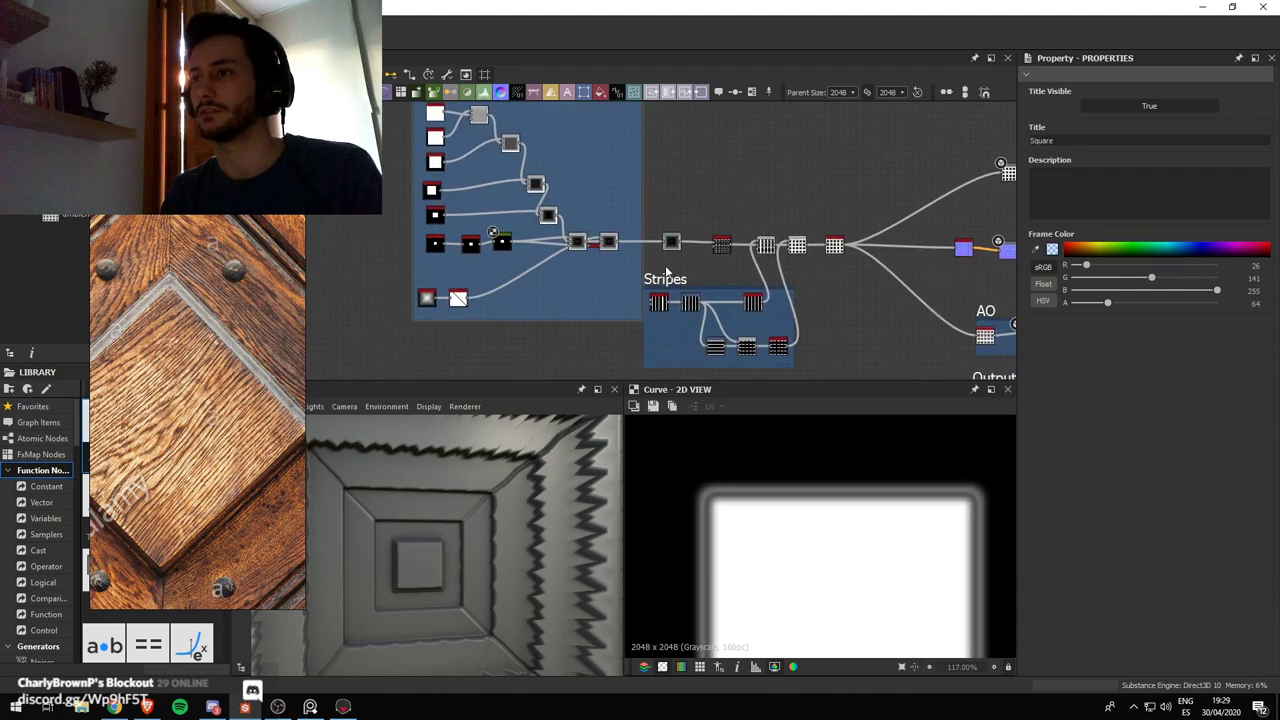
Spread the Square and Stripes frames apart and adjust the position of the Levels node between them
{"action": "scroll", "coordinate": [665, 265], "scroll_direction": "down", "scroll_amount": 1}
{"action": "left_click_drag", "start_coordinate": [662, 280], "coordinate": [705, 286]}
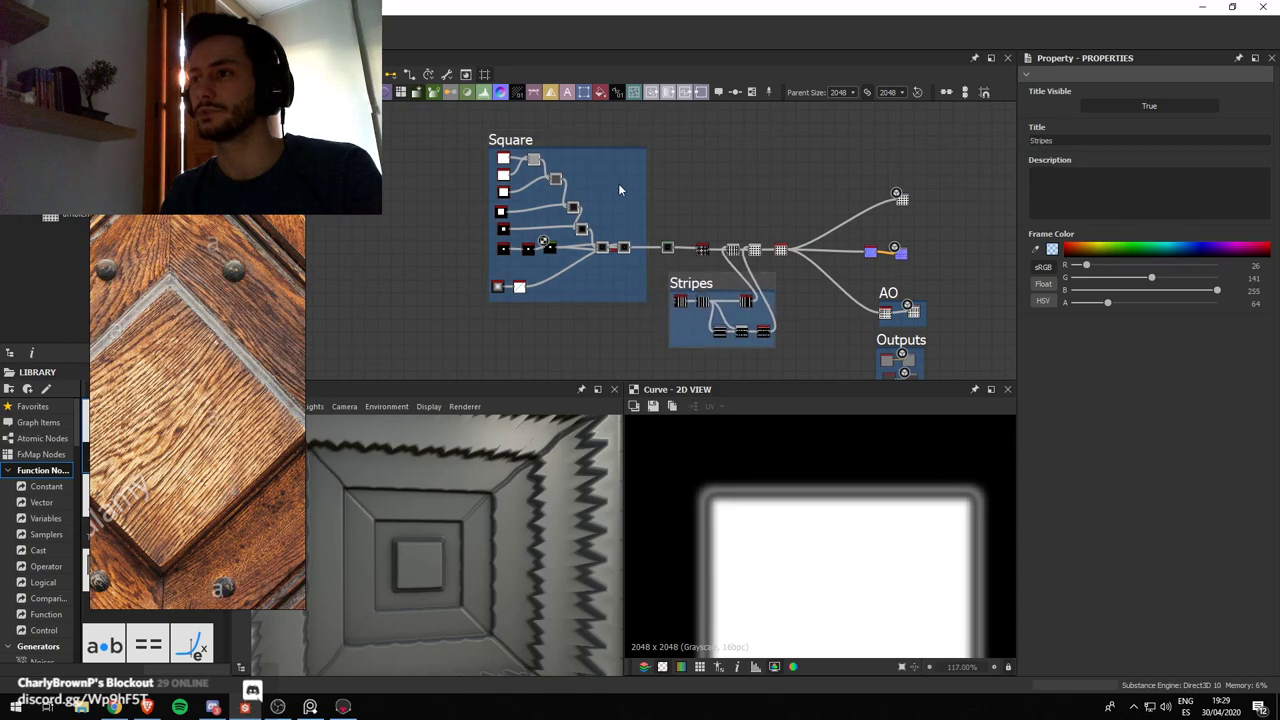
{"action": "left_click_drag", "start_coordinate": [513, 139], "coordinate": [457, 142]}
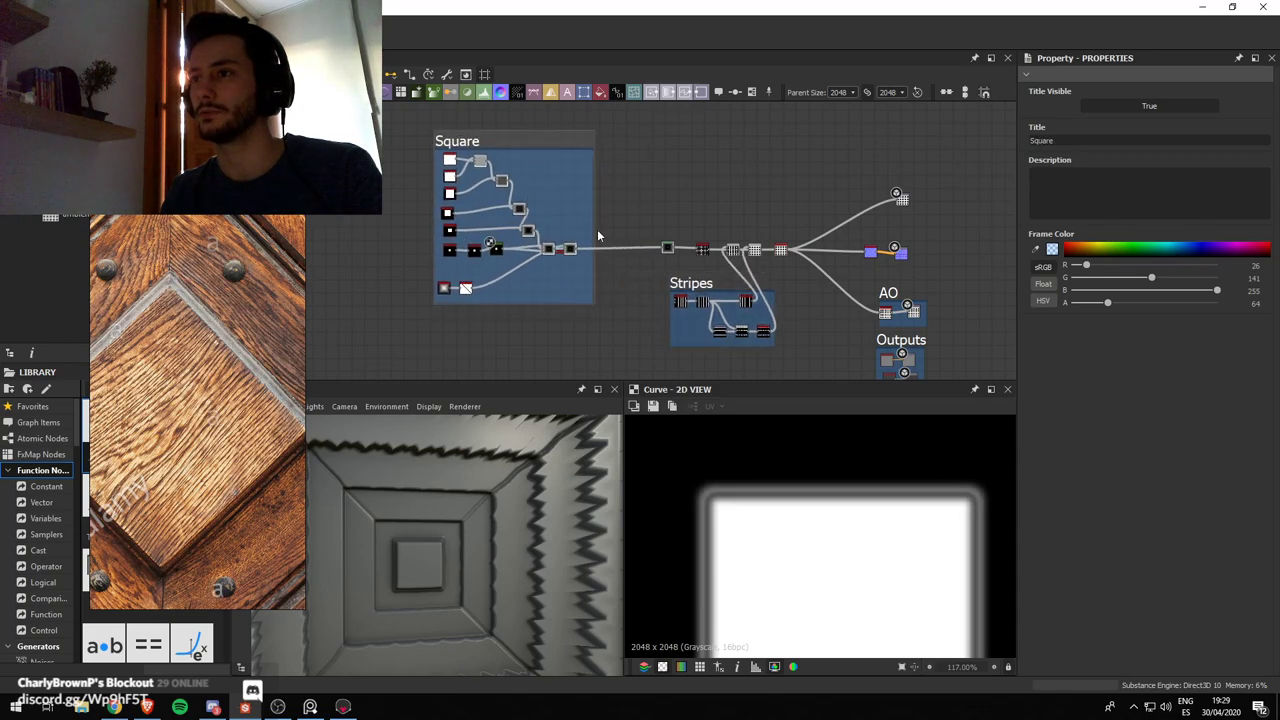
{"action": "scroll", "coordinate": [588, 237], "scroll_direction": "up", "scroll_amount": 2}
{"action": "mouse_move", "coordinate": [758, 272]}
{"action": "left_mouse_down"}
{"action": "mouse_move", "coordinate": [555, 273]}
{"action": "mouse_move", "coordinate": [754, 275]}
{"action": "left_mouse_up"}
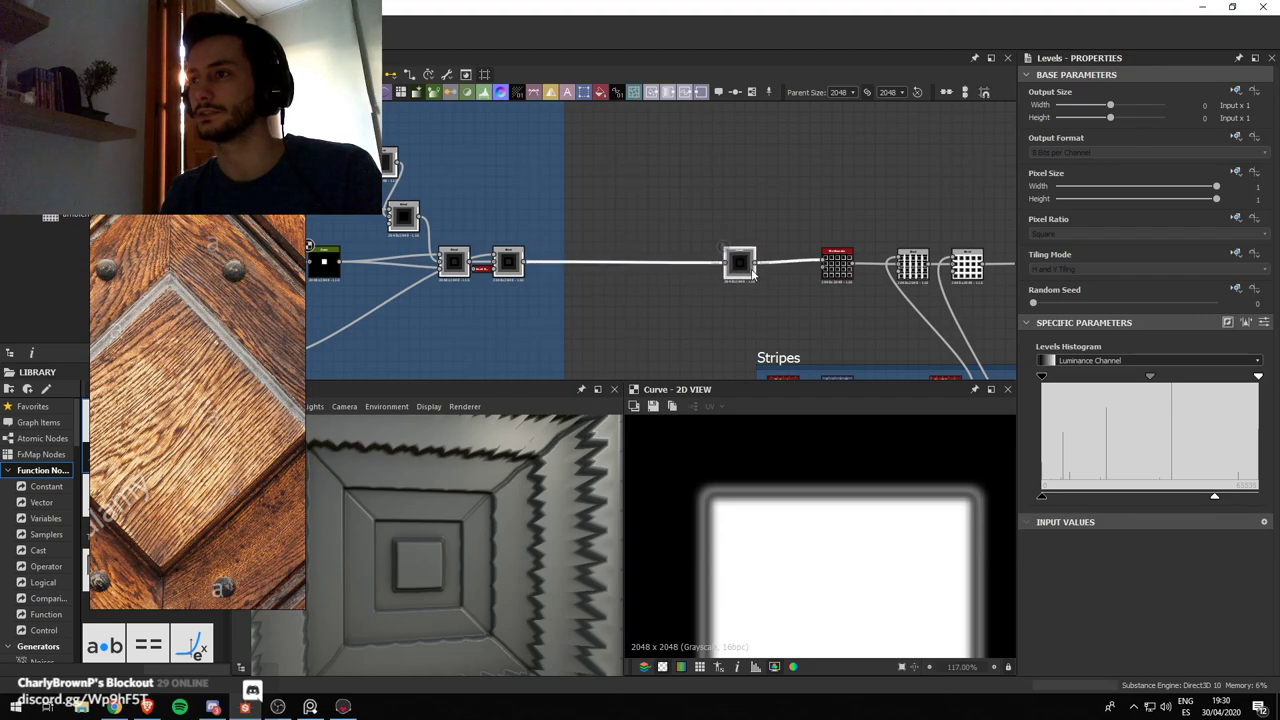
Enlarge the Square frame past its last Blend node and further down, making room for more nodes
{"action": "scroll", "coordinate": [543, 263], "scroll_direction": "up", "scroll_amount": 4}
{"action": "middle_click_drag", "start_coordinate": [543, 263], "coordinate": [625, 171]}
{"action": "scroll", "coordinate": [625, 171], "scroll_direction": "down", "scroll_amount": 3}
{"action": "left_click", "coordinate": [558, 253]}
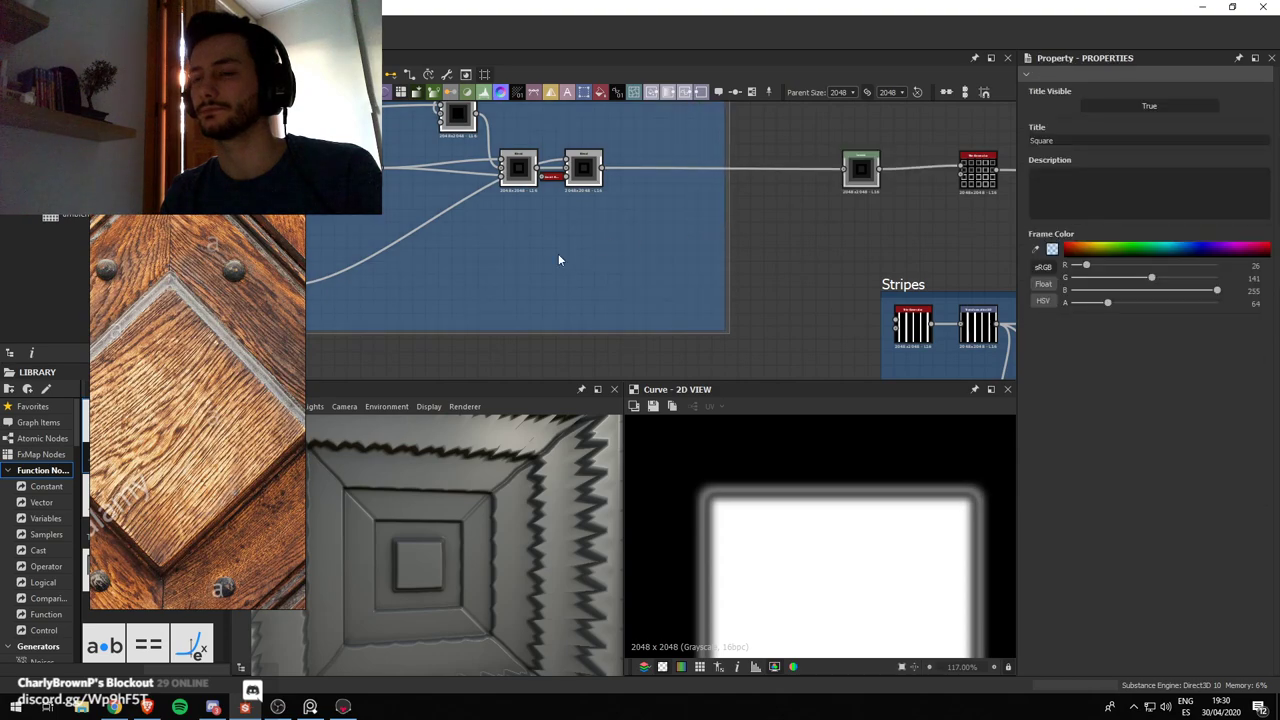
{"action": "key", "text": "f"}
{"action": "left_click_drag", "start_coordinate": [571, 279], "coordinate": [577, 366]}
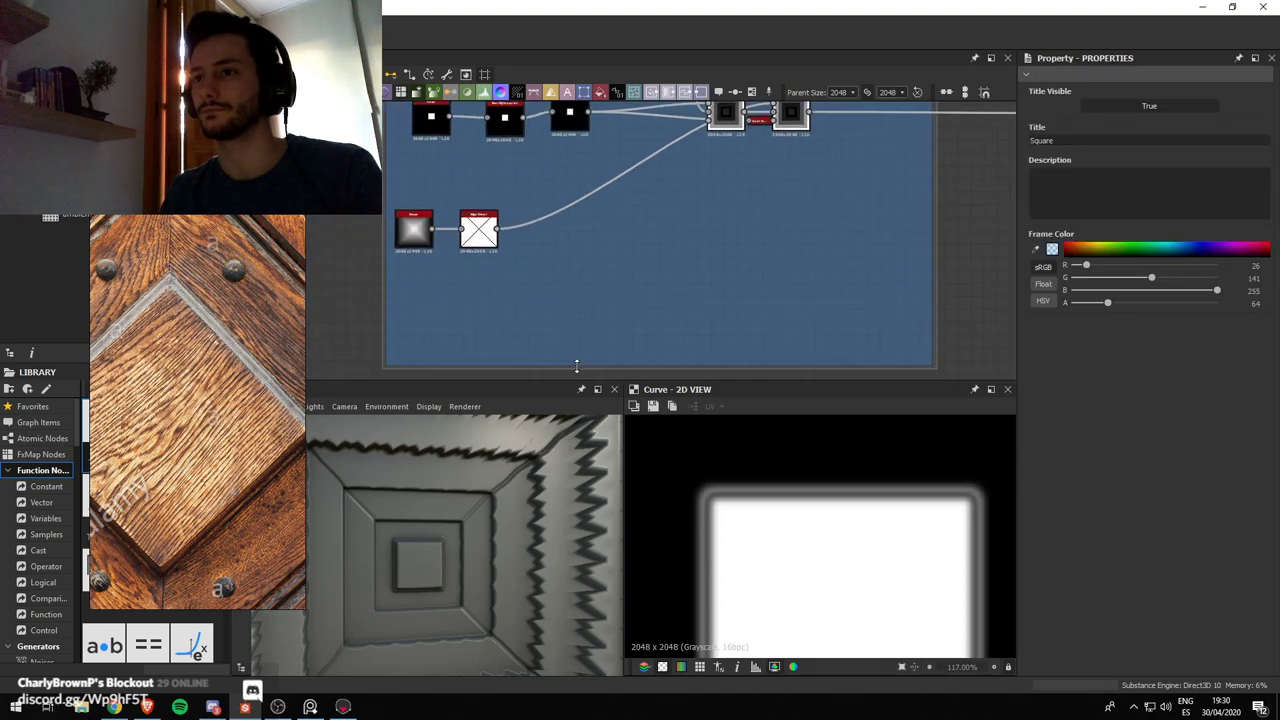
Add a Shape node beneath the two lower nodes in the Square frame and set its pattern to Bell
{"action": "key", "text": "space"}
{"action": "type", "text": "shape"}
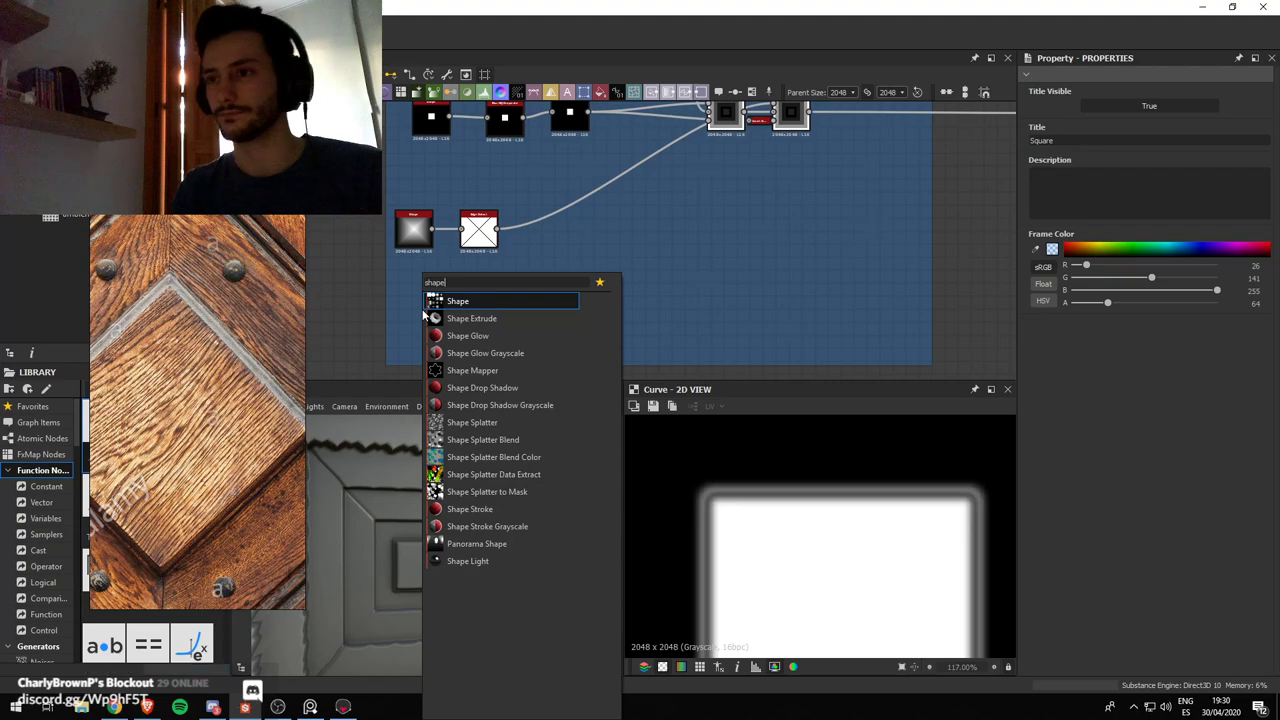
{"action": "key", "text": "Escape"}
{"action": "scroll", "coordinate": [1098, 550], "scroll_direction": "down", "scroll_amount": 3}
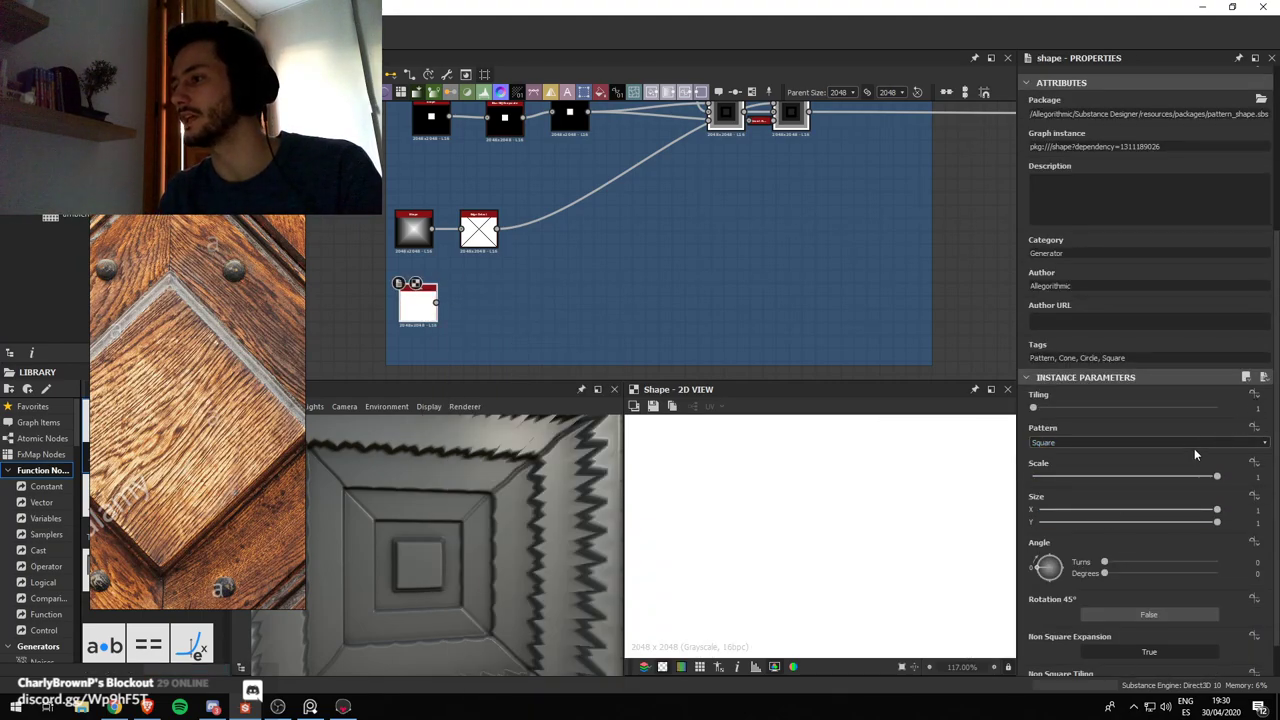
{"action": "left_click", "coordinate": [1195, 440]}
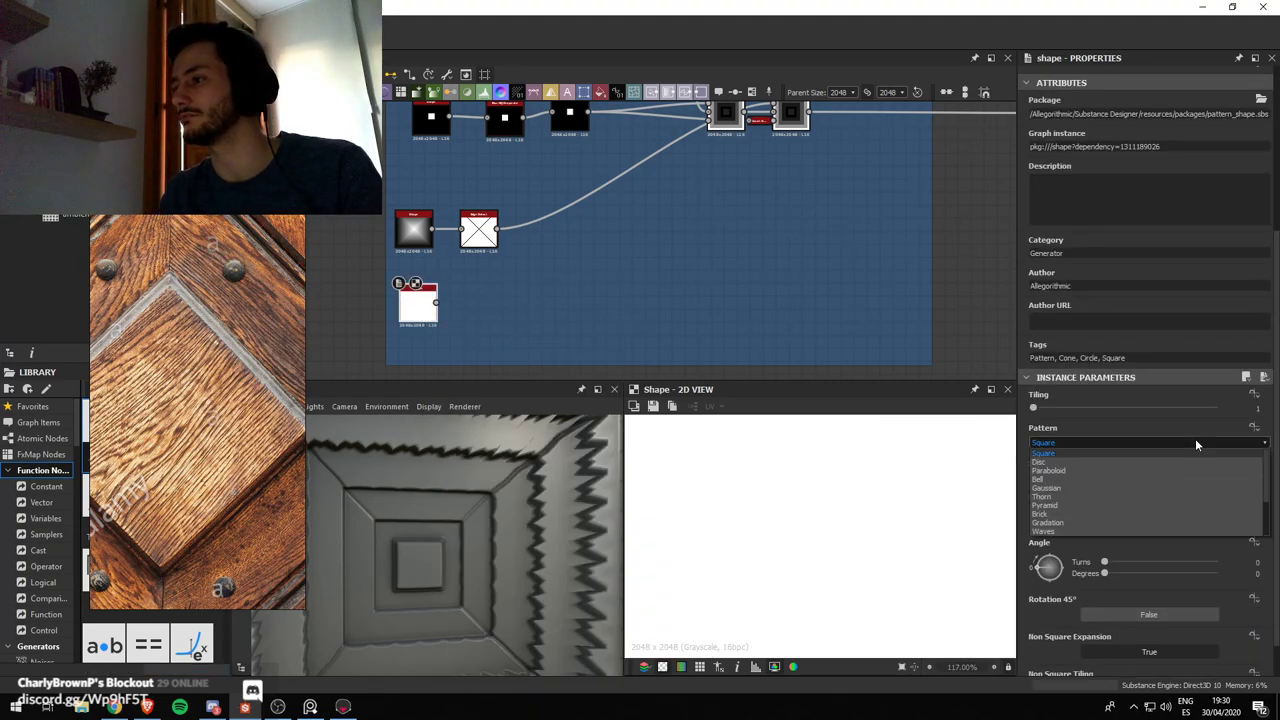
{"action": "left_click", "coordinate": [1062, 477]}
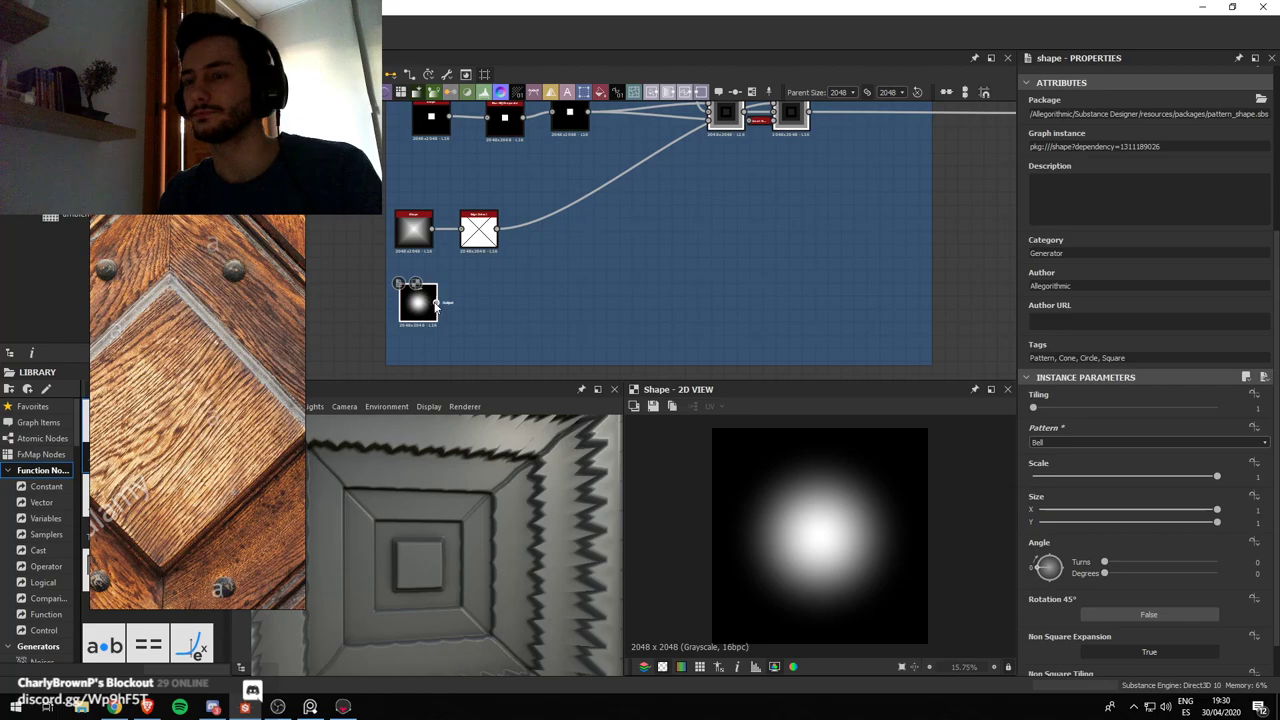
{"action": "scroll", "coordinate": [453, 300], "scroll_direction": "down", "scroll_amount": 2}
{"action": "middle_click_drag", "start_coordinate": [627, 254], "coordinate": [581, 268]}
{"action": "scroll", "coordinate": [581, 268], "scroll_direction": "up", "scroll_amount": 1}
{"action": "left_click", "coordinate": [651, 178]}
{"action": "key", "text": "space"}
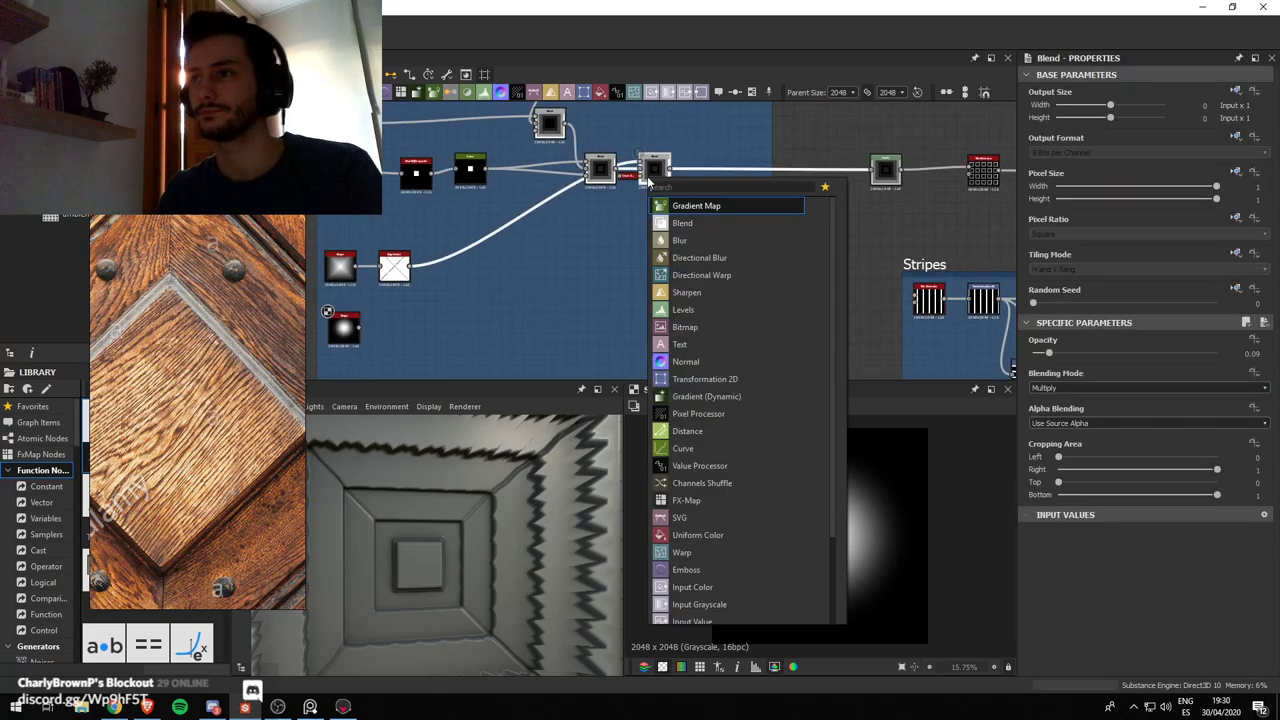
{"action": "type", "text": "blend"}
{"action": "left_click", "coordinate": [592, 245]}
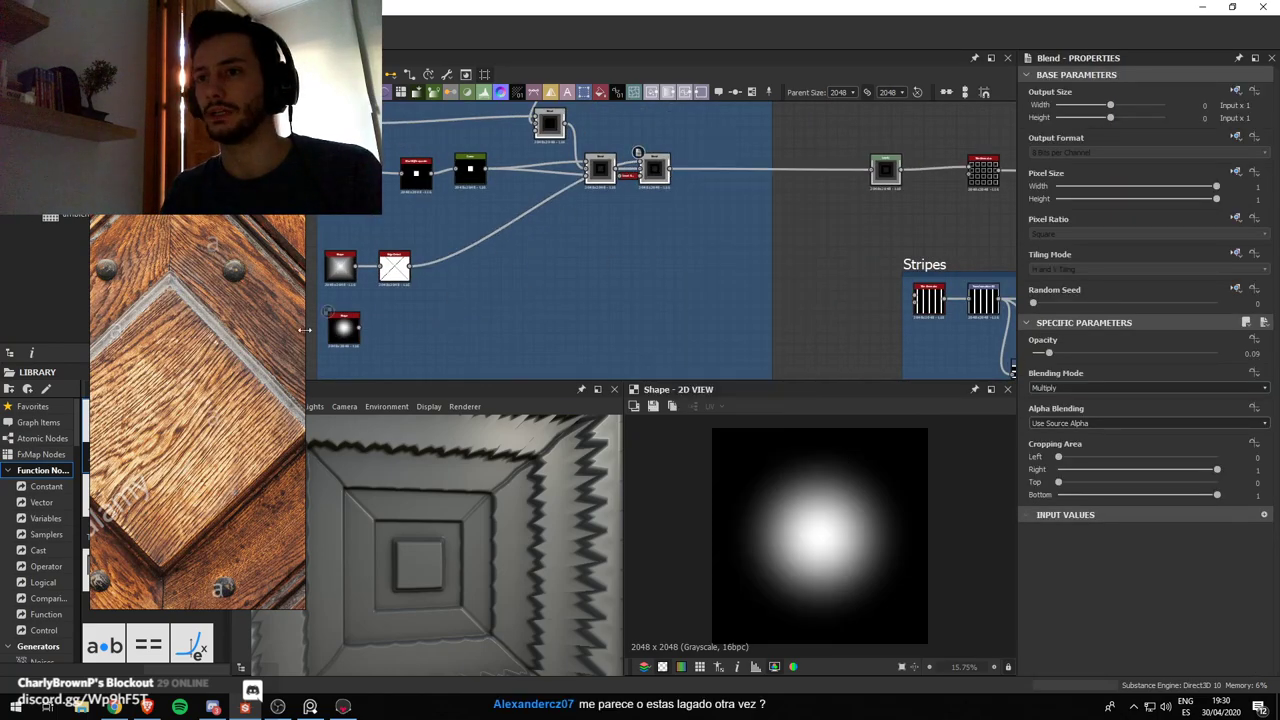
Check the studs in the wood reference and add a Transformation 2D node after the bell Shape node
{"action": "middle_click_drag", "start_coordinate": [165, 480], "coordinate": [220, 418]}
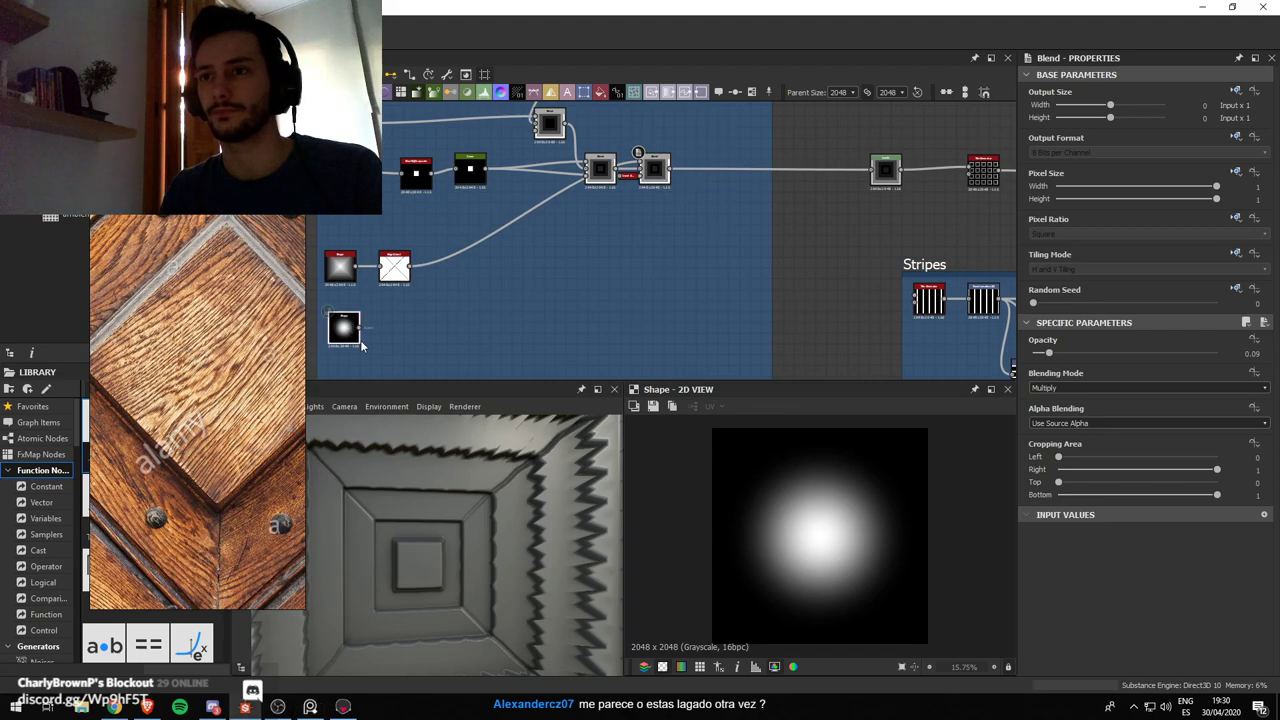
{"action": "left_click", "coordinate": [345, 333]}
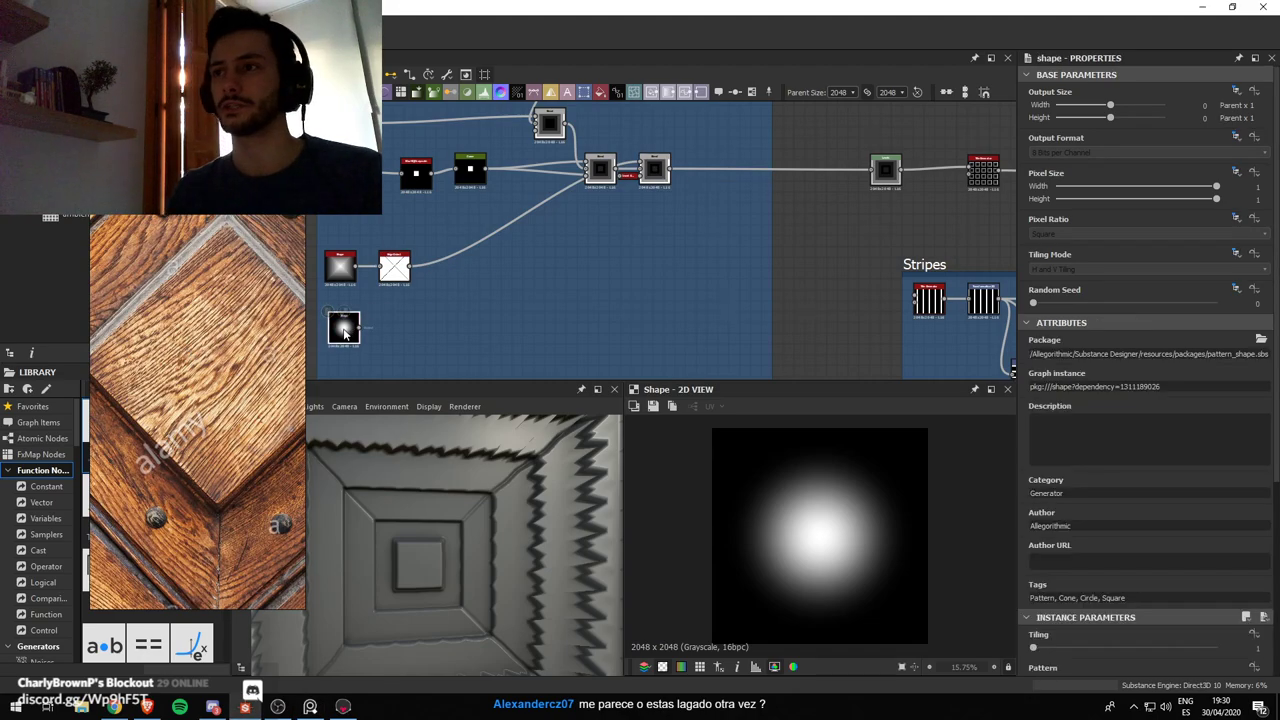
{"action": "scroll", "coordinate": [175, 385], "scroll_direction": "down", "scroll_amount": 5}
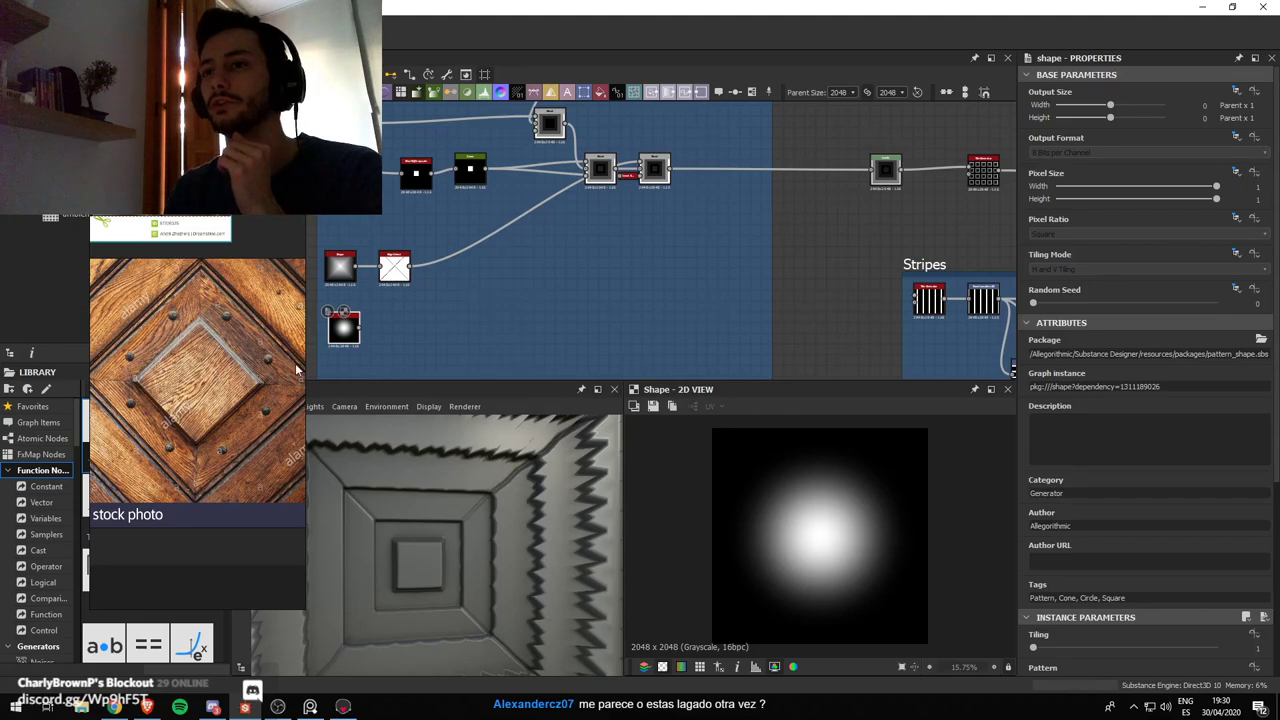
{"action": "key", "text": "space"}
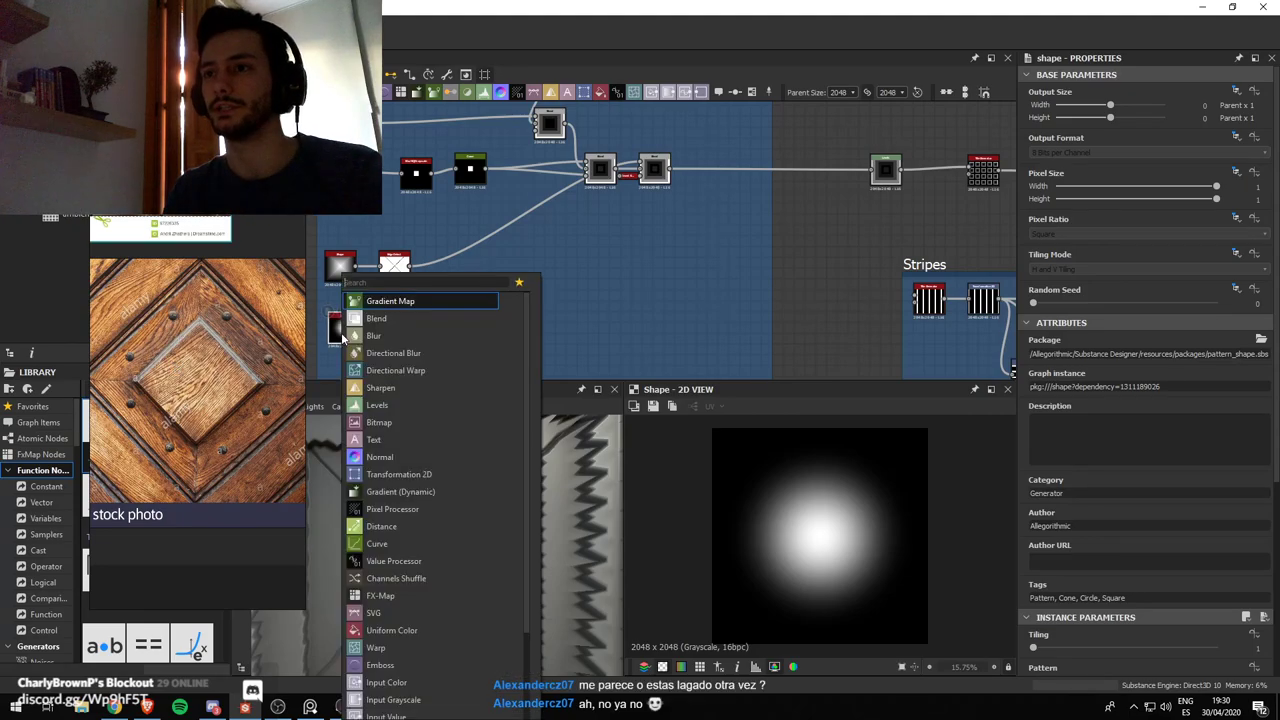
{"action": "type", "text": "tra"}
{"action": "left_click", "coordinate": [388, 304]}
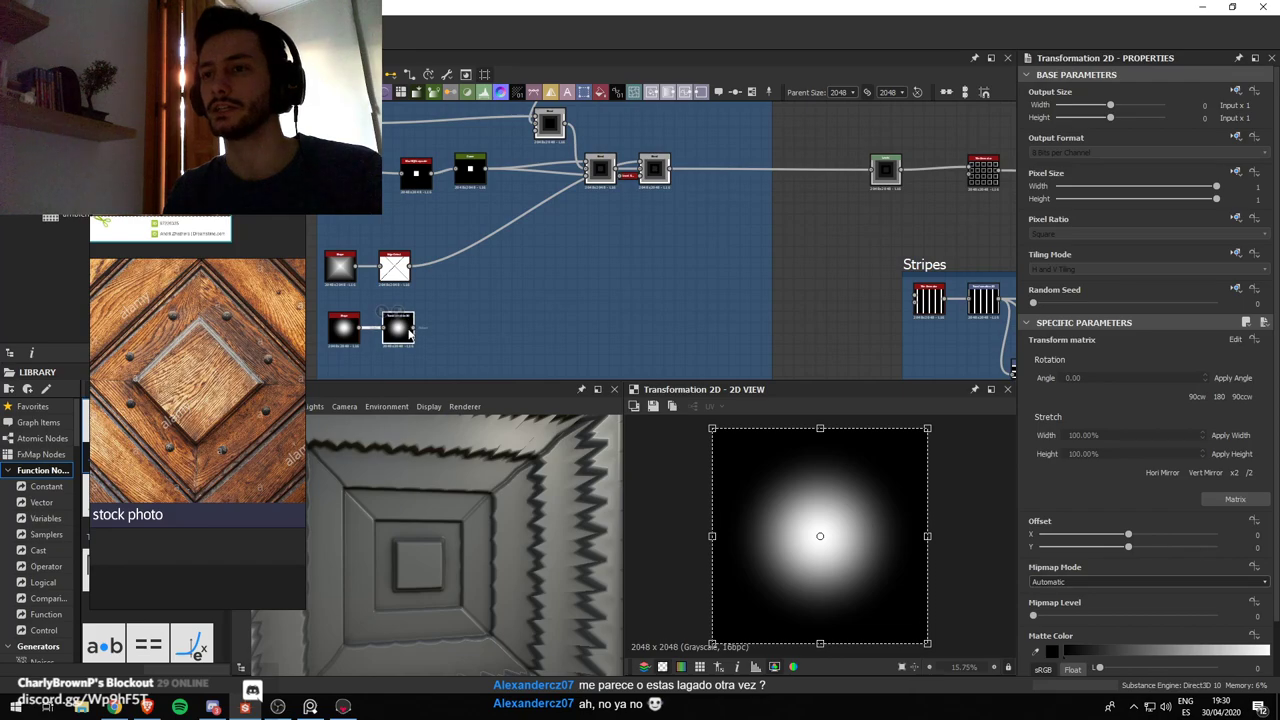
Add a Blend node after the Square frame's last Blend, combining it with the transformed bell in Screen mode
{"action": "left_click", "coordinate": [656, 166]}
{"action": "key", "text": "space"}
{"action": "type", "text": "bl"}
{"action": "key", "text": "Return"}
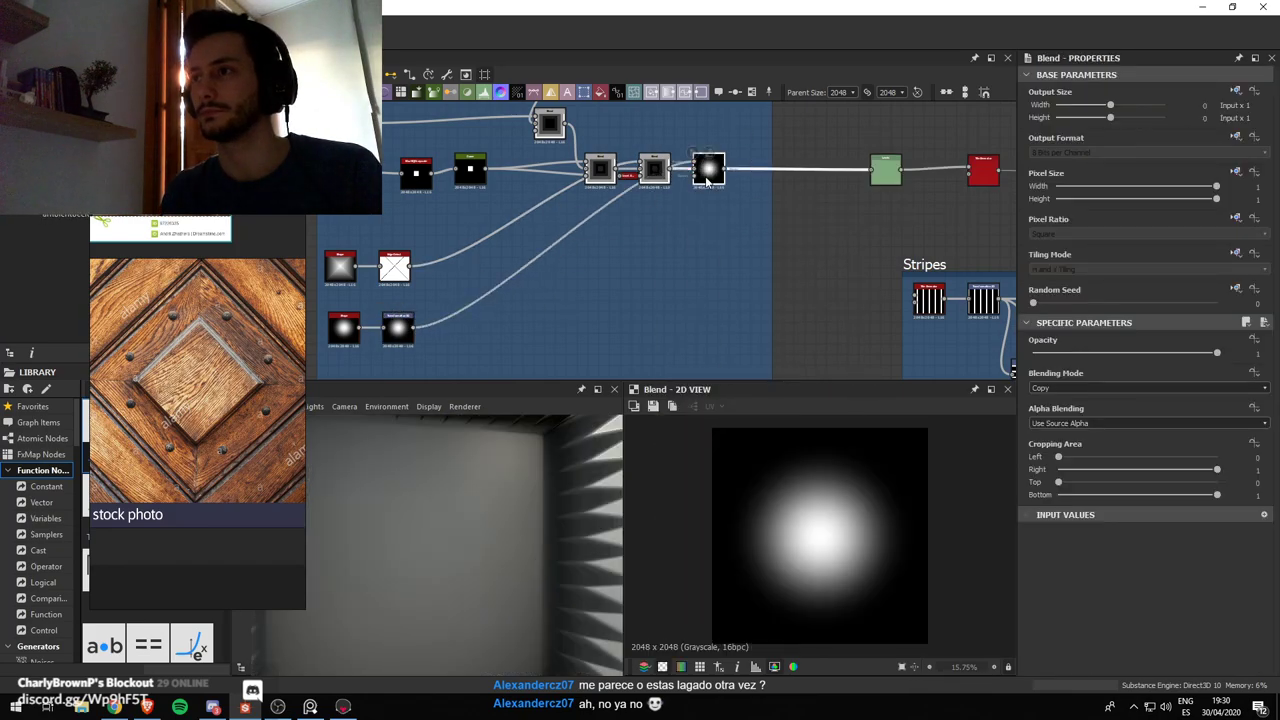
{"action": "left_click", "coordinate": [1074, 387]}
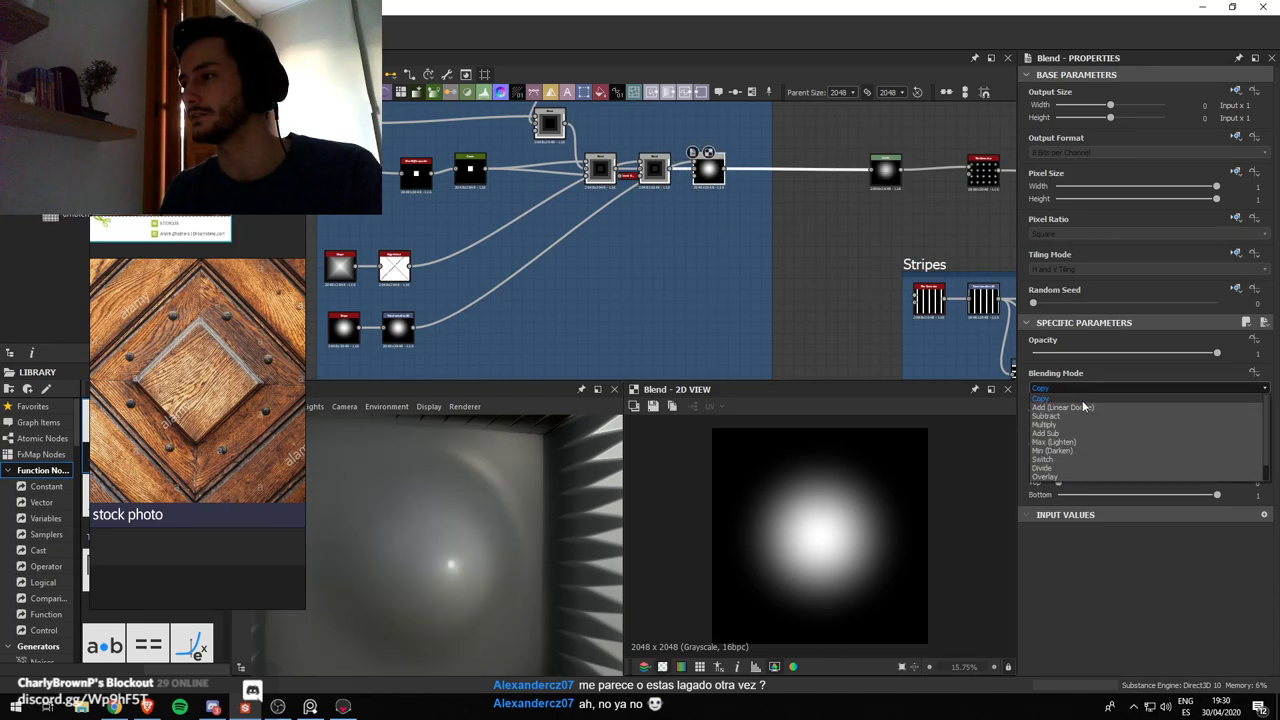
{"action": "scroll", "coordinate": [1066, 430], "scroll_direction": "down", "scroll_amount": 1}
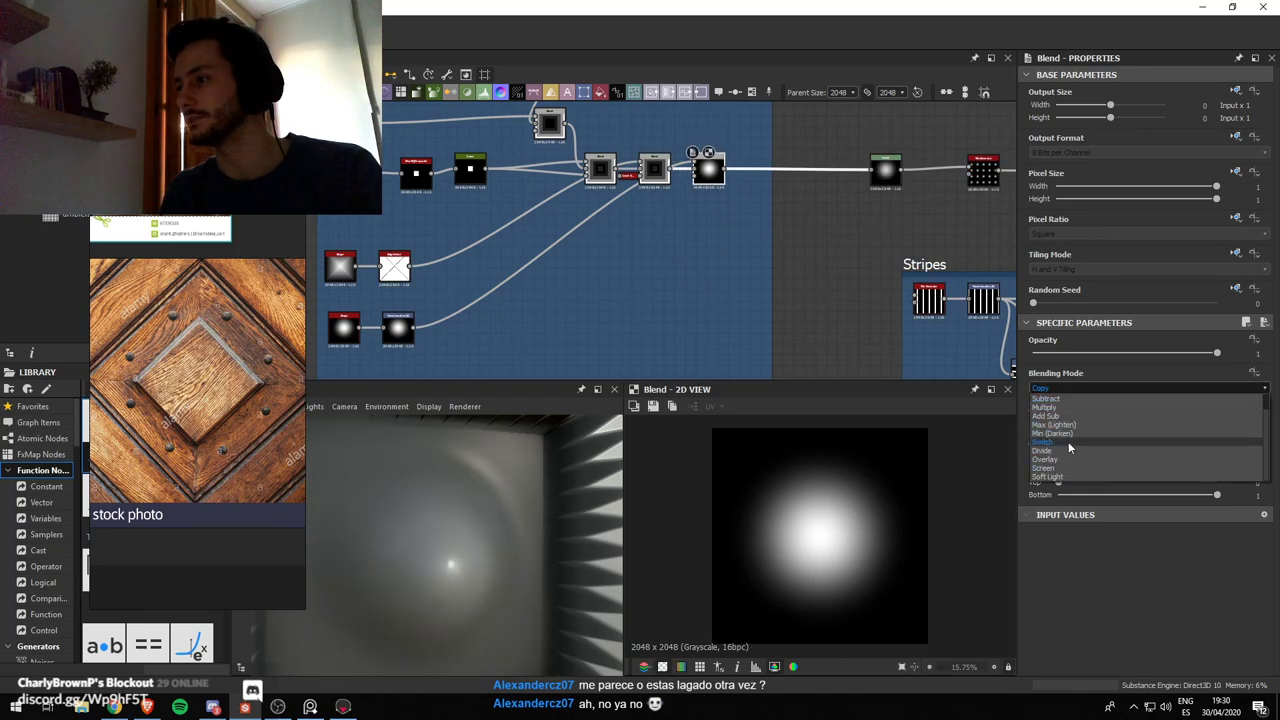
{"action": "left_click", "coordinate": [1048, 469]}
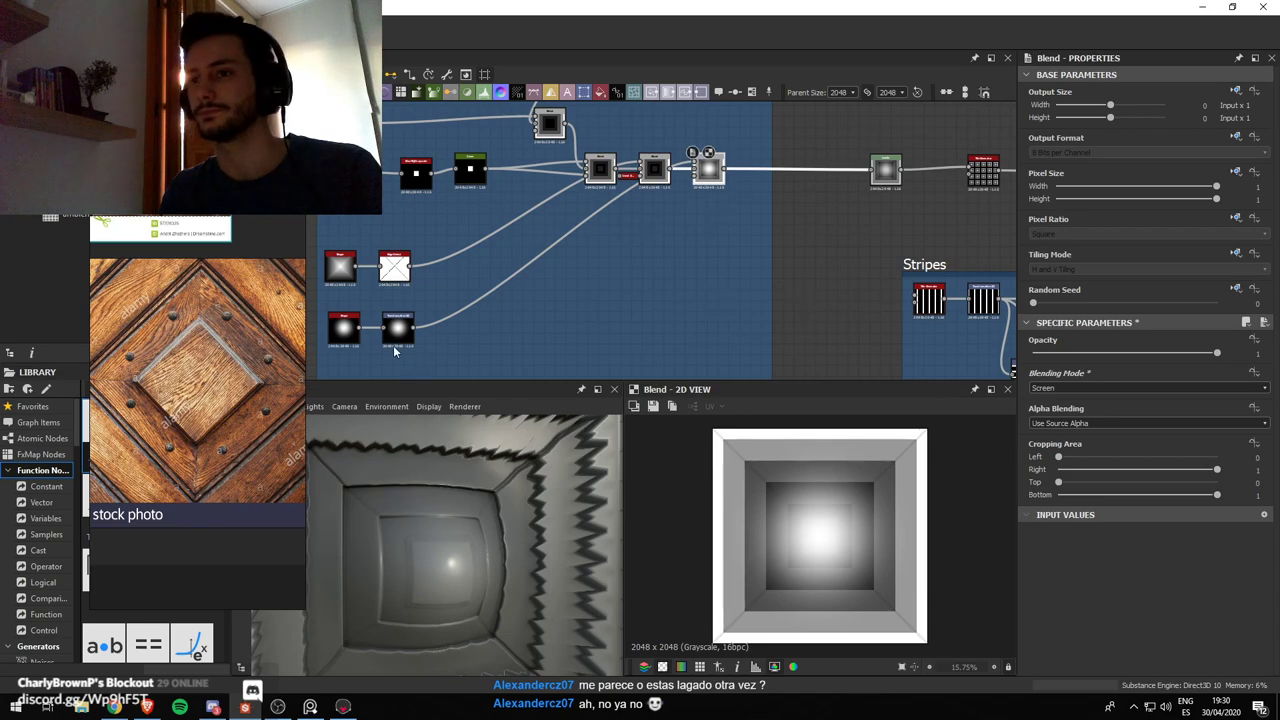
Insert a Curve node between the bell Shape and its Transformation 2D node, and line up the three nodes
{"action": "left_click_drag", "start_coordinate": [395, 342], "coordinate": [430, 342]}
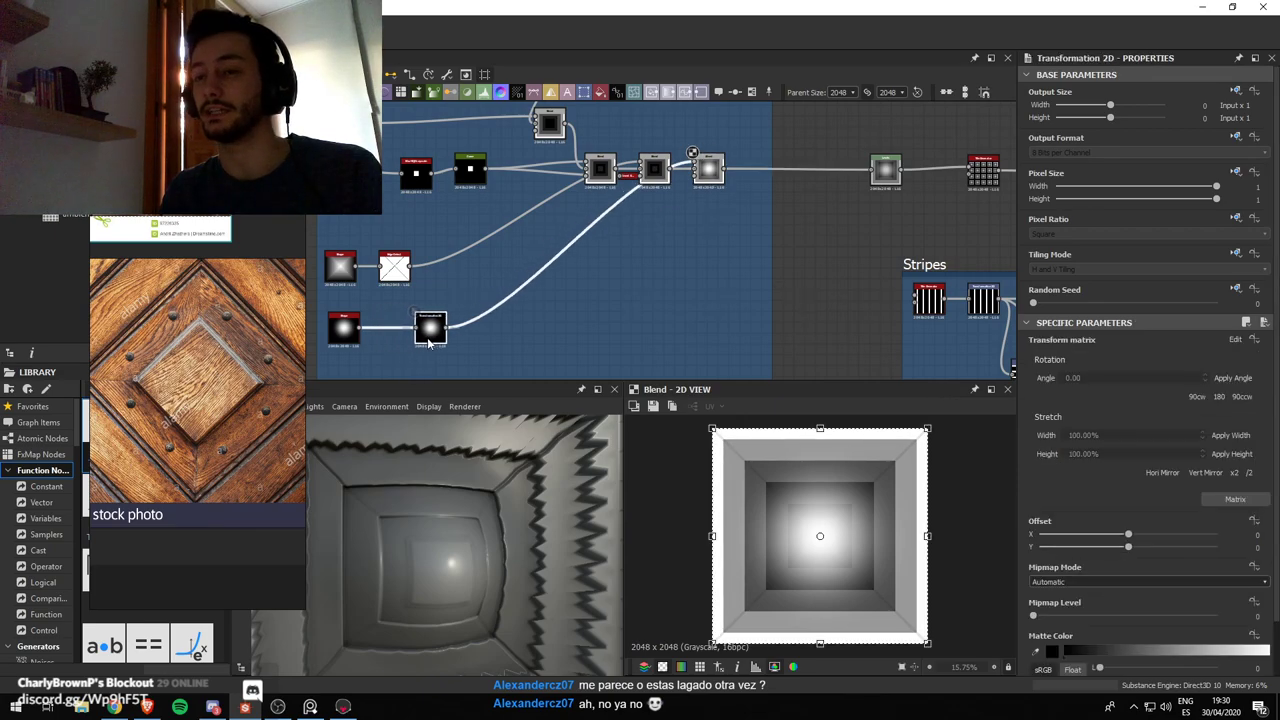
{"action": "left_click", "coordinate": [343, 333]}
{"action": "key", "text": "space"}
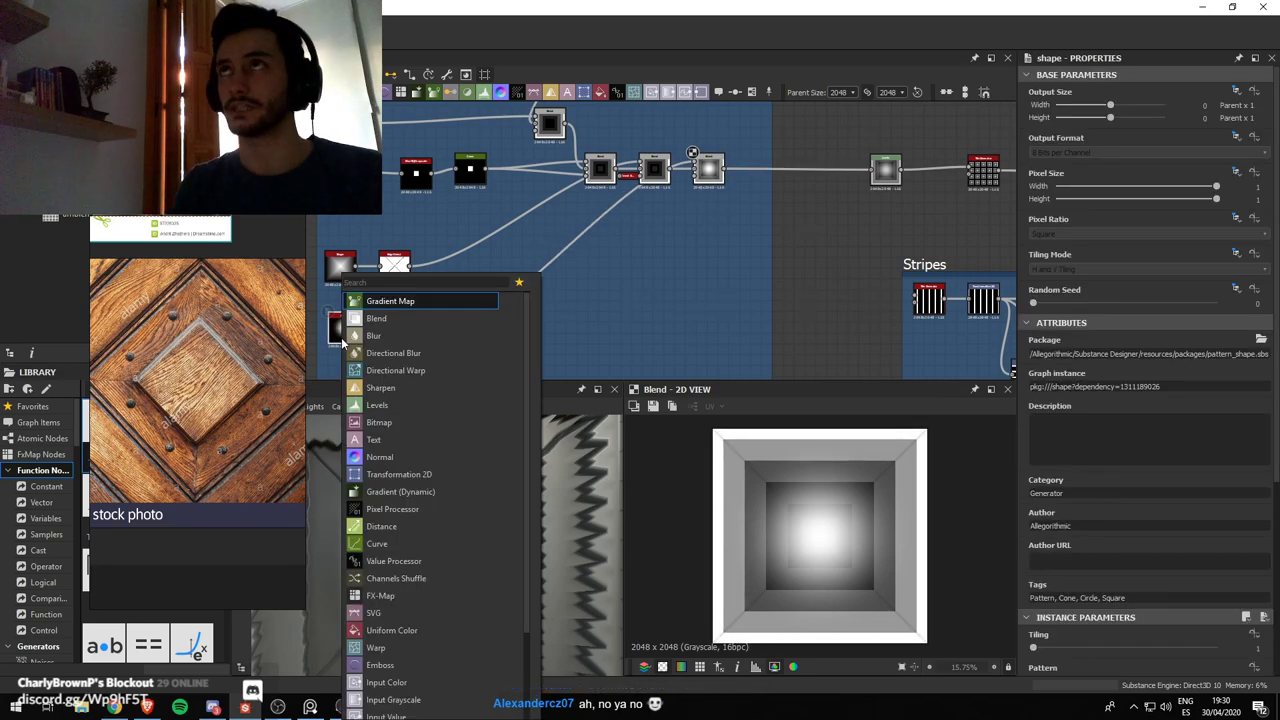
{"action": "type", "text": "le"}
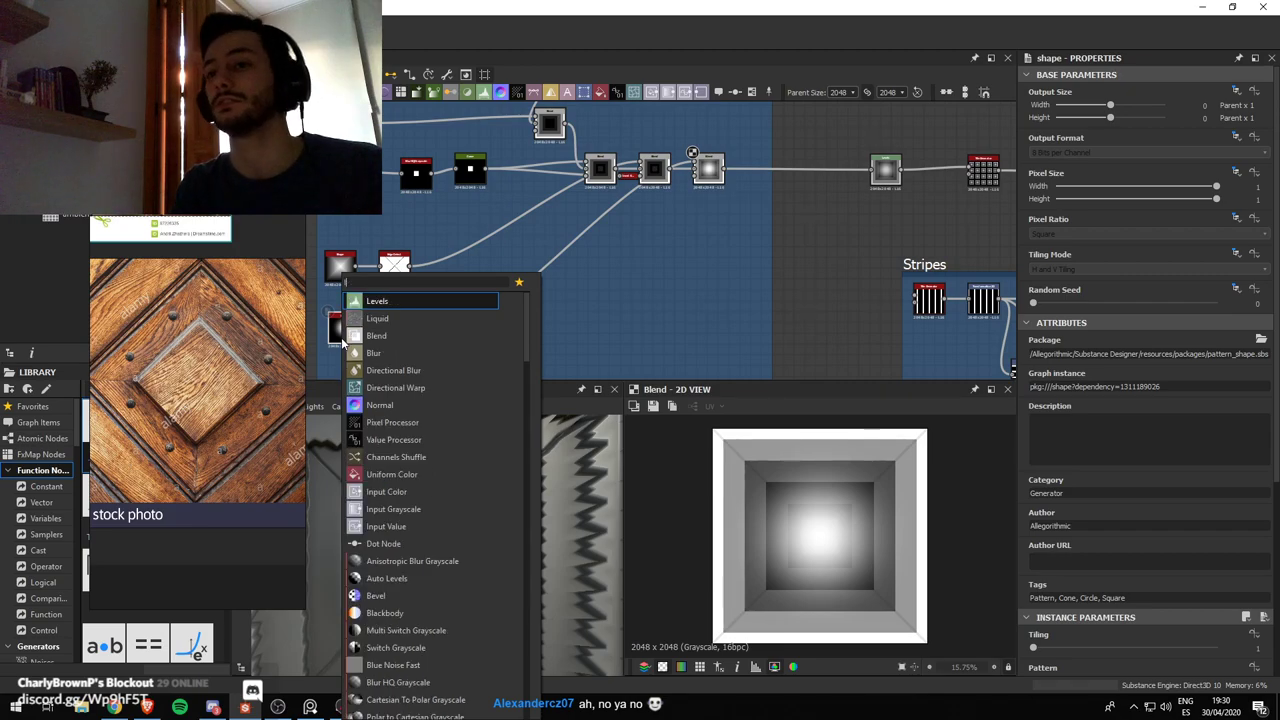
{"action": "key", "text": "BackSpace"}
{"action": "key", "text": "BackSpace"}
{"action": "type", "text": "curve"}
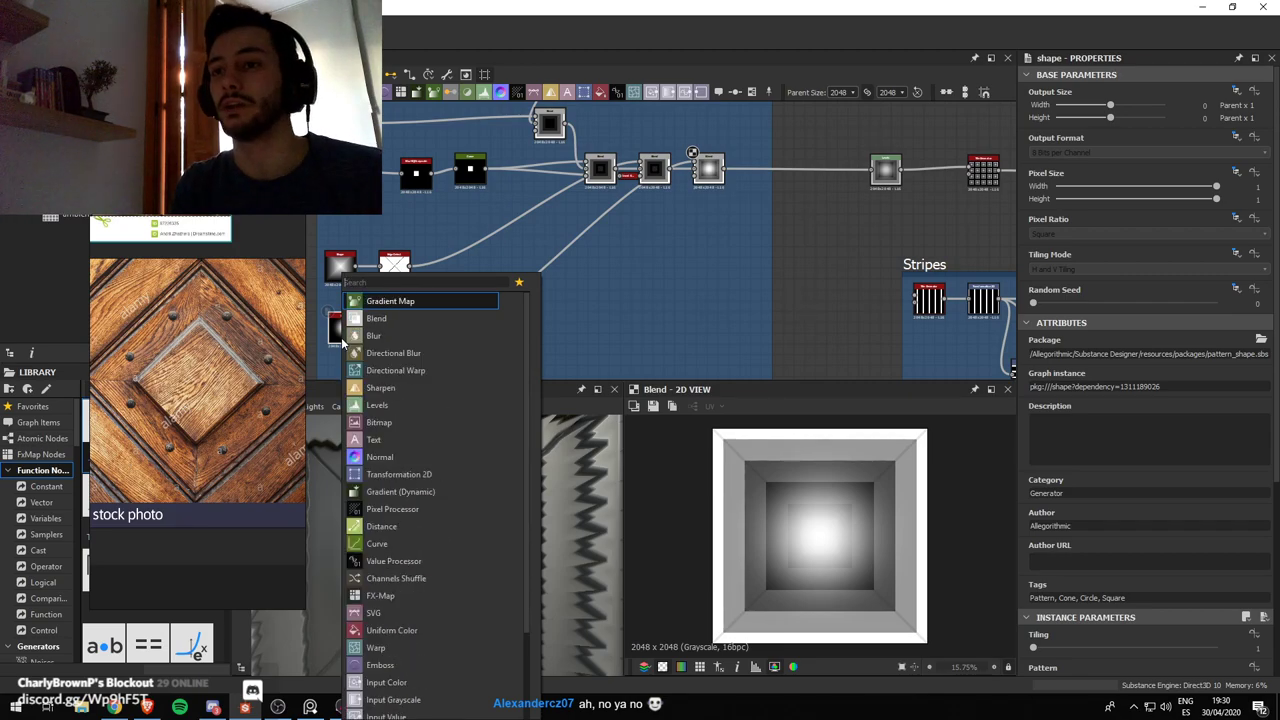
{"action": "key", "text": "Return"}
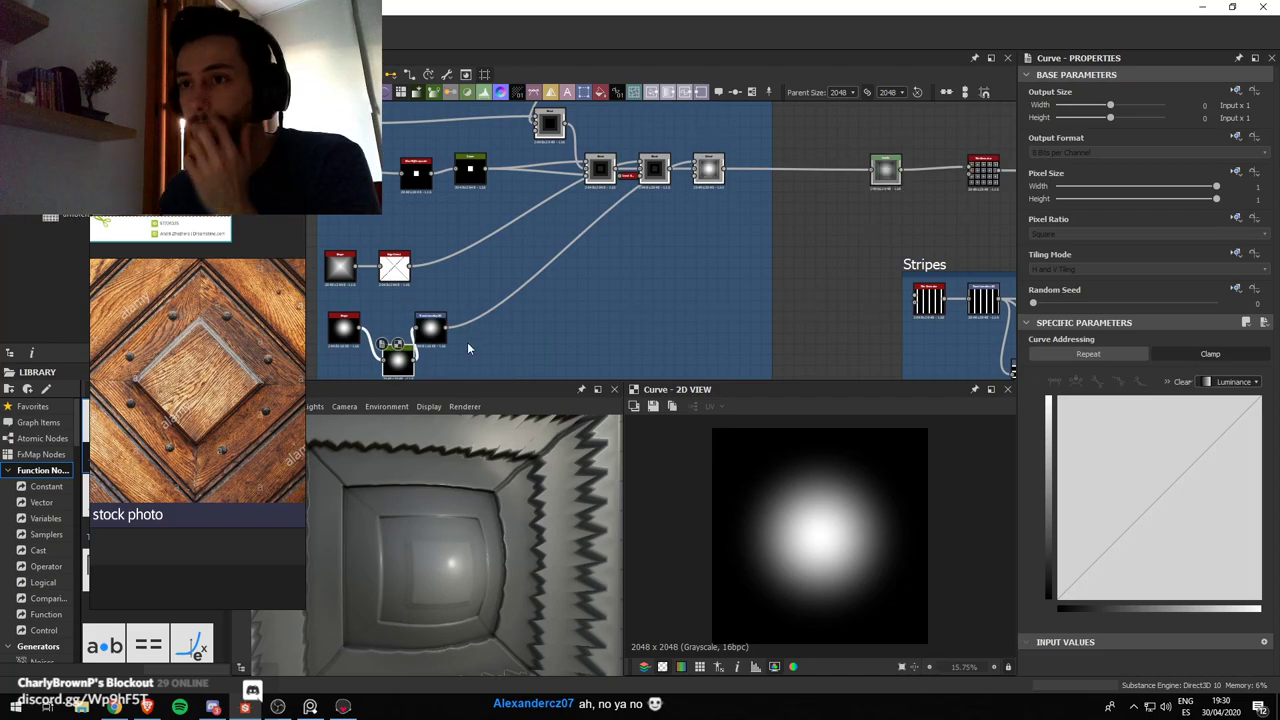
{"action": "left_click_drag", "start_coordinate": [400, 372], "coordinate": [394, 339]}
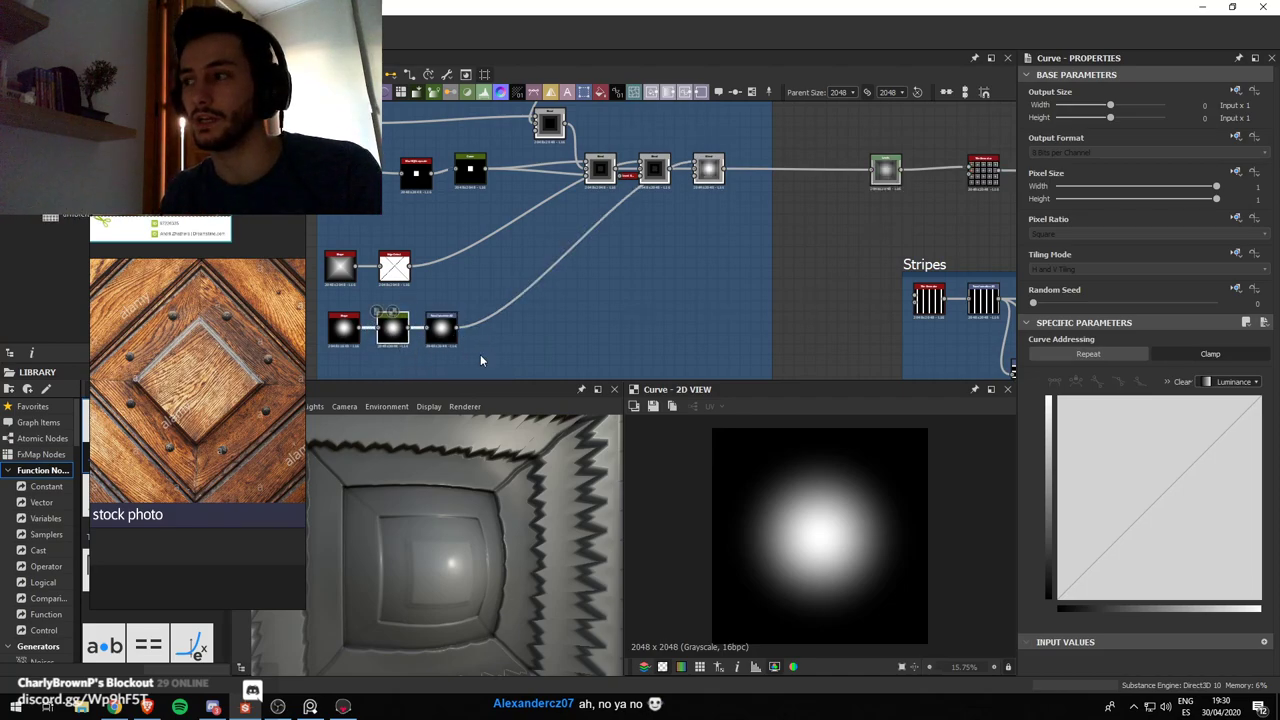
Add a curve point and raise it to about 0.29 by 0.71, adjusting its handles to make the bell fuller
{"action": "left_click", "coordinate": [1154, 501]}
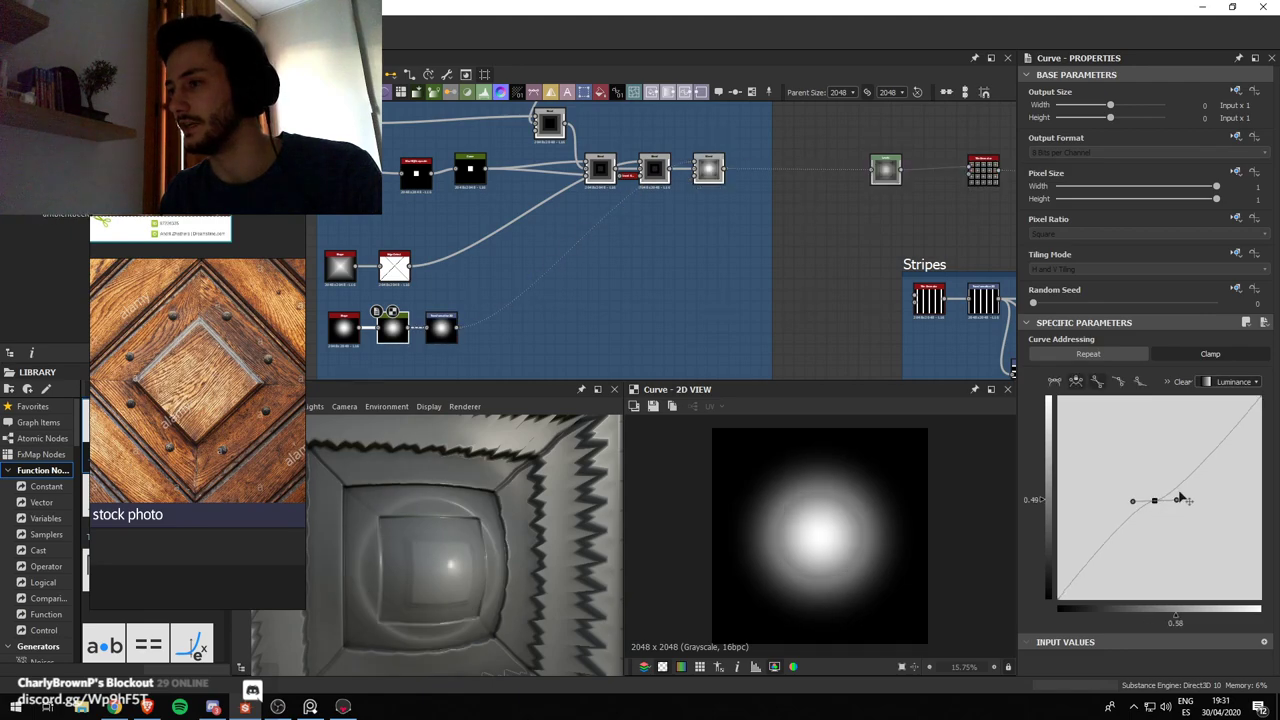
{"action": "left_click_drag", "start_coordinate": [1180, 498], "coordinate": [1207, 452]}
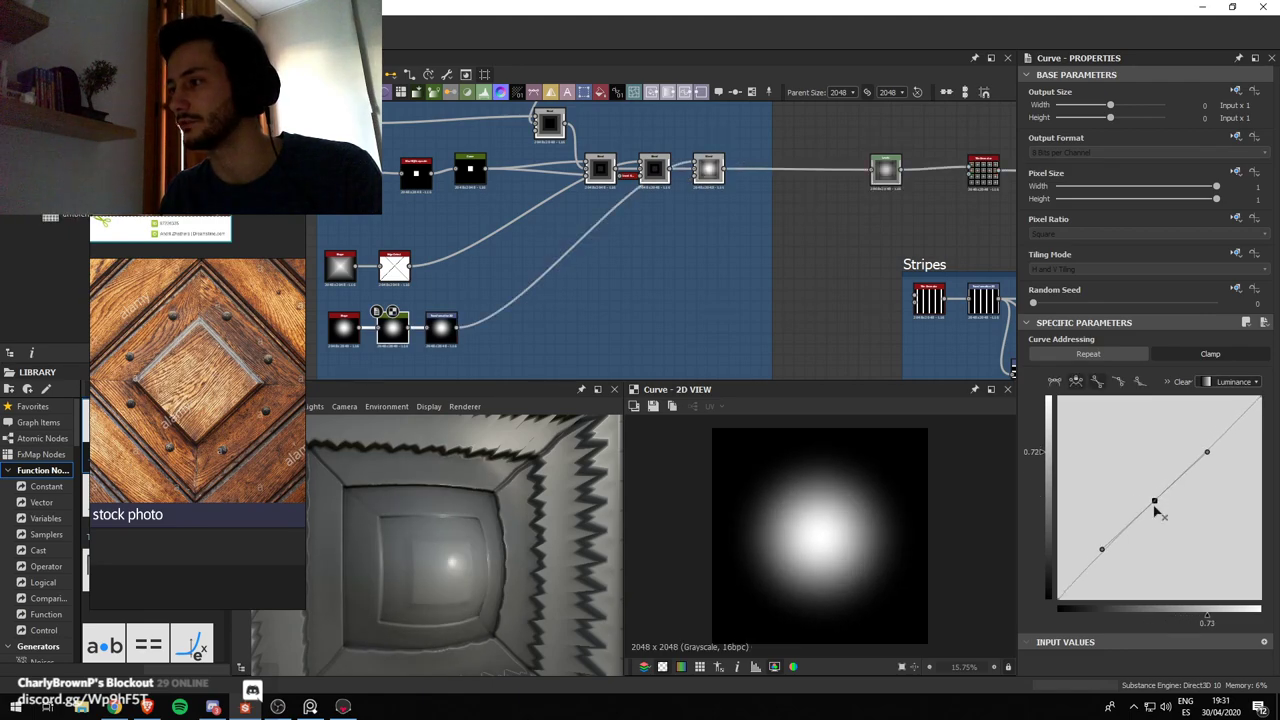
{"action": "left_click_drag", "start_coordinate": [1155, 506], "coordinate": [1121, 453]}
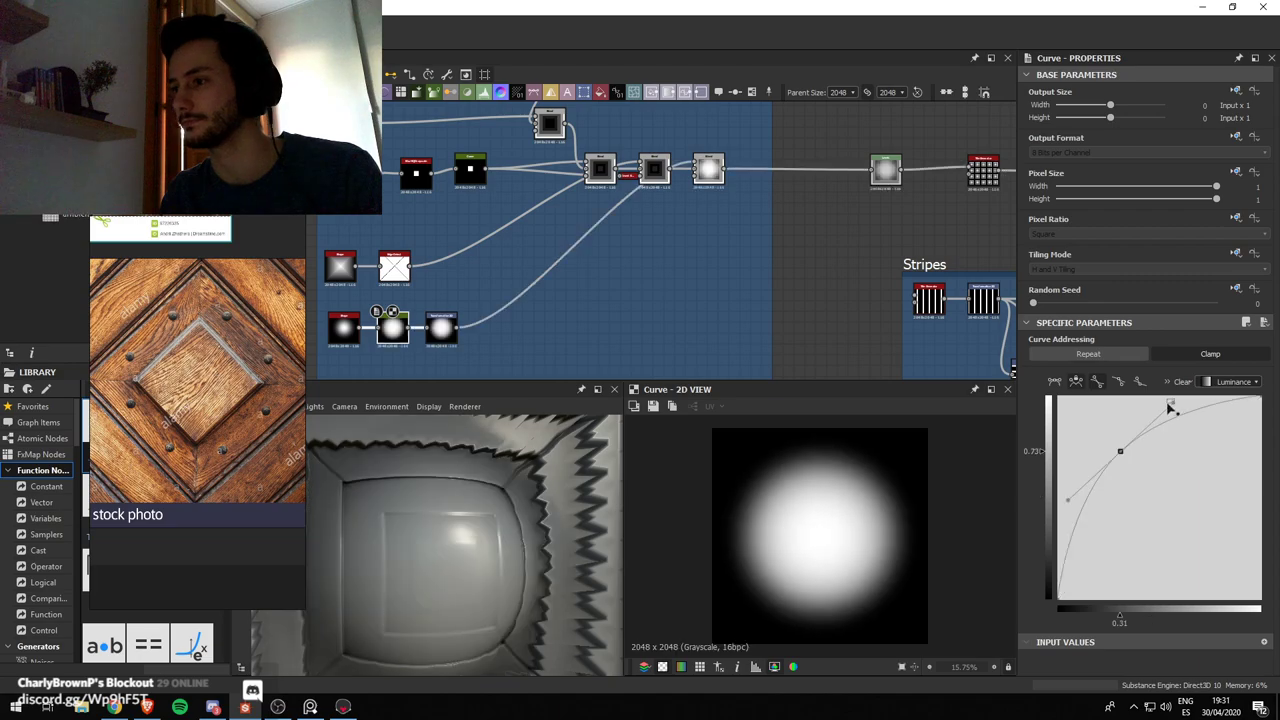
{"action": "left_click_drag", "start_coordinate": [1120, 451], "coordinate": [1123, 454]}
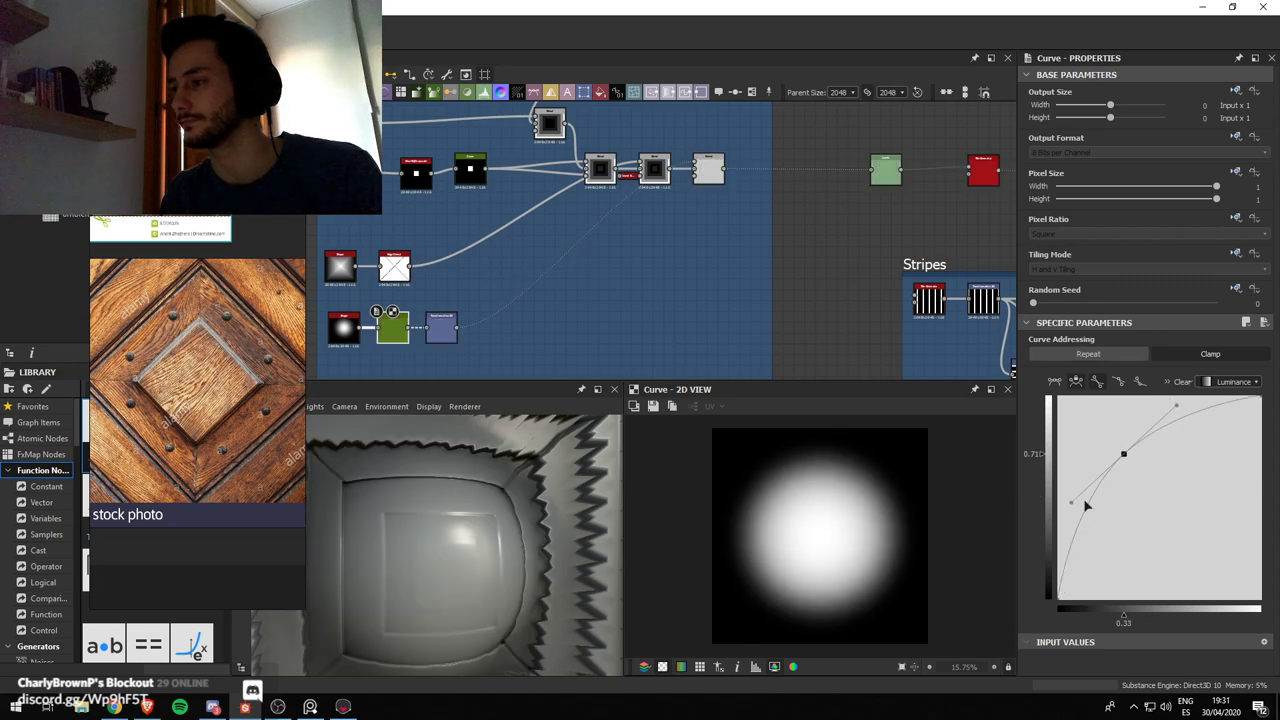
{"action": "left_click", "coordinate": [1069, 509]}
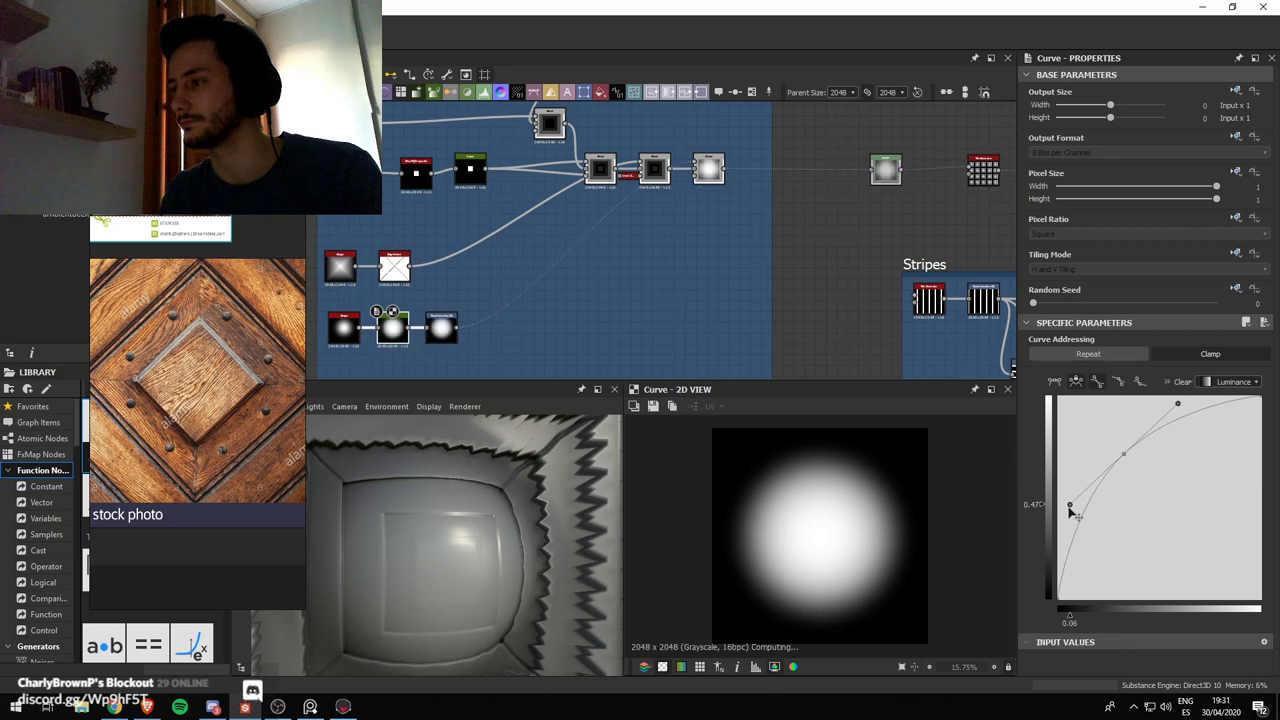
{"action": "left_click_drag", "start_coordinate": [1070, 511], "coordinate": [1065, 519]}
{"action": "left_click", "coordinate": [1122, 454]}
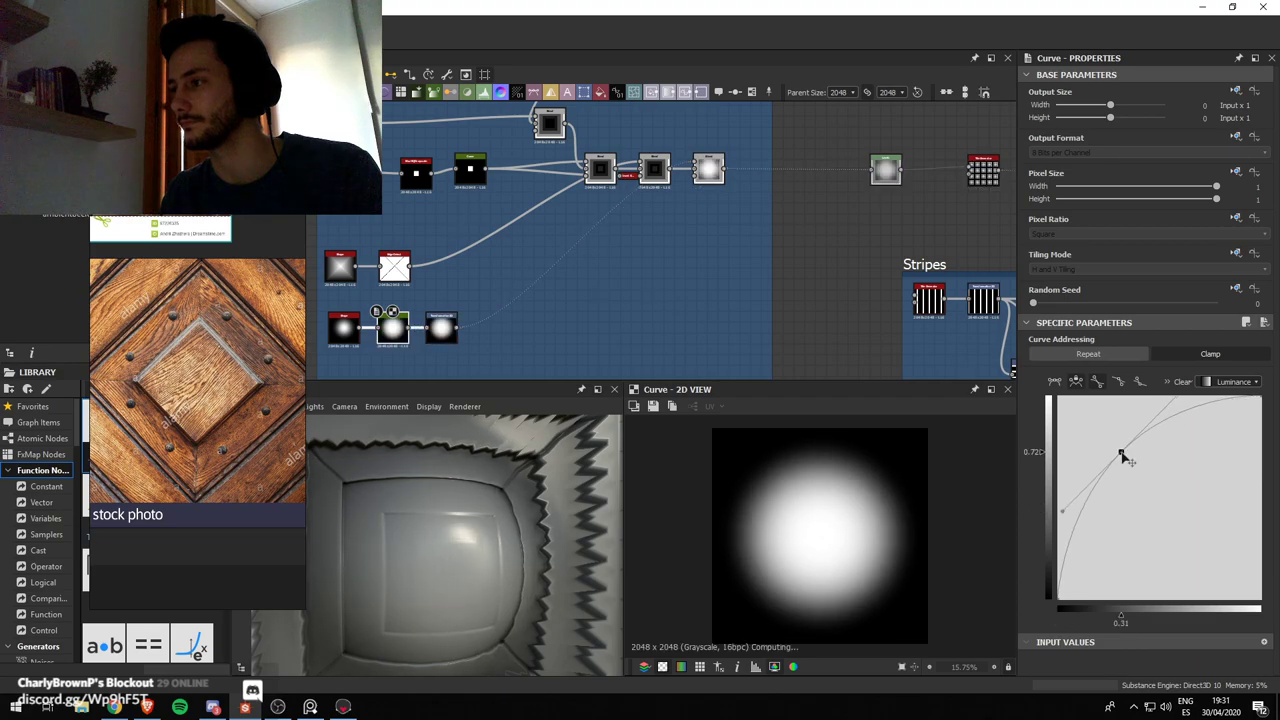
{"action": "left_click_drag", "start_coordinate": [1121, 453], "coordinate": [1116, 455]}
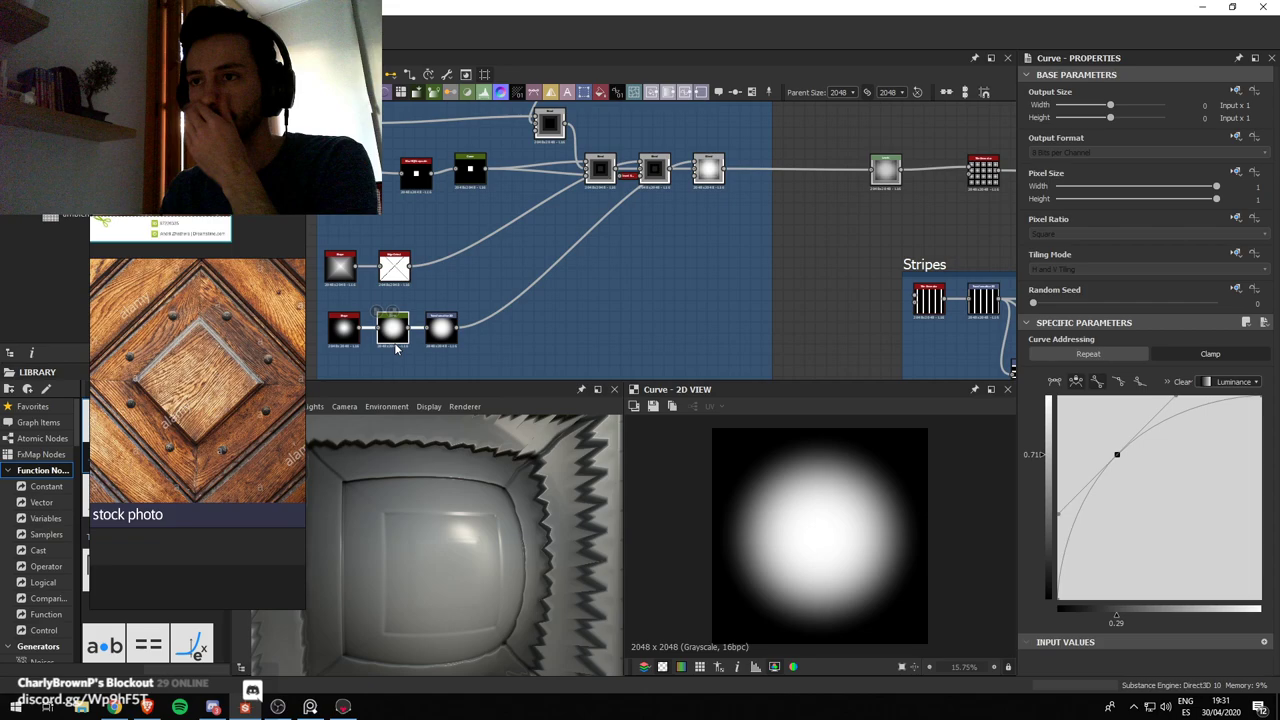
Preview the final Blend in the 2D view and shrink the Transformation 2D bell to about a third of its size
{"action": "left_click", "coordinate": [441, 328]}
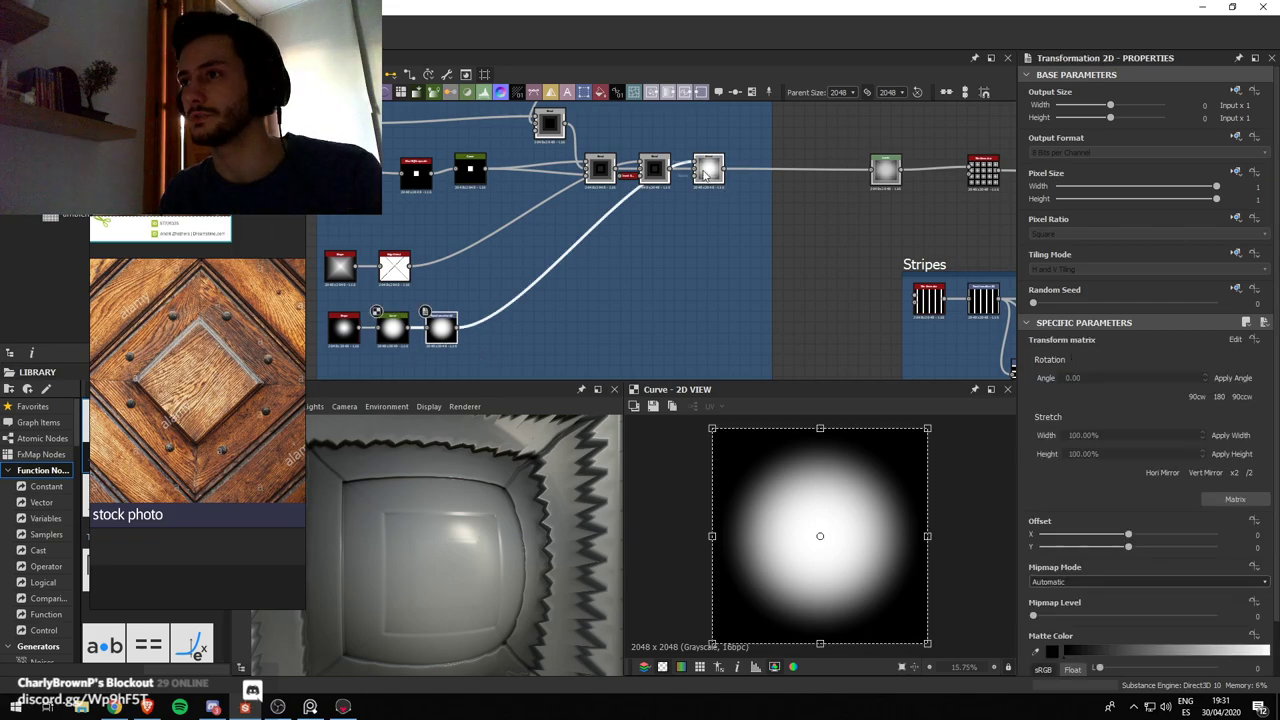
{"action": "left_click", "coordinate": [706, 172]}
{"action": "left_click", "coordinate": [443, 330]}
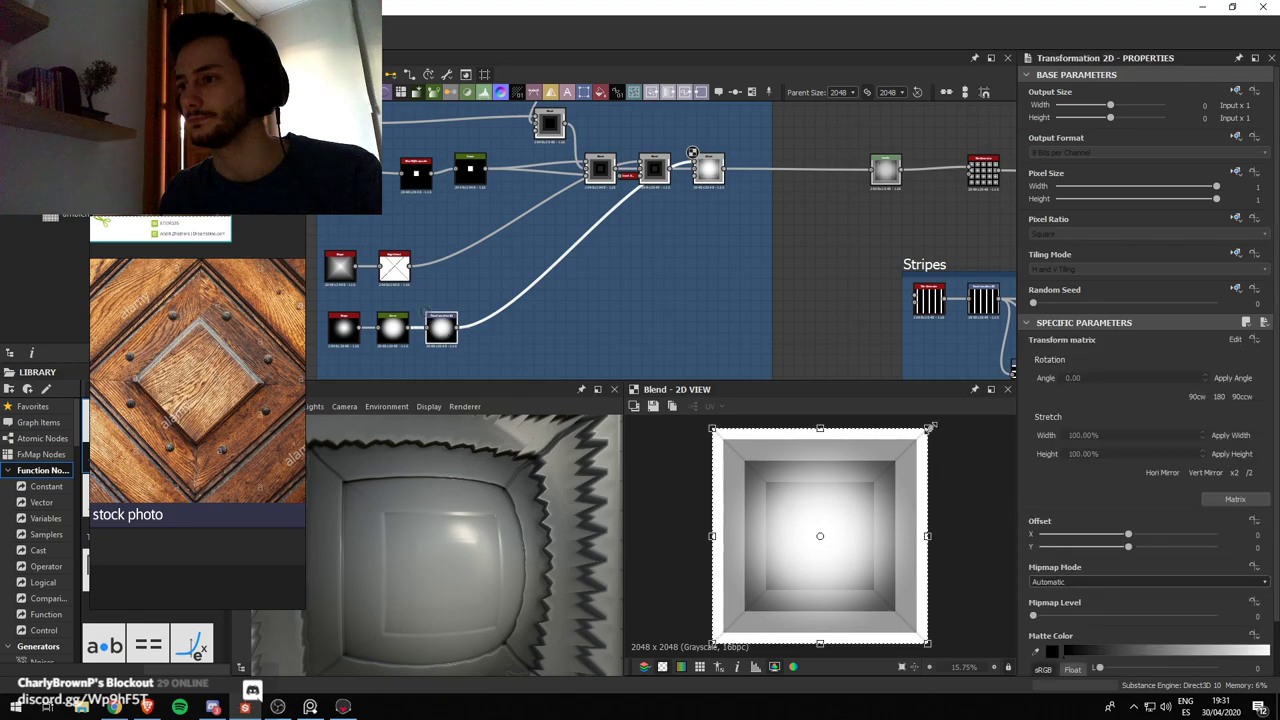
{"action": "left_click_drag", "start_coordinate": [930, 427], "coordinate": [847, 495]}
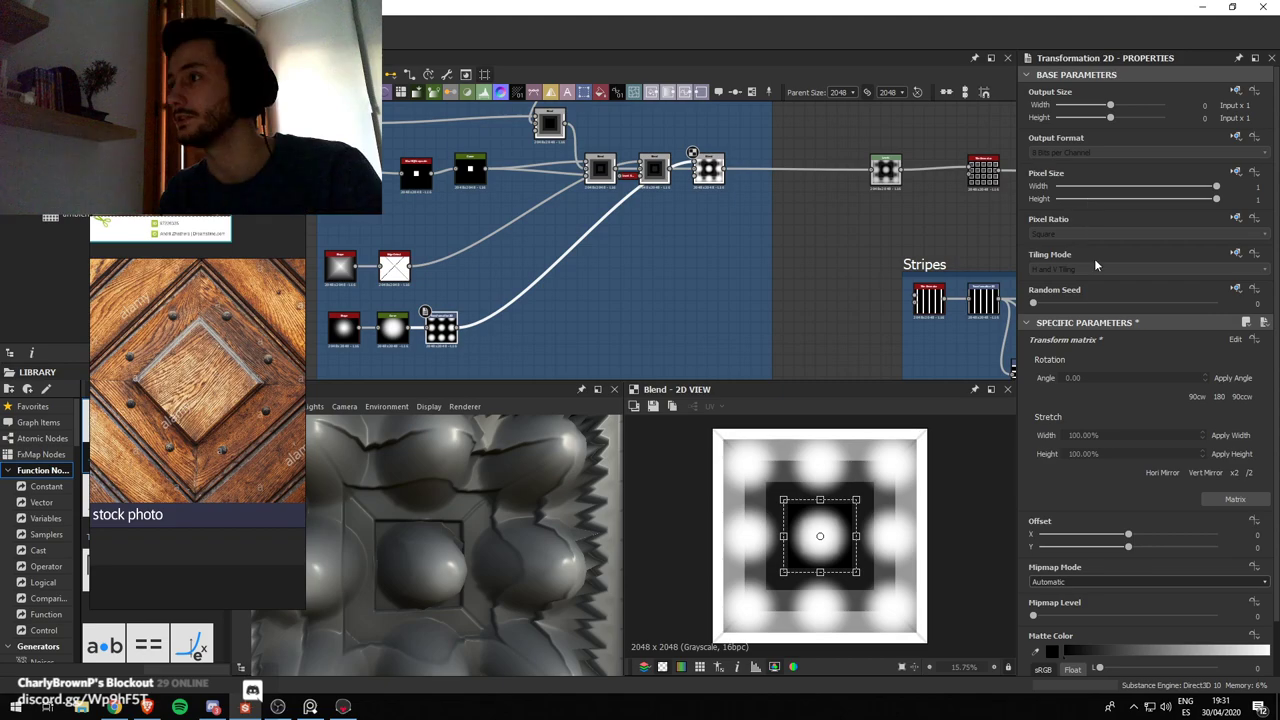
Override the bell Transformation 2D node's tiling mode and set it to No Tiling so the bell does not repeat
{"action": "left_click", "coordinate": [1249, 254]}
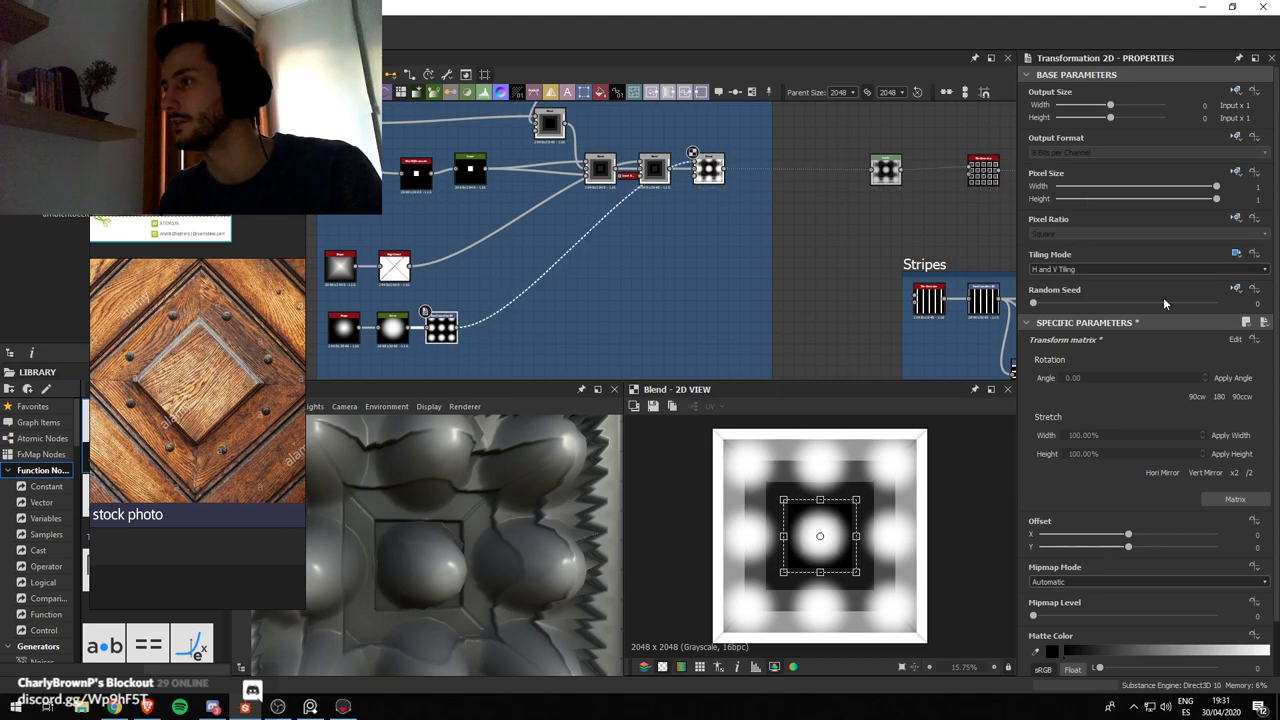
{"action": "left_click", "coordinate": [1090, 269]}
{"action": "left_click", "coordinate": [1045, 280]}
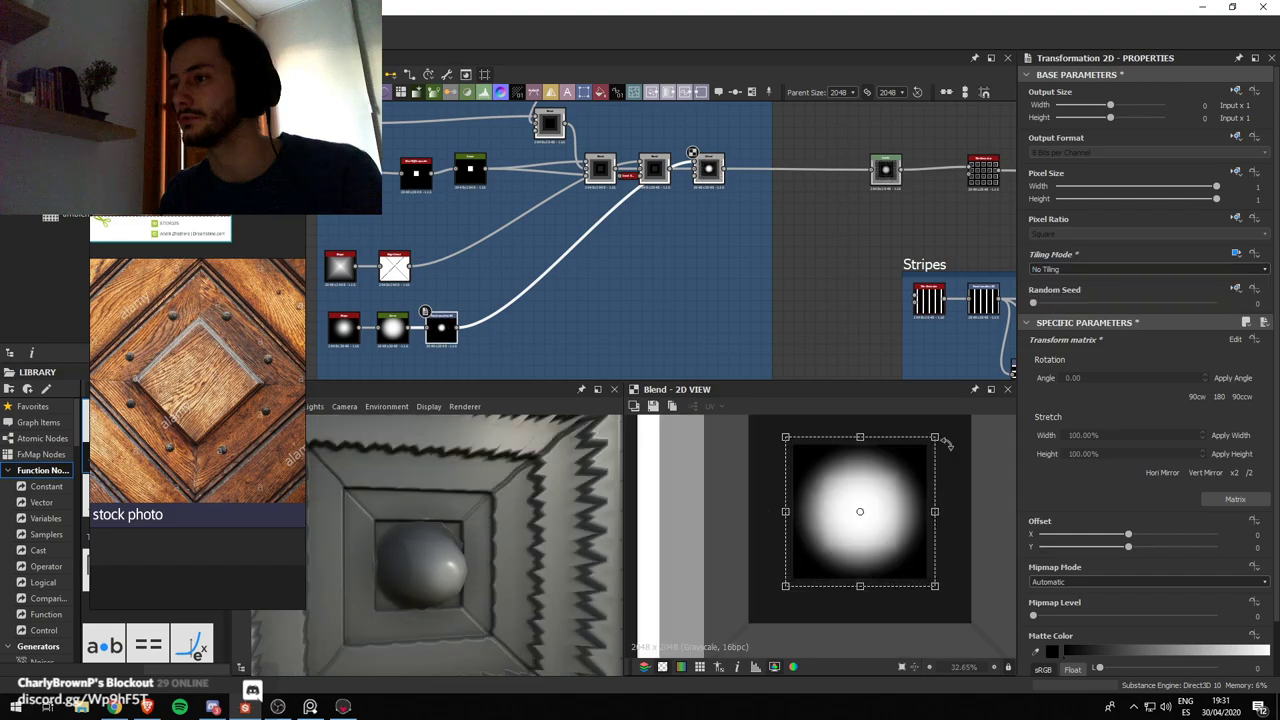
Shrink the bell to a small stud and move it just above the innermost square, at an offset of about 1.18 by 2.74
{"action": "left_click_drag", "start_coordinate": [945, 442], "coordinate": [866, 500]}
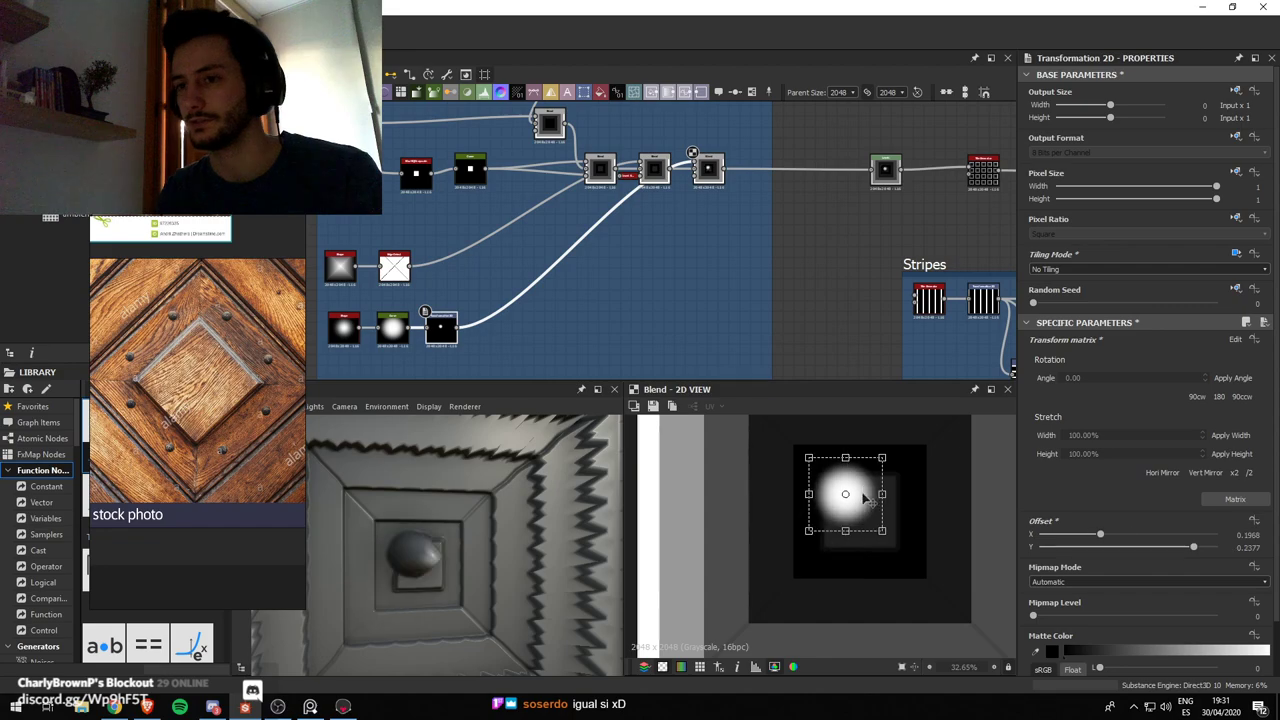
{"action": "scroll", "coordinate": [870, 487], "scroll_direction": "up", "scroll_amount": 3}
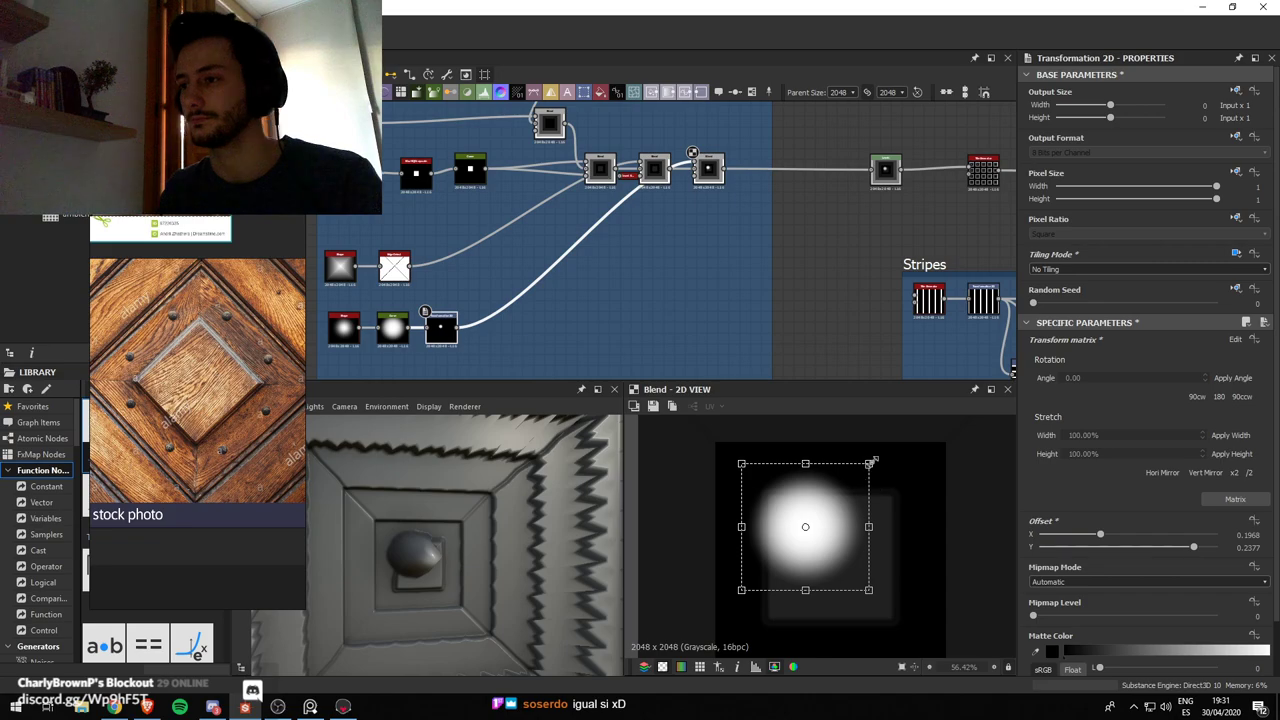
{"action": "left_click_drag", "start_coordinate": [871, 463], "coordinate": [801, 510]}
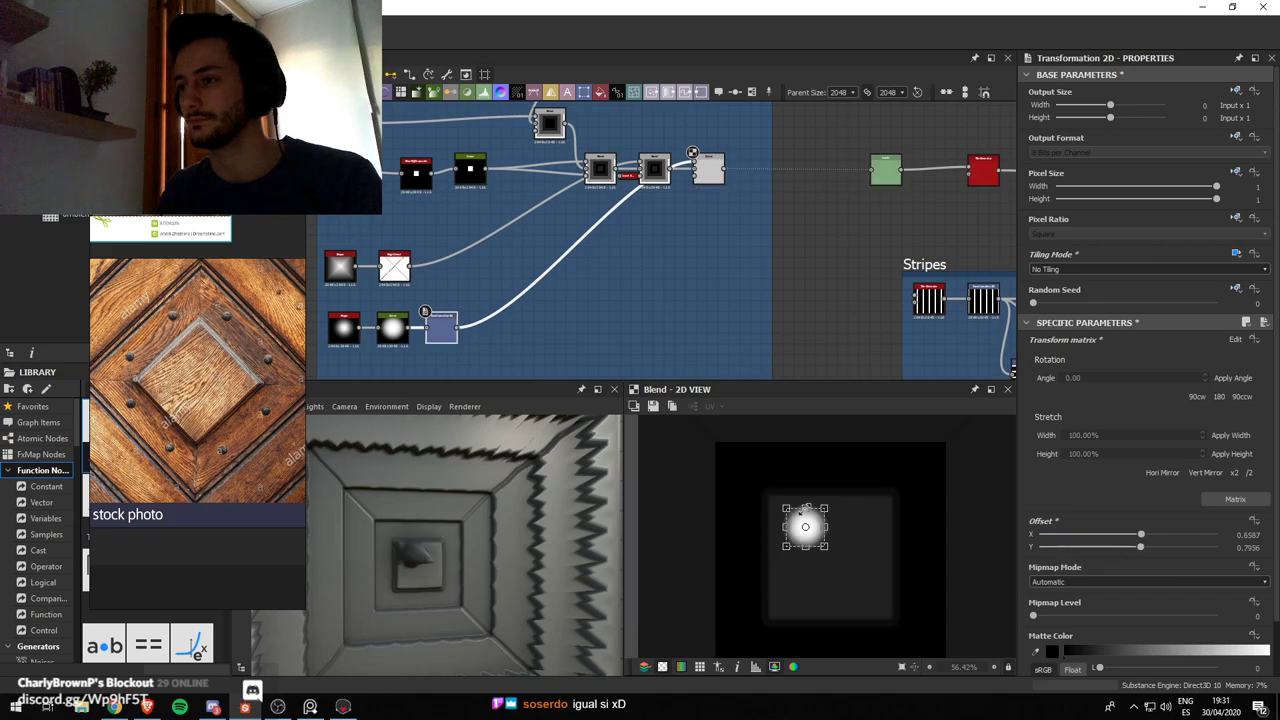
{"action": "scroll", "coordinate": [804, 524], "scroll_direction": "up", "scroll_amount": 2}
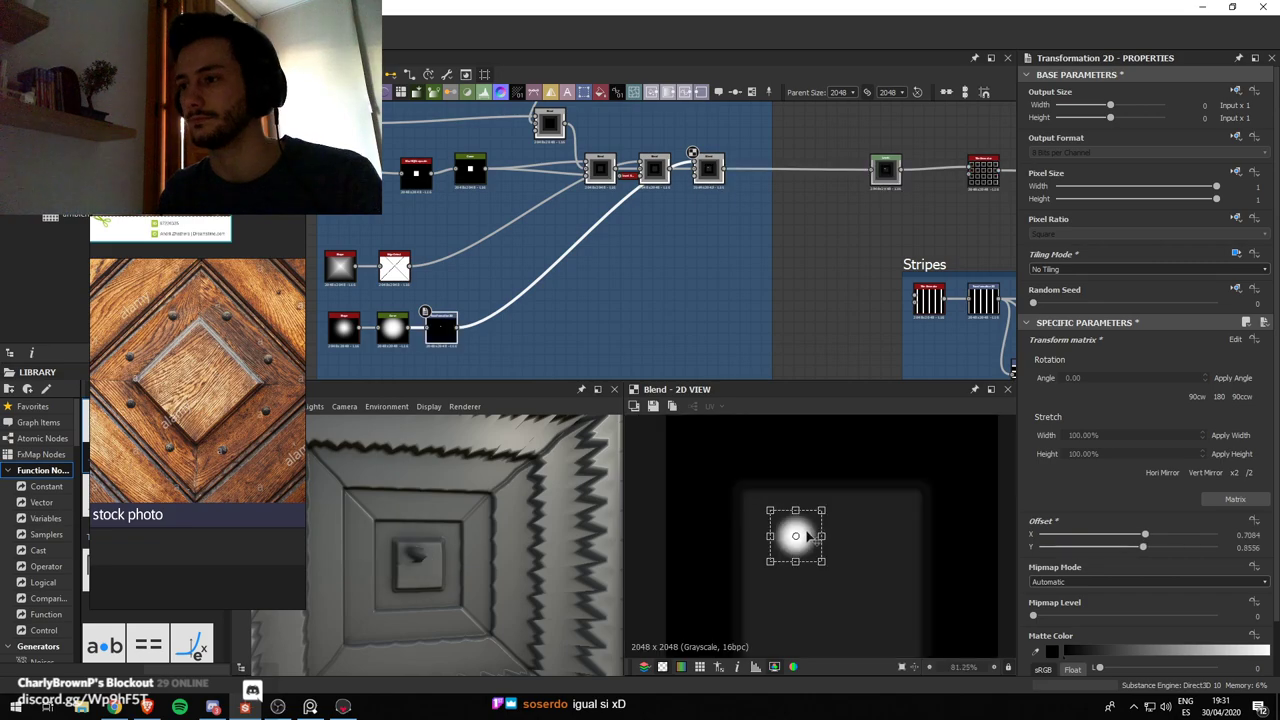
{"action": "left_click_drag", "start_coordinate": [807, 536], "coordinate": [782, 440]}
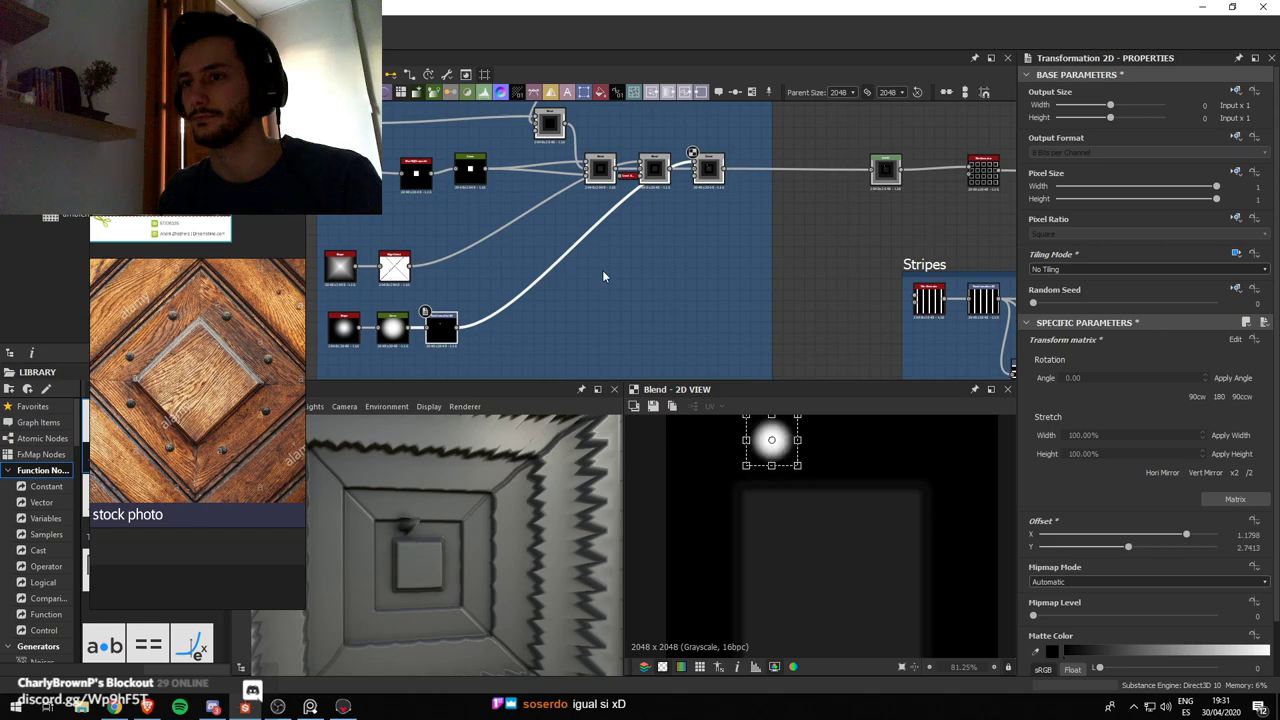
Delete the Curve node between the bell Shape and its Transformation 2D node, keeping the two connected
{"action": "left_click", "coordinate": [709, 170]}
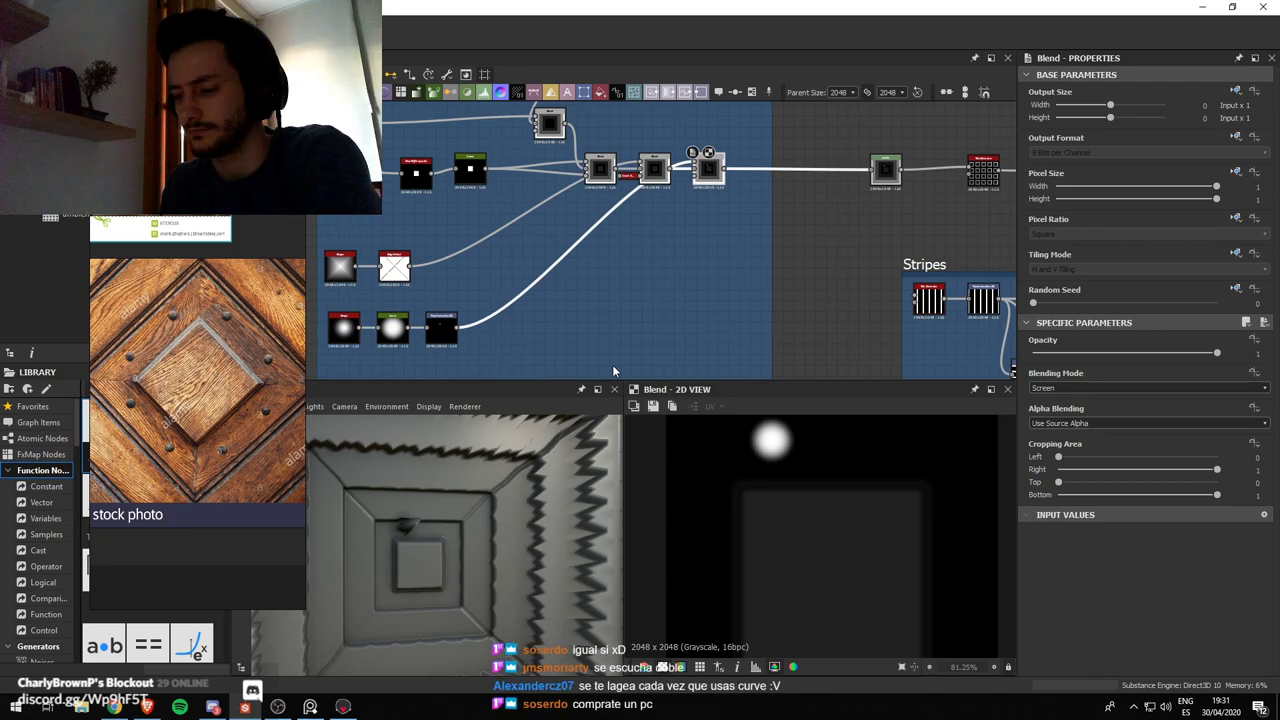
{"action": "scroll", "coordinate": [614, 371], "scroll_direction": "down", "scroll_amount": 1}
{"action": "middle_click_drag", "start_coordinate": [480, 356], "coordinate": [646, 337]}
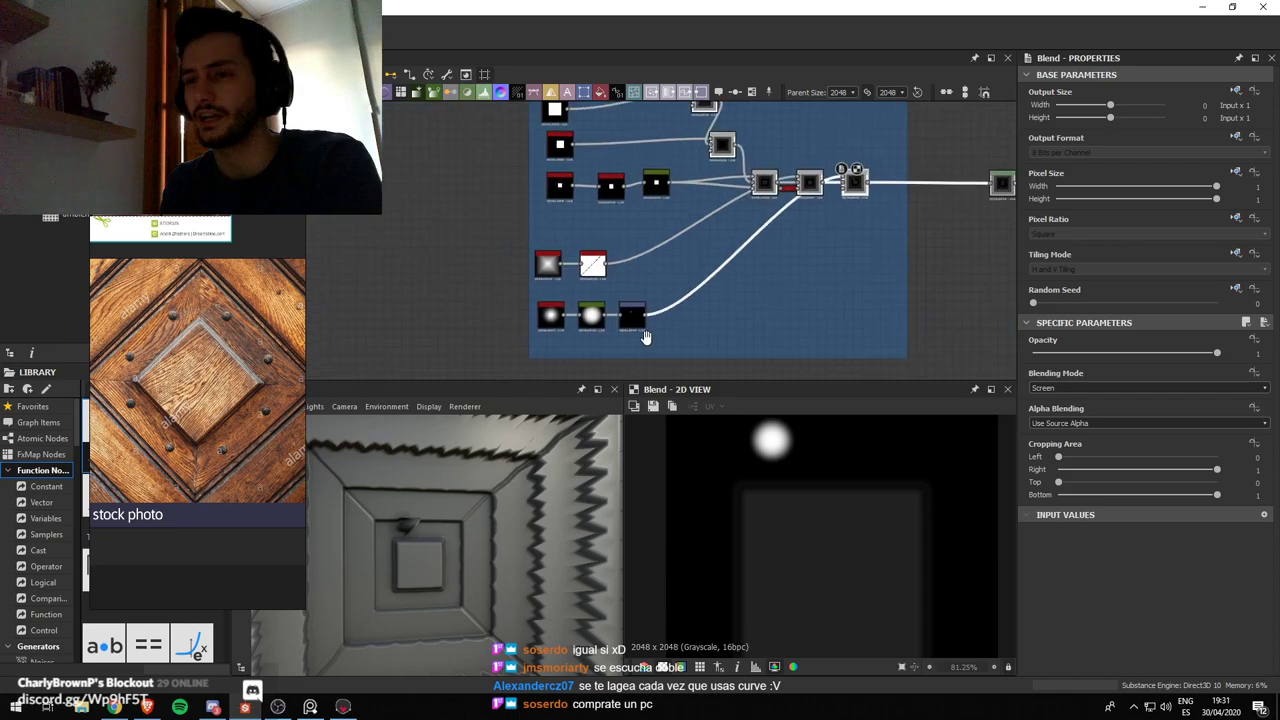
{"action": "scroll", "coordinate": [583, 310], "scroll_direction": "up", "scroll_amount": 3}
{"action": "left_click", "coordinate": [585, 298]}
{"action": "scroll", "coordinate": [586, 297], "scroll_direction": "down", "scroll_amount": 2}
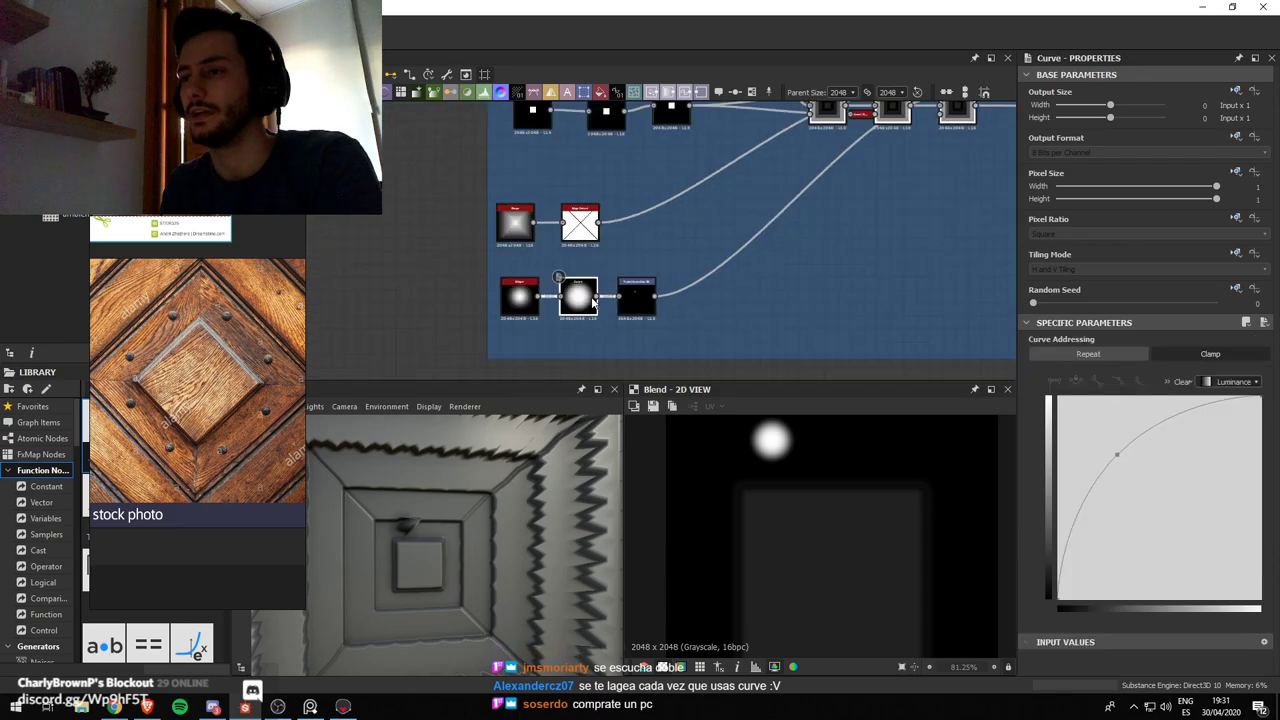
{"action": "key", "text": "Delete"}
Insert a Levels node between the bell Shape and its Transformation 2D node and preview it in the 2D view
{"action": "left_click", "coordinate": [529, 307]}
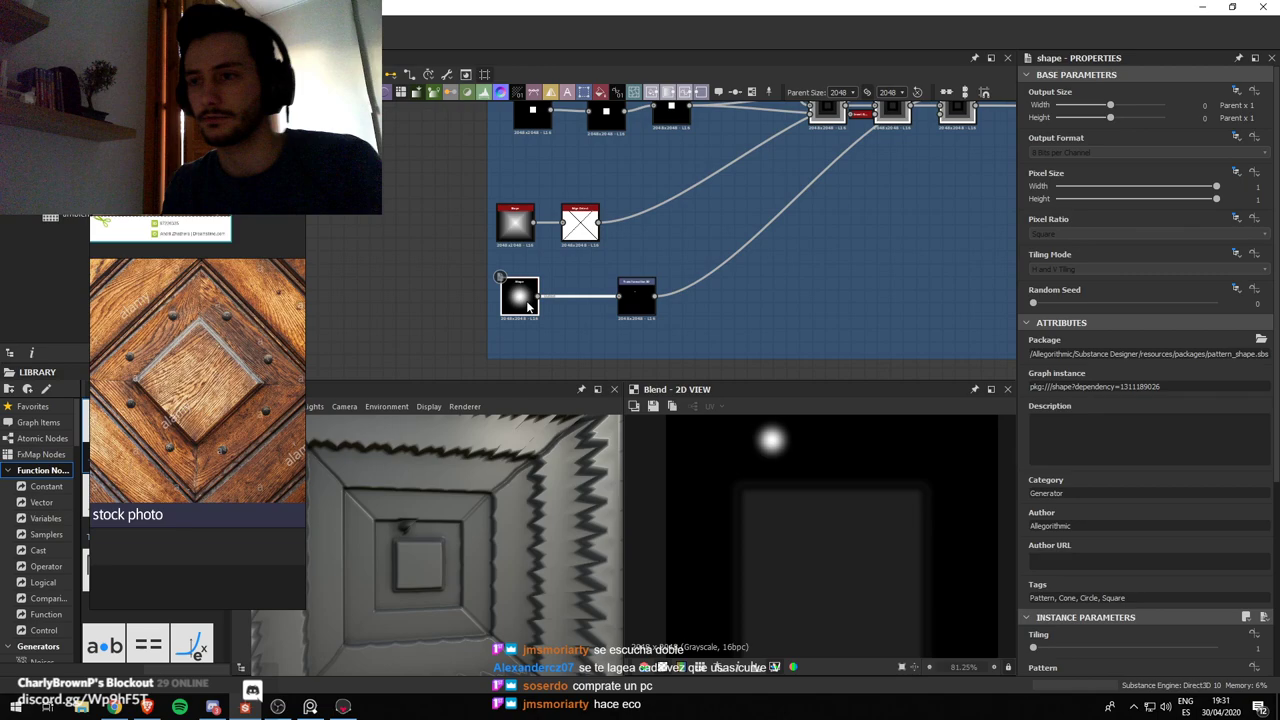
{"action": "key", "text": "ctrl+l"}
{"action": "scroll", "coordinate": [773, 353], "scroll_direction": "down", "scroll_amount": 3}
{"action": "scroll", "coordinate": [822, 491], "scroll_direction": "down", "scroll_amount": 4}
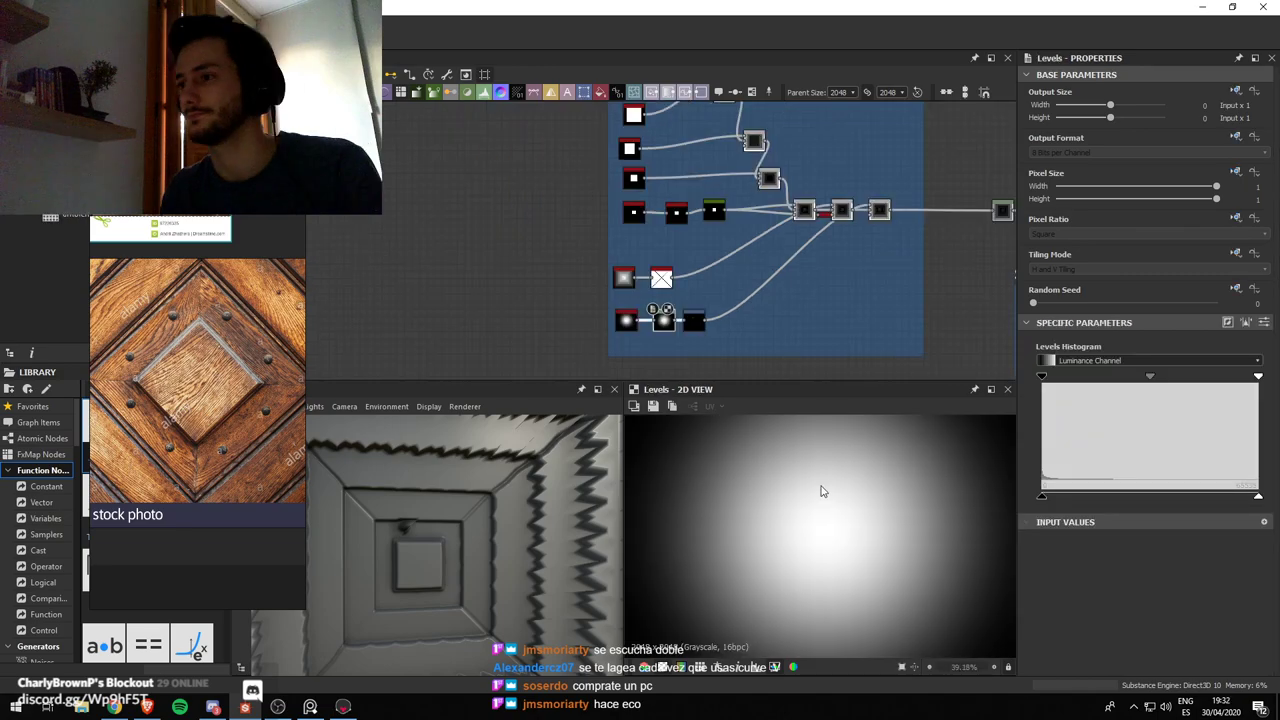
{"action": "scroll", "coordinate": [821, 491], "scroll_direction": "down", "scroll_amount": 2}
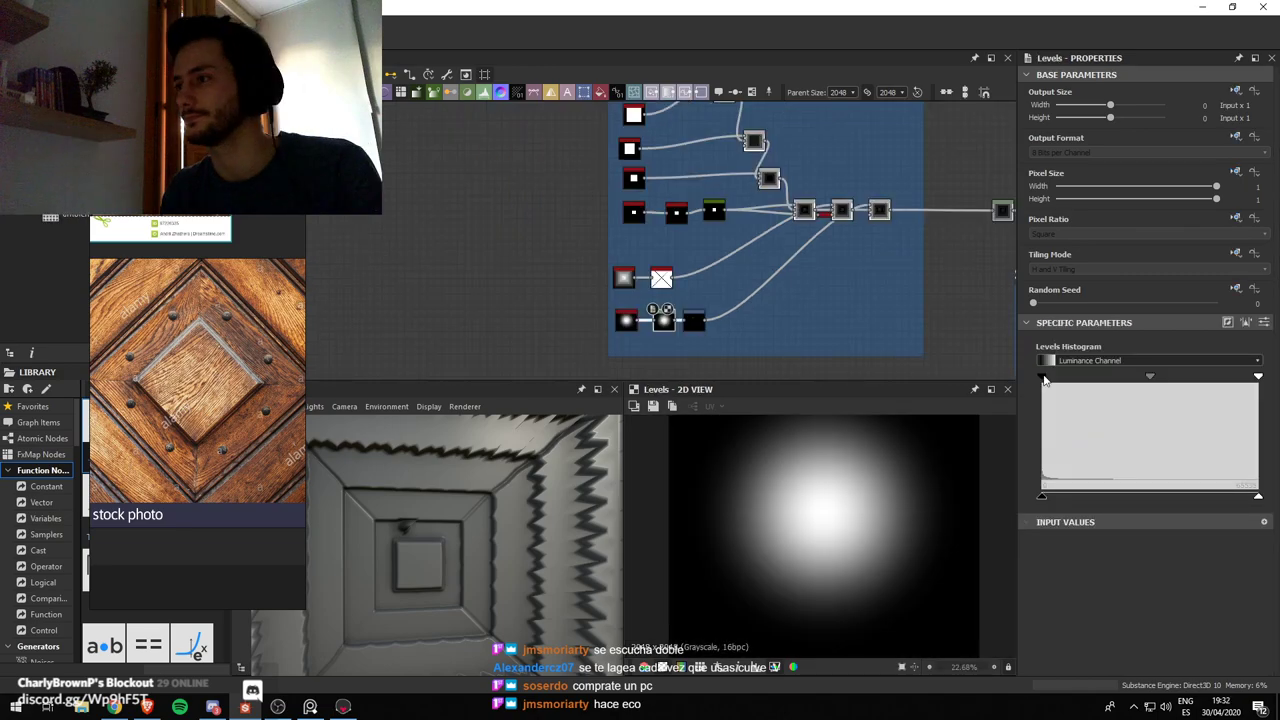
Adjust the Levels input histogram of the round nail shape, lowering the midtone and white points for a fuller, brighter dome
{"action": "left_click_drag", "start_coordinate": [1043, 377], "coordinate": [1089, 378]}
{"action": "mouse_move", "coordinate": [1258, 377]}
{"action": "left_mouse_down"}
{"action": "mouse_move", "coordinate": [1188, 387]}
{"action": "mouse_move", "coordinate": [1257, 377]}
{"action": "left_mouse_up"}
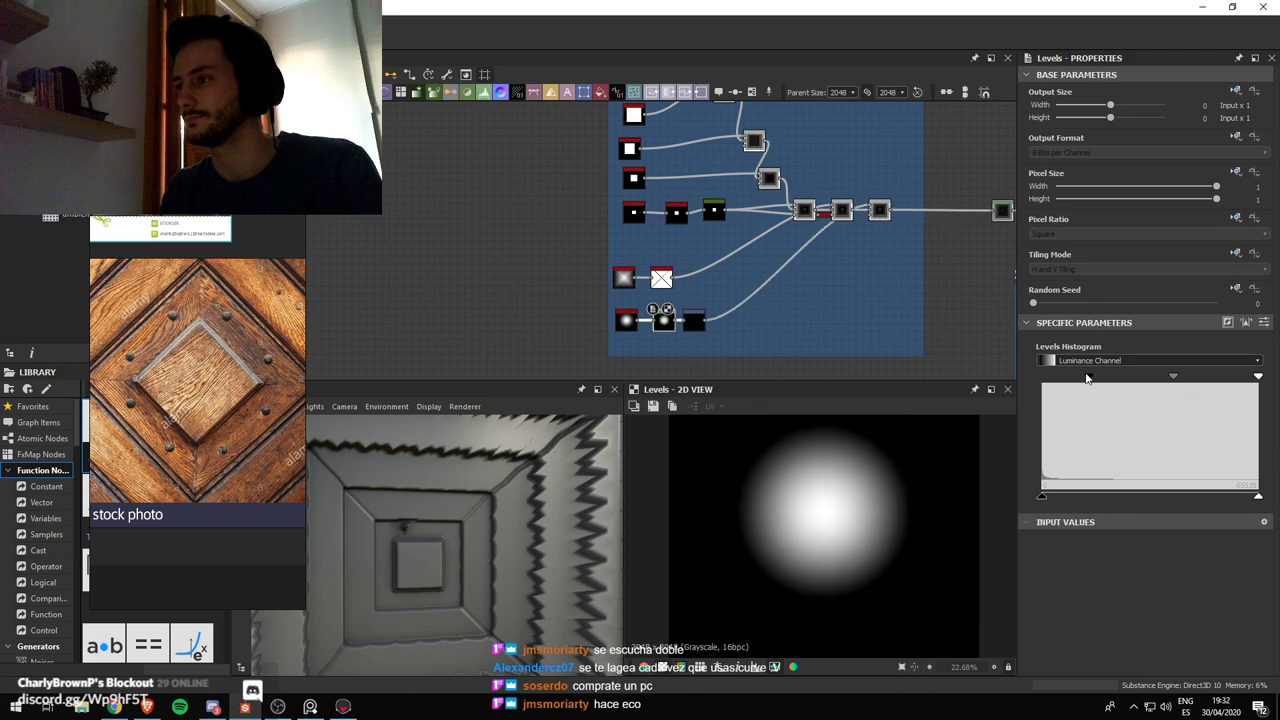
{"action": "left_click_drag", "start_coordinate": [1087, 378], "coordinate": [1167, 379]}
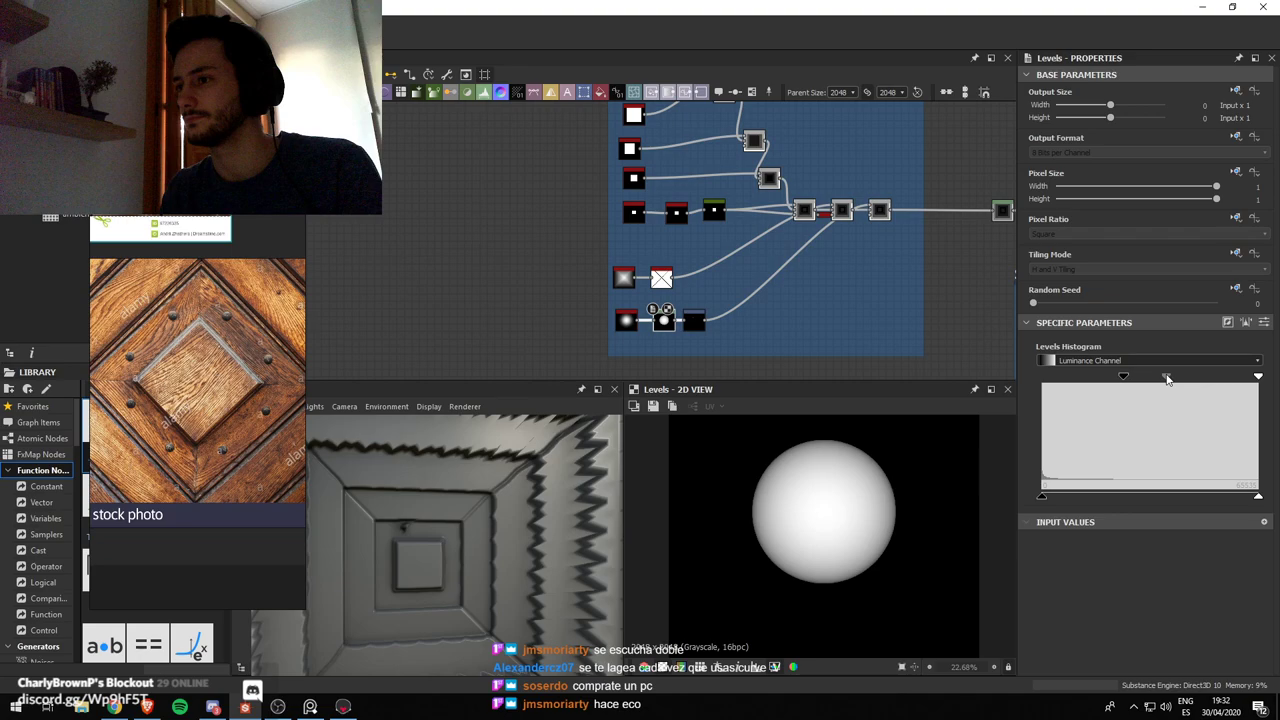
{"action": "left_click_drag", "start_coordinate": [1167, 379], "coordinate": [1042, 378]}
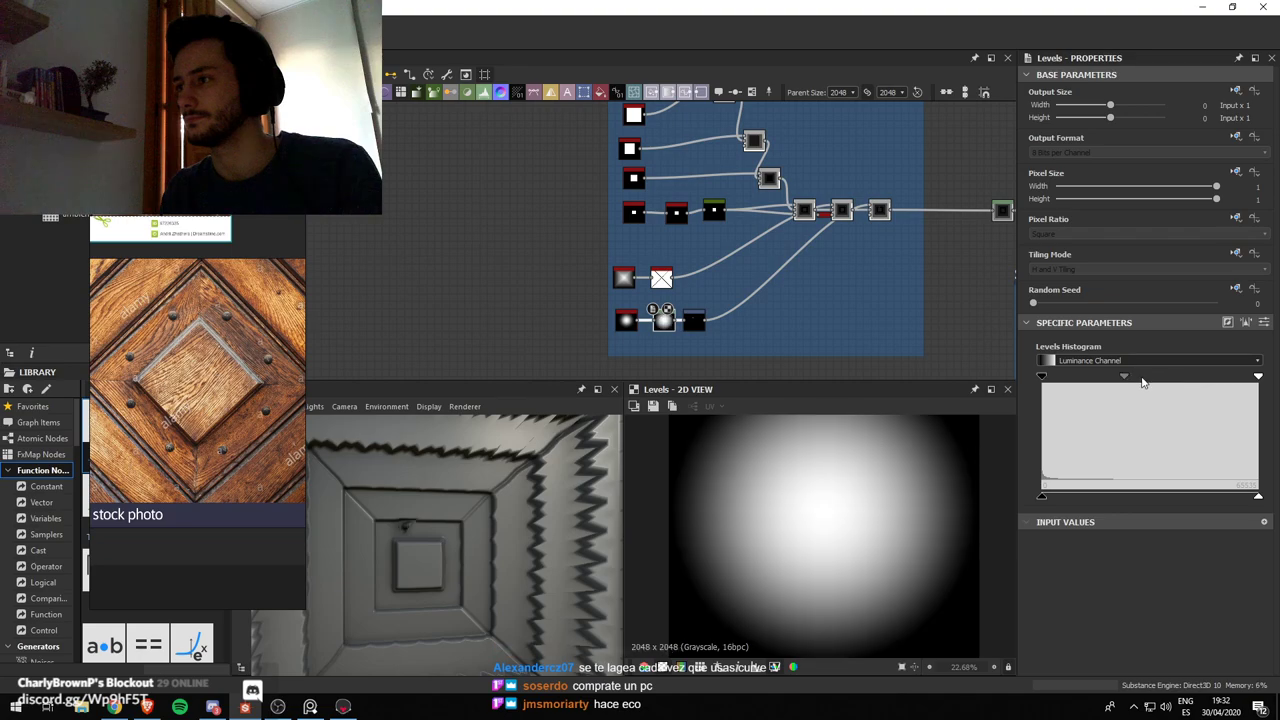
{"action": "left_click_drag", "start_coordinate": [1257, 377], "coordinate": [1220, 377]}
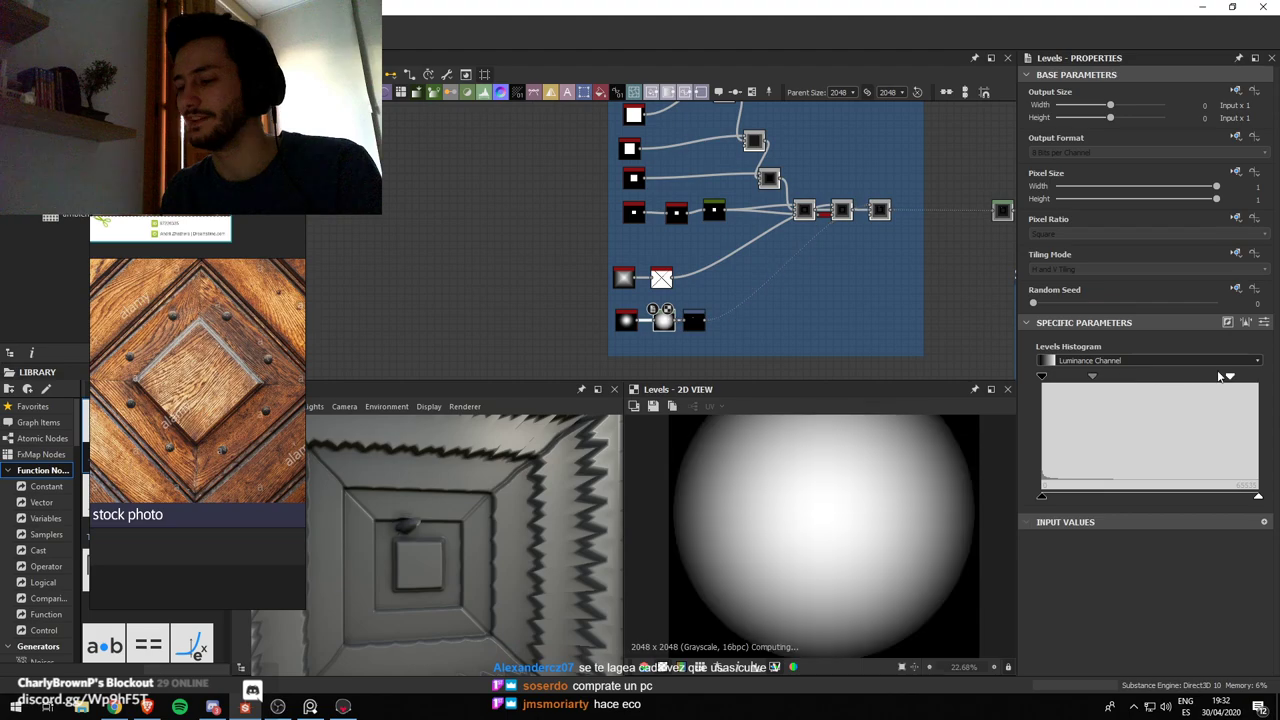
{"action": "left_click_drag", "start_coordinate": [1220, 377], "coordinate": [1183, 377]}
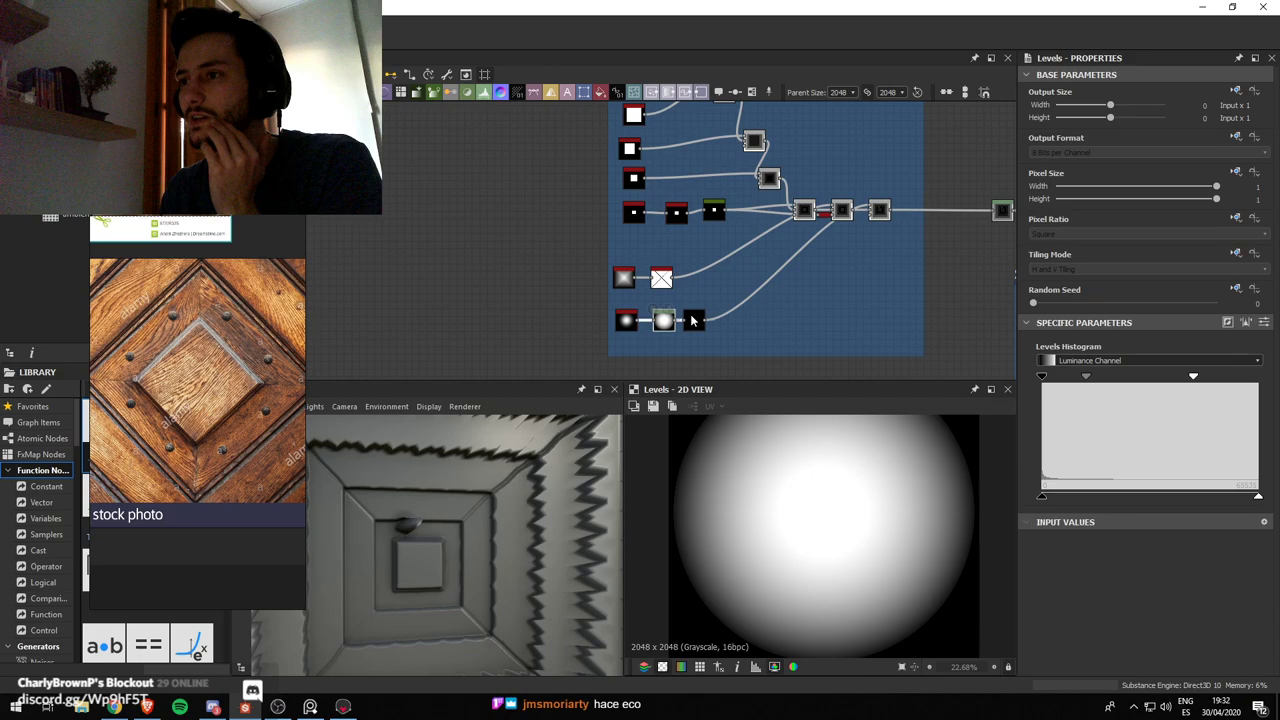
{"action": "left_click", "coordinate": [693, 320]}
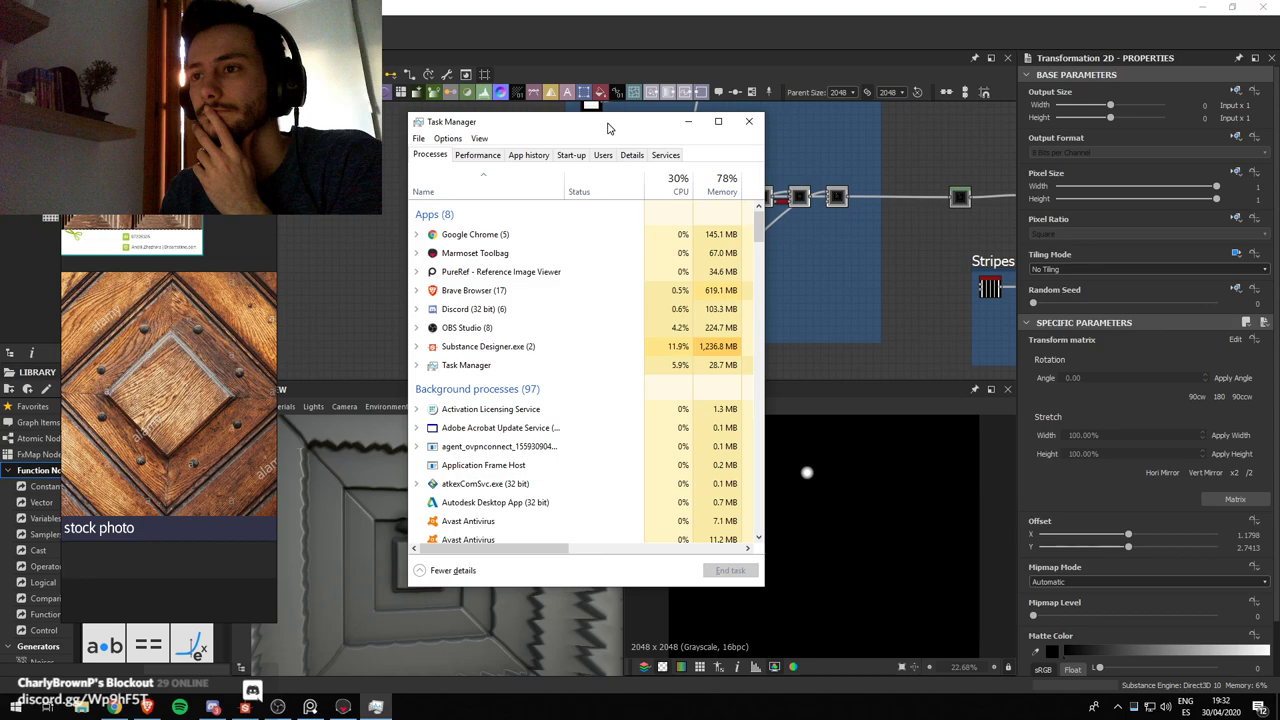
Check the running applications' CPU and memory use in Task Manager and close it
{"action": "left_click_drag", "start_coordinate": [608, 123], "coordinate": [607, 123]}
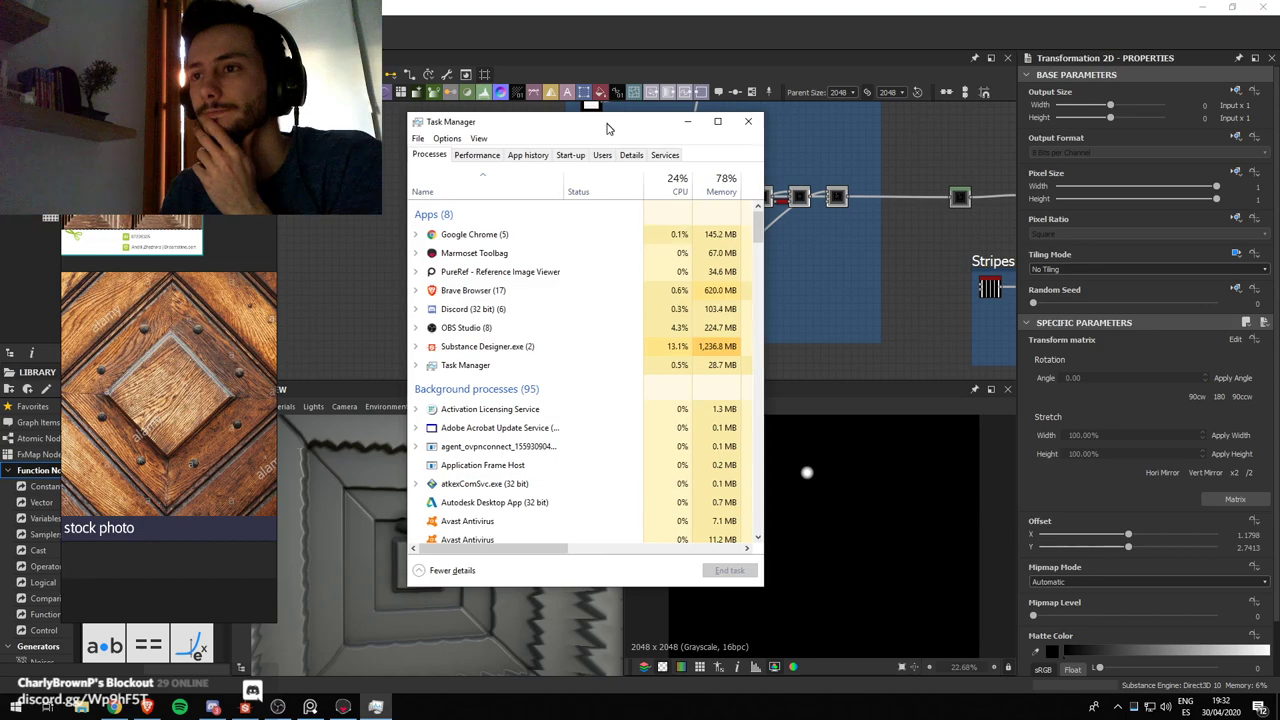
{"action": "left_click_drag", "start_coordinate": [607, 128], "coordinate": [605, 130]}
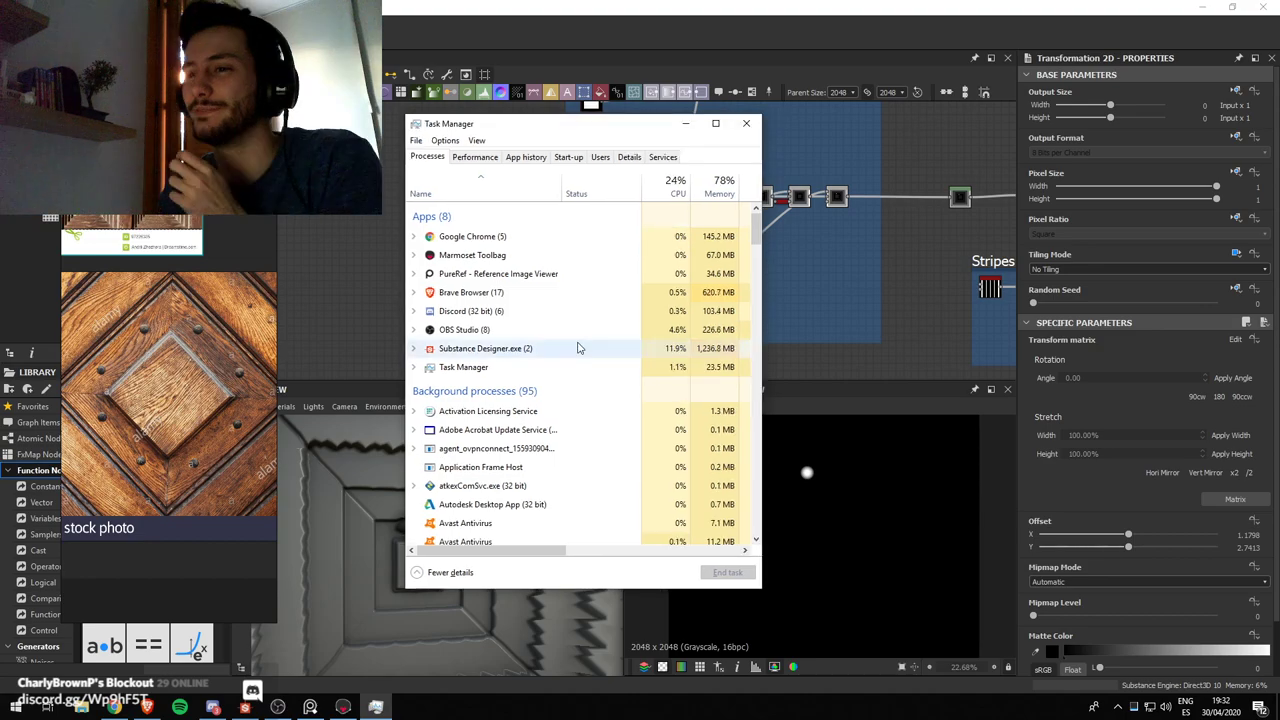
{"action": "left_click", "coordinate": [746, 123]}
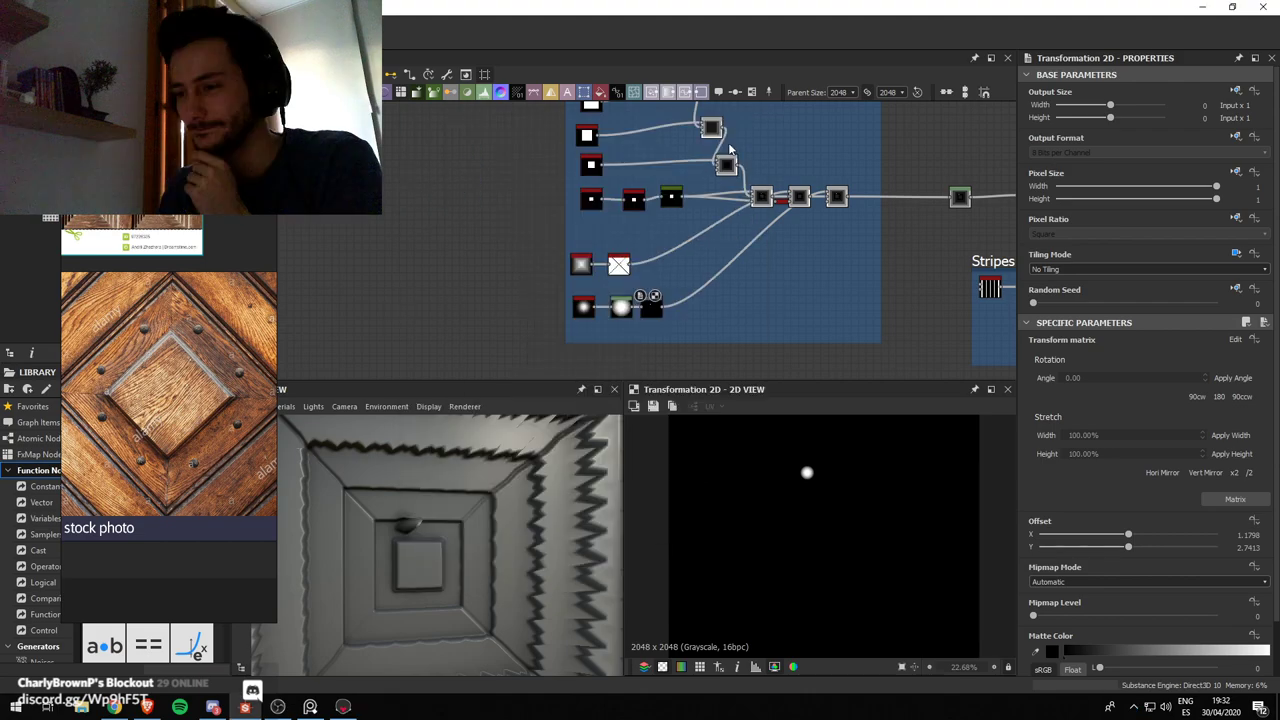
Reduce the opacity of the final Screen Blend that adds the nail to 0.06
{"action": "scroll", "coordinate": [659, 314], "scroll_direction": "up", "scroll_amount": 2}
{"action": "left_click", "coordinate": [649, 306]}
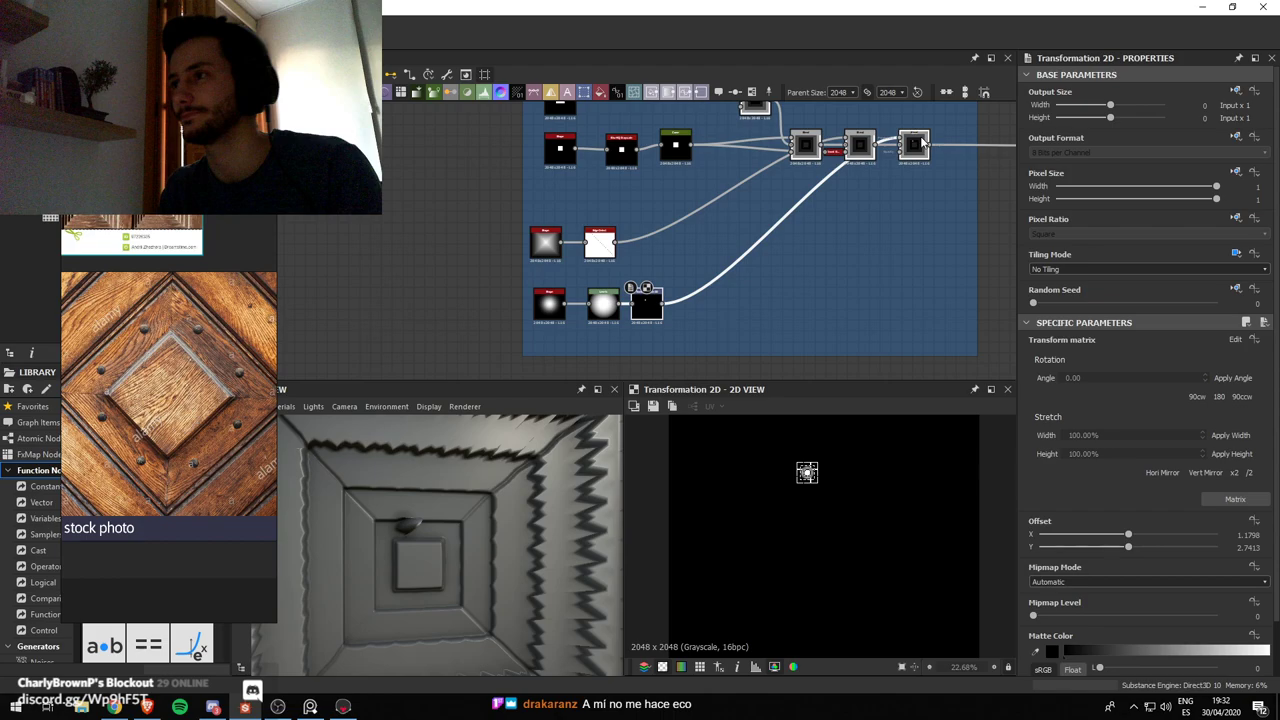
{"action": "left_click", "coordinate": [920, 144]}
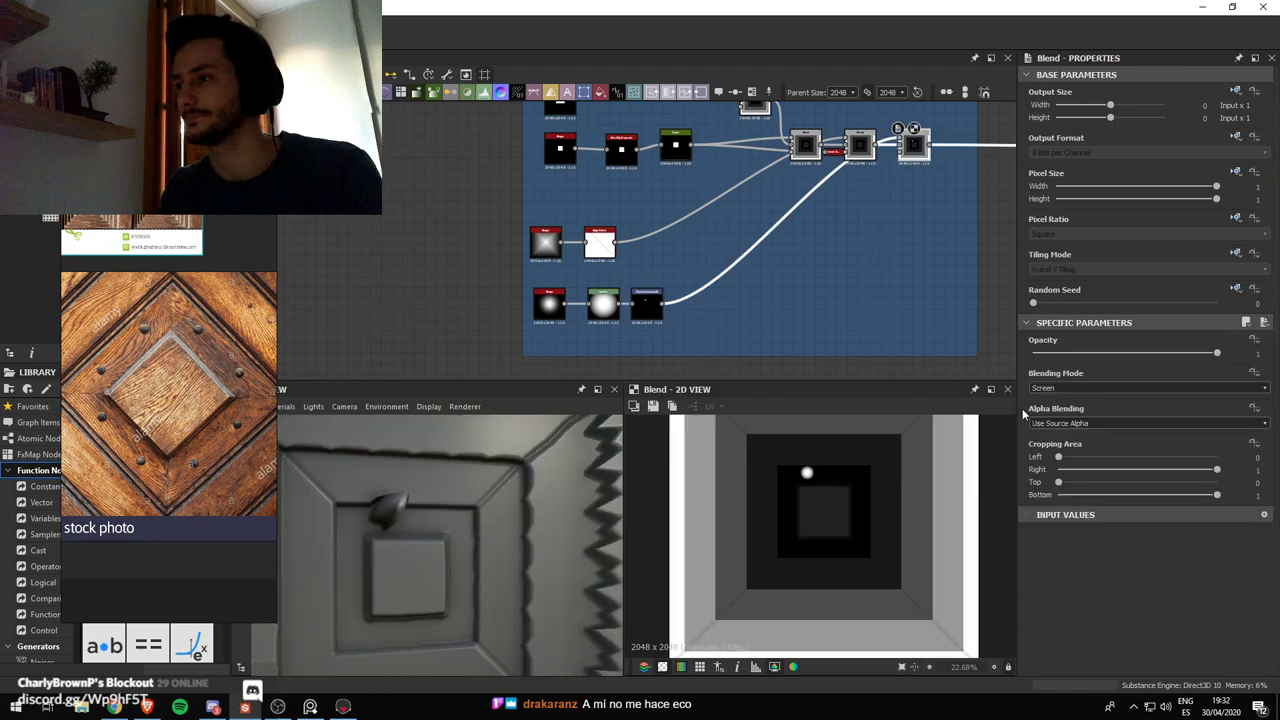
{"action": "left_click", "coordinate": [1068, 354]}
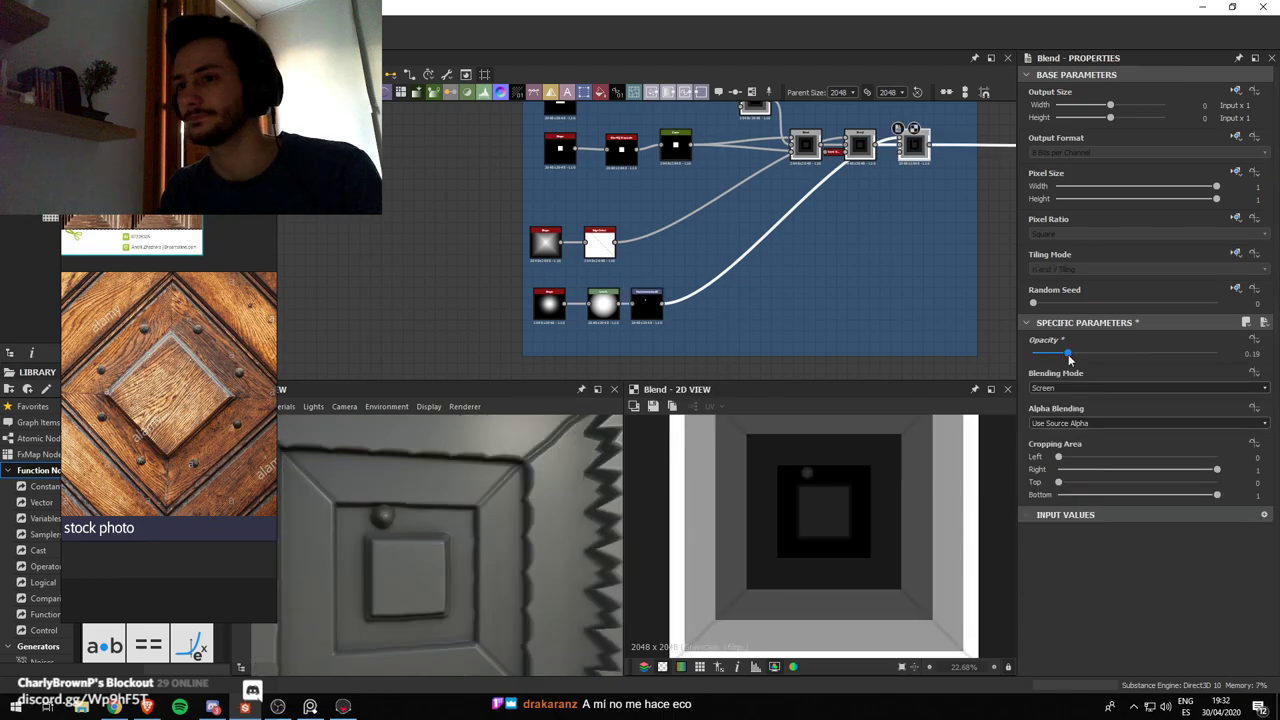
{"action": "left_click_drag", "start_coordinate": [1068, 357], "coordinate": [1045, 357]}
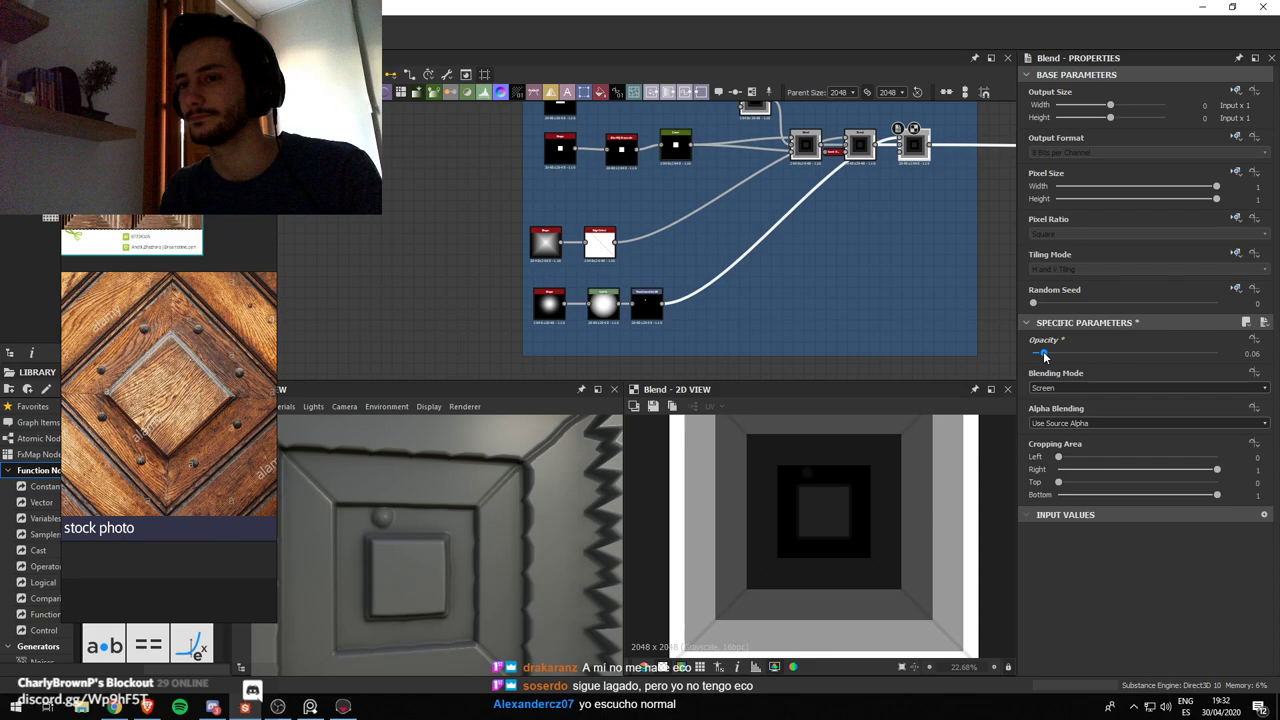
Shrink the nail with its Transformation 2D node while keeping it above the centre panel's upper-left corner
{"action": "scroll", "coordinate": [632, 313], "scroll_direction": "up", "scroll_amount": 3}
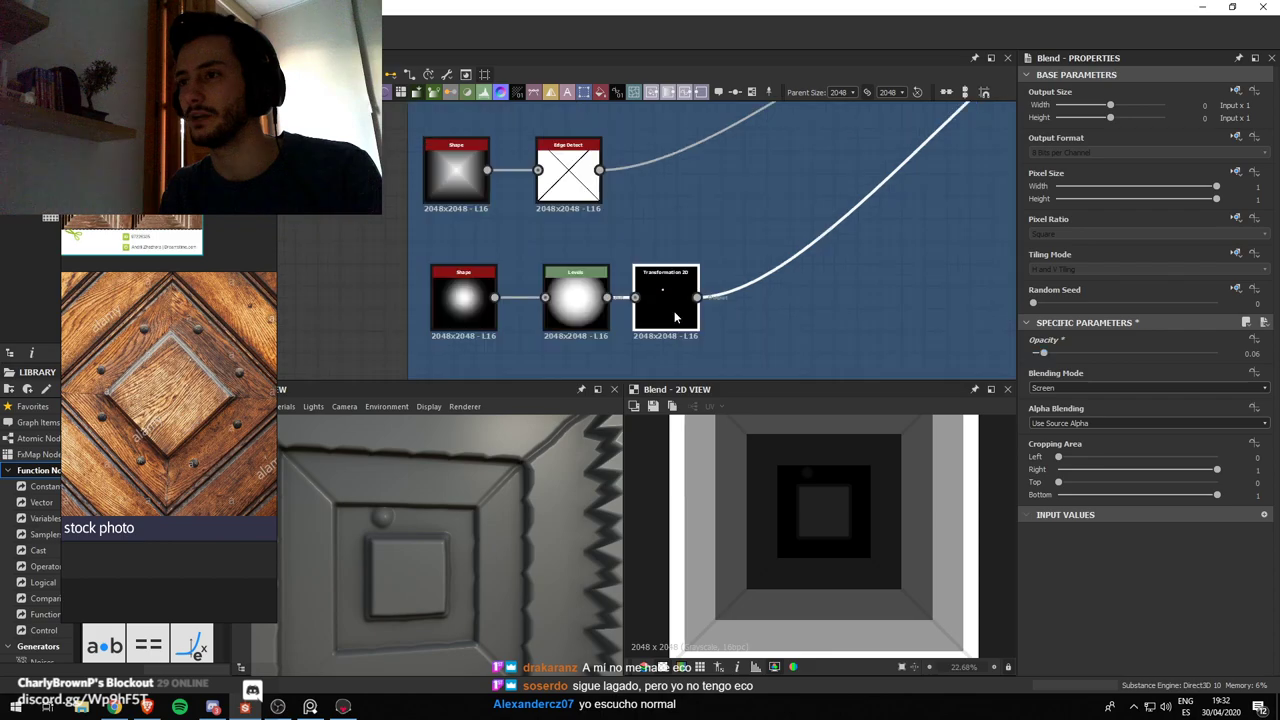
{"action": "double_click", "coordinate": [675, 316]}
{"action": "scroll", "coordinate": [812, 236], "scroll_direction": "down", "scroll_amount": 3}
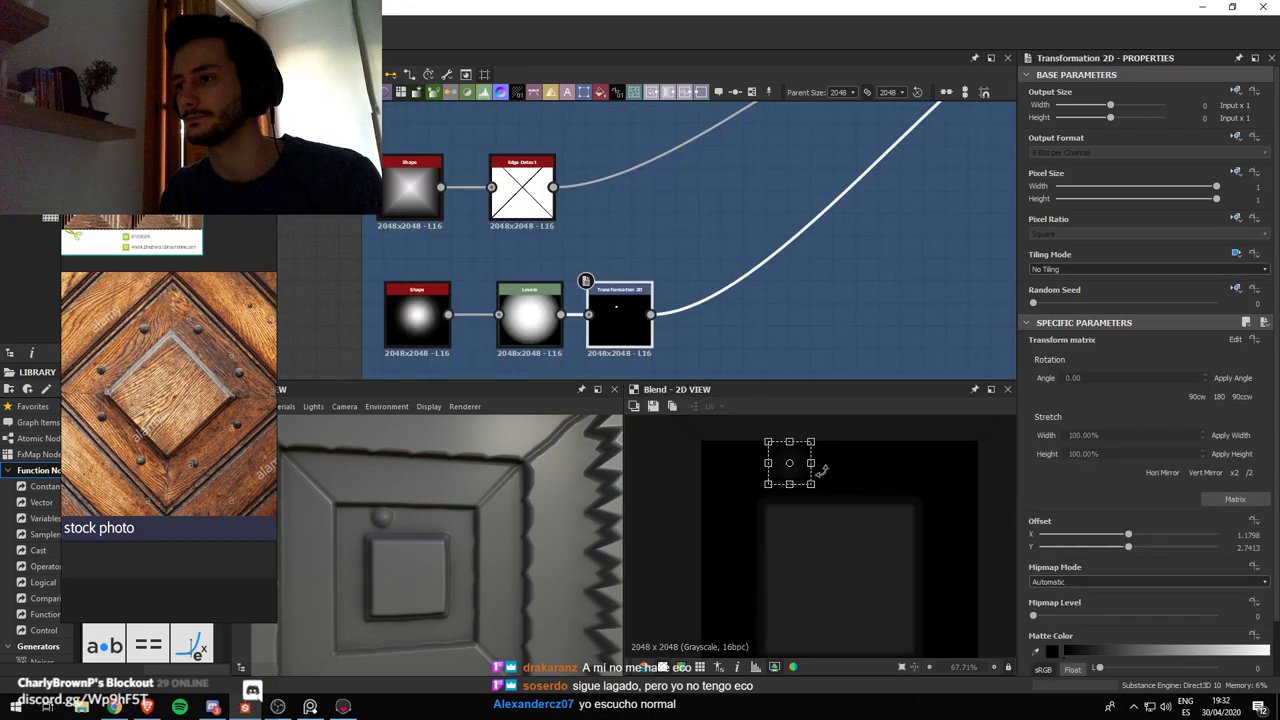
{"action": "left_click_drag", "start_coordinate": [822, 470], "coordinate": [801, 485]}
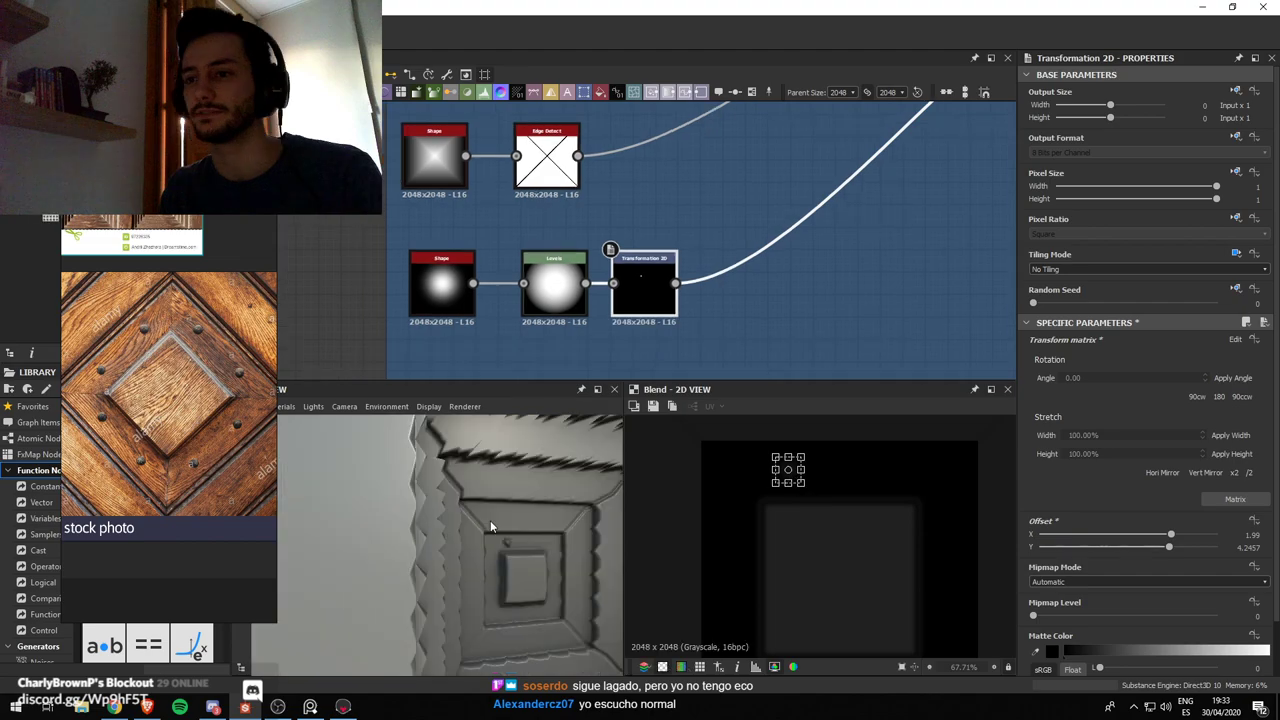
Add a Mirror Grayscale node after the nail's Transformation 2D node
{"action": "scroll", "coordinate": [650, 284], "scroll_direction": "down", "scroll_amount": 3}
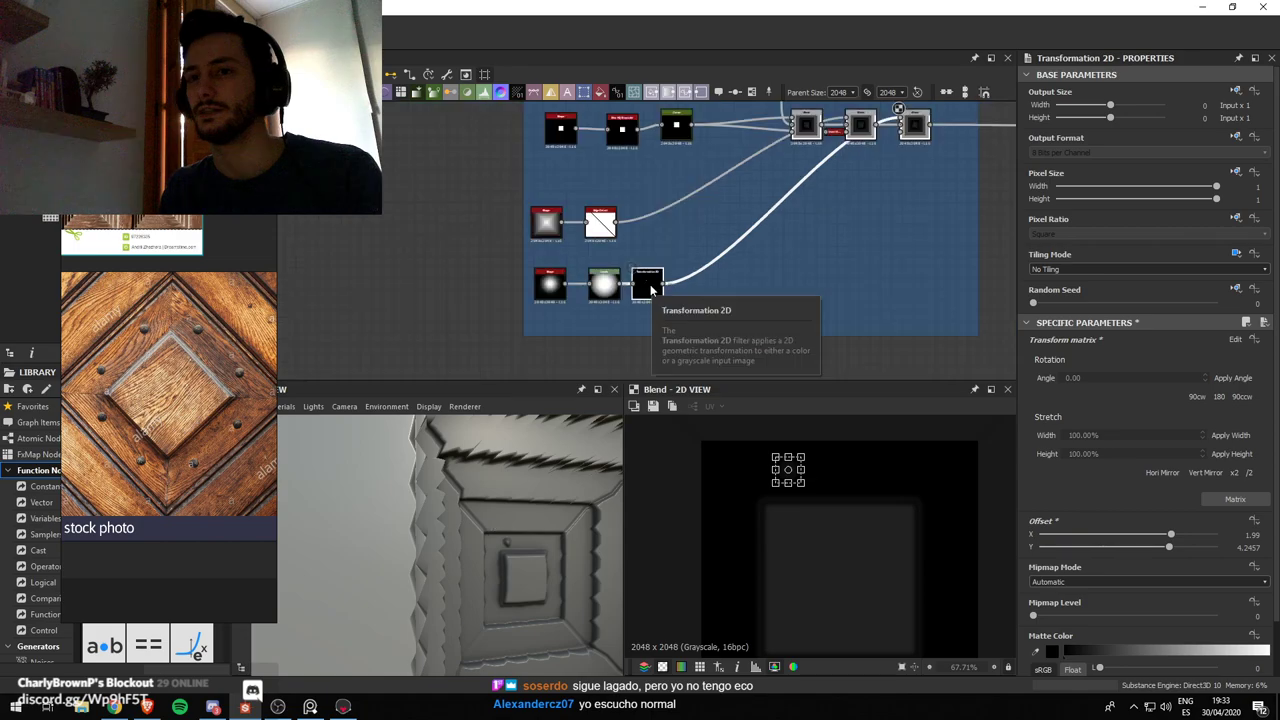
{"action": "key", "text": "space"}
{"action": "type", "text": "mi"}
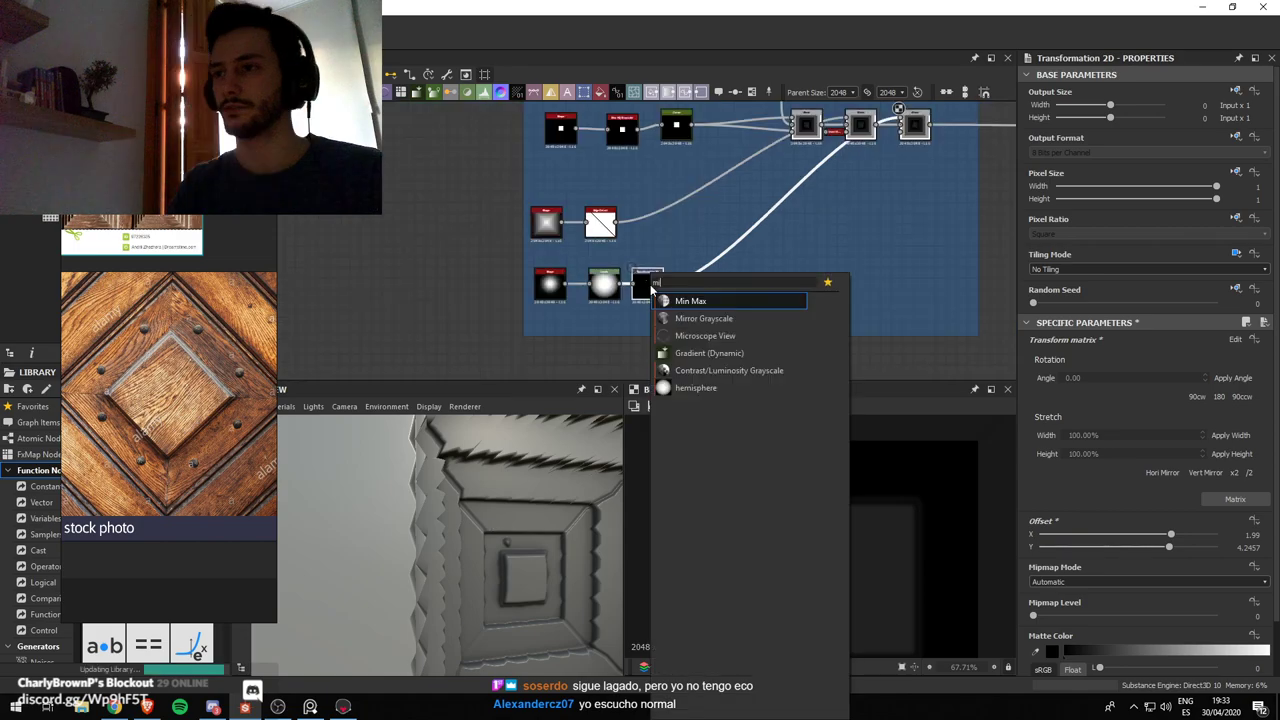
{"action": "key", "text": "BackSpace"}
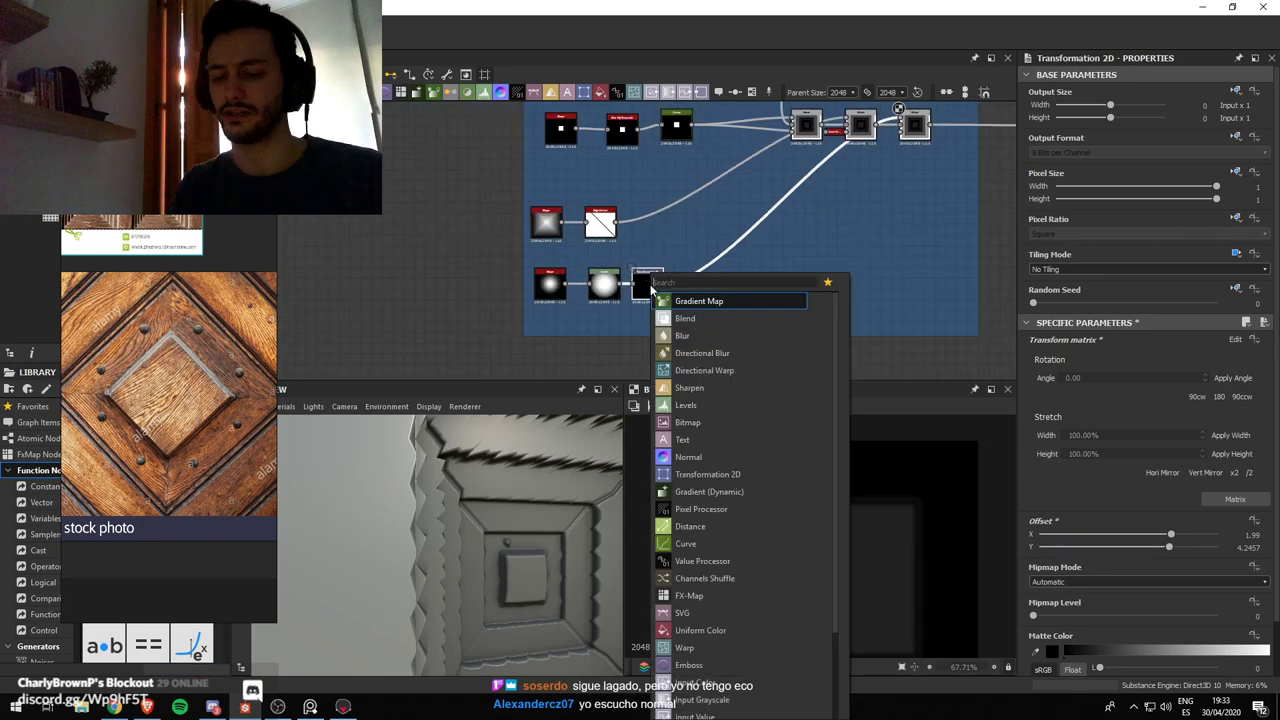
{"action": "type", "text": "mi"}
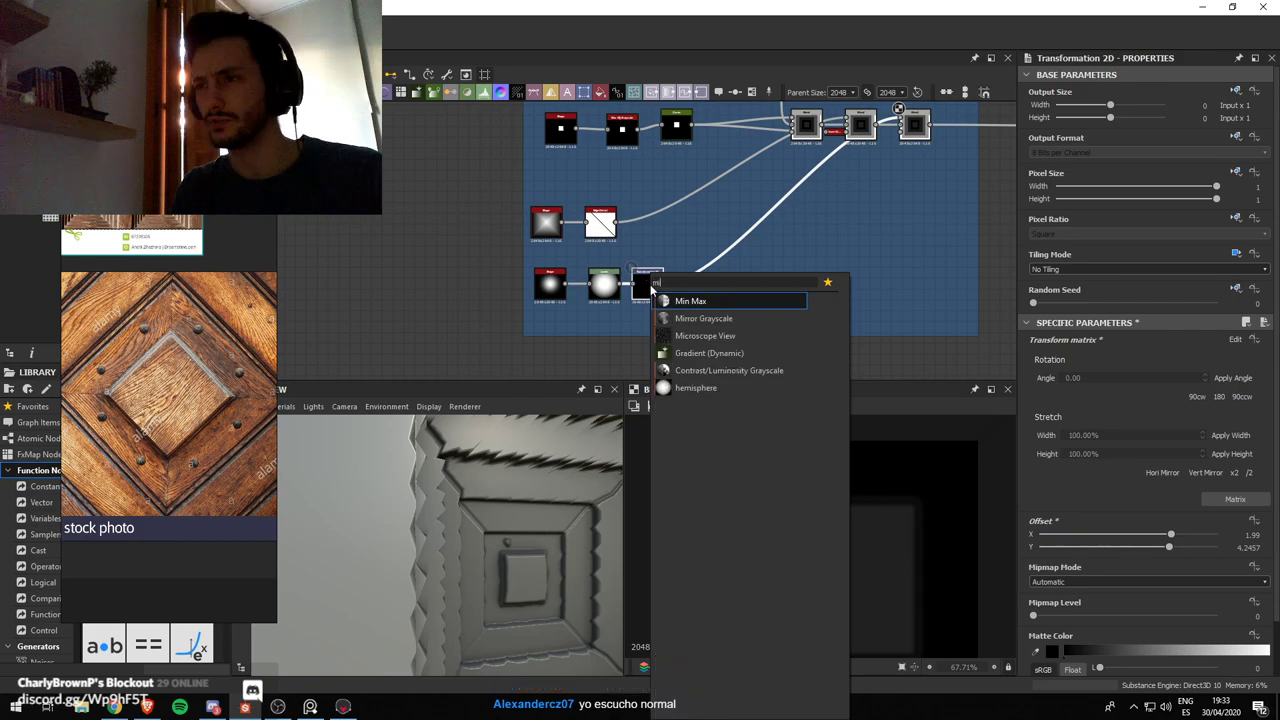
{"action": "key", "text": "Down"}
{"action": "key", "text": "Return"}
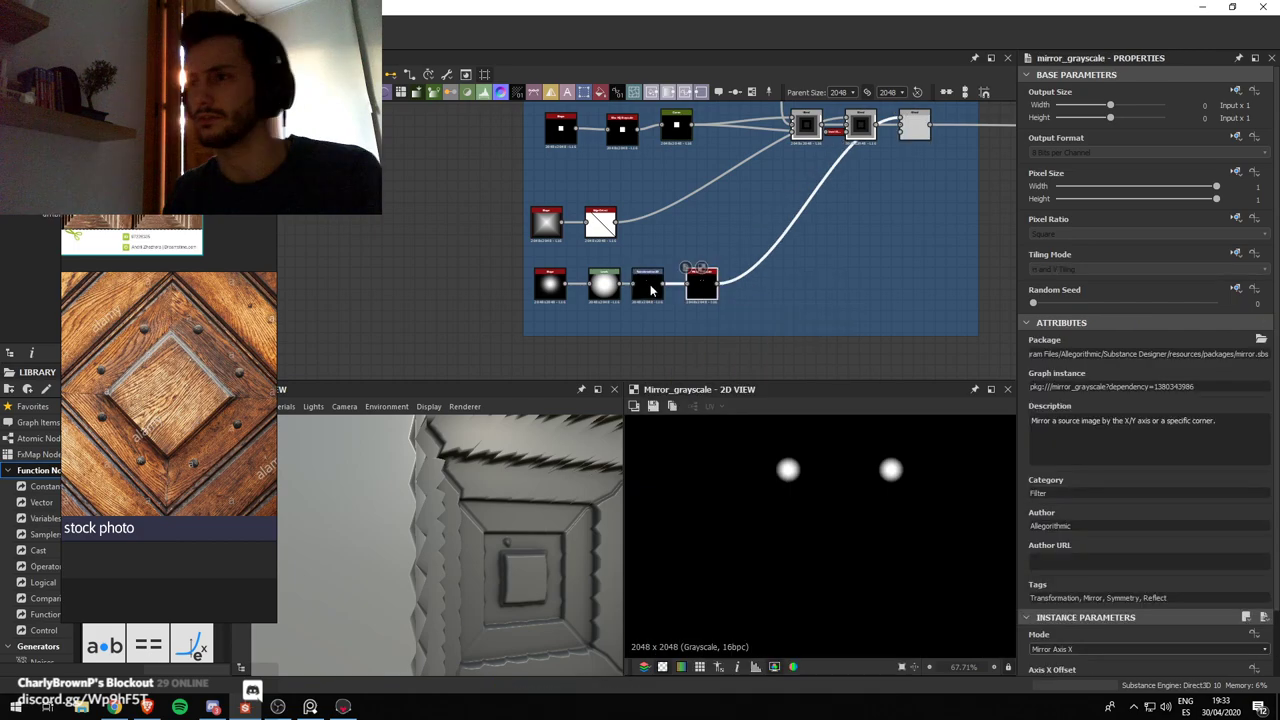
Try a second Mirror Grayscale node with Mirror Axis Y and Mirror Corner modes, and undo its addition
{"action": "scroll", "coordinate": [650, 284], "scroll_direction": "down", "scroll_amount": 2}
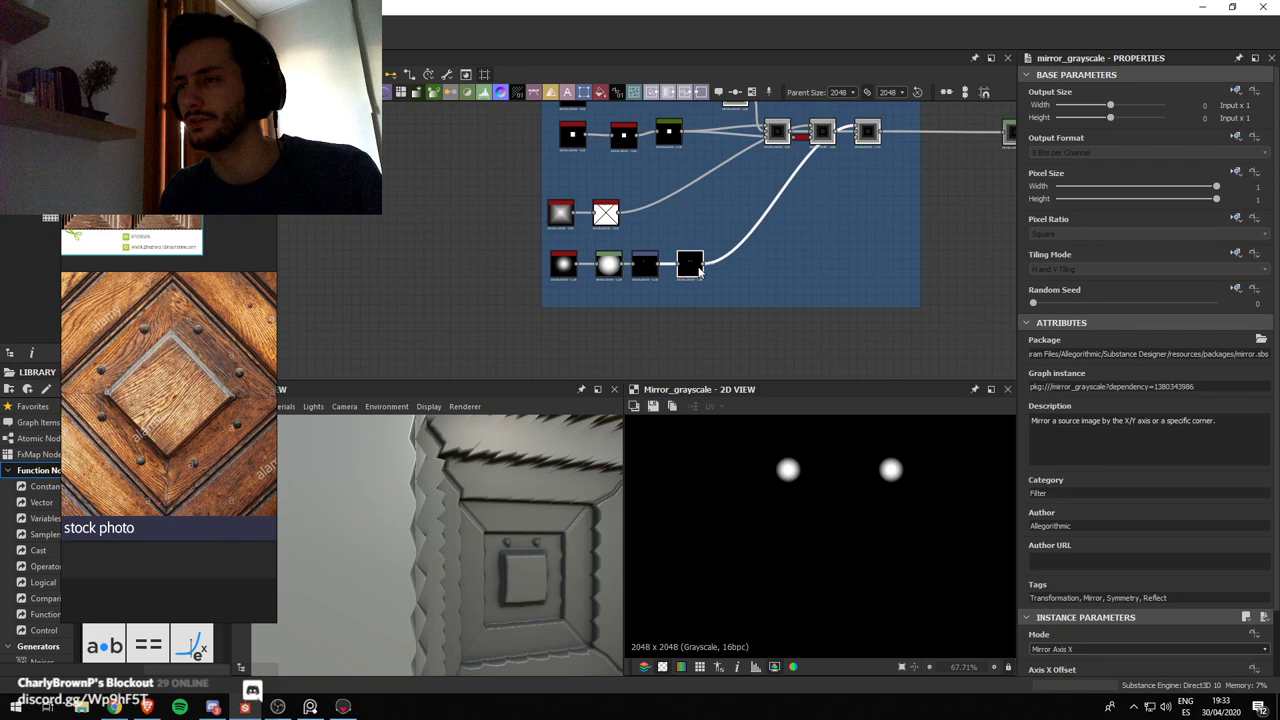
{"action": "key", "text": "space"}
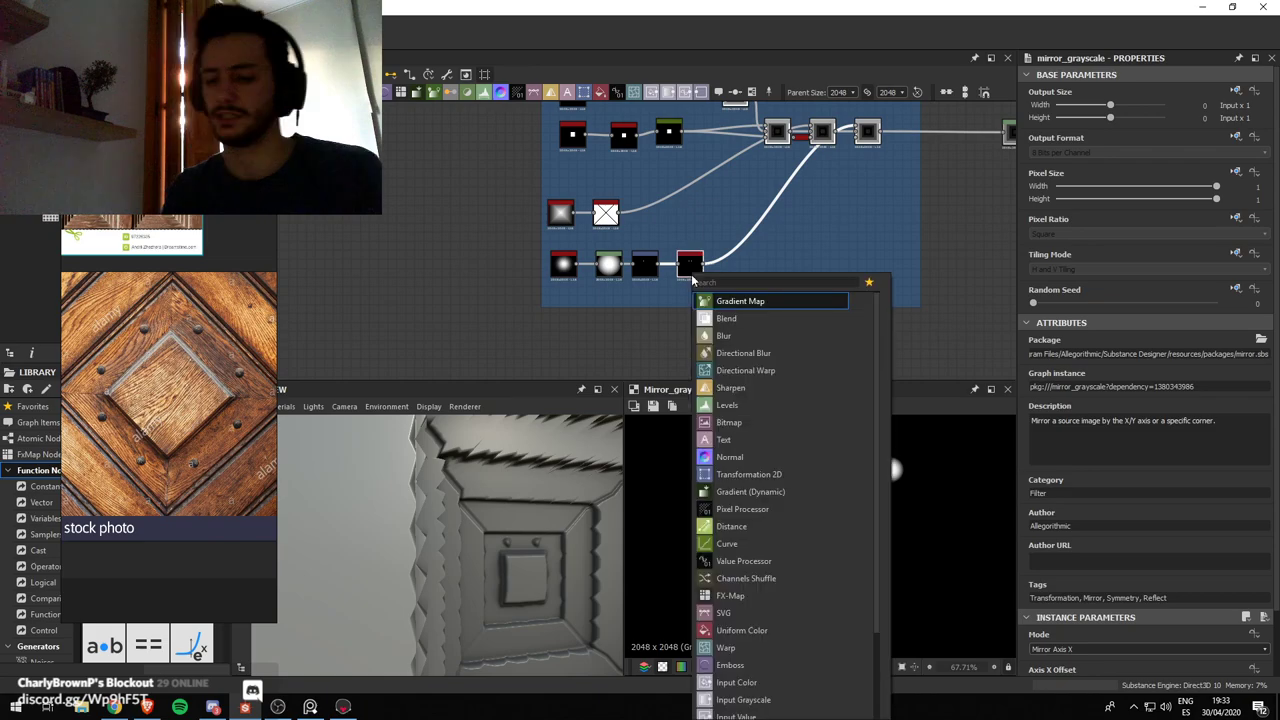
{"action": "key", "text": "Return"}
{"action": "scroll", "coordinate": [1066, 588], "scroll_direction": "down", "scroll_amount": 2}
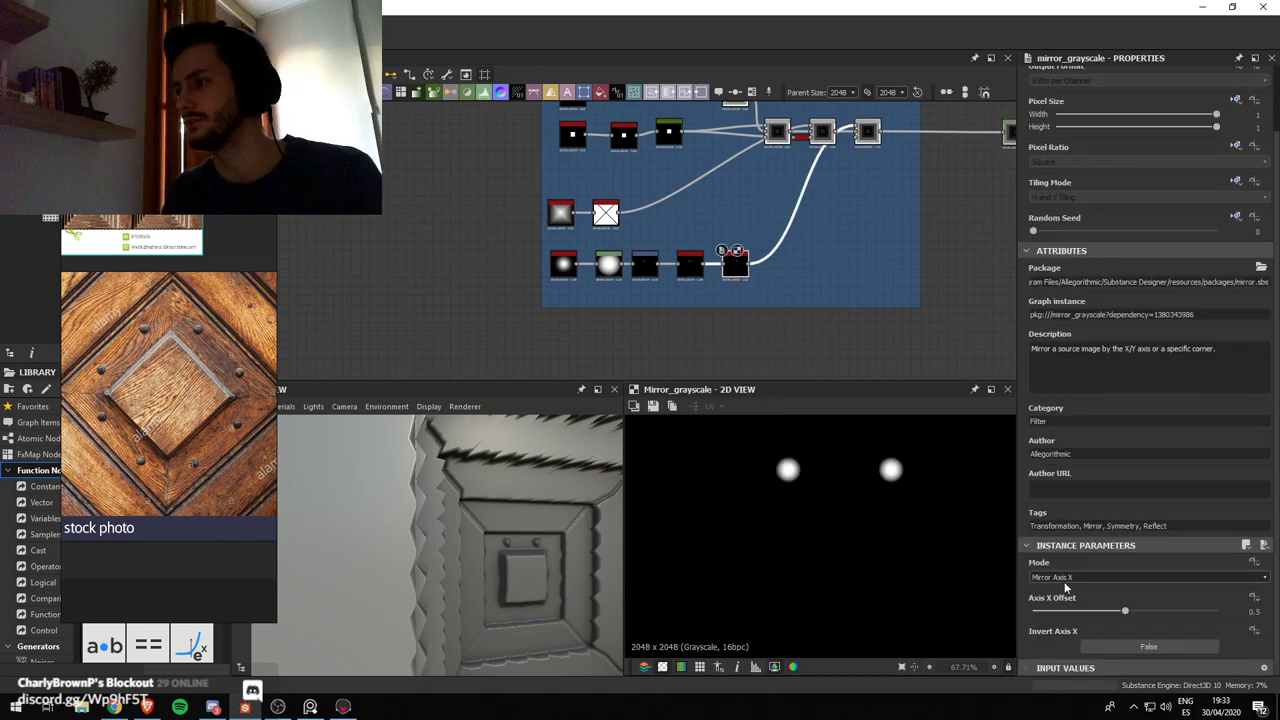
{"action": "left_click", "coordinate": [1065, 581]}
{"action": "left_click", "coordinate": [1104, 588]}
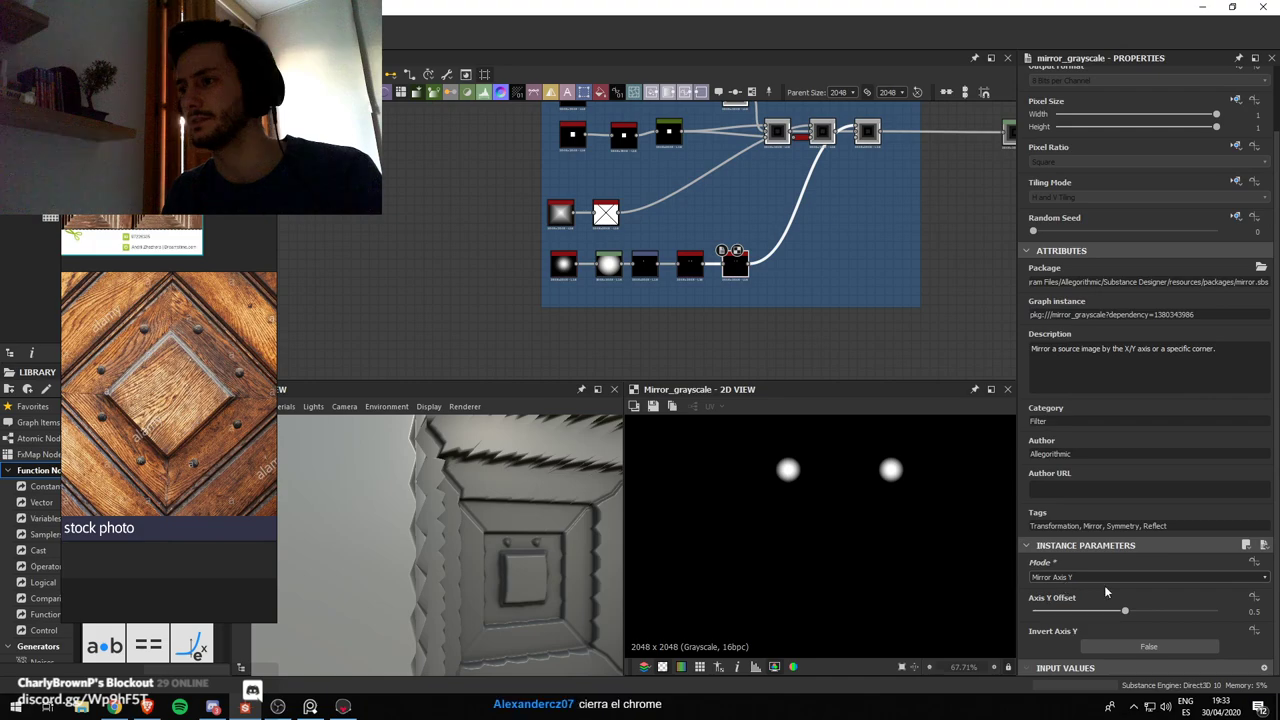
{"action": "left_click", "coordinate": [1095, 578]}
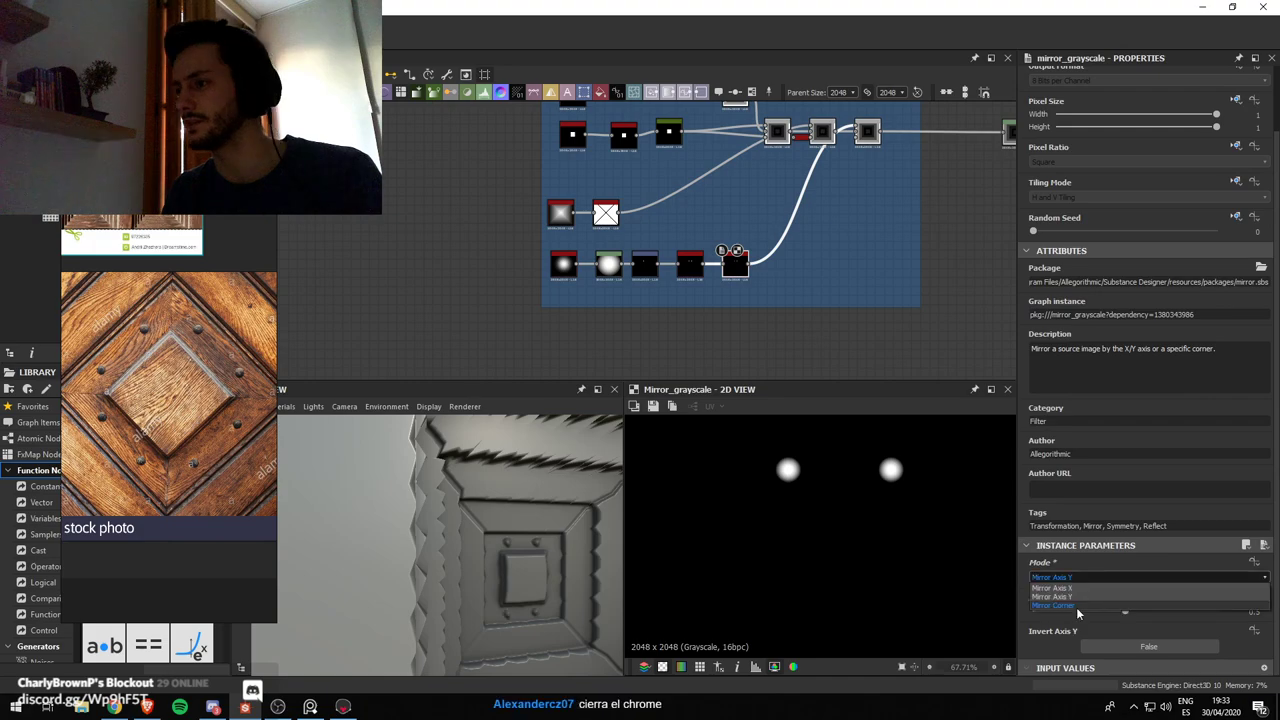
{"action": "left_click", "coordinate": [1060, 605]}
{"action": "left_click", "coordinate": [1077, 649]}
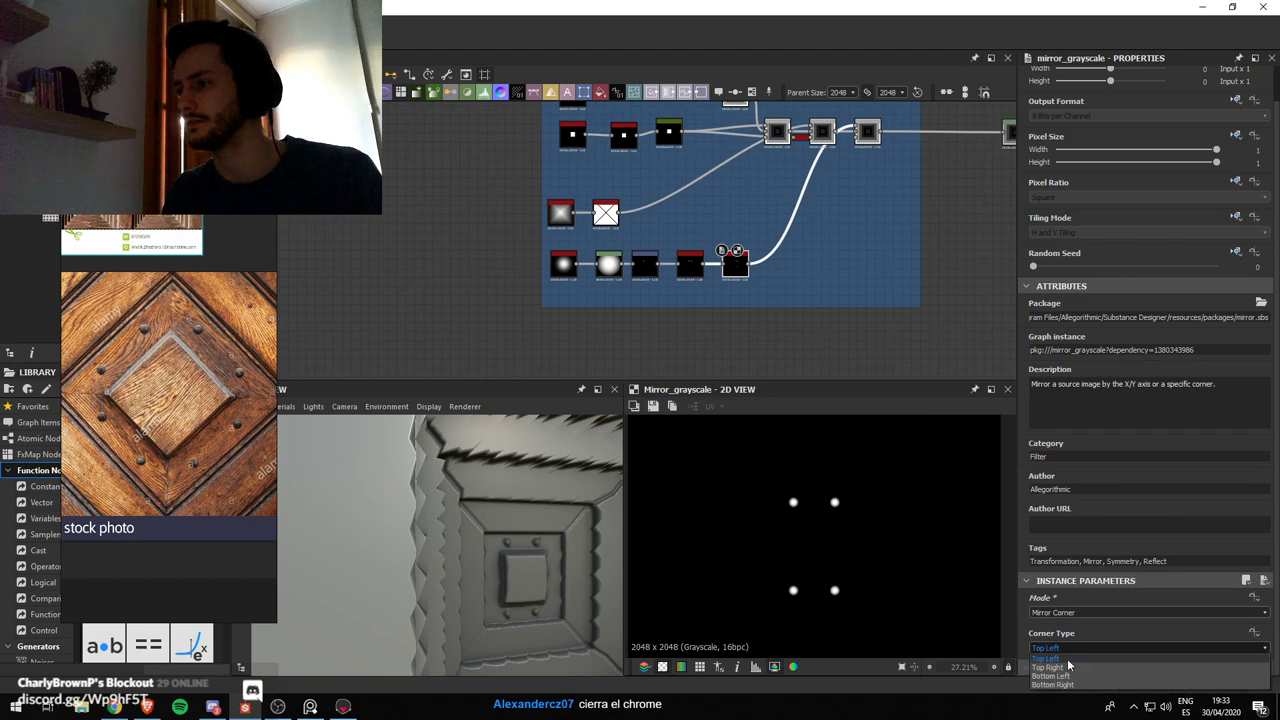
{"action": "left_click", "coordinate": [1069, 666]}
{"action": "key", "text": "ctrl+z"}
{"action": "key", "text": "ctrl+z"}
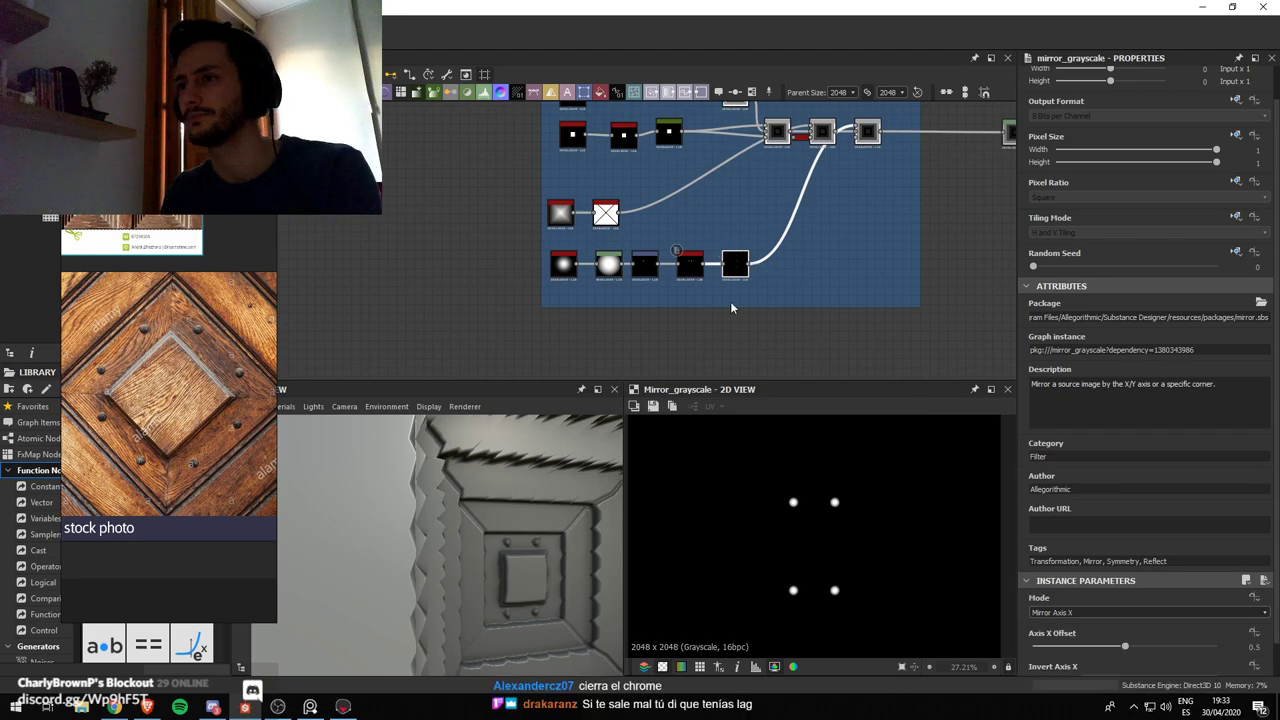
Set the Mirror Grayscale node's mode to Mirror Corner
{"action": "left_click", "coordinate": [1084, 649]}
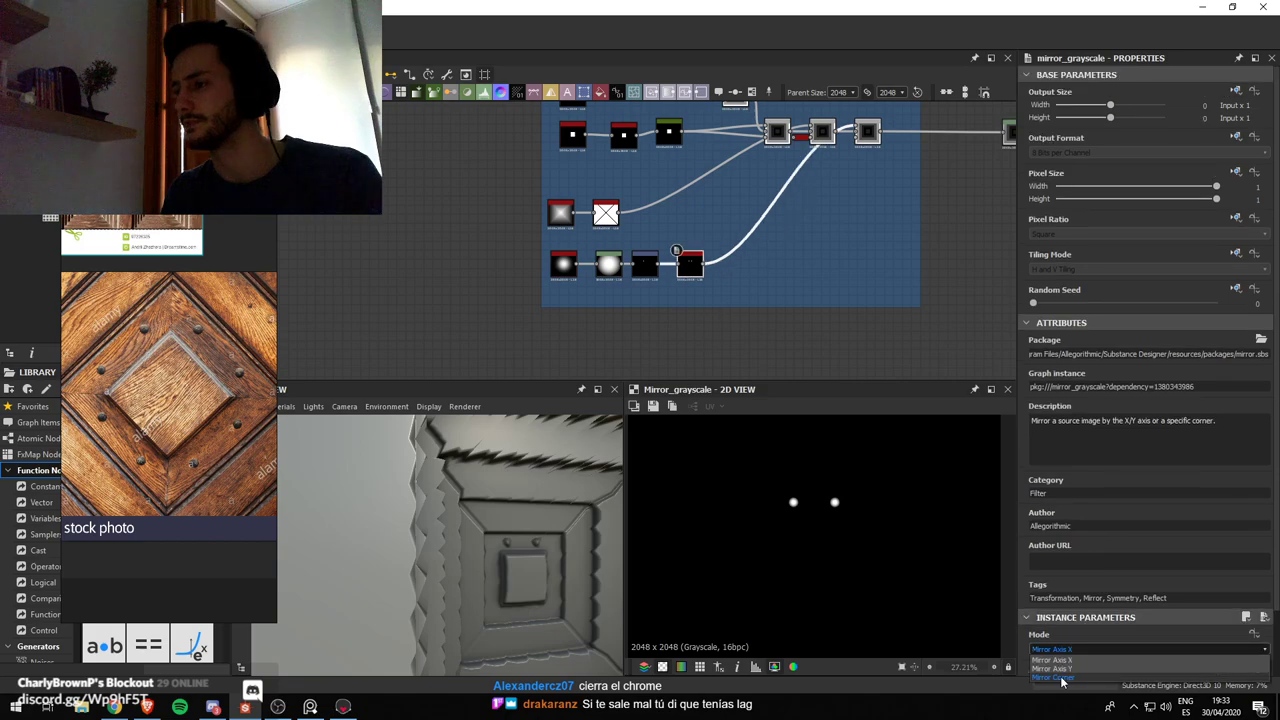
{"action": "left_click", "coordinate": [1062, 677]}
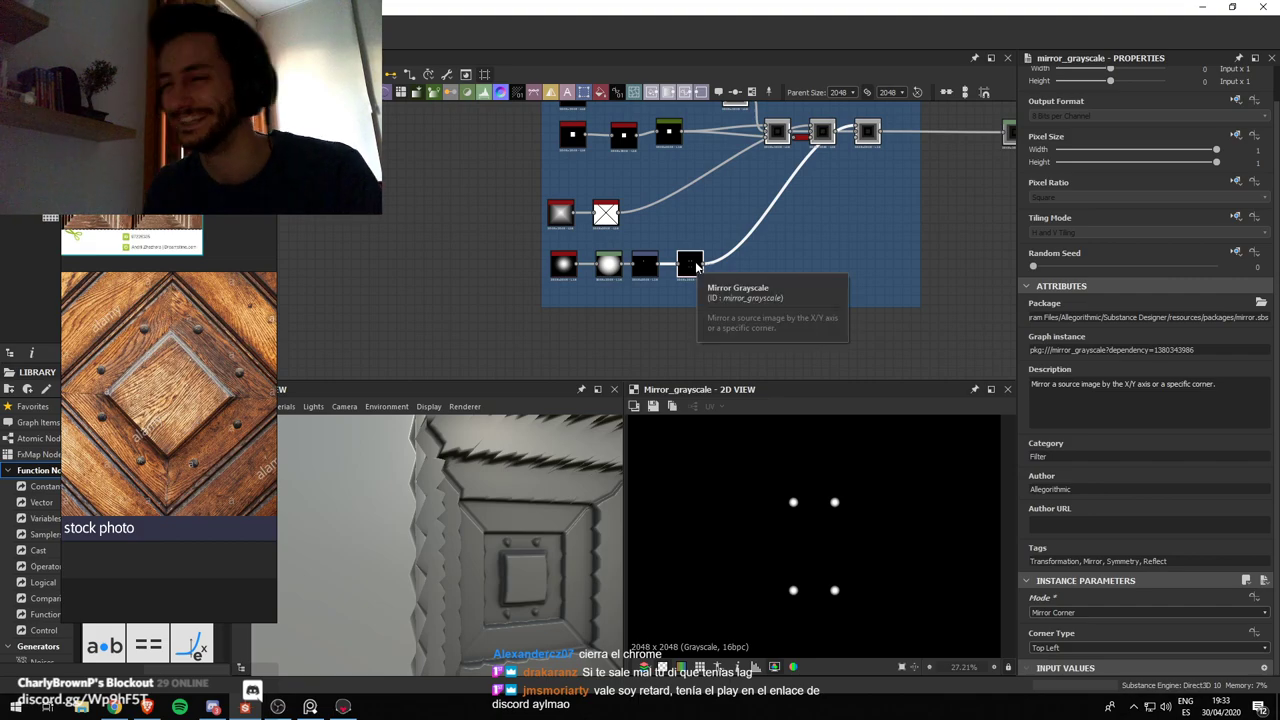
Add a Transformation 2D node after the Mirror Grayscale node and place it just below the chain
{"action": "scroll", "coordinate": [697, 266], "scroll_direction": "up", "scroll_amount": 2}
{"action": "key", "text": "space"}
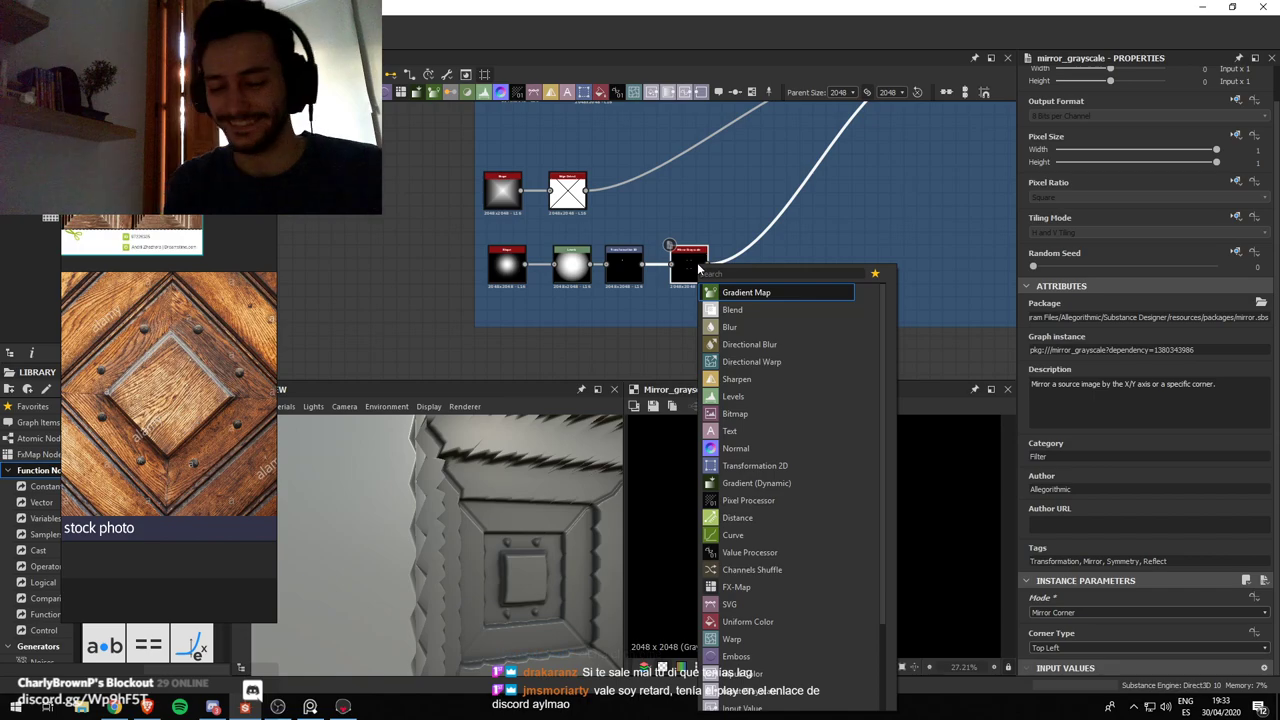
{"action": "type", "text": "transf"}
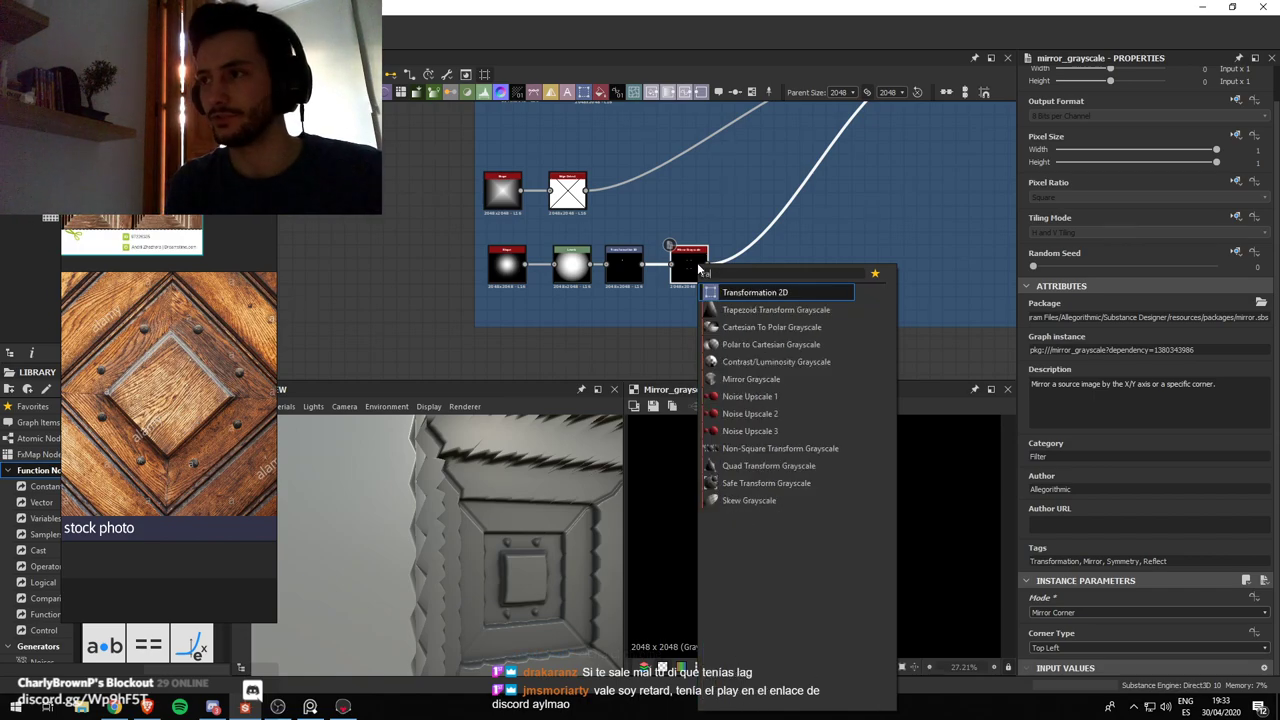
{"action": "key", "text": "Return"}
{"action": "left_click_drag", "start_coordinate": [748, 279], "coordinate": [720, 319]}
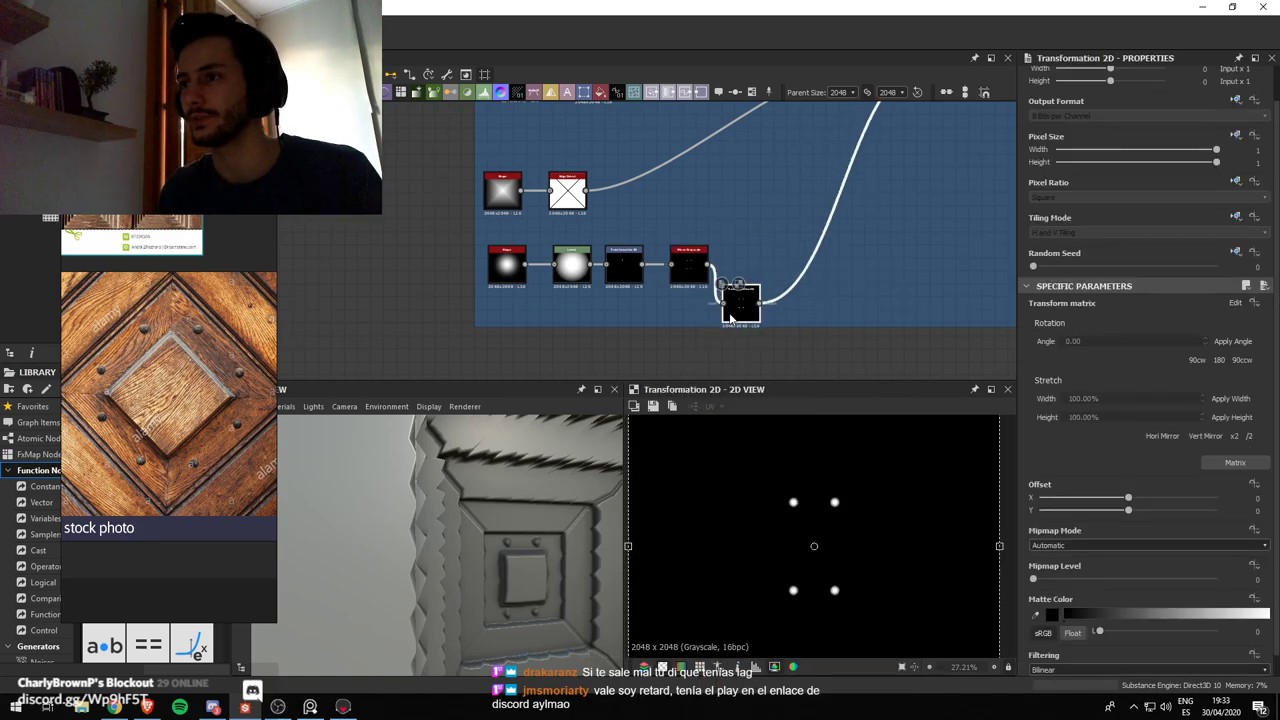
Add a Blend node after the new Transformation 2D and connect the Mirror Grayscale output as its second input
{"action": "key", "text": "space"}
{"action": "left_click", "coordinate": [777, 318]}
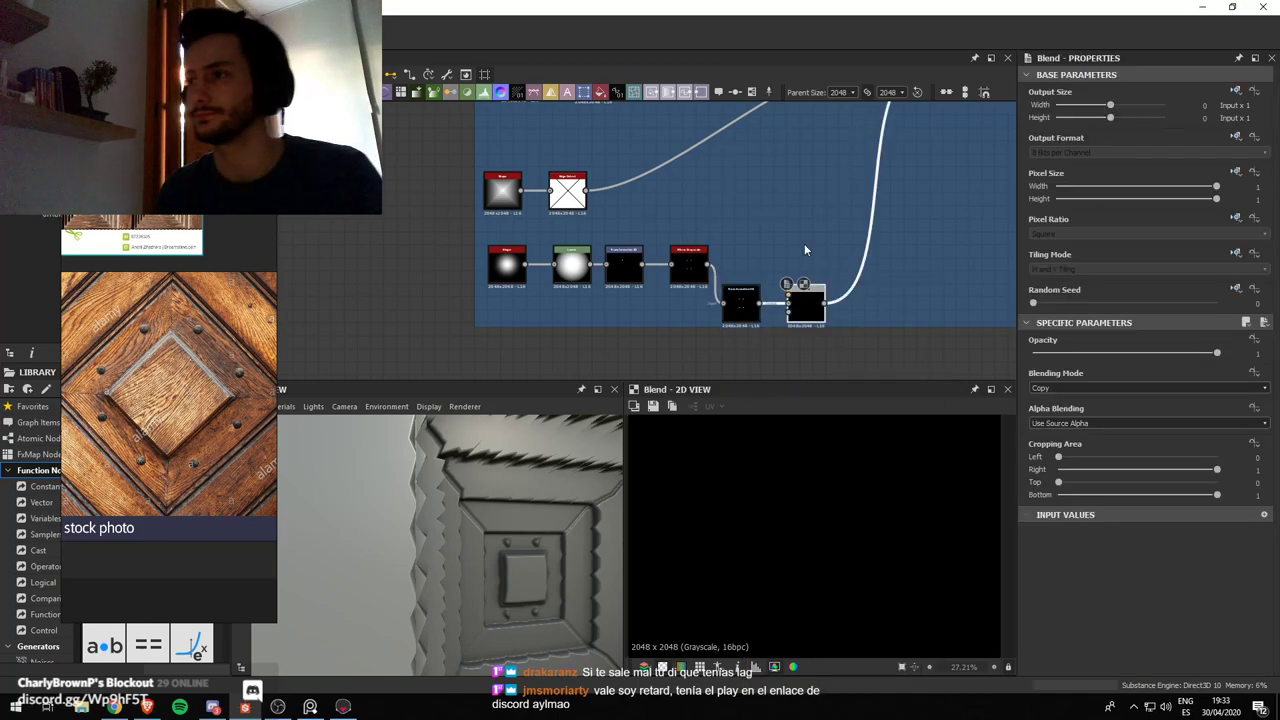
{"action": "left_click_drag", "start_coordinate": [712, 265], "coordinate": [790, 260]}
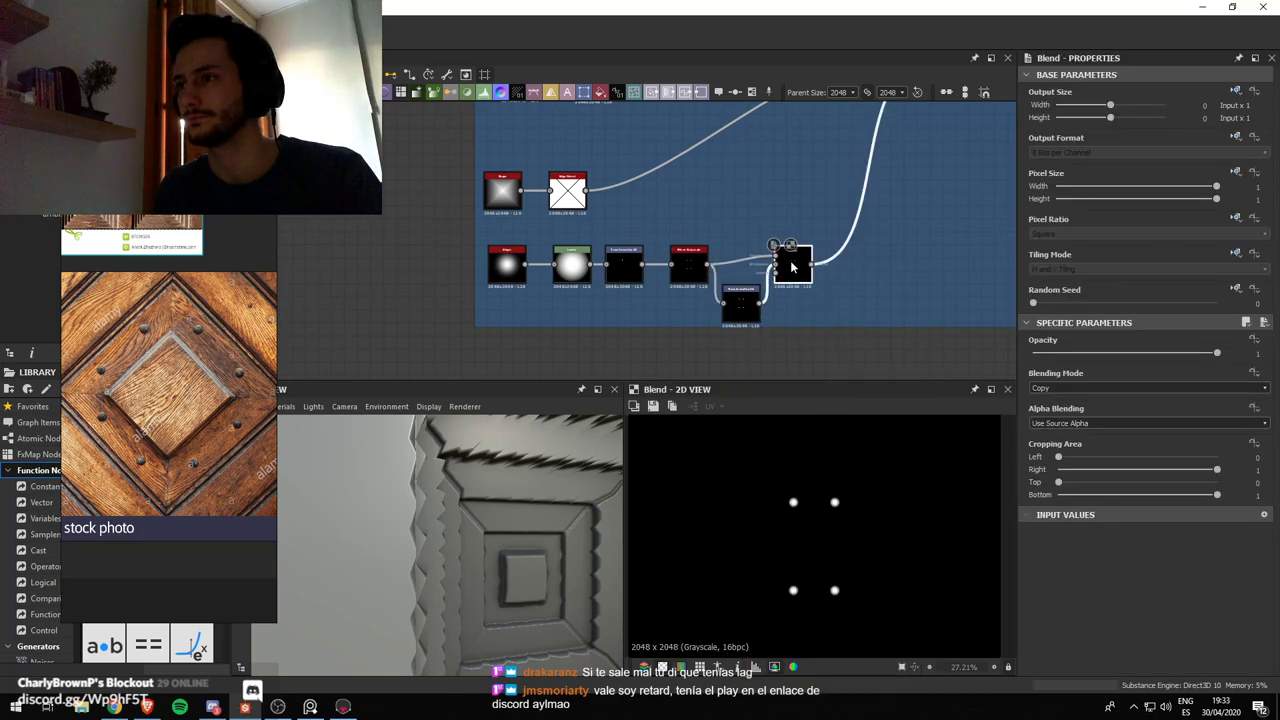
Set the blending mode of the new Blend node at the end of the nail chain to Screen
{"action": "left_click", "coordinate": [1084, 388]}
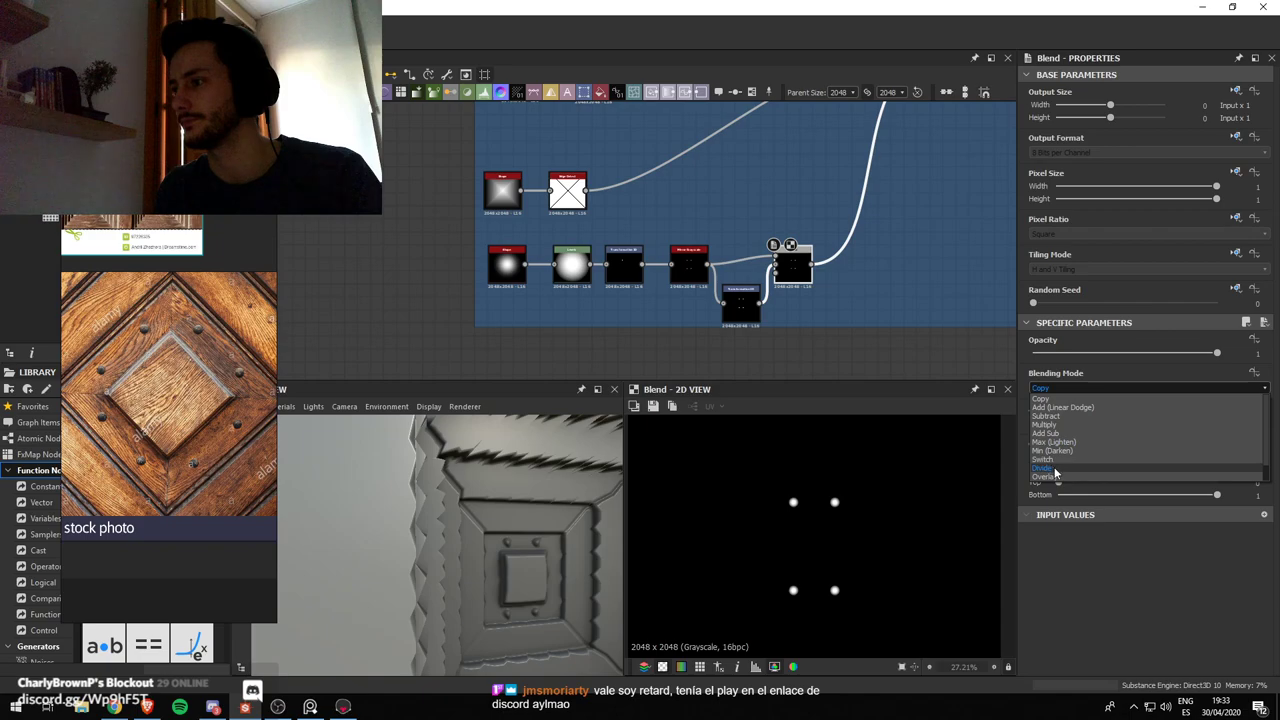
{"action": "scroll", "coordinate": [1060, 450], "scroll_direction": "down", "scroll_amount": 1}
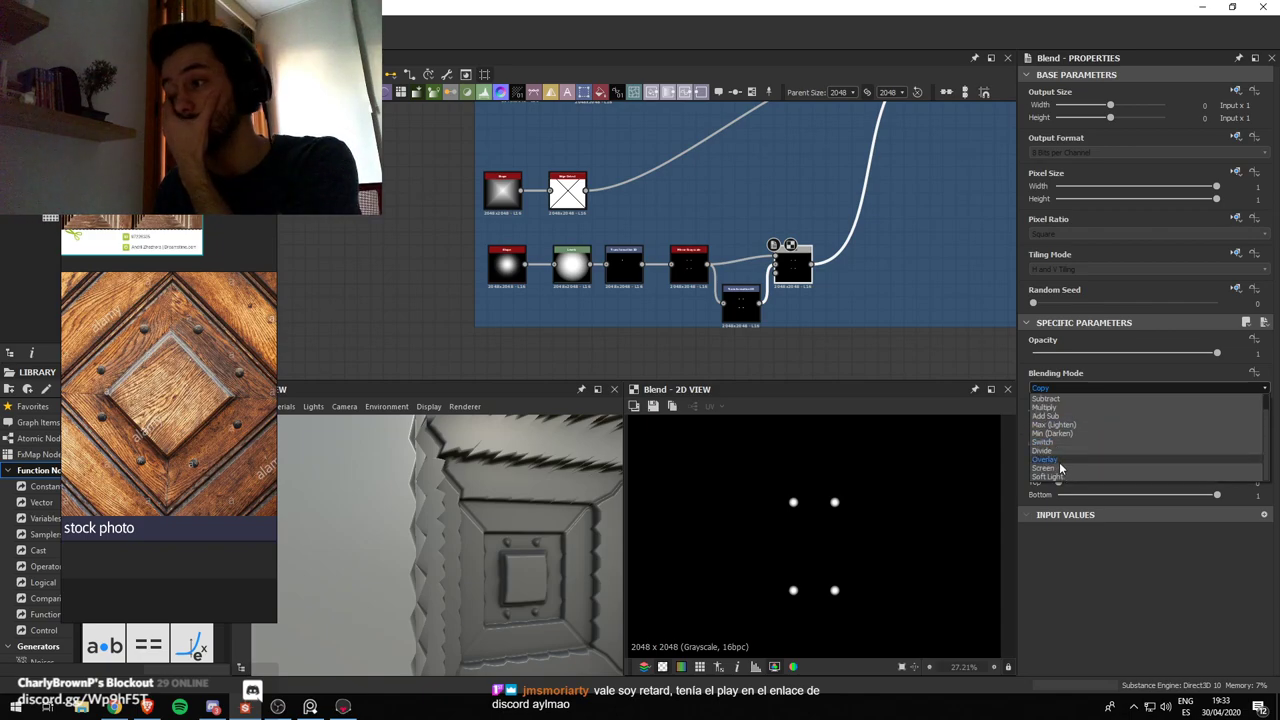
{"action": "left_click", "coordinate": [1060, 470]}
Rotate the Transformation 2D node below the nail chain by 90 degrees so eight nails surround the centre panel
{"action": "left_click", "coordinate": [740, 298]}
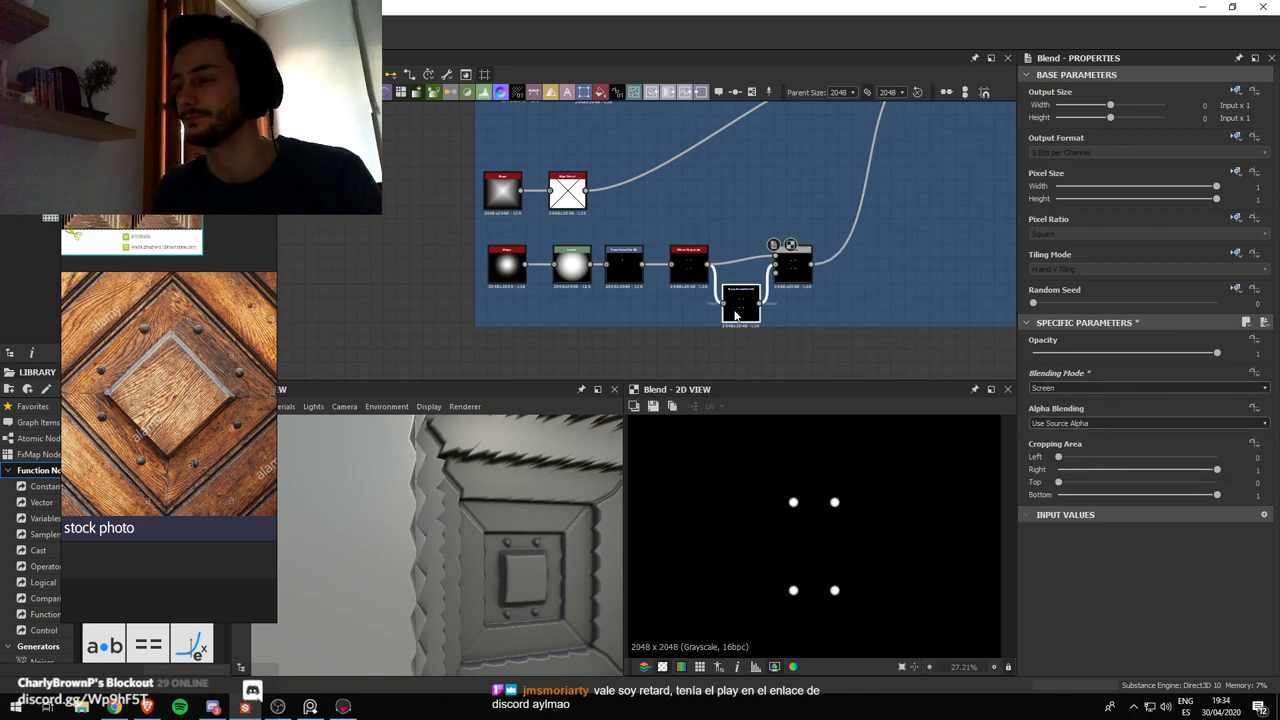
{"action": "left_click_drag", "start_coordinate": [929, 462], "coordinate": [950, 560]}
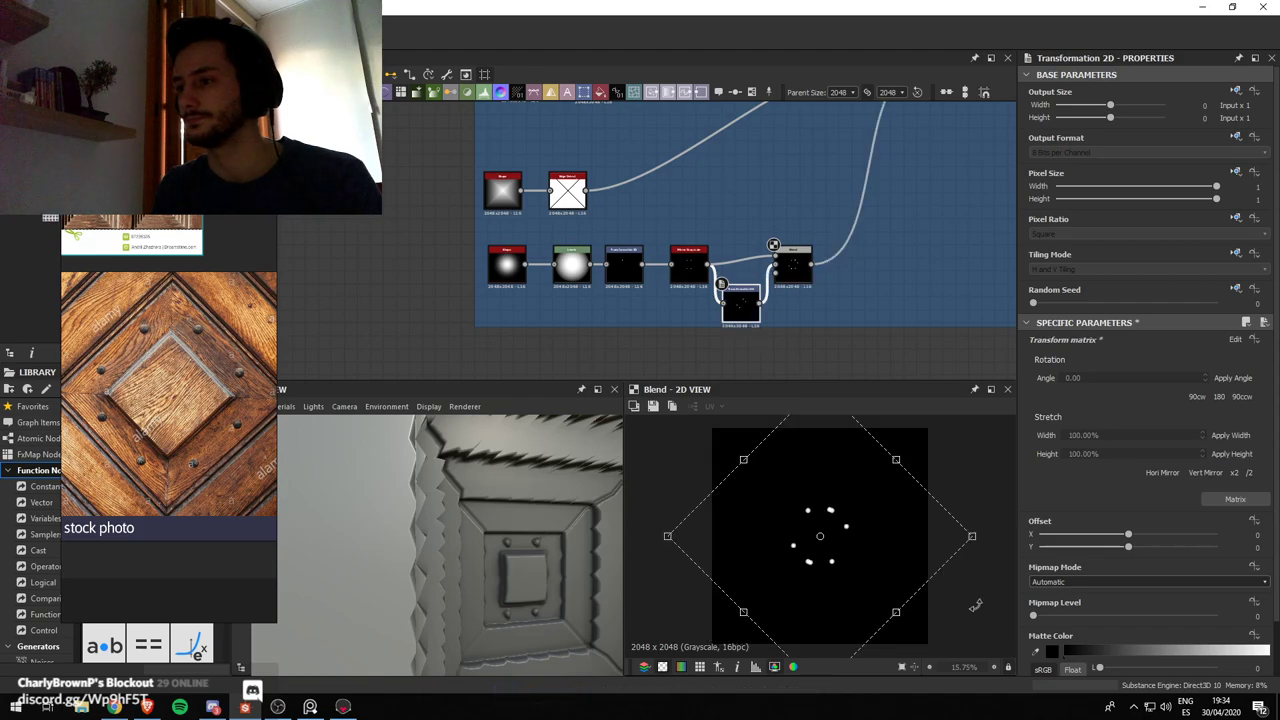
{"action": "mouse_move", "coordinate": [519, 573]}
{"action": "left_mouse_down"}
{"action": "mouse_move", "coordinate": [543, 566]}
{"action": "mouse_move", "coordinate": [508, 565]}
{"action": "left_mouse_up"}
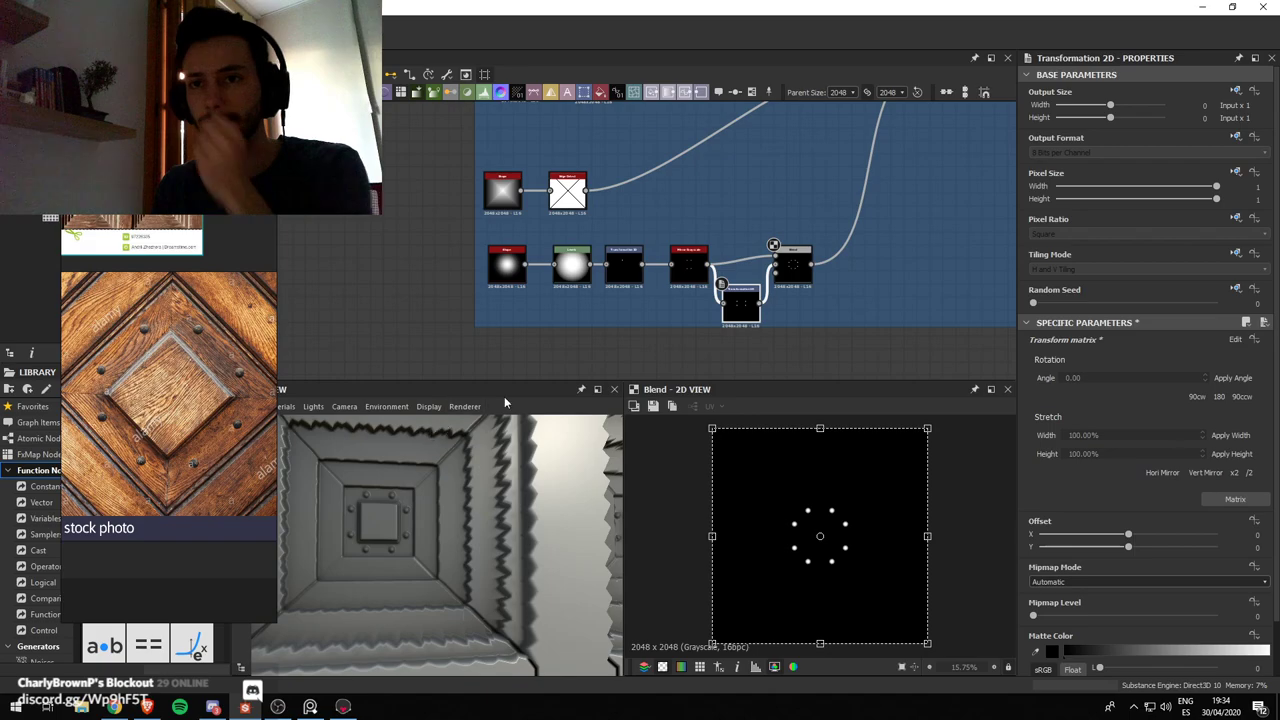
Set the Scale of the nail chain's Bell Shape node to 0.75
{"action": "left_click", "coordinate": [514, 266]}
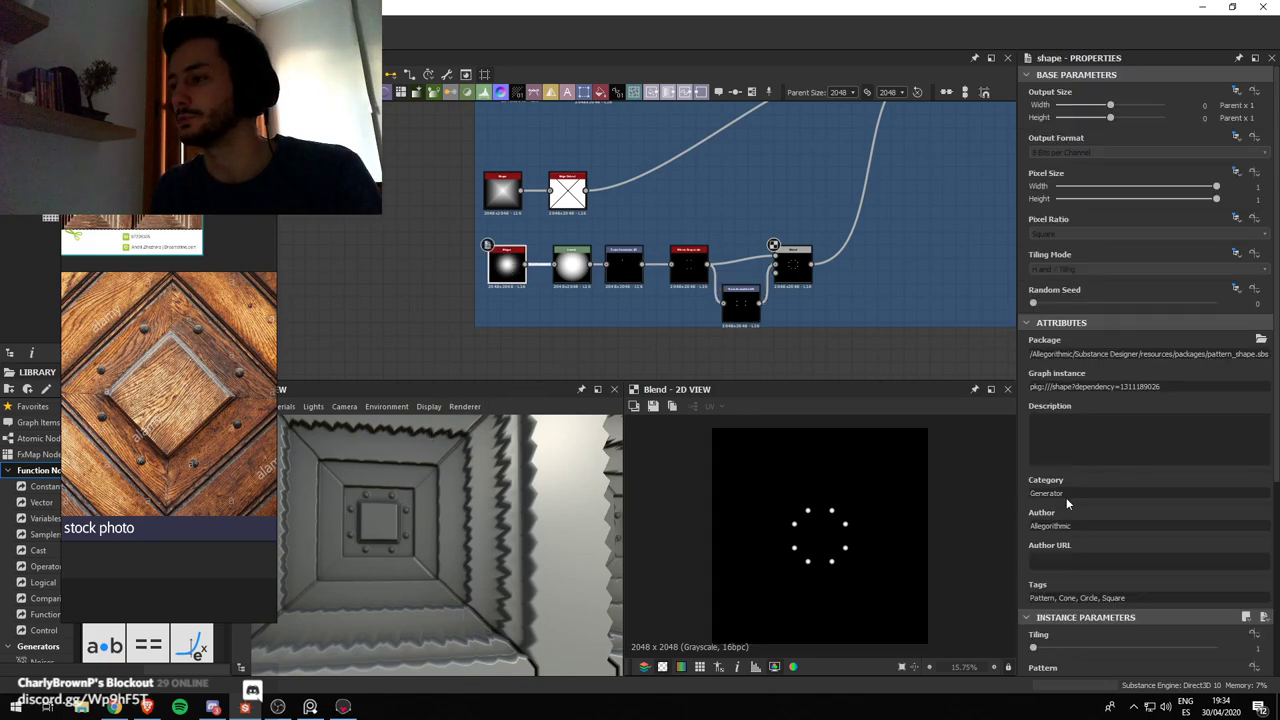
{"action": "scroll", "coordinate": [1066, 499], "scroll_direction": "down", "scroll_amount": 6}
{"action": "left_click_drag", "start_coordinate": [1213, 478], "coordinate": [1173, 487]}
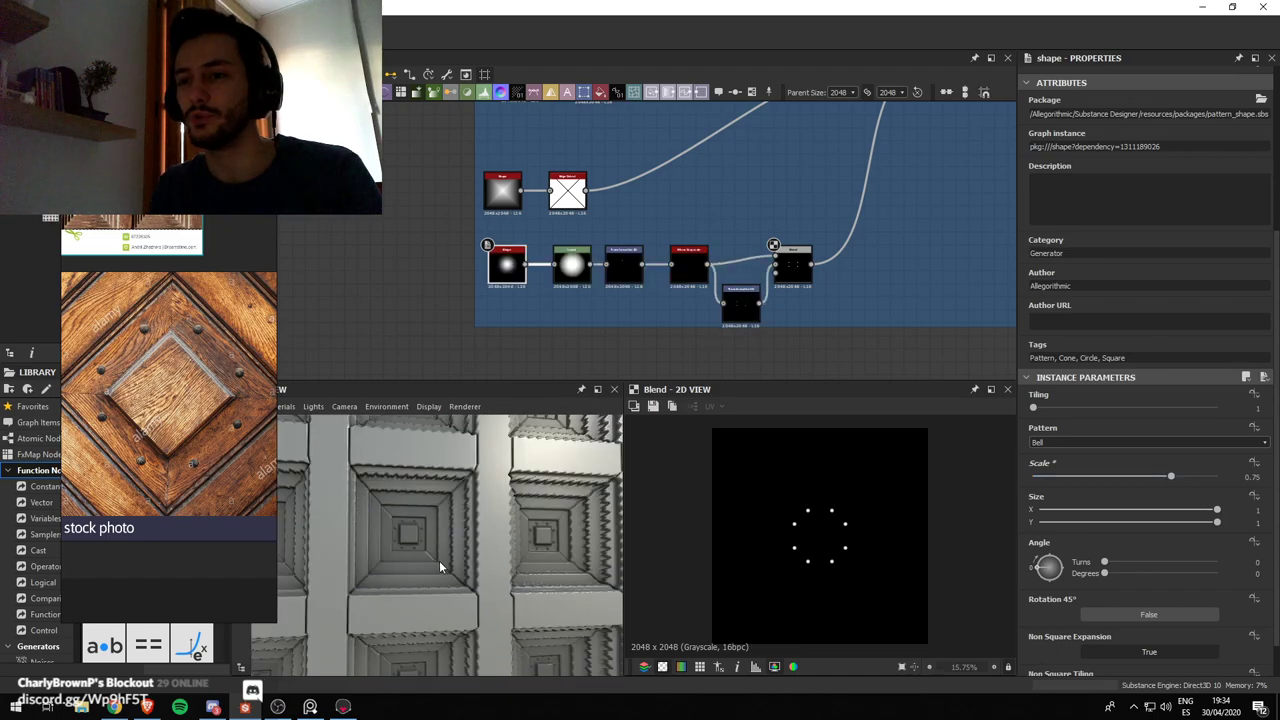
{"action": "mouse_move", "coordinate": [440, 562]}
{"action": "left_mouse_down"}
{"action": "mouse_move", "coordinate": [476, 577]}
{"action": "mouse_move", "coordinate": [429, 575]}
{"action": "left_mouse_up"}
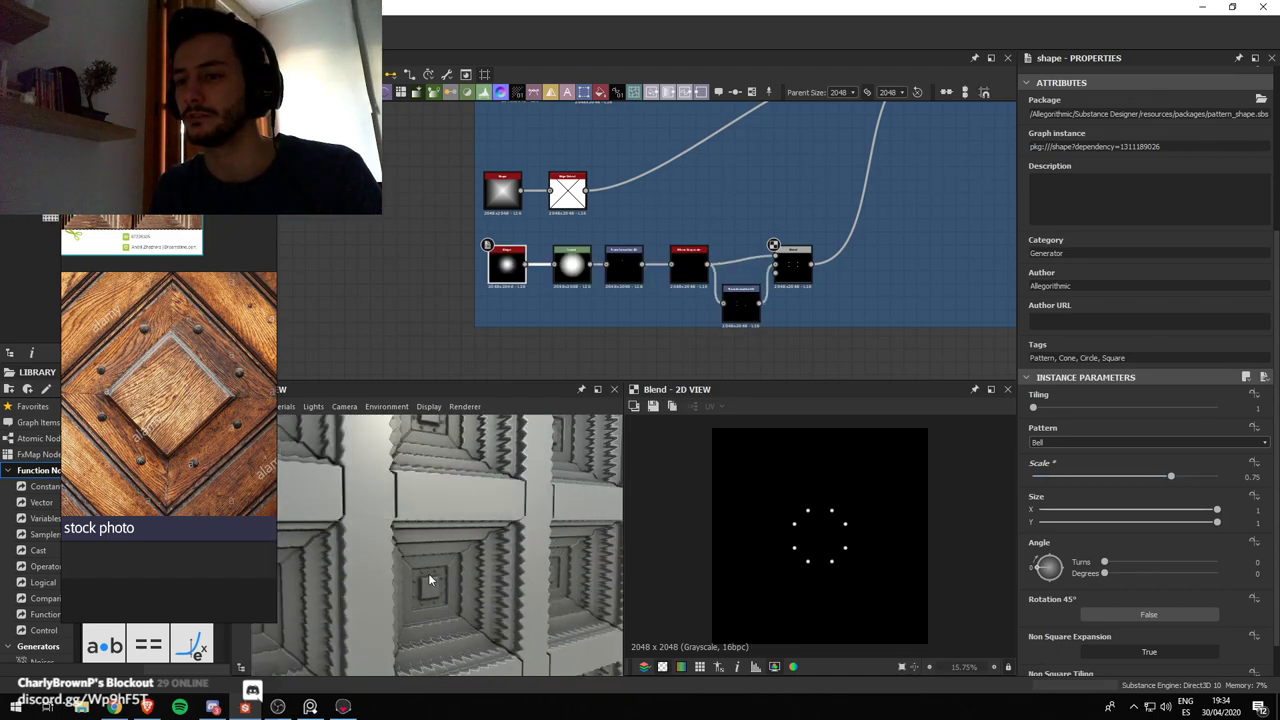
{"action": "scroll", "coordinate": [430, 579], "scroll_direction": "down", "scroll_amount": 5}
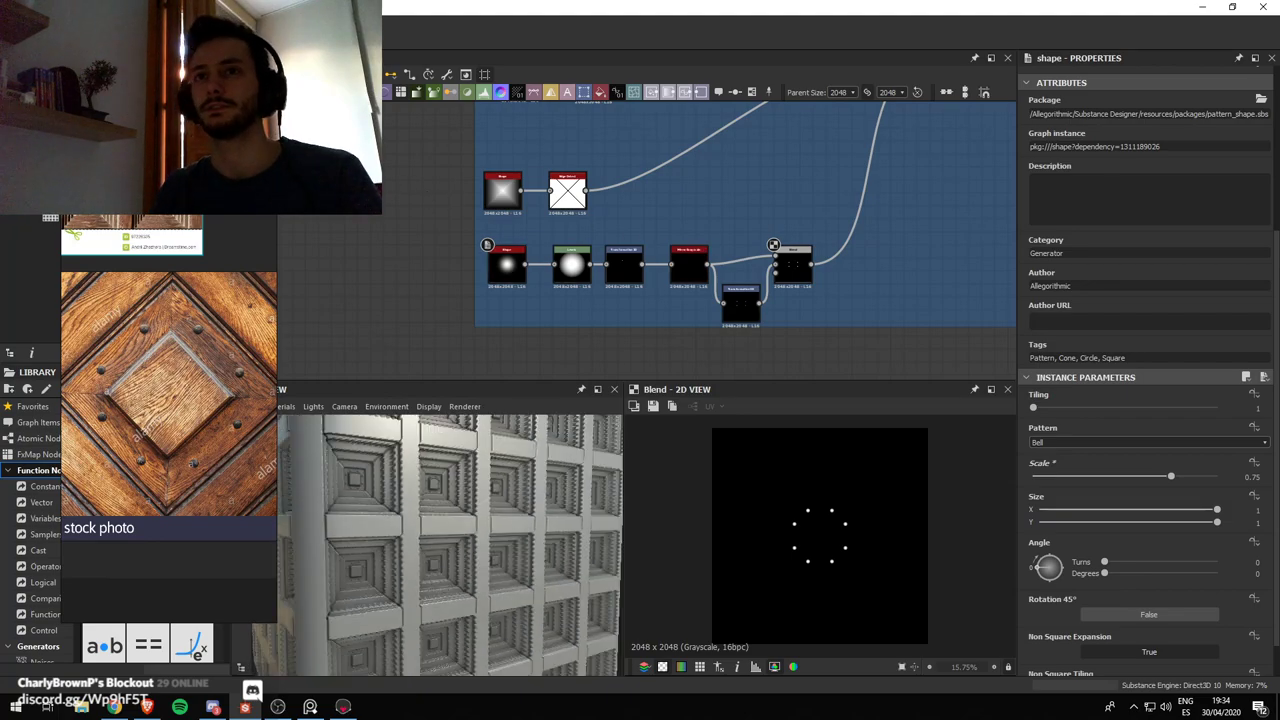
Export all material outputs, from basecolor to ambientocclusion, as PNG files to E:/Twitch/Designer/Textures and close the export dialog
{"action": "right_click", "coordinate": [71, 110]}
{"action": "left_click", "coordinate": [158, 232]}
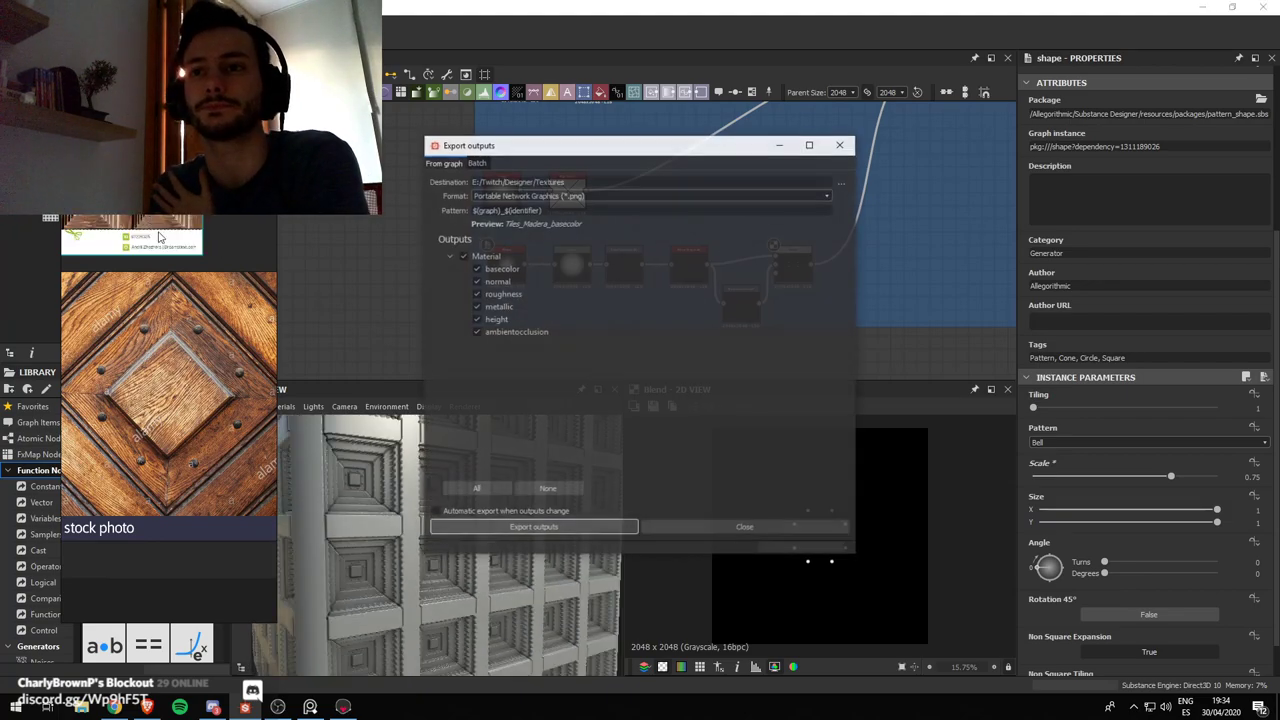
{"action": "left_click", "coordinate": [552, 527]}
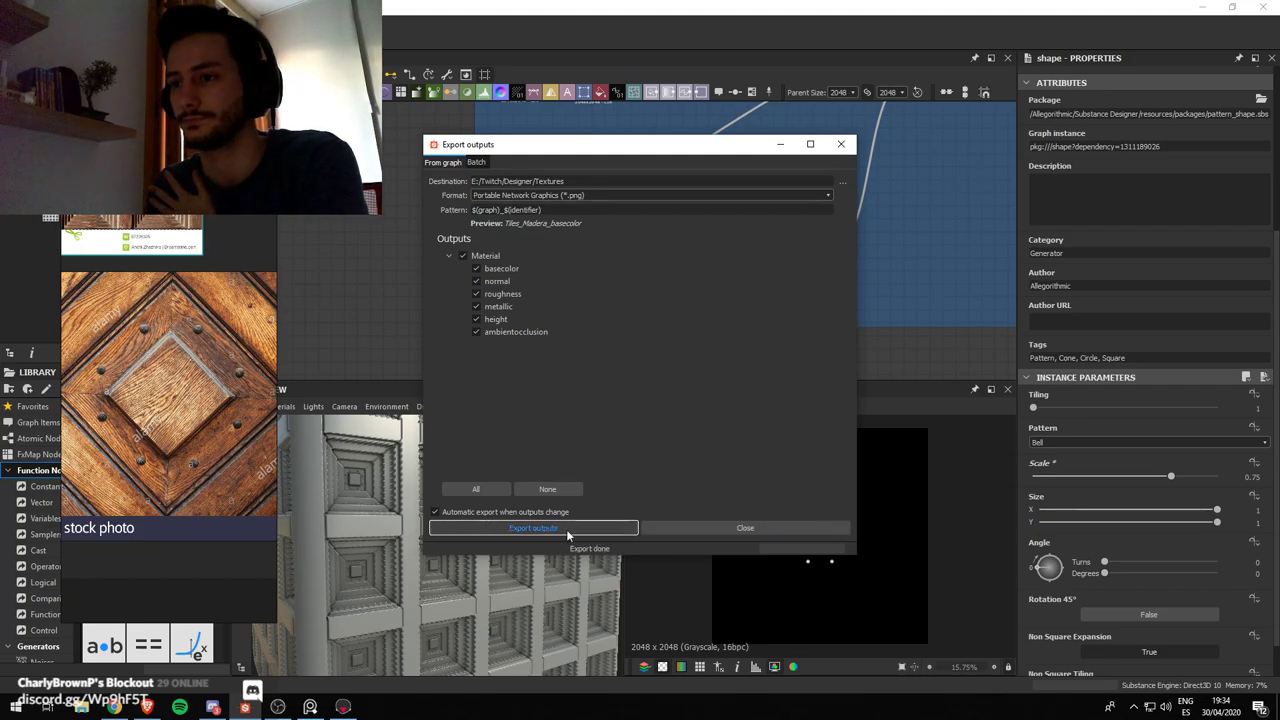
{"action": "left_click", "coordinate": [735, 525]}
Switch to Marmoset Toolbag, examine the updated panel from several angles, and move the reference board out of the way
{"action": "left_click", "coordinate": [343, 707]}
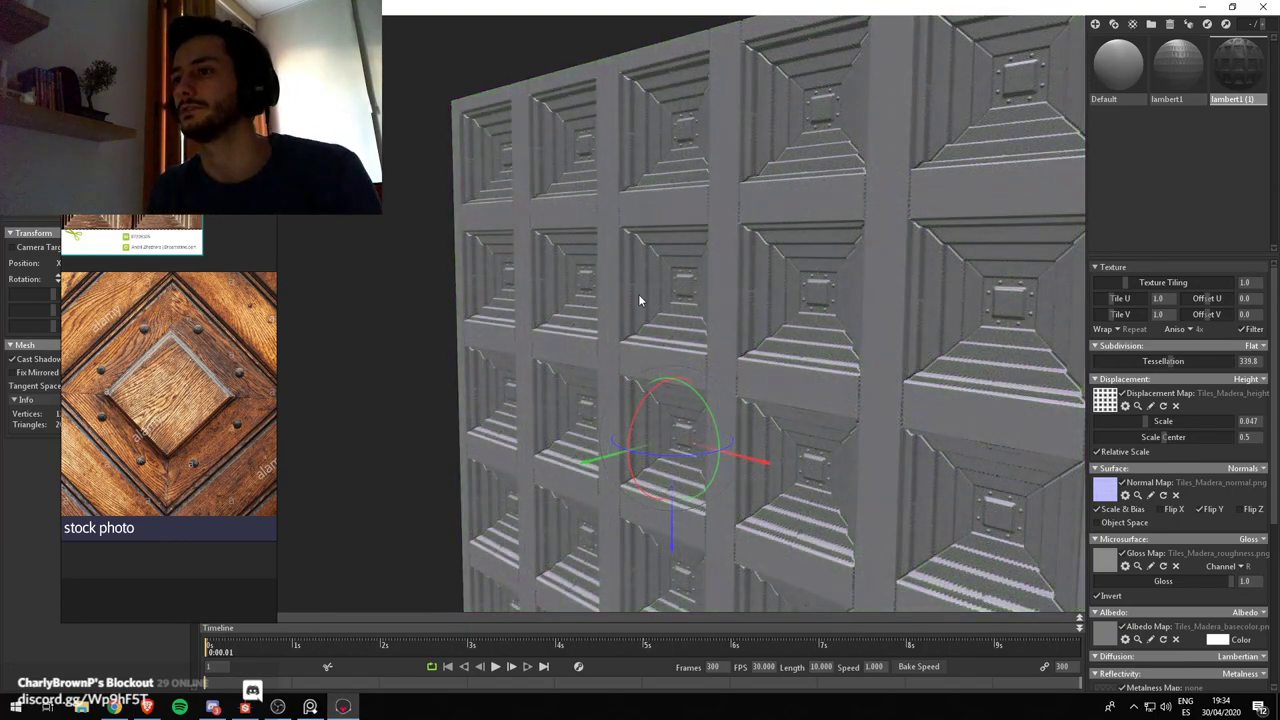
{"action": "left_click_drag", "start_coordinate": [638, 294], "coordinate": [790, 286]}
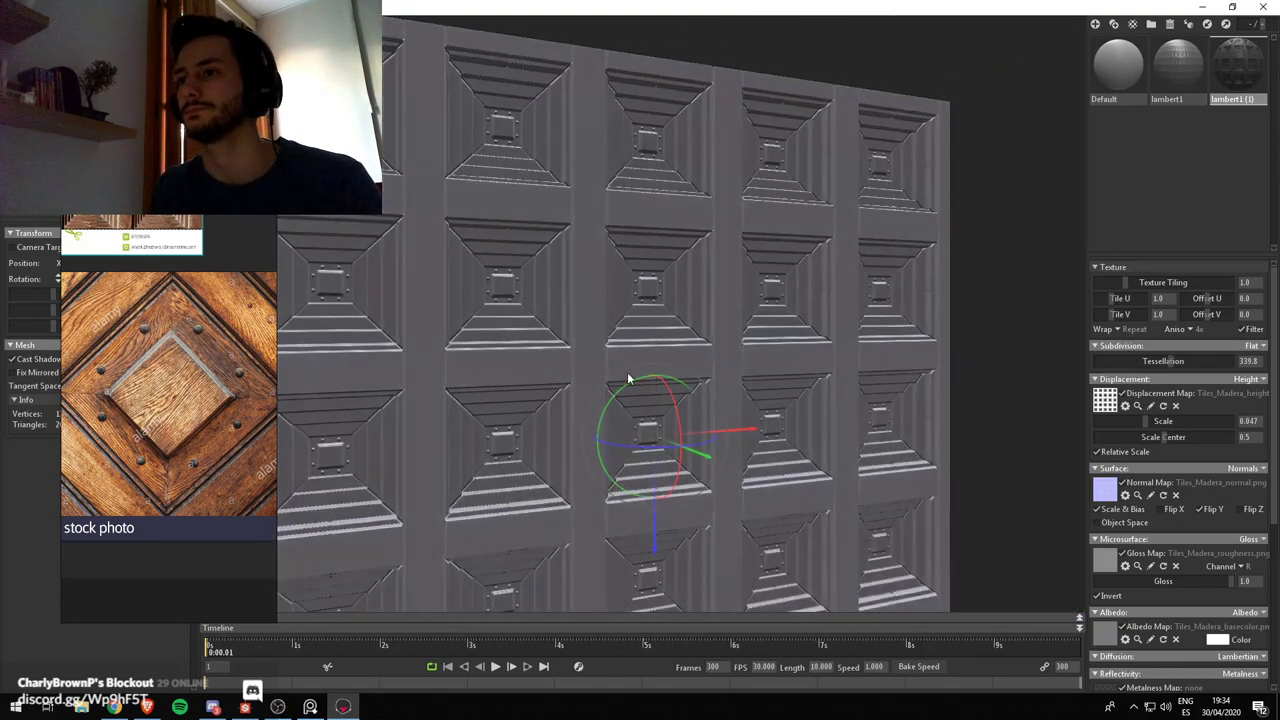
{"action": "left_click_drag", "start_coordinate": [628, 378], "coordinate": [724, 366]}
{"action": "scroll", "coordinate": [597, 348], "scroll_direction": "down", "scroll_amount": 5}
{"action": "right_click_drag", "start_coordinate": [188, 246], "coordinate": [233, 610]}
Add a spot light aimed at the panel from an elevated side view and inspect the lit relief
{"action": "left_click", "coordinate": [42, 80]}
{"action": "left_click", "coordinate": [711, 357]}
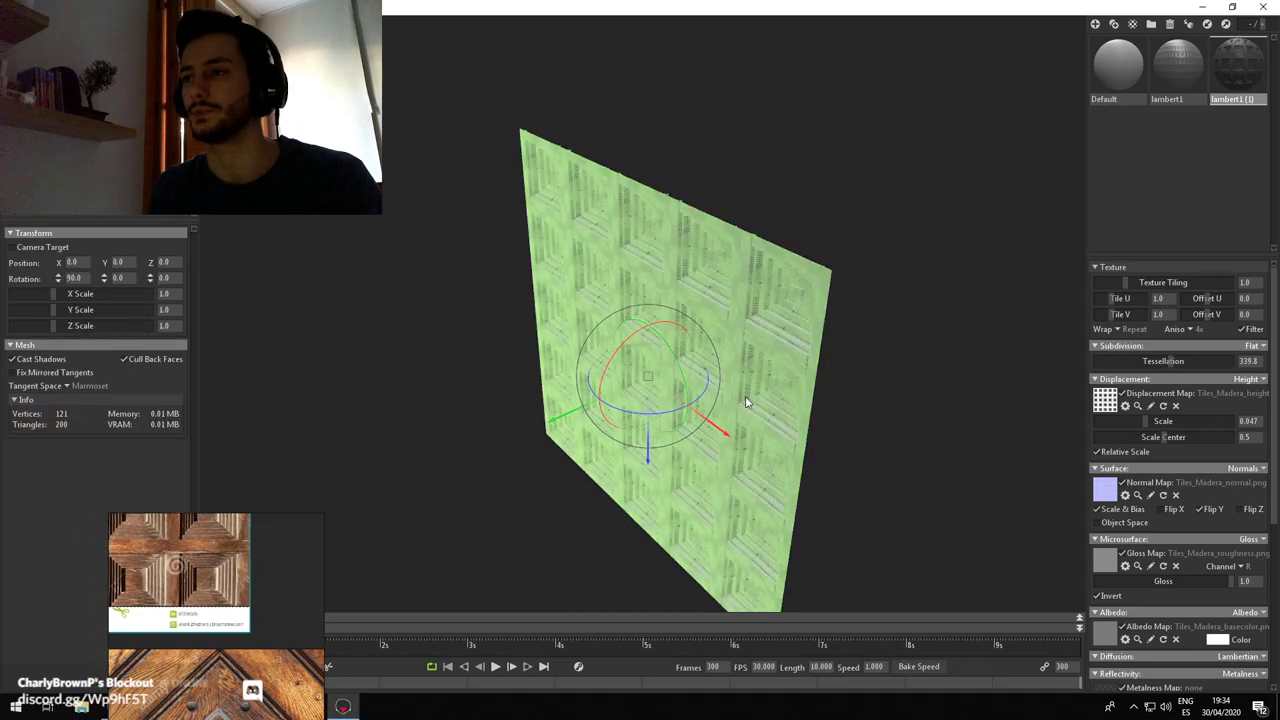
{"action": "left_click_drag", "start_coordinate": [743, 394], "coordinate": [737, 343]}
{"action": "scroll", "coordinate": [743, 351], "scroll_direction": "down", "scroll_amount": 4}
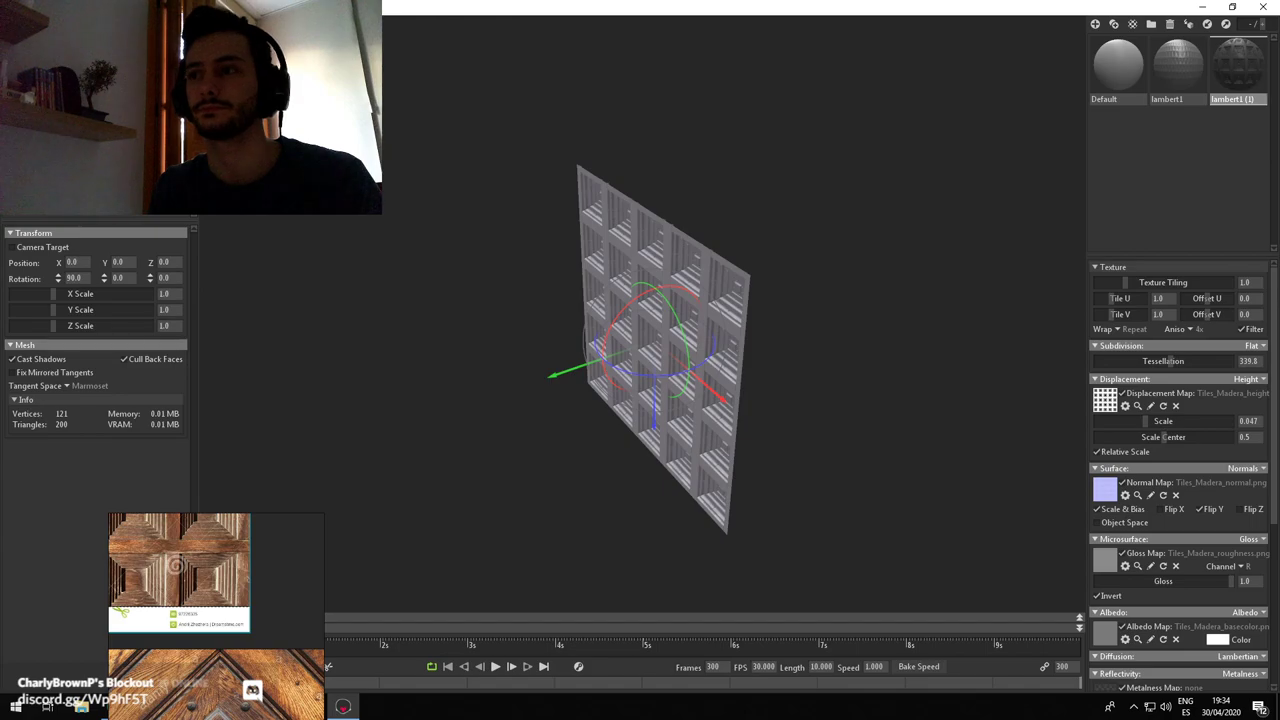
{"action": "left_click", "coordinate": [30, 24]}
{"action": "left_click_drag", "start_coordinate": [680, 340], "coordinate": [709, 409]}
{"action": "scroll", "coordinate": [709, 409], "scroll_direction": "up", "scroll_amount": 6}
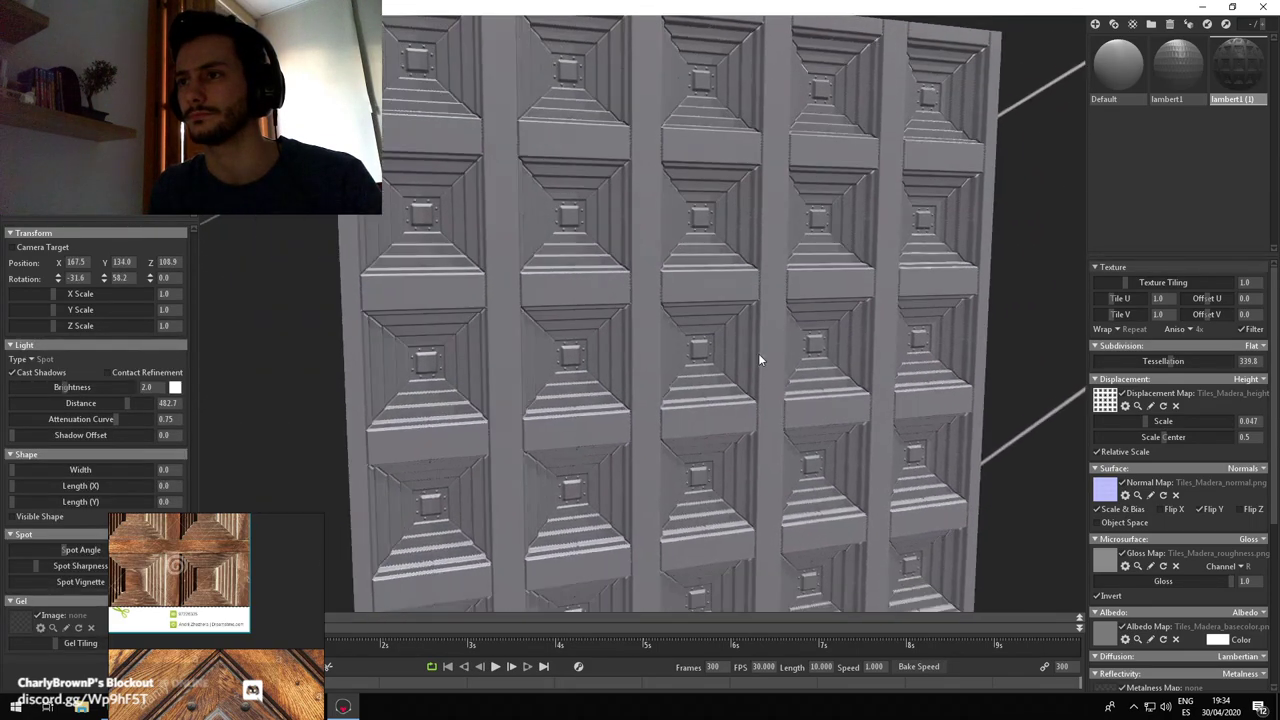
{"action": "left_click_drag", "start_coordinate": [768, 350], "coordinate": [746, 316]}
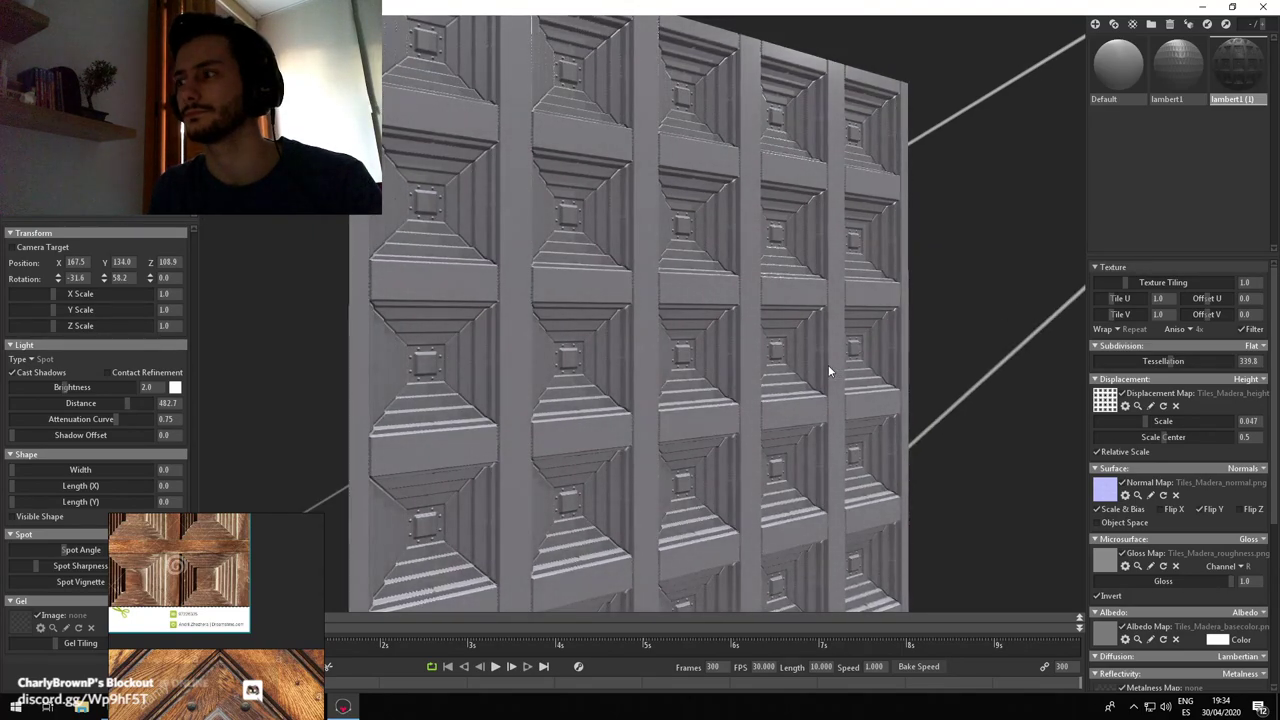
Disable the material's gloss map and set Gloss to 0.227, checking the shading on the panel
{"action": "left_click", "coordinate": [1122, 553]}
{"action": "mouse_move", "coordinate": [1175, 581]}
{"action": "left_mouse_down"}
{"action": "mouse_move", "coordinate": [1066, 581]}
{"action": "mouse_move", "coordinate": [1134, 581]}
{"action": "left_mouse_up"}
{"action": "mouse_move", "coordinate": [777, 457]}
{"action": "left_mouse_down"}
{"action": "mouse_move", "coordinate": [754, 430]}
{"action": "mouse_move", "coordinate": [772, 445]}
{"action": "mouse_move", "coordinate": [736, 474]}
{"action": "mouse_move", "coordinate": [962, 487]}
{"action": "mouse_move", "coordinate": [868, 494]}
{"action": "left_mouse_up"}
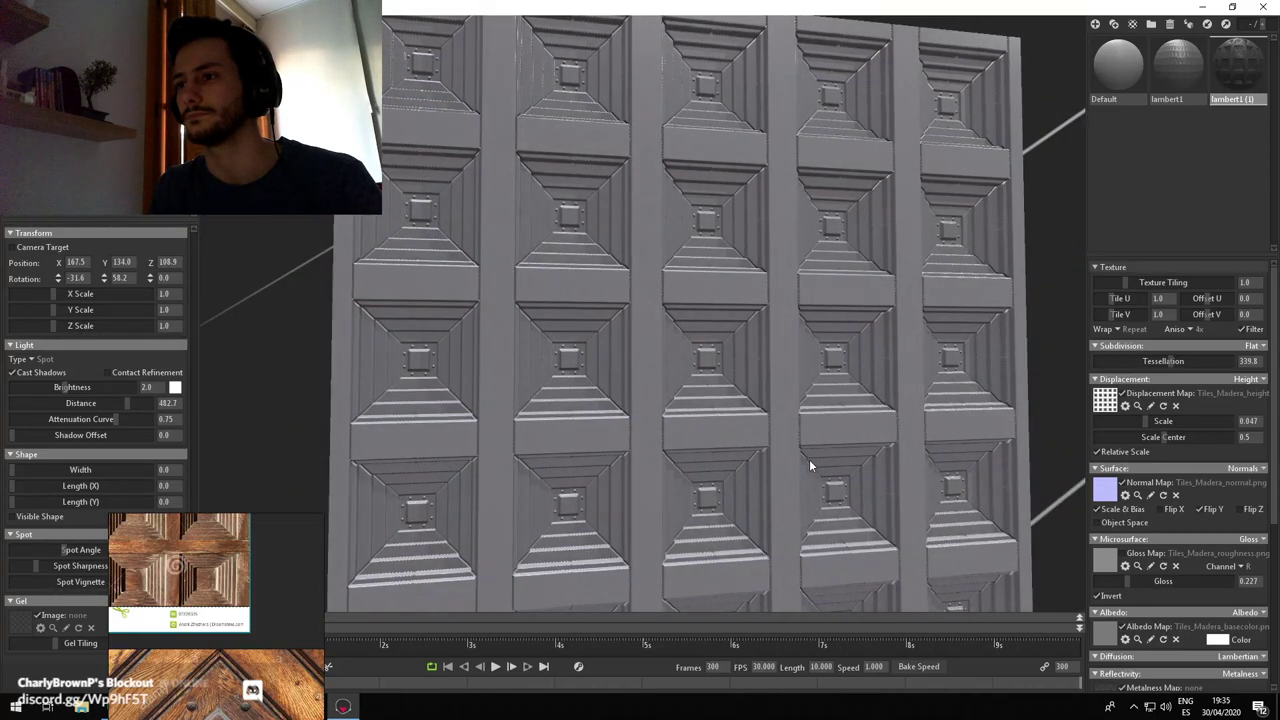
{"action": "left_click_drag", "start_coordinate": [809, 463], "coordinate": [775, 368]}
{"action": "scroll", "coordinate": [773, 412], "scroll_direction": "down", "scroll_amount": 3}
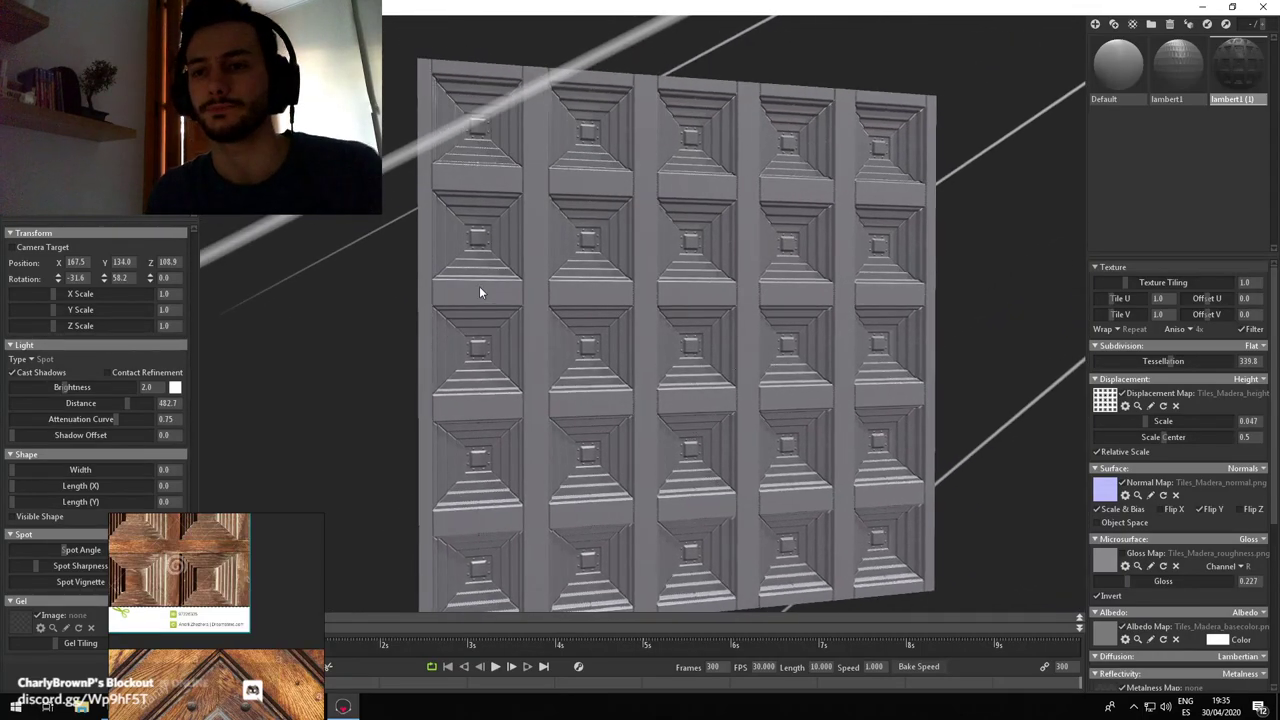
{"action": "scroll", "coordinate": [206, 600], "scroll_direction": "down", "scroll_amount": 3}
Move the reference board back beside the webcam overlay's lower edge and switch to Substance Designer
{"action": "right_click_drag", "start_coordinate": [206, 629], "coordinate": [182, 391]}
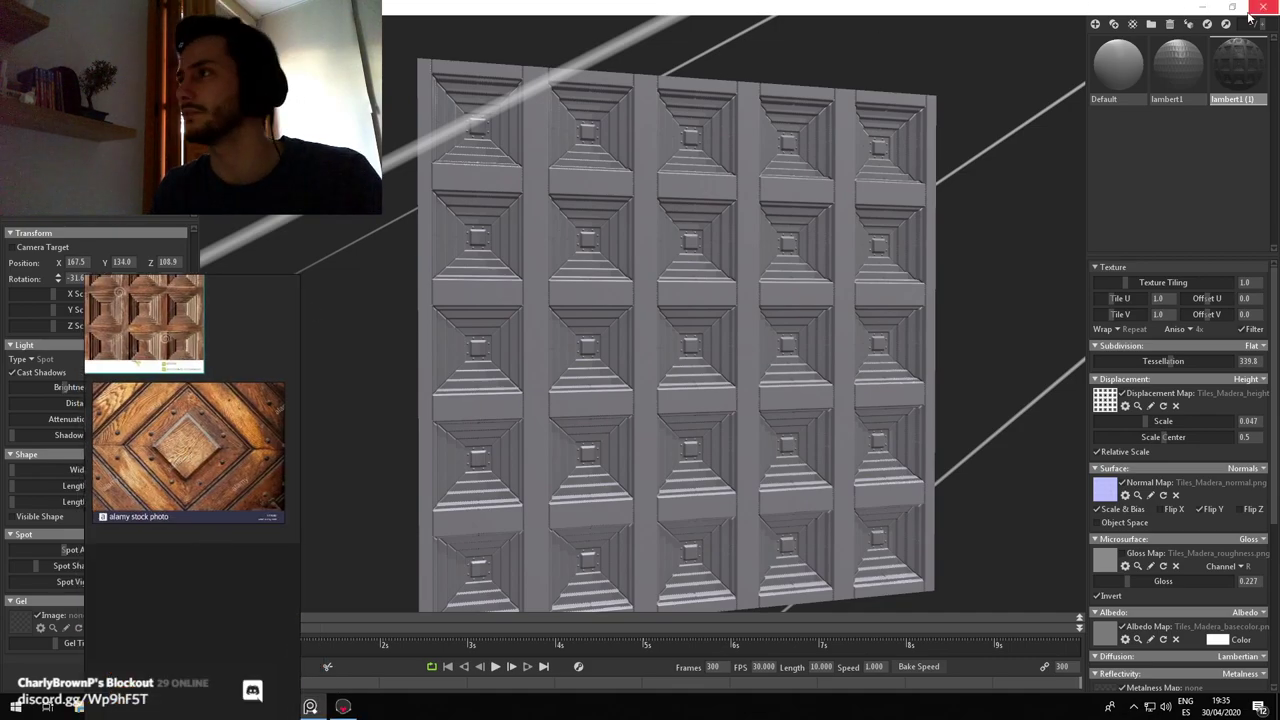
{"action": "left_click_drag", "start_coordinate": [220, 657], "coordinate": [180, 520]}
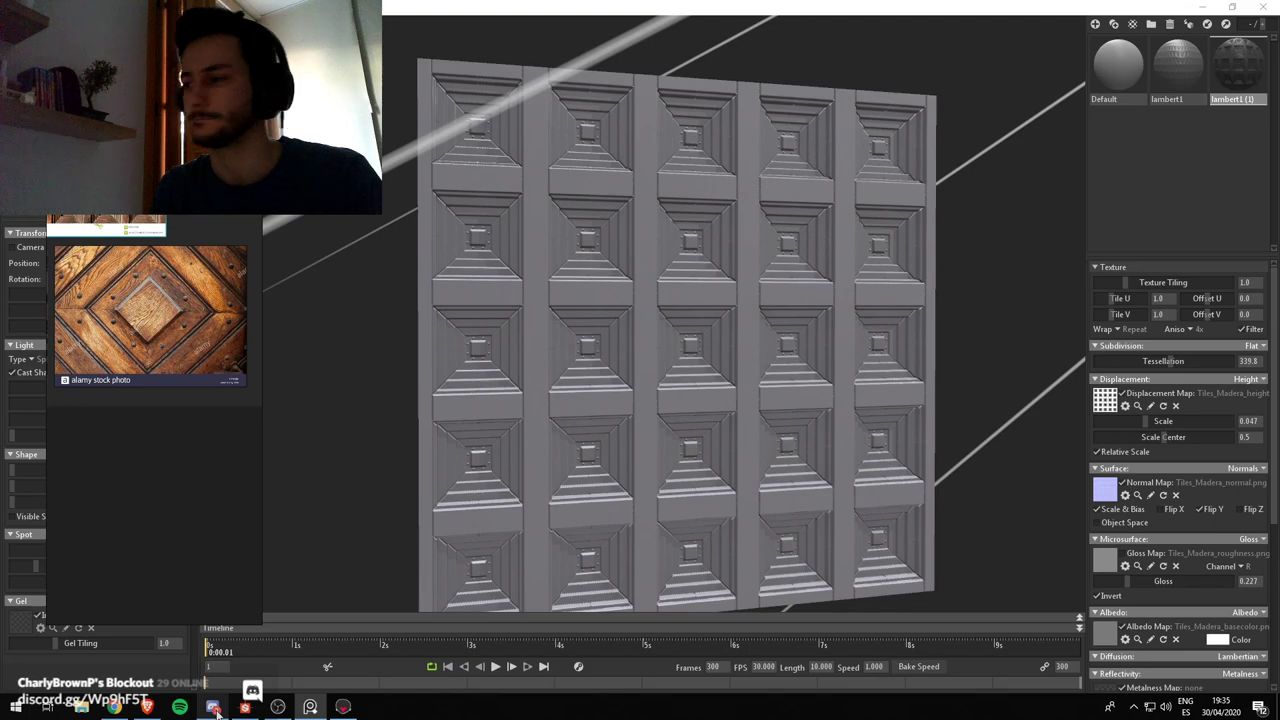
{"action": "mouse_move", "coordinate": [232, 710]}
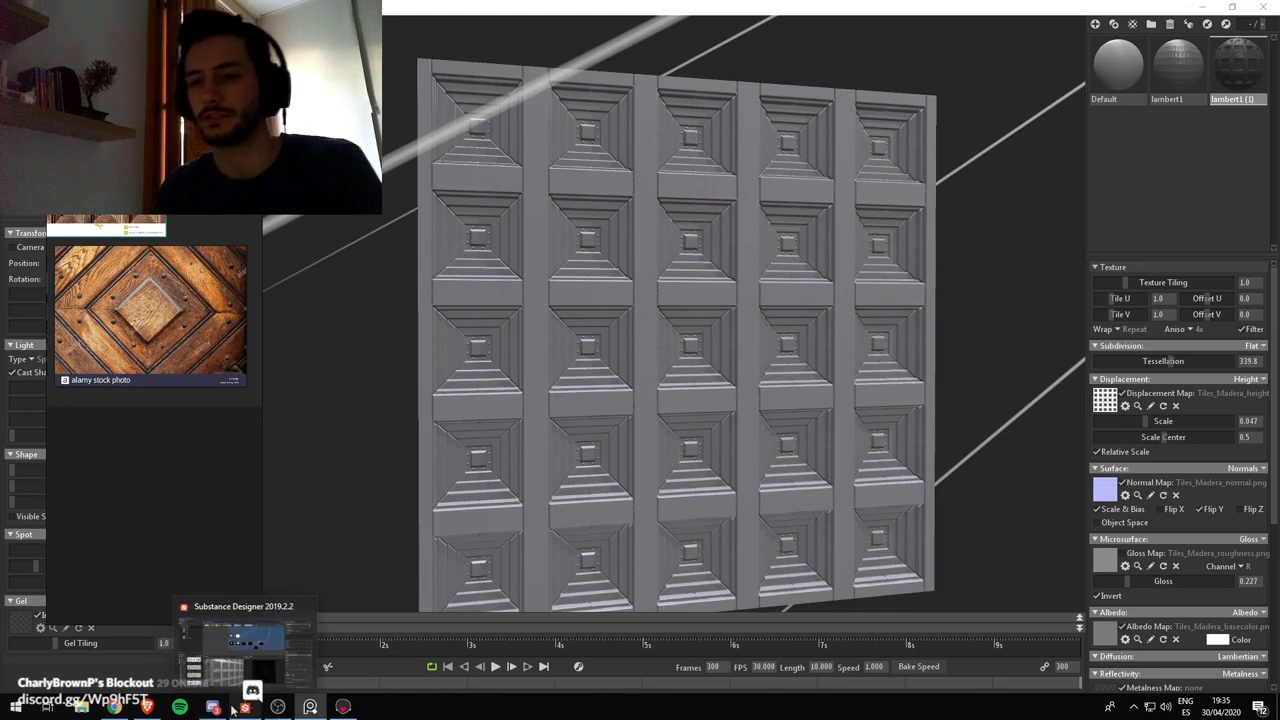
{"action": "left_click", "coordinate": [245, 707]}
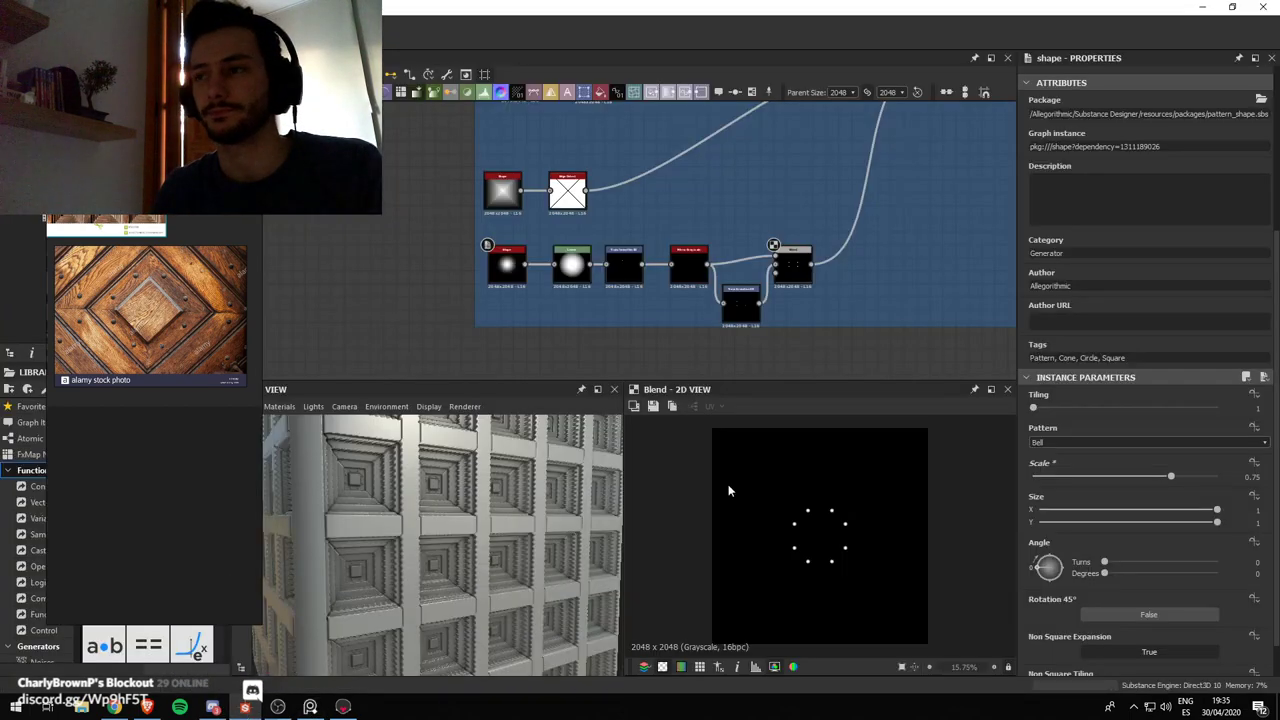
Examine the whole cube preview and the reference photo of the door with pyramid studs along its frame
{"action": "scroll", "coordinate": [430, 514], "scroll_direction": "down", "scroll_amount": 5}
{"action": "scroll", "coordinate": [198, 392], "scroll_direction": "down", "scroll_amount": 9}
{"action": "middle_click_drag", "start_coordinate": [180, 330], "coordinate": [203, 369]}
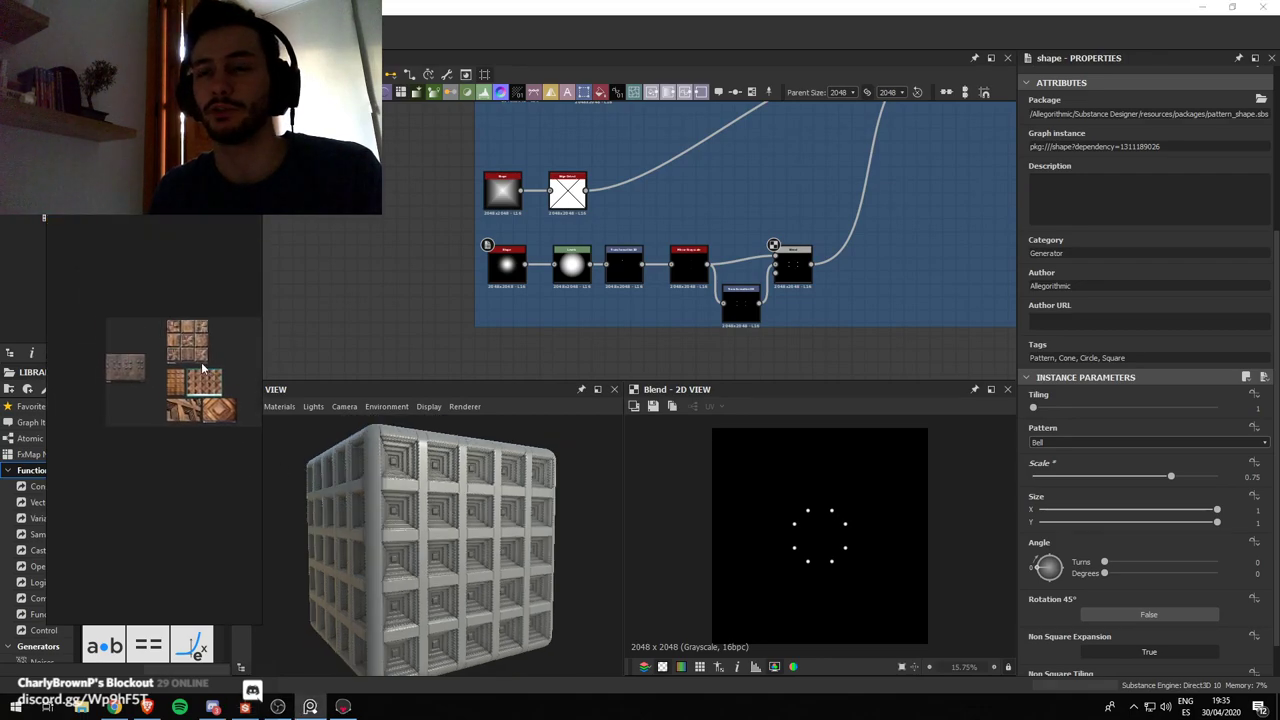
{"action": "scroll", "coordinate": [195, 375], "scroll_direction": "up", "scroll_amount": 9}
{"action": "scroll", "coordinate": [181, 450], "scroll_direction": "up", "scroll_amount": 6}
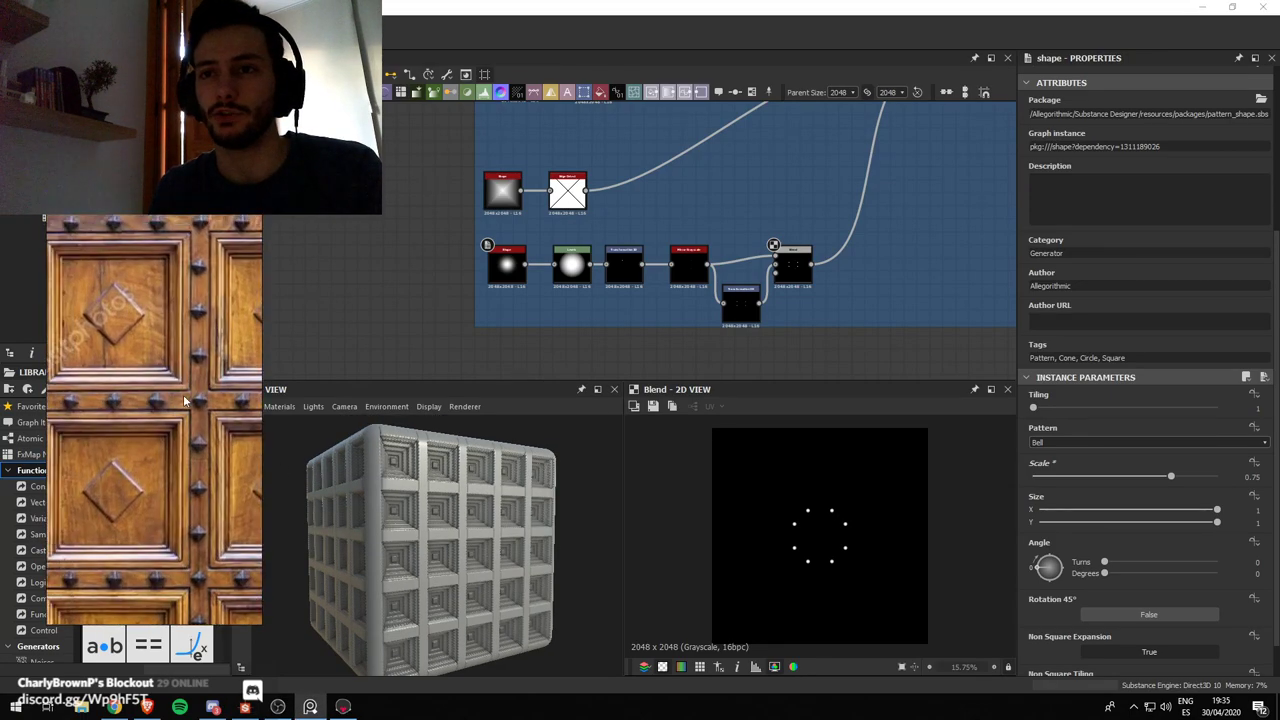
Duplicate the Pyramid Shape node and place the copy below the round nail chain
{"action": "scroll", "coordinate": [707, 286], "scroll_direction": "down", "scroll_amount": 3}
{"action": "middle_click_drag", "start_coordinate": [709, 256], "coordinate": [579, 233]}
{"action": "left_click", "coordinate": [506, 271]}
{"action": "key", "text": "ctrl+c"}
{"action": "key", "text": "ctrl+v"}
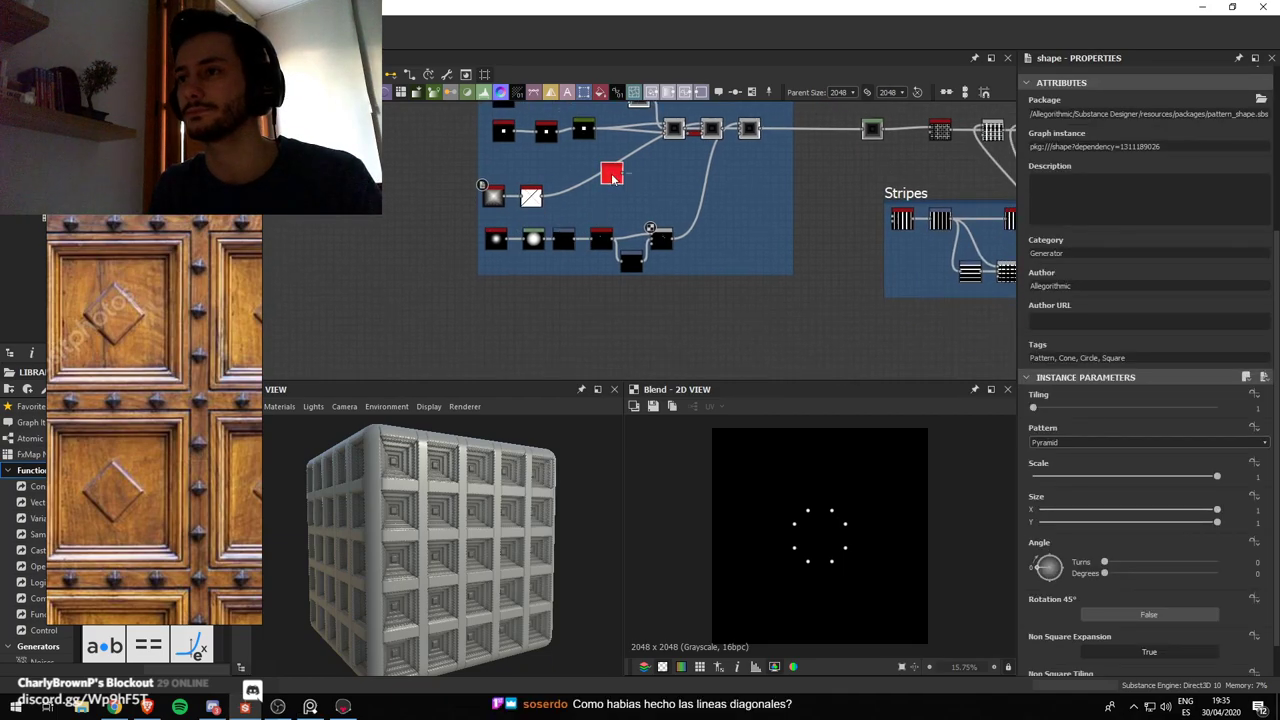
{"action": "left_click_drag", "start_coordinate": [613, 182], "coordinate": [497, 308]}
Preview the Blend node that follows the Tile Generator to examine the tiled panels with vertical stripes
{"action": "scroll", "coordinate": [748, 286], "scroll_direction": "down", "scroll_amount": 3}
{"action": "middle_click_drag", "start_coordinate": [748, 286], "coordinate": [638, 313]}
{"action": "scroll", "coordinate": [782, 221], "scroll_direction": "up", "scroll_amount": 12}
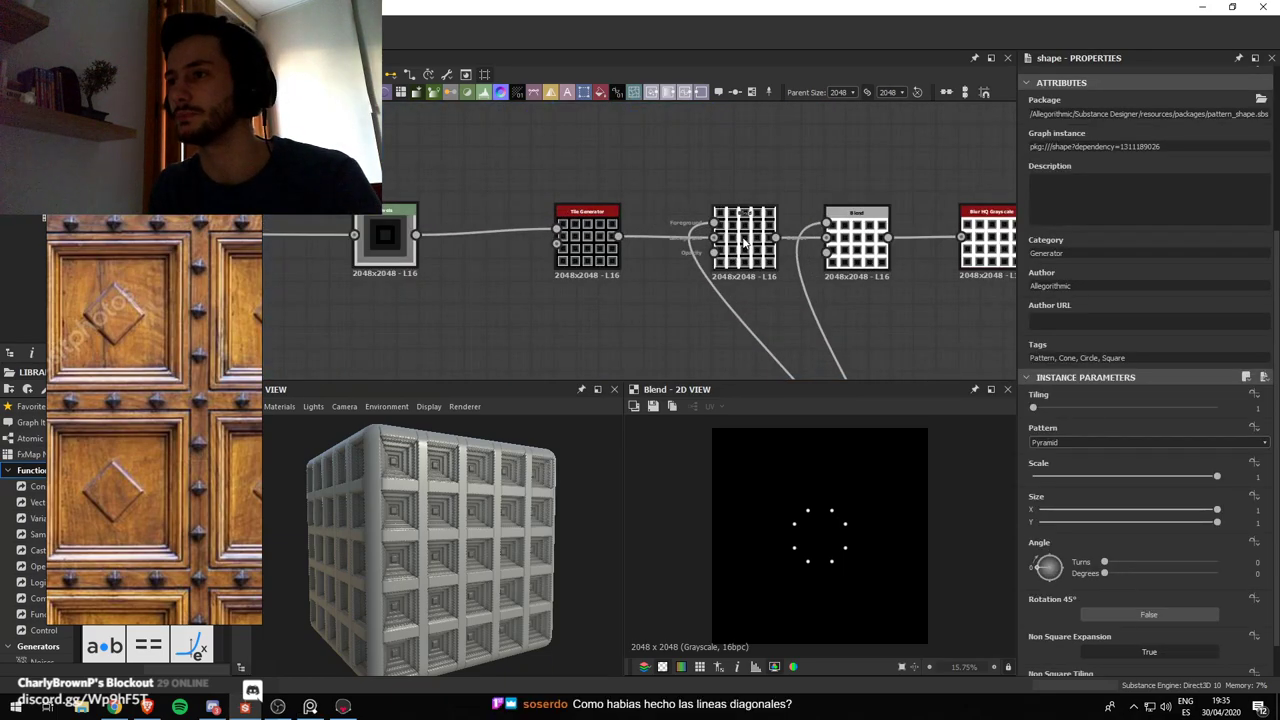
{"action": "left_click", "coordinate": [748, 250]}
{"action": "scroll", "coordinate": [750, 250], "scroll_direction": "down", "scroll_amount": 3}
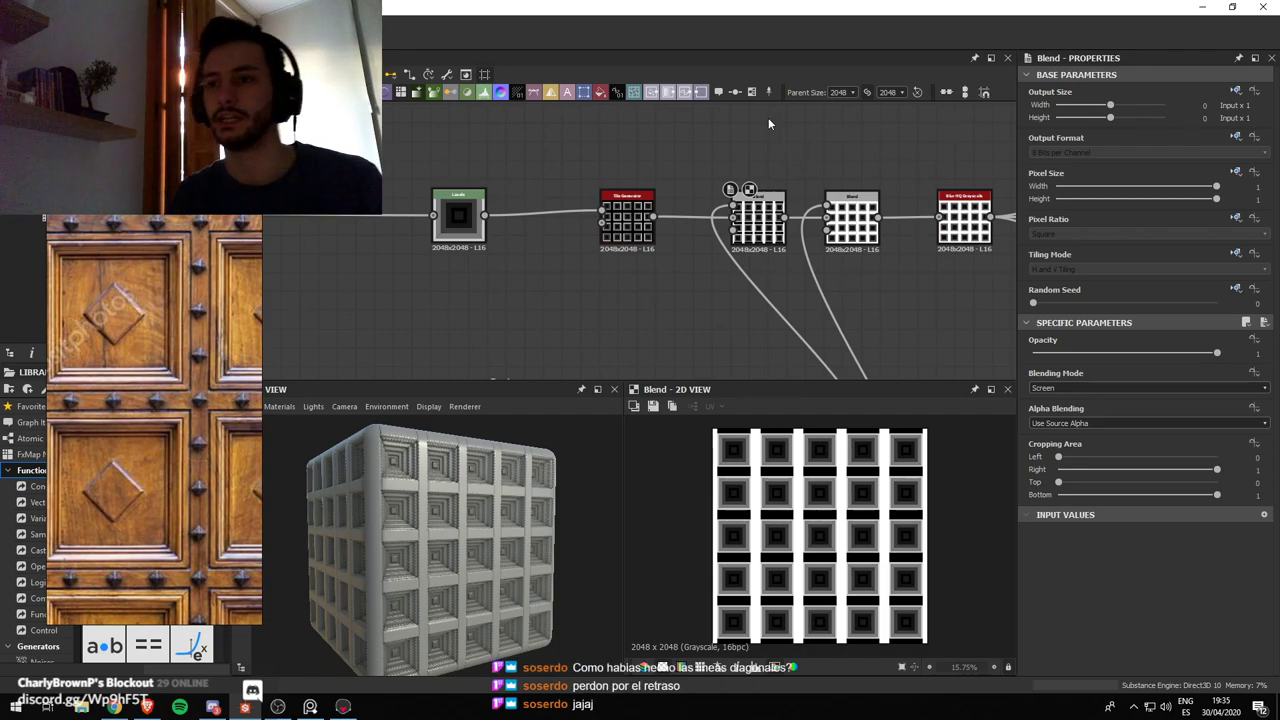
{"action": "scroll", "coordinate": [411, 543], "scroll_direction": "up", "scroll_amount": 3}
{"action": "scroll", "coordinate": [494, 276], "scroll_direction": "down", "scroll_amount": 4}
Review the Pyramid Shape node and the Edge Detect node's parameters that produce the diagonal lines
{"action": "middle_click_drag", "start_coordinate": [431, 277], "coordinate": [515, 271]}
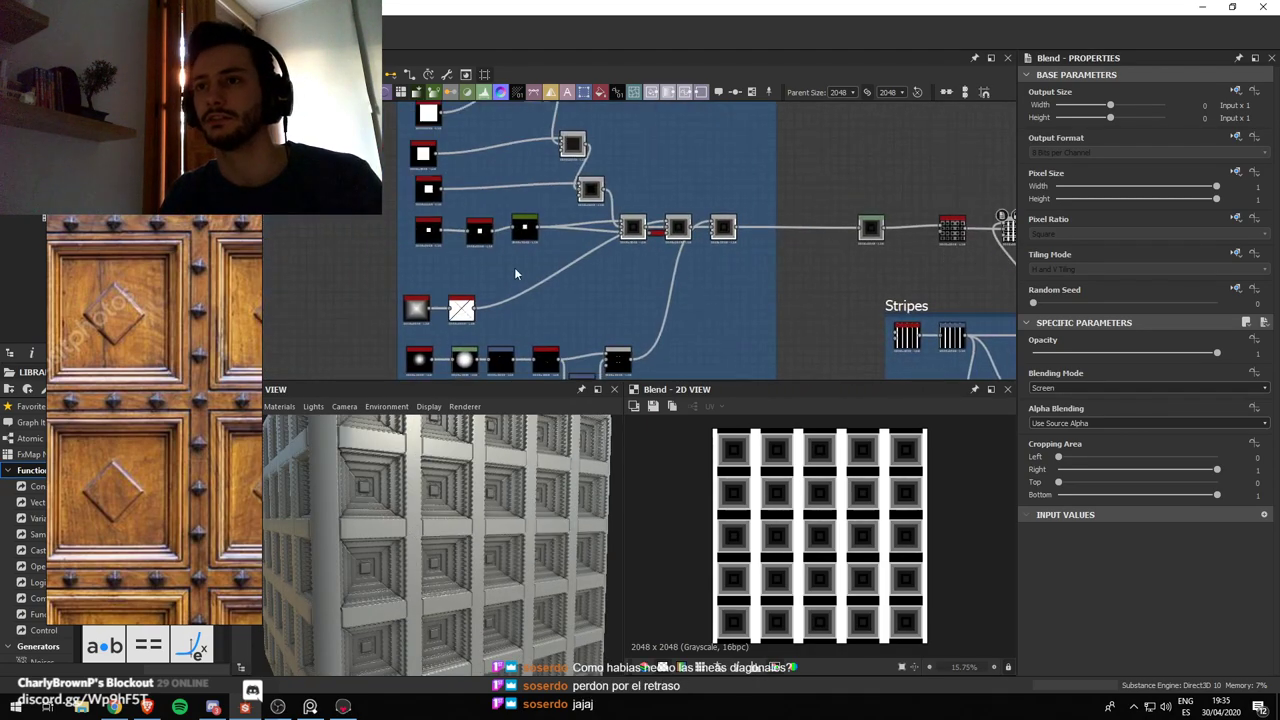
{"action": "scroll", "coordinate": [514, 267], "scroll_direction": "up", "scroll_amount": 3}
{"action": "double_click", "coordinate": [450, 228]}
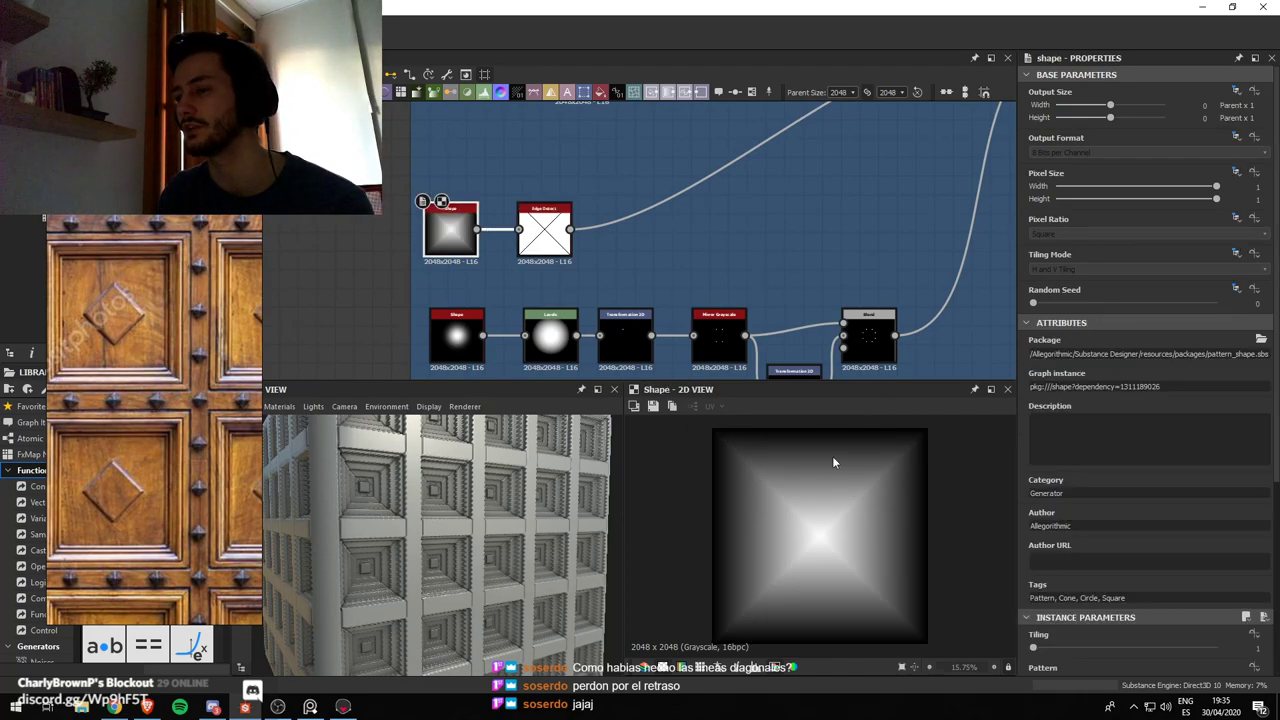
{"action": "left_click", "coordinate": [544, 235]}
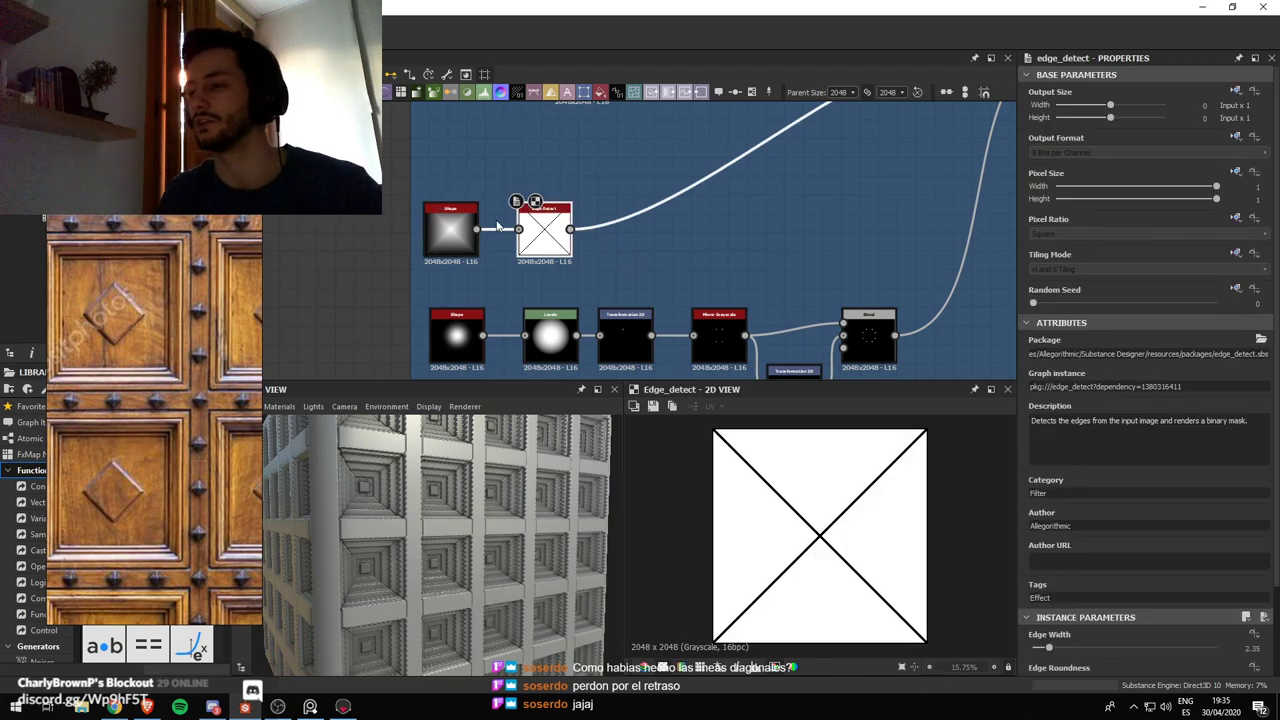
{"action": "scroll", "coordinate": [1107, 565], "scroll_direction": "down", "scroll_amount": 2}
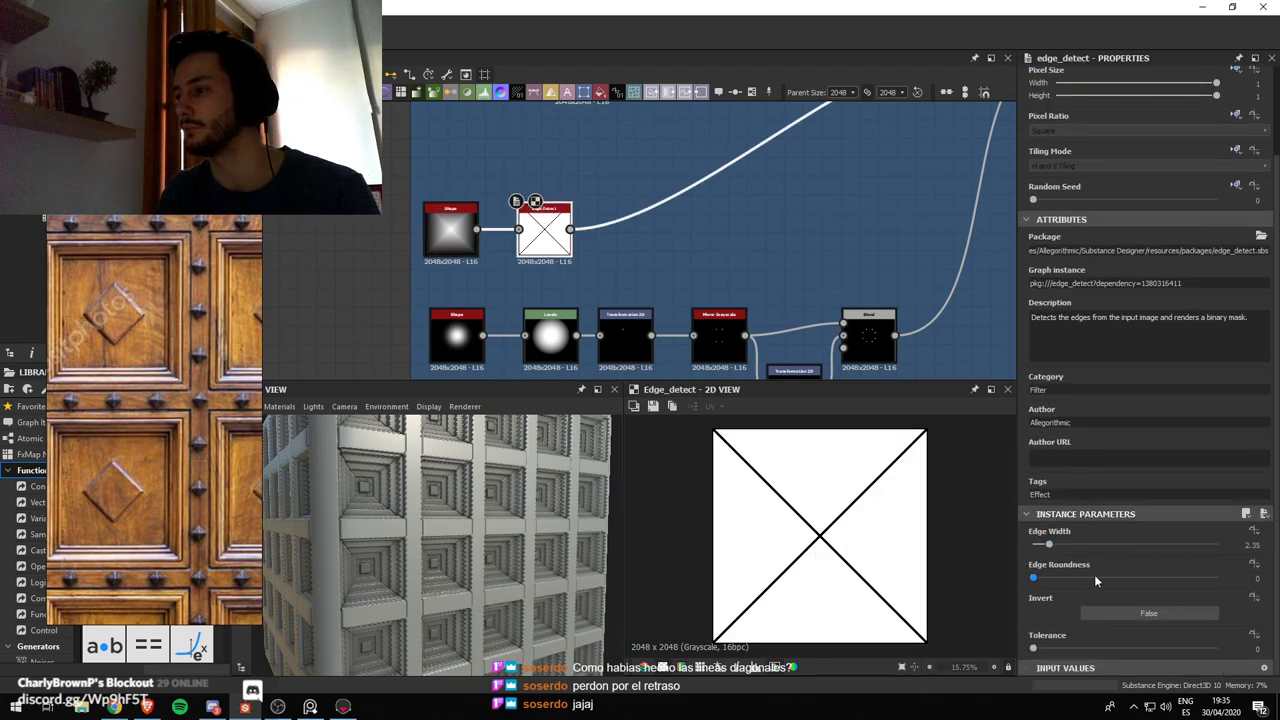
{"action": "scroll", "coordinate": [684, 195], "scroll_direction": "down", "scroll_amount": 3}
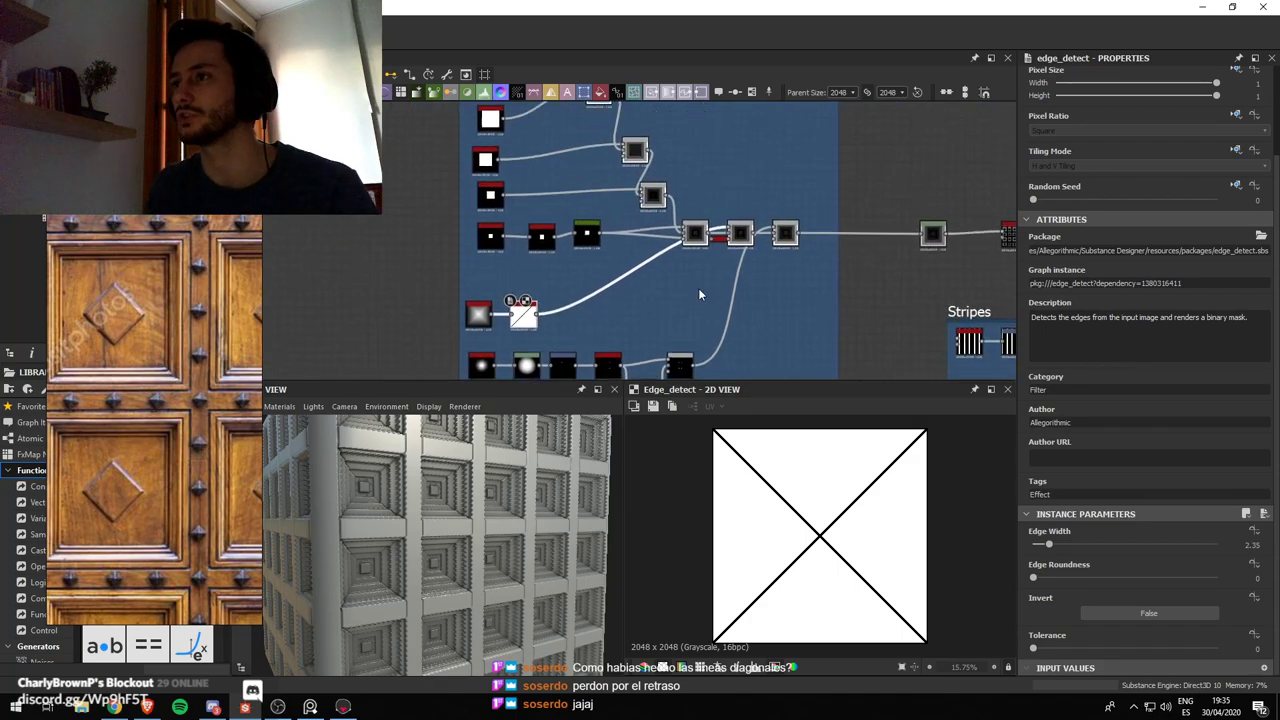
Preview the Multiply Blend node in the panel chain and examine its diagonal lines up close
{"action": "scroll", "coordinate": [698, 288], "scroll_direction": "up", "scroll_amount": 3}
{"action": "left_click", "coordinate": [768, 238]}
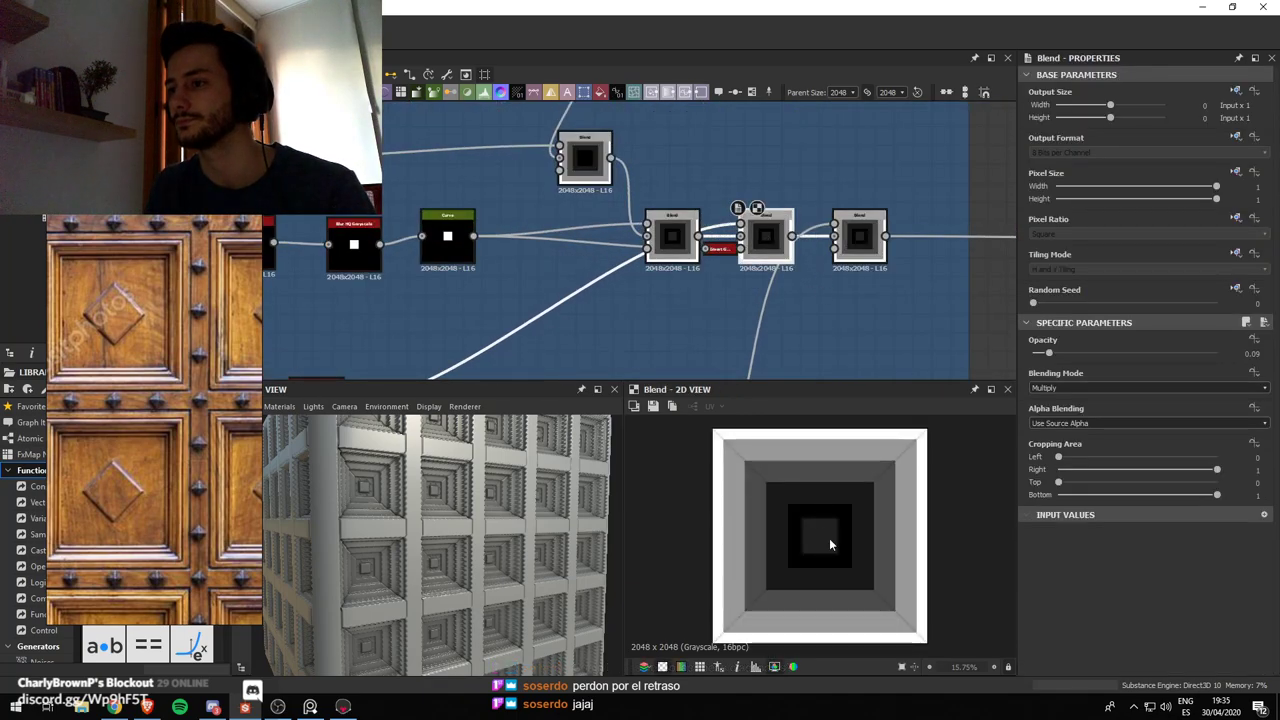
{"action": "scroll", "coordinate": [826, 535], "scroll_direction": "up", "scroll_amount": 2}
{"action": "scroll", "coordinate": [795, 495], "scroll_direction": "down", "scroll_amount": 1}
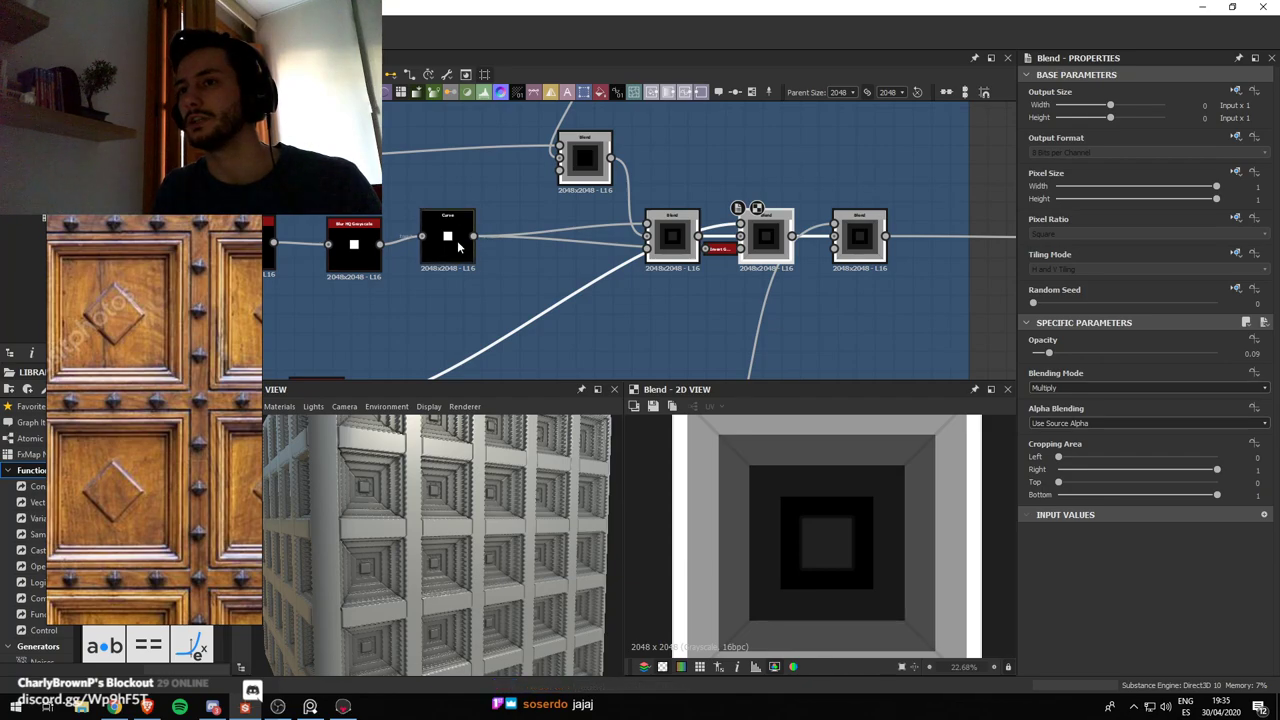
Line up the Blur HQ Grayscale and Curve nodes in the smallest square's chain
{"action": "left_click_drag", "start_coordinate": [359, 260], "coordinate": [356, 256]}
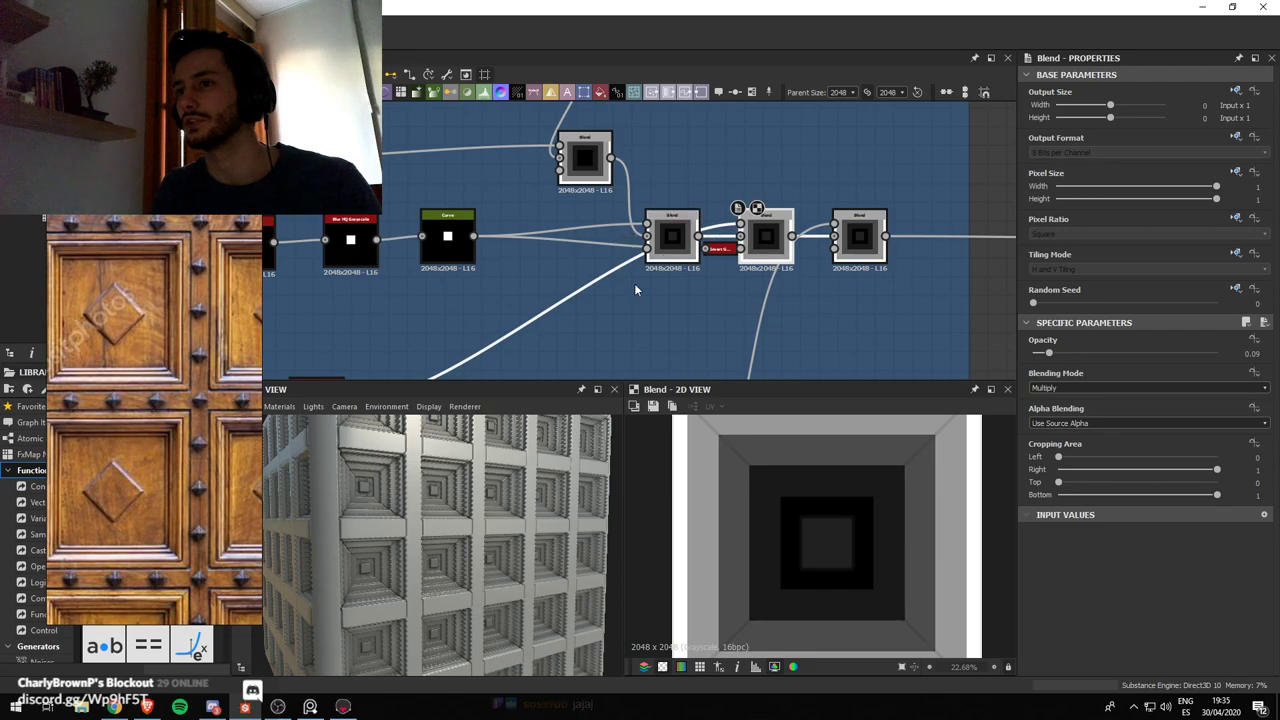
{"action": "mouse_move", "coordinate": [457, 253]}
{"action": "left_mouse_down"}
{"action": "mouse_move", "coordinate": [461, 192]}
{"action": "mouse_move", "coordinate": [481, 249]}
{"action": "left_mouse_up"}
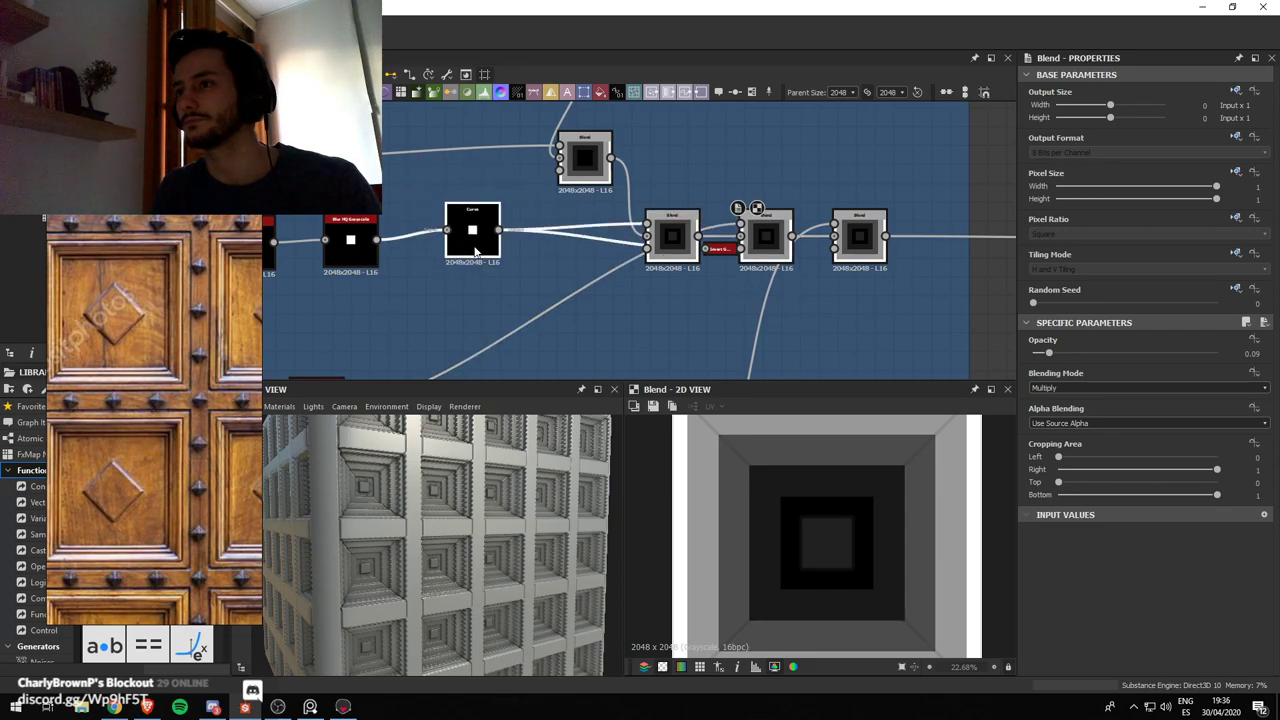
{"action": "left_click", "coordinate": [755, 255]}
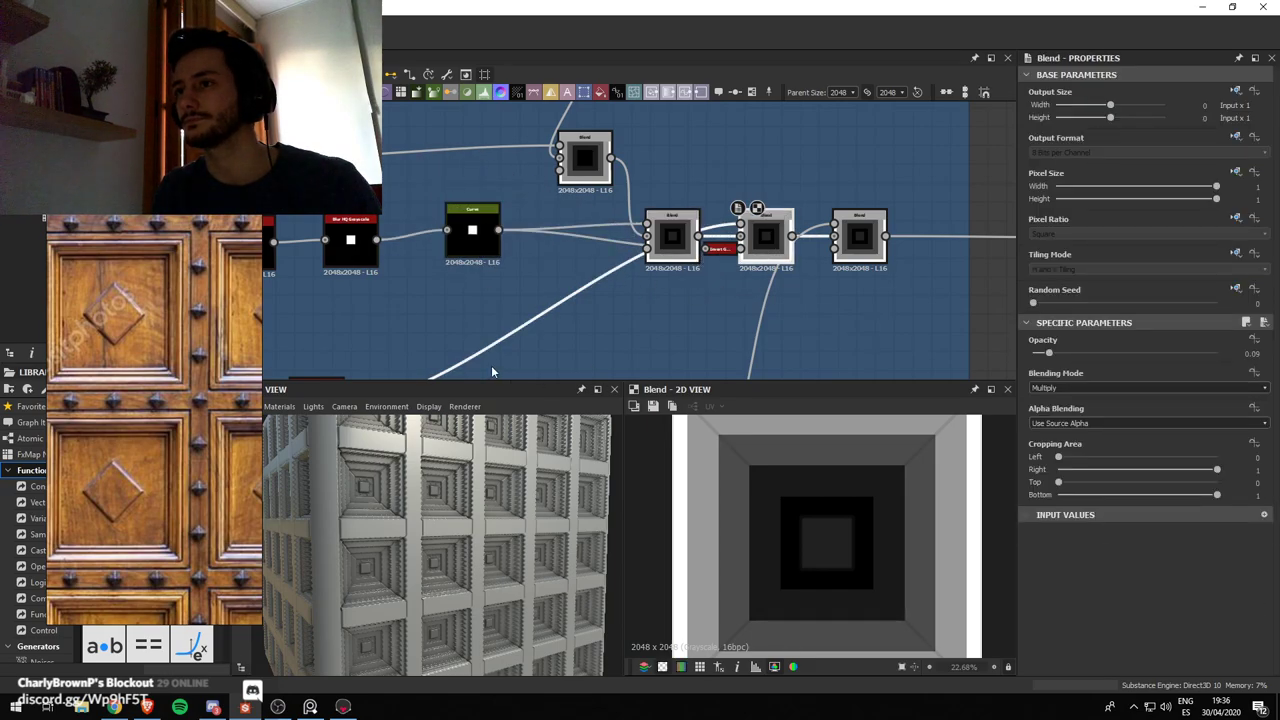
Move the Pyramid Shape and Edge Detect pair into line with the column of Shape nodes above
{"action": "scroll", "coordinate": [491, 366], "scroll_direction": "down", "scroll_amount": 3}
{"action": "middle_click_drag", "start_coordinate": [485, 368], "coordinate": [634, 250]}
{"action": "scroll", "coordinate": [634, 250], "scroll_direction": "up", "scroll_amount": 2}
{"action": "scroll", "coordinate": [634, 250], "scroll_direction": "down", "scroll_amount": 2}
{"action": "middle_click_drag", "start_coordinate": [738, 210], "coordinate": [620, 251]}
{"action": "scroll", "coordinate": [620, 257], "scroll_direction": "up", "scroll_amount": 2}
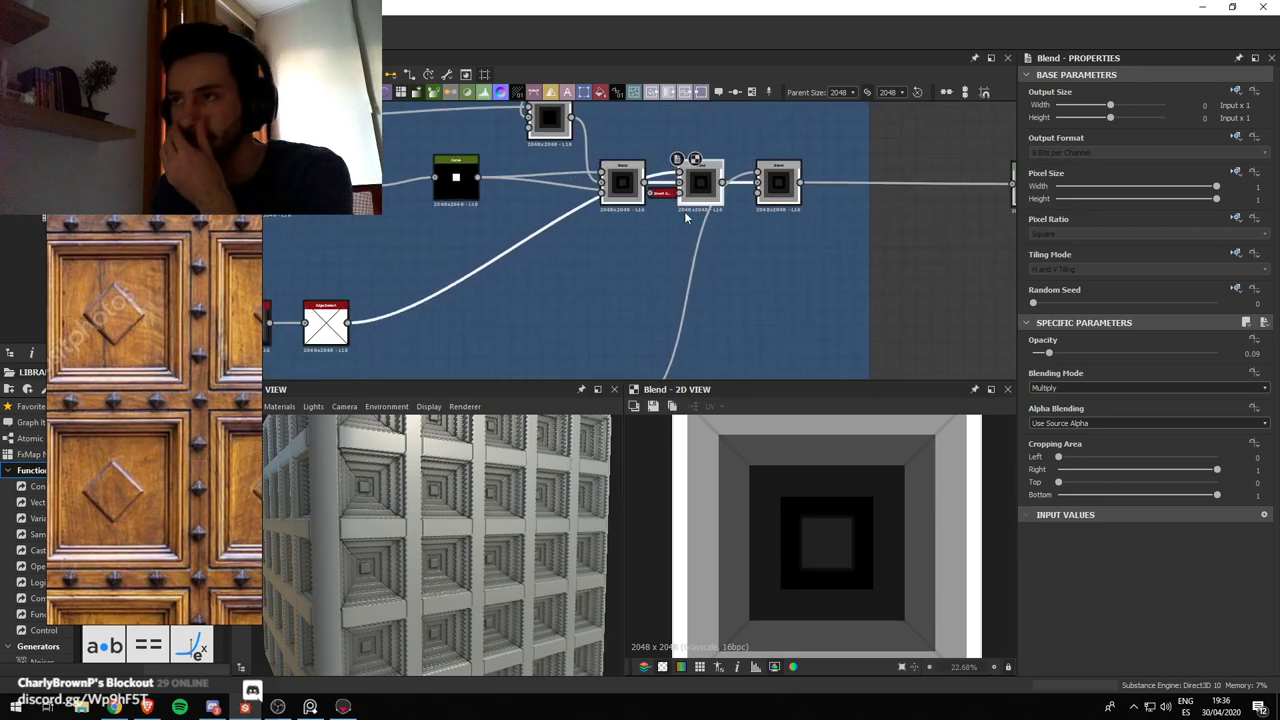
{"action": "scroll", "coordinate": [678, 237], "scroll_direction": "down", "scroll_amount": 2}
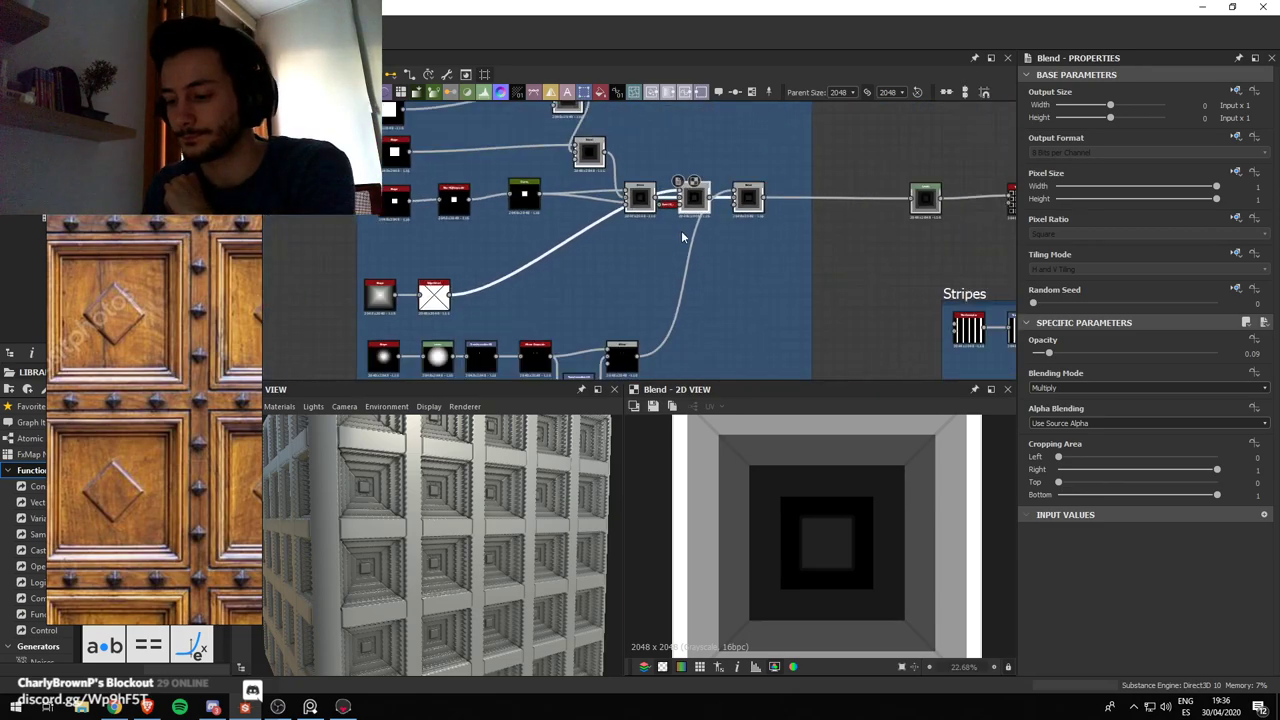
{"action": "scroll", "coordinate": [431, 319], "scroll_direction": "down", "scroll_amount": 2}
{"action": "left_click_drag", "start_coordinate": [403, 324], "coordinate": [453, 346]}
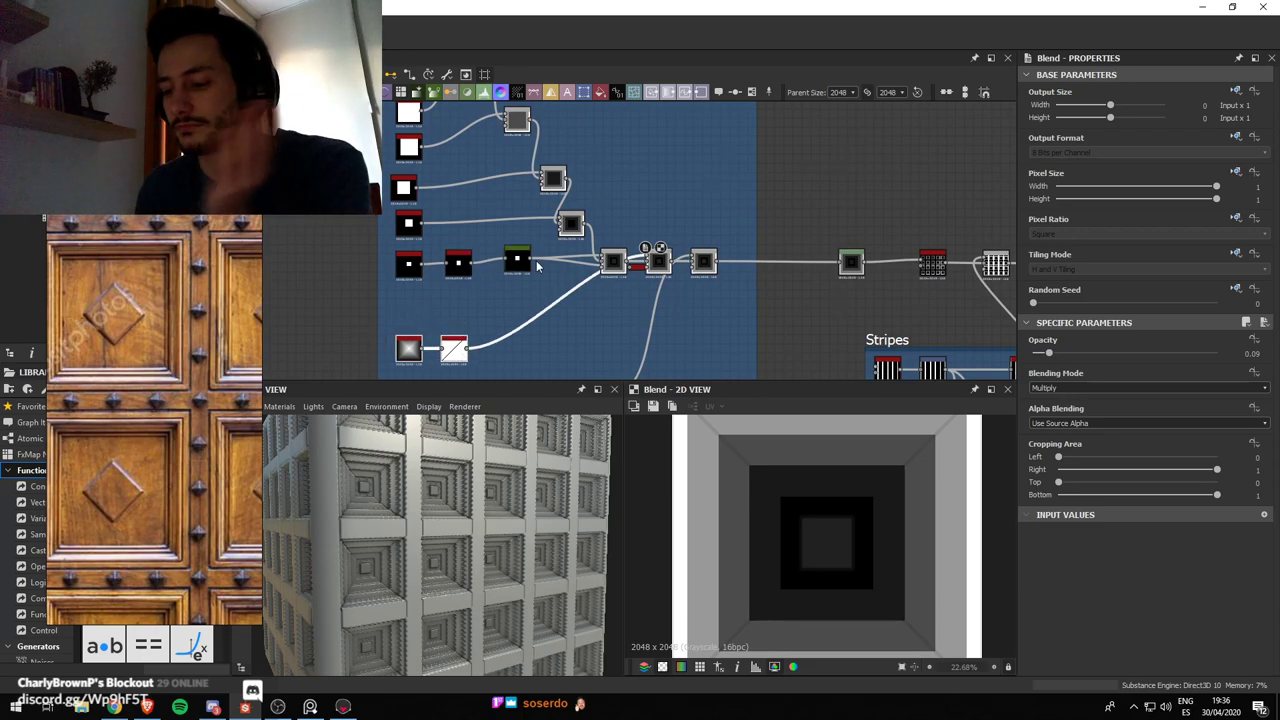
Examine the frame studs in the reference door photo, the Square and Stripes chains, and the duplicated Pyramid Shape
{"action": "scroll", "coordinate": [643, 240], "scroll_direction": "down", "scroll_amount": 1}
{"action": "middle_click_drag", "start_coordinate": [642, 226], "coordinate": [647, 276]}
{"action": "scroll", "coordinate": [172, 324], "scroll_direction": "down", "scroll_amount": 3}
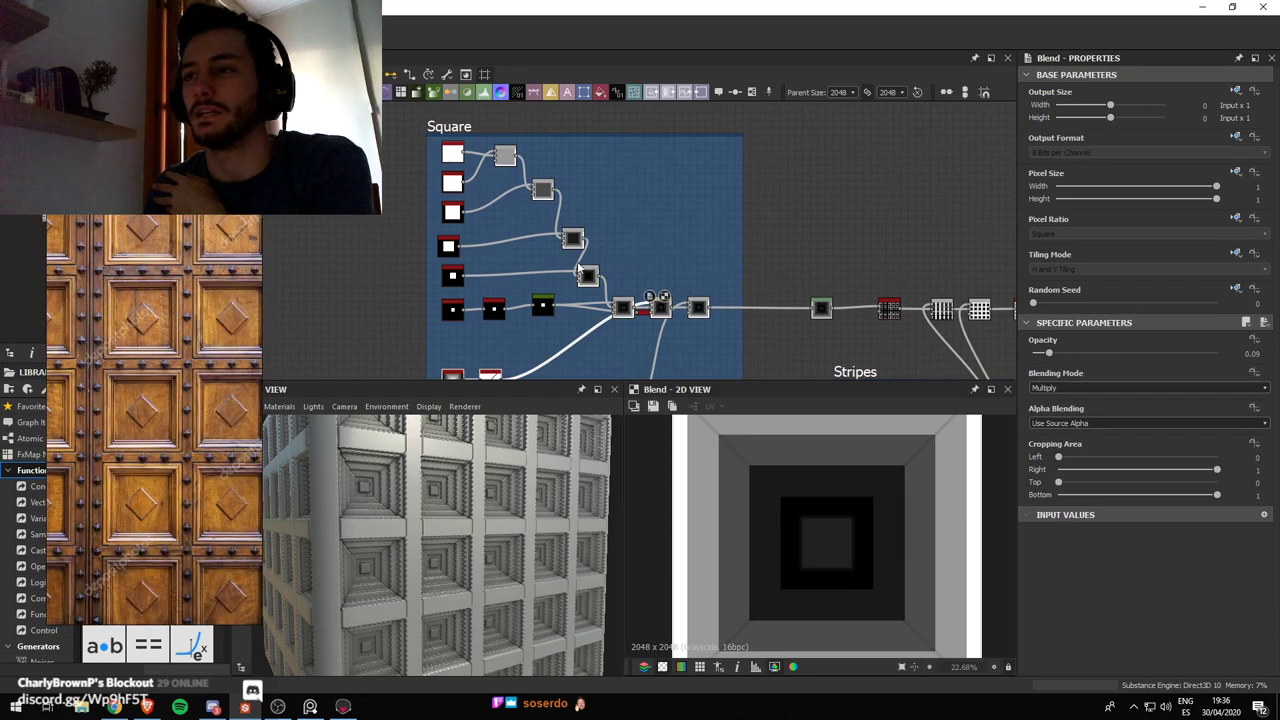
{"action": "scroll", "coordinate": [134, 254], "scroll_direction": "up", "scroll_amount": 3}
{"action": "scroll", "coordinate": [157, 299], "scroll_direction": "down", "scroll_amount": 1}
{"action": "scroll", "coordinate": [653, 239], "scroll_direction": "down", "scroll_amount": 2}
{"action": "middle_click_drag", "start_coordinate": [700, 298], "coordinate": [618, 228]}
{"action": "scroll", "coordinate": [618, 228], "scroll_direction": "up", "scroll_amount": 1}
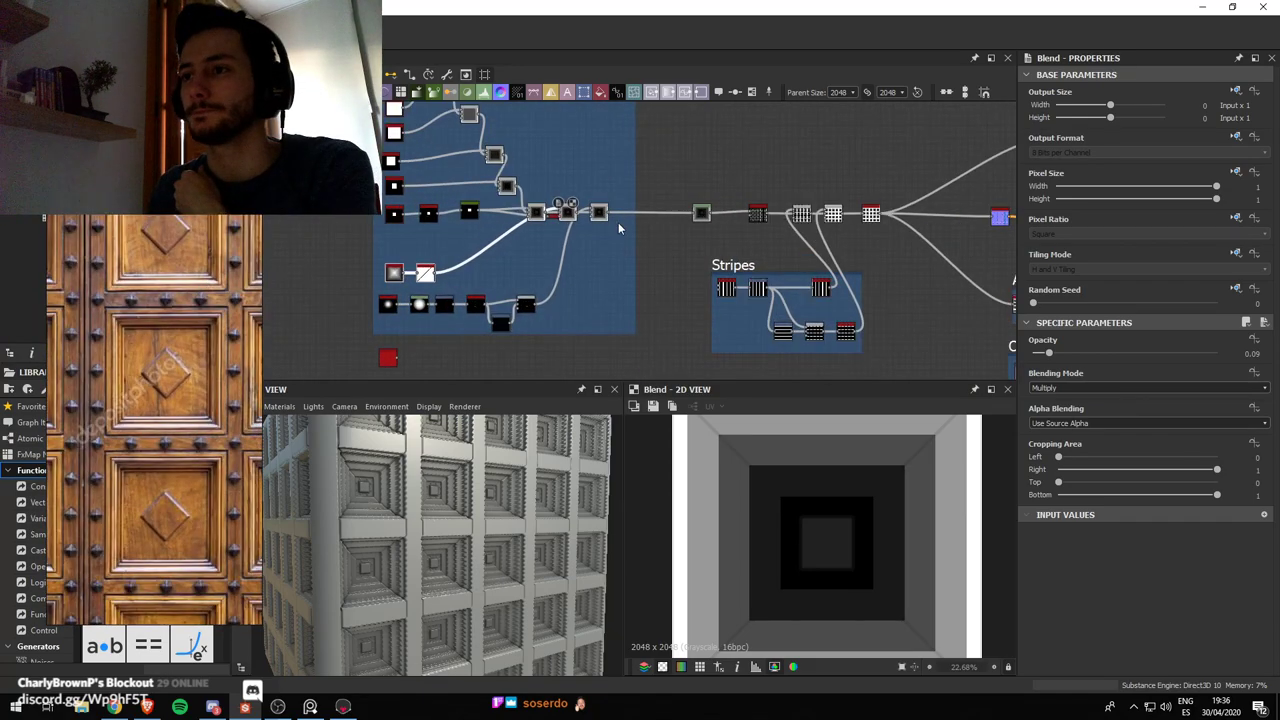
{"action": "scroll", "coordinate": [400, 326], "scroll_direction": "up", "scroll_amount": 2}
{"action": "left_click", "coordinate": [422, 278]}
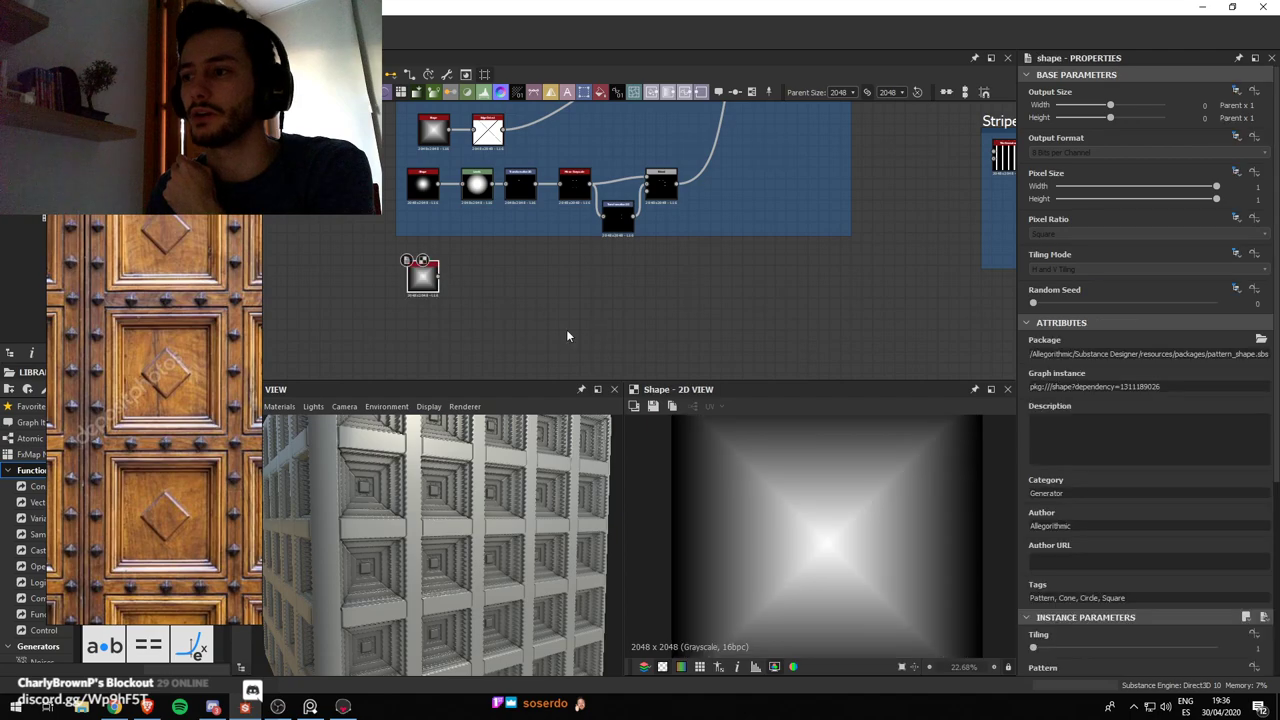
{"action": "scroll", "coordinate": [562, 300], "scroll_direction": "down", "scroll_amount": 3}
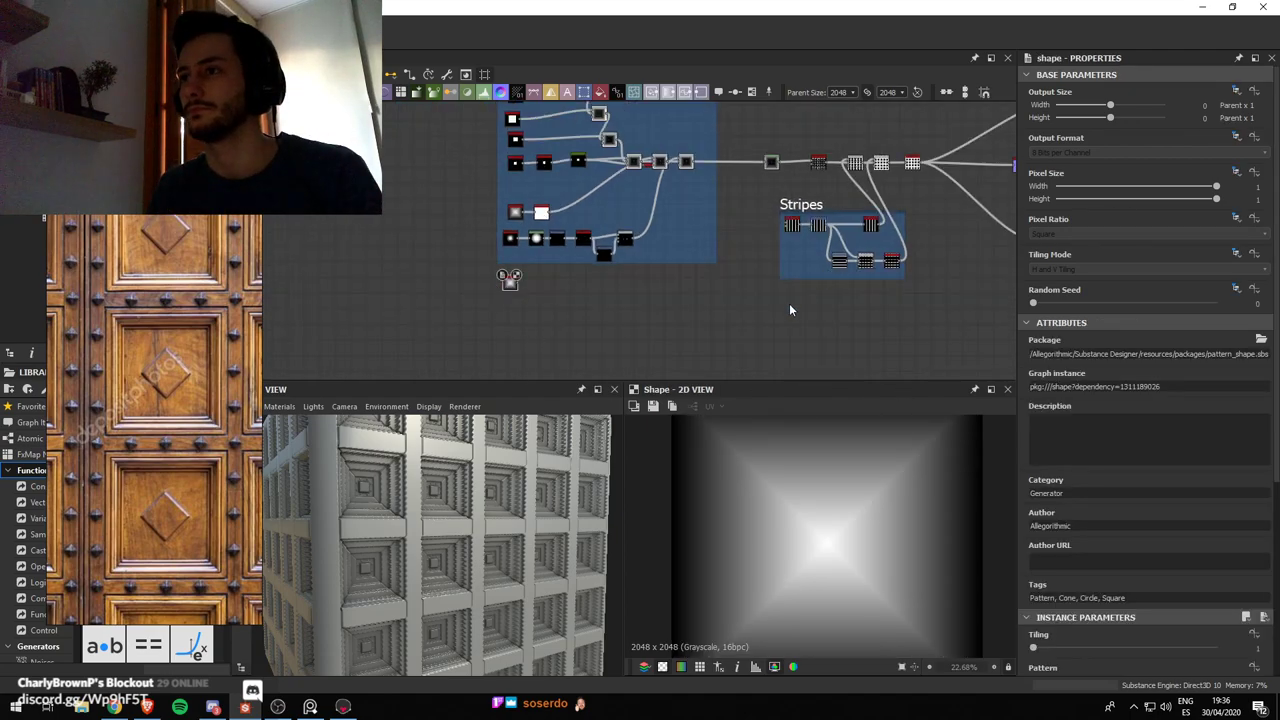
{"action": "scroll", "coordinate": [168, 374], "scroll_direction": "down", "scroll_amount": 3}
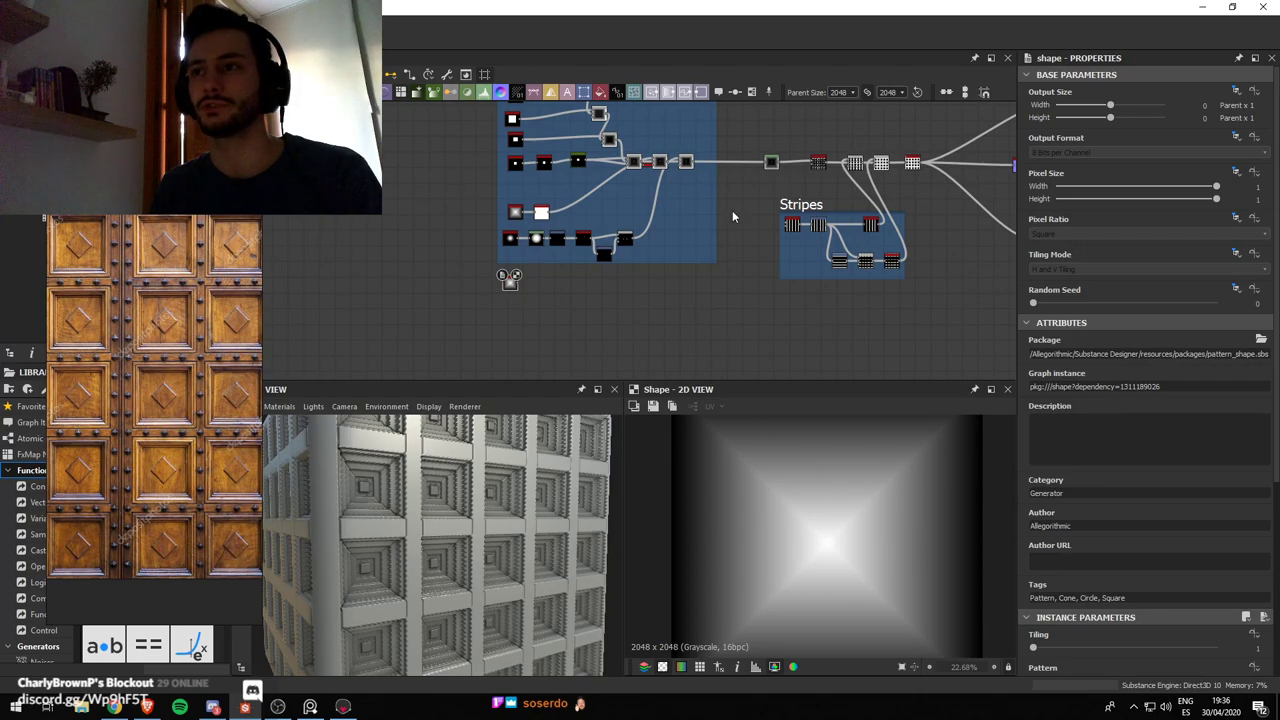
Add a Tile Generator node after the duplicated Pyramid Shape node
{"action": "scroll", "coordinate": [482, 305], "scroll_direction": "up", "scroll_amount": 3}
{"action": "left_click_drag", "start_coordinate": [548, 268], "coordinate": [548, 280]}
{"action": "key", "text": "space"}
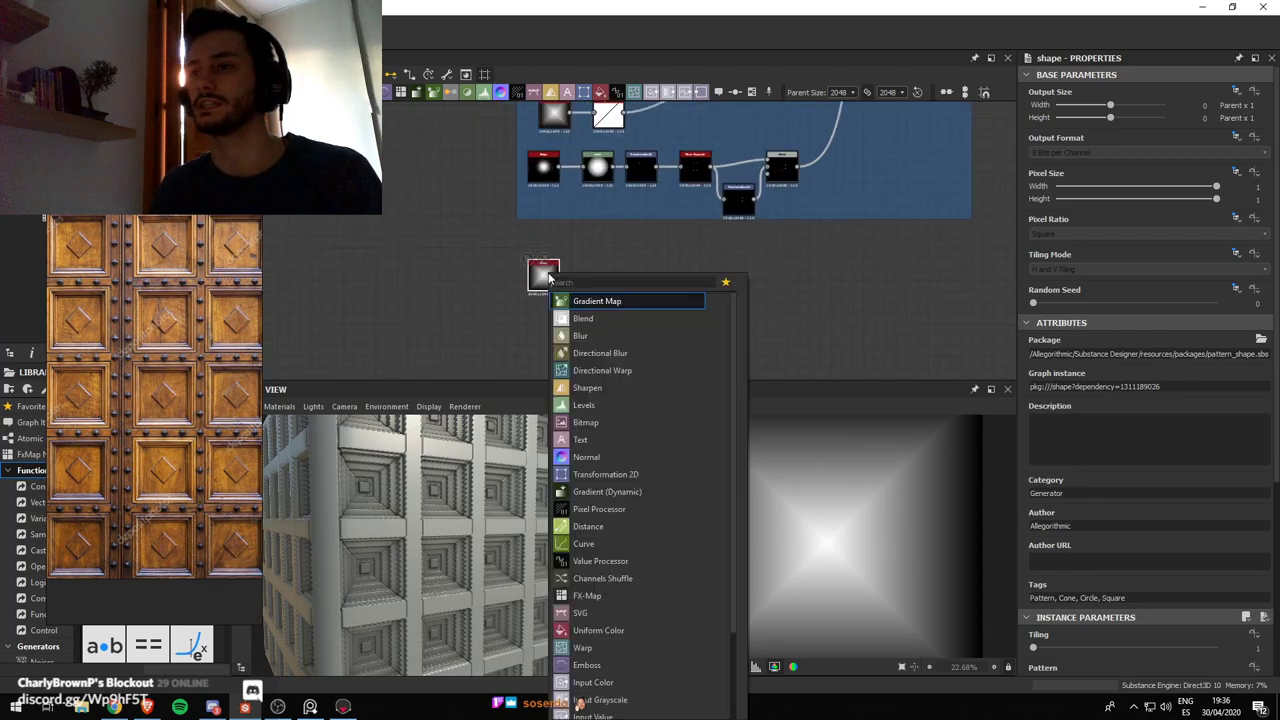
{"action": "type", "text": "tile"}
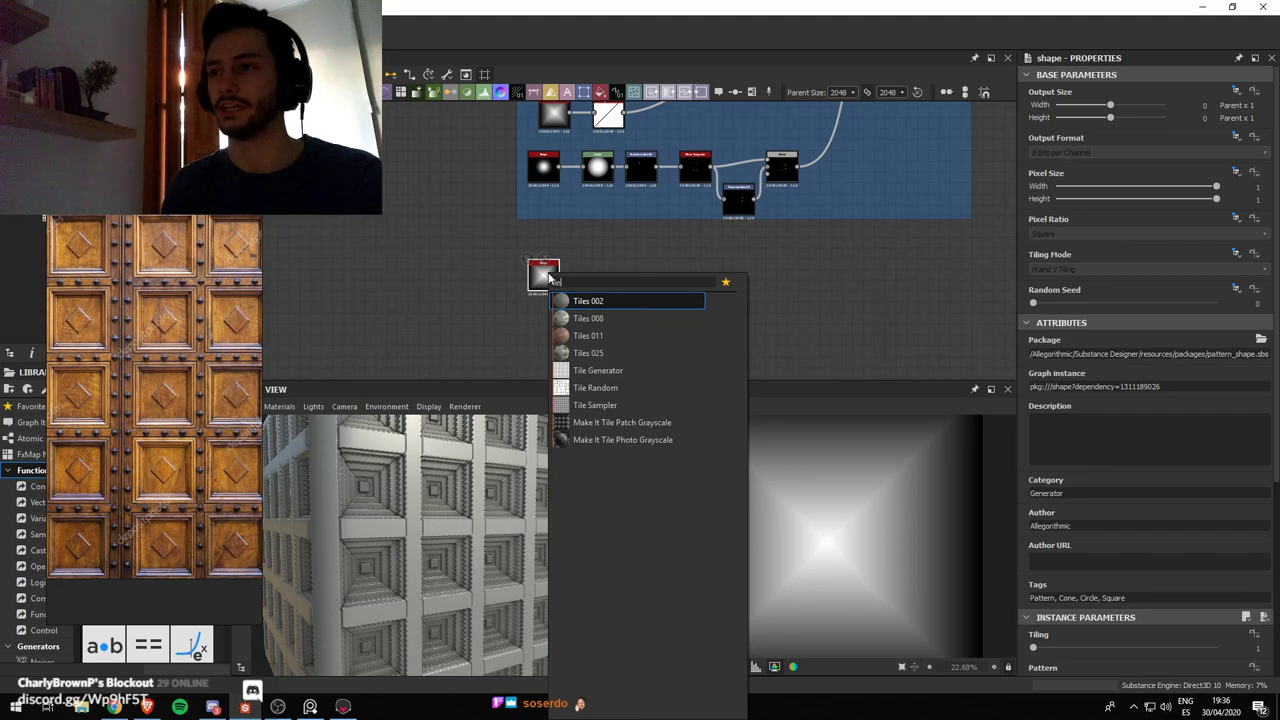
{"action": "key", "text": "Down"}
{"action": "key", "text": "Down"}
{"action": "key", "text": "Down"}
{"action": "key", "text": "Down"}
{"action": "key", "text": "Return"}
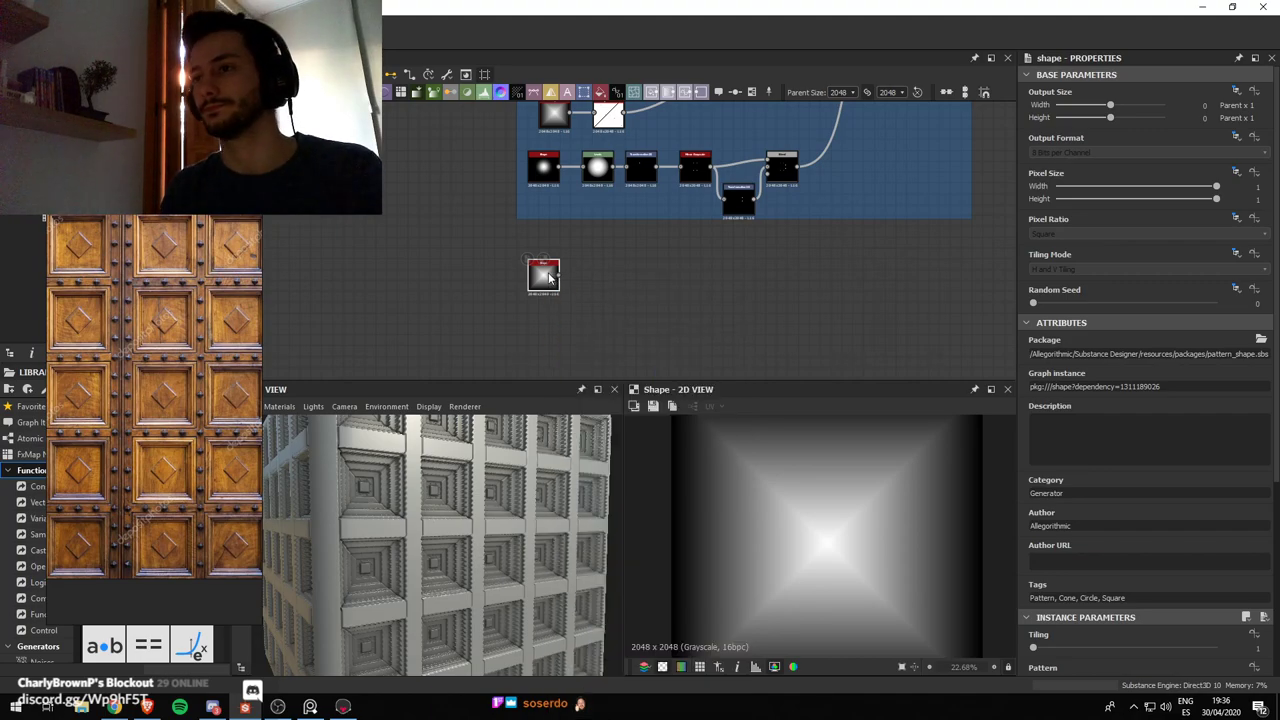
Set the new Tile Generator's pattern to Image Input
{"action": "scroll", "coordinate": [673, 209], "scroll_direction": "down", "scroll_amount": 3}
{"action": "scroll", "coordinate": [1130, 407], "scroll_direction": "down", "scroll_amount": 5}
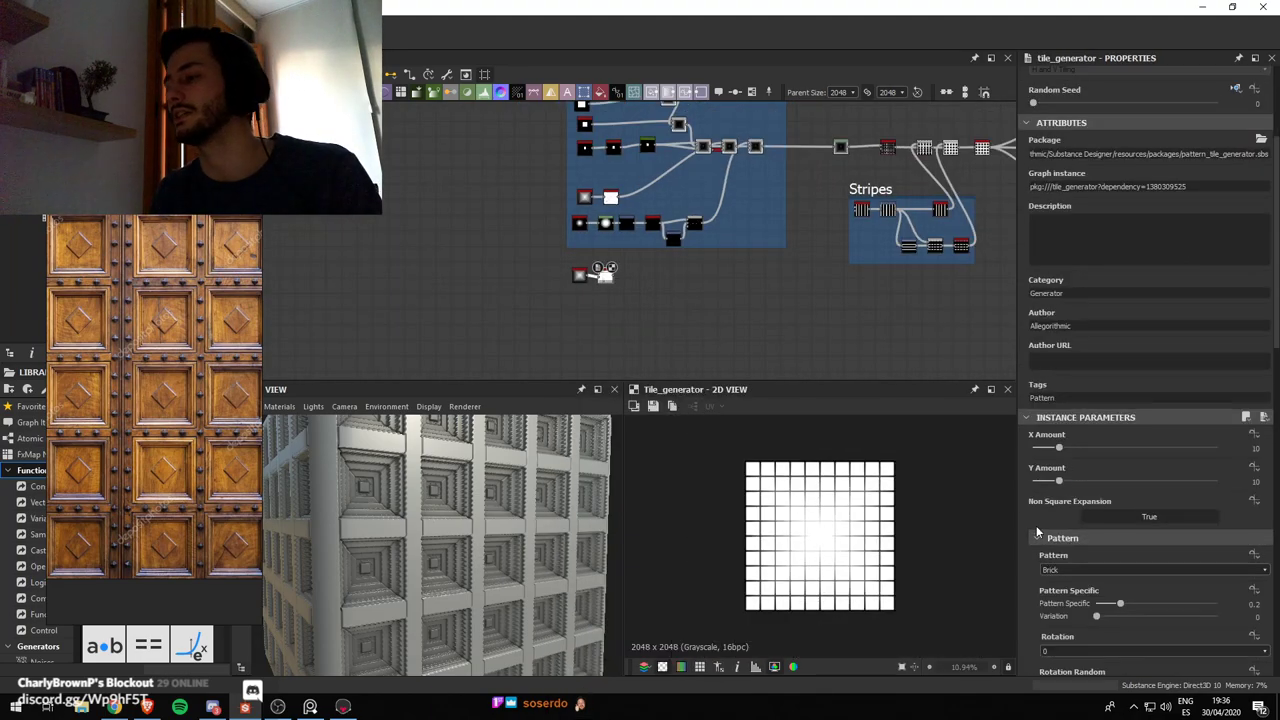
{"action": "left_click", "coordinate": [1096, 409]}
{"action": "left_click", "coordinate": [1139, 418]}
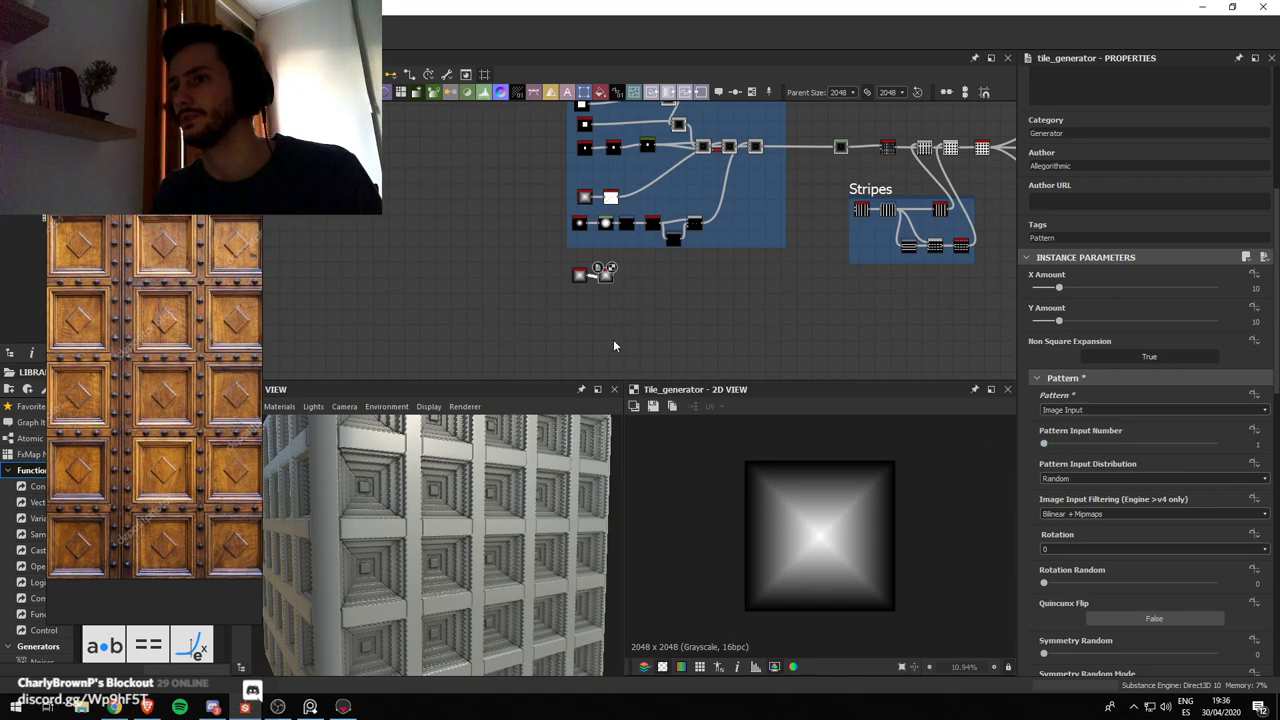
Remove the link between the Pyramid Shape and the Tile Generator, and reconnect the Shape to the generator's first input
{"action": "scroll", "coordinate": [620, 287], "scroll_direction": "up", "scroll_amount": 5}
{"action": "left_click", "coordinate": [463, 211]}
{"action": "key", "text": "Delete"}
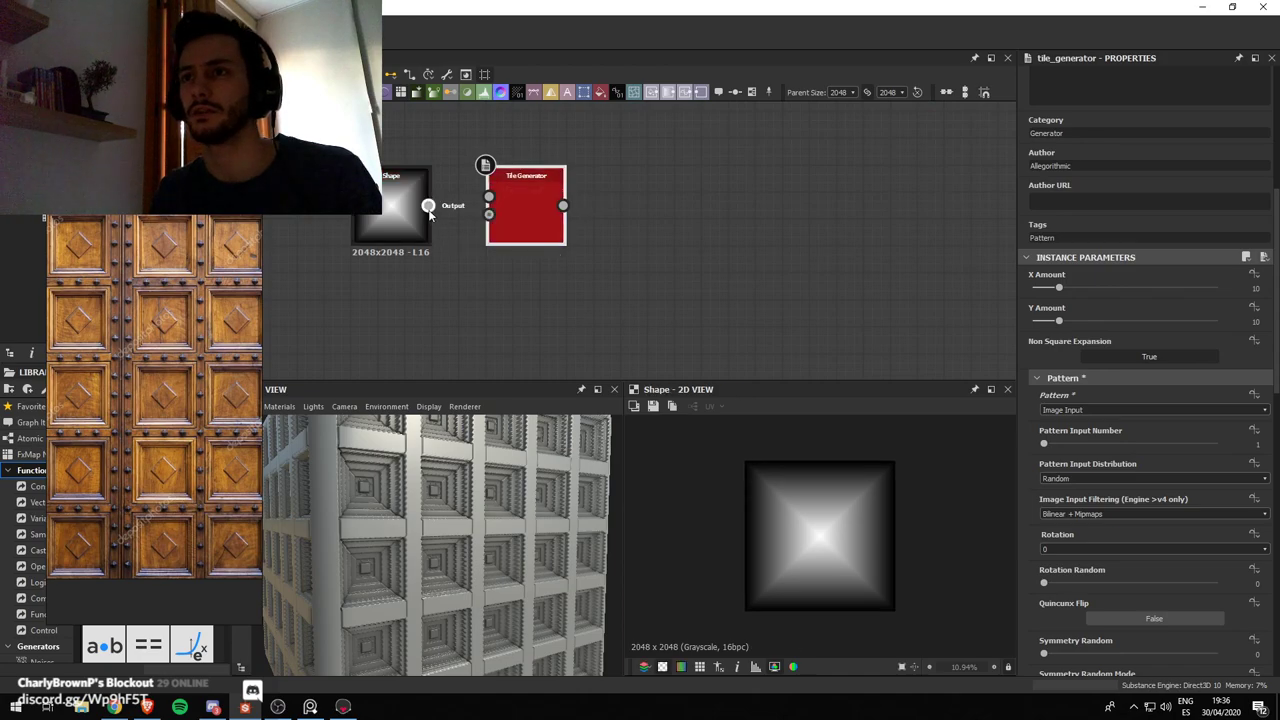
{"action": "left_click_drag", "start_coordinate": [429, 205], "coordinate": [508, 201]}
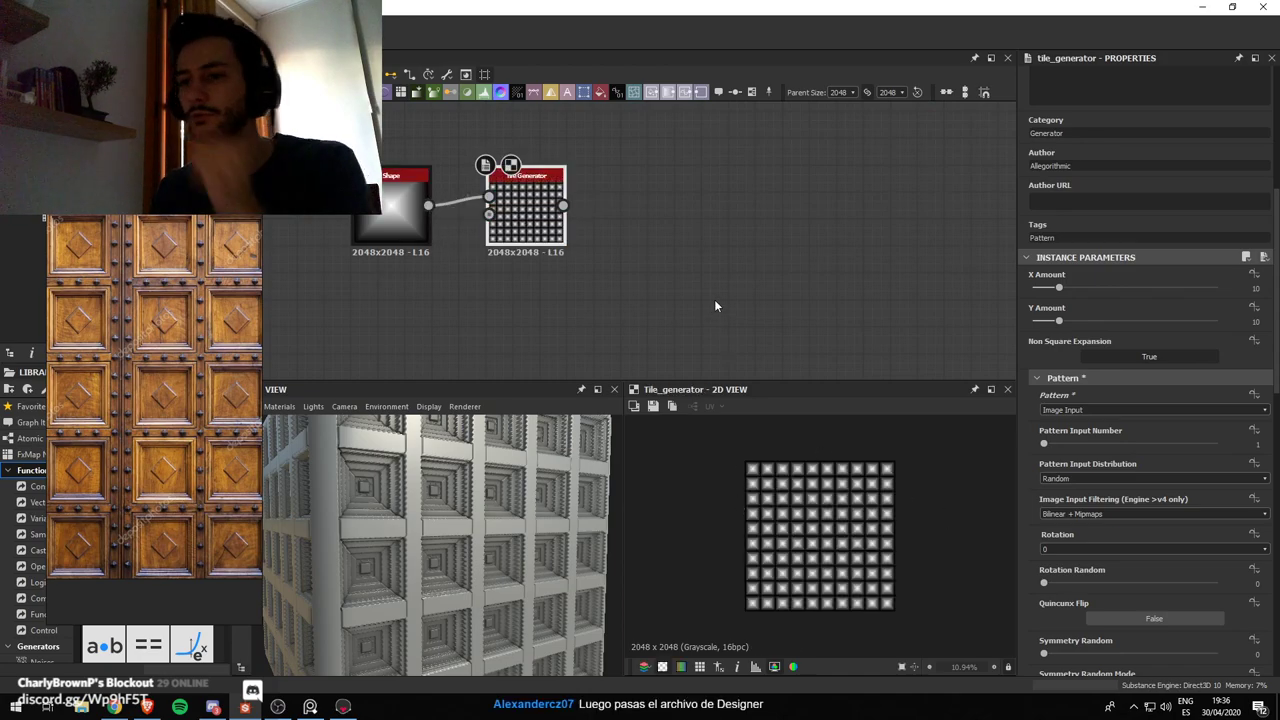
Set the pyramid Tile Generator's Rotation to 45 degrees
{"action": "scroll", "coordinate": [657, 246], "scroll_direction": "down", "scroll_amount": 3}
{"action": "scroll", "coordinate": [645, 247], "scroll_direction": "up", "scroll_amount": 2}
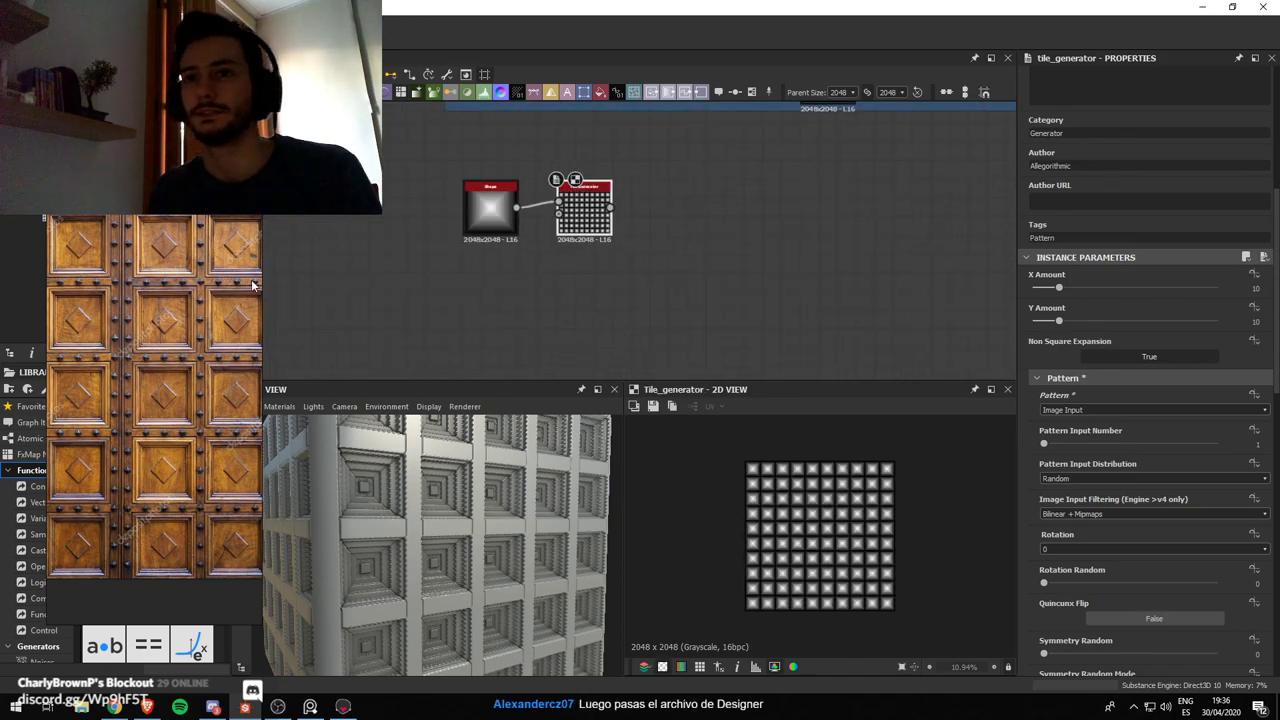
{"action": "scroll", "coordinate": [482, 200], "scroll_direction": "up", "scroll_amount": 3}
{"action": "double_click", "coordinate": [482, 200]}
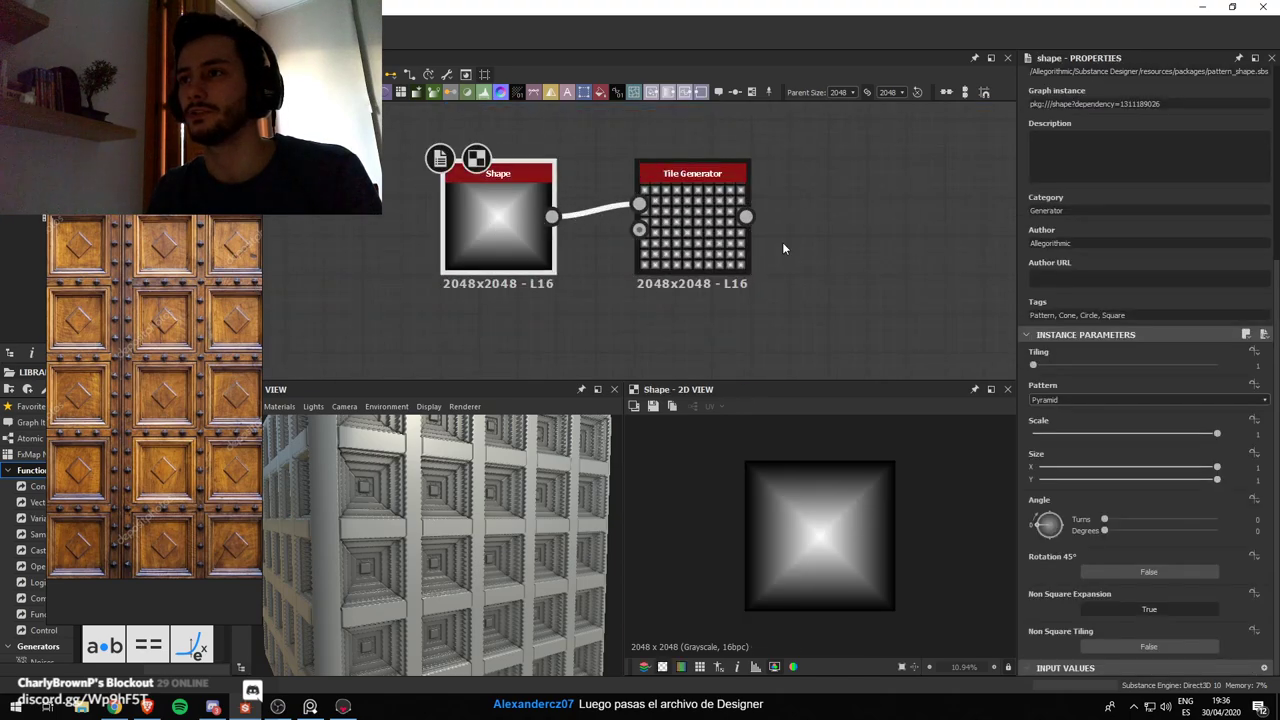
{"action": "scroll", "coordinate": [1118, 468], "scroll_direction": "down", "scroll_amount": 13}
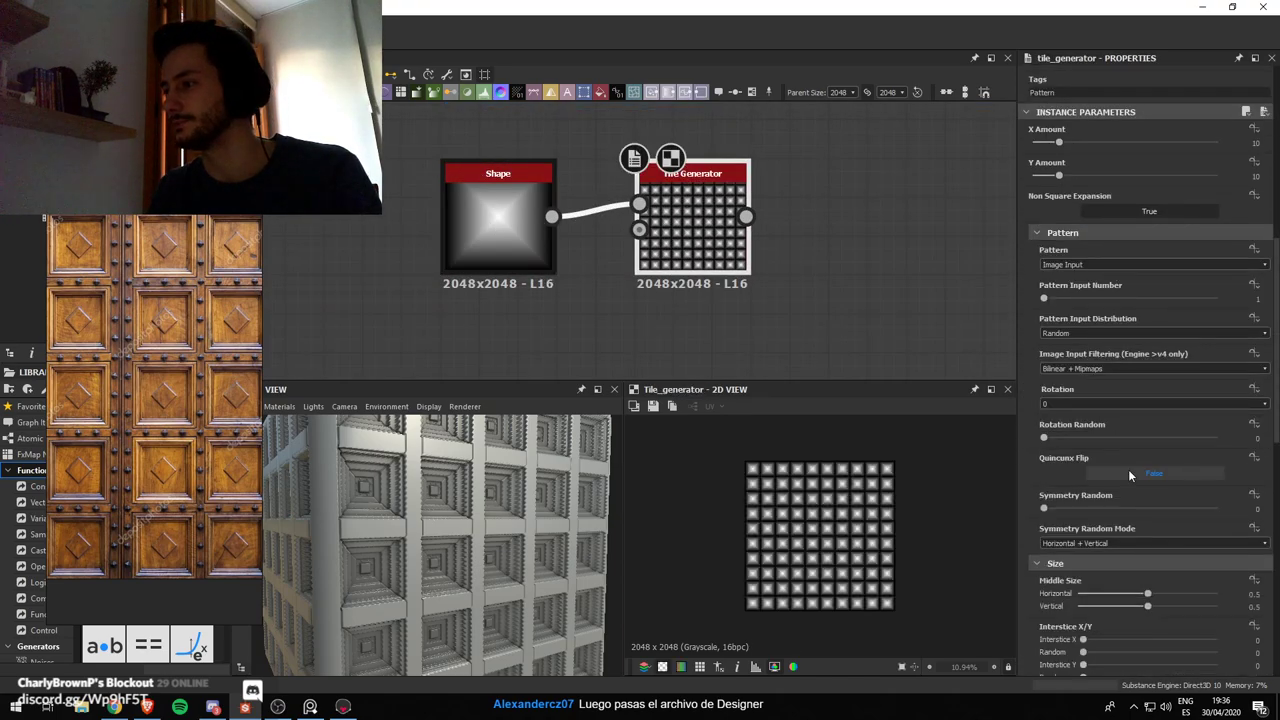
{"action": "scroll", "coordinate": [1130, 559], "scroll_direction": "down", "scroll_amount": 2}
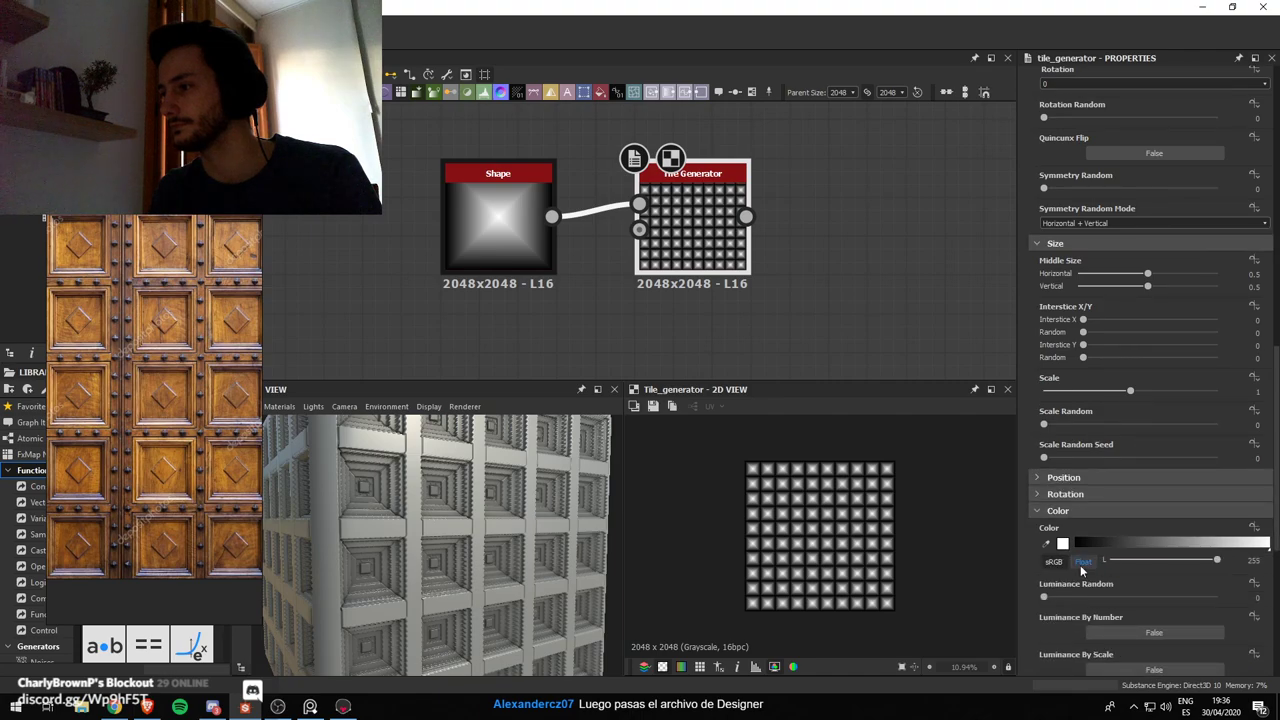
{"action": "left_click", "coordinate": [1037, 496]}
{"action": "scroll", "coordinate": [1162, 501], "scroll_direction": "down", "scroll_amount": 2}
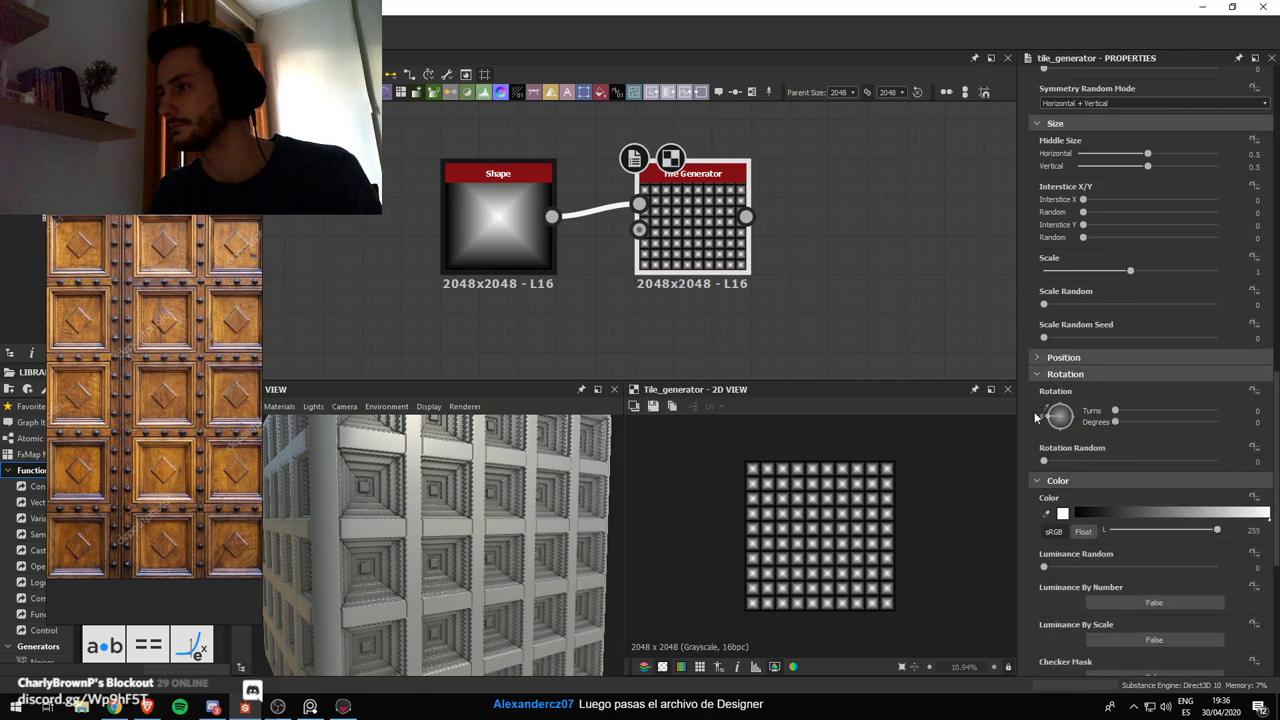
{"action": "left_click_drag", "start_coordinate": [1040, 417], "coordinate": [1049, 405]}
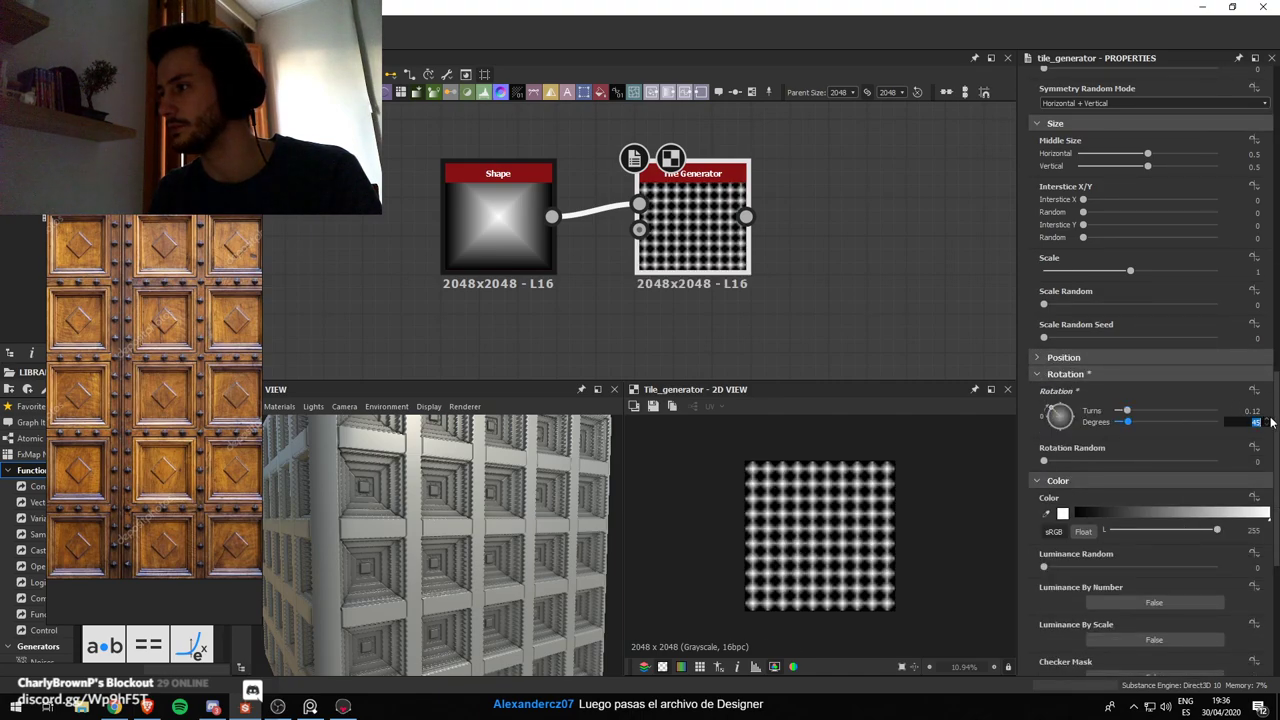
{"action": "key", "text": "Return"}
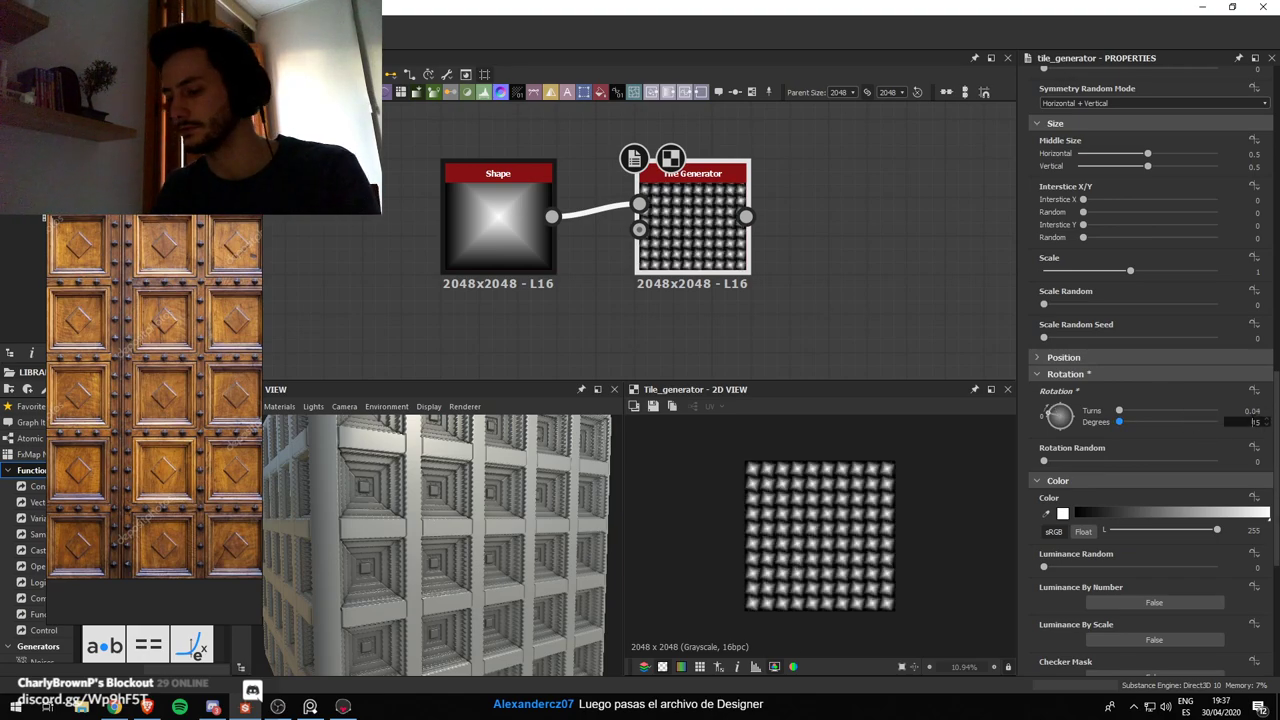
{"action": "key", "text": "Delete"}
{"action": "type", "text": "4"}
{"action": "key", "text": "Return"}
{"action": "scroll", "coordinate": [1162, 310], "scroll_direction": "up", "scroll_amount": 1}
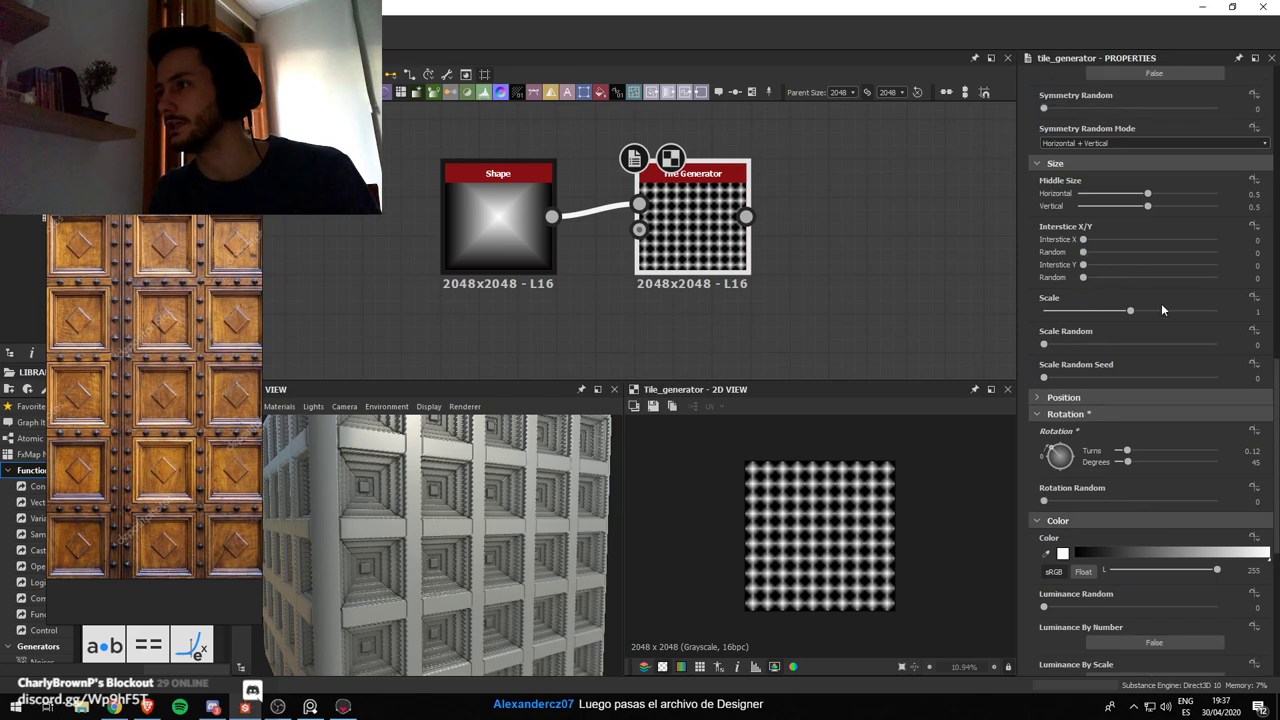
Reduce the pyramid Tile Generator's Scale to 0.52 and compare it with the reference door
{"action": "left_click_drag", "start_coordinate": [1129, 312], "coordinate": [1090, 317]}
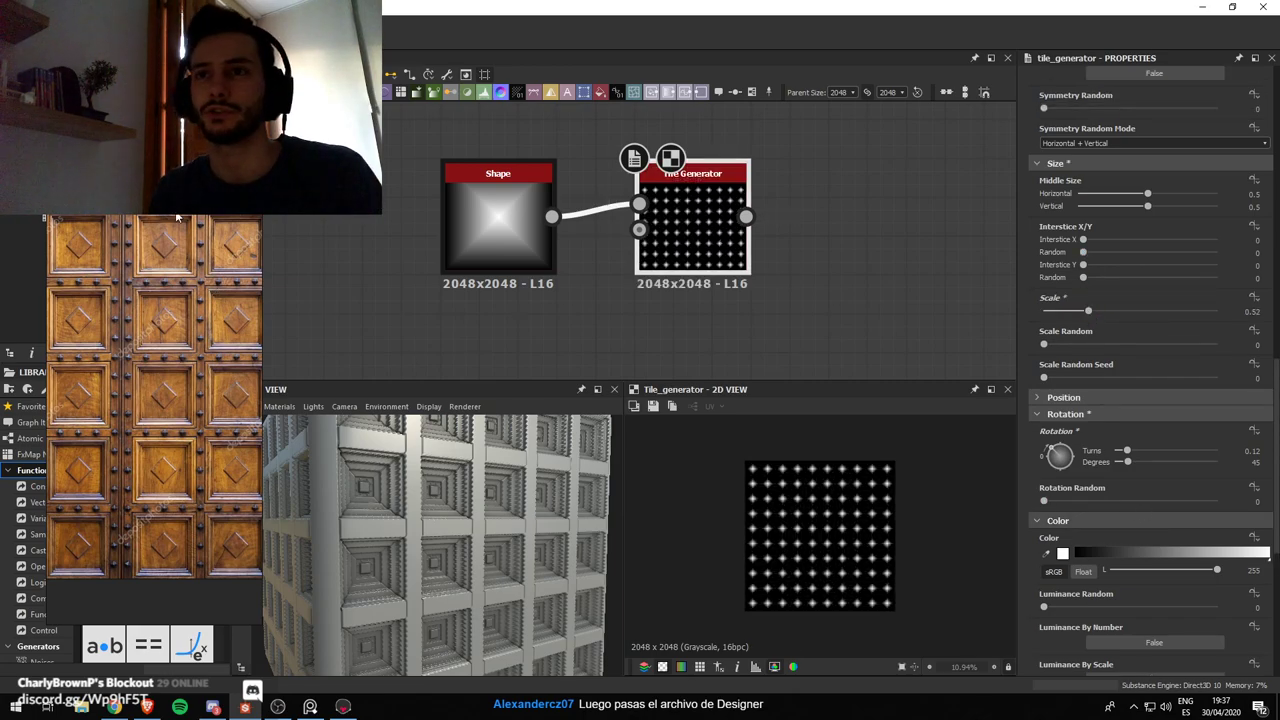
{"action": "scroll", "coordinate": [178, 217], "scroll_direction": "down", "scroll_amount": 1}
{"action": "middle_click_drag", "start_coordinate": [144, 207], "coordinate": [131, 229]}
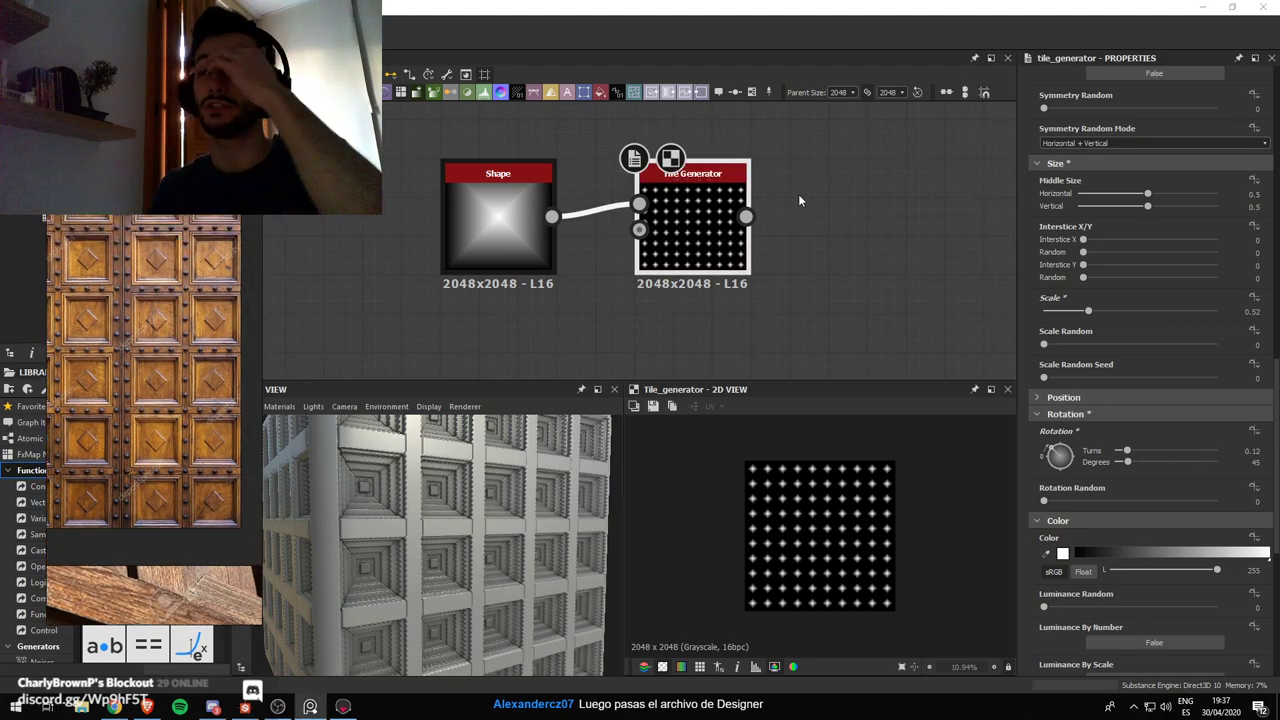
Examine the panel Tile Generator and the Blend node that adds the vertical stripes to judge the stud placement
{"action": "scroll", "coordinate": [799, 201], "scroll_direction": "down", "scroll_amount": 5}
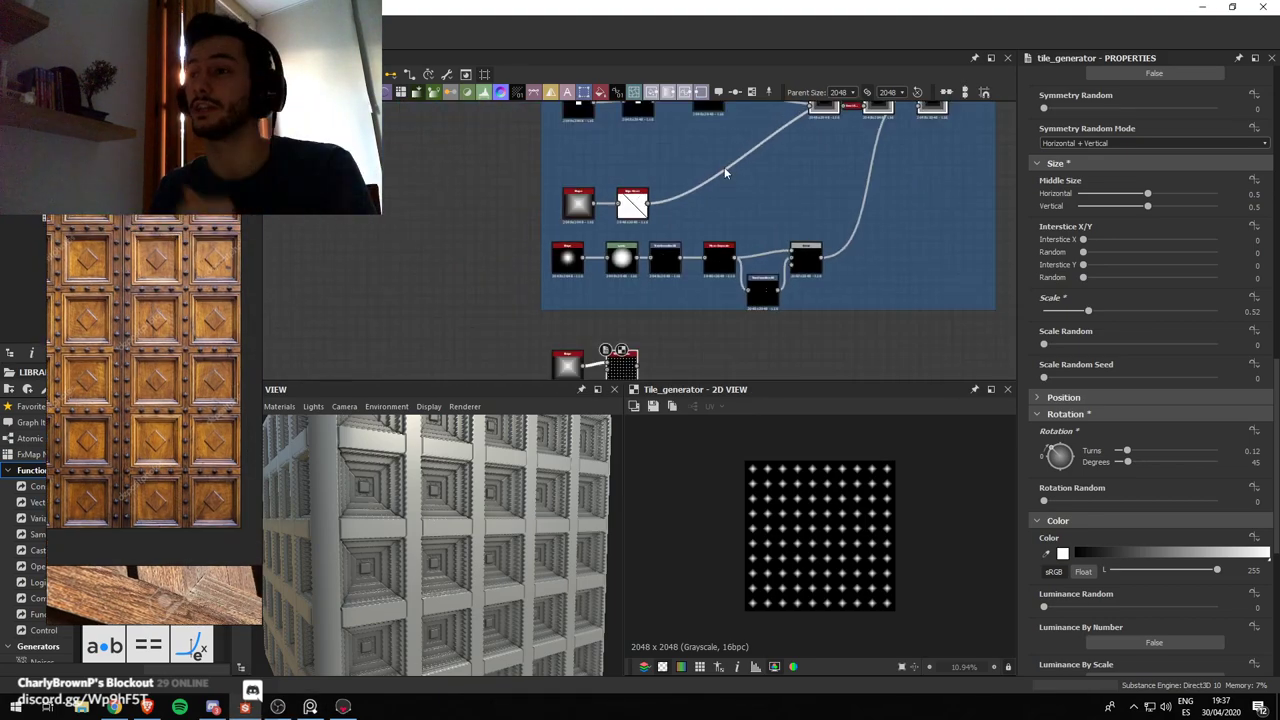
{"action": "middle_click_drag", "start_coordinate": [726, 172], "coordinate": [594, 390]}
{"action": "scroll", "coordinate": [630, 192], "scroll_direction": "down", "scroll_amount": 1}
{"action": "middle_click_drag", "start_coordinate": [749, 220], "coordinate": [590, 158]}
{"action": "scroll", "coordinate": [740, 225], "scroll_direction": "up", "scroll_amount": 3}
{"action": "middle_click_drag", "start_coordinate": [889, 264], "coordinate": [692, 266]}
{"action": "scroll", "coordinate": [806, 238], "scroll_direction": "up", "scroll_amount": 4}
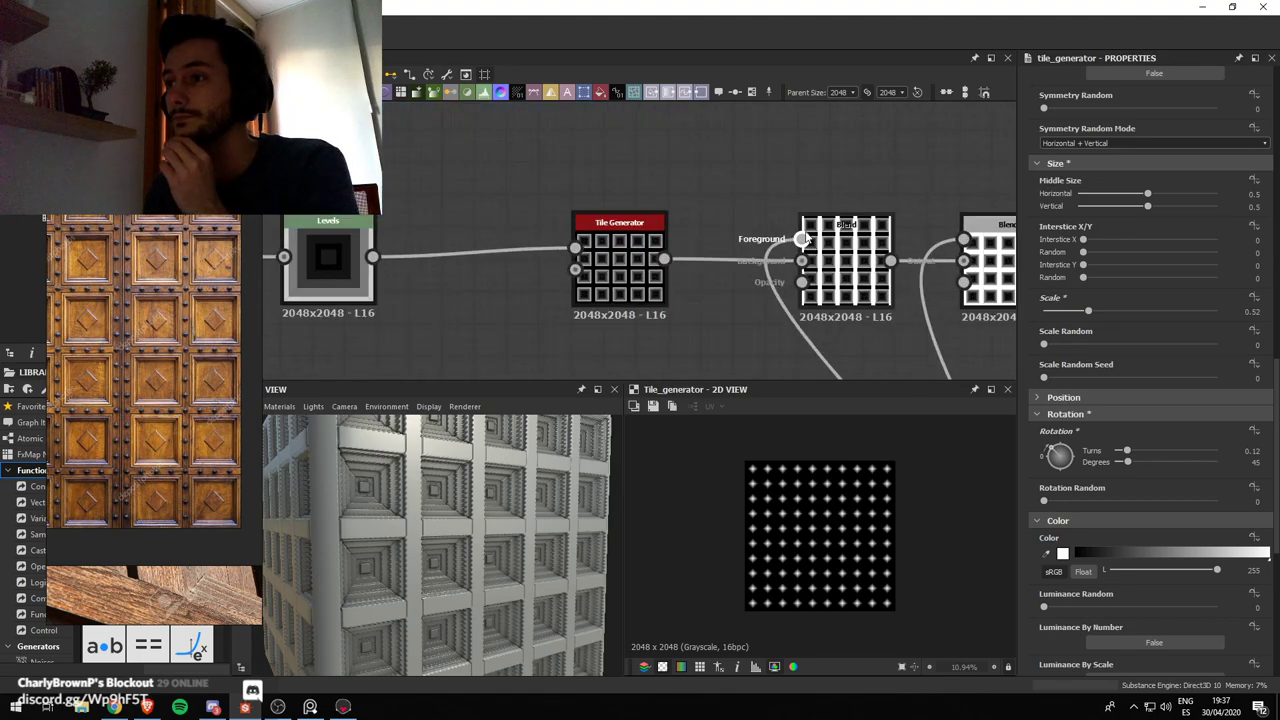
{"action": "scroll", "coordinate": [830, 230], "scroll_direction": "up", "scroll_amount": 3}
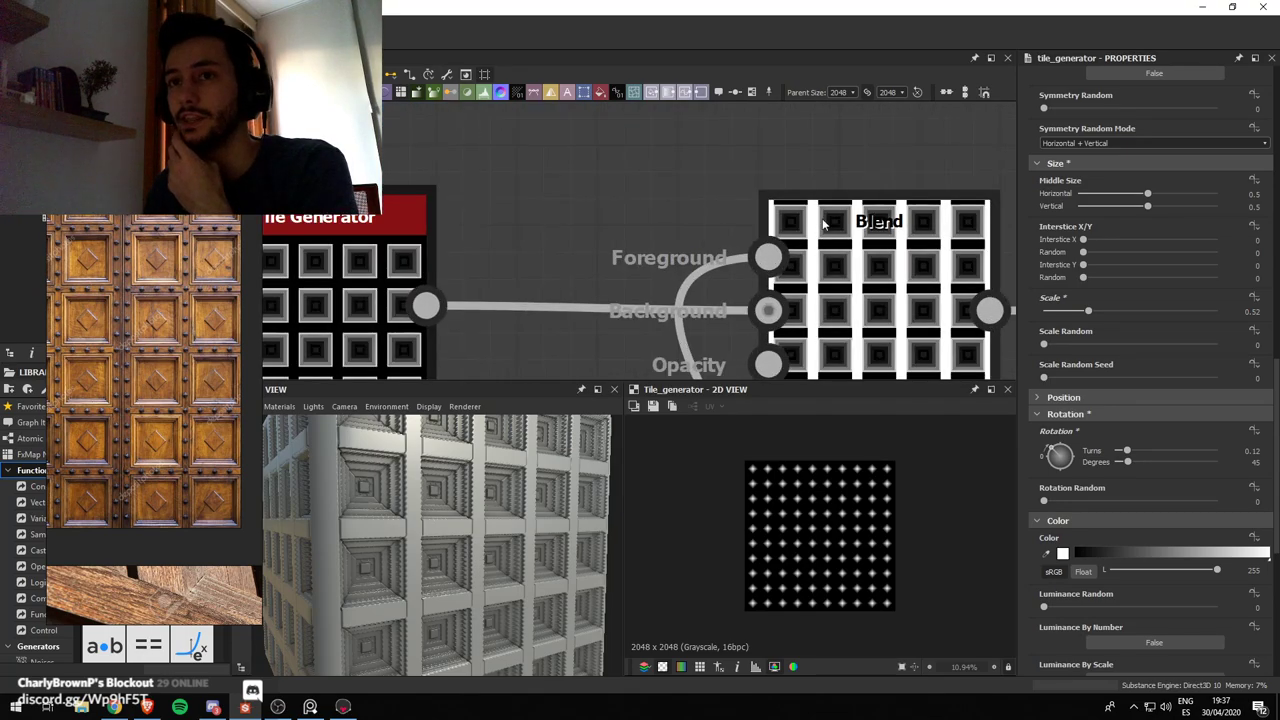
{"action": "scroll", "coordinate": [810, 237], "scroll_direction": "down", "scroll_amount": 8}
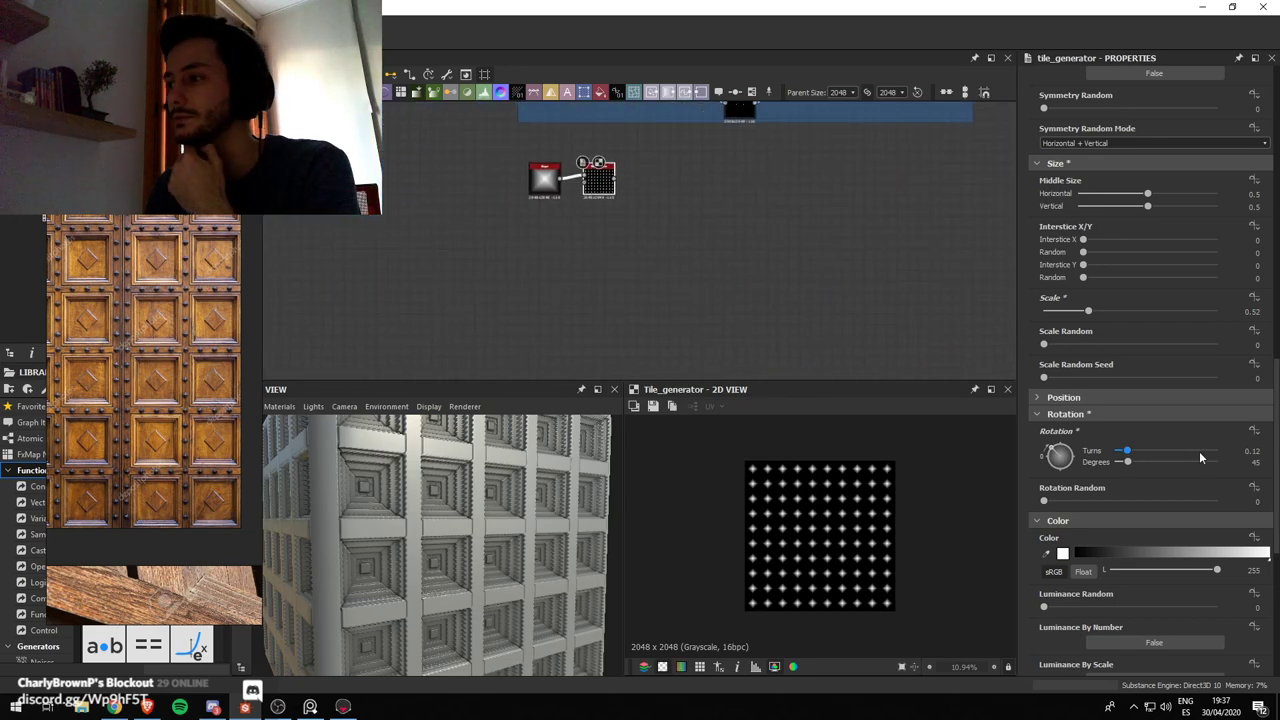
{"action": "middle_click_drag", "start_coordinate": [851, 202], "coordinate": [772, 257]}
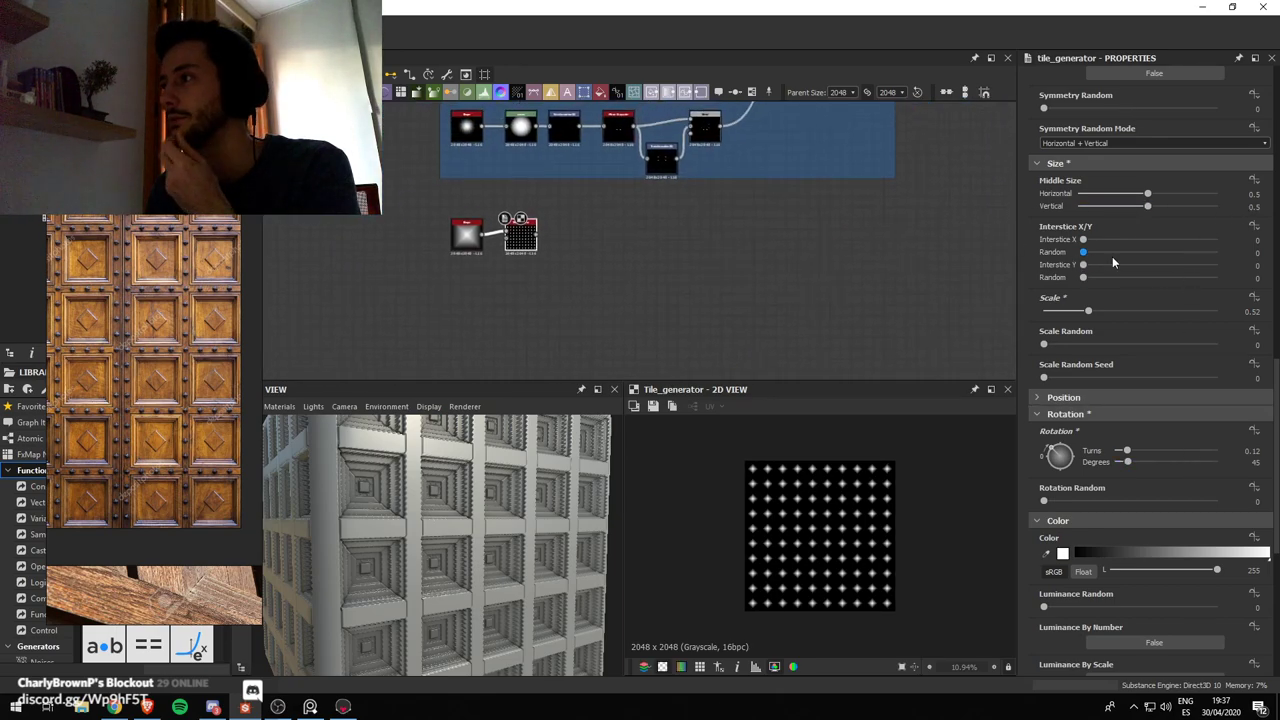
Set the pyramid Tile Generator's X Amount to 20
{"action": "scroll", "coordinate": [1170, 272], "scroll_direction": "up", "scroll_amount": 5}
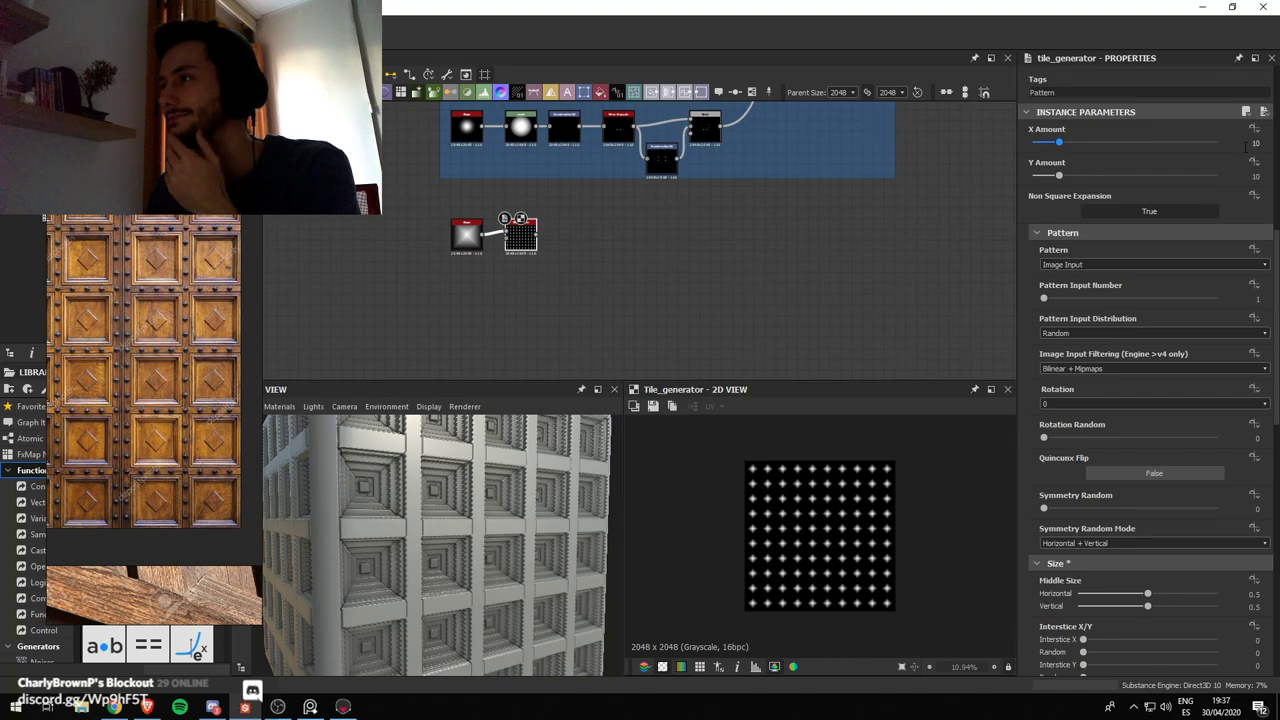
{"action": "left_click_drag", "start_coordinate": [1262, 144], "coordinate": [1181, 164]}
{"action": "type", "text": "20"}
{"action": "key", "text": "Return"}
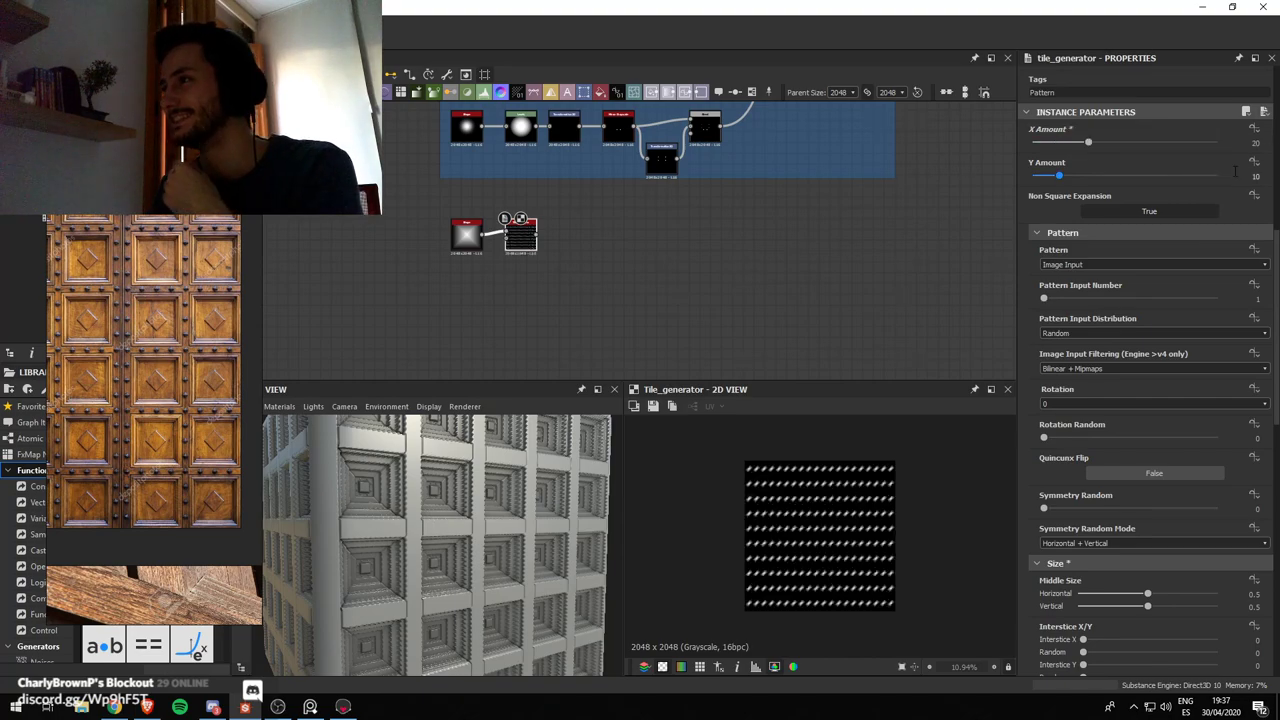
Set the pyramid Tile Generator's Y Amount to 20
{"action": "left_click", "coordinate": [1255, 177]}
{"action": "type", "text": "20"}
{"action": "key", "text": "Return"}
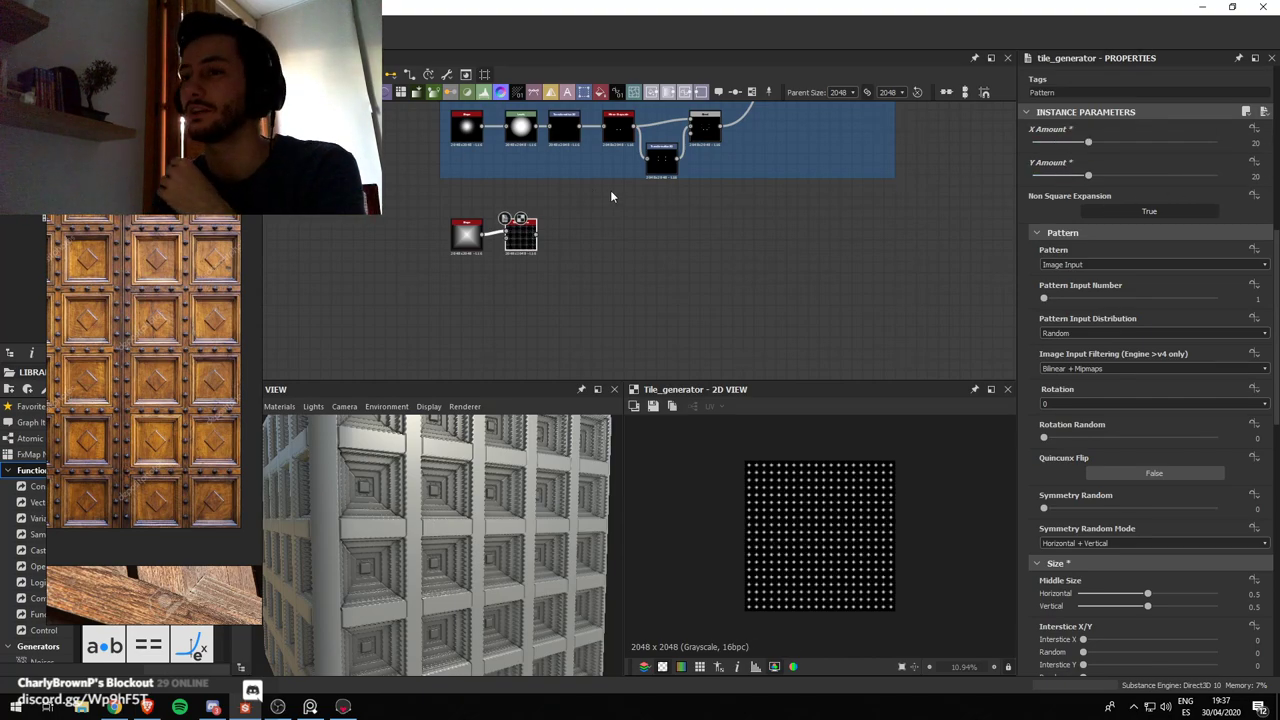
Move the pyramid Shape and Tile Generator nodes from below the Square frame to the main chain, above the panel Tile Generator
{"action": "left_click_drag", "start_coordinate": [638, 284], "coordinate": [470, 220]}
{"action": "scroll", "coordinate": [566, 260], "scroll_direction": "down", "scroll_amount": 4}
{"action": "middle_click_drag", "start_coordinate": [582, 270], "coordinate": [518, 314]}
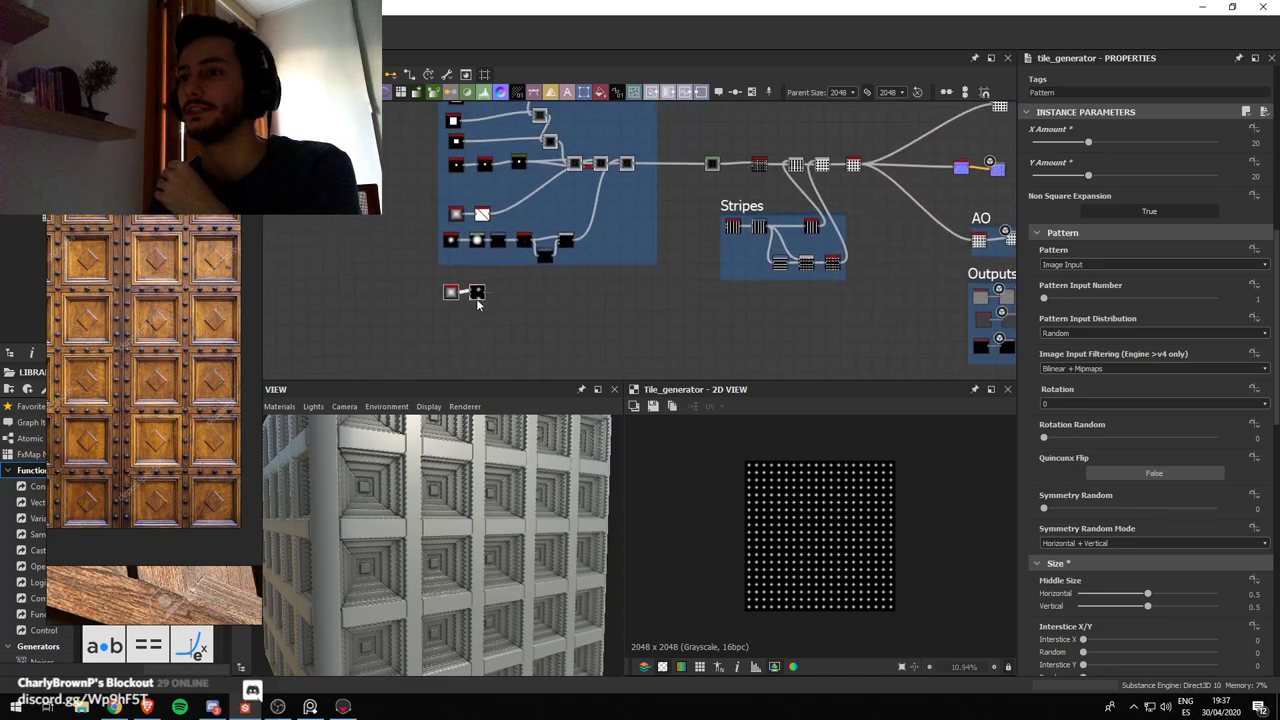
{"action": "scroll", "coordinate": [729, 164], "scroll_direction": "up", "scroll_amount": 4}
{"action": "left_click_drag", "start_coordinate": [674, 160], "coordinate": [519, 159]}
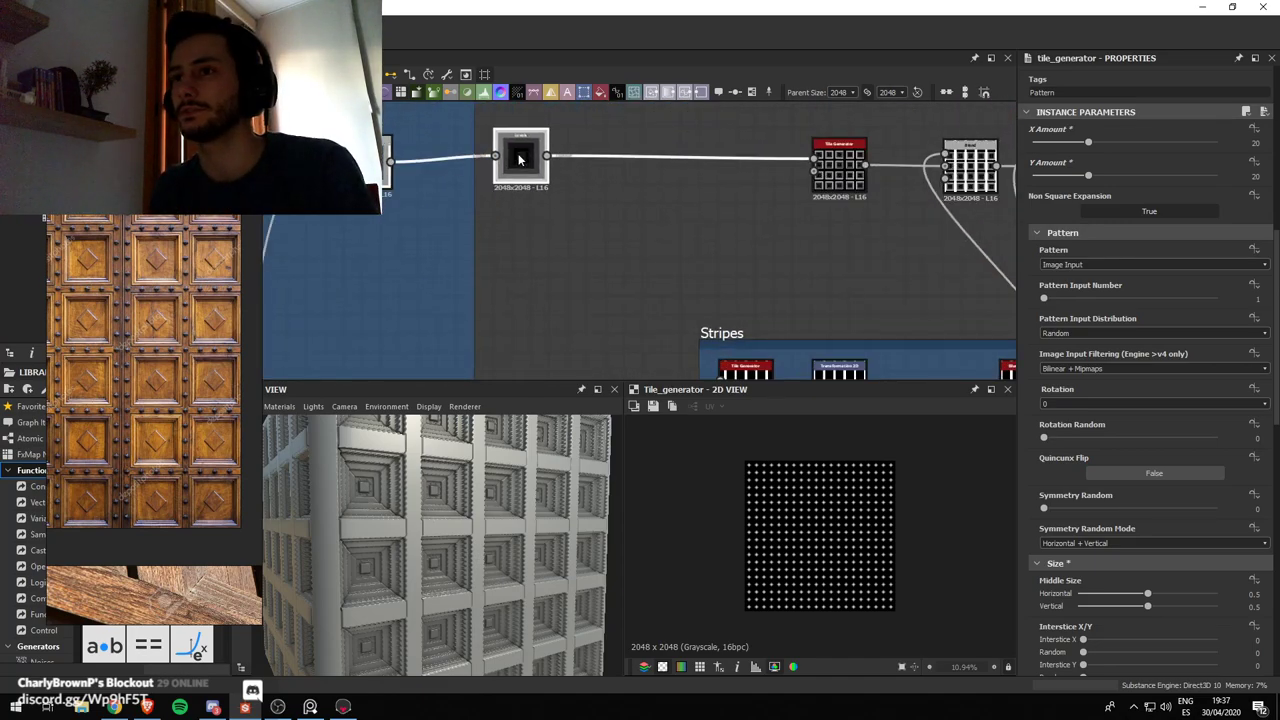
{"action": "scroll", "coordinate": [640, 195], "scroll_direction": "down", "scroll_amount": 4}
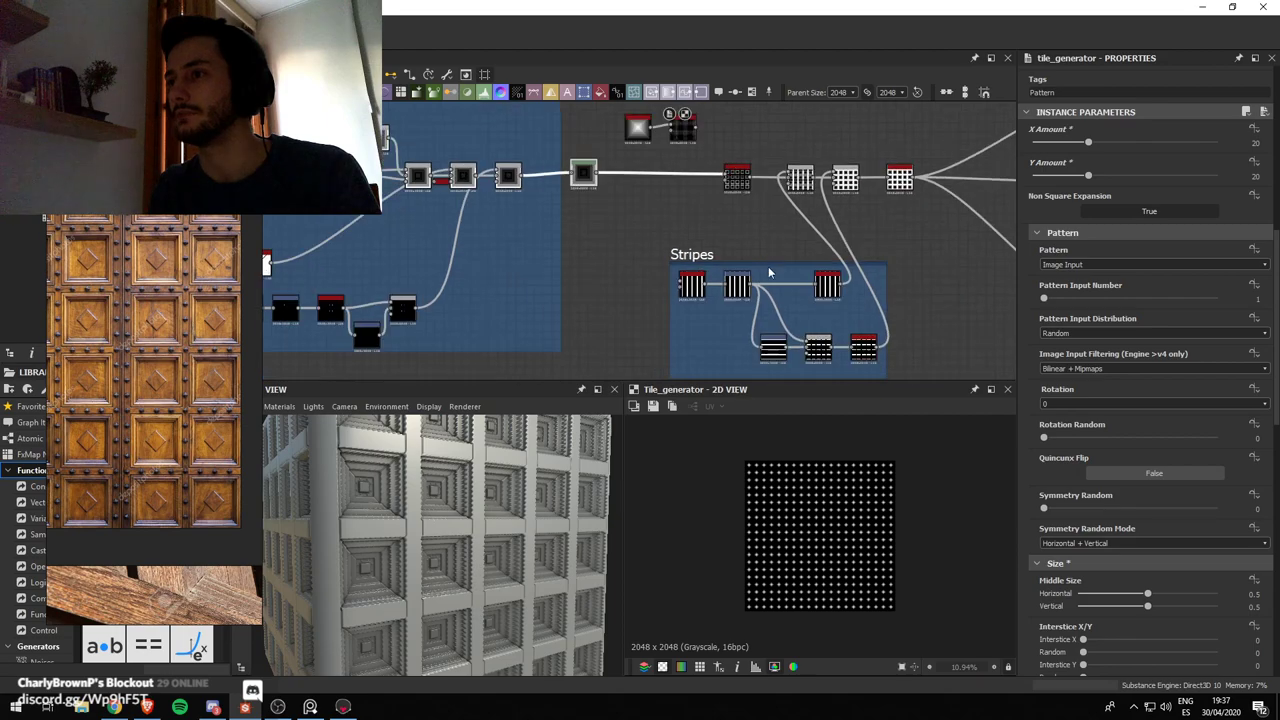
Make room in the main chain by shifting the Stripes frame and panel Tile Generator toward the Square frame and the output nodes farther away
{"action": "left_click", "coordinate": [745, 284]}
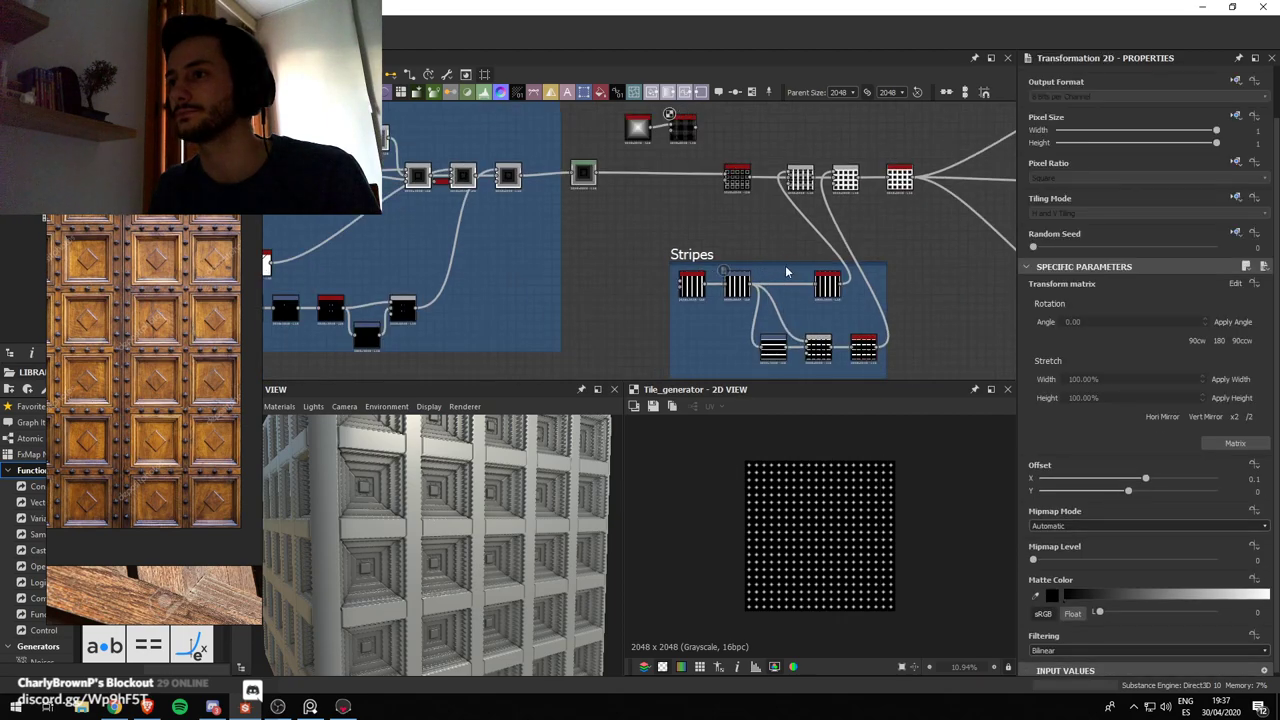
{"action": "left_click_drag", "start_coordinate": [779, 262], "coordinate": [701, 265]}
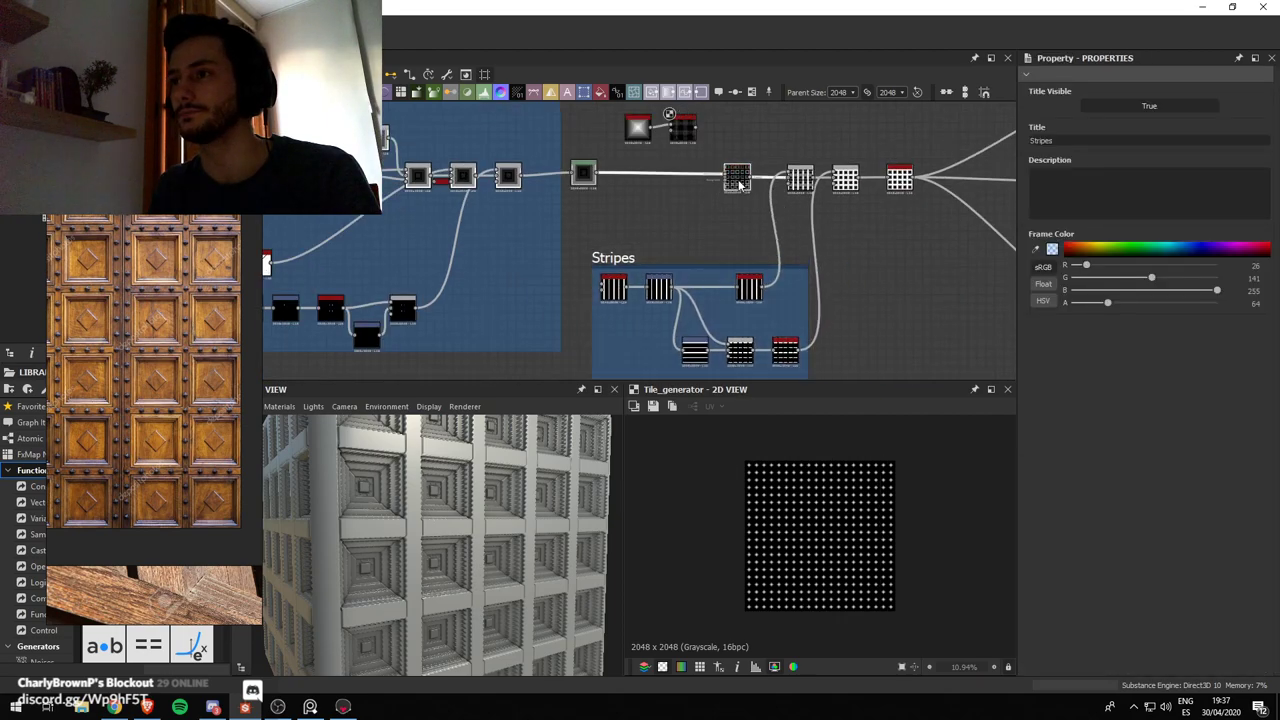
{"action": "left_click_drag", "start_coordinate": [737, 178], "coordinate": [637, 181]}
{"action": "scroll", "coordinate": [638, 182], "scroll_direction": "down", "scroll_amount": 5}
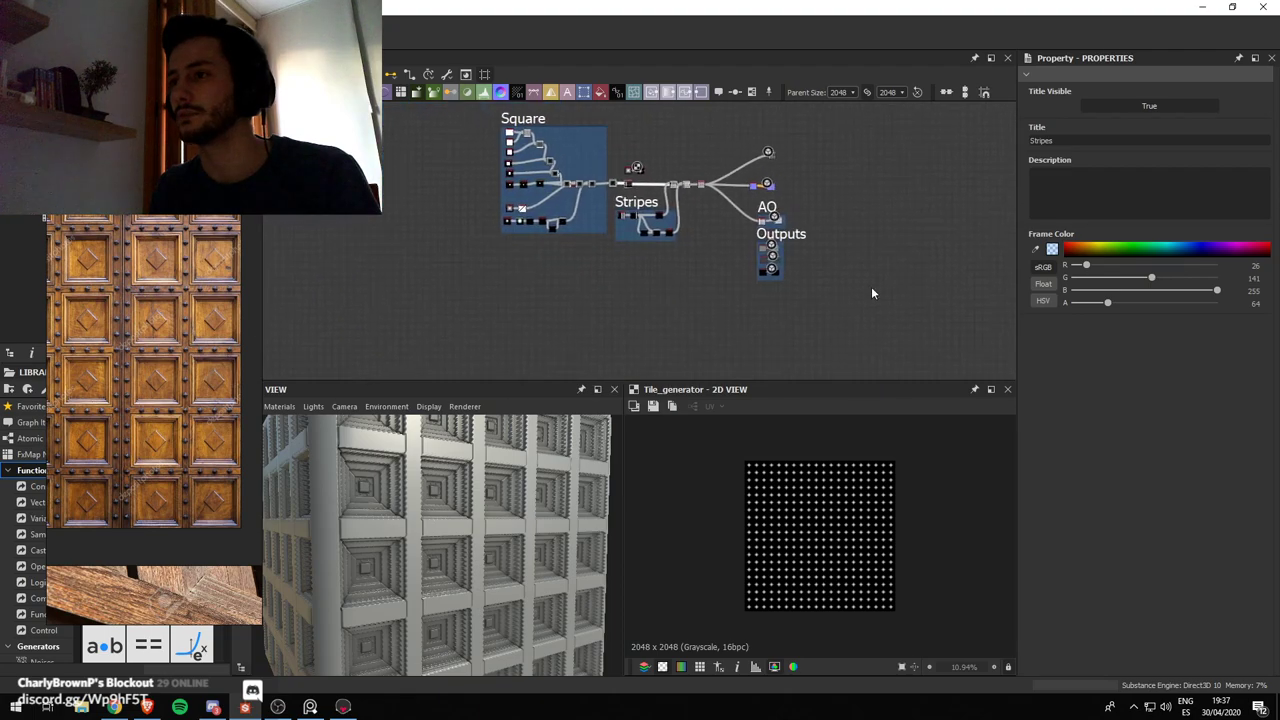
{"action": "left_click_drag", "start_coordinate": [873, 302], "coordinate": [698, 133]}
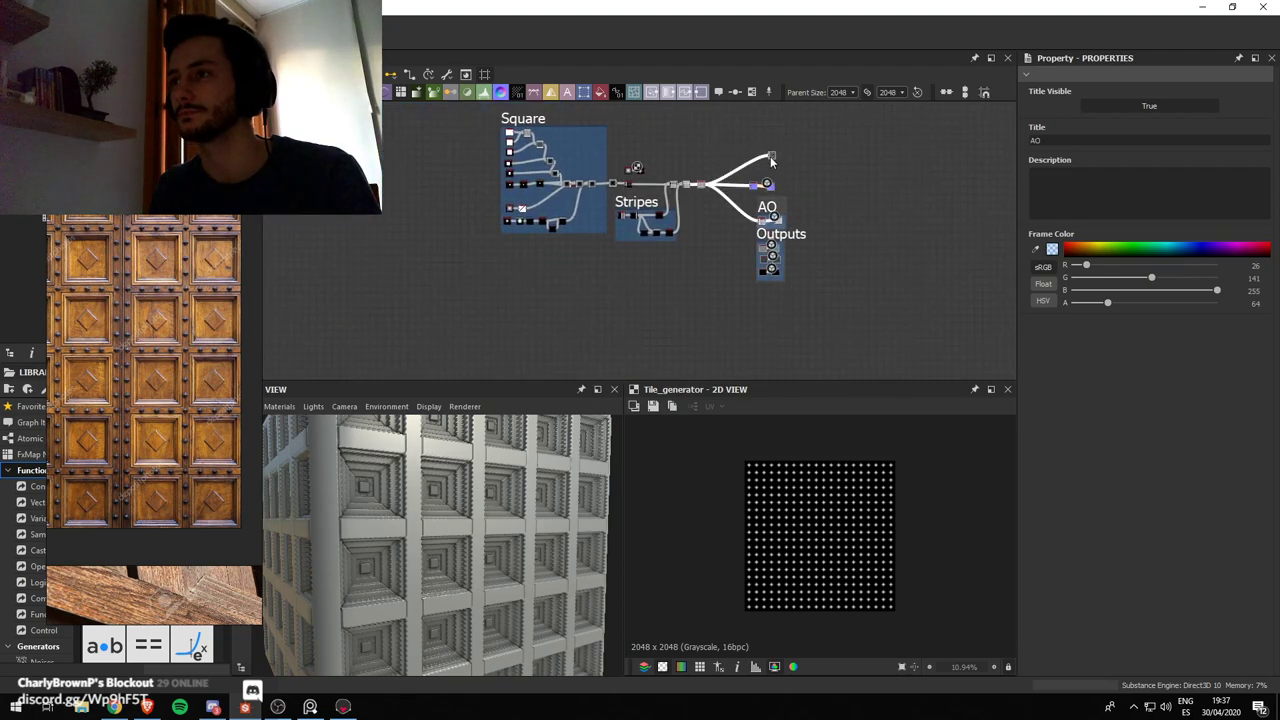
{"action": "left_click_drag", "start_coordinate": [771, 160], "coordinate": [838, 160]}
Place the pyramid nodes above the two stripe Blends and add a new Blend node after the second one
{"action": "scroll", "coordinate": [640, 175], "scroll_direction": "up", "scroll_amount": 4}
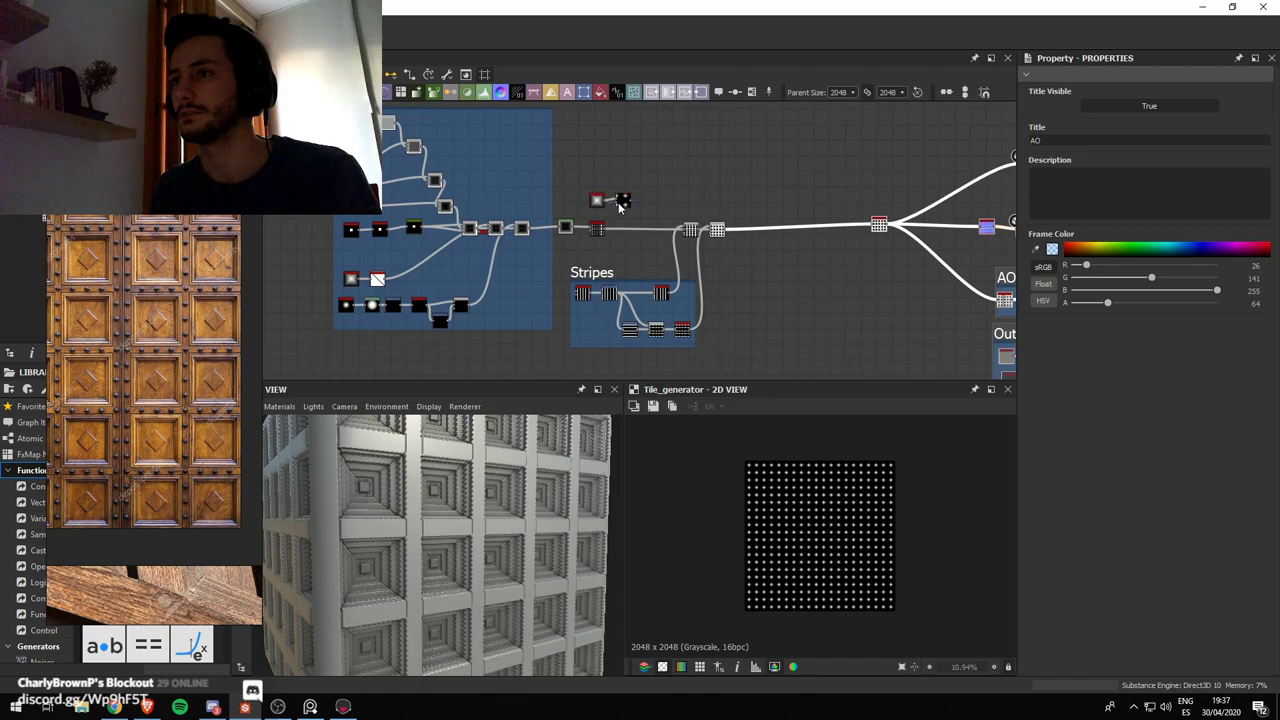
{"action": "left_click_drag", "start_coordinate": [620, 205], "coordinate": [718, 179]}
{"action": "scroll", "coordinate": [783, 267], "scroll_direction": "up", "scroll_amount": 3}
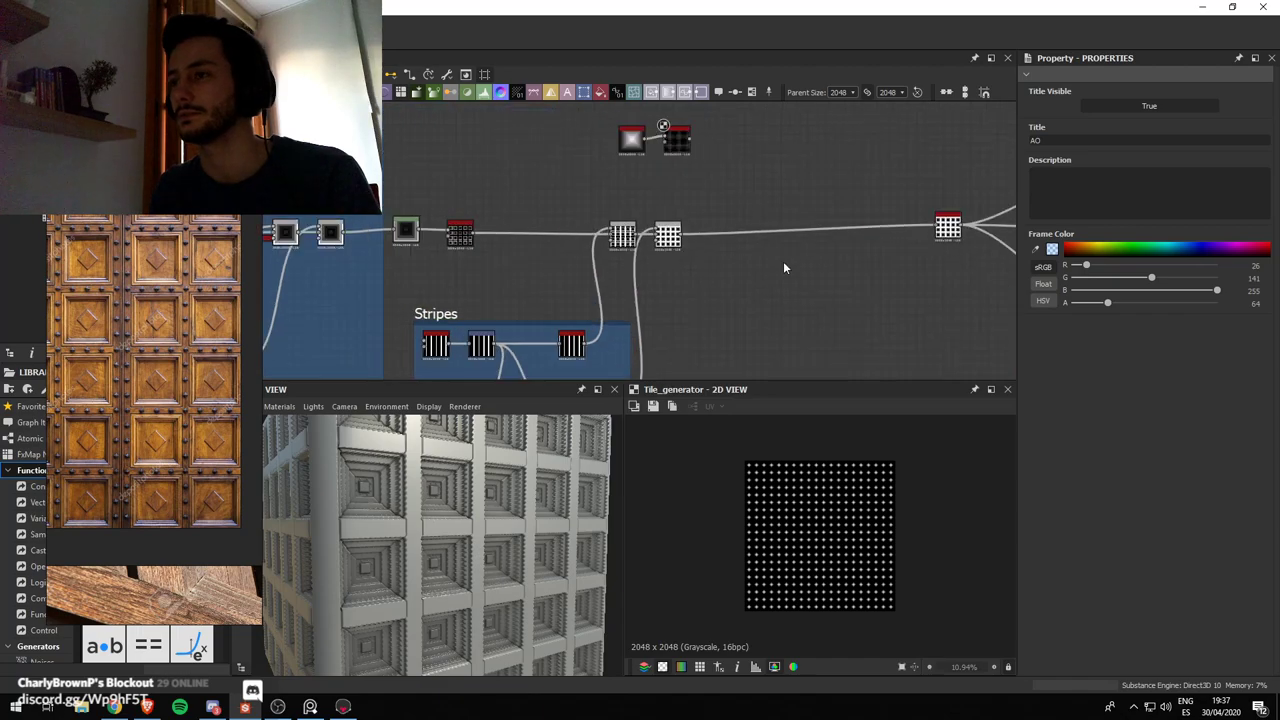
{"action": "left_click", "coordinate": [675, 238]}
{"action": "key", "text": "space"}
{"action": "type", "text": "blend"}
{"action": "key", "text": "Return"}
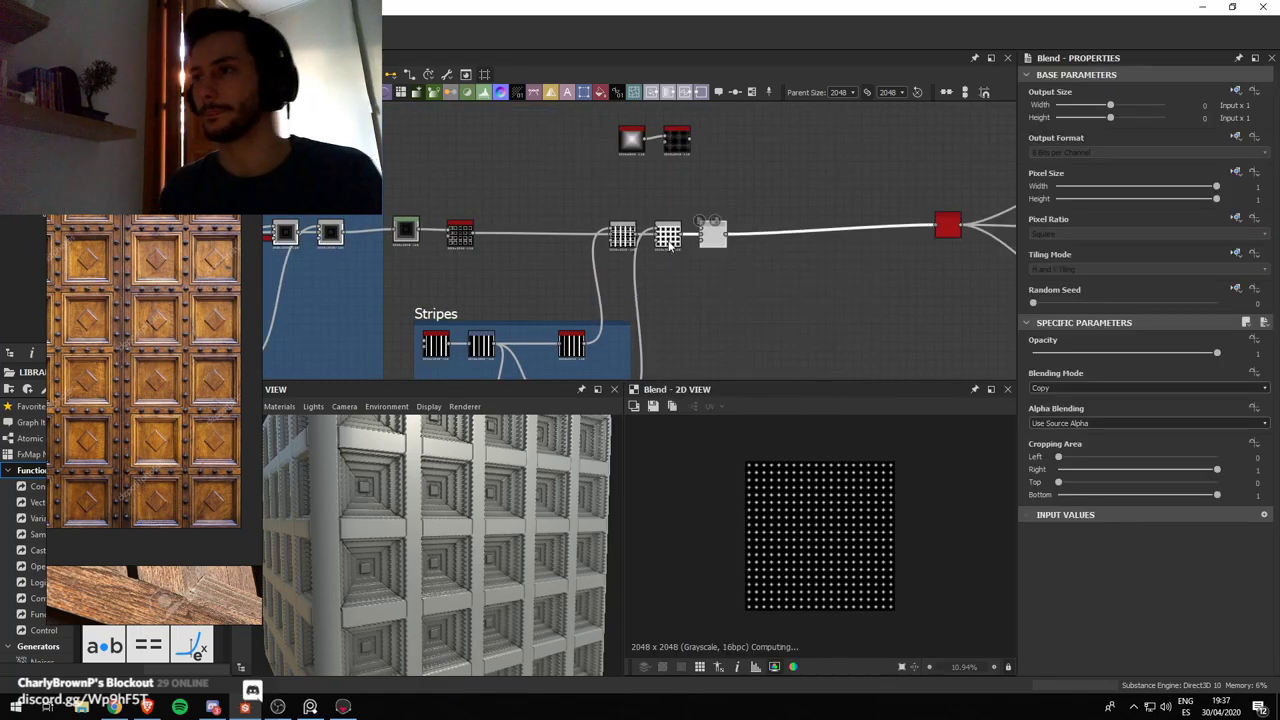
Examine the output of the second stripe Blend up close and compare its frame with the studs on the reference door
{"action": "middle_click_drag", "start_coordinate": [686, 279], "coordinate": [640, 323]}
{"action": "scroll", "coordinate": [640, 323], "scroll_direction": "up", "scroll_amount": 8}
{"action": "double_click", "coordinate": [586, 162]}
{"action": "scroll", "coordinate": [587, 228], "scroll_direction": "down", "scroll_amount": 3}
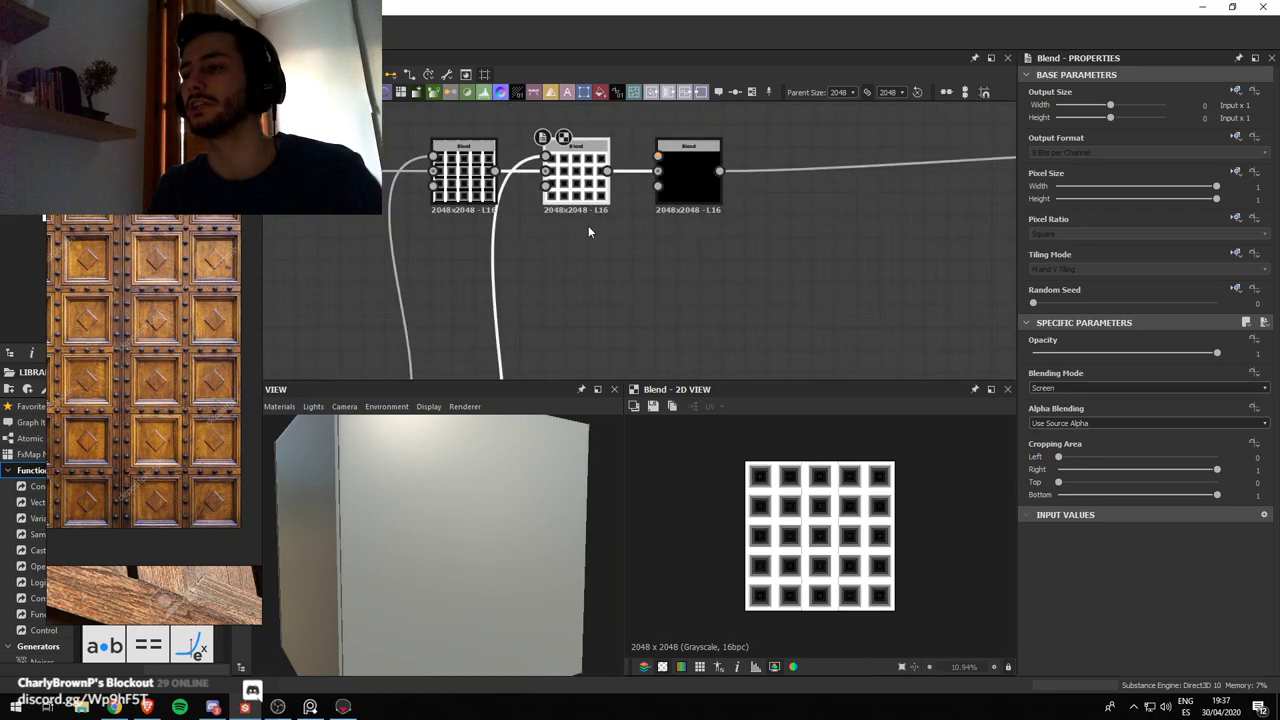
{"action": "scroll", "coordinate": [588, 232], "scroll_direction": "down", "scroll_amount": 2}
{"action": "scroll", "coordinate": [805, 548], "scroll_direction": "up", "scroll_amount": 3}
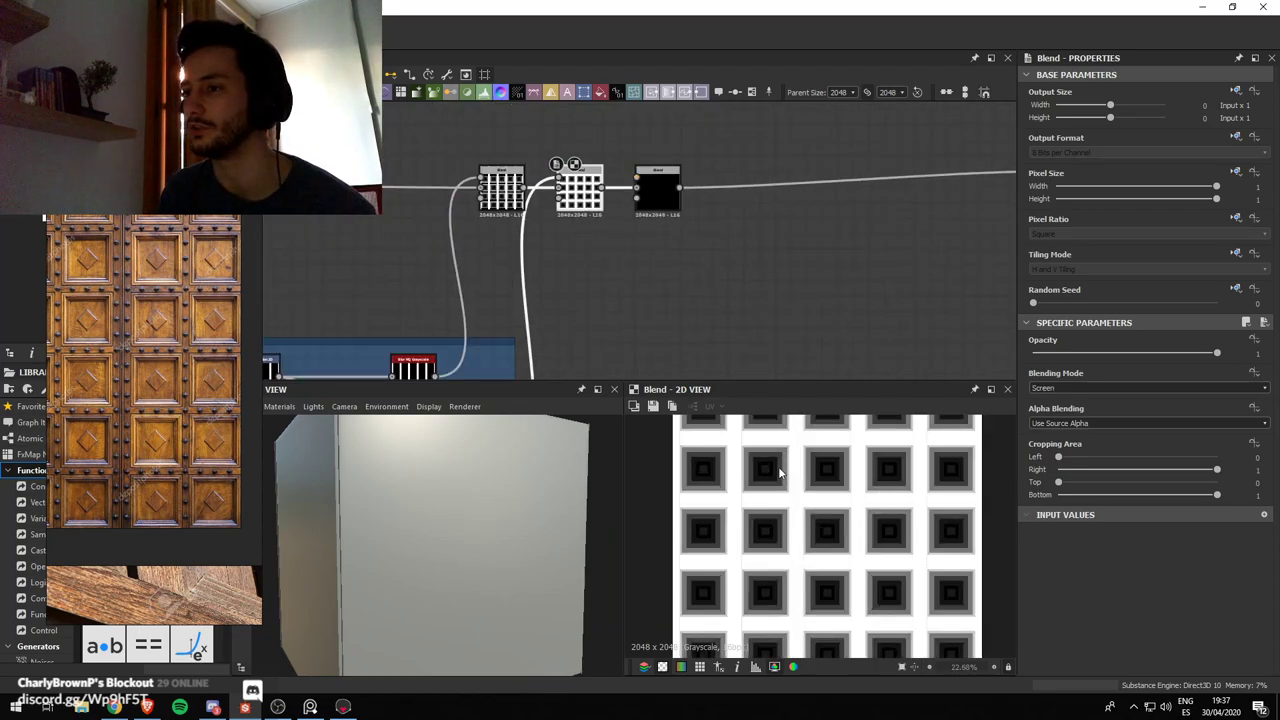
{"action": "scroll", "coordinate": [778, 500], "scroll_direction": "up", "scroll_amount": 3}
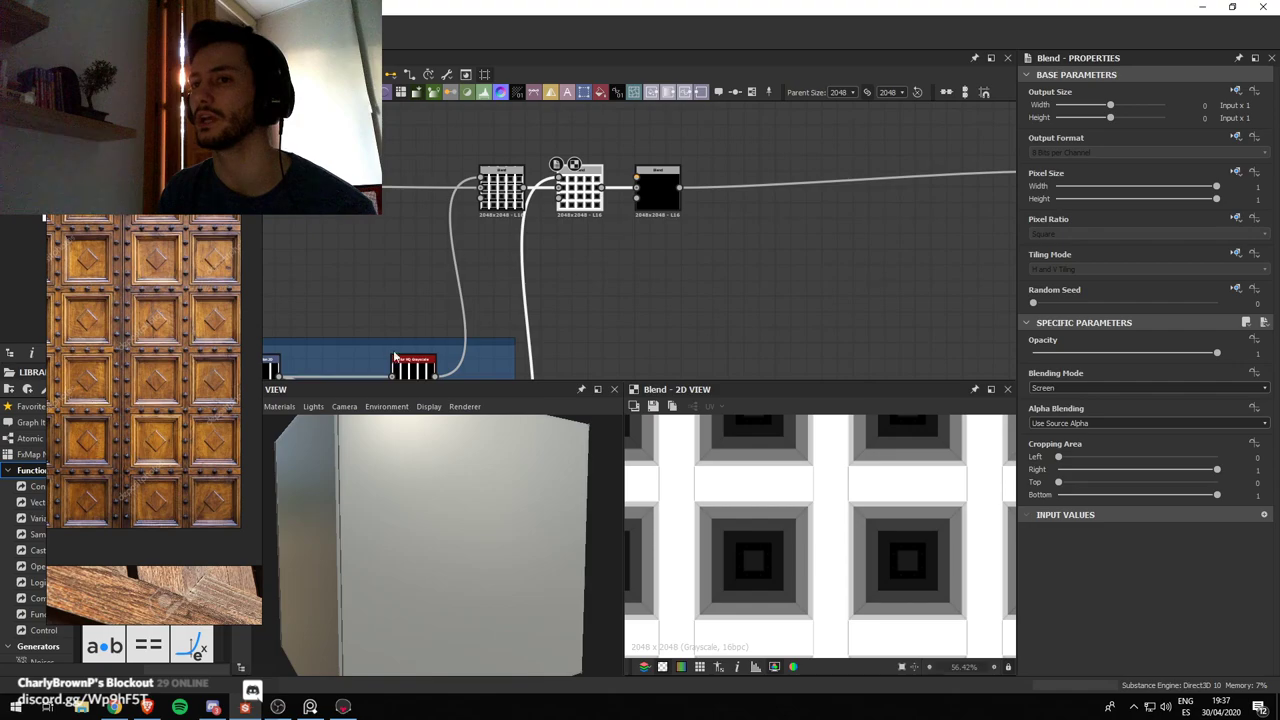
{"action": "scroll", "coordinate": [165, 325], "scroll_direction": "up", "scroll_amount": 3}
{"action": "scroll", "coordinate": [631, 267], "scroll_direction": "down", "scroll_amount": 3}
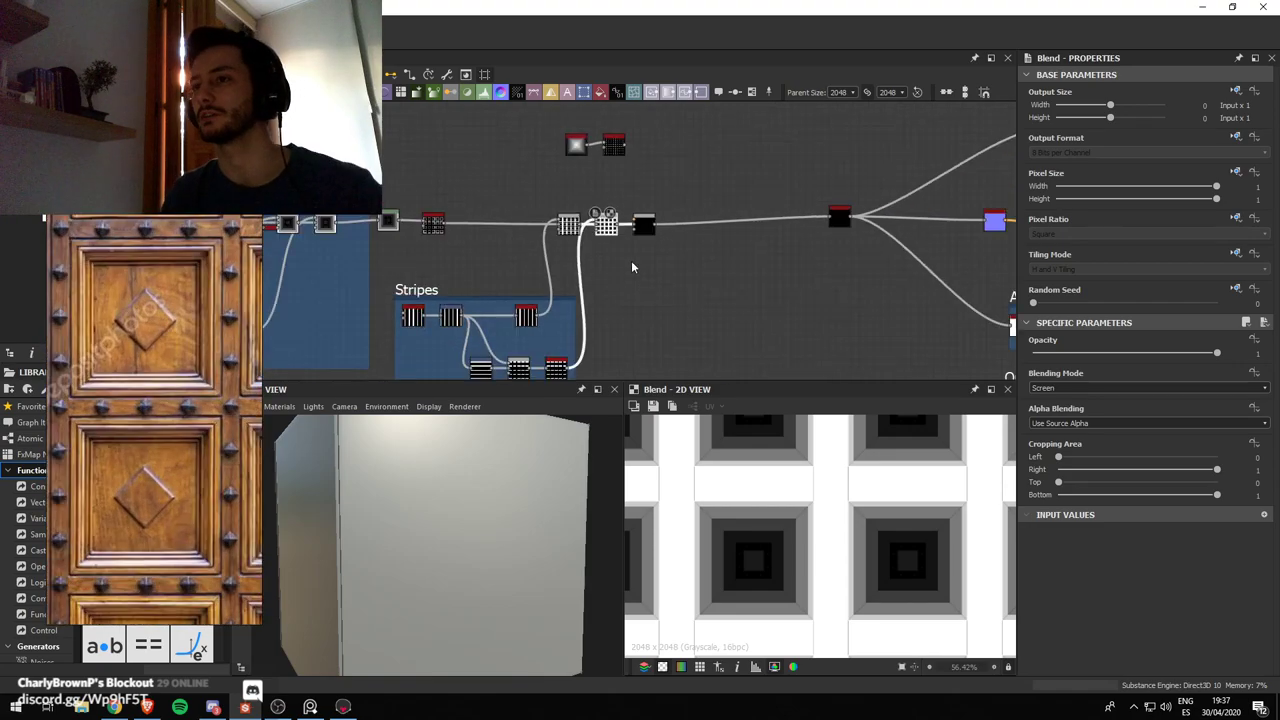
Insert a Levels node between the second stripe Blend and the new Blend, and lower its output white level to a light grey
{"action": "left_click_drag", "start_coordinate": [643, 228], "coordinate": [726, 219]}
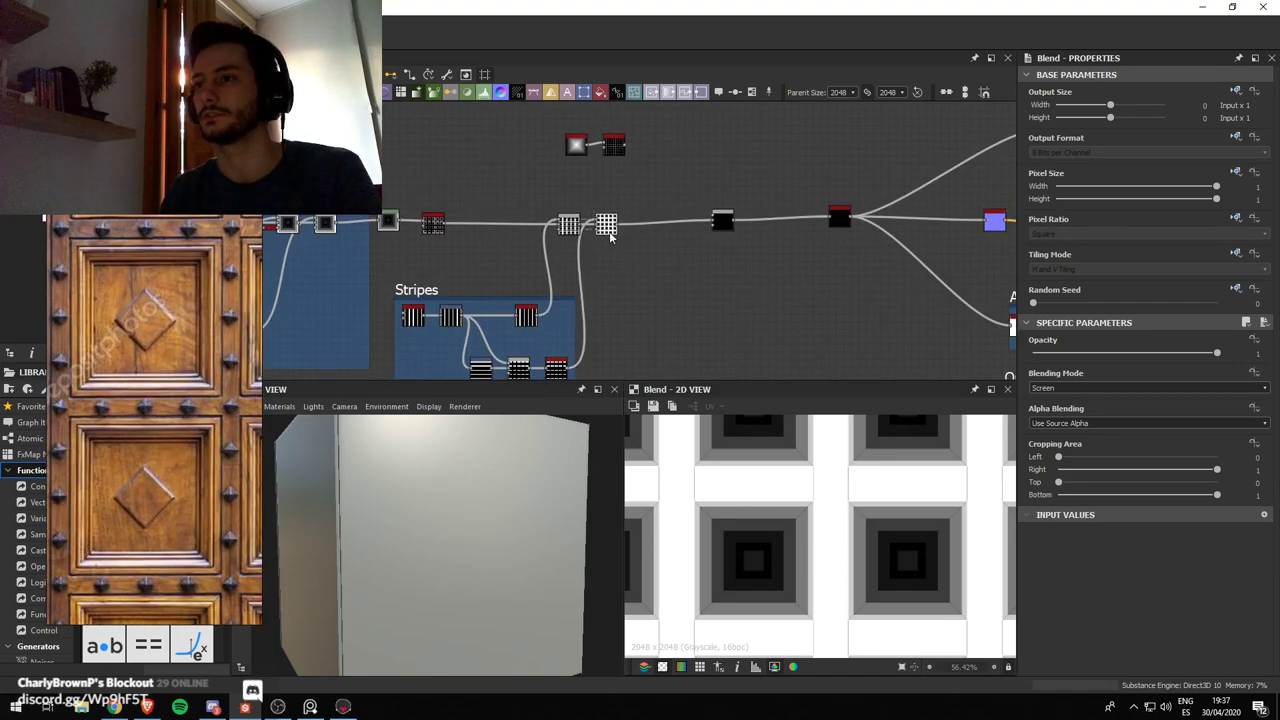
{"action": "middle_click_drag", "start_coordinate": [640, 298], "coordinate": [662, 238]}
{"action": "scroll", "coordinate": [398, 244], "scroll_direction": "up", "scroll_amount": 1}
{"action": "scroll", "coordinate": [398, 244], "scroll_direction": "down", "scroll_amount": 1}
{"action": "middle_click_drag", "start_coordinate": [398, 244], "coordinate": [495, 254]}
{"action": "middle_click_drag", "start_coordinate": [734, 187], "coordinate": [703, 231]}
{"action": "scroll", "coordinate": [700, 226], "scroll_direction": "up", "scroll_amount": 3}
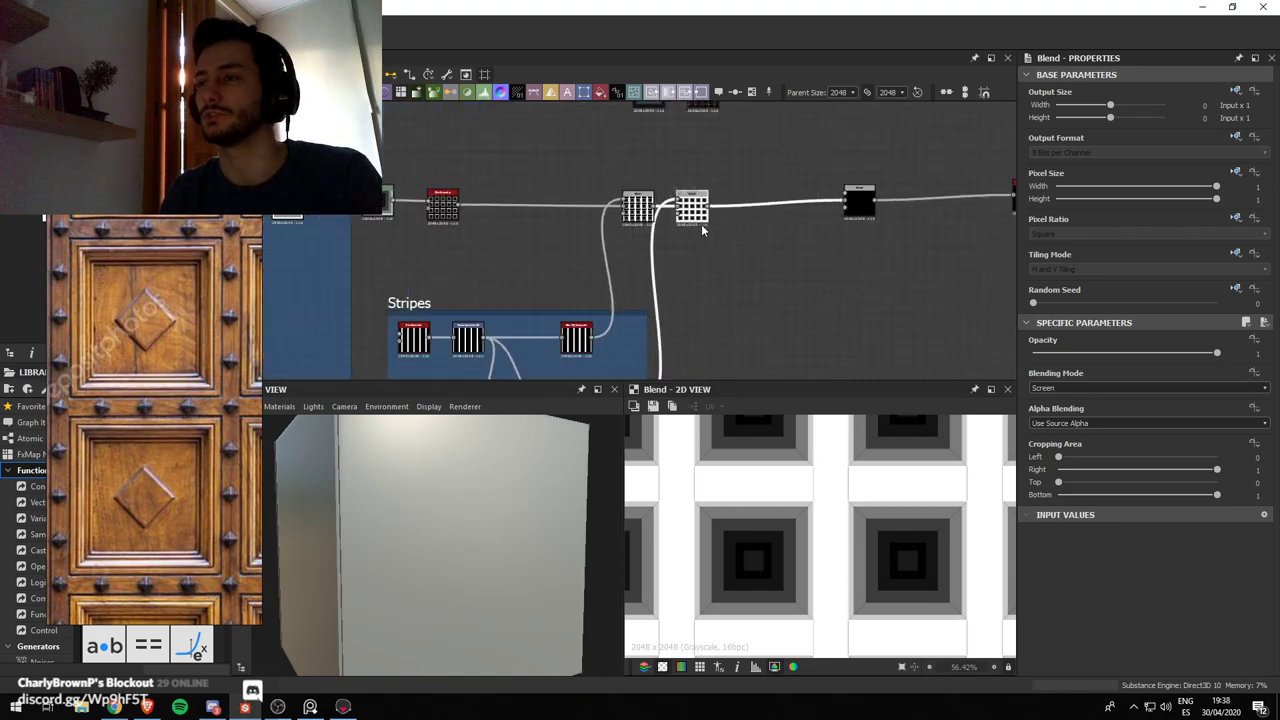
{"action": "key", "text": "space"}
{"action": "left_click", "coordinate": [731, 345]}
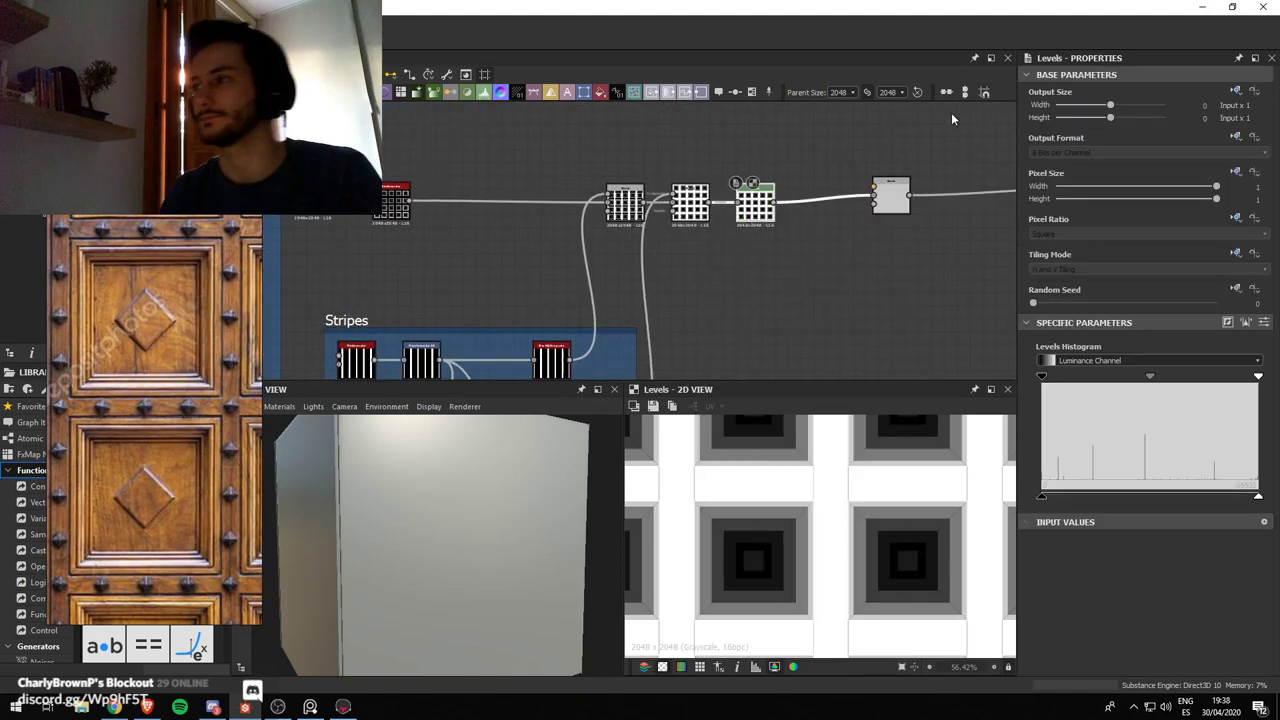
{"action": "left_click_drag", "start_coordinate": [1252, 500], "coordinate": [1191, 501]}
Connect the pyramid Tile Generator's output to the new Blend's Foreground input
{"action": "middle_click_drag", "start_coordinate": [908, 195], "coordinate": [820, 276]}
{"action": "scroll", "coordinate": [820, 276], "scroll_direction": "up", "scroll_amount": 2}
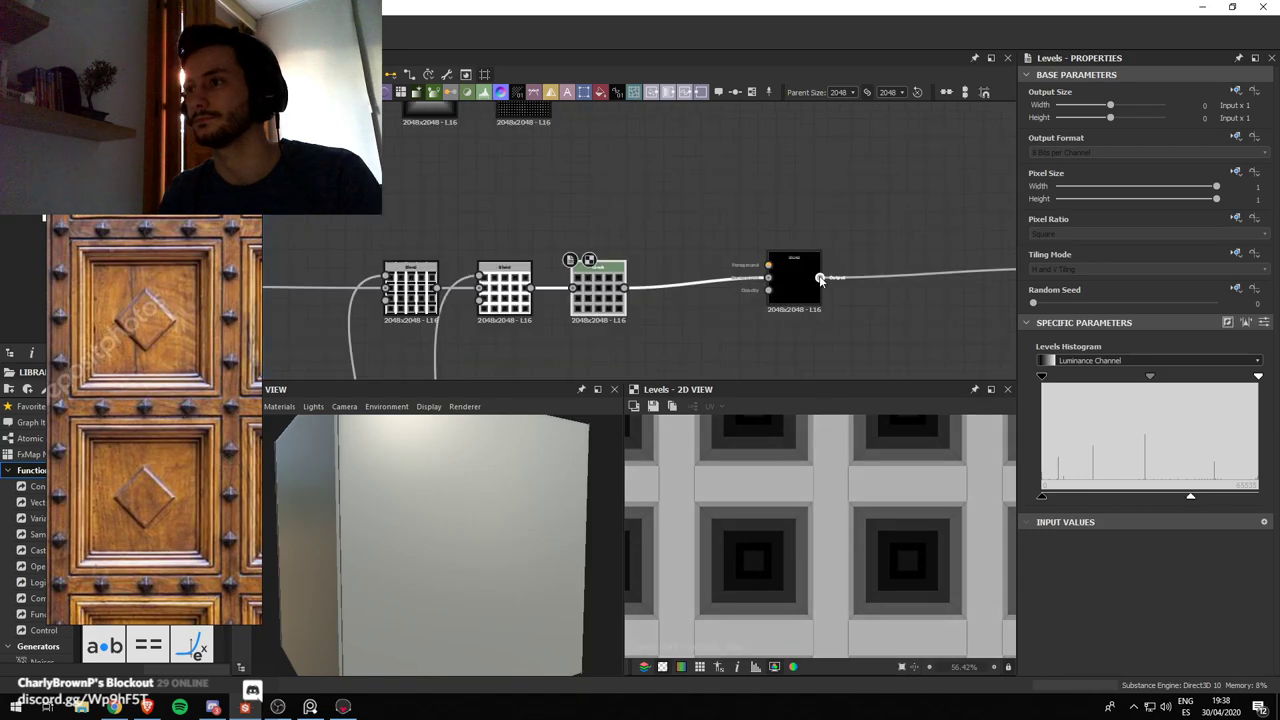
{"action": "mouse_move", "coordinate": [810, 276]}
{"action": "left_mouse_down"}
{"action": "mouse_move", "coordinate": [810, 295]}
{"action": "mouse_move", "coordinate": [588, 123]}
{"action": "mouse_move", "coordinate": [771, 285]}
{"action": "mouse_move", "coordinate": [792, 274]}
{"action": "left_mouse_up"}
{"action": "scroll", "coordinate": [810, 296], "scroll_direction": "down", "scroll_amount": 1}
{"action": "key", "text": "ctrl+z"}
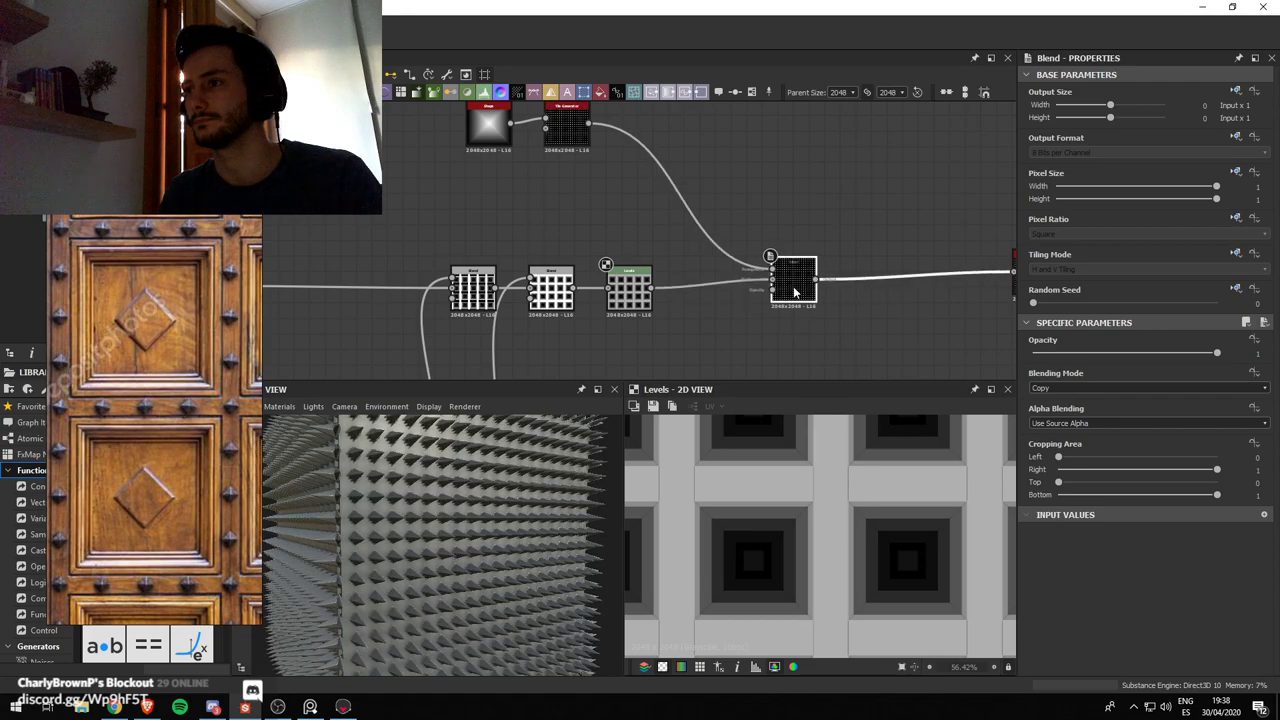
Set the new Blend's Blending Mode to Screen and its Opacity to 0.44
{"action": "double_click", "coordinate": [794, 289]}
{"action": "left_click", "coordinate": [1161, 387]}
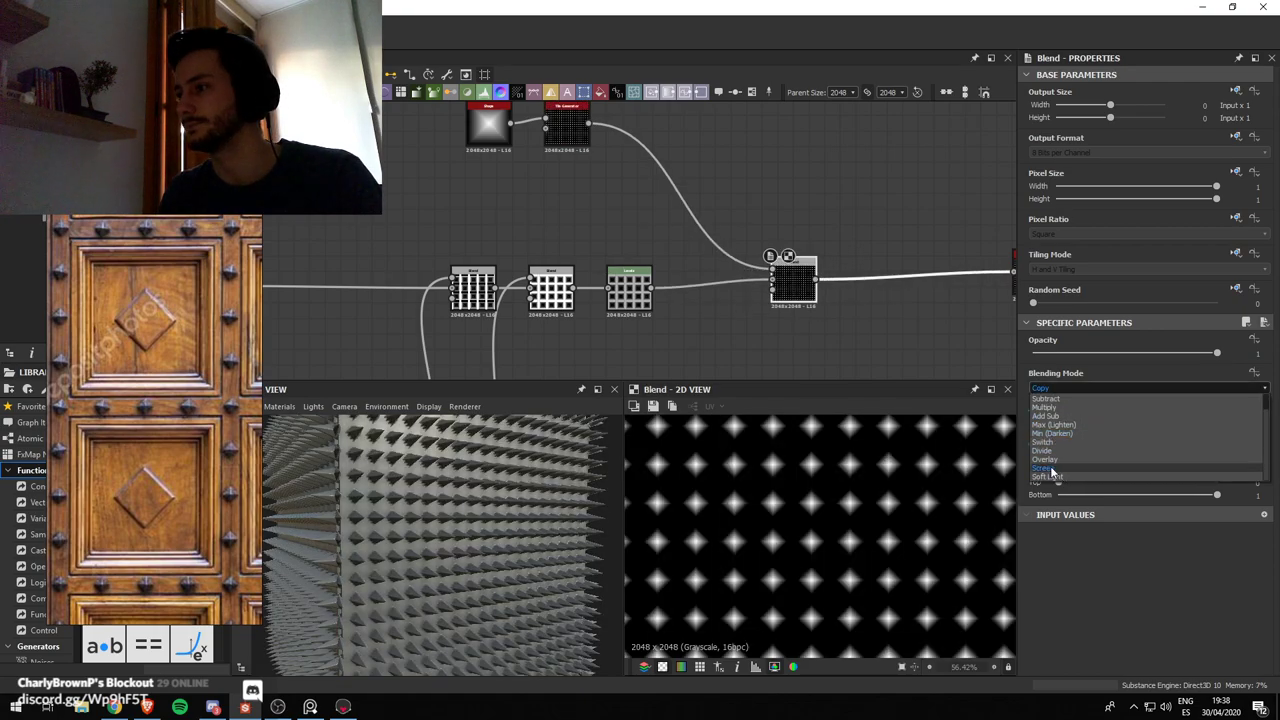
{"action": "left_click", "coordinate": [1054, 470]}
{"action": "scroll", "coordinate": [471, 478], "scroll_direction": "up", "scroll_amount": 4}
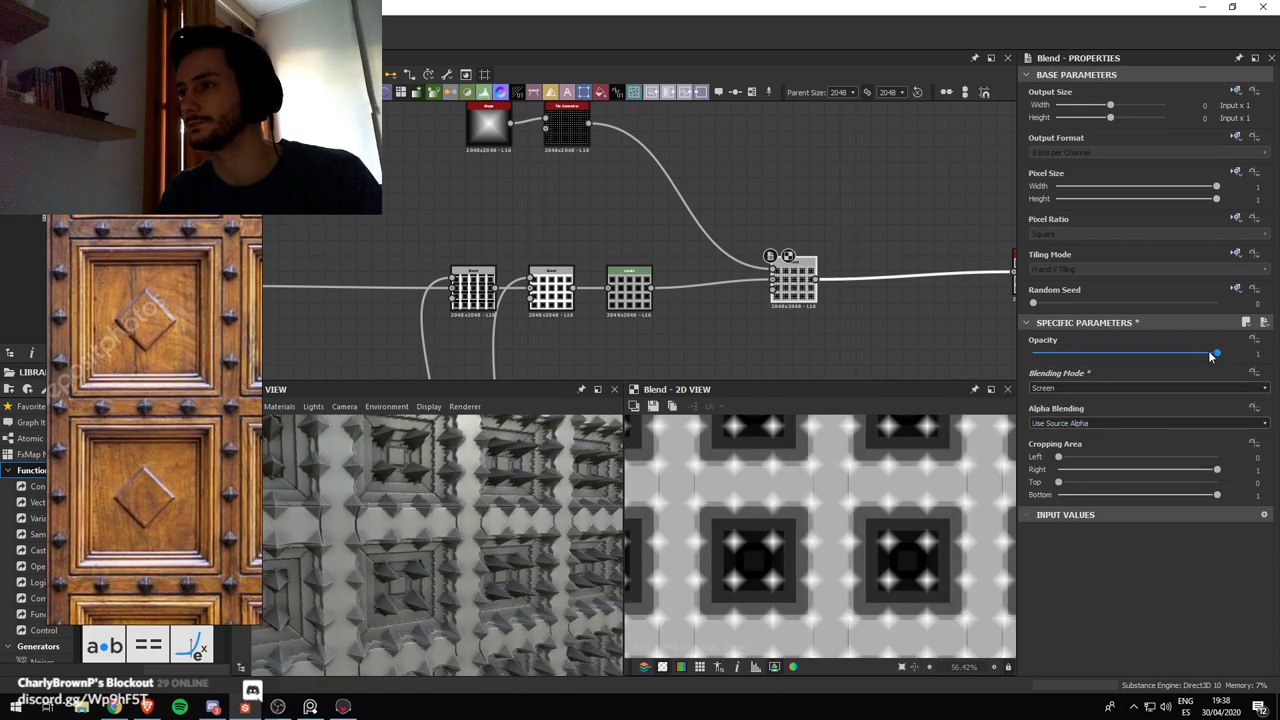
{"action": "left_click", "coordinate": [1206, 352]}
{"action": "left_click_drag", "start_coordinate": [1181, 355], "coordinate": [1114, 354]}
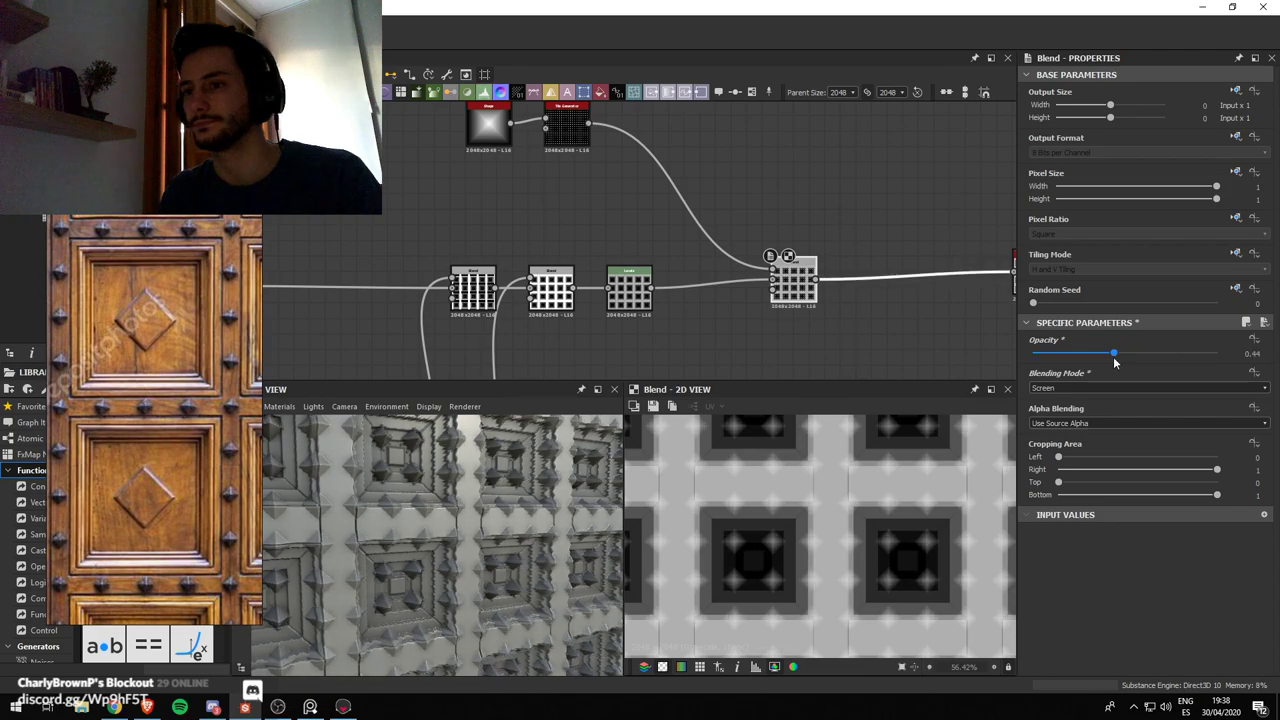
Change the new Blend's Blending Mode to Add (Linear Dodge) and inspect the studs on the 3D model
{"action": "left_click", "coordinate": [1078, 388]}
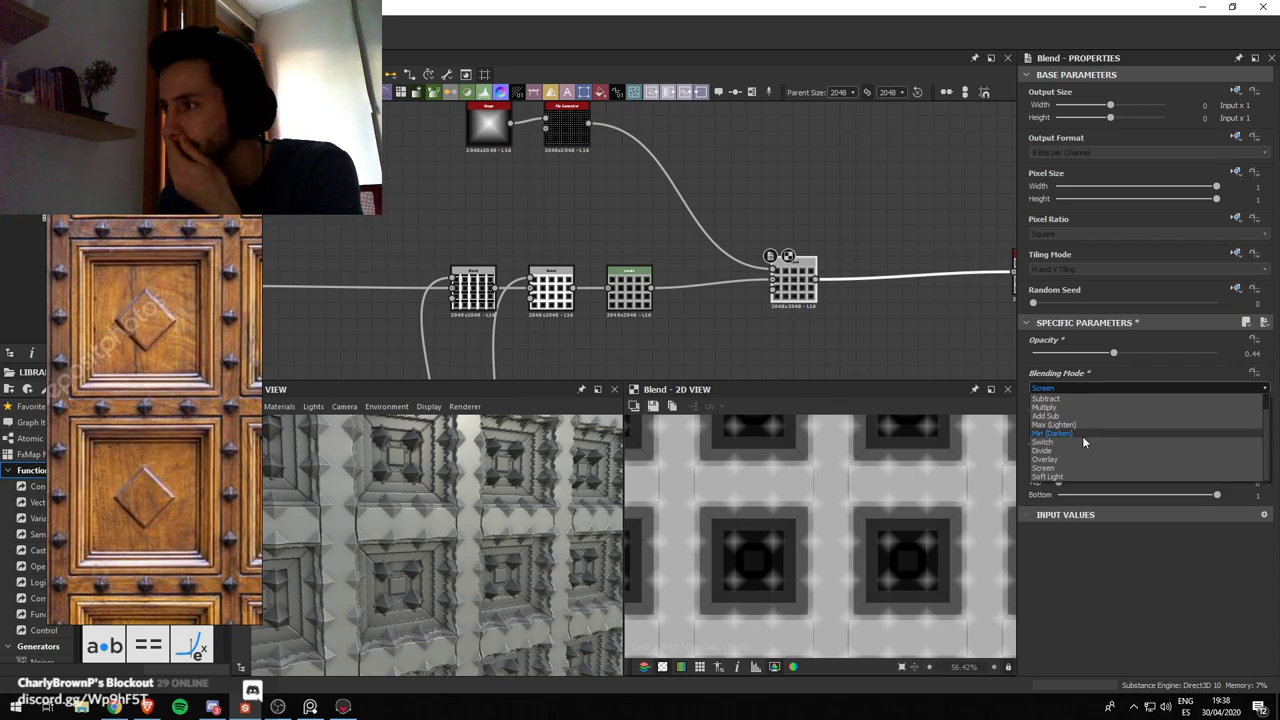
{"action": "scroll", "coordinate": [1080, 460], "scroll_direction": "up", "scroll_amount": 1}
{"action": "left_click", "coordinate": [1077, 408]}
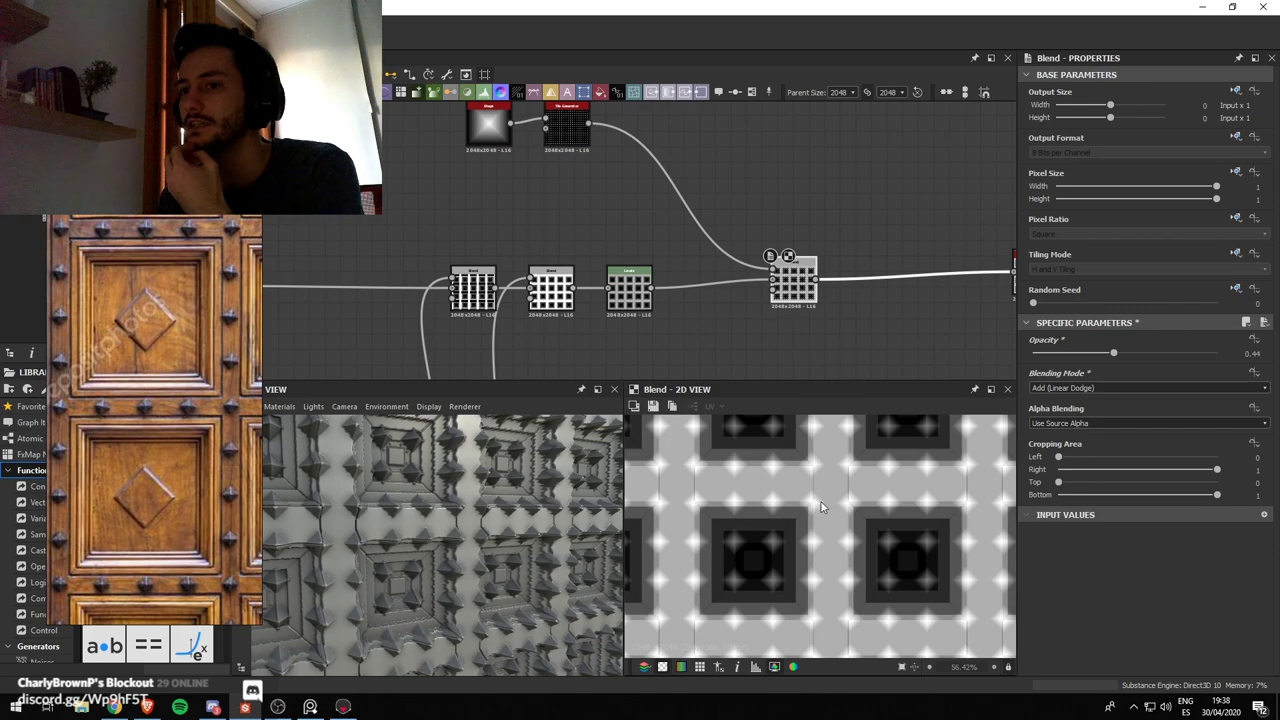
{"action": "scroll", "coordinate": [617, 203], "scroll_direction": "down", "scroll_amount": 2}
{"action": "scroll", "coordinate": [480, 492], "scroll_direction": "down", "scroll_amount": 5}
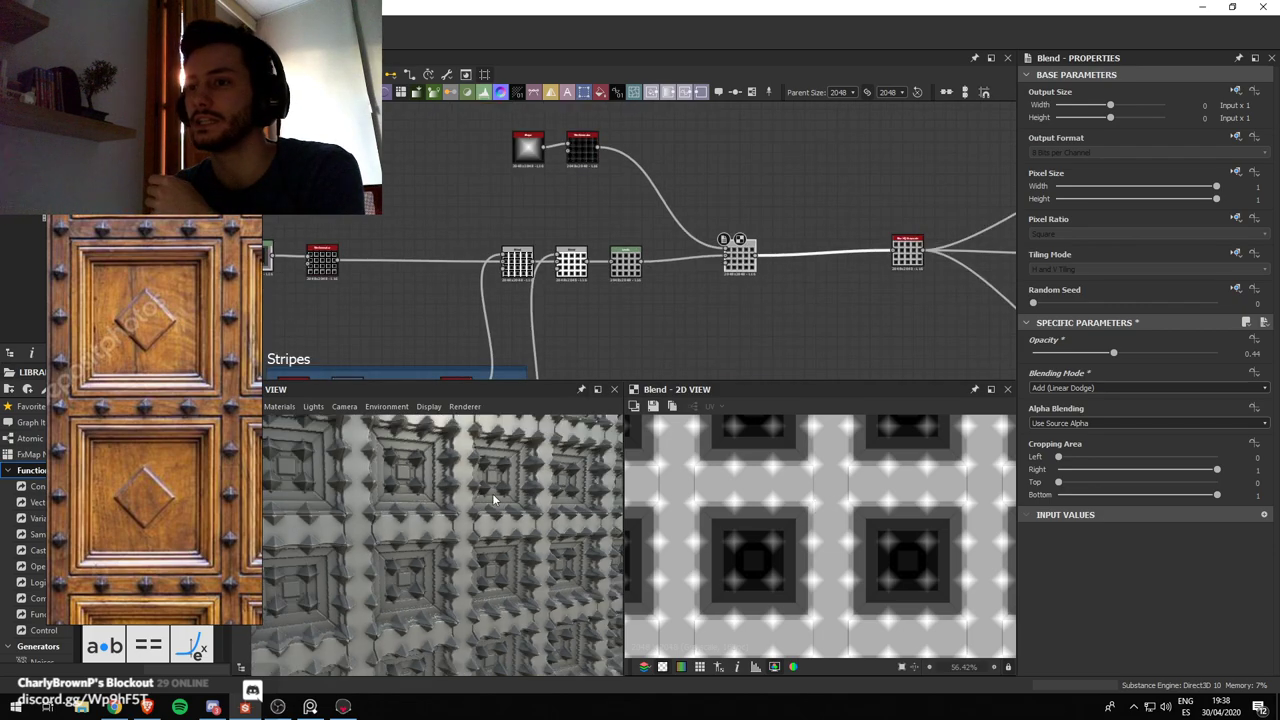
{"action": "scroll", "coordinate": [430, 480], "scroll_direction": "up", "scroll_amount": 5}
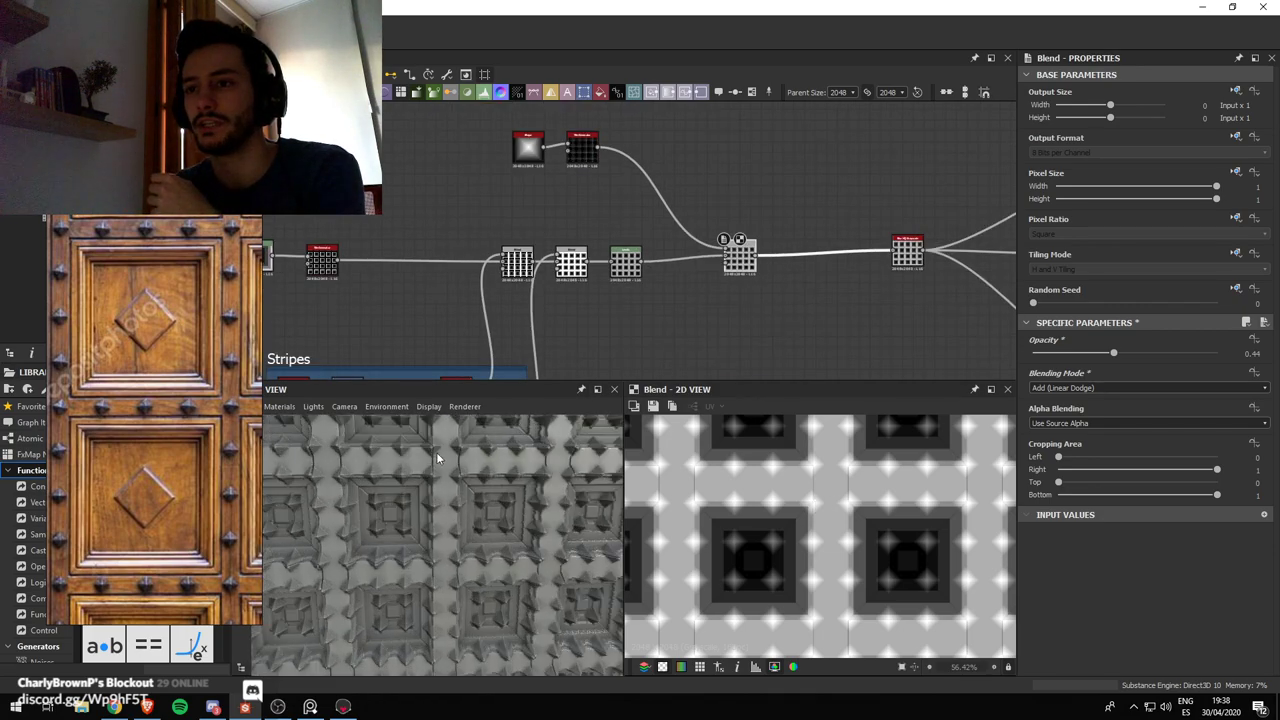
{"action": "scroll", "coordinate": [435, 451], "scroll_direction": "down", "scroll_amount": 1}
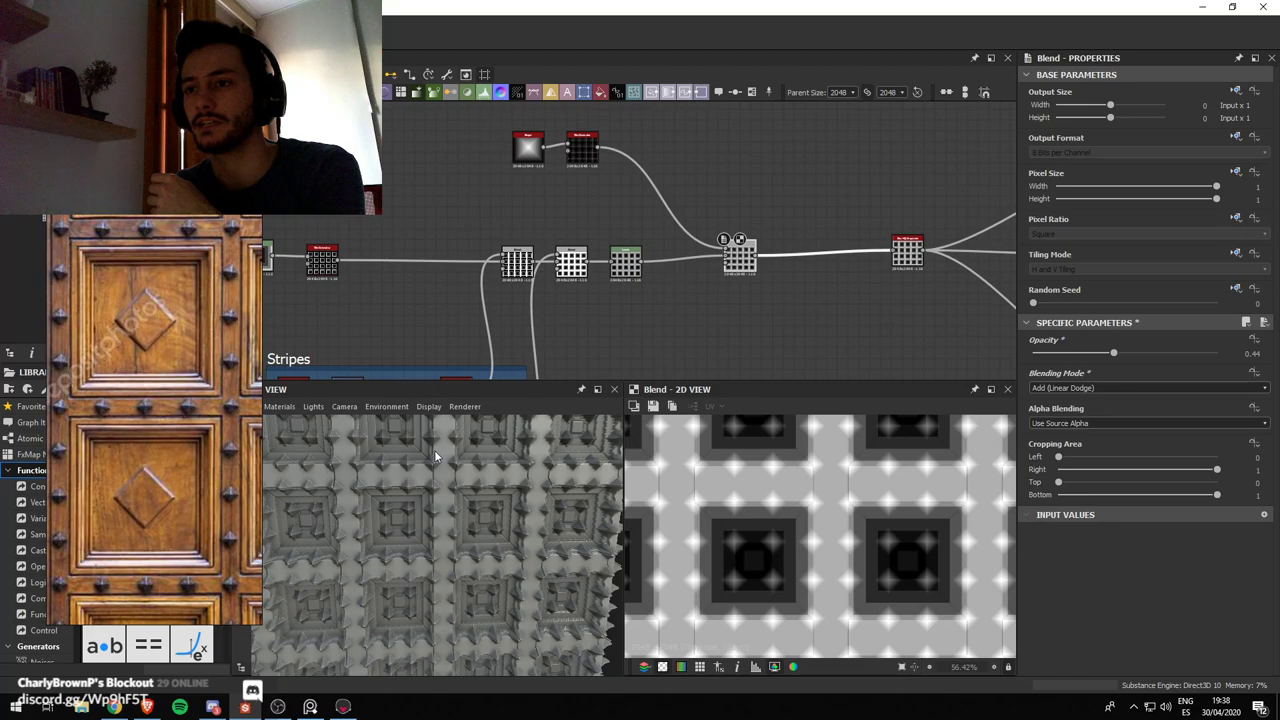
Reduce the pyramid Tile Generator's Scale, trying 0.2 and settling on 0.3
{"action": "double_click", "coordinate": [590, 155]}
{"action": "scroll", "coordinate": [1151, 526], "scroll_direction": "down", "scroll_amount": 5}
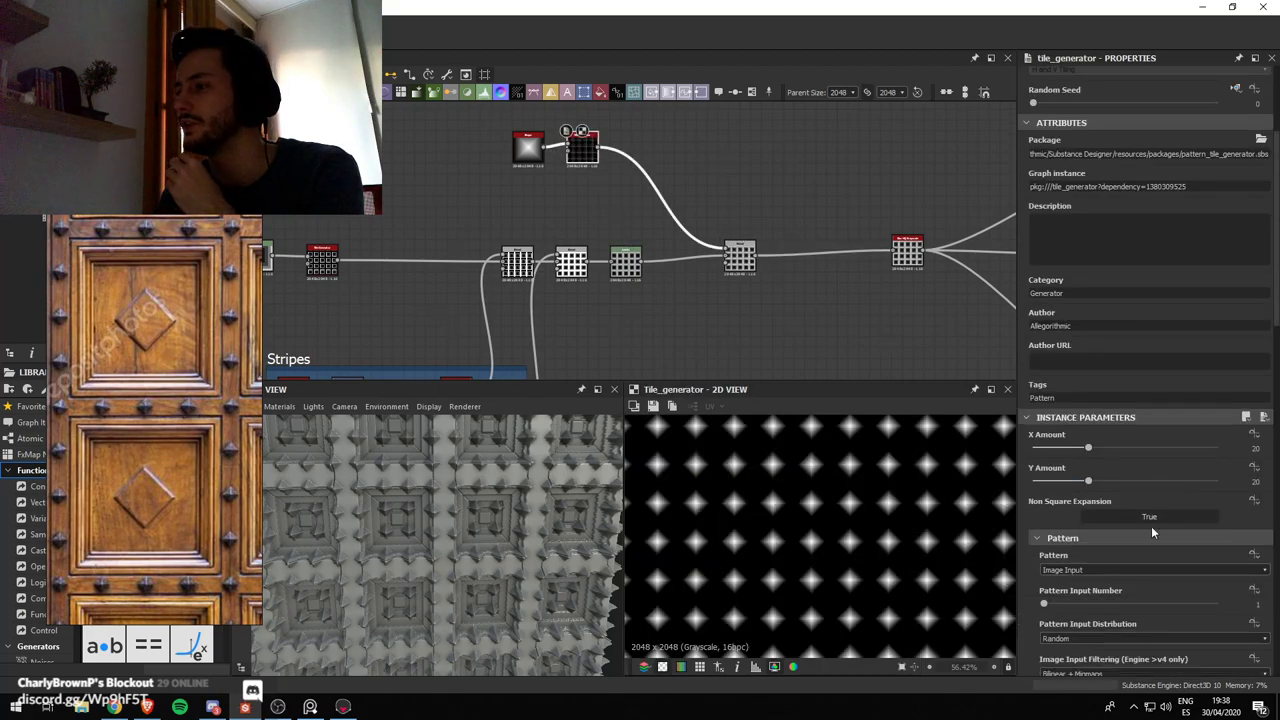
{"action": "scroll", "coordinate": [1118, 526], "scroll_direction": "down", "scroll_amount": 5}
{"action": "scroll", "coordinate": [1149, 598], "scroll_direction": "down", "scroll_amount": 2}
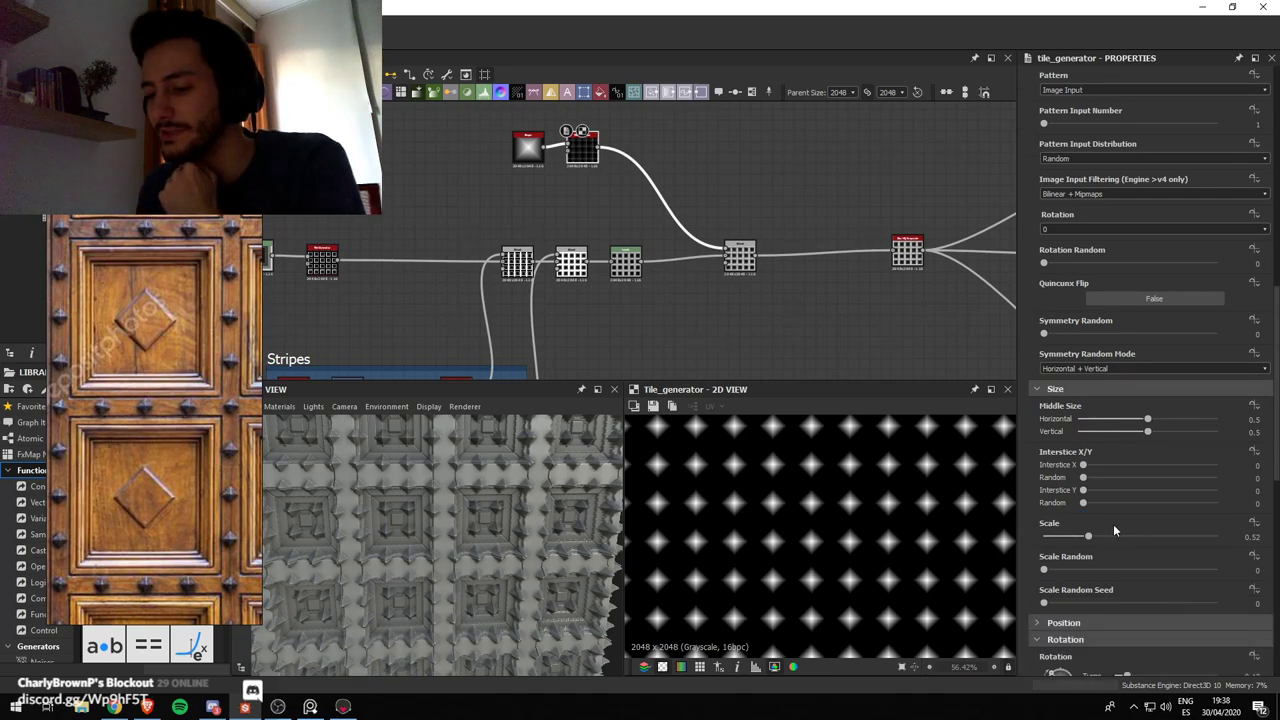
{"action": "scroll", "coordinate": [1100, 510], "scroll_direction": "down", "scroll_amount": 5}
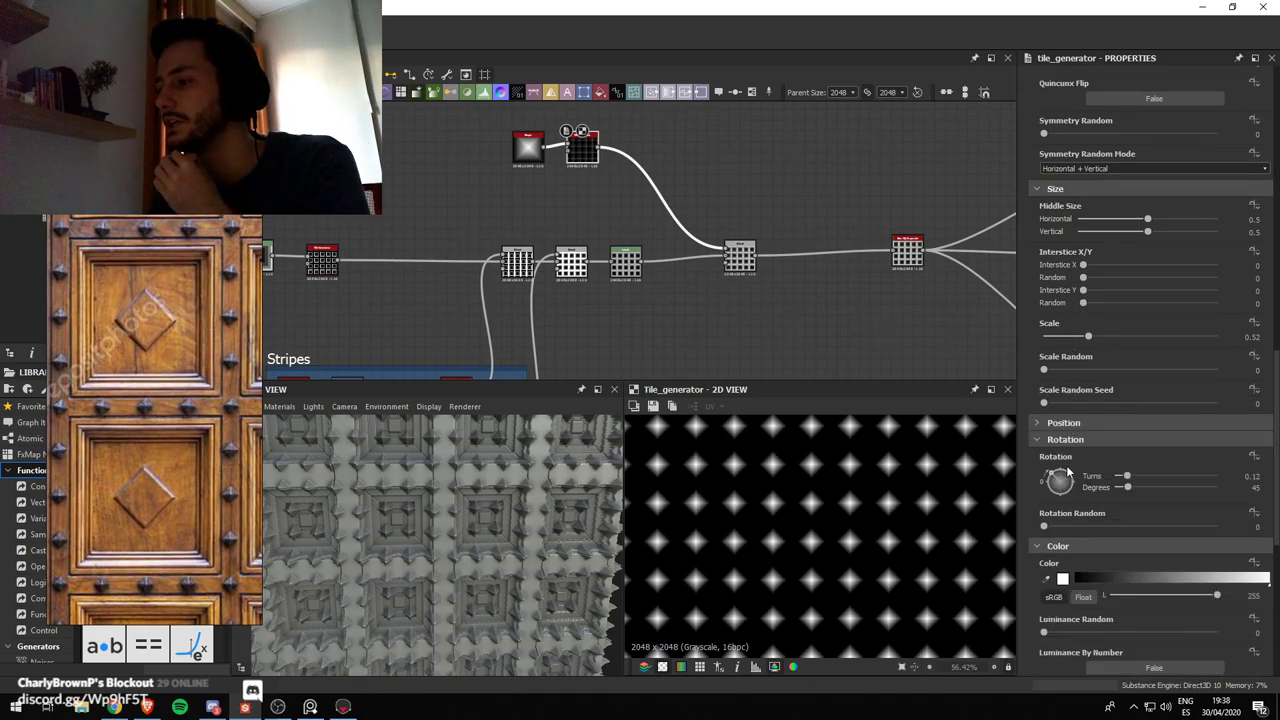
{"action": "scroll", "coordinate": [1066, 470], "scroll_direction": "up", "scroll_amount": 3}
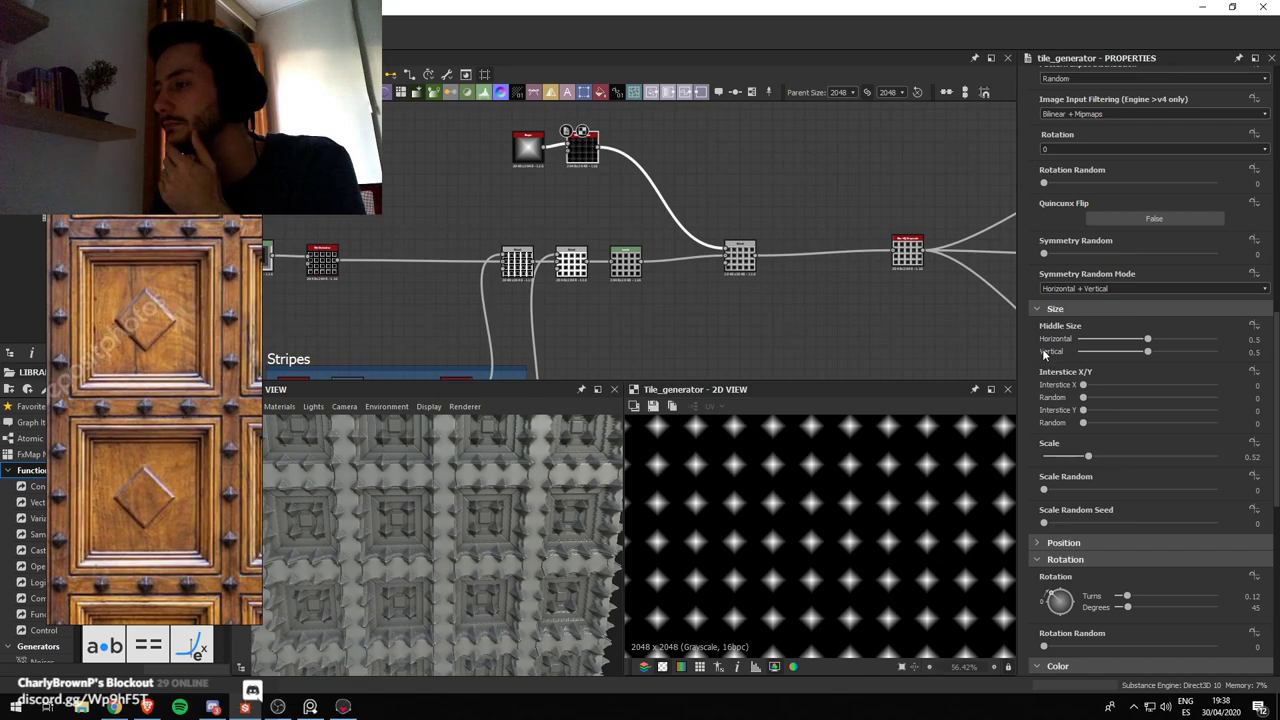
{"action": "double_click", "coordinate": [1250, 456]}
{"action": "type", "text": "0.2"}
{"action": "key", "text": "Return"}
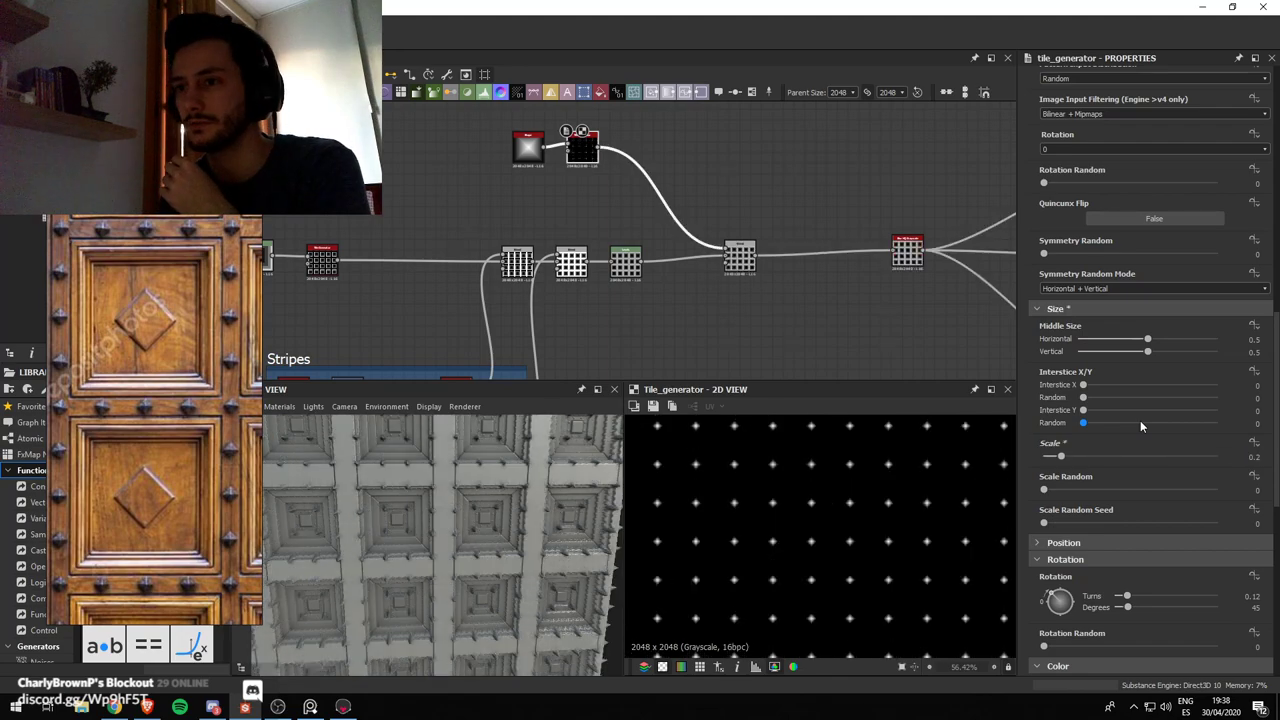
{"action": "double_click", "coordinate": [1252, 456]}
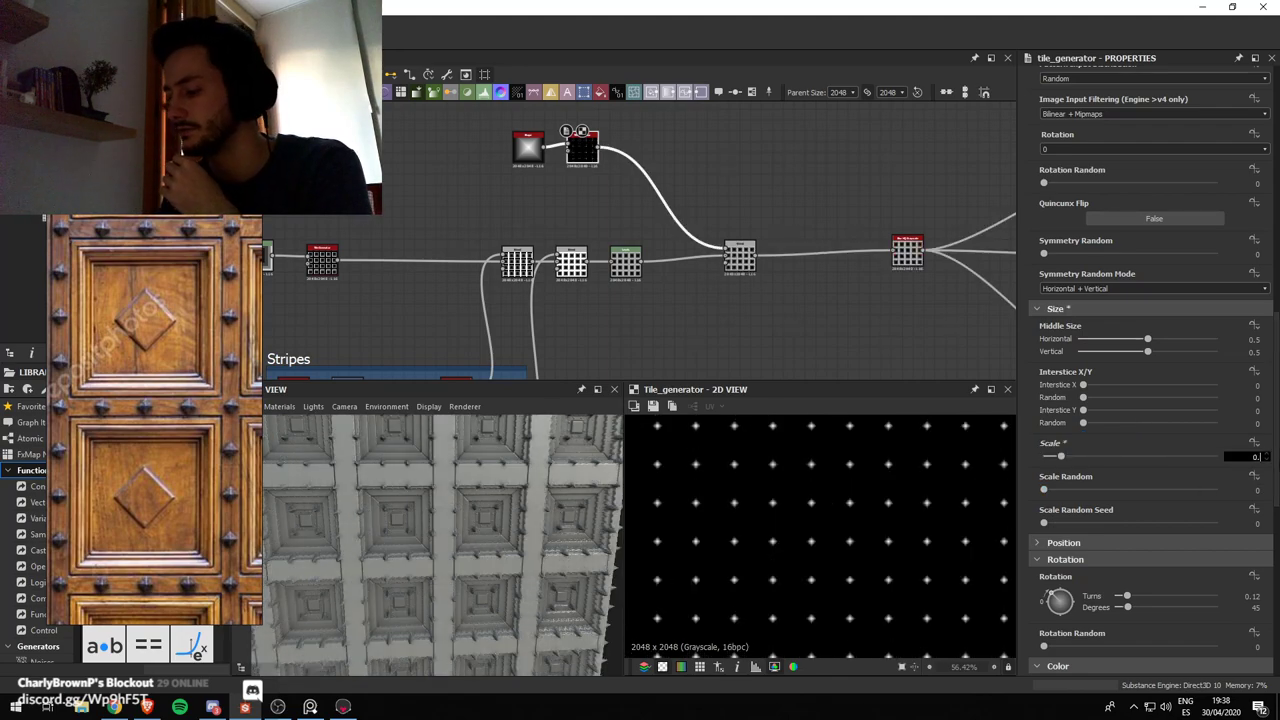
{"action": "type", "text": "0.3"}
{"action": "key", "text": "Return"}
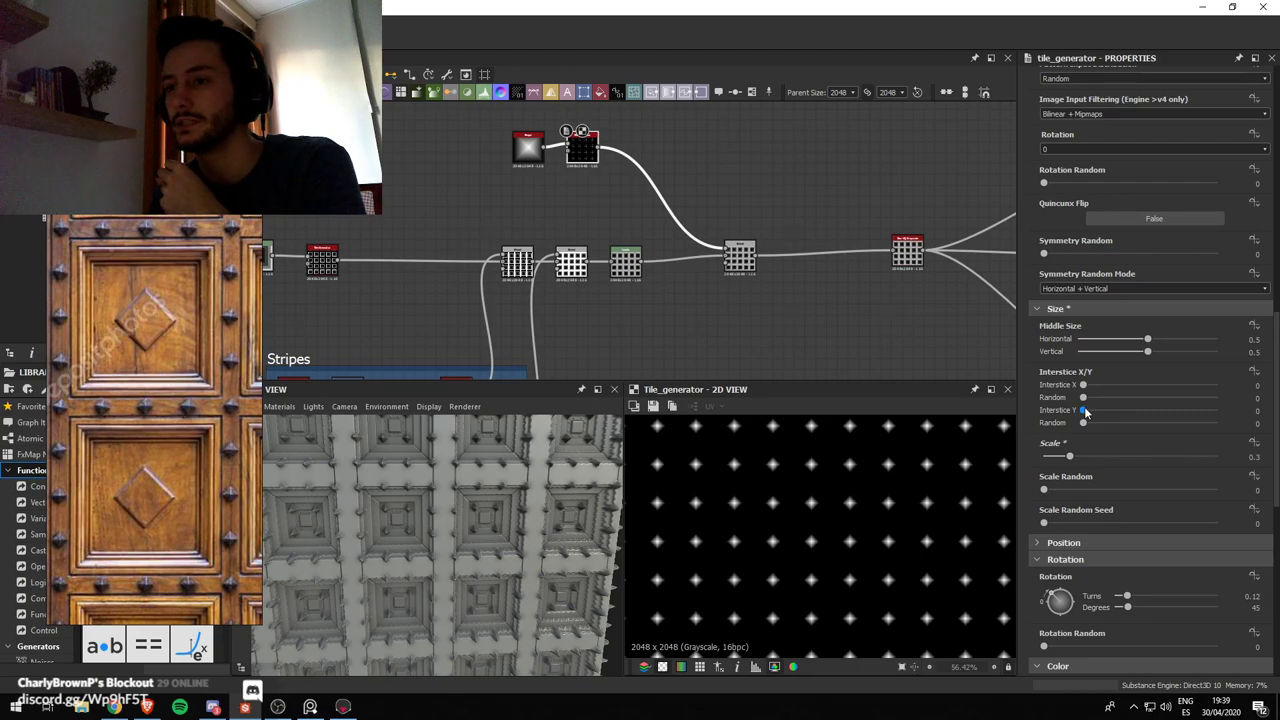
Try Interstice Y values of 0.2 and 0.1 on the pyramid Tile Generator and return it to 0
{"action": "left_click", "coordinate": [1257, 410]}
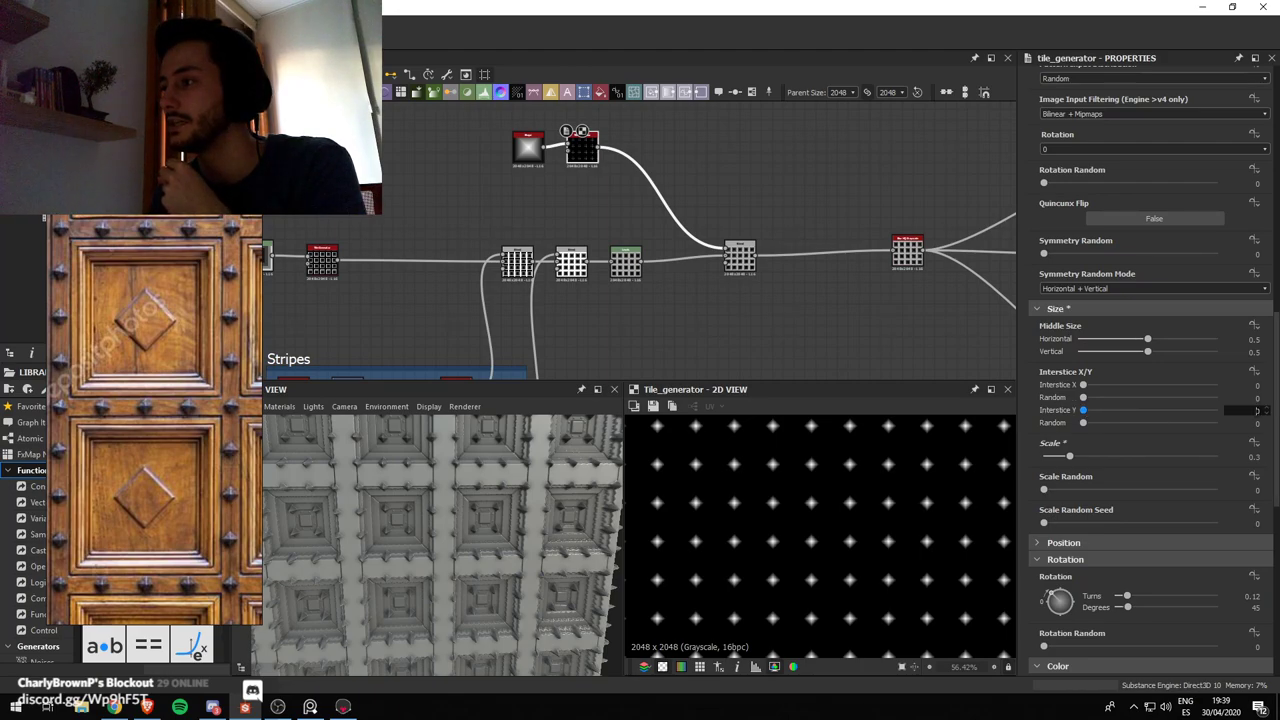
{"action": "type", "text": "0.2"}
{"action": "key", "text": "Return"}
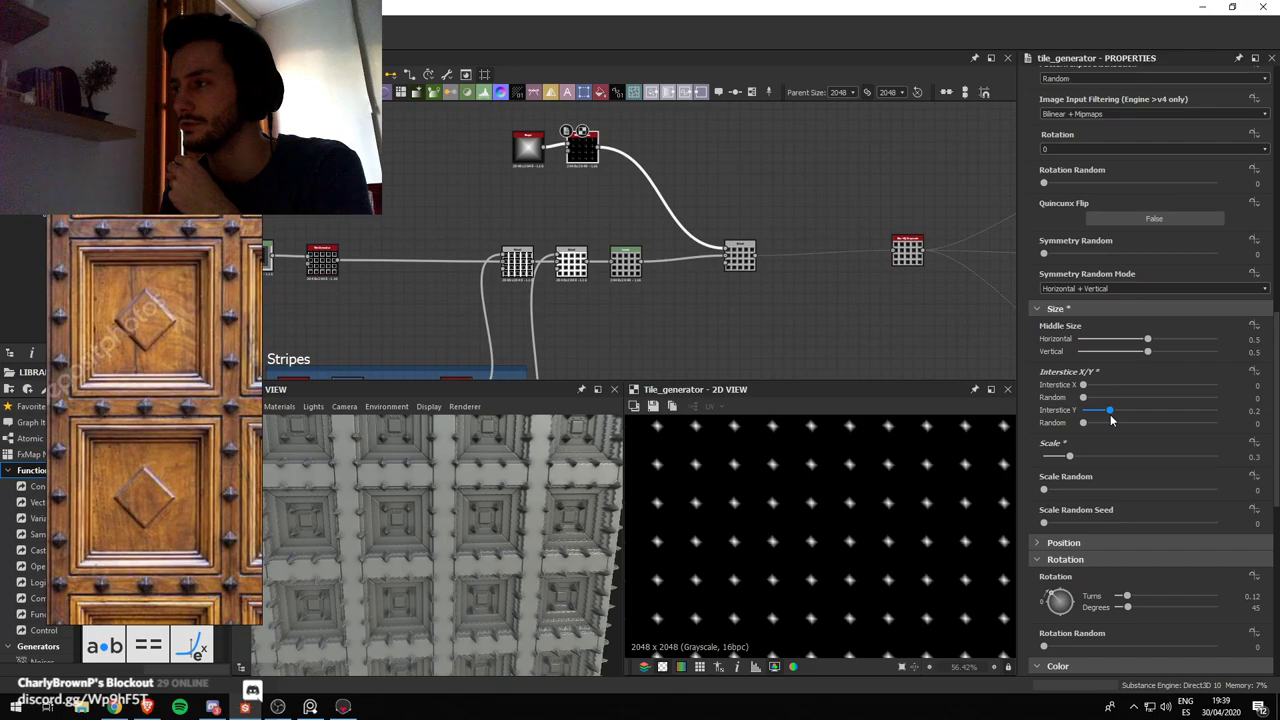
{"action": "left_click", "coordinate": [1257, 410]}
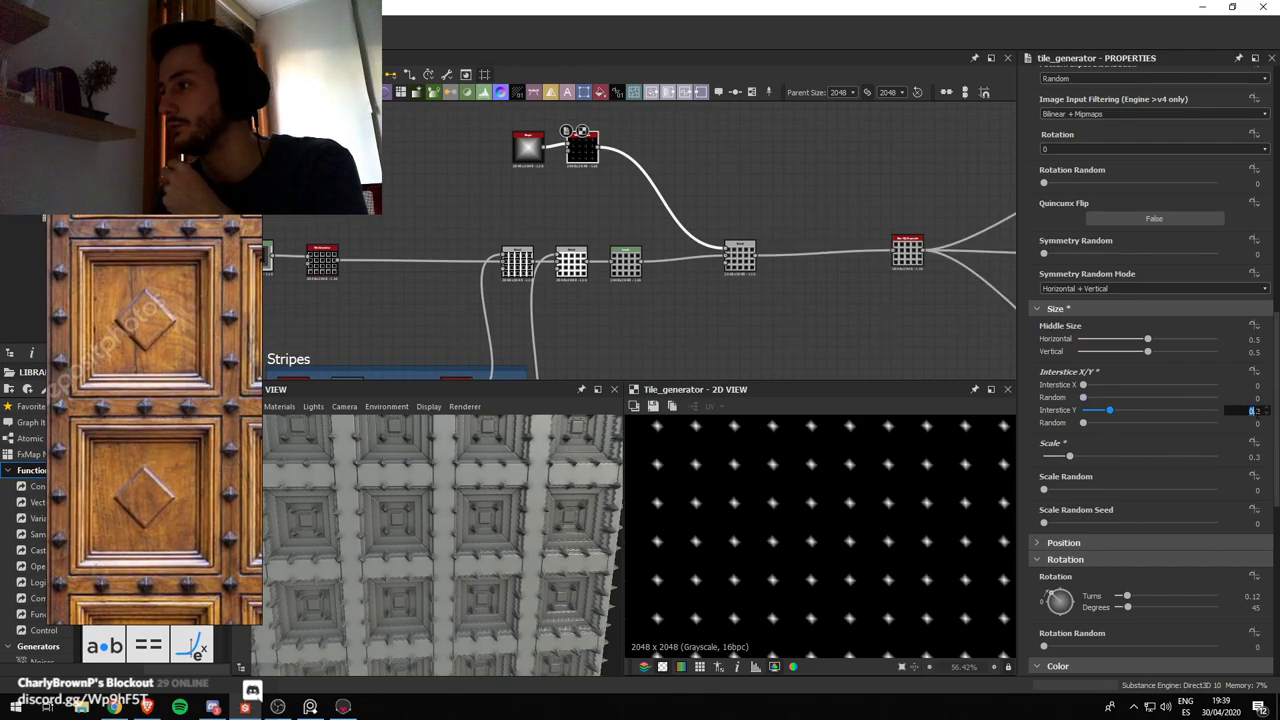
{"action": "type", "text": "0.1"}
{"action": "key", "text": "Return"}
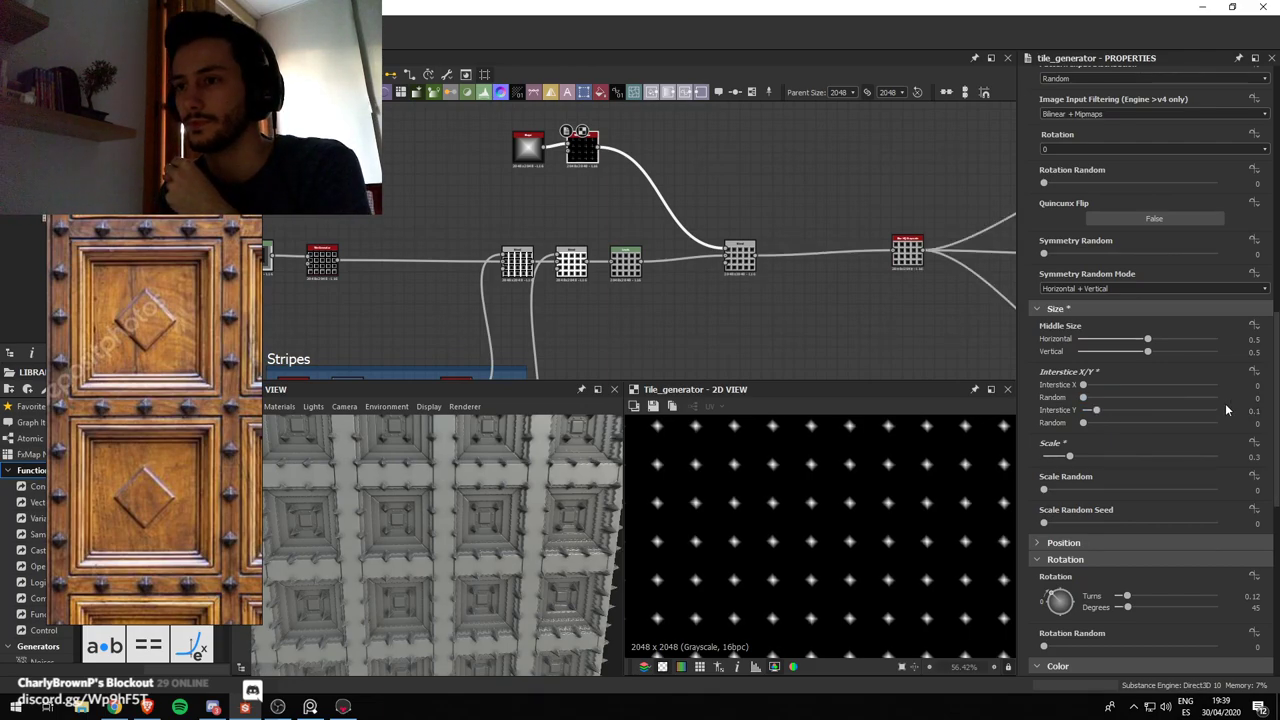
{"action": "left_click", "coordinate": [1082, 411]}
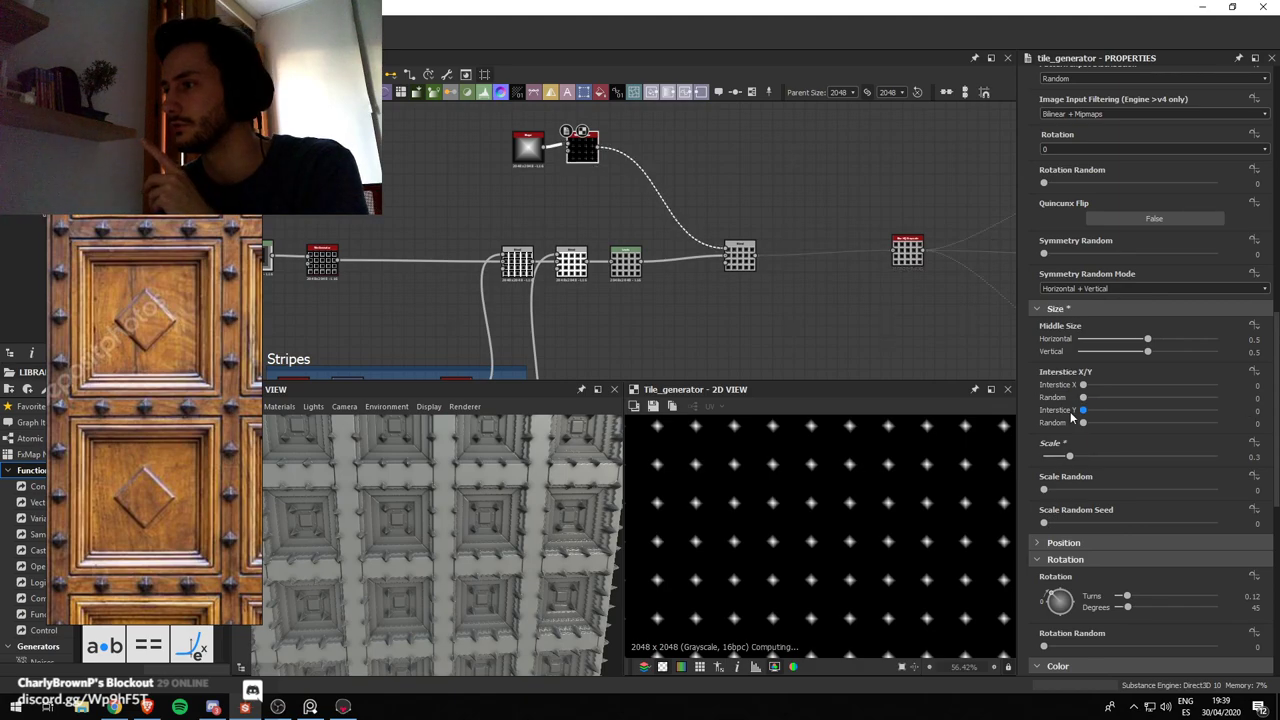
Expand the Position parameters of the pyramid Tile Generator
{"action": "scroll", "coordinate": [810, 540], "scroll_direction": "down", "scroll_amount": 1}
{"action": "scroll", "coordinate": [1150, 400], "scroll_direction": "down", "scroll_amount": 3}
{"action": "left_click", "coordinate": [1042, 382]}
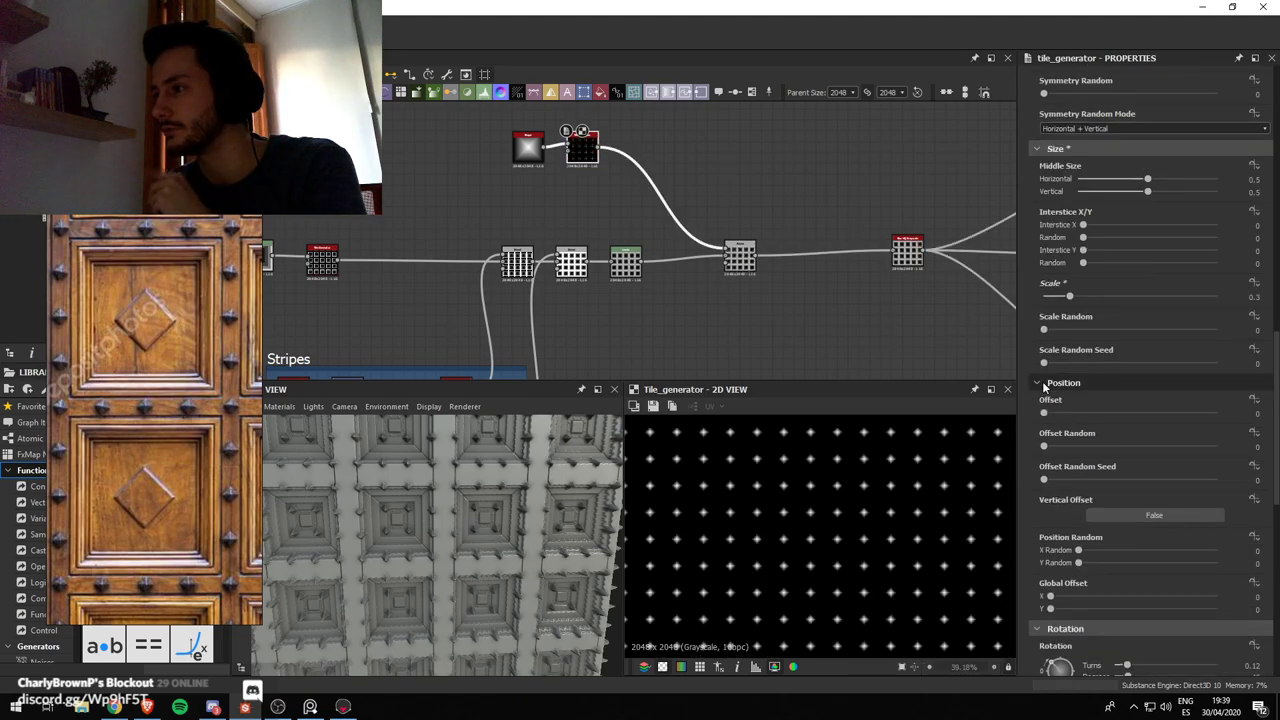
{"action": "scroll", "coordinate": [1025, 335], "scroll_direction": "down", "scroll_amount": 3}
{"action": "middle_click_drag", "start_coordinate": [940, 377], "coordinate": [868, 292]}
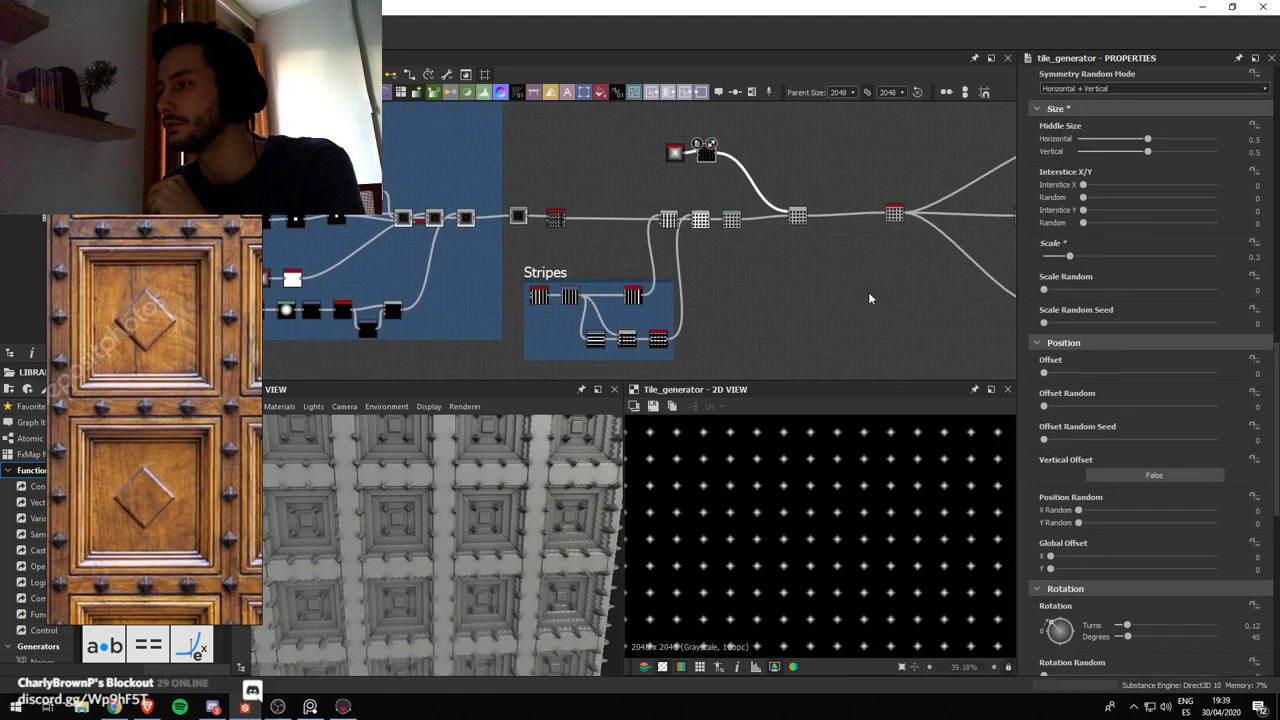
{"action": "scroll", "coordinate": [868, 292], "scroll_direction": "up", "scroll_amount": 1}
{"action": "left_click_drag", "start_coordinate": [1045, 373], "coordinate": [1010, 390]}
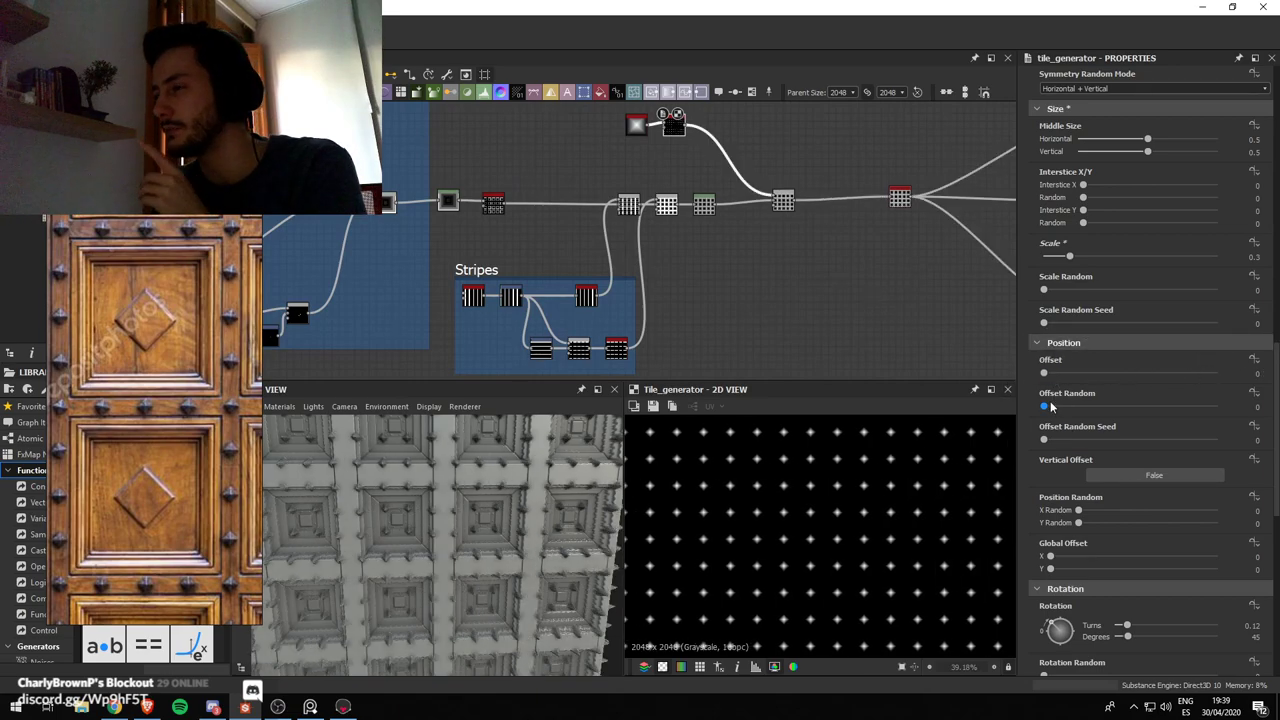
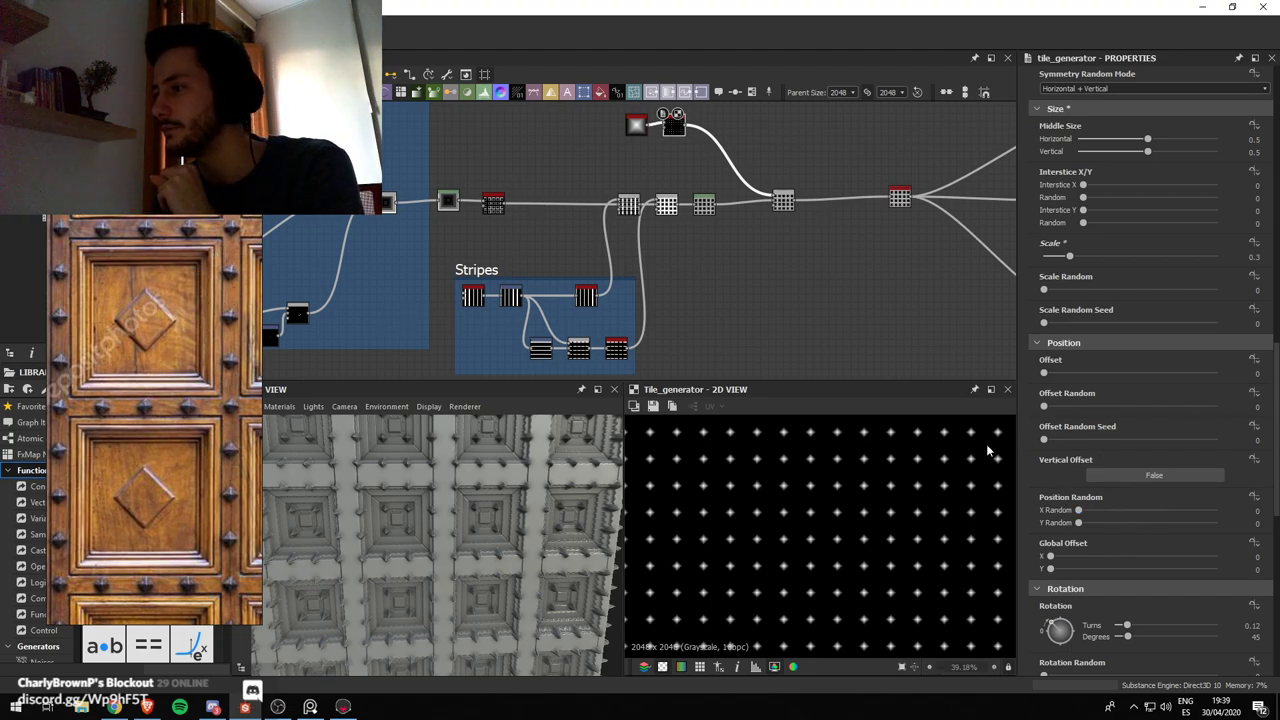
Try an Offset Random of 0.03 on the pyramid Tile Generator
{"action": "scroll", "coordinate": [842, 505], "scroll_direction": "up", "scroll_amount": 4}
{"action": "mouse_move", "coordinate": [1051, 408]}
{"action": "left_mouse_down"}
{"action": "mouse_move", "coordinate": [1065, 406]}
{"action": "mouse_move", "coordinate": [1049, 407]}
{"action": "left_mouse_up"}
{"action": "scroll", "coordinate": [857, 537], "scroll_direction": "down", "scroll_amount": 3}
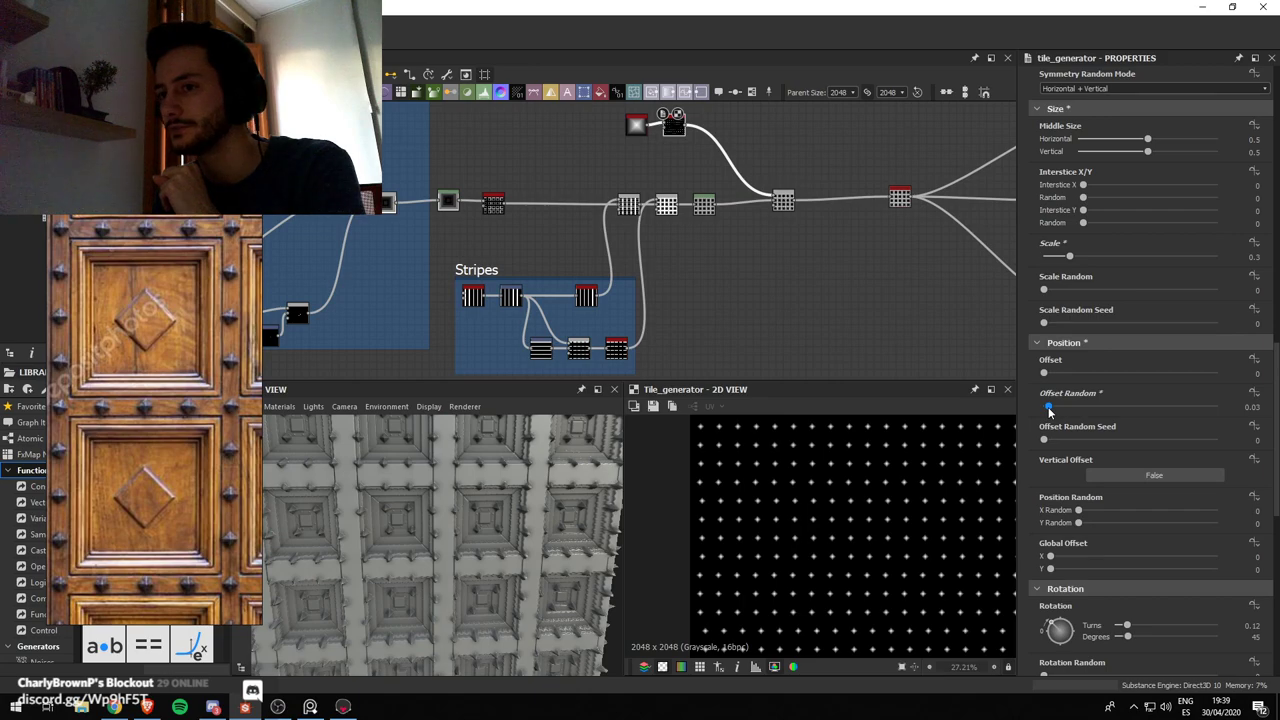
Try a Global Offset X of 0.02 for the pyramid studs and undo the Offset Random change
{"action": "scroll", "coordinate": [1044, 472], "scroll_direction": "down", "scroll_amount": 1}
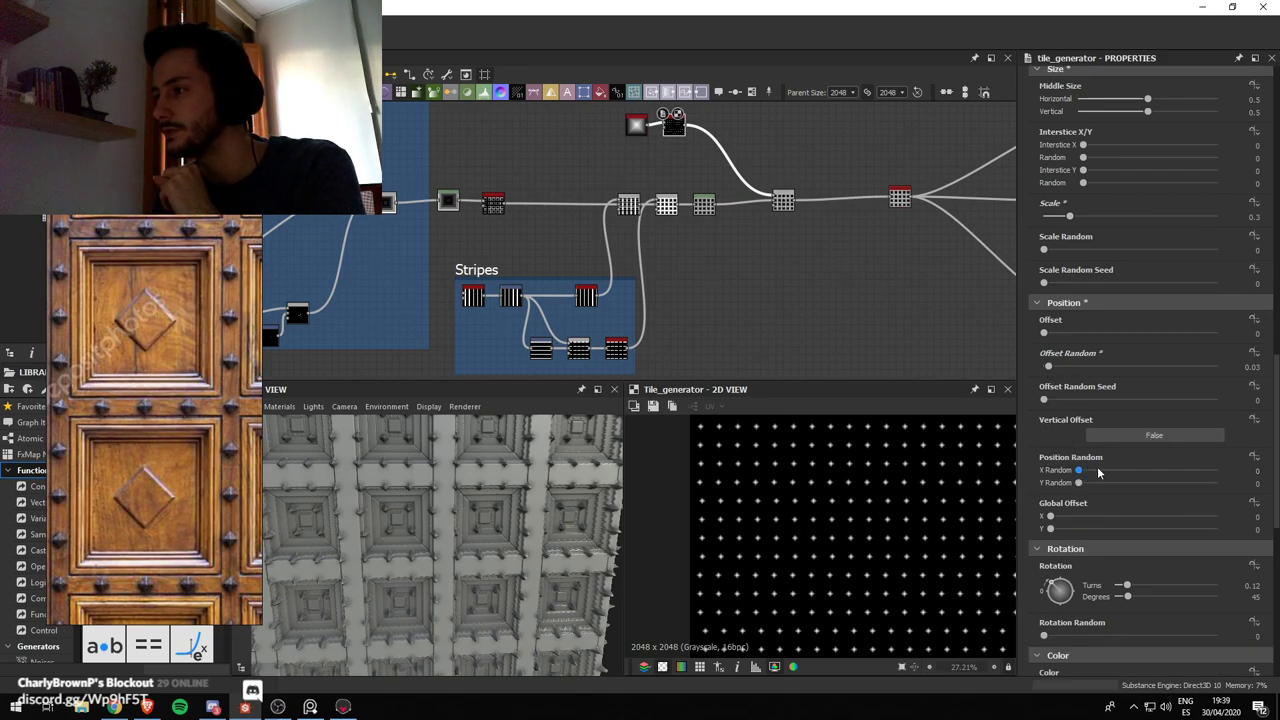
{"action": "left_click_drag", "start_coordinate": [1050, 518], "coordinate": [1055, 518]}
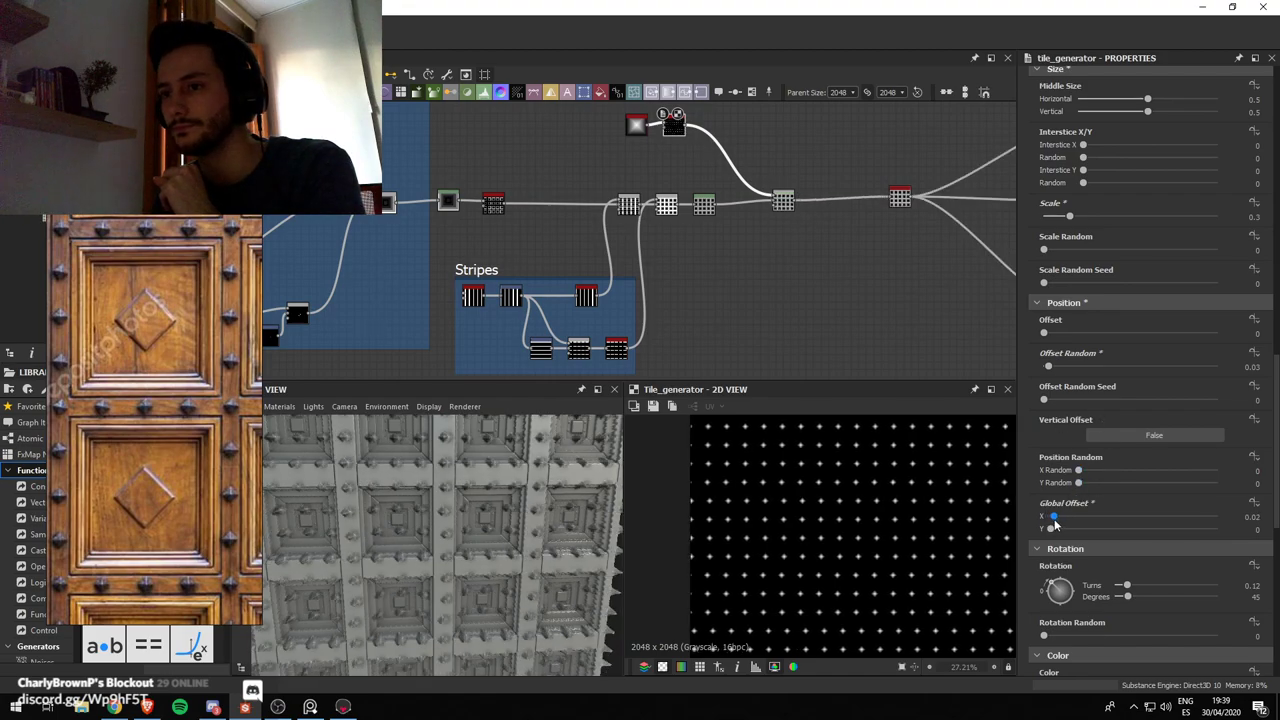
{"action": "double_click", "coordinate": [1256, 517]}
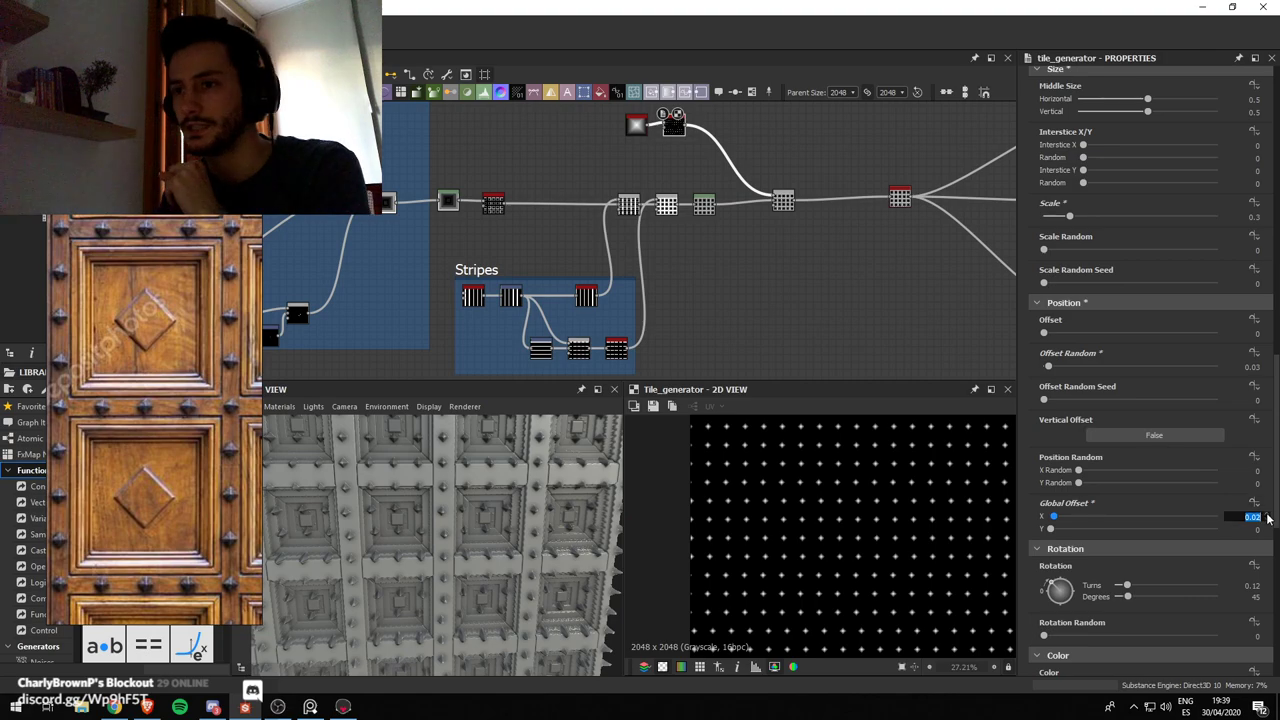
{"action": "key", "text": "Return"}
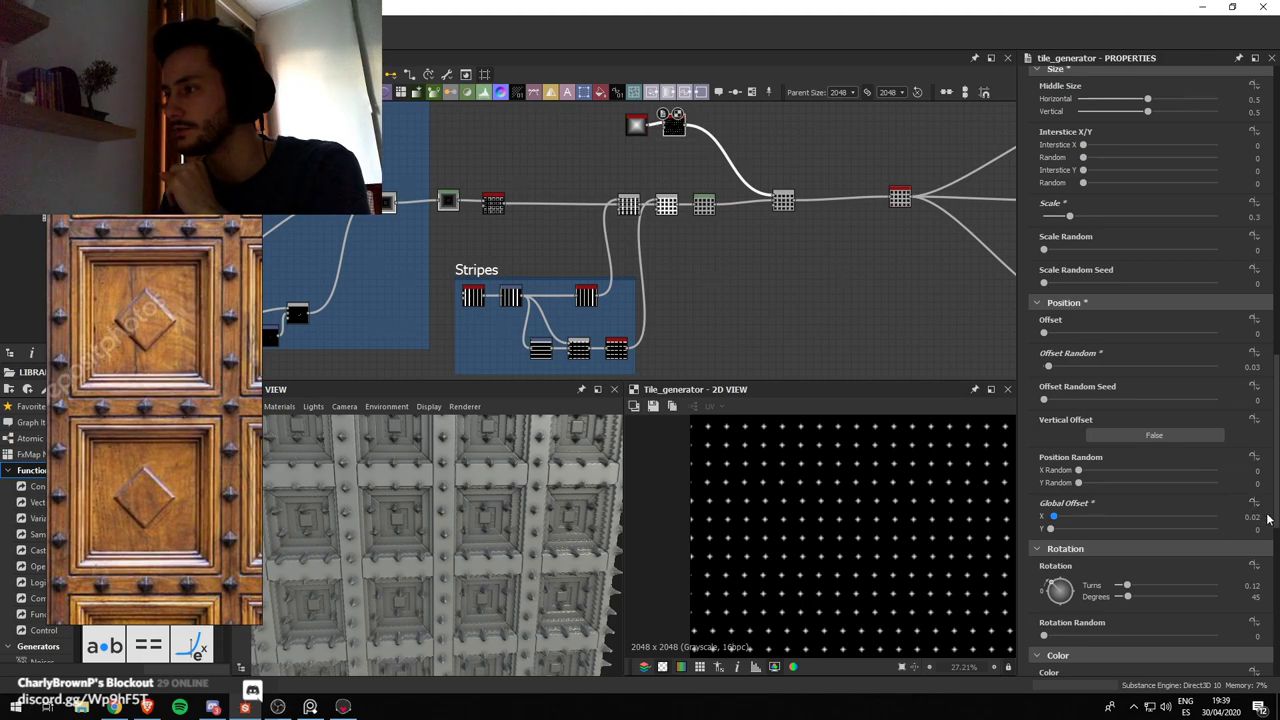
{"action": "key", "text": "ctrl+z"}
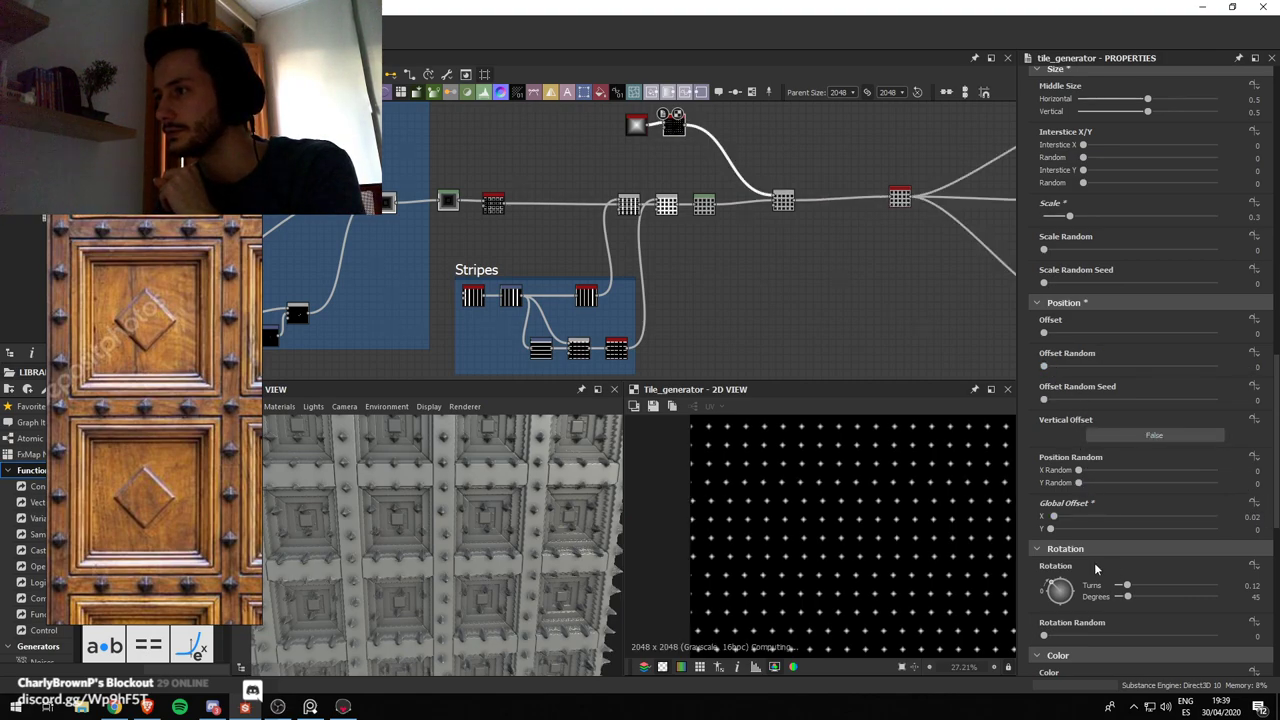
Try Global Offset Y values of 0.02 and 0.25 on the pyramid Tile Generator, checking the stud placement on the 3D model
{"action": "double_click", "coordinate": [1257, 529]}
{"action": "type", "text": "0.0"}
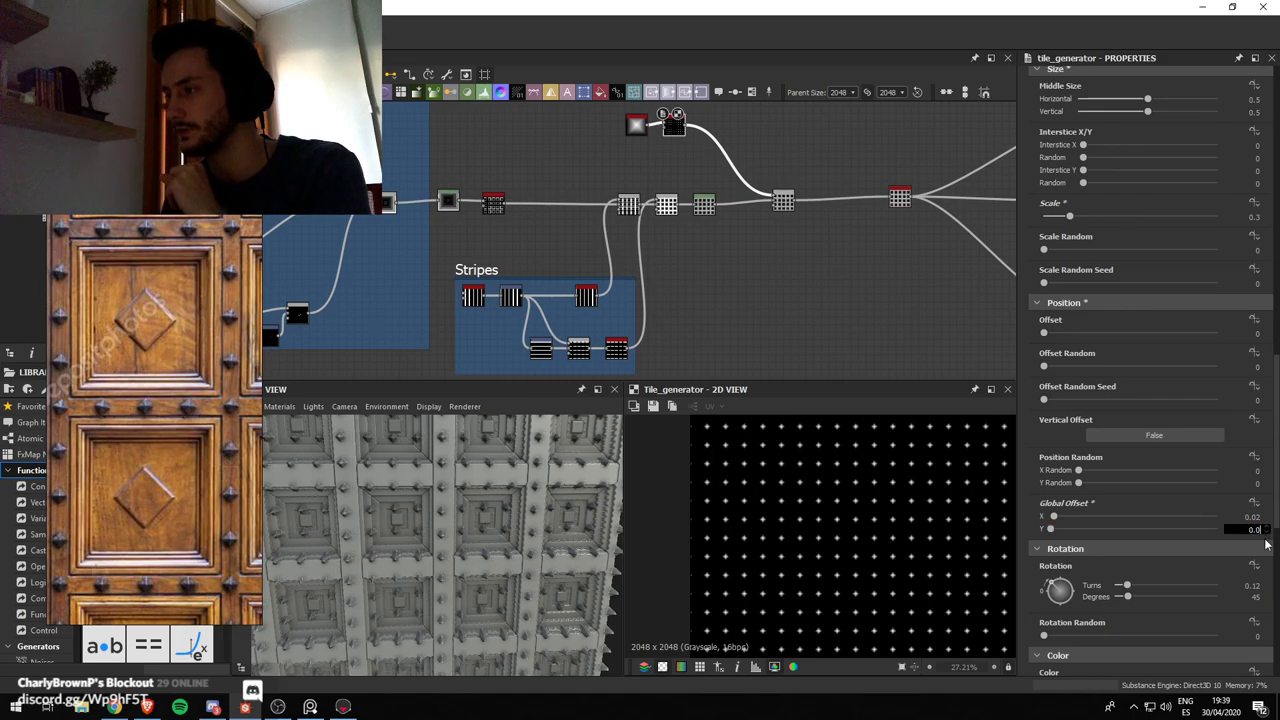
{"action": "type", "text": "2"}
{"action": "key", "text": "Return"}
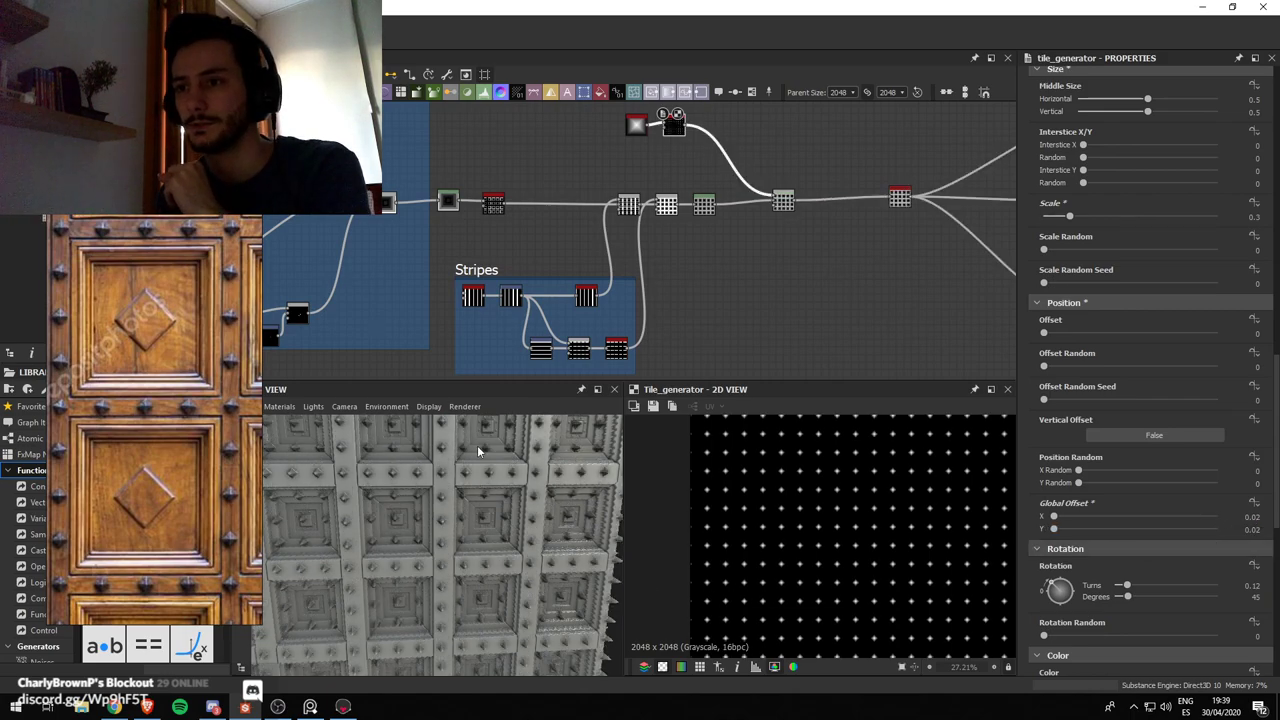
{"action": "left_click_drag", "start_coordinate": [445, 483], "coordinate": [437, 533]}
{"action": "double_click", "coordinate": [1252, 529]}
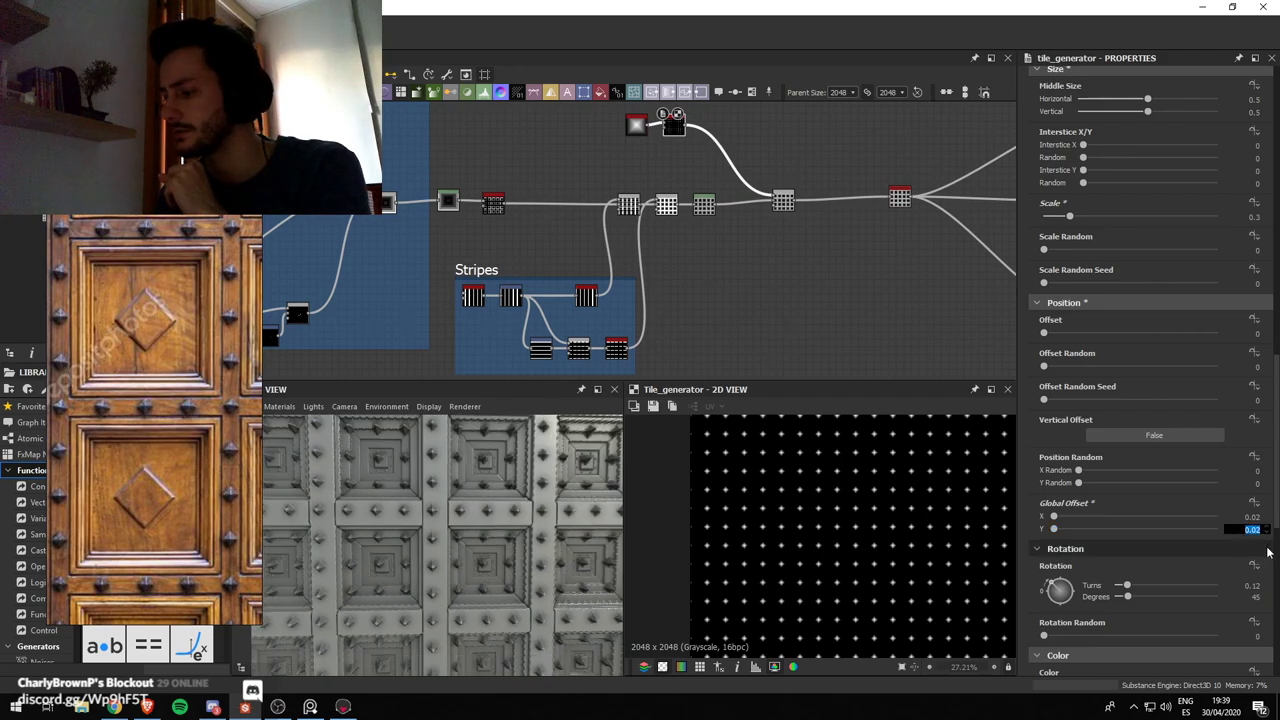
{"action": "type", "text": "0.25"}
{"action": "key", "text": "Return"}
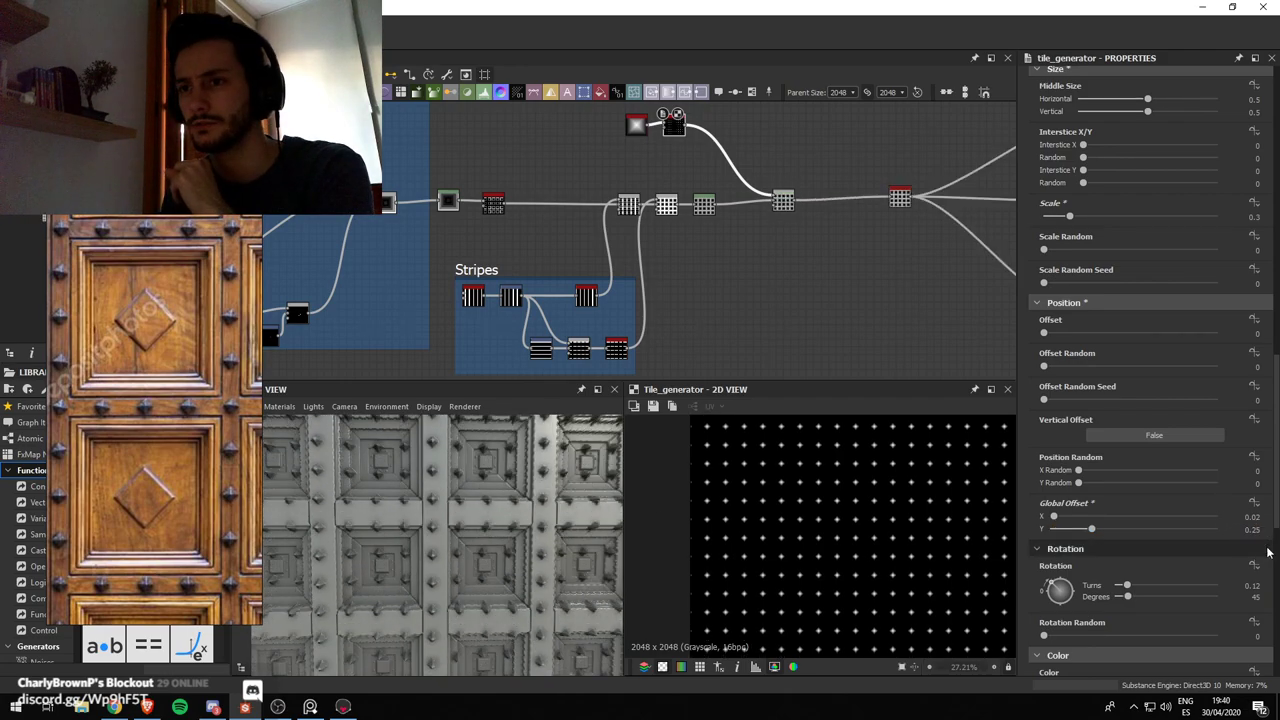
Set the pyramid Tile Generator's Global Offset to 0.025 in both X and Y
{"action": "double_click", "coordinate": [1252, 529]}
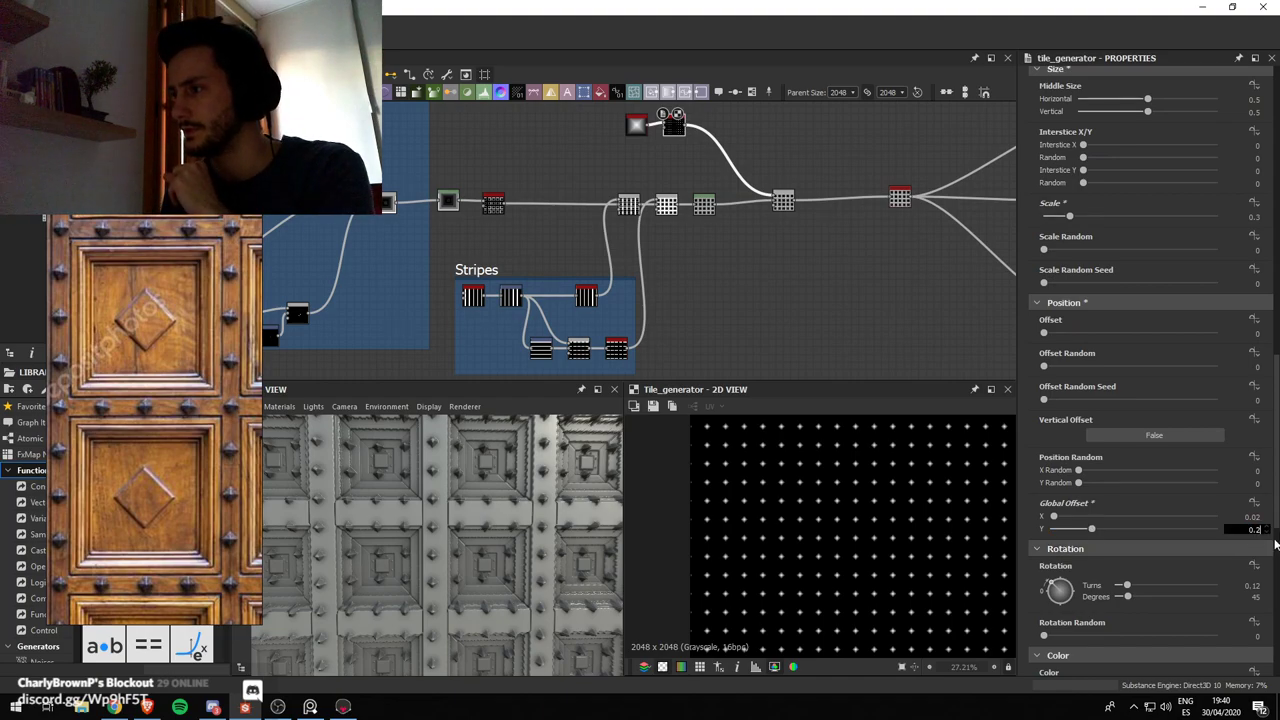
{"action": "key", "text": "Return"}
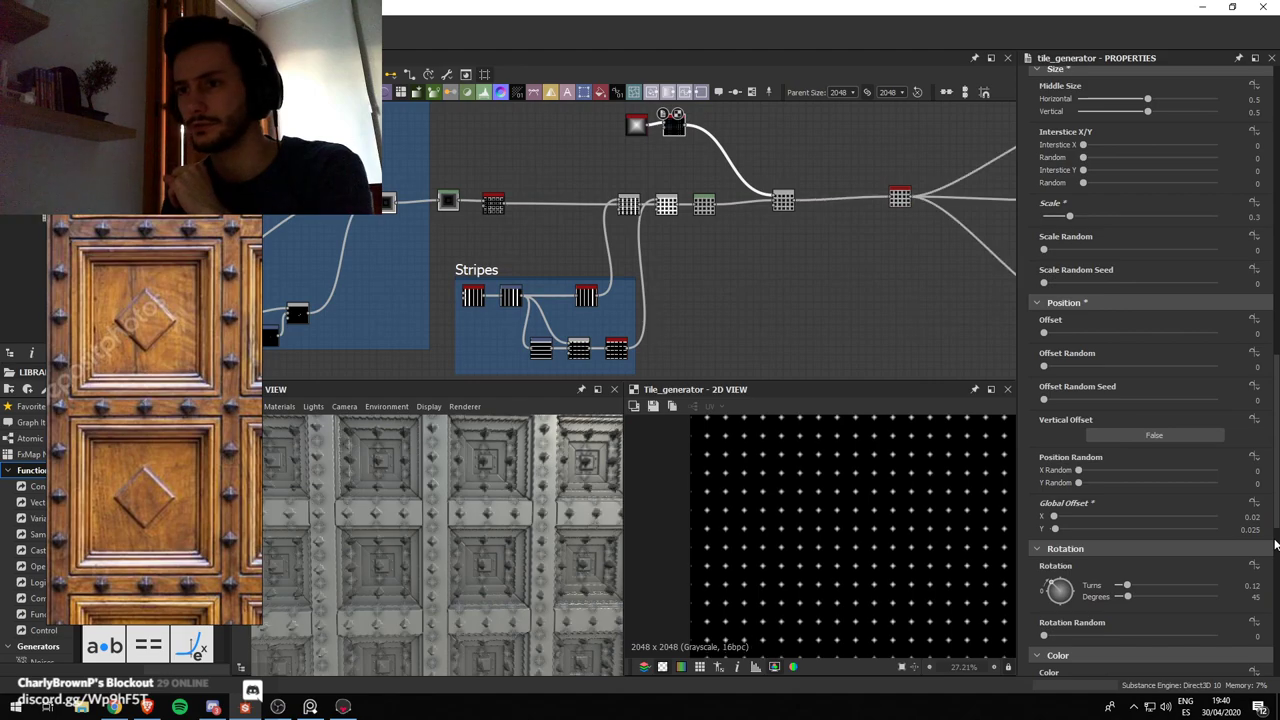
{"action": "double_click", "coordinate": [1252, 516]}
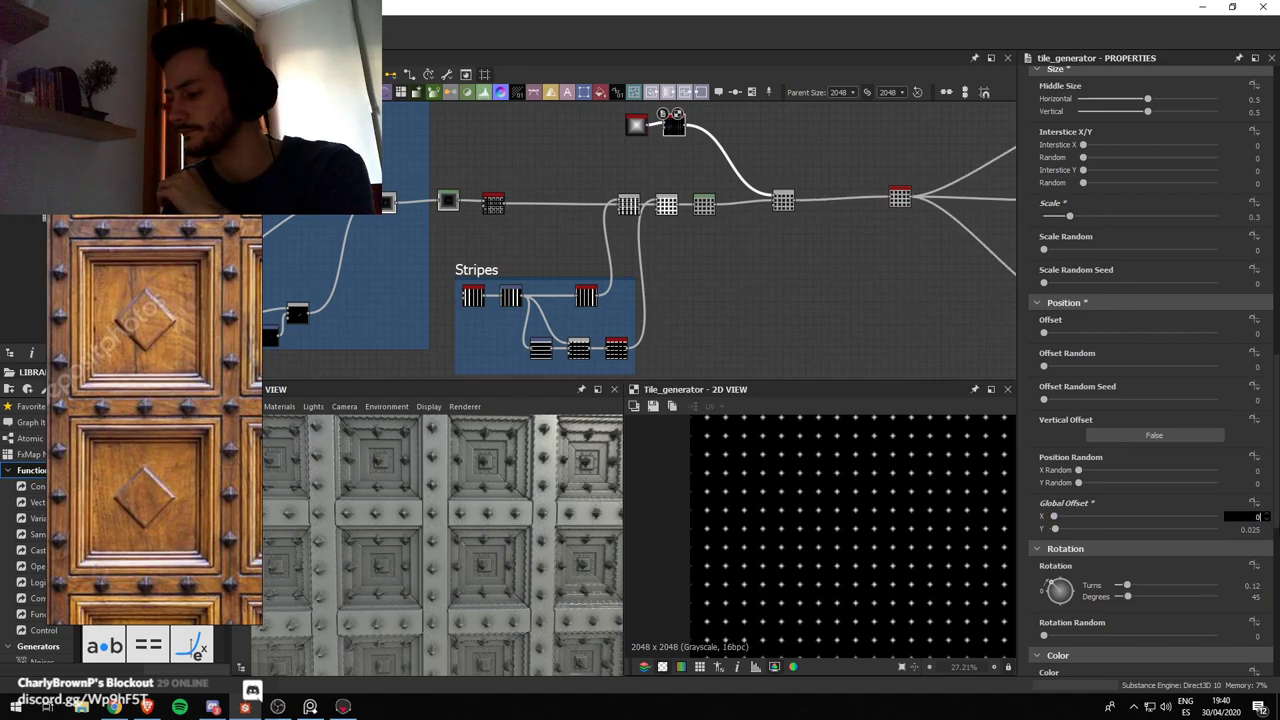
{"action": "type", "text": "0.025"}
{"action": "key", "text": "Return"}
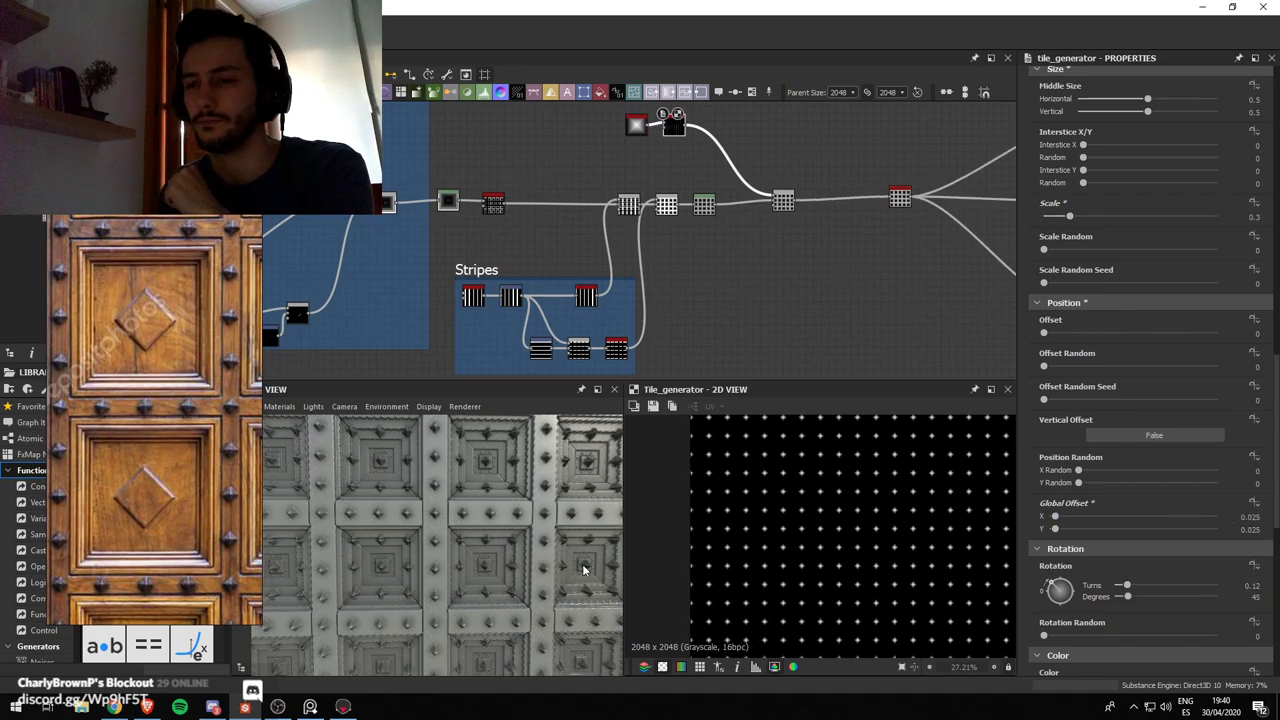
Inspect the pyramid studs up close on the 3D model and review the centre-panel and stud nodes in the graph
{"action": "left_click_drag", "start_coordinate": [420, 568], "coordinate": [459, 508]}
{"action": "scroll", "coordinate": [438, 510], "scroll_direction": "up", "scroll_amount": 4}
{"action": "scroll", "coordinate": [421, 514], "scroll_direction": "up", "scroll_amount": 2}
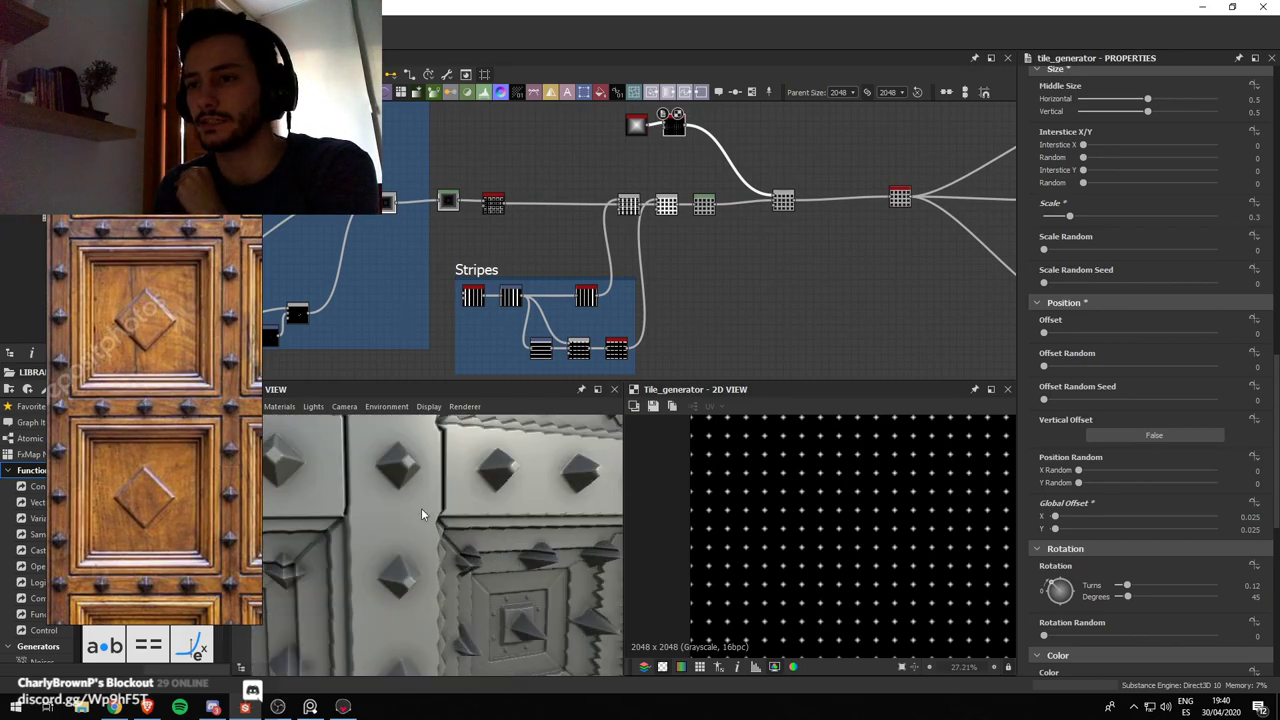
{"action": "scroll", "coordinate": [768, 228], "scroll_direction": "up", "scroll_amount": 4}
{"action": "scroll", "coordinate": [790, 231], "scroll_direction": "down", "scroll_amount": 3}
{"action": "middle_click_drag", "start_coordinate": [486, 320], "coordinate": [725, 237]}
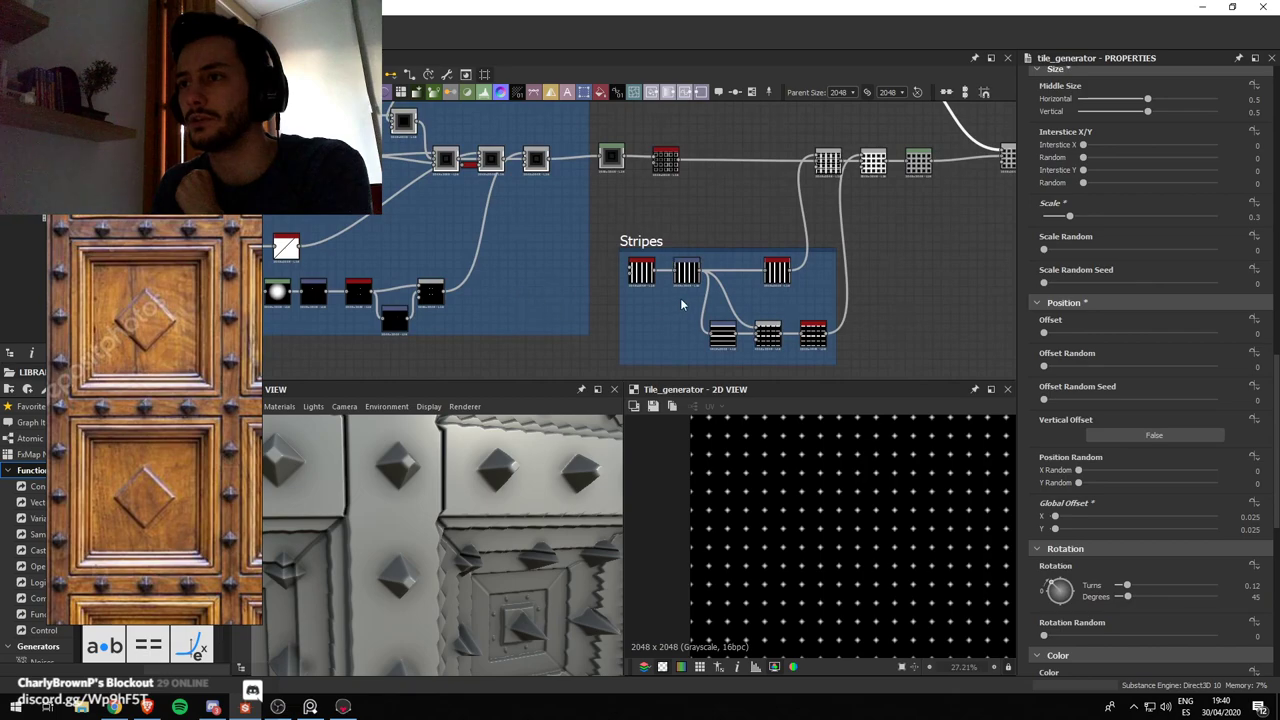
{"action": "middle_click_drag", "start_coordinate": [548, 300], "coordinate": [871, 150]}
{"action": "scroll", "coordinate": [734, 230], "scroll_direction": "down", "scroll_amount": 2}
{"action": "scroll", "coordinate": [734, 230], "scroll_direction": "up", "scroll_amount": 4}
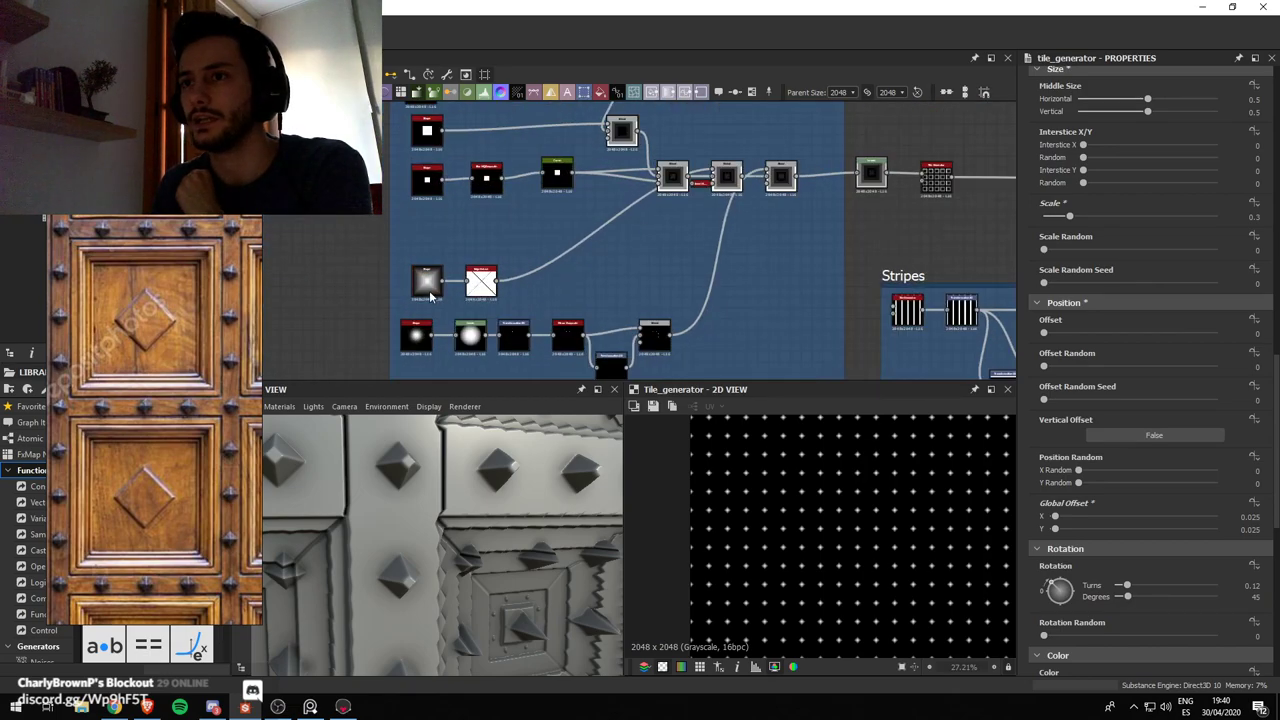
{"action": "middle_click_drag", "start_coordinate": [821, 230], "coordinate": [649, 274]}
{"action": "scroll", "coordinate": [643, 266], "scroll_direction": "down", "scroll_amount": 1}
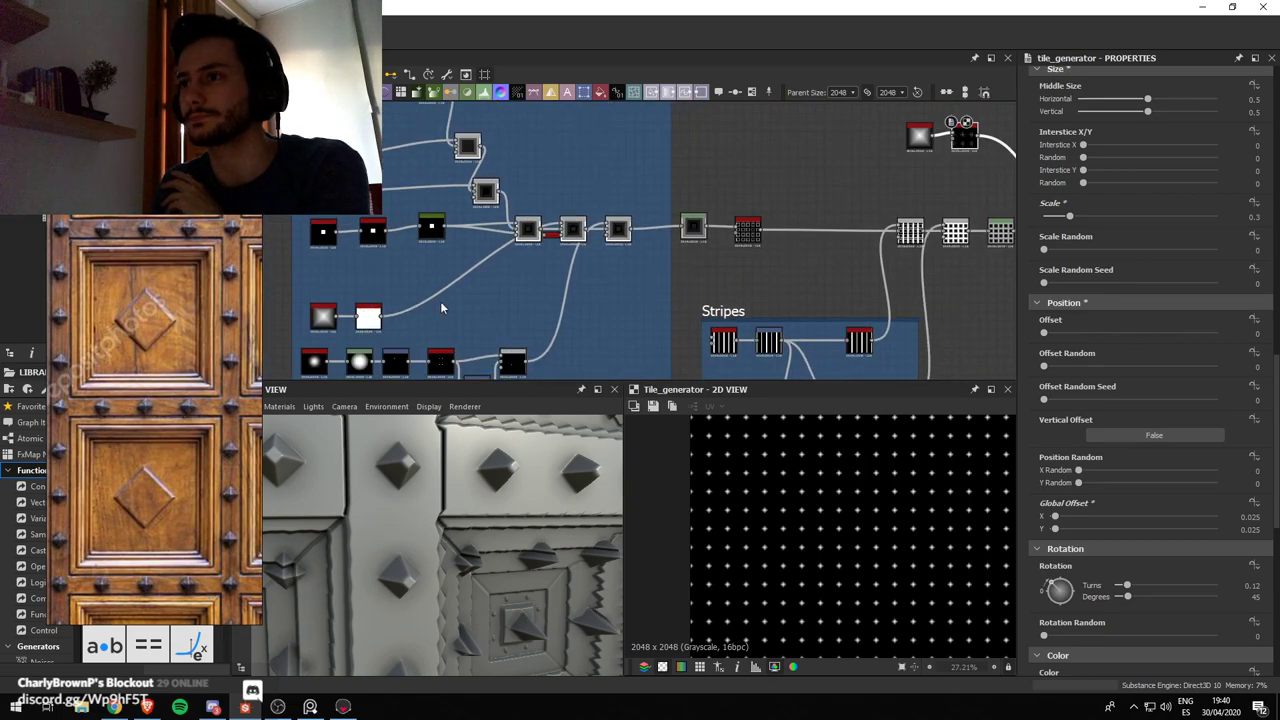
{"action": "scroll", "coordinate": [398, 322], "scroll_direction": "down", "scroll_amount": 4}
{"action": "middle_click_drag", "start_coordinate": [696, 224], "coordinate": [604, 259]}
{"action": "scroll", "coordinate": [604, 259], "scroll_direction": "up", "scroll_amount": 5}
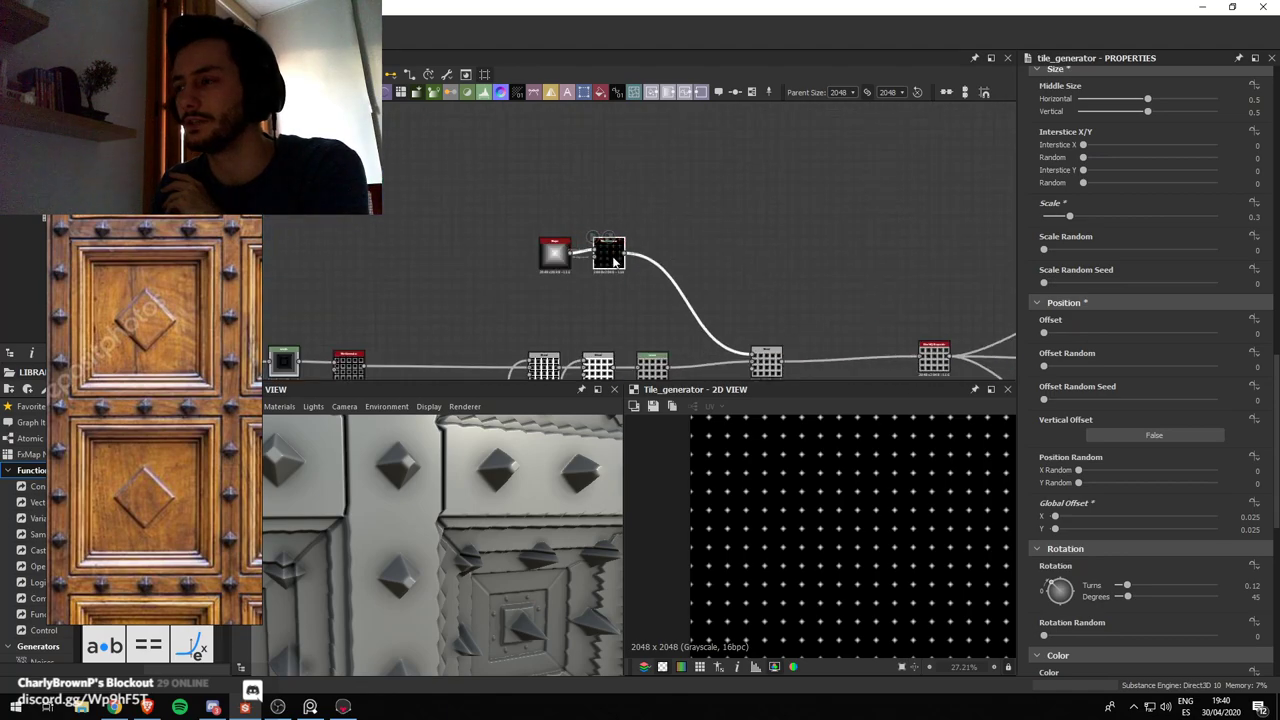
Lower the Opacity of the Blend that adds the pyramid studs to 0.1 and check the studs on the 3D model
{"action": "middle_click_drag", "start_coordinate": [794, 274], "coordinate": [794, 143]}
{"action": "left_click", "coordinate": [773, 235]}
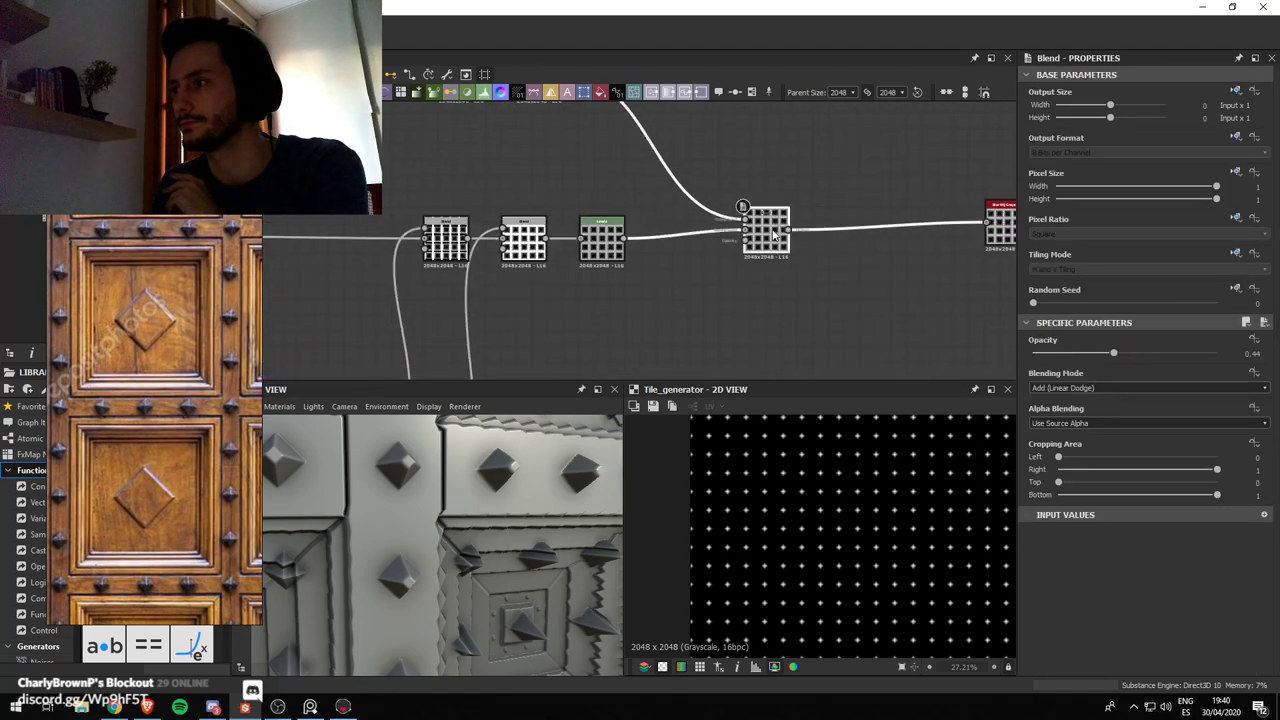
{"action": "left_click_drag", "start_coordinate": [1113, 353], "coordinate": [1051, 356]}
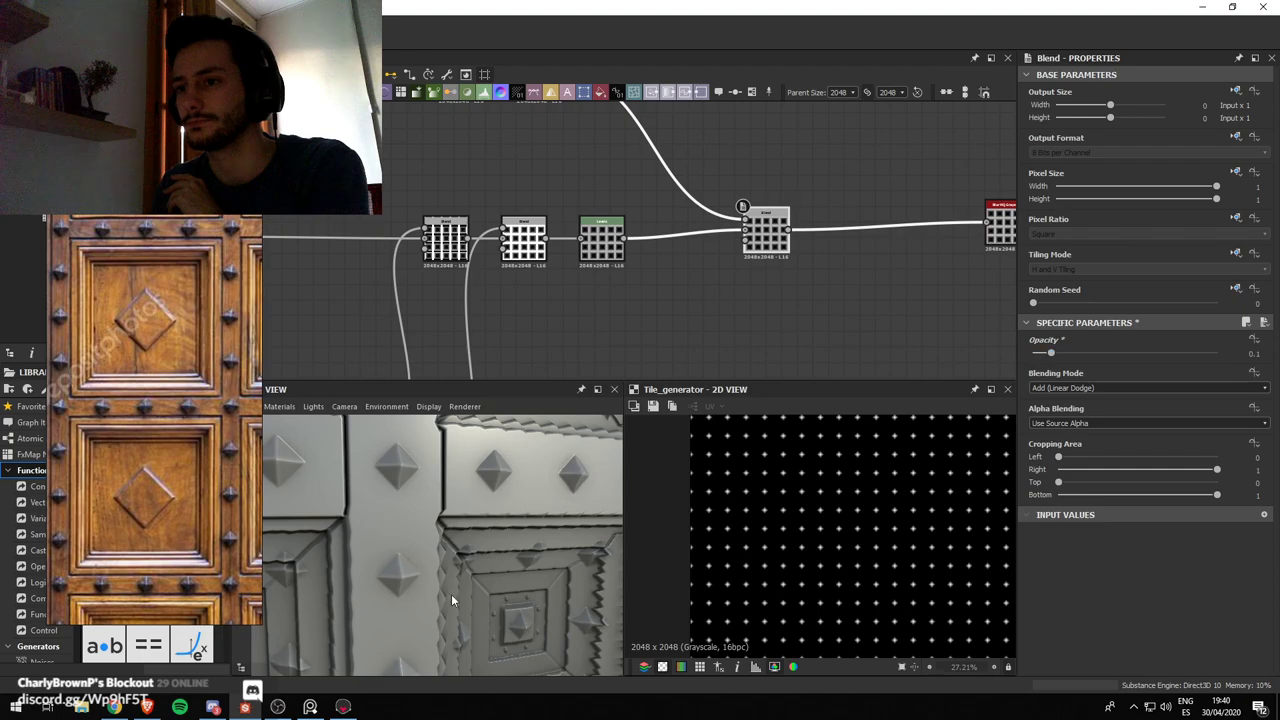
{"action": "scroll", "coordinate": [452, 600], "scroll_direction": "down", "scroll_amount": 5}
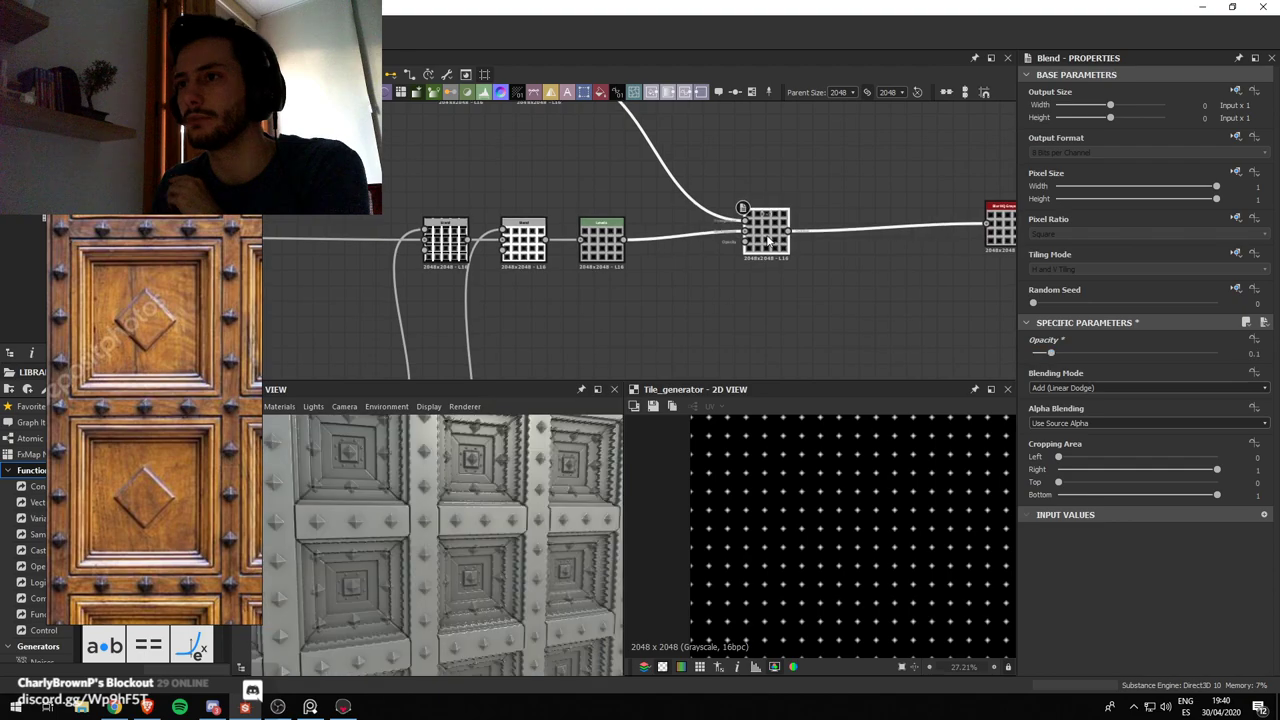
Examine the outputs of the stud Blend, the horizontal stripes' Blur HQ Grayscale and the Screen Blend that adds those stripes
{"action": "double_click", "coordinate": [768, 240]}
{"action": "scroll", "coordinate": [768, 240], "scroll_direction": "down", "scroll_amount": 1}
{"action": "scroll", "coordinate": [437, 458], "scroll_direction": "up", "scroll_amount": 2}
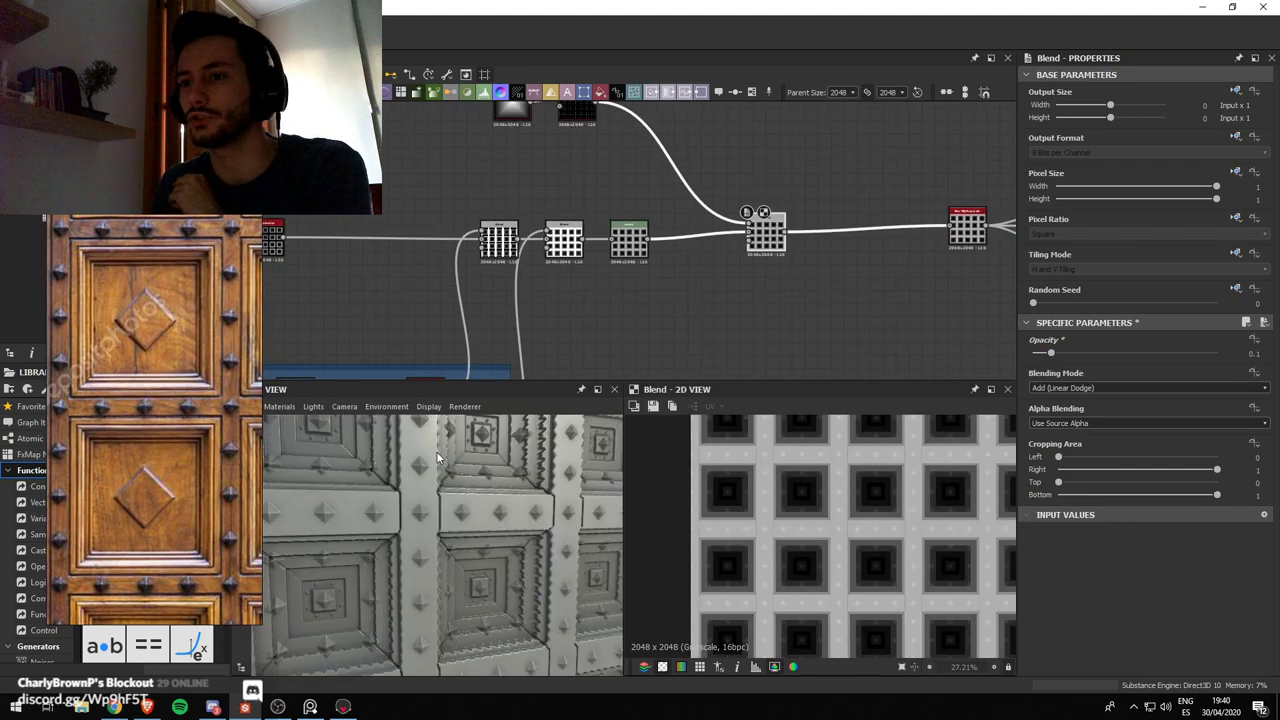
{"action": "scroll", "coordinate": [585, 275], "scroll_direction": "up", "scroll_amount": 2}
{"action": "scroll", "coordinate": [583, 275], "scroll_direction": "down", "scroll_amount": 4}
{"action": "middle_click_drag", "start_coordinate": [456, 360], "coordinate": [515, 221]}
{"action": "left_click", "coordinate": [513, 258]}
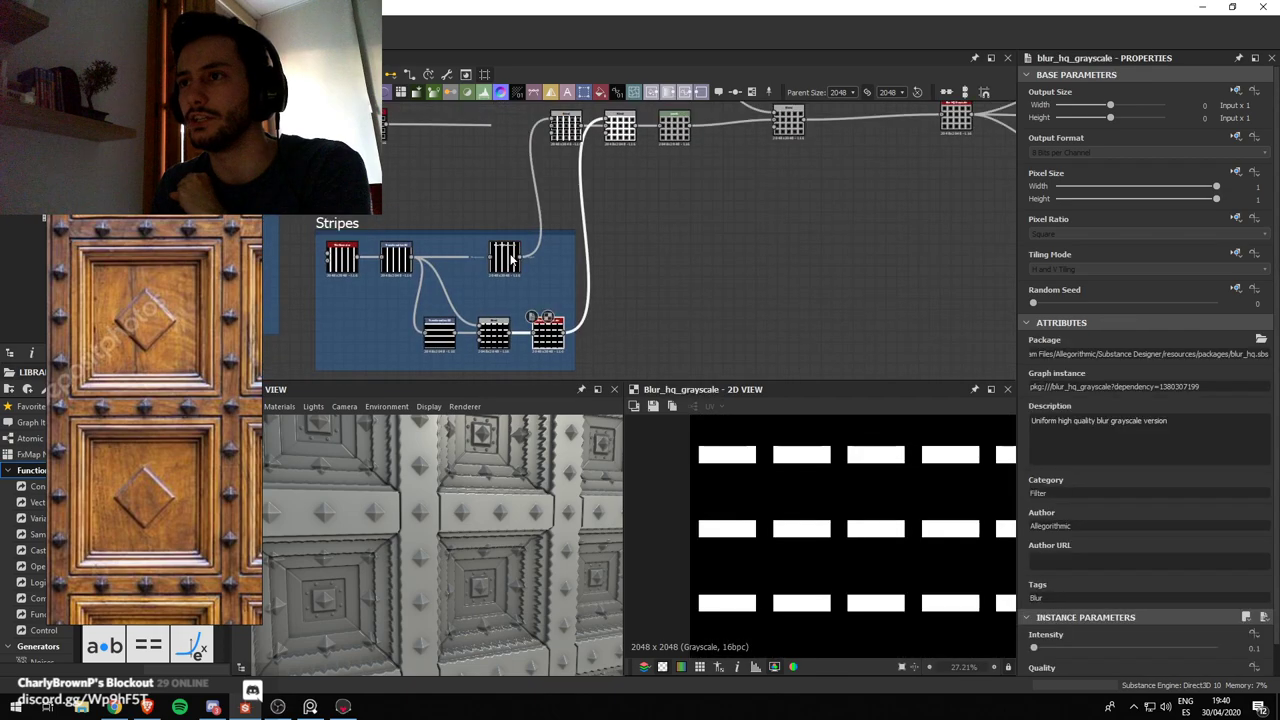
{"action": "left_click", "coordinate": [625, 125]}
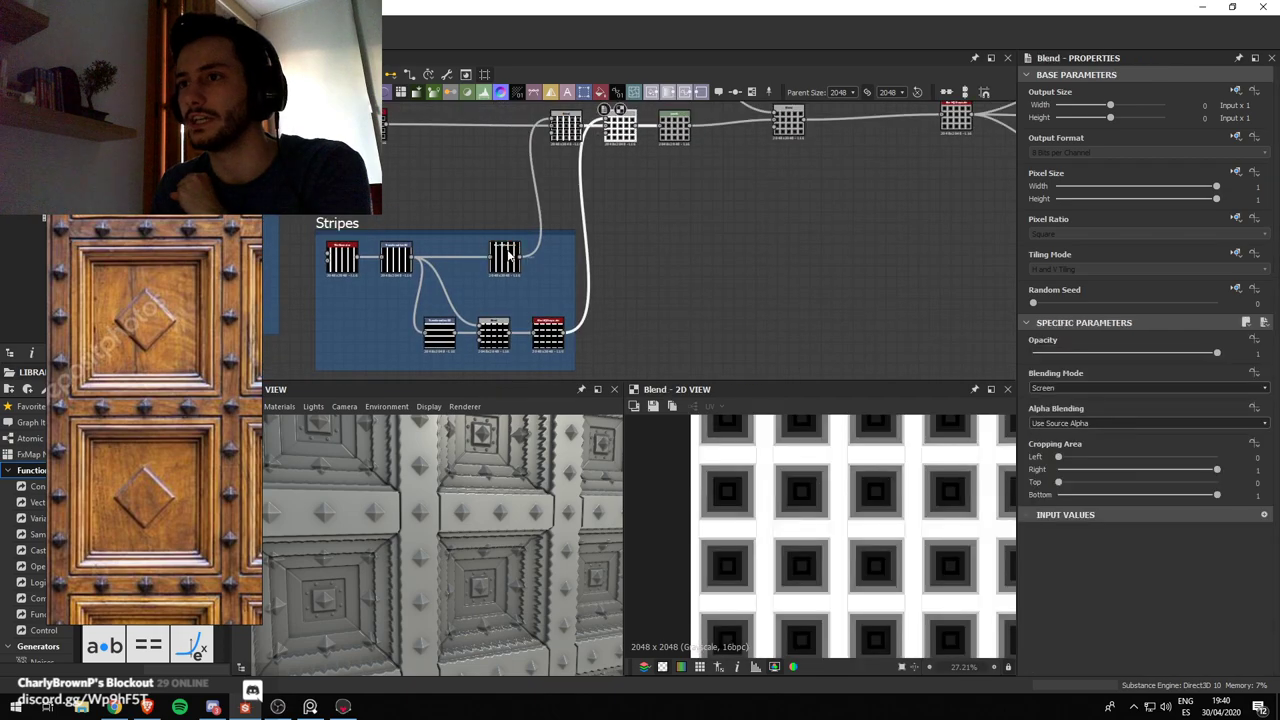
Add a new Blend node in the empty graph area beside the Stripes frame
{"action": "right_click", "coordinate": [724, 207]}
{"action": "key", "text": "Escape"}
{"action": "key", "text": "shift+b"}
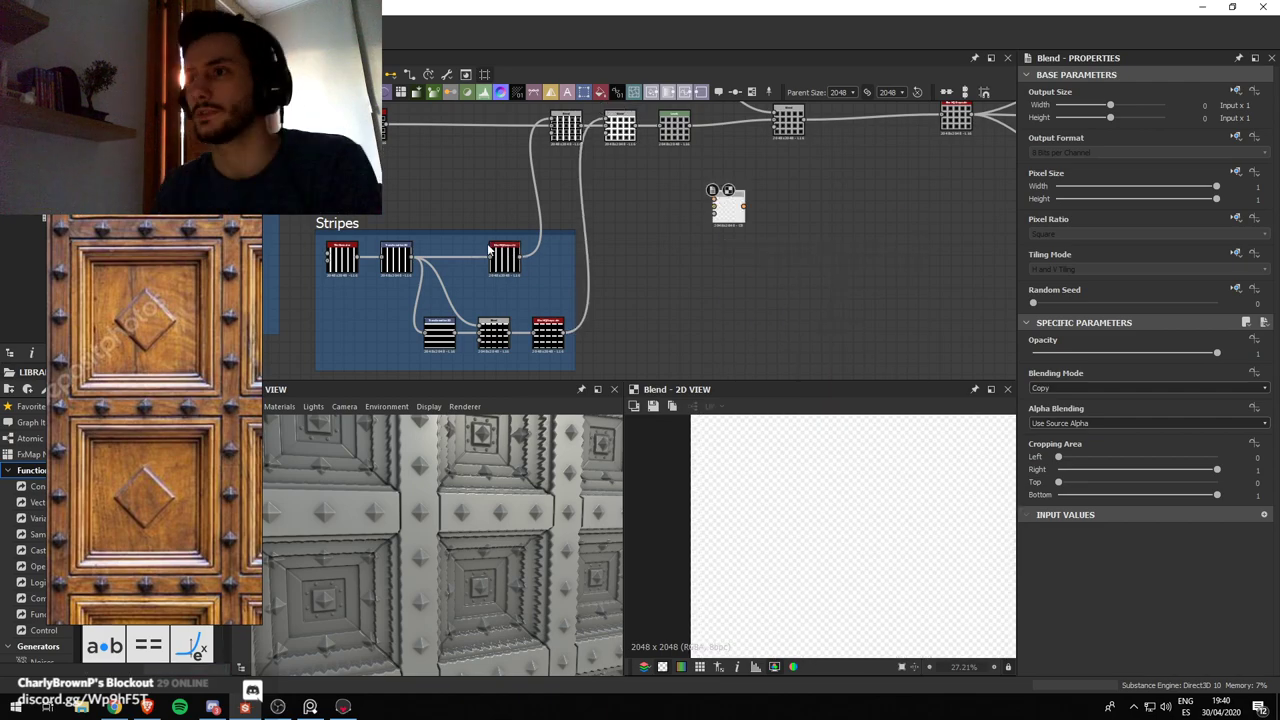
Connect the blurred vertical stripes and the Transformation 2D horizontal stripes into the new Blend, and set its mode to Add (Linear Dodge)
{"action": "left_click_drag", "start_coordinate": [521, 258], "coordinate": [713, 200]}
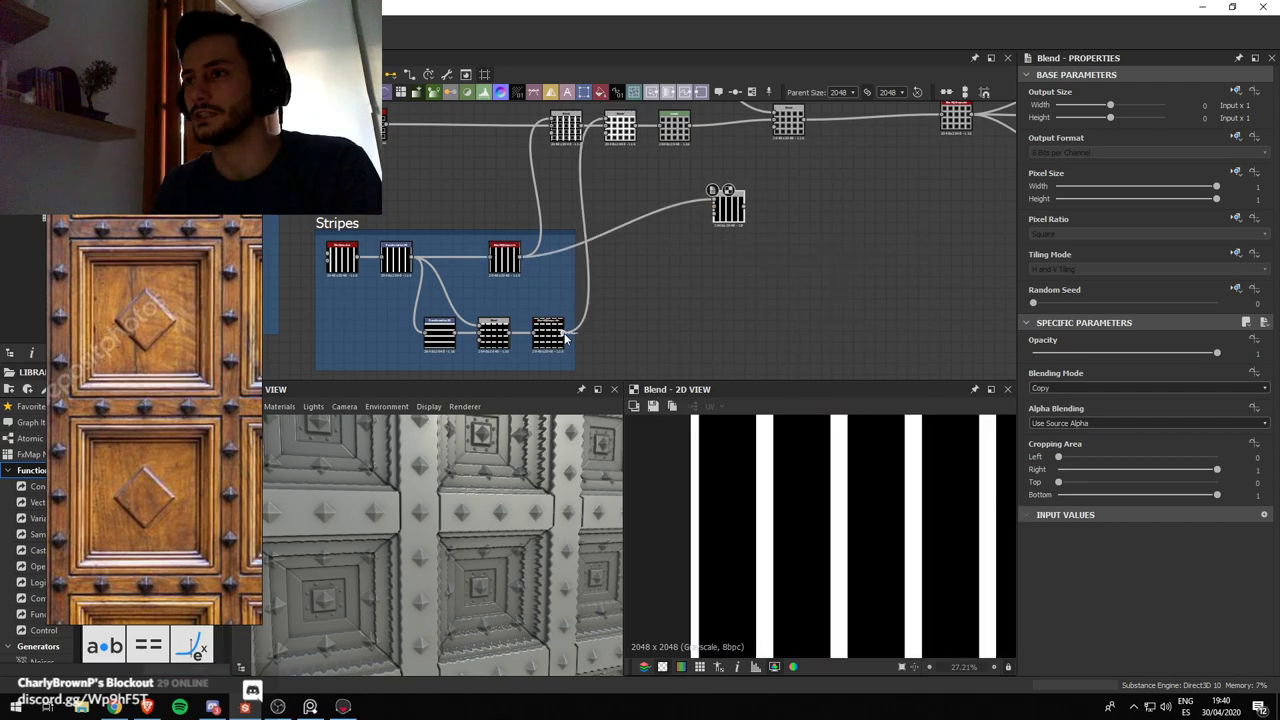
{"action": "left_click_drag", "start_coordinate": [565, 340], "coordinate": [740, 207]}
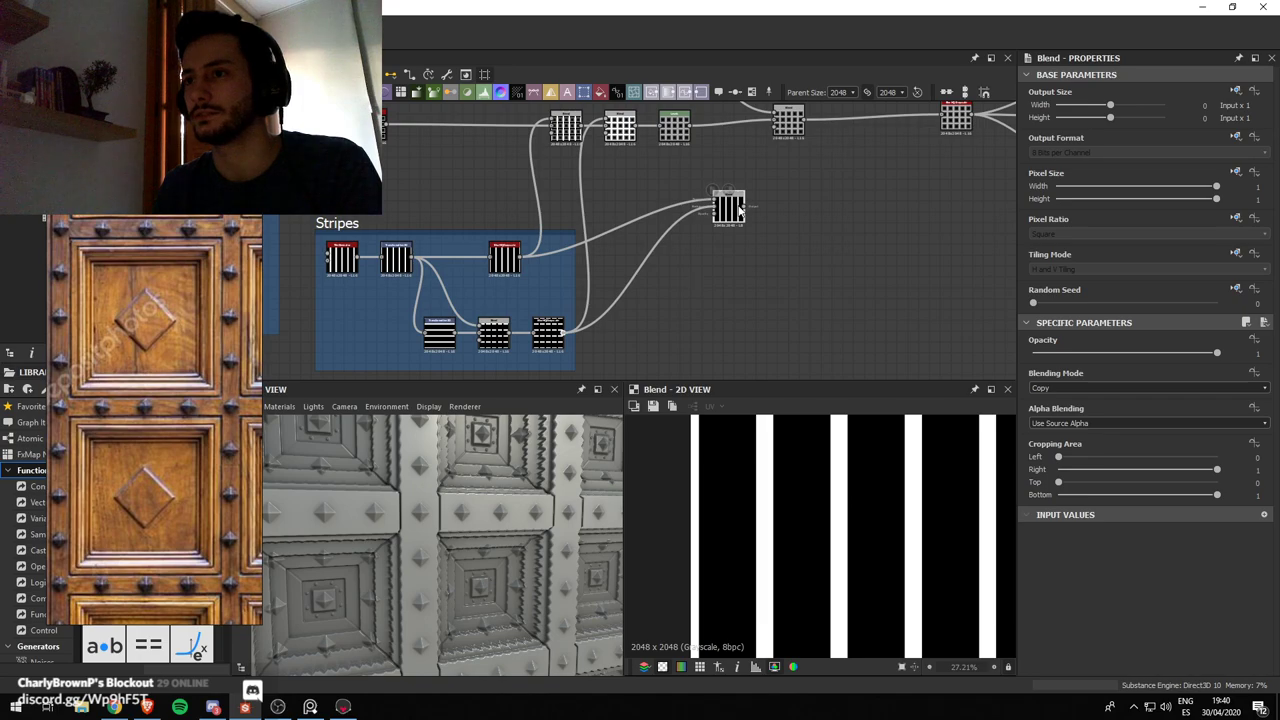
{"action": "left_click_drag", "start_coordinate": [456, 340], "coordinate": [713, 210]}
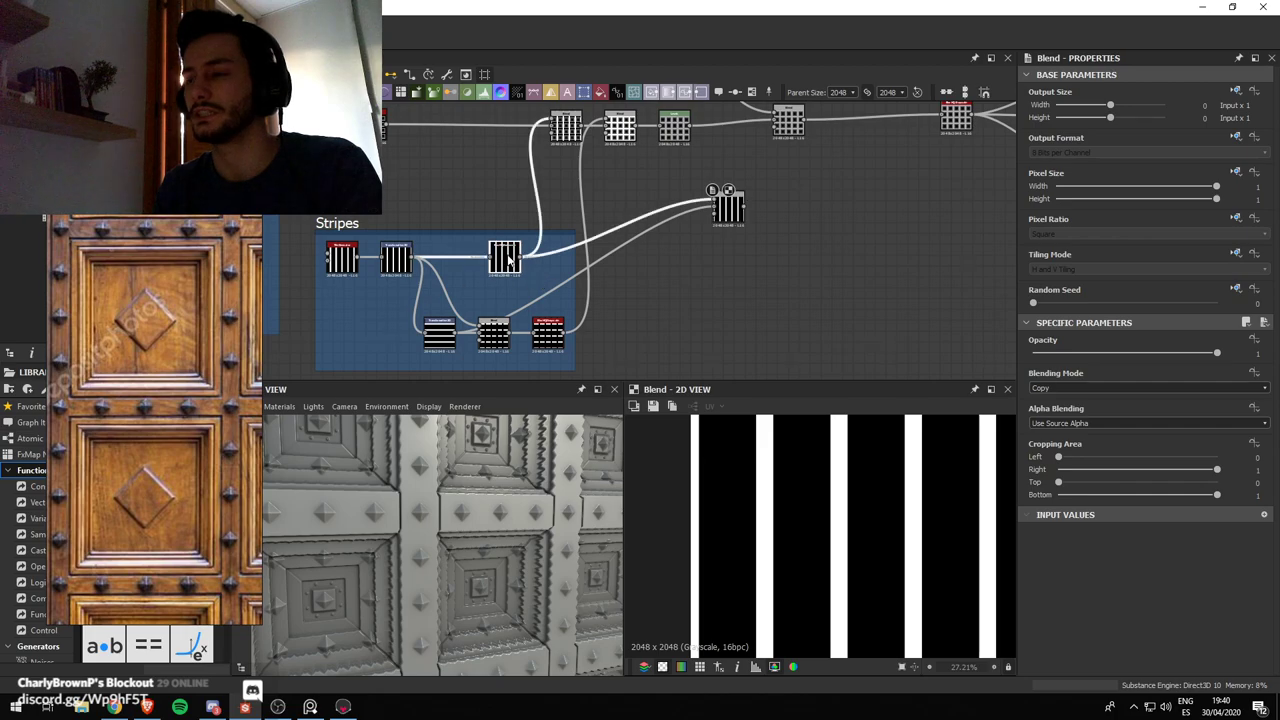
{"action": "left_click", "coordinate": [440, 335]}
{"action": "left_click", "coordinate": [728, 207]}
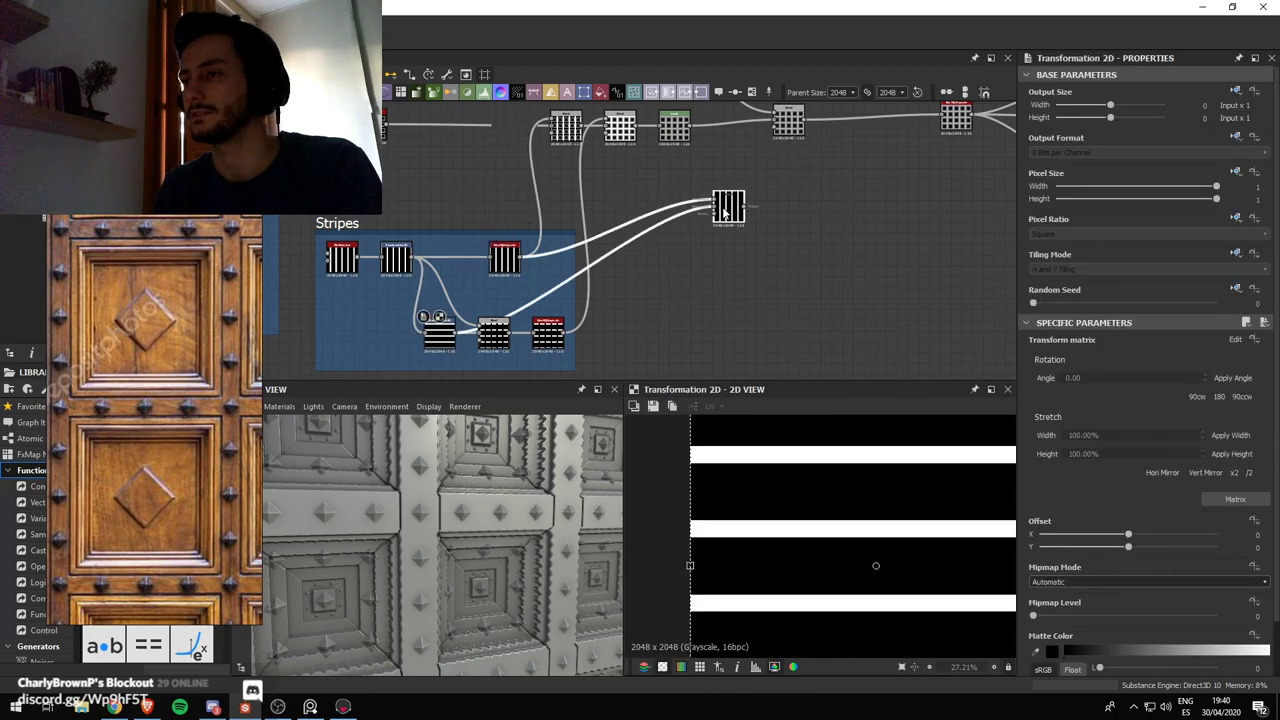
{"action": "left_click", "coordinate": [1076, 389]}
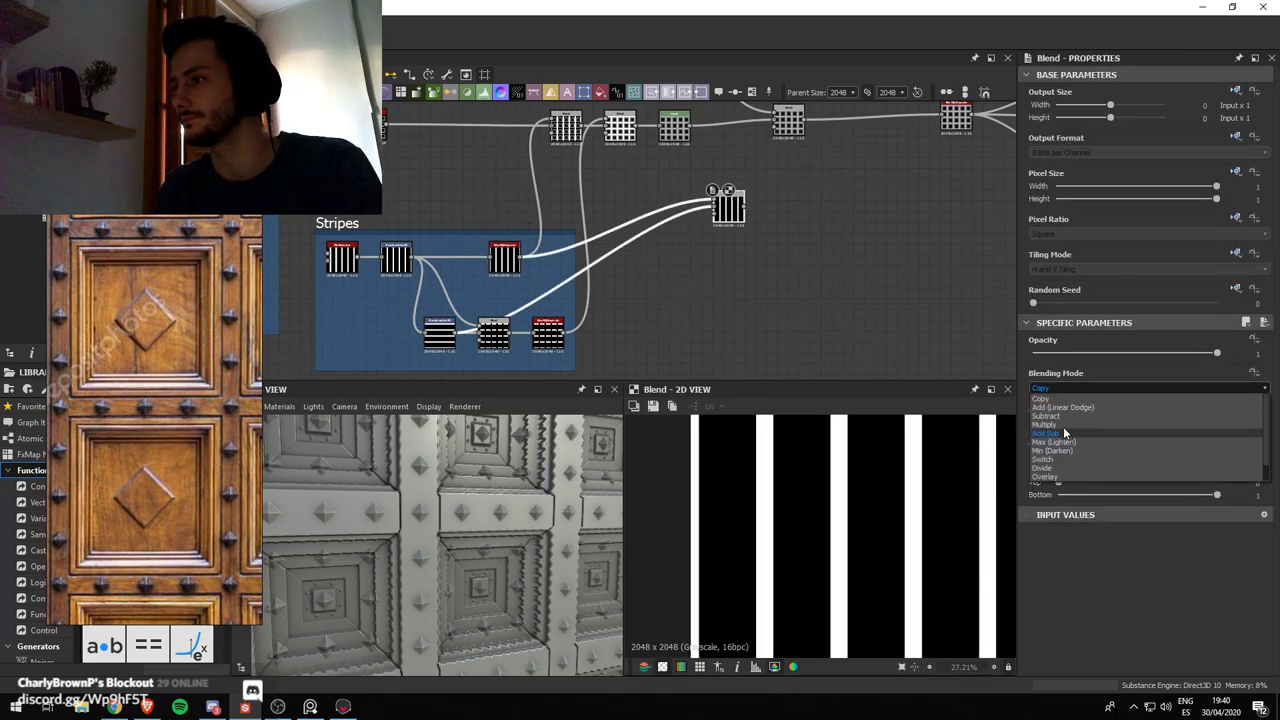
{"action": "left_click", "coordinate": [1069, 408]}
Feed the combined stripes into the stud Blend's mask input through an Invert Grayscale node, and remove the inverter while keeping the link
{"action": "scroll", "coordinate": [744, 253], "scroll_direction": "down", "scroll_amount": 2}
{"action": "middle_click_drag", "start_coordinate": [744, 253], "coordinate": [624, 337]}
{"action": "scroll", "coordinate": [624, 334], "scroll_direction": "up", "scroll_amount": 2}
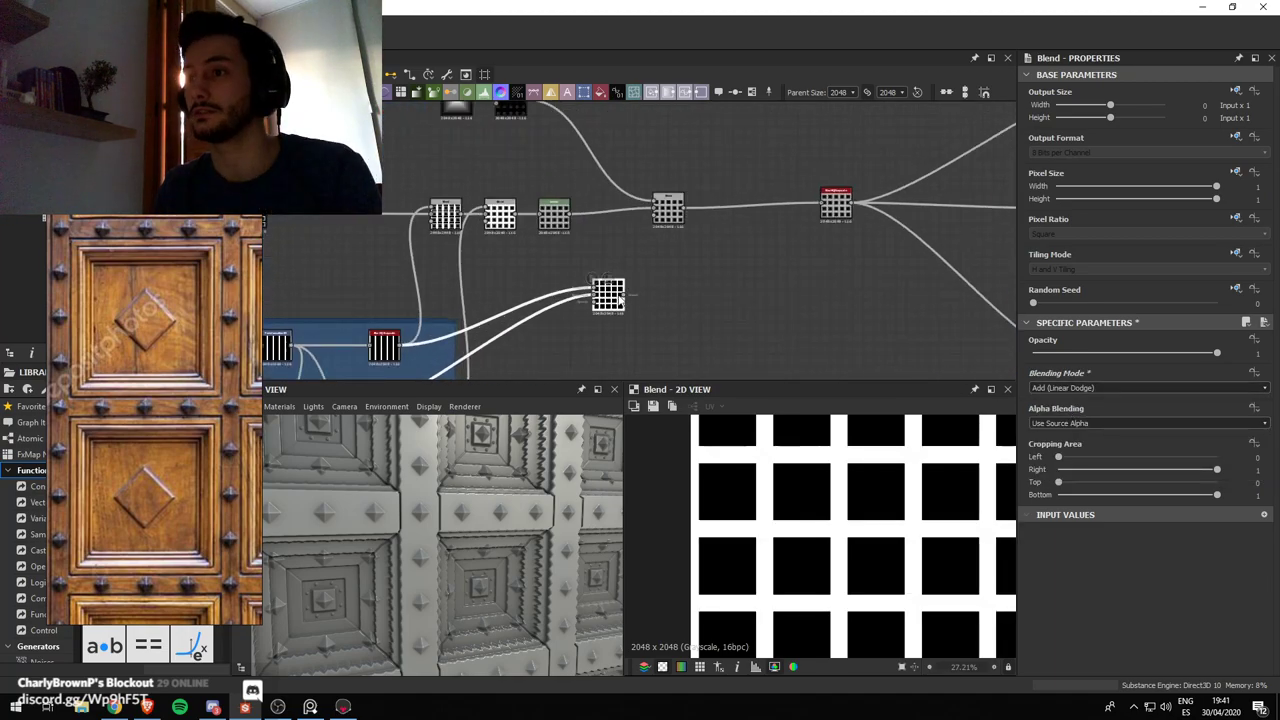
{"action": "key", "text": "space"}
{"action": "type", "text": "inver"}
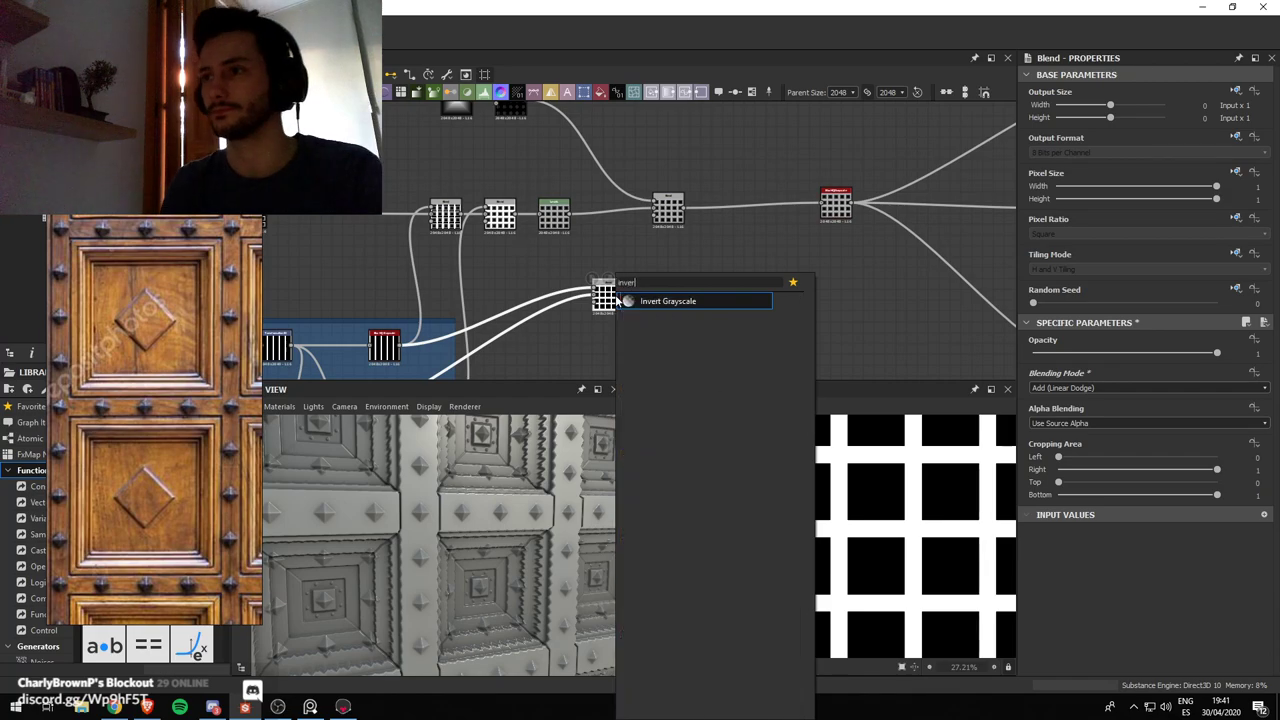
{"action": "key", "text": "Return"}
{"action": "left_click_drag", "start_coordinate": [680, 296], "coordinate": [652, 211]}
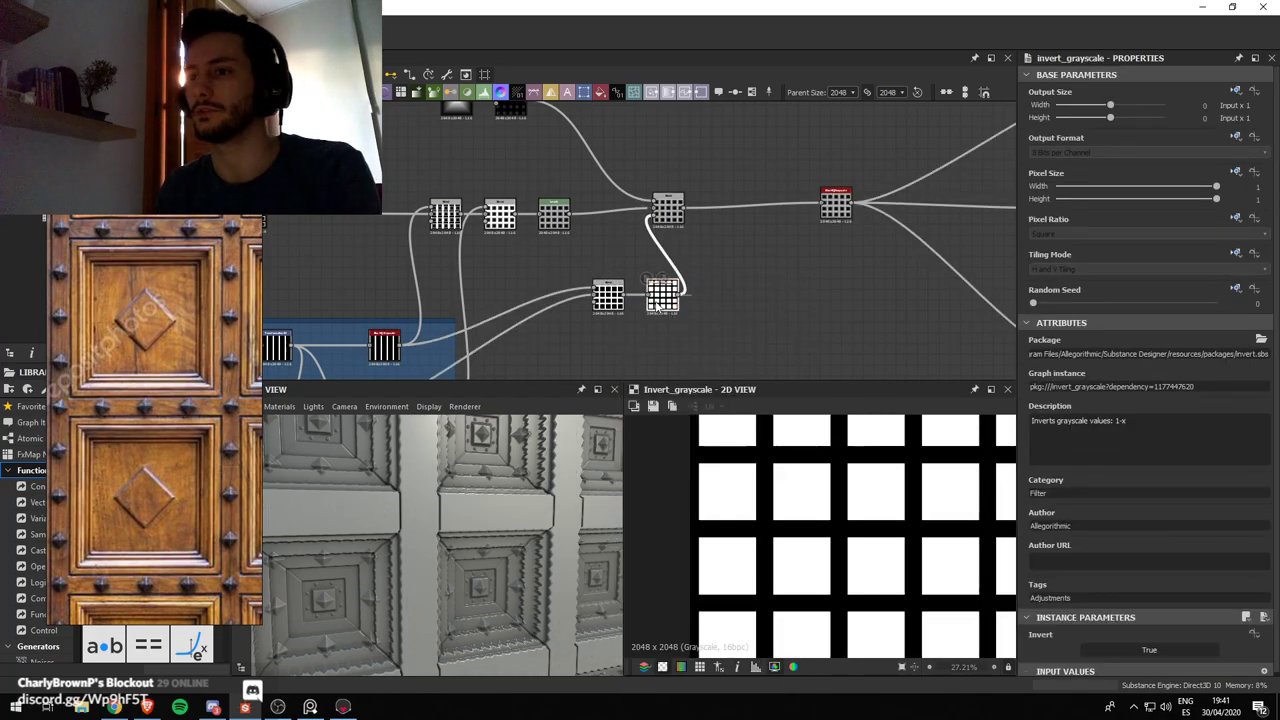
{"action": "key", "text": "Delete"}
{"action": "left_click_drag", "start_coordinate": [670, 215], "coordinate": [687, 215]}
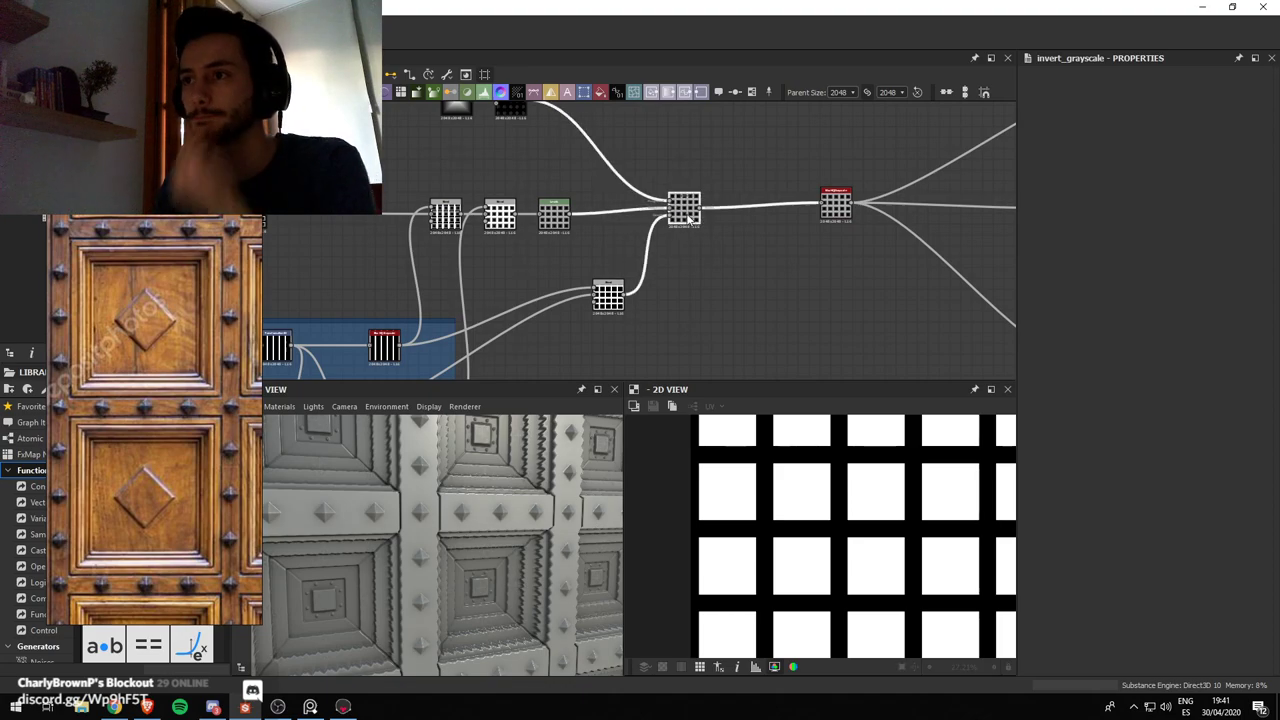
Space out the stud Blend and place the pyramid Shape and its tiling node beside the stripe-mask Blend below the main chain
{"action": "scroll", "coordinate": [617, 277], "scroll_direction": "down", "scroll_amount": 4}
{"action": "left_click_drag", "start_coordinate": [518, 166], "coordinate": [635, 190]}
{"action": "left_click_drag", "start_coordinate": [615, 290], "coordinate": [628, 292]}
{"action": "left_click_drag", "start_coordinate": [651, 245], "coordinate": [680, 245]}
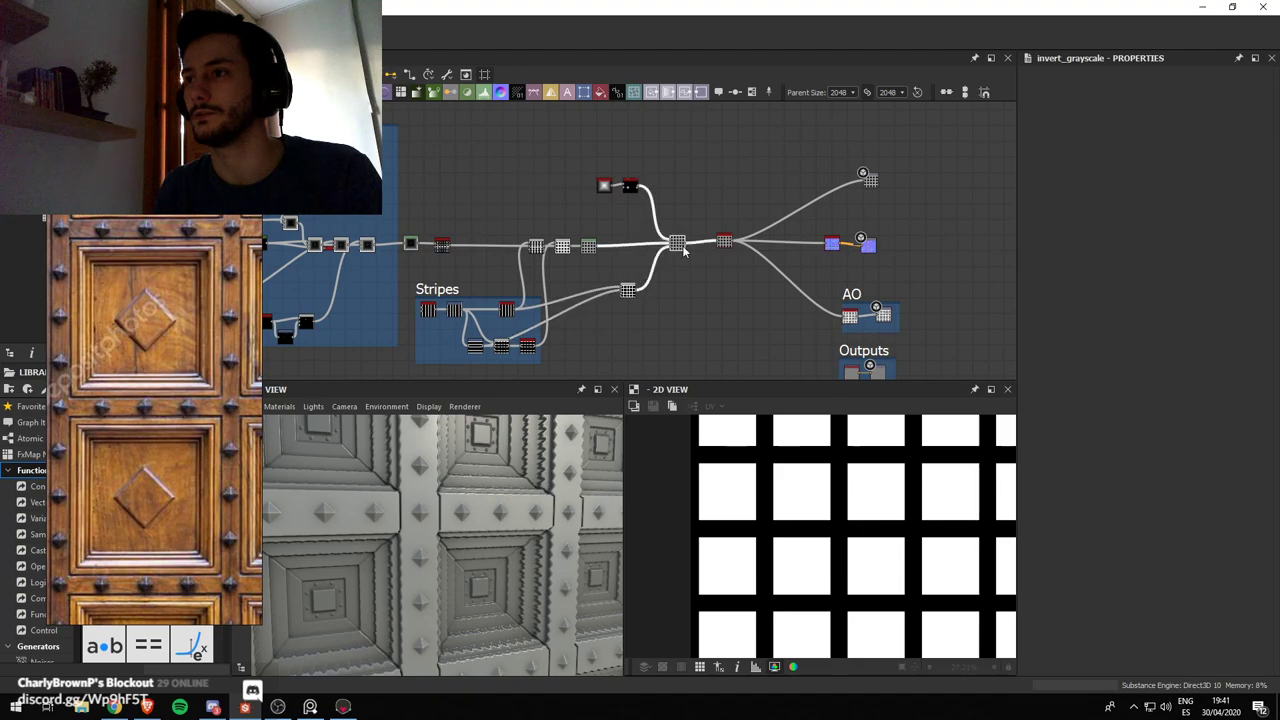
{"action": "left_click_drag", "start_coordinate": [631, 187], "coordinate": [648, 297]}
Add a frame around the pyramid nodes and the stripe-mask Blend, and title it "Pikes"
{"action": "right_click", "coordinate": [648, 297]}
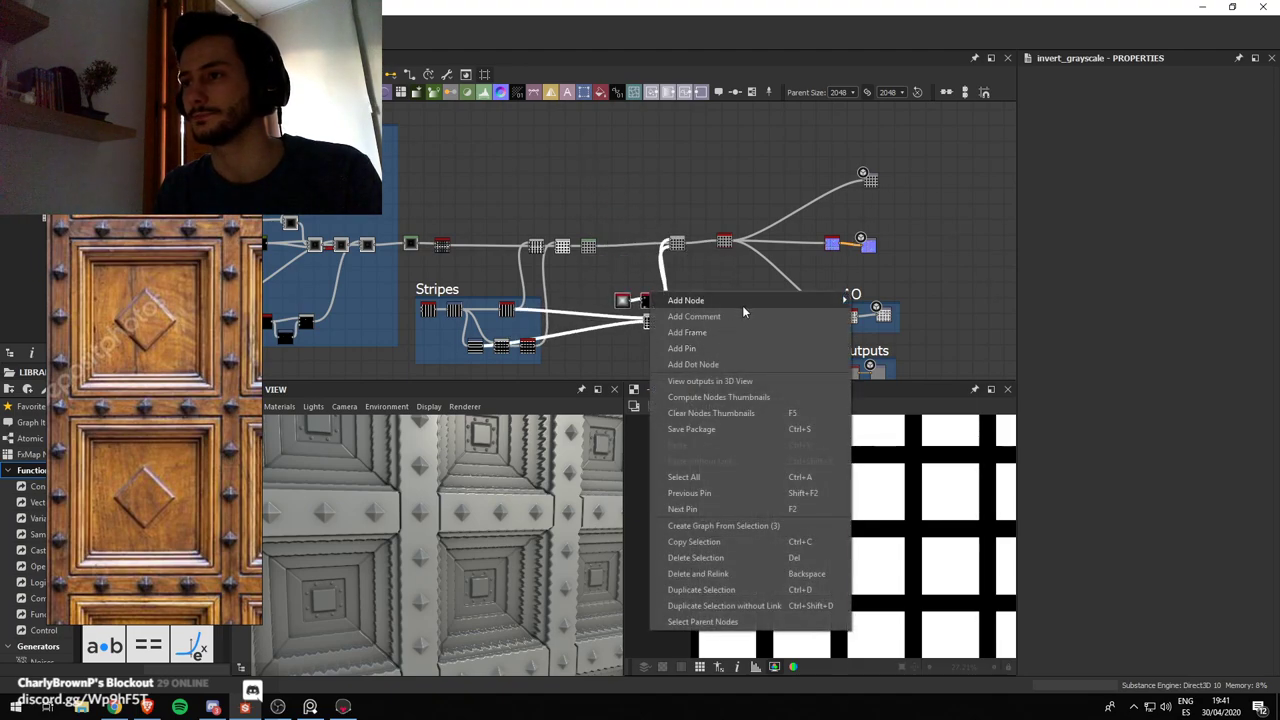
{"action": "left_click", "coordinate": [713, 332]}
{"action": "left_click_drag", "start_coordinate": [1103, 141], "coordinate": [790, 141]}
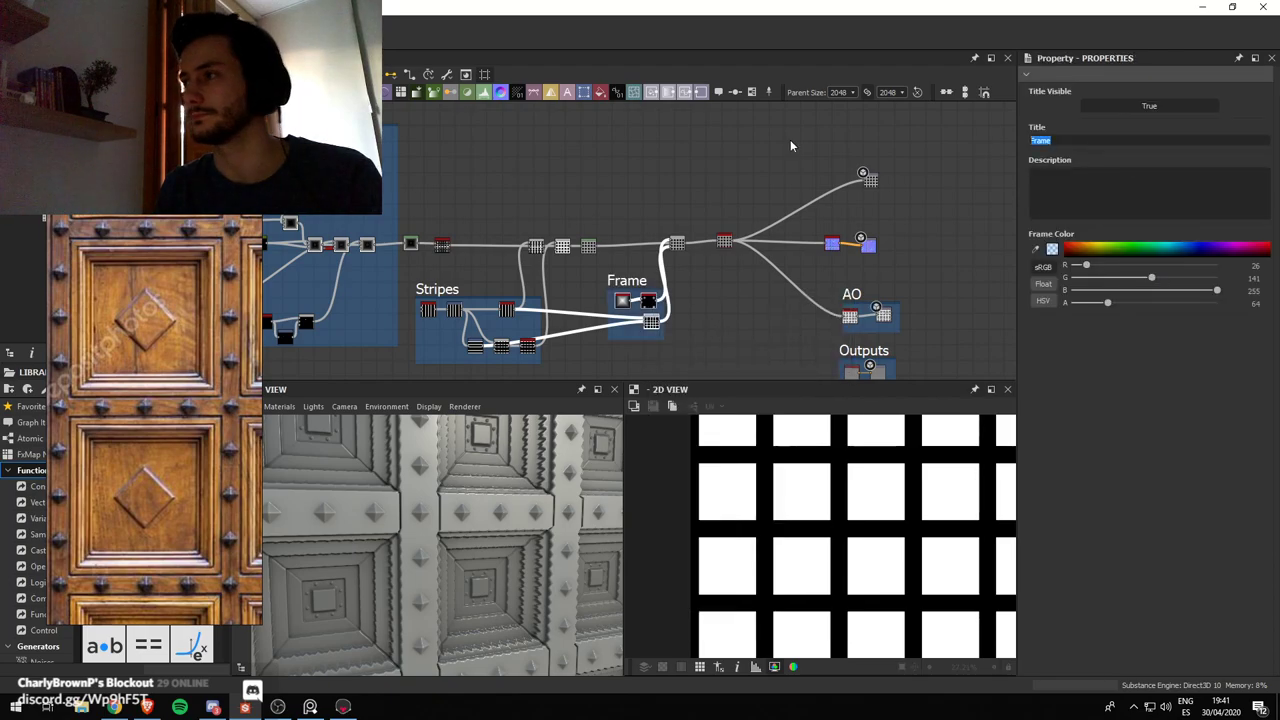
{"action": "type", "text": "Pykes"}
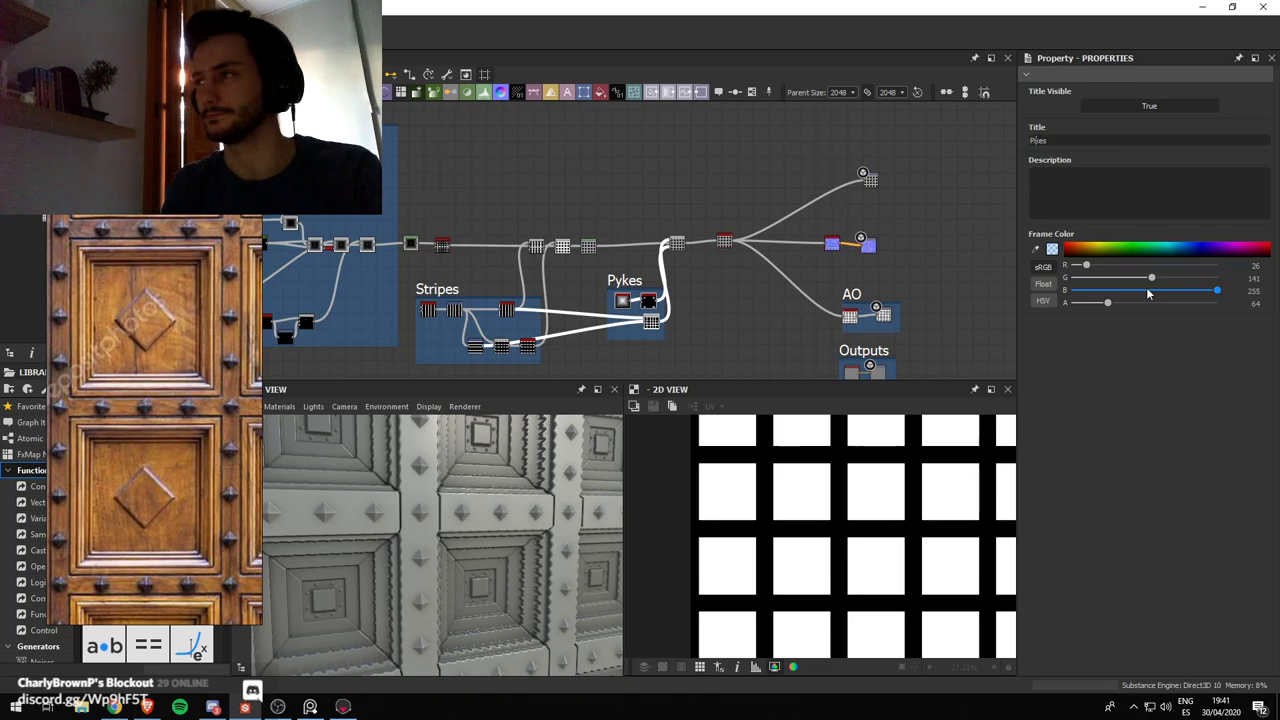
{"action": "left_click", "coordinate": [641, 161]}
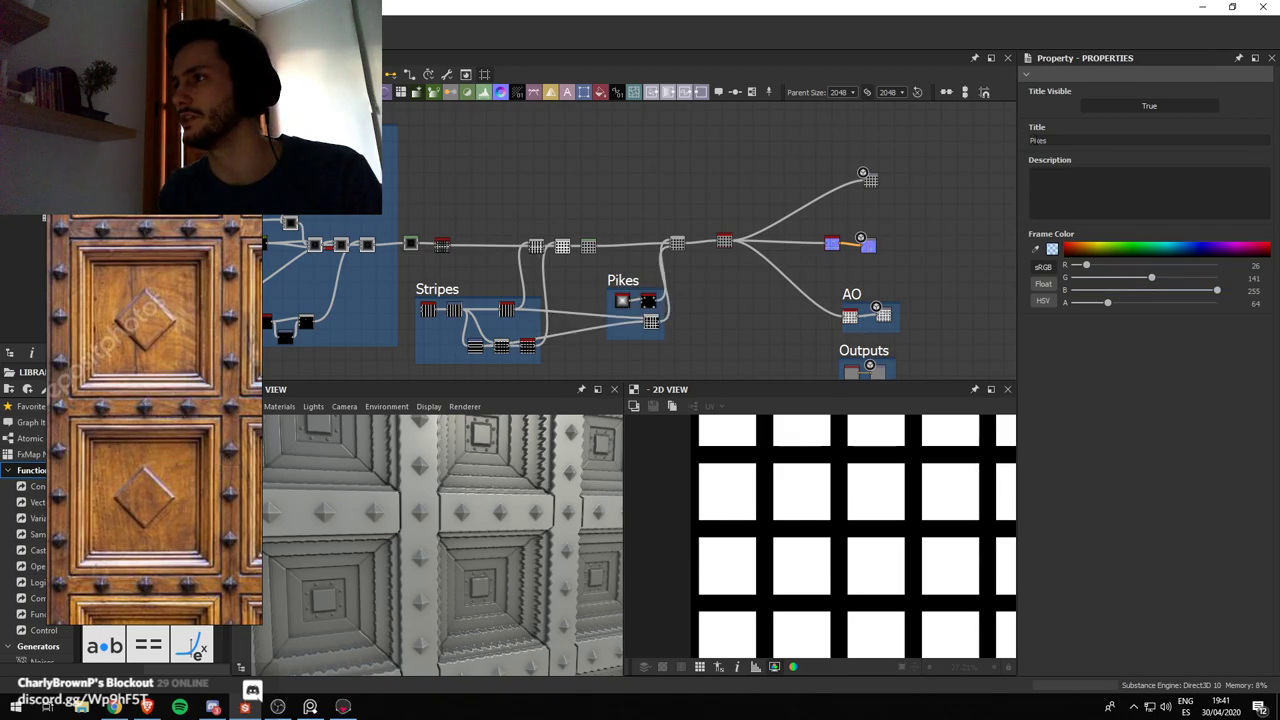
Check the masked studs on the 3D model and move the final blur, AO and output nodes farther from the stud Blend
{"action": "scroll", "coordinate": [476, 540], "scroll_direction": "down", "scroll_amount": 8}
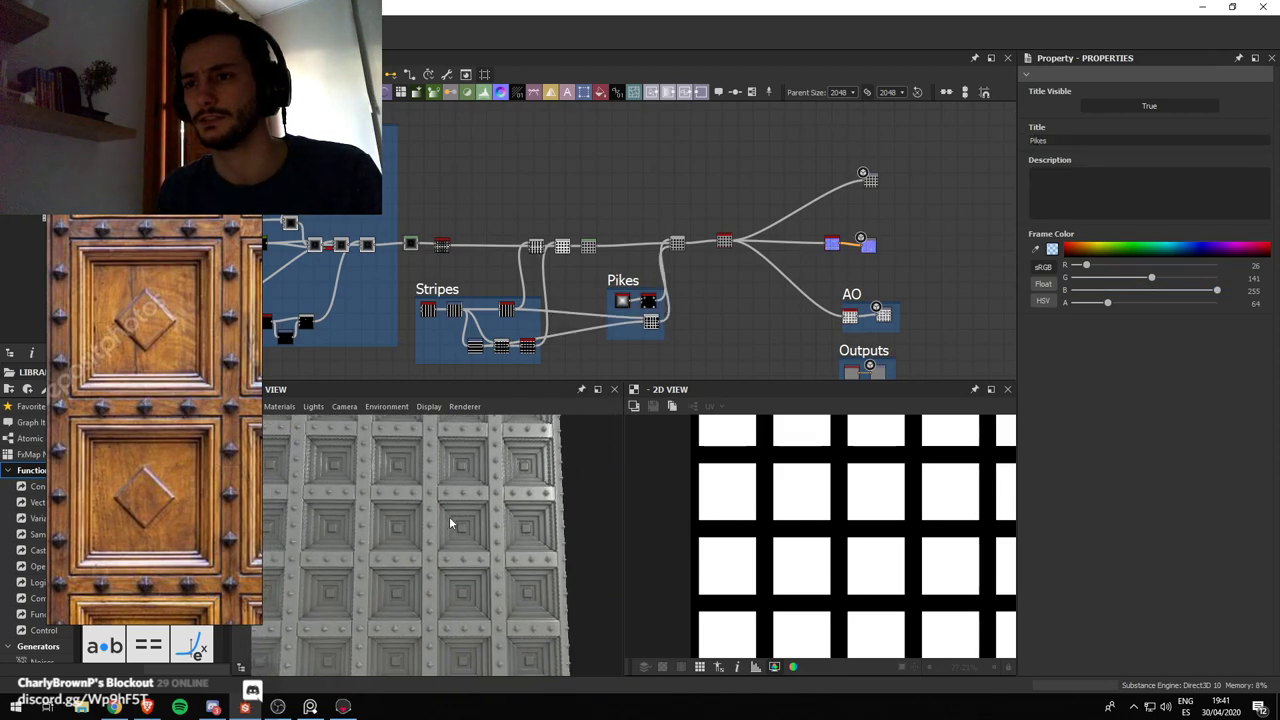
{"action": "scroll", "coordinate": [473, 529], "scroll_direction": "down", "scroll_amount": 3}
{"action": "left_click_drag", "start_coordinate": [473, 529], "coordinate": [438, 476]}
{"action": "scroll", "coordinate": [426, 532], "scroll_direction": "up", "scroll_amount": 8}
{"action": "scroll", "coordinate": [732, 249], "scroll_direction": "up", "scroll_amount": 3}
{"action": "scroll", "coordinate": [732, 249], "scroll_direction": "down", "scroll_amount": 5}
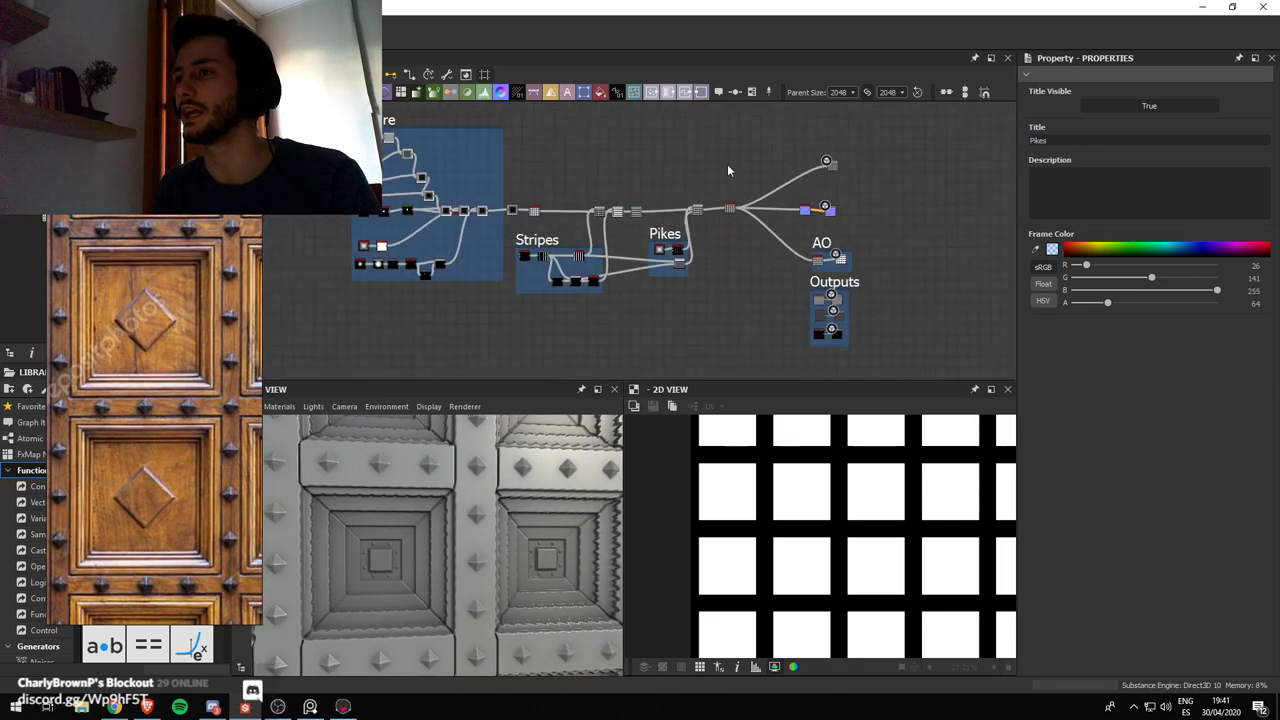
{"action": "left_click_drag", "start_coordinate": [724, 141], "coordinate": [883, 372]}
{"action": "left_click_drag", "start_coordinate": [831, 239], "coordinate": [868, 240]}
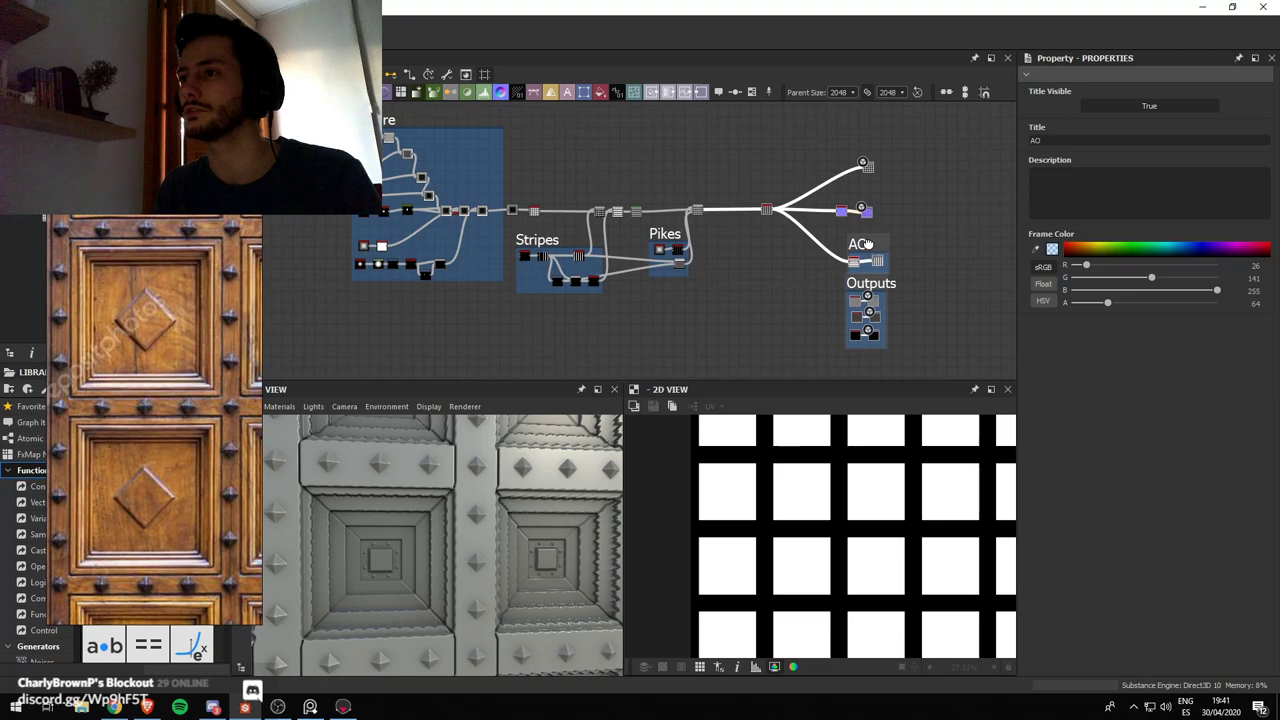
Insert an Auto Levels node after the stud Blend and review the whole door surface on the 3D model
{"action": "scroll", "coordinate": [705, 188], "scroll_direction": "up", "scroll_amount": 5}
{"action": "left_click", "coordinate": [681, 245]}
{"action": "key", "text": "space"}
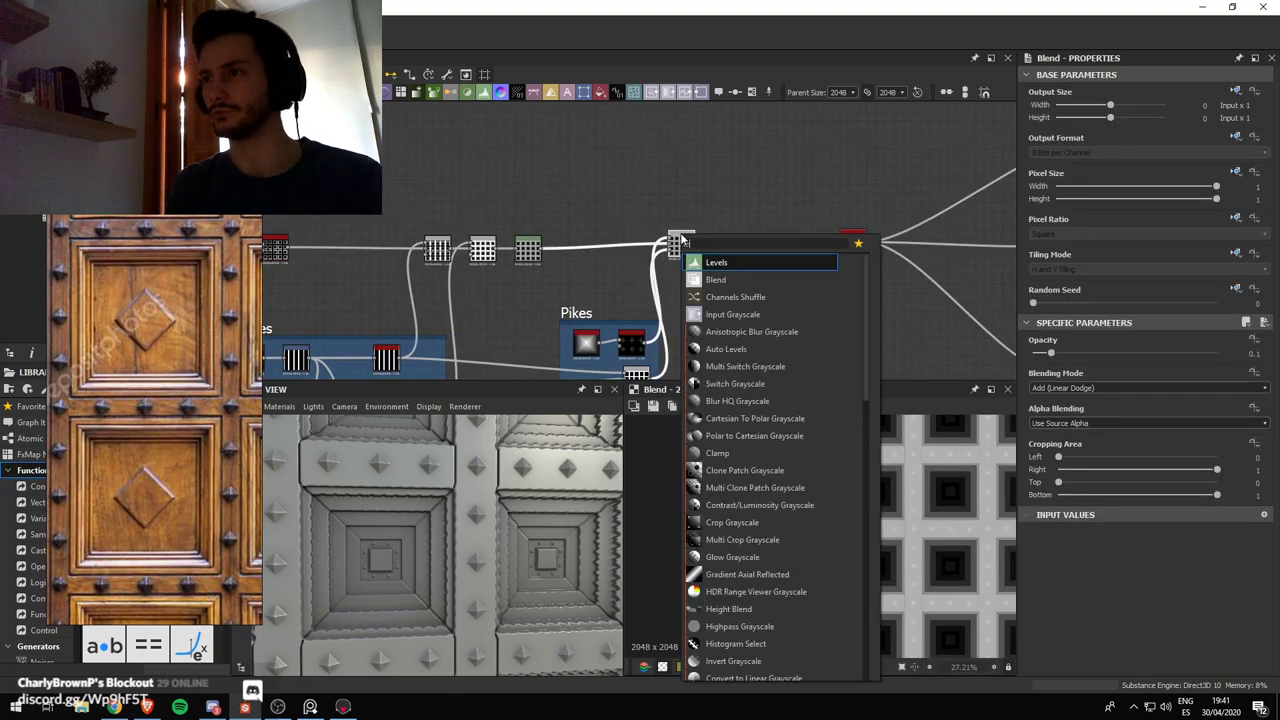
{"action": "type", "text": "au"}
{"action": "key", "text": "Return"}
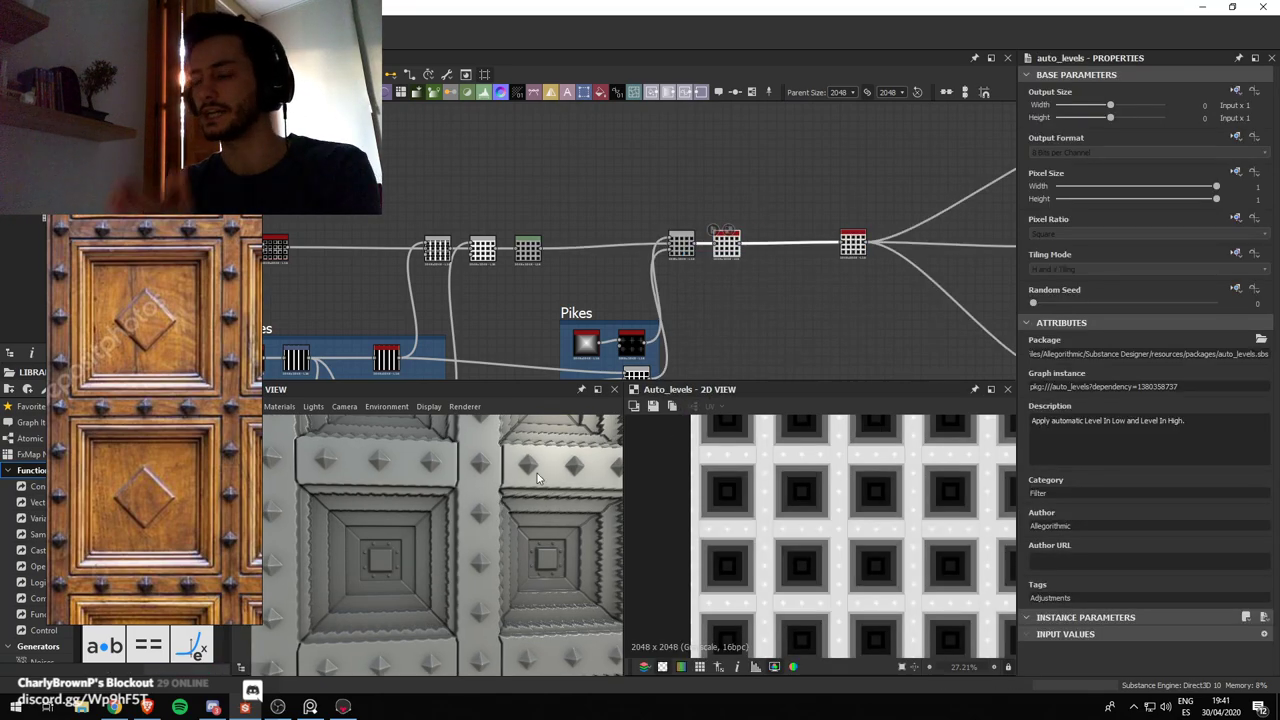
{"action": "scroll", "coordinate": [520, 465], "scroll_direction": "down", "scroll_amount": 5}
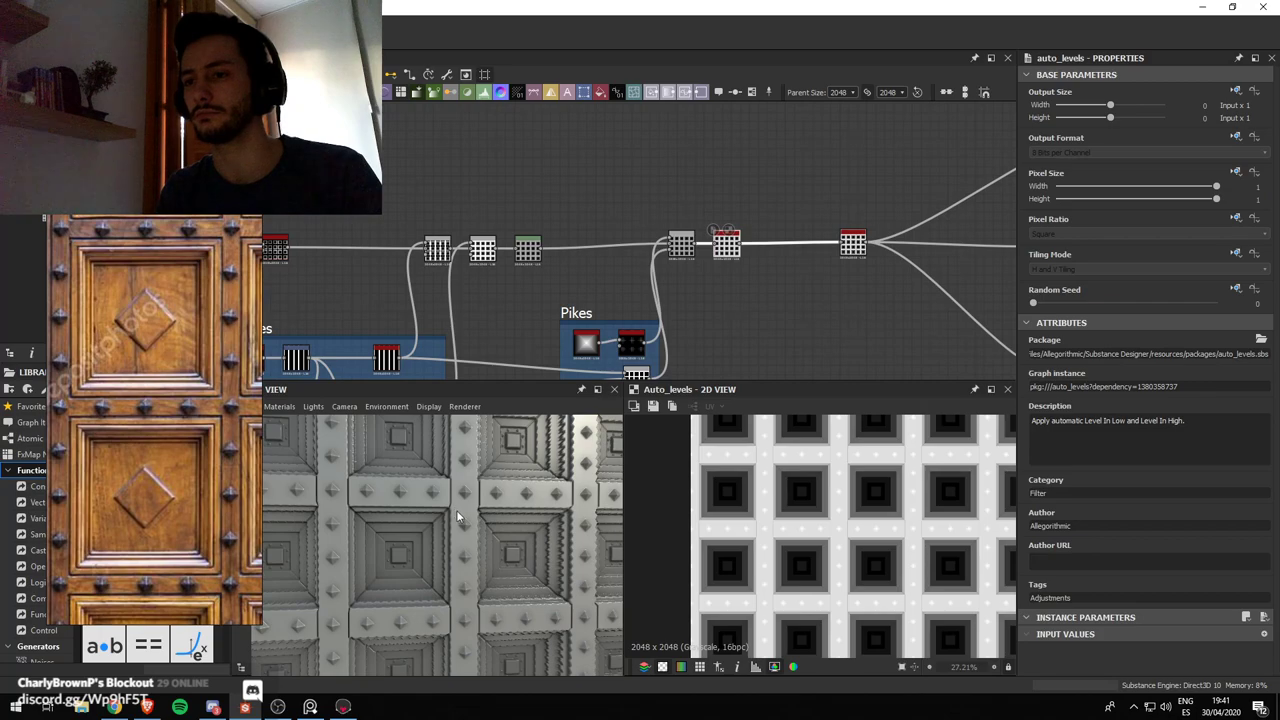
{"action": "scroll", "coordinate": [426, 489], "scroll_direction": "down", "scroll_amount": 3}
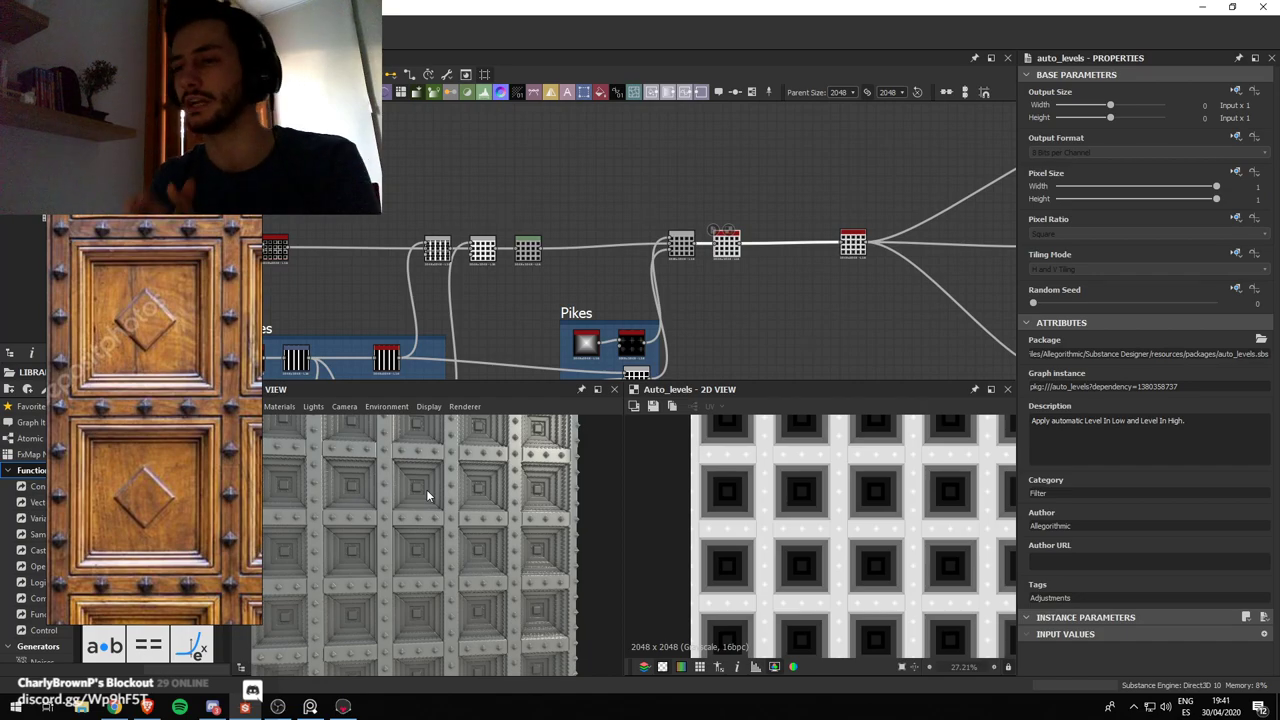
{"action": "left_click_drag", "start_coordinate": [426, 494], "coordinate": [474, 527]}
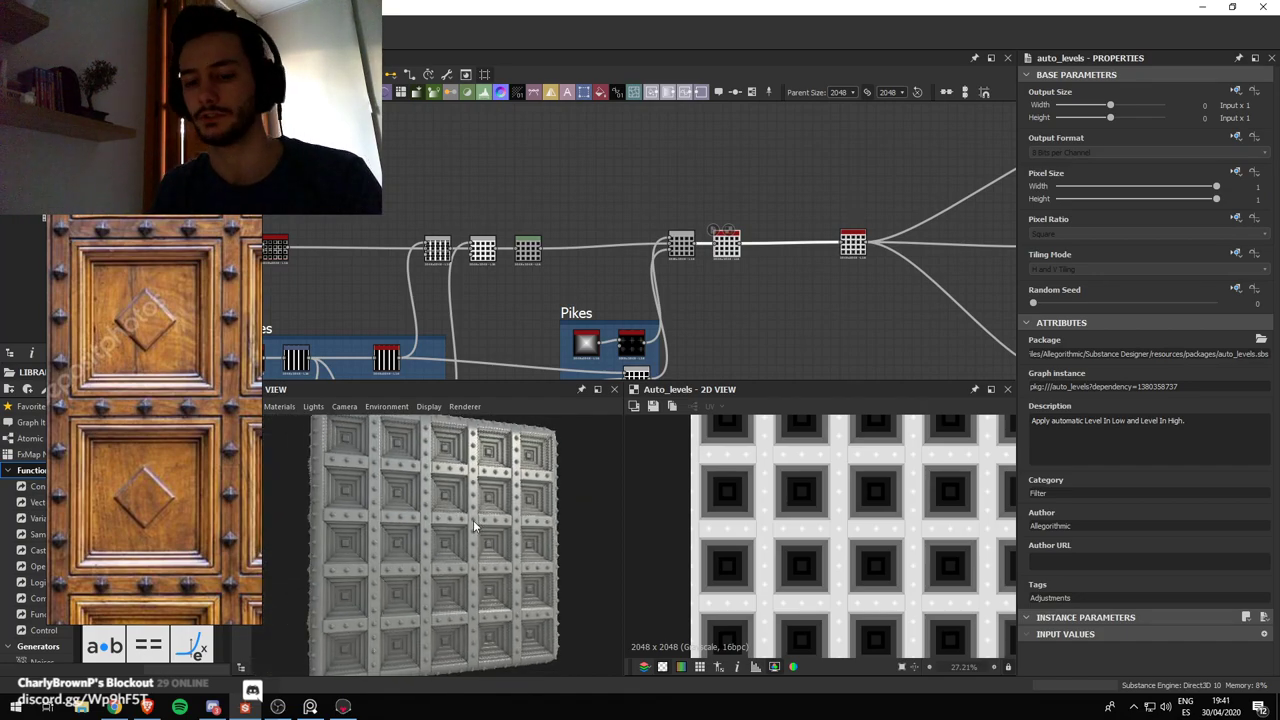
Export all the material outputs, from basecolor to ambientocclusion, as PNG files to E:/Twitch/Designer/Textures
{"action": "right_click", "coordinate": [103, 98]}
{"action": "left_click", "coordinate": [165, 239]}
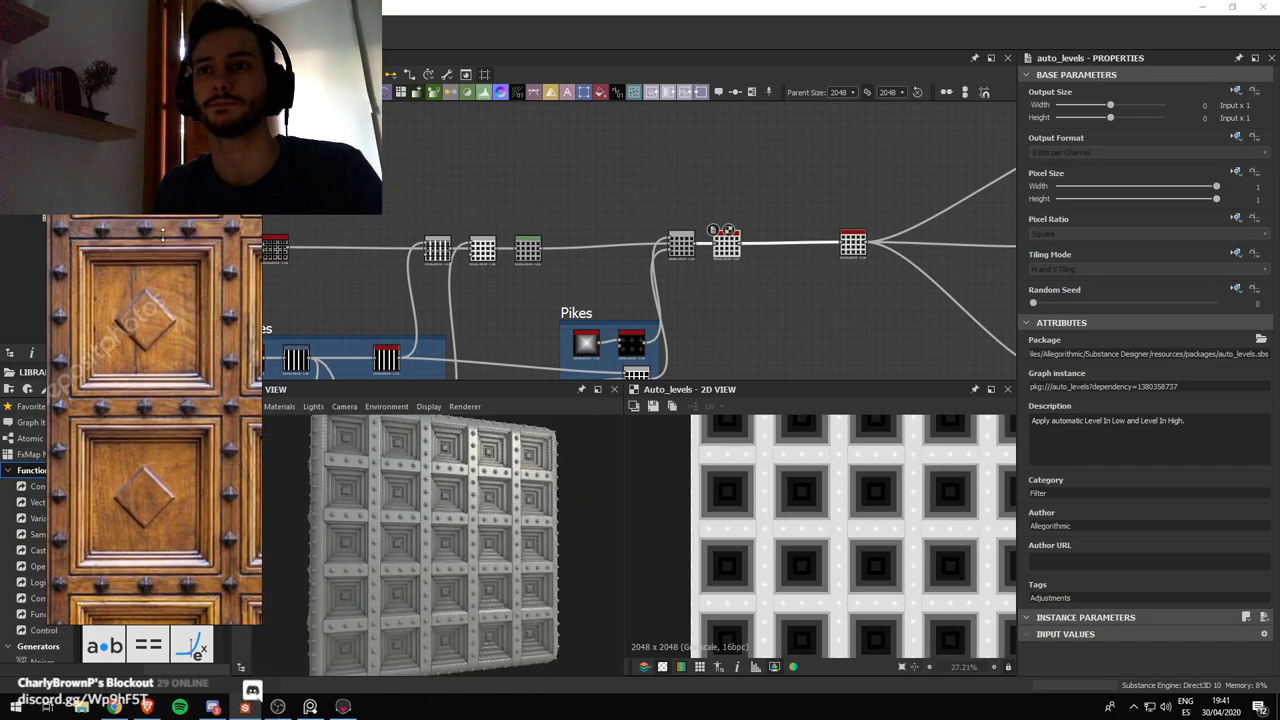
{"action": "left_click", "coordinate": [529, 513]}
{"action": "left_click", "coordinate": [528, 533]}
{"action": "left_click", "coordinate": [531, 528]}
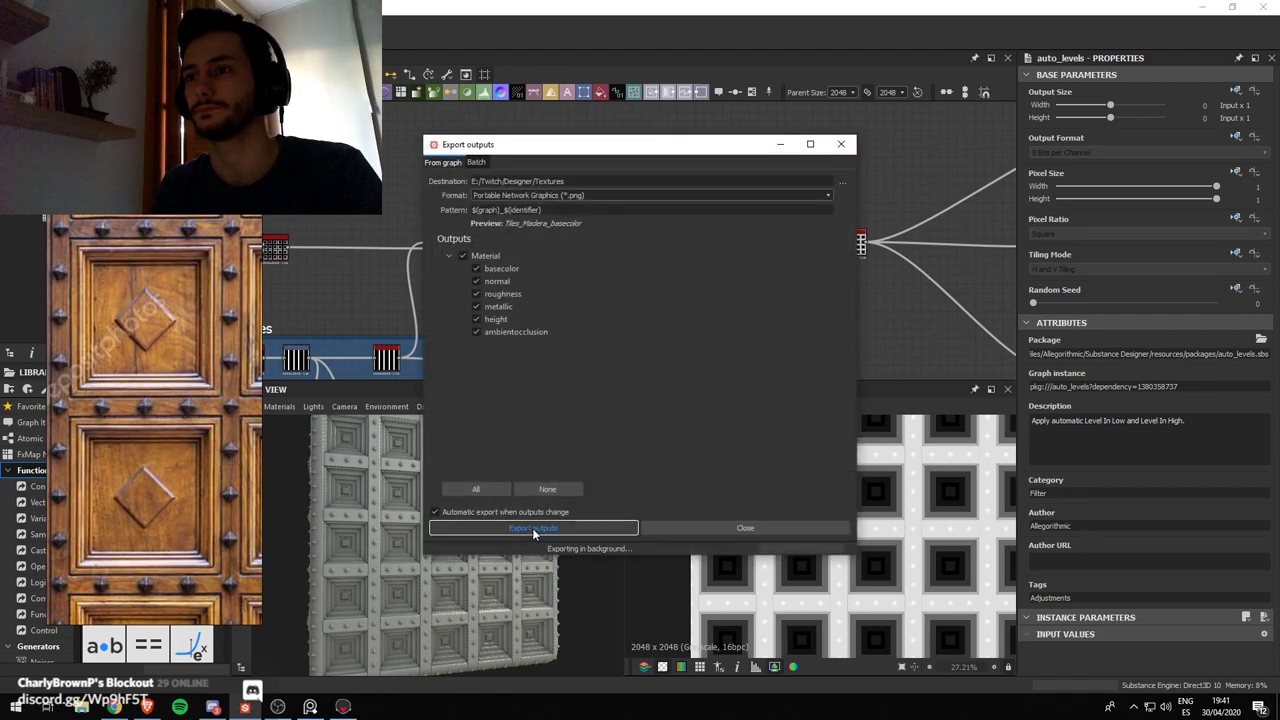
{"action": "left_click", "coordinate": [757, 528]}
Switch to Marmoset Toolbag and inspect the displaced panels and studs up close from the side
{"action": "key", "text": "alt+Tab"}
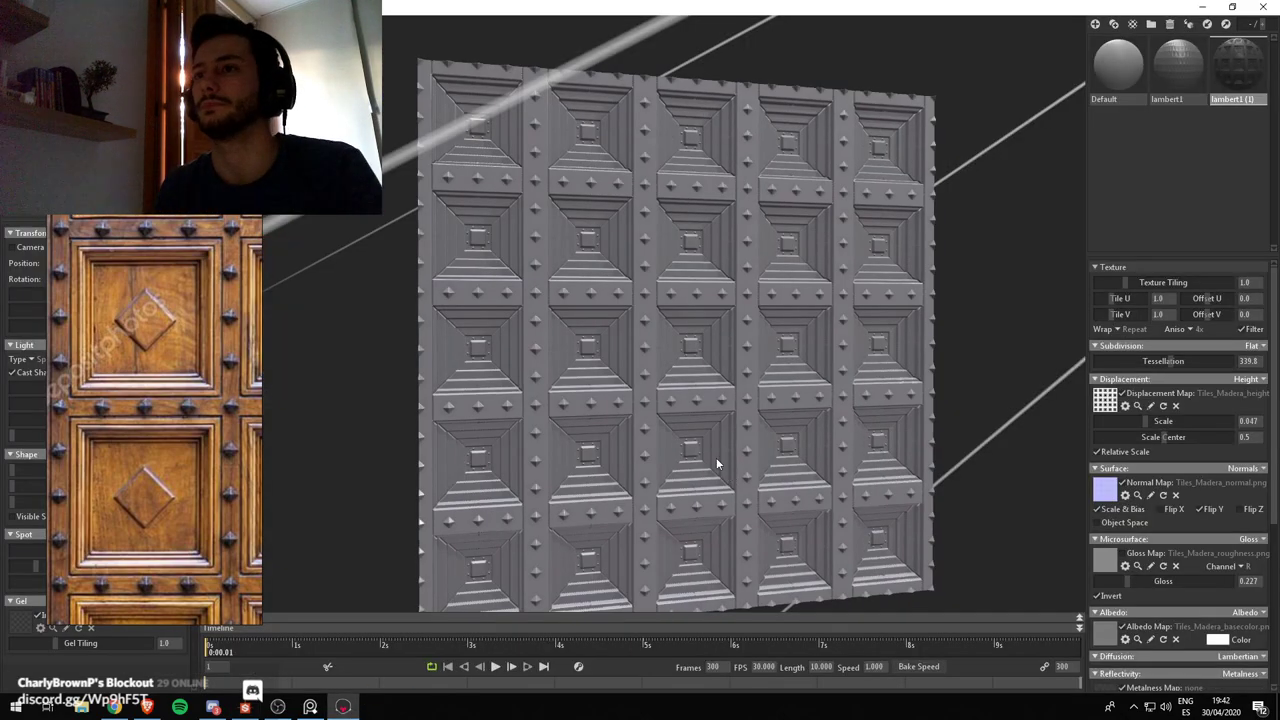
{"action": "left_click_drag", "start_coordinate": [642, 352], "coordinate": [332, 314]}
{"action": "scroll", "coordinate": [779, 437], "scroll_direction": "up", "scroll_amount": 5}
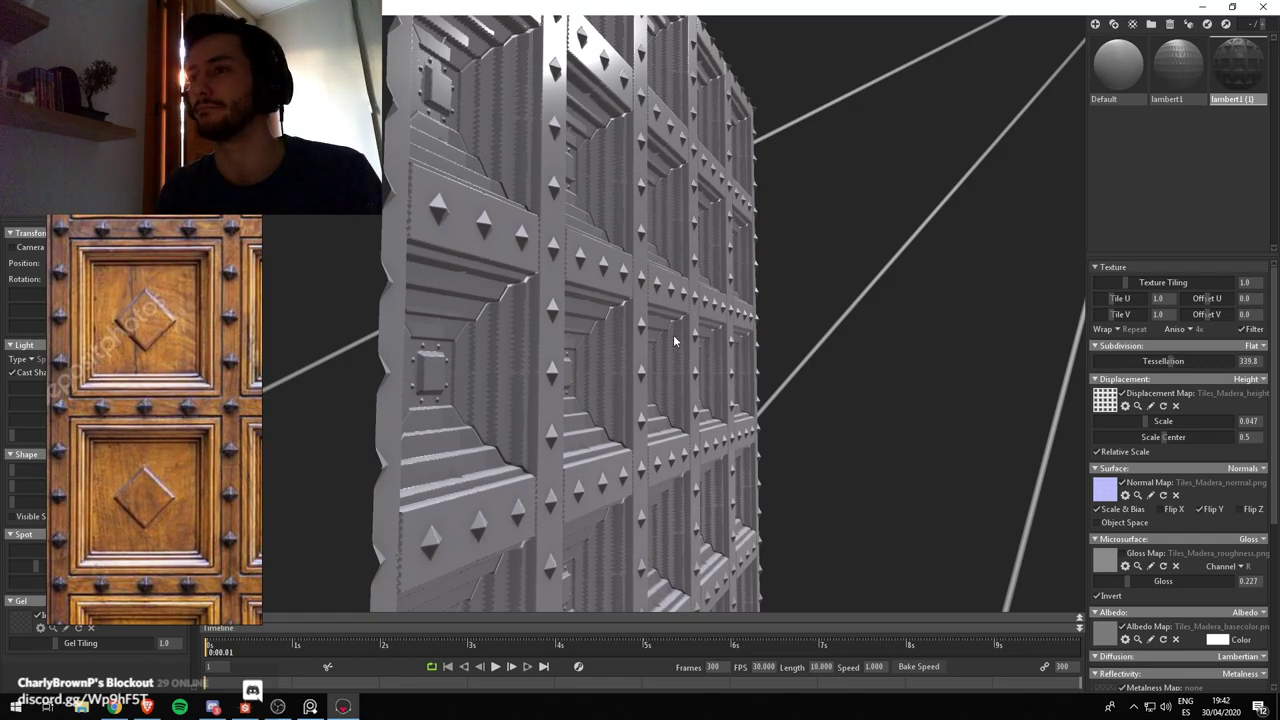
{"action": "left_click_drag", "start_coordinate": [678, 338], "coordinate": [663, 349]}
Return to Substance Designer, raise the stud Blend's Opacity to 0.17 and check the studs on the 3D model
{"action": "key", "text": "alt+Tab"}
{"action": "scroll", "coordinate": [652, 260], "scroll_direction": "up", "scroll_amount": 3}
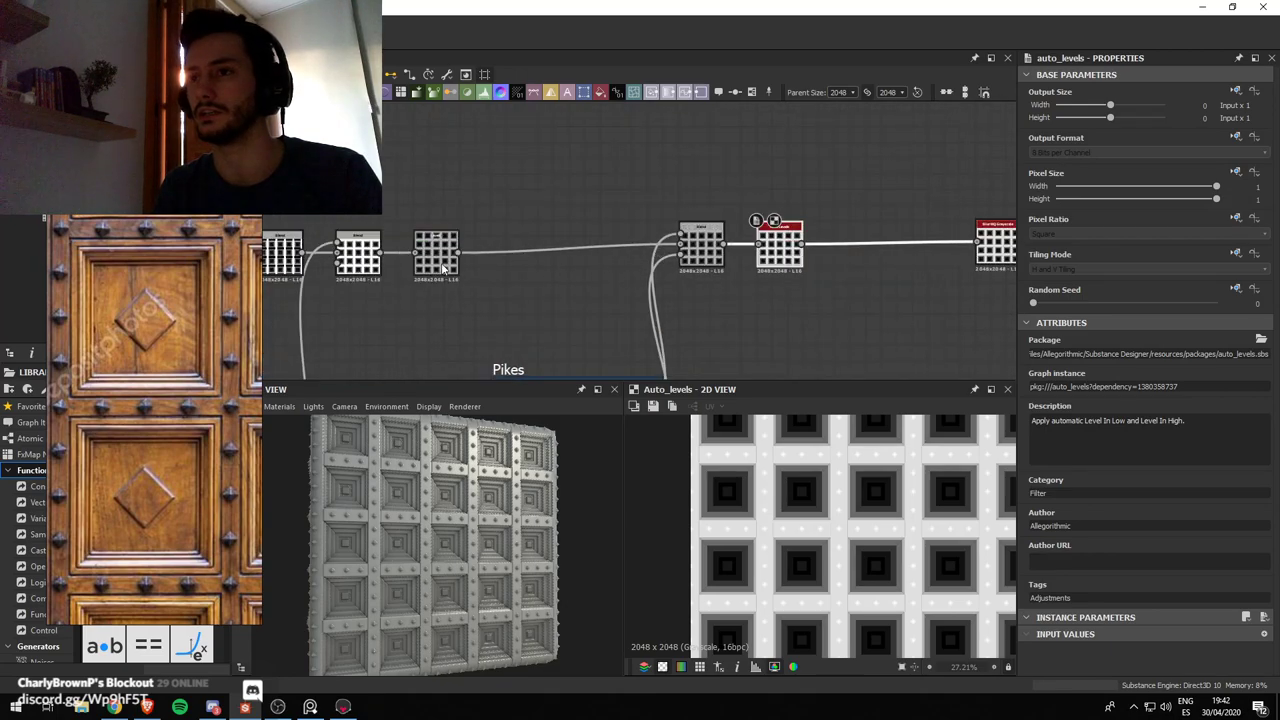
{"action": "scroll", "coordinate": [574, 266], "scroll_direction": "down", "scroll_amount": 3}
{"action": "middle_click_drag", "start_coordinate": [574, 266], "coordinate": [606, 198]}
{"action": "scroll", "coordinate": [713, 211], "scroll_direction": "up", "scroll_amount": 2}
{"action": "left_click", "coordinate": [662, 174]}
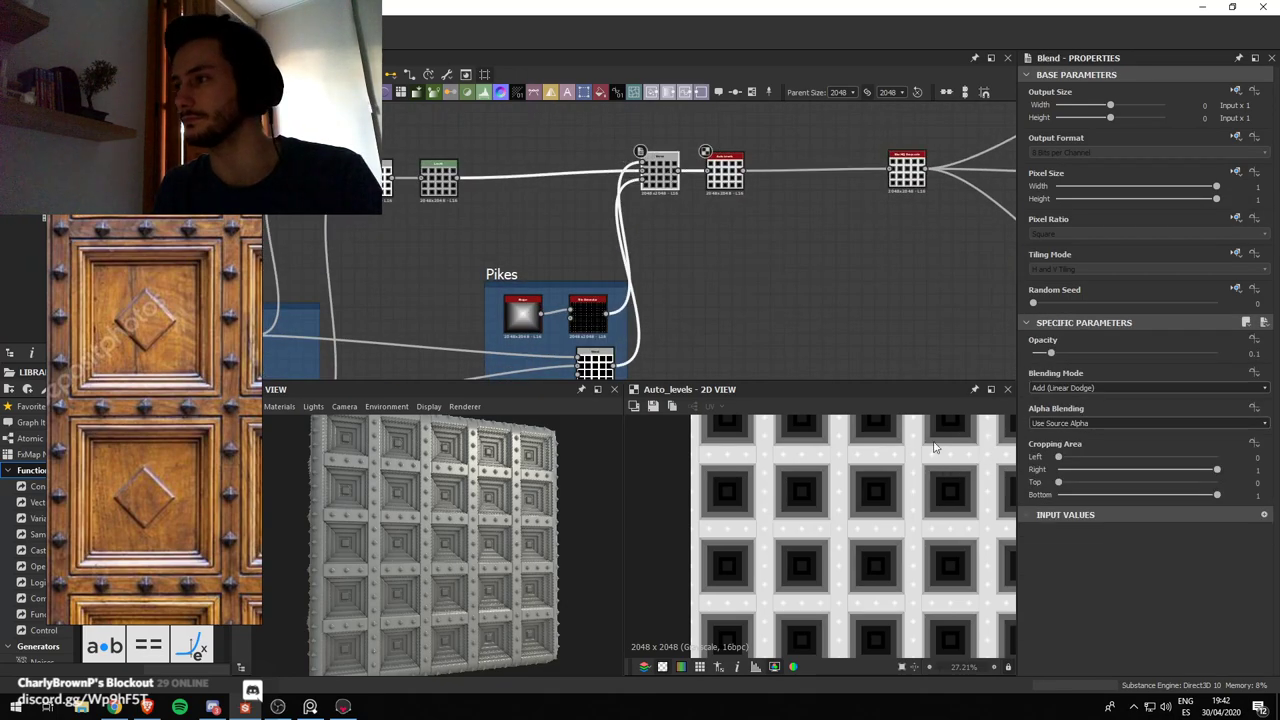
{"action": "scroll", "coordinate": [934, 447], "scroll_direction": "up", "scroll_amount": 2}
{"action": "left_click_drag", "start_coordinate": [1053, 356], "coordinate": [1064, 354]}
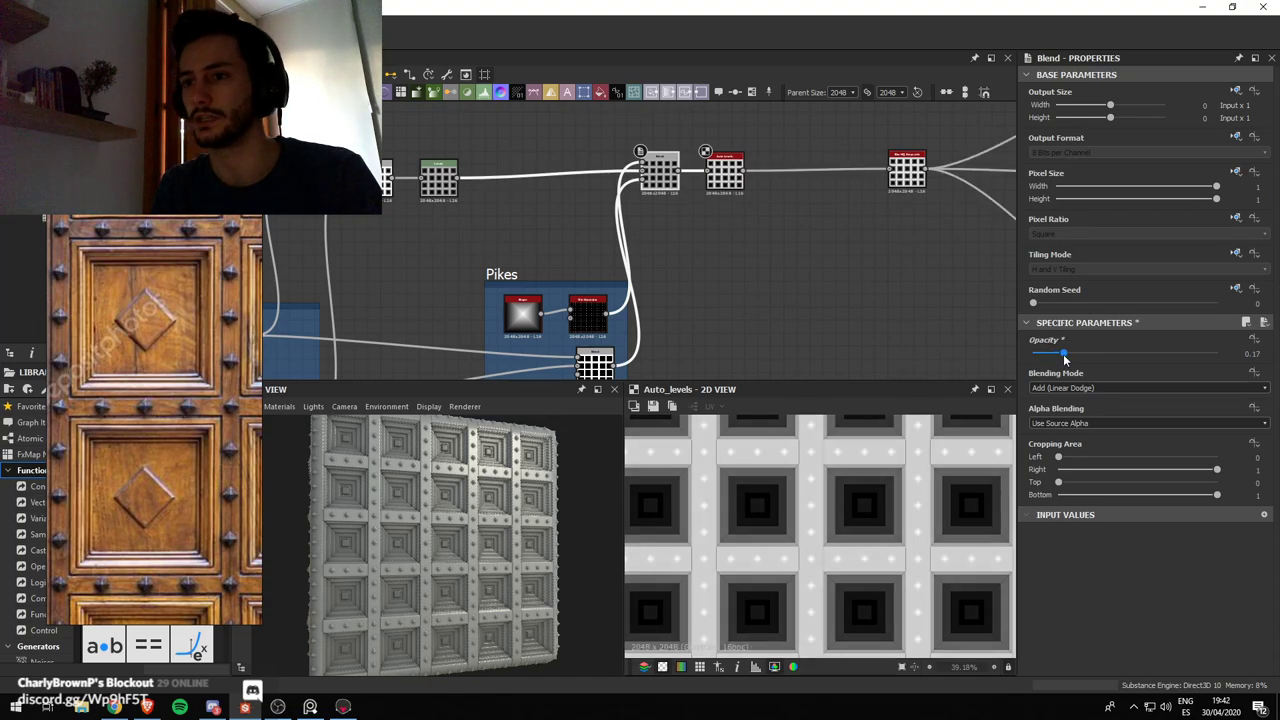
{"action": "scroll", "coordinate": [484, 478], "scroll_direction": "down", "scroll_amount": 3}
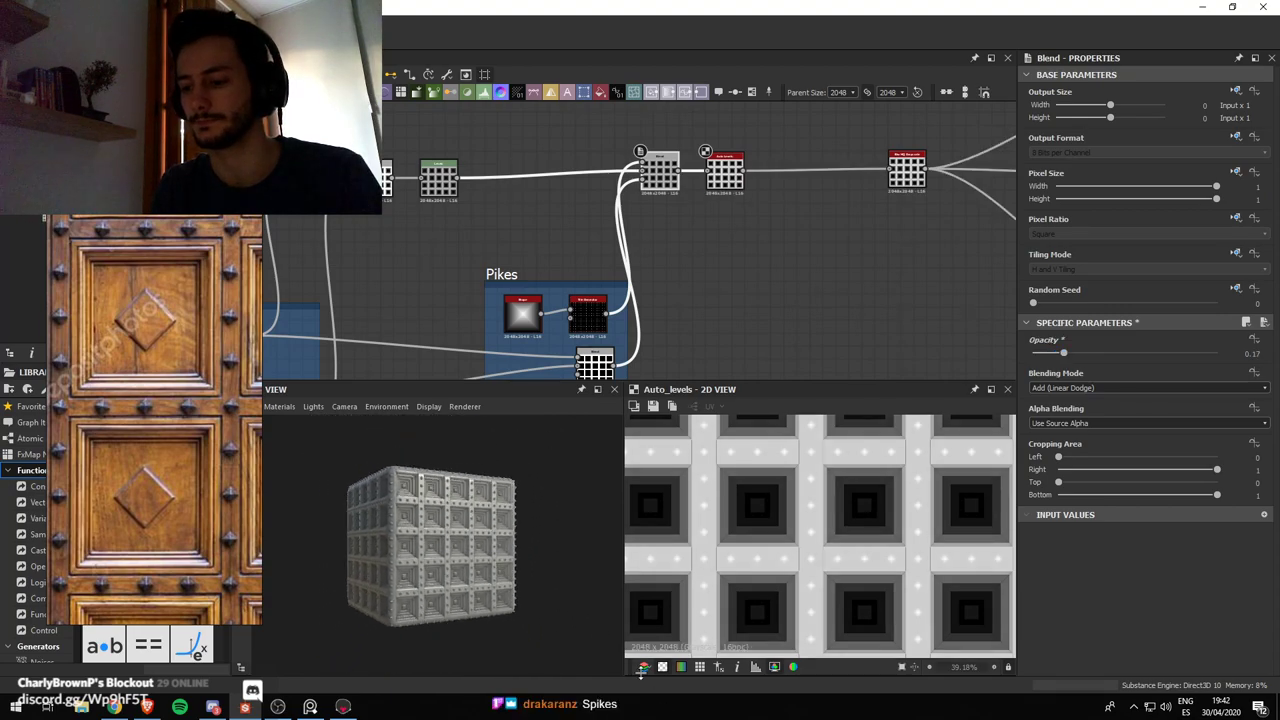
{"action": "scroll", "coordinate": [484, 495], "scroll_direction": "up", "scroll_amount": 6}
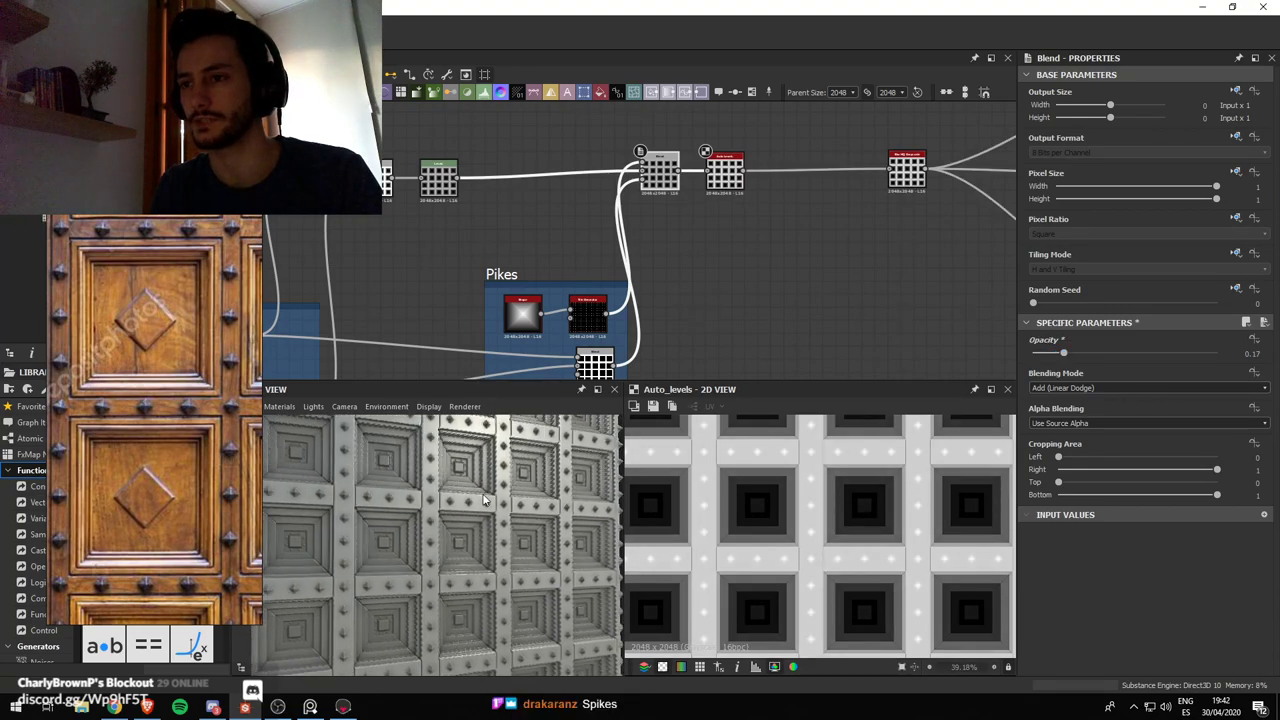
Rename the frame around the stud nodes to "Spikes"
{"action": "left_click", "coordinate": [512, 277]}
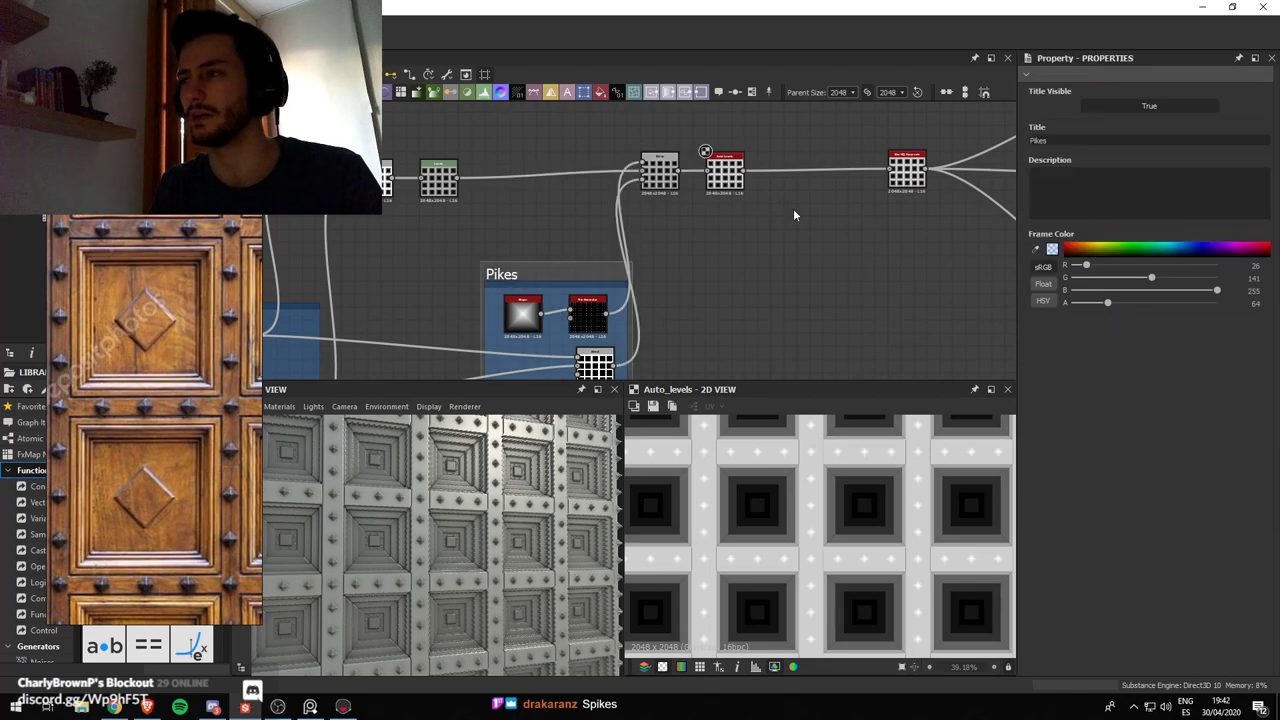
{"action": "type", "text": "Spikes"}
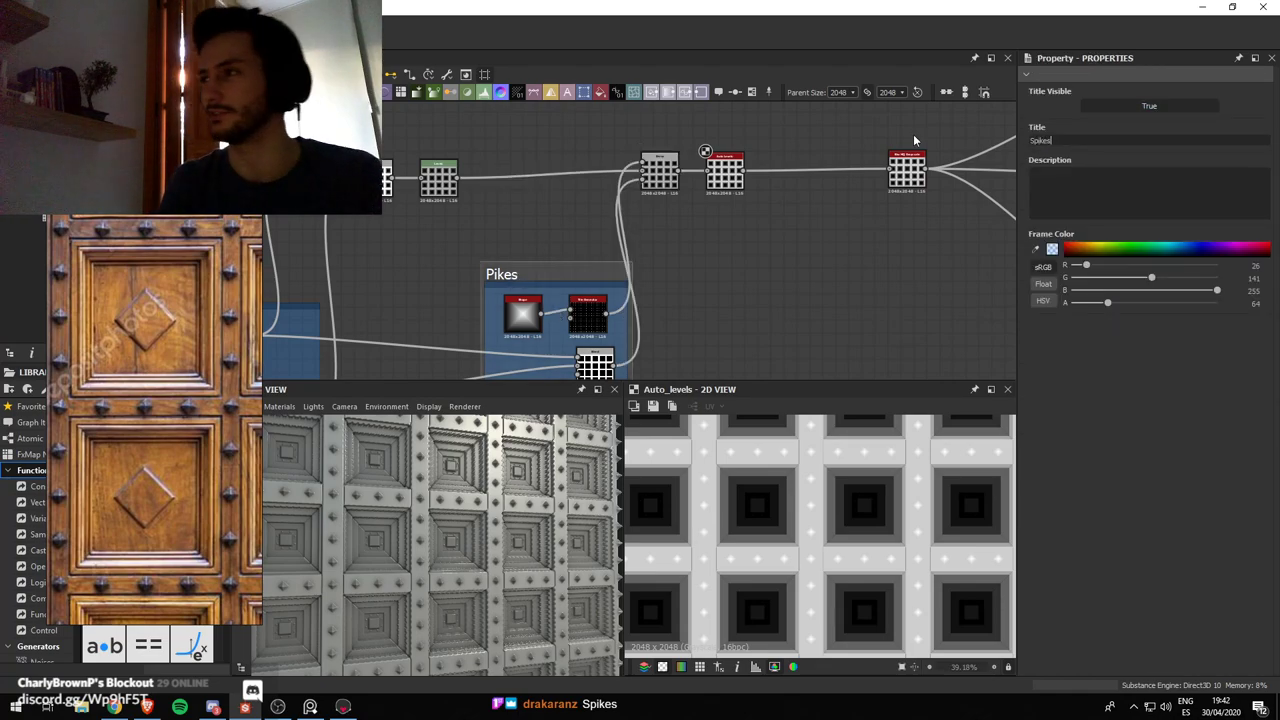
{"action": "key", "text": "Return"}
{"action": "scroll", "coordinate": [791, 250], "scroll_direction": "down", "scroll_amount": 1}
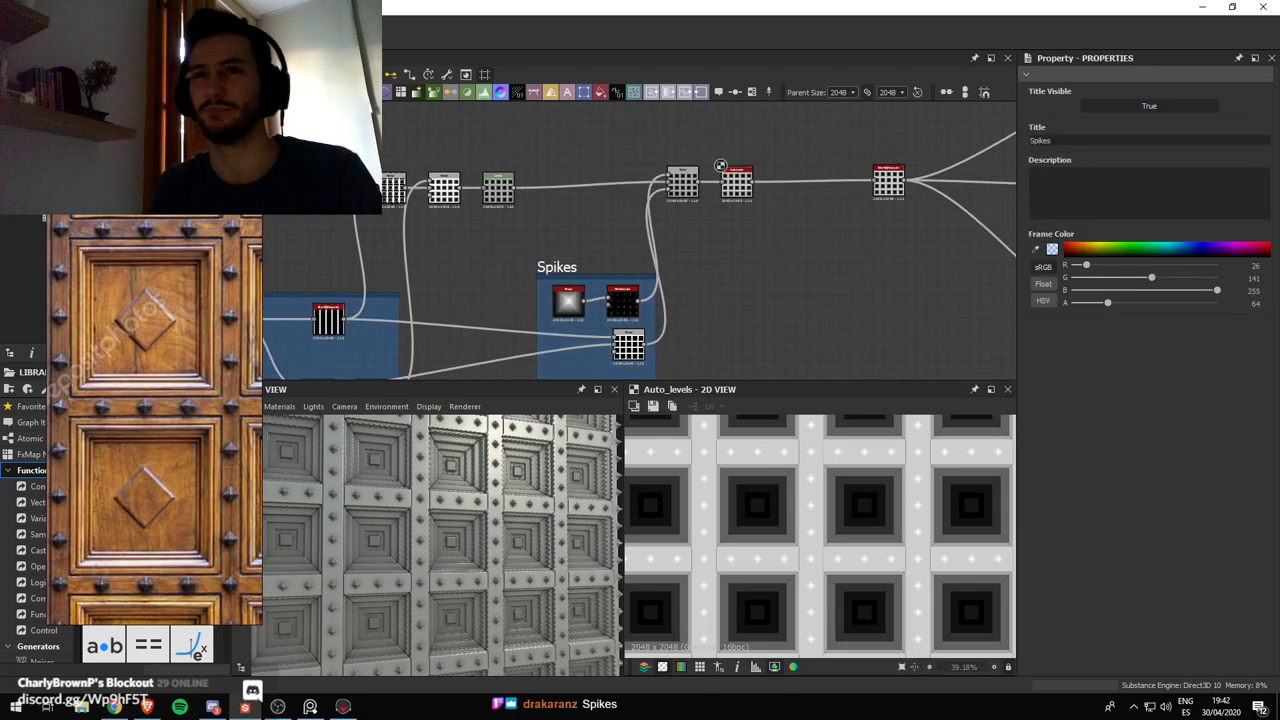
Re-export all the material outputs as PNG files to E:/Twitch/Designer/Textures
{"action": "right_click", "coordinate": [58, 217]}
{"action": "left_click", "coordinate": [126, 240]}
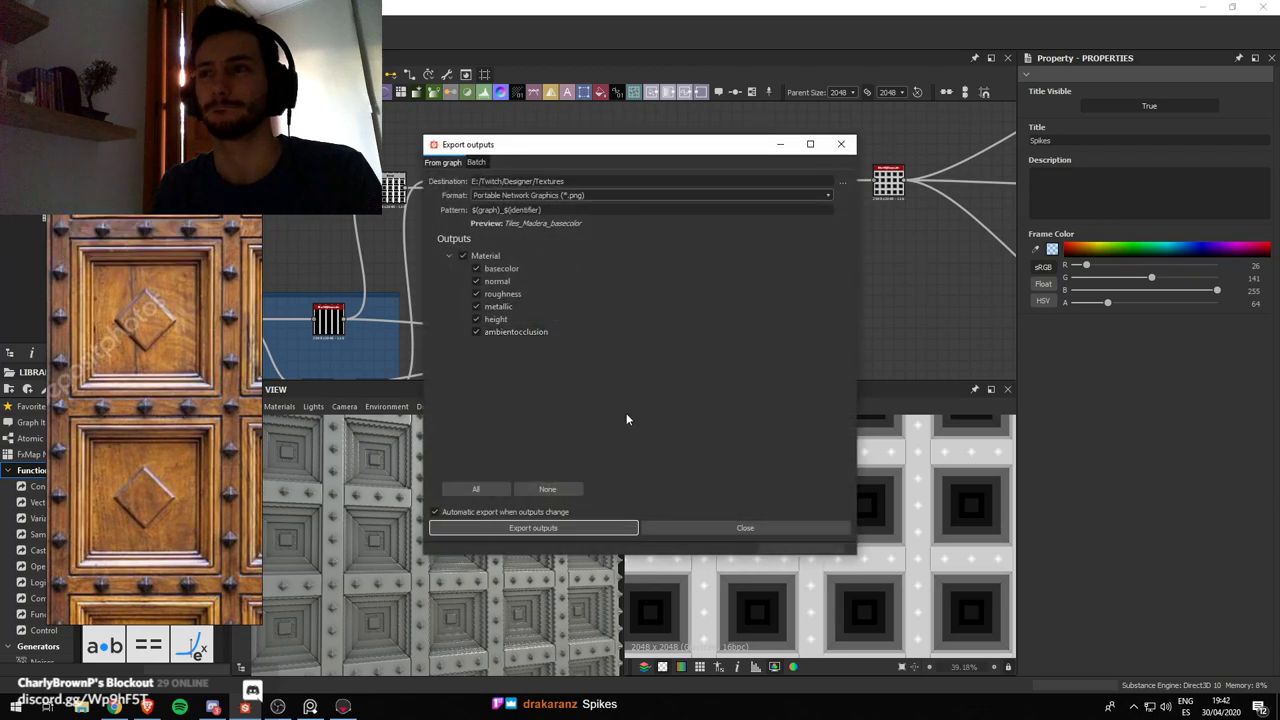
{"action": "left_click", "coordinate": [567, 527]}
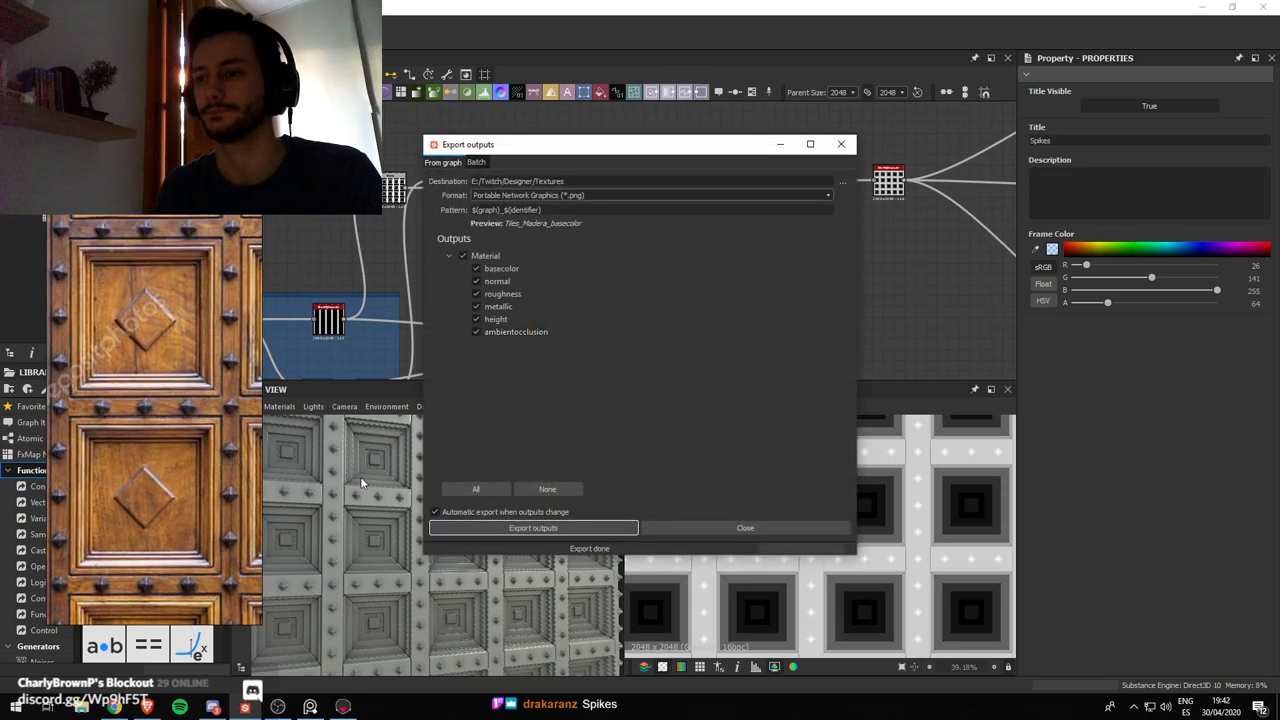
{"action": "left_click", "coordinate": [745, 527]}
Switch to Marmoset Toolbag and inspect the taller studs and recessed panels on the displaced door from the side and front
{"action": "left_click", "coordinate": [343, 706]}
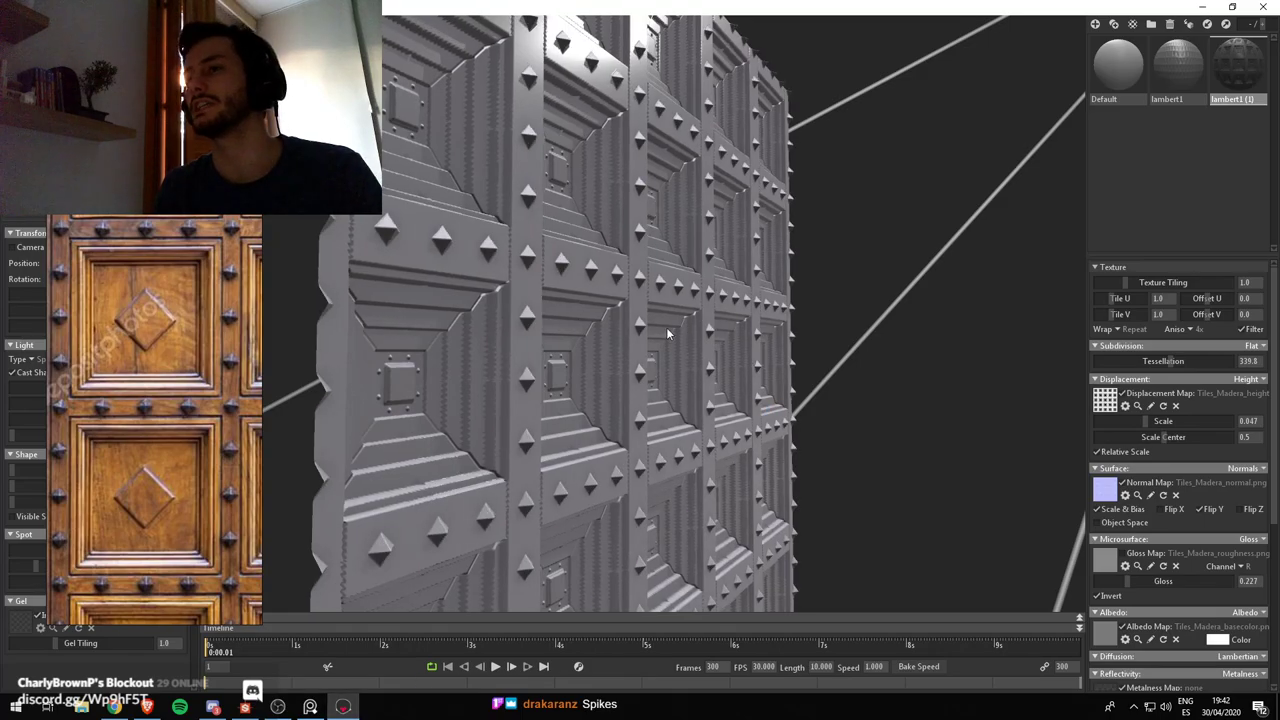
{"action": "left_click_drag", "start_coordinate": [668, 333], "coordinate": [697, 420]}
{"action": "right_click_drag", "start_coordinate": [697, 420], "coordinate": [640, 408]}
{"action": "left_click_drag", "start_coordinate": [640, 408], "coordinate": [671, 417]}
{"action": "right_click_drag", "start_coordinate": [671, 417], "coordinate": [785, 490]}
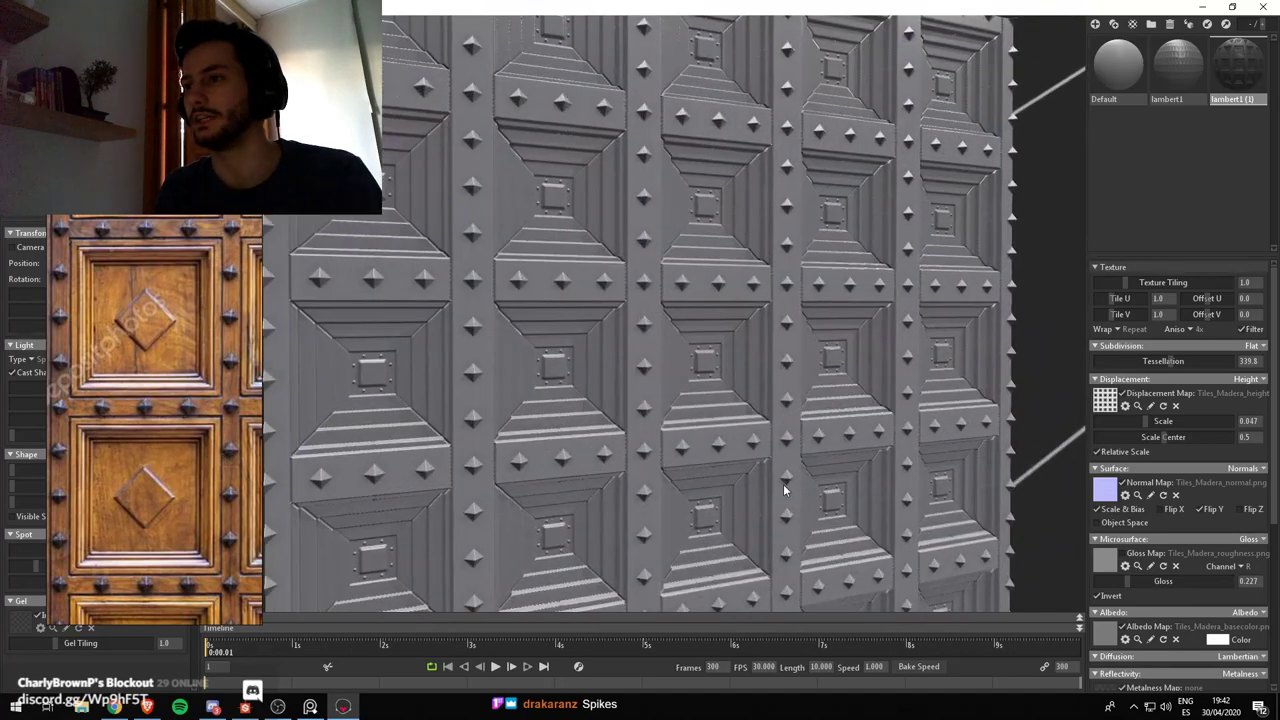
{"action": "left_click_drag", "start_coordinate": [784, 490], "coordinate": [226, 427]}
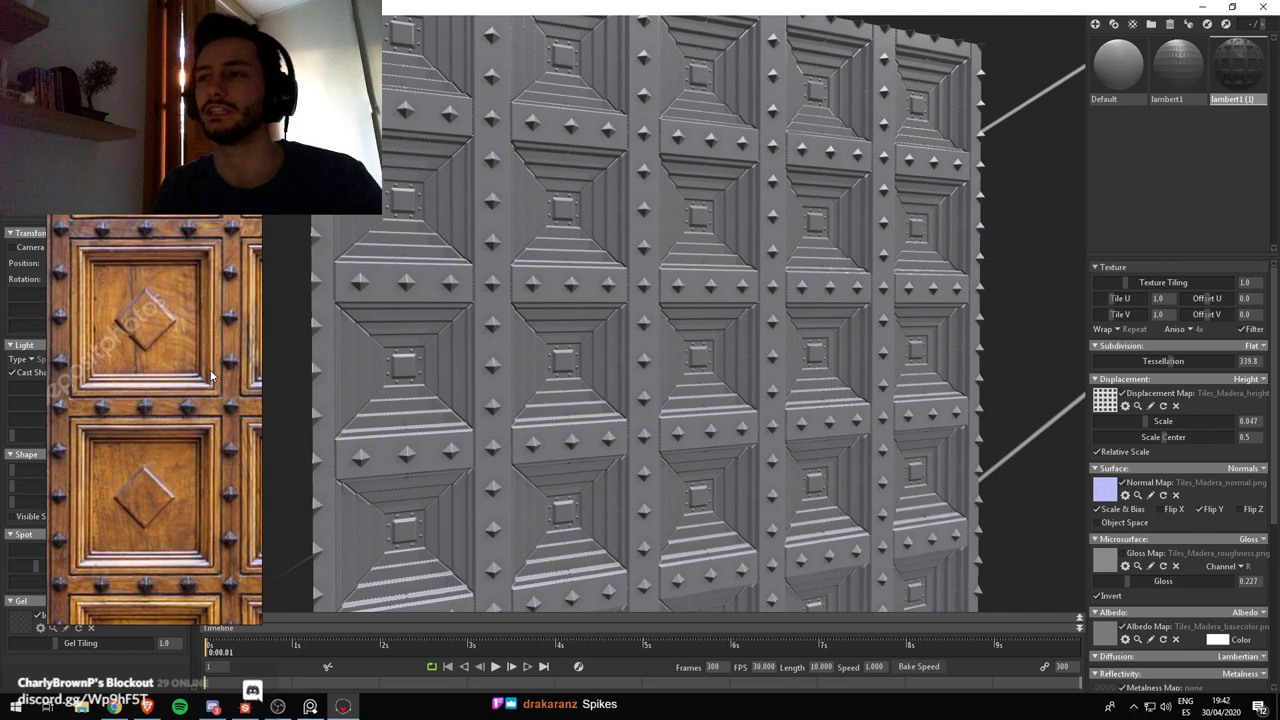
Compare the displaced door mesh with the golden wooden door reference photo, both close up and as a whole
{"action": "scroll", "coordinate": [212, 372], "scroll_direction": "down", "scroll_amount": 3}
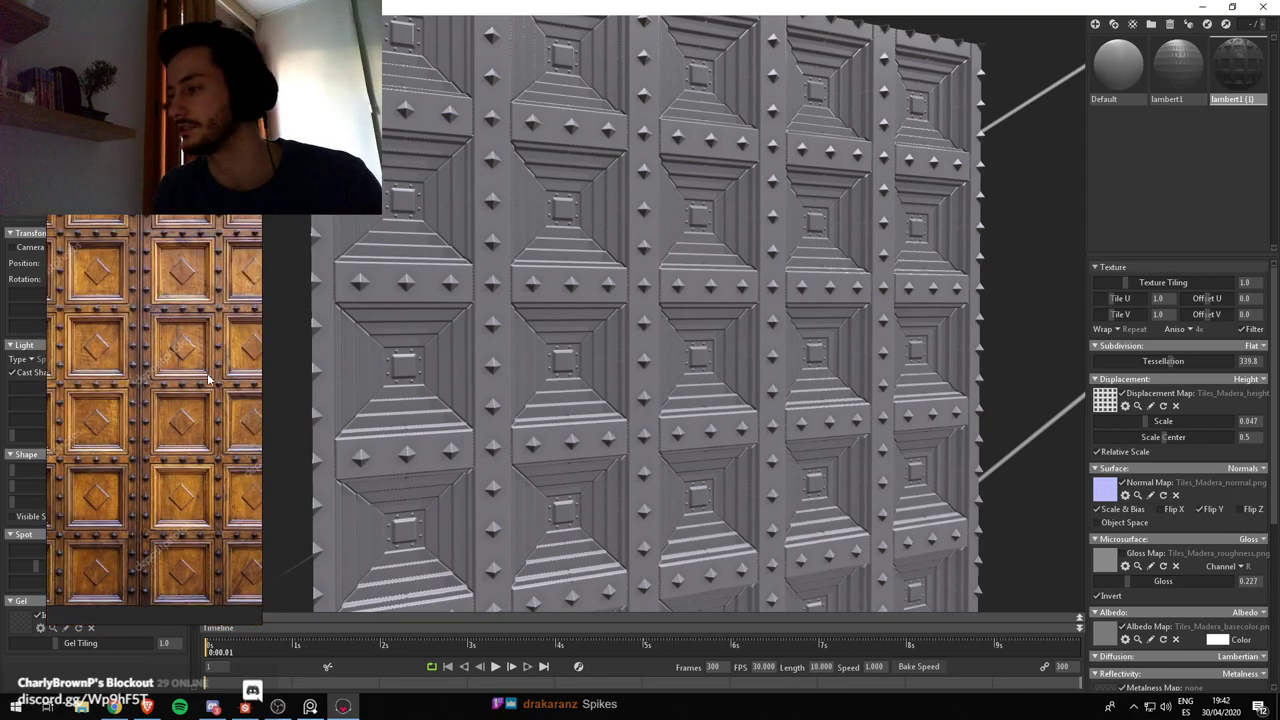
{"action": "scroll", "coordinate": [207, 370], "scroll_direction": "up", "scroll_amount": 3}
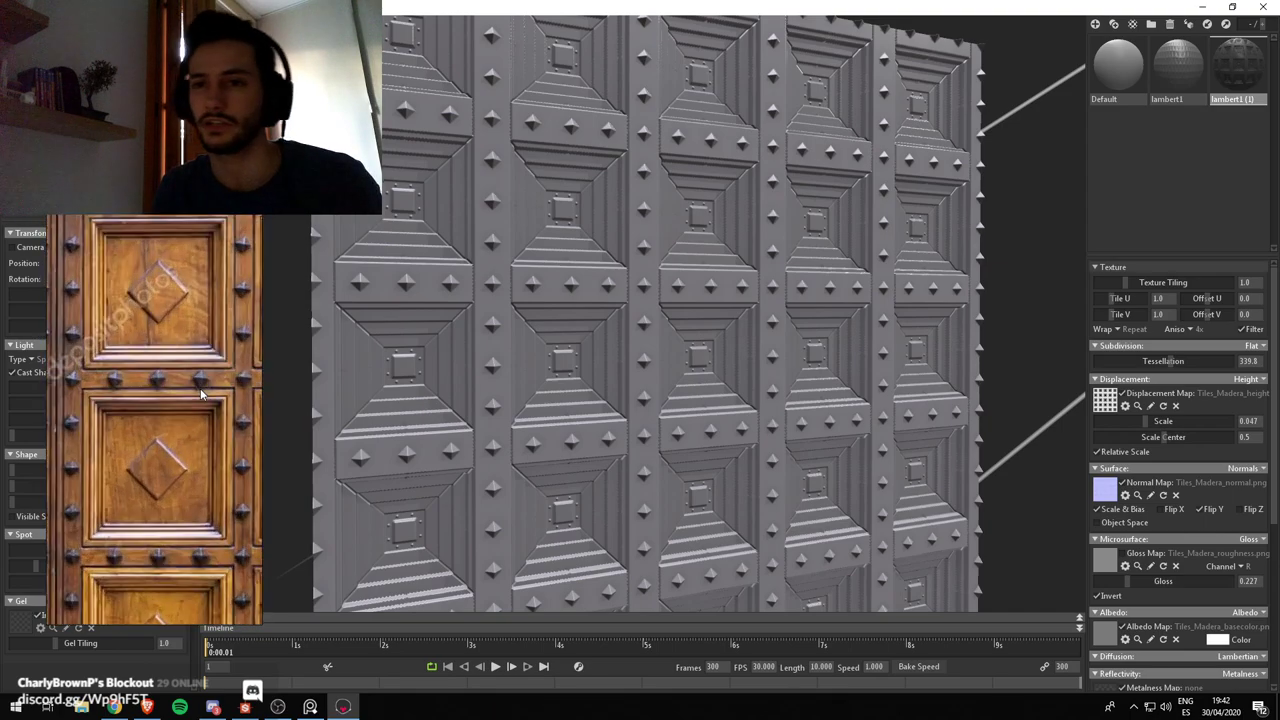
{"action": "scroll", "coordinate": [195, 393], "scroll_direction": "down", "scroll_amount": 3}
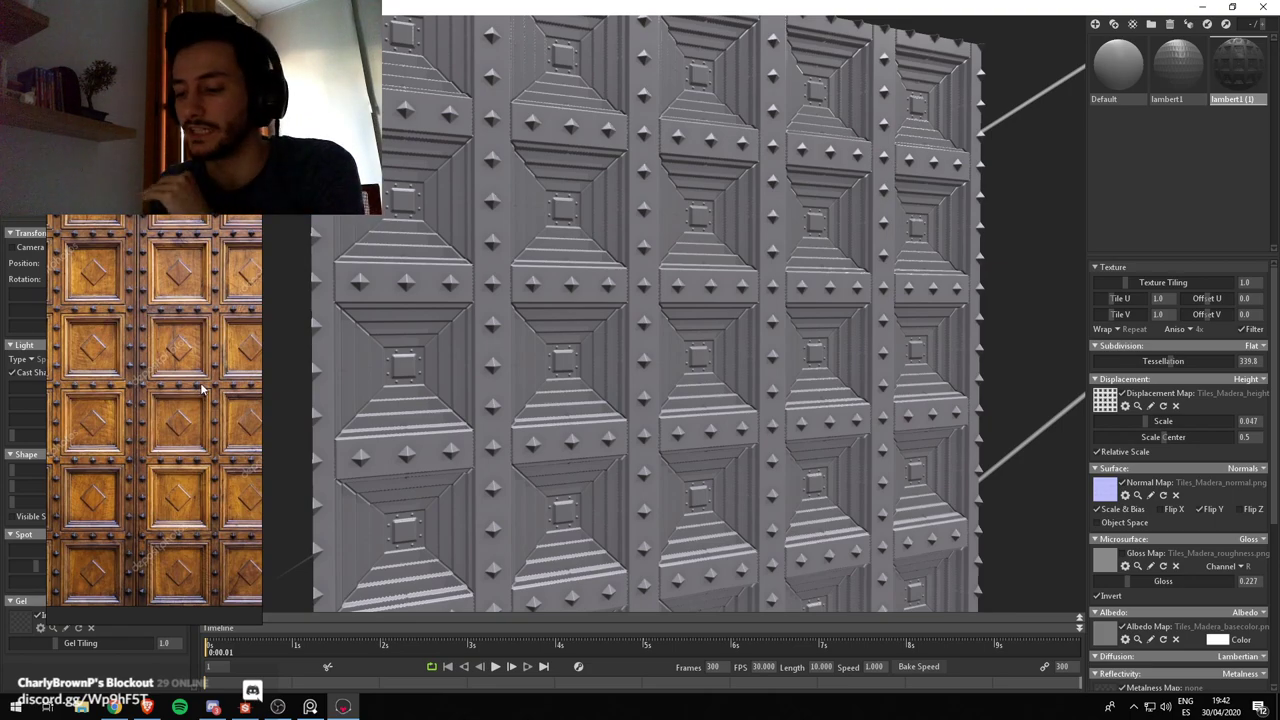
{"action": "left_click_drag", "start_coordinate": [694, 354], "coordinate": [812, 330]}
{"action": "left_click", "coordinate": [704, 348]}
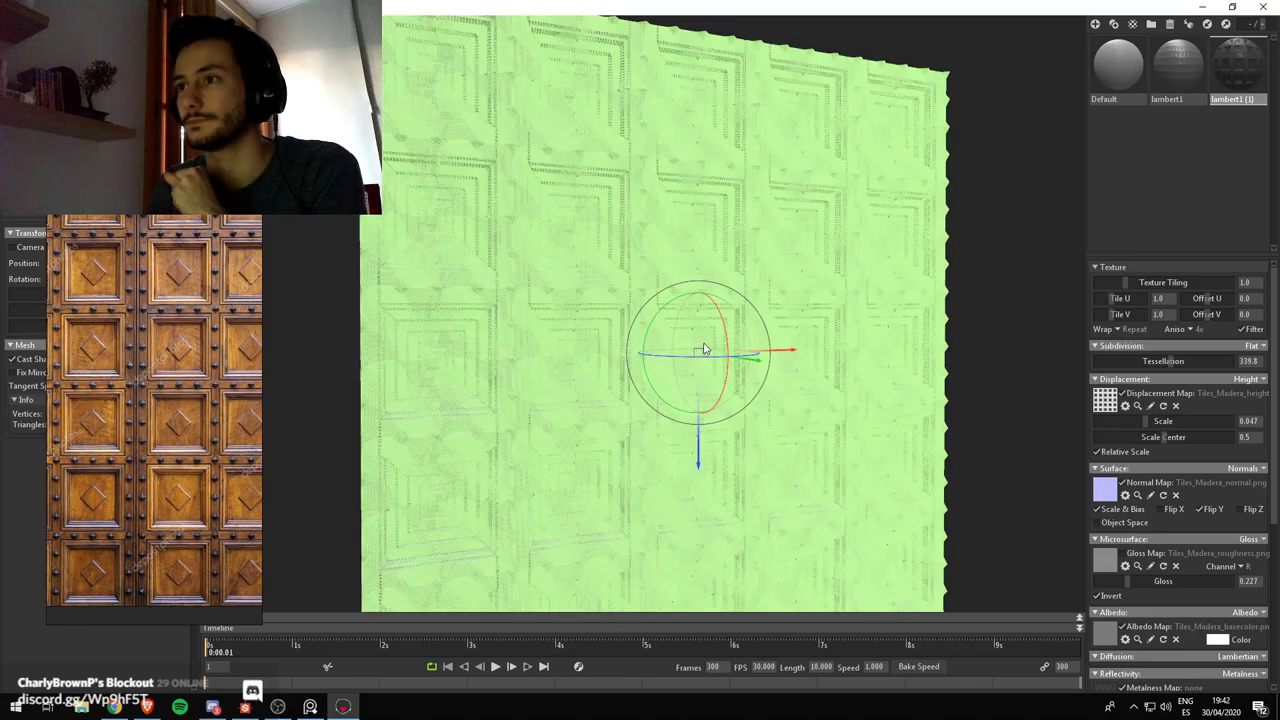
{"action": "left_click", "coordinate": [1002, 273]}
{"action": "left_click_drag", "start_coordinate": [700, 318], "coordinate": [634, 320]}
{"action": "scroll", "coordinate": [577, 273], "scroll_direction": "down", "scroll_amount": 4}
{"action": "right_click_drag", "start_coordinate": [634, 320], "coordinate": [683, 366]}
Browse the reference board, examining the nailed wooden panels, the studded door and the planks with iron studs
{"action": "scroll", "coordinate": [201, 254], "scroll_direction": "down", "scroll_amount": 4}
{"action": "scroll", "coordinate": [201, 254], "scroll_direction": "down", "scroll_amount": 2}
{"action": "middle_click_drag", "start_coordinate": [120, 320], "coordinate": [86, 350]}
{"action": "scroll", "coordinate": [243, 328], "scroll_direction": "up", "scroll_amount": 3}
{"action": "middle_click_drag", "start_coordinate": [243, 328], "coordinate": [166, 346]}
{"action": "scroll", "coordinate": [180, 273], "scroll_direction": "down", "scroll_amount": 4}
{"action": "scroll", "coordinate": [181, 285], "scroll_direction": "down", "scroll_amount": 3}
{"action": "scroll", "coordinate": [140, 245], "scroll_direction": "up", "scroll_amount": 5}
{"action": "middle_click_drag", "start_coordinate": [140, 245], "coordinate": [145, 317]}
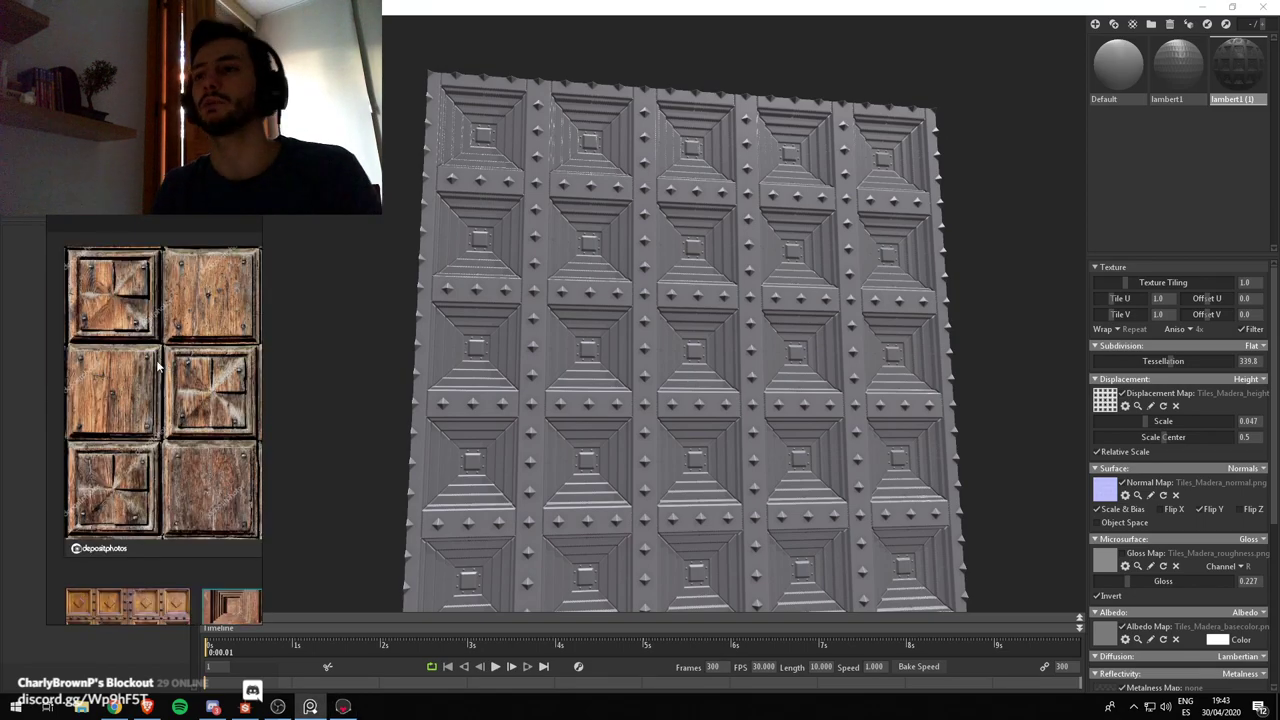
{"action": "scroll", "coordinate": [196, 370], "scroll_direction": "down", "scroll_amount": 1}
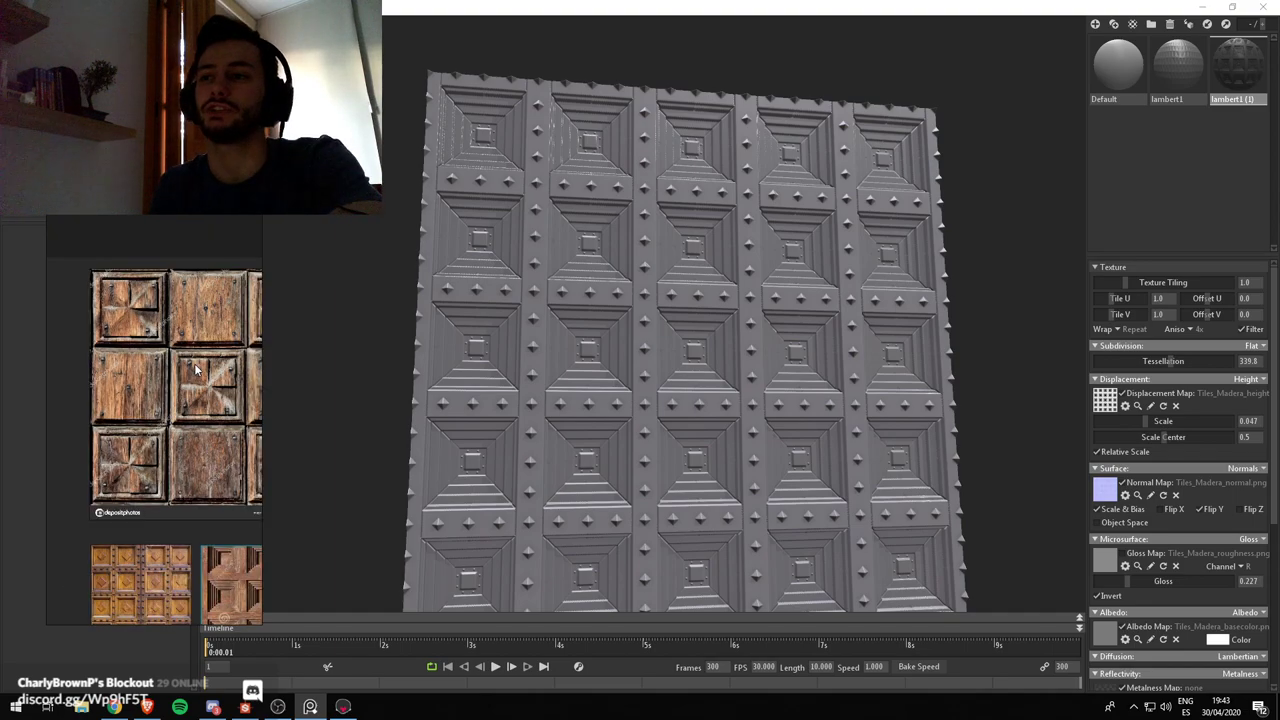
{"action": "scroll", "coordinate": [95, 366], "scroll_direction": "down", "scroll_amount": 1}
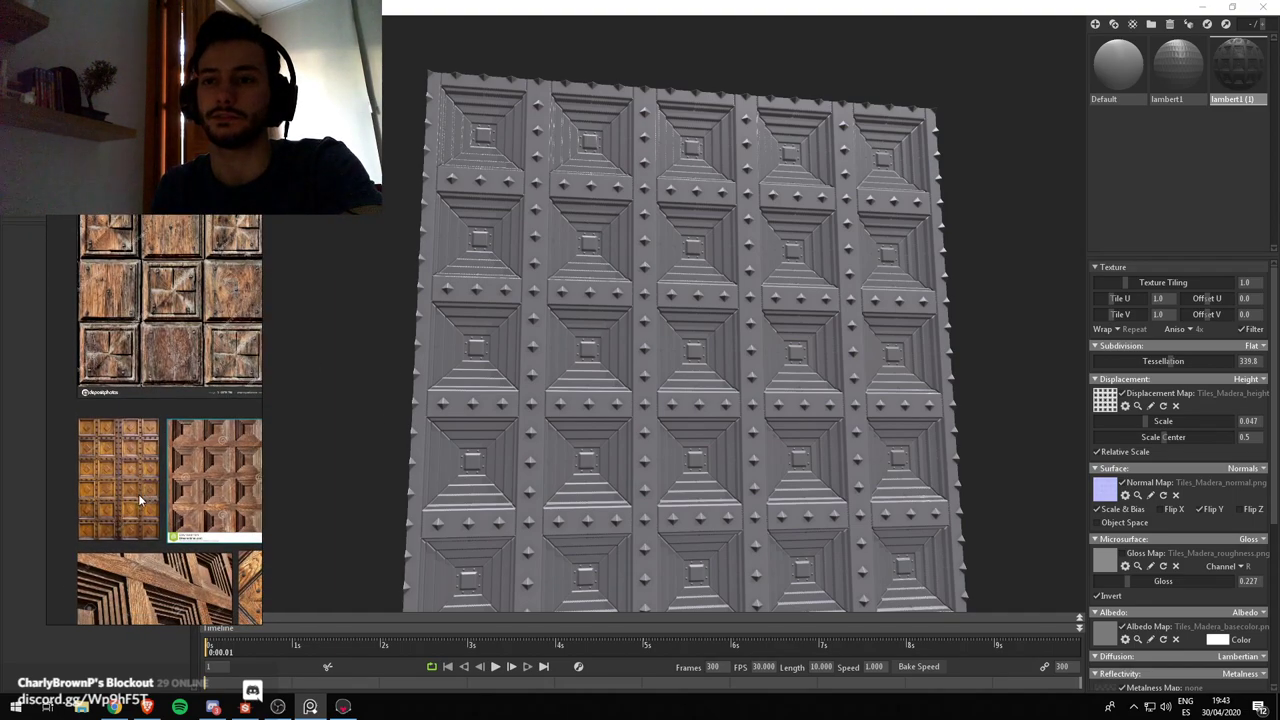
{"action": "scroll", "coordinate": [140, 500], "scroll_direction": "up", "scroll_amount": 2}
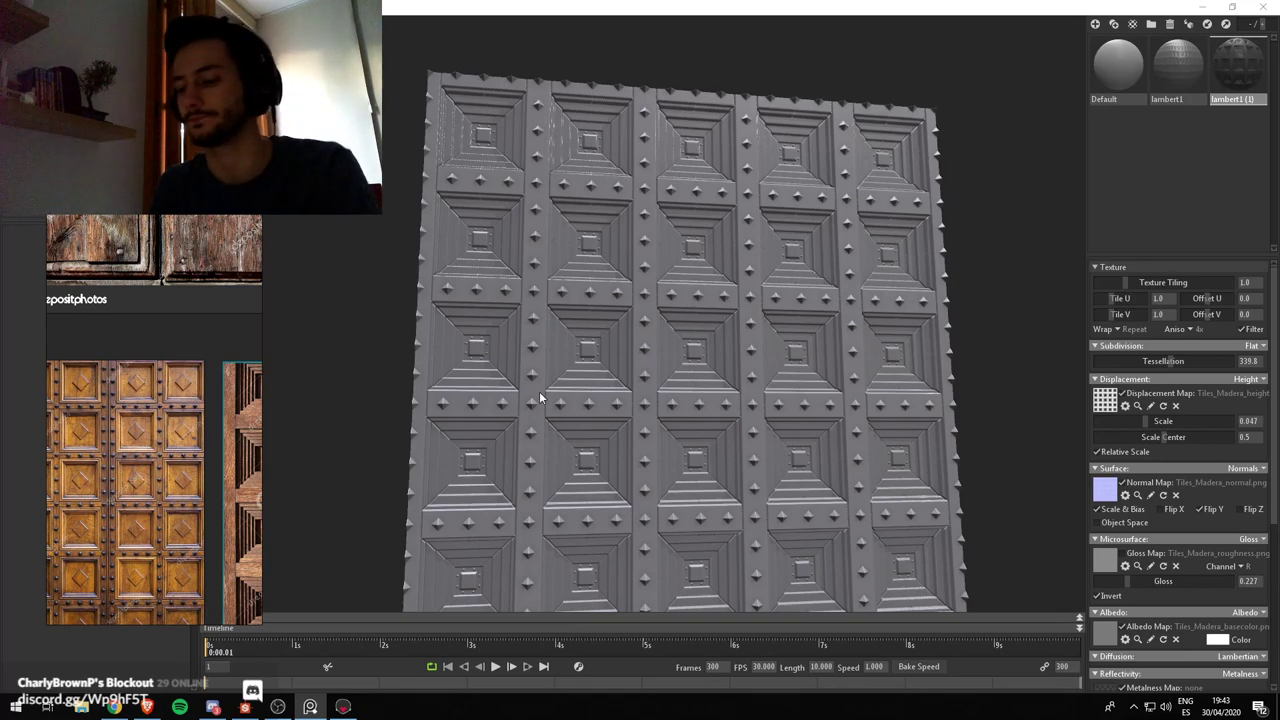
{"action": "scroll", "coordinate": [123, 428], "scroll_direction": "down", "scroll_amount": 4}
{"action": "middle_click_drag", "start_coordinate": [123, 428], "coordinate": [250, 368]}
{"action": "middle_click_drag", "start_coordinate": [80, 350], "coordinate": [188, 345]}
{"action": "scroll", "coordinate": [188, 345], "scroll_direction": "up", "scroll_amount": 4}
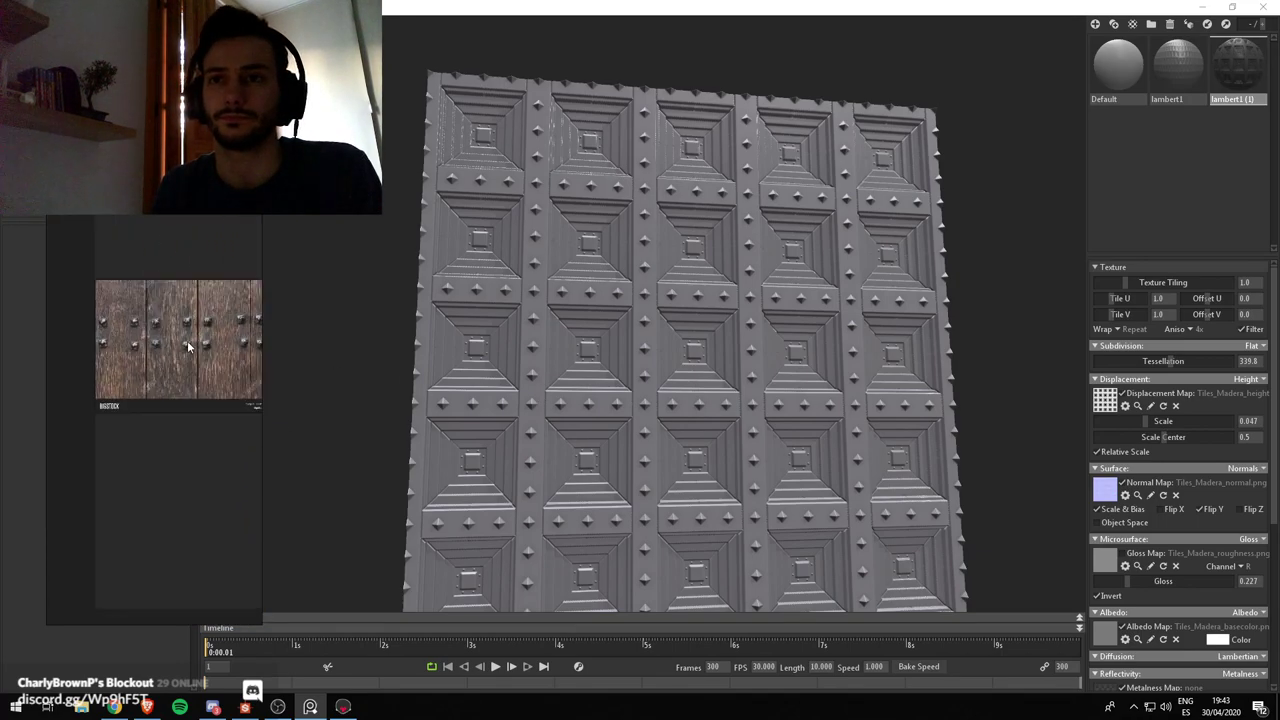
{"action": "scroll", "coordinate": [187, 345], "scroll_direction": "up", "scroll_amount": 2}
{"action": "scroll", "coordinate": [203, 429], "scroll_direction": "down", "scroll_amount": 6}
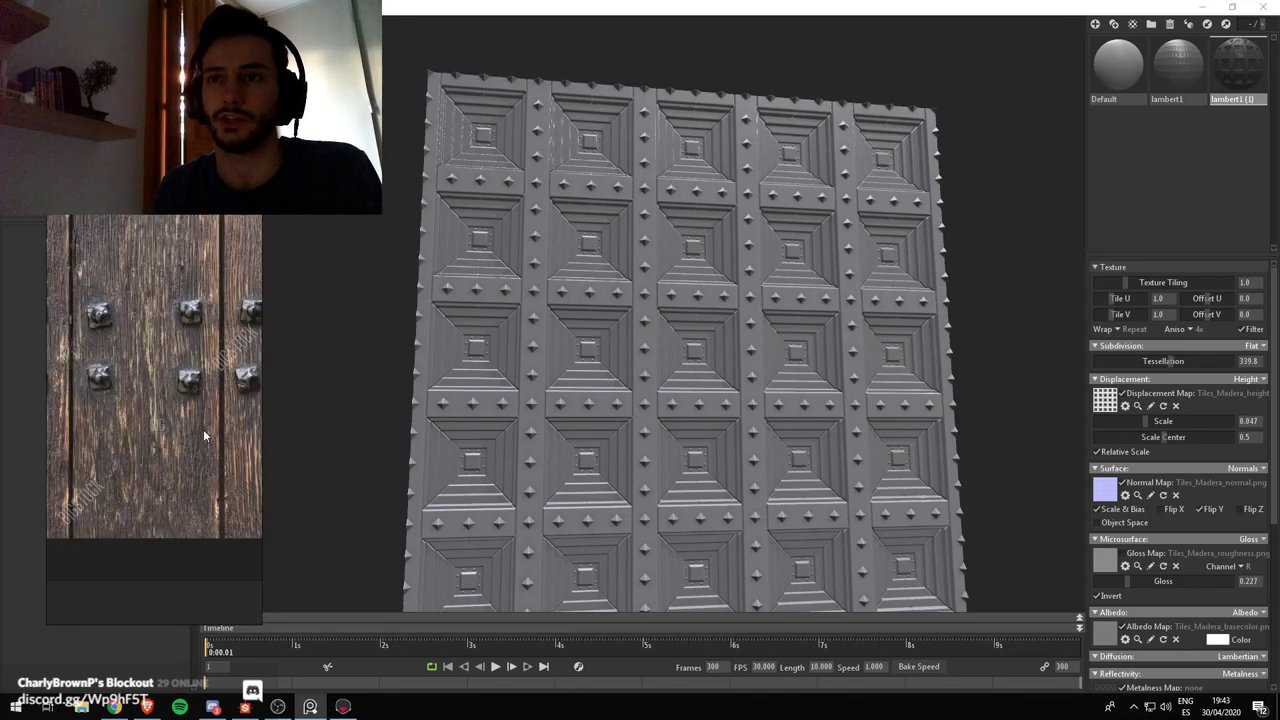
Examine the whole door mesh in the viewport from a slight angle
{"action": "left_click", "coordinate": [629, 346]}
{"action": "scroll", "coordinate": [600, 330], "scroll_direction": "down", "scroll_amount": 5}
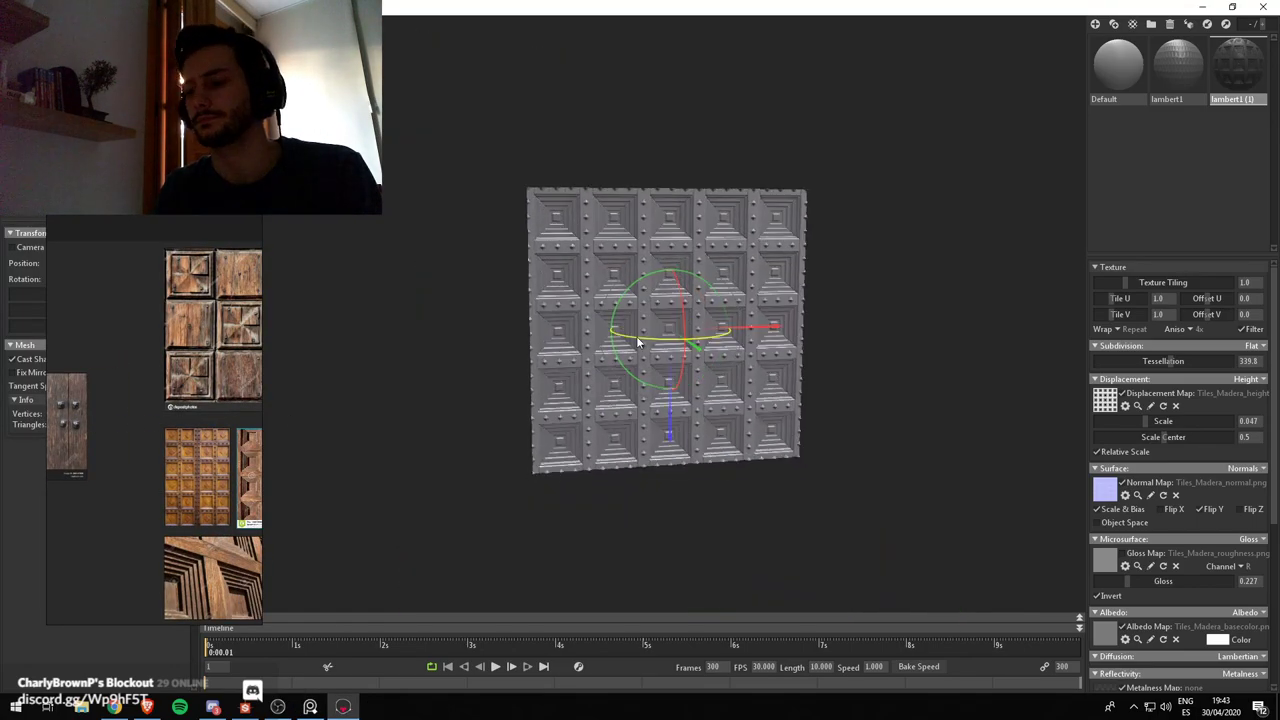
{"action": "right_click_drag", "start_coordinate": [637, 338], "coordinate": [628, 387], "text": "alt"}
{"action": "left_click_drag", "start_coordinate": [628, 387], "coordinate": [665, 372], "text": "alt"}
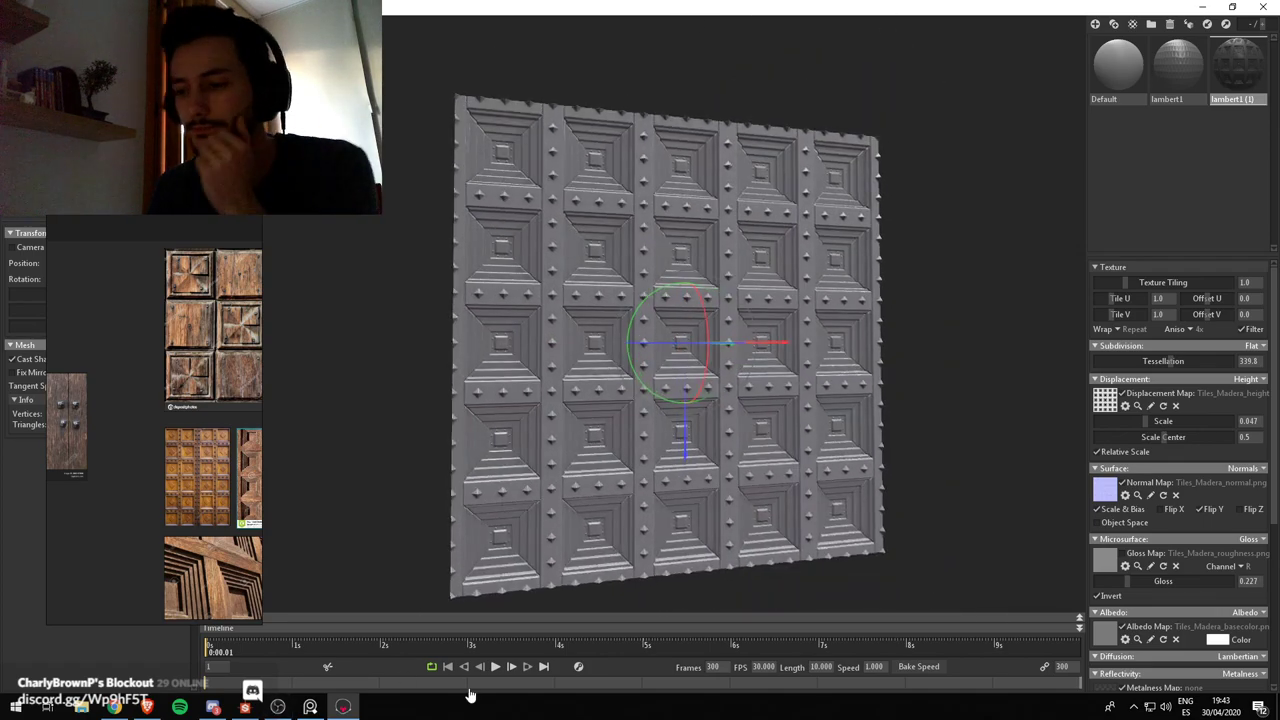
Widen the reference board, frame the nailed wooden panels photo and switch back to Substance Designer
{"action": "left_click_drag", "start_coordinate": [262, 396], "coordinate": [388, 394]}
{"action": "scroll", "coordinate": [255, 292], "scroll_direction": "up", "scroll_amount": 3}
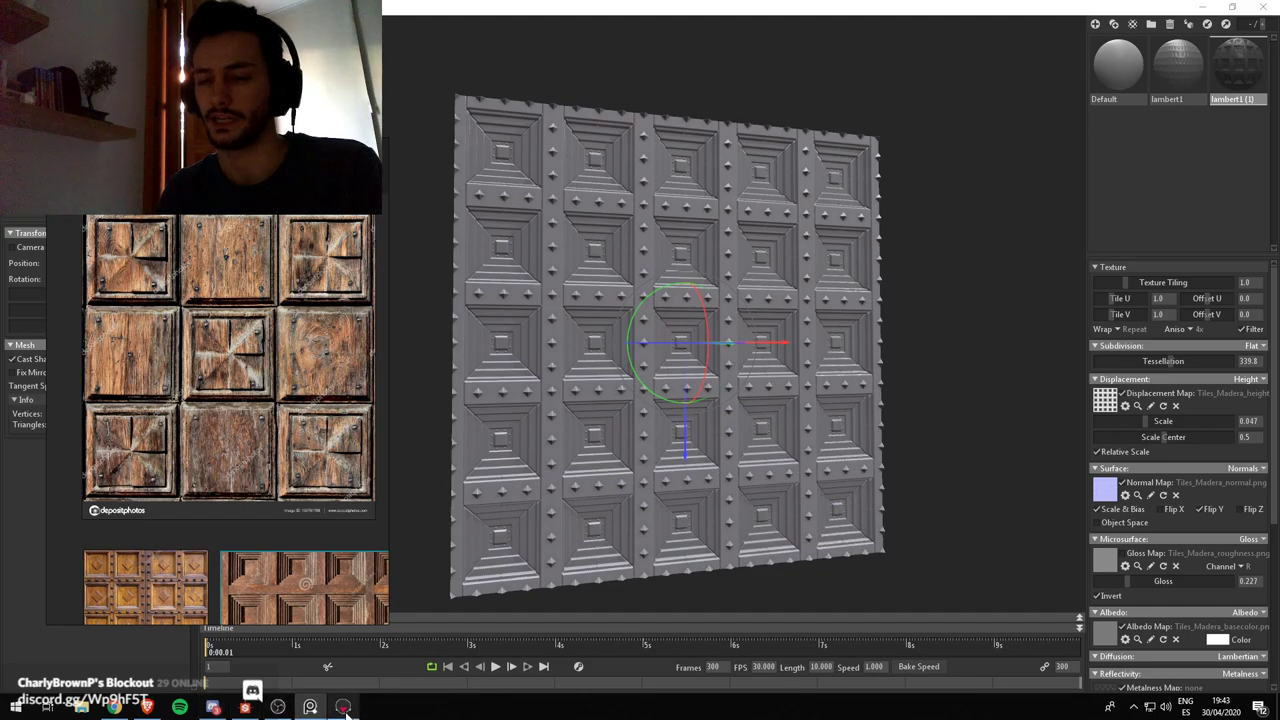
{"action": "mouse_move", "coordinate": [312, 708]}
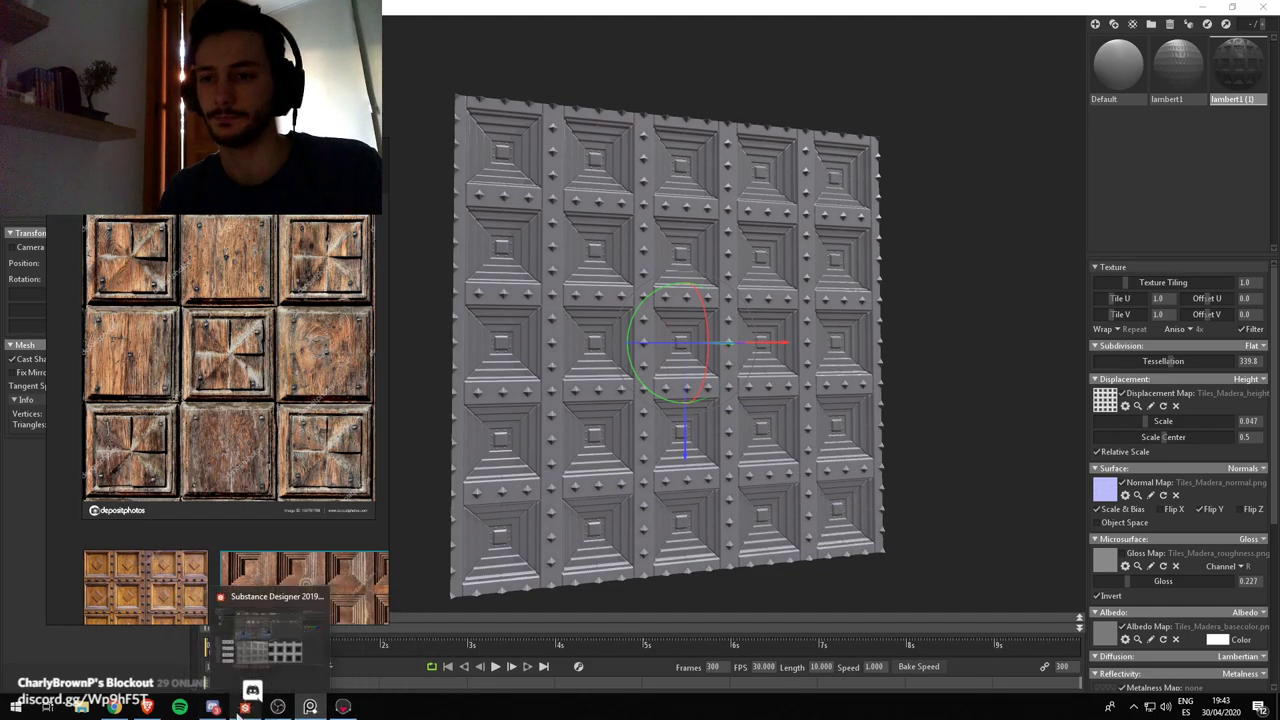
{"action": "left_click", "coordinate": [243, 678]}
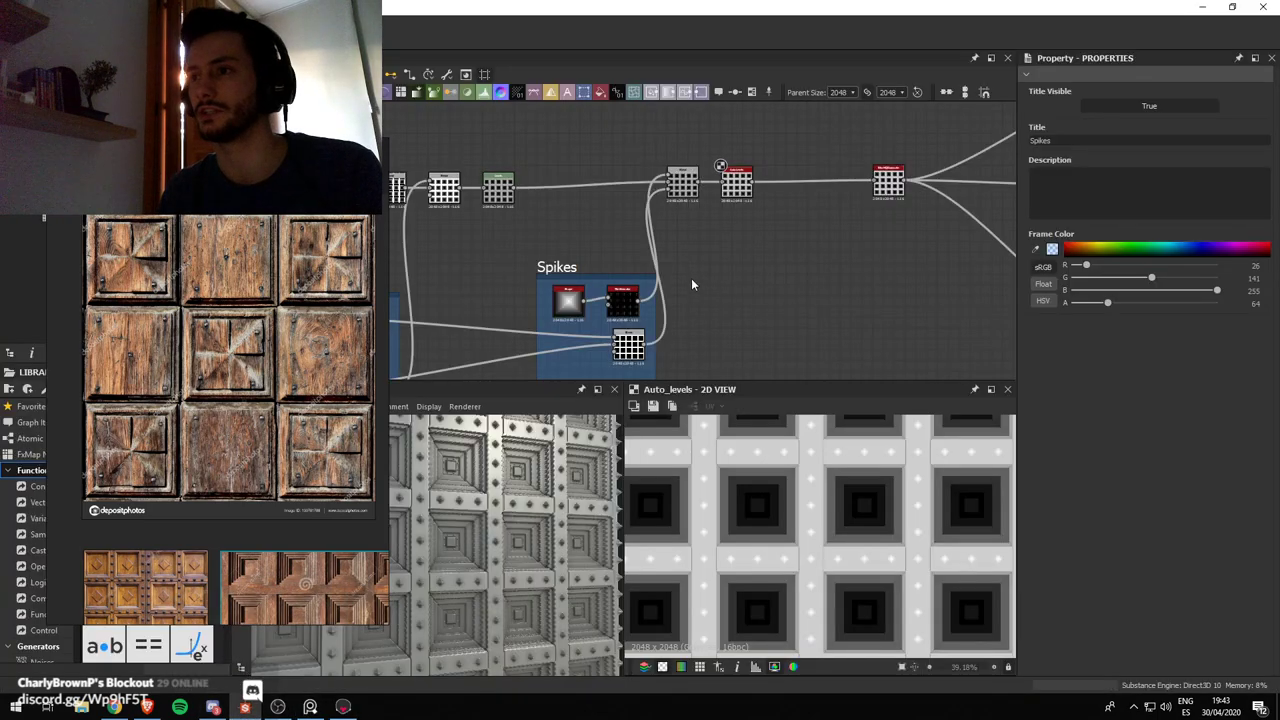
Preview the panel Tile Generator and examine its pattern input number and distribution settings
{"action": "scroll", "coordinate": [691, 285], "scroll_direction": "down", "scroll_amount": 5}
{"action": "middle_click_drag", "start_coordinate": [614, 228], "coordinate": [879, 205]}
{"action": "scroll", "coordinate": [729, 220], "scroll_direction": "up", "scroll_amount": 3}
{"action": "double_click", "coordinate": [667, 286]}
{"action": "scroll", "coordinate": [860, 533], "scroll_direction": "down", "scroll_amount": 4}
{"action": "double_click", "coordinate": [642, 245]}
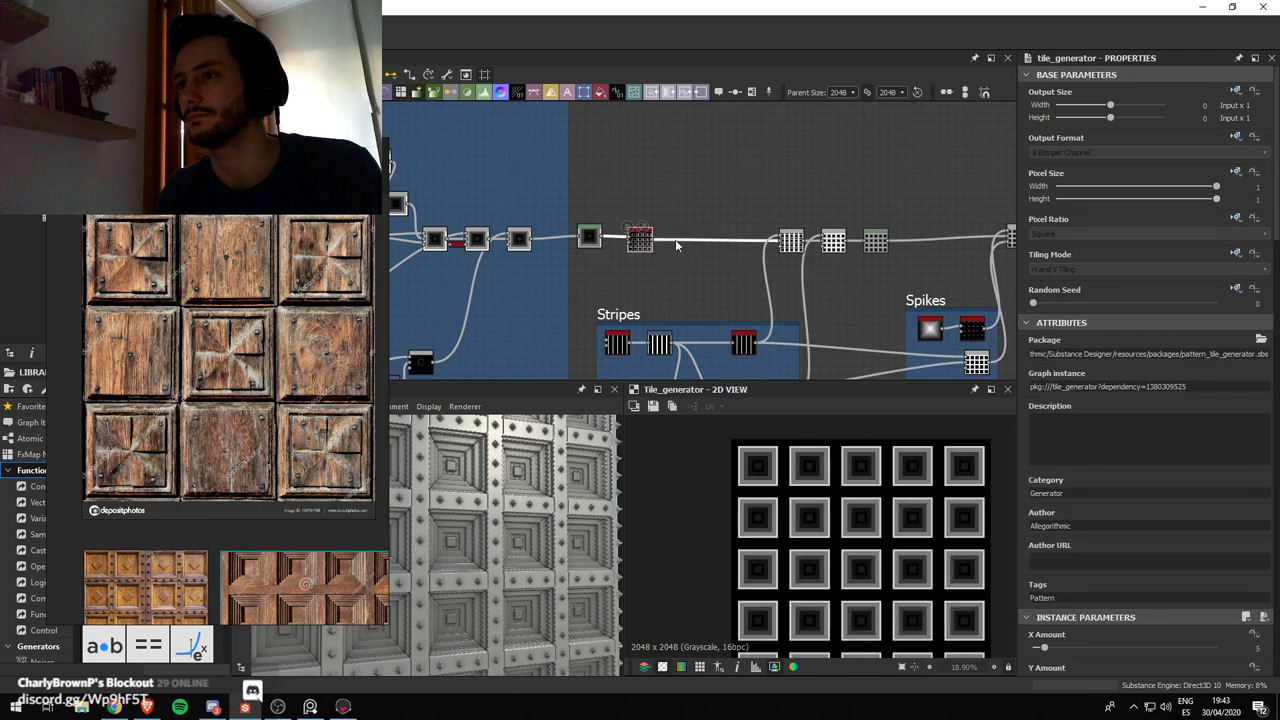
{"action": "scroll", "coordinate": [838, 530], "scroll_direction": "down", "scroll_amount": 3}
{"action": "scroll", "coordinate": [1114, 579], "scroll_direction": "down", "scroll_amount": 5}
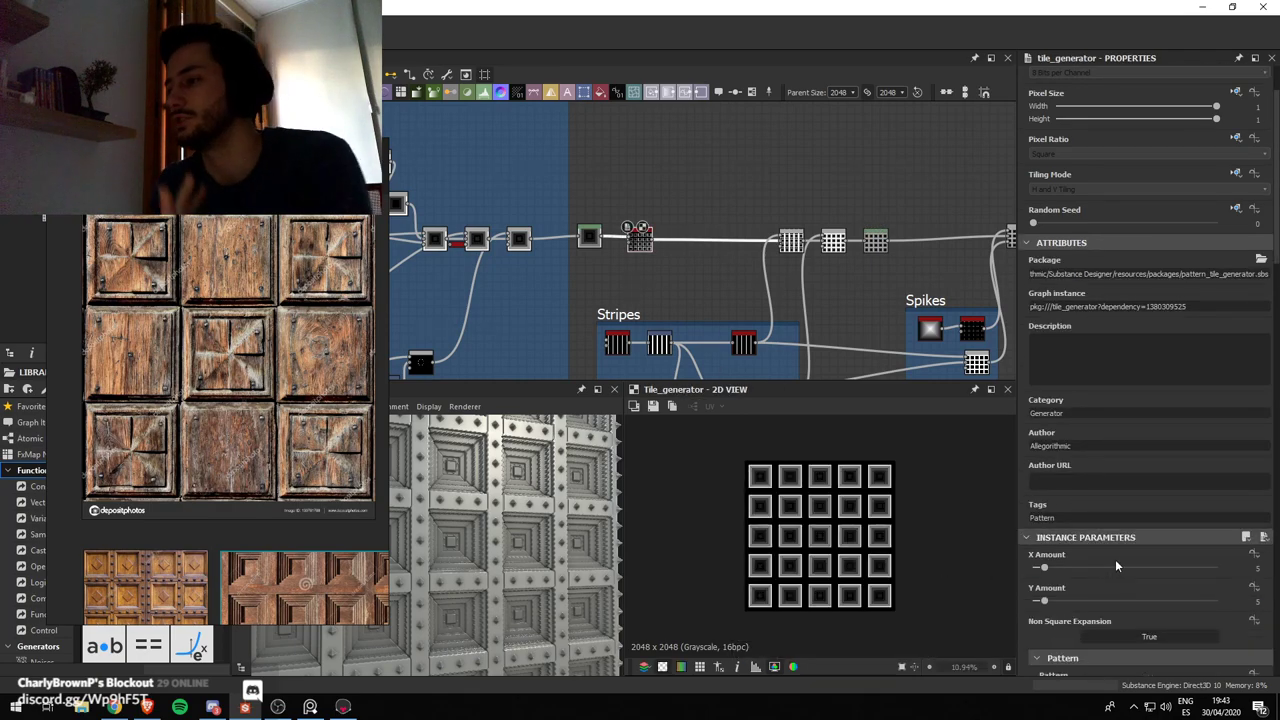
{"action": "scroll", "coordinate": [1097, 567], "scroll_direction": "down", "scroll_amount": 3}
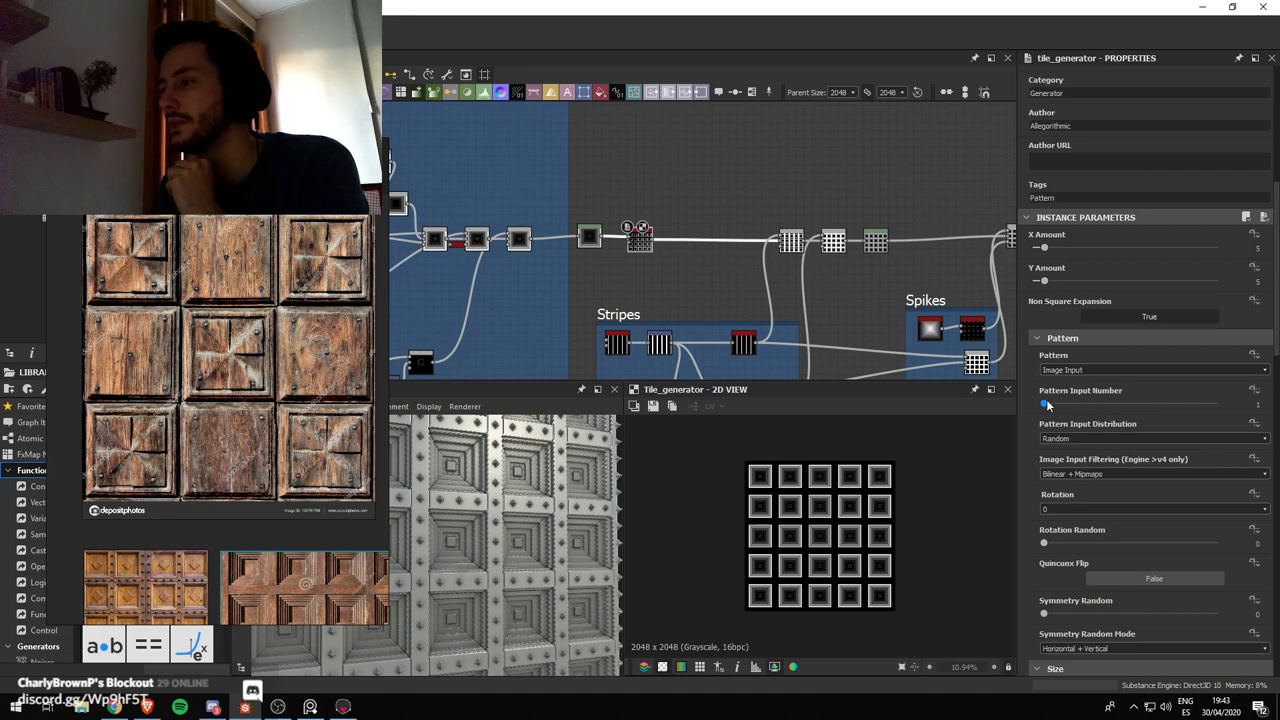
{"action": "scroll", "coordinate": [700, 232], "scroll_direction": "down", "scroll_amount": 5}
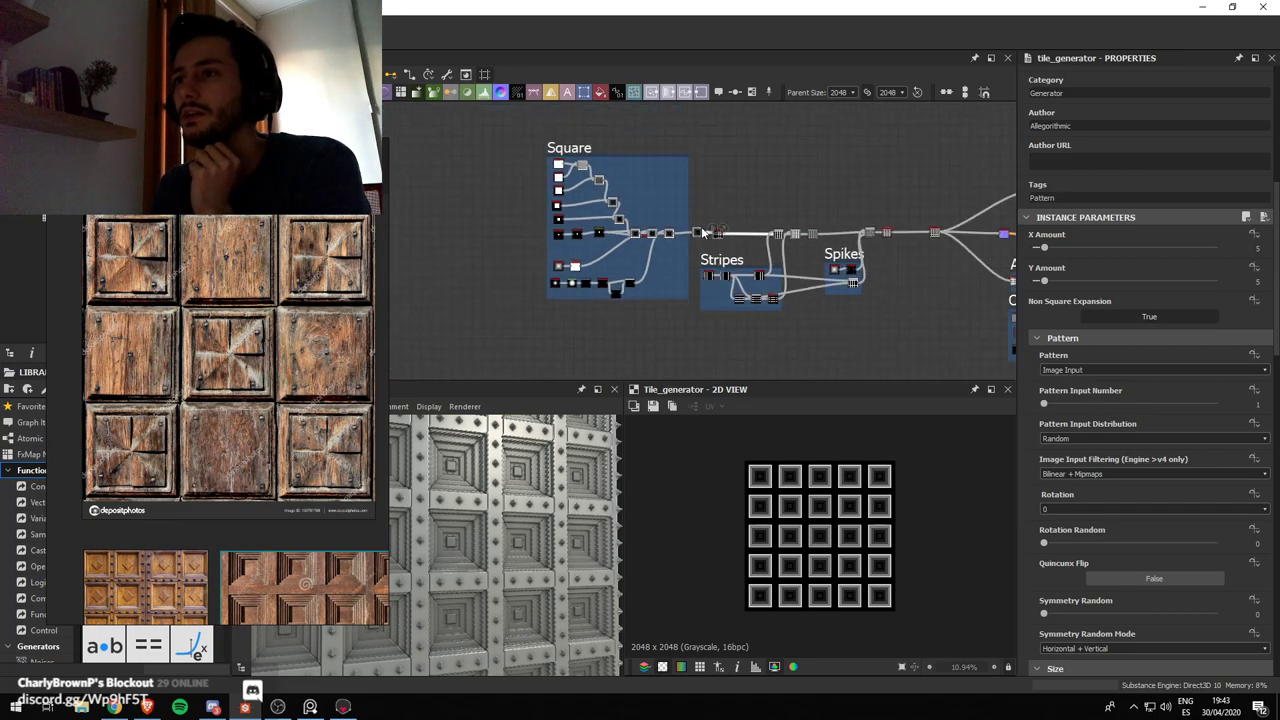
Rename the "Square" frame to "Square 1"
{"action": "left_click", "coordinate": [580, 148]}
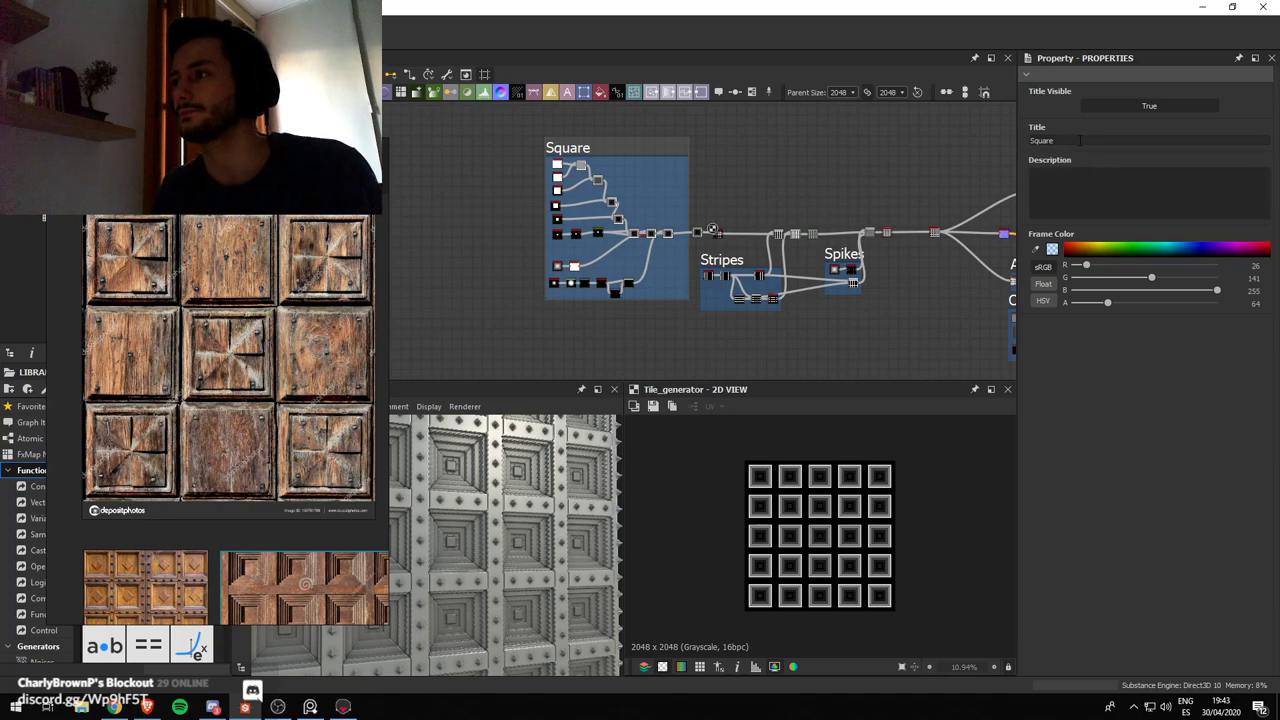
{"action": "type", "text": "1"}
{"action": "left_click", "coordinate": [804, 131]}
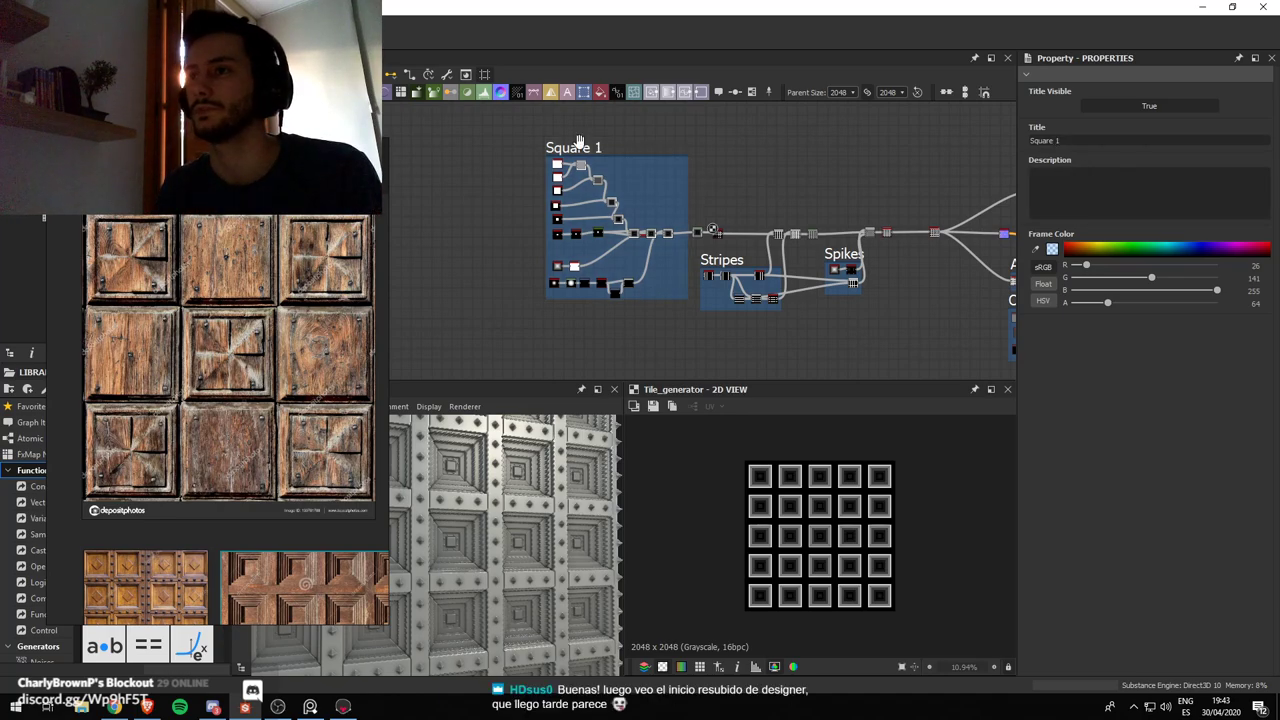
Move the Square 1 frame and its nodes up above the main node chain to make room below
{"action": "scroll", "coordinate": [583, 143], "scroll_direction": "down", "scroll_amount": 3}
{"action": "middle_click_drag", "start_coordinate": [590, 145], "coordinate": [592, 199]}
{"action": "left_click_drag", "start_coordinate": [593, 199], "coordinate": [570, 141]}
{"action": "scroll", "coordinate": [622, 248], "scroll_direction": "up", "scroll_amount": 4}
{"action": "scroll", "coordinate": [573, 299], "scroll_direction": "down", "scroll_amount": 1}
{"action": "scroll", "coordinate": [573, 299], "scroll_direction": "down", "scroll_amount": 1}
{"action": "scroll", "coordinate": [487, 161], "scroll_direction": "up", "scroll_amount": 4}
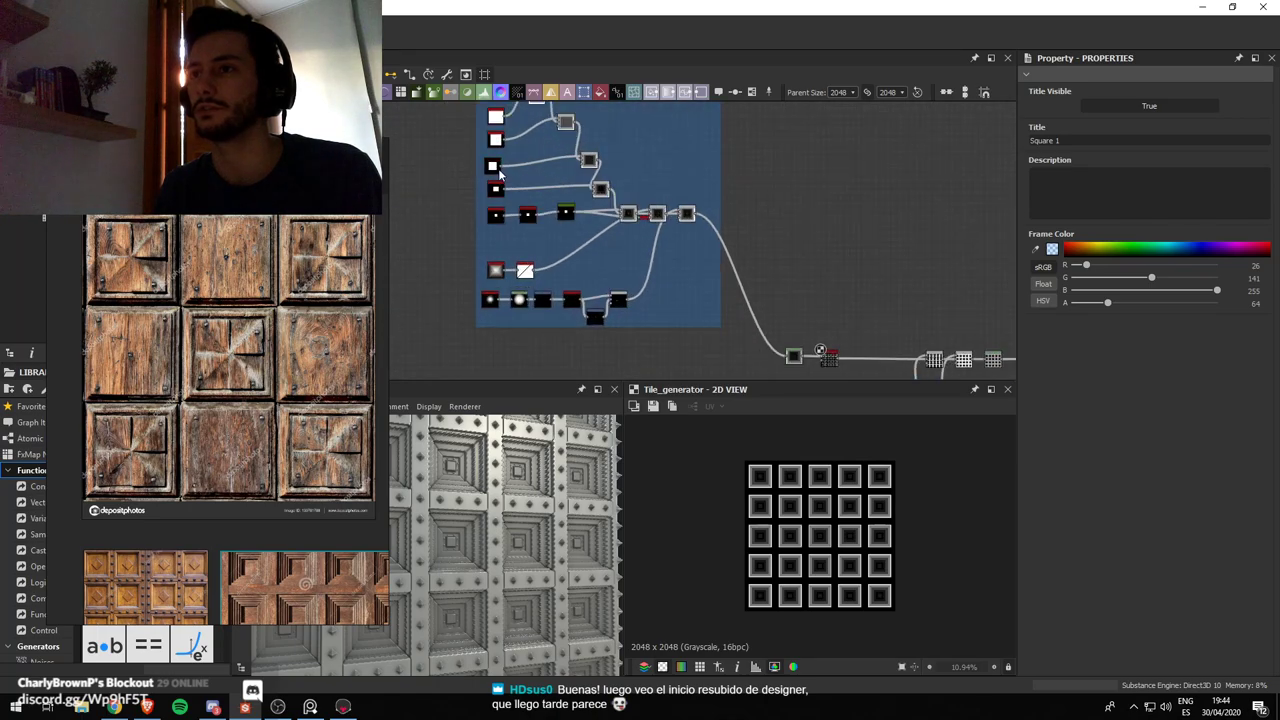
{"action": "middle_click_drag", "start_coordinate": [504, 169], "coordinate": [503, 200]}
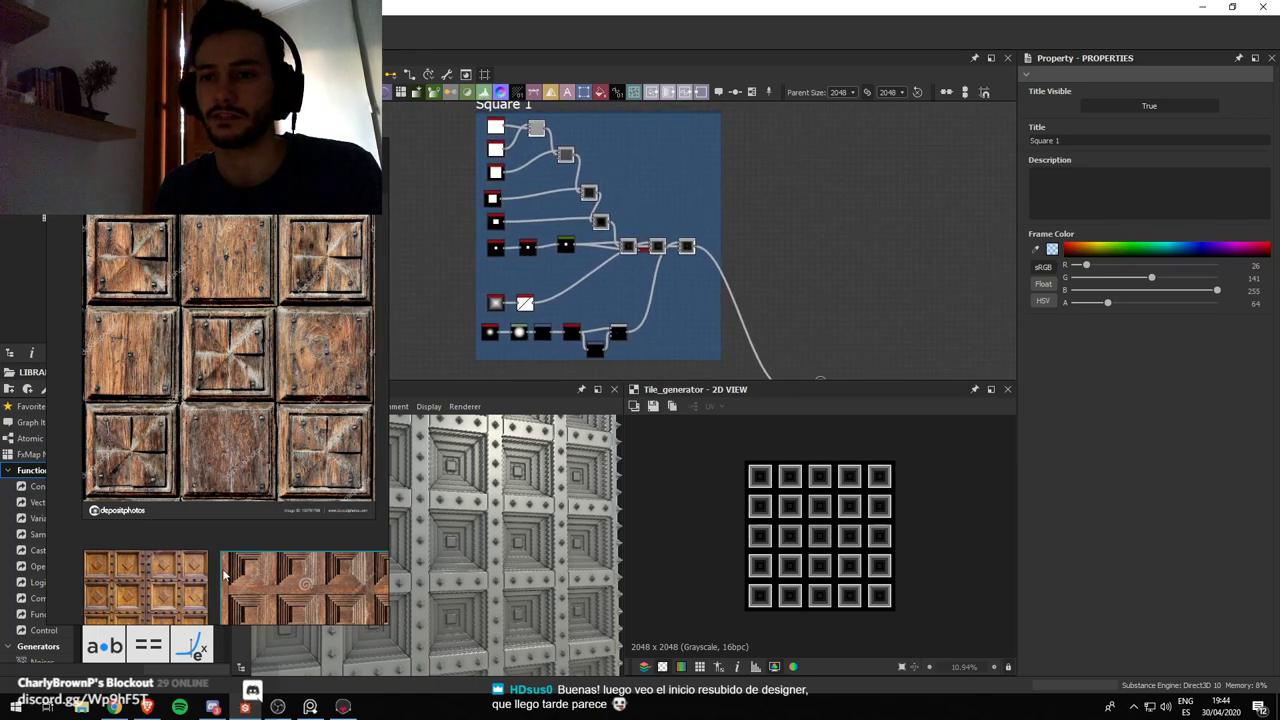
Bring up the diamond-panel door reference, duplicate Square 1's stacked shapes and Blends without its bottom two branches, and place the copy below the frame
{"action": "left_click", "coordinate": [160, 614]}
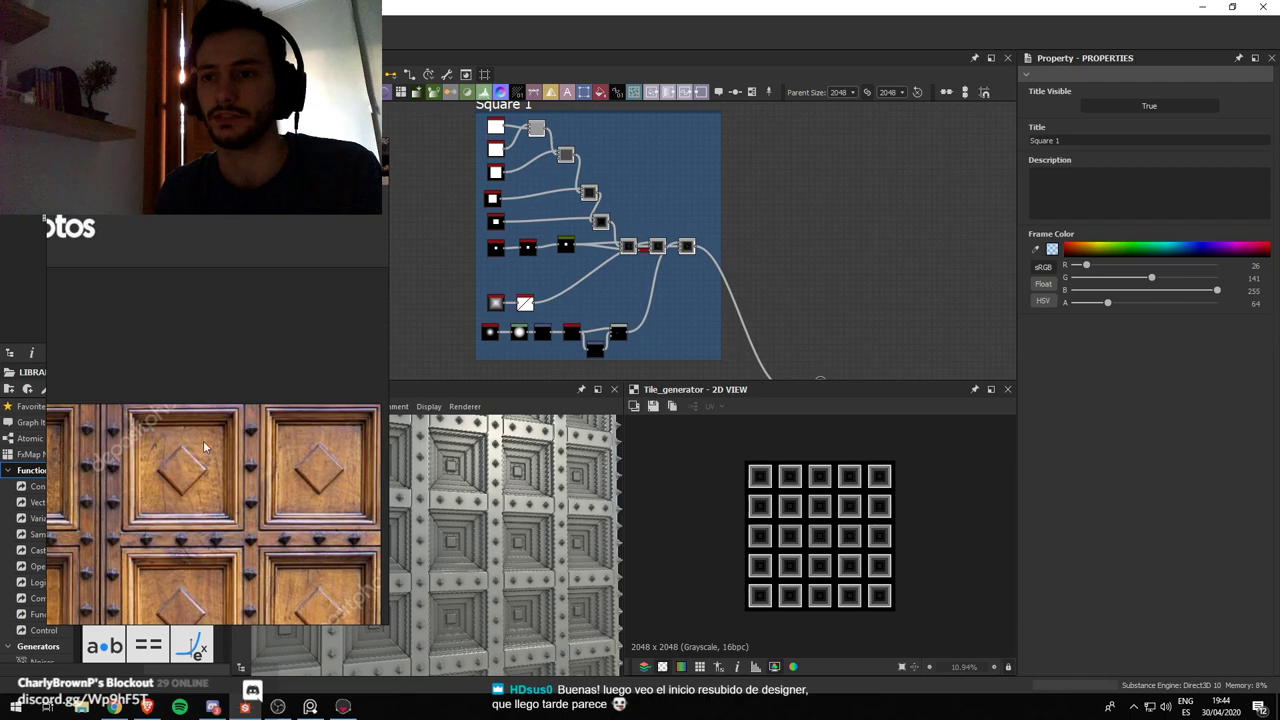
{"action": "scroll", "coordinate": [668, 252], "scroll_direction": "down", "scroll_amount": 1}
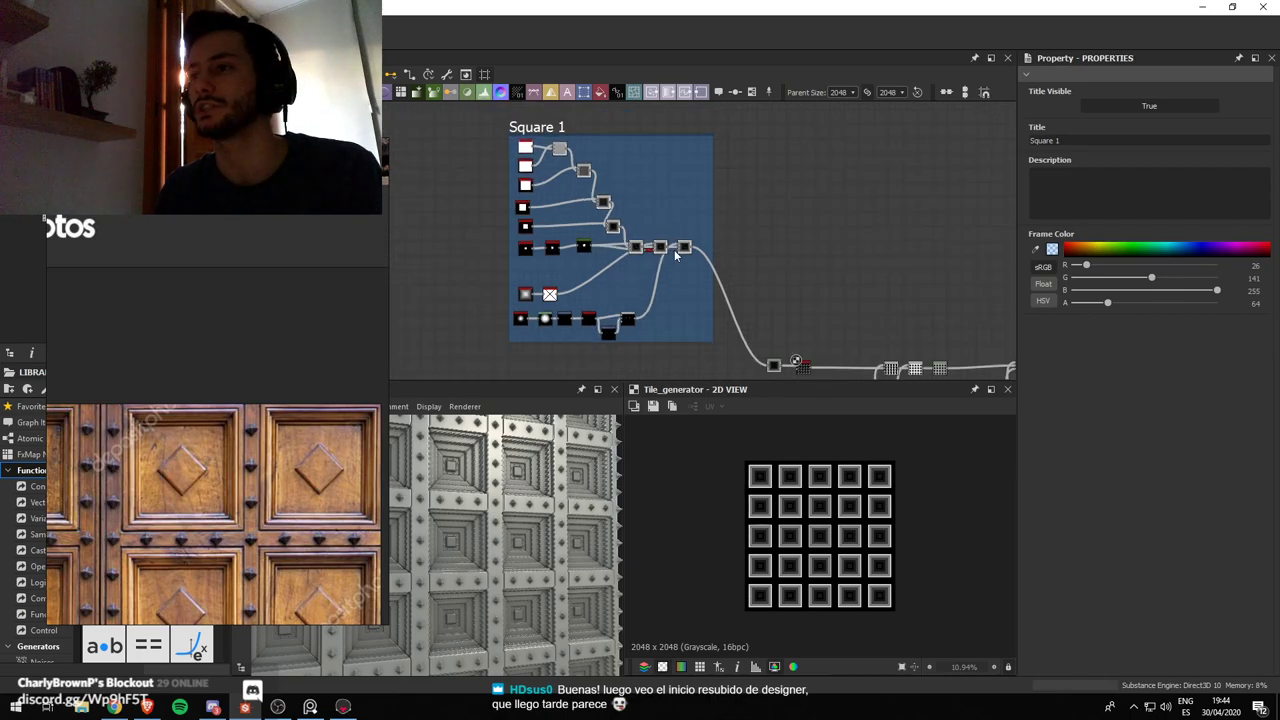
{"action": "left_click", "coordinate": [682, 247]}
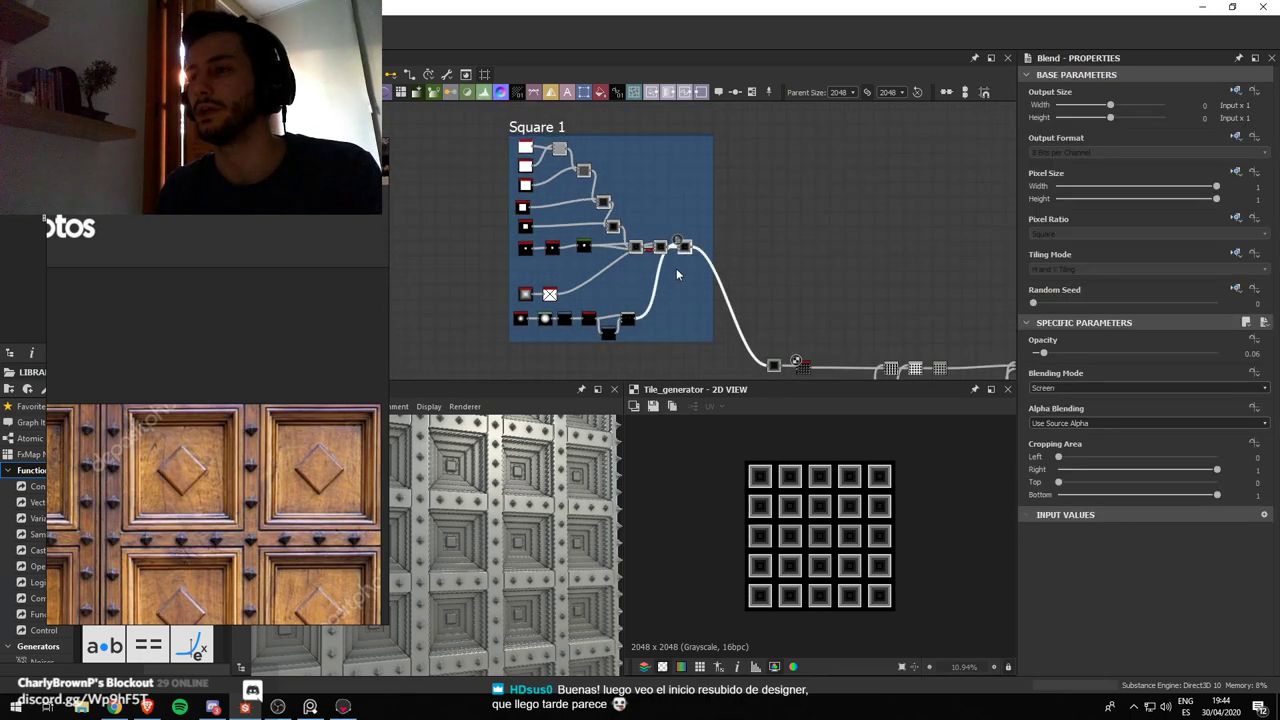
{"action": "scroll", "coordinate": [677, 274], "scroll_direction": "down", "scroll_amount": 1}
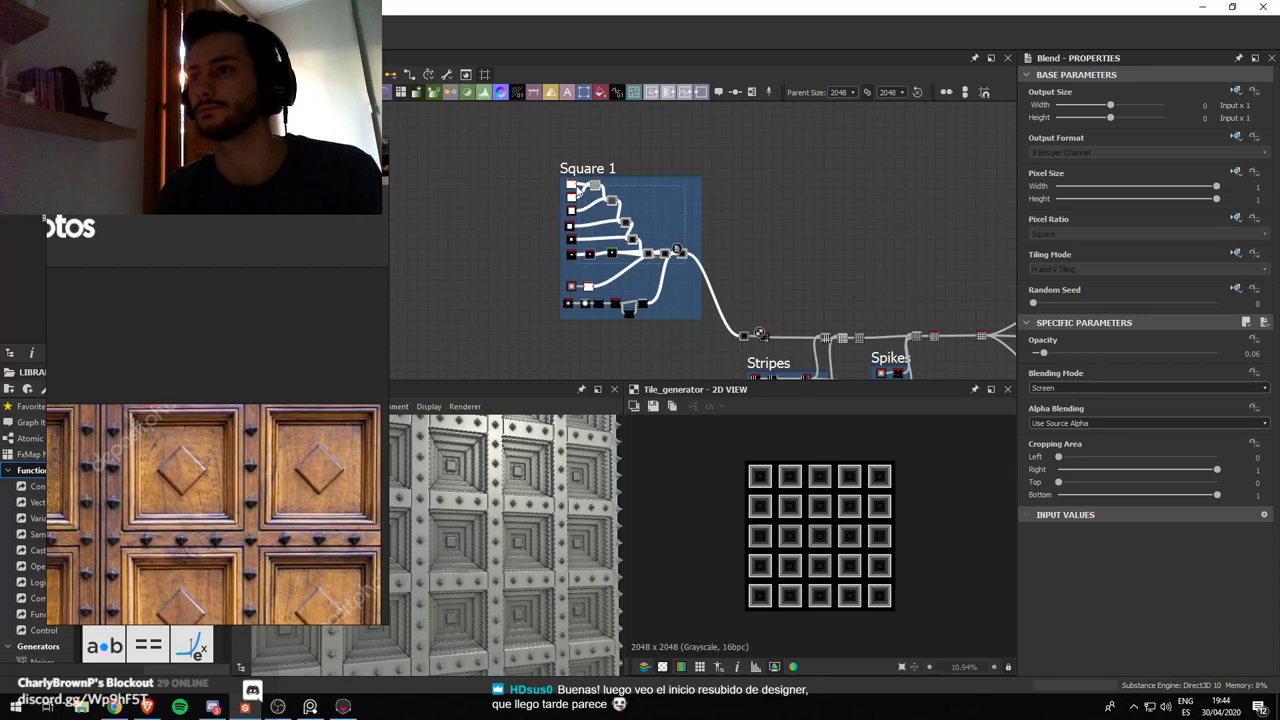
{"action": "middle_click_drag", "start_coordinate": [684, 271], "coordinate": [667, 183]}
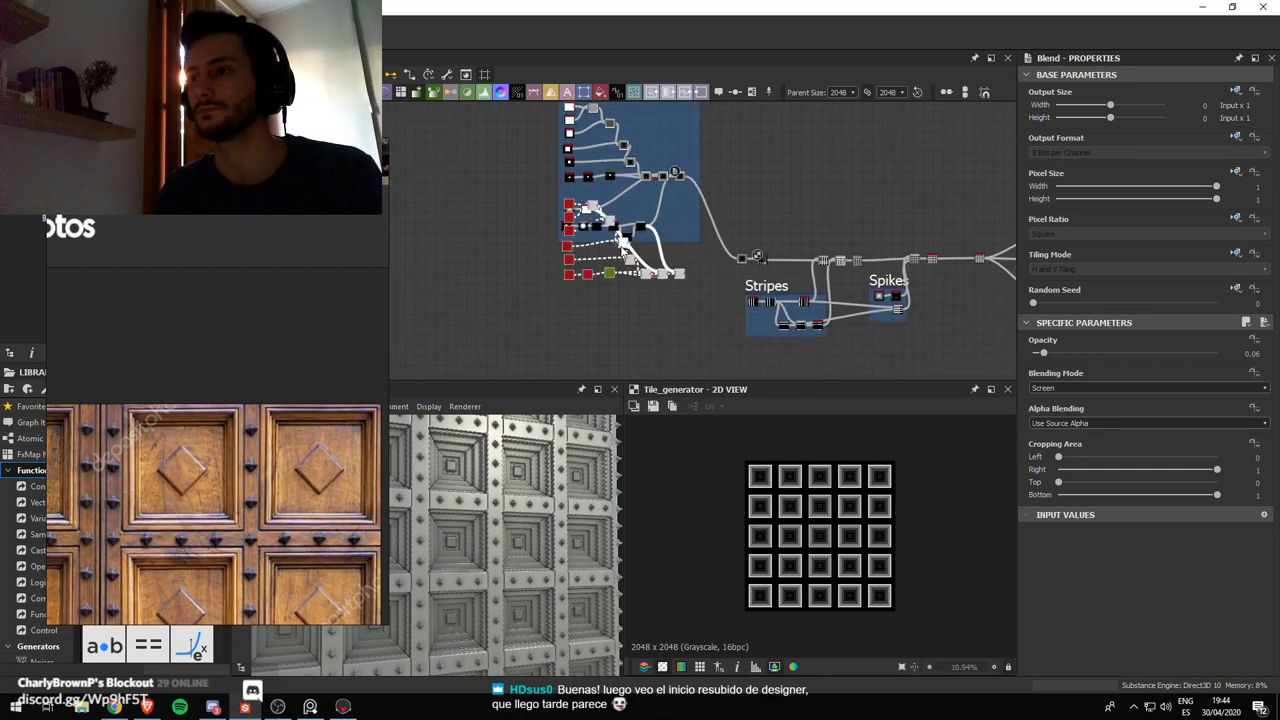
{"action": "left_click_drag", "start_coordinate": [622, 246], "coordinate": [616, 297]}
{"action": "scroll", "coordinate": [705, 311], "scroll_direction": "up", "scroll_amount": 1}
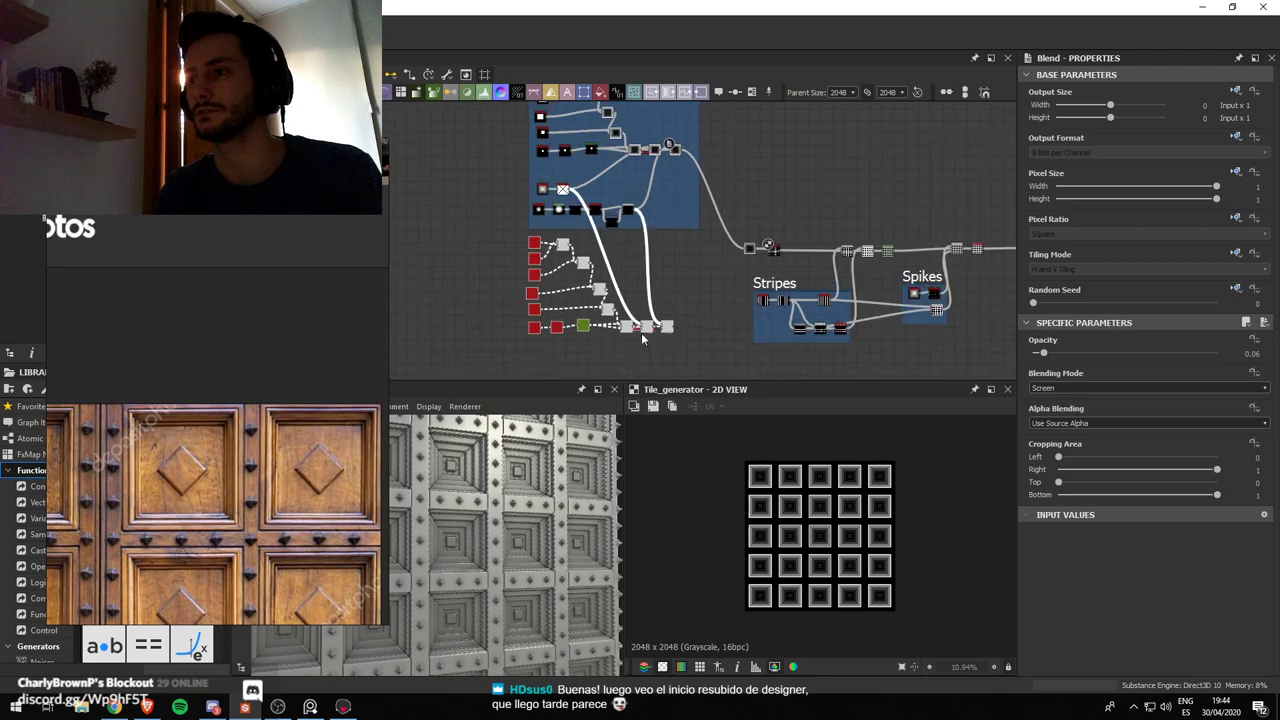
Preview the Levels node between Square 1 and the Tile Generator
{"action": "scroll", "coordinate": [689, 295], "scroll_direction": "up", "scroll_amount": 2}
{"action": "left_click", "coordinate": [798, 257]}
{"action": "left_click", "coordinate": [775, 231]}
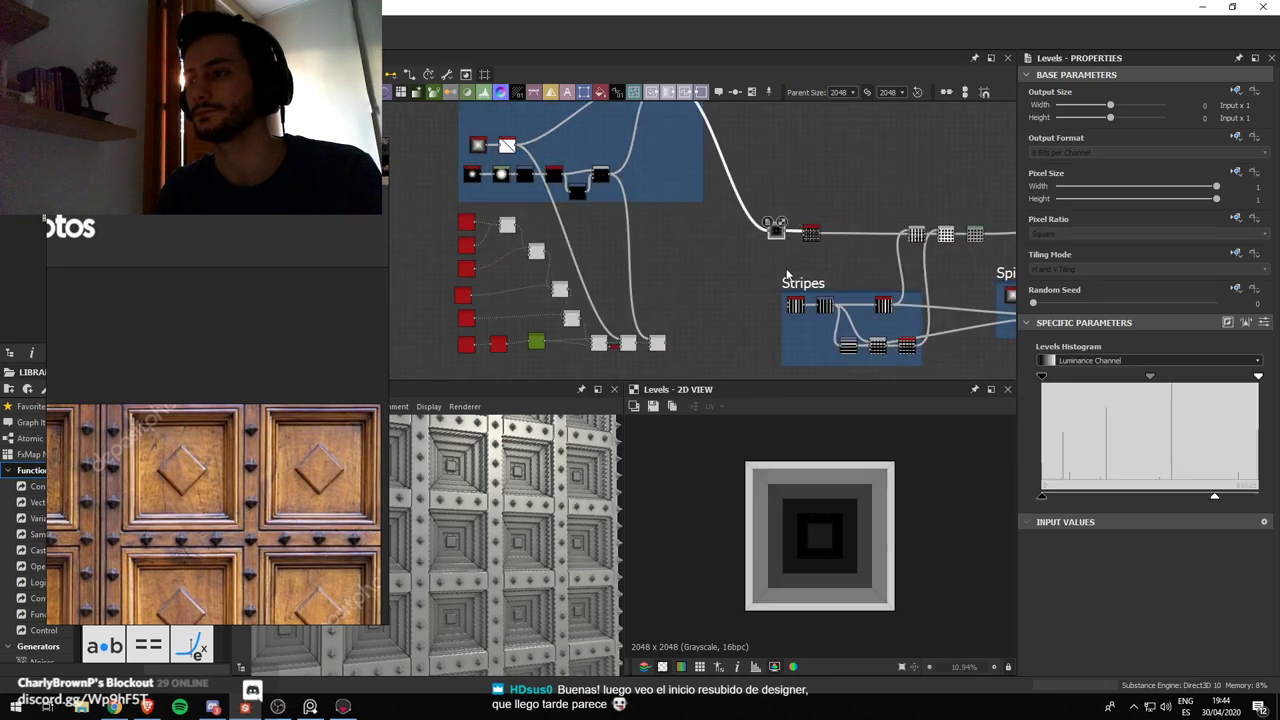
Move the Levels node away from the Tile Generator to sit beside the last Blend of the Square 1 frame
{"action": "scroll", "coordinate": [776, 232], "scroll_direction": "down", "scroll_amount": 1}
{"action": "middle_click_drag", "start_coordinate": [776, 232], "coordinate": [760, 292]}
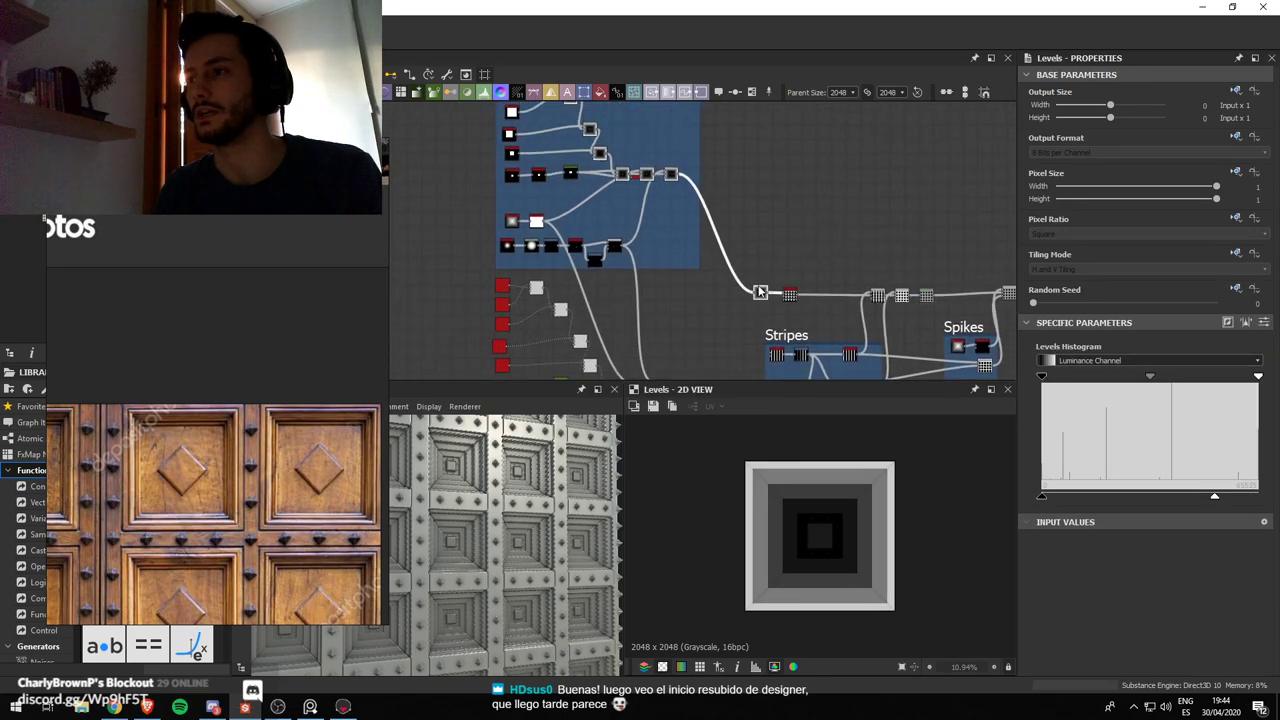
{"action": "left_click_drag", "start_coordinate": [760, 292], "coordinate": [699, 172]}
Preview the last Blend of the duplicated square chain below the Square 1 frame
{"action": "middle_click_drag", "start_coordinate": [673, 296], "coordinate": [681, 230]}
{"action": "scroll", "coordinate": [666, 322], "scroll_direction": "up", "scroll_amount": 3}
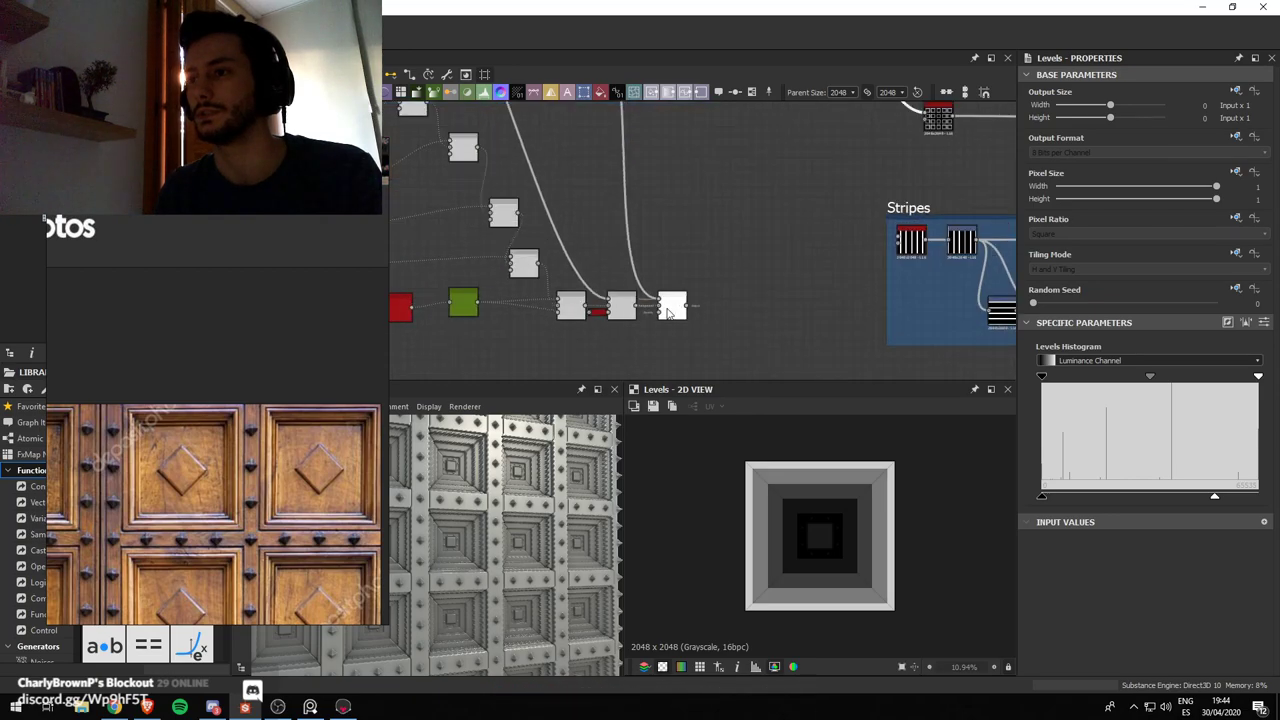
{"action": "left_click", "coordinate": [668, 313]}
{"action": "double_click", "coordinate": [668, 313]}
{"action": "middle_click_drag", "start_coordinate": [527, 297], "coordinate": [611, 315]}
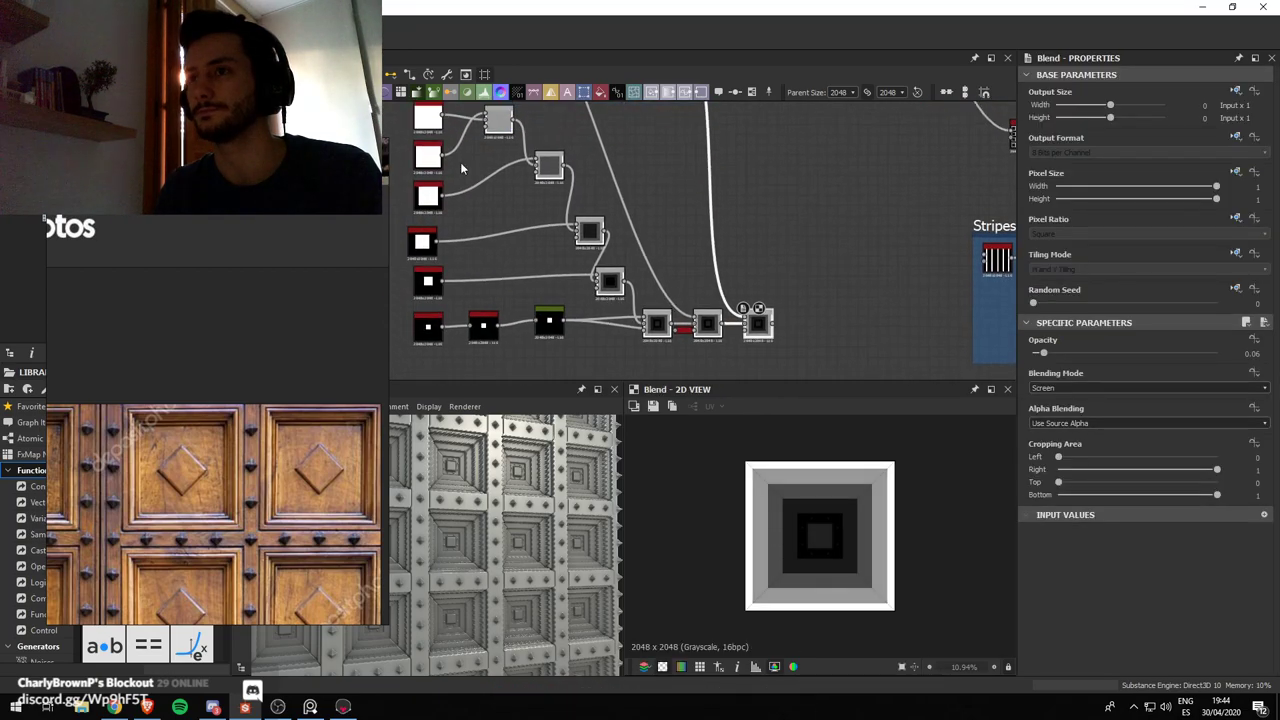
Try connecting the duplicated chain's last Blend to the Background input of the Tile Generator
{"action": "middle_click_drag", "start_coordinate": [504, 166], "coordinate": [540, 240]}
{"action": "scroll", "coordinate": [729, 272], "scroll_direction": "down", "scroll_amount": 2}
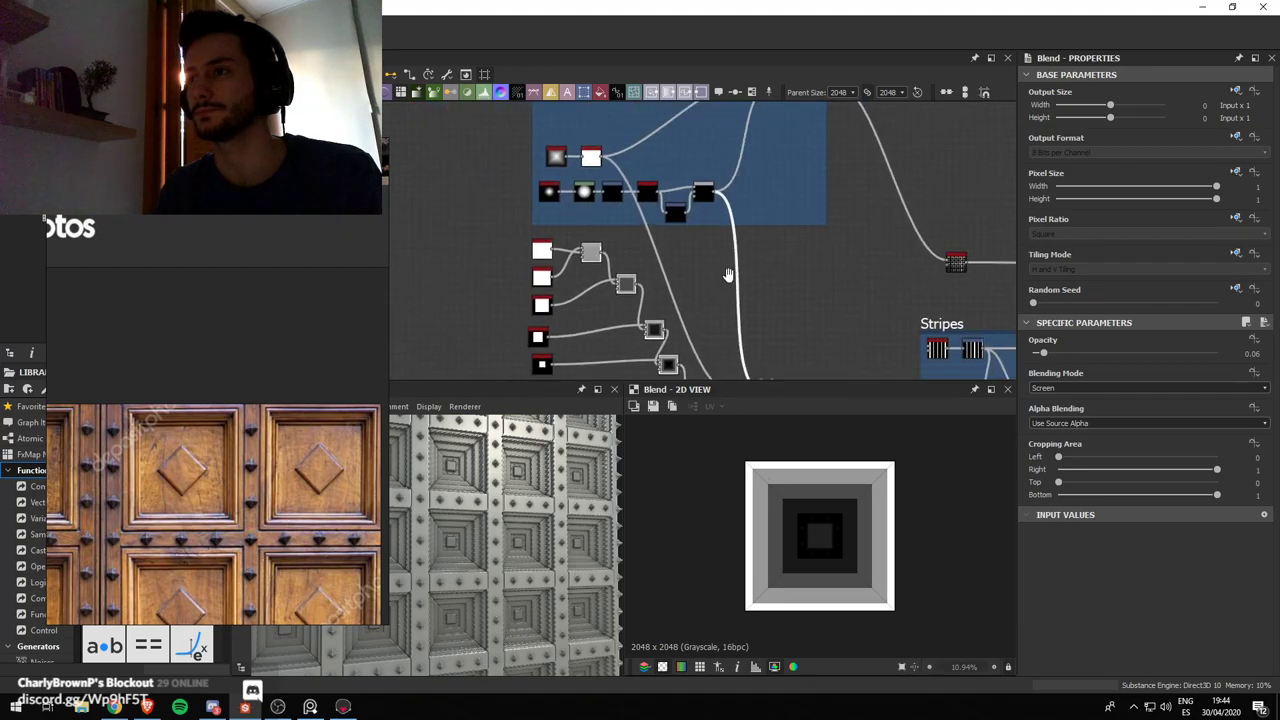
{"action": "middle_click_drag", "start_coordinate": [729, 274], "coordinate": [640, 165]}
{"action": "middle_click_drag", "start_coordinate": [698, 287], "coordinate": [626, 358]}
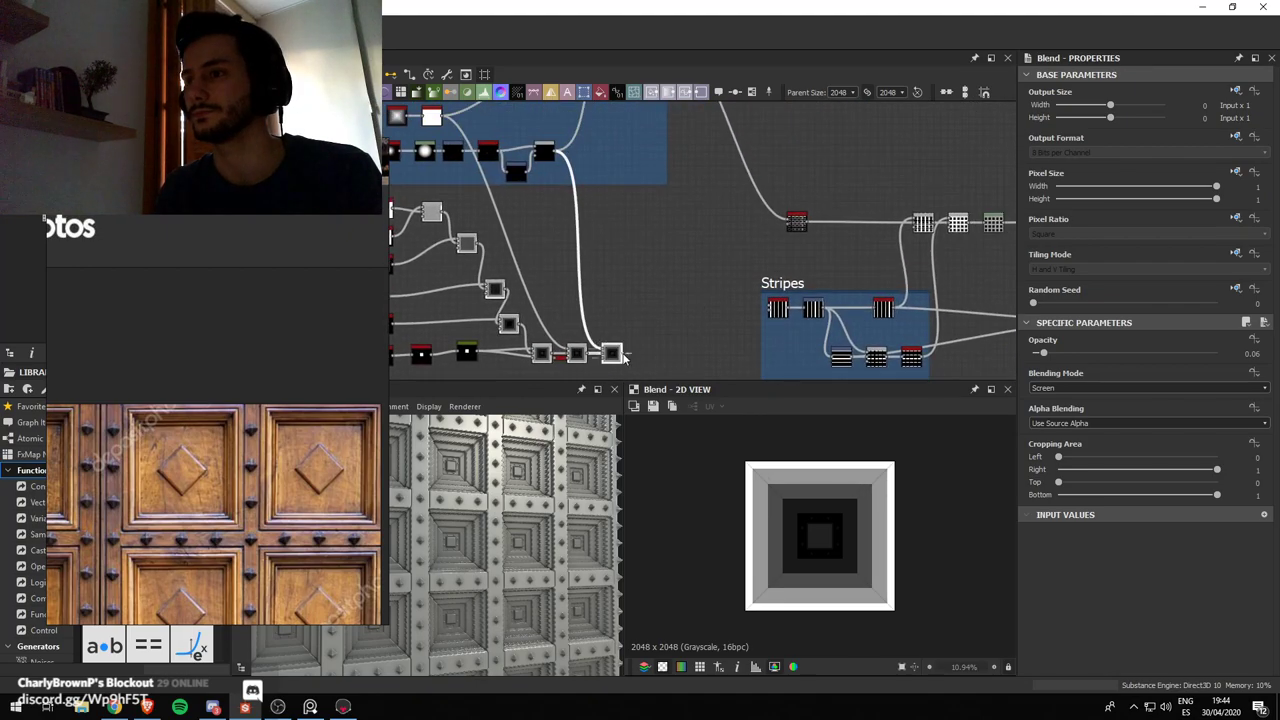
{"action": "left_click_drag", "start_coordinate": [624, 358], "coordinate": [796, 226]}
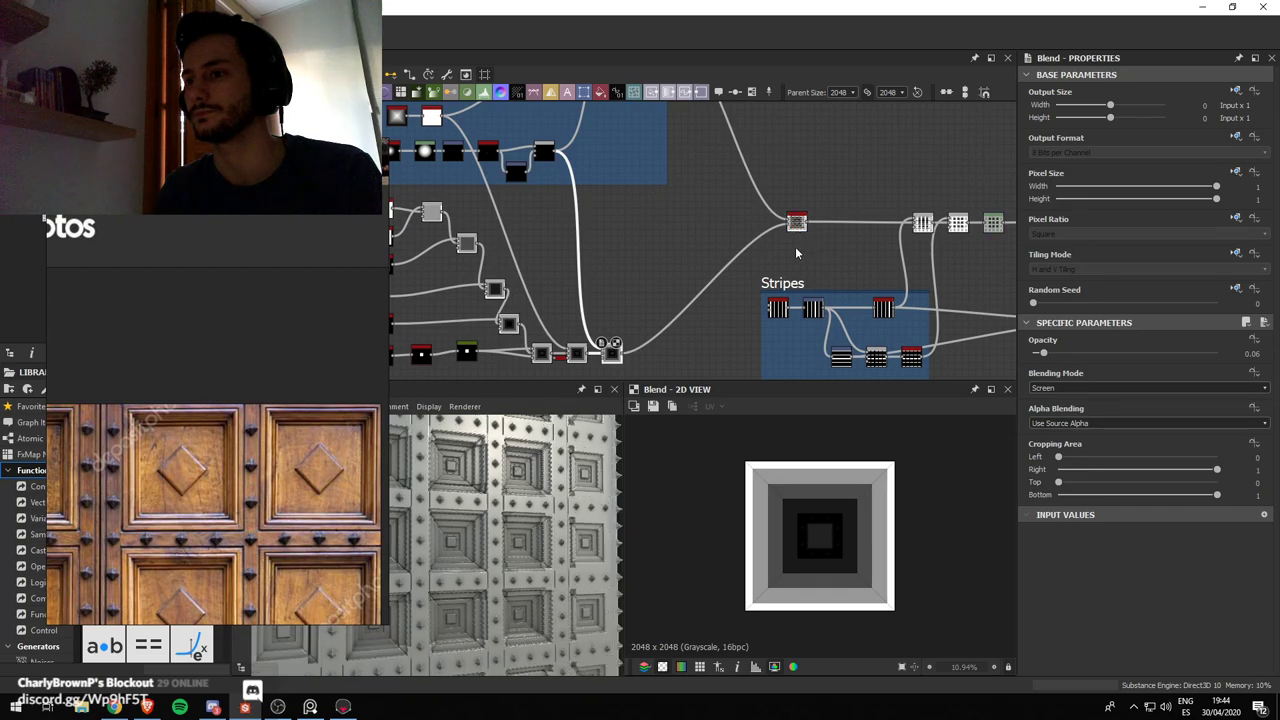
{"action": "middle_click_drag", "start_coordinate": [686, 313], "coordinate": [711, 279]}
Set the Tile Generator's Pattern Input Number to 2 and its Pattern Input Distribution to By Pattern Number
{"action": "left_click", "coordinate": [822, 188]}
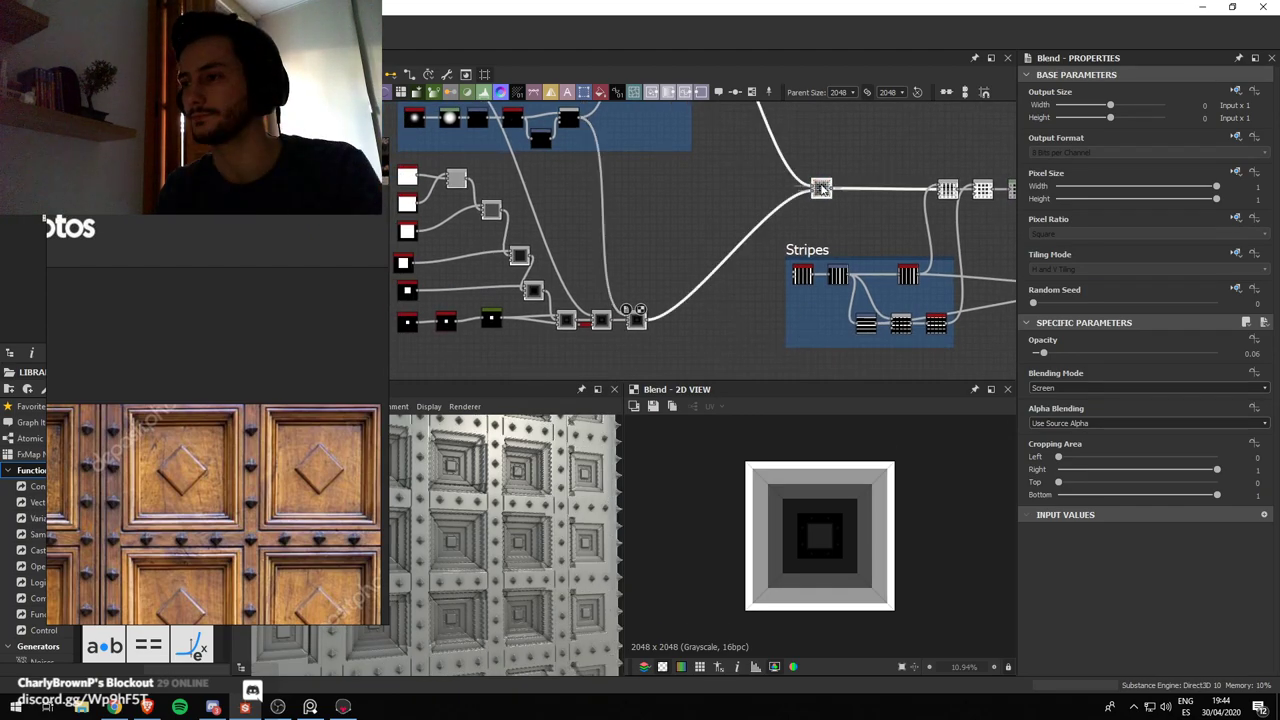
{"action": "left_click", "coordinate": [820, 188]}
{"action": "scroll", "coordinate": [821, 189], "scroll_direction": "up", "scroll_amount": 5}
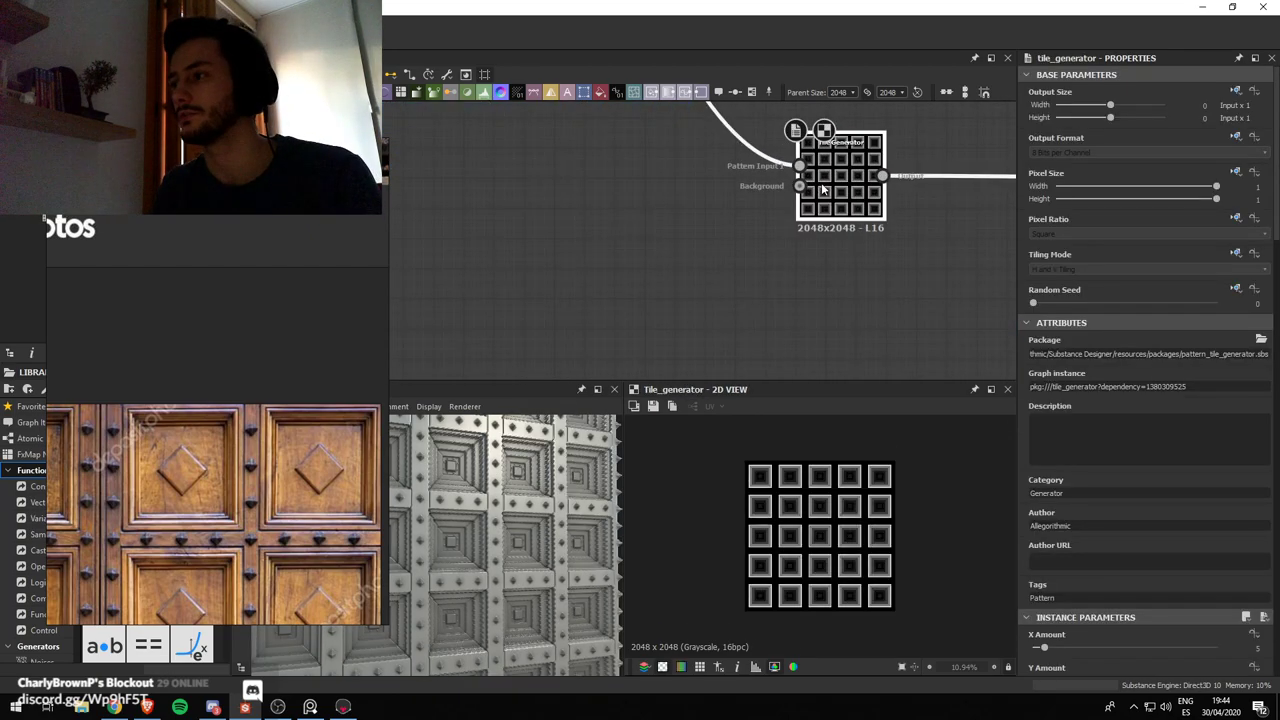
{"action": "scroll", "coordinate": [1106, 452], "scroll_direction": "down", "scroll_amount": 8}
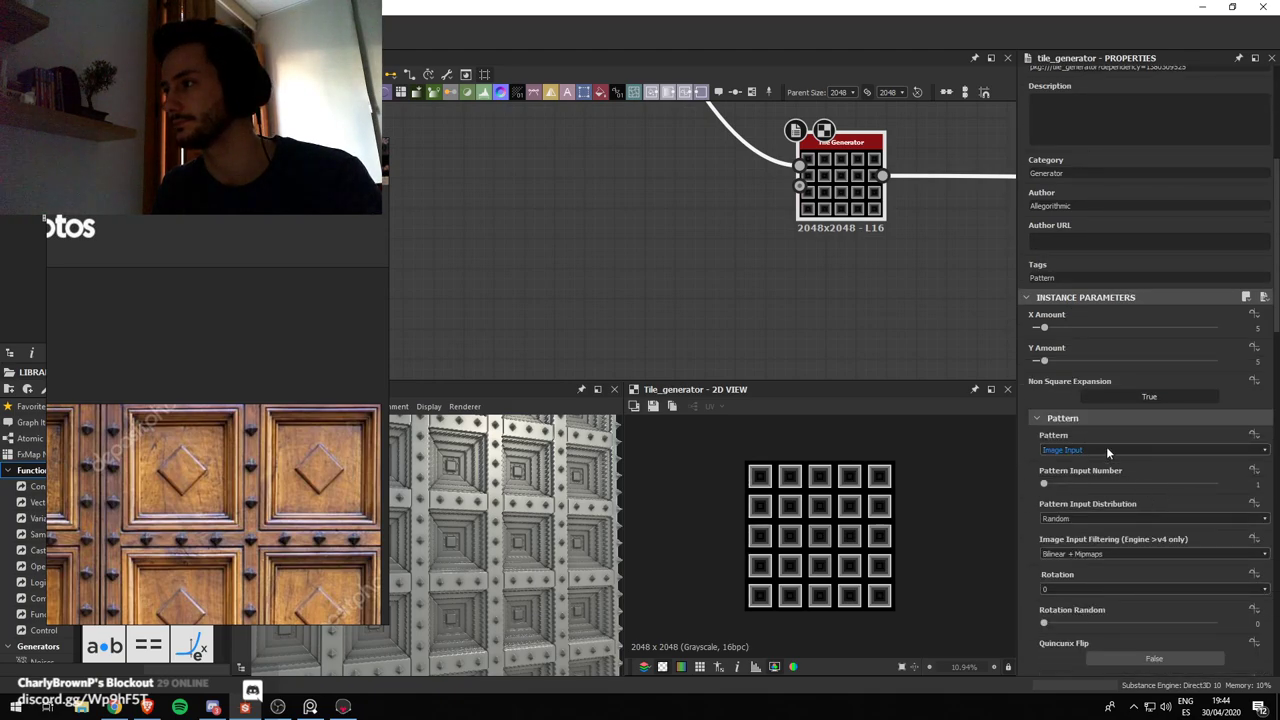
{"action": "scroll", "coordinate": [1108, 453], "scroll_direction": "down", "scroll_amount": 2}
{"action": "left_click", "coordinate": [1064, 403]}
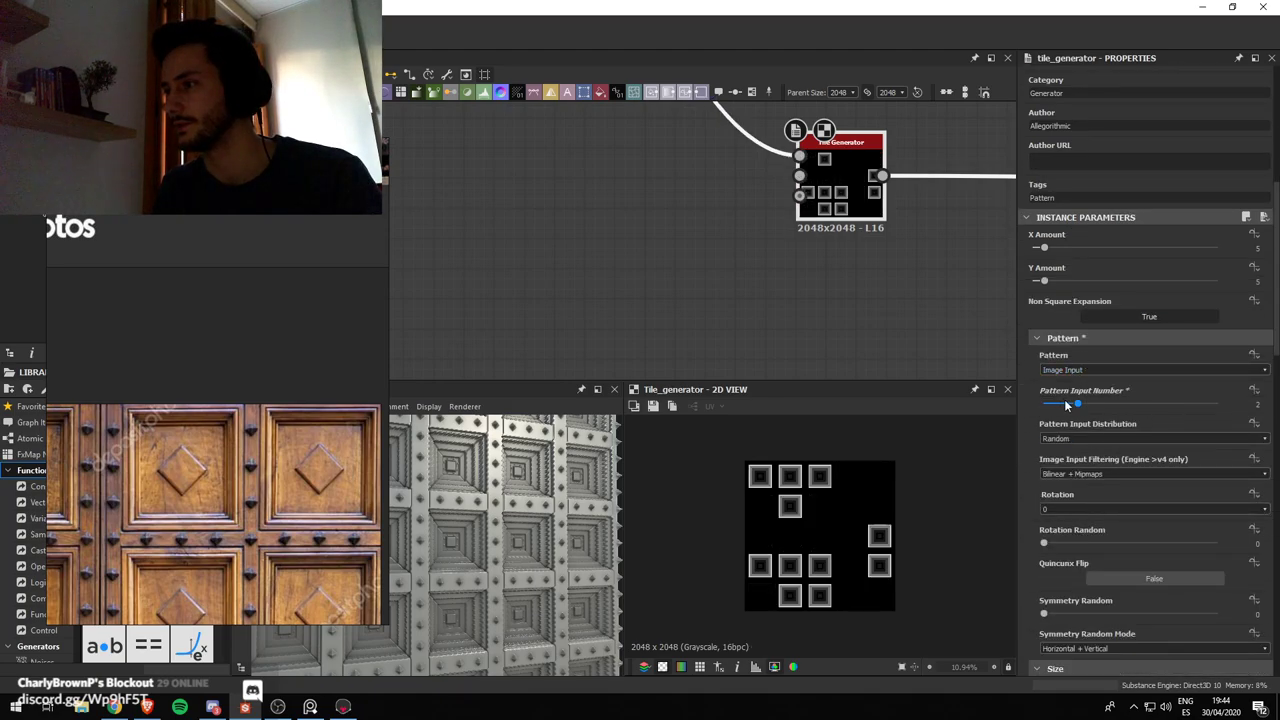
{"action": "scroll", "coordinate": [816, 292], "scroll_direction": "down", "scroll_amount": 3}
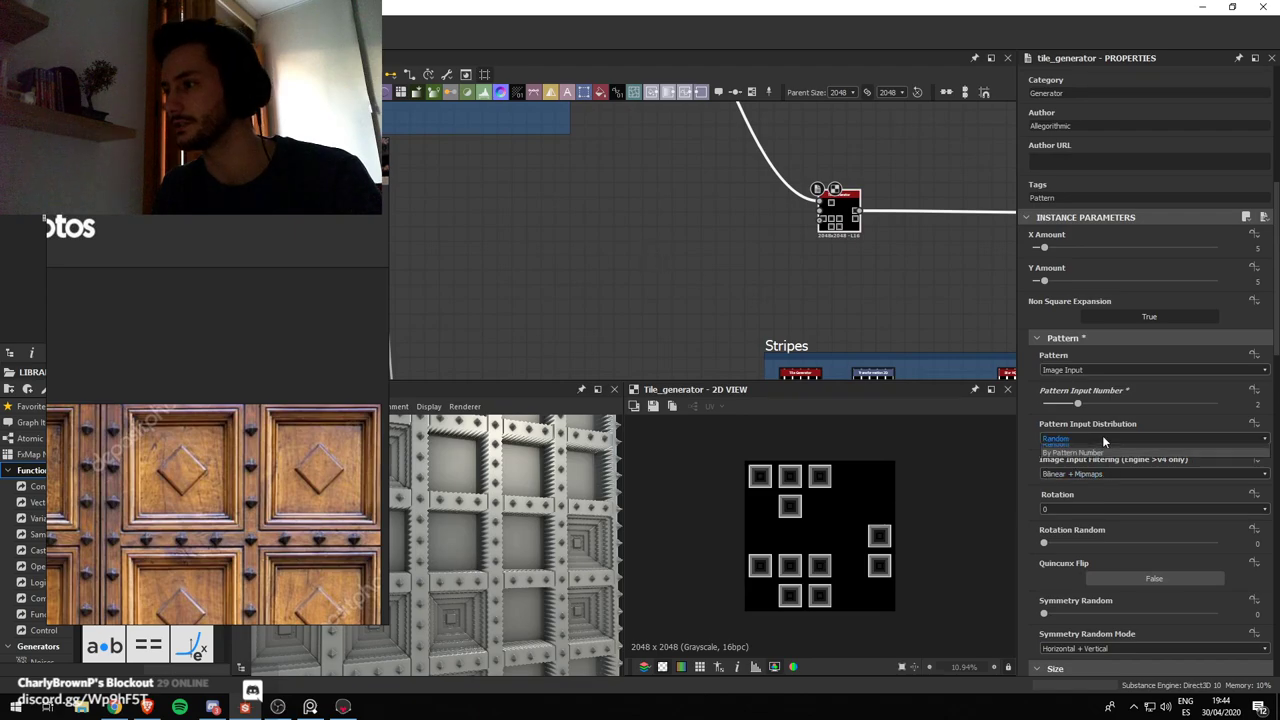
{"action": "left_click", "coordinate": [1102, 437]}
{"action": "left_click", "coordinate": [1102, 457]}
Connect the duplicated chain's last Blend to the Tile Generator's second pattern input
{"action": "scroll", "coordinate": [685, 262], "scroll_direction": "down", "scroll_amount": 2}
{"action": "middle_click_drag", "start_coordinate": [686, 262], "coordinate": [773, 215]}
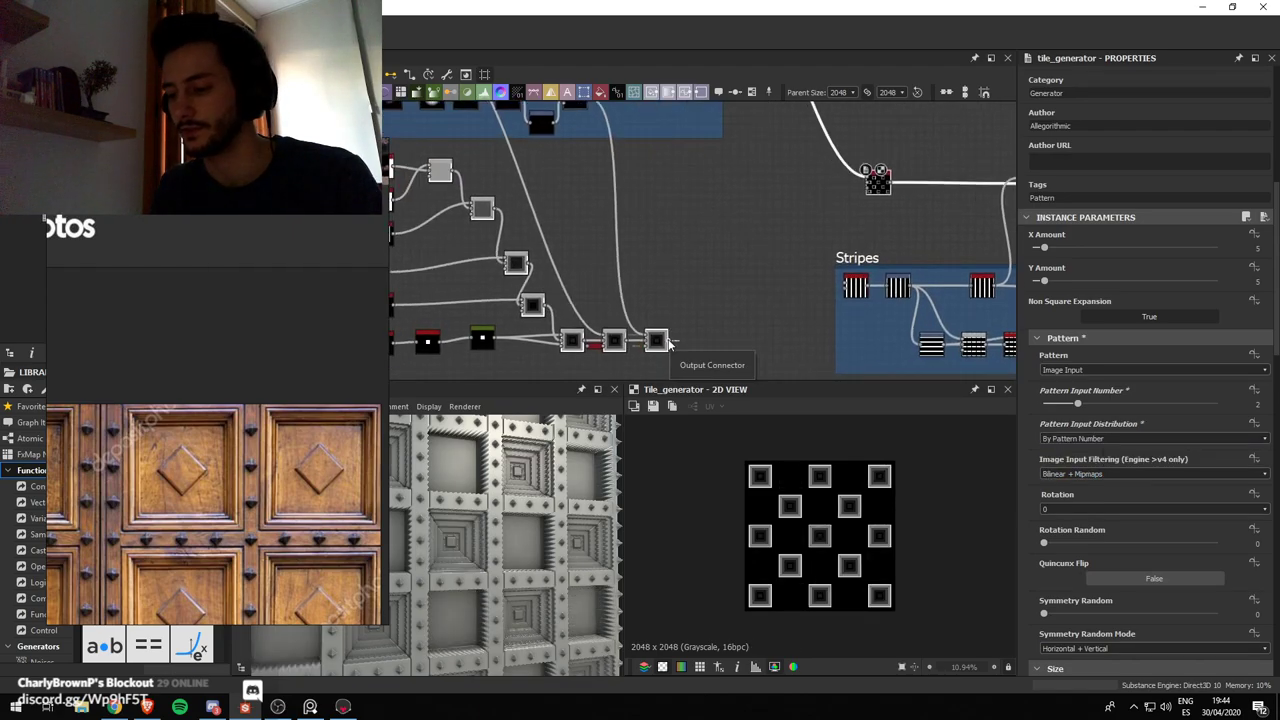
{"action": "left_click_drag", "start_coordinate": [670, 343], "coordinate": [867, 182]}
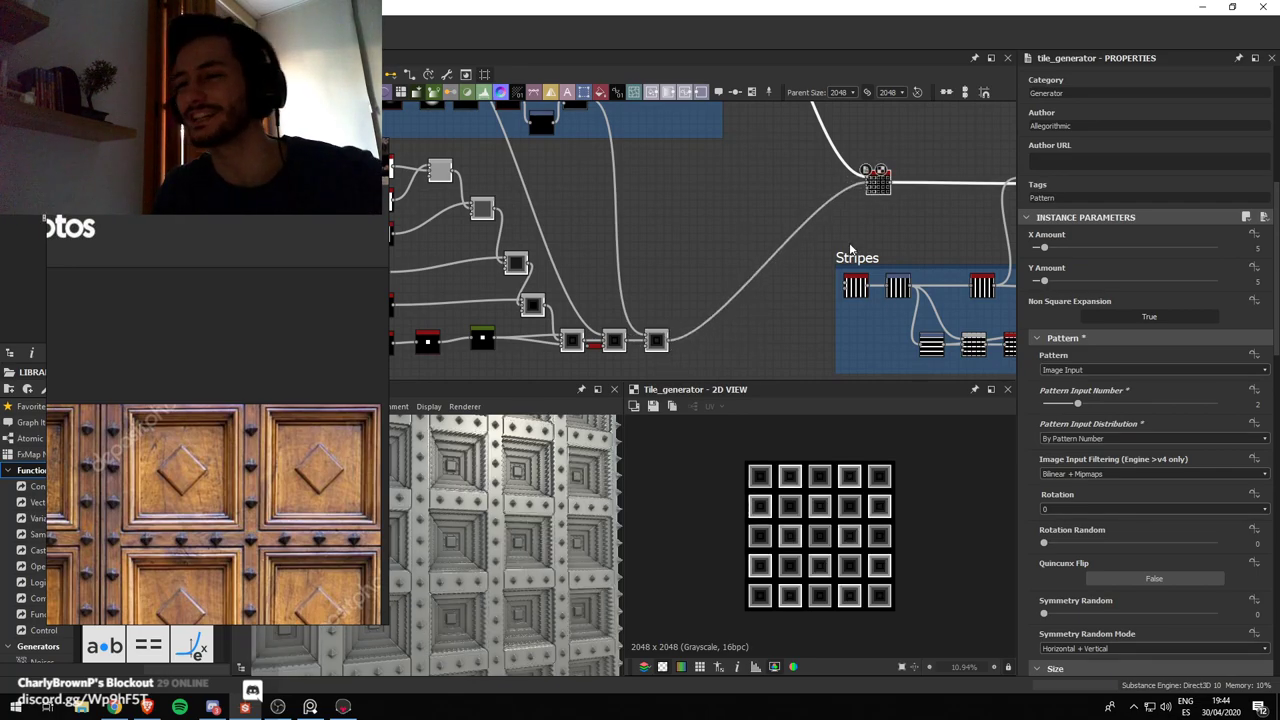
Show the duplicated chain's final Blend in the 2D view to monitor the second square pattern
{"action": "middle_click_drag", "start_coordinate": [620, 252], "coordinate": [602, 305]}
{"action": "scroll", "coordinate": [602, 305], "scroll_direction": "up", "scroll_amount": 2}
{"action": "left_click", "coordinate": [596, 316]}
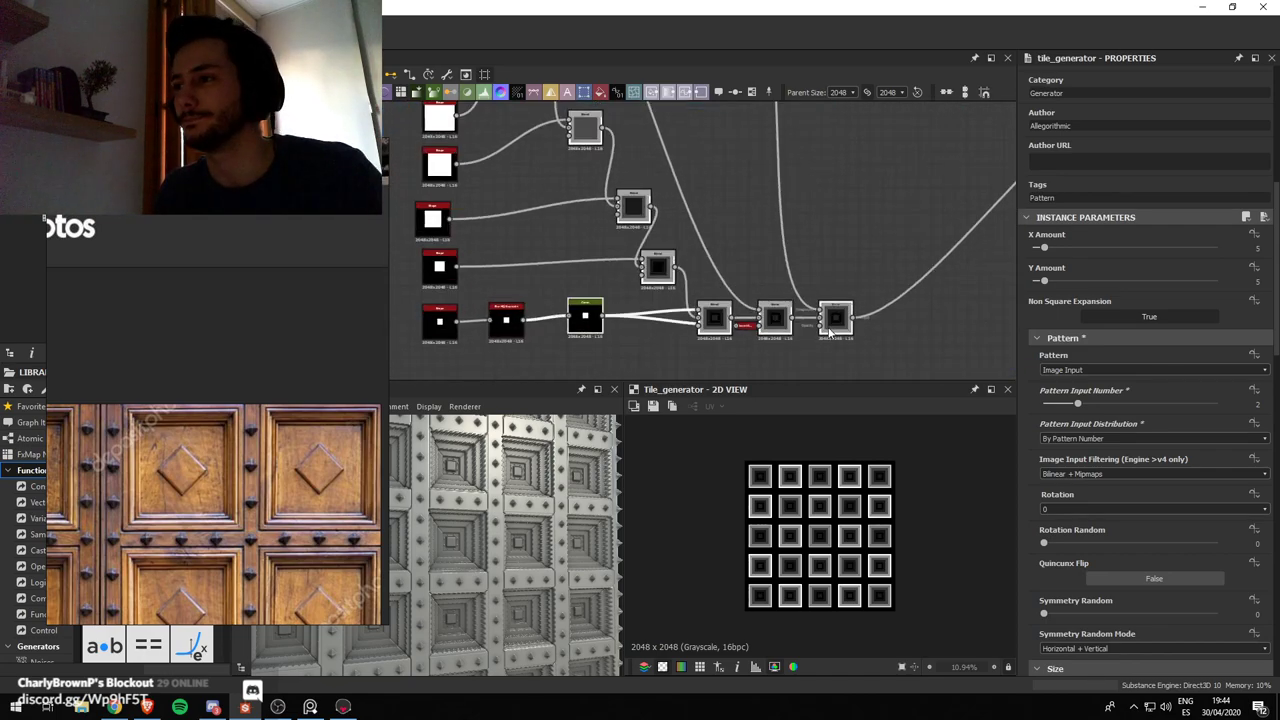
{"action": "left_click", "coordinate": [834, 322]}
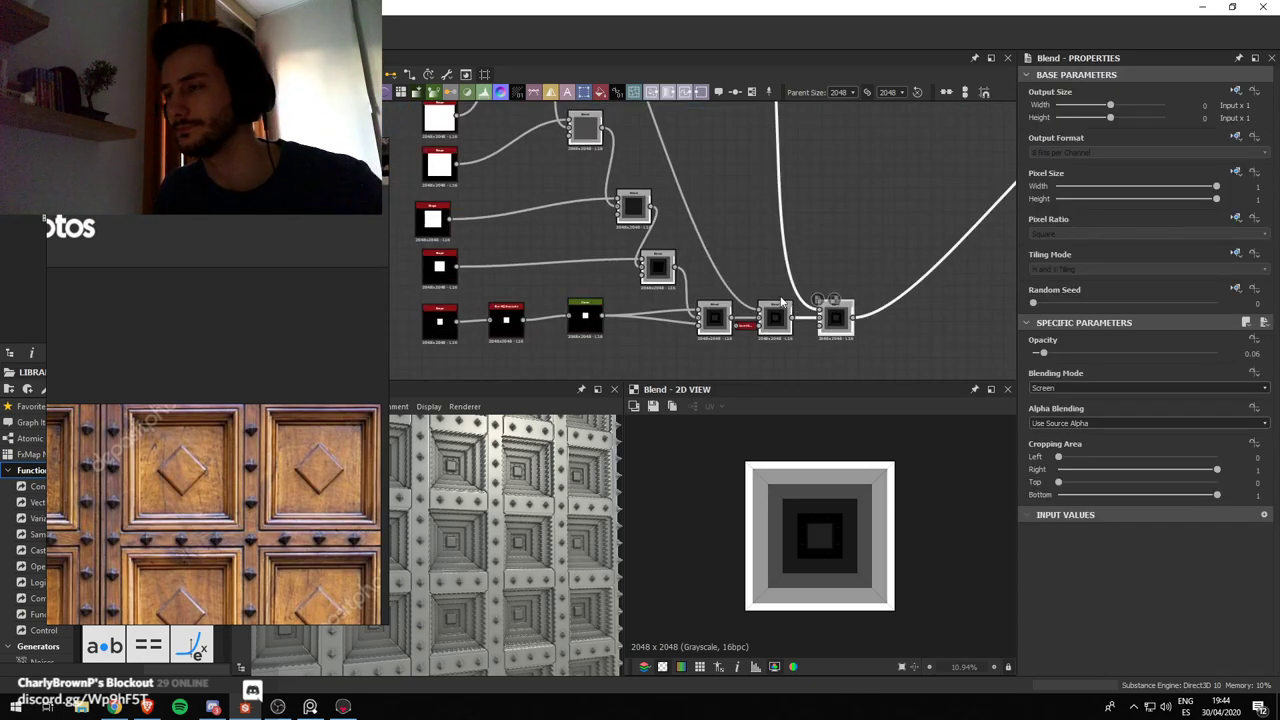
Examine the duplicated chain's Shape nodes and their parameters against the diamond-panel door reference
{"action": "scroll", "coordinate": [801, 341], "scroll_direction": "down", "scroll_amount": 1}
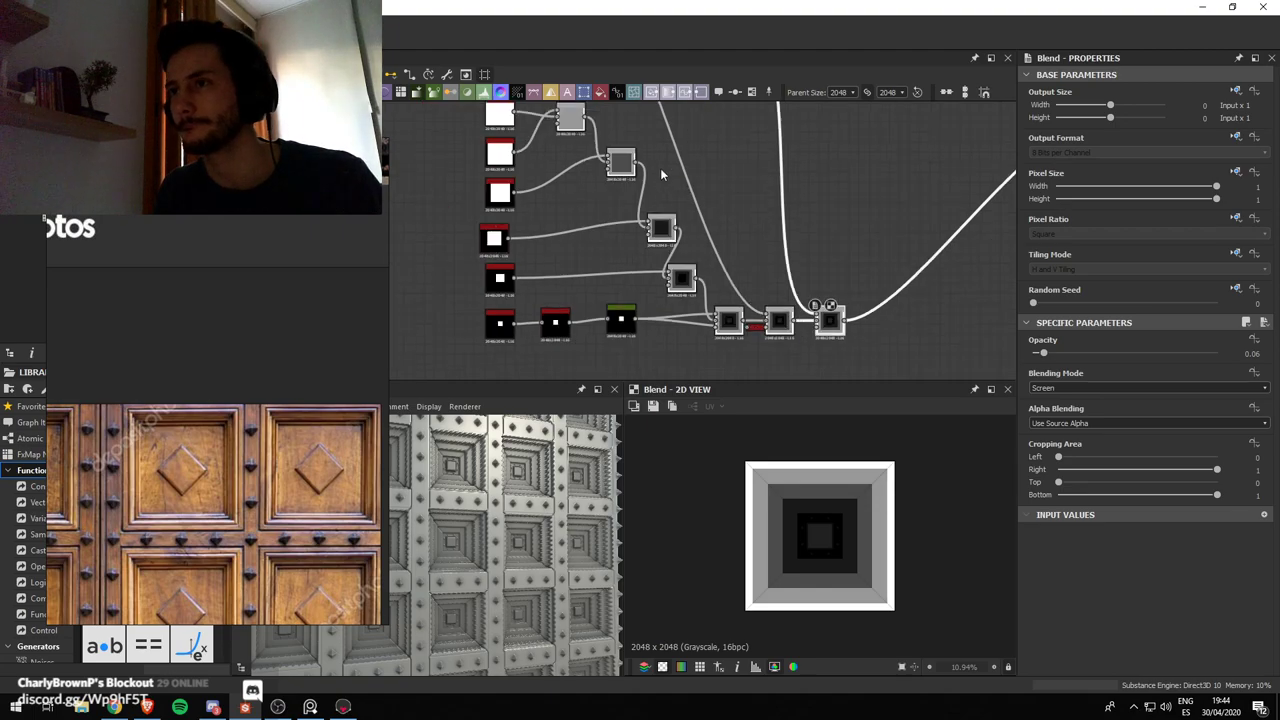
{"action": "middle_click_drag", "start_coordinate": [643, 153], "coordinate": [715, 316]}
{"action": "middle_click_drag", "start_coordinate": [643, 277], "coordinate": [617, 177]}
{"action": "left_click", "coordinate": [547, 177]}
{"action": "middle_click_drag", "start_coordinate": [818, 367], "coordinate": [753, 253]}
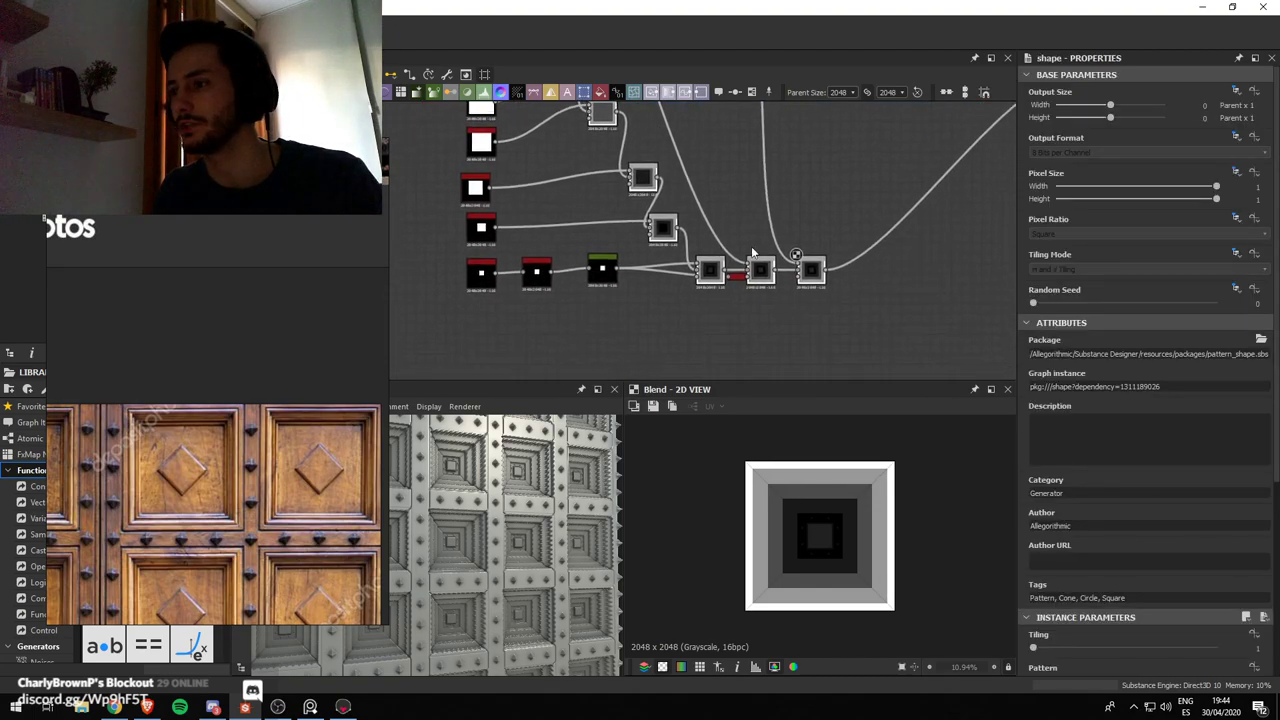
{"action": "scroll", "coordinate": [1051, 576], "scroll_direction": "down", "scroll_amount": 3}
{"action": "middle_click_drag", "start_coordinate": [602, 185], "coordinate": [602, 209]}
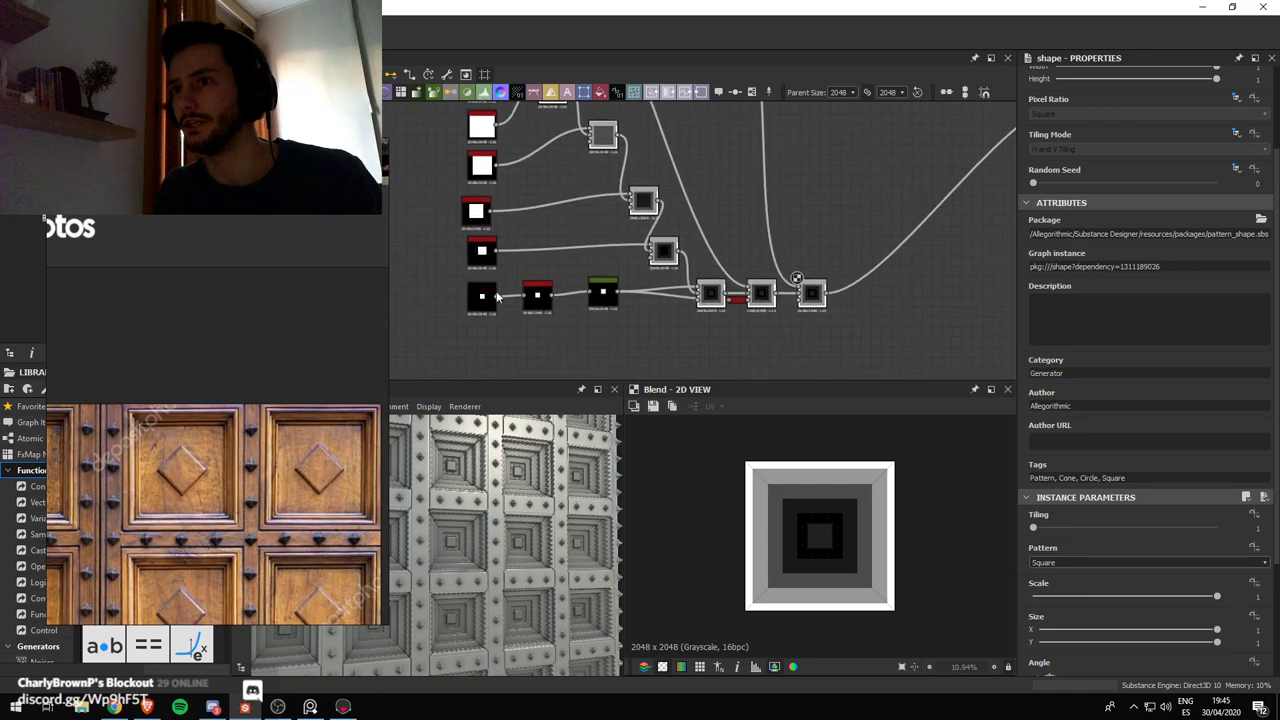
{"action": "left_click", "coordinate": [492, 307]}
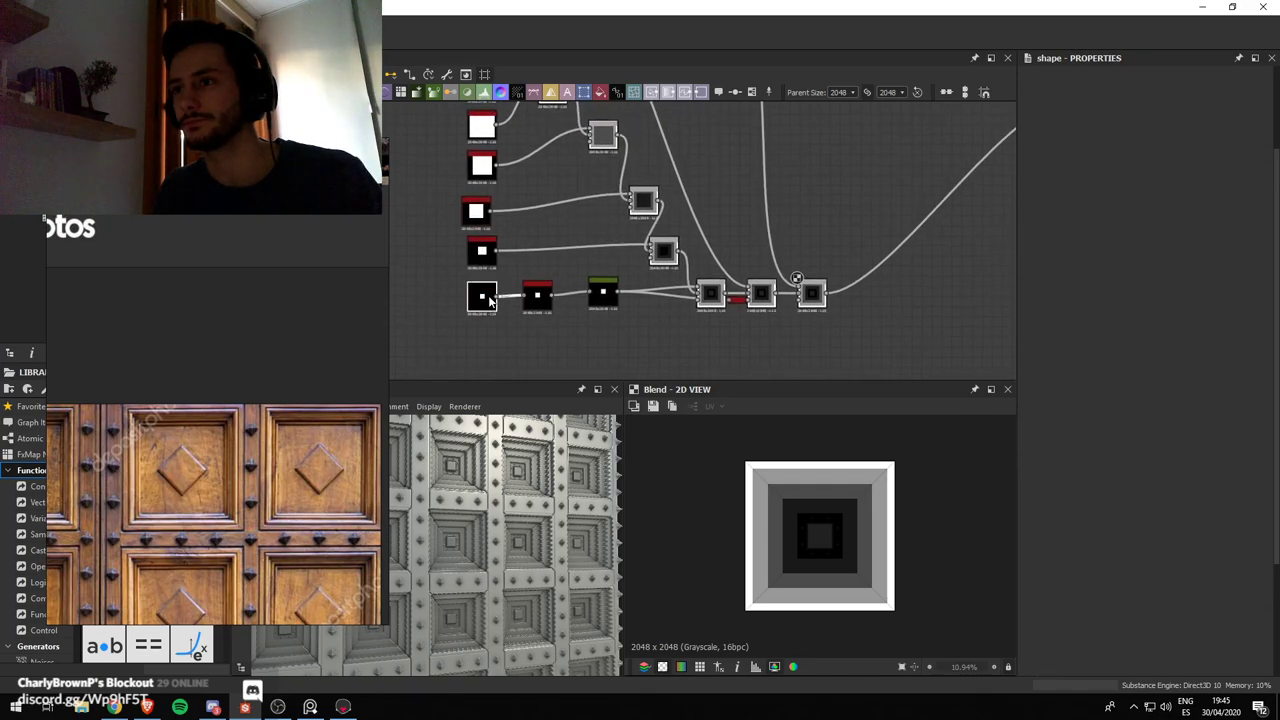
{"action": "left_click", "coordinate": [614, 305]}
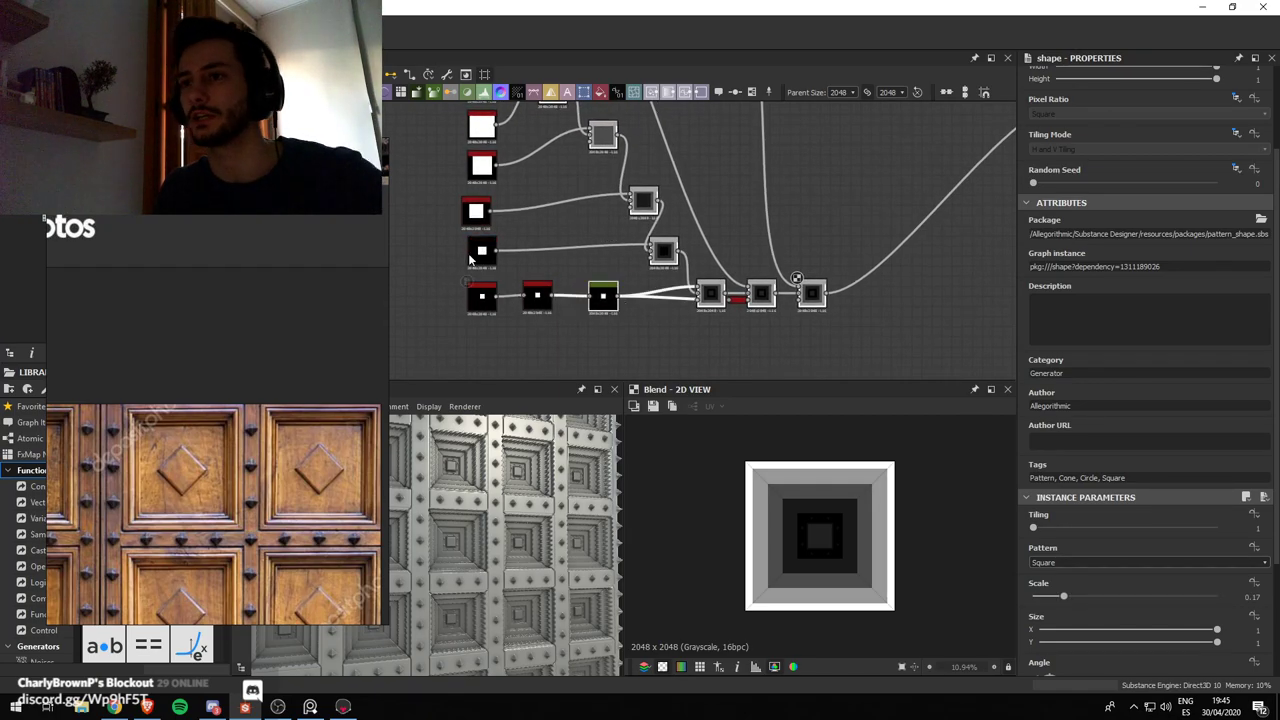
{"action": "middle_click_drag", "start_coordinate": [336, 446], "coordinate": [310, 475]}
{"action": "middle_click_drag", "start_coordinate": [516, 128], "coordinate": [511, 204]}
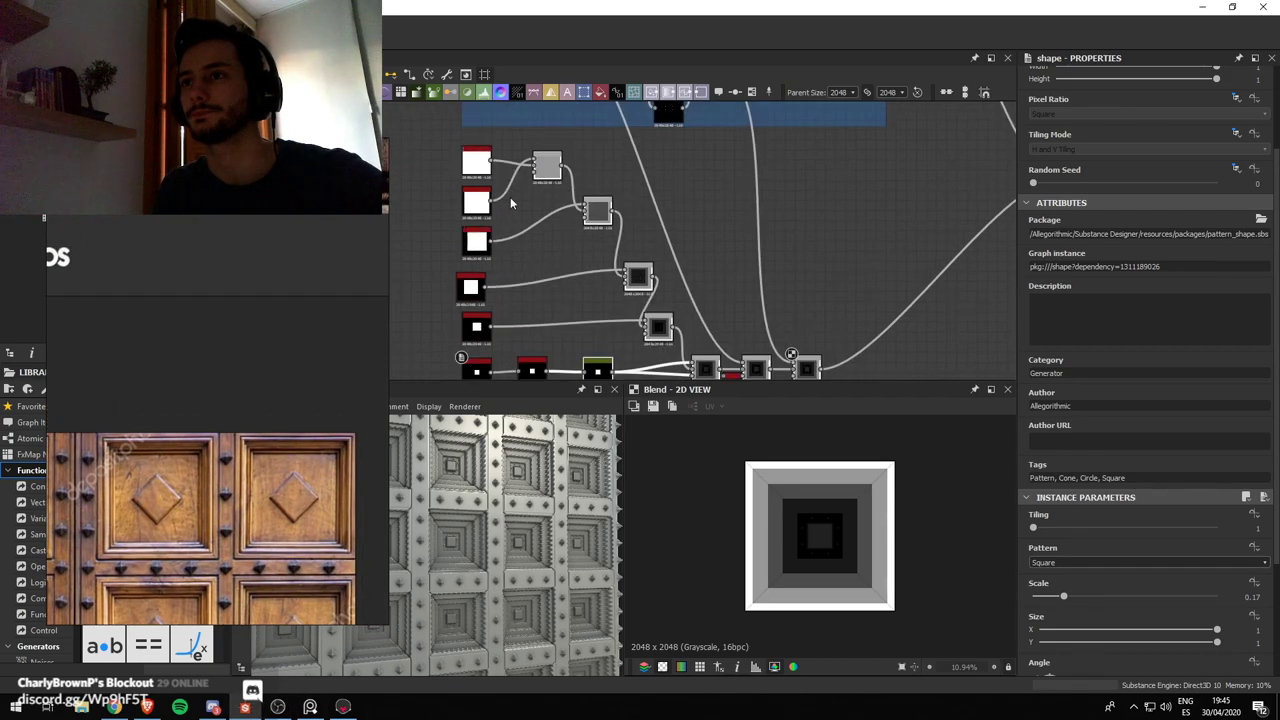
In the duplicated chain, set the second Shape's Scale to 0.95 and the third Shape's Scale to 0.85
{"action": "left_click", "coordinate": [480, 205]}
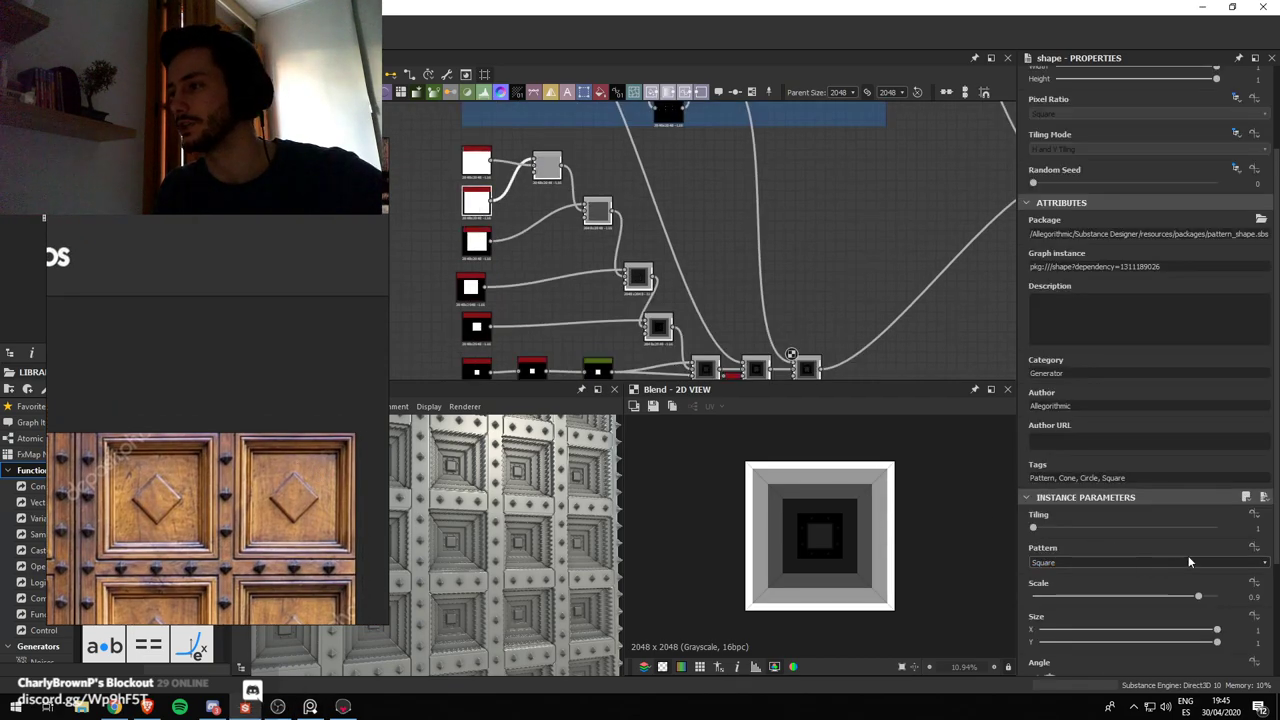
{"action": "left_click_drag", "start_coordinate": [1187, 597], "coordinate": [1207, 600]}
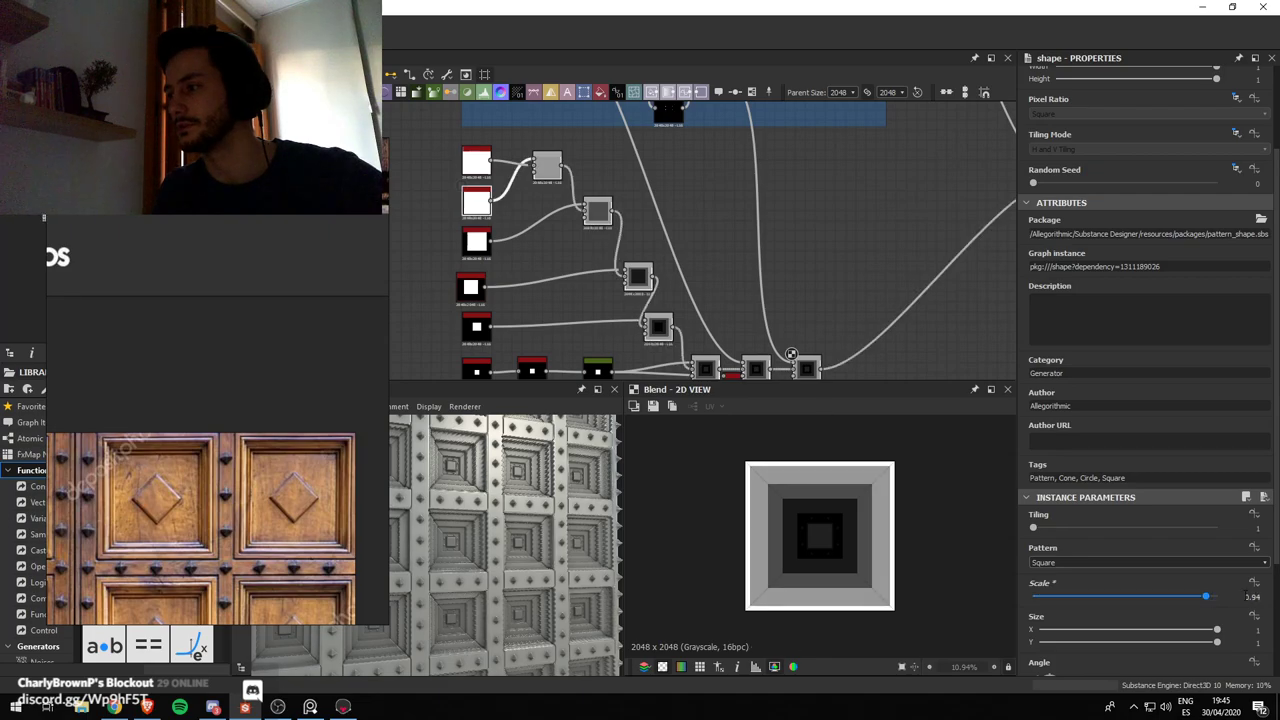
{"action": "left_click", "coordinate": [1266, 600]}
{"action": "key", "text": "Return"}
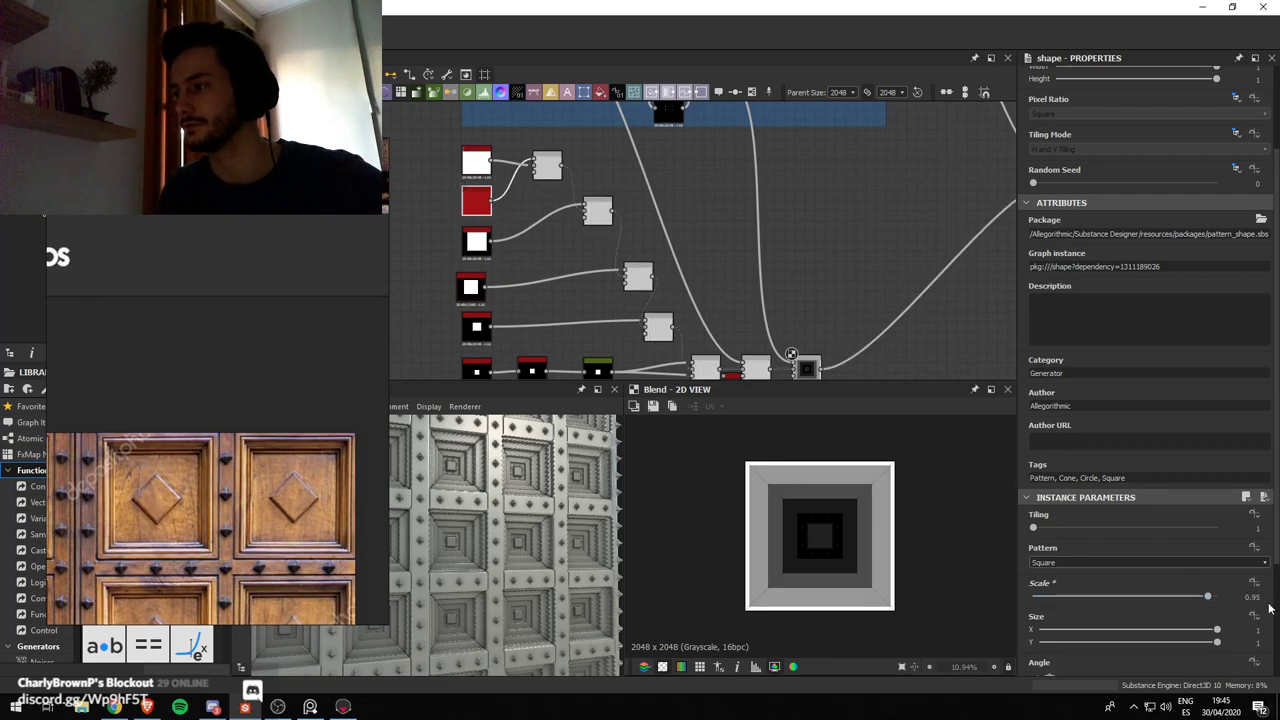
{"action": "left_click", "coordinate": [479, 238]}
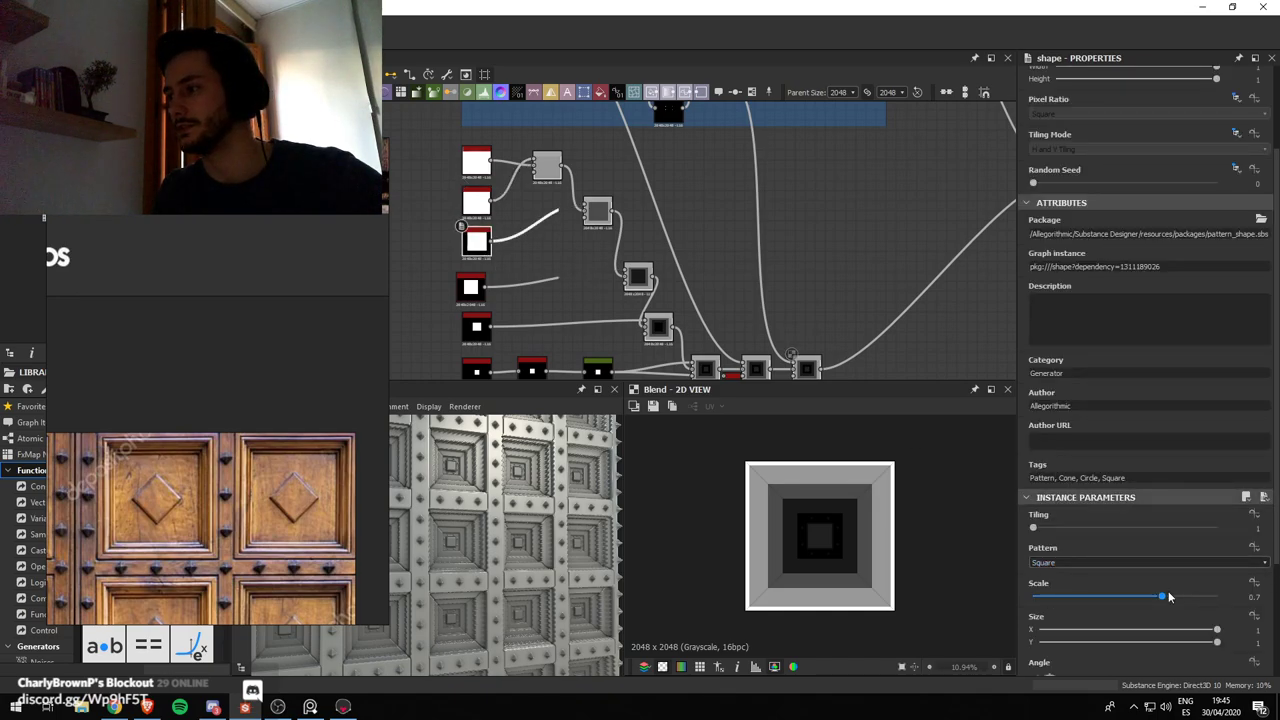
{"action": "left_click_drag", "start_coordinate": [1161, 597], "coordinate": [1192, 606]}
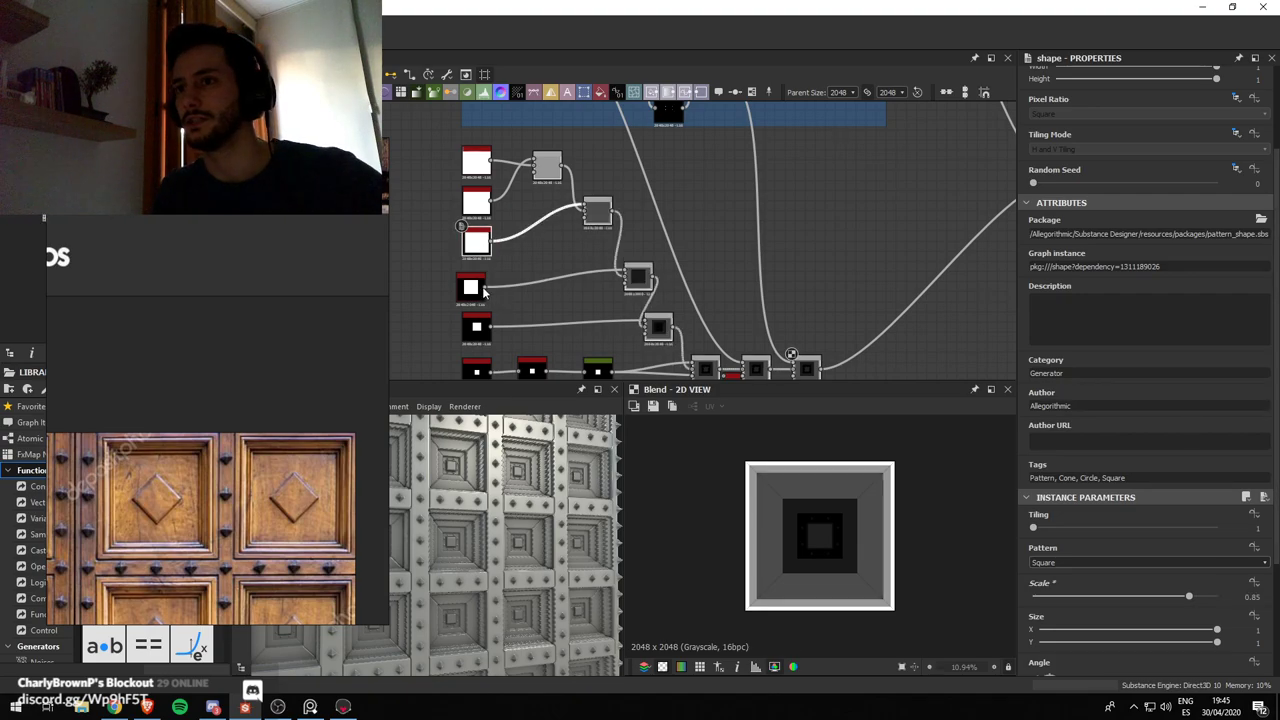
In the duplicated chain, set the fourth Shape's Scale to 0.75 and the fifth Shape's Scale to 0.65
{"action": "left_click", "coordinate": [466, 288]}
{"action": "double_click", "coordinate": [466, 290]}
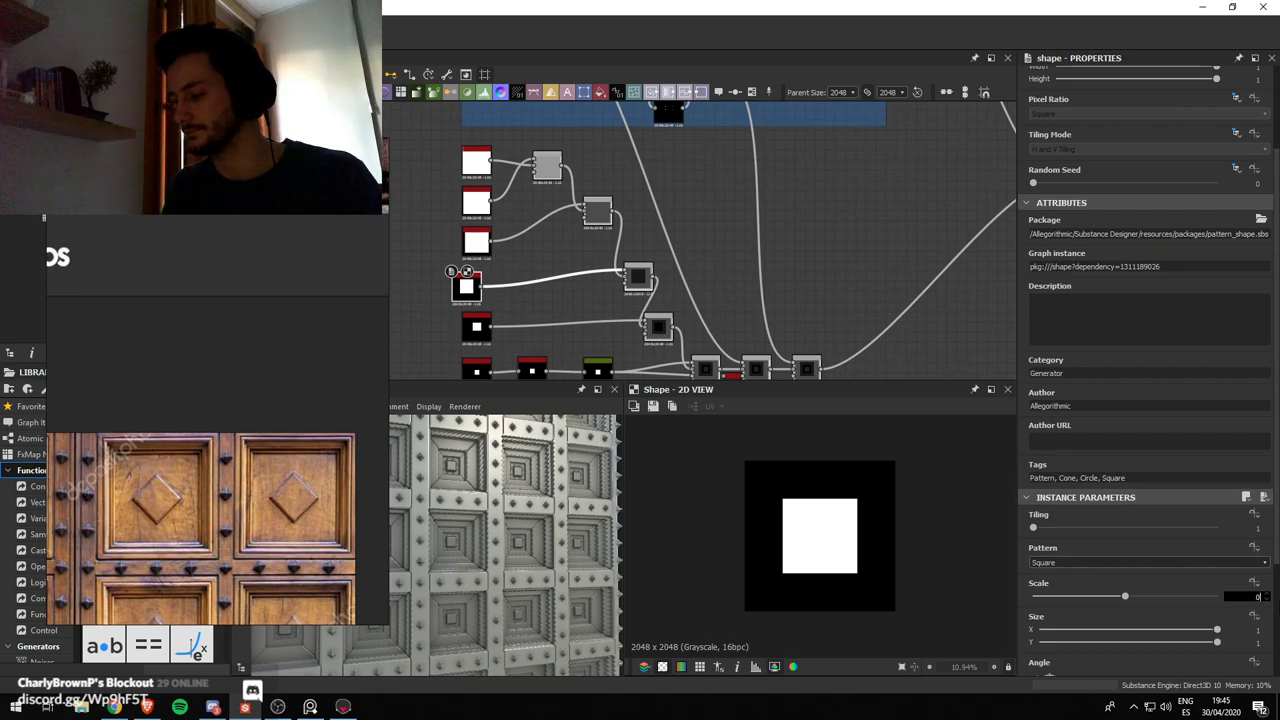
{"action": "key", "text": "Return"}
{"action": "middle_click_drag", "start_coordinate": [535, 284], "coordinate": [534, 234]}
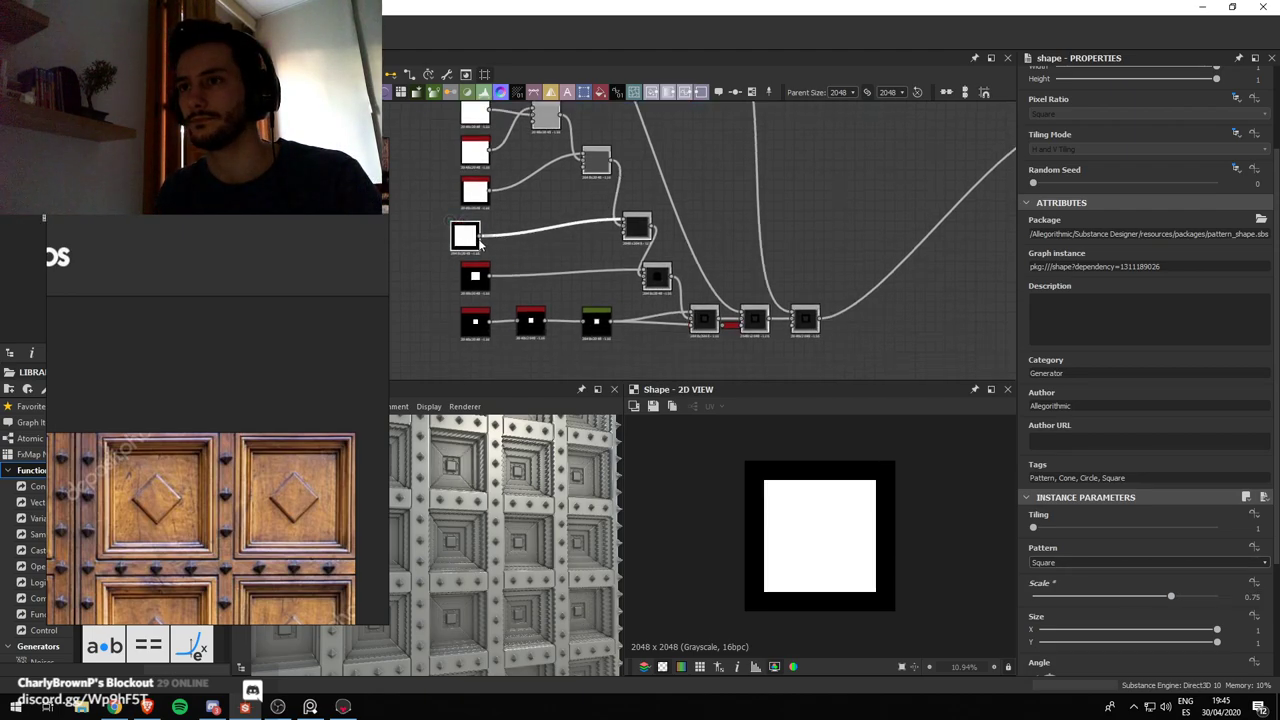
{"action": "double_click", "coordinate": [475, 275]}
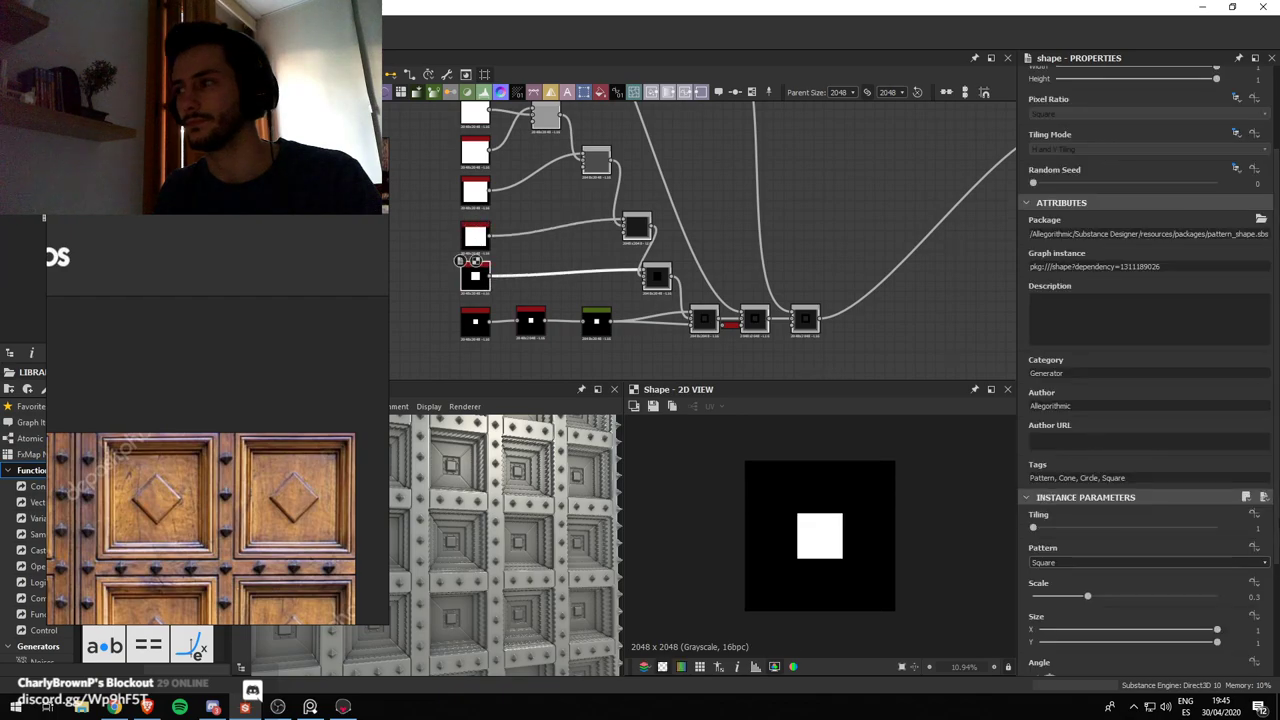
{"action": "double_click", "coordinate": [1254, 595]}
{"action": "type", "text": "0."}
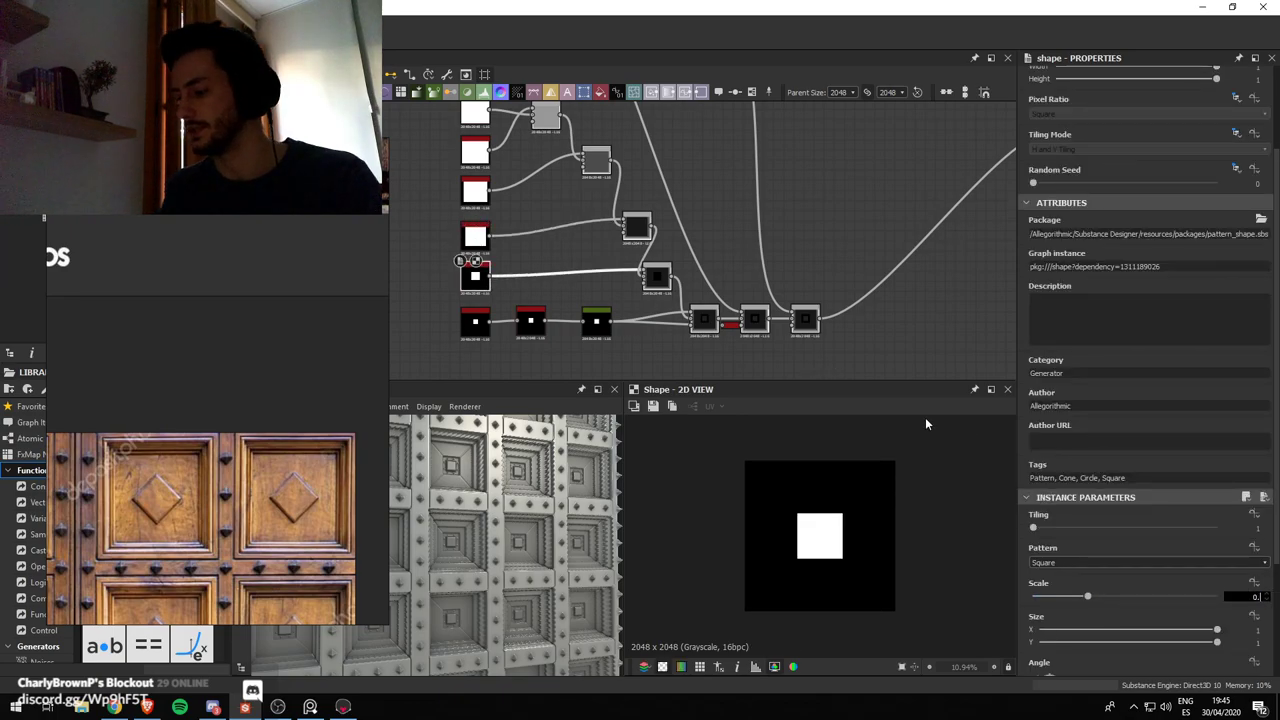
{"action": "type", "text": "65"}
{"action": "key", "text": "Return"}
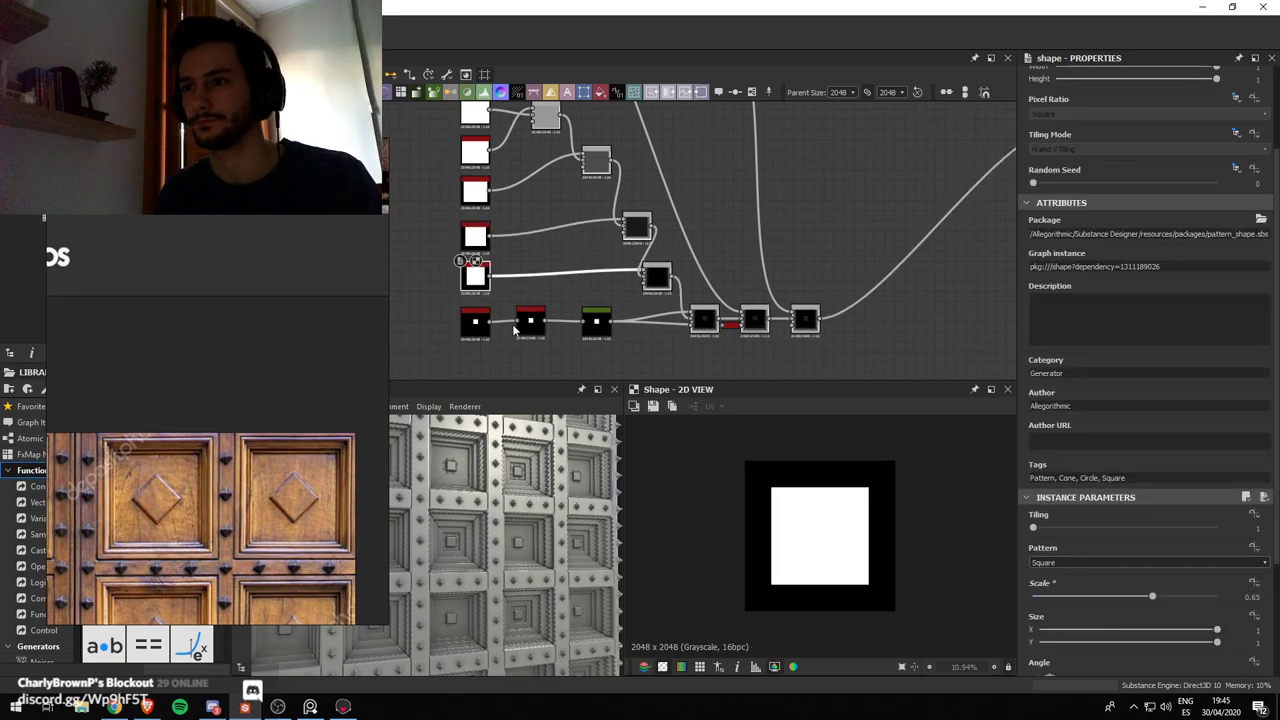
Set the Scale of the duplicated chain's bottom Shape to 0.3, checking the panels in the 3D view
{"action": "double_click", "coordinate": [479, 327]}
{"action": "left_click_drag", "start_coordinate": [531, 556], "coordinate": [747, 545]}
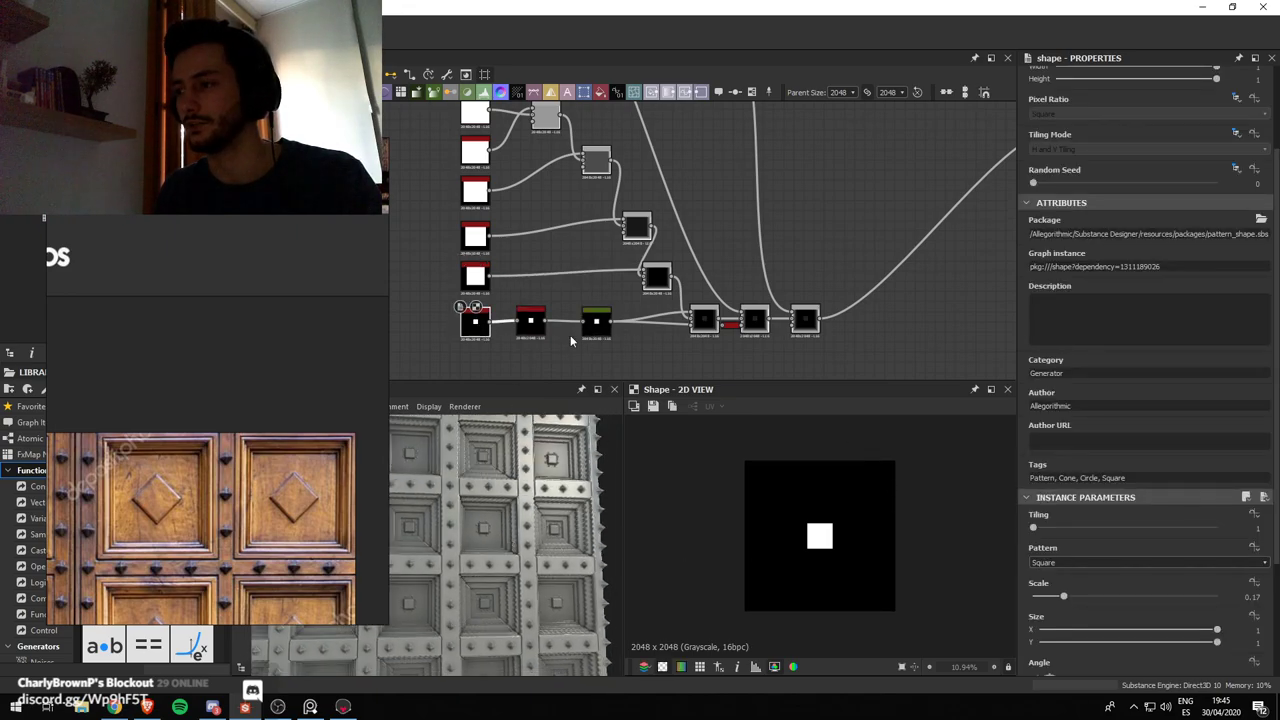
{"action": "left_click_drag", "start_coordinate": [1063, 597], "coordinate": [1096, 611]}
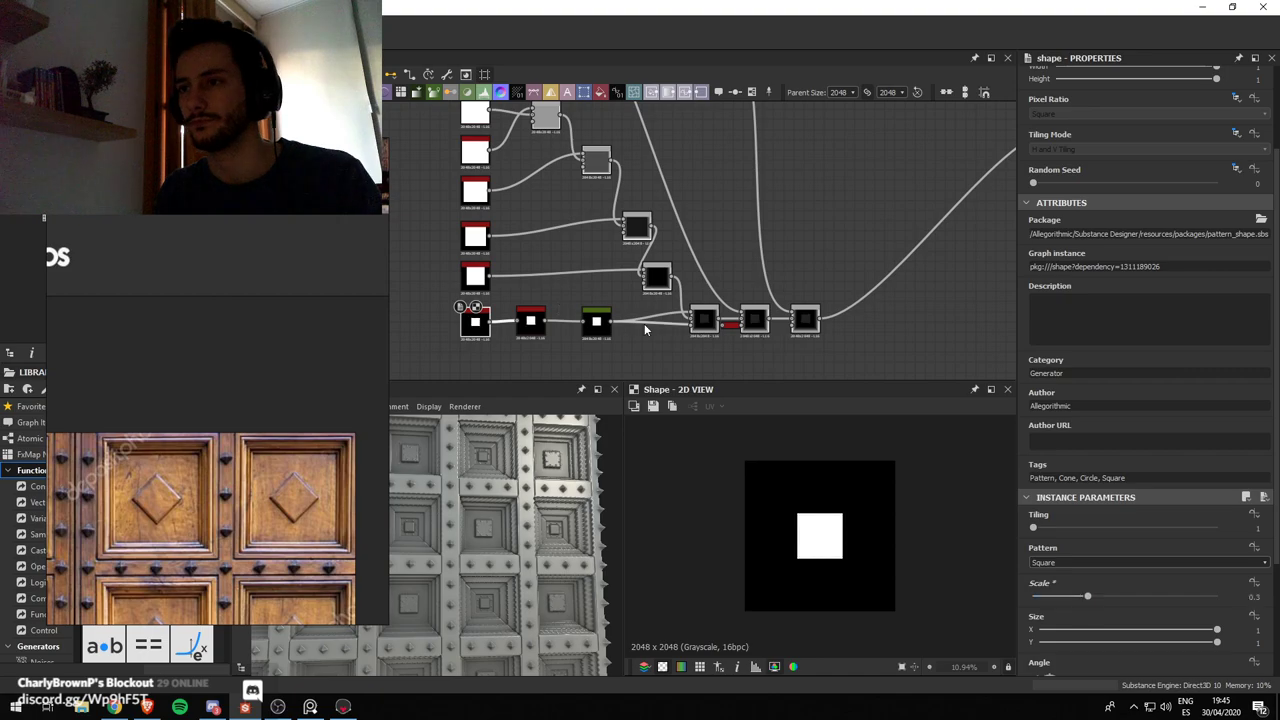
Shift the duplicated chain's Curve node back and insert a Transformation 2D node between it and the Blends
{"action": "left_click_drag", "start_coordinate": [603, 331], "coordinate": [592, 327]}
{"action": "key", "text": "space"}
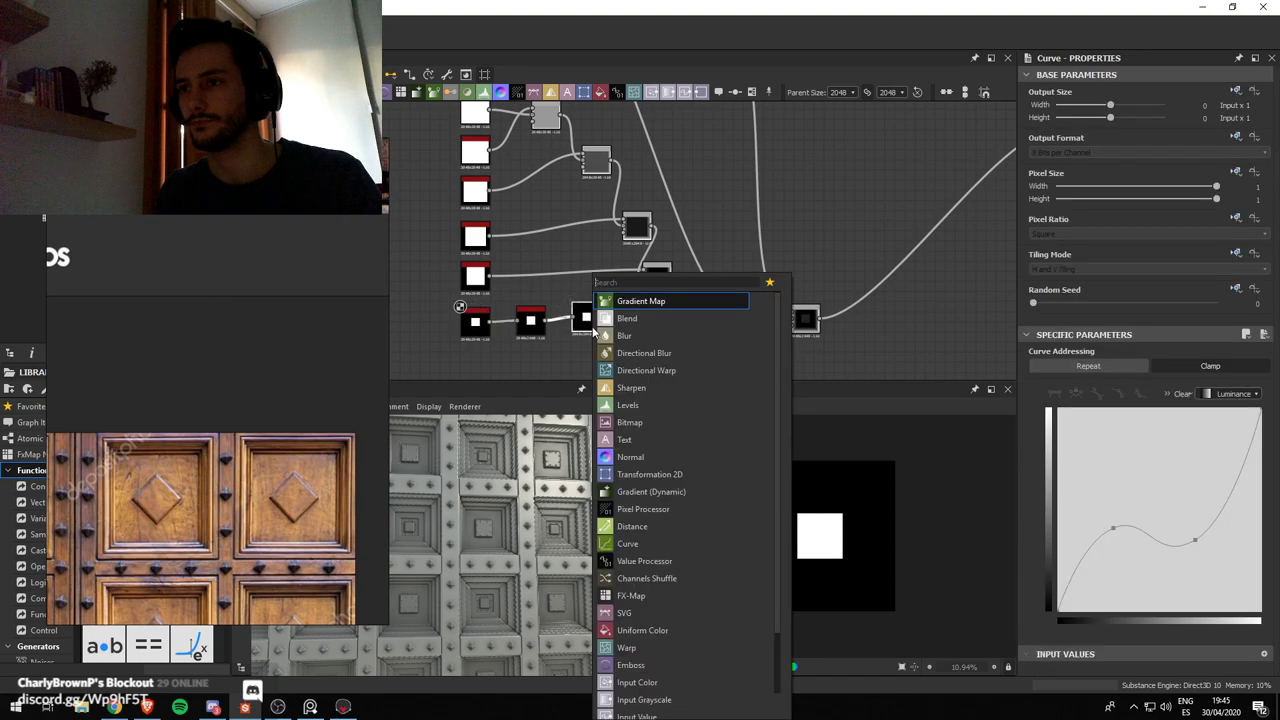
{"action": "type", "text": "transform"}
{"action": "key", "text": "Return"}
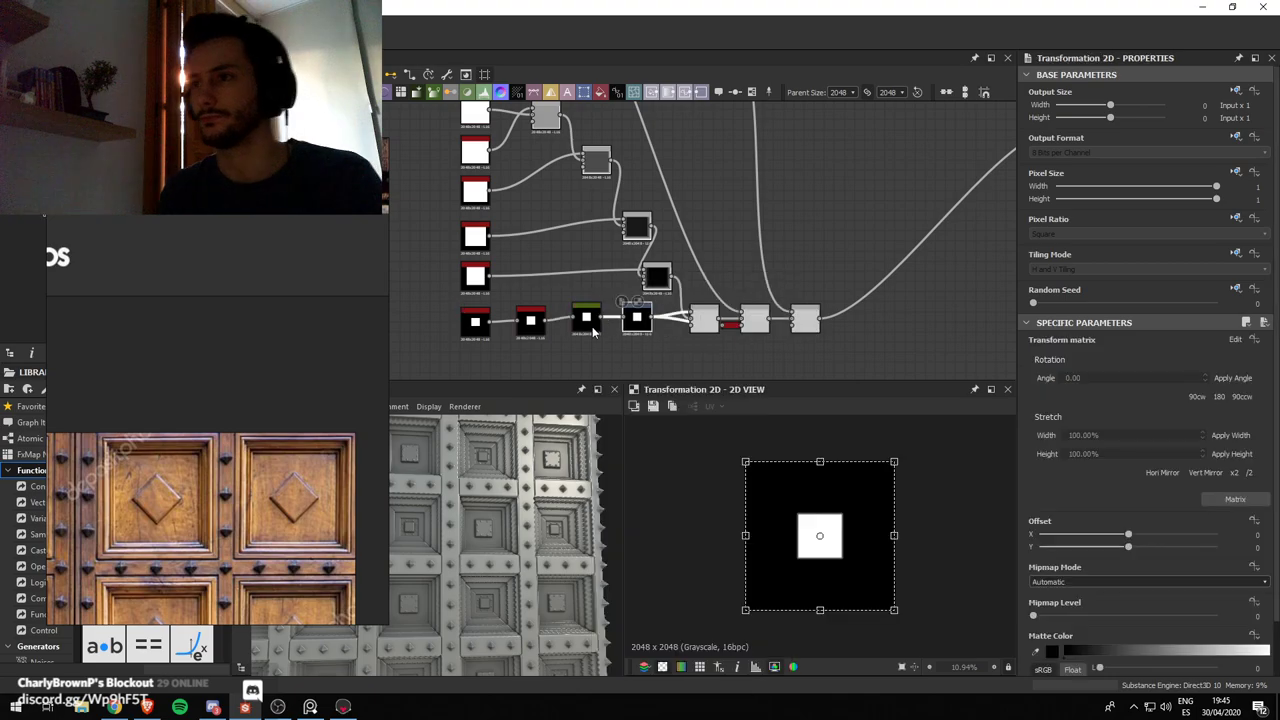
Rotate the duplicated chain's Transformation 2D by 45 degrees to turn the centre square into a diamond, checking the panels up close in 3D
{"action": "left_click_drag", "start_coordinate": [914, 455], "coordinate": [943, 546]}
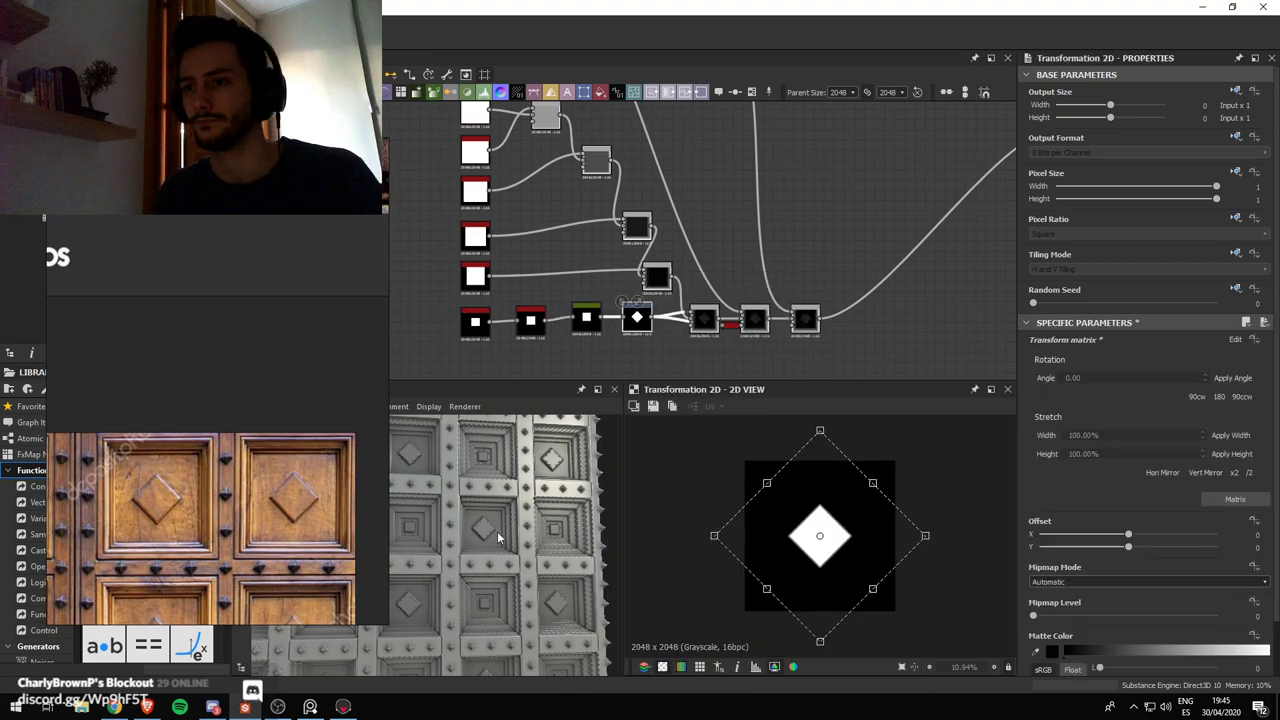
{"action": "scroll", "coordinate": [716, 292], "scroll_direction": "up", "scroll_amount": 3}
{"action": "scroll", "coordinate": [700, 318], "scroll_direction": "down", "scroll_amount": 6}
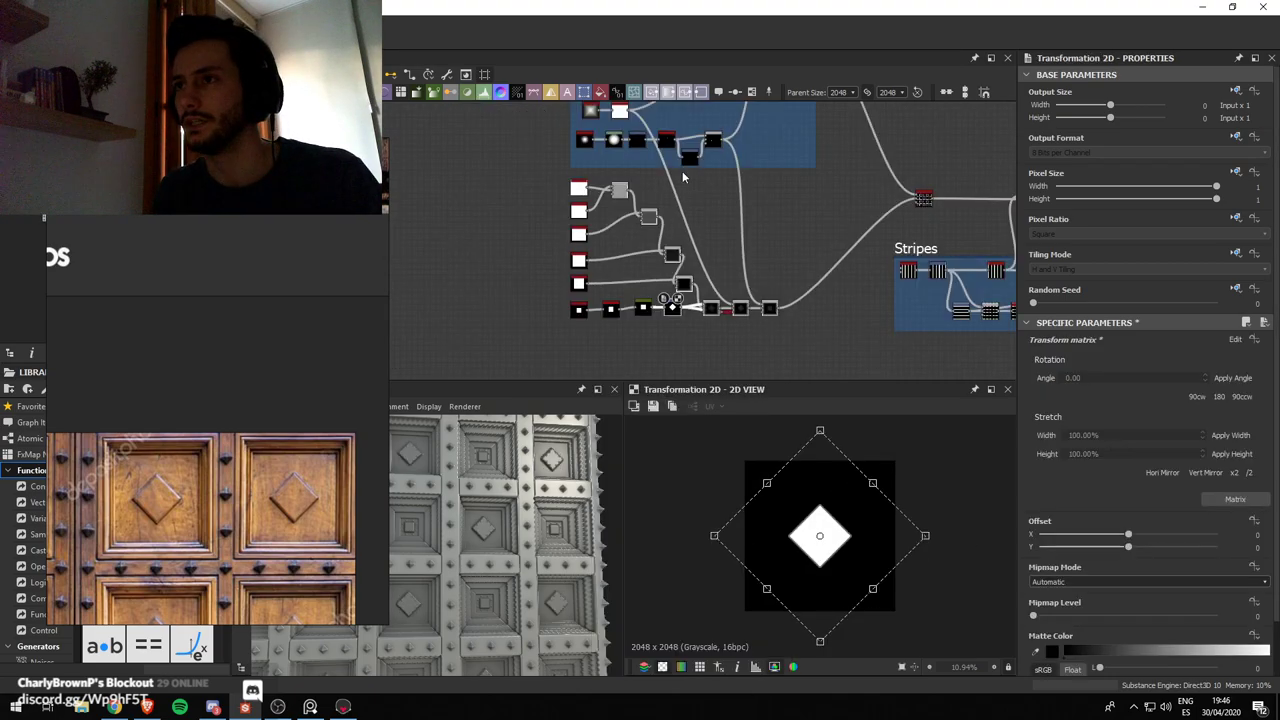
{"action": "middle_click_drag", "start_coordinate": [624, 114], "coordinate": [631, 205]}
{"action": "scroll", "coordinate": [631, 205], "scroll_direction": "up", "scroll_amount": 4}
{"action": "scroll", "coordinate": [728, 270], "scroll_direction": "down", "scroll_amount": 4}
{"action": "middle_click_drag", "start_coordinate": [782, 370], "coordinate": [740, 316]}
{"action": "scroll", "coordinate": [740, 318], "scroll_direction": "up", "scroll_amount": 4}
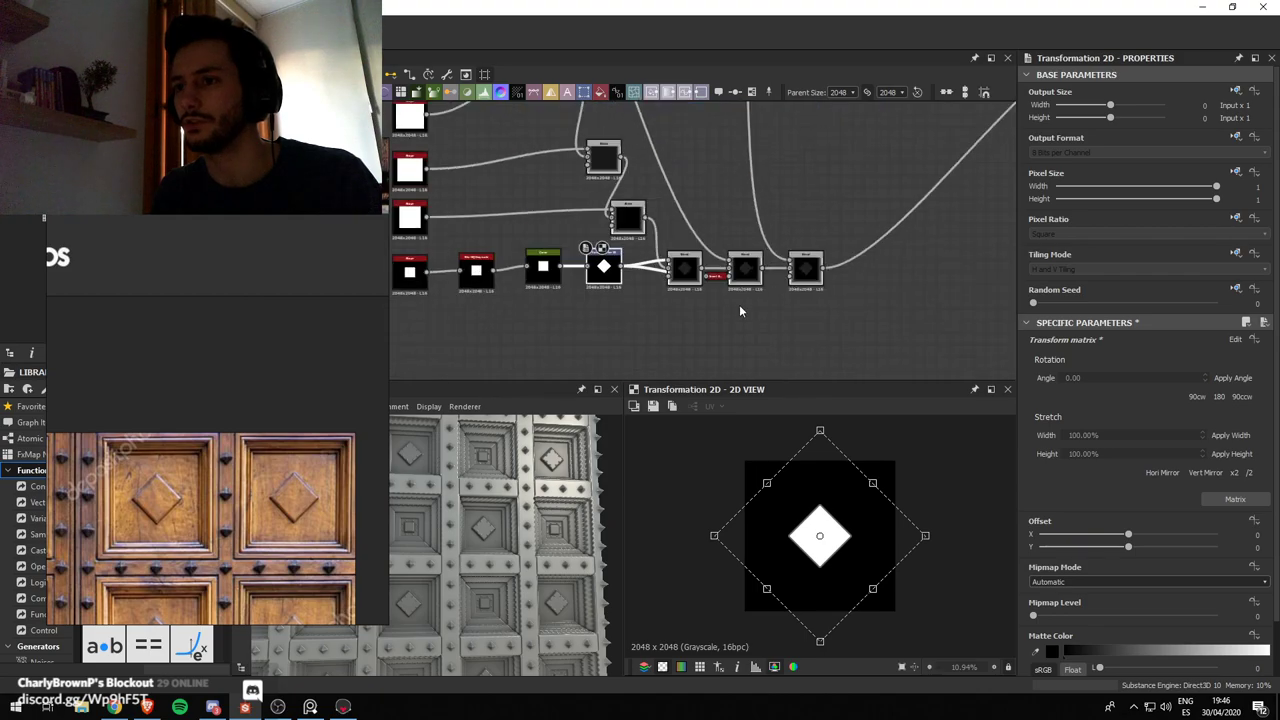
{"action": "scroll", "coordinate": [463, 534], "scroll_direction": "up", "scroll_amount": 2}
{"action": "scroll", "coordinate": [463, 534], "scroll_direction": "up", "scroll_amount": 3}
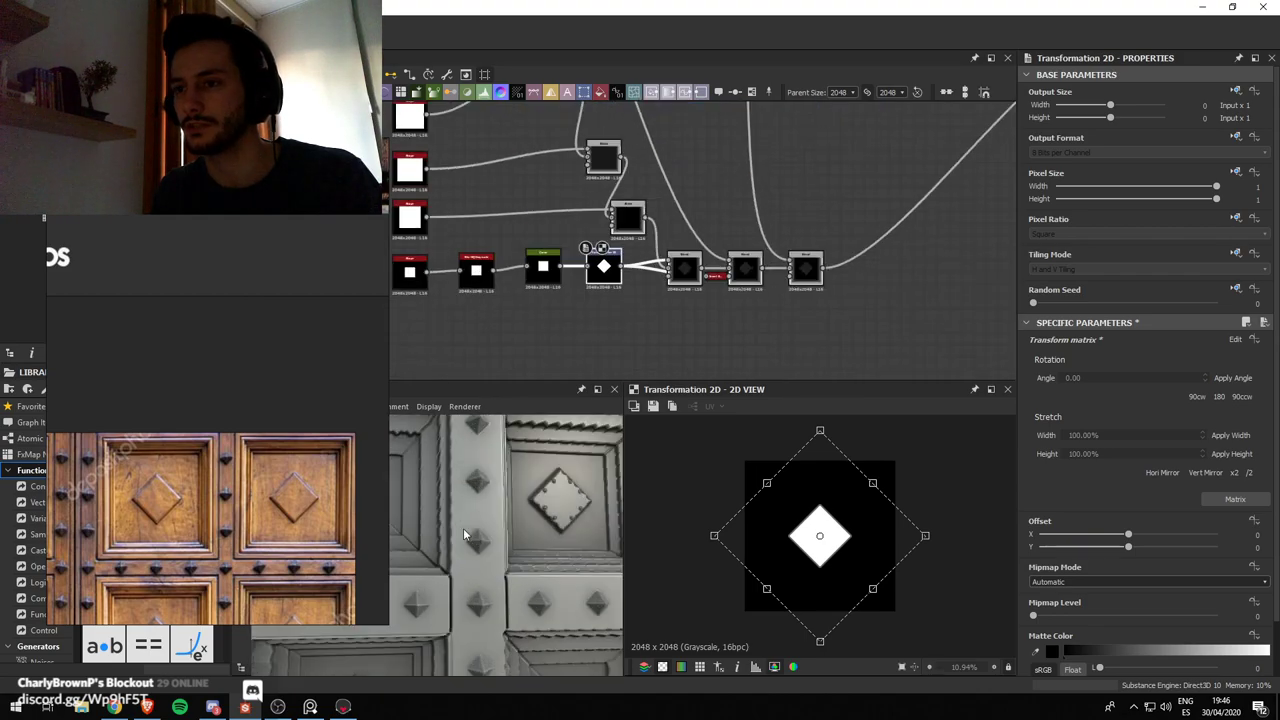
Delete the last Blend node at the end of the duplicated chain and inspect the alternating panels in the 3D view
{"action": "left_click", "coordinate": [807, 270]}
{"action": "scroll", "coordinate": [812, 278], "scroll_direction": "down", "scroll_amount": 3}
{"action": "scroll", "coordinate": [810, 272], "scroll_direction": "up", "scroll_amount": 2}
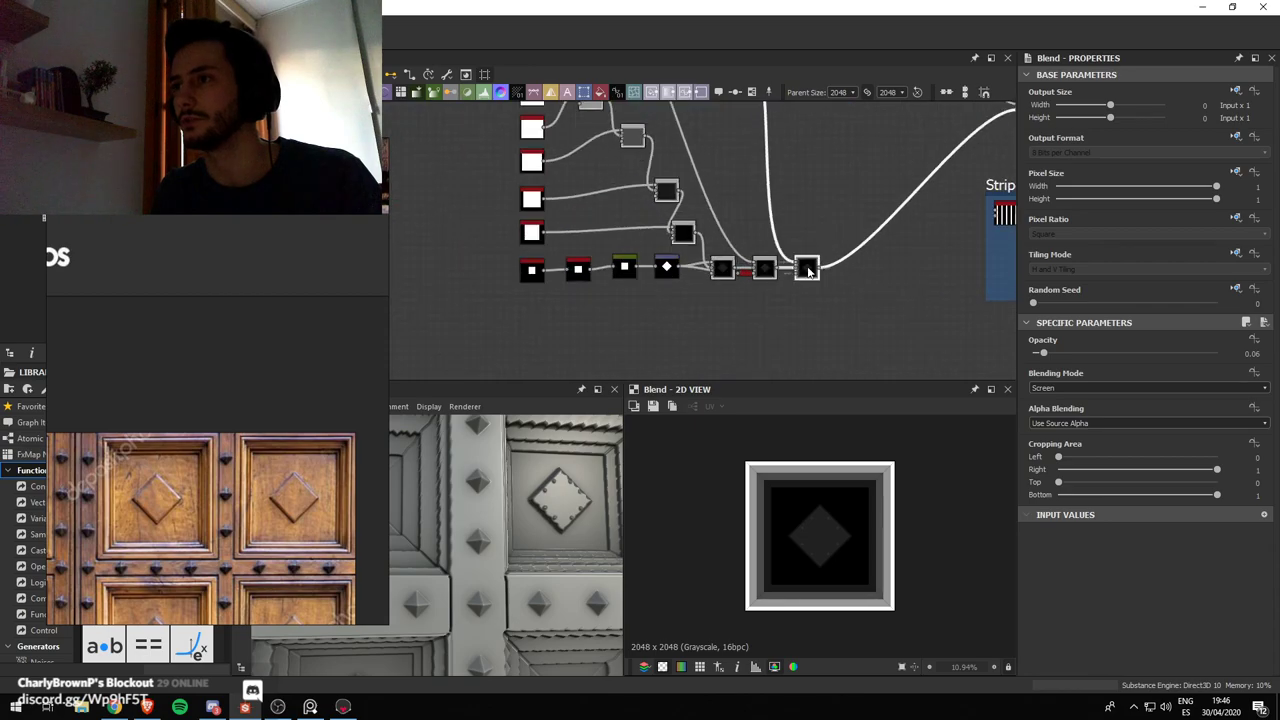
{"action": "scroll", "coordinate": [810, 270], "scroll_direction": "up", "scroll_amount": 3}
{"action": "key", "text": "BackSpace"}
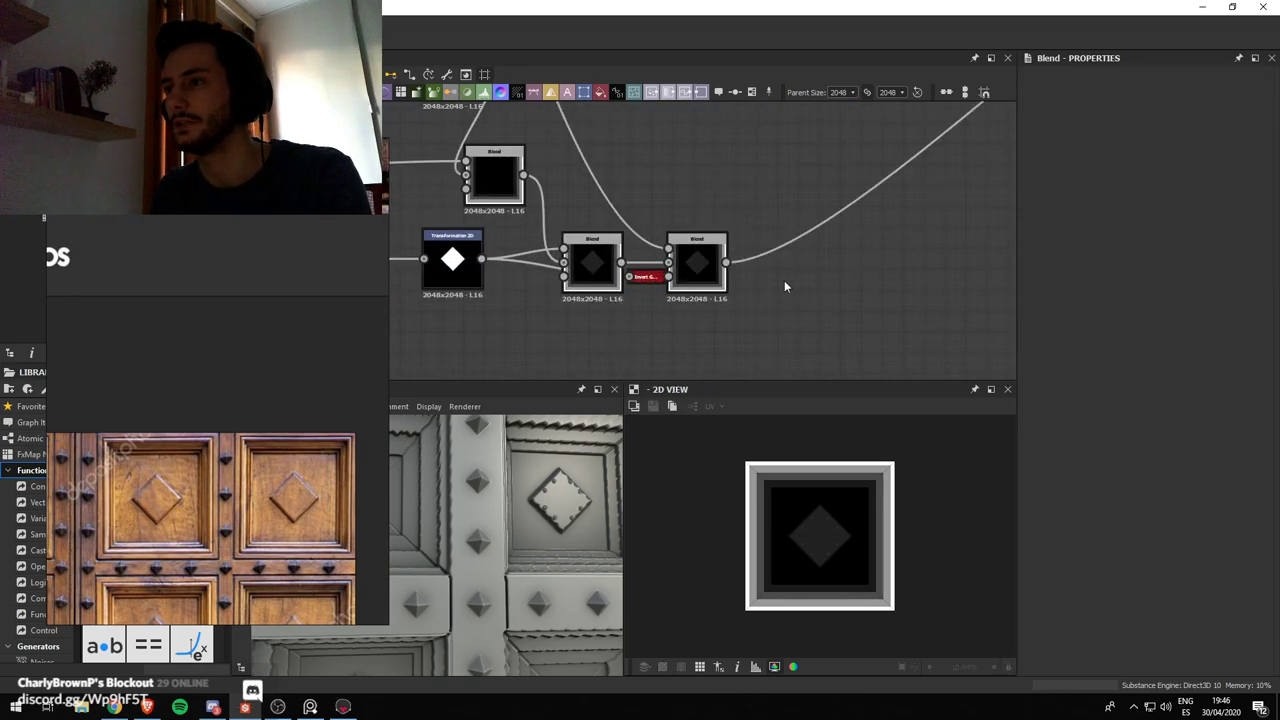
{"action": "scroll", "coordinate": [774, 280], "scroll_direction": "down", "scroll_amount": 4}
{"action": "left_click_drag", "start_coordinate": [588, 534], "coordinate": [560, 552]}
{"action": "scroll", "coordinate": [558, 545], "scroll_direction": "down", "scroll_amount": 5}
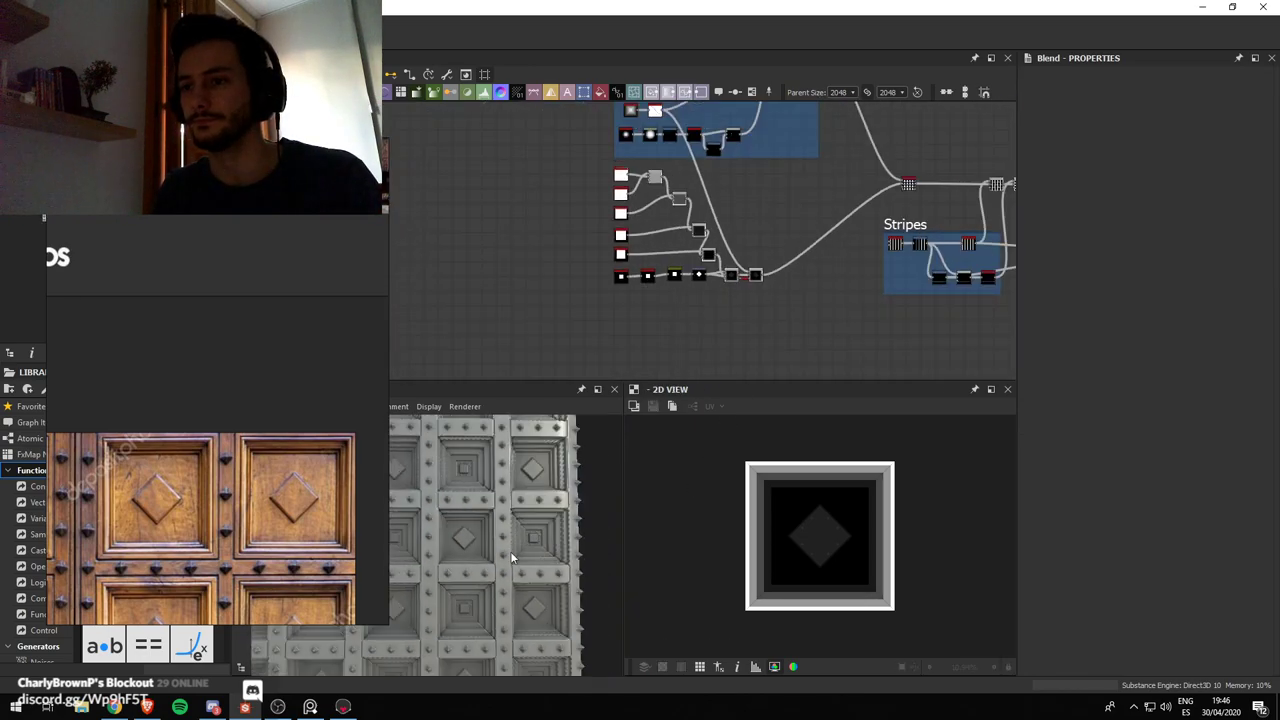
{"action": "left_click_drag", "start_coordinate": [461, 531], "coordinate": [501, 495]}
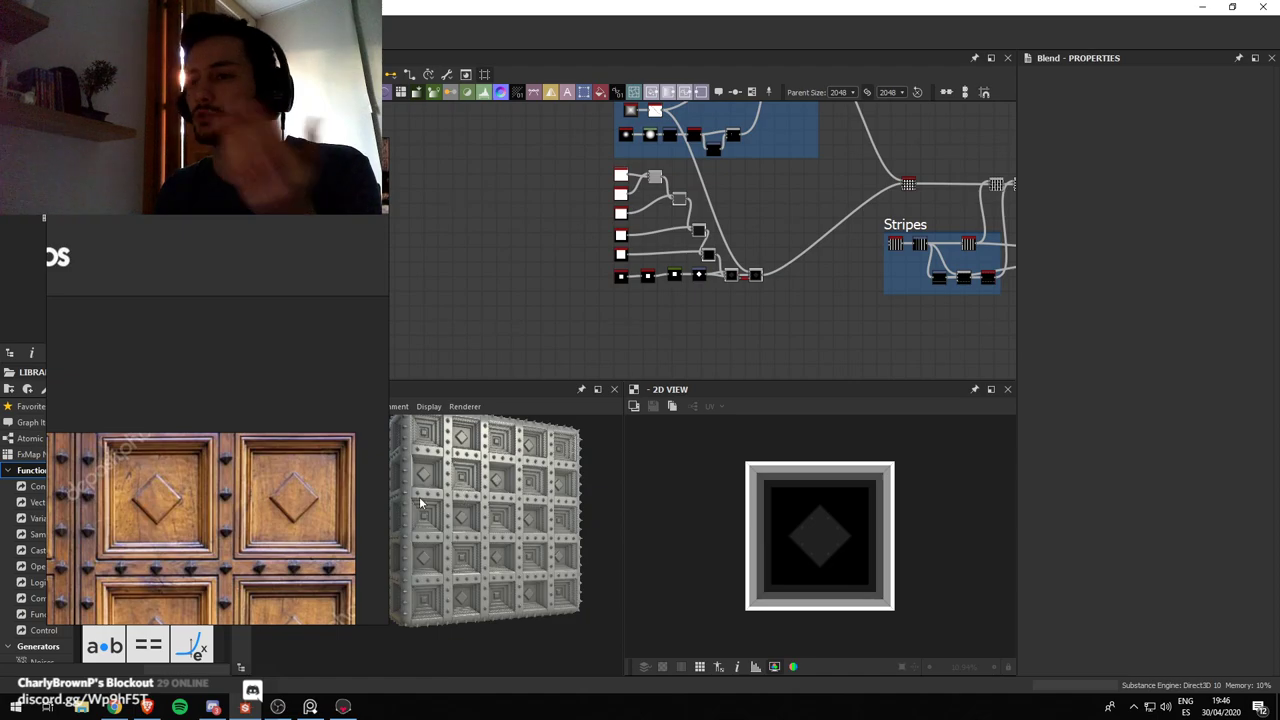
Look over the reference board, then switch to the browser and browse the material articles for ornate door examples
{"action": "scroll", "coordinate": [289, 496], "scroll_direction": "down", "scroll_amount": 6}
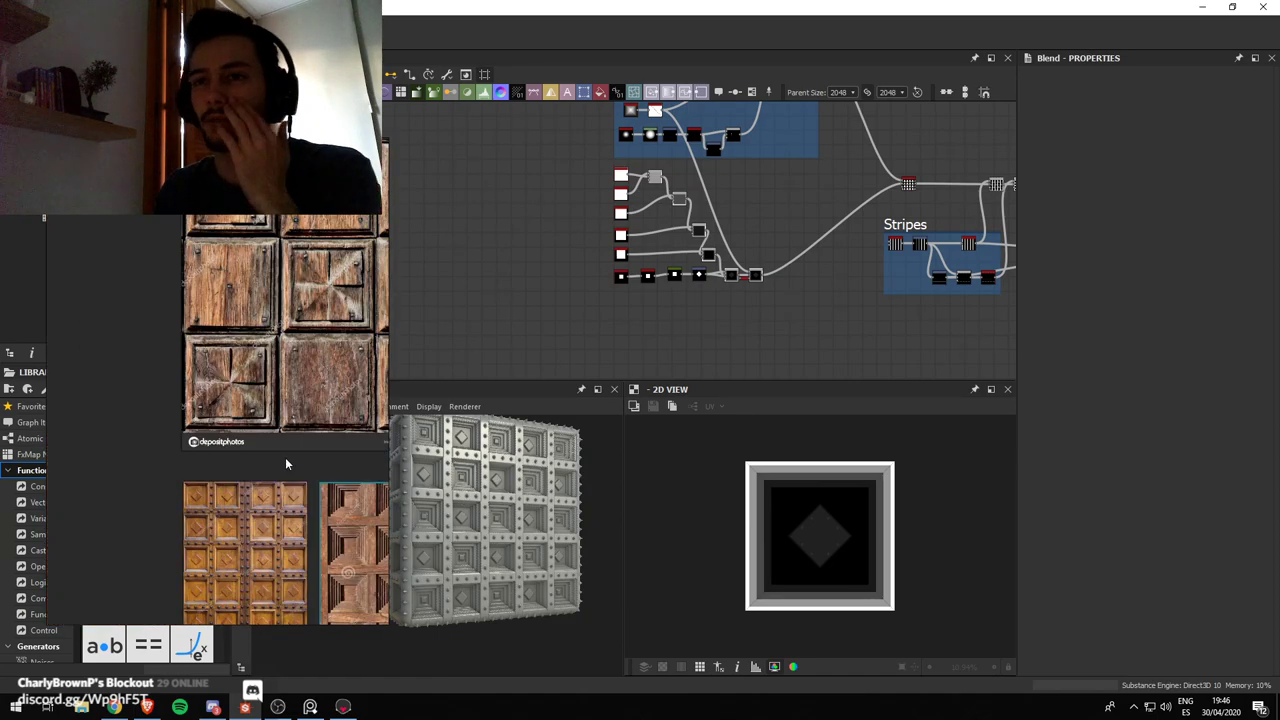
{"action": "left_click", "coordinate": [150, 706]}
{"action": "left_click", "coordinate": [695, 10]}
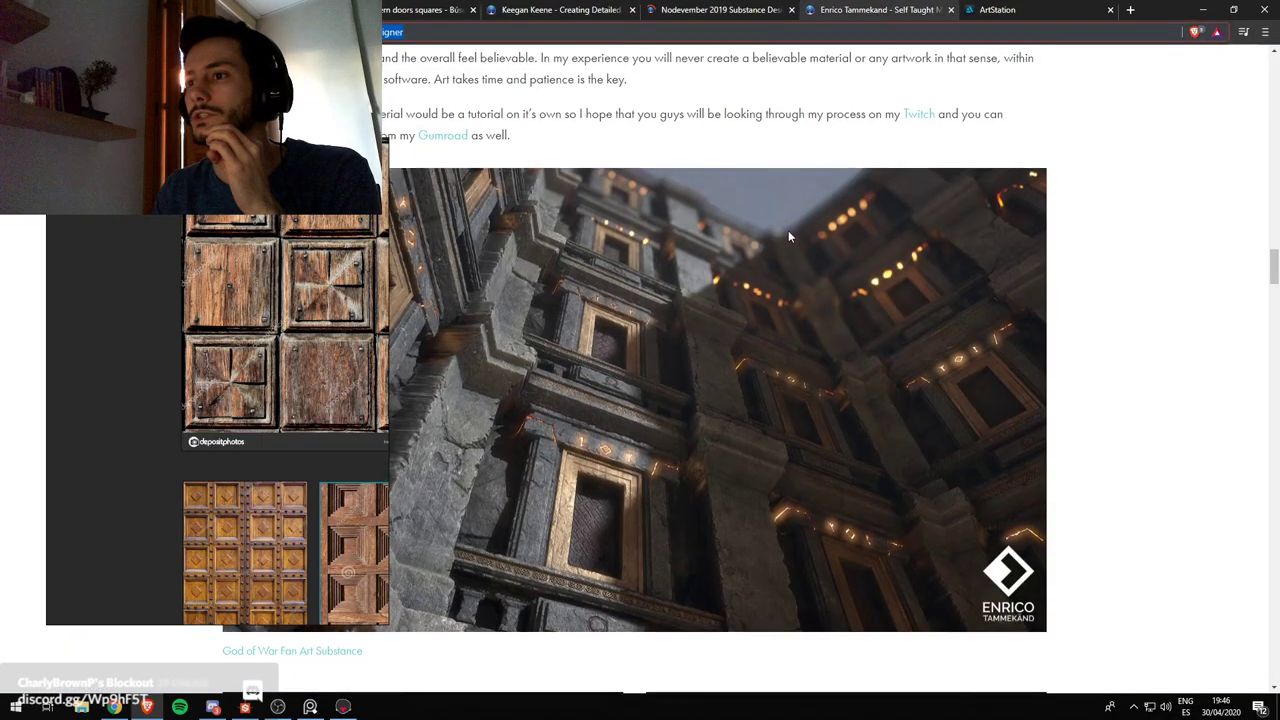
{"action": "scroll", "coordinate": [646, 420], "scroll_direction": "down", "scroll_amount": 5}
{"action": "scroll", "coordinate": [646, 420], "scroll_direction": "down", "scroll_amount": 8}
{"action": "left_click", "coordinate": [508, 10]}
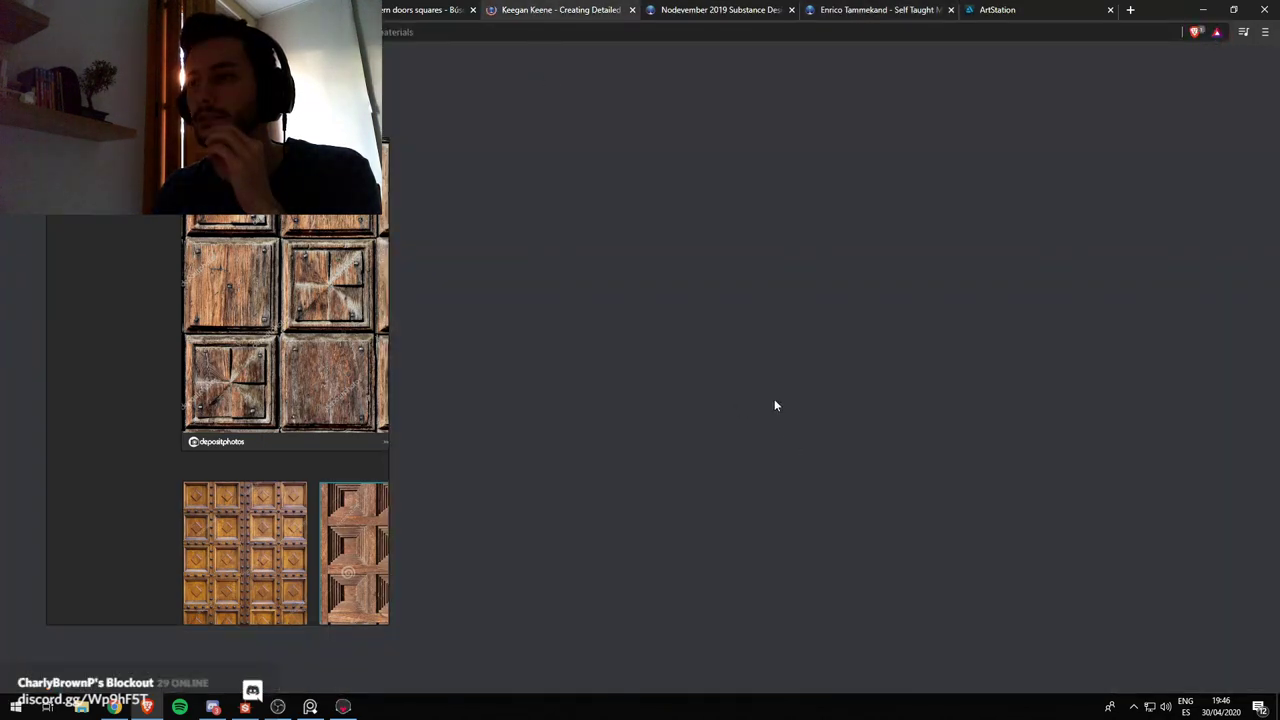
{"action": "scroll", "coordinate": [1139, 429], "scroll_direction": "down", "scroll_amount": 10}
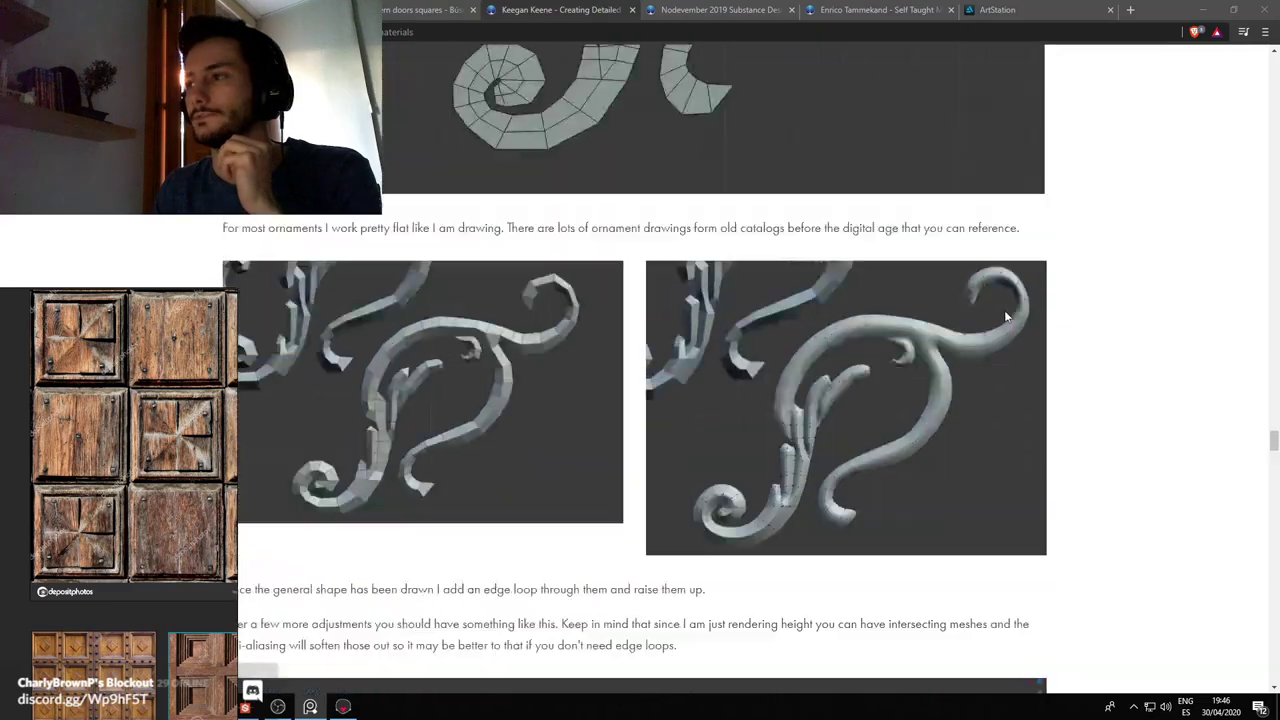
{"action": "scroll", "coordinate": [1139, 429], "scroll_direction": "up", "scroll_amount": 20}
{"action": "scroll", "coordinate": [1101, 436], "scroll_direction": "down", "scroll_amount": 3}
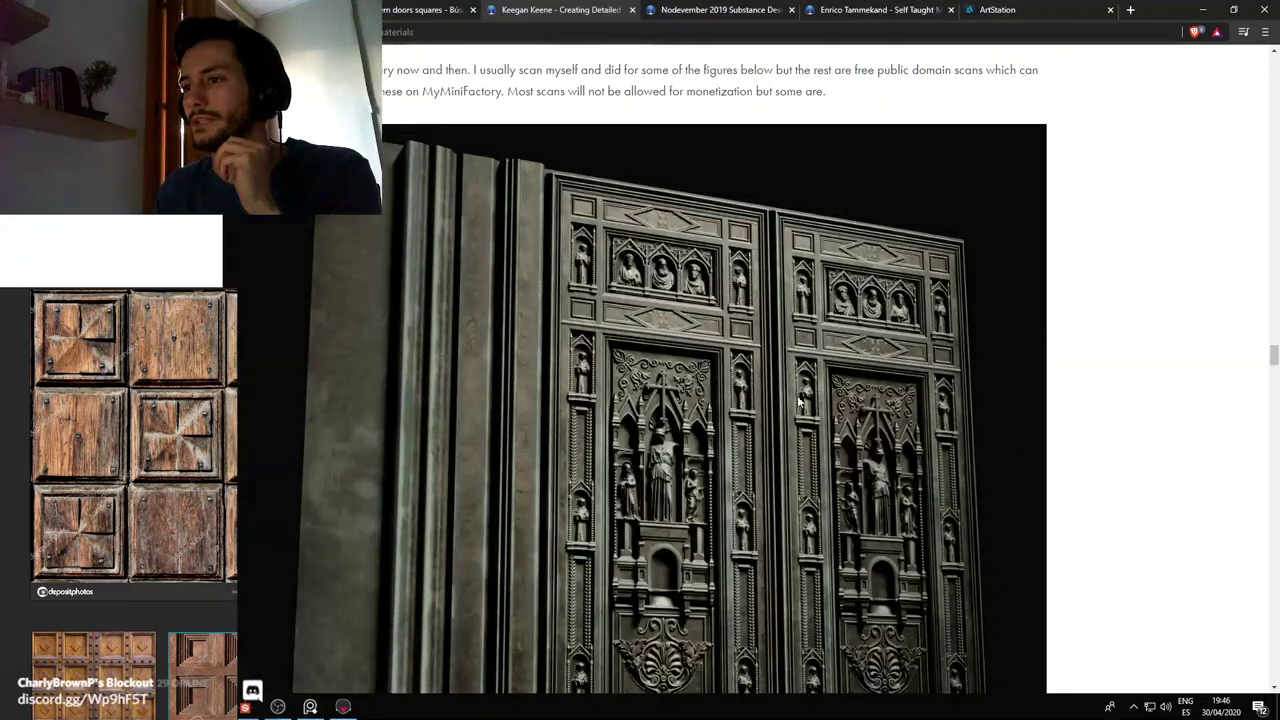
{"action": "scroll", "coordinate": [630, 306], "scroll_direction": "down", "scroll_amount": 2}
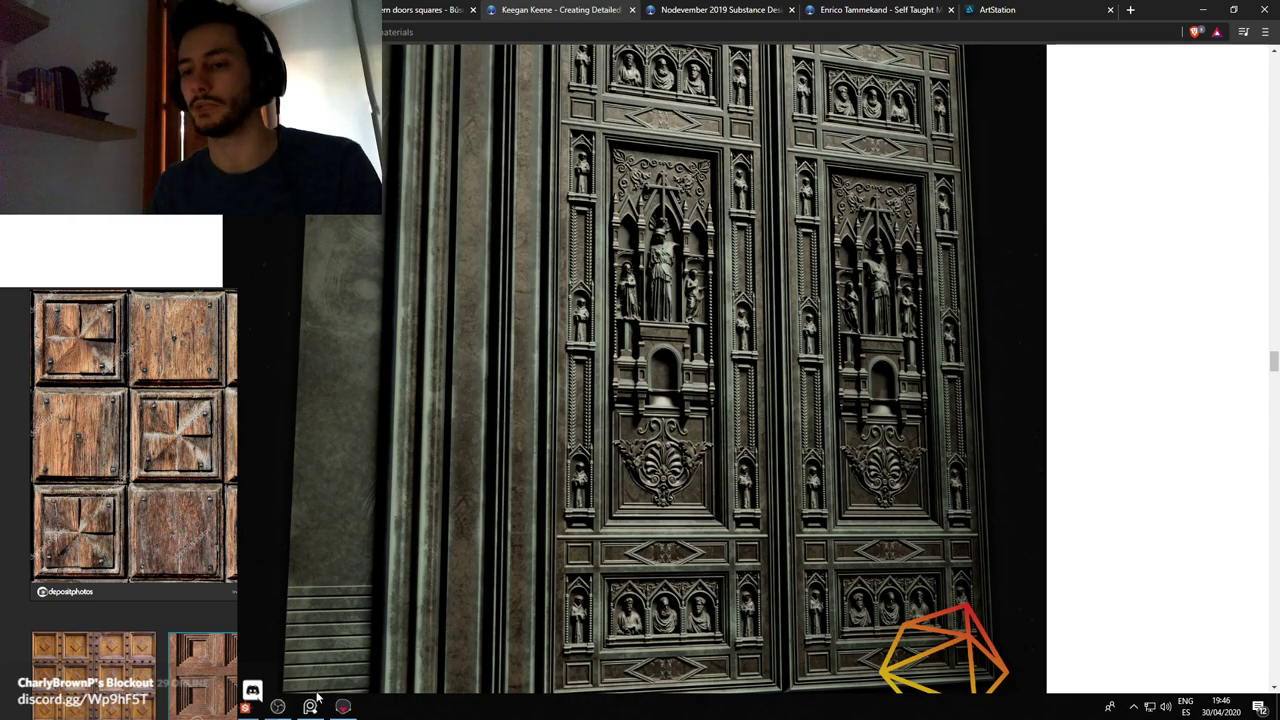
{"action": "left_click", "coordinate": [1200, 9]}
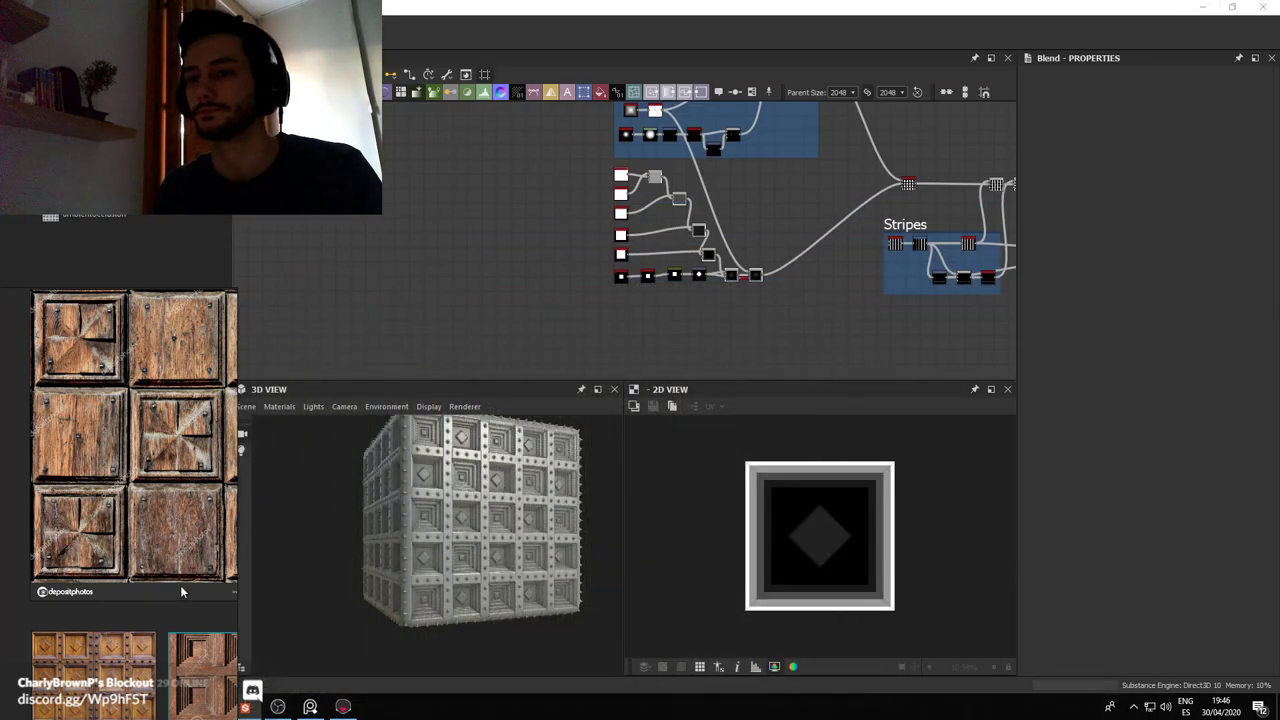
Reposition the reference board and export all material outputs as PNG textures to E:/Twitch/Designer/Textures
{"action": "middle_click_drag", "start_coordinate": [180, 585], "coordinate": [204, 430]}
{"action": "mouse_move", "coordinate": [490, 505]}
{"action": "left_mouse_down"}
{"action": "mouse_move", "coordinate": [479, 490]}
{"action": "mouse_move", "coordinate": [514, 518]}
{"action": "mouse_move", "coordinate": [474, 538]}
{"action": "mouse_move", "coordinate": [525, 538]}
{"action": "mouse_move", "coordinate": [515, 500]}
{"action": "left_mouse_up"}
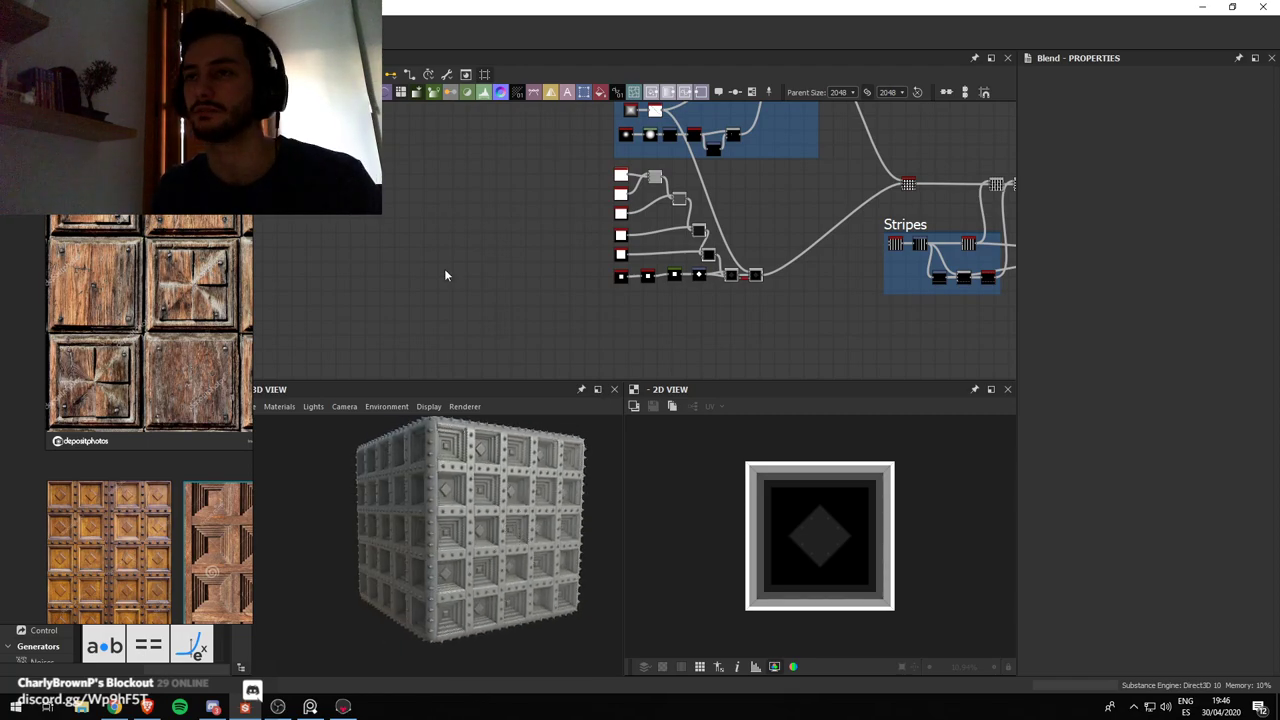
{"action": "right_click", "coordinate": [71, 130]}
{"action": "left_click", "coordinate": [110, 232]}
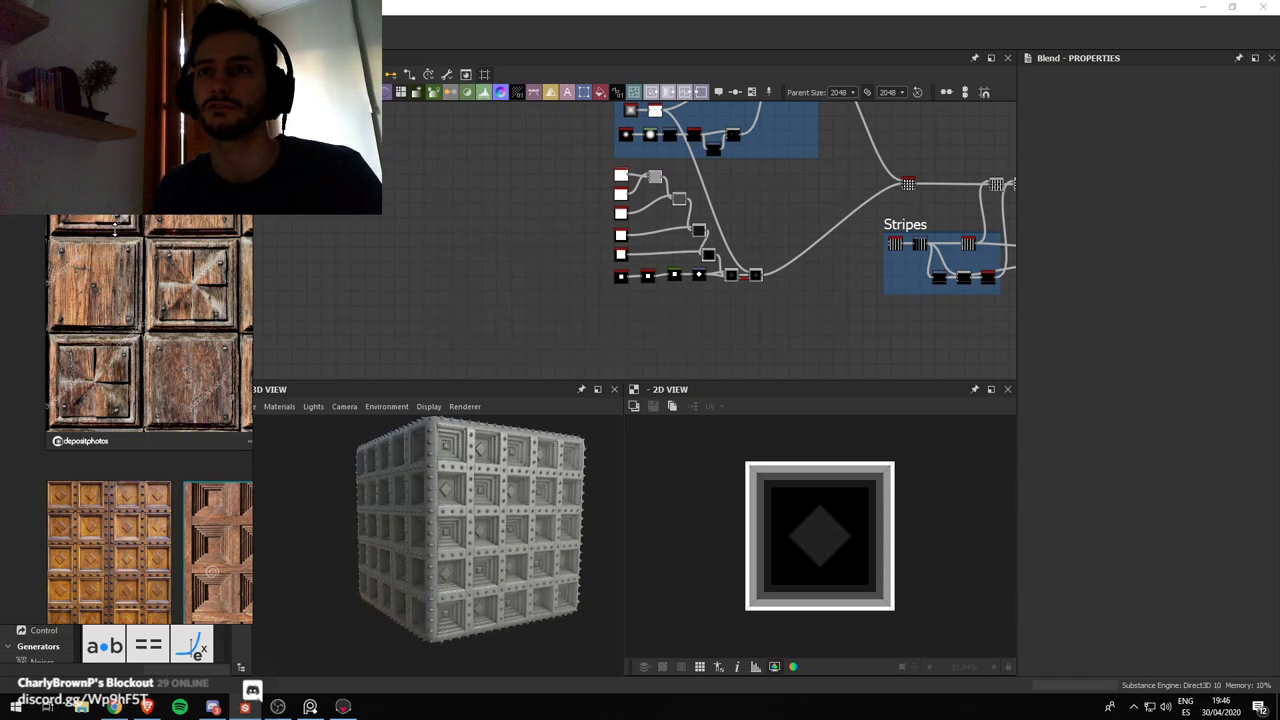
{"action": "left_click", "coordinate": [575, 527]}
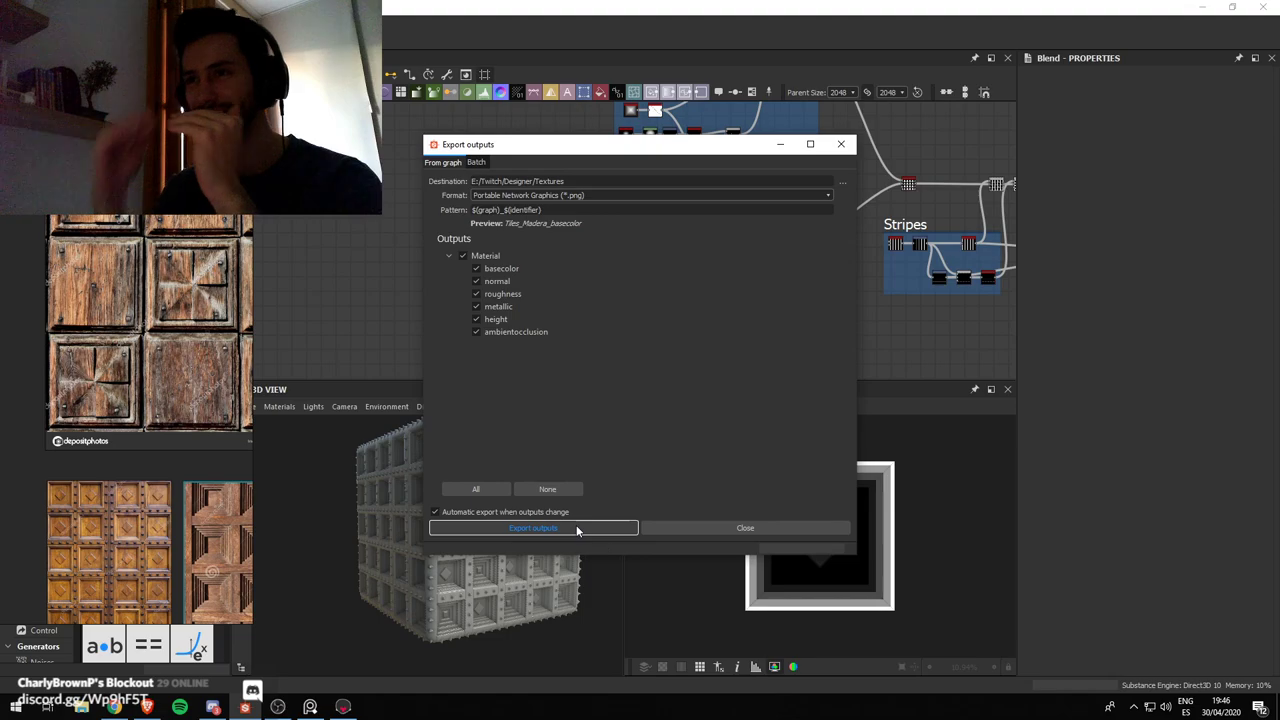
{"action": "left_click", "coordinate": [703, 527]}
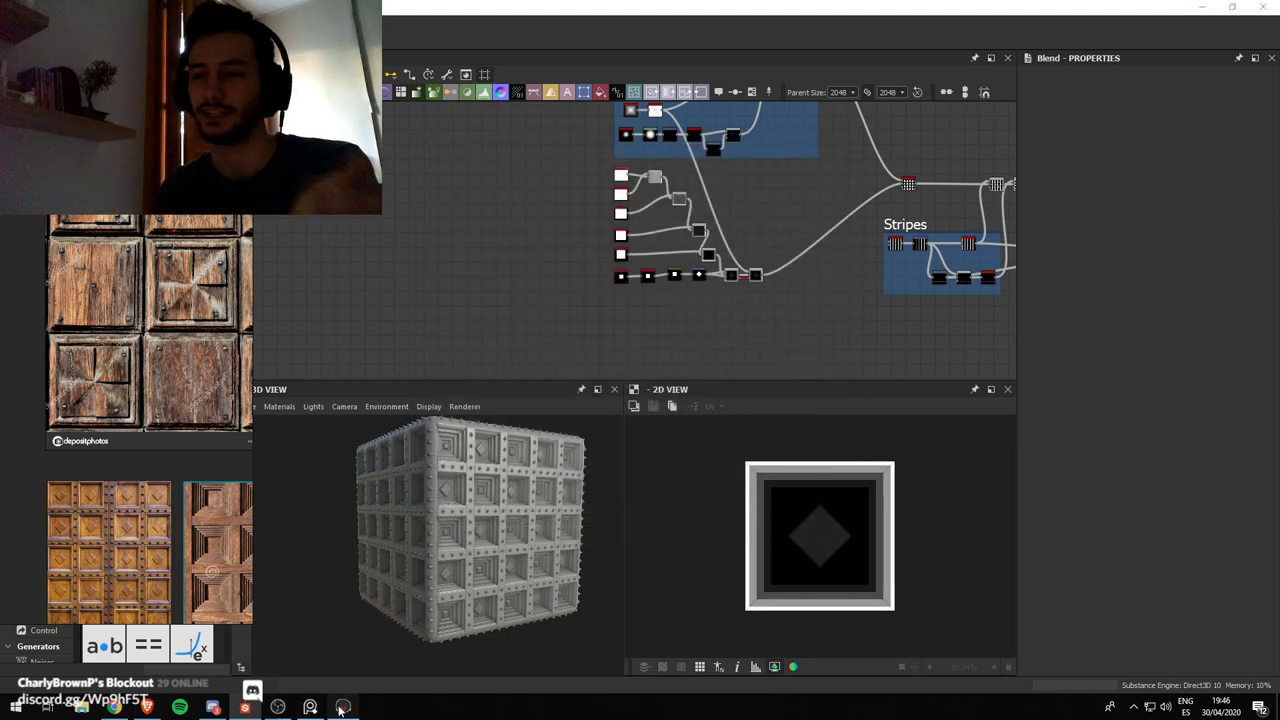
Switch to Marmoset Toolbag and examine the exported door material on the plane from near and far
{"action": "left_click", "coordinate": [342, 707]}
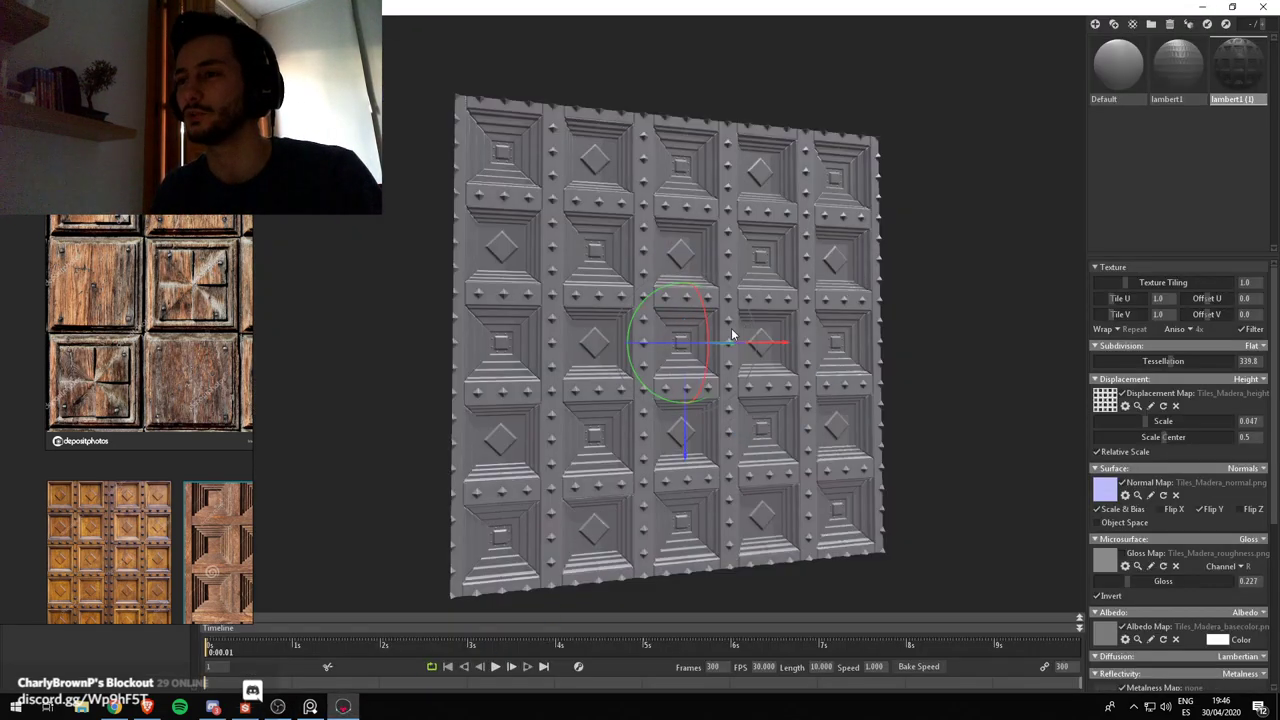
{"action": "left_click_drag", "start_coordinate": [516, 349], "coordinate": [745, 421]}
{"action": "right_click_drag", "start_coordinate": [745, 421], "coordinate": [765, 486]}
{"action": "mouse_move", "coordinate": [765, 486]}
{"action": "left_mouse_down"}
{"action": "mouse_move", "coordinate": [752, 515]}
{"action": "mouse_move", "coordinate": [763, 480]}
{"action": "left_mouse_up"}
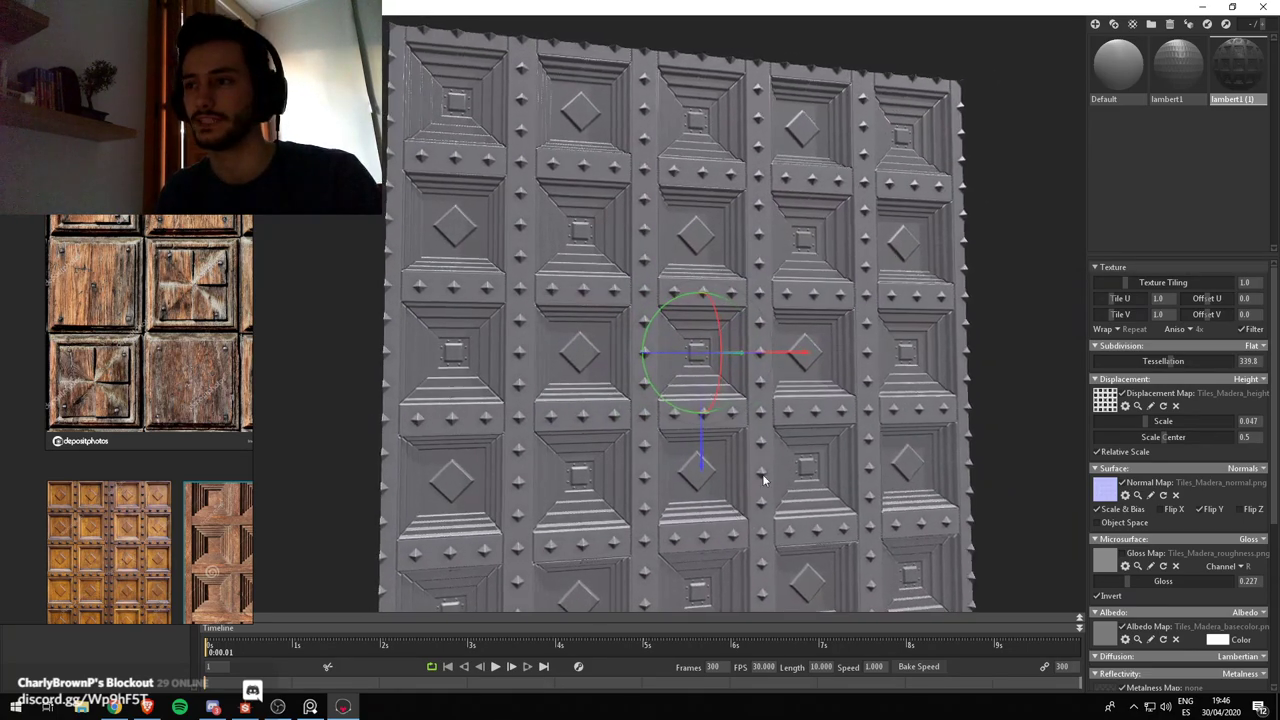
{"action": "left_click_drag", "start_coordinate": [783, 425], "coordinate": [800, 468]}
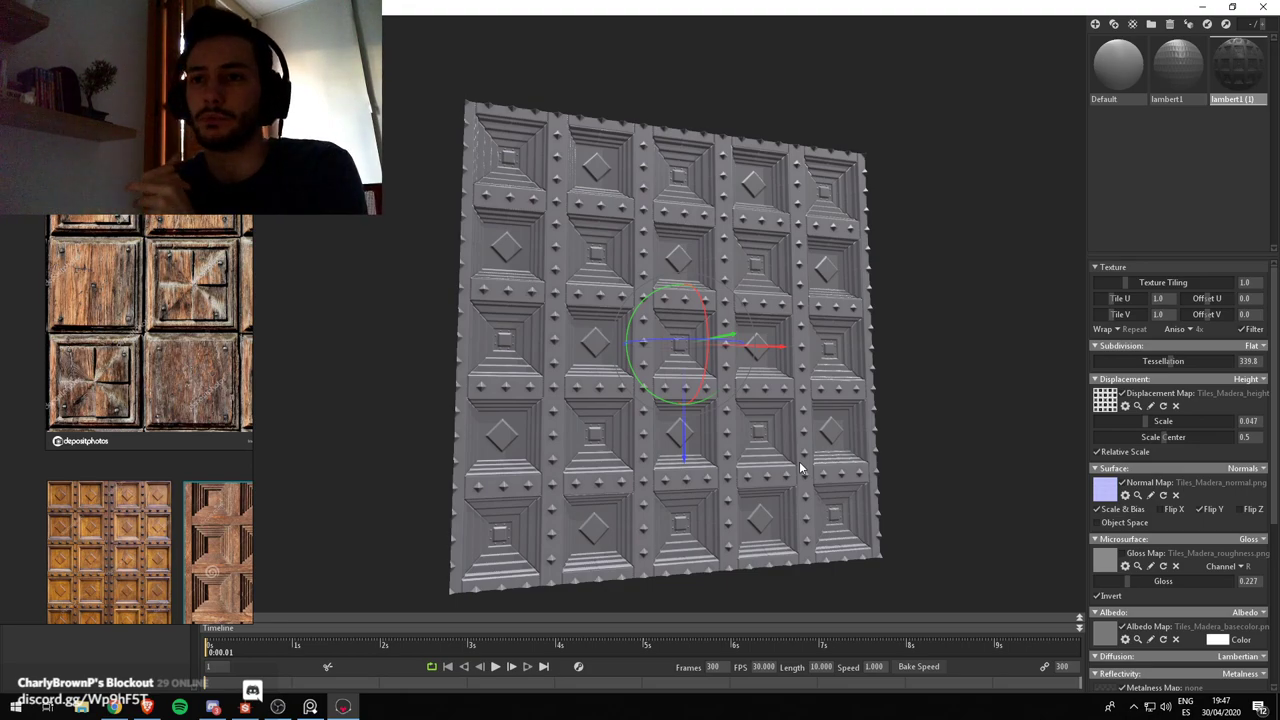
Return to Substance Designer and examine the Outputs frame with its base color, roughness and metallic nodes
{"action": "key", "text": "alt+Tab"}
{"action": "scroll", "coordinate": [812, 288], "scroll_direction": "down", "scroll_amount": 4}
{"action": "middle_click_drag", "start_coordinate": [830, 273], "coordinate": [608, 250]}
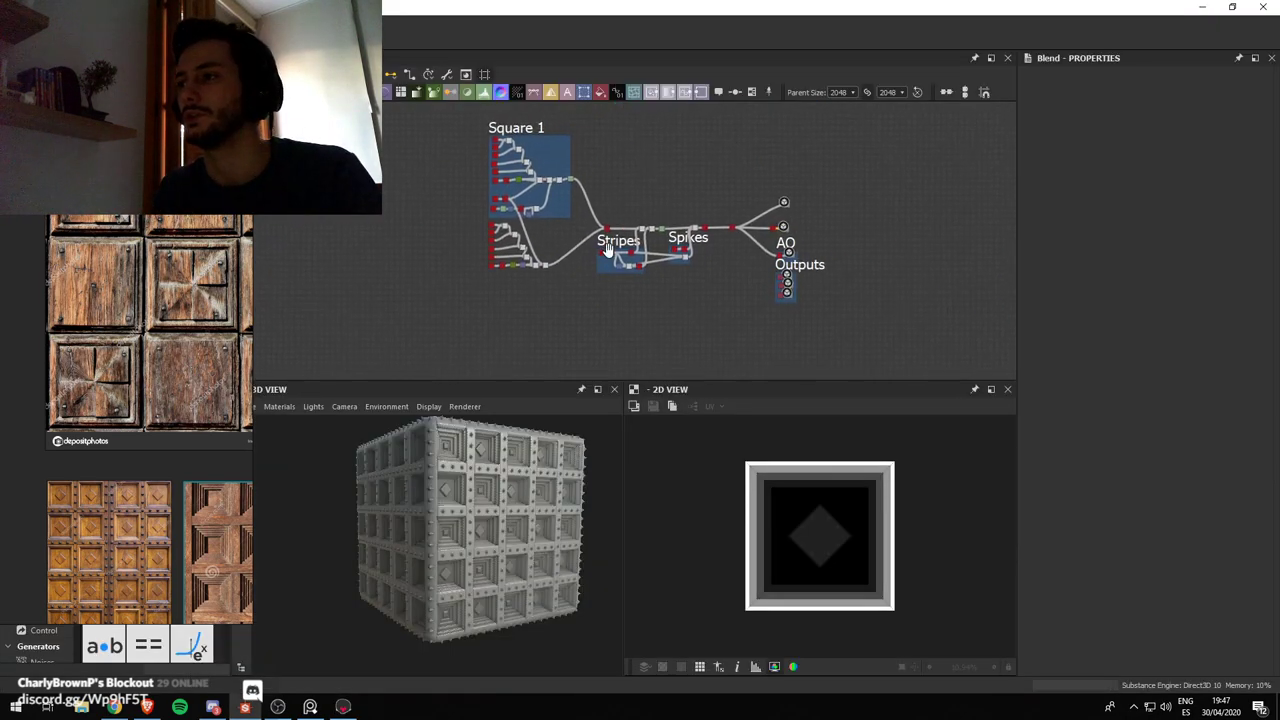
{"action": "scroll", "coordinate": [807, 274], "scroll_direction": "up", "scroll_amount": 2}
{"action": "left_click", "coordinate": [790, 281]}
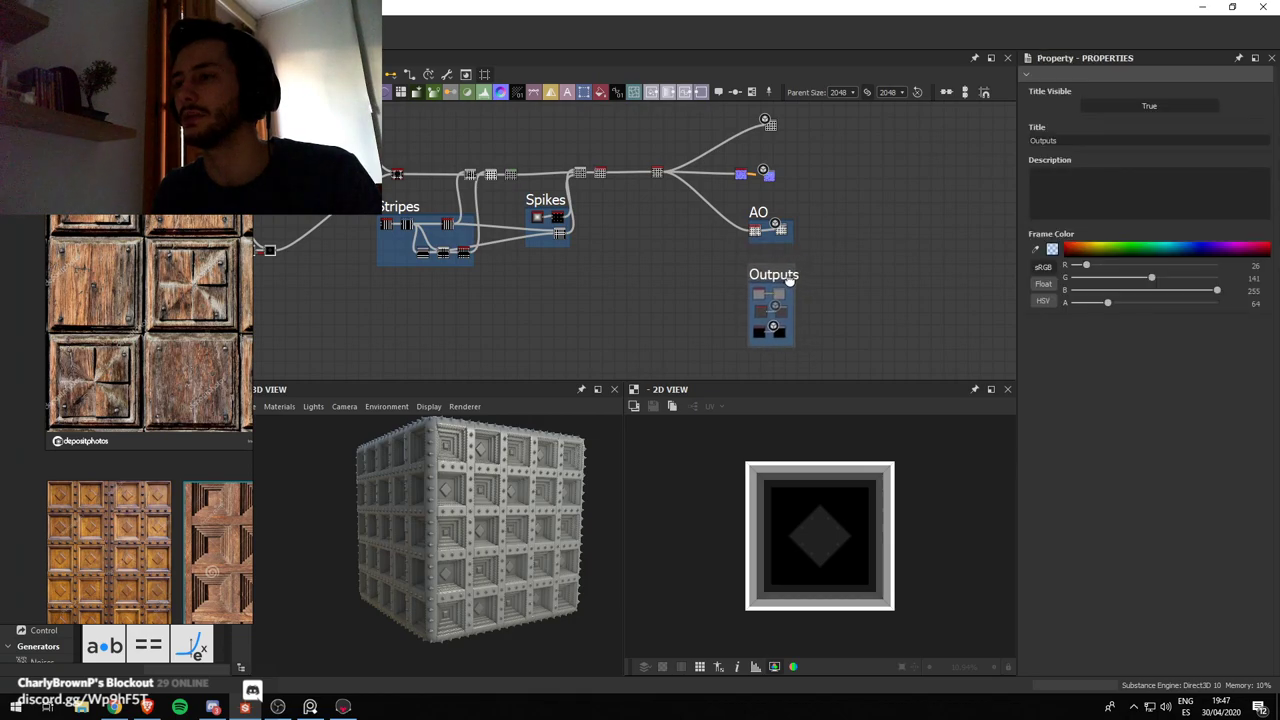
{"action": "left_click_drag", "start_coordinate": [789, 281], "coordinate": [792, 284]}
{"action": "middle_click_drag", "start_coordinate": [826, 313], "coordinate": [808, 273]}
{"action": "scroll", "coordinate": [808, 273], "scroll_direction": "up", "scroll_amount": 4}
{"action": "scroll", "coordinate": [678, 280], "scroll_direction": "up", "scroll_amount": 4}
{"action": "scroll", "coordinate": [548, 257], "scroll_direction": "down", "scroll_amount": 1}
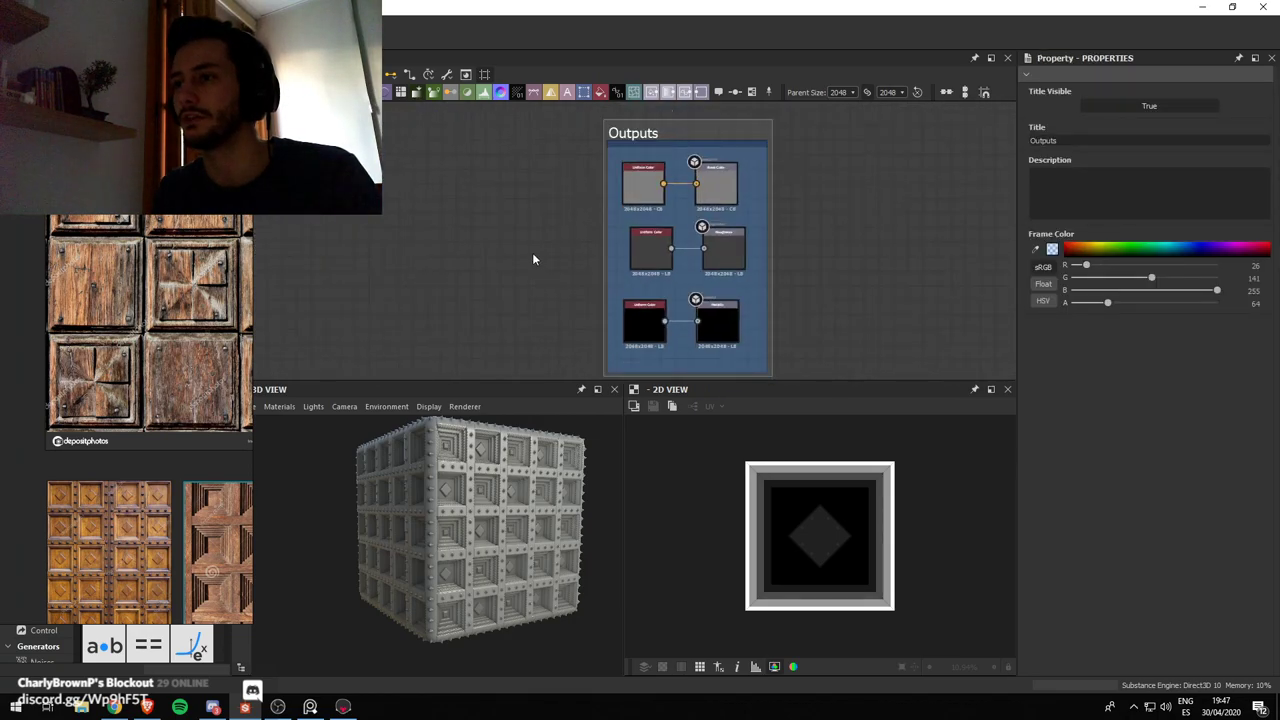
{"action": "scroll", "coordinate": [533, 254], "scroll_direction": "down", "scroll_amount": 1}
{"action": "scroll", "coordinate": [662, 290], "scroll_direction": "up", "scroll_amount": 2}
{"action": "middle_click_drag", "start_coordinate": [662, 290], "coordinate": [734, 286]}
{"action": "scroll", "coordinate": [655, 294], "scroll_direction": "down", "scroll_amount": 6}
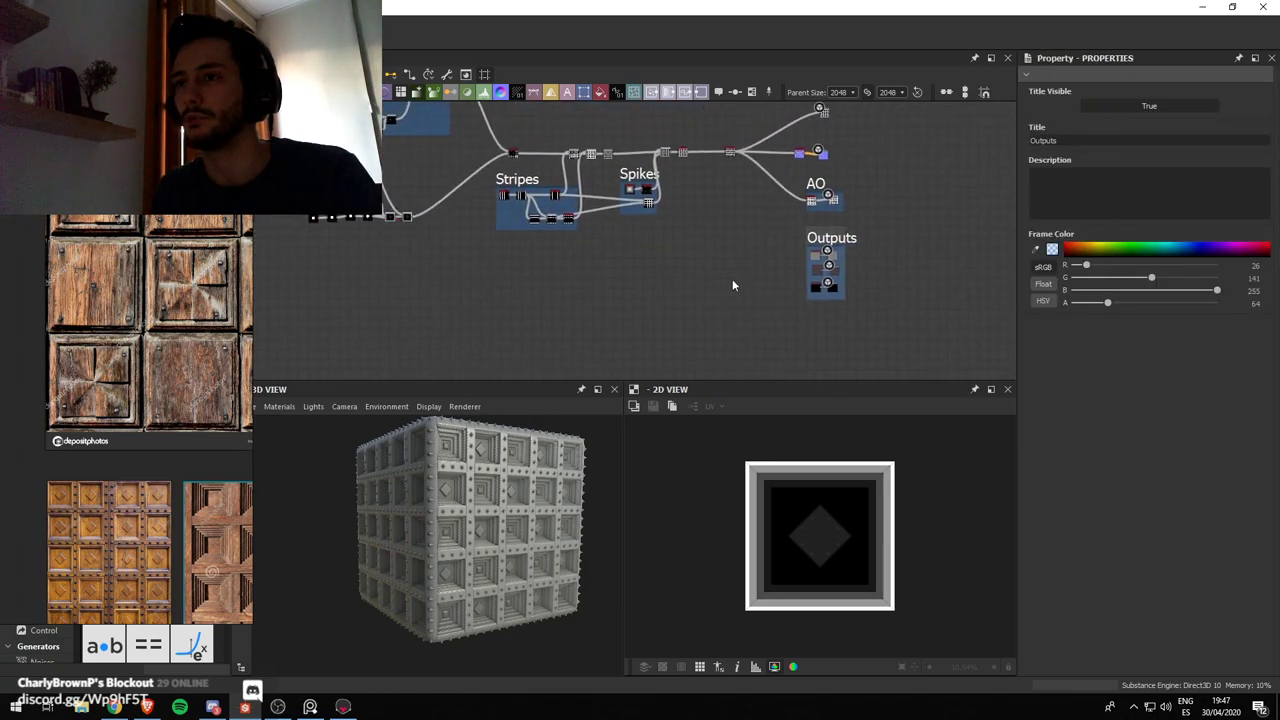
Review the duplicated square chain, then preview the Spikes frame's Tile Generator and the Blend that adds the spikes to the height
{"action": "middle_click_drag", "start_coordinate": [417, 200], "coordinate": [579, 297]}
{"action": "scroll", "coordinate": [560, 314], "scroll_direction": "up", "scroll_amount": 4}
{"action": "scroll", "coordinate": [557, 316], "scroll_direction": "up", "scroll_amount": 1}
{"action": "scroll", "coordinate": [670, 288], "scroll_direction": "down", "scroll_amount": 3}
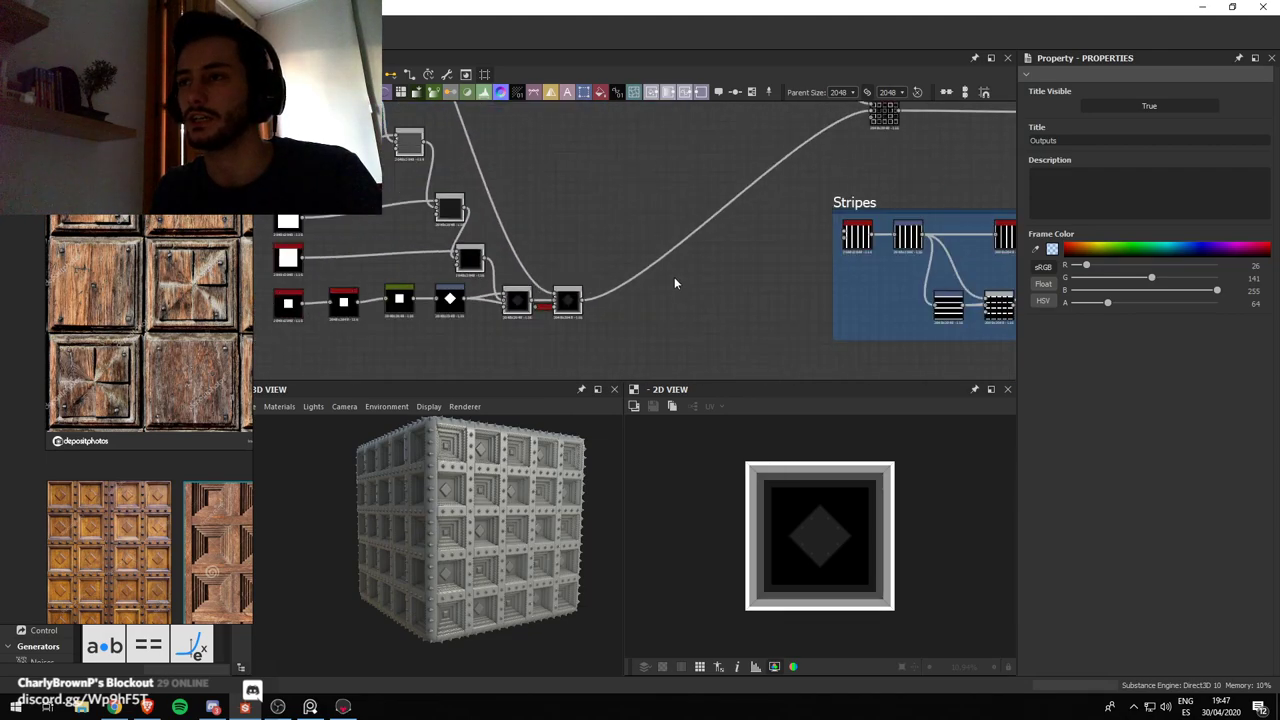
{"action": "middle_click_drag", "start_coordinate": [939, 283], "coordinate": [632, 283]}
{"action": "scroll", "coordinate": [632, 283], "scroll_direction": "up", "scroll_amount": 5}
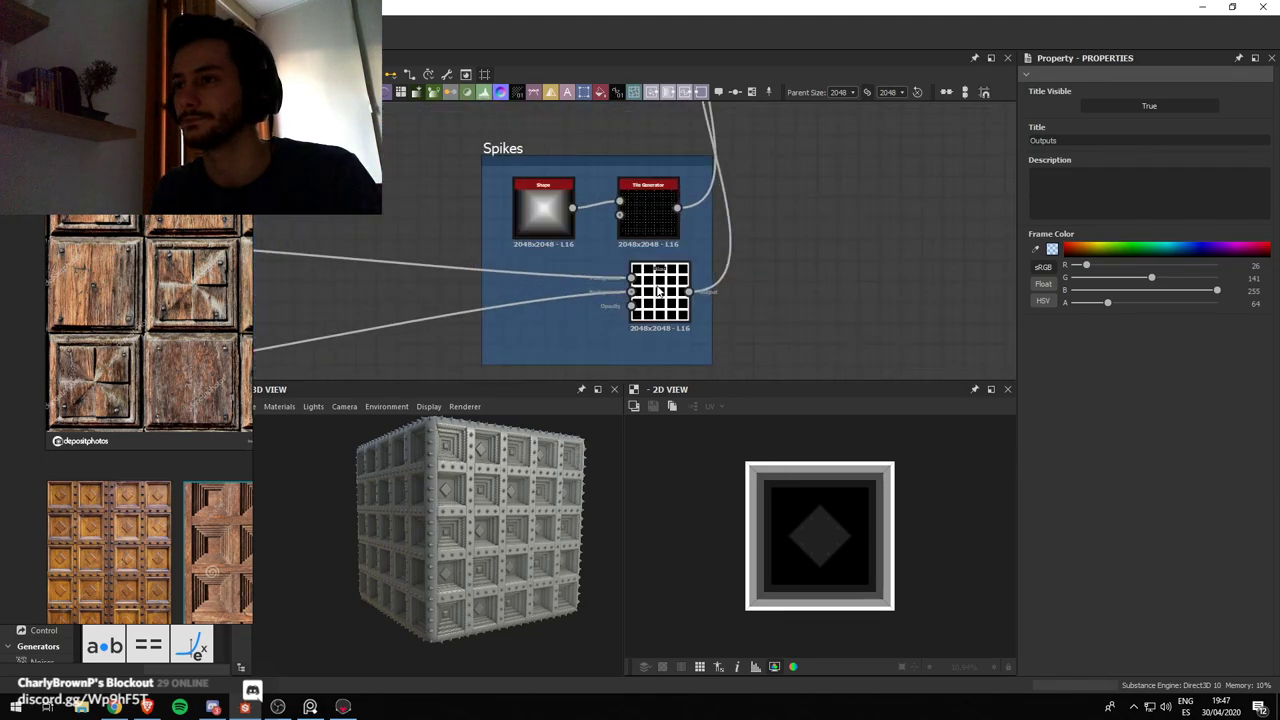
{"action": "scroll", "coordinate": [654, 260], "scroll_direction": "down", "scroll_amount": 3}
{"action": "double_click", "coordinate": [652, 258]}
{"action": "scroll", "coordinate": [735, 258], "scroll_direction": "down", "scroll_amount": 2}
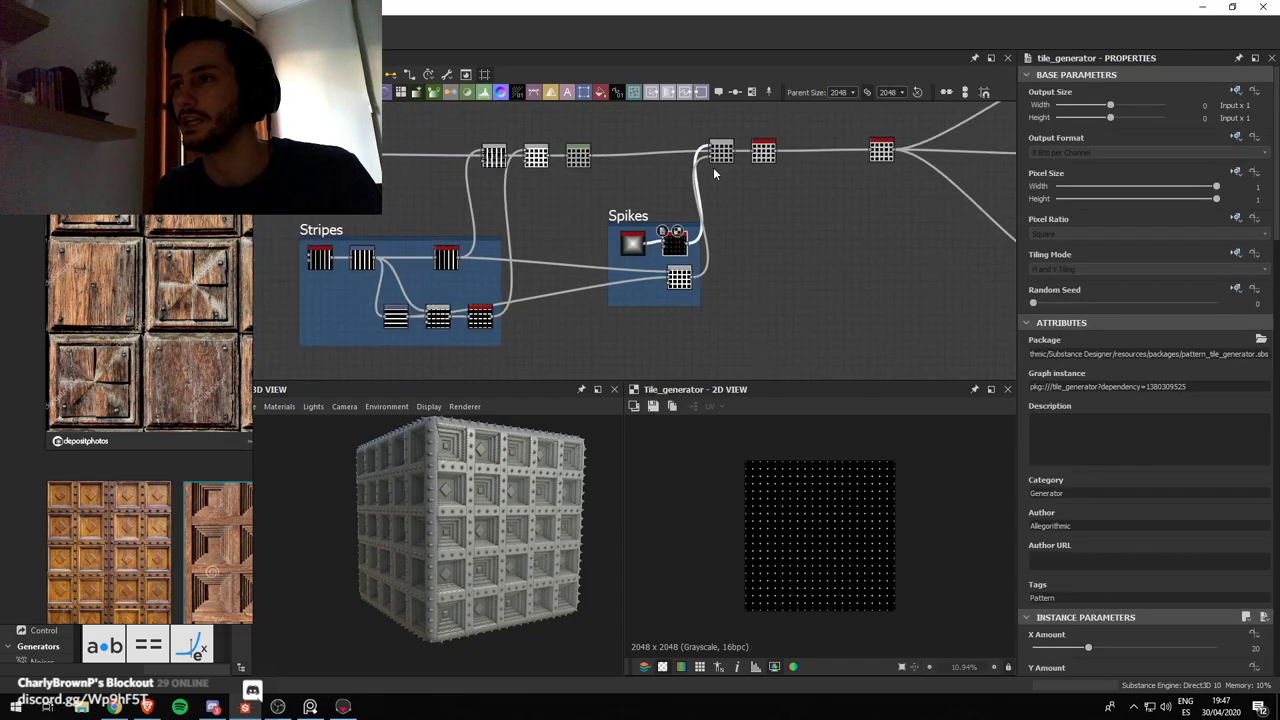
{"action": "double_click", "coordinate": [718, 155]}
{"action": "scroll", "coordinate": [716, 166], "scroll_direction": "up", "scroll_amount": 3}
{"action": "scroll", "coordinate": [696, 167], "scroll_direction": "down", "scroll_amount": 2}
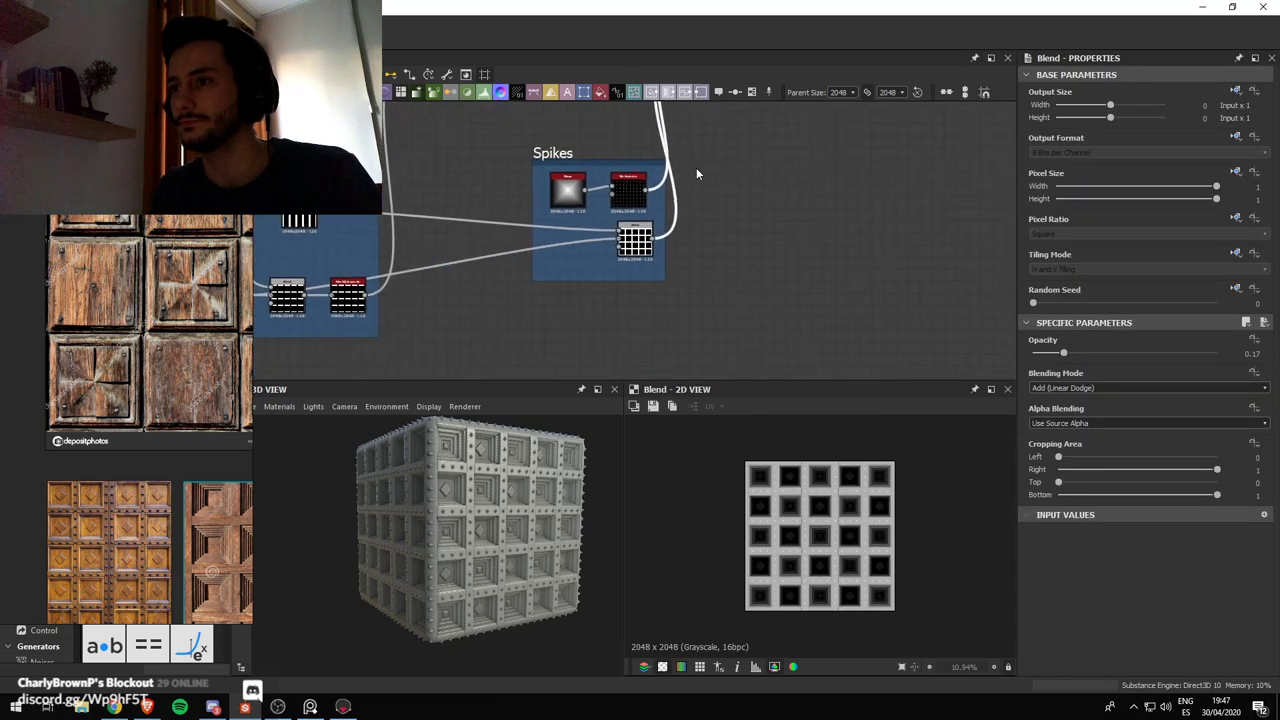
Add a Blend node beside the Spikes frame, with the grid mask Blend as foreground and the spike Tile Generator as background
{"action": "scroll", "coordinate": [700, 256], "scroll_direction": "down", "scroll_amount": 2}
{"action": "key", "text": "space"}
{"action": "type", "text": "ble"}
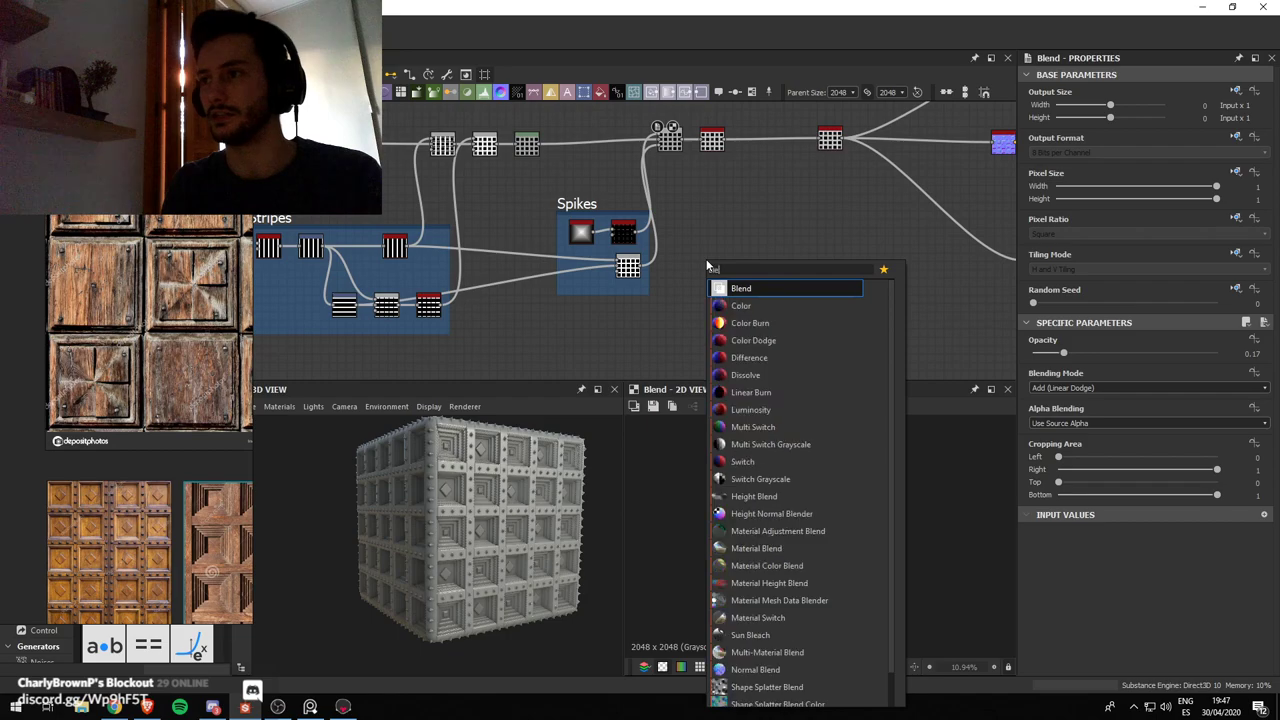
{"action": "key", "text": "Return"}
{"action": "scroll", "coordinate": [714, 215], "scroll_direction": "up", "scroll_amount": 3}
{"action": "left_click_drag", "start_coordinate": [698, 301], "coordinate": [719, 318]}
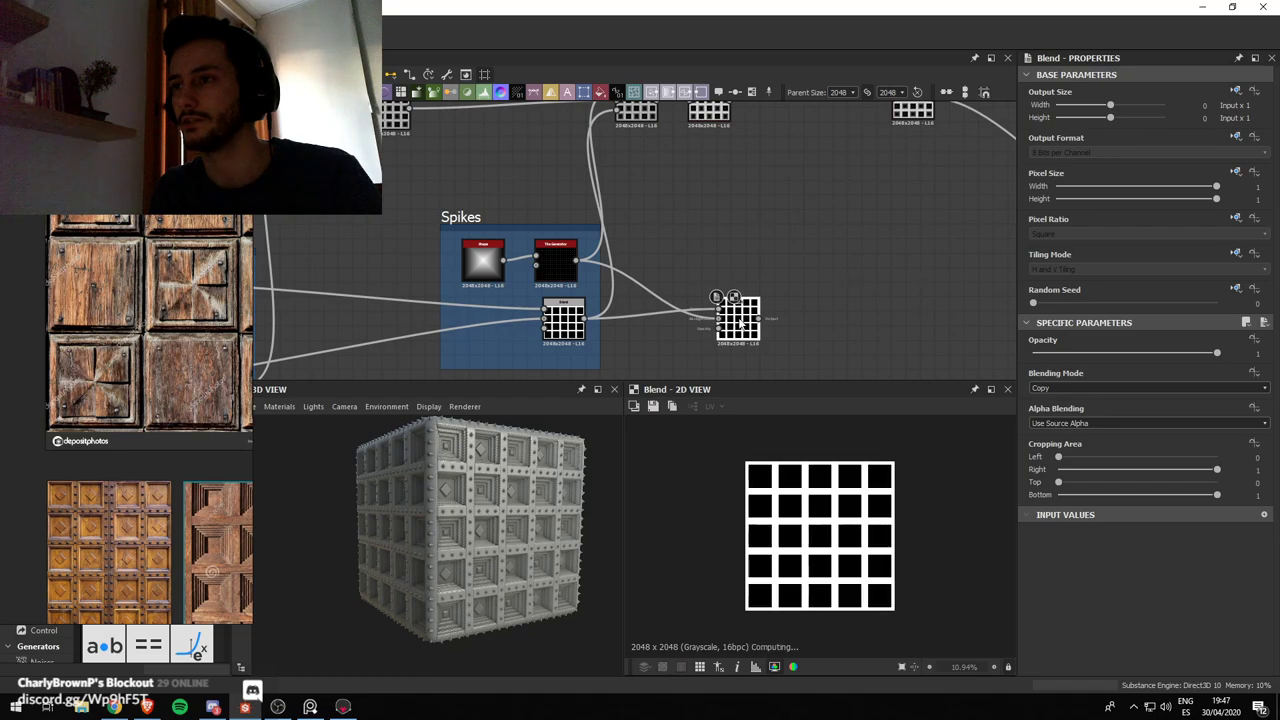
Set the new Blend's Blending Mode to Multiply and check the spike mask in the 2D view
{"action": "left_click", "coordinate": [1076, 389]}
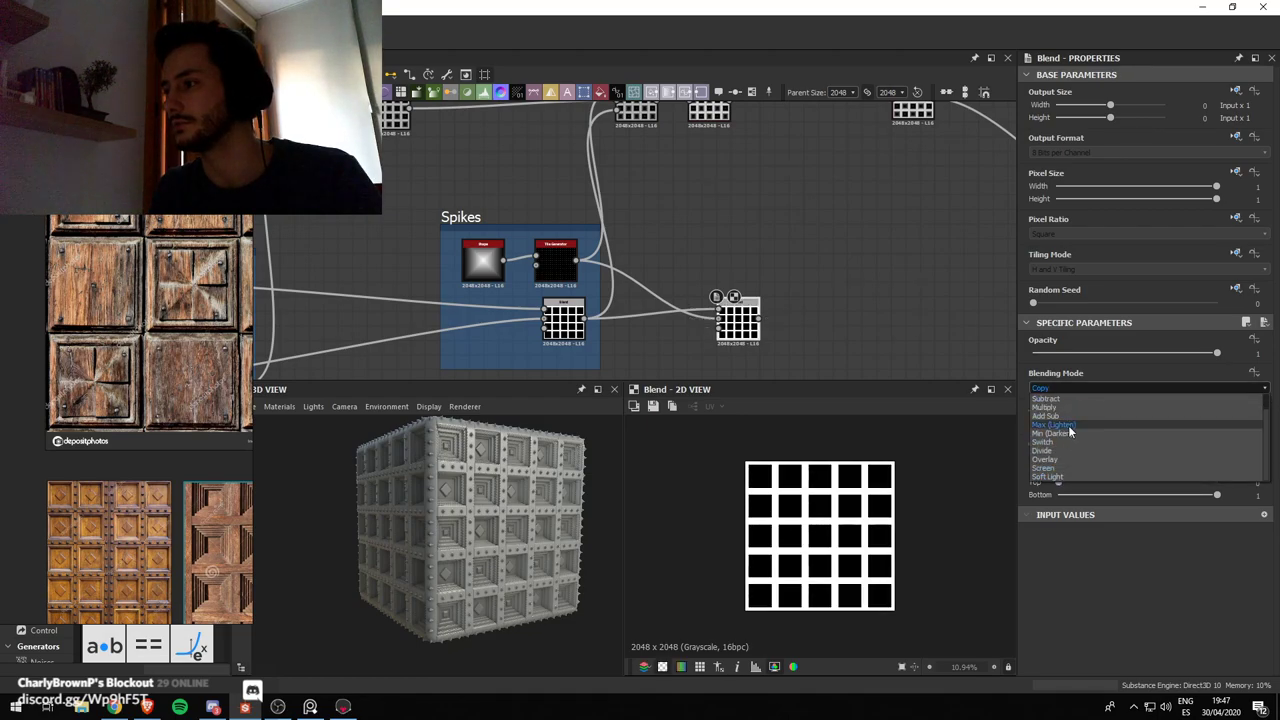
{"action": "left_click", "coordinate": [1066, 406]}
{"action": "scroll", "coordinate": [776, 368], "scroll_direction": "down", "scroll_amount": 2}
{"action": "scroll", "coordinate": [862, 588], "scroll_direction": "up", "scroll_amount": 4}
{"action": "scroll", "coordinate": [862, 588], "scroll_direction": "down", "scroll_amount": 3}
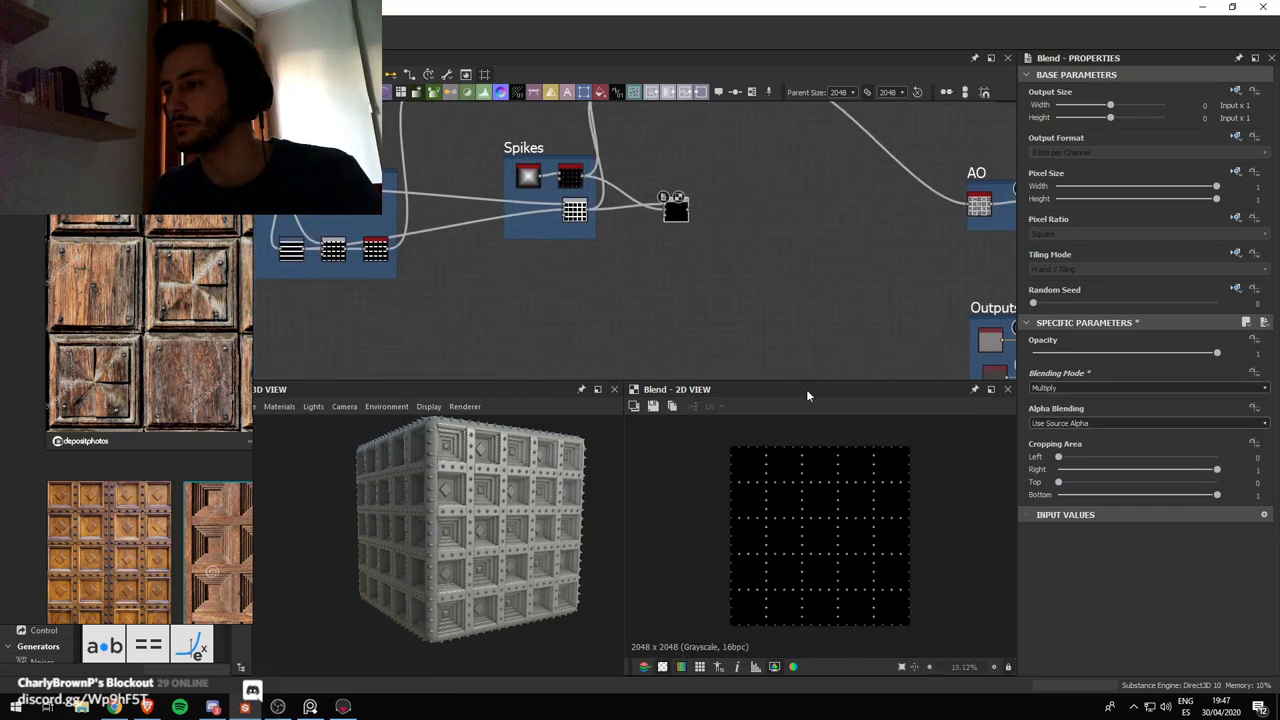
Move the spike mask Blend down into the empty graph area below the Spikes frame
{"action": "middle_click_drag", "start_coordinate": [750, 275], "coordinate": [642, 227]}
{"action": "left_click_drag", "start_coordinate": [564, 162], "coordinate": [613, 263]}
{"action": "middle_click_drag", "start_coordinate": [644, 277], "coordinate": [643, 276]}
{"action": "scroll", "coordinate": [684, 325], "scroll_direction": "up", "scroll_amount": 2}
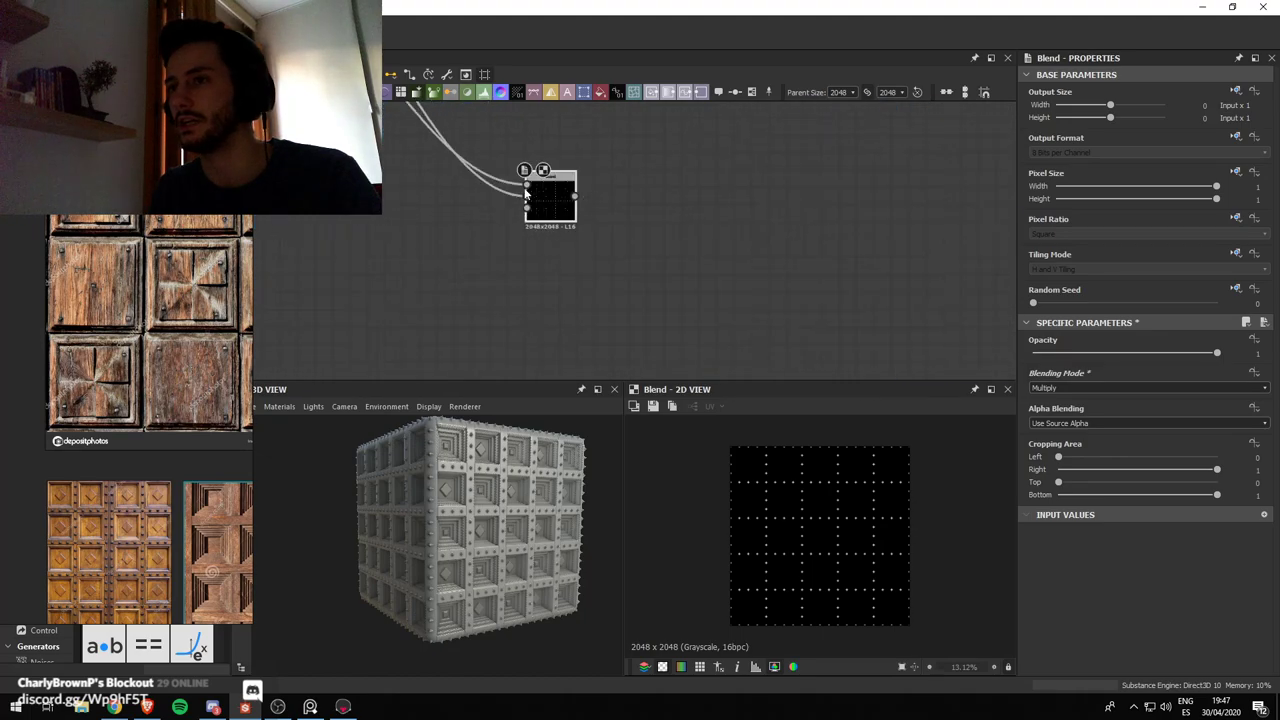
Add a Levels node after the spike mask Blend and lower its white input until the spikes become solid white diamonds
{"action": "scroll", "coordinate": [828, 455], "scroll_direction": "up", "scroll_amount": 5}
{"action": "key", "text": "space"}
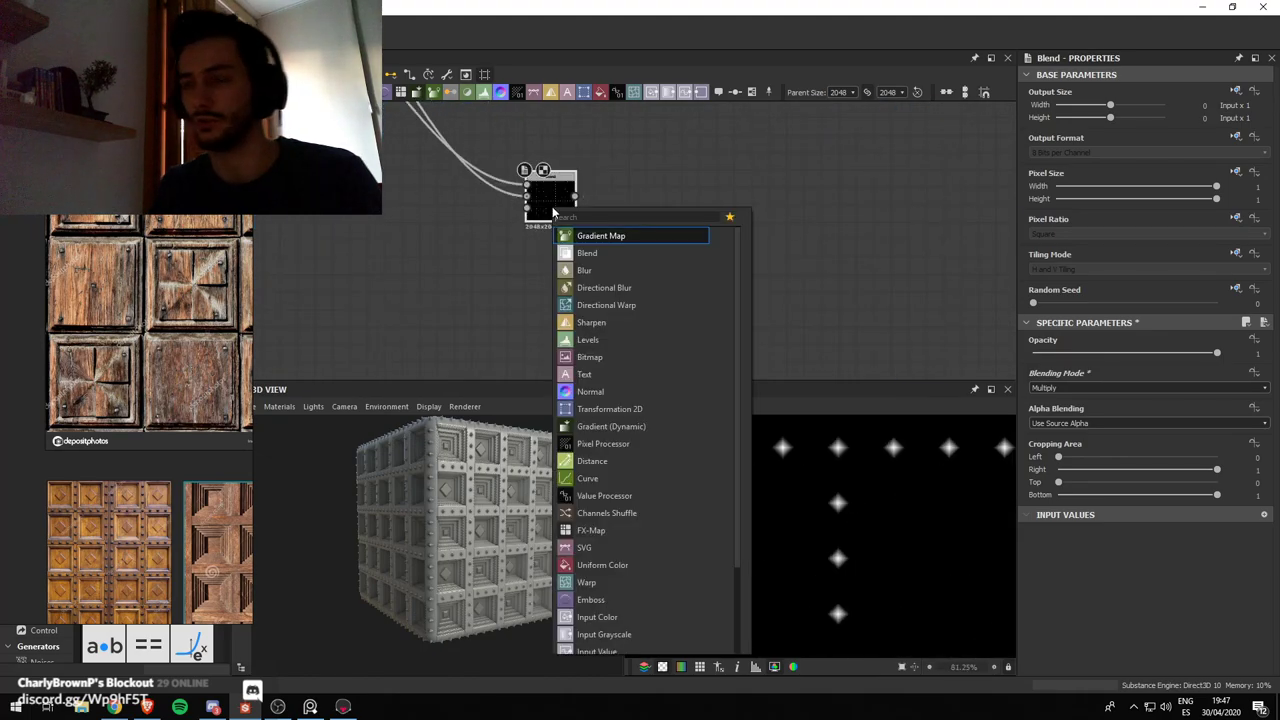
{"action": "type", "text": "leve"}
{"action": "key", "text": "Return"}
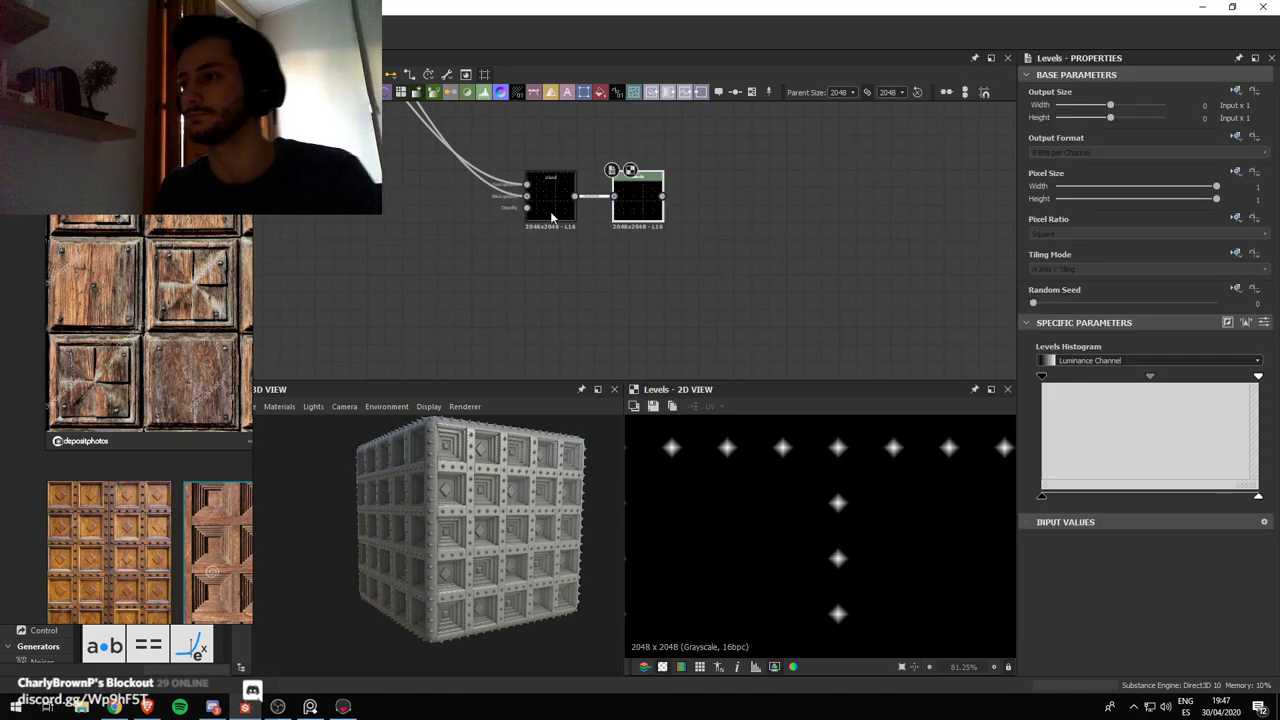
{"action": "left_click_drag", "start_coordinate": [1128, 375], "coordinate": [1052, 378]}
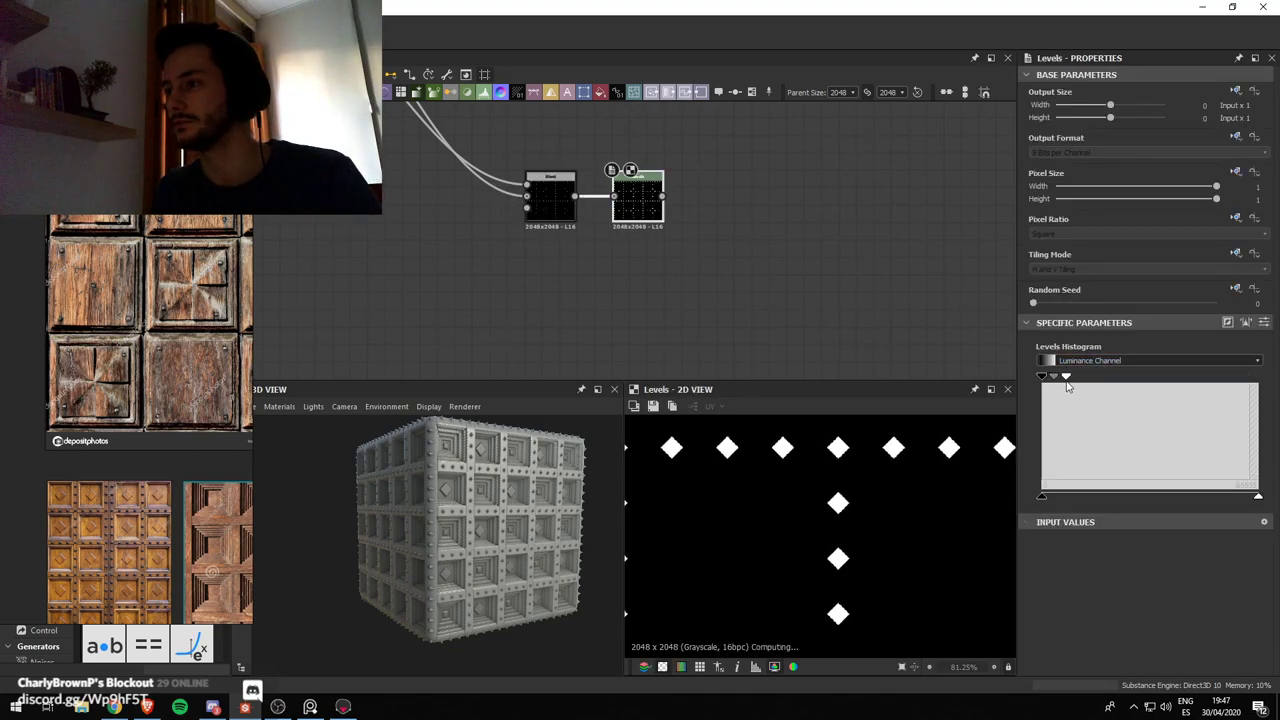
Place the spike mask nodes beside the Outputs frame and replace Metallic's Uniform Color with a connection from the Levels node
{"action": "scroll", "coordinate": [742, 212], "scroll_direction": "down", "scroll_amount": 4}
{"action": "middle_click_drag", "start_coordinate": [729, 226], "coordinate": [607, 199]}
{"action": "left_click_drag", "start_coordinate": [581, 223], "coordinate": [746, 281]}
{"action": "scroll", "coordinate": [895, 286], "scroll_direction": "up", "scroll_amount": 5}
{"action": "left_click", "coordinate": [895, 286]}
{"action": "left_click", "coordinate": [650, 244]}
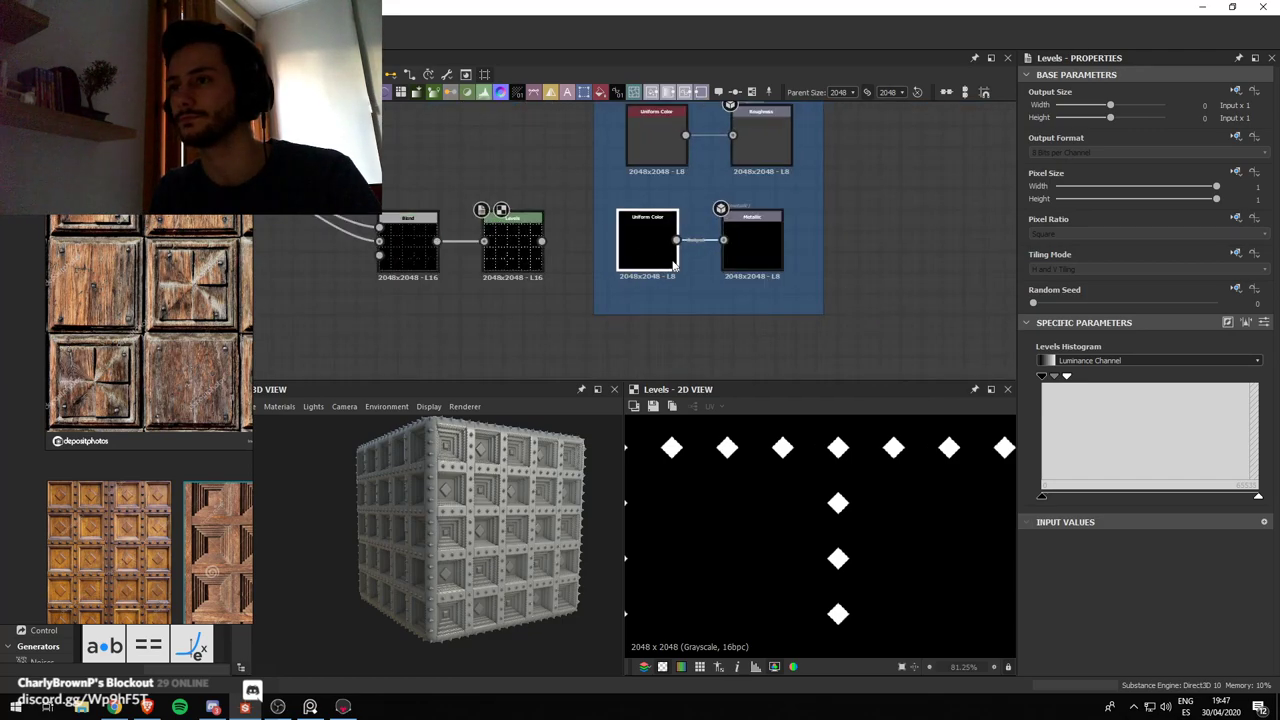
{"action": "key", "text": "Delete"}
{"action": "left_click_drag", "start_coordinate": [541, 241], "coordinate": [723, 240]}
Examine the metallic spikes in the 3D view, along with the Height output and the Outputs frame in the graph
{"action": "scroll", "coordinate": [483, 507], "scroll_direction": "up", "scroll_amount": 5}
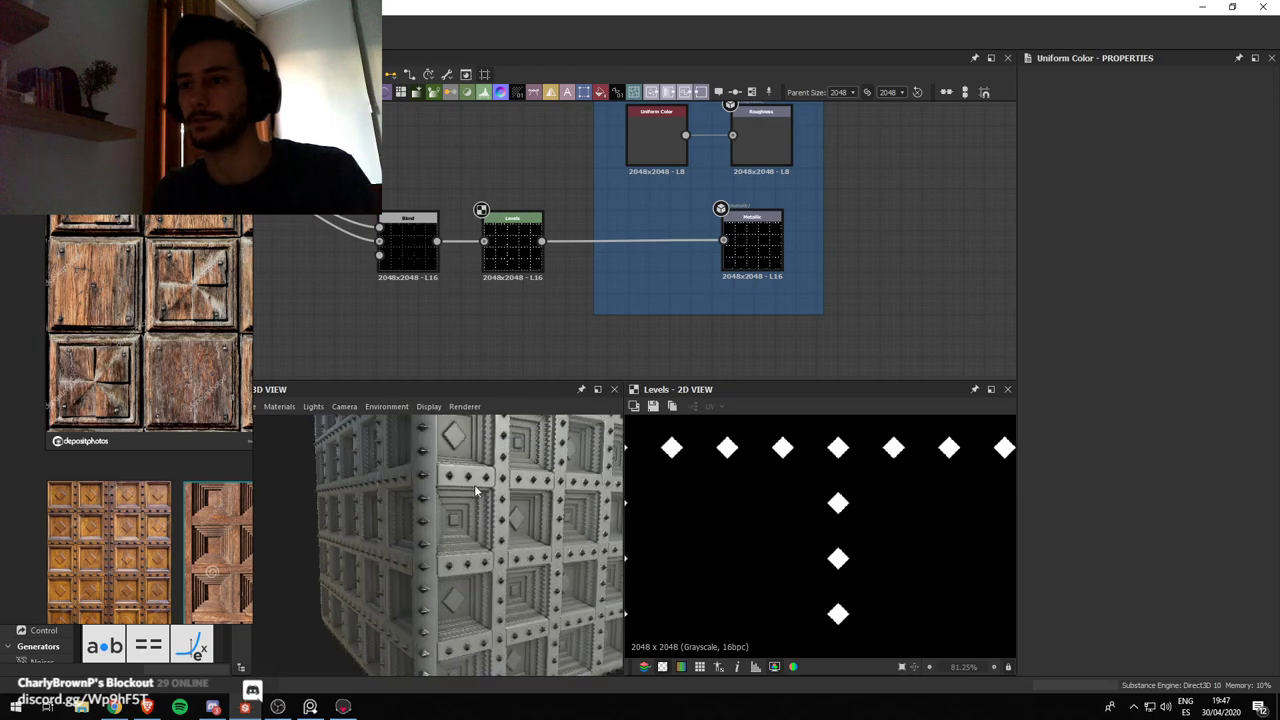
{"action": "scroll", "coordinate": [483, 507], "scroll_direction": "up", "scroll_amount": 3}
{"action": "scroll", "coordinate": [700, 248], "scroll_direction": "down", "scroll_amount": 4}
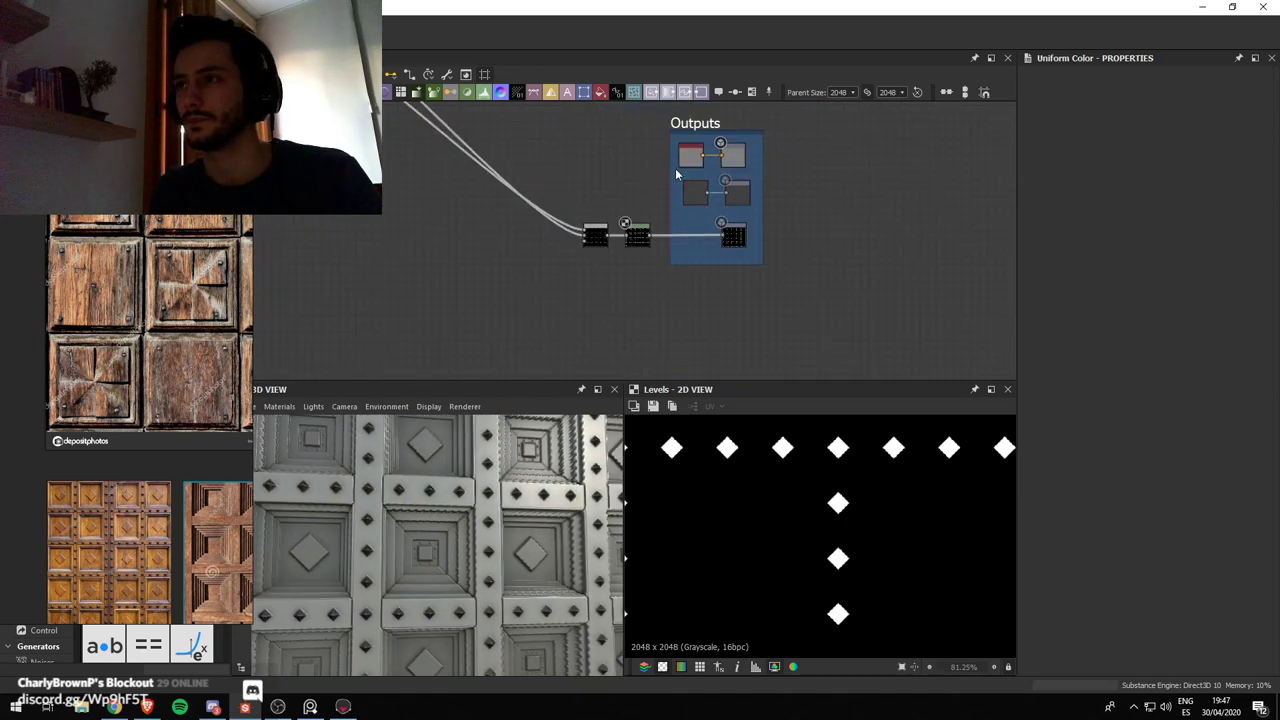
{"action": "scroll", "coordinate": [700, 248], "scroll_direction": "down", "scroll_amount": 3}
{"action": "scroll", "coordinate": [716, 228], "scroll_direction": "up", "scroll_amount": 5}
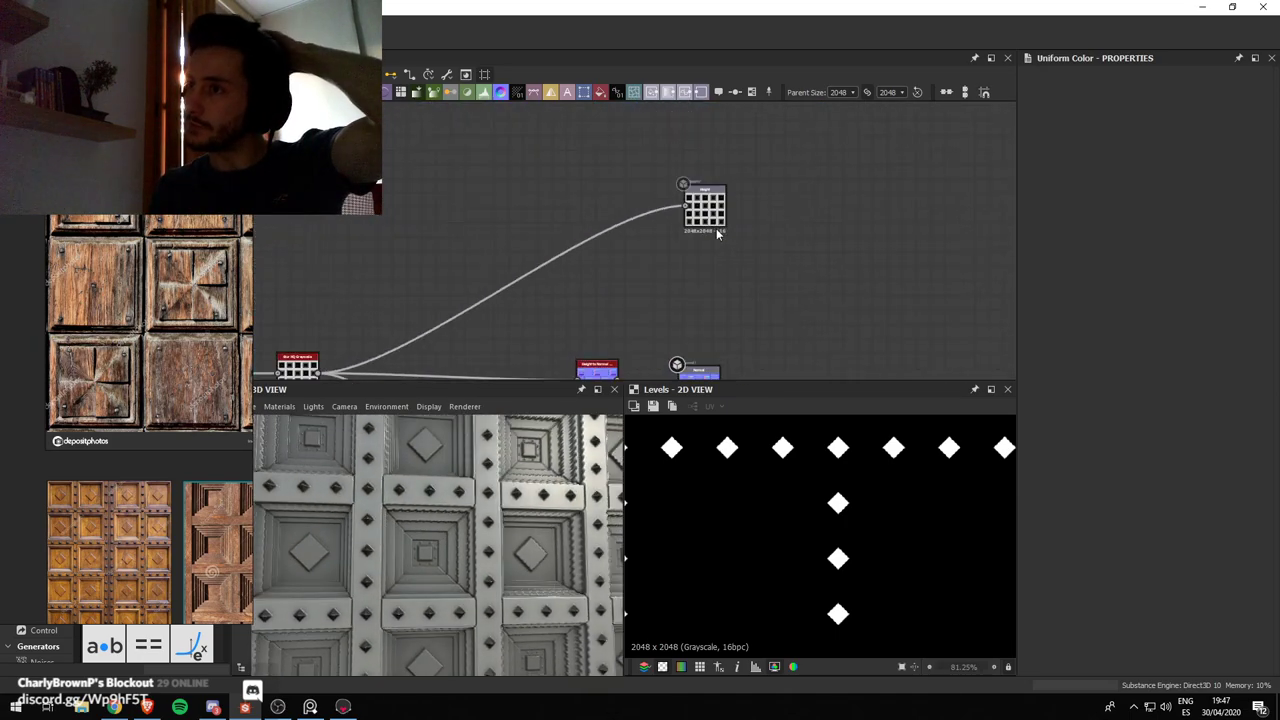
{"action": "scroll", "coordinate": [700, 250], "scroll_direction": "down", "scroll_amount": 2}
{"action": "middle_click_drag", "start_coordinate": [698, 263], "coordinate": [714, 78]}
{"action": "scroll", "coordinate": [733, 300], "scroll_direction": "up", "scroll_amount": 3}
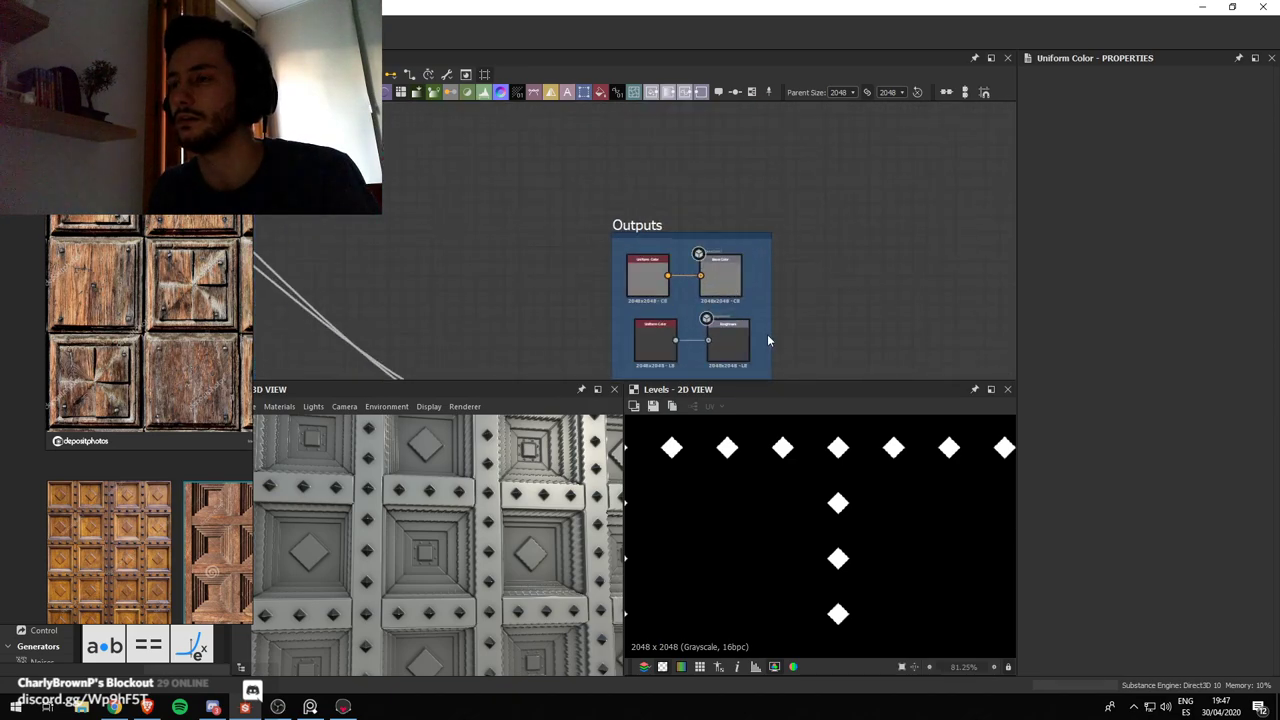
{"action": "scroll", "coordinate": [765, 238], "scroll_direction": "down", "scroll_amount": 4}
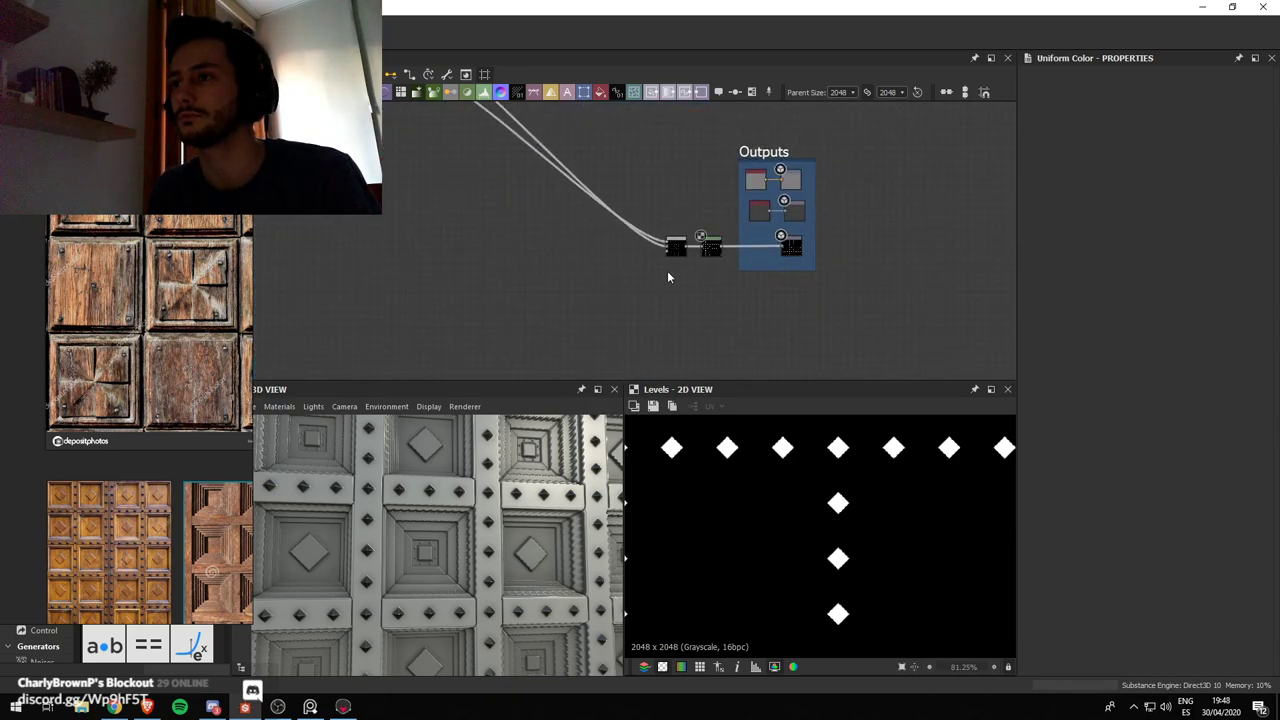
Duplicate the Base Color's Uniform Color and place both copies beside the Outputs frame, shifting the spike mask nodes away from it
{"action": "mouse_move", "coordinate": [676, 266]}
{"action": "left_mouse_down"}
{"action": "mouse_move", "coordinate": [668, 242]}
{"action": "mouse_move", "coordinate": [697, 252]}
{"action": "left_mouse_up"}
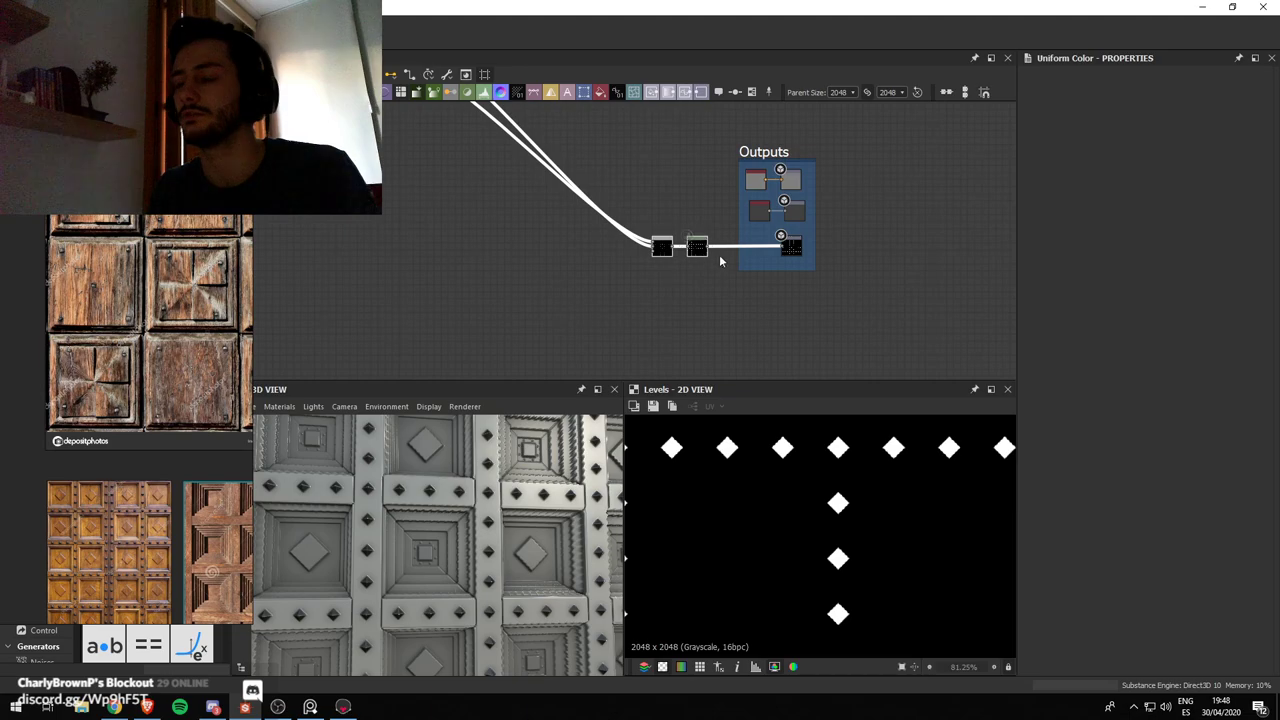
{"action": "scroll", "coordinate": [735, 255], "scroll_direction": "up", "scroll_amount": 1}
{"action": "middle_click_drag", "start_coordinate": [735, 253], "coordinate": [759, 303]}
{"action": "scroll", "coordinate": [759, 303], "scroll_direction": "down", "scroll_amount": 1}
{"action": "left_click", "coordinate": [784, 232]}
{"action": "scroll", "coordinate": [680, 235], "scroll_direction": "up", "scroll_amount": 1}
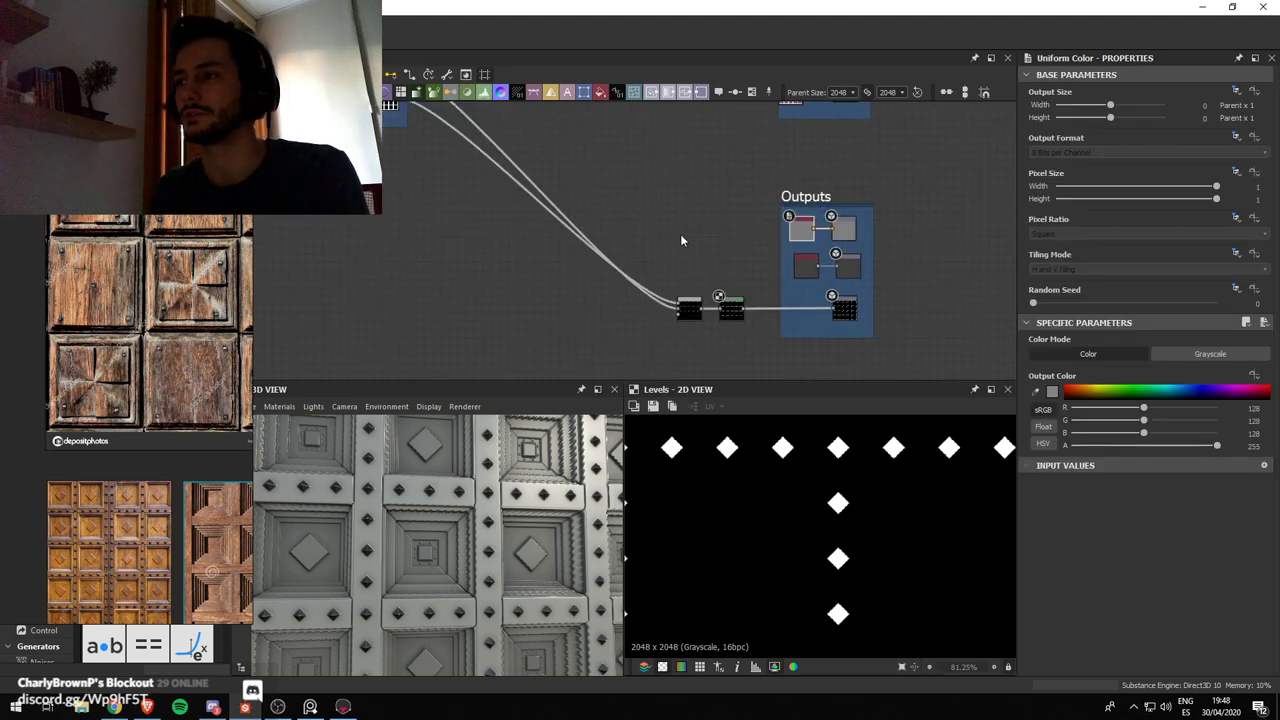
{"action": "middle_click_drag", "start_coordinate": [688, 237], "coordinate": [708, 303]}
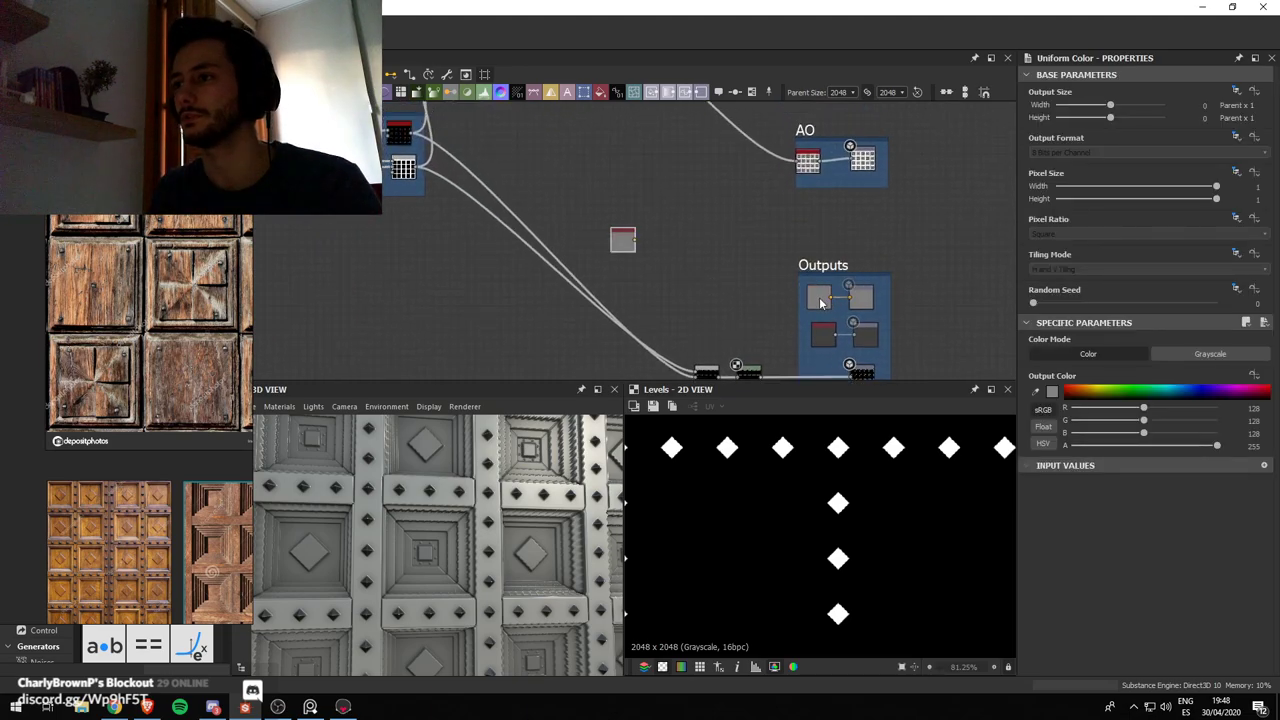
{"action": "left_click_drag", "start_coordinate": [643, 246], "coordinate": [711, 238]}
{"action": "left_click_drag", "start_coordinate": [821, 300], "coordinate": [710, 296]}
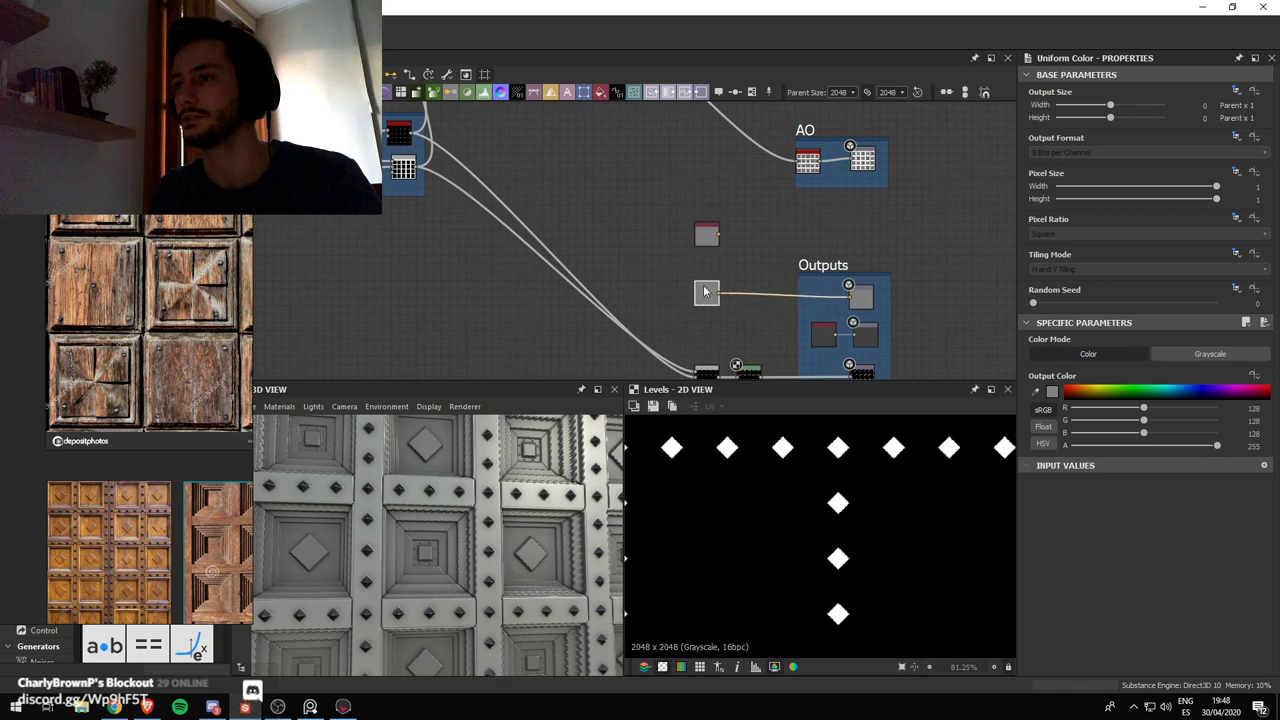
Set the unconnected Uniform Color copy to a light grey with RGB 221, 221, 221
{"action": "double_click", "coordinate": [706, 233]}
{"action": "scroll", "coordinate": [848, 515], "scroll_direction": "down", "scroll_amount": 6}
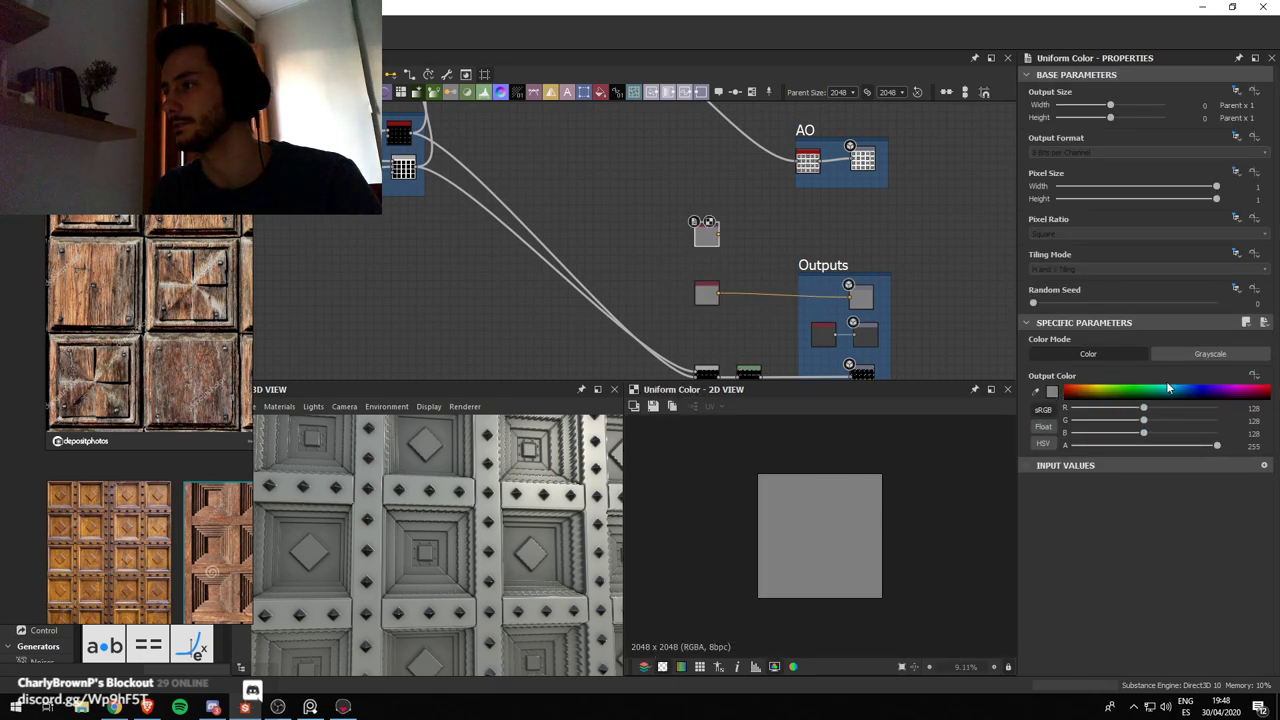
{"action": "left_click", "coordinate": [1052, 391]}
{"action": "left_click_drag", "start_coordinate": [659, 384], "coordinate": [616, 363]}
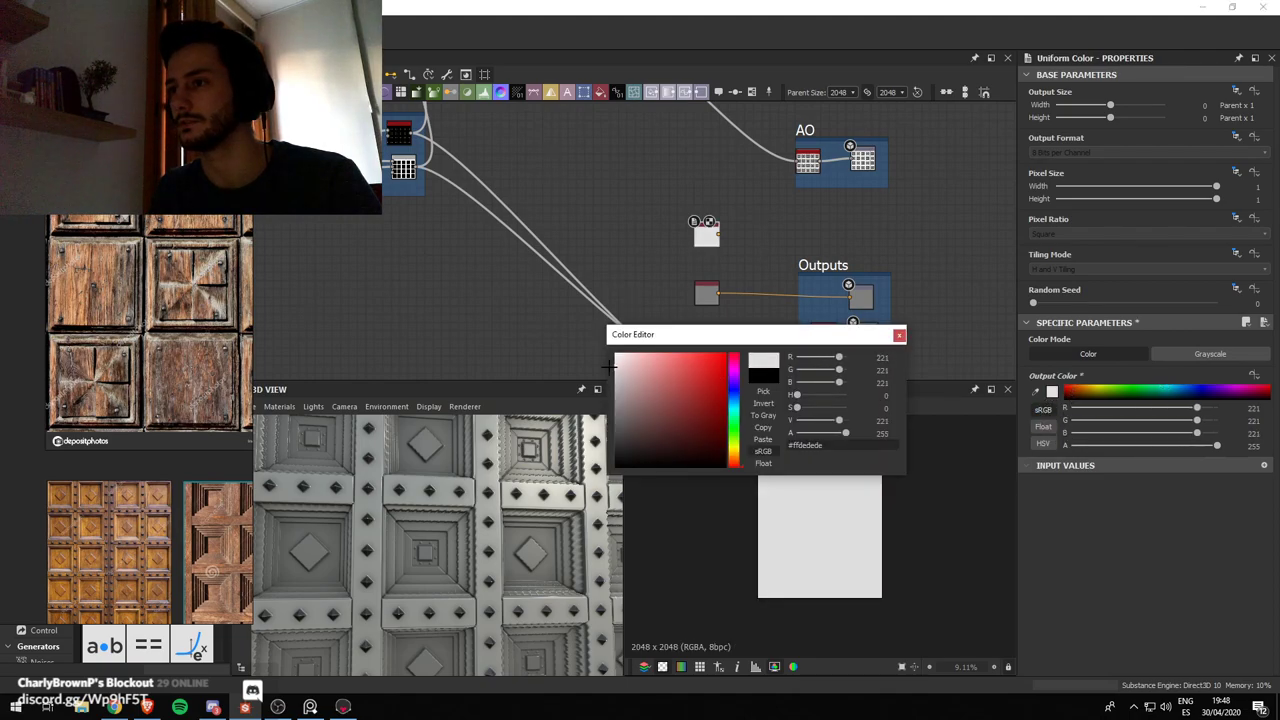
{"action": "left_click", "coordinate": [900, 338]}
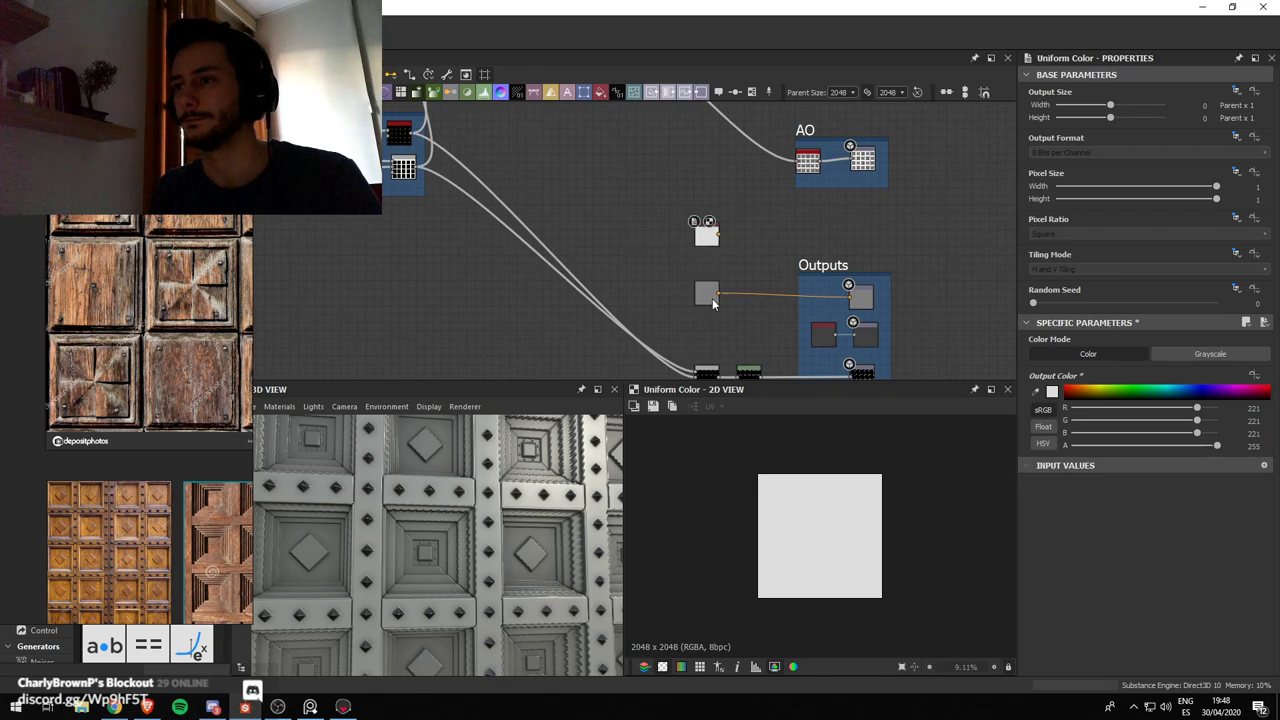
Insert a Blend between the darker Uniform Color and Base Color, with the light grey Uniform Color as its foreground
{"action": "left_click", "coordinate": [713, 304]}
{"action": "key", "text": "space"}
{"action": "type", "text": "bl"}
{"action": "key", "text": "Return"}
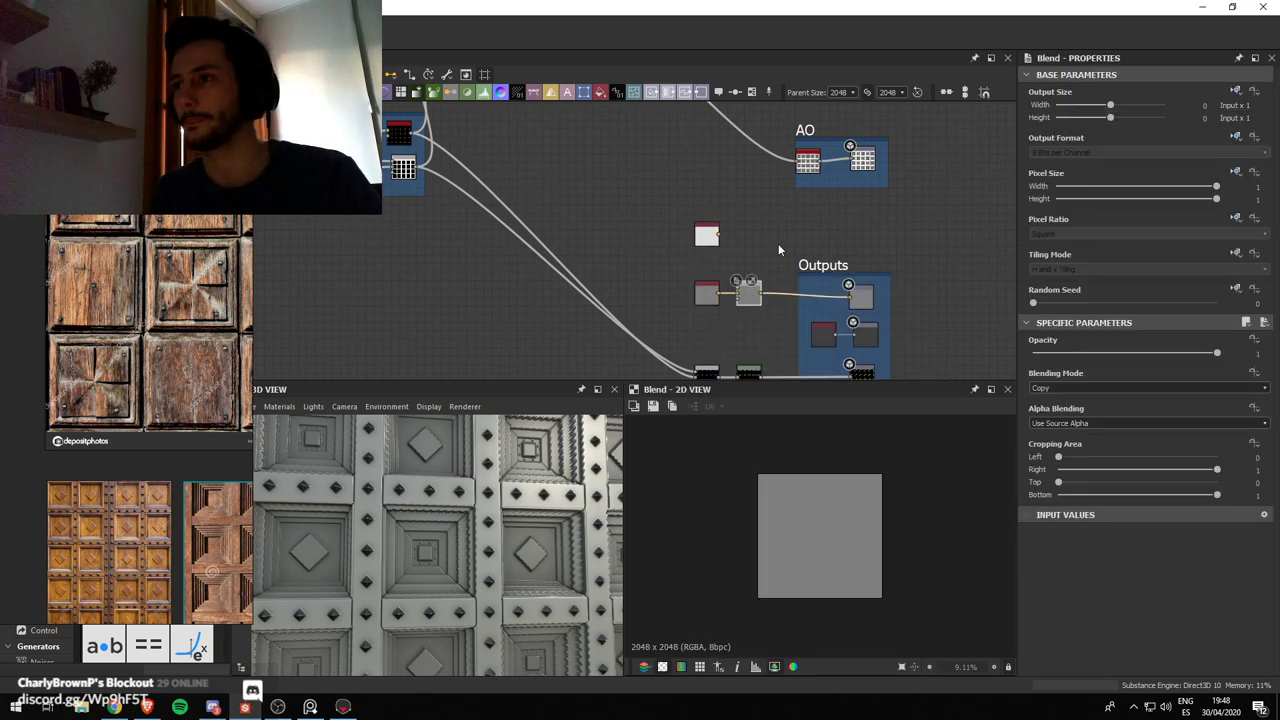
{"action": "left_click_drag", "start_coordinate": [757, 290], "coordinate": [757, 290]}
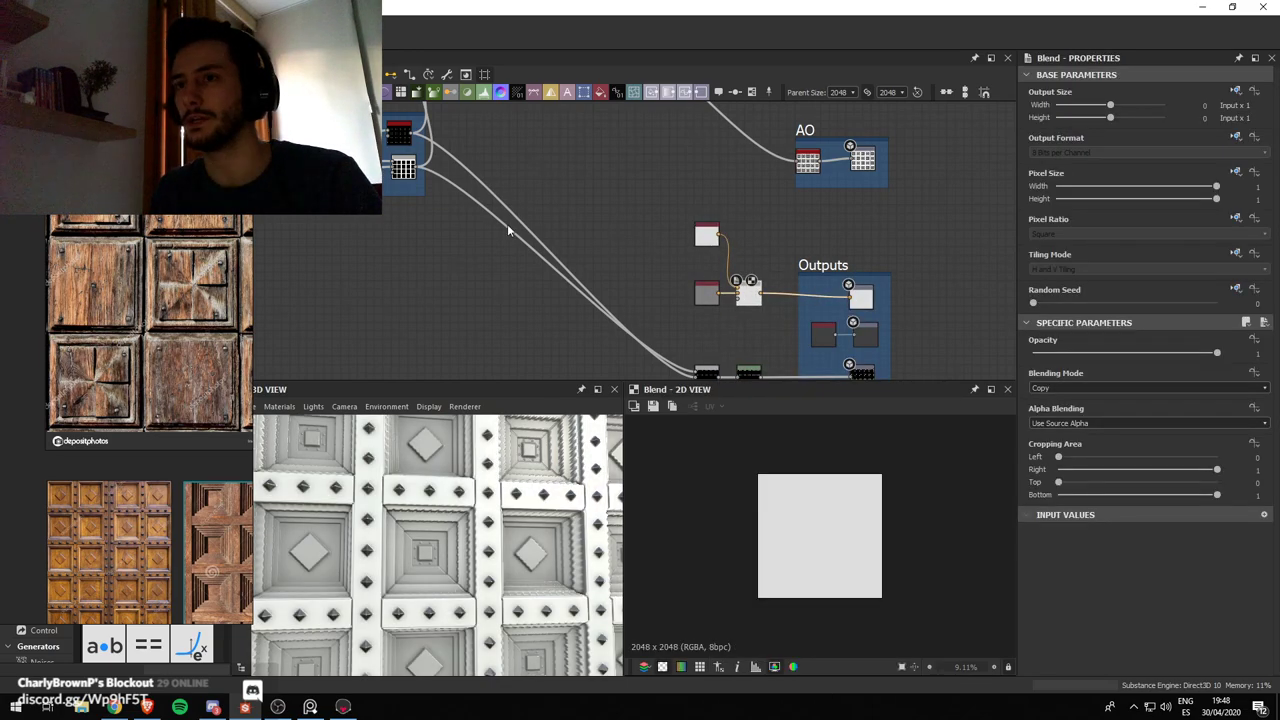
Connect the spike mask Levels to the colour Blend's opacity input and check the coloured spikes in the 2D view
{"action": "middle_click_drag", "start_coordinate": [703, 351], "coordinate": [698, 316]}
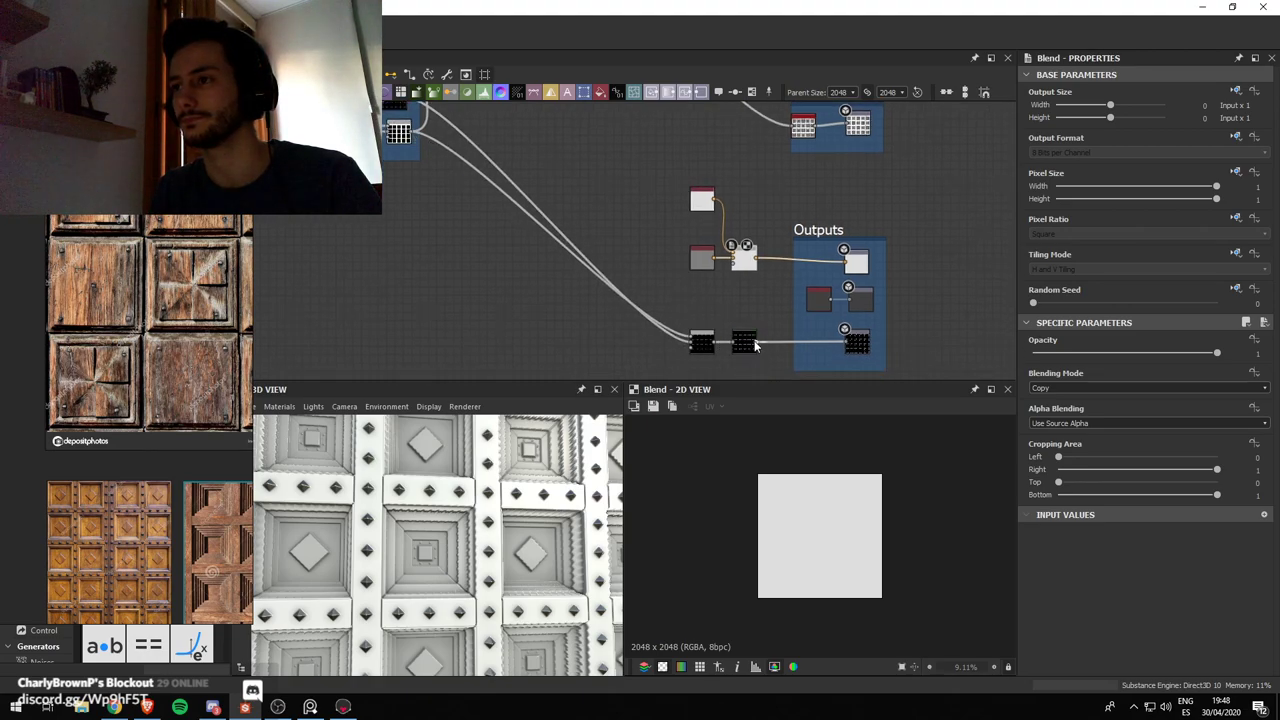
{"action": "left_click_drag", "start_coordinate": [756, 344], "coordinate": [734, 263]}
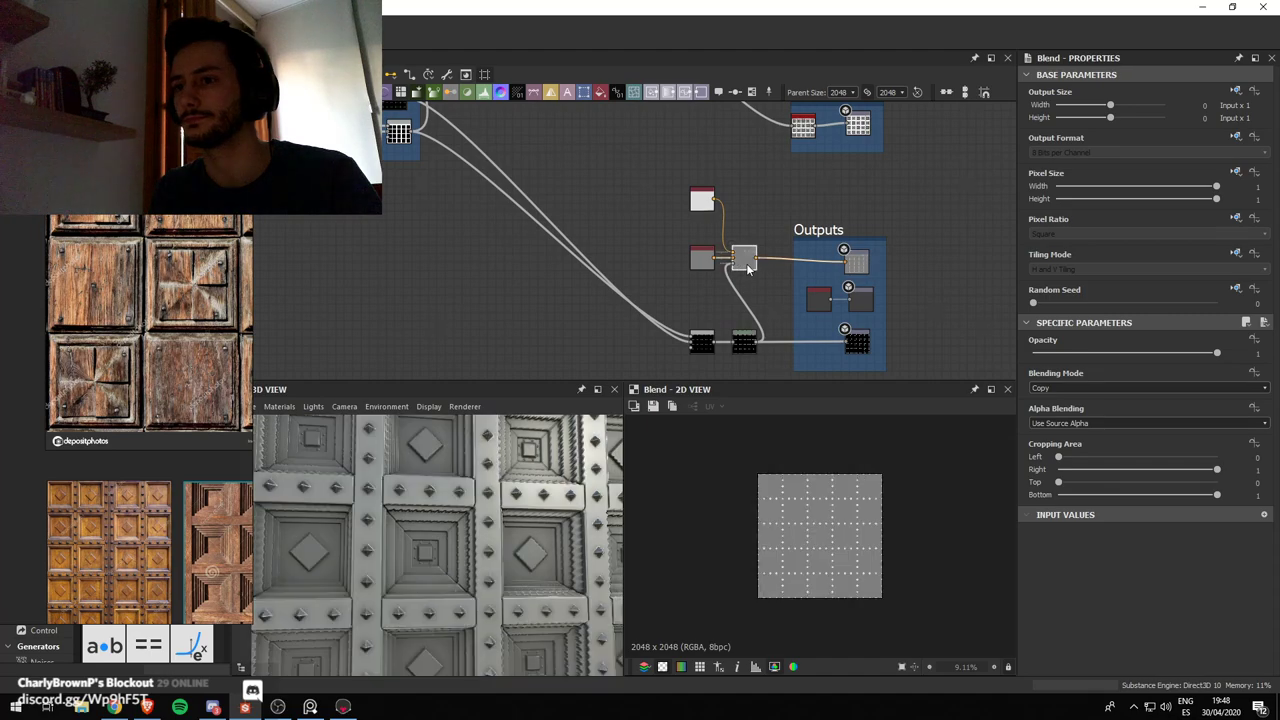
{"action": "scroll", "coordinate": [857, 520], "scroll_direction": "up", "scroll_amount": 5}
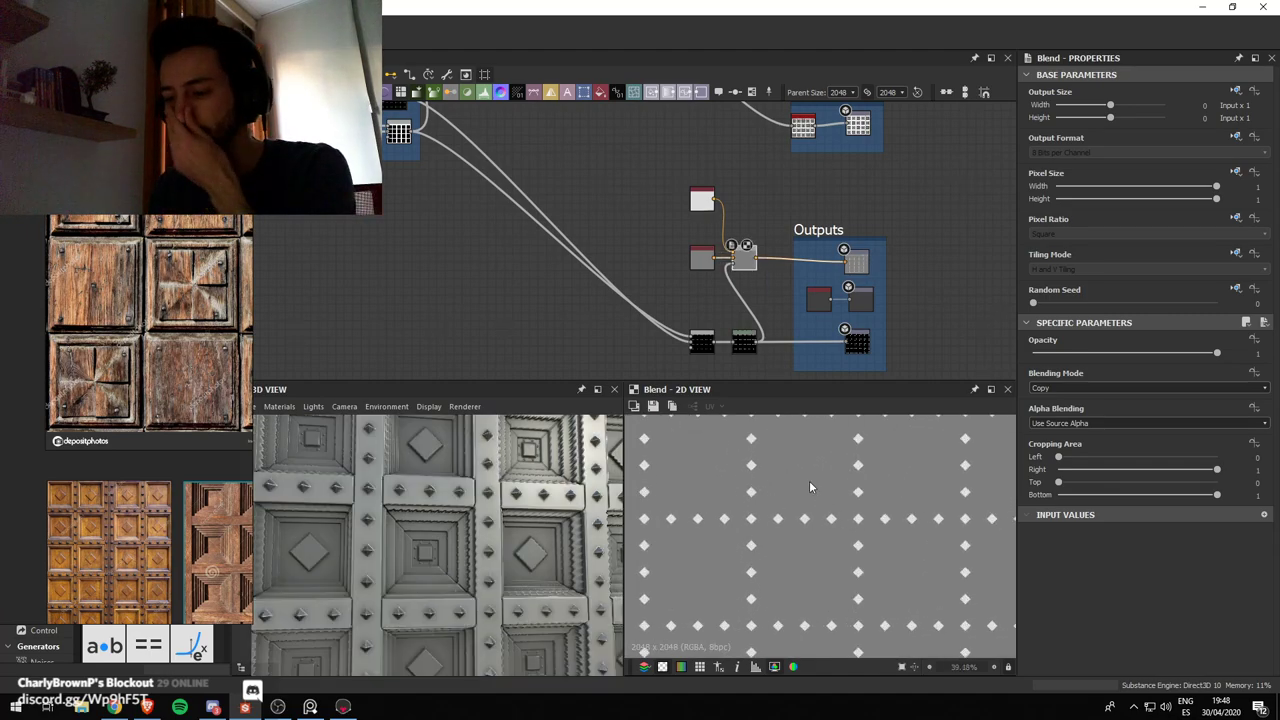
{"action": "left_click_drag", "start_coordinate": [670, 155], "coordinate": [752, 264]}
{"action": "left_click_drag", "start_coordinate": [682, 319], "coordinate": [750, 344]}
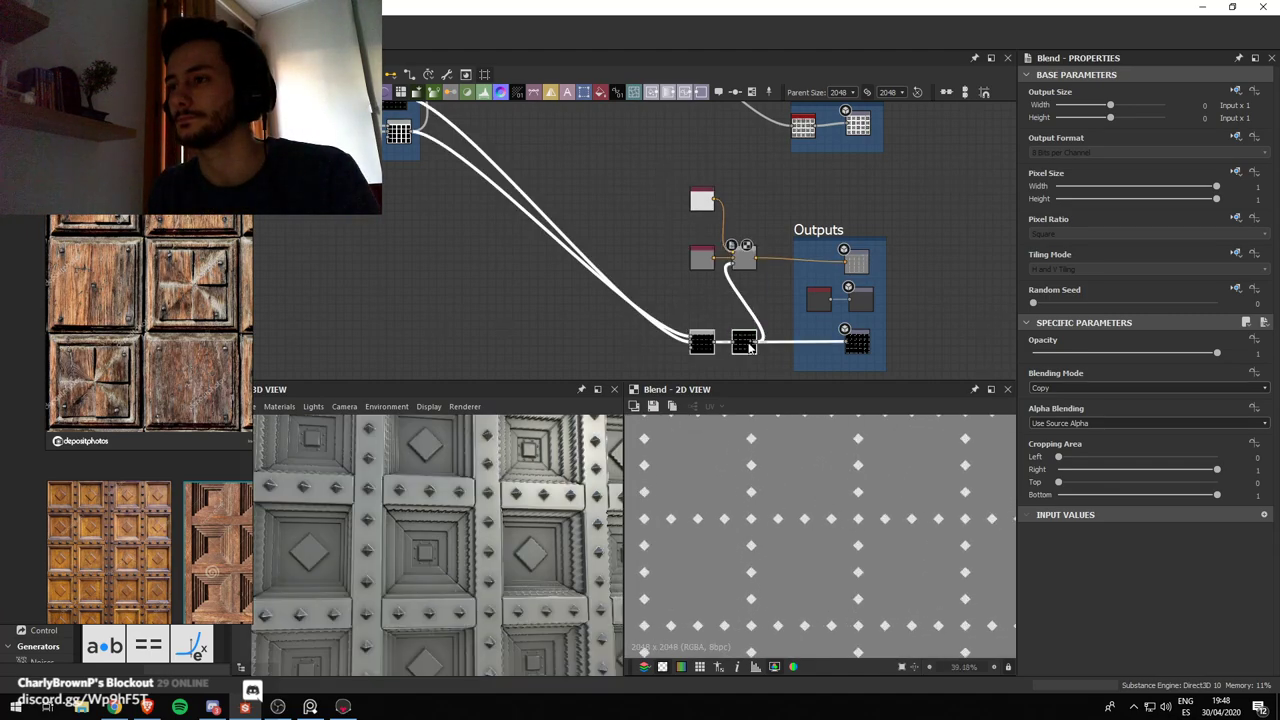
{"action": "key", "text": "space"}
{"action": "left_click", "coordinate": [731, 352]}
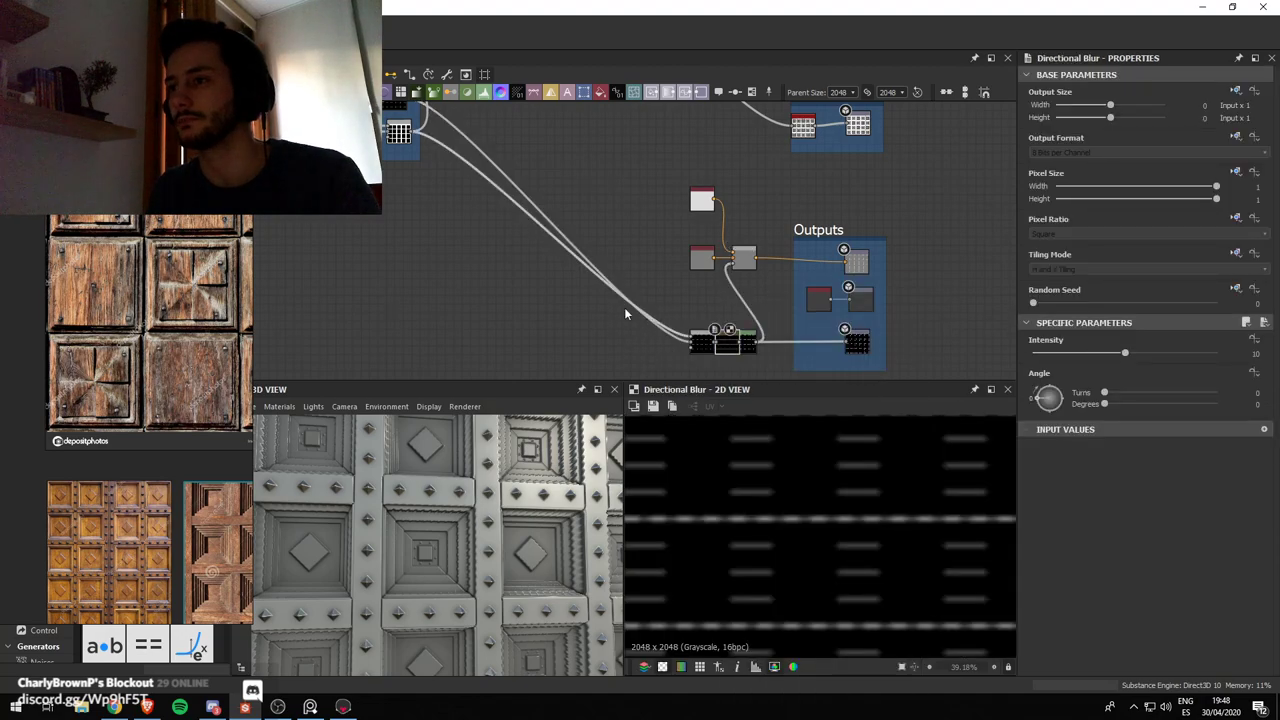
{"action": "key", "text": "ctrl+z"}
Shift the spike mask Blend and Levels away from the outputs, and move the base colour nodes closer to the Outputs frame
{"action": "left_click_drag", "start_coordinate": [680, 317], "coordinate": [710, 349]}
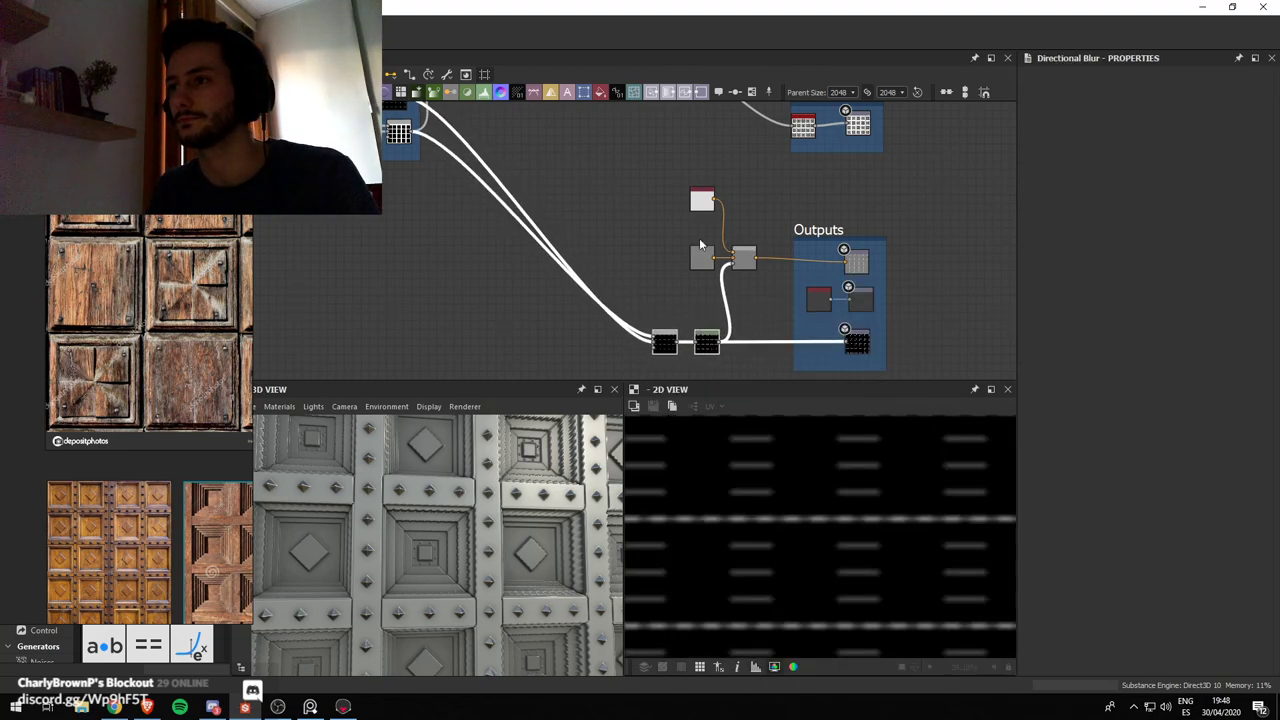
{"action": "left_click_drag", "start_coordinate": [643, 170], "coordinate": [758, 264]}
{"action": "key", "text": "space"}
{"action": "left_click", "coordinate": [659, 177]}
{"action": "left_click_drag", "start_coordinate": [659, 177], "coordinate": [753, 268]}
{"action": "left_click_drag", "start_coordinate": [749, 266], "coordinate": [766, 266]}
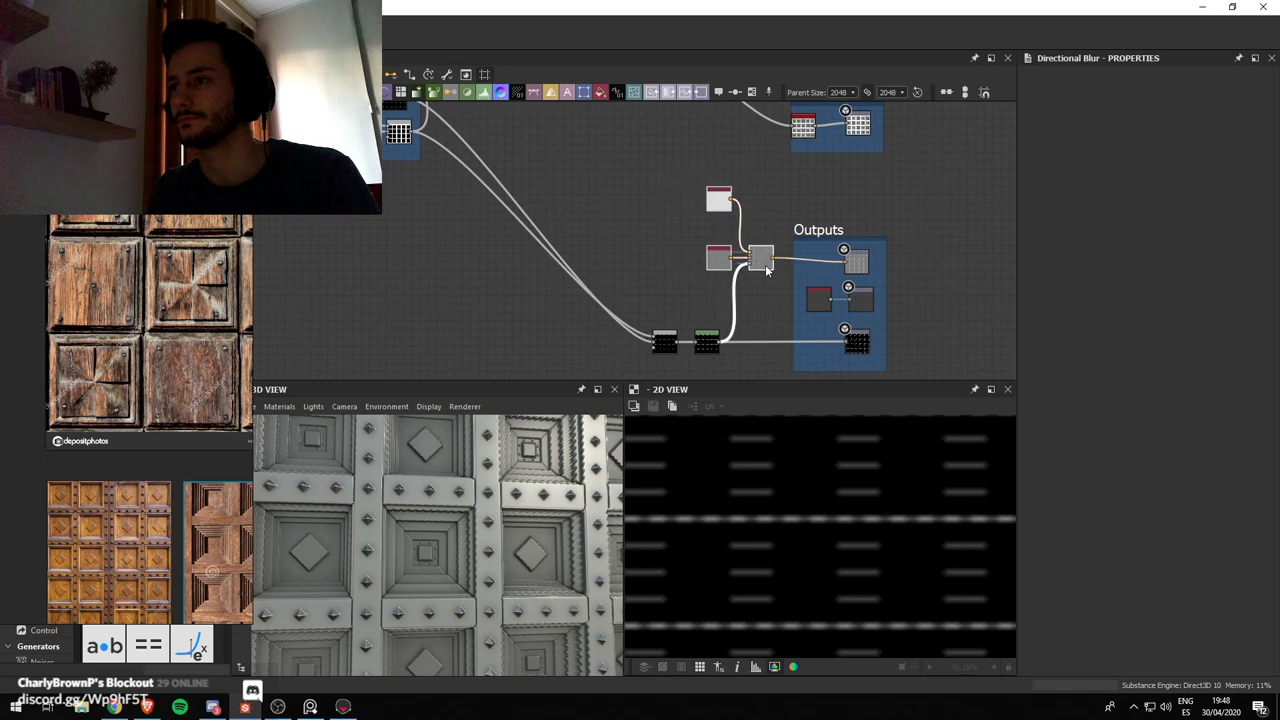
Review the whole node graph and the 3D preview, comparing the panels and spikes with the wooden door reference
{"action": "scroll", "coordinate": [775, 266], "scroll_direction": "down", "scroll_amount": 5}
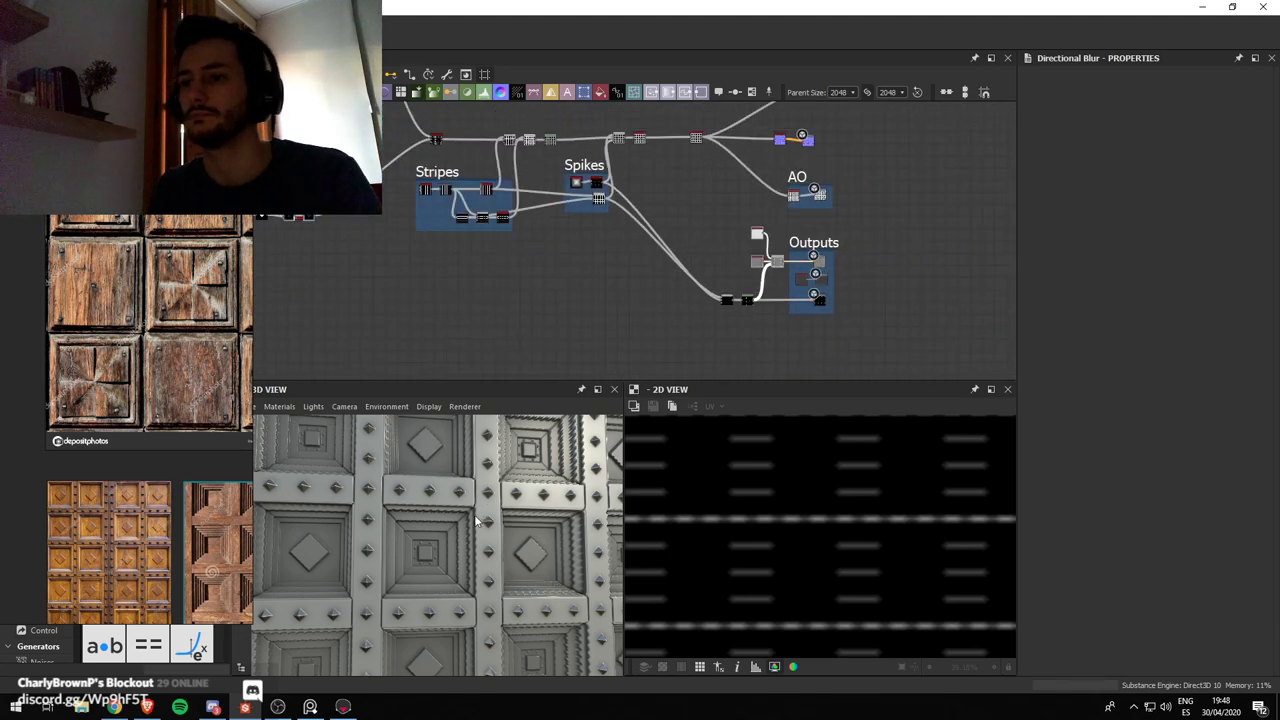
{"action": "scroll", "coordinate": [476, 521], "scroll_direction": "down", "scroll_amount": 4}
{"action": "mouse_move", "coordinate": [463, 490]}
{"action": "left_mouse_down"}
{"action": "mouse_move", "coordinate": [483, 498]}
{"action": "mouse_move", "coordinate": [456, 500]}
{"action": "mouse_move", "coordinate": [482, 499]}
{"action": "left_mouse_up"}
{"action": "scroll", "coordinate": [690, 269], "scroll_direction": "down", "scroll_amount": 3}
{"action": "middle_click_drag", "start_coordinate": [606, 273], "coordinate": [638, 292]}
{"action": "scroll", "coordinate": [501, 487], "scroll_direction": "up", "scroll_amount": 5}
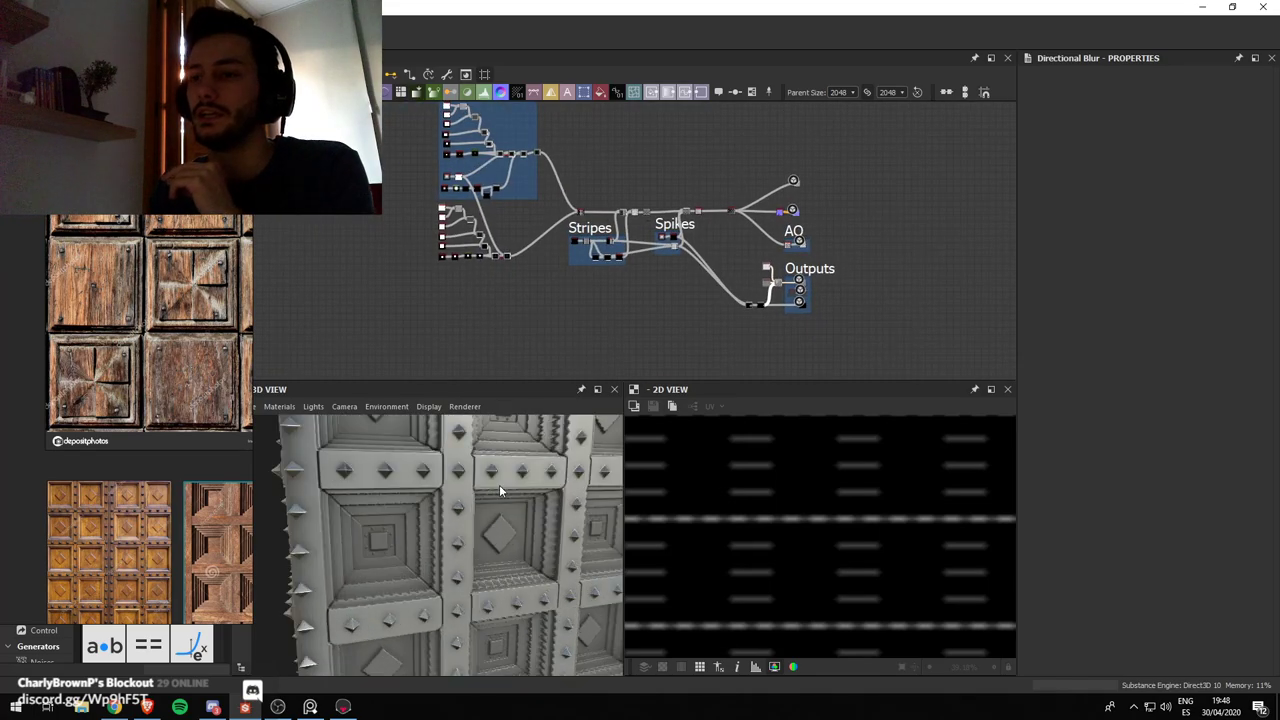
{"action": "scroll", "coordinate": [704, 242], "scroll_direction": "up", "scroll_amount": 4}
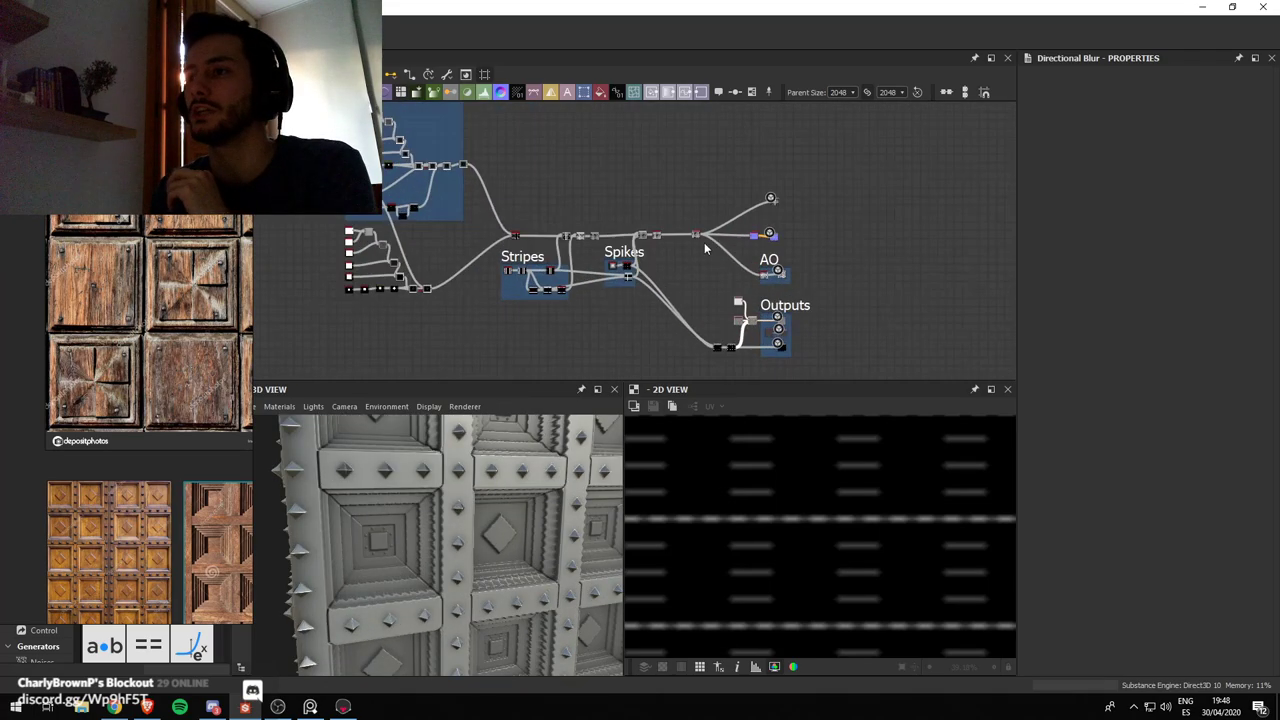
{"action": "scroll", "coordinate": [150, 245], "scroll_direction": "up", "scroll_amount": 3}
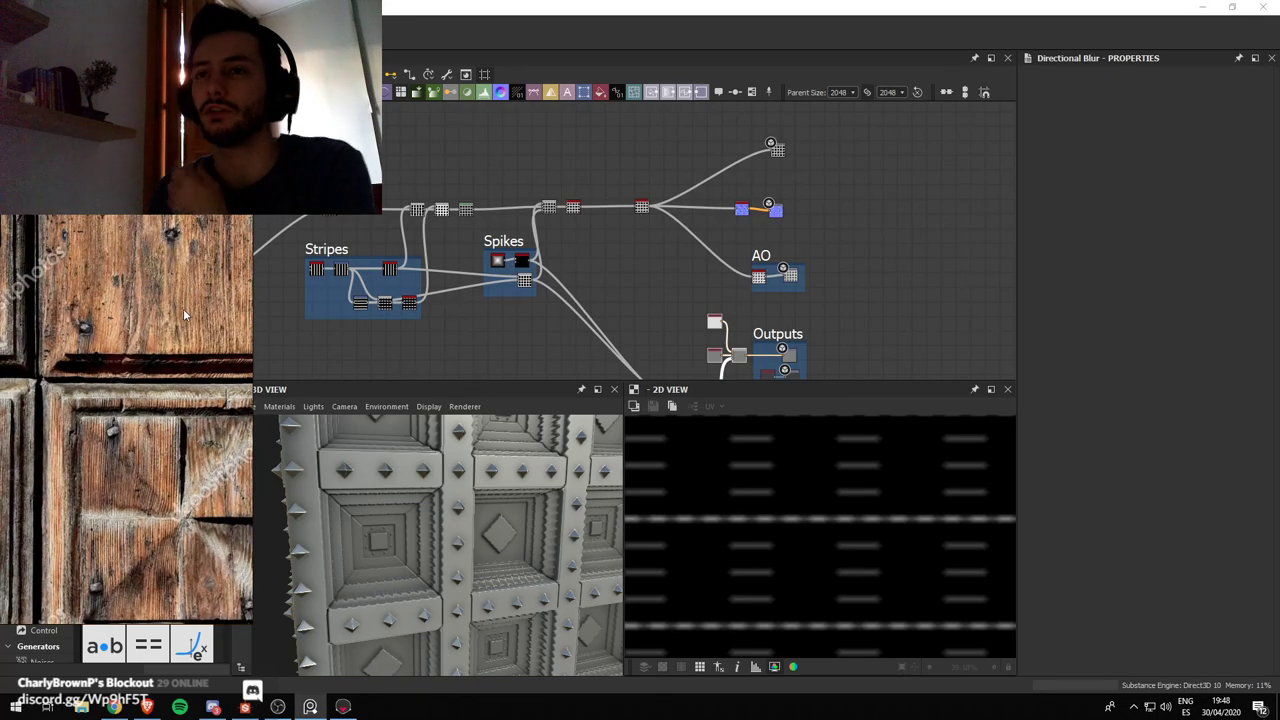
{"action": "scroll", "coordinate": [168, 305], "scroll_direction": "down", "scroll_amount": 3}
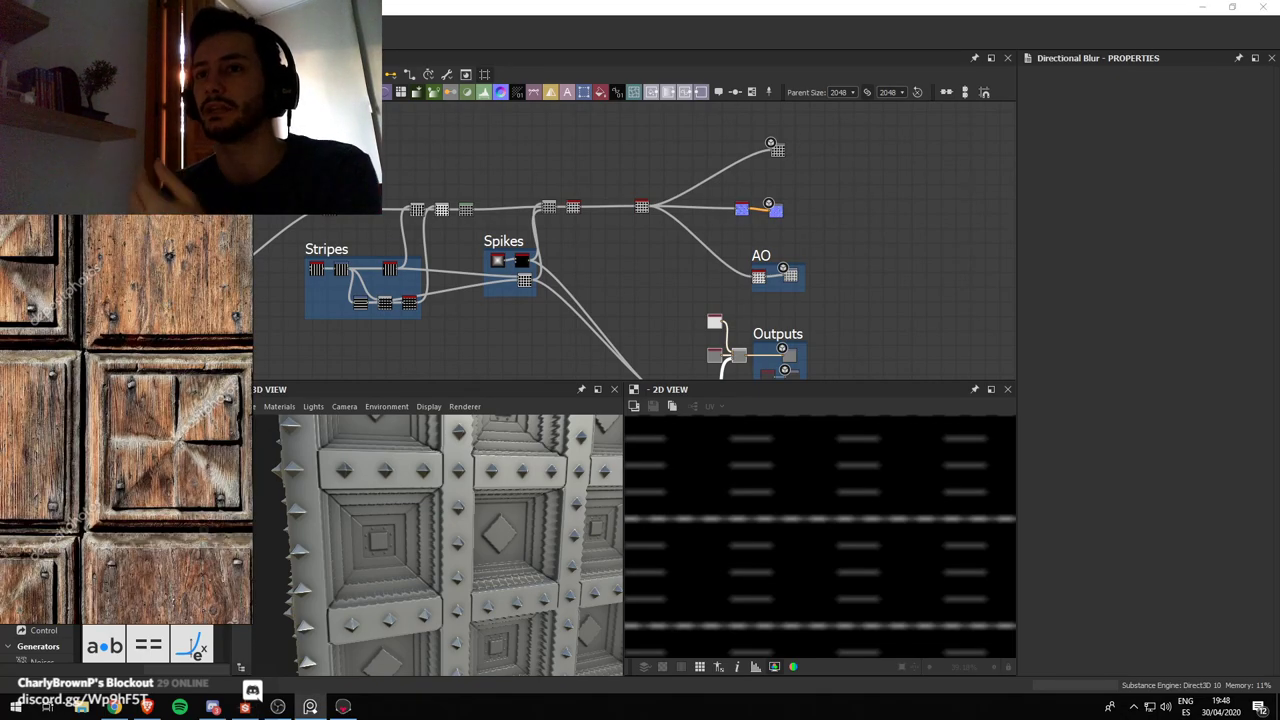
{"action": "scroll", "coordinate": [807, 268], "scroll_direction": "down", "scroll_amount": 2}
{"action": "middle_click_drag", "start_coordinate": [582, 320], "coordinate": [573, 254]}
{"action": "middle_click_drag", "start_coordinate": [613, 291], "coordinate": [671, 318]}
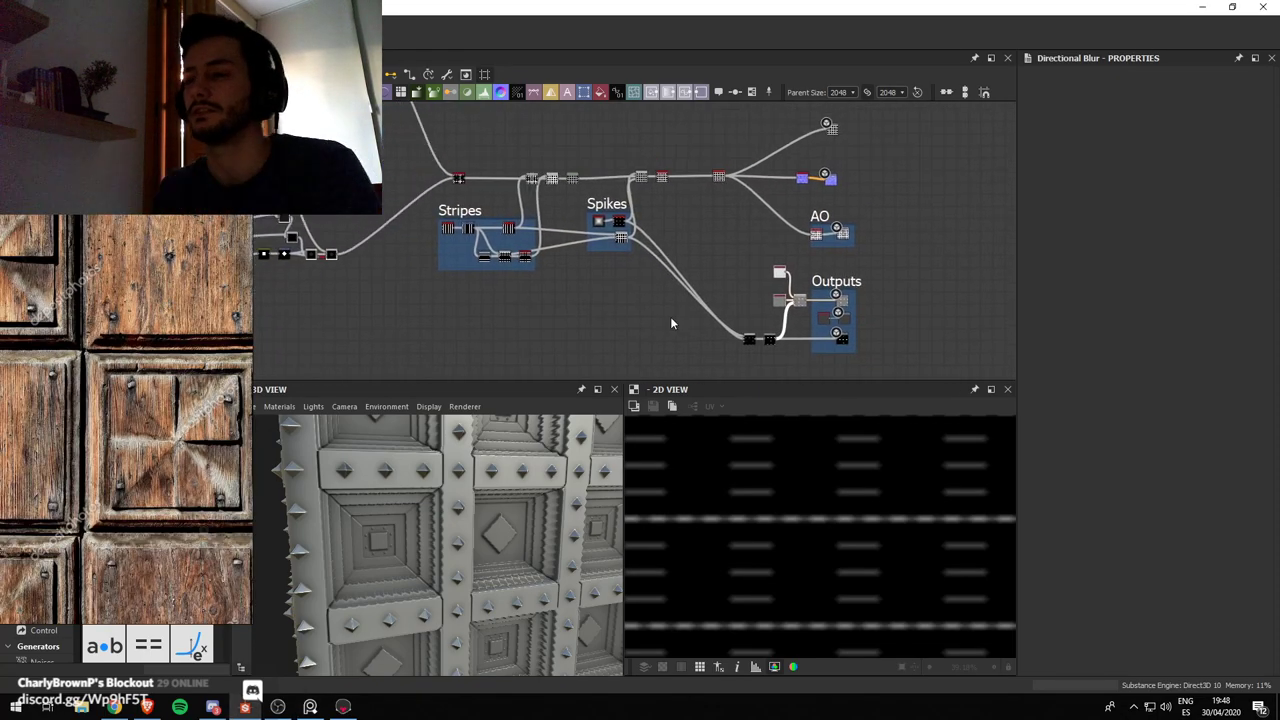
Tidy the end of the graph by lining up the Height and Normal nodes above the AO frame
{"action": "scroll", "coordinate": [904, 243], "scroll_direction": "down", "scroll_amount": 2}
{"action": "middle_click_drag", "start_coordinate": [865, 282], "coordinate": [808, 229]}
{"action": "left_click_drag", "start_coordinate": [846, 301], "coordinate": [717, 193]}
{"action": "left_click_drag", "start_coordinate": [814, 208], "coordinate": [816, 220]}
{"action": "middle_click_drag", "start_coordinate": [825, 136], "coordinate": [806, 246]}
{"action": "scroll", "coordinate": [806, 246], "scroll_direction": "up", "scroll_amount": 3}
{"action": "left_click_drag", "start_coordinate": [772, 279], "coordinate": [716, 231]}
{"action": "mouse_move", "coordinate": [825, 237]}
{"action": "left_mouse_down"}
{"action": "mouse_move", "coordinate": [737, 180]}
{"action": "mouse_move", "coordinate": [741, 198]}
{"action": "left_mouse_up"}
{"action": "left_click_drag", "start_coordinate": [737, 280], "coordinate": [741, 269]}
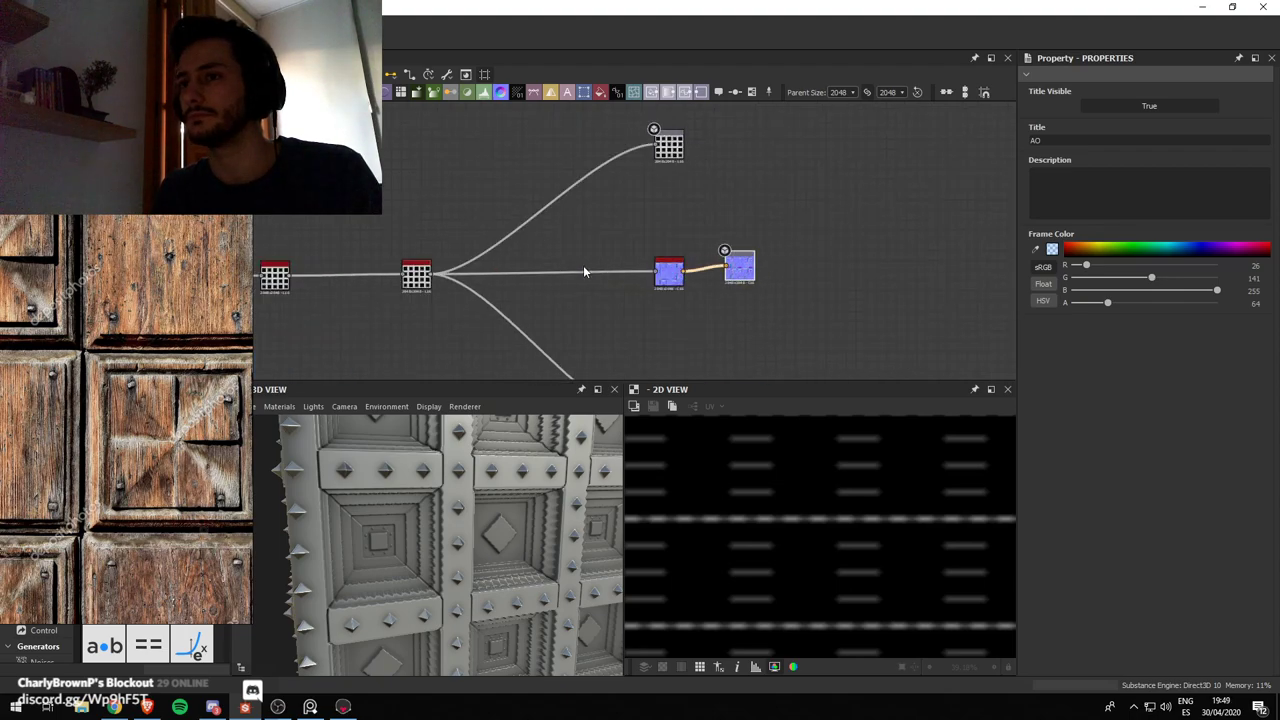
Move the Normal output farther from its Height to Normal node and look up Directional Warp in the node list with "direc"
{"action": "scroll", "coordinate": [584, 270], "scroll_direction": "down", "scroll_amount": 2}
{"action": "middle_click_drag", "start_coordinate": [584, 270], "coordinate": [541, 251]}
{"action": "left_click_drag", "start_coordinate": [652, 254], "coordinate": [778, 254]}
{"action": "key", "text": "space"}
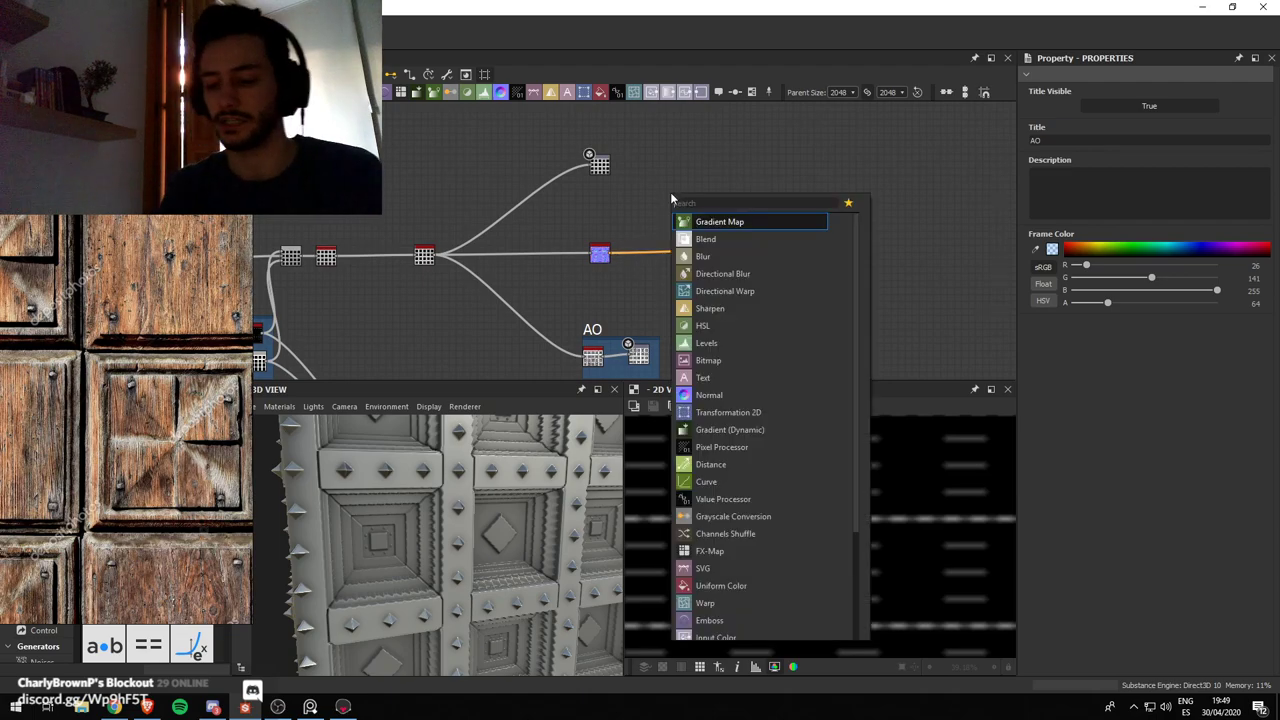
{"action": "type", "text": "direc"}
{"action": "key", "text": "Down"}
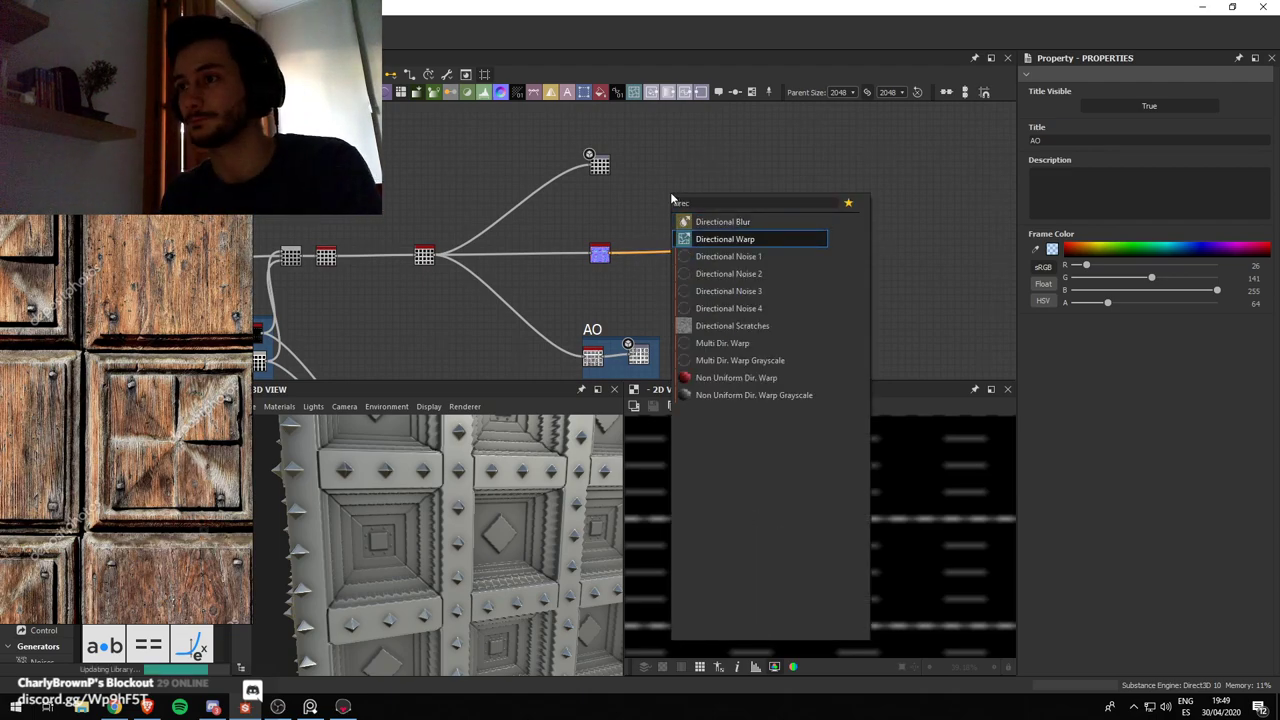
Add a Directional Noise 1 node near the normal branch of the graph and set its Random Seed to 6
{"action": "left_click", "coordinate": [759, 256]}
{"action": "scroll", "coordinate": [698, 219], "scroll_direction": "up", "scroll_amount": 2}
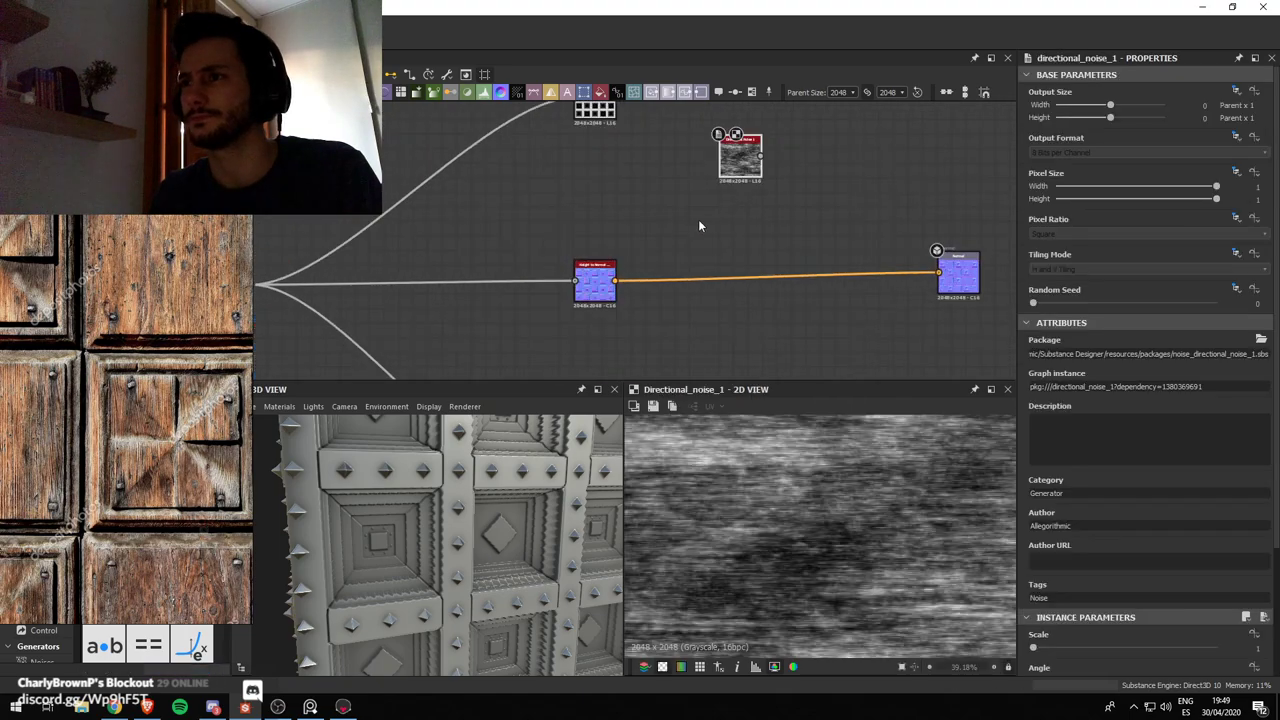
{"action": "left_click_drag", "start_coordinate": [908, 289], "coordinate": [912, 297]}
{"action": "scroll", "coordinate": [1104, 498], "scroll_direction": "down", "scroll_amount": 3}
{"action": "scroll", "coordinate": [1104, 498], "scroll_direction": "up", "scroll_amount": 3}
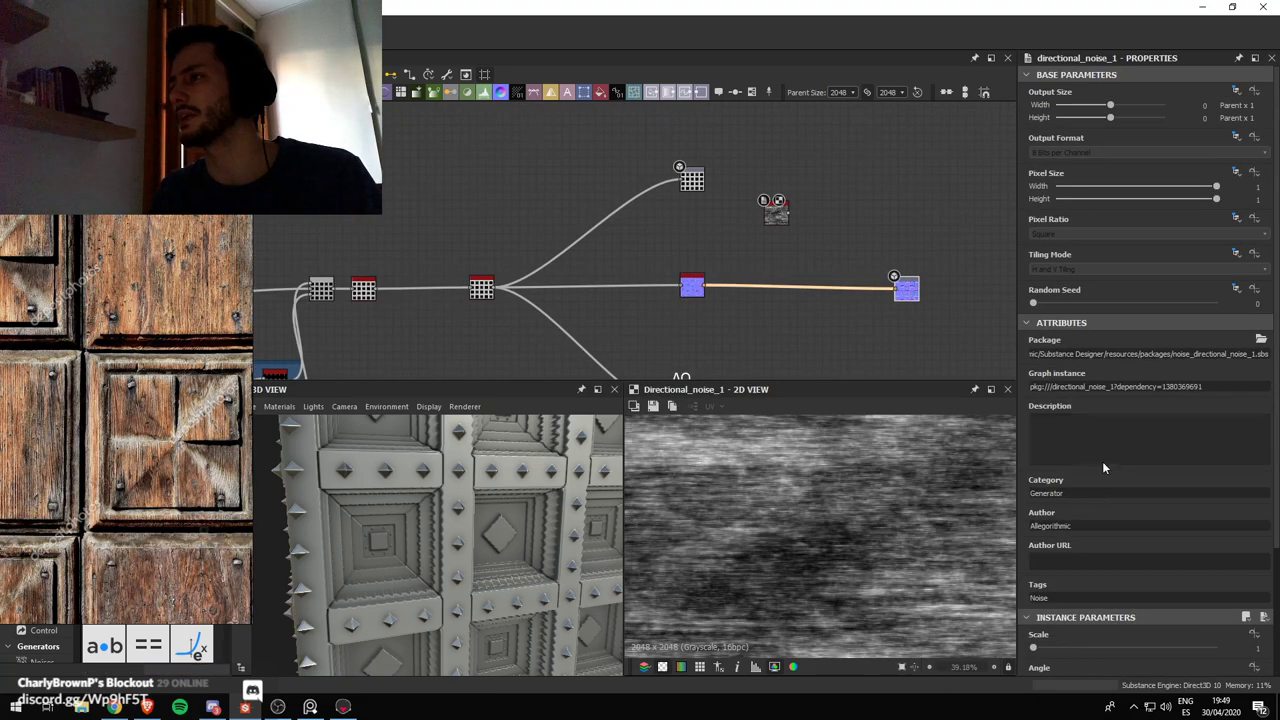
{"action": "left_click_drag", "start_coordinate": [1046, 303], "coordinate": [1145, 310]}
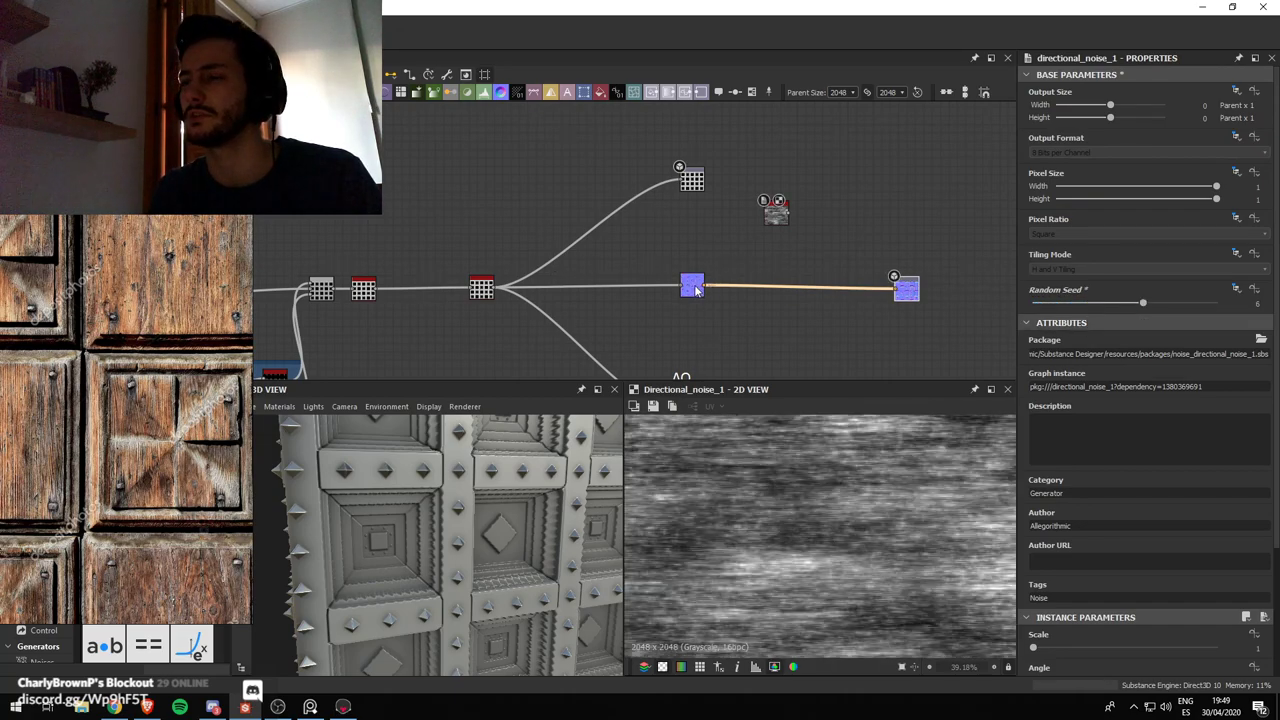
Examine the main node chain and the Stripes and Spikes frames, previewing the panel grid Blend and the Blend mask inside Spikes
{"action": "left_click_drag", "start_coordinate": [696, 290], "coordinate": [766, 294]}
{"action": "scroll", "coordinate": [446, 291], "scroll_direction": "up", "scroll_amount": 5}
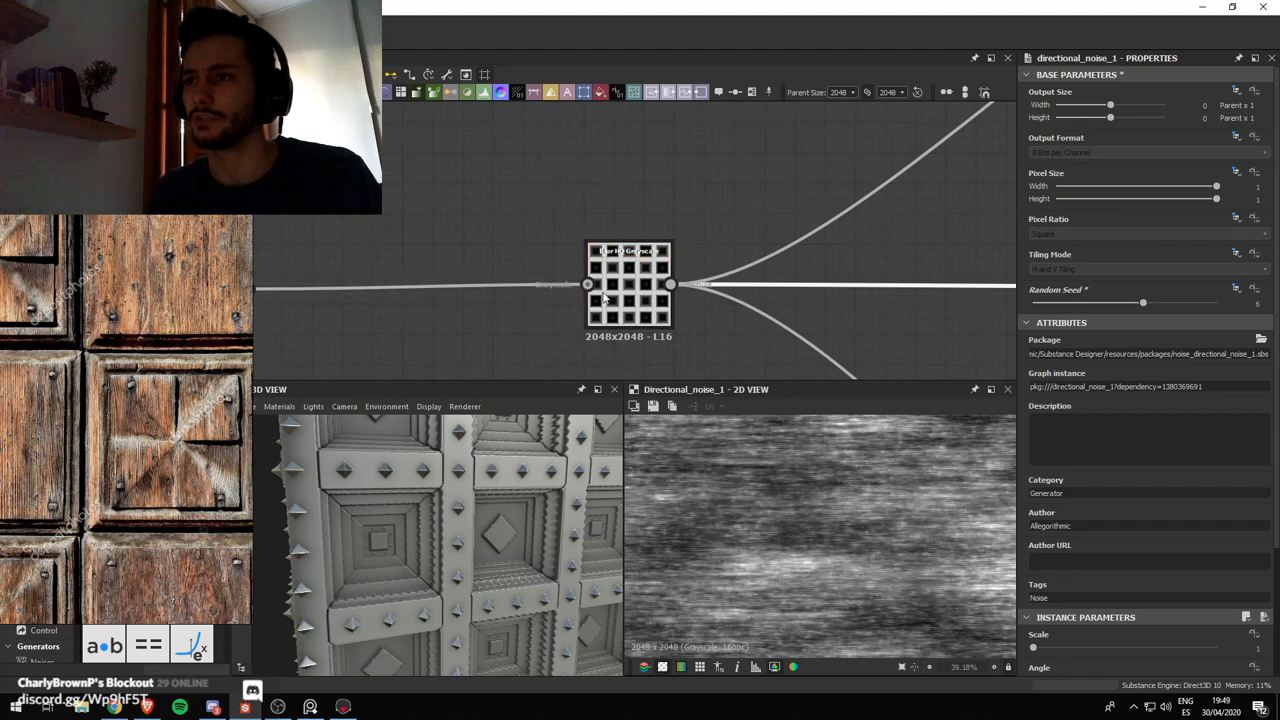
{"action": "scroll", "coordinate": [604, 299], "scroll_direction": "down", "scroll_amount": 6}
{"action": "middle_click_drag", "start_coordinate": [467, 274], "coordinate": [619, 226]}
{"action": "scroll", "coordinate": [571, 242], "scroll_direction": "up", "scroll_amount": 5}
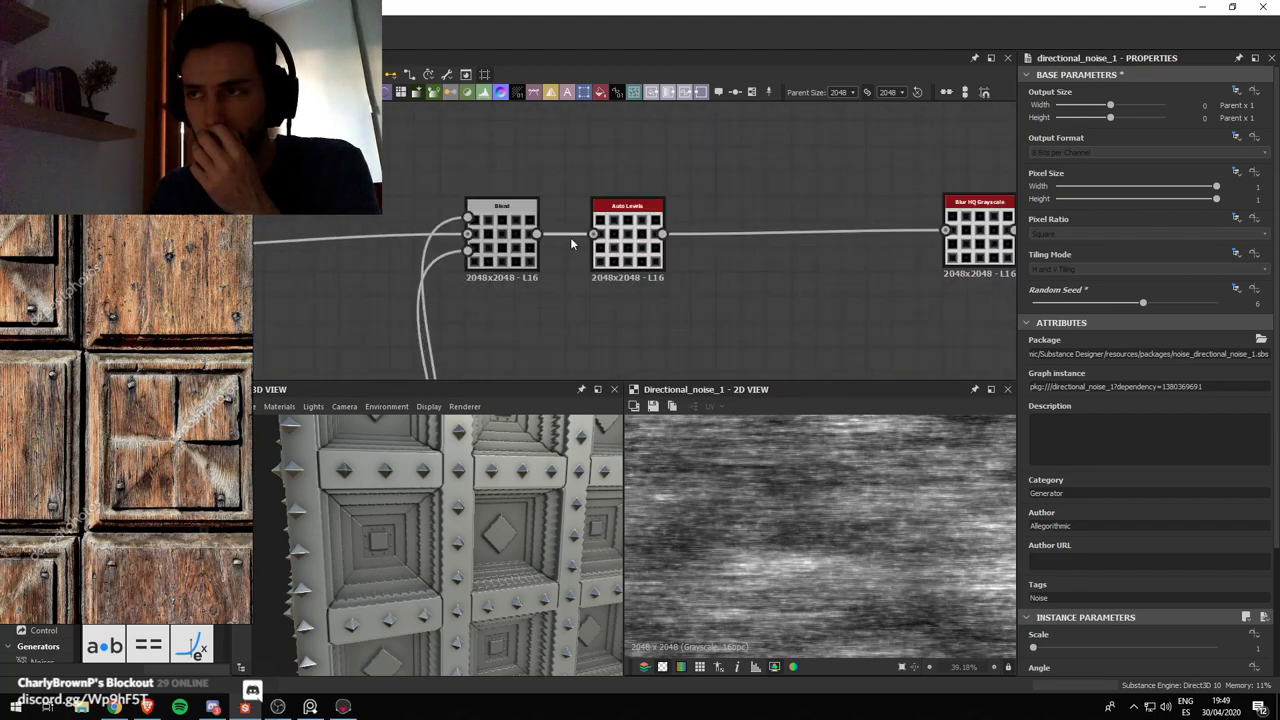
{"action": "scroll", "coordinate": [684, 250], "scroll_direction": "up", "scroll_amount": 4}
{"action": "scroll", "coordinate": [553, 275], "scroll_direction": "down", "scroll_amount": 8}
{"action": "middle_click_drag", "start_coordinate": [490, 282], "coordinate": [678, 247]}
{"action": "middle_click_drag", "start_coordinate": [391, 283], "coordinate": [773, 217]}
{"action": "scroll", "coordinate": [694, 331], "scroll_direction": "up", "scroll_amount": 1}
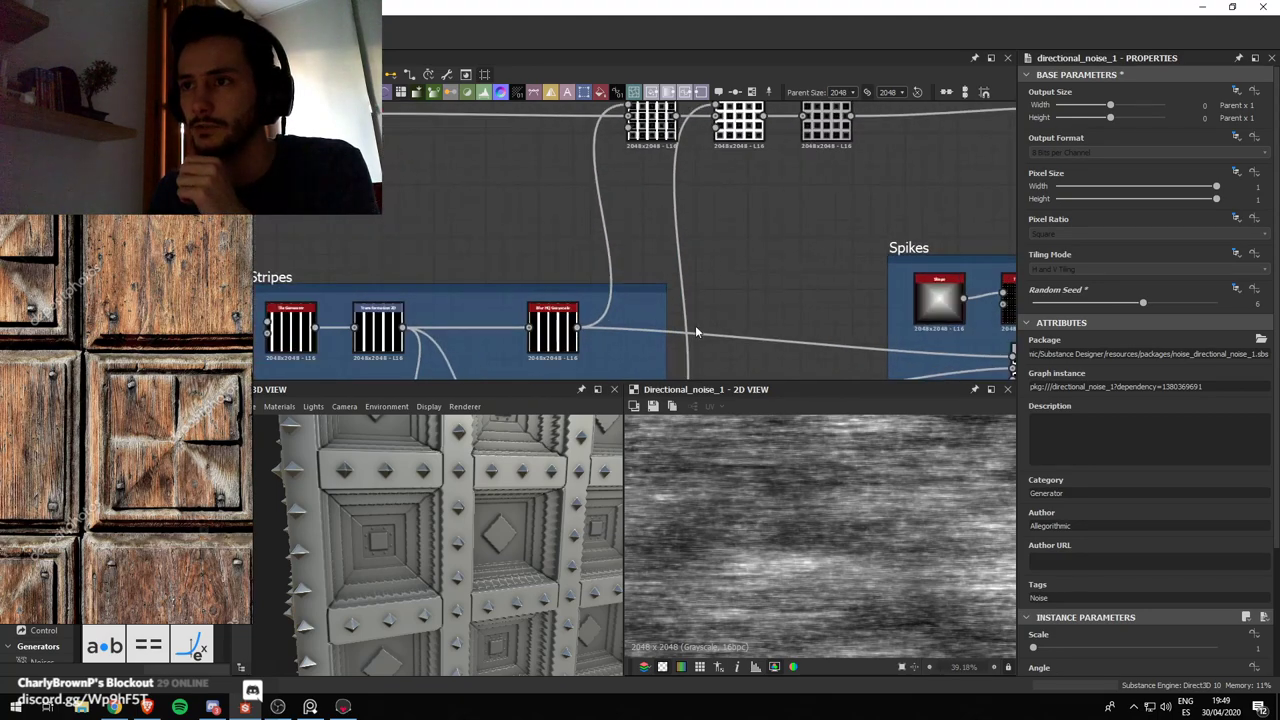
{"action": "middle_click_drag", "start_coordinate": [694, 331], "coordinate": [699, 174]}
{"action": "scroll", "coordinate": [650, 272], "scroll_direction": "down", "scroll_amount": 5}
{"action": "scroll", "coordinate": [600, 234], "scroll_direction": "up", "scroll_amount": 7}
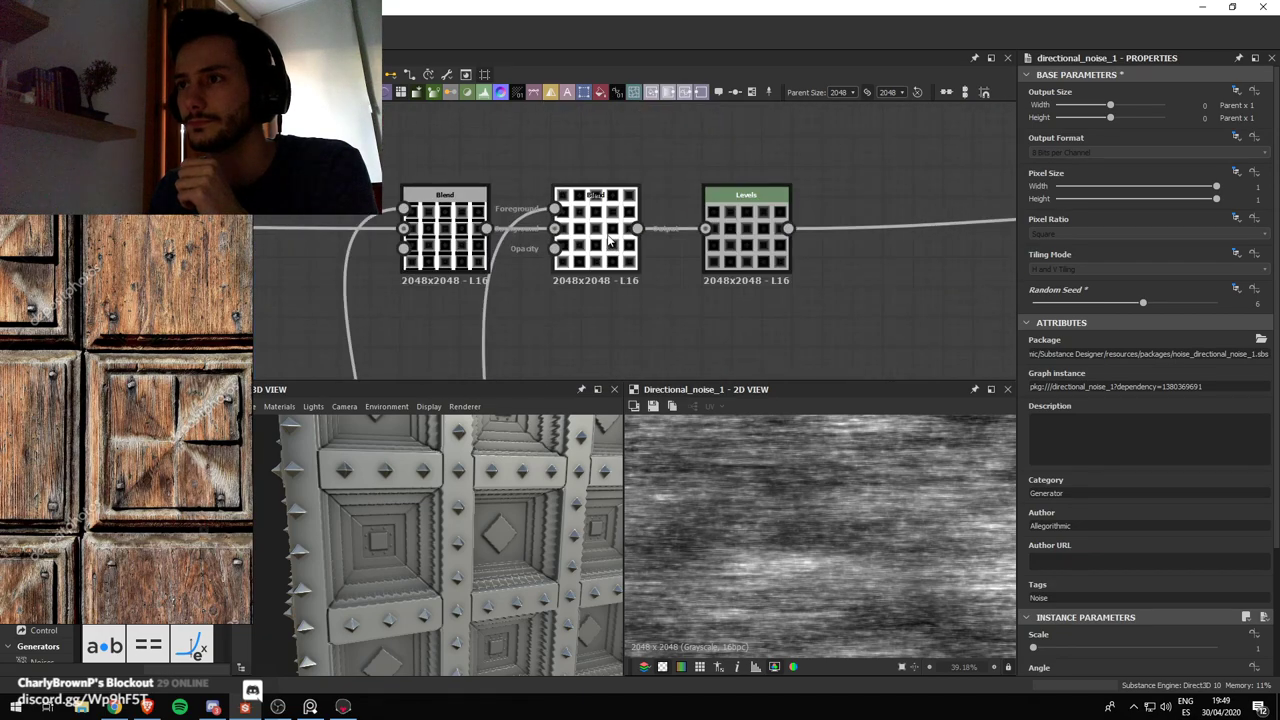
{"action": "left_click", "coordinate": [608, 238]}
{"action": "scroll", "coordinate": [608, 238], "scroll_direction": "down", "scroll_amount": 5}
{"action": "scroll", "coordinate": [630, 232], "scroll_direction": "up", "scroll_amount": 6}
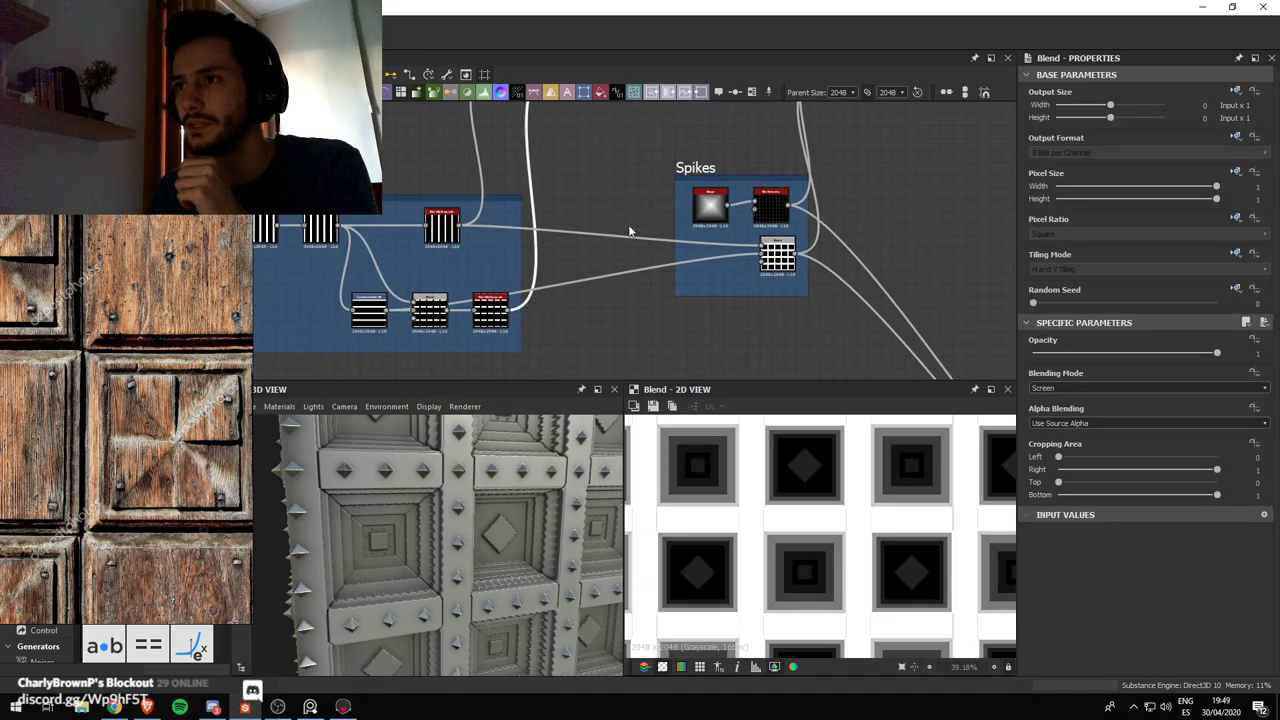
{"action": "left_click", "coordinate": [780, 254]}
{"action": "scroll", "coordinate": [784, 254], "scroll_direction": "down", "scroll_amount": 1}
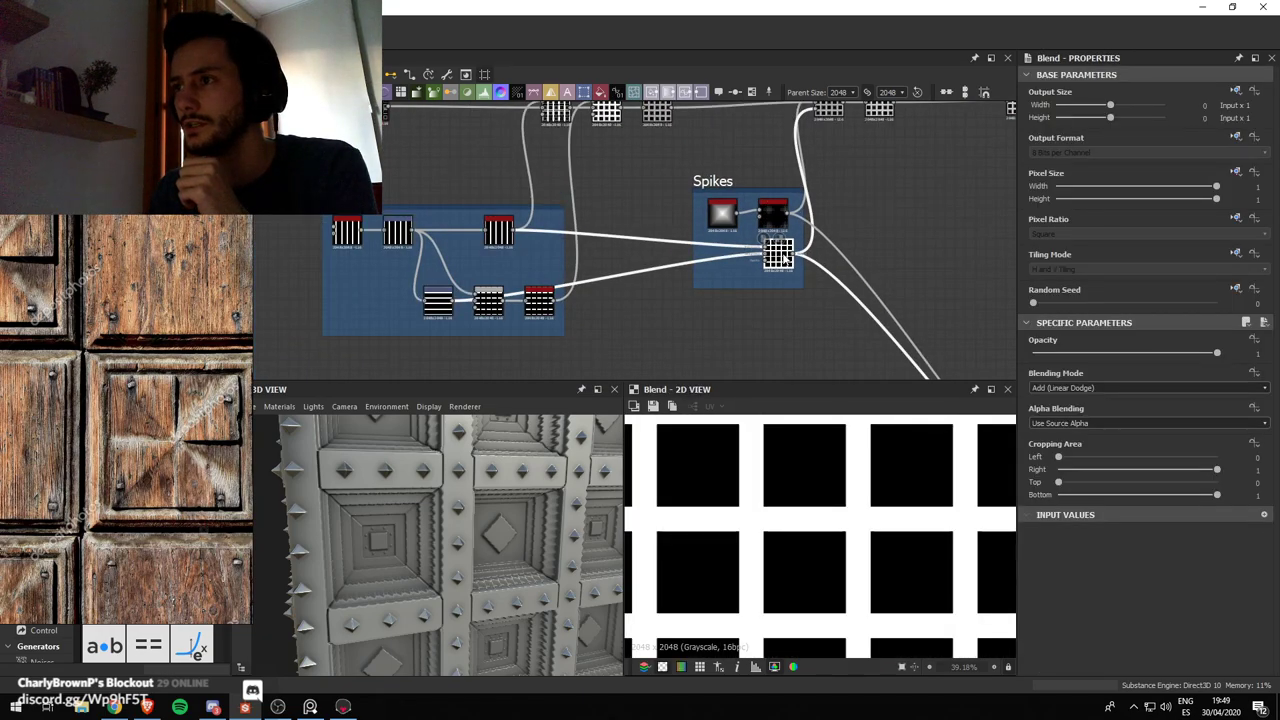
{"action": "scroll", "coordinate": [784, 254], "scroll_direction": "down", "scroll_amount": 1}
{"action": "middle_click_drag", "start_coordinate": [784, 254], "coordinate": [560, 302]}
{"action": "scroll", "coordinate": [560, 302], "scroll_direction": "down", "scroll_amount": 2}
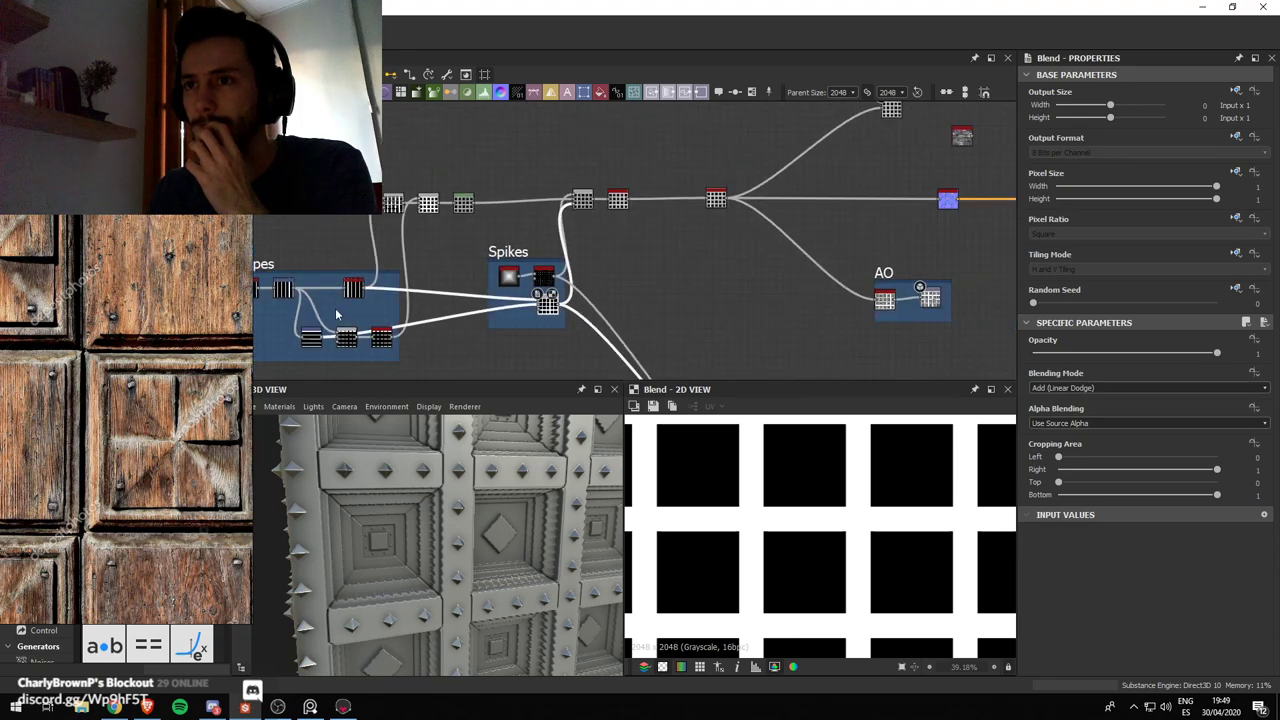
{"action": "scroll", "coordinate": [956, 190], "scroll_direction": "down", "scroll_amount": 2}
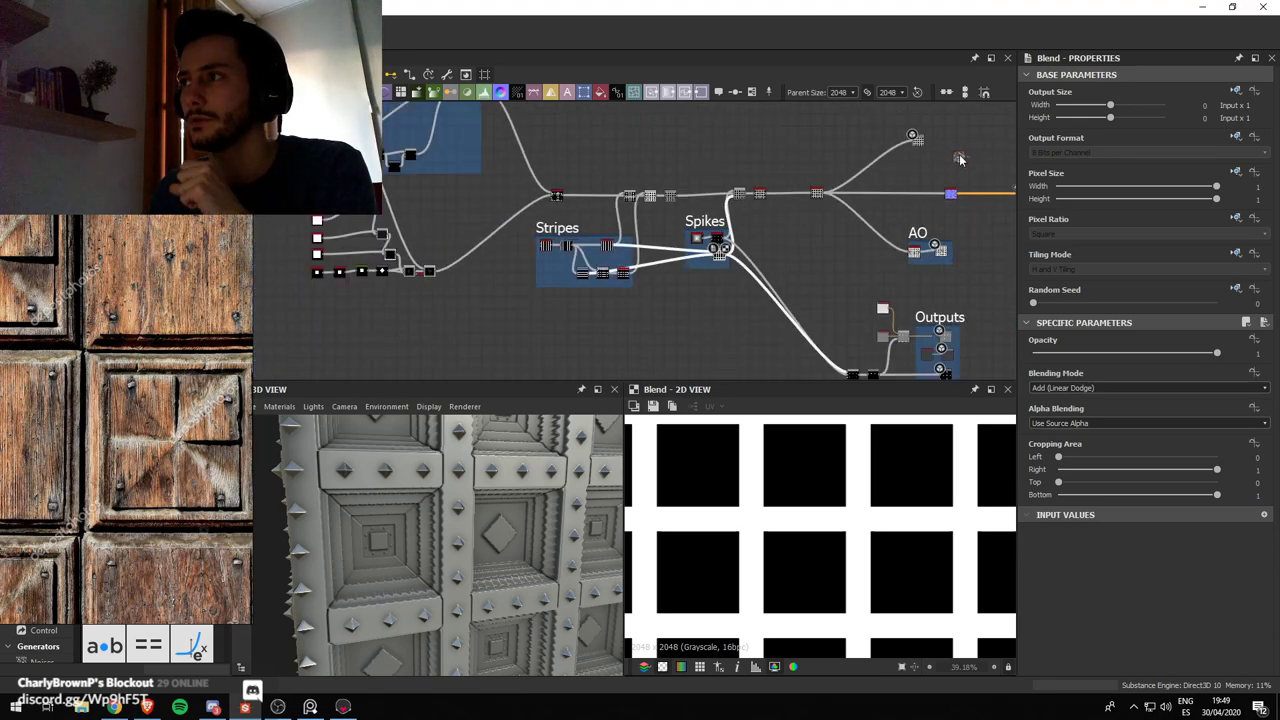
Move the directional noise node below the Stripes frame and delete the stray node under it
{"action": "left_click_drag", "start_coordinate": [961, 160], "coordinate": [578, 309]}
{"action": "scroll", "coordinate": [588, 319], "scroll_direction": "up", "scroll_amount": 2}
{"action": "left_click", "coordinate": [583, 244]}
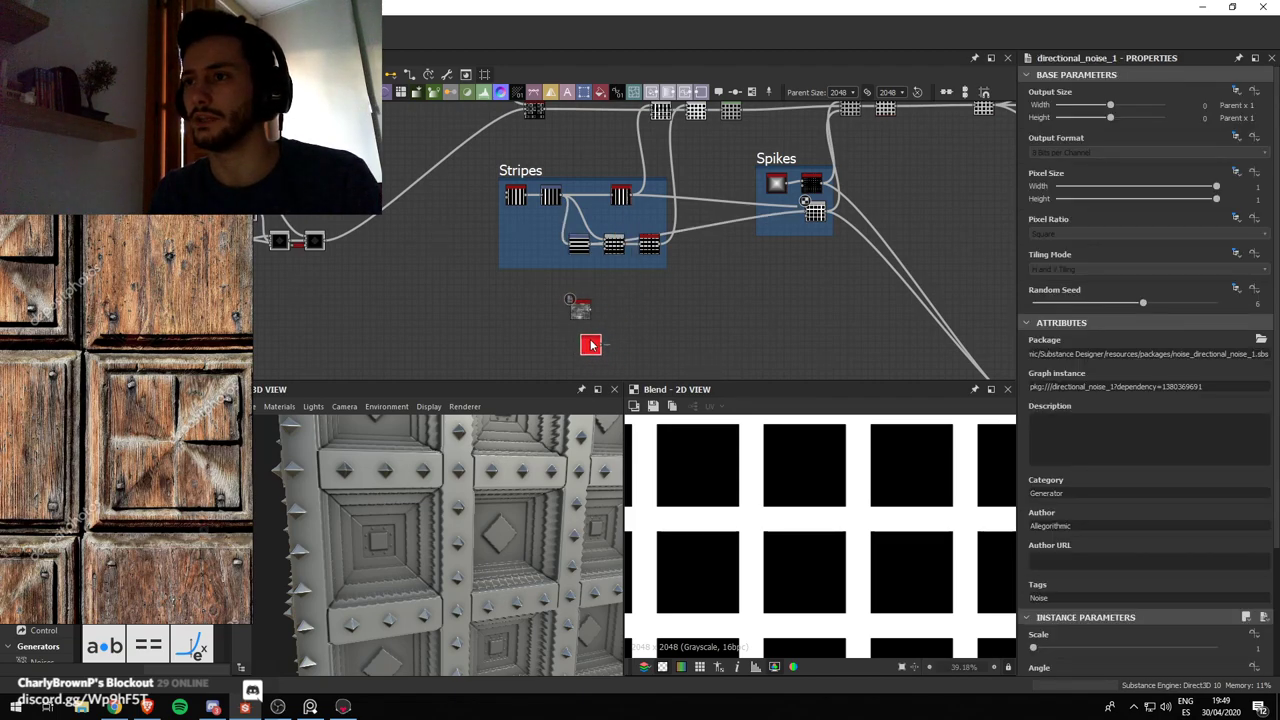
{"action": "key", "text": "Delete"}
Add a Transformation 2D node after the directional noise and rotate it a quarter turn so the streaks run vertically
{"action": "left_click", "coordinate": [586, 313]}
{"action": "key", "text": "space"}
{"action": "type", "text": "tra"}
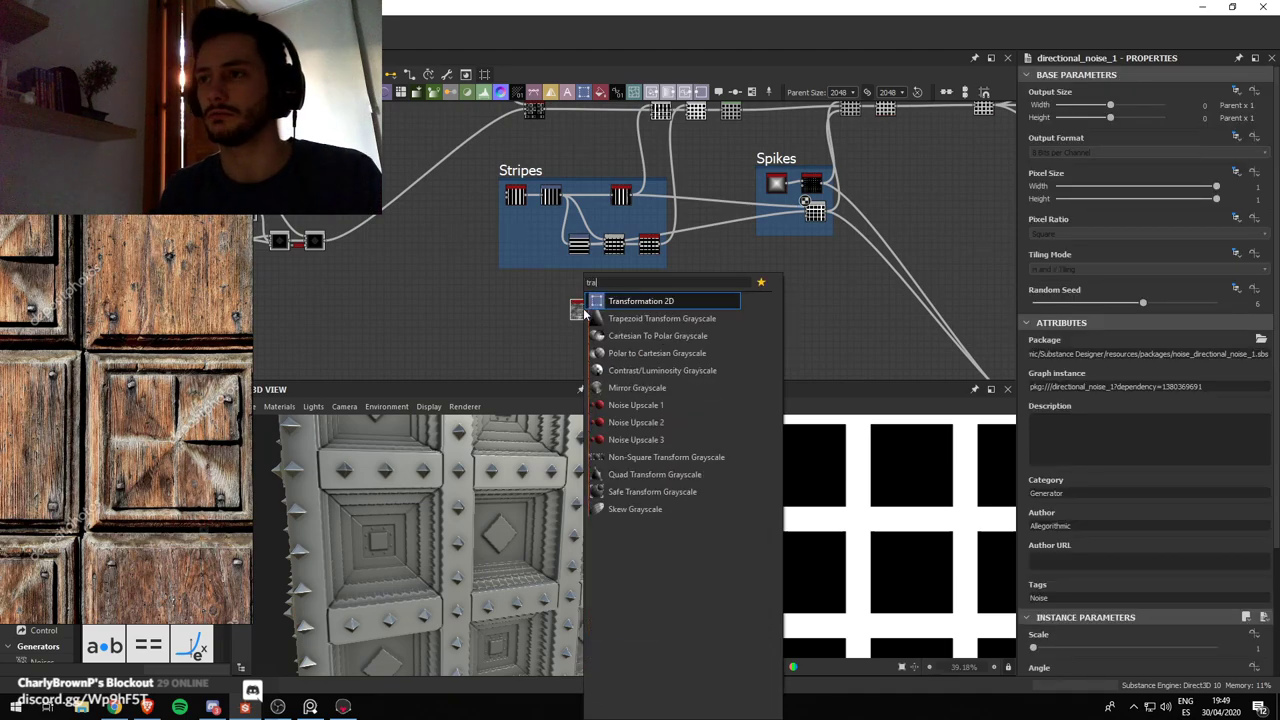
{"action": "key", "text": "Return"}
{"action": "key", "text": "ctrl+t"}
{"action": "scroll", "coordinate": [838, 518], "scroll_direction": "down", "scroll_amount": 7}
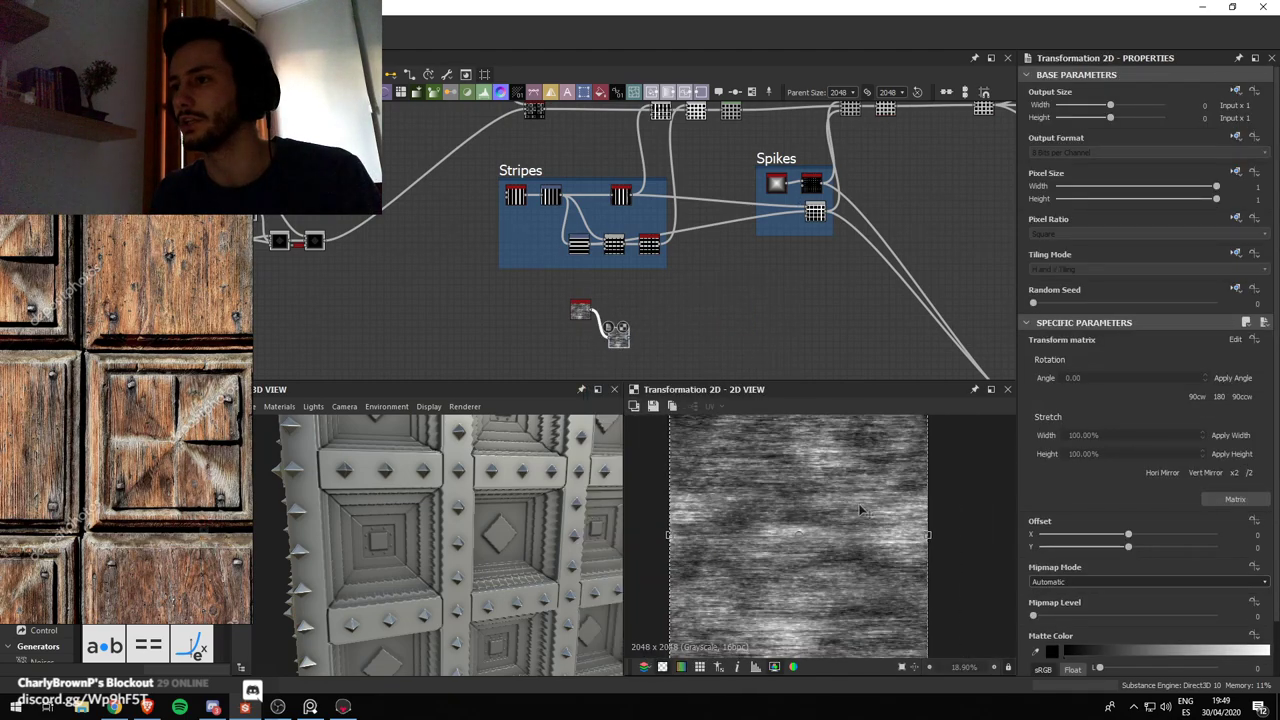
{"action": "left_click_drag", "start_coordinate": [914, 489], "coordinate": [878, 653], "text": "shift"}
{"action": "scroll", "coordinate": [671, 336], "scroll_direction": "up", "scroll_amount": 2}
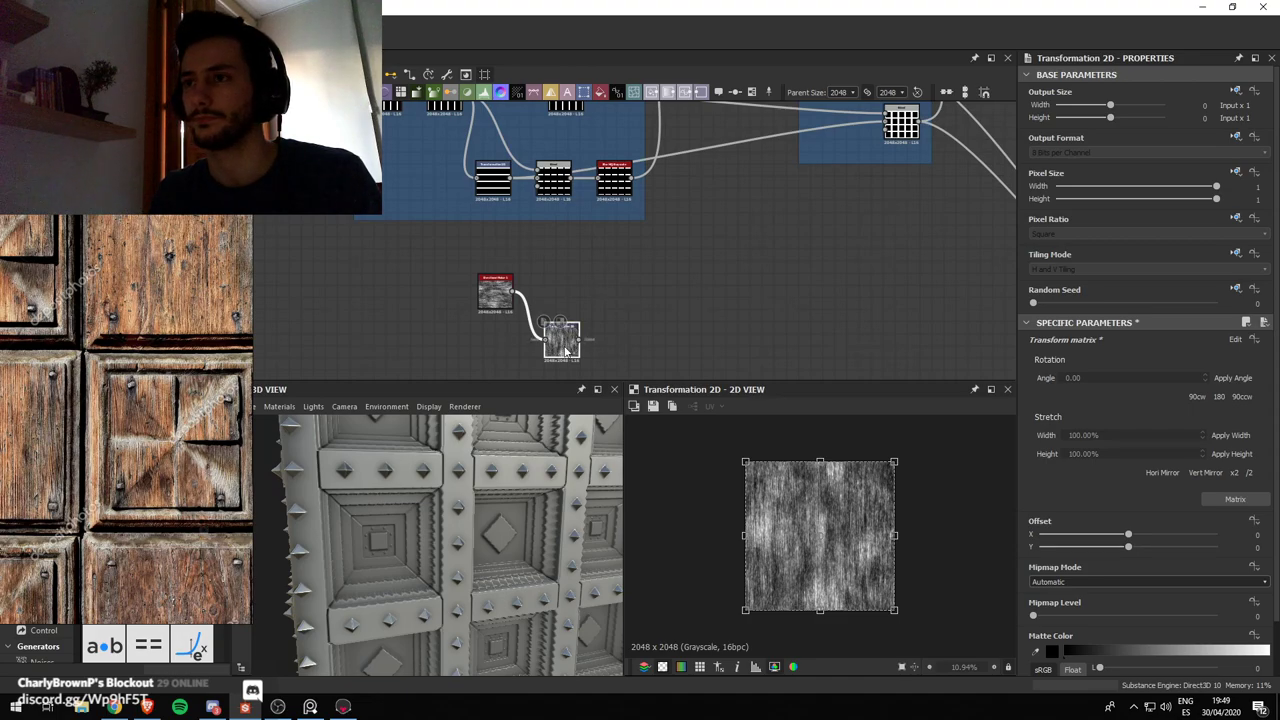
Add a Blend node beside the directional noise and connect the noise to its foreground input
{"action": "left_click", "coordinate": [571, 293]}
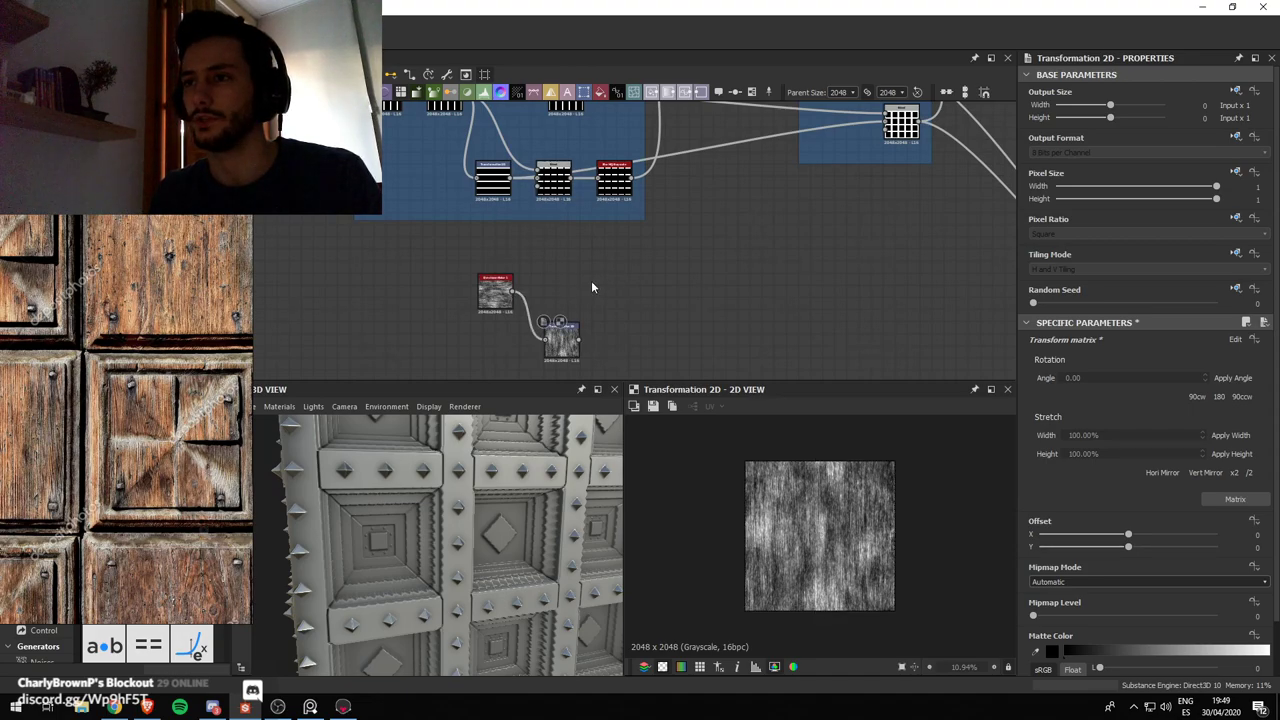
{"action": "key", "text": "space"}
{"action": "type", "text": "blend"}
{"action": "key", "text": "Return"}
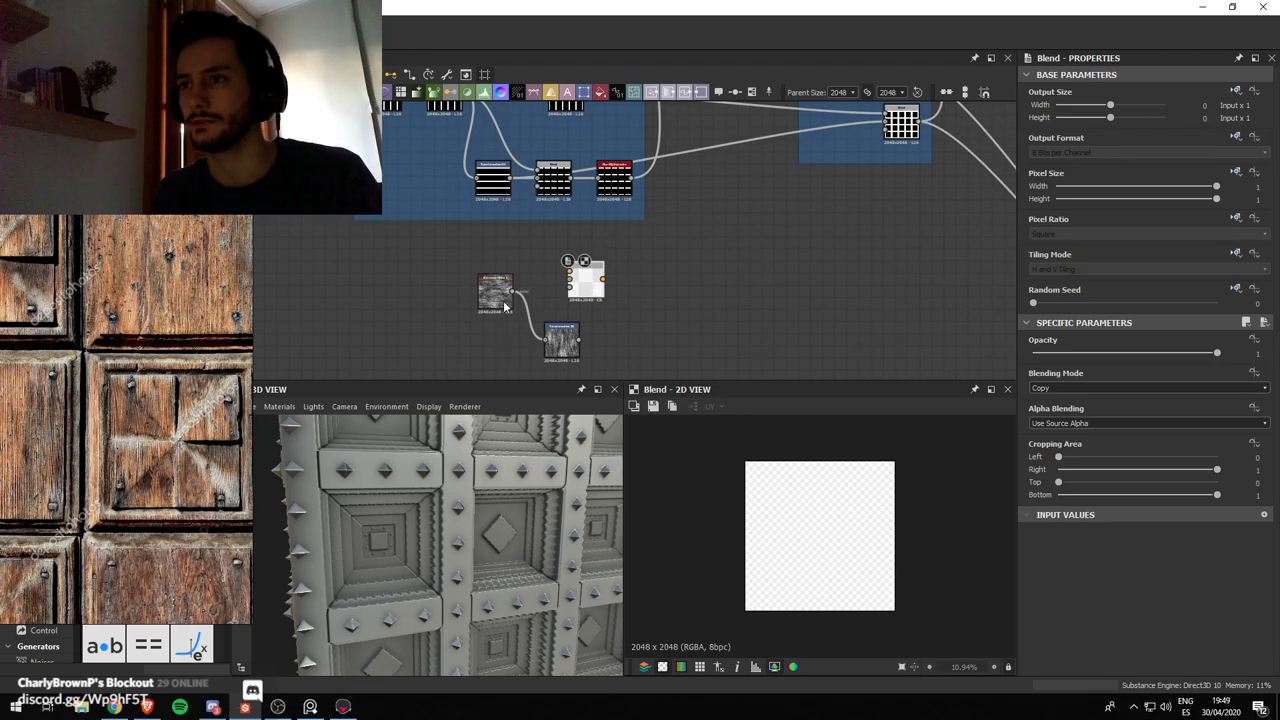
{"action": "left_click_drag", "start_coordinate": [569, 268], "coordinate": [571, 271]}
{"action": "left_click_drag", "start_coordinate": [588, 283], "coordinate": [651, 294]}
{"action": "scroll", "coordinate": [648, 290], "scroll_direction": "down", "scroll_amount": 1}
{"action": "scroll", "coordinate": [622, 245], "scroll_direction": "up", "scroll_amount": 2}
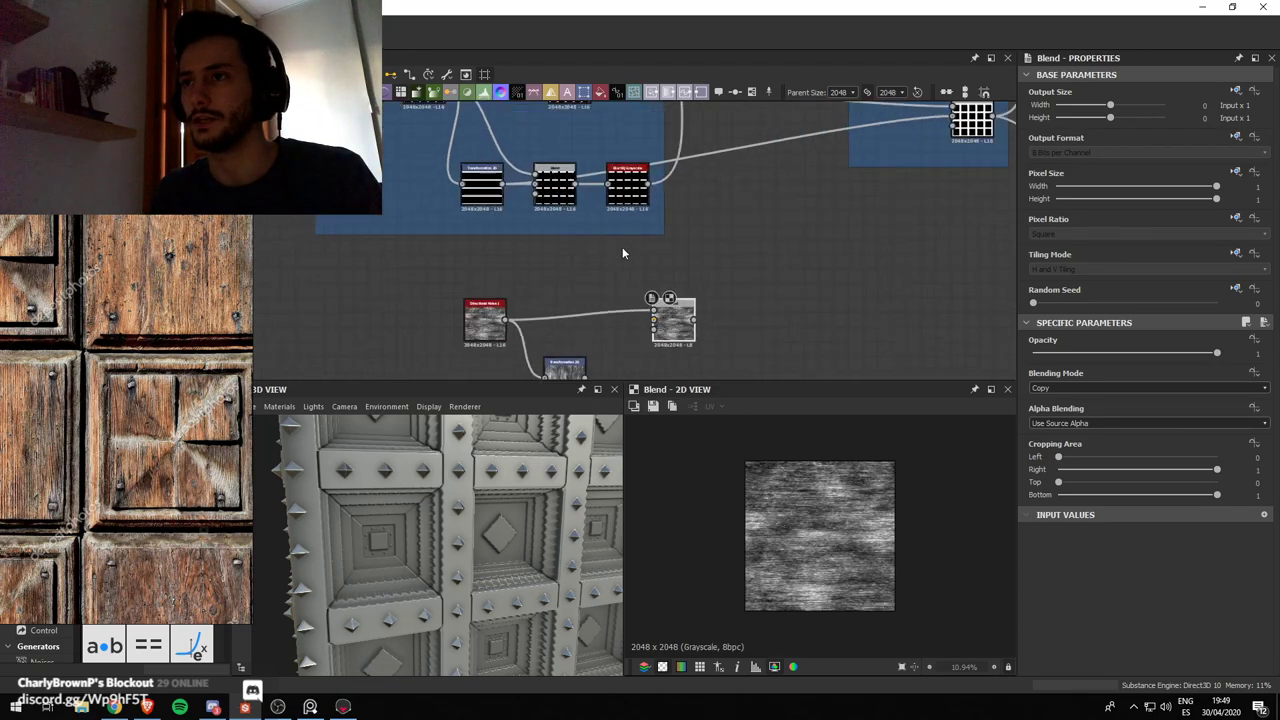
Feed the blurred vertical stripes into the Blend's foreground and the noise into its background, with Blending Mode set to Multiply
{"action": "scroll", "coordinate": [608, 187], "scroll_direction": "down", "scroll_amount": 2}
{"action": "middle_click_drag", "start_coordinate": [603, 131], "coordinate": [565, 155]}
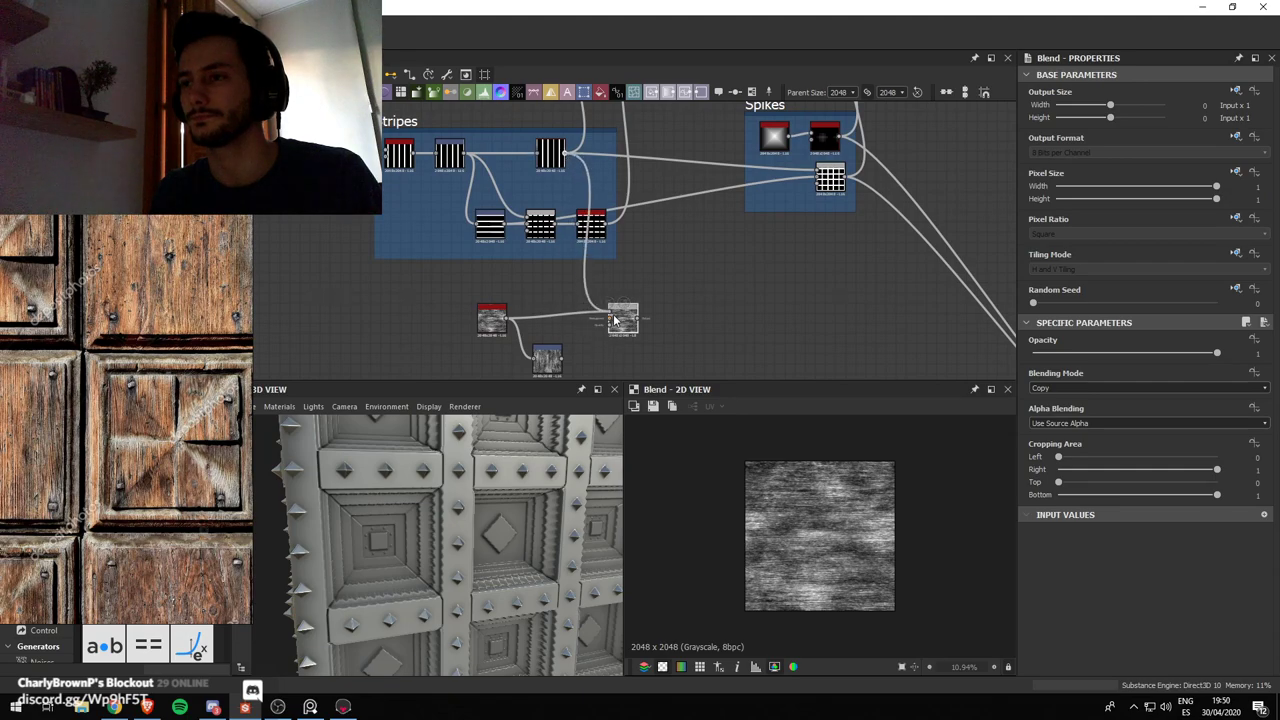
{"action": "left_click_drag", "start_coordinate": [610, 320], "coordinate": [507, 322]}
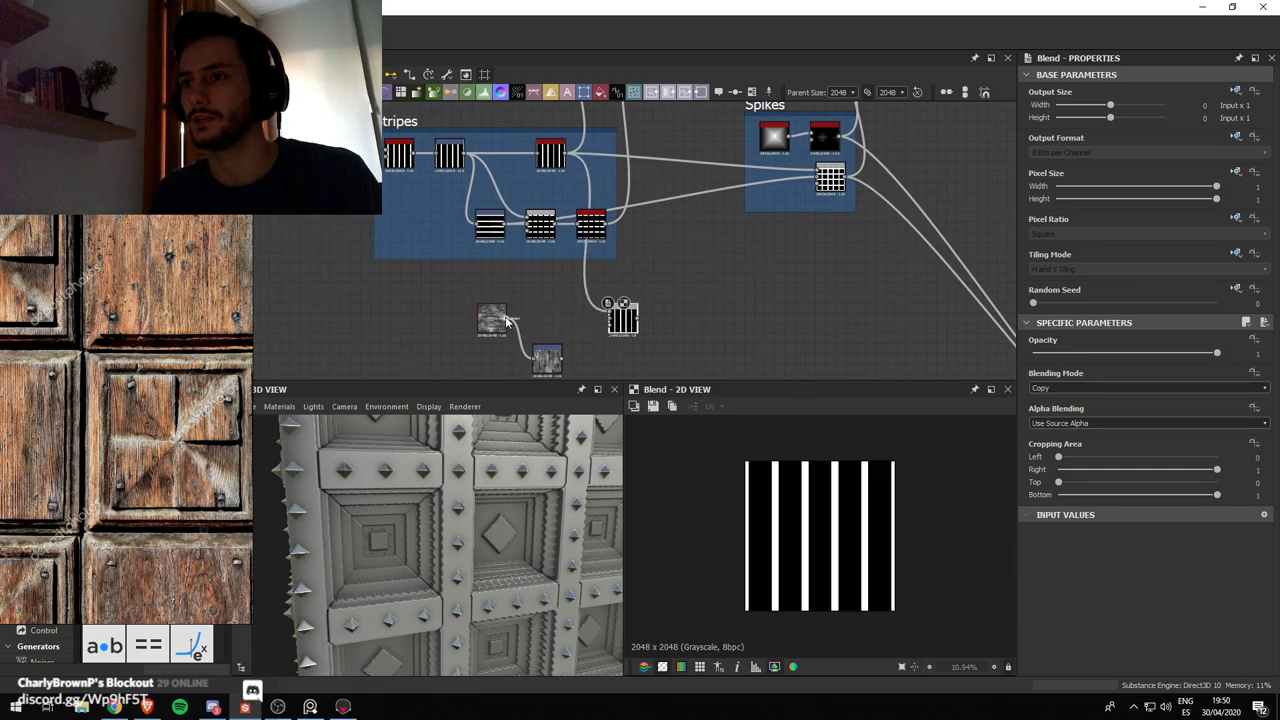
{"action": "left_click", "coordinate": [1100, 388]}
{"action": "left_click", "coordinate": [1068, 422]}
{"action": "scroll", "coordinate": [871, 492], "scroll_direction": "up", "scroll_amount": 4}
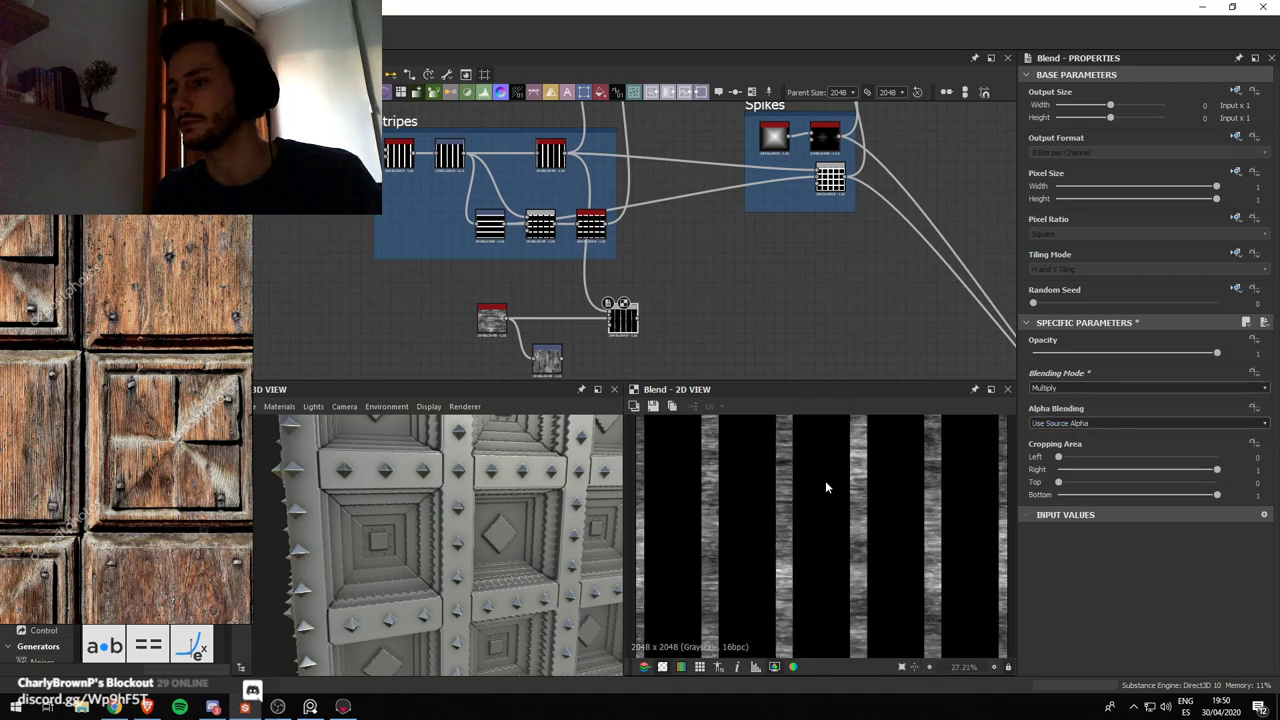
{"action": "scroll", "coordinate": [825, 482], "scroll_direction": "down", "scroll_amount": 2}
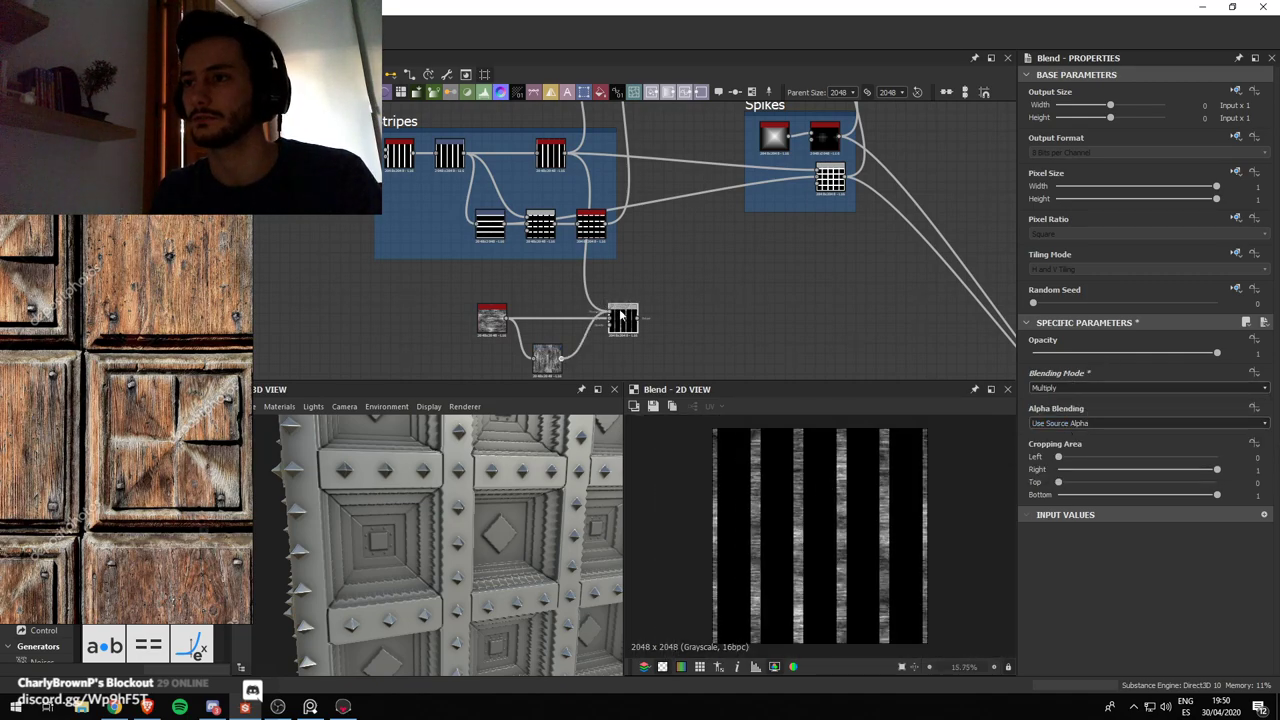
Replace the Blend's background input with the rotated noise from Transformation 2D and move the Blend farther from the noise nodes
{"action": "double_click", "coordinate": [546, 360]}
{"action": "mouse_move", "coordinate": [555, 362]}
{"action": "left_mouse_down"}
{"action": "mouse_move", "coordinate": [565, 309]}
{"action": "mouse_move", "coordinate": [591, 372]}
{"action": "mouse_move", "coordinate": [563, 363]}
{"action": "left_mouse_up"}
{"action": "double_click", "coordinate": [609, 325]}
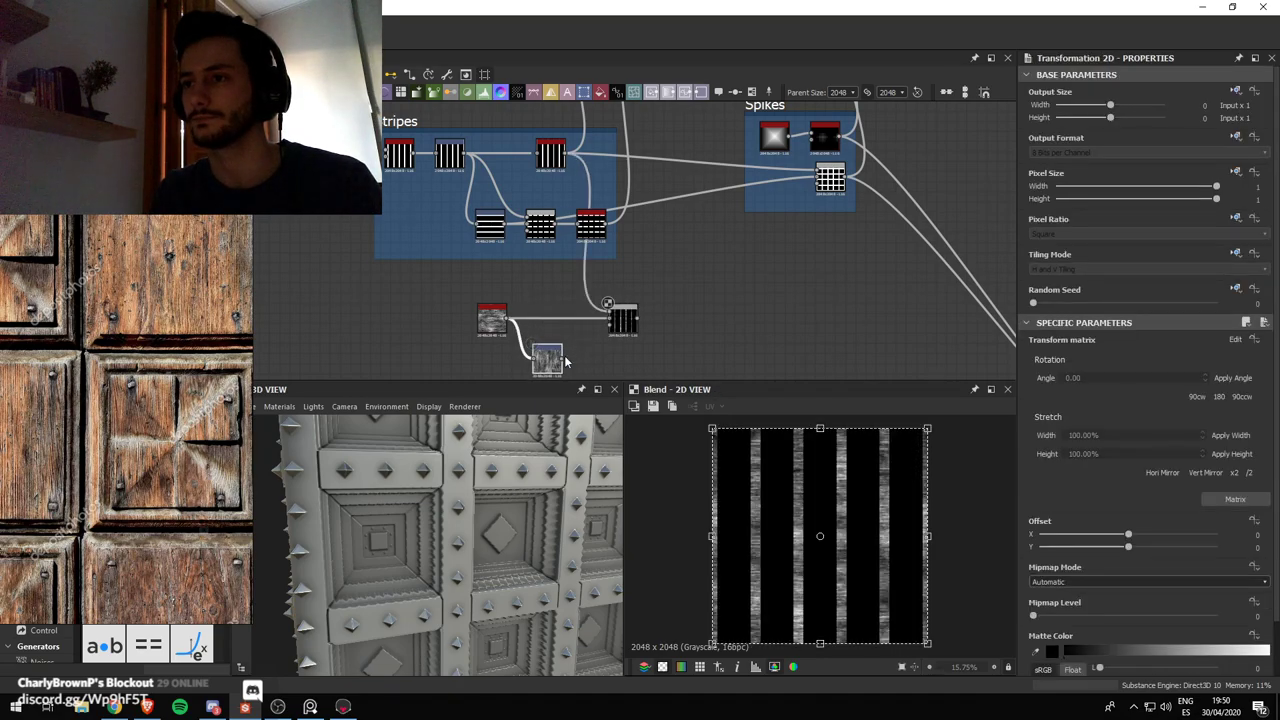
{"action": "scroll", "coordinate": [606, 323], "scroll_direction": "down", "scroll_amount": 2}
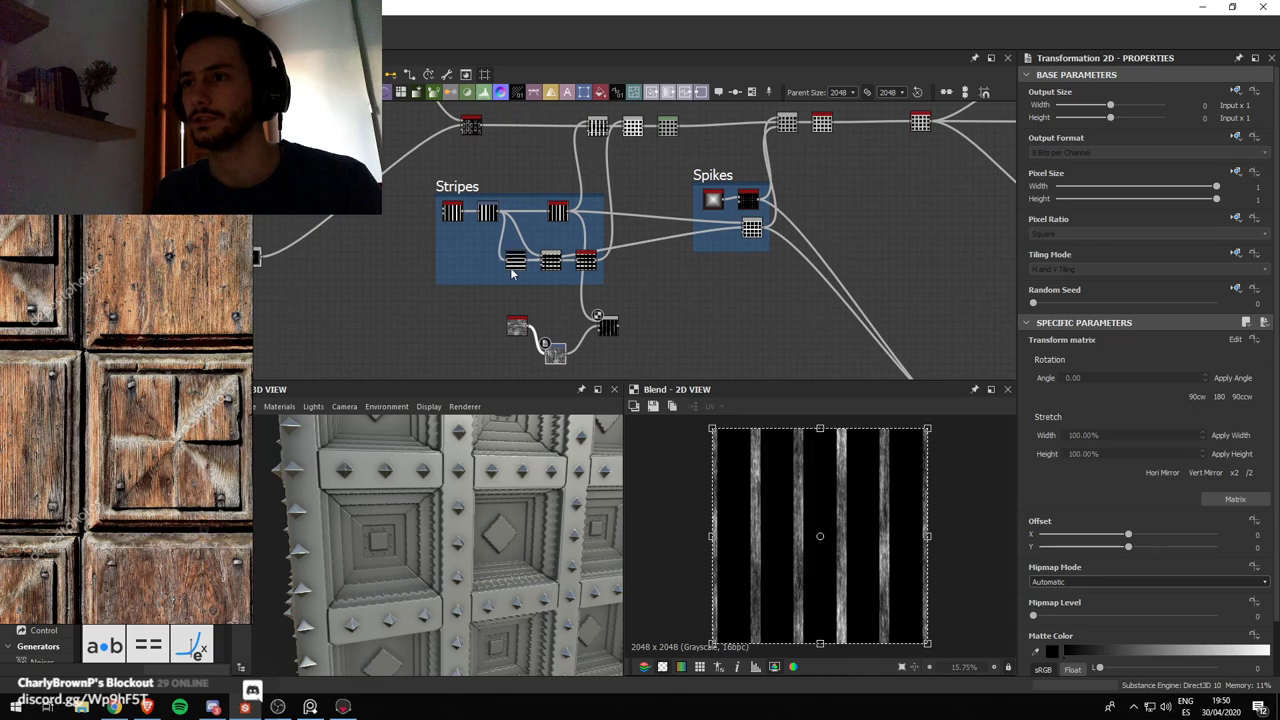
{"action": "scroll", "coordinate": [511, 273], "scroll_direction": "up", "scroll_amount": 3}
{"action": "left_click", "coordinate": [598, 200]}
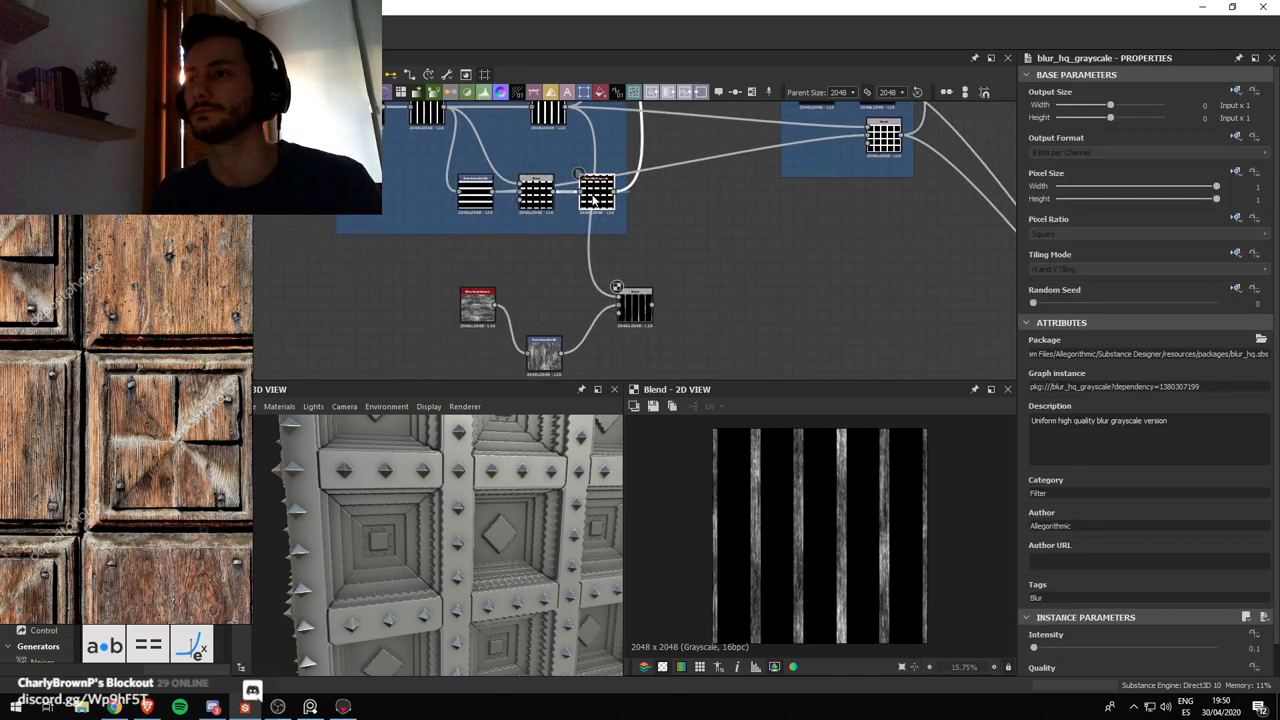
{"action": "left_click_drag", "start_coordinate": [625, 325], "coordinate": [710, 327]}
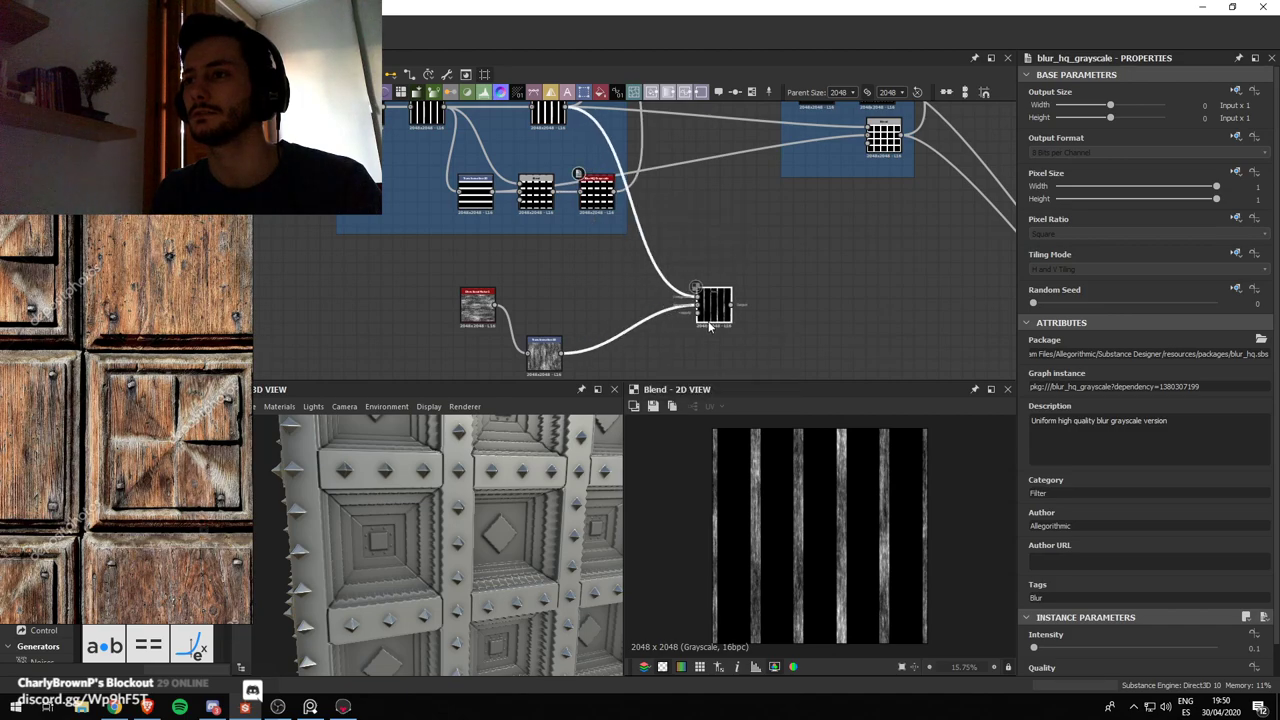
Add a second Blend node after the vertical stripe noise Blend
{"action": "left_click", "coordinate": [716, 345]}
{"action": "left_click", "coordinate": [718, 320]}
{"action": "key", "text": "space"}
{"action": "type", "text": "ble"}
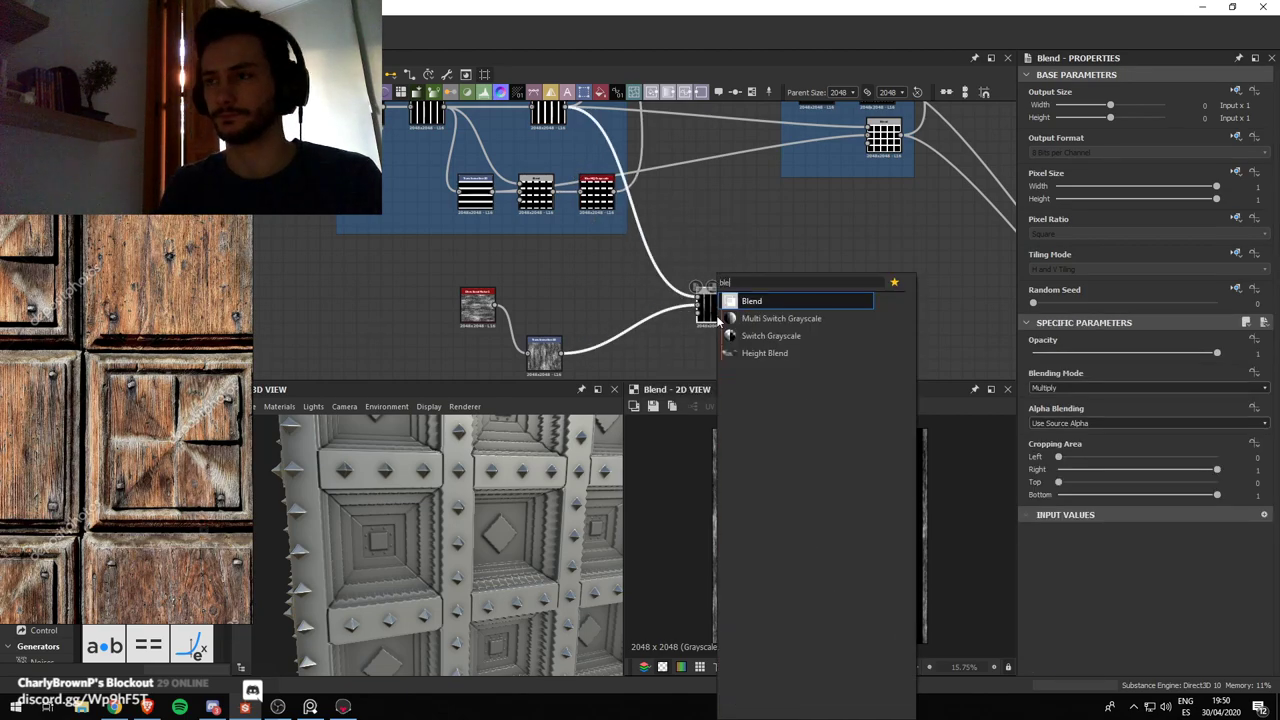
{"action": "key", "text": "Return"}
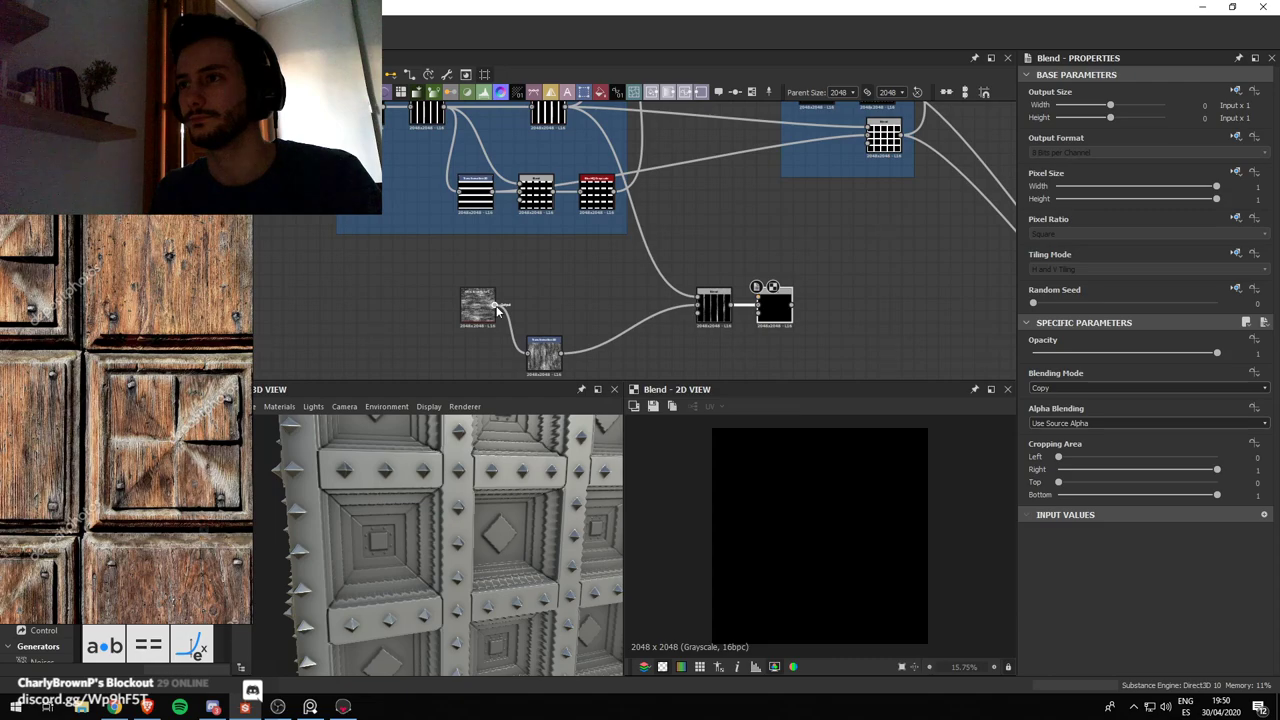
Connect the unrotated noise to the second Blend's foreground and the blurred horizontal stripes to its opacity input
{"action": "left_click_drag", "start_coordinate": [771, 290], "coordinate": [697, 302]}
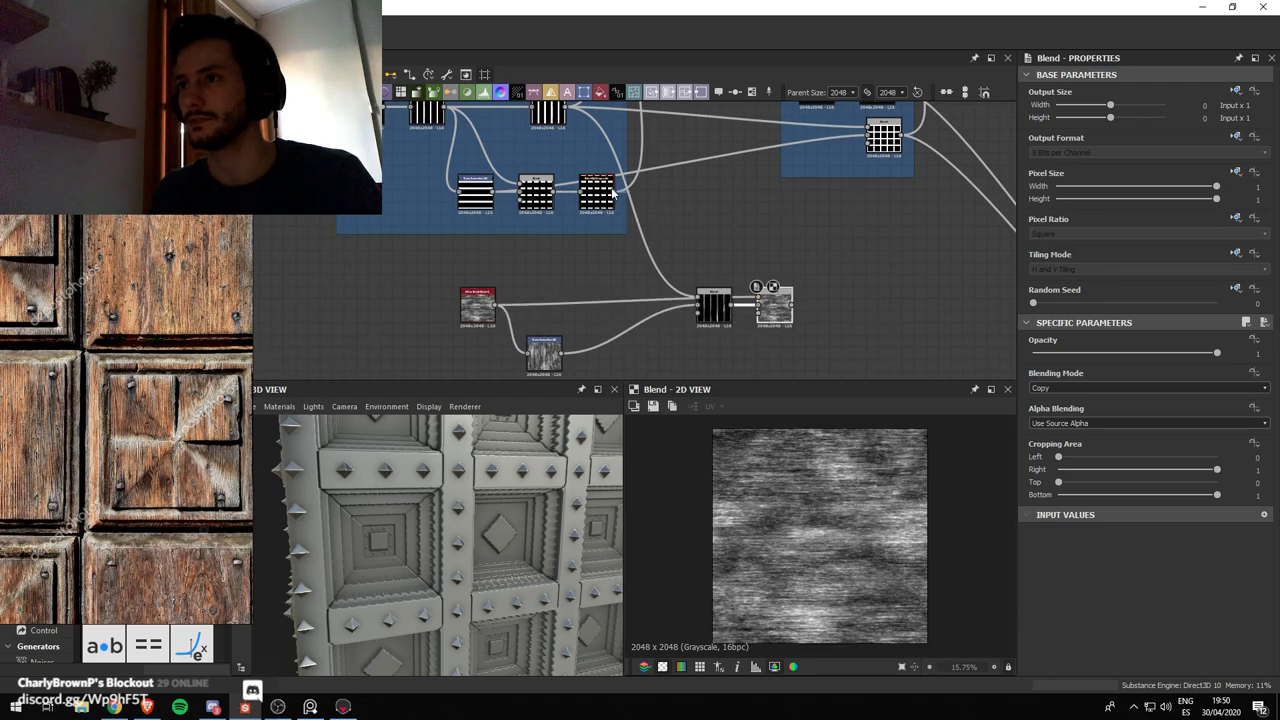
{"action": "left_click_drag", "start_coordinate": [614, 194], "coordinate": [738, 326]}
{"action": "scroll", "coordinate": [738, 326], "scroll_direction": "down", "scroll_amount": 2}
{"action": "scroll", "coordinate": [806, 491], "scroll_direction": "up", "scroll_amount": 8}
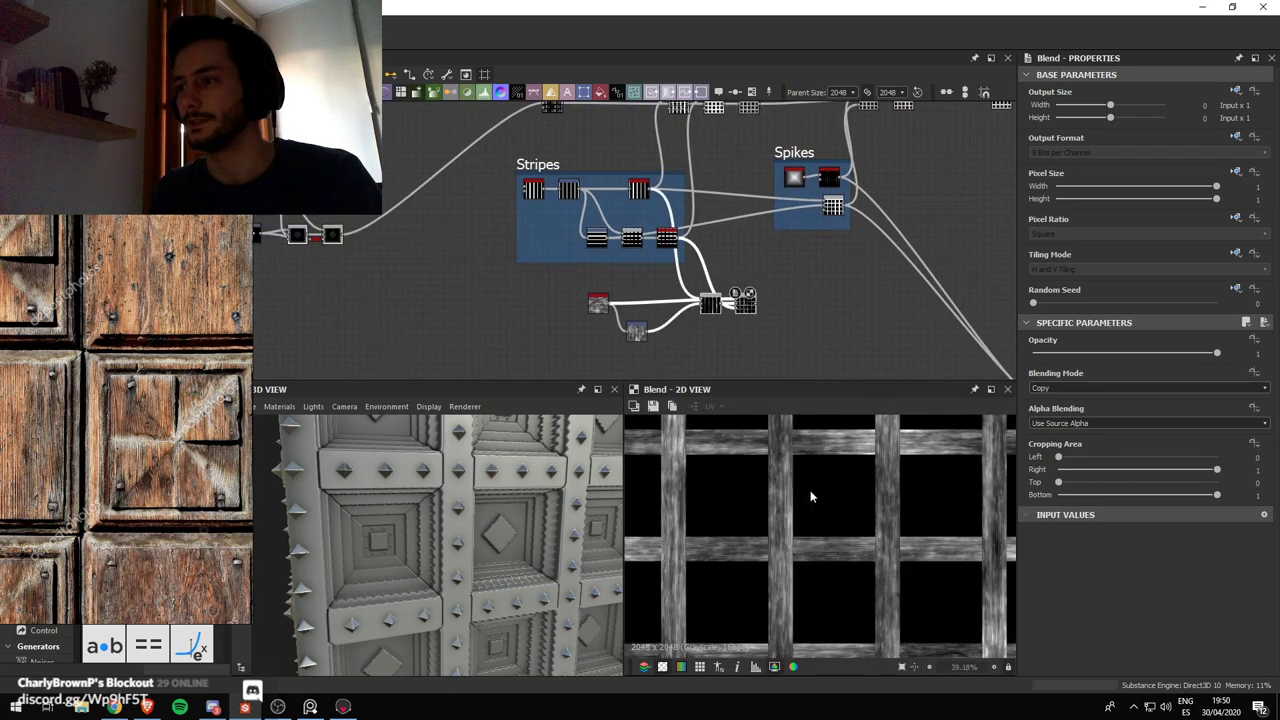
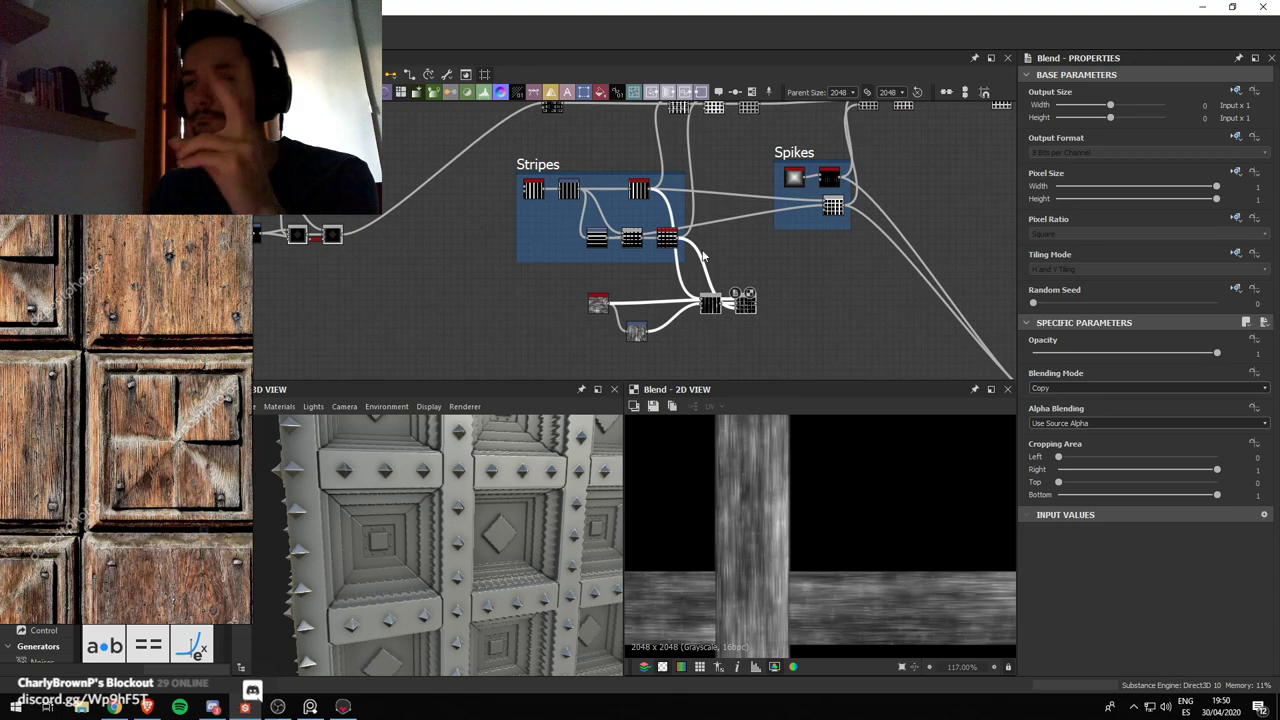
Shift the Outputs frame slightly away from its source nodes and move the Normal node with its output below that frame
{"action": "scroll", "coordinate": [701, 298], "scroll_direction": "down", "scroll_amount": 2}
{"action": "scroll", "coordinate": [701, 298], "scroll_direction": "up", "scroll_amount": 2}
{"action": "scroll", "coordinate": [711, 328], "scroll_direction": "down", "scroll_amount": 2}
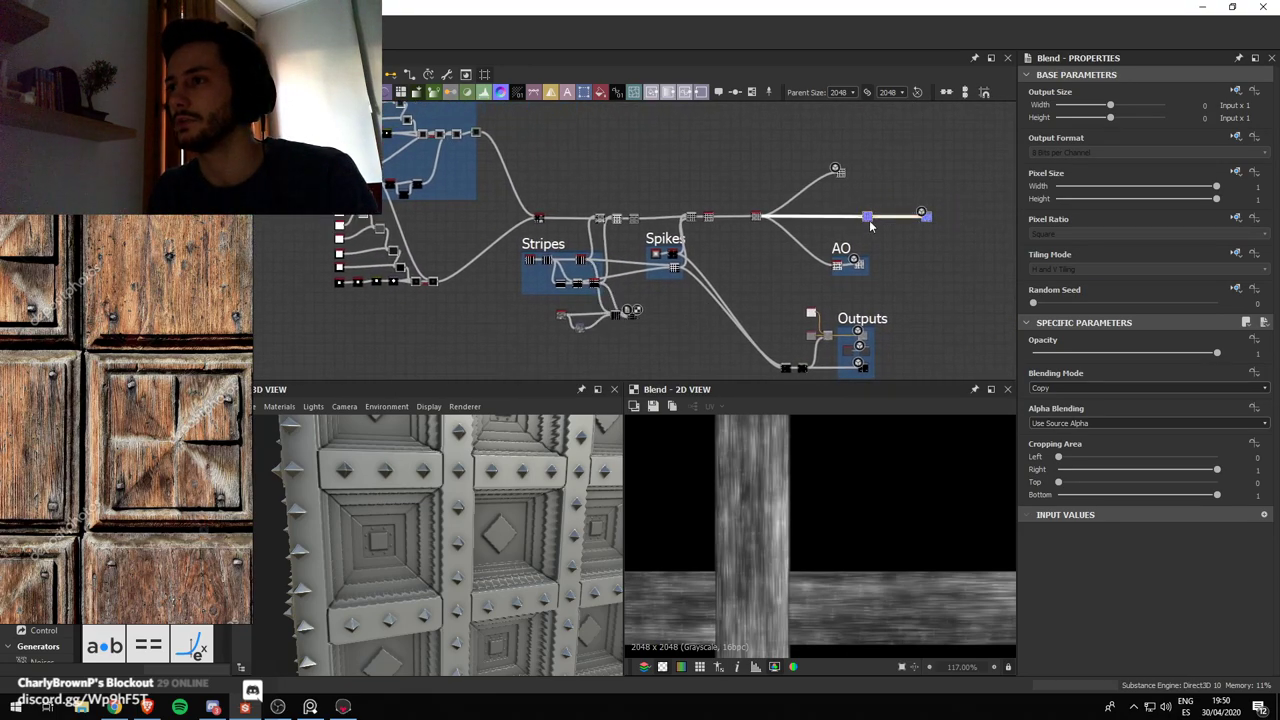
{"action": "middle_click_drag", "start_coordinate": [912, 288], "coordinate": [886, 201]}
{"action": "left_click", "coordinate": [832, 234]}
{"action": "scroll", "coordinate": [843, 248], "scroll_direction": "down", "scroll_amount": 2}
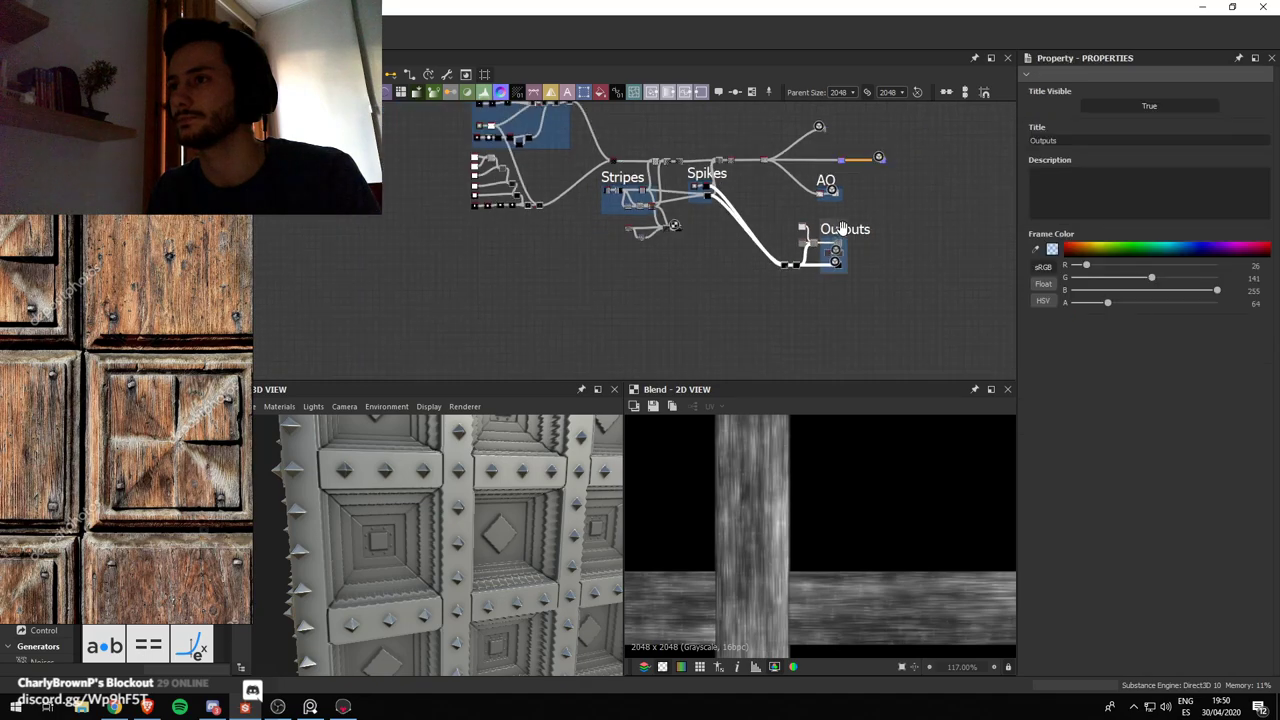
{"action": "left_click_drag", "start_coordinate": [843, 248], "coordinate": [848, 248]}
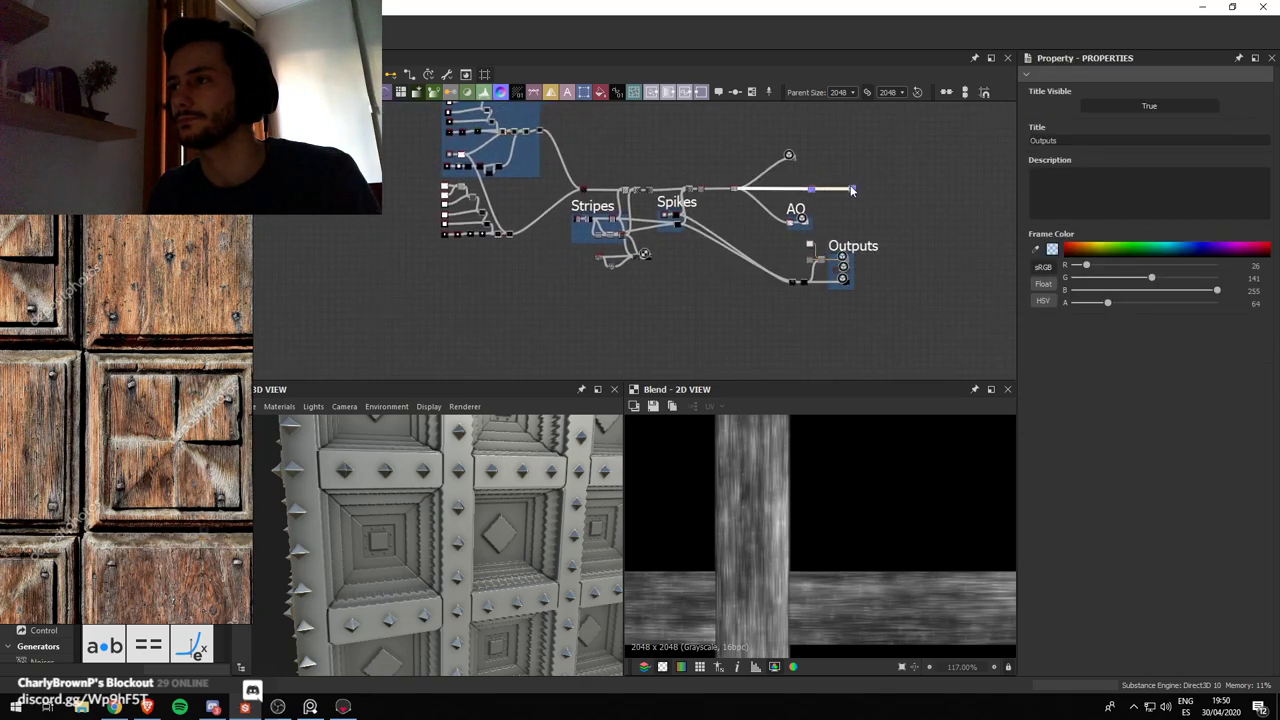
{"action": "left_click_drag", "start_coordinate": [824, 206], "coordinate": [811, 318]}
{"action": "scroll", "coordinate": [679, 274], "scroll_direction": "up", "scroll_amount": 3}
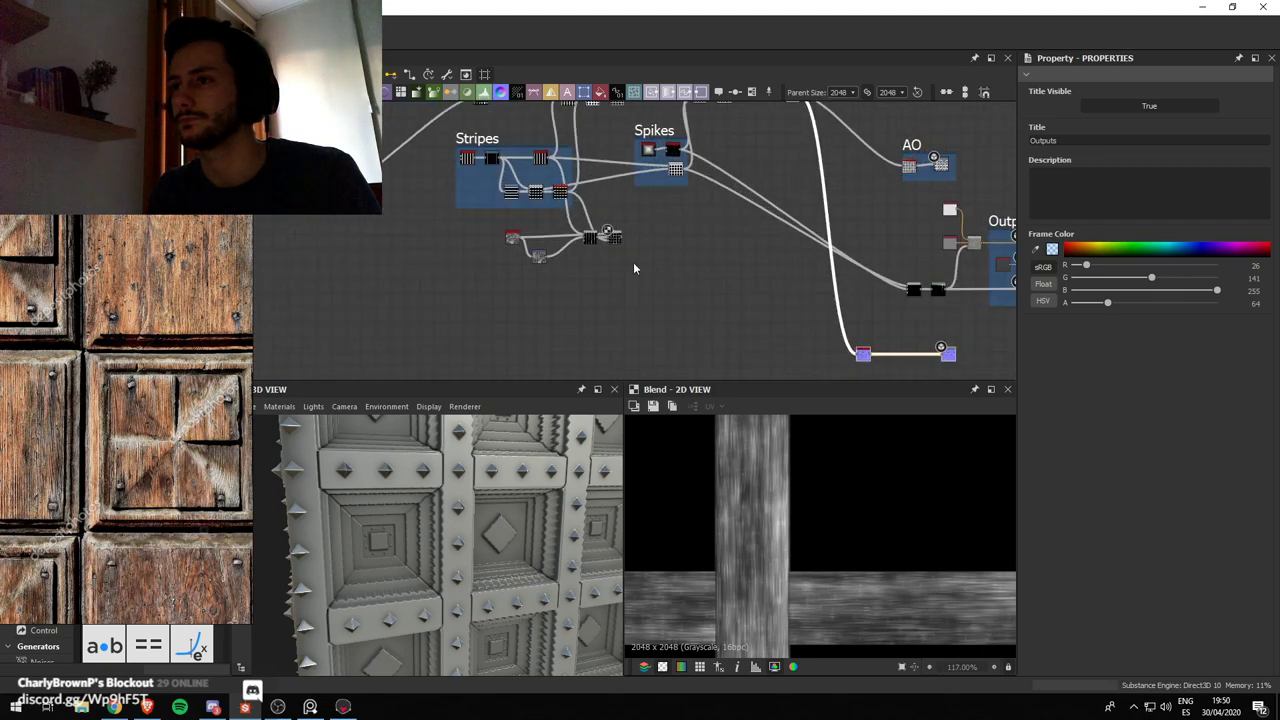
Move the directional noise, Transformation 2D and both stripe noise Blend nodes farther away from the Stripes frame
{"action": "left_click_drag", "start_coordinate": [663, 318], "coordinate": [489, 228]}
{"action": "left_click_drag", "start_coordinate": [622, 242], "coordinate": [628, 325]}
{"action": "middle_click_drag", "start_coordinate": [691, 328], "coordinate": [610, 256]}
{"action": "left_click_drag", "start_coordinate": [599, 284], "coordinate": [434, 232]}
{"action": "middle_click_drag", "start_coordinate": [506, 243], "coordinate": [572, 256]}
{"action": "left_click", "coordinate": [632, 273]}
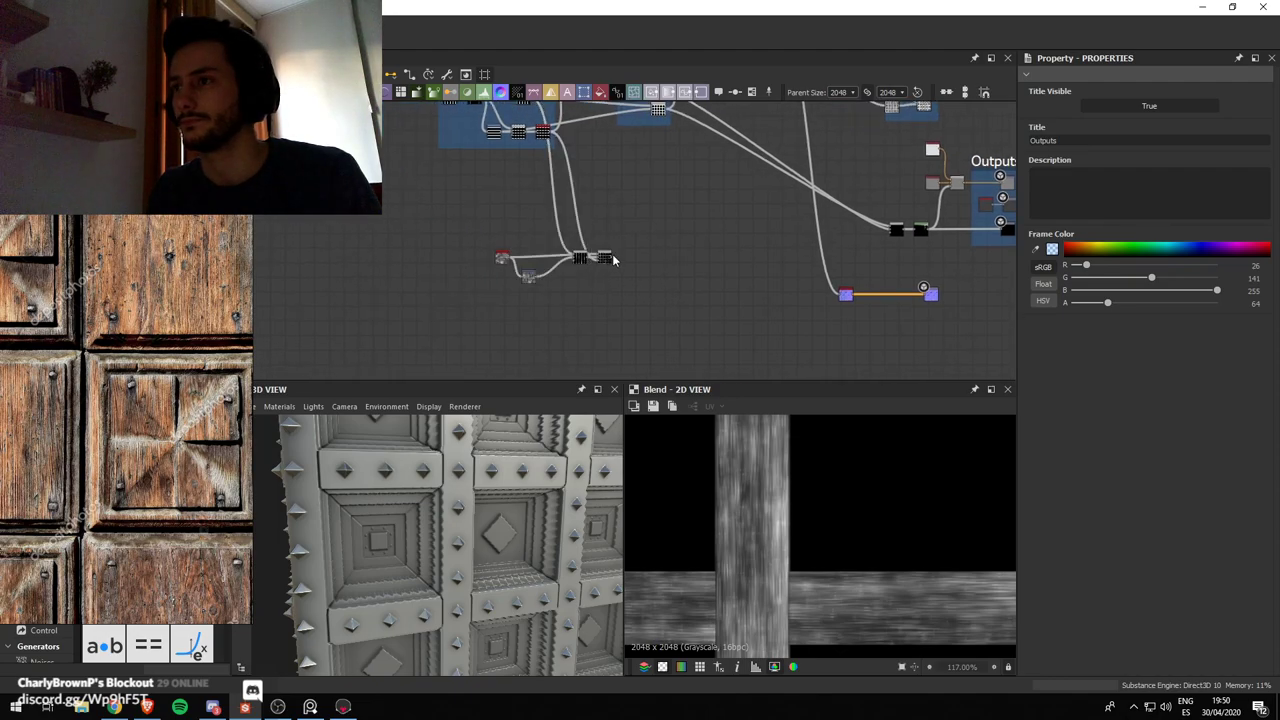
Move the Height to Normal node away from its Normal output node
{"action": "scroll", "coordinate": [938, 318], "scroll_direction": "up", "scroll_amount": 1}
{"action": "scroll", "coordinate": [869, 317], "scroll_direction": "down", "scroll_amount": 2}
{"action": "middle_click_drag", "start_coordinate": [746, 238], "coordinate": [721, 179]}
{"action": "scroll", "coordinate": [842, 263], "scroll_direction": "up", "scroll_amount": 4}
{"action": "scroll", "coordinate": [745, 208], "scroll_direction": "up", "scroll_amount": 3}
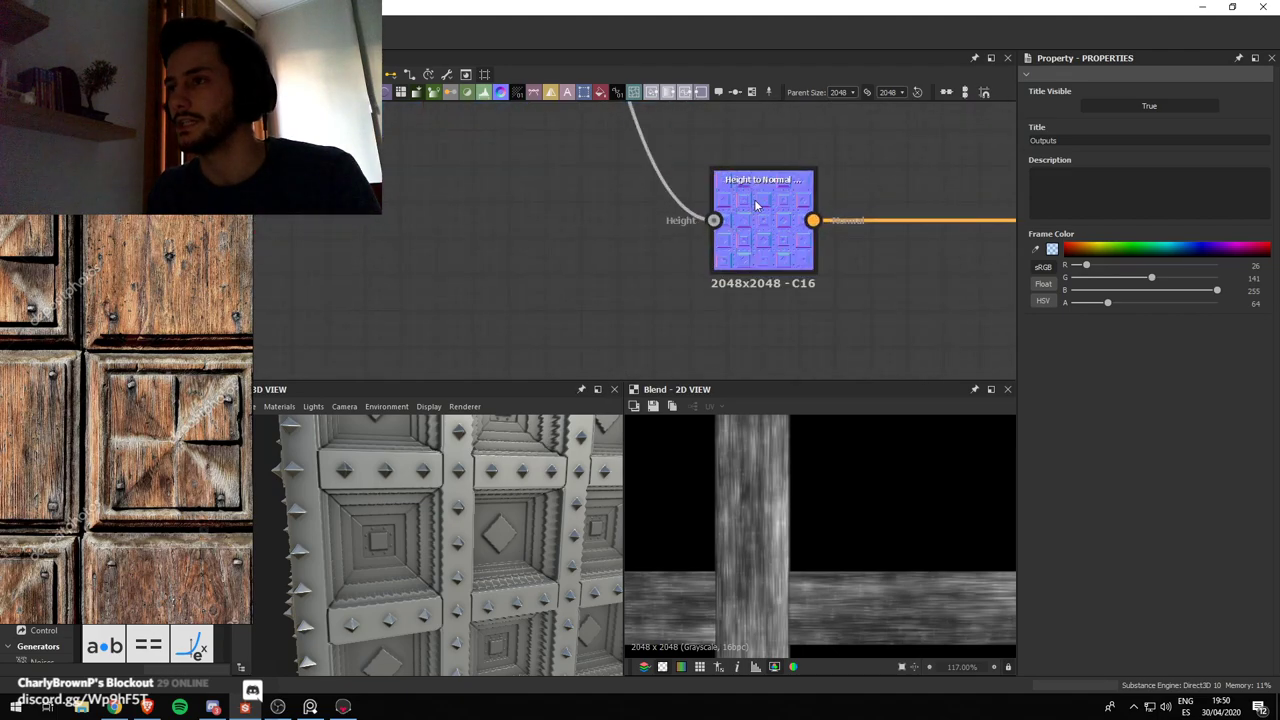
{"action": "scroll", "coordinate": [757, 212], "scroll_direction": "down", "scroll_amount": 5}
{"action": "left_click_drag", "start_coordinate": [758, 208], "coordinate": [711, 160]}
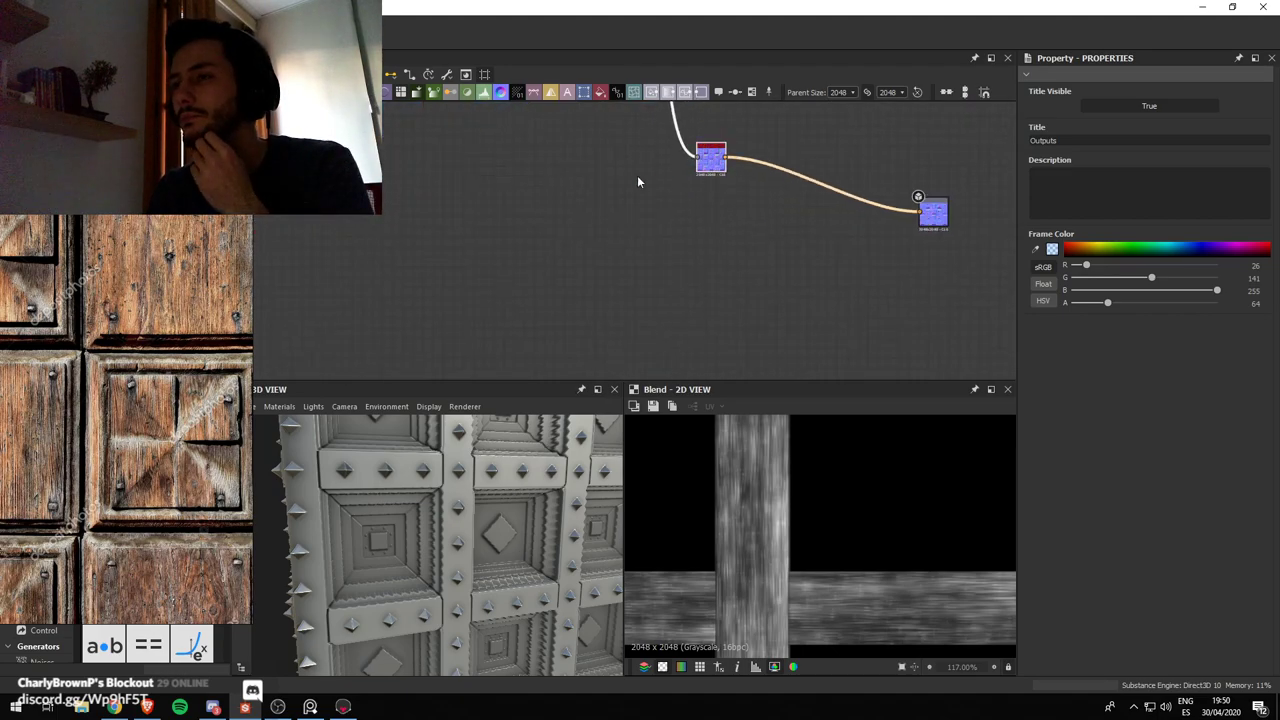
{"action": "scroll", "coordinate": [727, 242], "scroll_direction": "down", "scroll_amount": 3}
{"action": "key", "text": "space"}
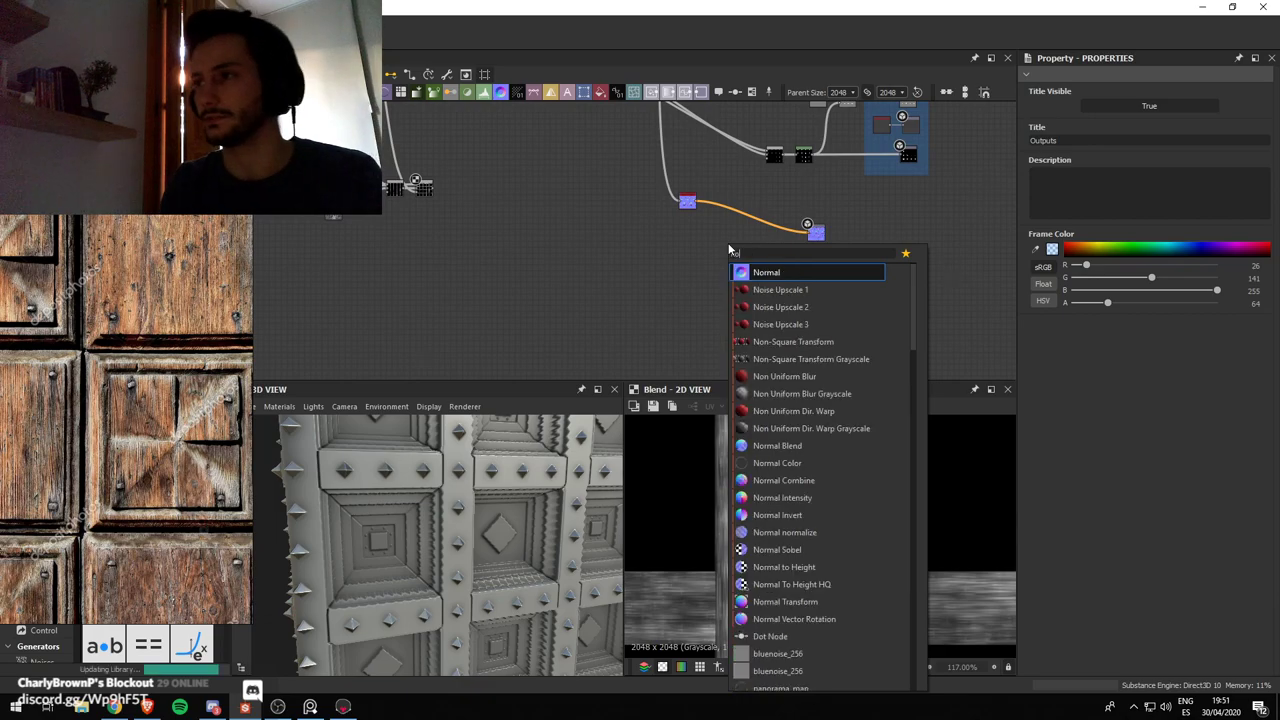
{"action": "key", "text": "Return"}
{"action": "scroll", "coordinate": [706, 250], "scroll_direction": "up", "scroll_amount": 2}
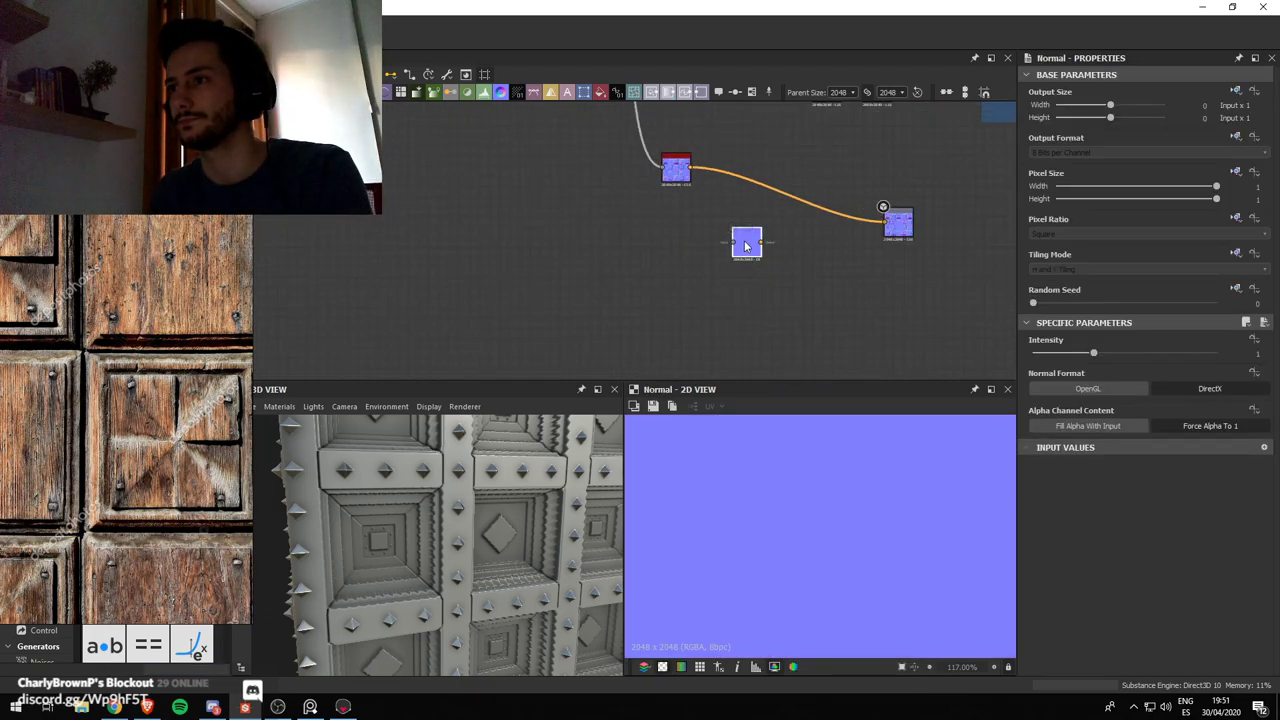
{"action": "key", "text": "Delete"}
Add a Normal node and place it directly below the Height to Normal node
{"action": "key", "text": "space"}
{"action": "type", "text": "Norm"}
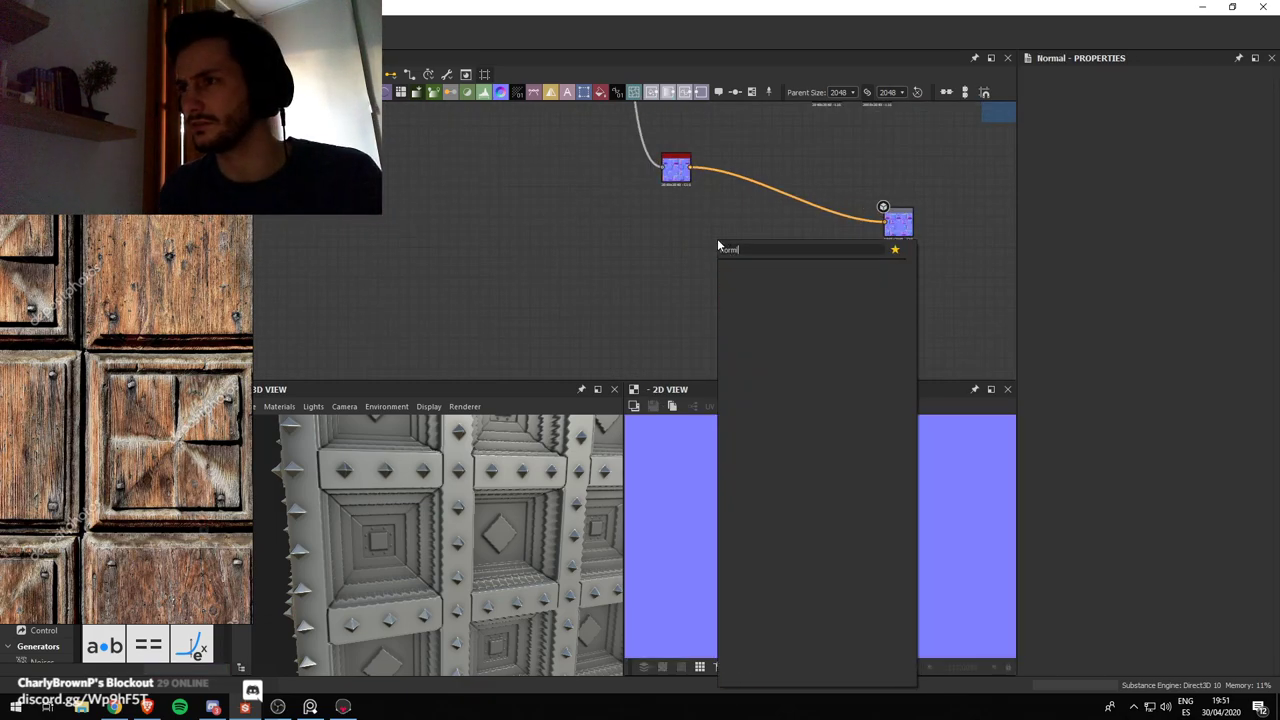
{"action": "left_click", "coordinate": [788, 270]}
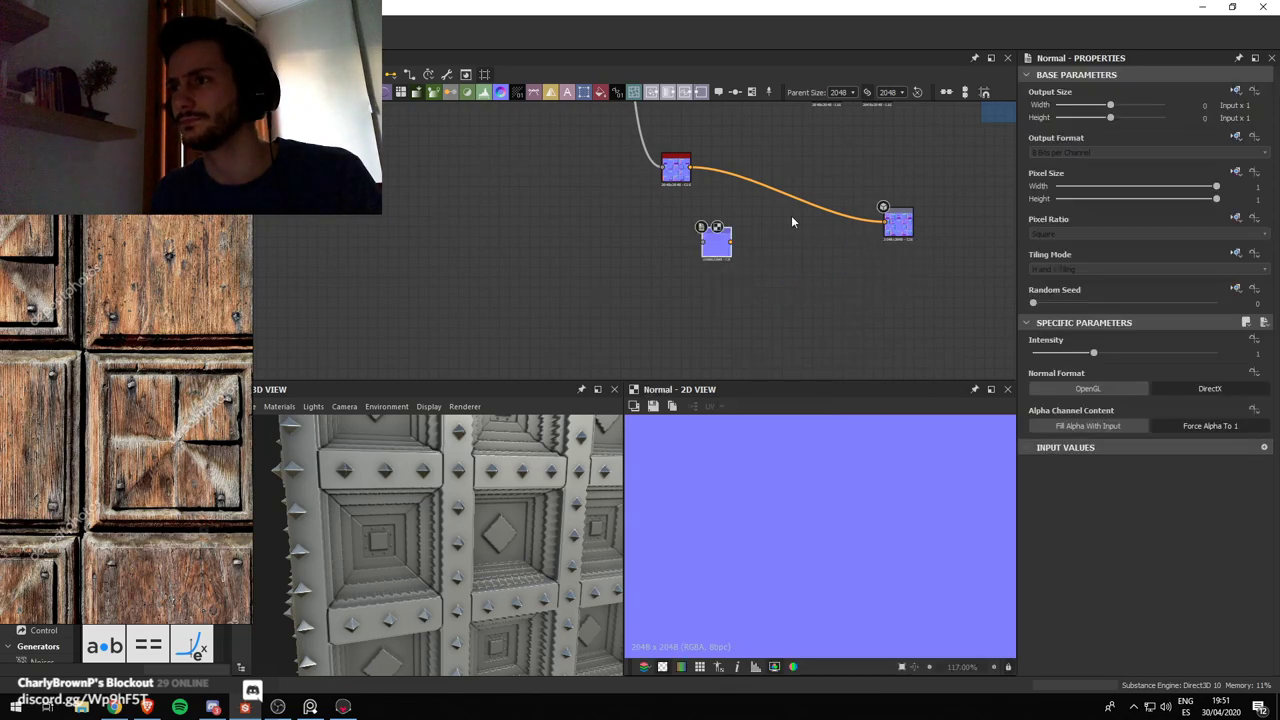
{"action": "left_click_drag", "start_coordinate": [726, 256], "coordinate": [686, 257]}
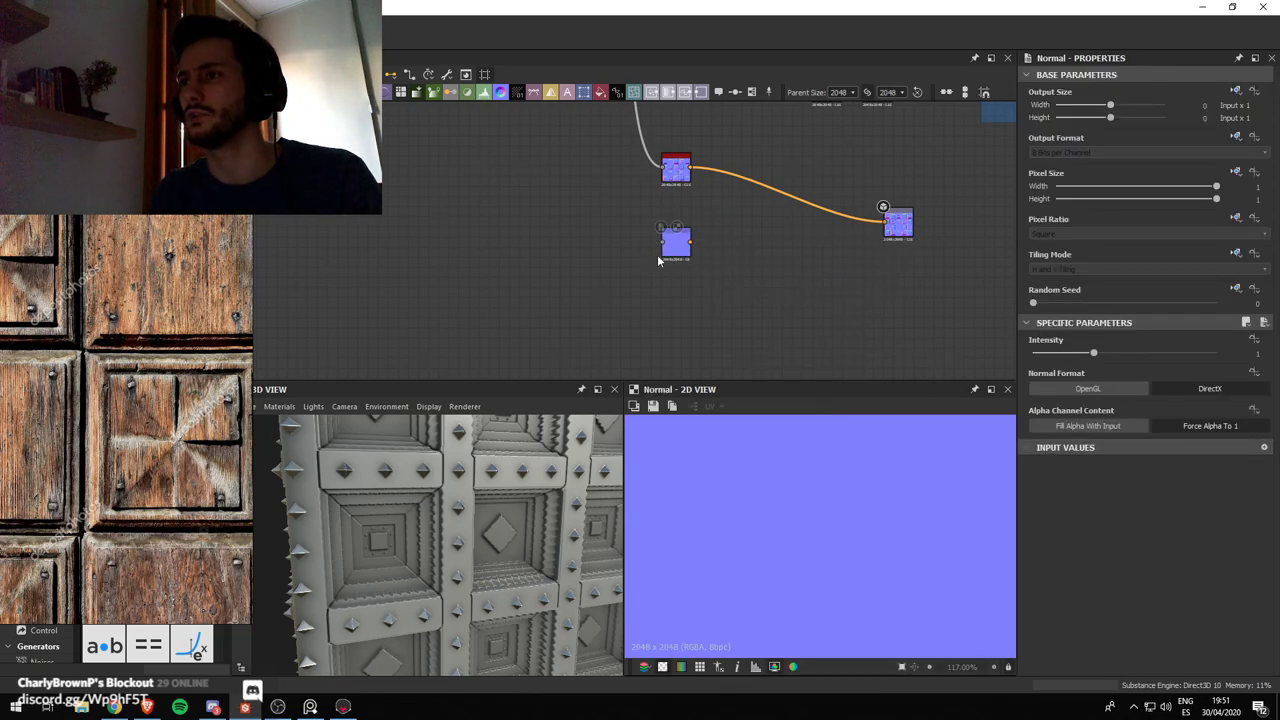
Add a Normal Blend node combining the Height to Normal and Normal nodes, and connect it to the Normal output
{"action": "key", "text": "space"}
{"action": "type", "text": "Normal"}
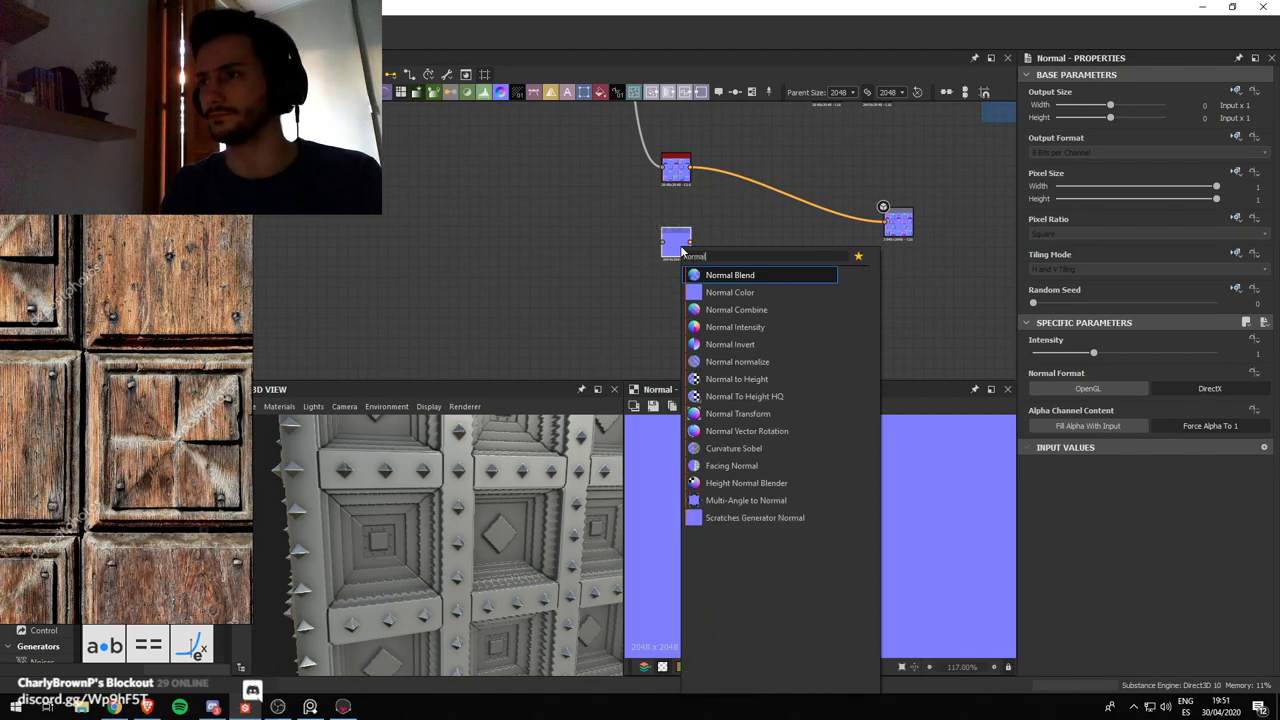
{"action": "left_click", "coordinate": [730, 275]}
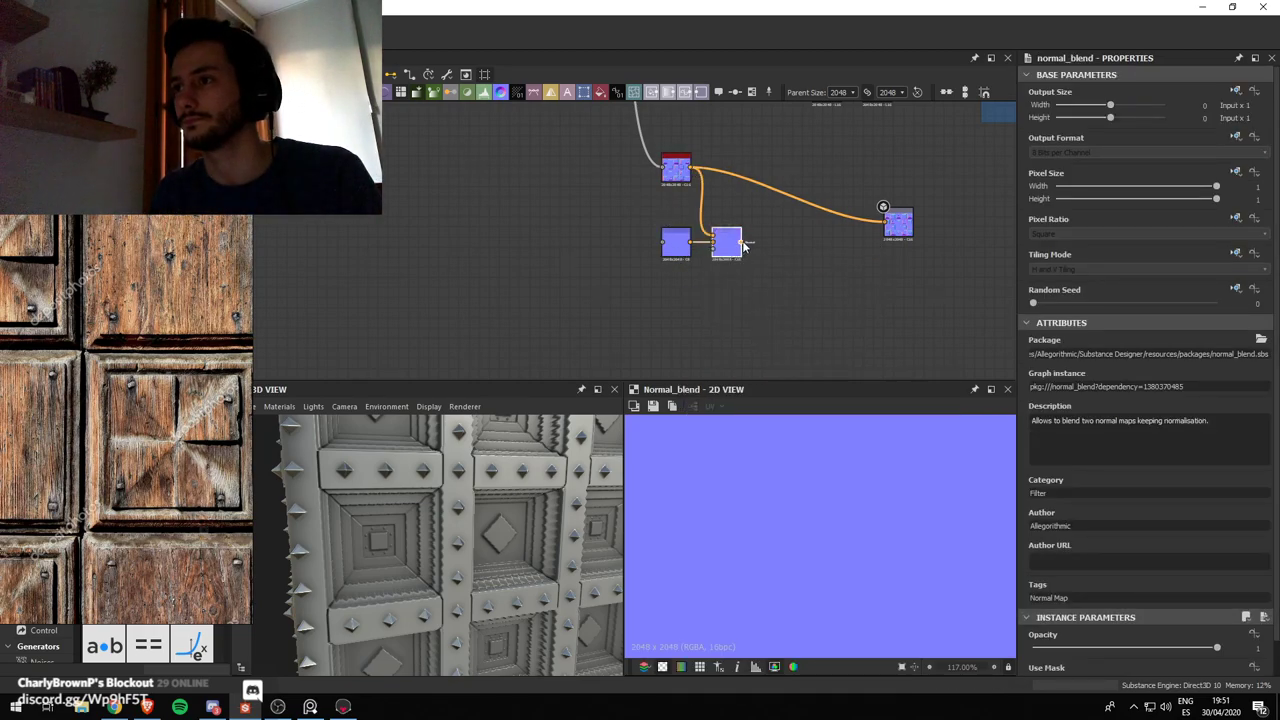
{"action": "left_click_drag", "start_coordinate": [891, 224], "coordinate": [890, 223]}
Connect the combined vertical and horizontal stripe noise Blend to the Normal node's input
{"action": "scroll", "coordinate": [737, 238], "scroll_direction": "down", "scroll_amount": 2}
{"action": "middle_click_drag", "start_coordinate": [737, 238], "coordinate": [846, 237]}
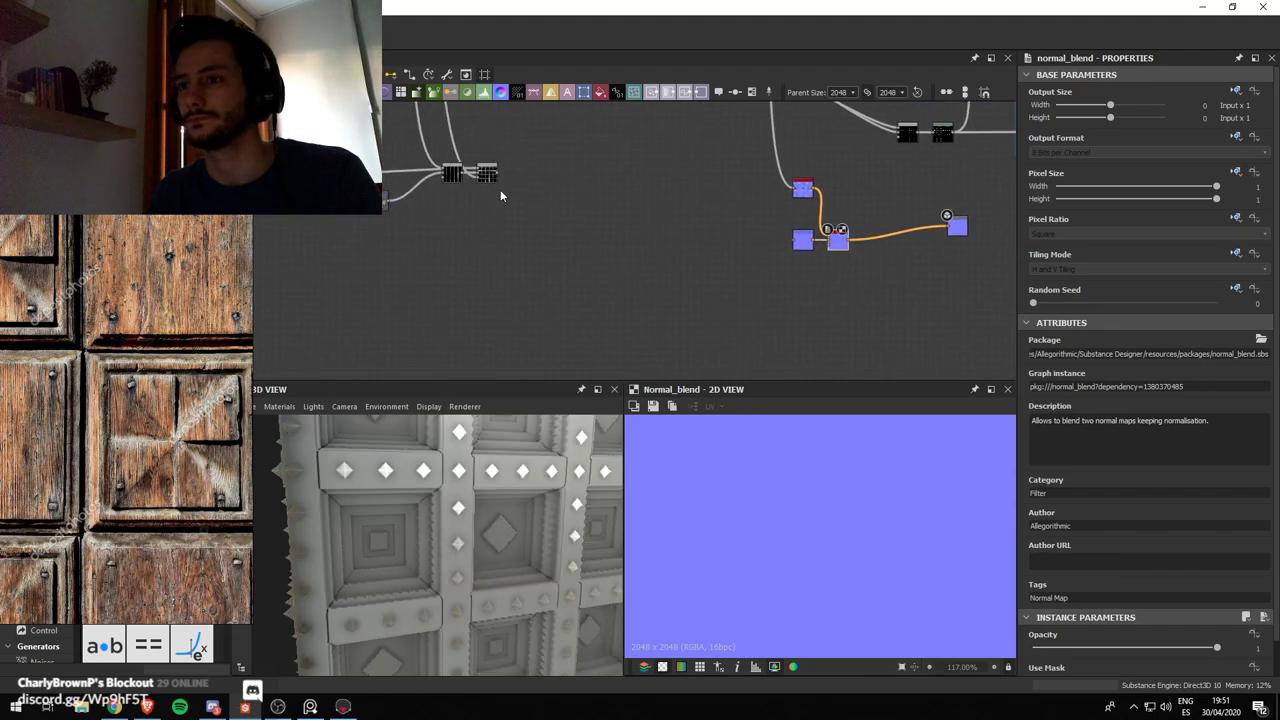
{"action": "left_click_drag", "start_coordinate": [500, 176], "coordinate": [795, 241]}
{"action": "scroll", "coordinate": [930, 220], "scroll_direction": "up", "scroll_amount": 2}
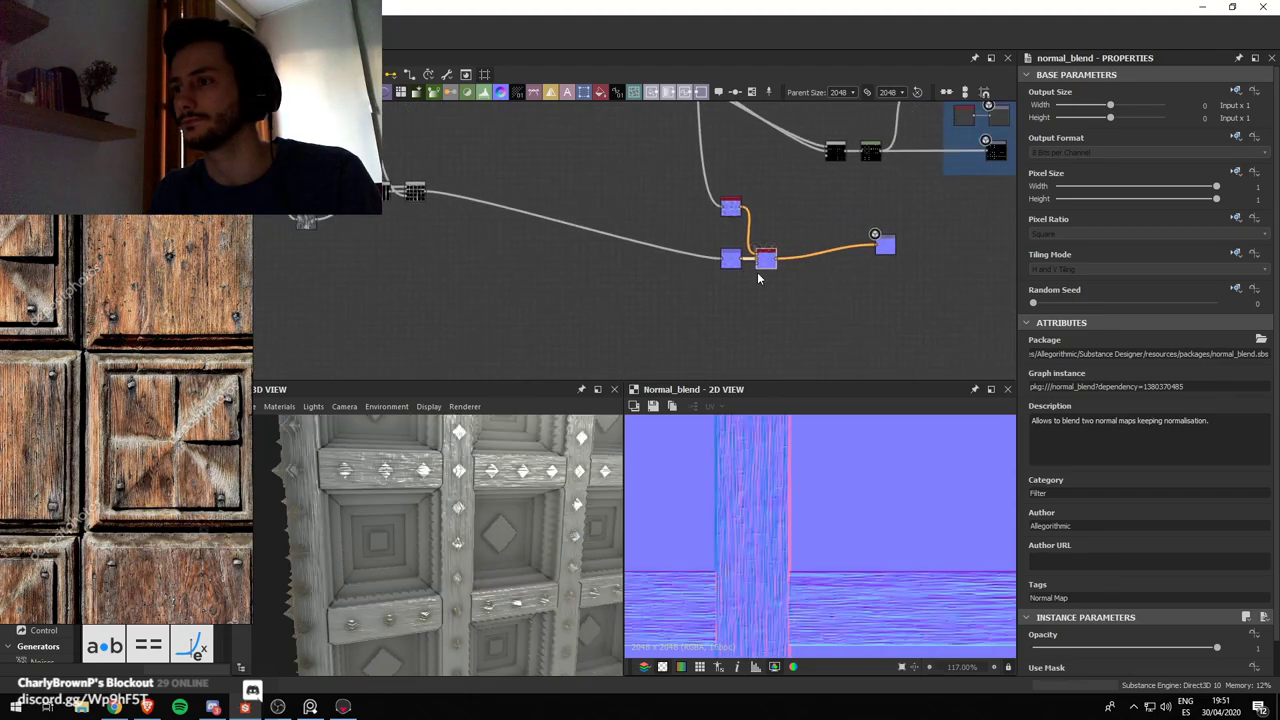
Set Use Mask to False on the Normal Blend and lower its Opacity to 0.67
{"action": "scroll", "coordinate": [780, 476], "scroll_direction": "down", "scroll_amount": 3}
{"action": "scroll", "coordinate": [784, 476], "scroll_direction": "up", "scroll_amount": 2}
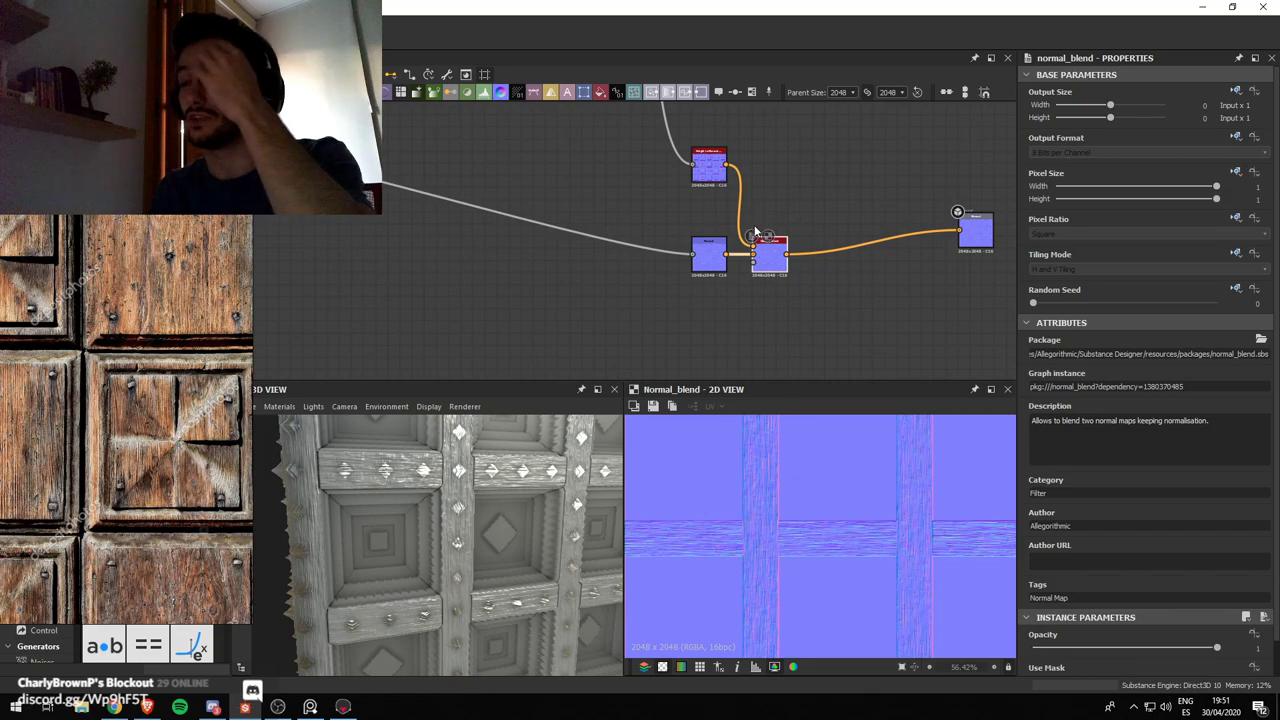
{"action": "scroll", "coordinate": [762, 243], "scroll_direction": "up", "scroll_amount": 3}
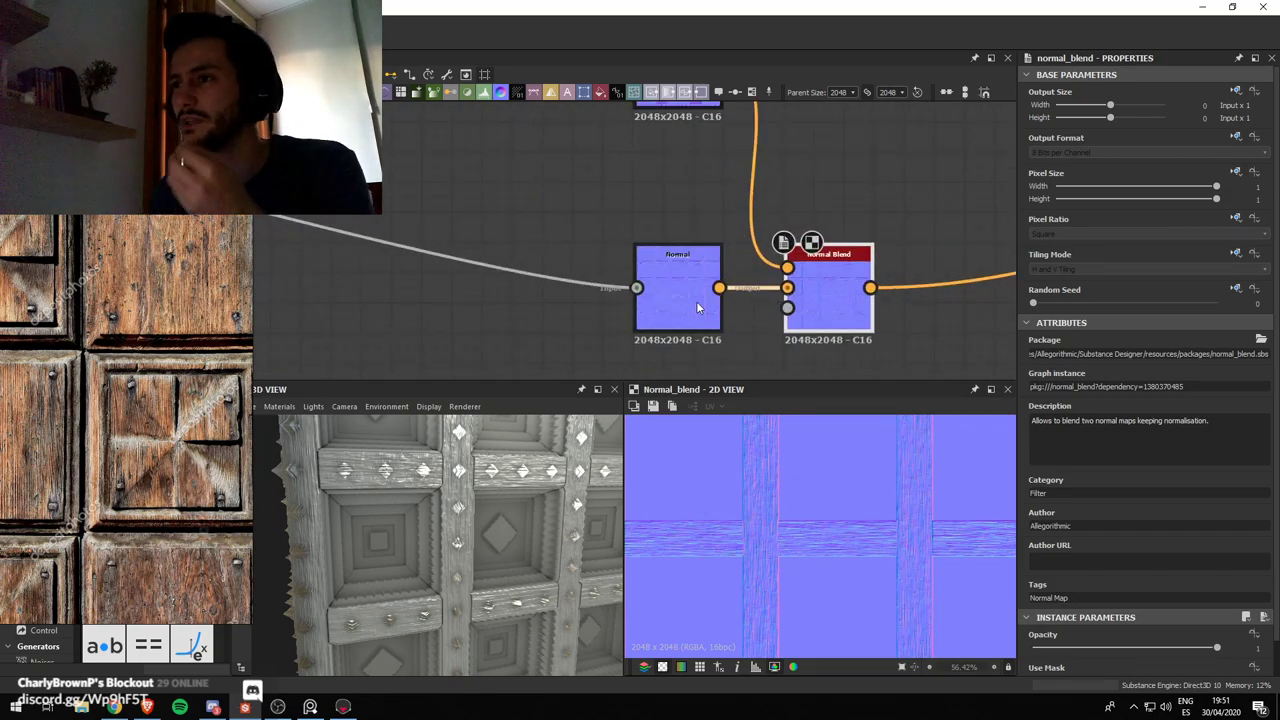
{"action": "scroll", "coordinate": [1047, 542], "scroll_direction": "down", "scroll_amount": 1}
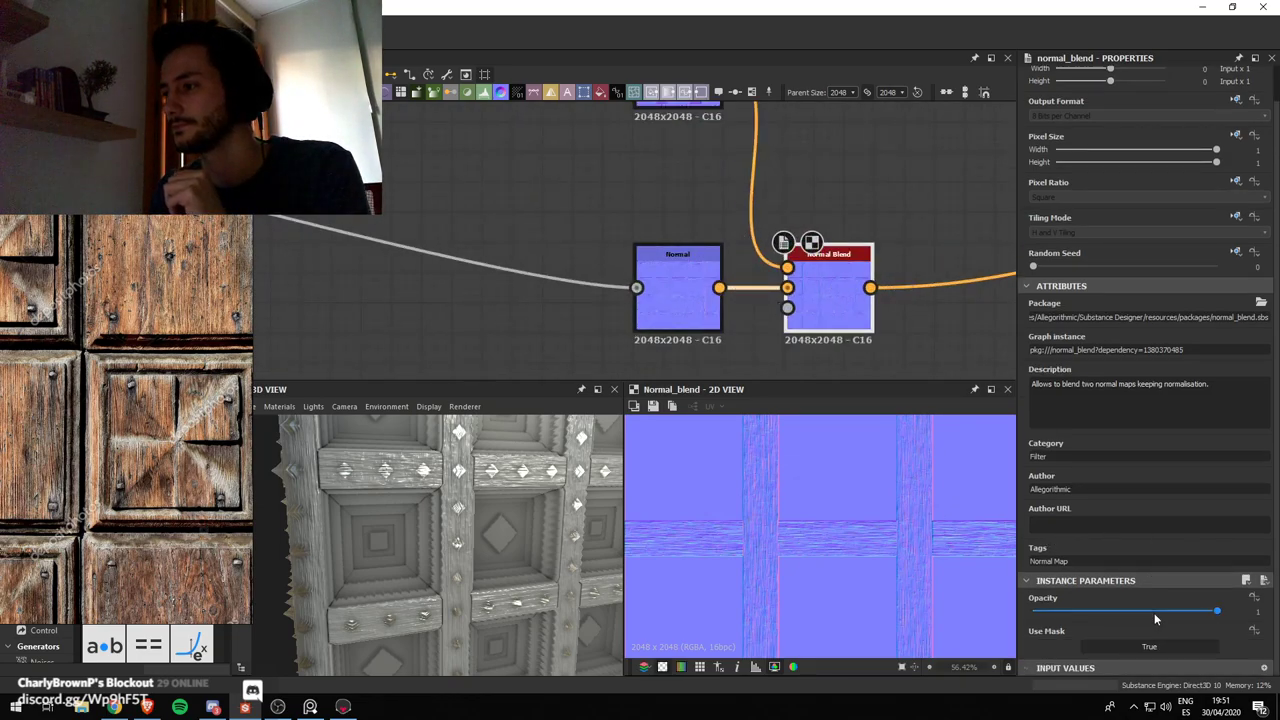
{"action": "left_click", "coordinate": [1117, 643]}
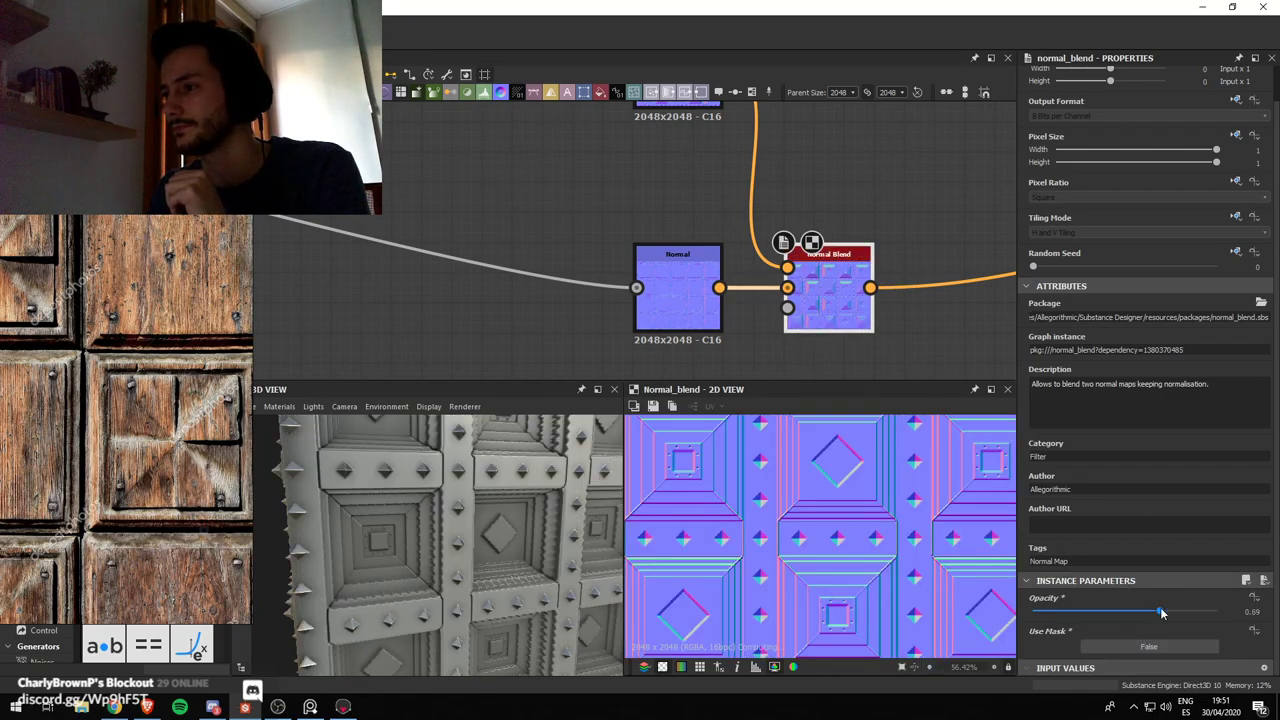
{"action": "left_click_drag", "start_coordinate": [1160, 613], "coordinate": [1131, 619]}
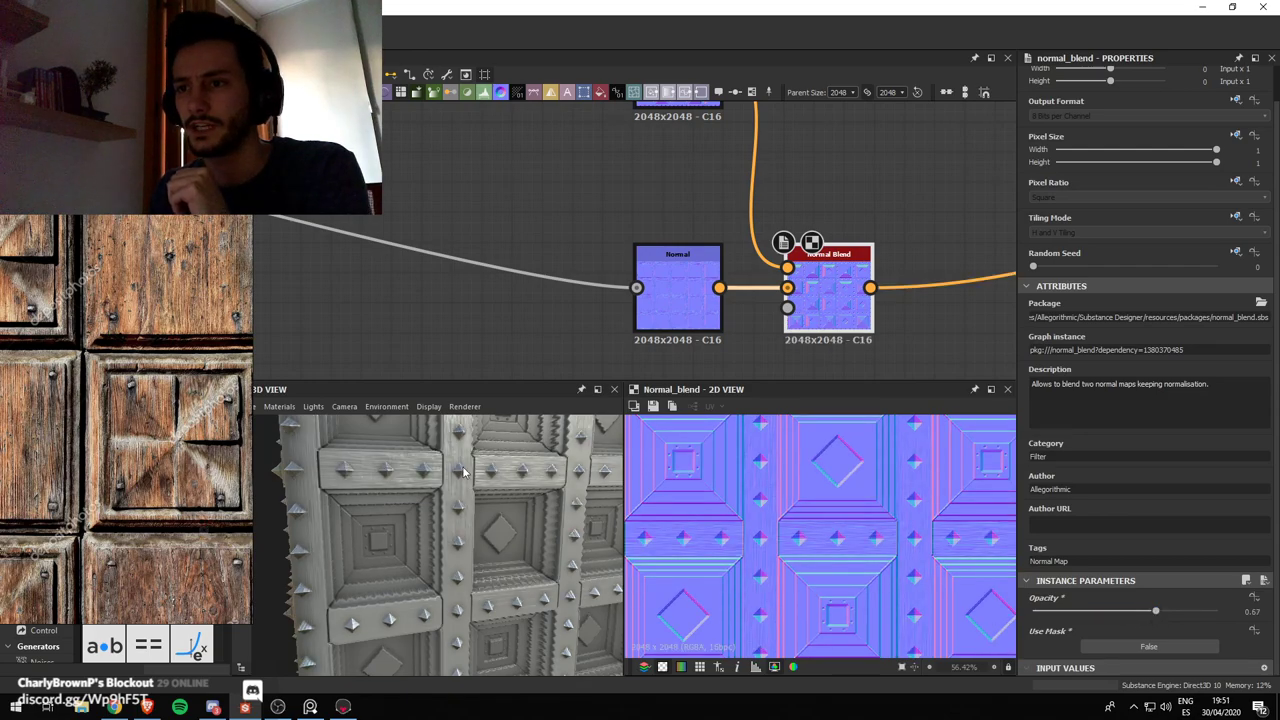
Add a Blend node between the combined stripe noise Blend and the Normal node, spaced apart from the stripe noise Blend
{"action": "scroll", "coordinate": [728, 266], "scroll_direction": "down", "scroll_amount": 7}
{"action": "scroll", "coordinate": [449, 193], "scroll_direction": "up", "scroll_amount": 5}
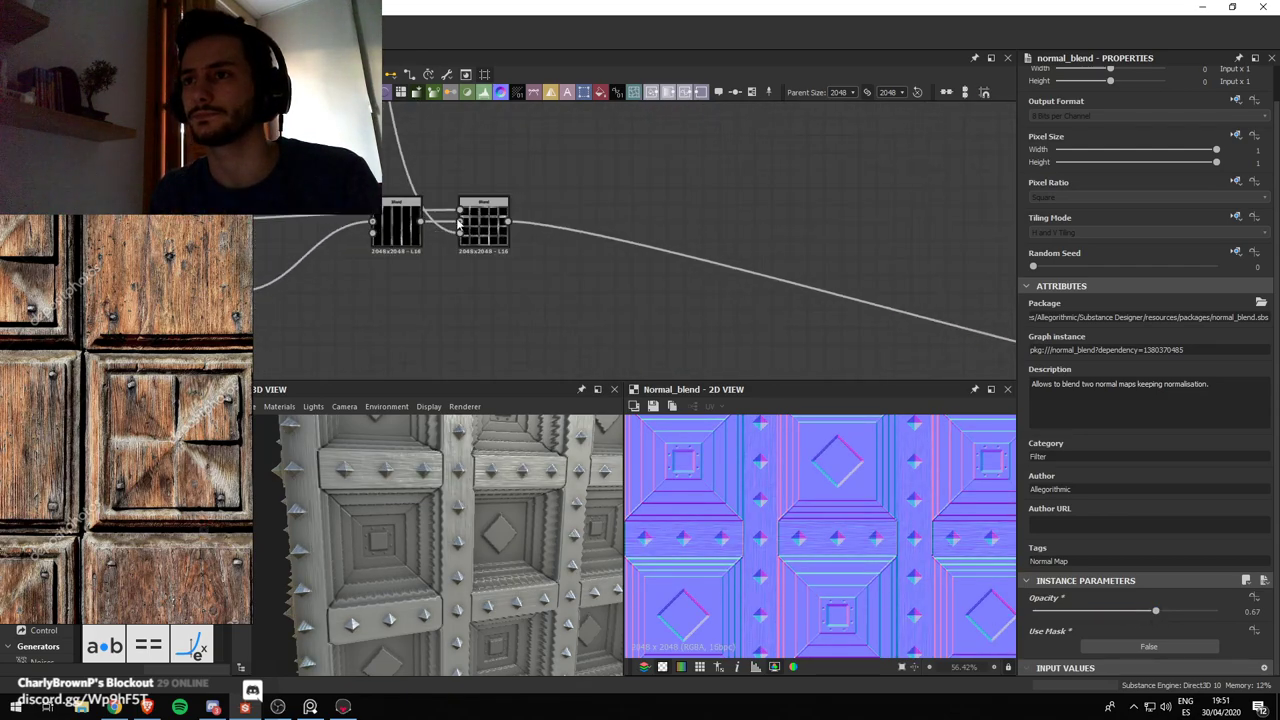
{"action": "scroll", "coordinate": [458, 224], "scroll_direction": "down", "scroll_amount": 3}
{"action": "middle_click_drag", "start_coordinate": [479, 232], "coordinate": [560, 355]}
{"action": "left_click", "coordinate": [515, 352]}
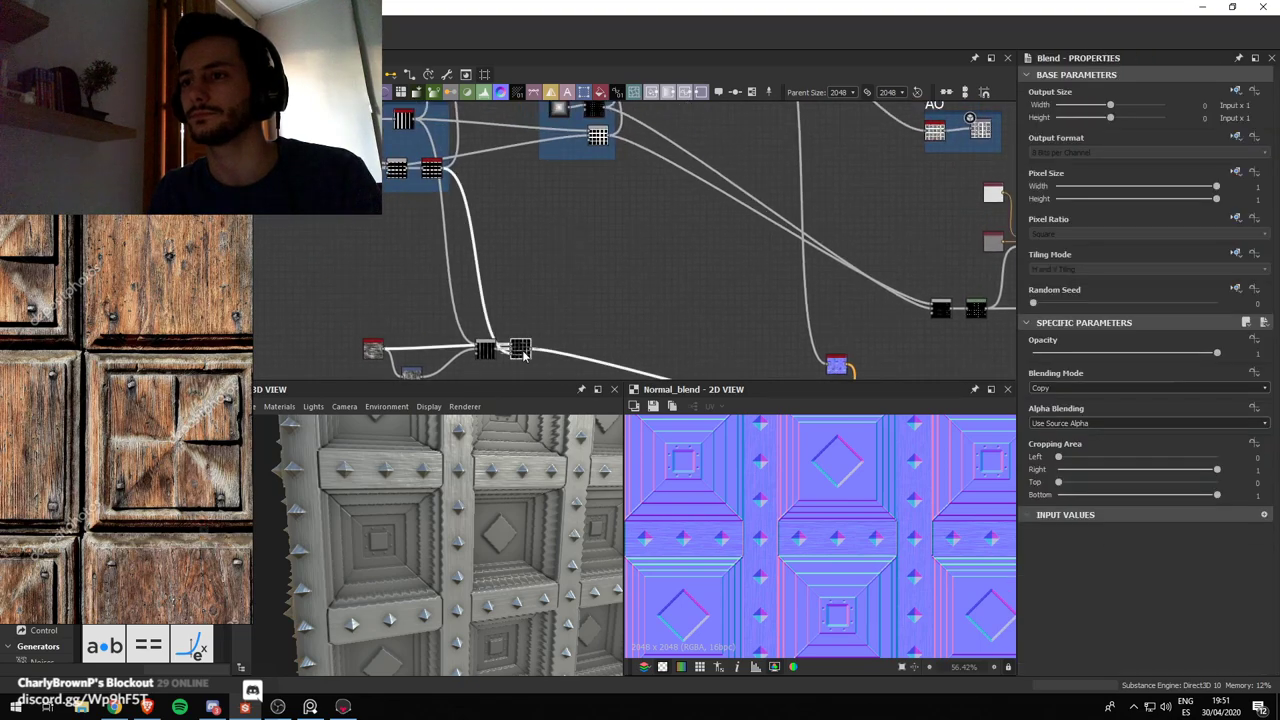
{"action": "scroll", "coordinate": [559, 286], "scroll_direction": "down", "scroll_amount": 2}
{"action": "key", "text": "space"}
{"action": "type", "text": "blen"}
{"action": "key", "text": "Return"}
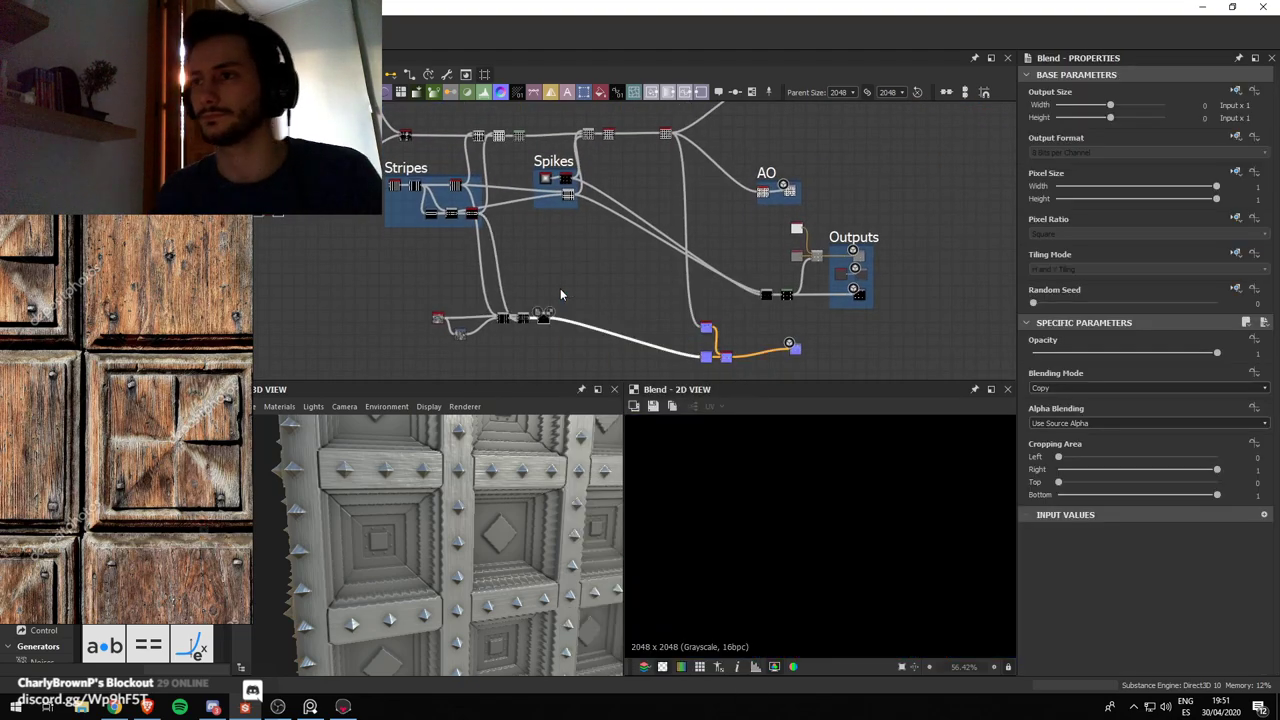
{"action": "scroll", "coordinate": [560, 288], "scroll_direction": "up", "scroll_amount": 2}
{"action": "scroll", "coordinate": [565, 320], "scroll_direction": "down", "scroll_amount": 2}
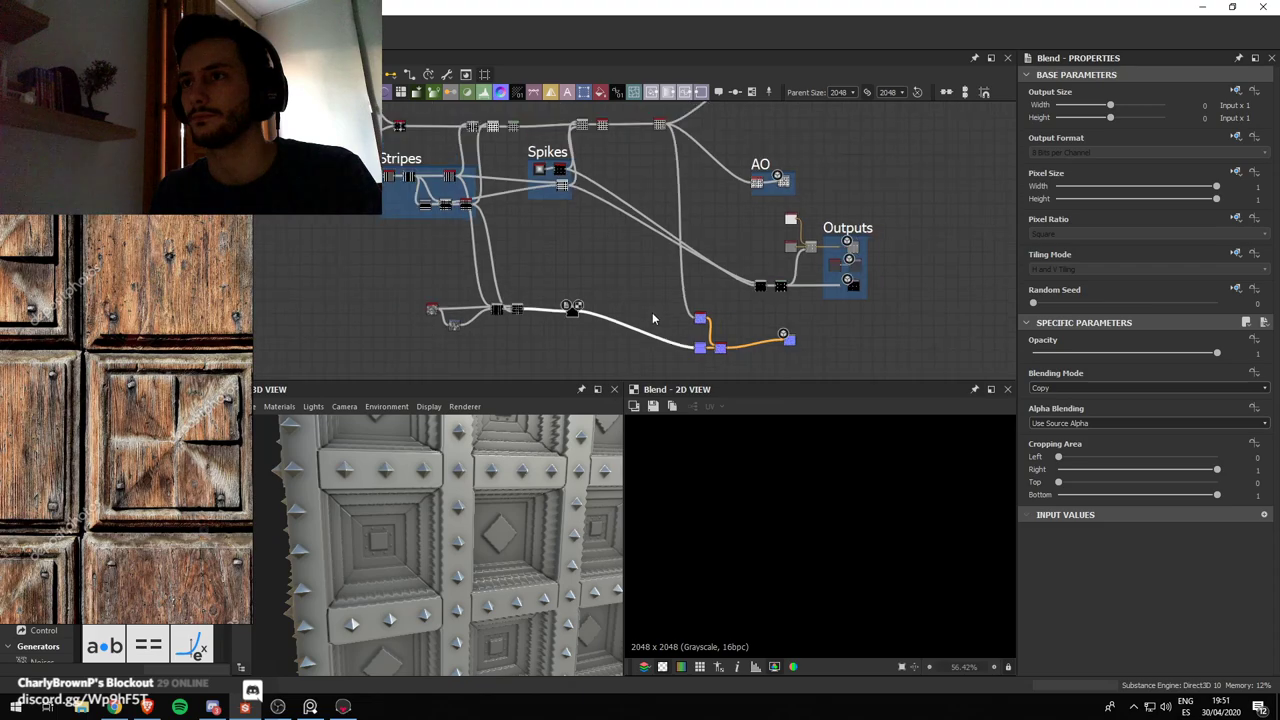
Move the spike mask's Blend and Levels nodes from beside the Outputs frame to just below the Spikes frame
{"action": "scroll", "coordinate": [652, 312], "scroll_direction": "up", "scroll_amount": 1}
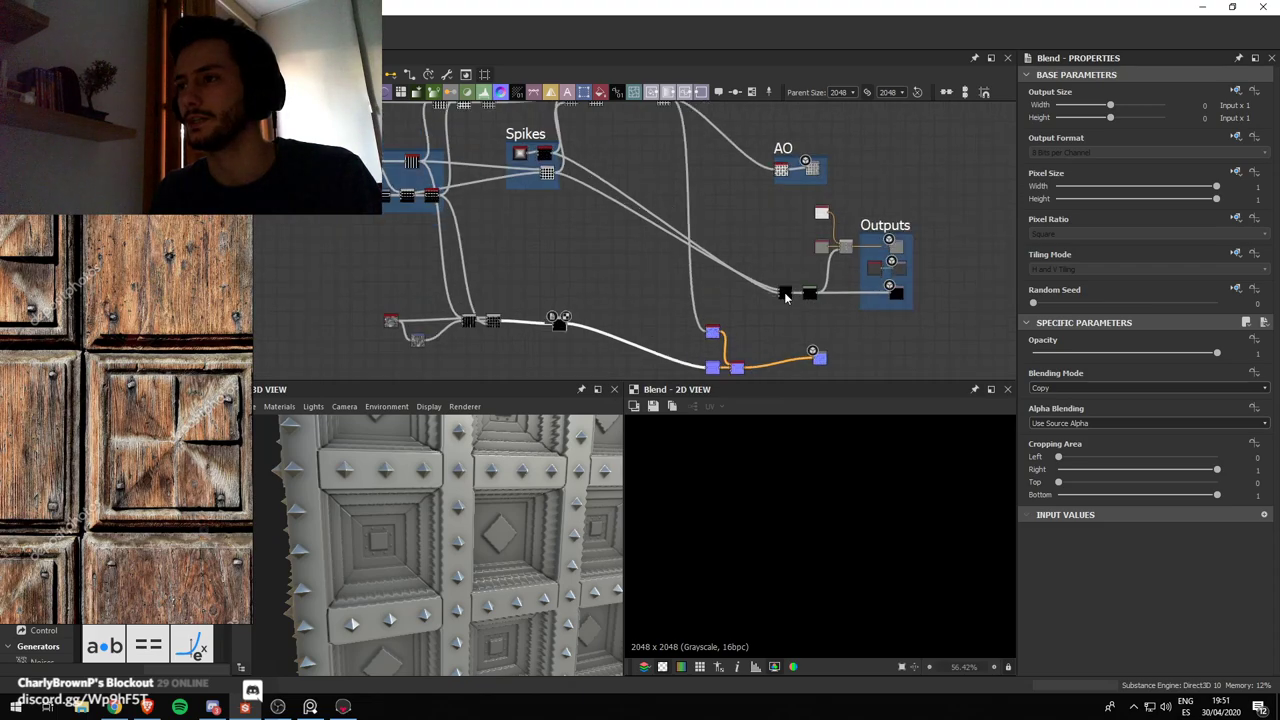
{"action": "left_click", "coordinate": [786, 294]}
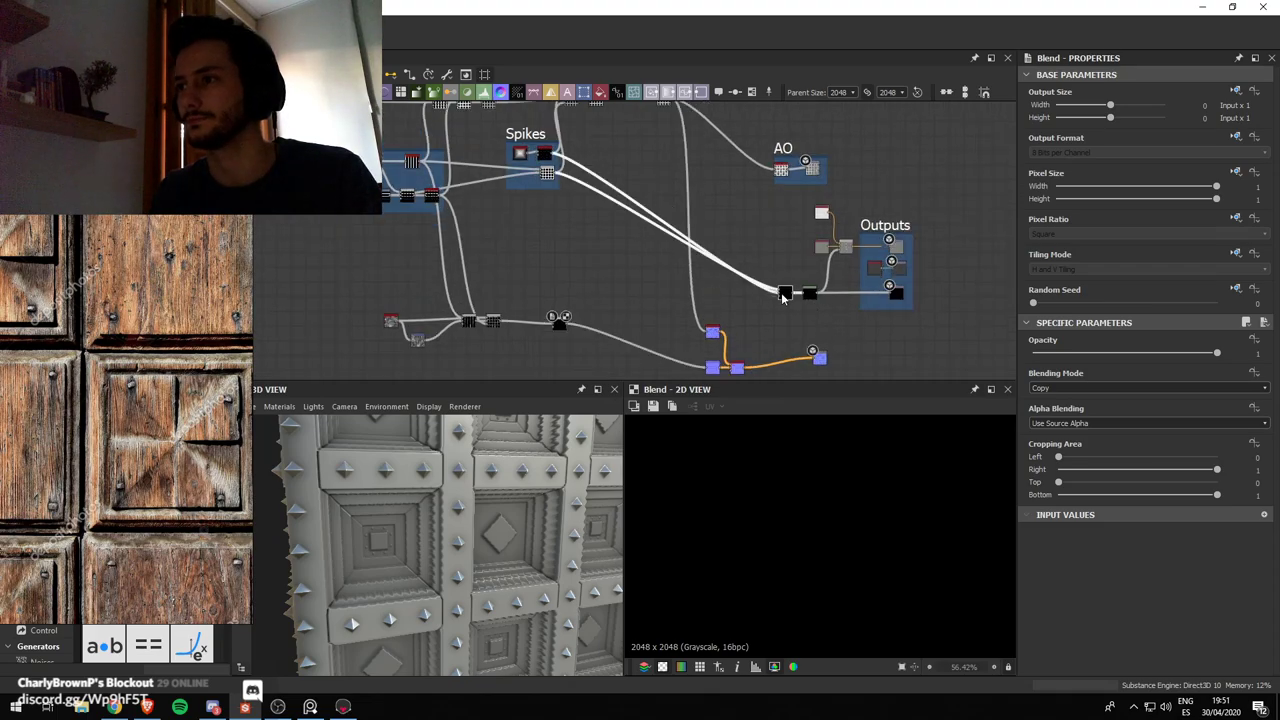
{"action": "left_click", "coordinate": [811, 296]}
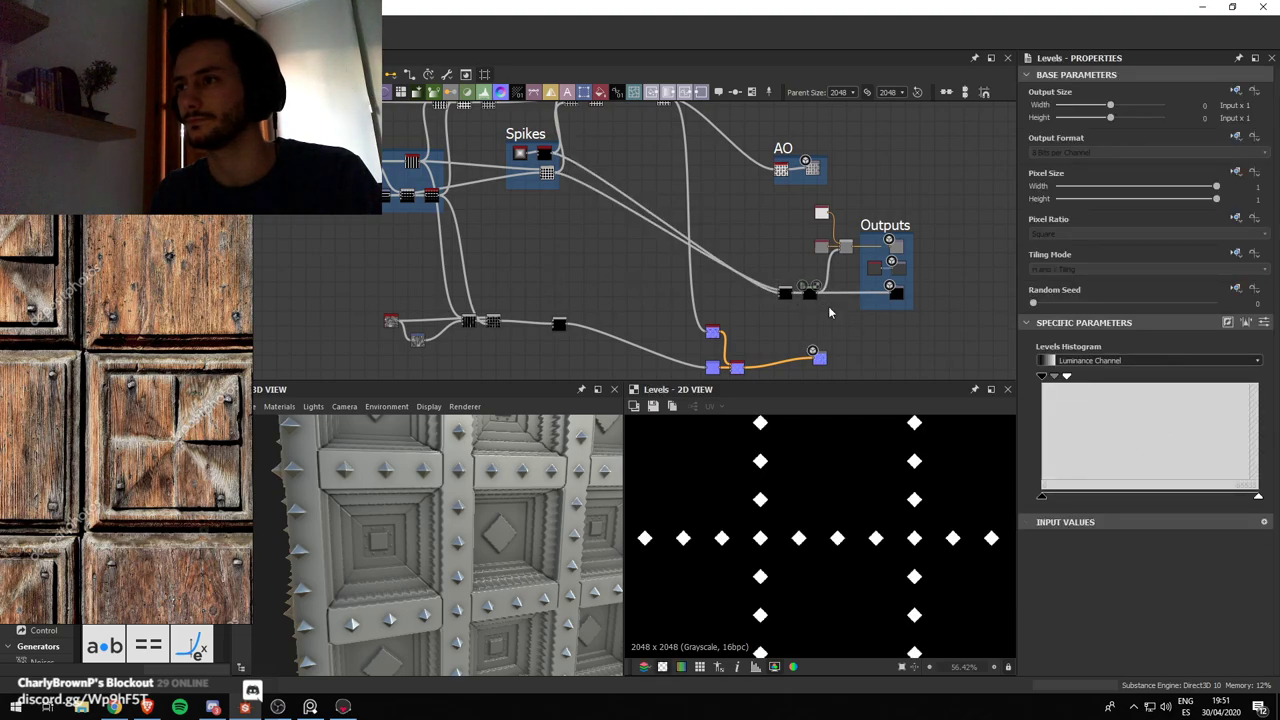
{"action": "key", "text": "space"}
{"action": "left_click", "coordinate": [822, 325]}
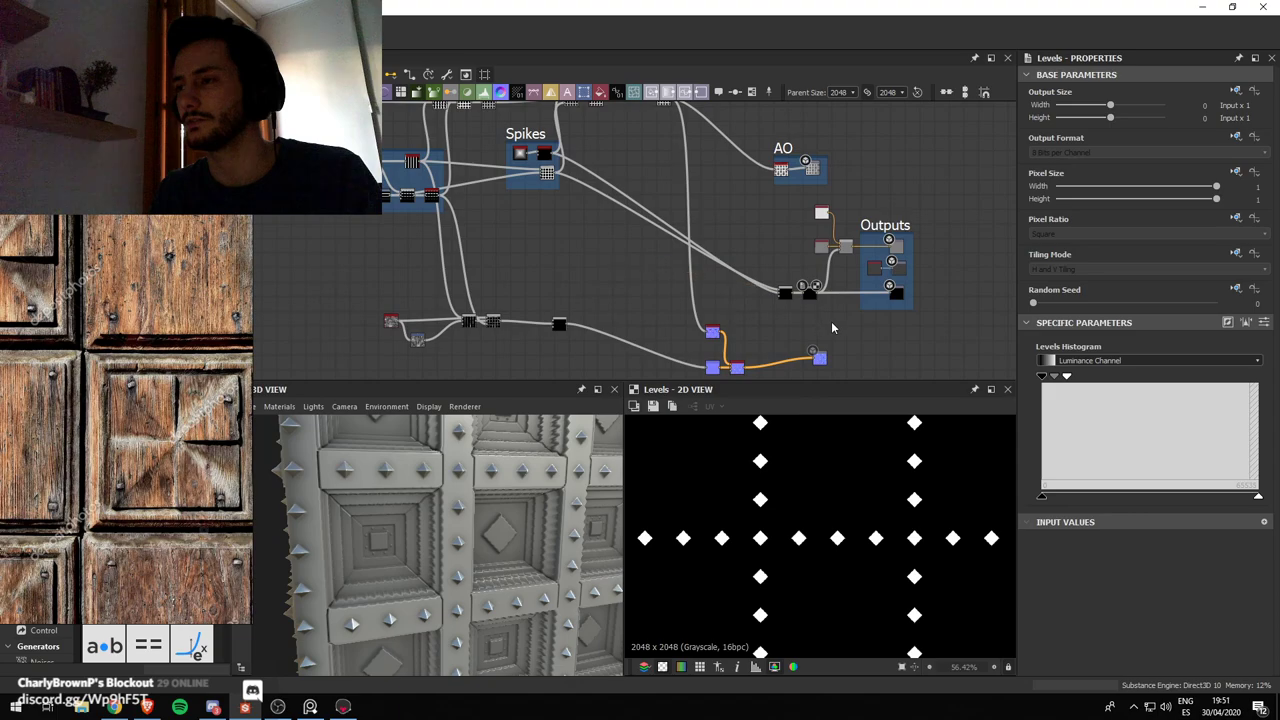
{"action": "left_click_drag", "start_coordinate": [812, 304], "coordinate": [556, 224]}
Connect the spike mask Levels to the new Blend's foreground and set its blending mode to Subtract
{"action": "left_click", "coordinate": [566, 252]}
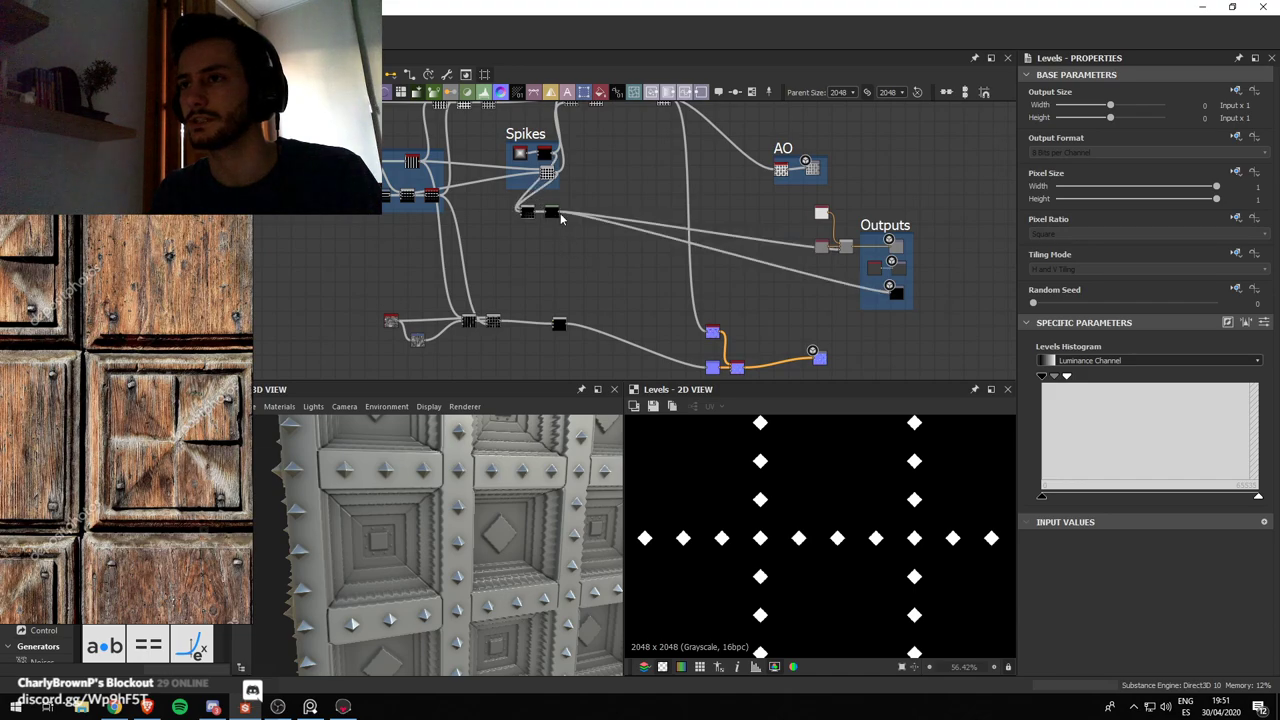
{"action": "left_click", "coordinate": [560, 327]}
{"action": "left_click", "coordinate": [1060, 388]}
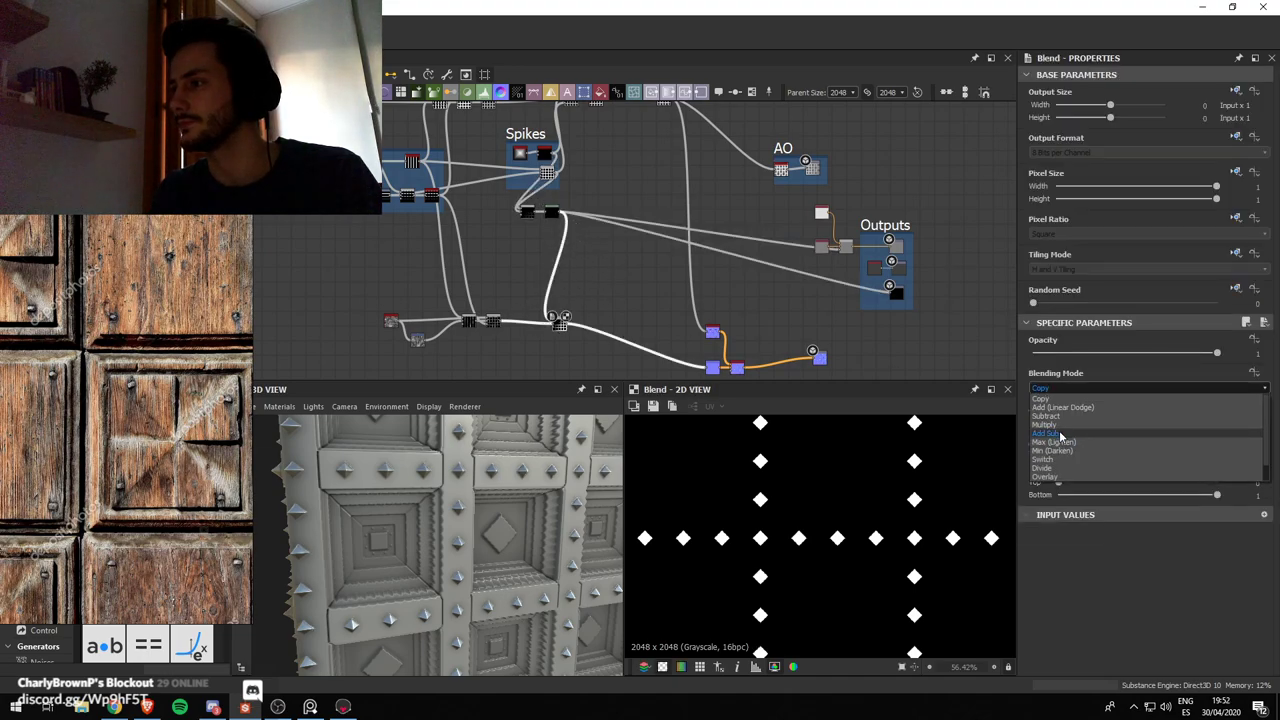
{"action": "left_click", "coordinate": [1060, 418]}
Set the Scale of the directional noise feeding the stripes to 3
{"action": "middle_click_drag", "start_coordinate": [536, 294], "coordinate": [523, 240]}
{"action": "scroll", "coordinate": [475, 500], "scroll_direction": "down", "scroll_amount": 5}
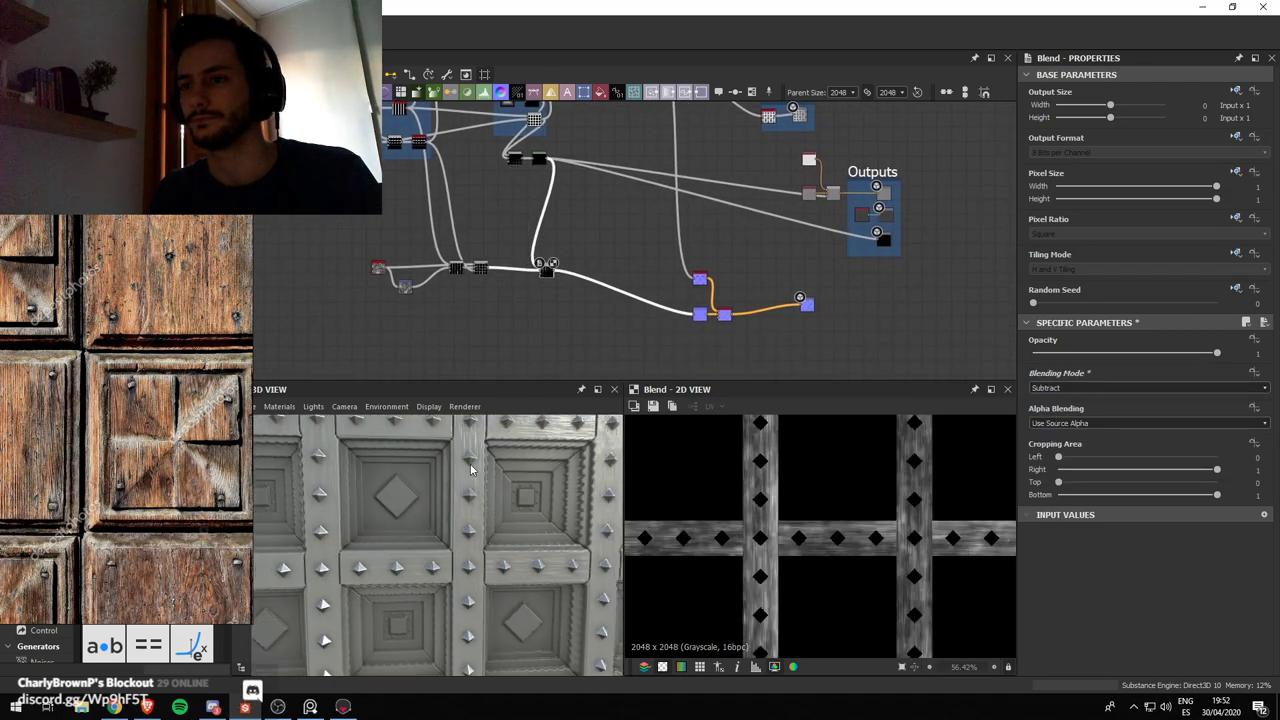
{"action": "scroll", "coordinate": [477, 466], "scroll_direction": "down", "scroll_amount": 3}
{"action": "mouse_move", "coordinate": [477, 466]}
{"action": "left_mouse_down"}
{"action": "mouse_move", "coordinate": [506, 460]}
{"action": "mouse_move", "coordinate": [471, 455]}
{"action": "mouse_move", "coordinate": [477, 466]}
{"action": "left_mouse_up"}
{"action": "scroll", "coordinate": [800, 285], "scroll_direction": "up", "scroll_amount": 3}
{"action": "middle_click_drag", "start_coordinate": [447, 256], "coordinate": [655, 262]}
{"action": "scroll", "coordinate": [402, 296], "scroll_direction": "down", "scroll_amount": 1}
{"action": "middle_click_drag", "start_coordinate": [383, 296], "coordinate": [473, 282]}
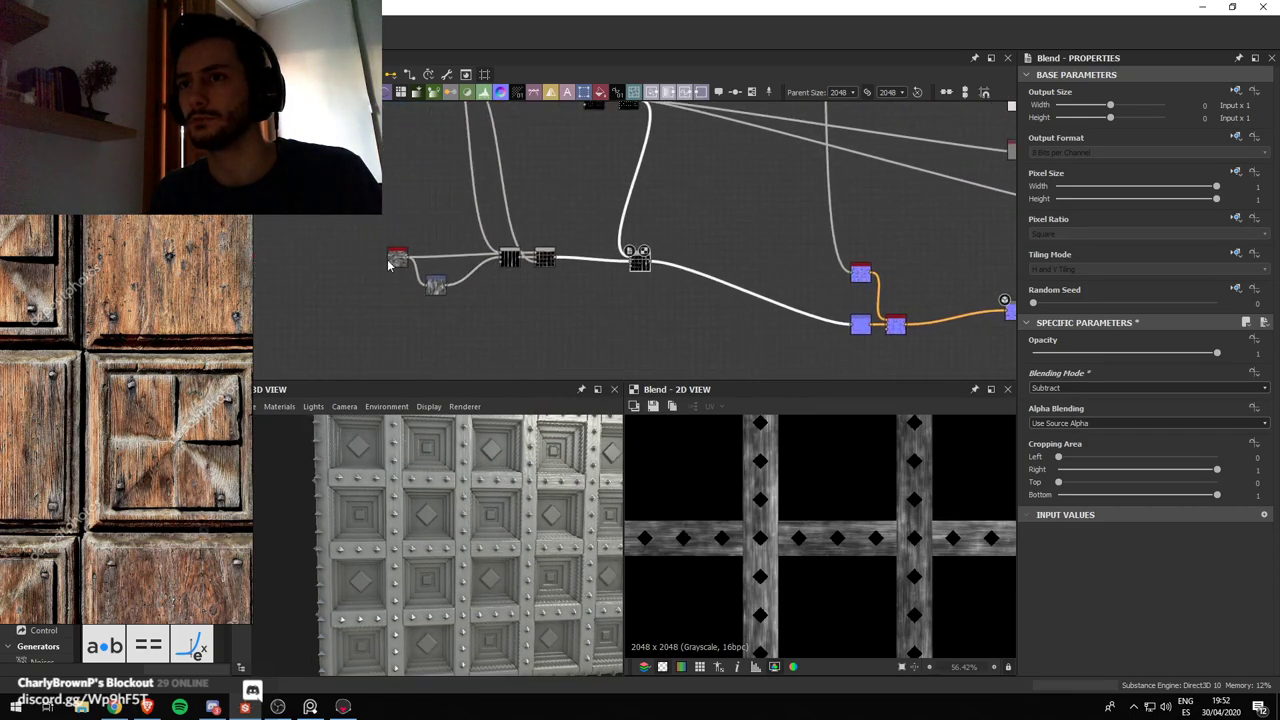
{"action": "left_click", "coordinate": [397, 262]}
{"action": "scroll", "coordinate": [1069, 597], "scroll_direction": "down", "scroll_amount": 1}
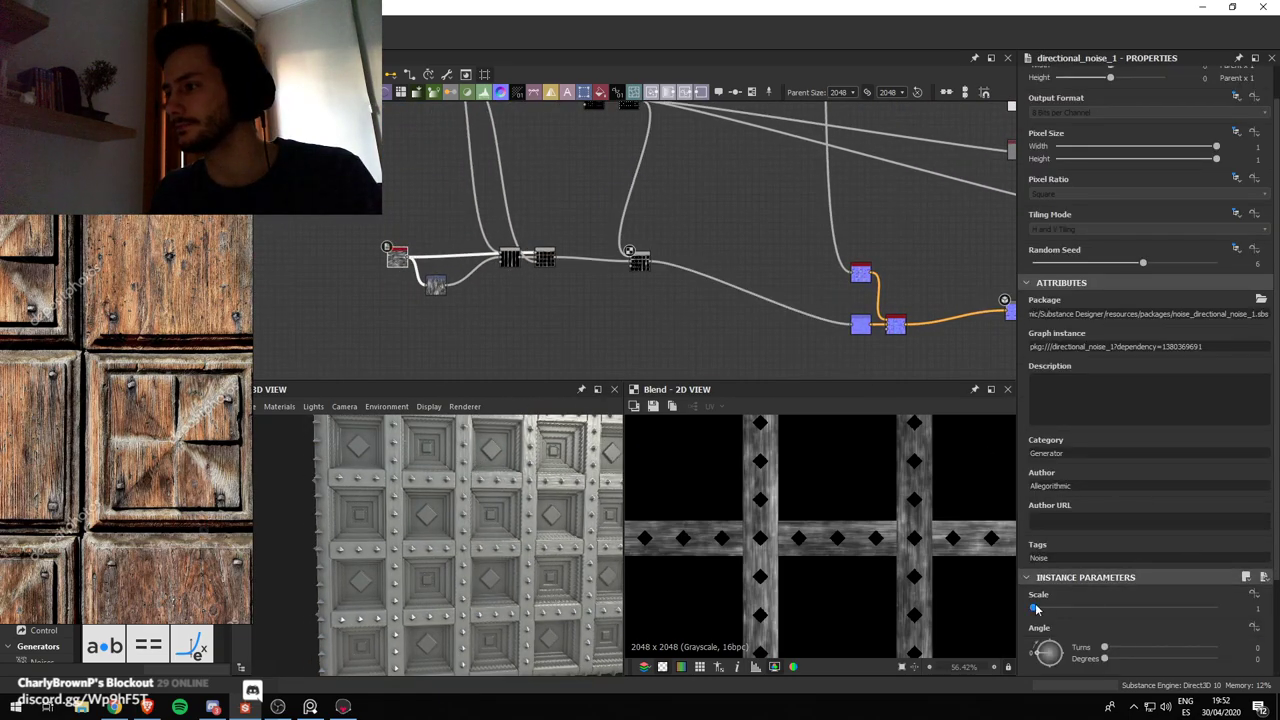
{"action": "left_click_drag", "start_coordinate": [1036, 609], "coordinate": [1092, 613]}
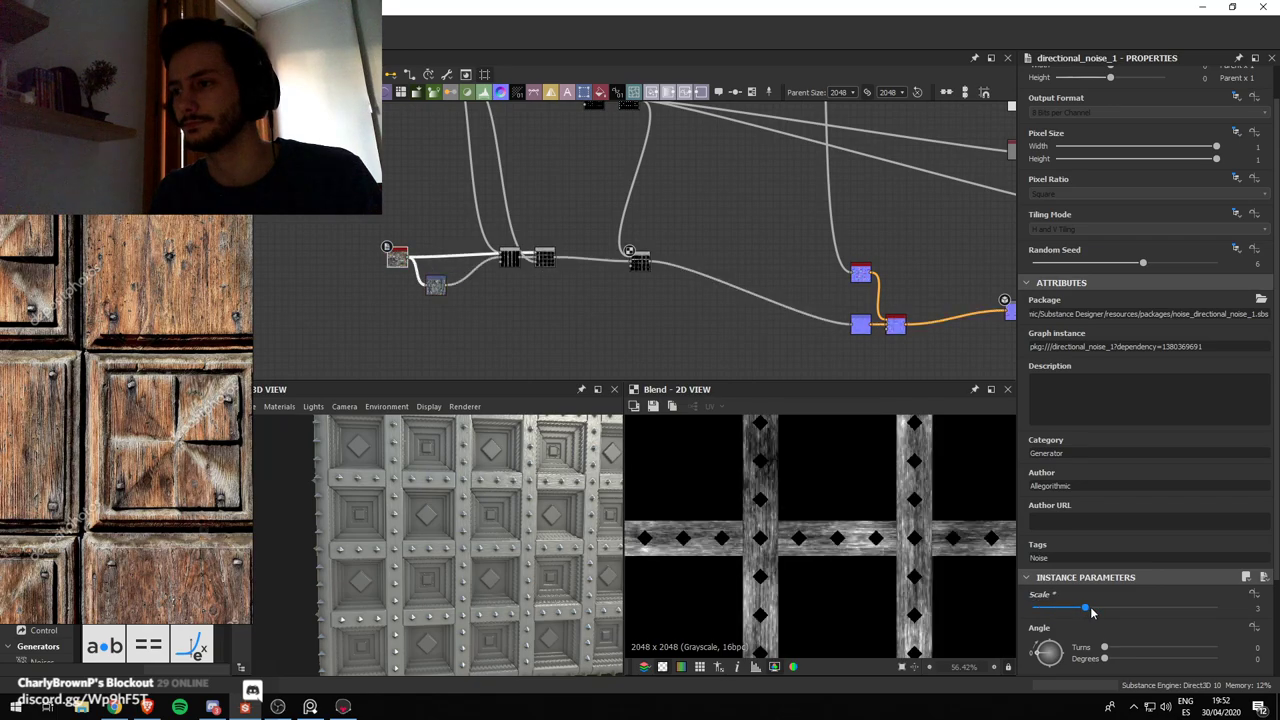
Move the Subtract Blend node slightly farther from the combined stripe noise Blend
{"action": "left_click_drag", "start_coordinate": [453, 557], "coordinate": [446, 490]}
{"action": "scroll", "coordinate": [444, 481], "scroll_direction": "up", "scroll_amount": 5}
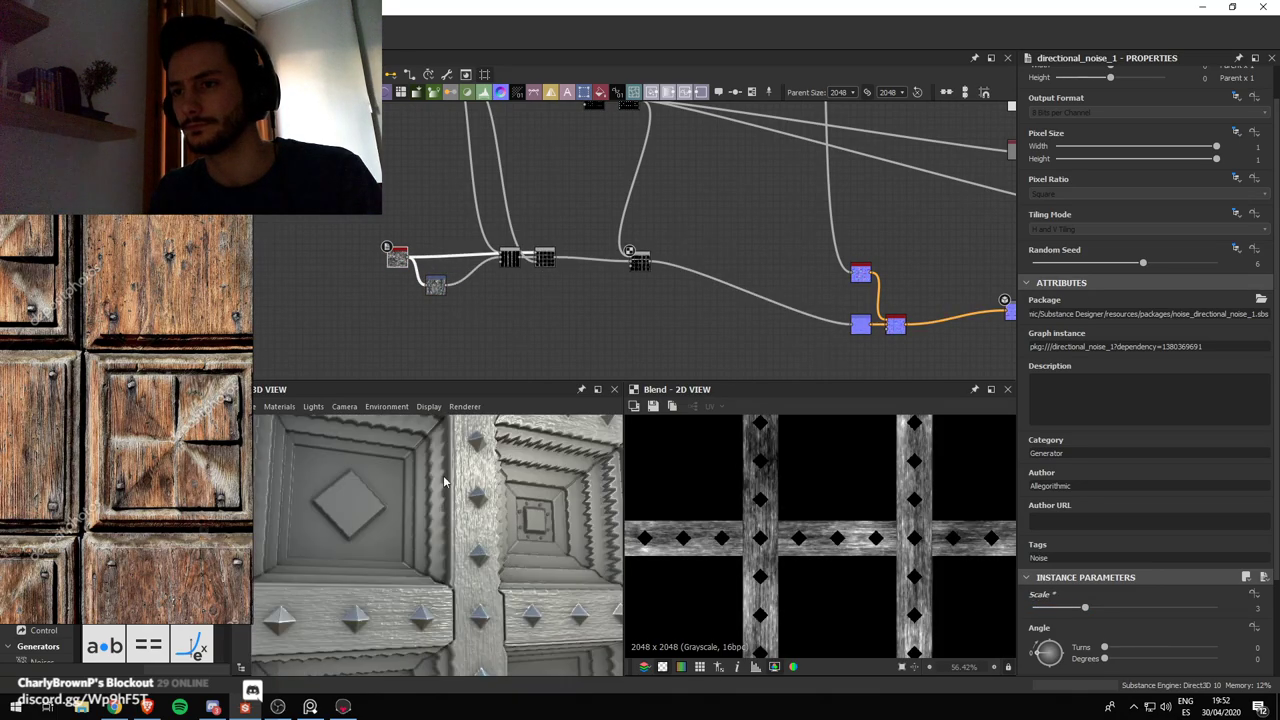
{"action": "scroll", "coordinate": [465, 484], "scroll_direction": "down", "scroll_amount": 5}
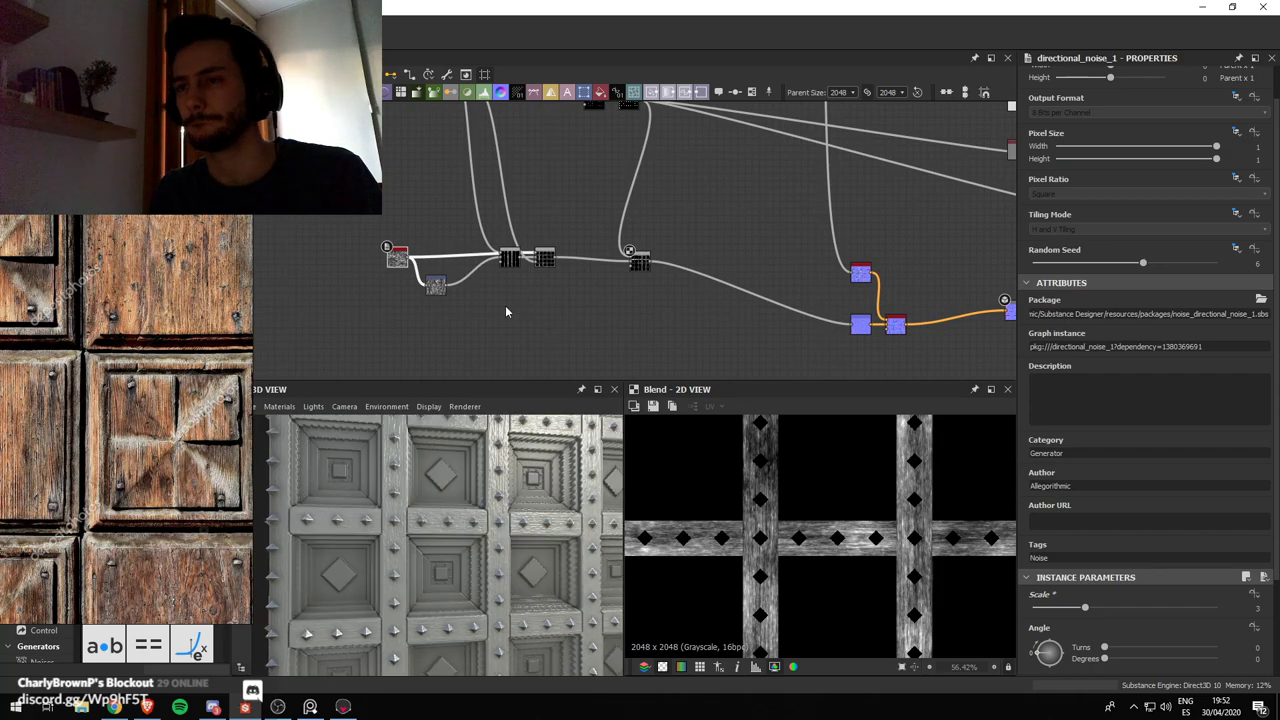
{"action": "scroll", "coordinate": [553, 304], "scroll_direction": "up", "scroll_amount": 2}
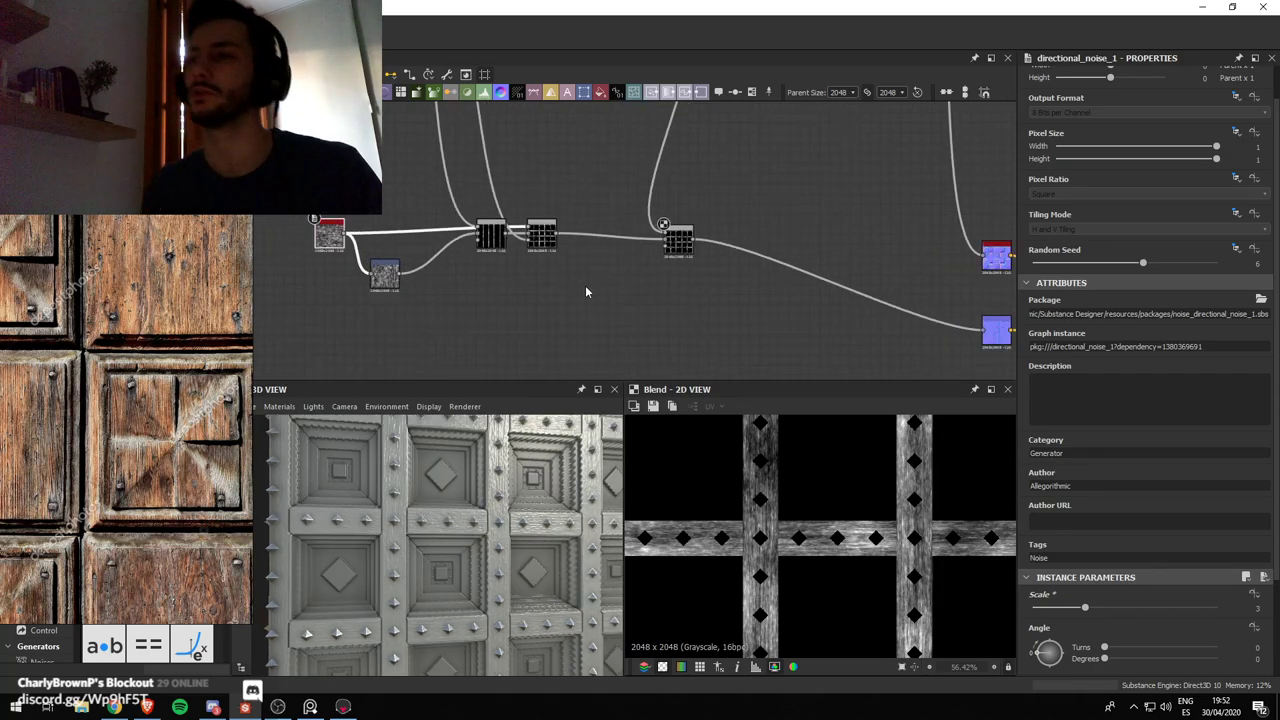
{"action": "left_click_drag", "start_coordinate": [658, 244], "coordinate": [680, 230]}
{"action": "left_click_drag", "start_coordinate": [683, 240], "coordinate": [692, 244]}
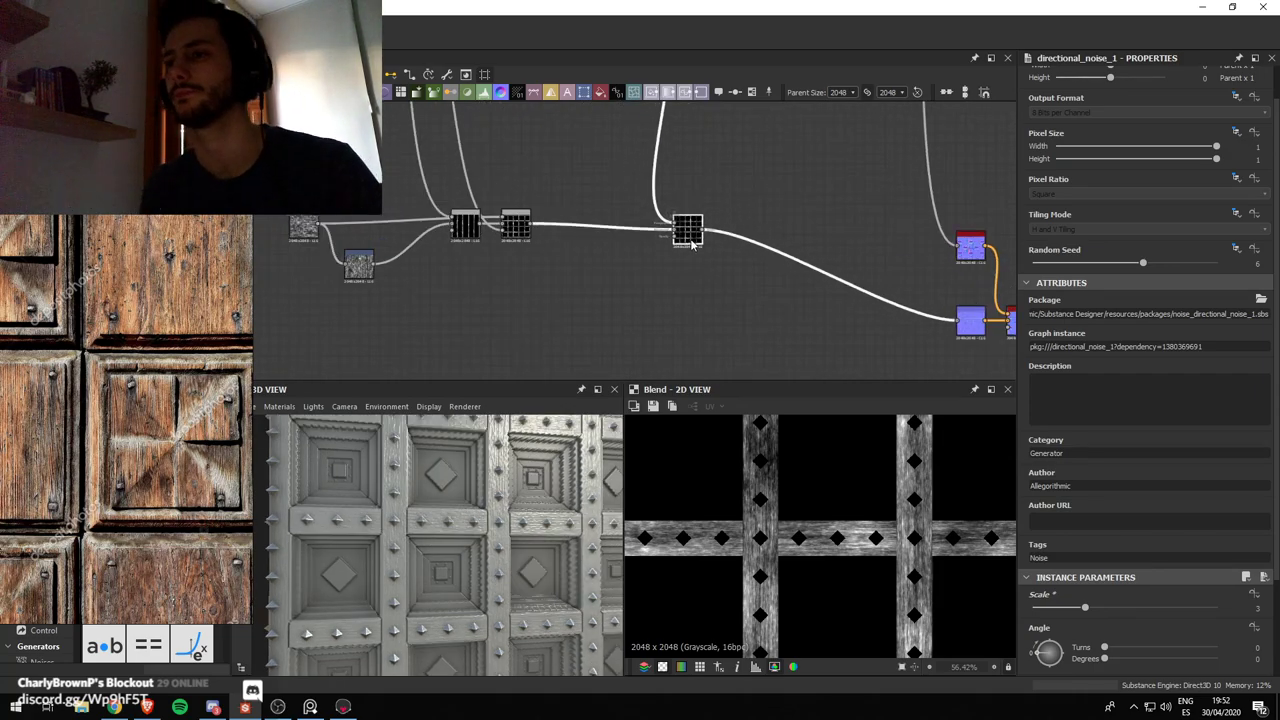
Add a Slope Blur Grayscale node below the stripe Blends and connect the directional noise to its grayscale input
{"action": "scroll", "coordinate": [497, 503], "scroll_direction": "up", "scroll_amount": 2}
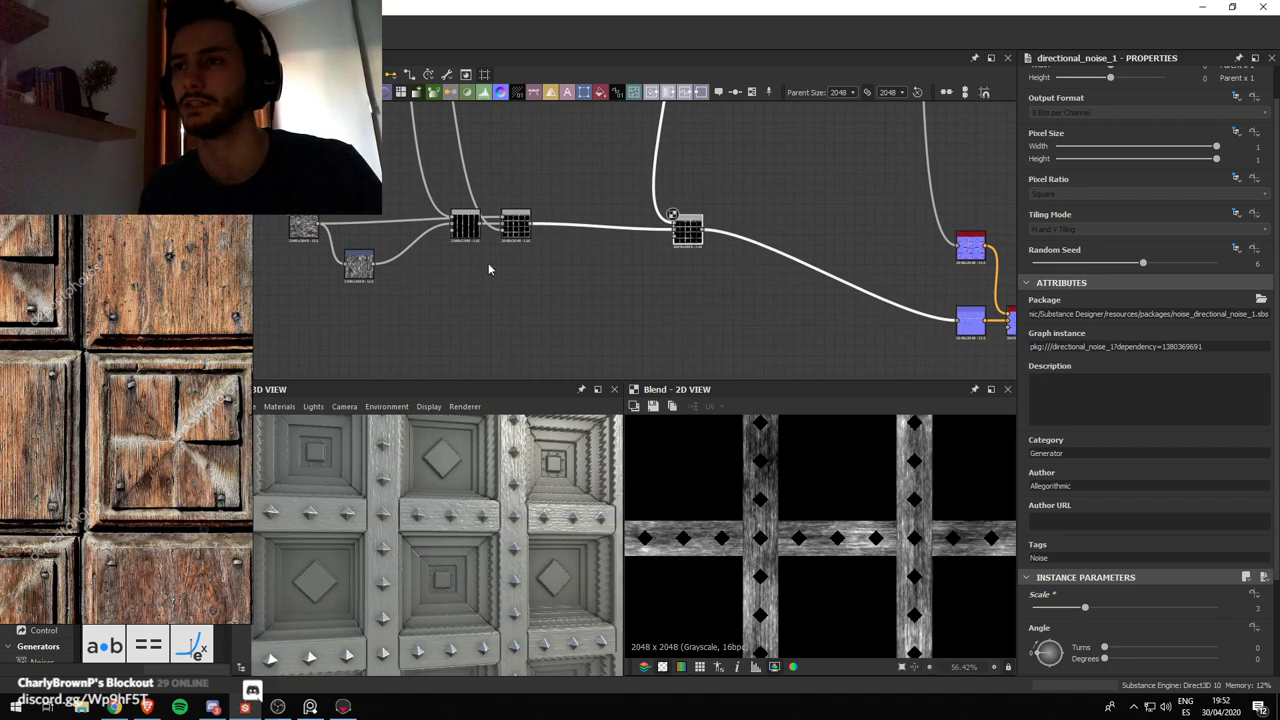
{"action": "left_click", "coordinate": [432, 294]}
{"action": "key", "text": "space"}
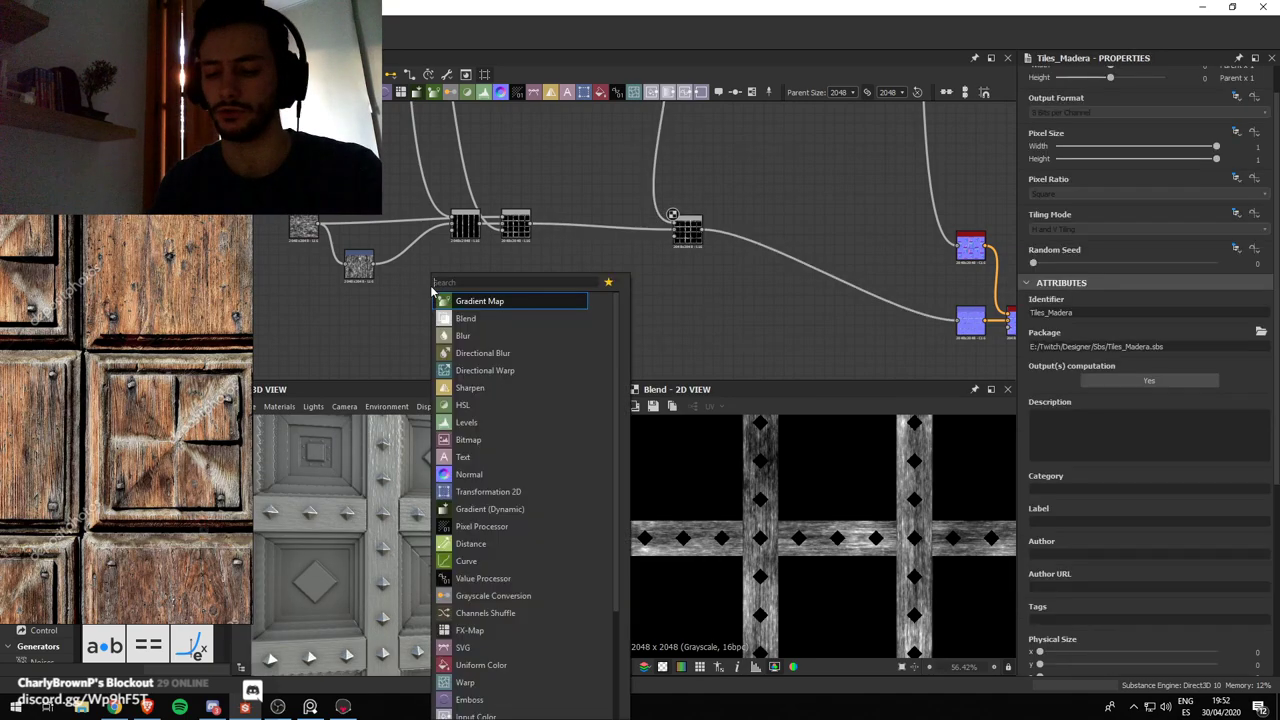
{"action": "type", "text": "slop"}
{"action": "key", "text": "Escape"}
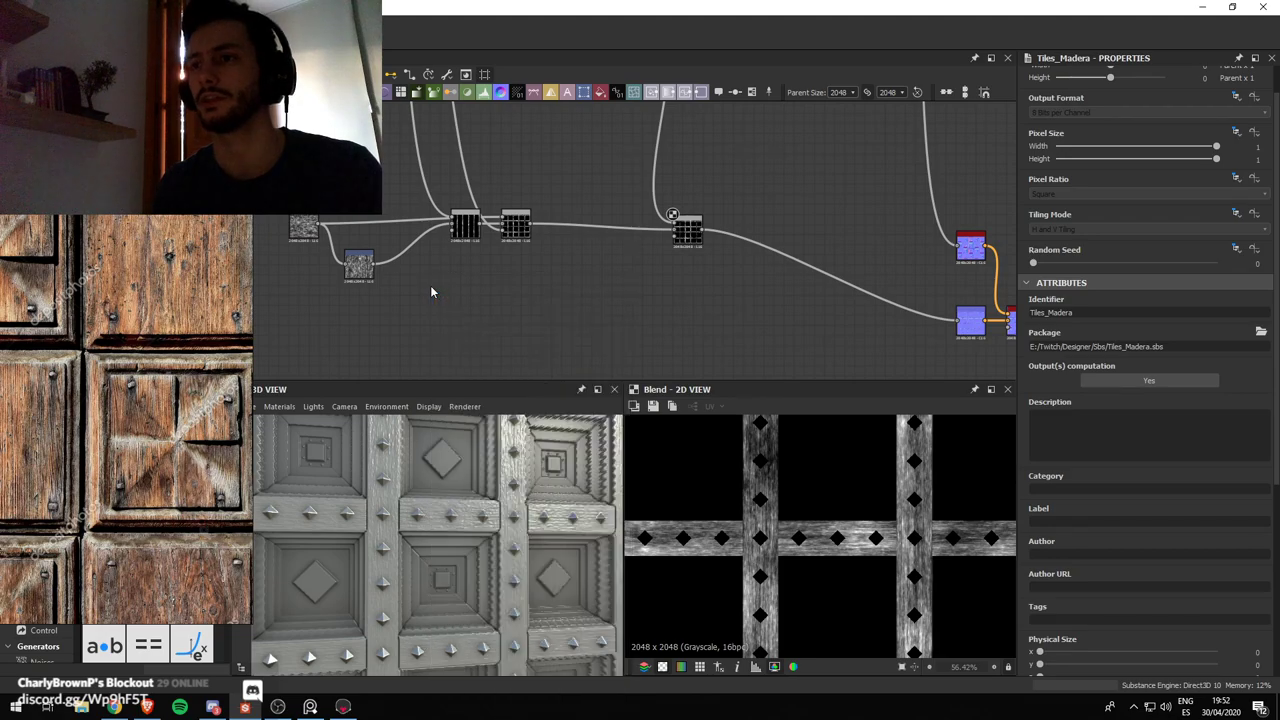
{"action": "scroll", "coordinate": [406, 271], "scroll_direction": "up", "scroll_amount": 1}
{"action": "scroll", "coordinate": [458, 282], "scroll_direction": "down", "scroll_amount": 1}
{"action": "middle_click_drag", "start_coordinate": [460, 283], "coordinate": [533, 290]}
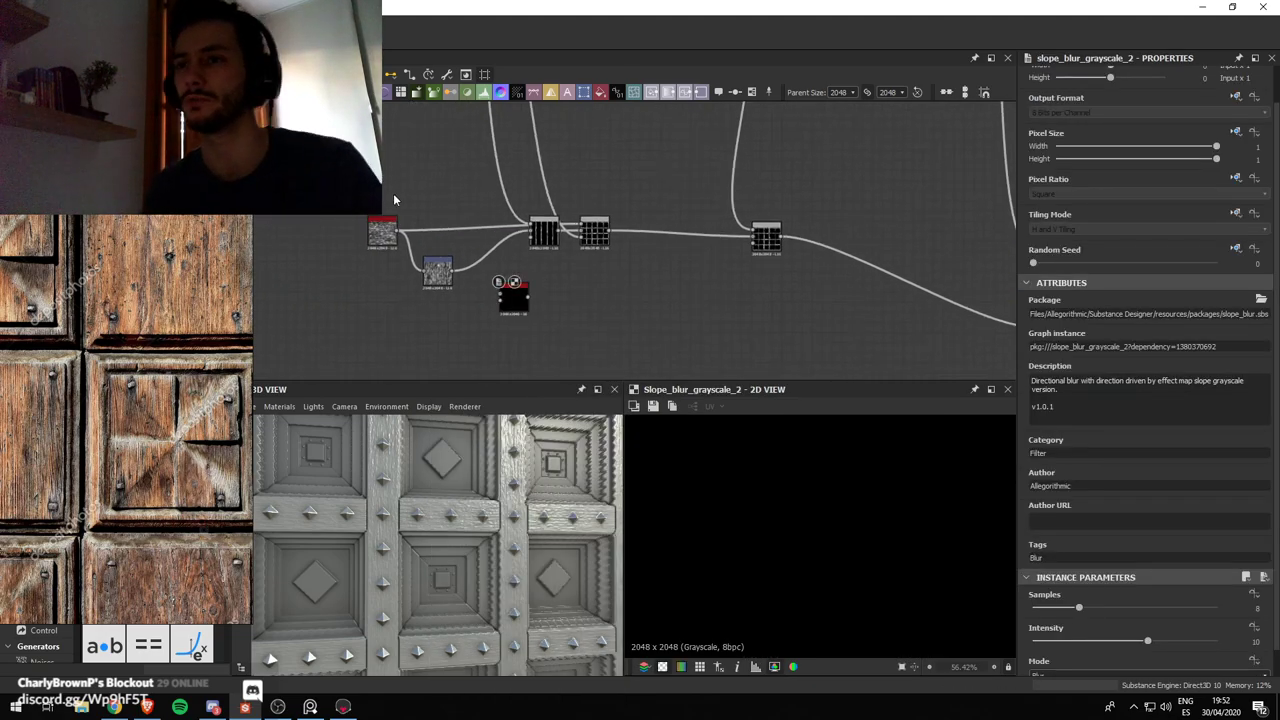
{"action": "left_click_drag", "start_coordinate": [395, 235], "coordinate": [502, 290]}
{"action": "scroll", "coordinate": [430, 265], "scroll_direction": "up", "scroll_amount": 2}
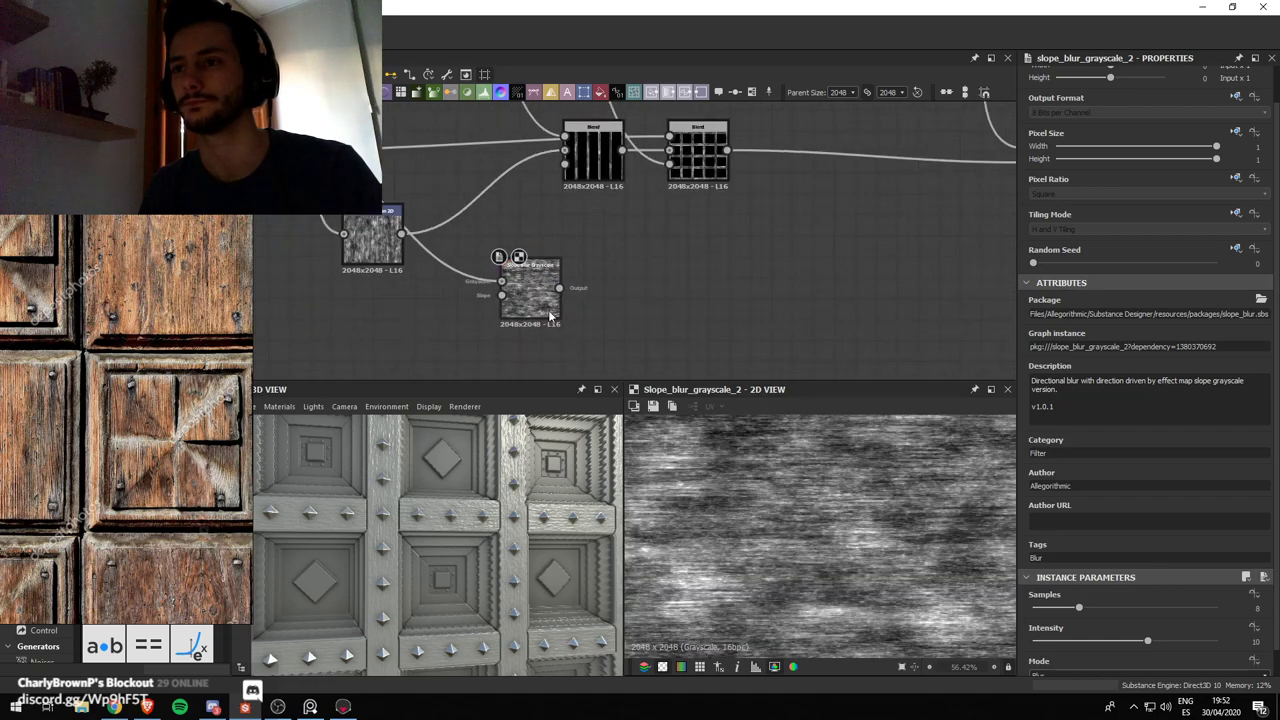
Add a Clouds 2 noise, connect it to the slope blur's Slope input, and preview the blurred grain
{"action": "middle_click_drag", "start_coordinate": [465, 307], "coordinate": [500, 272]}
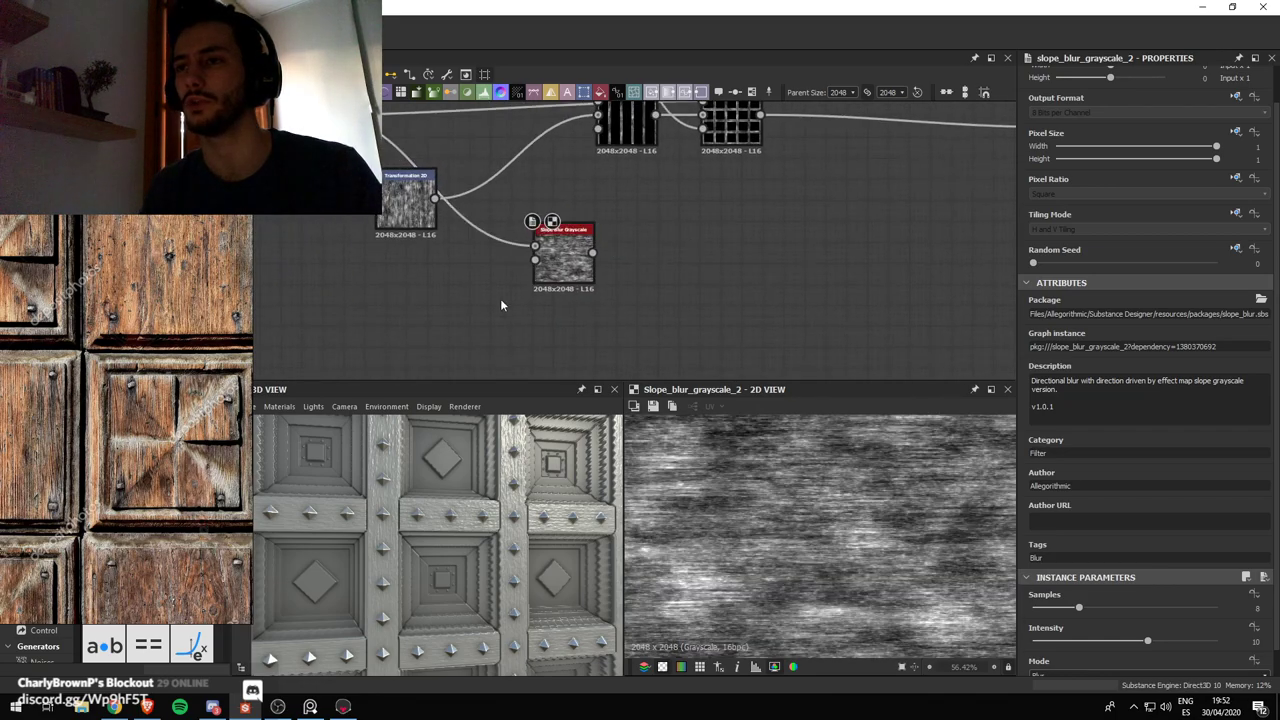
{"action": "key", "text": "space"}
{"action": "type", "text": "cloud"}
{"action": "key", "text": "Down"}
{"action": "key", "text": "Return"}
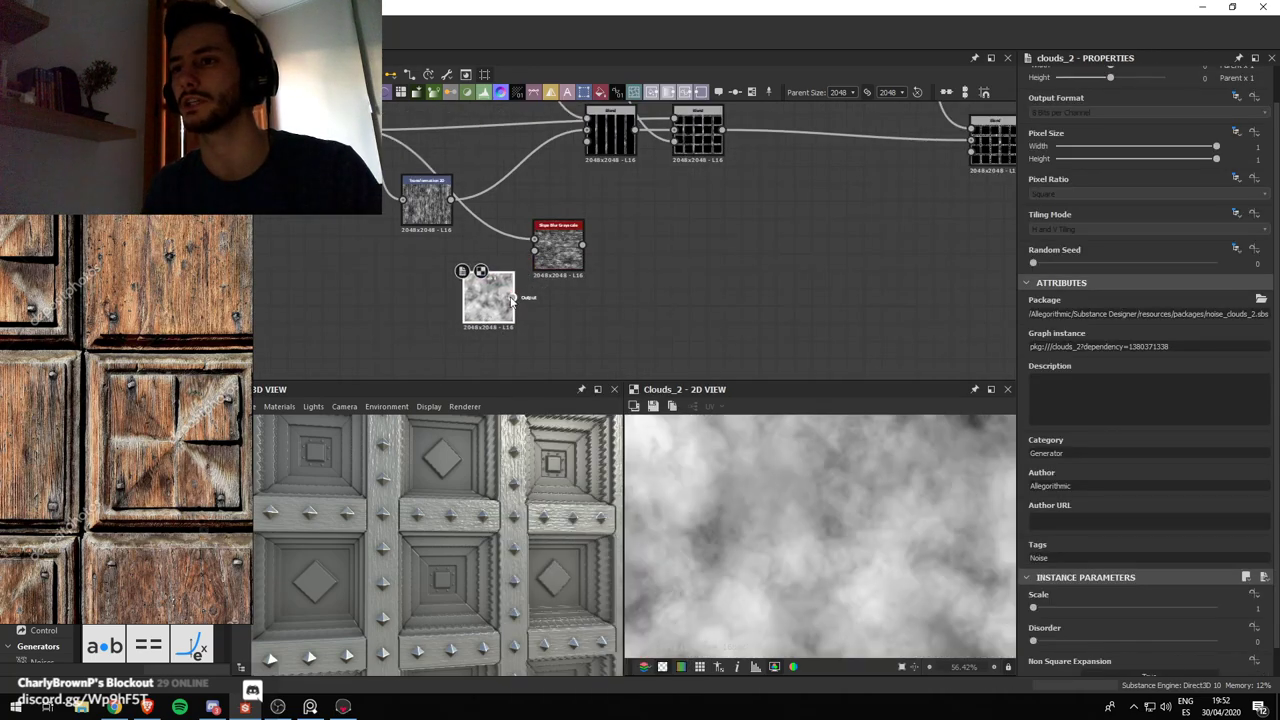
{"action": "double_click", "coordinate": [541, 254]}
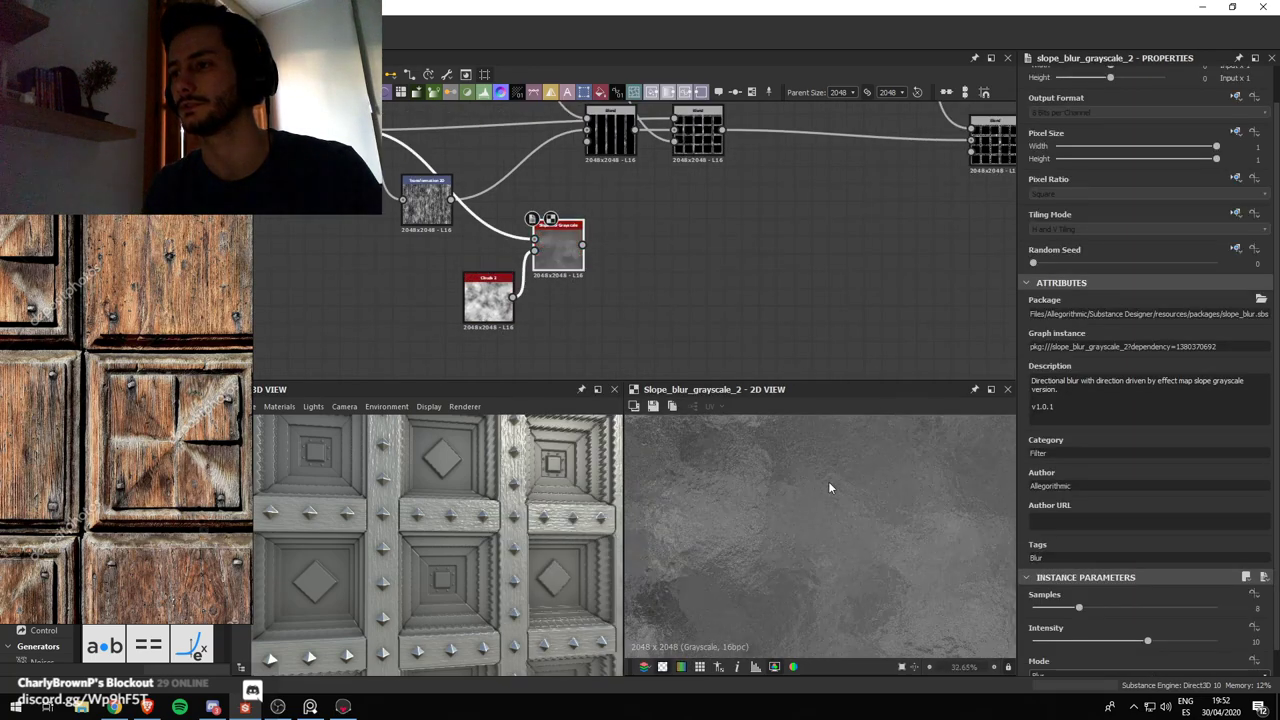
Set the slope blur's Samples to 5 and Intensity to 0.17
{"action": "left_click_drag", "start_coordinate": [1092, 615], "coordinate": [1205, 643]}
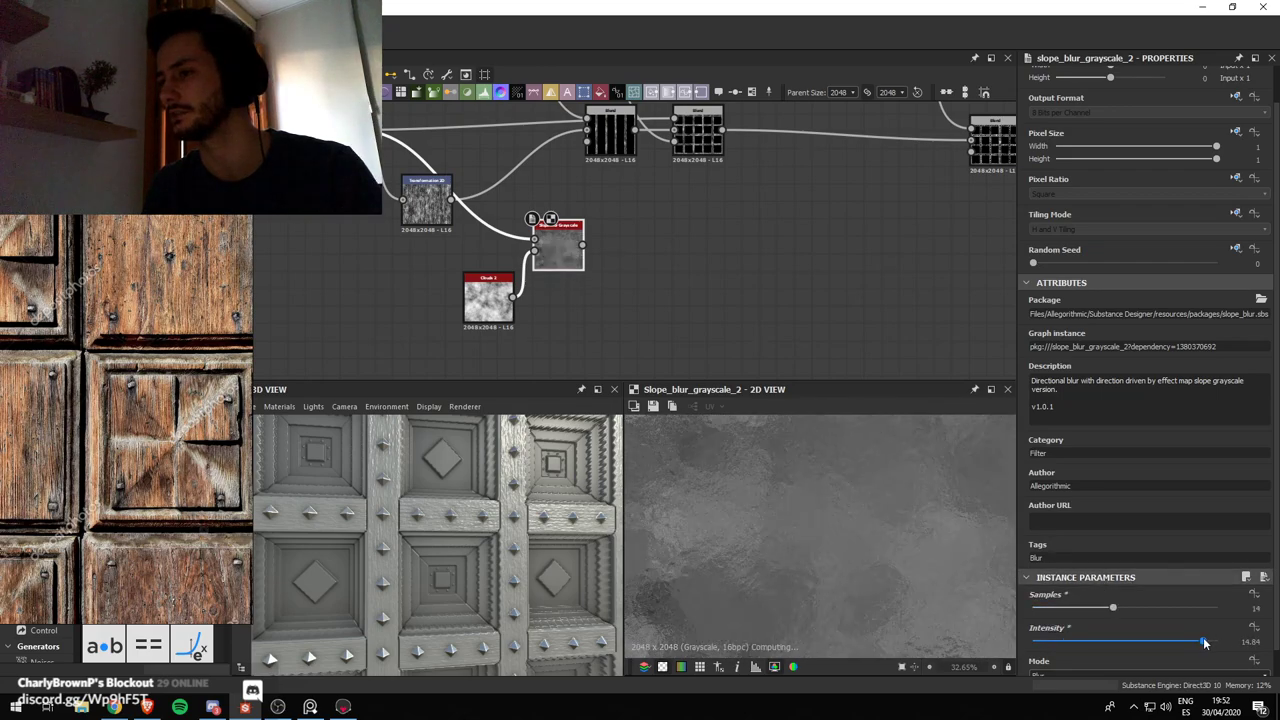
{"action": "left_click_drag", "start_coordinate": [1068, 615], "coordinate": [1046, 608]}
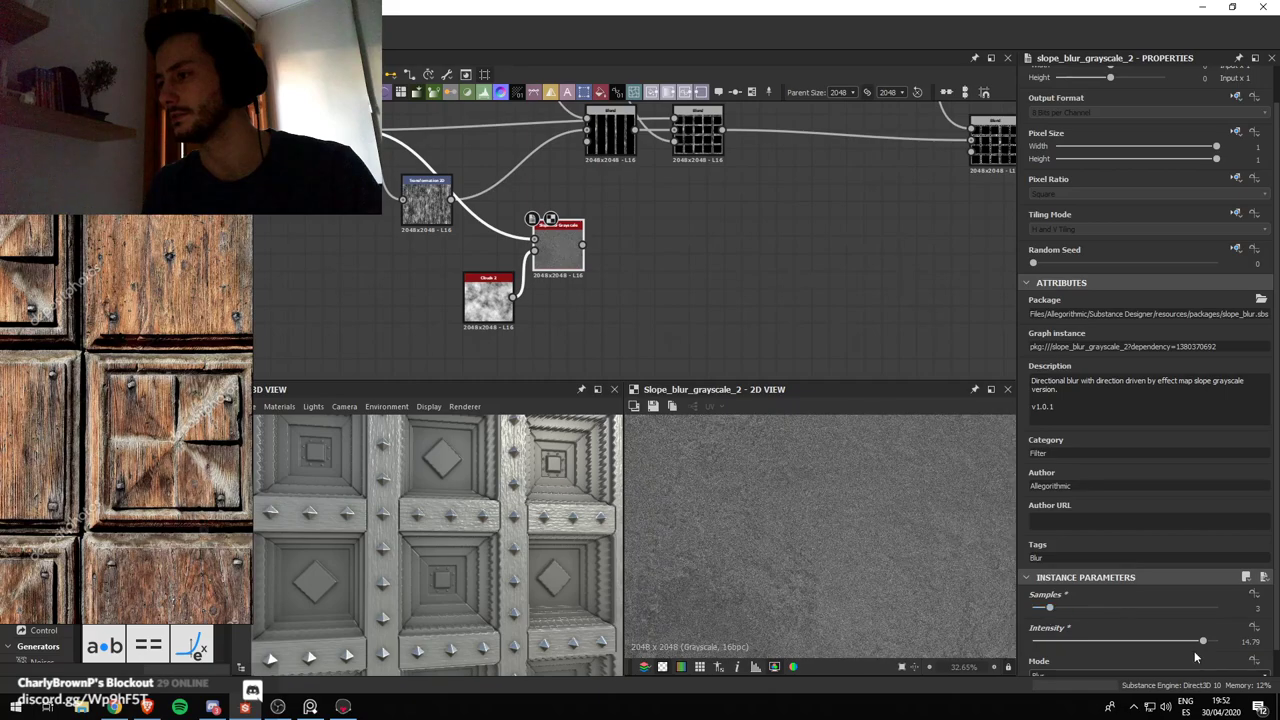
{"action": "left_click_drag", "start_coordinate": [1203, 641], "coordinate": [1035, 645]}
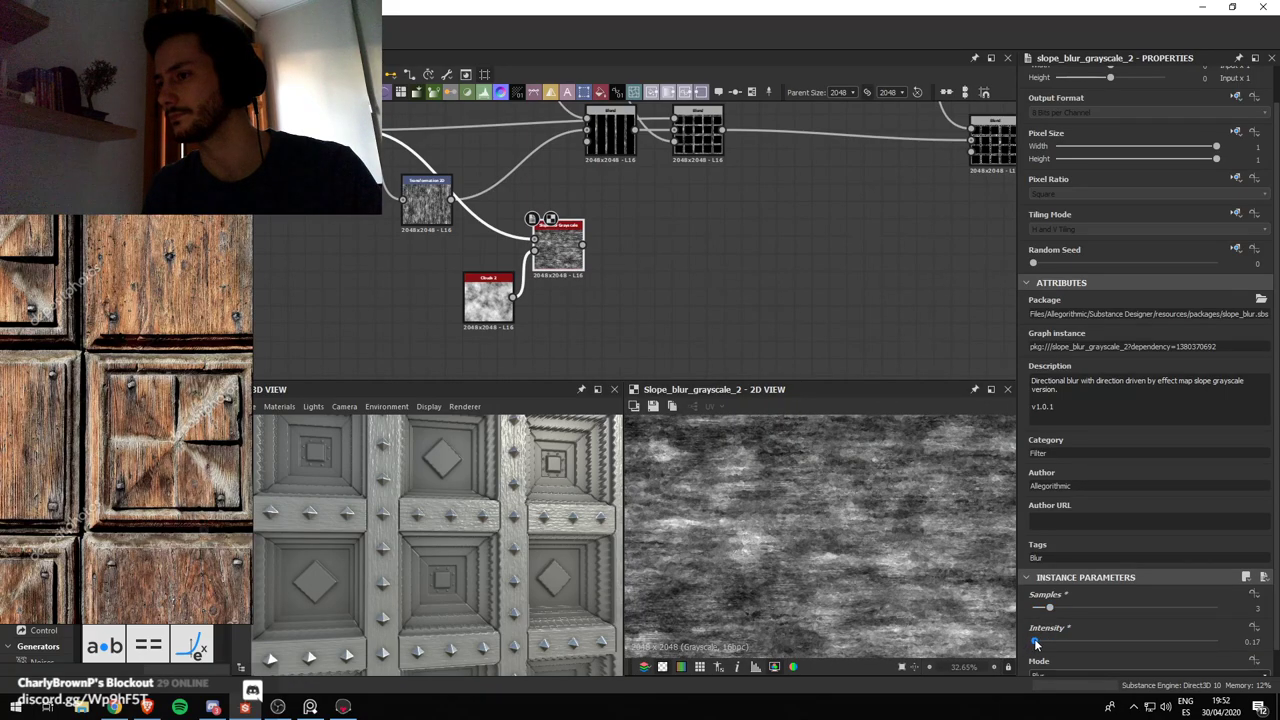
{"action": "scroll", "coordinate": [1060, 640], "scroll_direction": "down", "scroll_amount": 1}
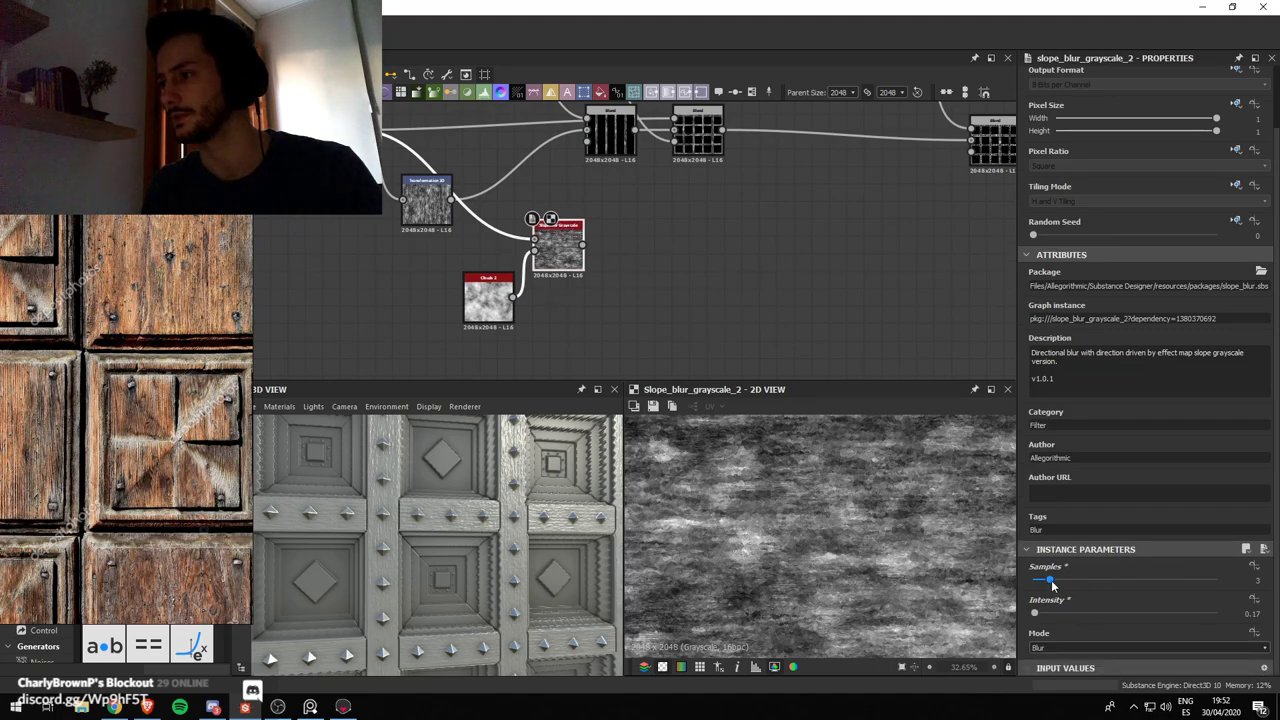
{"action": "left_click_drag", "start_coordinate": [1118, 579], "coordinate": [1057, 581]}
{"action": "scroll", "coordinate": [776, 504], "scroll_direction": "up", "scroll_amount": 3}
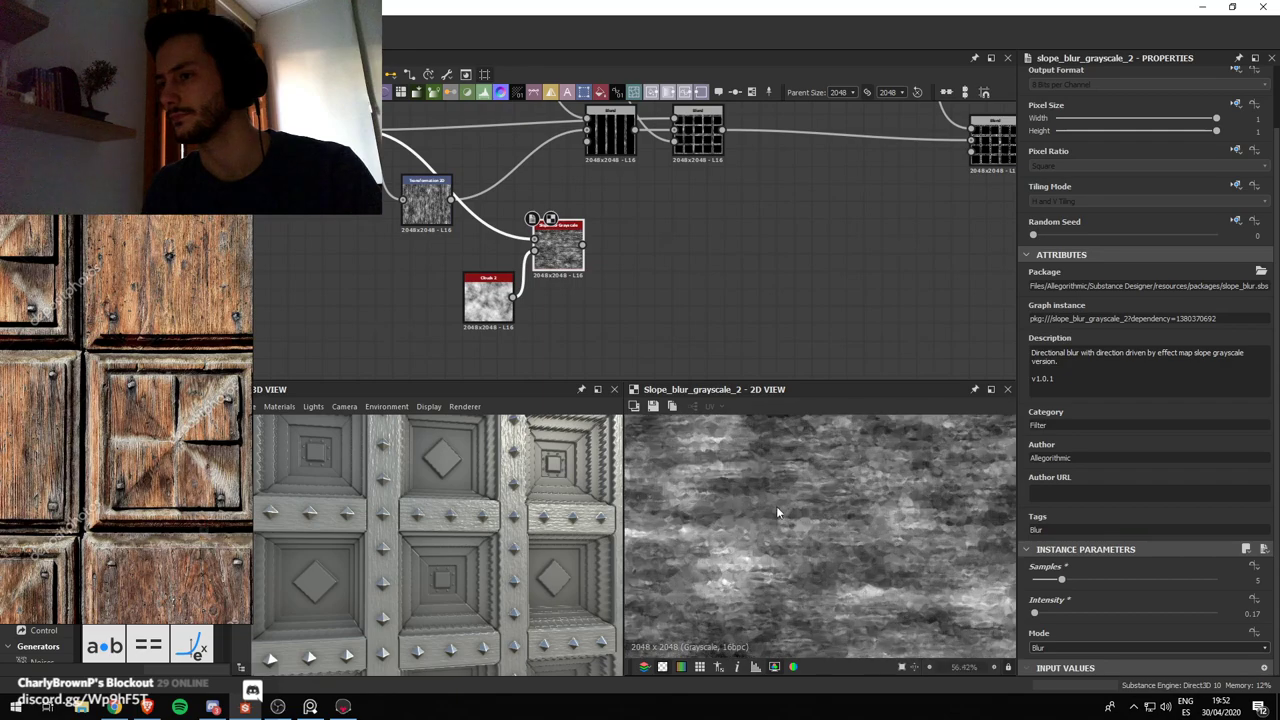
{"action": "scroll", "coordinate": [560, 470], "scroll_direction": "up", "scroll_amount": 2}
Replace the Clouds 2 noise with a Perlin Noise feeding the slope blur's Slope input, and preview the blur
{"action": "left_click", "coordinate": [489, 299]}
{"action": "scroll", "coordinate": [1007, 561], "scroll_direction": "down", "scroll_amount": 3}
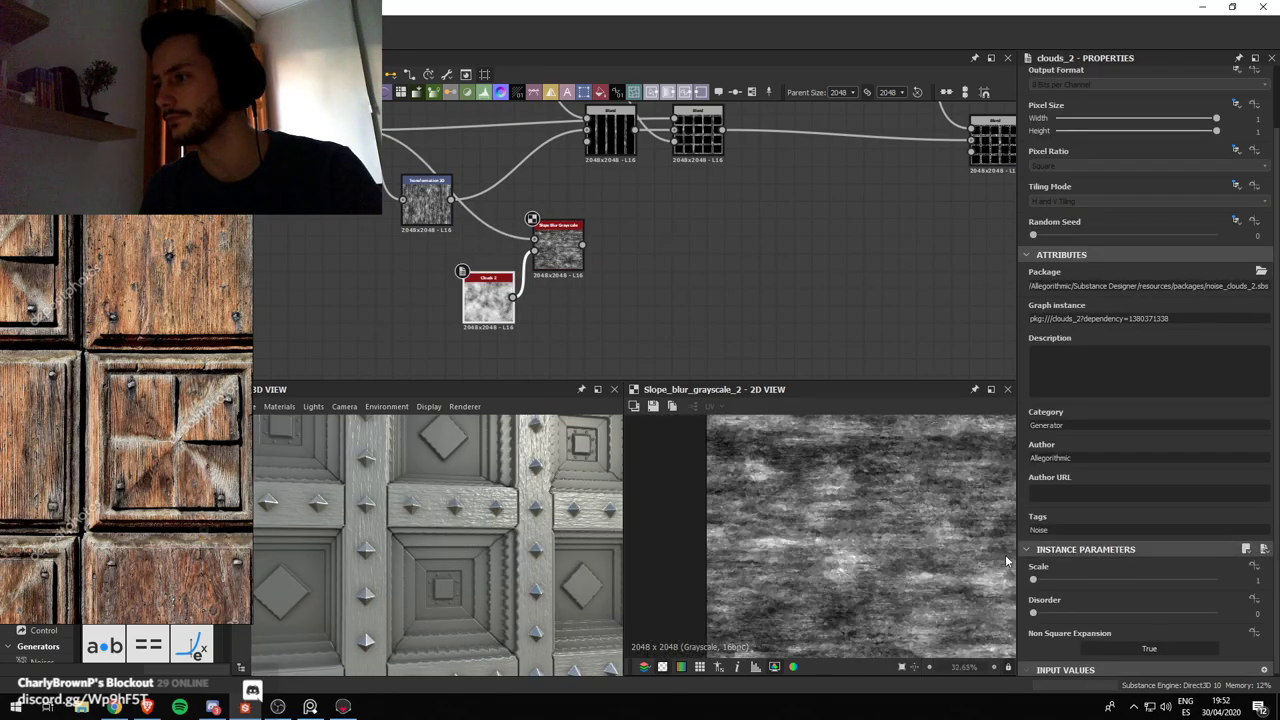
{"action": "key", "text": "Delete"}
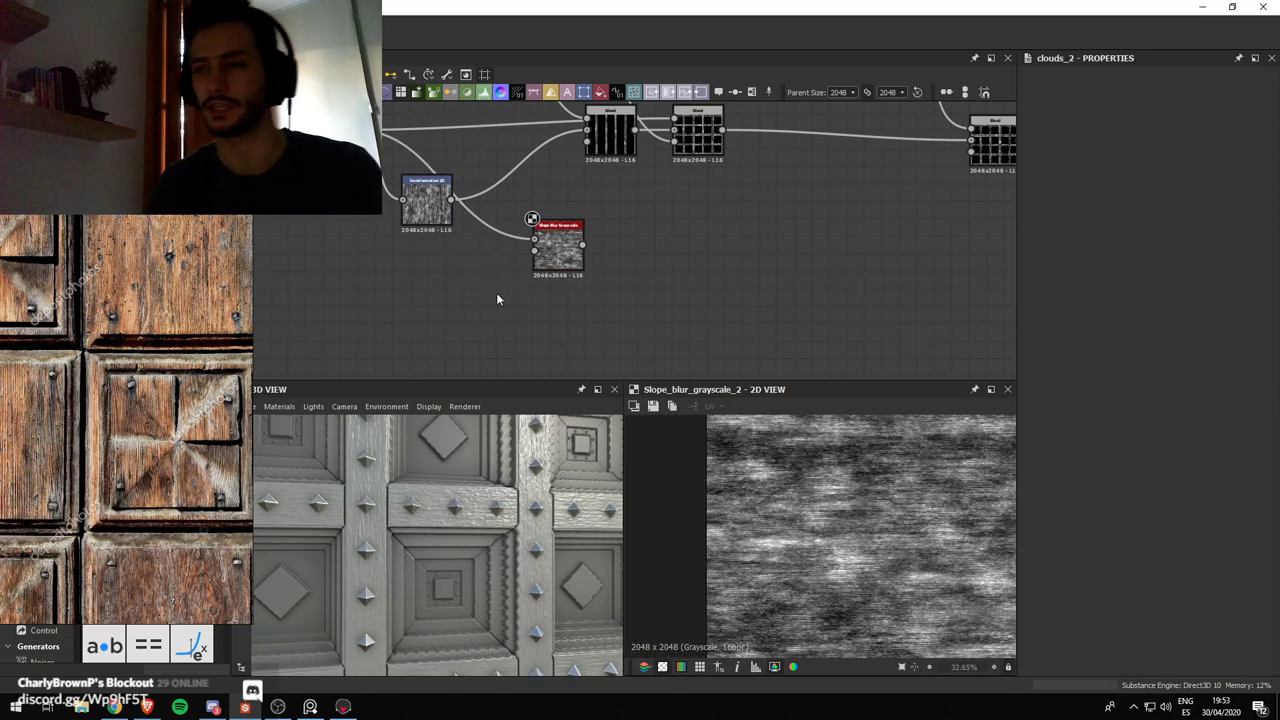
{"action": "key", "text": "space"}
{"action": "type", "text": "perl"}
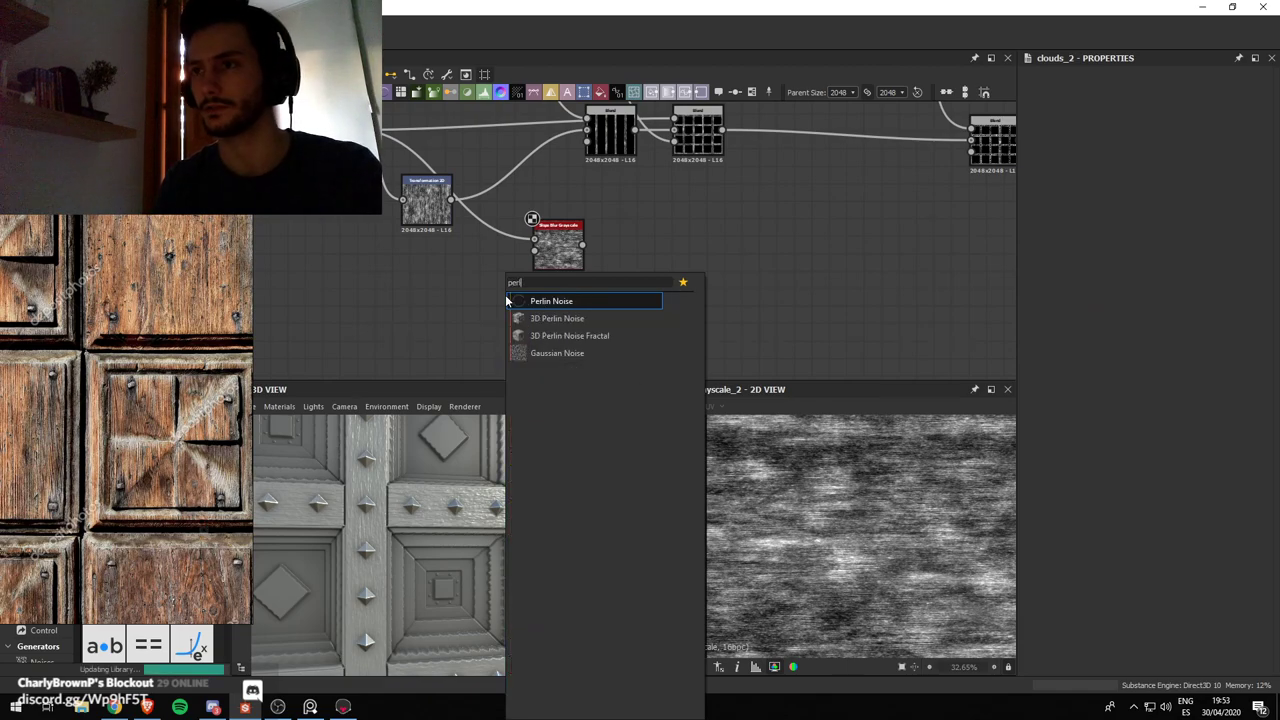
{"action": "key", "text": "Return"}
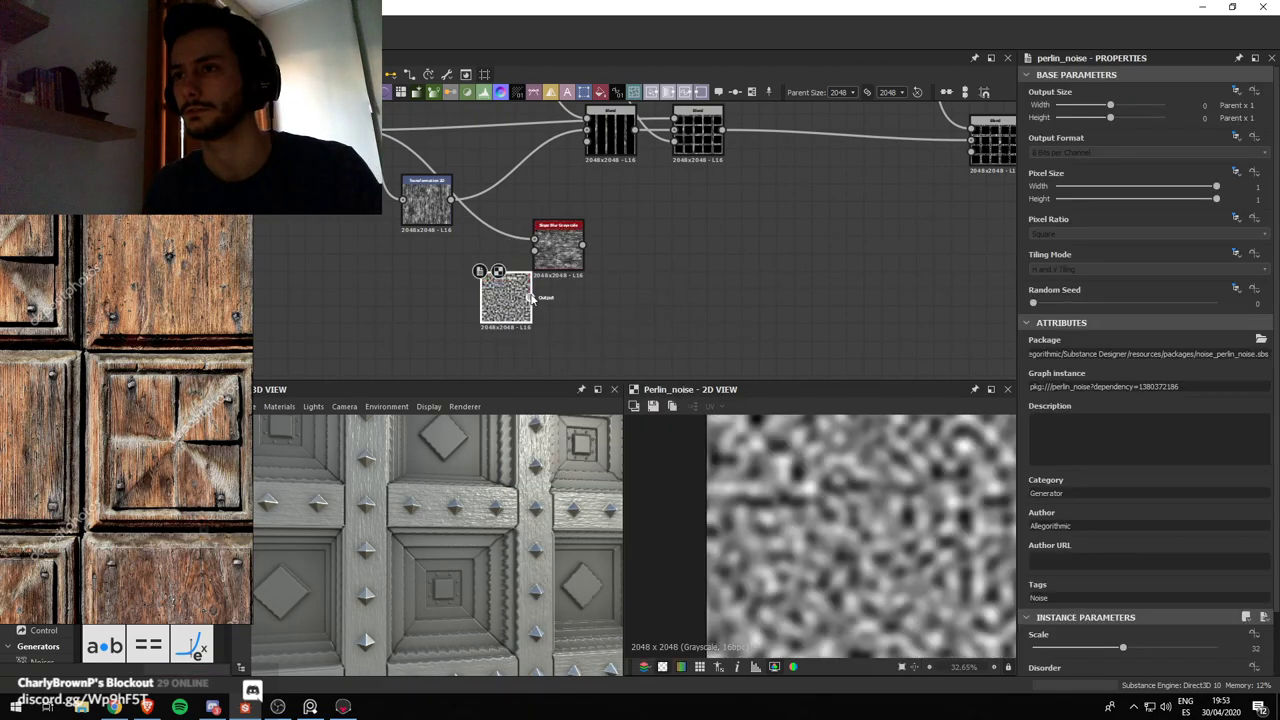
{"action": "left_click_drag", "start_coordinate": [510, 310], "coordinate": [535, 250]}
{"action": "left_click", "coordinate": [560, 255]}
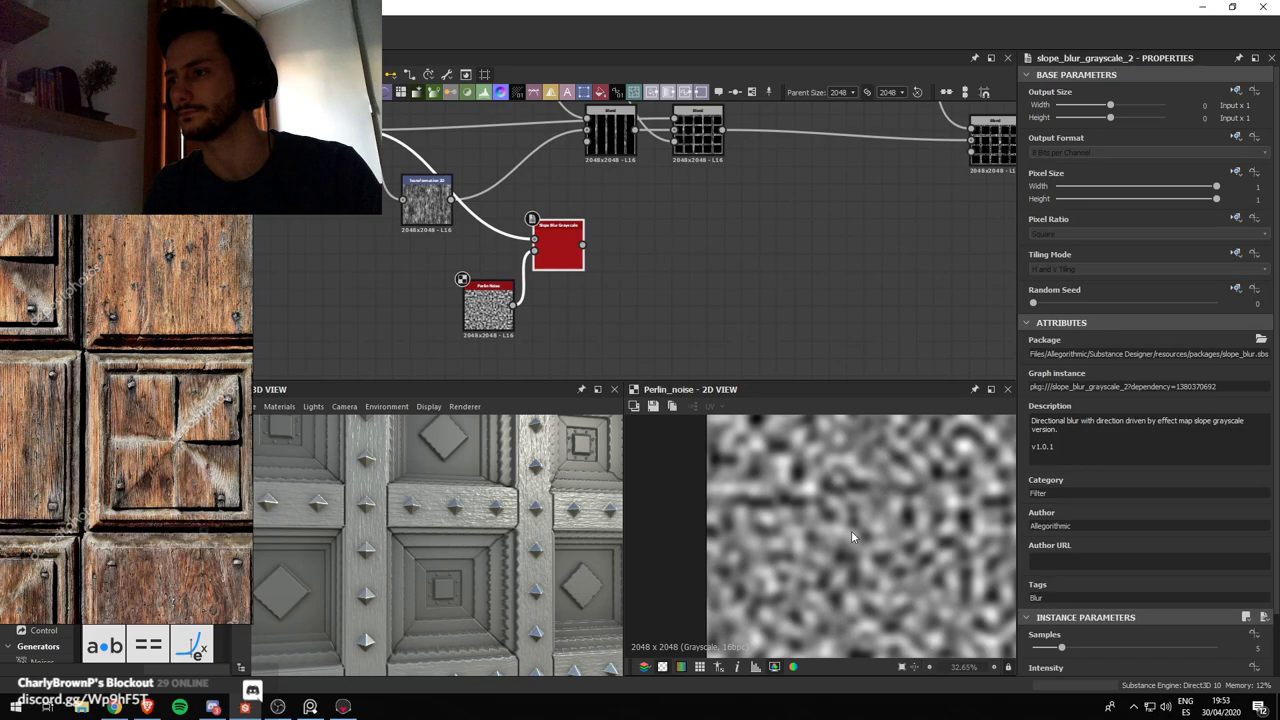
{"action": "double_click", "coordinate": [565, 265]}
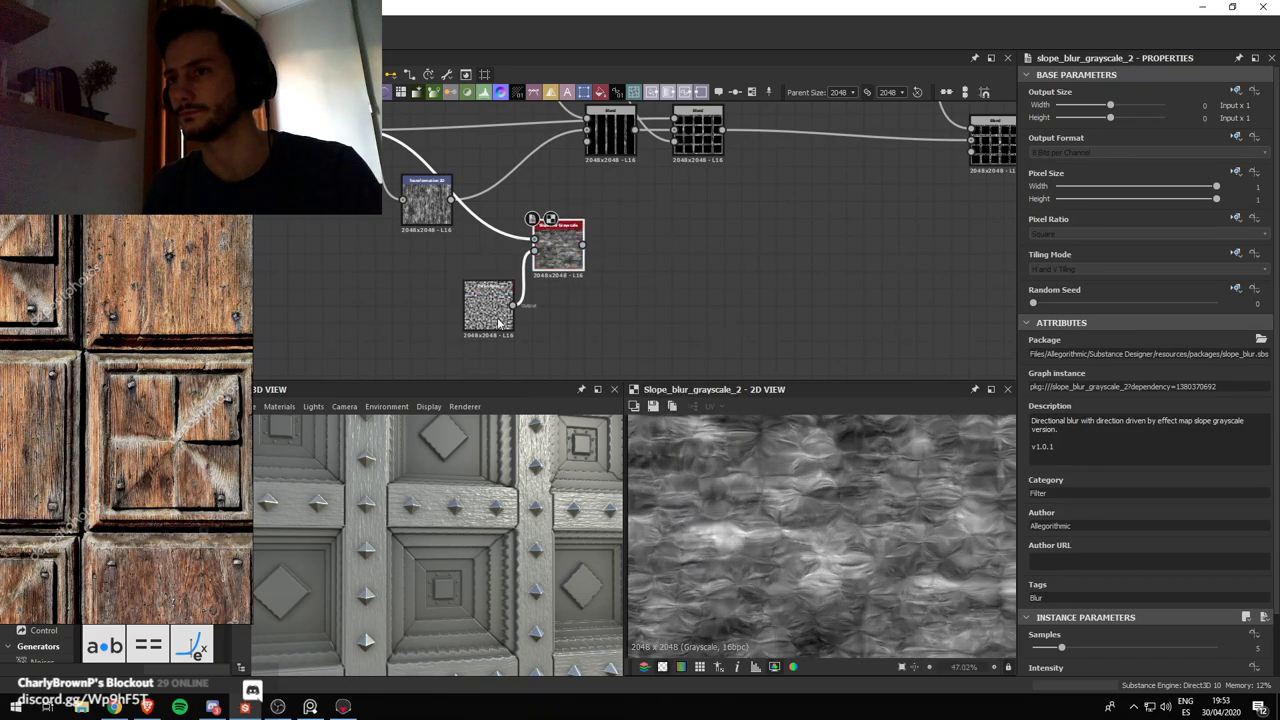
Set the Perlin Noise's Scale to 15 and Disorder to 0.22
{"action": "left_click_drag", "start_coordinate": [499, 323], "coordinate": [481, 312]}
{"action": "scroll", "coordinate": [1105, 571], "scroll_direction": "down", "scroll_amount": 1}
{"action": "left_click_drag", "start_coordinate": [1103, 580], "coordinate": [1073, 611]}
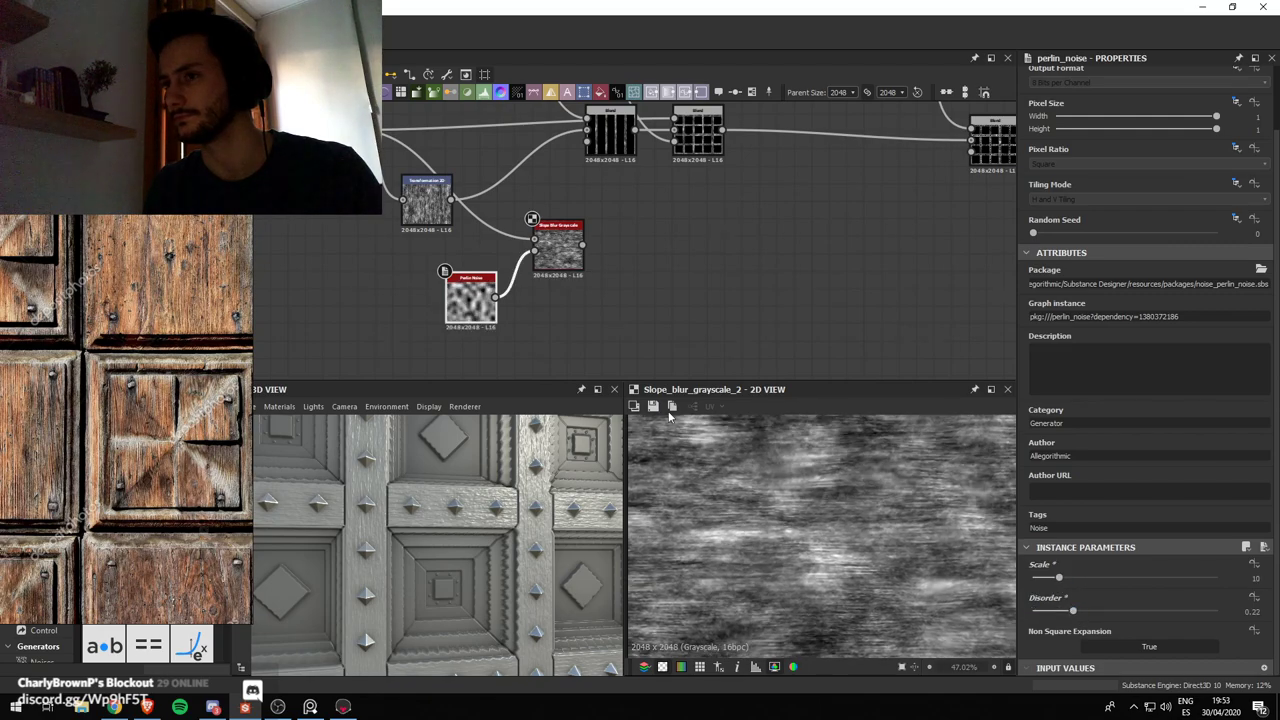
Set the slope blur's Samples to 7 and Intensity to 0.06, and the Perlin Noise's Scale to 44
{"action": "left_click", "coordinate": [558, 248]}
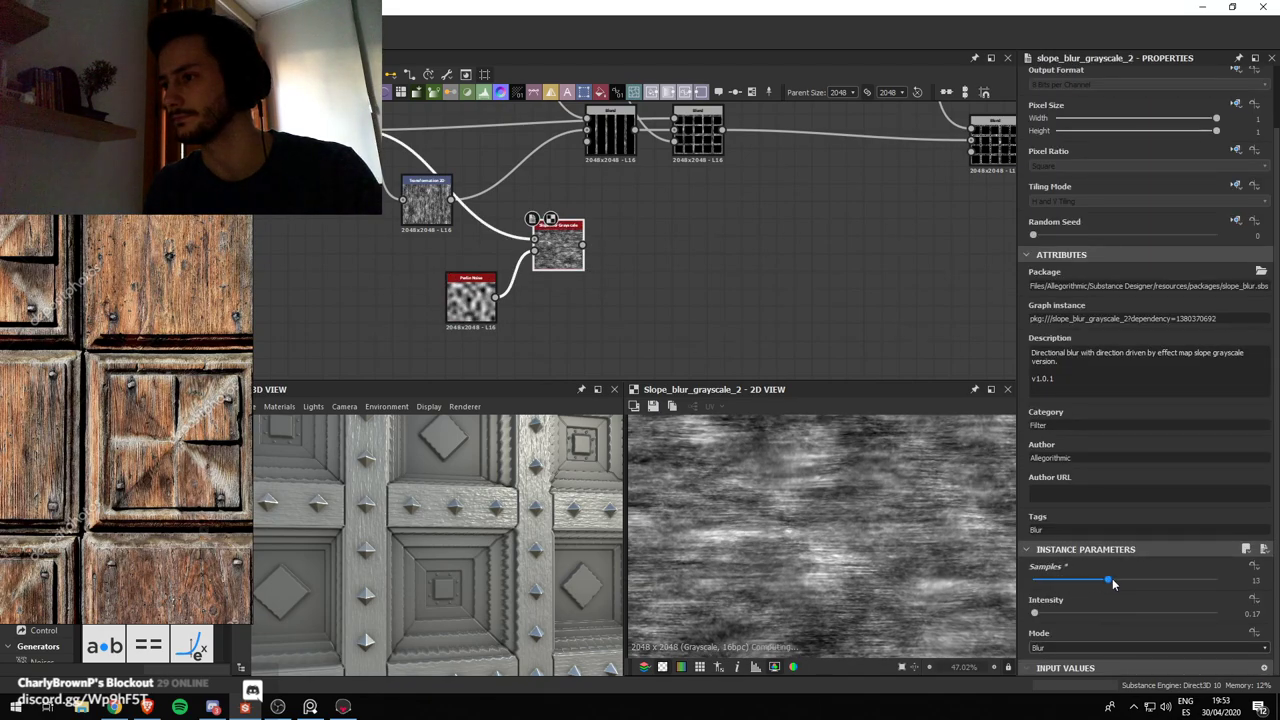
{"action": "mouse_move", "coordinate": [1049, 611]}
{"action": "left_mouse_down"}
{"action": "mouse_move", "coordinate": [1031, 601]}
{"action": "mouse_move", "coordinate": [1092, 577]}
{"action": "mouse_move", "coordinate": [1158, 590]}
{"action": "left_mouse_up"}
{"action": "left_click", "coordinate": [472, 297]}
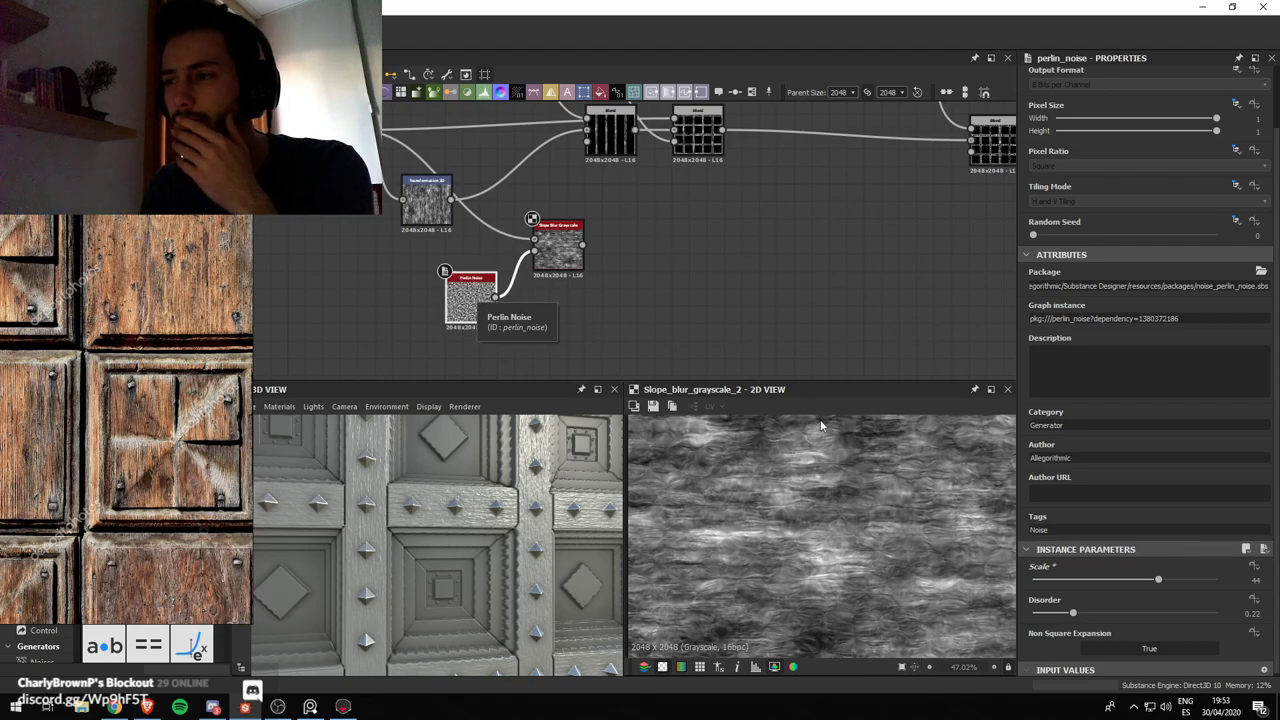
{"action": "scroll", "coordinate": [855, 578], "scroll_direction": "down", "scroll_amount": 4}
Replace the slope blur with a Directional Warp, connecting the directional noise as its input and the Perlin Noise as its intensity input
{"action": "left_click", "coordinate": [558, 248]}
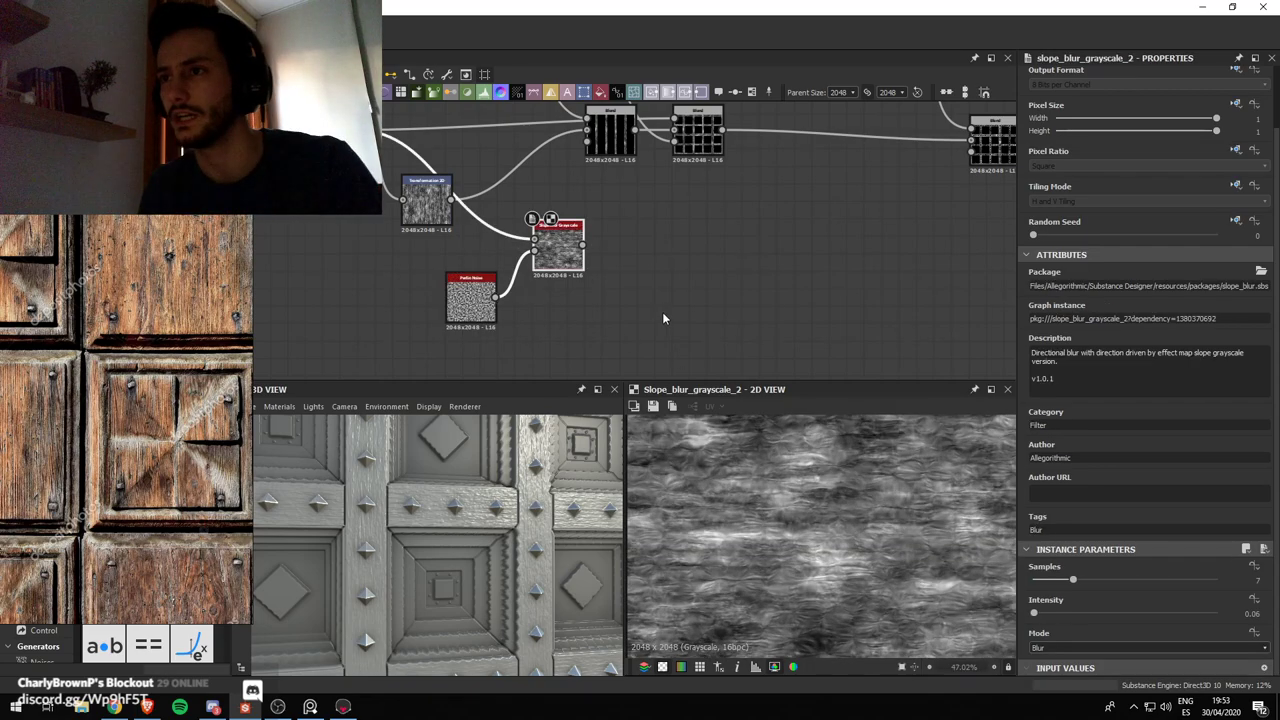
{"action": "key", "text": "Delete"}
{"action": "key", "text": "space"}
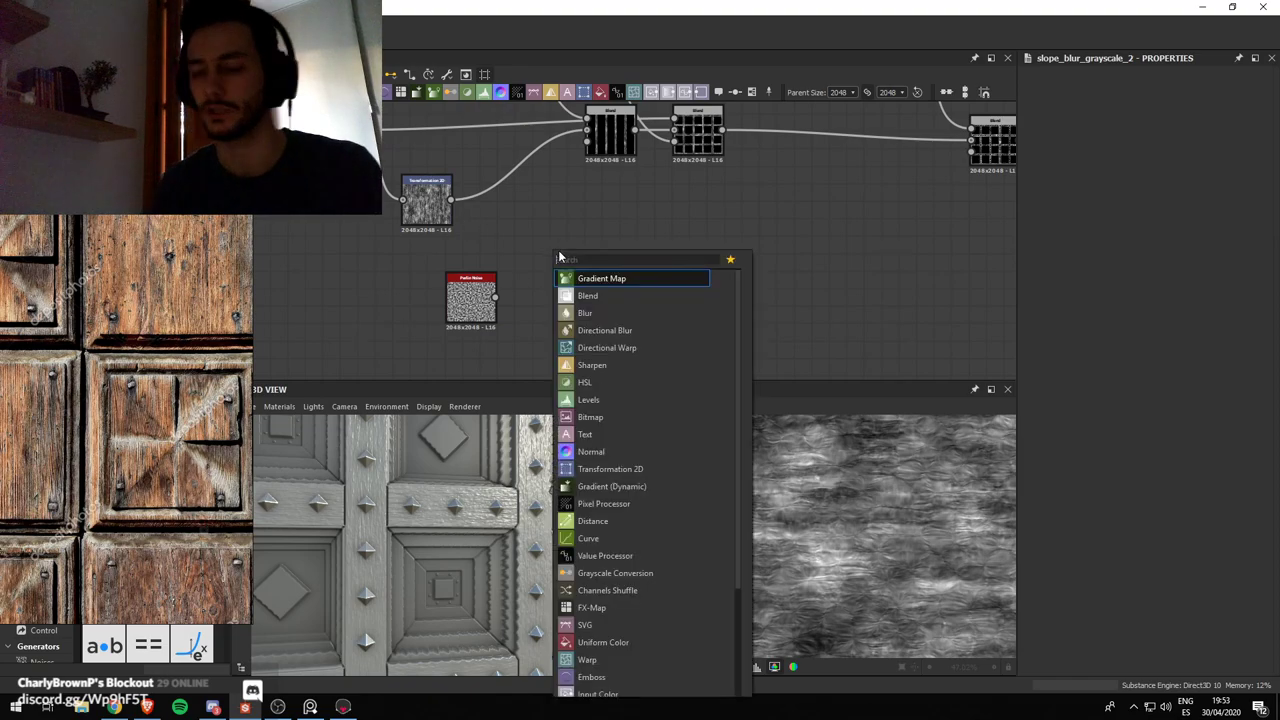
{"action": "type", "text": "direc"}
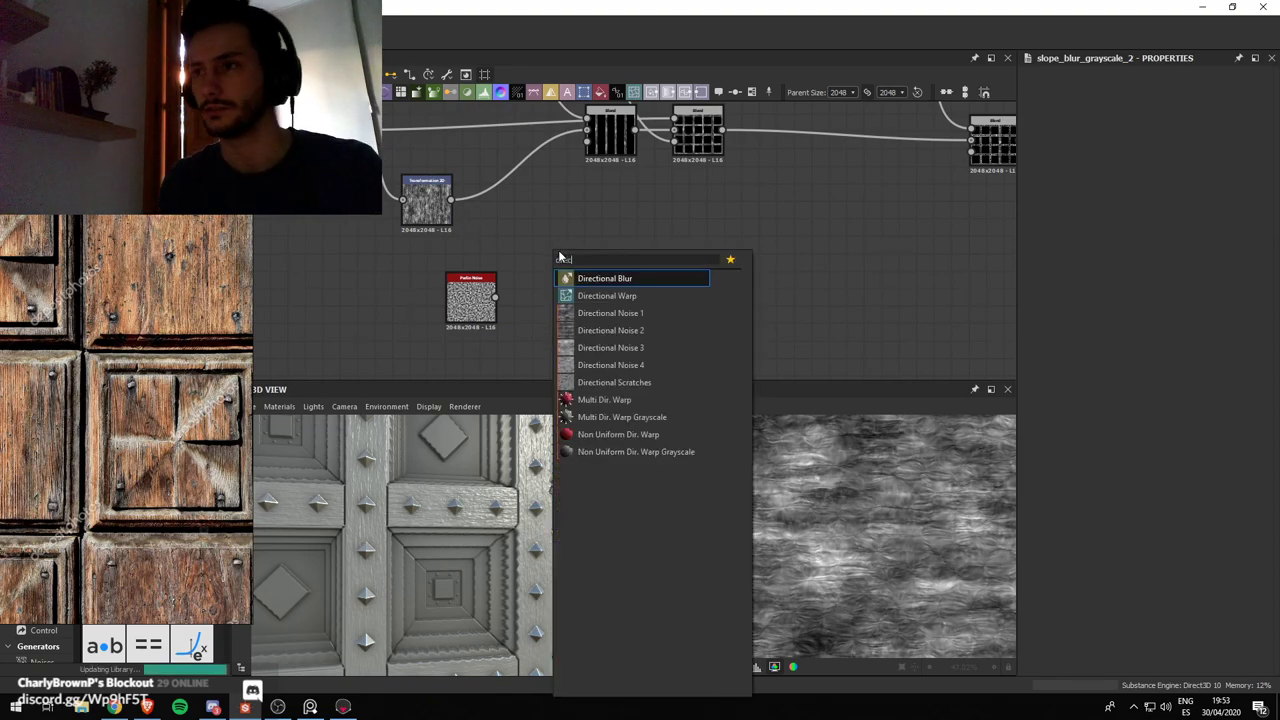
{"action": "left_click", "coordinate": [607, 296]}
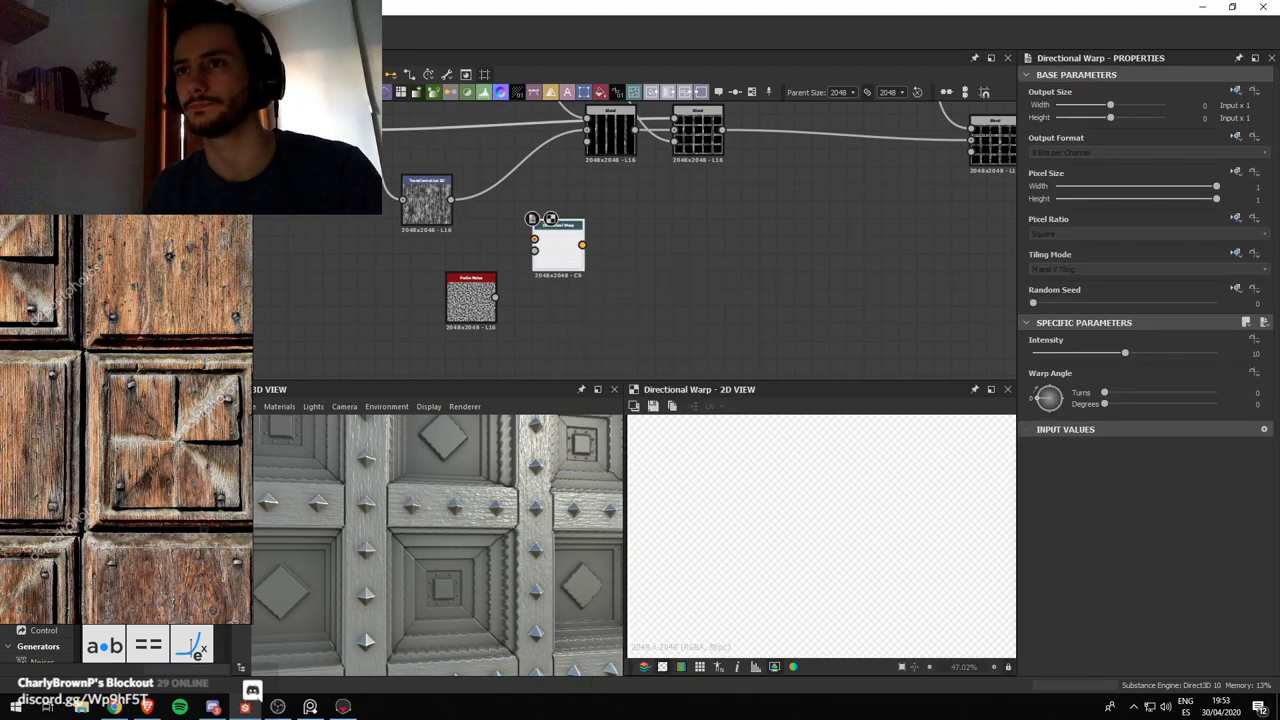
{"action": "left_click_drag", "start_coordinate": [583, 245], "coordinate": [546, 243]}
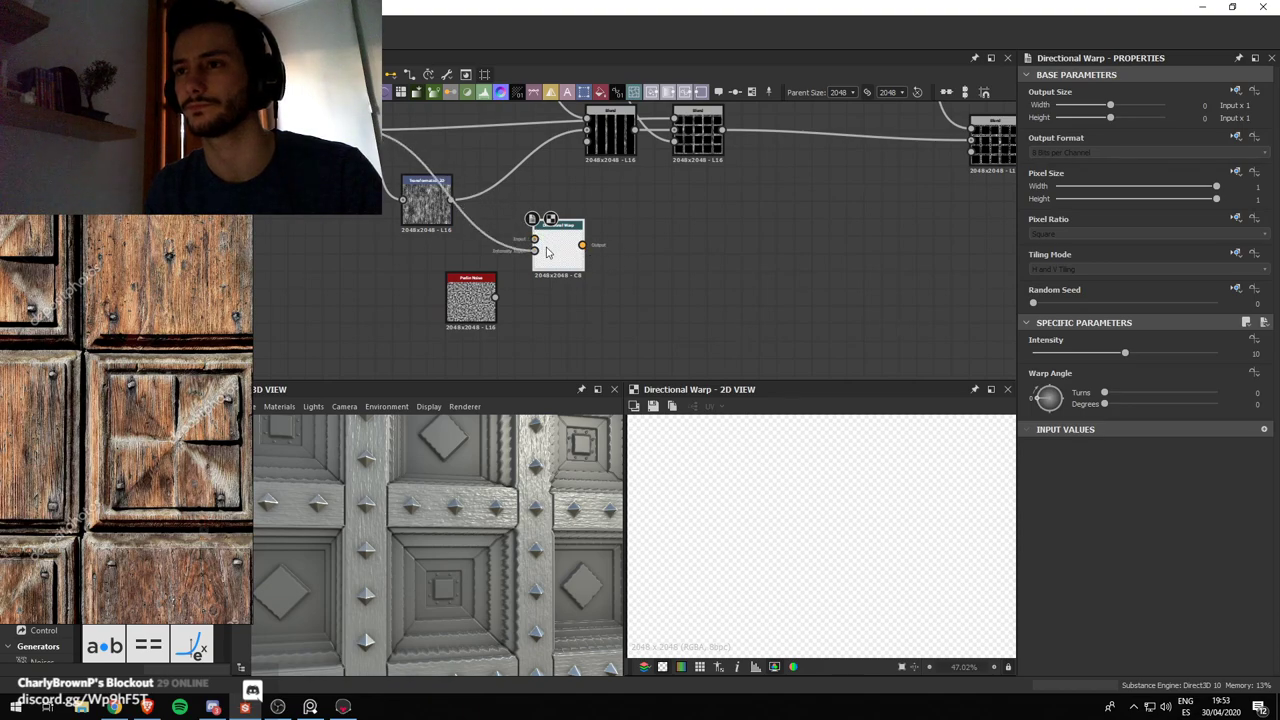
{"action": "left_click_drag", "start_coordinate": [517, 279], "coordinate": [534, 250]}
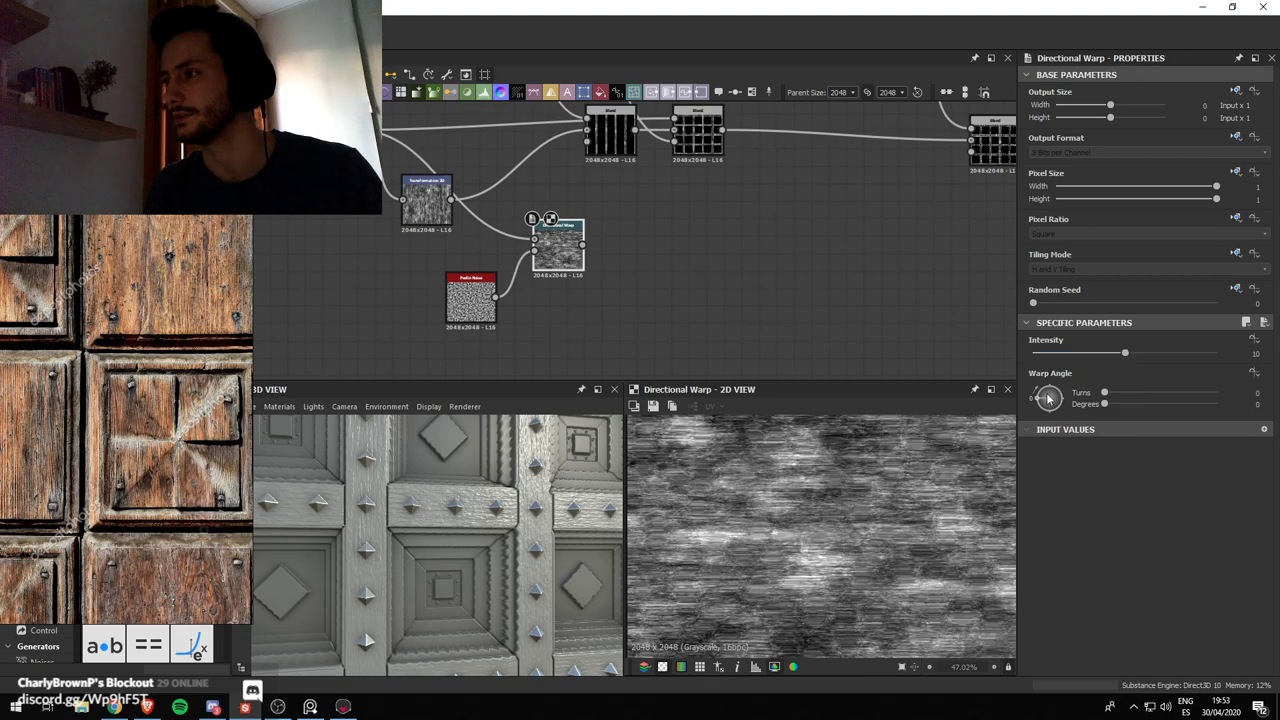
Set the Directional Warp's Warp Angle to 12 degrees and Intensity to 11.26, and the Perlin Noise's Scale to 16
{"action": "left_click_drag", "start_coordinate": [1048, 398], "coordinate": [1015, 391]}
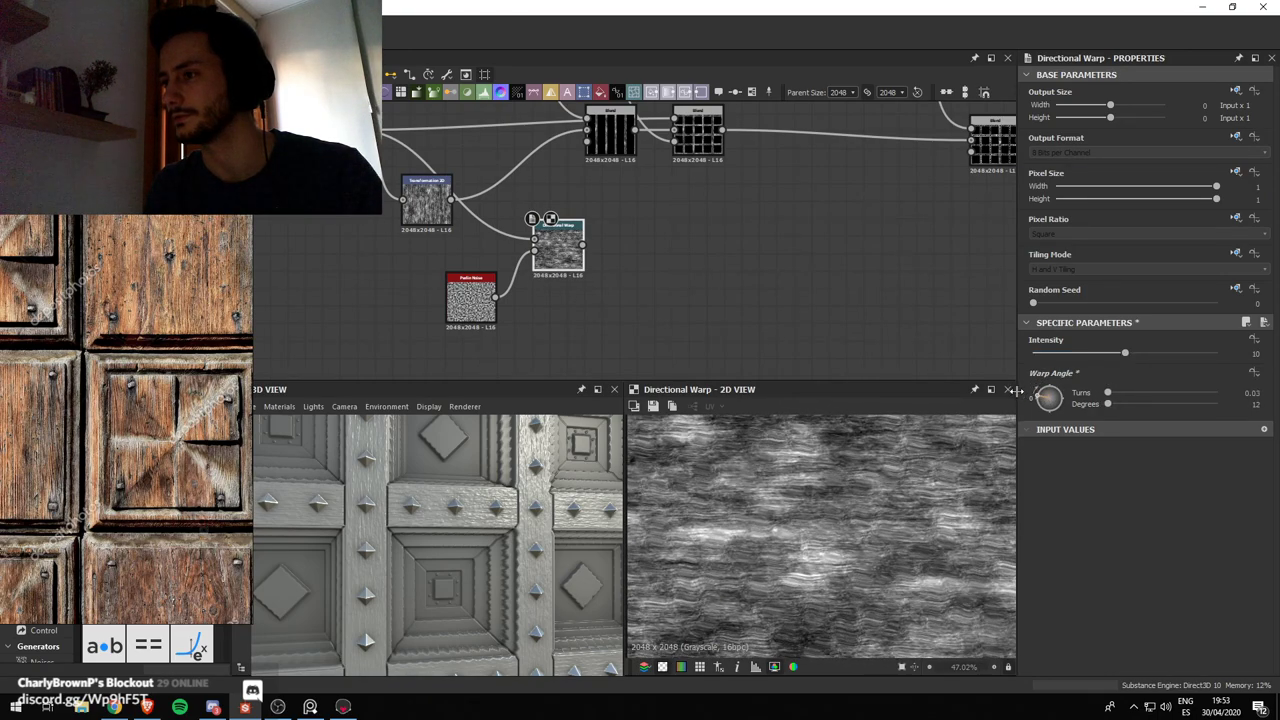
{"action": "mouse_move", "coordinate": [1124, 357]}
{"action": "left_mouse_down"}
{"action": "mouse_move", "coordinate": [1164, 357]}
{"action": "mouse_move", "coordinate": [1136, 357]}
{"action": "left_mouse_up"}
{"action": "left_click", "coordinate": [478, 294]}
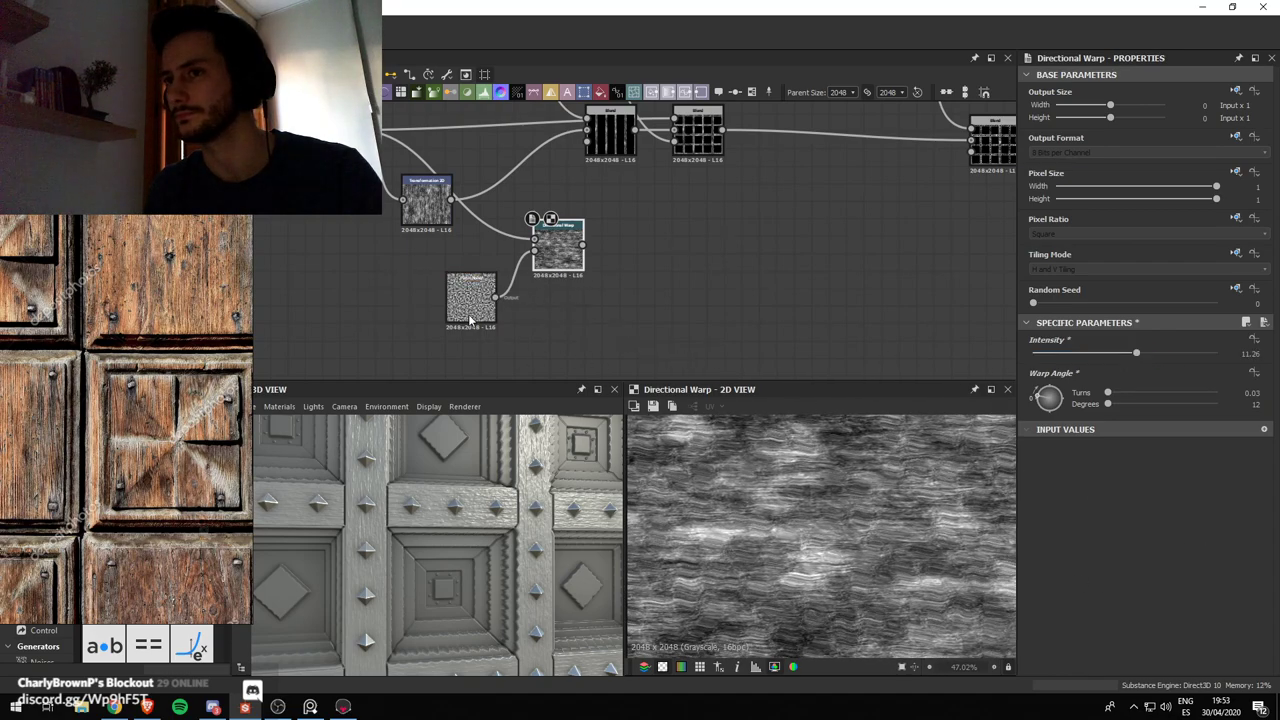
{"action": "left_click_drag", "start_coordinate": [1097, 652], "coordinate": [1077, 644]}
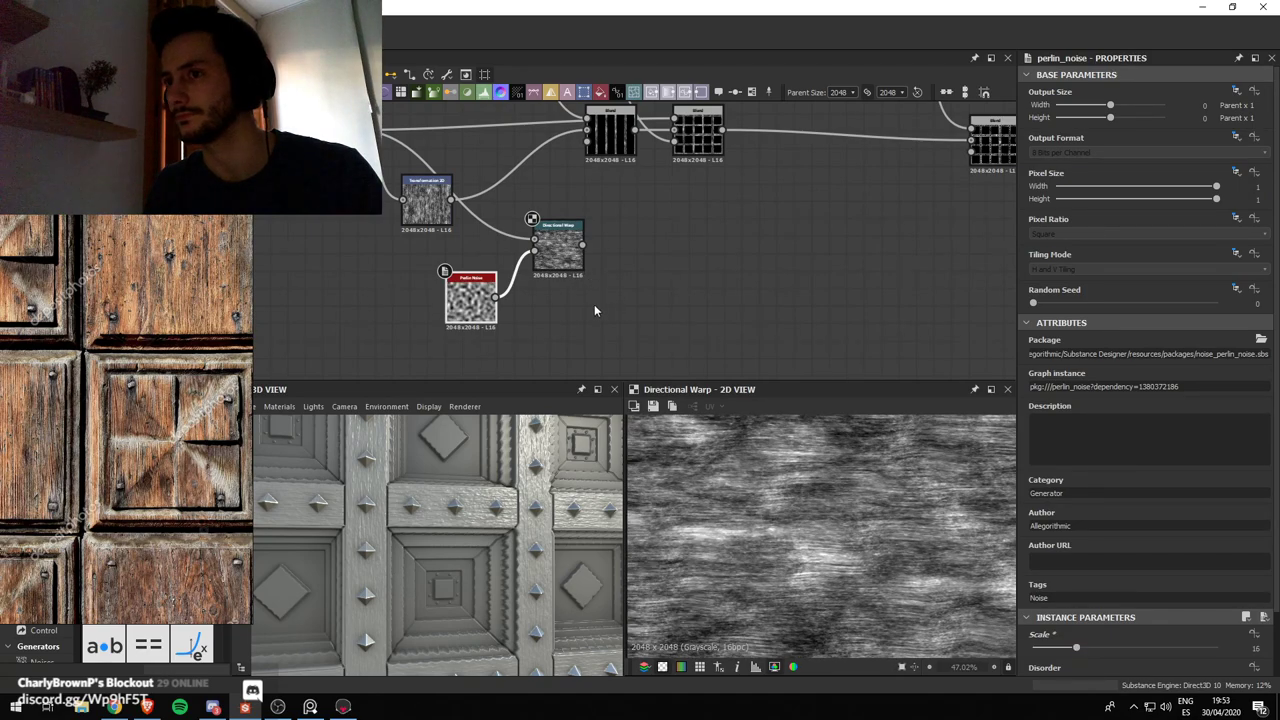
Rearrange the noise nodes to put the Directional Warp before the Transformation 2D, and move the directional noise's outgoing stripe and transformation links to the warp's output
{"action": "scroll", "coordinate": [603, 444], "scroll_direction": "down", "scroll_amount": 2}
{"action": "scroll", "coordinate": [636, 280], "scroll_direction": "down", "scroll_amount": 2}
{"action": "middle_click_drag", "start_coordinate": [575, 221], "coordinate": [589, 229]}
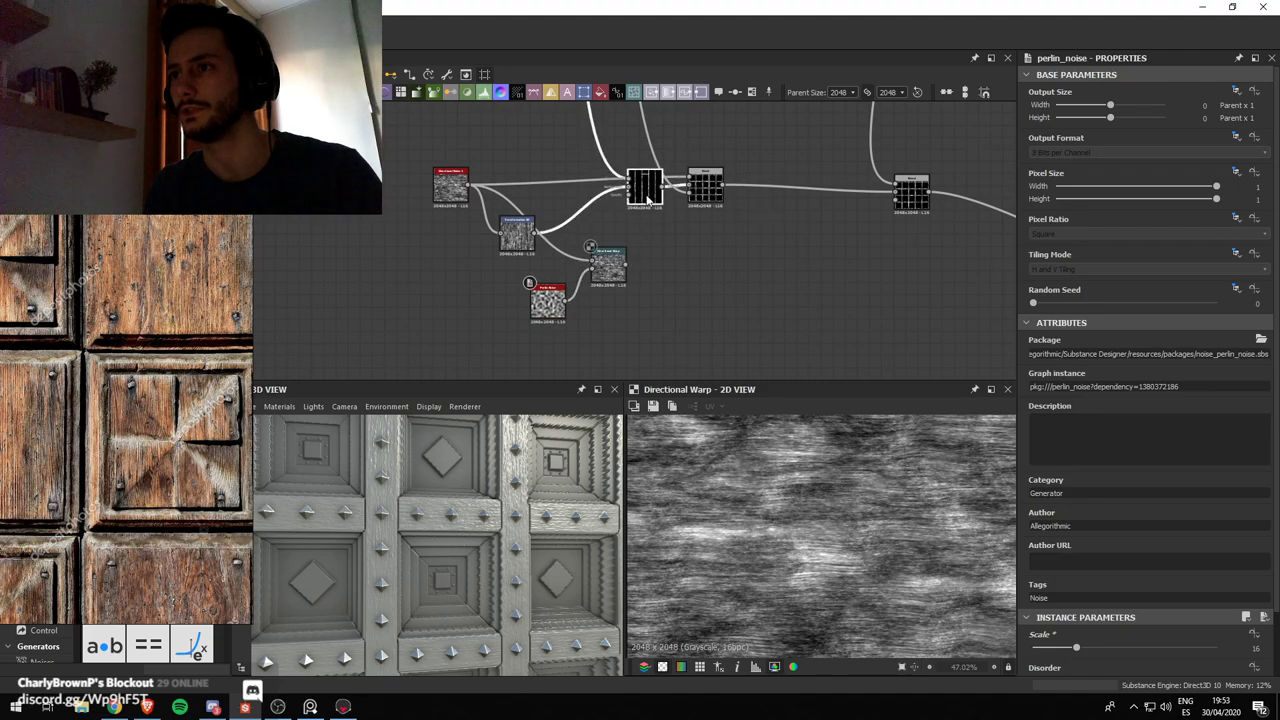
{"action": "left_click_drag", "start_coordinate": [439, 188], "coordinate": [440, 183]}
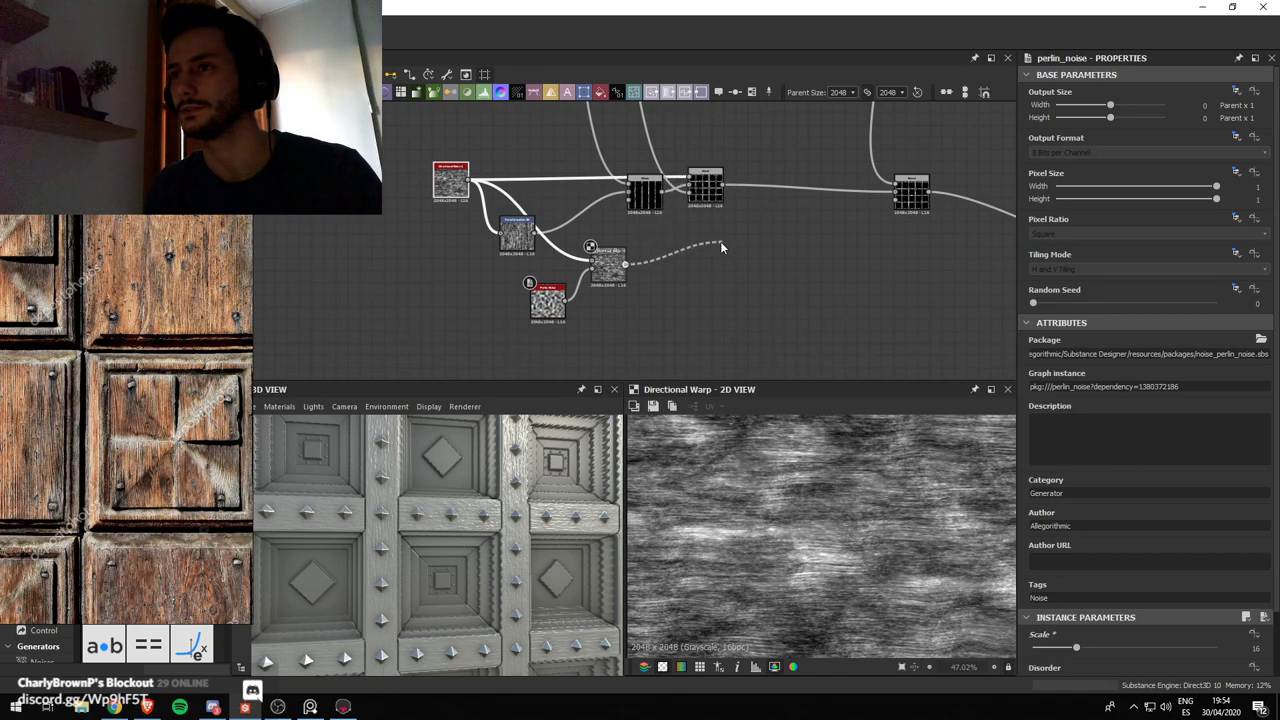
{"action": "left_click", "coordinate": [697, 339]}
{"action": "left_click_drag", "start_coordinate": [449, 178], "coordinate": [425, 178]}
{"action": "left_click_drag", "start_coordinate": [548, 301], "coordinate": [439, 282]}
{"action": "left_click_drag", "start_coordinate": [612, 275], "coordinate": [553, 245]}
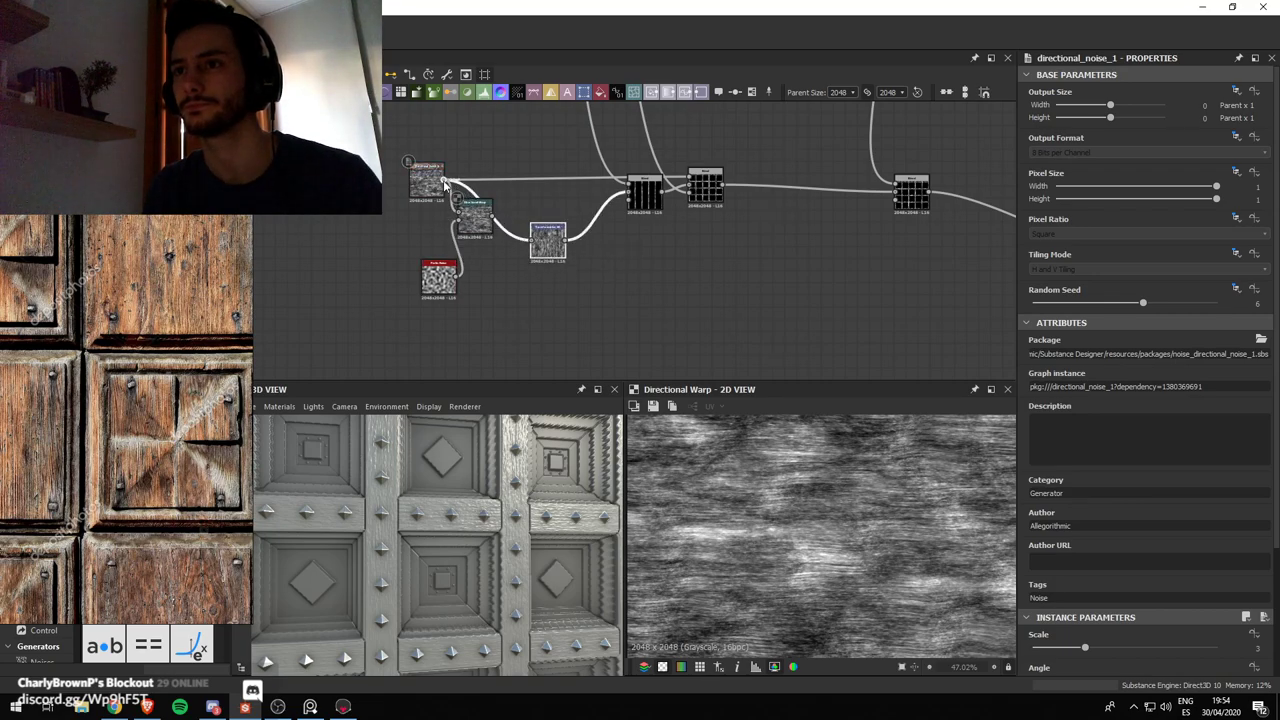
{"action": "left_click_drag", "start_coordinate": [445, 183], "coordinate": [489, 205], "text": "shift"}
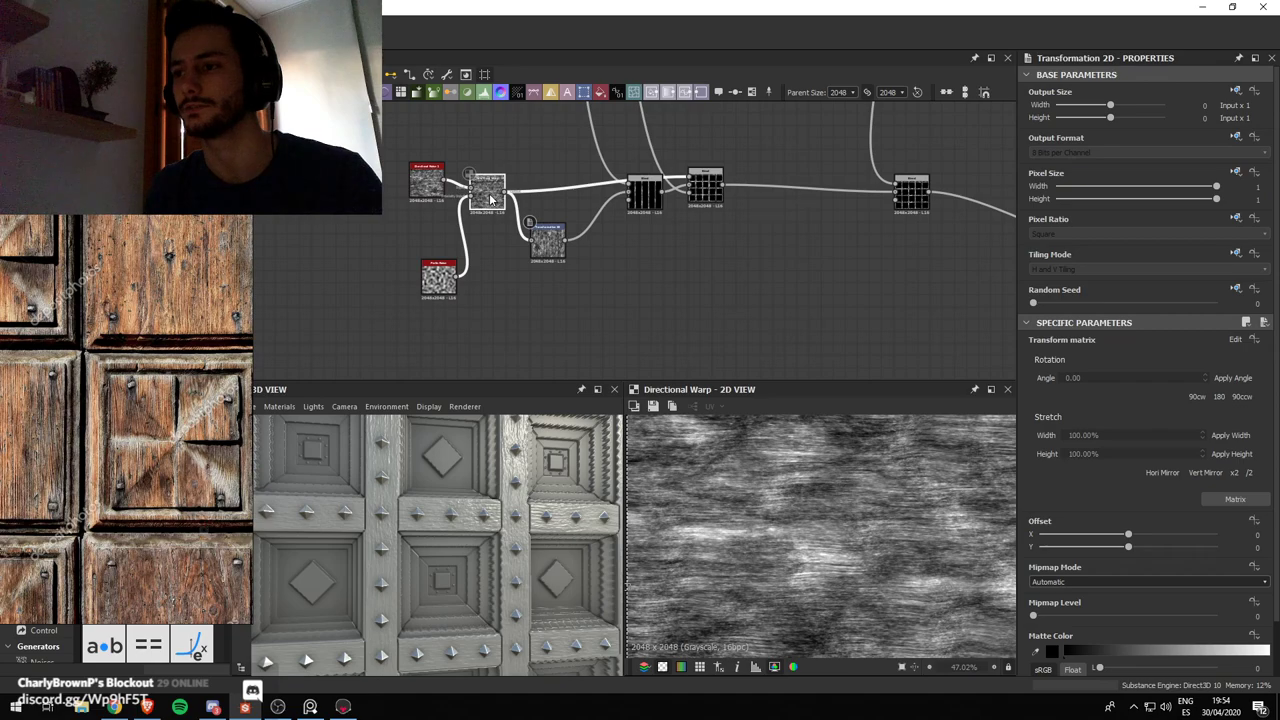
Examine the warped wood grain on the door's stripes in the 3D view, up close and from farther away
{"action": "scroll", "coordinate": [448, 491], "scroll_direction": "up", "scroll_amount": 5}
{"action": "scroll", "coordinate": [448, 491], "scroll_direction": "down", "scroll_amount": 2}
{"action": "left_click_drag", "start_coordinate": [535, 490], "coordinate": [506, 476]}
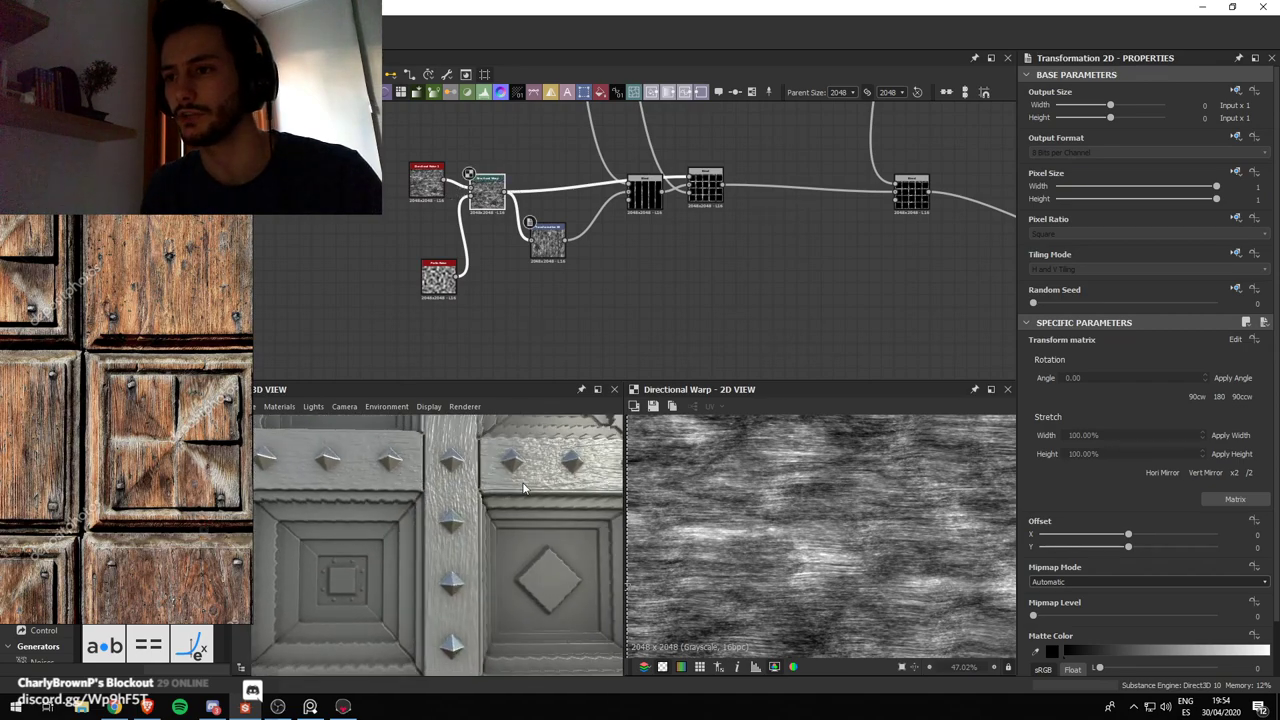
{"action": "scroll", "coordinate": [479, 486], "scroll_direction": "down", "scroll_amount": 2}
{"action": "scroll", "coordinate": [449, 469], "scroll_direction": "up", "scroll_amount": 1}
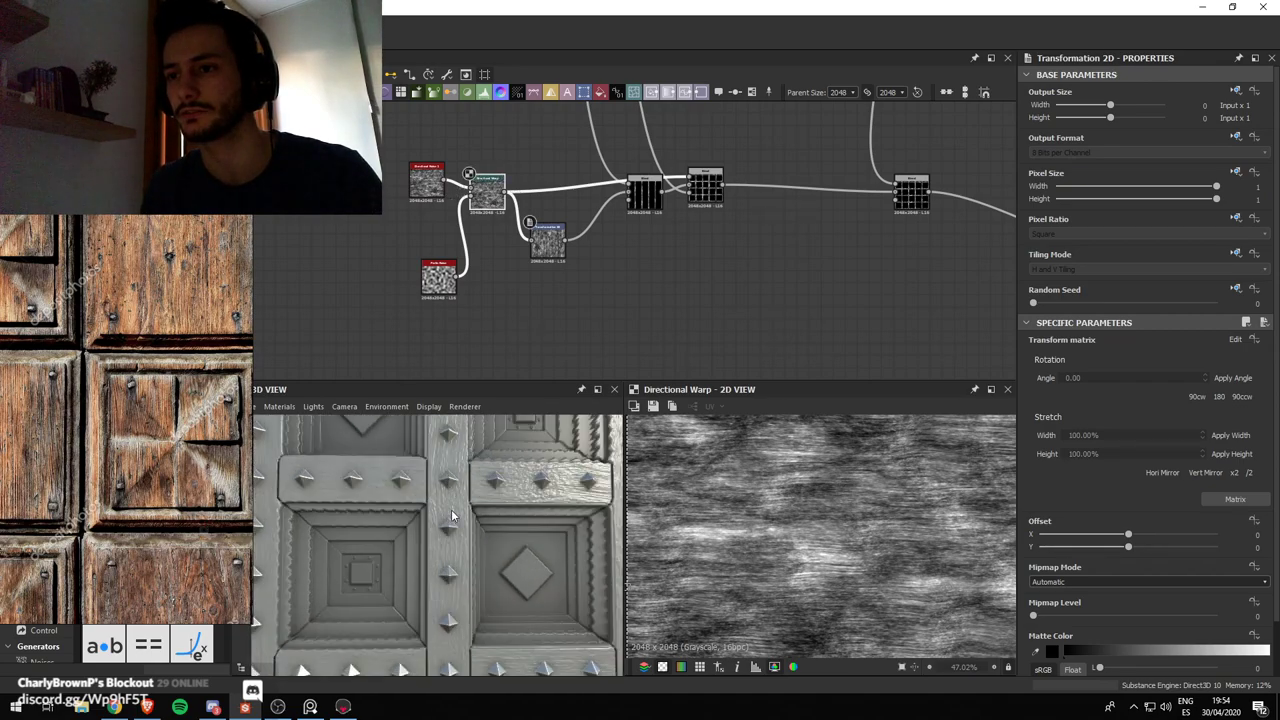
{"action": "scroll", "coordinate": [451, 515], "scroll_direction": "down", "scroll_amount": 1}
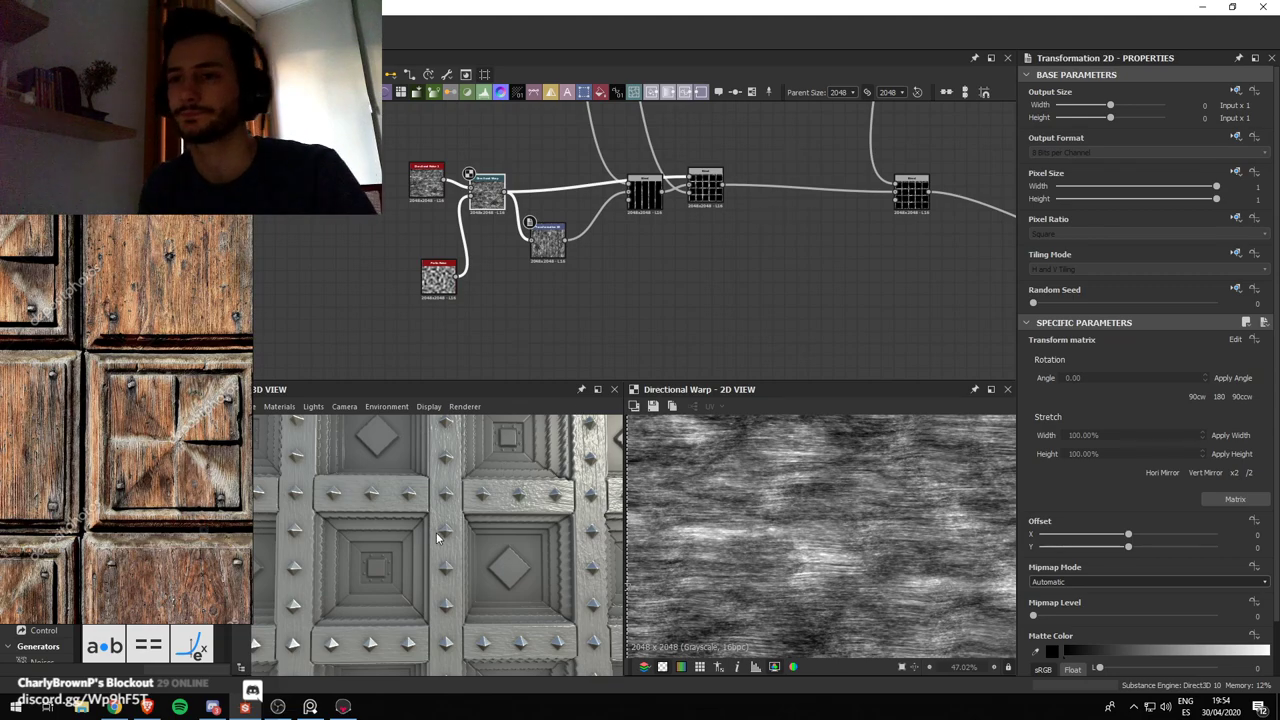
{"action": "scroll", "coordinate": [439, 545], "scroll_direction": "down", "scroll_amount": 3}
{"action": "left_click_drag", "start_coordinate": [442, 556], "coordinate": [468, 549]}
{"action": "scroll", "coordinate": [480, 509], "scroll_direction": "up", "scroll_amount": 4}
{"action": "scroll", "coordinate": [466, 516], "scroll_direction": "down", "scroll_amount": 2}
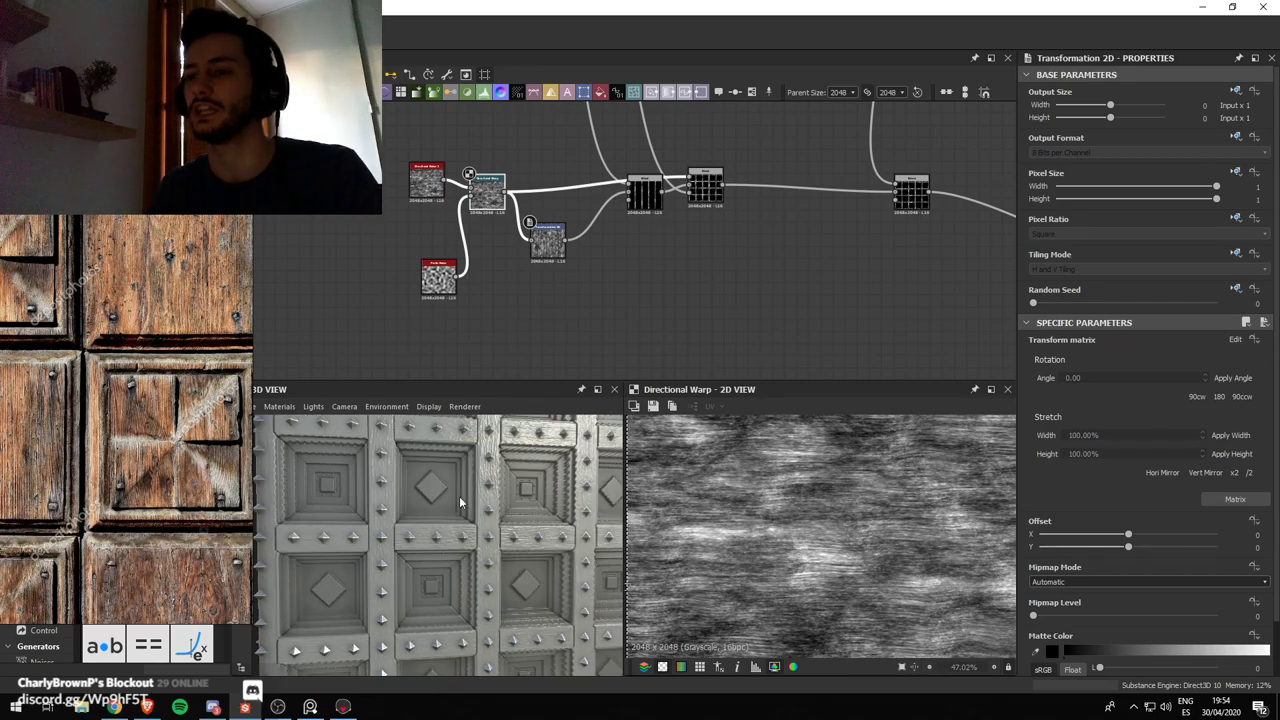
{"action": "scroll", "coordinate": [443, 514], "scroll_direction": "down", "scroll_amount": 2}
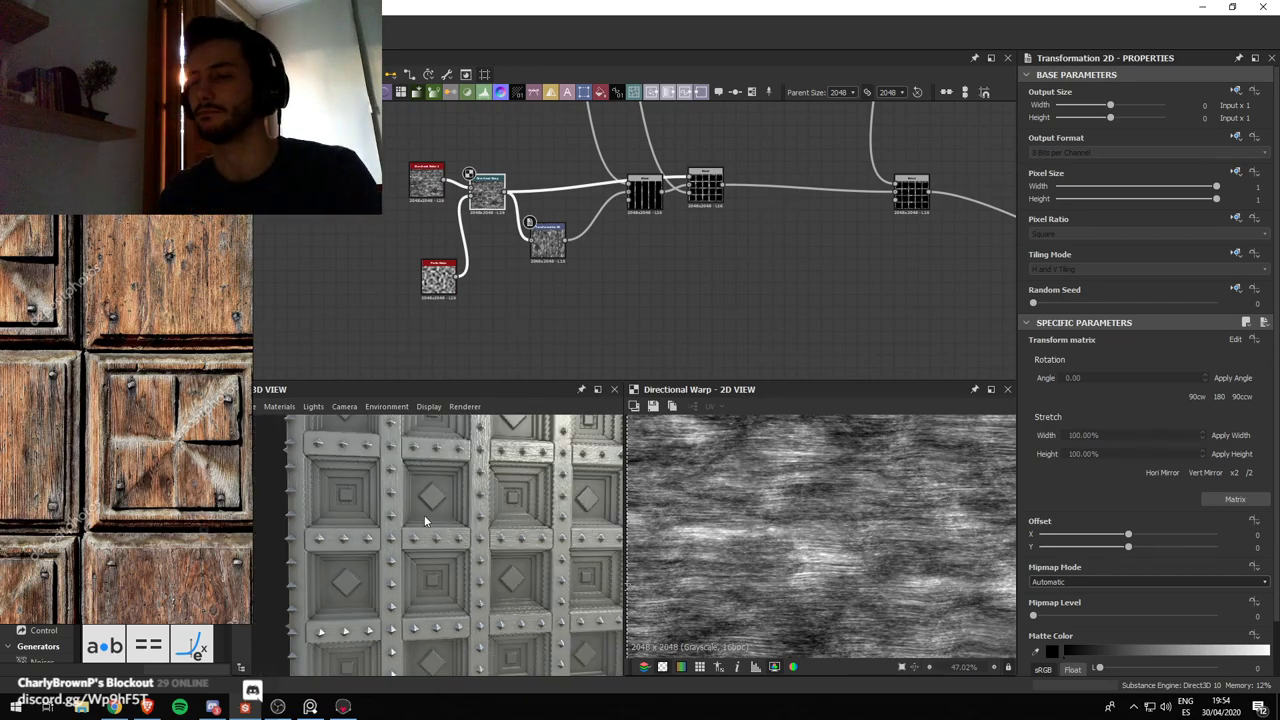
{"action": "left_click_drag", "start_coordinate": [422, 516], "coordinate": [437, 511]}
{"action": "scroll", "coordinate": [703, 254], "scroll_direction": "down", "scroll_amount": 3}
Preview the grain's Normal node and the Normal Blend, and set the Normal Blend's Opacity to 0.5
{"action": "middle_click_drag", "start_coordinate": [640, 279], "coordinate": [338, 324]}
{"action": "middle_click_drag", "start_coordinate": [804, 244], "coordinate": [785, 158]}
{"action": "scroll", "coordinate": [748, 278], "scroll_direction": "up", "scroll_amount": 4}
{"action": "left_click", "coordinate": [632, 222]}
{"action": "double_click", "coordinate": [632, 224]}
{"action": "scroll", "coordinate": [725, 248], "scroll_direction": "up", "scroll_amount": 2}
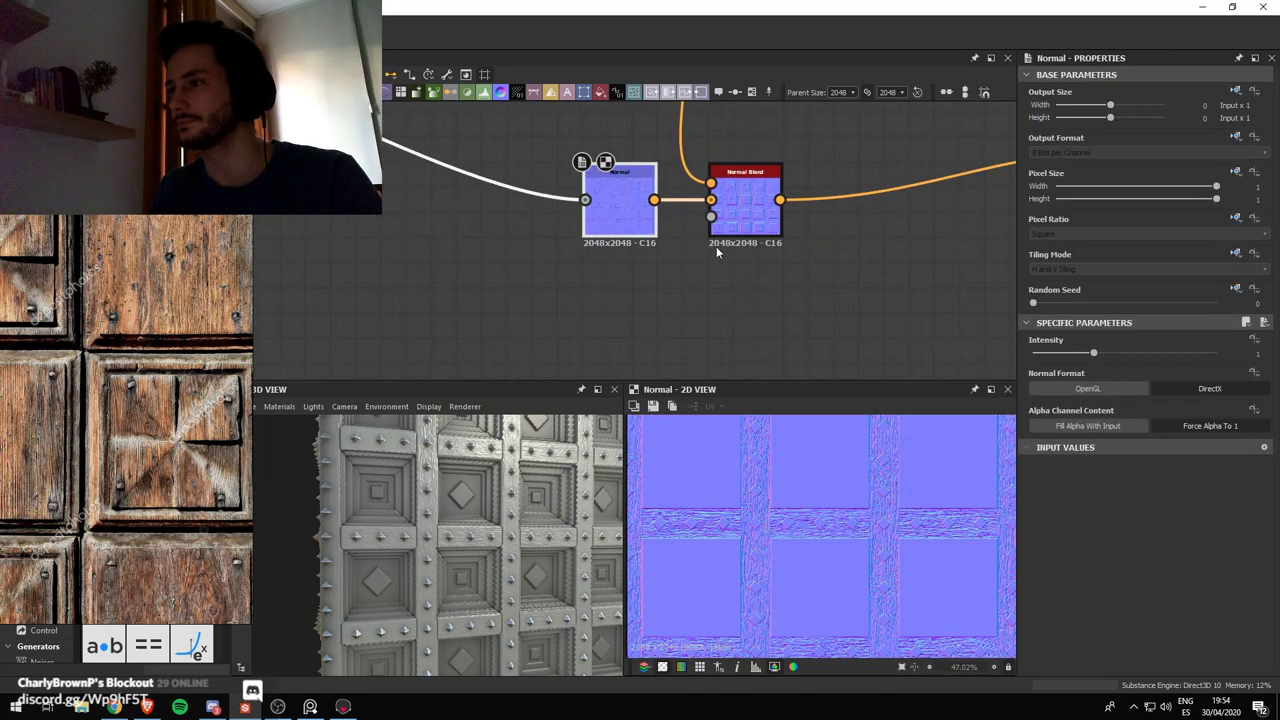
{"action": "double_click", "coordinate": [722, 230]}
{"action": "scroll", "coordinate": [1105, 440], "scroll_direction": "down", "scroll_amount": 1}
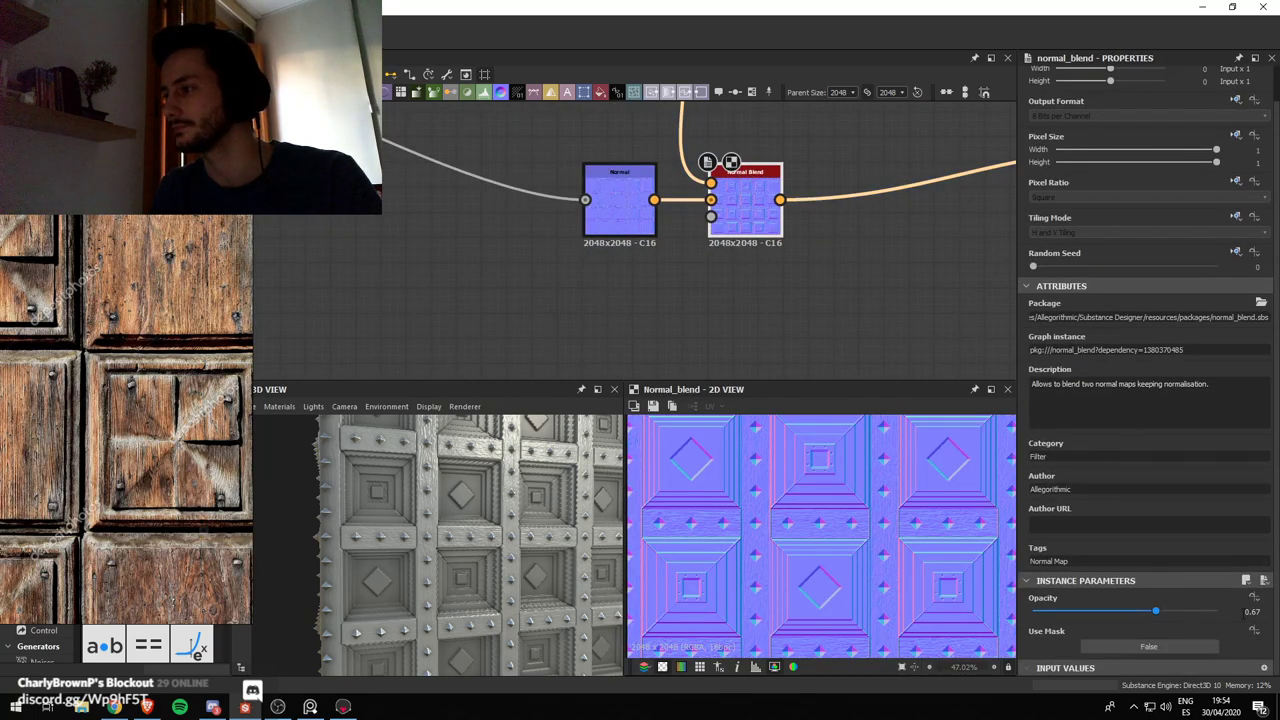
{"action": "left_click", "coordinate": [1244, 612]}
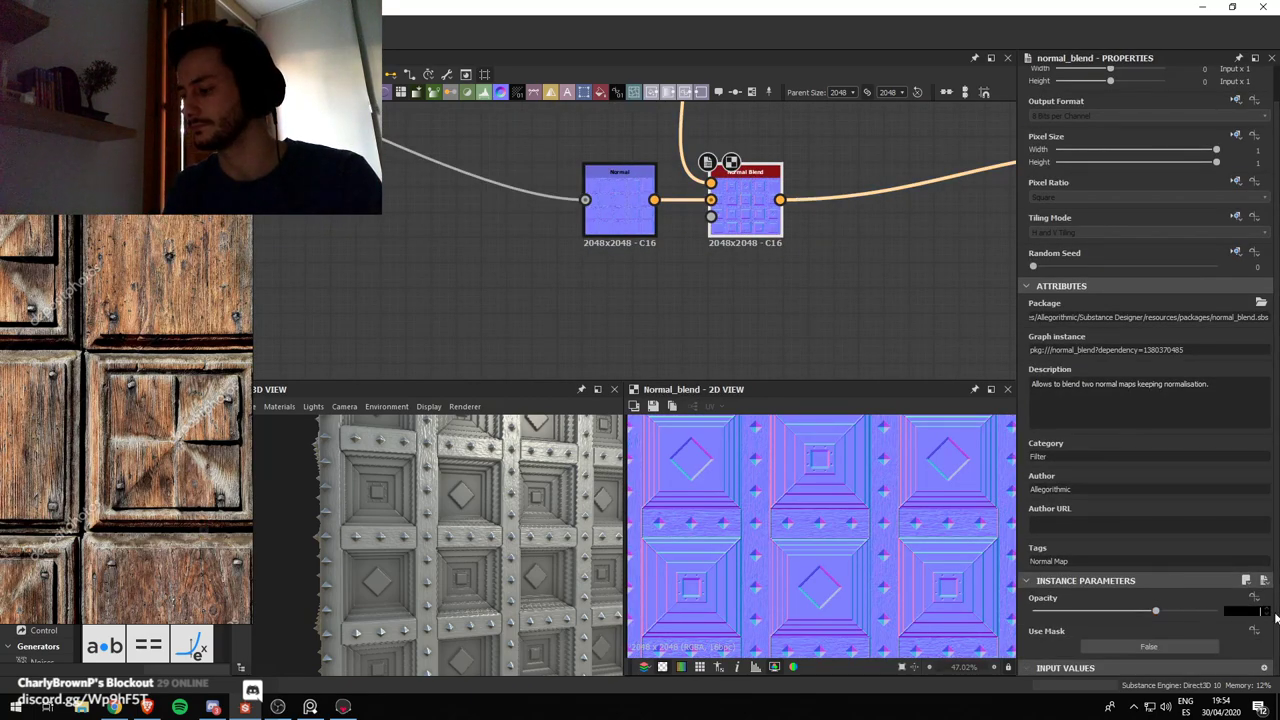
{"action": "left_click", "coordinate": [622, 205]}
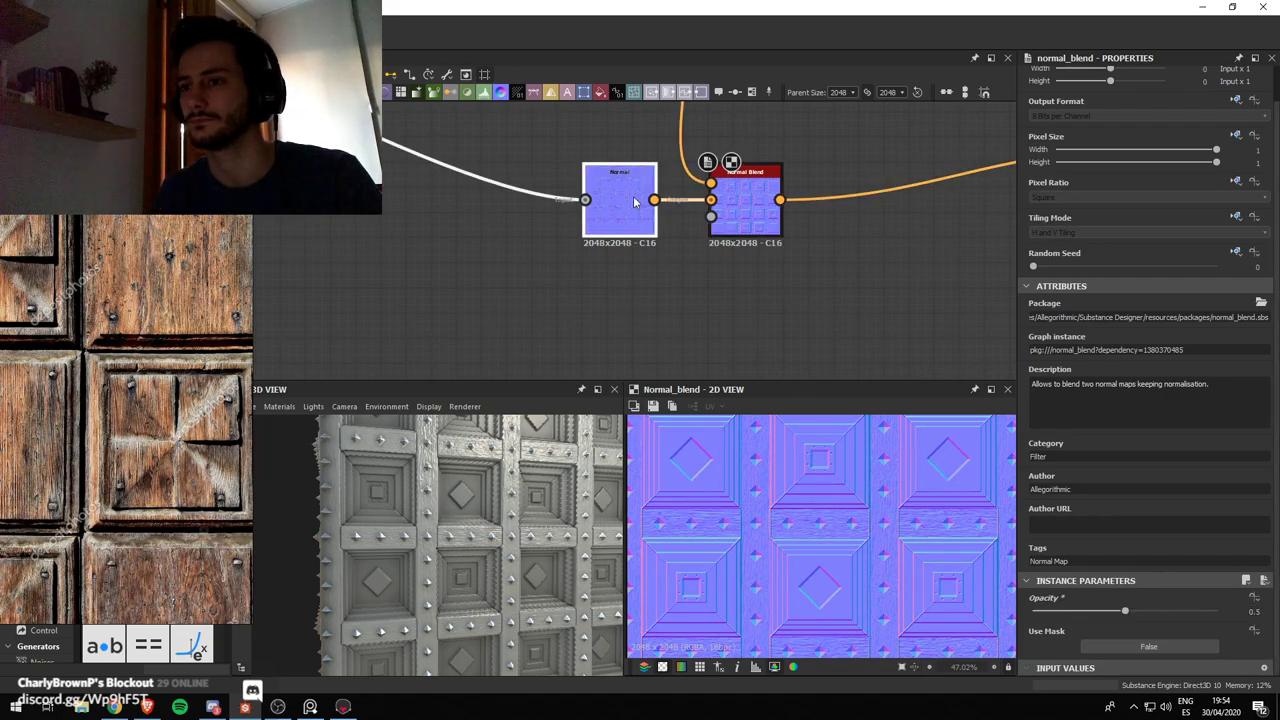
Set the grain Normal node's Intensity to 0.27 and check the stripes around the spikes in the 3D view
{"action": "scroll", "coordinate": [515, 583], "scroll_direction": "up", "scroll_amount": 5}
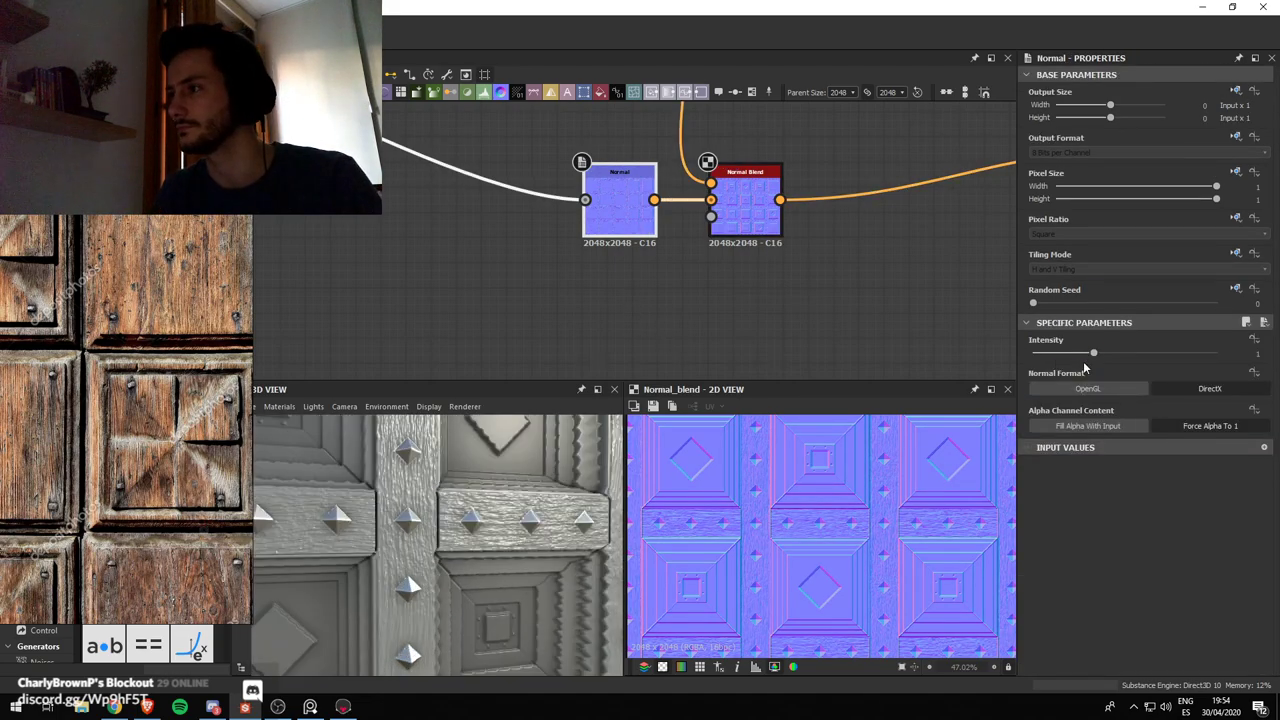
{"action": "left_click_drag", "start_coordinate": [1094, 353], "coordinate": [1051, 376]}
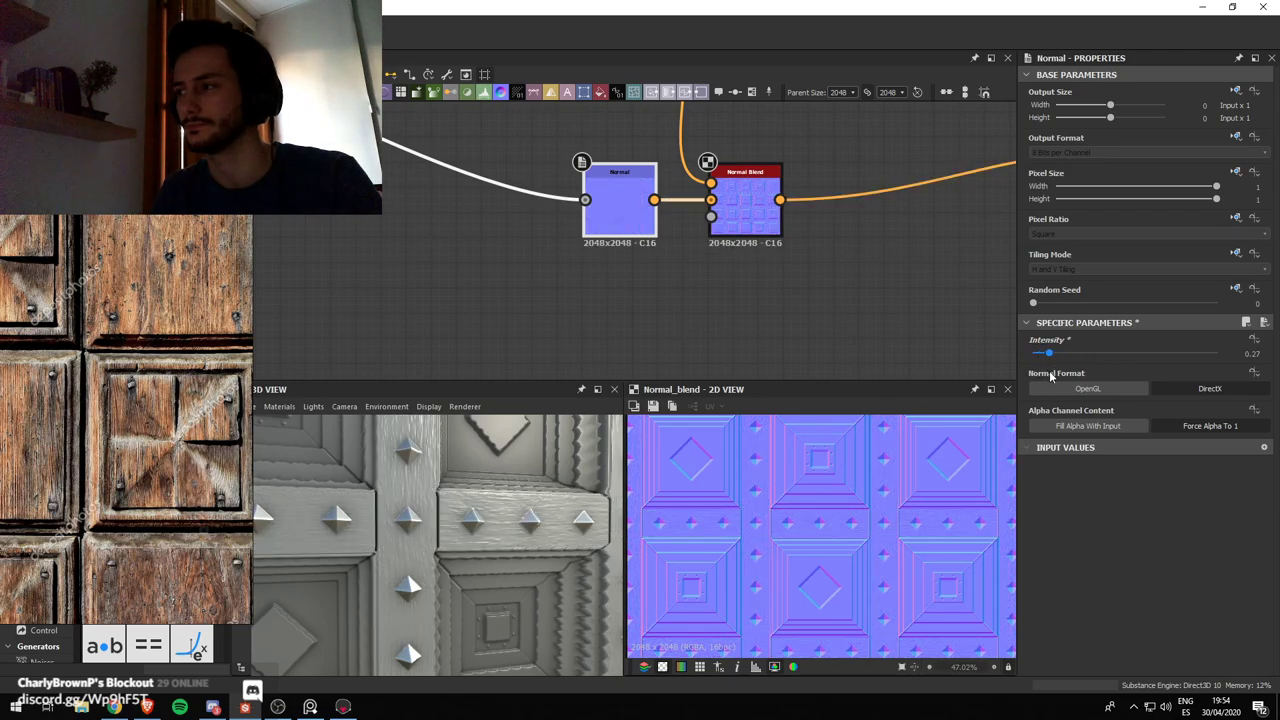
{"action": "scroll", "coordinate": [651, 490], "scroll_direction": "up", "scroll_amount": 1}
{"action": "scroll", "coordinate": [500, 491], "scroll_direction": "up", "scroll_amount": 2}
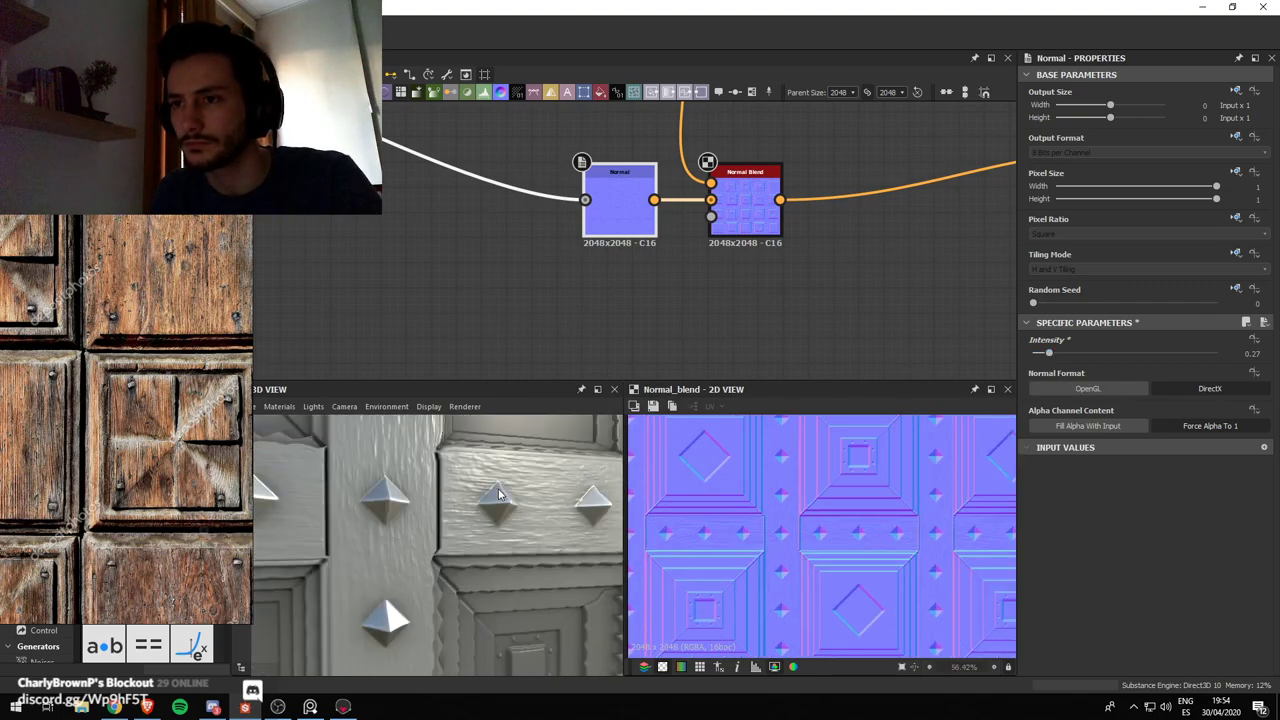
Examine the output of the Blend that subtracts the spikes from the grain, and trace the stripe nodes feeding it
{"action": "scroll", "coordinate": [650, 271], "scroll_direction": "down", "scroll_amount": 4}
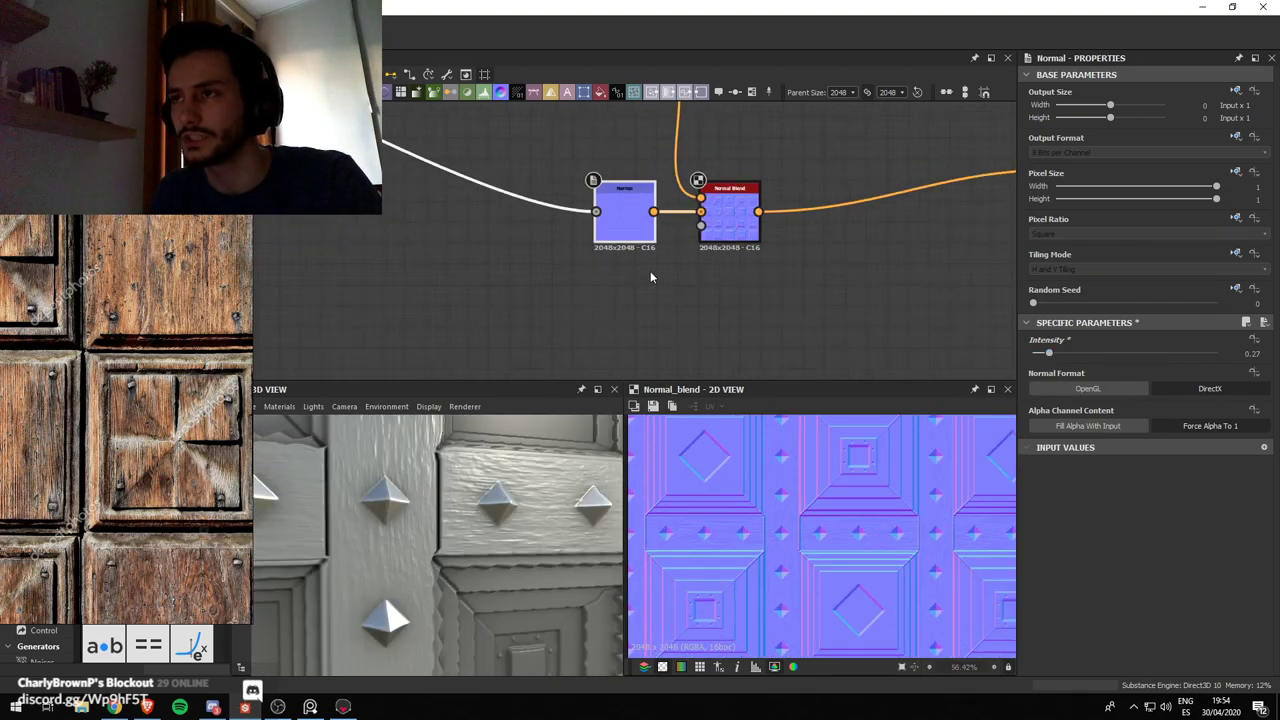
{"action": "middle_click_drag", "start_coordinate": [530, 248], "coordinate": [693, 309]}
{"action": "scroll", "coordinate": [437, 162], "scroll_direction": "up", "scroll_amount": 3}
{"action": "double_click", "coordinate": [489, 211]}
{"action": "double_click", "coordinate": [497, 243]}
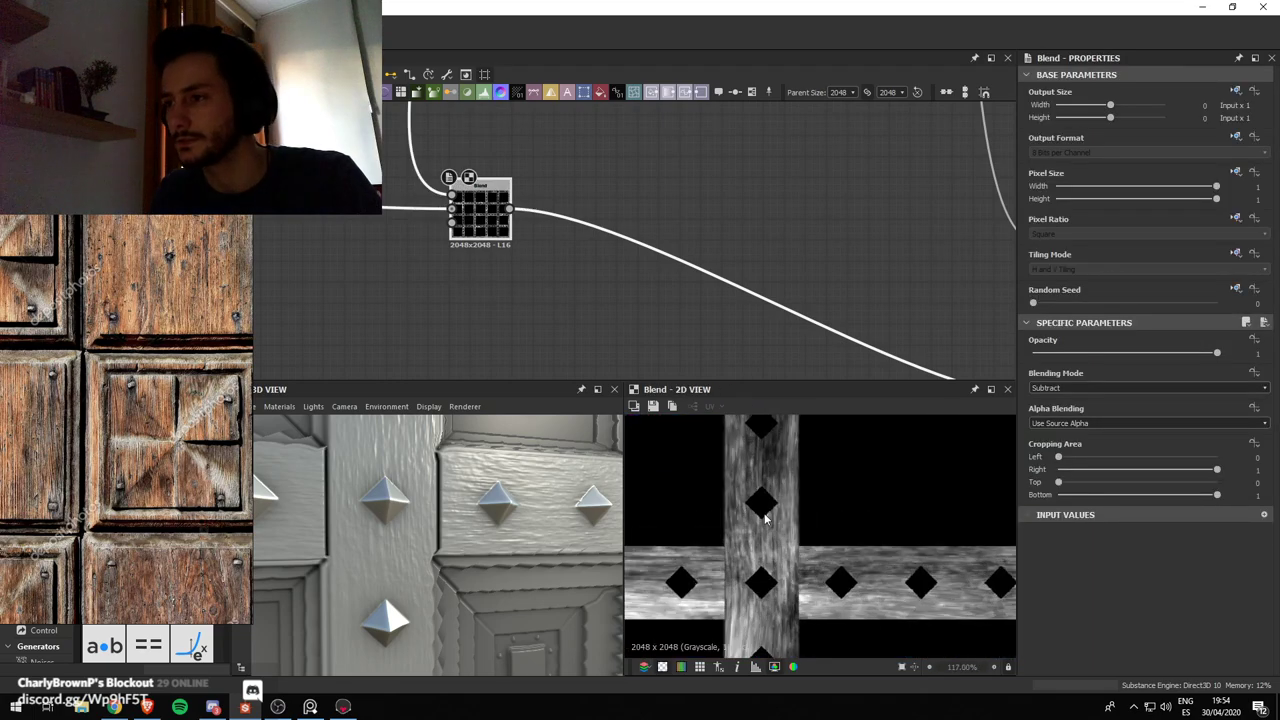
{"action": "scroll", "coordinate": [767, 519], "scroll_direction": "up", "scroll_amount": 2}
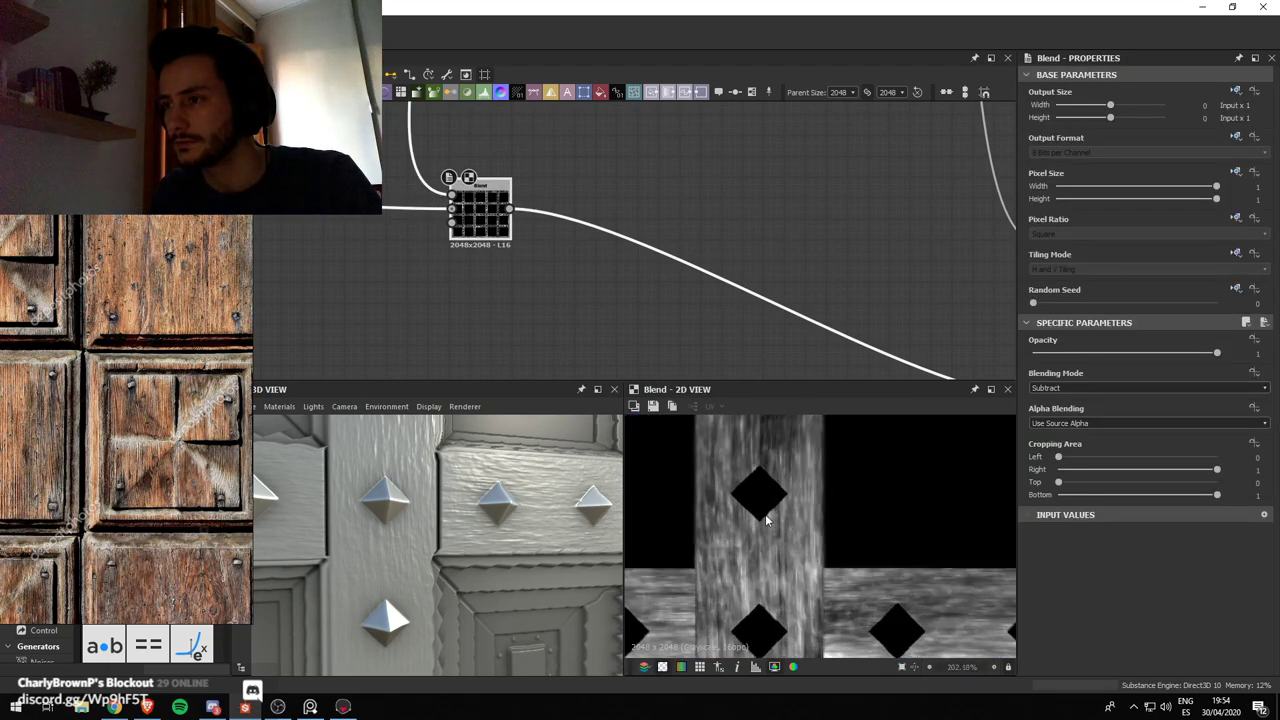
{"action": "scroll", "coordinate": [767, 519], "scroll_direction": "down", "scroll_amount": 8}
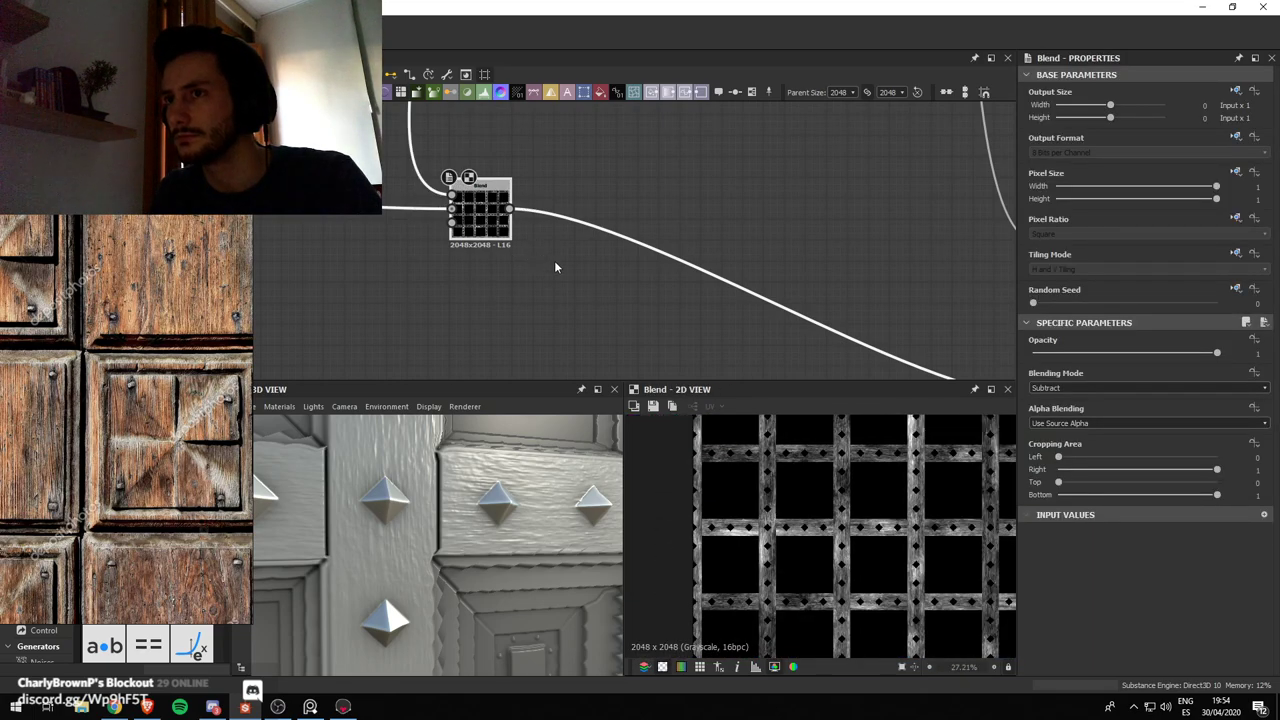
{"action": "scroll", "coordinate": [556, 267], "scroll_direction": "down", "scroll_amount": 3}
{"action": "middle_click_drag", "start_coordinate": [719, 296], "coordinate": [820, 289]}
{"action": "middle_click_drag", "start_coordinate": [411, 235], "coordinate": [740, 285]}
{"action": "scroll", "coordinate": [724, 291], "scroll_direction": "up", "scroll_amount": 4}
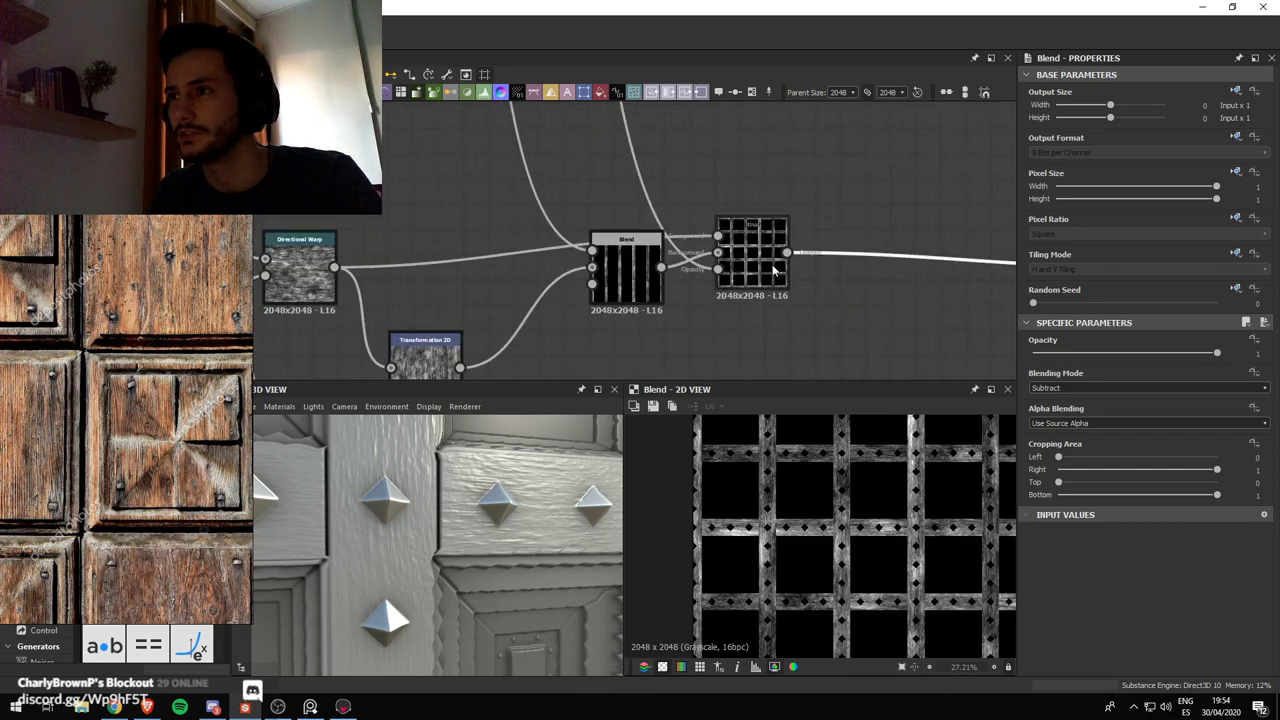
{"action": "middle_click_drag", "start_coordinate": [481, 295], "coordinate": [609, 231]}
{"action": "scroll", "coordinate": [548, 332], "scroll_direction": "down", "scroll_amount": 4}
{"action": "middle_click_drag", "start_coordinate": [715, 298], "coordinate": [498, 244]}
{"action": "scroll", "coordinate": [846, 262], "scroll_direction": "down", "scroll_amount": 4}
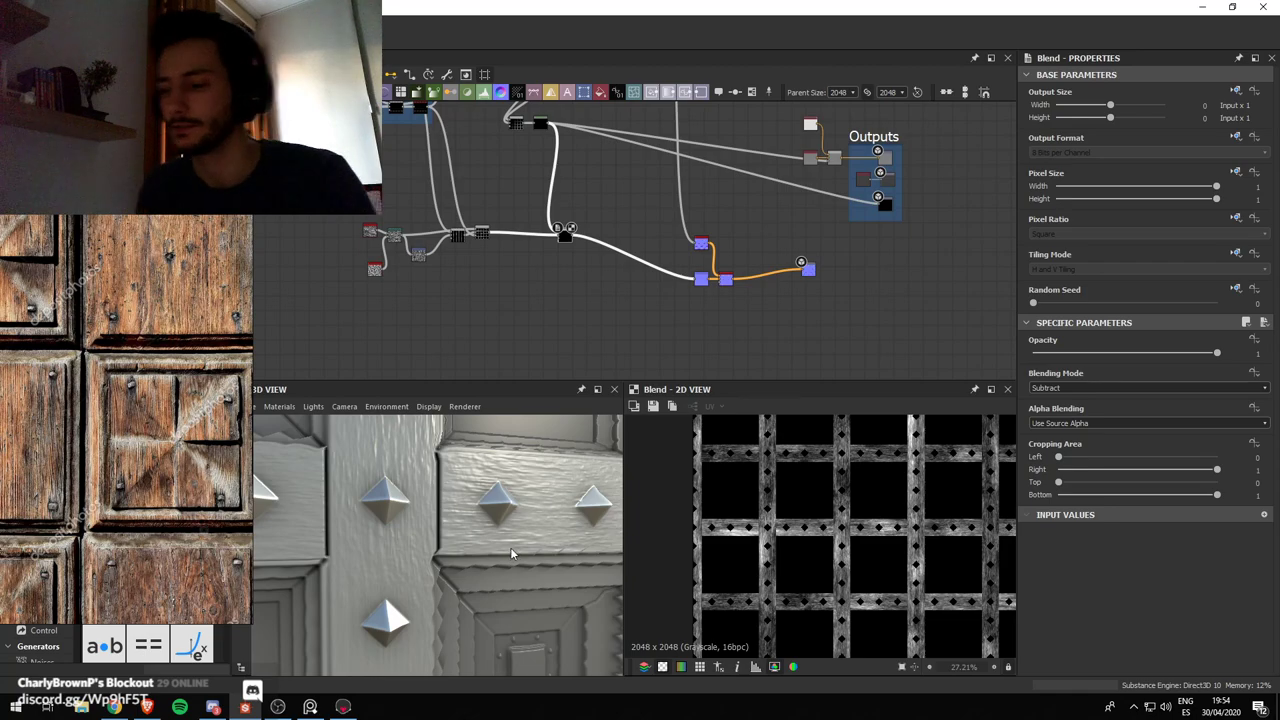
Move the noise and warp nodes away from the stripe blends and space them out, leaving a gap after the Directional Warp
{"action": "scroll", "coordinate": [580, 256], "scroll_direction": "up", "scroll_amount": 4}
{"action": "middle_click_drag", "start_coordinate": [634, 276], "coordinate": [741, 250]}
{"action": "scroll", "coordinate": [425, 240], "scroll_direction": "up", "scroll_amount": 3}
{"action": "left_click_drag", "start_coordinate": [398, 190], "coordinate": [608, 364]}
{"action": "left_click_drag", "start_coordinate": [590, 328], "coordinate": [494, 320]}
{"action": "left_click", "coordinate": [678, 328]}
{"action": "scroll", "coordinate": [690, 321], "scroll_direction": "down", "scroll_amount": 2}
{"action": "middle_click_drag", "start_coordinate": [531, 303], "coordinate": [551, 289]}
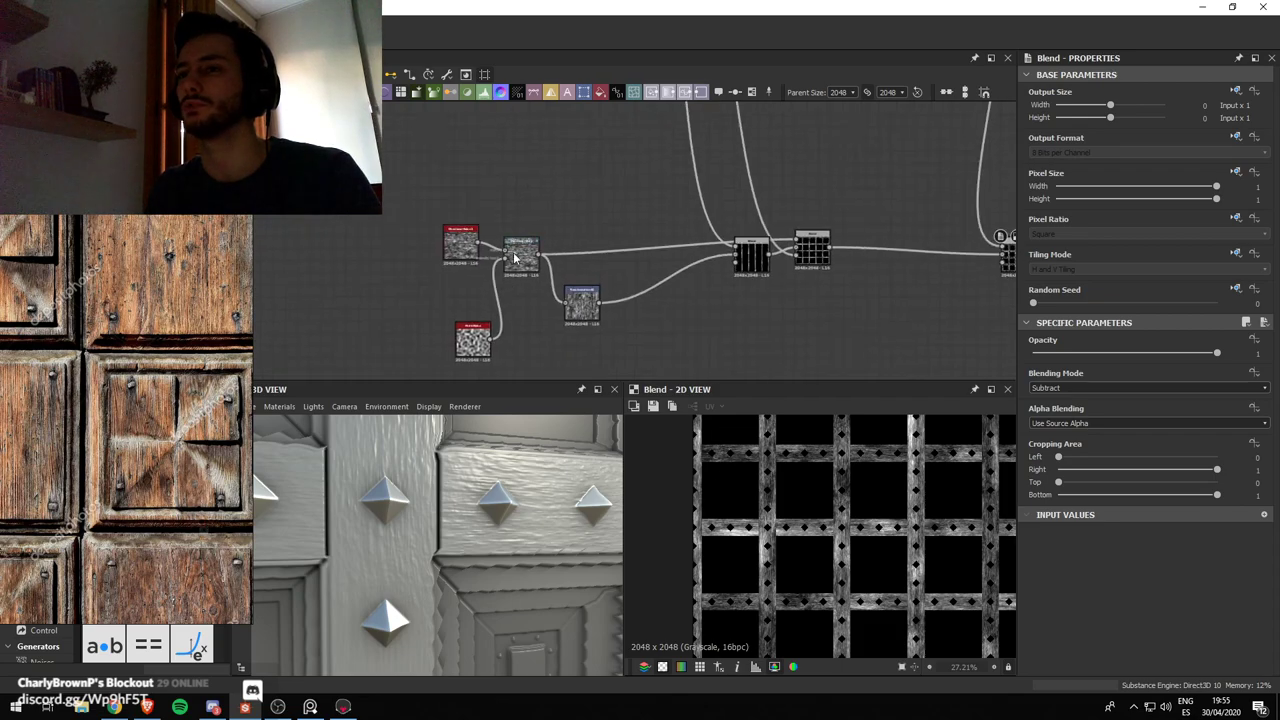
{"action": "left_click_drag", "start_coordinate": [521, 253], "coordinate": [533, 252]}
{"action": "left_click", "coordinate": [457, 250]}
{"action": "key", "text": "space"}
{"action": "left_click", "coordinate": [499, 204]}
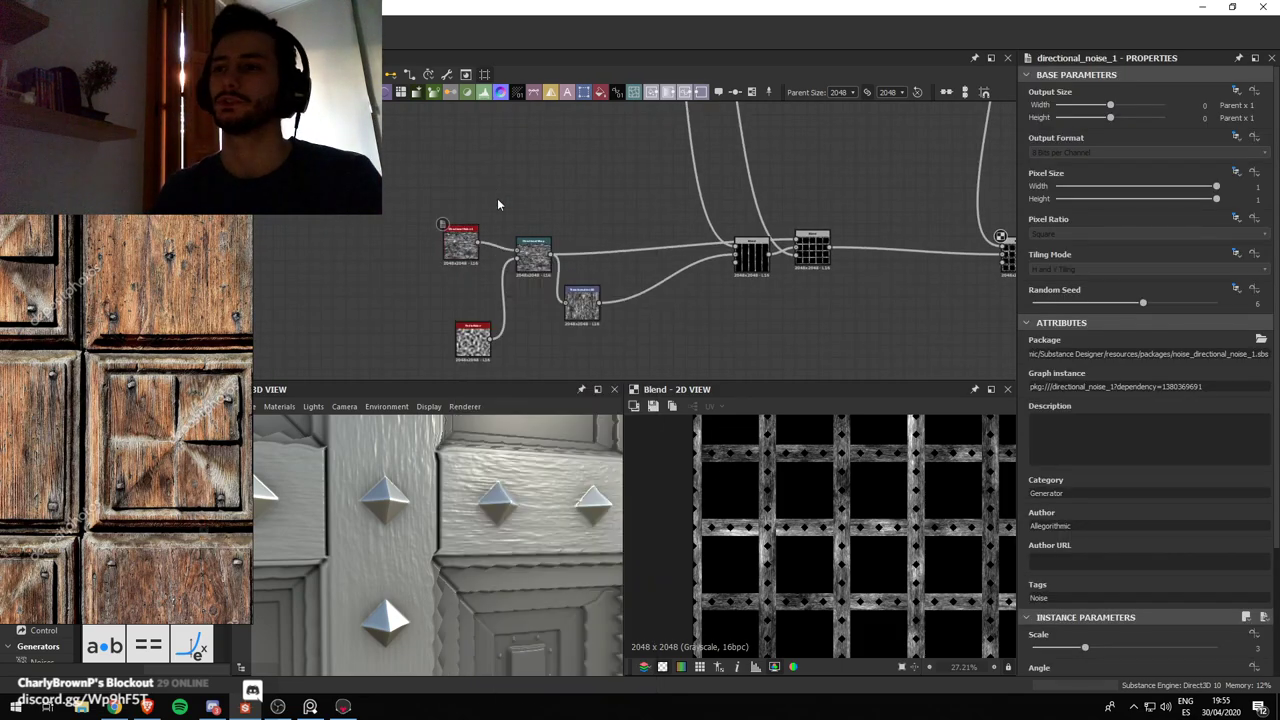
{"action": "left_click_drag", "start_coordinate": [597, 318], "coordinate": [631, 312]}
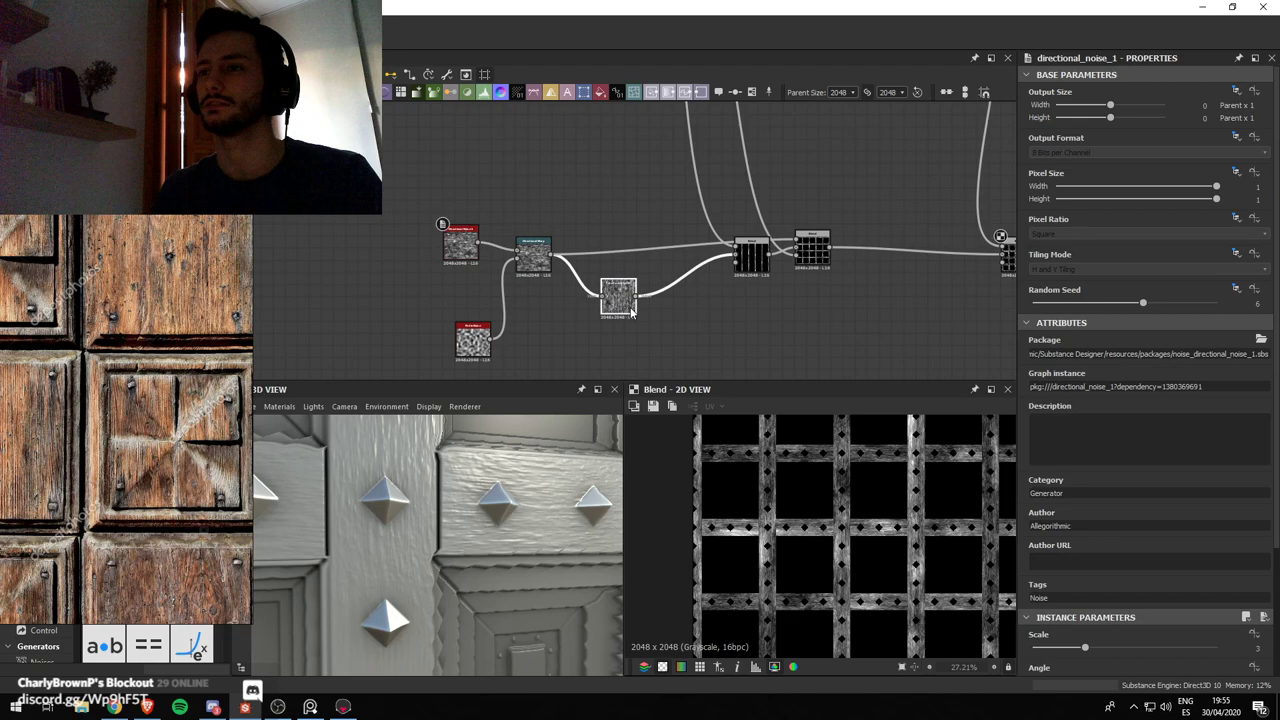
Insert a Levels node after the Directional Warp and line it up between the warp and the Transformation 2D
{"action": "left_click", "coordinate": [540, 263]}
{"action": "key", "text": "space"}
{"action": "type", "text": "lev"}
{"action": "key", "text": "Return"}
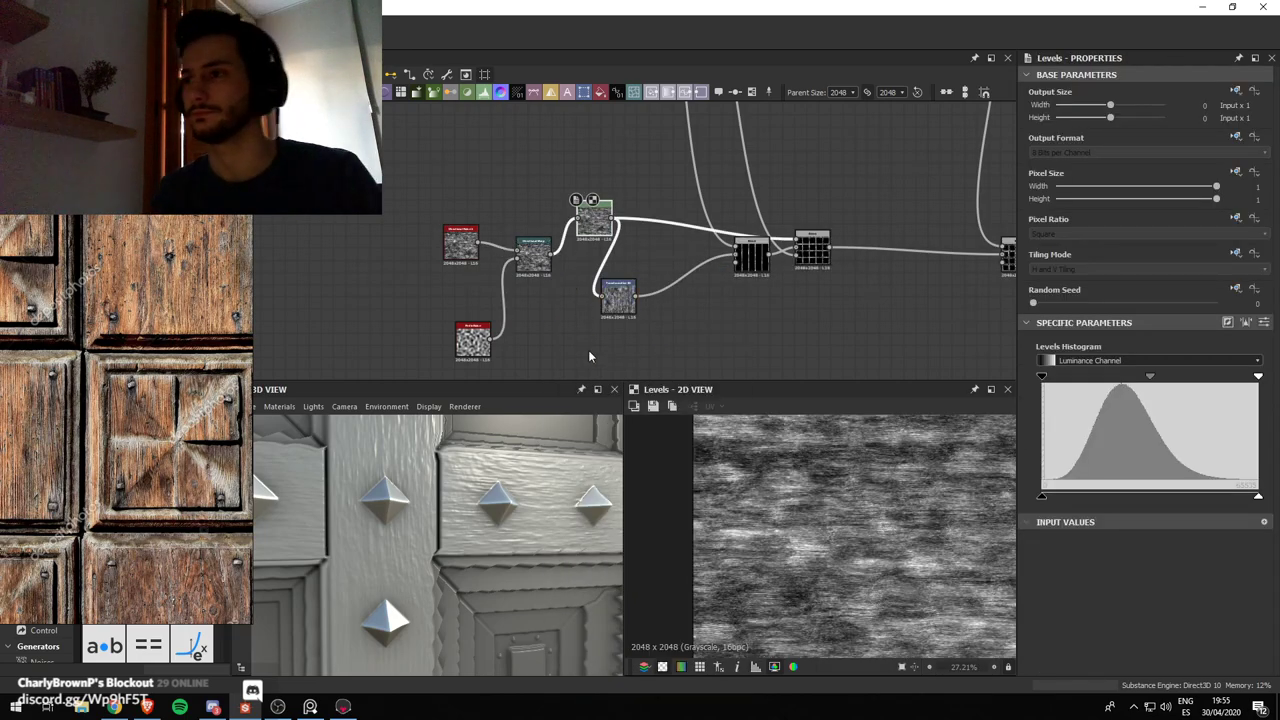
{"action": "left_click_drag", "start_coordinate": [621, 306], "coordinate": [646, 312]}
{"action": "left_click_drag", "start_coordinate": [591, 227], "coordinate": [589, 263]}
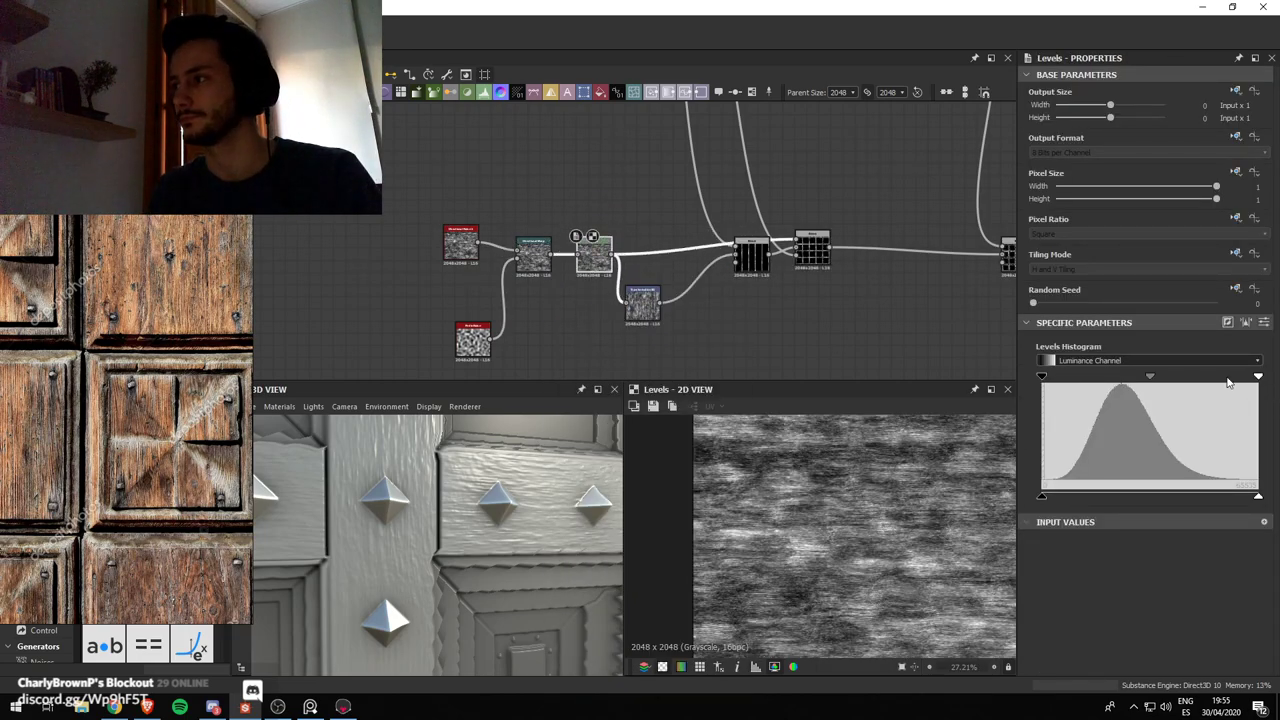
Raise the Levels node's contrast and invert the grain by crossing the black and white input points around the histogram's peak
{"action": "left_click_drag", "start_coordinate": [1258, 376], "coordinate": [1177, 378]}
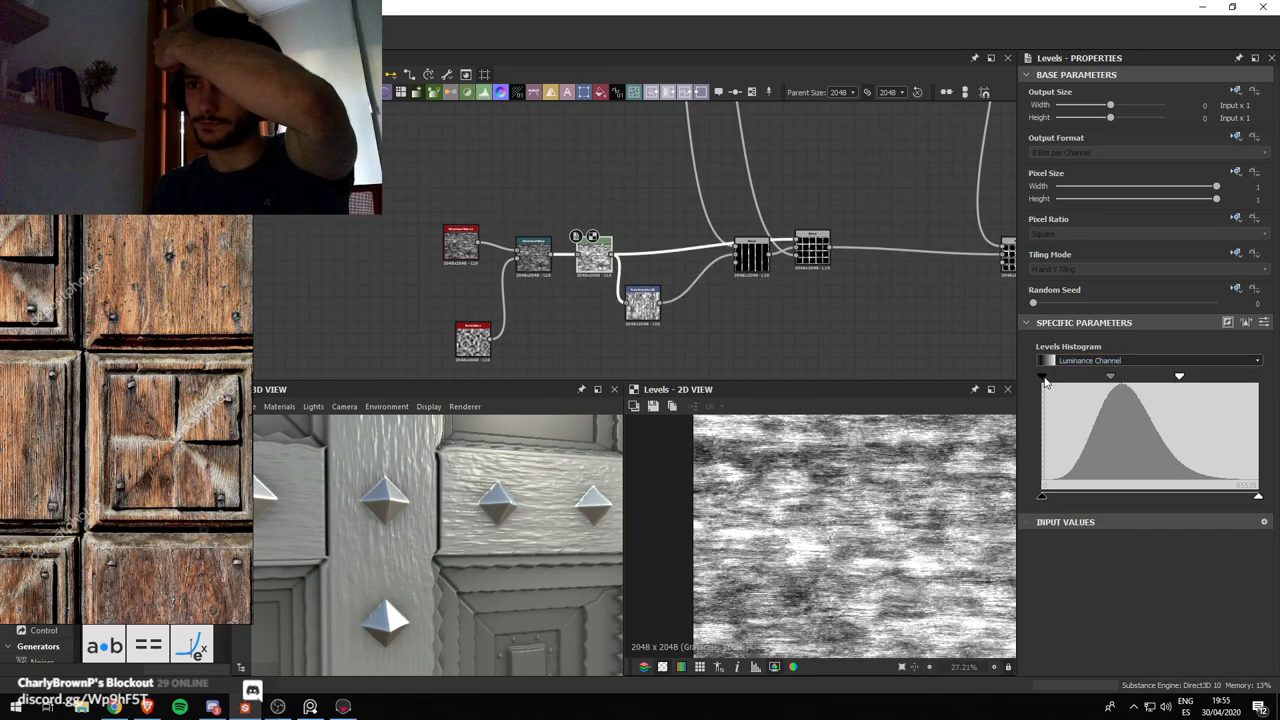
{"action": "left_click_drag", "start_coordinate": [1043, 377], "coordinate": [1078, 389]}
{"action": "left_click_drag", "start_coordinate": [1180, 378], "coordinate": [1161, 379]}
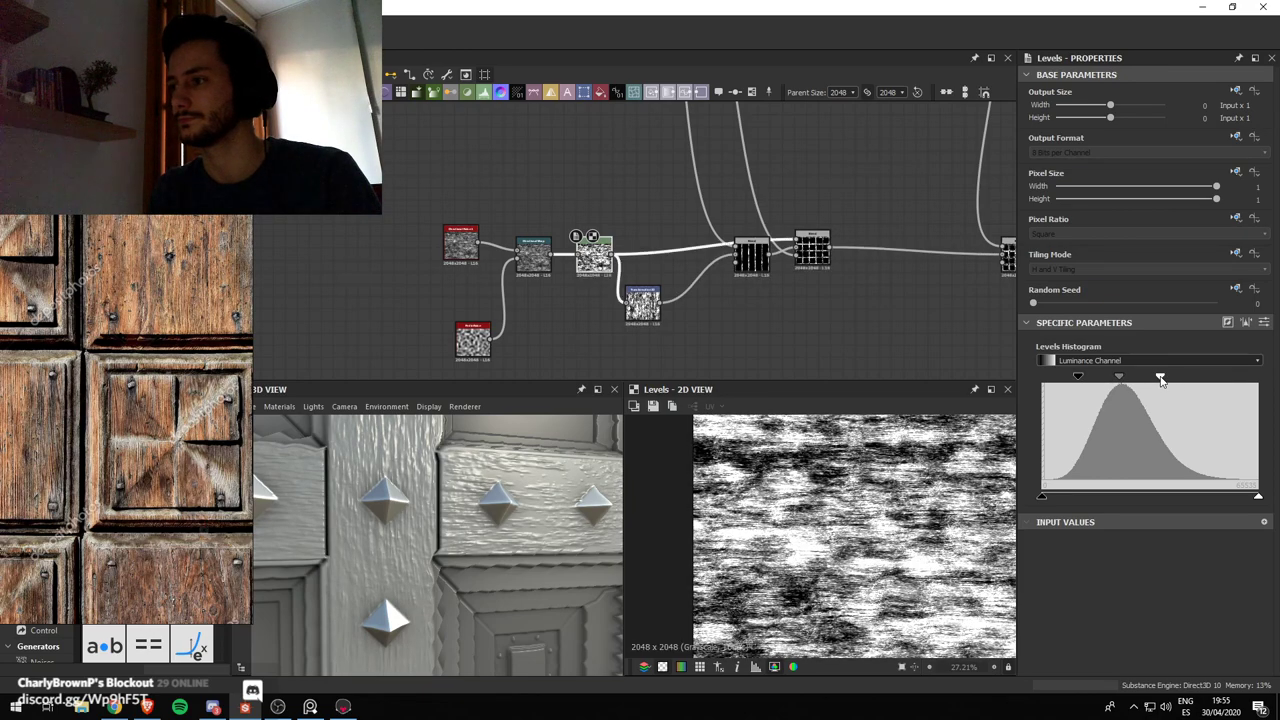
{"action": "mouse_move", "coordinate": [1081, 379]}
{"action": "left_mouse_down"}
{"action": "mouse_move", "coordinate": [1235, 379]}
{"action": "mouse_move", "coordinate": [1088, 380]}
{"action": "mouse_move", "coordinate": [1098, 385]}
{"action": "left_mouse_up"}
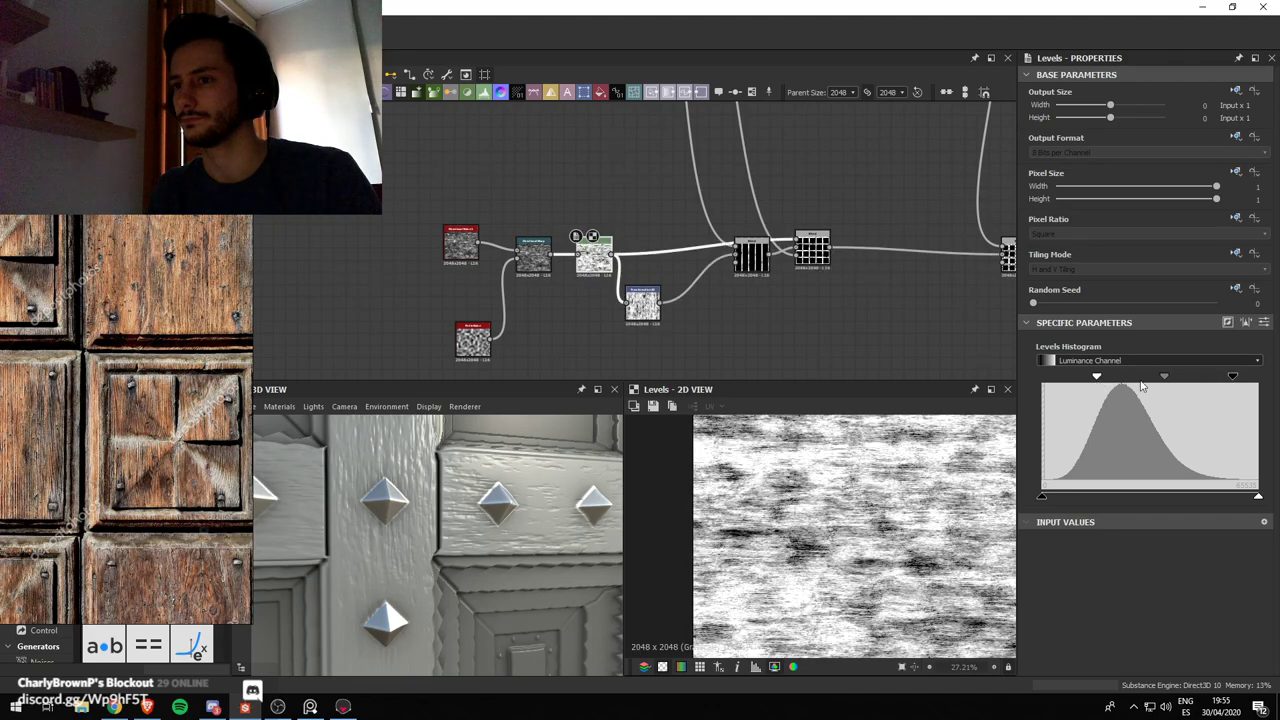
{"action": "left_click_drag", "start_coordinate": [1231, 384], "coordinate": [1134, 381]}
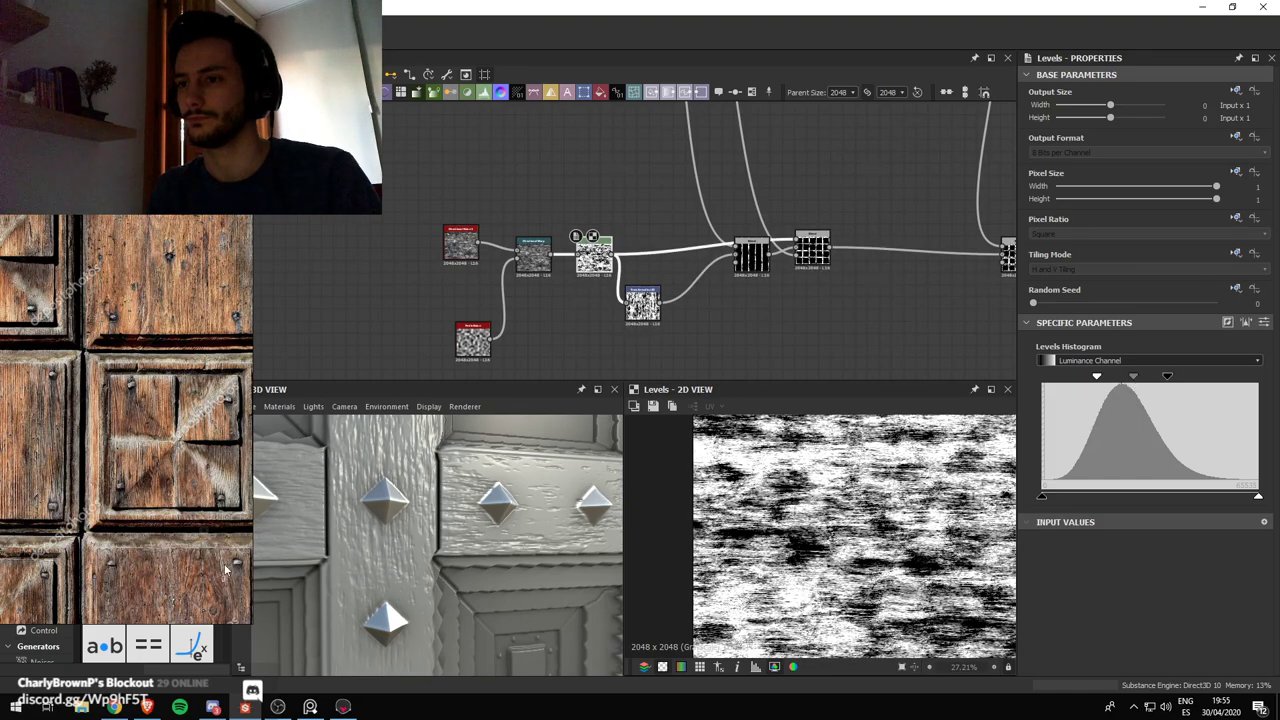
Check the grain on the door against the reference, and bring the Levels node's black and white input points slightly closer together
{"action": "scroll", "coordinate": [228, 566], "scroll_direction": "down", "scroll_amount": 2}
{"action": "scroll", "coordinate": [384, 540], "scroll_direction": "down", "scroll_amount": 5}
{"action": "left_click_drag", "start_coordinate": [482, 542], "coordinate": [370, 530]}
{"action": "scroll", "coordinate": [400, 520], "scroll_direction": "up", "scroll_amount": 4}
{"action": "left_click_drag", "start_coordinate": [490, 503], "coordinate": [472, 476]}
{"action": "left_click_drag", "start_coordinate": [1169, 378], "coordinate": [1097, 377]}
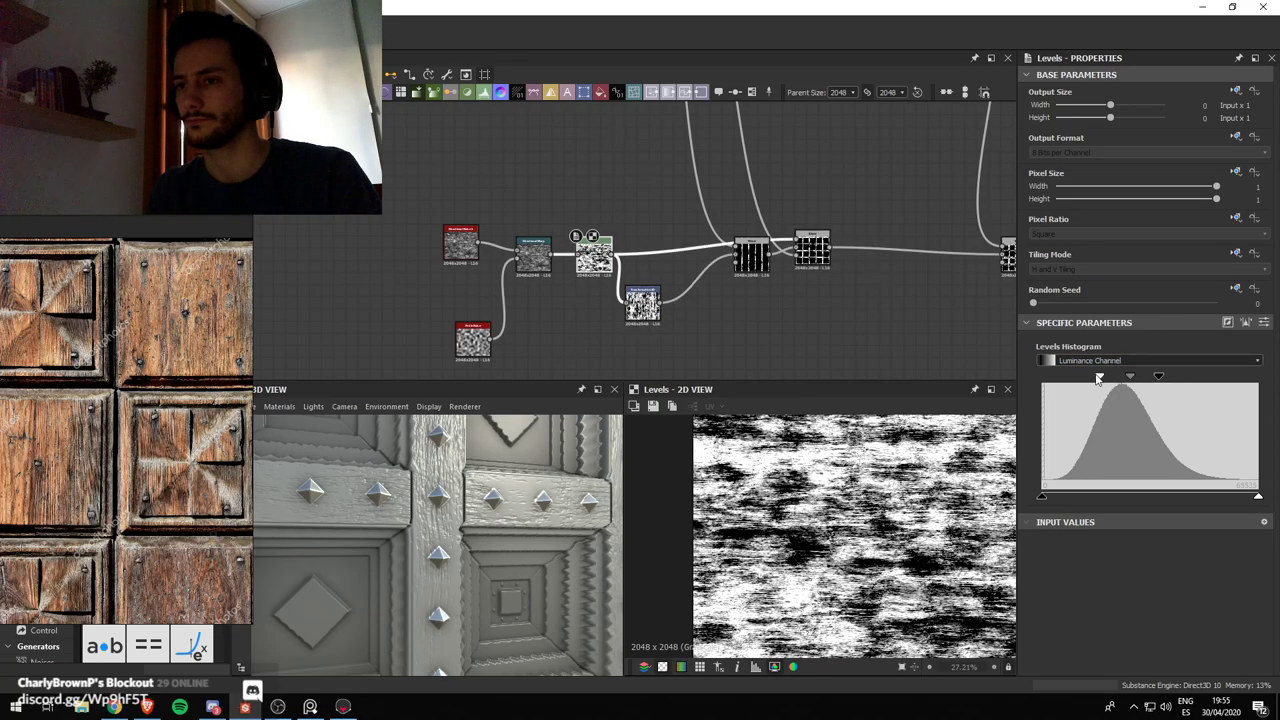
Switch to the browser, resume the paused music video, and return to Substance Designer
{"action": "left_click", "coordinate": [114, 706]}
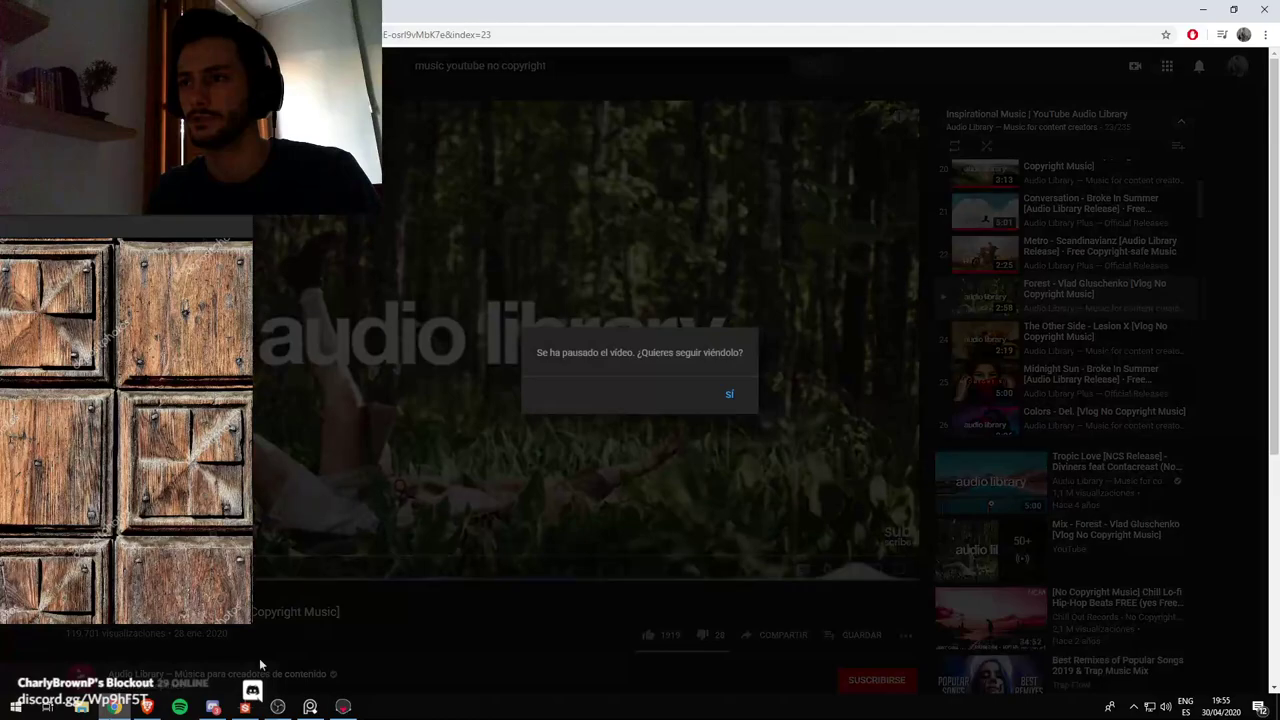
{"action": "left_click", "coordinate": [731, 397]}
{"action": "left_click", "coordinate": [1204, 11]}
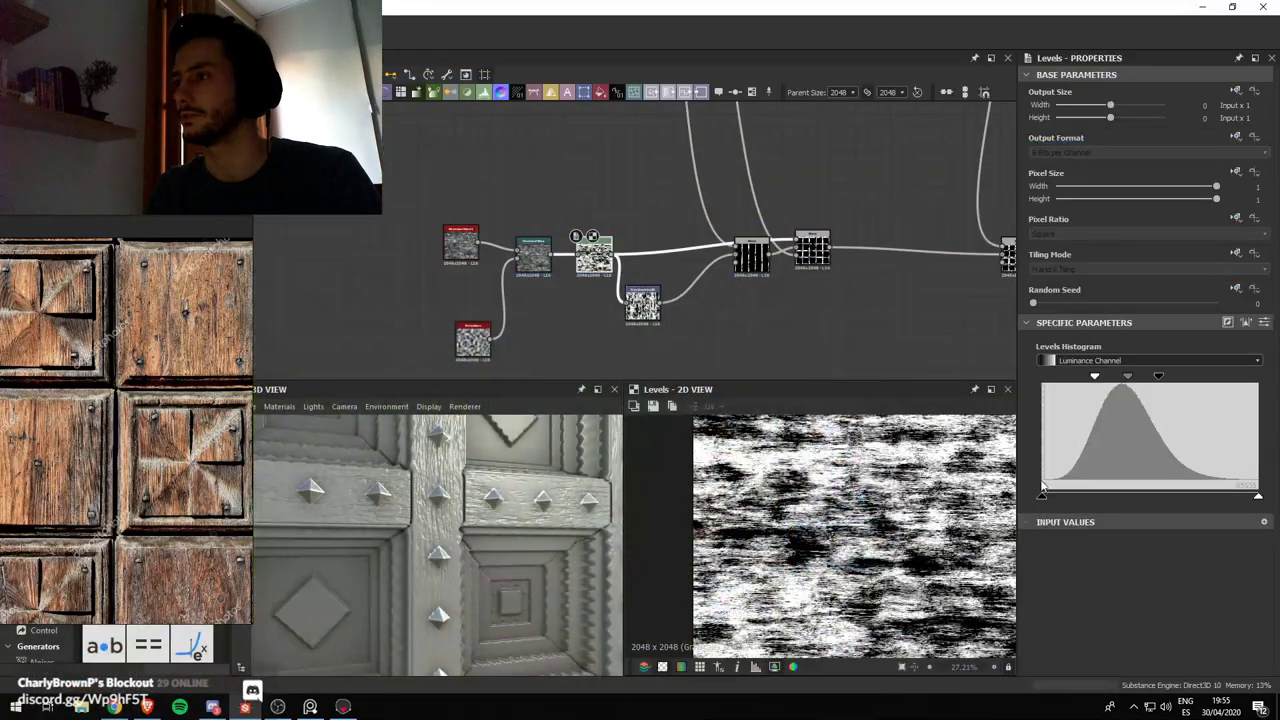
Fine-tune the Levels node's white input point and check the grain on the door in the 3D view
{"action": "left_click_drag", "start_coordinate": [1097, 376], "coordinate": [1102, 378]}
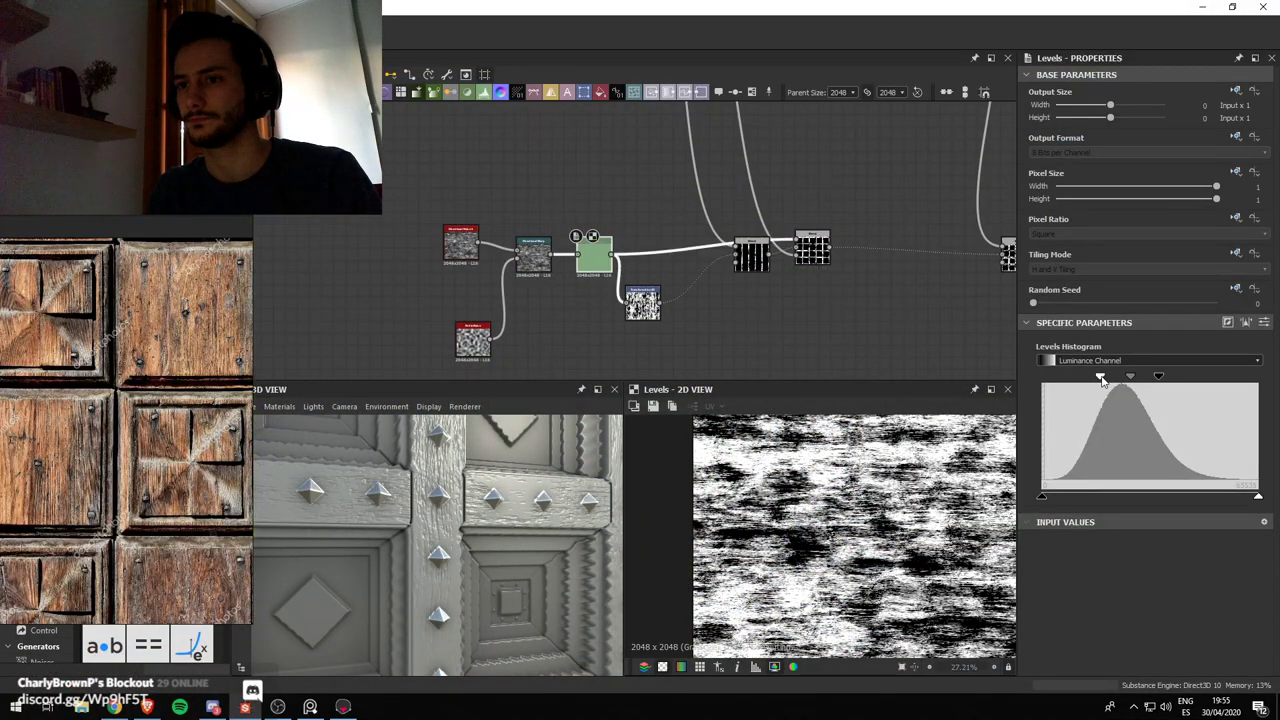
{"action": "scroll", "coordinate": [354, 470], "scroll_direction": "down", "scroll_amount": 4}
{"action": "left_click_drag", "start_coordinate": [400, 490], "coordinate": [461, 462]}
{"action": "scroll", "coordinate": [455, 498], "scroll_direction": "up", "scroll_amount": 5}
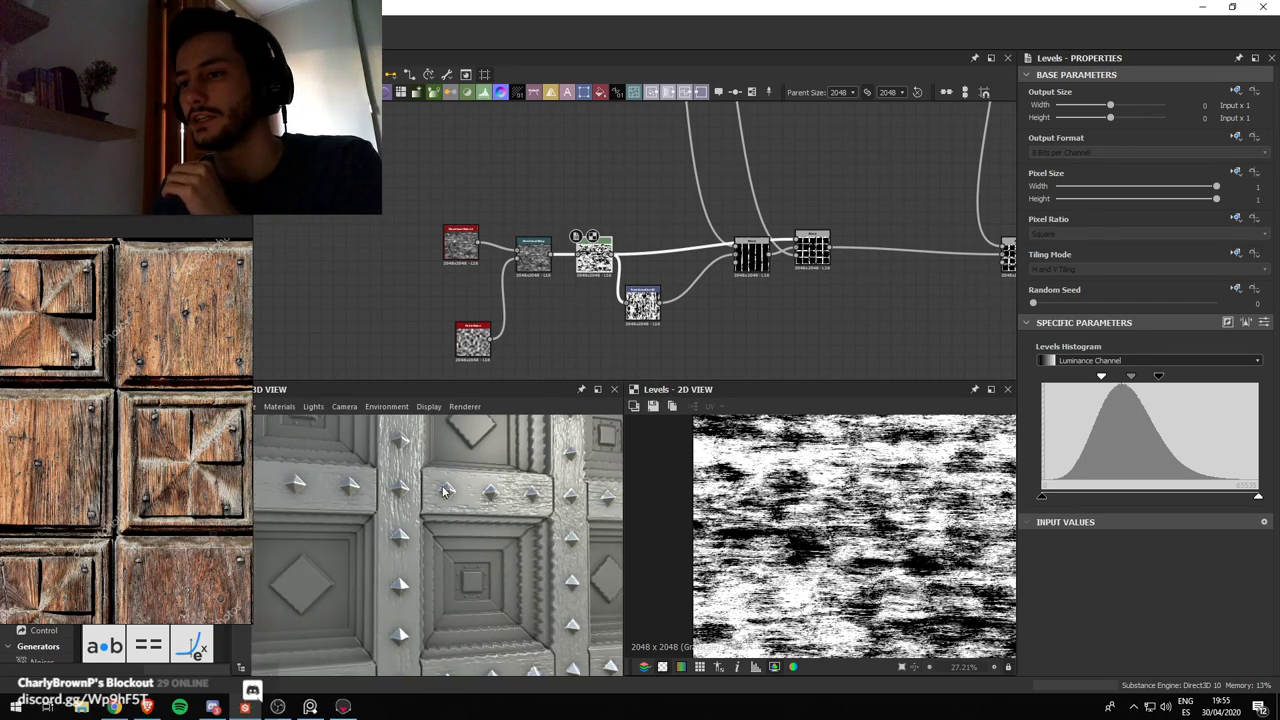
Examine the wood grain in the door reference photo, and preview the Blend that subtracts the spikes from the grain
{"action": "scroll", "coordinate": [128, 413], "scroll_direction": "up", "scroll_amount": 3}
{"action": "scroll", "coordinate": [165, 434], "scroll_direction": "up", "scroll_amount": 2}
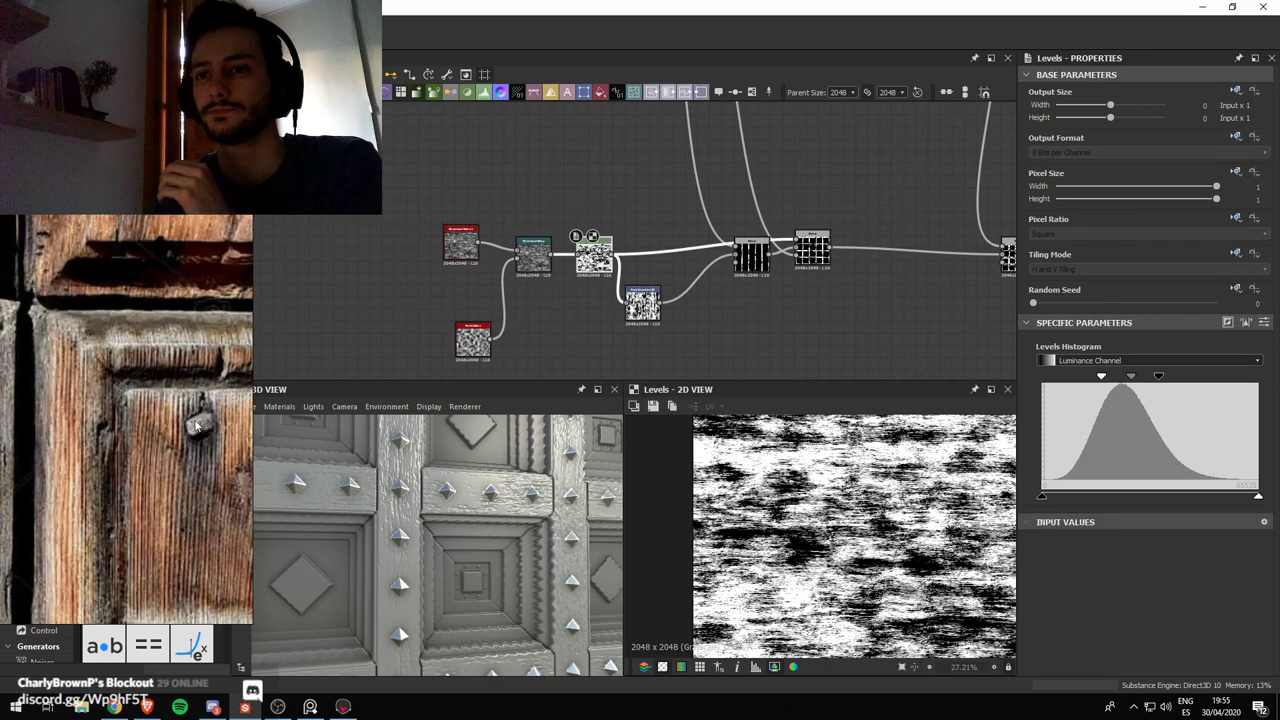
{"action": "scroll", "coordinate": [198, 428], "scroll_direction": "down", "scroll_amount": 2}
{"action": "scroll", "coordinate": [790, 262], "scroll_direction": "down", "scroll_amount": 4}
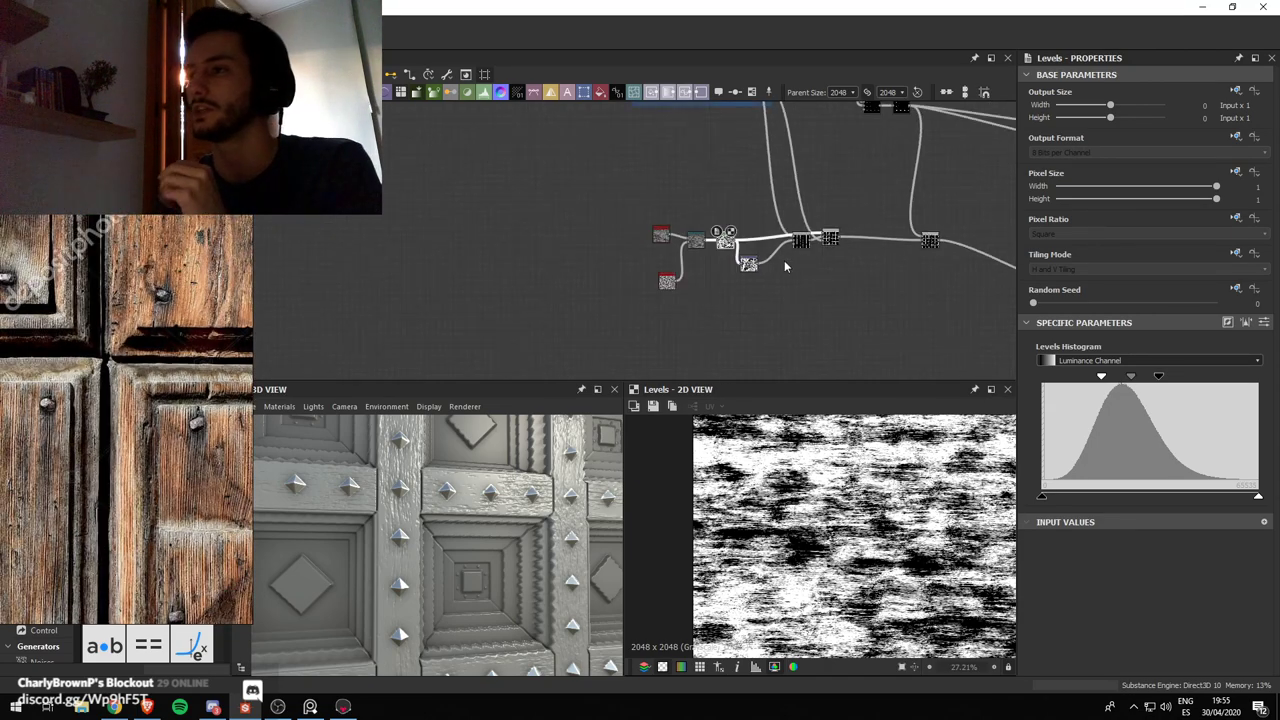
{"action": "middle_click_drag", "start_coordinate": [930, 258], "coordinate": [605, 274]}
{"action": "scroll", "coordinate": [760, 277], "scroll_direction": "down", "scroll_amount": 1}
{"action": "scroll", "coordinate": [690, 297], "scroll_direction": "up", "scroll_amount": 2}
{"action": "left_click", "coordinate": [647, 259]}
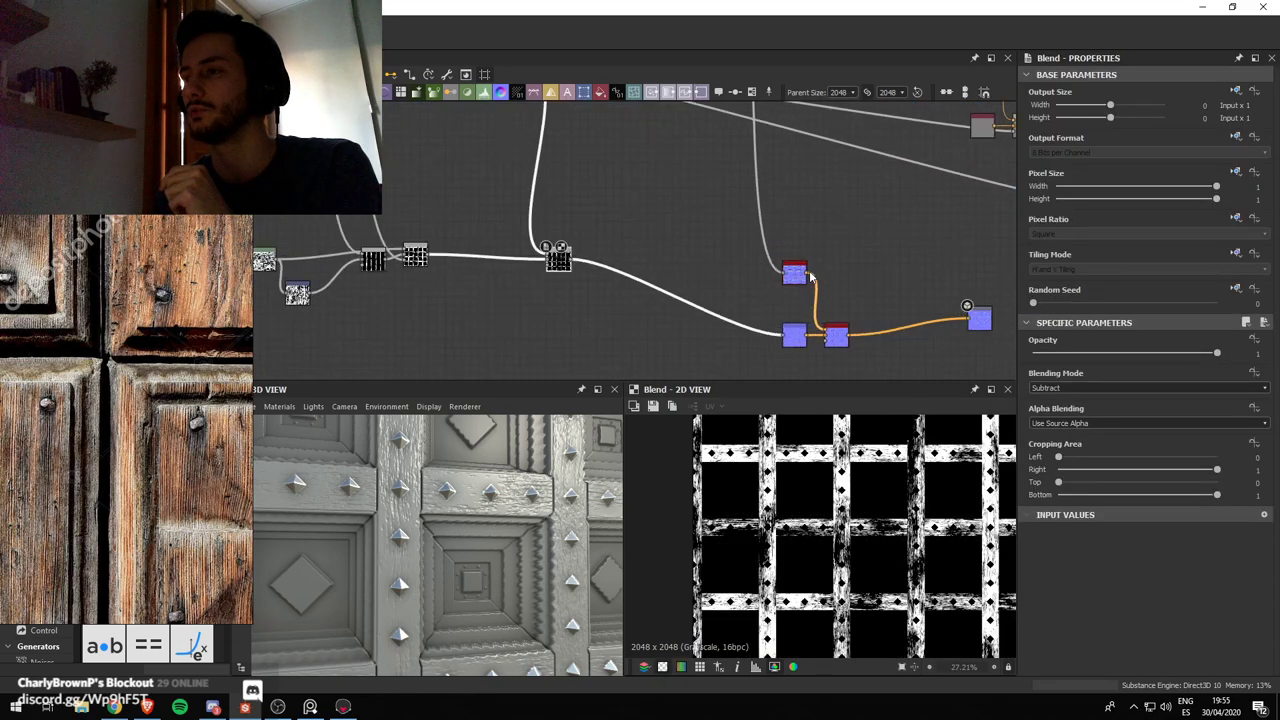
Preview the Levels node that holds the spikes mask
{"action": "scroll", "coordinate": [617, 224], "scroll_direction": "down", "scroll_amount": 2}
{"action": "scroll", "coordinate": [681, 333], "scroll_direction": "up", "scroll_amount": 3}
{"action": "middle_click_drag", "start_coordinate": [618, 224], "coordinate": [682, 276]}
{"action": "double_click", "coordinate": [667, 231]}
{"action": "left_click", "coordinate": [704, 258]}
{"action": "left_click", "coordinate": [704, 257]}
{"action": "key", "text": "space"}
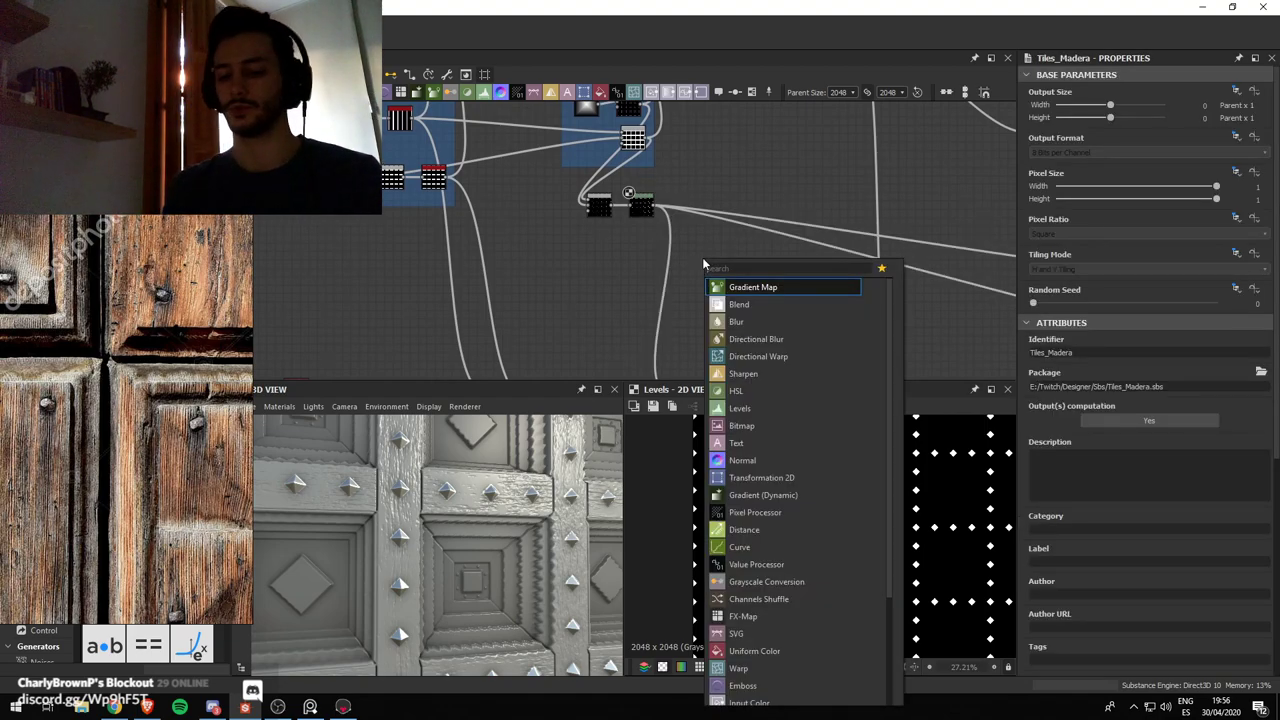
{"action": "type", "text": "blur"}
{"action": "key", "text": "Return"}
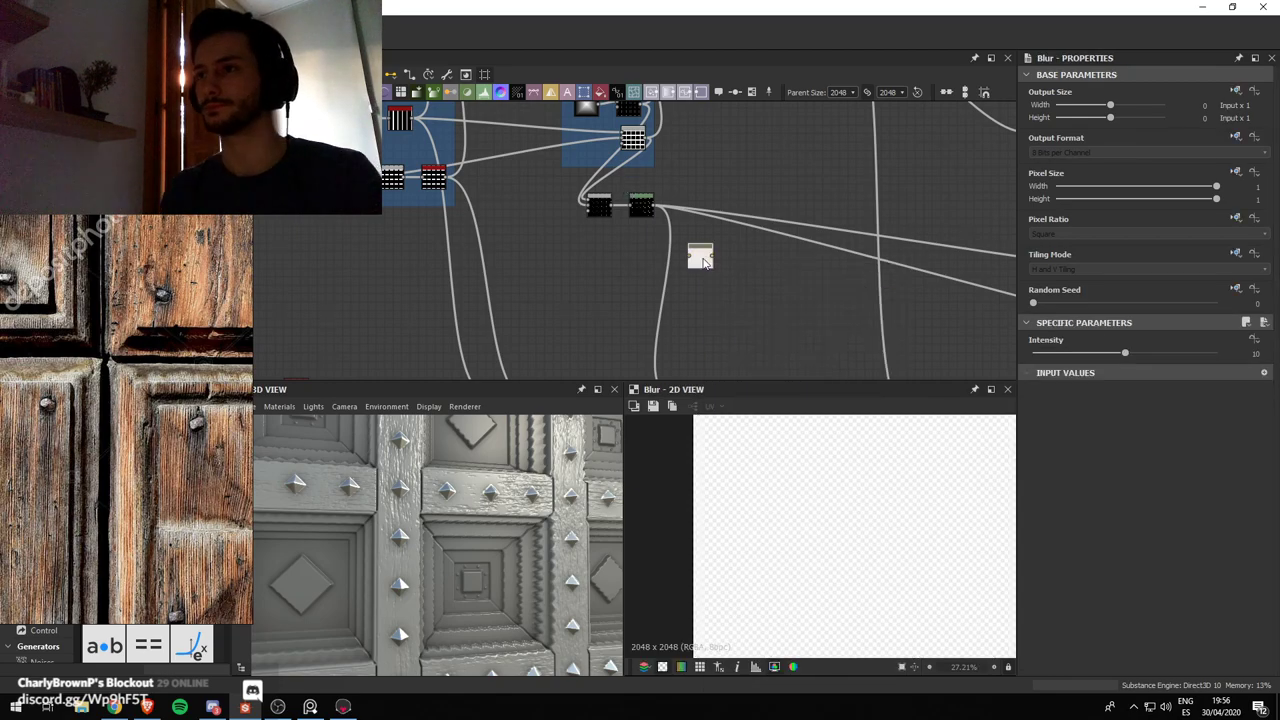
{"action": "key", "text": "Delete"}
Add a Blur HQ Grayscale node fed by the spikes' Levels mask
{"action": "key", "text": "space"}
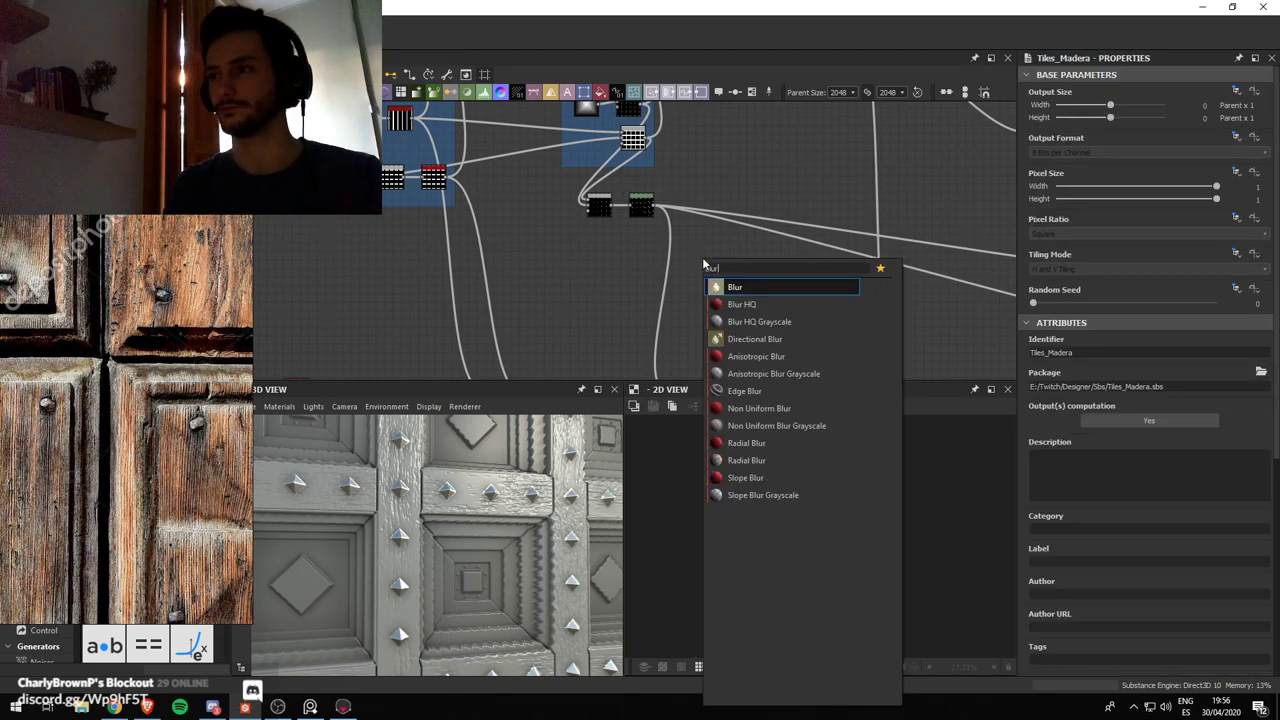
{"action": "key", "text": "Down"}
{"action": "key", "text": "Down"}
{"action": "key", "text": "Return"}
{"action": "scroll", "coordinate": [704, 265], "scroll_direction": "up", "scroll_amount": 1}
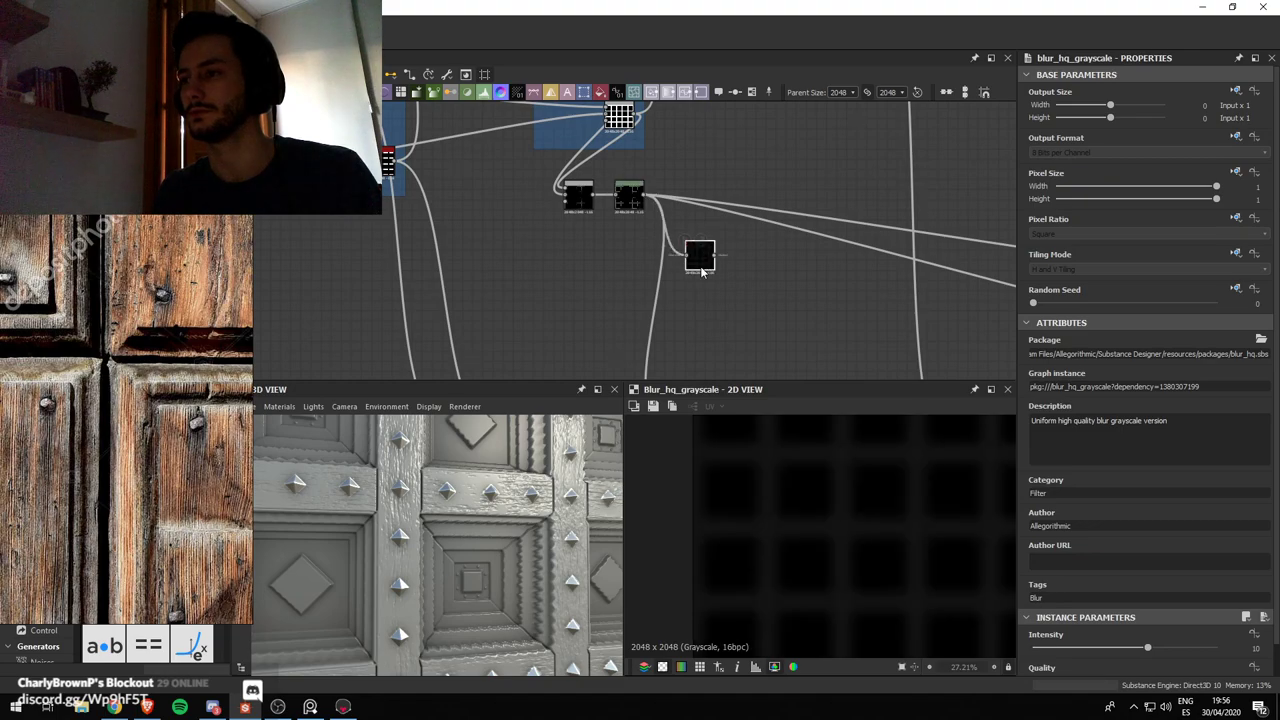
{"action": "scroll", "coordinate": [710, 280], "scroll_direction": "down", "scroll_amount": 3}
{"action": "scroll", "coordinate": [609, 183], "scroll_direction": "up", "scroll_amount": 3}
Compare the blur with the original spikes mask and set the Blur HQ Grayscale intensity to about 1.39
{"action": "left_click", "coordinate": [608, 183]}
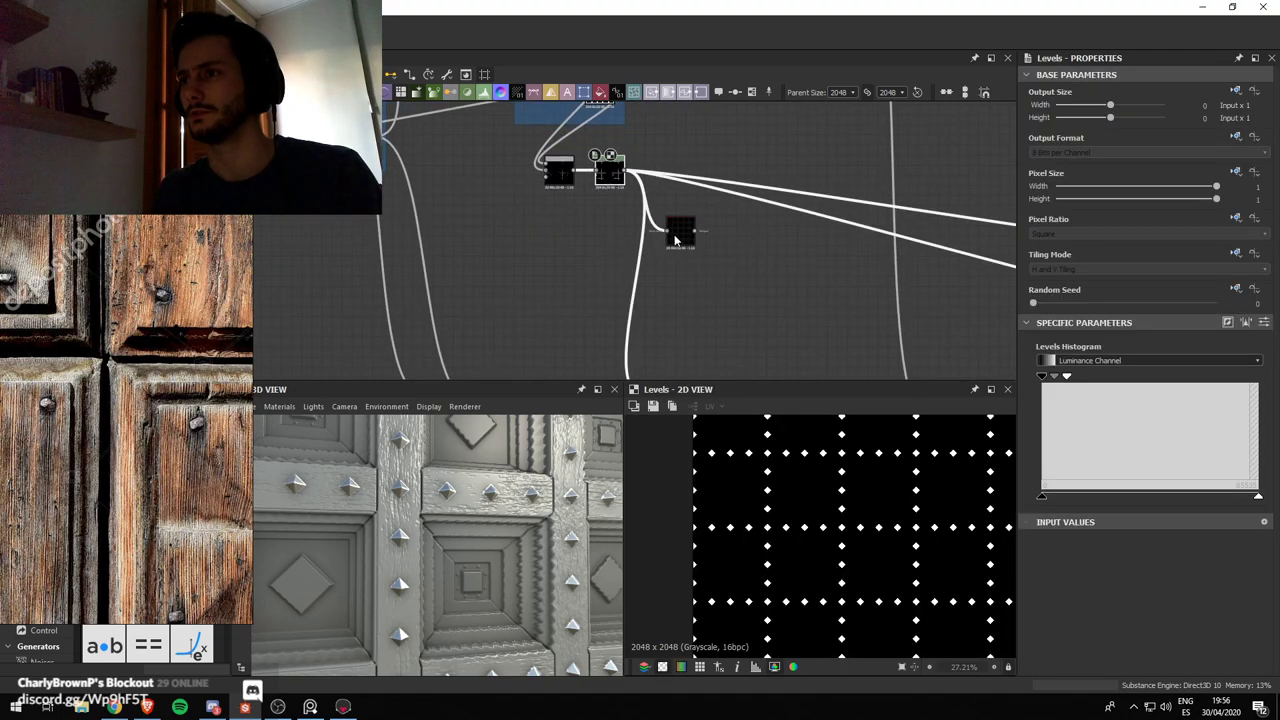
{"action": "left_click", "coordinate": [680, 232]}
{"action": "scroll", "coordinate": [647, 269], "scroll_direction": "up", "scroll_amount": 1}
{"action": "scroll", "coordinate": [1115, 583], "scroll_direction": "down", "scroll_amount": 1}
{"action": "left_click_drag", "start_coordinate": [1133, 620], "coordinate": [1055, 625]}
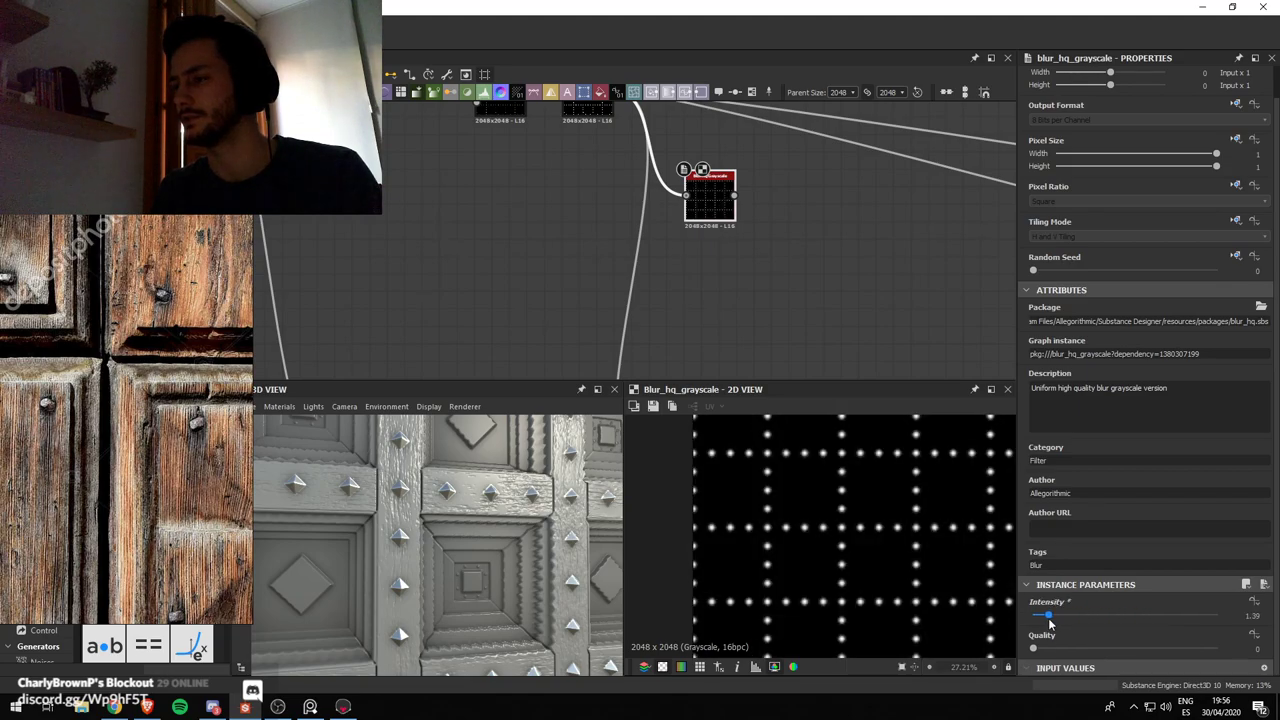
Add an Edge Detect after the spikes blur, with Edge Width about 1.11 and Edge Roundness about 0.12
{"action": "scroll", "coordinate": [782, 239], "scroll_direction": "up", "scroll_amount": 3}
{"action": "key", "text": "space"}
{"action": "type", "text": "edge"}
{"action": "key", "text": "Return"}
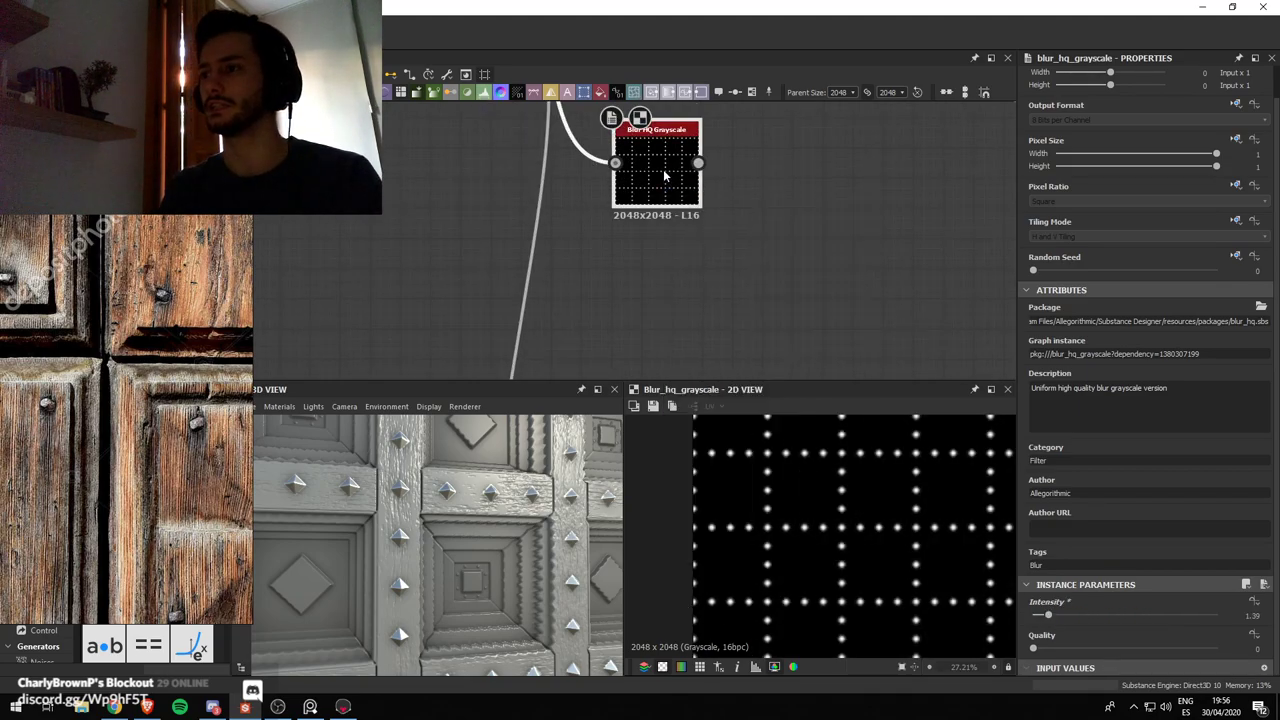
{"action": "scroll", "coordinate": [883, 462], "scroll_direction": "up", "scroll_amount": 4}
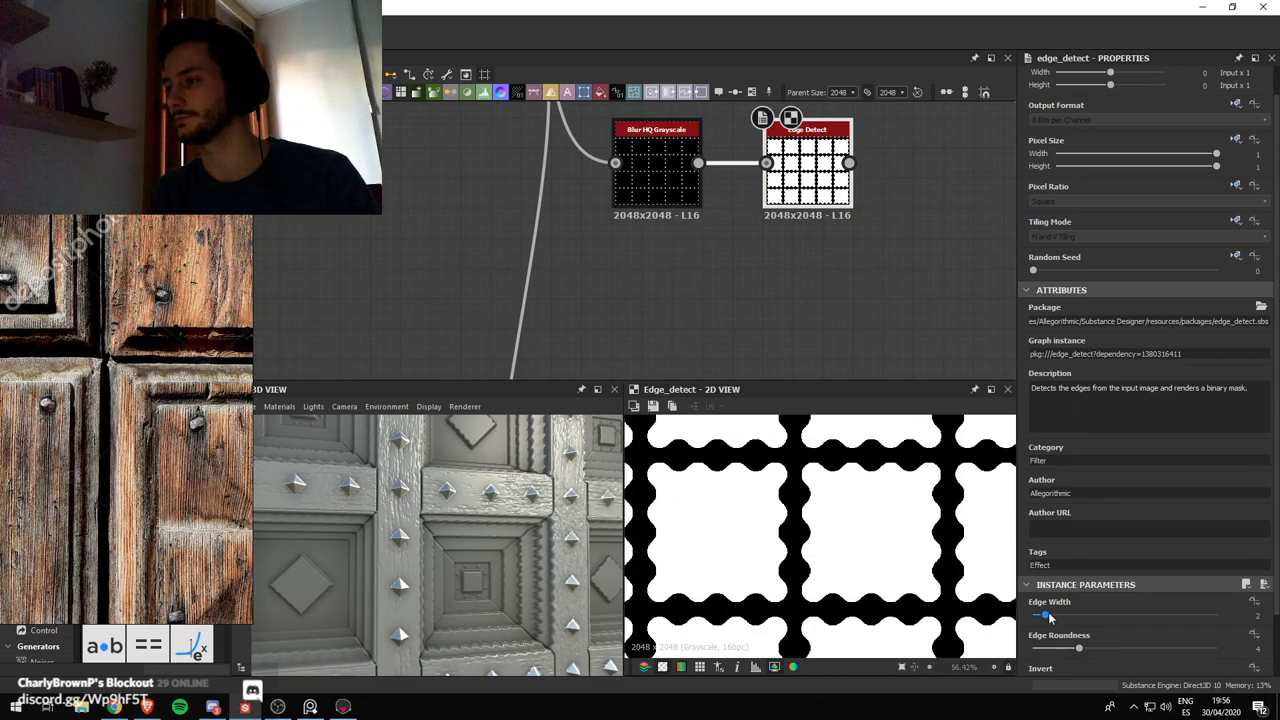
{"action": "left_click_drag", "start_coordinate": [1049, 617], "coordinate": [1032, 650]}
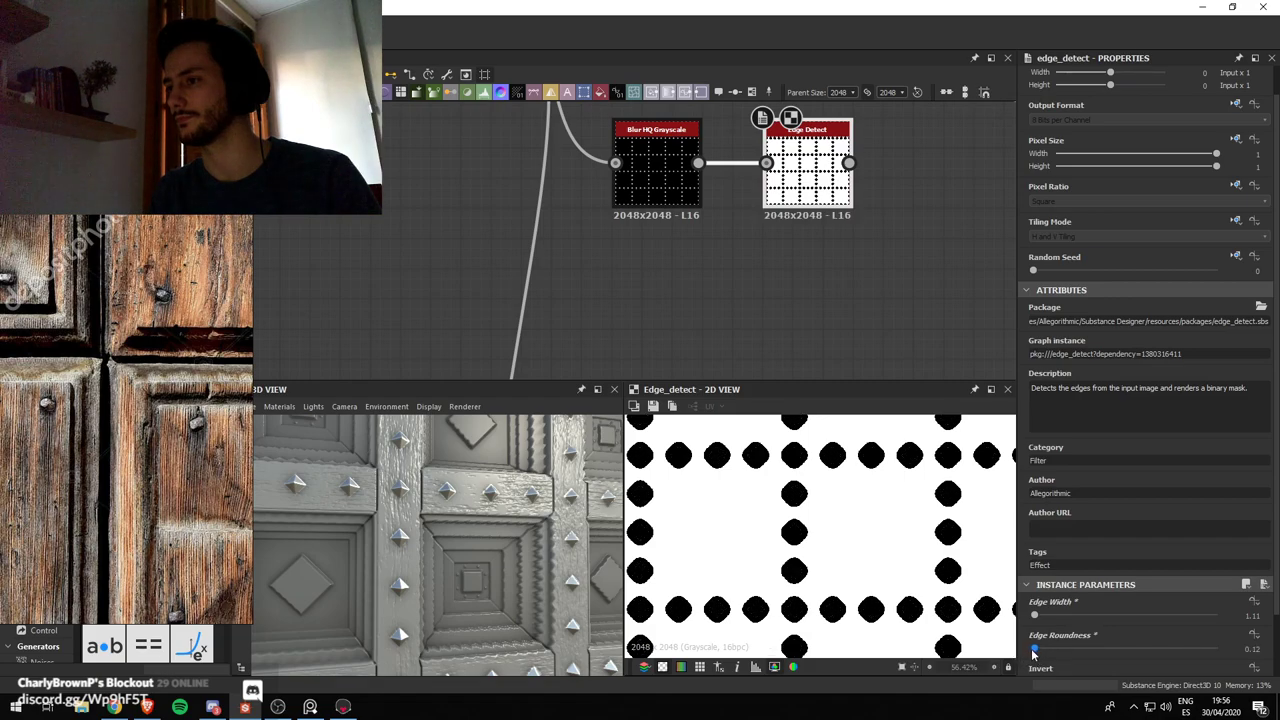
{"action": "scroll", "coordinate": [898, 483], "scroll_direction": "up", "scroll_amount": 3}
Set the Edge Detect's Edge Width to about -12.98, Edge Roundness to about 1.04 and Tolerance to 0
{"action": "left_click", "coordinate": [1246, 615]}
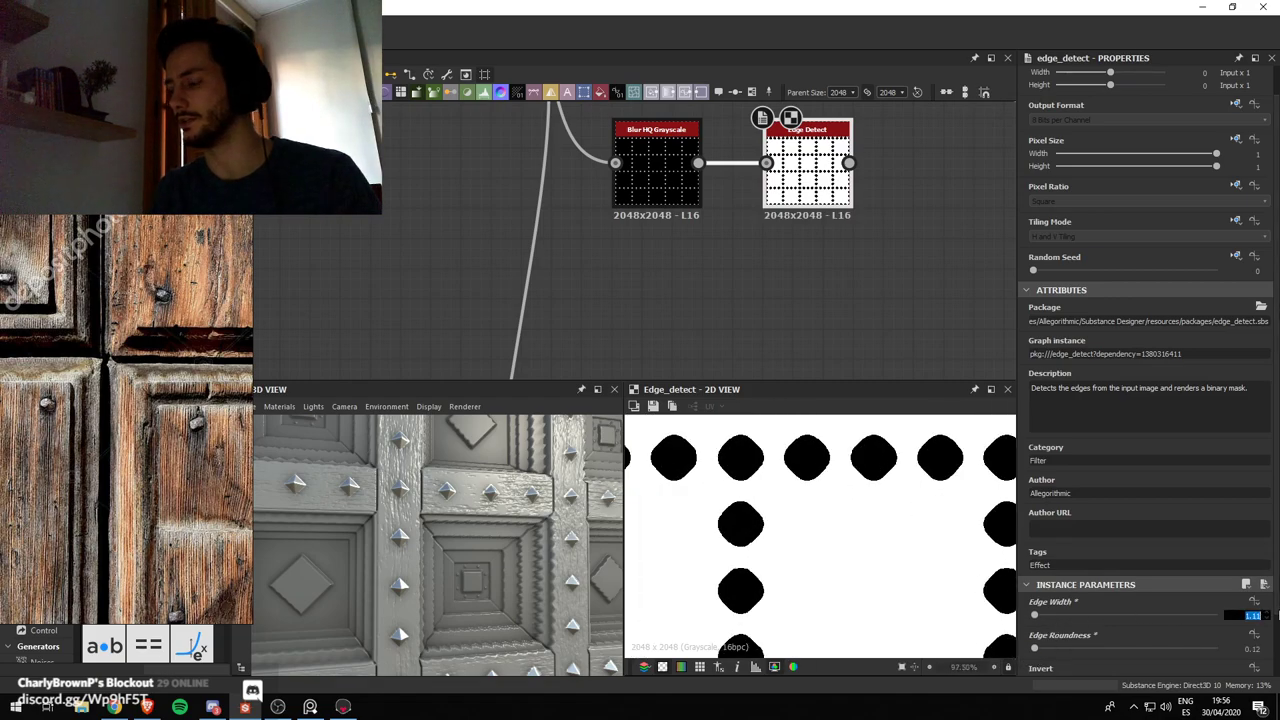
{"action": "type", "text": "0.2"}
{"action": "key", "text": "Return"}
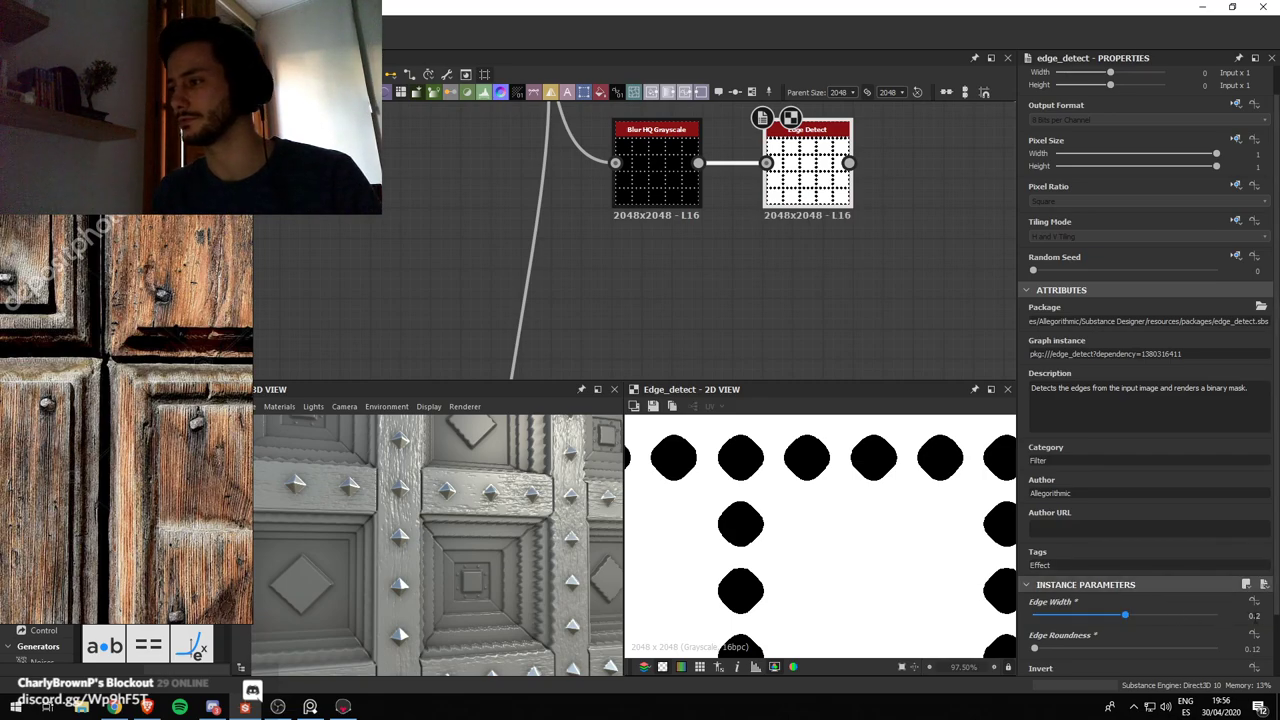
{"action": "mouse_move", "coordinate": [1125, 615]}
{"action": "left_mouse_down"}
{"action": "mouse_move", "coordinate": [1043, 619]}
{"action": "mouse_move", "coordinate": [1044, 646]}
{"action": "left_mouse_up"}
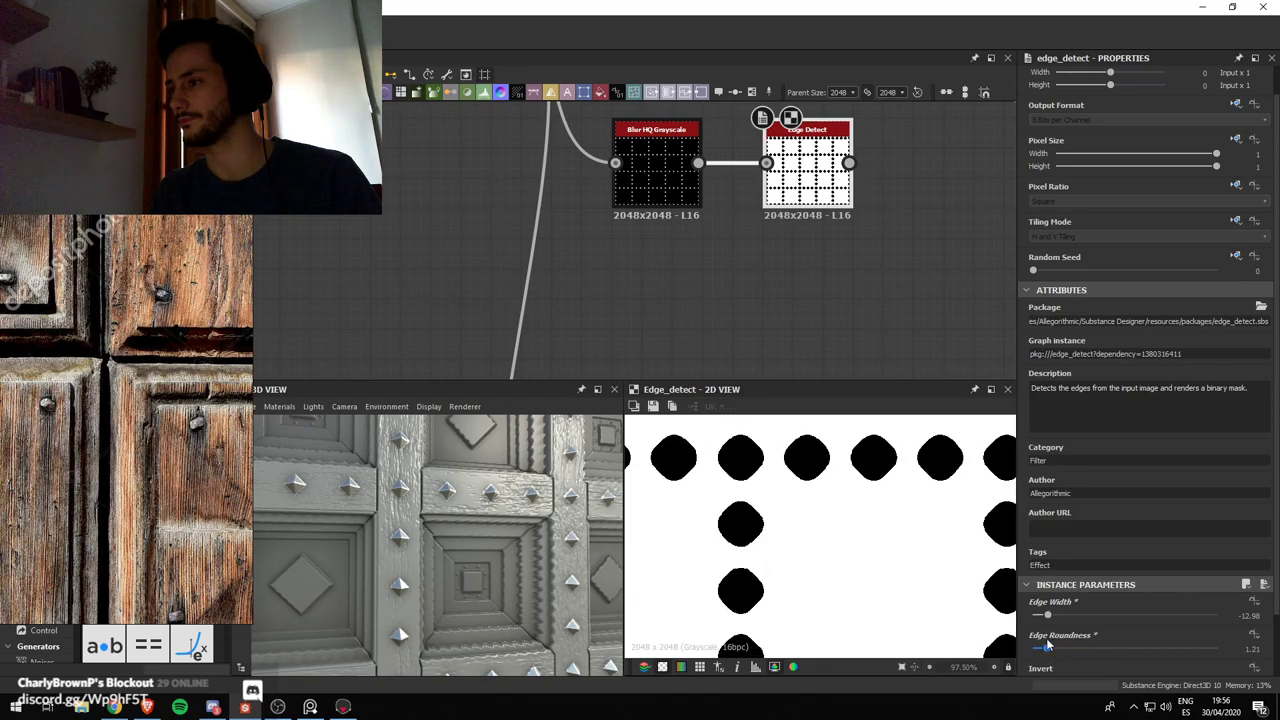
{"action": "scroll", "coordinate": [1120, 627], "scroll_direction": "down", "scroll_amount": 3}
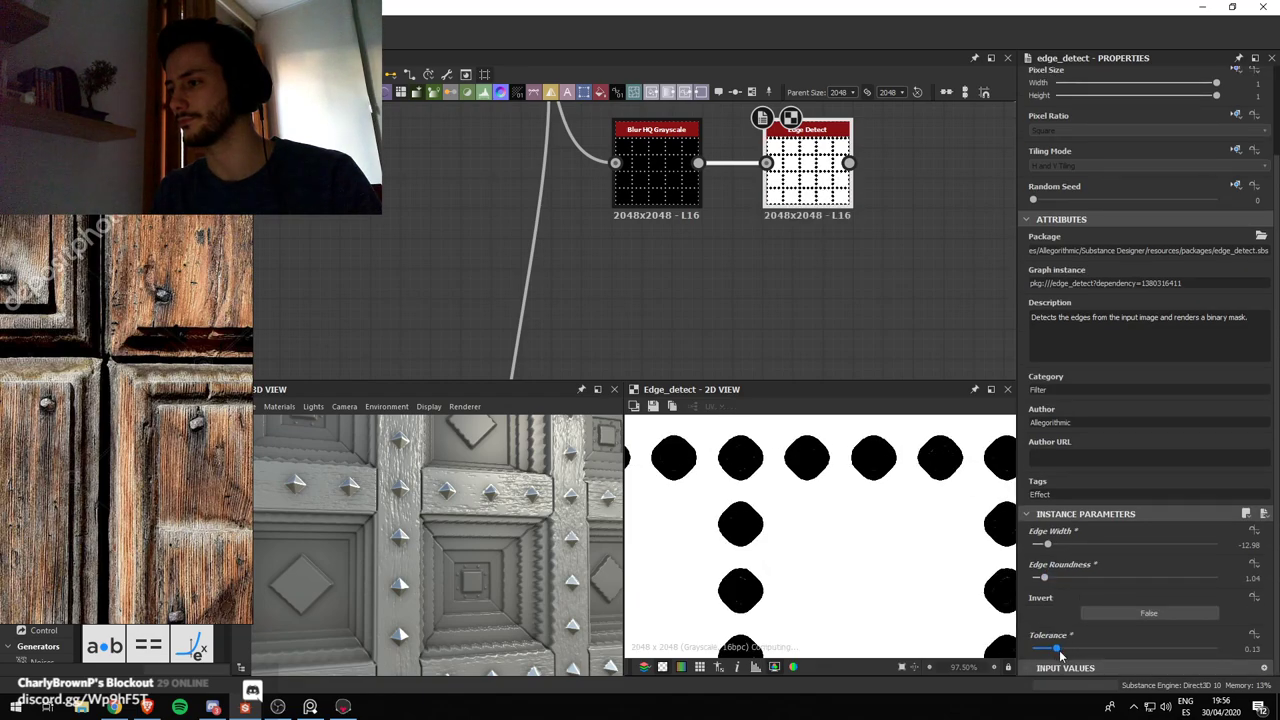
{"action": "scroll", "coordinate": [870, 280], "scroll_direction": "down", "scroll_amount": 3}
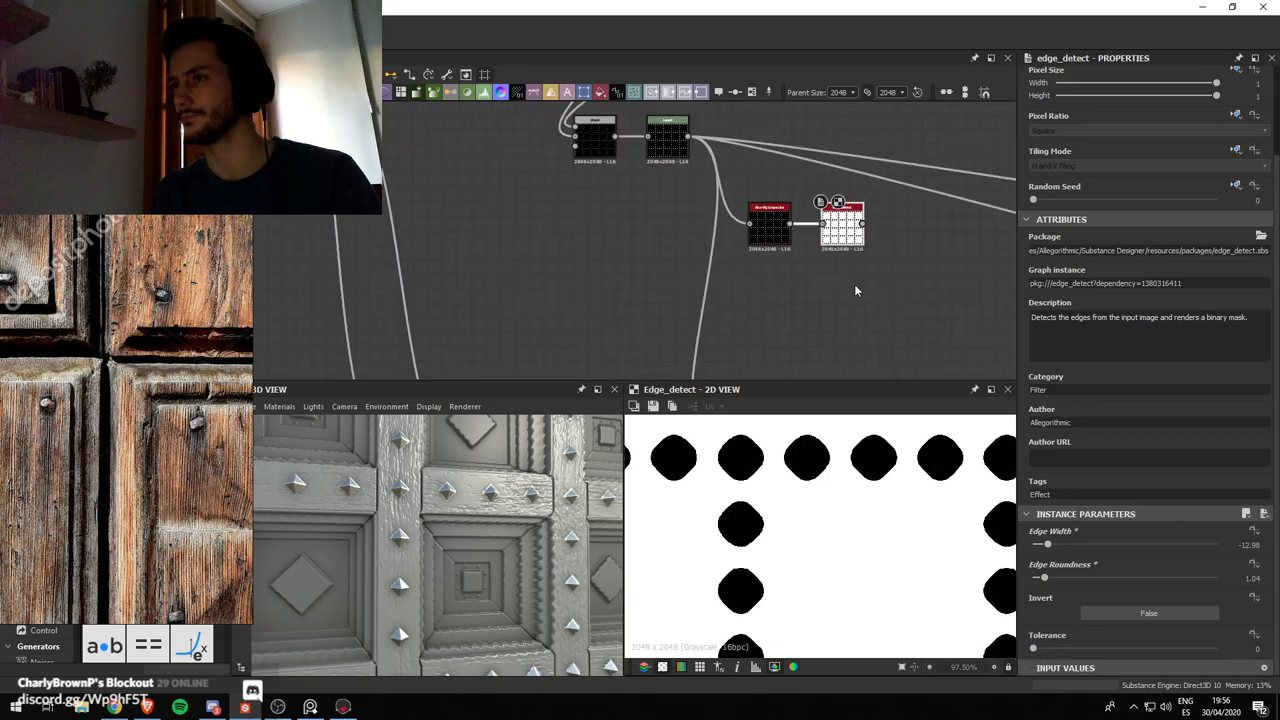
Set the intensity of the Blur HQ Grayscale before the Edge Detect to about 0.75
{"action": "middle_click_drag", "start_coordinate": [850, 290], "coordinate": [709, 223]}
{"action": "key", "text": "space"}
{"action": "type", "text": "blu"}
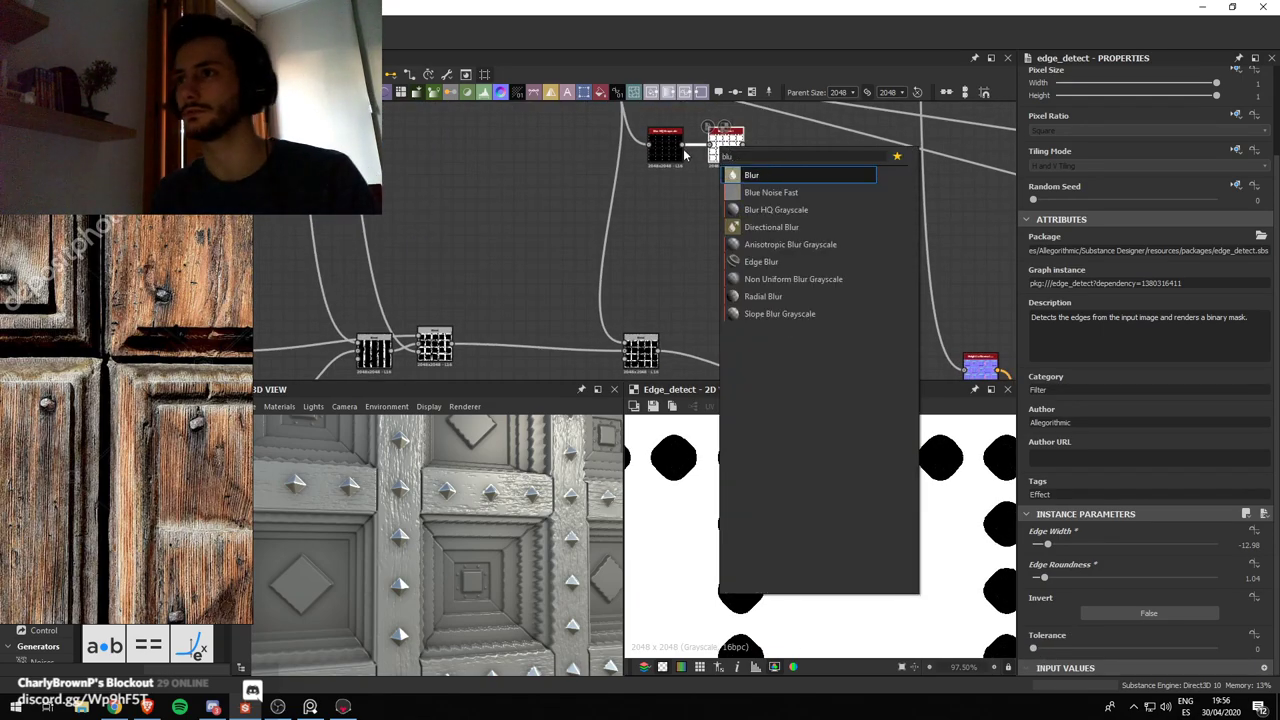
{"action": "left_click", "coordinate": [760, 209]}
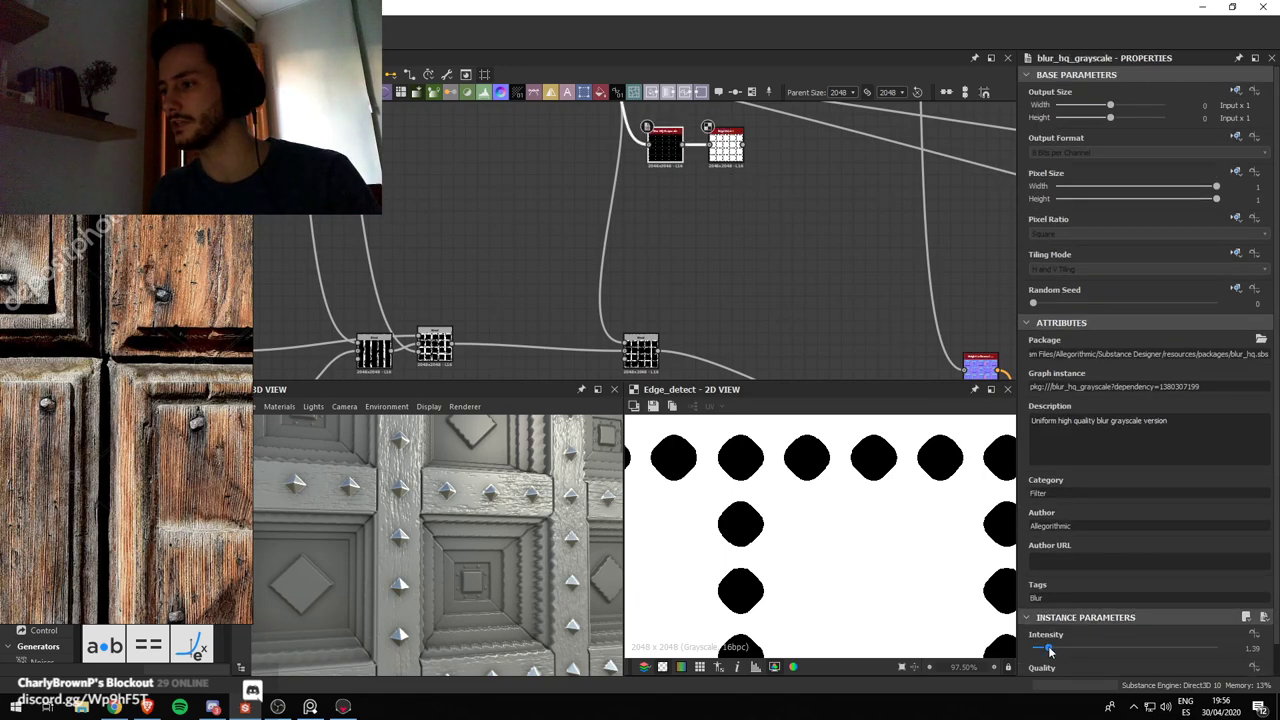
{"action": "left_click_drag", "start_coordinate": [1048, 648], "coordinate": [1041, 649]}
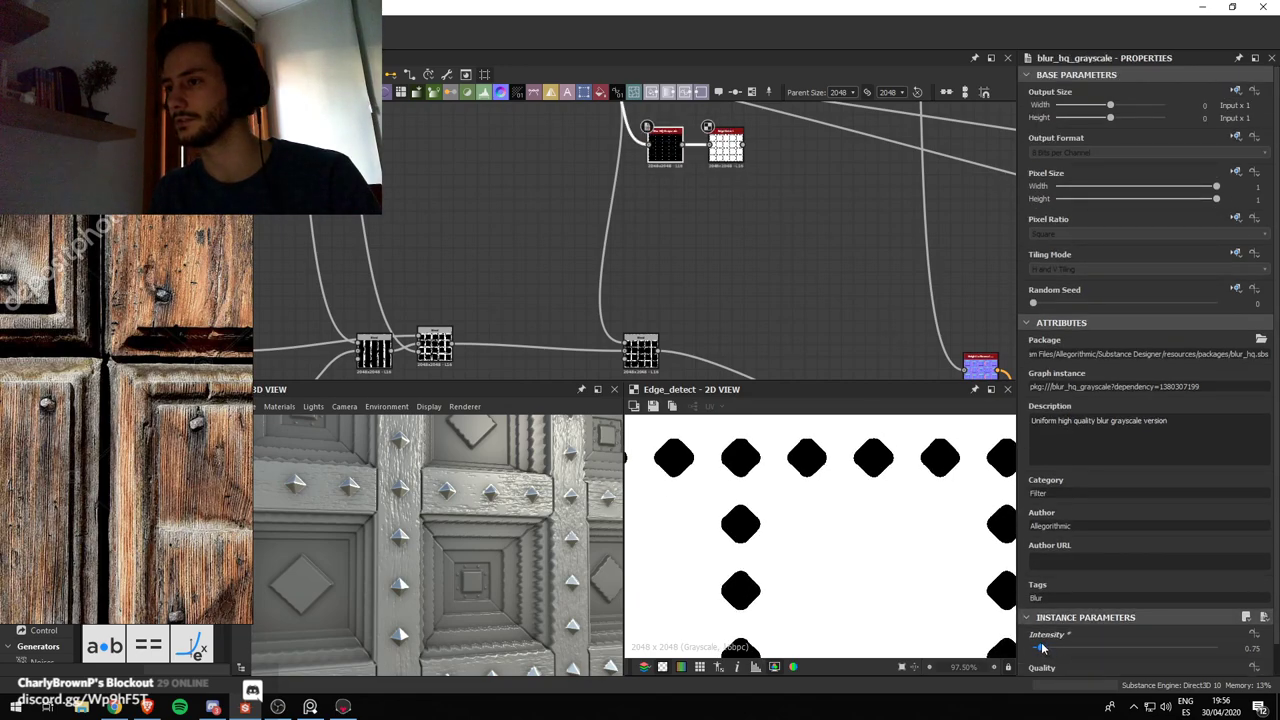
{"action": "scroll", "coordinate": [790, 236], "scroll_direction": "down", "scroll_amount": 2}
{"action": "scroll", "coordinate": [690, 334], "scroll_direction": "up", "scroll_amount": 1}
Insert a new Blend node after the Blend that subtracts the spikes from the grain
{"action": "left_click", "coordinate": [678, 316]}
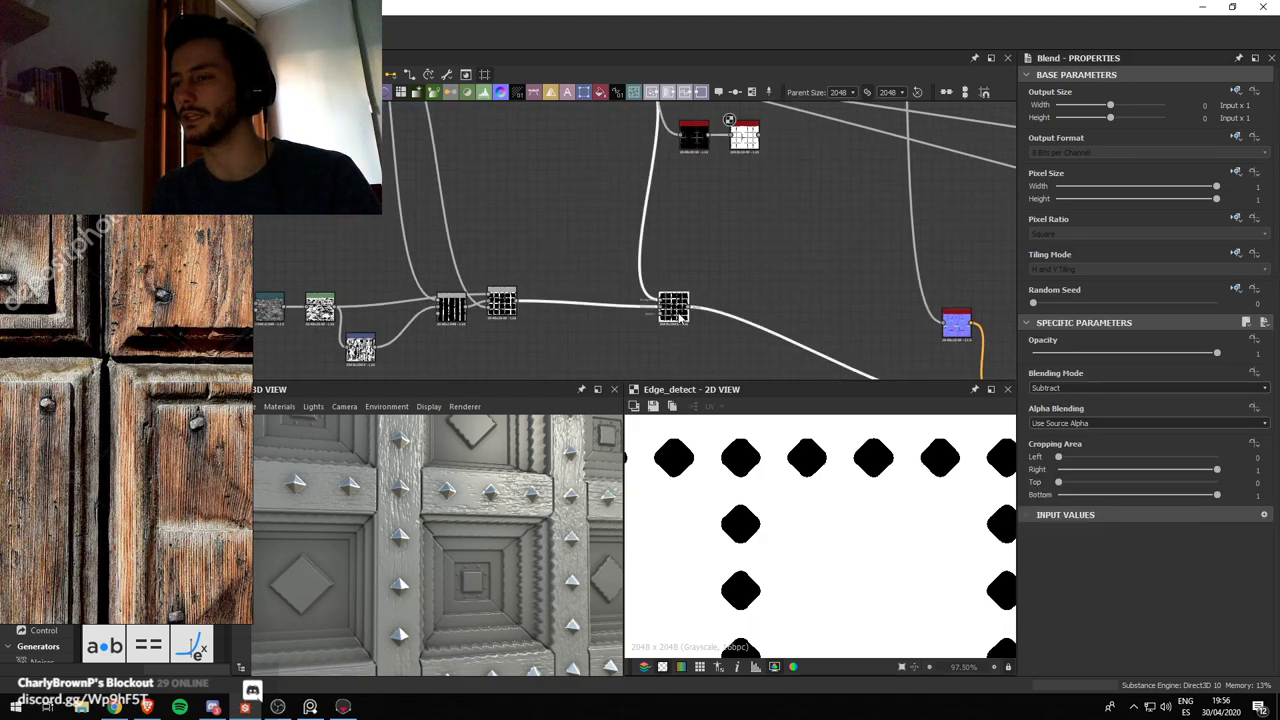
{"action": "key", "text": "space"}
{"action": "type", "text": "blend"}
{"action": "key", "text": "Return"}
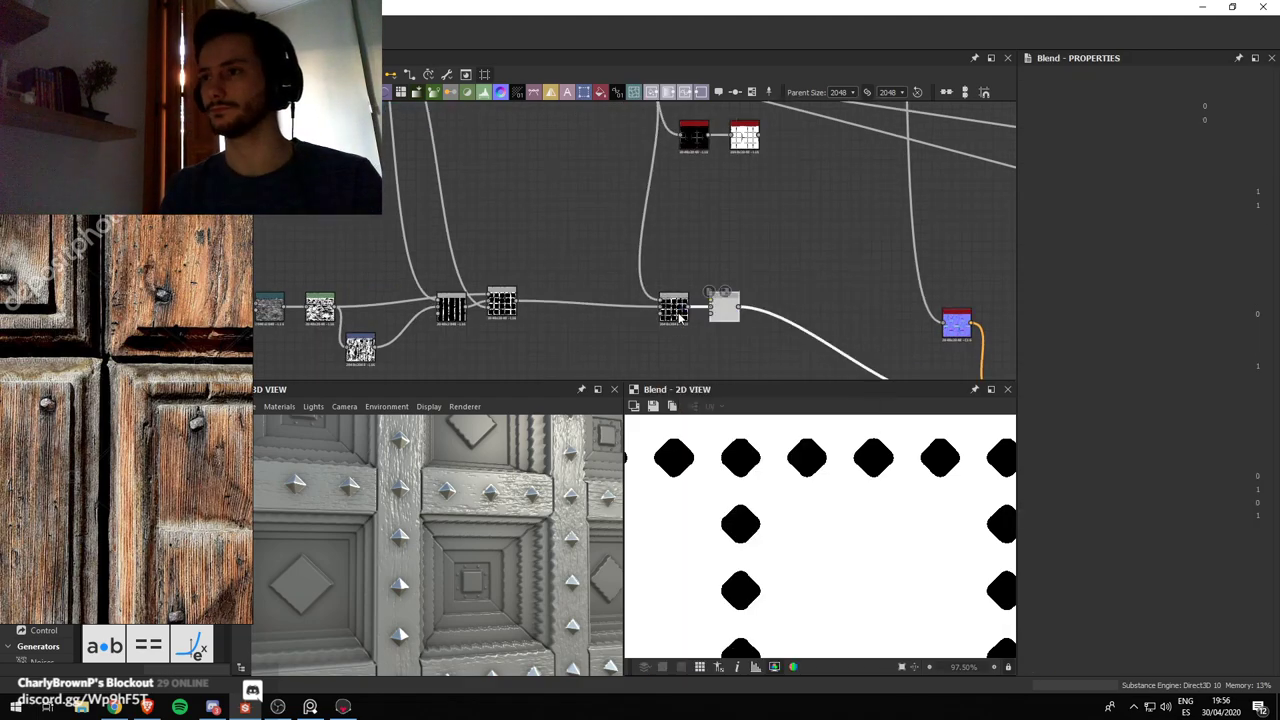
Add a second Blur HQ Grayscale node after the Edge Detect
{"action": "left_click", "coordinate": [745, 138]}
{"action": "key", "text": "space"}
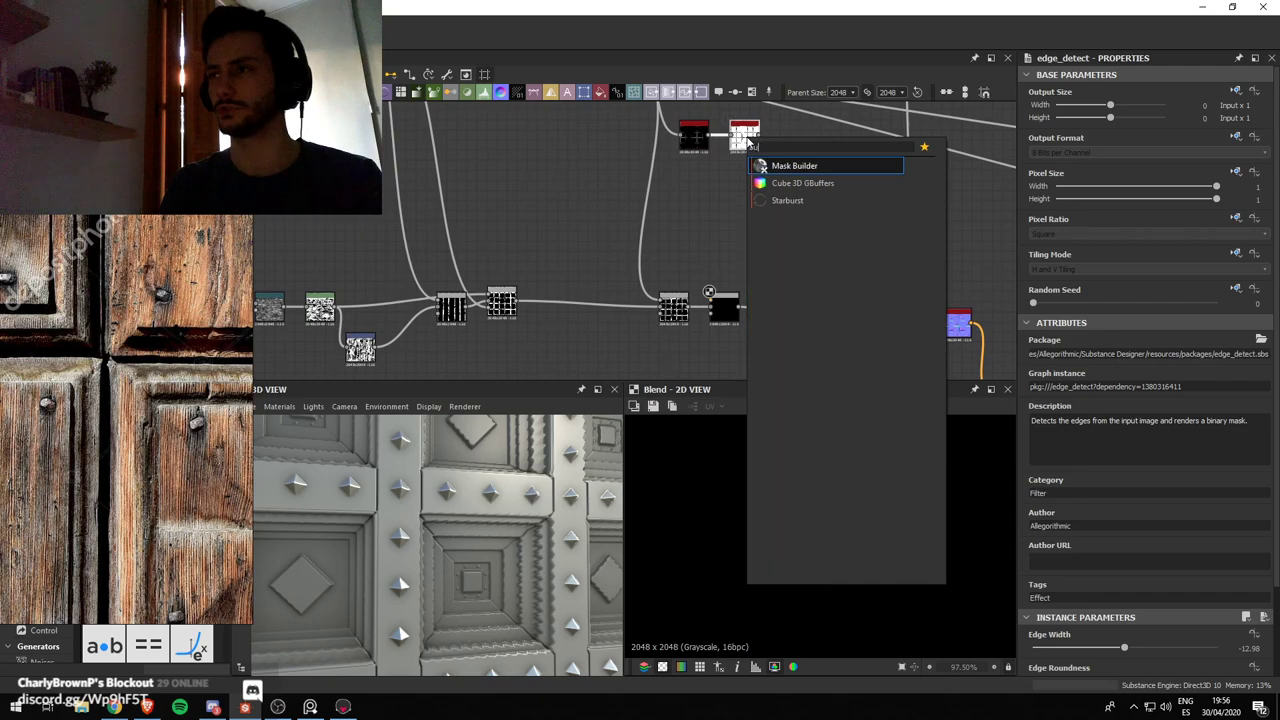
{"action": "type", "text": "blur"}
{"action": "key", "text": "Down"}
{"action": "key", "text": "Return"}
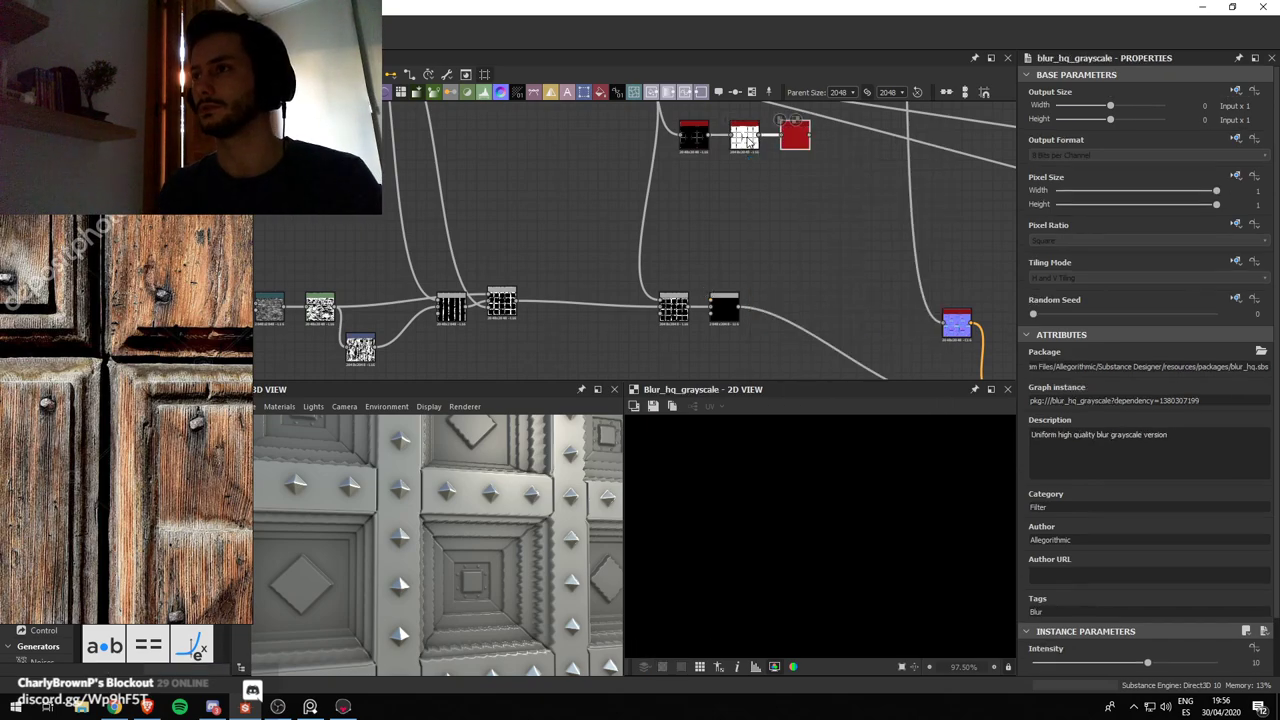
Move the blur and Edge Detect chain near the new Blend and connect the last blur to it
{"action": "left_click", "coordinate": [747, 140], "text": "ctrl"}
{"action": "left_click", "coordinate": [702, 139], "text": "ctrl"}
{"action": "left_click_drag", "start_coordinate": [702, 139], "coordinate": [591, 239]}
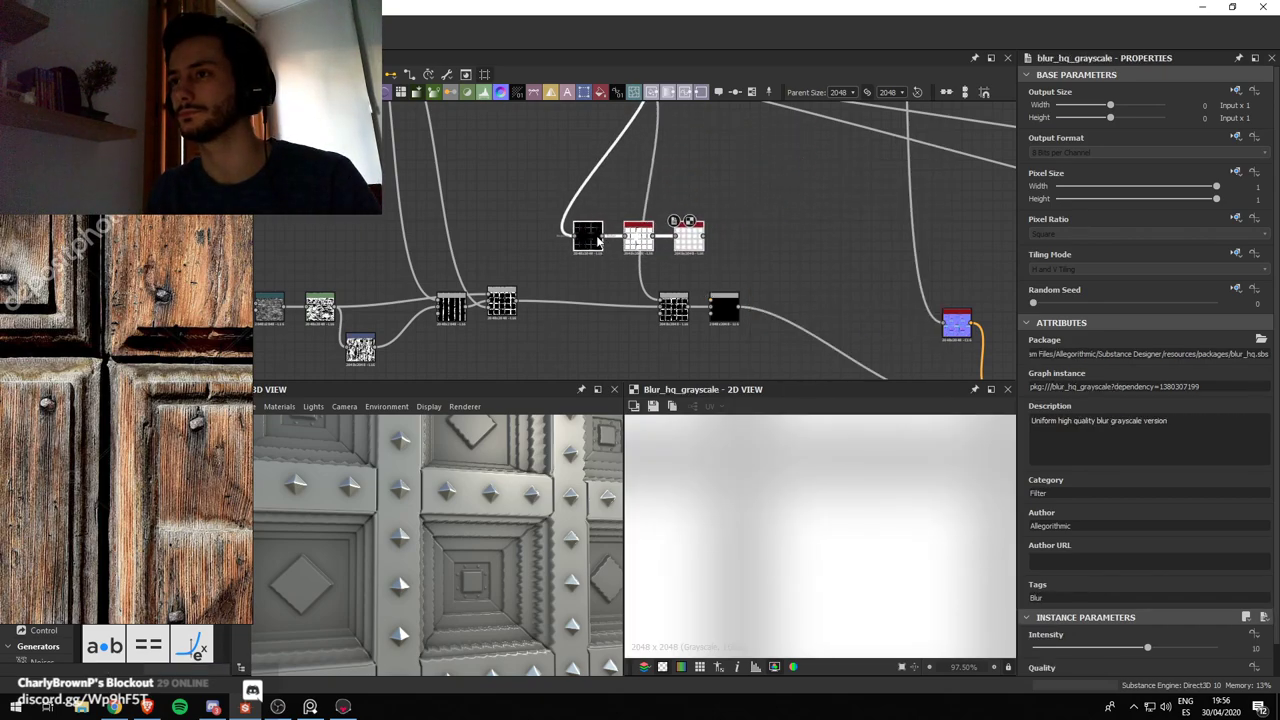
{"action": "left_click", "coordinate": [703, 237]}
{"action": "left_click", "coordinate": [716, 300]}
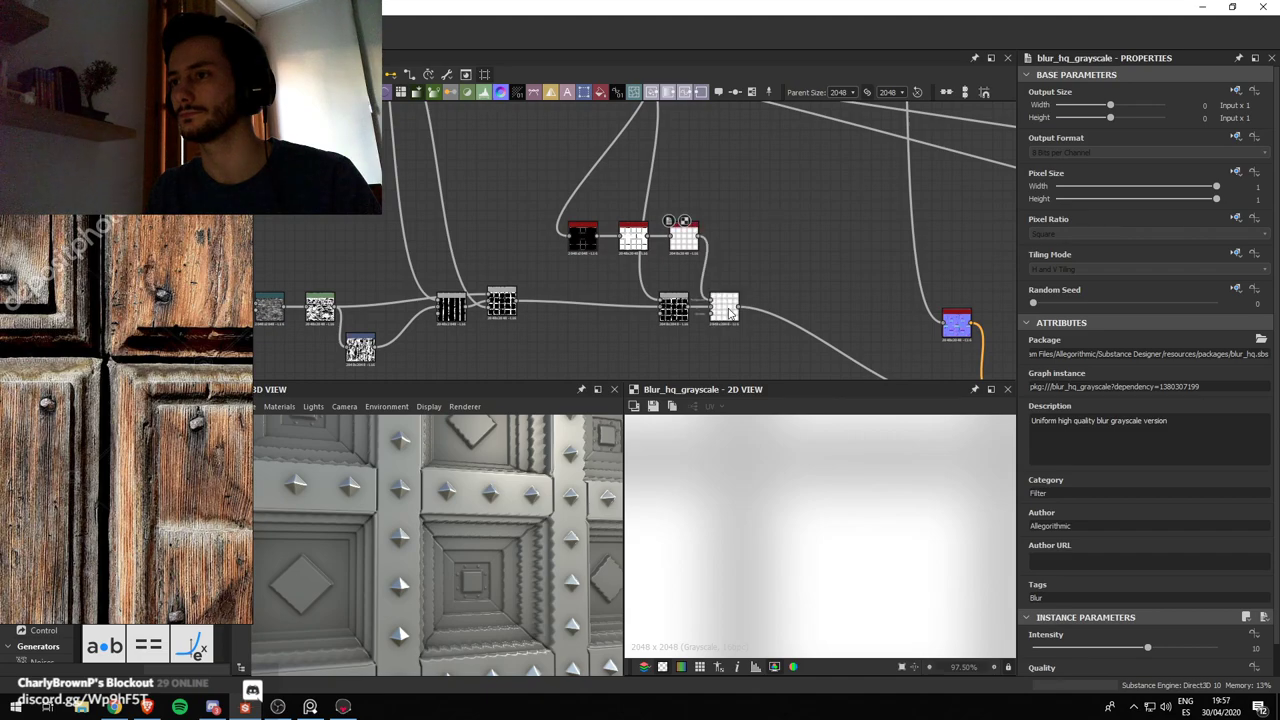
Set the second Blur HQ Grayscale's quality to 1 and its intensity to about 0.64
{"action": "left_click", "coordinate": [687, 246]}
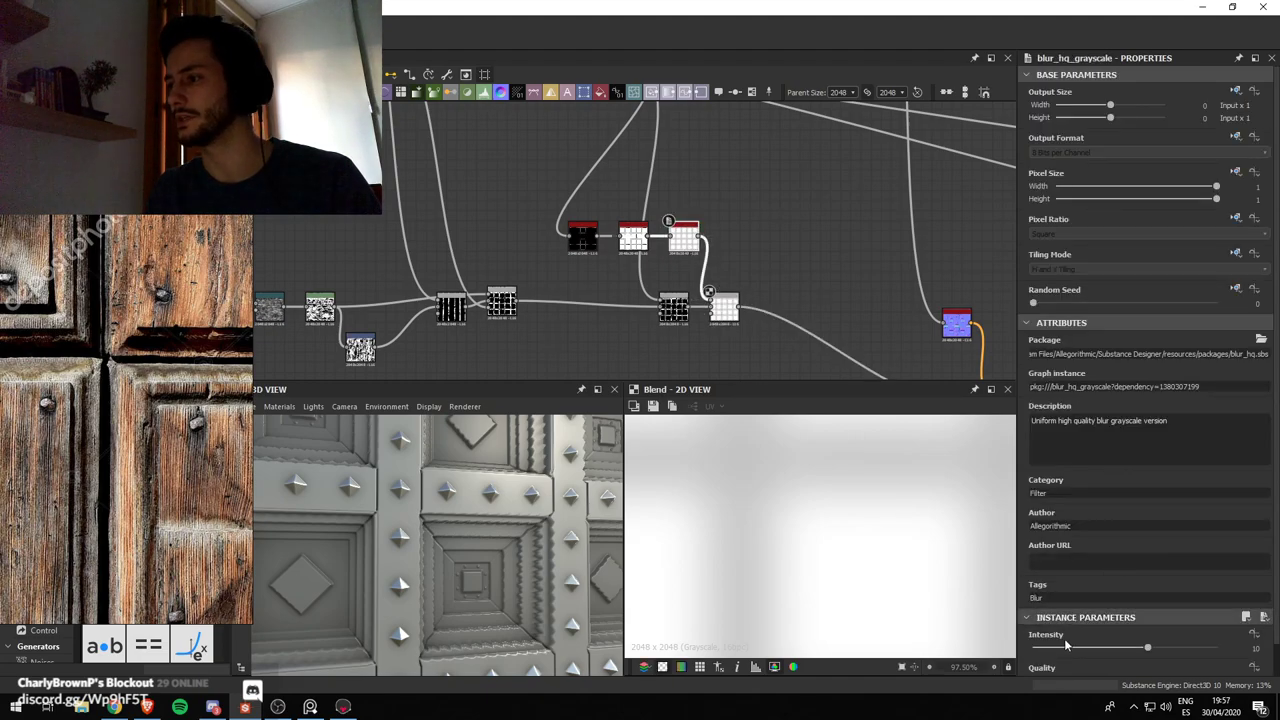
{"action": "scroll", "coordinate": [1050, 650], "scroll_direction": "down", "scroll_amount": 1}
{"action": "left_click_drag", "start_coordinate": [1102, 653], "coordinate": [1216, 649]}
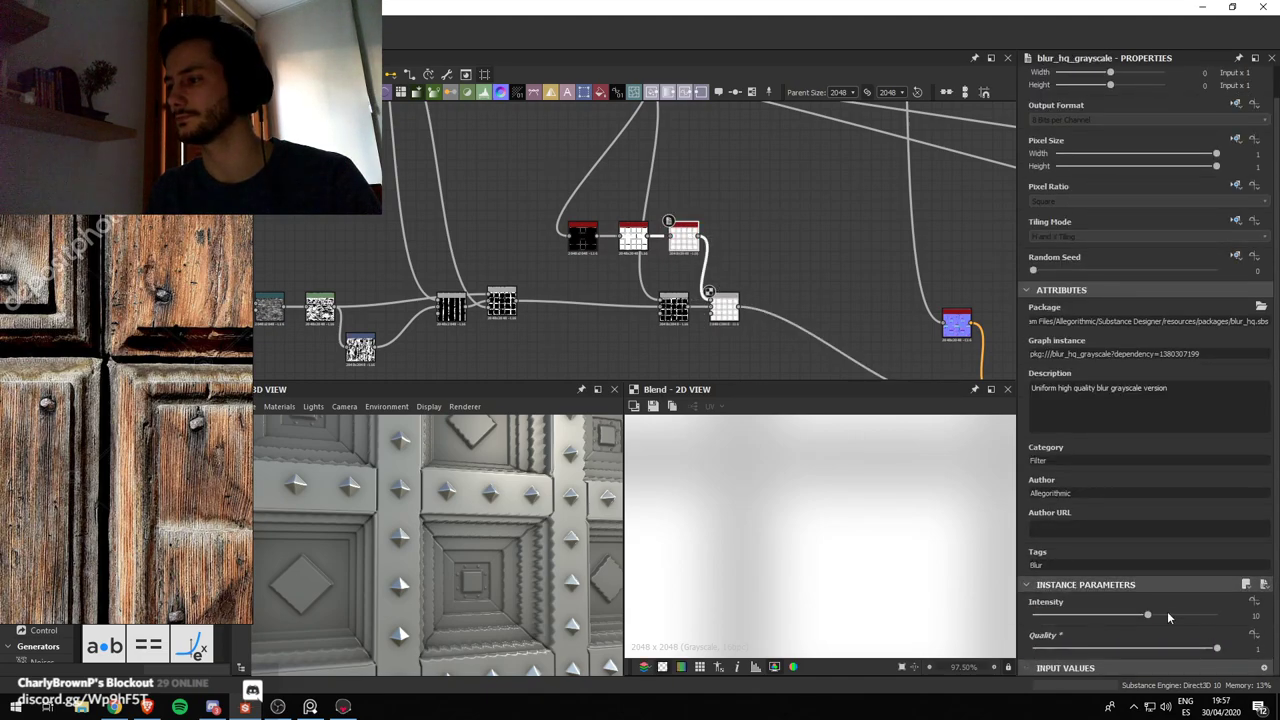
{"action": "left_click", "coordinate": [1045, 615]}
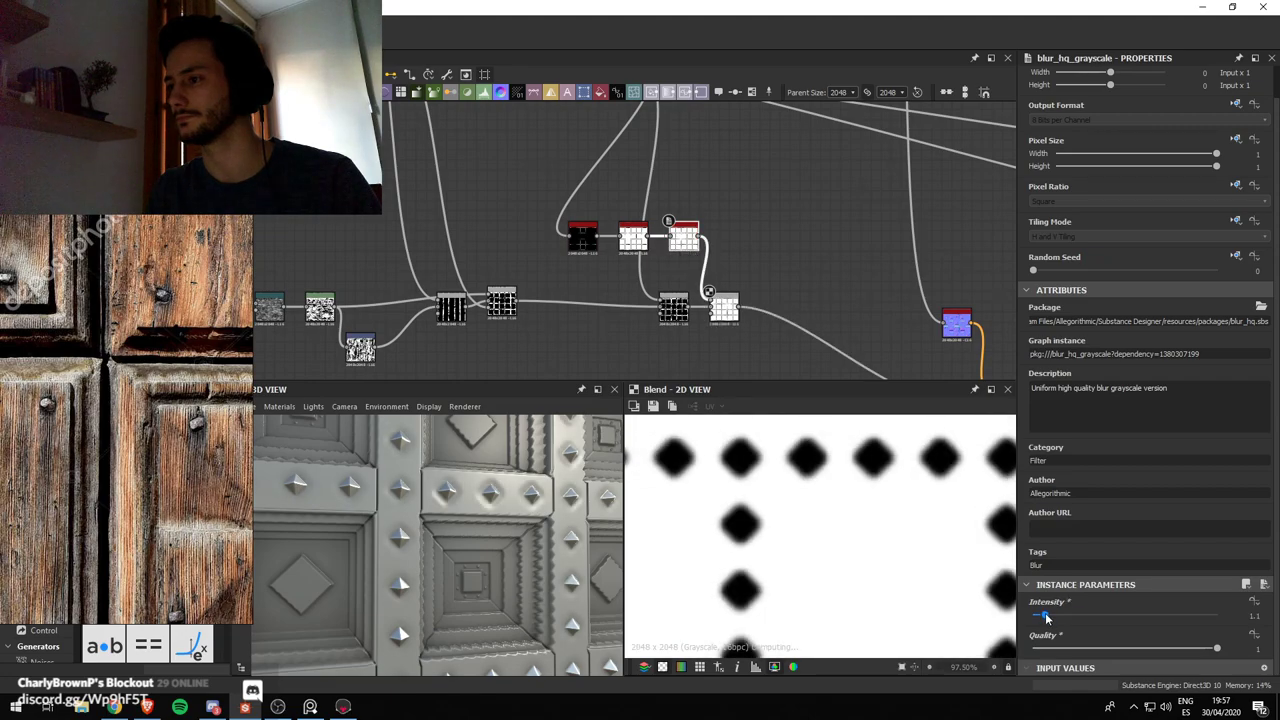
Set the new Blend's blending mode to Multiply and inspect the grain around the spikes in the 3D view
{"action": "left_click", "coordinate": [723, 308]}
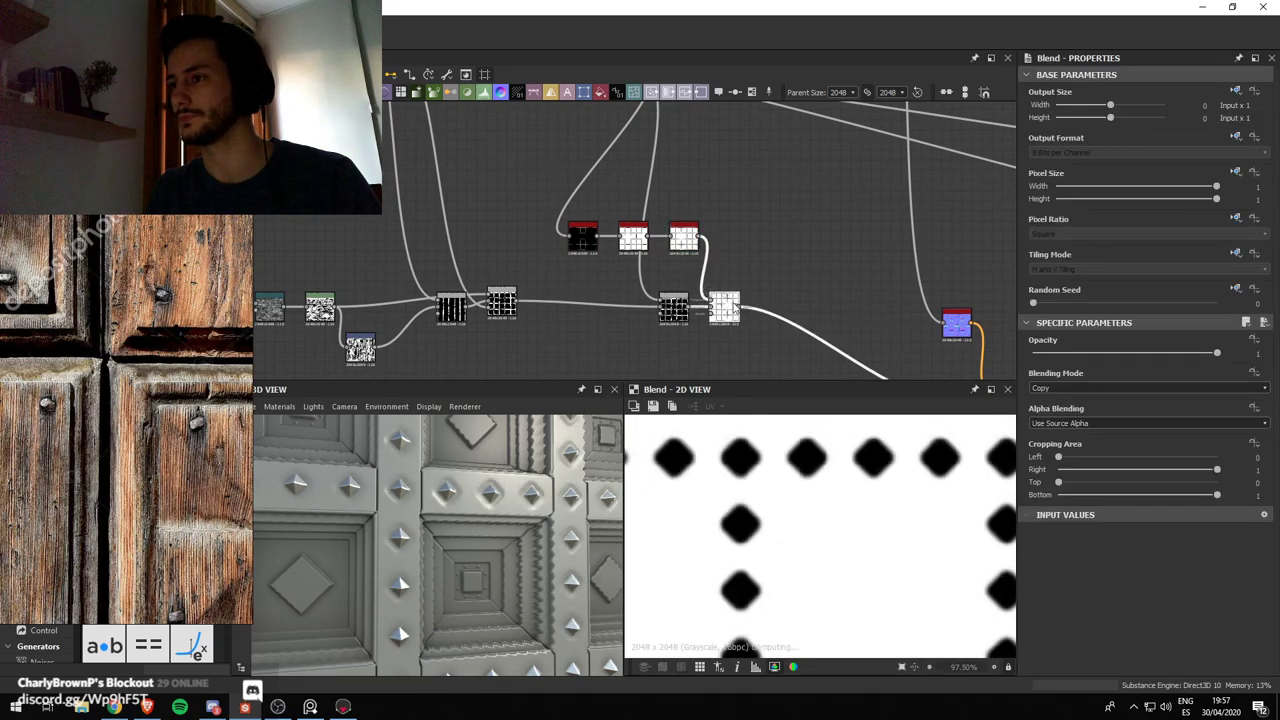
{"action": "left_click", "coordinate": [1071, 389]}
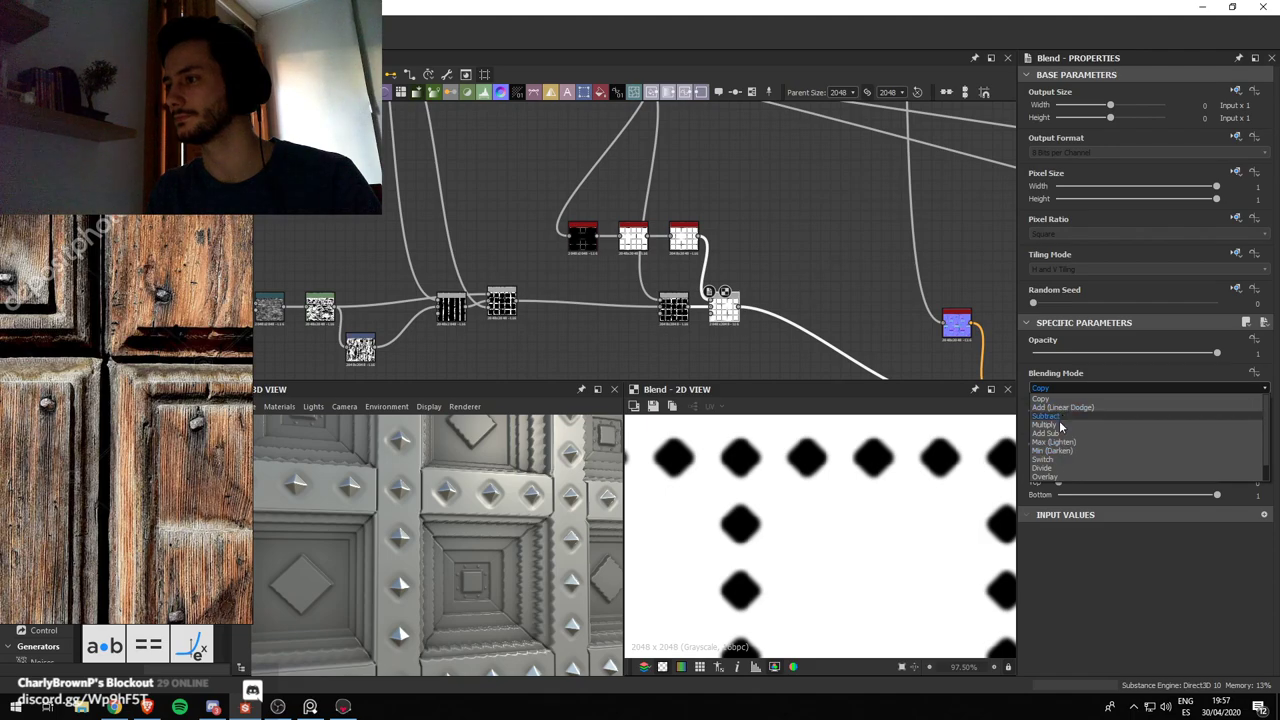
{"action": "left_click", "coordinate": [1060, 426]}
{"action": "scroll", "coordinate": [424, 510], "scroll_direction": "up", "scroll_amount": 3}
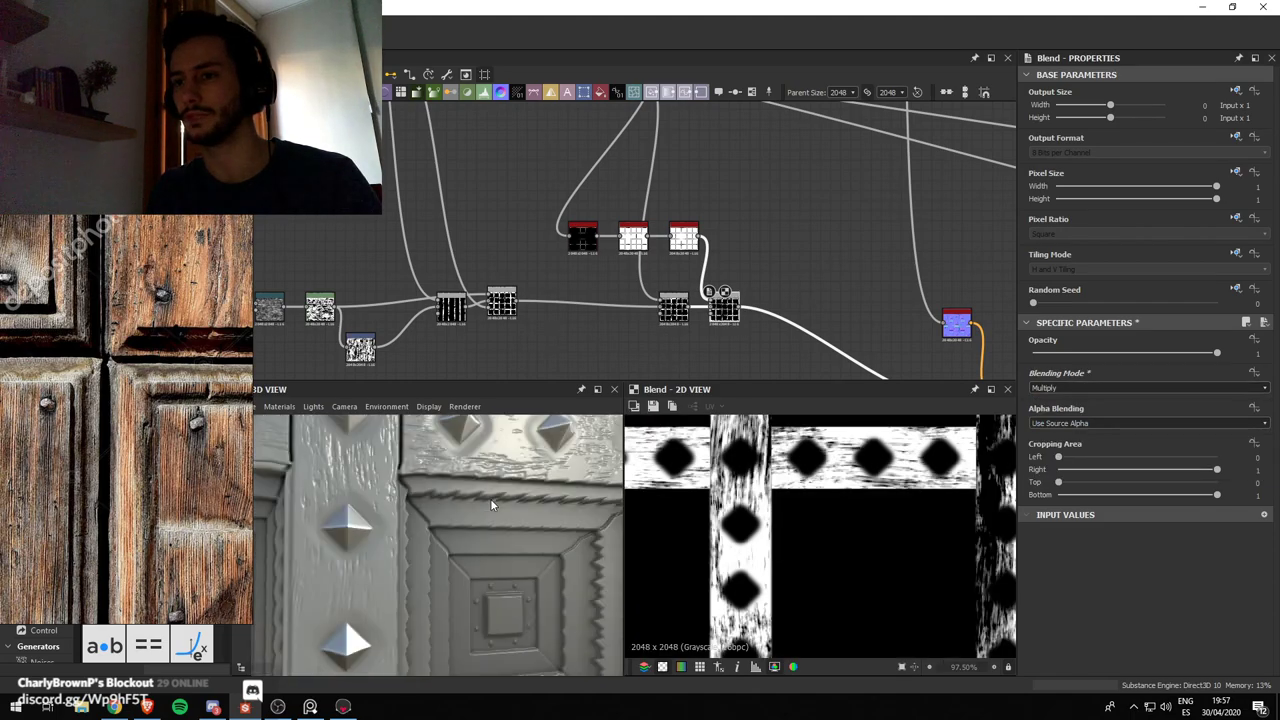
{"action": "scroll", "coordinate": [490, 498], "scroll_direction": "up", "scroll_amount": 2}
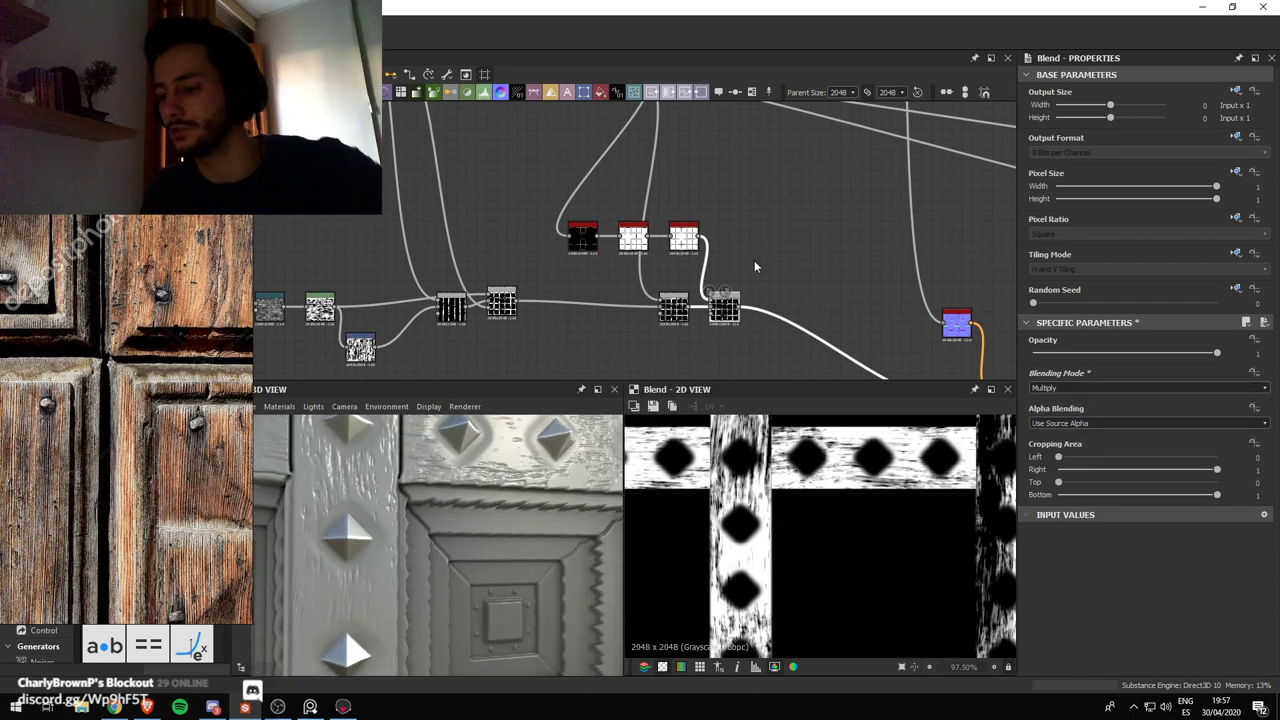
Lower the last blur's intensity slightly, set the first blur's intensity to about 0.06, and check the door in 3D
{"action": "left_click", "coordinate": [686, 249]}
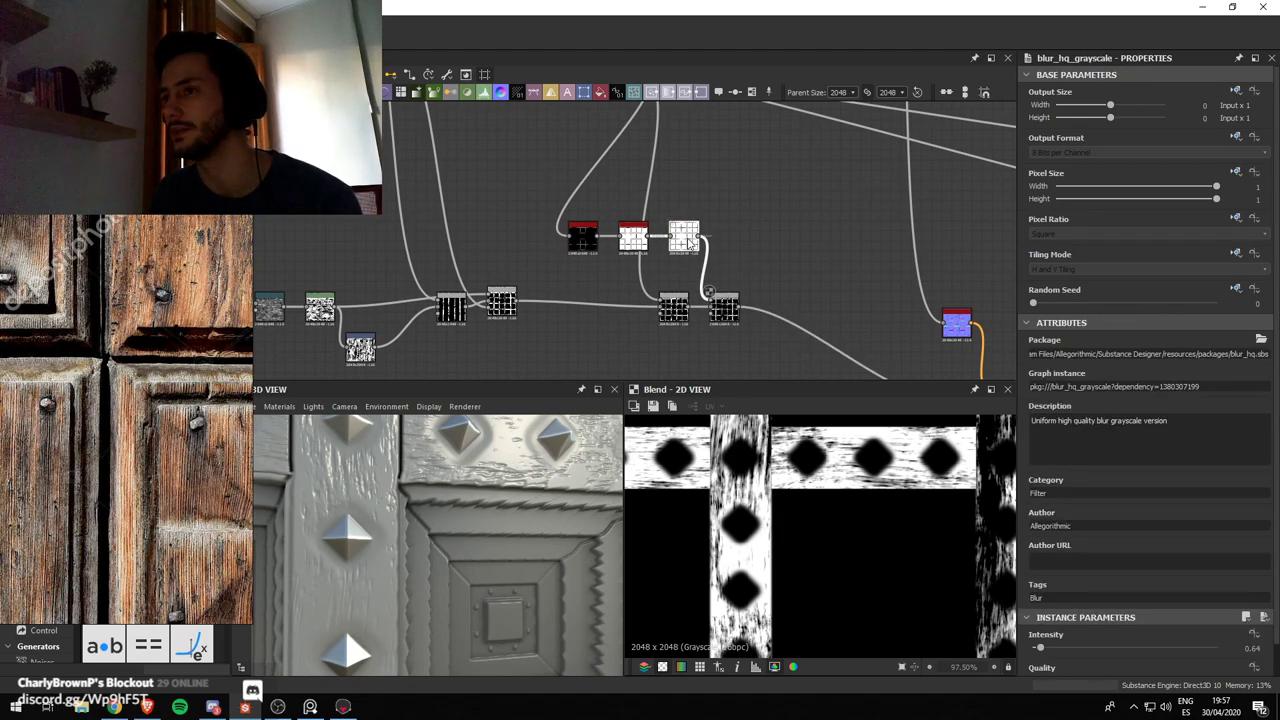
{"action": "scroll", "coordinate": [1085, 580], "scroll_direction": "down", "scroll_amount": 1}
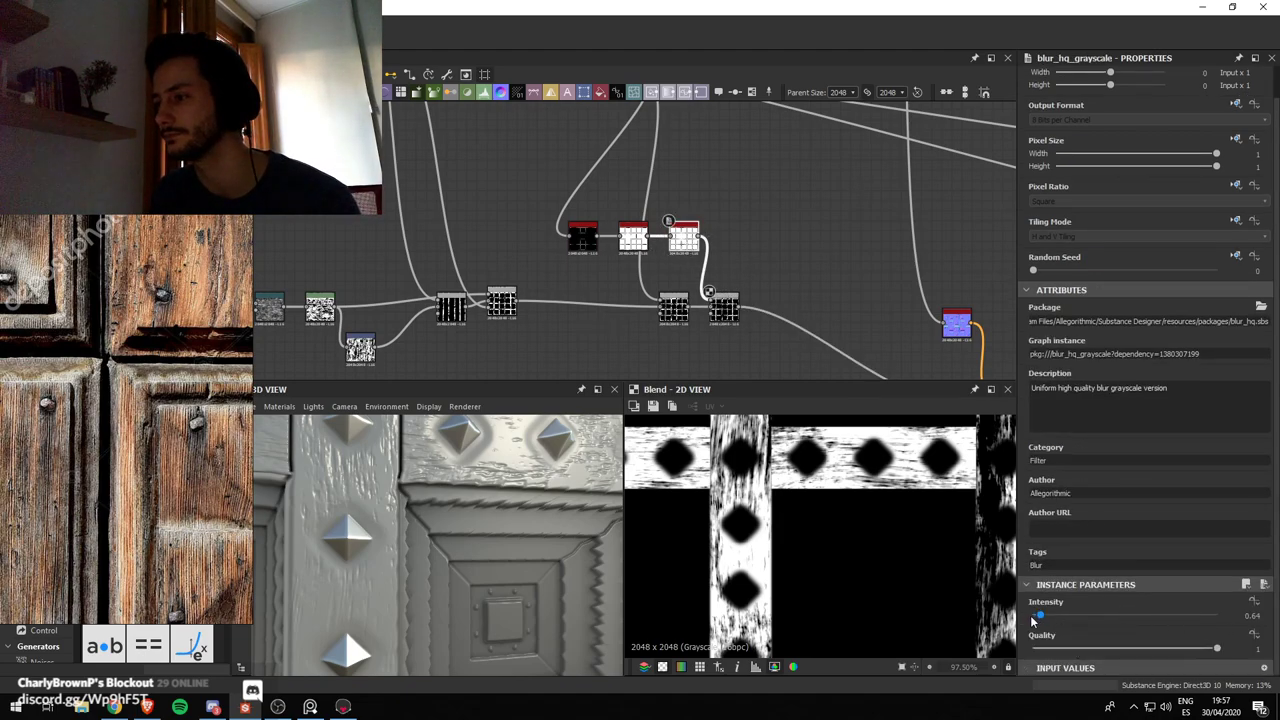
{"action": "left_click_drag", "start_coordinate": [1040, 621], "coordinate": [1036, 619]}
{"action": "left_click", "coordinate": [583, 237]}
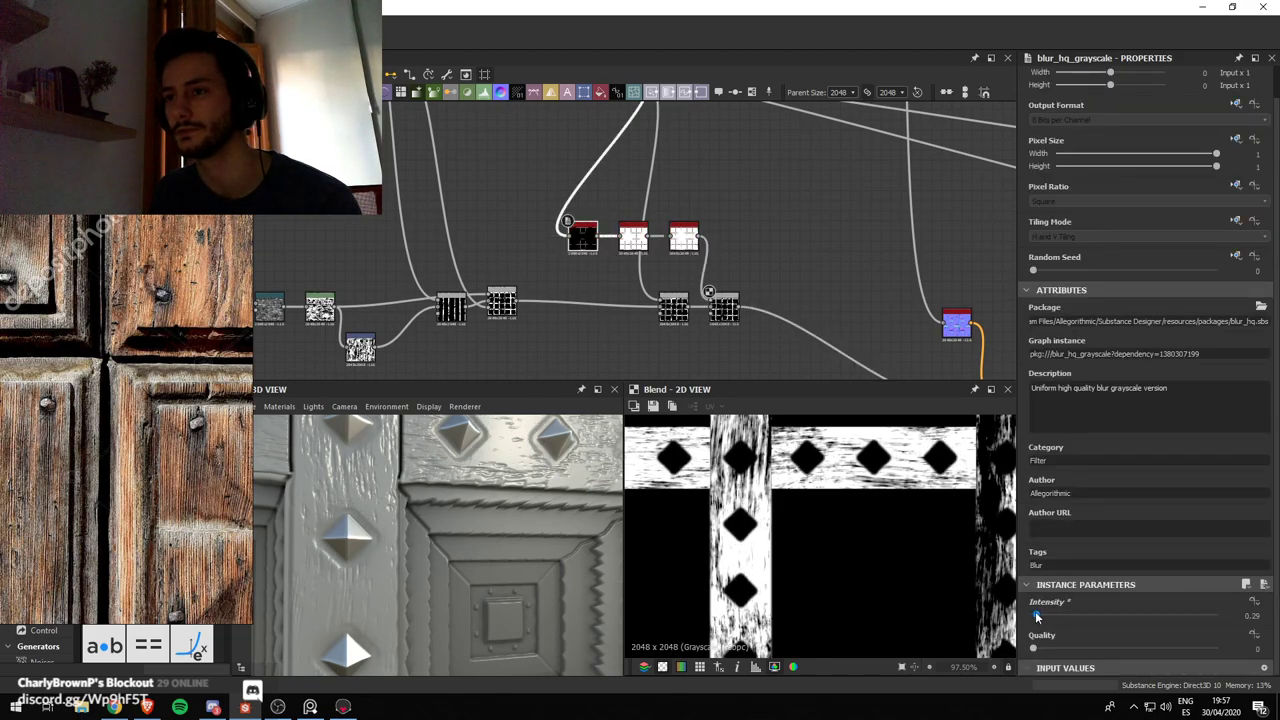
{"action": "left_click_drag", "start_coordinate": [1038, 619], "coordinate": [1035, 616]}
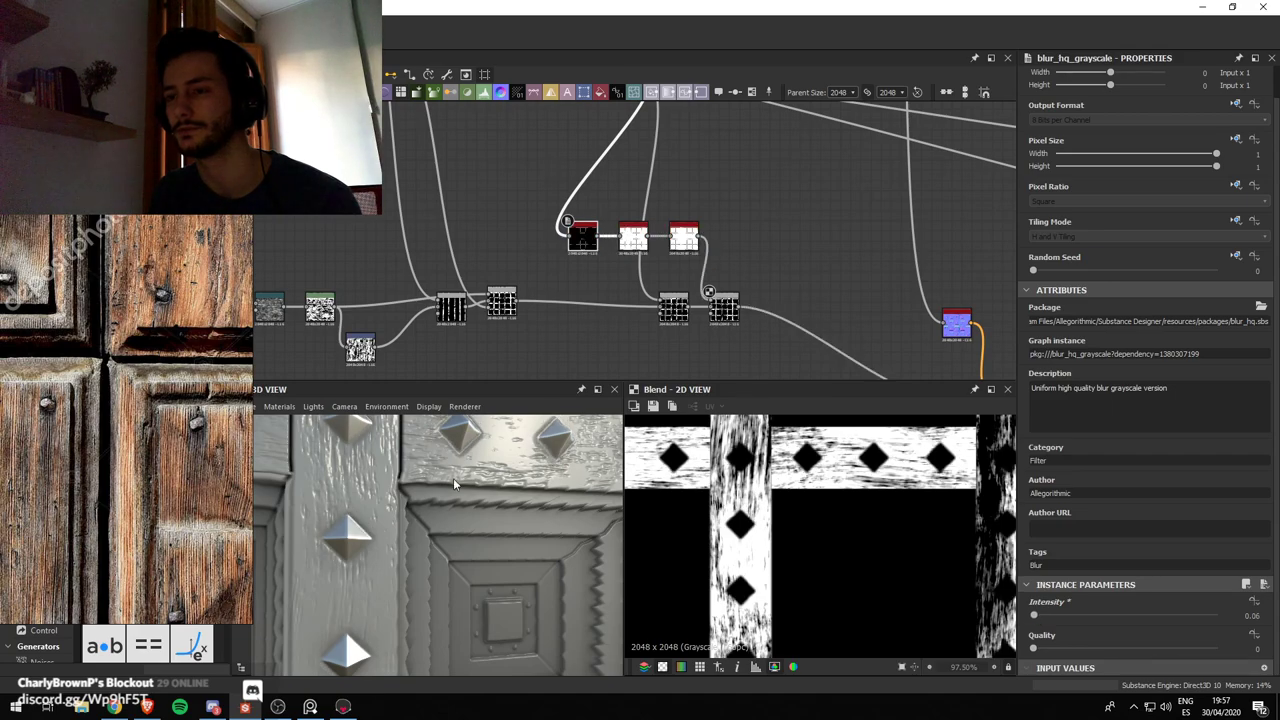
{"action": "scroll", "coordinate": [454, 484], "scroll_direction": "down", "scroll_amount": 4}
{"action": "left_click_drag", "start_coordinate": [454, 484], "coordinate": [497, 502]}
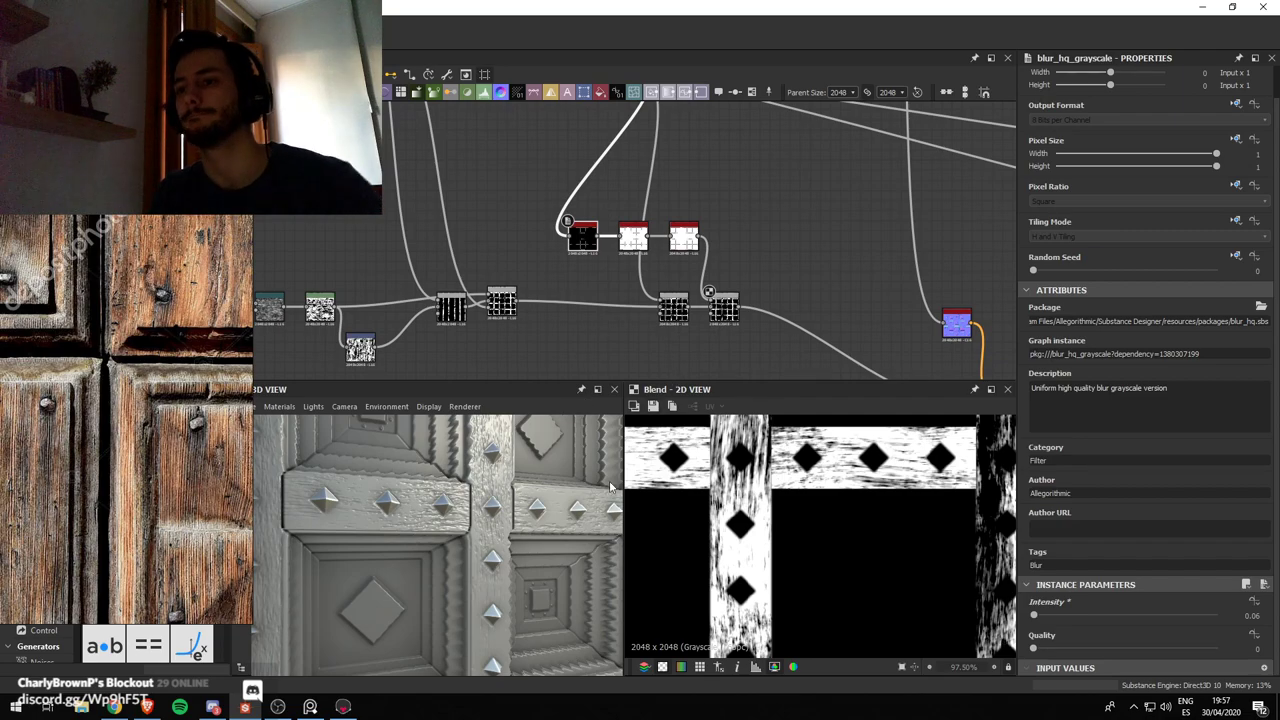
Export all of the graph's material outputs as PNG bitmaps to the E:/Twitch/Designer/Textures folder
{"action": "scroll", "coordinate": [528, 530], "scroll_direction": "down", "scroll_amount": 2}
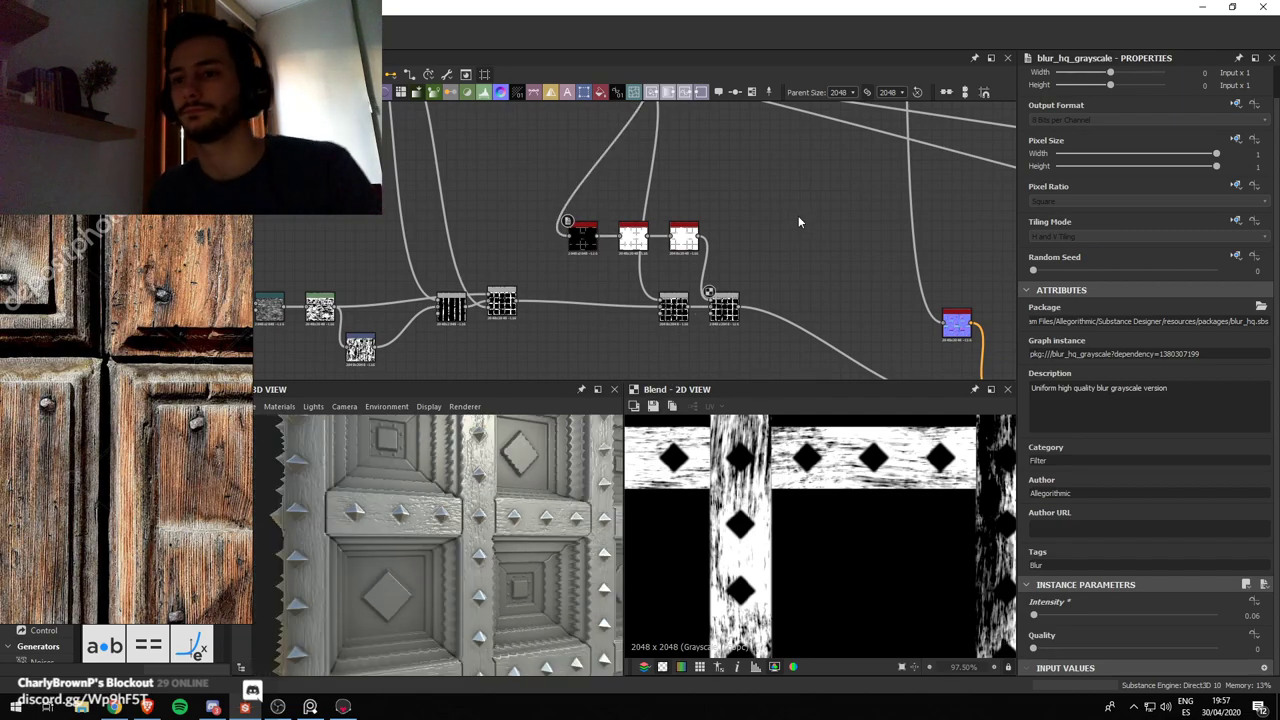
{"action": "right_click", "coordinate": [68, 92]}
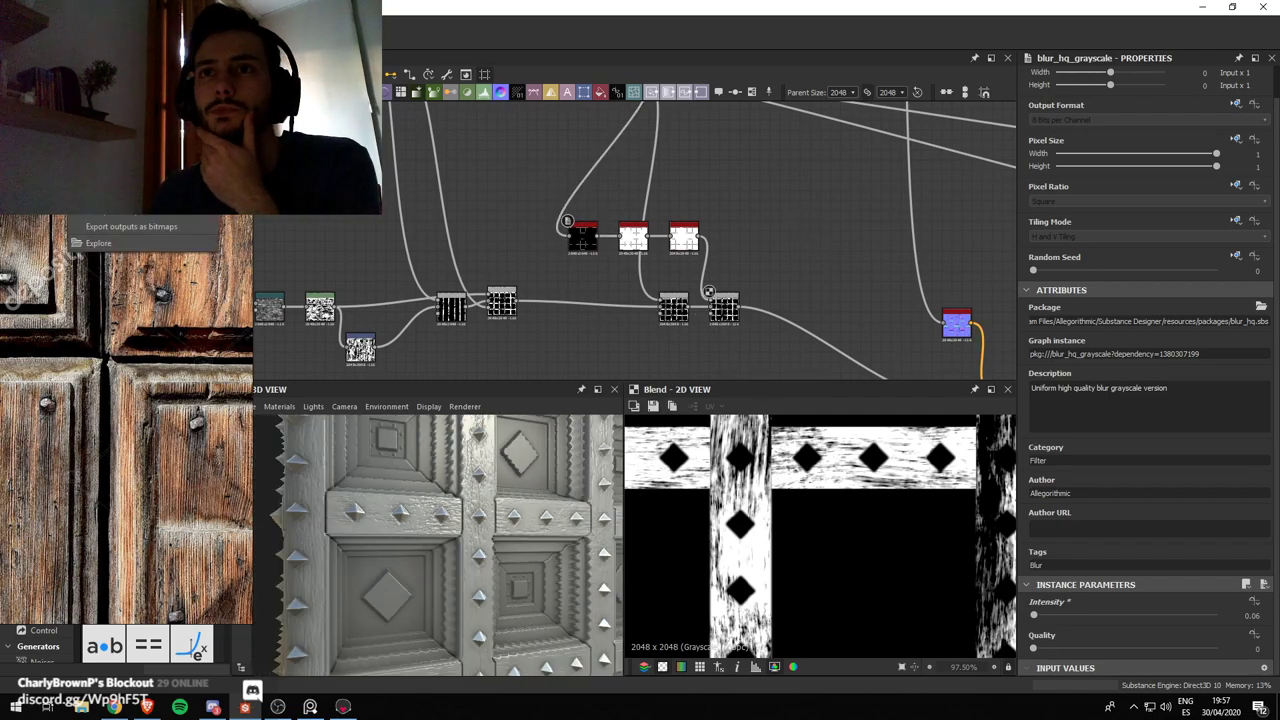
{"action": "left_click", "coordinate": [131, 226]}
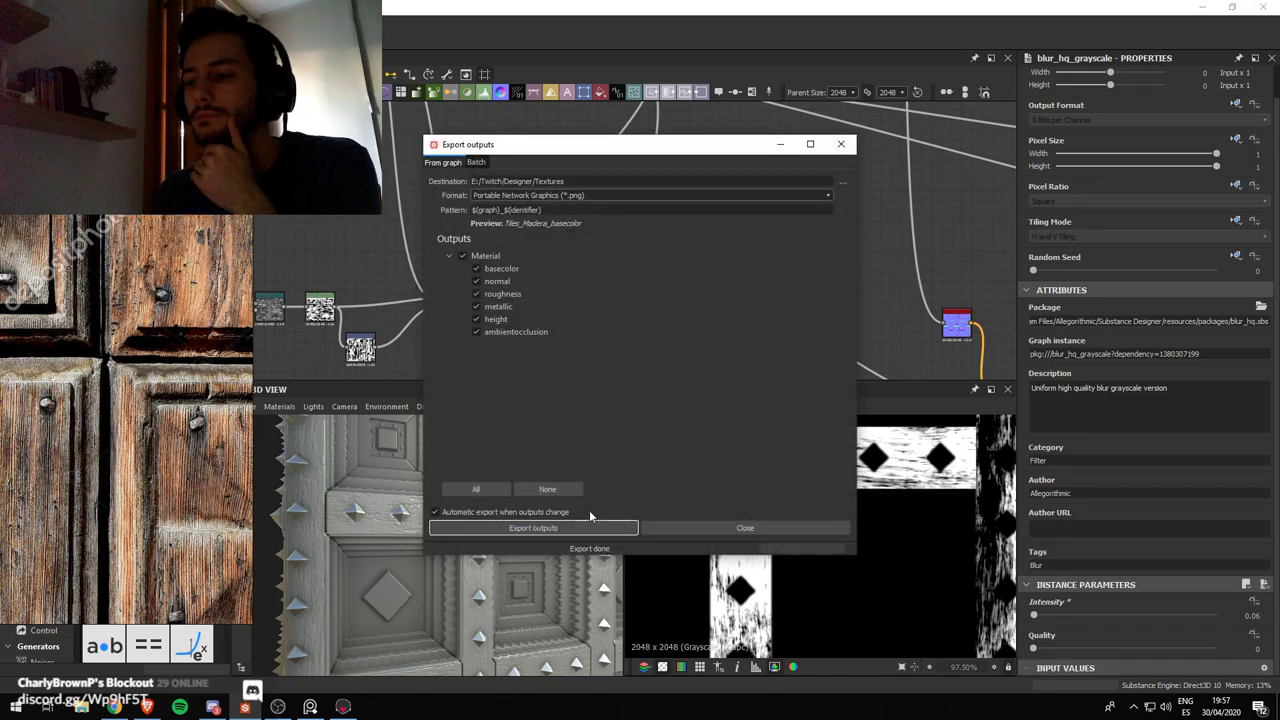
{"action": "left_click", "coordinate": [725, 526]}
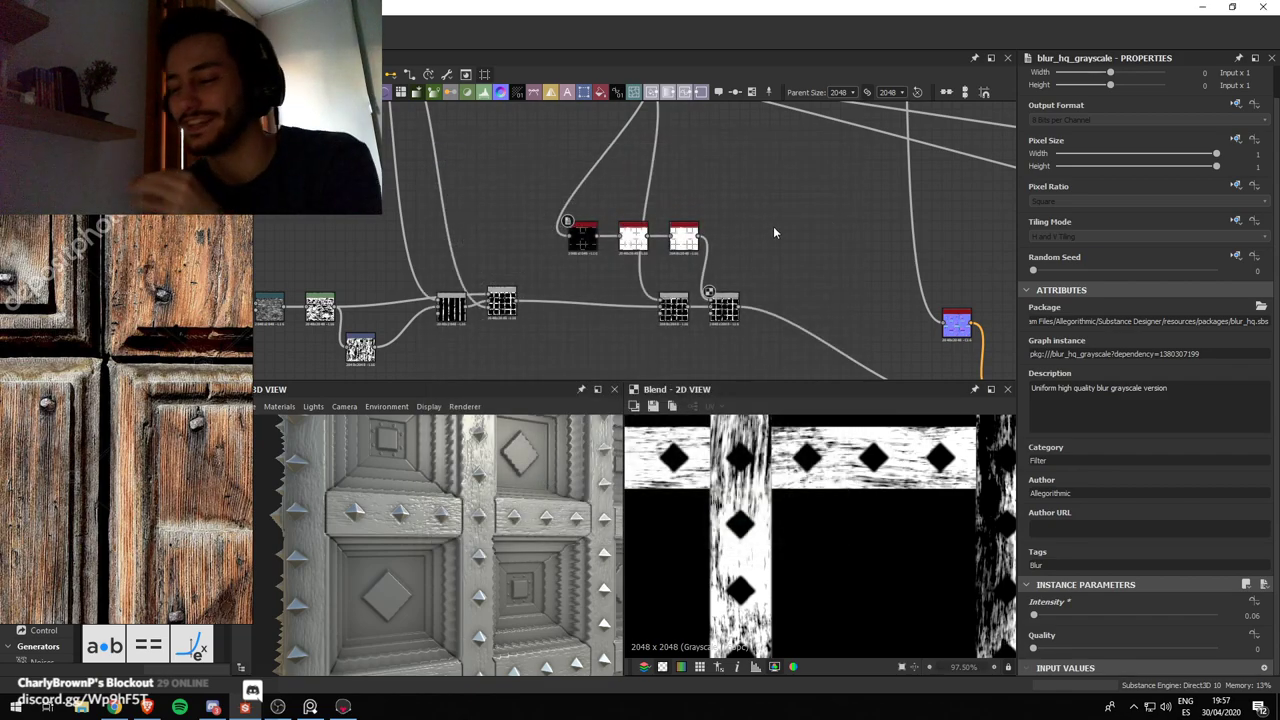
Switch to Marmoset Toolbag and inspect the updated door's wood grain and spikes up close and from a distance
{"action": "left_click", "coordinate": [343, 706]}
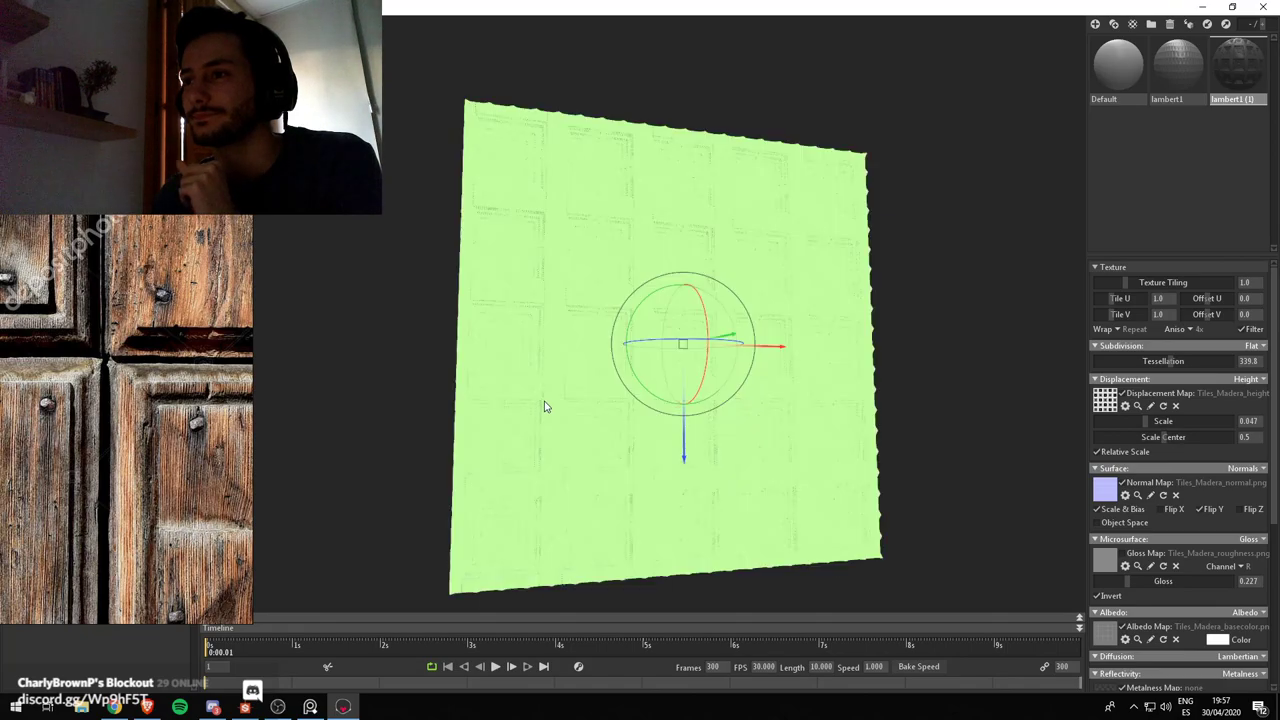
{"action": "left_click_drag", "start_coordinate": [628, 350], "coordinate": [657, 383], "text": "alt"}
{"action": "right_click_drag", "start_coordinate": [657, 383], "coordinate": [706, 411], "text": "alt"}
{"action": "left_click_drag", "start_coordinate": [706, 411], "coordinate": [694, 374], "text": "alt"}
{"action": "right_click_drag", "start_coordinate": [694, 374], "coordinate": [823, 506], "text": "alt"}
{"action": "left_click_drag", "start_coordinate": [823, 507], "coordinate": [800, 462]}
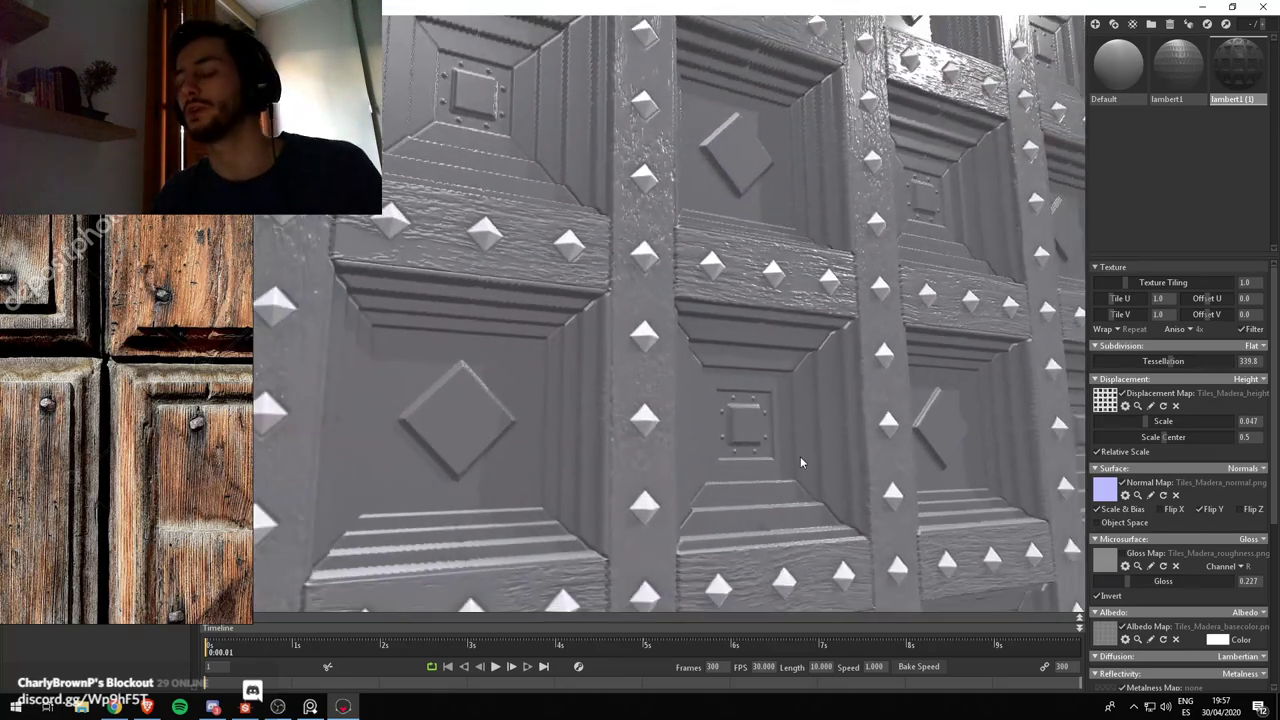
{"action": "left_click_drag", "start_coordinate": [682, 326], "coordinate": [637, 318], "text": "alt"}
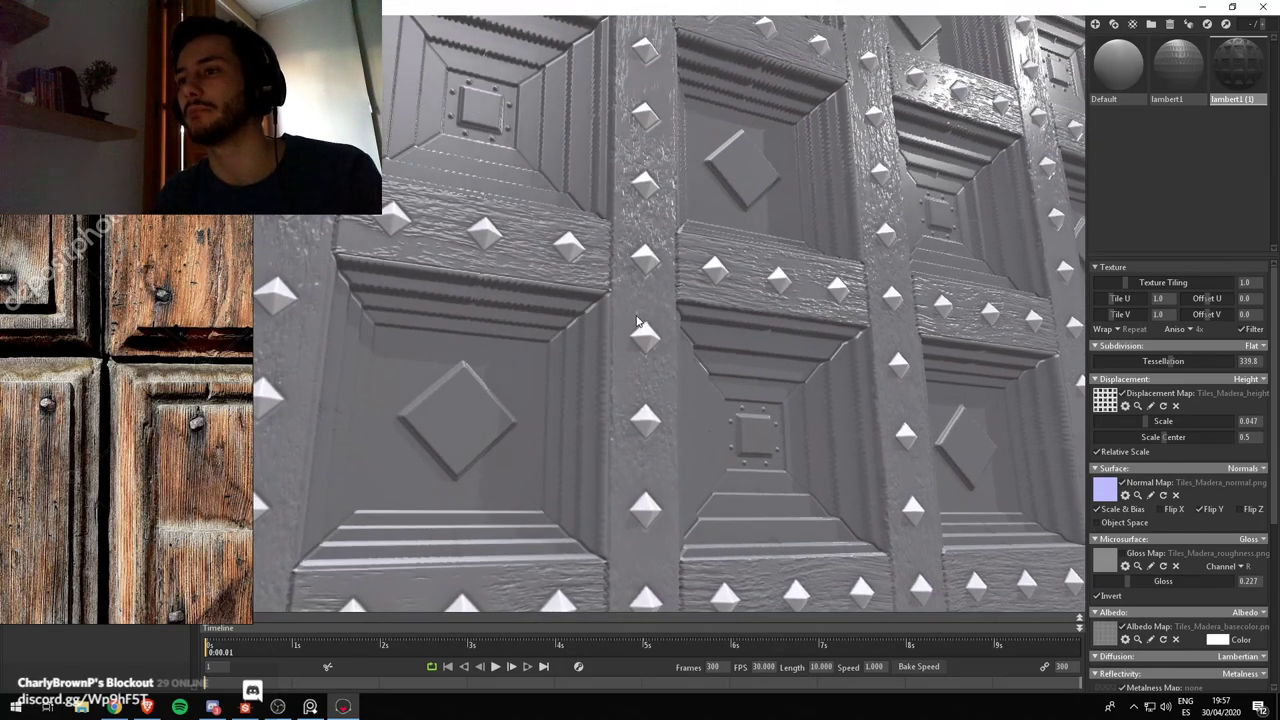
{"action": "right_click_drag", "start_coordinate": [718, 400], "coordinate": [589, 322], "text": "alt"}
{"action": "left_click_drag", "start_coordinate": [589, 322], "coordinate": [621, 339], "text": "alt"}
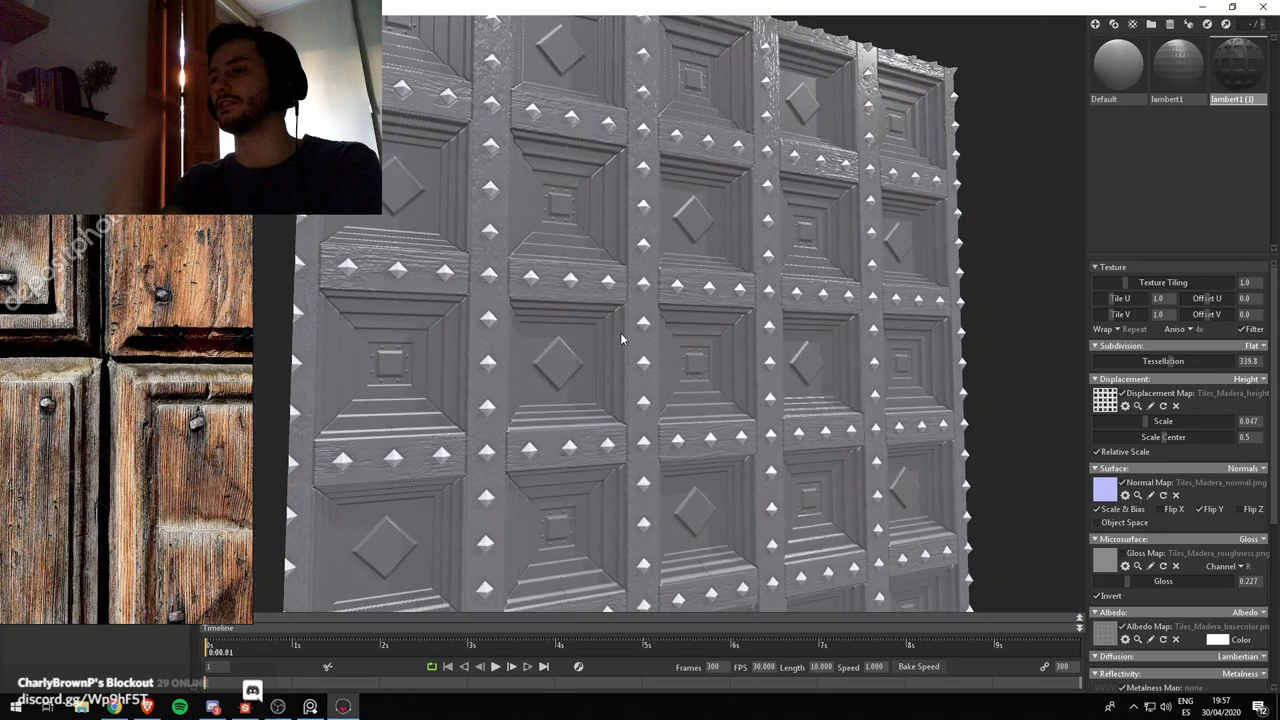
{"action": "right_click_drag", "start_coordinate": [643, 322], "coordinate": [610, 534], "text": "alt"}
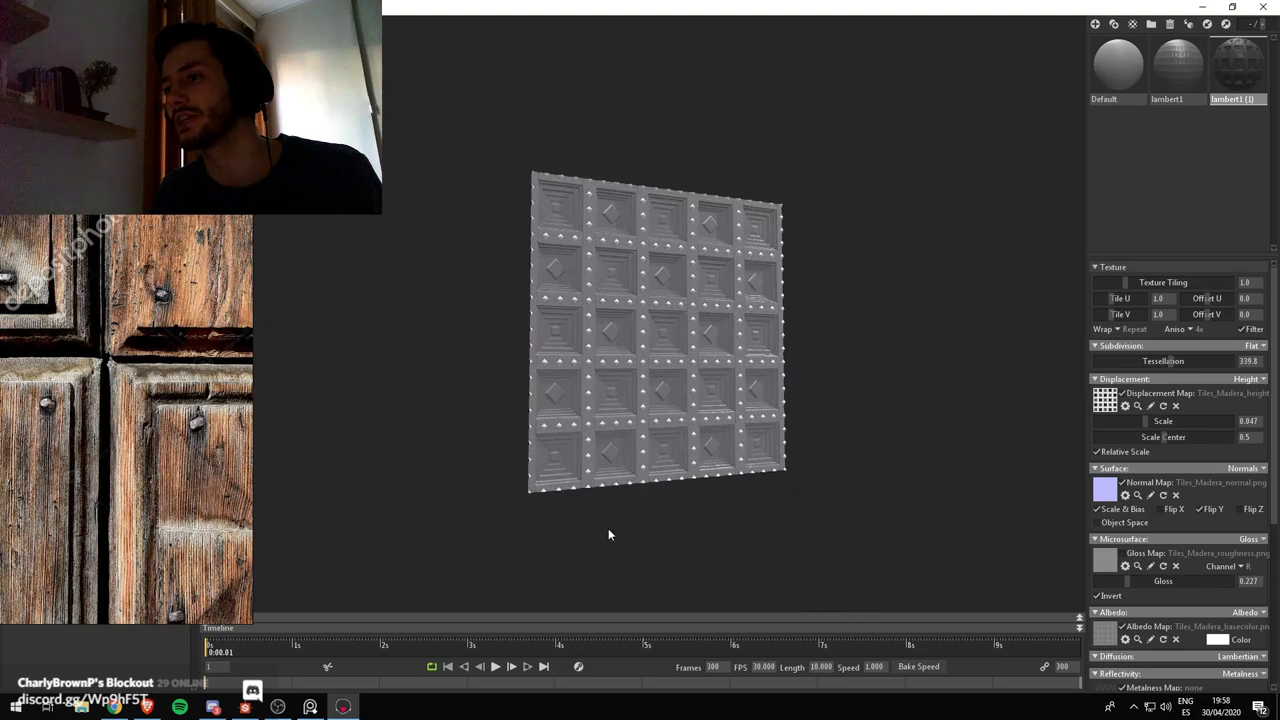
{"action": "scroll", "coordinate": [731, 386], "scroll_direction": "up", "scroll_amount": 4}
{"action": "left_click_drag", "start_coordinate": [731, 386], "coordinate": [767, 451]}
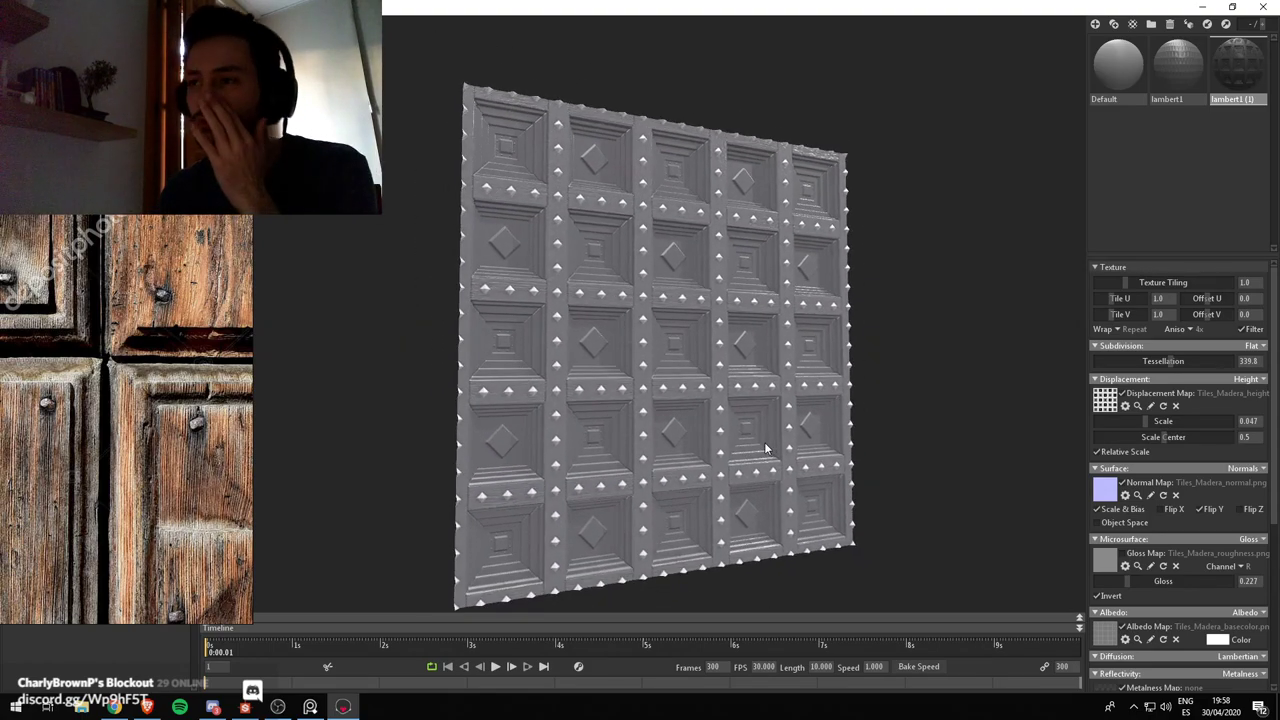
{"action": "left_click_drag", "start_coordinate": [731, 457], "coordinate": [750, 442]}
{"action": "scroll", "coordinate": [750, 442], "scroll_direction": "up", "scroll_amount": 3}
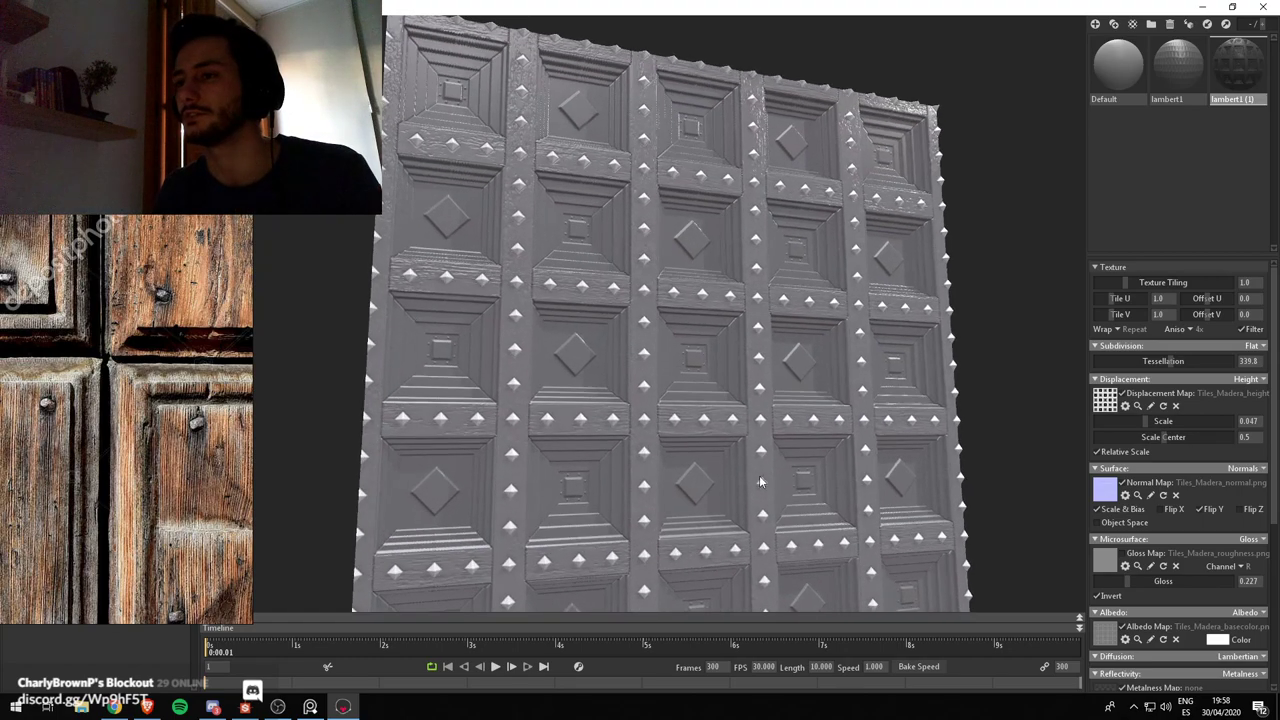
{"action": "scroll", "coordinate": [750, 442], "scroll_direction": "down", "scroll_amount": 3}
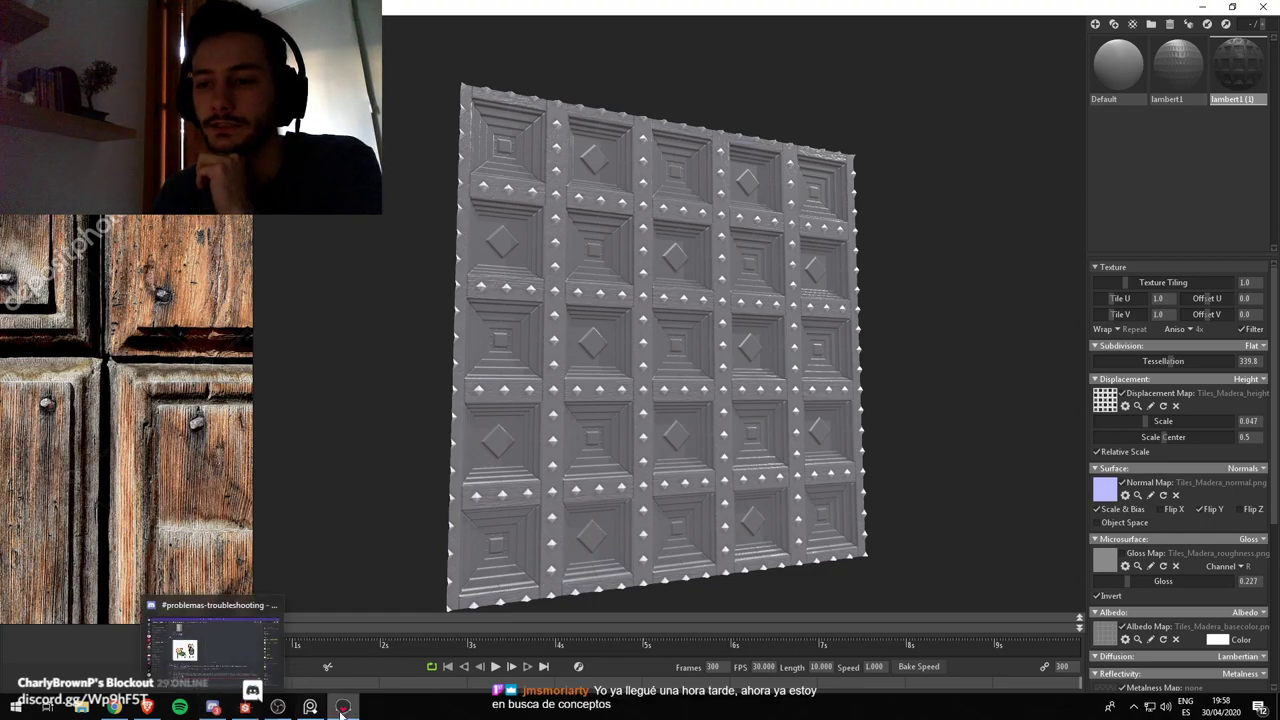
Switch back to Substance Designer and check the whole door cube in the 3D view
{"action": "mouse_move", "coordinate": [248, 710]}
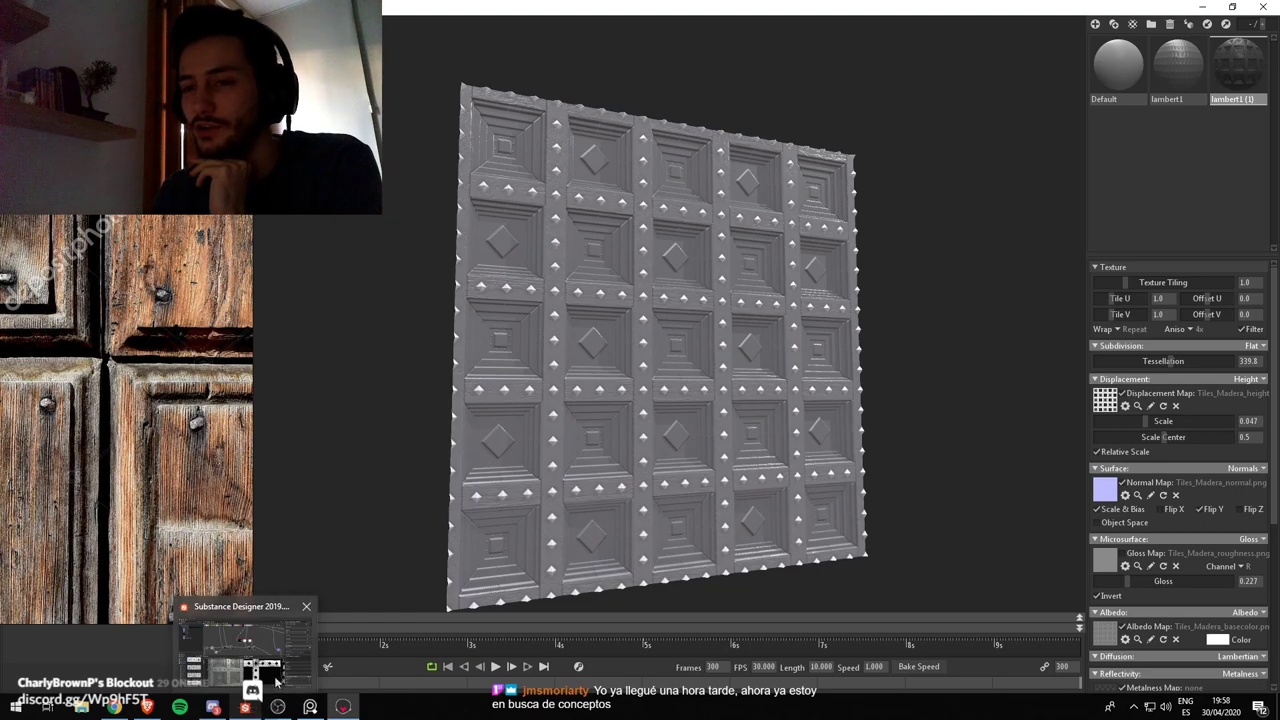
{"action": "left_click", "coordinate": [252, 710]}
{"action": "scroll", "coordinate": [692, 283], "scroll_direction": "down", "scroll_amount": 1}
{"action": "scroll", "coordinate": [515, 520], "scroll_direction": "down", "scroll_amount": 6}
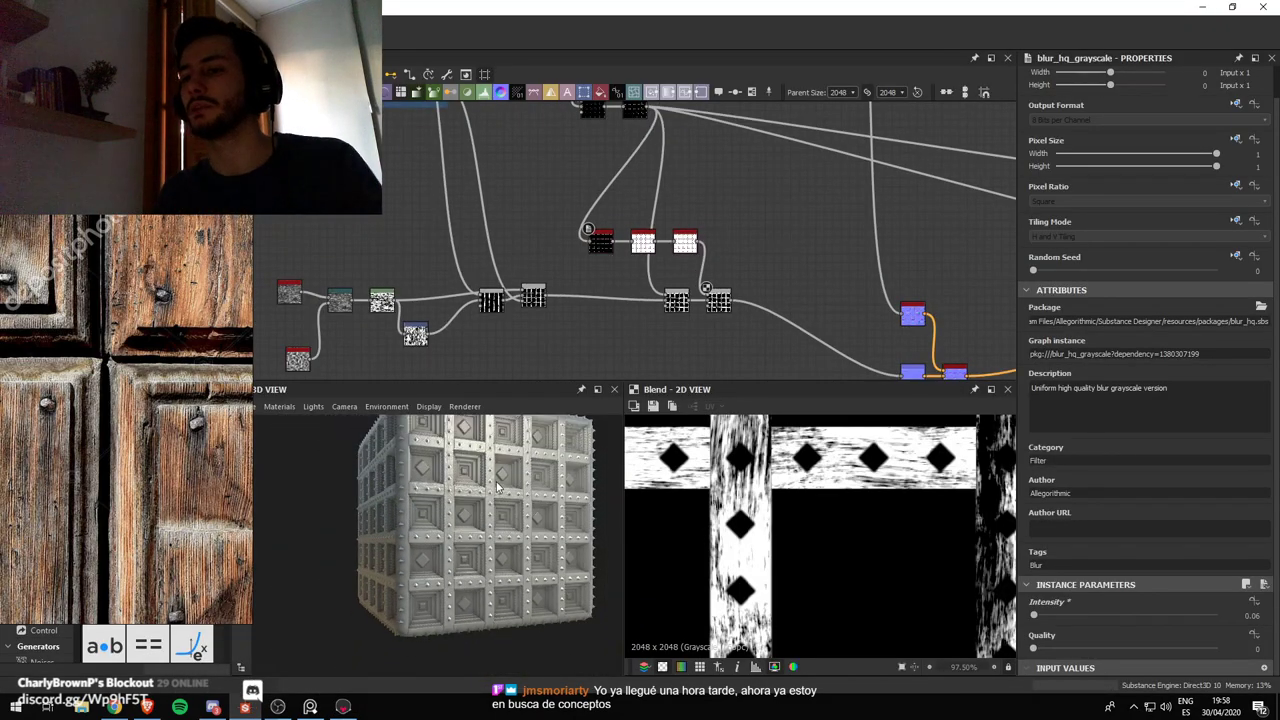
{"action": "mouse_move", "coordinate": [495, 481]}
{"action": "left_mouse_down"}
{"action": "mouse_move", "coordinate": [488, 514]}
{"action": "mouse_move", "coordinate": [497, 487]}
{"action": "left_mouse_up"}
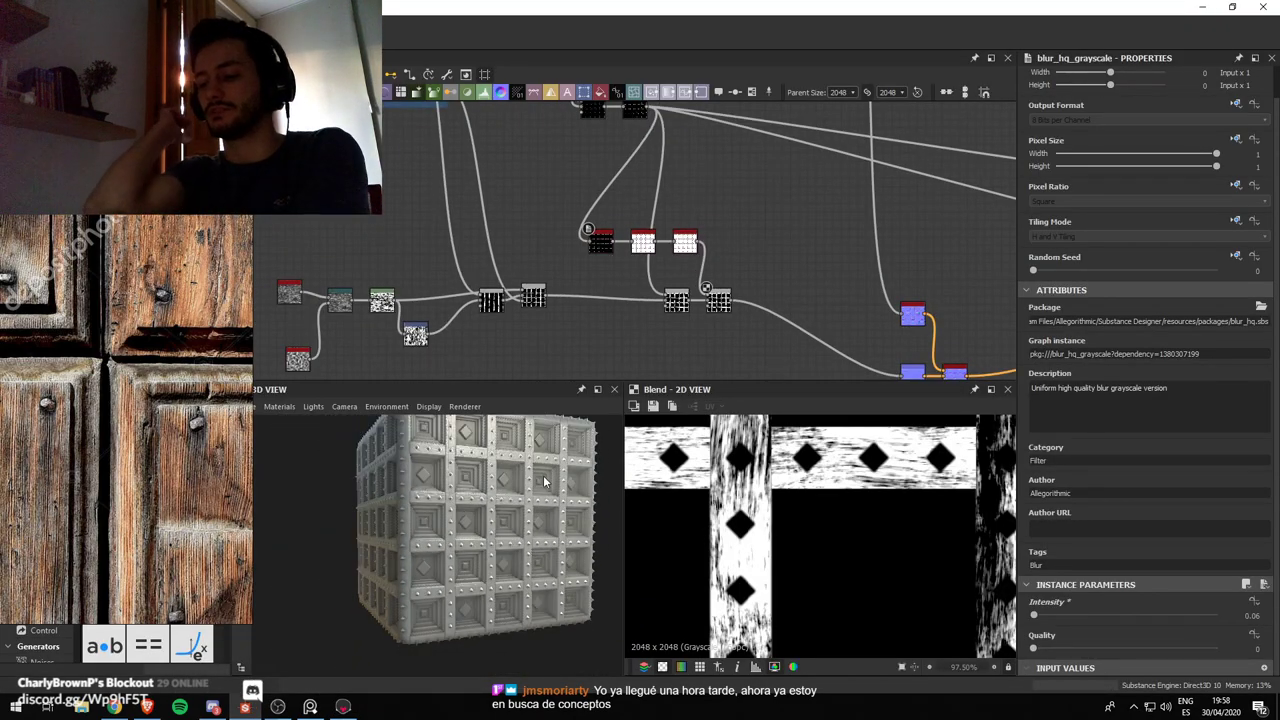
{"action": "scroll", "coordinate": [744, 220], "scroll_direction": "down", "scroll_amount": 2}
Frame the directional wood grain nodes below the Stripes group and title the frame Direction
{"action": "middle_click_drag", "start_coordinate": [744, 220], "coordinate": [683, 296]}
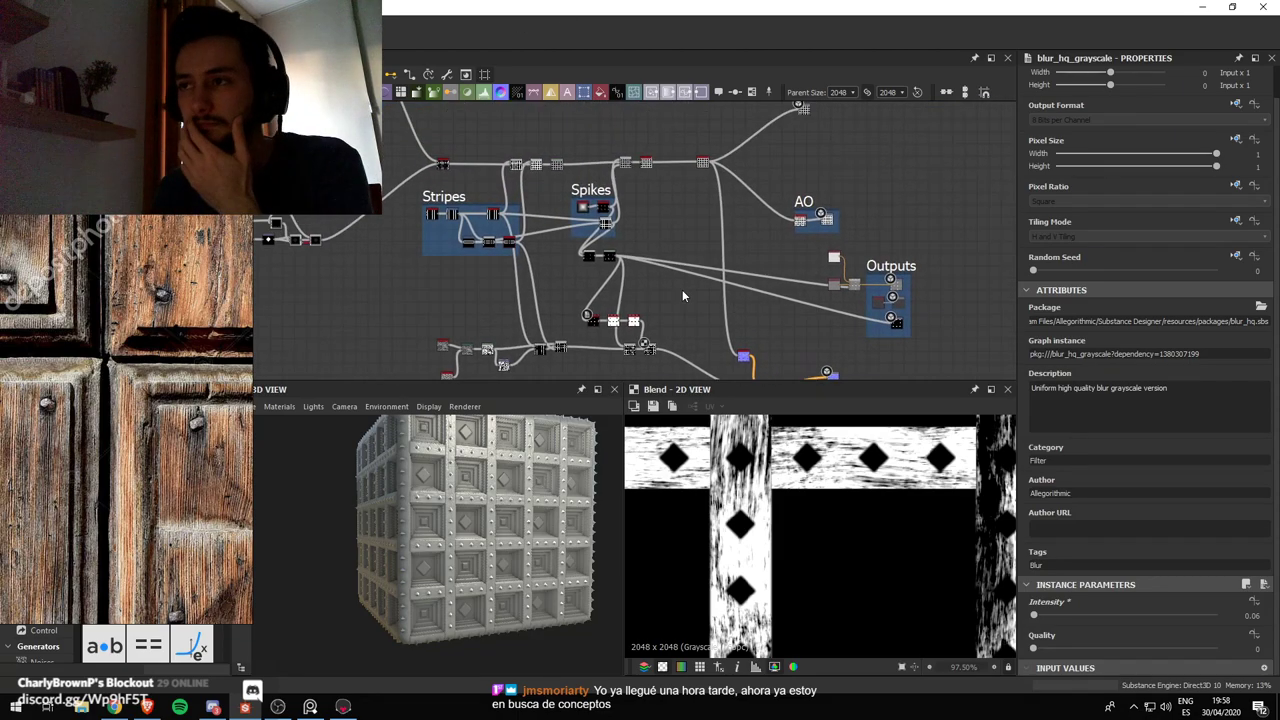
{"action": "middle_click_drag", "start_coordinate": [627, 334], "coordinate": [653, 257]}
{"action": "scroll", "coordinate": [655, 256], "scroll_direction": "up", "scroll_amount": 2}
{"action": "left_click_drag", "start_coordinate": [362, 278], "coordinate": [606, 351]}
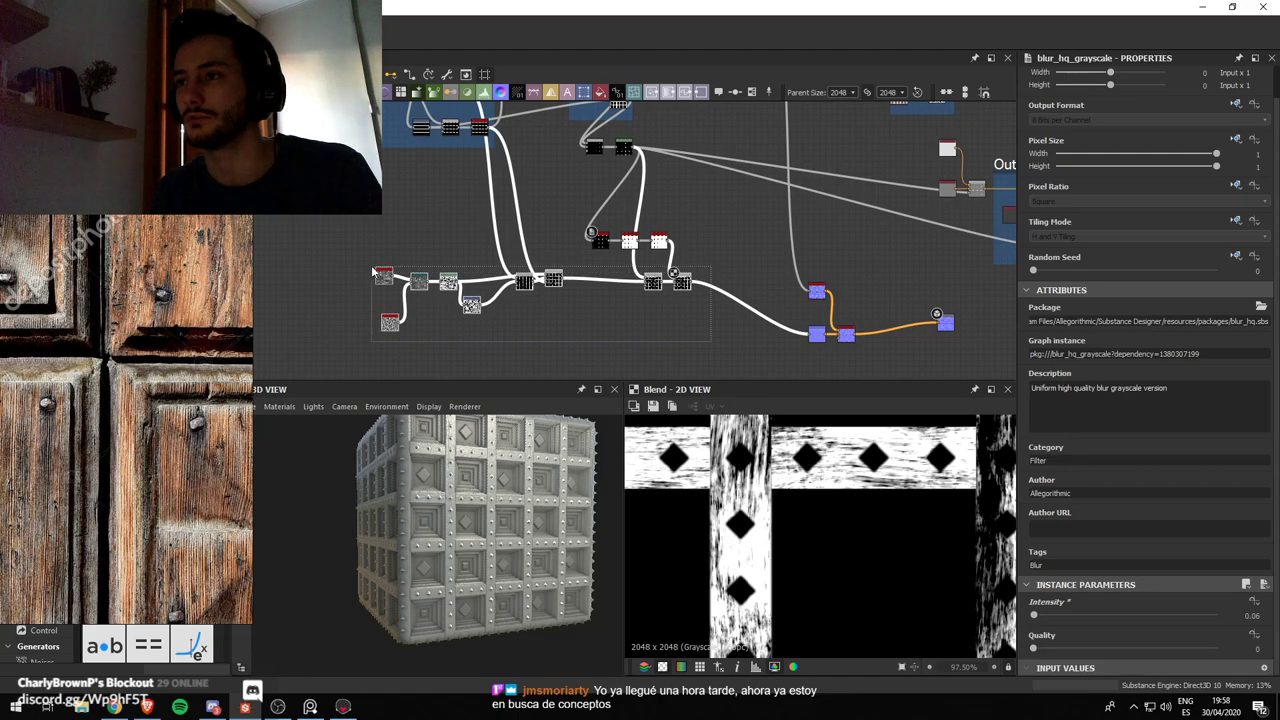
{"action": "right_click", "coordinate": [372, 269]}
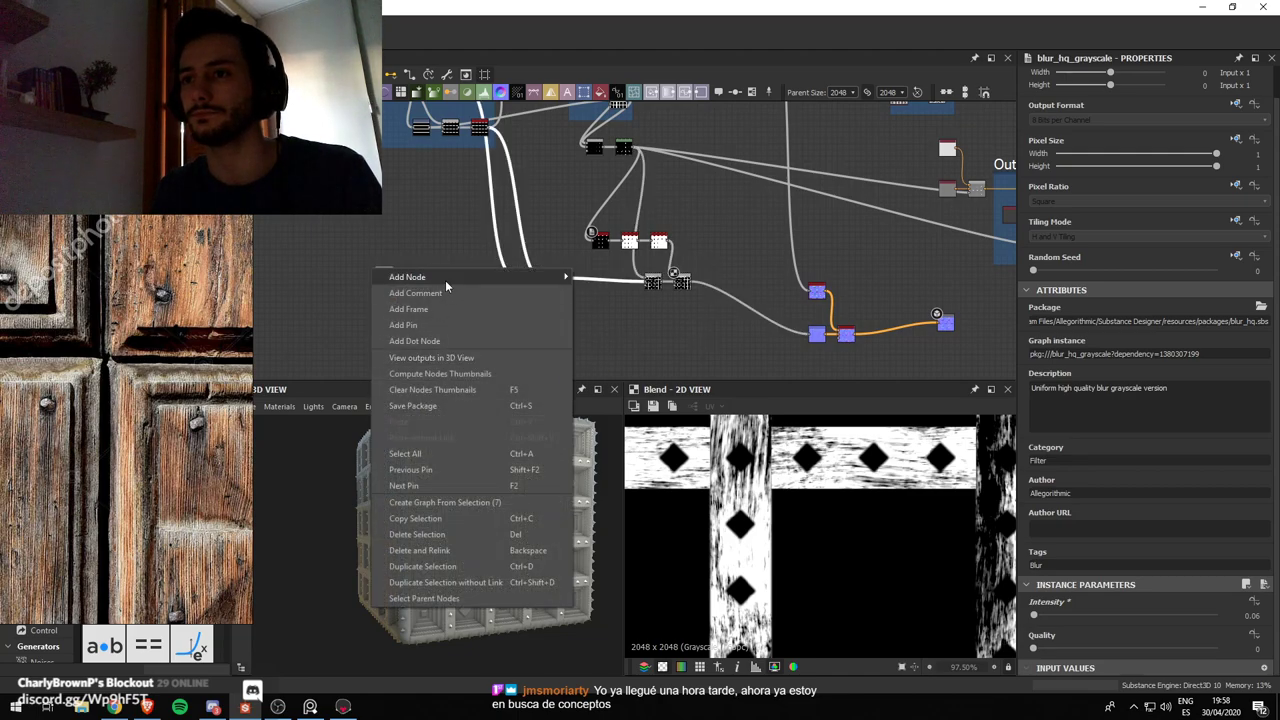
{"action": "left_click", "coordinate": [440, 309]}
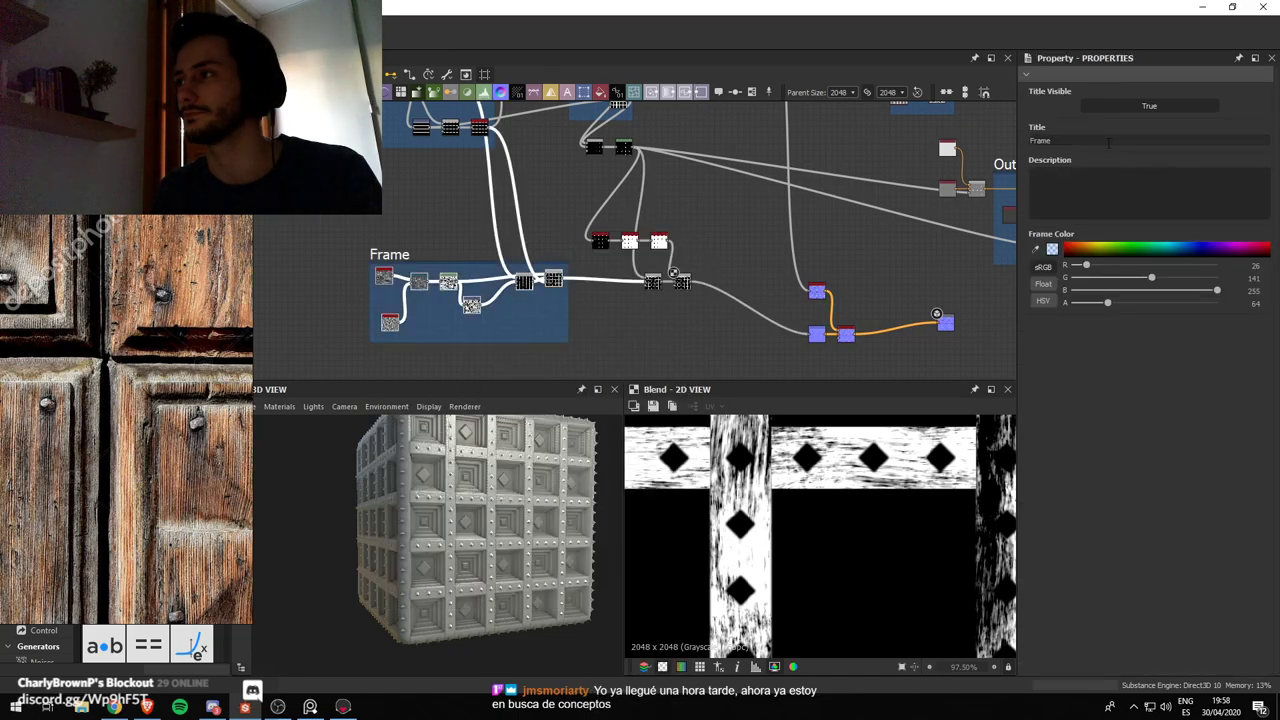
{"action": "type", "text": "Direction"}
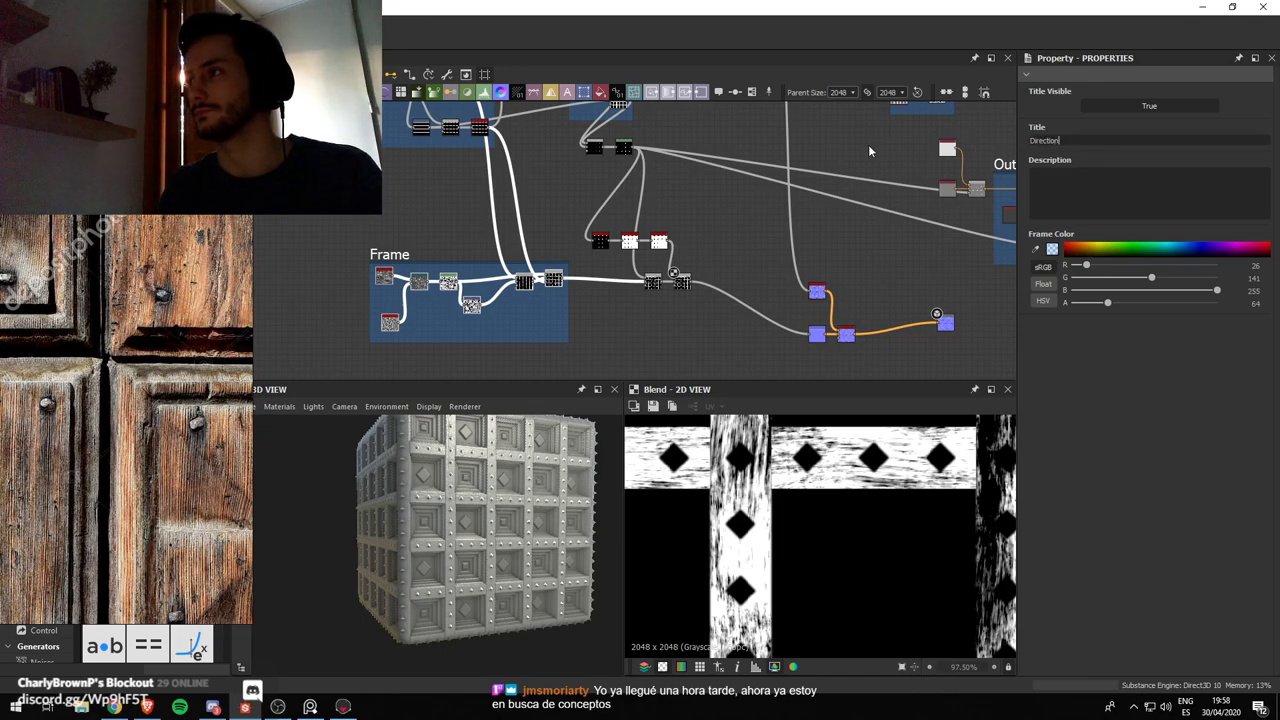
Frame the spike mask nodes and their two Blends, title the frame Spikes Hole, and adjust its placement
{"action": "left_click_drag", "start_coordinate": [725, 316], "coordinate": [587, 241]}
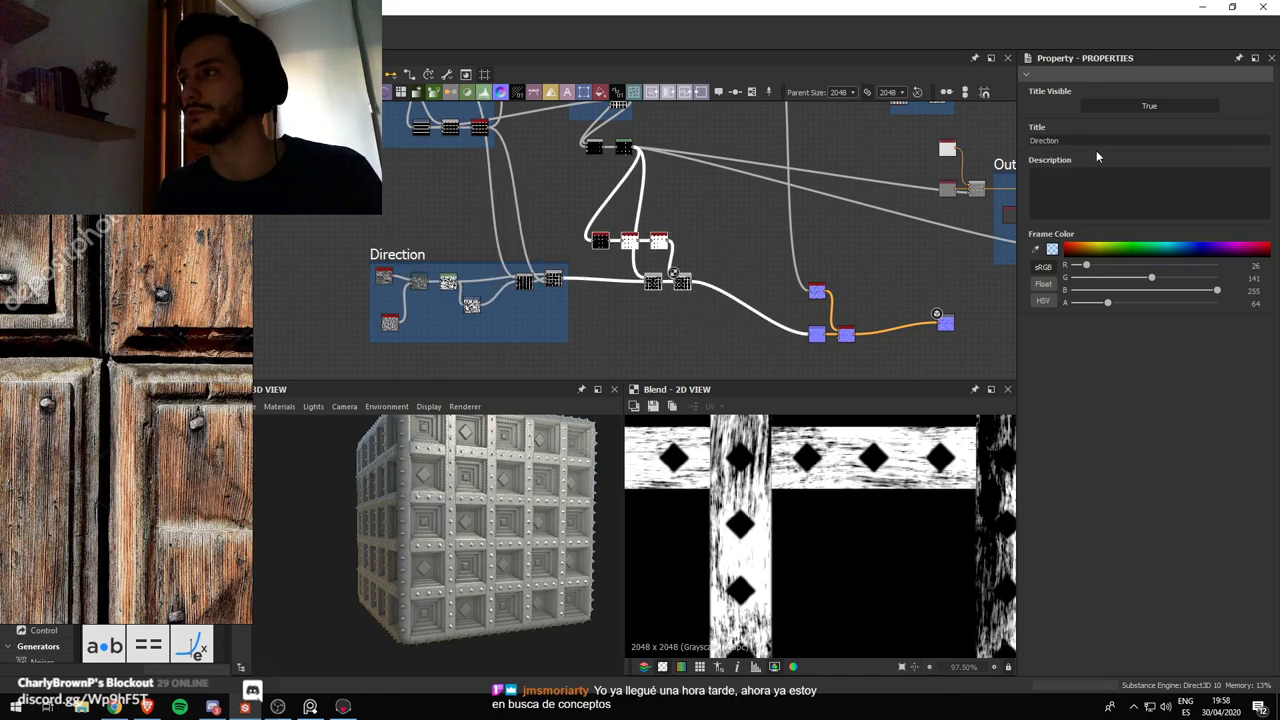
{"action": "right_click", "coordinate": [678, 239]}
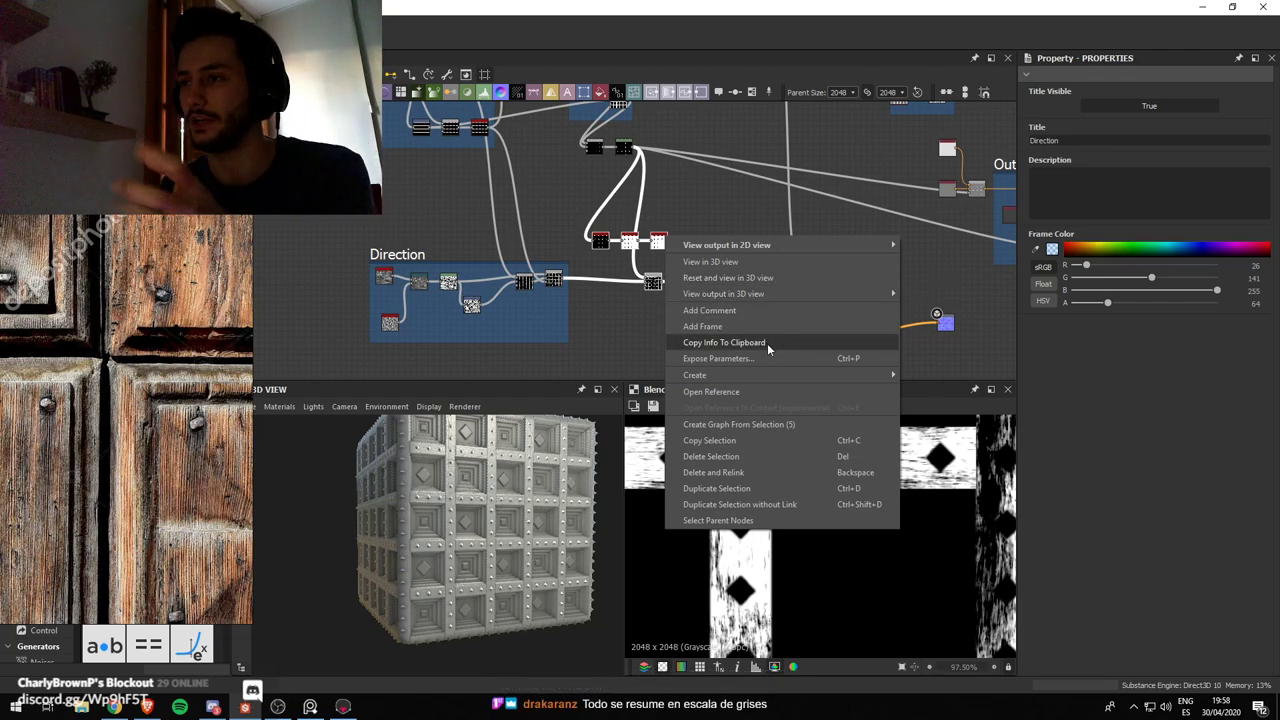
{"action": "left_click", "coordinate": [745, 326]}
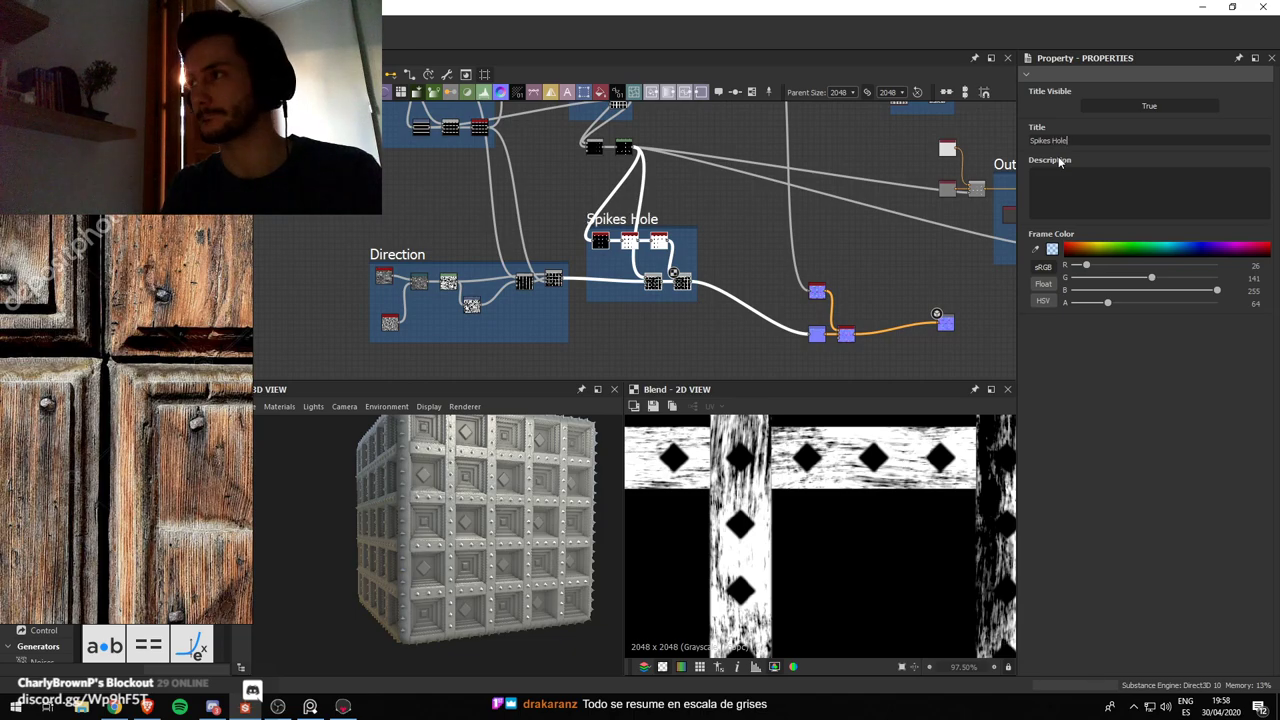
{"action": "left_click_drag", "start_coordinate": [620, 220], "coordinate": [630, 256]}
Nudge the height output node above the AO group, frame it, and title the frame Height
{"action": "scroll", "coordinate": [630, 245], "scroll_direction": "down", "scroll_amount": 3}
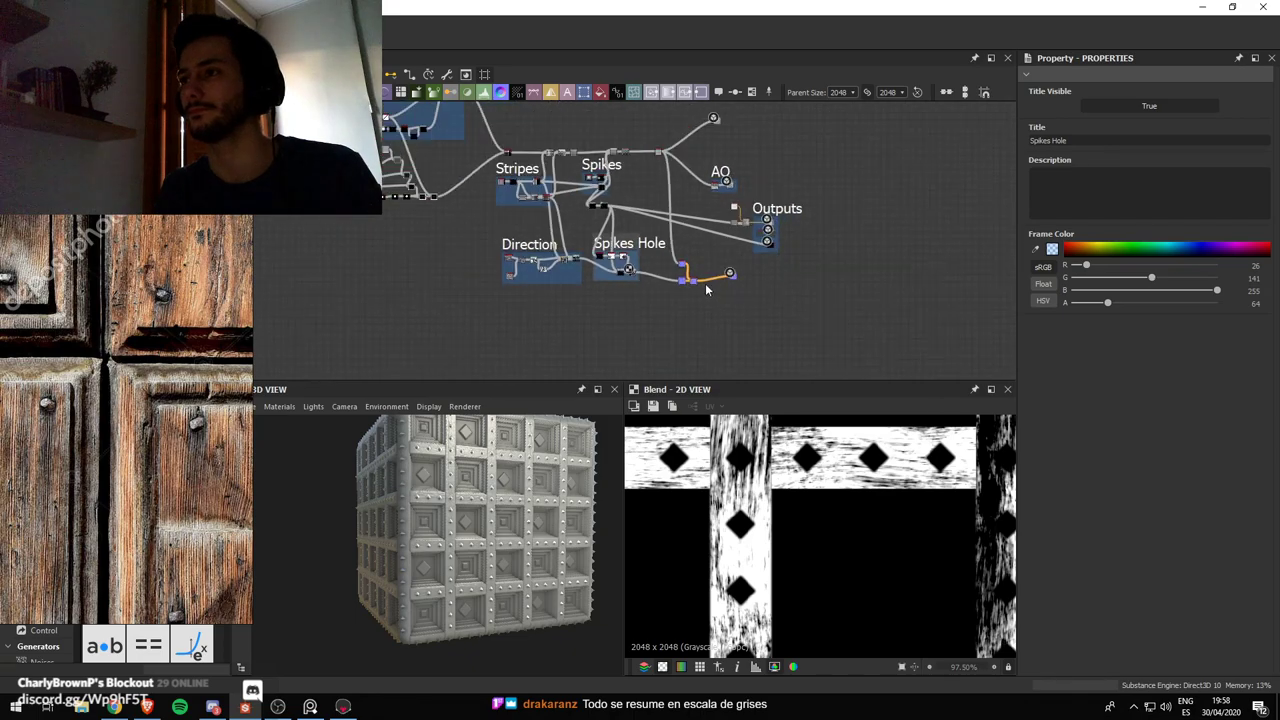
{"action": "scroll", "coordinate": [705, 289], "scroll_direction": "up", "scroll_amount": 5}
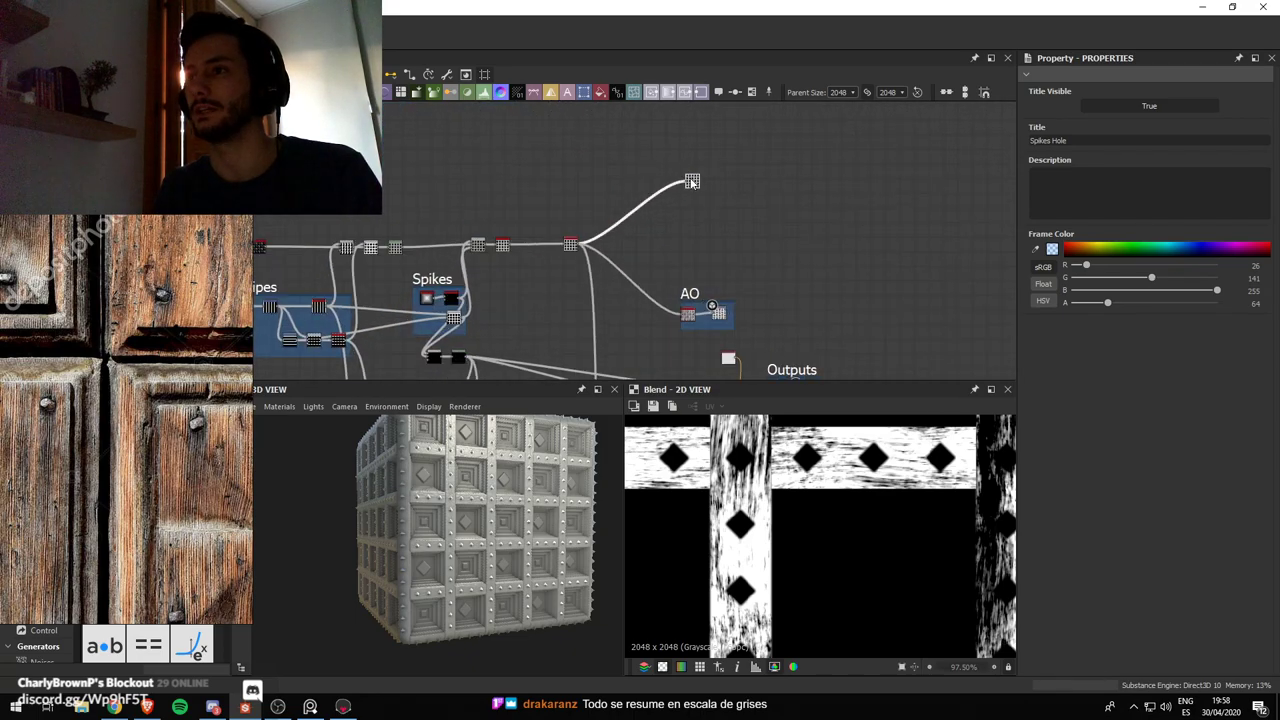
{"action": "left_click_drag", "start_coordinate": [692, 182], "coordinate": [682, 181]}
{"action": "right_click", "coordinate": [690, 178]}
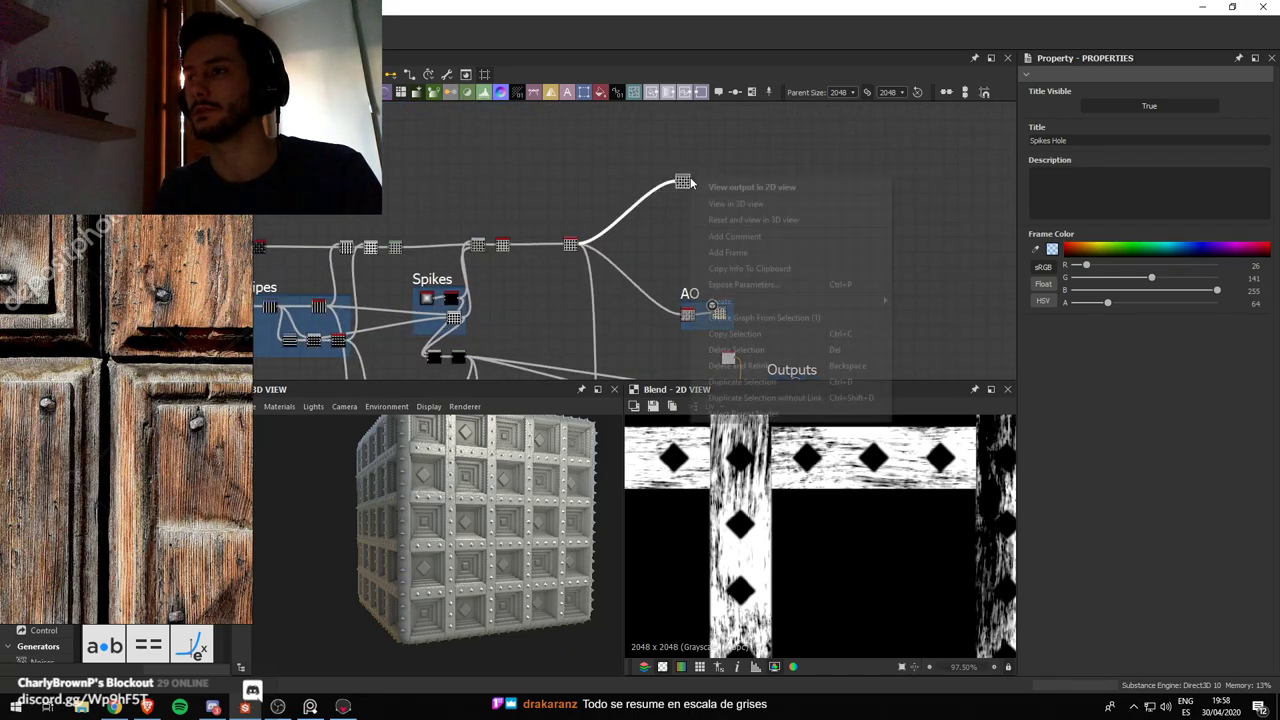
{"action": "left_click", "coordinate": [752, 252]}
{"action": "type", "text": "Height"}
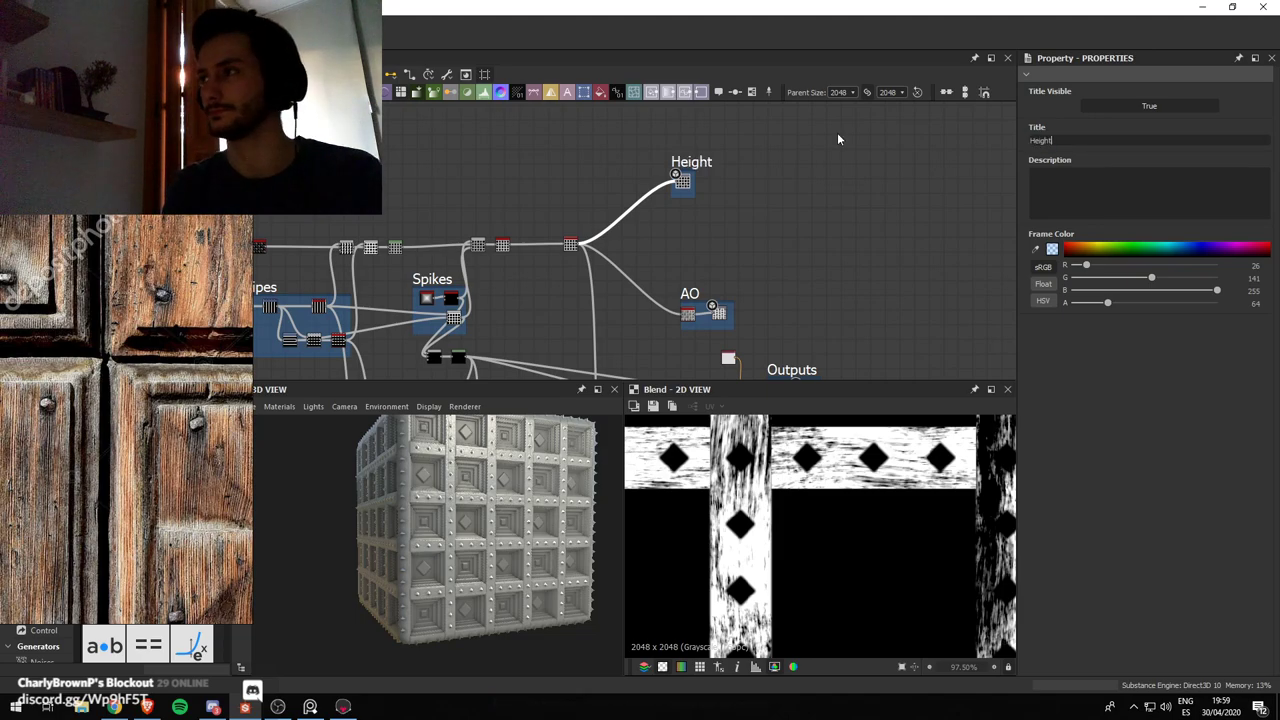
{"action": "left_click_drag", "start_coordinate": [728, 370], "coordinate": [704, 302]}
{"action": "left_click_drag", "start_coordinate": [733, 328], "coordinate": [596, 270]}
{"action": "right_click", "coordinate": [611, 257]}
{"action": "left_click", "coordinate": [716, 250]}
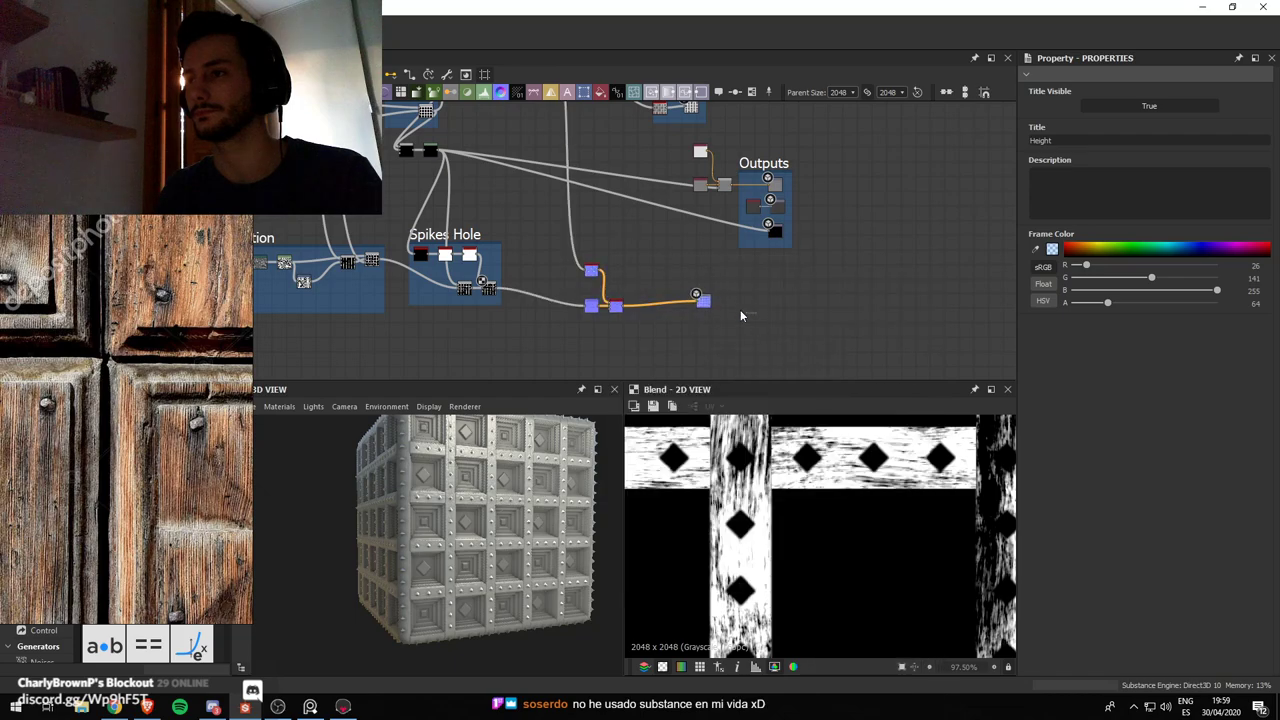
Frame the normal output node, title the frame Normal, and adjust the frame around the node
{"action": "left_click_drag", "start_coordinate": [740, 312], "coordinate": [688, 277]}
{"action": "right_click", "coordinate": [688, 277]}
{"action": "left_click", "coordinate": [744, 321]}
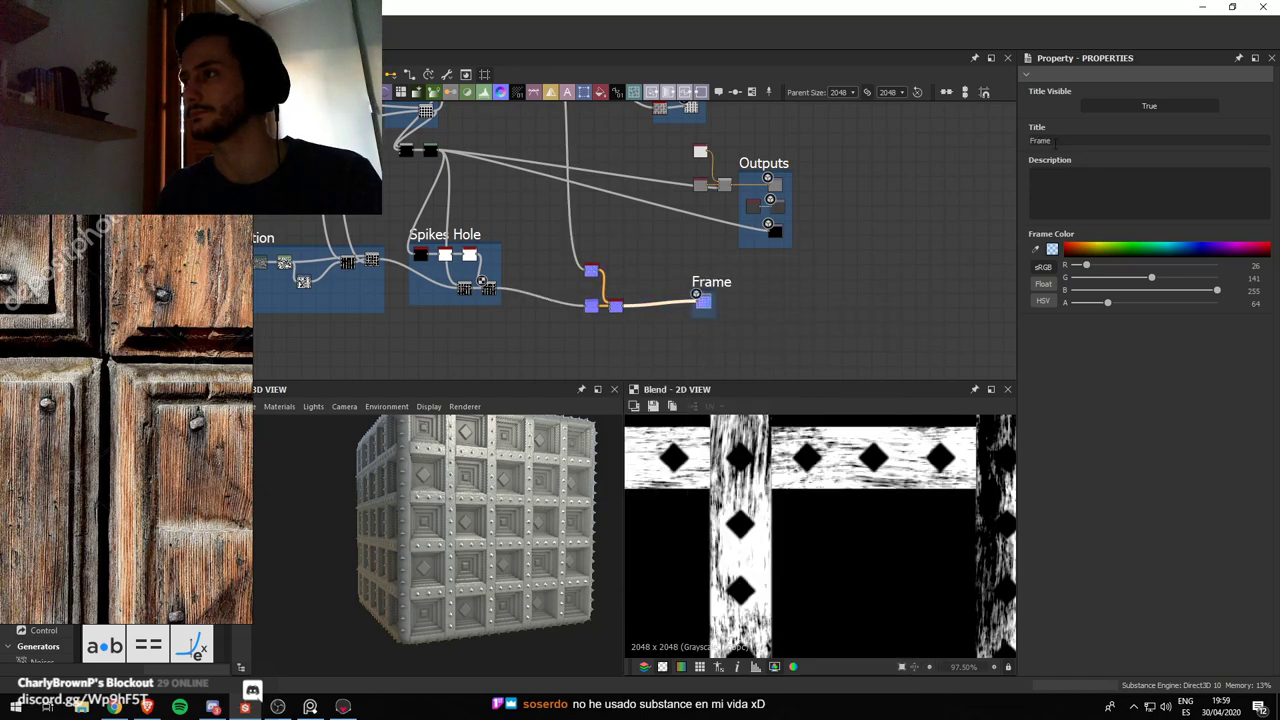
{"action": "type", "text": "Normal"}
{"action": "key", "text": "Return"}
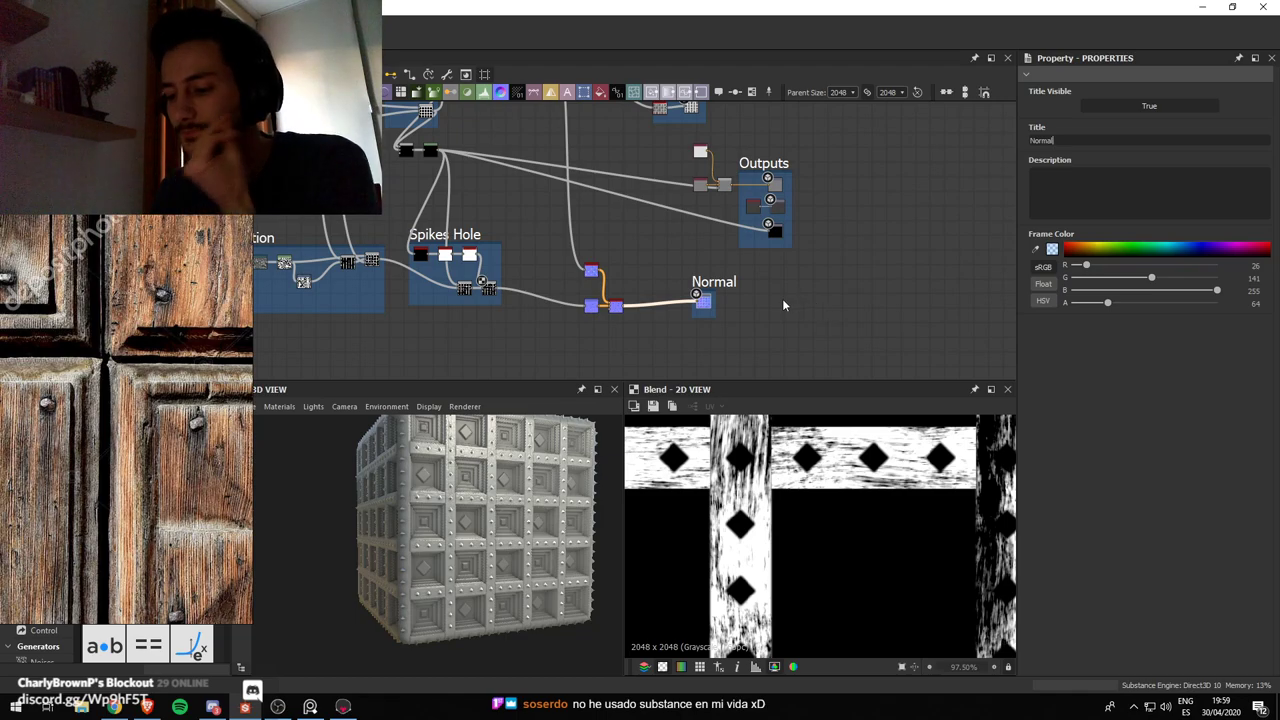
{"action": "scroll", "coordinate": [722, 316], "scroll_direction": "up", "scroll_amount": 1}
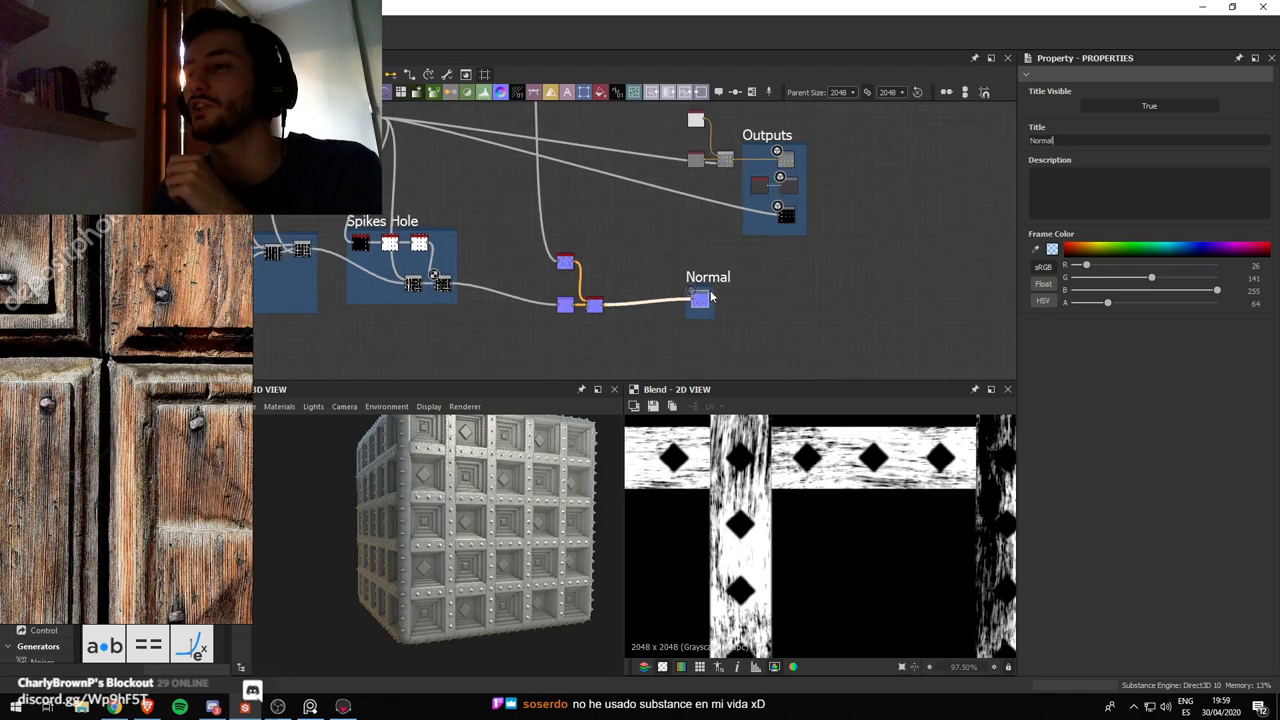
{"action": "scroll", "coordinate": [711, 297], "scroll_direction": "up", "scroll_amount": 1}
{"action": "left_click_drag", "start_coordinate": [711, 275], "coordinate": [734, 278]}
{"action": "scroll", "coordinate": [636, 280], "scroll_direction": "down", "scroll_amount": 1}
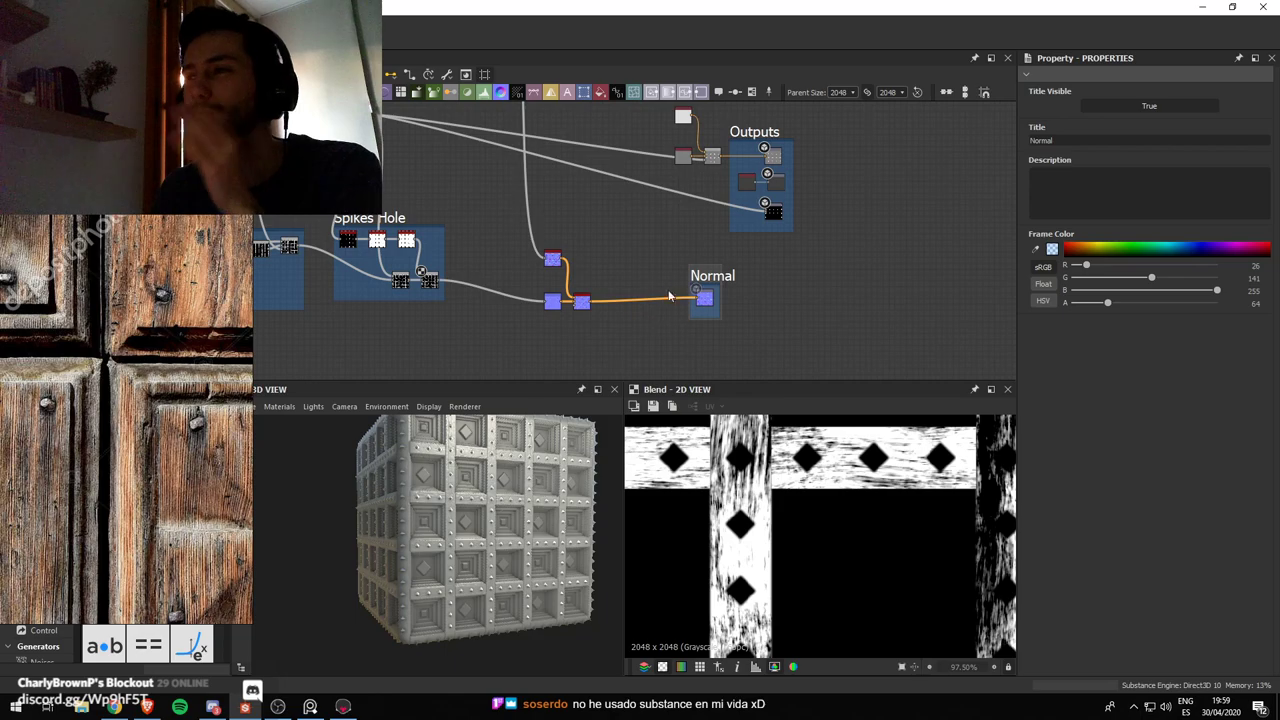
Show the AO group's HBAO node in the 2D view and examine the door's ambient occlusion
{"action": "scroll", "coordinate": [688, 215], "scroll_direction": "up", "scroll_amount": 1}
{"action": "scroll", "coordinate": [696, 224], "scroll_direction": "down", "scroll_amount": 1}
{"action": "middle_click_drag", "start_coordinate": [626, 217], "coordinate": [682, 299]}
{"action": "scroll", "coordinate": [612, 247], "scroll_direction": "down", "scroll_amount": 2}
{"action": "scroll", "coordinate": [589, 134], "scroll_direction": "up", "scroll_amount": 2}
{"action": "scroll", "coordinate": [590, 136], "scroll_direction": "up", "scroll_amount": 1}
{"action": "scroll", "coordinate": [599, 182], "scroll_direction": "down", "scroll_amount": 1}
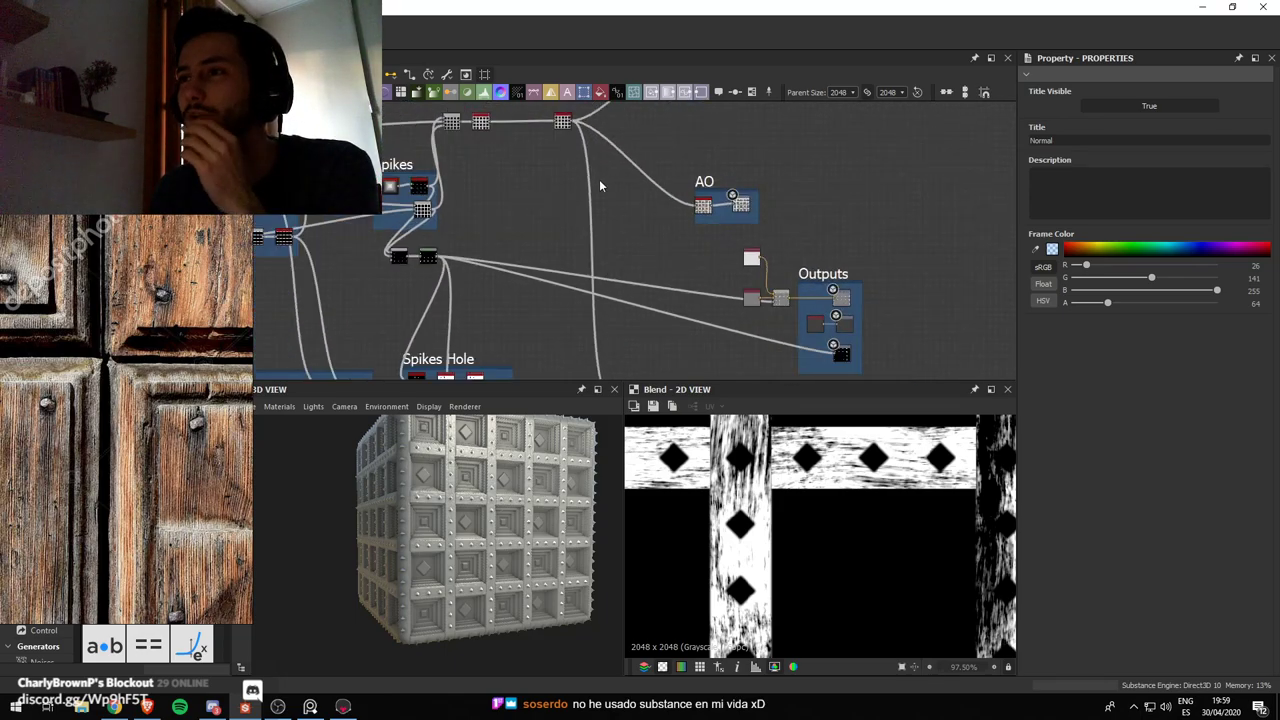
{"action": "double_click", "coordinate": [701, 207]}
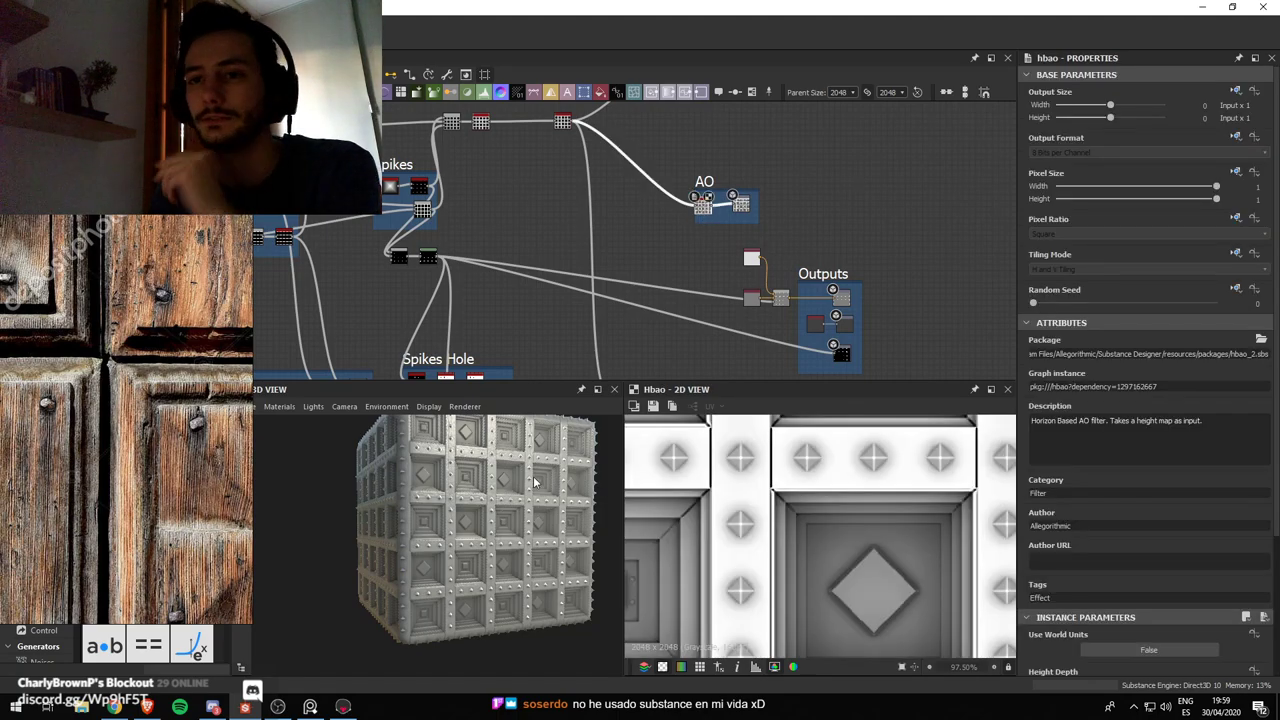
{"action": "middle_click_drag", "start_coordinate": [614, 321], "coordinate": [690, 182]}
{"action": "scroll", "coordinate": [628, 220], "scroll_direction": "down", "scroll_amount": 2}
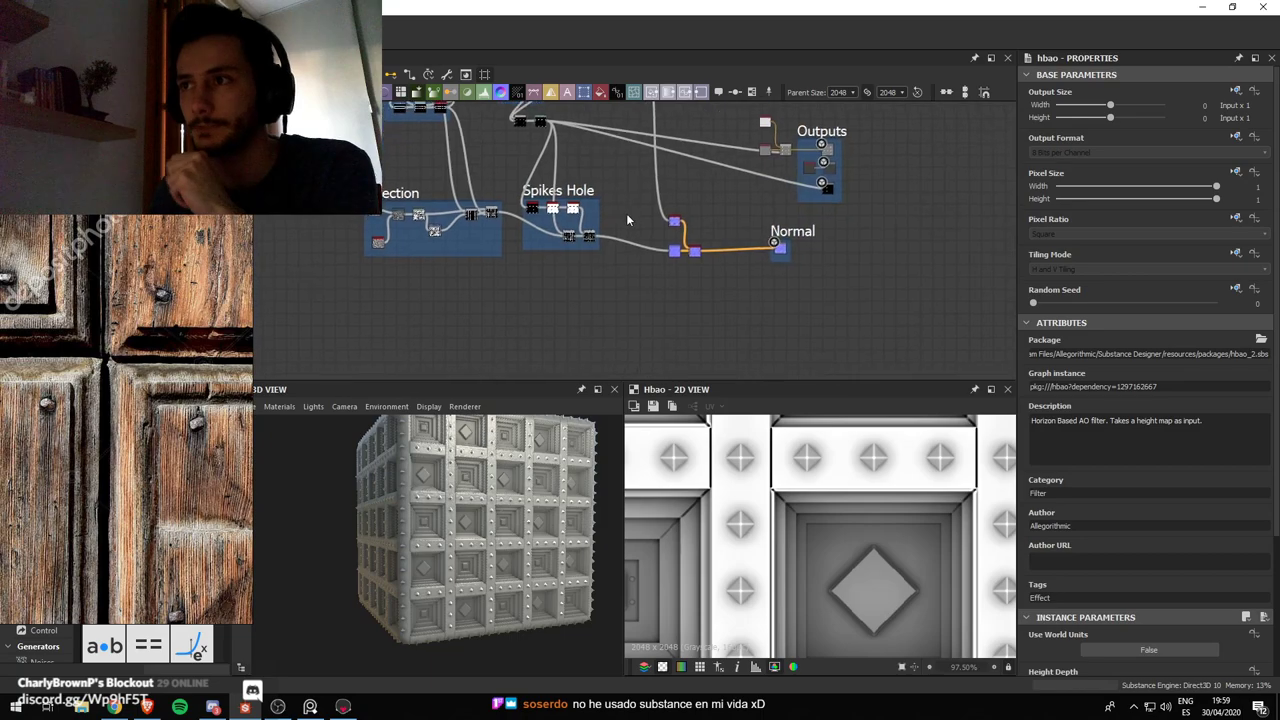
Search the mask generators and add an Edge Damages node between the Outputs and Normal frames
{"action": "key", "text": "space"}
{"action": "type", "text": "gen"}
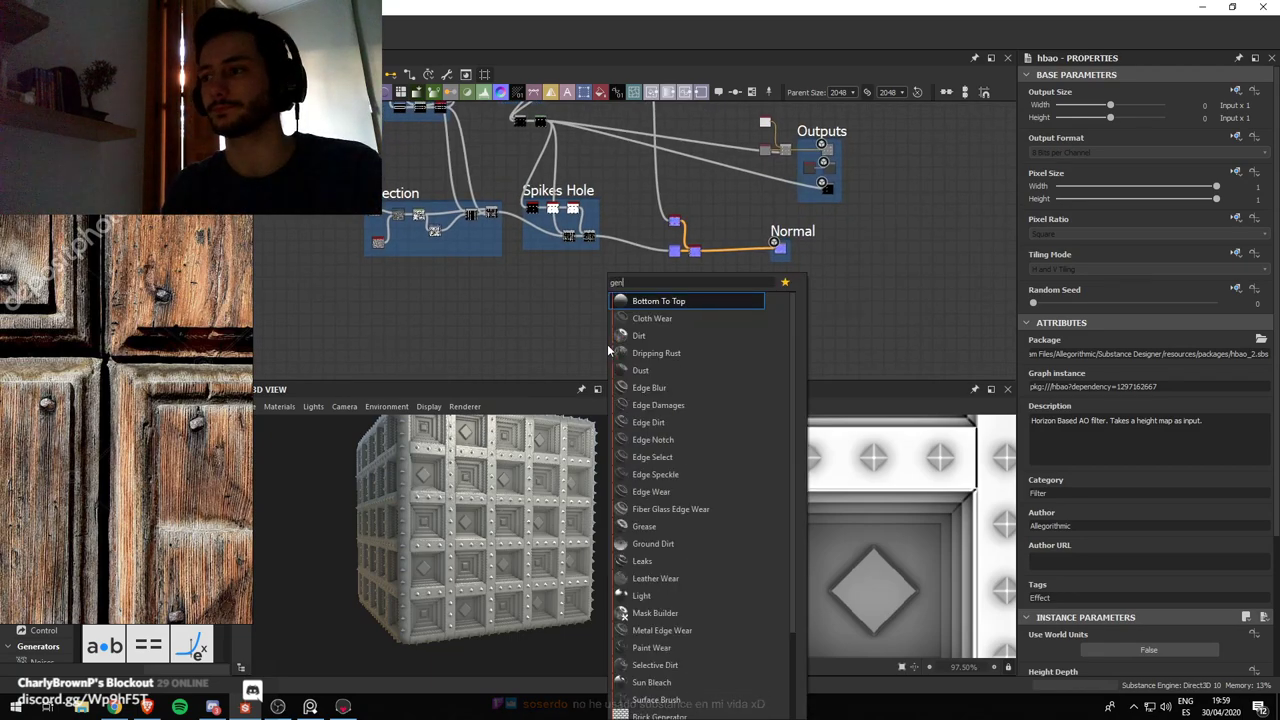
{"action": "type", "text": "erator"}
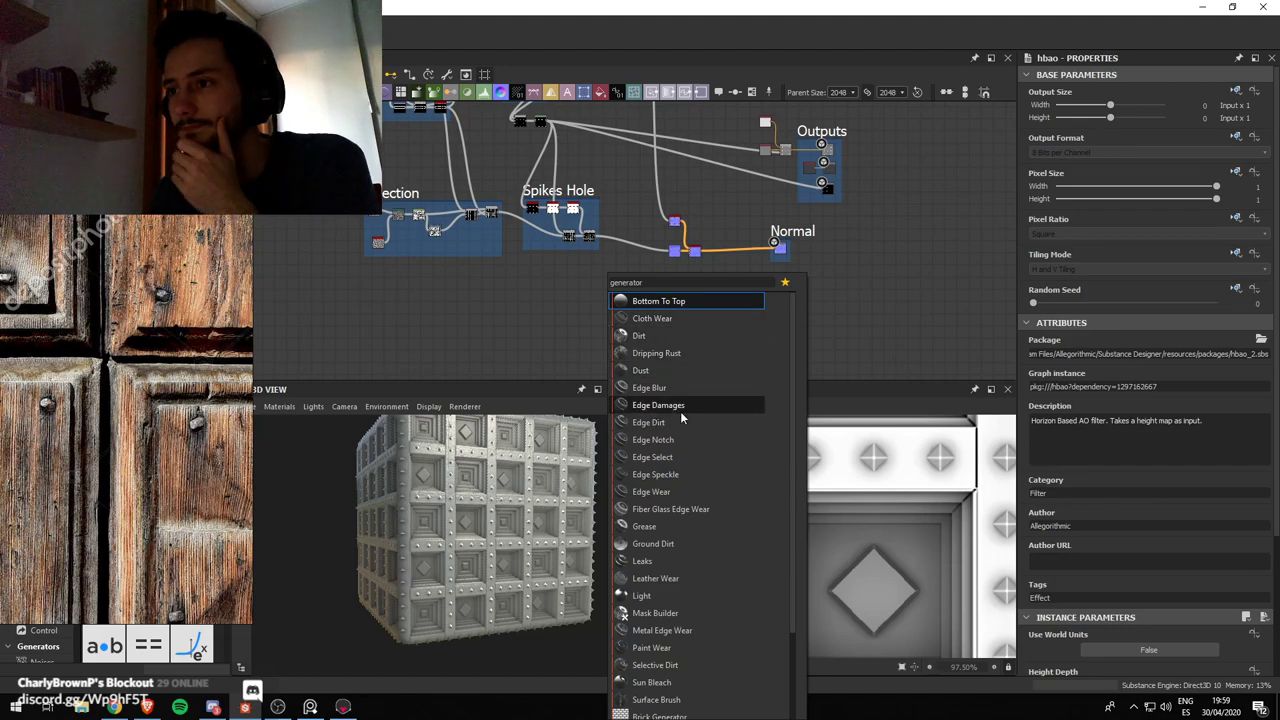
{"action": "key", "text": "Escape"}
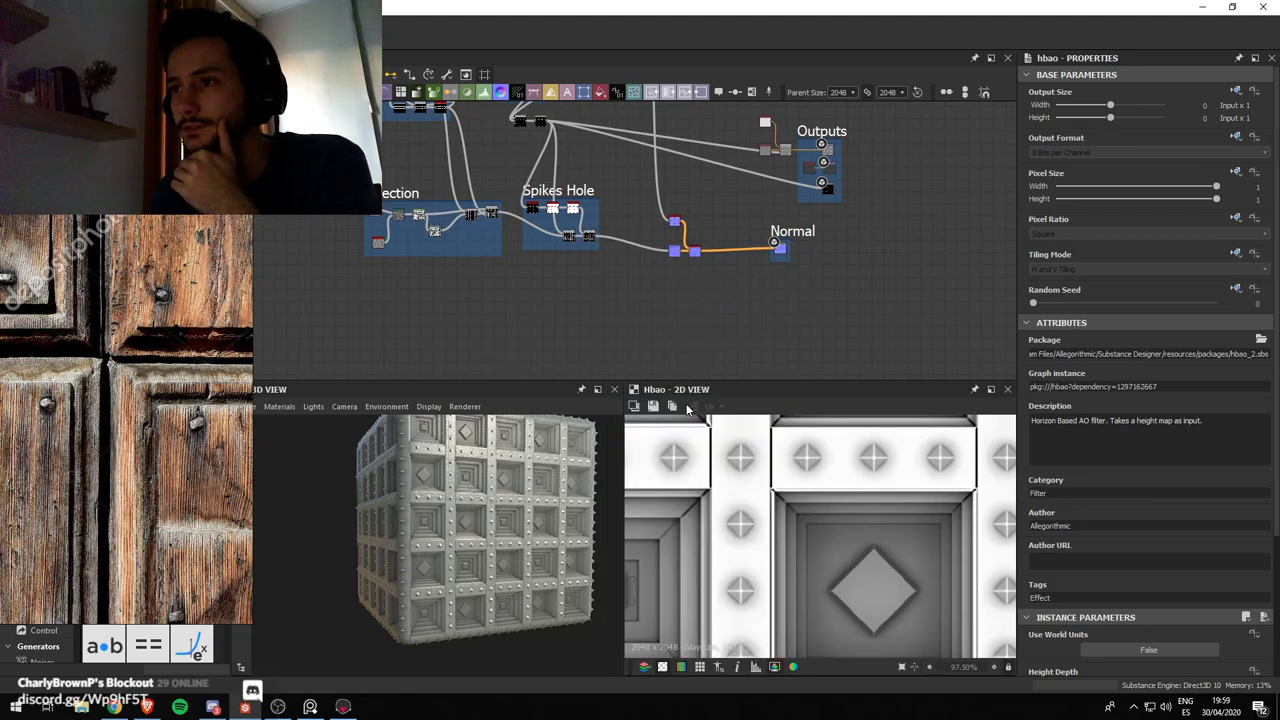
{"action": "scroll", "coordinate": [606, 334], "scroll_direction": "up", "scroll_amount": 2}
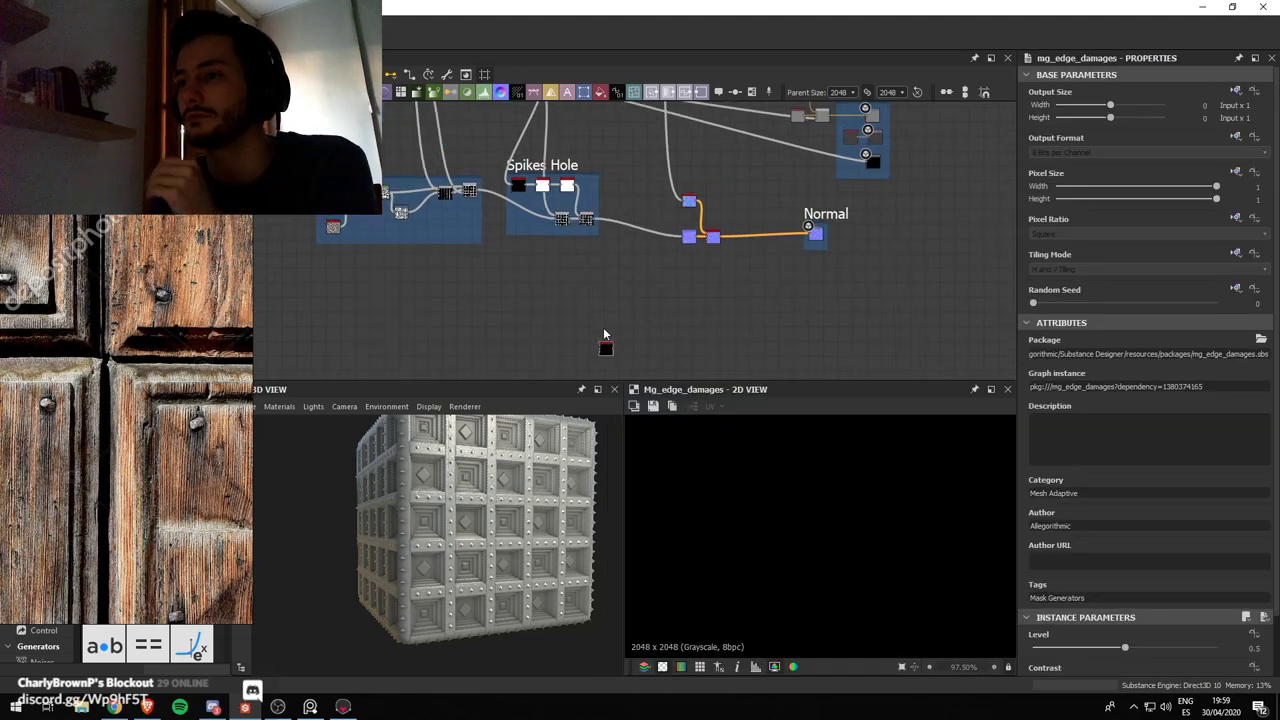
{"action": "left_click_drag", "start_coordinate": [606, 345], "coordinate": [633, 300]}
{"action": "scroll", "coordinate": [630, 262], "scroll_direction": "up", "scroll_amount": 4}
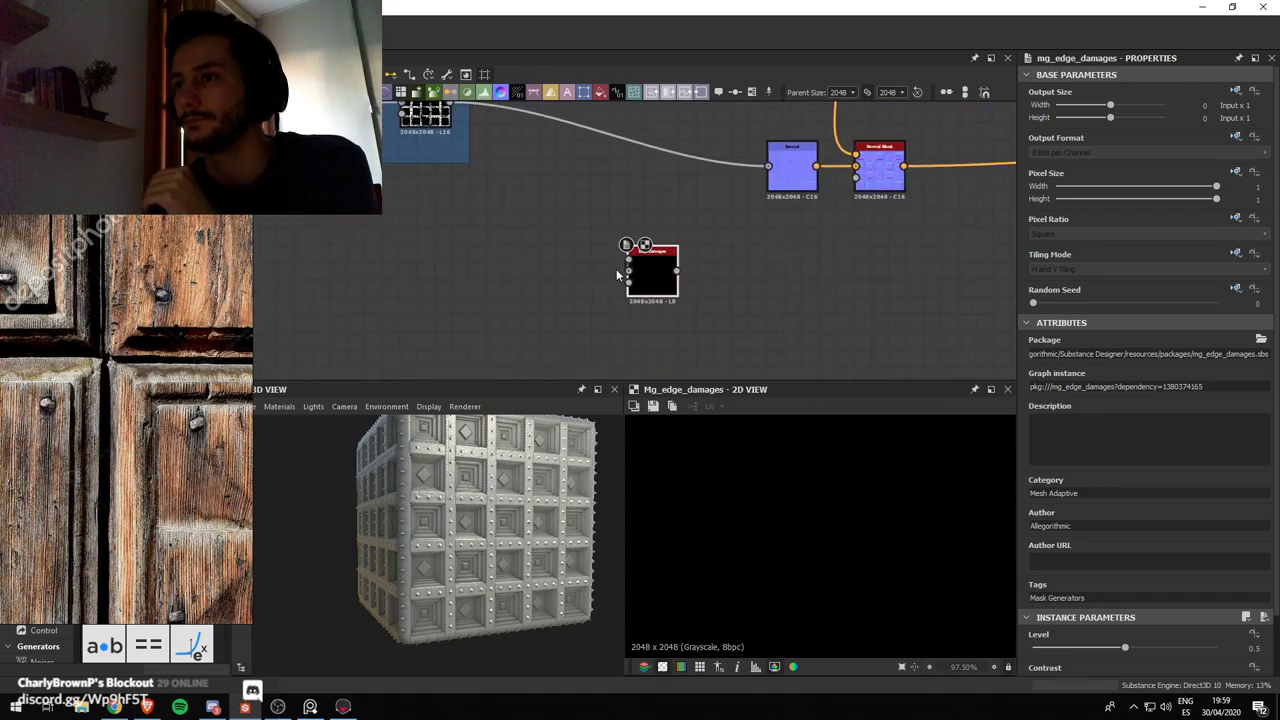
{"action": "scroll", "coordinate": [632, 262], "scroll_direction": "down", "scroll_amount": 5}
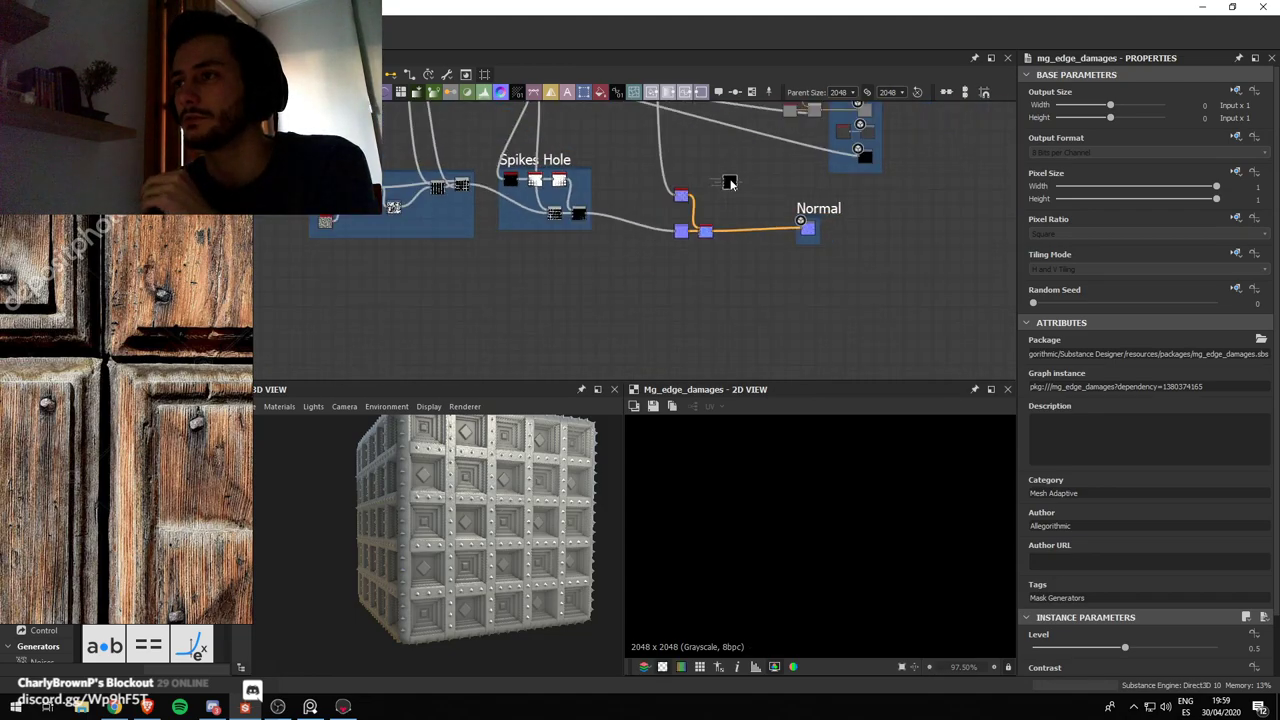
{"action": "middle_click_drag", "start_coordinate": [731, 181], "coordinate": [695, 241]}
{"action": "scroll", "coordinate": [700, 245], "scroll_direction": "up", "scroll_amount": 3}
{"action": "scroll", "coordinate": [700, 245], "scroll_direction": "down", "scroll_amount": 2}
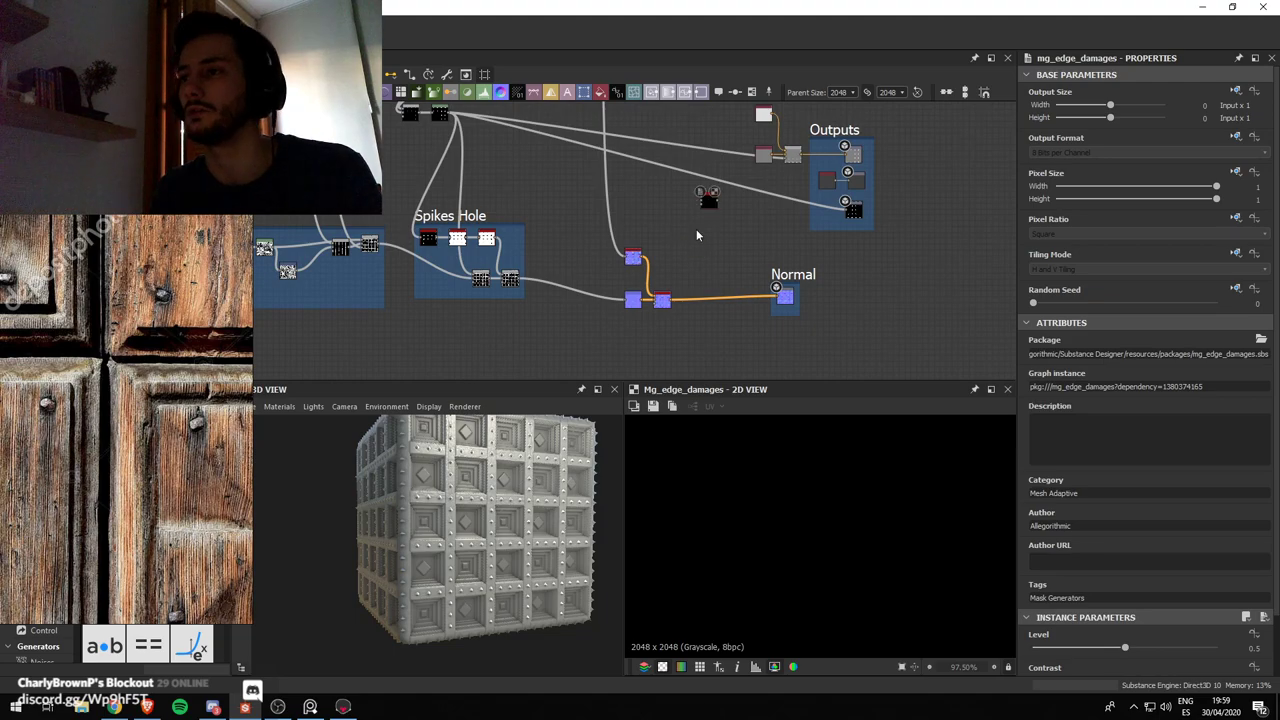
Add a Curvature node above the Normal Blend and feed it the Normal Blend's output
{"action": "key", "text": "space"}
{"action": "type", "text": "curva"}
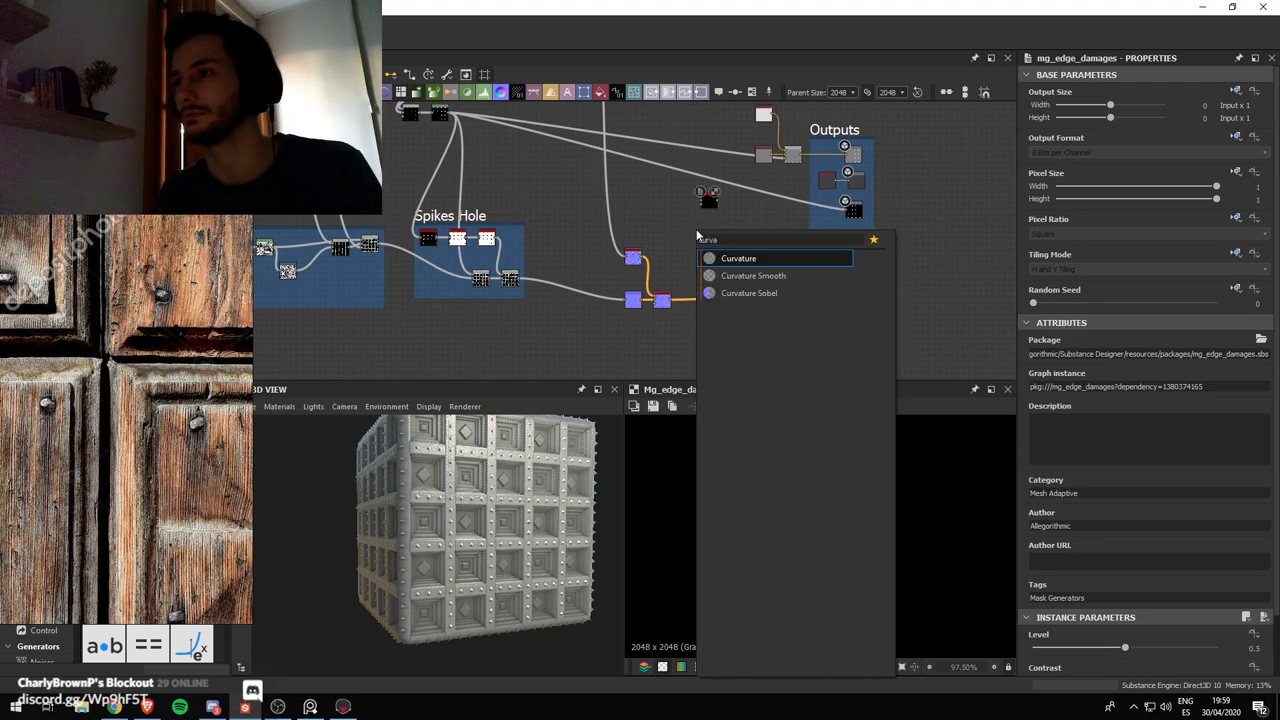
{"action": "key", "text": "Down"}
{"action": "key", "text": "Down"}
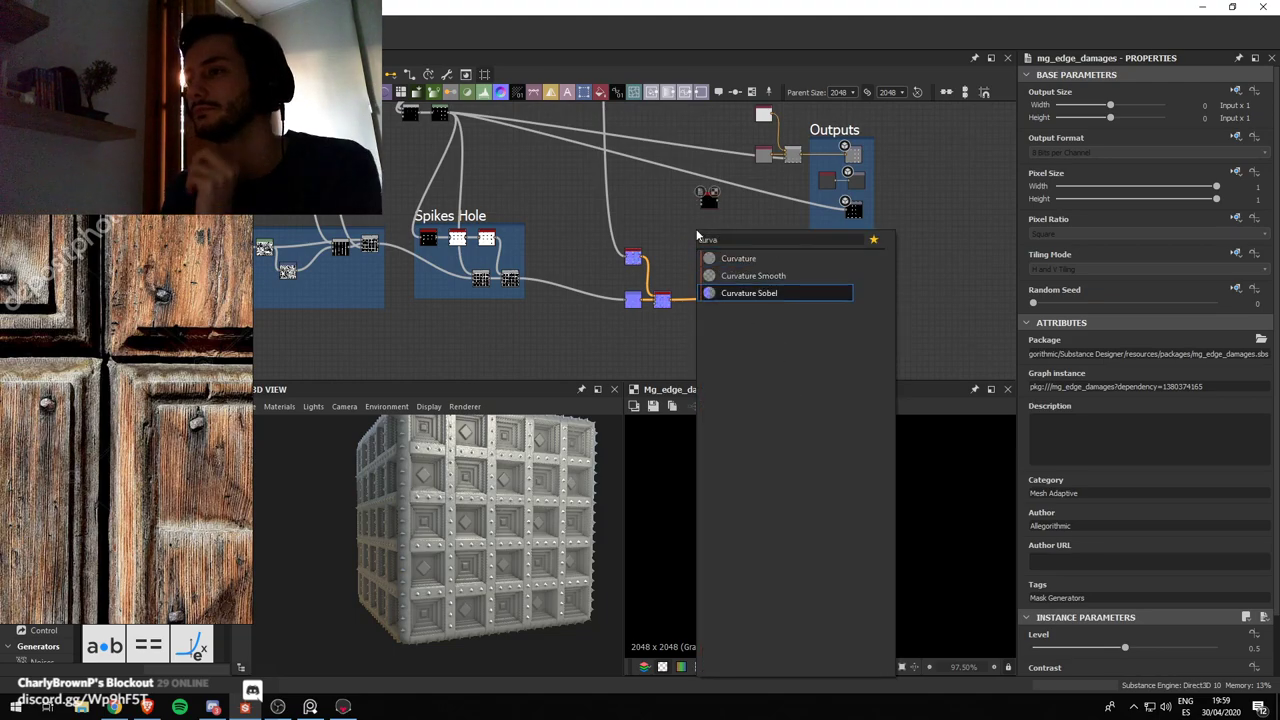
{"action": "key", "text": "Up"}
{"action": "key", "text": "Up"}
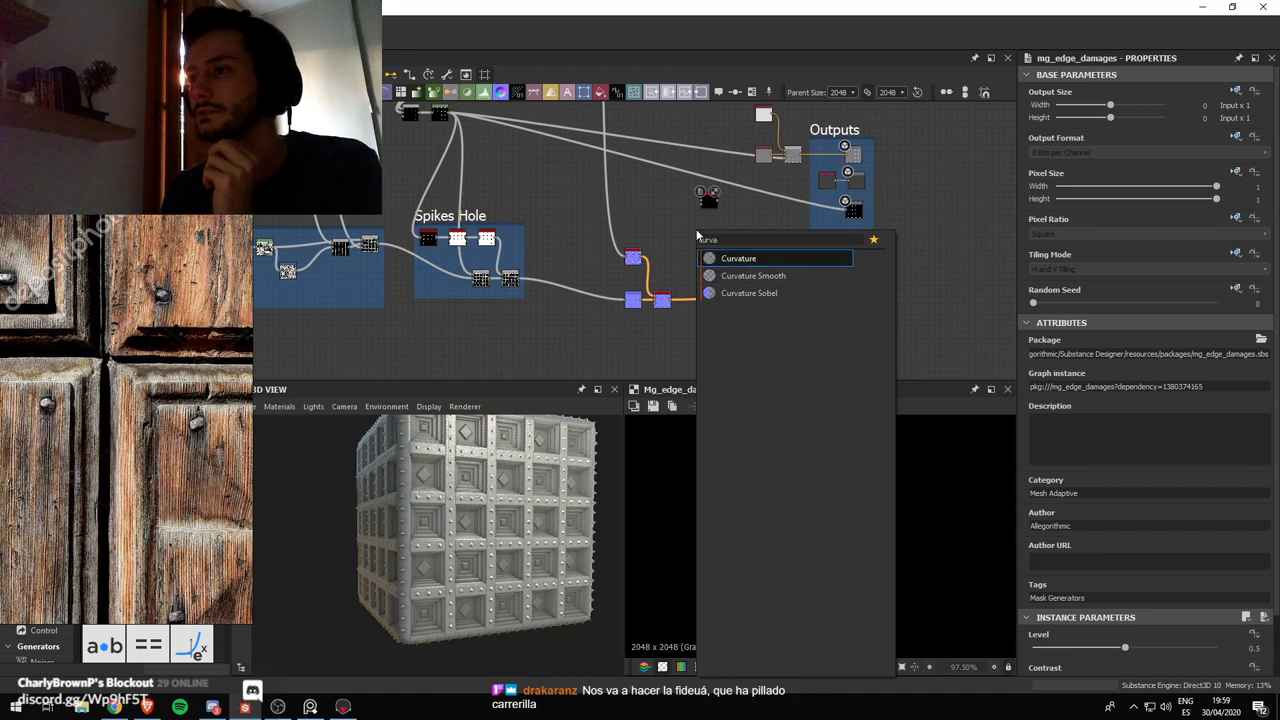
{"action": "left_click", "coordinate": [771, 258]}
{"action": "scroll", "coordinate": [700, 200], "scroll_direction": "up", "scroll_amount": 2}
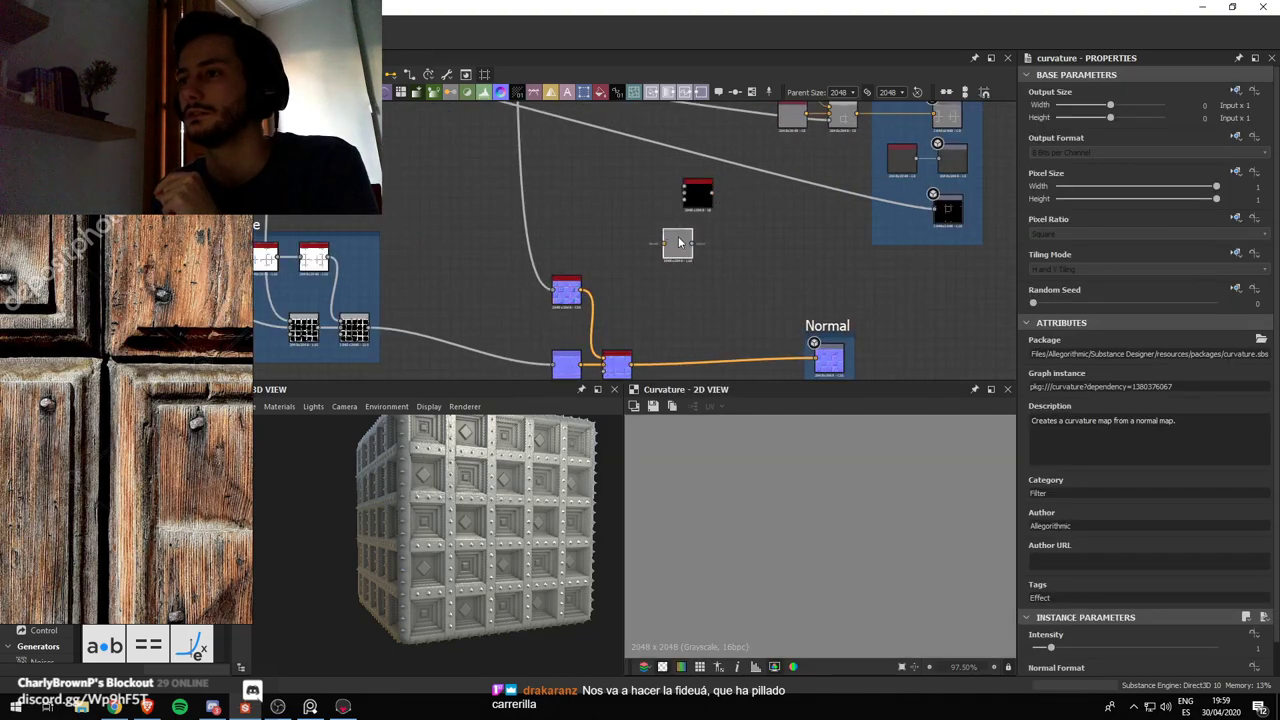
{"action": "left_click_drag", "start_coordinate": [632, 366], "coordinate": [665, 244]}
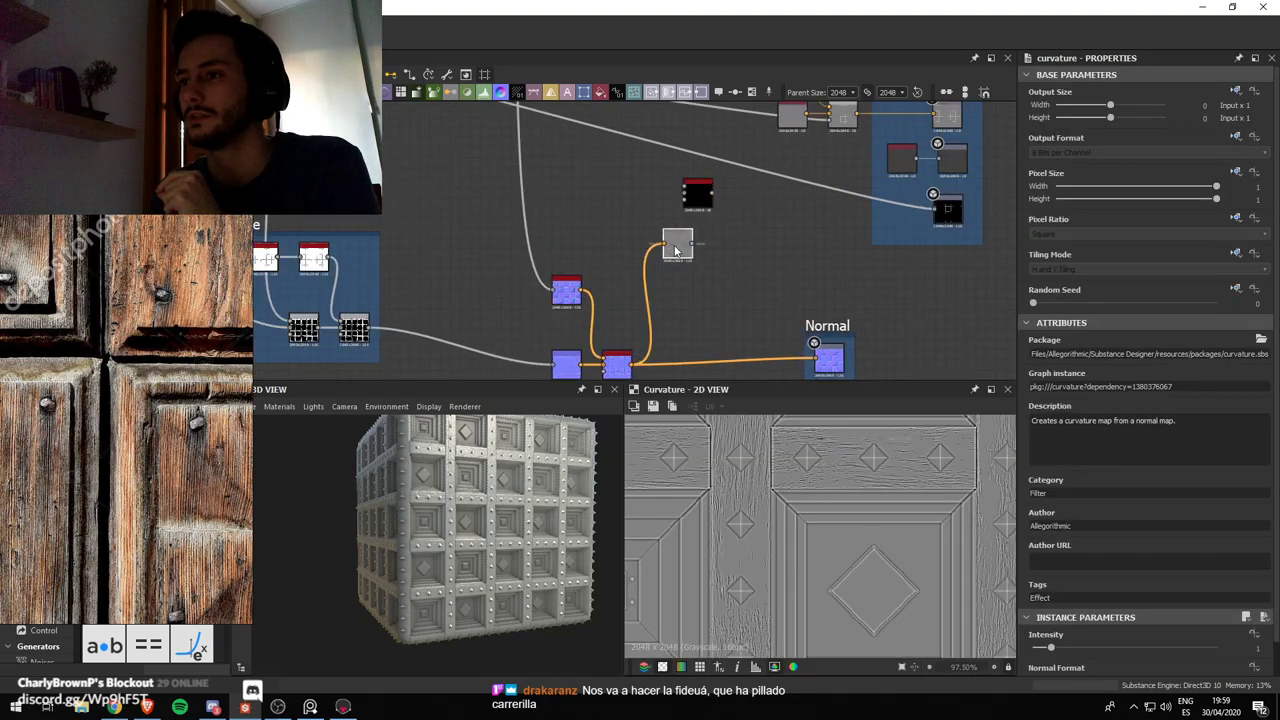
{"action": "scroll", "coordinate": [712, 253], "scroll_direction": "up", "scroll_amount": 2}
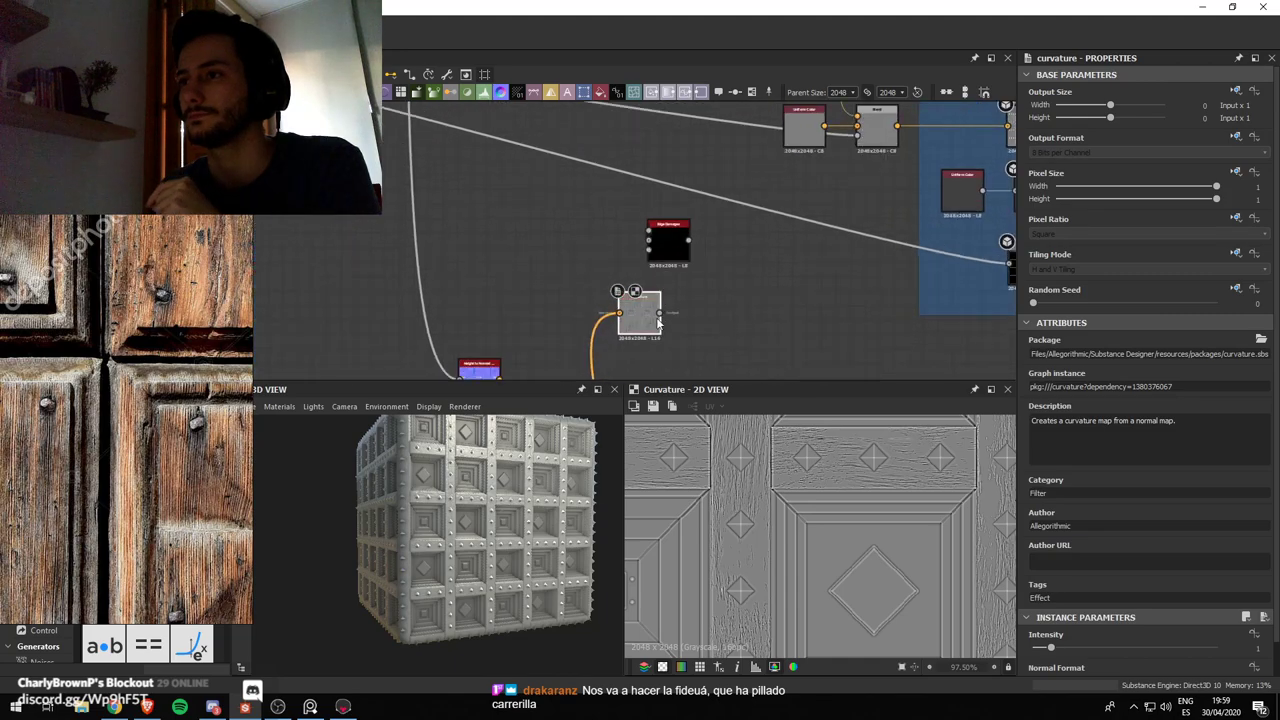
Connect the Curvature output and the AO group's HBAO output to the matching inputs of the Edge Damages node
{"action": "left_click_drag", "start_coordinate": [636, 243], "coordinate": [718, 277]}
{"action": "double_click", "coordinate": [720, 274]}
{"action": "scroll", "coordinate": [731, 248], "scroll_direction": "down", "scroll_amount": 3}
{"action": "middle_click_drag", "start_coordinate": [706, 239], "coordinate": [680, 285]}
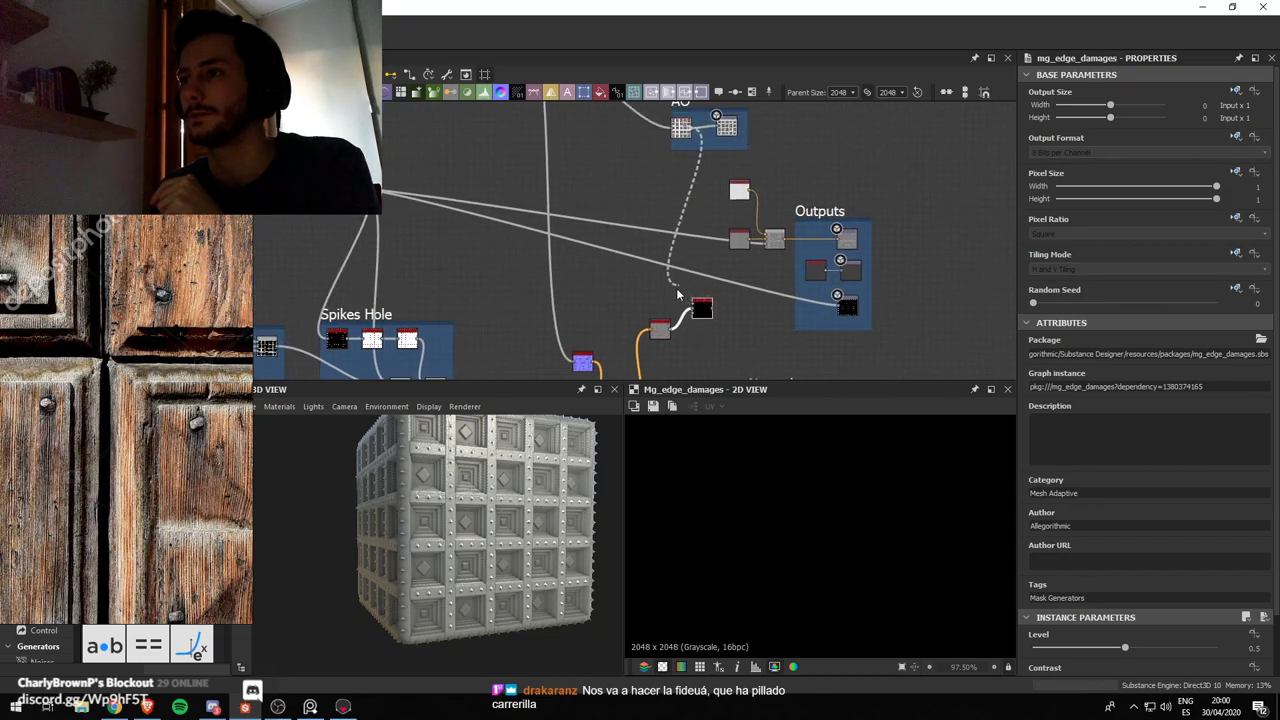
{"action": "scroll", "coordinate": [700, 302], "scroll_direction": "up", "scroll_amount": 2}
{"action": "middle_click_drag", "start_coordinate": [700, 302], "coordinate": [708, 236]}
{"action": "scroll", "coordinate": [708, 236], "scroll_direction": "up", "scroll_amount": 2}
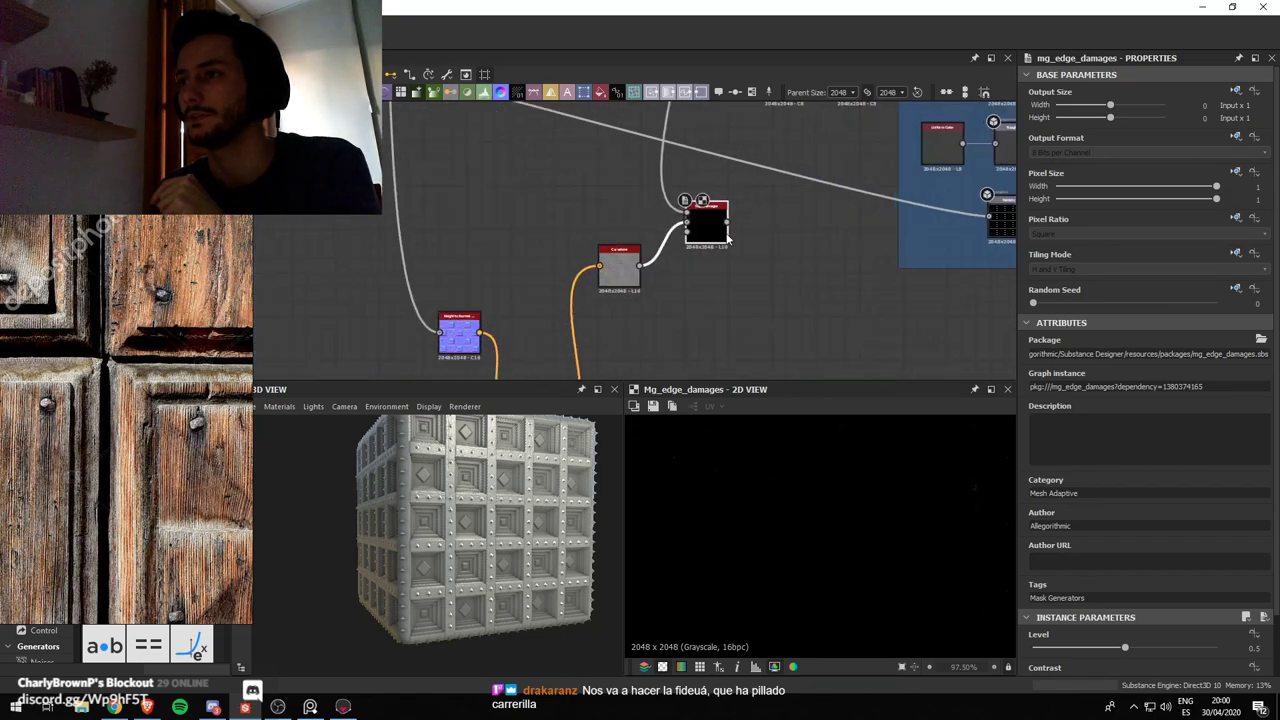
Try Edge Damages with Level 0.87 and Damages Intensity 0.08, and delete the node
{"action": "scroll", "coordinate": [1117, 515], "scroll_direction": "down", "scroll_amount": 1}
{"action": "left_click_drag", "start_coordinate": [1125, 581], "coordinate": [1194, 595]}
{"action": "left_click_drag", "start_coordinate": [1196, 653], "coordinate": [1126, 653]}
{"action": "scroll", "coordinate": [750, 265], "scroll_direction": "down", "scroll_amount": 2}
{"action": "scroll", "coordinate": [735, 247], "scroll_direction": "up", "scroll_amount": 2}
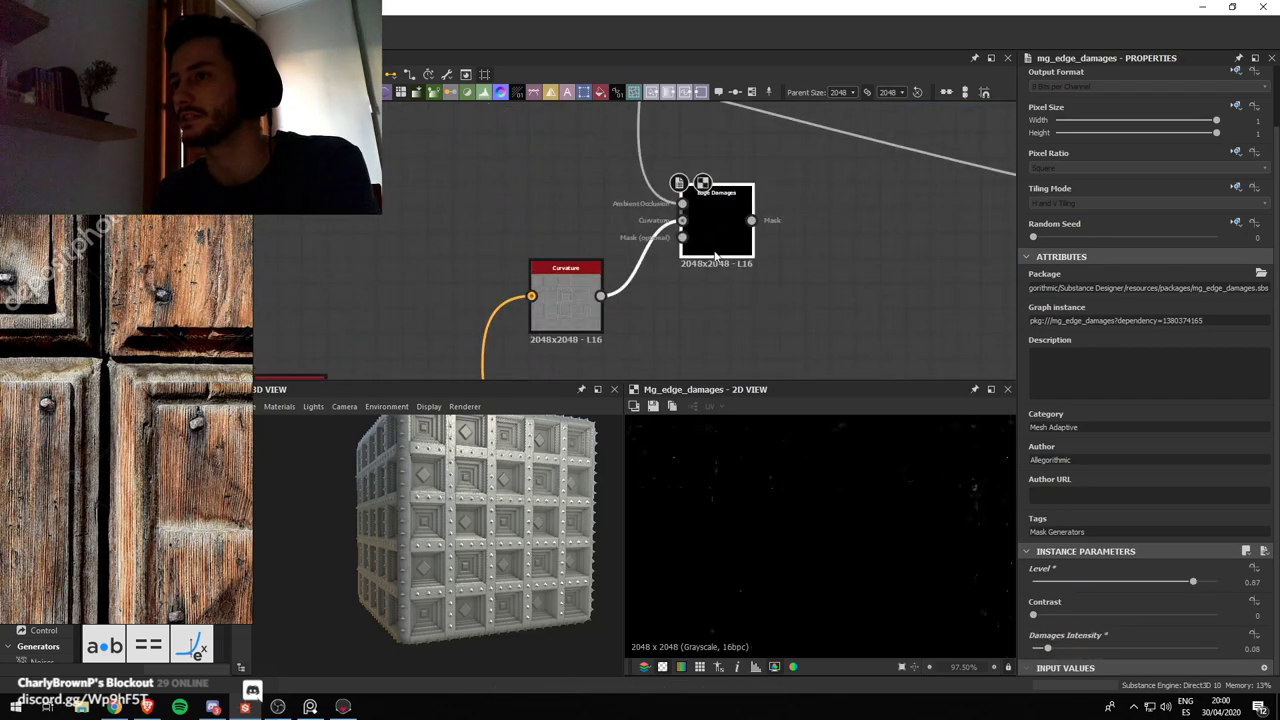
{"action": "scroll", "coordinate": [716, 252], "scroll_direction": "down", "scroll_amount": 3}
{"action": "key", "text": "Delete"}
{"action": "scroll", "coordinate": [741, 255], "scroll_direction": "down", "scroll_amount": 4}
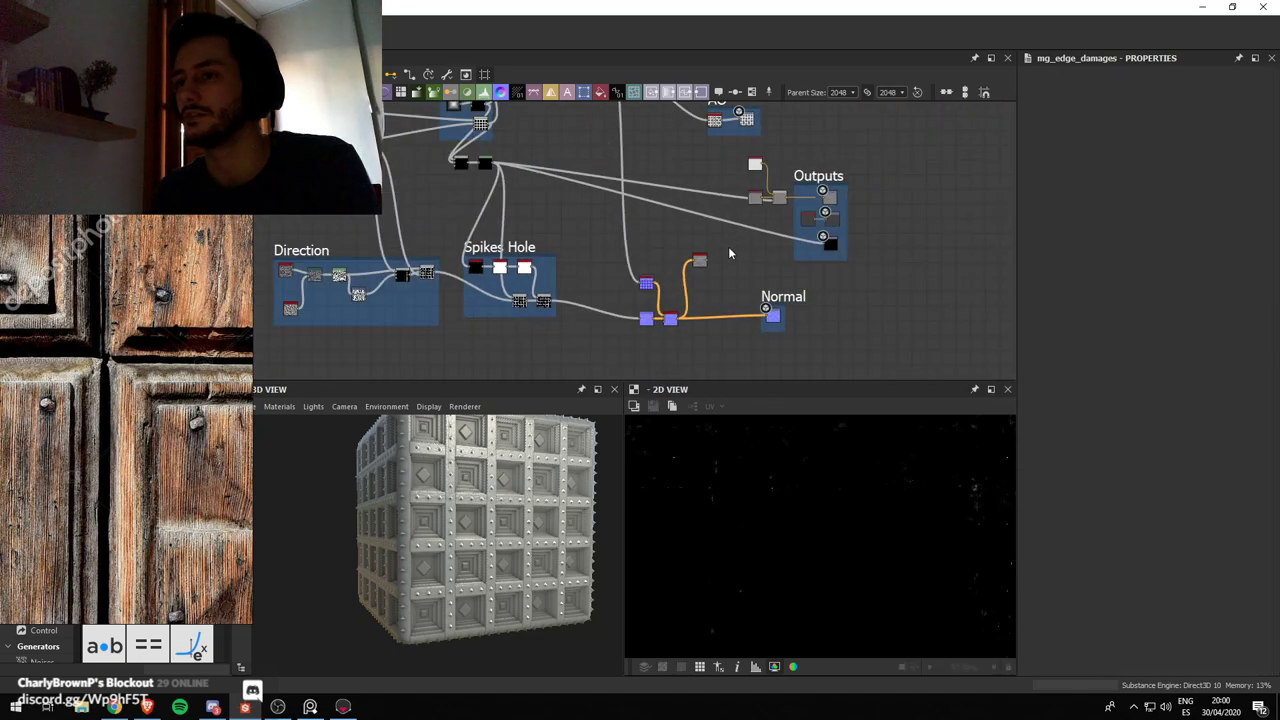
{"action": "scroll", "coordinate": [503, 490], "scroll_direction": "up", "scroll_amount": 4}
{"action": "left_click_drag", "start_coordinate": [502, 485], "coordinate": [709, 285]}
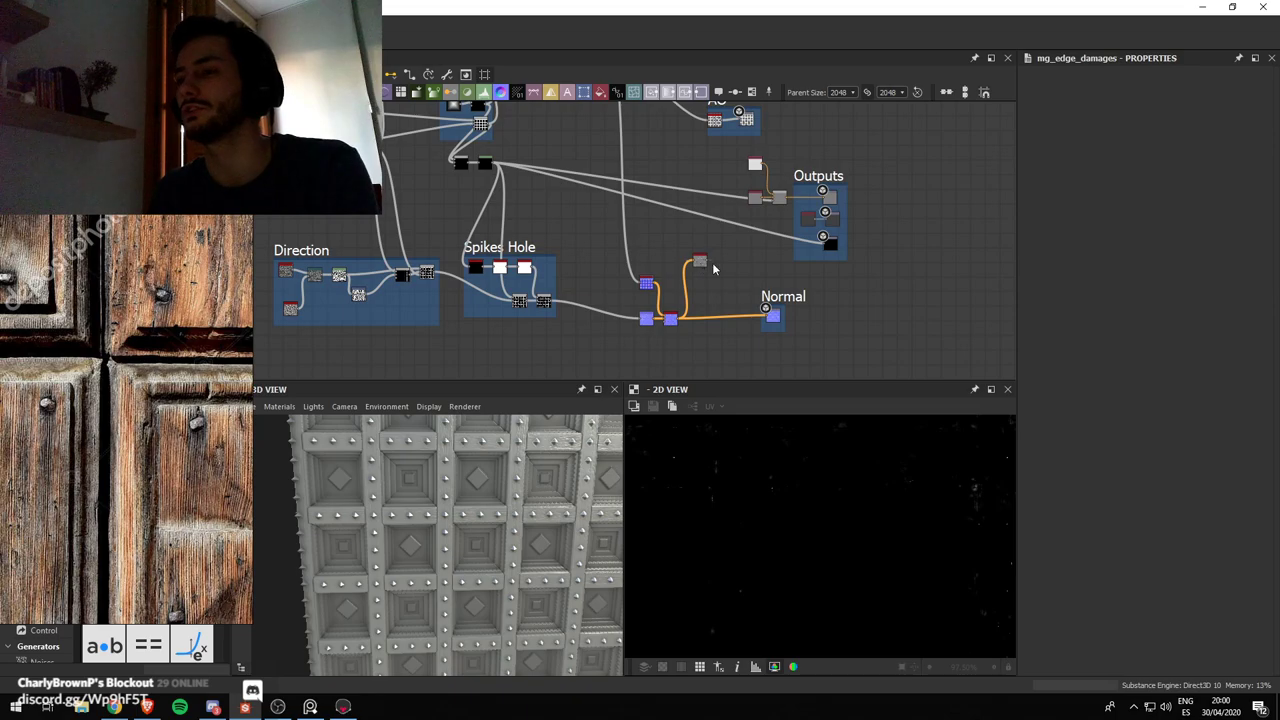
Add a Dripping Rust node in place of the Curvature node, and undo the replacement
{"action": "key", "text": "ctrl+z"}
{"action": "left_click", "coordinate": [698, 261]}
{"action": "key", "text": "space"}
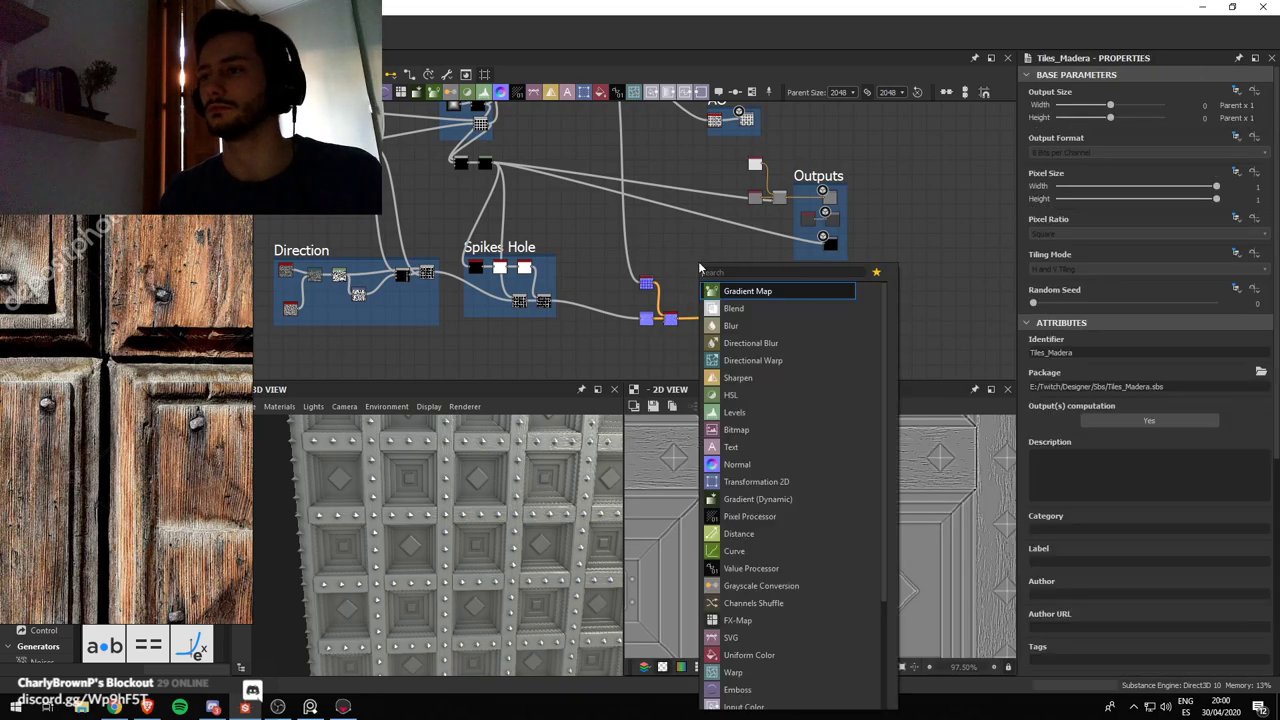
{"action": "type", "text": "drip"}
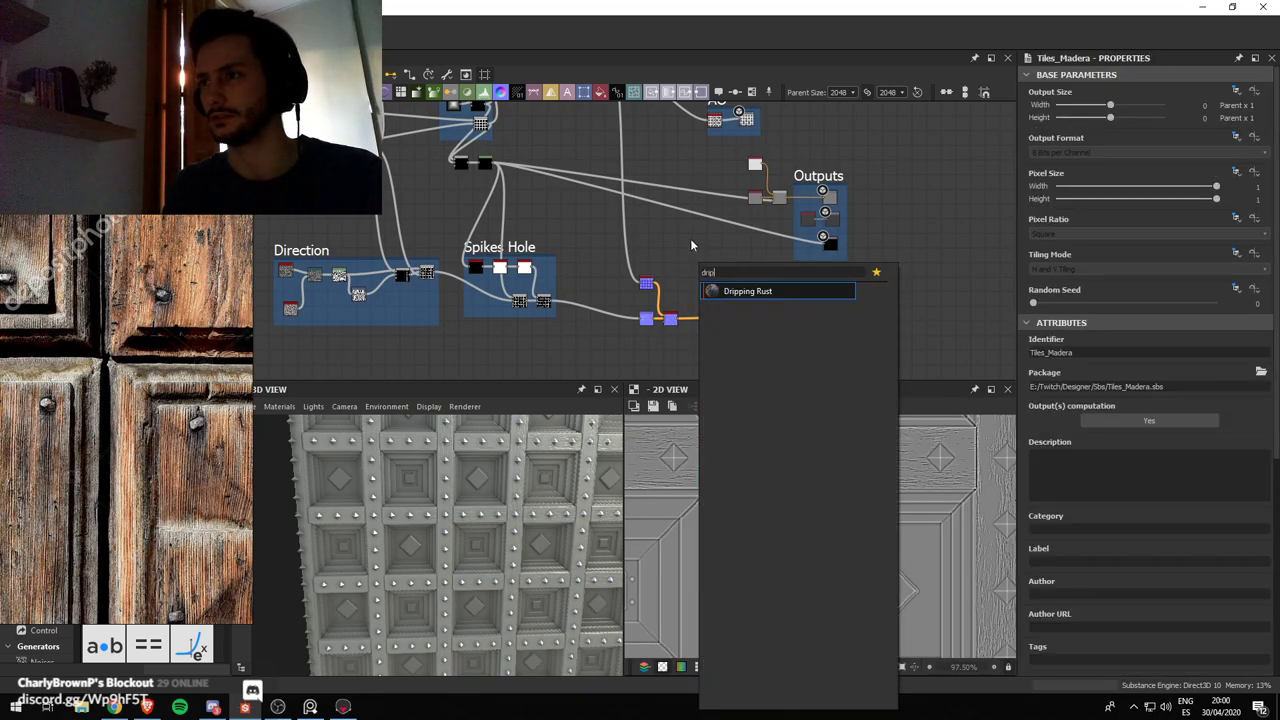
{"action": "key", "text": "Return"}
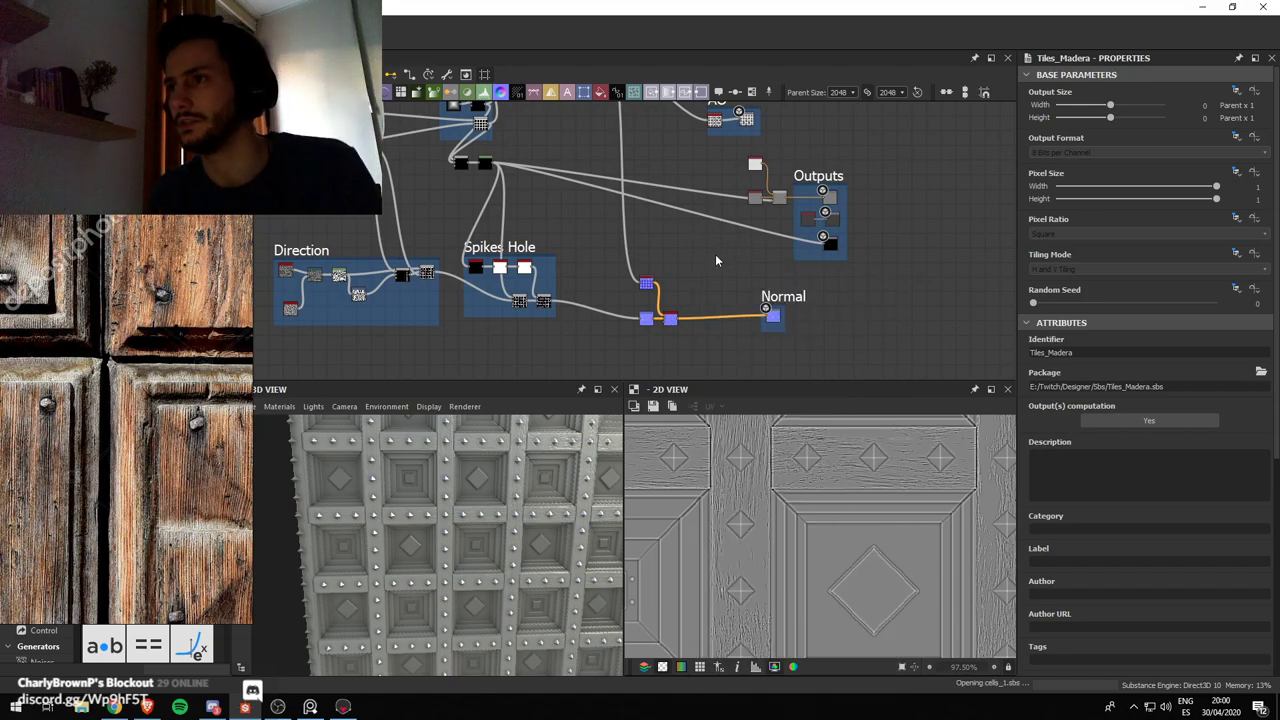
{"action": "scroll", "coordinate": [715, 260], "scroll_direction": "up", "scroll_amount": 1}
{"action": "scroll", "coordinate": [688, 234], "scroll_direction": "up", "scroll_amount": 7}
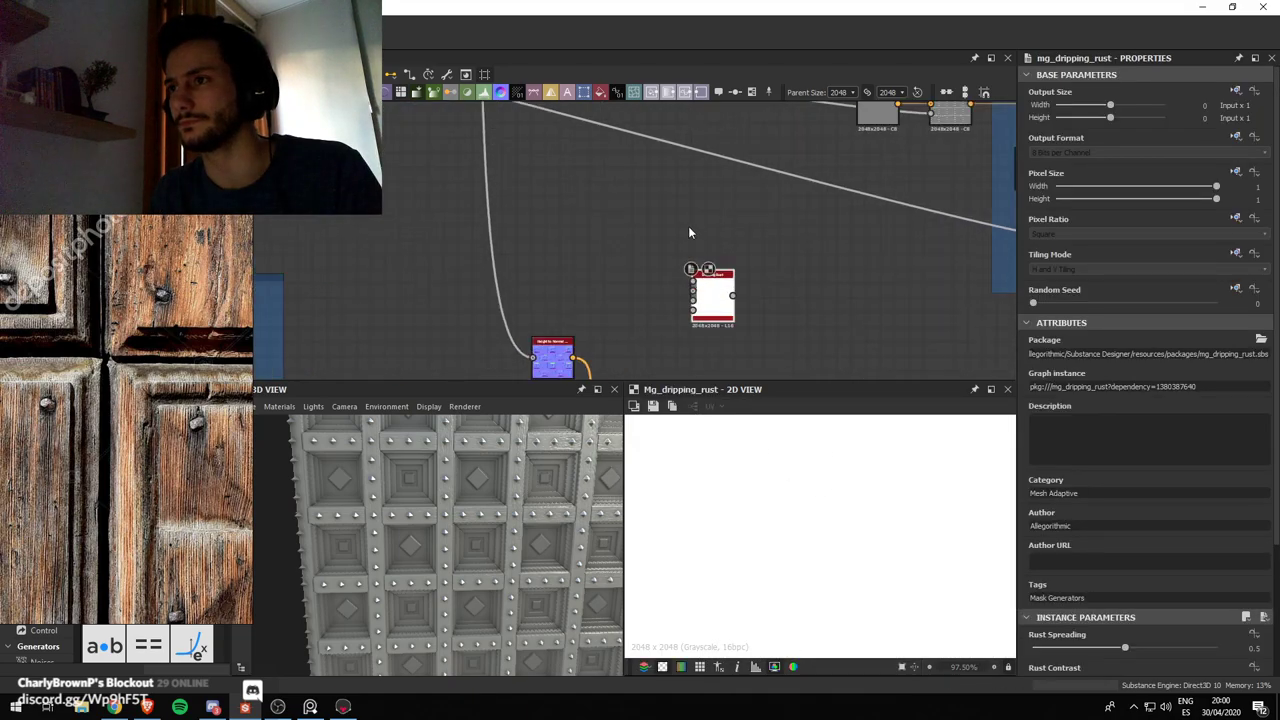
{"action": "middle_click_drag", "start_coordinate": [689, 308], "coordinate": [734, 234]}
{"action": "scroll", "coordinate": [699, 258], "scroll_direction": "down", "scroll_amount": 3}
{"action": "scroll", "coordinate": [700, 258], "scroll_direction": "down", "scroll_amount": 2}
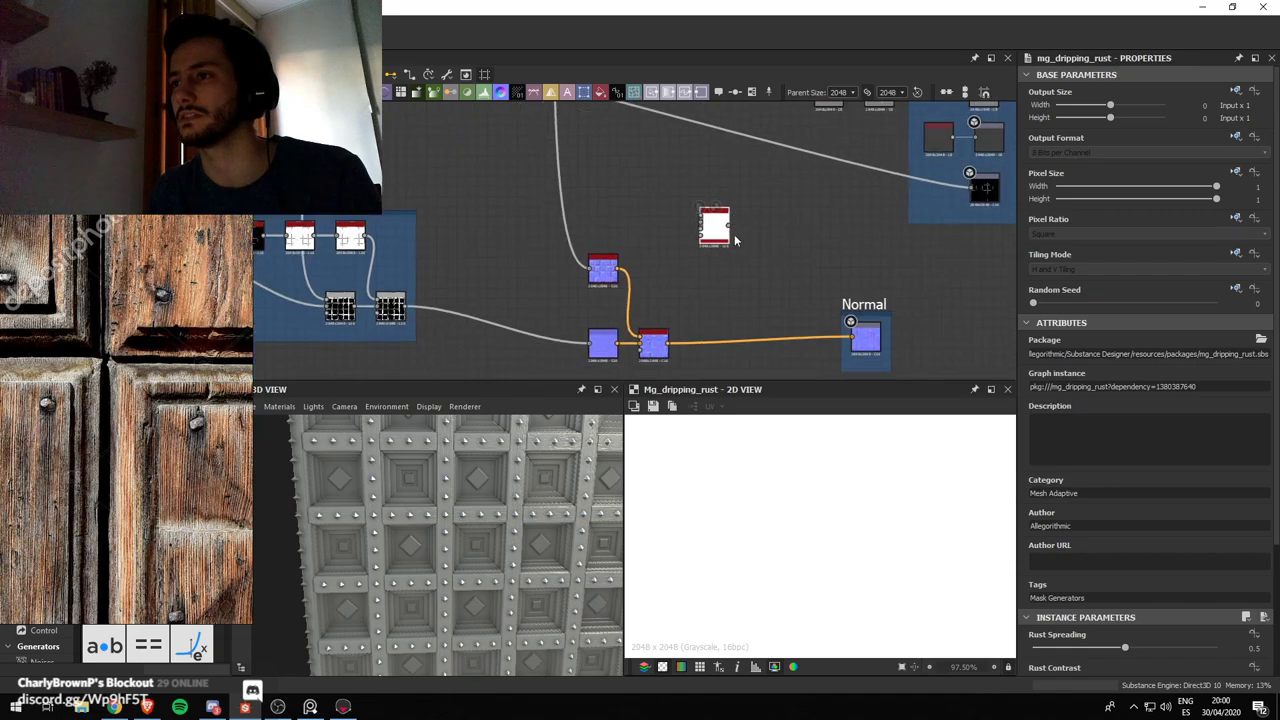
{"action": "key", "text": "ctrl+z"}
{"action": "key", "text": "ctrl+z"}
Move the Curvature node closer to the Normal Blend and add a Dripping Rust node above it
{"action": "left_click_drag", "start_coordinate": [718, 233], "coordinate": [723, 305]}
{"action": "left_click", "coordinate": [730, 214]}
{"action": "key", "text": "space"}
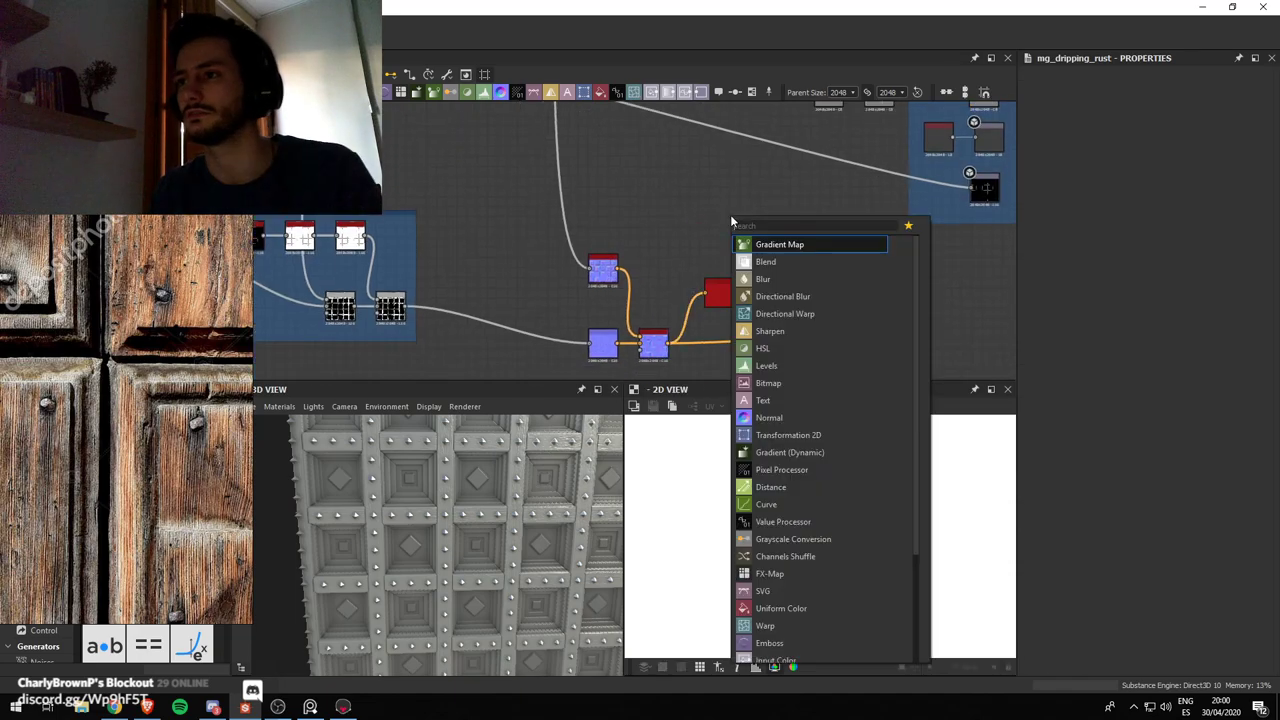
{"action": "type", "text": "drip"}
{"action": "key", "text": "Return"}
{"action": "scroll", "coordinate": [730, 220], "scroll_direction": "up", "scroll_amount": 2}
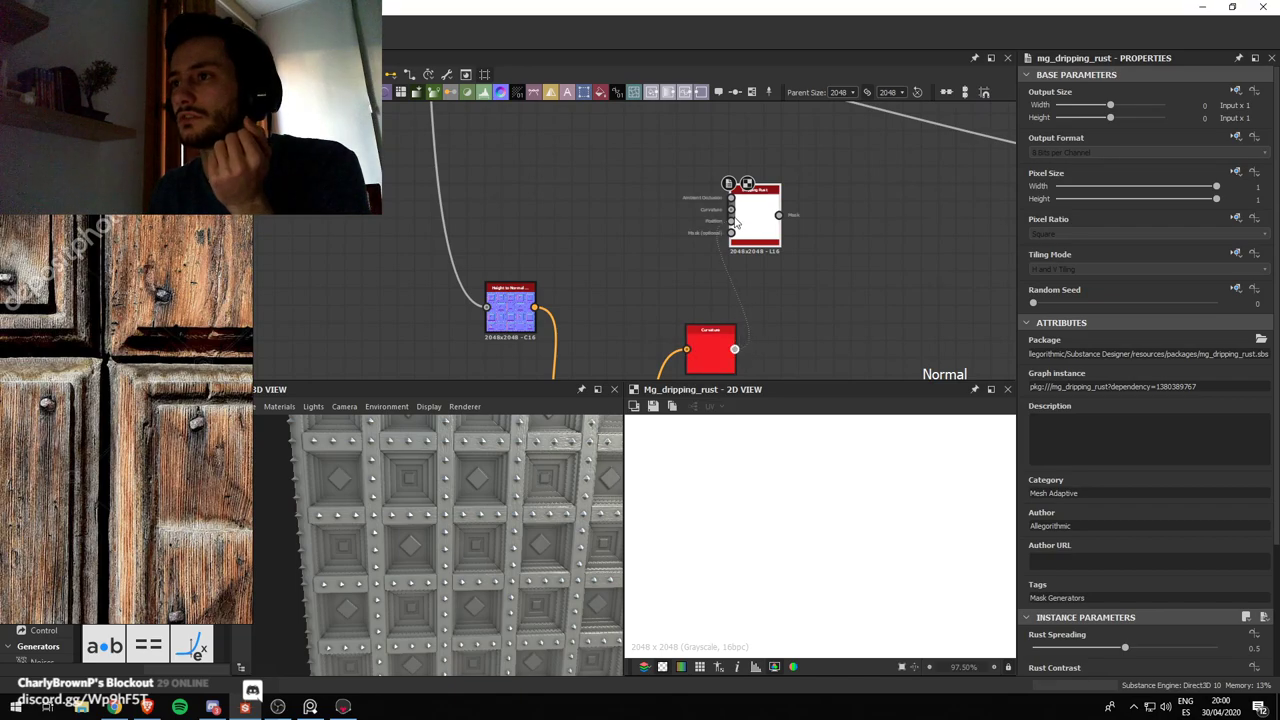
Connect the Curvature node to Dripping Rust's Curvature input and the AO group's HBAO node to its Ambient Occlusion input
{"action": "left_click_drag", "start_coordinate": [735, 218], "coordinate": [731, 210]}
{"action": "scroll", "coordinate": [754, 218], "scroll_direction": "down", "scroll_amount": 3}
{"action": "middle_click_drag", "start_coordinate": [793, 147], "coordinate": [741, 254]}
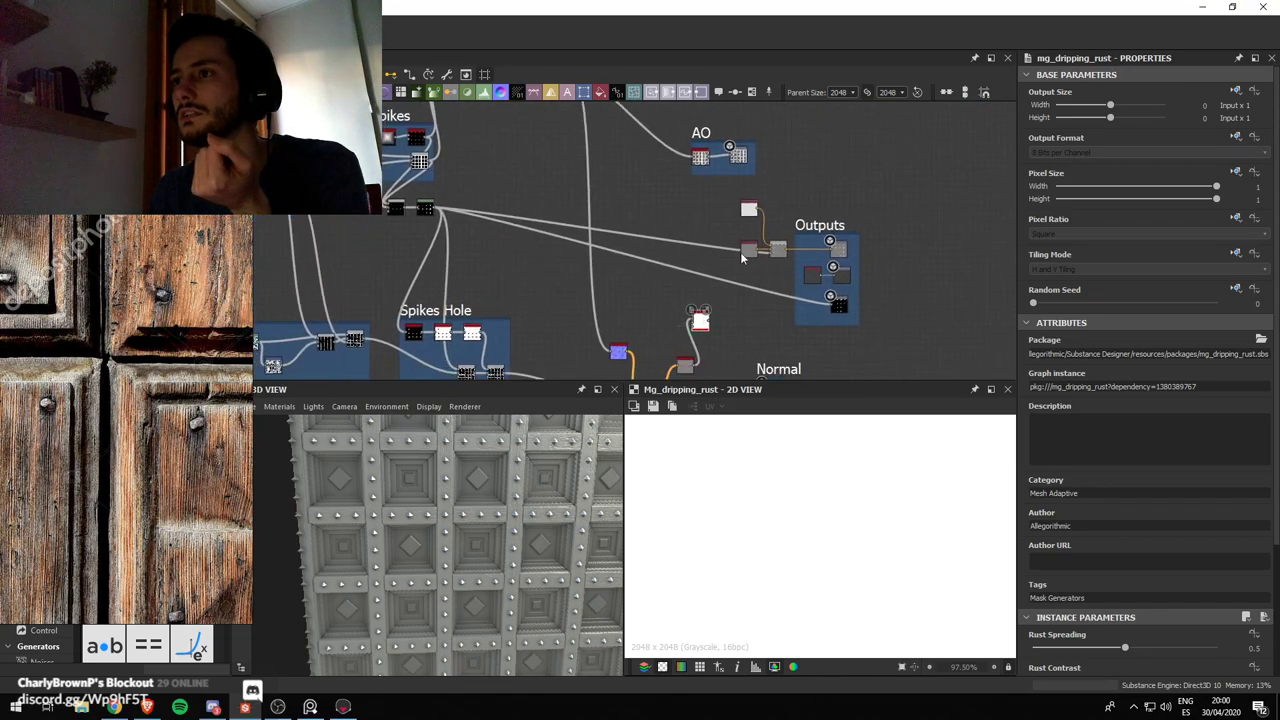
{"action": "left_click_drag", "start_coordinate": [709, 158], "coordinate": [696, 316]}
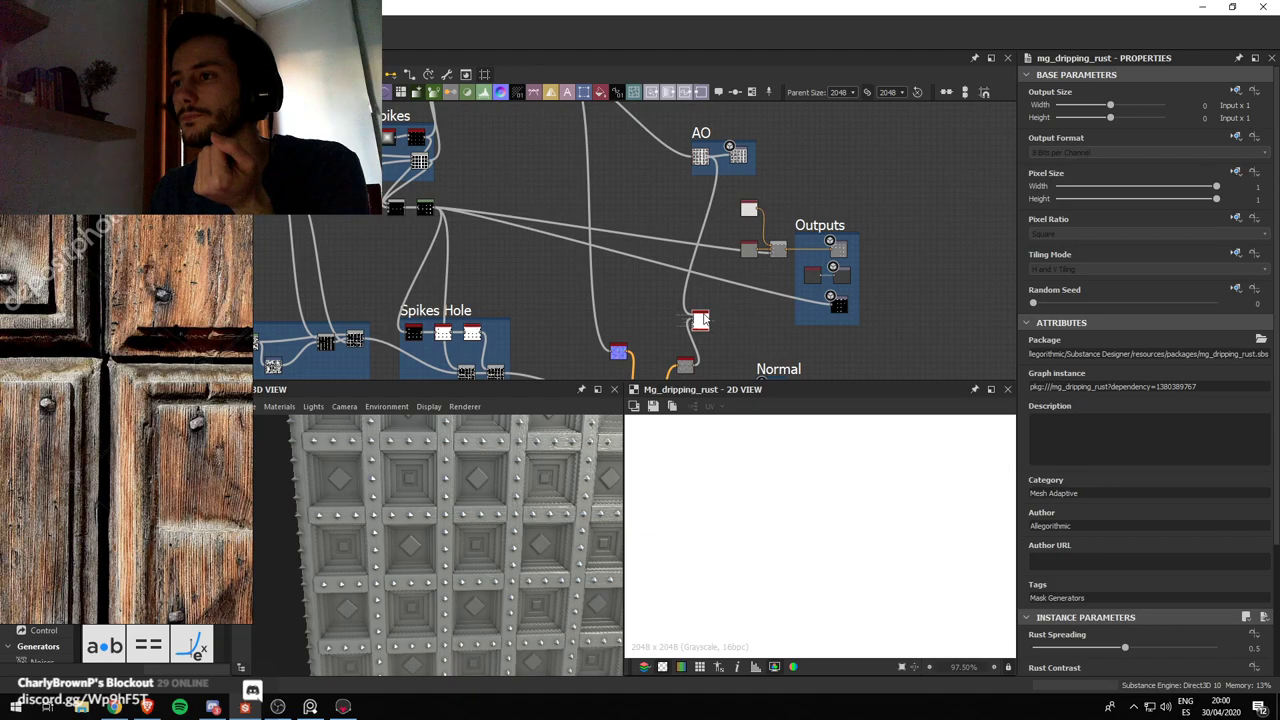
{"action": "scroll", "coordinate": [703, 327], "scroll_direction": "up", "scroll_amount": 4}
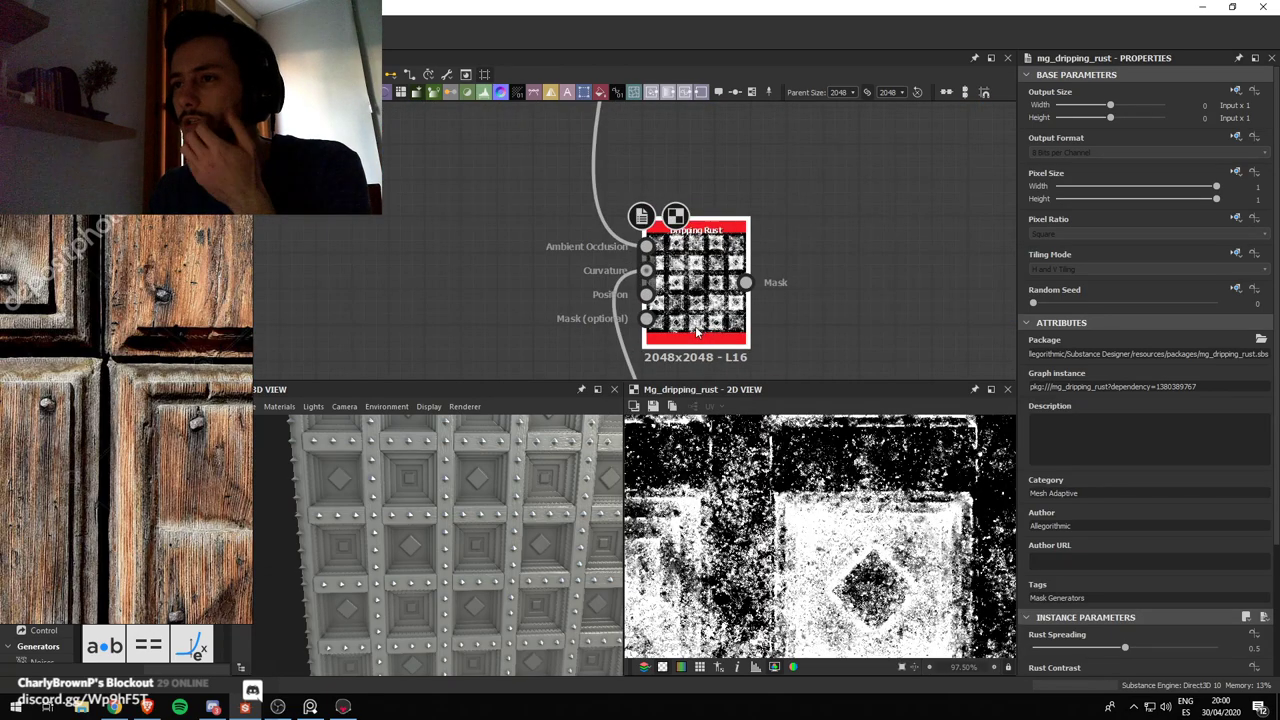
Add a Flood Fill to Position node and feed it the Normal Blend's output as a trial position map
{"action": "scroll", "coordinate": [751, 315], "scroll_direction": "down", "scroll_amount": 4}
{"action": "key", "text": "space"}
{"action": "type", "text": "po"}
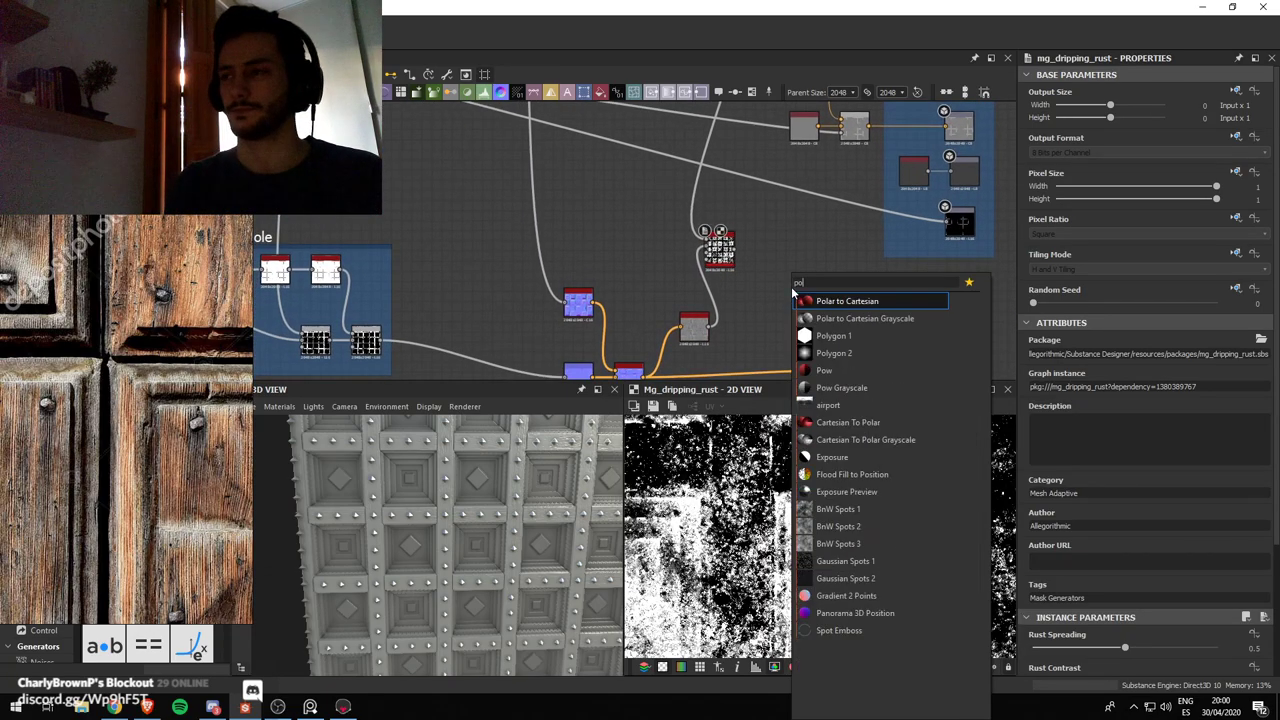
{"action": "type", "text": "si"}
{"action": "key", "text": "Return"}
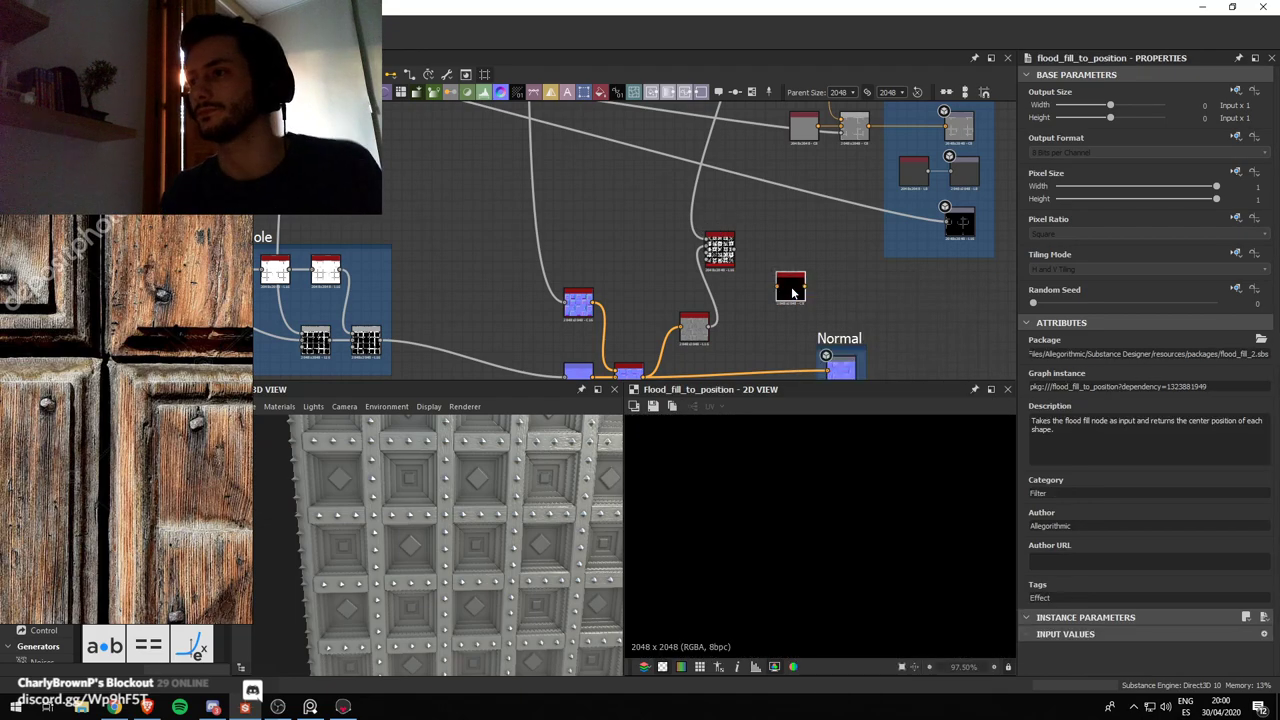
{"action": "scroll", "coordinate": [780, 280], "scroll_direction": "down", "scroll_amount": 3}
{"action": "scroll", "coordinate": [773, 276], "scroll_direction": "up", "scroll_amount": 3}
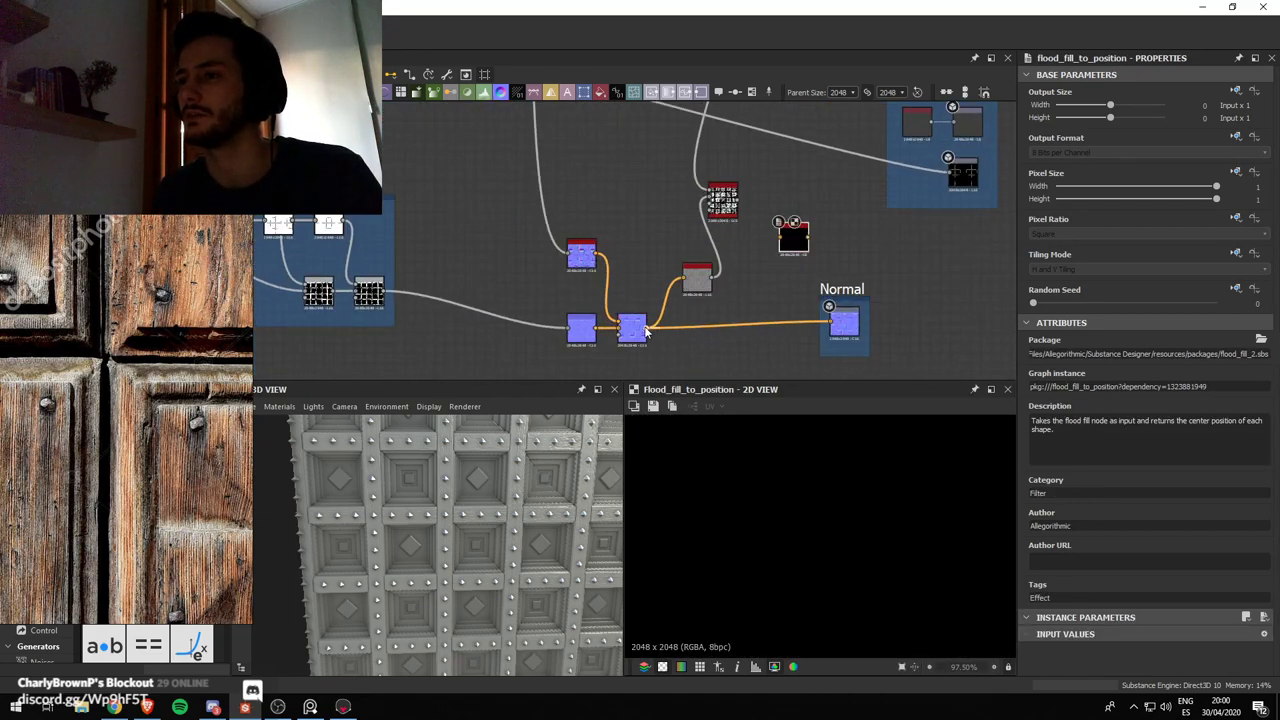
{"action": "scroll", "coordinate": [694, 310], "scroll_direction": "up", "scroll_amount": 2}
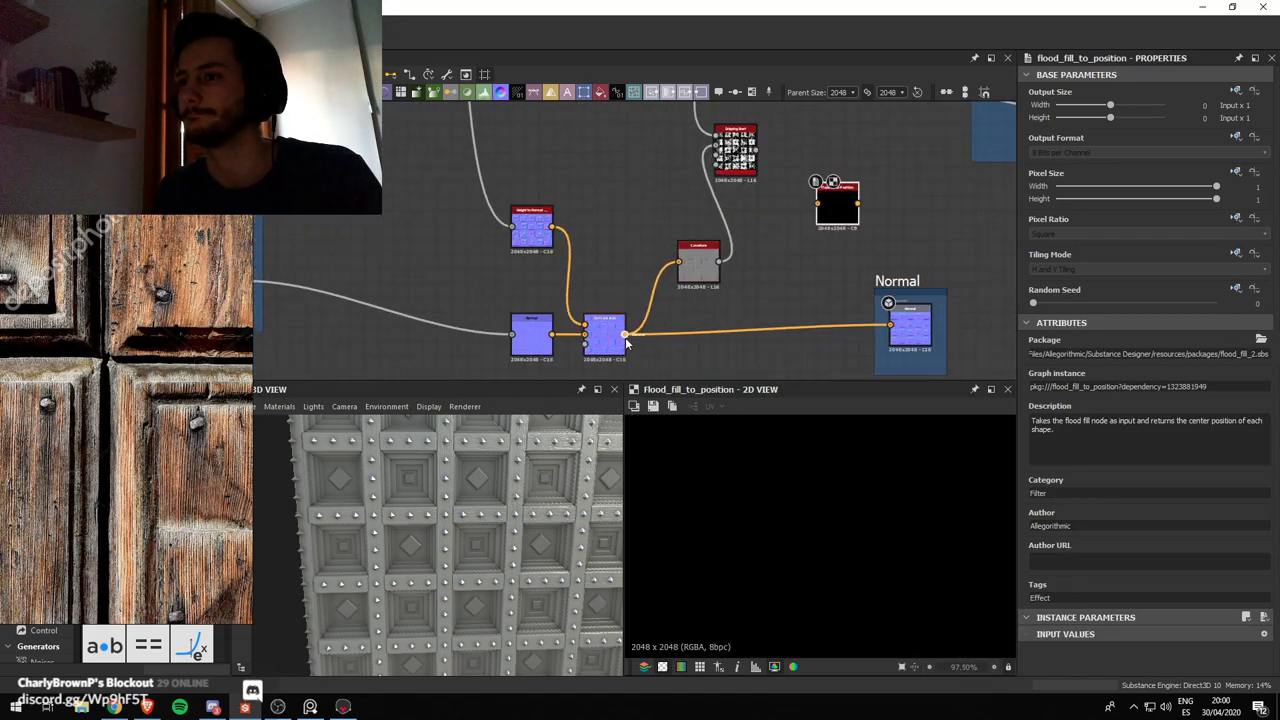
{"action": "left_click_drag", "start_coordinate": [627, 335], "coordinate": [779, 240]}
Shift the Dripping Rust node away from the Curvature node and delete the Flood Fill to Position node
{"action": "left_click_drag", "start_coordinate": [738, 160], "coordinate": [796, 160]}
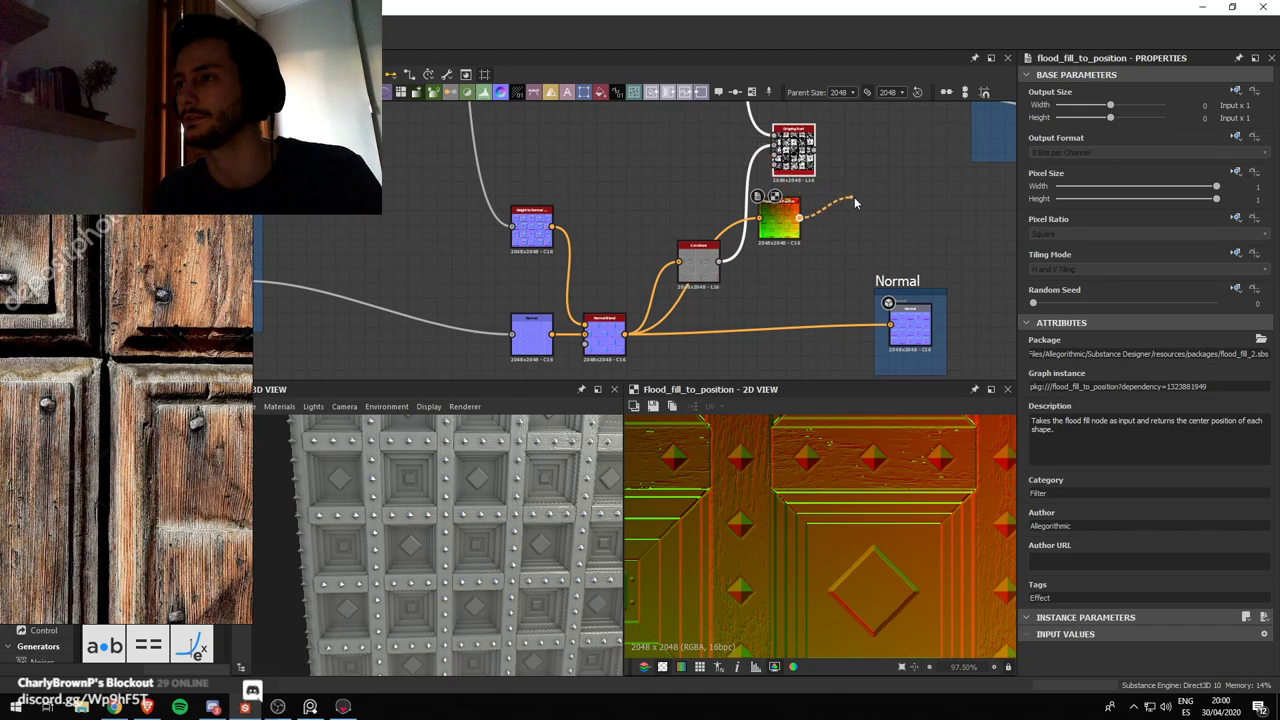
{"action": "left_click_drag", "start_coordinate": [854, 200], "coordinate": [856, 198]}
{"action": "key", "text": "Escape"}
{"action": "left_click", "coordinate": [794, 234]}
{"action": "scroll", "coordinate": [797, 254], "scroll_direction": "down", "scroll_amount": 1}
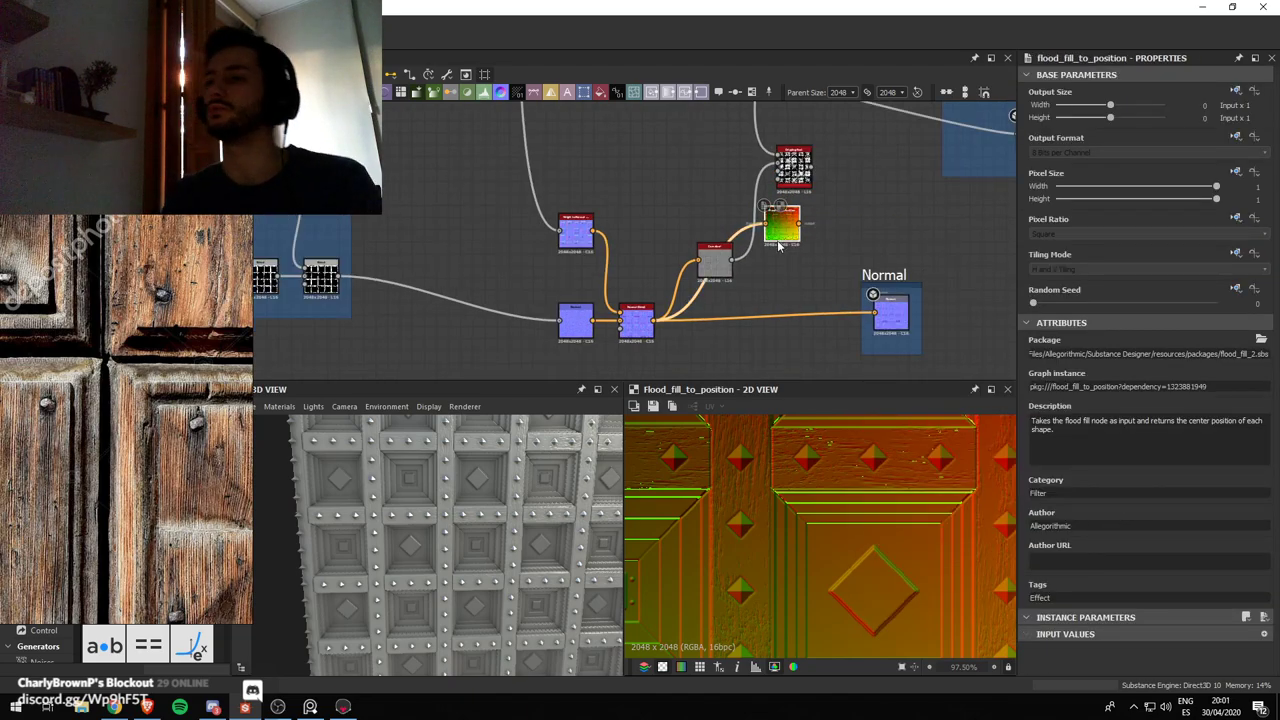
{"action": "key", "text": "Delete"}
{"action": "left_click", "coordinate": [641, 323]}
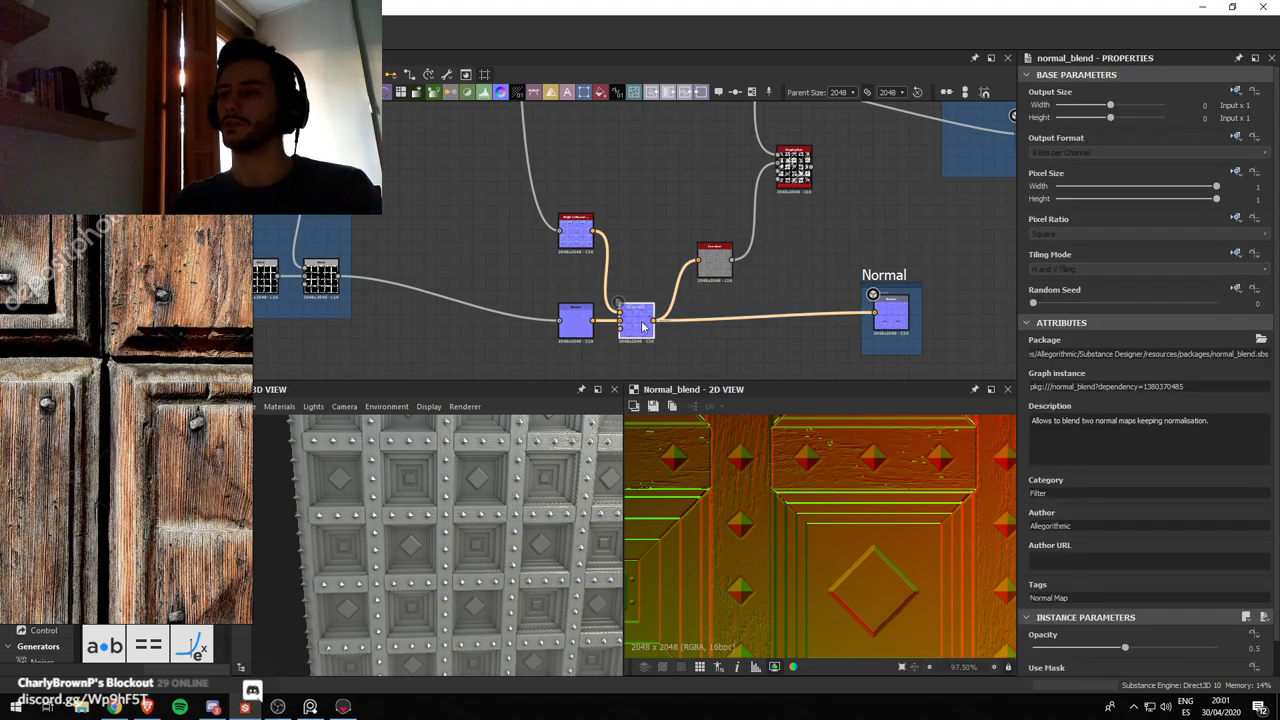
{"action": "right_click", "coordinate": [642, 325]}
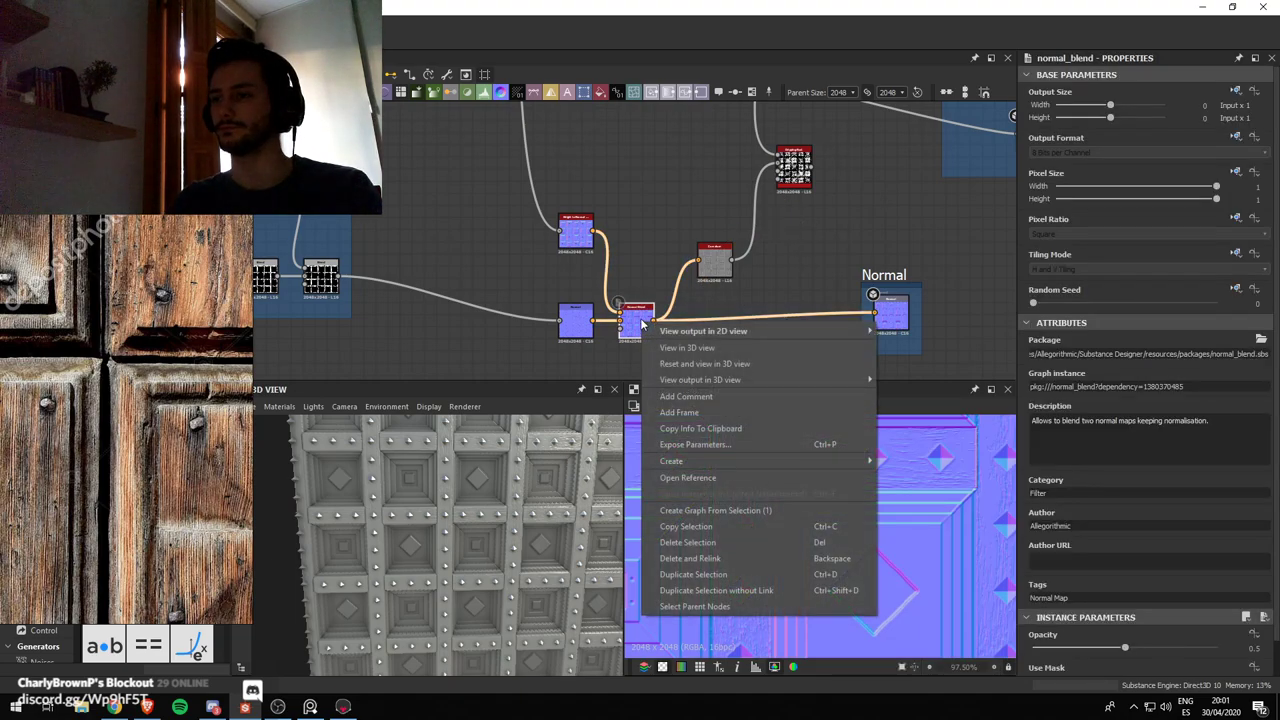
{"action": "key", "text": "Escape"}
{"action": "key", "text": "space"}
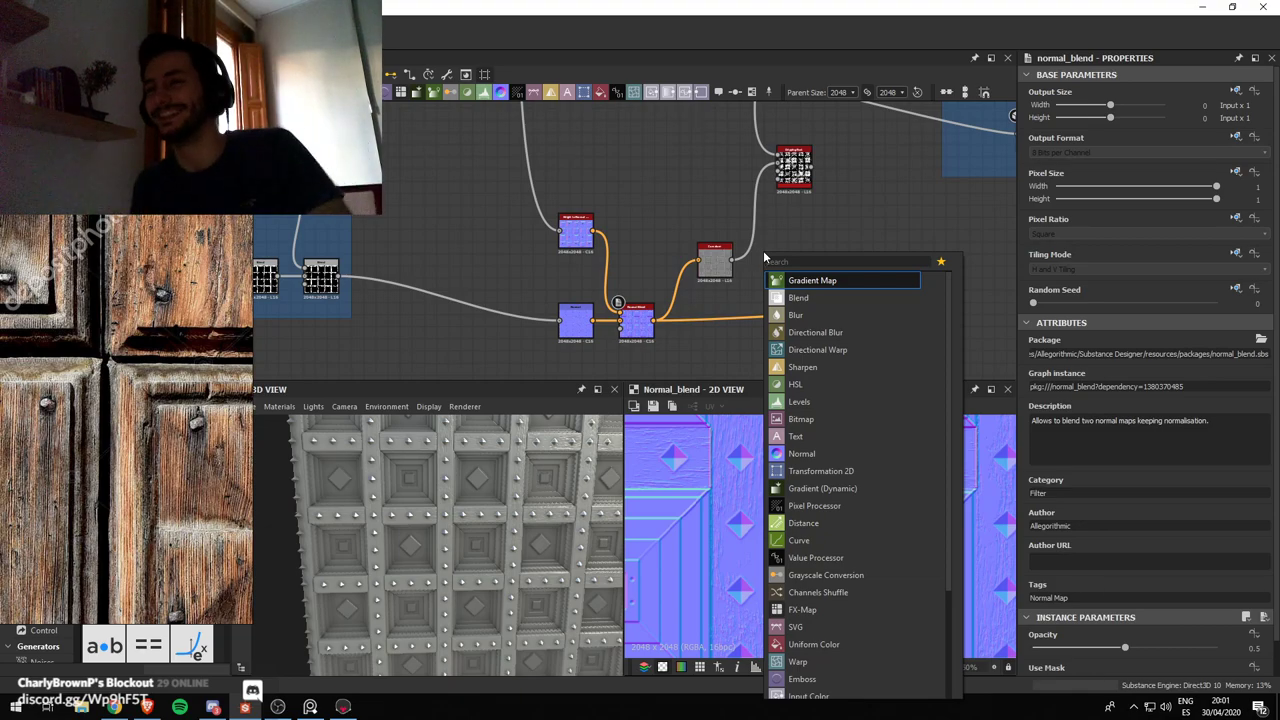
{"action": "key", "text": "Escape"}
Extend the Spikes frame so that it also encloses the two nodes beneath it
{"action": "scroll", "coordinate": [678, 197], "scroll_direction": "down", "scroll_amount": 5}
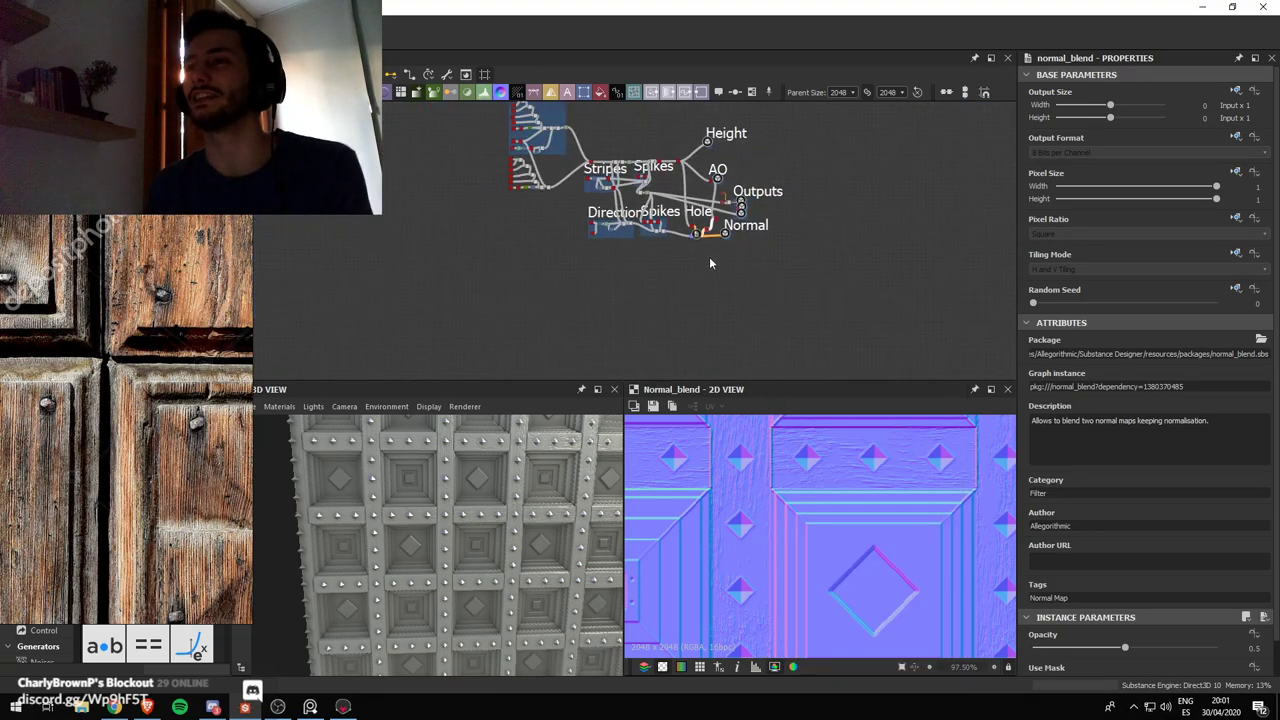
{"action": "scroll", "coordinate": [678, 197], "scroll_direction": "up", "scroll_amount": 1}
{"action": "middle_click_drag", "start_coordinate": [678, 203], "coordinate": [706, 304]}
{"action": "scroll", "coordinate": [587, 241], "scroll_direction": "up", "scroll_amount": 3}
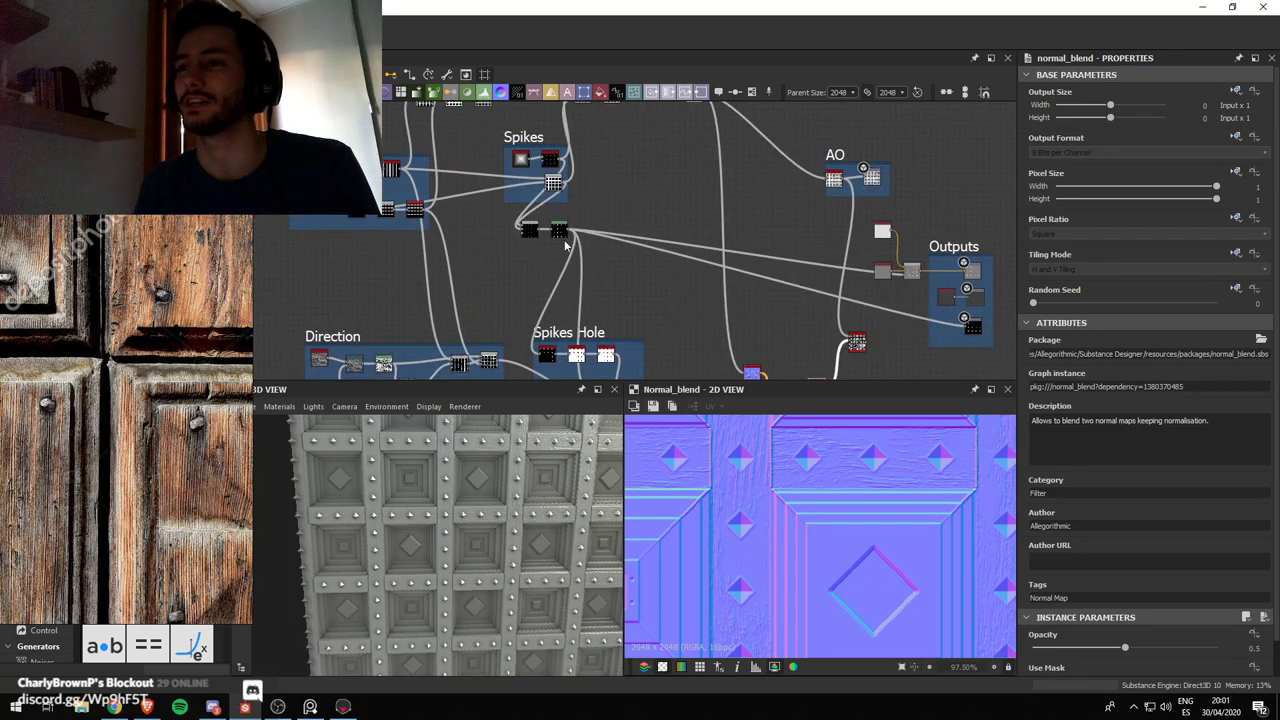
{"action": "mouse_move", "coordinate": [570, 241]}
{"action": "left_mouse_down"}
{"action": "mouse_move", "coordinate": [515, 221]}
{"action": "mouse_move", "coordinate": [529, 241]}
{"action": "mouse_move", "coordinate": [572, 250]}
{"action": "left_mouse_up"}
{"action": "left_click", "coordinate": [556, 222]}
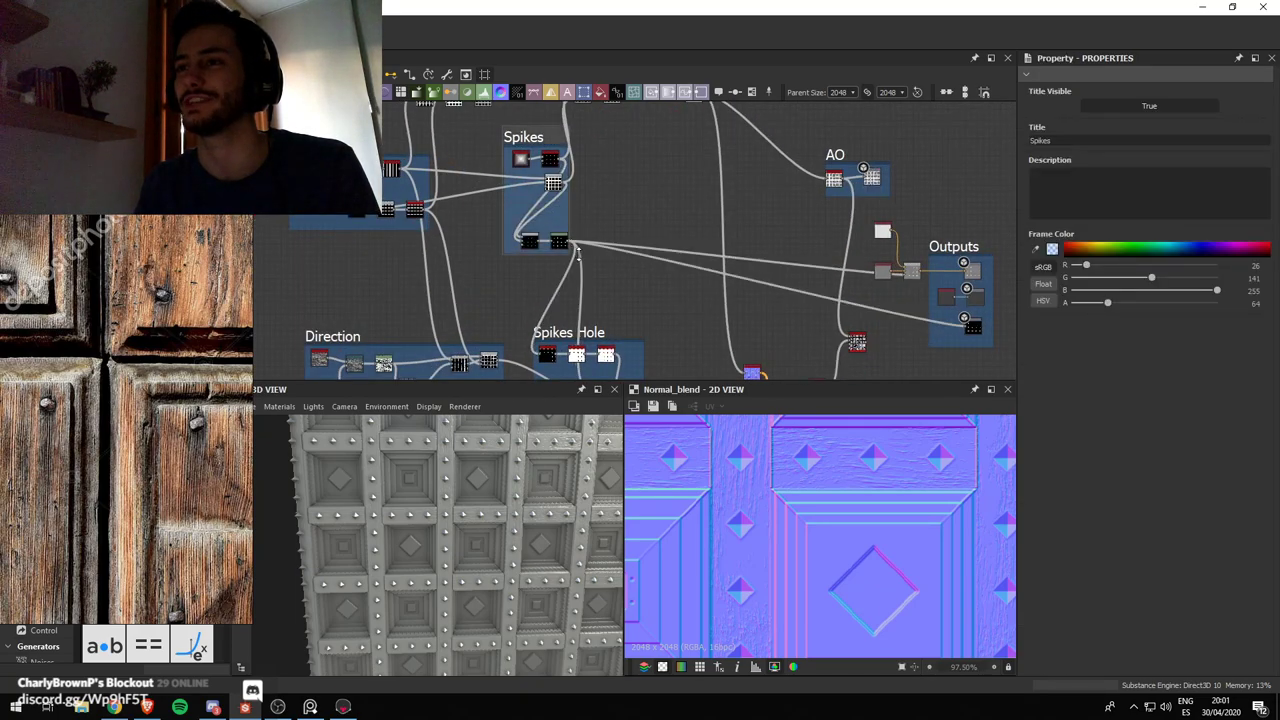
Preview the Dripping Rust node's mask in the 2D view
{"action": "scroll", "coordinate": [577, 255], "scroll_direction": "down", "scroll_amount": 3}
{"action": "scroll", "coordinate": [745, 277], "scroll_direction": "up", "scroll_amount": 3}
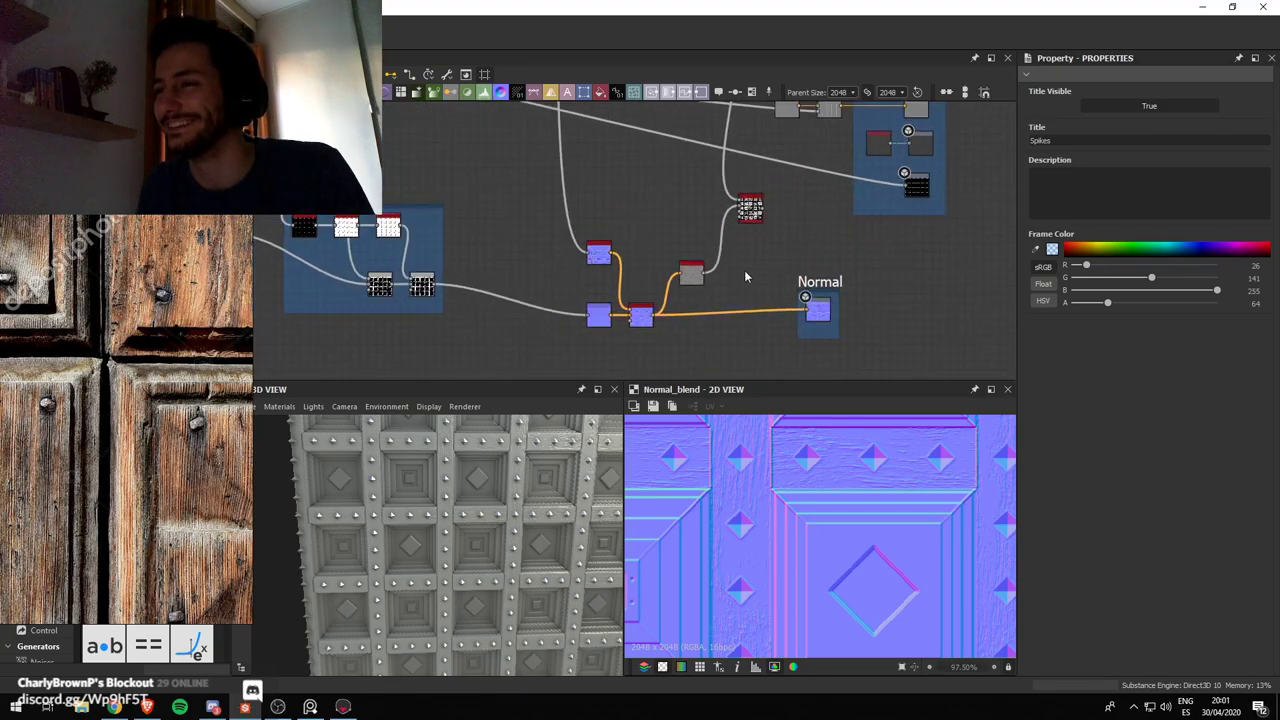
{"action": "scroll", "coordinate": [692, 285], "scroll_direction": "up", "scroll_amount": 2}
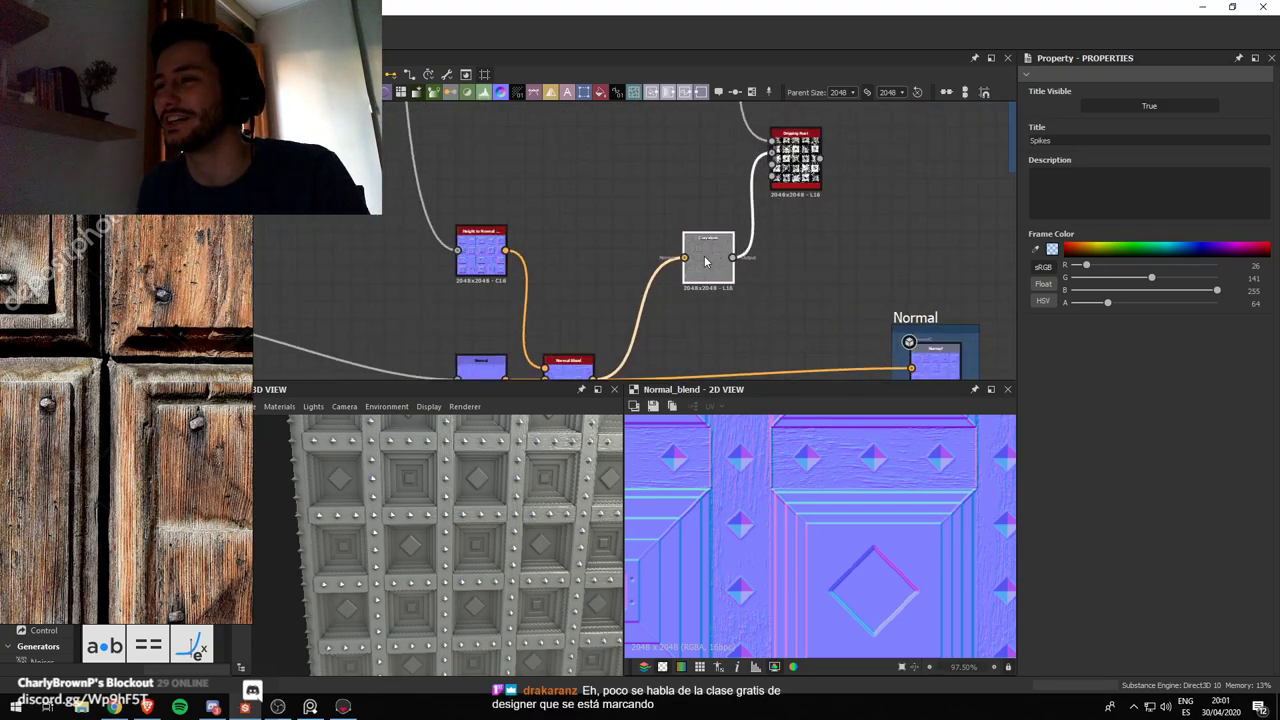
{"action": "double_click", "coordinate": [795, 160]}
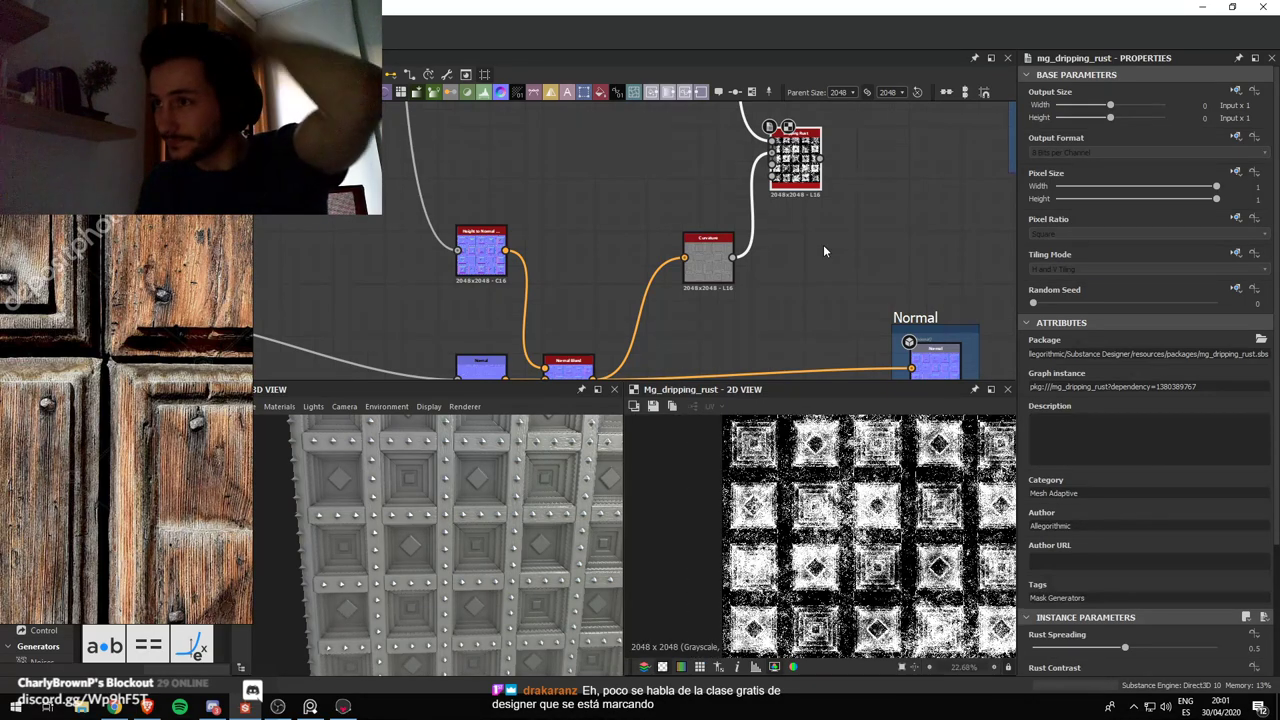
Delete the Curvature node and the Dripping Rust node from the graph
{"action": "left_click", "coordinate": [719, 278]}
{"action": "left_click", "coordinate": [756, 253]}
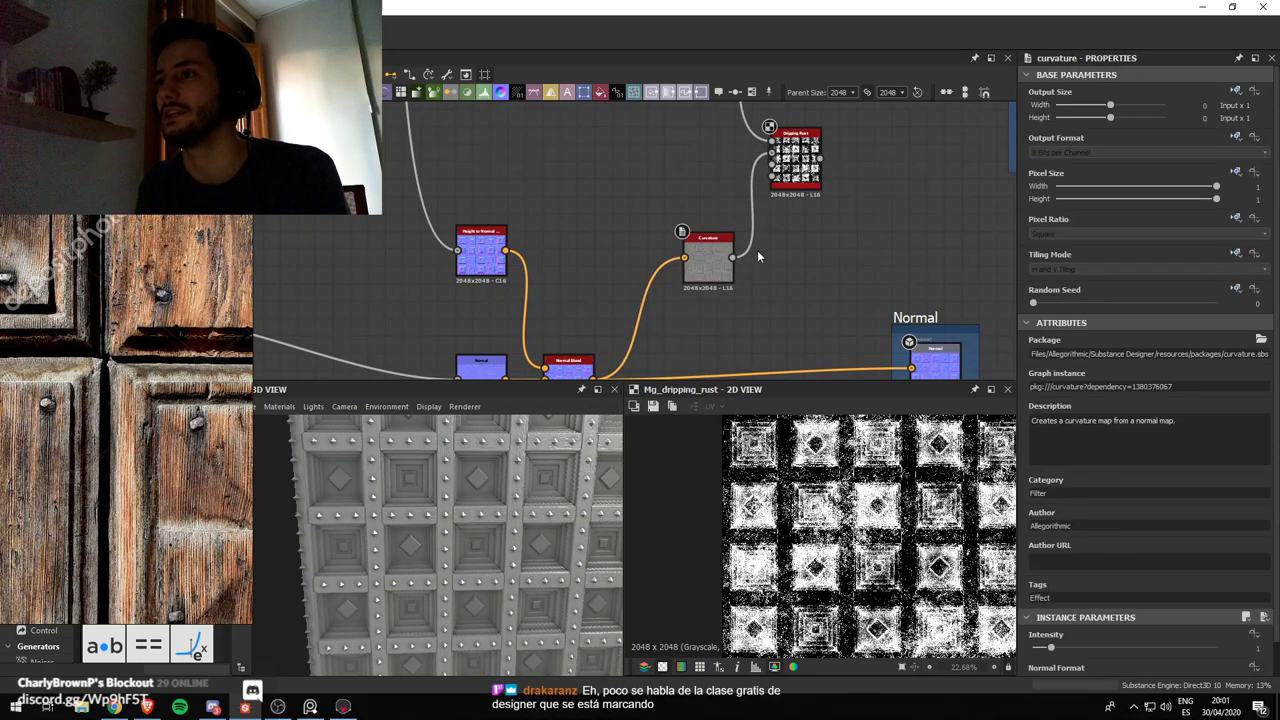
{"action": "left_click", "coordinate": [796, 160]}
{"action": "scroll", "coordinate": [792, 292], "scroll_direction": "down", "scroll_amount": 2}
{"action": "left_click", "coordinate": [748, 302]}
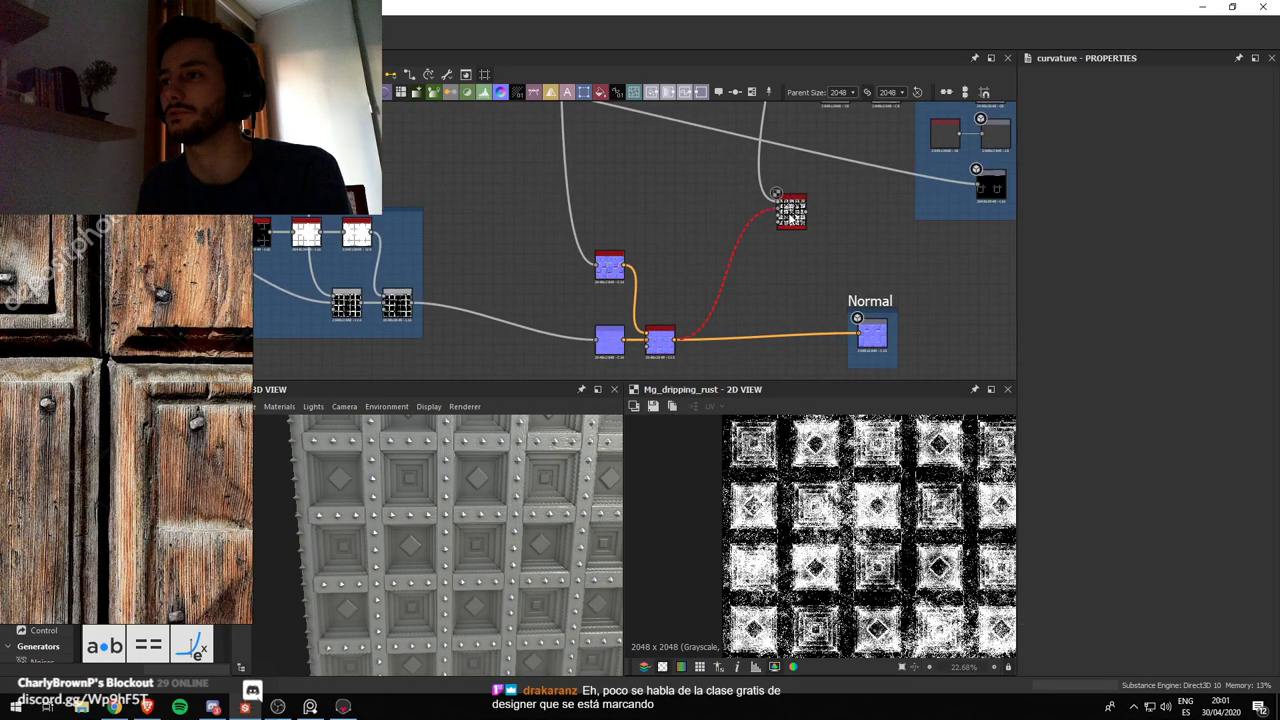
{"action": "scroll", "coordinate": [764, 230], "scroll_direction": "down", "scroll_amount": 3}
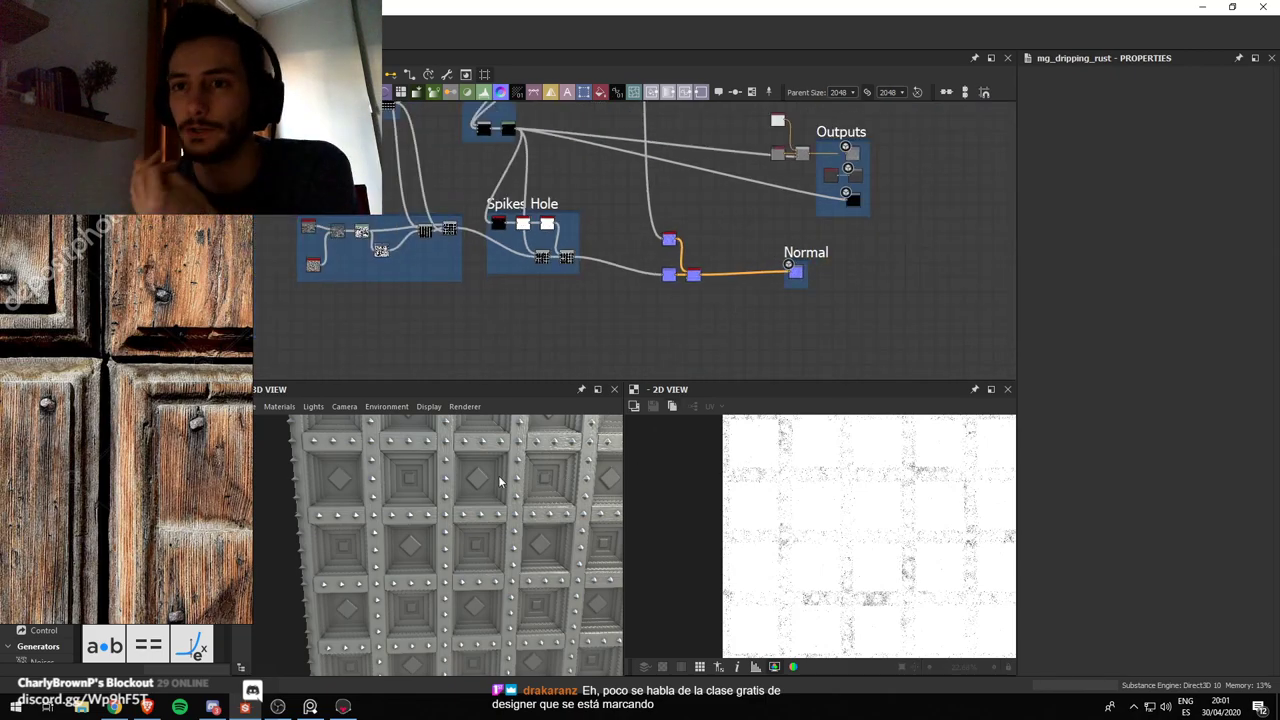
Examine the wooden panels and nails in the reference photo, both as a whole and close up
{"action": "scroll", "coordinate": [175, 437], "scroll_direction": "down", "scroll_amount": 6}
{"action": "scroll", "coordinate": [171, 437], "scroll_direction": "up", "scroll_amount": 4}
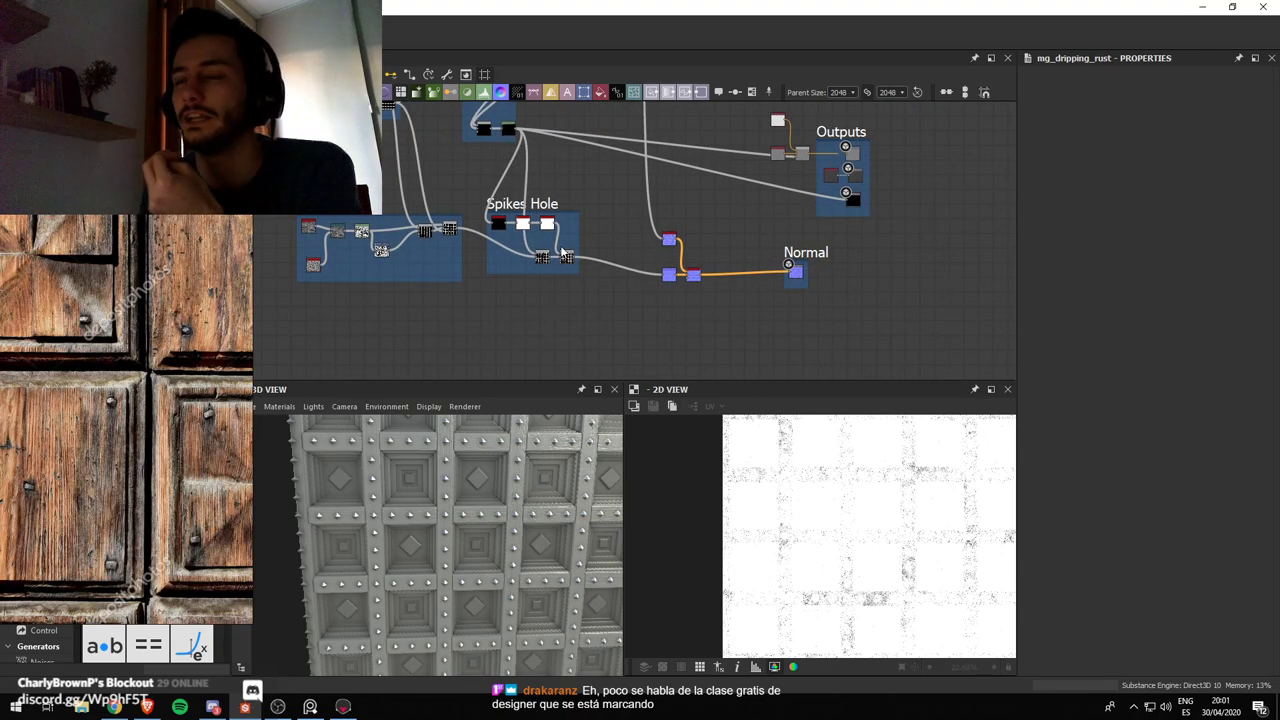
{"action": "middle_click_drag", "start_coordinate": [123, 370], "coordinate": [138, 363]}
{"action": "scroll", "coordinate": [140, 365], "scroll_direction": "down", "scroll_amount": 2}
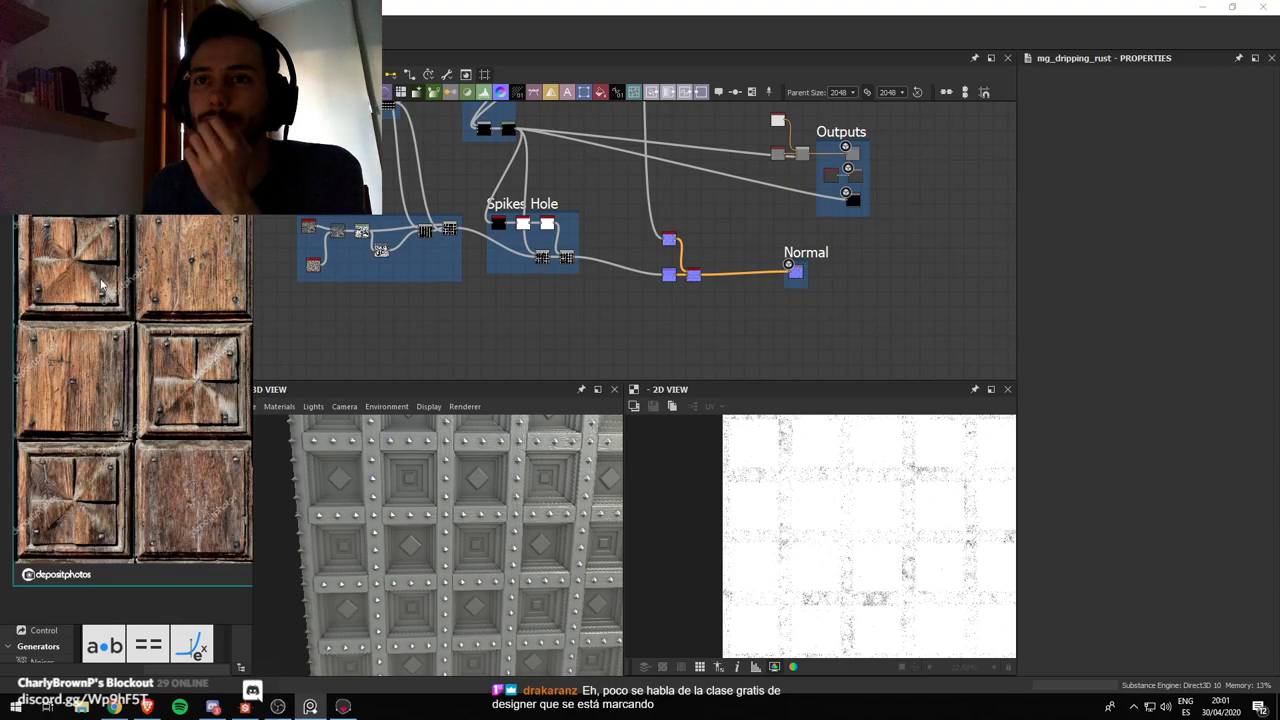
{"action": "scroll", "coordinate": [155, 238], "scroll_direction": "up", "scroll_amount": 2}
Preview the Directional Noise 1 node of the Direction group in the 2D view
{"action": "middle_click_drag", "start_coordinate": [432, 192], "coordinate": [477, 206]}
{"action": "scroll", "coordinate": [474, 206], "scroll_direction": "up", "scroll_amount": 1}
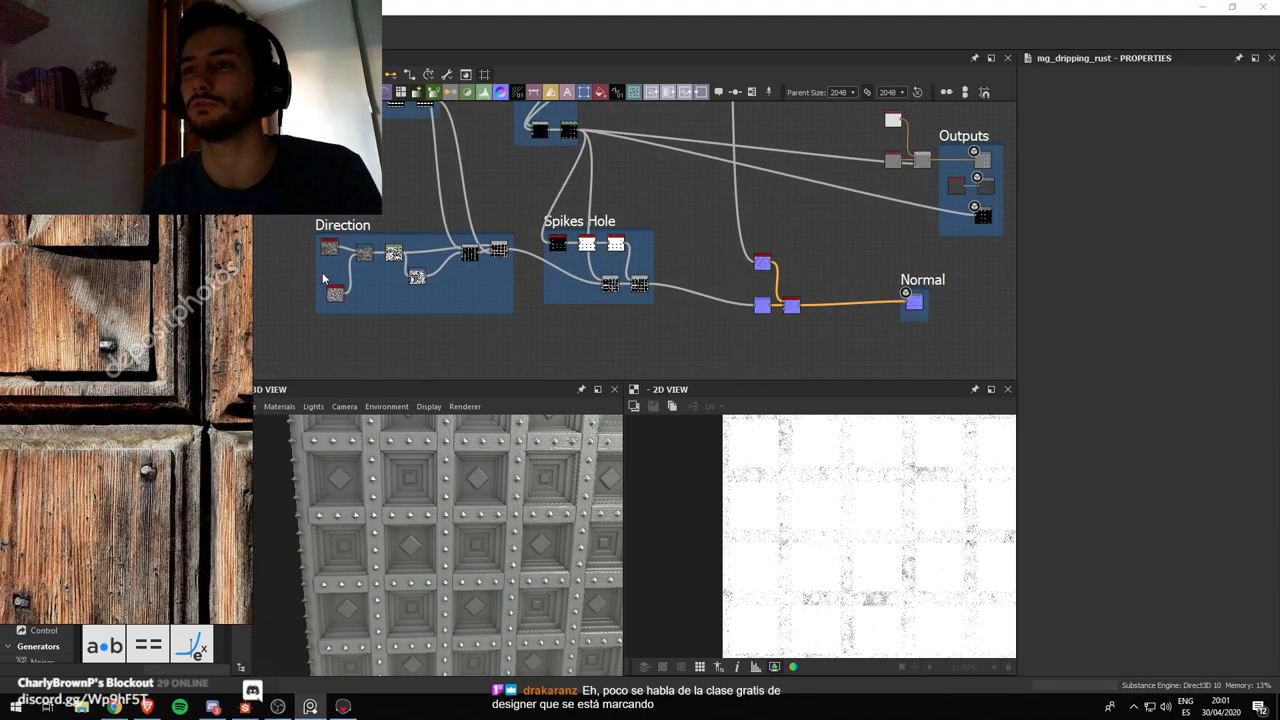
{"action": "scroll", "coordinate": [405, 261], "scroll_direction": "up", "scroll_amount": 3}
{"action": "scroll", "coordinate": [345, 245], "scroll_direction": "down", "scroll_amount": 2}
{"action": "middle_click_drag", "start_coordinate": [343, 243], "coordinate": [385, 342]}
{"action": "scroll", "coordinate": [383, 342], "scroll_direction": "down", "scroll_amount": 2}
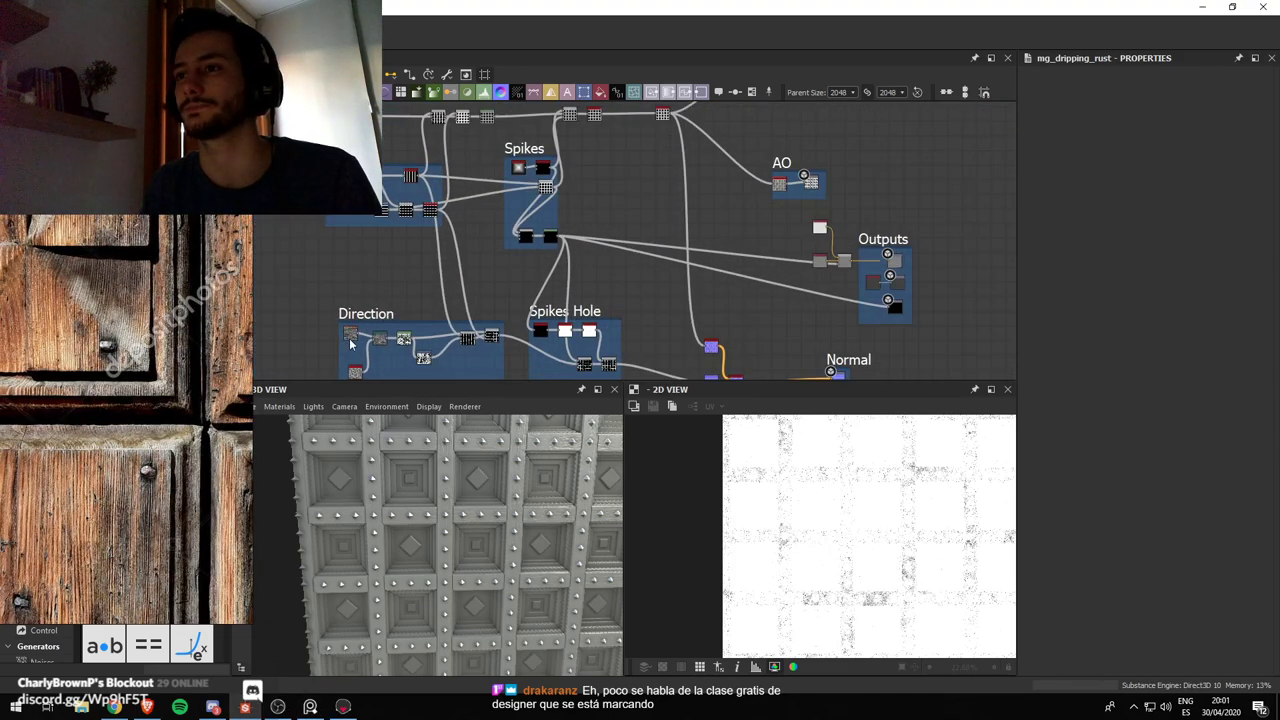
{"action": "double_click", "coordinate": [350, 338]}
{"action": "scroll", "coordinate": [748, 297], "scroll_direction": "down", "scroll_amount": 1}
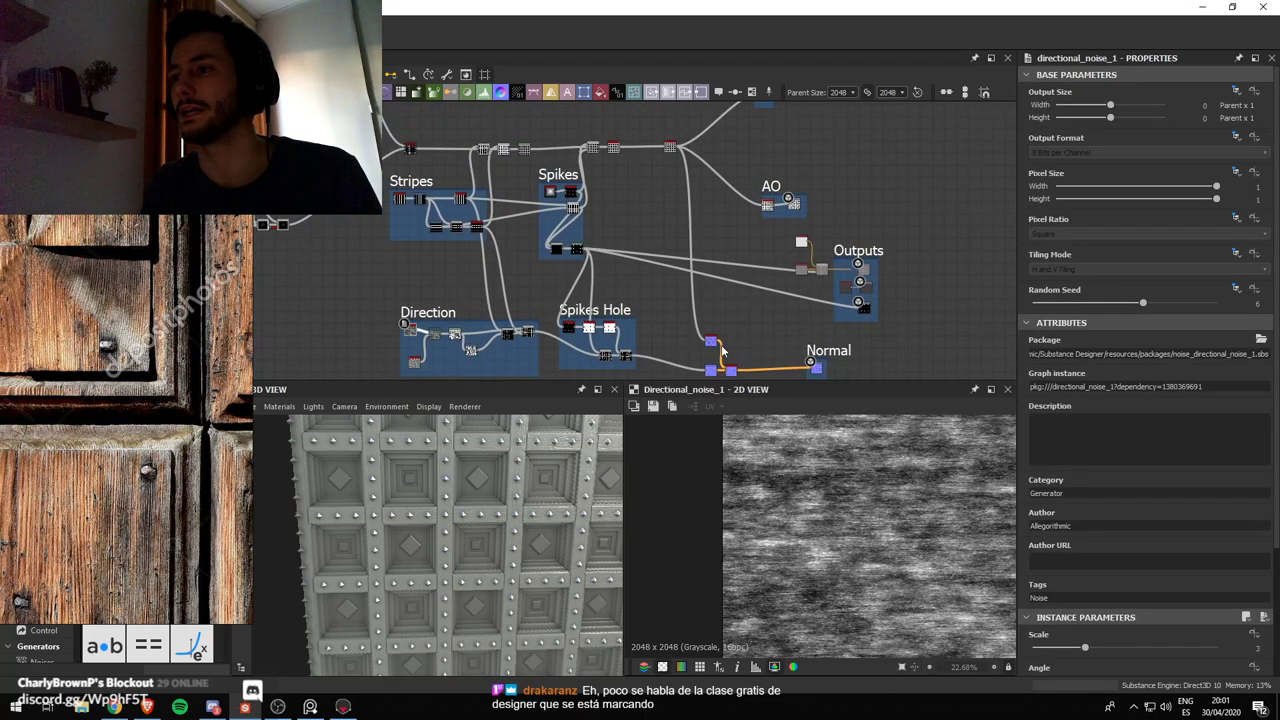
Preview the Tile Generator that combines the two square panel designs
{"action": "middle_click_drag", "start_coordinate": [694, 217], "coordinate": [886, 172]}
{"action": "scroll", "coordinate": [760, 164], "scroll_direction": "up", "scroll_amount": 4}
{"action": "scroll", "coordinate": [760, 164], "scroll_direction": "down", "scroll_amount": 3}
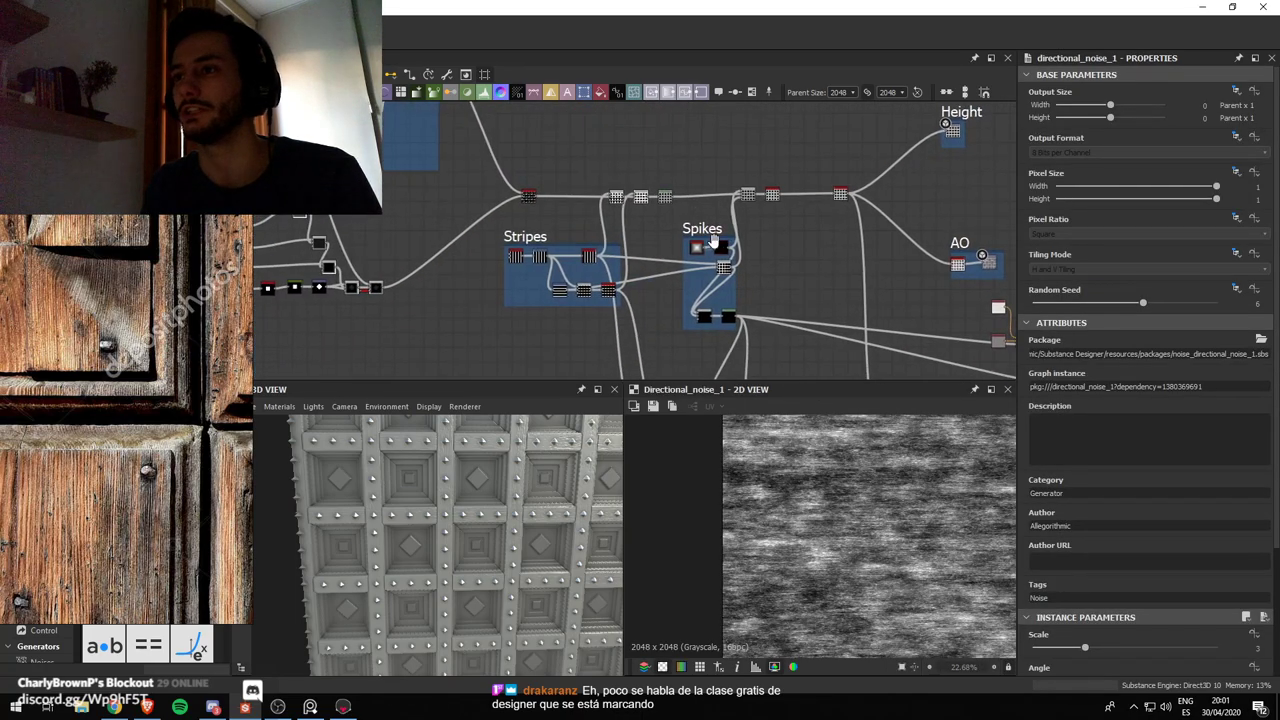
{"action": "middle_click_drag", "start_coordinate": [714, 242], "coordinate": [682, 253]}
{"action": "scroll", "coordinate": [495, 240], "scroll_direction": "up", "scroll_amount": 3}
{"action": "scroll", "coordinate": [501, 228], "scroll_direction": "down", "scroll_amount": 2}
{"action": "scroll", "coordinate": [501, 206], "scroll_direction": "up", "scroll_amount": 5}
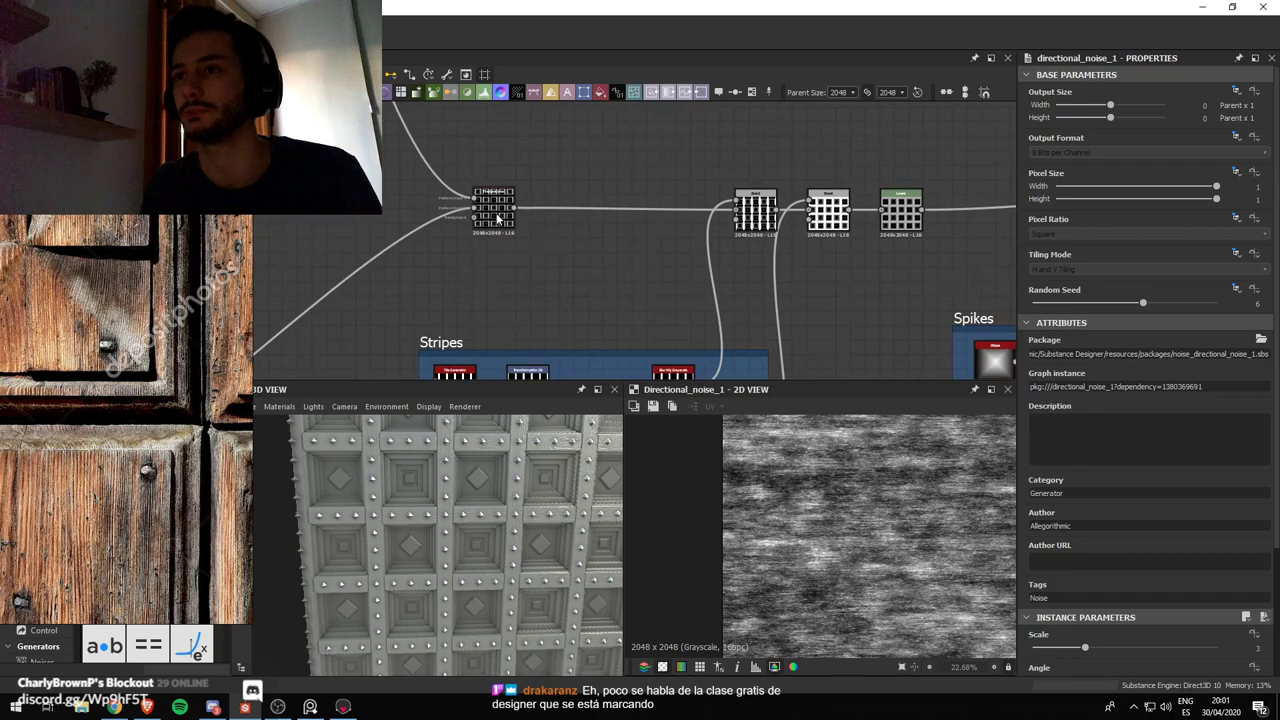
{"action": "double_click", "coordinate": [498, 219]}
Preview the two Blend nodes that add the stripes to the tiled panels
{"action": "scroll", "coordinate": [550, 240], "scroll_direction": "down", "scroll_amount": 3}
{"action": "middle_click_drag", "start_coordinate": [574, 263], "coordinate": [543, 246]}
{"action": "scroll", "coordinate": [650, 243], "scroll_direction": "up", "scroll_amount": 3}
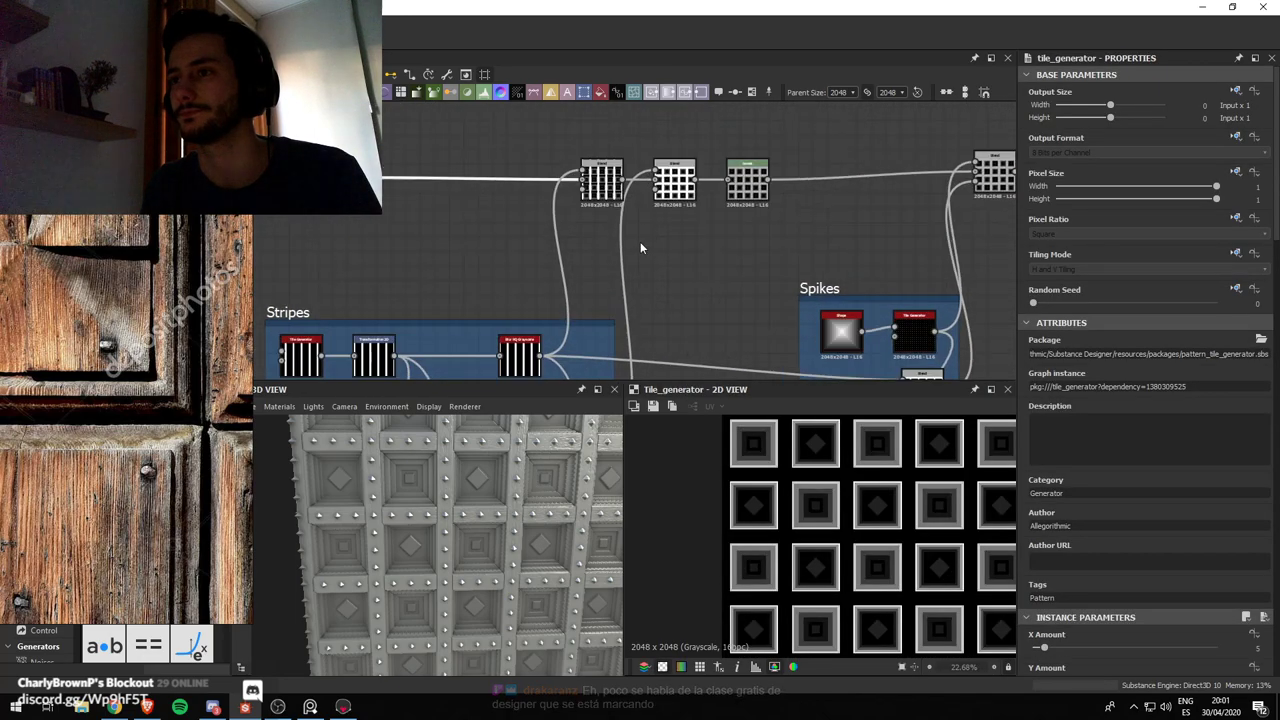
{"action": "double_click", "coordinate": [606, 187]}
{"action": "double_click", "coordinate": [676, 187]}
Preview the Spikes group's Blend node that combines the vertical and horizontal stripes
{"action": "scroll", "coordinate": [697, 236], "scroll_direction": "down", "scroll_amount": 3}
{"action": "middle_click_drag", "start_coordinate": [695, 237], "coordinate": [623, 106]}
{"action": "scroll", "coordinate": [625, 110], "scroll_direction": "down", "scroll_amount": 2}
{"action": "double_click", "coordinate": [736, 187]}
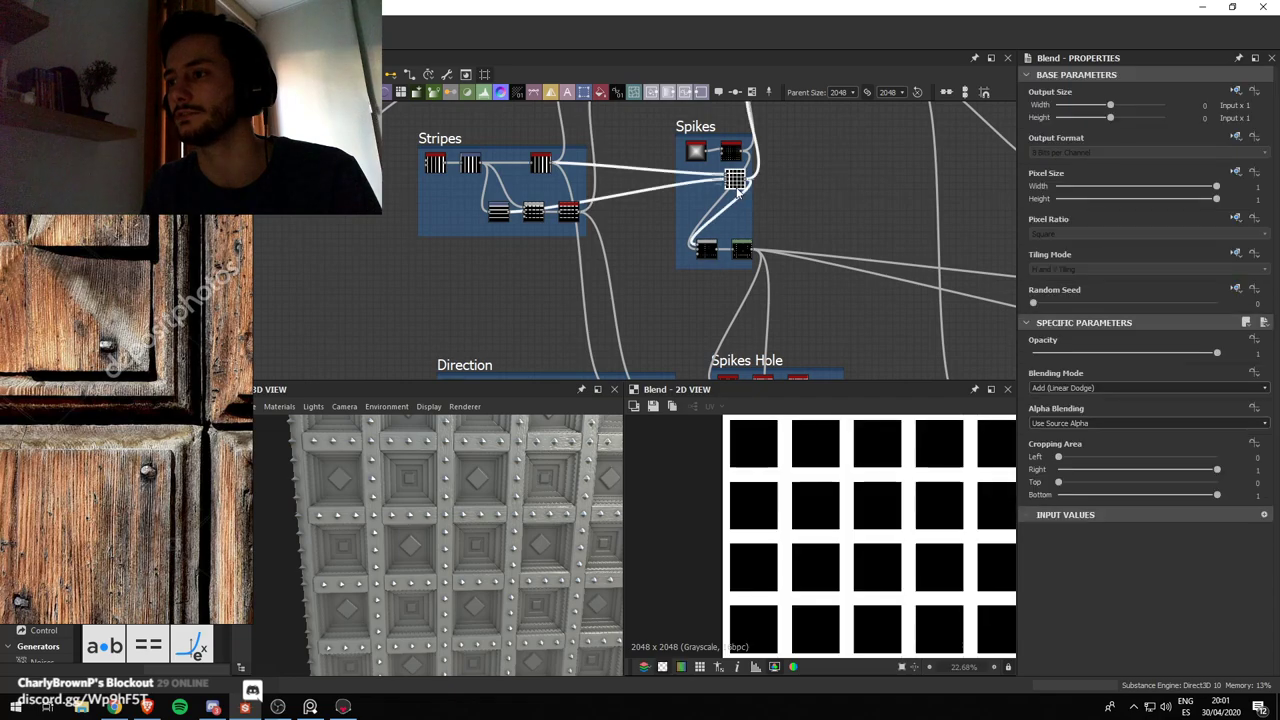
{"action": "scroll", "coordinate": [755, 260], "scroll_direction": "up", "scroll_amount": 3}
Move the Spikes Hole frame and its nodes slightly away from the Direction frame
{"action": "scroll", "coordinate": [755, 260], "scroll_direction": "down", "scroll_amount": 3}
{"action": "scroll", "coordinate": [741, 288], "scroll_direction": "down", "scroll_amount": 1}
{"action": "middle_click_drag", "start_coordinate": [736, 290], "coordinate": [668, 236]}
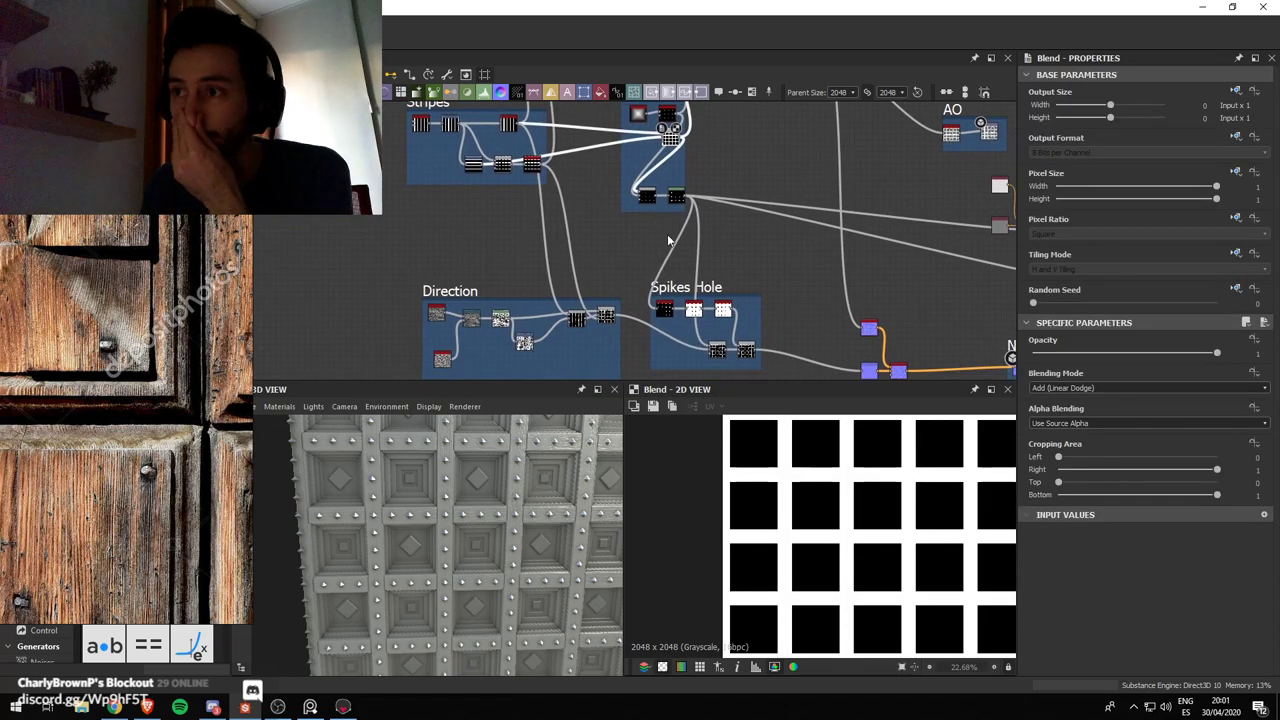
{"action": "left_click", "coordinate": [724, 287]}
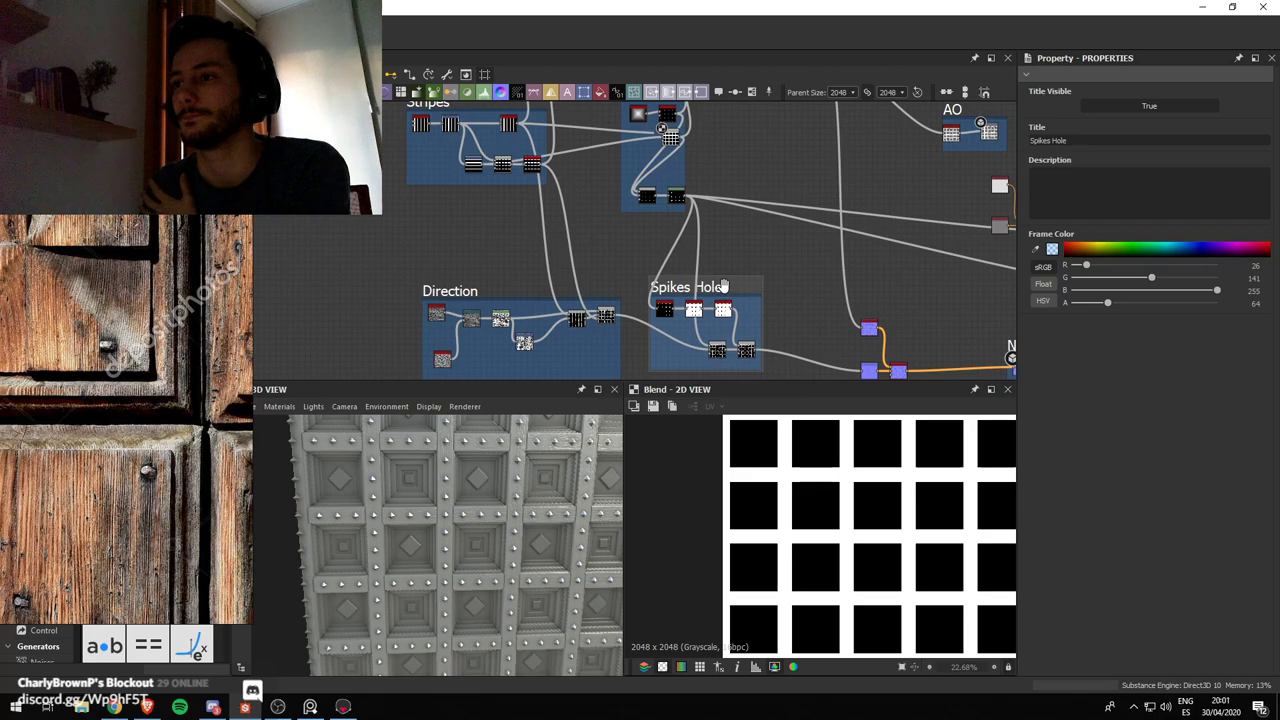
{"action": "left_click_drag", "start_coordinate": [724, 287], "coordinate": [740, 295]}
Examine the Square 1 group's final Levels node and the door's panels in the 3D view
{"action": "scroll", "coordinate": [445, 212], "scroll_direction": "down", "scroll_amount": 3}
{"action": "middle_click_drag", "start_coordinate": [440, 214], "coordinate": [589, 360]}
{"action": "scroll", "coordinate": [454, 183], "scroll_direction": "up", "scroll_amount": 4}
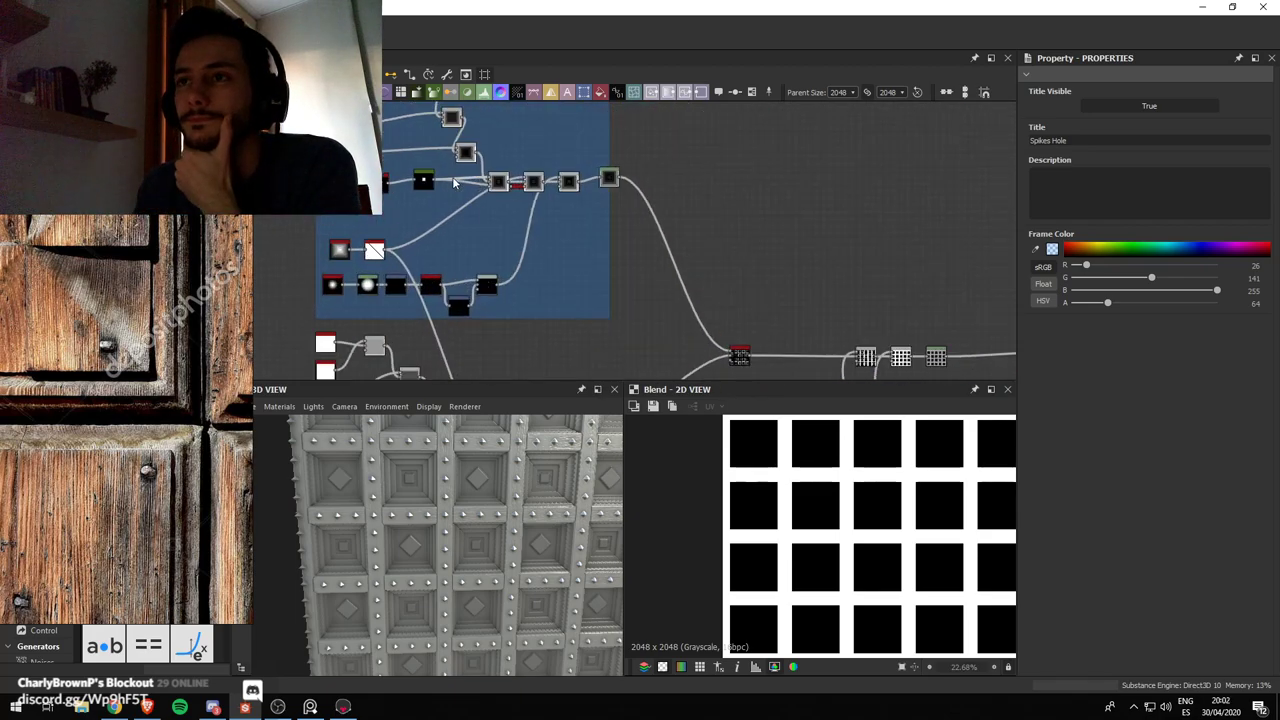
{"action": "scroll", "coordinate": [452, 485], "scroll_direction": "up", "scroll_amount": 3}
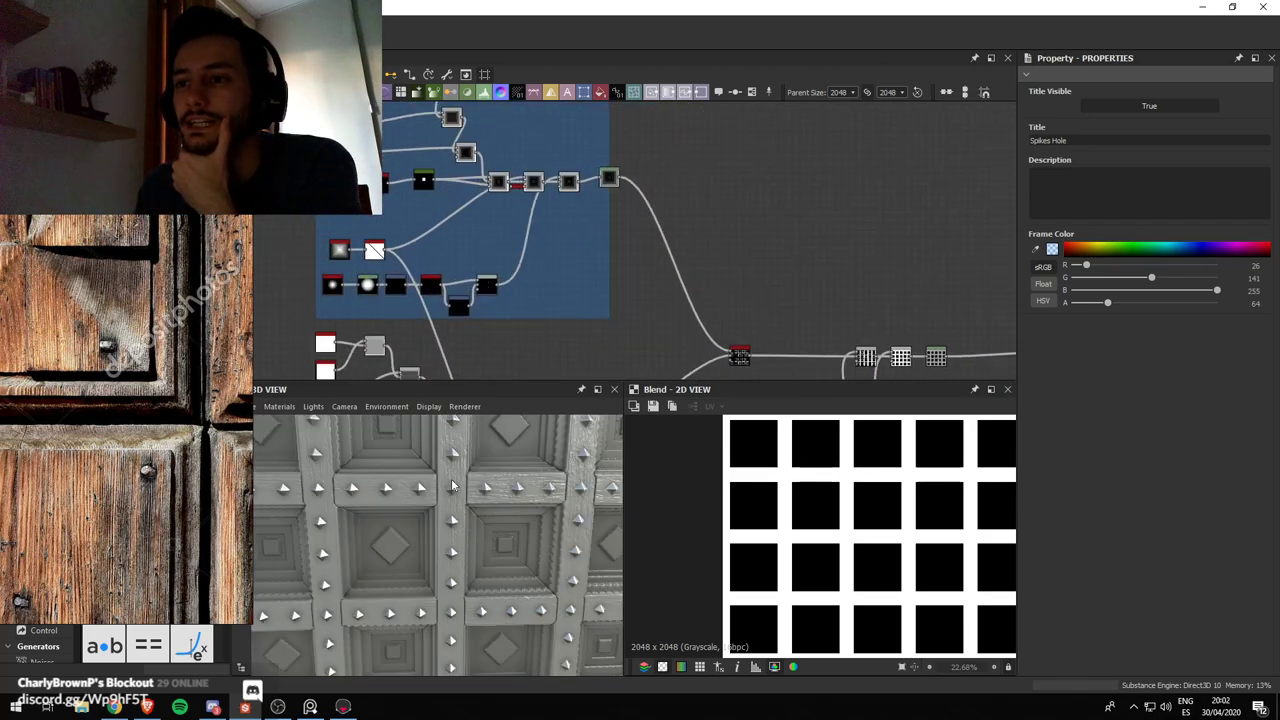
{"action": "scroll", "coordinate": [657, 239], "scroll_direction": "down", "scroll_amount": 3}
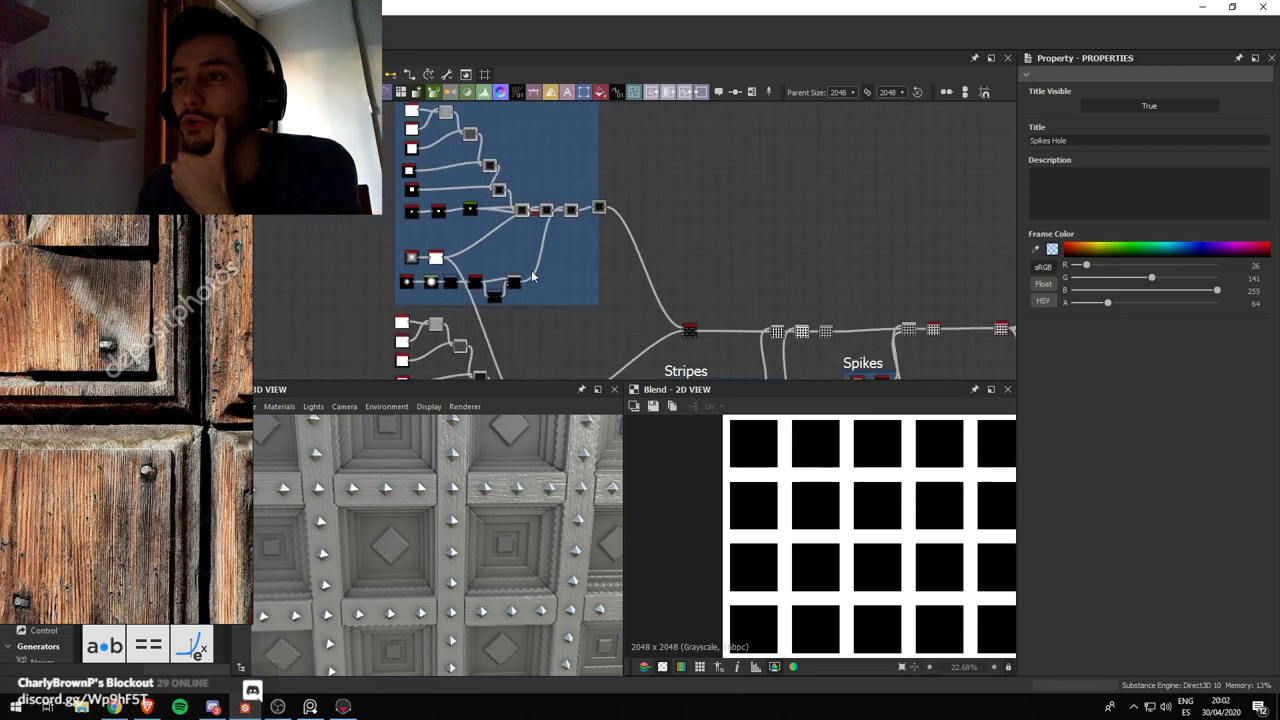
{"action": "scroll", "coordinate": [608, 215], "scroll_direction": "up", "scroll_amount": 3}
{"action": "left_click", "coordinate": [594, 204]}
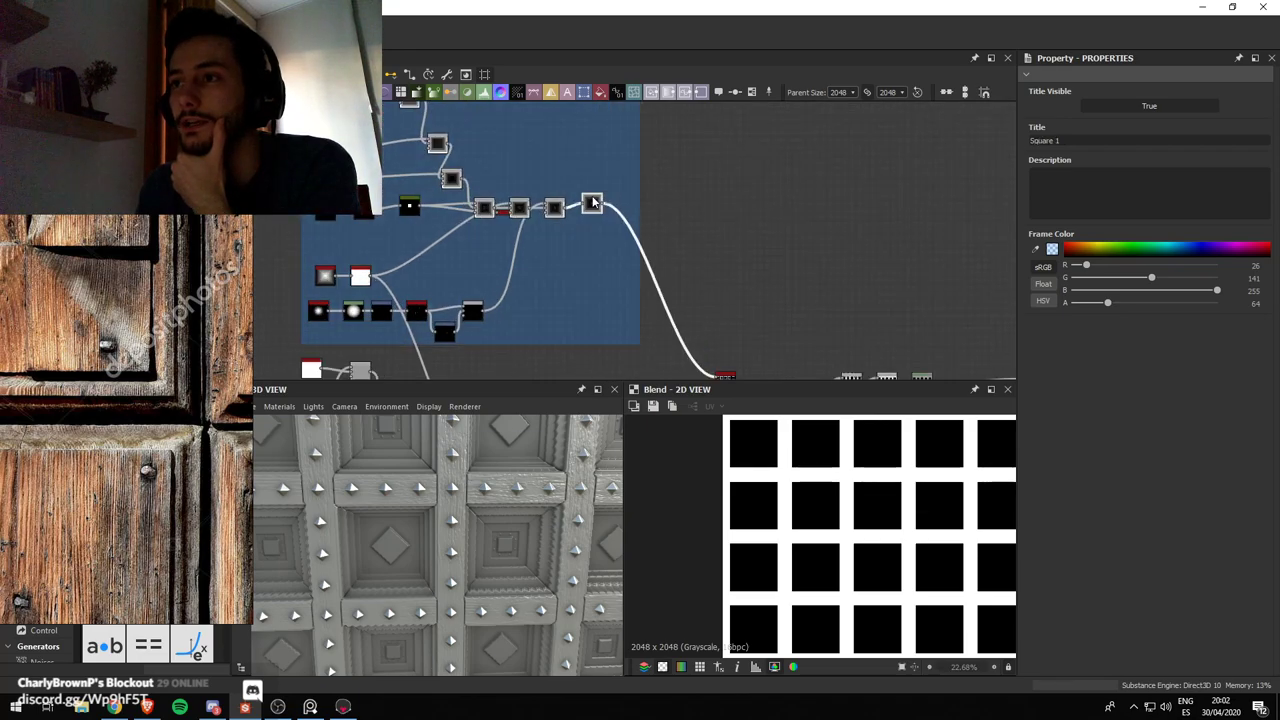
{"action": "scroll", "coordinate": [590, 205], "scroll_direction": "up", "scroll_amount": 2}
{"action": "scroll", "coordinate": [588, 206], "scroll_direction": "up", "scroll_amount": 2}
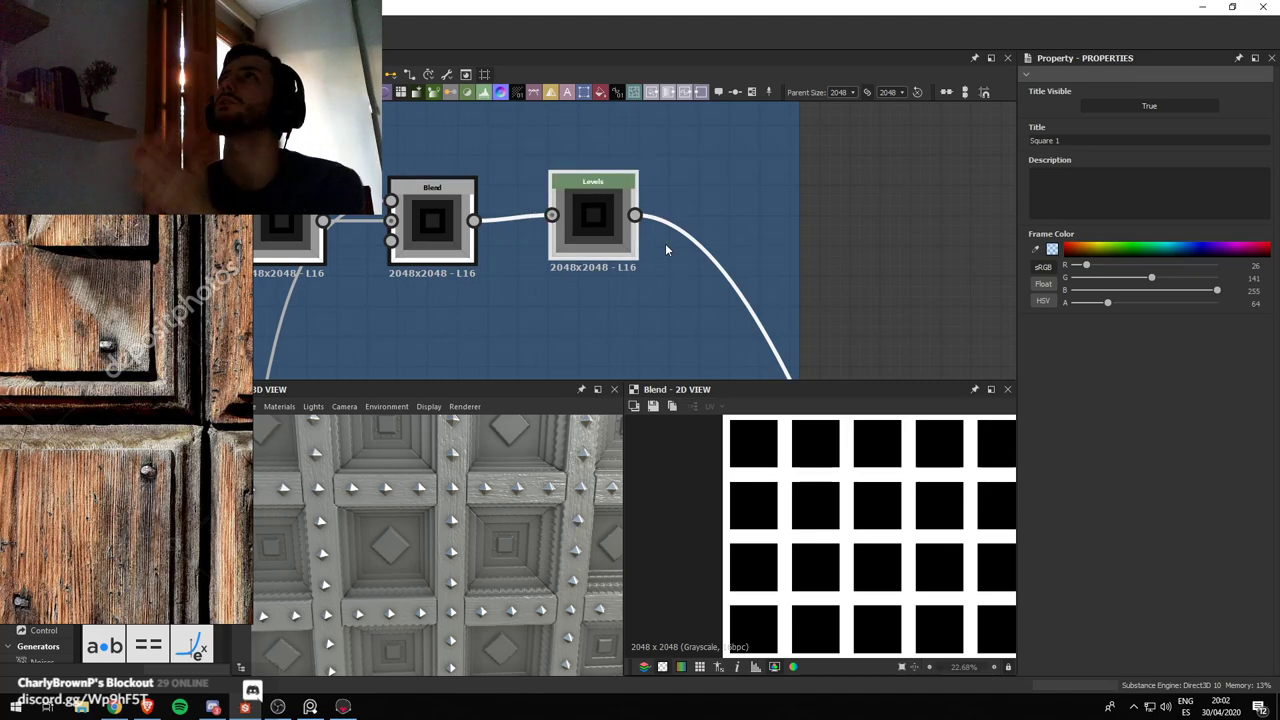
{"action": "scroll", "coordinate": [643, 146], "scroll_direction": "down", "scroll_amount": 2}
{"action": "scroll", "coordinate": [686, 196], "scroll_direction": "down", "scroll_amount": 3}
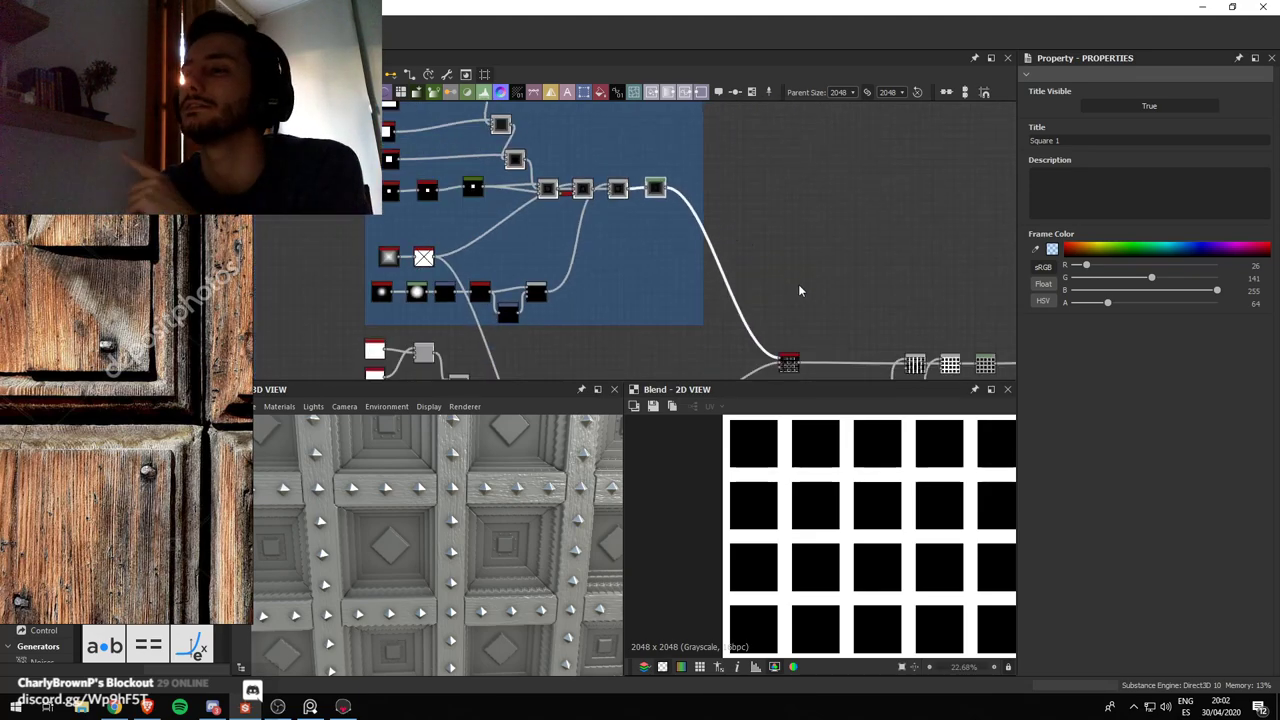
Look over the main node chain and the Stripes, Spikes, Direction, Spikes Hole and output groups
{"action": "middle_click_drag", "start_coordinate": [800, 288], "coordinate": [584, 205]}
{"action": "middle_click_drag", "start_coordinate": [808, 279], "coordinate": [755, 237]}
{"action": "middle_click_drag", "start_coordinate": [784, 279], "coordinate": [770, 220]}
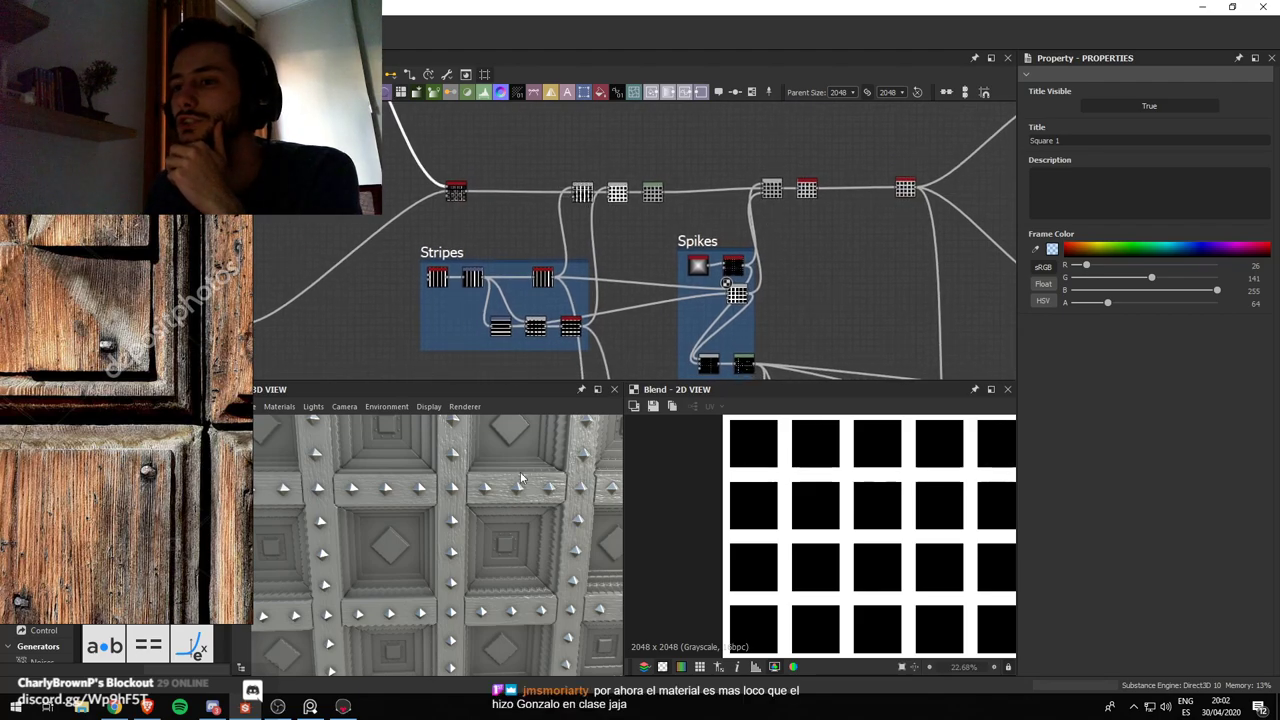
{"action": "scroll", "coordinate": [745, 278], "scroll_direction": "down", "scroll_amount": 3}
{"action": "middle_click_drag", "start_coordinate": [665, 285], "coordinate": [697, 197]}
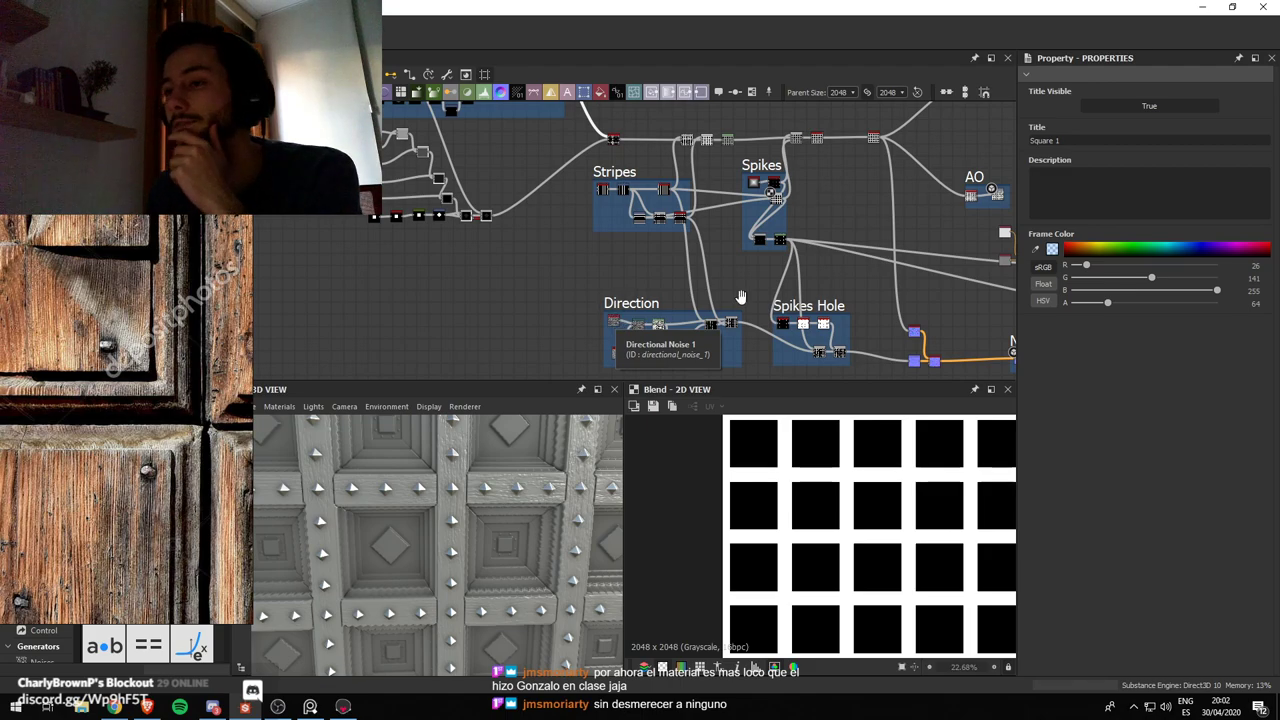
{"action": "scroll", "coordinate": [740, 296], "scroll_direction": "up", "scroll_amount": 1}
{"action": "middle_click_drag", "start_coordinate": [759, 294], "coordinate": [674, 258]}
{"action": "scroll", "coordinate": [633, 282], "scroll_direction": "down", "scroll_amount": 1}
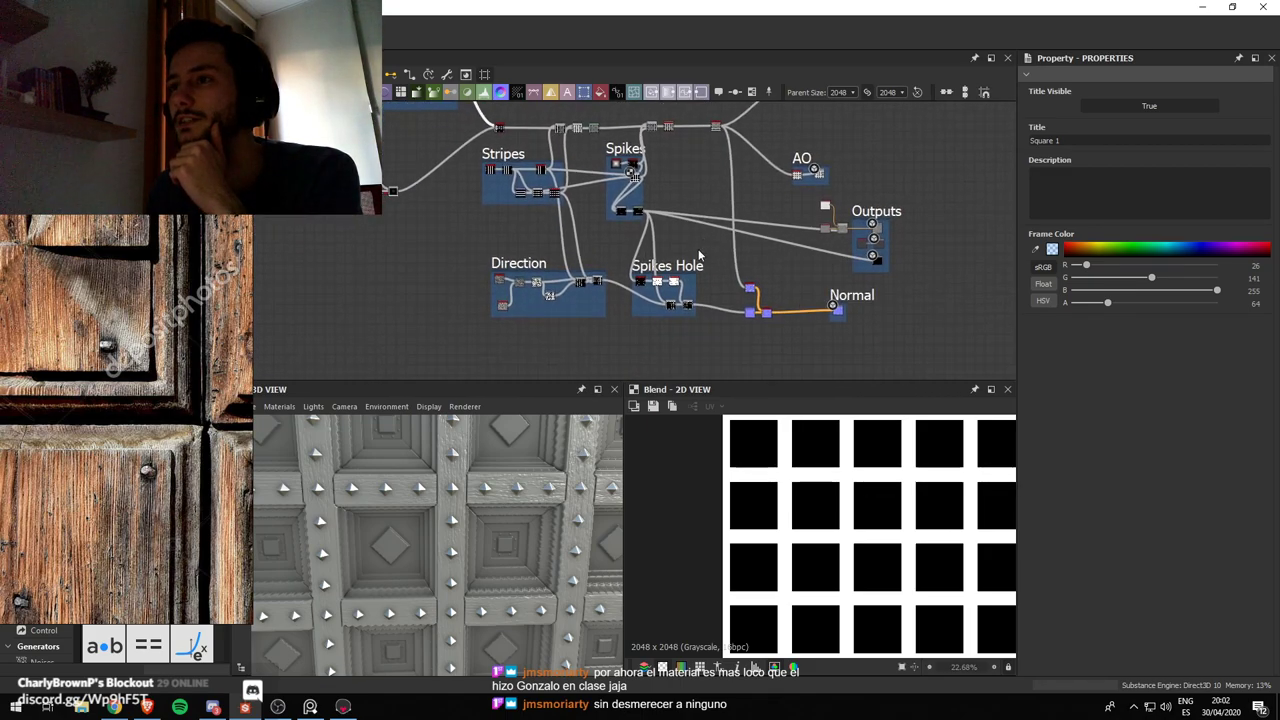
Add an Invert Grayscale node beside the Spikes group and feed it the output of the group's stripe Blend
{"action": "scroll", "coordinate": [631, 195], "scroll_direction": "up", "scroll_amount": 2}
{"action": "left_click", "coordinate": [643, 166]}
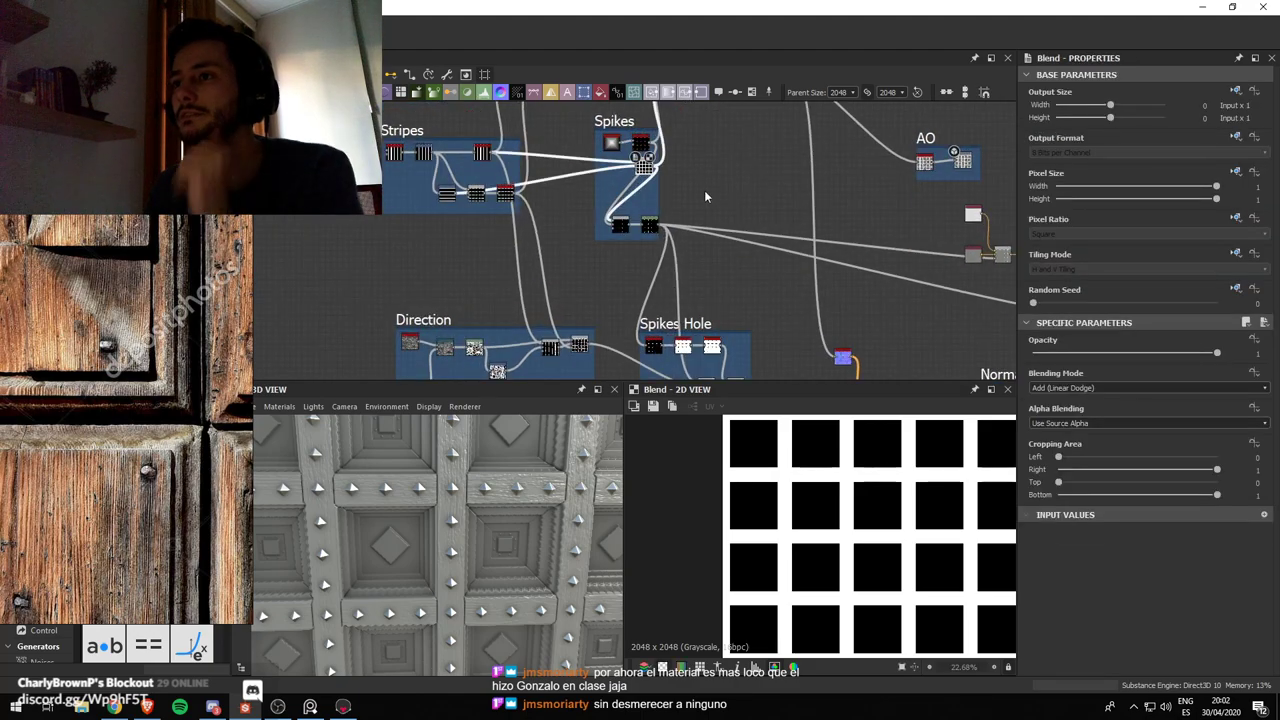
{"action": "key", "text": "space"}
{"action": "type", "text": "invert"}
{"action": "key", "text": "Down"}
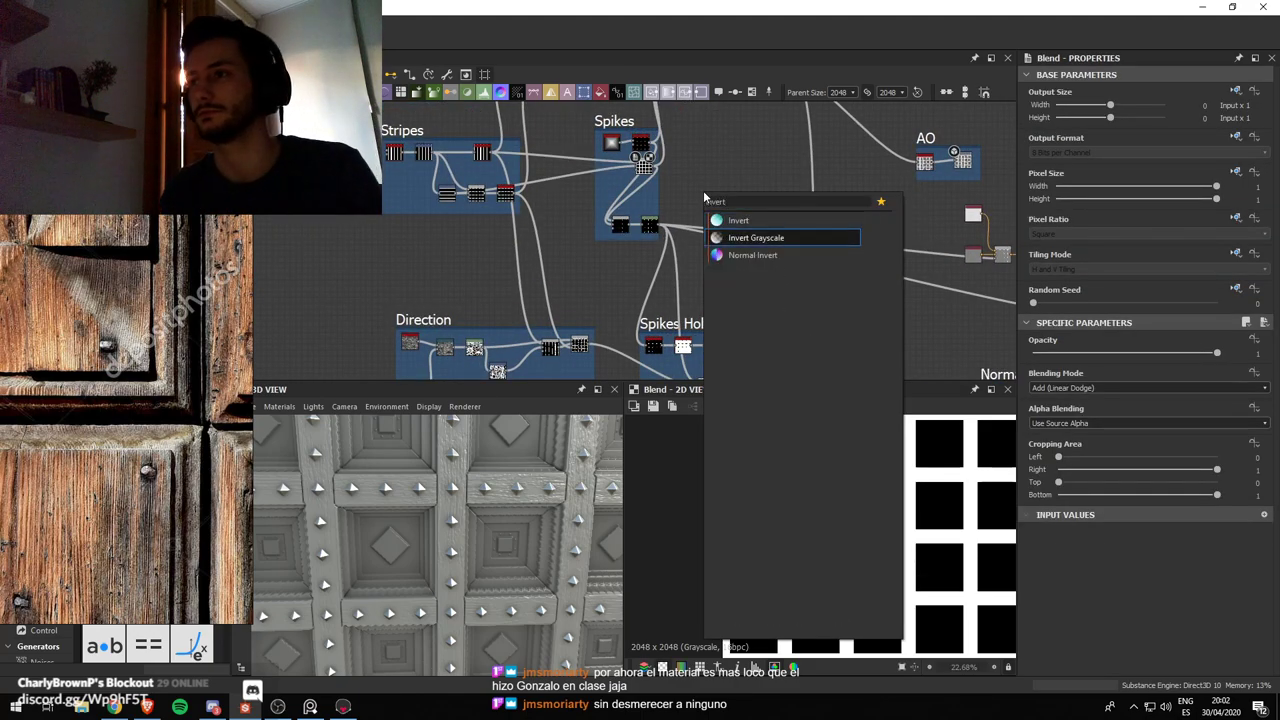
{"action": "key", "text": "Return"}
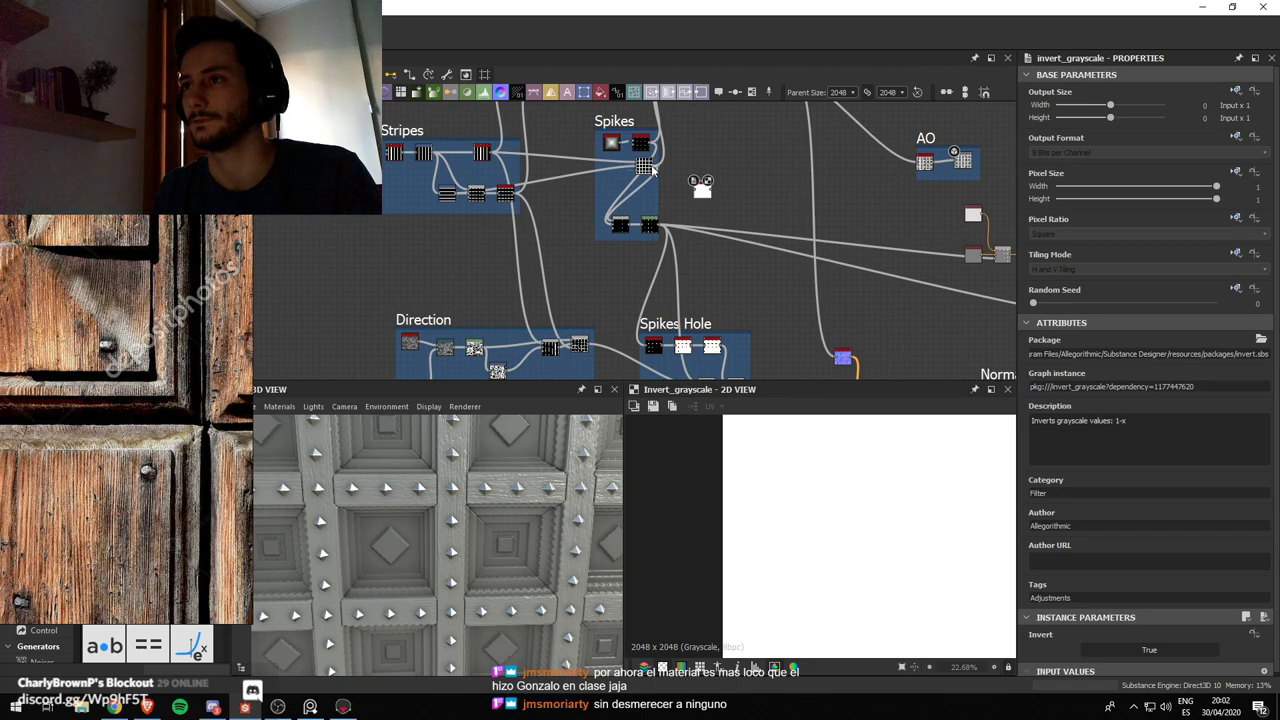
{"action": "left_click_drag", "start_coordinate": [652, 170], "coordinate": [692, 183]}
{"action": "scroll", "coordinate": [692, 185], "scroll_direction": "down", "scroll_amount": 2}
{"action": "middle_click_drag", "start_coordinate": [694, 192], "coordinate": [686, 148]}
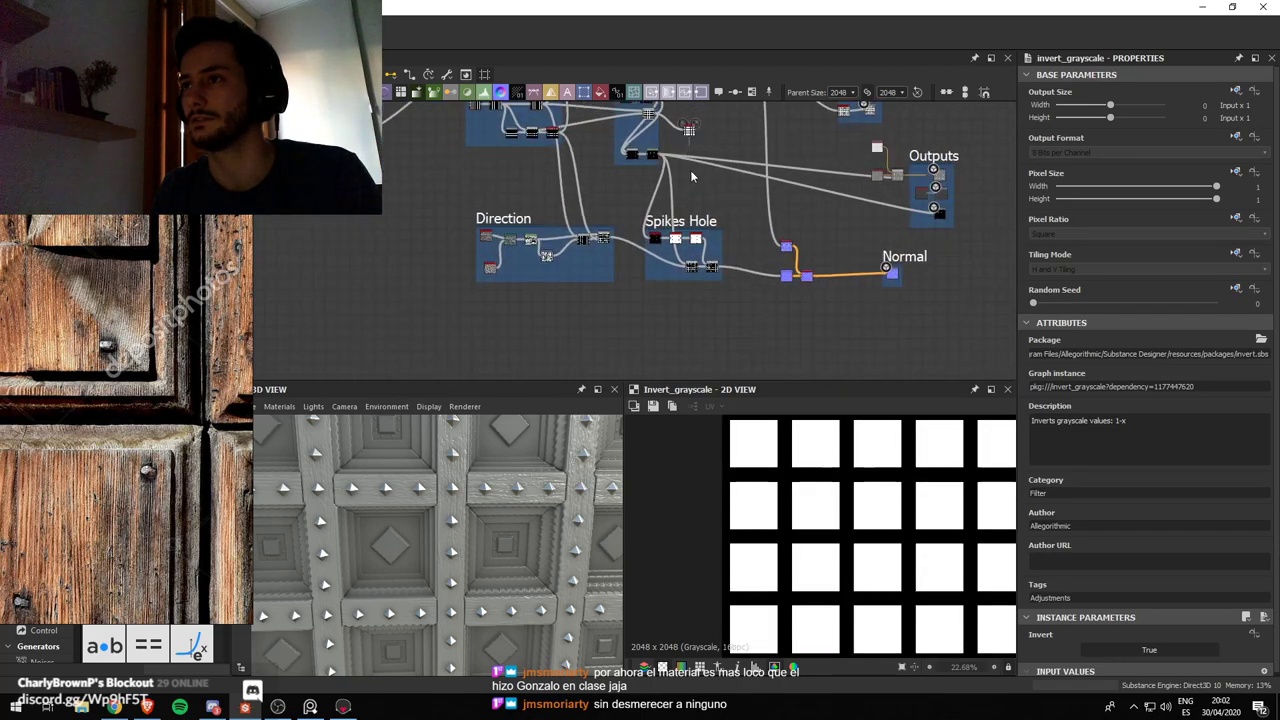
Move the Invert Grayscale node into the empty area below the Direction and Spikes Hole frames
{"action": "left_click_drag", "start_coordinate": [691, 172], "coordinate": [634, 310]}
{"action": "scroll", "coordinate": [636, 310], "scroll_direction": "up", "scroll_amount": 2}
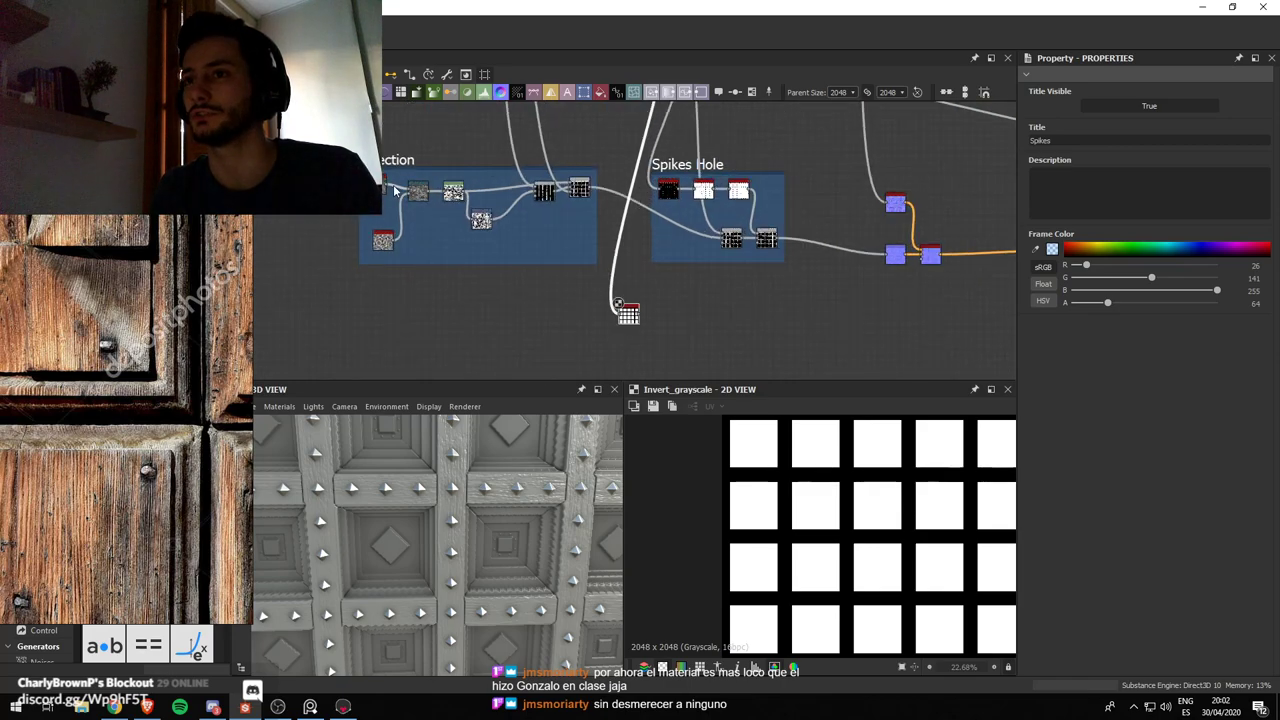
Preview the Direction group's Directional Warp, Levels and Transformation 2D nodes one after another
{"action": "left_click", "coordinate": [418, 193]}
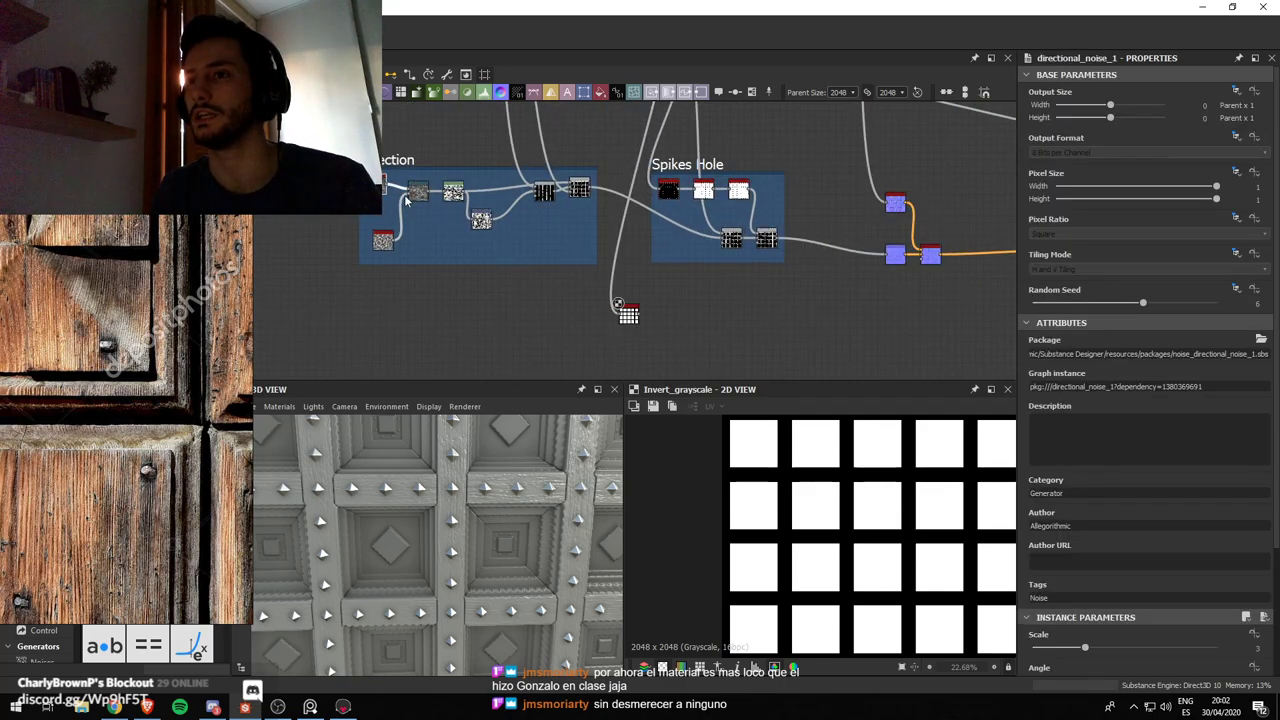
{"action": "left_click", "coordinate": [420, 195]}
{"action": "double_click", "coordinate": [420, 195]}
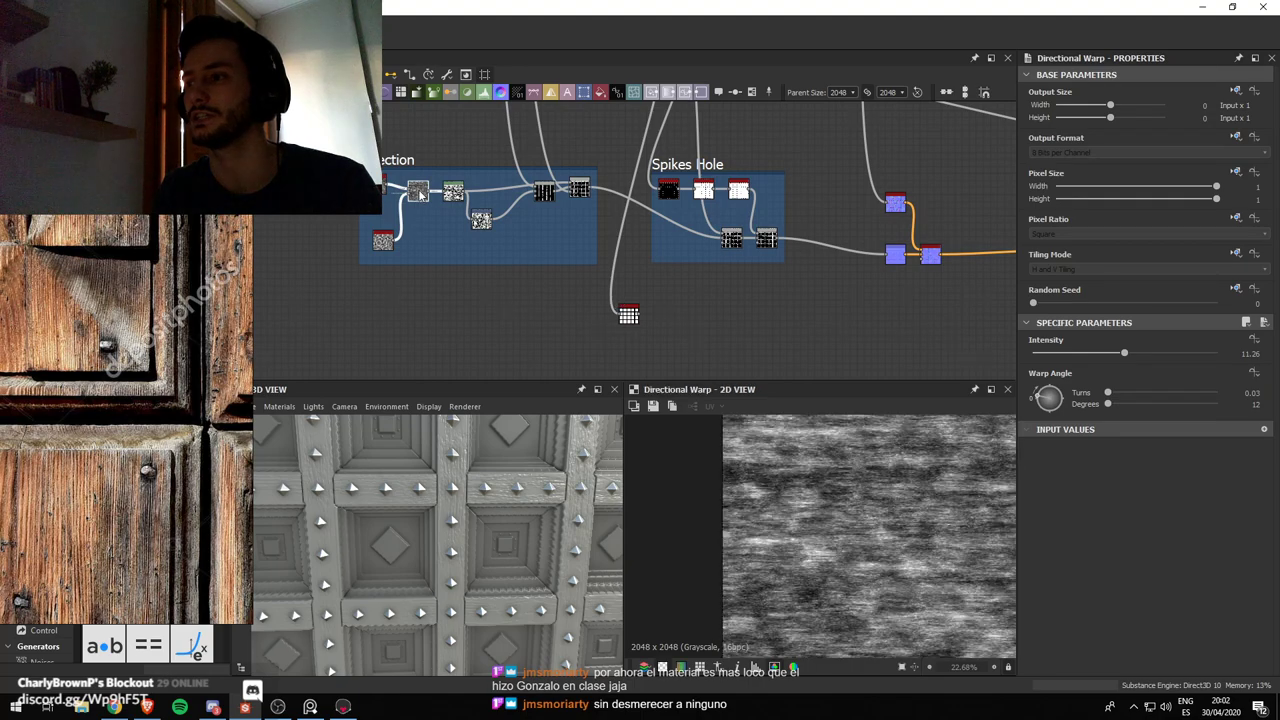
{"action": "double_click", "coordinate": [453, 195]}
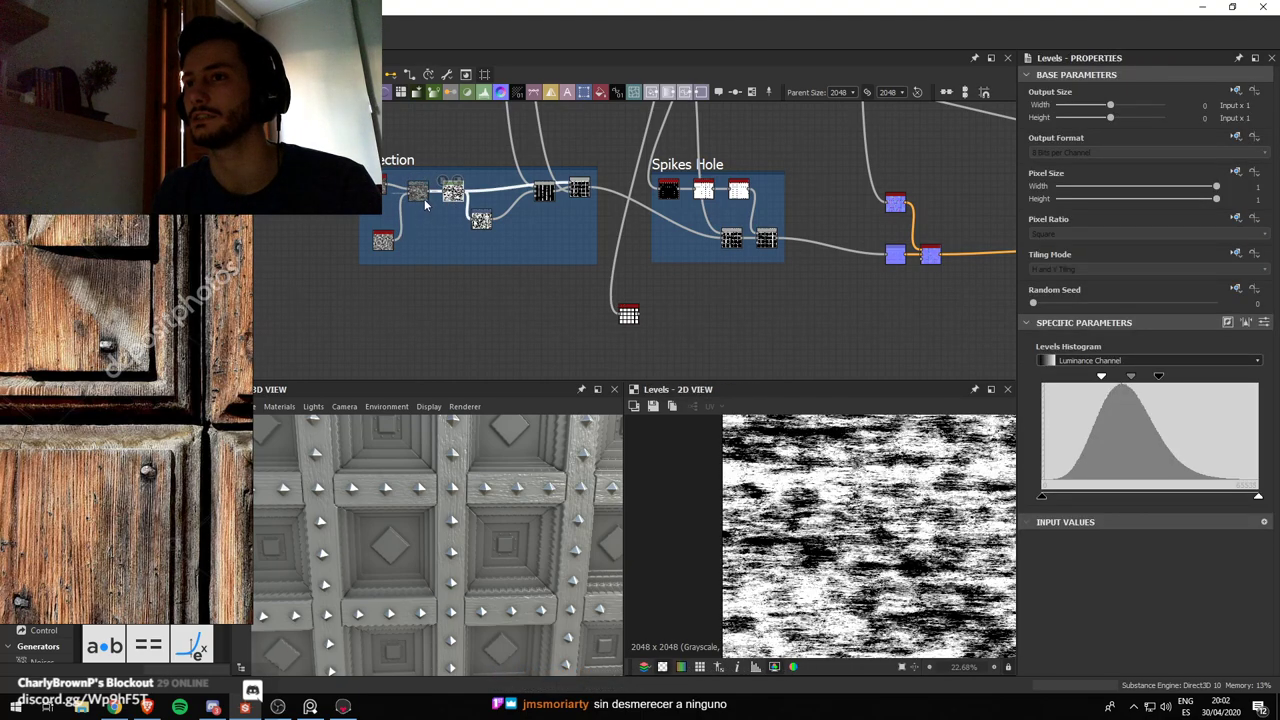
{"action": "left_click", "coordinate": [420, 196]}
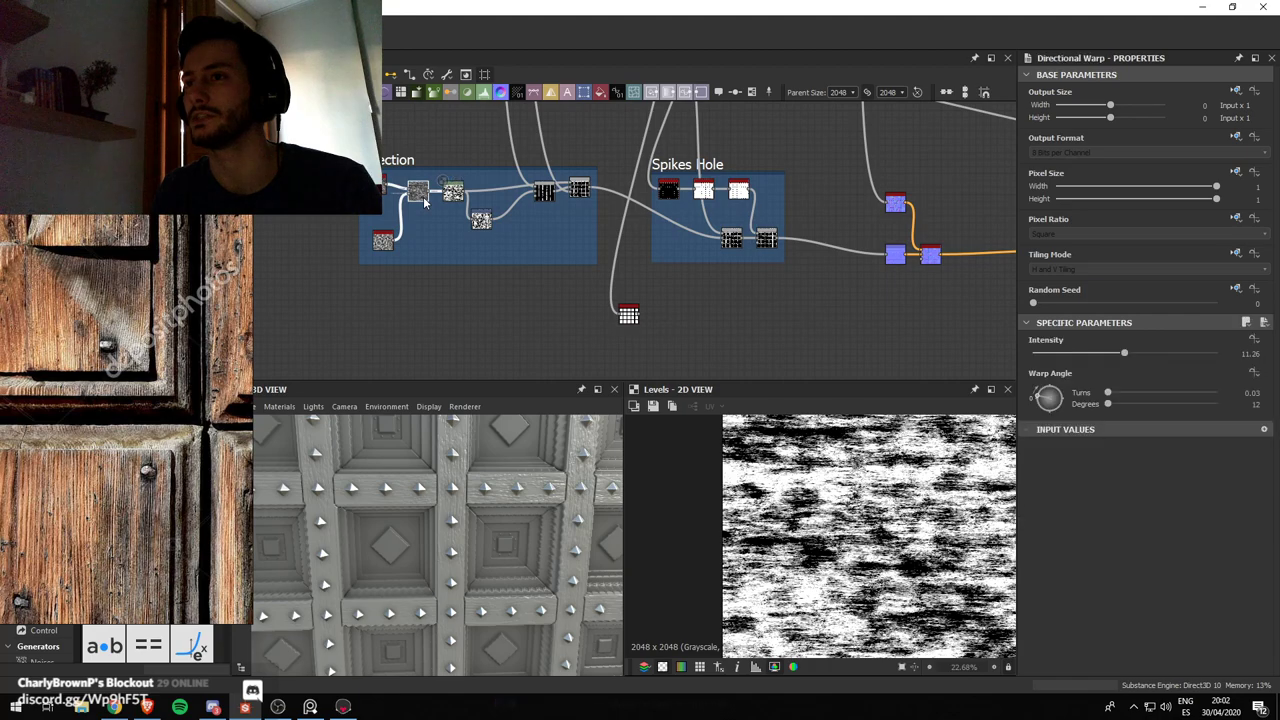
{"action": "double_click", "coordinate": [482, 222]}
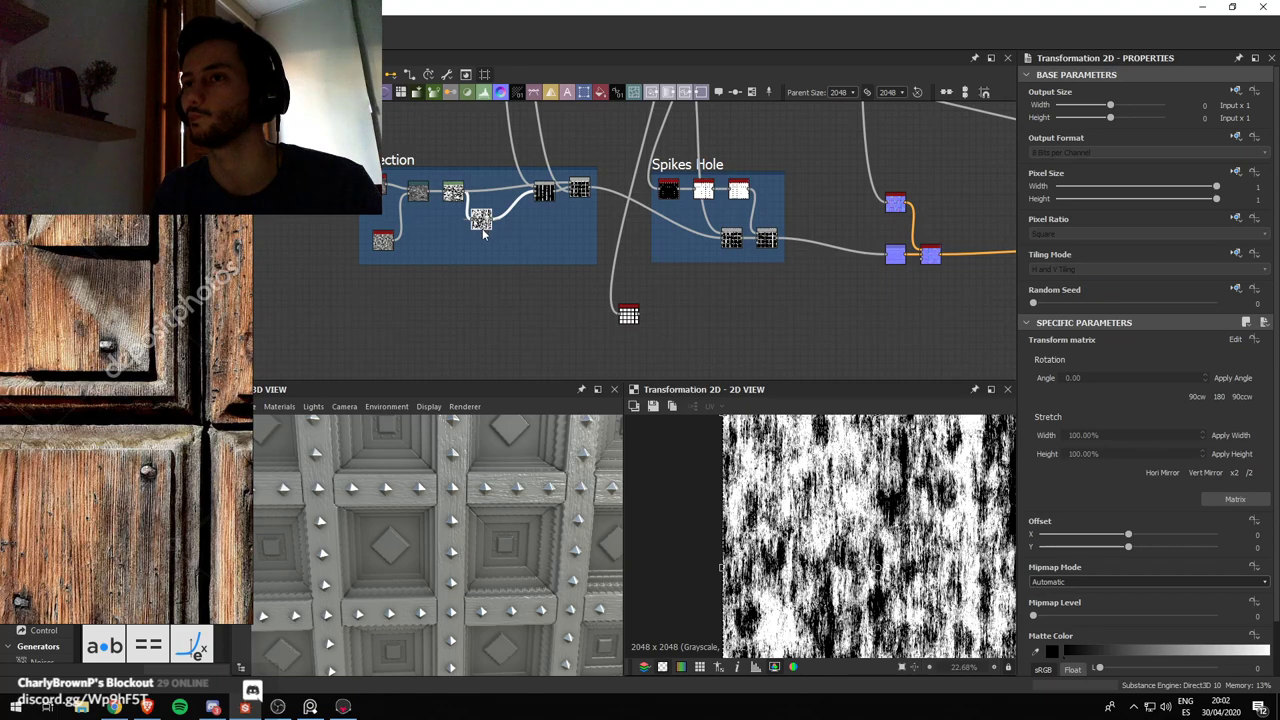
{"action": "left_click", "coordinate": [419, 195]}
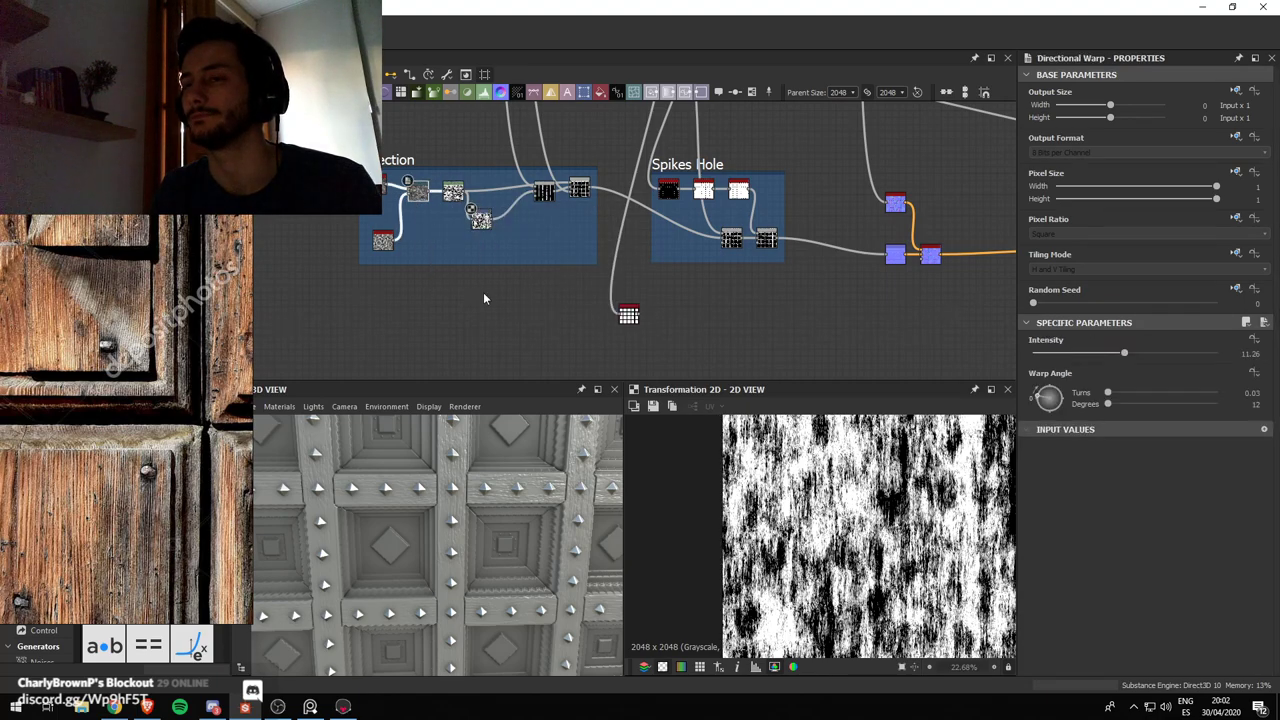
{"action": "left_click", "coordinate": [426, 199]}
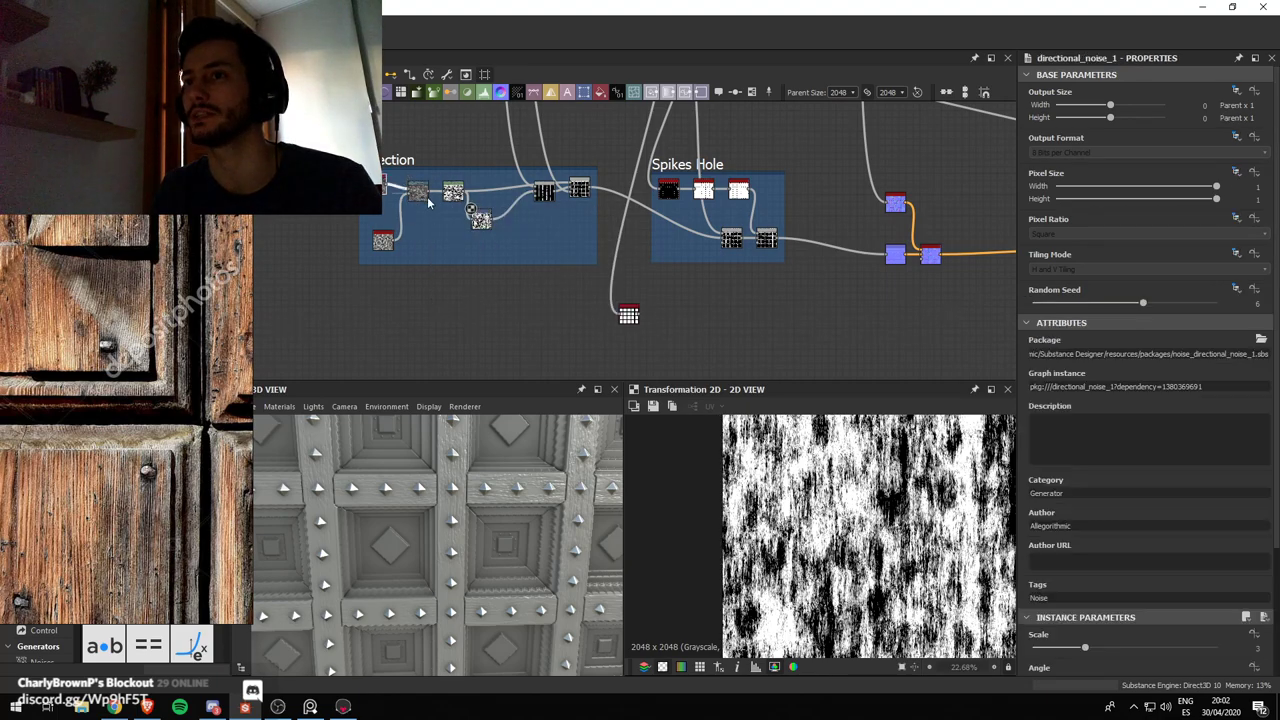
{"action": "left_click", "coordinate": [420, 194]}
{"action": "left_click", "coordinate": [380, 185]}
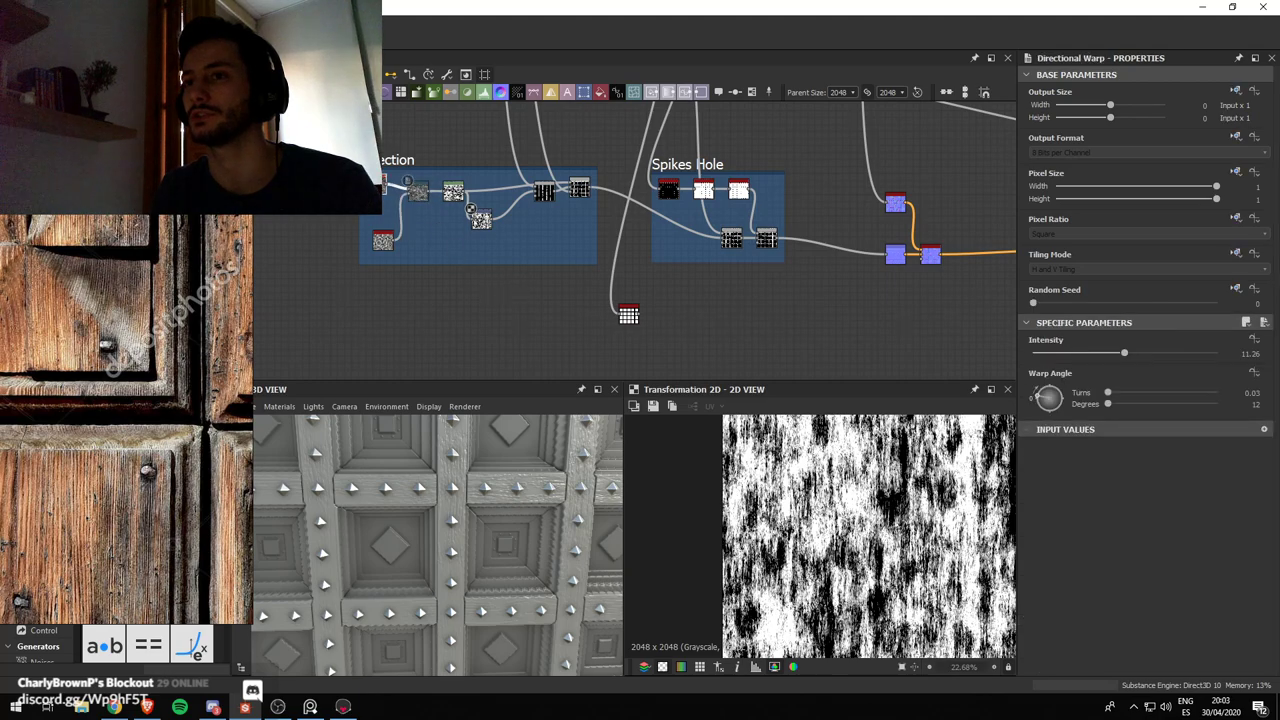
{"action": "key", "text": "ctrl+c"}
{"action": "key", "text": "ctrl+v"}
{"action": "left_click", "coordinate": [418, 191]}
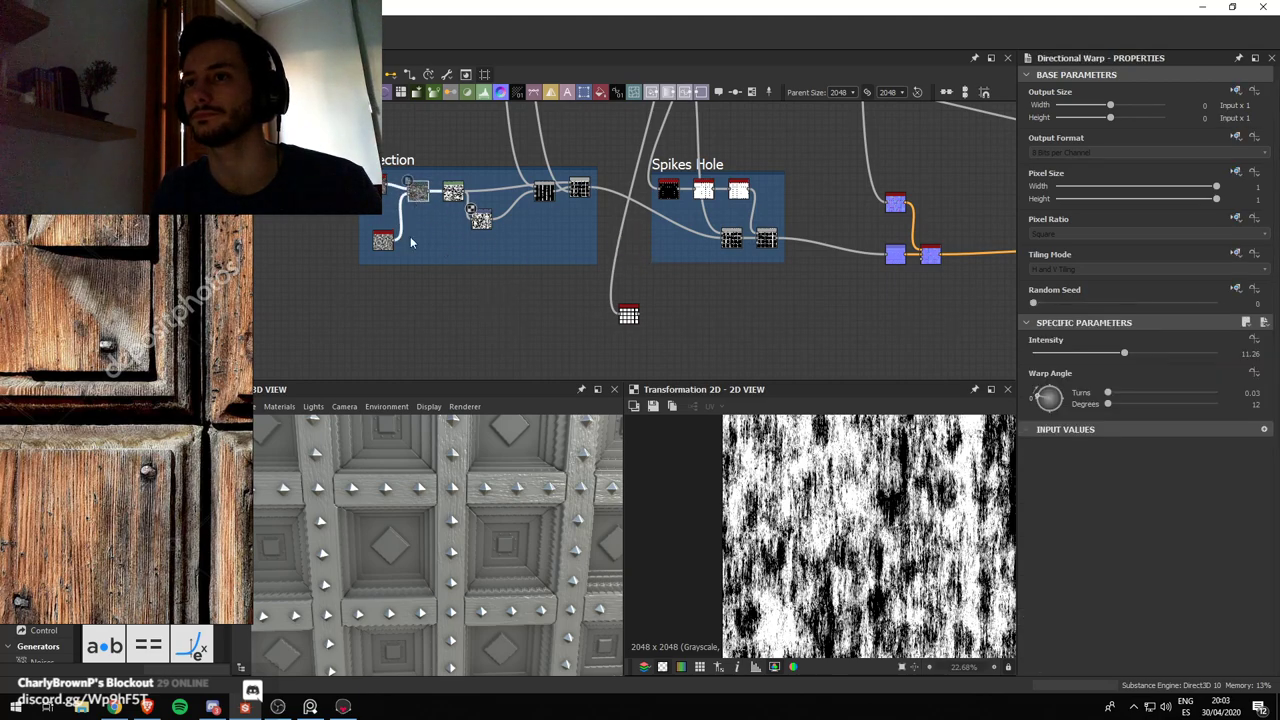
{"action": "left_click", "coordinate": [383, 190]}
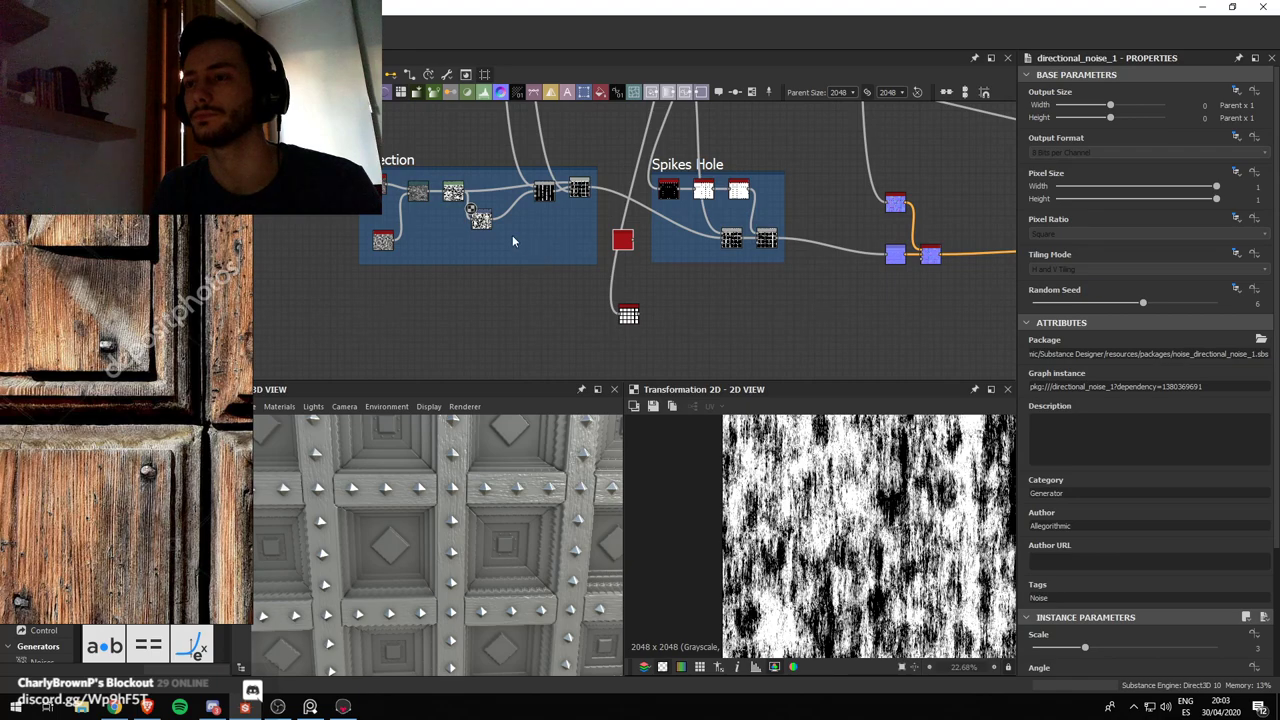
{"action": "key", "text": "ctrl+z"}
Duplicate the Direction group's upper Directional Noise 1 and Directional Warp nodes, place the copies below the frame, and preview the copied warp
{"action": "left_click", "coordinate": [419, 193]}
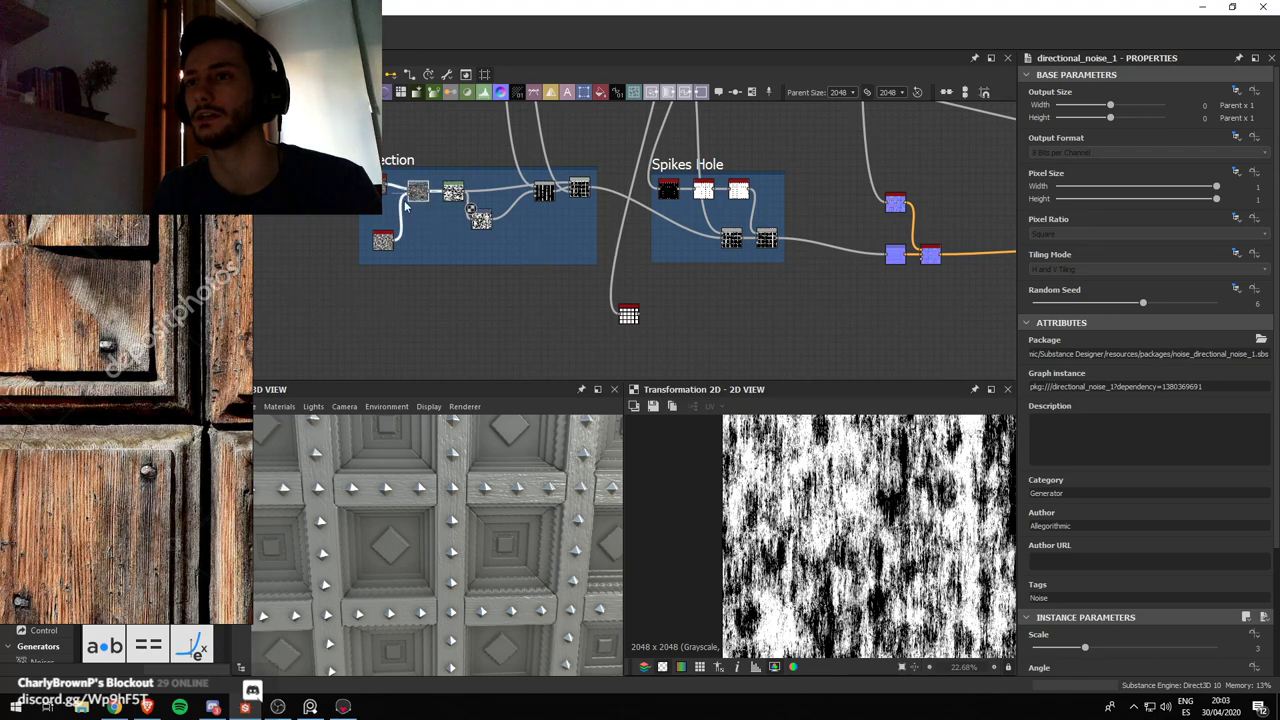
{"action": "left_click", "coordinate": [384, 189]}
{"action": "left_click", "coordinate": [418, 195], "text": "ctrl"}
{"action": "key", "text": "ctrl+c"}
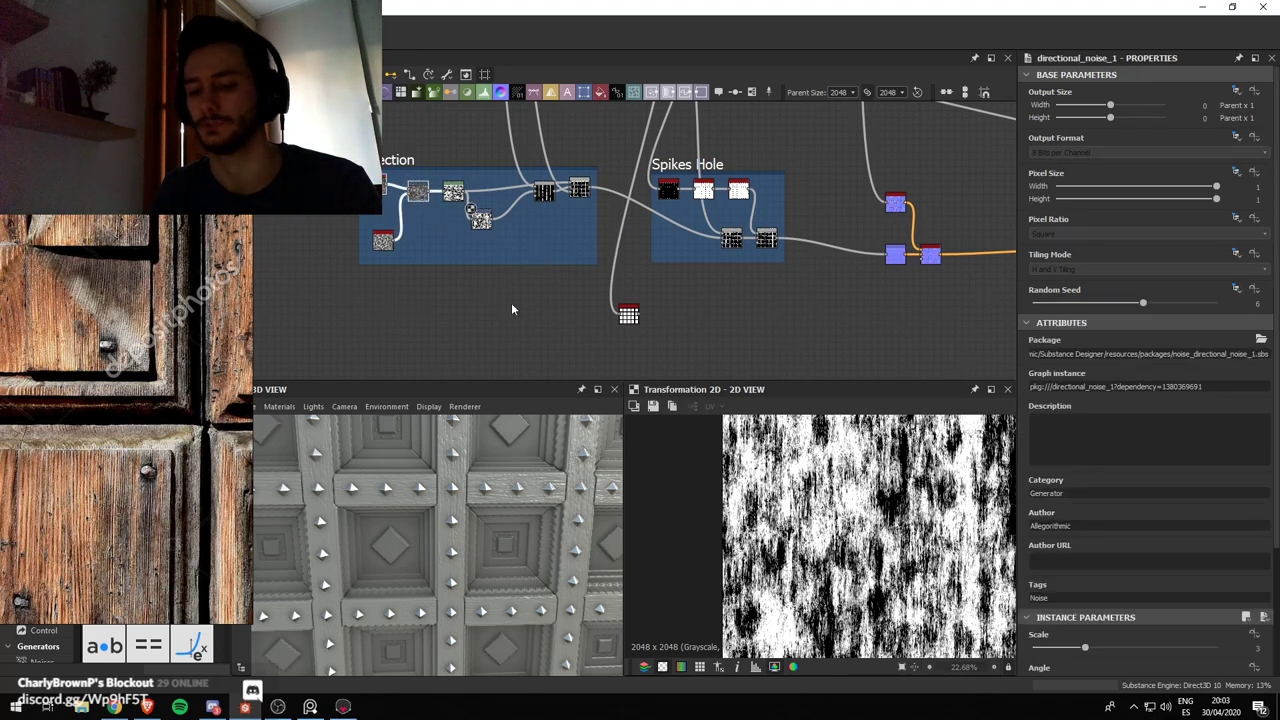
{"action": "key", "text": "ctrl+v"}
{"action": "left_click_drag", "start_coordinate": [634, 302], "coordinate": [634, 303]}
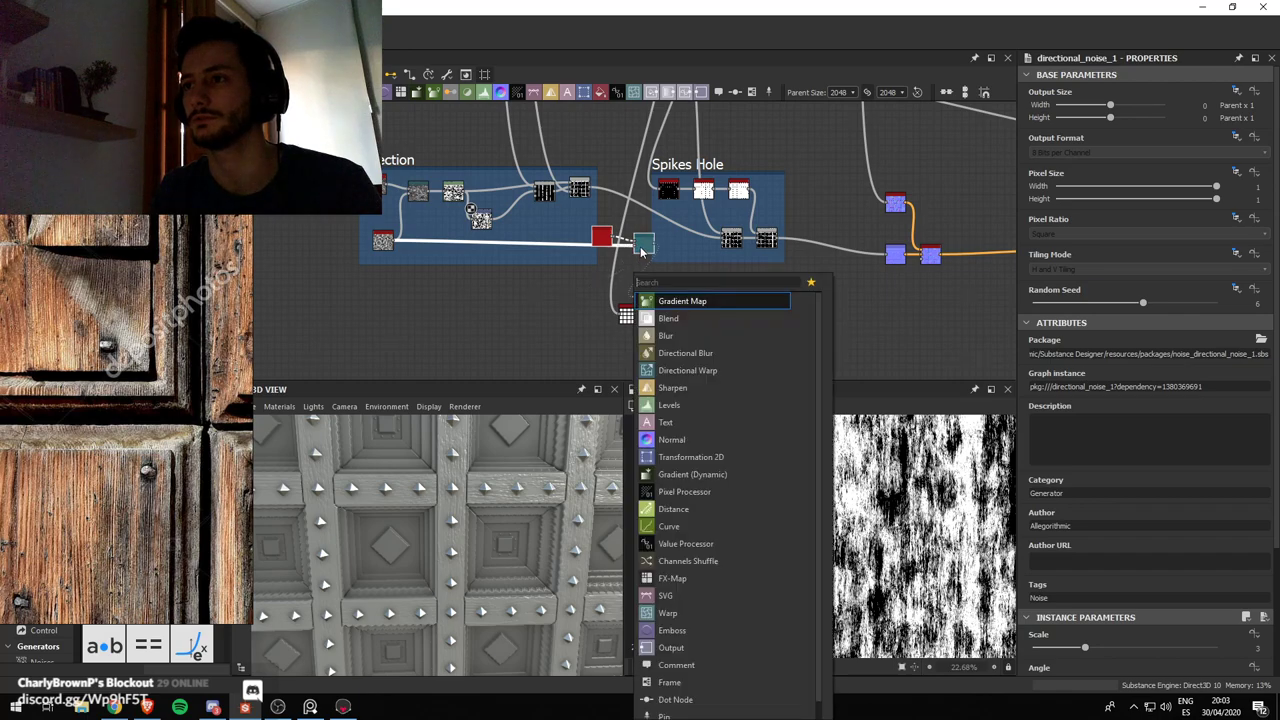
{"action": "left_click", "coordinate": [639, 249]}
{"action": "left_click_drag", "start_coordinate": [645, 242], "coordinate": [560, 309]}
{"action": "left_click_drag", "start_coordinate": [595, 243], "coordinate": [567, 326]}
{"action": "scroll", "coordinate": [574, 312], "scroll_direction": "up", "scroll_amount": 2}
{"action": "double_click", "coordinate": [575, 318]}
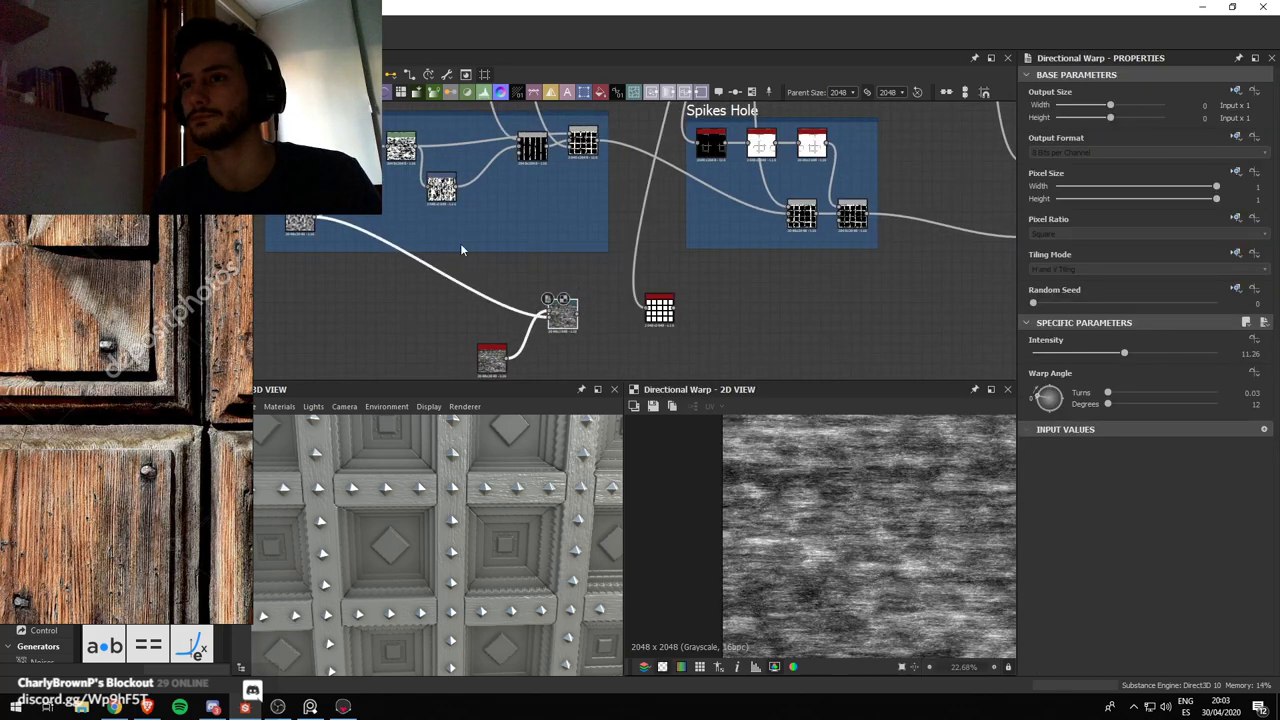
Duplicate the Transformation 2D node, feed it from the copied Directional Warp, and move the Invert Grayscale node slightly away from them
{"action": "left_click", "coordinate": [443, 192]}
{"action": "key", "text": "ctrl+d"}
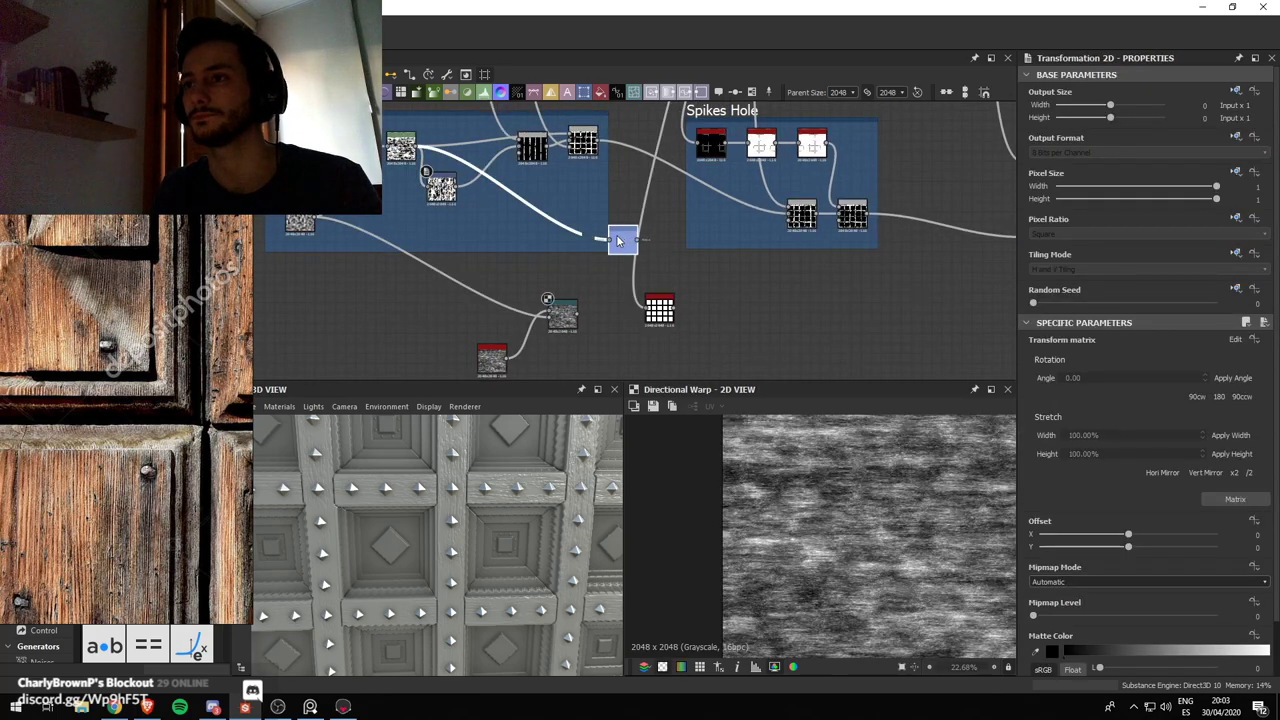
{"action": "left_click_drag", "start_coordinate": [619, 244], "coordinate": [593, 359]}
{"action": "middle_click_drag", "start_coordinate": [634, 341], "coordinate": [597, 286]}
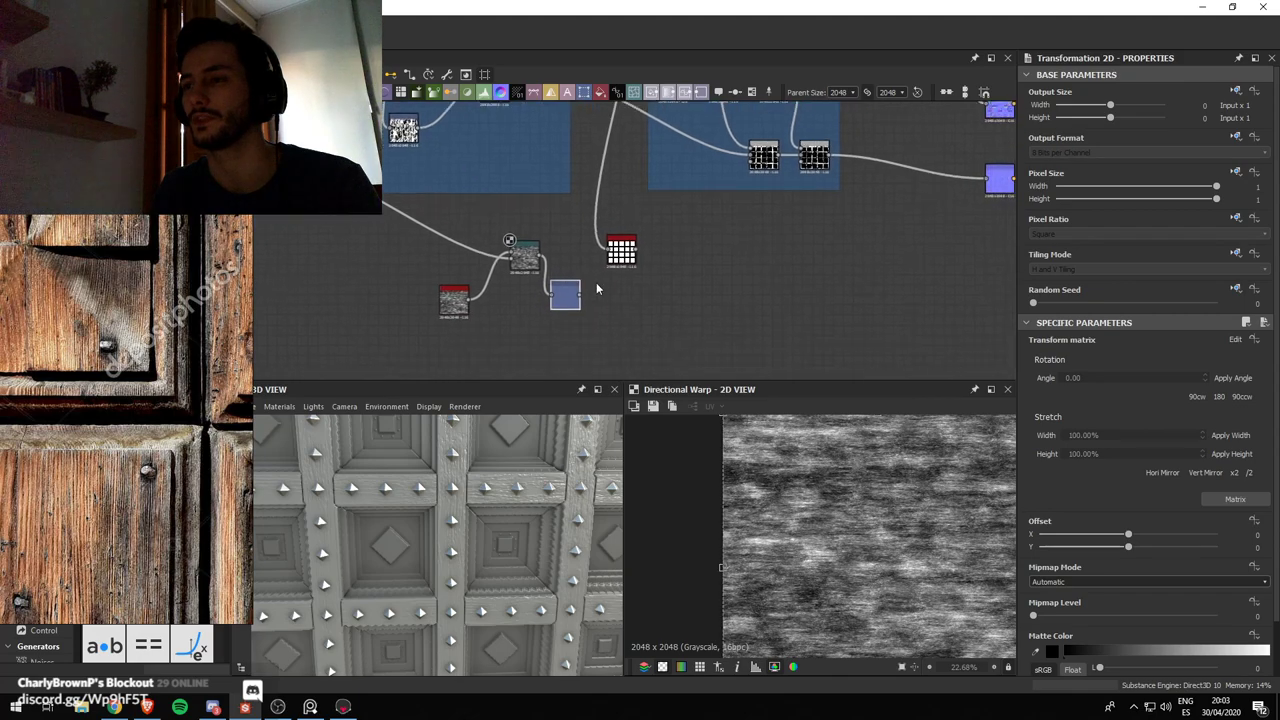
{"action": "scroll", "coordinate": [622, 284], "scroll_direction": "up", "scroll_amount": 2}
{"action": "left_click_drag", "start_coordinate": [617, 249], "coordinate": [667, 256]}
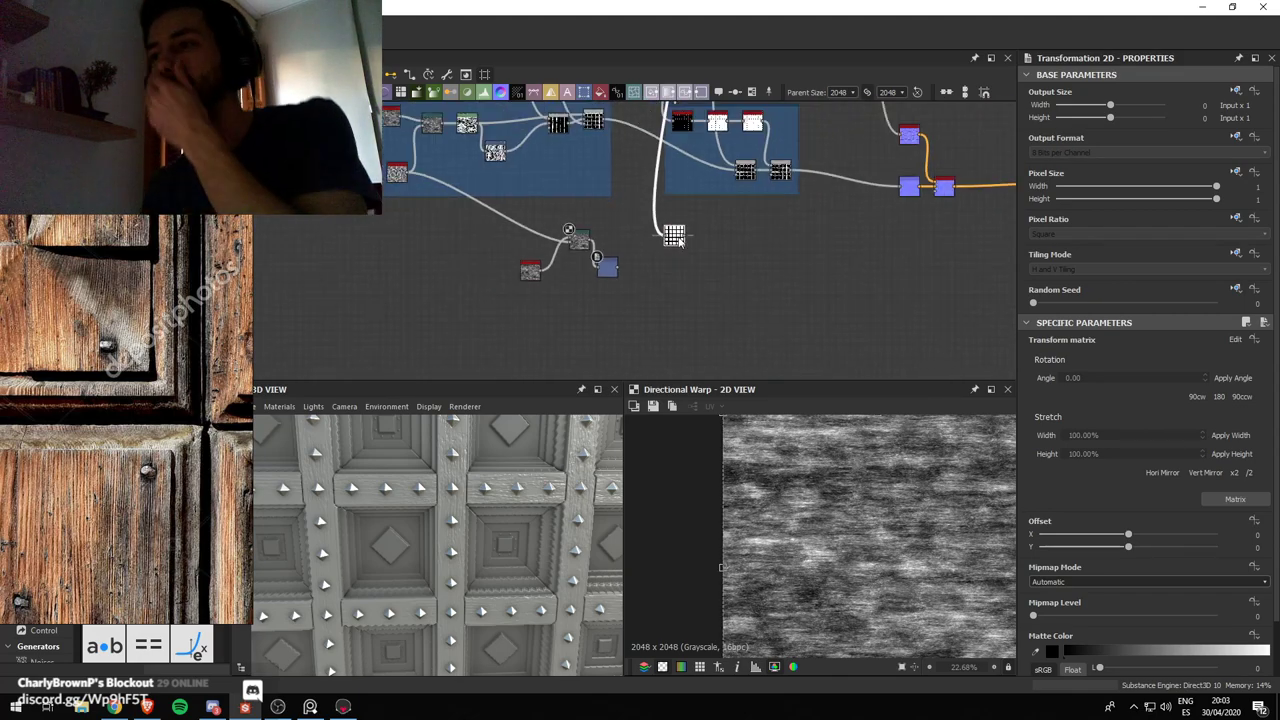
Look over the Stripes, Spikes, Direction and Spikes Hole groups and the main node chain above them
{"action": "scroll", "coordinate": [665, 255], "scroll_direction": "down", "scroll_amount": 3}
{"action": "middle_click_drag", "start_coordinate": [678, 250], "coordinate": [706, 307]}
{"action": "scroll", "coordinate": [720, 243], "scroll_direction": "down", "scroll_amount": 5}
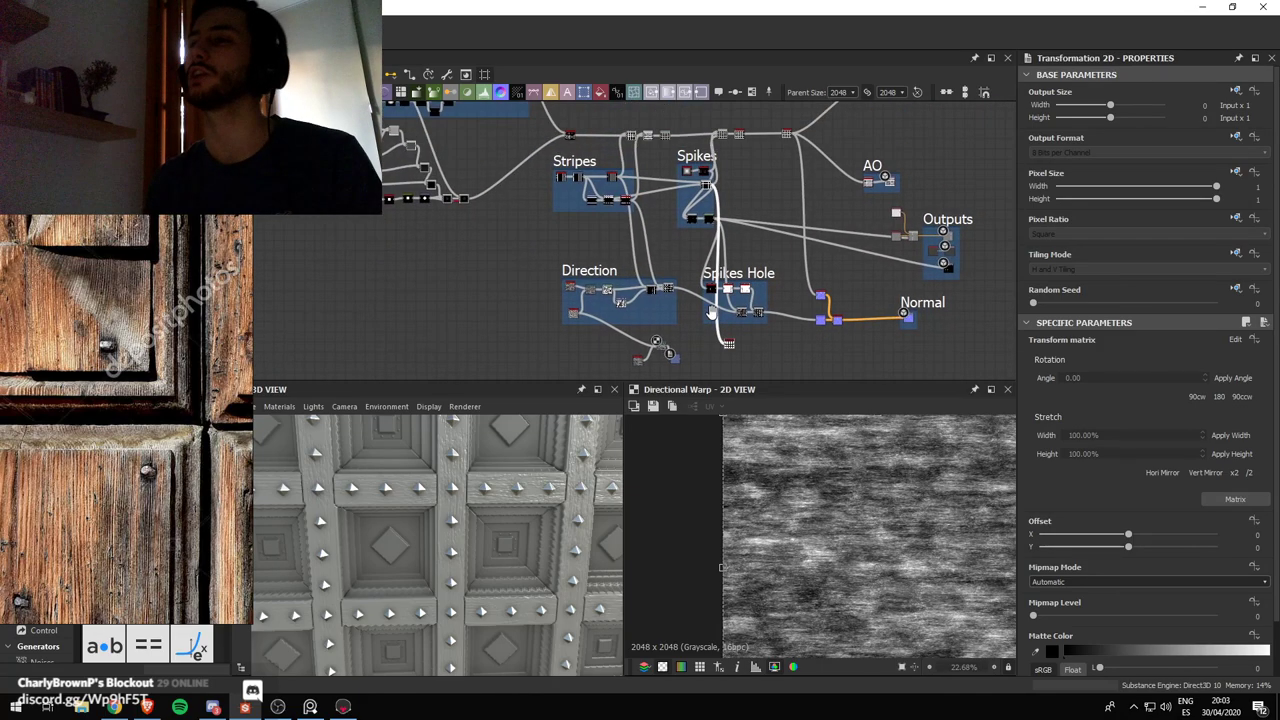
{"action": "scroll", "coordinate": [640, 119], "scroll_direction": "up", "scroll_amount": 3}
{"action": "scroll", "coordinate": [621, 162], "scroll_direction": "up", "scroll_amount": 4}
{"action": "scroll", "coordinate": [418, 138], "scroll_direction": "down", "scroll_amount": 4}
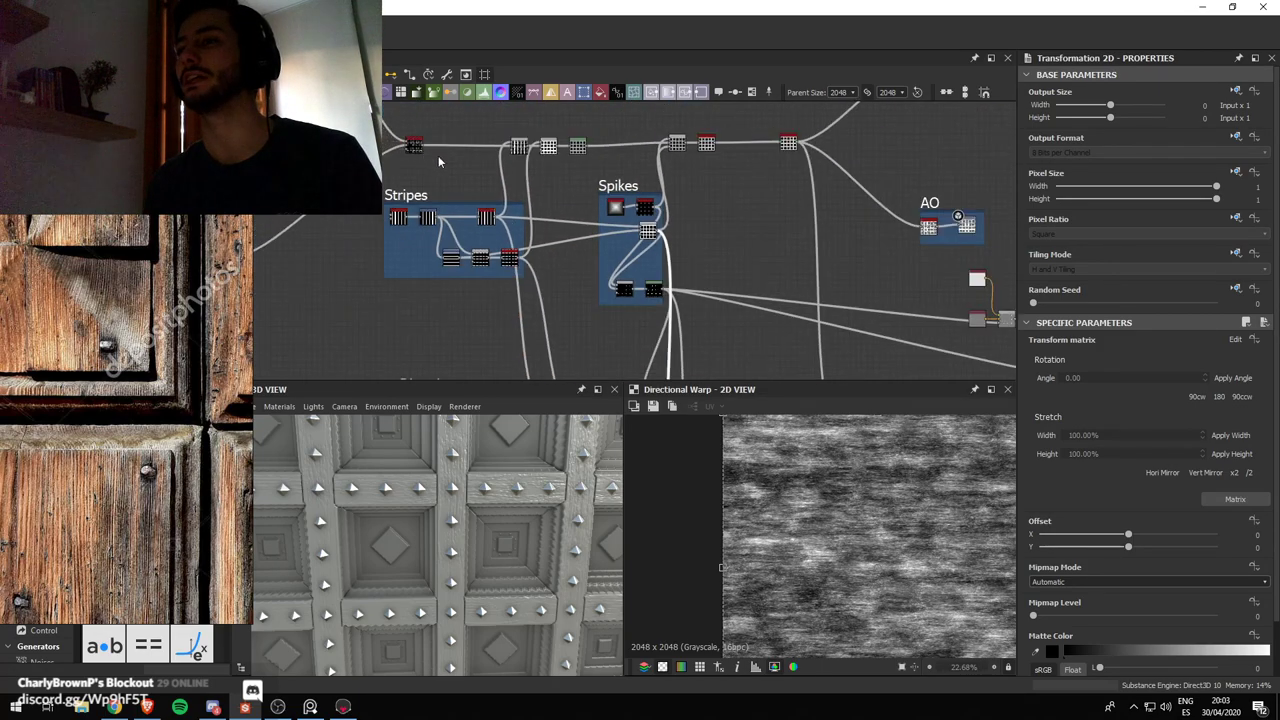
{"action": "middle_click_drag", "start_coordinate": [560, 212], "coordinate": [600, 153]}
{"action": "middle_click_drag", "start_coordinate": [646, 292], "coordinate": [635, 96]}
{"action": "scroll", "coordinate": [731, 270], "scroll_direction": "up", "scroll_amount": 2}
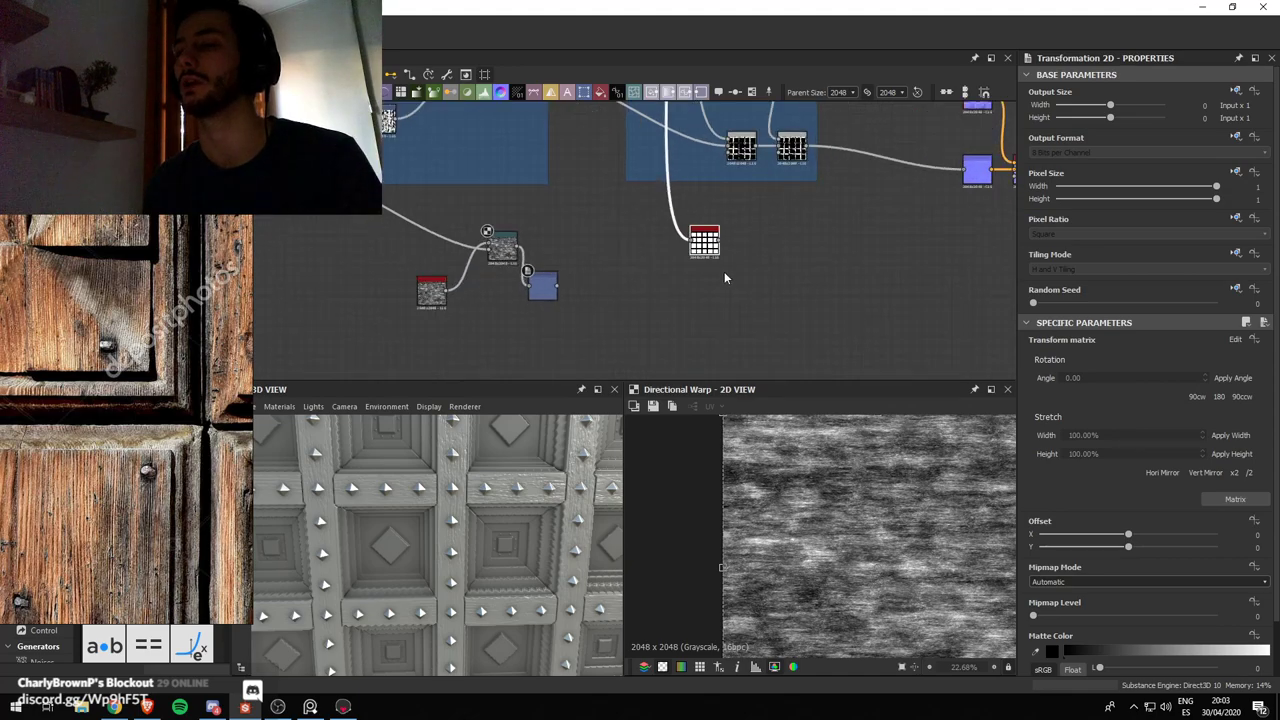
Compare the vertical grain of the copied Transformation 2D with the horizontal grain of the copied Directional Warp
{"action": "scroll", "coordinate": [724, 271], "scroll_direction": "up", "scroll_amount": 3}
{"action": "middle_click_drag", "start_coordinate": [585, 265], "coordinate": [660, 232]}
{"action": "scroll", "coordinate": [515, 295], "scroll_direction": "up", "scroll_amount": 1}
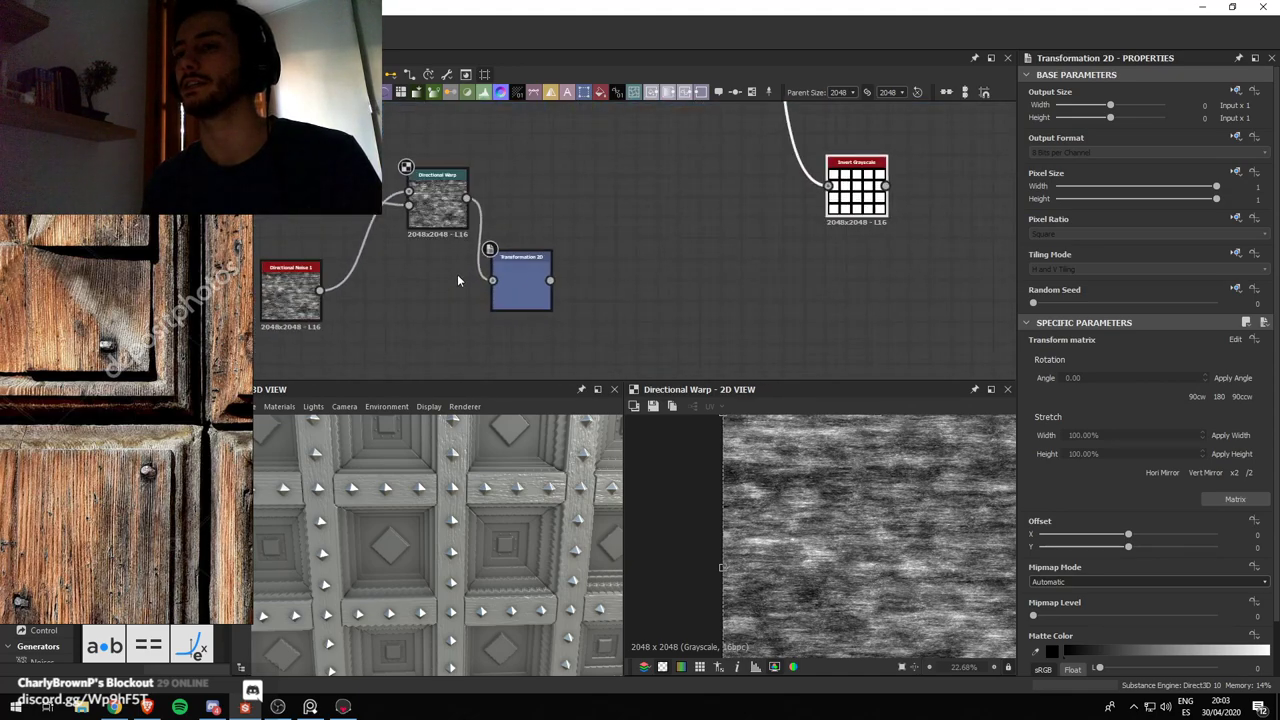
{"action": "double_click", "coordinate": [515, 298]}
{"action": "left_click_drag", "start_coordinate": [516, 298], "coordinate": [521, 305]}
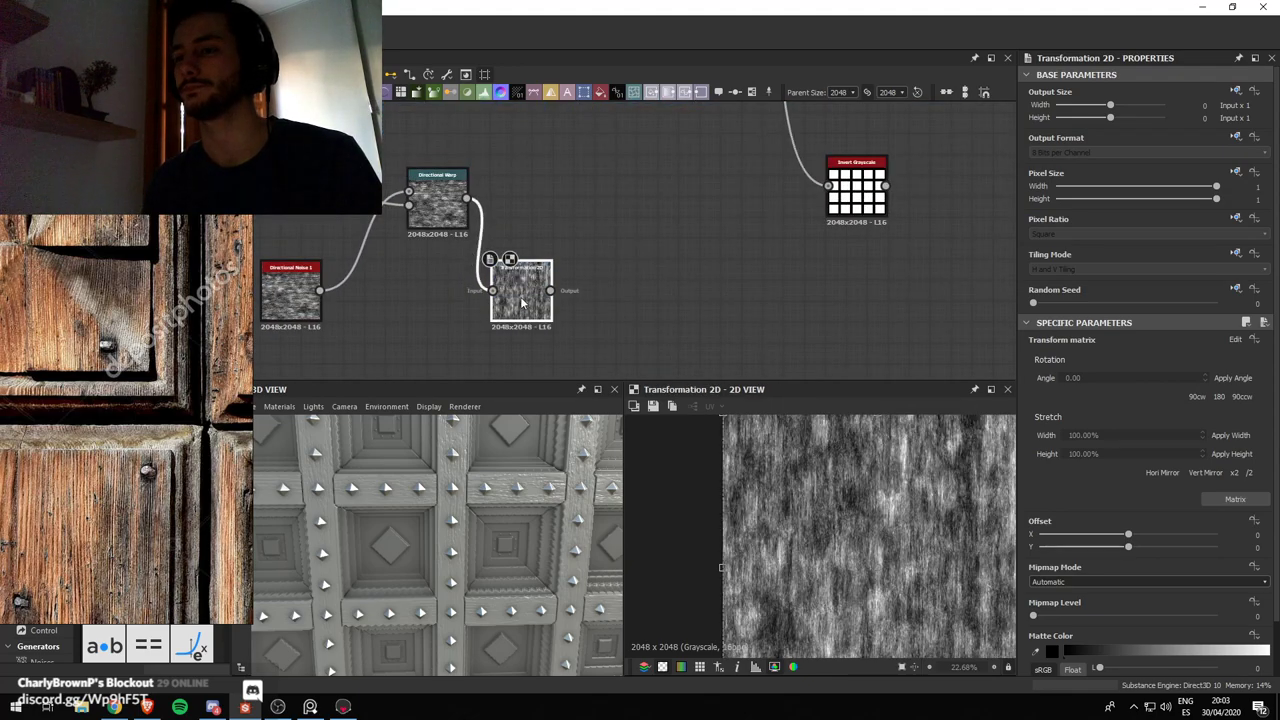
{"action": "double_click", "coordinate": [443, 226]}
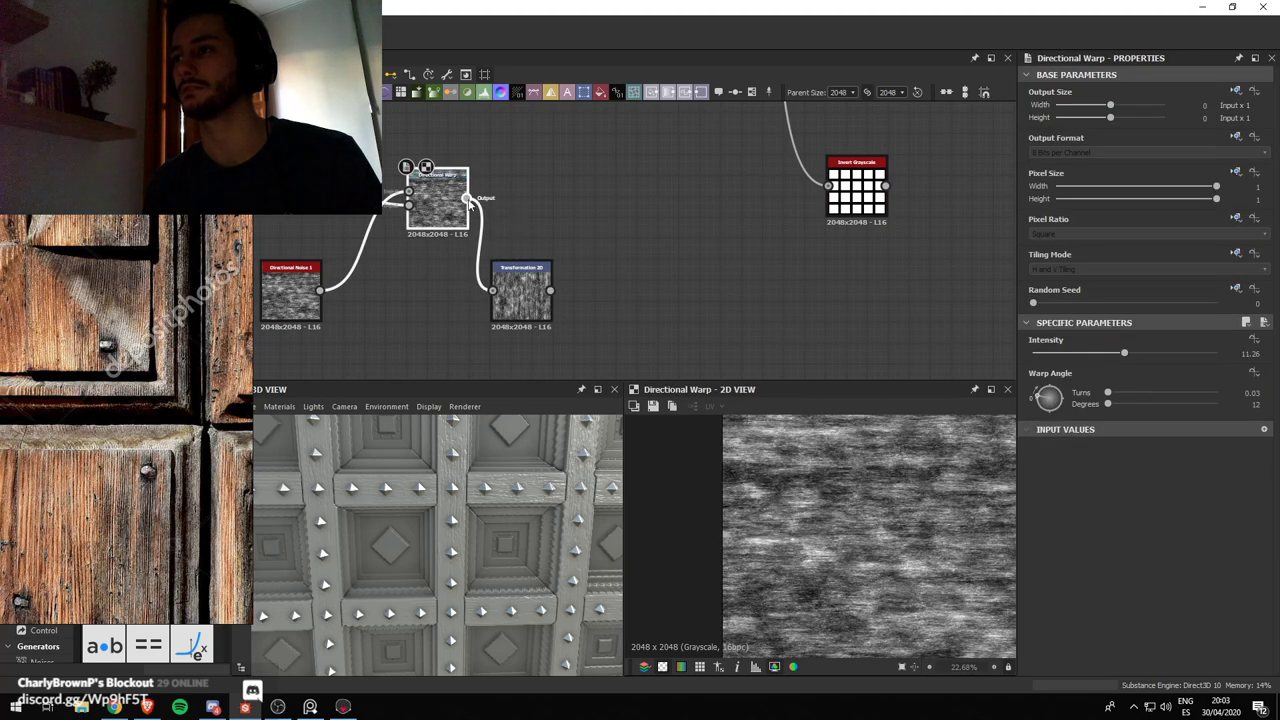
Add a Blend node near the Invert Grayscale node and space the two nodes apart for wiring
{"action": "left_click_drag", "start_coordinate": [857, 192], "coordinate": [847, 297]}
{"action": "key", "text": "space"}
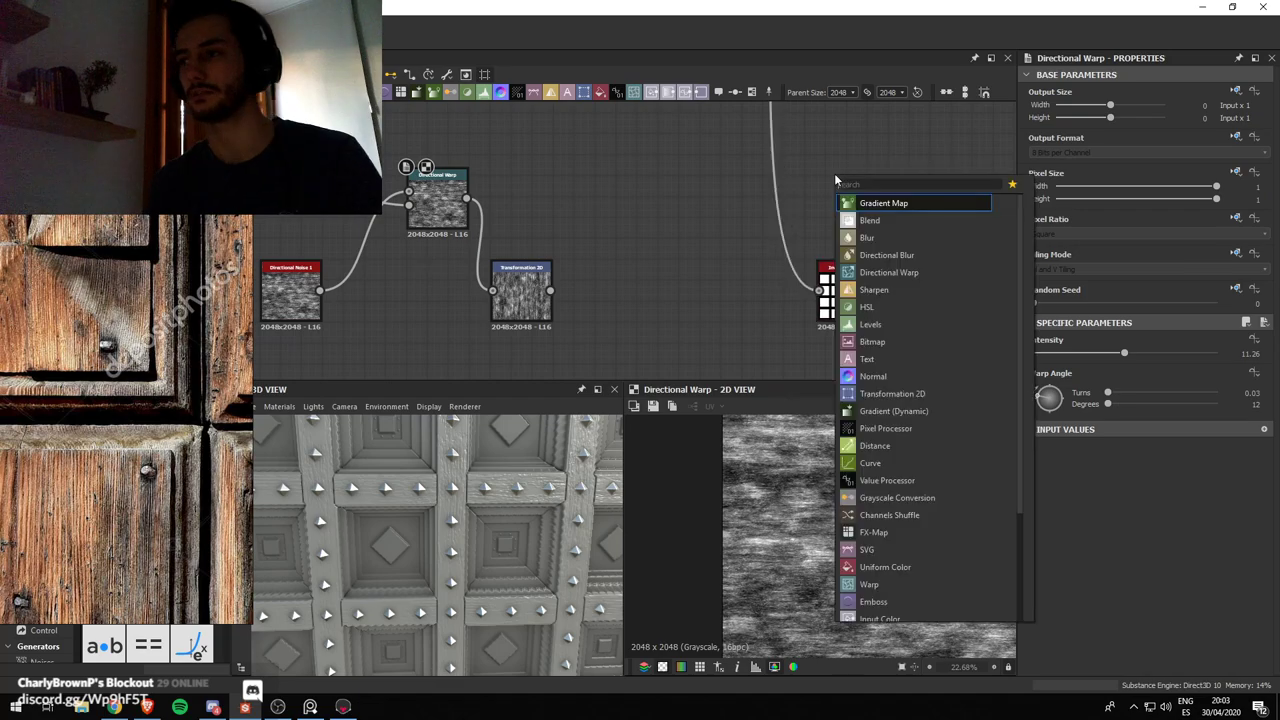
{"action": "type", "text": "blend"}
{"action": "key", "text": "Return"}
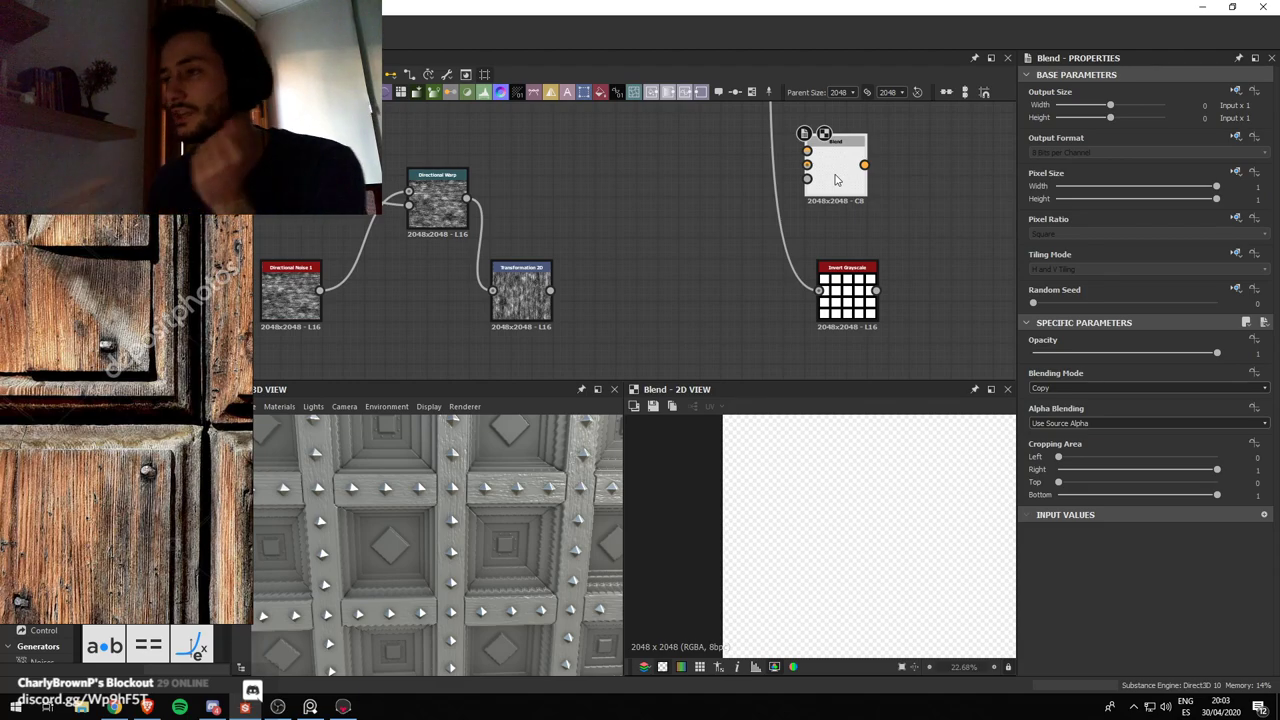
{"action": "left_click_drag", "start_coordinate": [847, 280], "coordinate": [718, 275]}
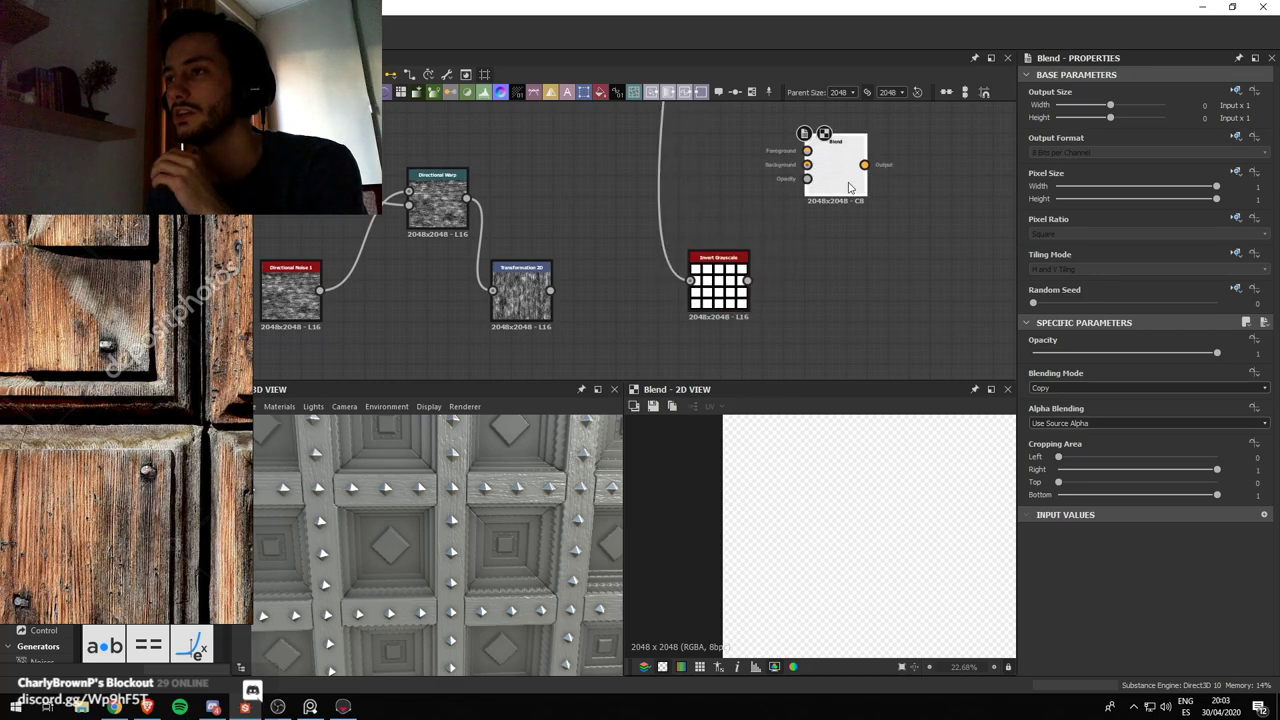
{"action": "left_click_drag", "start_coordinate": [841, 185], "coordinate": [872, 205]}
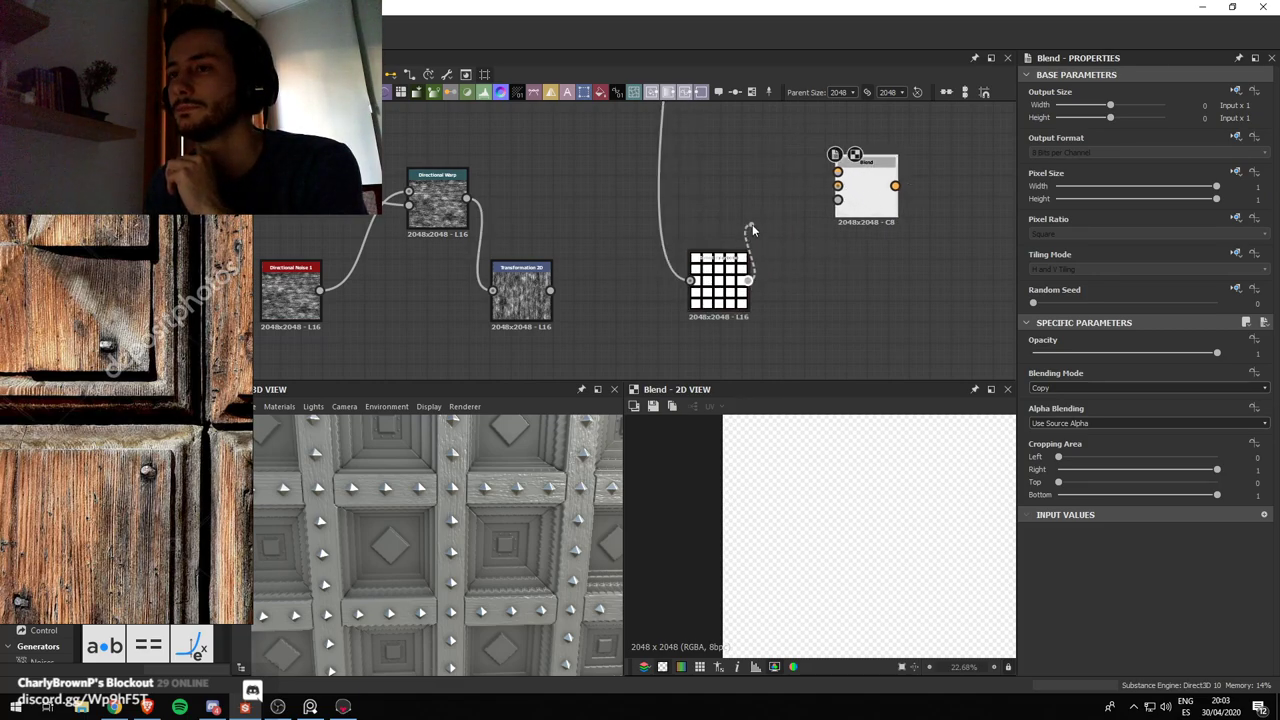
Connect the Invert Grayscale output to the new Blend node's Opacity input and reposition the Blend node
{"action": "left_click_drag", "start_coordinate": [752, 226], "coordinate": [752, 226]}
{"action": "left_click_drag", "start_coordinate": [748, 283], "coordinate": [839, 201]}
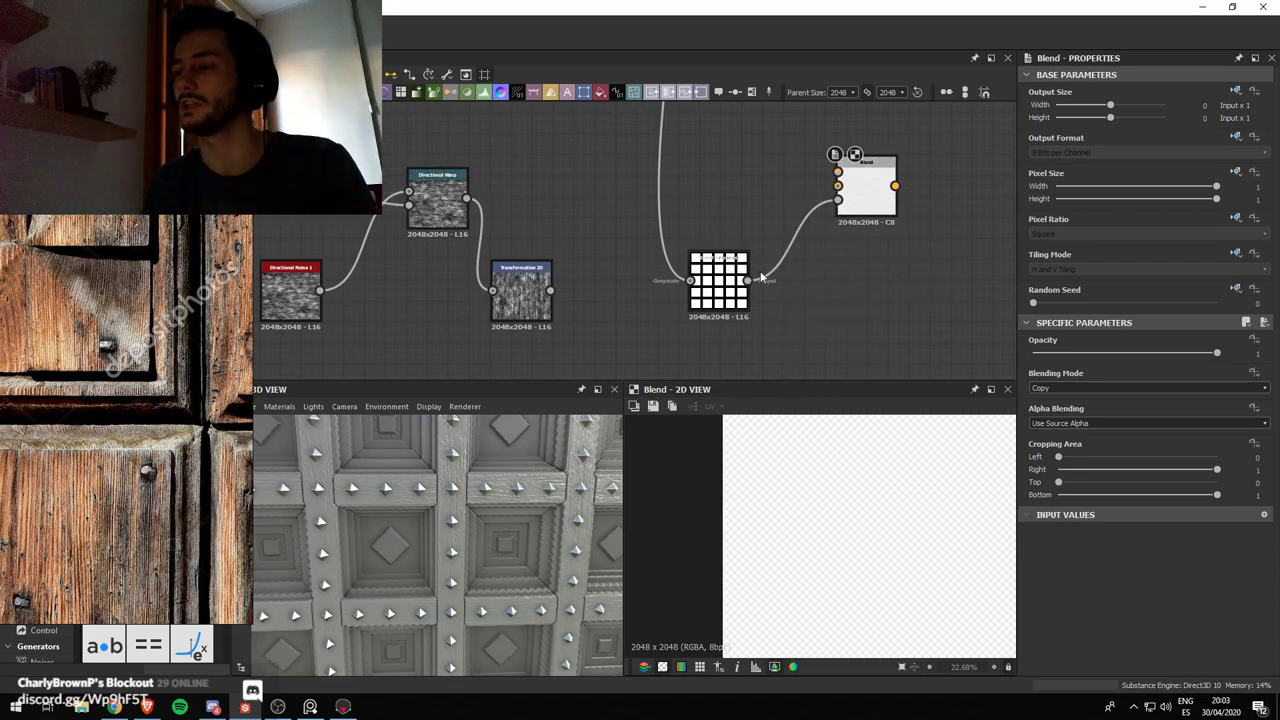
{"action": "scroll", "coordinate": [755, 266], "scroll_direction": "down", "scroll_amount": 3}
{"action": "left_click_drag", "start_coordinate": [839, 211], "coordinate": [861, 223]}
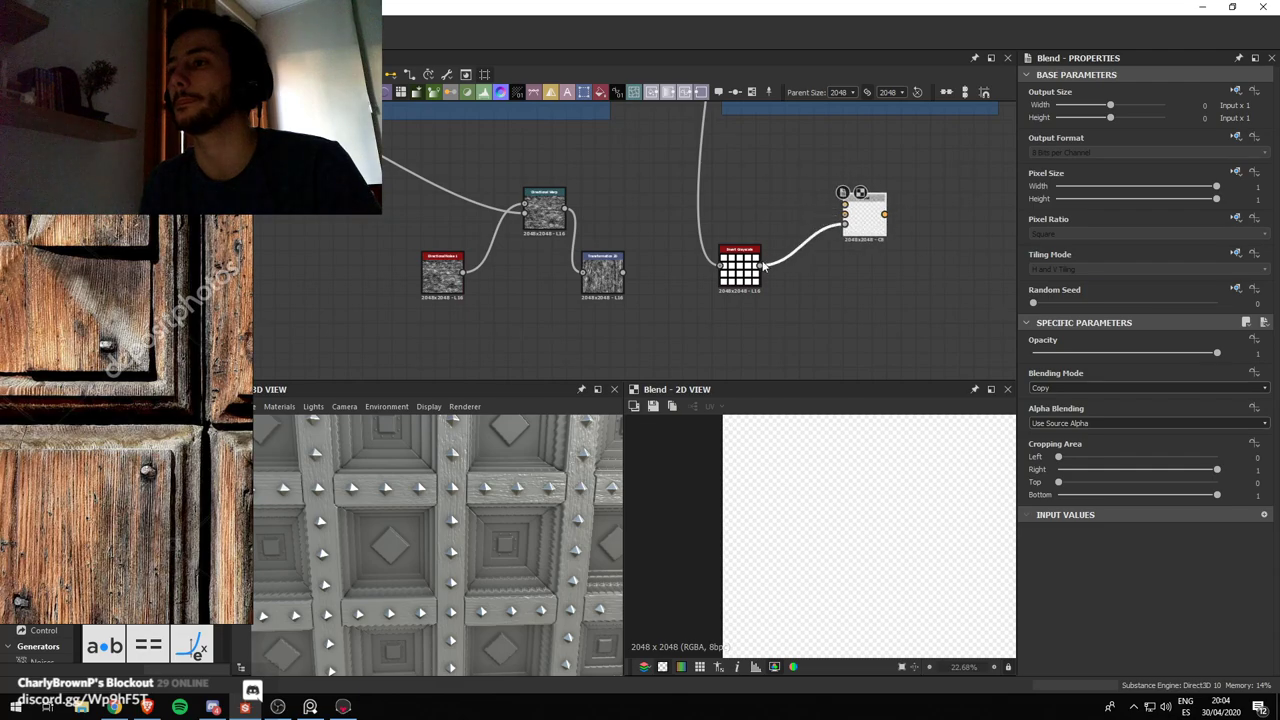
Examine the door's panels in the 3D view, the Stripes, Spikes and Direction groups, and the Square 1 node chain
{"action": "scroll", "coordinate": [748, 261], "scroll_direction": "down", "scroll_amount": 4}
{"action": "middle_click_drag", "start_coordinate": [749, 155], "coordinate": [732, 274]}
{"action": "scroll", "coordinate": [733, 274], "scroll_direction": "down", "scroll_amount": 2}
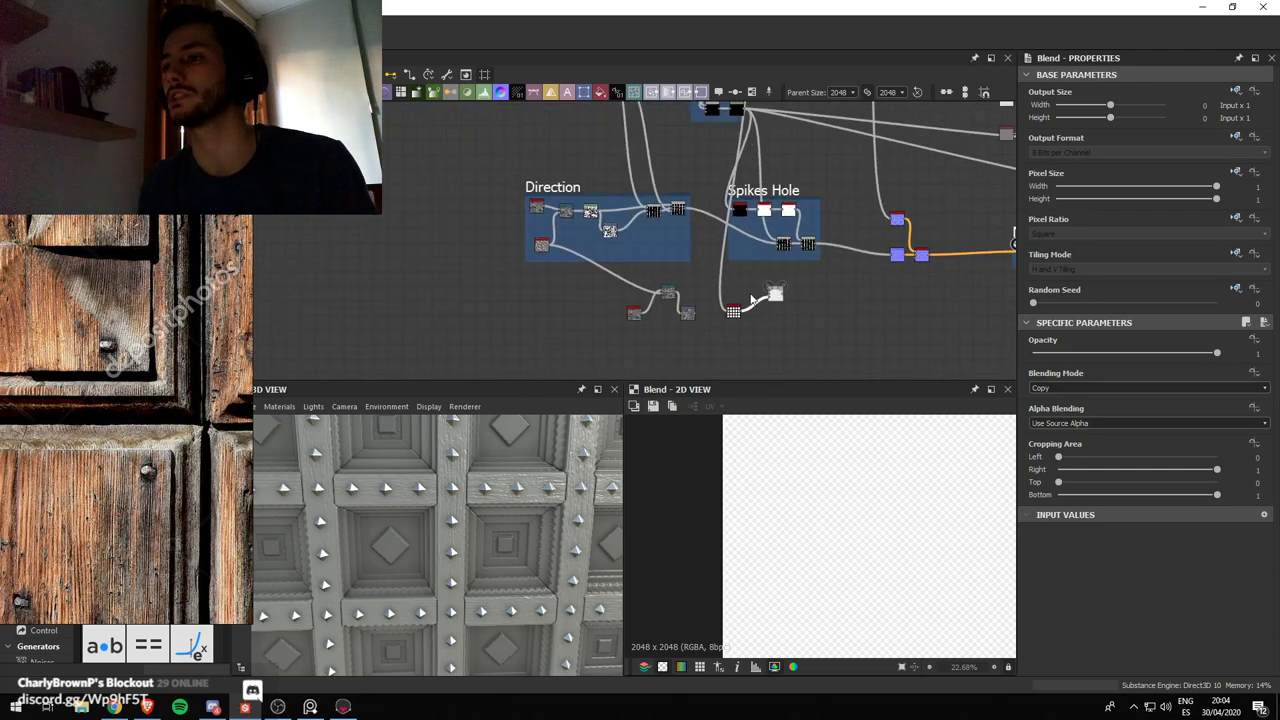
{"action": "left_click", "coordinate": [725, 301]}
{"action": "middle_click_drag", "start_coordinate": [735, 326], "coordinate": [757, 415]}
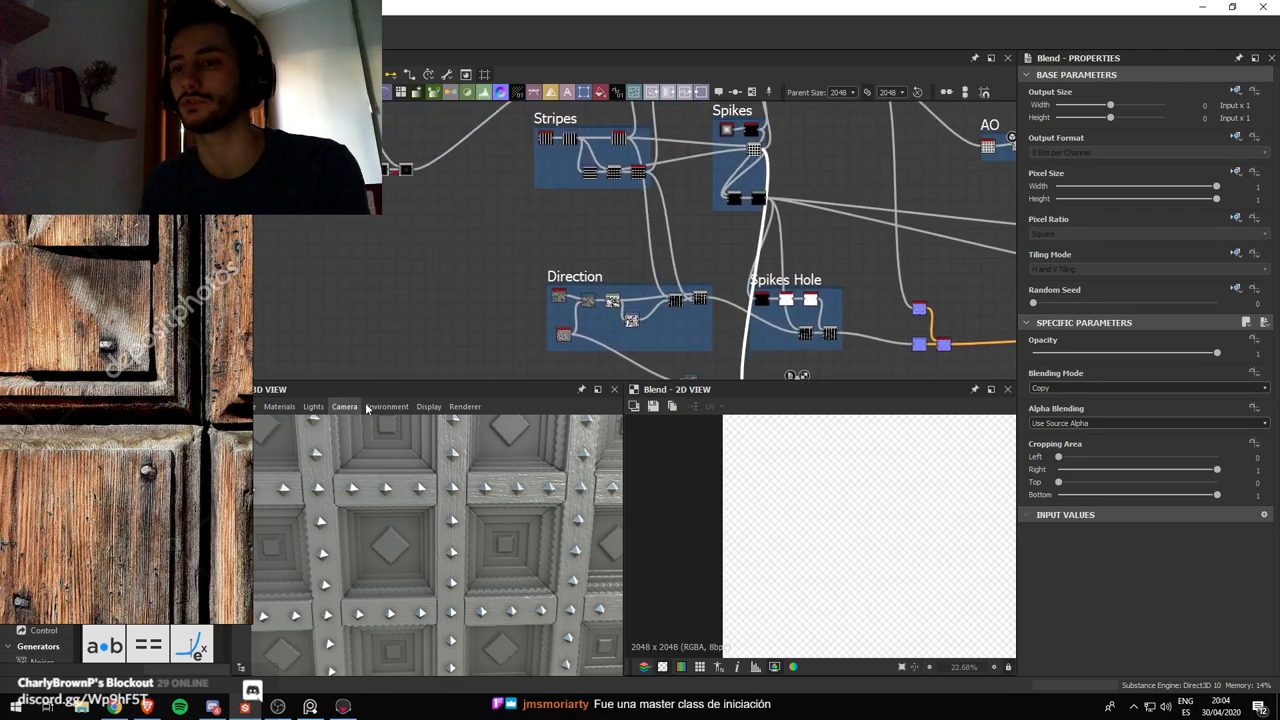
{"action": "scroll", "coordinate": [408, 525], "scroll_direction": "up", "scroll_amount": 2}
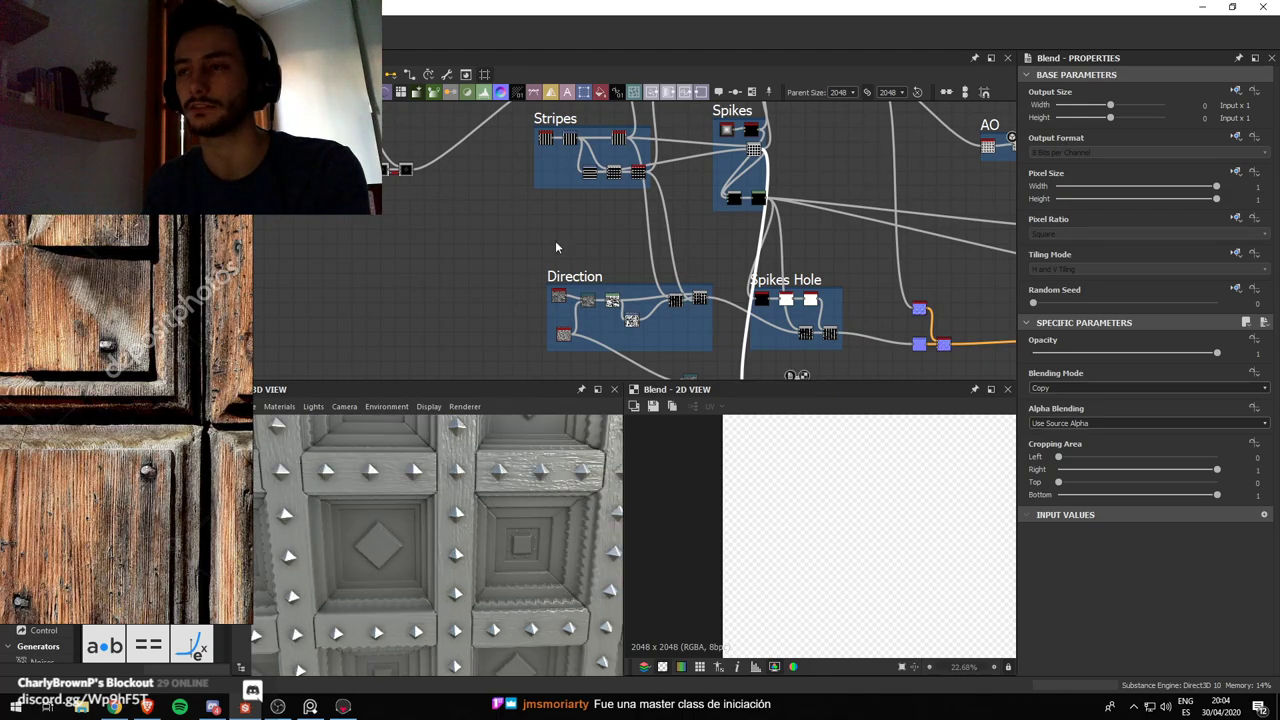
{"action": "scroll", "coordinate": [555, 247], "scroll_direction": "down", "scroll_amount": 2}
{"action": "scroll", "coordinate": [545, 183], "scroll_direction": "up", "scroll_amount": 4}
{"action": "middle_click_drag", "start_coordinate": [592, 172], "coordinate": [590, 294]}
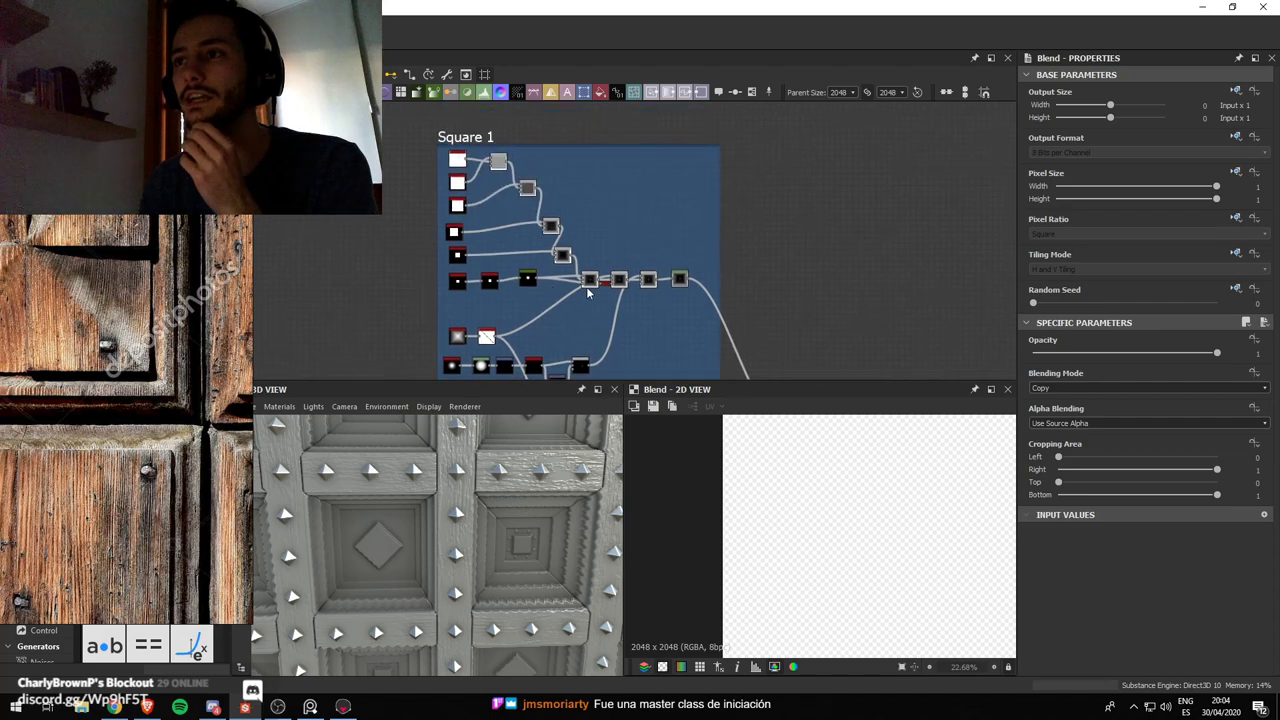
{"action": "scroll", "coordinate": [591, 294], "scroll_direction": "down", "scroll_amount": 1}
{"action": "middle_click_drag", "start_coordinate": [725, 330], "coordinate": [643, 269]}
{"action": "scroll", "coordinate": [622, 196], "scroll_direction": "up", "scroll_amount": 2}
{"action": "scroll", "coordinate": [634, 204], "scroll_direction": "down", "scroll_amount": 1}
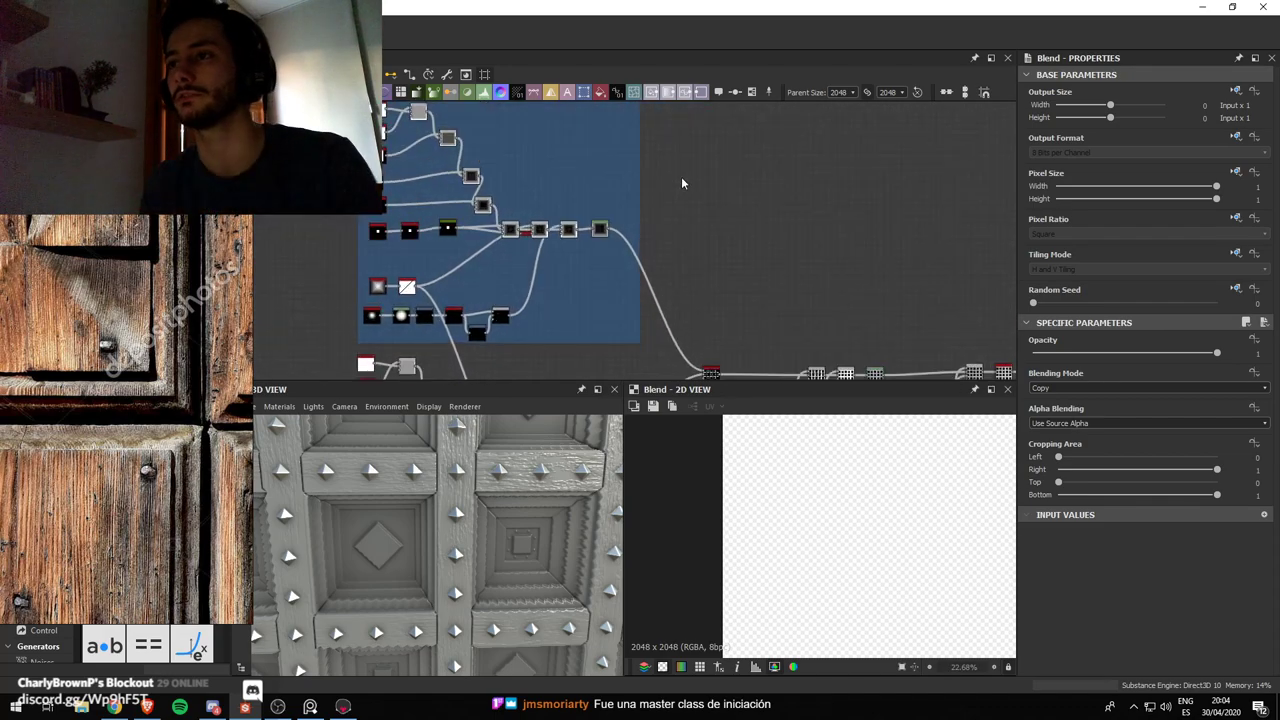
Add a Shape generator node in the empty graph area beside the Square 1 group
{"action": "key", "text": "space"}
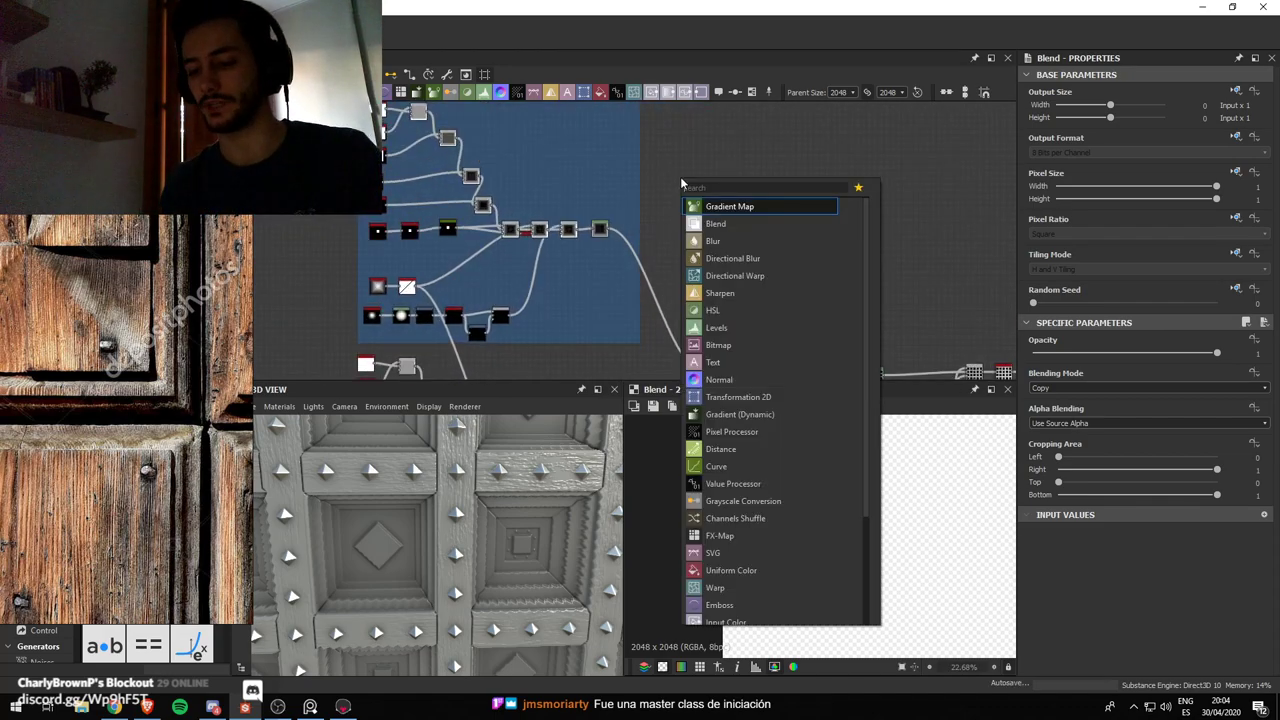
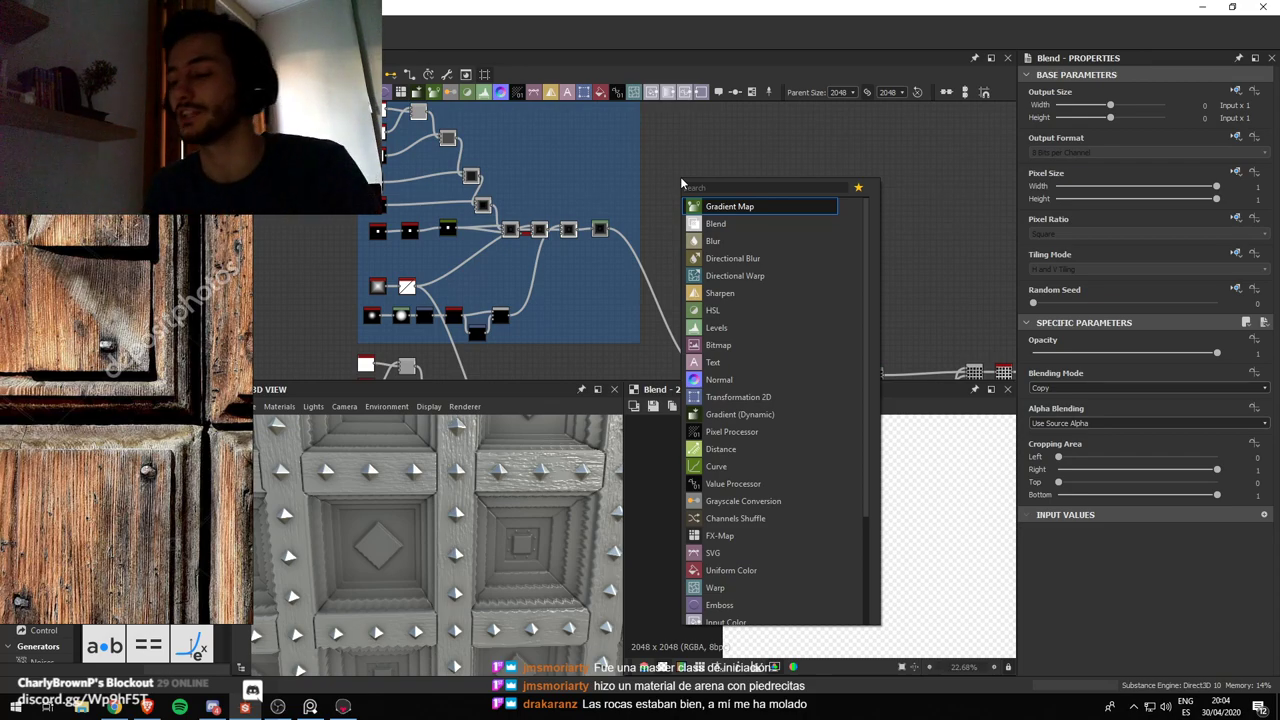
{"action": "left_click", "coordinate": [691, 156]}
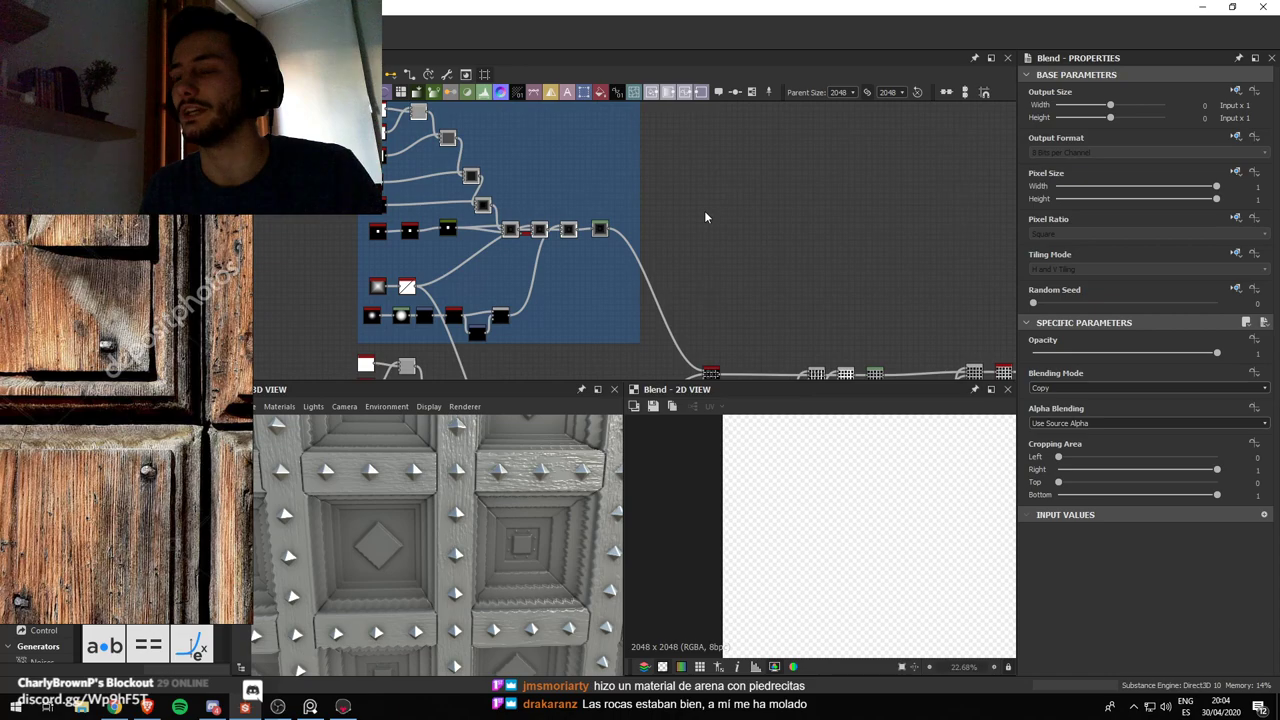
{"action": "key", "text": "space"}
{"action": "type", "text": "squ"}
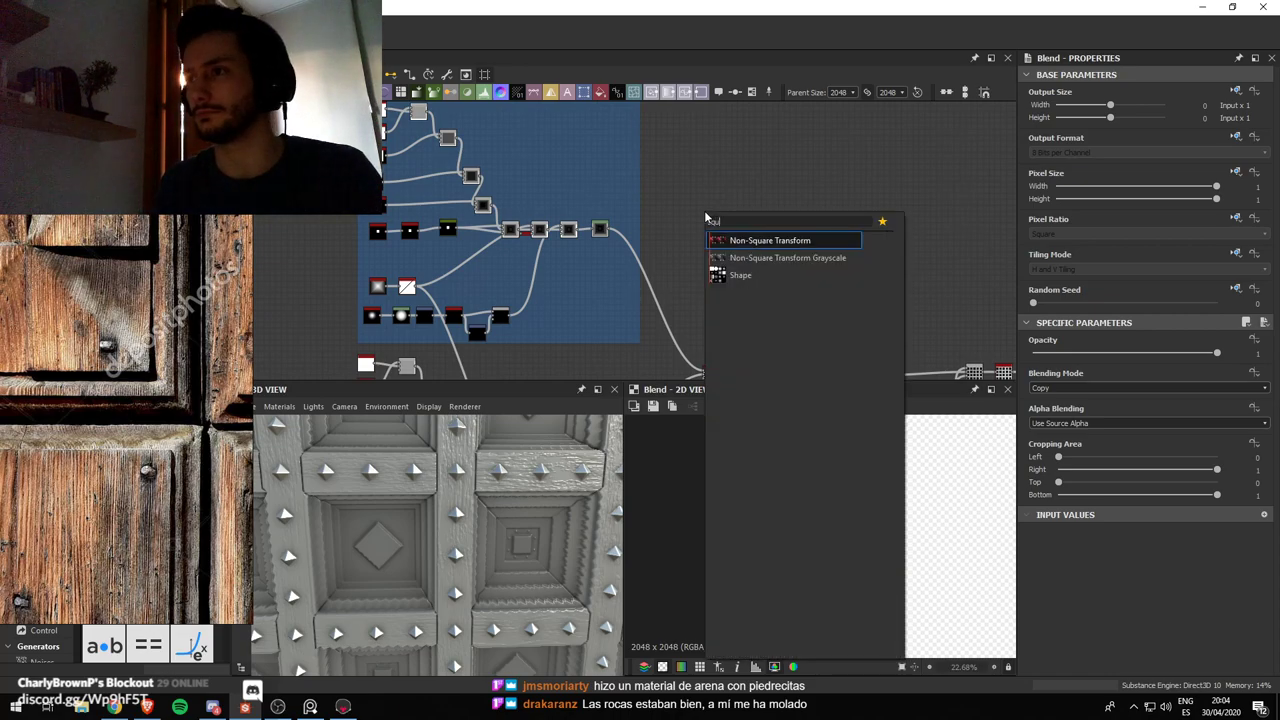
{"action": "left_click", "coordinate": [740, 275]}
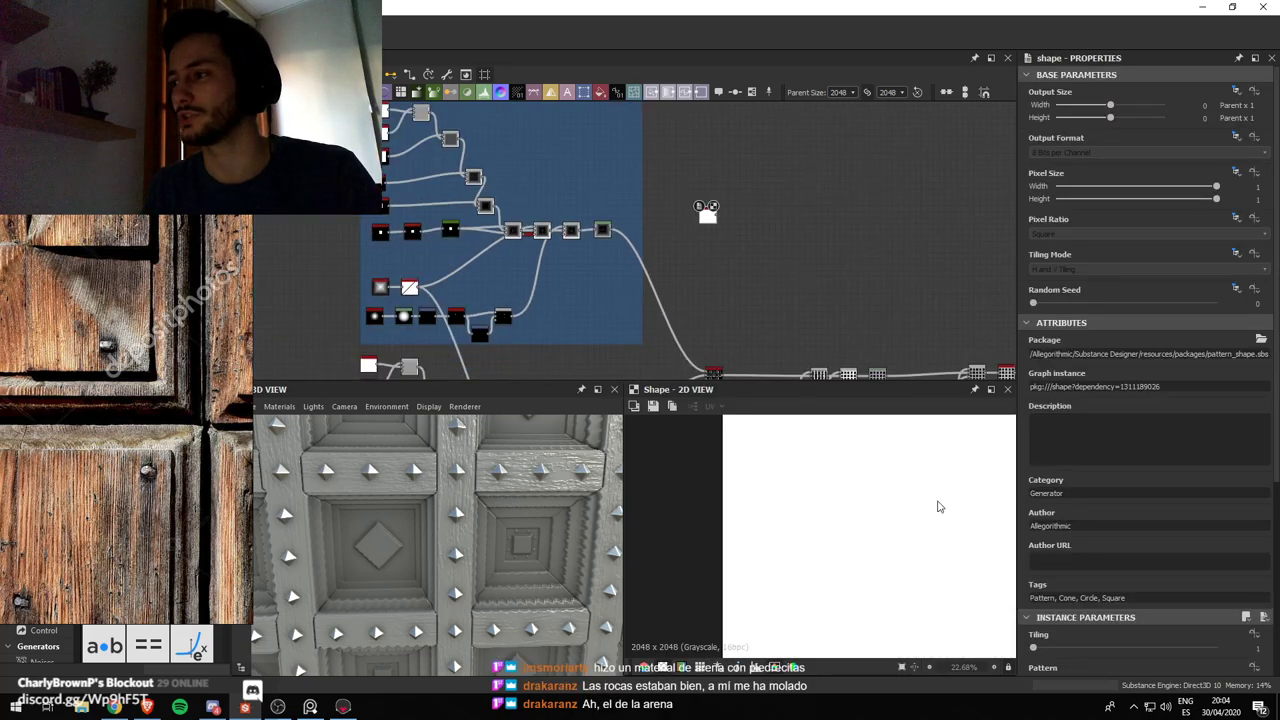
Rotate the square shape by 45 degrees and set its scale to 0.71 to form a full-tile diamond
{"action": "scroll", "coordinate": [1080, 618], "scroll_direction": "down", "scroll_amount": 2}
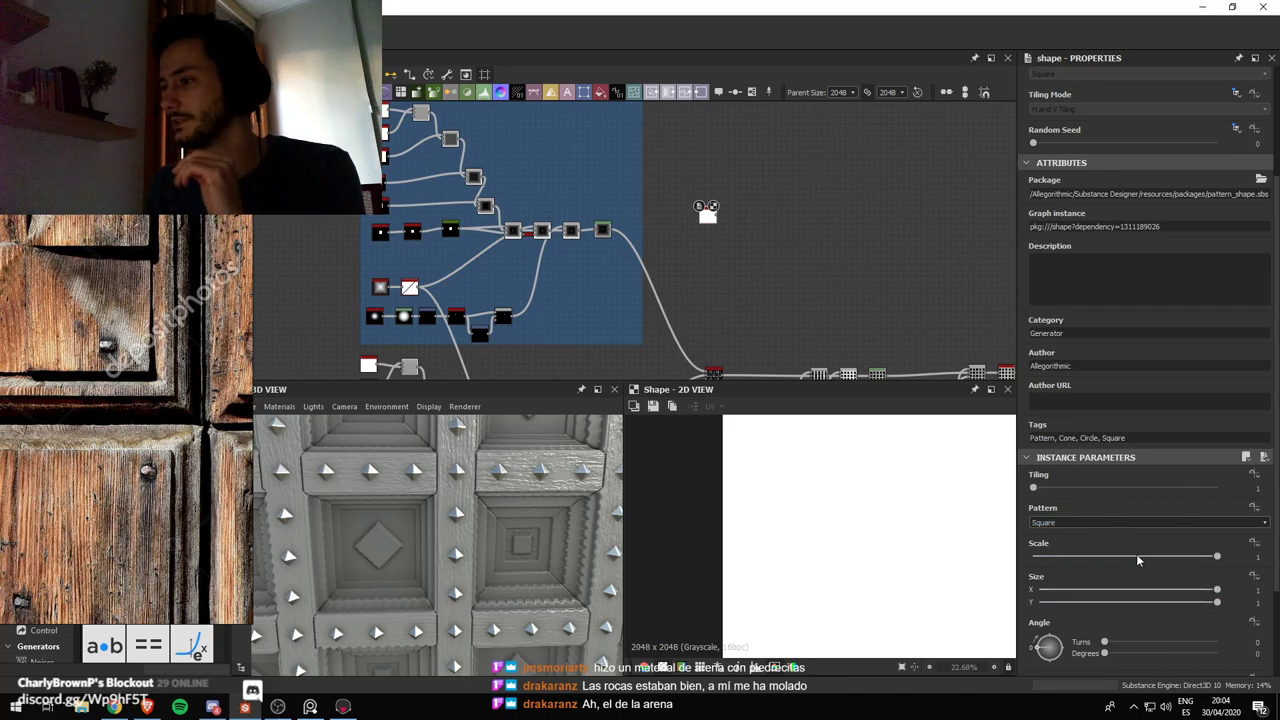
{"action": "left_click_drag", "start_coordinate": [1216, 556], "coordinate": [1178, 559]}
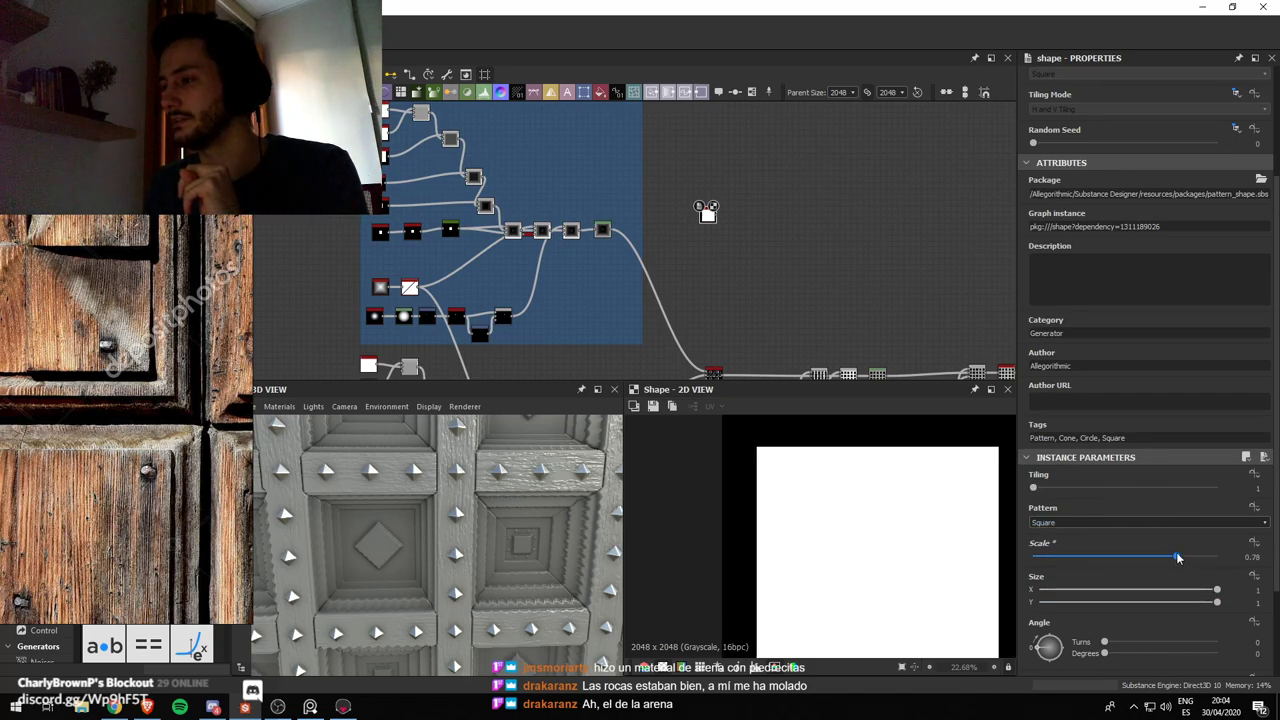
{"action": "scroll", "coordinate": [1100, 600], "scroll_direction": "down", "scroll_amount": 2}
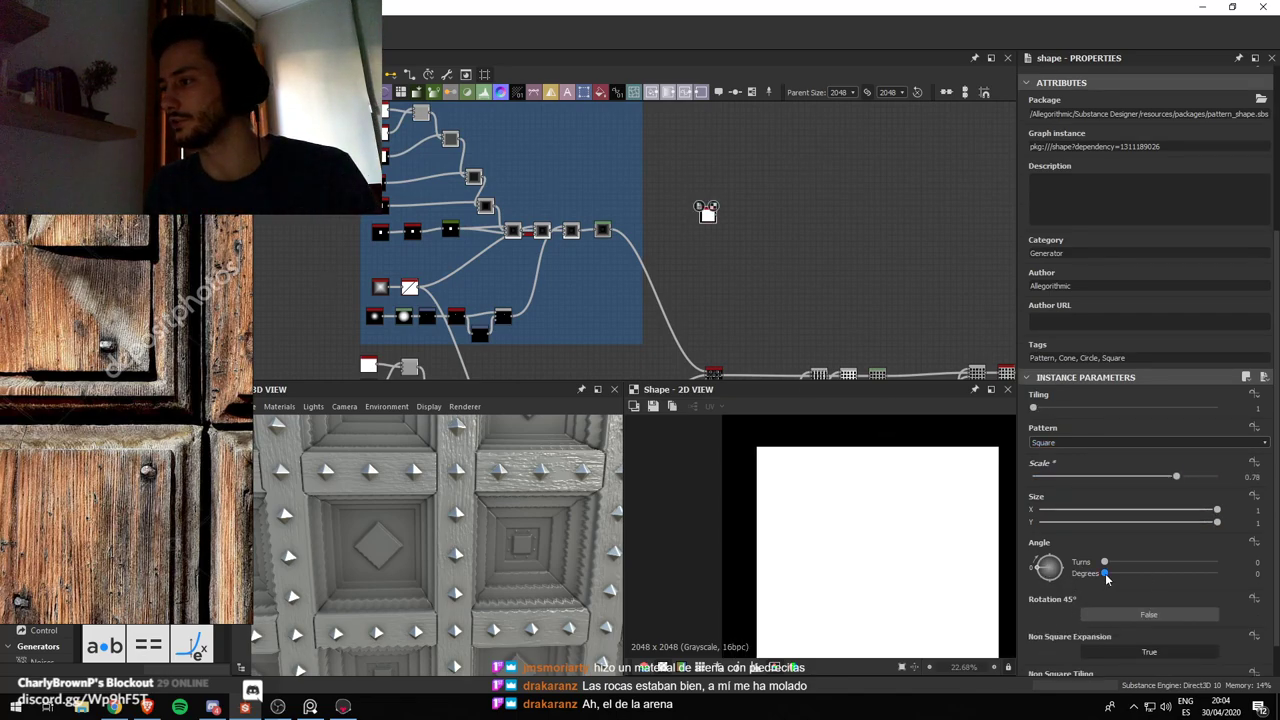
{"action": "left_click_drag", "start_coordinate": [1043, 568], "coordinate": [1050, 550]}
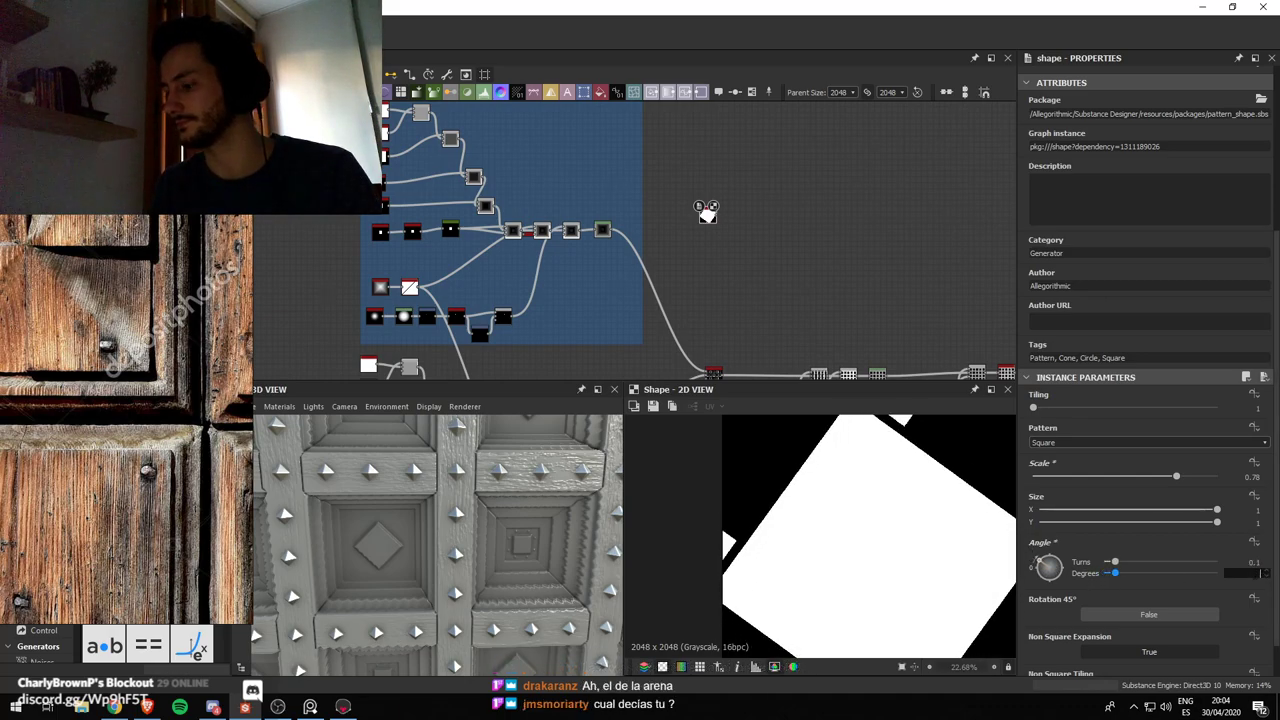
{"action": "key", "text": "Return"}
{"action": "key", "text": "f"}
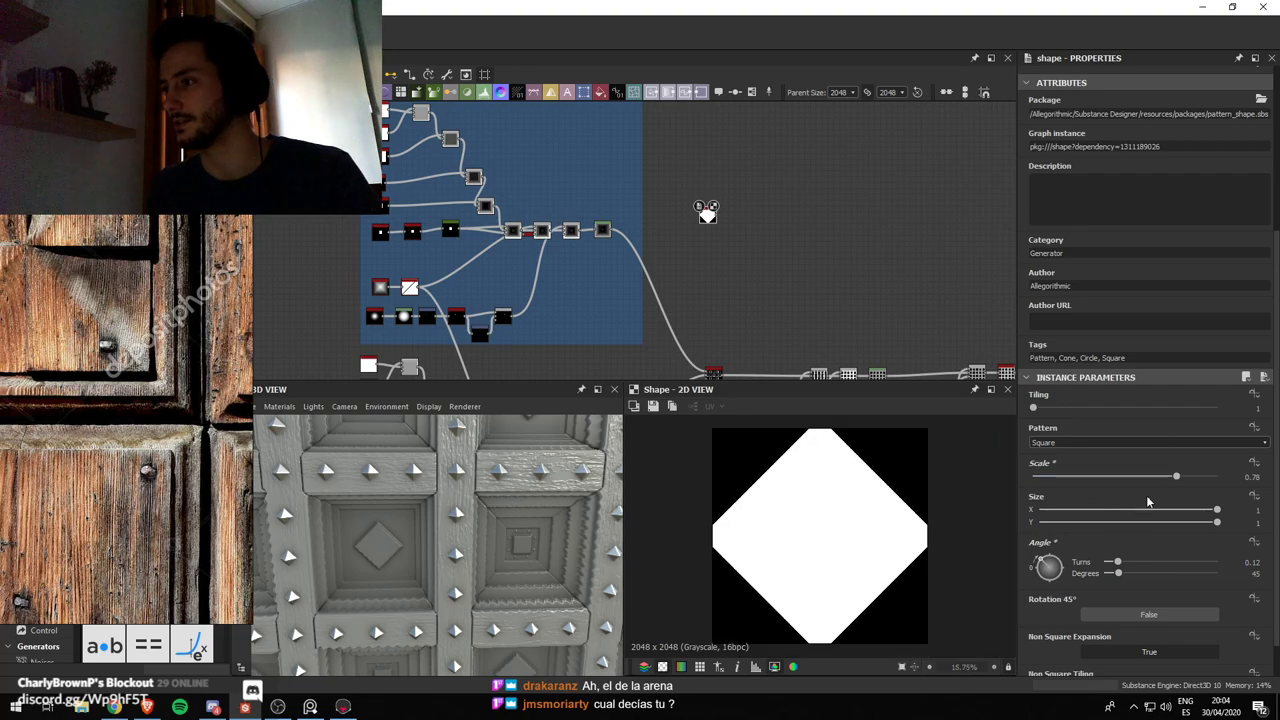
{"action": "left_click_drag", "start_coordinate": [1176, 476], "coordinate": [1164, 476]}
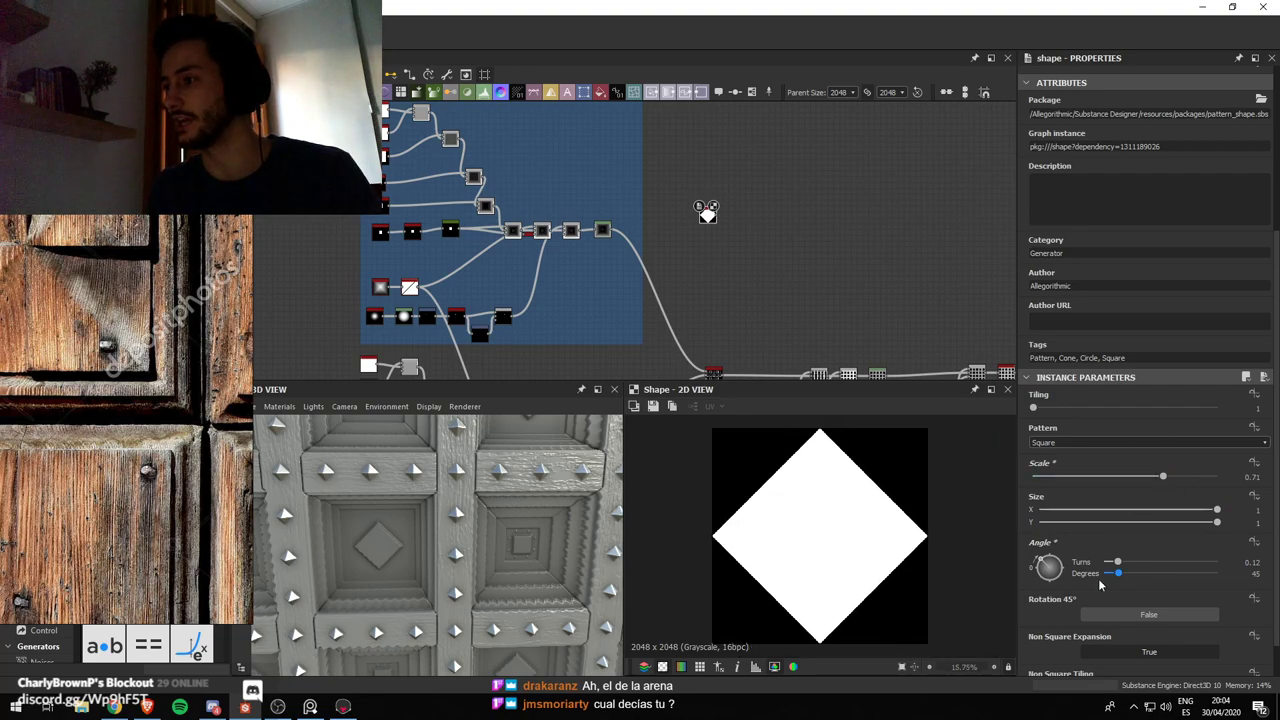
Append a Transformation 2D node to the Shape node's output
{"action": "key", "text": "space"}
{"action": "type", "text": "trans"}
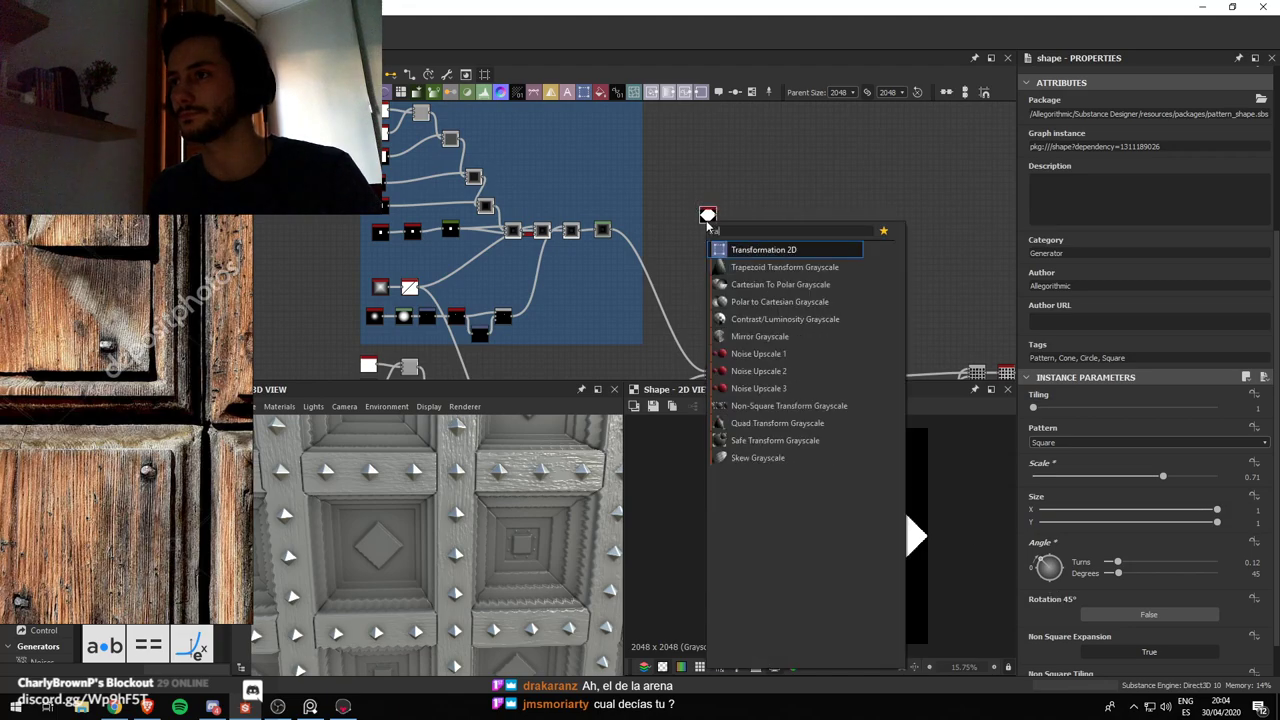
{"action": "key", "text": "Return"}
Shift the diamond with the Transformation 2D, setting its offset to 0.45 in both X and Y
{"action": "left_click_drag", "start_coordinate": [856, 567], "coordinate": [960, 488]}
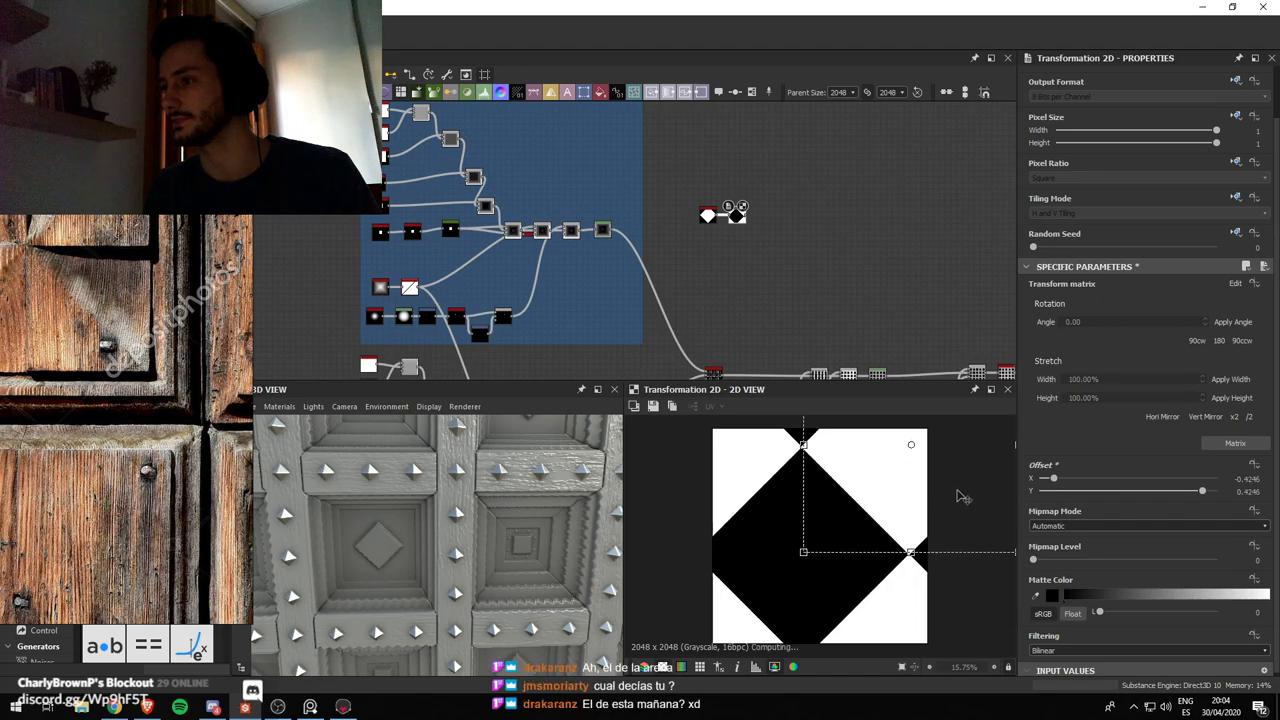
{"action": "left_click_drag", "start_coordinate": [1232, 479], "coordinate": [1275, 485]}
{"action": "type", "text": "4"}
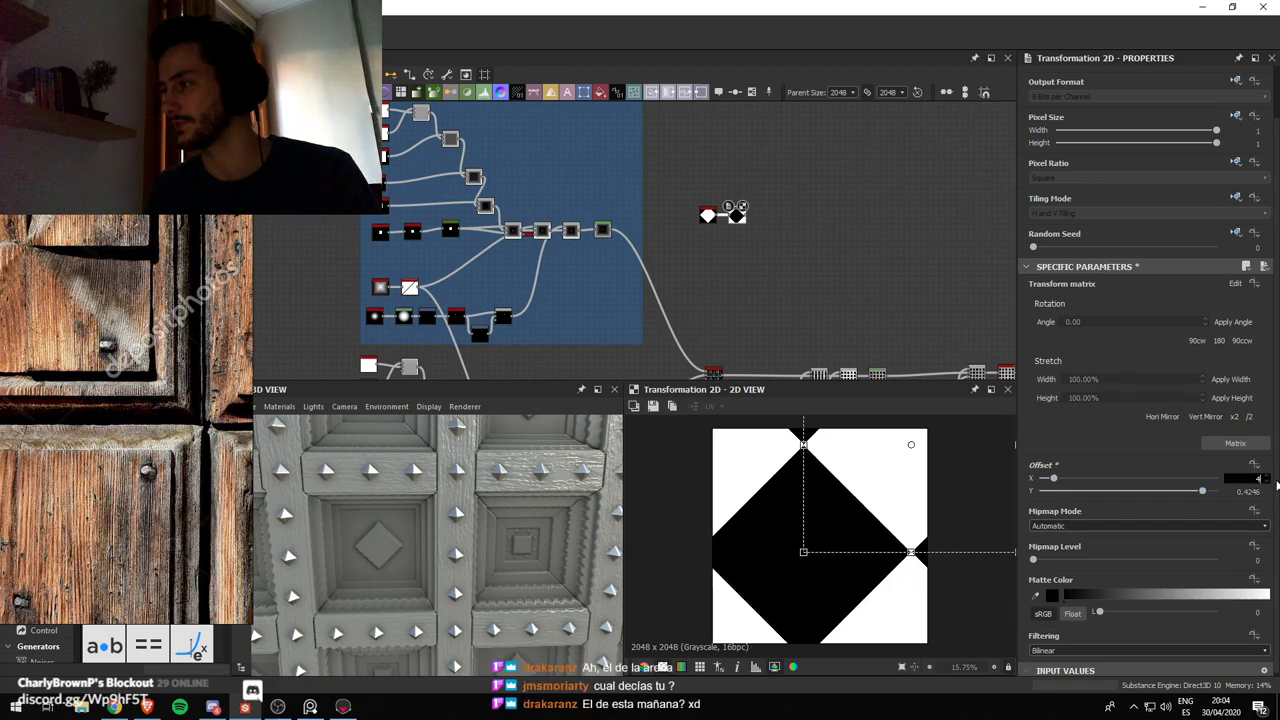
{"action": "type", "text": "5"}
{"action": "key", "text": "Tab"}
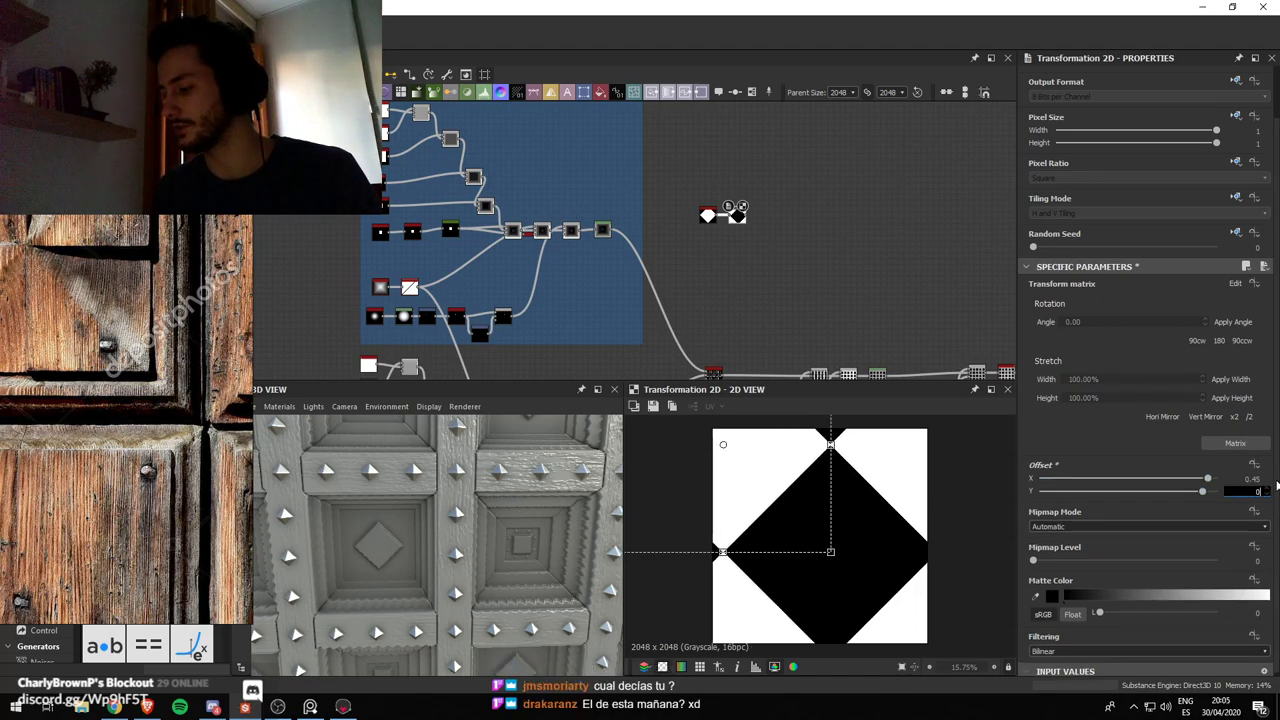
{"action": "type", "text": "0.45"}
{"action": "key", "text": "Return"}
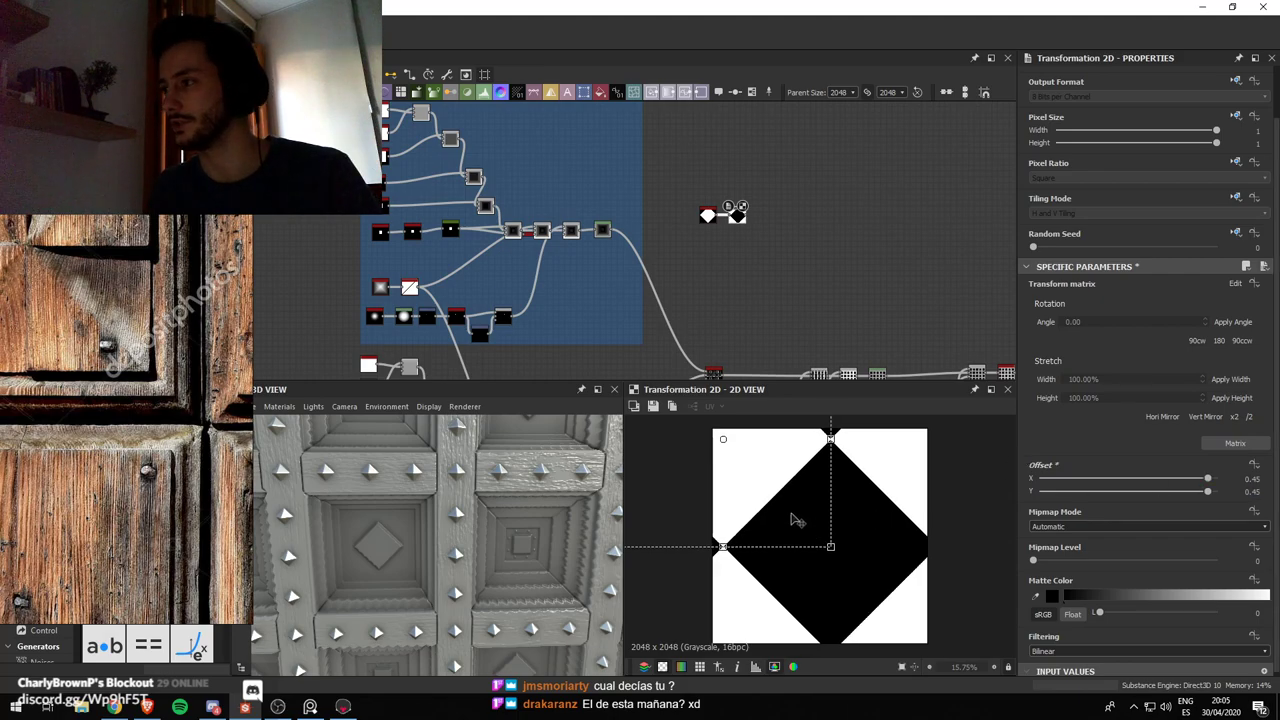
Set the Transformation 2D offset to 0.5 in both X and Y
{"action": "left_click_drag", "start_coordinate": [795, 518], "coordinate": [787, 509]}
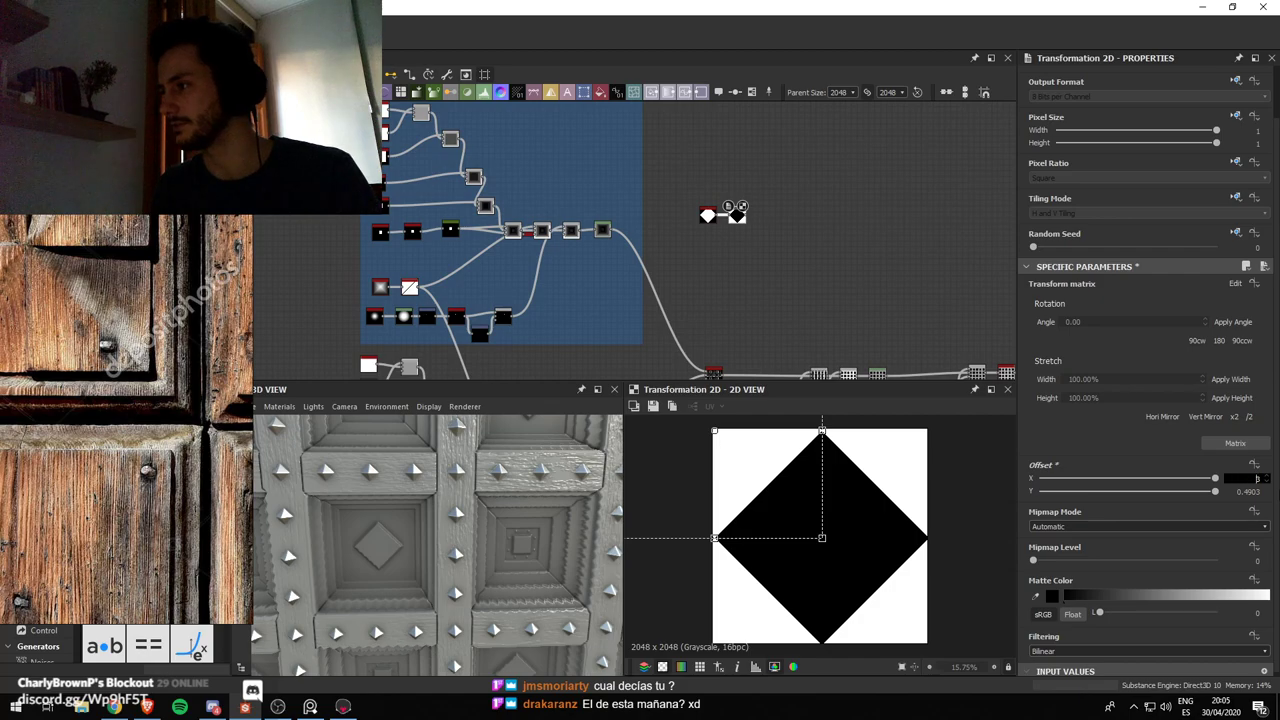
{"action": "type", "text": "0.5"}
{"action": "key", "text": "Tab"}
{"action": "type", "text": "0.5"}
{"action": "key", "text": "Return"}
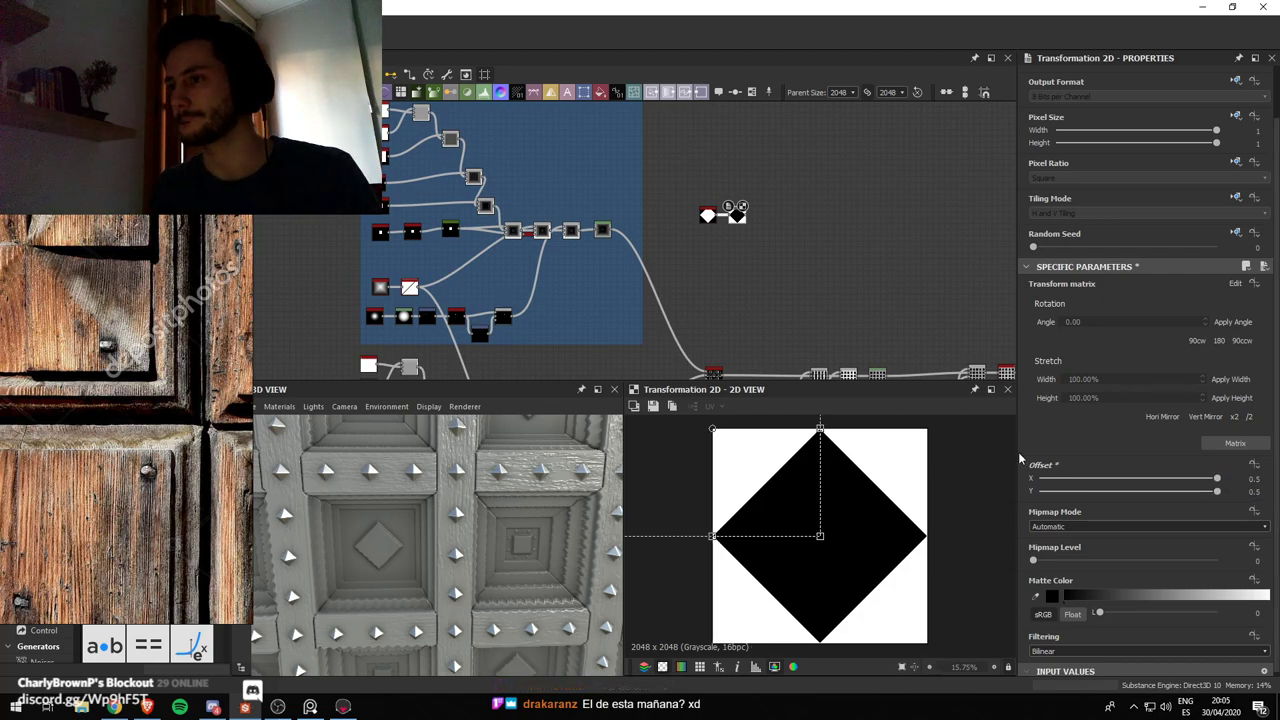
Set the Transformation 2D's Y offset to 0 while keeping the horizontal shift
{"action": "scroll", "coordinate": [793, 253], "scroll_direction": "down", "scroll_amount": 1}
{"action": "middle_click_drag", "start_coordinate": [774, 266], "coordinate": [810, 286]}
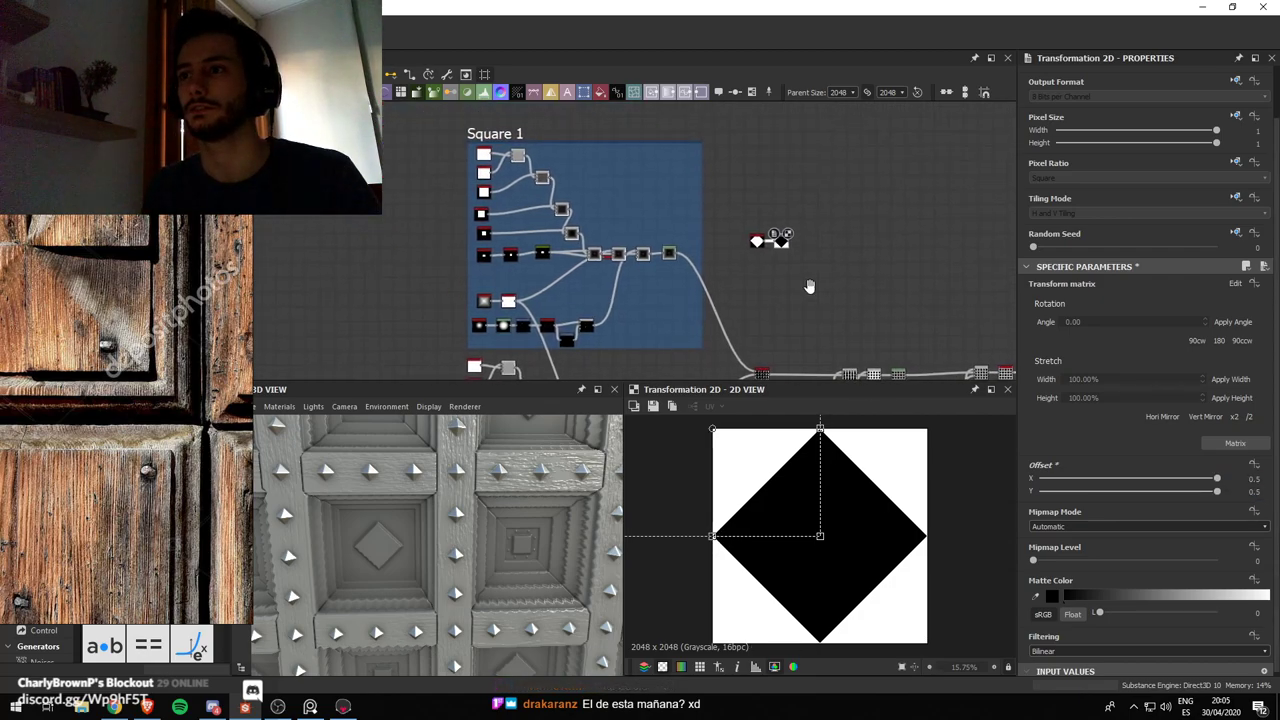
{"action": "scroll", "coordinate": [568, 284], "scroll_direction": "up", "scroll_amount": 3}
{"action": "scroll", "coordinate": [568, 290], "scroll_direction": "down", "scroll_amount": 2}
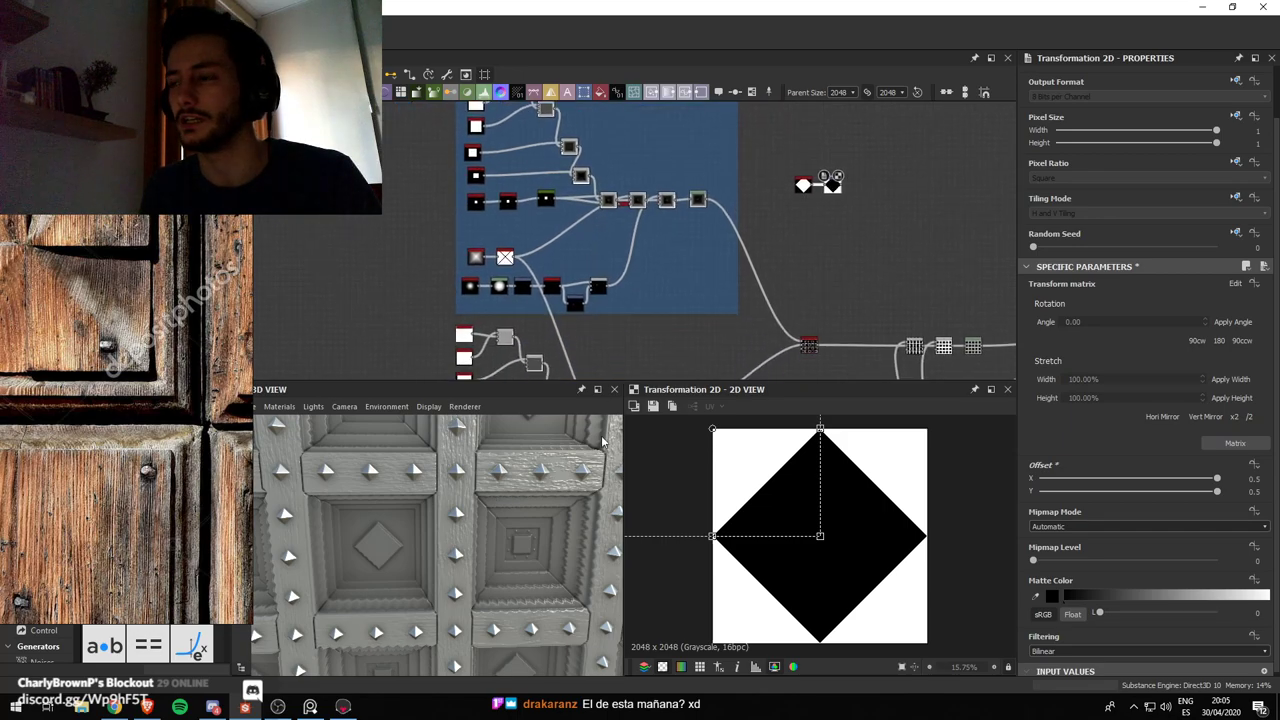
{"action": "left_click", "coordinate": [1249, 493]}
{"action": "type", "text": "0"}
{"action": "key", "text": "Return"}
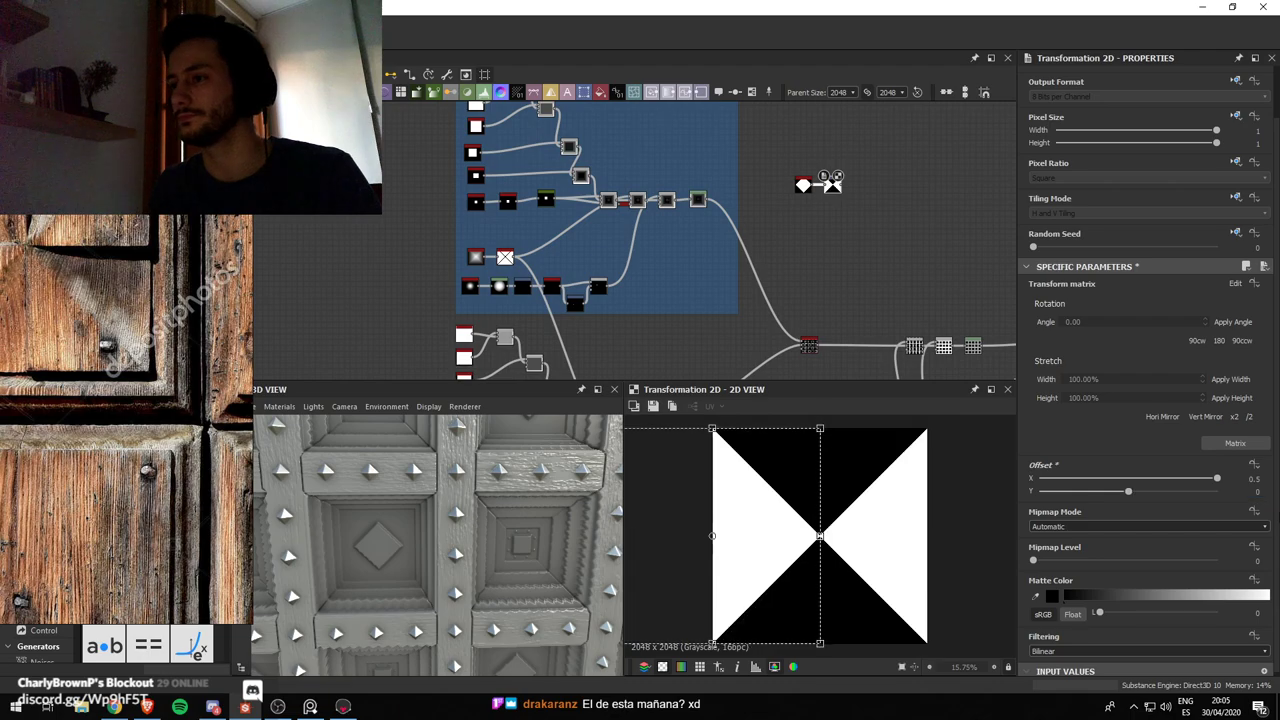
Duplicate the Tile Generator node, place the copy above the original, and feed the Transformation 2D output into its first pattern input
{"action": "scroll", "coordinate": [668, 178], "scroll_direction": "down", "scroll_amount": 2}
{"action": "middle_click_drag", "start_coordinate": [806, 251], "coordinate": [701, 270]}
{"action": "scroll", "coordinate": [716, 225], "scroll_direction": "up", "scroll_amount": 2}
{"action": "key", "text": "ctrl+v"}
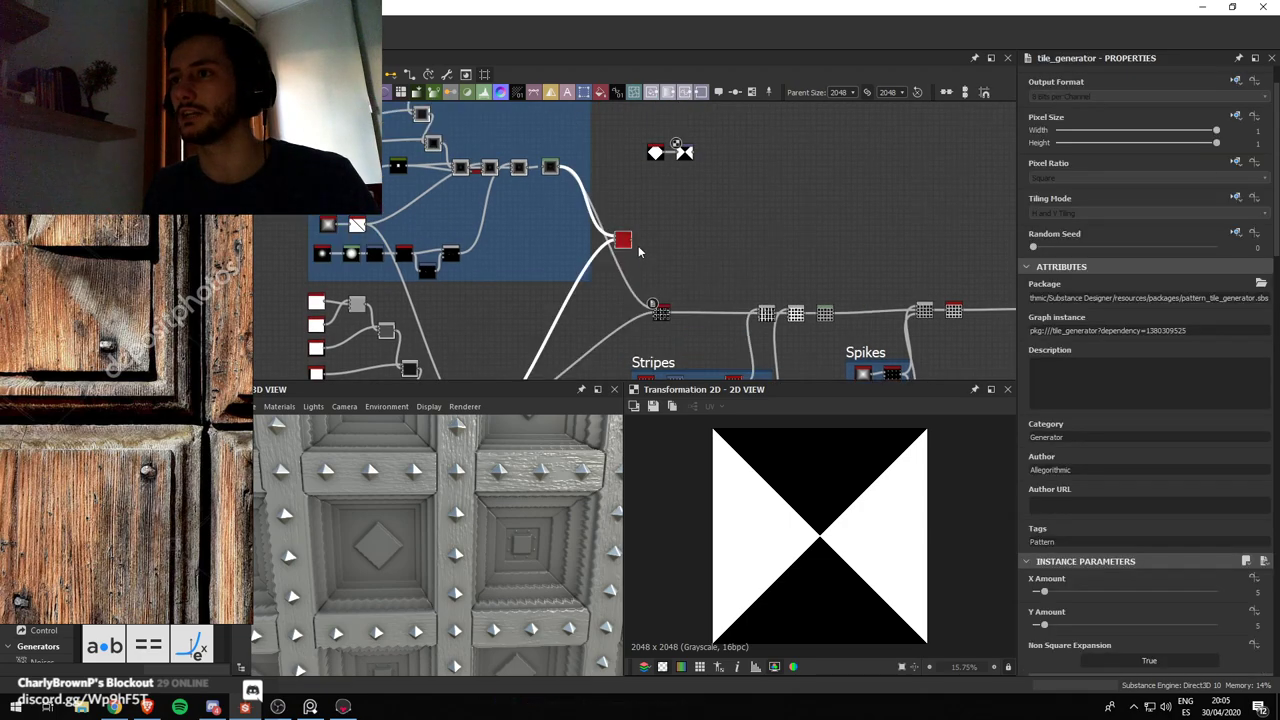
{"action": "left_click_drag", "start_coordinate": [625, 242], "coordinate": [697, 264]}
{"action": "left_click_drag", "start_coordinate": [693, 152], "coordinate": [696, 264]}
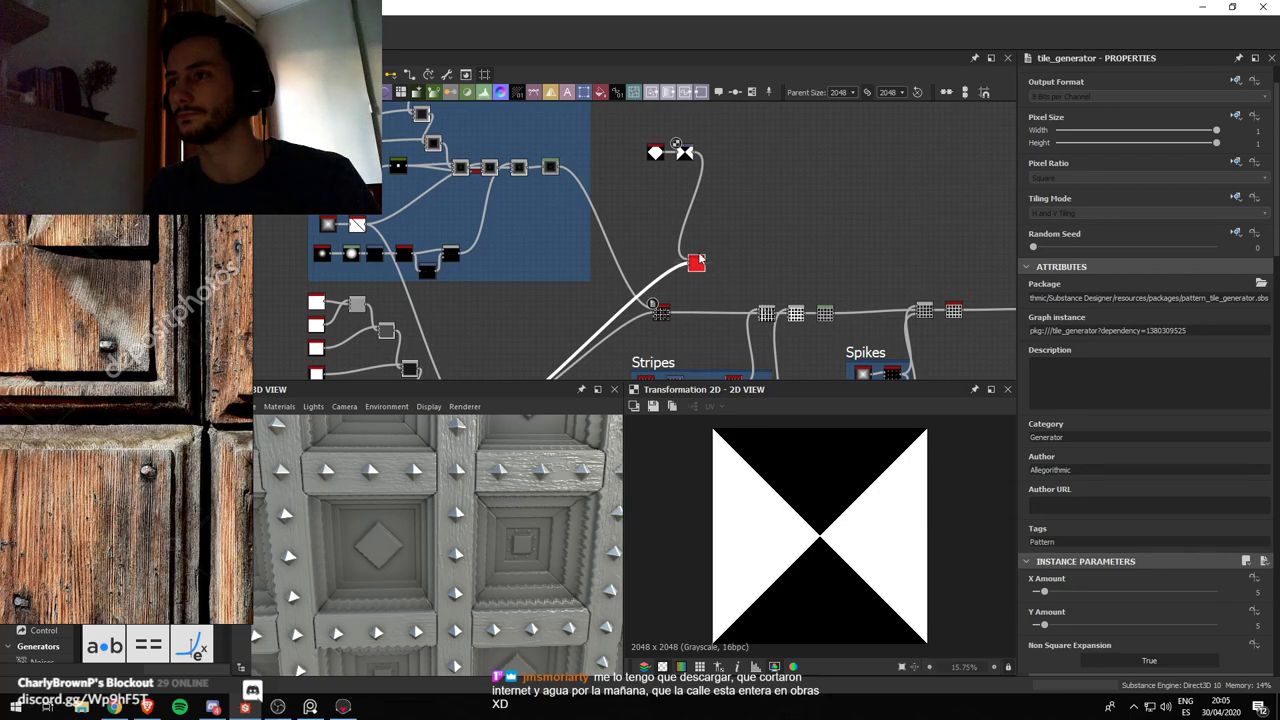
Preview the copied Tile Generator and set its Pattern Input Number to 1
{"action": "double_click", "coordinate": [698, 262]}
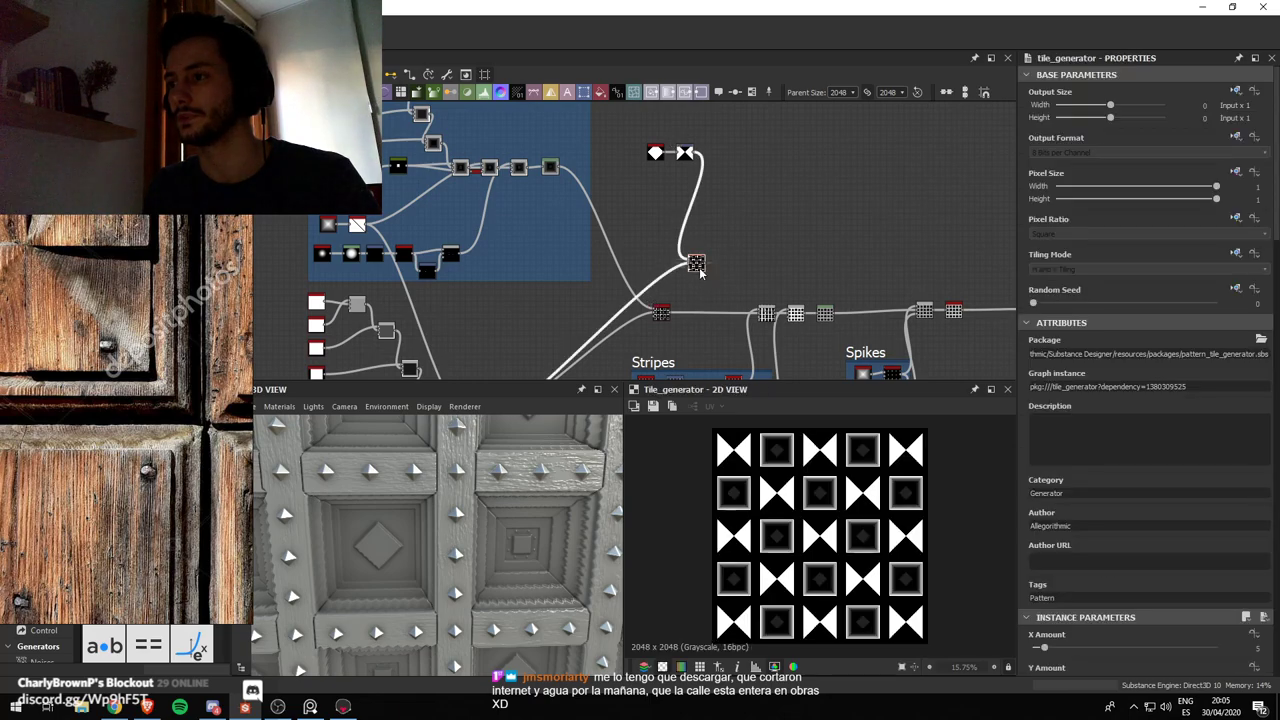
{"action": "scroll", "coordinate": [850, 490], "scroll_direction": "up", "scroll_amount": 2}
{"action": "scroll", "coordinate": [757, 278], "scroll_direction": "down", "scroll_amount": 1}
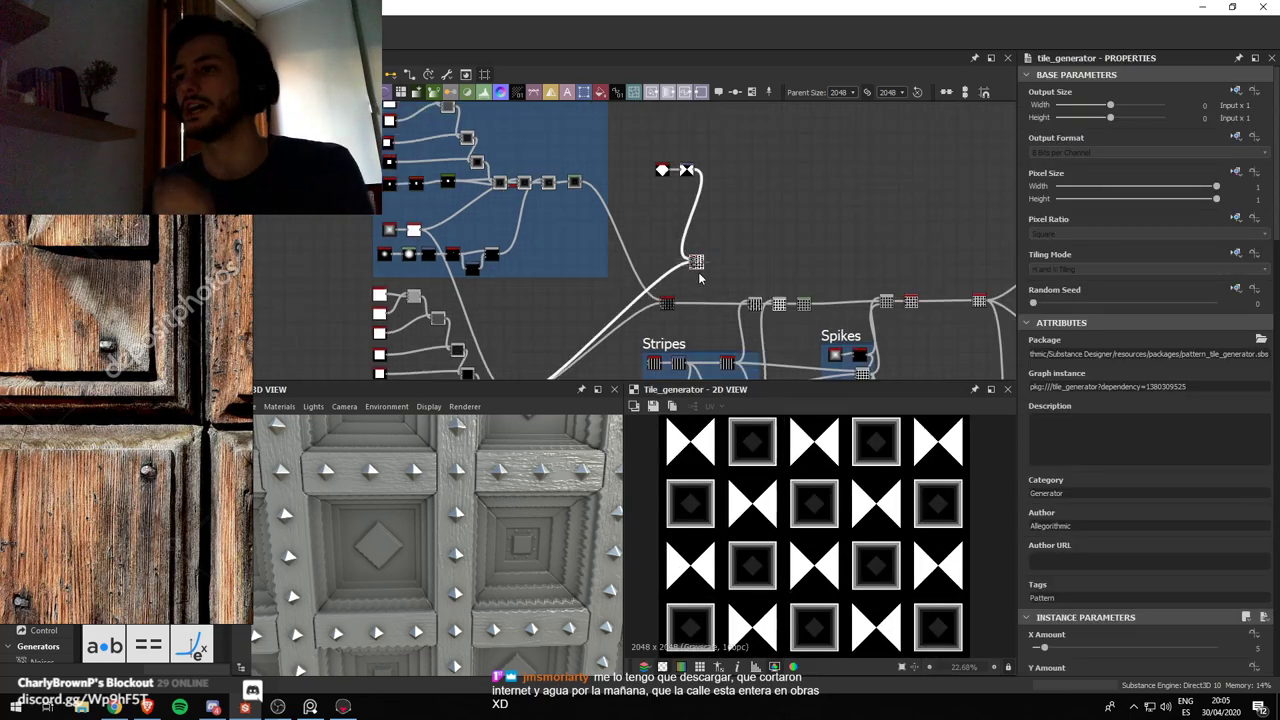
{"action": "middle_click_drag", "start_coordinate": [700, 278], "coordinate": [686, 245]}
{"action": "scroll", "coordinate": [686, 245], "scroll_direction": "up", "scroll_amount": 2}
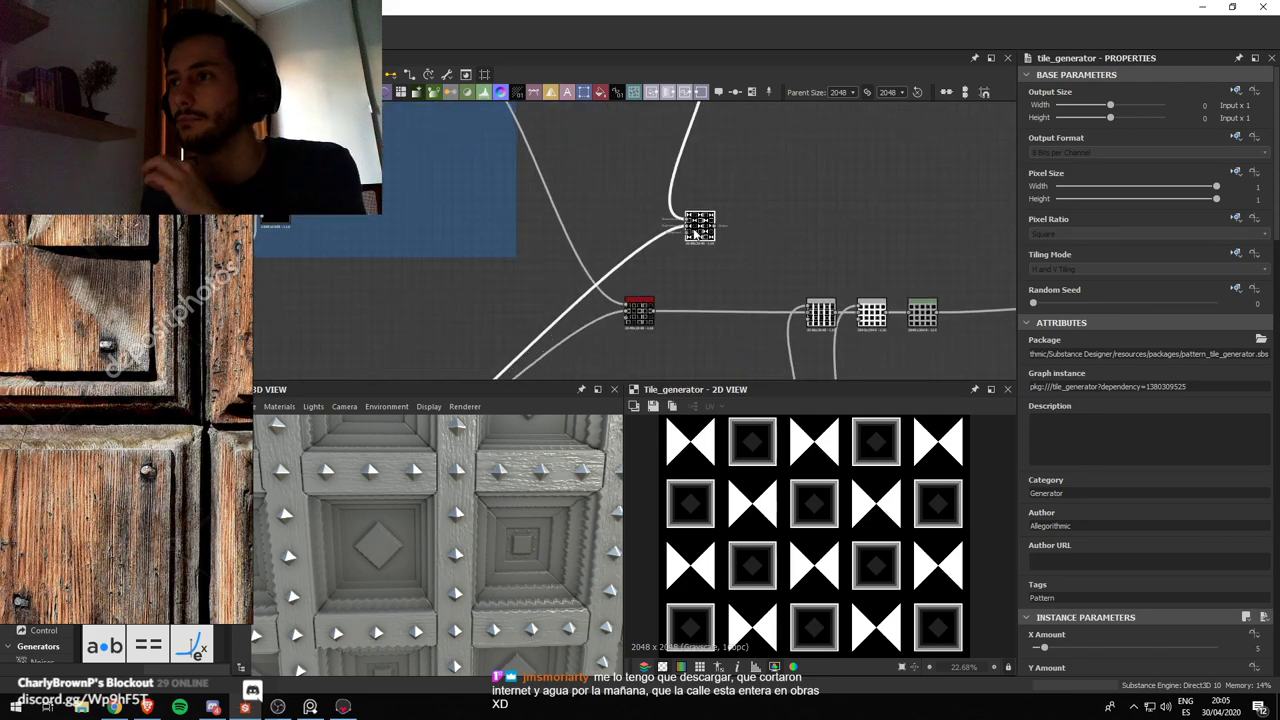
{"action": "scroll", "coordinate": [1086, 498], "scroll_direction": "down", "scroll_amount": 3}
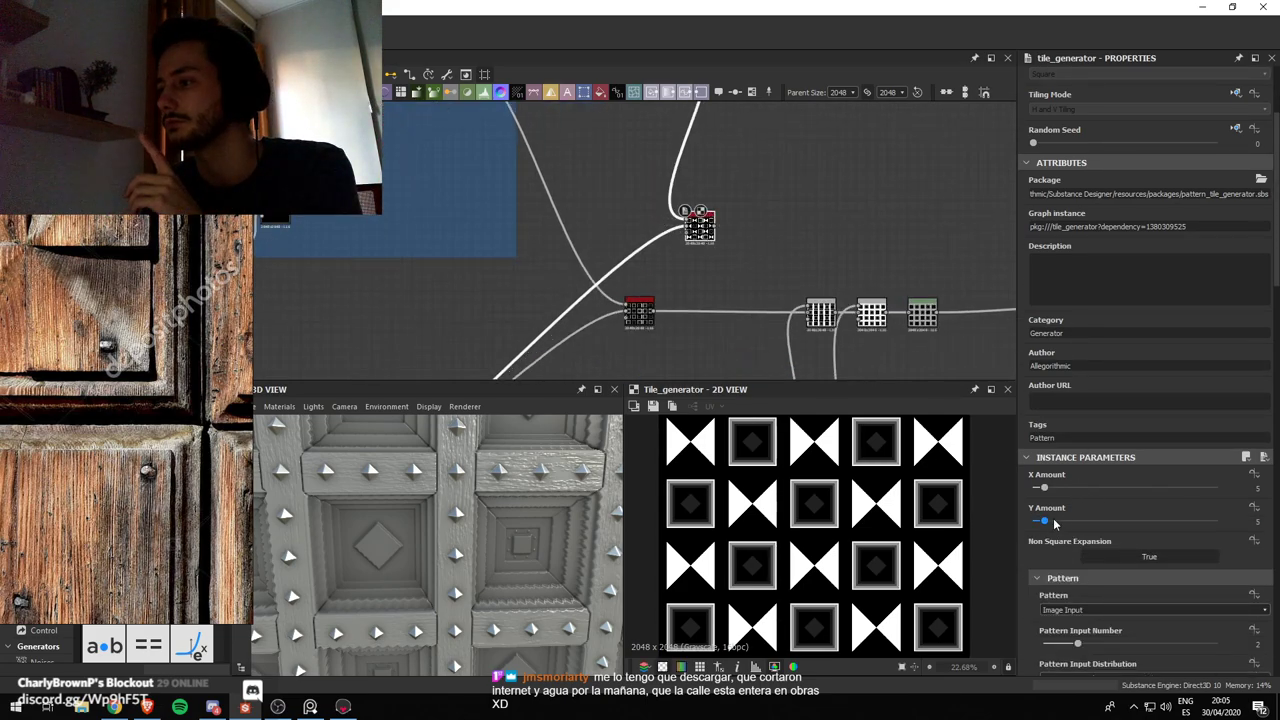
{"action": "scroll", "coordinate": [1054, 523], "scroll_direction": "down", "scroll_amount": 1}
{"action": "left_click_drag", "start_coordinate": [1077, 604], "coordinate": [1038, 614]}
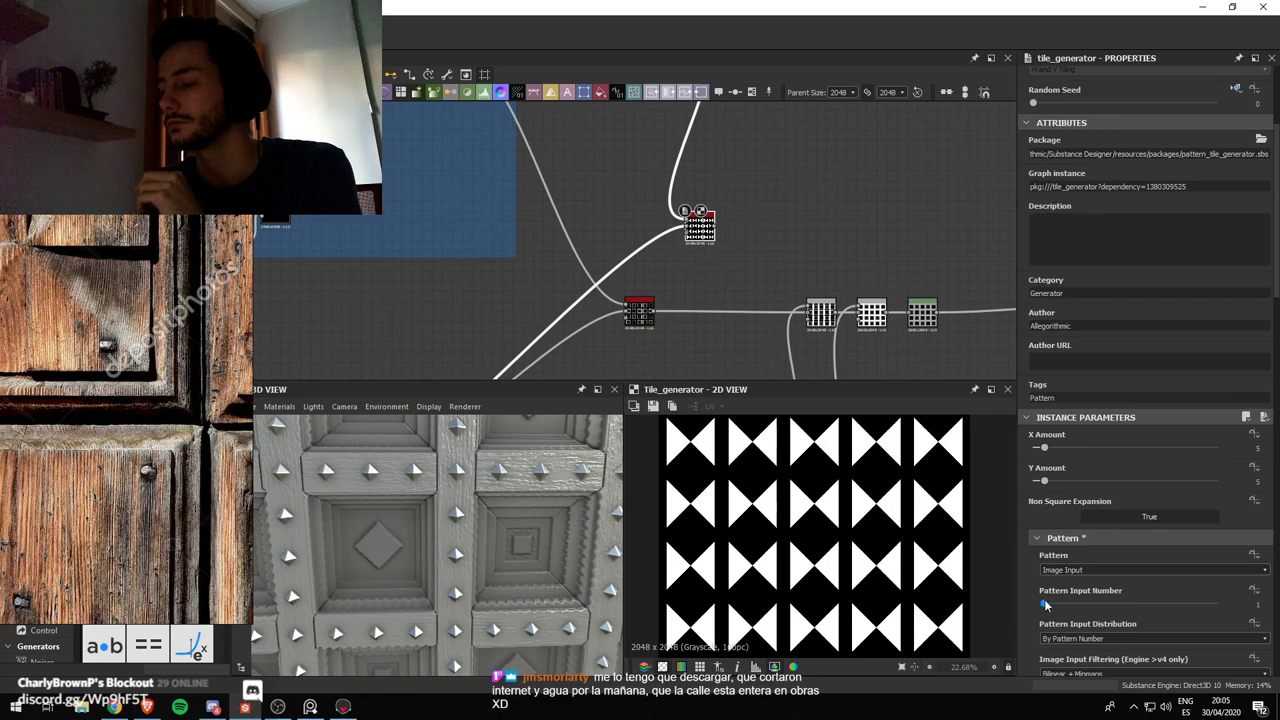
Insert a Blend node between the Shape and Transformation 2D nodes, making room for it in the chain
{"action": "scroll", "coordinate": [734, 188], "scroll_direction": "down", "scroll_amount": 2}
{"action": "middle_click_drag", "start_coordinate": [732, 187], "coordinate": [742, 353]}
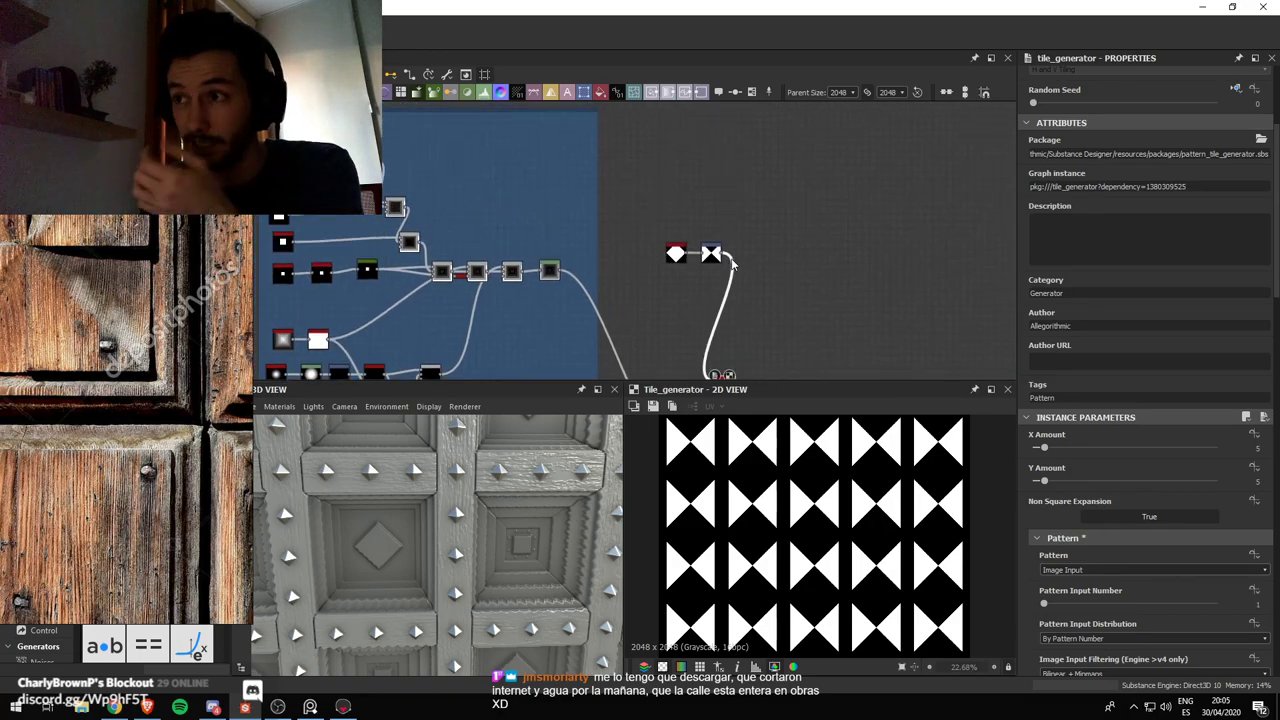
{"action": "scroll", "coordinate": [732, 258], "scroll_direction": "up", "scroll_amount": 3}
{"action": "left_click_drag", "start_coordinate": [610, 265], "coordinate": [604, 260]}
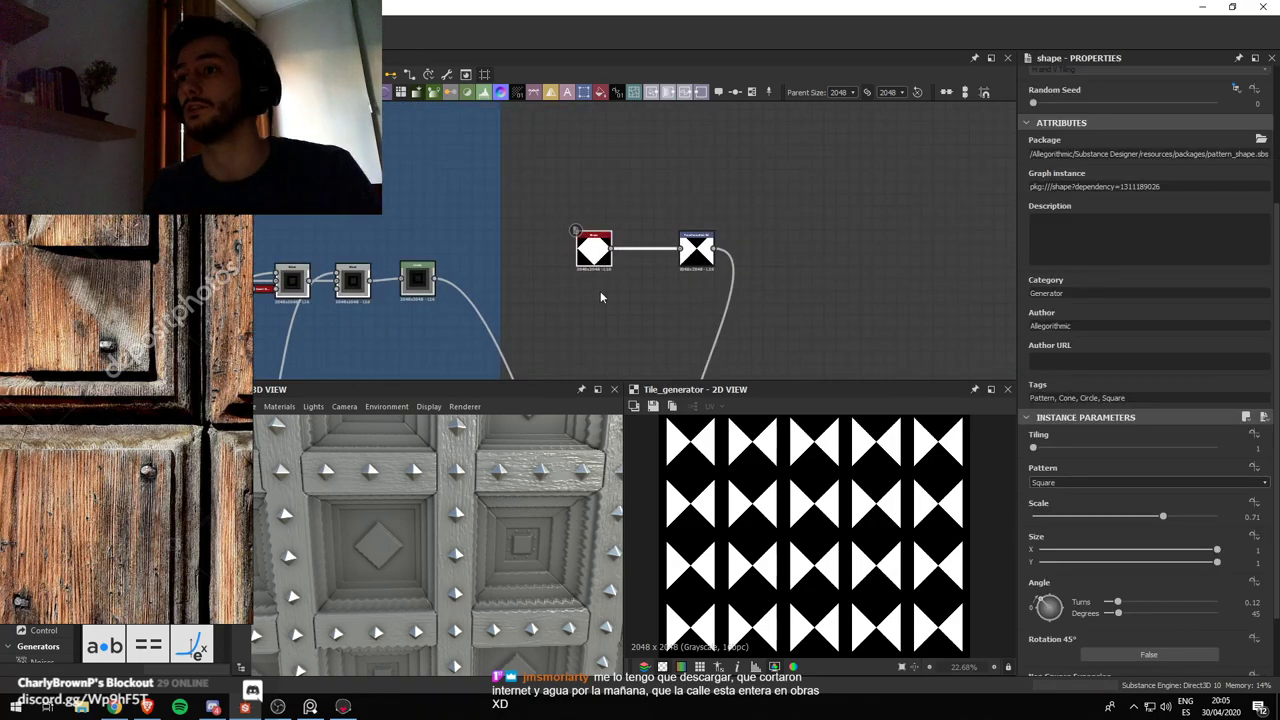
{"action": "key", "text": "space"}
{"action": "key", "text": "Escape"}
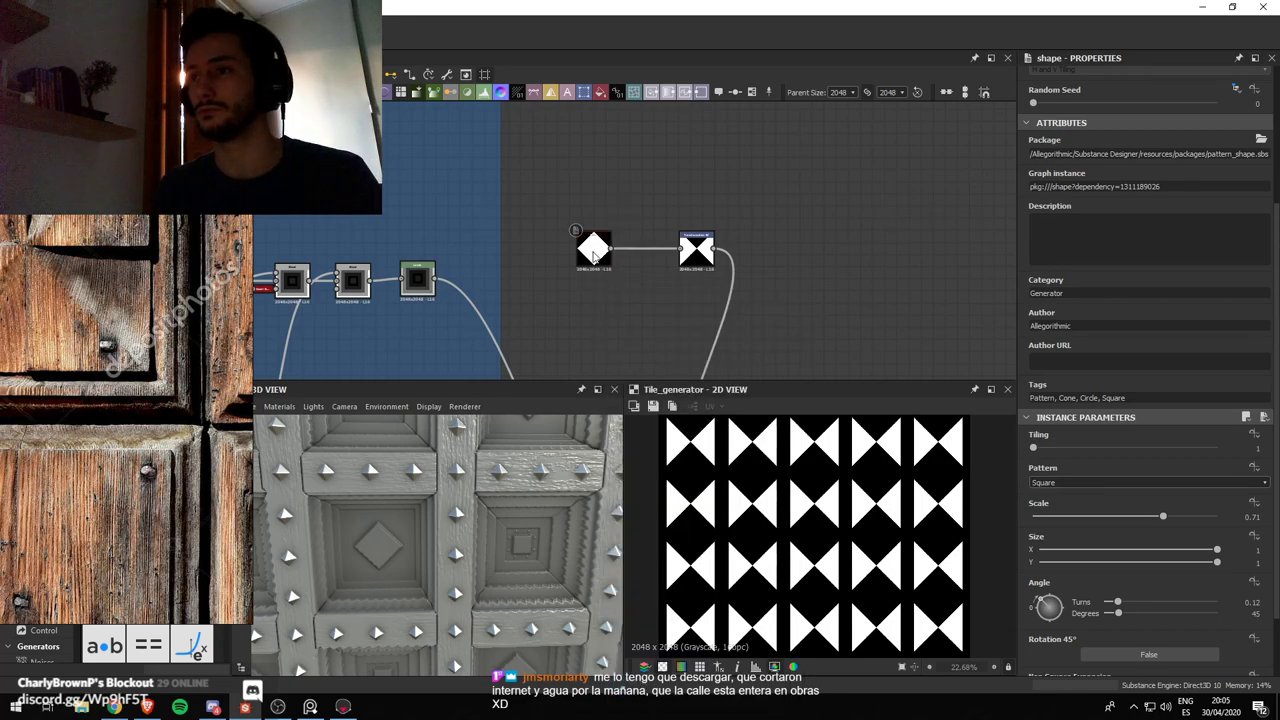
{"action": "left_click", "coordinate": [591, 253]}
{"action": "key", "text": "space"}
{"action": "type", "text": "b"}
{"action": "key", "text": "Return"}
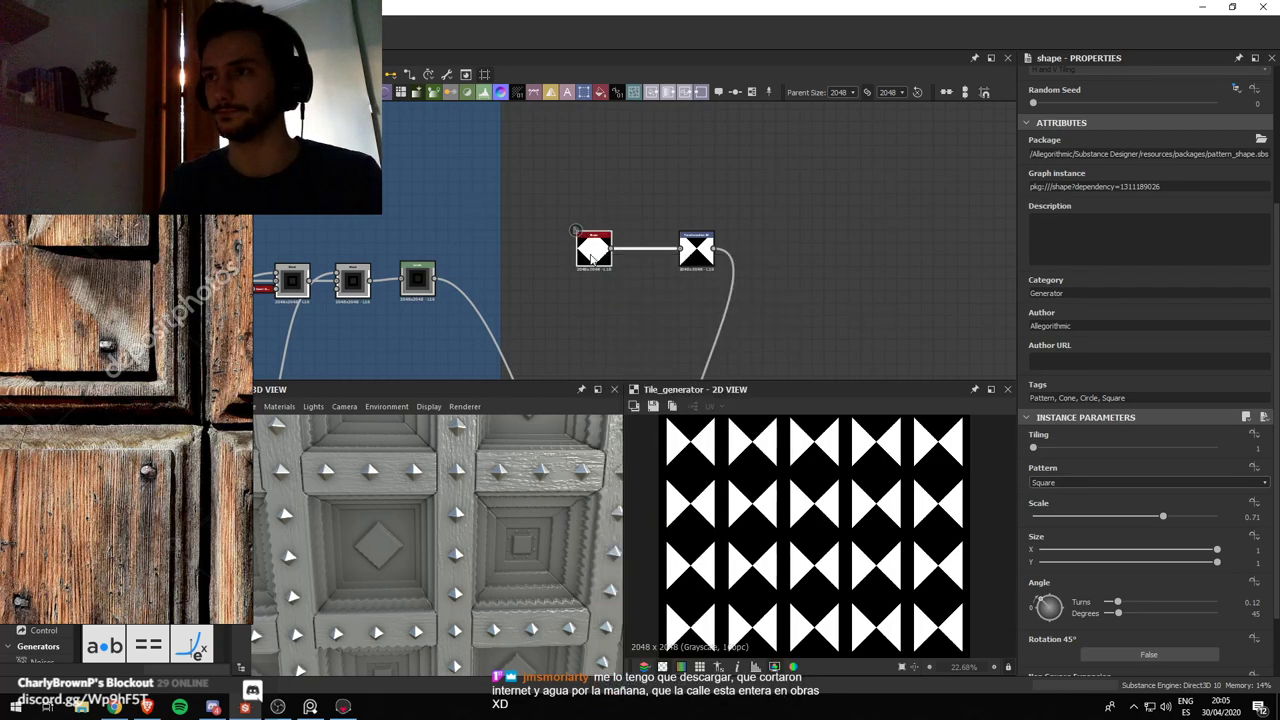
{"action": "left_click_drag", "start_coordinate": [698, 250], "coordinate": [721, 252]}
{"action": "left_click_drag", "start_coordinate": [662, 290], "coordinate": [655, 253]}
Add a Uniform Color node just below the Shape node
{"action": "left_click", "coordinate": [590, 282]}
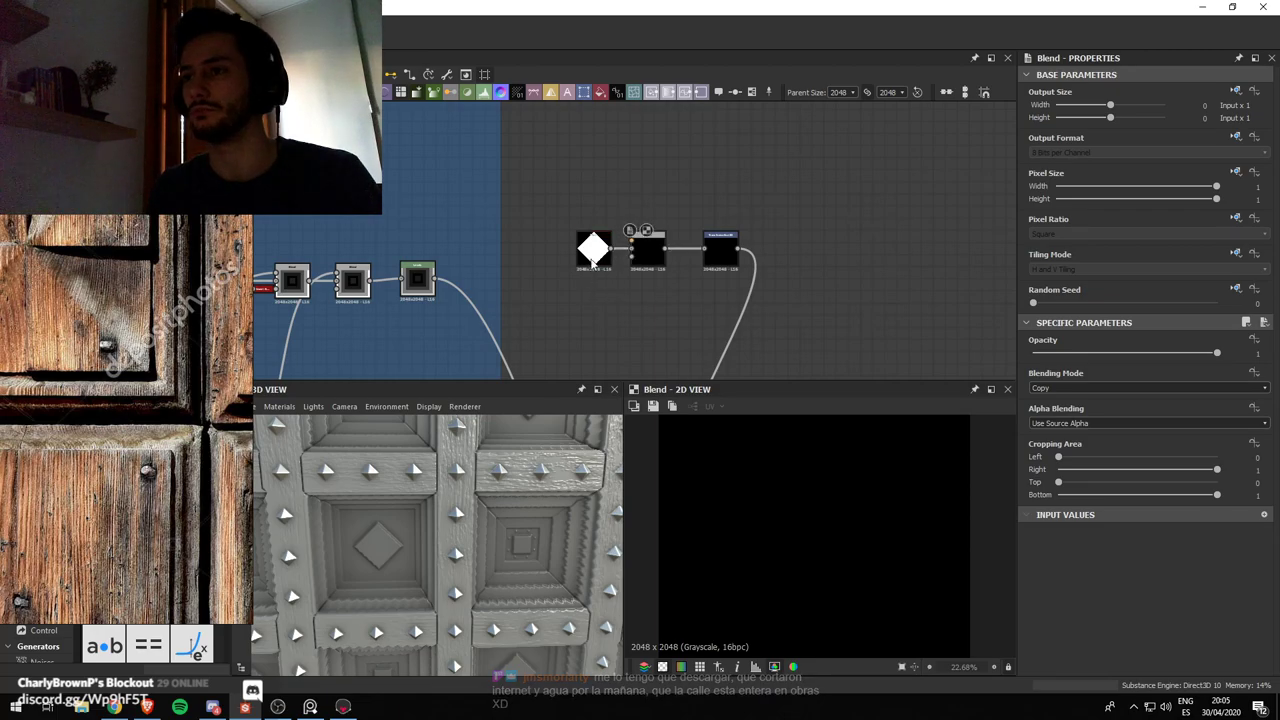
{"action": "key", "text": "space"}
{"action": "type", "text": "uni"}
{"action": "key", "text": "Return"}
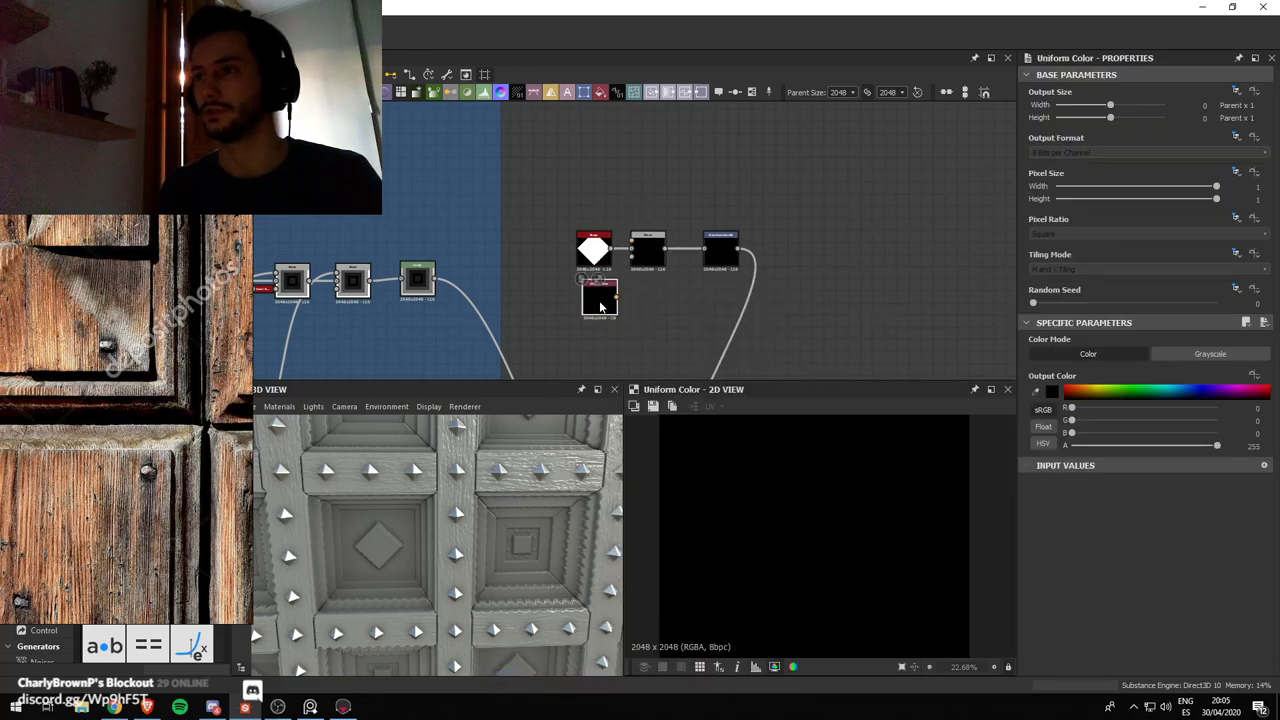
Switch the Uniform Color node to grayscale and set its output color to a mid-gray of 131
{"action": "scroll", "coordinate": [603, 302], "scroll_direction": "up", "scroll_amount": 1}
{"action": "left_click", "coordinate": [1210, 354]}
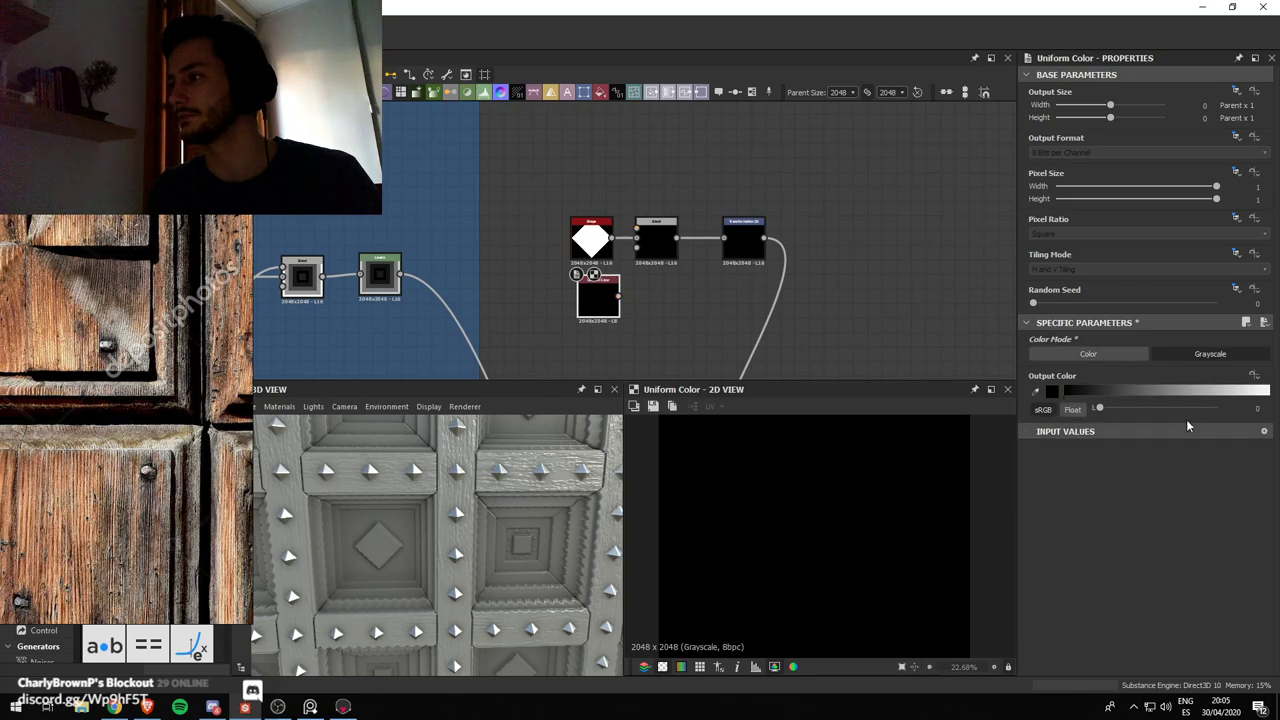
{"action": "left_click", "coordinate": [1160, 409]}
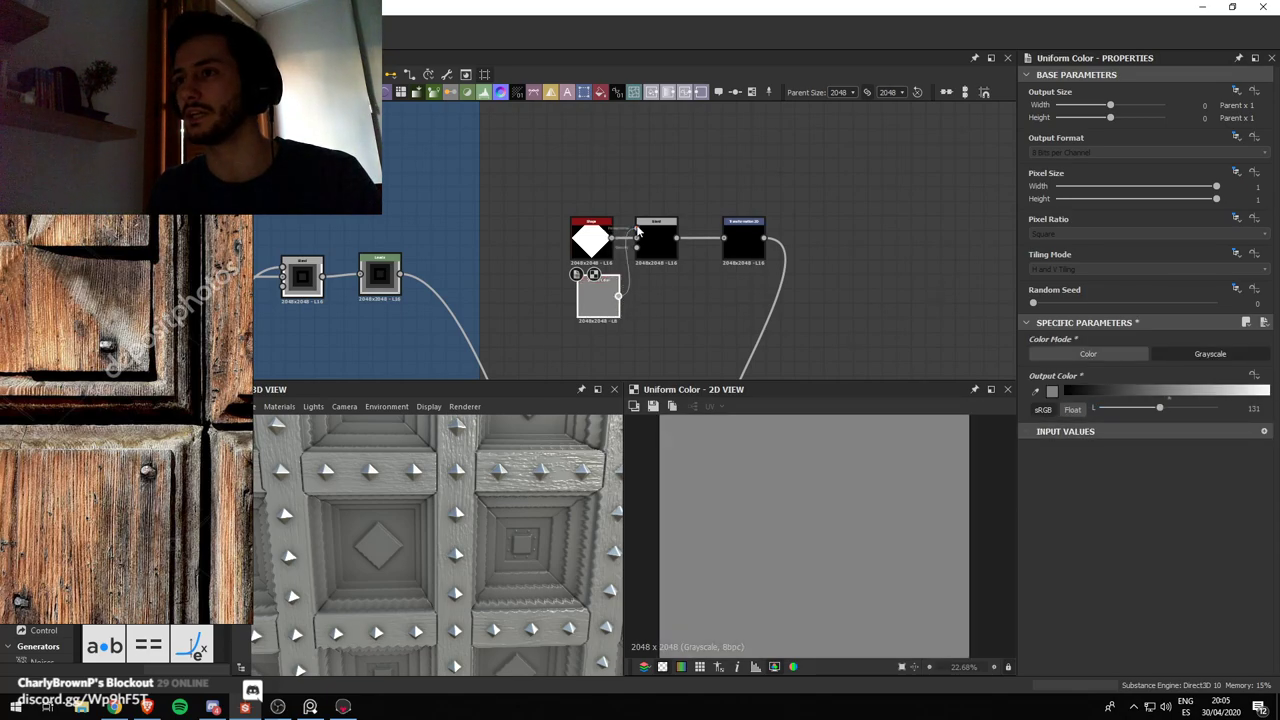
Connect the gray Uniform Color to the Blend node beside the diamond shape and set the blending mode to Max (Lighten)
{"action": "left_click_drag", "start_coordinate": [638, 231], "coordinate": [675, 247]}
{"action": "double_click", "coordinate": [675, 247]}
{"action": "left_click", "coordinate": [1074, 388]}
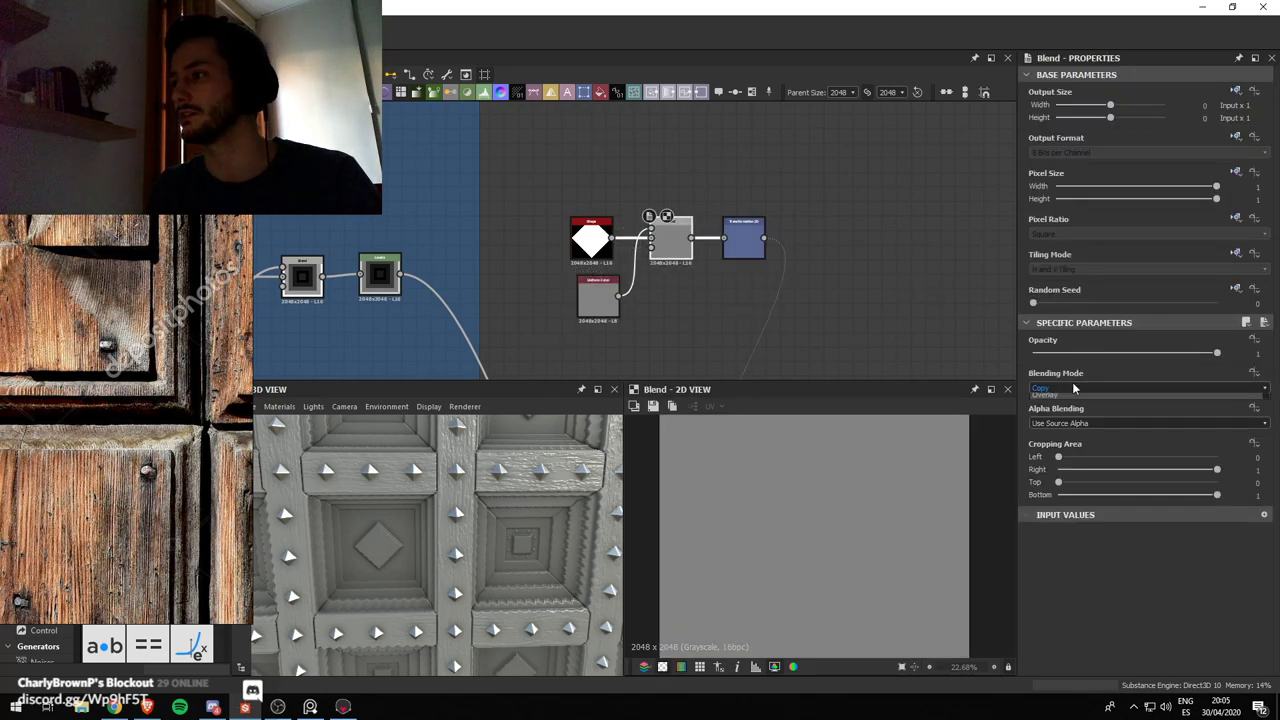
{"action": "left_click", "coordinate": [1053, 432]}
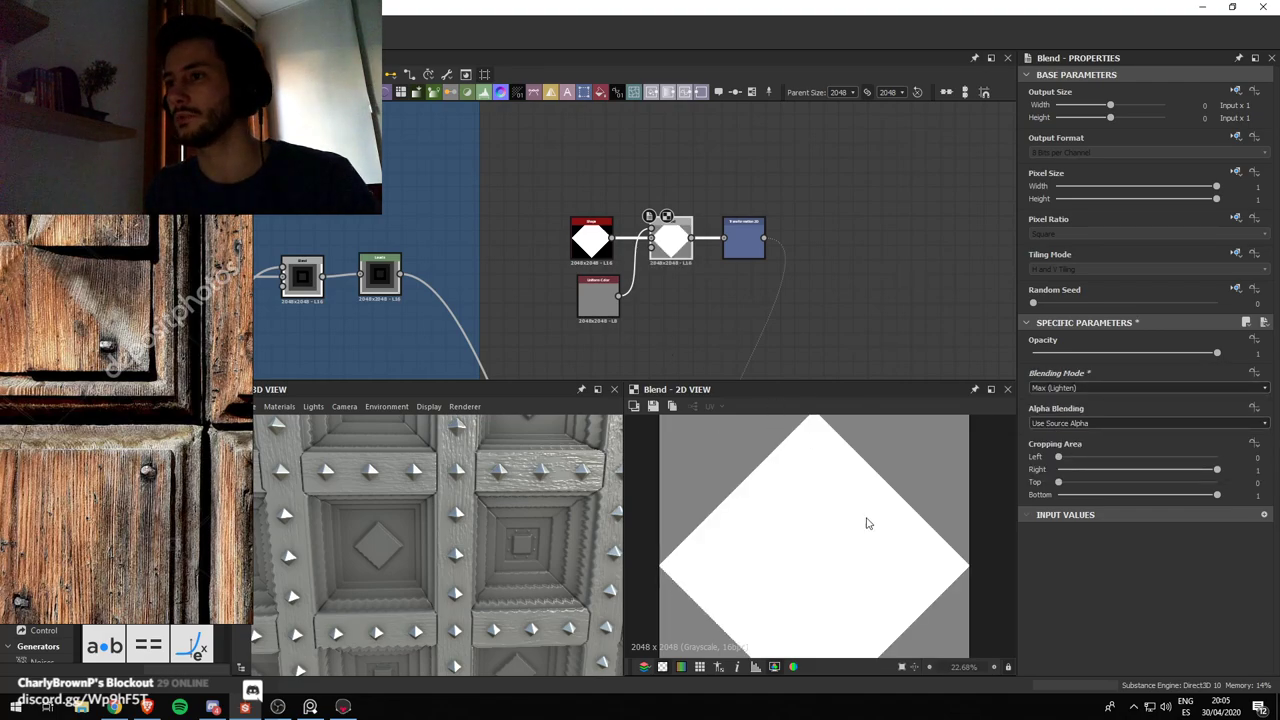
{"action": "key", "text": "f"}
Preview the outputs of the transformation node and the tile generator fed by the blended diamond shape
{"action": "double_click", "coordinate": [740, 234]}
{"action": "scroll", "coordinate": [765, 300], "scroll_direction": "down", "scroll_amount": 5}
{"action": "middle_click_drag", "start_coordinate": [774, 316], "coordinate": [709, 226]}
{"action": "middle_click_drag", "start_coordinate": [726, 293], "coordinate": [669, 233]}
{"action": "double_click", "coordinate": [634, 235]}
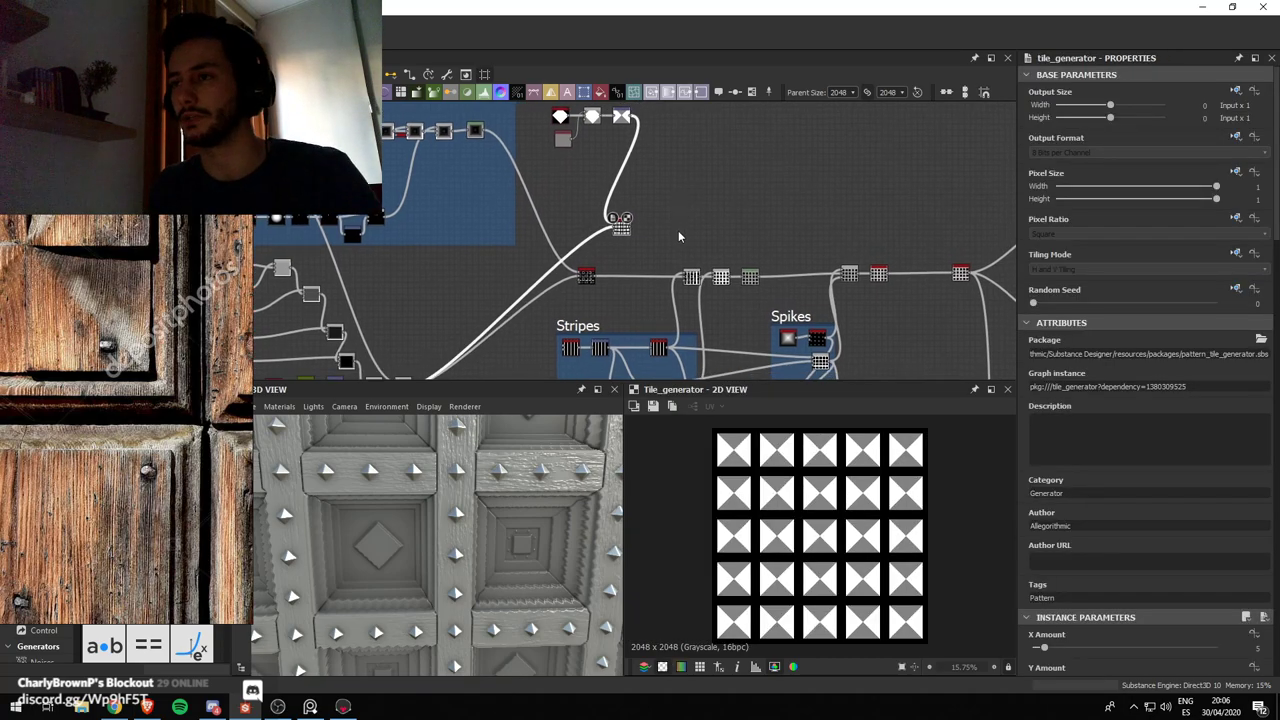
Move the diamond shape chain and its tile generator below the Direction frame, with the tile generator after the chain
{"action": "middle_click_drag", "start_coordinate": [678, 230], "coordinate": [668, 206]}
{"action": "scroll", "coordinate": [637, 150], "scroll_direction": "down", "scroll_amount": 2}
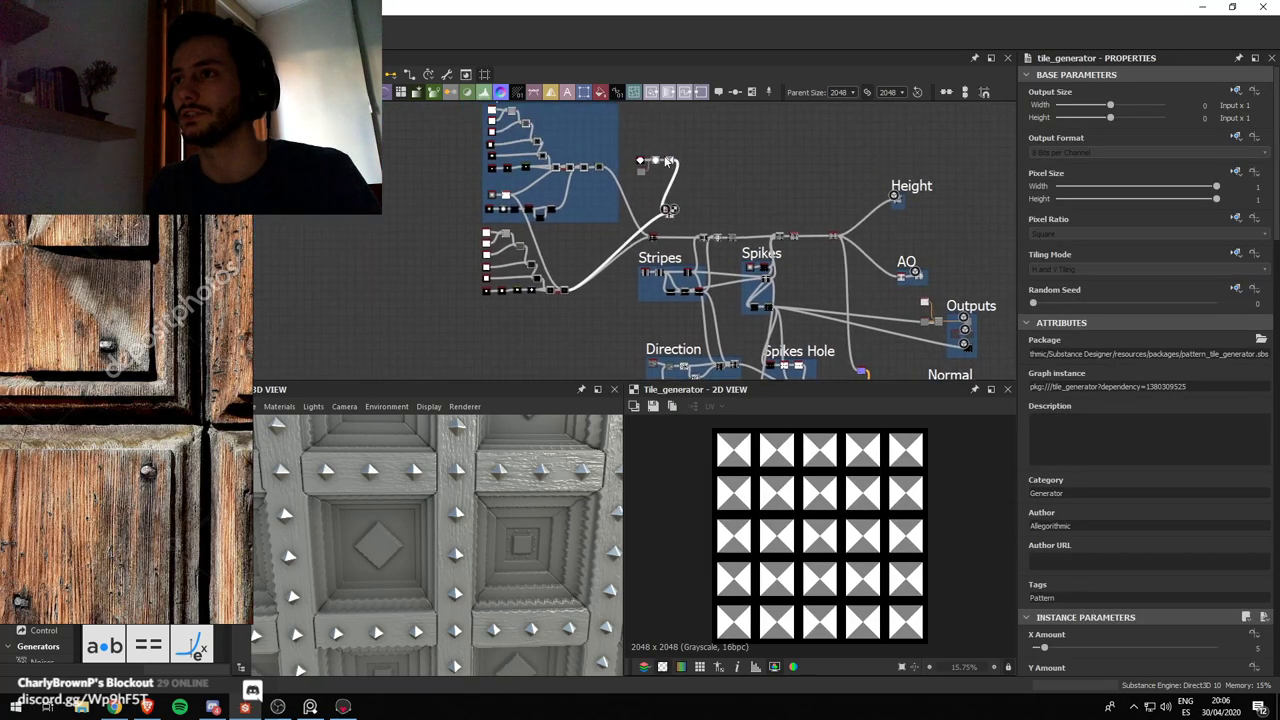
{"action": "left_click_drag", "start_coordinate": [629, 143], "coordinate": [684, 214]}
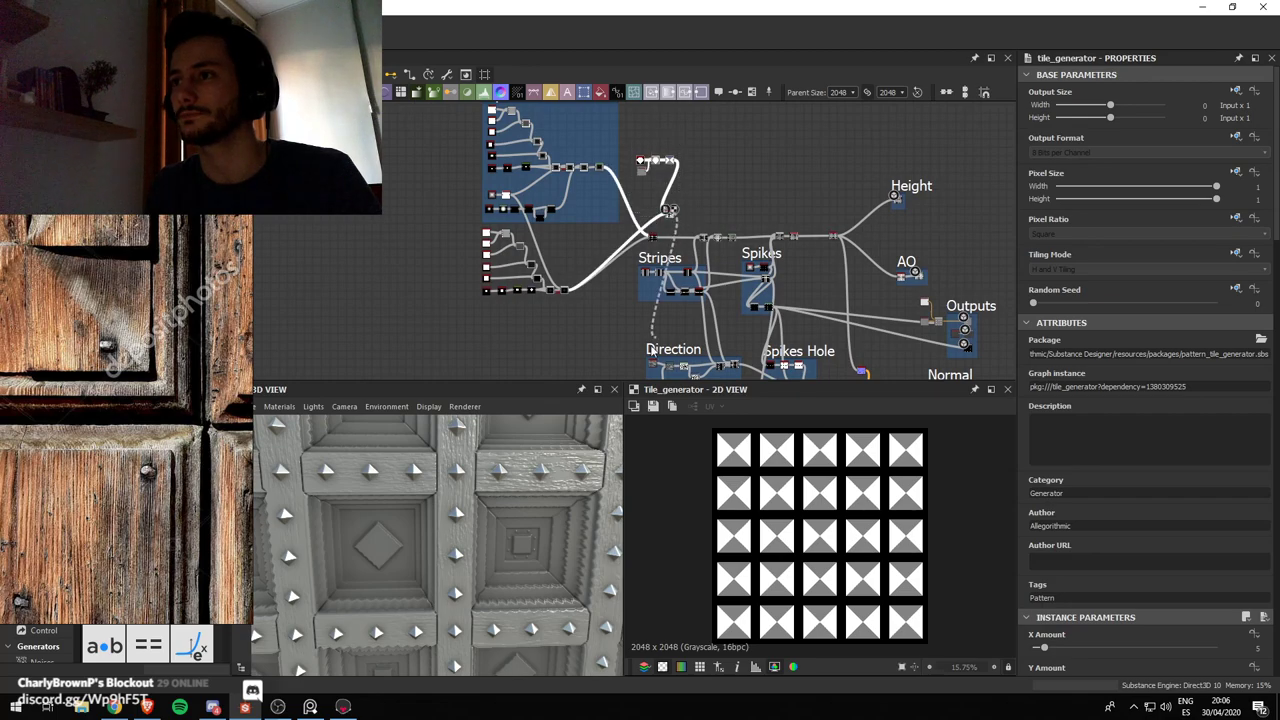
{"action": "middle_click_drag", "start_coordinate": [712, 177], "coordinate": [691, 149]}
{"action": "left_click_drag", "start_coordinate": [649, 133], "coordinate": [593, 357]}
{"action": "middle_click_drag", "start_coordinate": [580, 281], "coordinate": [549, 127]}
{"action": "scroll", "coordinate": [580, 211], "scroll_direction": "up", "scroll_amount": 3}
{"action": "left_click_drag", "start_coordinate": [553, 195], "coordinate": [657, 313]}
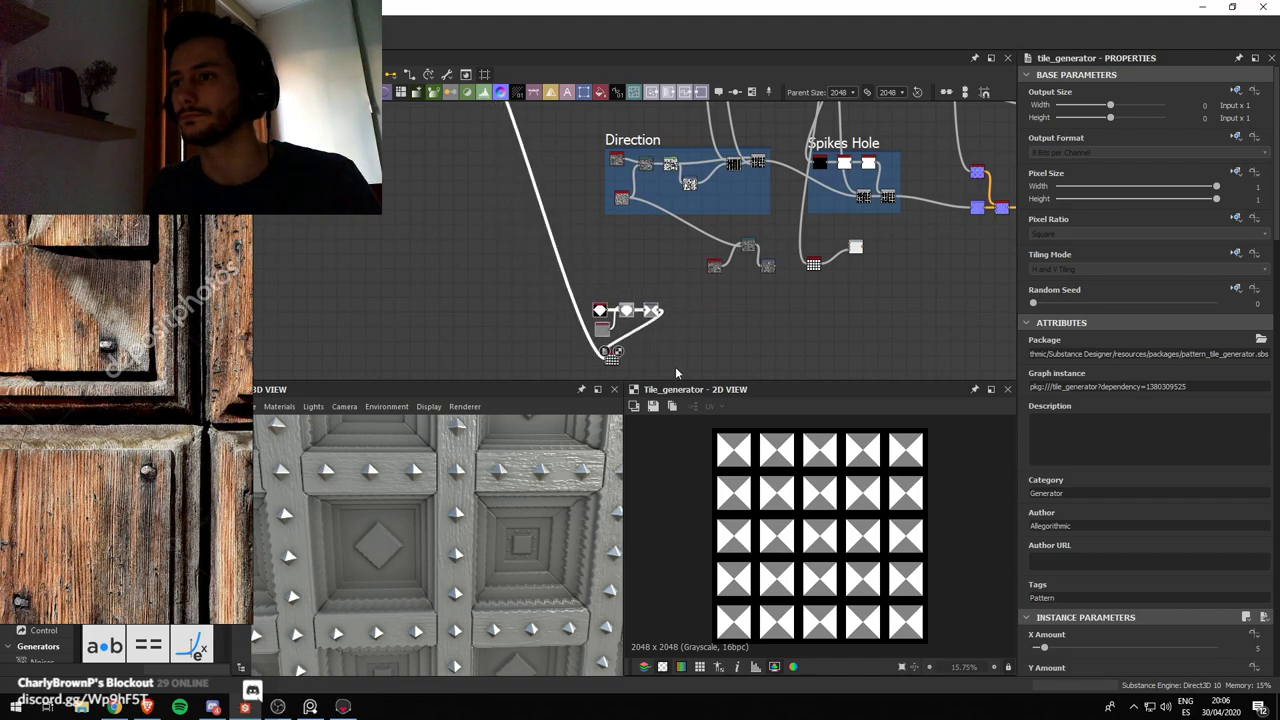
{"action": "left_click", "coordinate": [671, 369]}
{"action": "left_click_drag", "start_coordinate": [613, 361], "coordinate": [714, 338]}
{"action": "scroll", "coordinate": [521, 154], "scroll_direction": "down", "scroll_amount": 3}
{"action": "middle_click_drag", "start_coordinate": [531, 114], "coordinate": [588, 228]}
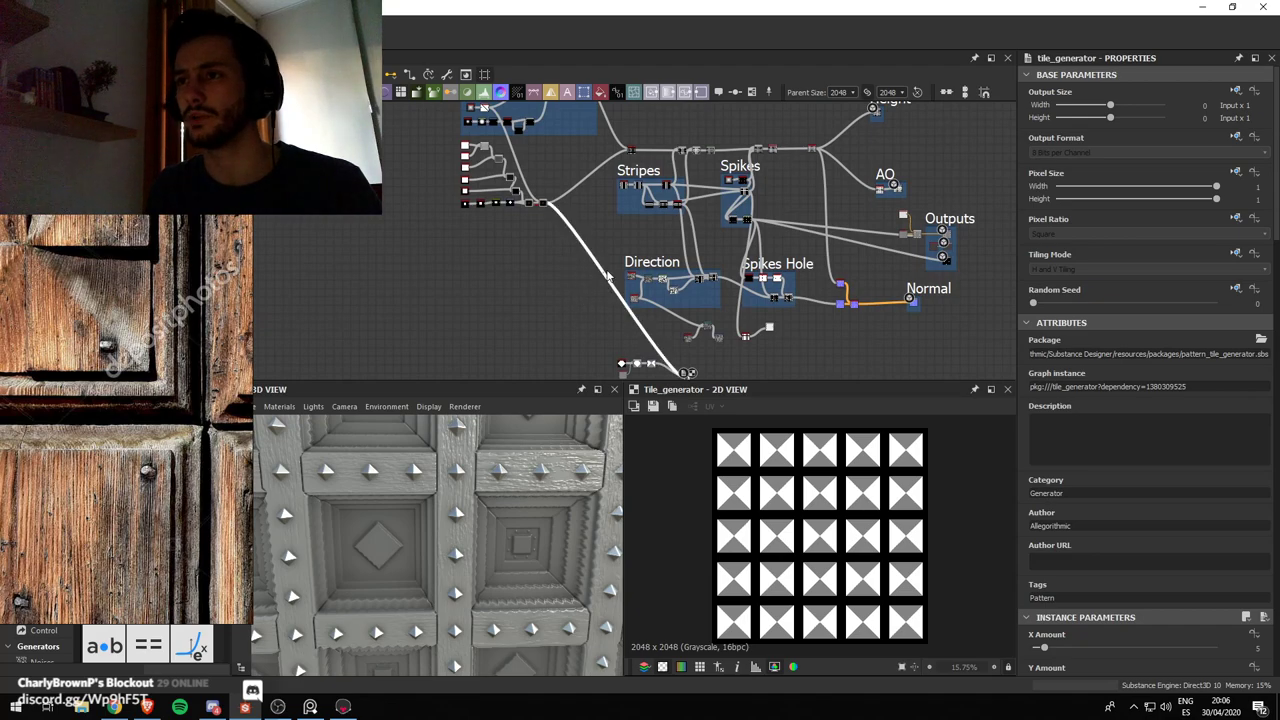
{"action": "key", "text": "z"}
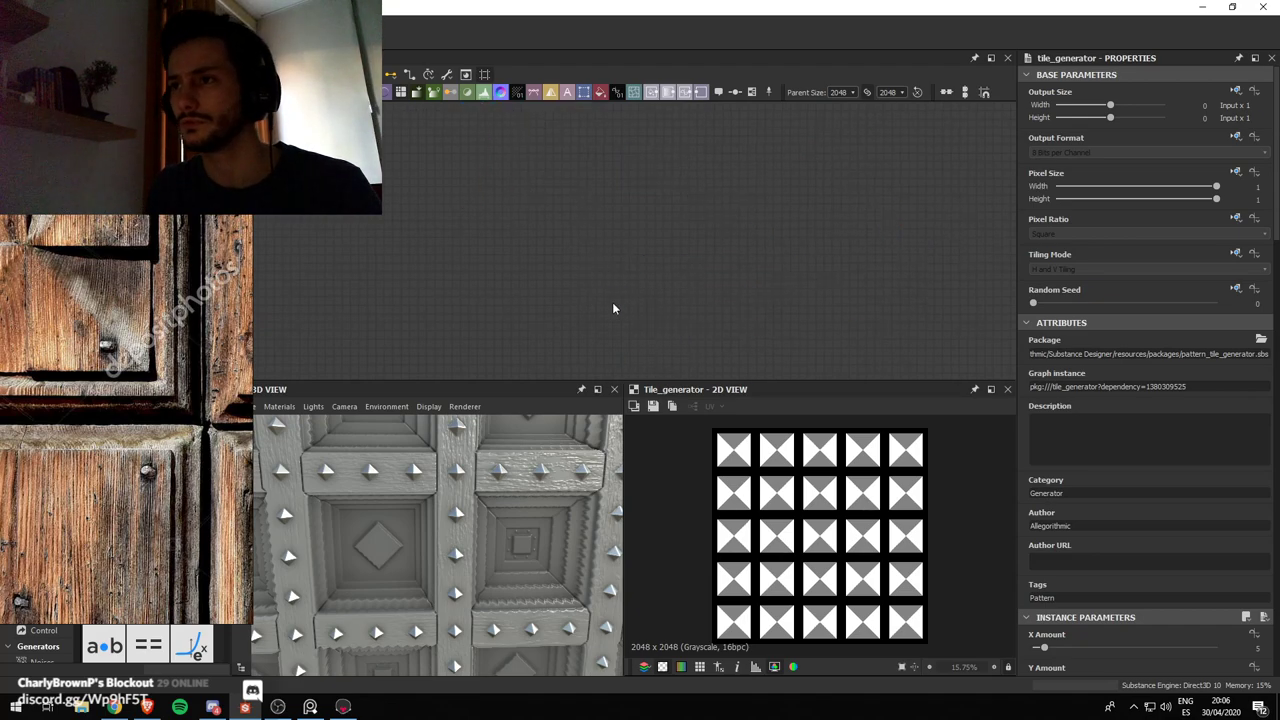
{"action": "key", "text": "ctrl+z"}
{"action": "scroll", "coordinate": [600, 275], "scroll_direction": "up", "scroll_amount": 5}
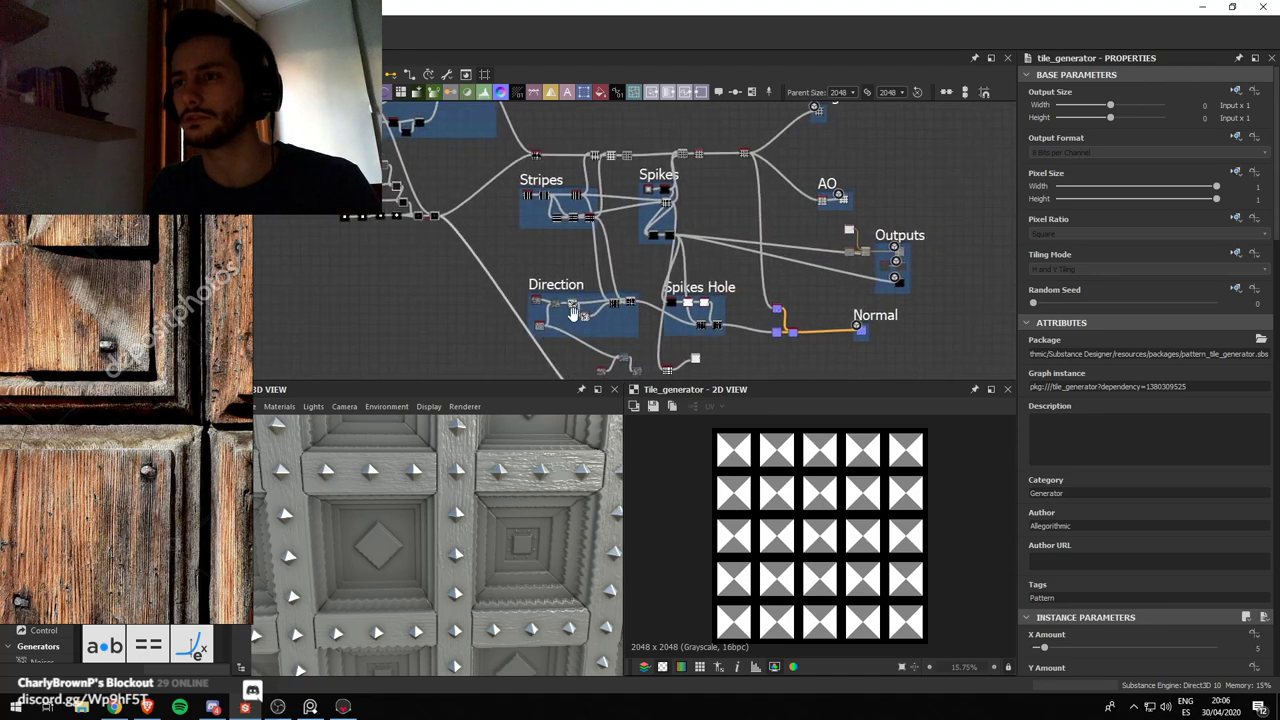
{"action": "scroll", "coordinate": [564, 271], "scroll_direction": "up", "scroll_amount": 2}
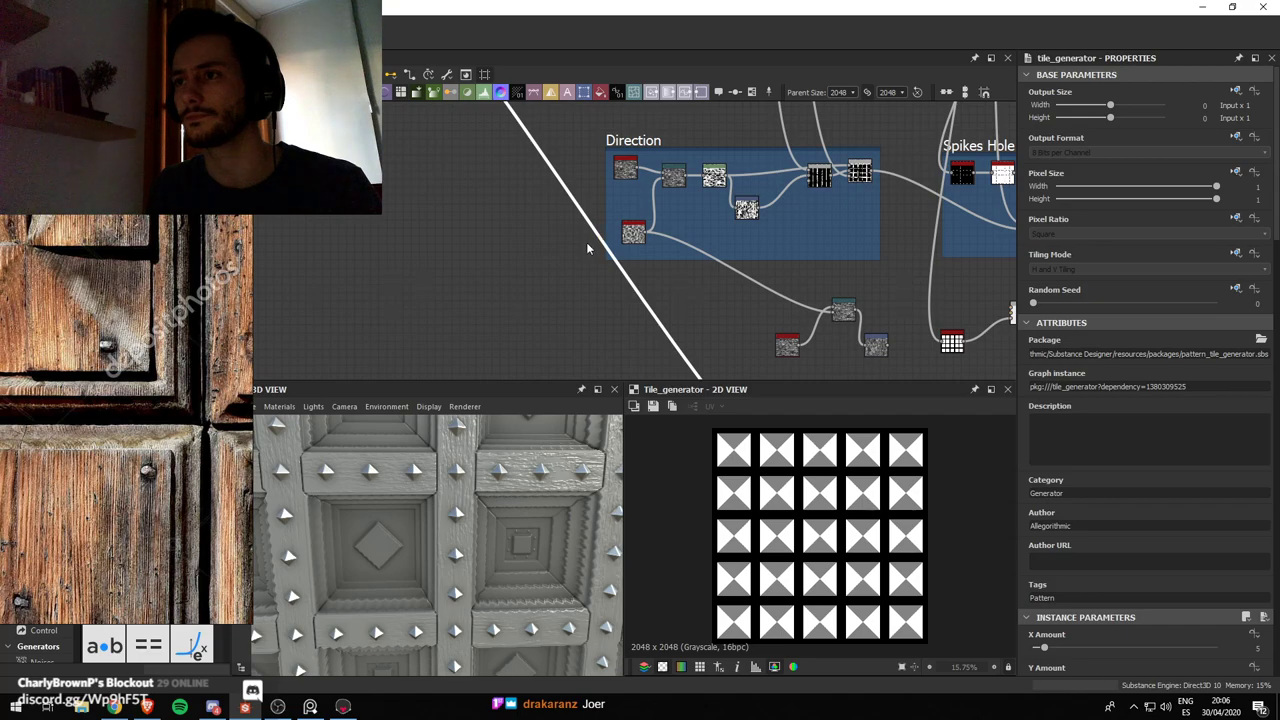
{"action": "middle_click_drag", "start_coordinate": [582, 232], "coordinate": [583, 232]}
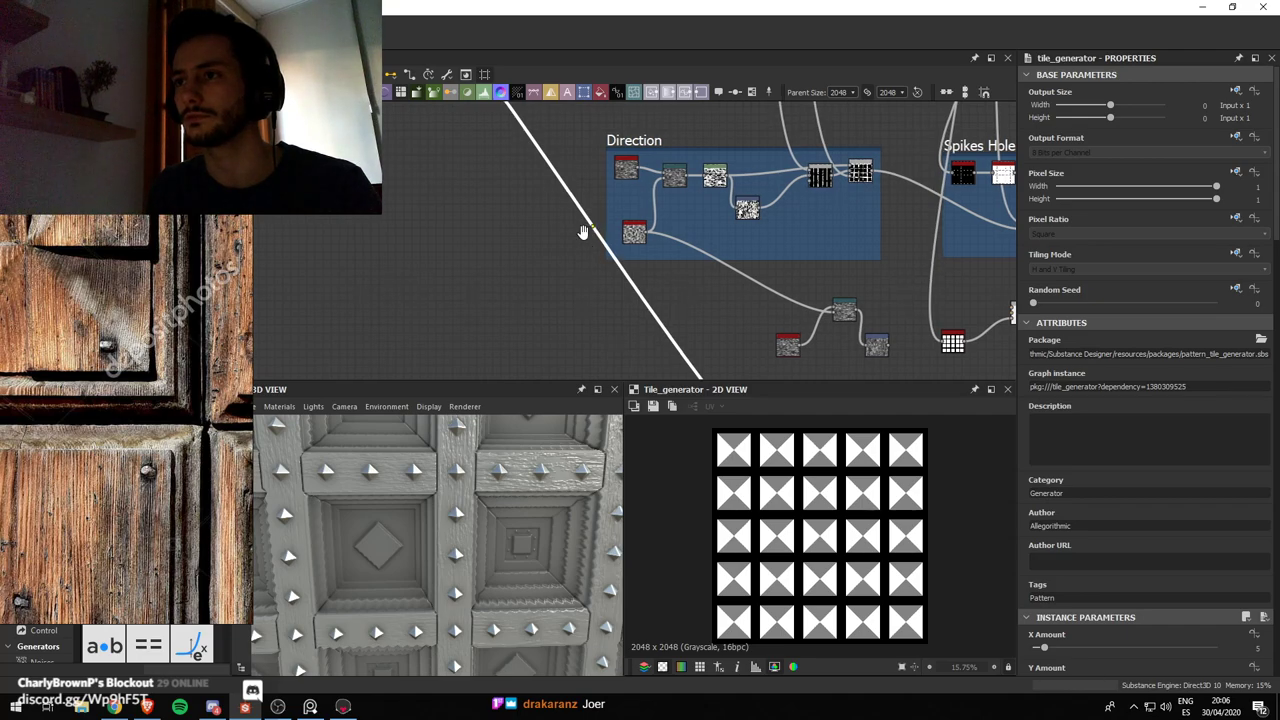
{"action": "left_click", "coordinate": [592, 232]}
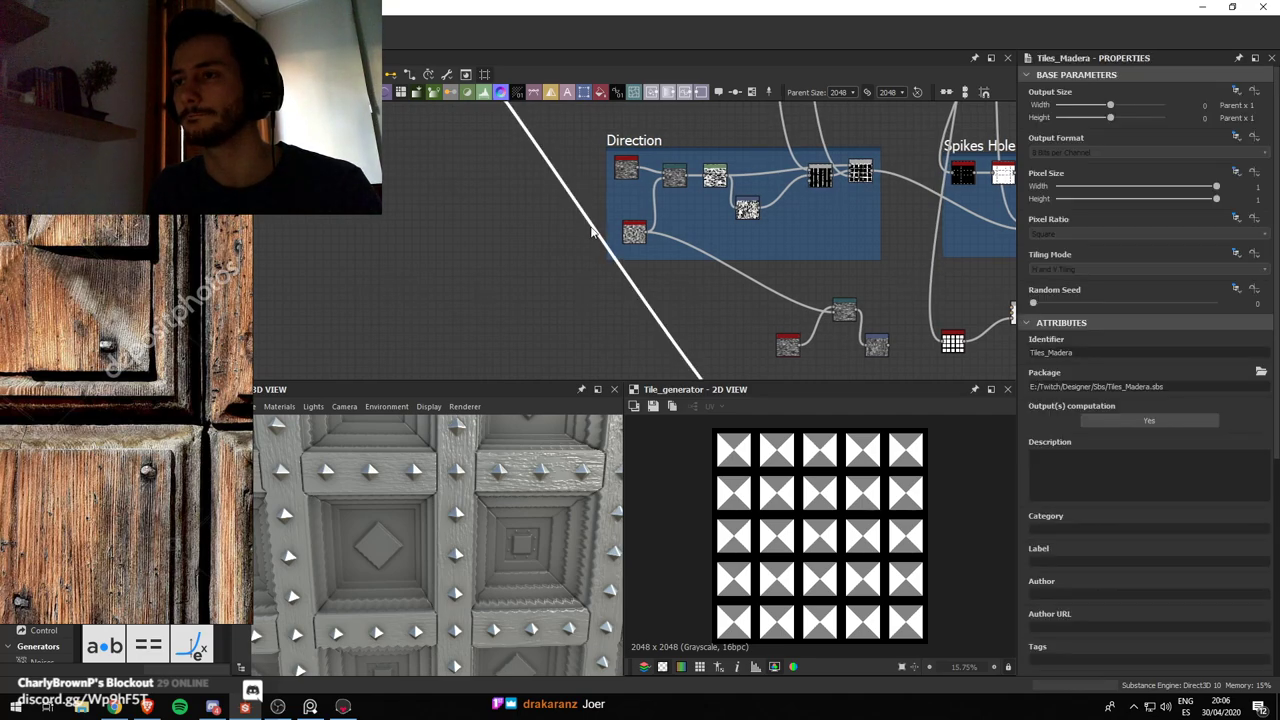
{"action": "scroll", "coordinate": [592, 228], "scroll_direction": "down", "scroll_amount": 2}
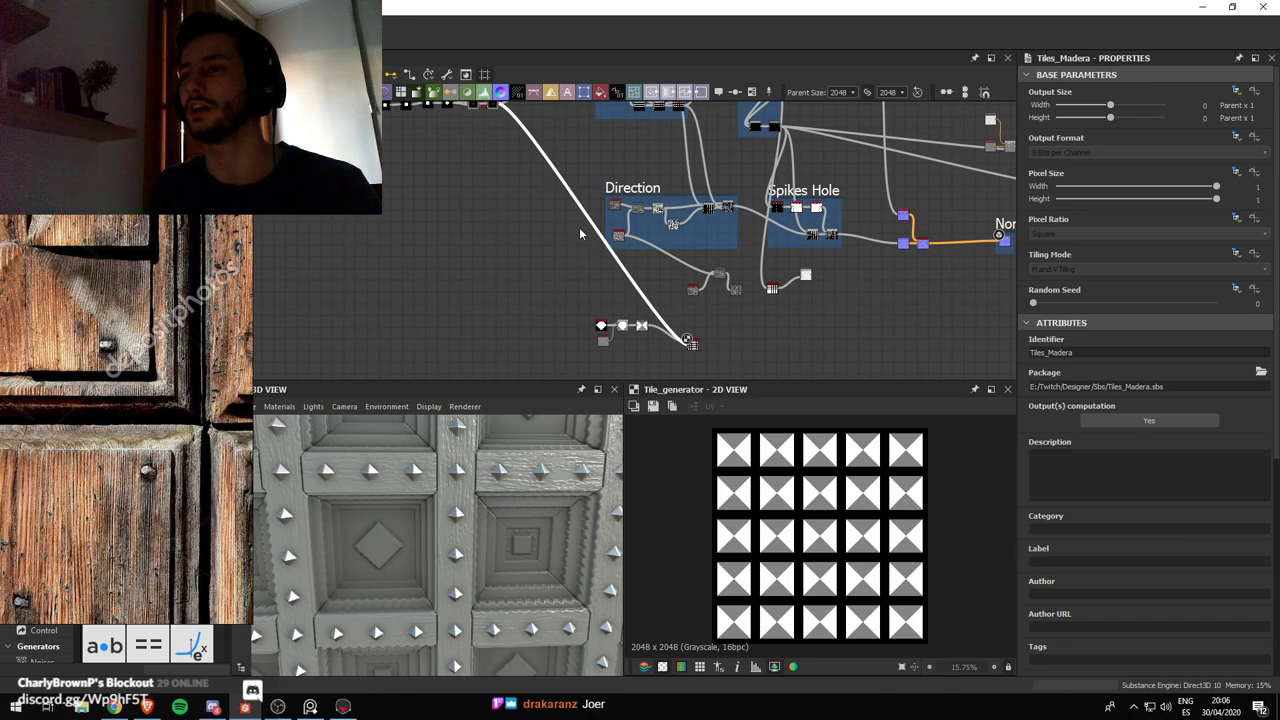
{"action": "scroll", "coordinate": [579, 233], "scroll_direction": "down", "scroll_amount": 2}
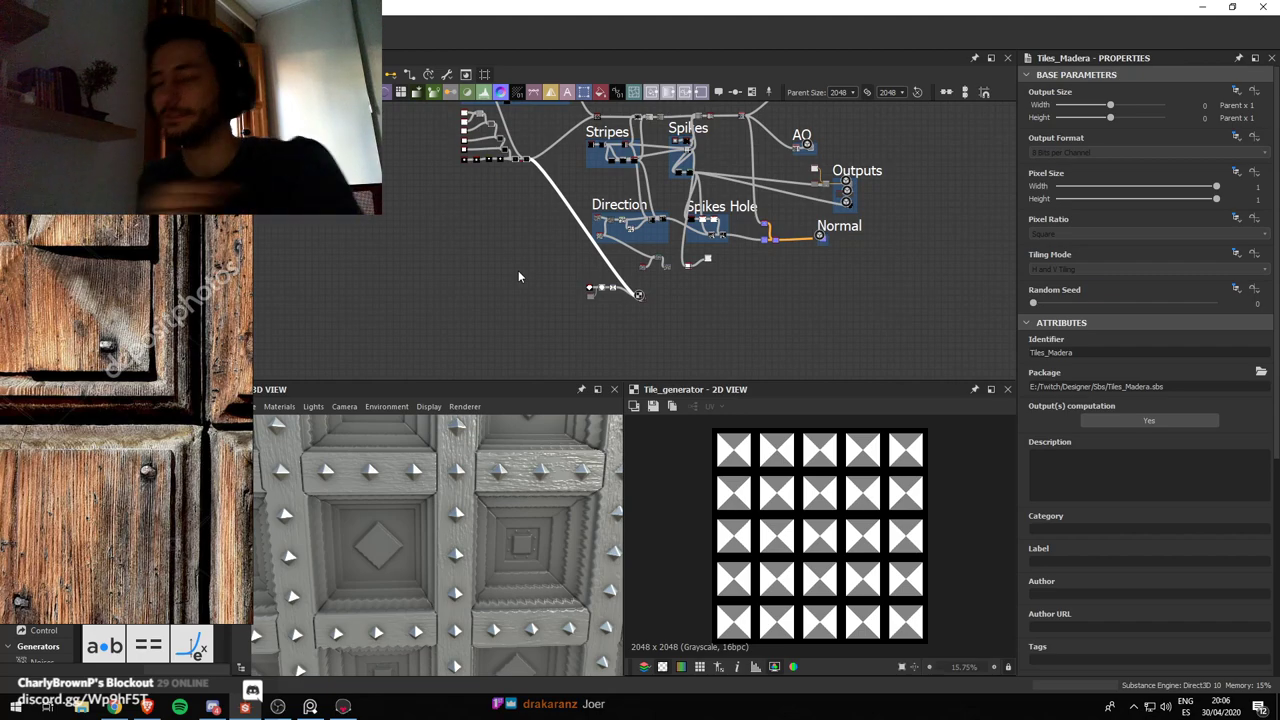
Insert a Levels node into the long link feeding the tile generator and place it before the diamond shape chain
{"action": "scroll", "coordinate": [624, 283], "scroll_direction": "up", "scroll_amount": 3}
{"action": "key", "text": "space"}
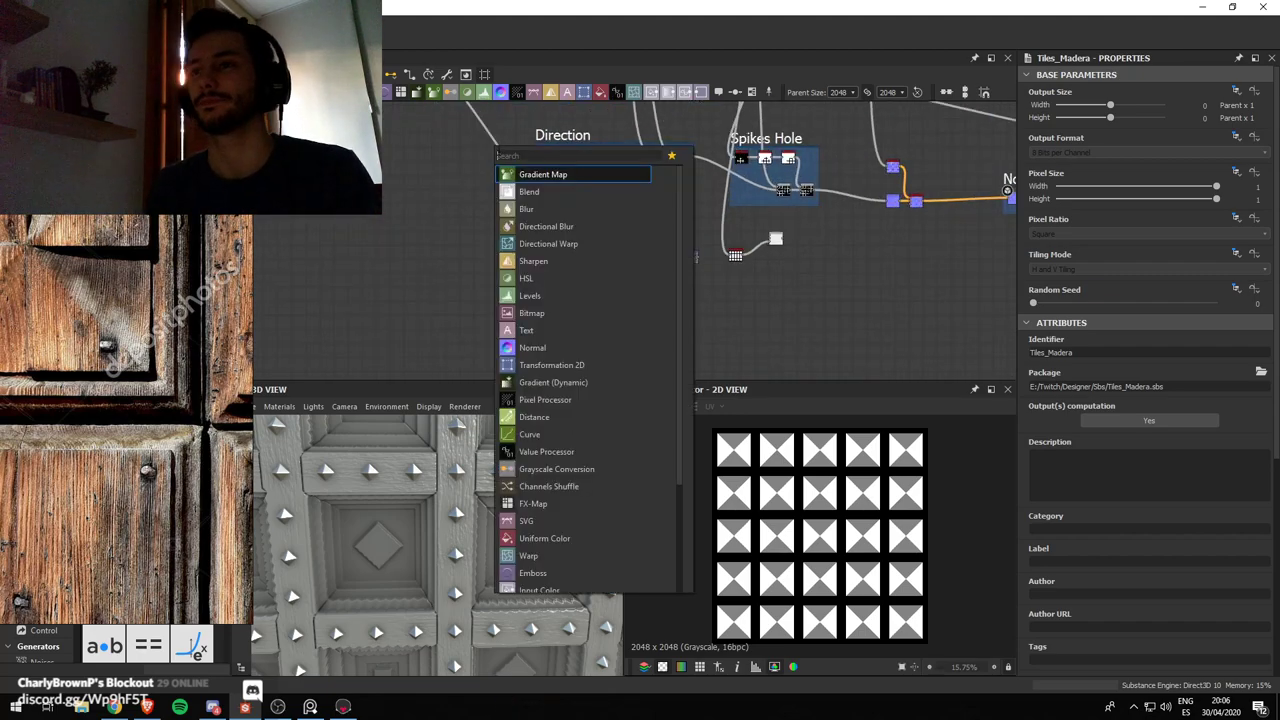
{"action": "key", "text": "Escape"}
{"action": "key", "text": "space"}
{"action": "type", "text": "lev"}
{"action": "key", "text": "Return"}
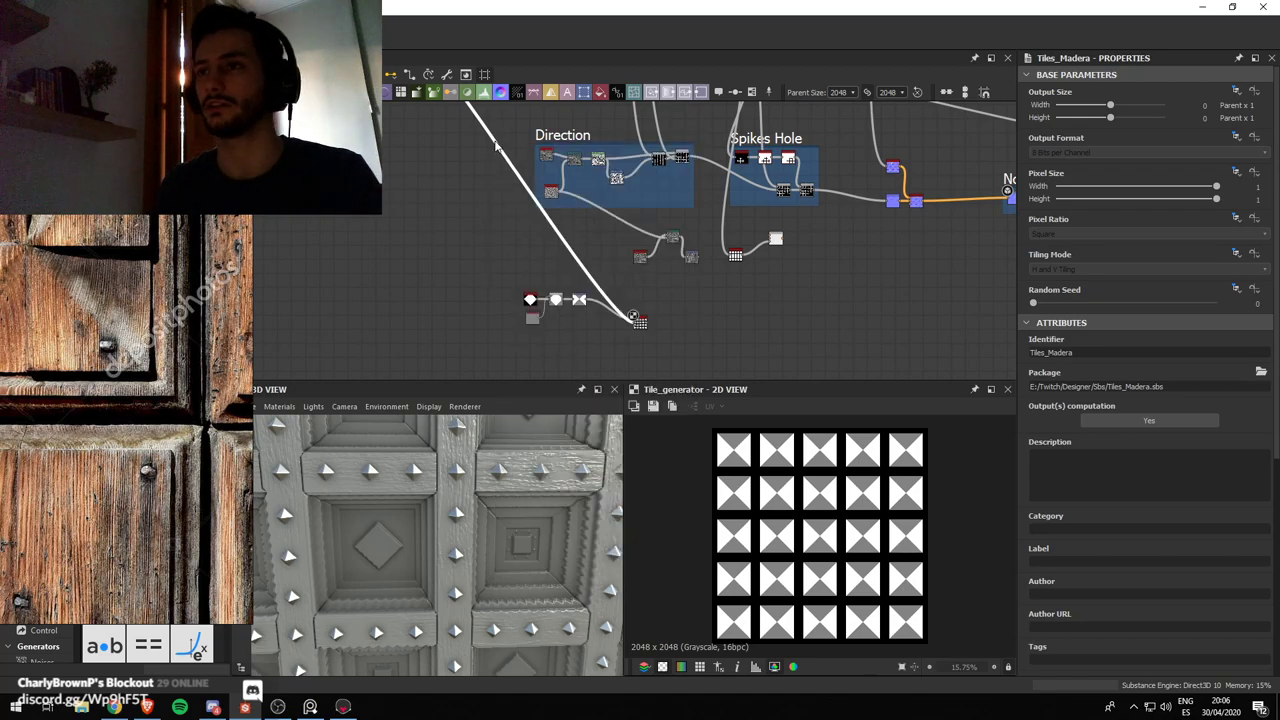
{"action": "left_click_drag", "start_coordinate": [521, 183], "coordinate": [426, 319]}
{"action": "scroll", "coordinate": [400, 258], "scroll_direction": "down", "scroll_amount": 3}
{"action": "left_click", "coordinate": [443, 284]}
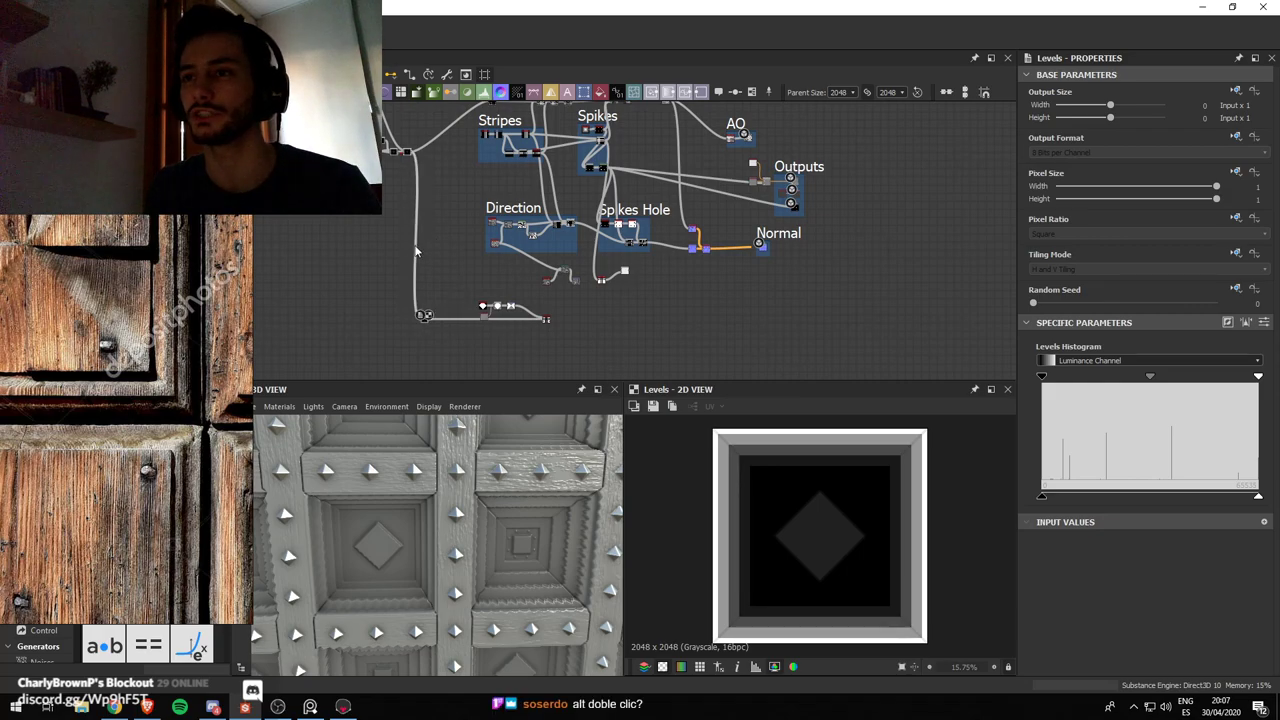
Compare the beveled tile generator with the plain tile generator and Blend node below the Spikes Hole frame
{"action": "scroll", "coordinate": [513, 305], "scroll_direction": "up", "scroll_amount": 2}
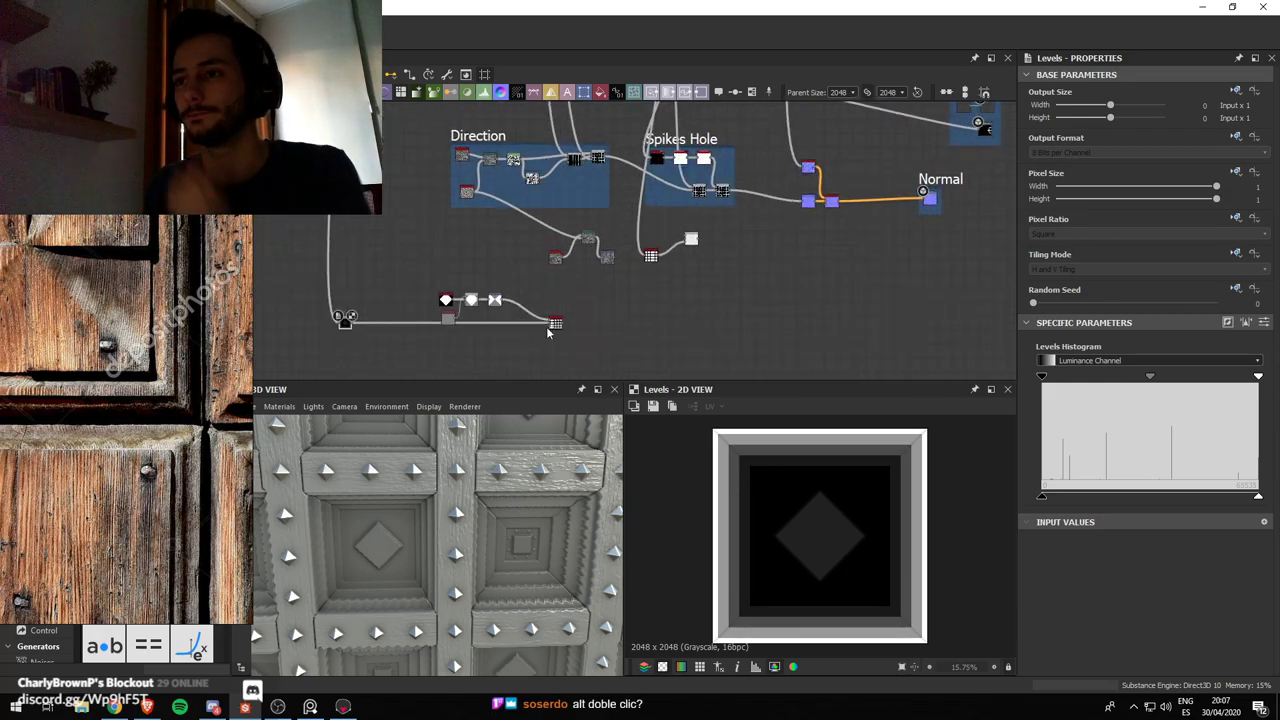
{"action": "double_click", "coordinate": [547, 319]}
{"action": "scroll", "coordinate": [587, 328], "scroll_direction": "up", "scroll_amount": 2}
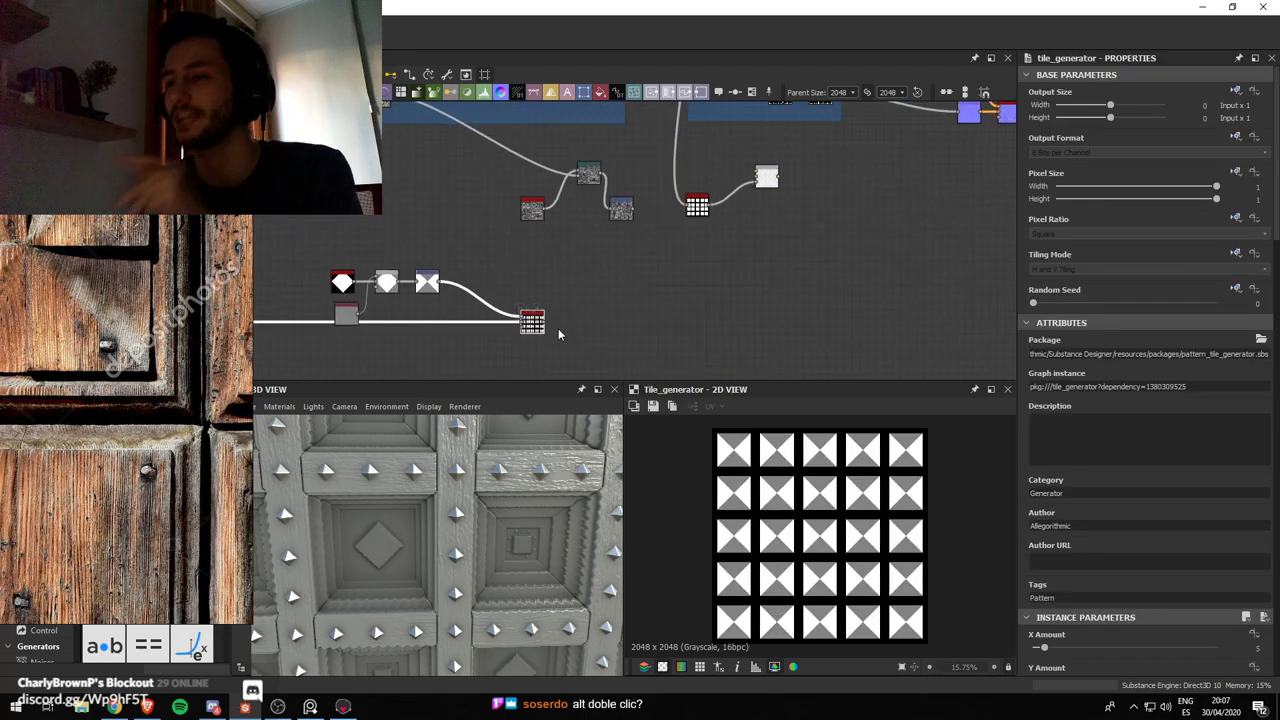
{"action": "left_click_drag", "start_coordinate": [537, 325], "coordinate": [553, 326]}
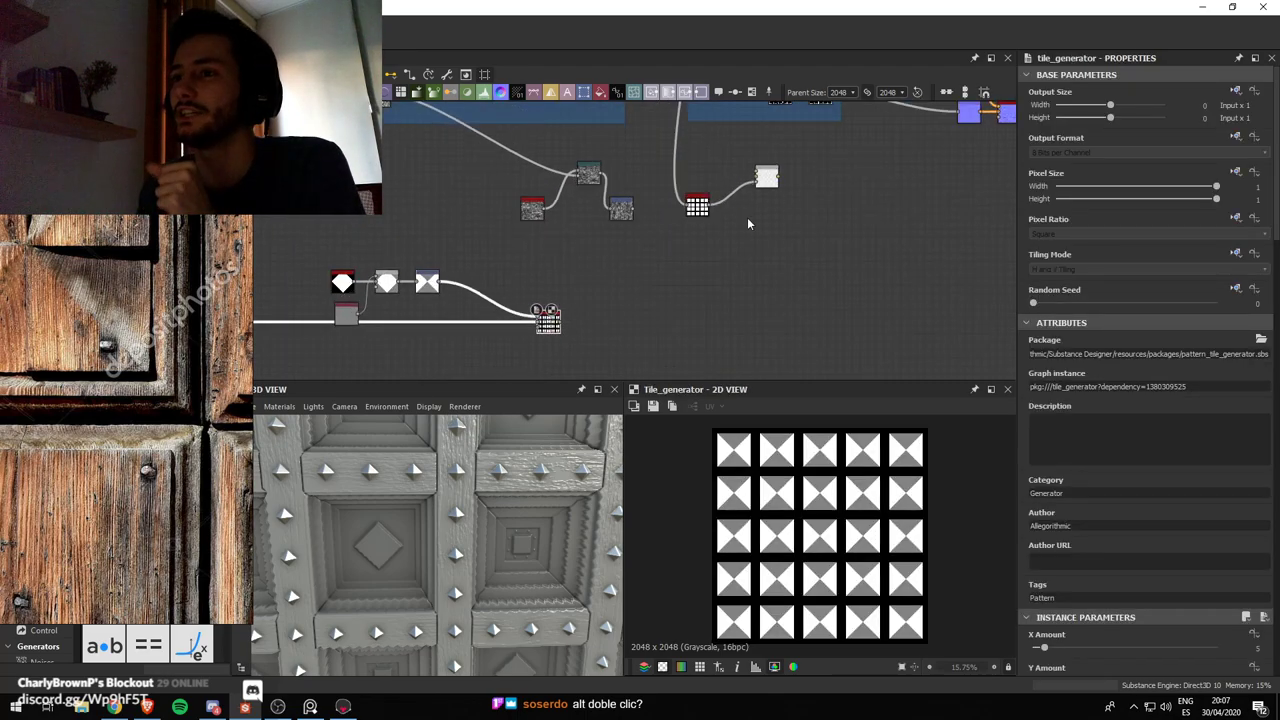
{"action": "double_click", "coordinate": [697, 207]}
{"action": "double_click", "coordinate": [766, 180]}
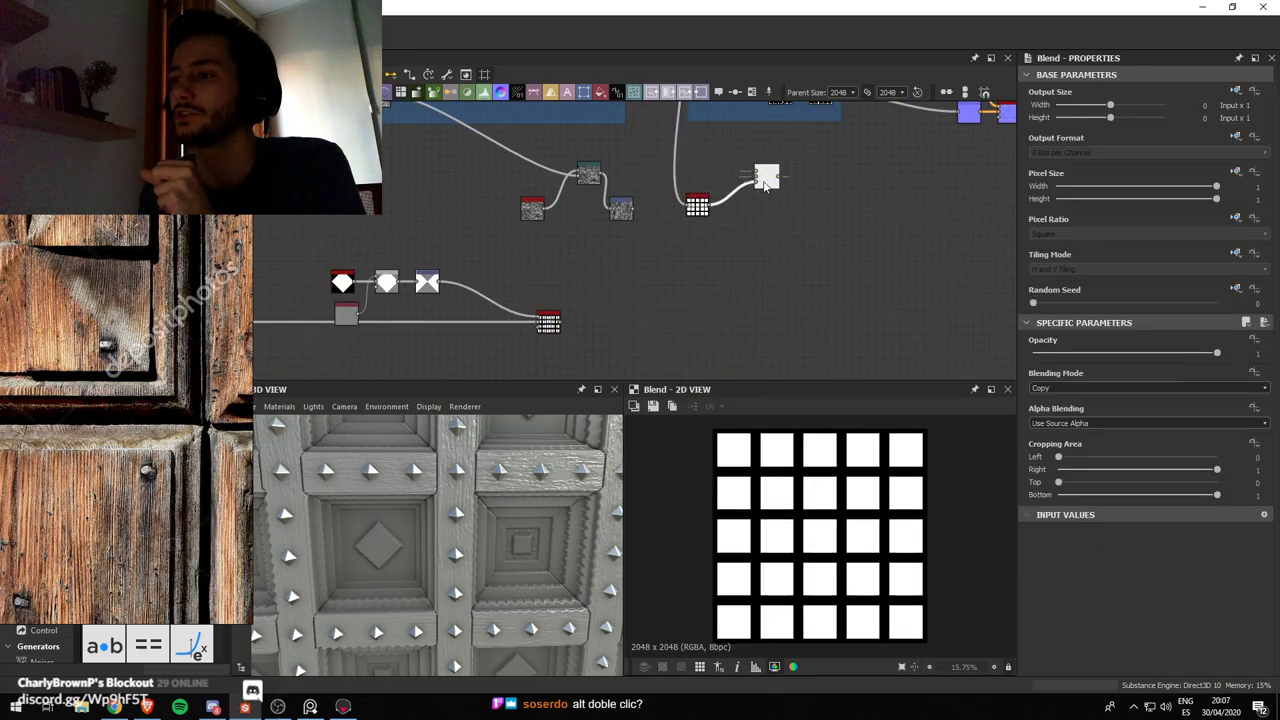
{"action": "double_click", "coordinate": [556, 328]}
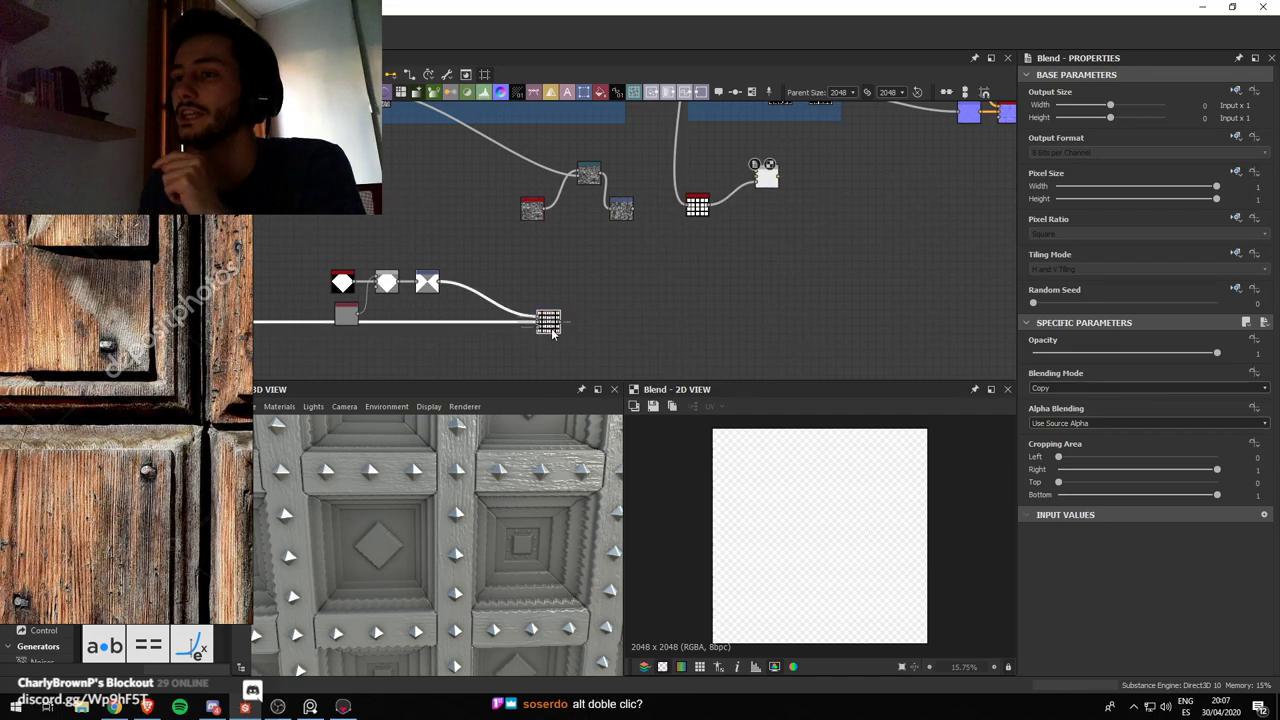
Try a Histogram Shift node on the beveled tile generator's output with Position set to 0.92
{"action": "left_click_drag", "start_coordinate": [556, 329], "coordinate": [535, 329]}
{"action": "key", "text": "space"}
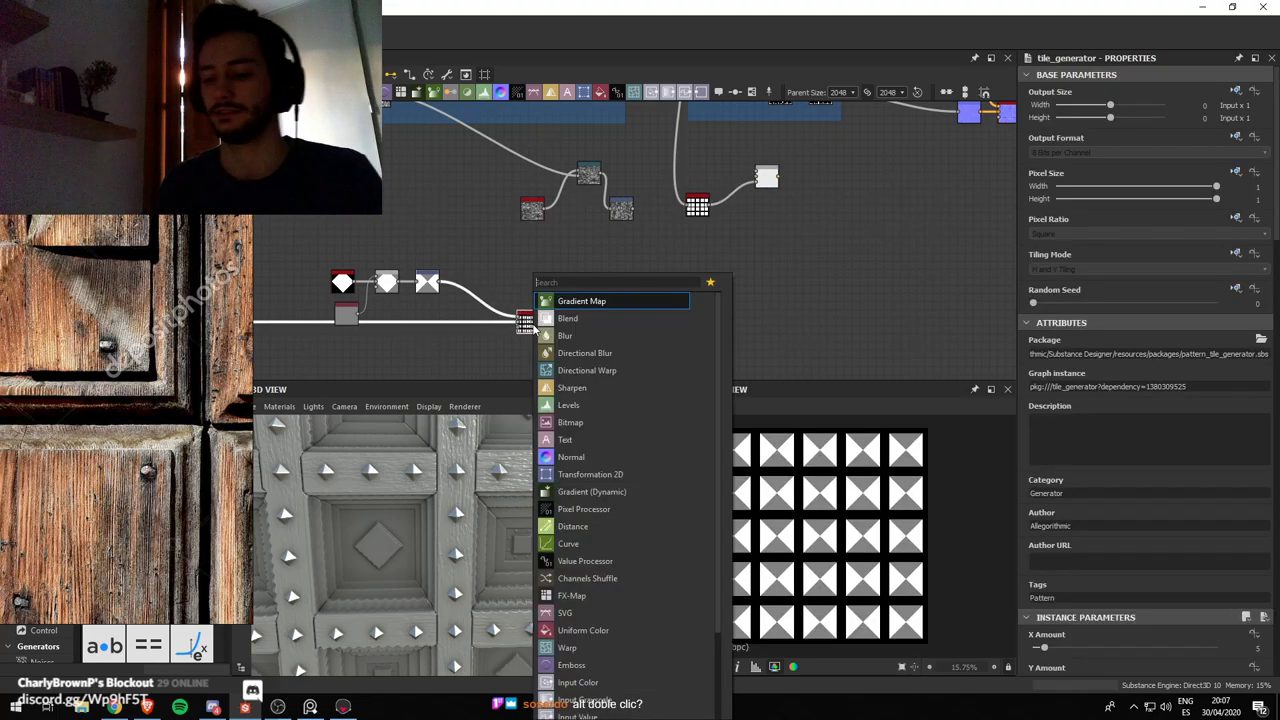
{"action": "type", "text": "hit"}
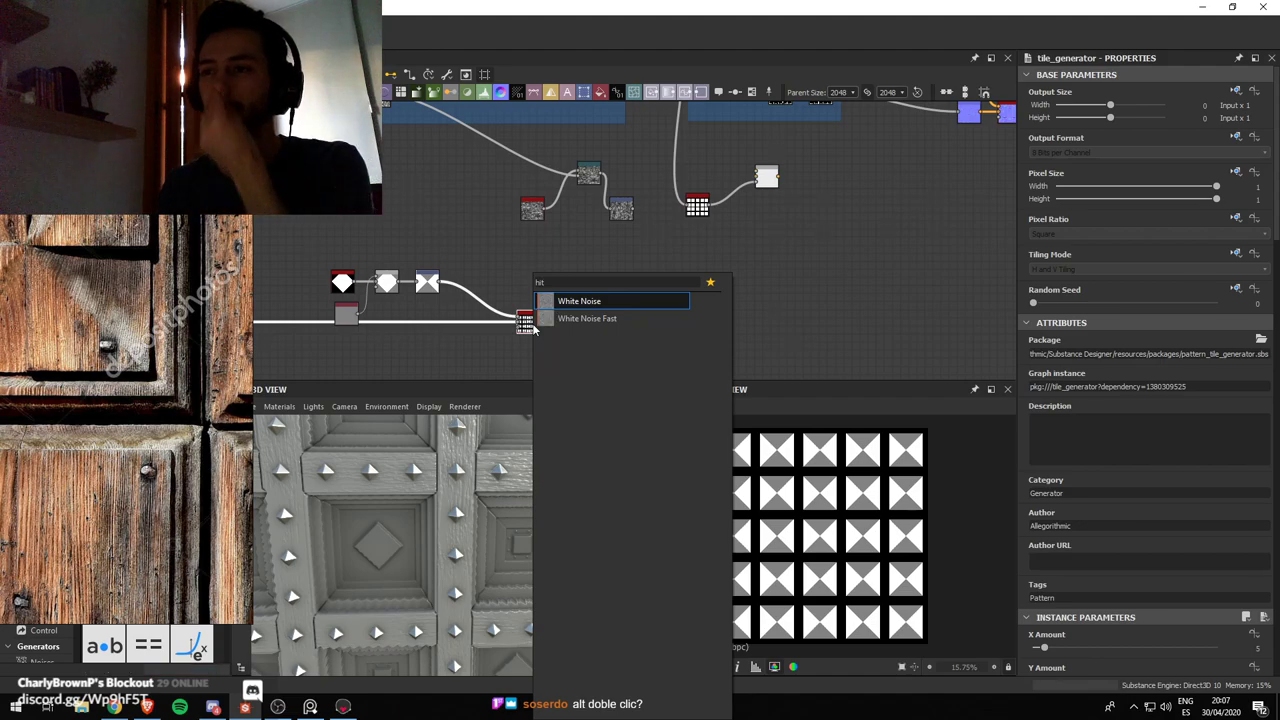
{"action": "key", "text": "BackSpace"}
{"action": "type", "text": "st"}
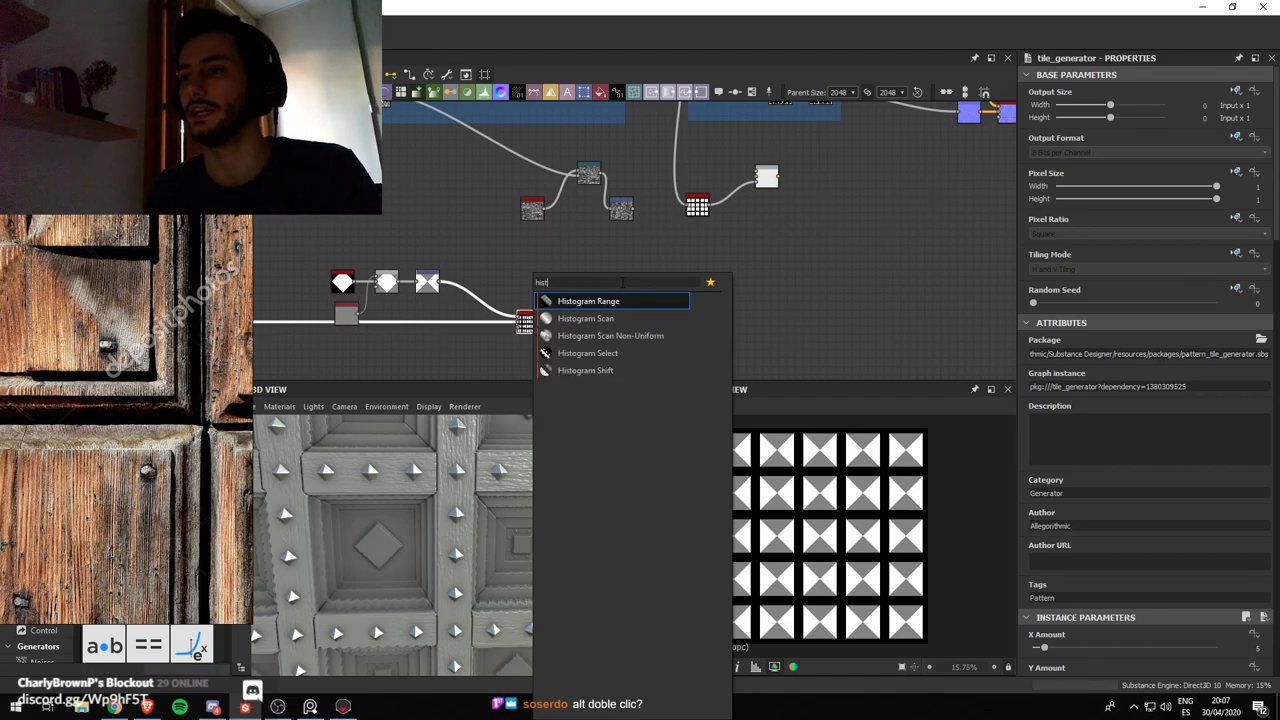
{"action": "left_click", "coordinate": [585, 371]}
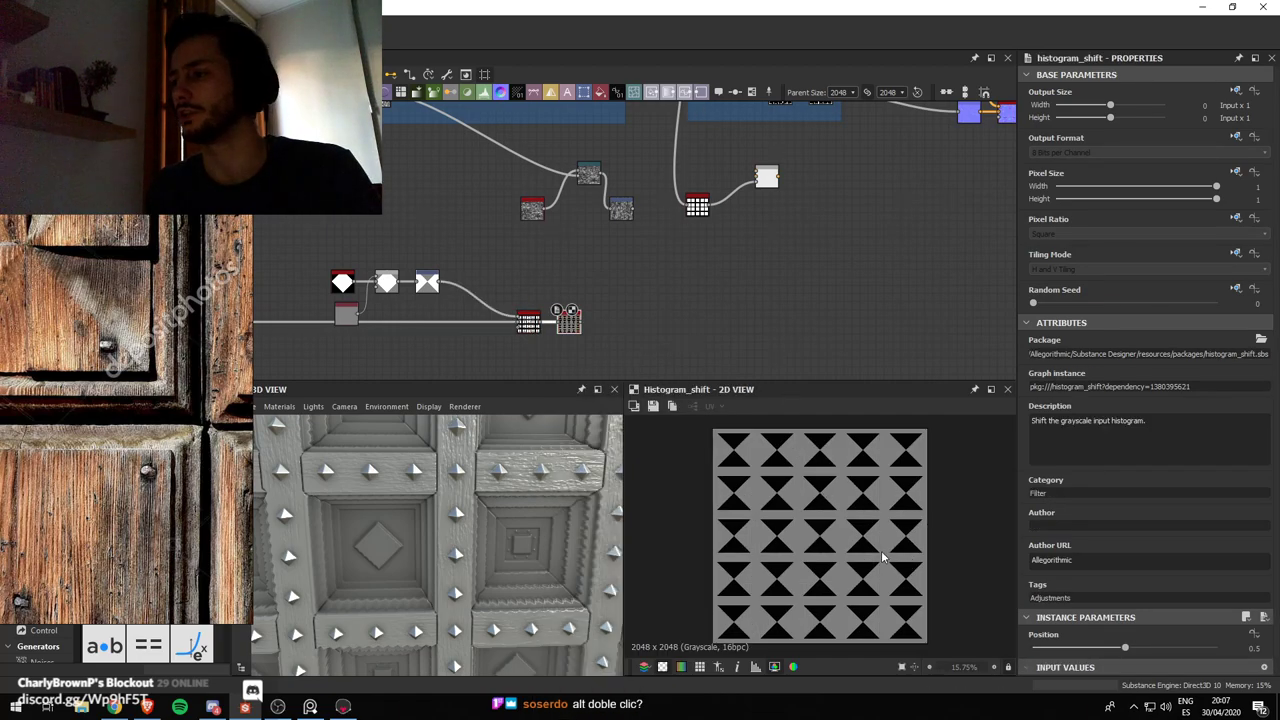
{"action": "left_click_drag", "start_coordinate": [1126, 649], "coordinate": [1204, 667]}
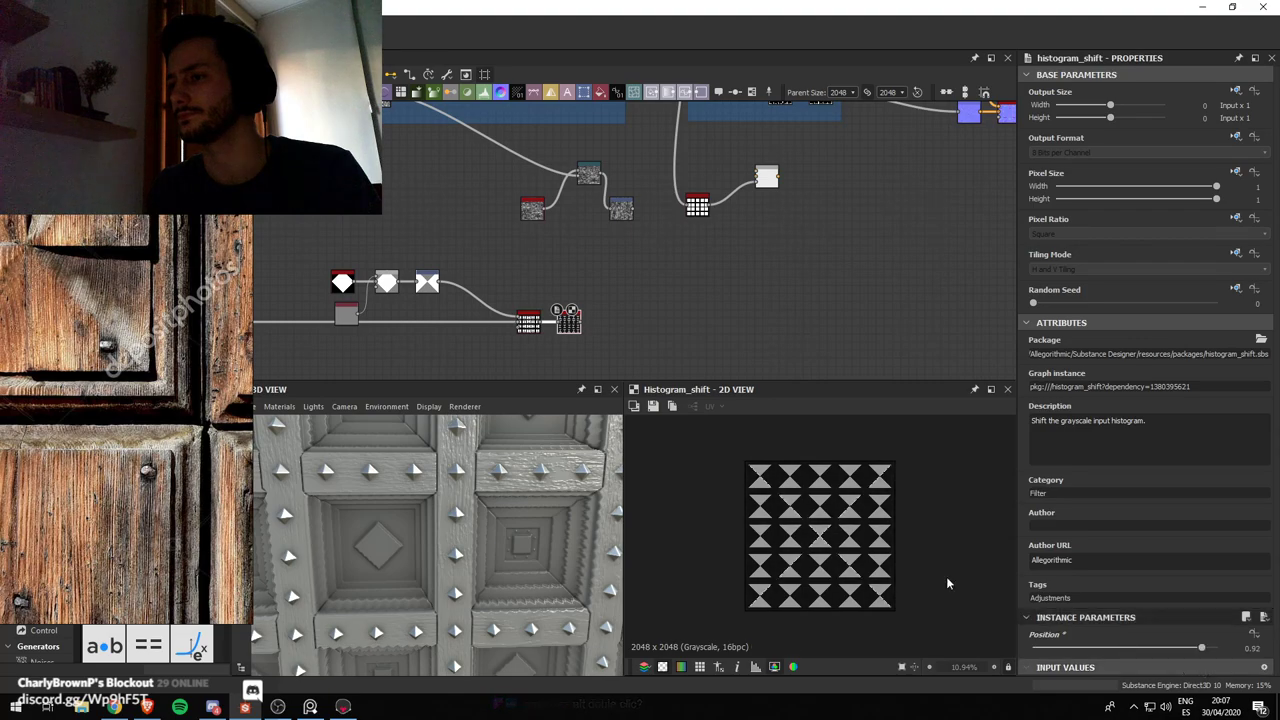
{"action": "key", "text": "Delete"}
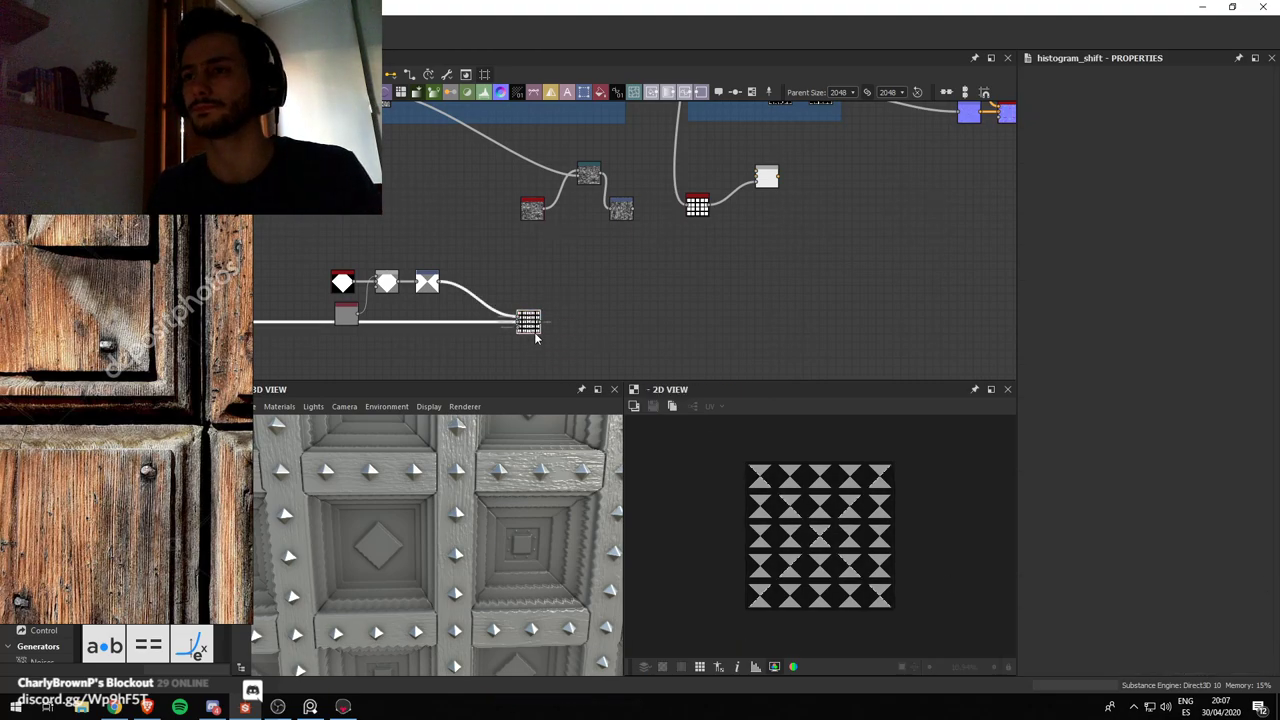
Try a Histogram Range node on the beveled tile generator's output with Range about 0.82 and Position 0.4
{"action": "double_click", "coordinate": [535, 334]}
{"action": "key", "text": "space"}
{"action": "type", "text": "his"}
{"action": "key", "text": "Return"}
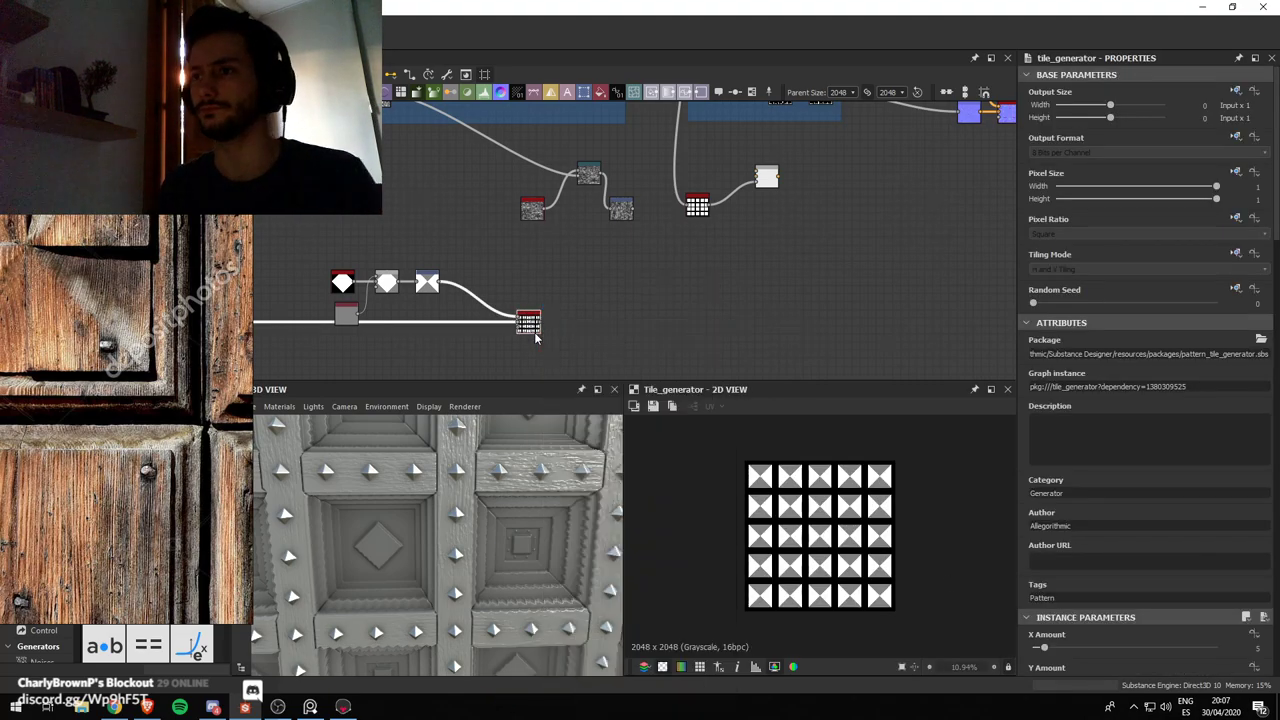
{"action": "key", "text": "ctrl+z"}
{"action": "scroll", "coordinate": [1110, 610], "scroll_direction": "down", "scroll_amount": 1}
{"action": "left_click_drag", "start_coordinate": [1120, 628], "coordinate": [1194, 621]}
{"action": "mouse_move", "coordinate": [1120, 650]}
{"action": "left_mouse_down"}
{"action": "mouse_move", "coordinate": [1167, 649]}
{"action": "mouse_move", "coordinate": [1106, 650]}
{"action": "left_mouse_up"}
{"action": "left_click_drag", "start_coordinate": [1193, 615], "coordinate": [1186, 622]}
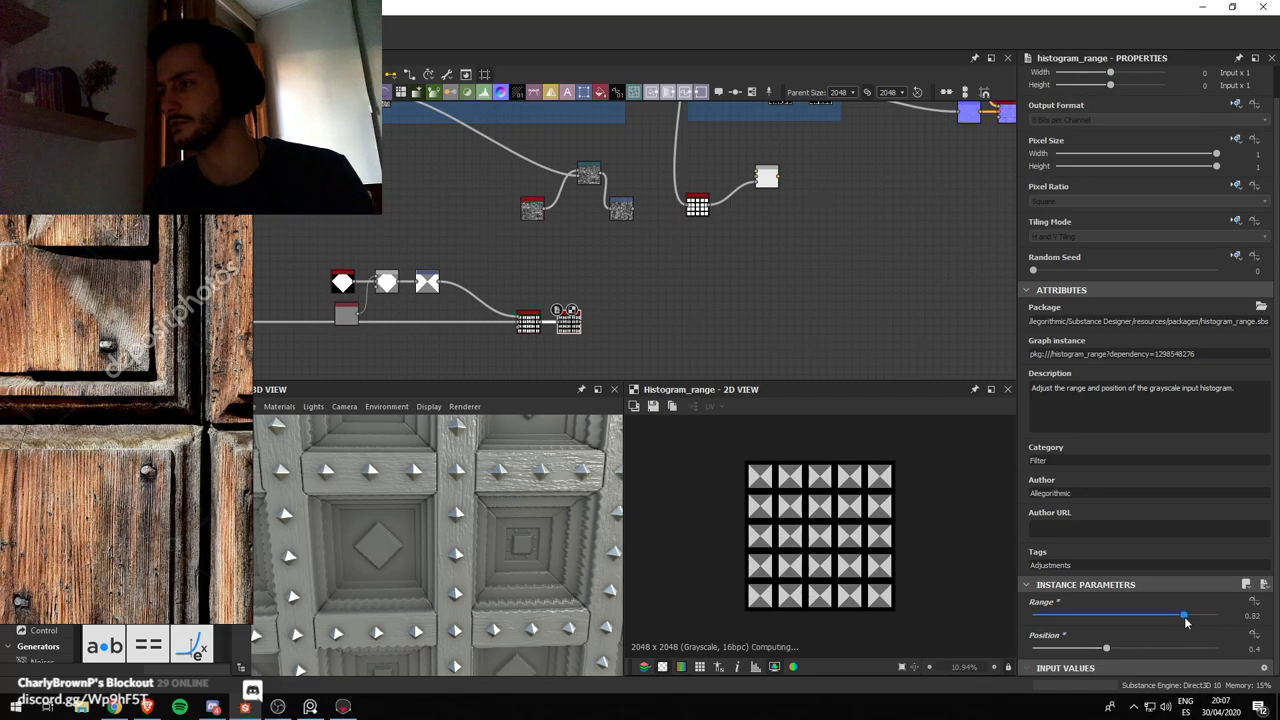
{"action": "key", "text": "Delete"}
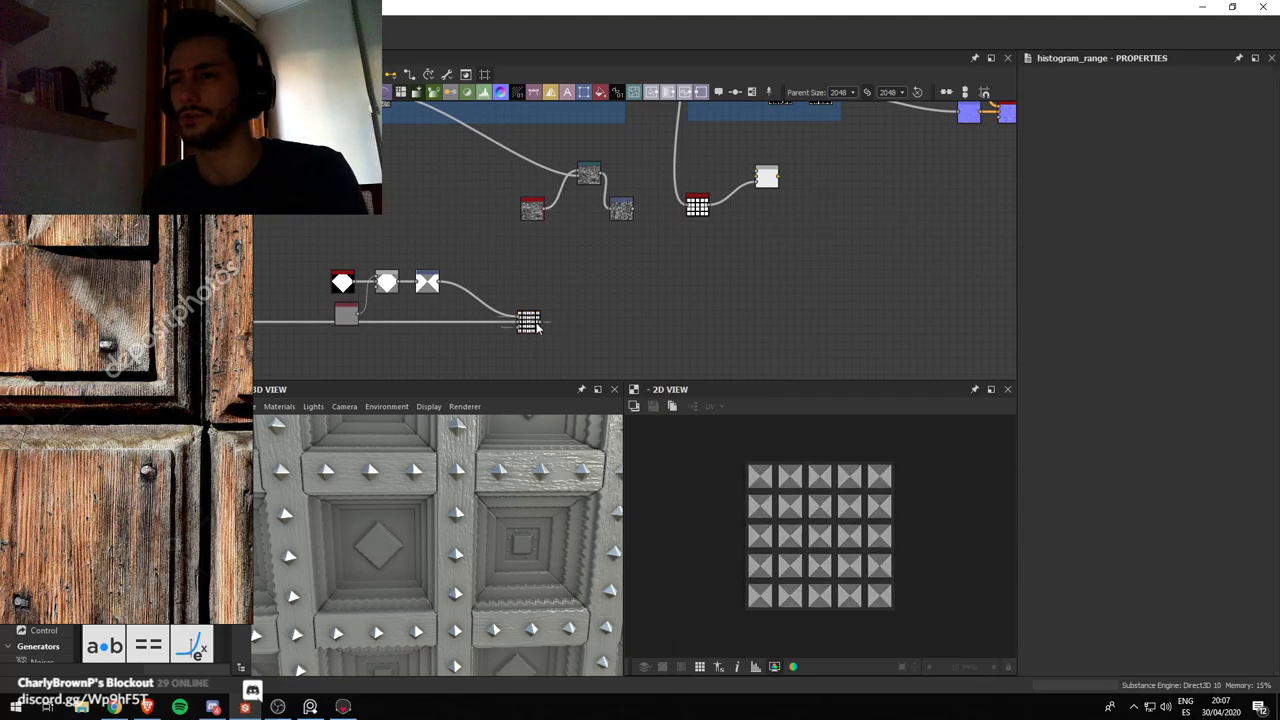
Add a Histogram Select node to the beveled tile generator's output
{"action": "left_click", "coordinate": [530, 322]}
{"action": "key", "text": "space"}
{"action": "type", "text": "hi"}
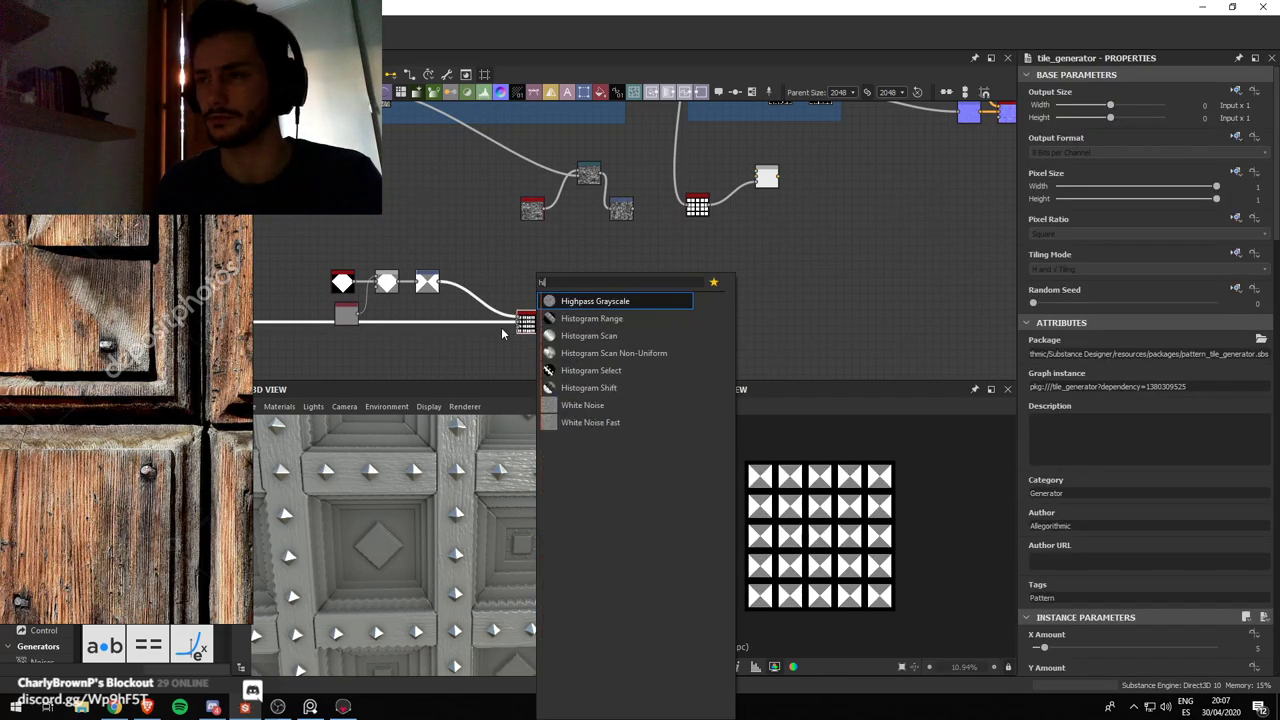
{"action": "type", "text": "s"}
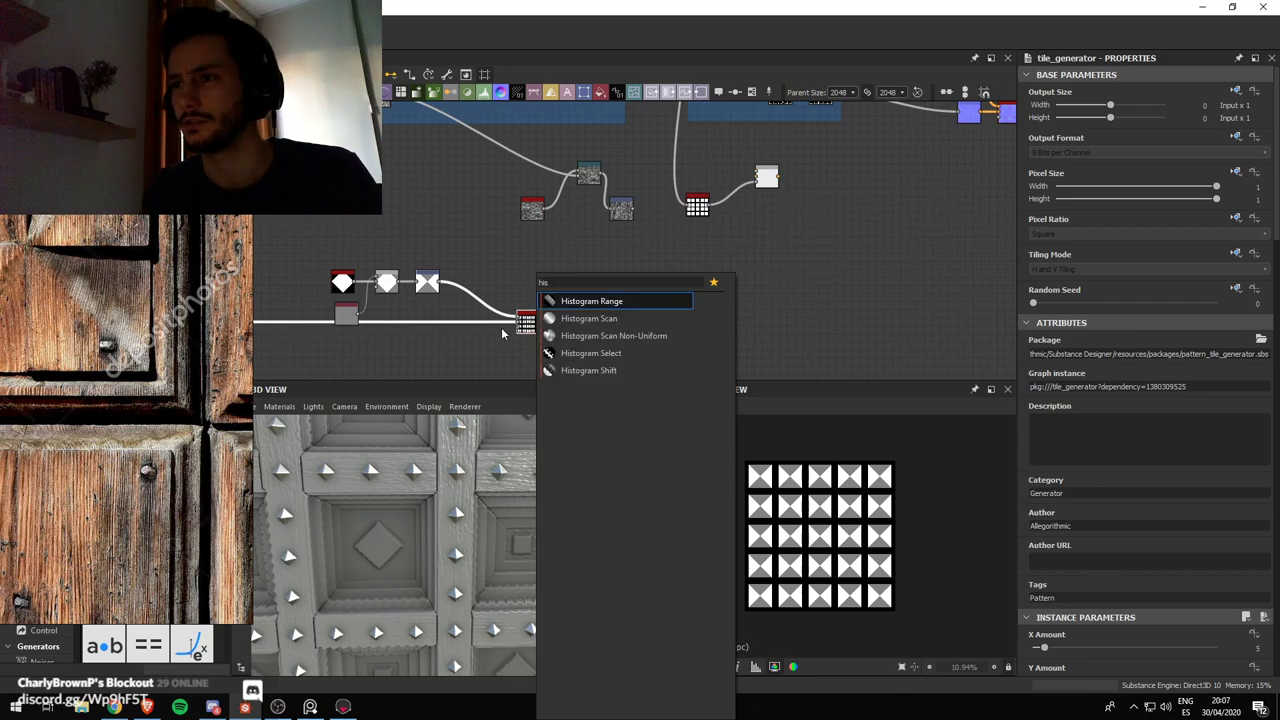
{"action": "left_click", "coordinate": [640, 353]}
{"action": "scroll", "coordinate": [581, 320], "scroll_direction": "up", "scroll_amount": 1}
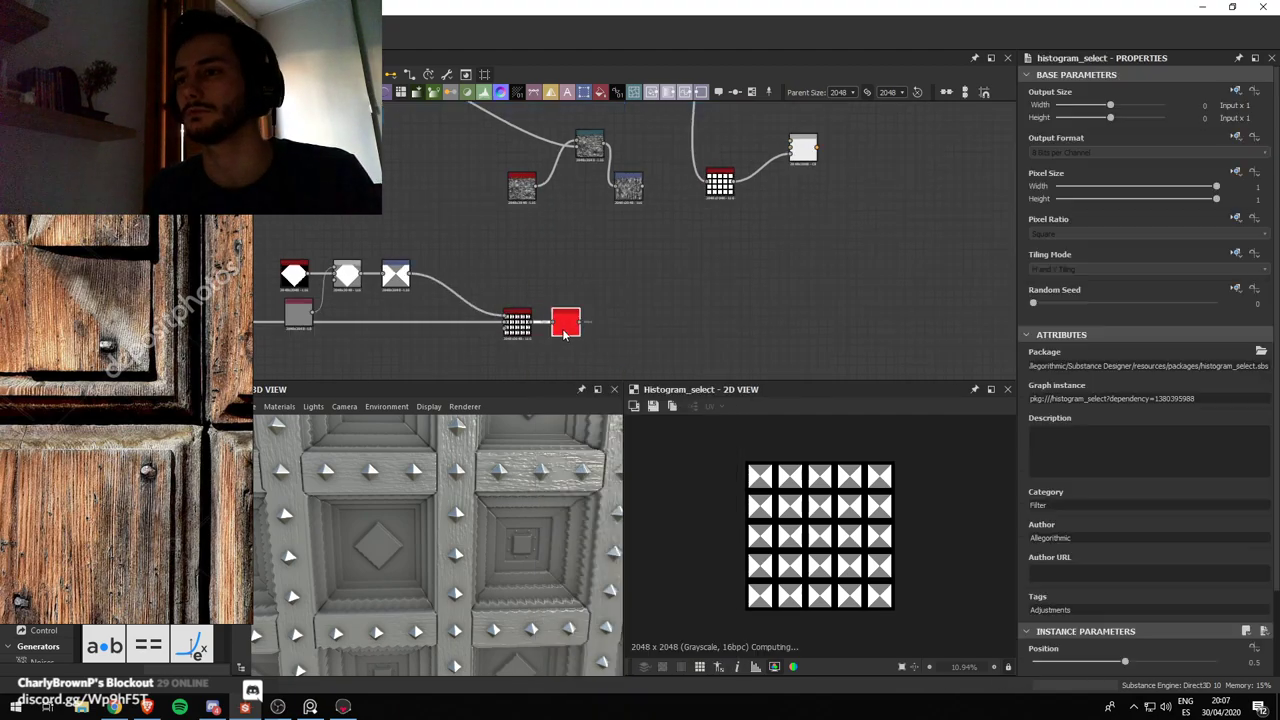
Set the Histogram Select node's Position to 0.86, Range to 0.41 and Contrast to 0.85
{"action": "scroll", "coordinate": [1082, 626], "scroll_direction": "down", "scroll_amount": 2}
{"action": "left_click_drag", "start_coordinate": [1123, 583], "coordinate": [1149, 585]}
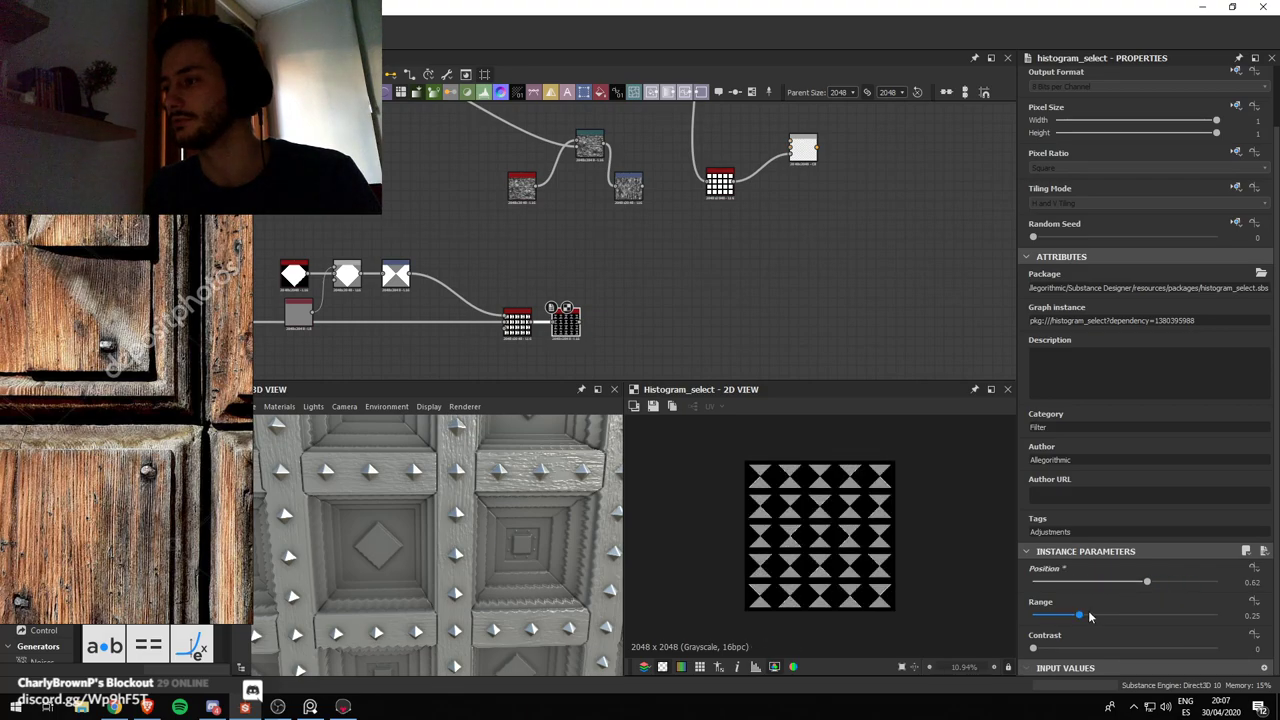
{"action": "left_click_drag", "start_coordinate": [1079, 615], "coordinate": [1108, 616]}
{"action": "left_click_drag", "start_coordinate": [1211, 648], "coordinate": [1190, 648]}
{"action": "left_click_drag", "start_coordinate": [1146, 582], "coordinate": [1193, 590]}
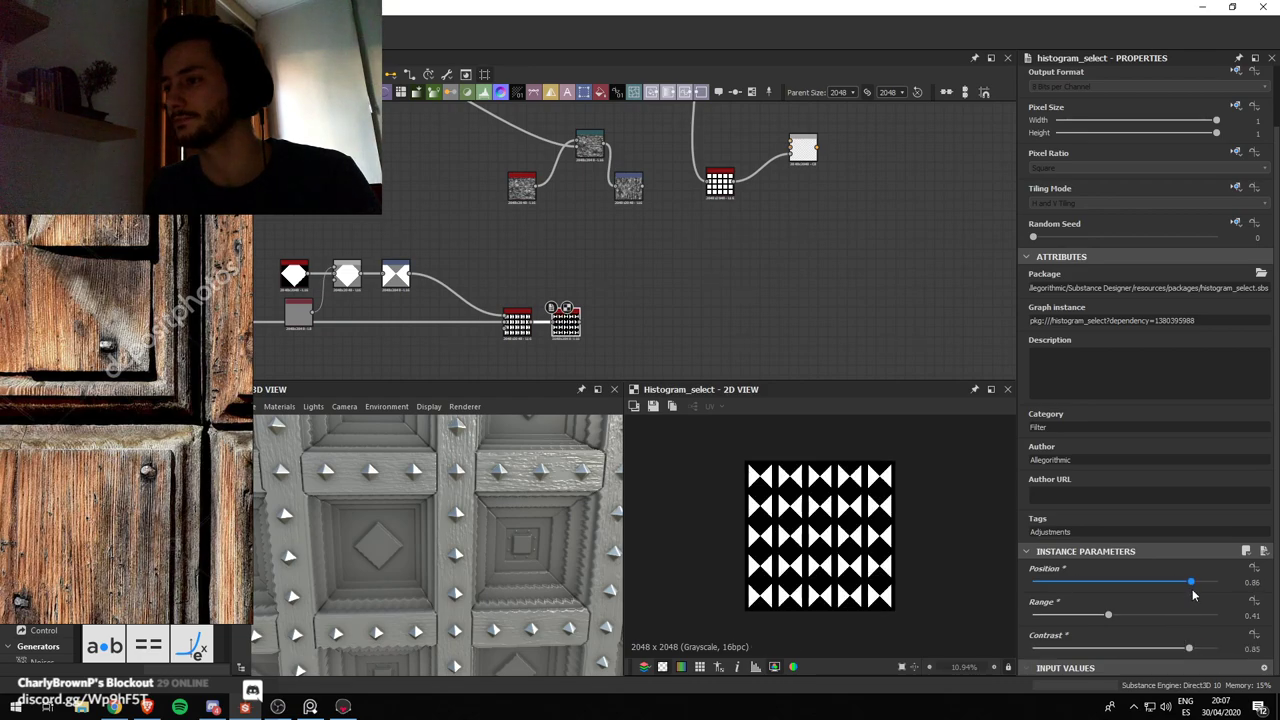
Delete the Invert Grayscale node that feeds the Blend node below the Spikes Hole frame
{"action": "middle_click_drag", "start_coordinate": [599, 257], "coordinate": [570, 299]}
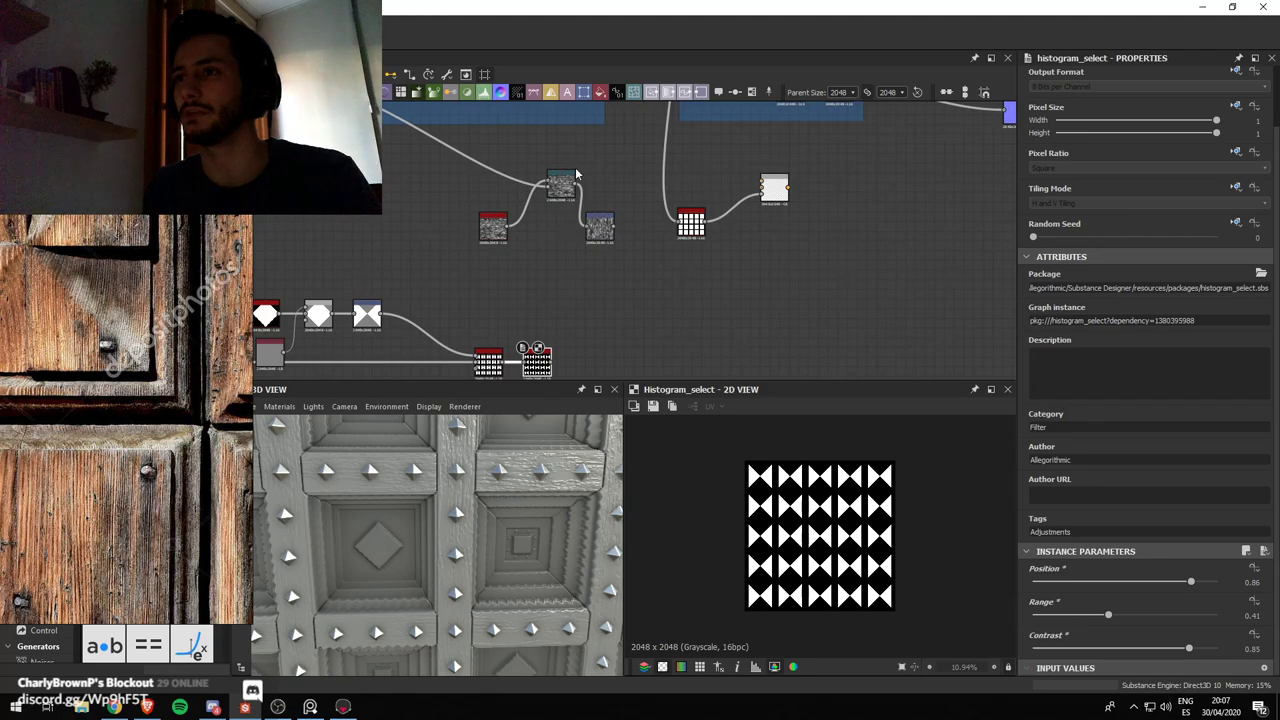
{"action": "scroll", "coordinate": [577, 177], "scroll_direction": "down", "scroll_amount": 2}
{"action": "left_click_drag", "start_coordinate": [655, 208], "coordinate": [659, 184]}
{"action": "scroll", "coordinate": [662, 182], "scroll_direction": "up", "scroll_amount": 4}
{"action": "left_click", "coordinate": [663, 184]}
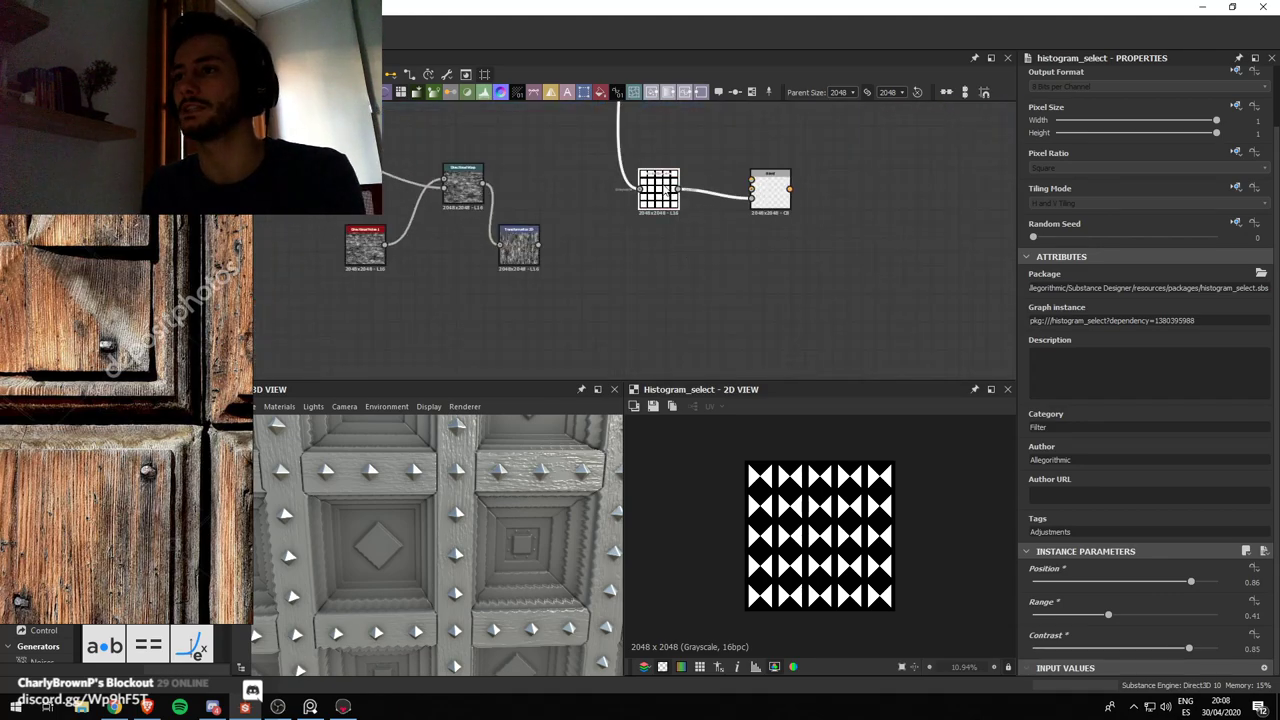
{"action": "scroll", "coordinate": [670, 220], "scroll_direction": "down", "scroll_amount": 4}
{"action": "key", "text": "BackSpace"}
{"action": "scroll", "coordinate": [613, 203], "scroll_direction": "up", "scroll_amount": 3}
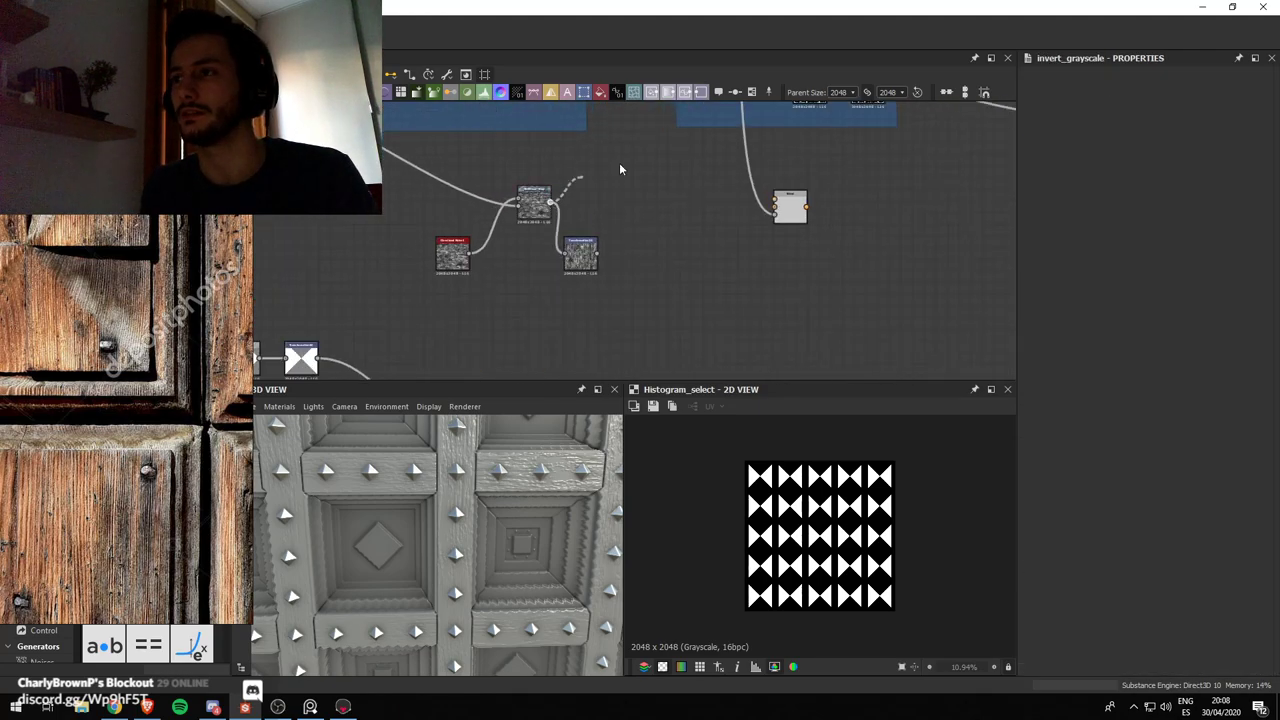
Connect the Directional Warp output to the Blend node's foreground input and preview the Blend result
{"action": "left_click_drag", "start_coordinate": [620, 169], "coordinate": [775, 199]}
{"action": "scroll", "coordinate": [830, 250], "scroll_direction": "down", "scroll_amount": 1}
{"action": "double_click", "coordinate": [797, 218]}
{"action": "scroll", "coordinate": [790, 226], "scroll_direction": "down", "scroll_amount": 2}
{"action": "middle_click_drag", "start_coordinate": [781, 232], "coordinate": [780, 246]}
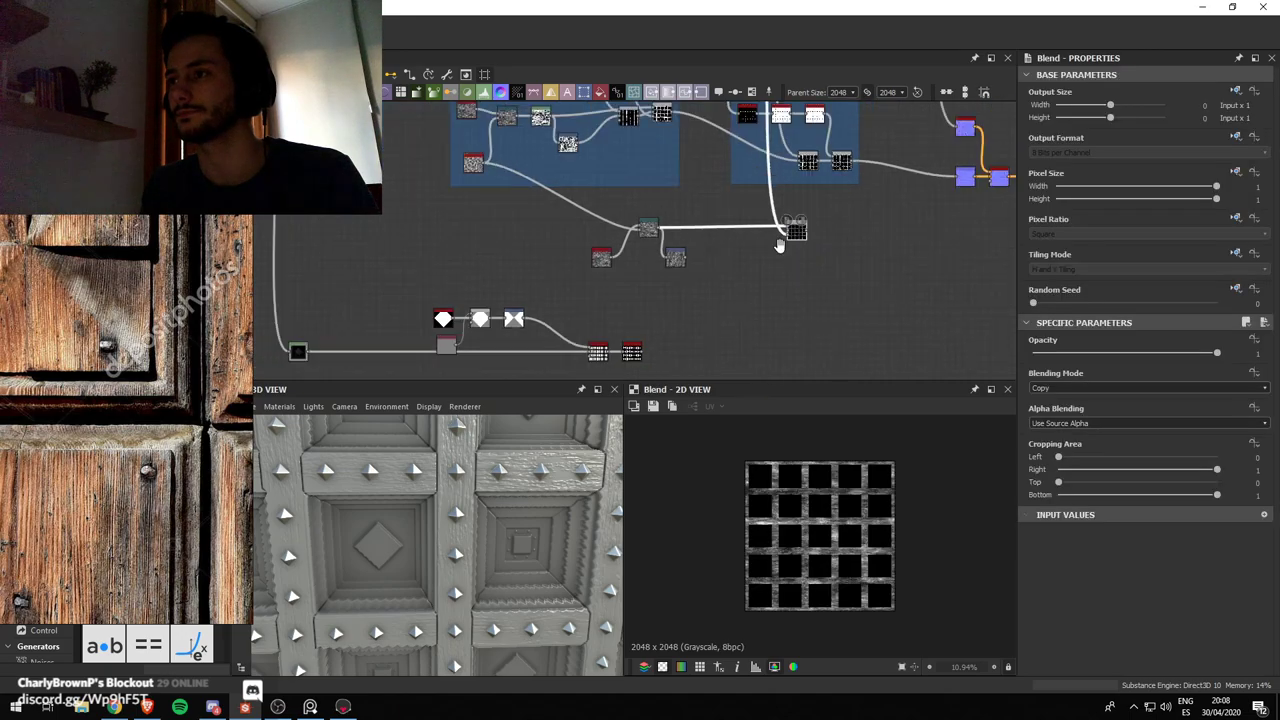
{"action": "scroll", "coordinate": [700, 290], "scroll_direction": "up", "scroll_amount": 2}
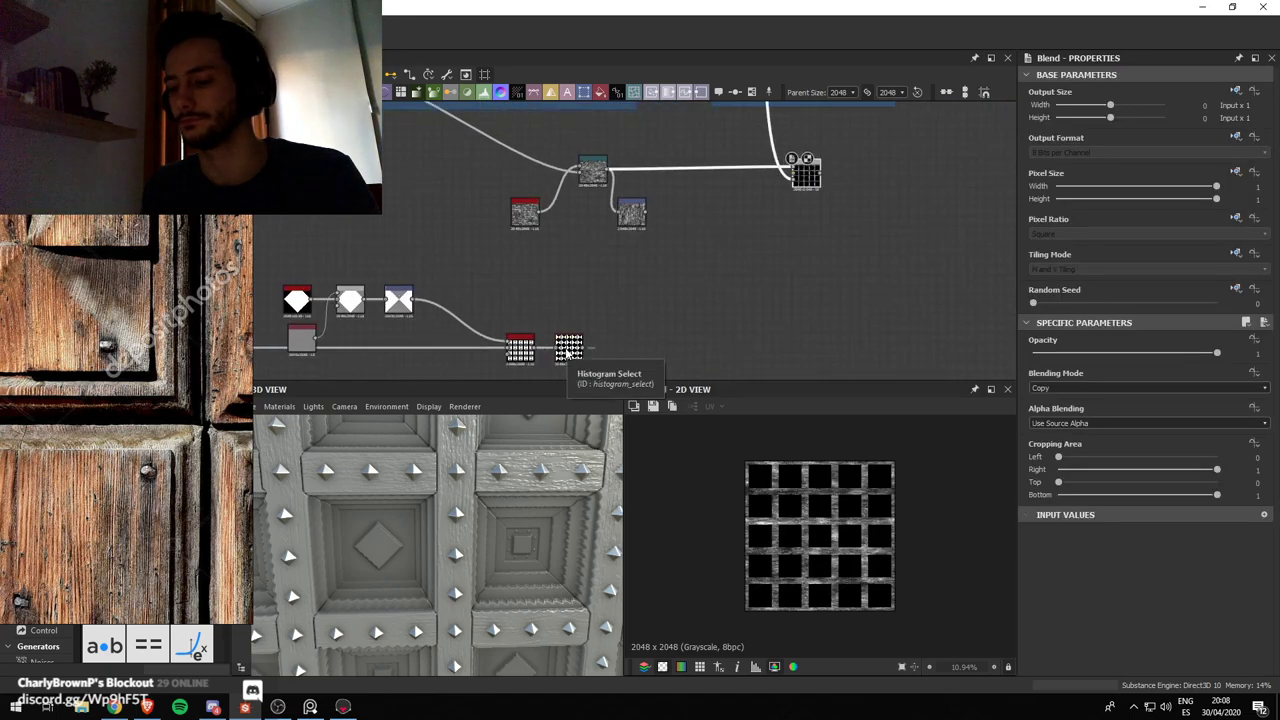
Delete the Levels node from the long link feeding the beveled tile generator
{"action": "scroll", "coordinate": [268, 316], "scroll_direction": "down", "scroll_amount": 2}
{"action": "middle_click_drag", "start_coordinate": [268, 316], "coordinate": [671, 309]}
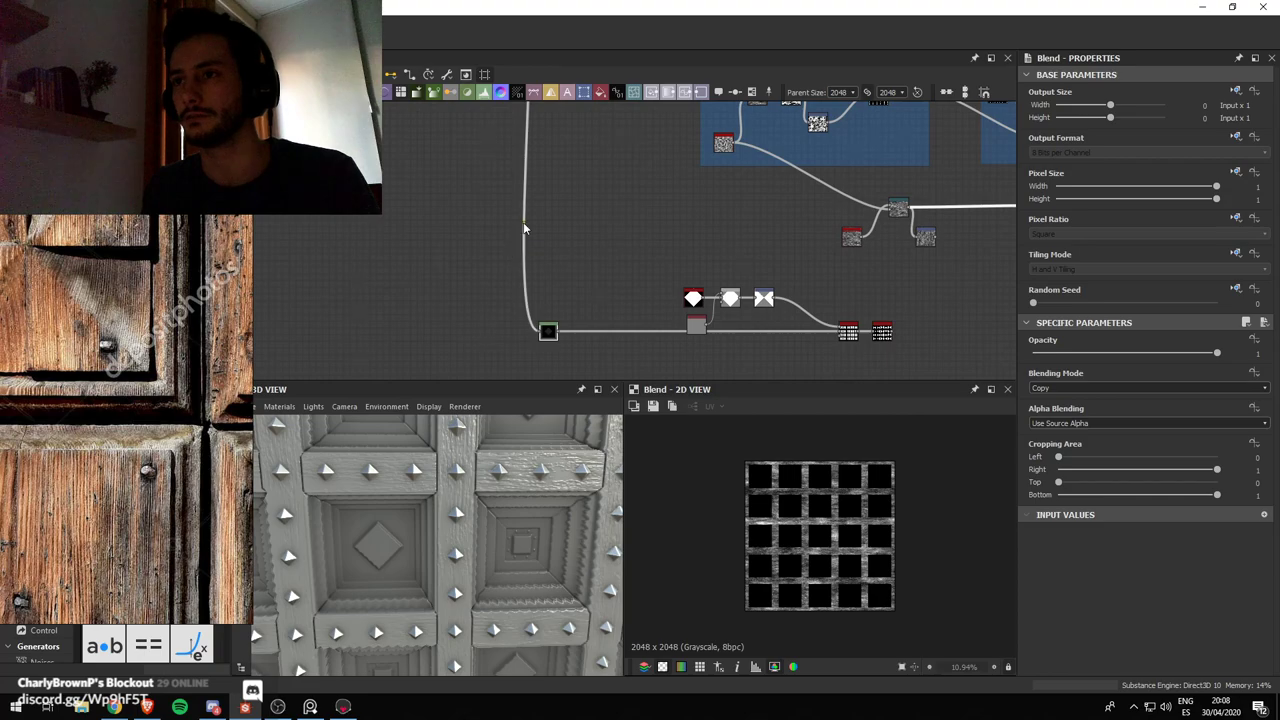
{"action": "scroll", "coordinate": [515, 216], "scroll_direction": "up", "scroll_amount": 1}
{"action": "scroll", "coordinate": [515, 230], "scroll_direction": "down", "scroll_amount": 5}
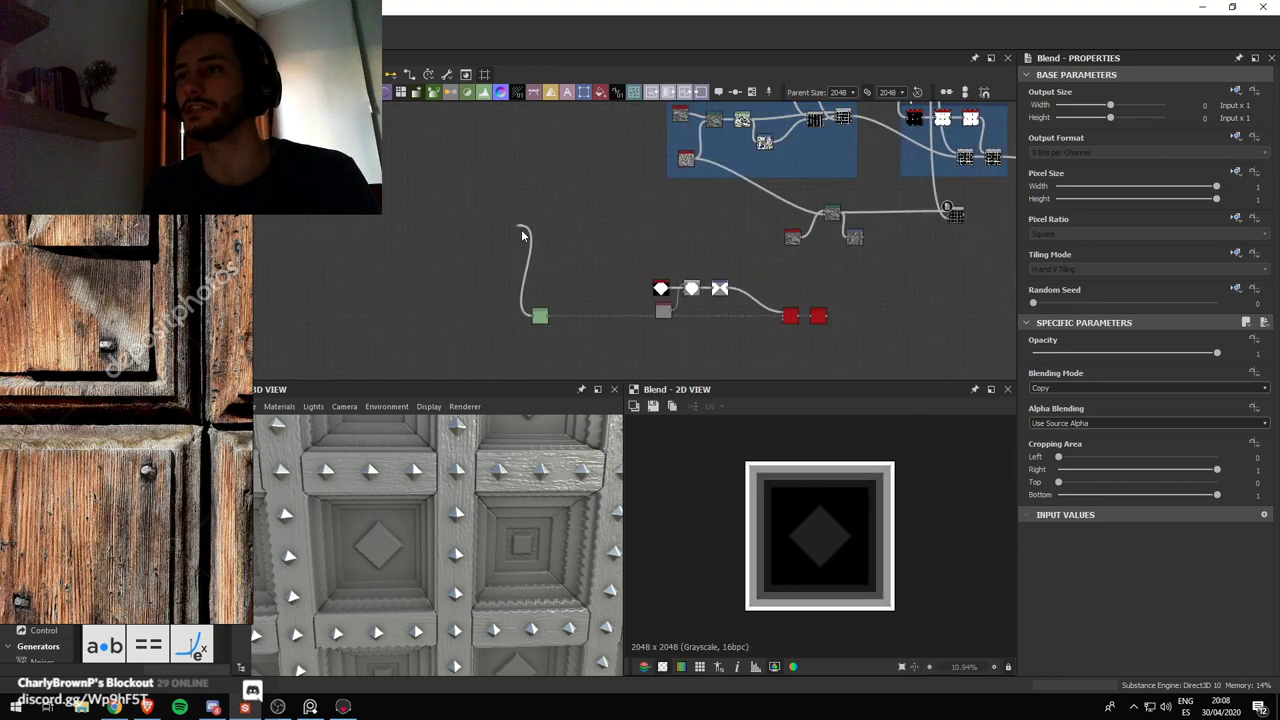
{"action": "scroll", "coordinate": [515, 285], "scroll_direction": "up", "scroll_amount": 2}
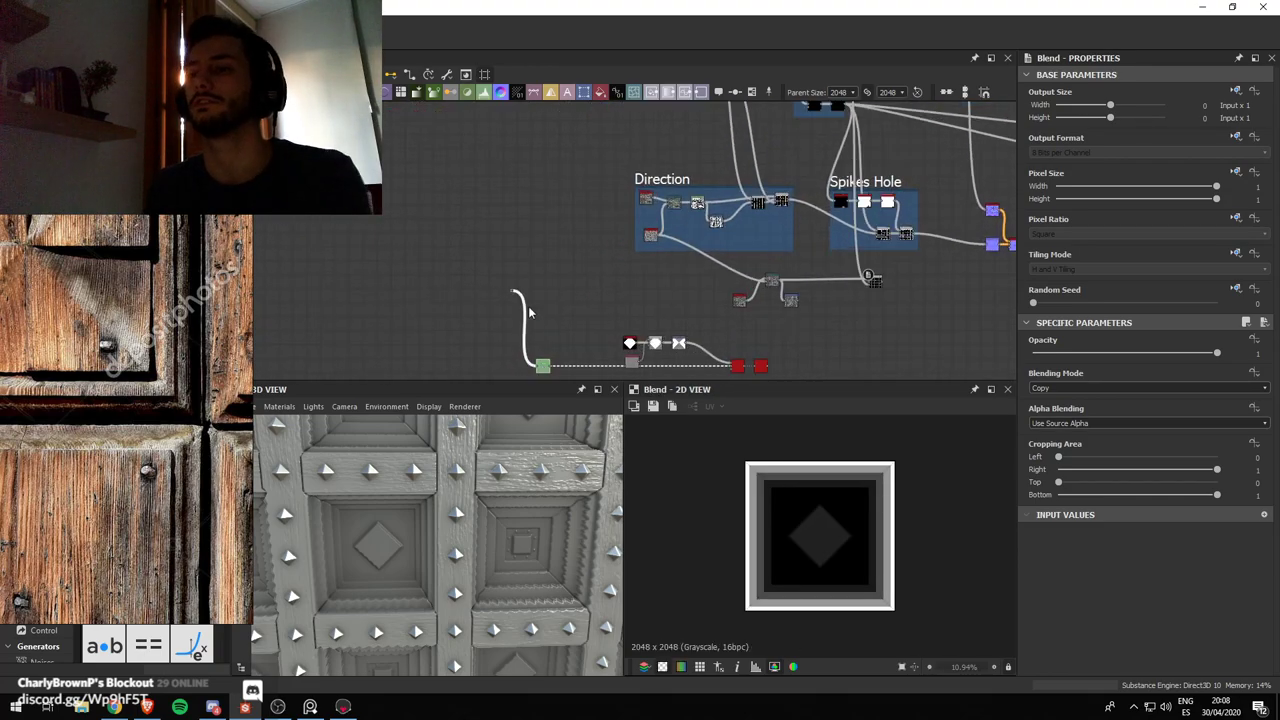
{"action": "left_click", "coordinate": [549, 364]}
{"action": "key", "text": "BackSpace"}
Reposition the dot node on the long link so the link runs straight into the beveled tile generator
{"action": "left_click_drag", "start_coordinate": [512, 291], "coordinate": [517, 364]}
{"action": "middle_click_drag", "start_coordinate": [593, 309], "coordinate": [605, 267]}
{"action": "scroll", "coordinate": [567, 333], "scroll_direction": "up", "scroll_amount": 5}
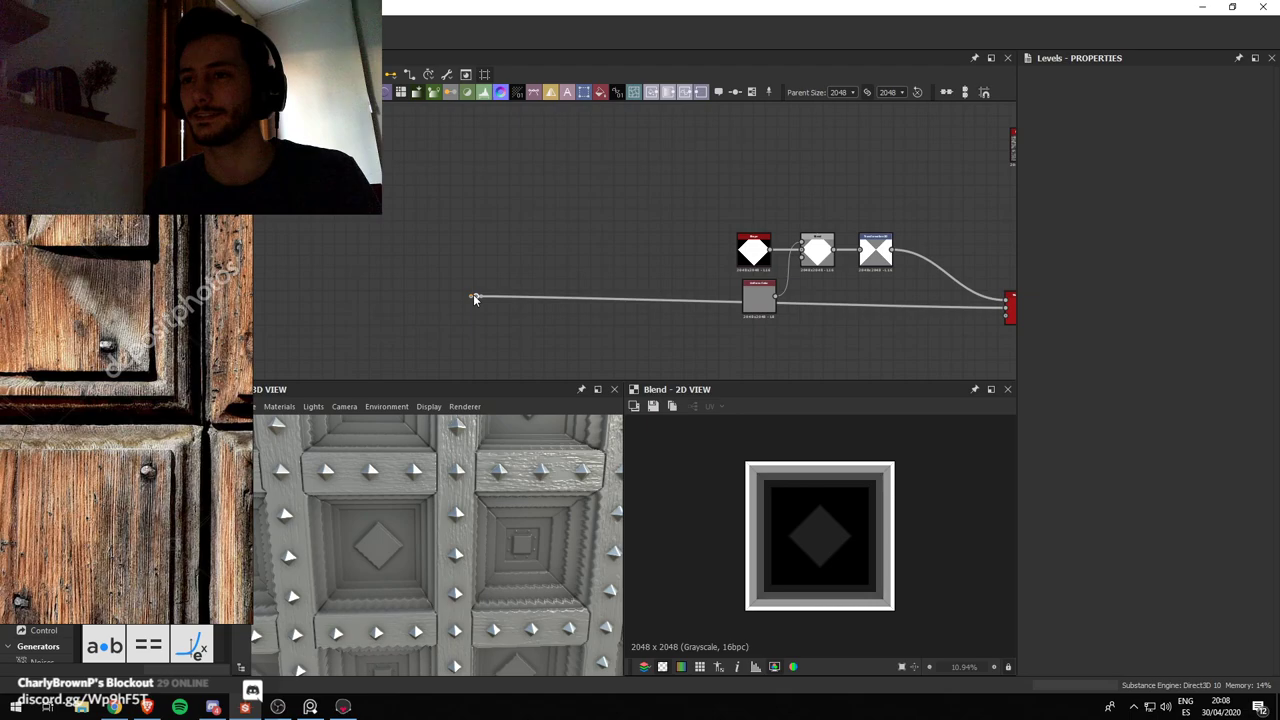
{"action": "left_click_drag", "start_coordinate": [474, 297], "coordinate": [486, 229]}
{"action": "scroll", "coordinate": [503, 244], "scroll_direction": "down", "scroll_amount": 4}
{"action": "middle_click_drag", "start_coordinate": [562, 112], "coordinate": [530, 113]}
{"action": "scroll", "coordinate": [520, 165], "scroll_direction": "up", "scroll_amount": 3}
{"action": "left_click", "coordinate": [536, 194]}
{"action": "scroll", "coordinate": [571, 290], "scroll_direction": "down", "scroll_amount": 4}
{"action": "scroll", "coordinate": [437, 256], "scroll_direction": "up", "scroll_amount": 4}
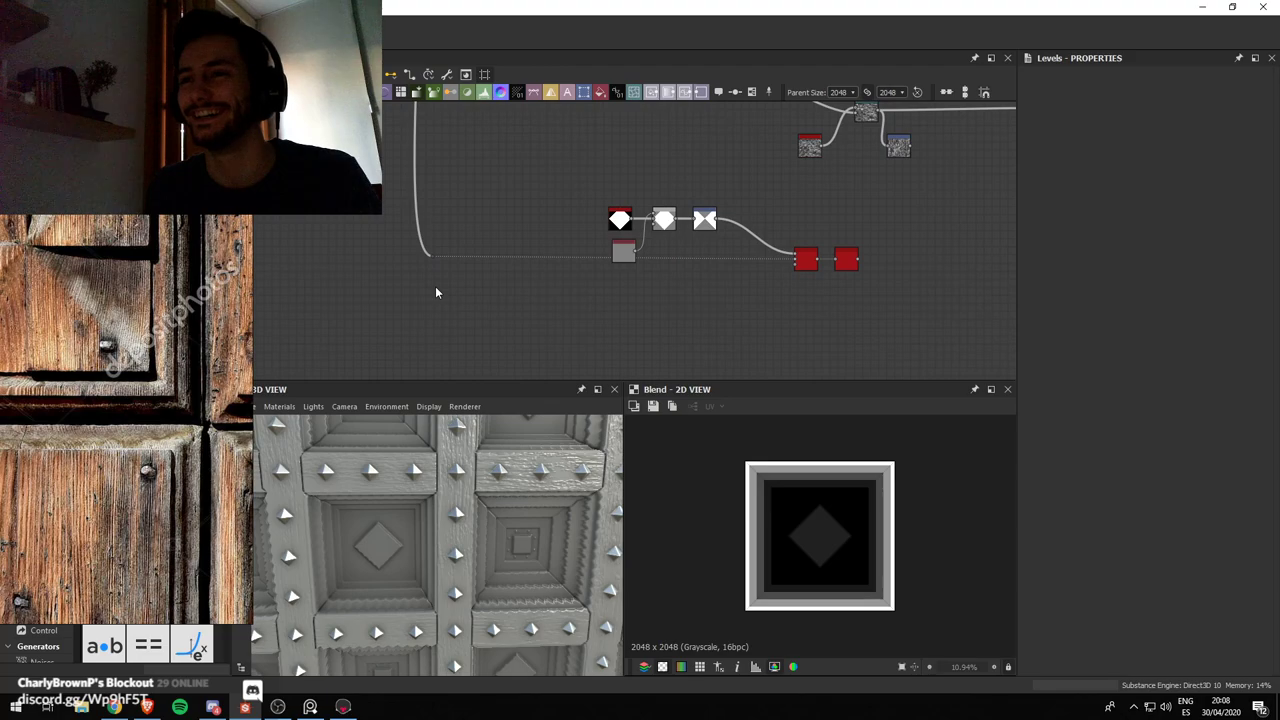
Compare the Histogram Select output with the Blend output below the Spikes Hole frame
{"action": "double_click", "coordinate": [847, 263]}
{"action": "scroll", "coordinate": [849, 290], "scroll_direction": "down", "scroll_amount": 1}
{"action": "middle_click_drag", "start_coordinate": [858, 290], "coordinate": [674, 372]}
{"action": "scroll", "coordinate": [697, 286], "scroll_direction": "up", "scroll_amount": 1}
{"action": "scroll", "coordinate": [739, 262], "scroll_direction": "down", "scroll_amount": 1}
{"action": "scroll", "coordinate": [762, 228], "scroll_direction": "up", "scroll_amount": 1}
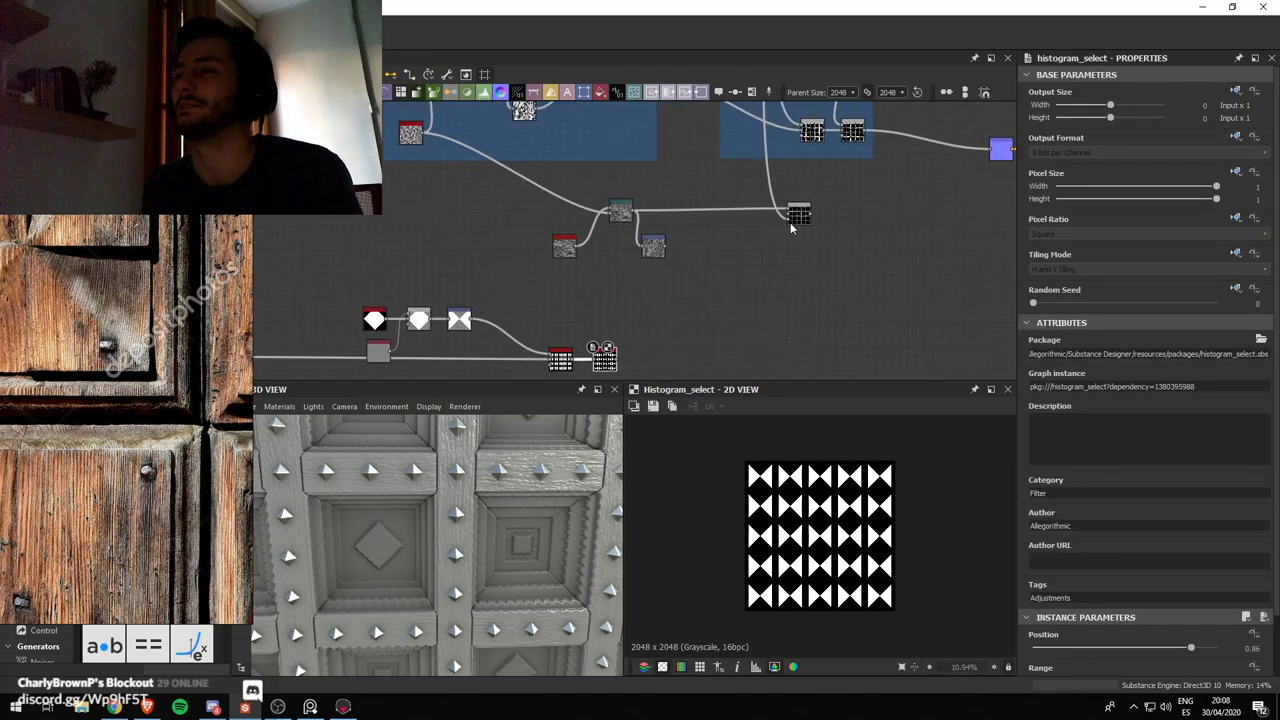
{"action": "double_click", "coordinate": [799, 222]}
{"action": "middle_click_drag", "start_coordinate": [811, 322], "coordinate": [774, 334]}
{"action": "scroll", "coordinate": [722, 240], "scroll_direction": "up", "scroll_amount": 3}
{"action": "scroll", "coordinate": [637, 272], "scroll_direction": "down", "scroll_amount": 1}
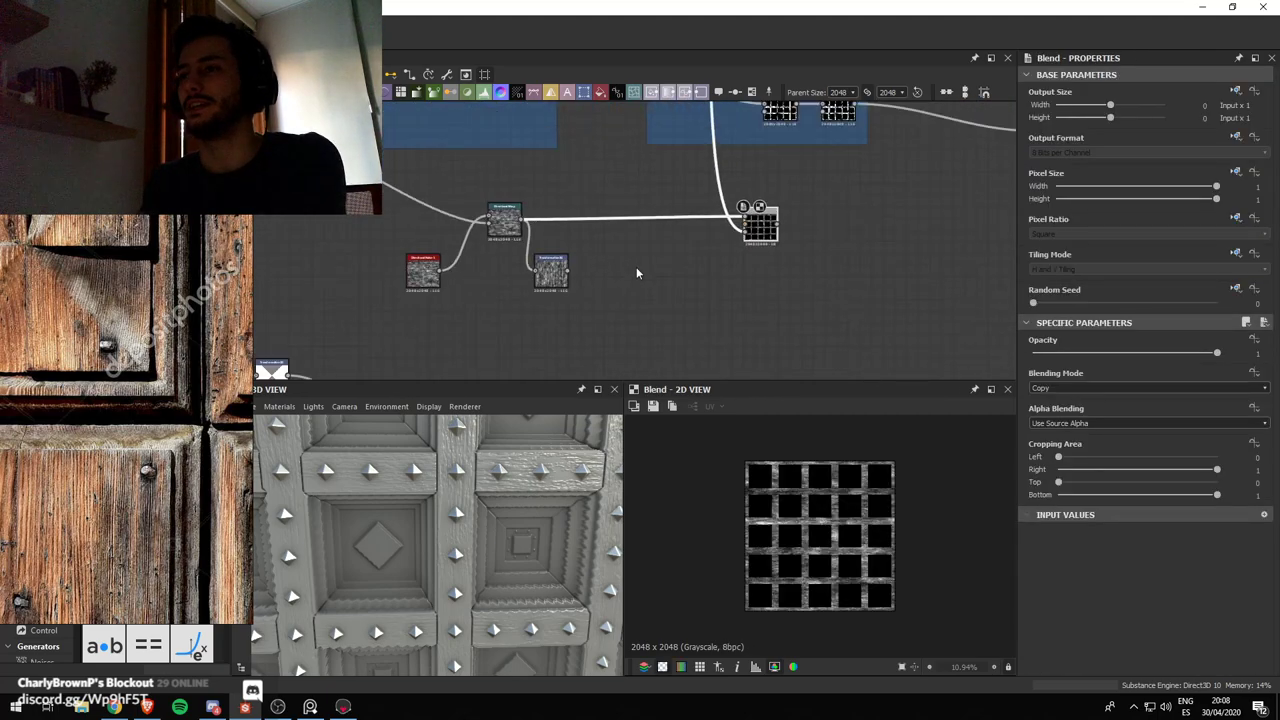
{"action": "scroll", "coordinate": [757, 240], "scroll_direction": "down", "scroll_amount": 2}
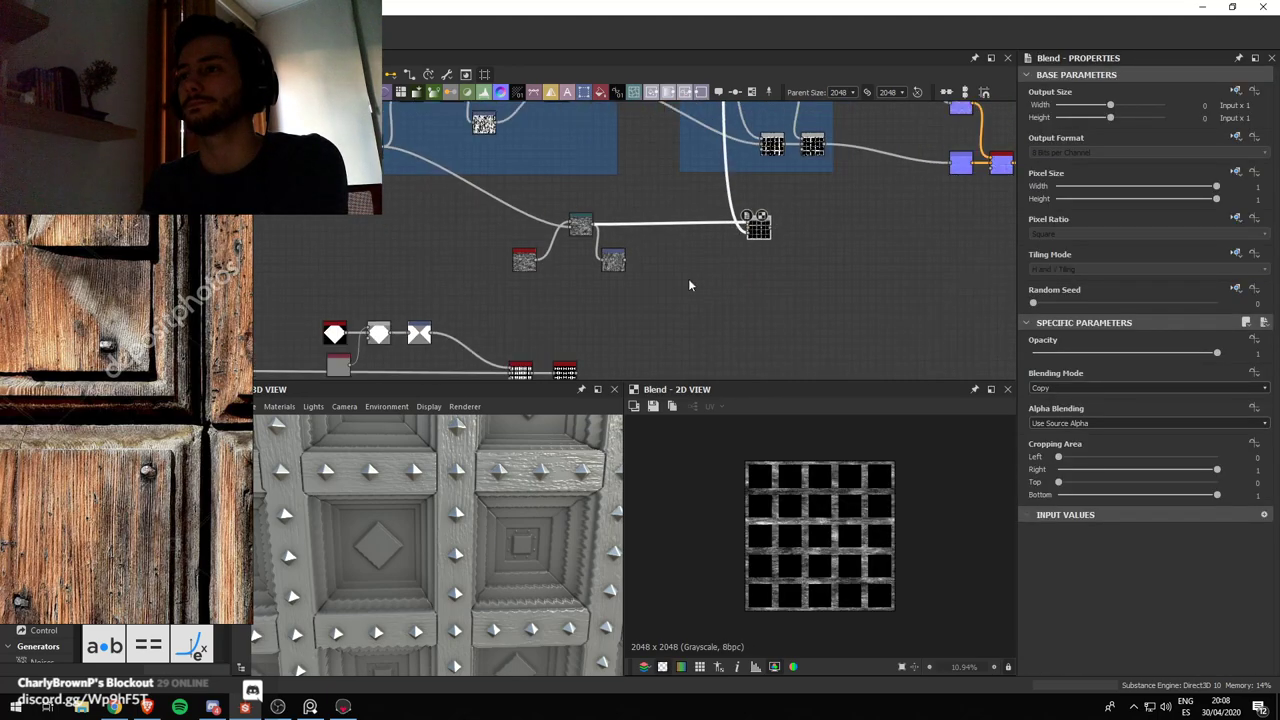
Connect Histogram Select to the Blend node's opacity input and the Transformation 2D output to its foreground input
{"action": "middle_click_drag", "start_coordinate": [688, 279], "coordinate": [684, 239]}
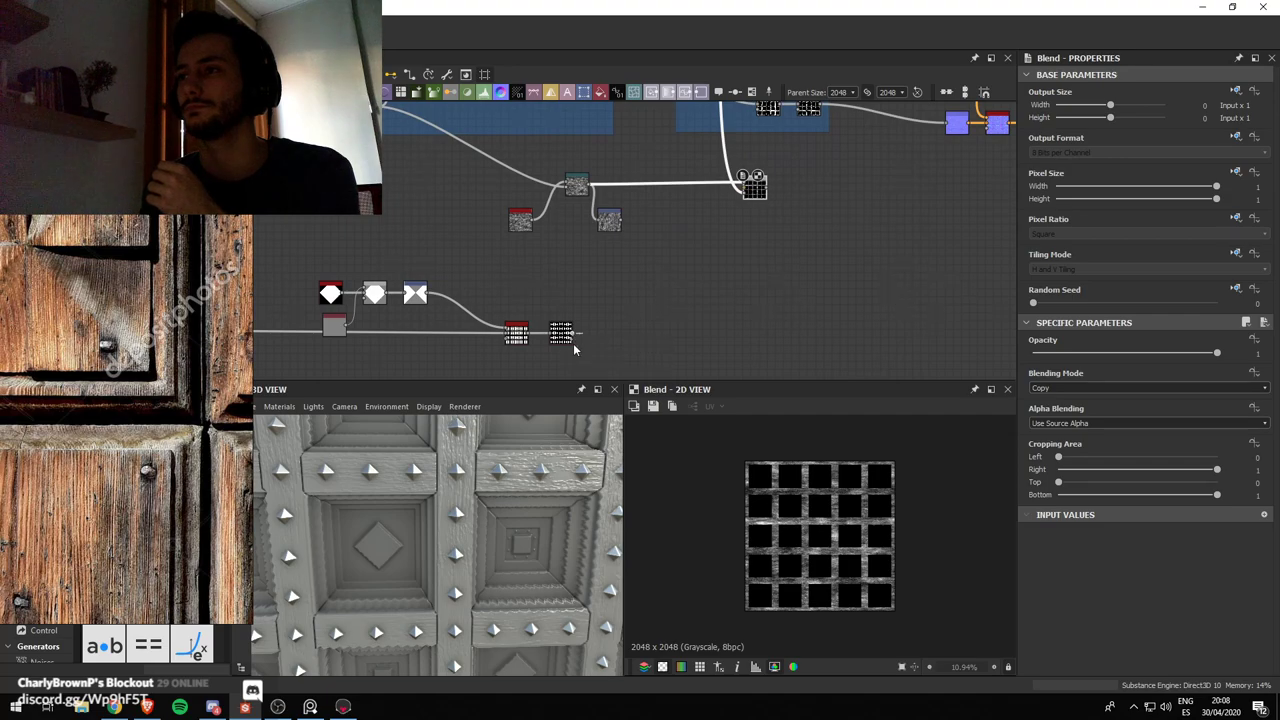
{"action": "left_click_drag", "start_coordinate": [576, 334], "coordinate": [753, 197]}
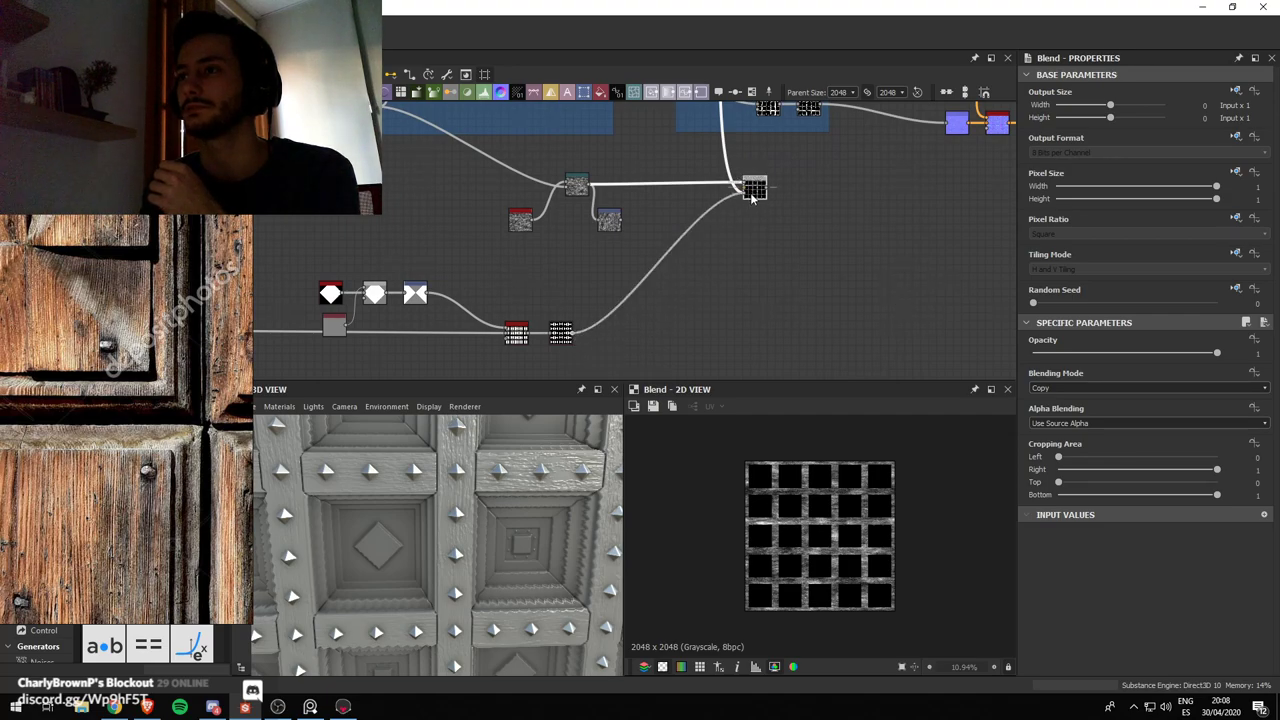
{"action": "scroll", "coordinate": [752, 197], "scroll_direction": "up", "scroll_amount": 3}
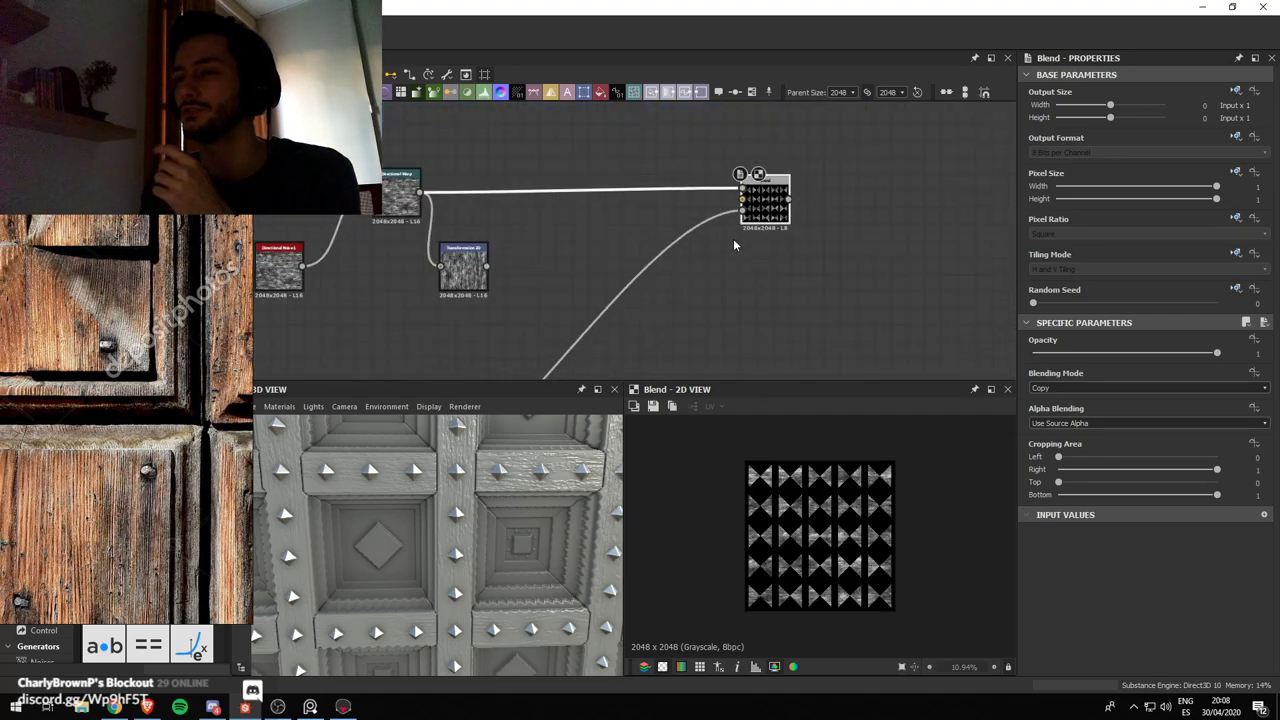
{"action": "left_click_drag", "start_coordinate": [486, 266], "coordinate": [741, 189]}
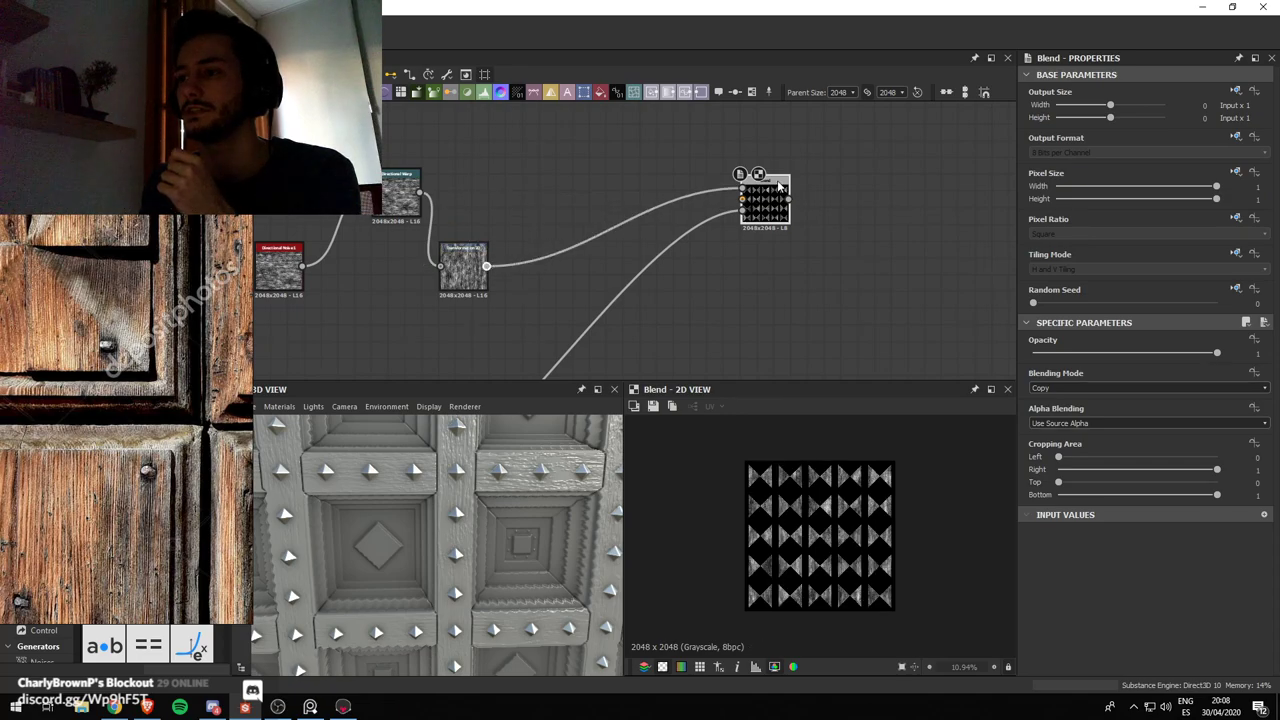
{"action": "scroll", "coordinate": [839, 532], "scroll_direction": "up", "scroll_amount": 3}
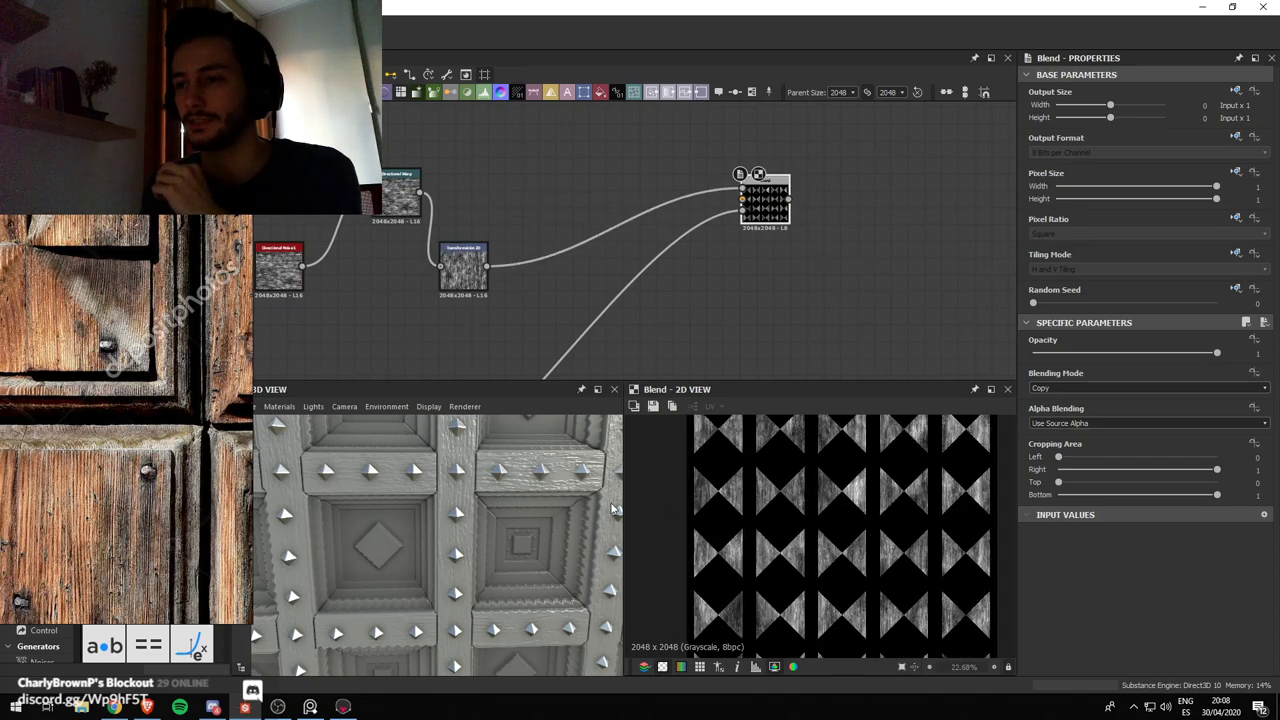
{"action": "scroll", "coordinate": [754, 267], "scroll_direction": "down", "scroll_amount": 3}
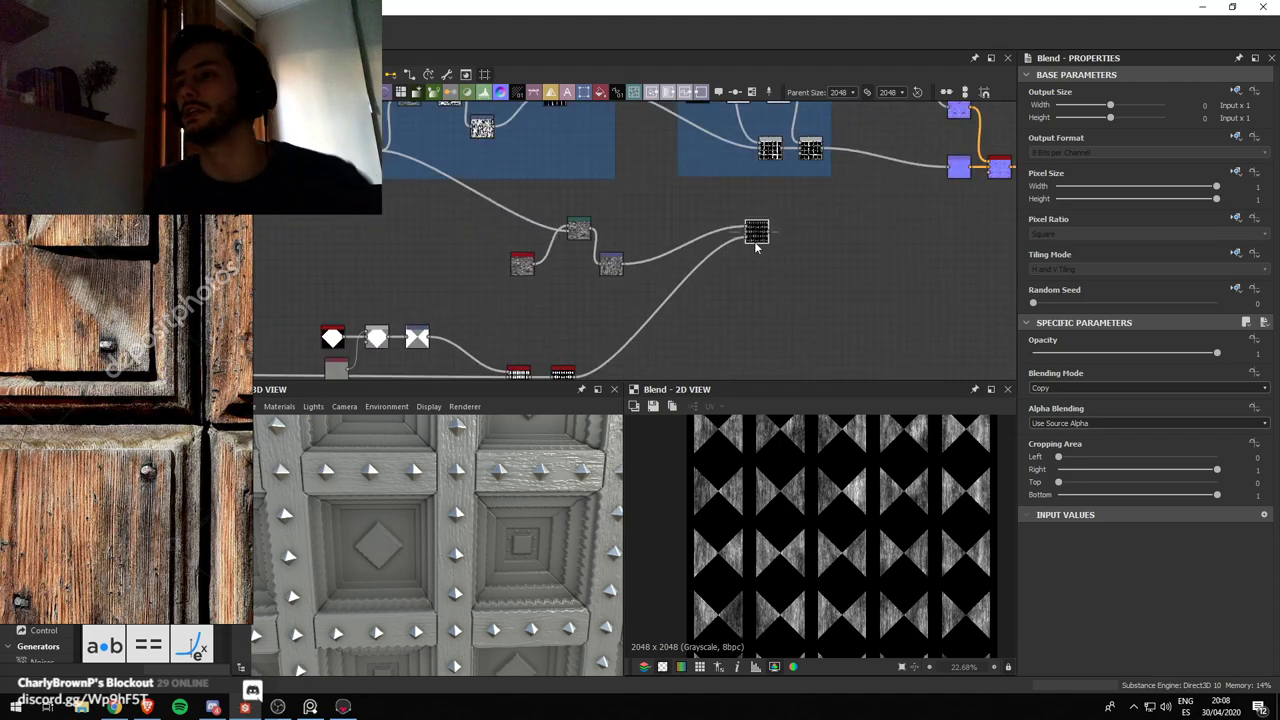
Add a second Blend node after the existing masked Blend node
{"action": "key", "text": "space"}
{"action": "type", "text": "ble"}
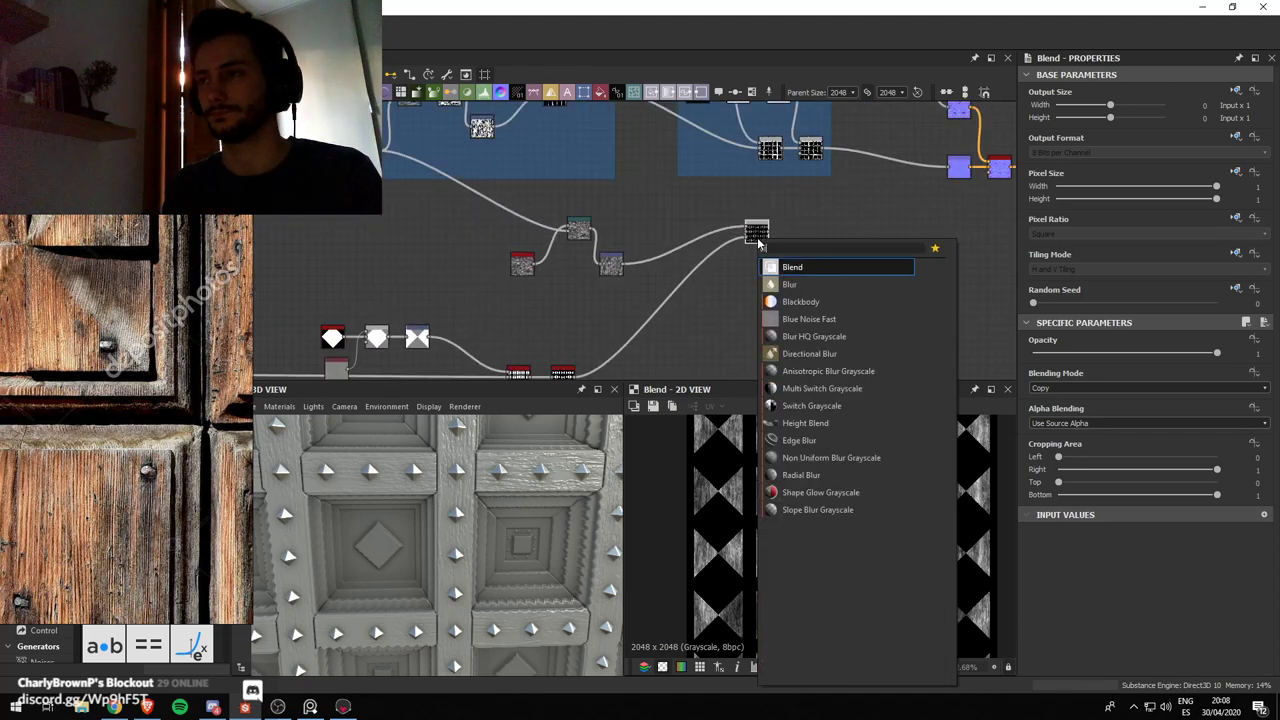
{"action": "key", "text": "Return"}
{"action": "middle_click_drag", "start_coordinate": [665, 245], "coordinate": [638, 224]}
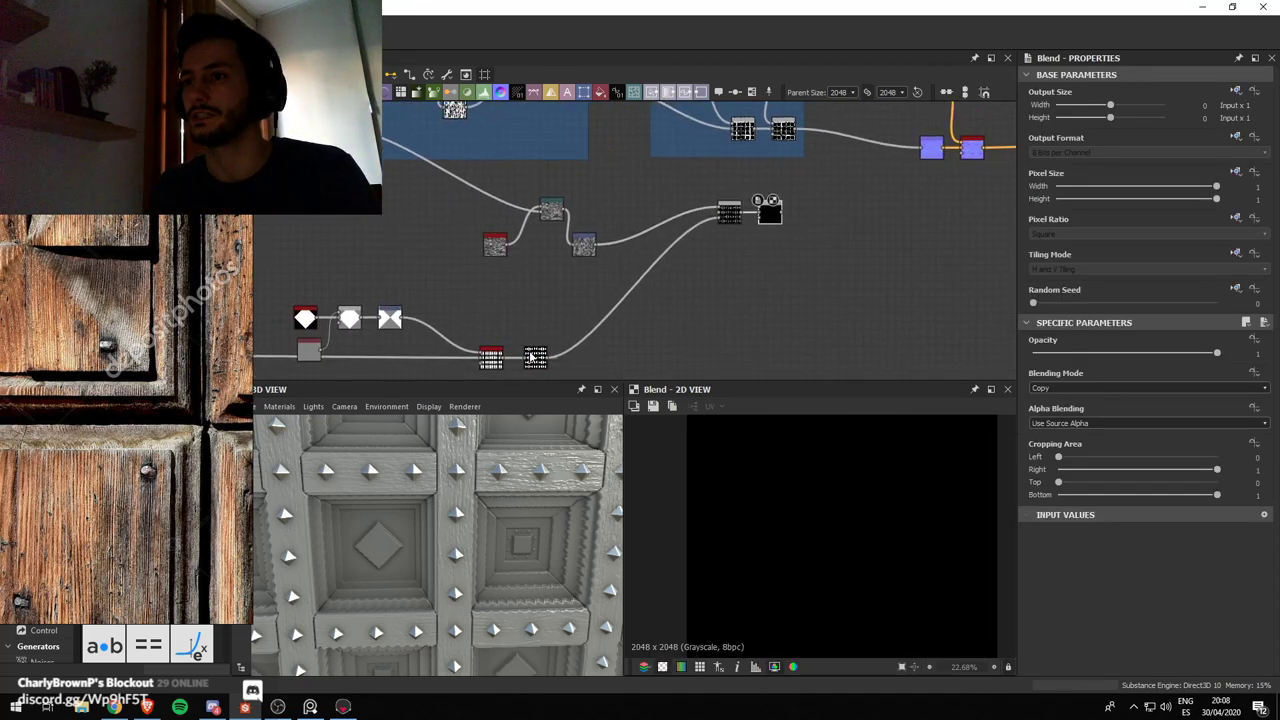
Duplicate the Histogram Select node, place the copy below the original, and set its Position to 0.57
{"action": "middle_click_drag", "start_coordinate": [532, 345], "coordinate": [516, 274]}
{"action": "left_click", "coordinate": [523, 296]}
{"action": "key", "text": "ctrl+d"}
{"action": "left_click_drag", "start_coordinate": [623, 242], "coordinate": [525, 320]}
{"action": "scroll", "coordinate": [1140, 598], "scroll_direction": "down", "scroll_amount": 1}
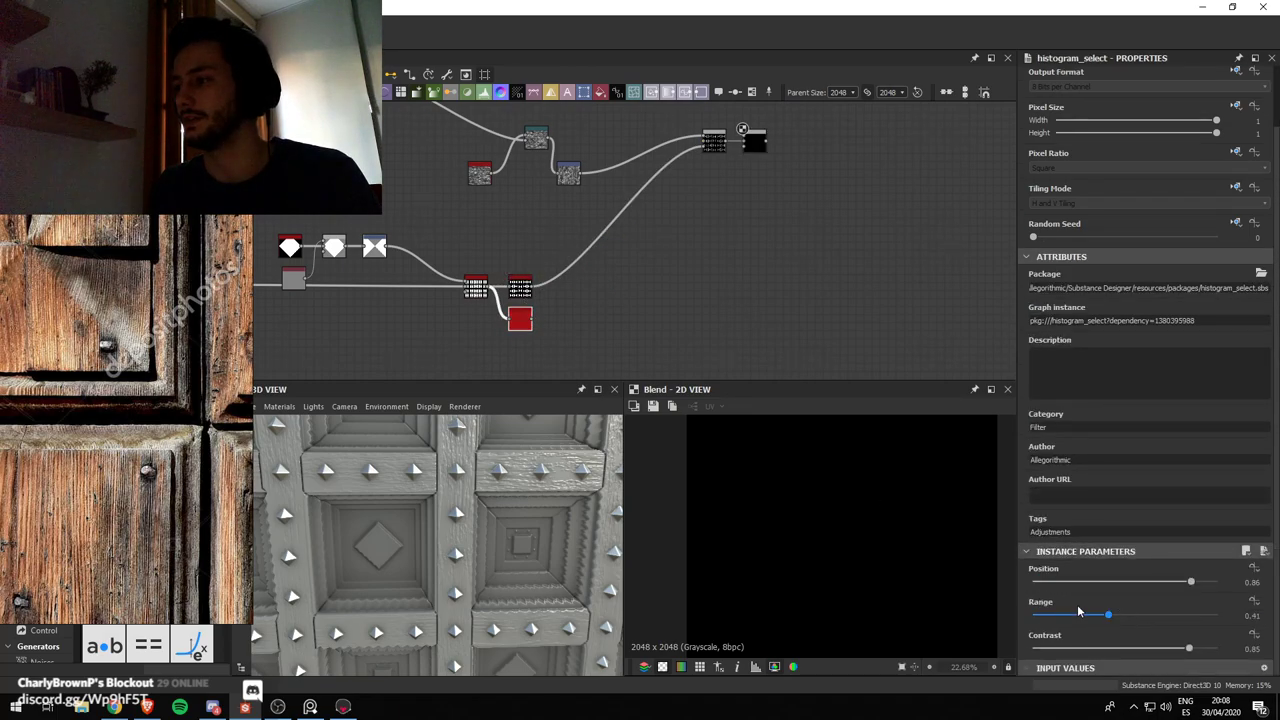
{"action": "scroll", "coordinate": [816, 548], "scroll_direction": "down", "scroll_amount": 2}
{"action": "double_click", "coordinate": [516, 318]}
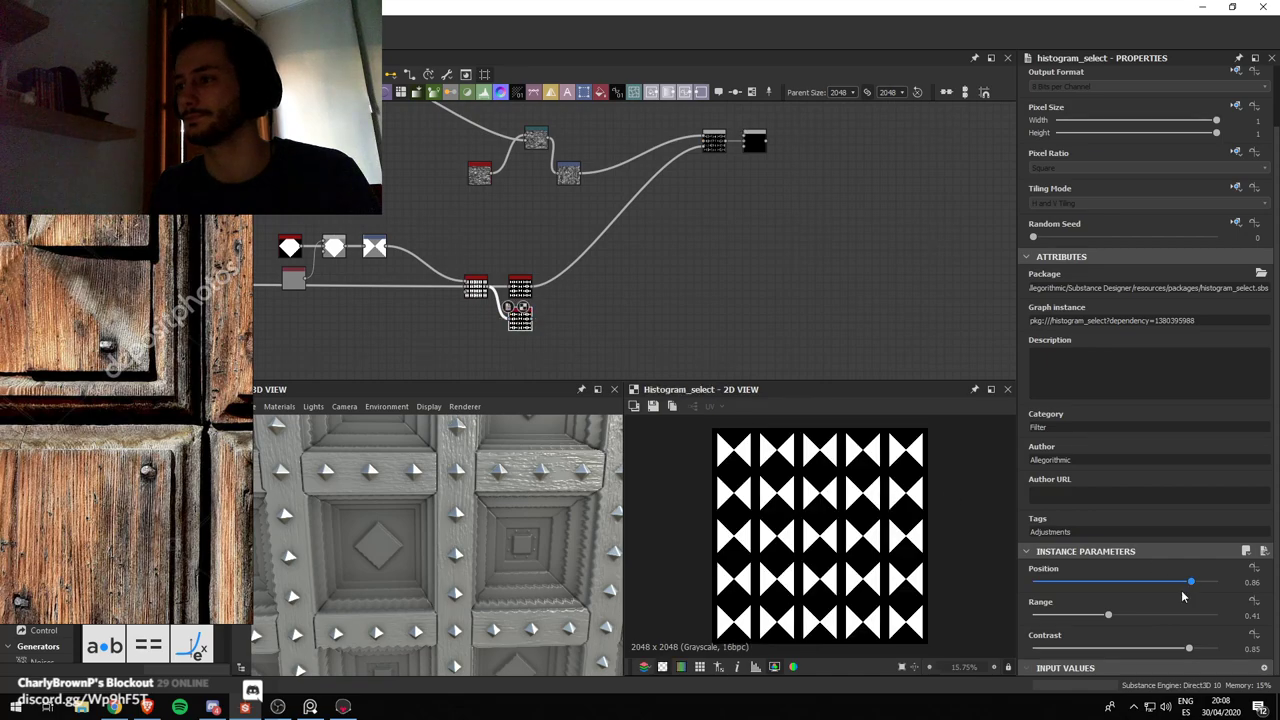
{"action": "left_click_drag", "start_coordinate": [1180, 590], "coordinate": [1145, 585]}
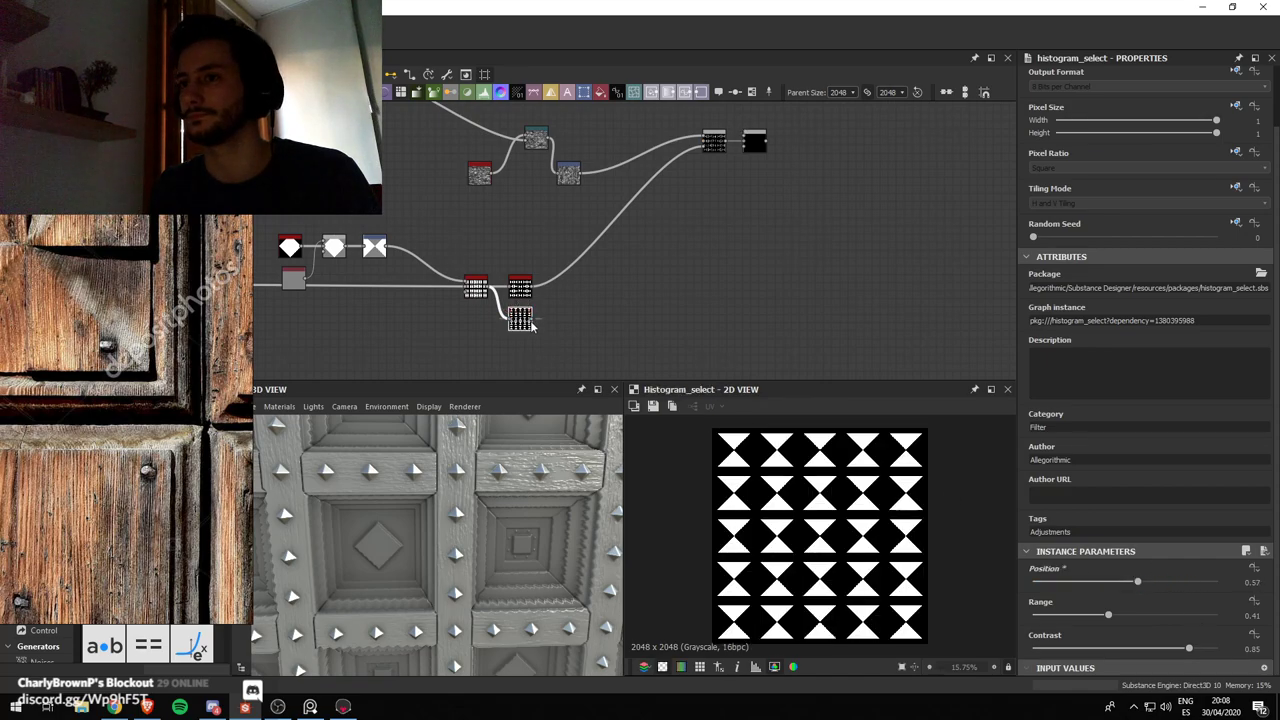
Connect the duplicated Histogram Select to the second Blend's opacity and the Directional Warp to its foreground, and preview the result
{"action": "left_click_drag", "start_coordinate": [532, 320], "coordinate": [748, 147]}
{"action": "scroll", "coordinate": [749, 147], "scroll_direction": "up", "scroll_amount": 2}
{"action": "middle_click_drag", "start_coordinate": [749, 167], "coordinate": [726, 256]}
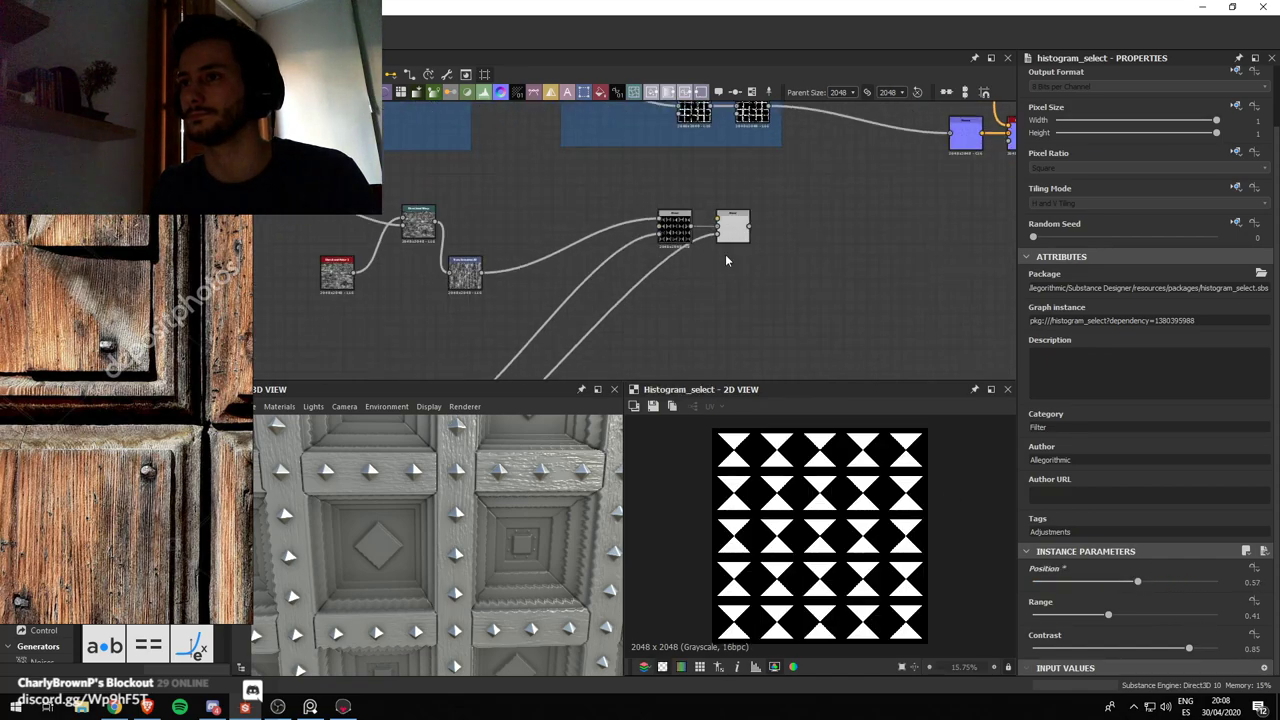
{"action": "left_click_drag", "start_coordinate": [463, 203], "coordinate": [718, 221]}
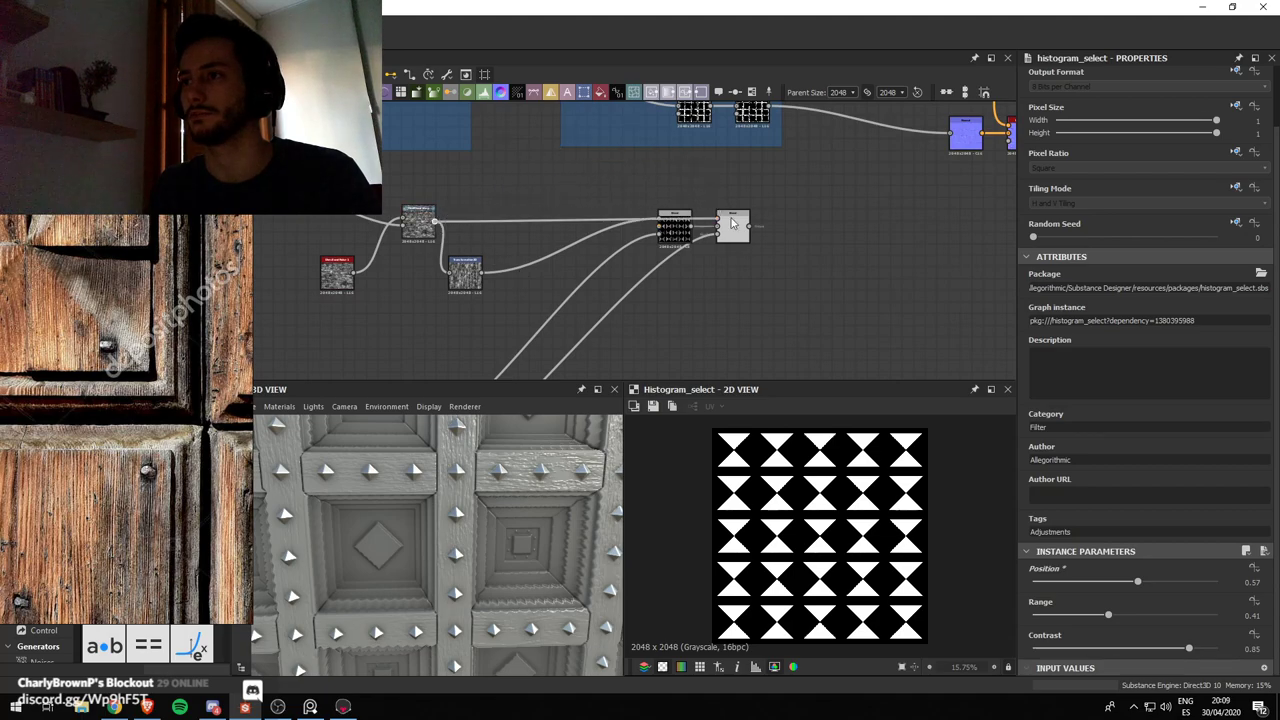
{"action": "left_click", "coordinate": [733, 228]}
{"action": "scroll", "coordinate": [808, 510], "scroll_direction": "up", "scroll_amount": 5}
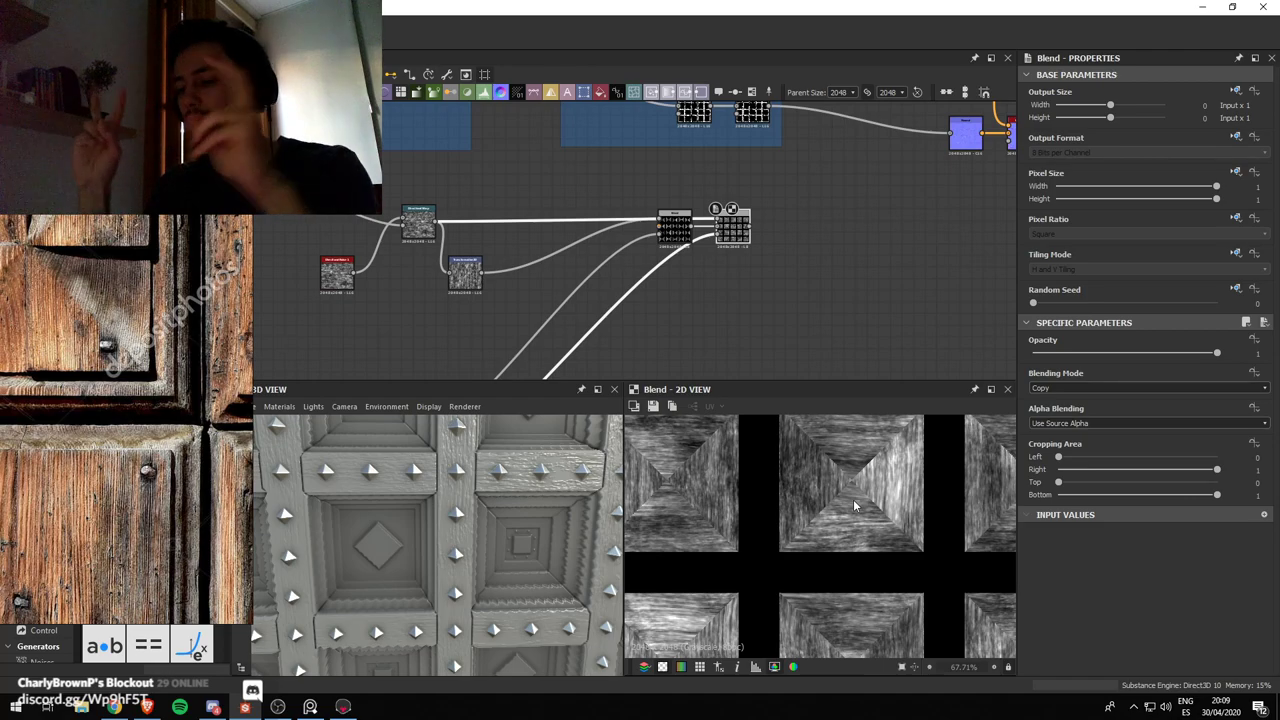
Examine the blended wood grain preview and trace the node graph from the masks through to the Normal output
{"action": "scroll", "coordinate": [778, 190], "scroll_direction": "down", "scroll_amount": 3}
{"action": "middle_click_drag", "start_coordinate": [778, 190], "coordinate": [700, 295]}
{"action": "scroll", "coordinate": [823, 445], "scroll_direction": "down", "scroll_amount": 3}
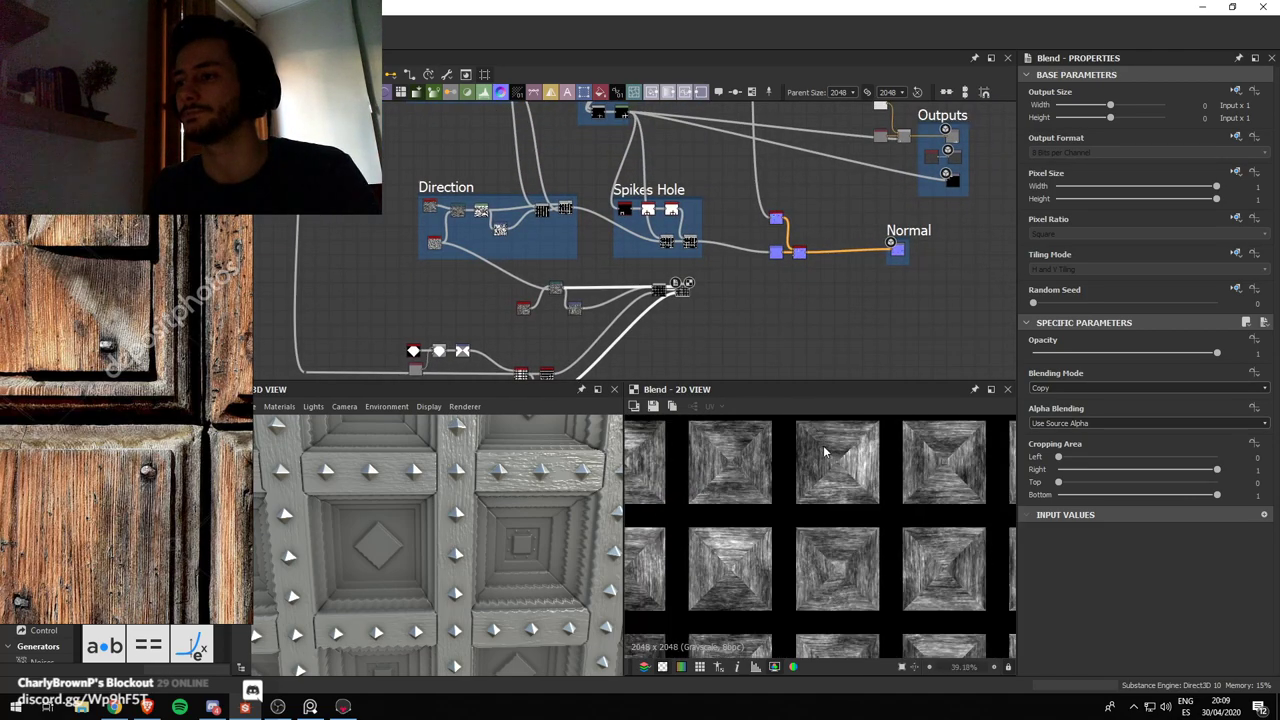
{"action": "scroll", "coordinate": [824, 449], "scroll_direction": "up", "scroll_amount": 4}
{"action": "scroll", "coordinate": [508, 337], "scroll_direction": "down", "scroll_amount": 3}
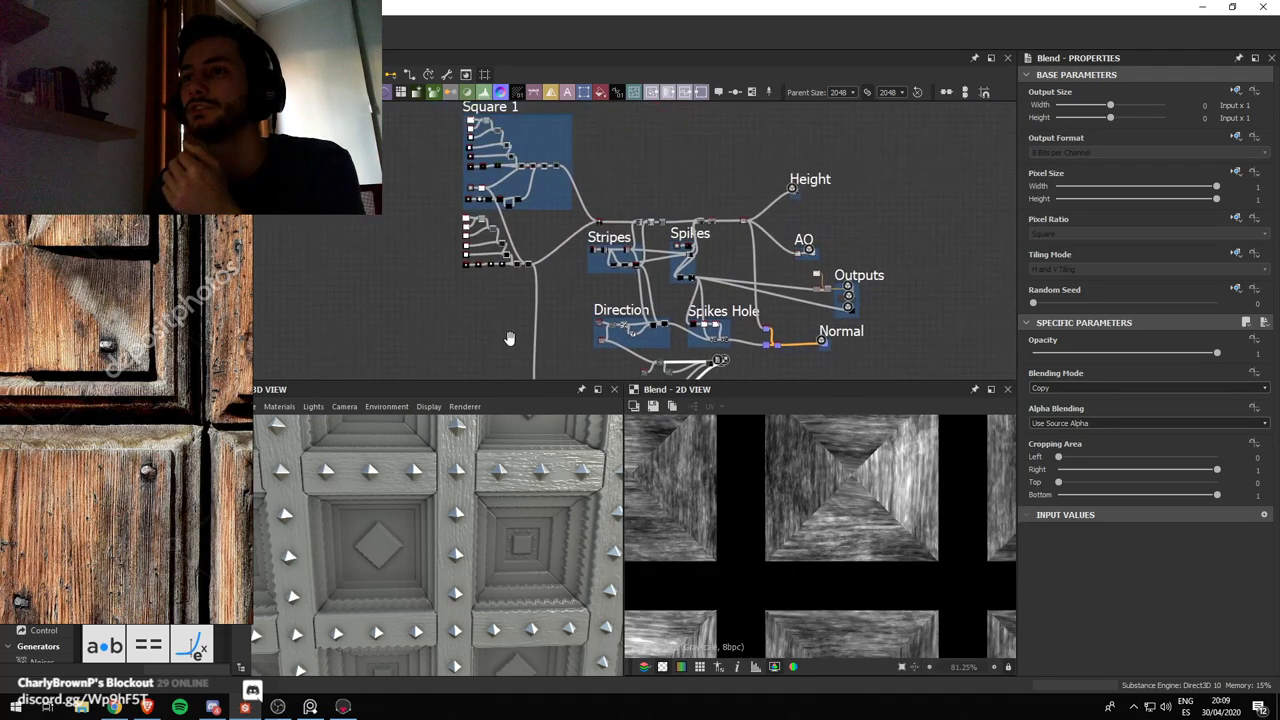
{"action": "scroll", "coordinate": [651, 309], "scroll_direction": "up", "scroll_amount": 6}
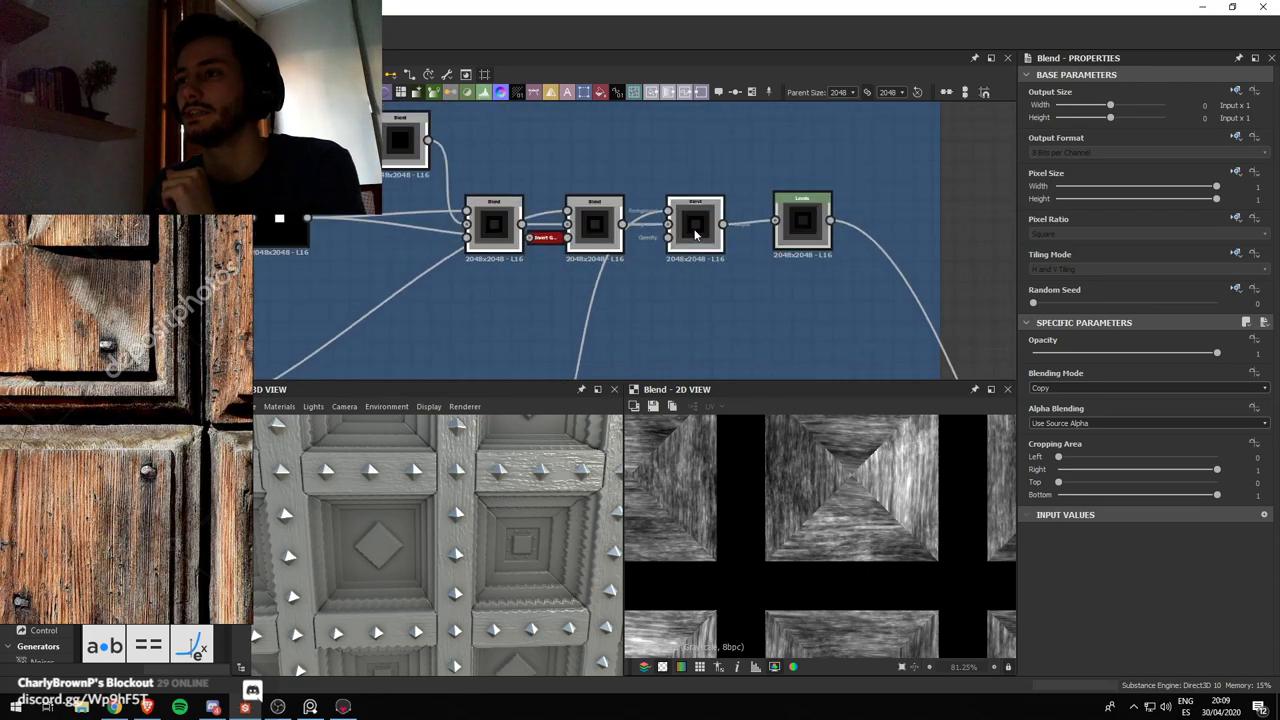
{"action": "scroll", "coordinate": [686, 232], "scroll_direction": "down", "scroll_amount": 4}
{"action": "scroll", "coordinate": [700, 260], "scroll_direction": "up", "scroll_amount": 3}
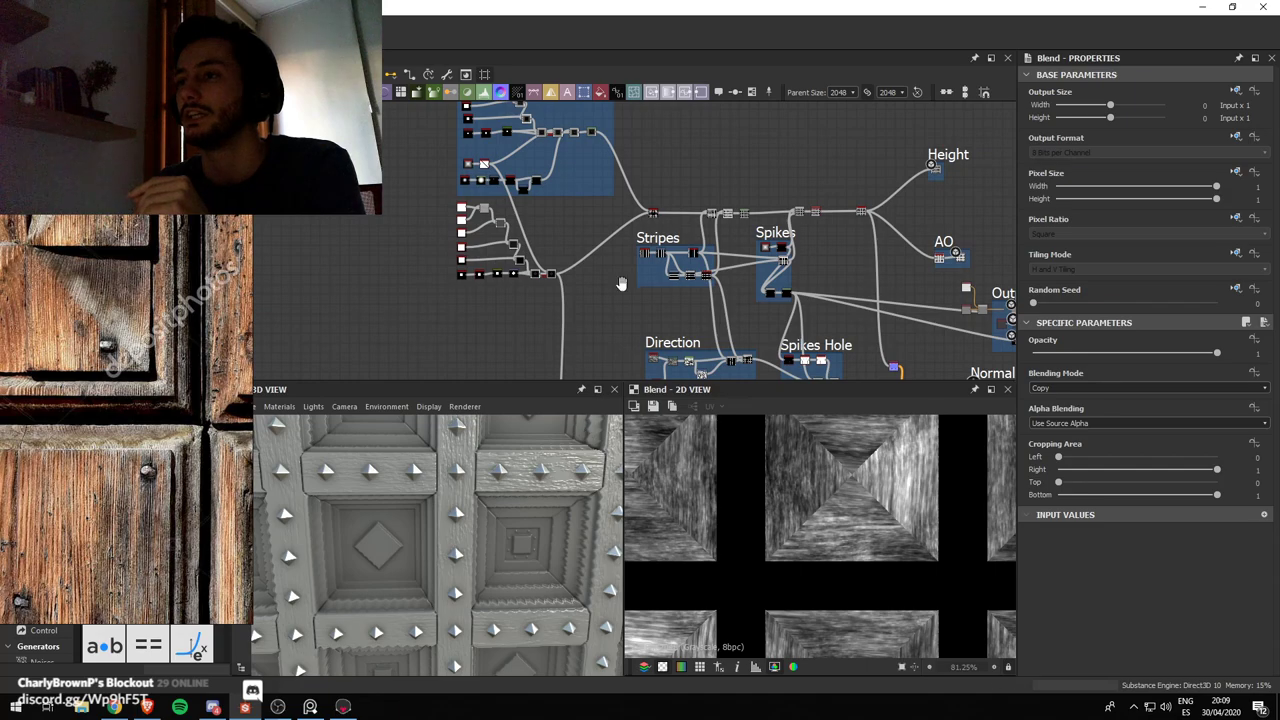
{"action": "middle_click_drag", "start_coordinate": [622, 284], "coordinate": [581, 156]}
{"action": "middle_click_drag", "start_coordinate": [636, 265], "coordinate": [583, 136]}
{"action": "scroll", "coordinate": [580, 234], "scroll_direction": "up", "scroll_amount": 2}
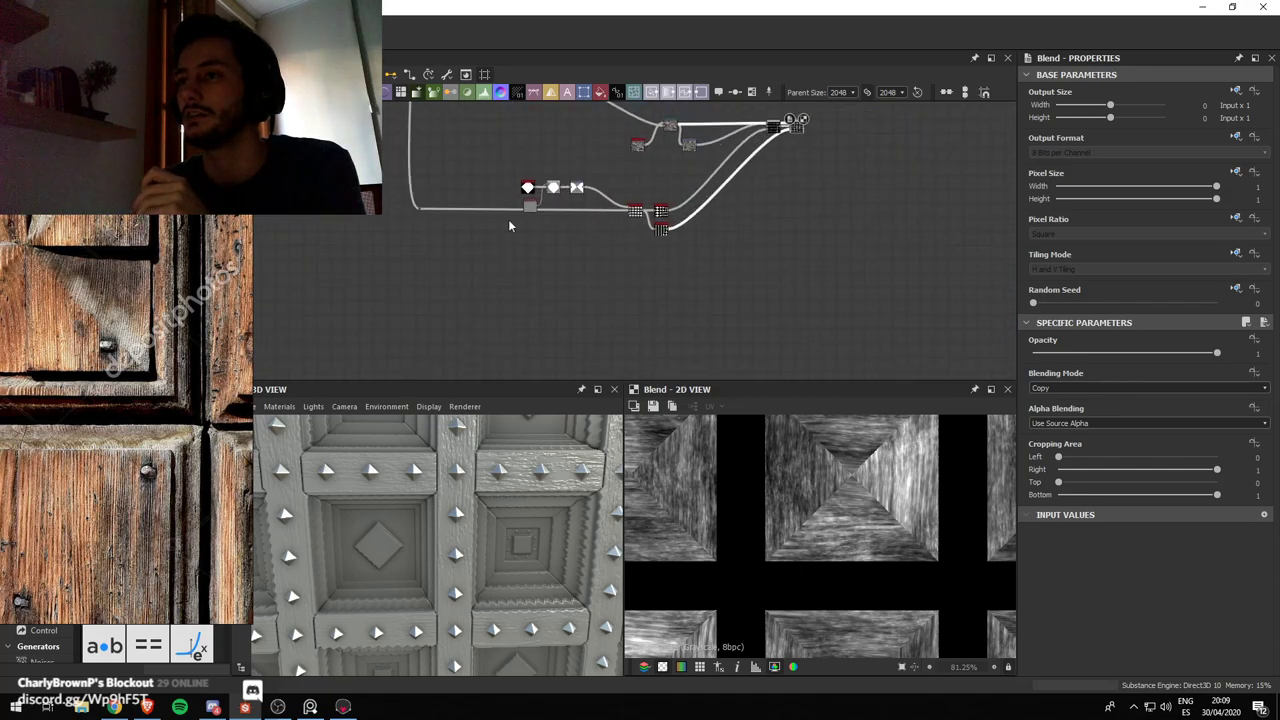
{"action": "middle_click_drag", "start_coordinate": [567, 255], "coordinate": [789, 367]}
{"action": "middle_click_drag", "start_coordinate": [562, 359], "coordinate": [541, 293]}
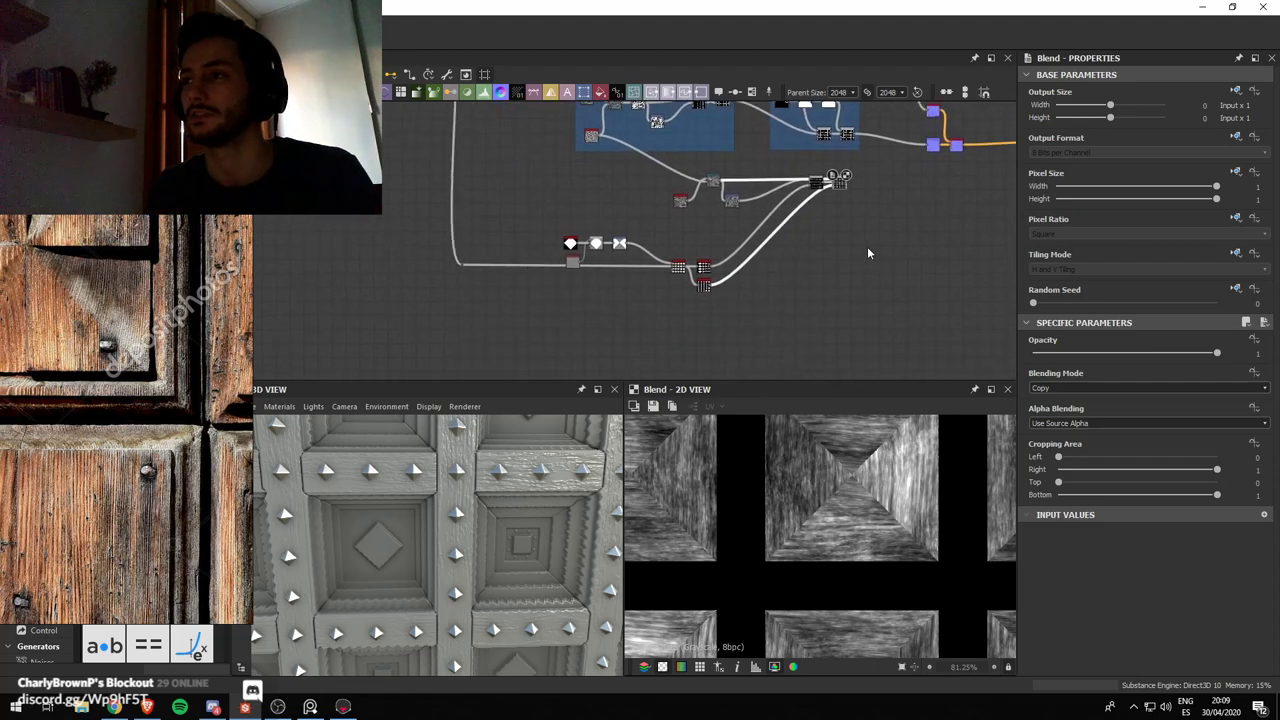
{"action": "middle_click_drag", "start_coordinate": [867, 162], "coordinate": [691, 289]}
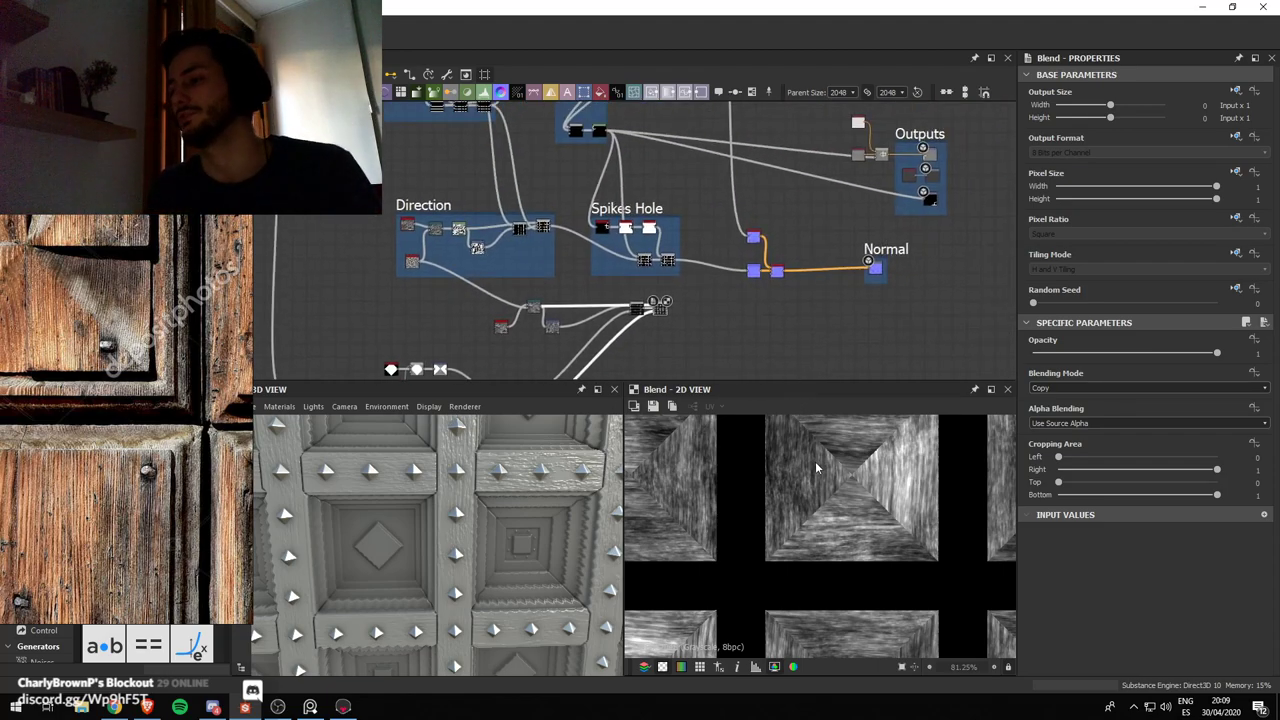
{"action": "scroll", "coordinate": [662, 298], "scroll_direction": "up", "scroll_amount": 2}
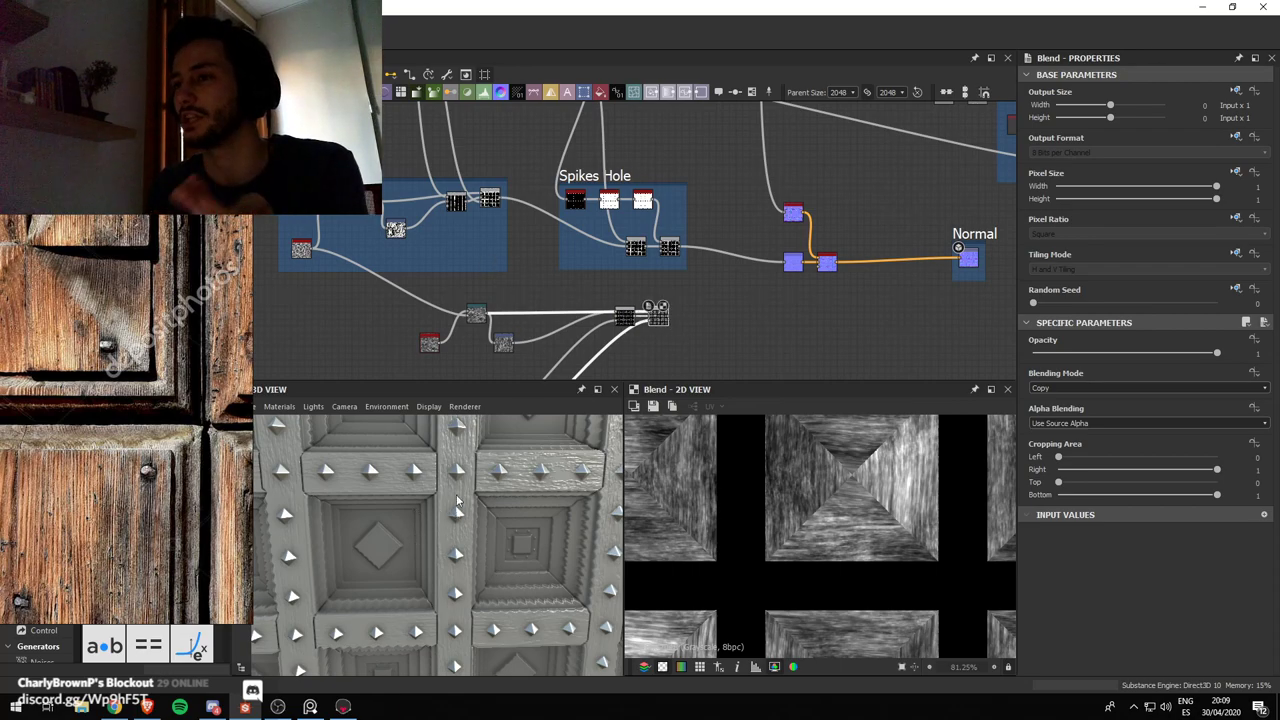
{"action": "scroll", "coordinate": [596, 286], "scroll_direction": "down", "scroll_amount": 2}
{"action": "middle_click_drag", "start_coordinate": [626, 272], "coordinate": [584, 271]}
{"action": "scroll", "coordinate": [612, 303], "scroll_direction": "up", "scroll_amount": 2}
{"action": "scroll", "coordinate": [731, 286], "scroll_direction": "down", "scroll_amount": 2}
{"action": "scroll", "coordinate": [837, 464], "scroll_direction": "down", "scroll_amount": 3}
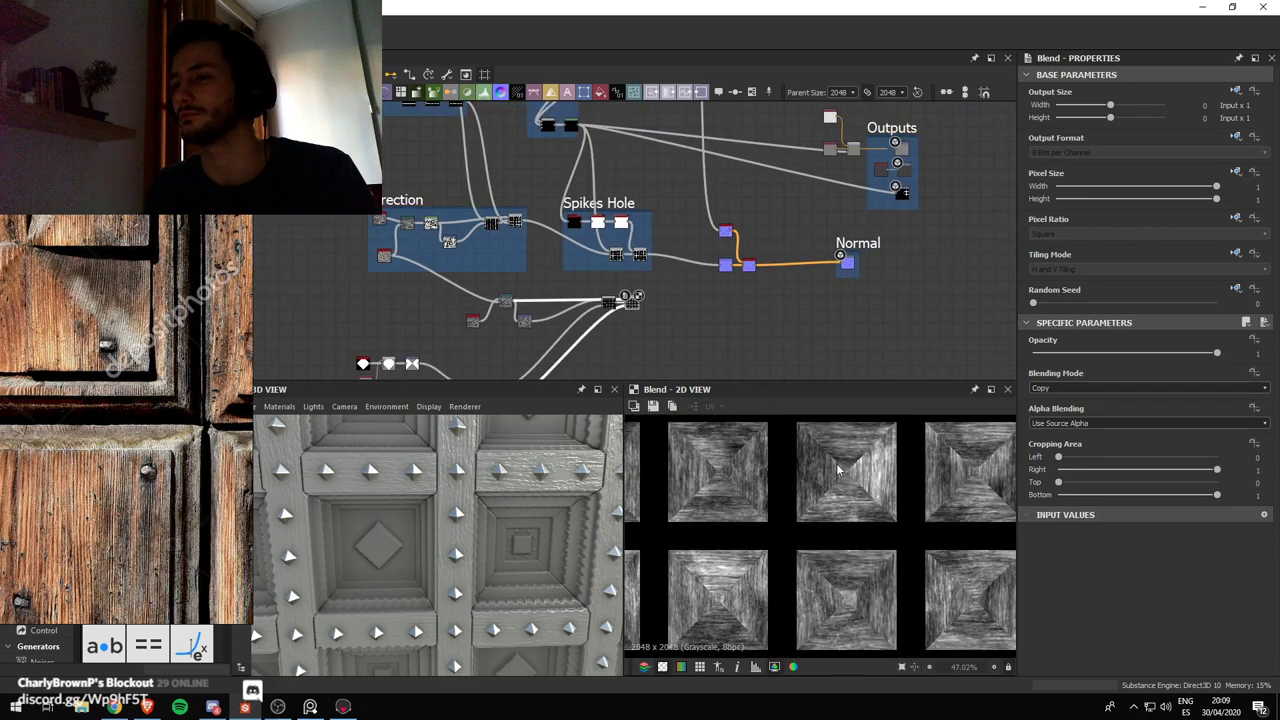
{"action": "scroll", "coordinate": [772, 293], "scroll_direction": "up", "scroll_amount": 2}
Try a Blend node between the Normal Blend node and the Normal output, and delete it
{"action": "double_click", "coordinate": [765, 258]}
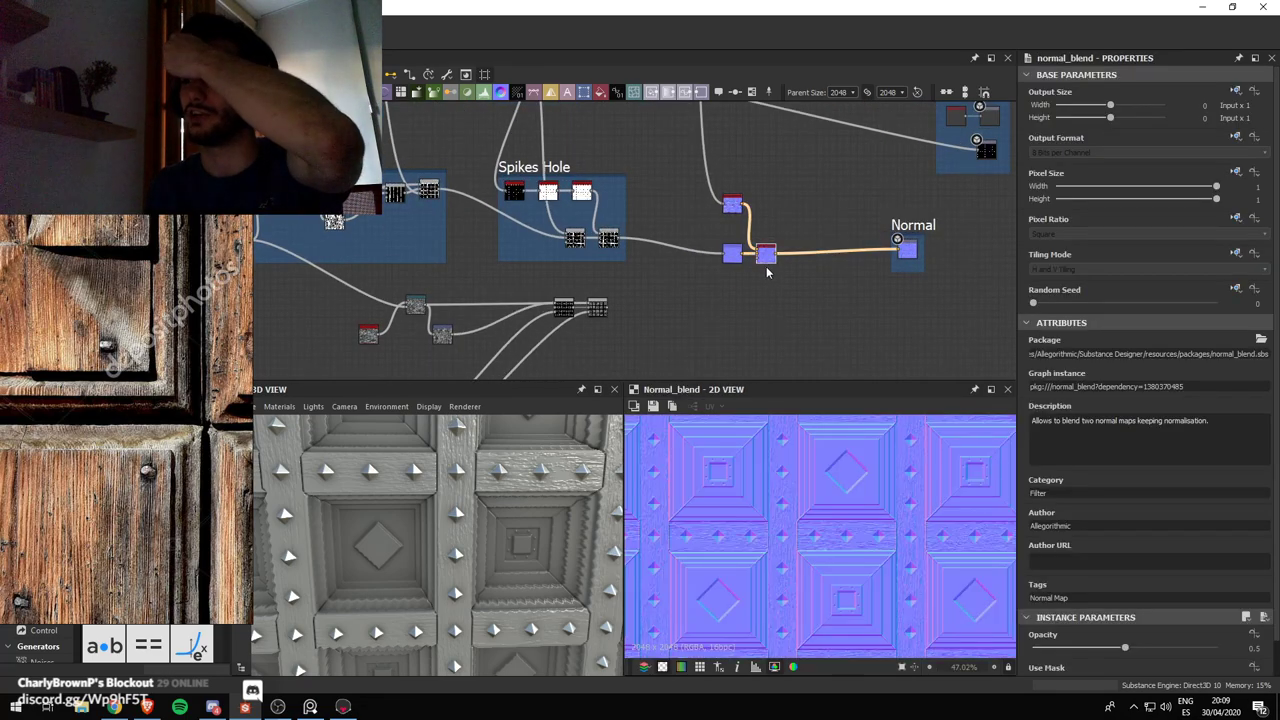
{"action": "middle_click_drag", "start_coordinate": [768, 272], "coordinate": [758, 267]}
{"action": "key", "text": "space"}
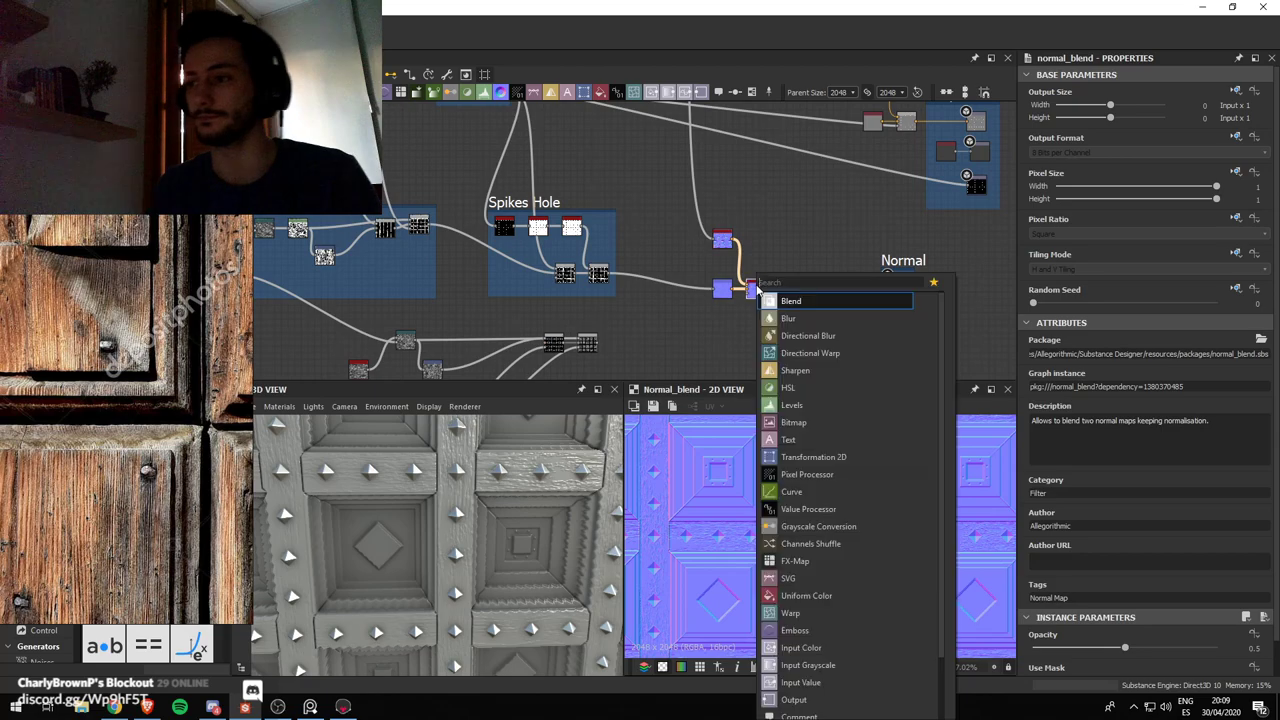
{"action": "type", "text": "blend"}
{"action": "key", "text": "Return"}
{"action": "scroll", "coordinate": [762, 304], "scroll_direction": "up", "scroll_amount": 1}
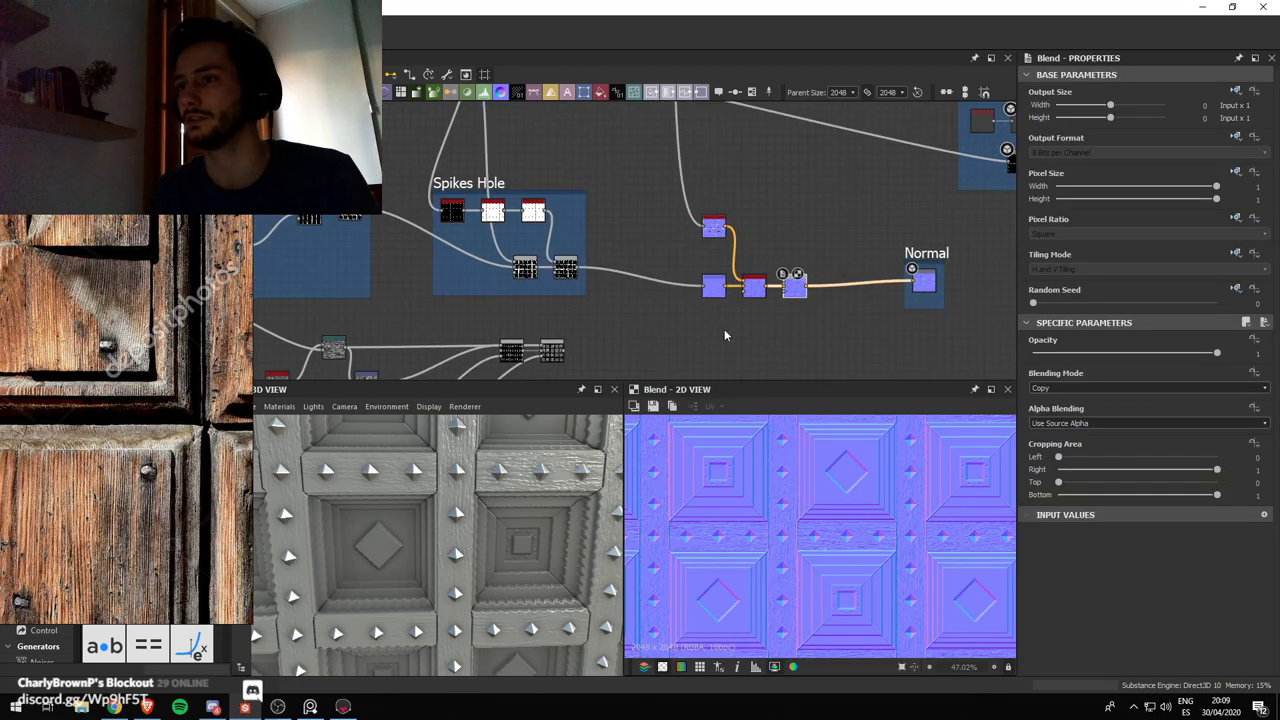
{"action": "middle_click_drag", "start_coordinate": [567, 377], "coordinate": [540, 313]}
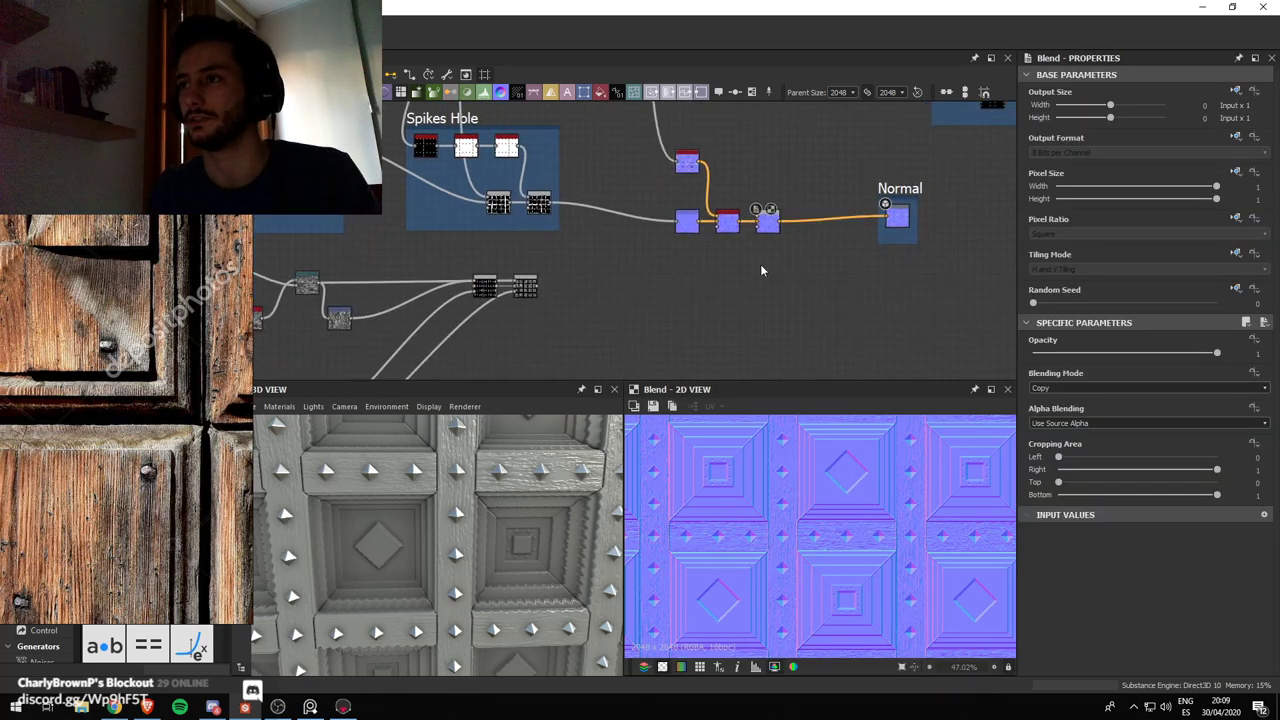
{"action": "left_click", "coordinate": [768, 226]}
{"action": "key", "text": "BackSpace"}
Add a second Normal Blend node after the existing Normal Blend node
{"action": "left_click", "coordinate": [728, 230]}
{"action": "key", "text": "space"}
{"action": "type", "text": "nro"}
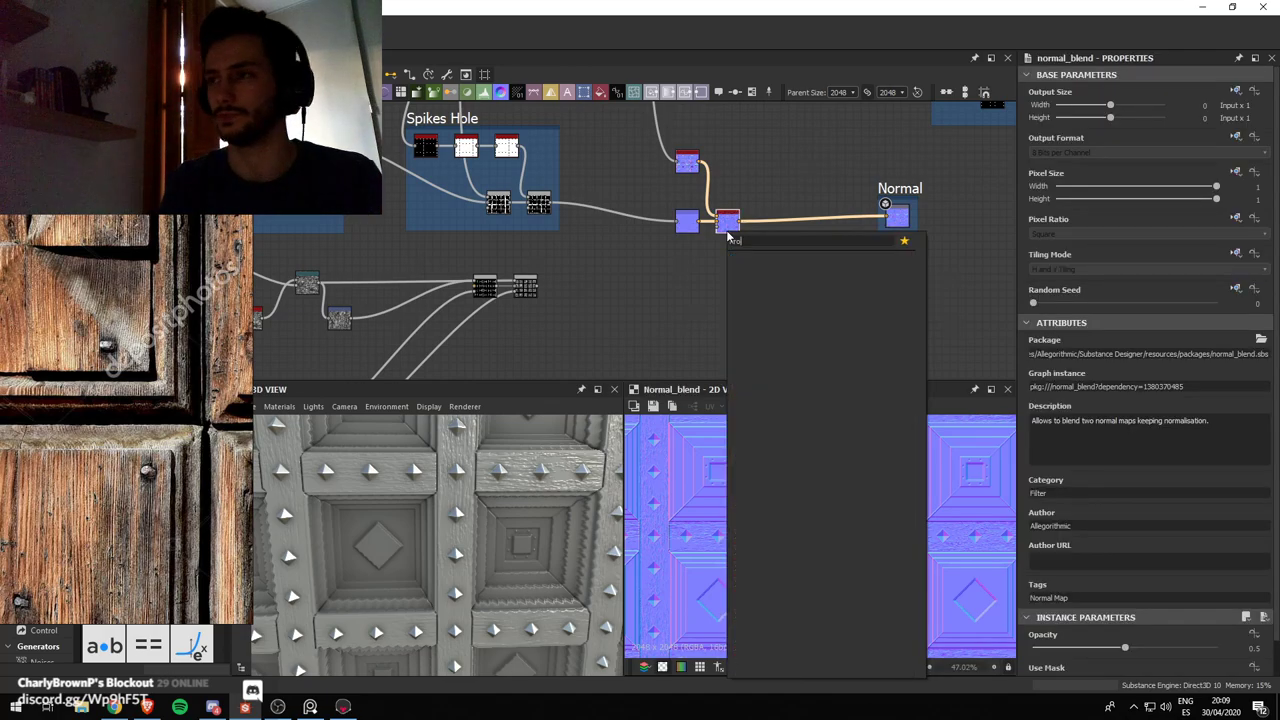
{"action": "key", "text": "BackSpace"}
{"action": "key", "text": "BackSpace"}
{"action": "key", "text": "BackSpace"}
{"action": "type", "text": "Normal"}
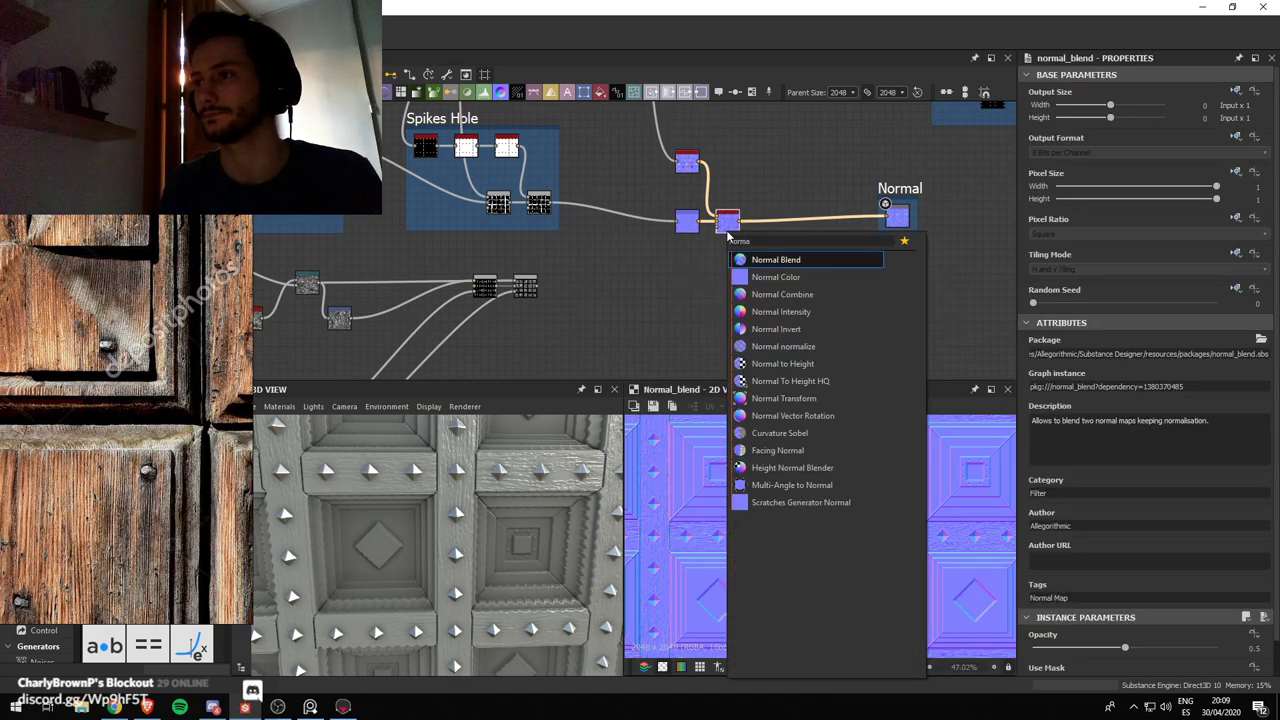
{"action": "key", "text": "Return"}
Set the second Normal Blend's Use Mask to False and its Opacity to 0.5
{"action": "left_click", "coordinate": [526, 290]}
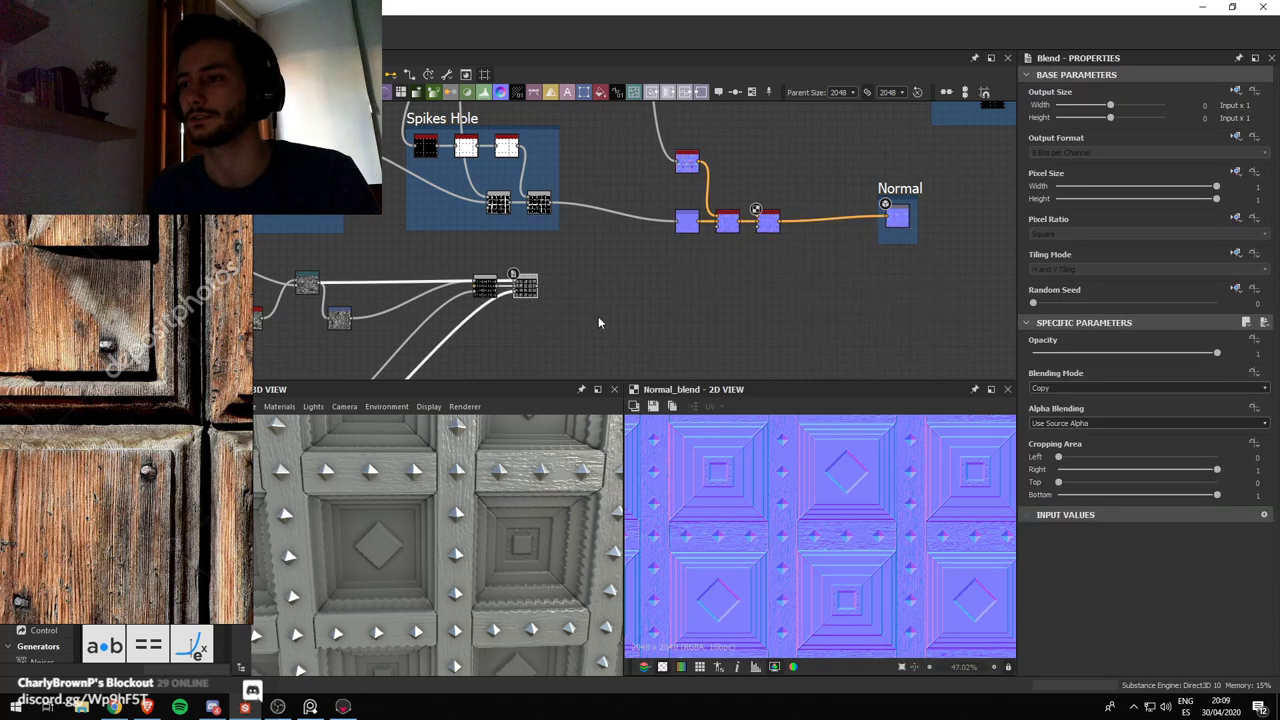
{"action": "left_click", "coordinate": [766, 222]}
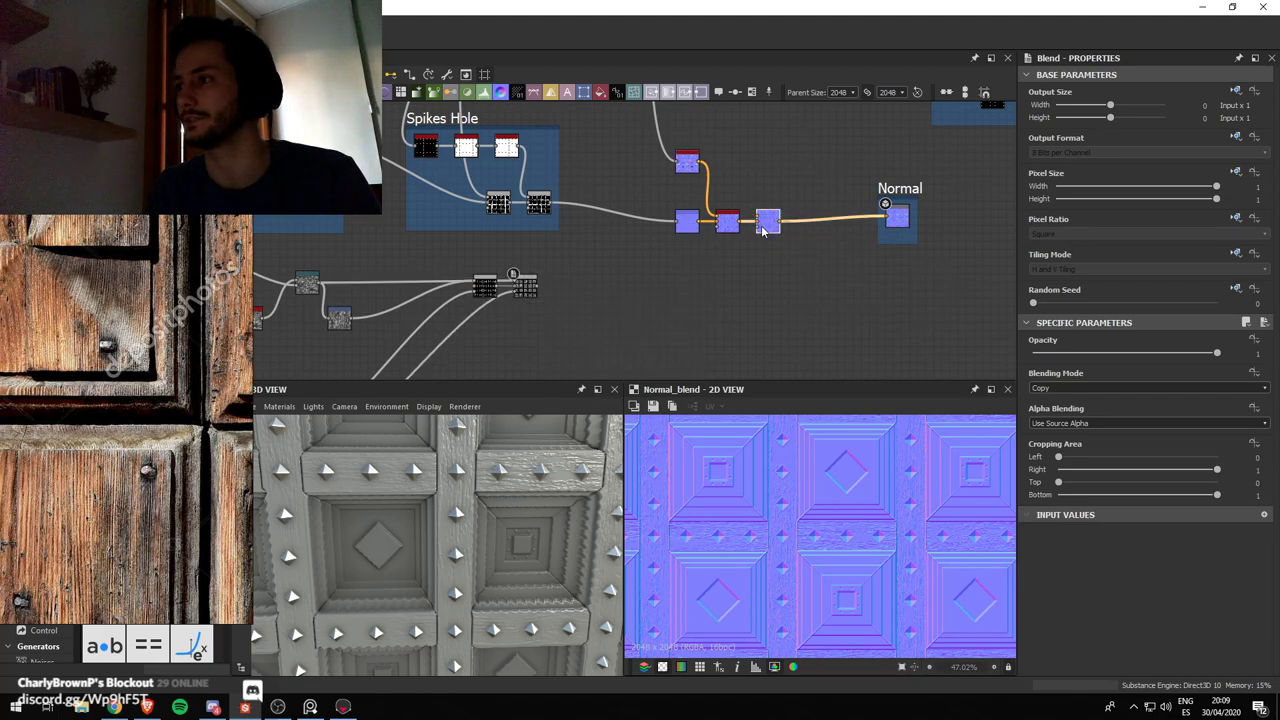
{"action": "scroll", "coordinate": [1201, 596], "scroll_direction": "down", "scroll_amount": 1}
{"action": "left_click", "coordinate": [1196, 646]}
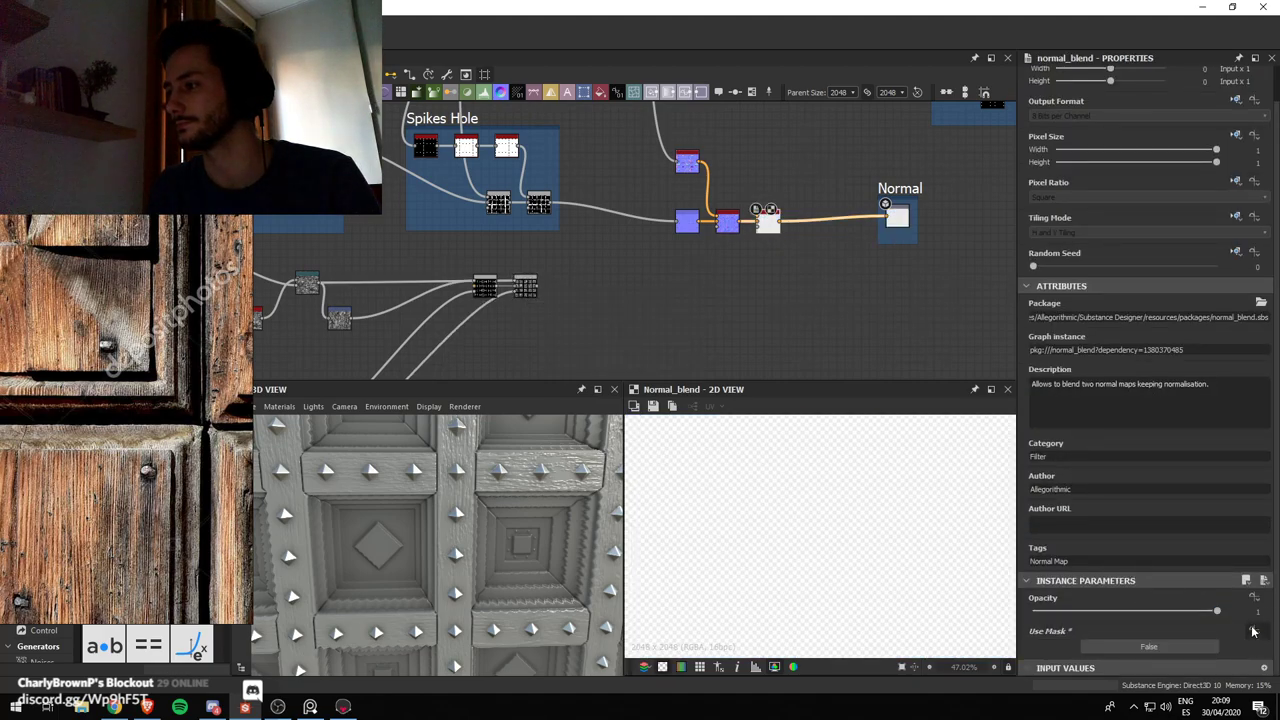
{"action": "left_click", "coordinate": [1260, 612]}
{"action": "type", "text": "0.5"}
{"action": "key", "text": "Return"}
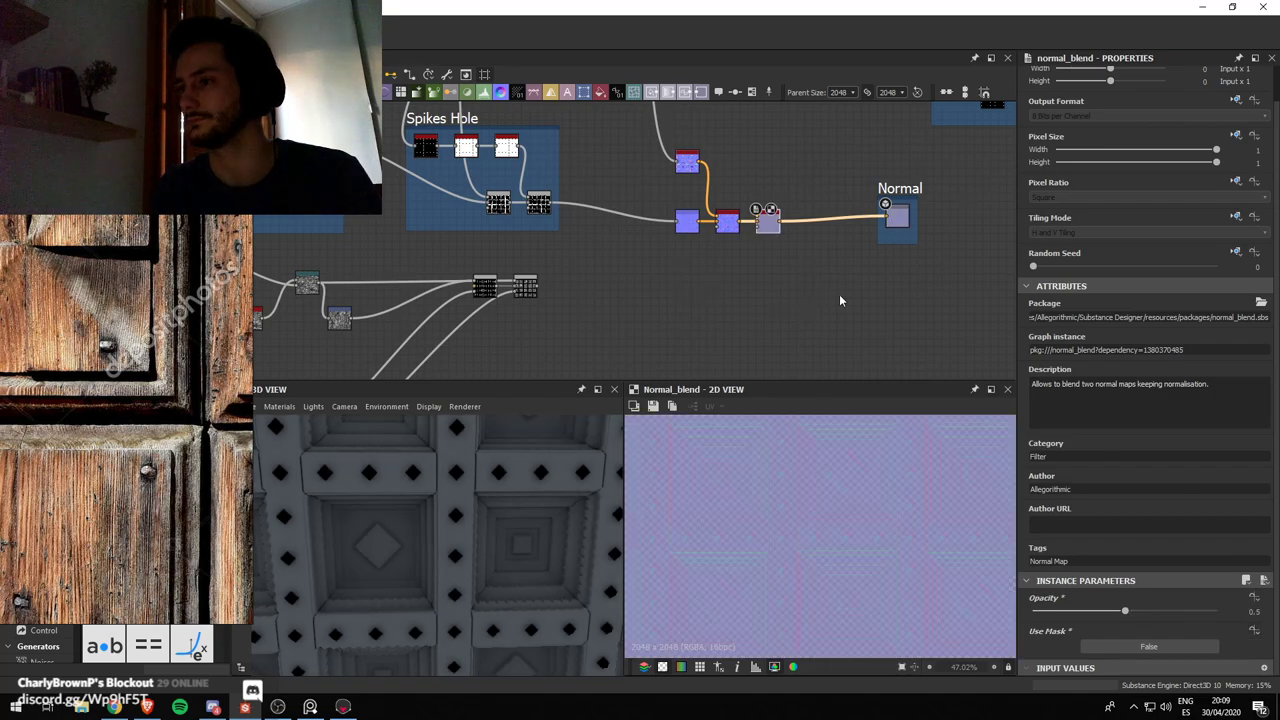
Preview the wood grain Blend and the Normal node, and delete the second Normal Blend node
{"action": "double_click", "coordinate": [525, 287]}
{"action": "scroll", "coordinate": [700, 220], "scroll_direction": "up", "scroll_amount": 6}
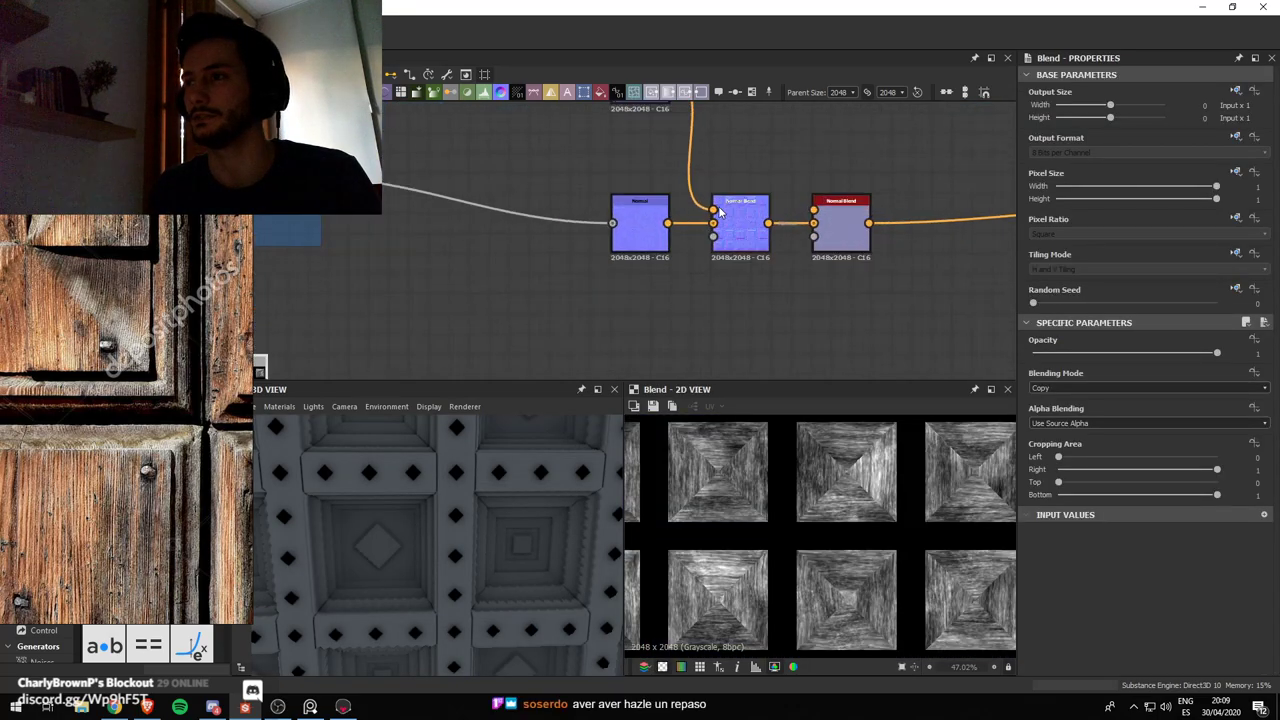
{"action": "left_click", "coordinate": [642, 207]}
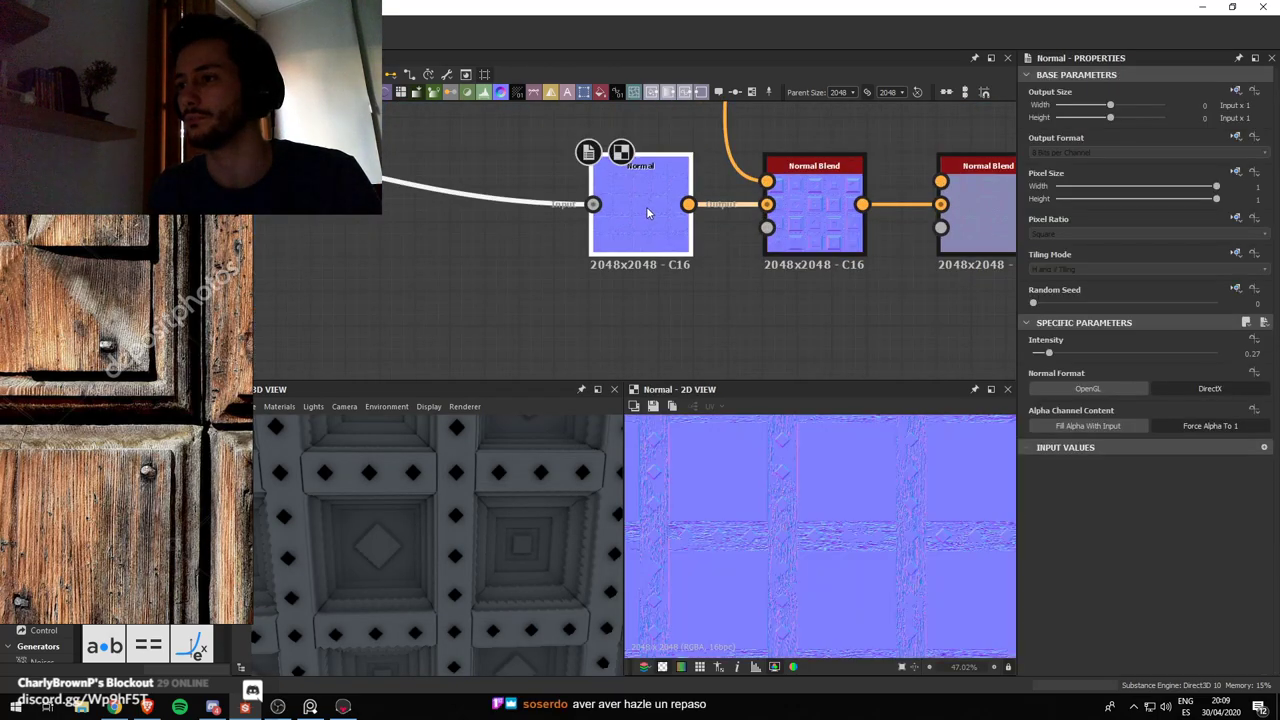
{"action": "scroll", "coordinate": [647, 212], "scroll_direction": "down", "scroll_amount": 3}
{"action": "middle_click_drag", "start_coordinate": [850, 278], "coordinate": [740, 277]}
{"action": "left_click", "coordinate": [737, 208]}
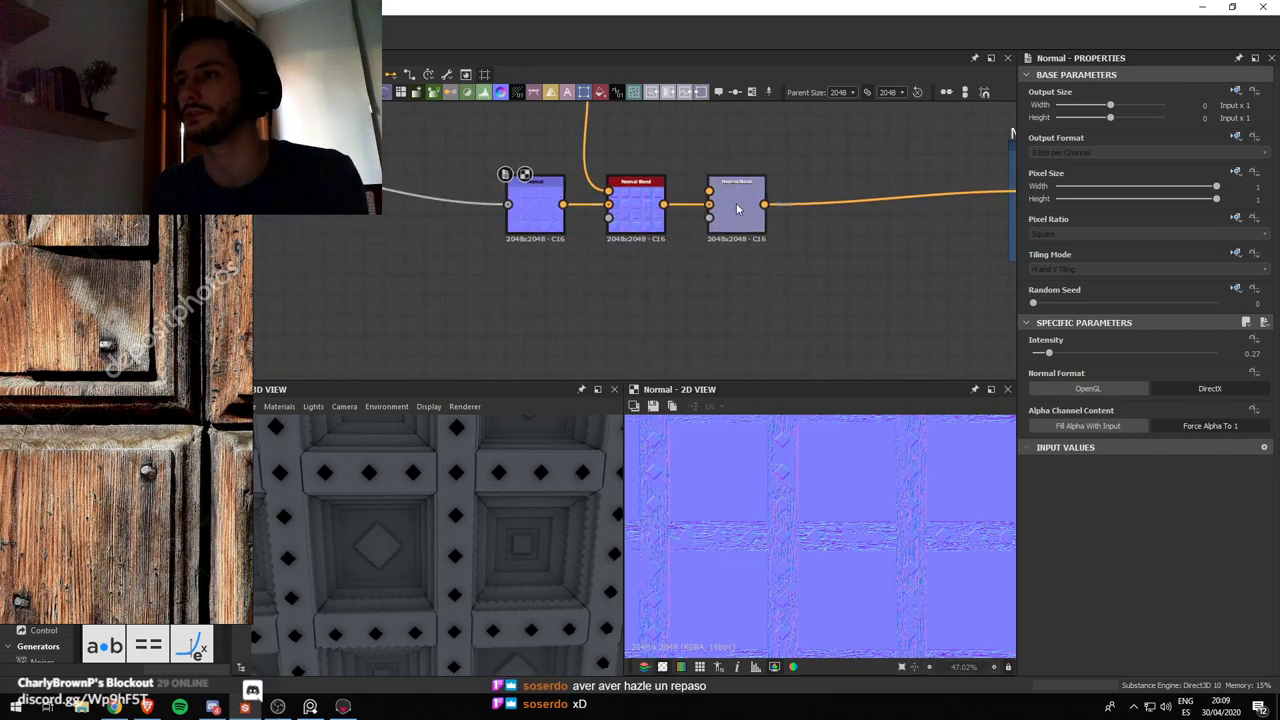
{"action": "key", "text": "BackSpace"}
Move the direction Normal node away from the Normal Blend and insert a new Normal Blend node between them
{"action": "scroll", "coordinate": [648, 268], "scroll_direction": "down", "scroll_amount": 2}
{"action": "middle_click_drag", "start_coordinate": [610, 279], "coordinate": [796, 273]}
{"action": "left_click_drag", "start_coordinate": [760, 218], "coordinate": [703, 218]}
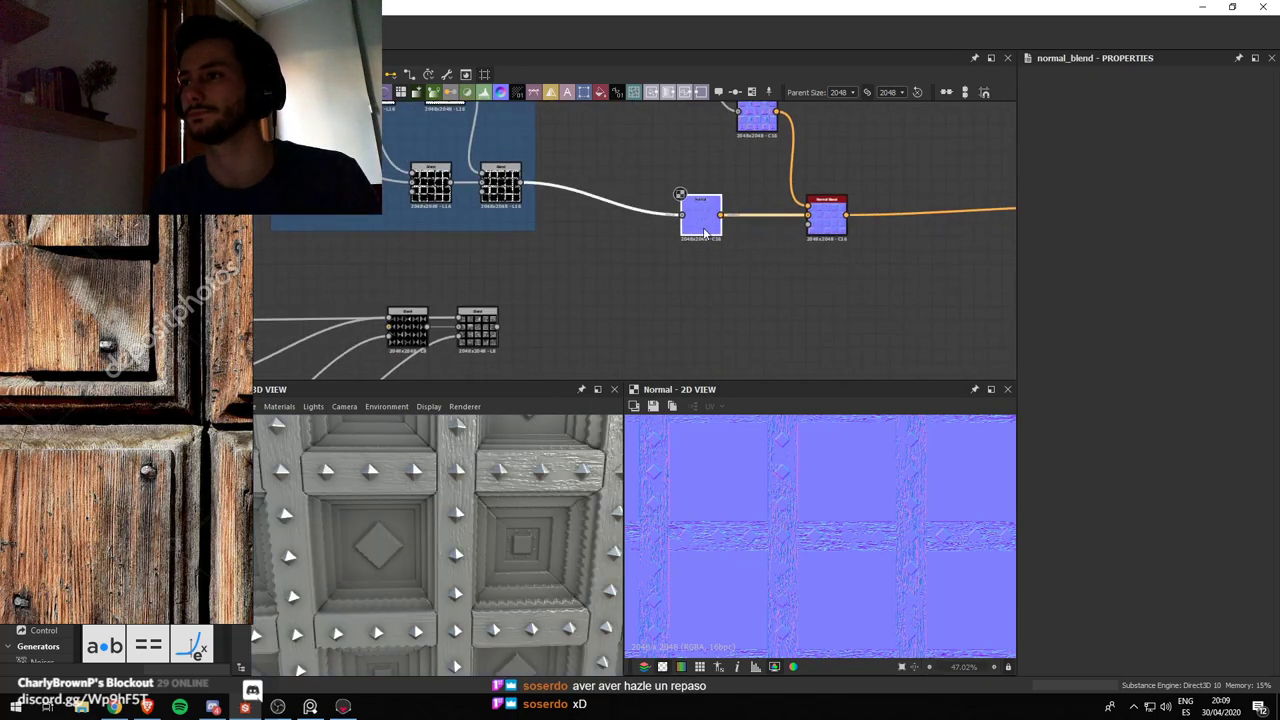
{"action": "key", "text": "space"}
{"action": "type", "text": "normal"}
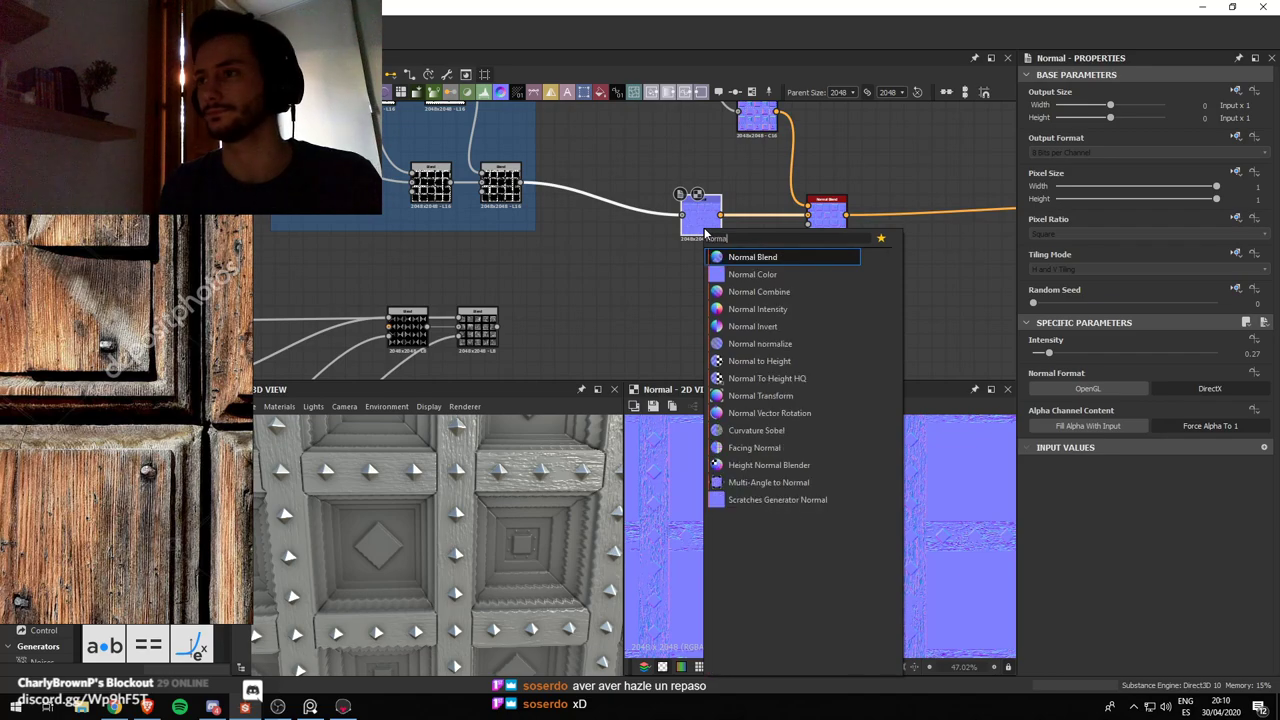
{"action": "key", "text": "Return"}
Set the inserted Normal Blend's Opacity to 0.5 and space the final Normal Blend node further from it
{"action": "scroll", "coordinate": [1200, 627], "scroll_direction": "down", "scroll_amount": 1}
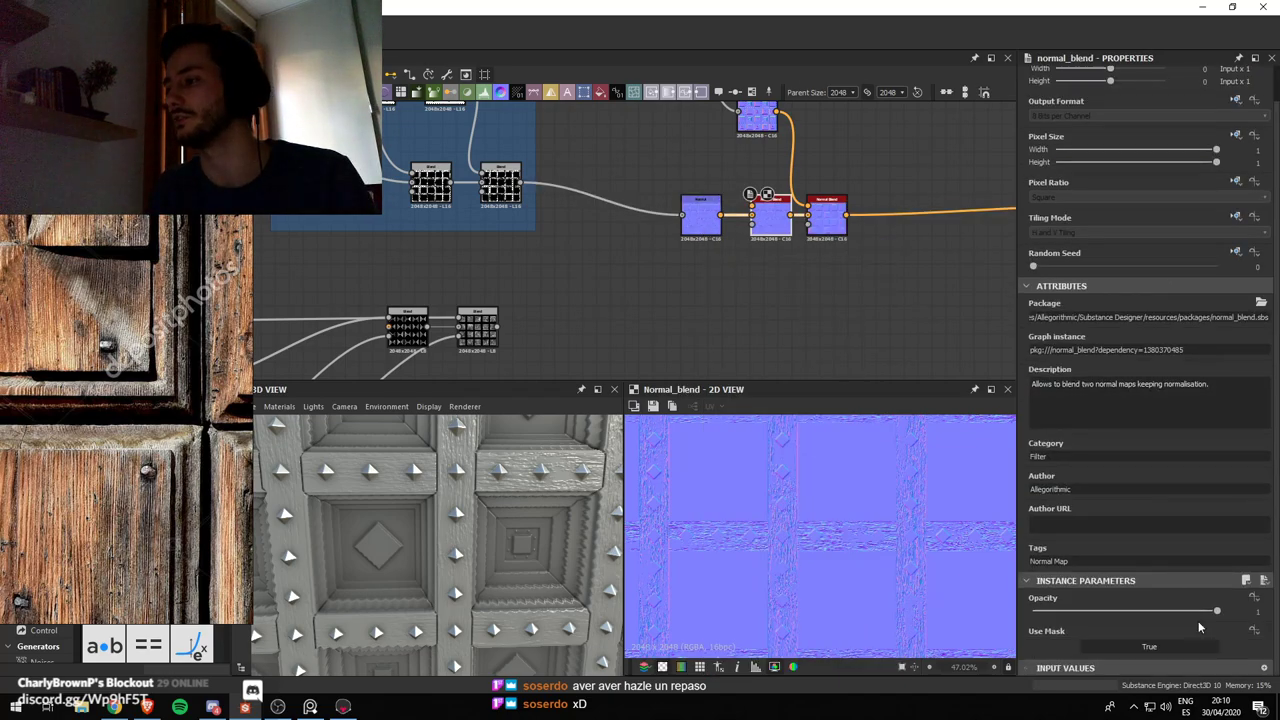
{"action": "type", "text": "0.5"}
{"action": "key", "text": "Return"}
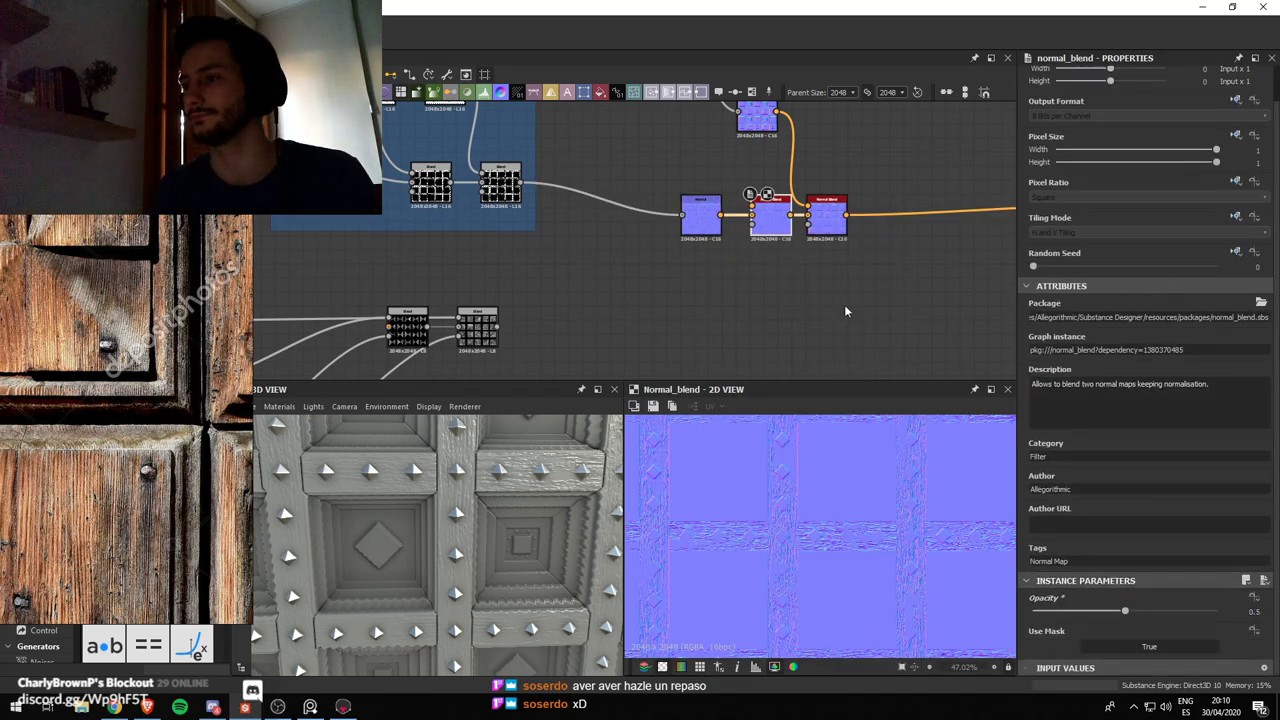
{"action": "left_click_drag", "start_coordinate": [826, 205], "coordinate": [854, 205]}
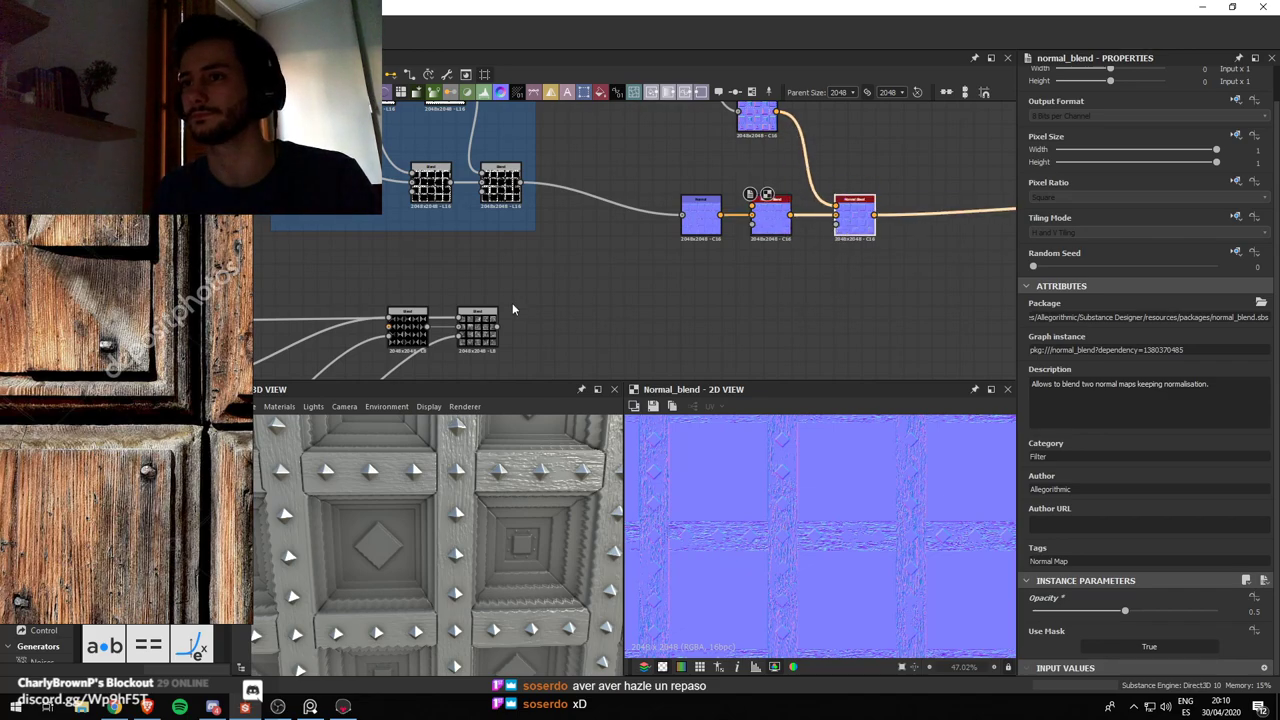
Add a Normal node fed by the last wood grain Blend node
{"action": "left_click_drag", "start_coordinate": [498, 327], "coordinate": [766, 298]}
{"action": "left_click", "coordinate": [484, 331]}
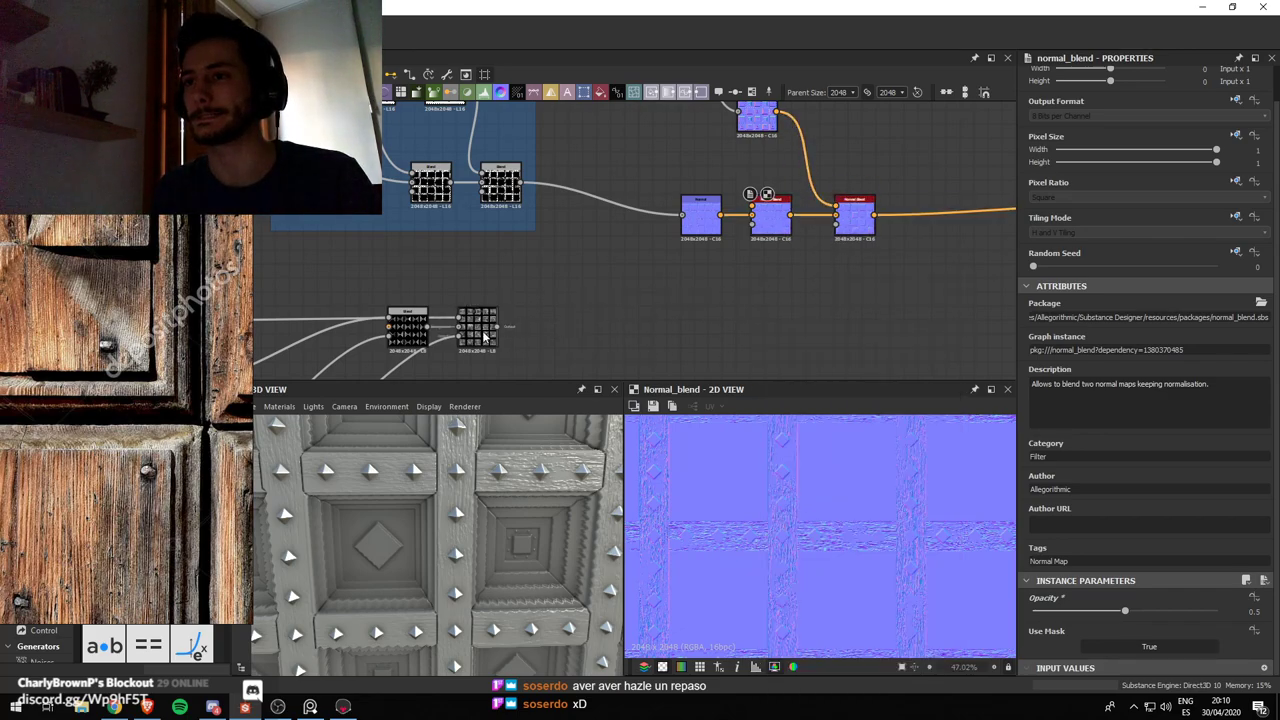
{"action": "left_click", "coordinate": [483, 333]}
{"action": "key", "text": "space"}
{"action": "type", "text": "normal"}
{"action": "key", "text": "Return"}
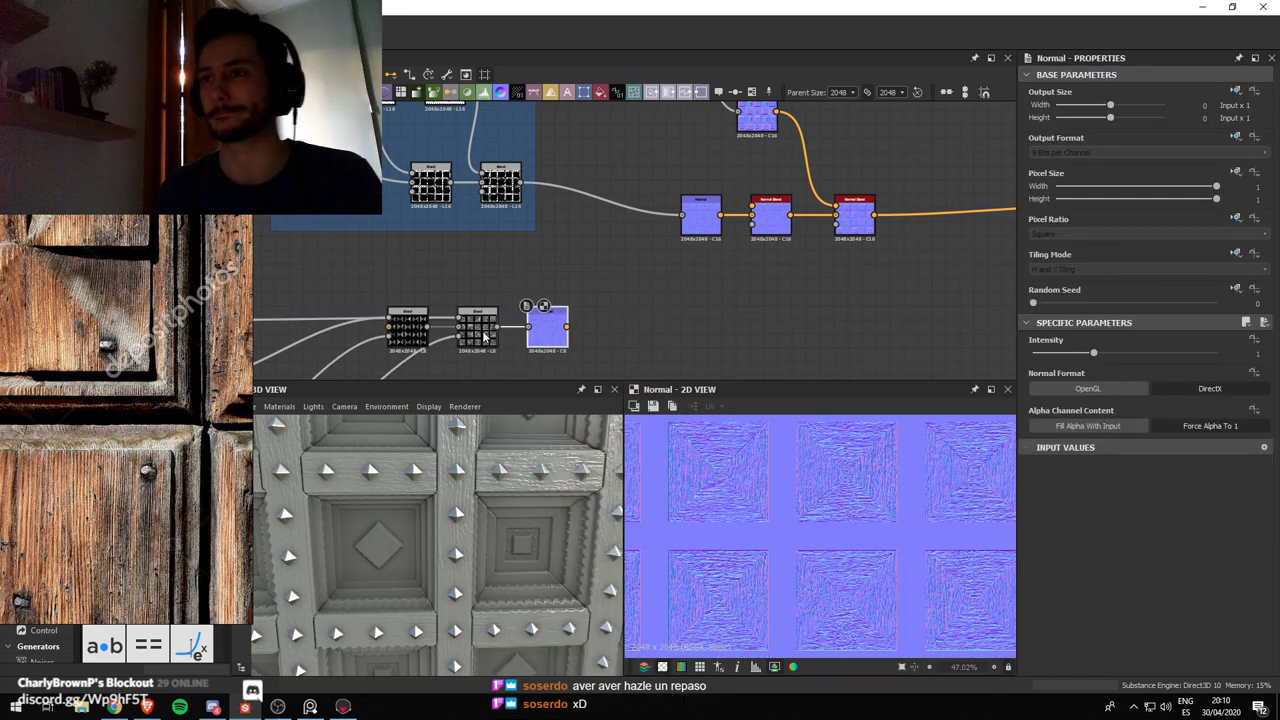
Place the new Normal node below the existing one and connect its output to the inserted Normal Blend's first input
{"action": "left_click_drag", "start_coordinate": [563, 334], "coordinate": [723, 333]}
{"action": "left_click_drag", "start_coordinate": [748, 196], "coordinate": [753, 206]}
{"action": "scroll", "coordinate": [880, 508], "scroll_direction": "up", "scroll_amount": 3}
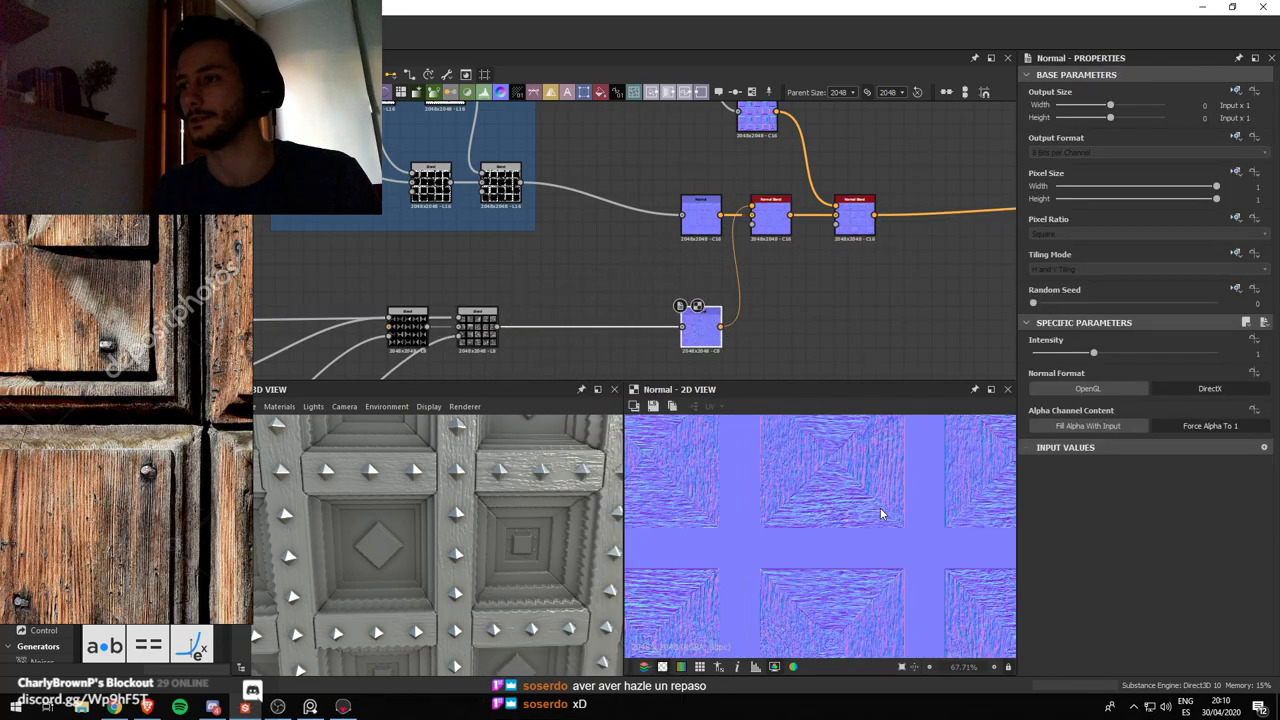
Preview the inserted Normal Blend node and set its Use Mask option to False
{"action": "double_click", "coordinate": [775, 222]}
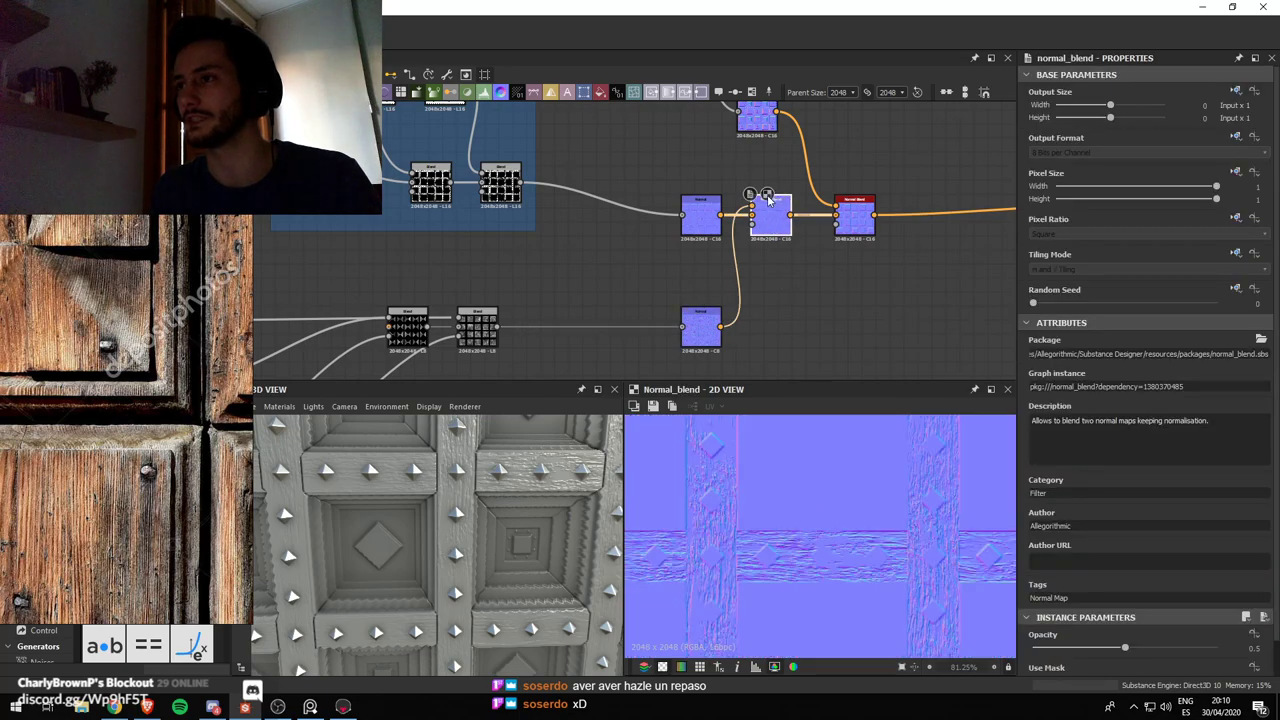
{"action": "scroll", "coordinate": [1221, 630], "scroll_direction": "down", "scroll_amount": 1}
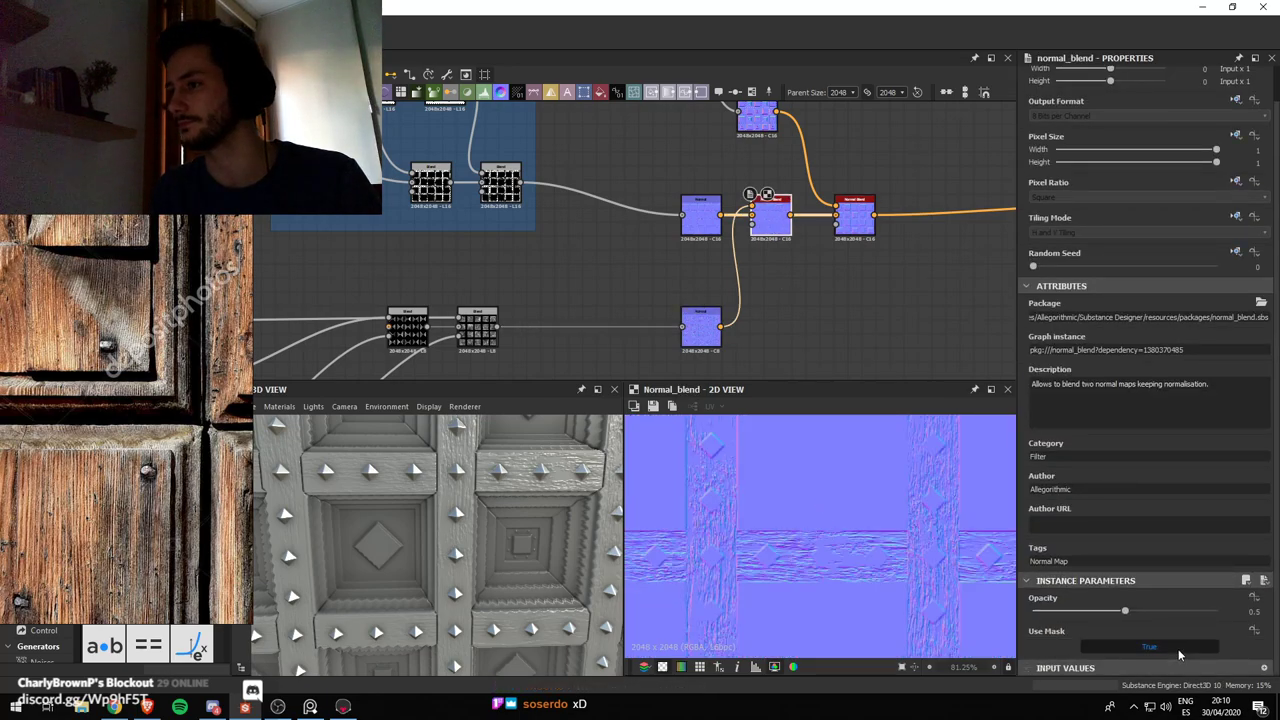
{"action": "left_click", "coordinate": [1180, 650]}
{"action": "scroll", "coordinate": [785, 520], "scroll_direction": "up", "scroll_amount": 1}
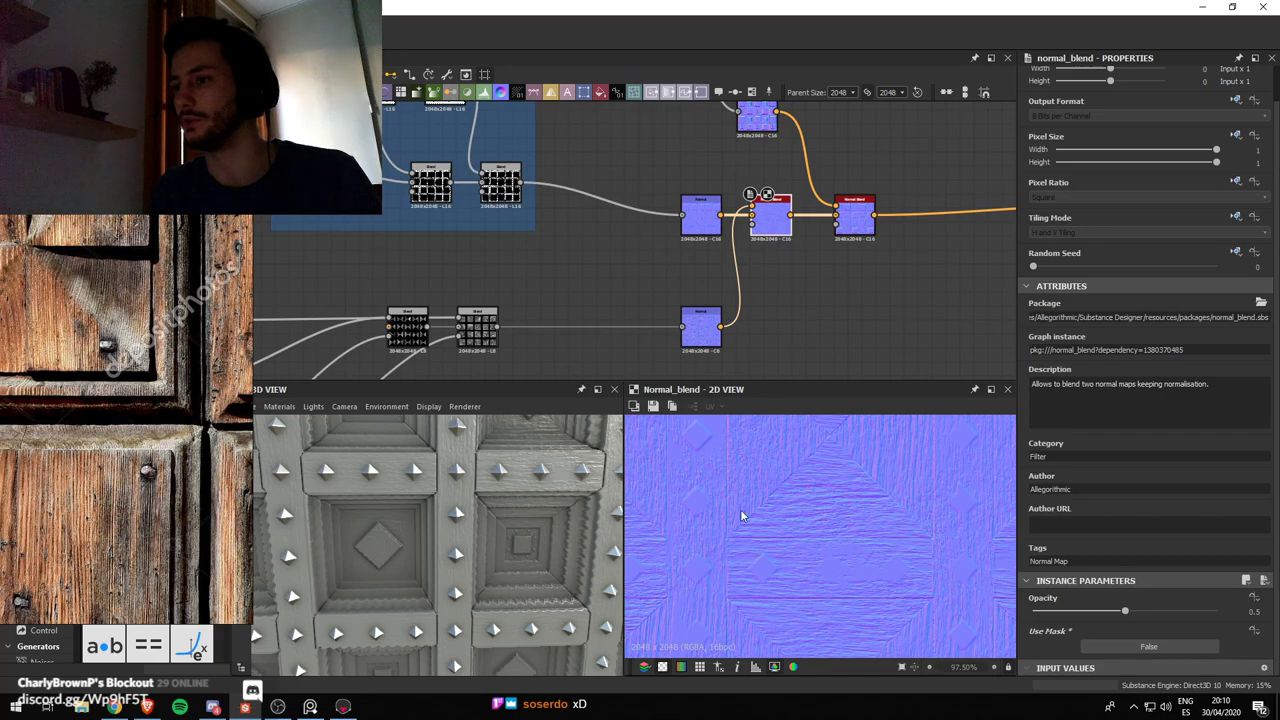
Set the wood grain Normal node's Intensity to 0.97 and inspect the door panels in the 3D view
{"action": "left_click", "coordinate": [703, 328]}
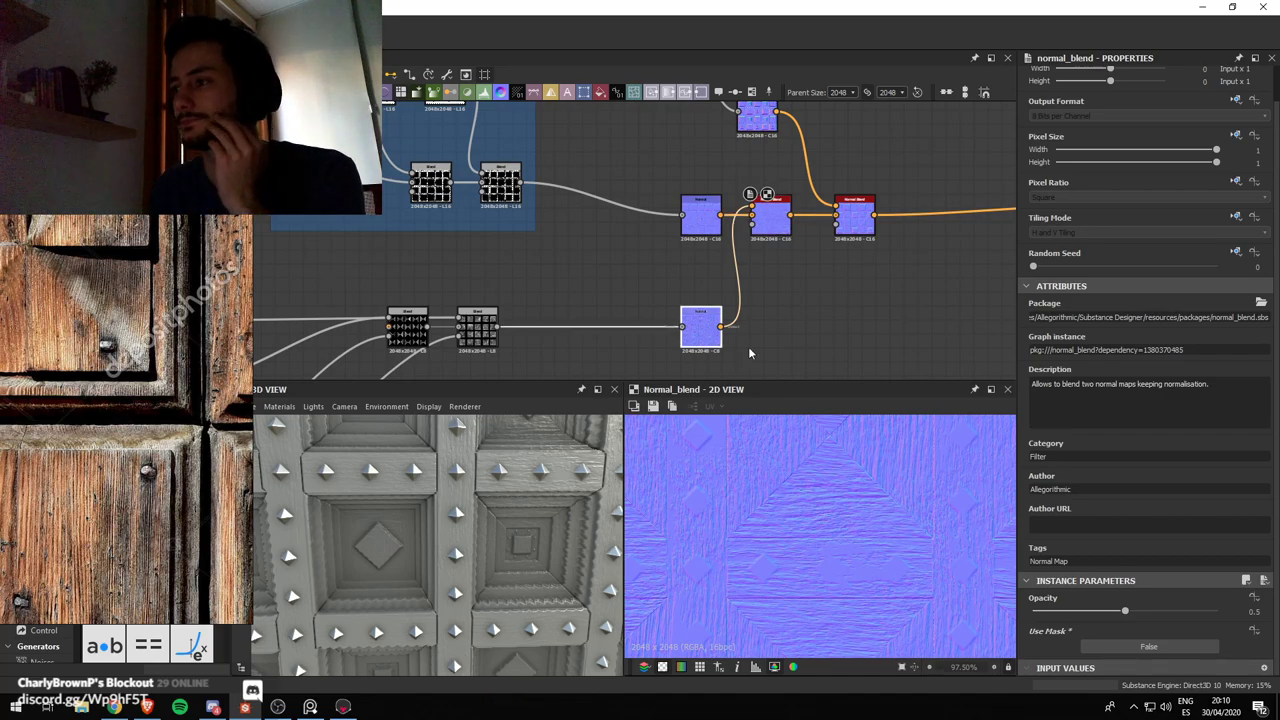
{"action": "left_click", "coordinate": [779, 220]}
{"action": "left_click", "coordinate": [700, 325]}
{"action": "mouse_move", "coordinate": [1094, 353]}
{"action": "left_mouse_down"}
{"action": "mouse_move", "coordinate": [1076, 356]}
{"action": "mouse_move", "coordinate": [1094, 354]}
{"action": "mouse_move", "coordinate": [1092, 365]}
{"action": "left_mouse_up"}
{"action": "left_click_drag", "start_coordinate": [397, 552], "coordinate": [529, 527]}
{"action": "left_click_drag", "start_coordinate": [453, 457], "coordinate": [481, 489]}
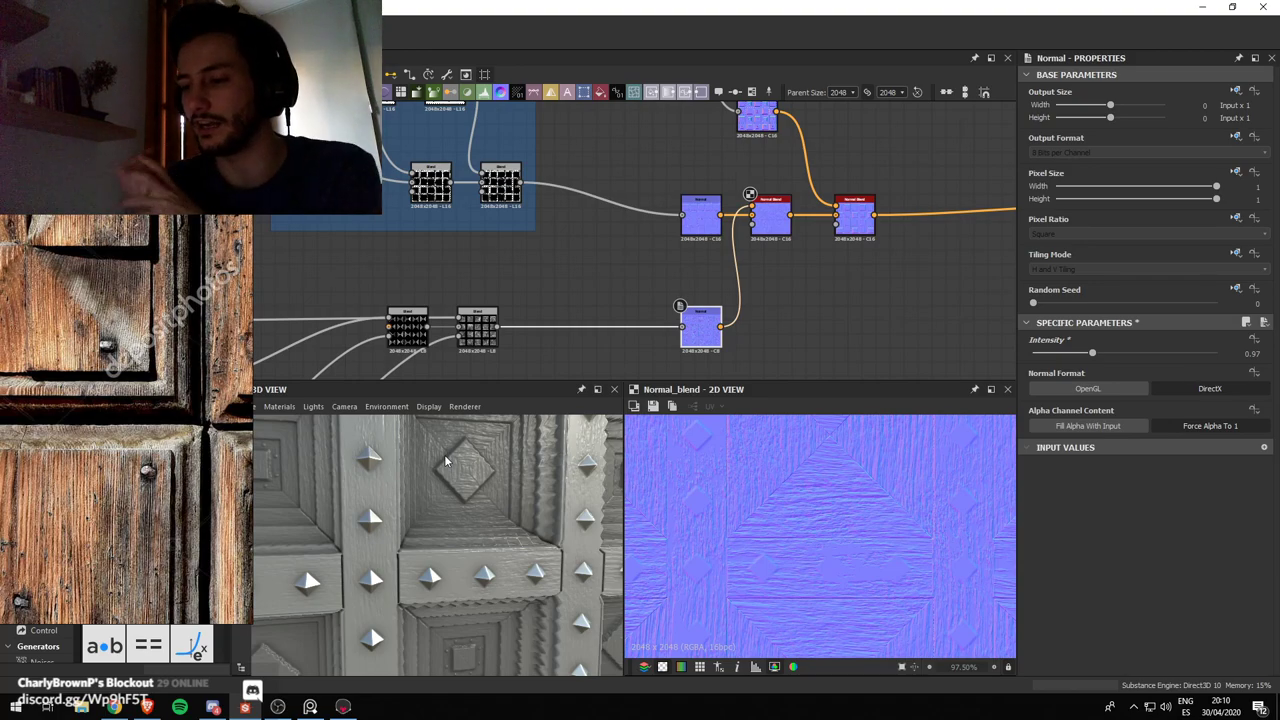
Frame the ungrouped nodes of the second square pattern and title the frame Square 2
{"action": "scroll", "coordinate": [450, 490], "scroll_direction": "down", "scroll_amount": 5}
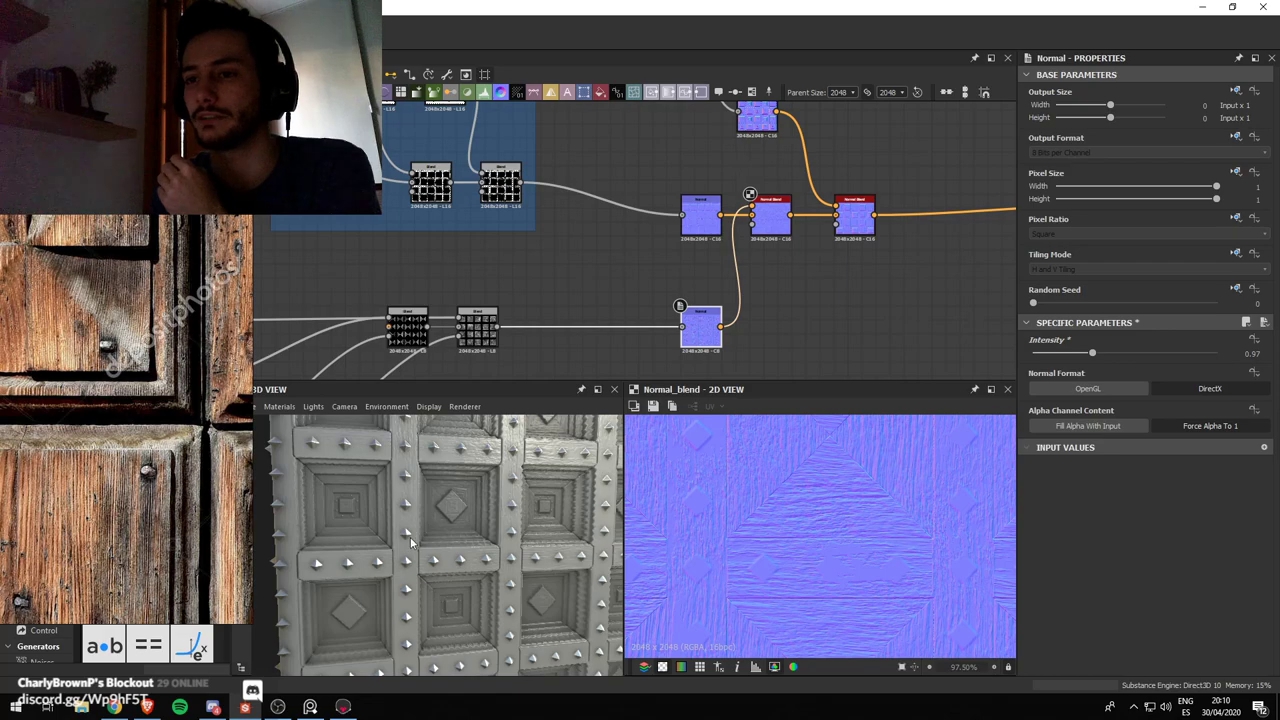
{"action": "scroll", "coordinate": [465, 502], "scroll_direction": "up", "scroll_amount": 5}
{"action": "scroll", "coordinate": [530, 462], "scroll_direction": "down", "scroll_amount": 2}
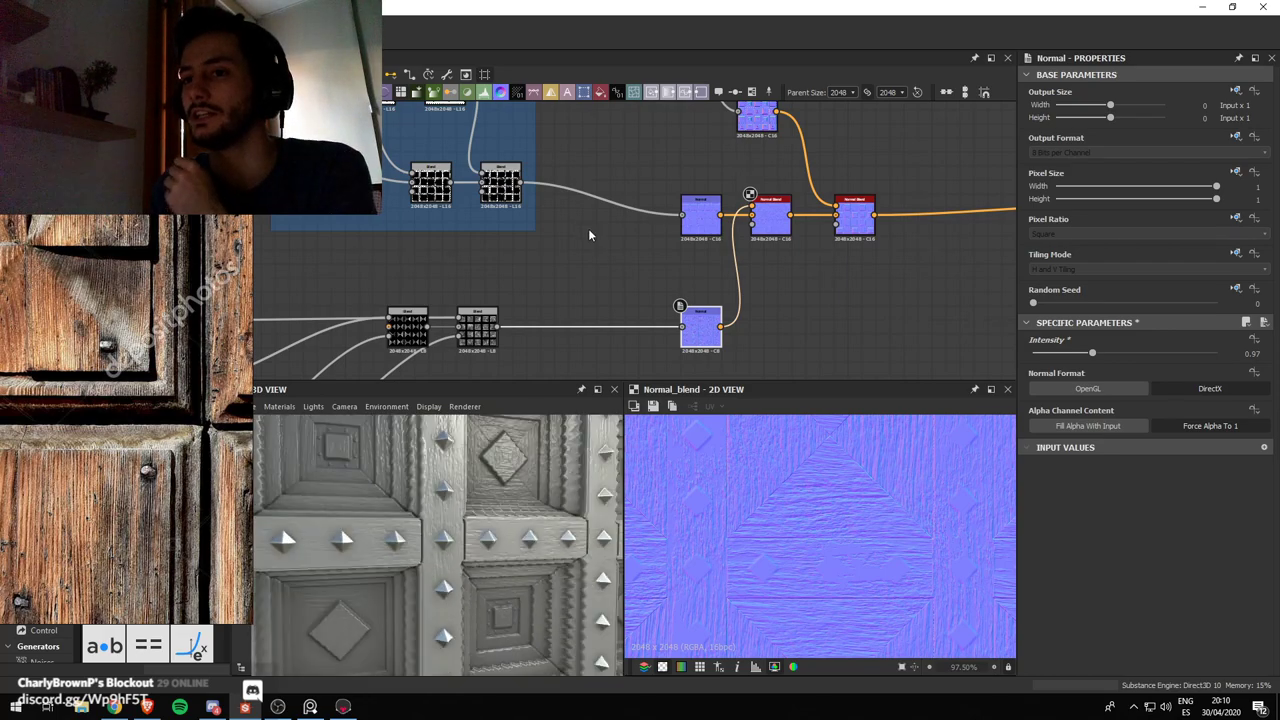
{"action": "scroll", "coordinate": [588, 245], "scroll_direction": "down", "scroll_amount": 6}
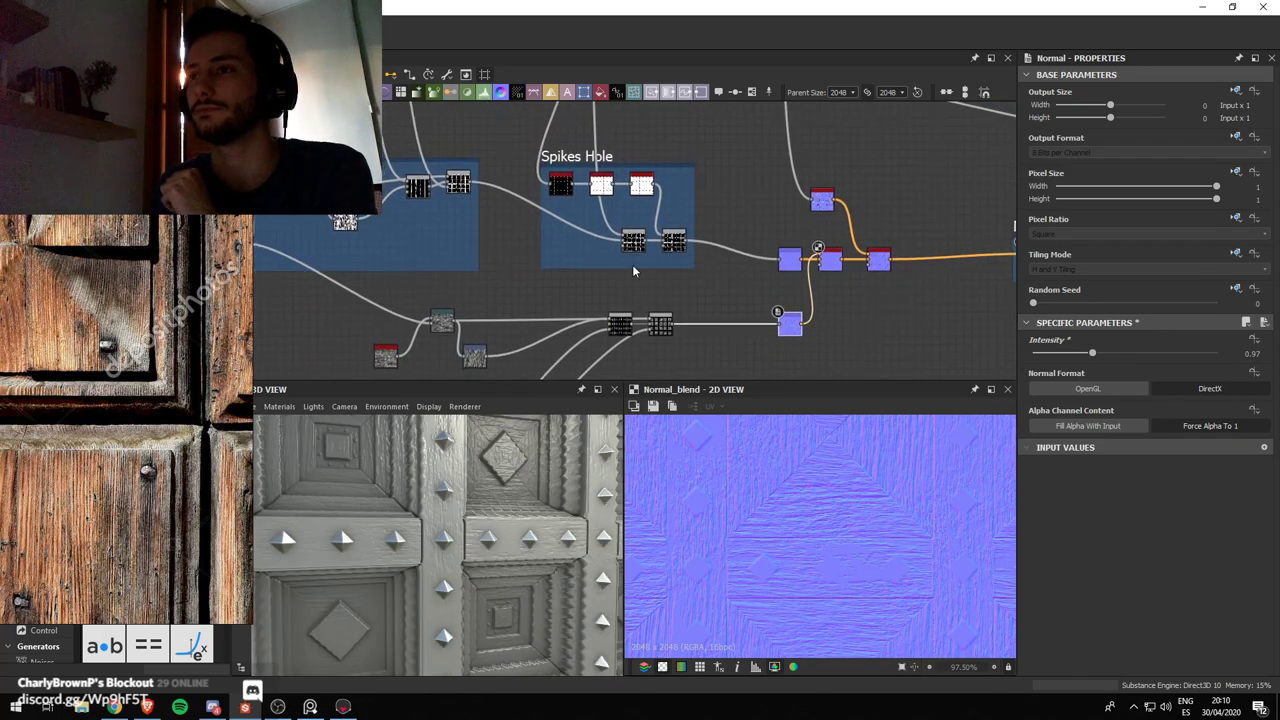
{"action": "middle_click_drag", "start_coordinate": [597, 268], "coordinate": [842, 329]}
{"action": "scroll", "coordinate": [531, 248], "scroll_direction": "up", "scroll_amount": 2}
{"action": "middle_click_drag", "start_coordinate": [469, 228], "coordinate": [529, 333]}
{"action": "scroll", "coordinate": [531, 249], "scroll_direction": "down", "scroll_amount": 2}
{"action": "scroll", "coordinate": [529, 333], "scroll_direction": "up", "scroll_amount": 1}
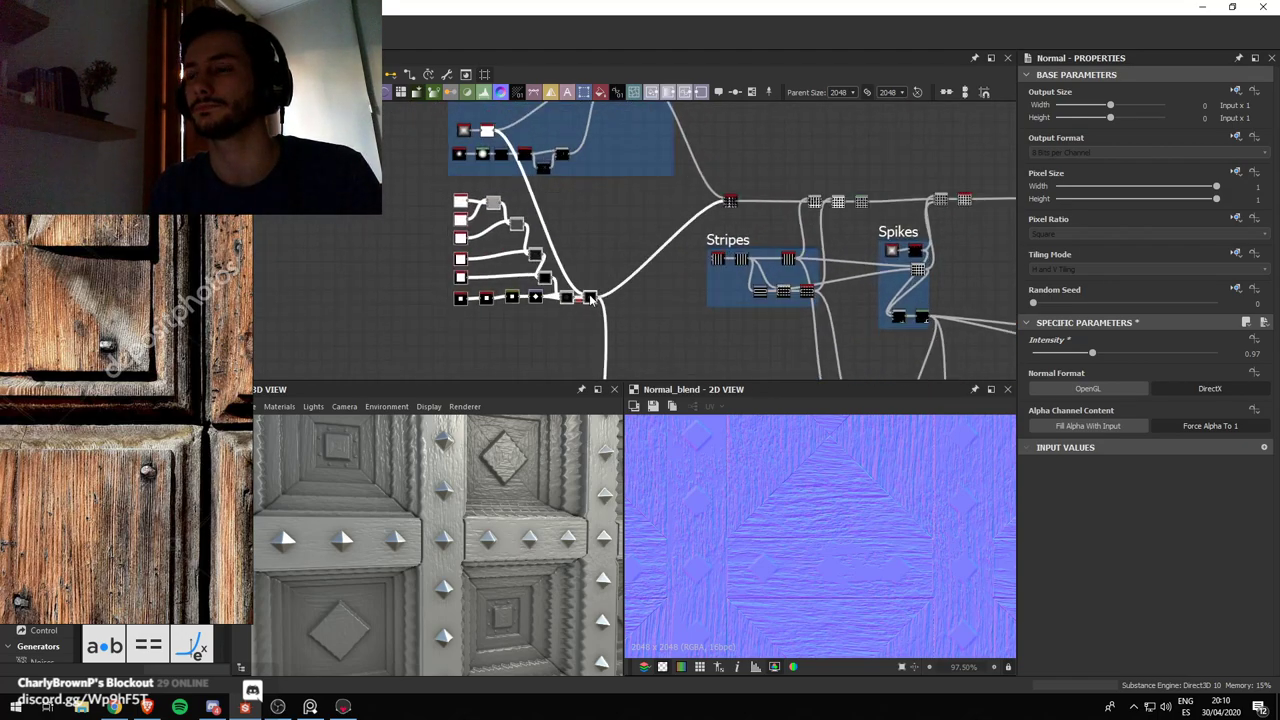
{"action": "scroll", "coordinate": [591, 298], "scroll_direction": "down", "scroll_amount": 3}
{"action": "scroll", "coordinate": [655, 370], "scroll_direction": "up", "scroll_amount": 2}
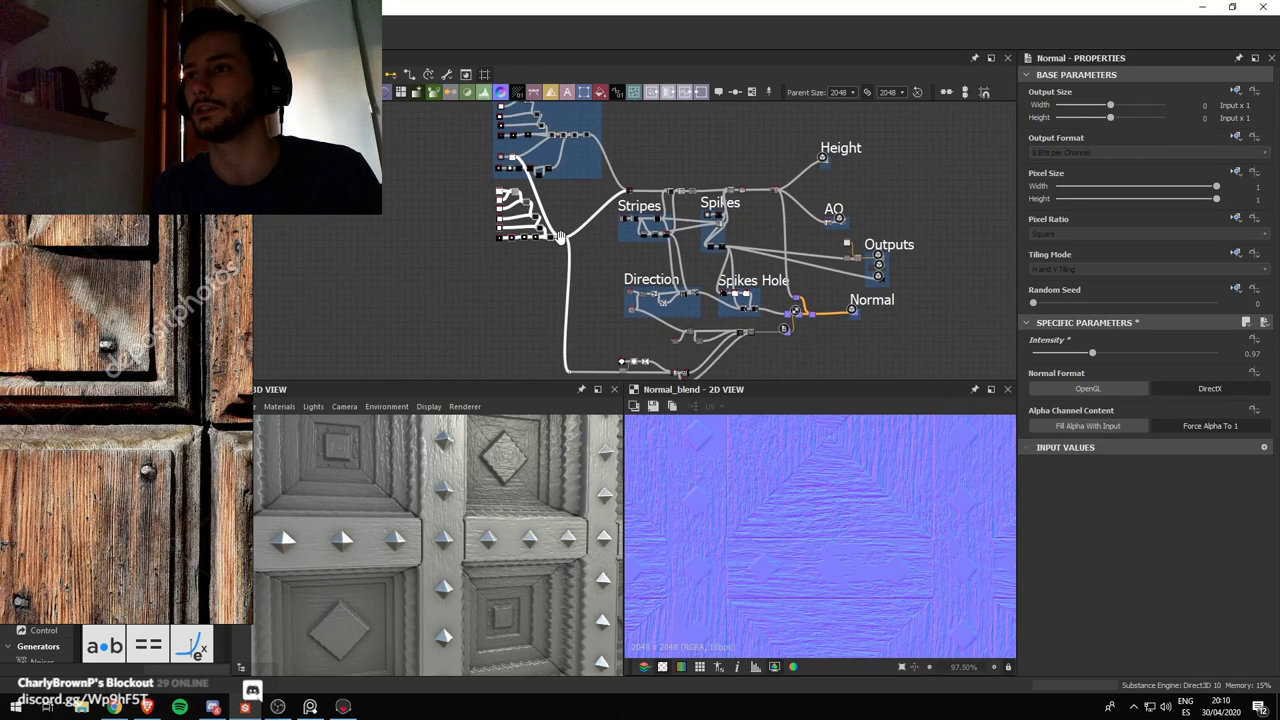
{"action": "right_click", "coordinate": [441, 228]}
{"action": "left_click", "coordinate": [528, 266]}
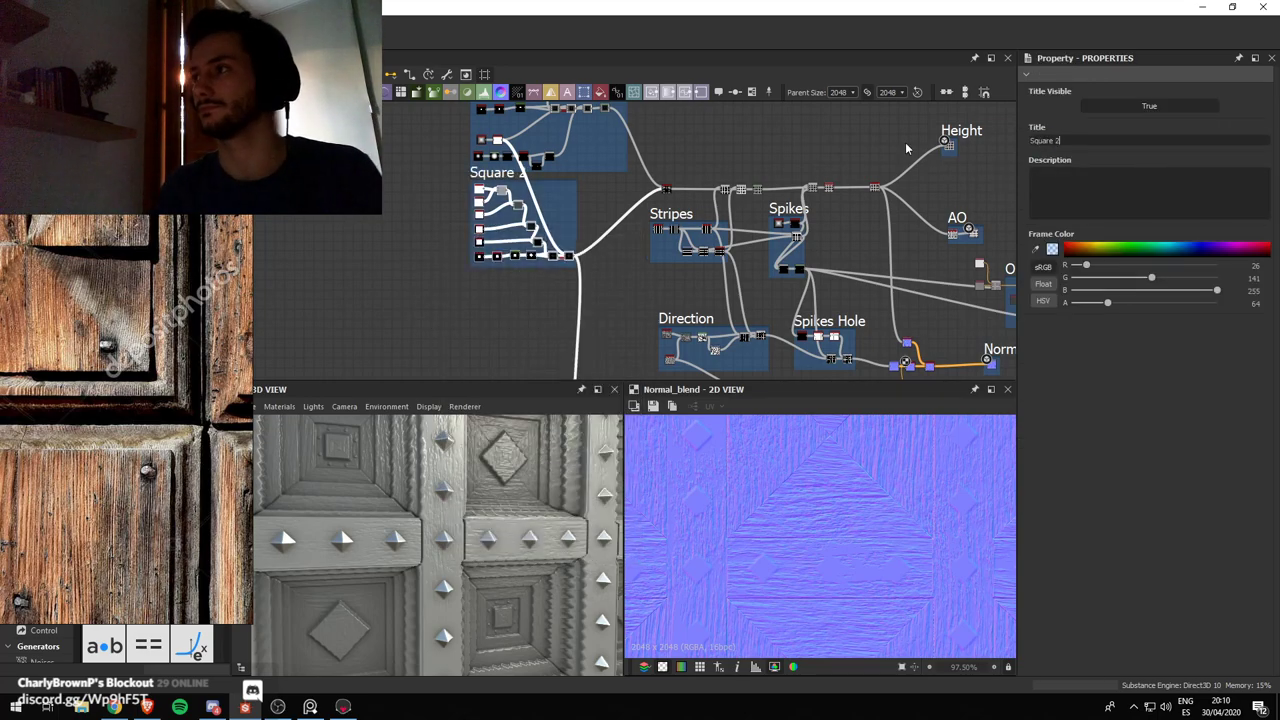
Gather the wood grain nodes into a tighter cluster beneath the Direction frame
{"action": "scroll", "coordinate": [702, 263], "scroll_direction": "down", "scroll_amount": 2}
{"action": "left_click_drag", "start_coordinate": [703, 312], "coordinate": [567, 242]}
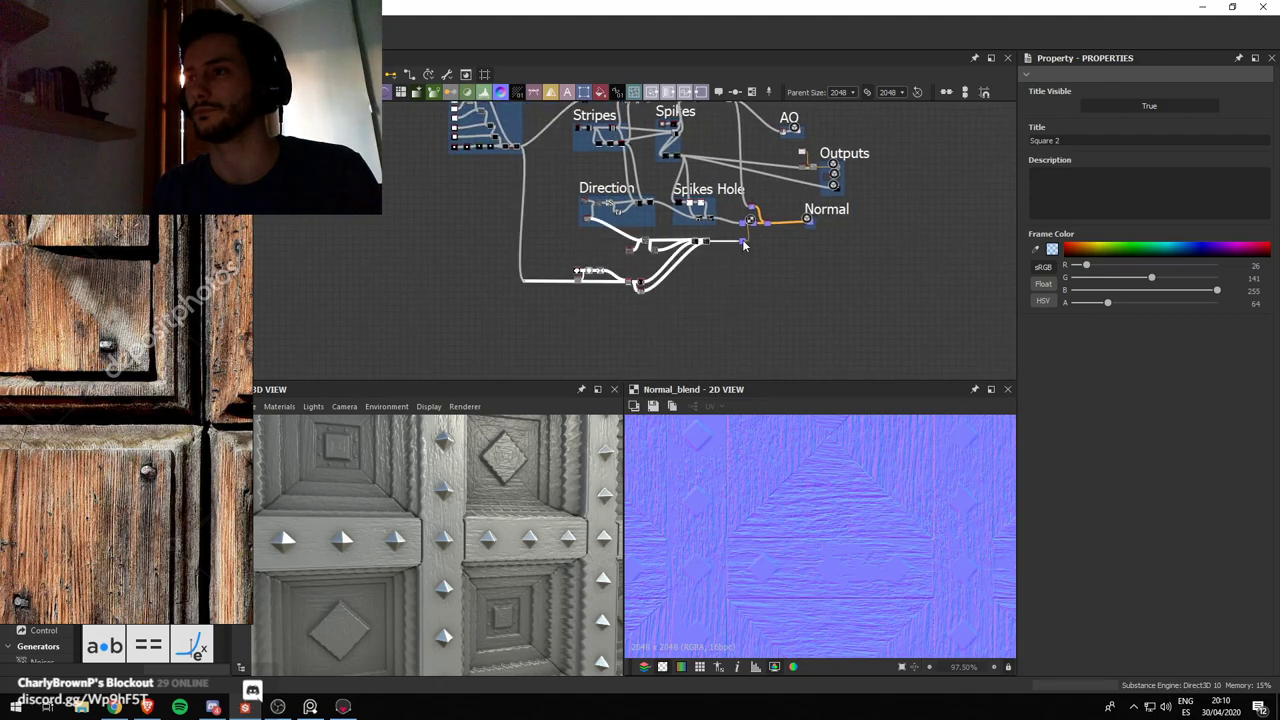
{"action": "scroll", "coordinate": [744, 245], "scroll_direction": "up", "scroll_amount": 2}
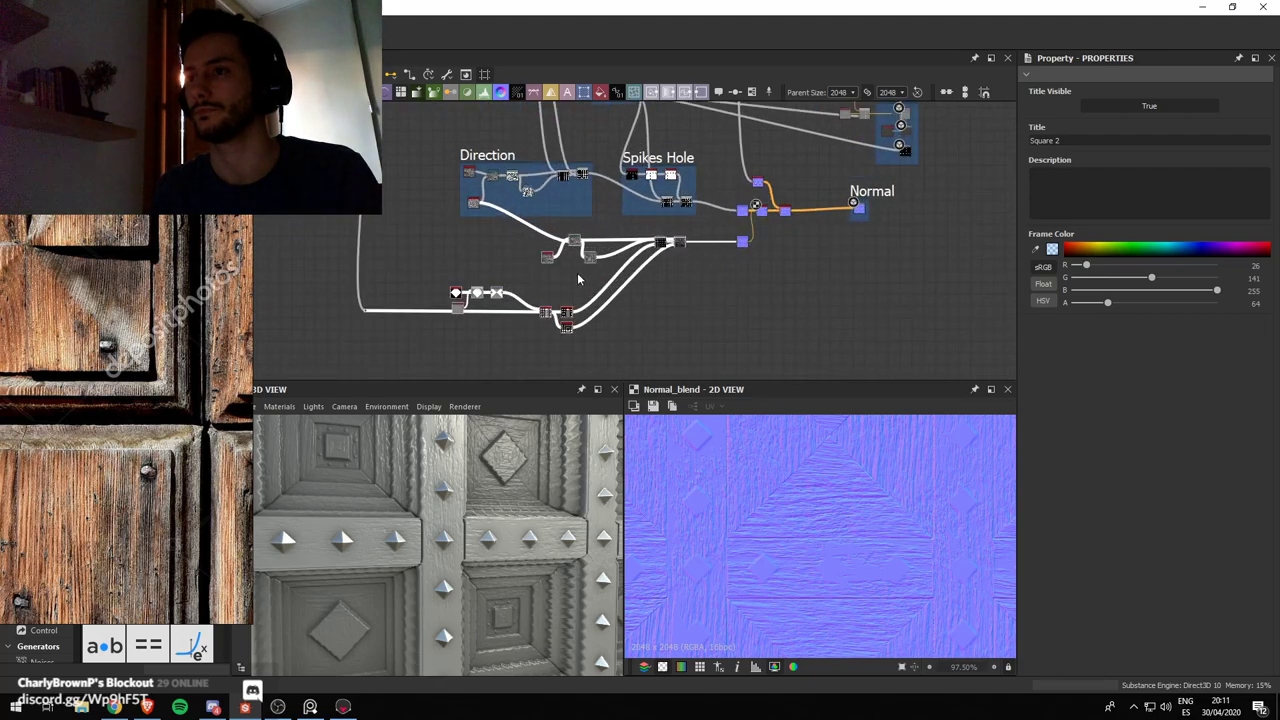
{"action": "right_click", "coordinate": [668, 249]}
{"action": "left_click", "coordinate": [629, 297]}
{"action": "left_click_drag", "start_coordinate": [531, 237], "coordinate": [560, 254]}
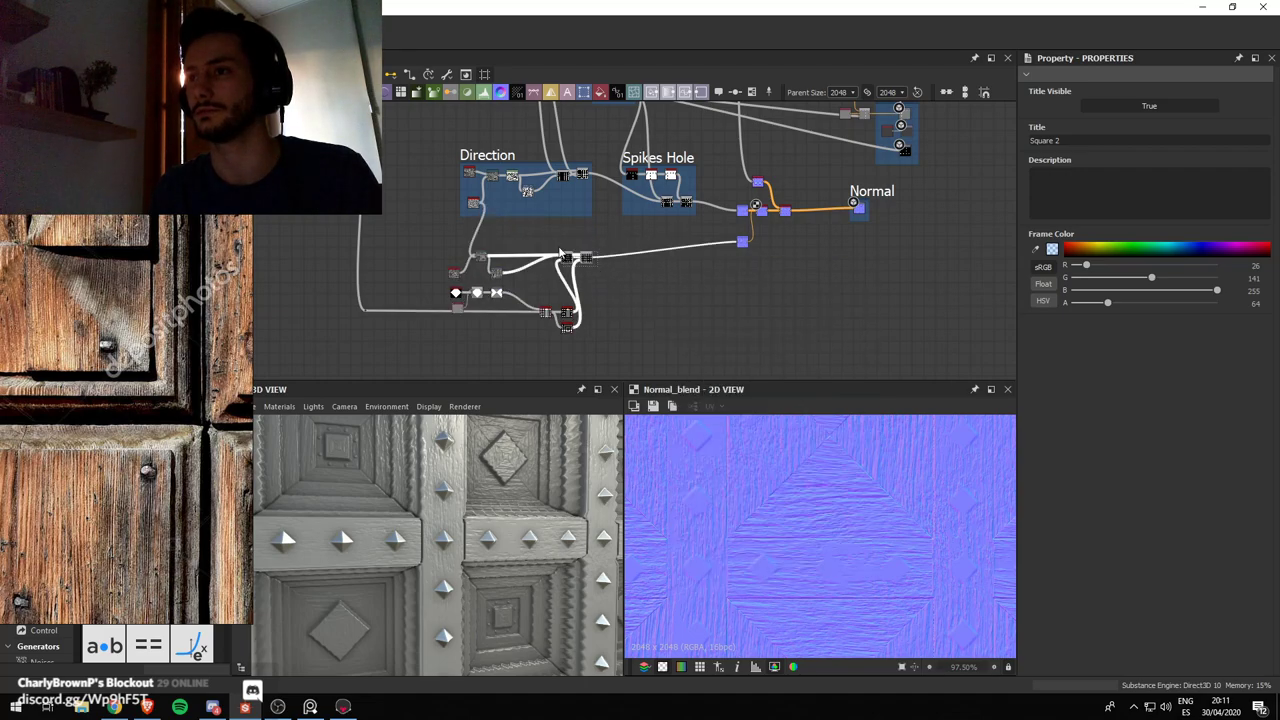
Frame the wood grain nodes, title the frame Wood, and shift it slightly beneath the Direction frame
{"action": "right_click", "coordinate": [444, 247]}
{"action": "left_click", "coordinate": [522, 290]}
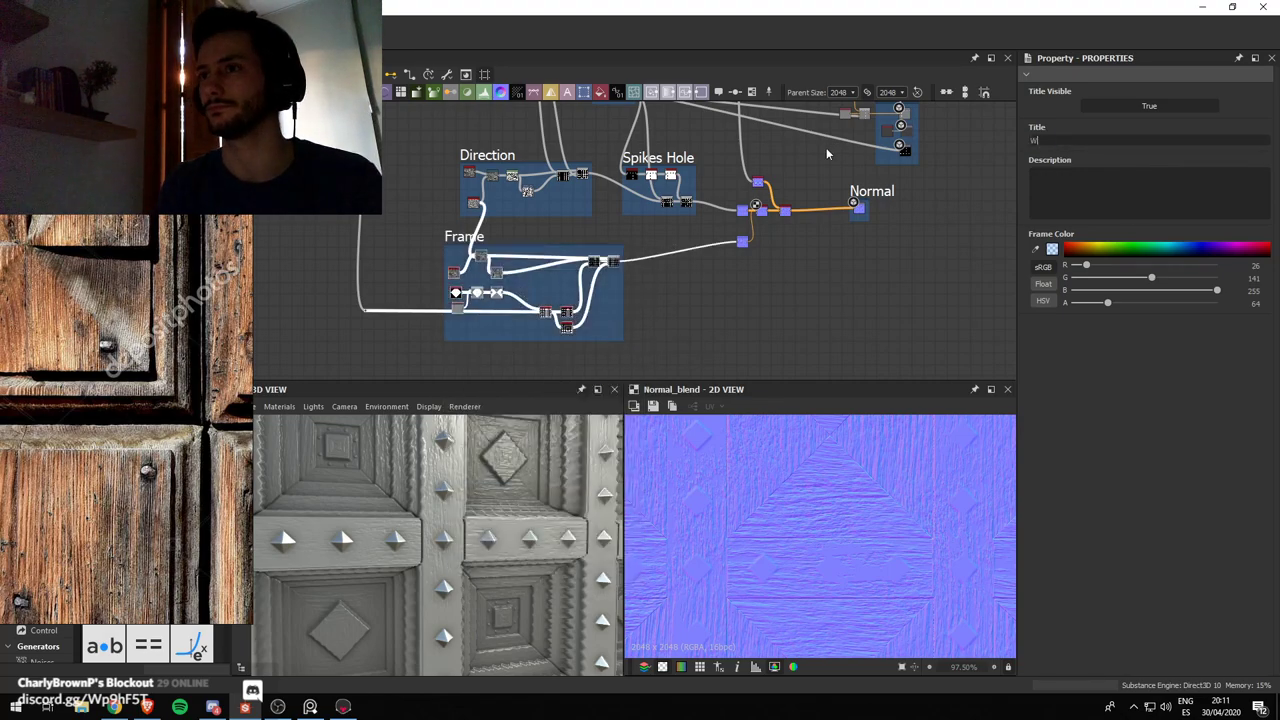
{"action": "left_click_drag", "start_coordinate": [456, 236], "coordinate": [468, 242]}
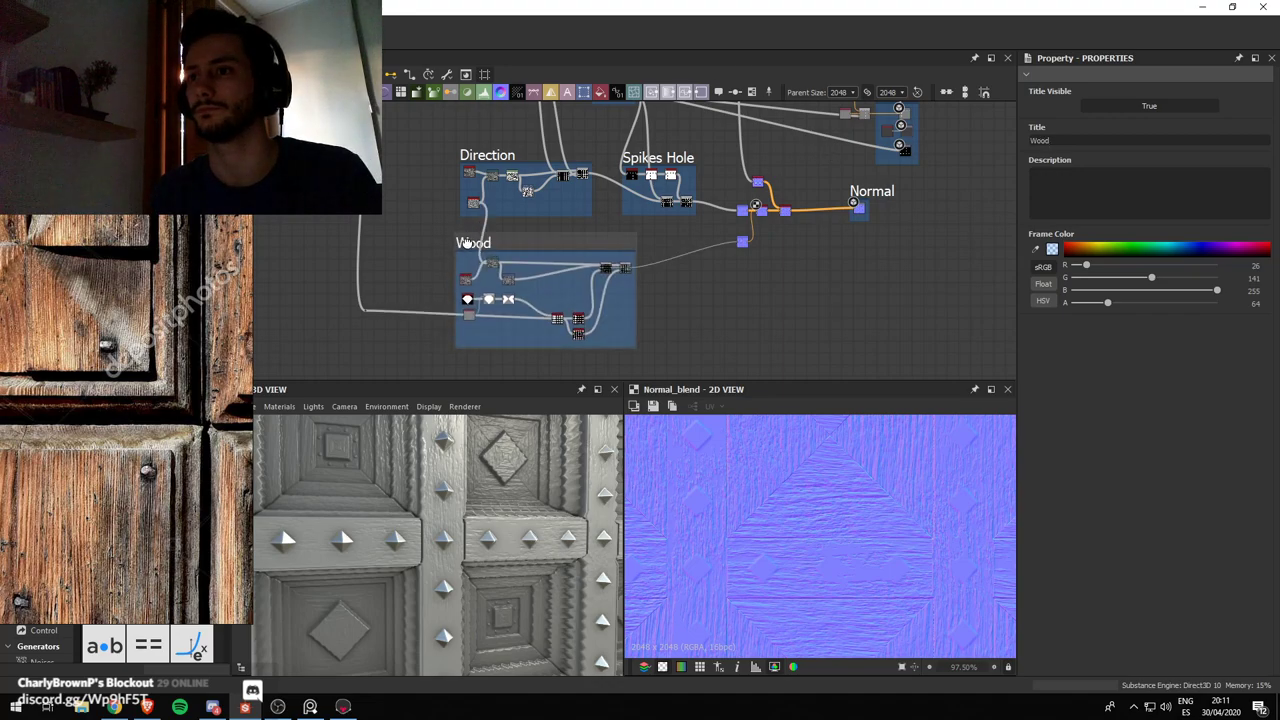
Preview the chain of Blend nodes that builds up the nested squares in the Square 1 frame
{"action": "middle_click_drag", "start_coordinate": [408, 215], "coordinate": [498, 355]}
{"action": "scroll", "coordinate": [498, 355], "scroll_direction": "down", "scroll_amount": 2}
{"action": "middle_click_drag", "start_coordinate": [498, 300], "coordinate": [543, 357]}
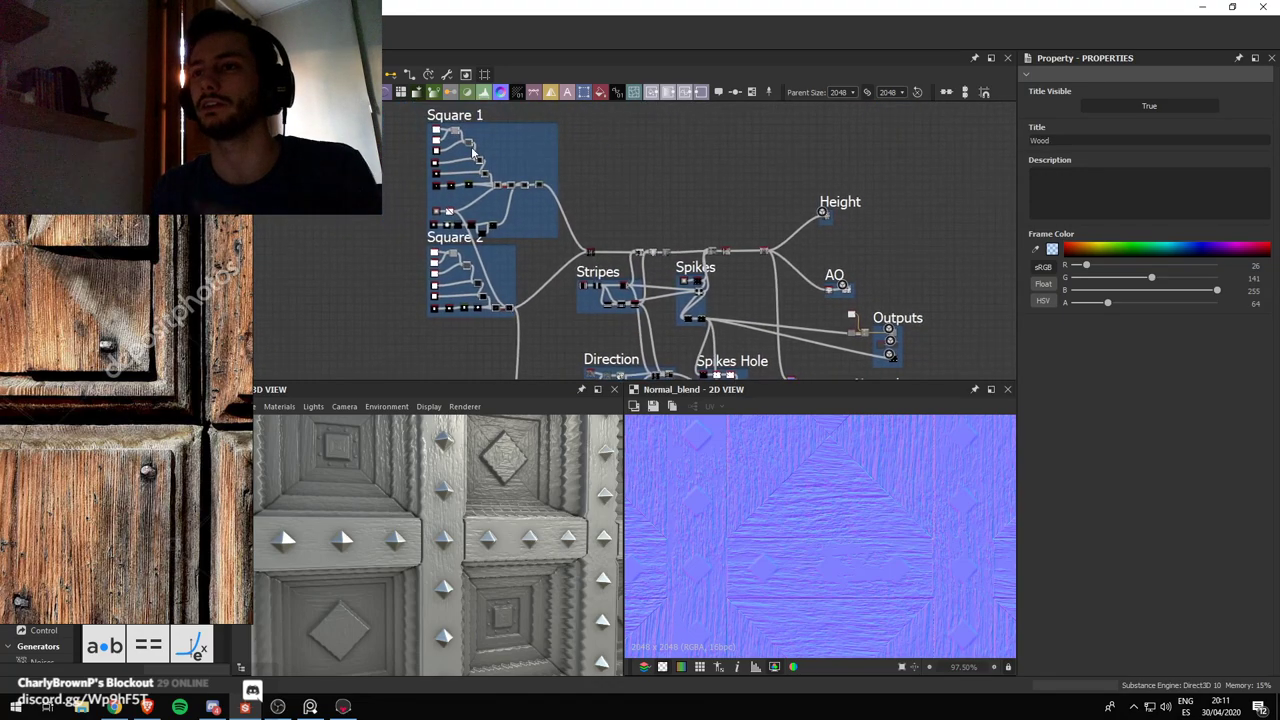
{"action": "scroll", "coordinate": [555, 209], "scroll_direction": "up", "scroll_amount": 6}
{"action": "middle_click_drag", "start_coordinate": [494, 137], "coordinate": [467, 171]}
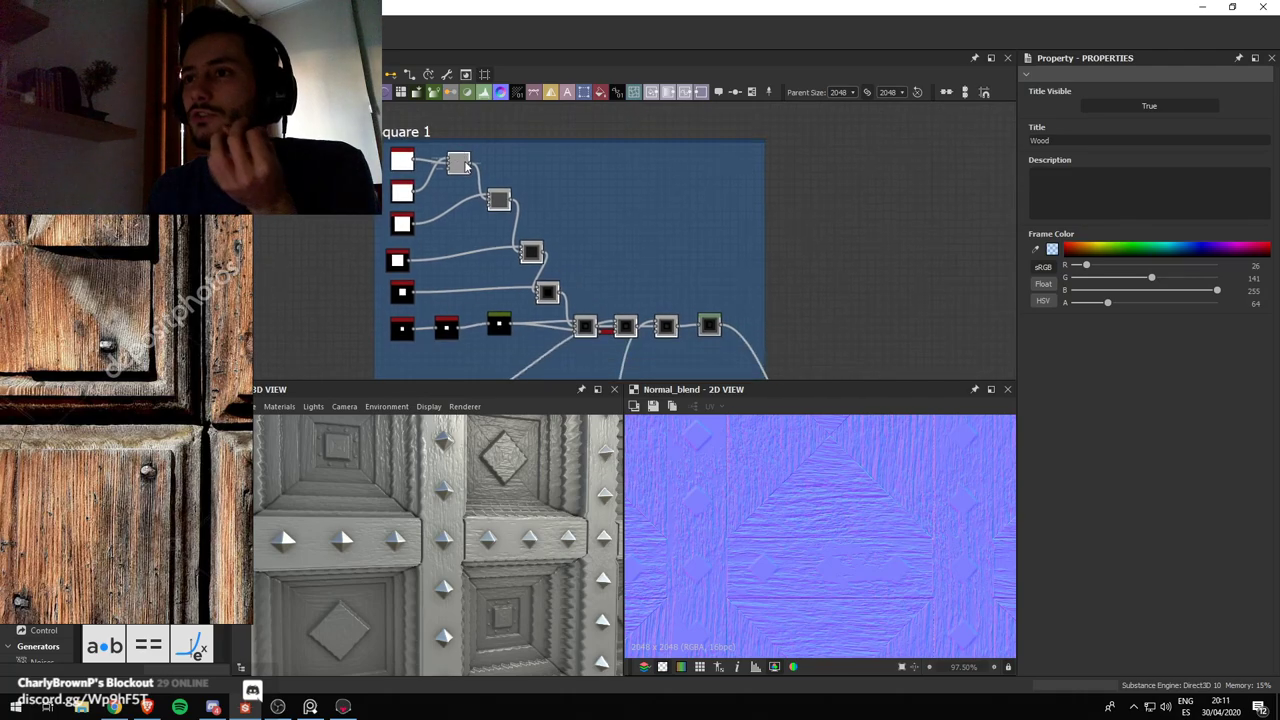
{"action": "double_click", "coordinate": [466, 170]}
{"action": "middle_click_drag", "start_coordinate": [508, 239], "coordinate": [490, 207]}
{"action": "left_click", "coordinate": [481, 166]}
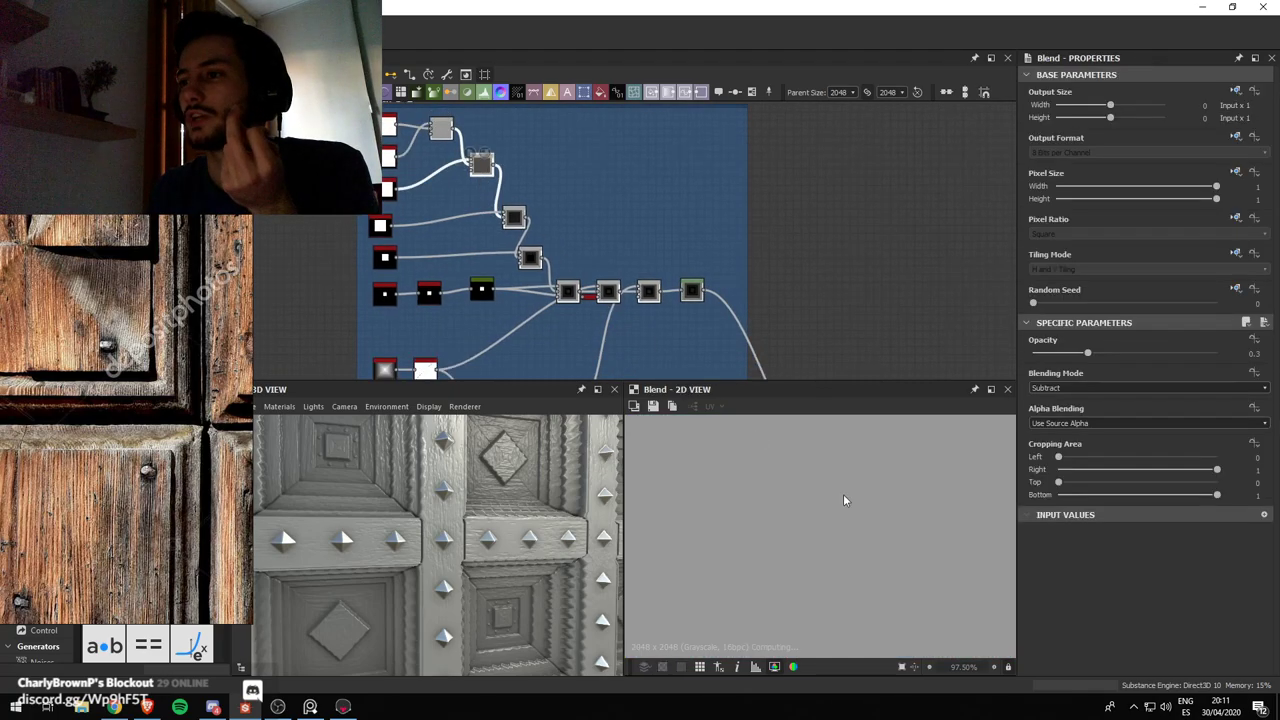
{"action": "double_click", "coordinate": [514, 215]}
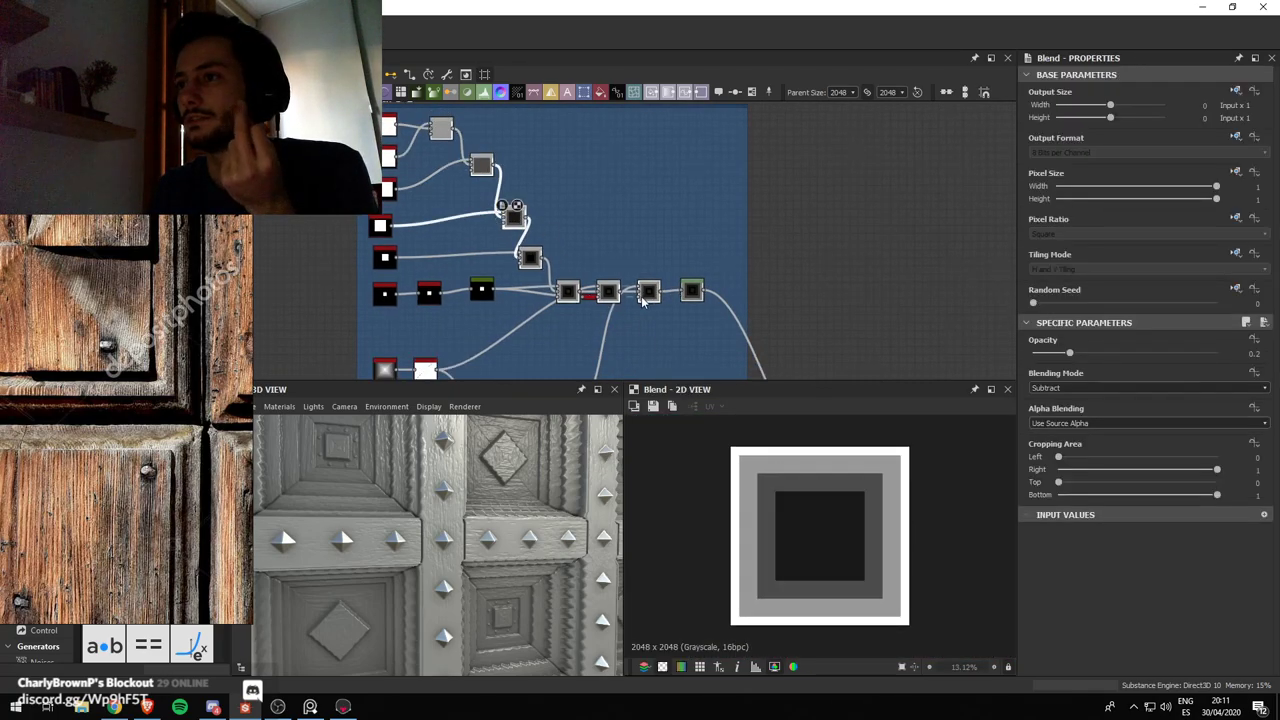
{"action": "double_click", "coordinate": [569, 290]}
Preview Square 1's Edge Detect node and the Multiply Blend that adds its diagonal lines to the nested squares
{"action": "middle_click_drag", "start_coordinate": [492, 275], "coordinate": [495, 212]}
{"action": "scroll", "coordinate": [494, 213], "scroll_direction": "up", "scroll_amount": 2}
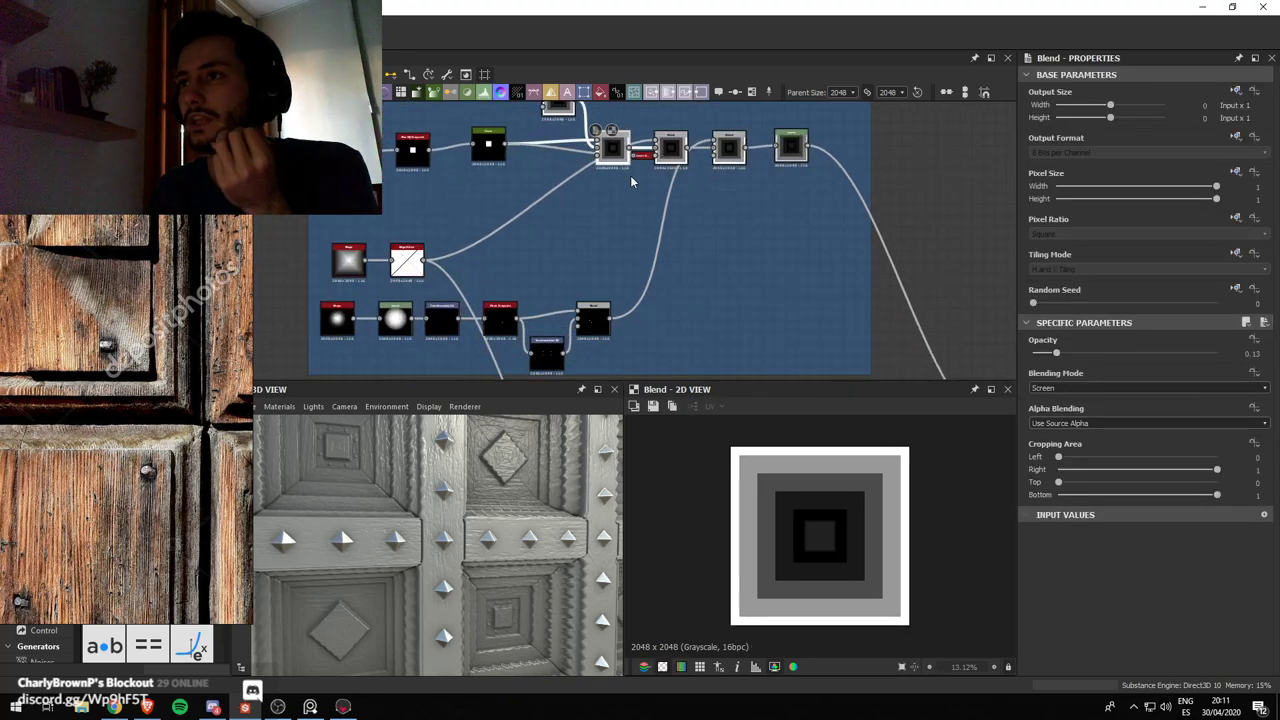
{"action": "left_click", "coordinate": [668, 155]}
{"action": "left_click", "coordinate": [360, 270]}
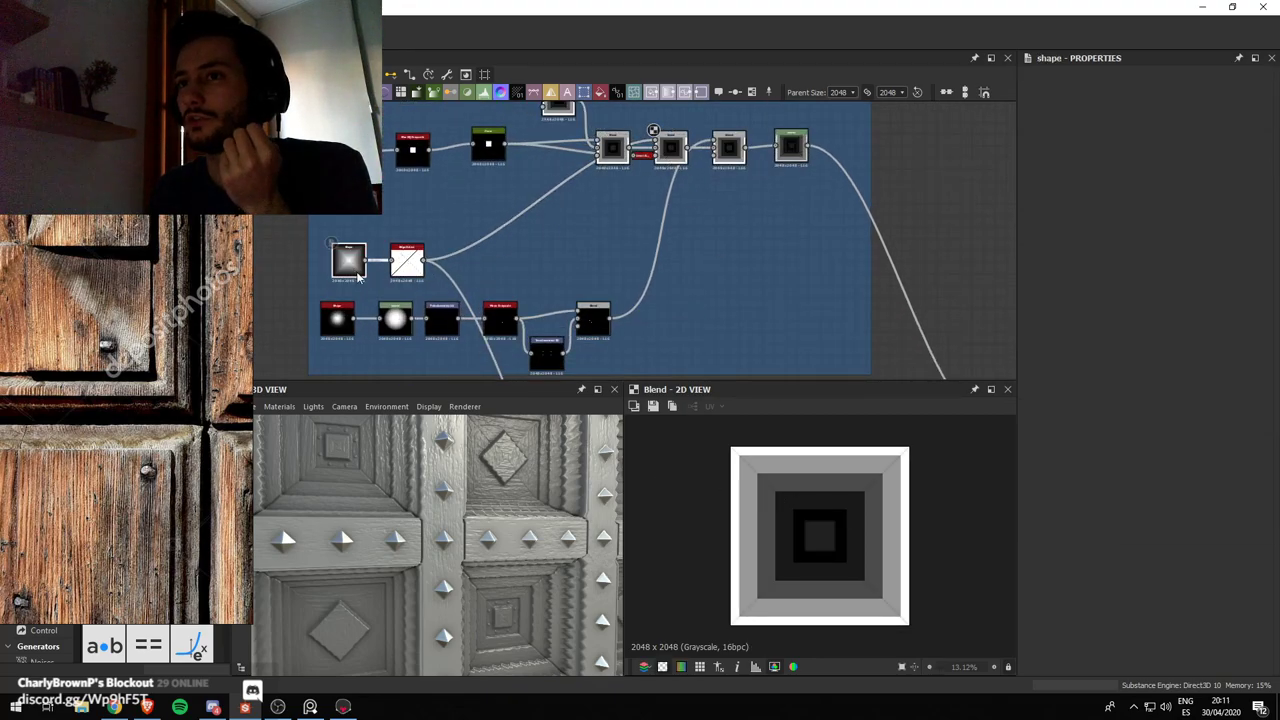
{"action": "left_click", "coordinate": [412, 268]}
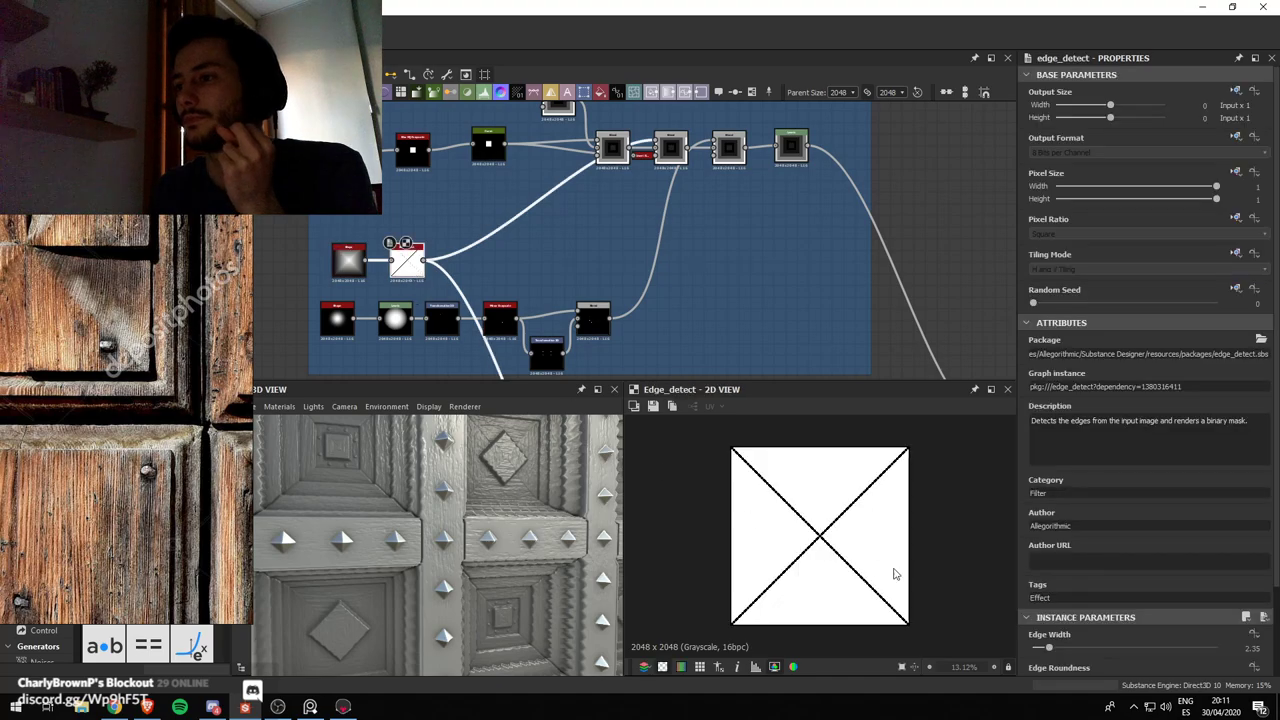
{"action": "left_click", "coordinate": [666, 154]}
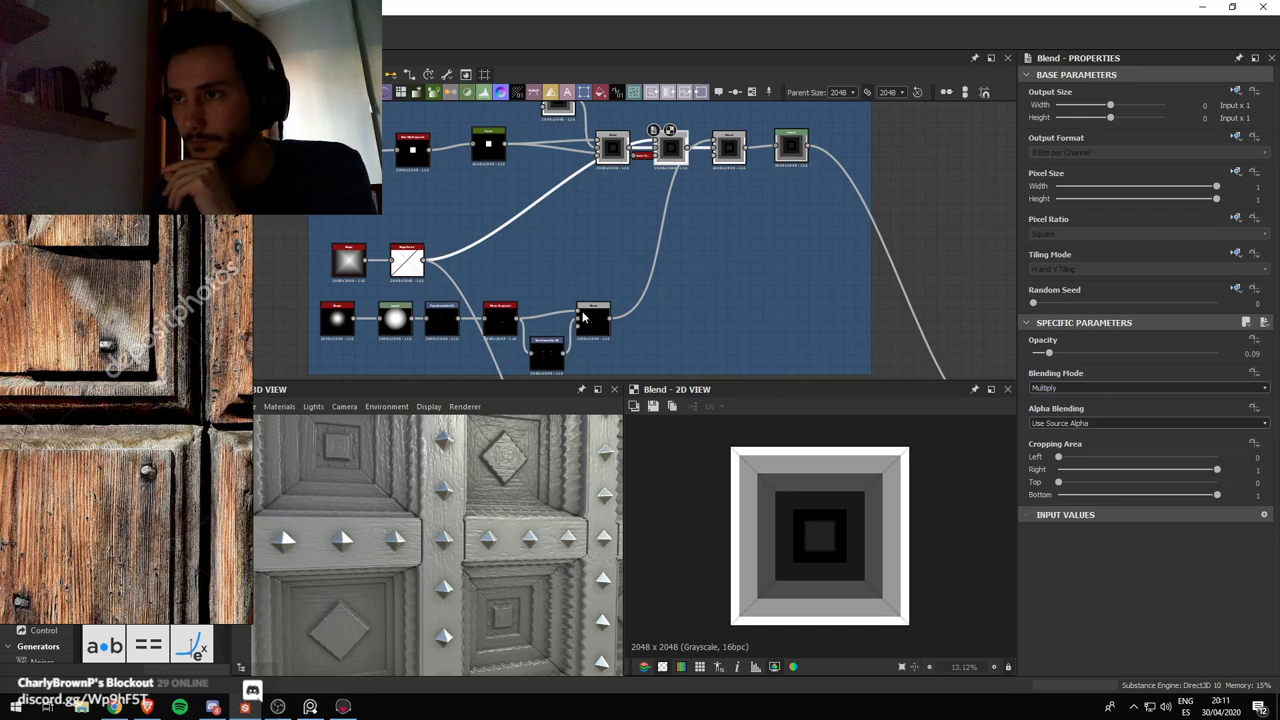
Review Square 1's small-dot Blend, its final Levels node and the Screen Blend that adds the dots
{"action": "middle_click_drag", "start_coordinate": [636, 306], "coordinate": [605, 280]}
{"action": "scroll", "coordinate": [345, 460], "scroll_direction": "up", "scroll_amount": 3}
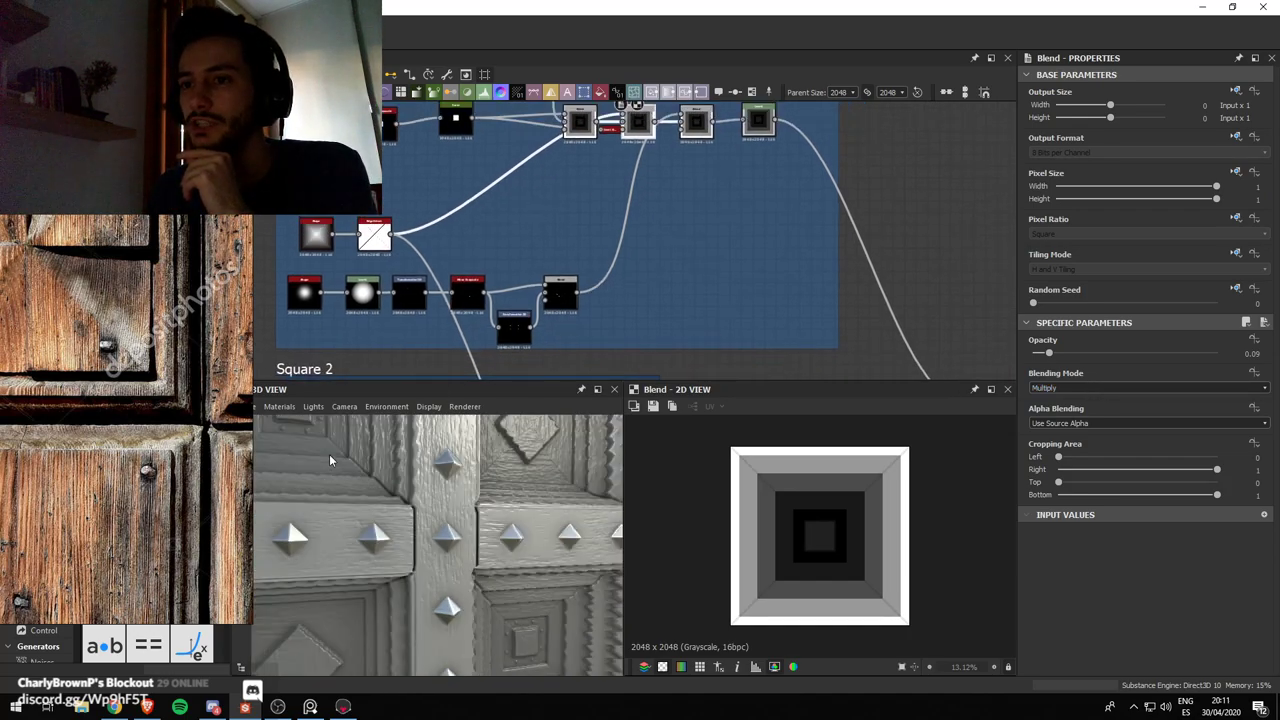
{"action": "scroll", "coordinate": [329, 460], "scroll_direction": "down", "scroll_amount": 2}
{"action": "left_click", "coordinate": [562, 298]}
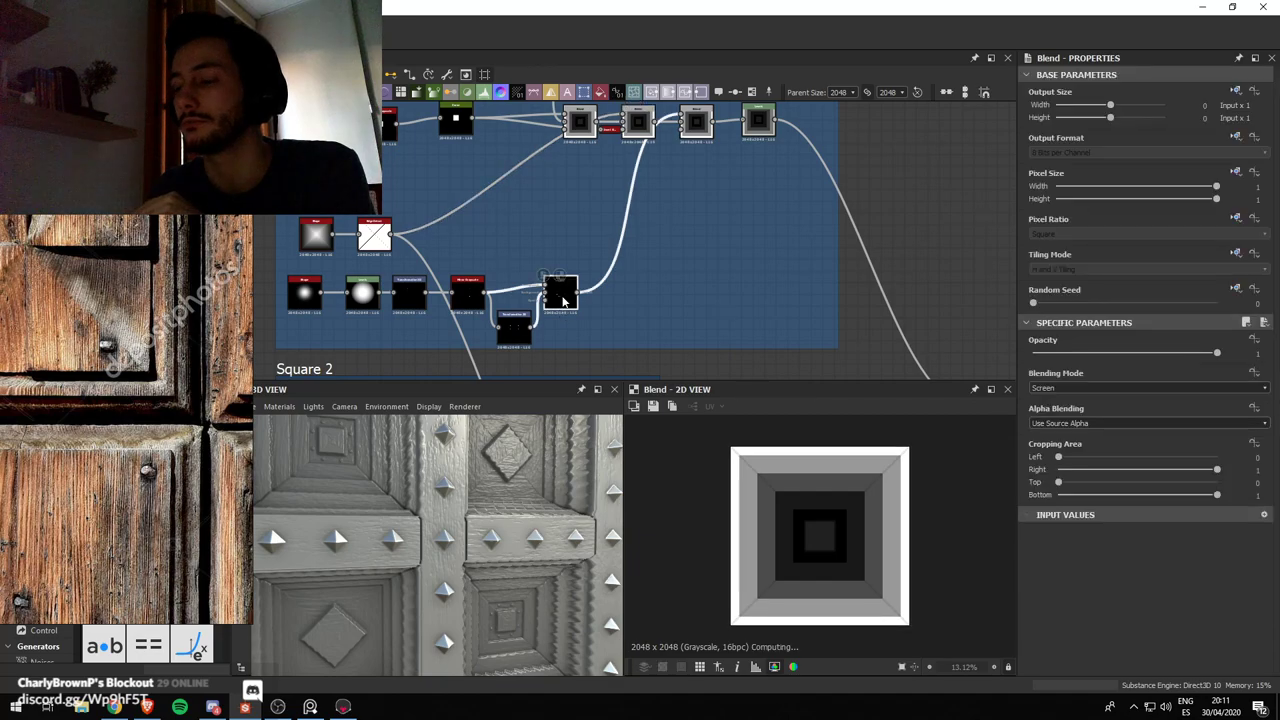
{"action": "left_click", "coordinate": [758, 124]}
{"action": "scroll", "coordinate": [810, 215], "scroll_direction": "down", "scroll_amount": 1}
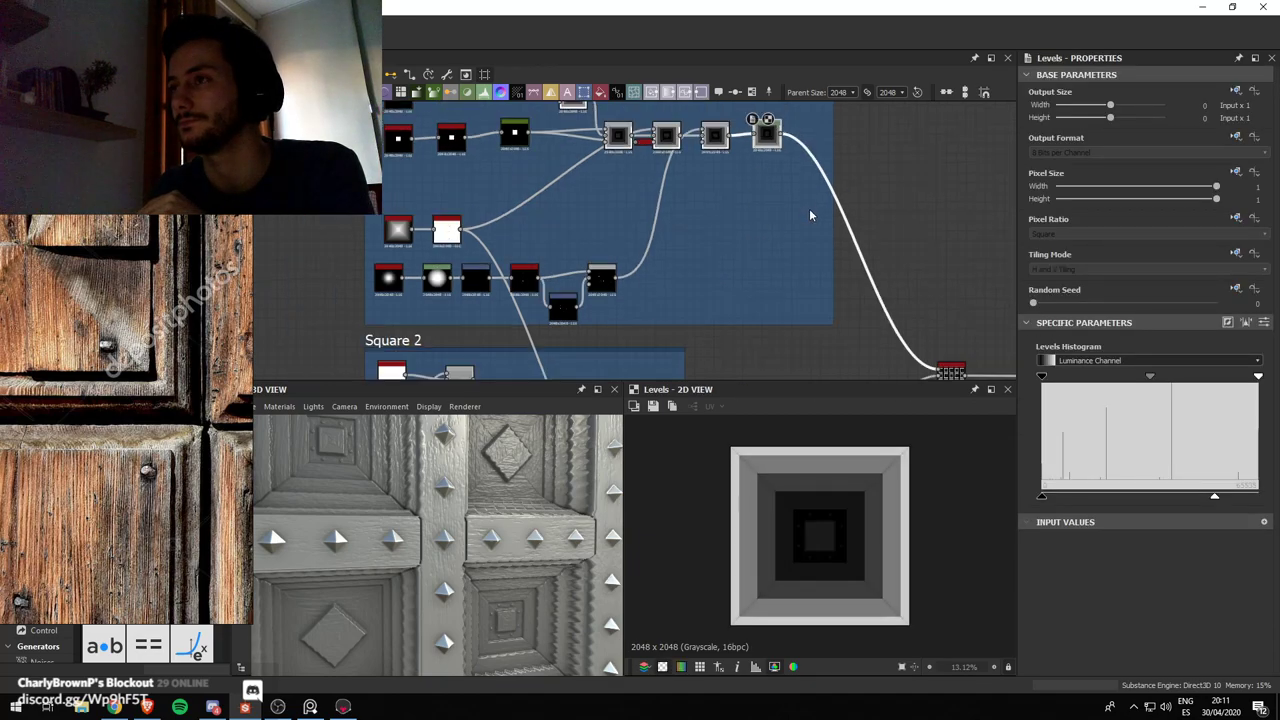
{"action": "scroll", "coordinate": [810, 215], "scroll_direction": "down", "scroll_amount": 1}
{"action": "middle_click_drag", "start_coordinate": [823, 257], "coordinate": [798, 233]}
{"action": "left_click", "coordinate": [897, 323]}
{"action": "scroll", "coordinate": [805, 512], "scroll_direction": "up", "scroll_amount": 2}
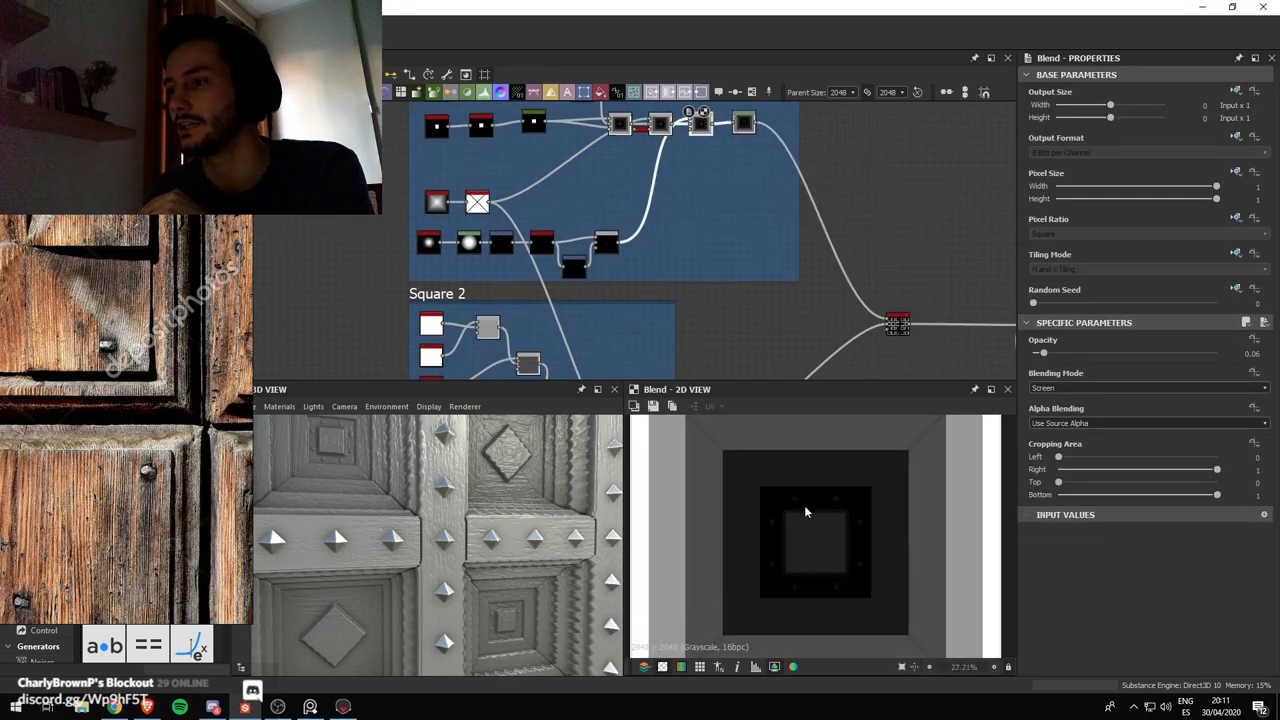
{"action": "scroll", "coordinate": [833, 492], "scroll_direction": "down", "scroll_amount": 2}
Preview the Tile Generator that combines the Square 1 and Square 2 patterns and examine its tiling
{"action": "double_click", "coordinate": [893, 328]}
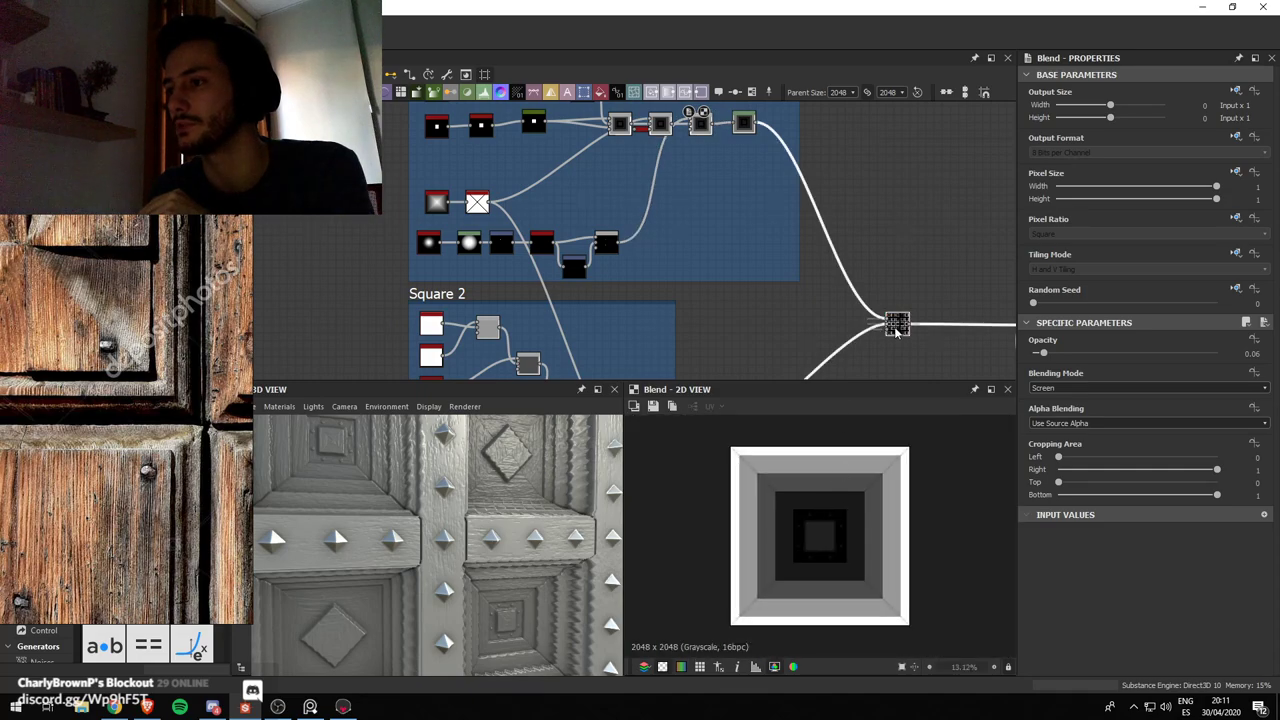
{"action": "middle_click_drag", "start_coordinate": [867, 322], "coordinate": [793, 225]}
{"action": "scroll", "coordinate": [787, 459], "scroll_direction": "up", "scroll_amount": 2}
{"action": "scroll", "coordinate": [787, 458], "scroll_direction": "up", "scroll_amount": 1}
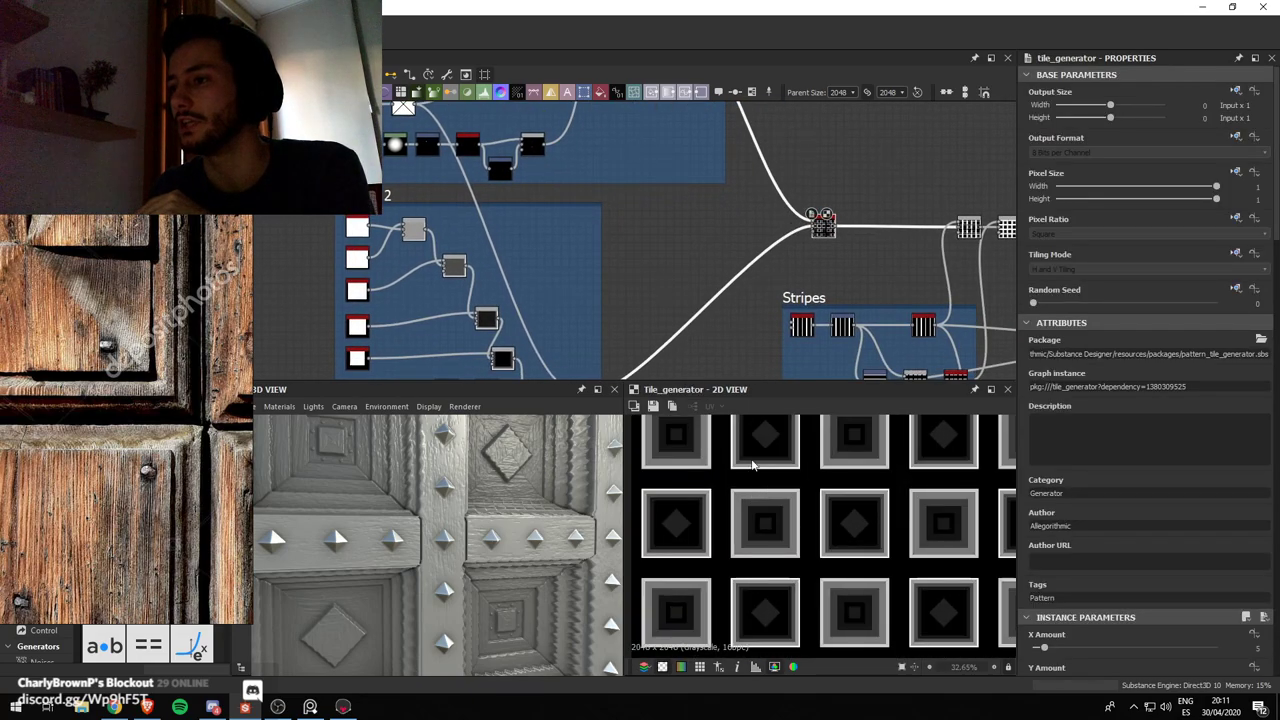
{"action": "scroll", "coordinate": [493, 281], "scroll_direction": "down", "scroll_amount": 2}
Preview the last Blend node in the Square 2 frame and examine its diamond pattern
{"action": "middle_click_drag", "start_coordinate": [493, 281], "coordinate": [474, 233]}
{"action": "scroll", "coordinate": [722, 203], "scroll_direction": "up", "scroll_amount": 3}
{"action": "middle_click_drag", "start_coordinate": [538, 267], "coordinate": [852, 210]}
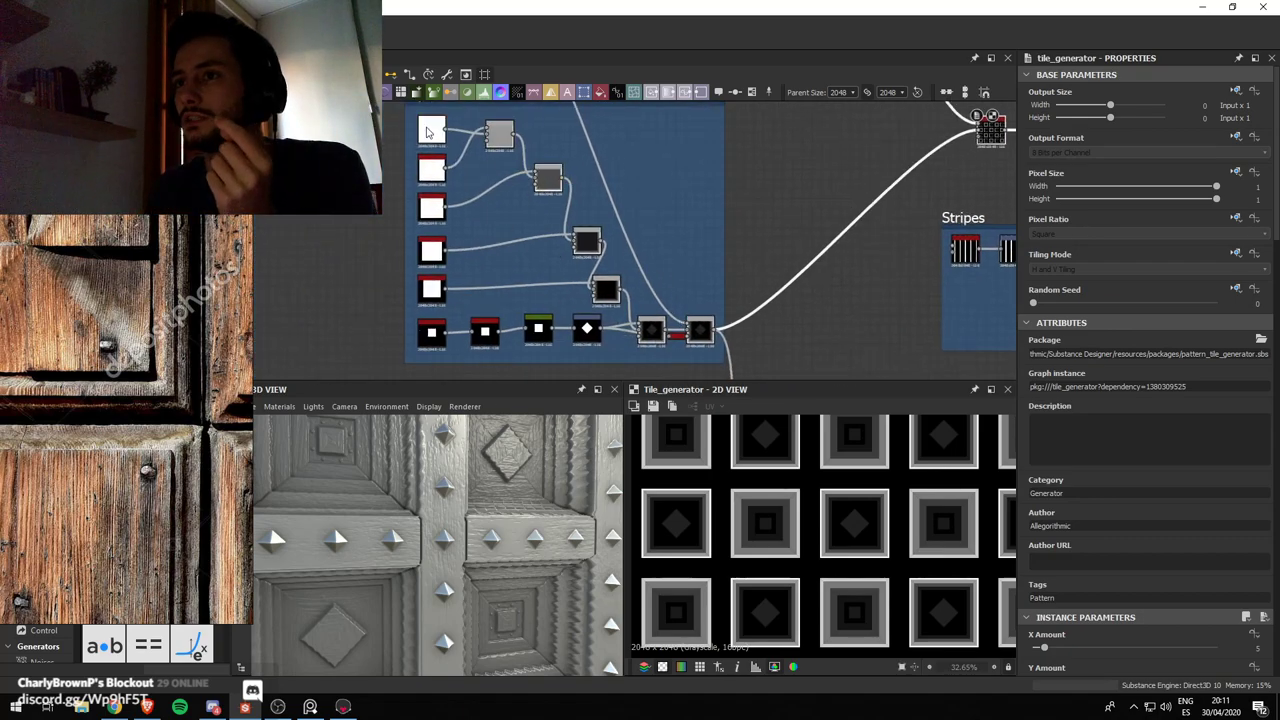
{"action": "double_click", "coordinate": [690, 332]}
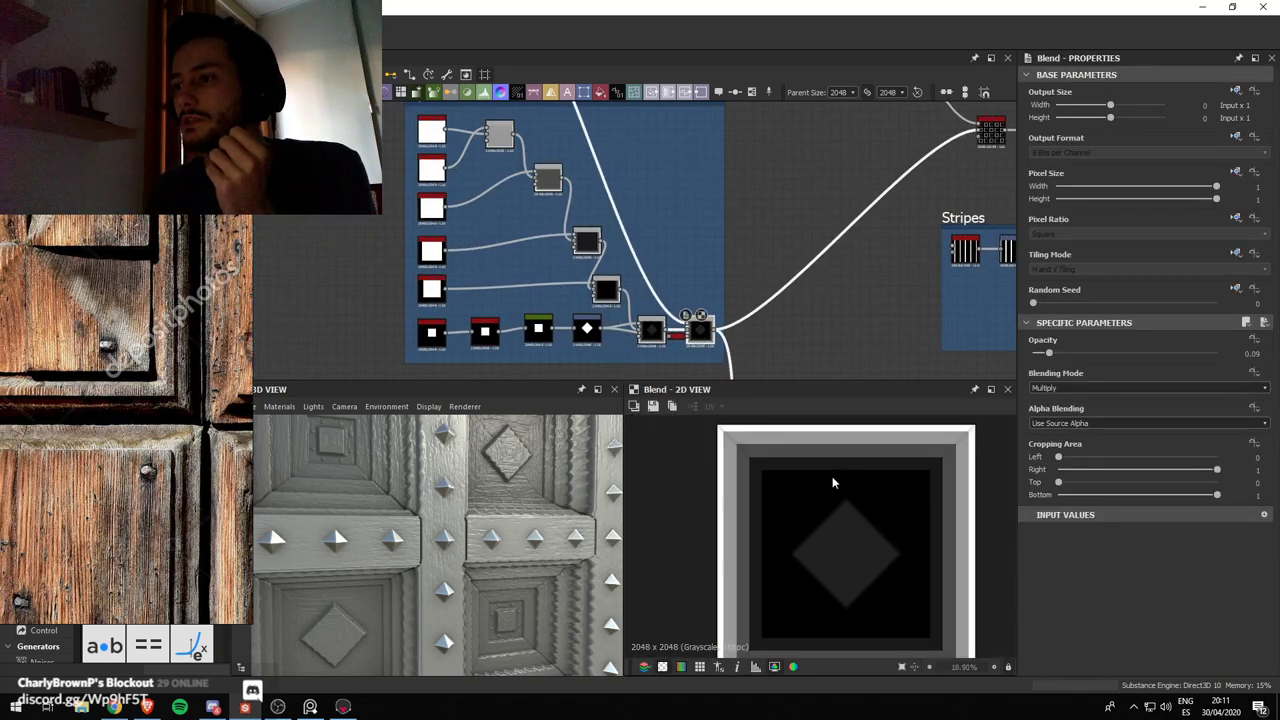
{"action": "scroll", "coordinate": [727, 350], "scroll_direction": "down", "scroll_amount": 4}
Preview the Tile Generator in the Stripes frame and examine its vertical stripes
{"action": "middle_click_drag", "start_coordinate": [757, 318], "coordinate": [488, 237]}
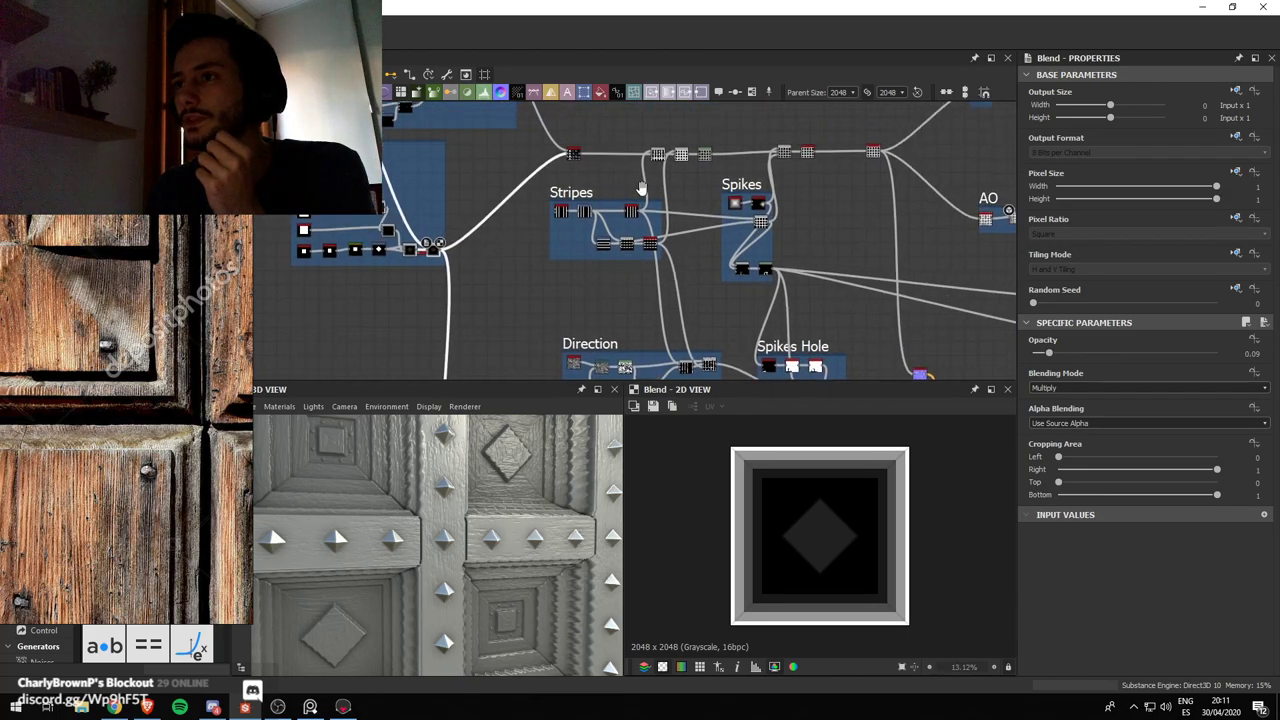
{"action": "middle_click_drag", "start_coordinate": [659, 184], "coordinate": [658, 216]}
{"action": "scroll", "coordinate": [615, 225], "scroll_direction": "up", "scroll_amount": 3}
{"action": "left_click", "coordinate": [530, 290]}
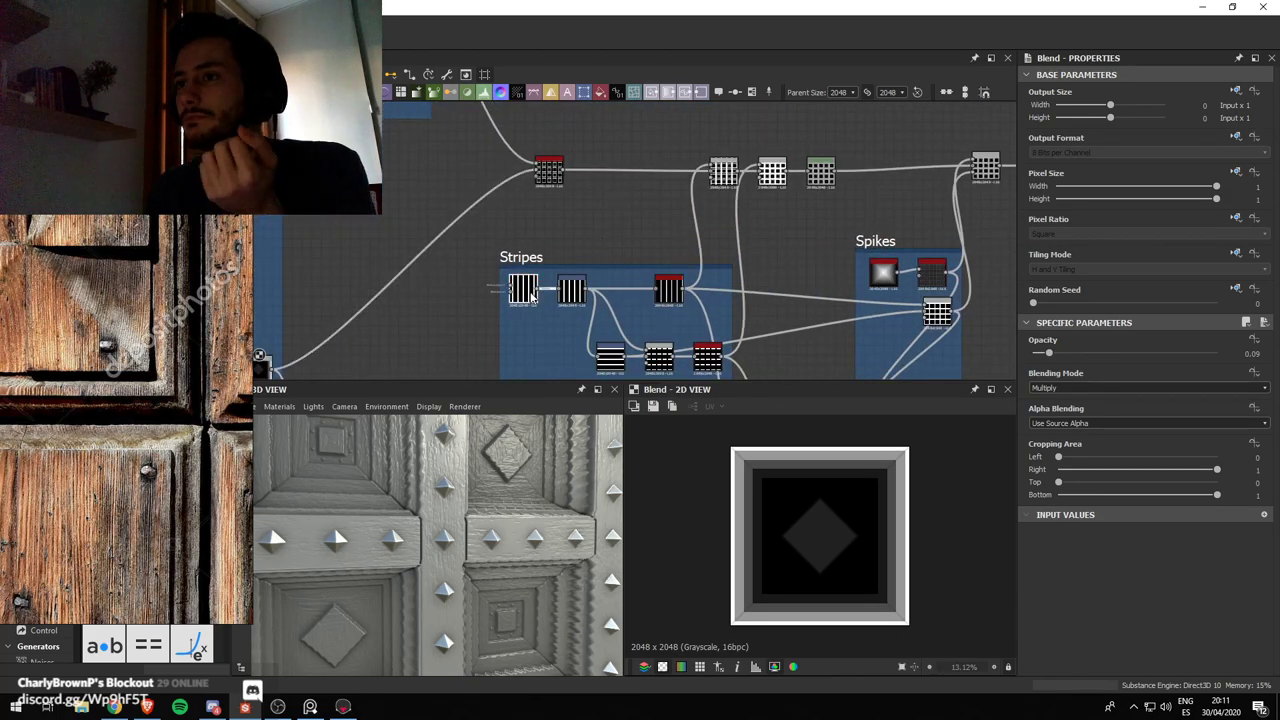
{"action": "scroll", "coordinate": [816, 510], "scroll_direction": "down", "scroll_amount": 2}
{"action": "double_click", "coordinate": [512, 283]}
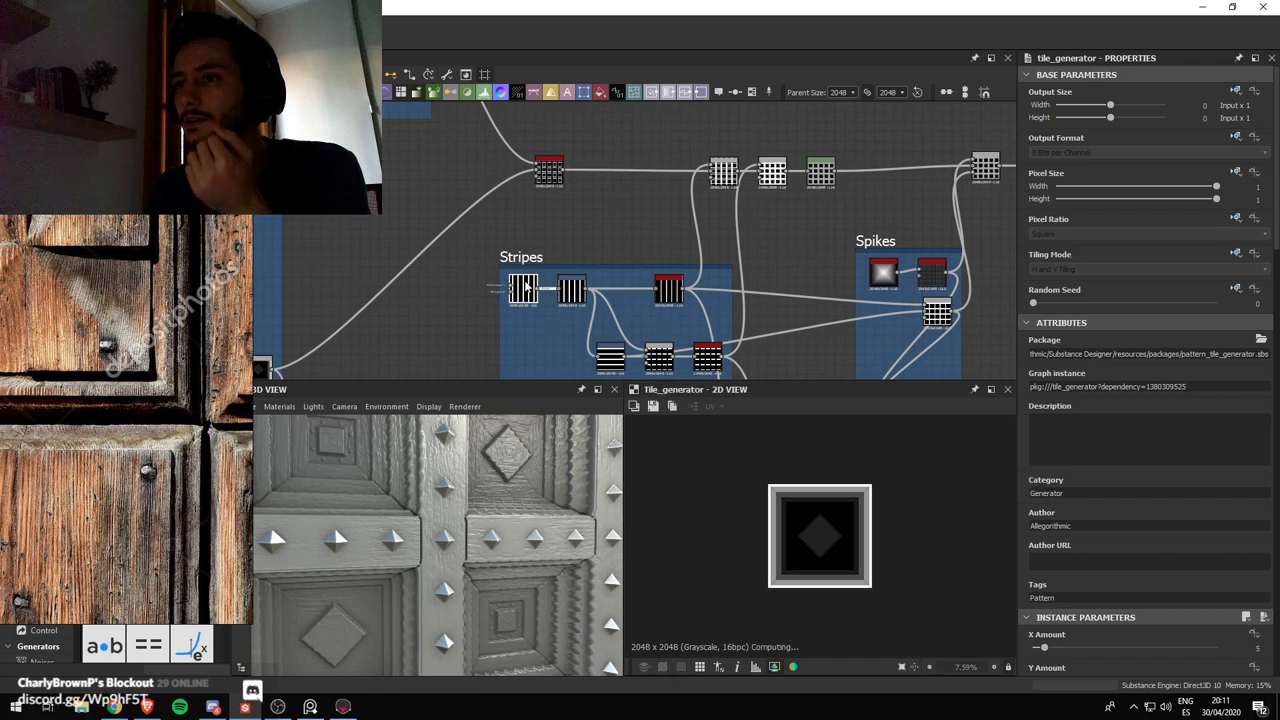
{"action": "middle_click_drag", "start_coordinate": [510, 281], "coordinate": [487, 210]}
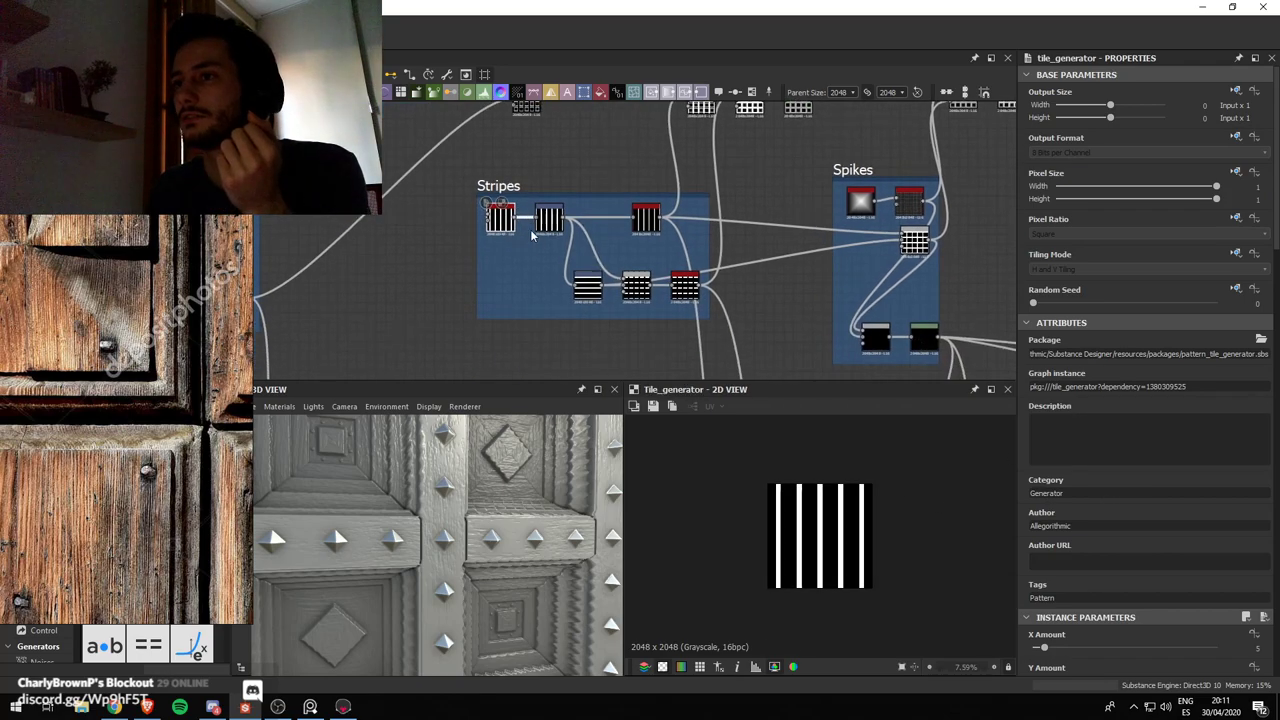
{"action": "scroll", "coordinate": [660, 270], "scroll_direction": "up", "scroll_amount": 2}
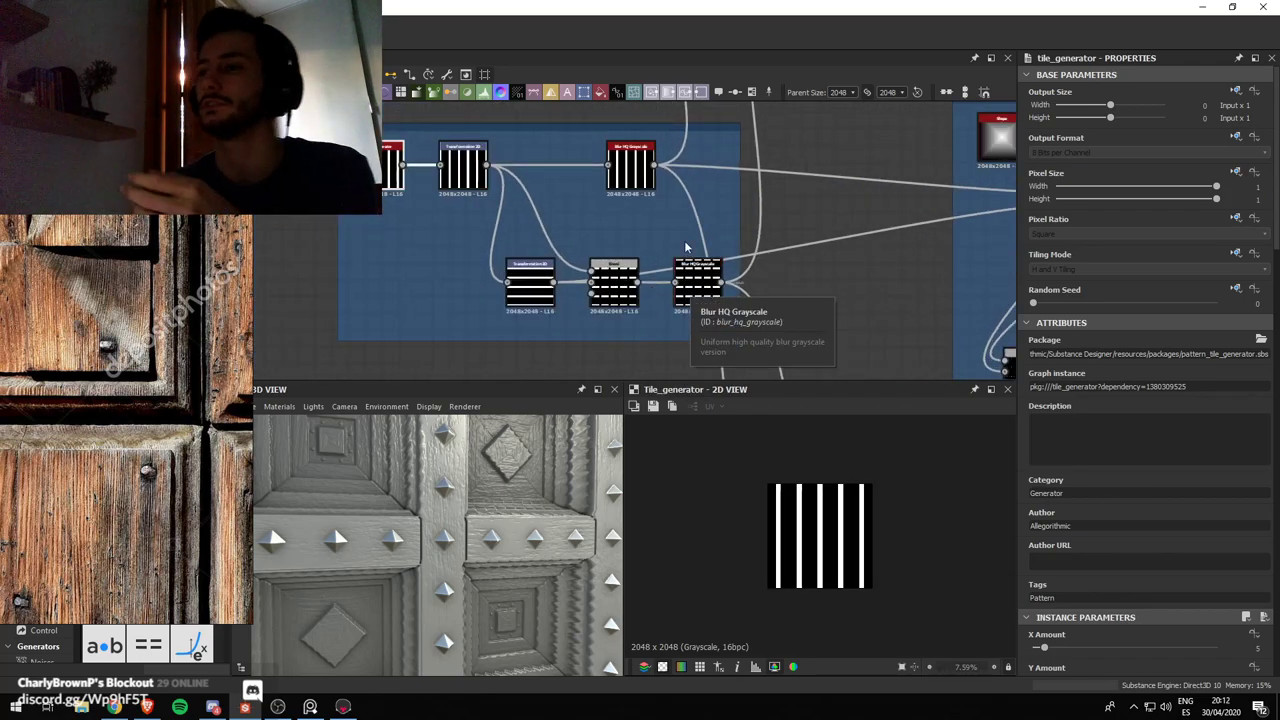
Preview the Subtract Blend node in the Stripes frame and examine how it cuts the horizontal stripes
{"action": "scroll", "coordinate": [718, 181], "scroll_direction": "down", "scroll_amount": 3}
{"action": "middle_click_drag", "start_coordinate": [706, 180], "coordinate": [675, 205]}
{"action": "scroll", "coordinate": [612, 279], "scroll_direction": "up", "scroll_amount": 3}
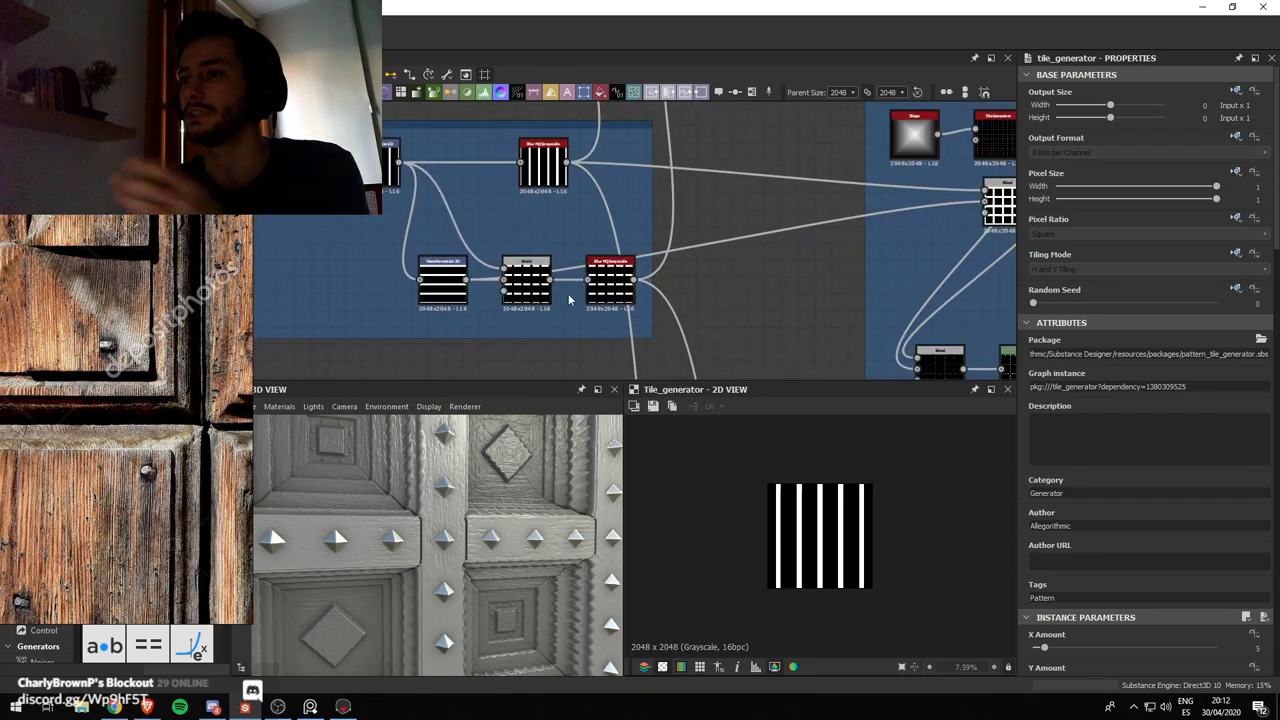
{"action": "double_click", "coordinate": [526, 285]}
{"action": "scroll", "coordinate": [616, 305], "scroll_direction": "down", "scroll_amount": 2}
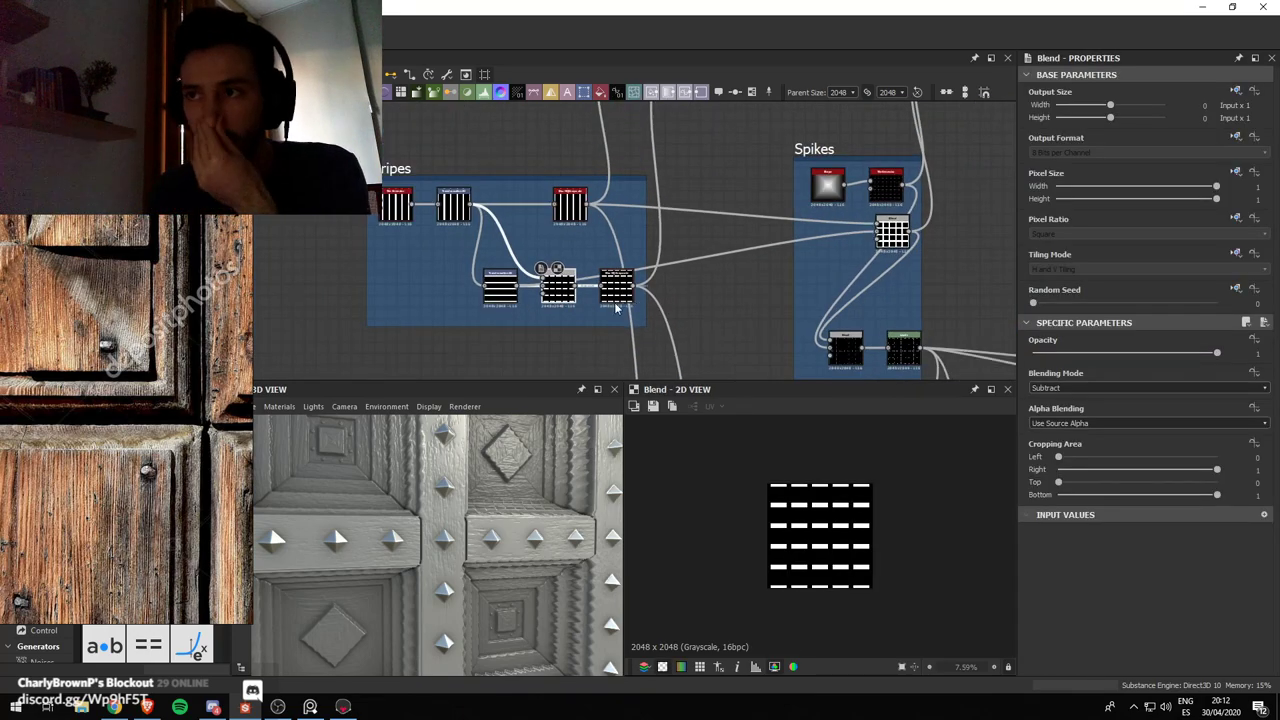
{"action": "scroll", "coordinate": [686, 275], "scroll_direction": "down", "scroll_amount": 2}
{"action": "scroll", "coordinate": [694, 192], "scroll_direction": "up", "scroll_amount": 2}
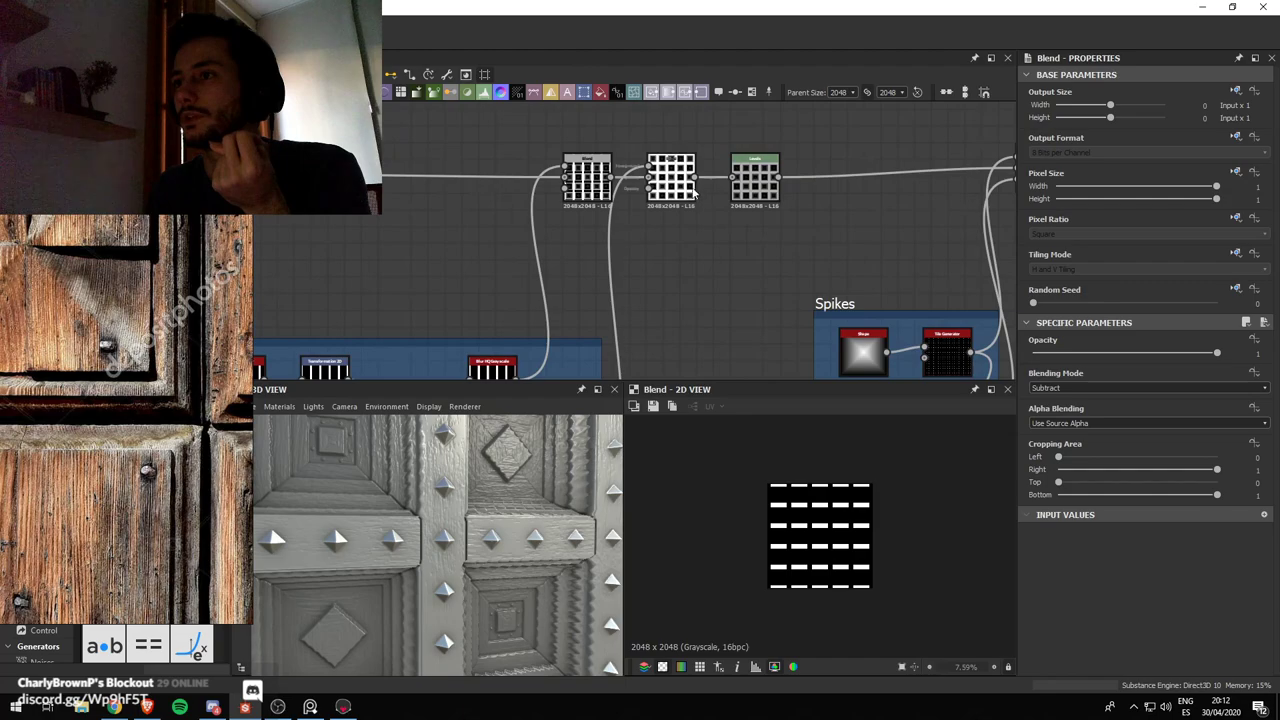
Preview the Screen Blend node that merges the horizontal stripes and the Levels node following it, and examine the grid
{"action": "double_click", "coordinate": [671, 178]}
{"action": "scroll", "coordinate": [835, 495], "scroll_direction": "up", "scroll_amount": 4}
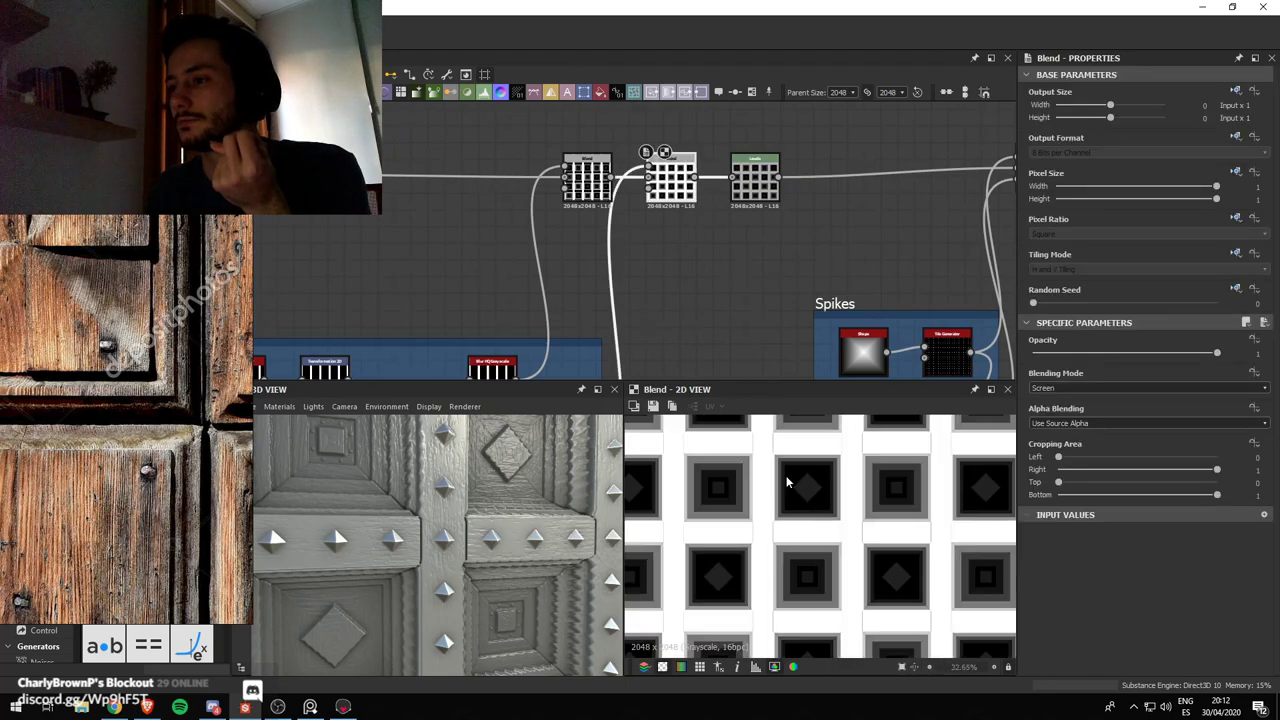
{"action": "double_click", "coordinate": [755, 185]}
{"action": "scroll", "coordinate": [720, 190], "scroll_direction": "down", "scroll_amount": 2}
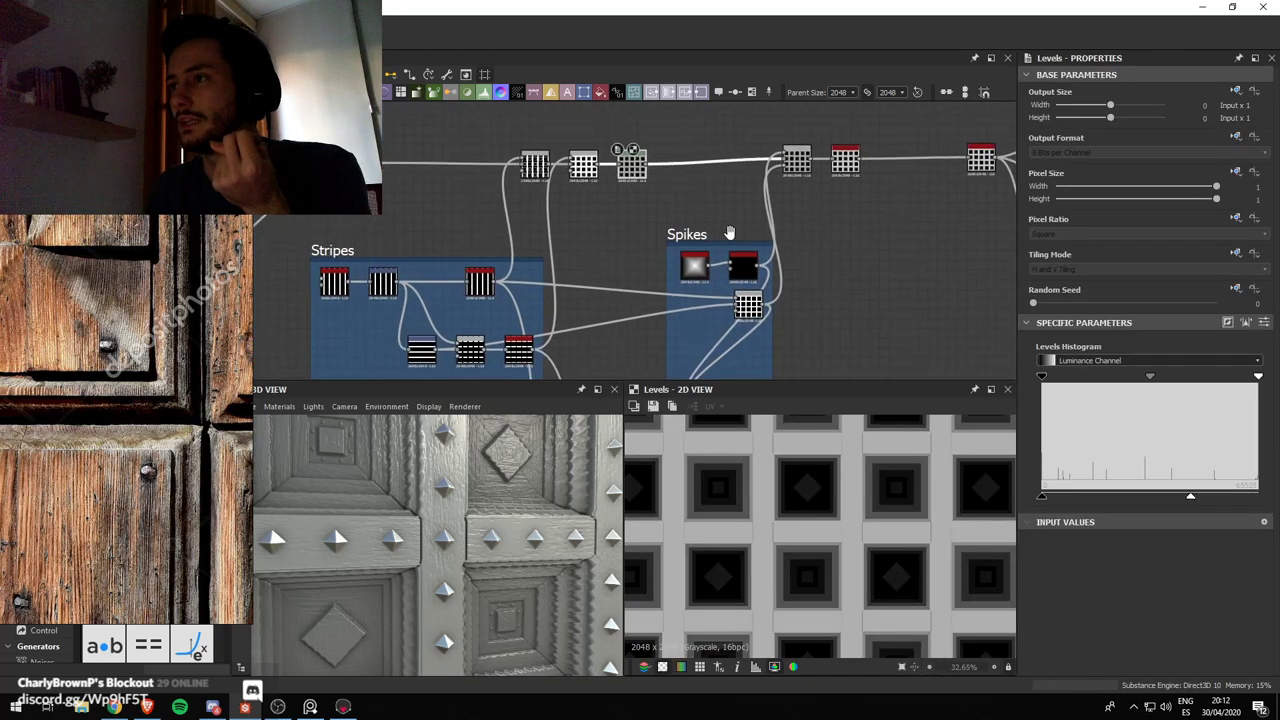
Preview the Blur HQ Grayscale and Auto Levels nodes that follow the spikes blend and examine the height pattern
{"action": "scroll", "coordinate": [679, 186], "scroll_direction": "up", "scroll_amount": 2}
{"action": "scroll", "coordinate": [679, 186], "scroll_direction": "down", "scroll_amount": 2}
{"action": "scroll", "coordinate": [705, 198], "scroll_direction": "down", "scroll_amount": 1}
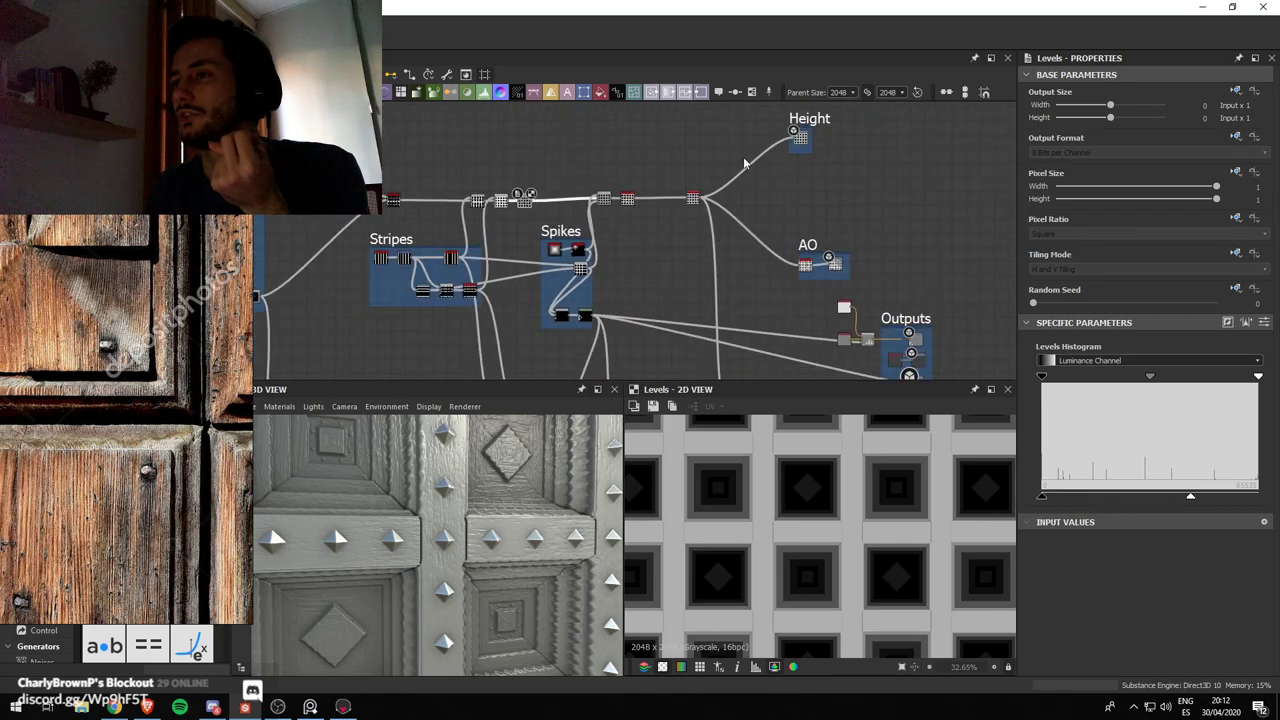
{"action": "scroll", "coordinate": [708, 200], "scroll_direction": "up", "scroll_amount": 2}
{"action": "double_click", "coordinate": [704, 205]}
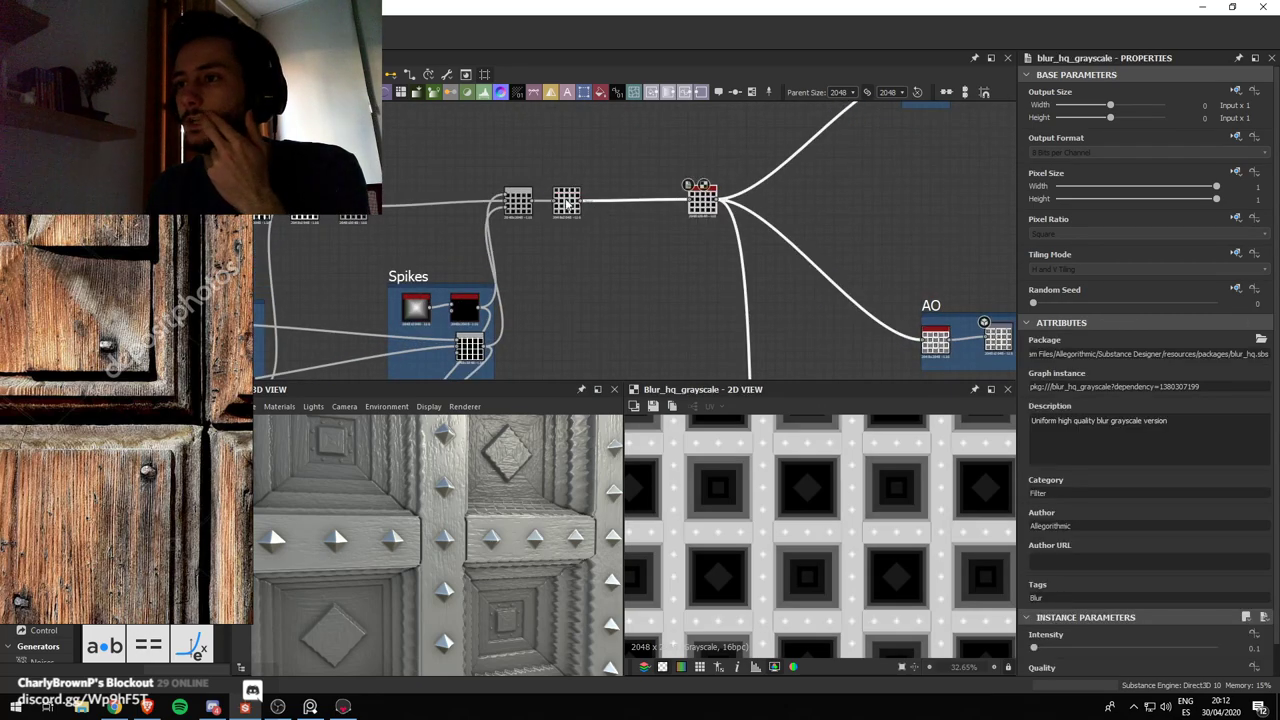
{"action": "scroll", "coordinate": [525, 190], "scroll_direction": "up", "scroll_amount": 2}
{"action": "double_click", "coordinate": [604, 218]}
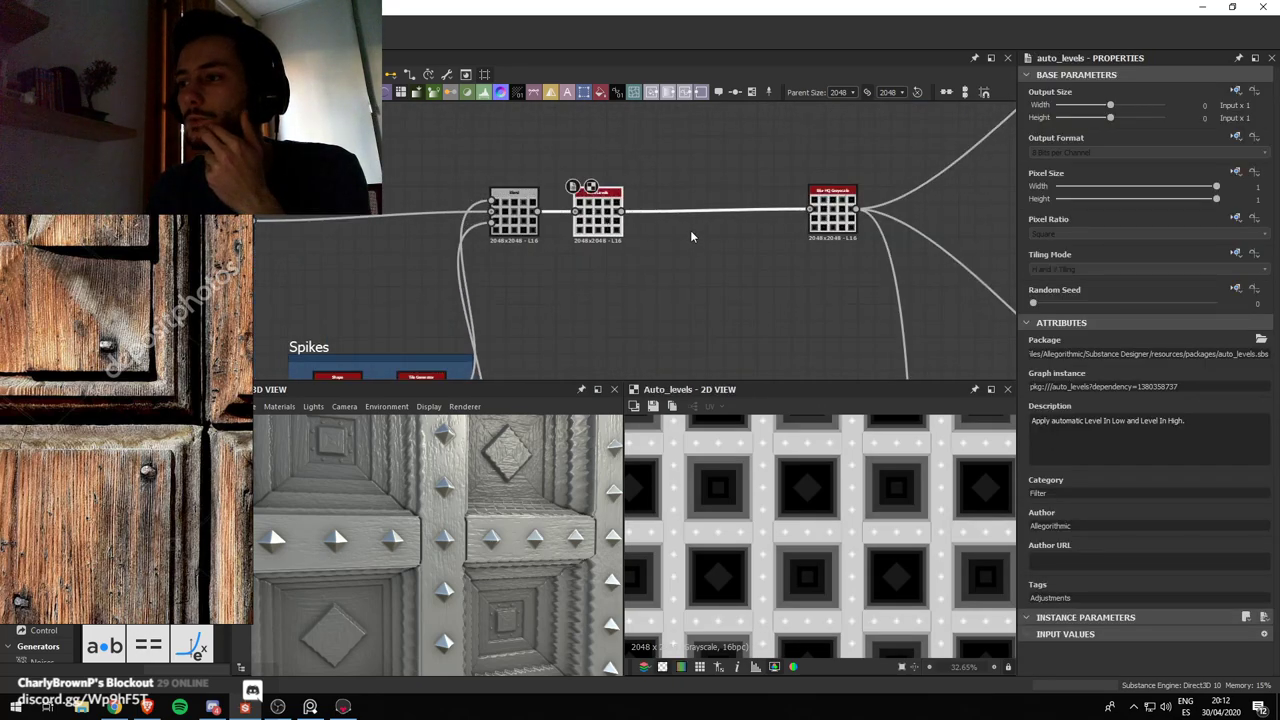
Preview the Tile Generator in the Spikes frame and inspect its settings and spike pattern
{"action": "middle_click_drag", "start_coordinate": [512, 218], "coordinate": [702, 181]}
{"action": "scroll", "coordinate": [686, 212], "scroll_direction": "down", "scroll_amount": 2}
{"action": "middle_click_drag", "start_coordinate": [656, 253], "coordinate": [654, 152]}
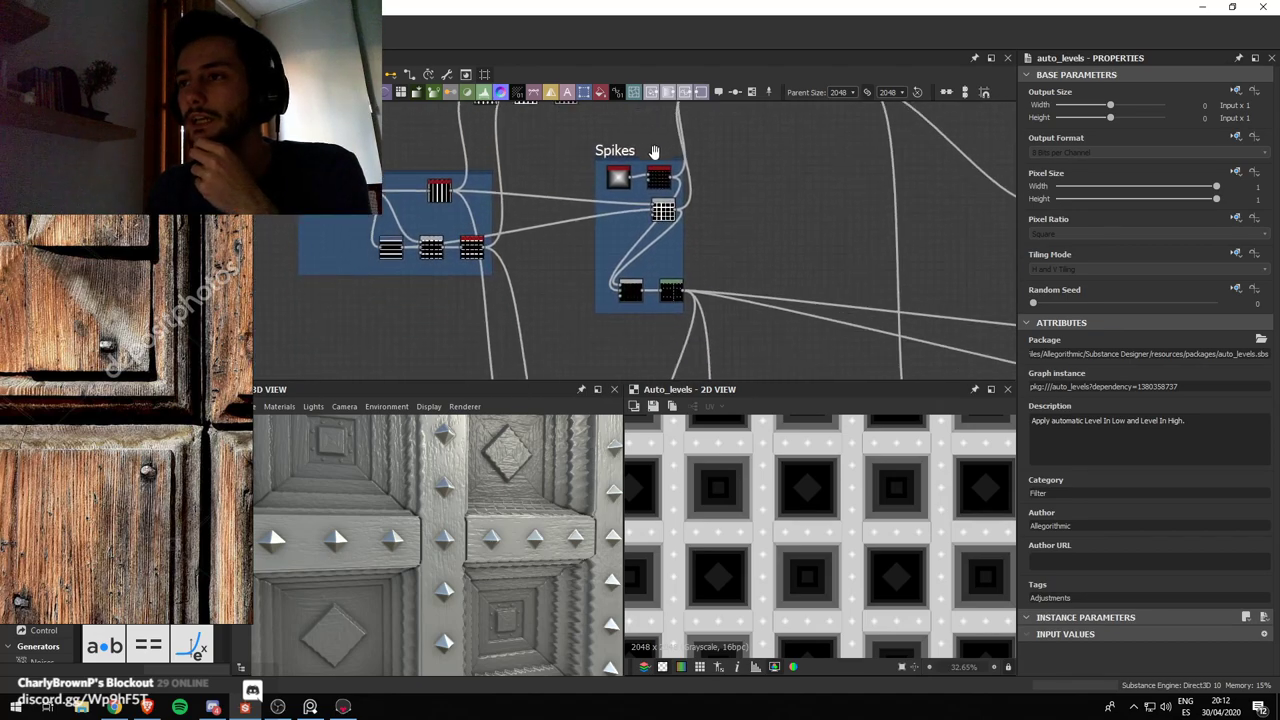
{"action": "scroll", "coordinate": [636, 169], "scroll_direction": "up", "scroll_amount": 2}
{"action": "left_click", "coordinate": [615, 183]}
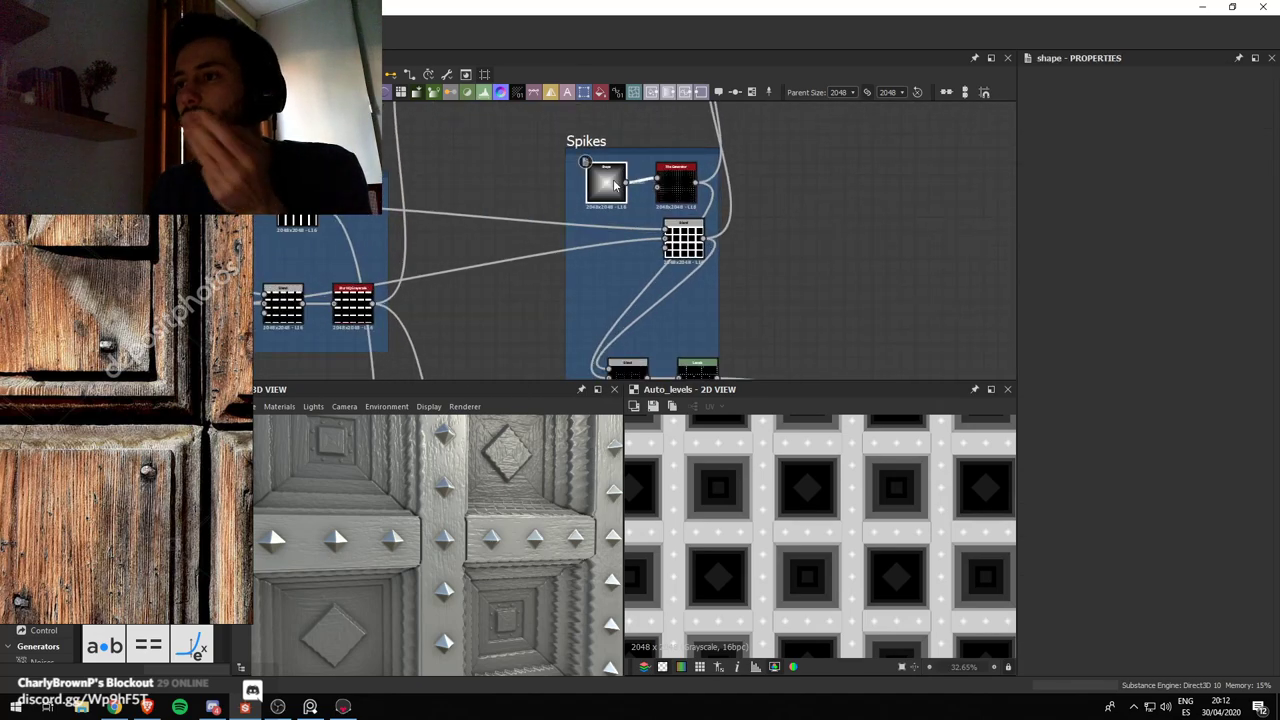
{"action": "left_click", "coordinate": [676, 183]}
{"action": "scroll", "coordinate": [1115, 540], "scroll_direction": "down", "scroll_amount": 3}
Set the Spikes Tile Generator's pattern Rotation Random to 0.02
{"action": "scroll", "coordinate": [1115, 540], "scroll_direction": "down", "scroll_amount": 5}
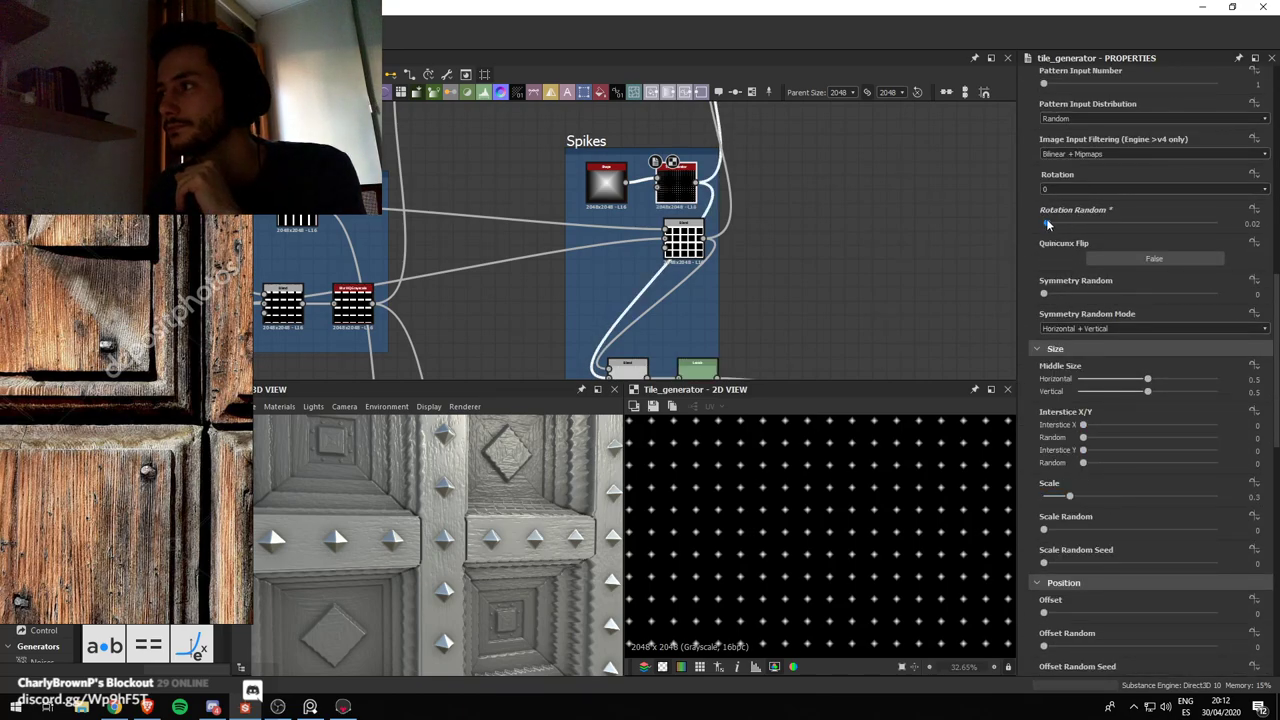
{"action": "left_click_drag", "start_coordinate": [1046, 224], "coordinate": [1053, 227]}
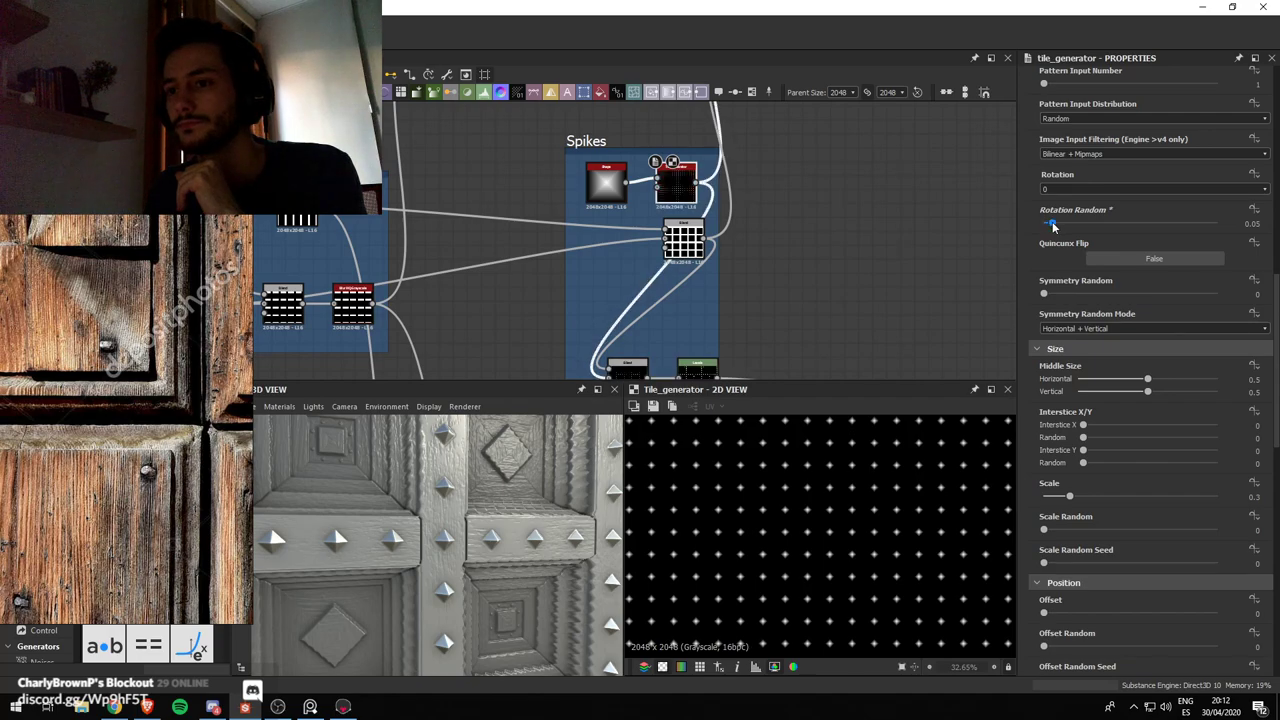
{"action": "scroll", "coordinate": [701, 296], "scroll_direction": "down", "scroll_amount": 2}
{"action": "scroll", "coordinate": [743, 511], "scroll_direction": "up", "scroll_amount": 7}
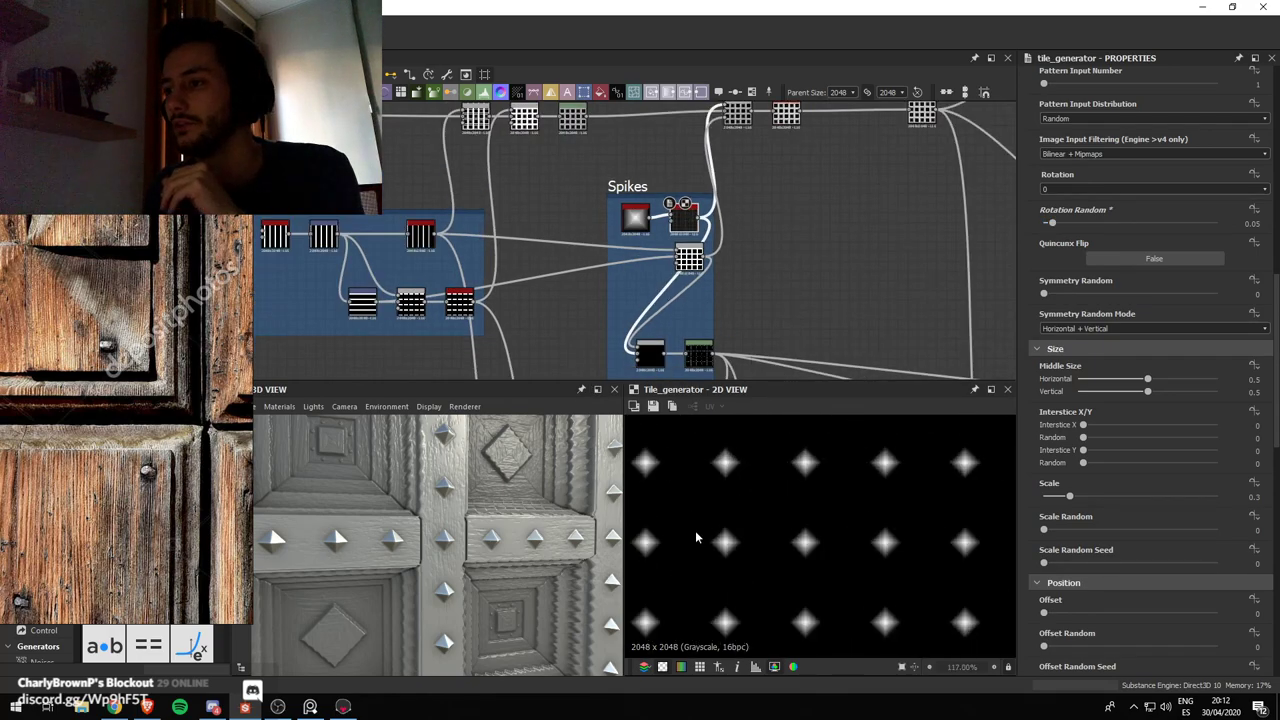
{"action": "mouse_move", "coordinate": [1070, 222]}
{"action": "left_mouse_down"}
{"action": "mouse_move", "coordinate": [1219, 226]}
{"action": "mouse_move", "coordinate": [1048, 225]}
{"action": "left_mouse_up"}
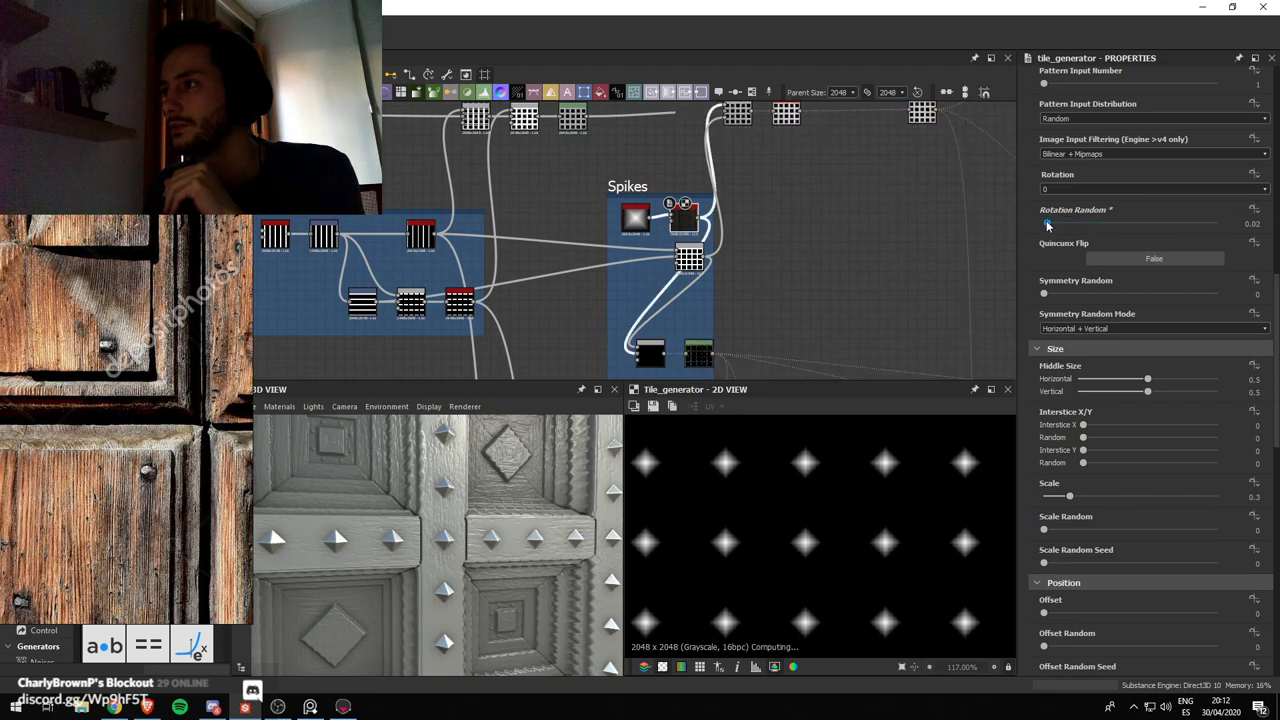
{"action": "scroll", "coordinate": [969, 459], "scroll_direction": "down", "scroll_amount": 3}
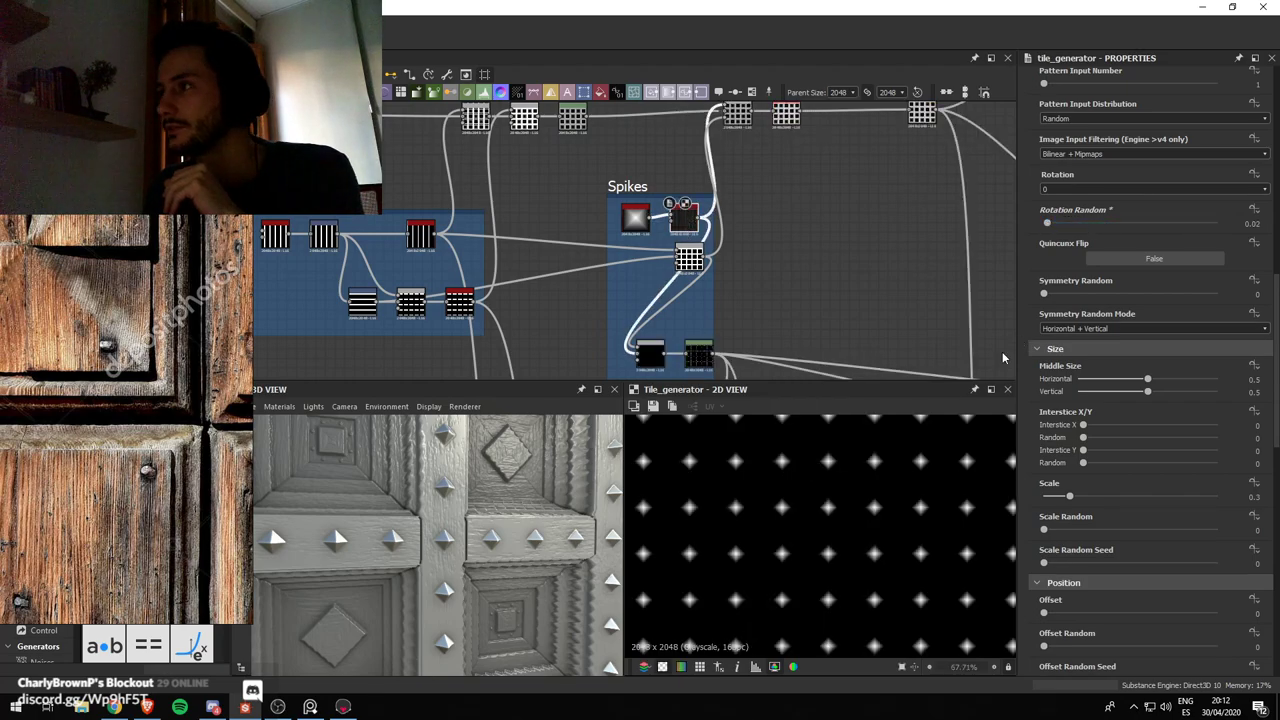
Set Rotation Random to 0.02 in the Rotation parameters of the Spikes Tile Generator
{"action": "scroll", "coordinate": [1069, 227], "scroll_direction": "up", "scroll_amount": 1}
{"action": "scroll", "coordinate": [1069, 227], "scroll_direction": "down", "scroll_amount": 3}
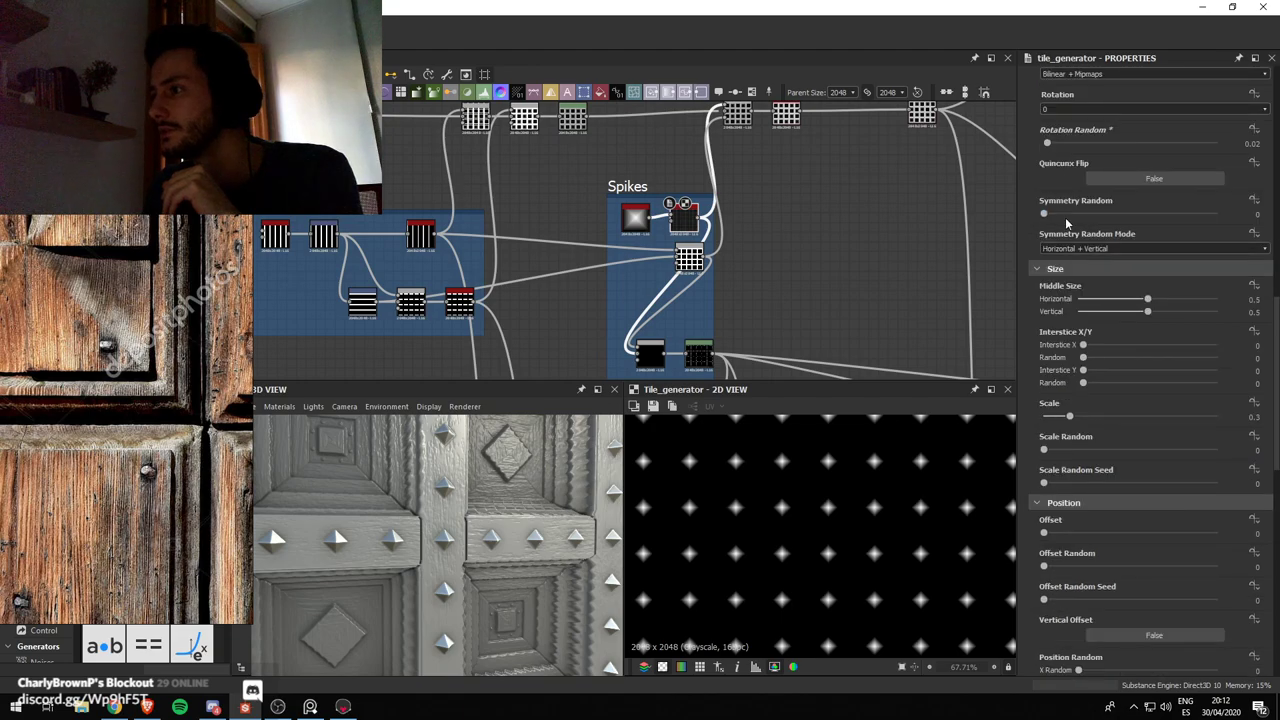
{"action": "scroll", "coordinate": [1067, 224], "scroll_direction": "down", "scroll_amount": 9}
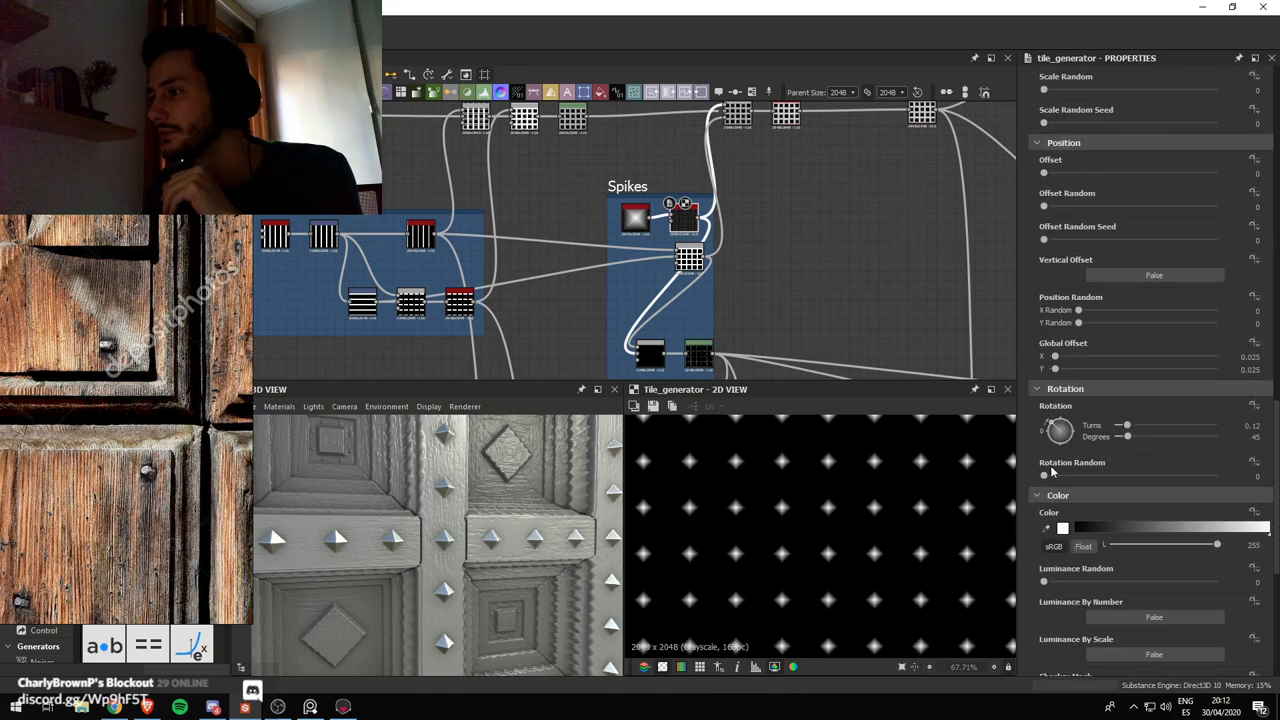
{"action": "left_click_drag", "start_coordinate": [1051, 474], "coordinate": [1048, 480]}
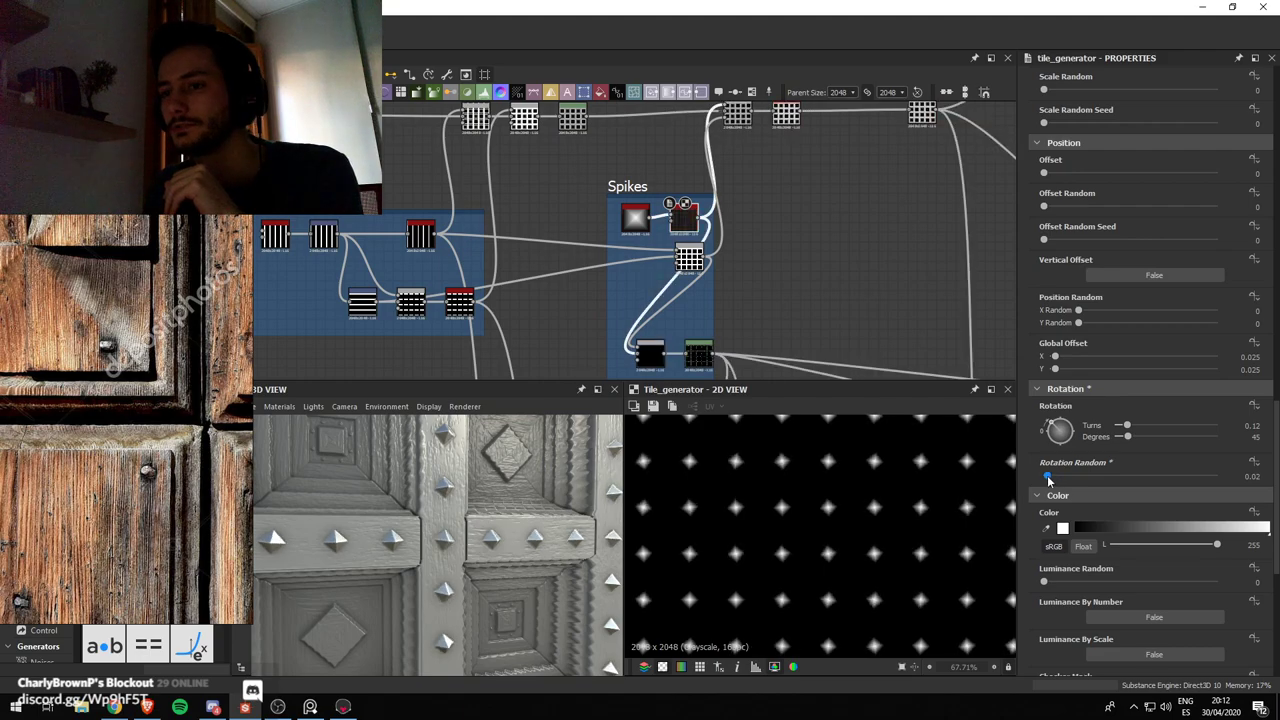
Set the Spikes Tile Generator's Position Random to X 0.03 and Y 0.04, and check the spikes on the 3D door
{"action": "scroll", "coordinate": [500, 553], "scroll_direction": "down", "scroll_amount": 5}
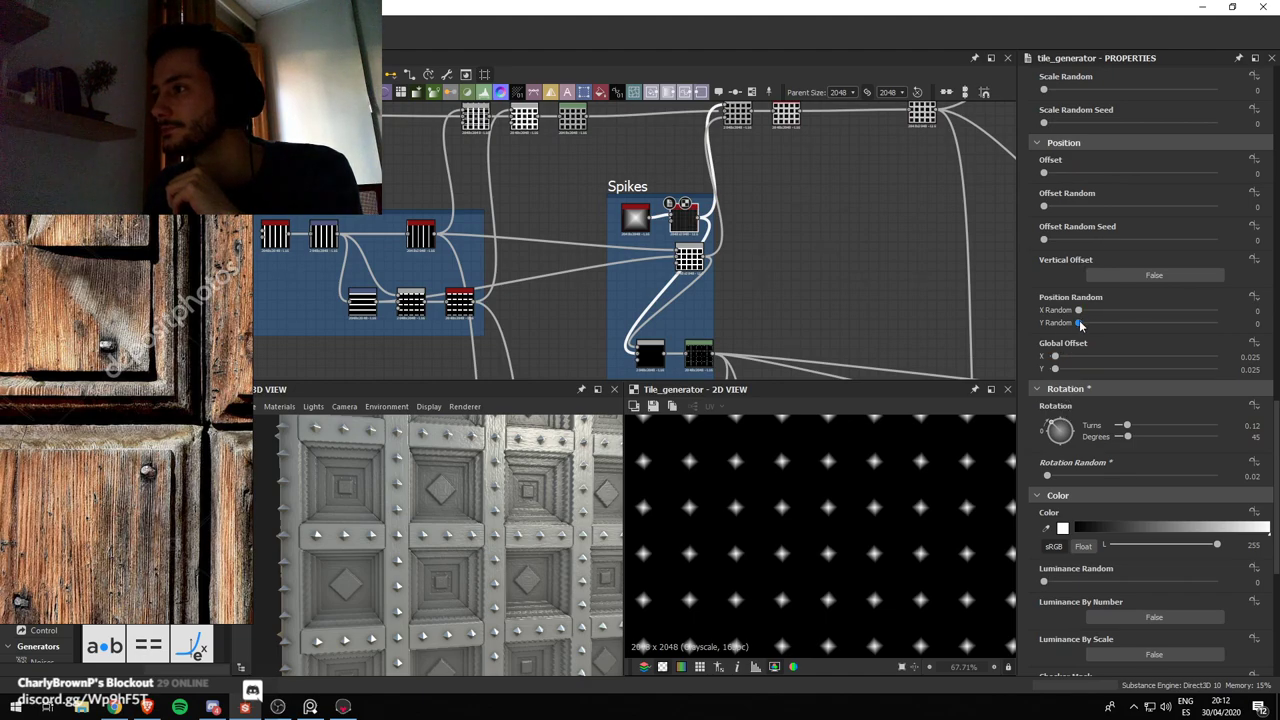
{"action": "left_click_drag", "start_coordinate": [1079, 323], "coordinate": [1084, 313]}
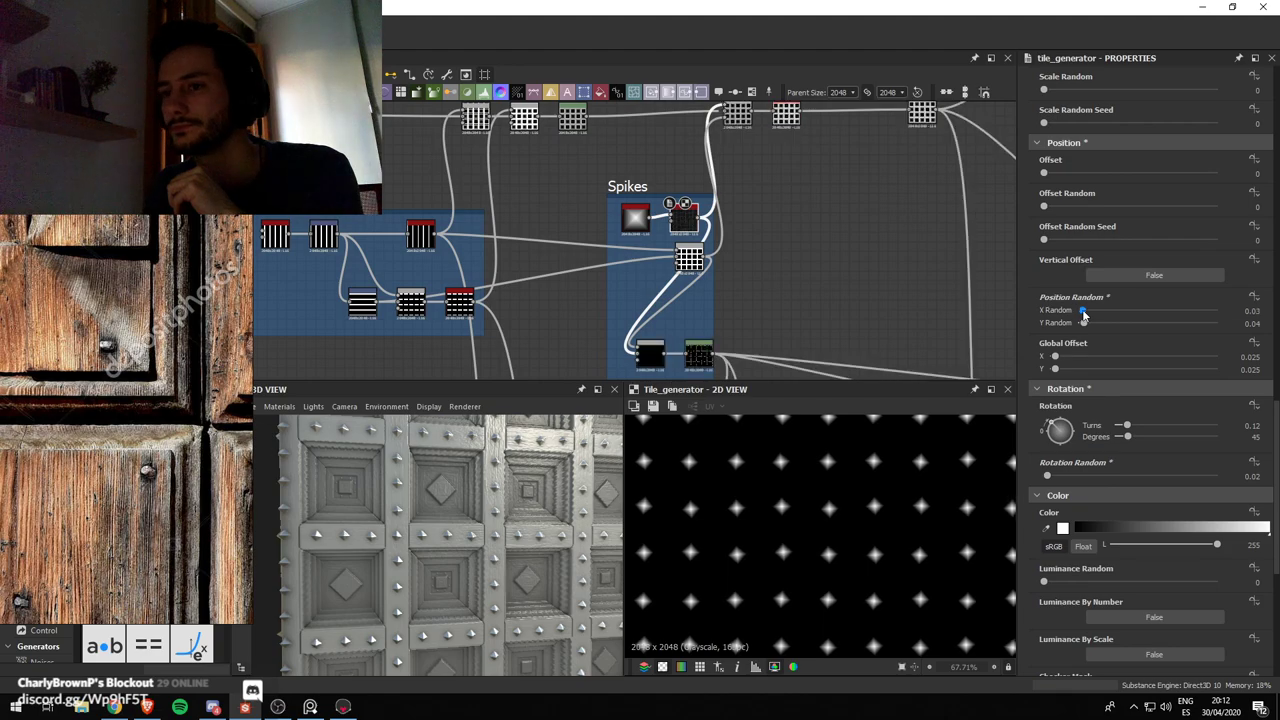
{"action": "left_click_drag", "start_coordinate": [444, 418], "coordinate": [405, 545]}
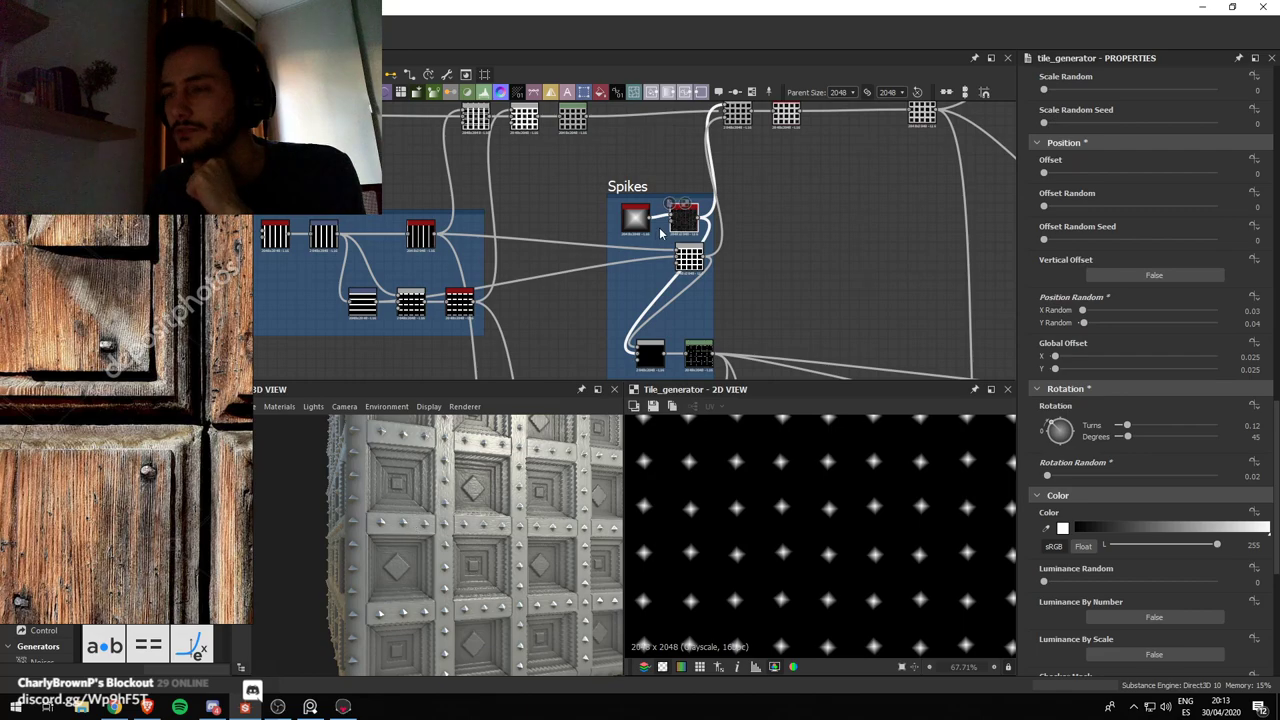
Preview the final Copy Blend and the Multiply Blend in the Direction frame and examine the wood grain along the stripes
{"action": "scroll", "coordinate": [610, 288], "scroll_direction": "down", "scroll_amount": 2}
{"action": "scroll", "coordinate": [616, 216], "scroll_direction": "down", "scroll_amount": 2}
{"action": "scroll", "coordinate": [506, 293], "scroll_direction": "up", "scroll_amount": 2}
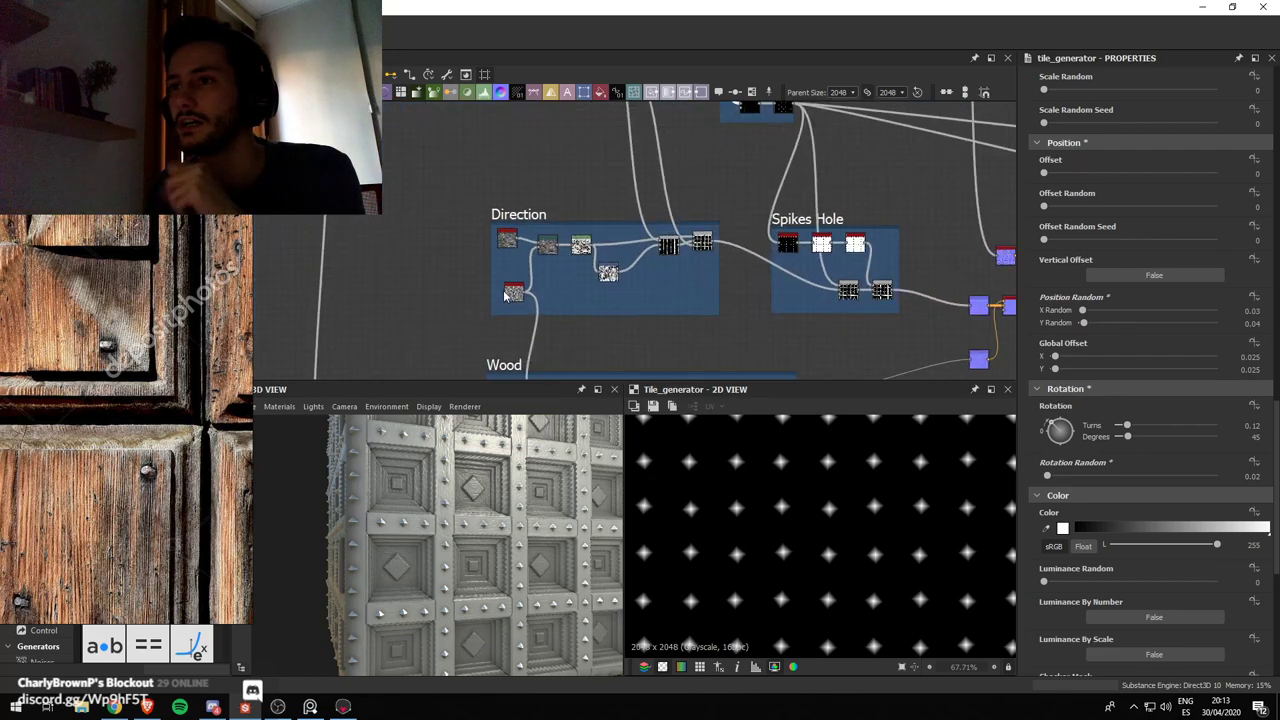
{"action": "left_click", "coordinate": [532, 222]}
{"action": "double_click", "coordinate": [699, 246]}
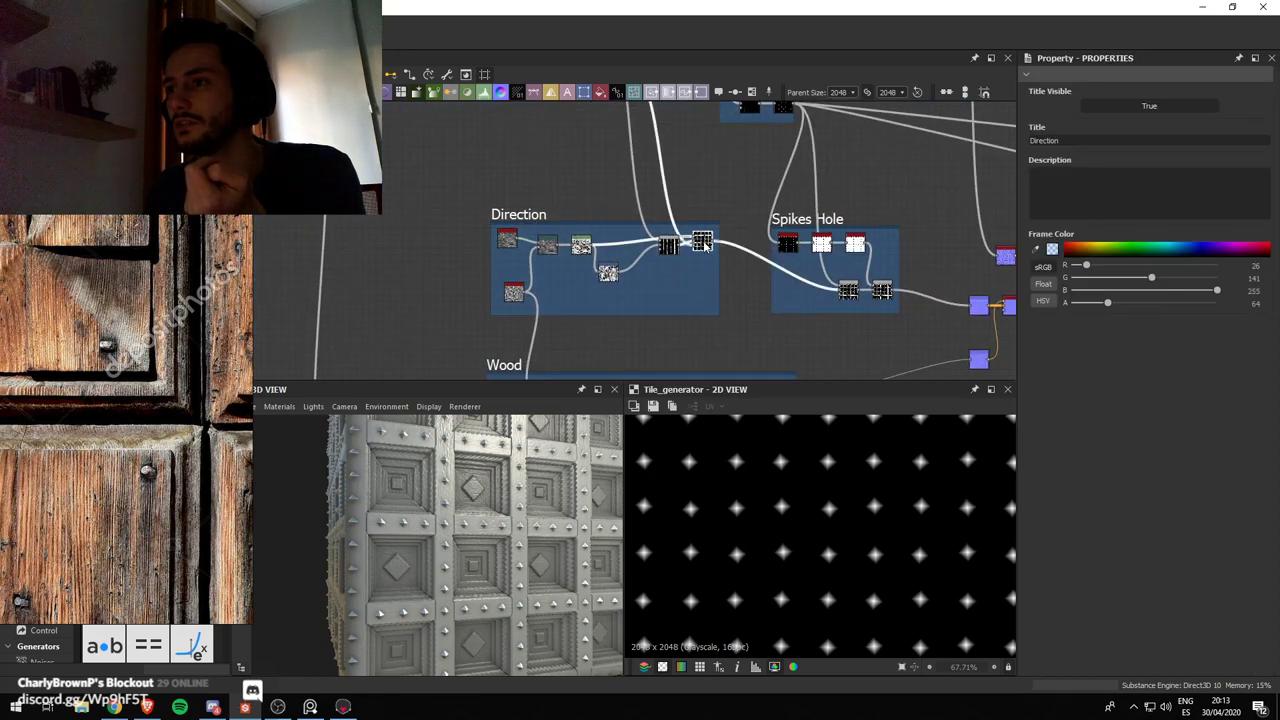
{"action": "scroll", "coordinate": [520, 248], "scroll_direction": "up", "scroll_amount": 1}
{"action": "scroll", "coordinate": [520, 248], "scroll_direction": "up", "scroll_amount": 1}
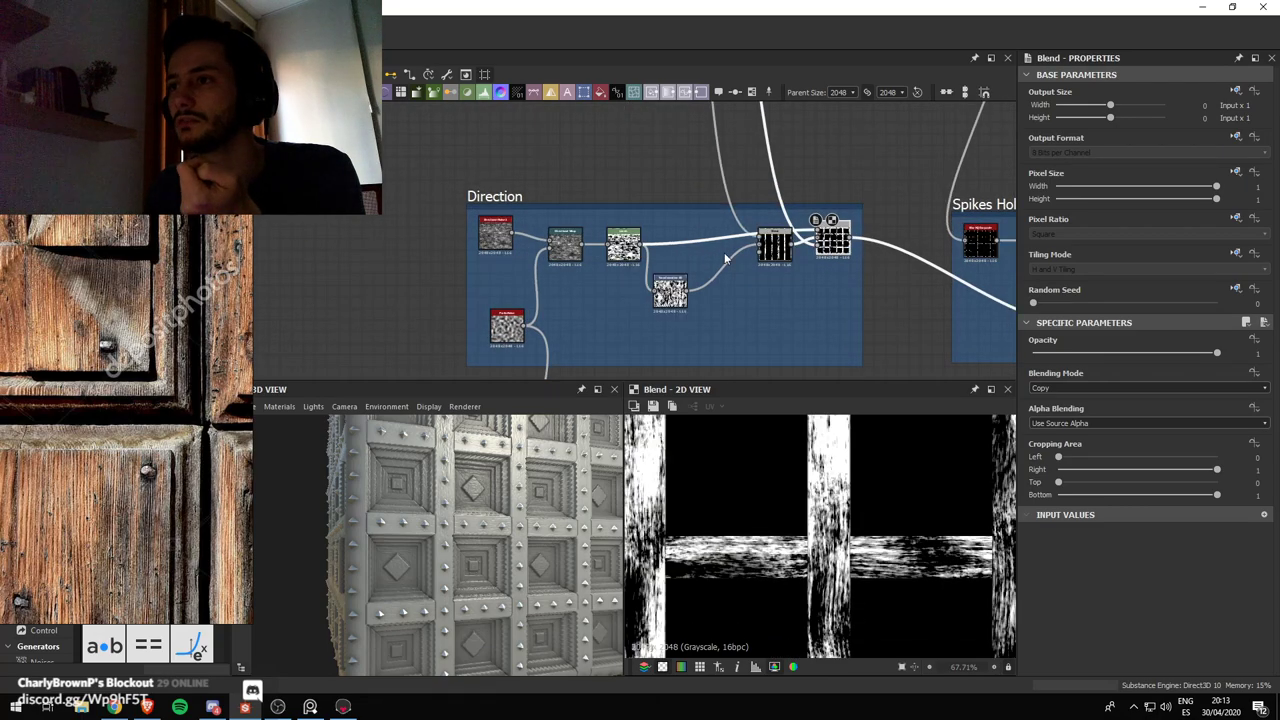
{"action": "left_click", "coordinate": [670, 290]}
{"action": "left_click", "coordinate": [832, 242]}
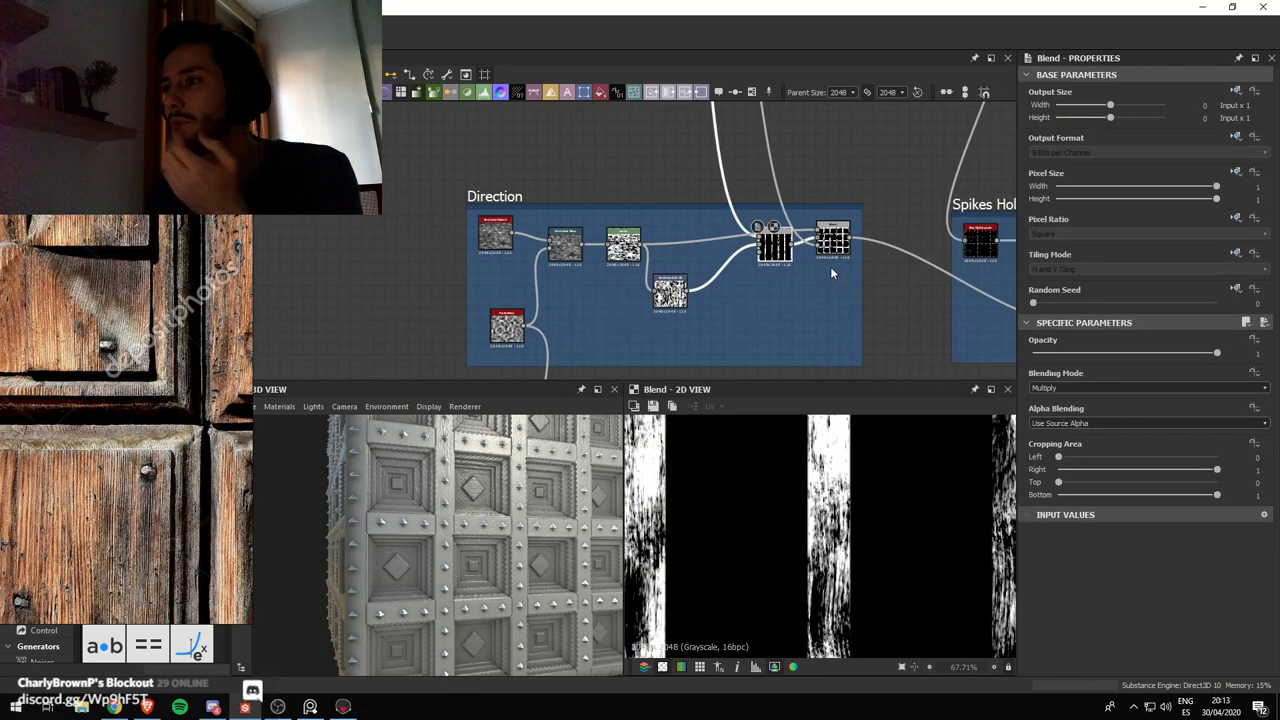
Trace how the Stripes and Spikes frames feed the Direction and Spikes Hole frames
{"action": "scroll", "coordinate": [790, 372], "scroll_direction": "down", "scroll_amount": 2}
{"action": "scroll", "coordinate": [813, 299], "scroll_direction": "down", "scroll_amount": 2}
{"action": "scroll", "coordinate": [757, 210], "scroll_direction": "up", "scroll_amount": 3}
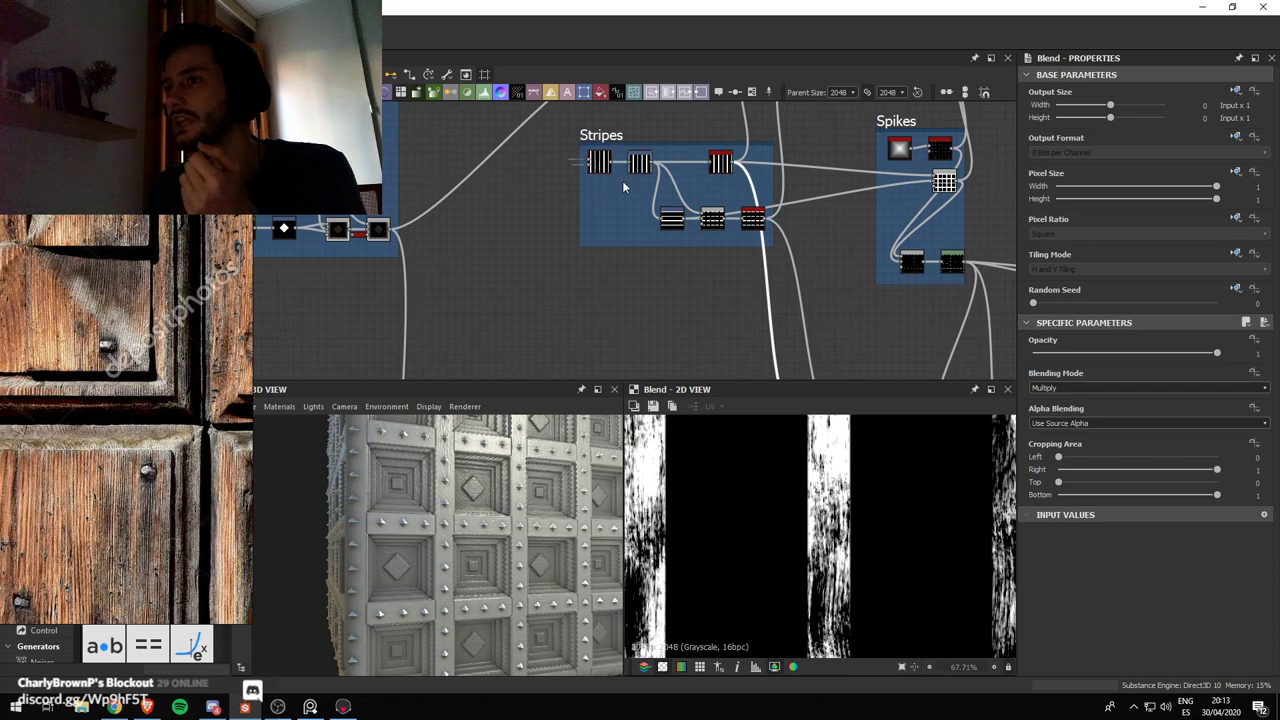
{"action": "scroll", "coordinate": [622, 187], "scroll_direction": "down", "scroll_amount": 3}
{"action": "middle_click_drag", "start_coordinate": [709, 305], "coordinate": [623, 241]}
{"action": "middle_click_drag", "start_coordinate": [795, 303], "coordinate": [738, 275]}
{"action": "scroll", "coordinate": [690, 239], "scroll_direction": "up", "scroll_amount": 3}
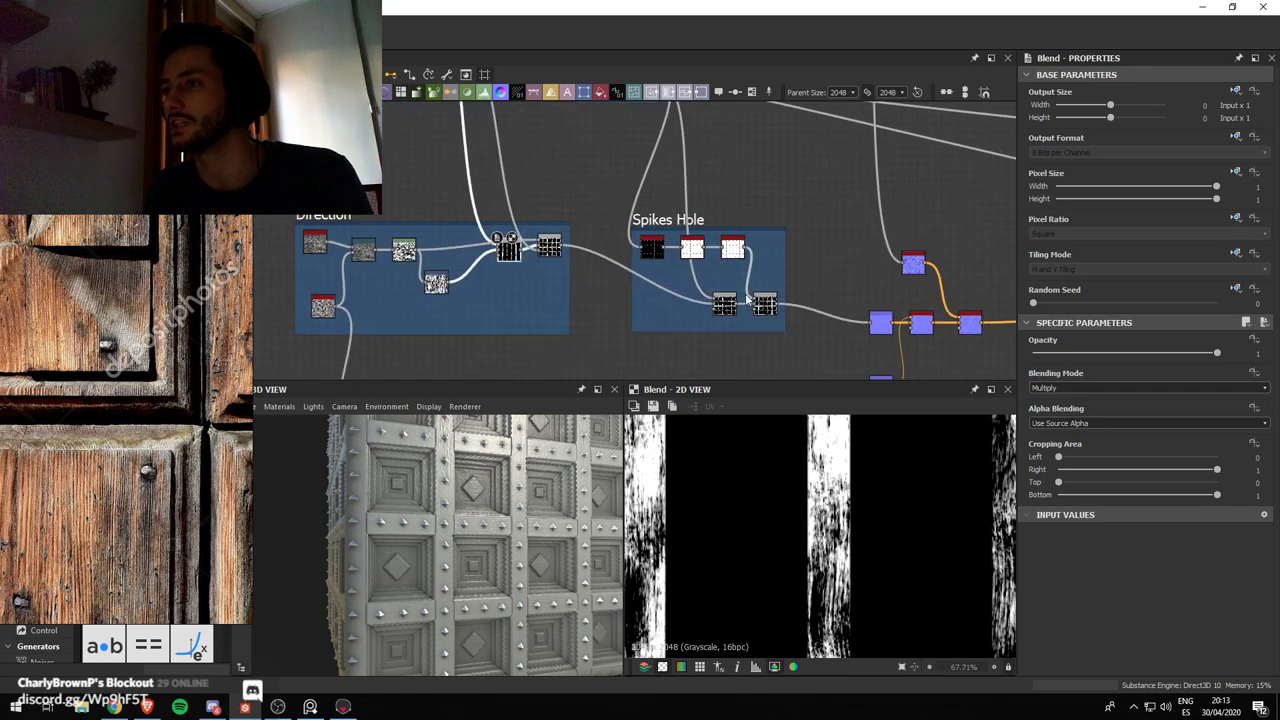
{"action": "scroll", "coordinate": [748, 299], "scroll_direction": "down", "scroll_amount": 3}
{"action": "middle_click_drag", "start_coordinate": [724, 160], "coordinate": [672, 246]}
{"action": "scroll", "coordinate": [631, 207], "scroll_direction": "up", "scroll_amount": 4}
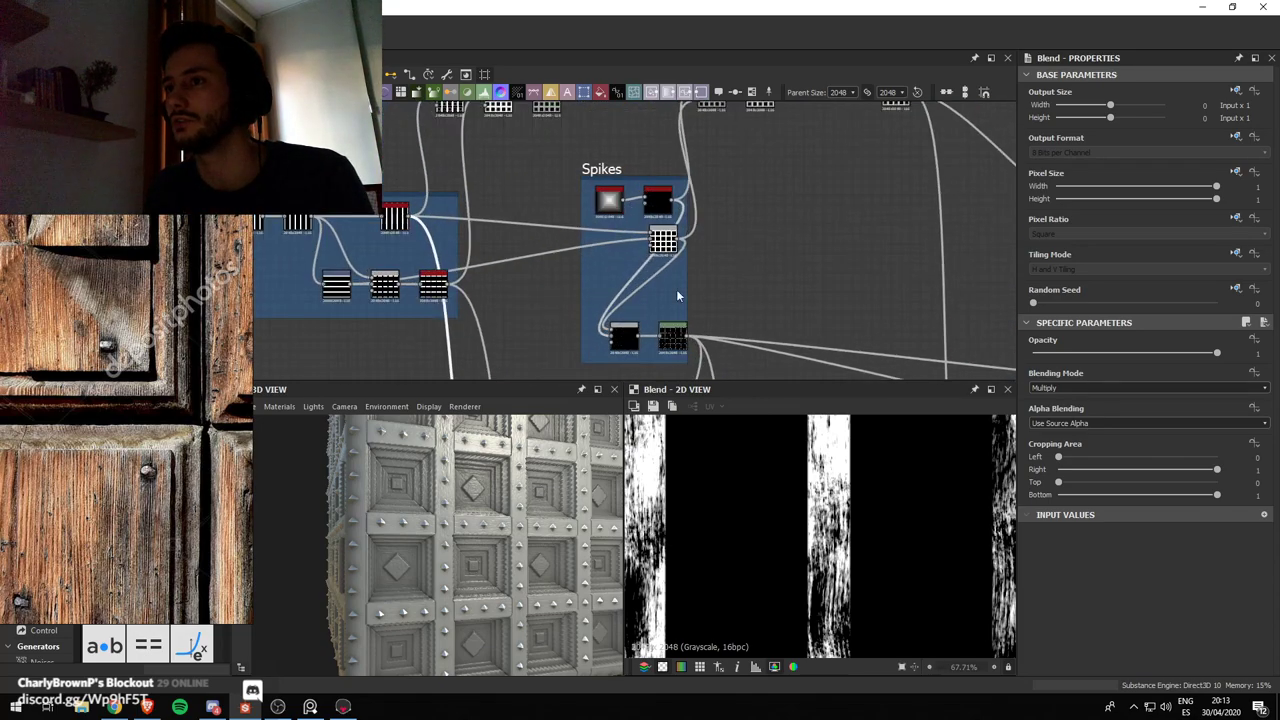
{"action": "scroll", "coordinate": [677, 296], "scroll_direction": "down", "scroll_amount": 2}
{"action": "middle_click_drag", "start_coordinate": [677, 296], "coordinate": [601, 160]}
{"action": "scroll", "coordinate": [658, 236], "scroll_direction": "up", "scroll_amount": 3}
{"action": "scroll", "coordinate": [660, 238], "scroll_direction": "down", "scroll_amount": 3}
{"action": "scroll", "coordinate": [625, 262], "scroll_direction": "up", "scroll_amount": 3}
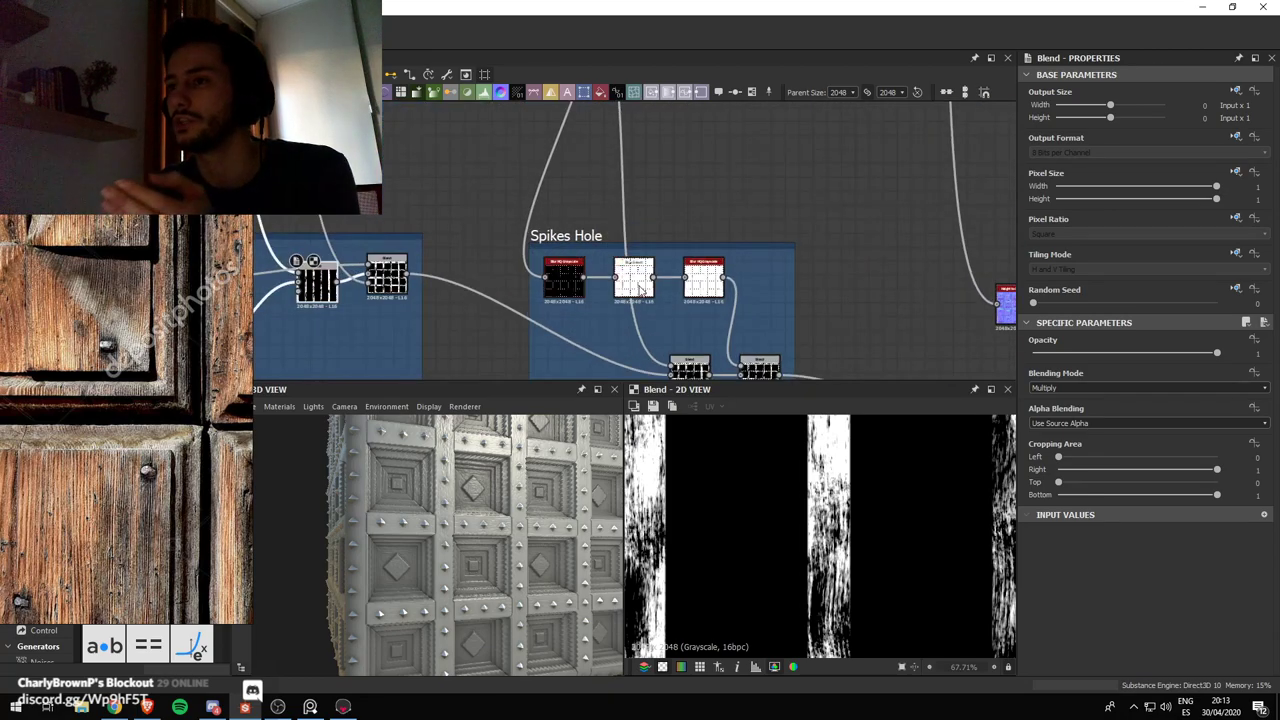
Preview the Edge Detect, Blur HQ Grayscale and final Multiply Blend nodes in the Spikes Hole frame and examine the masked spikes
{"action": "double_click", "coordinate": [641, 288]}
{"action": "double_click", "coordinate": [720, 294]}
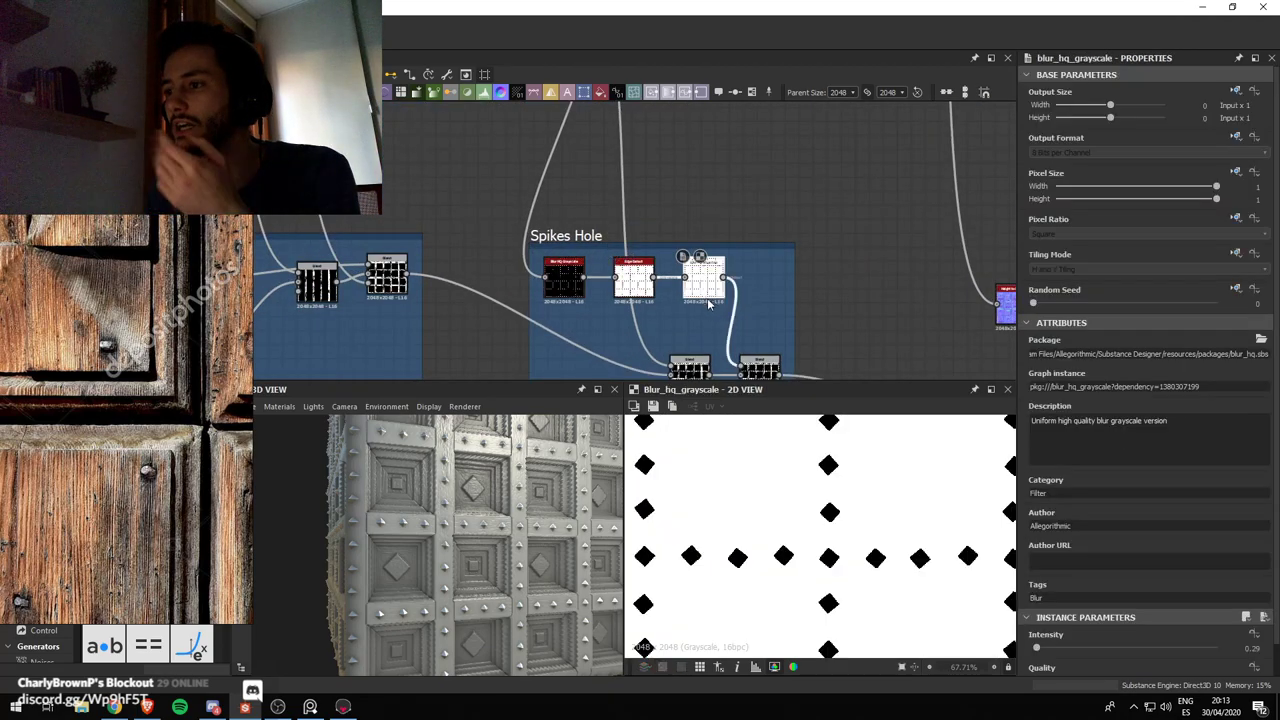
{"action": "scroll", "coordinate": [720, 296], "scroll_direction": "down", "scroll_amount": 1}
{"action": "middle_click_drag", "start_coordinate": [720, 296], "coordinate": [640, 182]}
{"action": "double_click", "coordinate": [669, 249]}
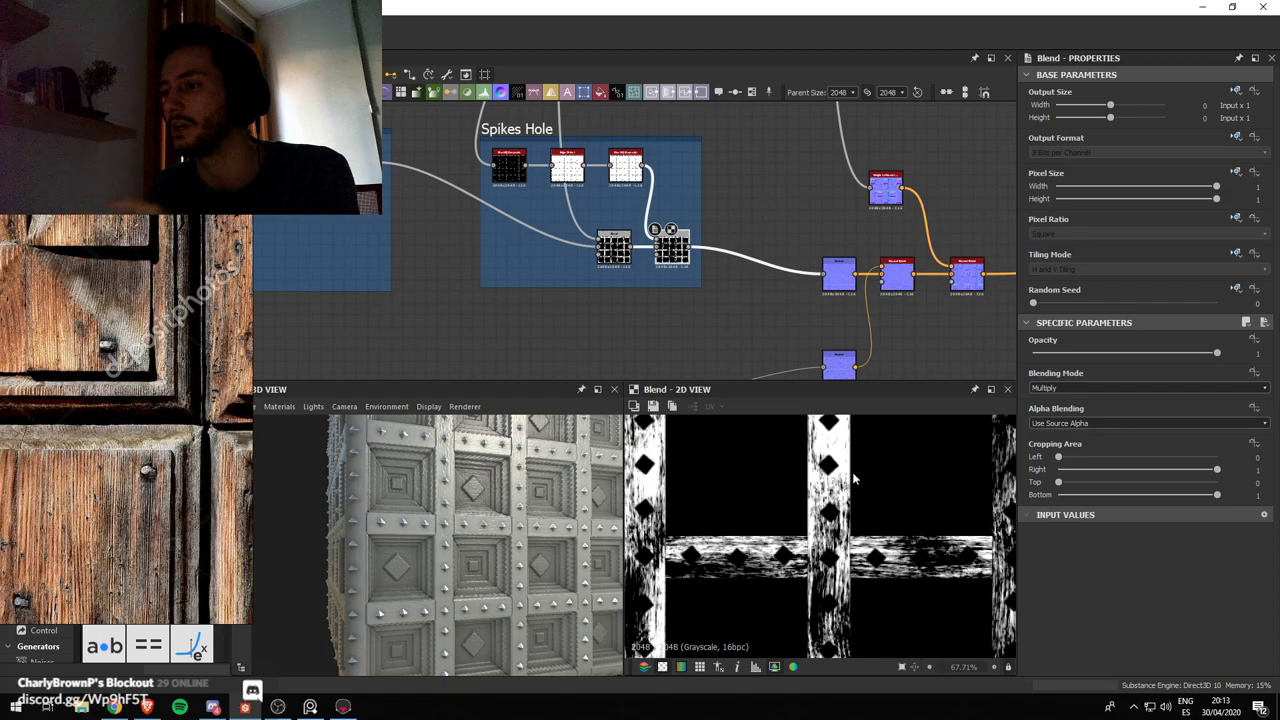
Preview the last Blend node in the Wood frame and examine the grain direction inside the square panels
{"action": "scroll", "coordinate": [662, 236], "scroll_direction": "down", "scroll_amount": 2}
{"action": "middle_click_drag", "start_coordinate": [662, 240], "coordinate": [762, 200]}
{"action": "scroll", "coordinate": [545, 291], "scroll_direction": "down", "scroll_amount": 3}
{"action": "middle_click_drag", "start_coordinate": [545, 291], "coordinate": [646, 220]}
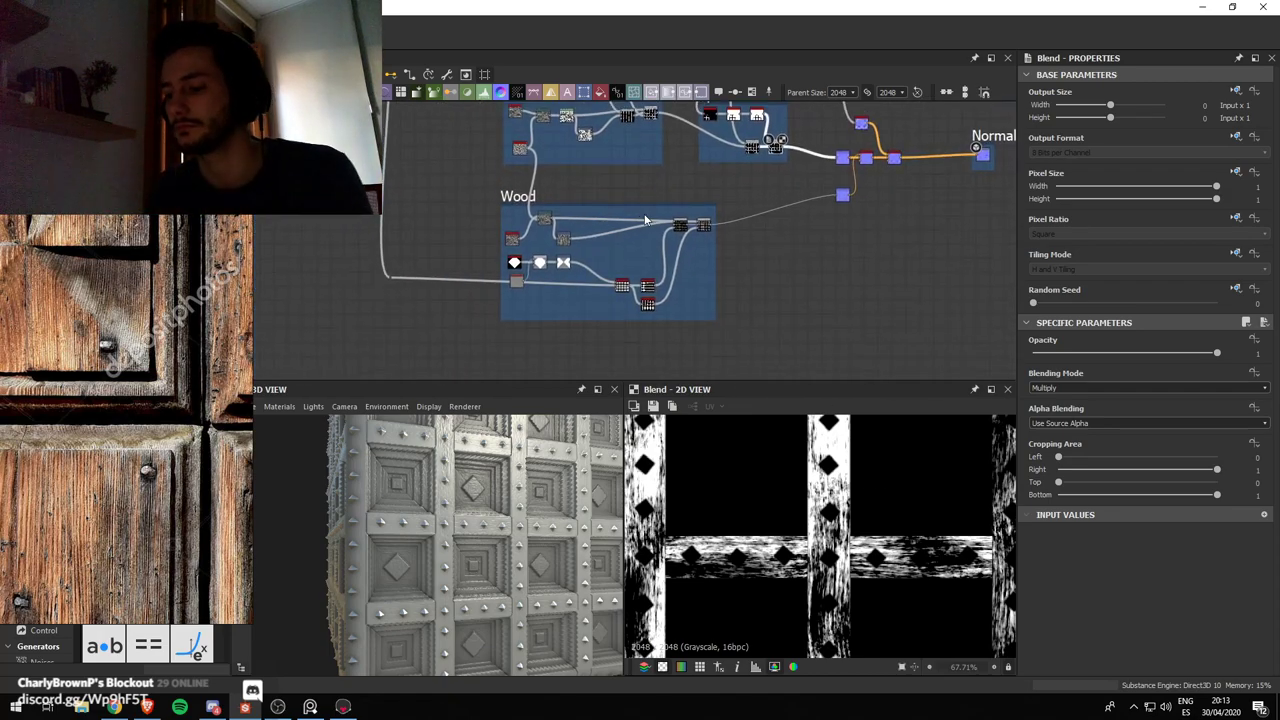
{"action": "middle_click_drag", "start_coordinate": [803, 269], "coordinate": [793, 253]}
{"action": "scroll", "coordinate": [667, 250], "scroll_direction": "up", "scroll_amount": 3}
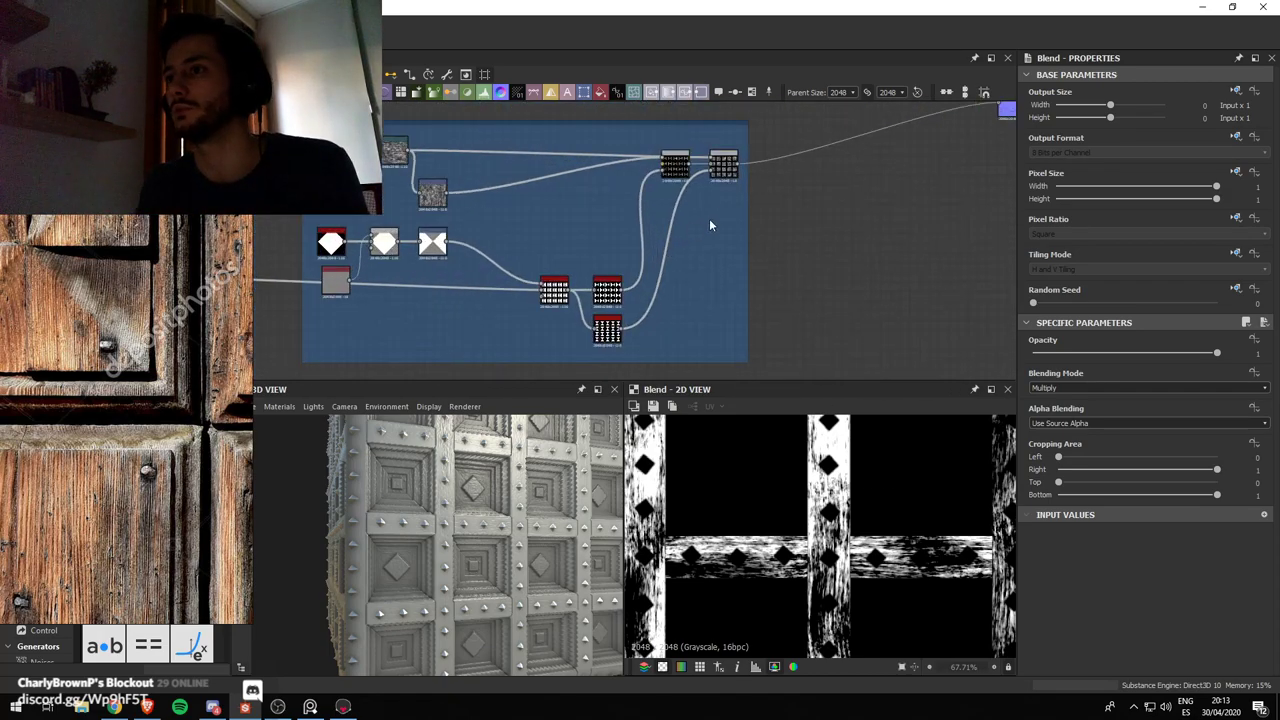
{"action": "left_click", "coordinate": [714, 170]}
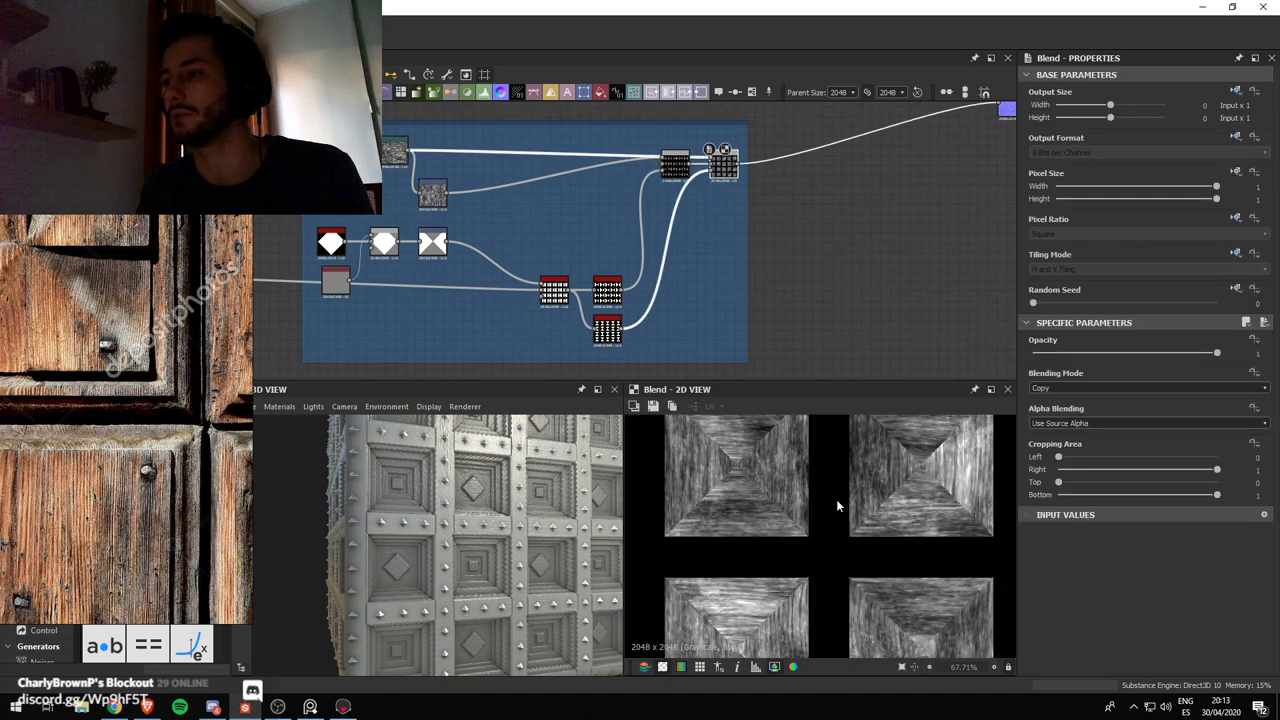
Add a Blend node in the empty area below the Square 2 frame
{"action": "scroll", "coordinate": [759, 273], "scroll_direction": "down", "scroll_amount": 4}
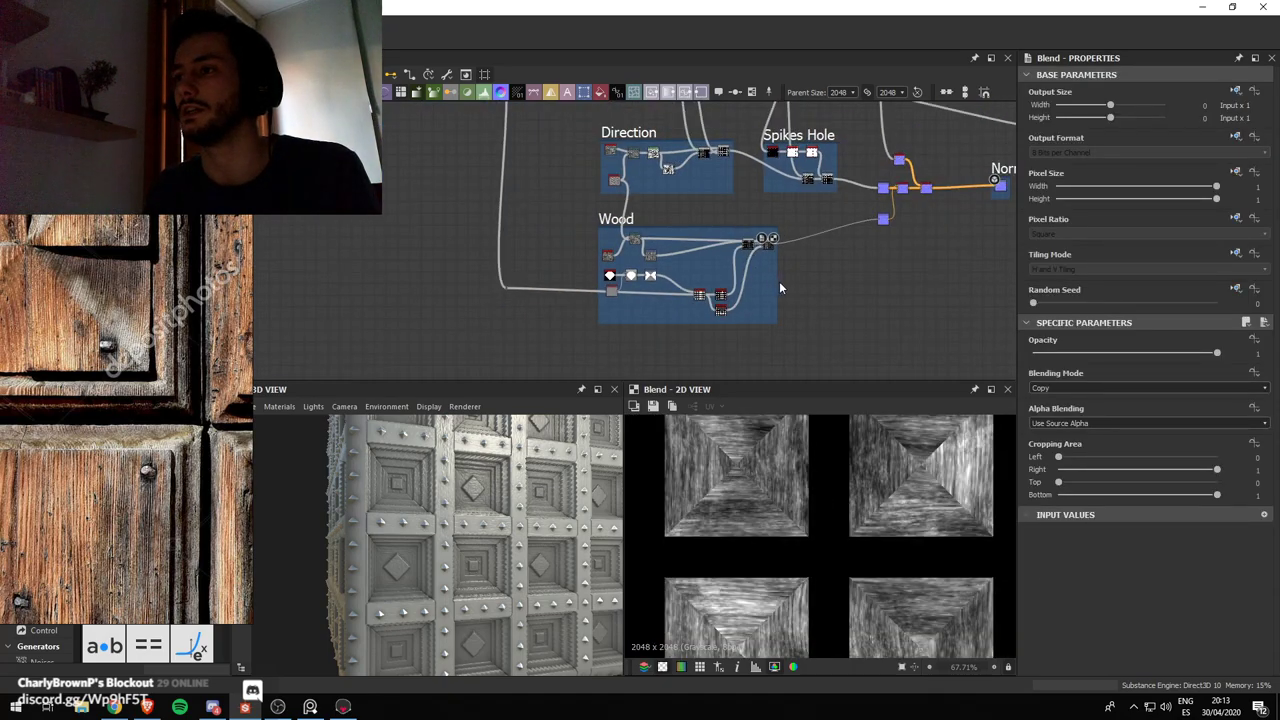
{"action": "left_click_drag", "start_coordinate": [777, 281], "coordinate": [805, 283]}
{"action": "middle_click_drag", "start_coordinate": [593, 216], "coordinate": [672, 371]}
{"action": "middle_click_drag", "start_coordinate": [516, 197], "coordinate": [548, 233]}
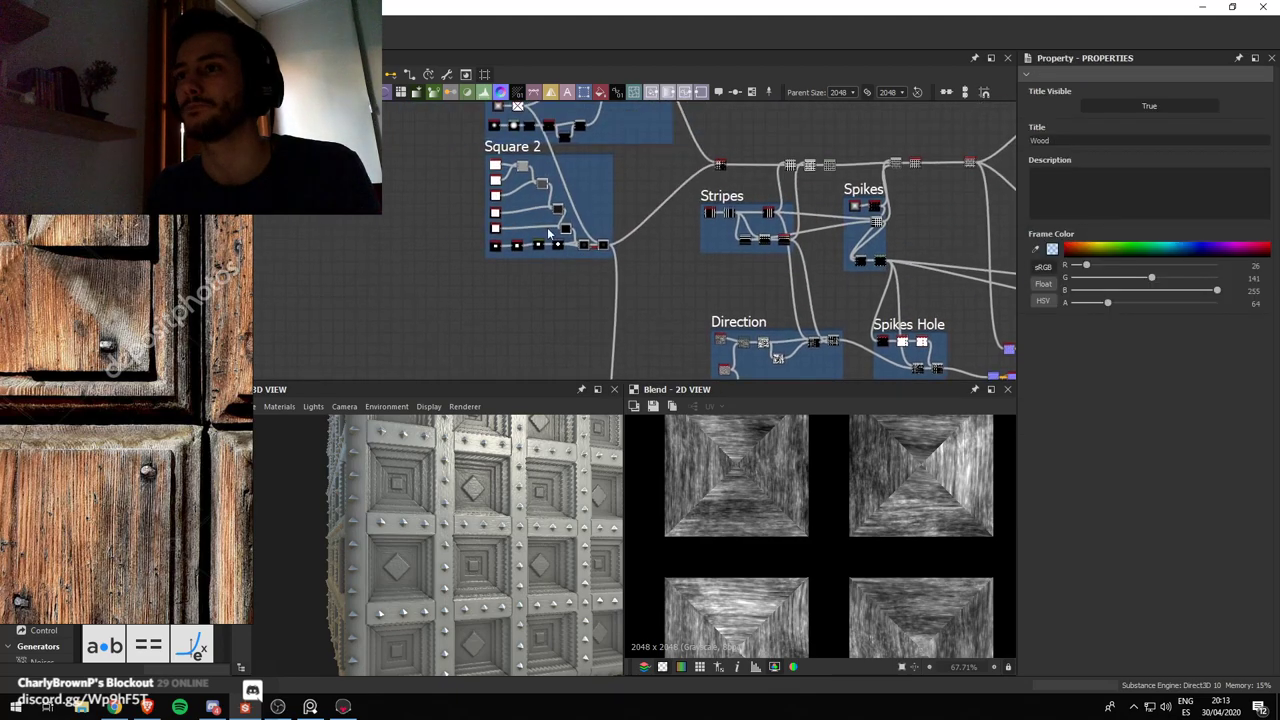
{"action": "scroll", "coordinate": [548, 233], "scroll_direction": "up", "scroll_amount": 3}
{"action": "left_click", "coordinate": [590, 290]}
{"action": "scroll", "coordinate": [593, 290], "scroll_direction": "down", "scroll_amount": 4}
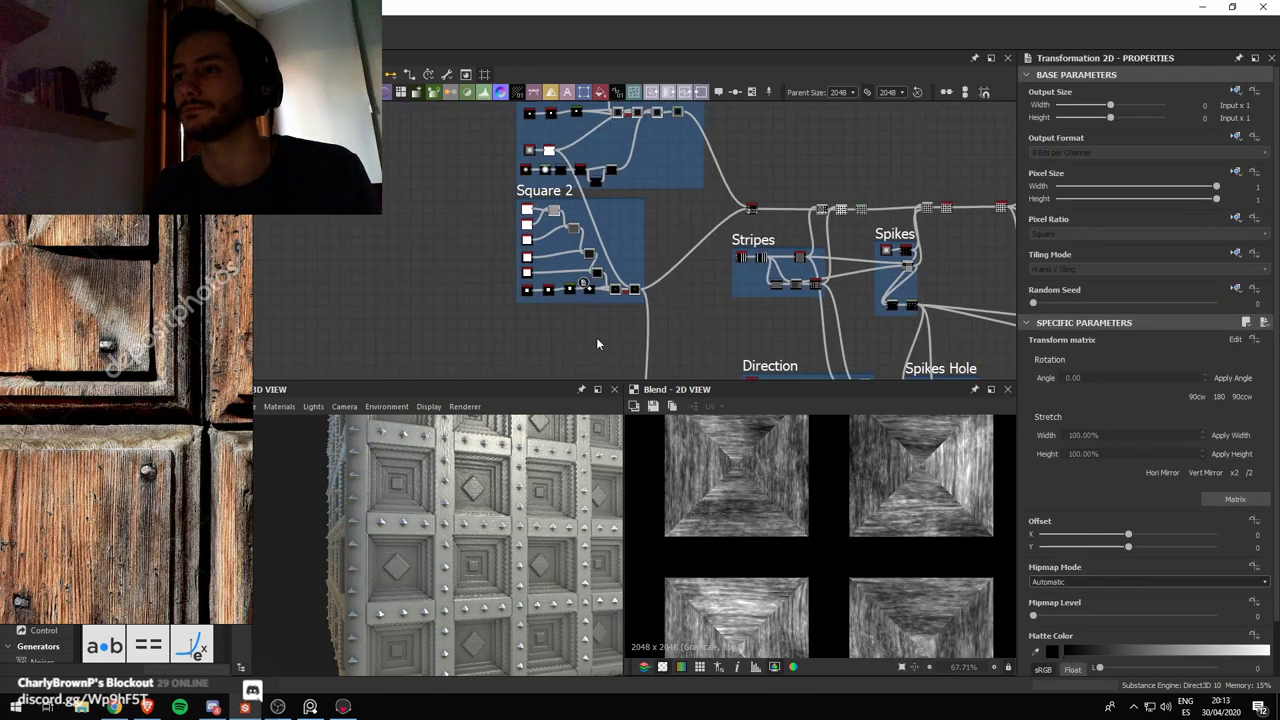
{"action": "key", "text": "space"}
{"action": "type", "text": "bl"}
{"action": "key", "text": "Return"}
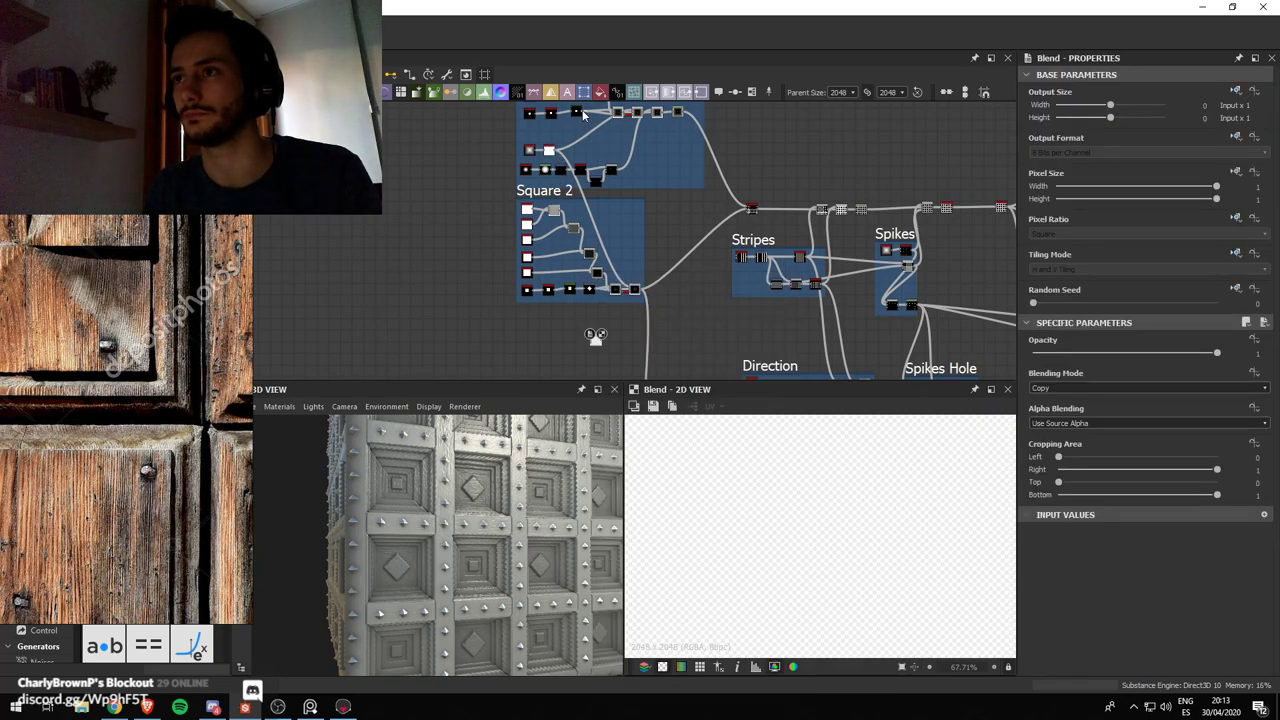
{"action": "left_click_drag", "start_coordinate": [603, 153], "coordinate": [594, 291]}
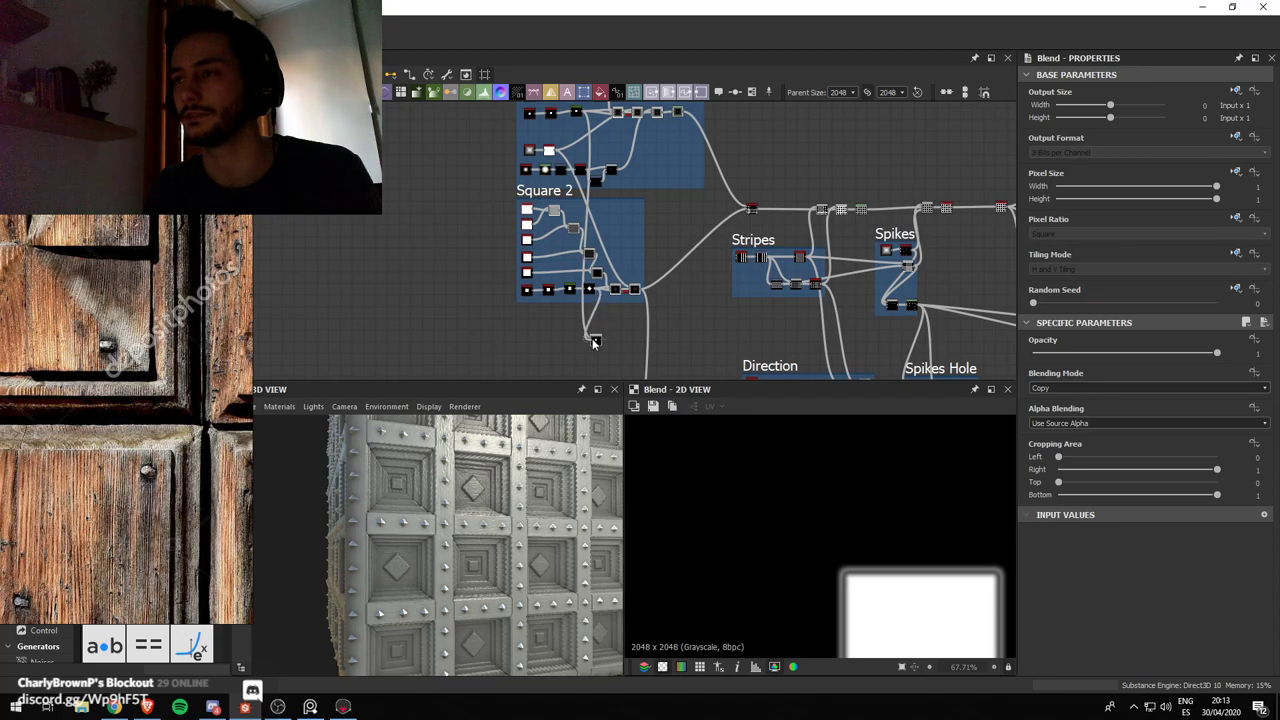
{"action": "scroll", "coordinate": [620, 339], "scroll_direction": "up", "scroll_amount": 3}
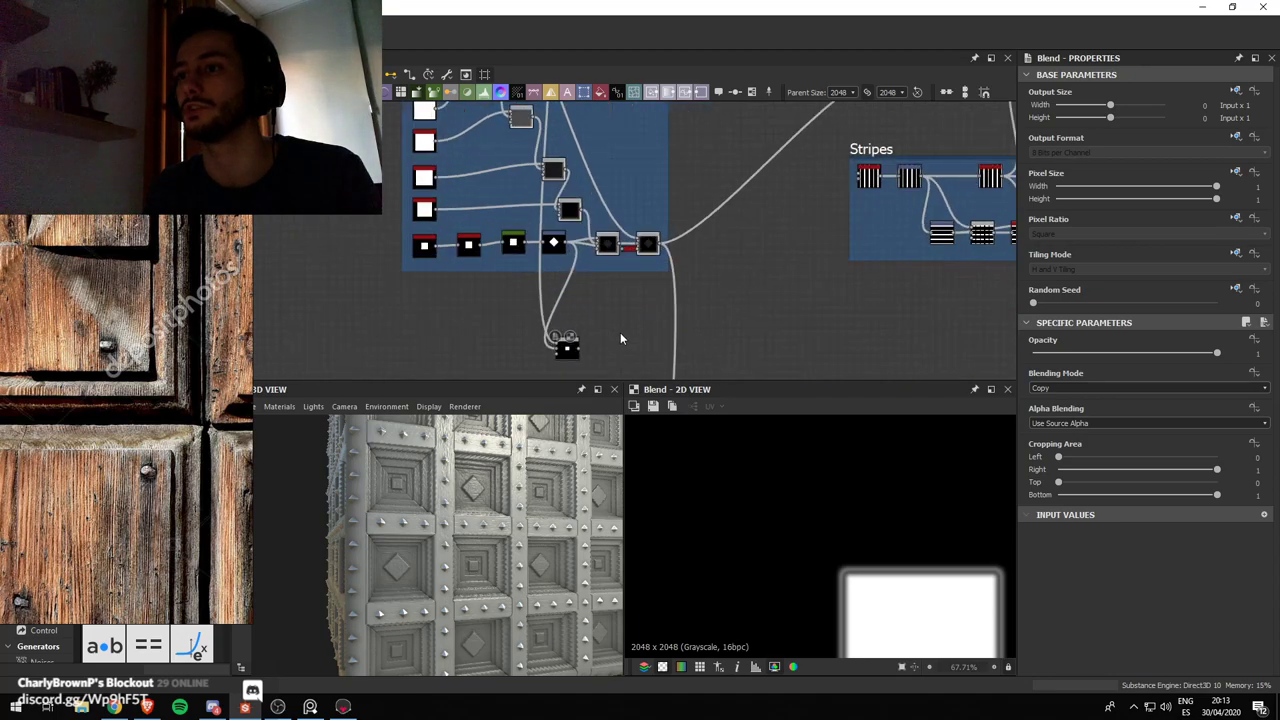
{"action": "scroll", "coordinate": [583, 322], "scroll_direction": "down", "scroll_amount": 3}
{"action": "left_click_drag", "start_coordinate": [587, 342], "coordinate": [549, 315]}
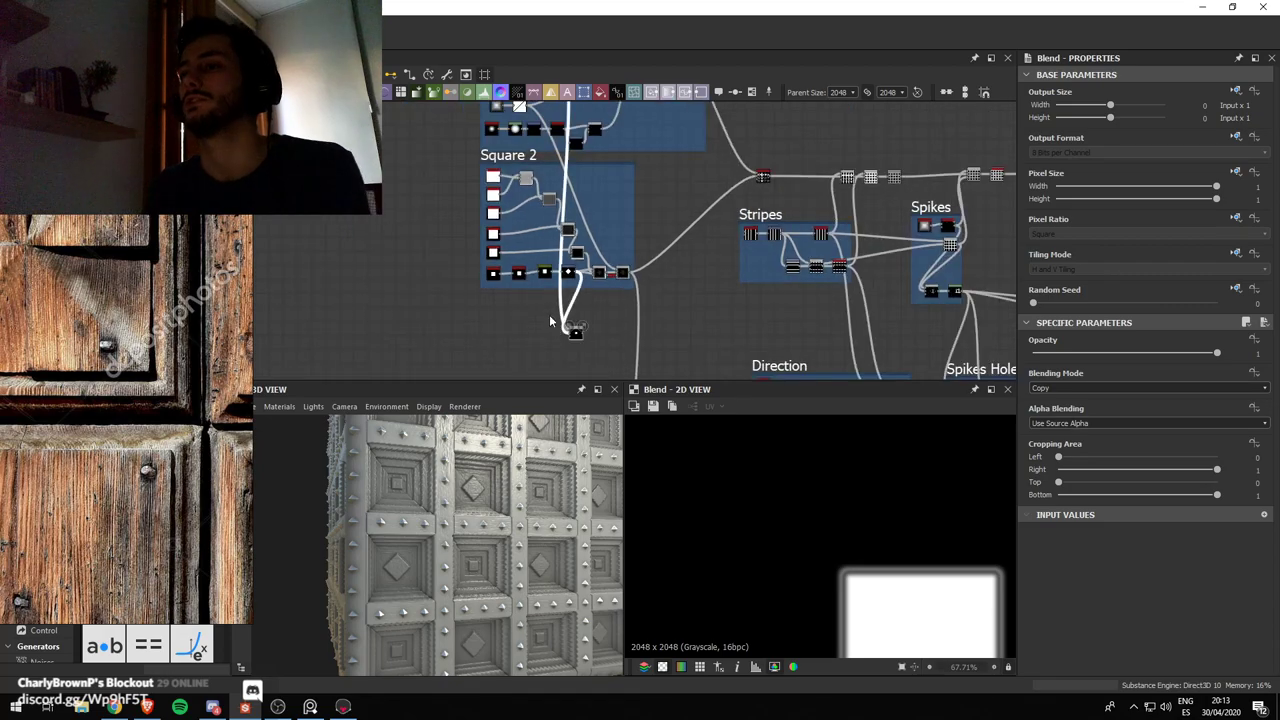
{"action": "key", "text": "Delete"}
Duplicate the Tile Generator that combines Square 1 and Square 2, placing the copy in the empty area below it
{"action": "middle_click_drag", "start_coordinate": [755, 193], "coordinate": [735, 203]}
{"action": "scroll", "coordinate": [737, 203], "scroll_direction": "up", "scroll_amount": 2}
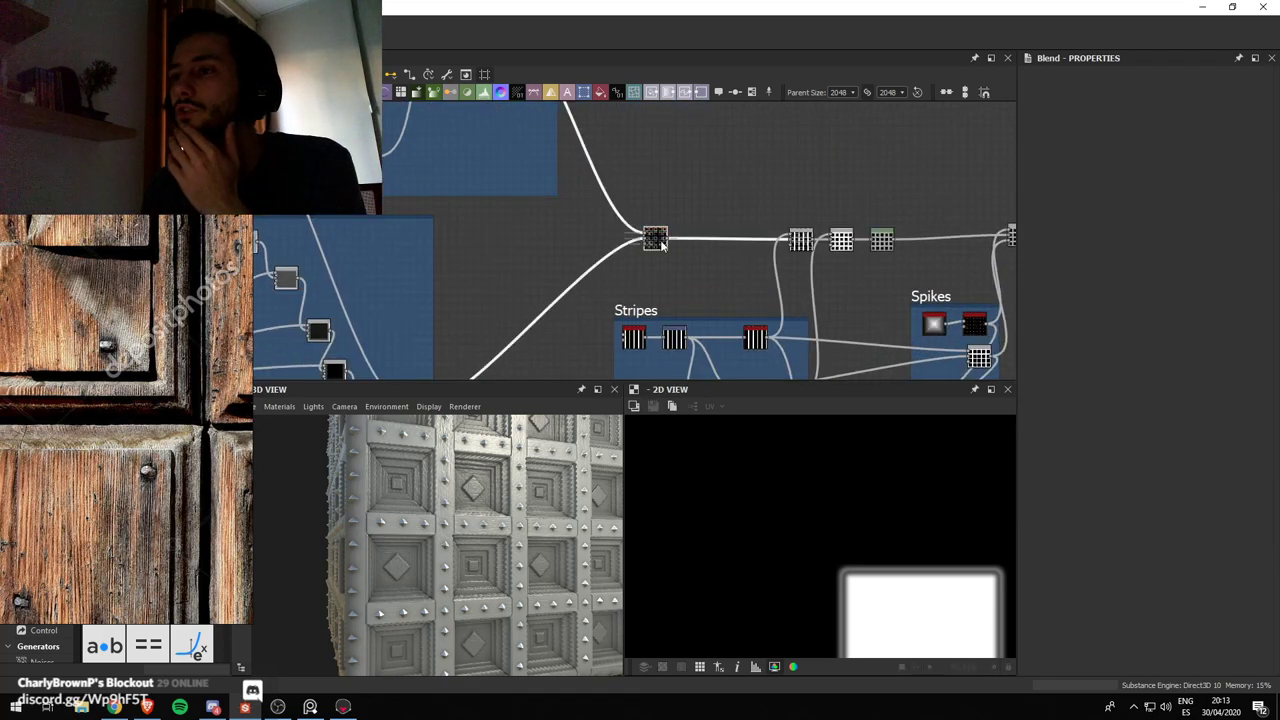
{"action": "double_click", "coordinate": [662, 243]}
{"action": "scroll", "coordinate": [664, 241], "scroll_direction": "down", "scroll_amount": 3}
{"action": "middle_click_drag", "start_coordinate": [667, 253], "coordinate": [659, 206]}
{"action": "key", "text": "ctrl+d"}
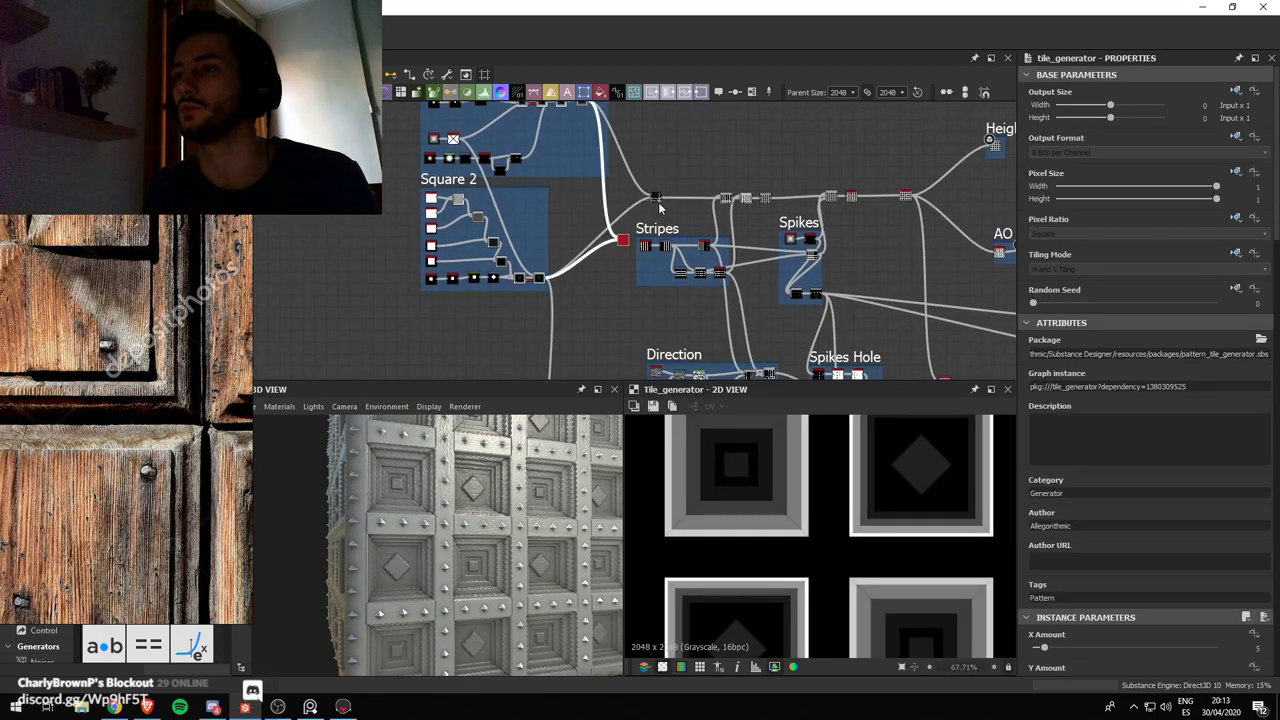
{"action": "left_click_drag", "start_coordinate": [620, 254], "coordinate": [609, 323]}
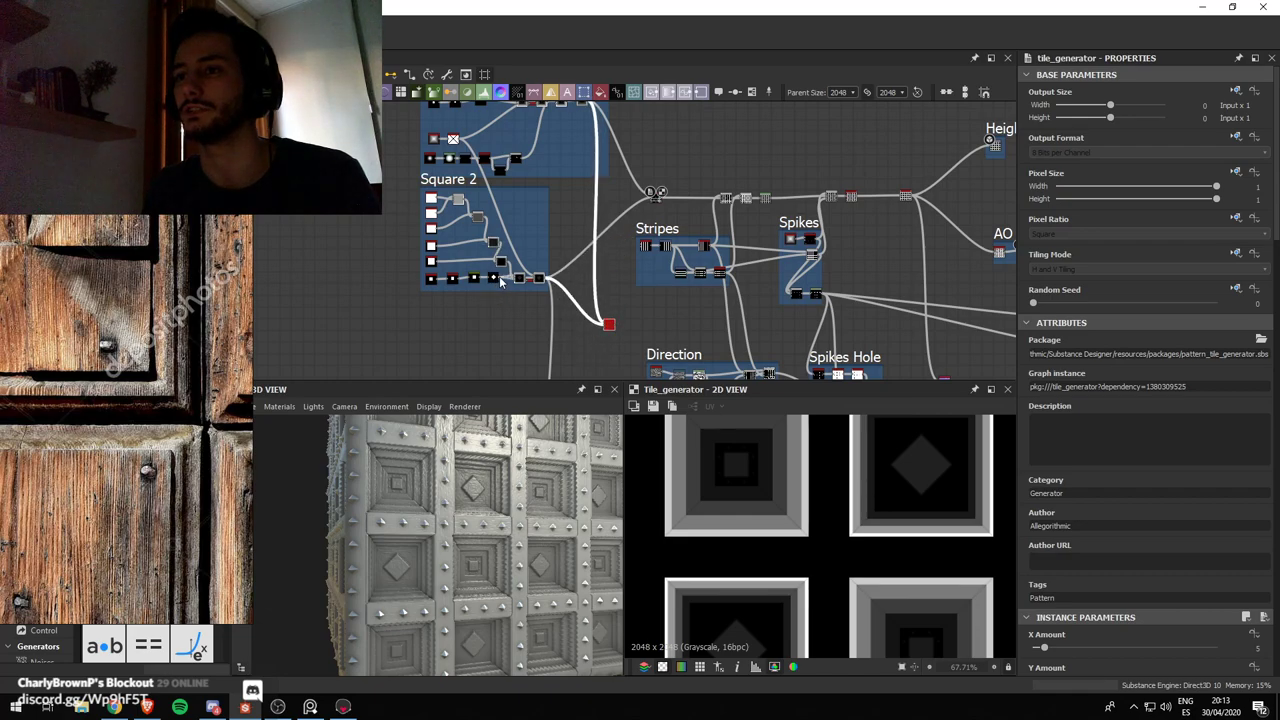
Replace the duplicated Tile Generator's pattern inputs with the innermost shape nodes of the Square 1 and Square 2 frames
{"action": "middle_click_drag", "start_coordinate": [582, 191], "coordinate": [582, 259]}
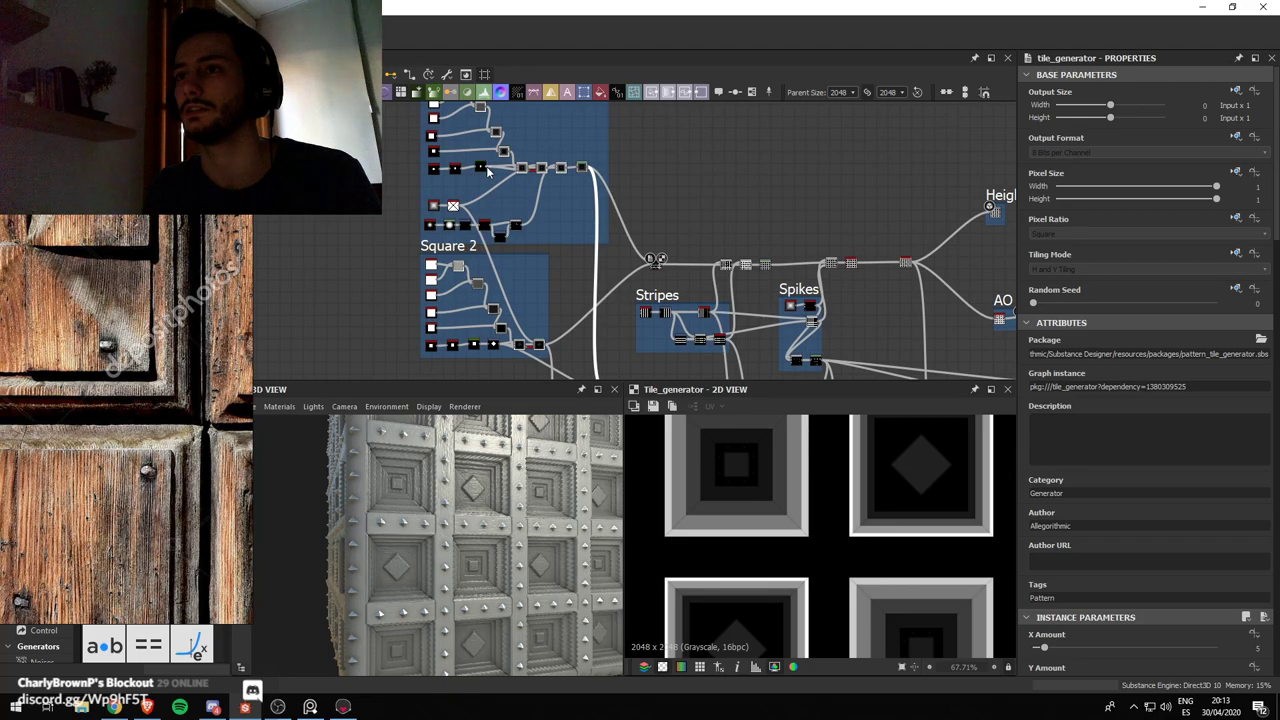
{"action": "middle_click_drag", "start_coordinate": [612, 372], "coordinate": [612, 252]}
{"action": "scroll", "coordinate": [626, 286], "scroll_direction": "up", "scroll_amount": 3}
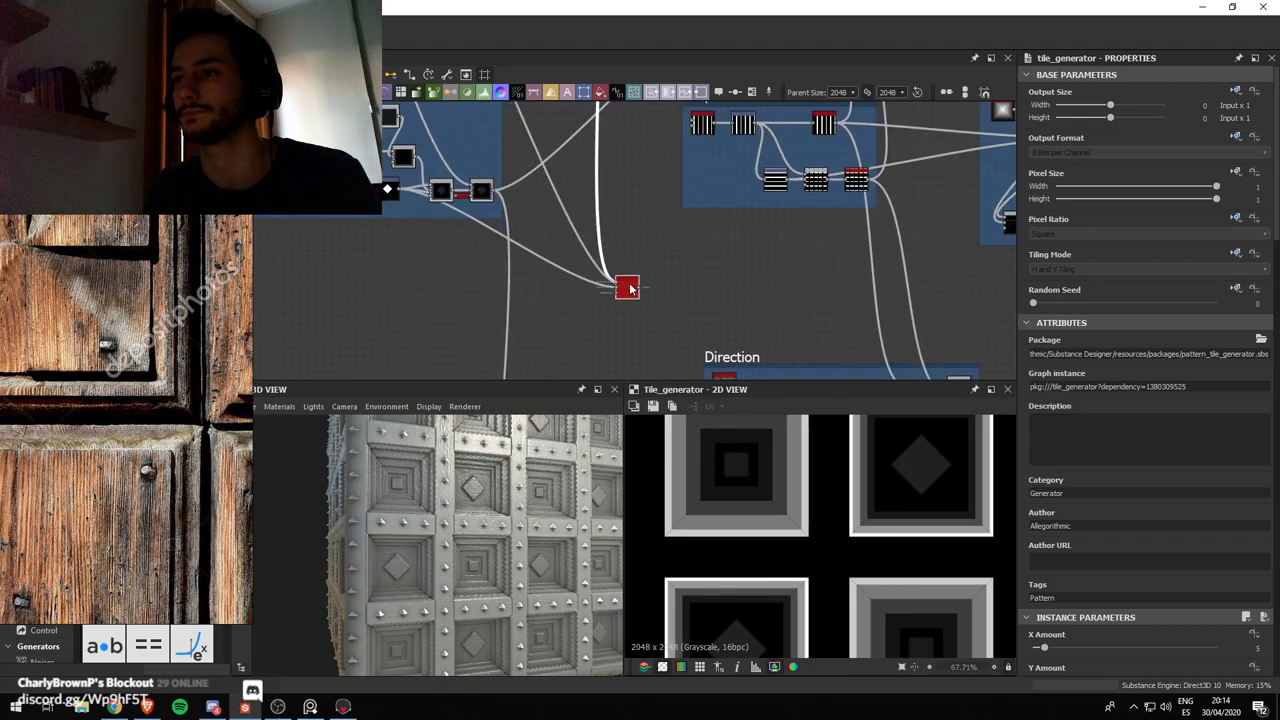
{"action": "scroll", "coordinate": [666, 289], "scroll_direction": "down", "scroll_amount": 5}
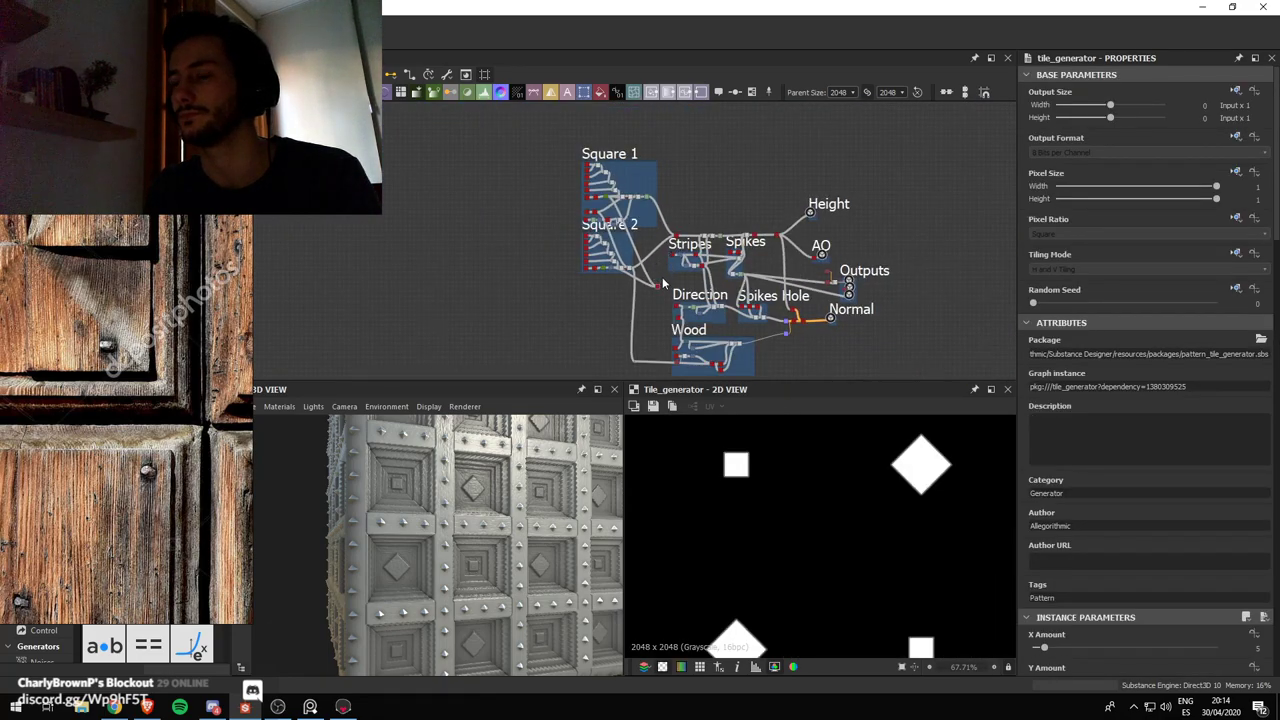
{"action": "scroll", "coordinate": [672, 255], "scroll_direction": "up", "scroll_amount": 5}
Move the duplicated Tile Generator down beside the lower corner of the Wood frame
{"action": "scroll", "coordinate": [675, 308], "scroll_direction": "down", "scroll_amount": 3}
{"action": "middle_click_drag", "start_coordinate": [674, 316], "coordinate": [605, 153]}
{"action": "scroll", "coordinate": [604, 153], "scroll_direction": "up", "scroll_amount": 2}
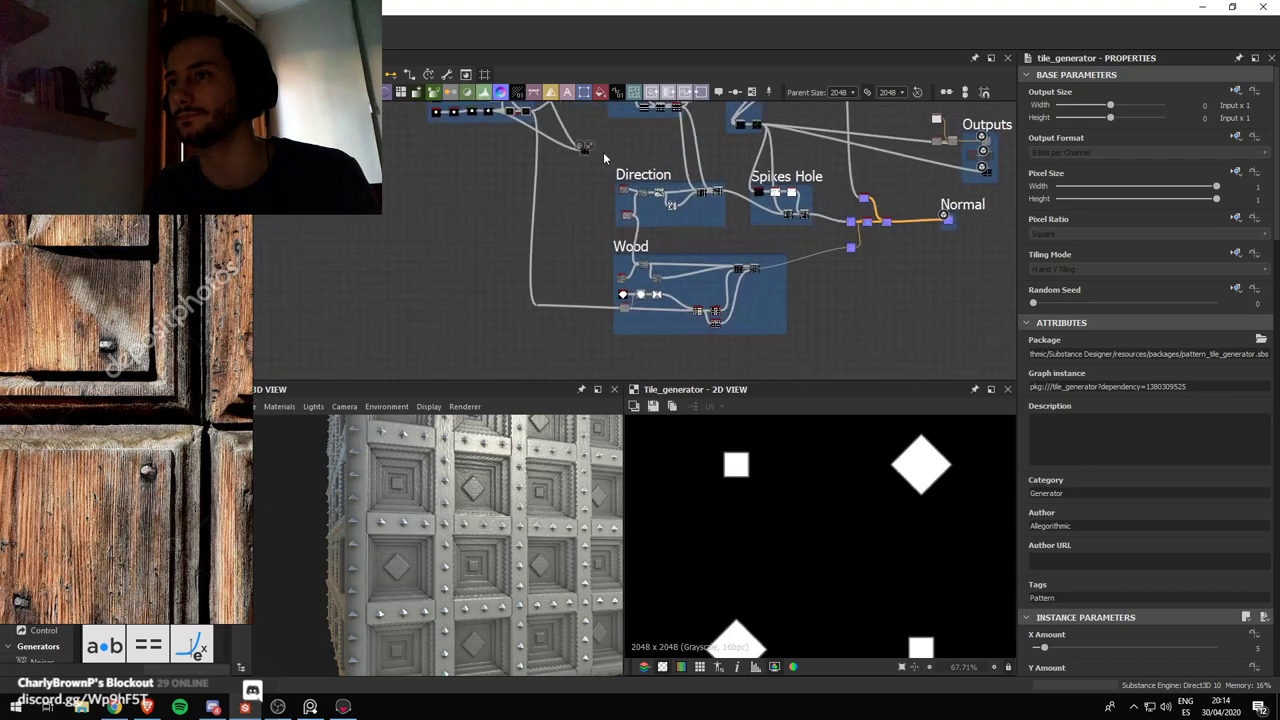
{"action": "left_click_drag", "start_coordinate": [579, 155], "coordinate": [606, 317]}
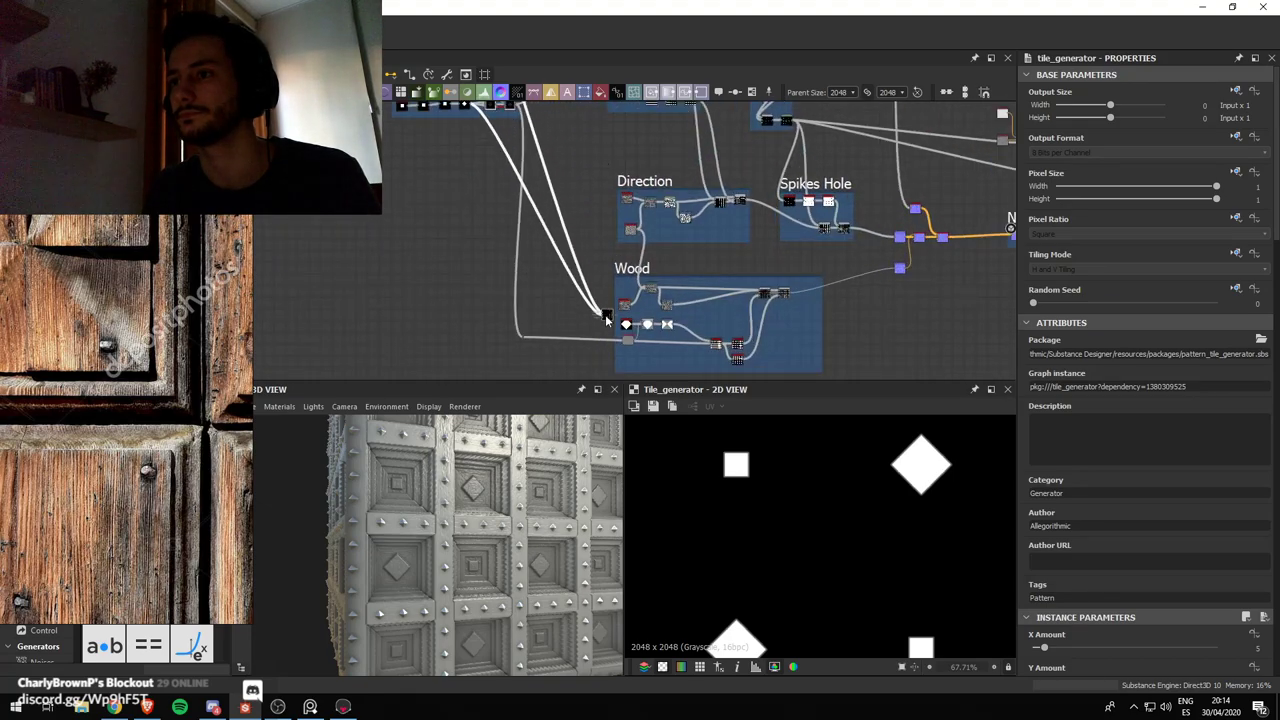
{"action": "middle_click_drag", "start_coordinate": [606, 317], "coordinate": [567, 189]}
{"action": "scroll", "coordinate": [567, 189], "scroll_direction": "up", "scroll_amount": 2}
{"action": "left_click_drag", "start_coordinate": [567, 190], "coordinate": [568, 259]}
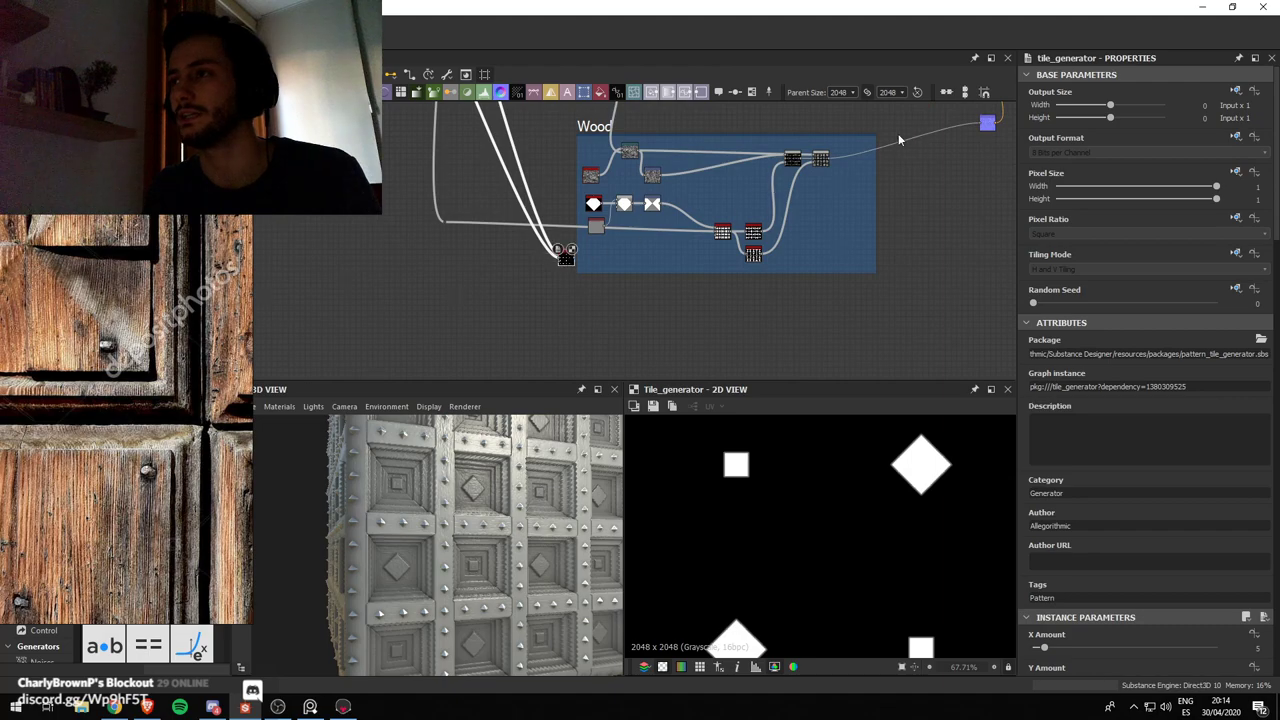
Preview the Wood frame's last two Blend nodes and insert a new Blend after the final one
{"action": "scroll", "coordinate": [775, 180], "scroll_direction": "up", "scroll_amount": 2}
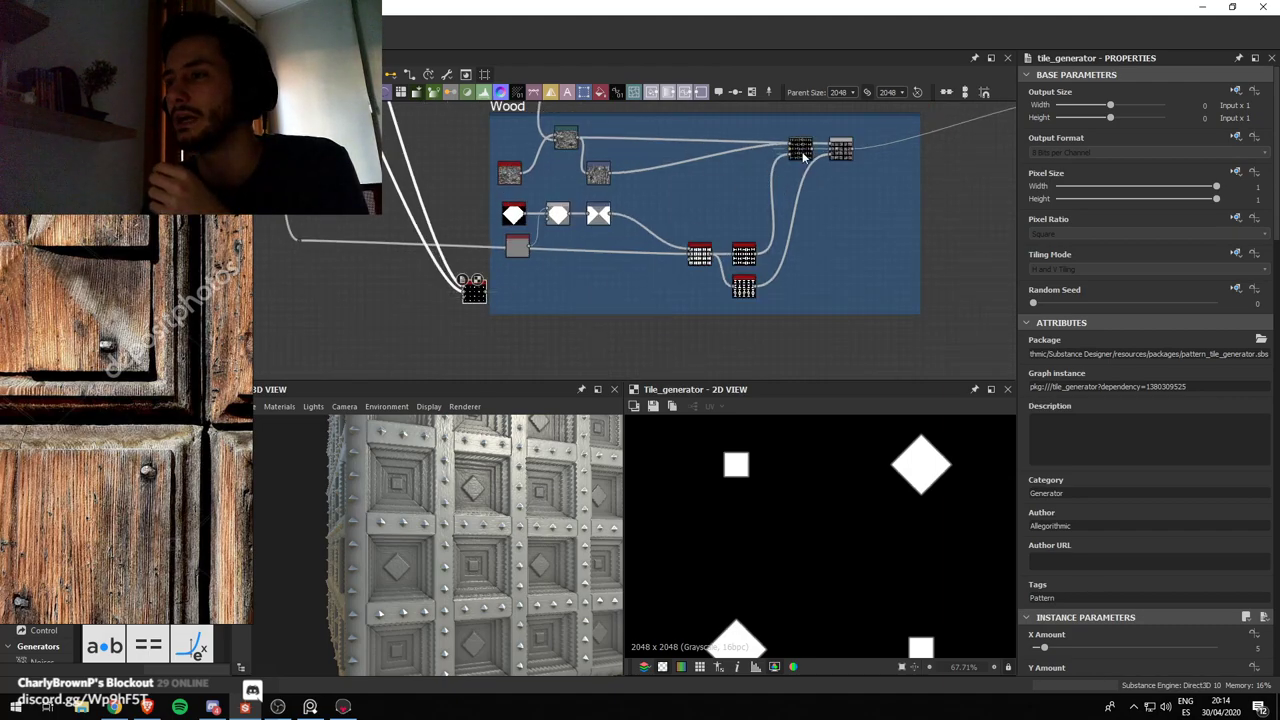
{"action": "left_click", "coordinate": [801, 150]}
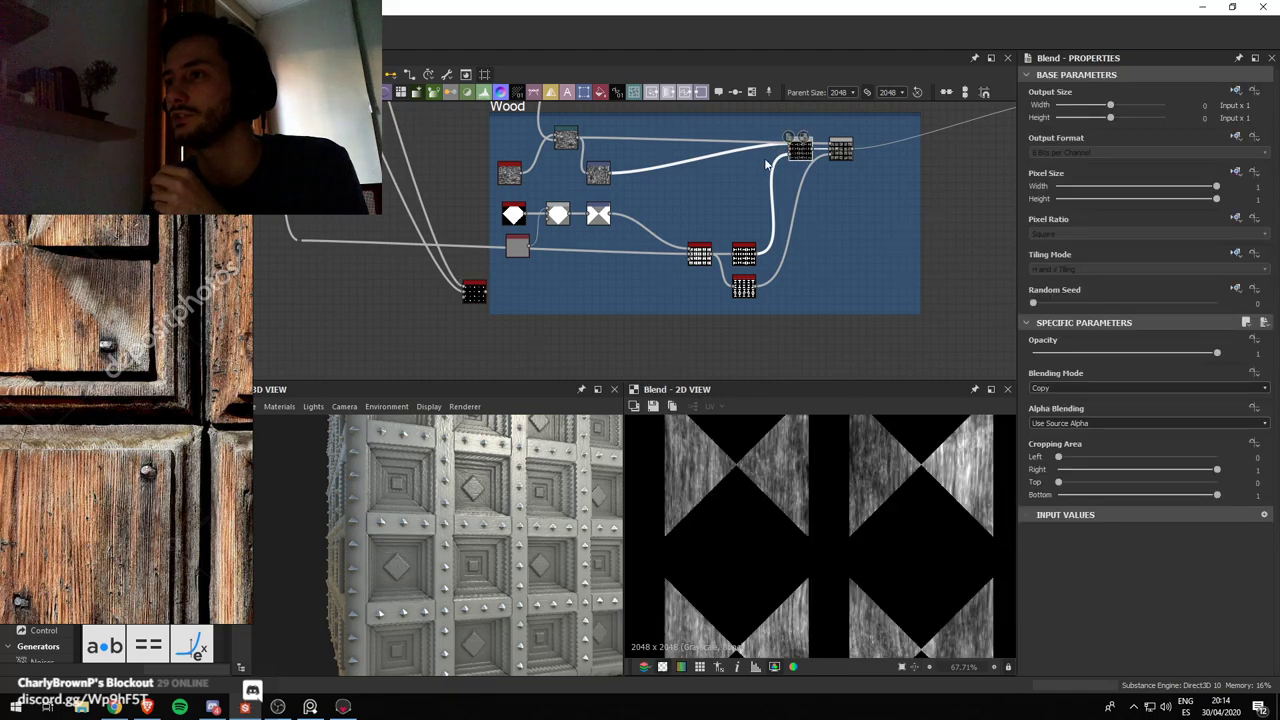
{"action": "double_click", "coordinate": [845, 153]}
{"action": "scroll", "coordinate": [845, 156], "scroll_direction": "down", "scroll_amount": 1}
{"action": "middle_click_drag", "start_coordinate": [845, 156], "coordinate": [788, 181]}
{"action": "scroll", "coordinate": [788, 181], "scroll_direction": "up", "scroll_amount": 1}
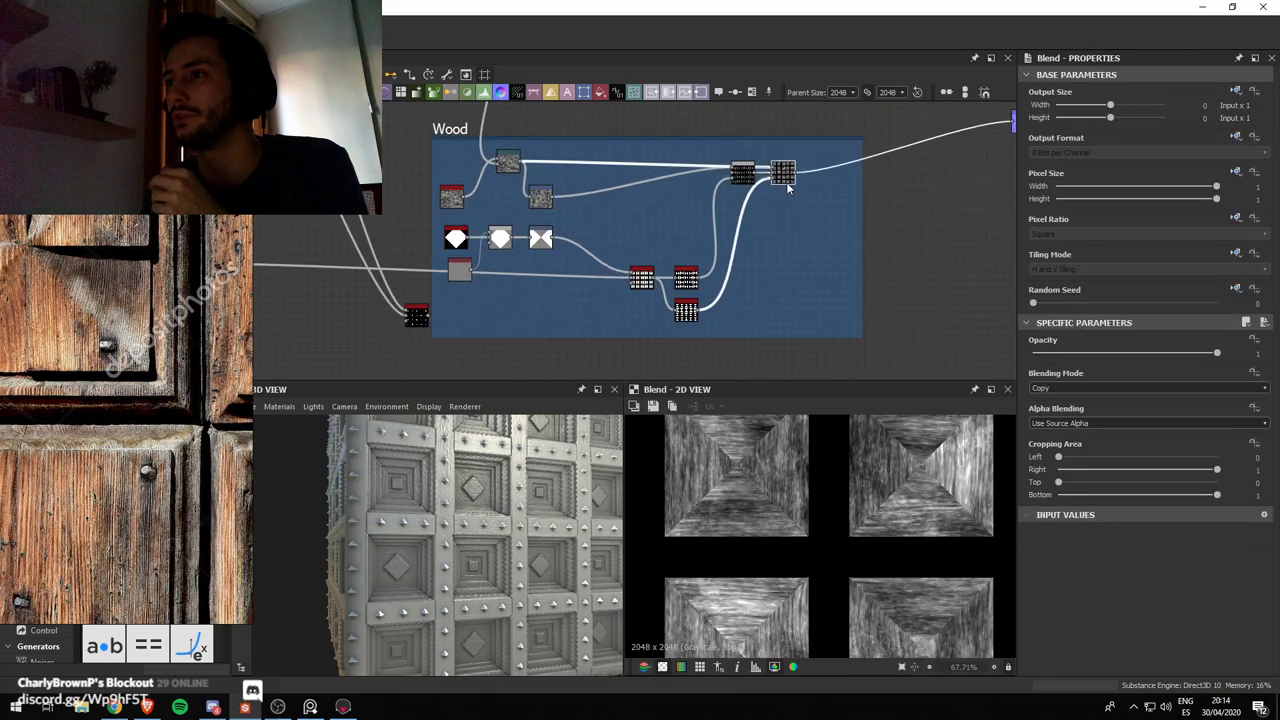
{"action": "key", "text": "space"}
{"action": "type", "text": "ble"}
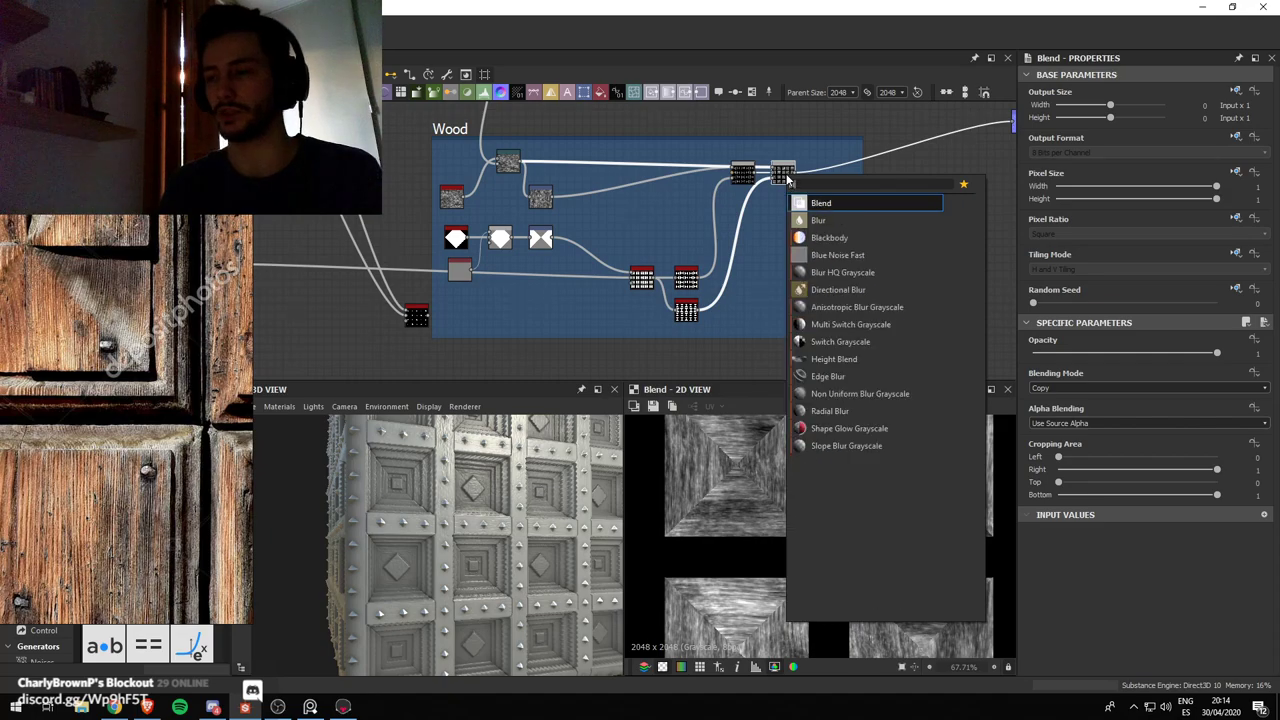
{"action": "key", "text": "Return"}
Mask the new Blend with the duplicated Tile Generator, feed it the lower wood grain node, and inspect the panel centres in 3D
{"action": "left_click_drag", "start_coordinate": [430, 318], "coordinate": [810, 180]}
{"action": "scroll", "coordinate": [492, 172], "scroll_direction": "up", "scroll_amount": 2}
{"action": "middle_click_drag", "start_coordinate": [475, 205], "coordinate": [415, 270]}
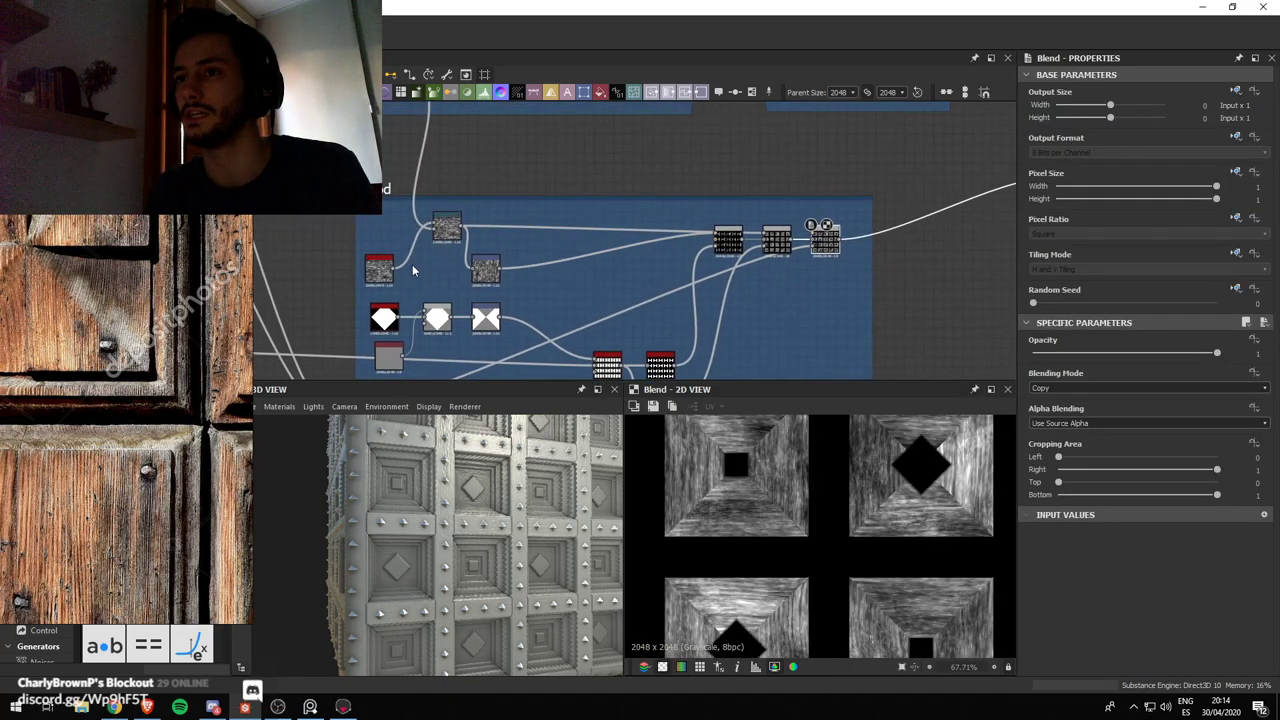
{"action": "left_click_drag", "start_coordinate": [501, 268], "coordinate": [817, 239]}
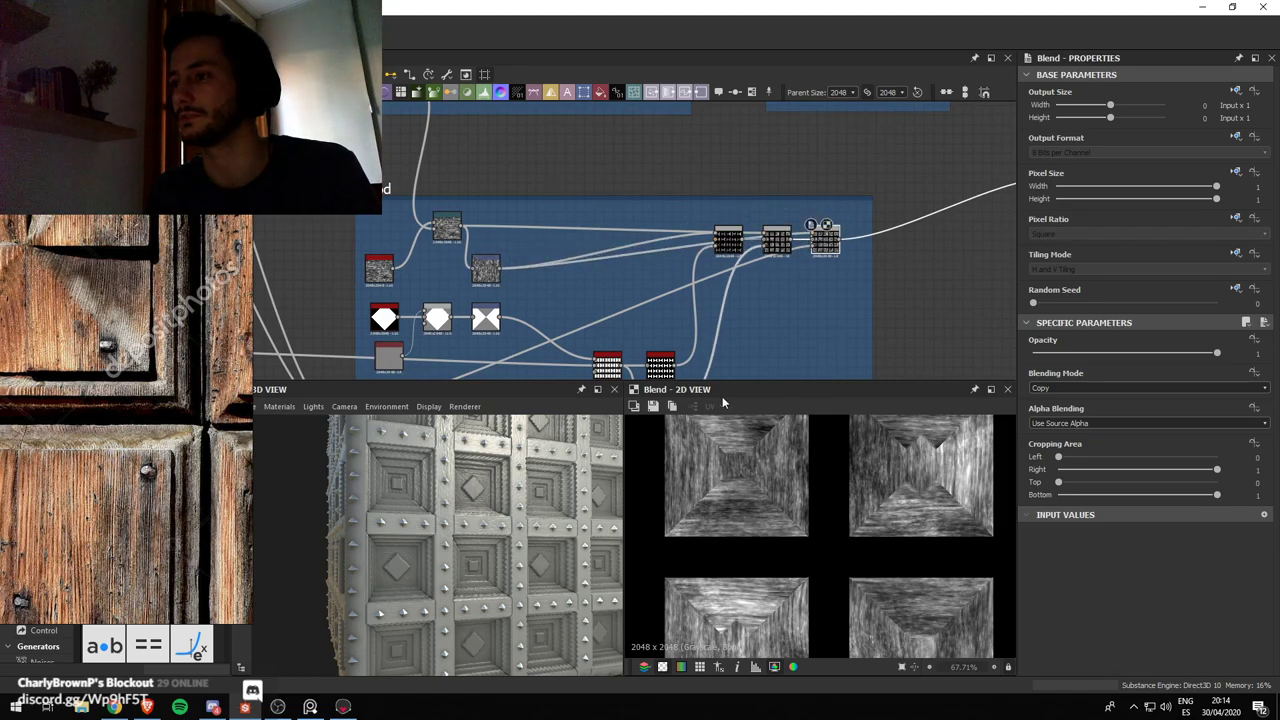
{"action": "scroll", "coordinate": [453, 513], "scroll_direction": "up", "scroll_amount": 5}
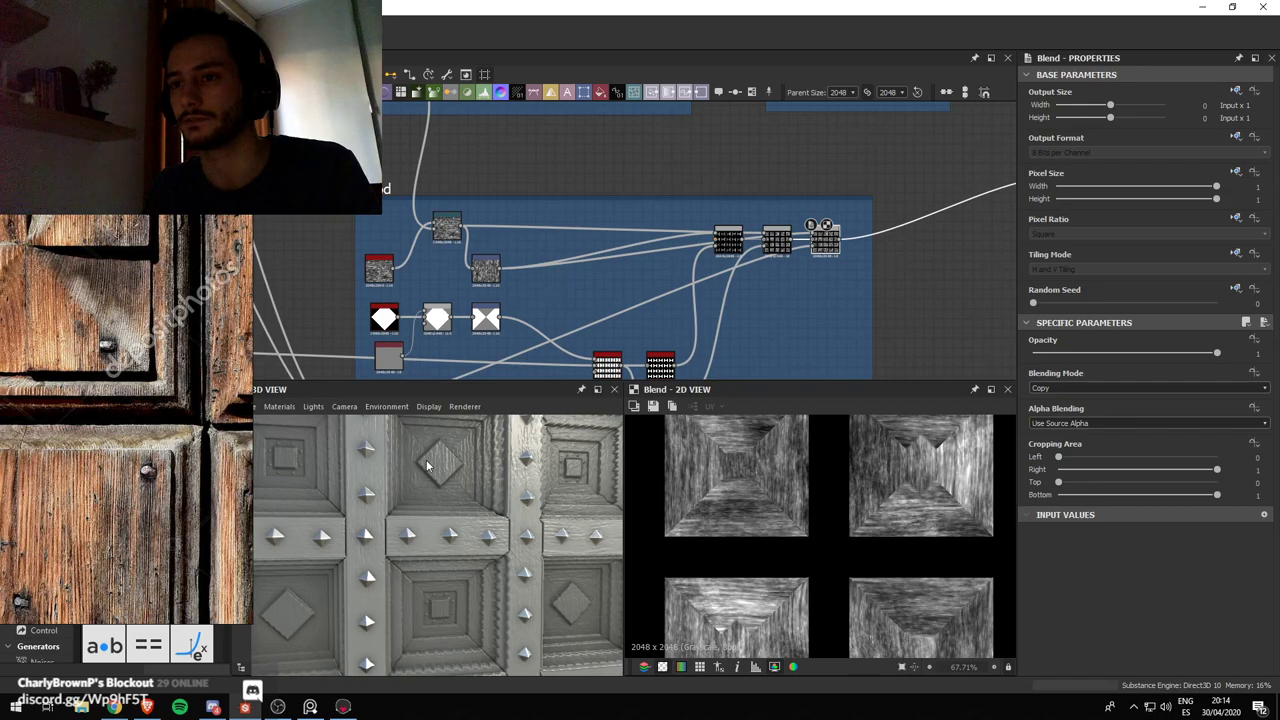
{"action": "left_click_drag", "start_coordinate": [428, 462], "coordinate": [428, 466]}
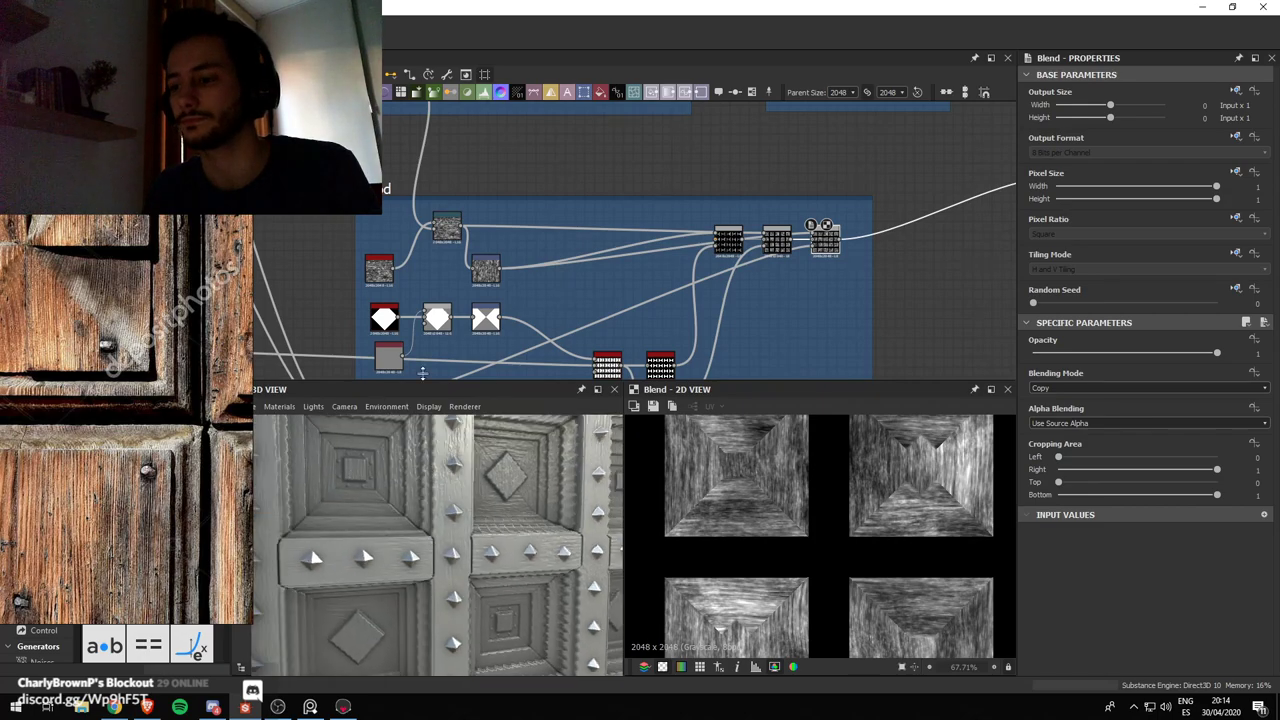
Export all the material's outputs as PNG files to E:/Twitch/Designer/Textures
{"action": "scroll", "coordinate": [706, 246], "scroll_direction": "down", "scroll_amount": 6}
{"action": "middle_click_drag", "start_coordinate": [798, 259], "coordinate": [610, 304]}
{"action": "middle_click_drag", "start_coordinate": [677, 281], "coordinate": [702, 300]}
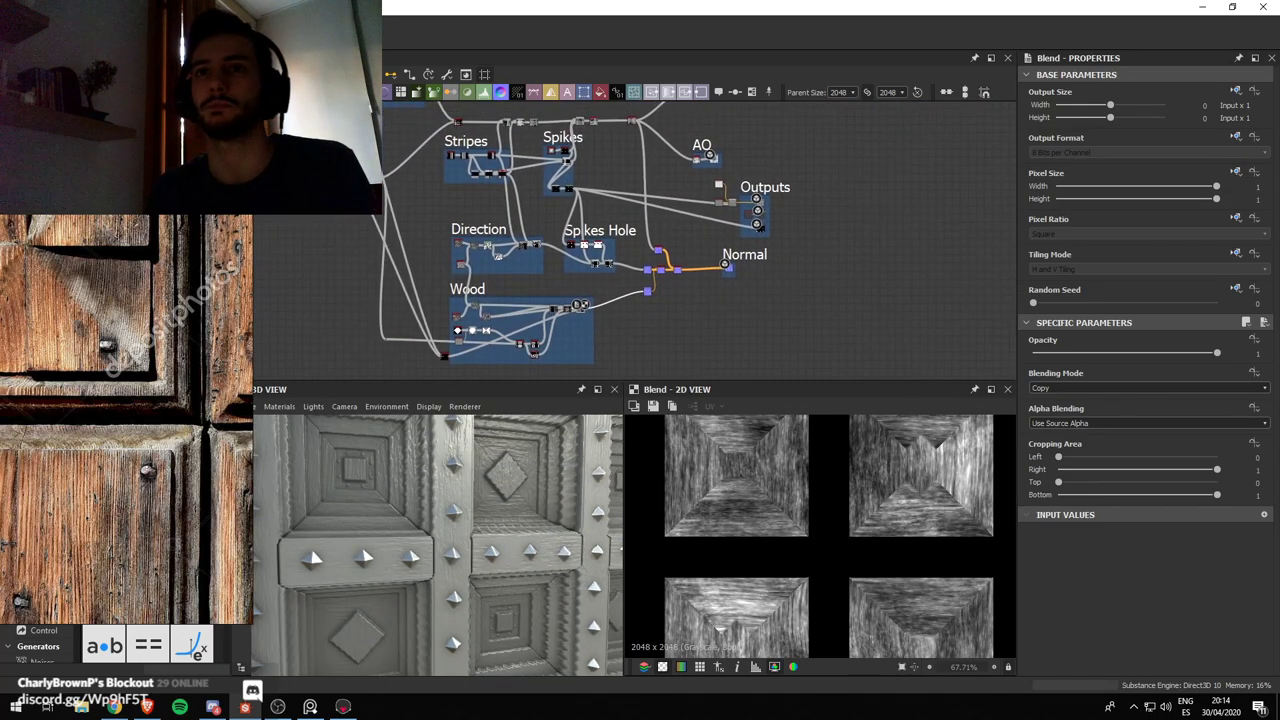
{"action": "right_click", "coordinate": [70, 112]}
{"action": "left_click", "coordinate": [130, 233]}
{"action": "left_click", "coordinate": [542, 534]}
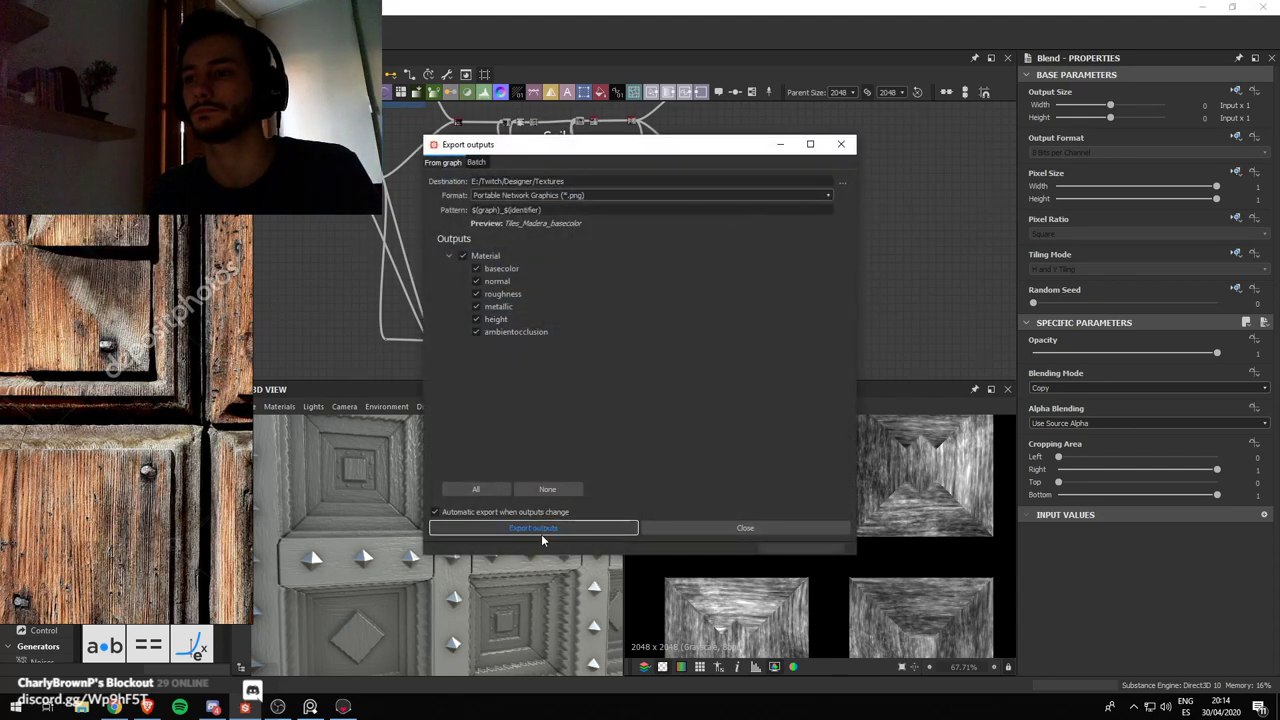
{"action": "left_click", "coordinate": [542, 530]}
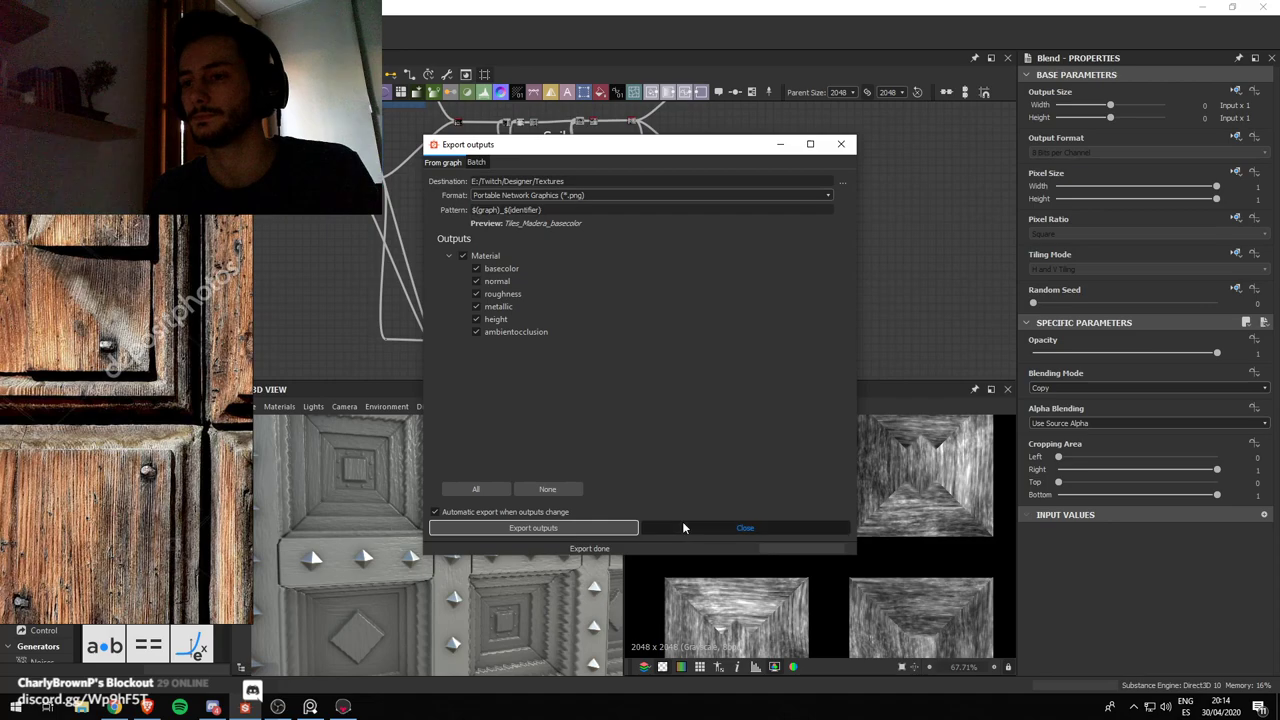
{"action": "left_click", "coordinate": [745, 528]}
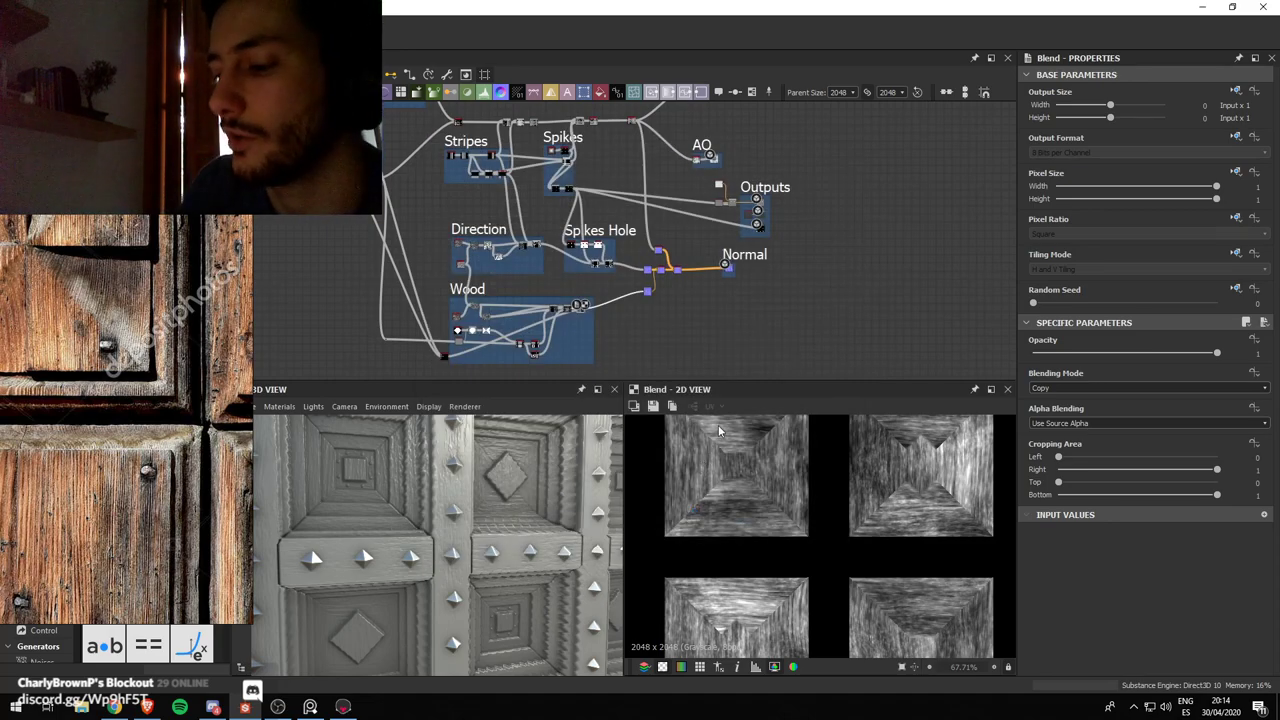
Switch to Marmoset Toolbag and examine the updated wood grain on the door from several angles
{"action": "left_click", "coordinate": [345, 707]}
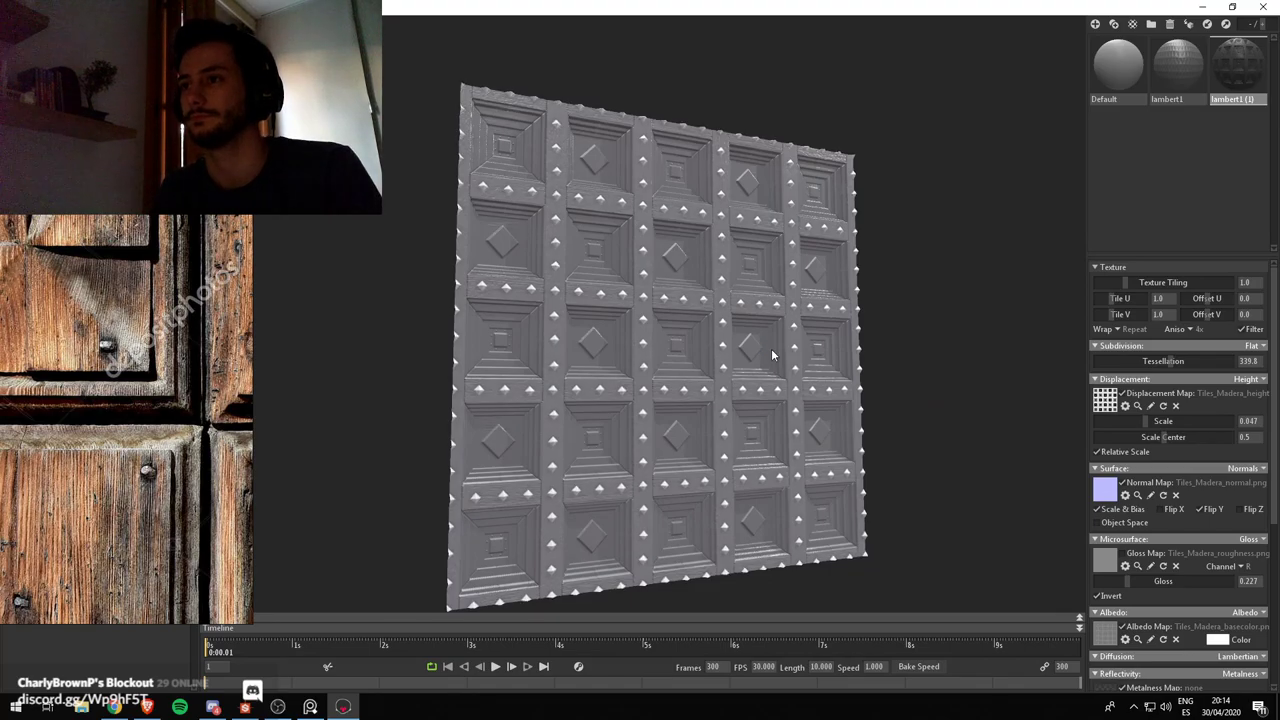
{"action": "left_click_drag", "start_coordinate": [731, 292], "coordinate": [663, 303]}
{"action": "right_click_drag", "start_coordinate": [663, 303], "coordinate": [726, 351]}
{"action": "left_click_drag", "start_coordinate": [726, 351], "coordinate": [673, 383]}
{"action": "right_click_drag", "start_coordinate": [673, 384], "coordinate": [672, 343]}
{"action": "left_click_drag", "start_coordinate": [672, 343], "coordinate": [674, 314]}
{"action": "right_click_drag", "start_coordinate": [674, 314], "coordinate": [681, 383]}
{"action": "left_click_drag", "start_coordinate": [681, 383], "coordinate": [683, 410]}
{"action": "right_click_drag", "start_coordinate": [683, 410], "coordinate": [680, 378]}
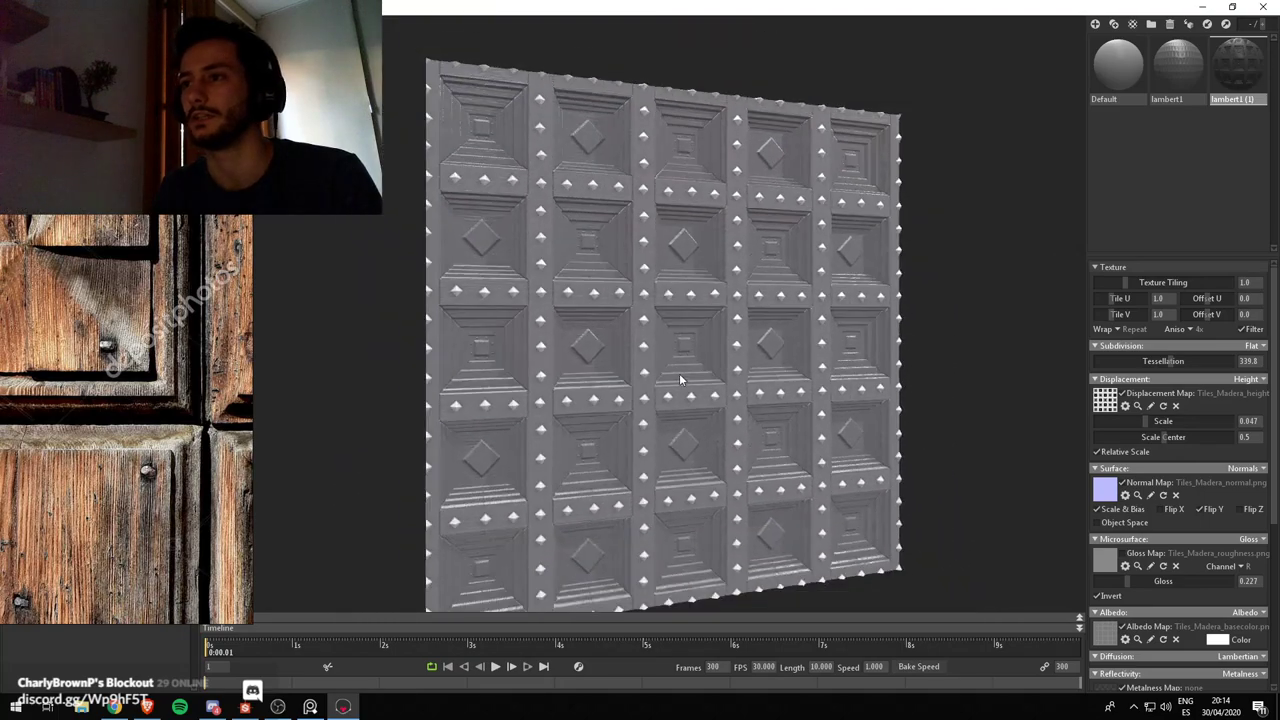
Switch back to Substance Designer and shift the normal map nodes and the Normal frame further right to free up space
{"action": "key", "text": "alt+Tab"}
{"action": "scroll", "coordinate": [735, 470], "scroll_direction": "down", "scroll_amount": 4}
{"action": "scroll", "coordinate": [749, 262], "scroll_direction": "down", "scroll_amount": 3}
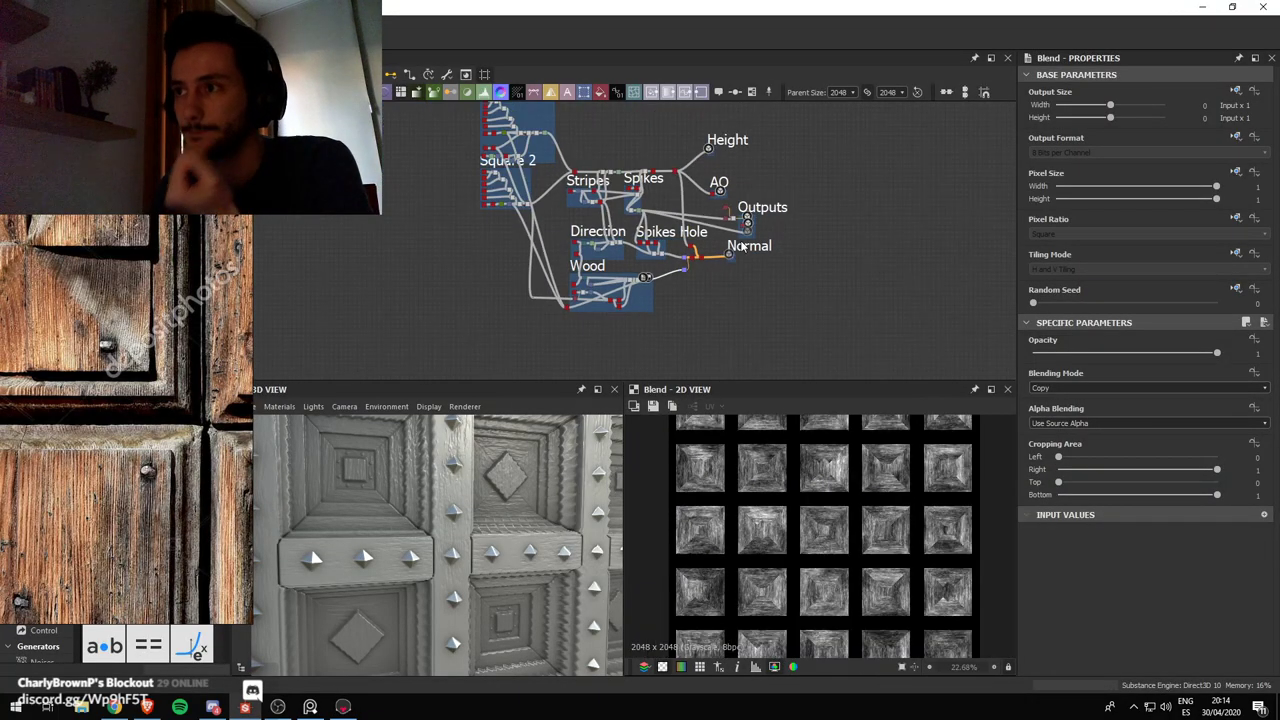
{"action": "scroll", "coordinate": [734, 275], "scroll_direction": "up", "scroll_amount": 3}
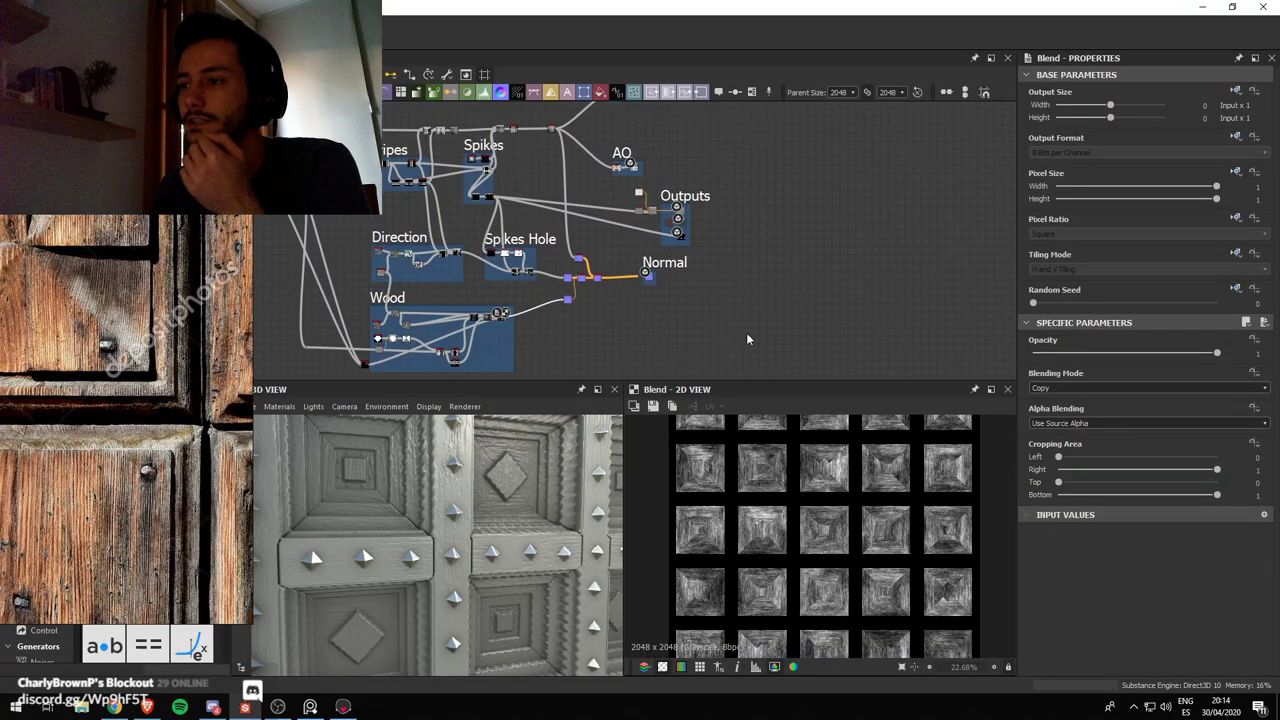
{"action": "scroll", "coordinate": [747, 339], "scroll_direction": "up", "scroll_amount": 3}
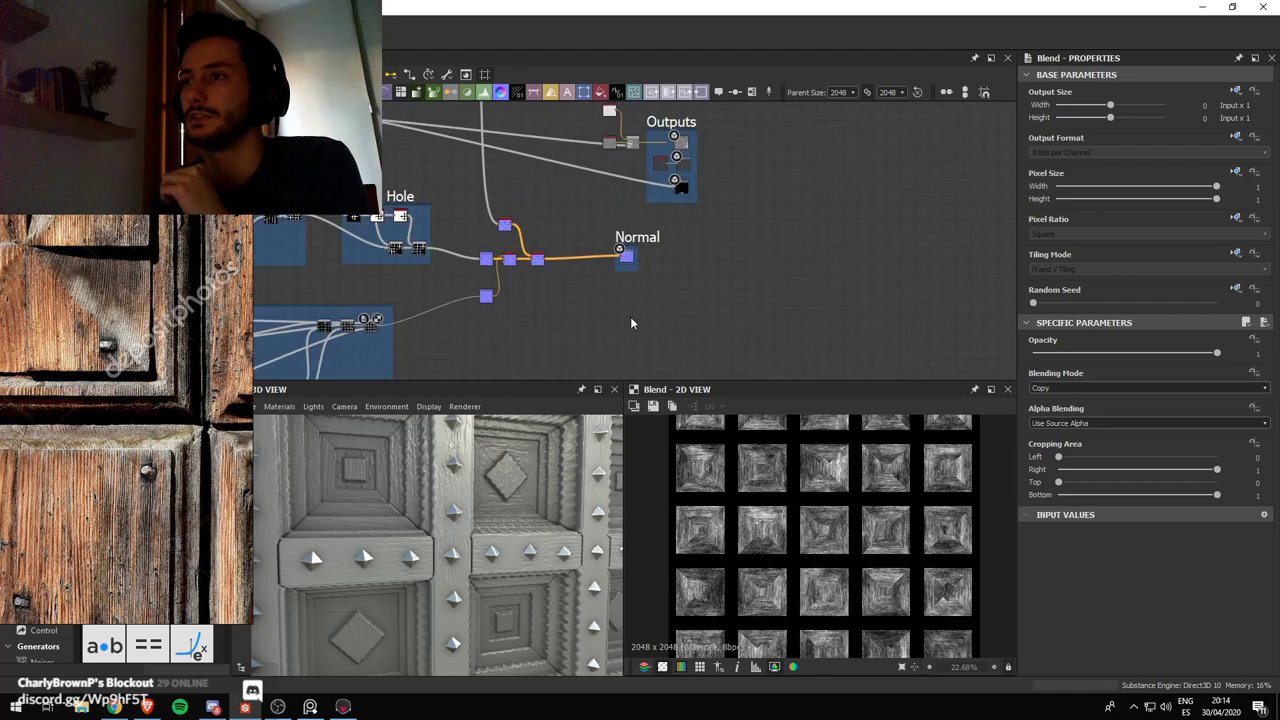
{"action": "left_click_drag", "start_coordinate": [755, 347], "coordinate": [557, 229]}
{"action": "mouse_move", "coordinate": [723, 272]}
{"action": "left_mouse_down"}
{"action": "mouse_move", "coordinate": [743, 272]}
{"action": "mouse_move", "coordinate": [723, 269]}
{"action": "left_mouse_up"}
{"action": "left_click", "coordinate": [757, 317]}
{"action": "left_click_drag", "start_coordinate": [843, 341], "coordinate": [552, 251]}
{"action": "left_click_drag", "start_coordinate": [725, 270], "coordinate": [767, 273]}
{"action": "scroll", "coordinate": [720, 194], "scroll_direction": "up", "scroll_amount": 5}
{"action": "scroll", "coordinate": [683, 212], "scroll_direction": "down", "scroll_amount": 4}
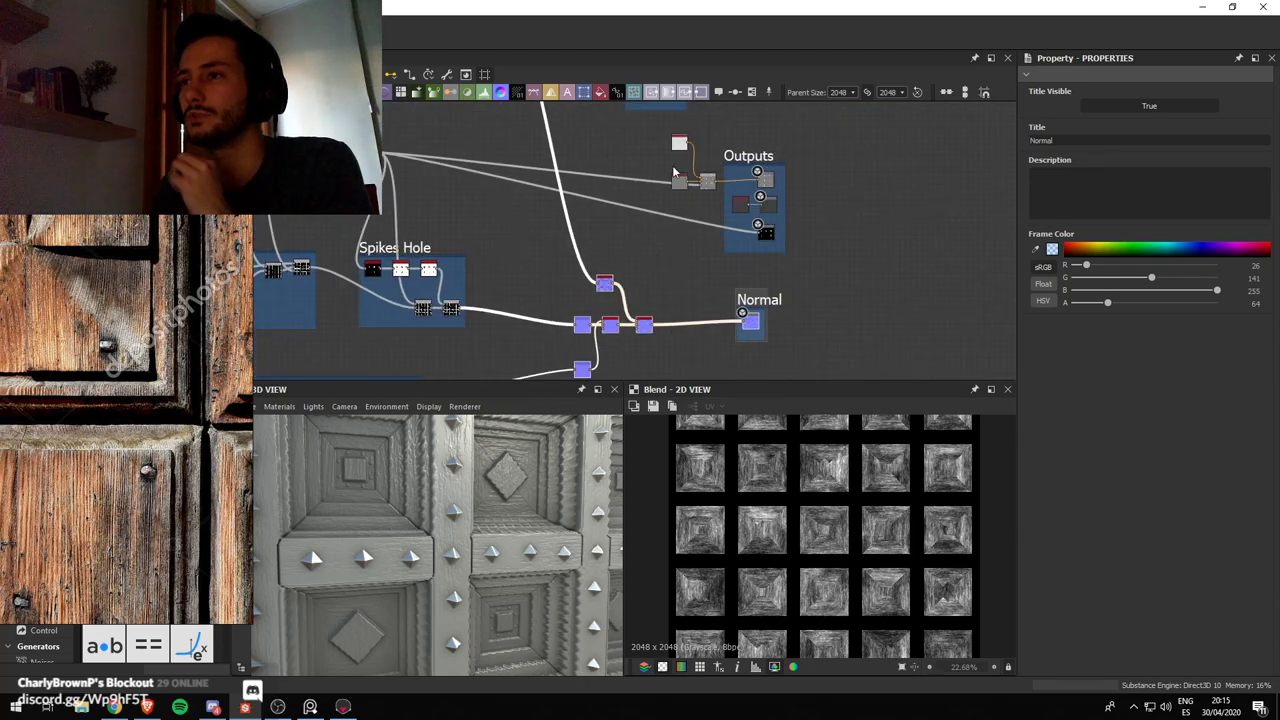
Duplicate the white Uniform Color node near the Outputs frame, place the copy below it, and set its color mode to Grayscale
{"action": "scroll", "coordinate": [688, 185], "scroll_direction": "up", "scroll_amount": 4}
{"action": "scroll", "coordinate": [745, 234], "scroll_direction": "down", "scroll_amount": 2}
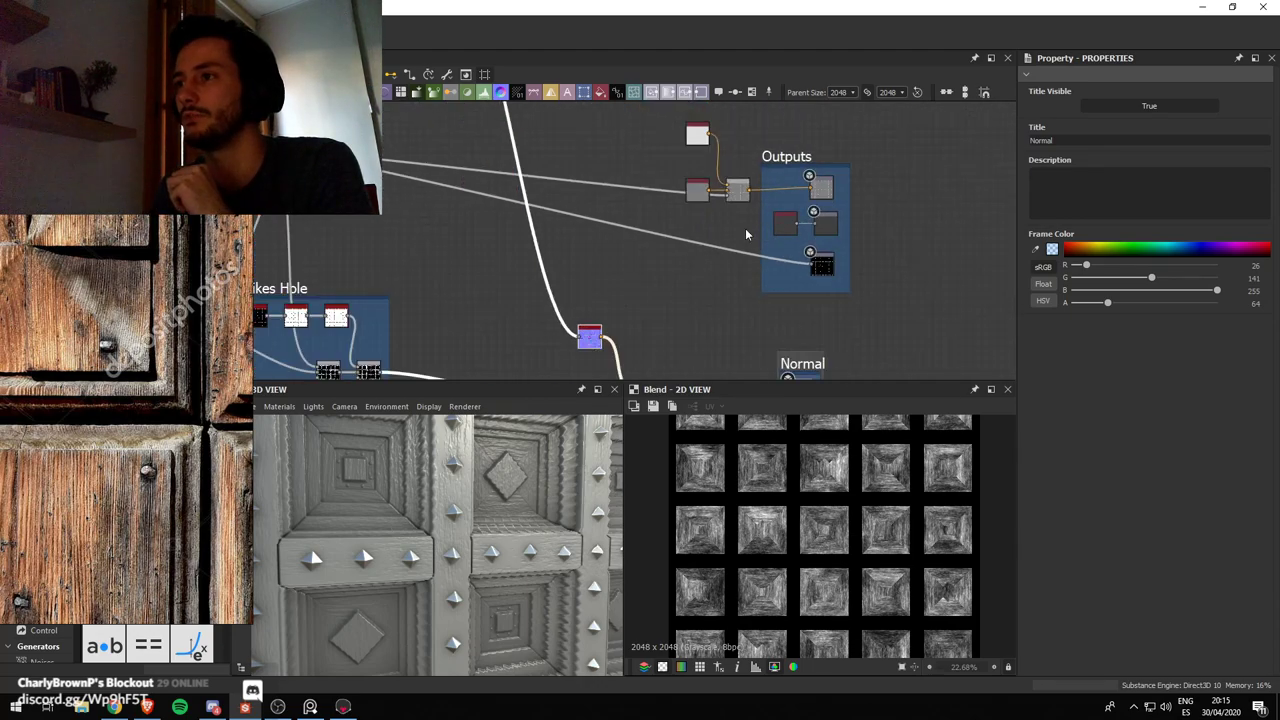
{"action": "scroll", "coordinate": [705, 210], "scroll_direction": "down", "scroll_amount": 3}
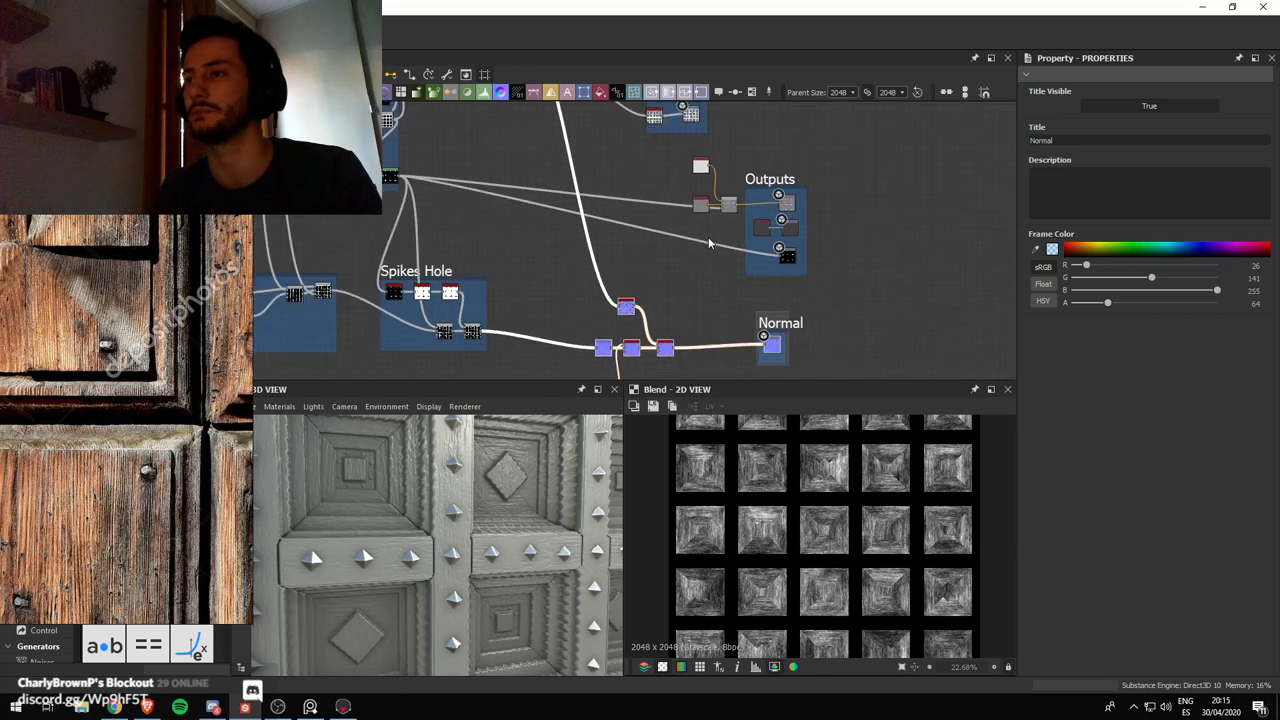
{"action": "scroll", "coordinate": [705, 210], "scroll_direction": "up", "scroll_amount": 2}
{"action": "left_click", "coordinate": [743, 207]}
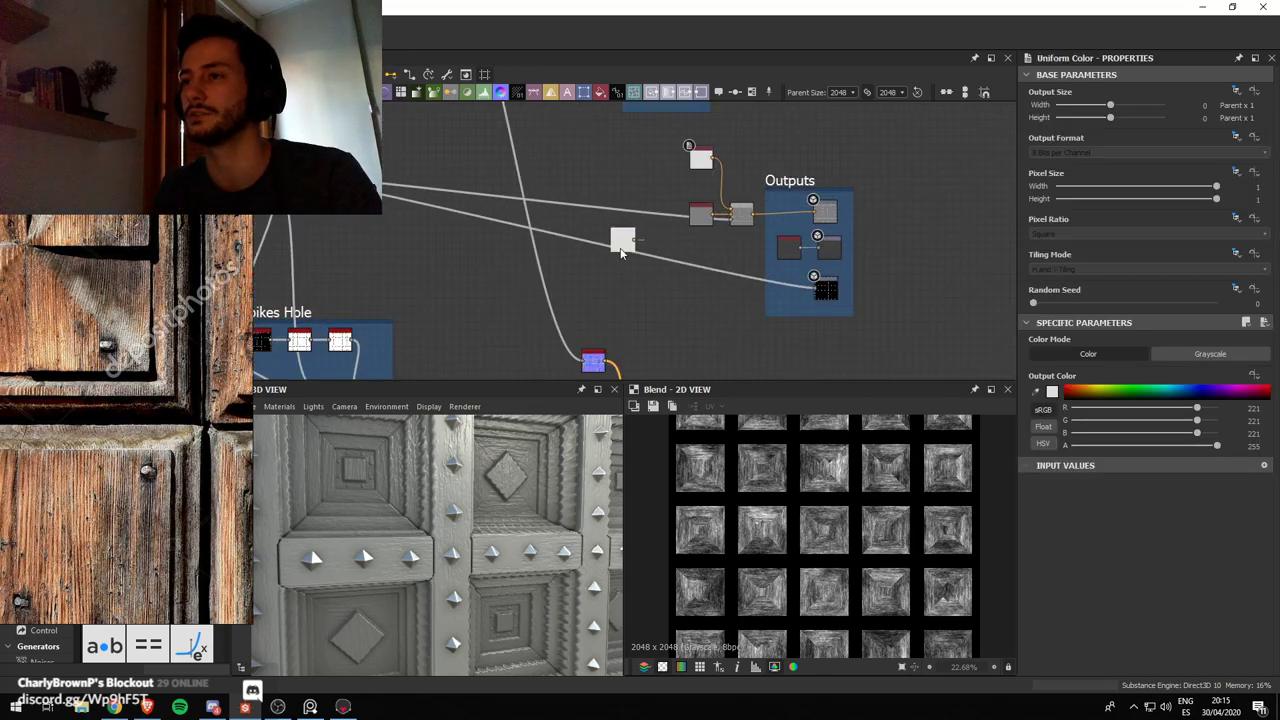
{"action": "left_click_drag", "start_coordinate": [620, 253], "coordinate": [642, 312]}
{"action": "left_click", "coordinate": [647, 309]}
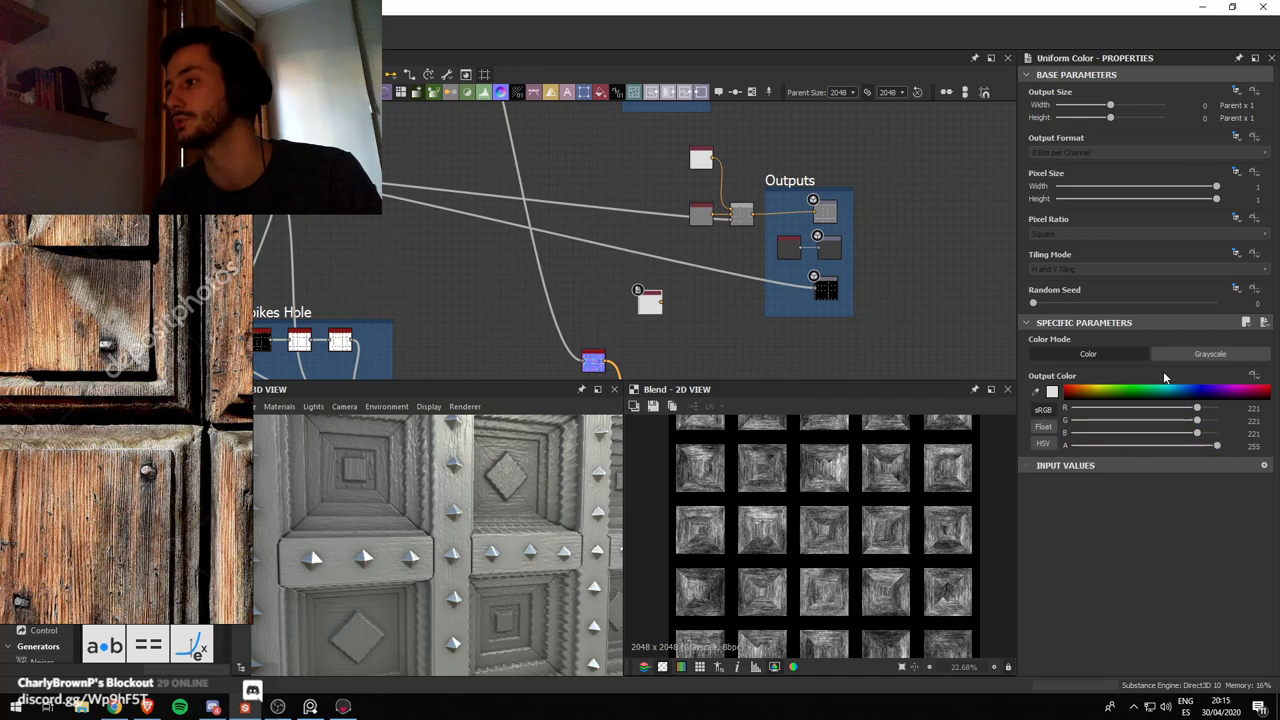
{"action": "left_click", "coordinate": [1210, 354]}
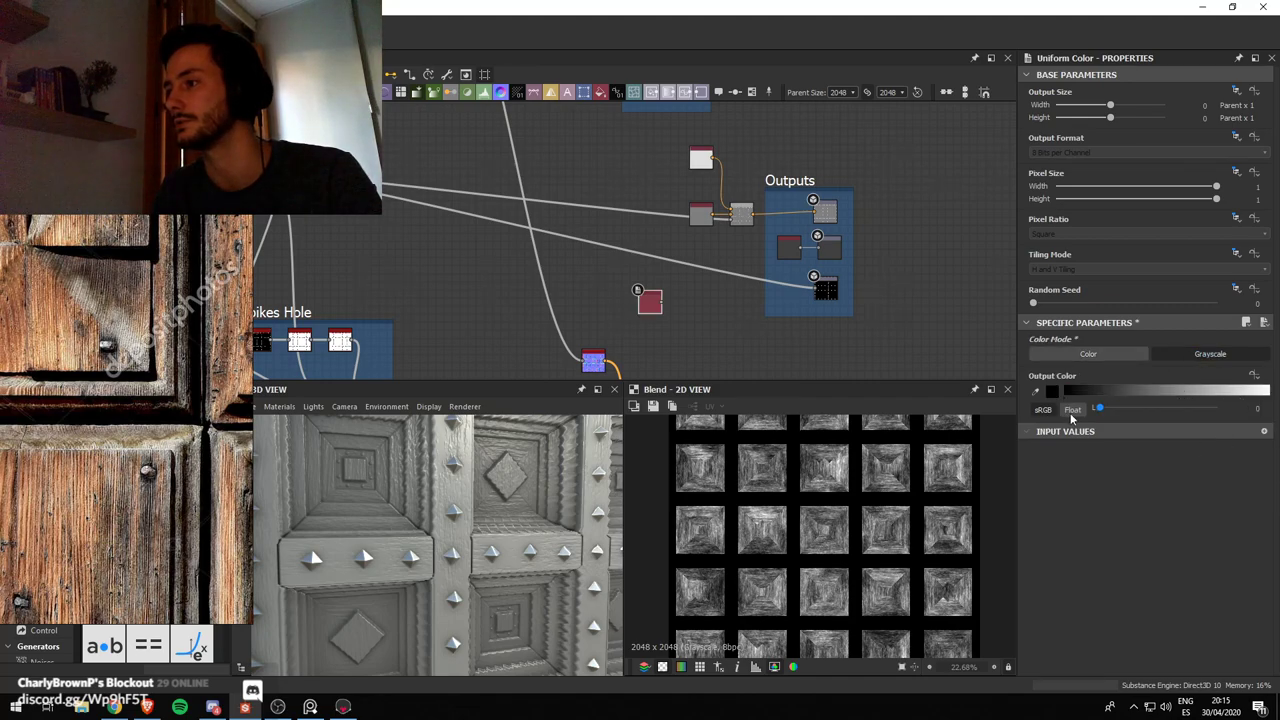
{"action": "scroll", "coordinate": [845, 258], "scroll_direction": "up", "scroll_amount": 3}
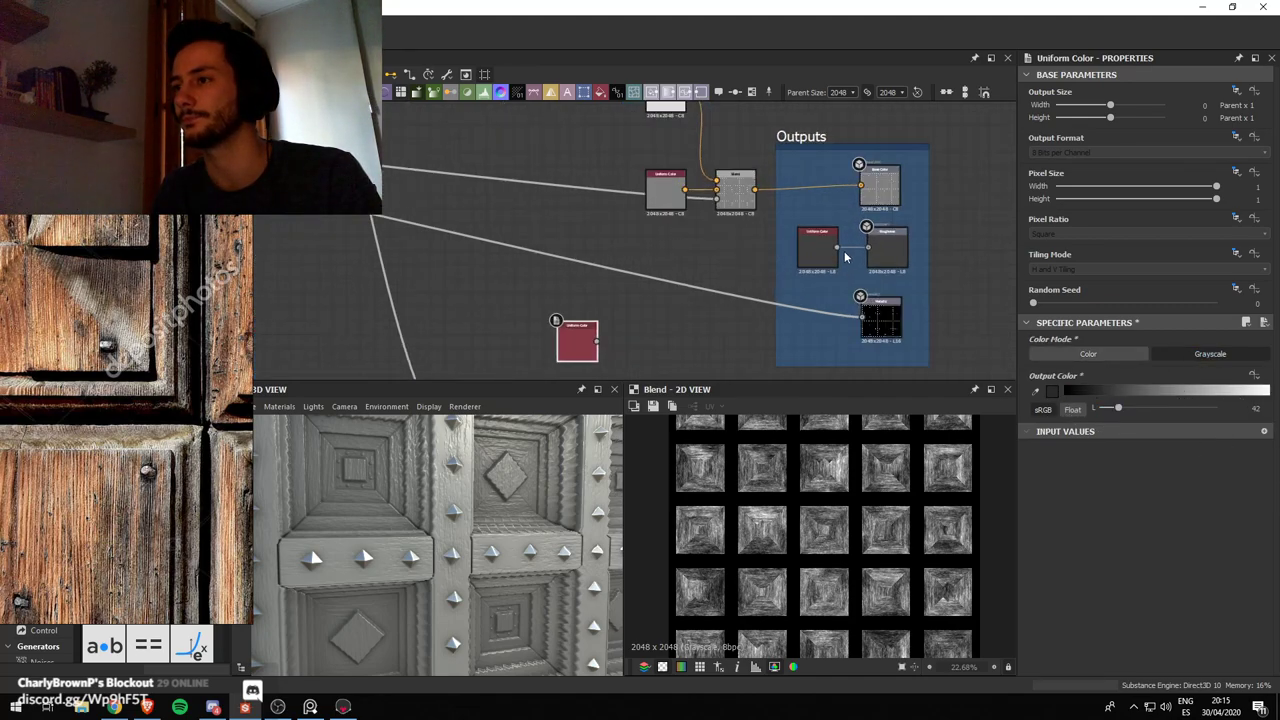
{"action": "scroll", "coordinate": [673, 242], "scroll_direction": "down", "scroll_amount": 3}
{"action": "scroll", "coordinate": [693, 238], "scroll_direction": "up", "scroll_amount": 3}
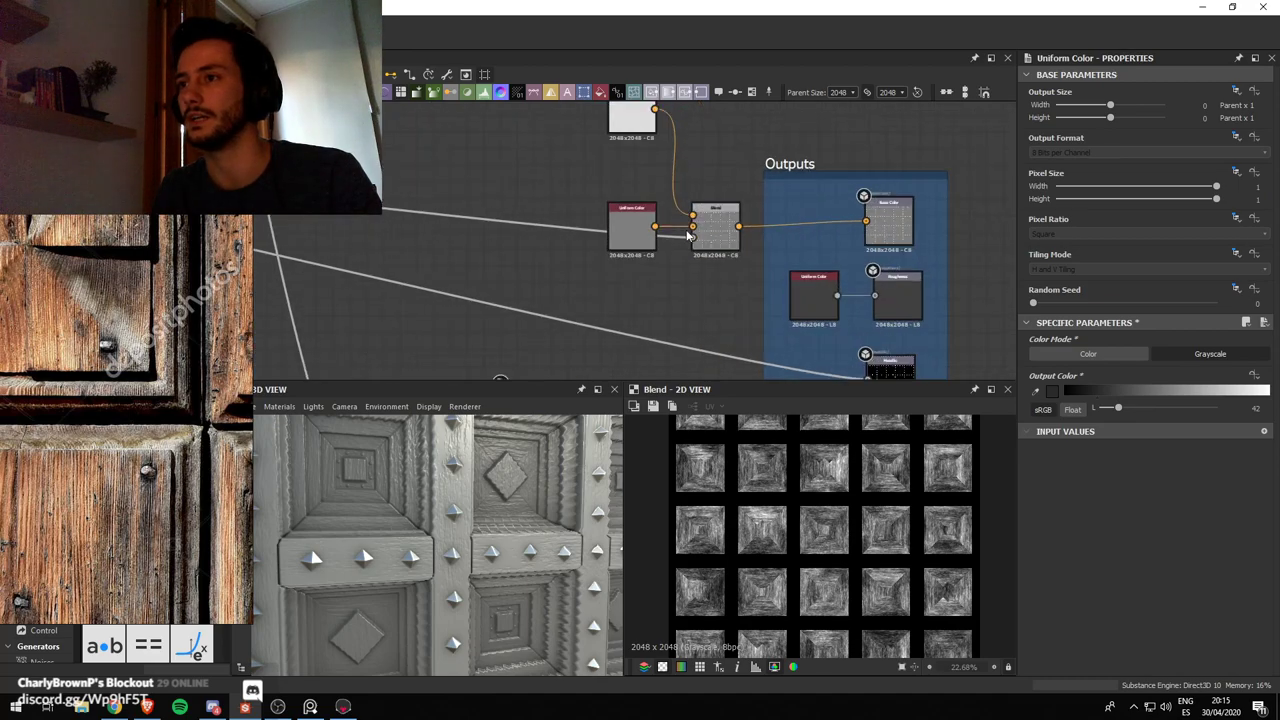
{"action": "scroll", "coordinate": [707, 234], "scroll_direction": "down", "scroll_amount": 3}
{"action": "middle_click_drag", "start_coordinate": [709, 232], "coordinate": [712, 209]}
{"action": "left_click", "coordinate": [713, 207]}
{"action": "key", "text": "ctrl+d"}
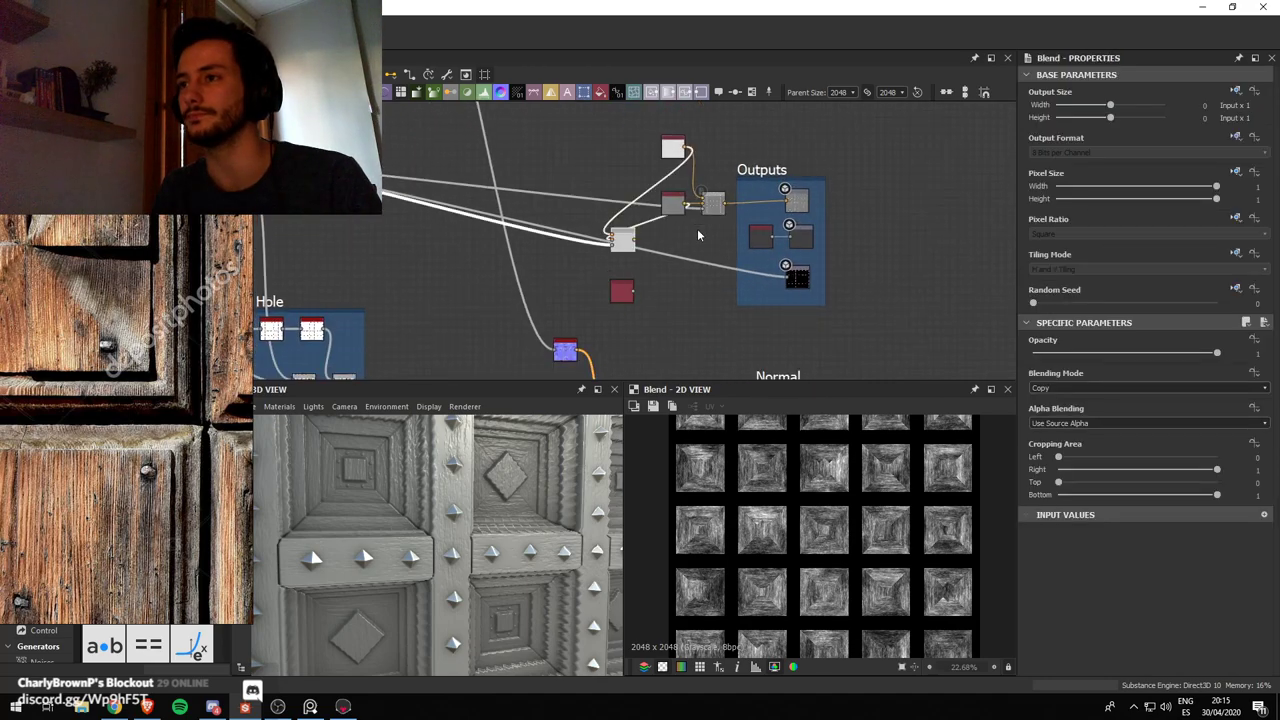
{"action": "key", "text": "ctrl+z"}
Duplicate the base color's two Uniform Color nodes and Blend, and place the copies with the Roughness nodes below the Normal frame
{"action": "left_click_drag", "start_coordinate": [645, 136], "coordinate": [877, 263]}
{"action": "key", "text": "ctrl+d"}
{"action": "scroll", "coordinate": [746, 253], "scroll_direction": "down", "scroll_amount": 2}
{"action": "left_click_drag", "start_coordinate": [750, 205], "coordinate": [863, 316]}
{"action": "scroll", "coordinate": [848, 312], "scroll_direction": "down", "scroll_amount": 3}
{"action": "middle_click_drag", "start_coordinate": [857, 341], "coordinate": [856, 267]}
{"action": "scroll", "coordinate": [856, 267], "scroll_direction": "up", "scroll_amount": 2}
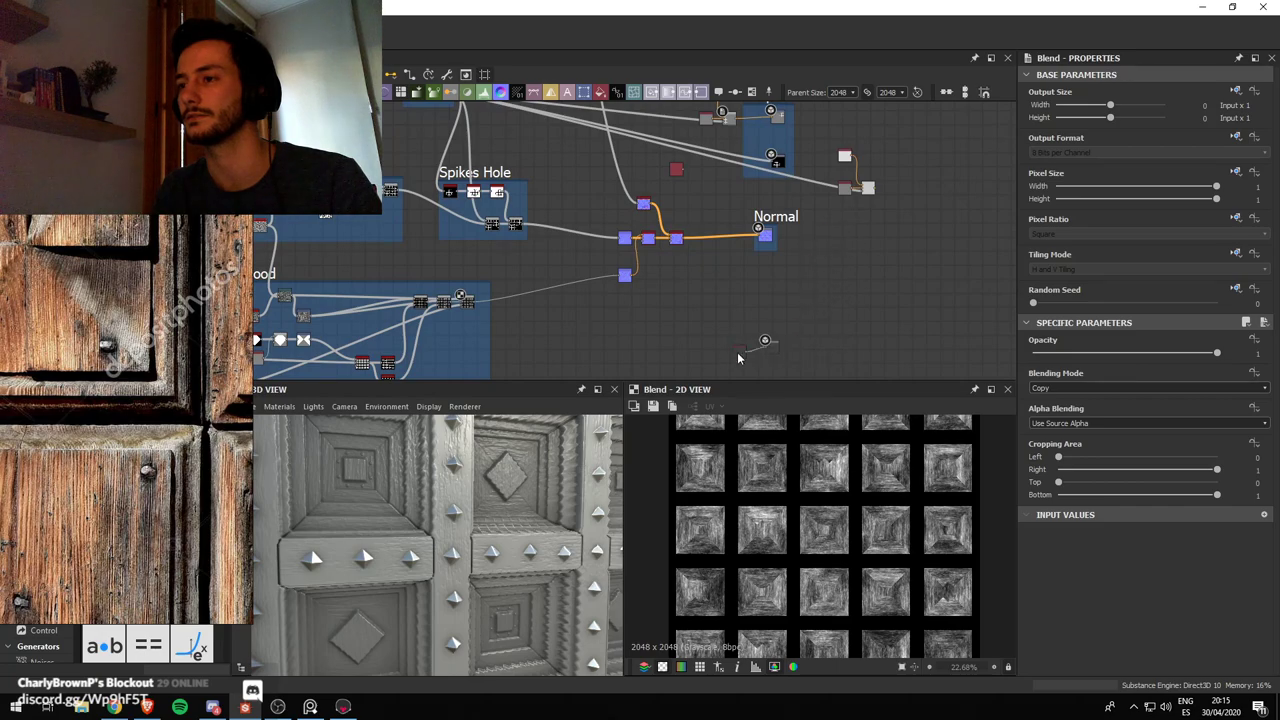
{"action": "left_click_drag", "start_coordinate": [845, 158], "coordinate": [662, 315]}
{"action": "scroll", "coordinate": [662, 316], "scroll_direction": "down", "scroll_amount": 3}
{"action": "middle_click_drag", "start_coordinate": [664, 318], "coordinate": [655, 190]}
{"action": "scroll", "coordinate": [690, 290], "scroll_direction": "up", "scroll_amount": 5}
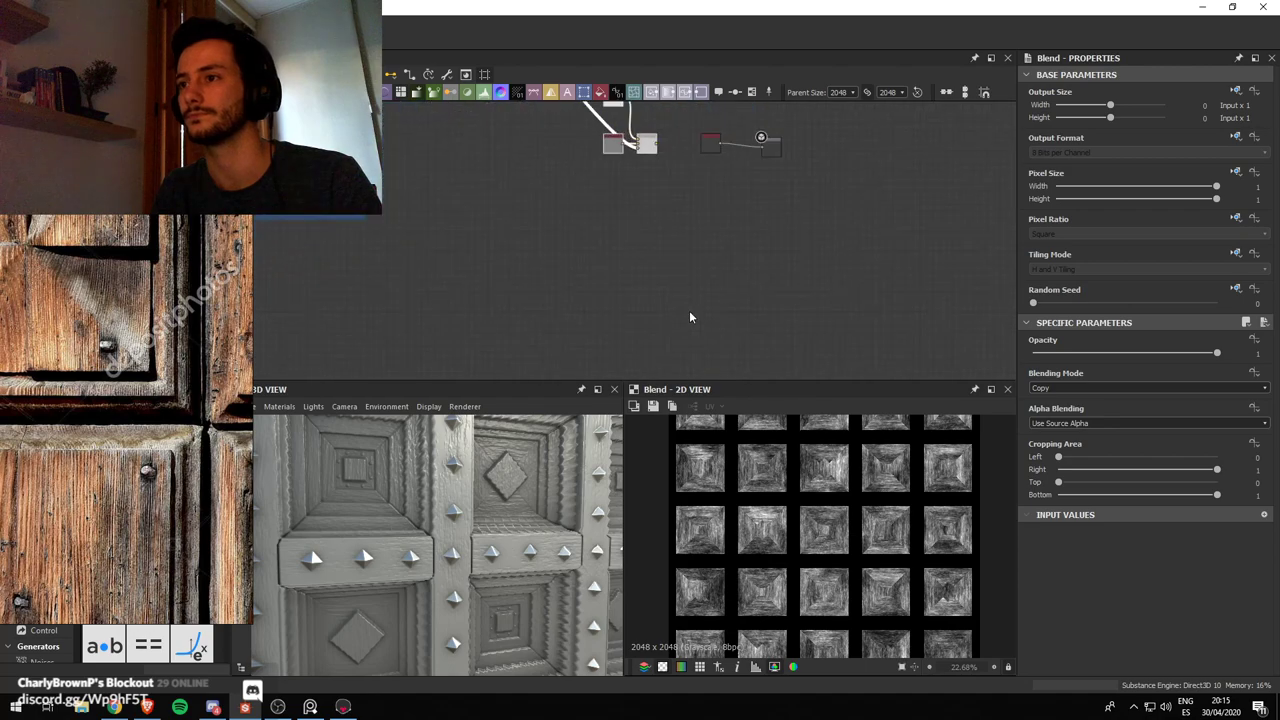
Delete the Uniform Color feeding the Roughness output, connect the duplicated Blend to it instead, and preview the output
{"action": "middle_click_drag", "start_coordinate": [750, 157], "coordinate": [748, 263]}
{"action": "left_click_drag", "start_coordinate": [779, 262], "coordinate": [834, 252]}
{"action": "key", "text": "Delete"}
{"action": "scroll", "coordinate": [669, 247], "scroll_direction": "up", "scroll_amount": 3}
{"action": "left_click", "coordinate": [818, 256]}
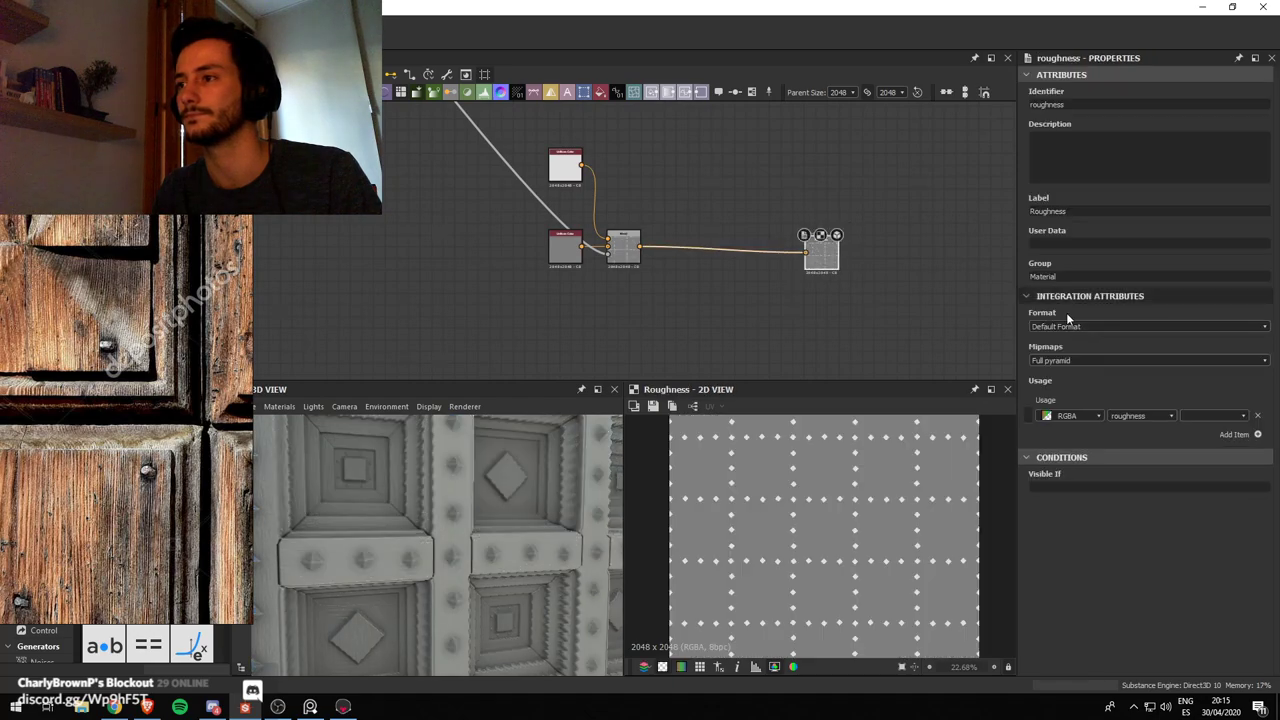
Switch both duplicated Uniform Color nodes to Grayscale mode and preview the Roughness output
{"action": "left_click", "coordinate": [624, 248]}
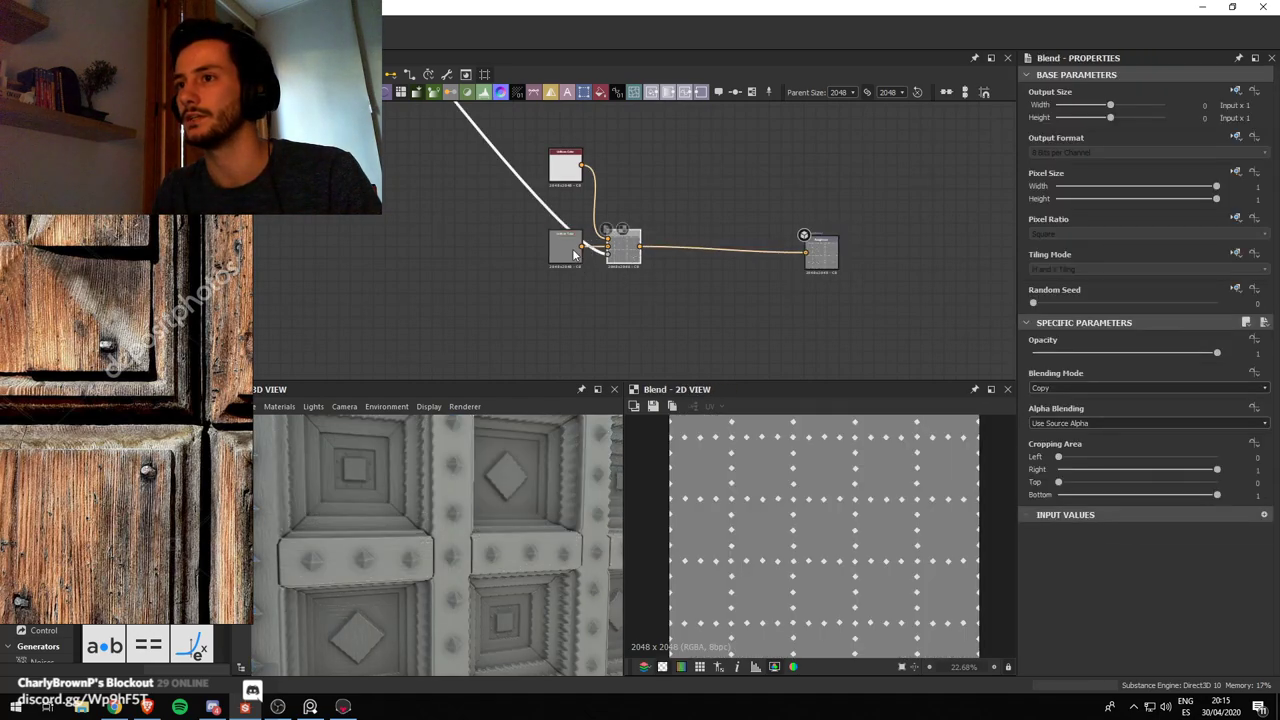
{"action": "left_click", "coordinate": [565, 165]}
{"action": "left_click", "coordinate": [1182, 356]}
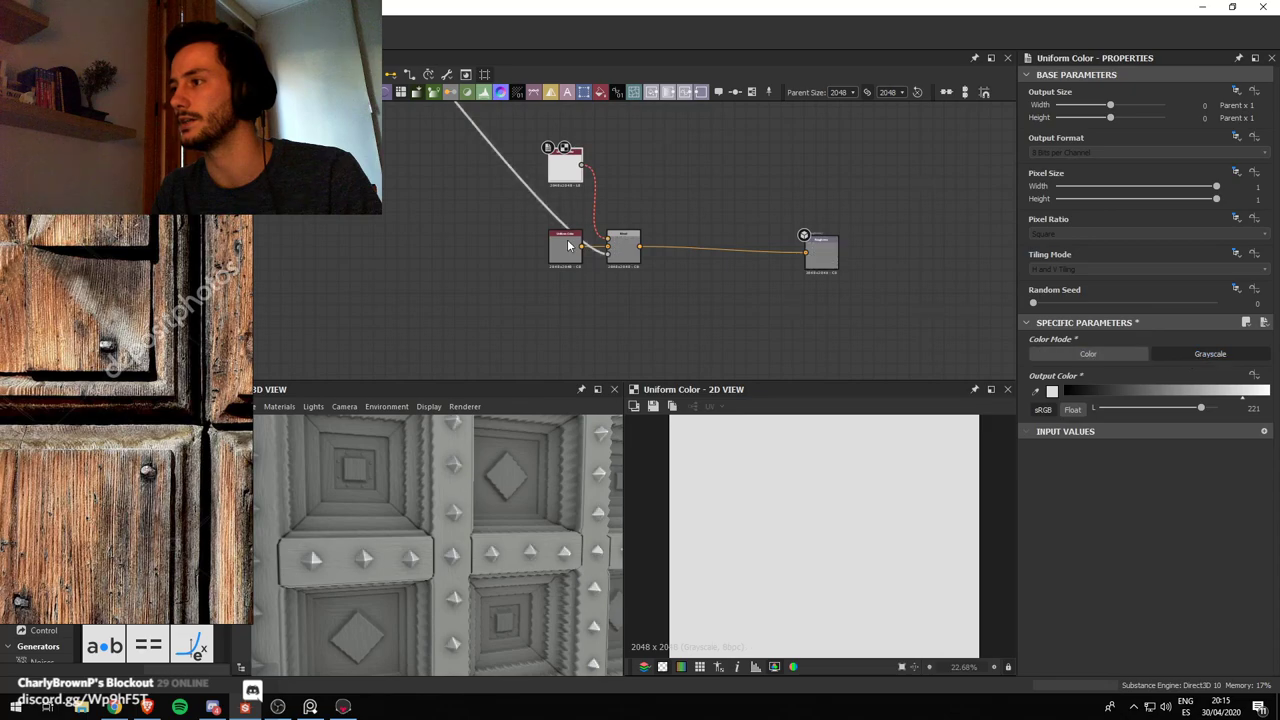
{"action": "left_click", "coordinate": [568, 245]}
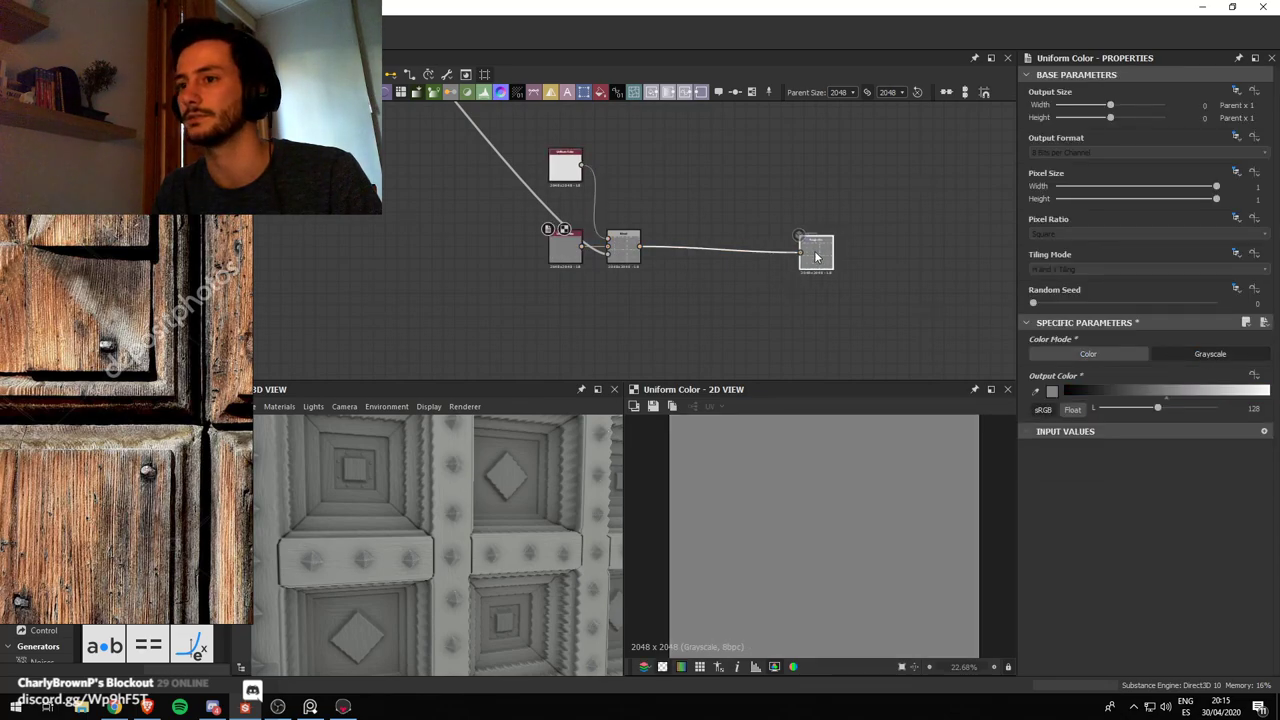
{"action": "left_click", "coordinate": [816, 257]}
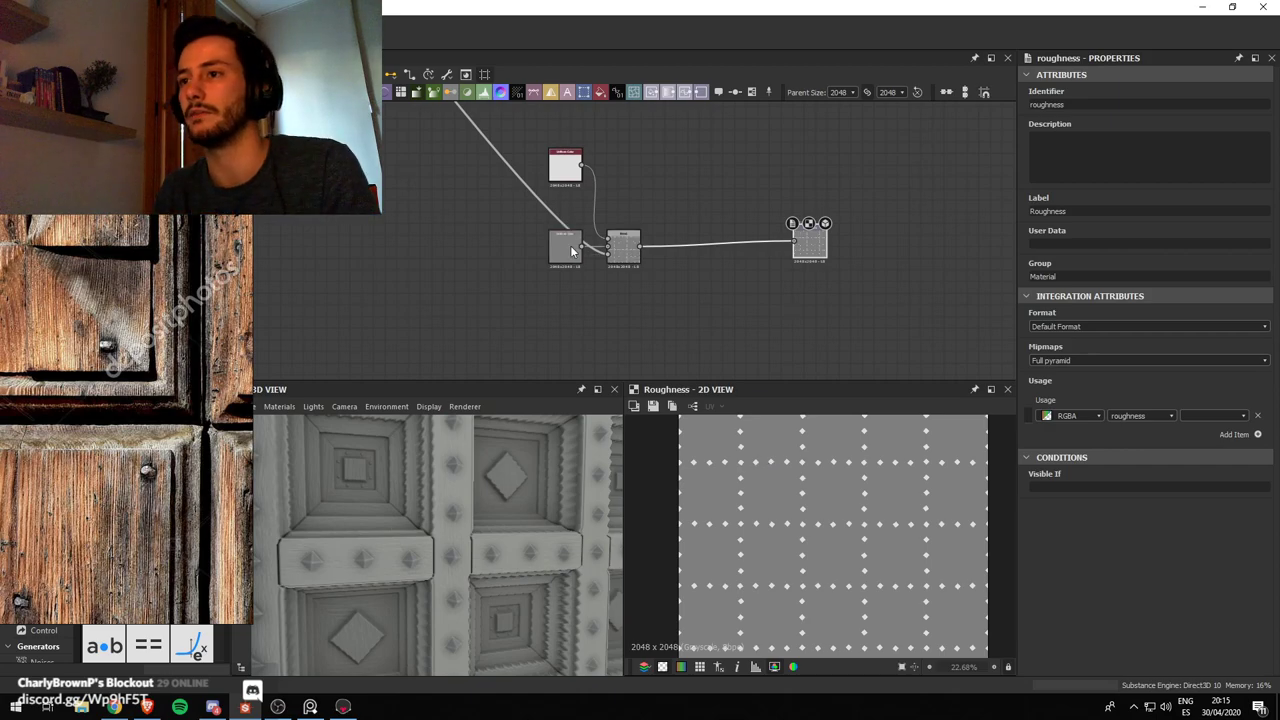
Set the spikes' Uniform Color in the roughness group to a luminance of 78 while previewing the Roughness output
{"action": "left_click", "coordinate": [565, 172]}
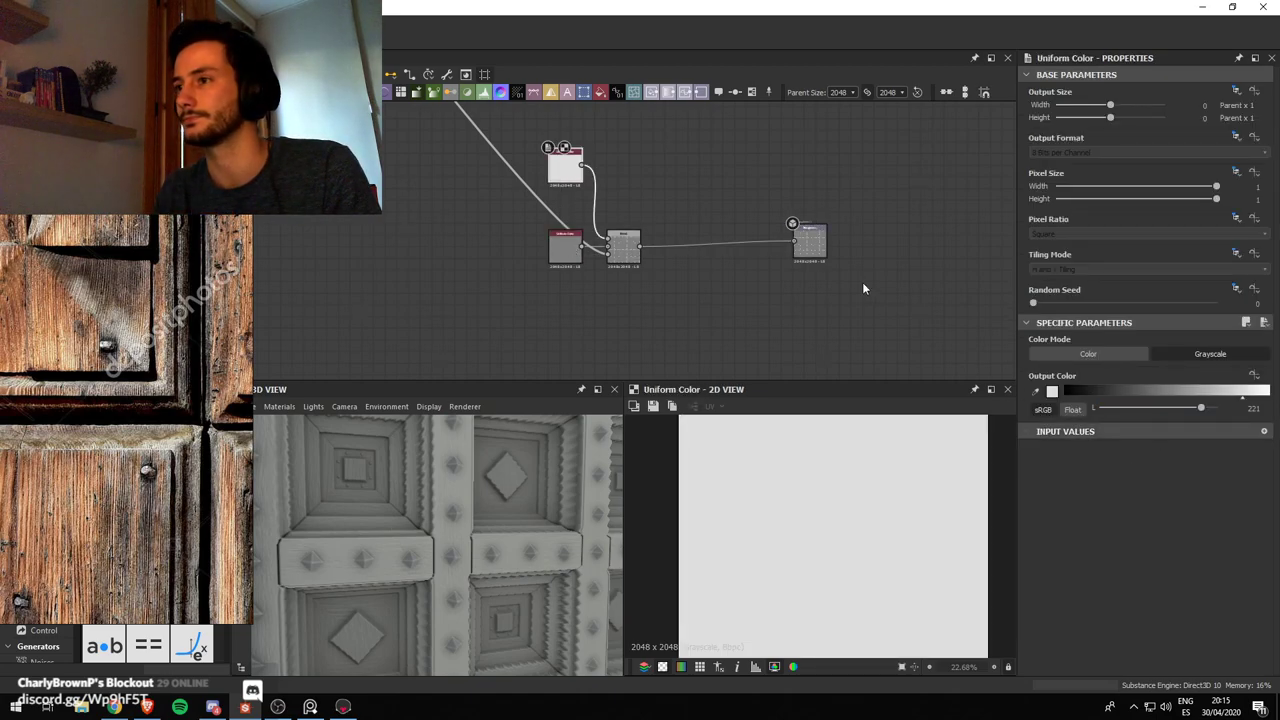
{"action": "double_click", "coordinate": [819, 248]}
{"action": "left_click", "coordinate": [570, 168]}
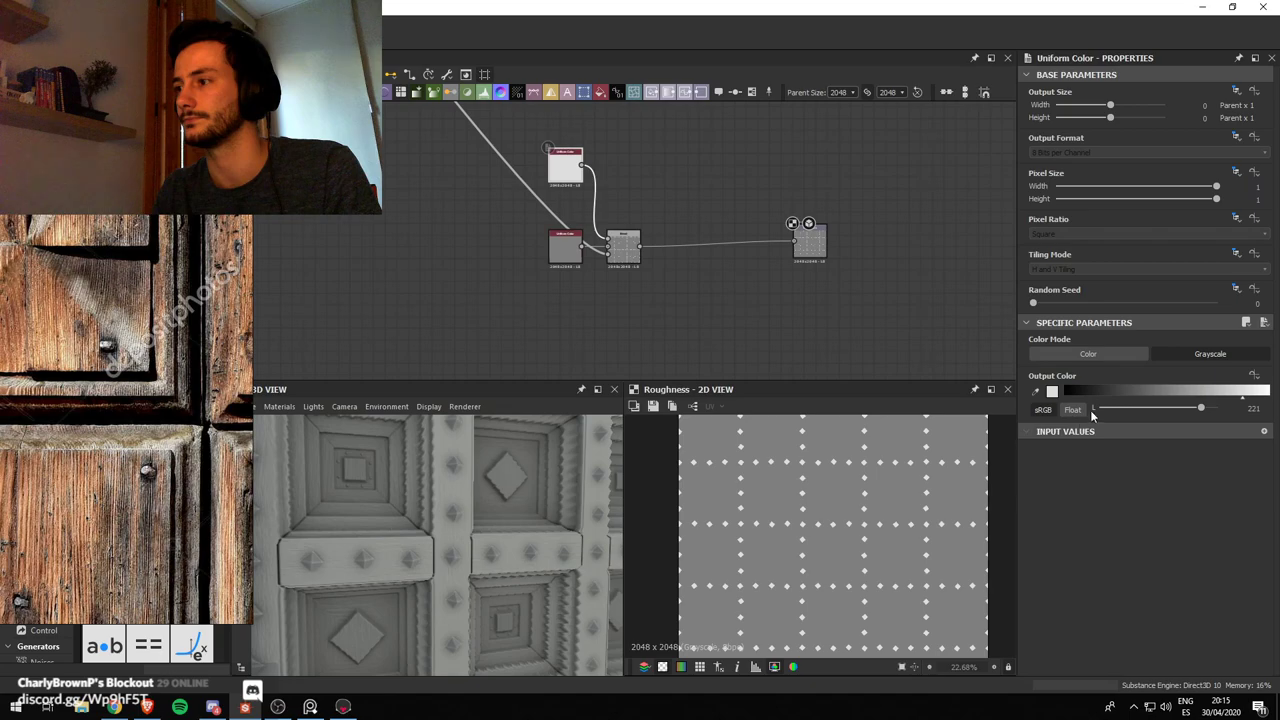
{"action": "left_click_drag", "start_coordinate": [1093, 413], "coordinate": [1137, 418]}
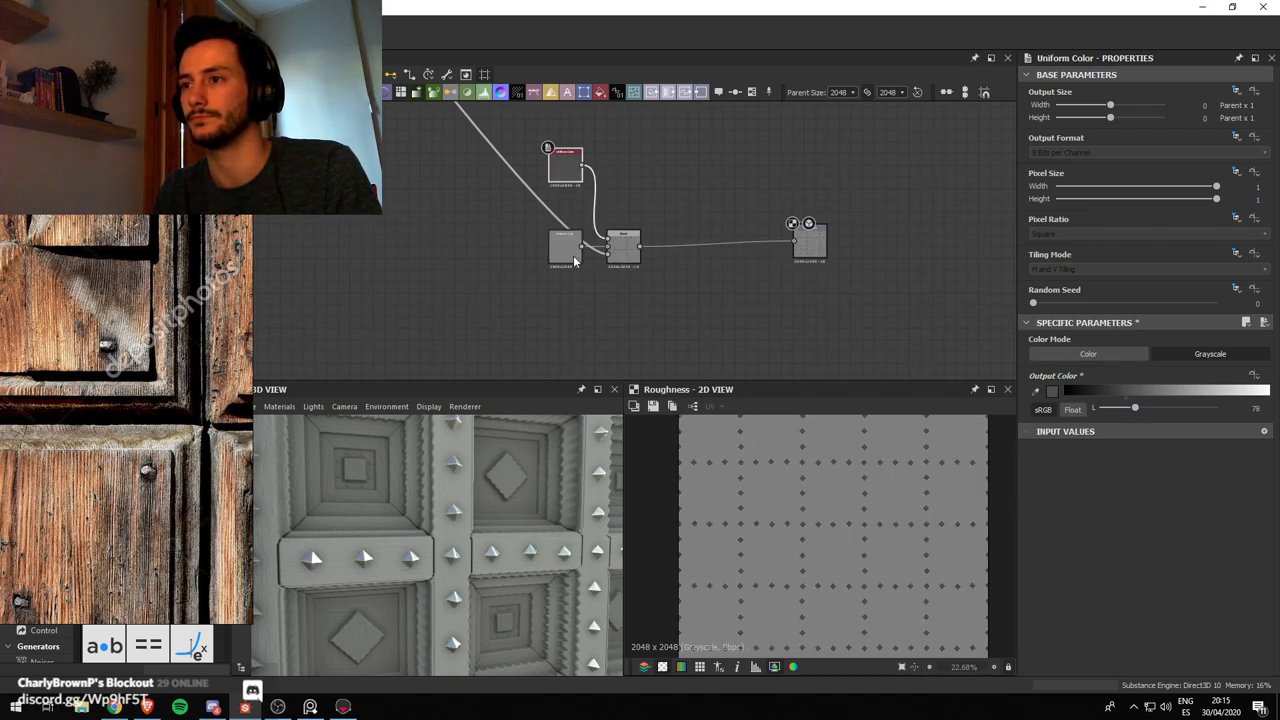
Insert a new Blend node between the roughness Blend and the Roughness output
{"action": "scroll", "coordinate": [510, 489], "scroll_direction": "down", "scroll_amount": 2}
{"action": "scroll", "coordinate": [627, 250], "scroll_direction": "down", "scroll_amount": 2}
{"action": "scroll", "coordinate": [598, 271], "scroll_direction": "down", "scroll_amount": 3}
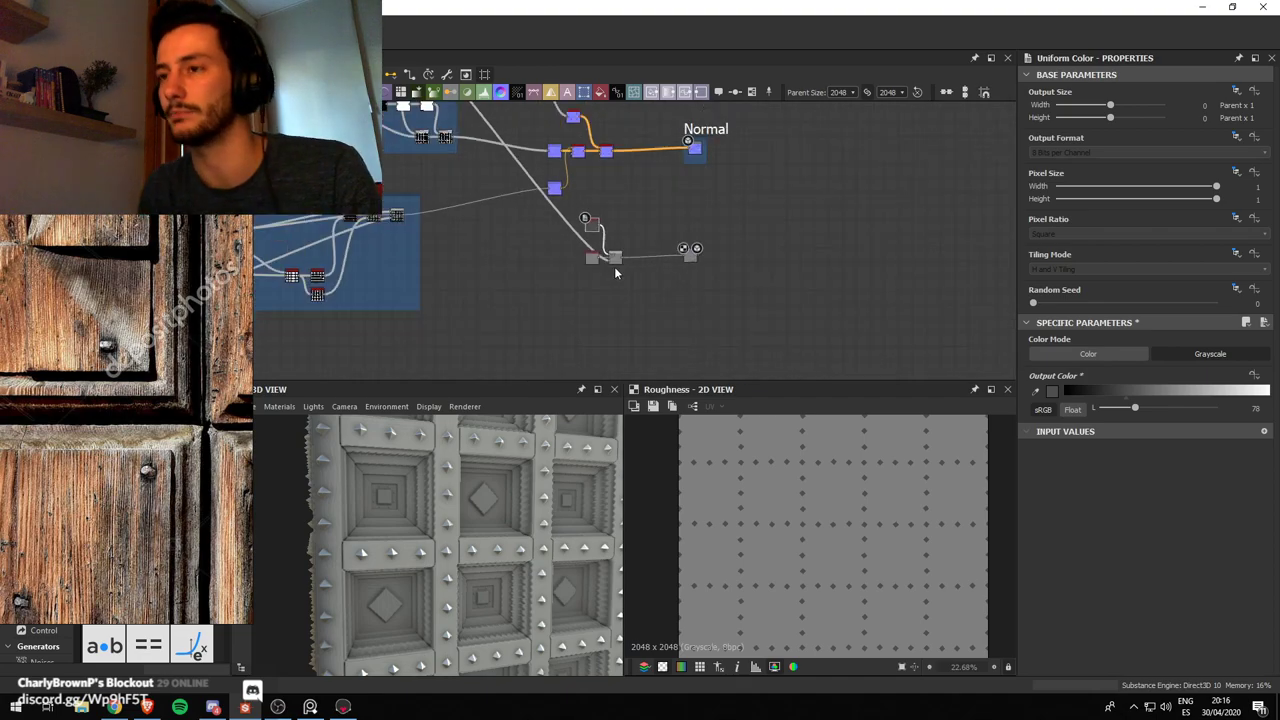
{"action": "middle_click_drag", "start_coordinate": [446, 249], "coordinate": [655, 294]}
{"action": "scroll", "coordinate": [615, 258], "scroll_direction": "up", "scroll_amount": 4}
{"action": "scroll", "coordinate": [612, 265], "scroll_direction": "down", "scroll_amount": 2}
{"action": "scroll", "coordinate": [610, 270], "scroll_direction": "up", "scroll_amount": 4}
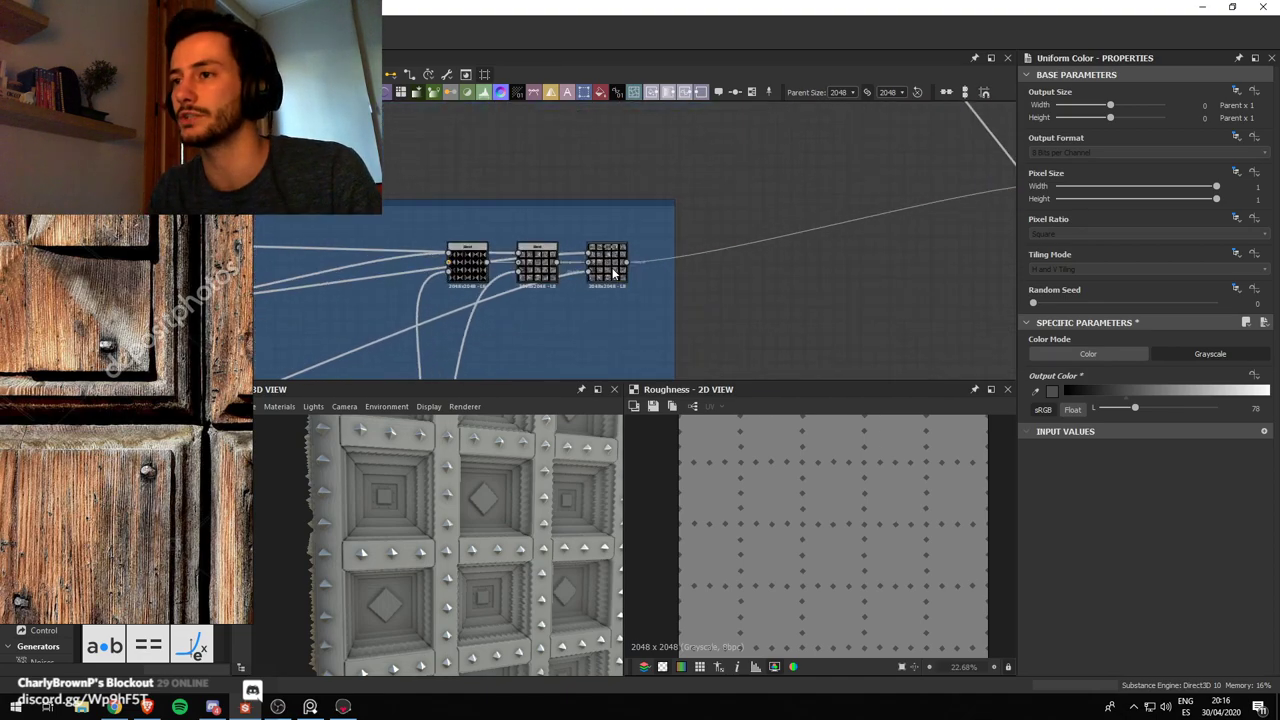
{"action": "scroll", "coordinate": [650, 285], "scroll_direction": "down", "scroll_amount": 4}
{"action": "scroll", "coordinate": [768, 309], "scroll_direction": "up", "scroll_amount": 1}
{"action": "middle_click_drag", "start_coordinate": [769, 309], "coordinate": [687, 246]}
{"action": "left_click_drag", "start_coordinate": [800, 325], "coordinate": [751, 303]}
{"action": "left_click", "coordinate": [752, 306]}
{"action": "key", "text": "space"}
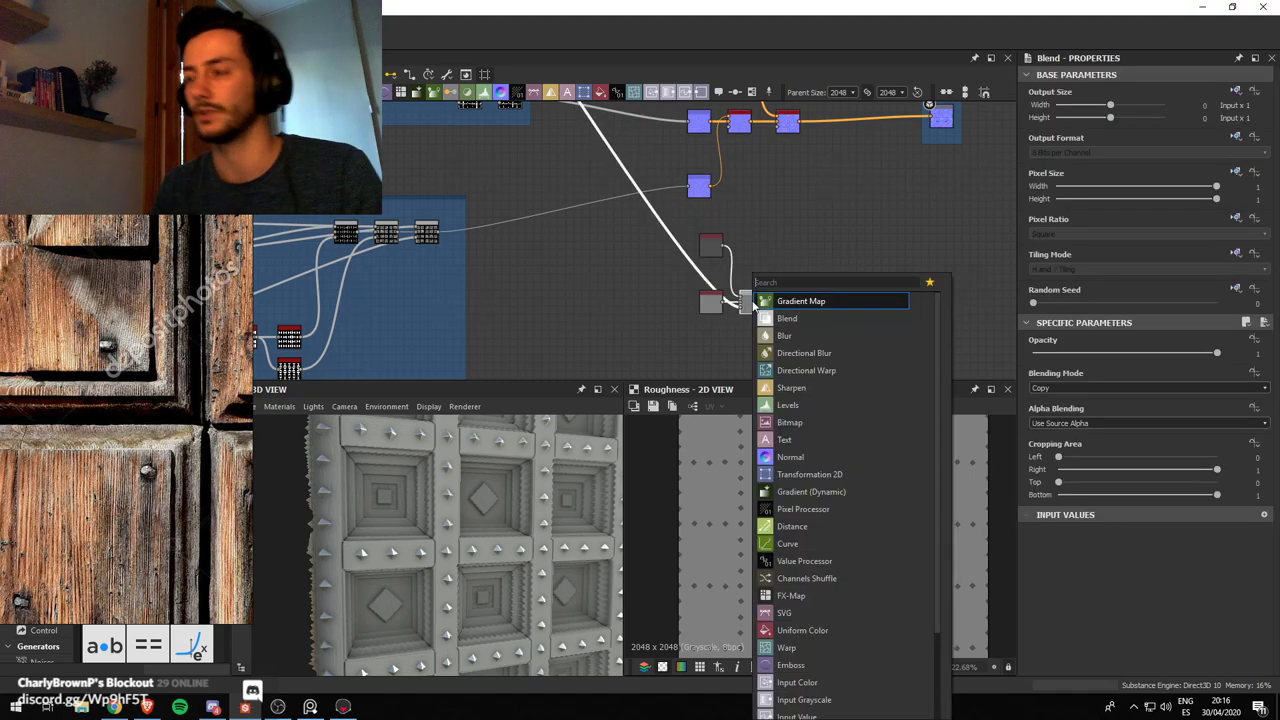
{"action": "type", "text": "blend"}
{"action": "key", "text": "Return"}
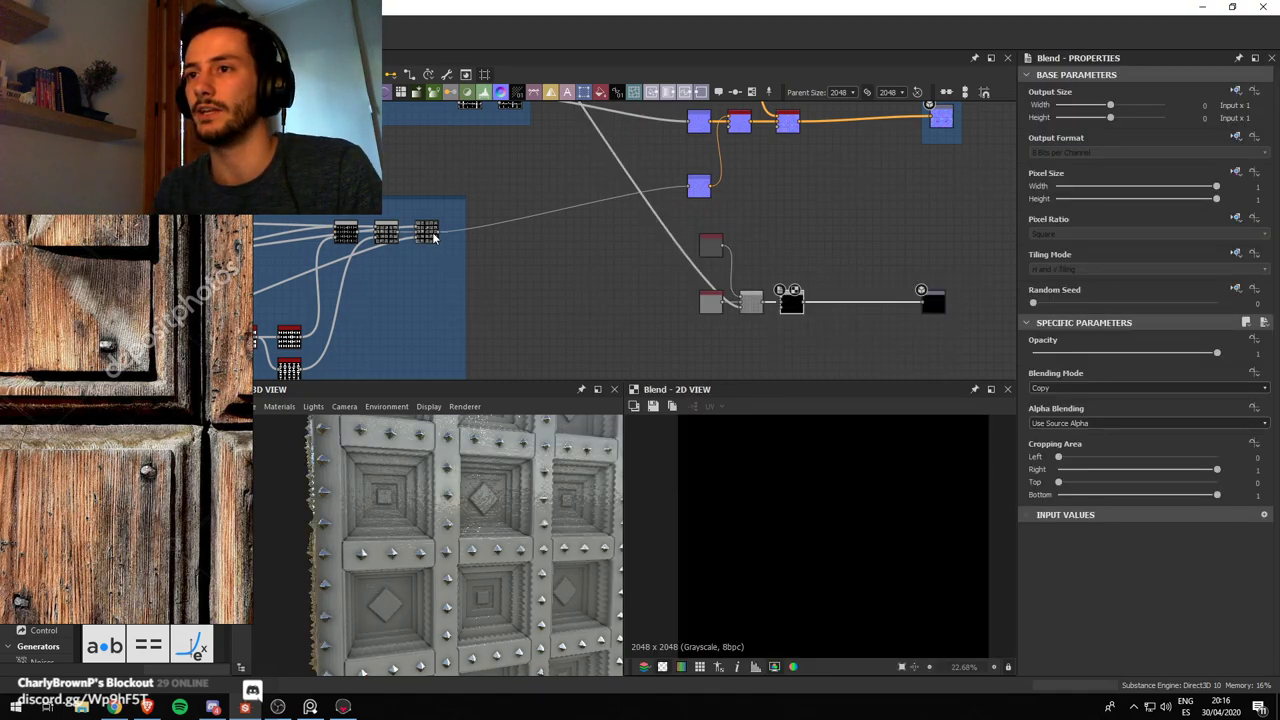
Add a Blend node beside the wood frame, with the final Spikes Hole Blend as foreground and the last wood Blend as background
{"action": "middle_click_drag", "start_coordinate": [542, 239], "coordinate": [592, 325]}
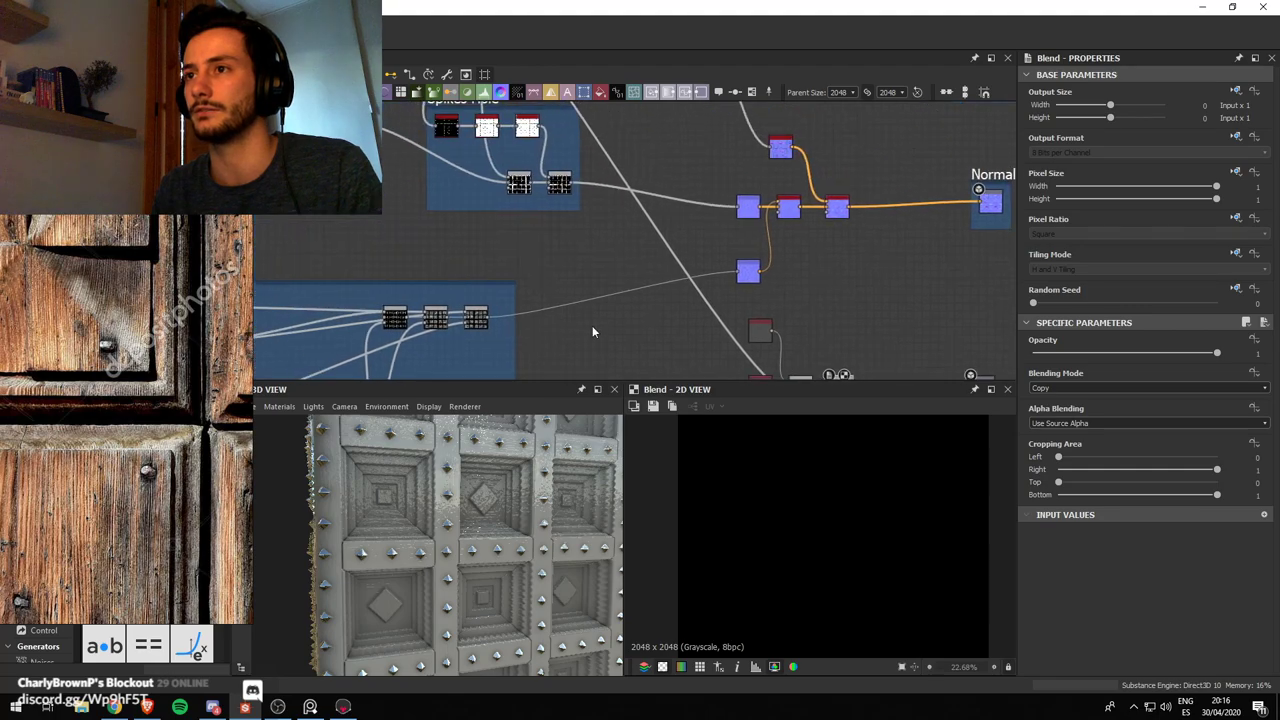
{"action": "key", "text": "space"}
{"action": "type", "text": "blend"}
{"action": "key", "text": "Return"}
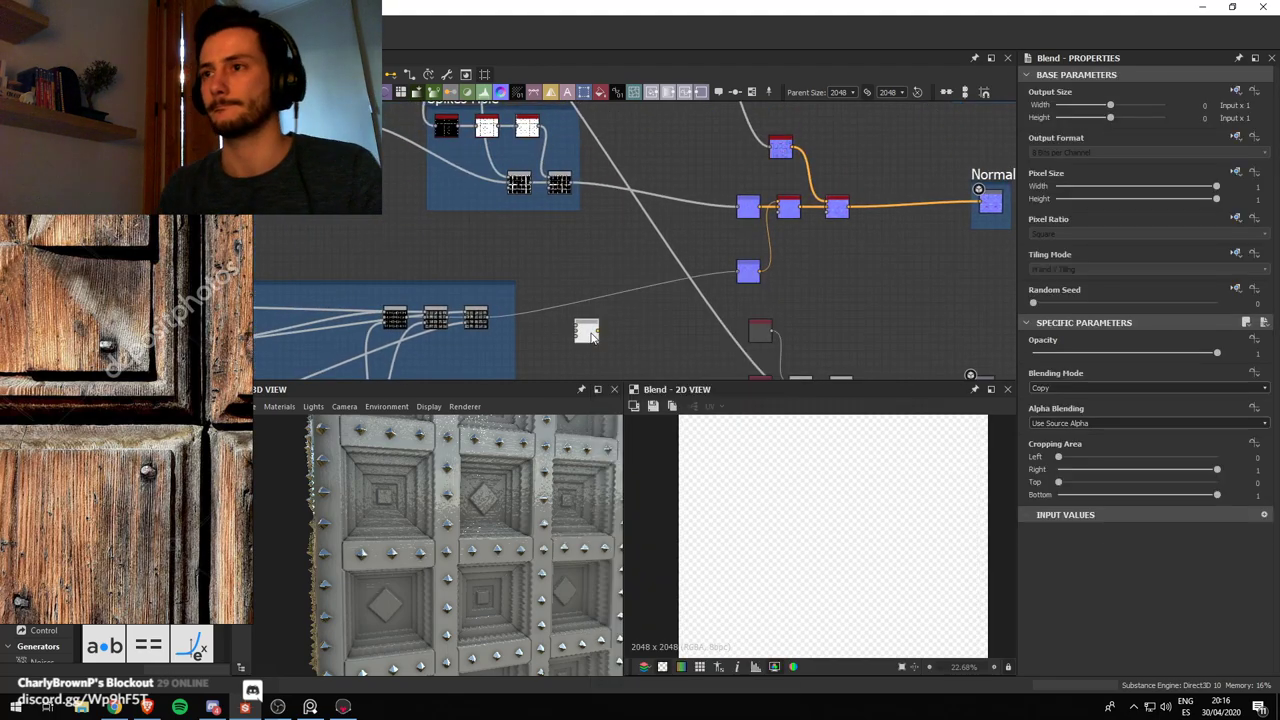
{"action": "left_click_drag", "start_coordinate": [573, 184], "coordinate": [576, 321]}
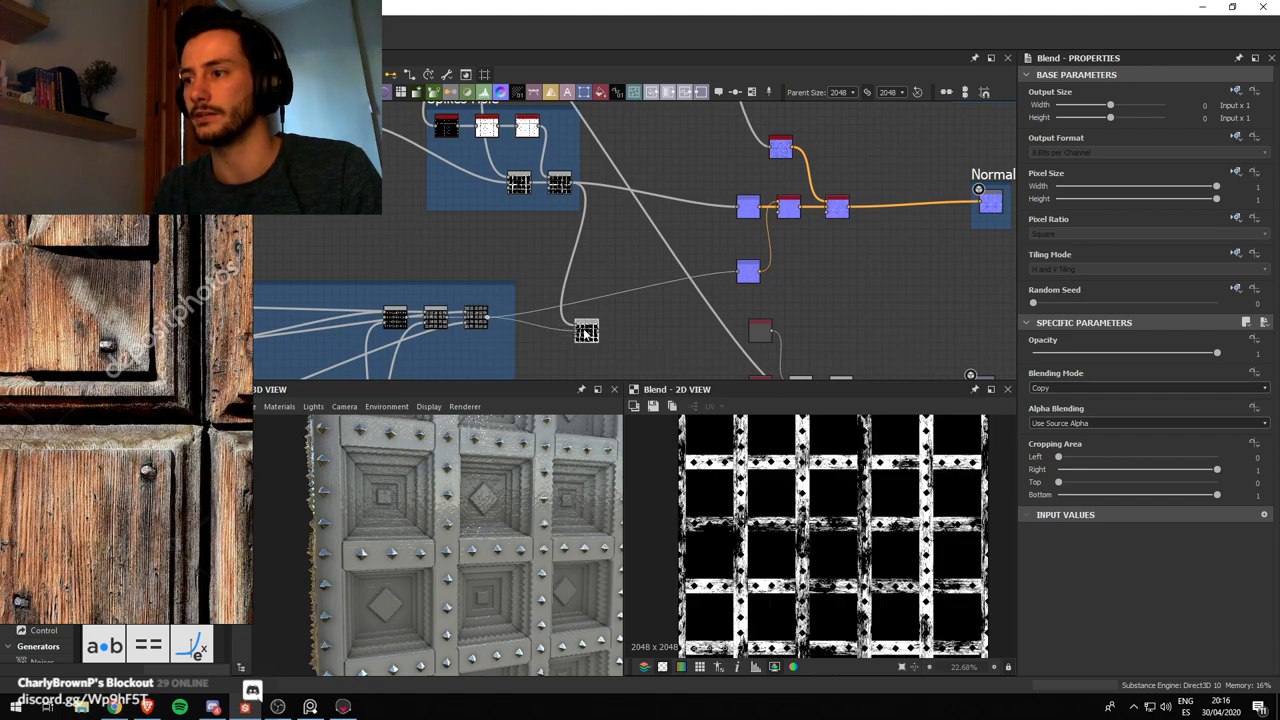
Try Add Sub on the Blend combining both wood grains, and settle on Screen as its blending mode
{"action": "scroll", "coordinate": [586, 333], "scroll_direction": "up", "scroll_amount": 3}
{"action": "left_click", "coordinate": [1084, 388]}
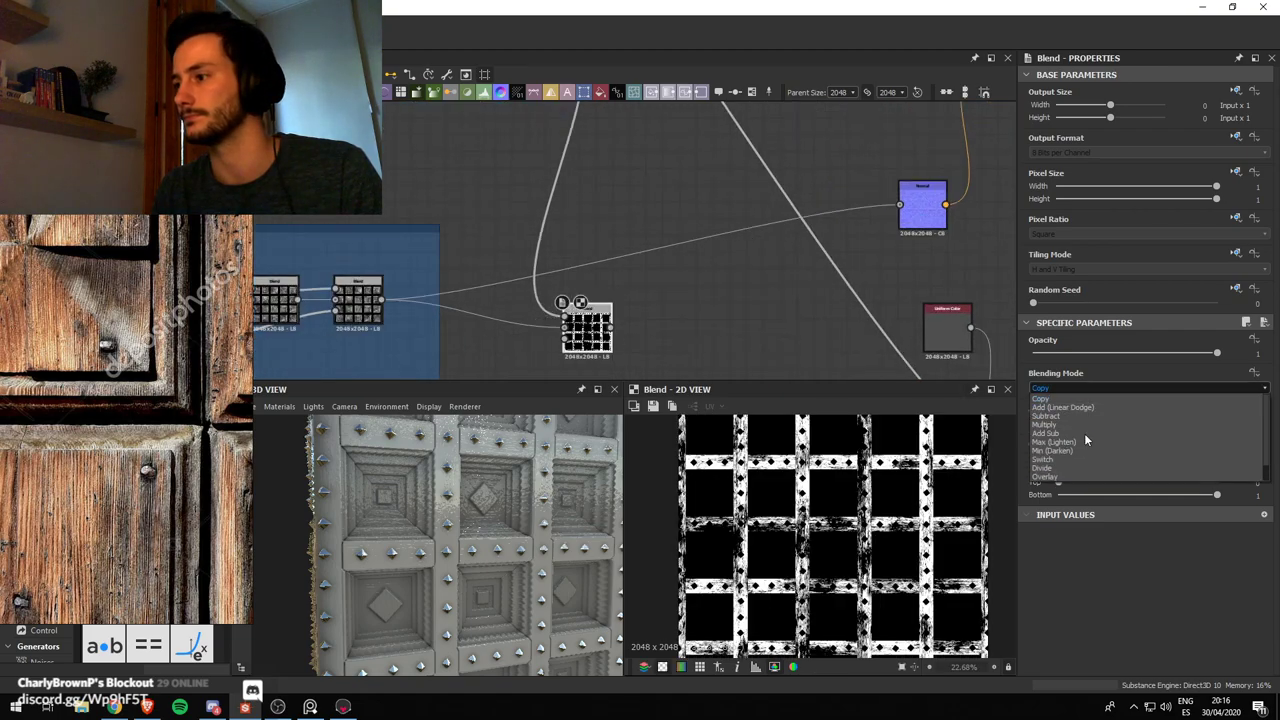
{"action": "scroll", "coordinate": [1074, 455], "scroll_direction": "down", "scroll_amount": 2}
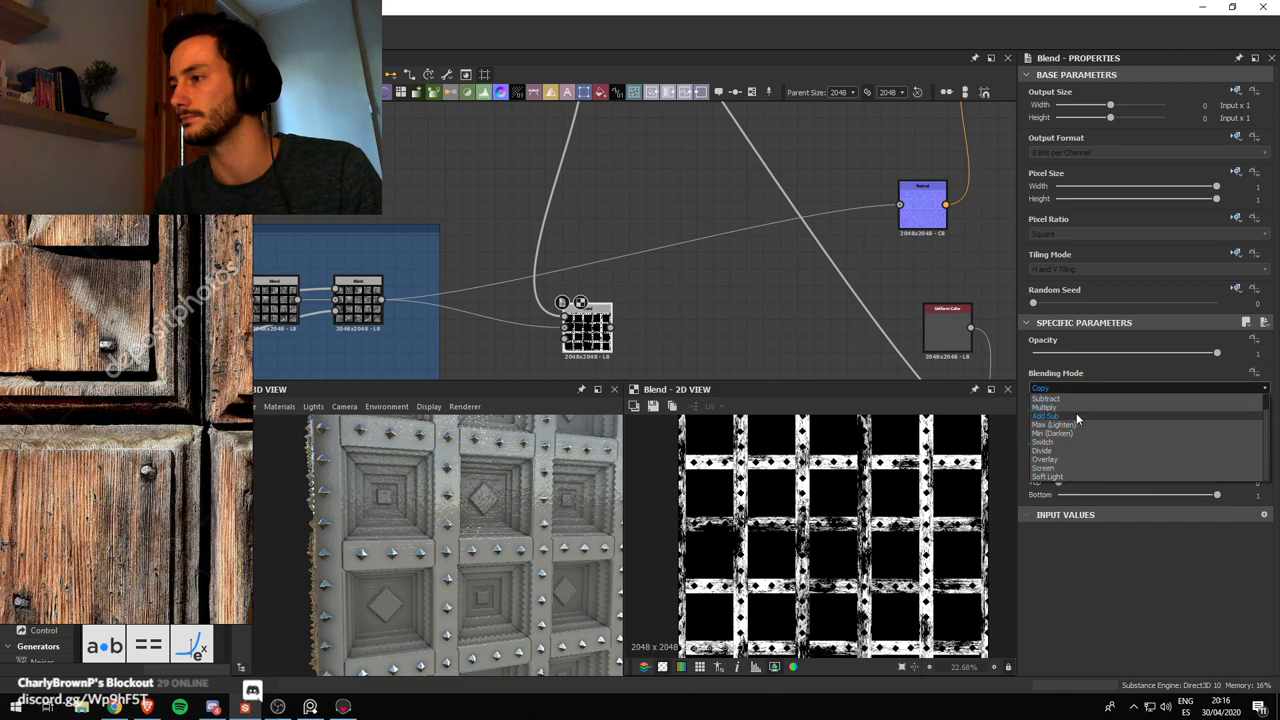
{"action": "left_click", "coordinate": [1076, 413]}
{"action": "left_click", "coordinate": [1072, 388]}
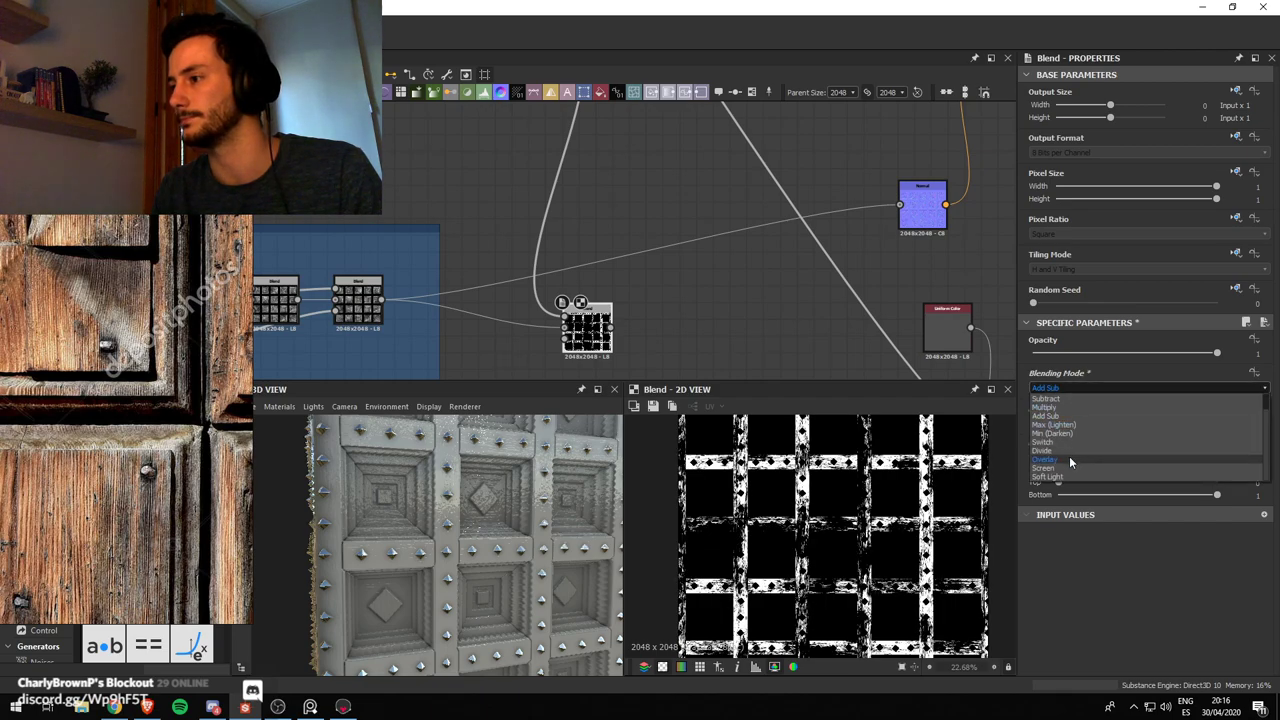
{"action": "left_click", "coordinate": [1069, 467]}
{"action": "scroll", "coordinate": [890, 475], "scroll_direction": "up", "scroll_amount": 3}
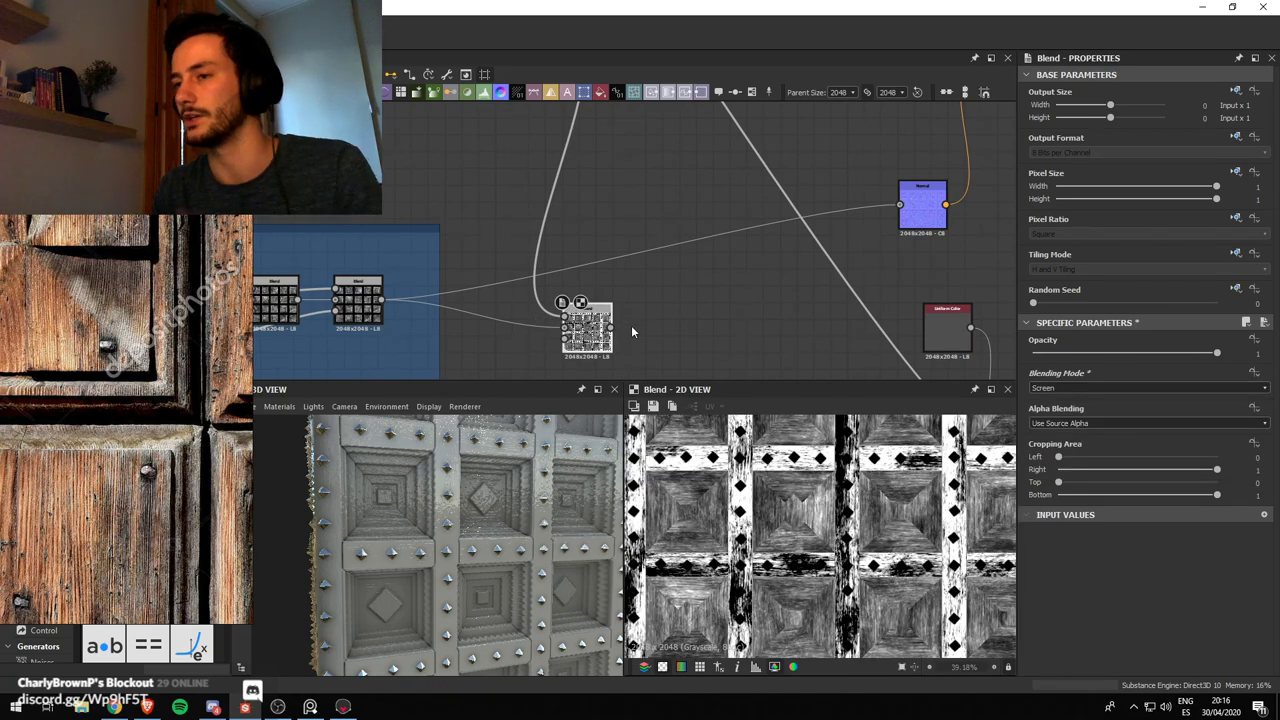
Compare the Spikes Hole Blend nodes with the combined Screen Blend to examine the grain masks on beams and panels
{"action": "scroll", "coordinate": [634, 246], "scroll_direction": "down", "scroll_amount": 3}
{"action": "middle_click_drag", "start_coordinate": [636, 230], "coordinate": [624, 313]}
{"action": "scroll", "coordinate": [564, 205], "scroll_direction": "up", "scroll_amount": 3}
{"action": "double_click", "coordinate": [564, 205]}
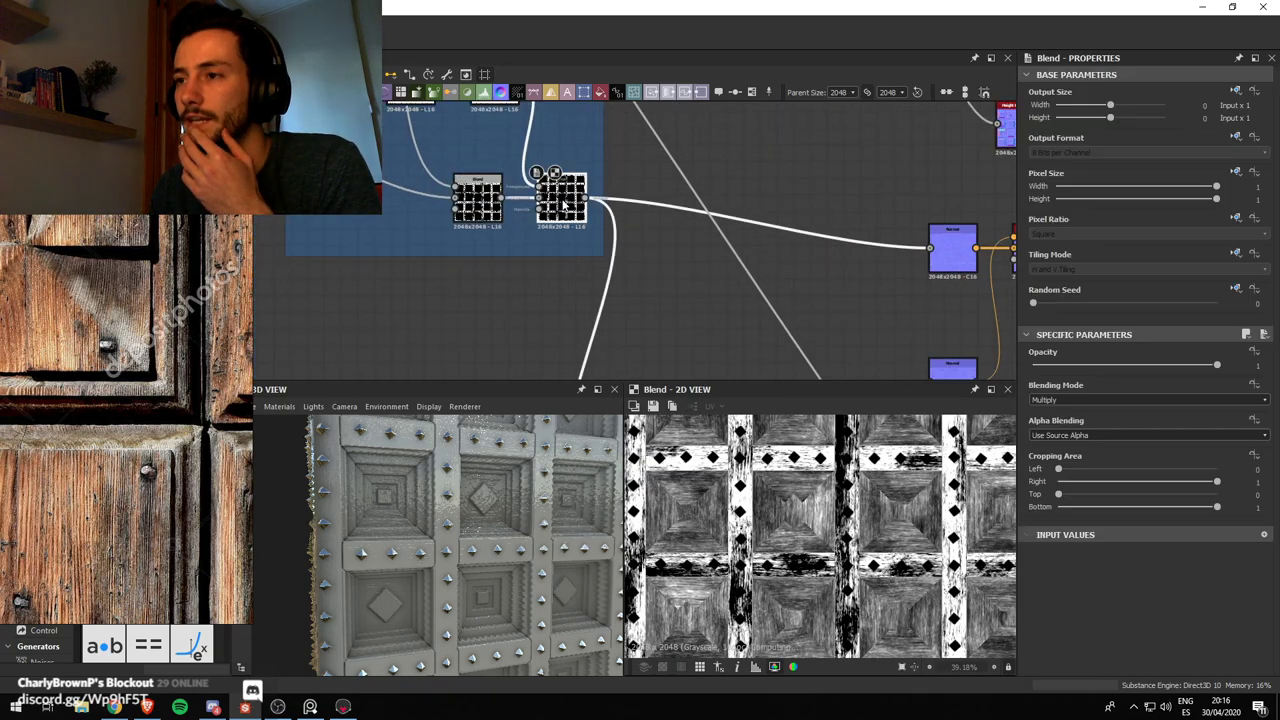
{"action": "scroll", "coordinate": [569, 204], "scroll_direction": "down", "scroll_amount": 2}
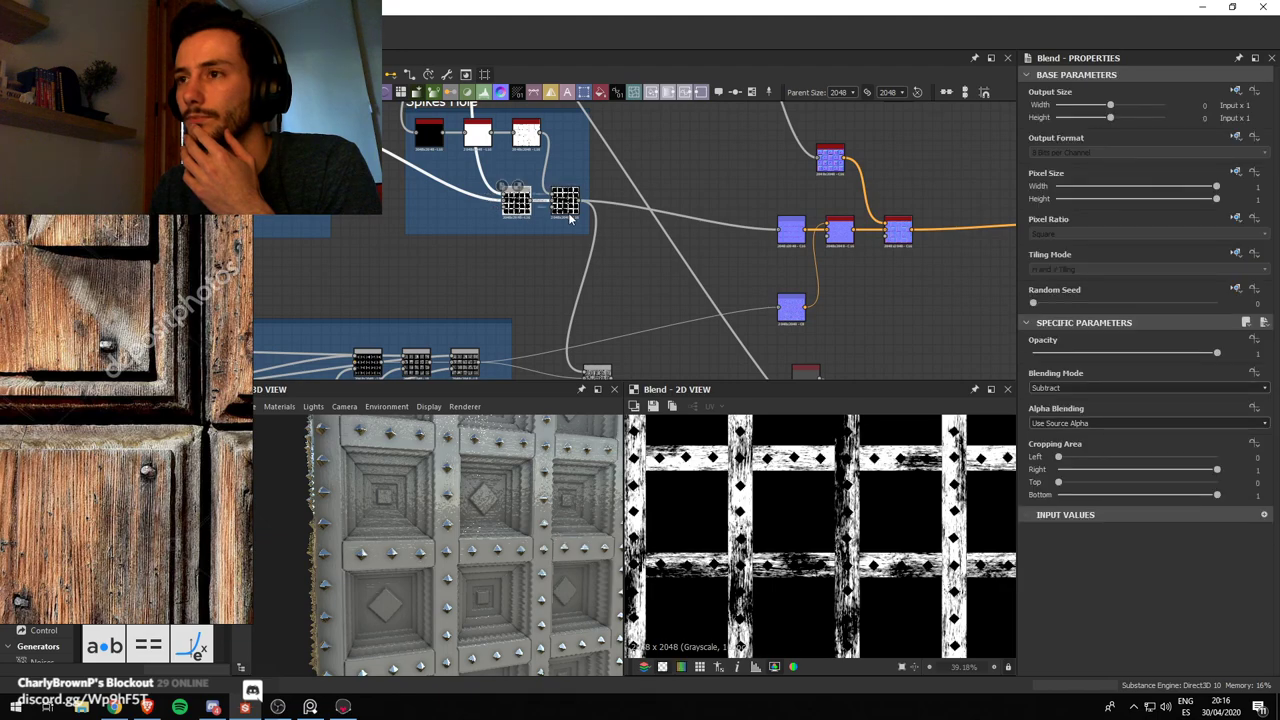
{"action": "middle_click_drag", "start_coordinate": [433, 210], "coordinate": [682, 265]}
{"action": "key", "text": "f"}
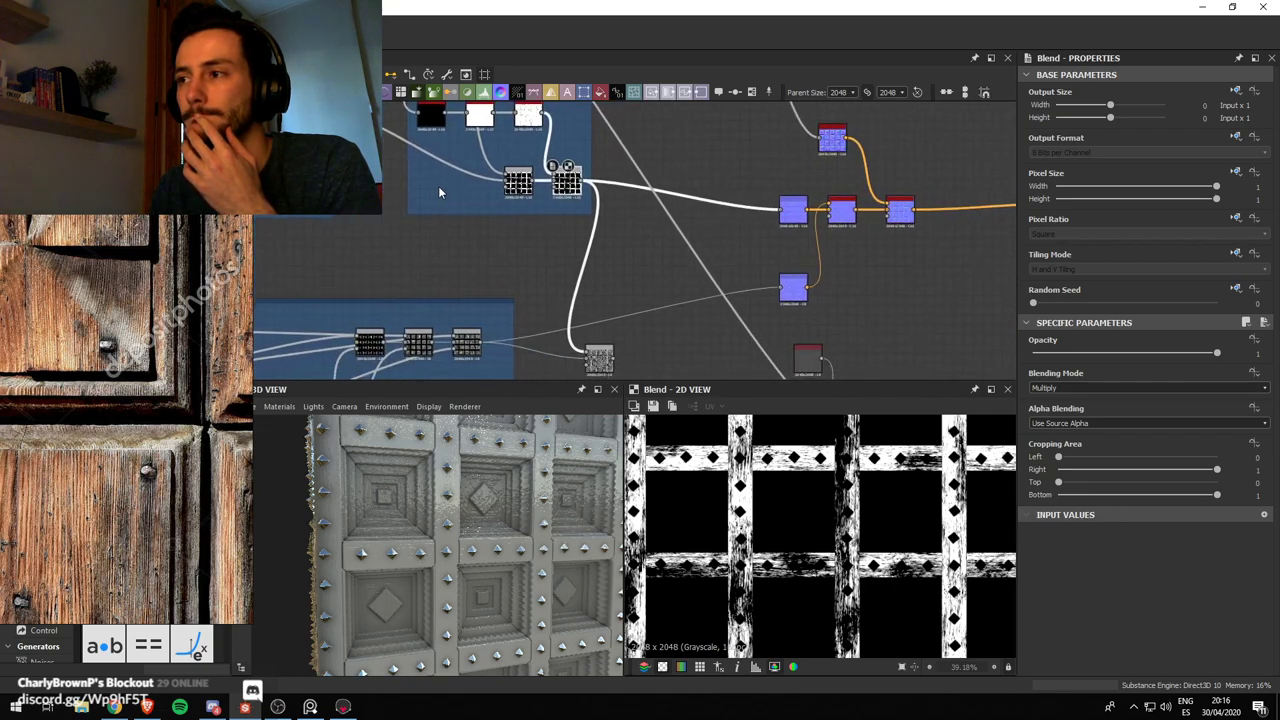
{"action": "double_click", "coordinate": [613, 215]}
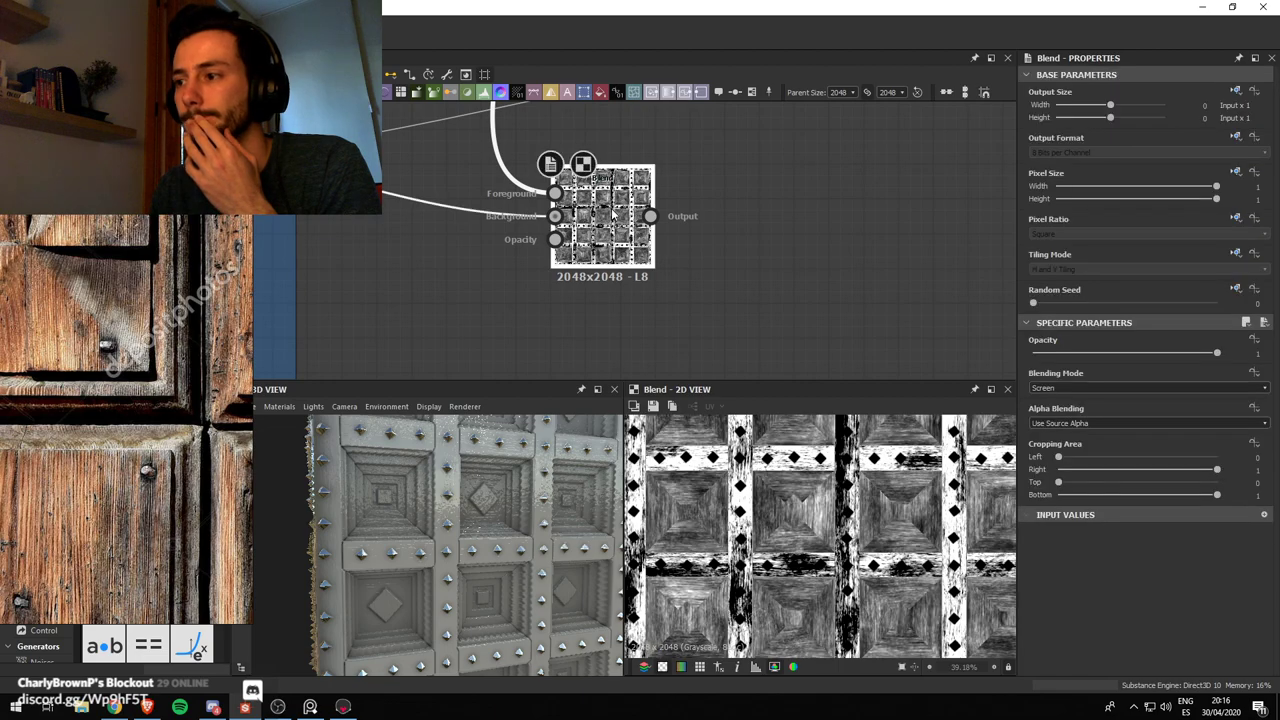
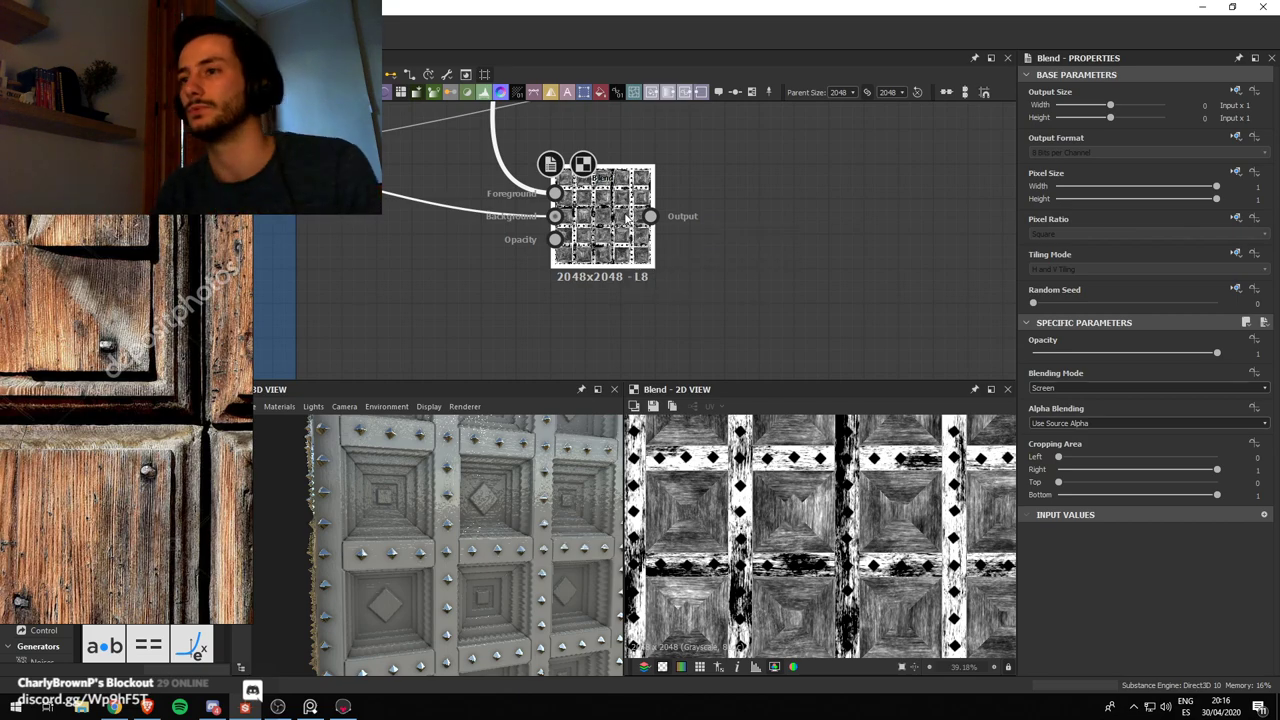
Move the Levels node above the last Blend of its frame and reroute that Blend's link to the Spikes Hole Blend to start from Levels
{"action": "scroll", "coordinate": [625, 235], "scroll_direction": "down", "scroll_amount": 6}
{"action": "middle_click_drag", "start_coordinate": [566, 138], "coordinate": [701, 271]}
{"action": "middle_click_drag", "start_coordinate": [577, 214], "coordinate": [635, 259]}
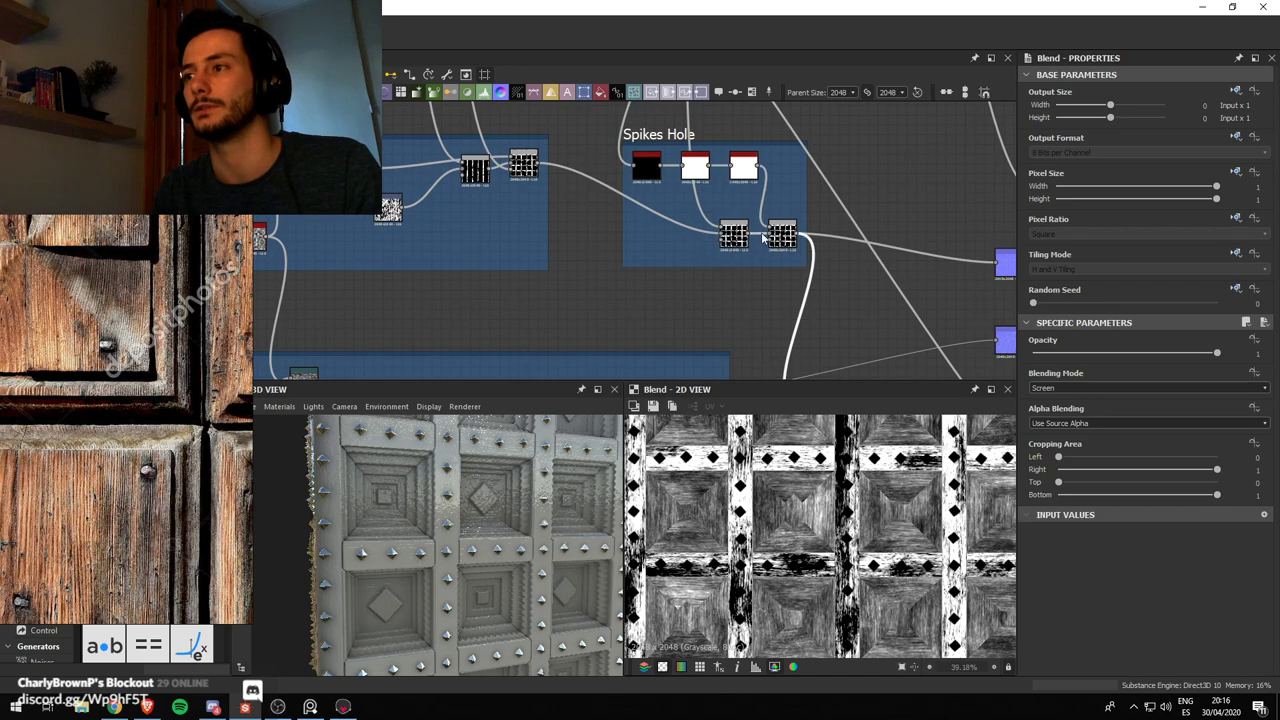
{"action": "middle_click_drag", "start_coordinate": [763, 238], "coordinate": [905, 298]}
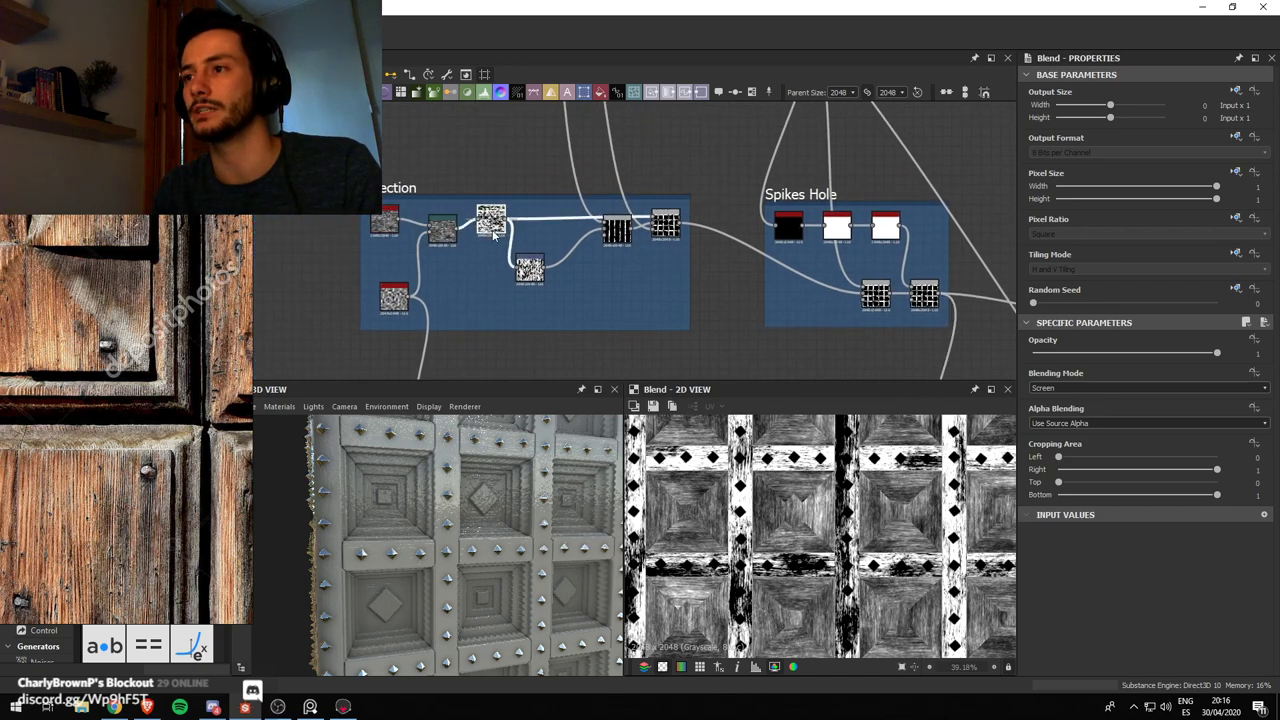
{"action": "scroll", "coordinate": [701, 225], "scroll_direction": "up", "scroll_amount": 2}
{"action": "scroll", "coordinate": [701, 225], "scroll_direction": "down", "scroll_amount": 2}
{"action": "scroll", "coordinate": [701, 225], "scroll_direction": "up", "scroll_amount": 1}
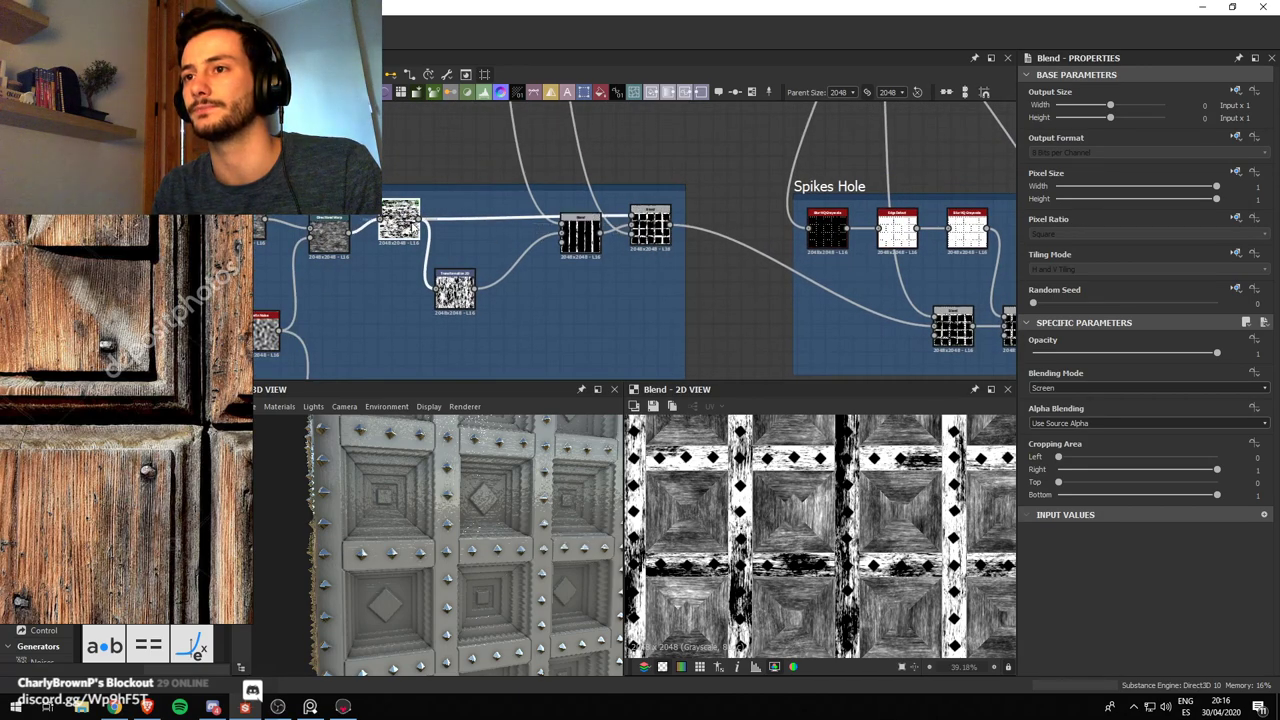
{"action": "left_click_drag", "start_coordinate": [398, 228], "coordinate": [657, 175]}
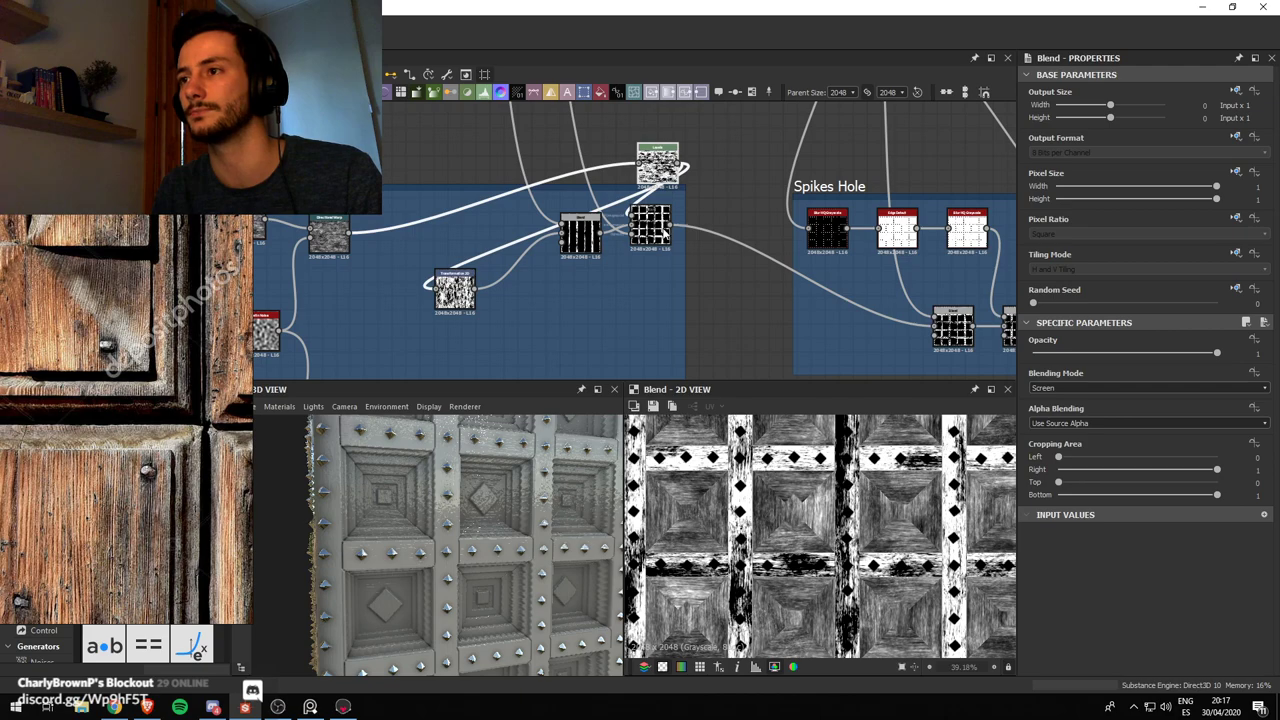
{"action": "left_click_drag", "start_coordinate": [672, 229], "coordinate": [683, 170], "text": "shift"}
{"action": "left_click", "coordinate": [672, 164]}
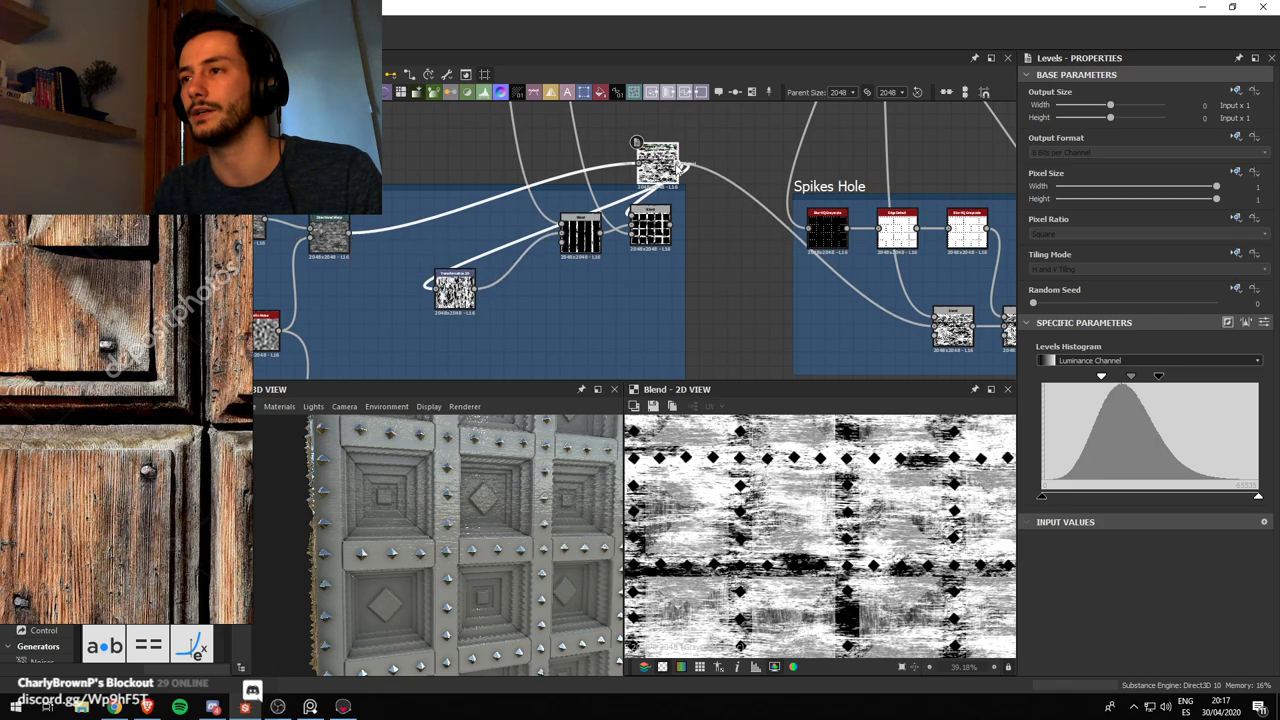
{"action": "left_click_drag", "start_coordinate": [649, 175], "coordinate": [642, 175]}
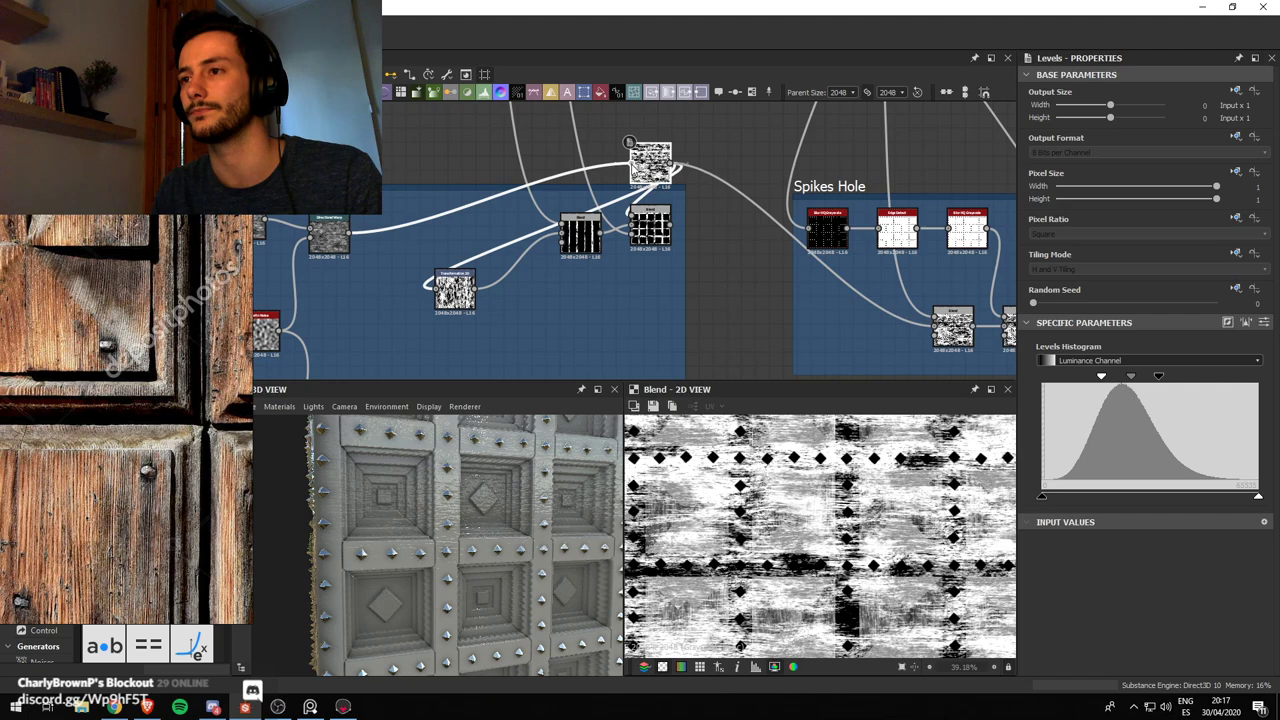
Try to place the Levels node after the last Blend of the Direction frame, feeding that Blend directly from the Directional Warp
{"action": "left_click_drag", "start_coordinate": [631, 163], "coordinate": [561, 224]}
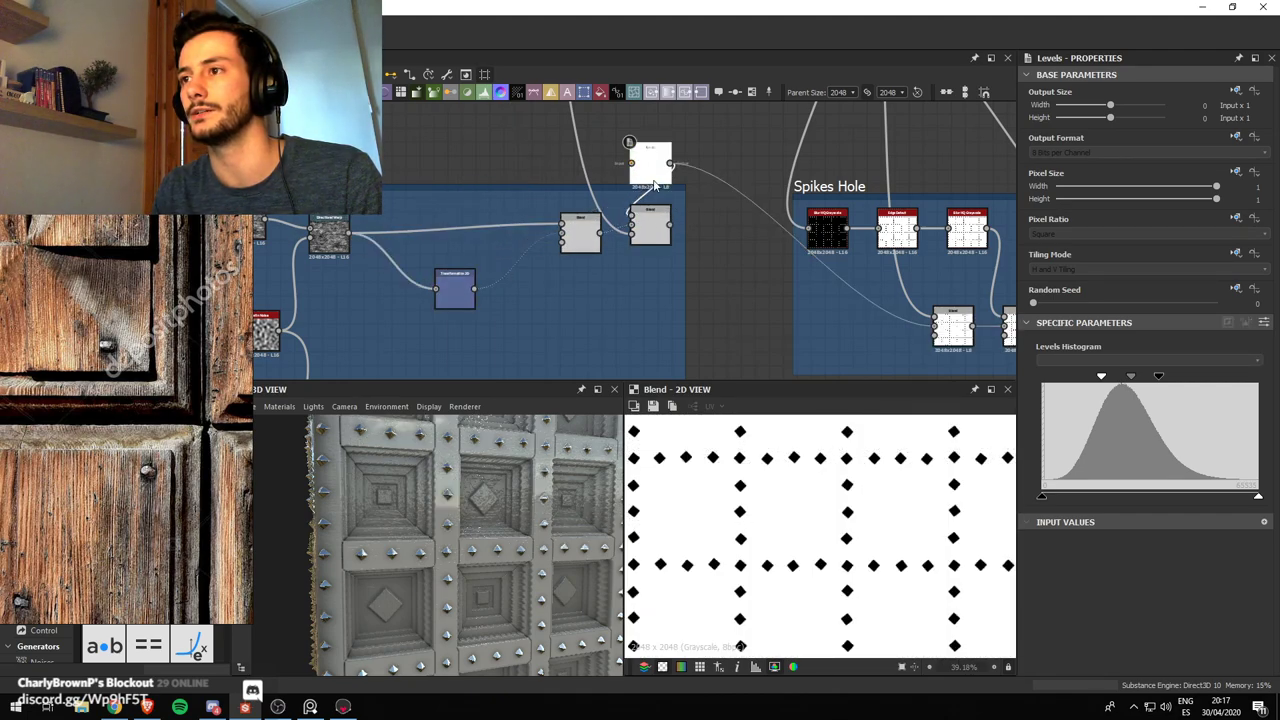
{"action": "left_click_drag", "start_coordinate": [662, 192], "coordinate": [718, 247]}
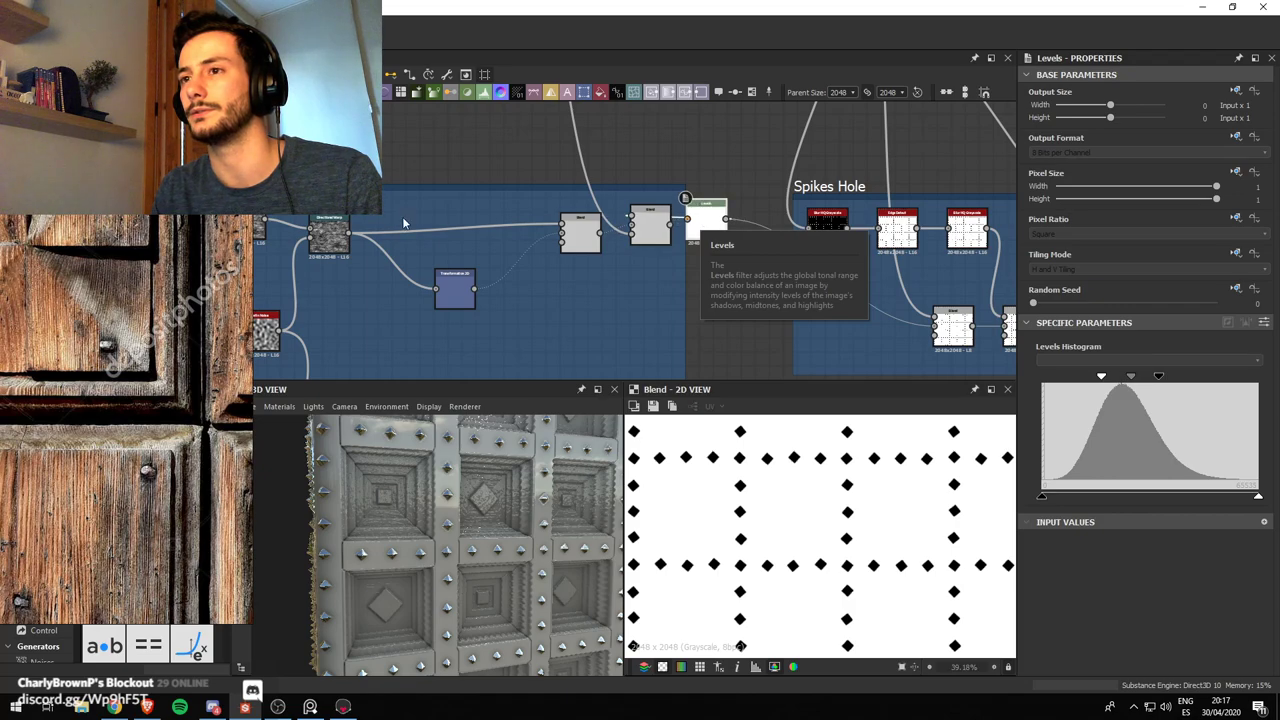
{"action": "left_click_drag", "start_coordinate": [348, 234], "coordinate": [636, 222]}
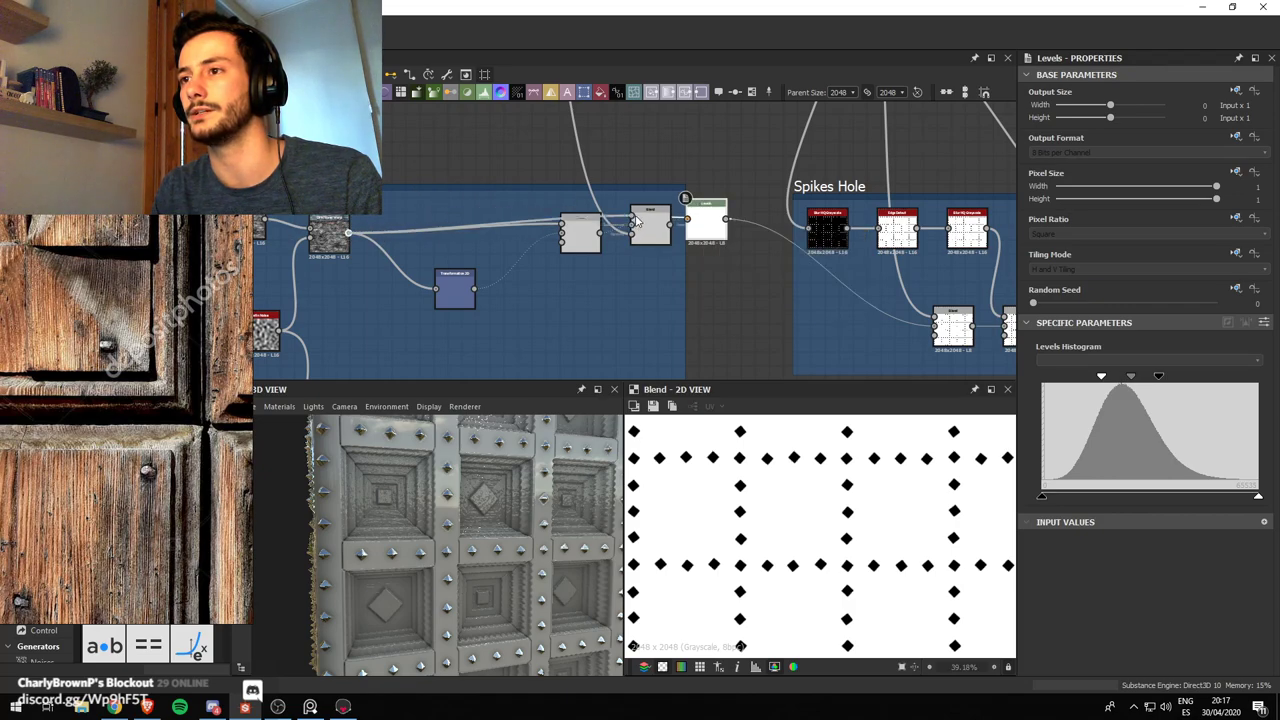
{"action": "double_click", "coordinate": [706, 224]}
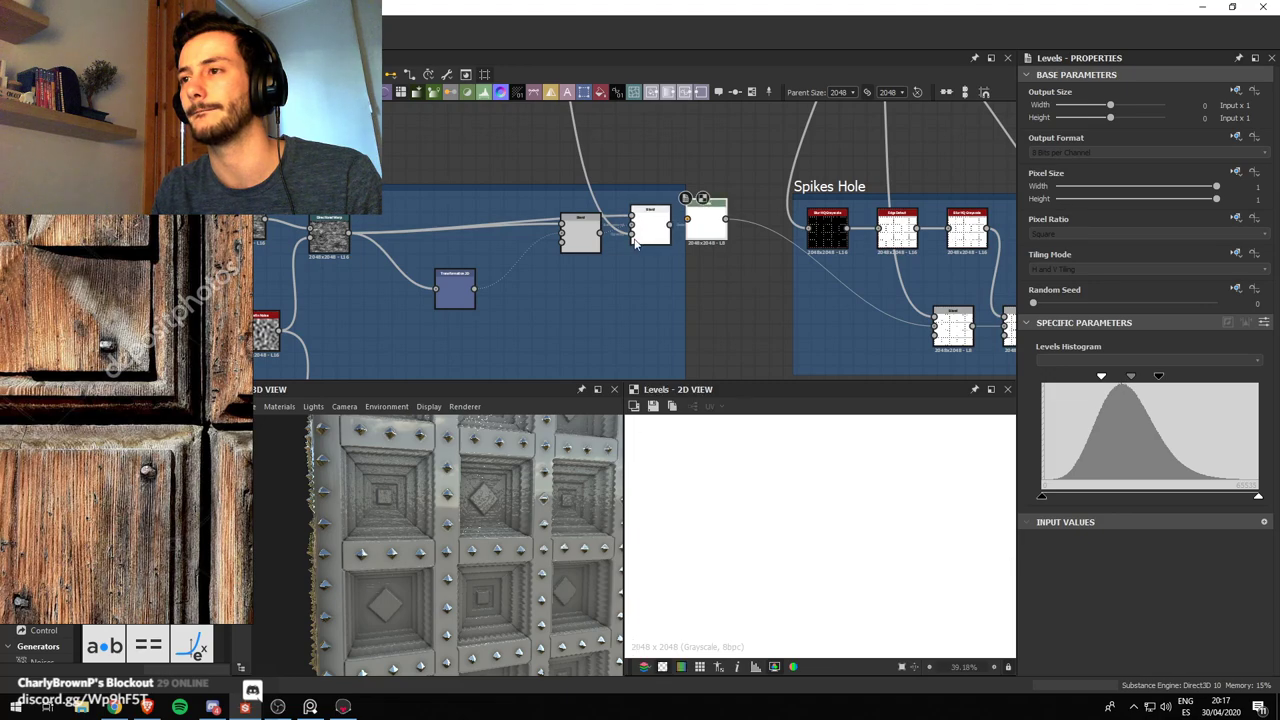
{"action": "left_click_drag", "start_coordinate": [706, 224], "coordinate": [650, 163]}
{"action": "key", "text": "ctrl+z"}
{"action": "key", "text": "ctrl+z"}
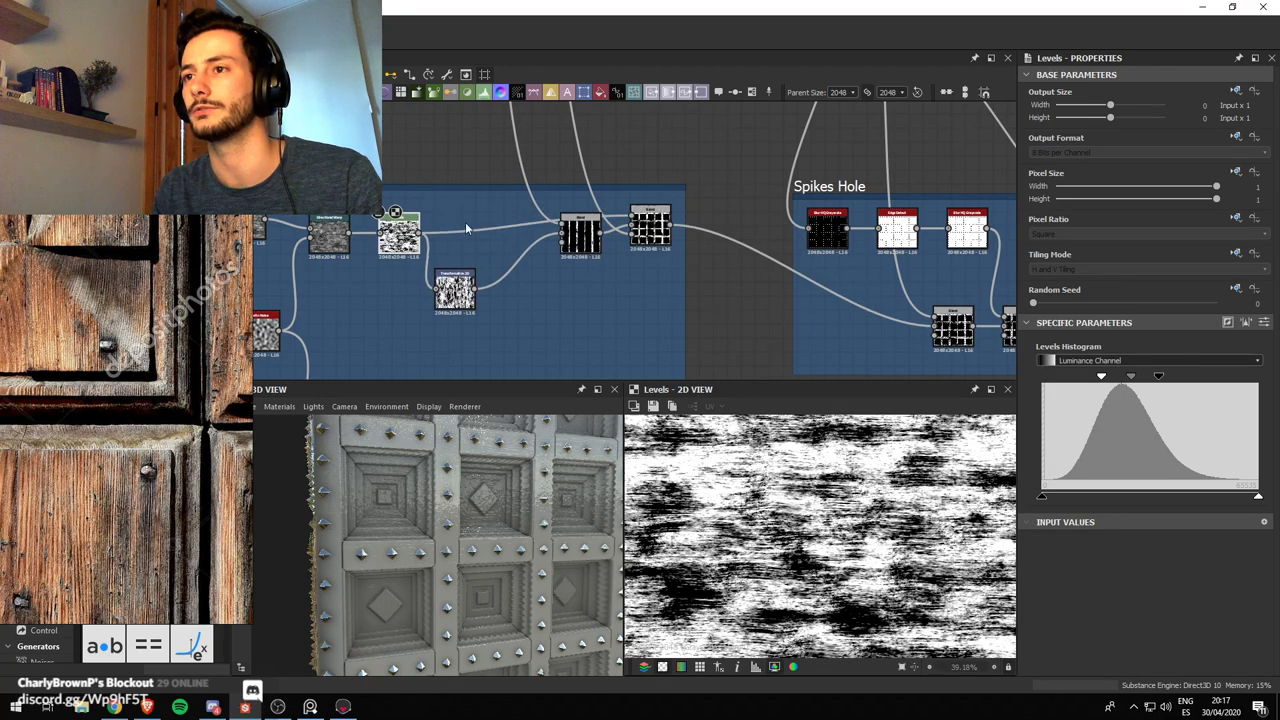
Compare the vertical-beam Blend with the last Blend of the Direction frame
{"action": "double_click", "coordinate": [576, 246]}
{"action": "double_click", "coordinate": [646, 235]}
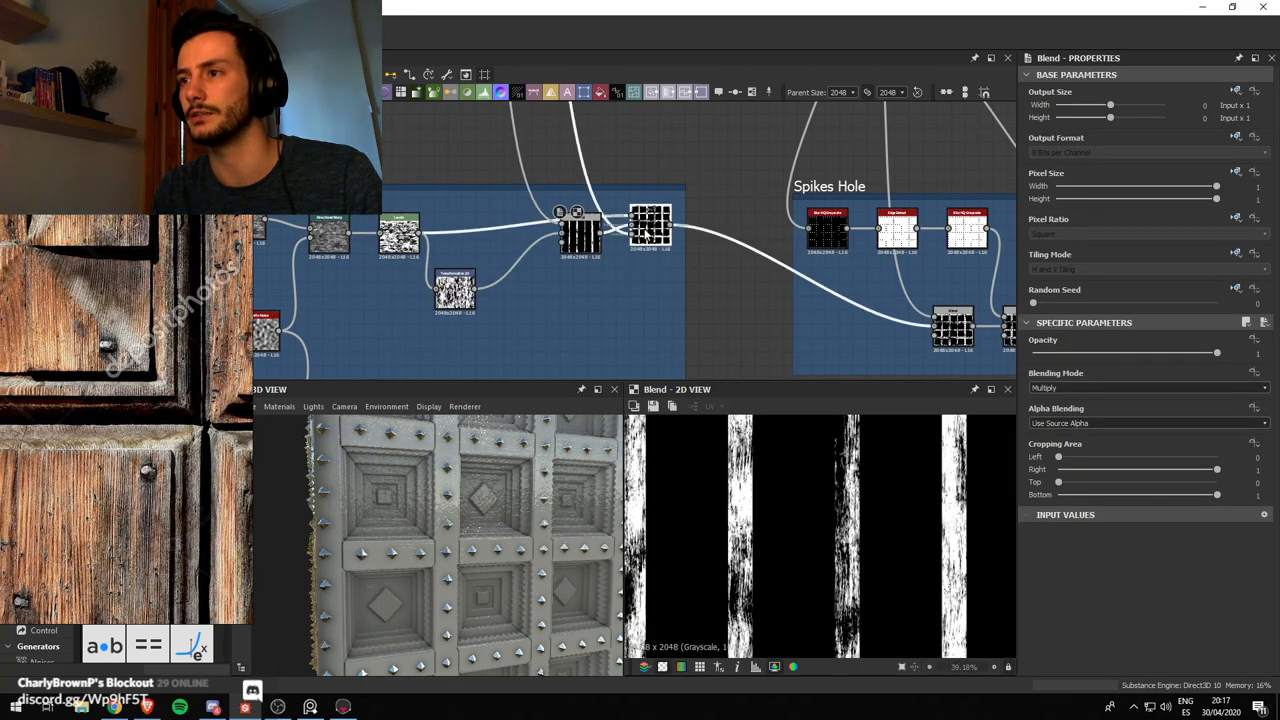
{"action": "double_click", "coordinate": [578, 233]}
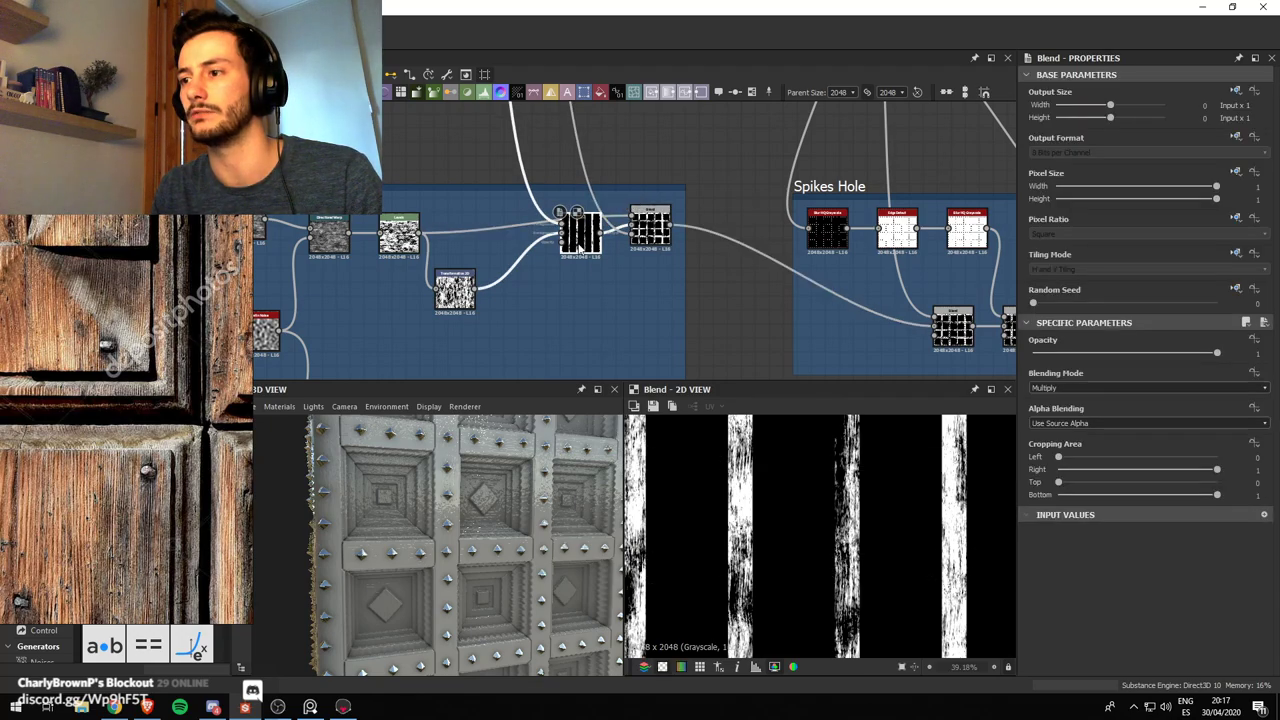
Try to feed the Transformation 2D and vertical-beam Blend directly from the Directional Warp, bypassing the Levels node
{"action": "left_click_drag", "start_coordinate": [399, 235], "coordinate": [399, 207]}
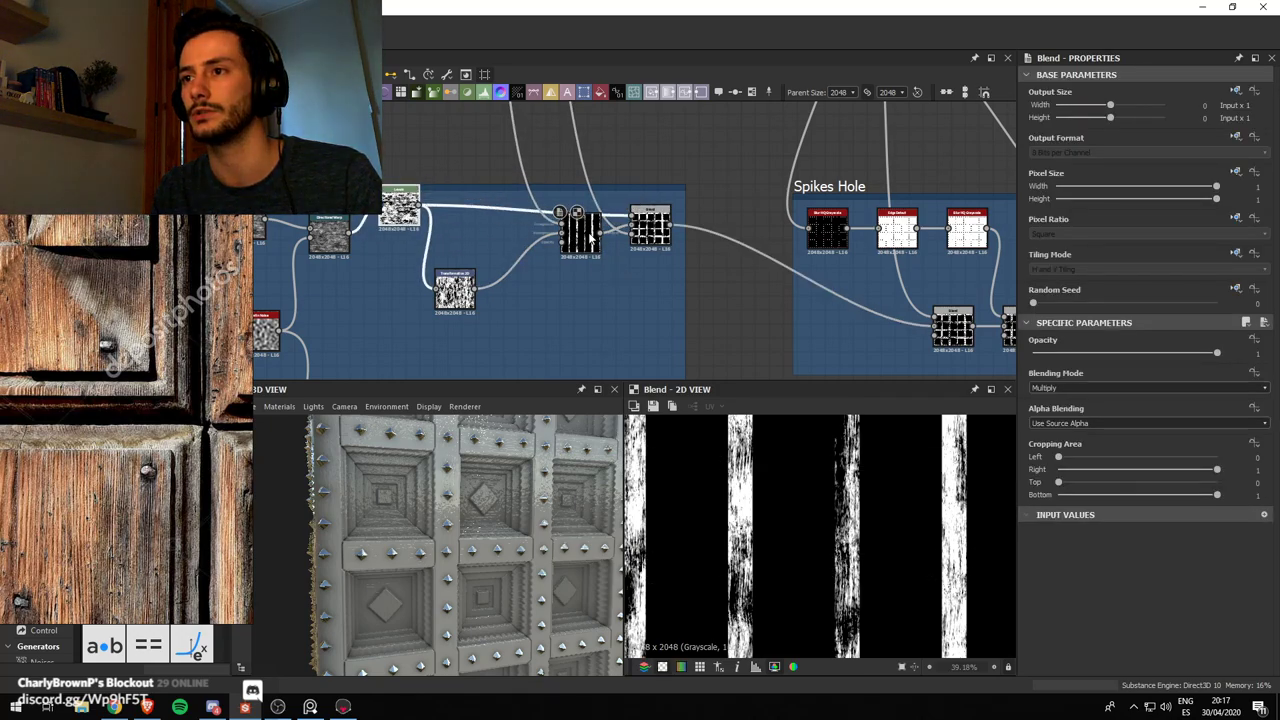
{"action": "double_click", "coordinate": [650, 226]}
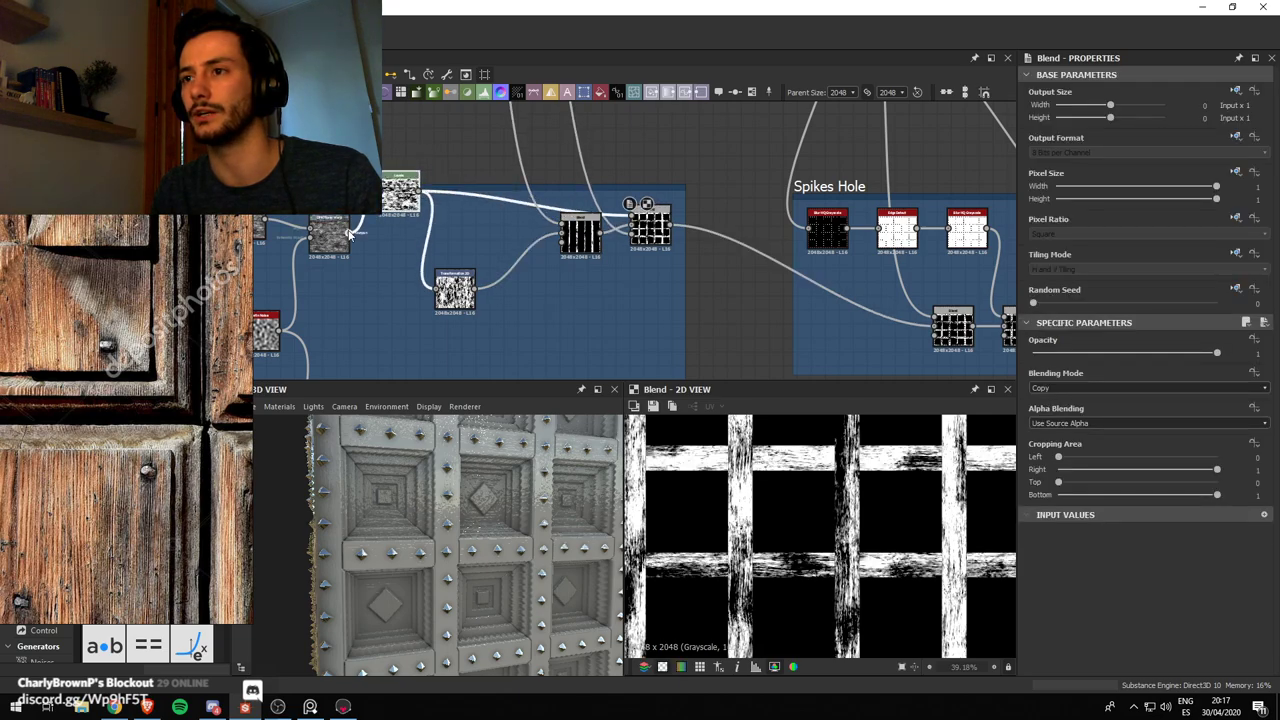
{"action": "left_click_drag", "start_coordinate": [349, 234], "coordinate": [436, 289]}
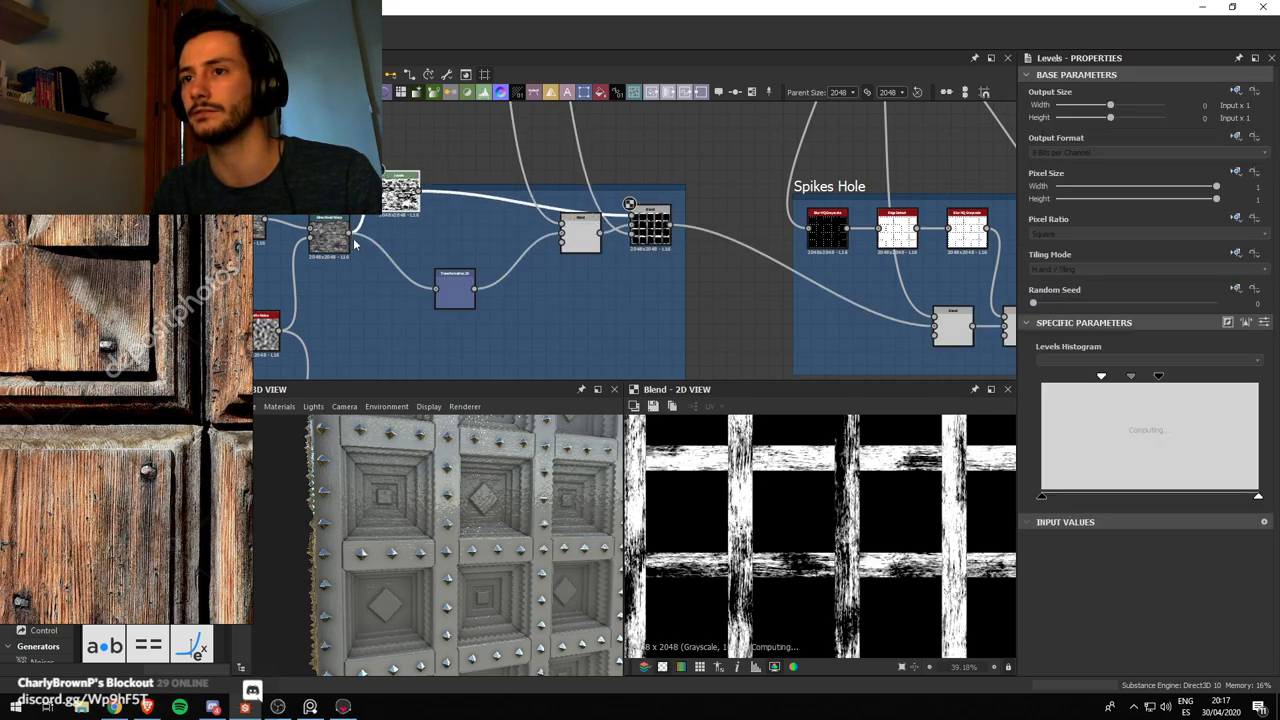
{"action": "left_click_drag", "start_coordinate": [349, 233], "coordinate": [561, 232]}
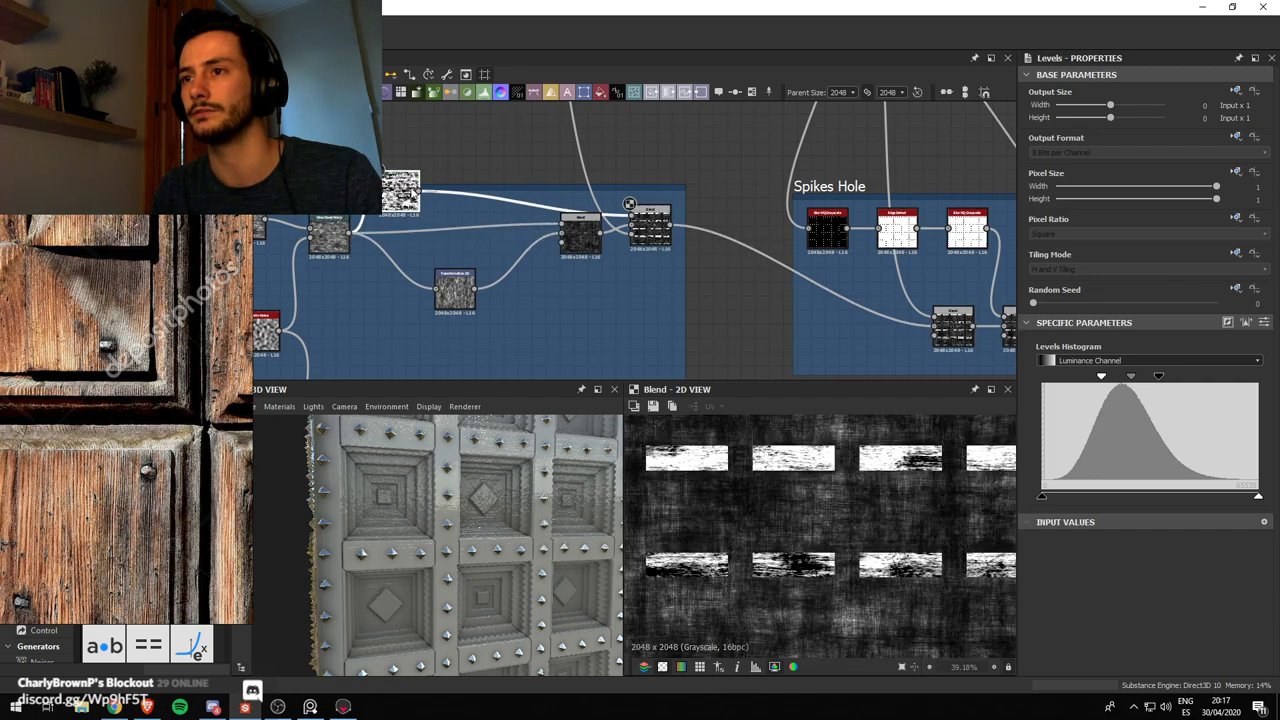
{"action": "left_click_drag", "start_coordinate": [400, 192], "coordinate": [455, 165]}
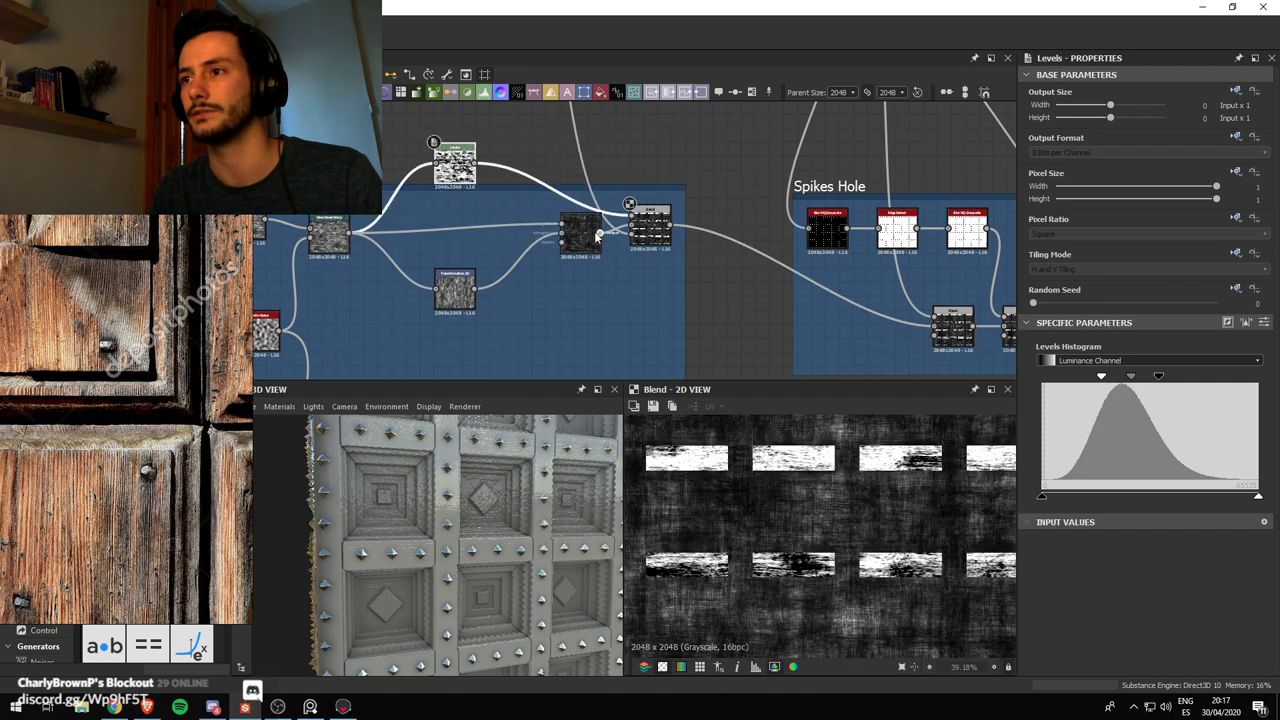
{"action": "left_click_drag", "start_coordinate": [582, 242], "coordinate": [571, 243]}
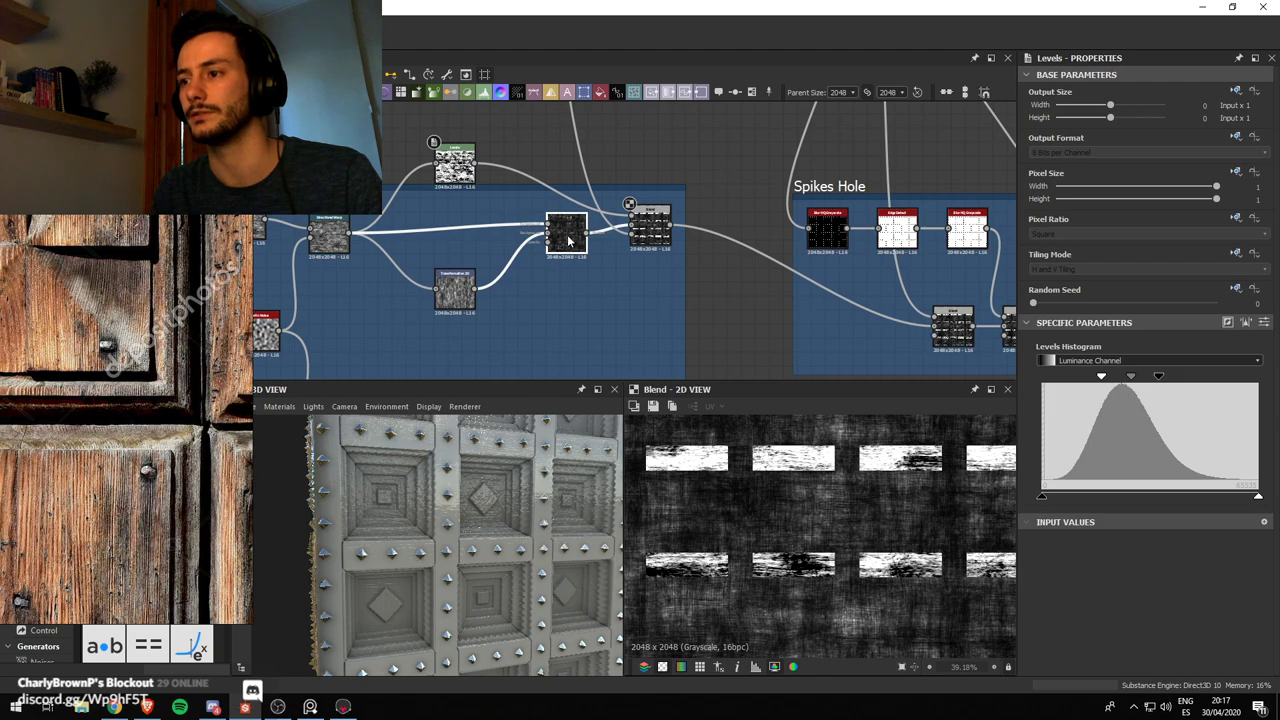
{"action": "double_click", "coordinate": [567, 237]}
{"action": "double_click", "coordinate": [657, 238]}
{"action": "key", "text": "ctrl+z"}
{"action": "key", "text": "ctrl+z"}
{"action": "key", "text": "ctrl+z"}
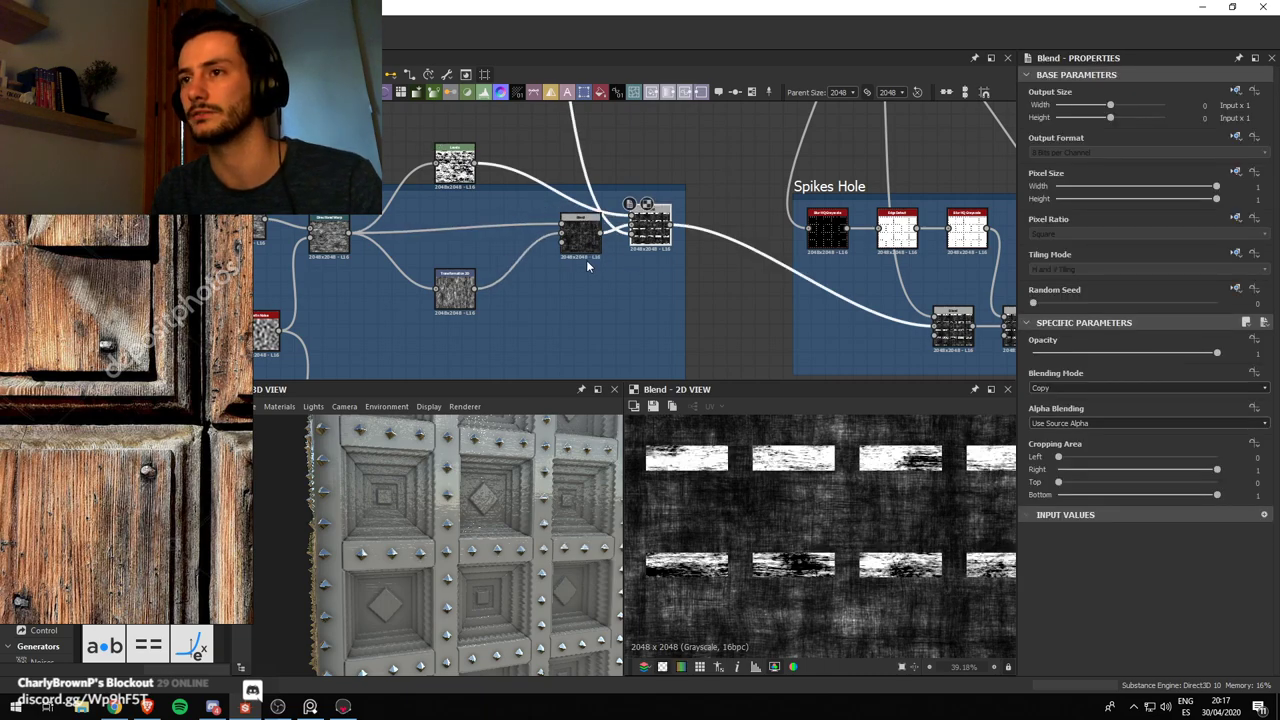
{"action": "key", "text": "ctrl+z"}
Take Levels out of the Directional Warp's links and insert it between the last Direction Blend and the Spikes Hole Blend
{"action": "scroll", "coordinate": [548, 260], "scroll_direction": "down", "scroll_amount": 3}
{"action": "double_click", "coordinate": [564, 248]}
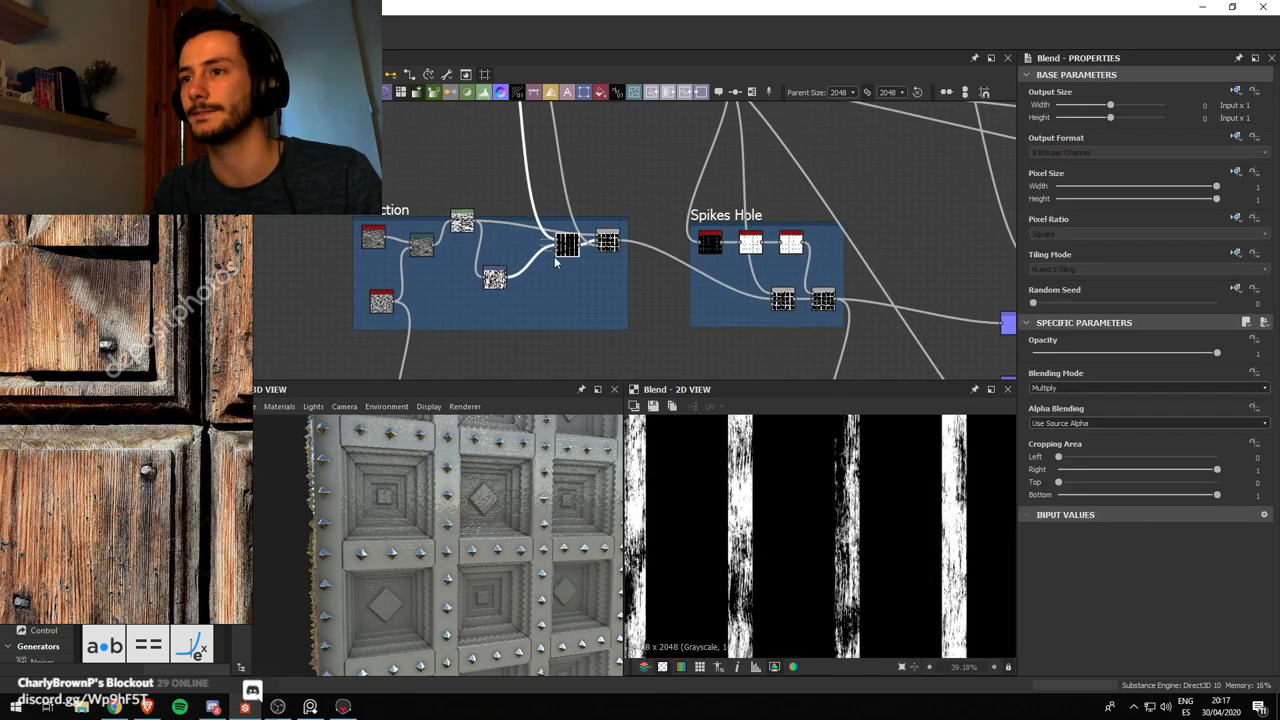
{"action": "scroll", "coordinate": [547, 256], "scroll_direction": "down", "scroll_amount": 1}
{"action": "scroll", "coordinate": [548, 258], "scroll_direction": "up", "scroll_amount": 3}
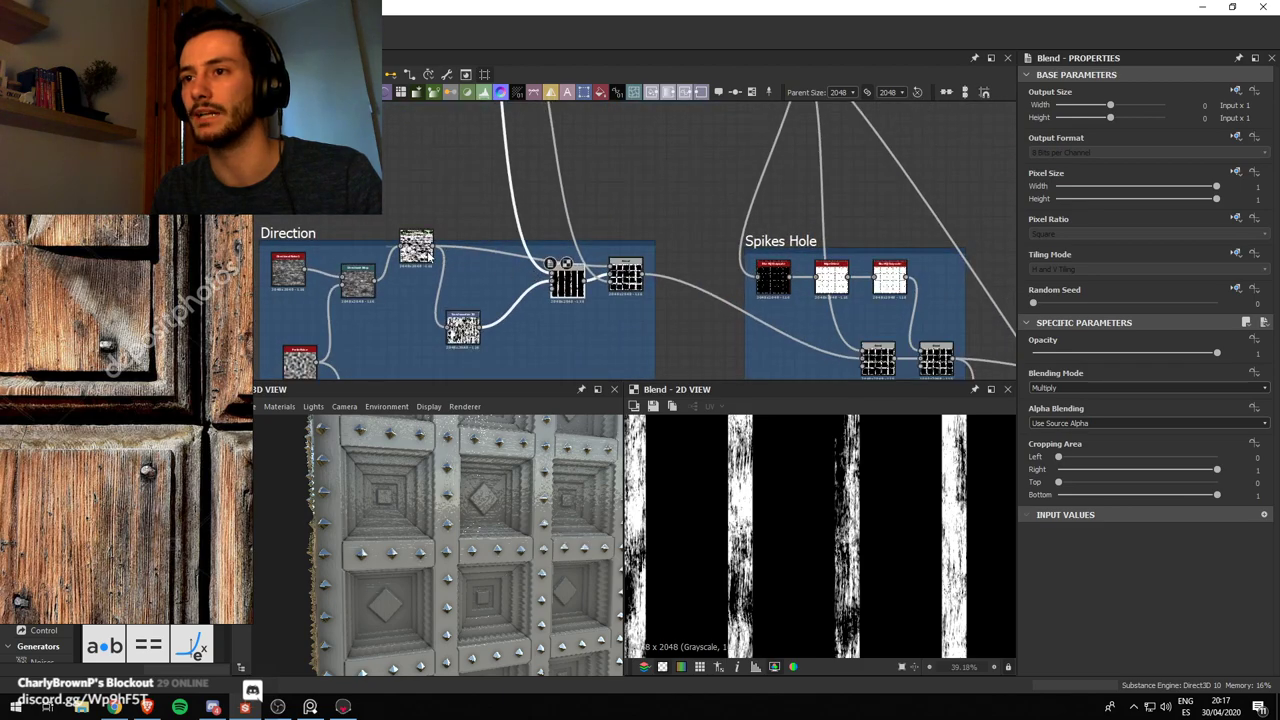
{"action": "left_click_drag", "start_coordinate": [403, 281], "coordinate": [660, 204]}
{"action": "scroll", "coordinate": [640, 257], "scroll_direction": "up", "scroll_amount": 2}
{"action": "double_click", "coordinate": [629, 279]}
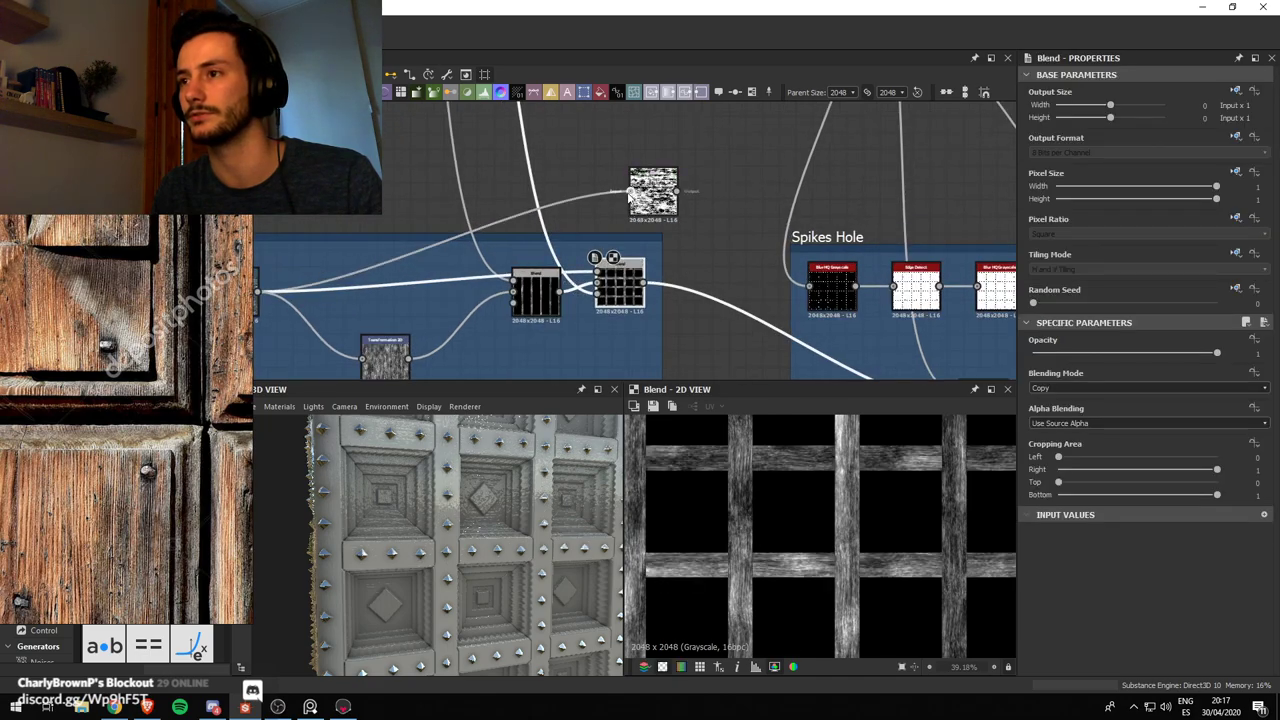
{"action": "left_click_drag", "start_coordinate": [643, 283], "coordinate": [676, 194]}
{"action": "left_click_drag", "start_coordinate": [660, 203], "coordinate": [690, 287]}
{"action": "scroll", "coordinate": [685, 292], "scroll_direction": "down", "scroll_amount": 2}
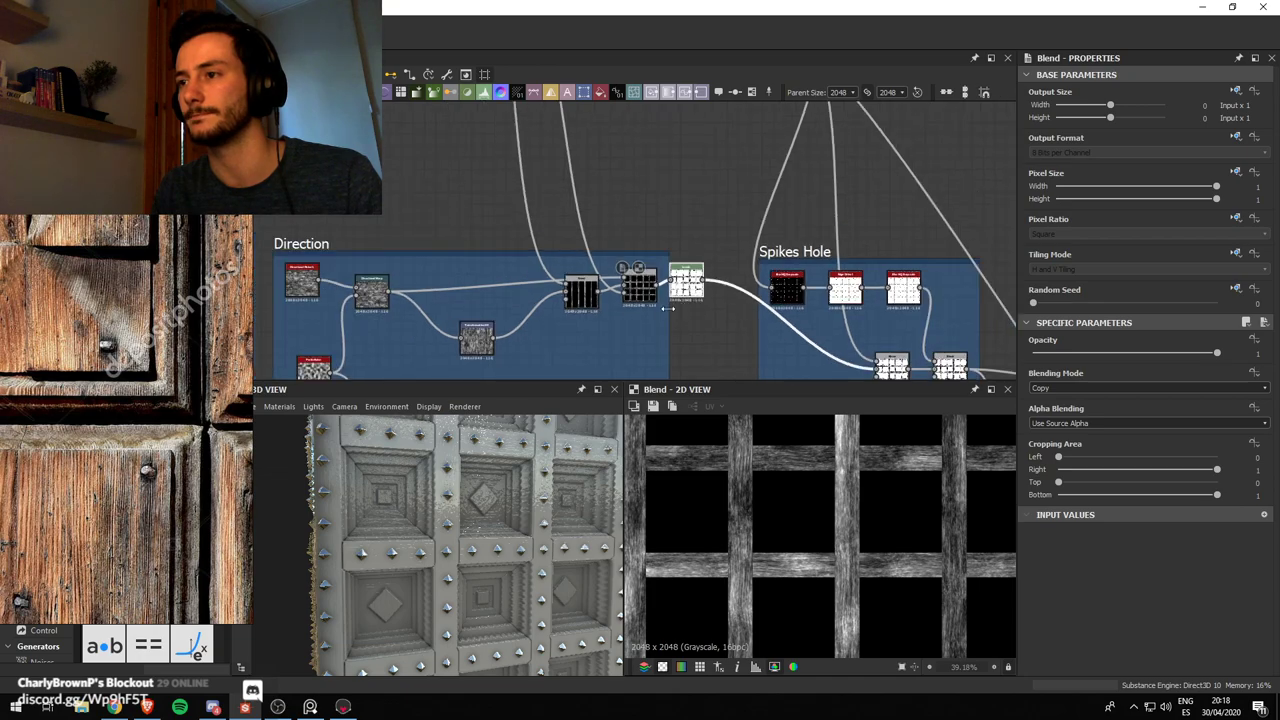
Widen the Direction frame to enclose the relocated Levels node
{"action": "left_click", "coordinate": [671, 313]}
{"action": "left_click", "coordinate": [670, 310]}
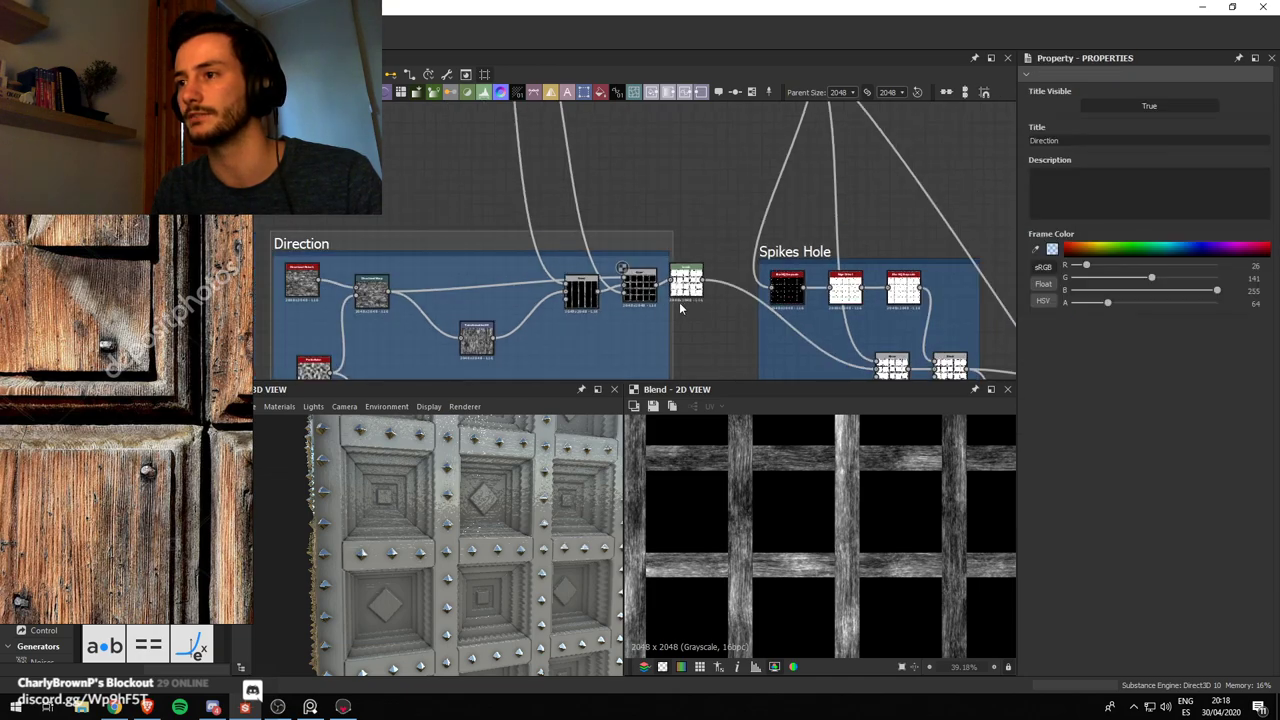
{"action": "left_click", "coordinate": [714, 342]}
{"action": "left_click_drag", "start_coordinate": [669, 330], "coordinate": [716, 330]}
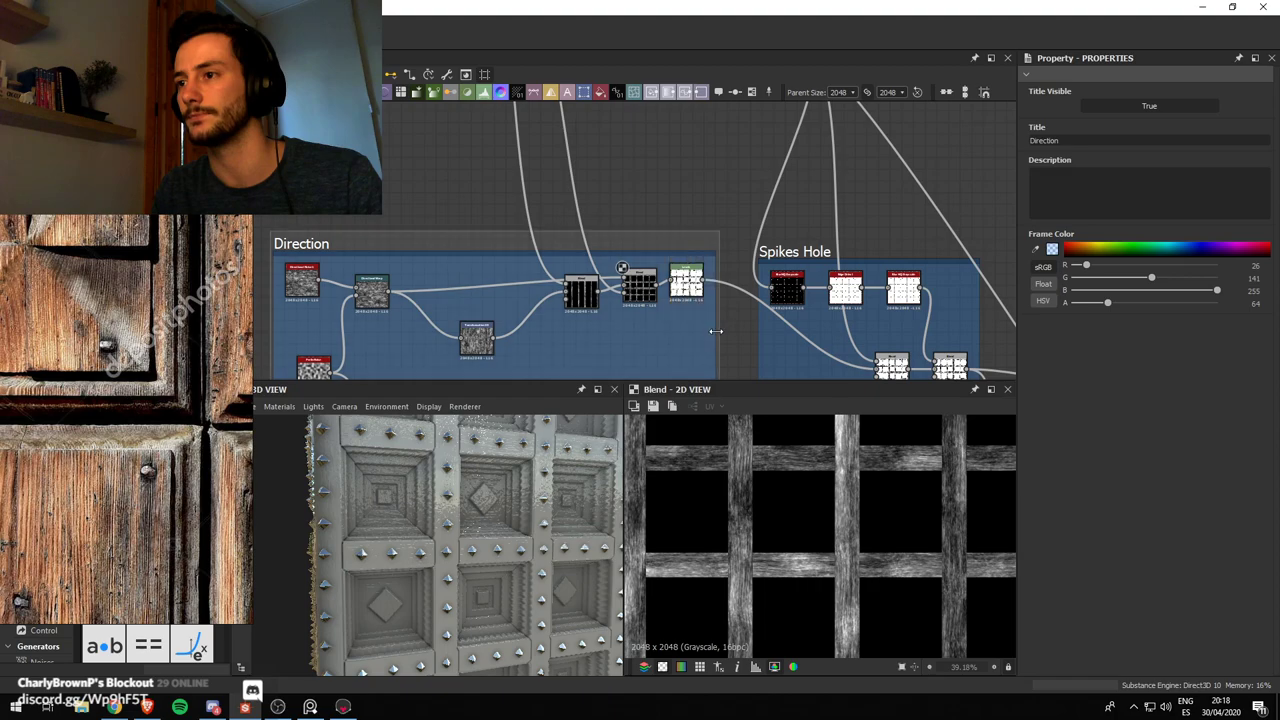
Replace the combined Screen Blend's foreground with the last Direction Blend taken before Levels, and preview the combined grain
{"action": "left_click", "coordinate": [686, 283]}
{"action": "scroll", "coordinate": [690, 288], "scroll_direction": "down", "scroll_amount": 3}
{"action": "middle_click_drag", "start_coordinate": [690, 290], "coordinate": [443, 104]}
{"action": "double_click", "coordinate": [531, 179]}
{"action": "scroll", "coordinate": [577, 156], "scroll_direction": "down", "scroll_amount": 3}
{"action": "scroll", "coordinate": [426, 117], "scroll_direction": "up", "scroll_amount": 2}
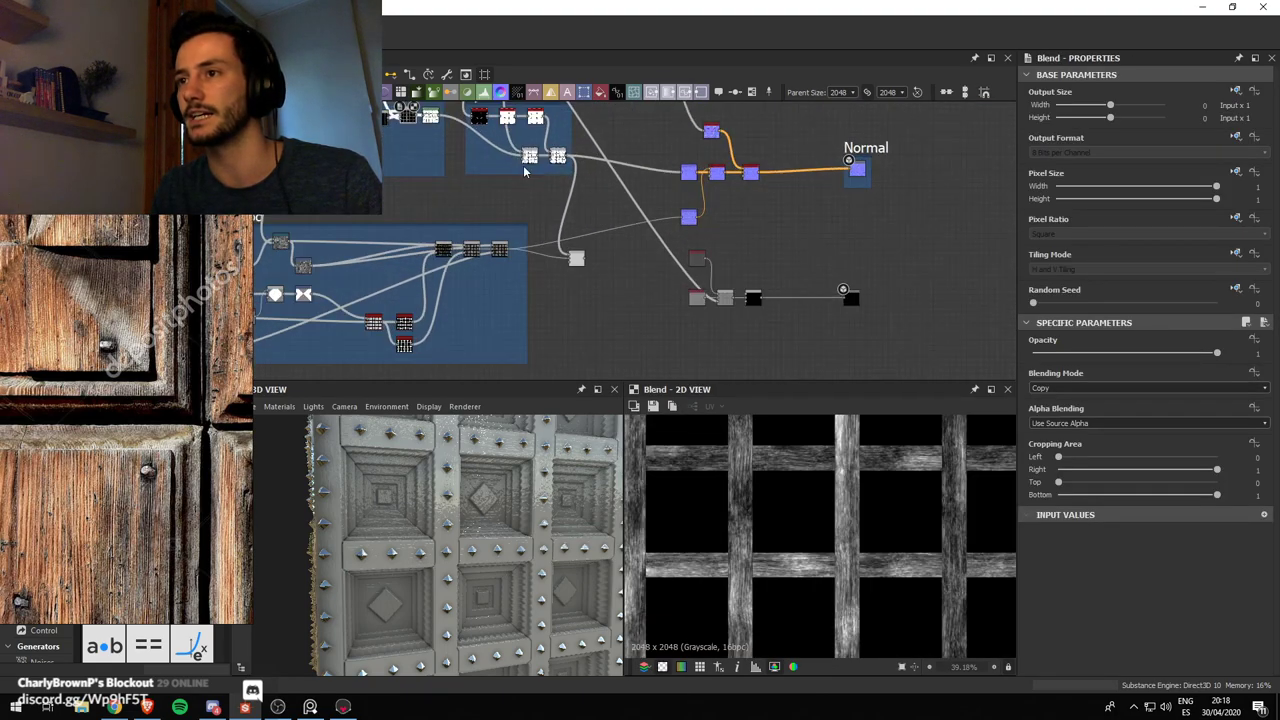
{"action": "left_click_drag", "start_coordinate": [420, 133], "coordinate": [570, 258]}
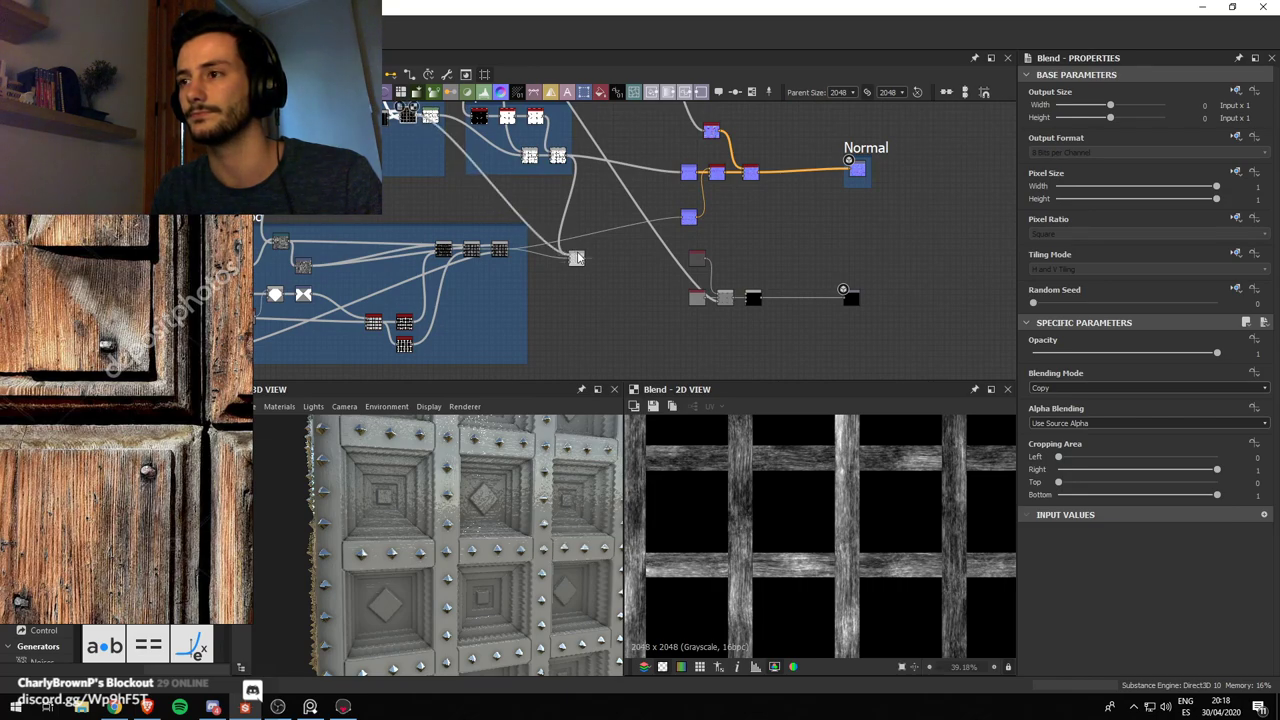
{"action": "mouse_move", "coordinate": [578, 258]}
{"action": "left_mouse_down"}
{"action": "mouse_move", "coordinate": [745, 335]}
{"action": "mouse_move", "coordinate": [717, 304]}
{"action": "mouse_move", "coordinate": [638, 304]}
{"action": "mouse_move", "coordinate": [572, 259]}
{"action": "left_mouse_up"}
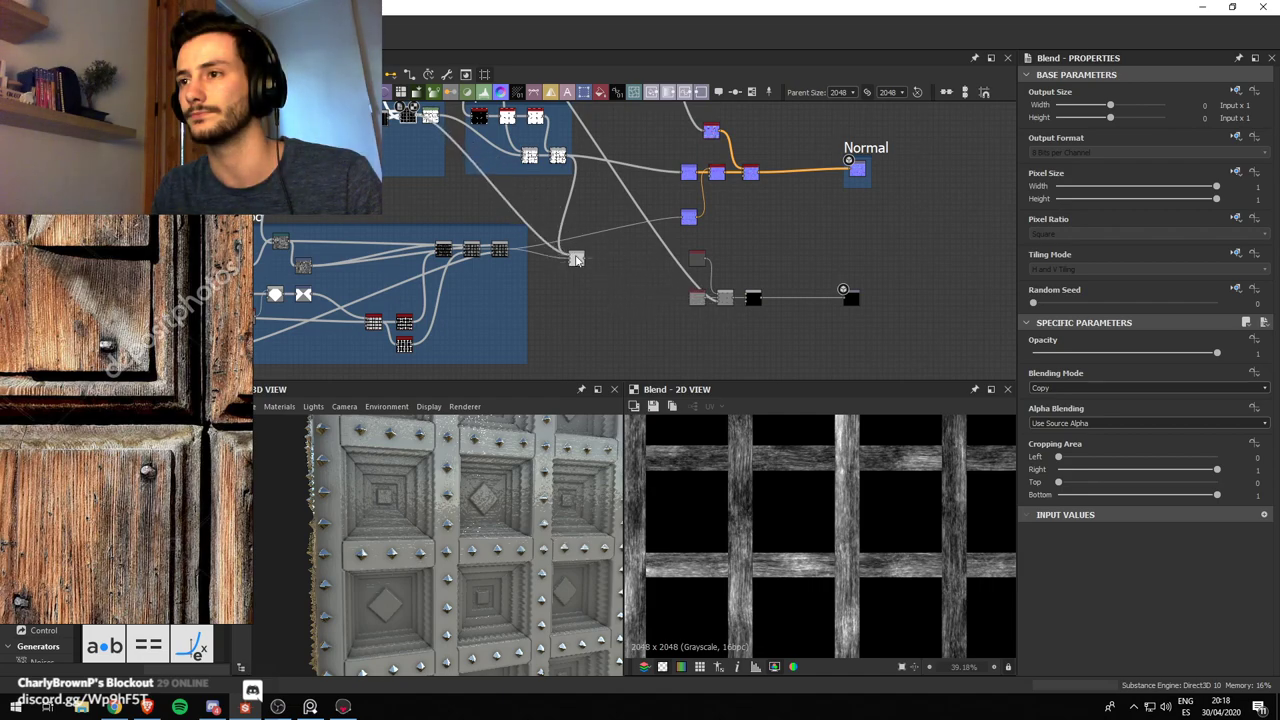
{"action": "scroll", "coordinate": [587, 264], "scroll_direction": "up", "scroll_amount": 3}
{"action": "double_click", "coordinate": [578, 264]}
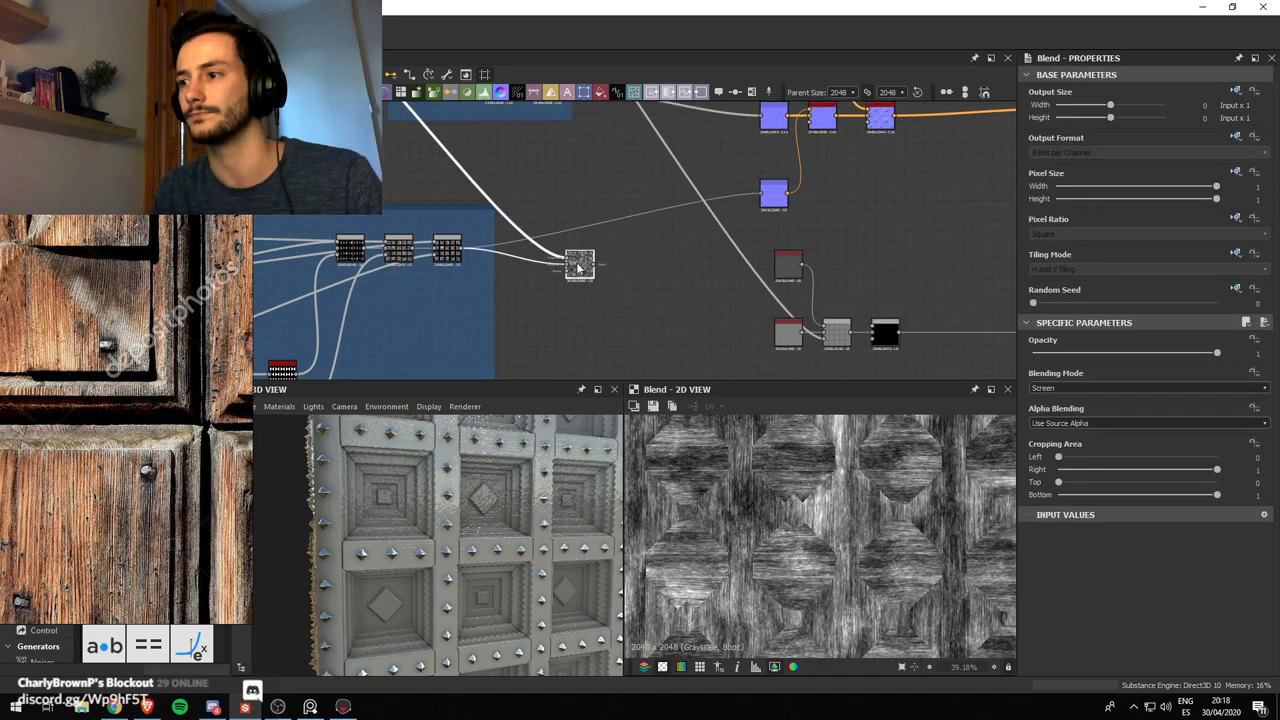
{"action": "scroll", "coordinate": [612, 261], "scroll_direction": "down", "scroll_amount": 2}
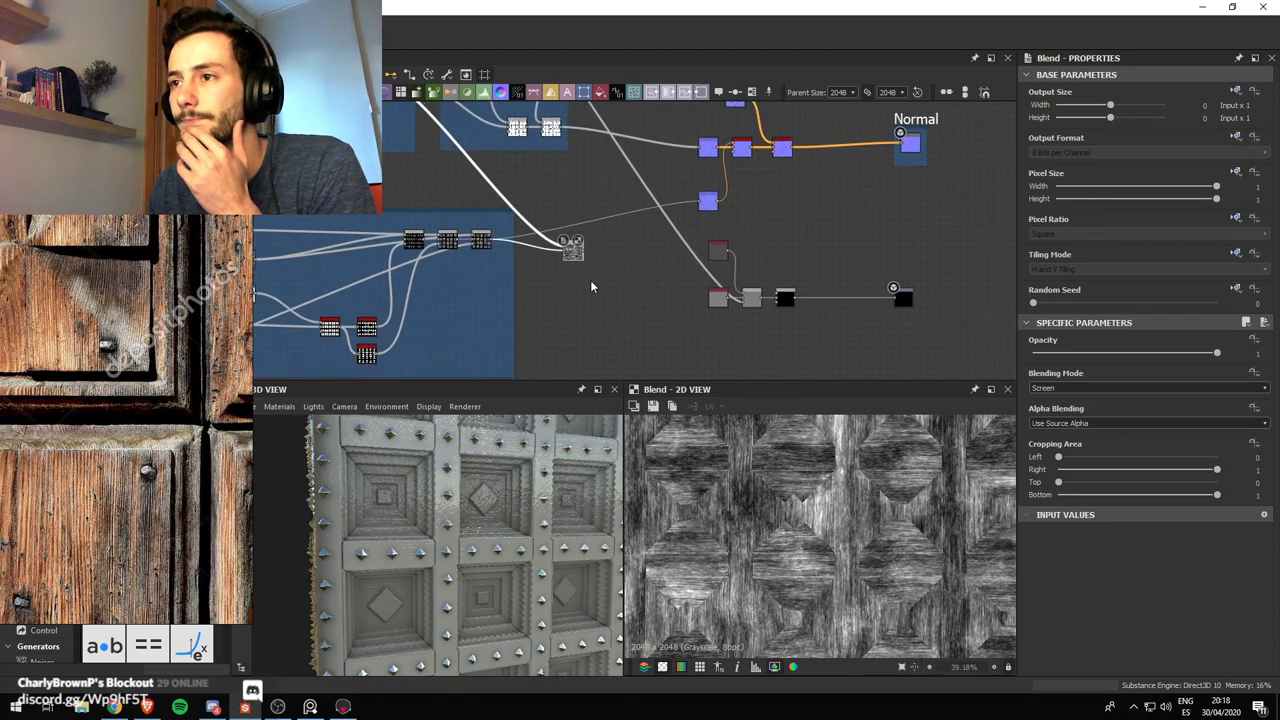
{"action": "scroll", "coordinate": [644, 297], "scroll_direction": "up", "scroll_amount": 2}
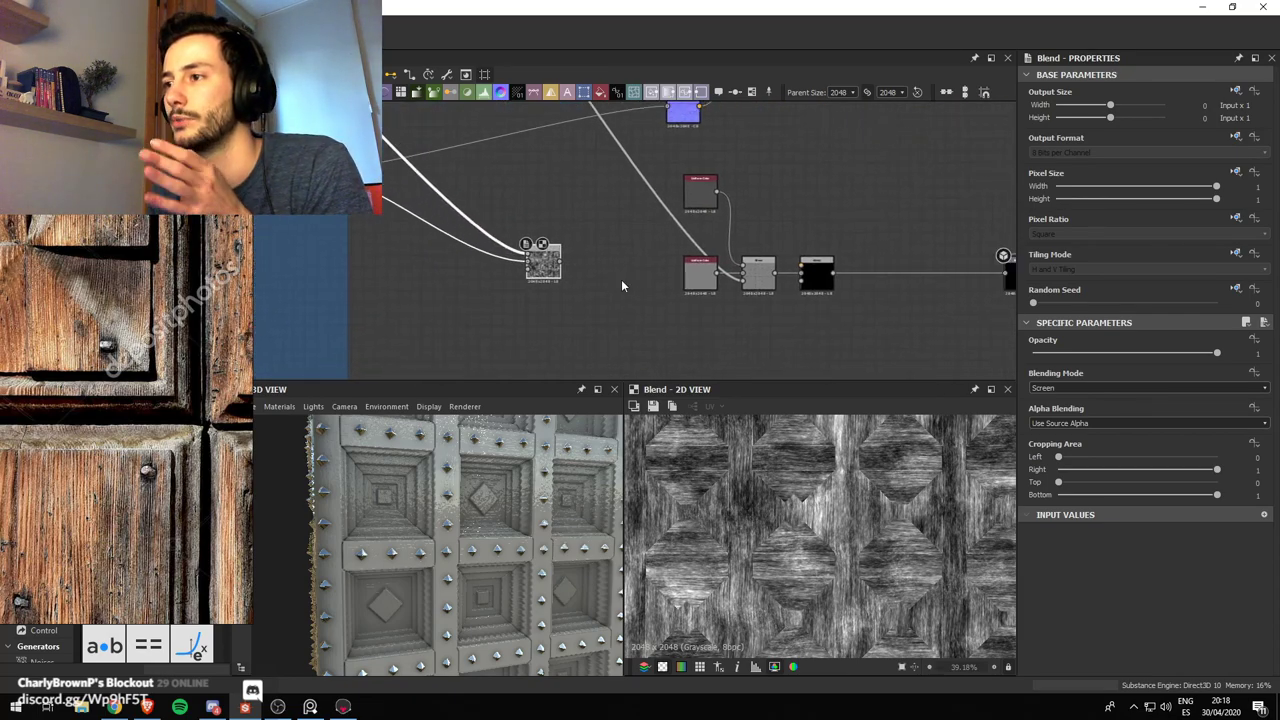
Shift the spike and wood roughness value nodes back slightly and link the combined Screen Blend to the final roughness Blend's foreground
{"action": "left_click_drag", "start_coordinate": [646, 326], "coordinate": [636, 298]}
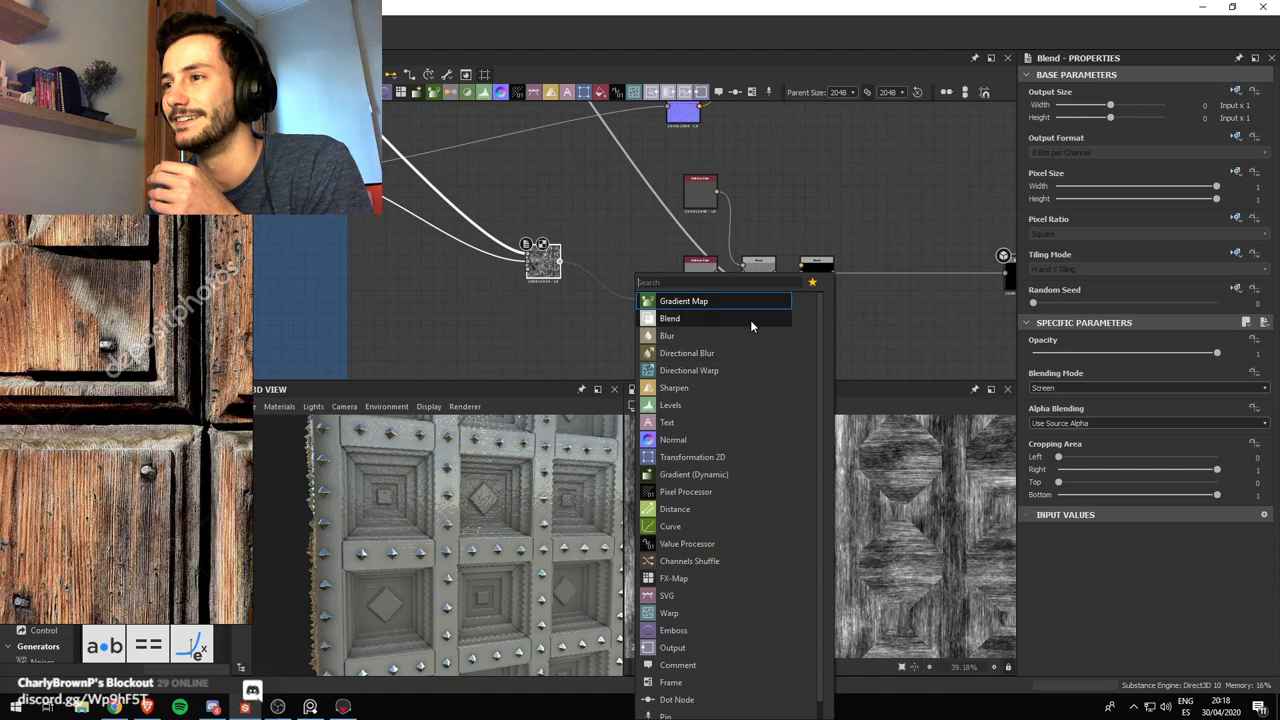
{"action": "left_click", "coordinate": [750, 320]}
{"action": "double_click", "coordinate": [757, 274]}
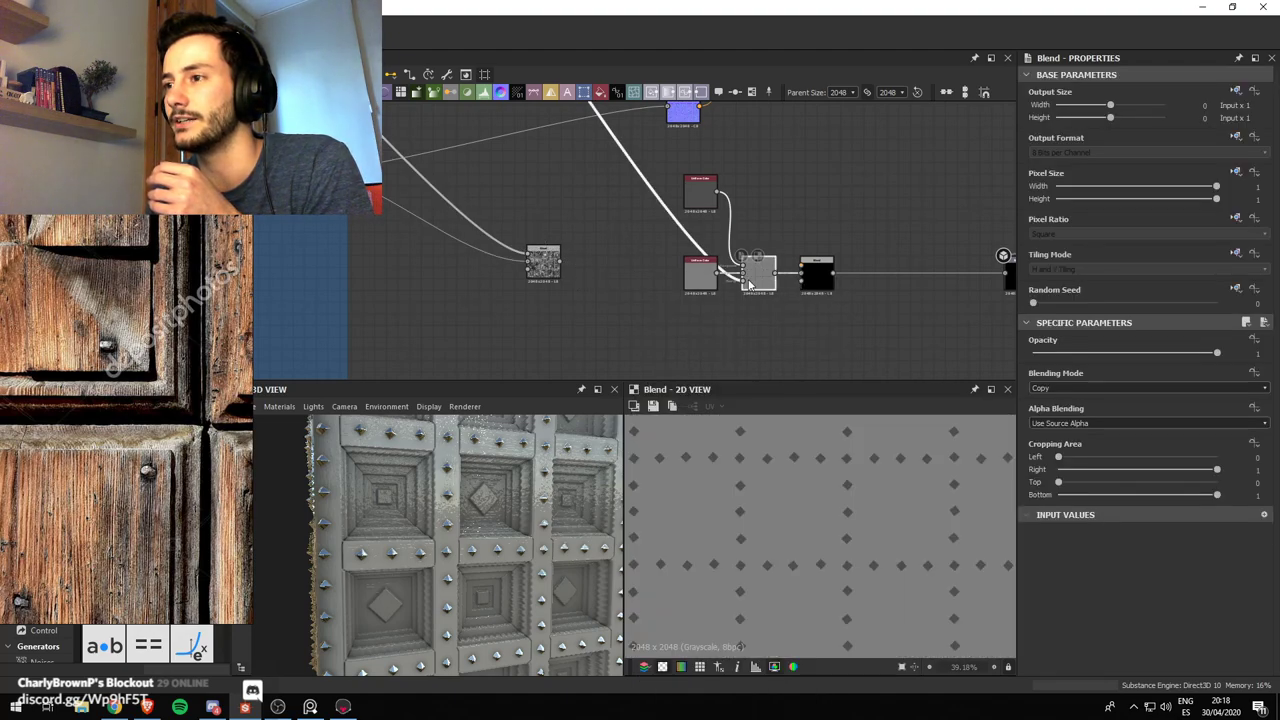
{"action": "left_click_drag", "start_coordinate": [661, 166], "coordinate": [745, 274]}
{"action": "left_click", "coordinate": [561, 267]}
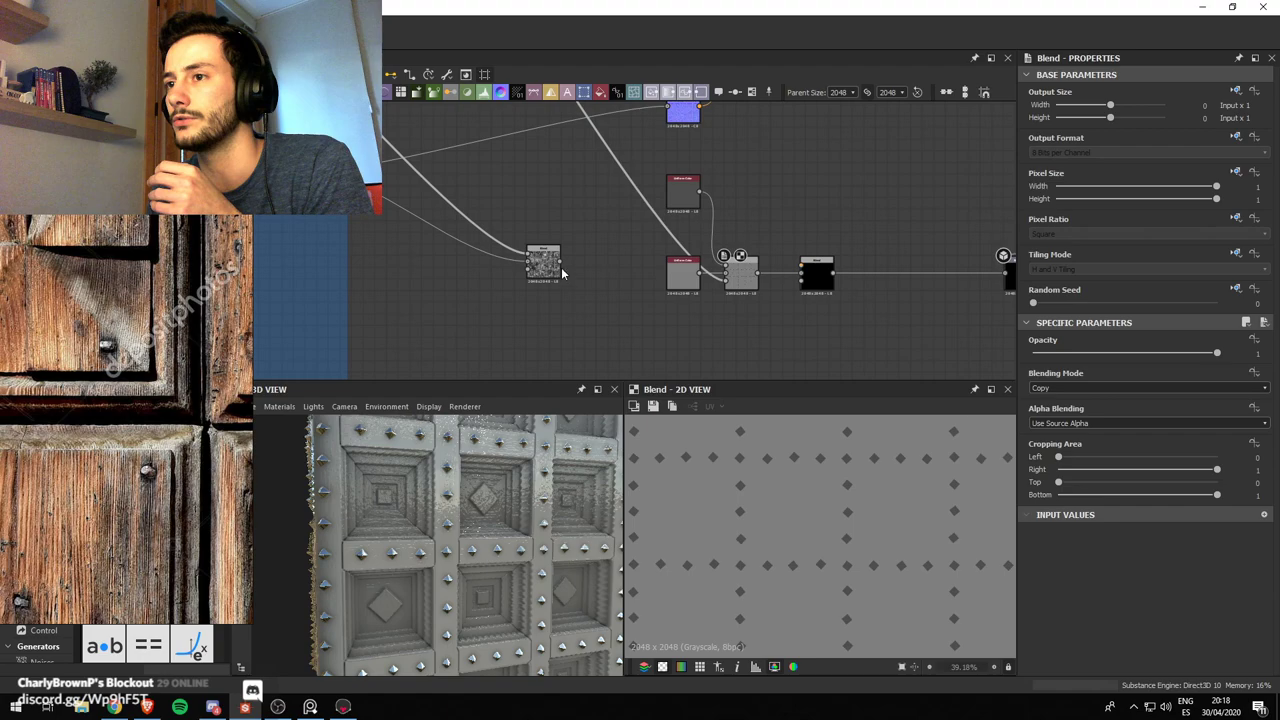
Set the final roughness Blend's blending mode to Overlay and inspect the grain closely
{"action": "double_click", "coordinate": [806, 264]}
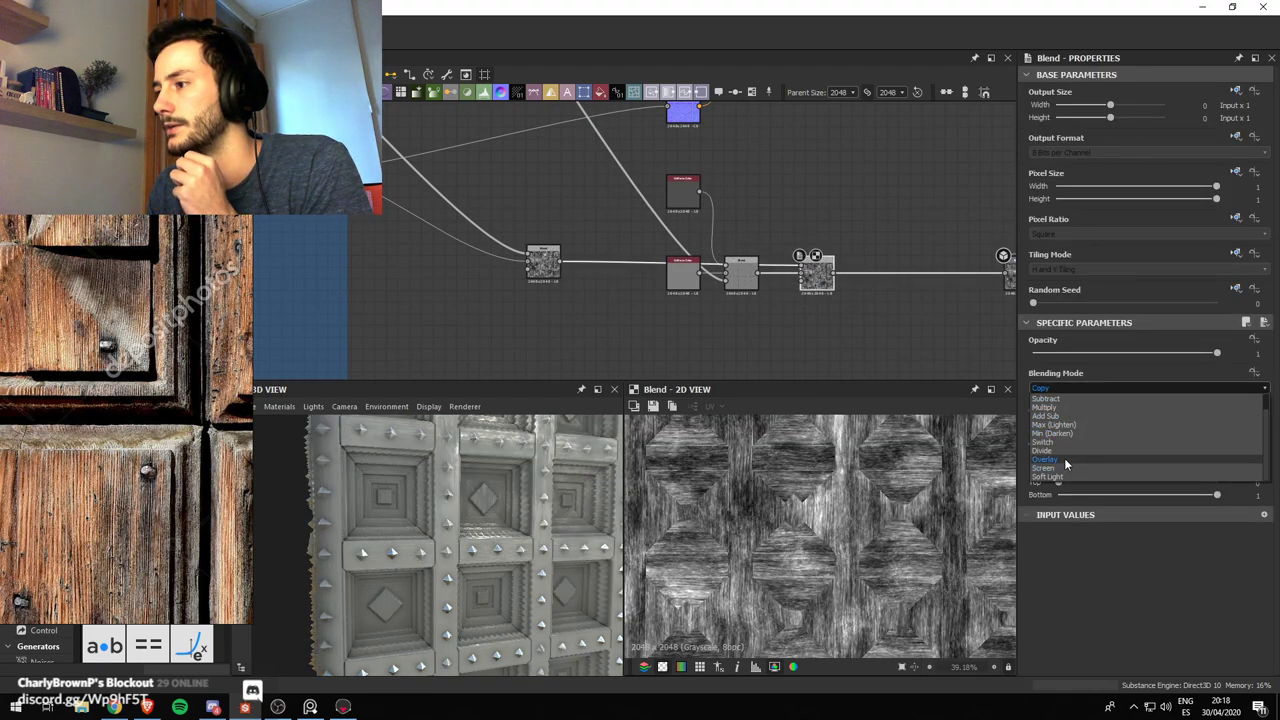
{"action": "left_click", "coordinate": [1068, 464]}
{"action": "scroll", "coordinate": [901, 462], "scroll_direction": "up", "scroll_amount": 3}
{"action": "scroll", "coordinate": [800, 300], "scroll_direction": "down", "scroll_amount": 2}
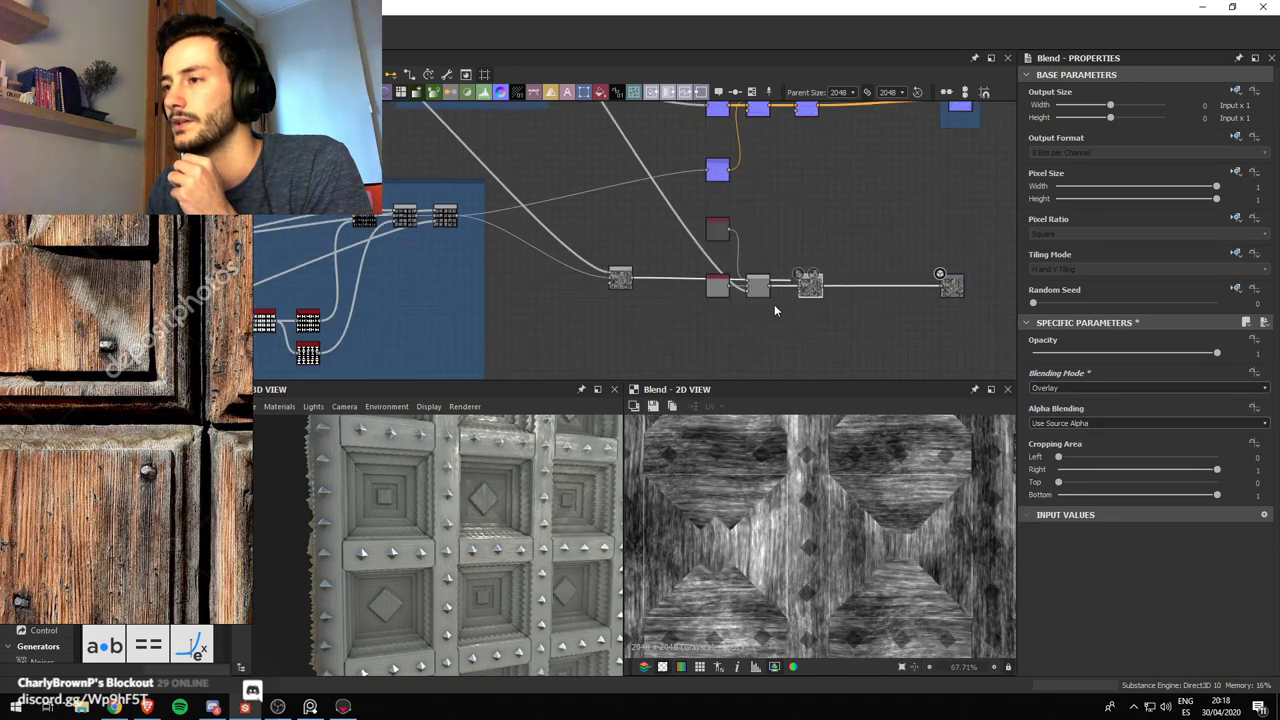
Move the roughness value Blend above the Overlay Blend and its lower Uniform Color below the grain link
{"action": "left_click", "coordinate": [759, 290]}
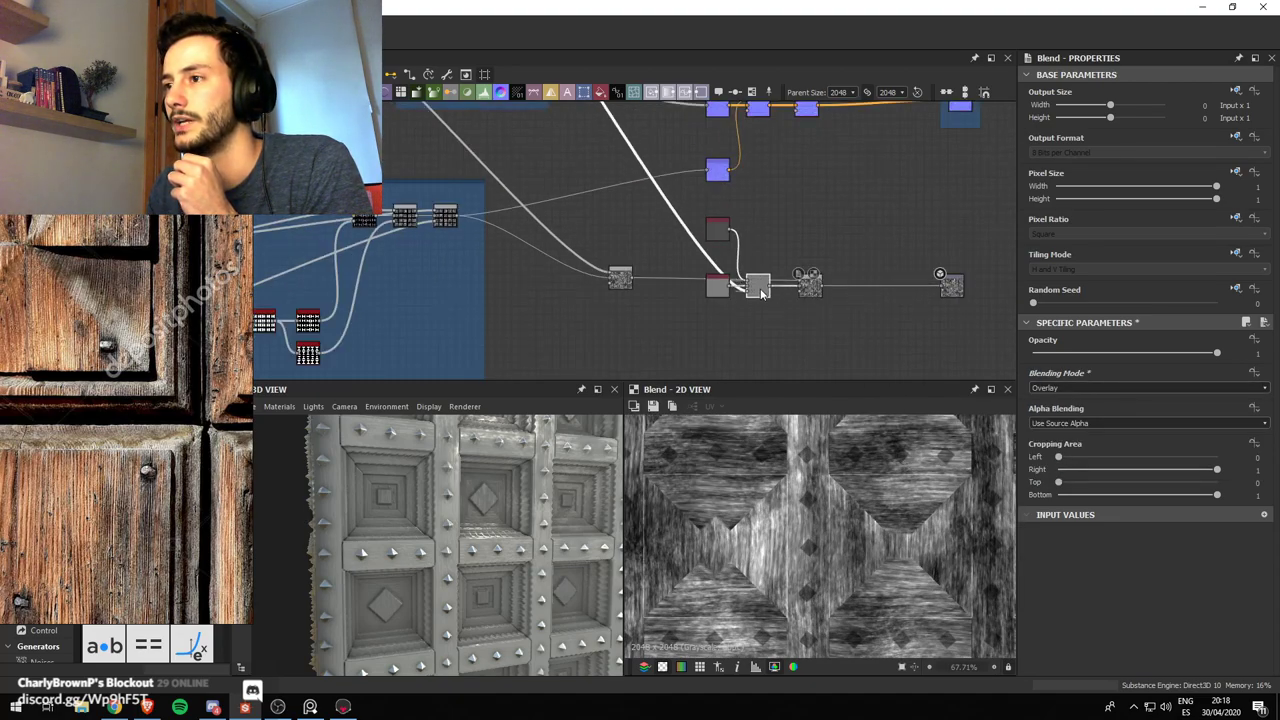
{"action": "left_click_drag", "start_coordinate": [759, 289], "coordinate": [821, 238]}
{"action": "left_click_drag", "start_coordinate": [770, 289], "coordinate": [688, 322]}
{"action": "scroll", "coordinate": [767, 290], "scroll_direction": "up", "scroll_amount": 2}
{"action": "scroll", "coordinate": [747, 290], "scroll_direction": "down", "scroll_amount": 1}
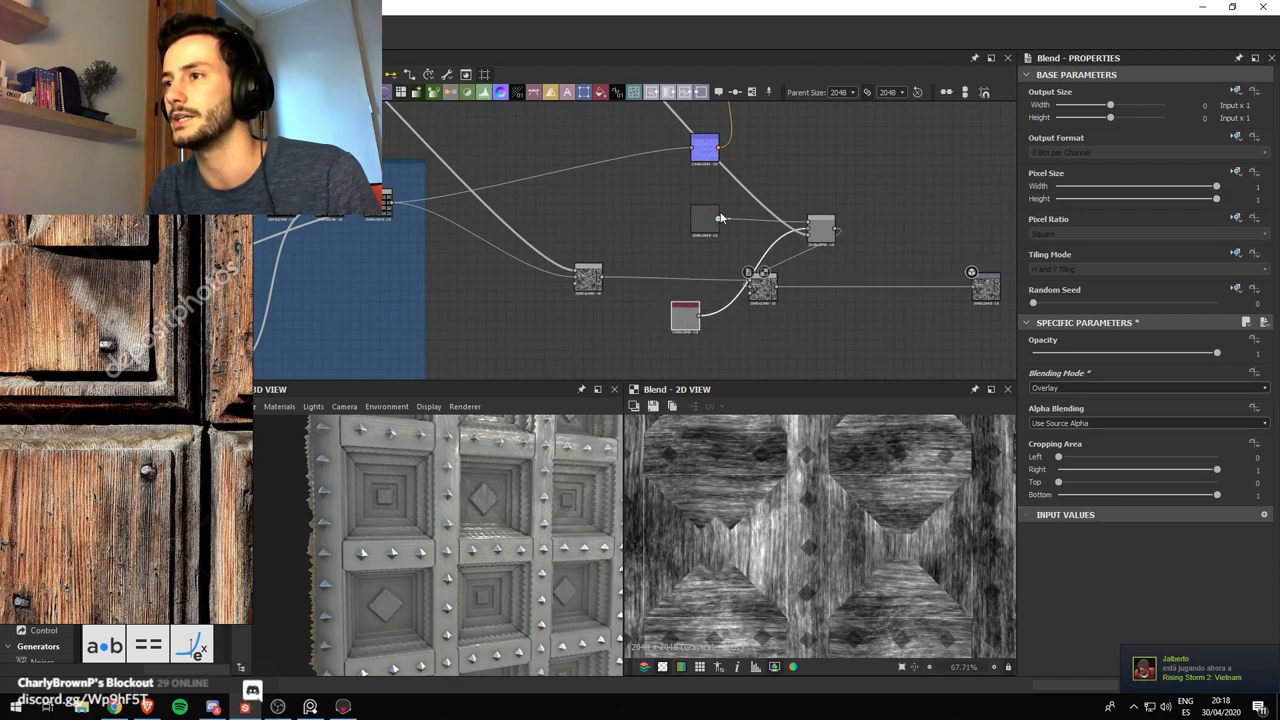
Reroute the spikes mask from the roughness value Blend to the Overlay Blend's opacity input, and move the combined grain Blend closer
{"action": "left_click", "coordinate": [822, 235]}
{"action": "left_click_drag", "start_coordinate": [808, 235], "coordinate": [772, 291]}
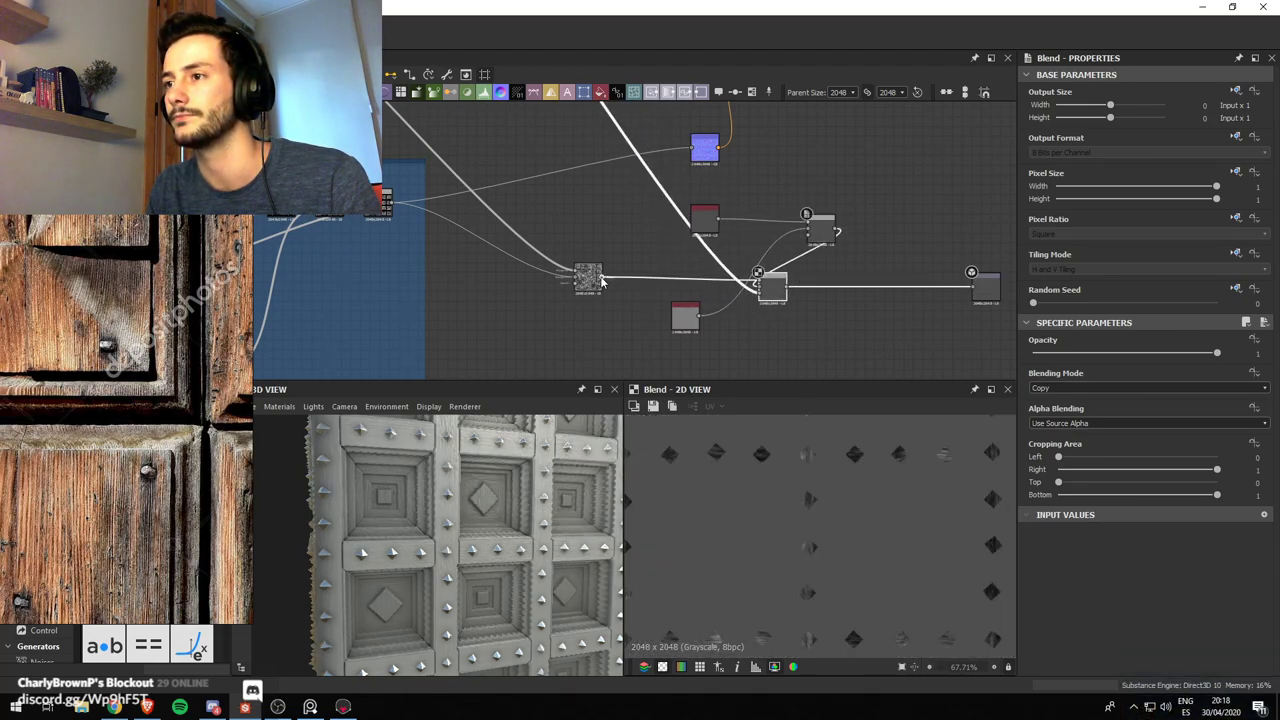
{"action": "left_click_drag", "start_coordinate": [601, 281], "coordinate": [628, 284]}
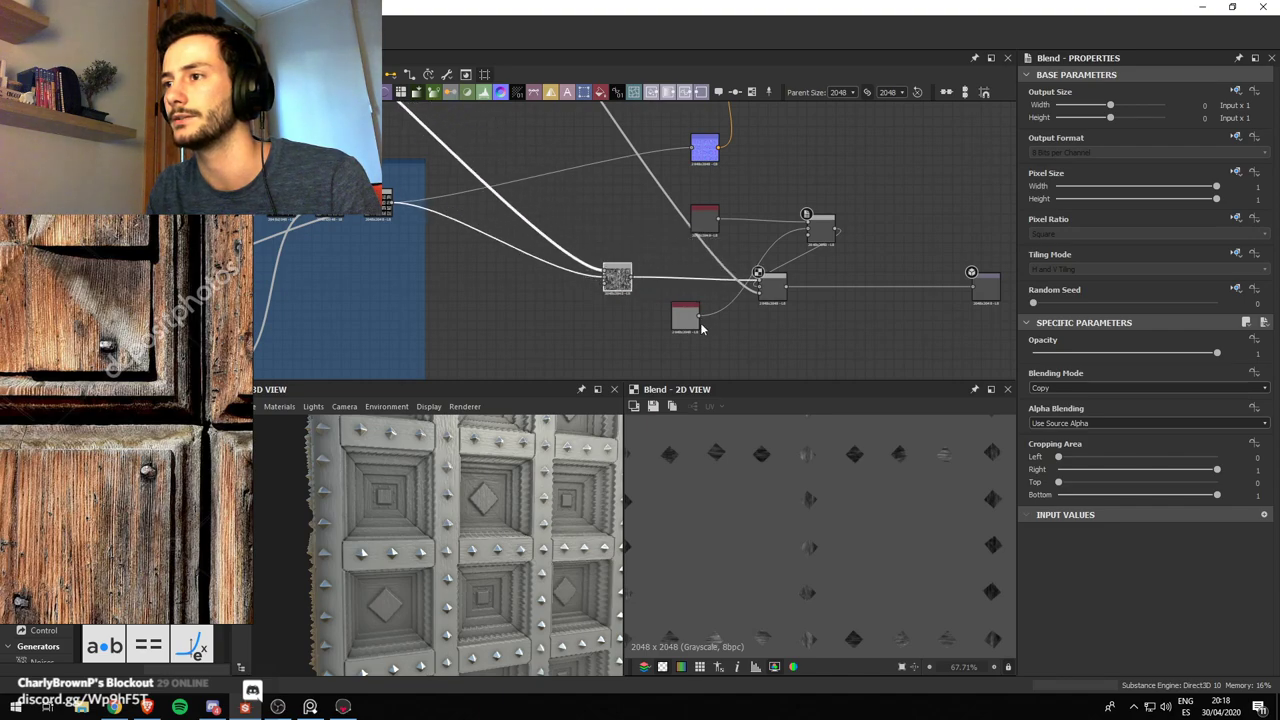
Place the Copy Blend after the Overlay Blend in line with the roughness output, and preview both Blends and the lower Uniform Color
{"action": "double_click", "coordinate": [768, 288]}
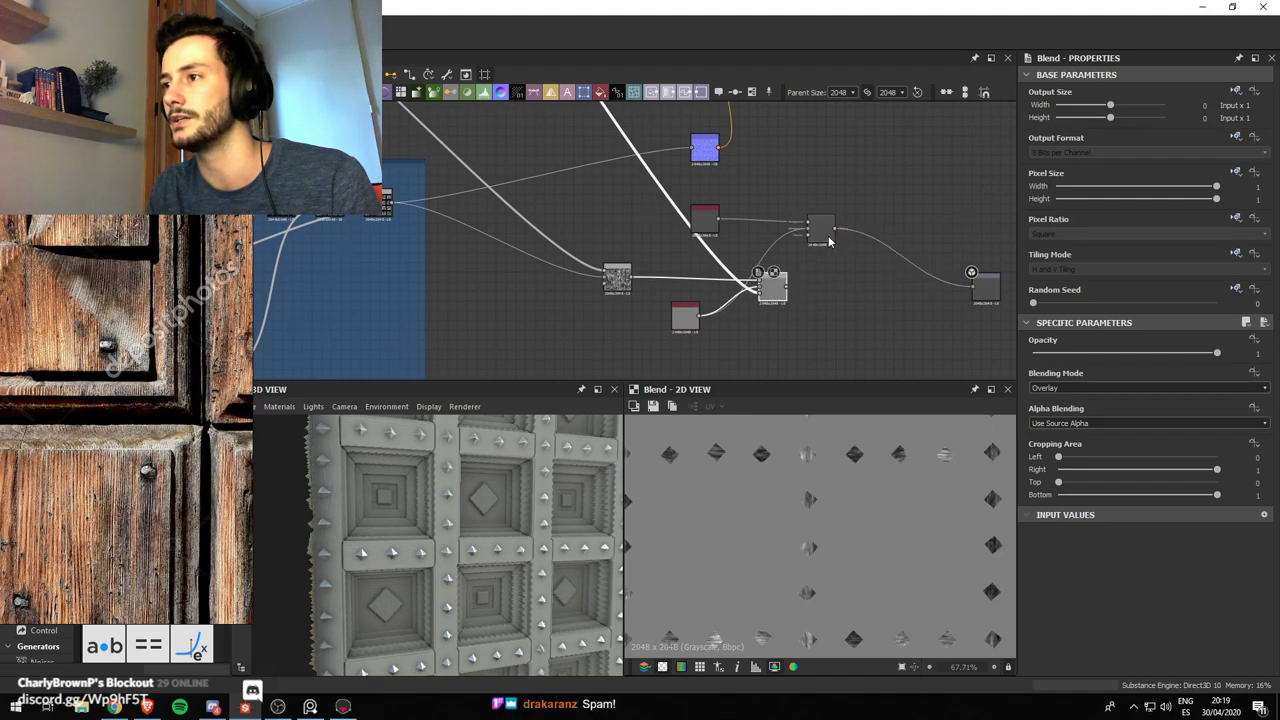
{"action": "left_click_drag", "start_coordinate": [826, 236], "coordinate": [826, 290]}
{"action": "left_click_drag", "start_coordinate": [688, 319], "coordinate": [698, 329]}
{"action": "double_click", "coordinate": [698, 329]}
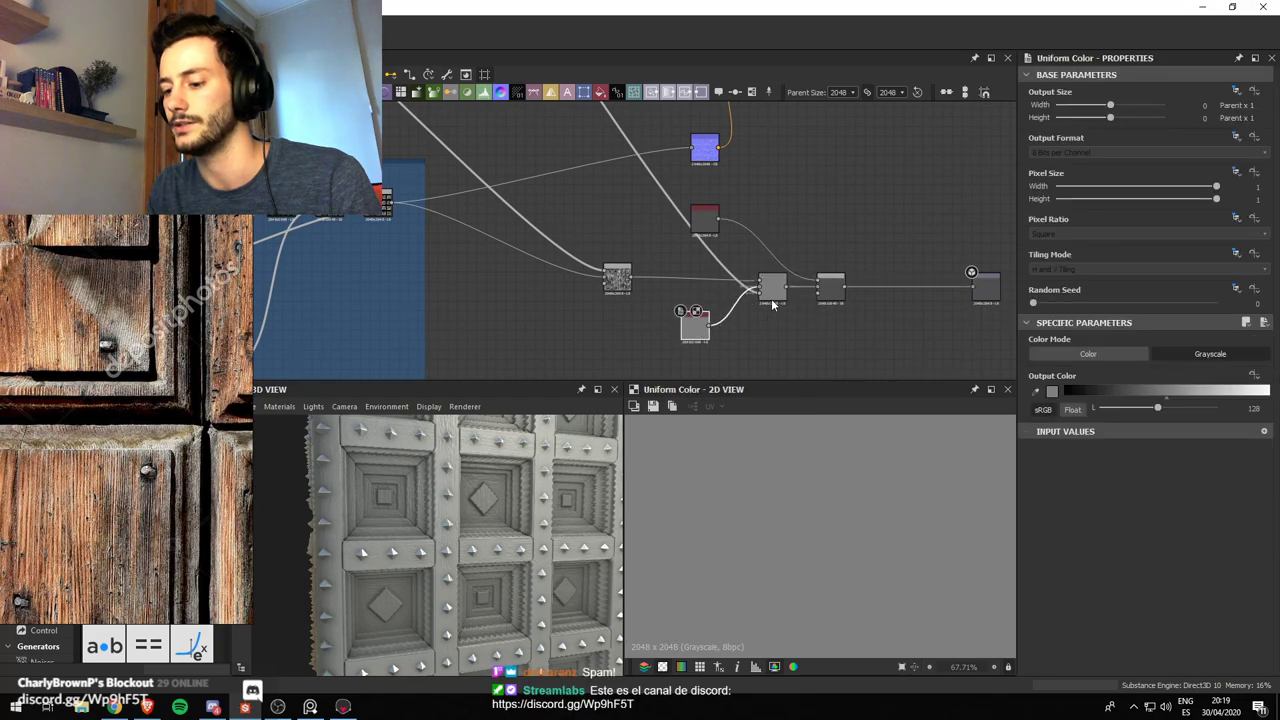
{"action": "double_click", "coordinate": [829, 291]}
{"action": "scroll", "coordinate": [755, 318], "scroll_direction": "up", "scroll_amount": 2}
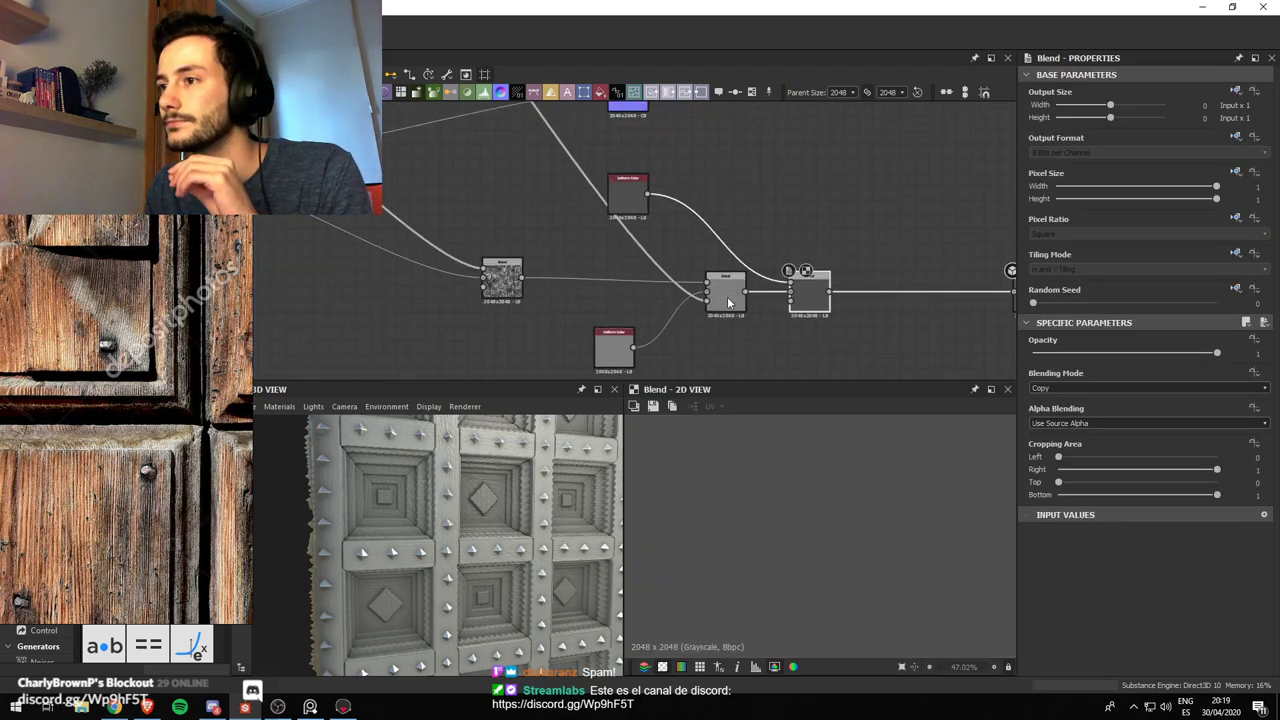
{"action": "double_click", "coordinate": [728, 303]}
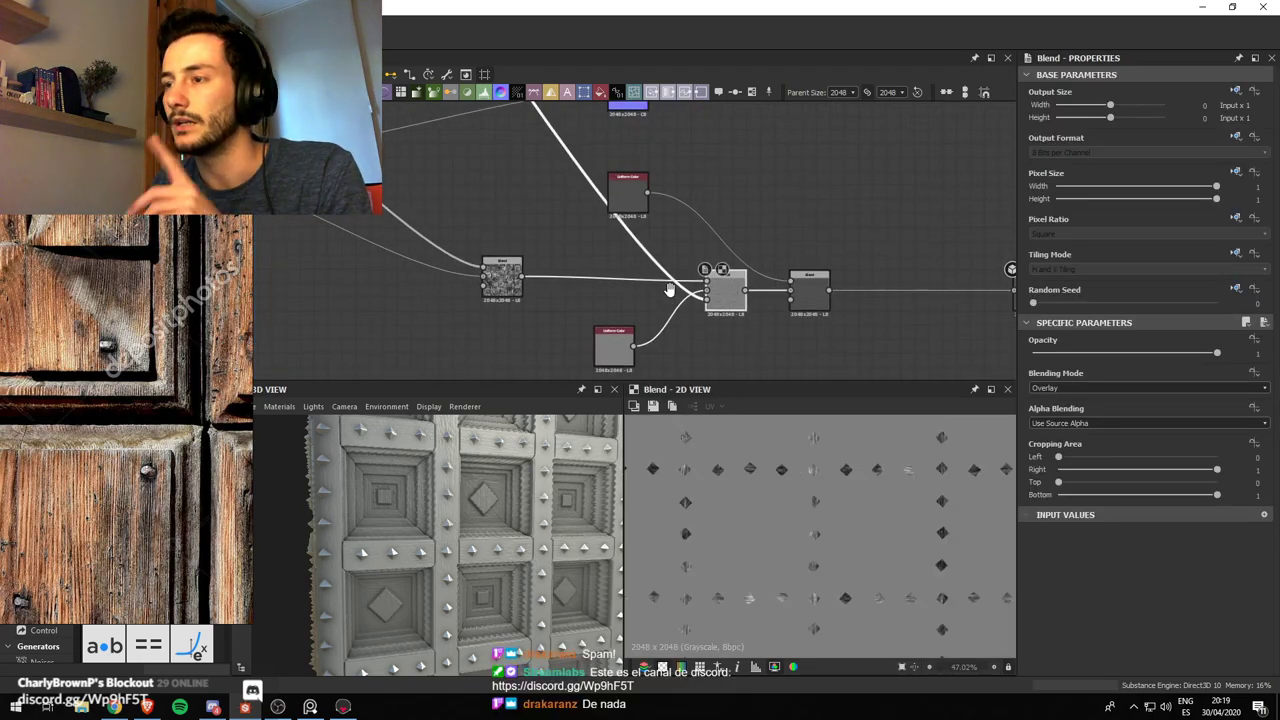
Reroute the combined grain Blend to the Overlay Blend's background input, with the lower Uniform Color in its foreground
{"action": "middle_click_drag", "start_coordinate": [669, 296], "coordinate": [681, 269]}
{"action": "left_click_drag", "start_coordinate": [534, 251], "coordinate": [604, 230]}
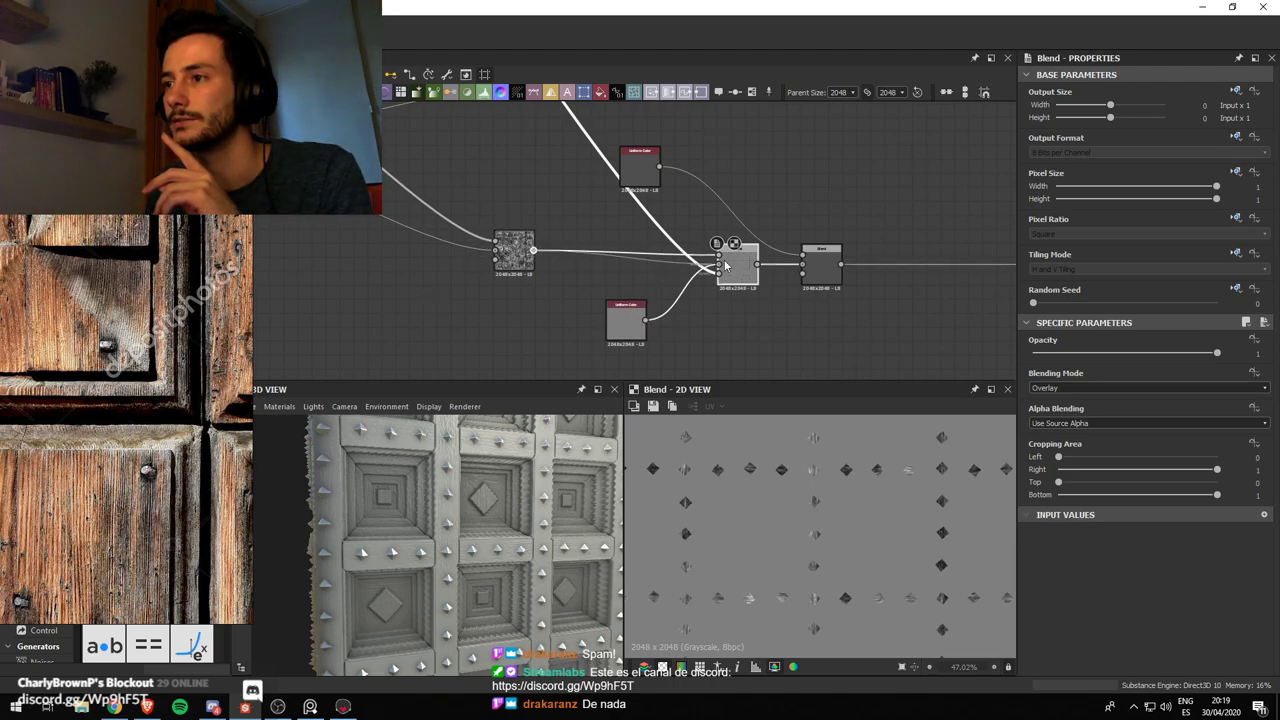
{"action": "left_click_drag", "start_coordinate": [726, 265], "coordinate": [720, 266]}
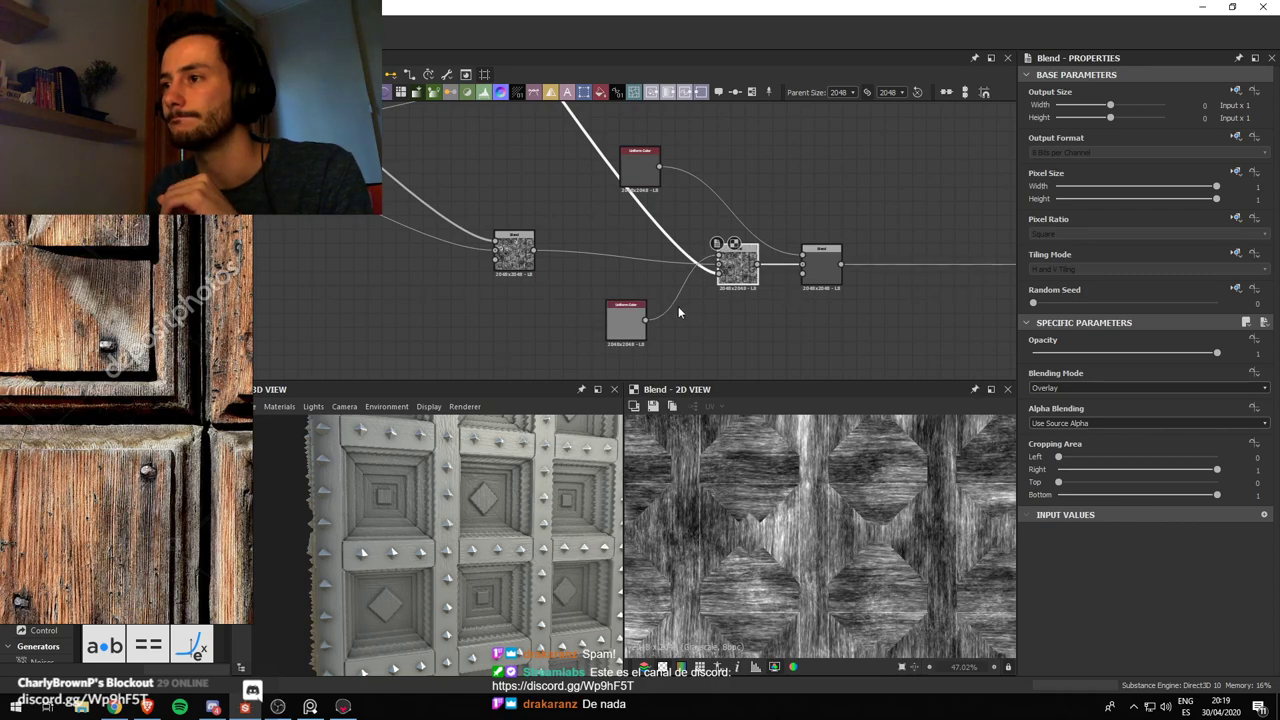
{"action": "left_click_drag", "start_coordinate": [702, 318], "coordinate": [702, 318]}
Delete the lower Uniform Color and the Copy Blend, and feed the spike Uniform Color into the remaining Overlay Blend's foreground
{"action": "left_click", "coordinate": [649, 256]}
{"action": "scroll", "coordinate": [578, 140], "scroll_direction": "down", "scroll_amount": 5}
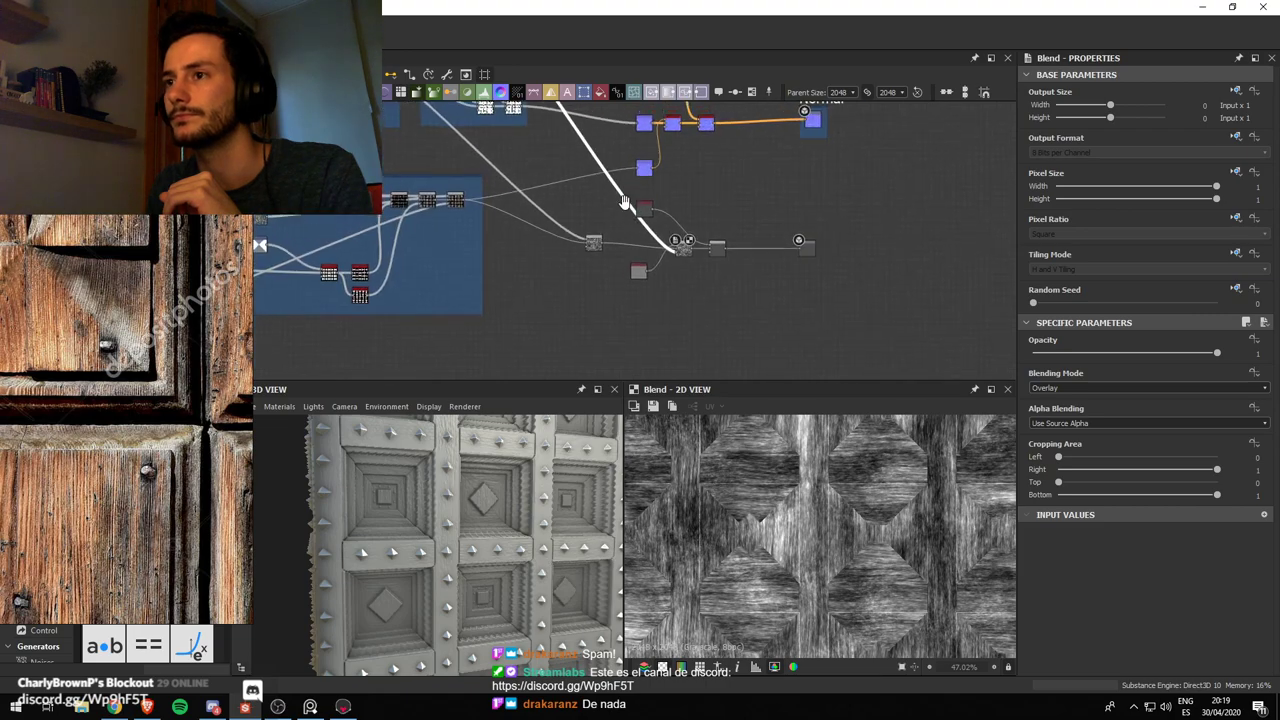
{"action": "middle_click_drag", "start_coordinate": [714, 334], "coordinate": [662, 213]}
{"action": "scroll", "coordinate": [721, 266], "scroll_direction": "up", "scroll_amount": 3}
{"action": "left_click", "coordinate": [675, 328]}
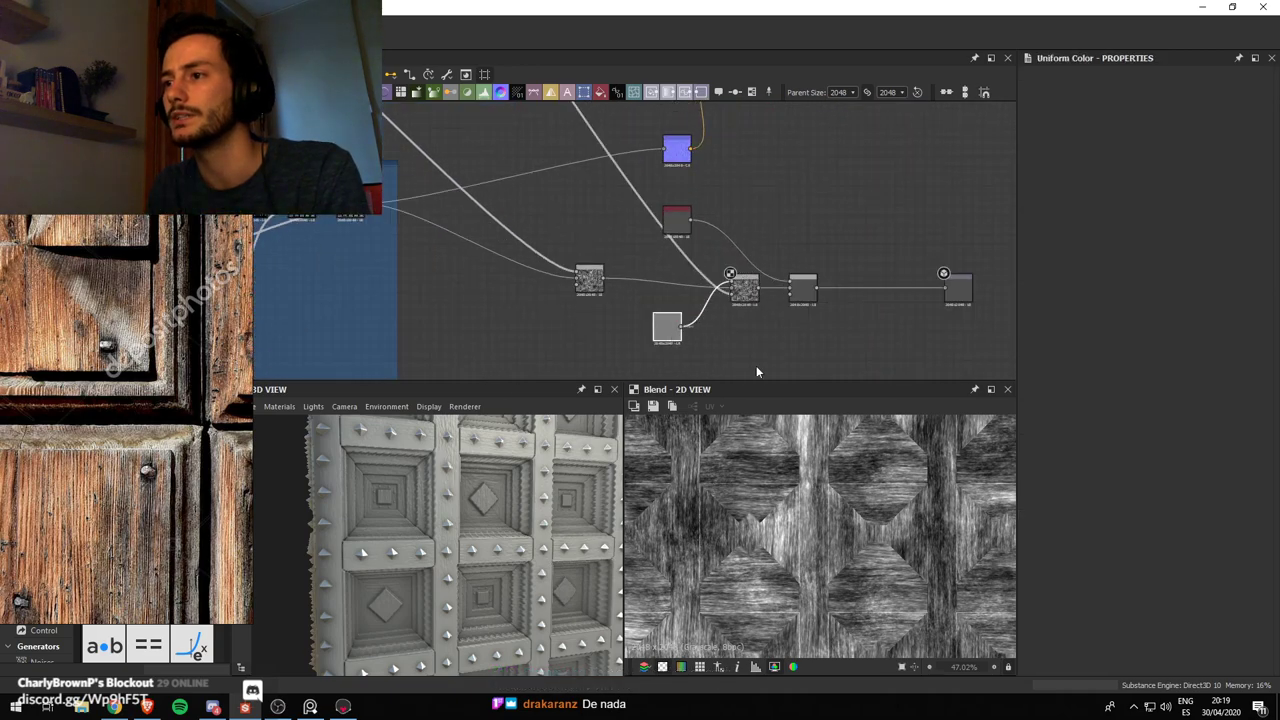
{"action": "key", "text": "BackSpace"}
{"action": "left_click", "coordinate": [801, 292]}
{"action": "key", "text": "BackSpace"}
{"action": "left_click", "coordinate": [688, 229]}
{"action": "left_click", "coordinate": [689, 227]}
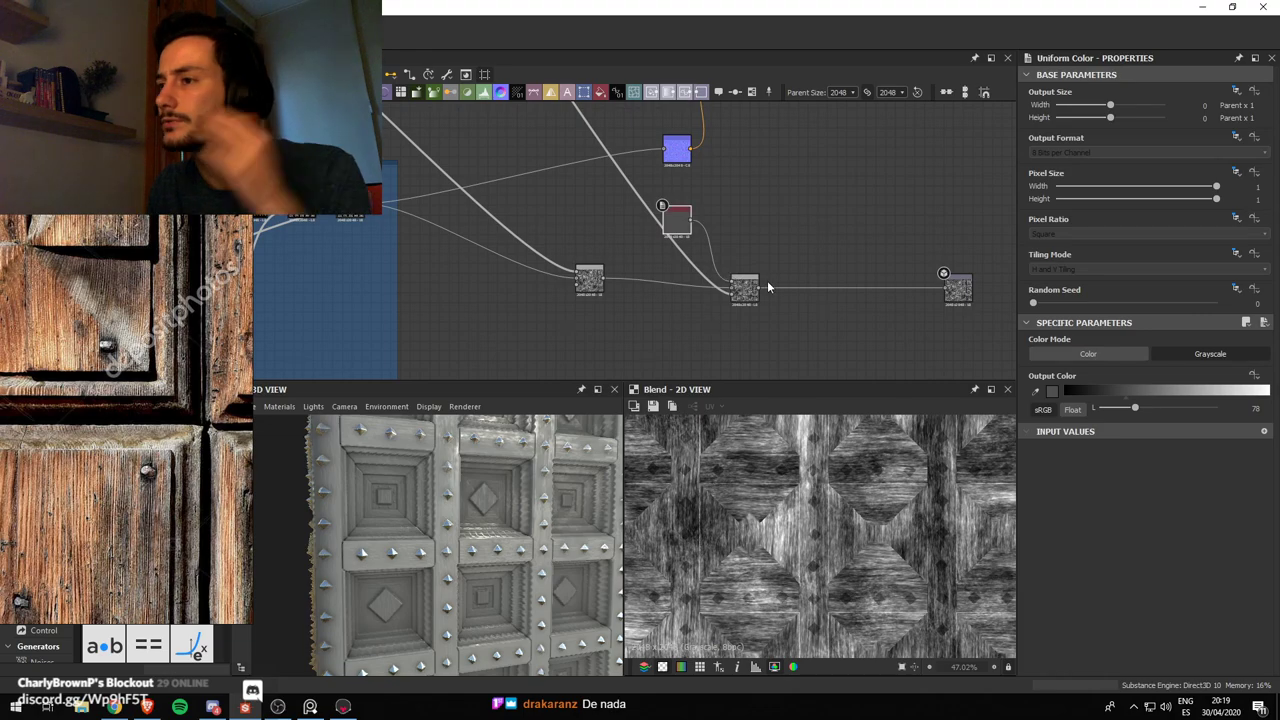
Set the final roughness Blend's blending mode to Copy and shift the spike Uniform Color slightly up and away from its links
{"action": "scroll", "coordinate": [758, 282], "scroll_direction": "up", "scroll_amount": 3}
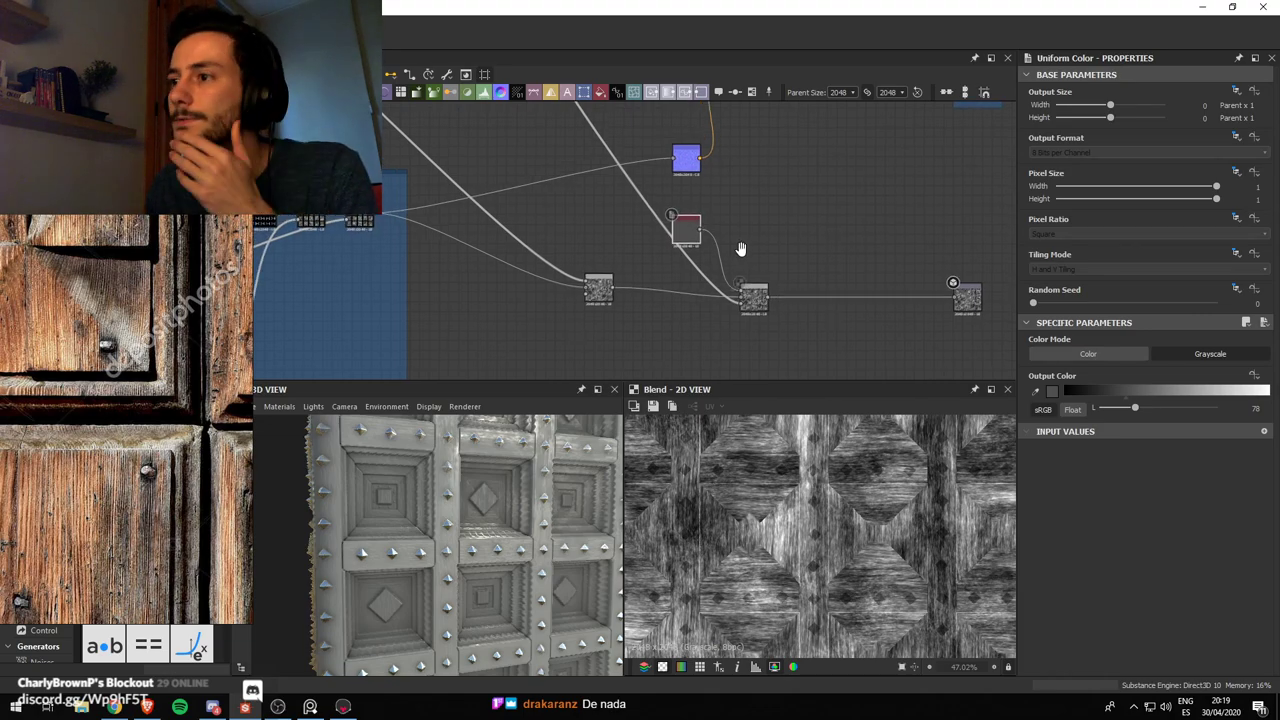
{"action": "left_click", "coordinate": [757, 300]}
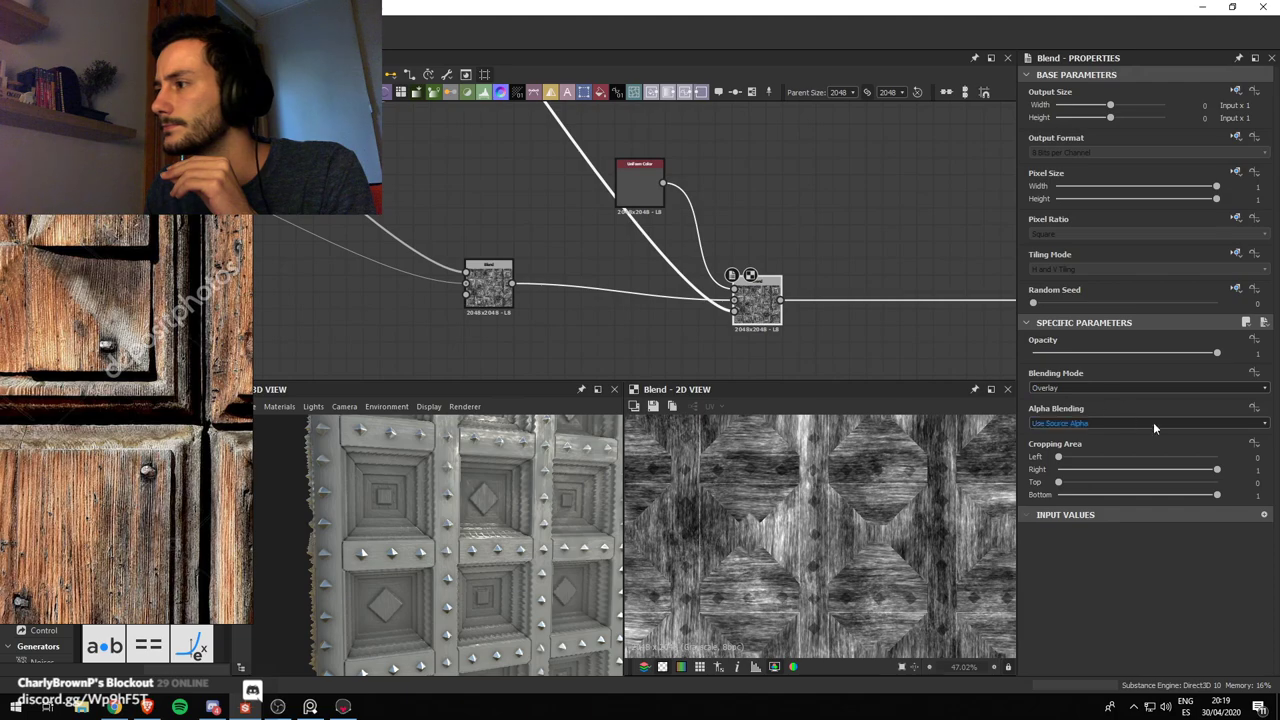
{"action": "left_click", "coordinate": [1136, 388]}
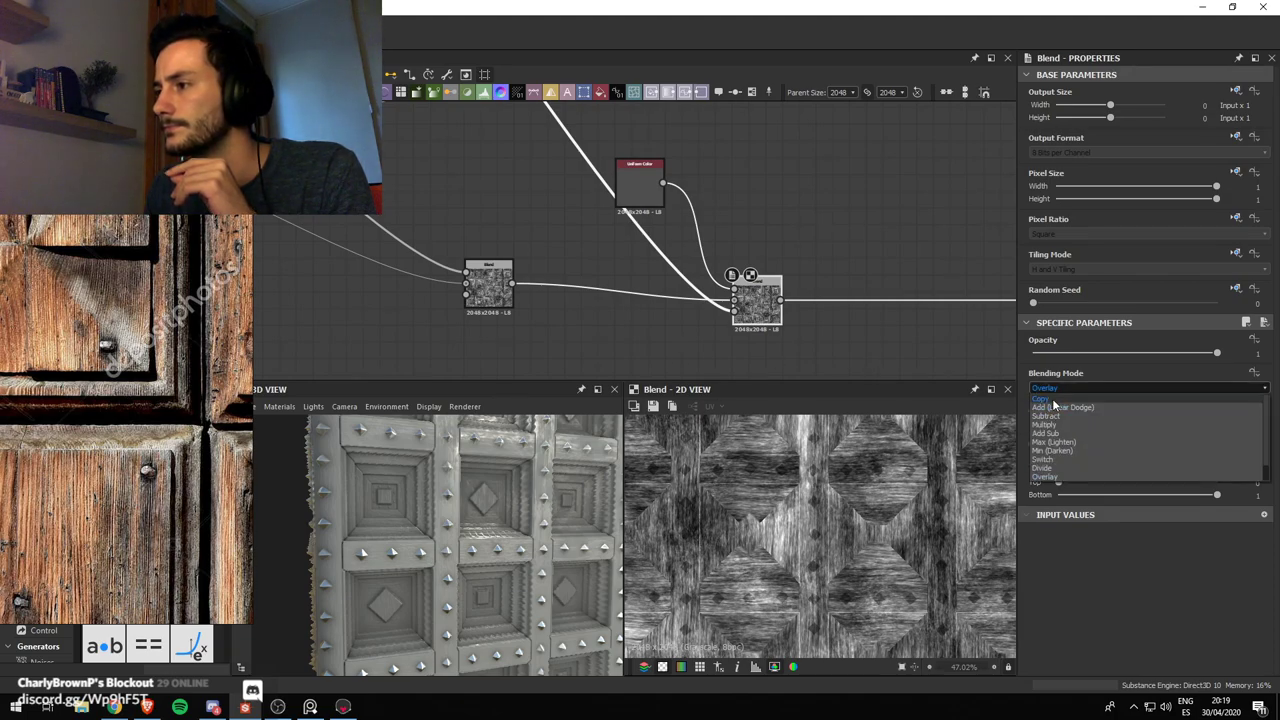
{"action": "left_click", "coordinate": [1056, 402]}
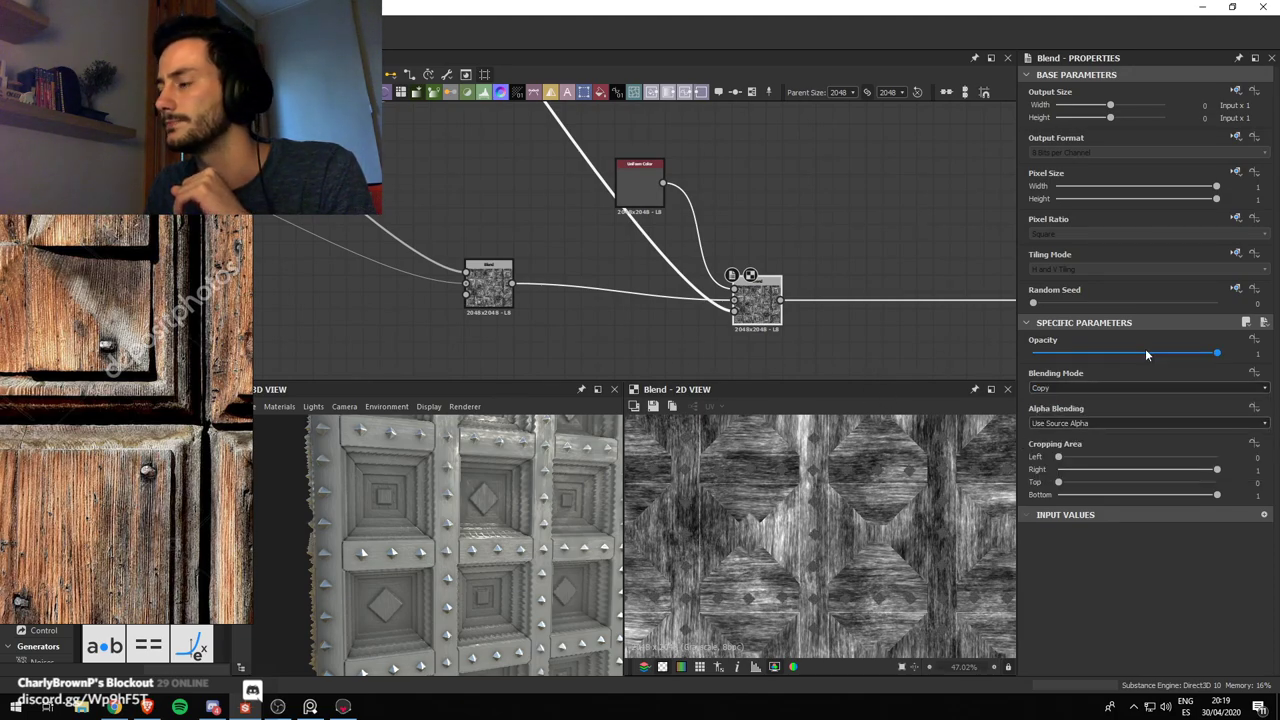
{"action": "left_click_drag", "start_coordinate": [647, 198], "coordinate": [663, 181]}
Insert a Levels node between the combined grain Screen Blend and the final roughness Blend
{"action": "left_click_drag", "start_coordinate": [500, 298], "coordinate": [505, 307]}
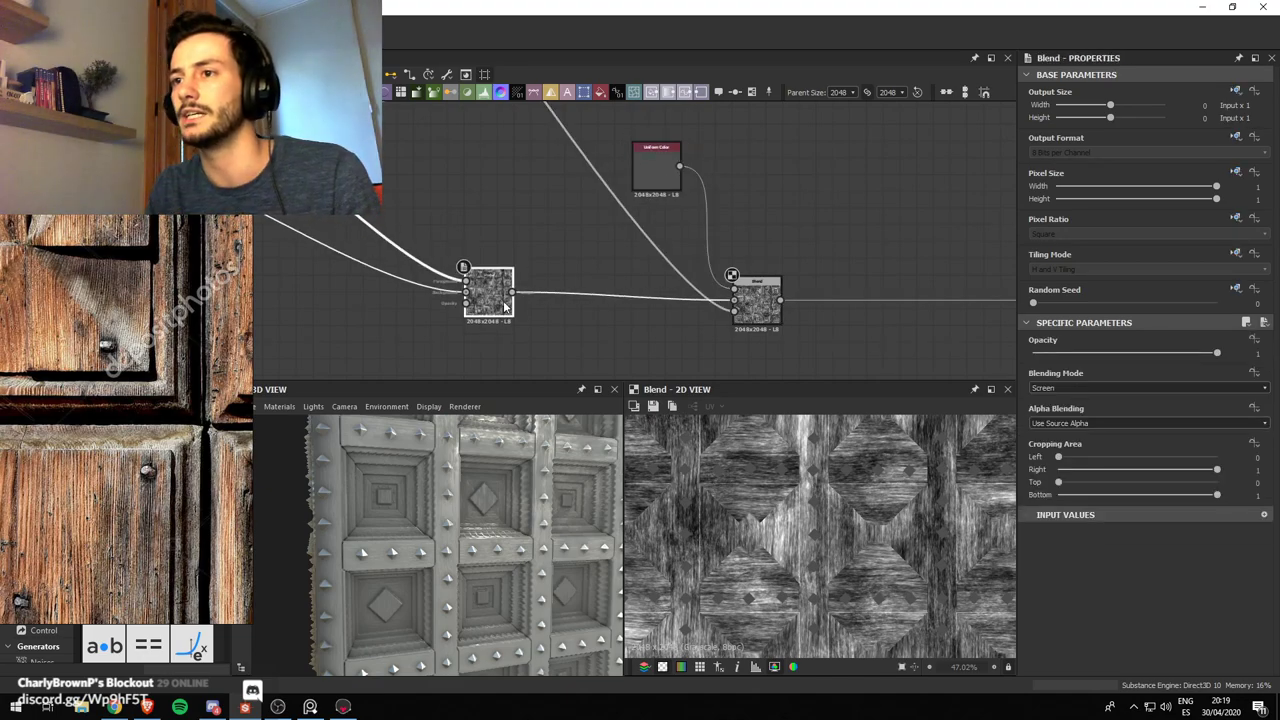
{"action": "key", "text": "space"}
{"action": "type", "text": "leve"}
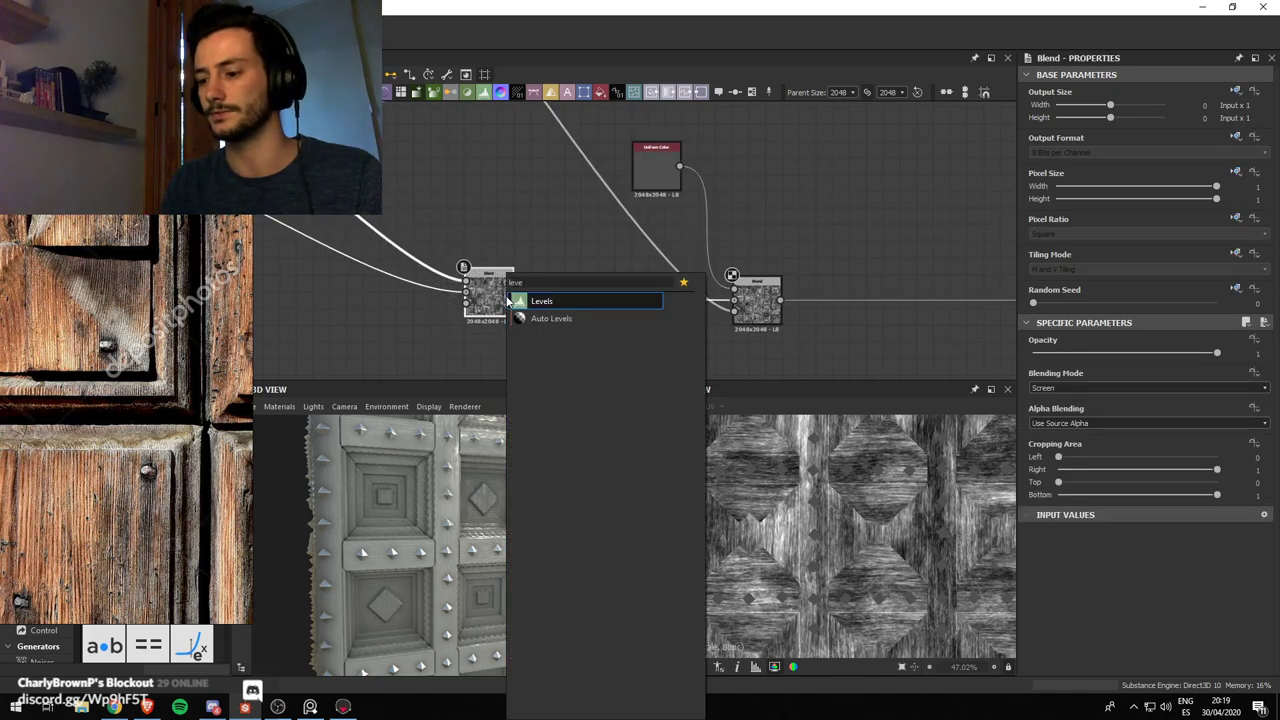
{"action": "key", "text": "Return"}
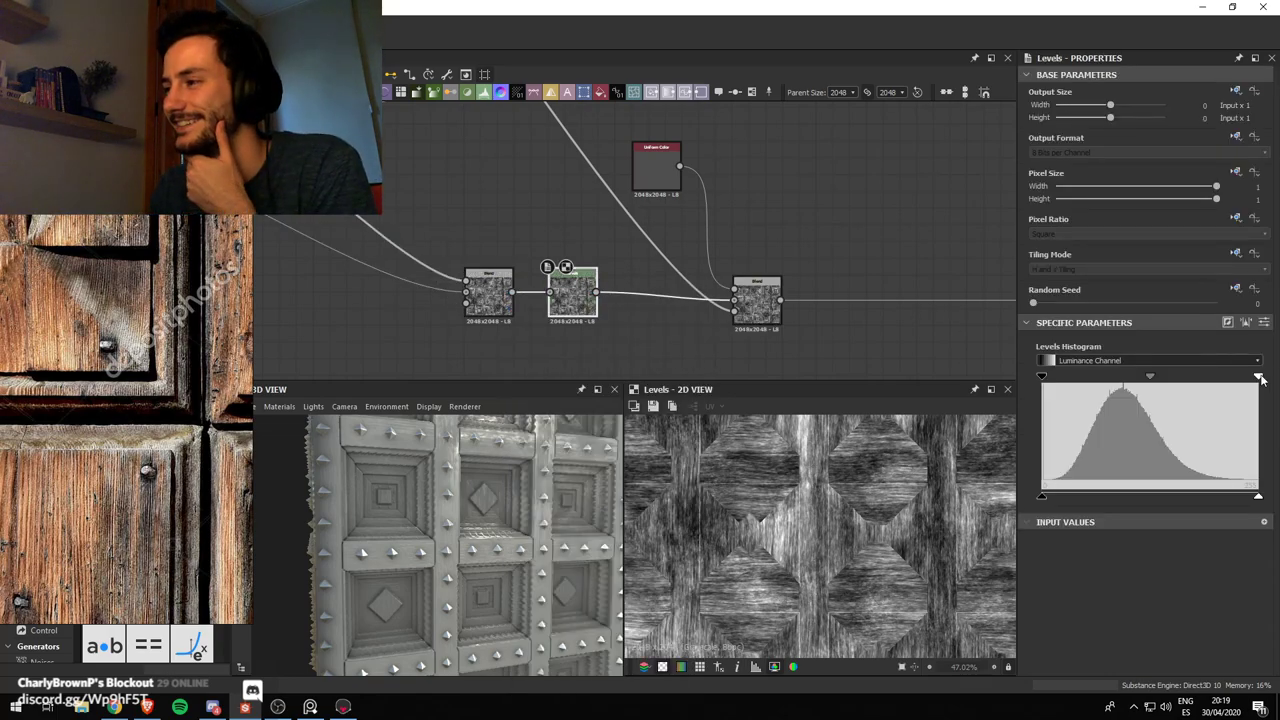
Compress the Levels output range toward mid-grey by lowering the output white and raising the output black, checking it against the final Blend
{"action": "mouse_move", "coordinate": [1260, 377]}
{"action": "left_mouse_down"}
{"action": "mouse_move", "coordinate": [1195, 382]}
{"action": "mouse_move", "coordinate": [1262, 384]}
{"action": "left_mouse_up"}
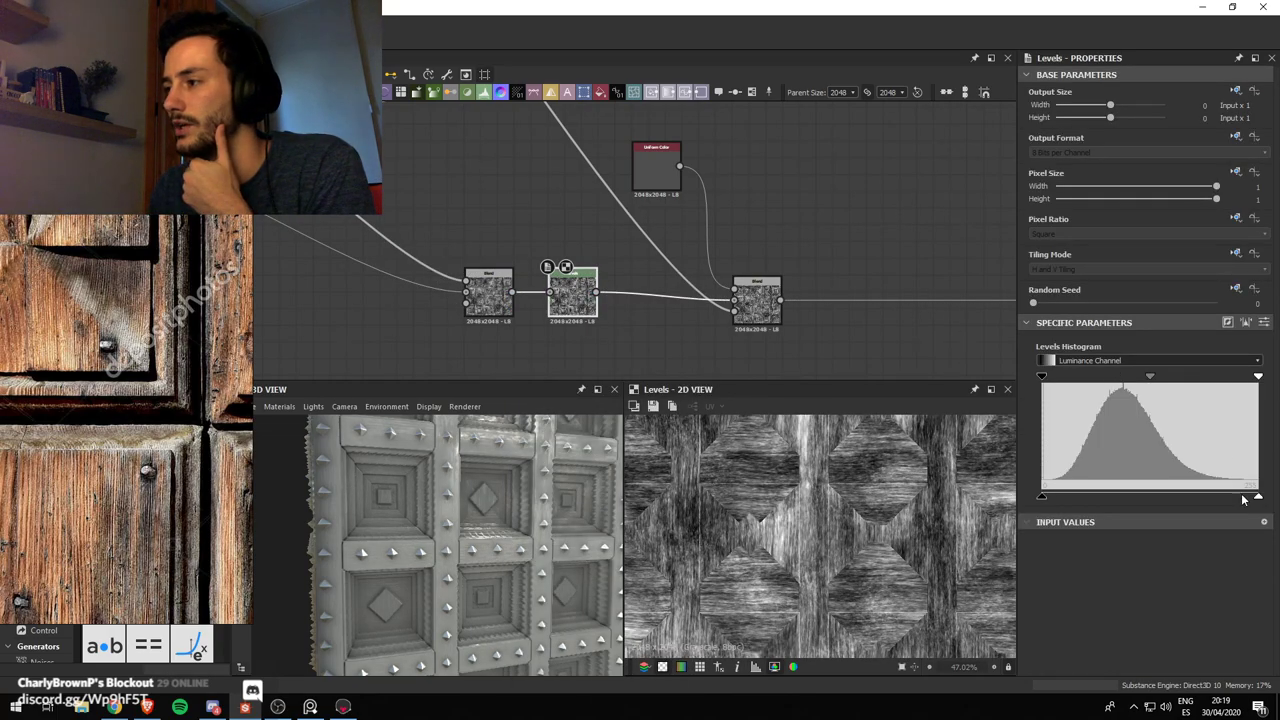
{"action": "left_click_drag", "start_coordinate": [1260, 502], "coordinate": [1168, 500]}
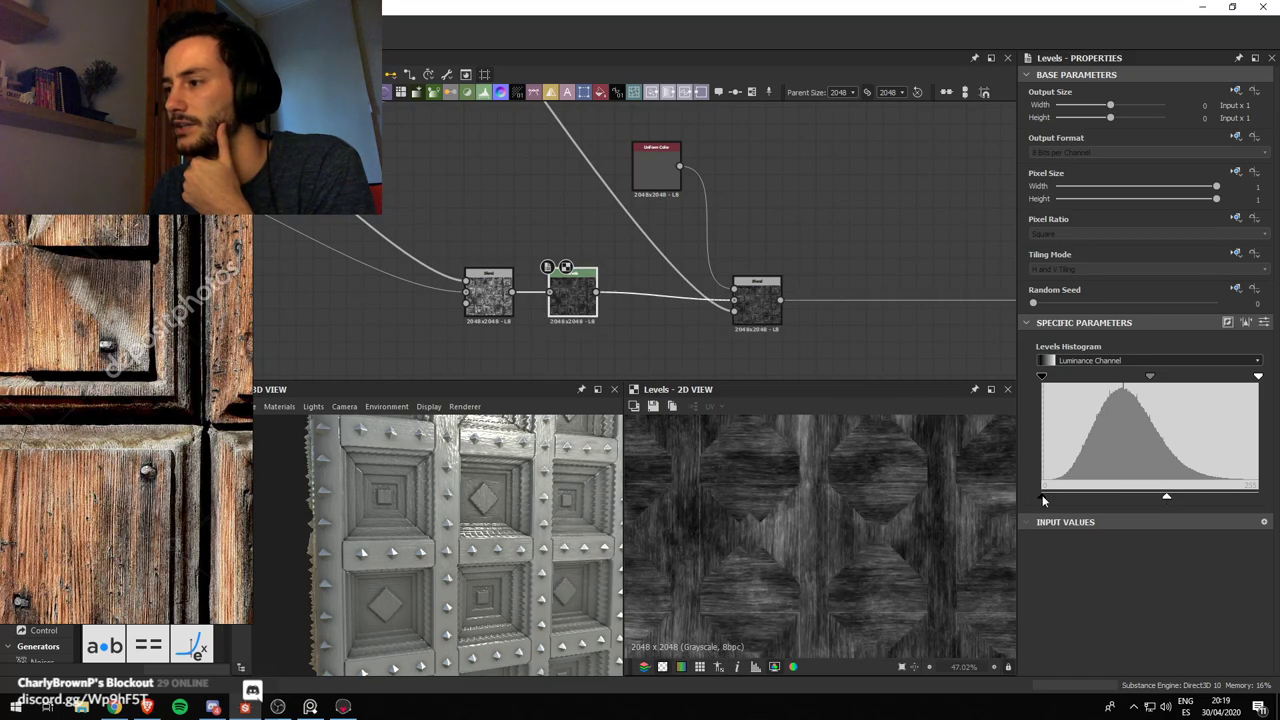
{"action": "left_click_drag", "start_coordinate": [1043, 499], "coordinate": [1092, 499]}
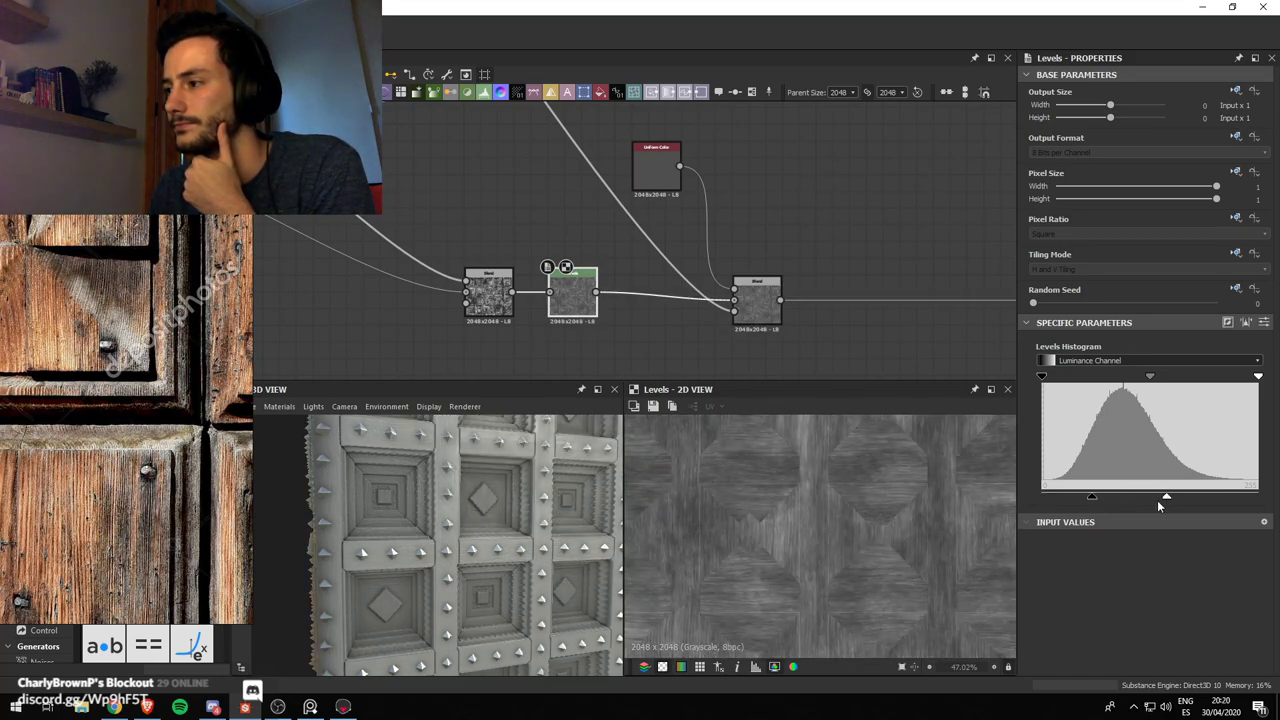
{"action": "left_click", "coordinate": [757, 299]}
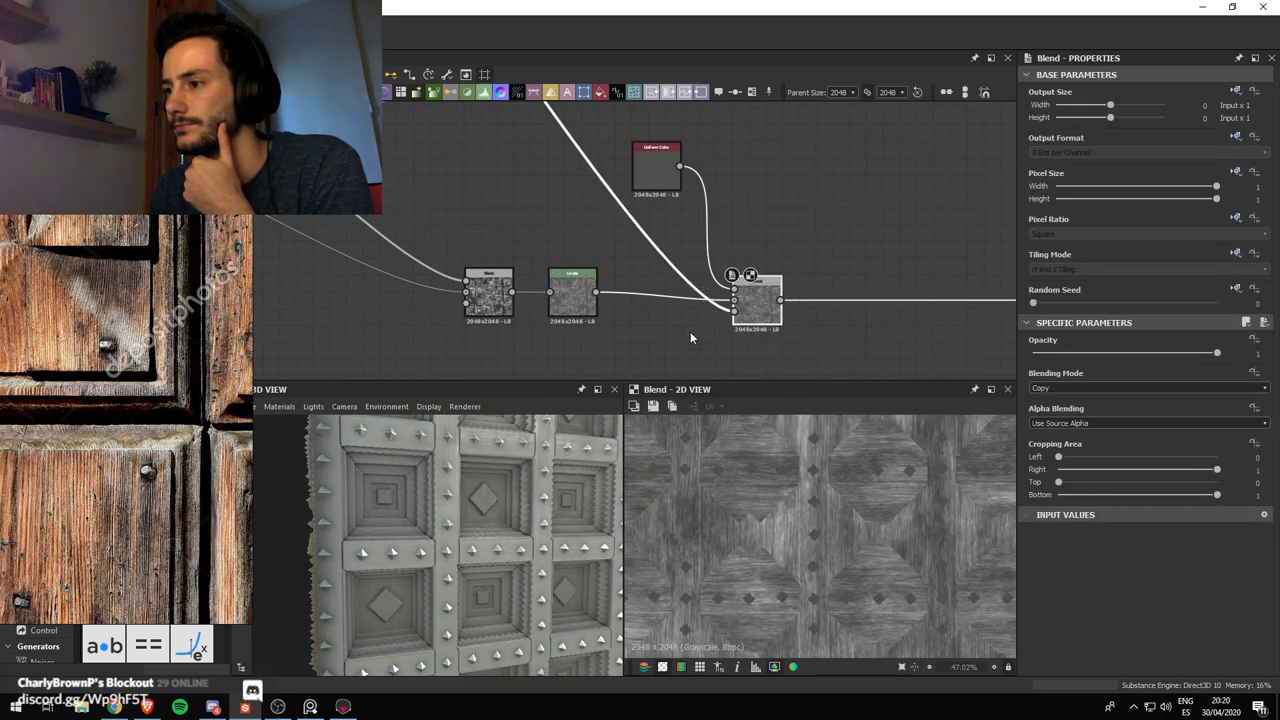
{"action": "left_click", "coordinate": [572, 298]}
{"action": "left_click_drag", "start_coordinate": [1098, 498], "coordinate": [1117, 505]}
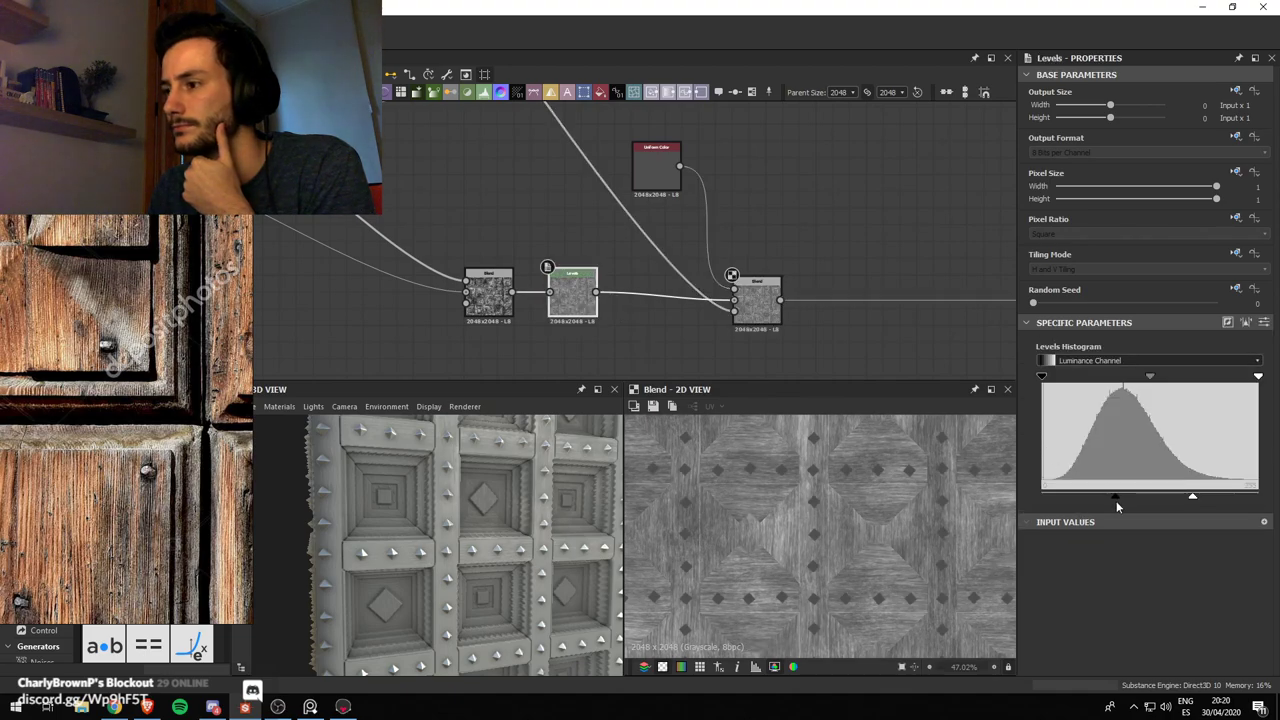
{"action": "mouse_move", "coordinate": [486, 470]}
{"action": "left_mouse_down"}
{"action": "mouse_move", "coordinate": [440, 458]}
{"action": "mouse_move", "coordinate": [496, 455]}
{"action": "mouse_move", "coordinate": [493, 466]}
{"action": "left_mouse_up"}
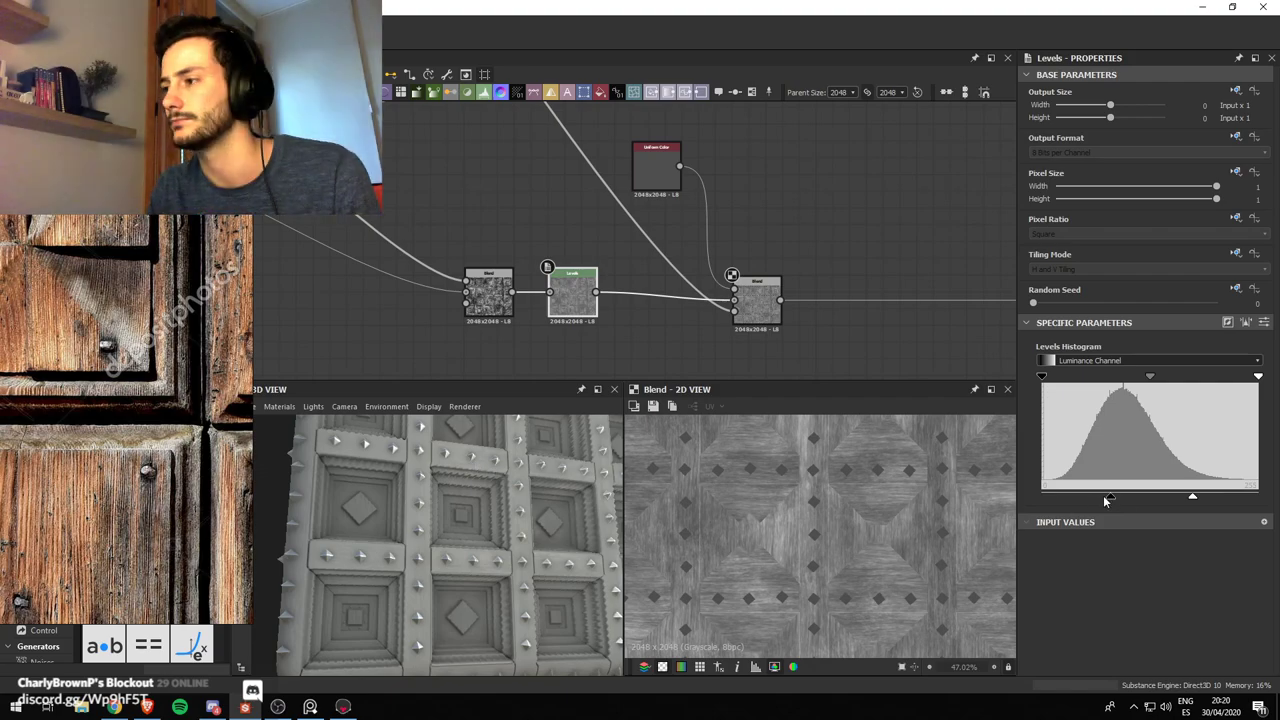
{"action": "left_click_drag", "start_coordinate": [1108, 496], "coordinate": [1103, 495]}
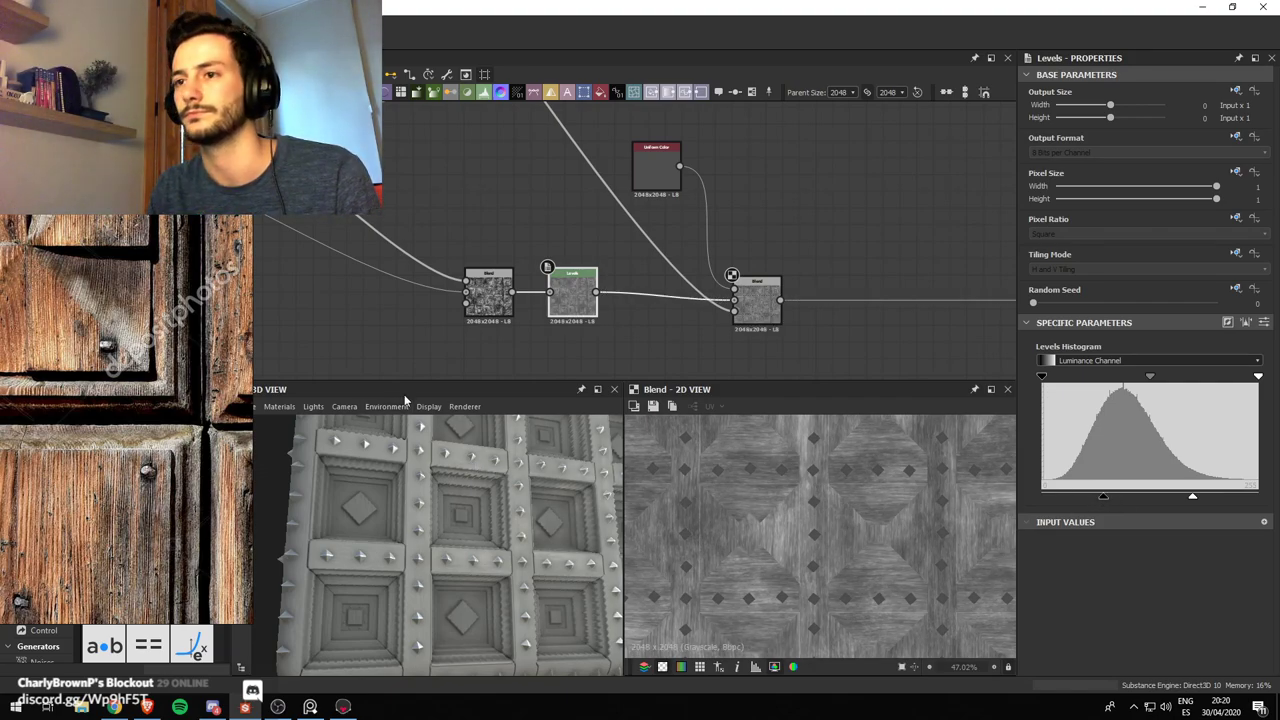
Export all material outputs as PNG files to E:/Twitch/Designer/Textures and close the export dialog
{"action": "scroll", "coordinate": [772, 451], "scroll_direction": "down", "scroll_amount": 5}
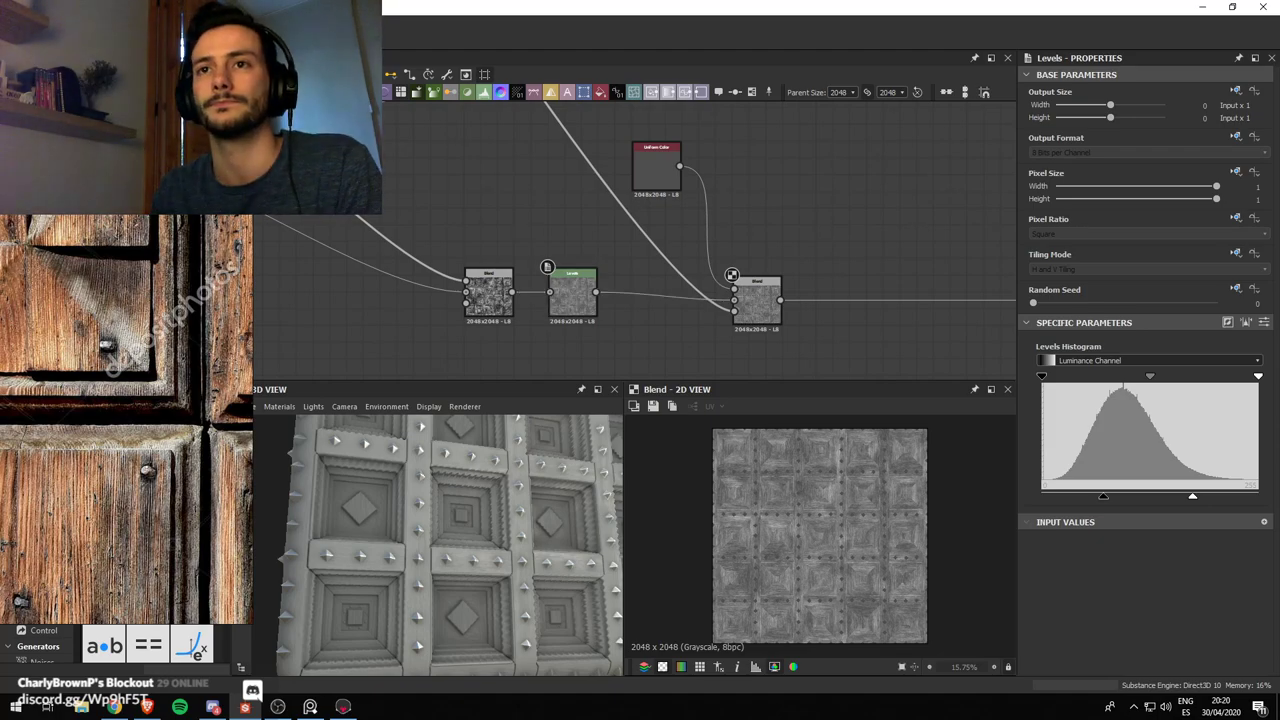
{"action": "right_click", "coordinate": [73, 122]}
{"action": "left_click", "coordinate": [146, 232]}
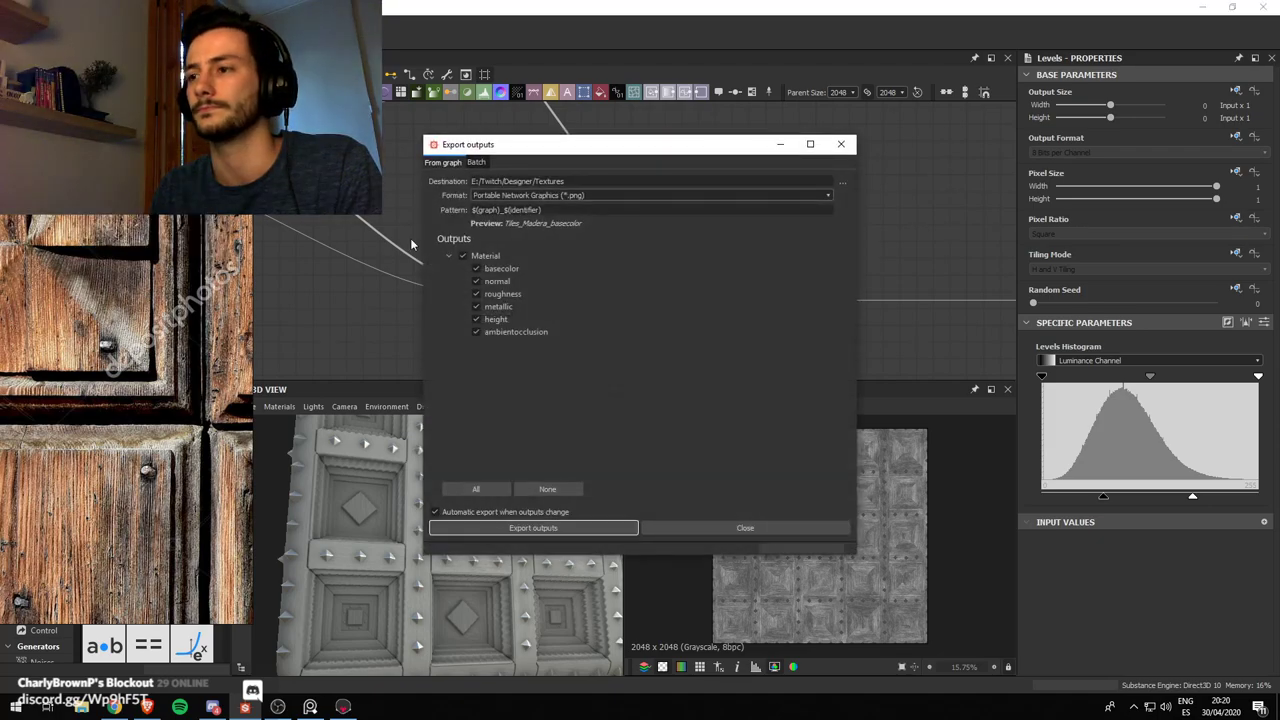
{"action": "left_click", "coordinate": [560, 528]}
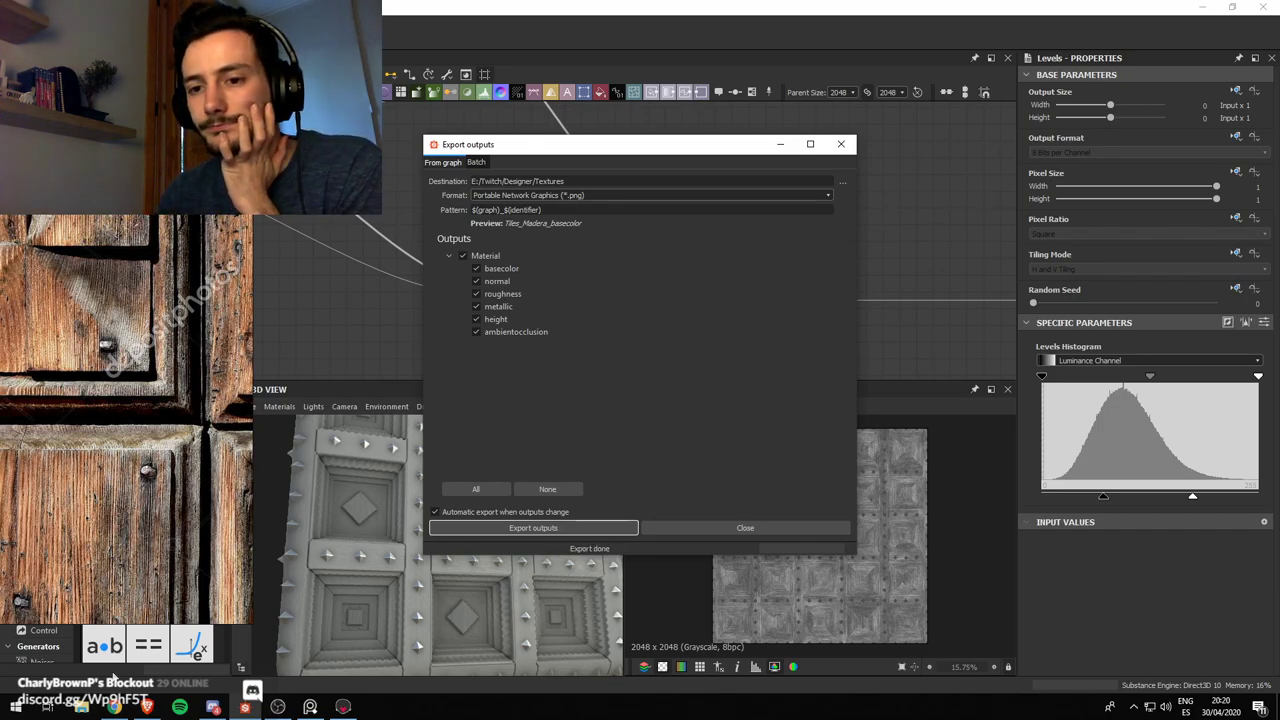
{"action": "left_click", "coordinate": [114, 707]}
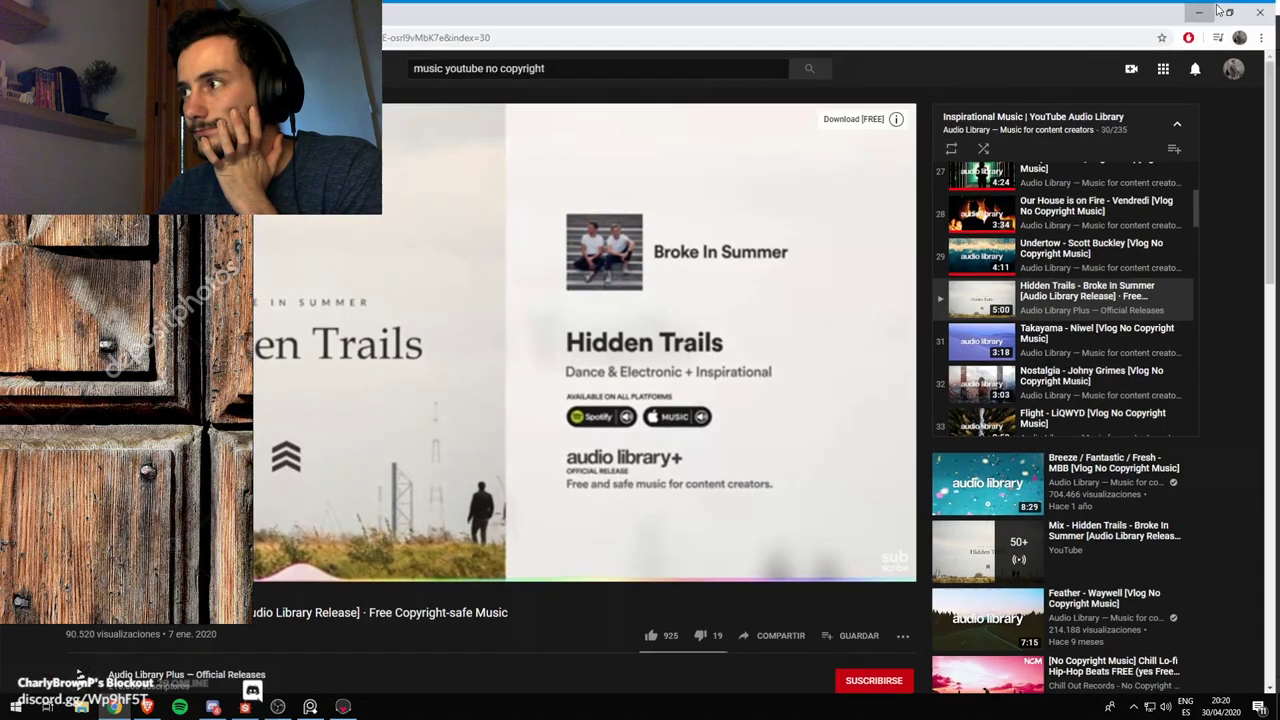
{"action": "key", "text": "alt+Tab"}
{"action": "left_click", "coordinate": [700, 527]}
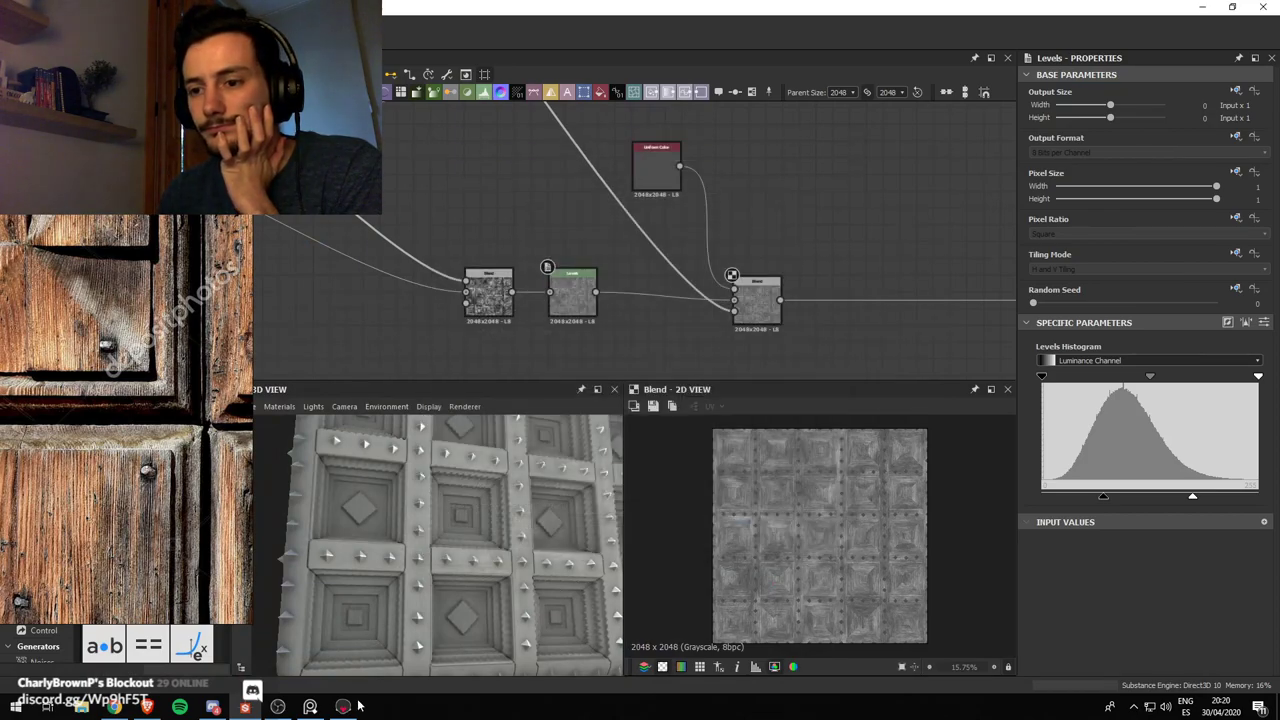
Switch to Marmoset Toolbag and inspect the door's updated roughness from a low, close angle
{"action": "key", "text": "alt+Tab"}
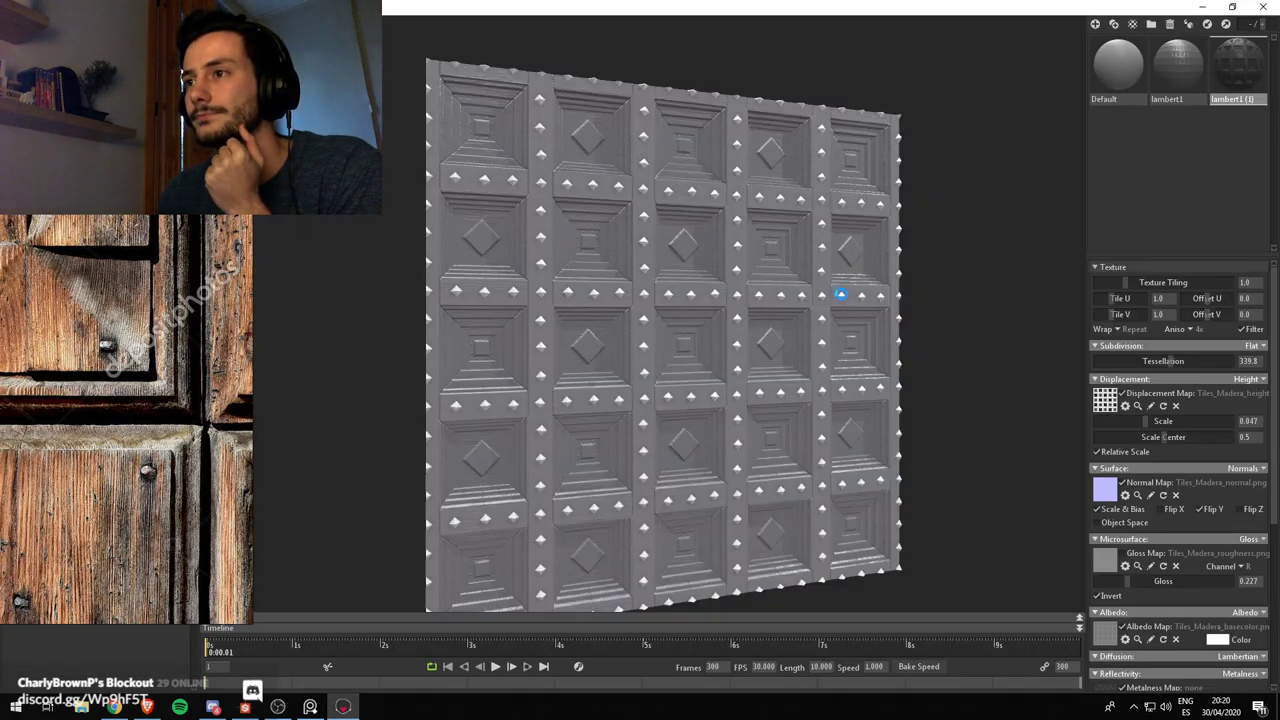
{"action": "left_click", "coordinate": [705, 300]}
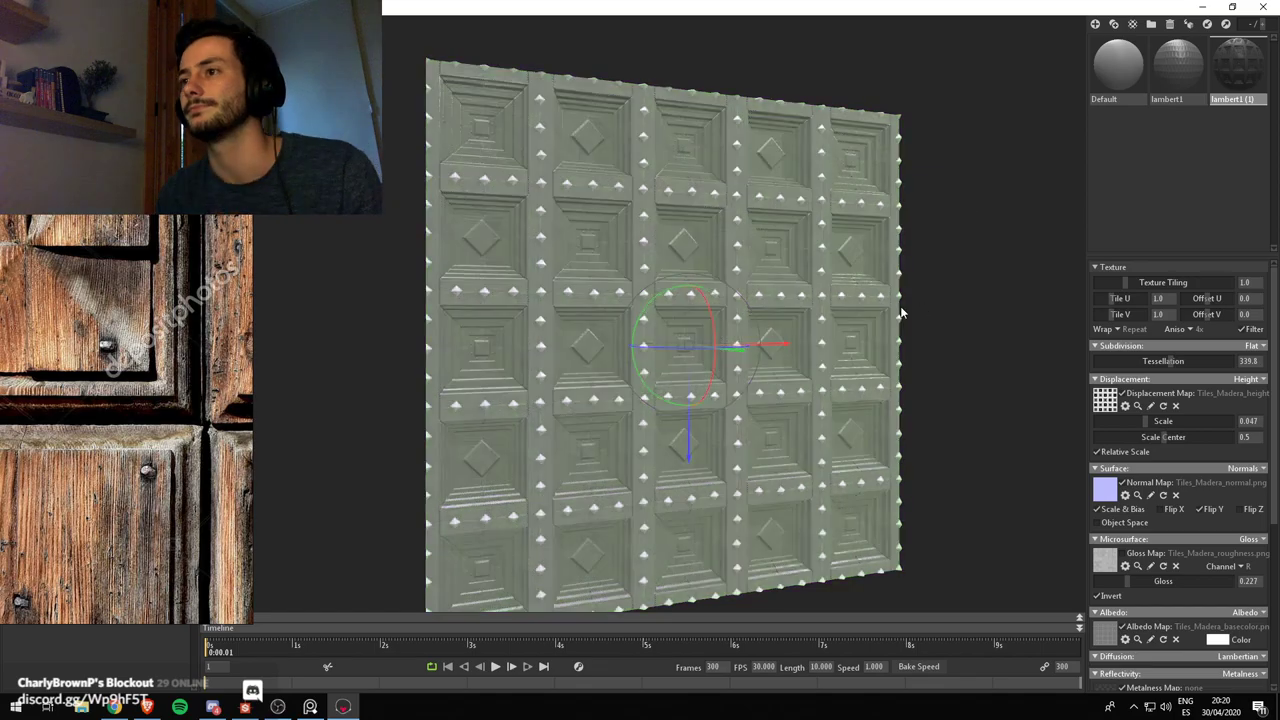
{"action": "left_click_drag", "start_coordinate": [851, 211], "coordinate": [634, 195]}
{"action": "right_click_drag", "start_coordinate": [634, 195], "coordinate": [610, 286]}
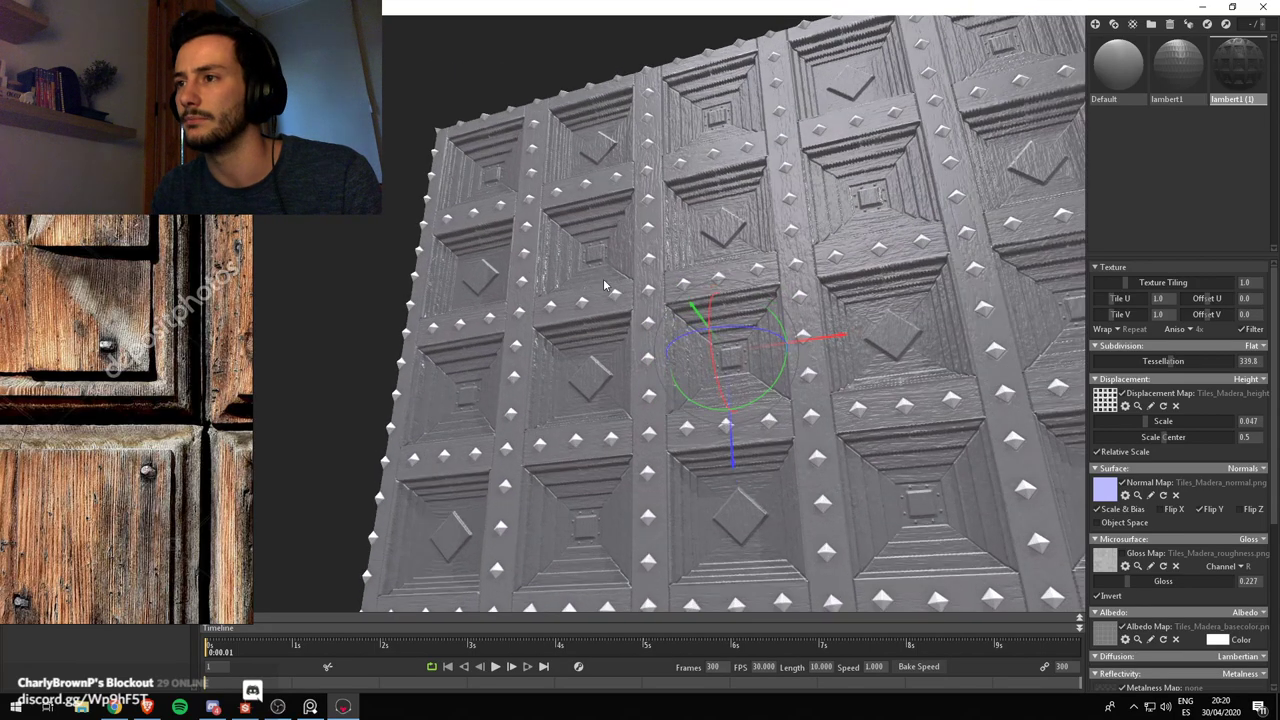
{"action": "left_click_drag", "start_coordinate": [610, 286], "coordinate": [626, 308]}
Return to Substance Designer, raise the Levels output black further, and export all material outputs as PNG again
{"action": "key", "text": "alt+Tab"}
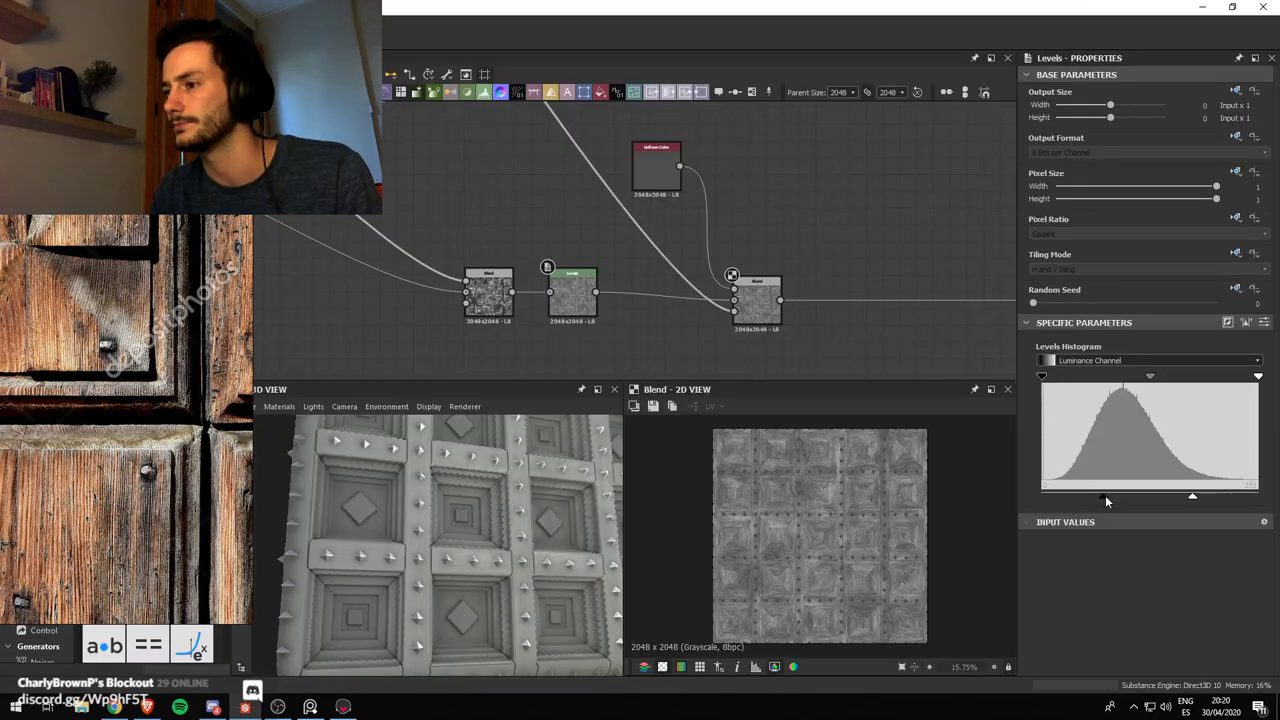
{"action": "left_click_drag", "start_coordinate": [1105, 495], "coordinate": [1127, 500]}
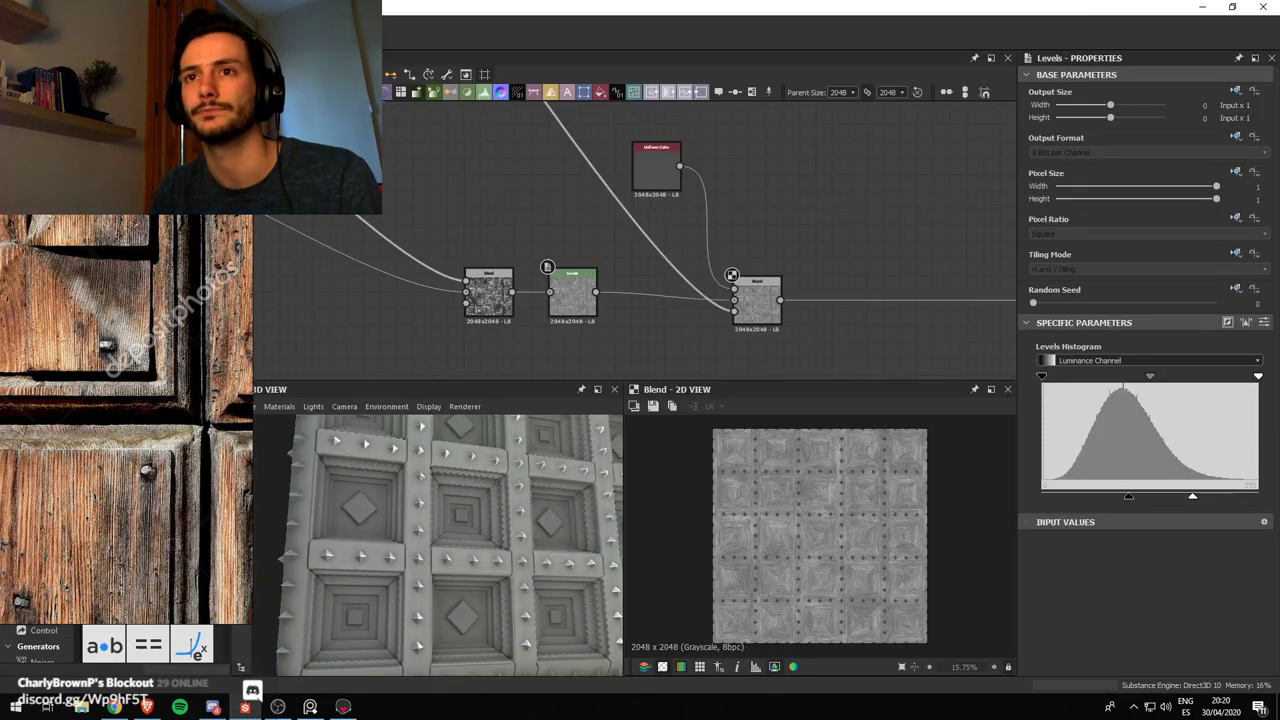
{"action": "right_click", "coordinate": [171, 106]}
{"action": "left_click", "coordinate": [232, 231]}
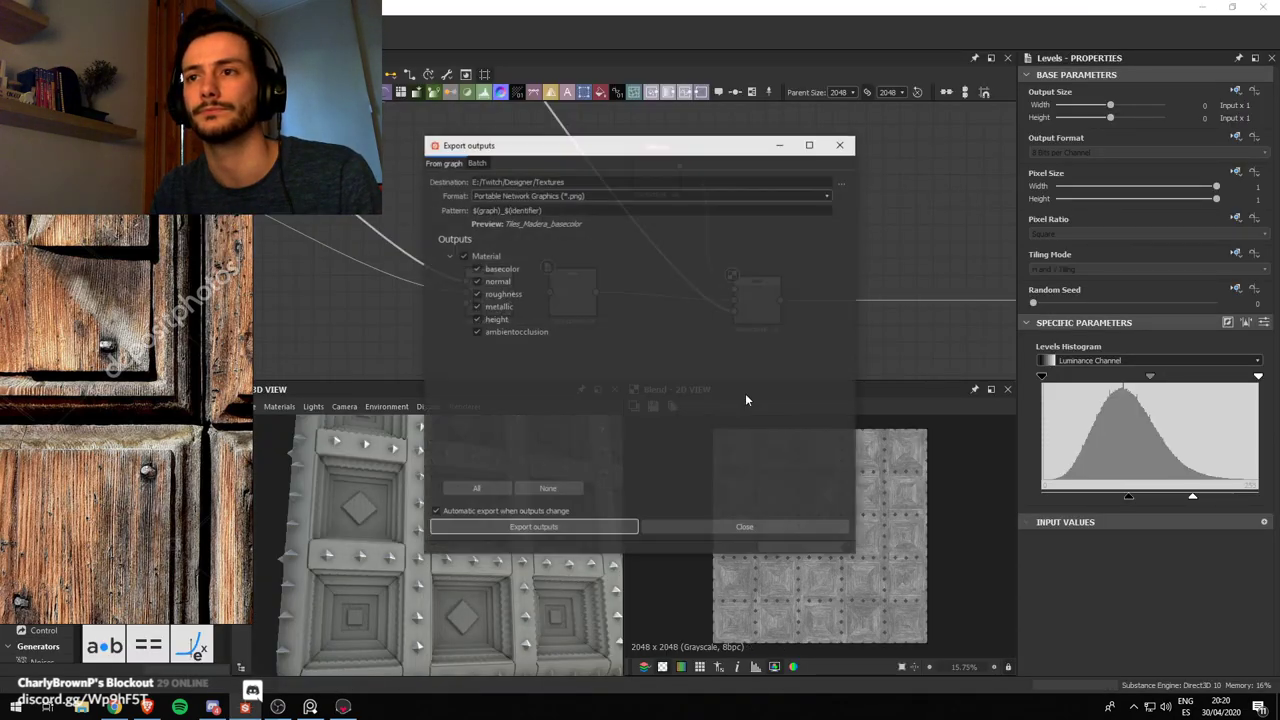
{"action": "left_click", "coordinate": [578, 526]}
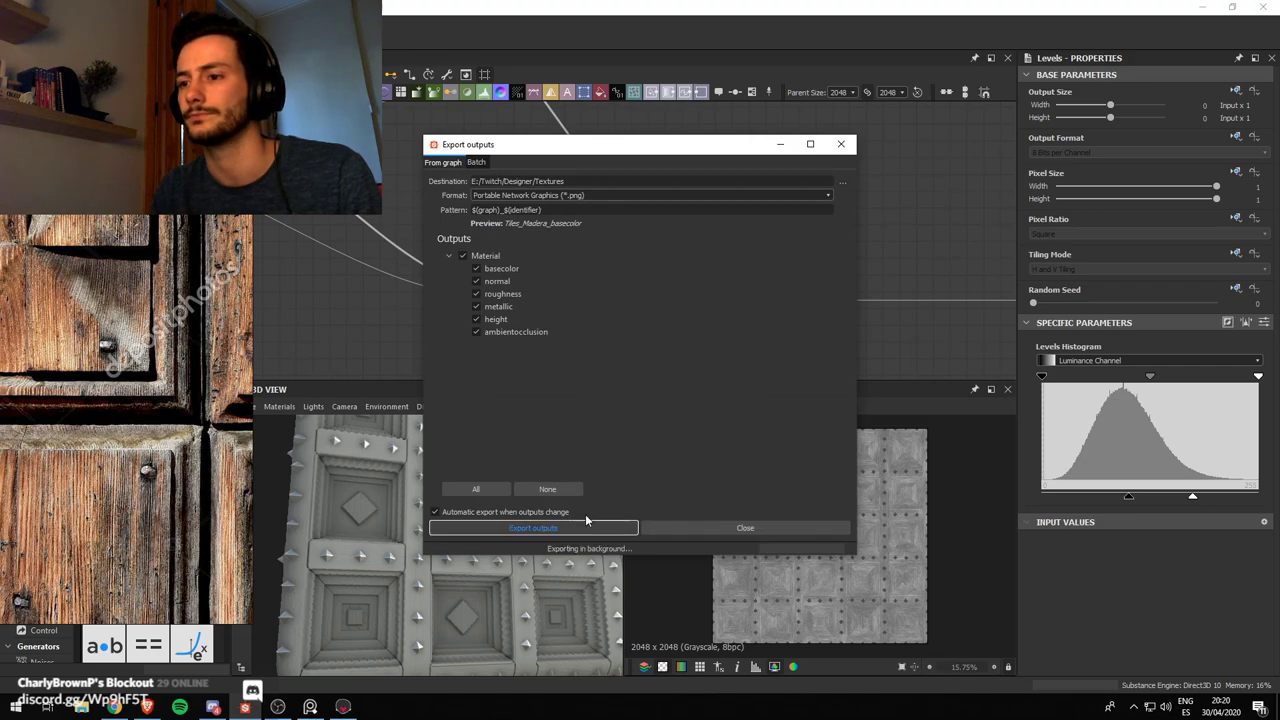
Switch to Marmoset Toolbag and inspect the door's updated gloss response from several angles and close up
{"action": "left_click", "coordinate": [343, 707]}
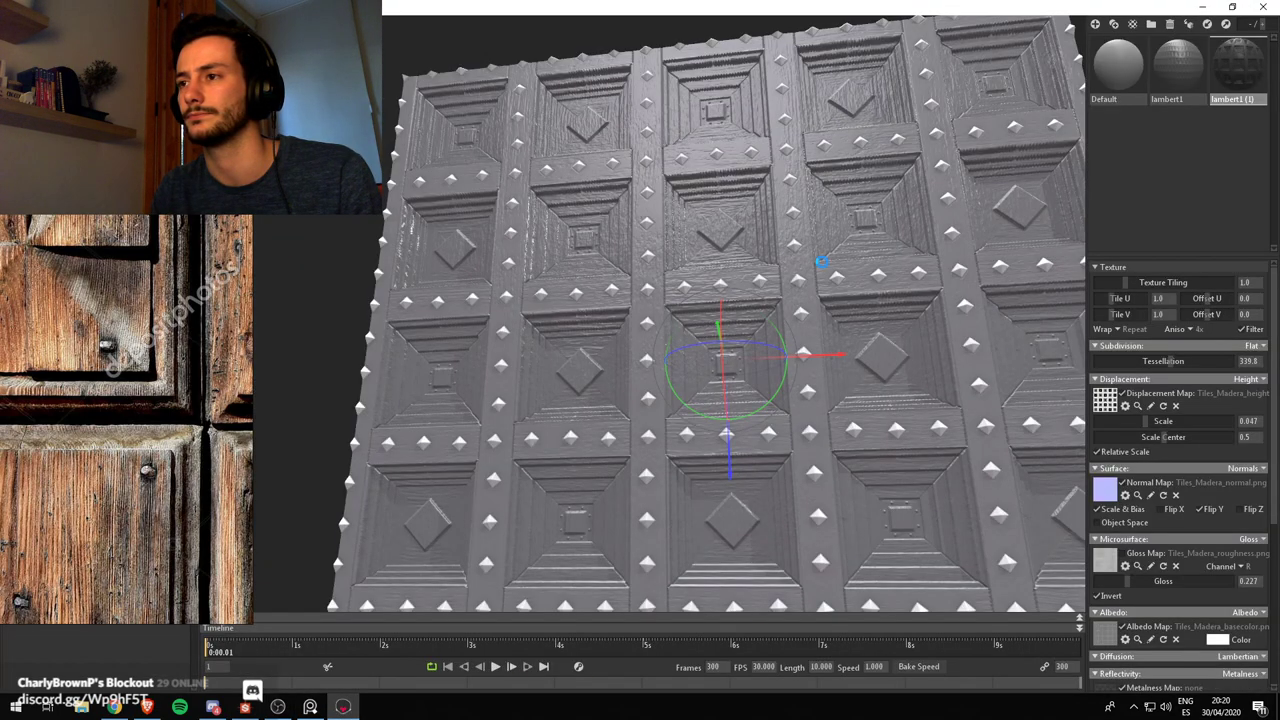
{"action": "left_click_drag", "start_coordinate": [617, 268], "coordinate": [735, 274]}
{"action": "left_click", "coordinate": [1122, 555]}
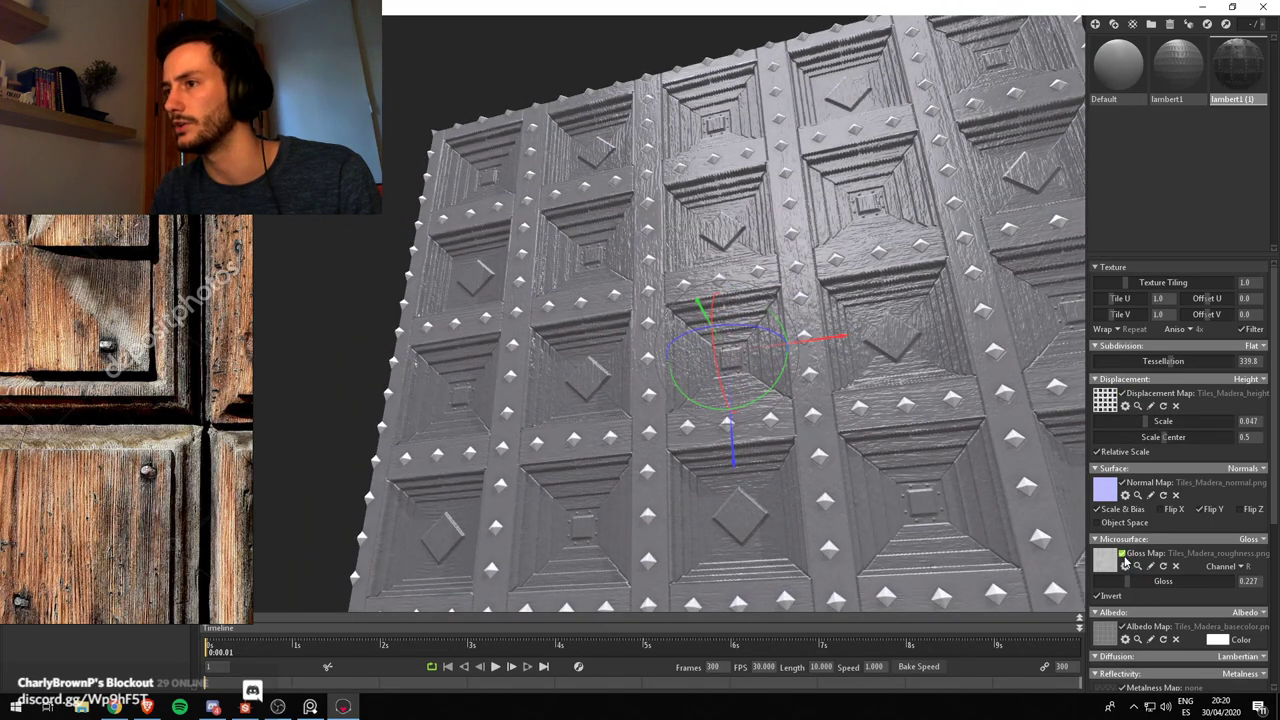
{"action": "left_click_drag", "start_coordinate": [806, 338], "coordinate": [790, 376]}
{"action": "scroll", "coordinate": [815, 353], "scroll_direction": "up", "scroll_amount": 3}
Return to Substance Designer, close the export dialog, and raise the Levels output white to maximum and the output black slightly further
{"action": "key", "text": "alt+Tab"}
{"action": "left_click", "coordinate": [548, 529]}
{"action": "left_click", "coordinate": [703, 527]}
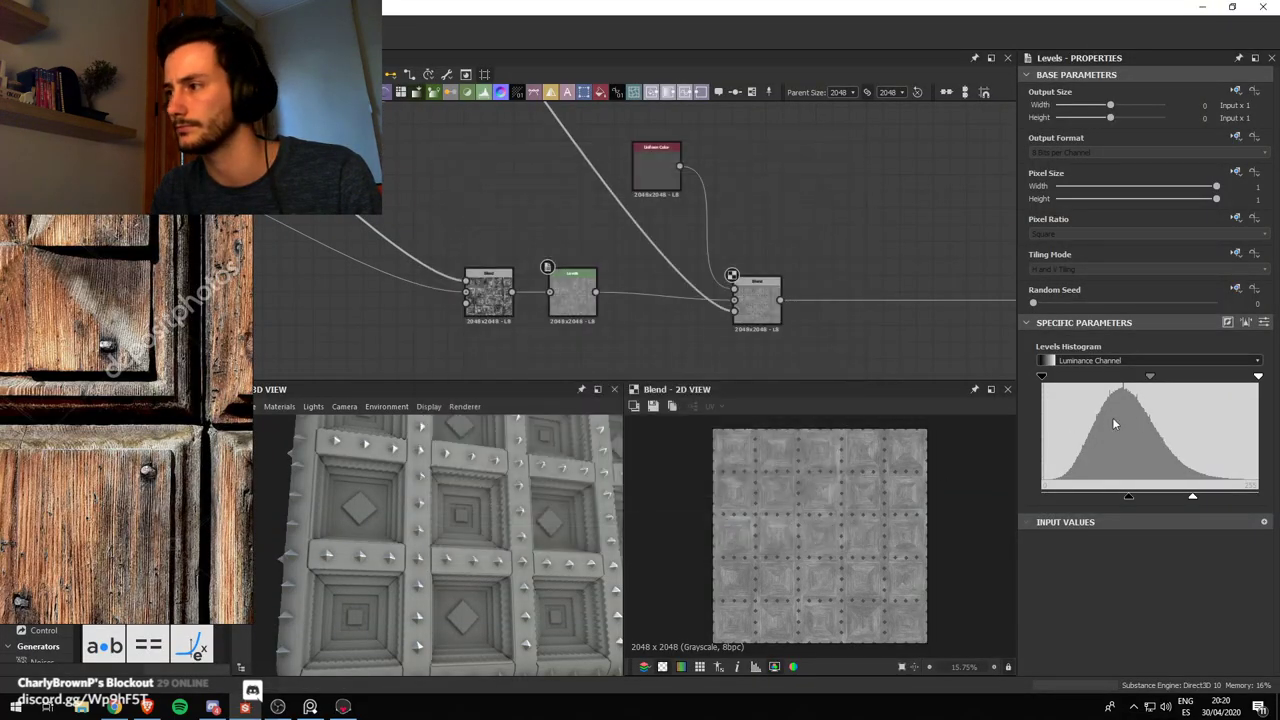
{"action": "left_click_drag", "start_coordinate": [1194, 496], "coordinate": [1258, 497]}
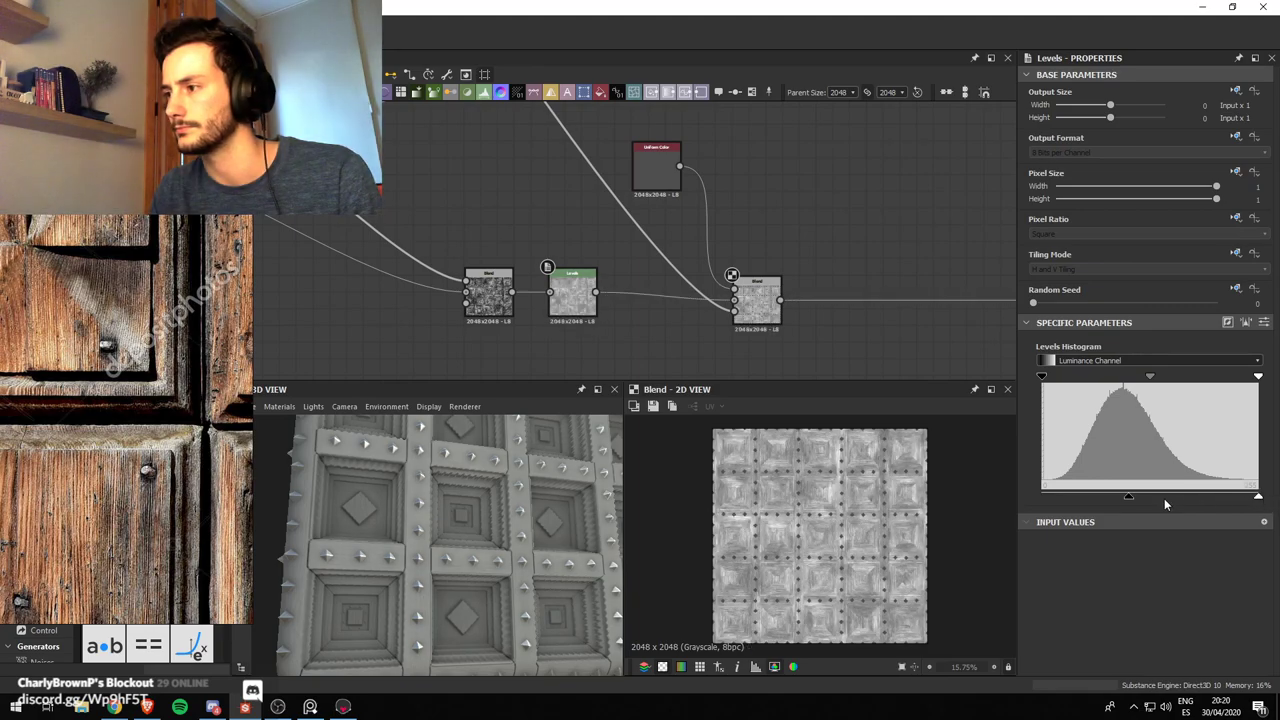
{"action": "left_click_drag", "start_coordinate": [1138, 499], "coordinate": [1158, 501]}
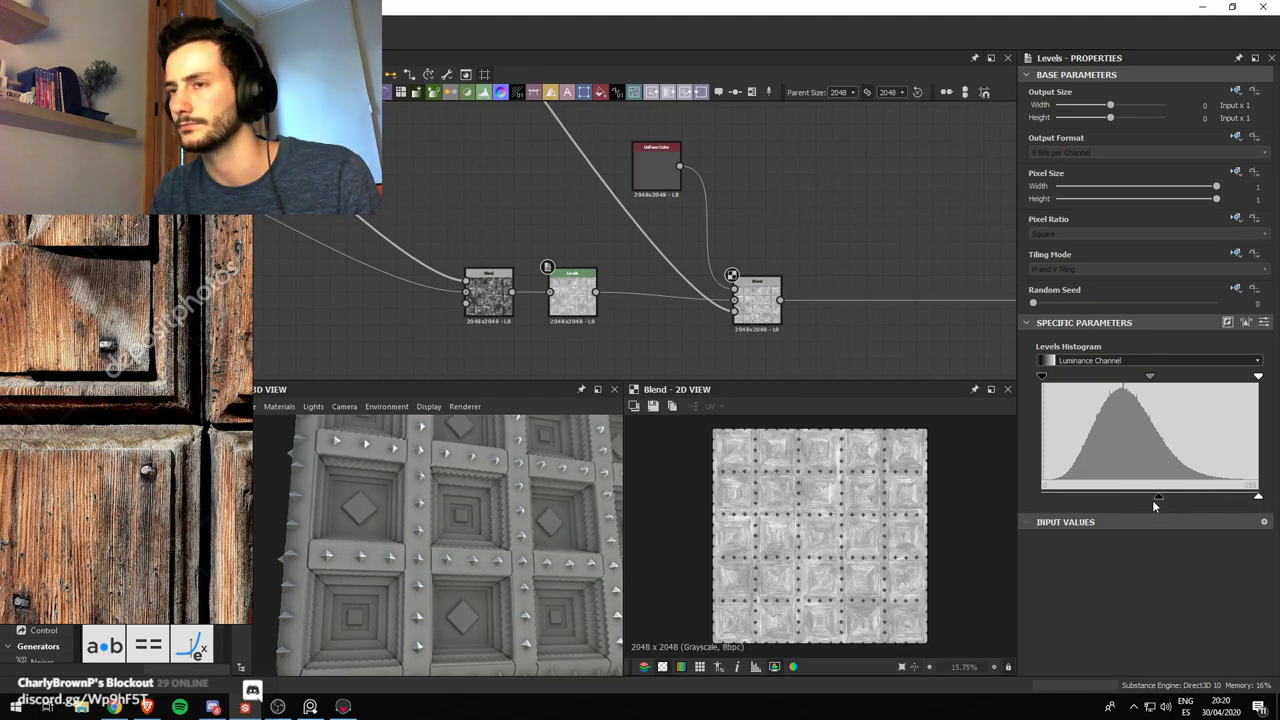
Export all material outputs of the graph as PNG files to E:/Twitch/Designer/Textures
{"action": "right_click", "coordinate": [77, 112]}
{"action": "left_click", "coordinate": [137, 230]}
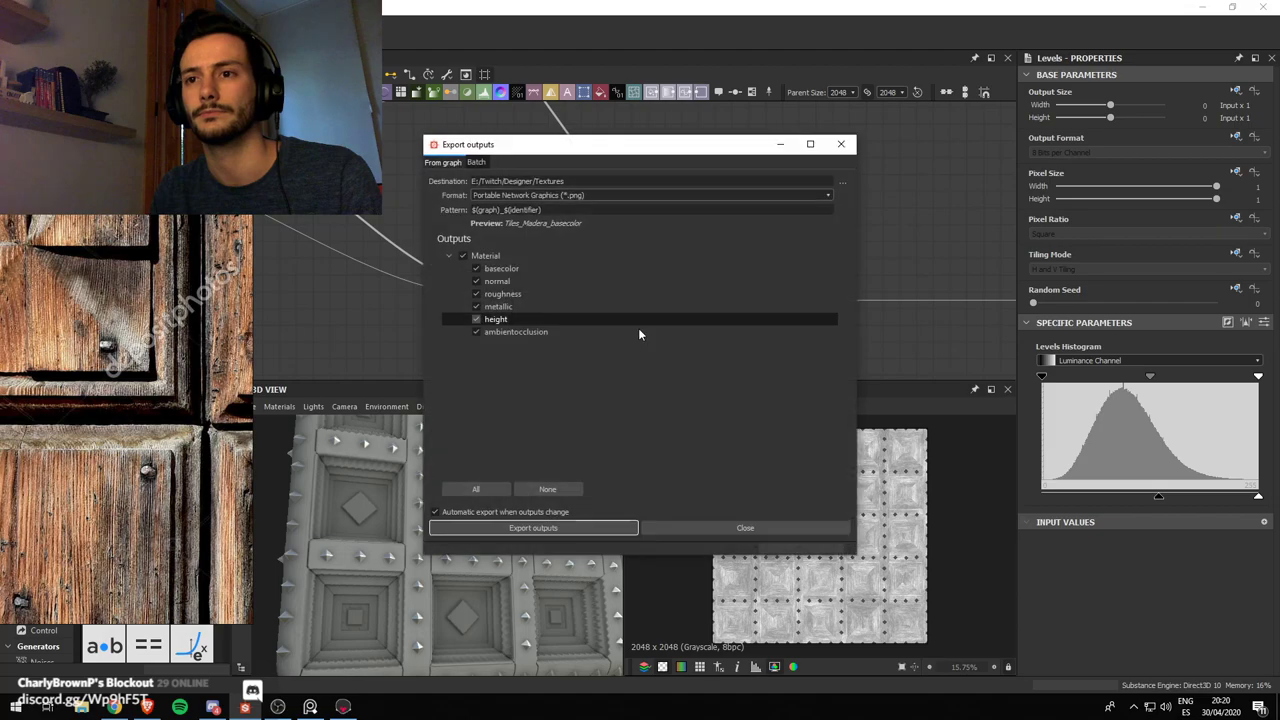
{"action": "left_click", "coordinate": [573, 527]}
{"action": "left_click", "coordinate": [573, 528]}
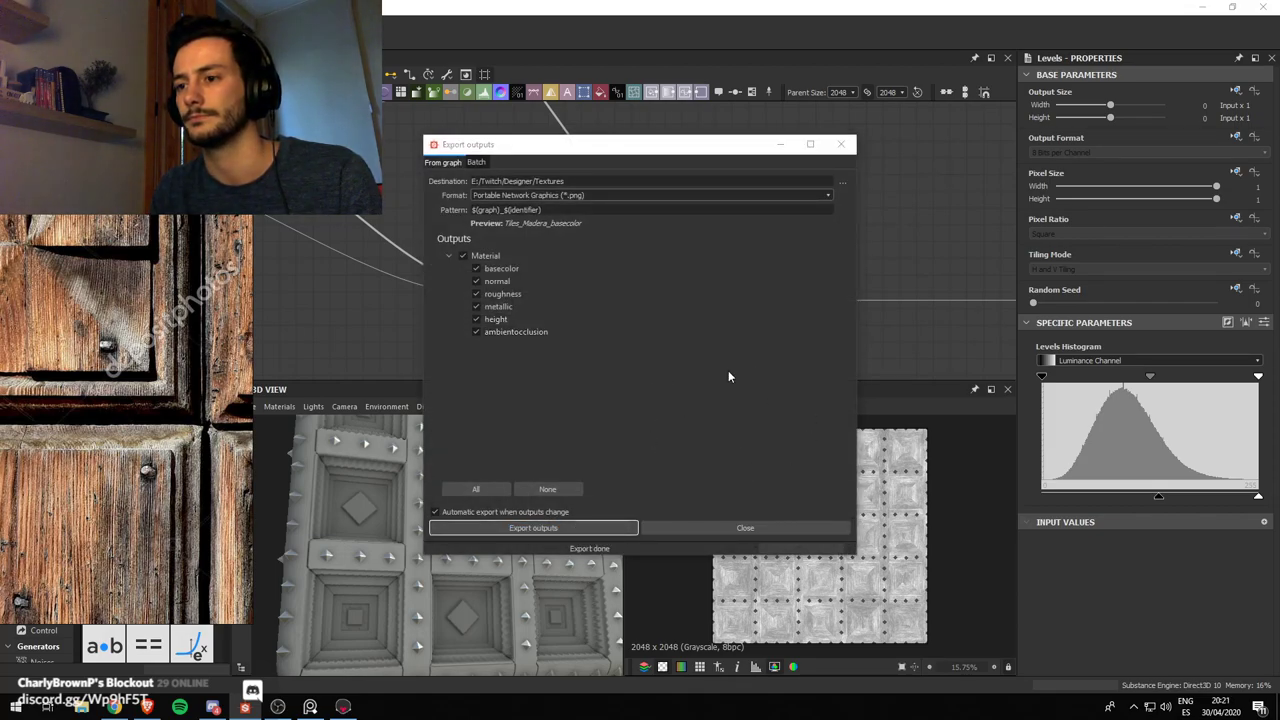
Switch to Marmoset Toolbag, try a gloss of 0.415, and change the door material's Microsurface model to Roughness
{"action": "key", "text": "alt+Tab"}
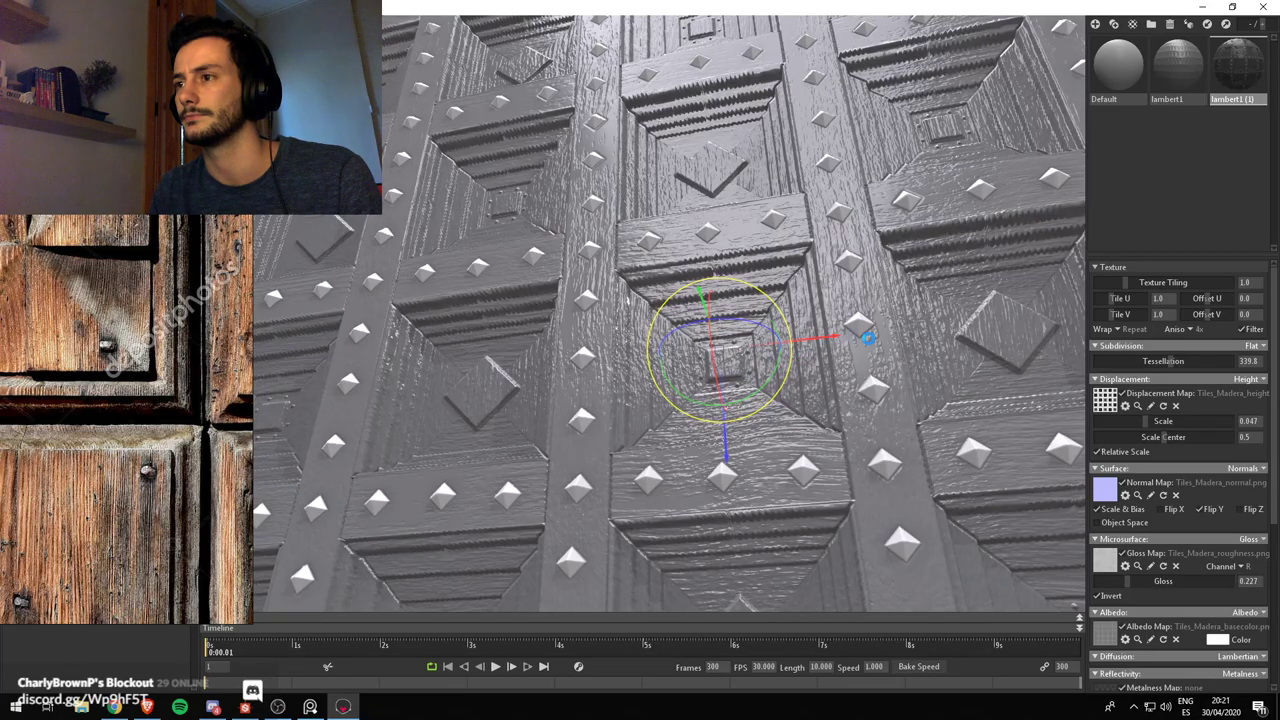
{"action": "left_click_drag", "start_coordinate": [868, 338], "coordinate": [776, 350]}
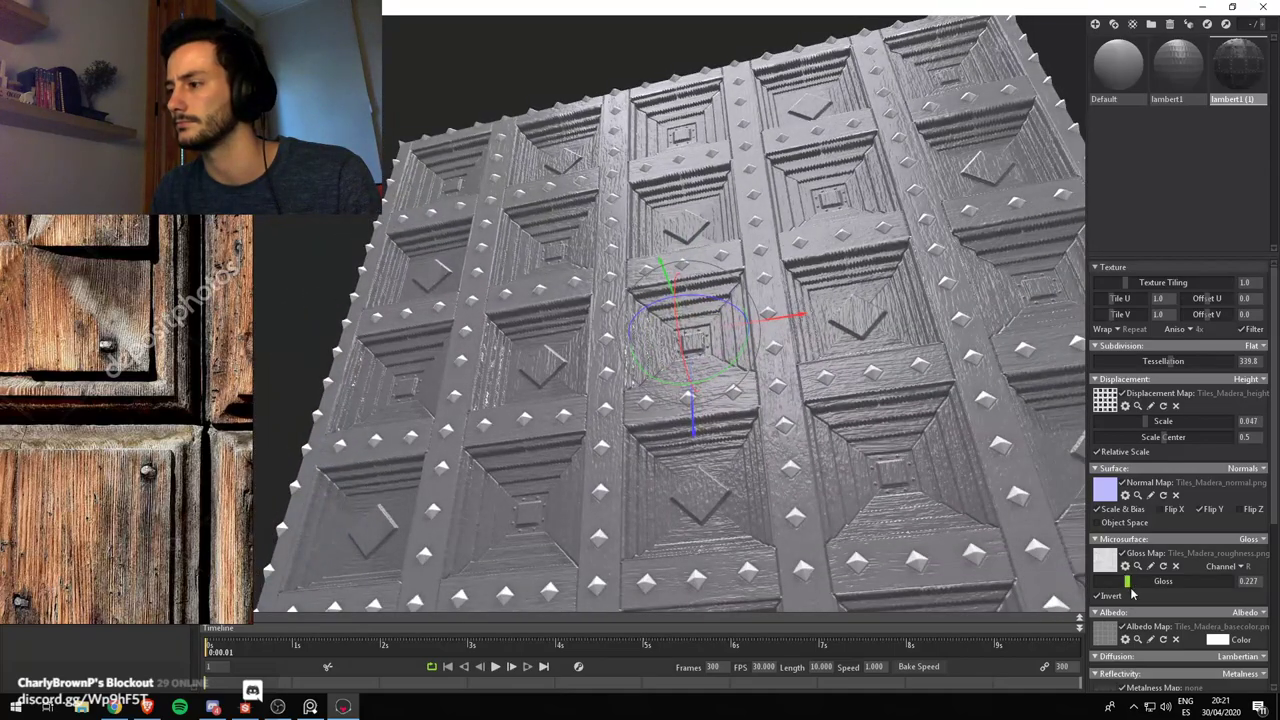
{"action": "left_click_drag", "start_coordinate": [1127, 580], "coordinate": [1152, 580]}
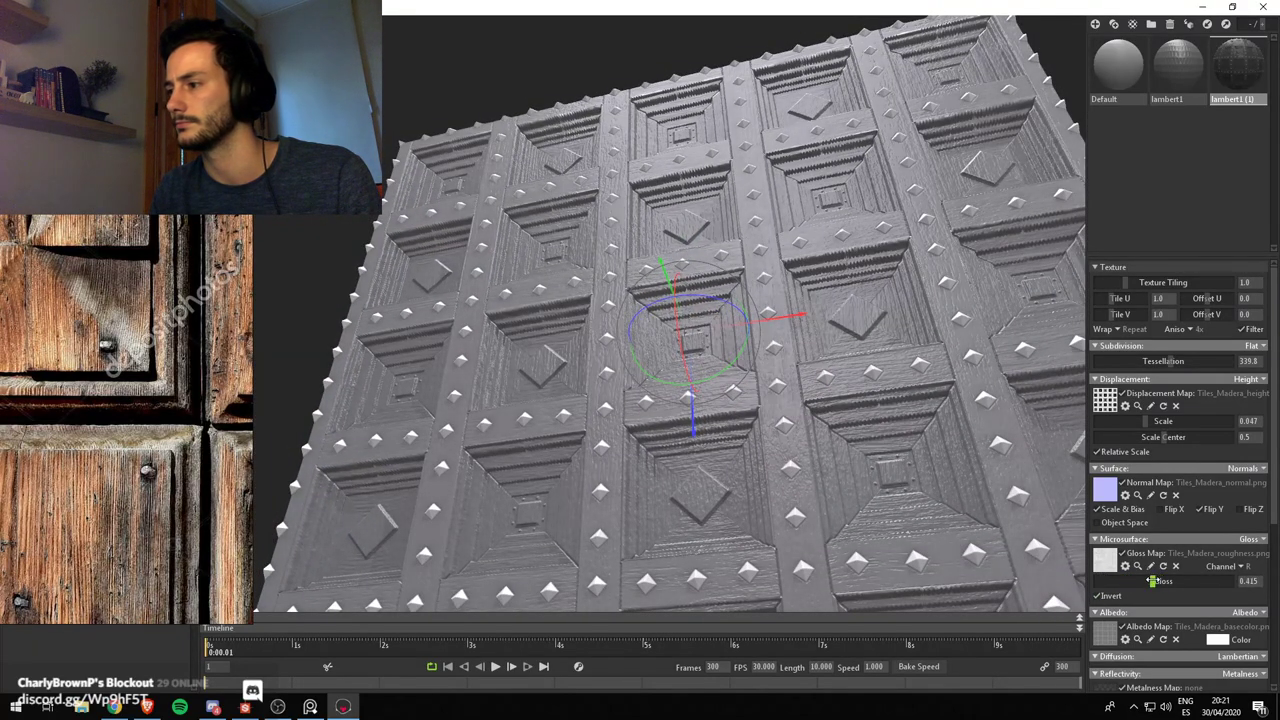
{"action": "left_click", "coordinate": [1261, 540]}
{"action": "left_click", "coordinate": [1192, 580]}
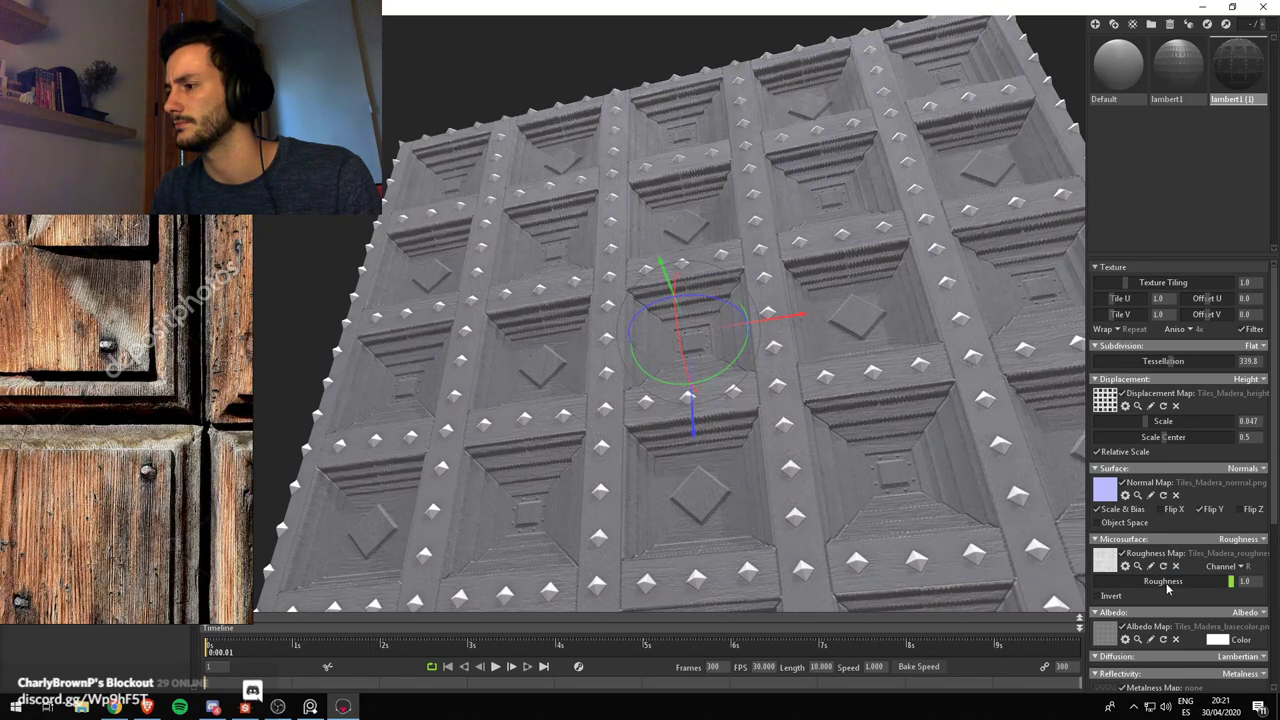
Inspect the door's wood and spikes up close with the Roughness model applied
{"action": "left_click_drag", "start_coordinate": [784, 368], "coordinate": [786, 402]}
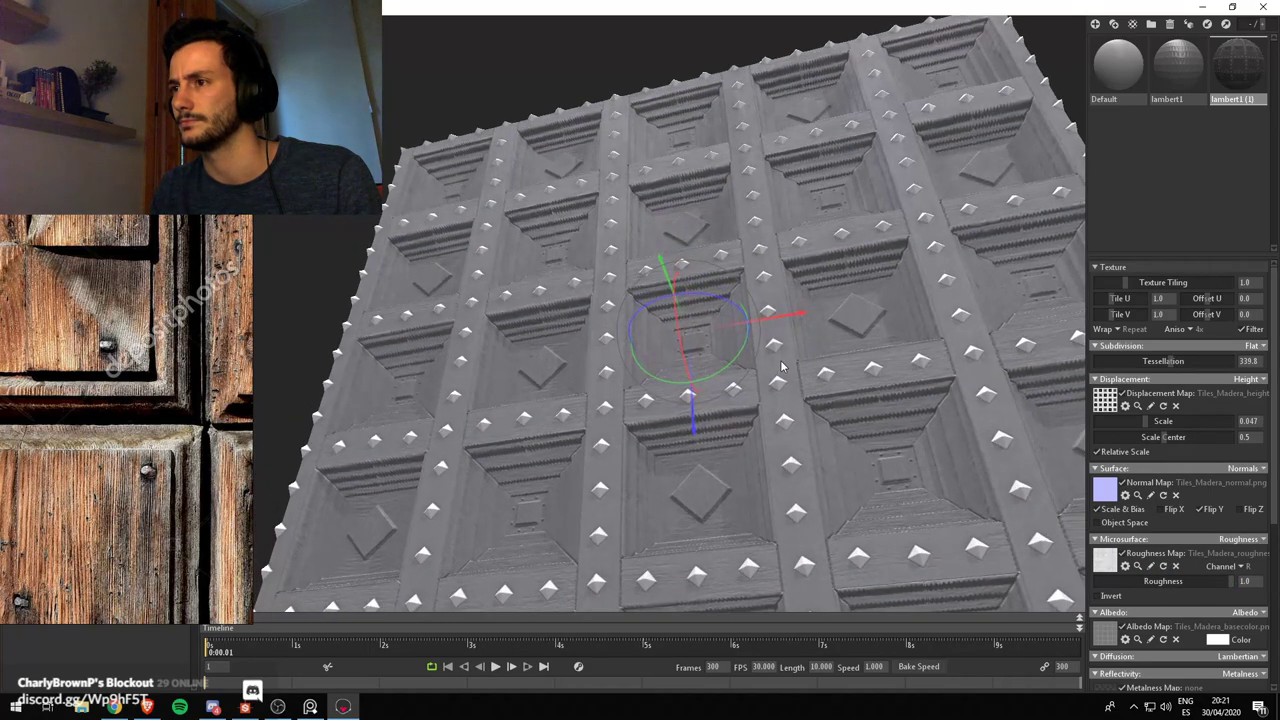
{"action": "middle_click_drag", "start_coordinate": [786, 402], "coordinate": [747, 387]}
{"action": "scroll", "coordinate": [747, 387], "scroll_direction": "up", "scroll_amount": 3}
{"action": "left_click_drag", "start_coordinate": [747, 387], "coordinate": [746, 416]}
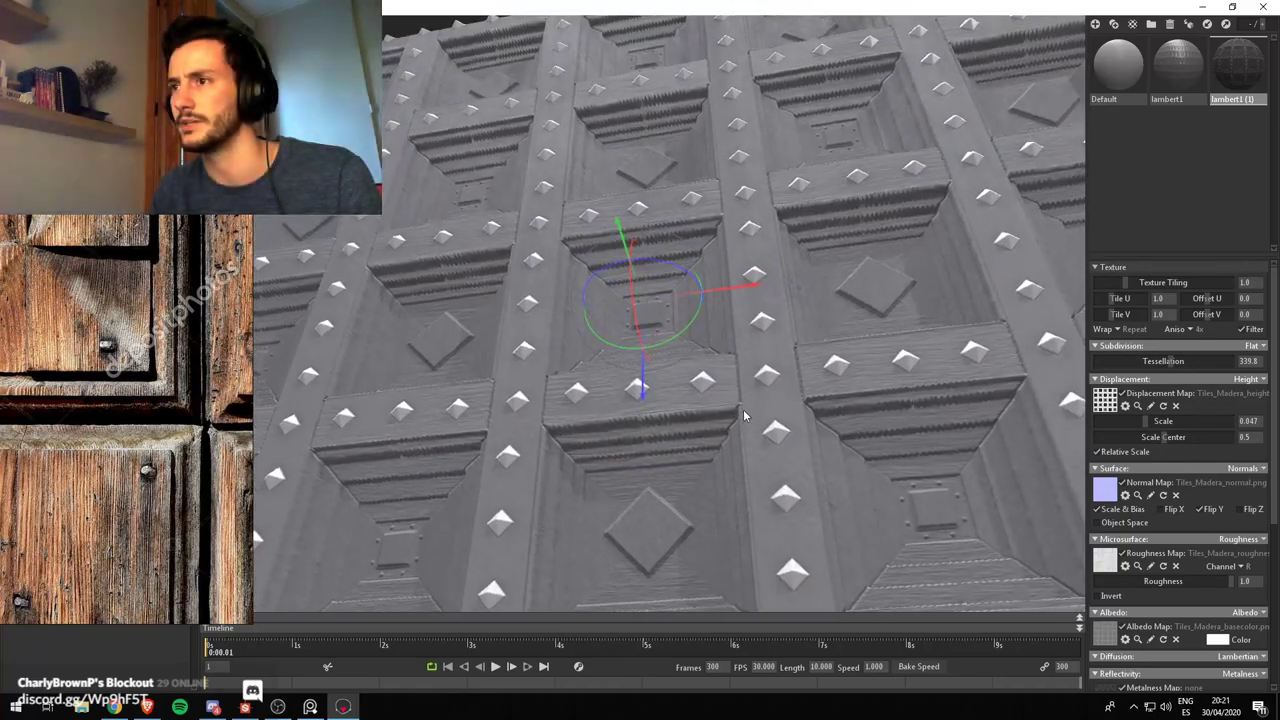
Return to Substance Designer, lower the Levels output black, and export all material outputs as PNG again
{"action": "key", "text": "alt+Tab"}
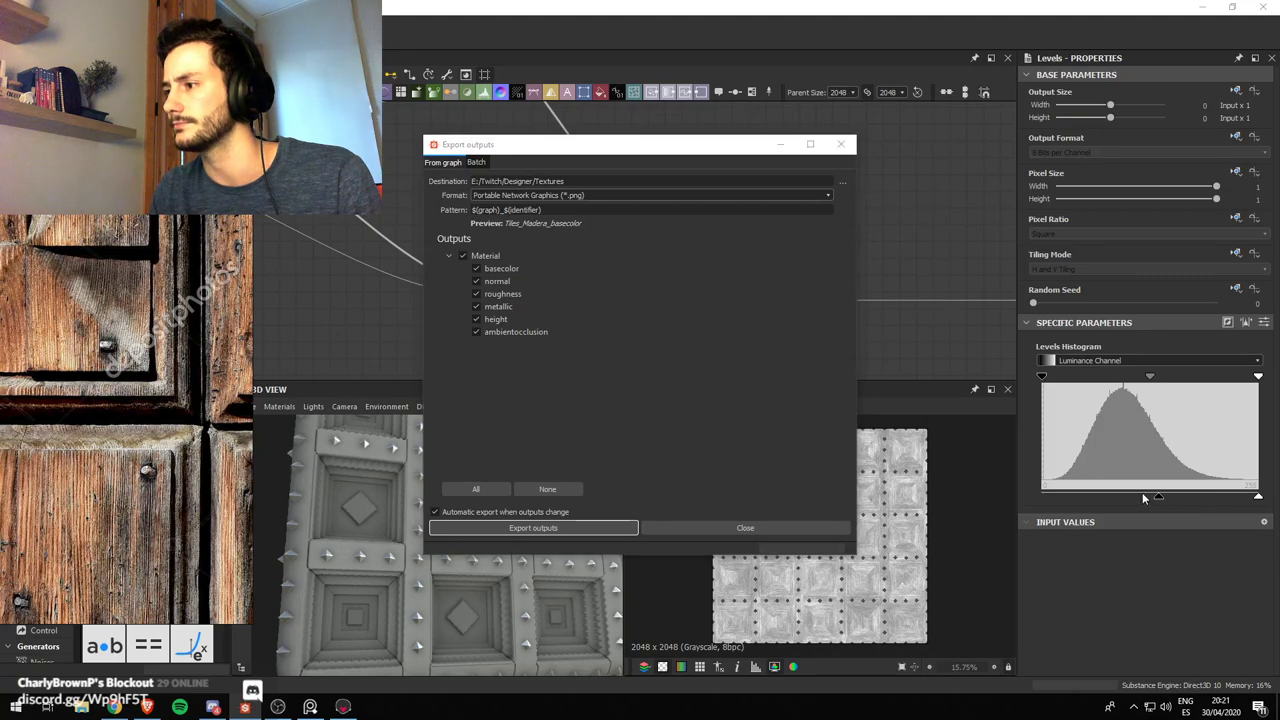
{"action": "left_click", "coordinate": [804, 530]}
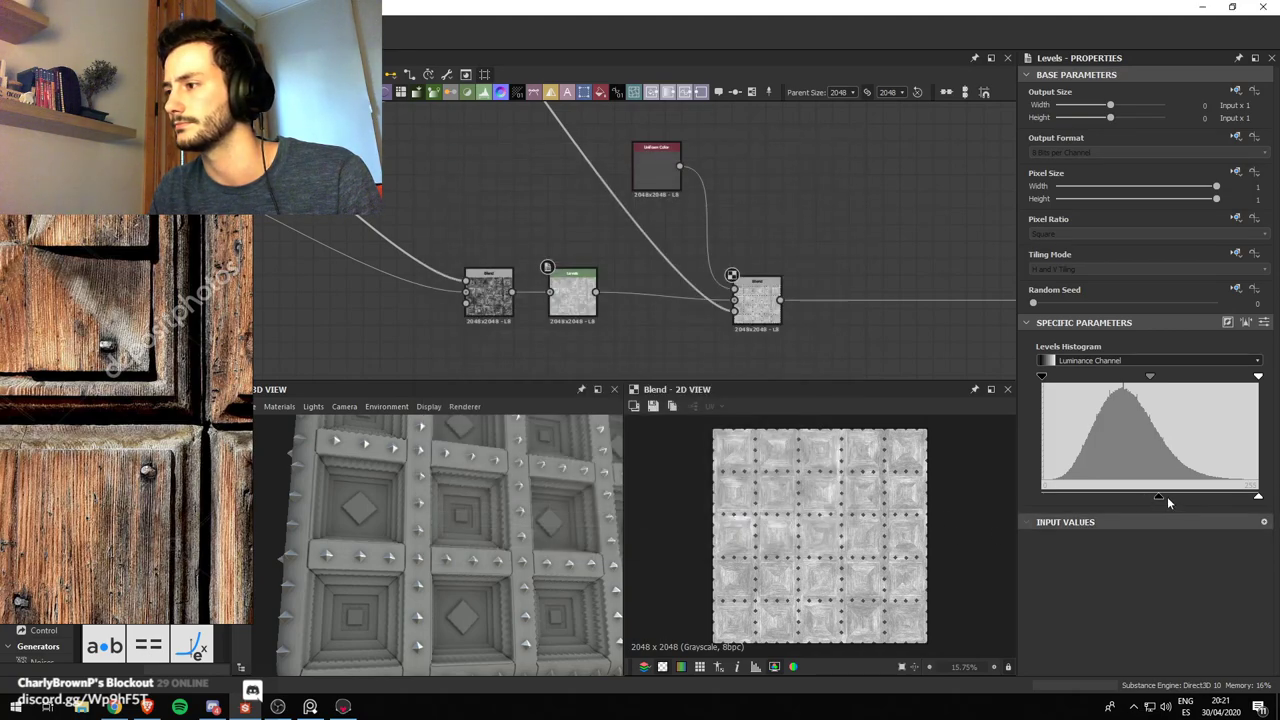
{"action": "left_click_drag", "start_coordinate": [1158, 496], "coordinate": [1133, 497]}
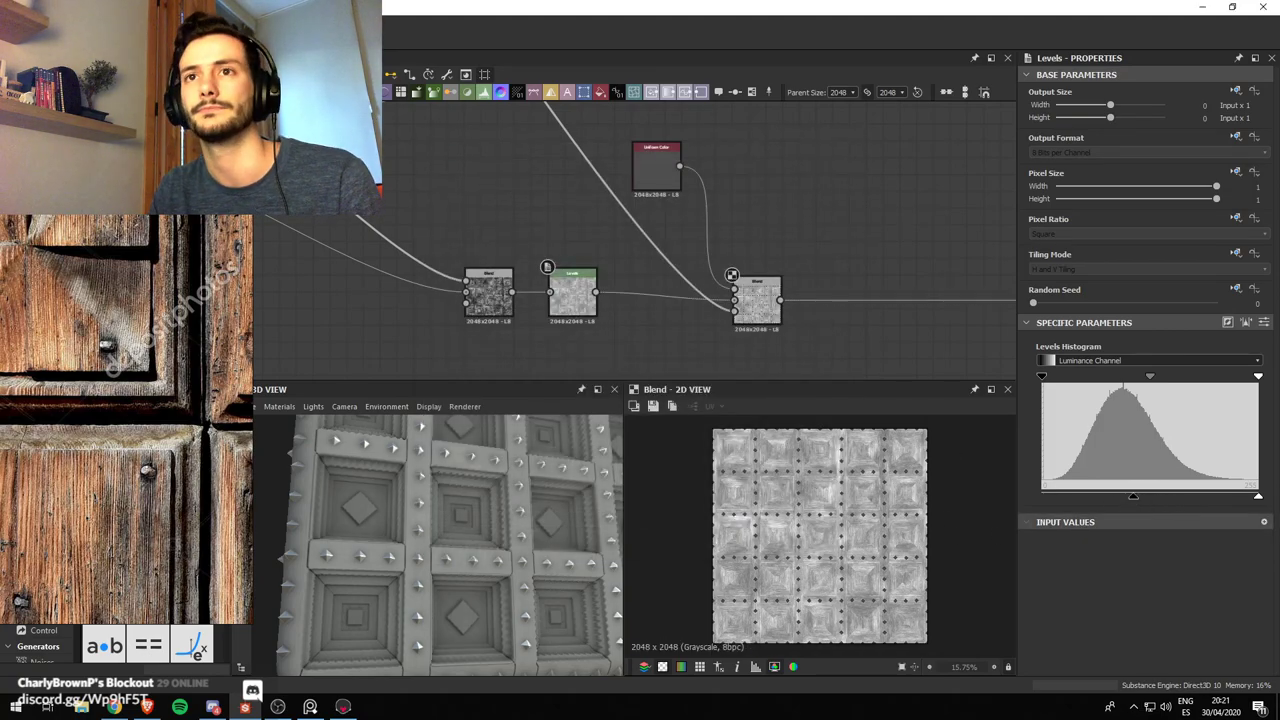
{"action": "right_click", "coordinate": [115, 106]}
{"action": "left_click", "coordinate": [178, 231]}
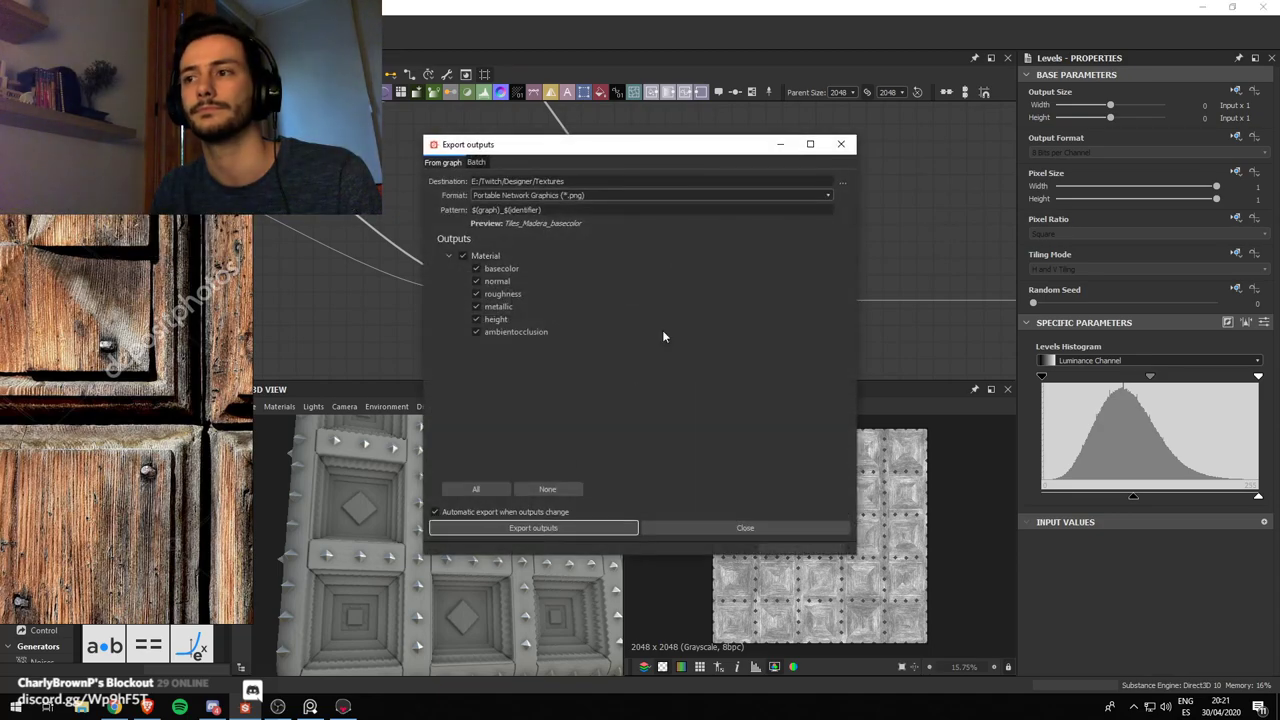
{"action": "left_click", "coordinate": [547, 527]}
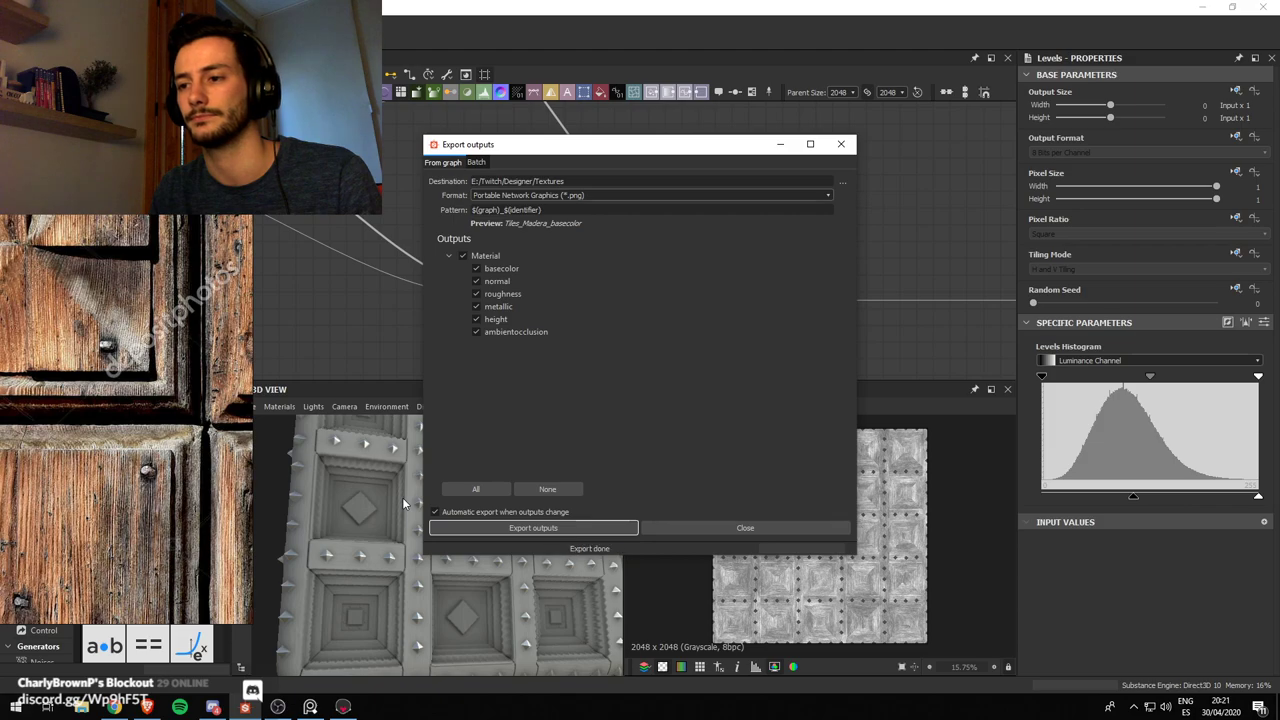
Switch to Marmoset Toolbag and examine the re-exported roughness across the whole door from frontal and low angles
{"action": "left_click", "coordinate": [345, 704]}
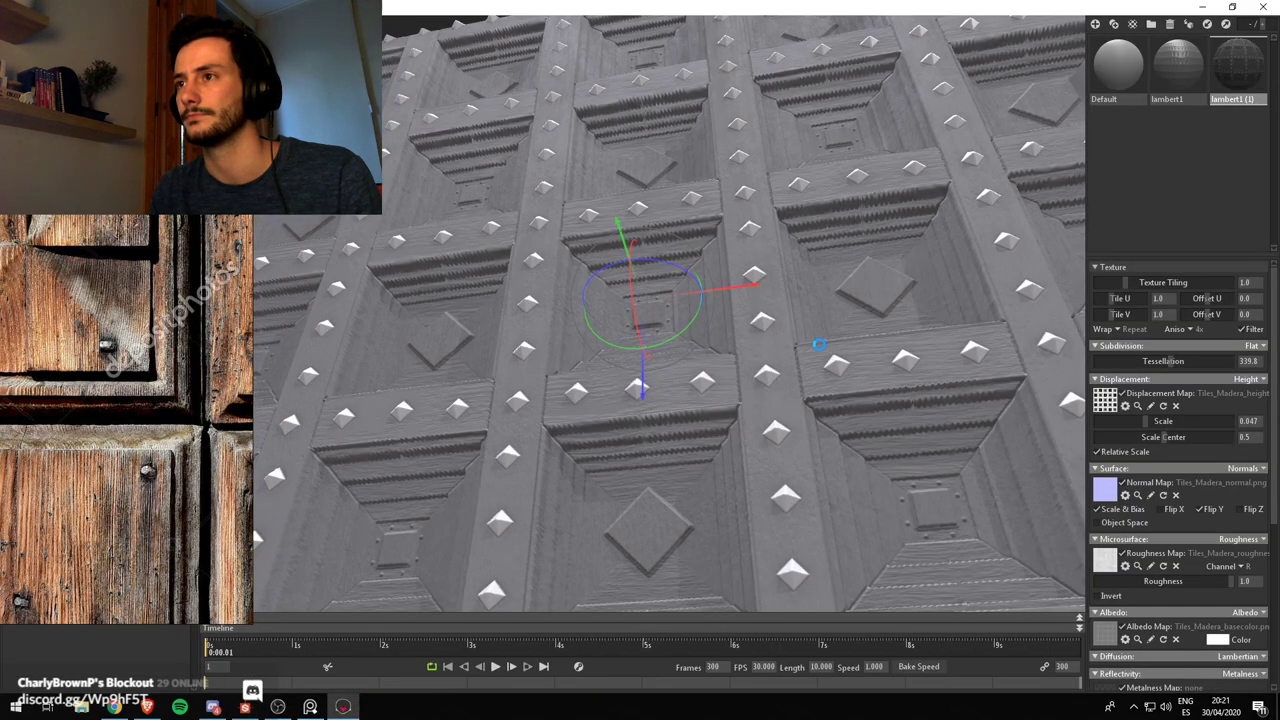
{"action": "right_click_drag", "start_coordinate": [806, 397], "coordinate": [686, 371], "text": "alt"}
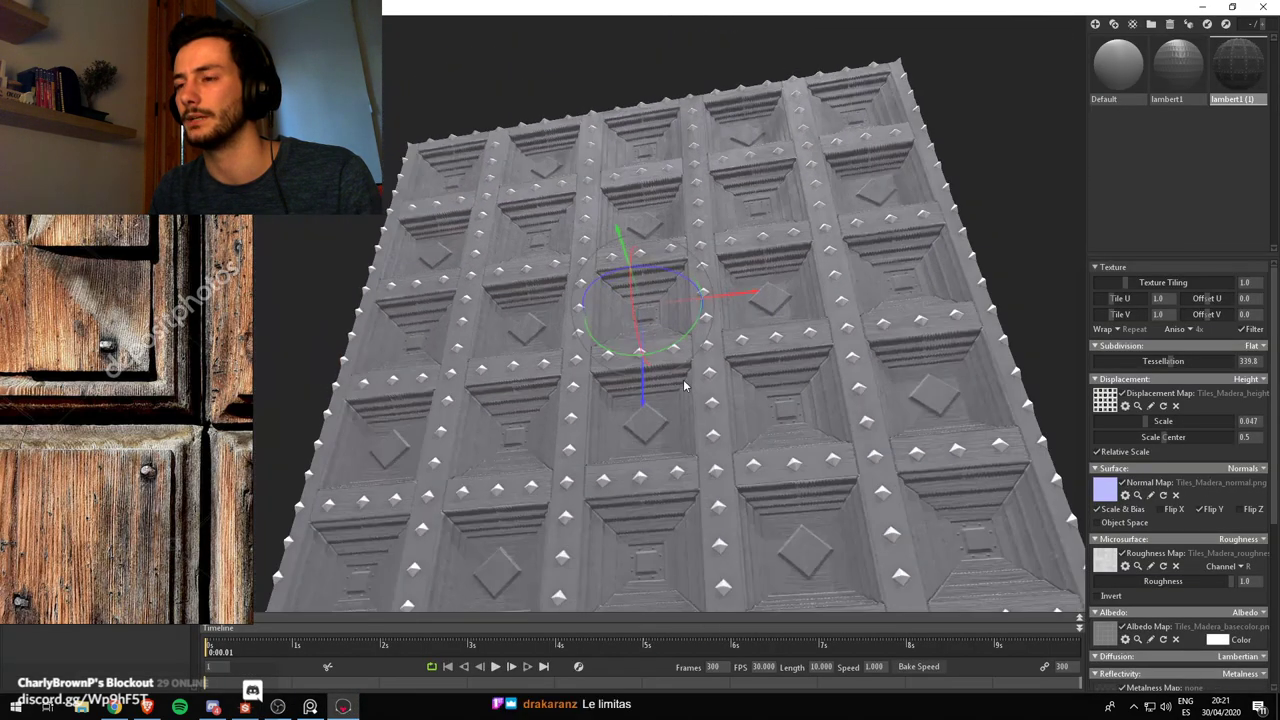
{"action": "left_click_drag", "start_coordinate": [686, 371], "coordinate": [721, 490], "text": "alt"}
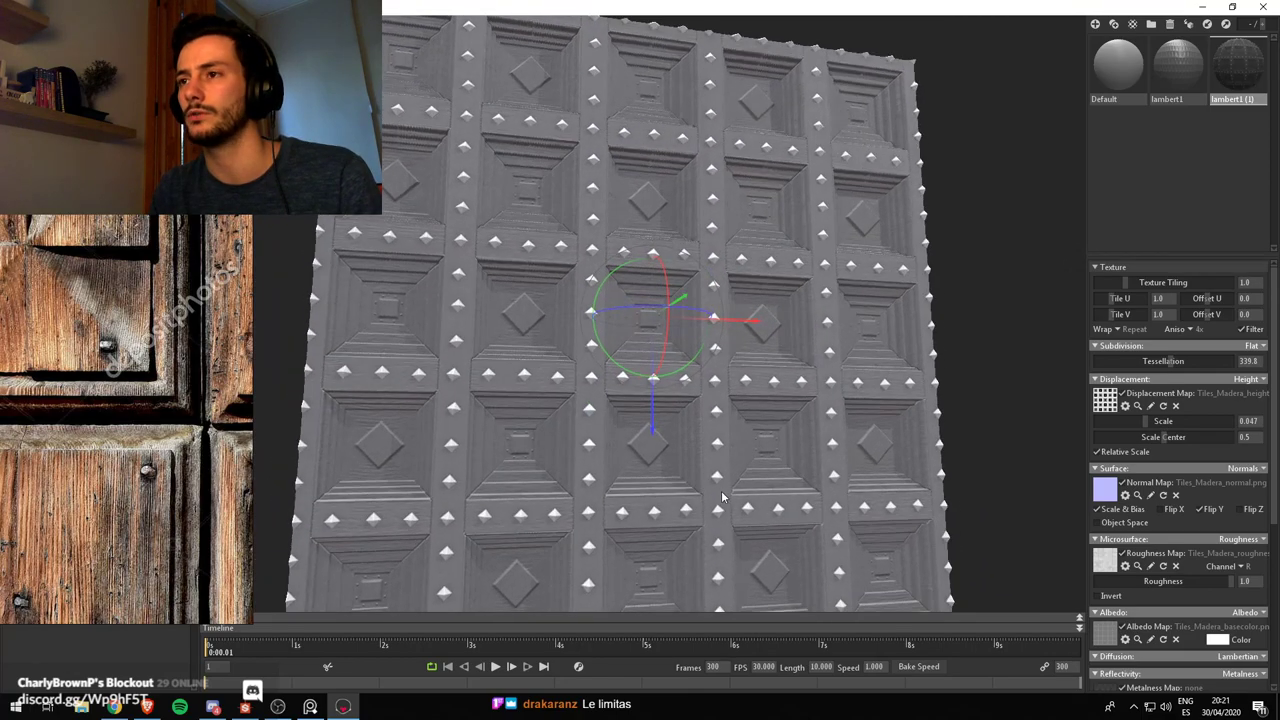
{"action": "right_click_drag", "start_coordinate": [721, 490], "coordinate": [651, 448], "text": "alt"}
{"action": "left_click_drag", "start_coordinate": [651, 448], "coordinate": [636, 452], "text": "alt"}
{"action": "right_click_drag", "start_coordinate": [636, 452], "coordinate": [645, 425], "text": "alt"}
{"action": "left_click_drag", "start_coordinate": [645, 425], "coordinate": [660, 455], "text": "alt"}
{"action": "right_click_drag", "start_coordinate": [660, 455], "coordinate": [686, 484], "text": "alt"}
{"action": "left_click_drag", "start_coordinate": [686, 484], "coordinate": [708, 452], "text": "alt"}
Return to Substance Designer, close the export dialog, and review the door in the 3D view and the roughness nodes in the graph
{"action": "key", "text": "alt+Tab"}
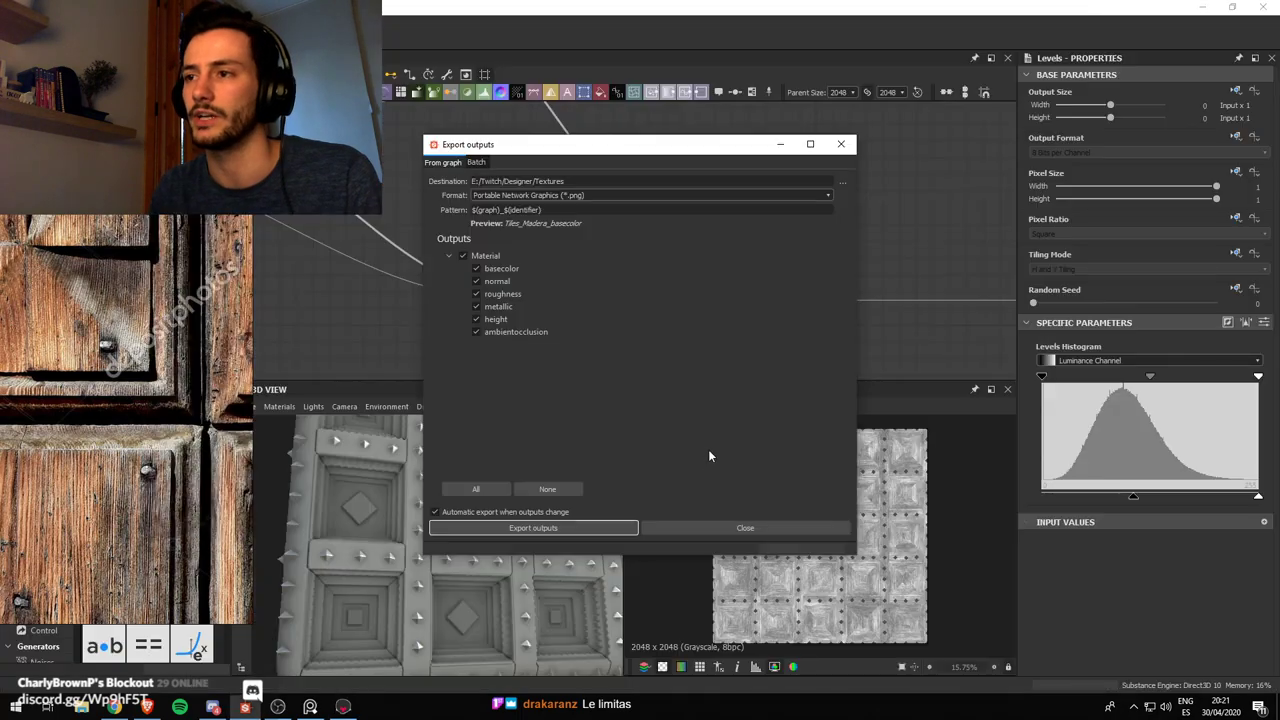
{"action": "left_click", "coordinate": [841, 144]}
{"action": "scroll", "coordinate": [740, 229], "scroll_direction": "up", "scroll_amount": 4}
{"action": "scroll", "coordinate": [522, 508], "scroll_direction": "down", "scroll_amount": 3}
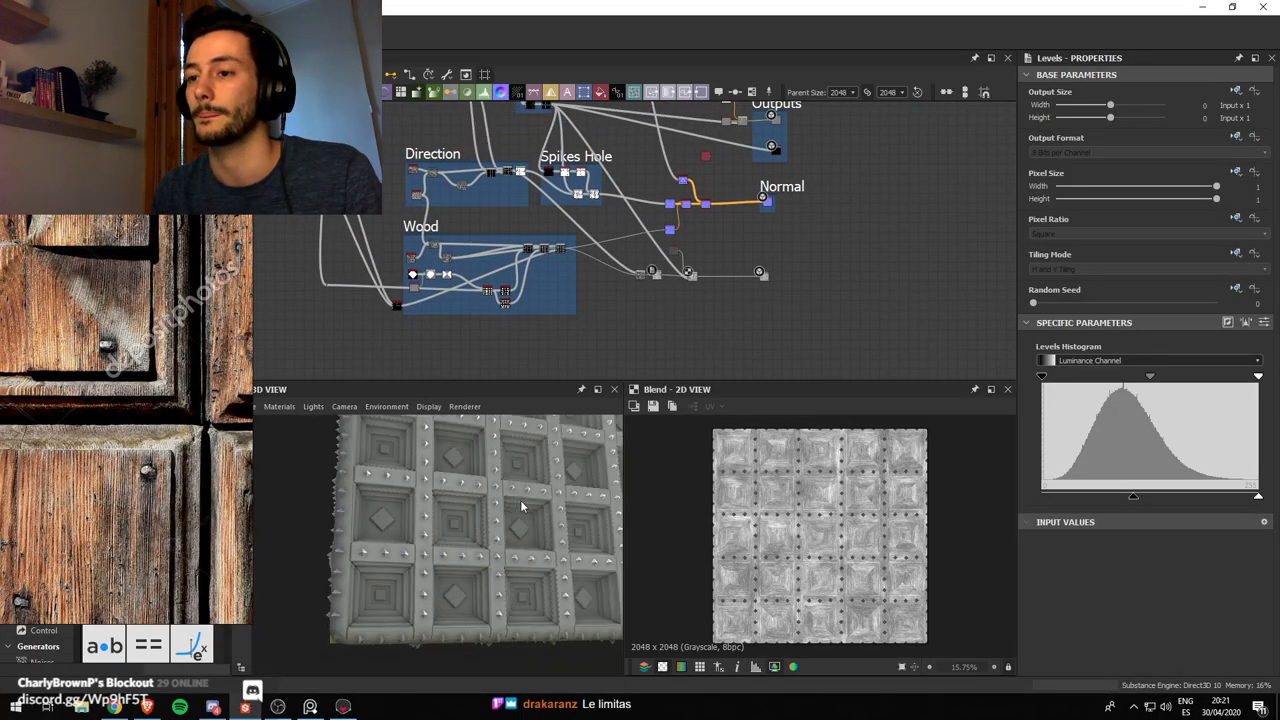
{"action": "left_click_drag", "start_coordinate": [523, 497], "coordinate": [515, 518]}
{"action": "scroll", "coordinate": [700, 255], "scroll_direction": "up", "scroll_amount": 4}
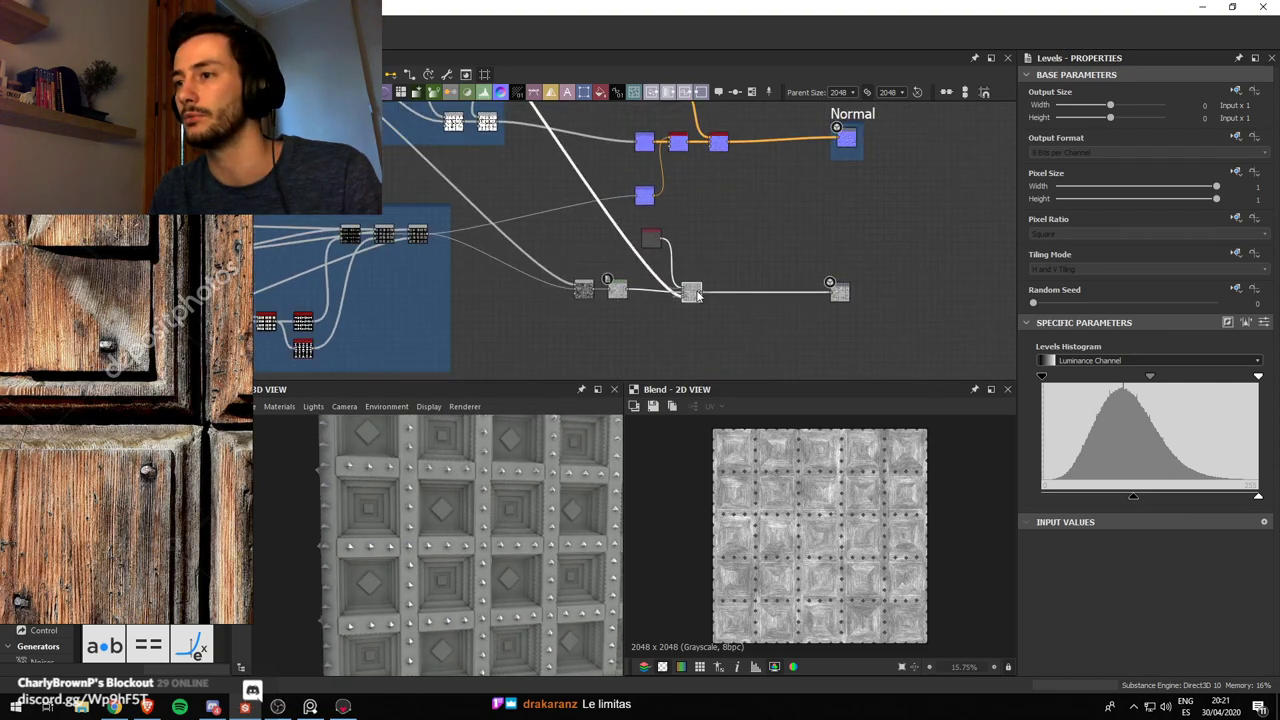
{"action": "middle_click_drag", "start_coordinate": [667, 357], "coordinate": [688, 302]}
{"action": "scroll", "coordinate": [688, 300], "scroll_direction": "down", "scroll_amount": 3}
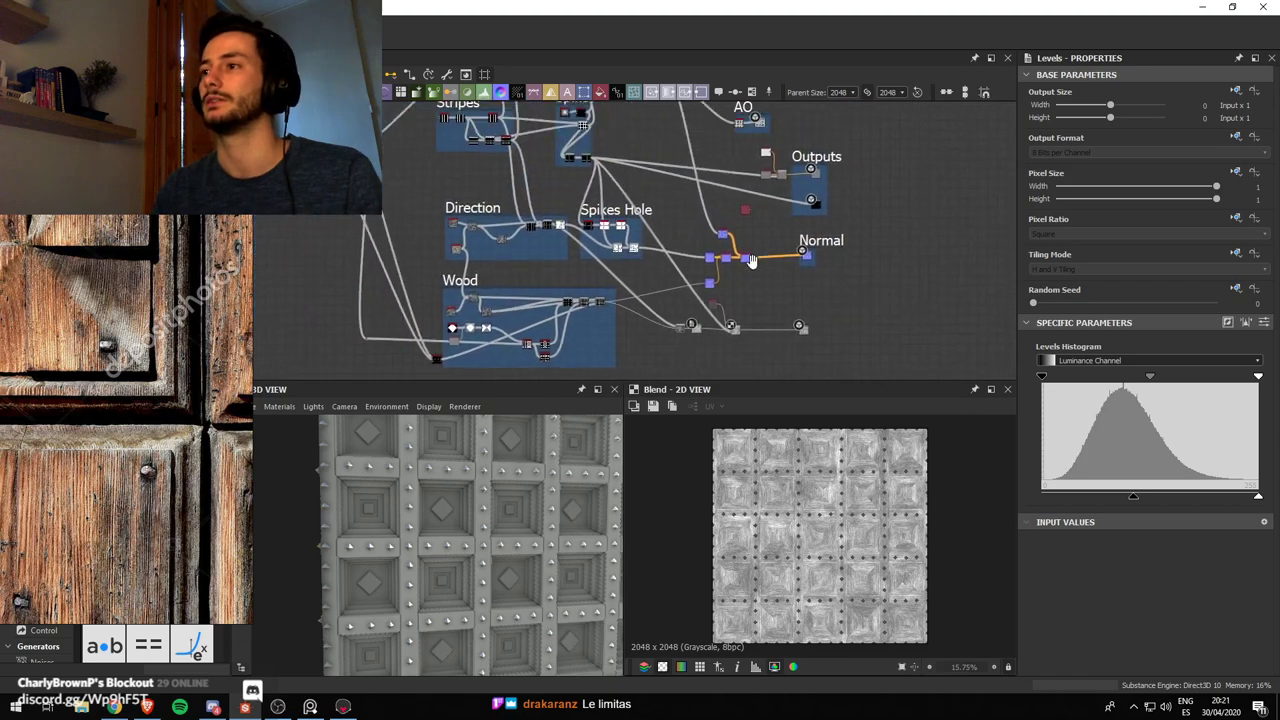
Delete the unconnected Uniform Color node between the Outputs and Normal frames
{"action": "left_click", "coordinate": [739, 238]}
{"action": "scroll", "coordinate": [740, 238], "scroll_direction": "up", "scroll_amount": 3}
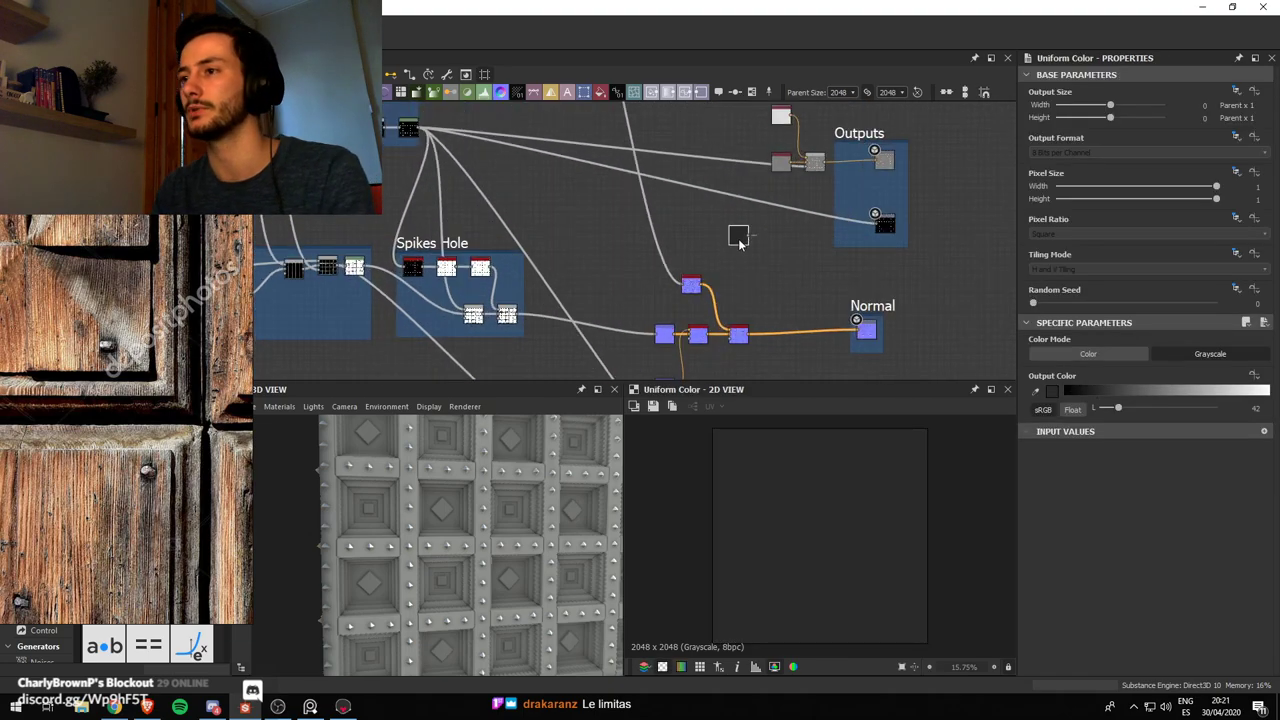
{"action": "scroll", "coordinate": [742, 238], "scroll_direction": "down", "scroll_amount": 2}
{"action": "scroll", "coordinate": [808, 236], "scroll_direction": "up", "scroll_amount": 3}
{"action": "scroll", "coordinate": [806, 230], "scroll_direction": "down", "scroll_amount": 3}
{"action": "middle_click_drag", "start_coordinate": [793, 200], "coordinate": [776, 272]}
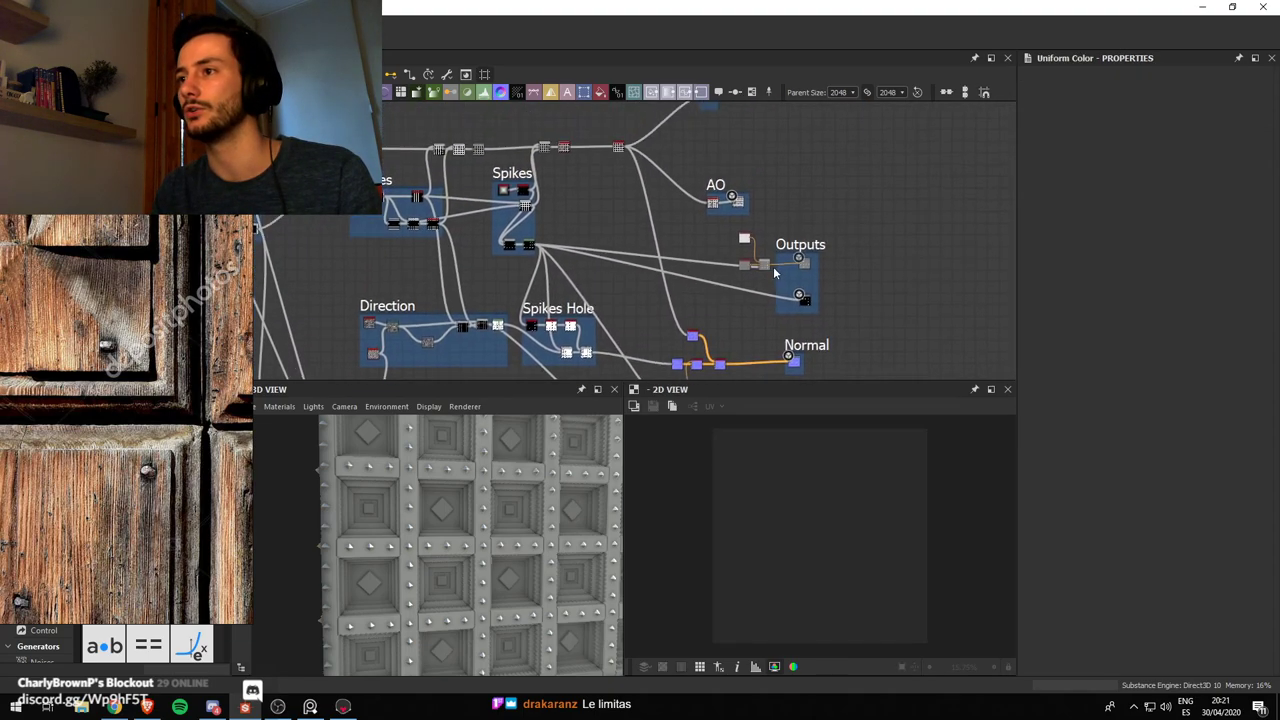
Move the basecolor output out of the Outputs frame to below the roughness nodes, together with its Blend and two Uniform Color nodes
{"action": "middle_click_drag", "start_coordinate": [759, 170], "coordinate": [745, 130]}
{"action": "scroll", "coordinate": [761, 197], "scroll_direction": "up", "scroll_amount": 2}
{"action": "scroll", "coordinate": [760, 197], "scroll_direction": "up", "scroll_amount": 2}
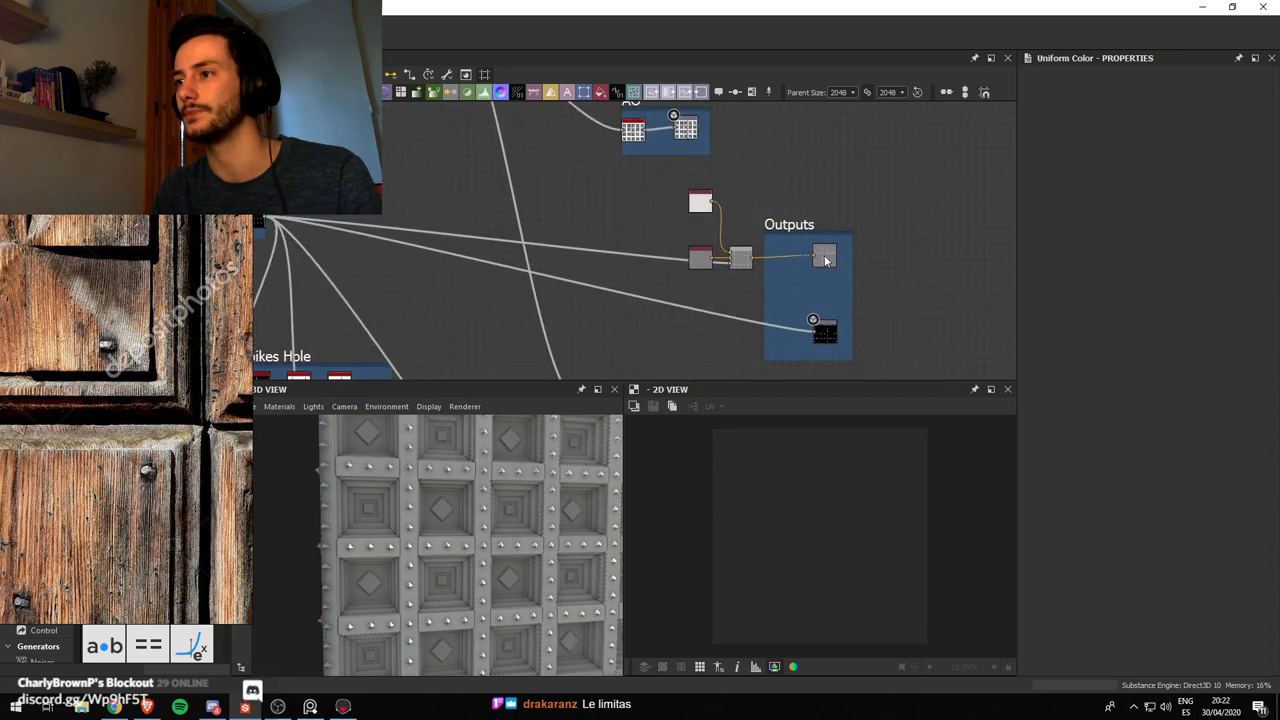
{"action": "left_click", "coordinate": [824, 260]}
{"action": "scroll", "coordinate": [824, 265], "scroll_direction": "down", "scroll_amount": 3}
{"action": "middle_click_drag", "start_coordinate": [826, 273], "coordinate": [806, 180]}
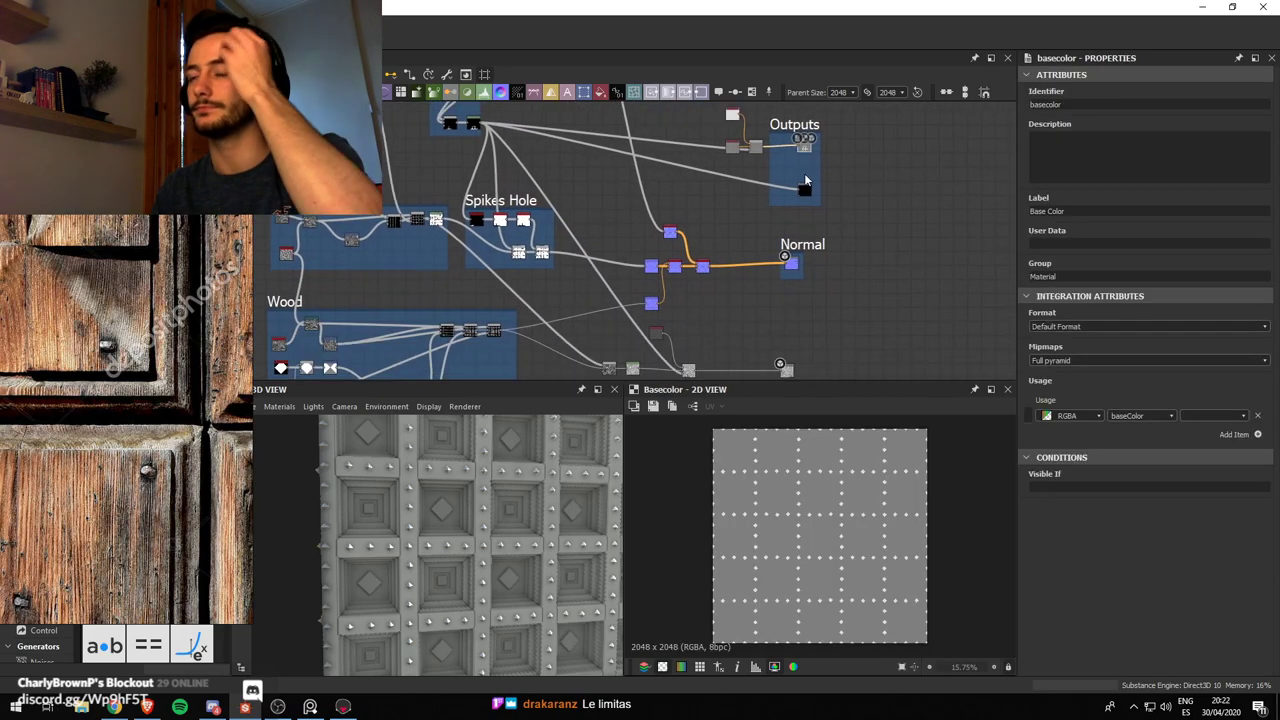
{"action": "scroll", "coordinate": [806, 175], "scroll_direction": "down", "scroll_amount": 3}
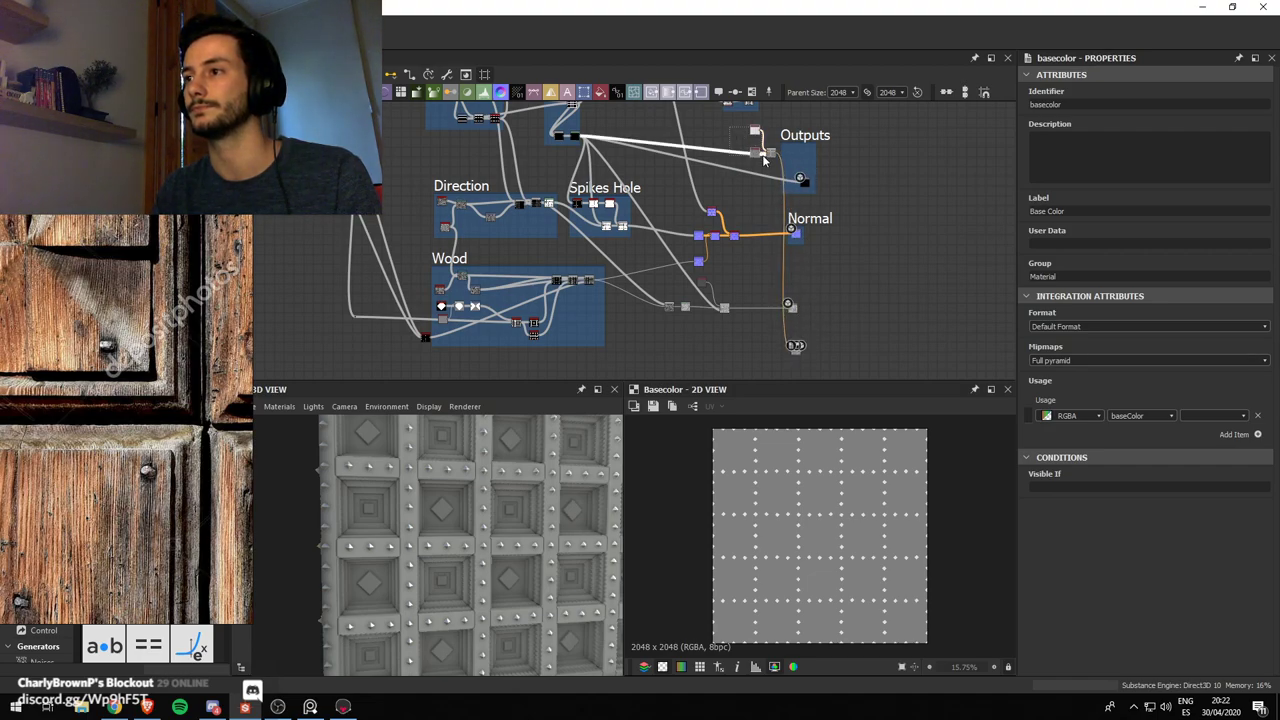
{"action": "left_click_drag", "start_coordinate": [776, 149], "coordinate": [770, 352]}
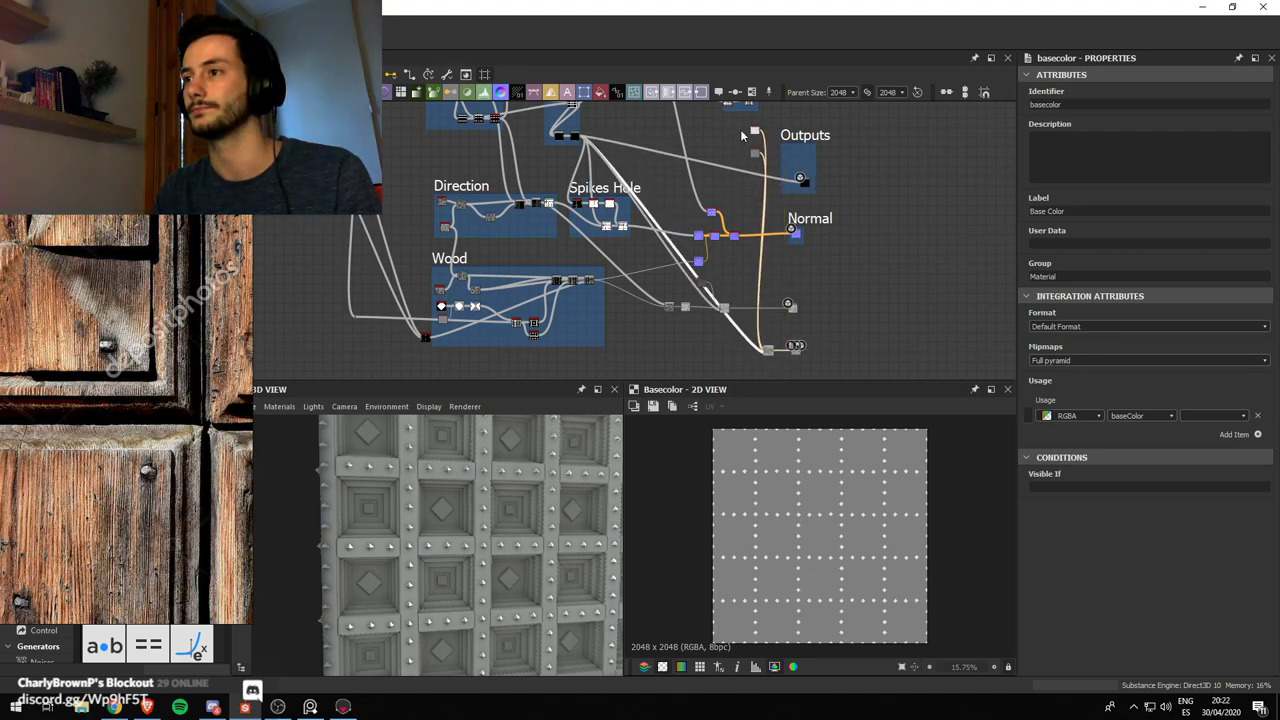
{"action": "left_click_drag", "start_coordinate": [740, 124], "coordinate": [741, 341]}
{"action": "scroll", "coordinate": [785, 355], "scroll_direction": "up", "scroll_amount": 5}
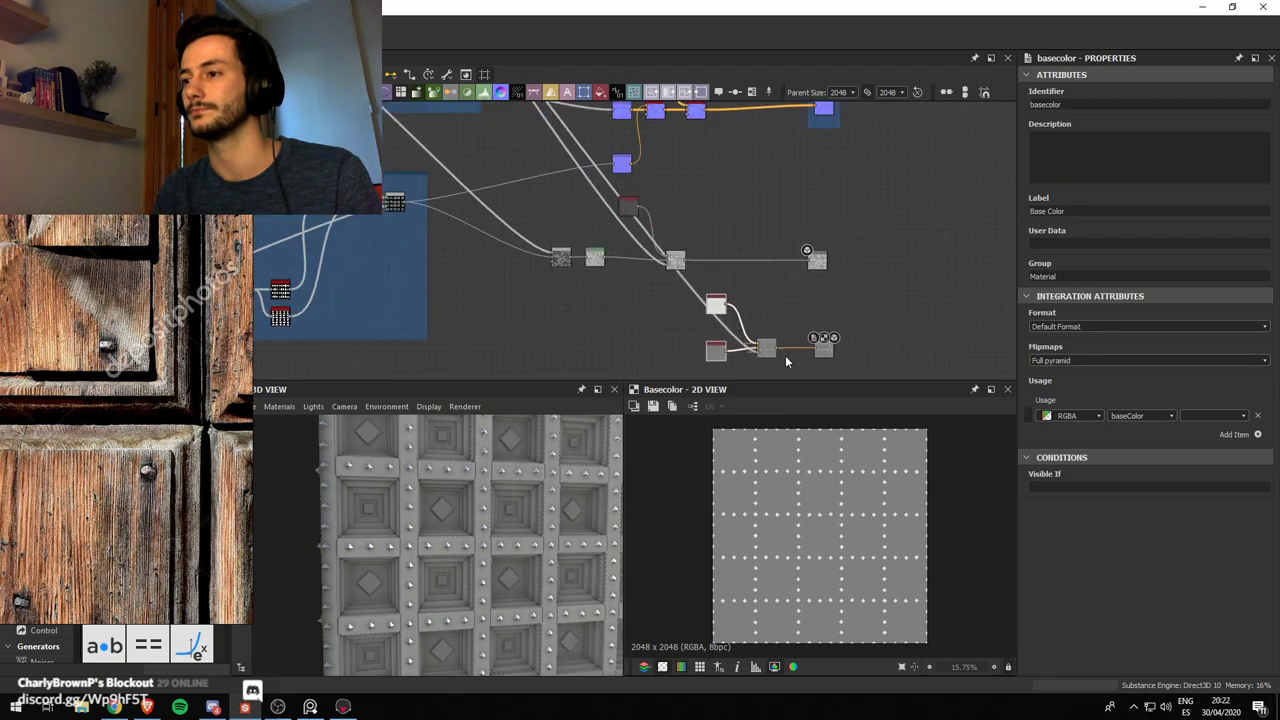
Tidy the base color Blend's placement and move its grey Uniform Color node farther away to make room for new nodes
{"action": "left_click_drag", "start_coordinate": [747, 268], "coordinate": [764, 278]}
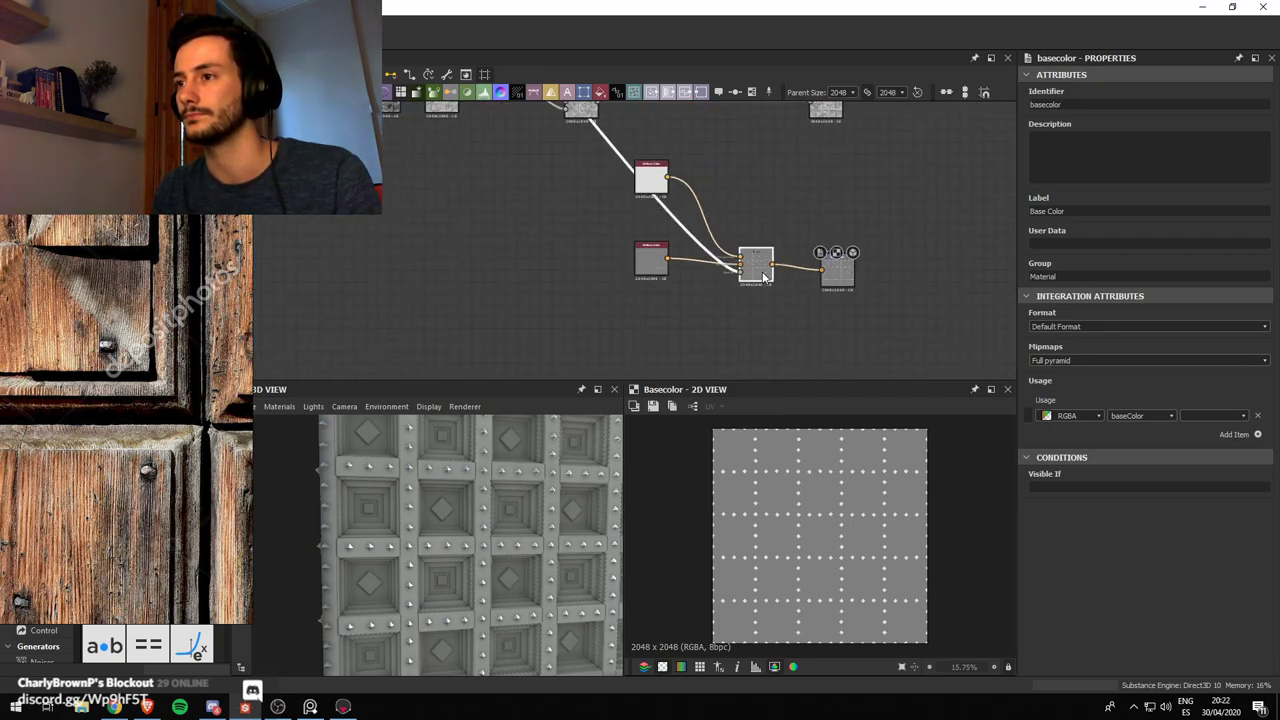
{"action": "left_click", "coordinate": [651, 260]}
{"action": "scroll", "coordinate": [700, 262], "scroll_direction": "down", "scroll_amount": 3}
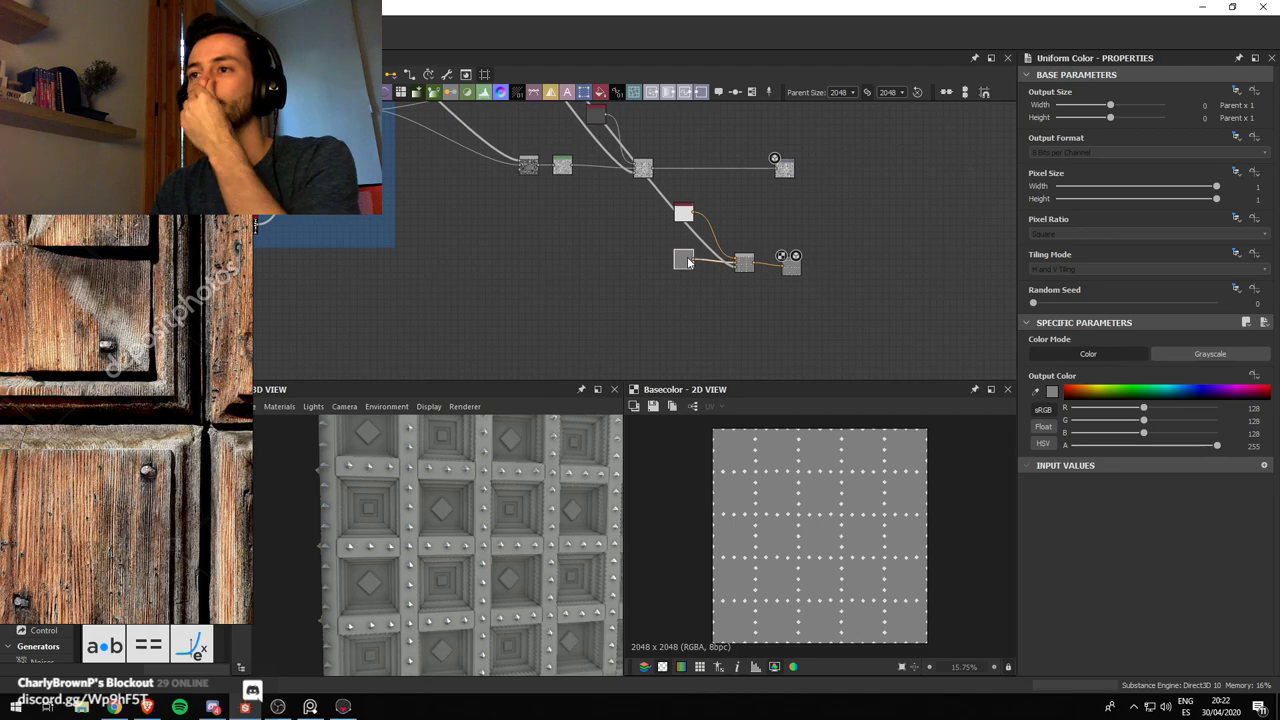
{"action": "left_click_drag", "start_coordinate": [684, 262], "coordinate": [556, 323]}
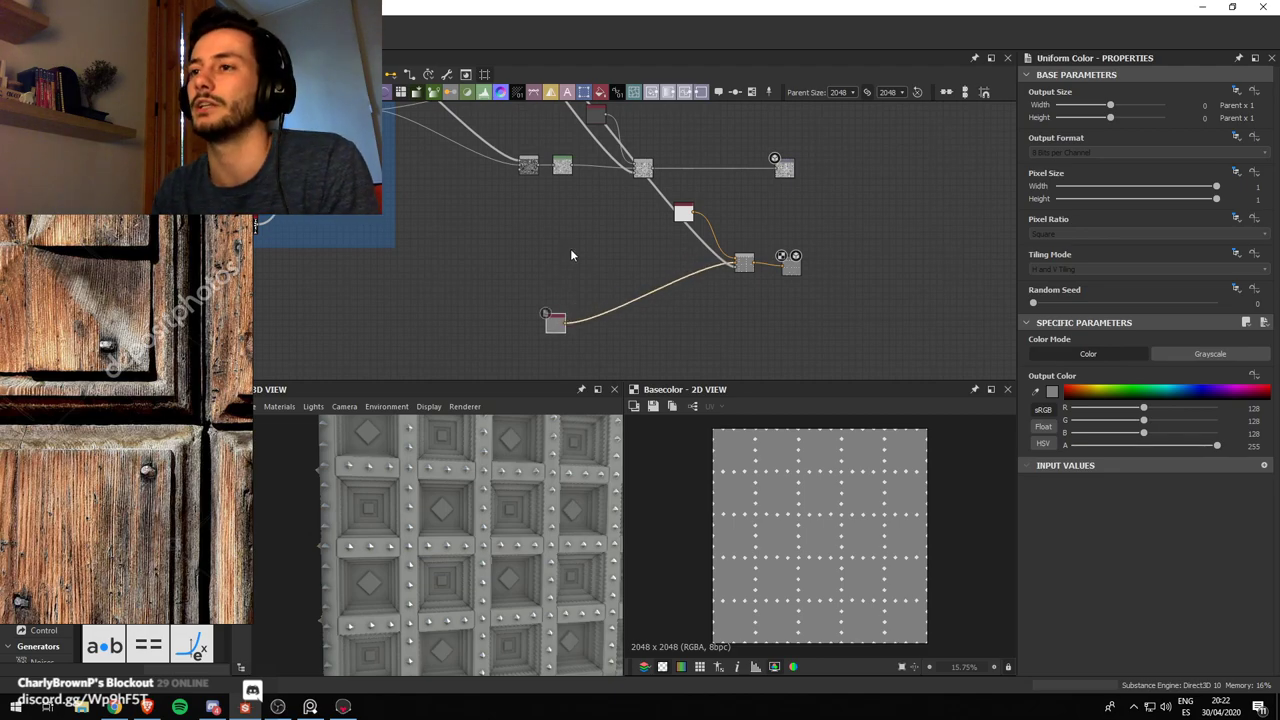
Add a Gradient Map node above the grey Uniform Color and feed it from the Screen-mode wood Blend
{"action": "left_click", "coordinate": [564, 167]}
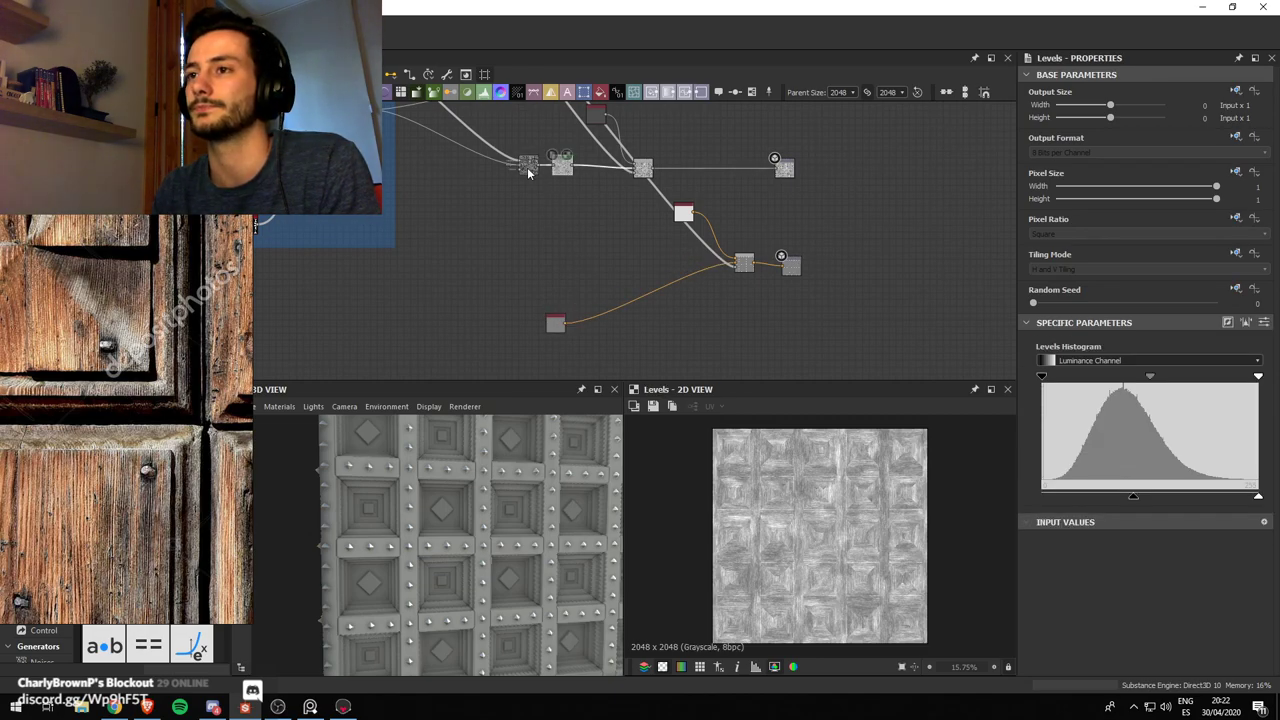
{"action": "left_click", "coordinate": [528, 167]}
{"action": "type", "text": "g"}
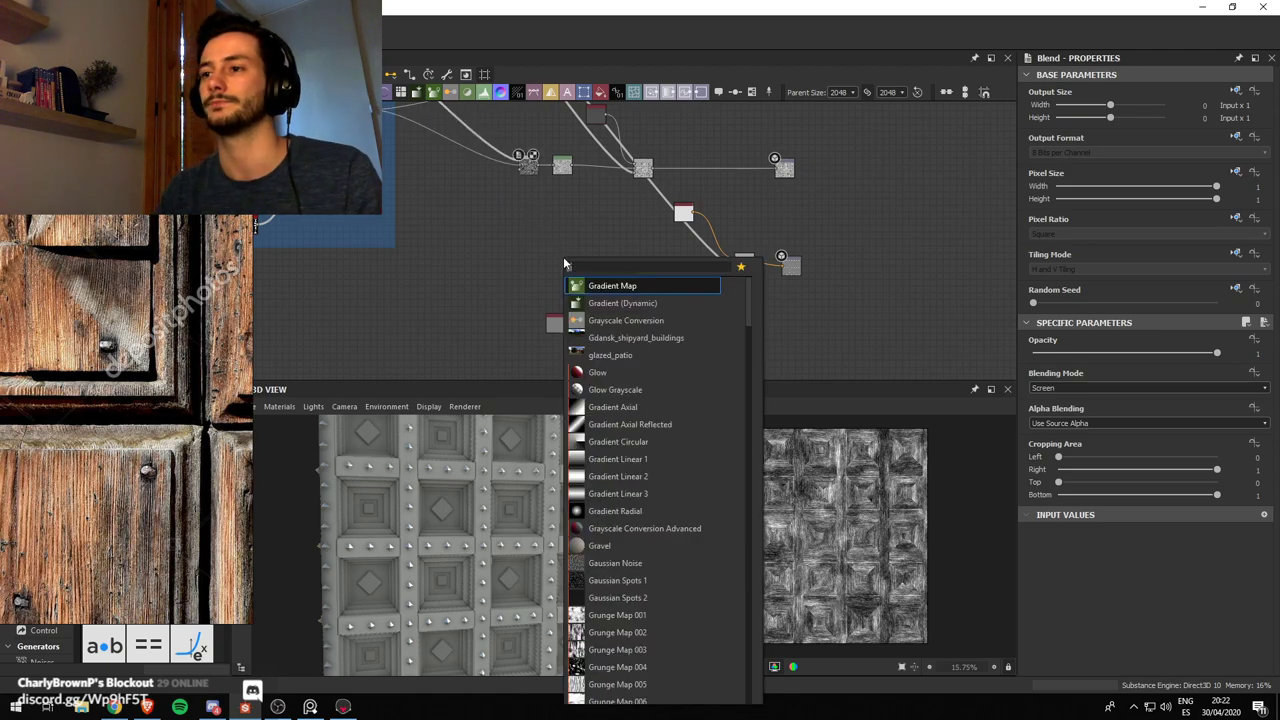
{"action": "left_click", "coordinate": [616, 284]}
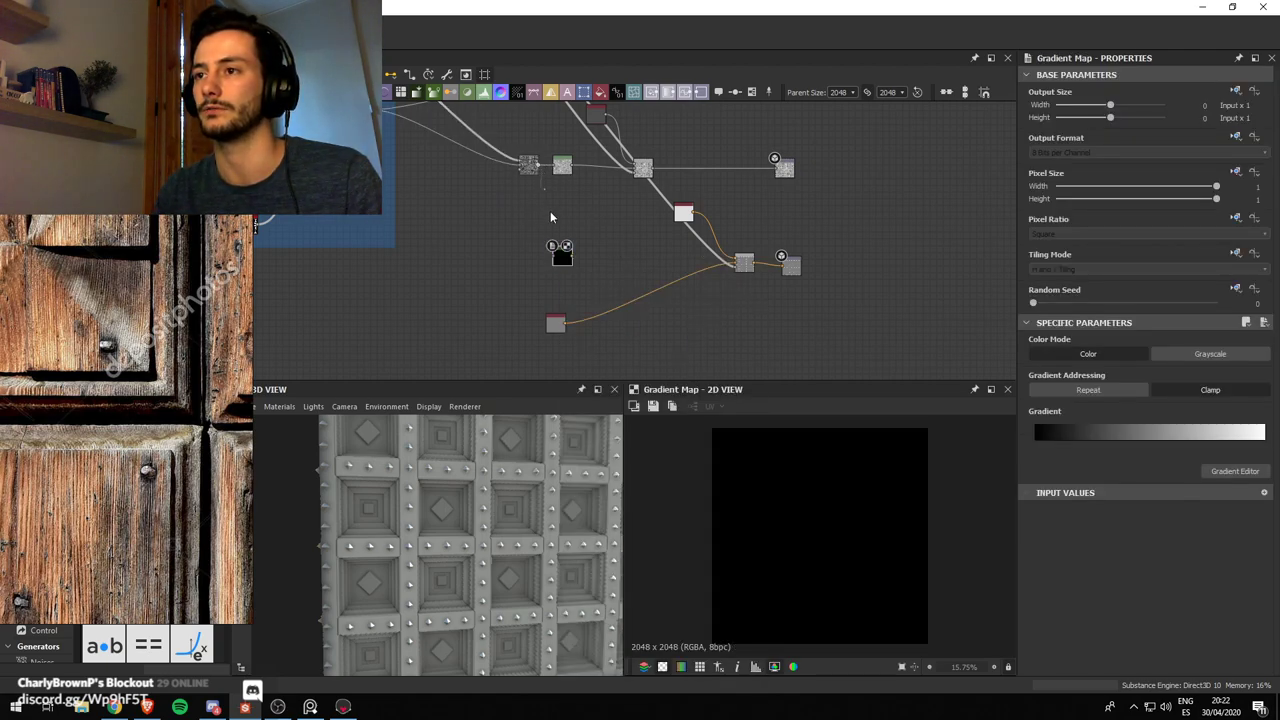
{"action": "left_click_drag", "start_coordinate": [550, 213], "coordinate": [562, 262]}
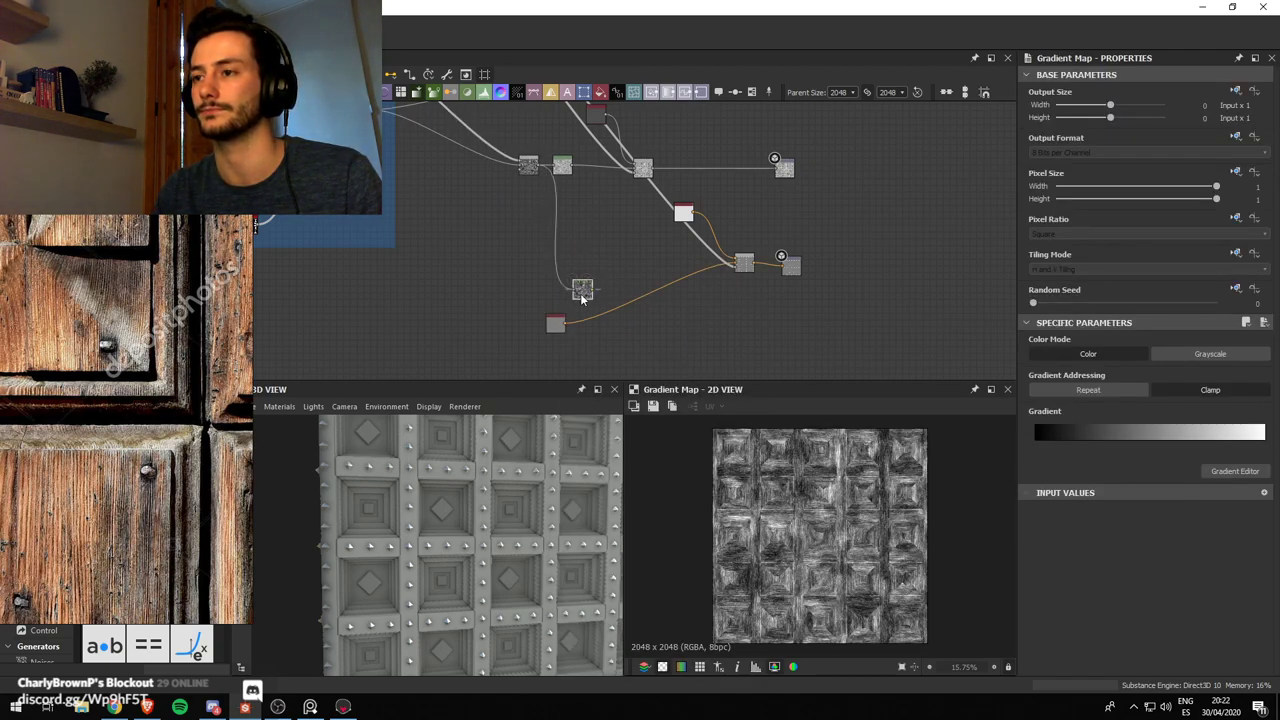
Sample the Gradient Map's colours across the upper door panel in the wood reference photo with the gradient eyedropper
{"action": "left_click", "coordinate": [1235, 471]}
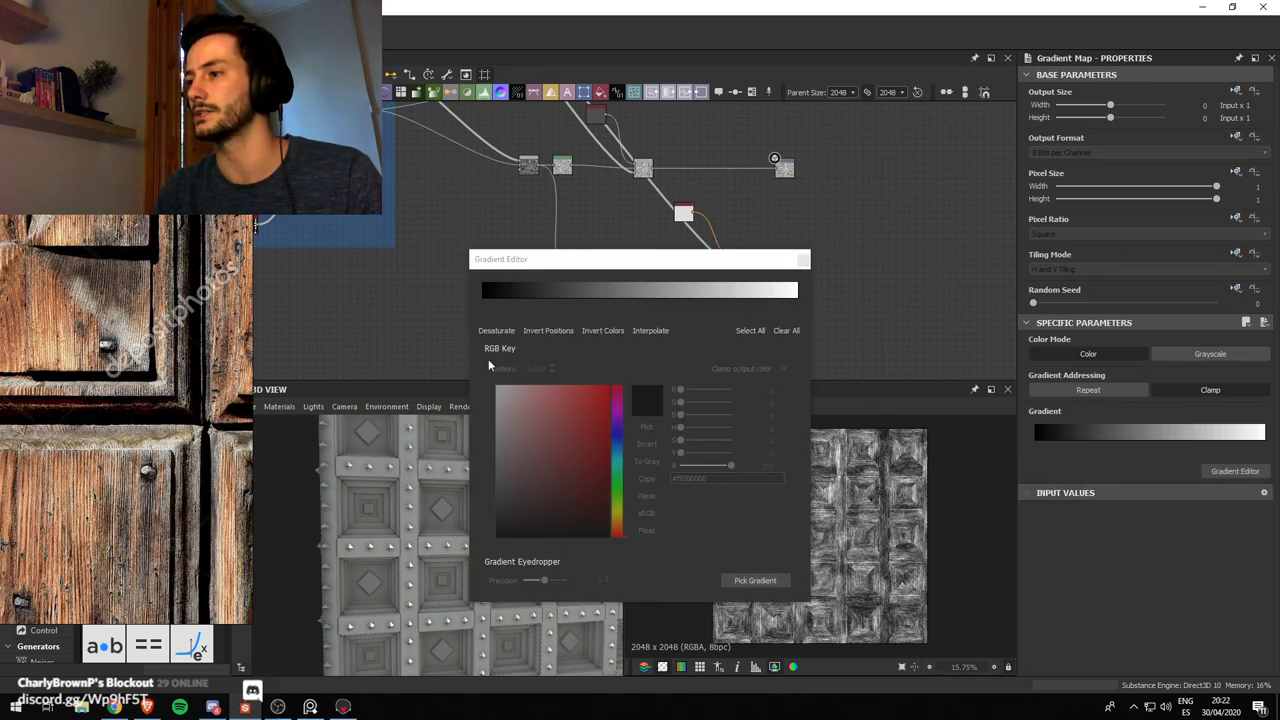
{"action": "left_click", "coordinate": [767, 584]}
{"action": "left_click_drag", "start_coordinate": [67, 300], "coordinate": [98, 288]}
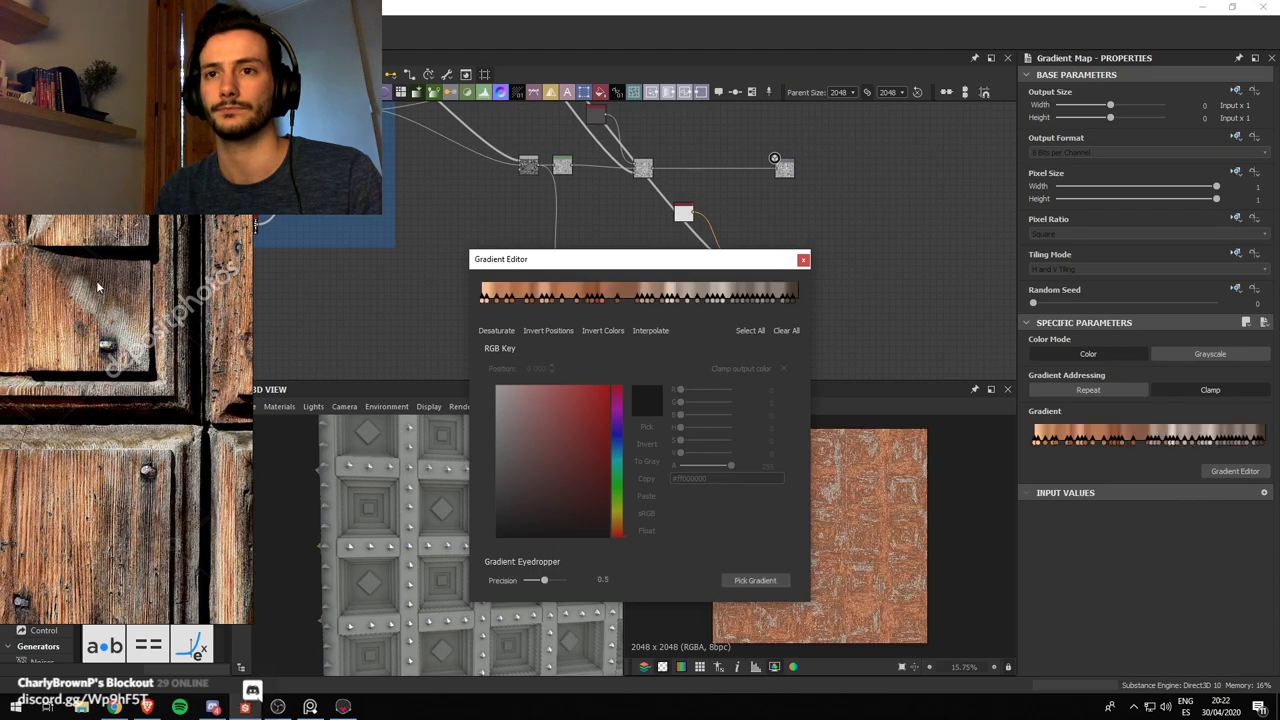
{"action": "scroll", "coordinate": [72, 295], "scroll_direction": "down", "scroll_amount": 4}
{"action": "middle_click_drag", "start_coordinate": [90, 286], "coordinate": [125, 309]}
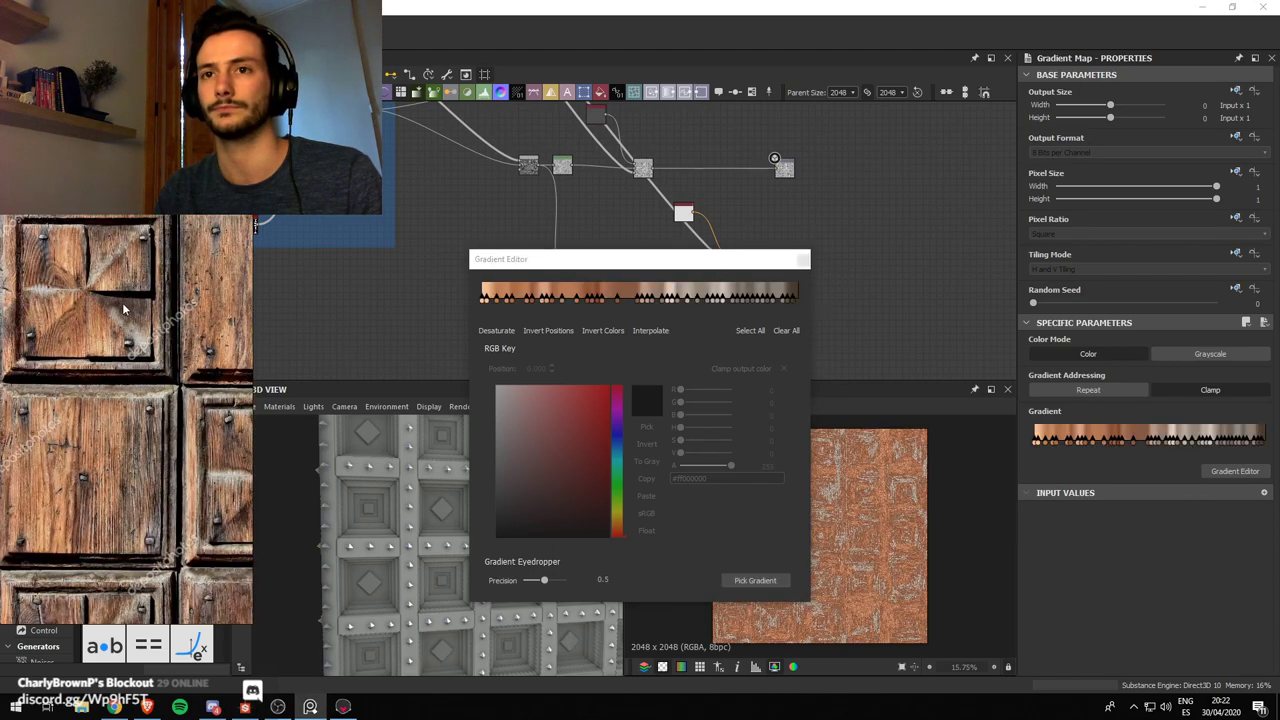
{"action": "left_click", "coordinate": [771, 579]}
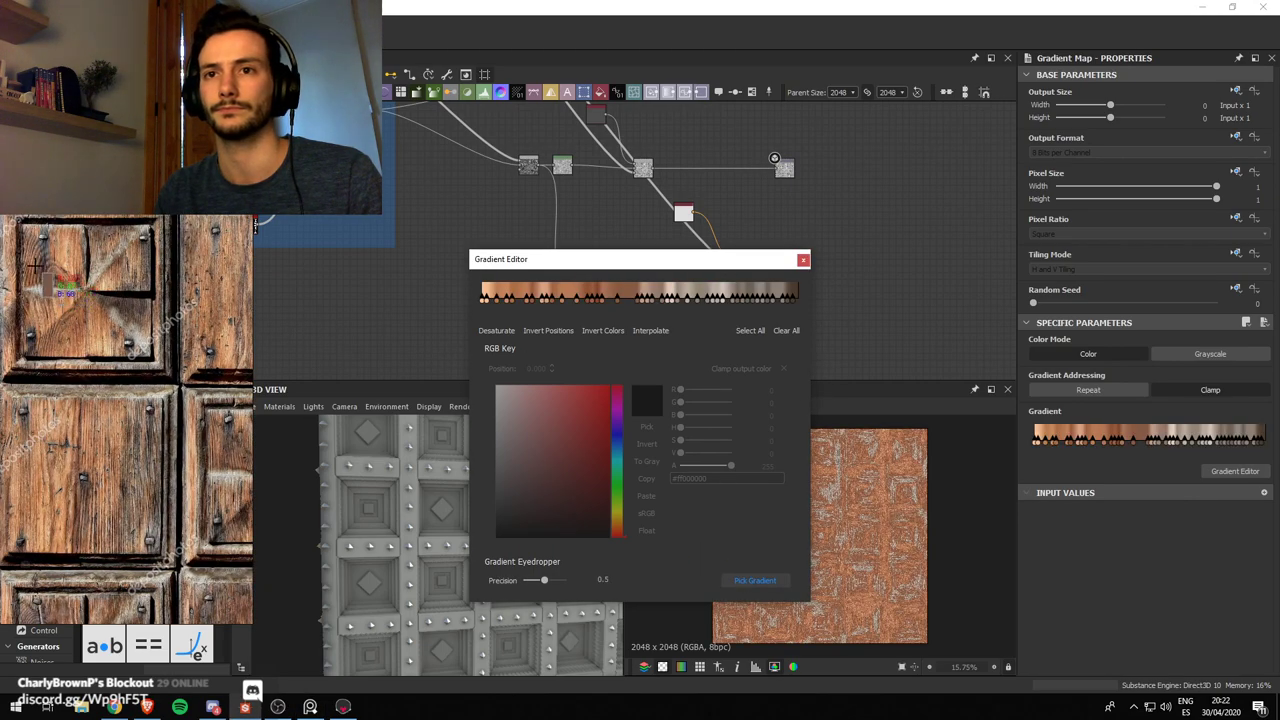
{"action": "left_click_drag", "start_coordinate": [40, 268], "coordinate": [107, 262]}
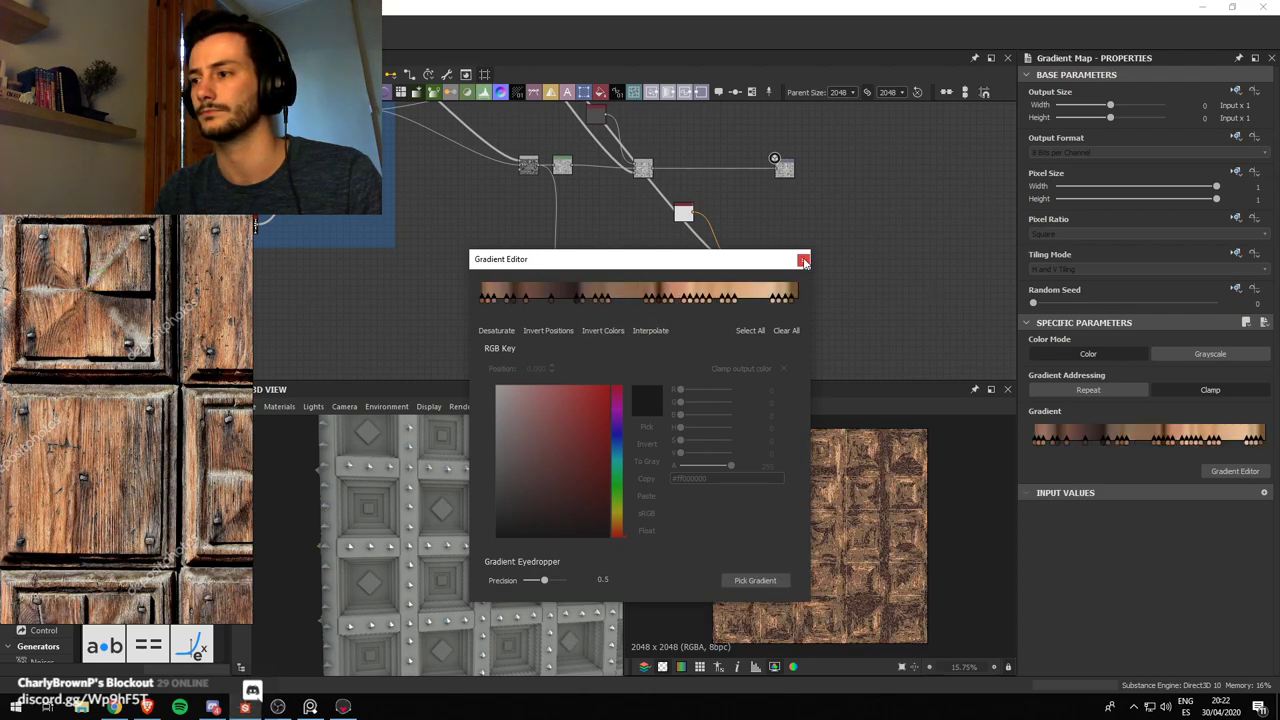
Set the gradient eyedropper precision to 0 and spread out the colour keys in the middle and lighter part of the gradient
{"action": "left_click_drag", "start_coordinate": [648, 259], "coordinate": [611, 247]}
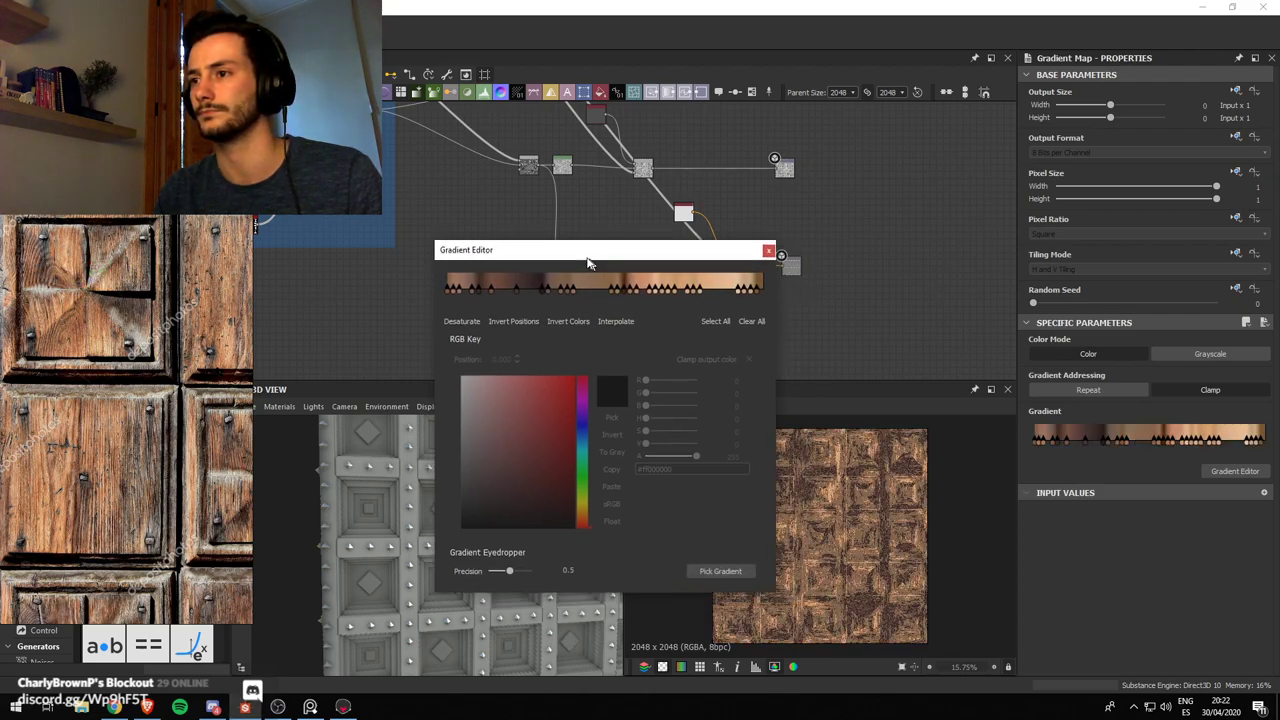
{"action": "left_click_drag", "start_coordinate": [506, 570], "coordinate": [468, 571]}
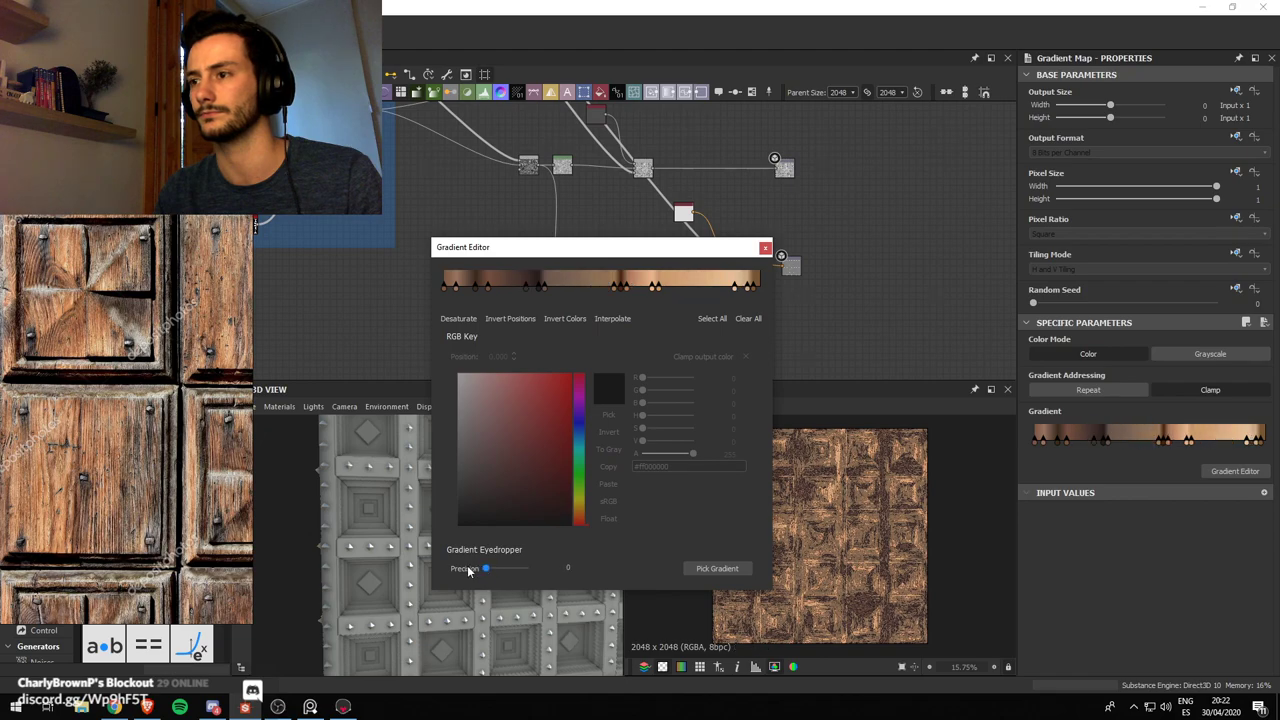
{"action": "left_click", "coordinate": [484, 288]}
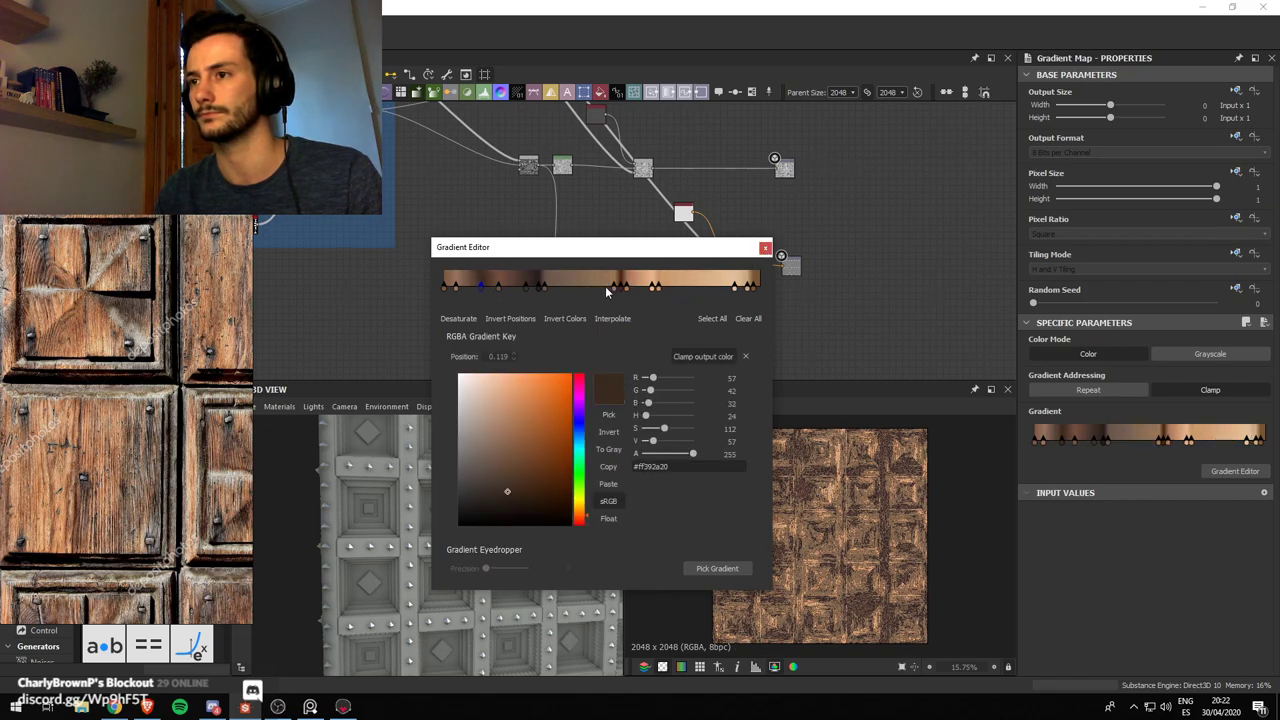
{"action": "left_click_drag", "start_coordinate": [613, 287], "coordinate": [706, 290]}
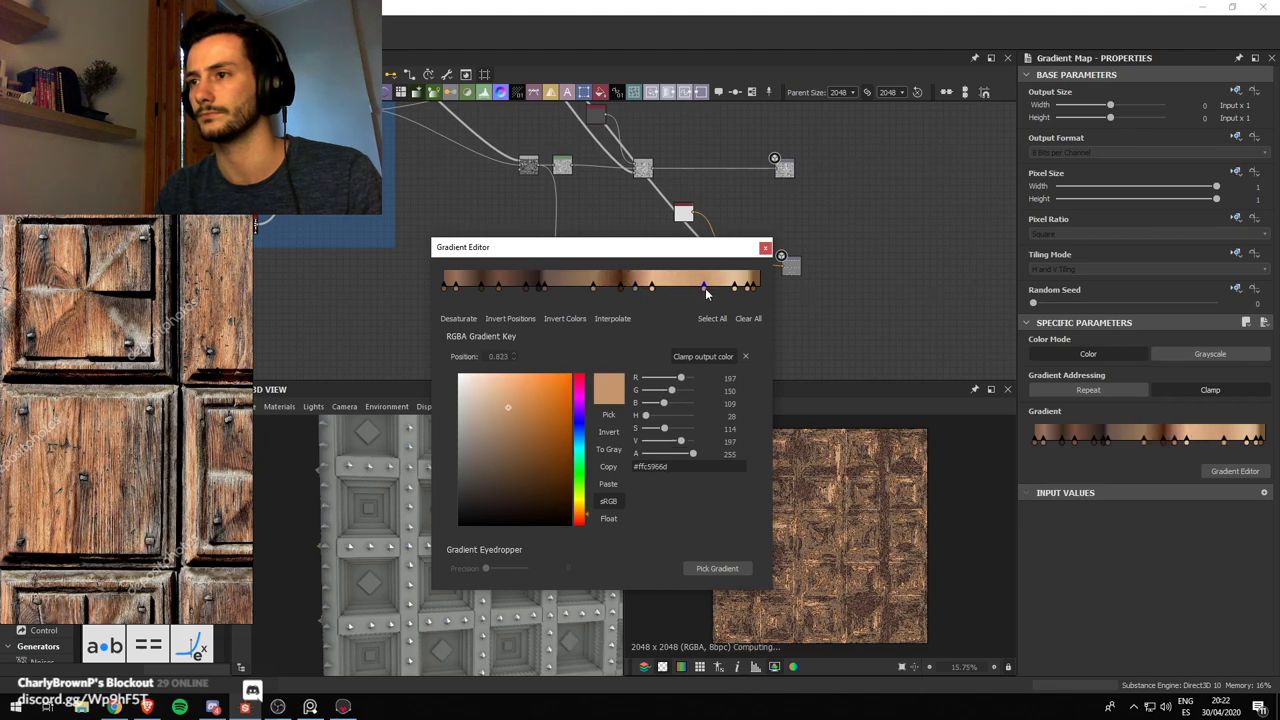
{"action": "left_click", "coordinate": [765, 248]}
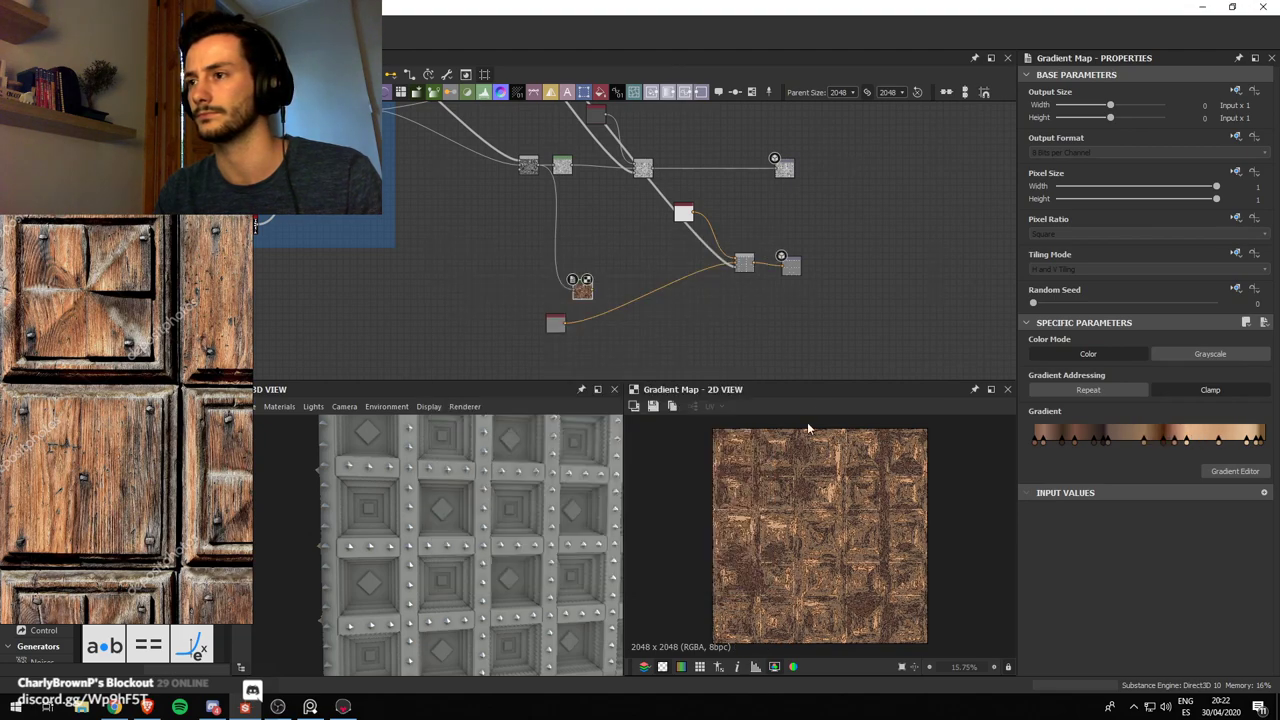
Try feeding the Gradient Map into the first input of the base colour Blend node, and undo that connection
{"action": "scroll", "coordinate": [618, 271], "scroll_direction": "up", "scroll_amount": 4}
{"action": "scroll", "coordinate": [875, 478], "scroll_direction": "up", "scroll_amount": 4}
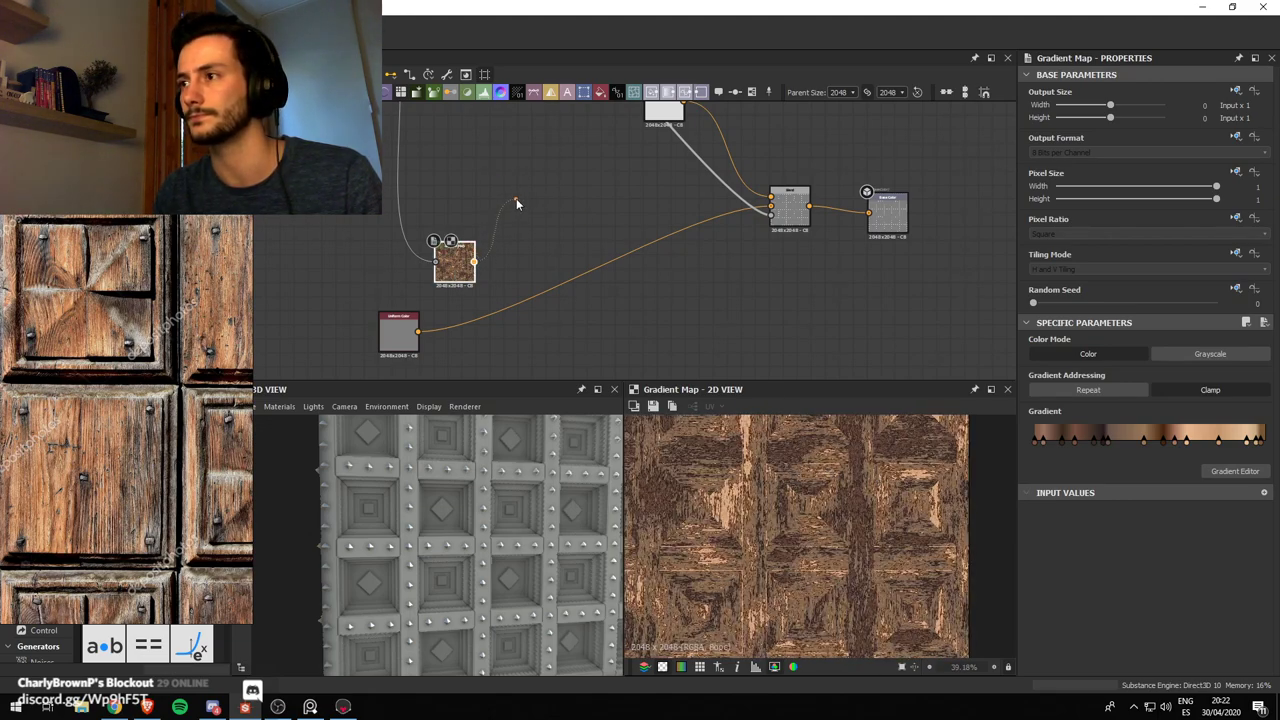
{"action": "key", "text": "space"}
{"action": "left_click", "coordinate": [536, 178]}
{"action": "scroll", "coordinate": [620, 198], "scroll_direction": "down", "scroll_amount": 1}
{"action": "middle_click_drag", "start_coordinate": [627, 161], "coordinate": [611, 223]}
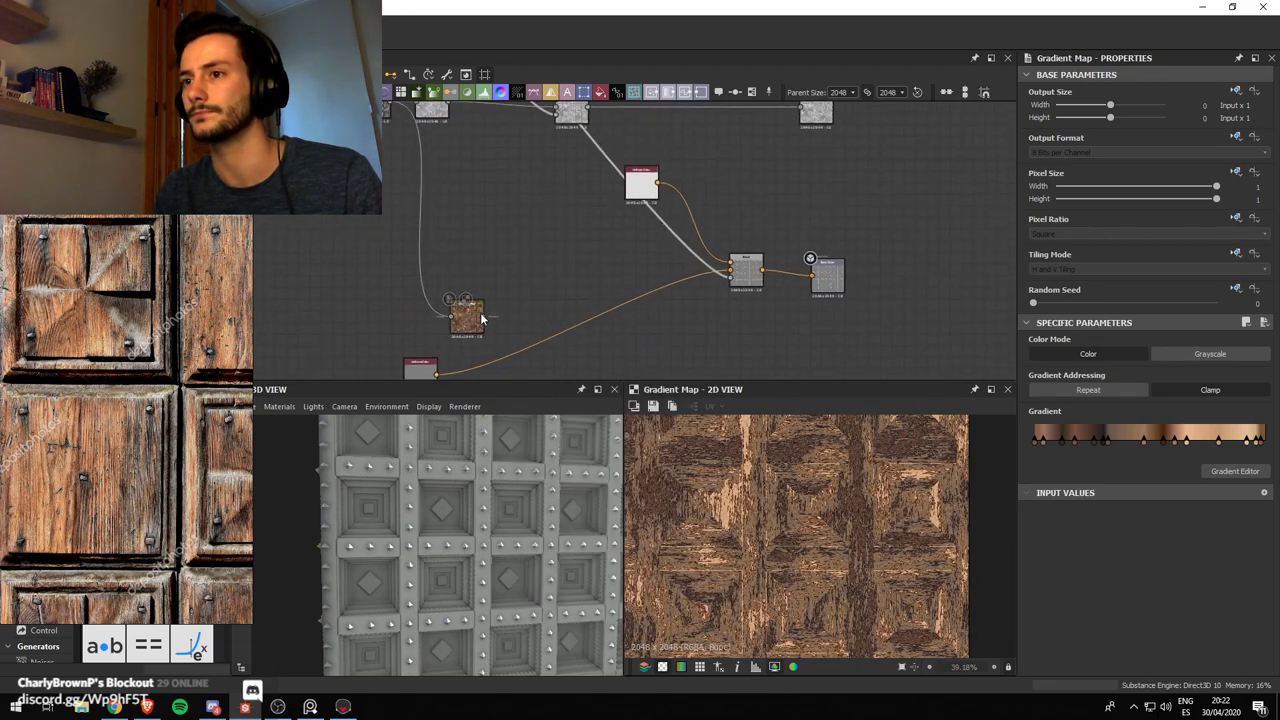
{"action": "left_click_drag", "start_coordinate": [729, 263], "coordinate": [730, 263]}
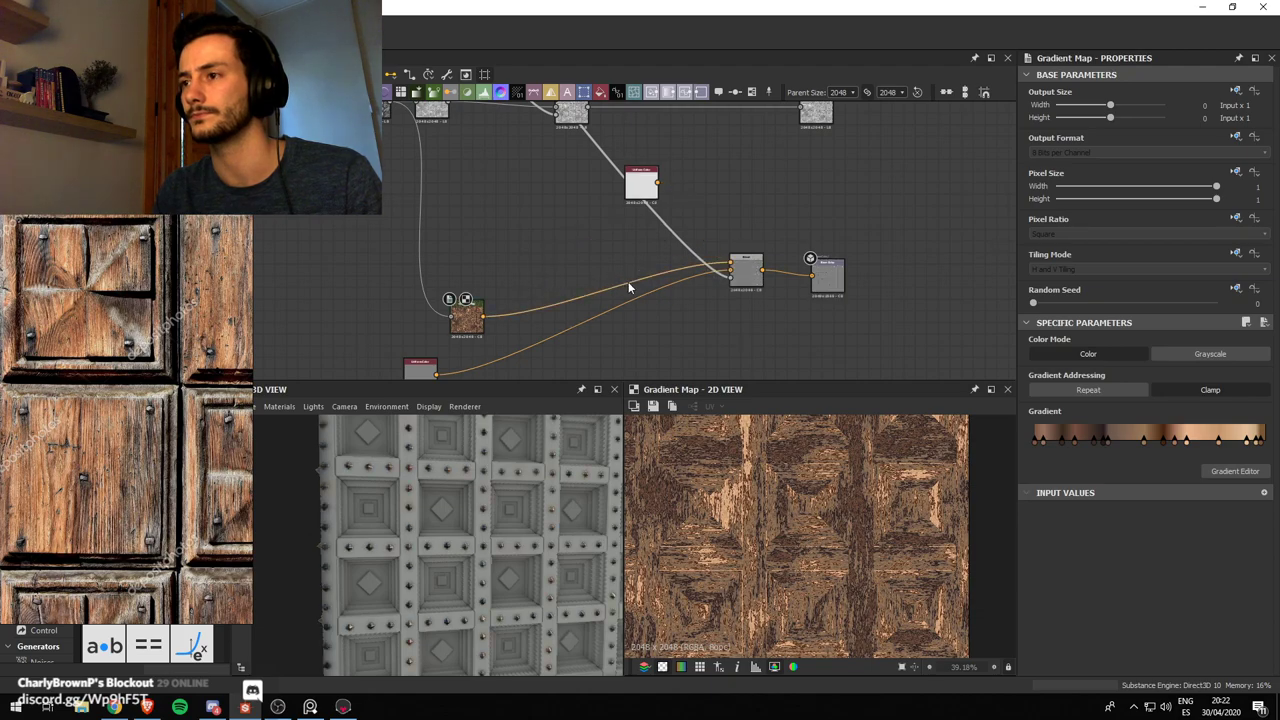
{"action": "middle_click_drag", "start_coordinate": [631, 284], "coordinate": [652, 239]}
{"action": "key", "text": "ctrl+z"}
Connect the Gradient Map to the base colour Blend's background input and delete the grey Uniform Color node
{"action": "left_click_drag", "start_coordinate": [504, 271], "coordinate": [751, 228]}
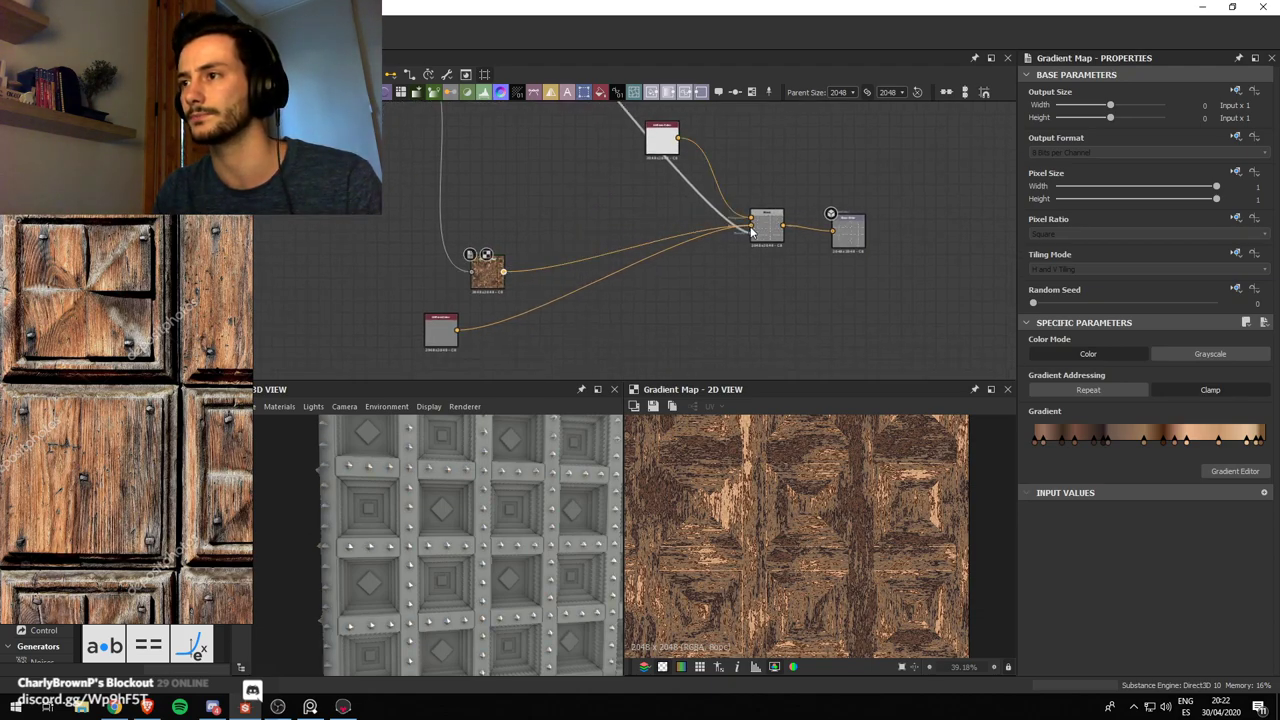
{"action": "left_click", "coordinate": [445, 330]}
{"action": "key", "text": "Delete"}
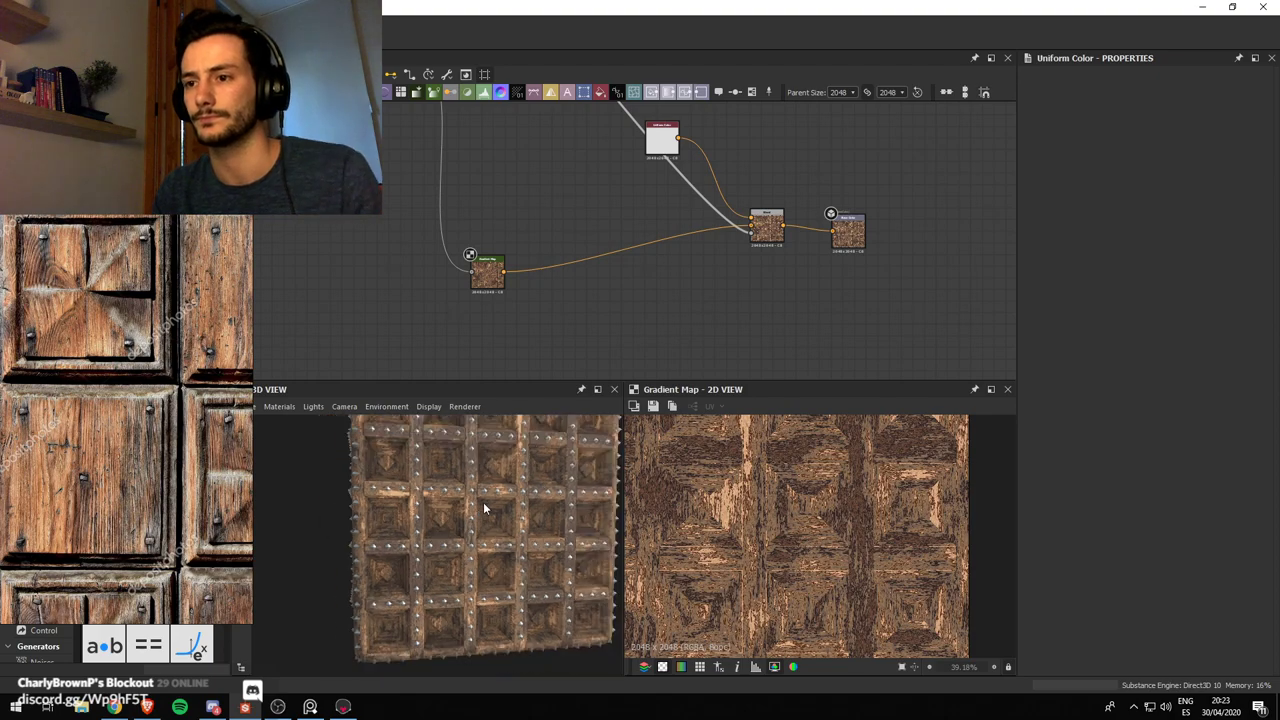
{"action": "scroll", "coordinate": [483, 502], "scroll_direction": "up", "scroll_amount": 4}
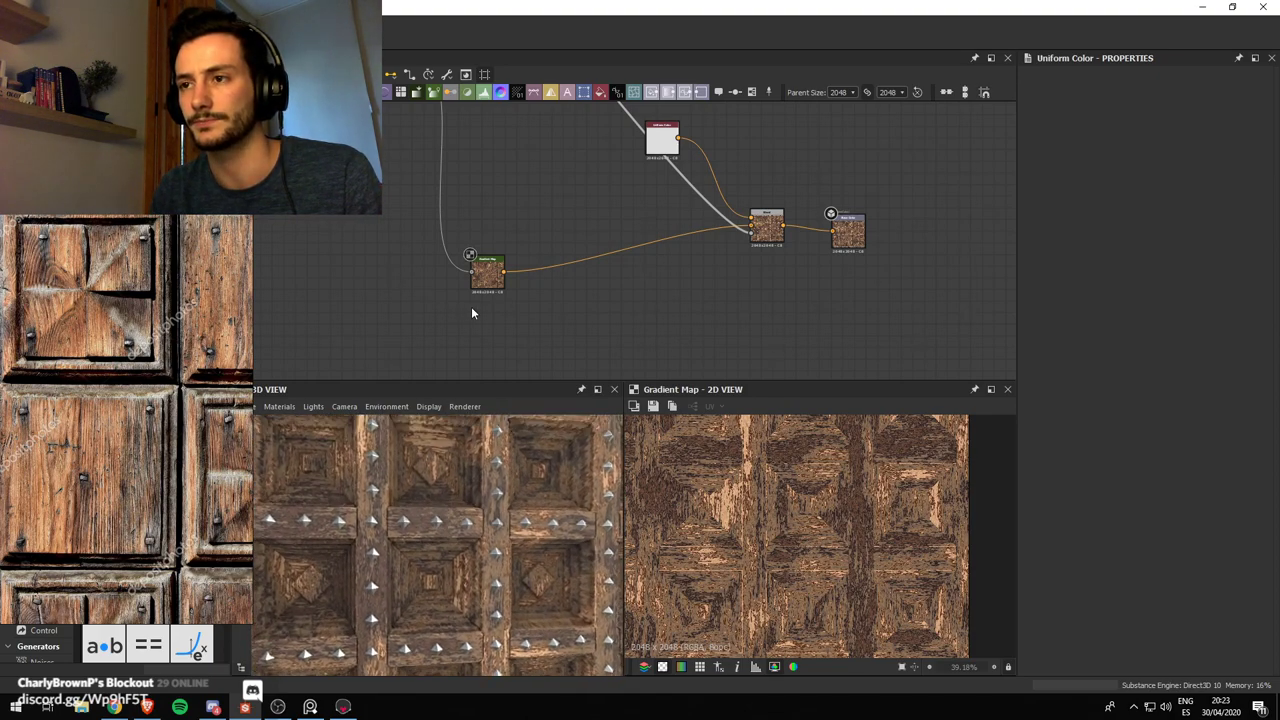
Resample the Gradient Map's colours across the plain middle door panel in the reference photo, with eyedropper precision 0
{"action": "scroll", "coordinate": [471, 306], "scroll_direction": "up", "scroll_amount": 3}
{"action": "left_click", "coordinate": [498, 258]}
{"action": "scroll", "coordinate": [724, 462], "scroll_direction": "up", "scroll_amount": 3}
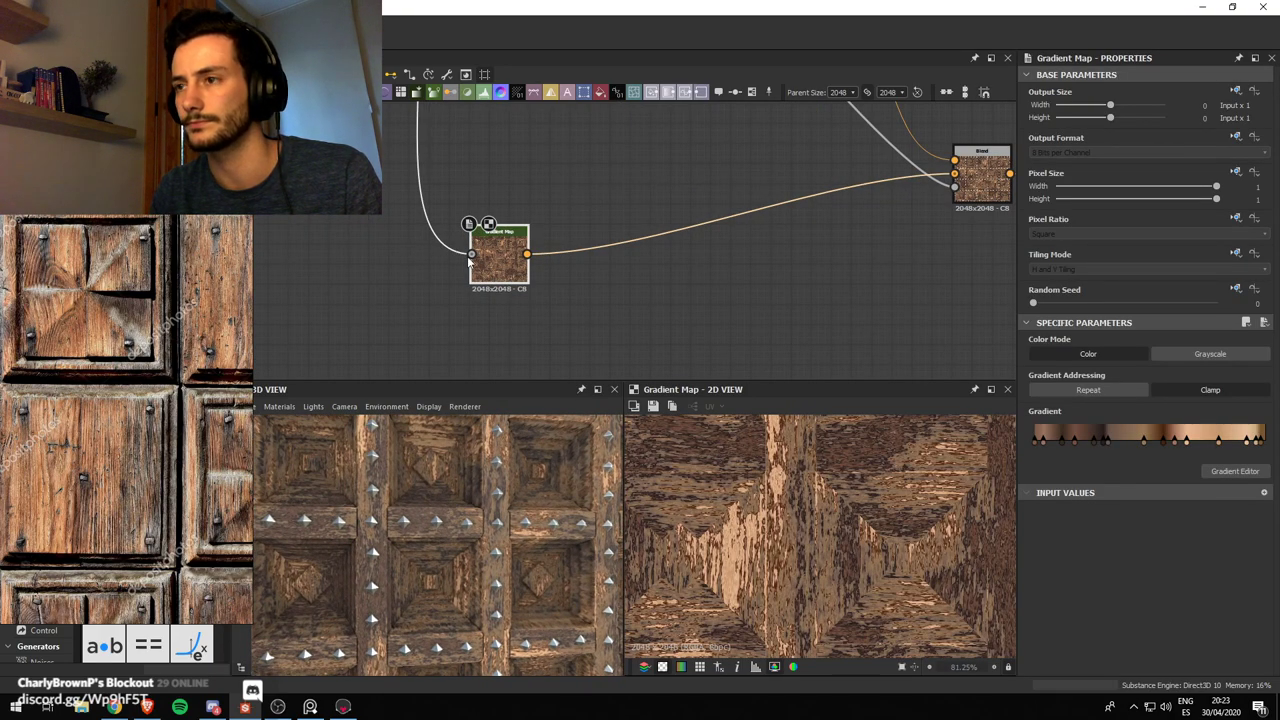
{"action": "left_click", "coordinate": [1236, 471]}
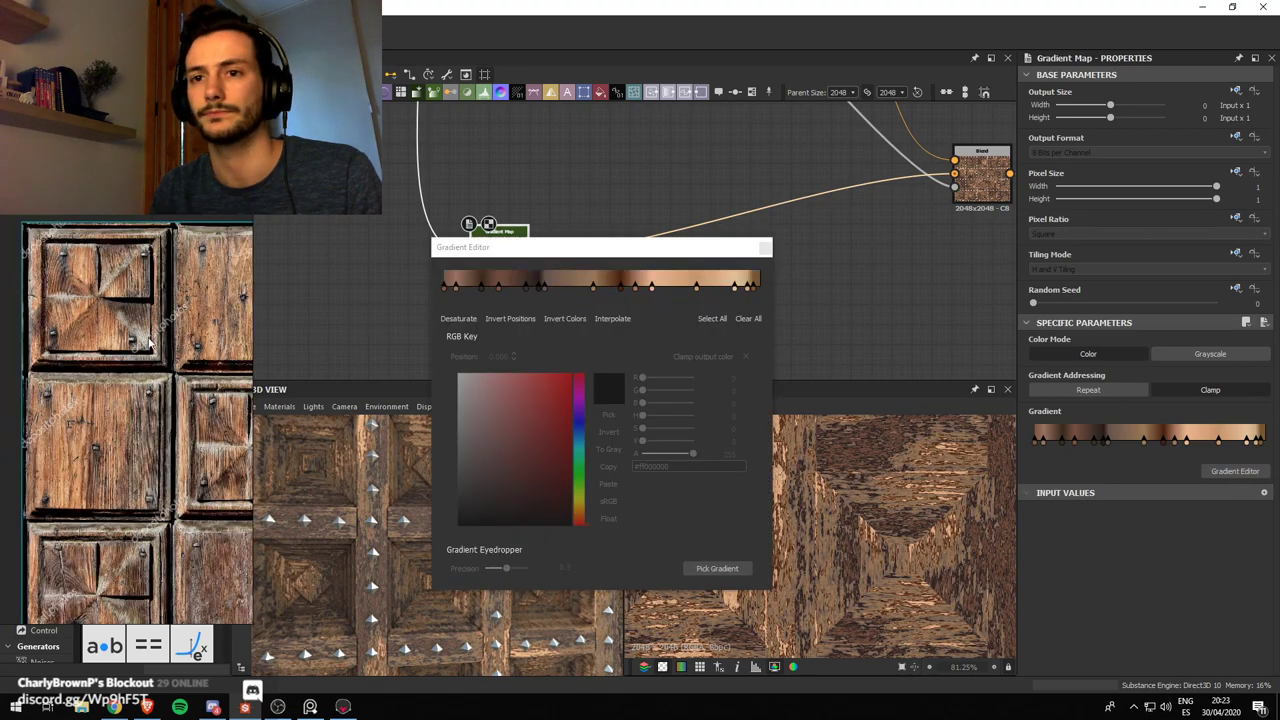
{"action": "left_click", "coordinate": [716, 569]}
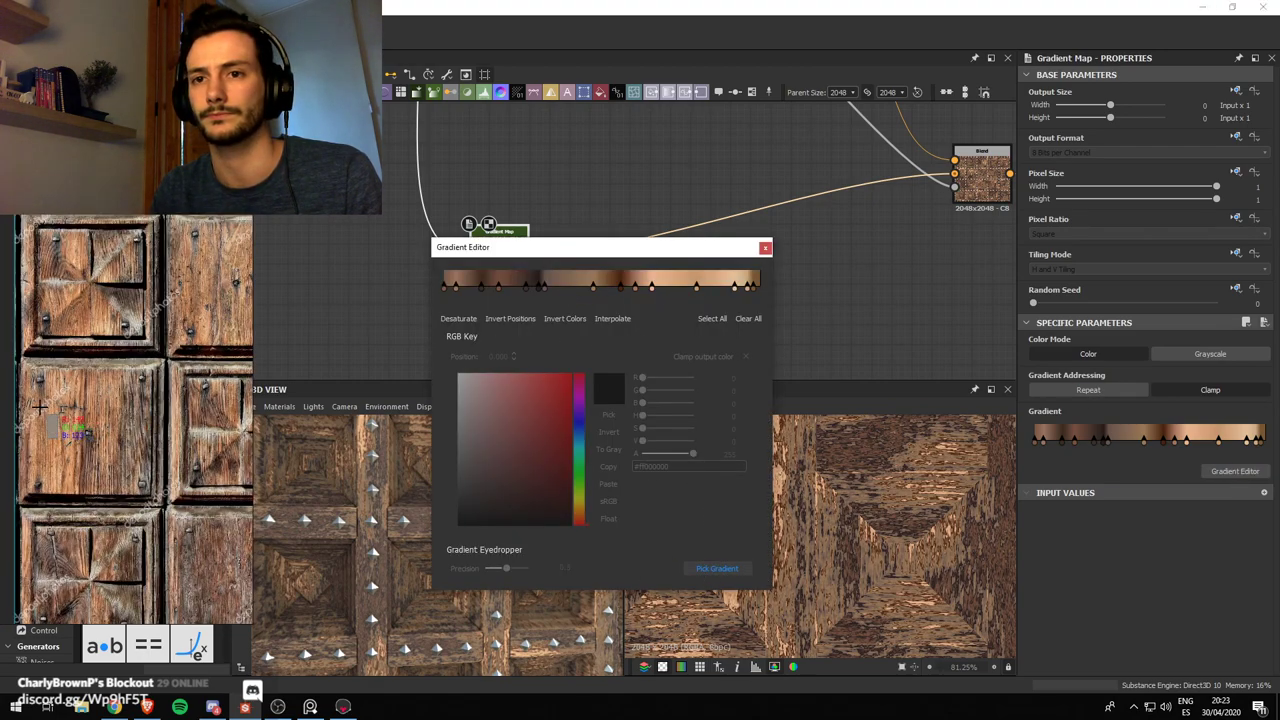
{"action": "left_click_drag", "start_coordinate": [40, 407], "coordinate": [146, 410]}
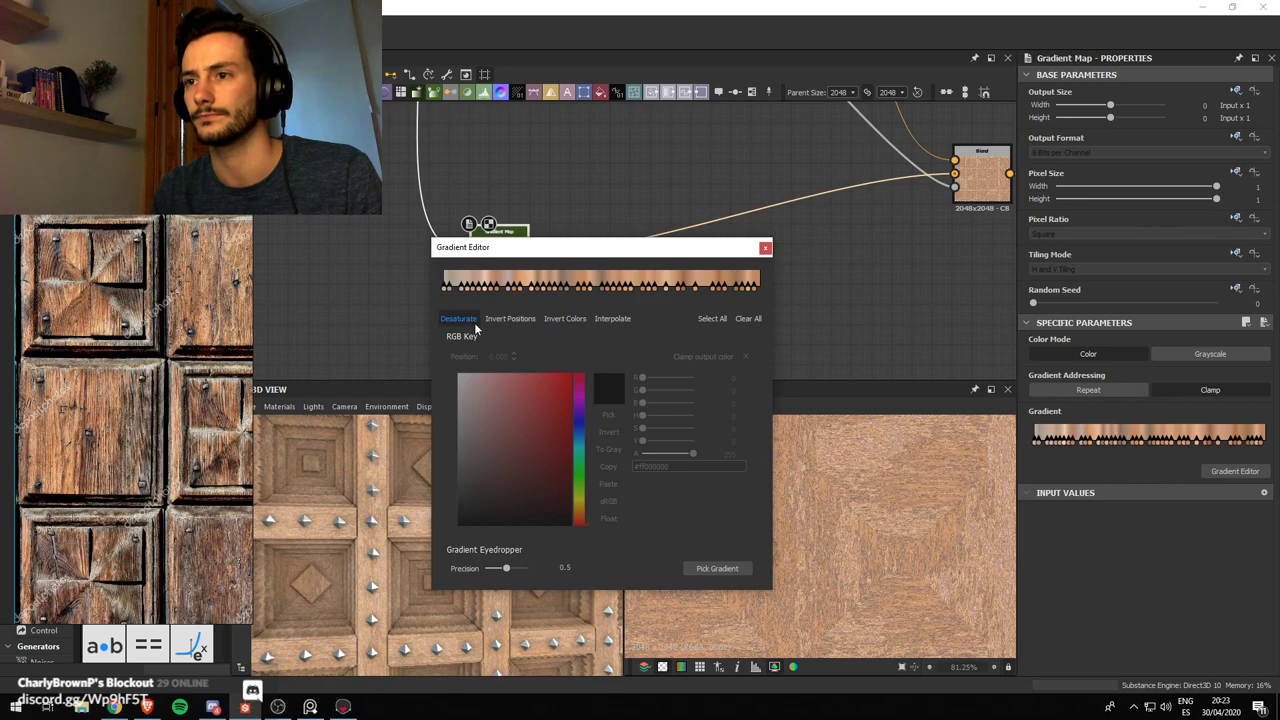
{"action": "left_click_drag", "start_coordinate": [506, 572], "coordinate": [482, 568]}
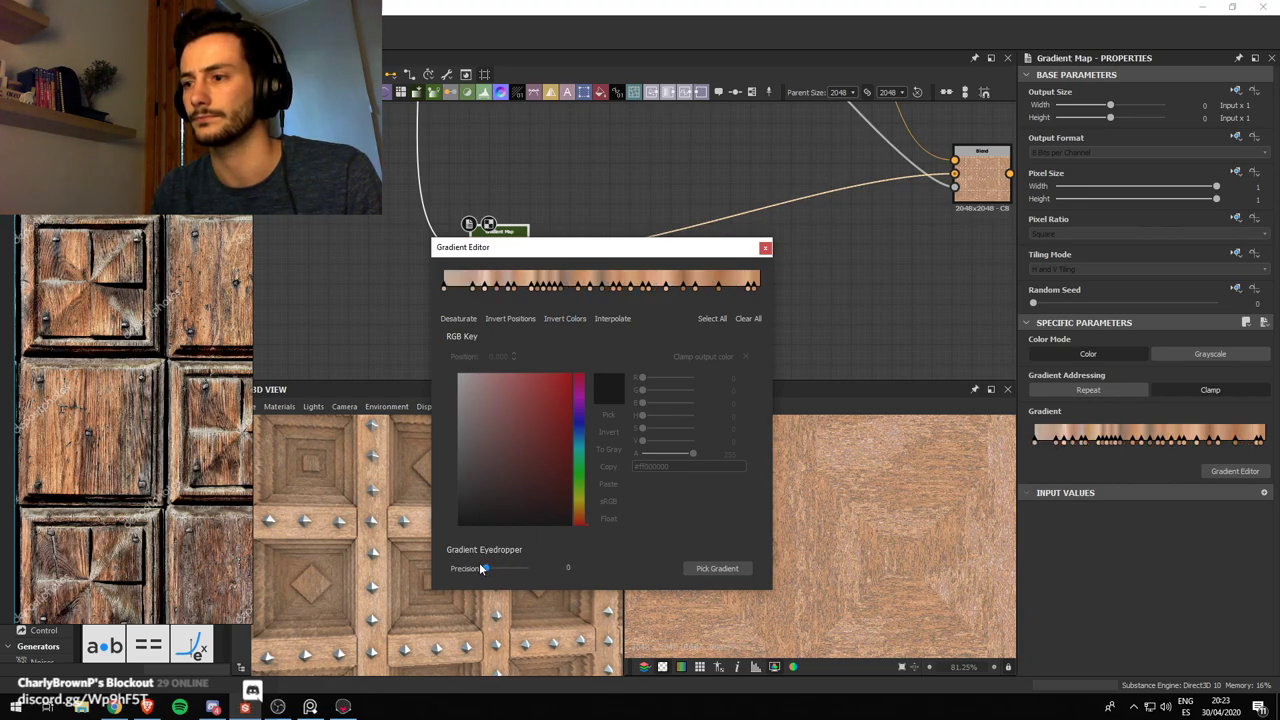
{"action": "left_click", "coordinate": [765, 247]}
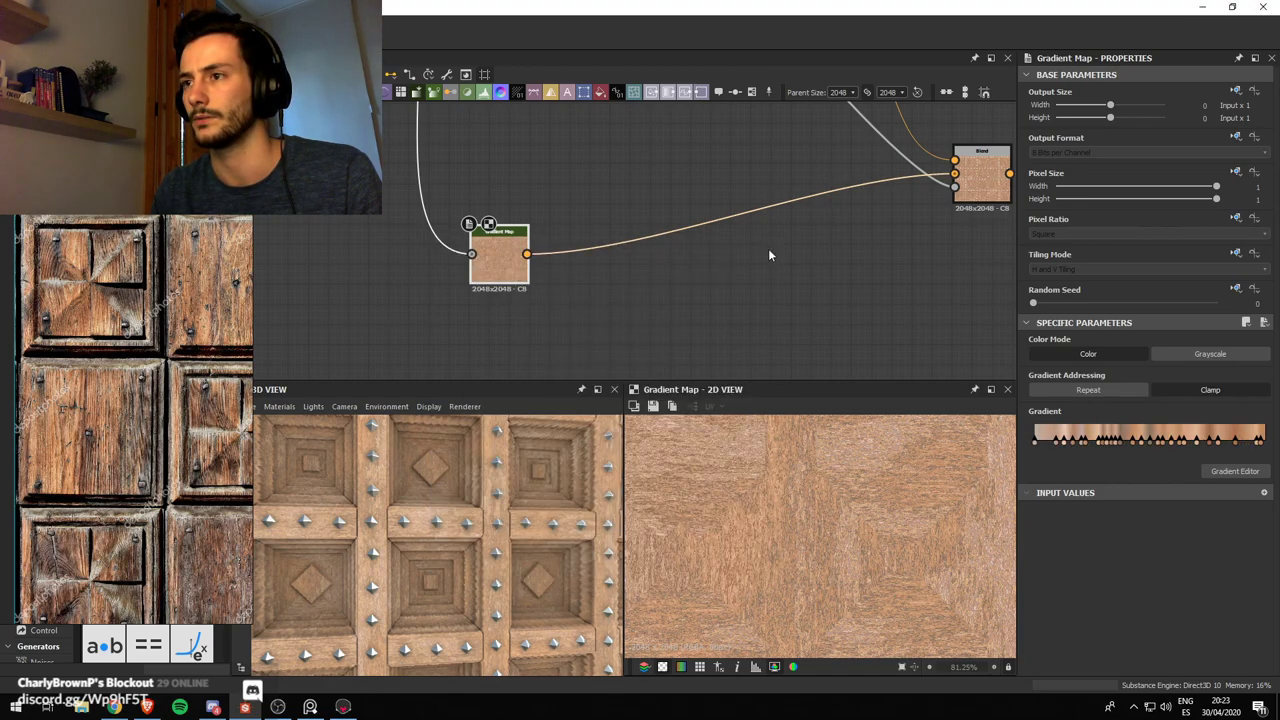
Insert an HSL node between the Gradient Map and the base colour Blend
{"action": "scroll", "coordinate": [760, 310], "scroll_direction": "down", "scroll_amount": 2}
{"action": "scroll", "coordinate": [808, 548], "scroll_direction": "down", "scroll_amount": 3}
{"action": "scroll", "coordinate": [534, 303], "scroll_direction": "up", "scroll_amount": 2}
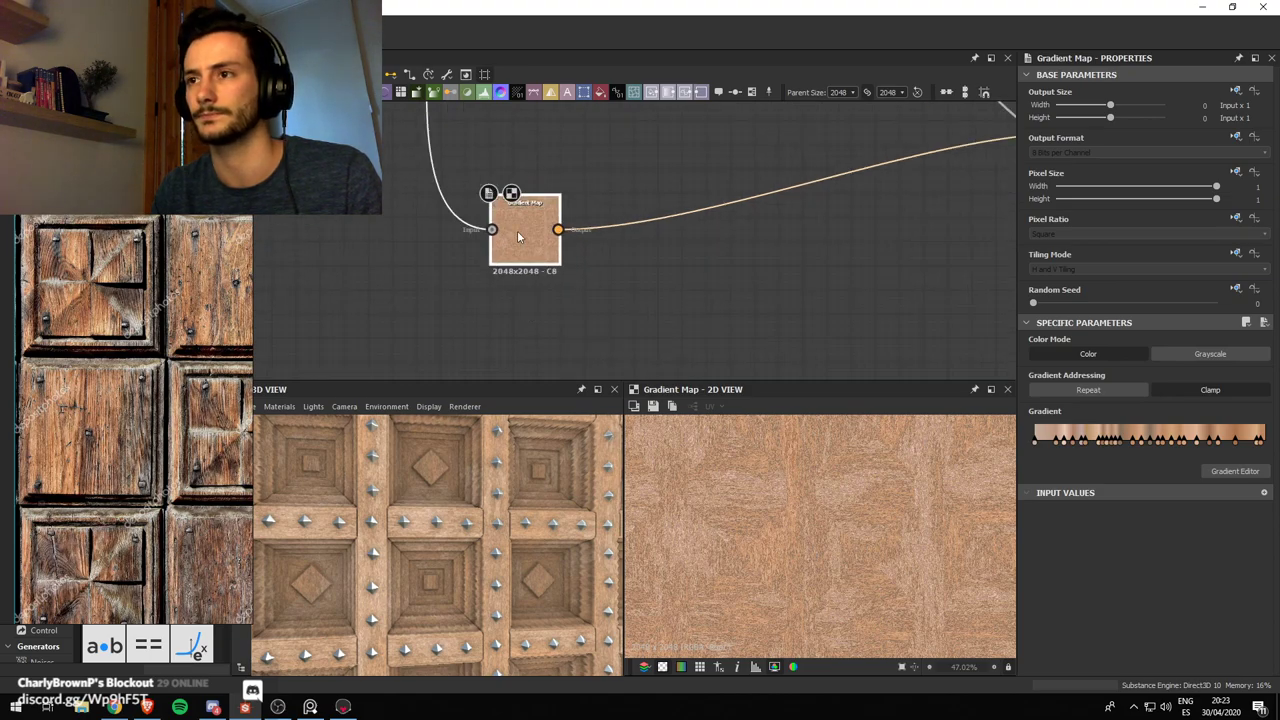
{"action": "key", "text": "space"}
{"action": "type", "text": "hsl"}
{"action": "key", "text": "Return"}
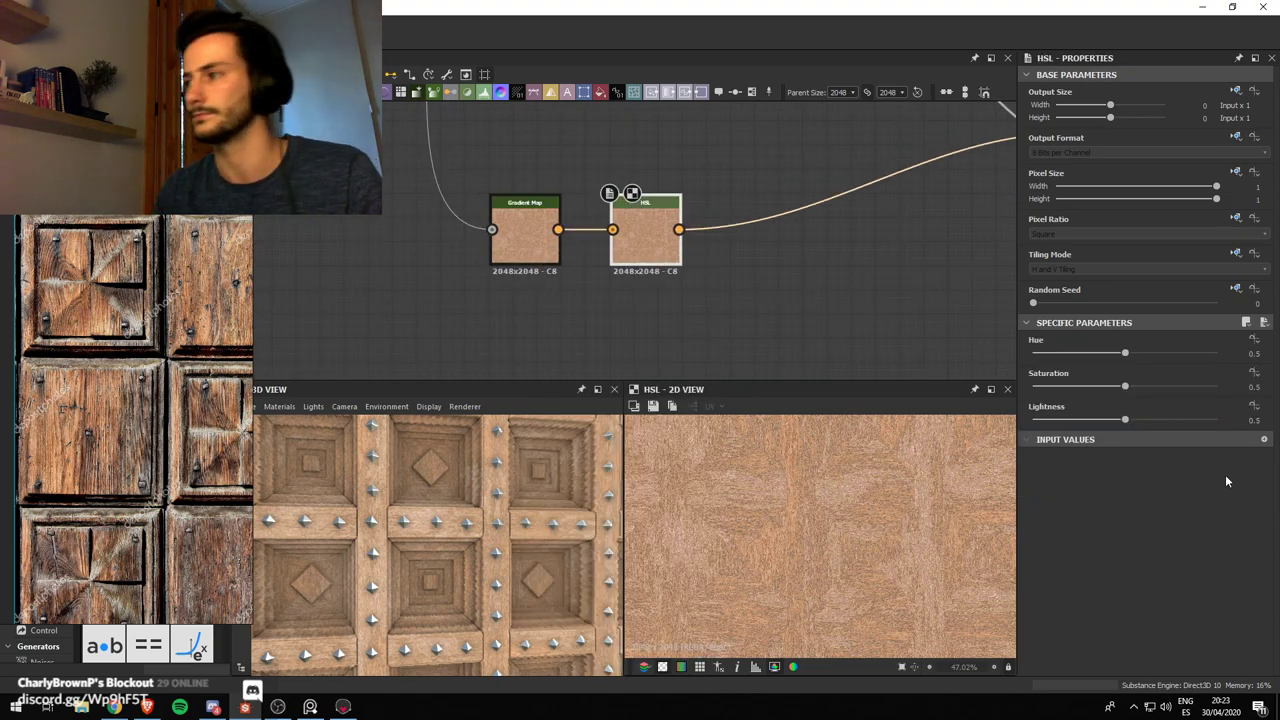
Set the HSL node's hue to 0.49, saturation to 0.51 and lightness to 0.45
{"action": "left_click_drag", "start_coordinate": [1125, 387], "coordinate": [1116, 419]}
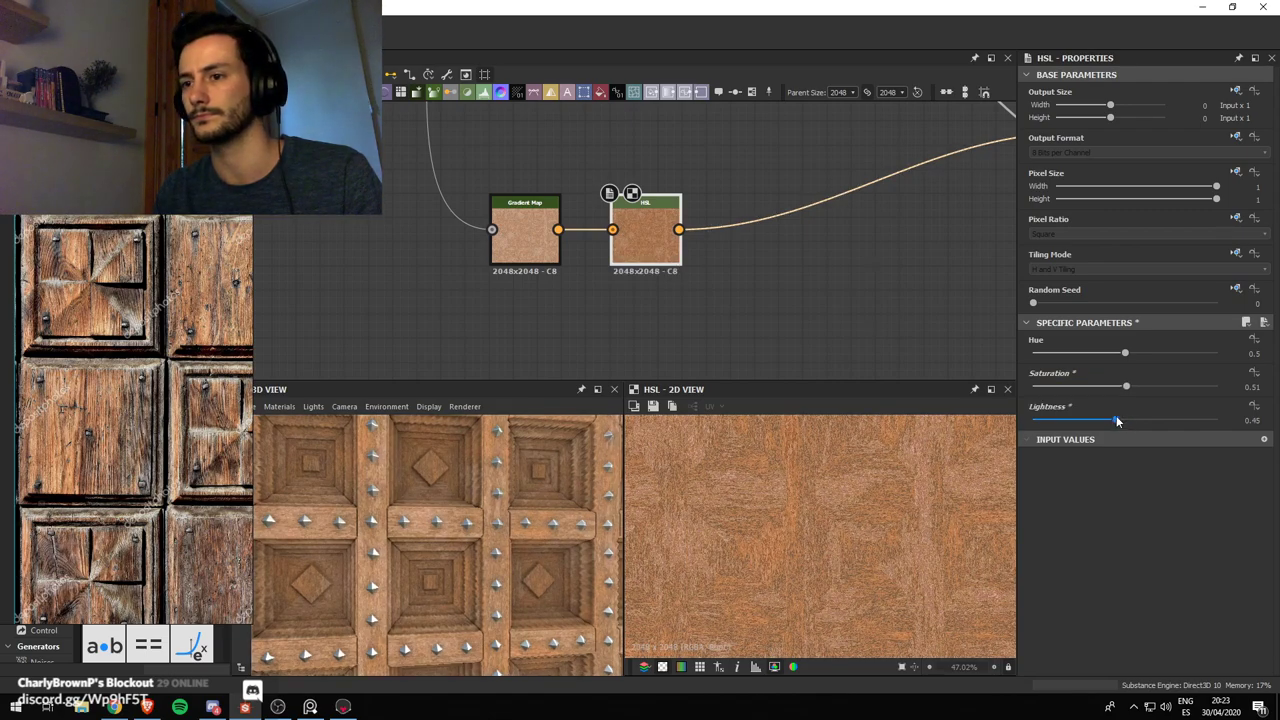
{"action": "left_click_drag", "start_coordinate": [1125, 354], "coordinate": [1125, 358]}
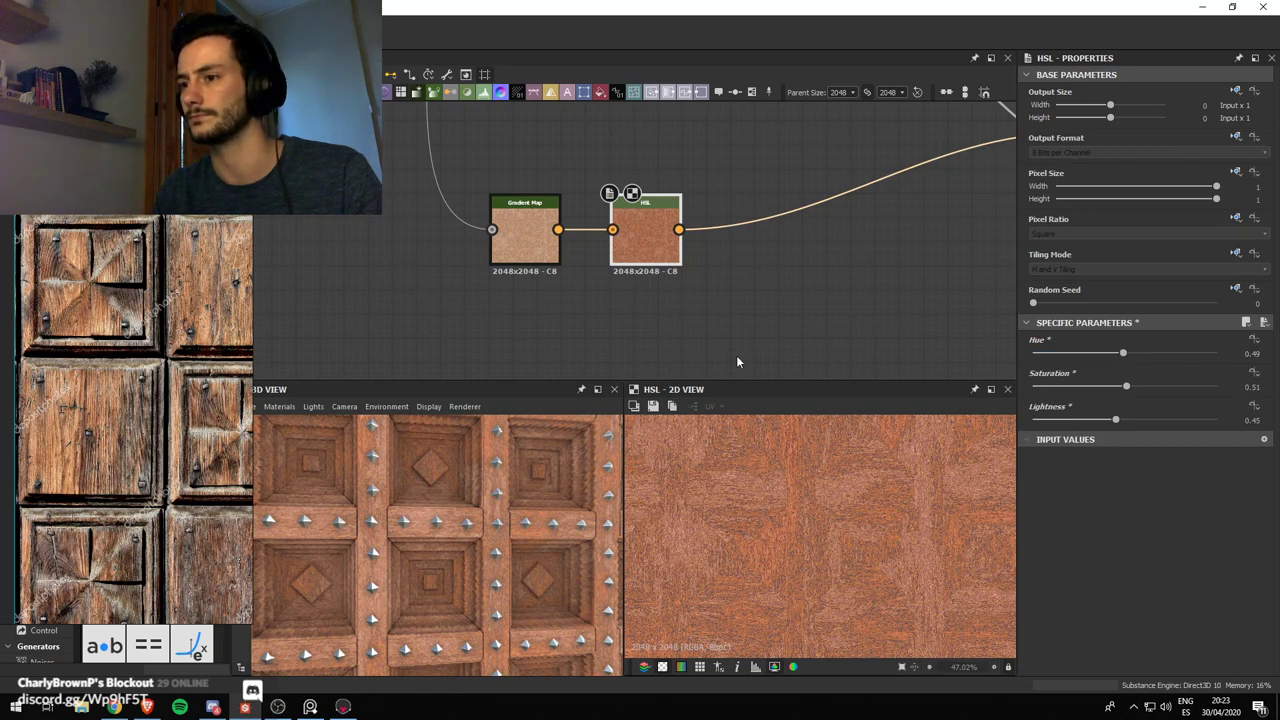
{"action": "scroll", "coordinate": [704, 470], "scroll_direction": "down", "scroll_amount": 3}
{"action": "scroll", "coordinate": [510, 493], "scroll_direction": "down", "scroll_amount": 3}
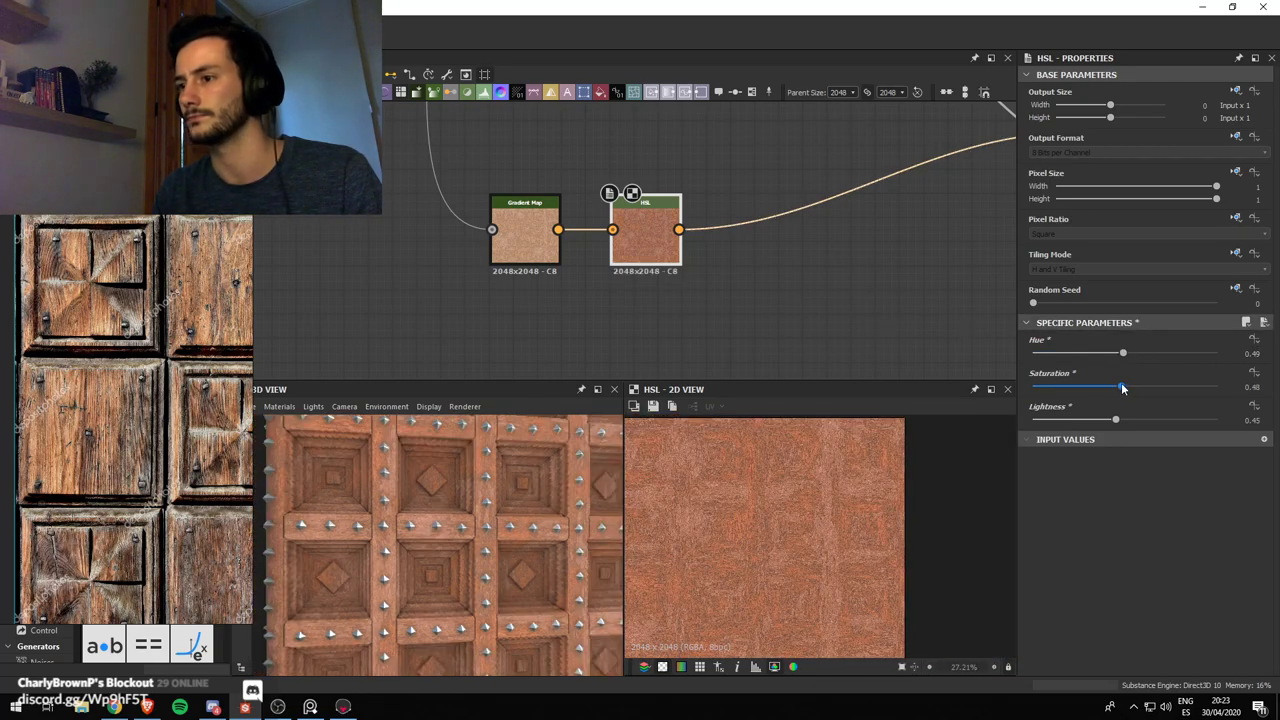
Lower the HSL node's saturation to 0.46 and lightness to 0.4, checking the door in the 3D view
{"action": "left_click_drag", "start_coordinate": [1126, 387], "coordinate": [1122, 388]}
{"action": "scroll", "coordinate": [500, 515], "scroll_direction": "down", "scroll_amount": 3}
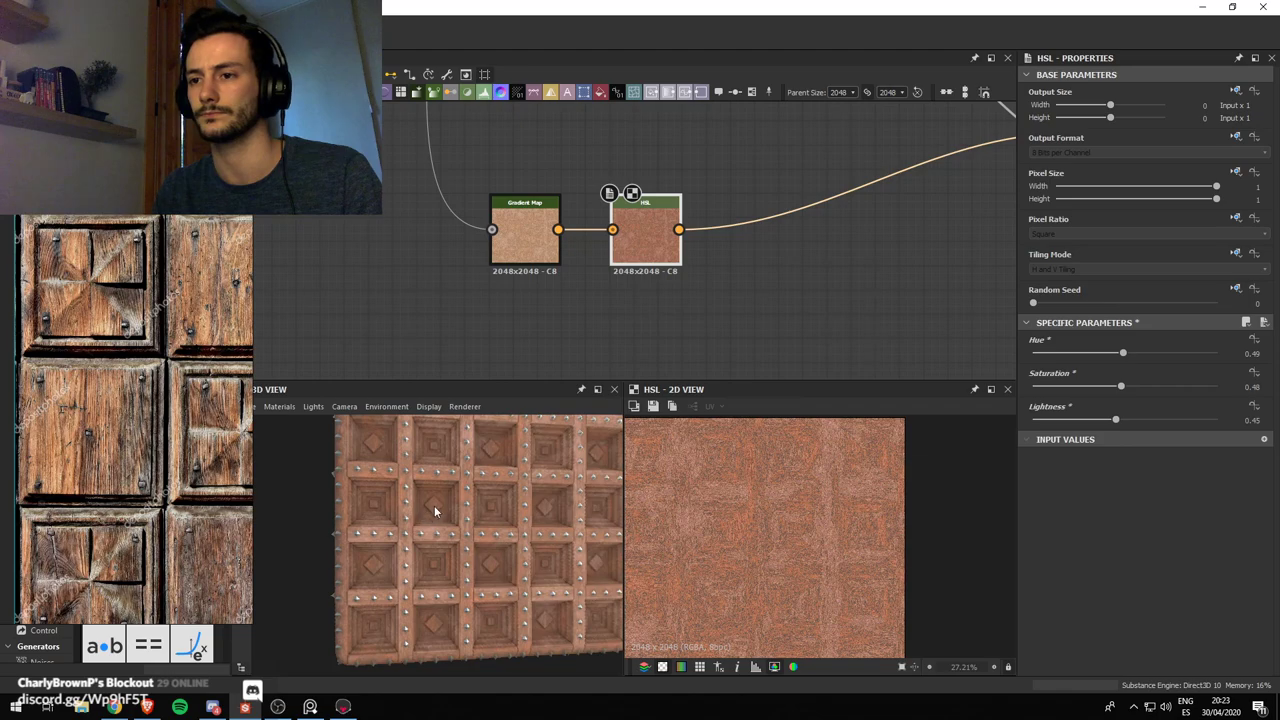
{"action": "left_click_drag", "start_coordinate": [437, 514], "coordinate": [447, 492]}
{"action": "scroll", "coordinate": [470, 476], "scroll_direction": "up", "scroll_amount": 4}
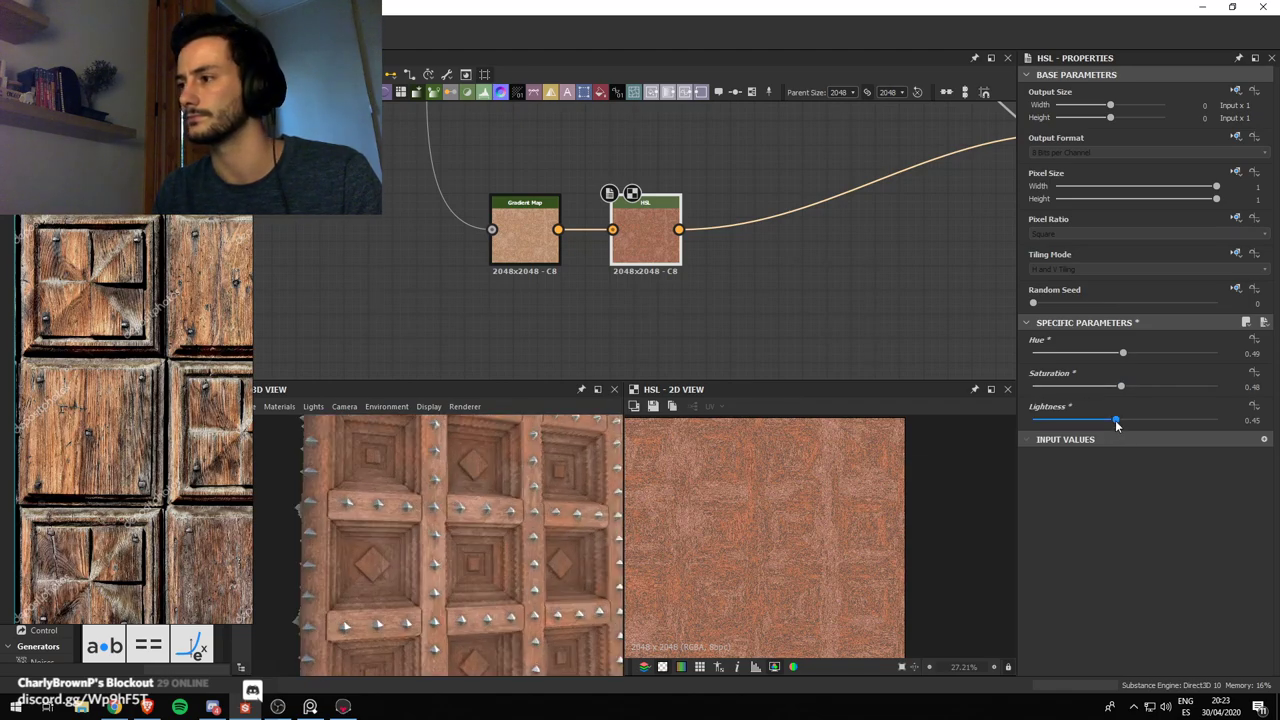
{"action": "left_click_drag", "start_coordinate": [1117, 420], "coordinate": [1108, 421]}
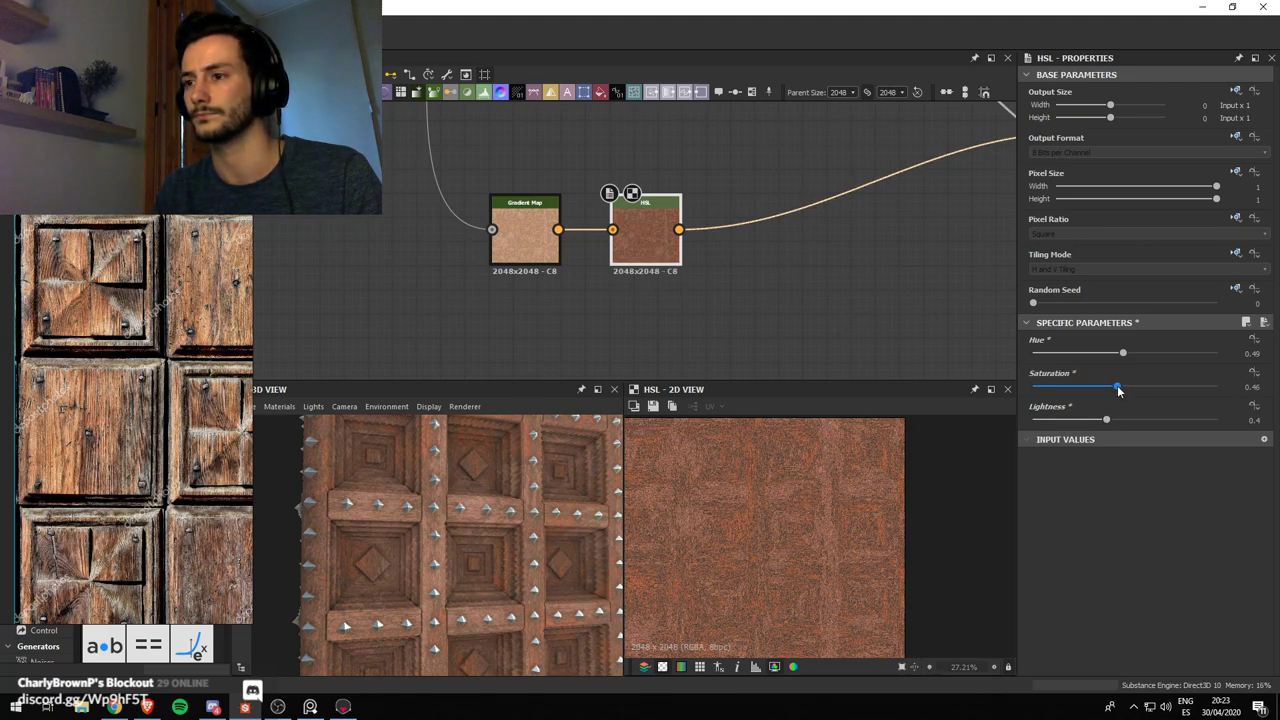
{"action": "scroll", "coordinate": [481, 488], "scroll_direction": "down", "scroll_amount": 3}
{"action": "left_click_drag", "start_coordinate": [471, 522], "coordinate": [561, 478]}
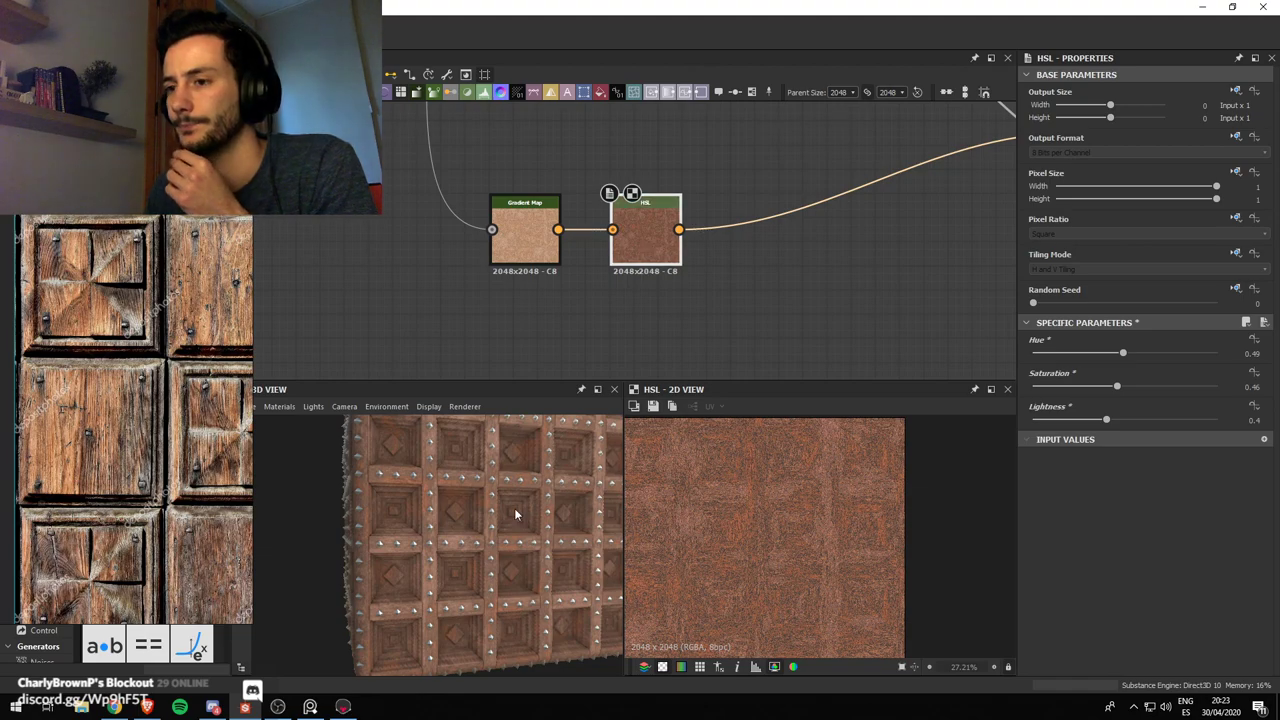
{"action": "scroll", "coordinate": [502, 519], "scroll_direction": "up", "scroll_amount": 2}
{"action": "scroll", "coordinate": [502, 520], "scroll_direction": "down", "scroll_amount": 1}
Insert a Blend node between the HSL node and the base colour Blend
{"action": "scroll", "coordinate": [700, 294], "scroll_direction": "down", "scroll_amount": 5}
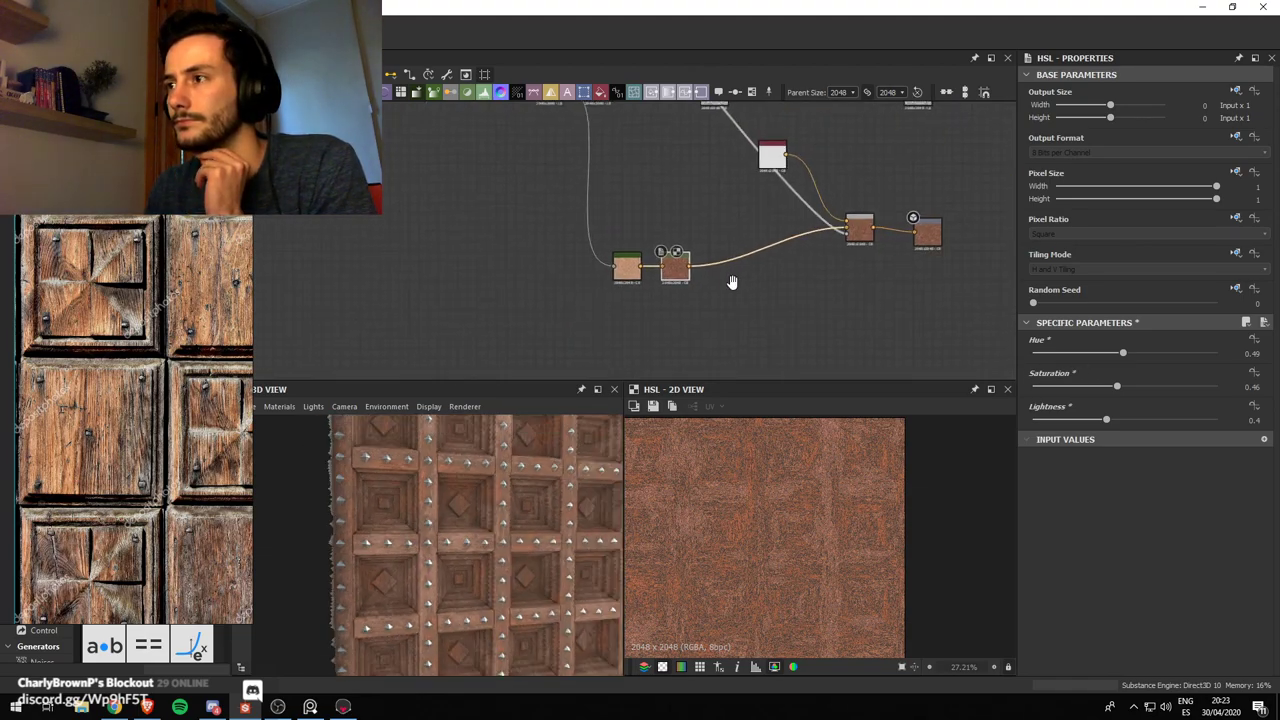
{"action": "key", "text": "space"}
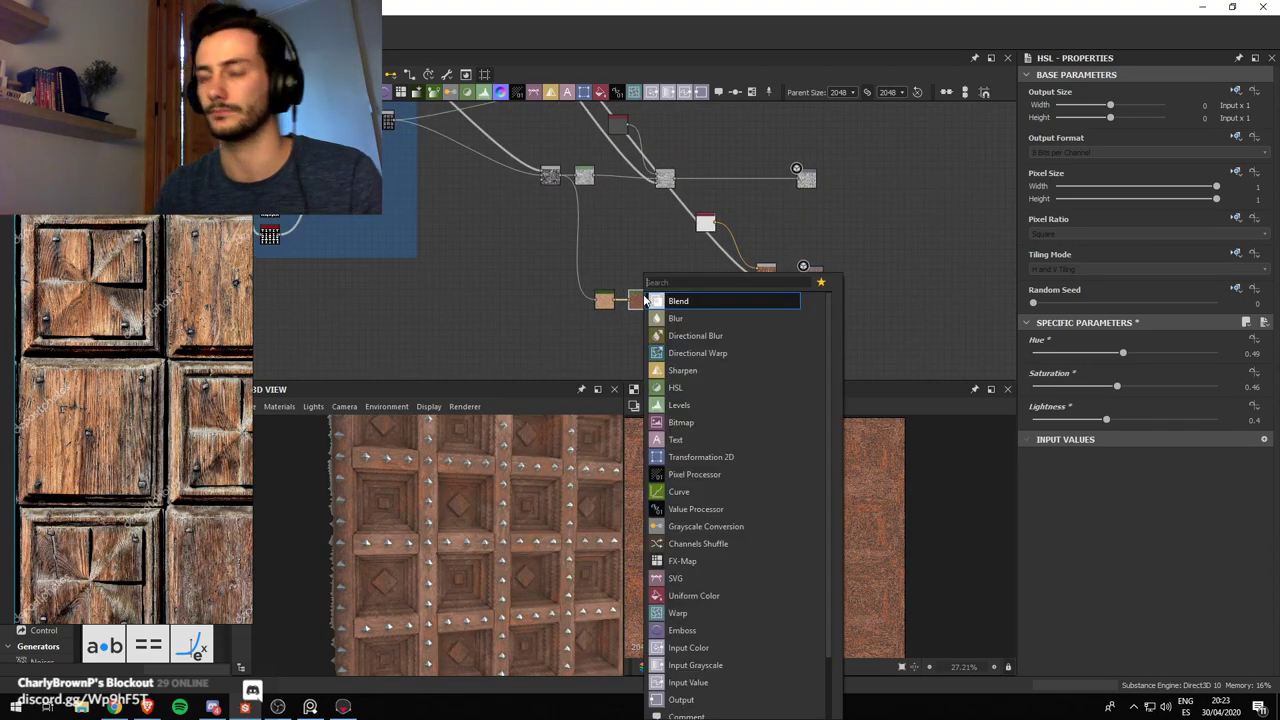
{"action": "type", "text": "blend"}
{"action": "key", "text": "Return"}
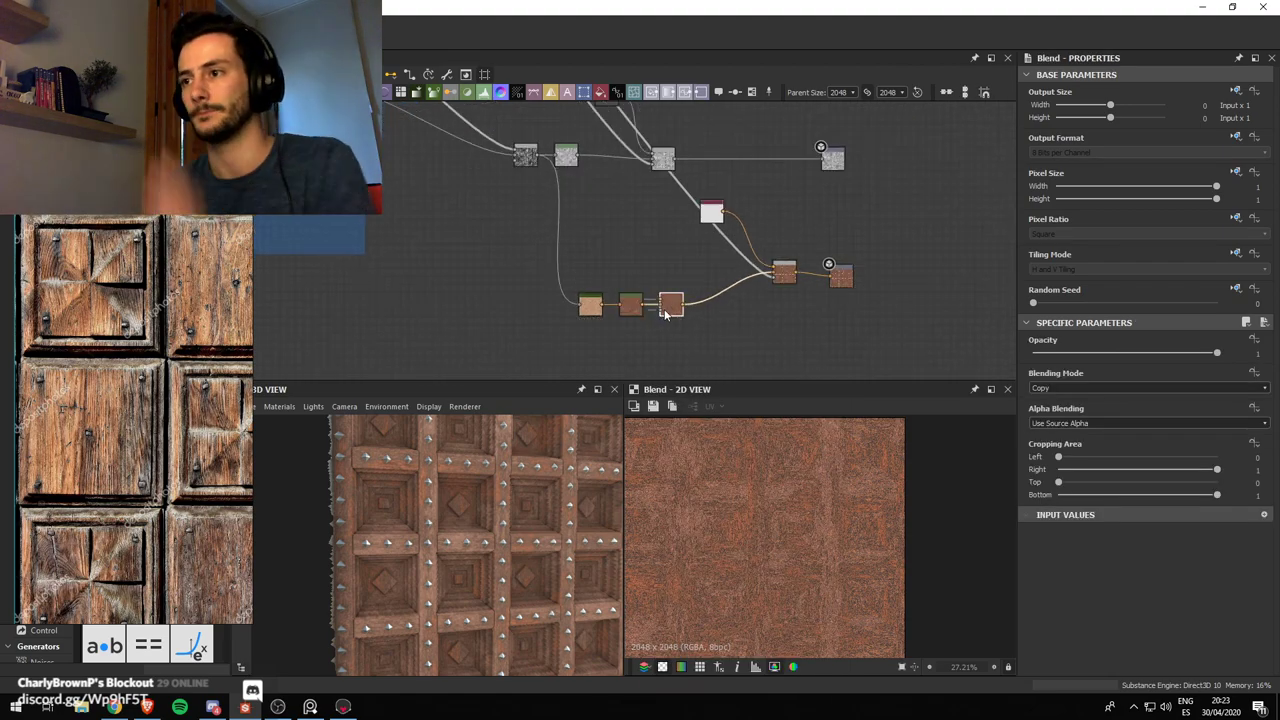
Connect the HBAO node's output from the AO frame to the foreground of the new Blend node in the base colour chain
{"action": "scroll", "coordinate": [708, 187], "scroll_direction": "down", "scroll_amount": 3}
{"action": "middle_click_drag", "start_coordinate": [708, 187], "coordinate": [667, 246]}
{"action": "scroll", "coordinate": [740, 166], "scroll_direction": "down", "scroll_amount": 2}
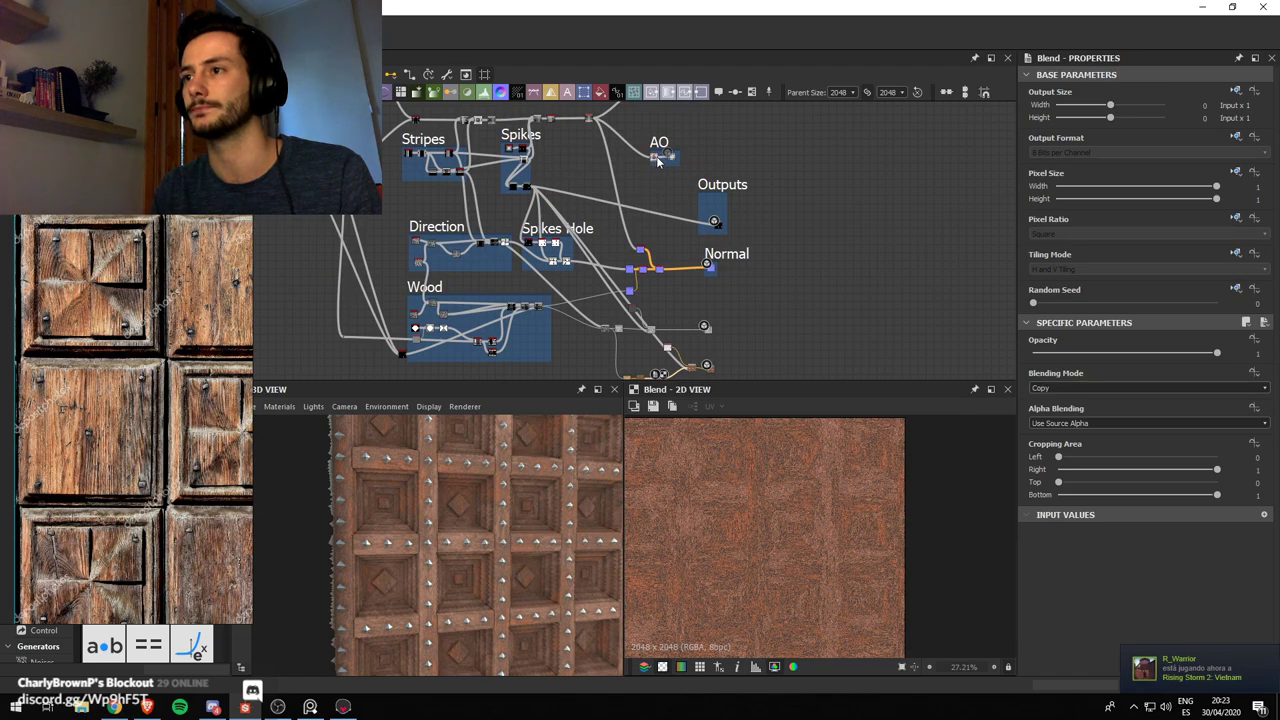
{"action": "left_click", "coordinate": [655, 159]}
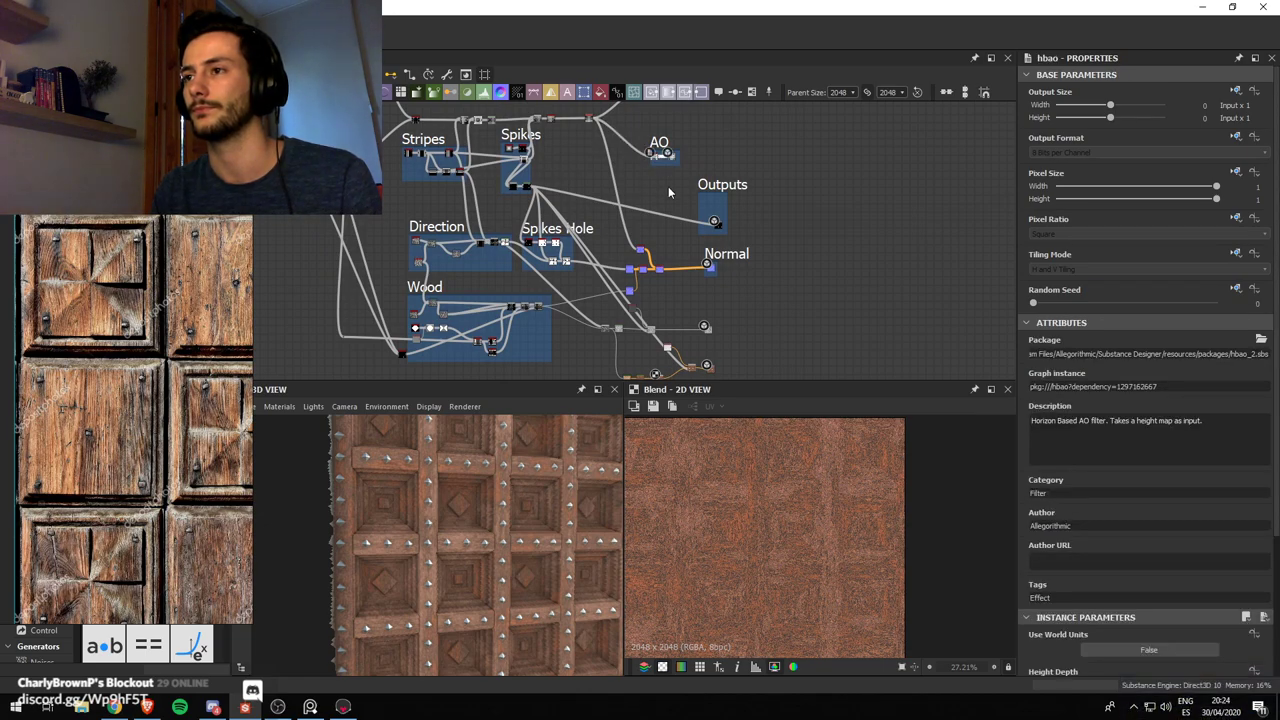
{"action": "right_click", "coordinate": [659, 159]}
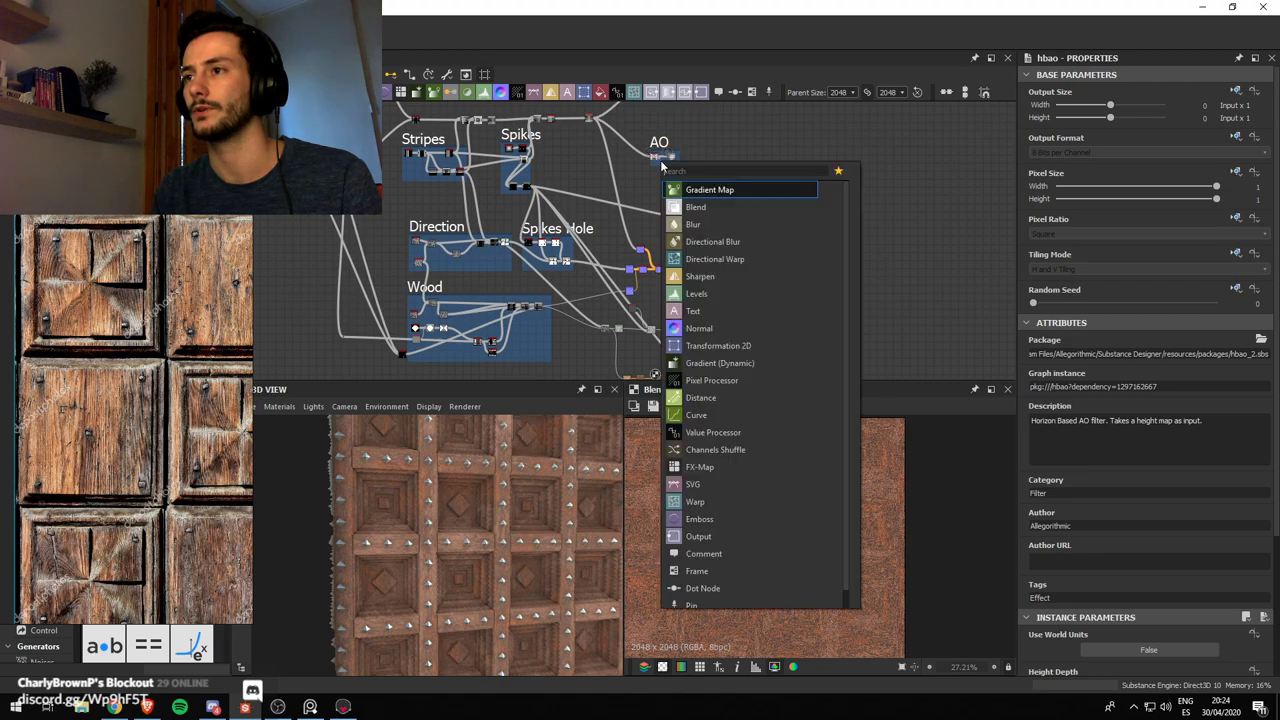
{"action": "left_click", "coordinate": [628, 174]}
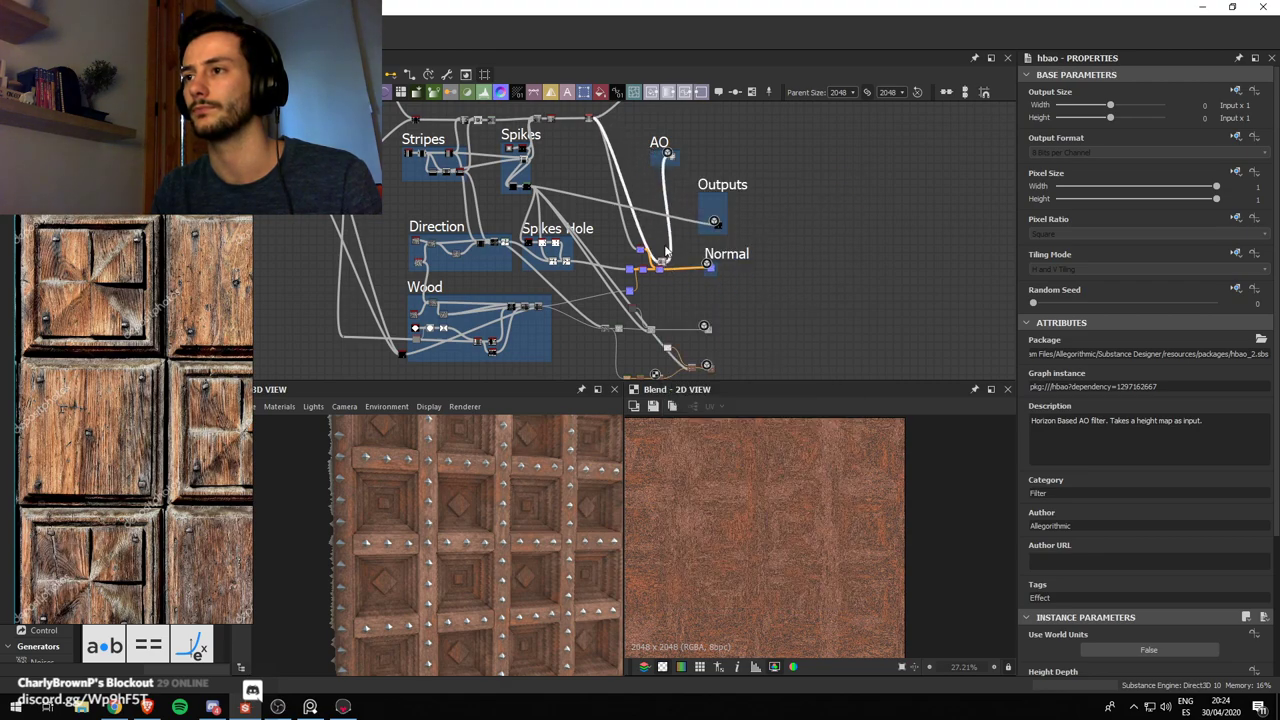
{"action": "scroll", "coordinate": [657, 159], "scroll_direction": "up", "scroll_amount": 3}
{"action": "left_click_drag", "start_coordinate": [660, 161], "coordinate": [656, 164]}
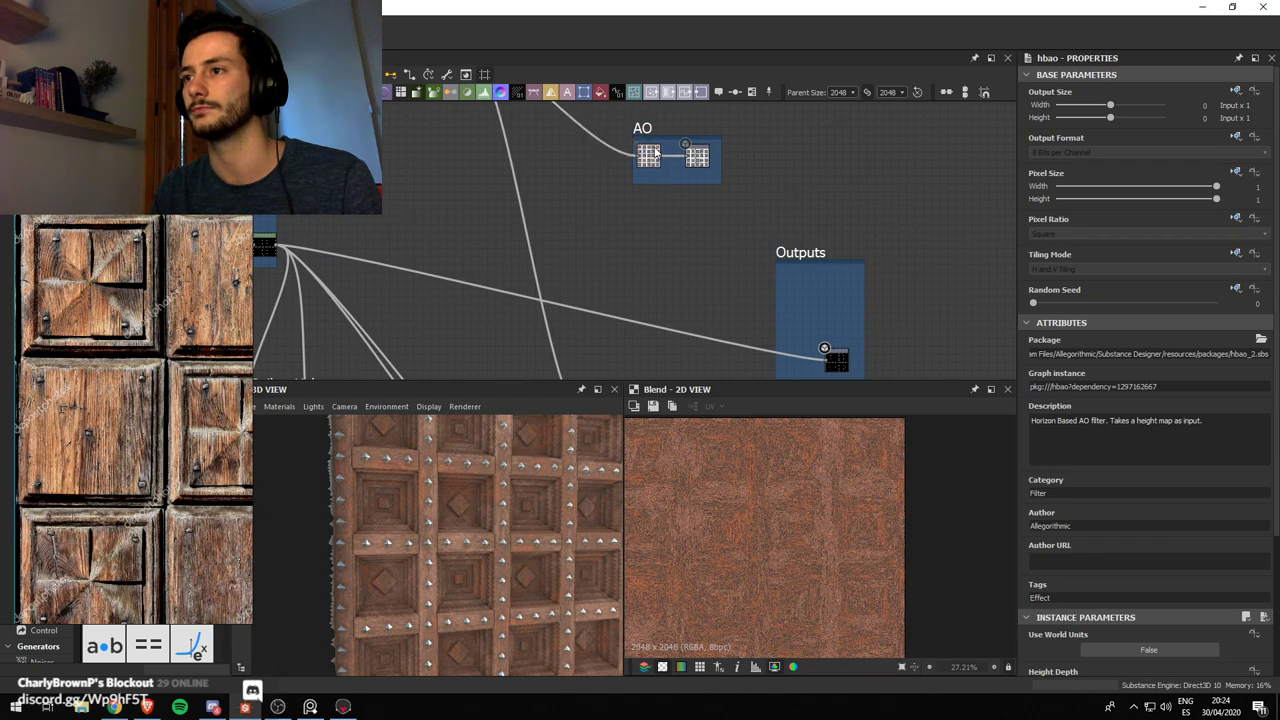
{"action": "scroll", "coordinate": [668, 257], "scroll_direction": "down", "scroll_amount": 5}
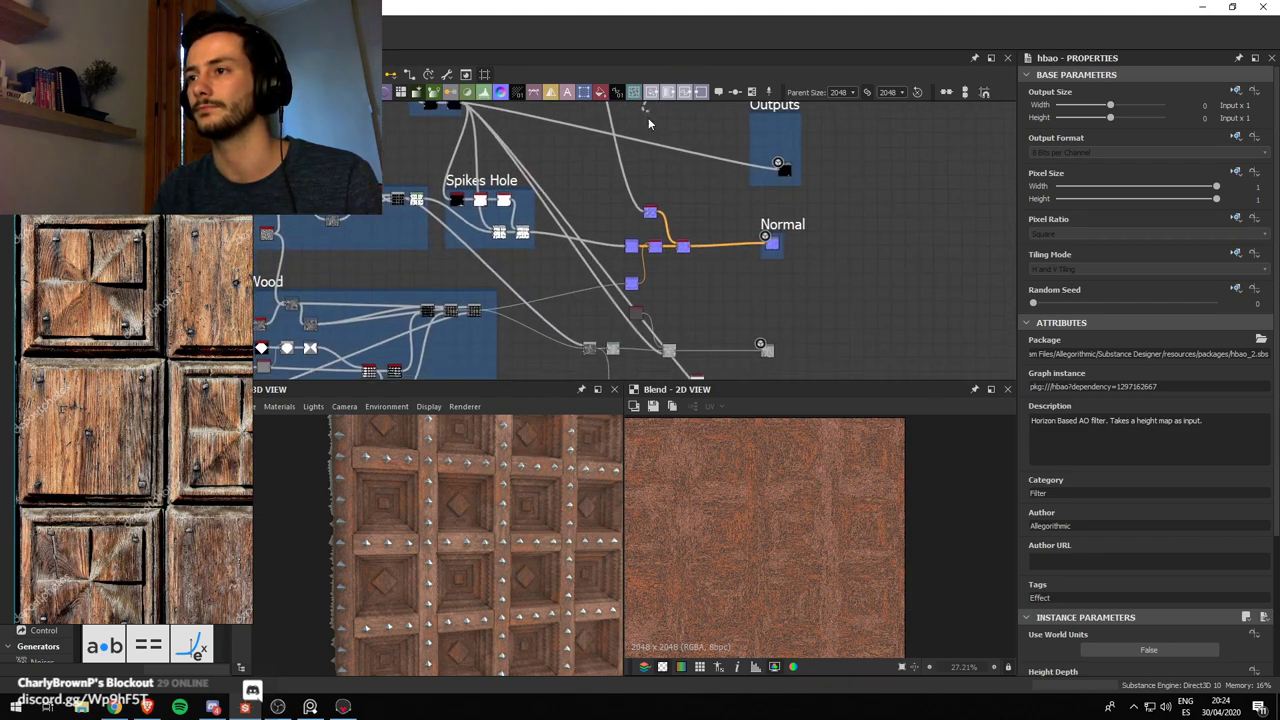
{"action": "scroll", "coordinate": [675, 258], "scroll_direction": "up", "scroll_amount": 4}
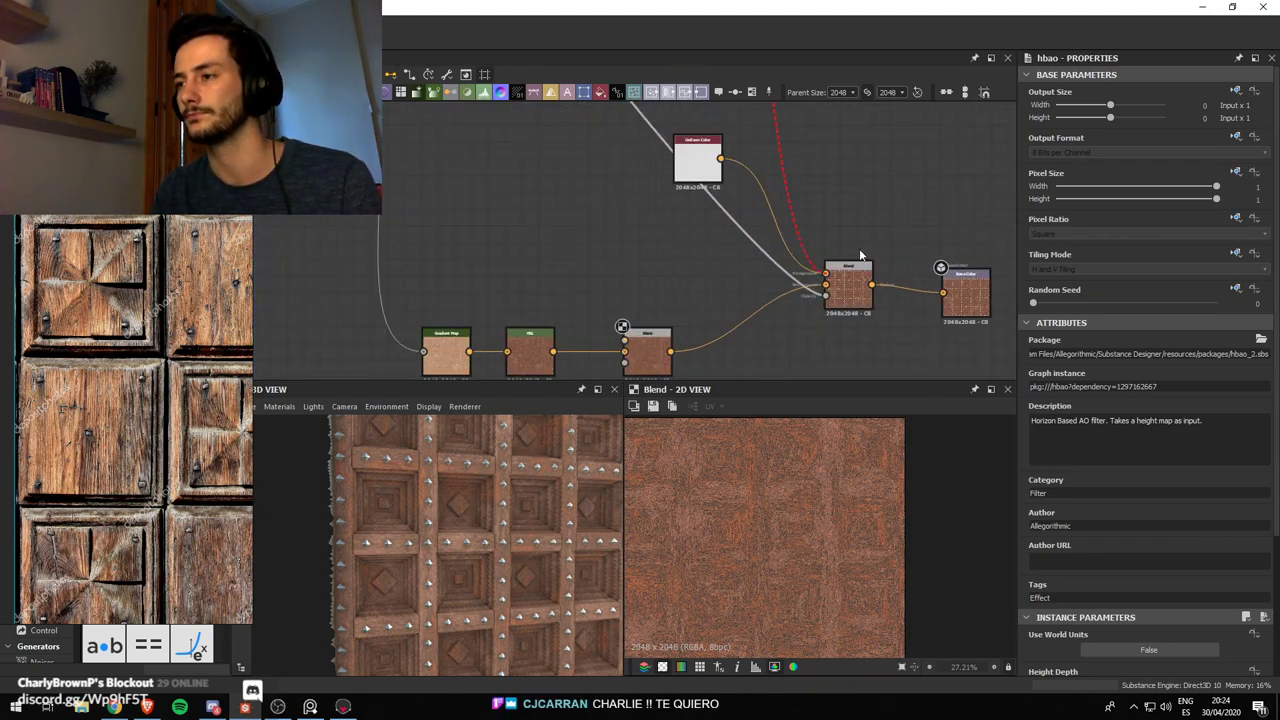
{"action": "left_click_drag", "start_coordinate": [860, 255], "coordinate": [635, 337]}
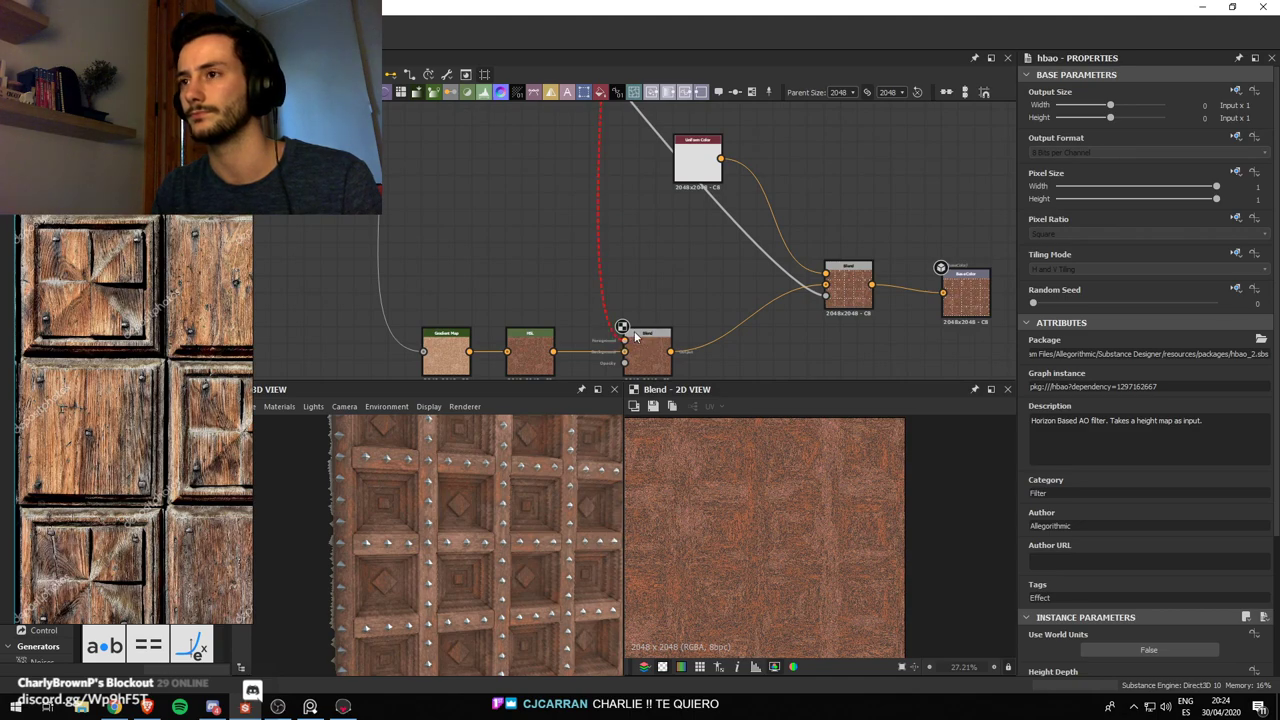
{"action": "scroll", "coordinate": [700, 230], "scroll_direction": "down", "scroll_amount": 3}
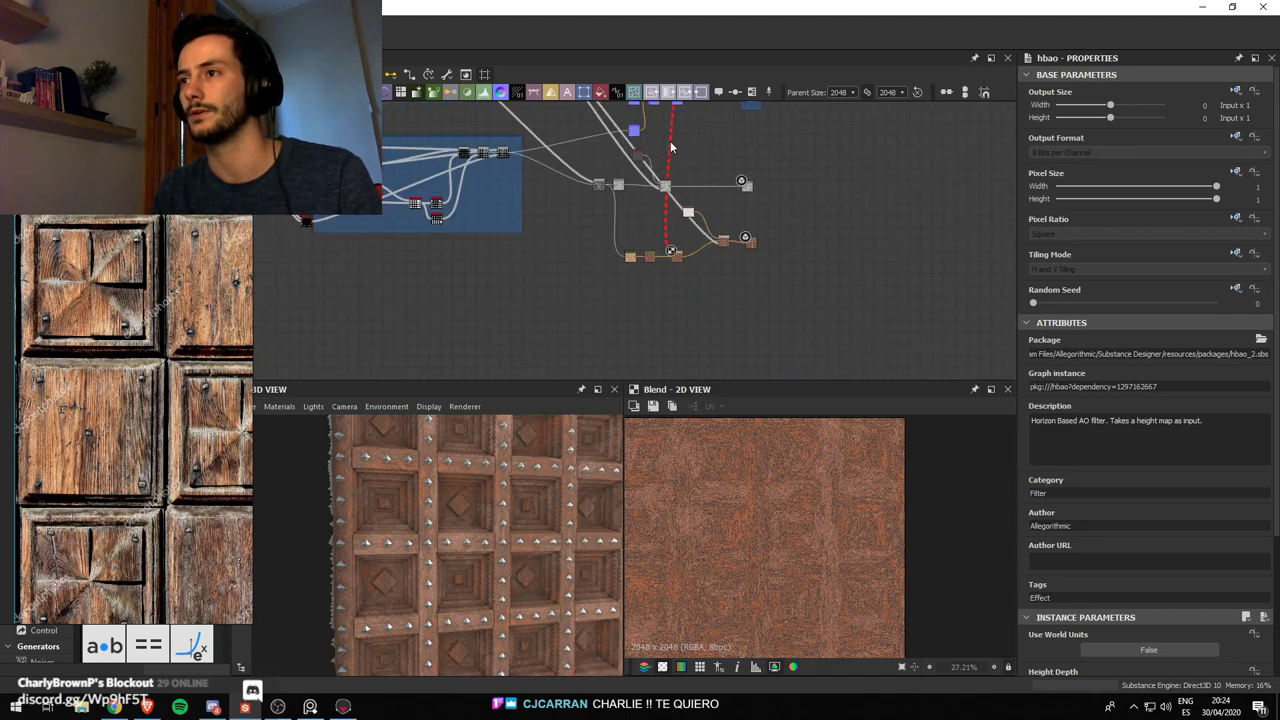
Insert a Gradient Map on the link from HBAO to the Blend and place it just above the base colour chain
{"action": "left_click", "coordinate": [671, 146]}
{"action": "key", "text": "space"}
{"action": "type", "text": "gra"}
{"action": "left_click", "coordinate": [724, 171]}
{"action": "scroll", "coordinate": [672, 135], "scroll_direction": "down", "scroll_amount": 2}
{"action": "middle_click_drag", "start_coordinate": [687, 106], "coordinate": [667, 190]}
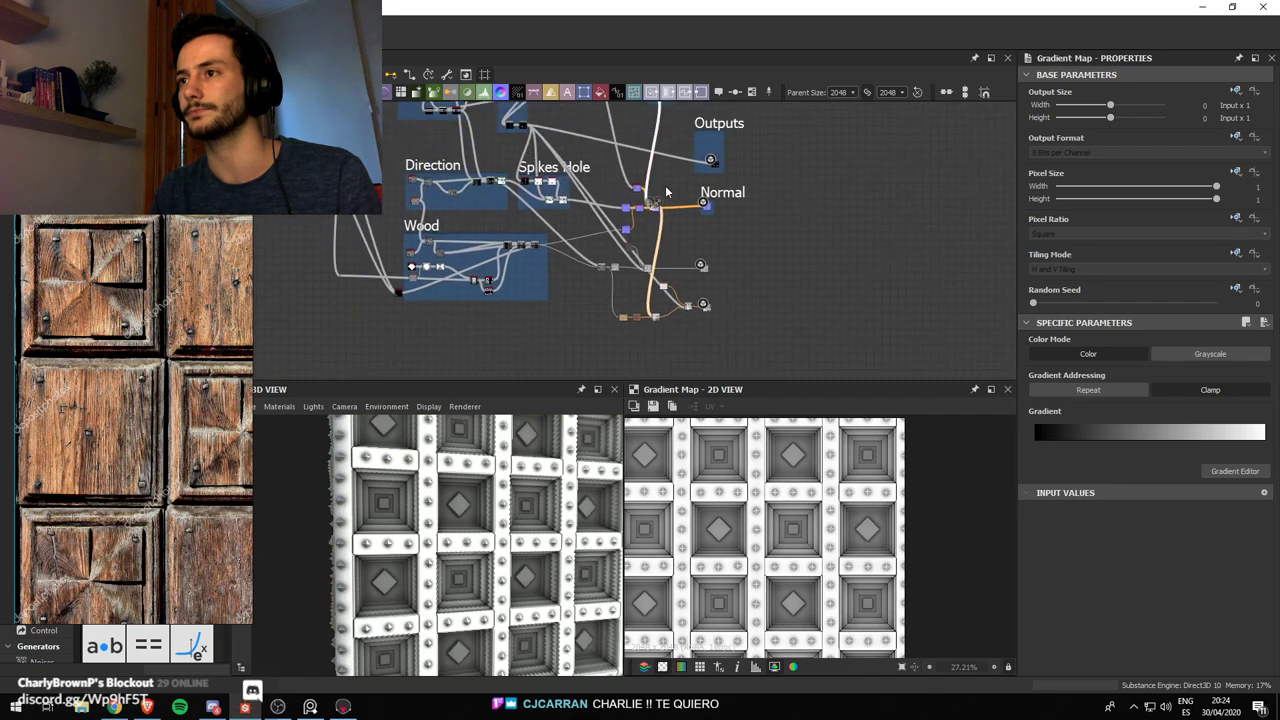
{"action": "scroll", "coordinate": [667, 191], "scroll_direction": "up", "scroll_amount": 2}
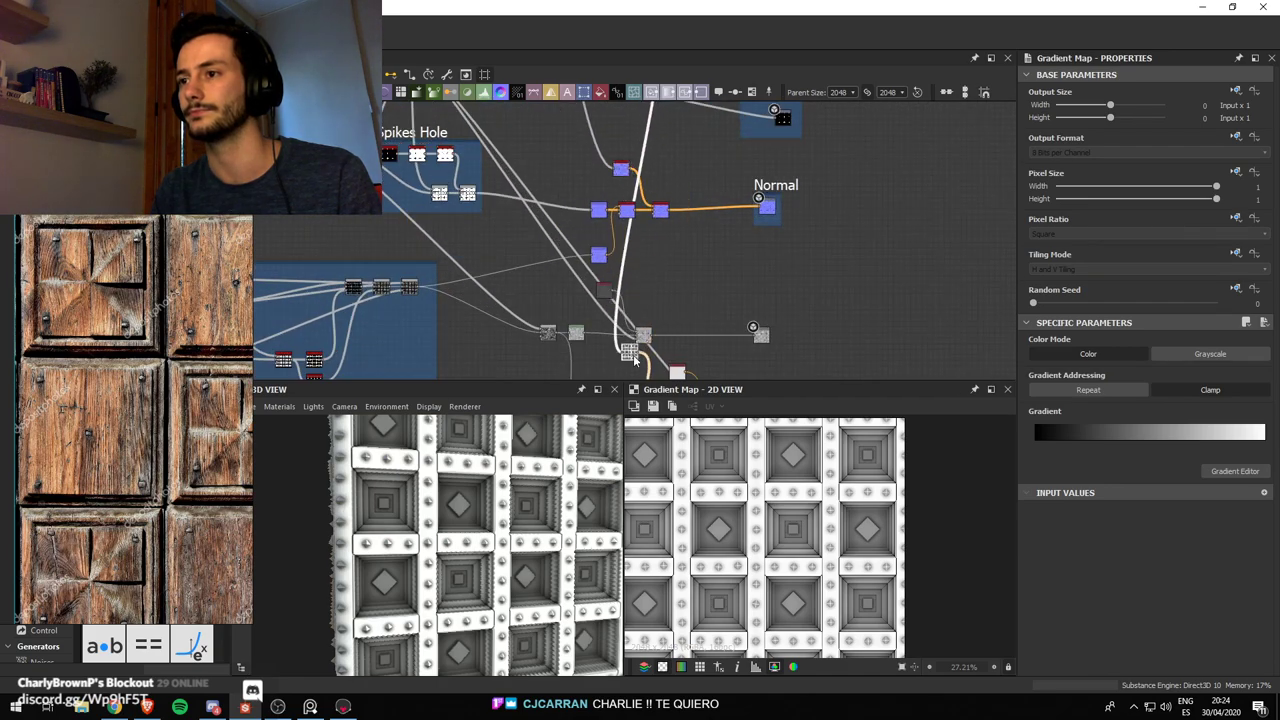
{"action": "scroll", "coordinate": [667, 225], "scroll_direction": "up", "scroll_amount": 3}
{"action": "left_click_drag", "start_coordinate": [671, 237], "coordinate": [681, 314]}
{"action": "middle_click_drag", "start_coordinate": [707, 367], "coordinate": [694, 259]}
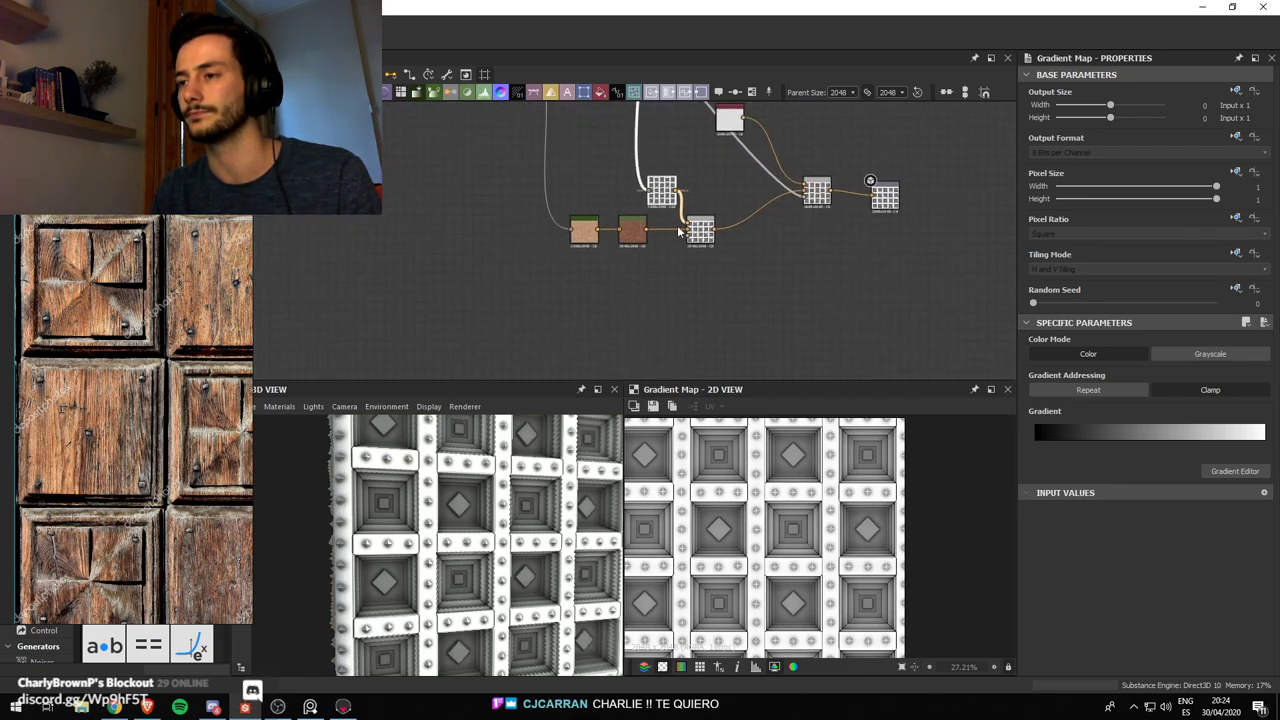
Set the AO Blend node's blending mode to Multiply and its opacity to 0.23
{"action": "scroll", "coordinate": [694, 259], "scroll_direction": "up", "scroll_amount": 3}
{"action": "left_click", "coordinate": [706, 205]}
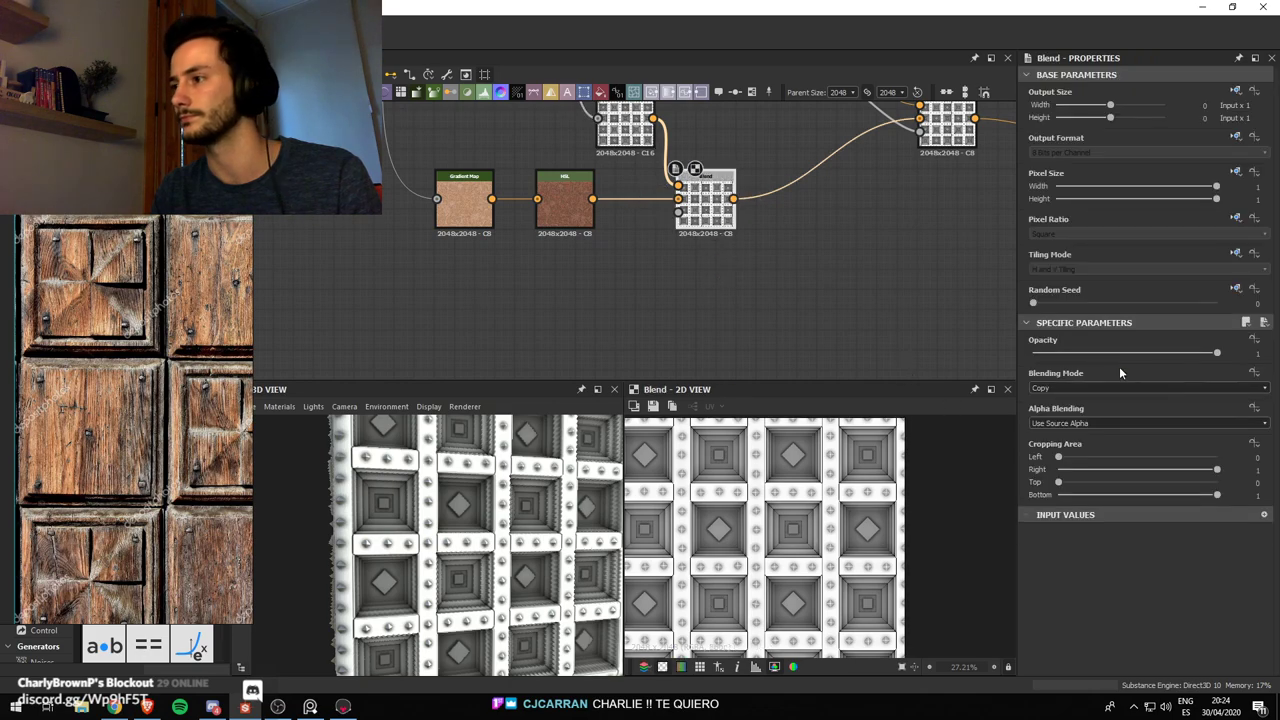
{"action": "left_click", "coordinate": [1120, 388]}
{"action": "scroll", "coordinate": [1066, 410], "scroll_direction": "down", "scroll_amount": 2}
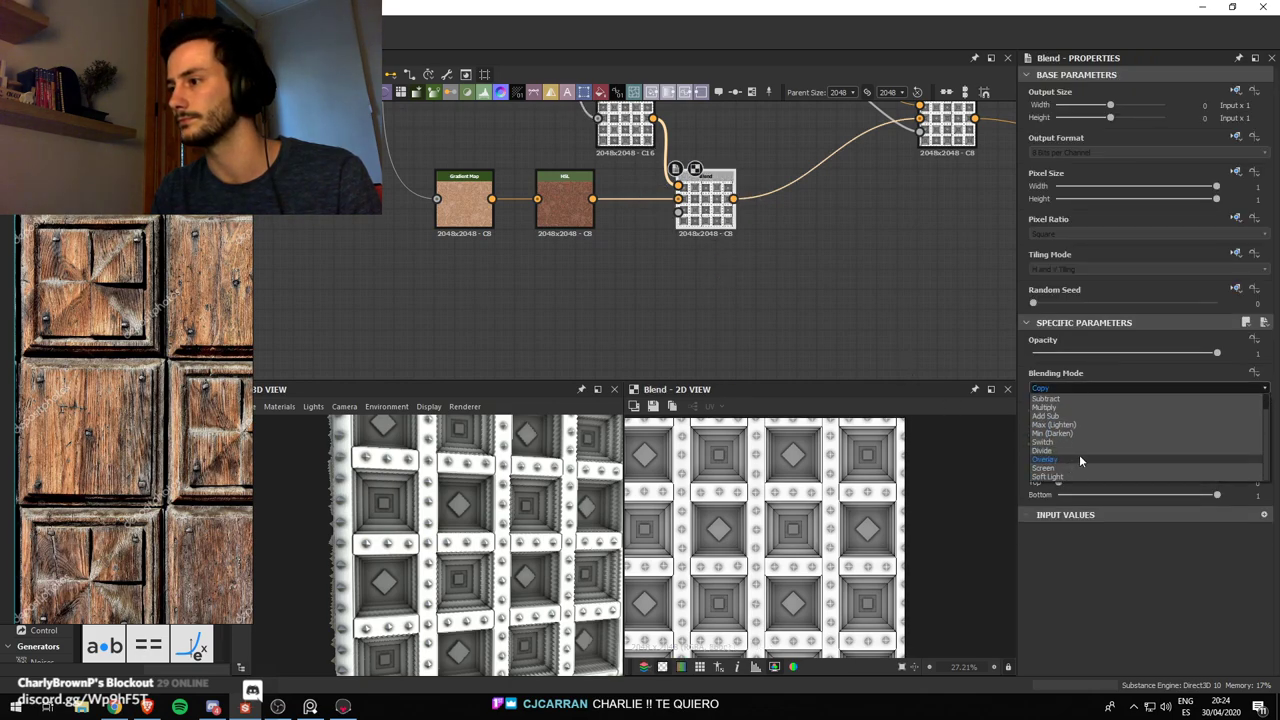
{"action": "left_click", "coordinate": [1046, 407]}
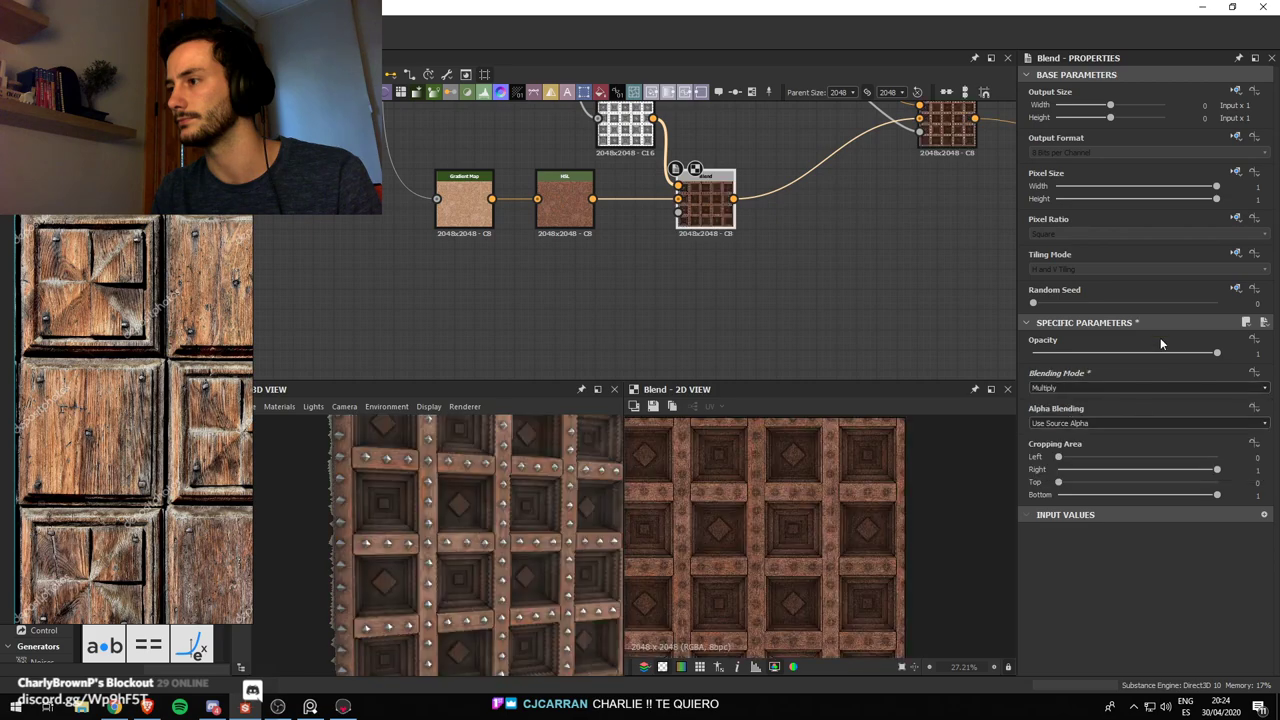
{"action": "left_click_drag", "start_coordinate": [1191, 354], "coordinate": [1071, 353]}
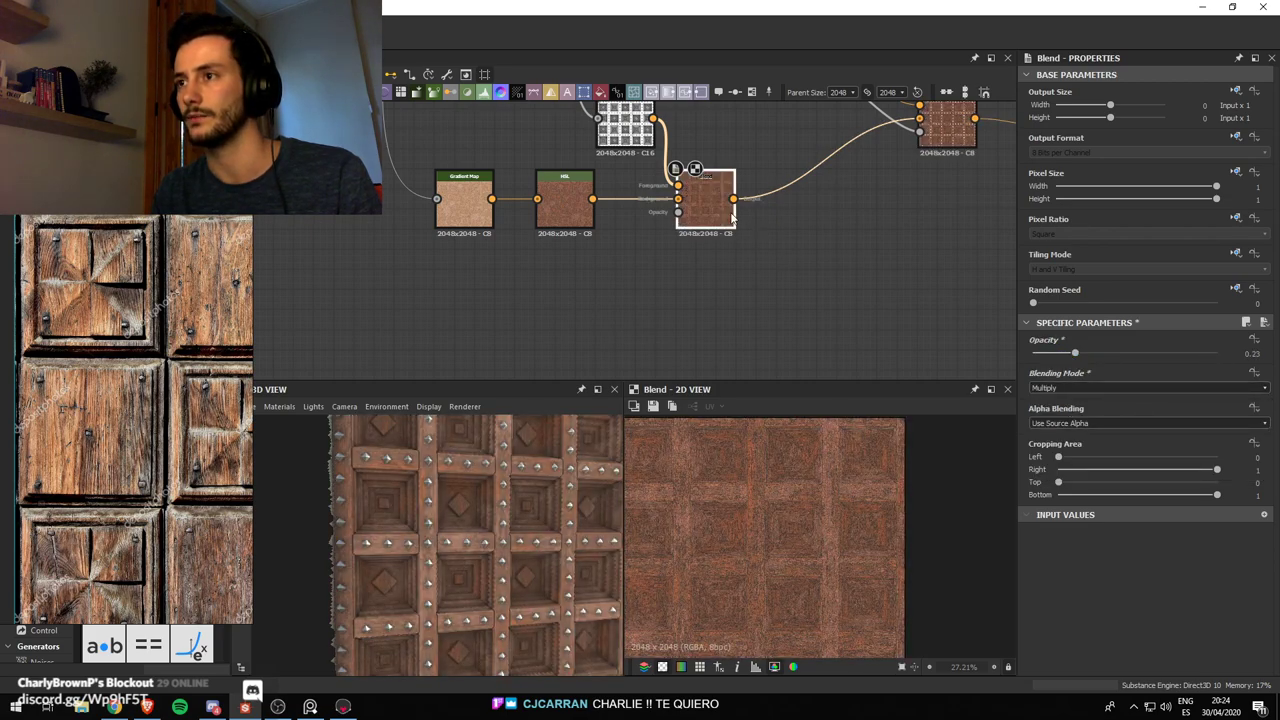
Space out the AO Blend and the final Blend with its Base Color output to make room in the chain
{"action": "left_click_drag", "start_coordinate": [720, 216], "coordinate": [741, 217]}
{"action": "scroll", "coordinate": [888, 211], "scroll_direction": "down", "scroll_amount": 2}
{"action": "middle_click_drag", "start_coordinate": [888, 211], "coordinate": [772, 329]}
{"action": "left_click", "coordinate": [822, 273]}
{"action": "left_click_drag", "start_coordinate": [822, 273], "coordinate": [879, 273]}
{"action": "middle_click_drag", "start_coordinate": [715, 368], "coordinate": [718, 291]}
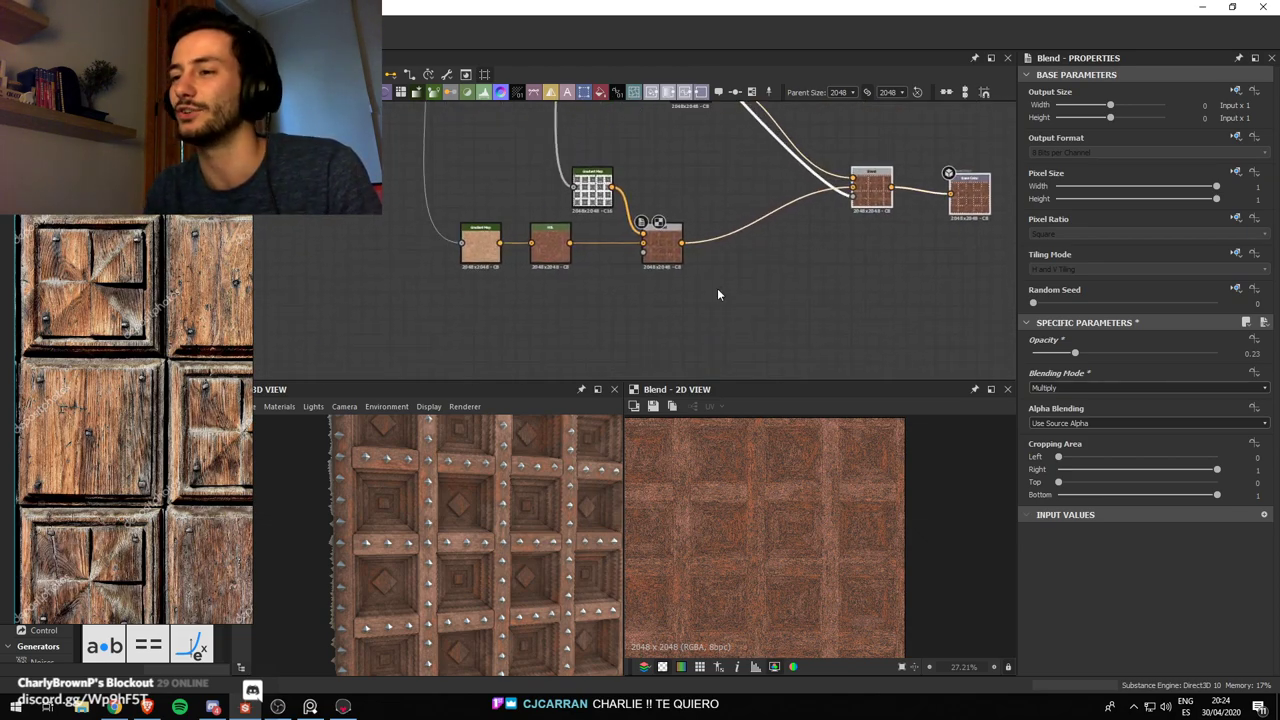
Add a Curvature node above the base colour chain
{"action": "left_click_drag", "start_coordinate": [718, 291], "coordinate": [670, 263]}
{"action": "key", "text": "space"}
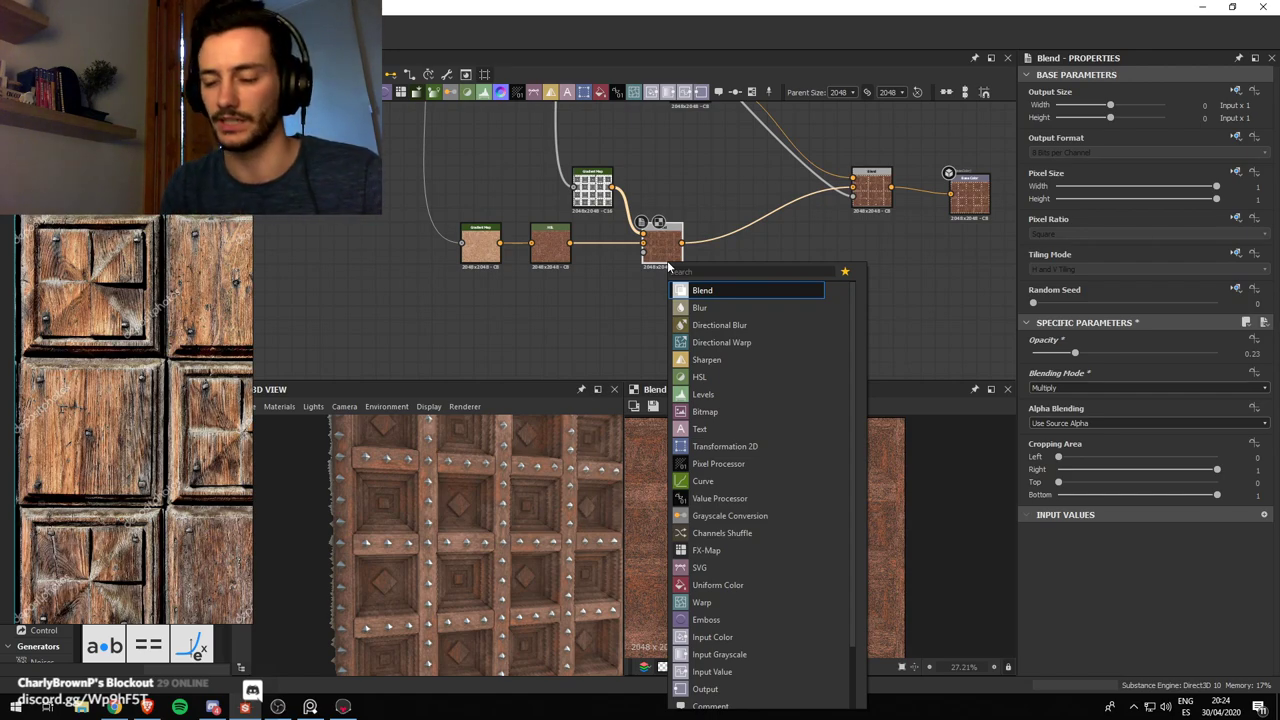
{"action": "left_click", "coordinate": [678, 157]}
{"action": "key", "text": "space"}
{"action": "type", "text": "cavi"}
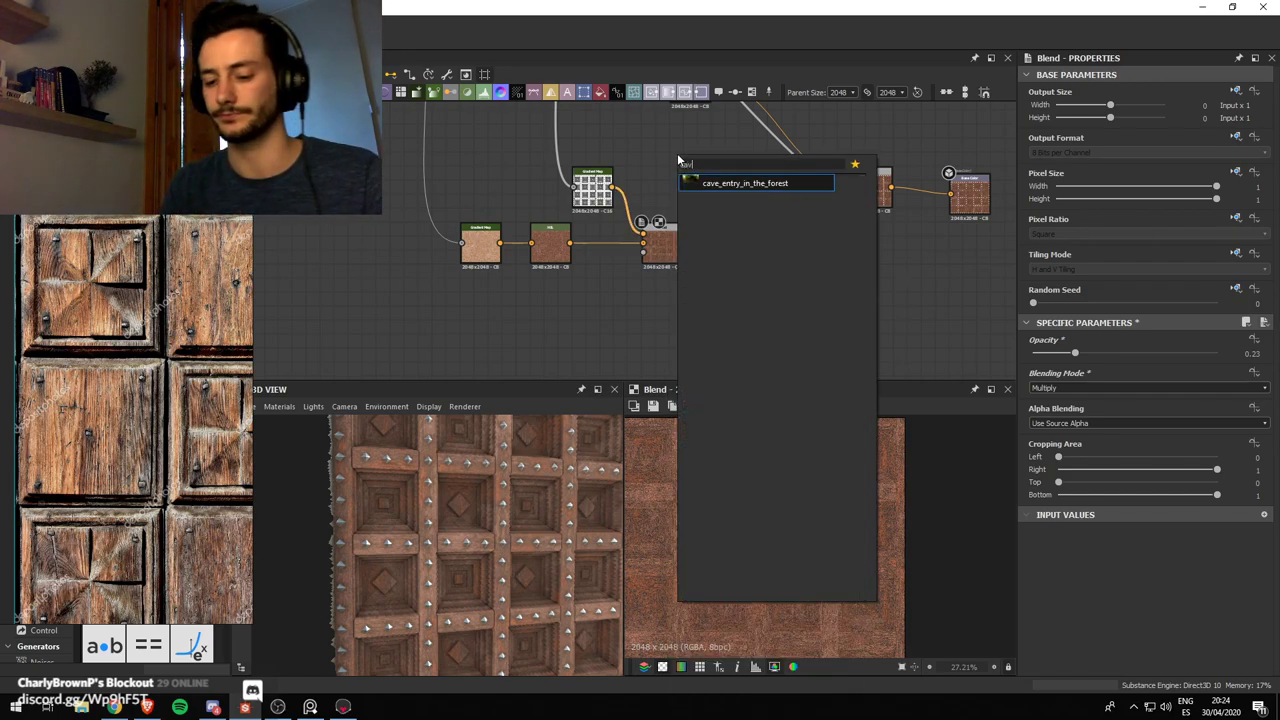
{"action": "key", "text": "BackSpace"}
{"action": "key", "text": "BackSpace"}
{"action": "key", "text": "BackSpace"}
{"action": "key", "text": "BackSpace"}
{"action": "type", "text": "curva"}
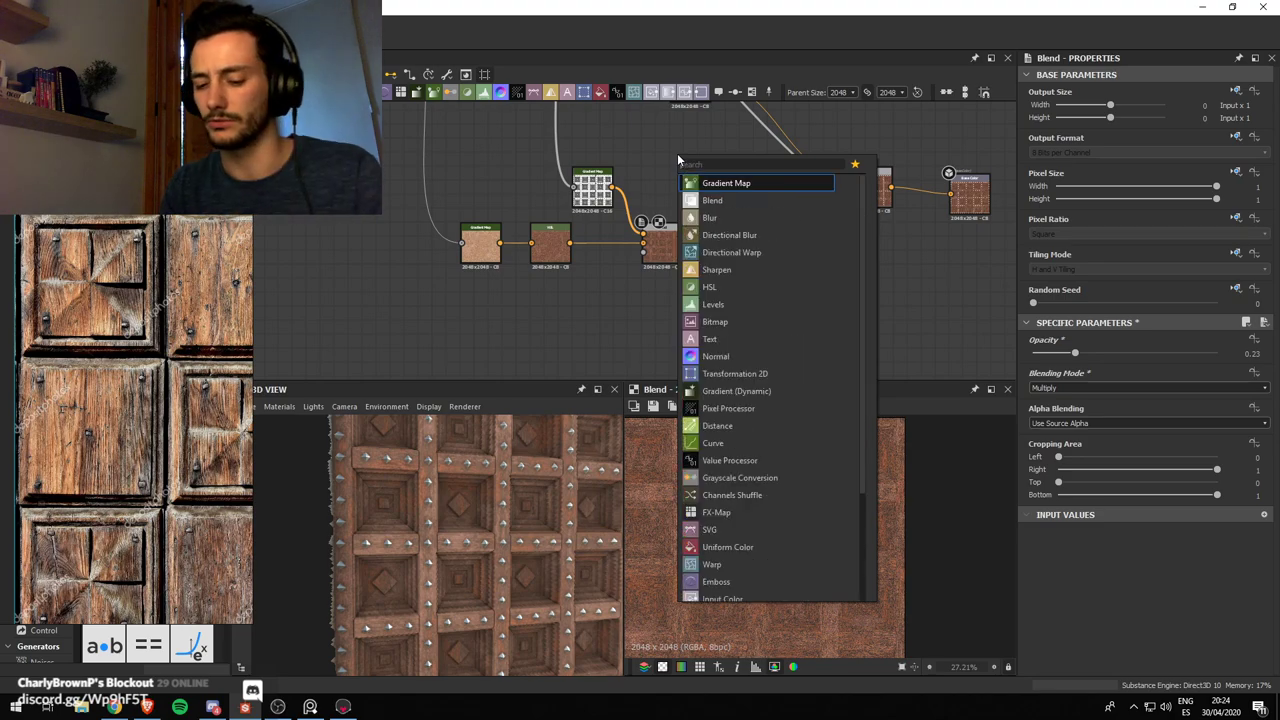
{"action": "key", "text": "Return"}
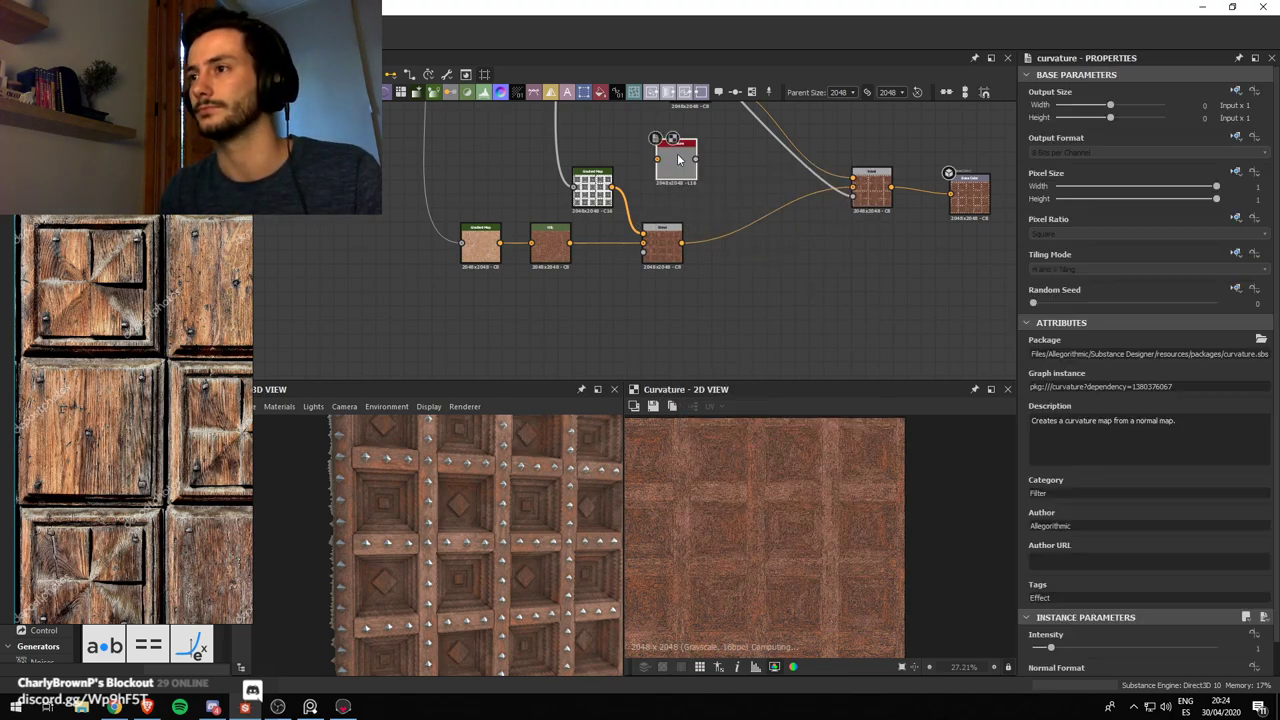
Connect the last combined normal node, which feeds the Normal output, to the Curvature node's input
{"action": "scroll", "coordinate": [660, 180], "scroll_direction": "down", "scroll_amount": 2}
{"action": "middle_click_drag", "start_coordinate": [639, 204], "coordinate": [637, 351]}
{"action": "scroll", "coordinate": [637, 351], "scroll_direction": "down", "scroll_amount": 3}
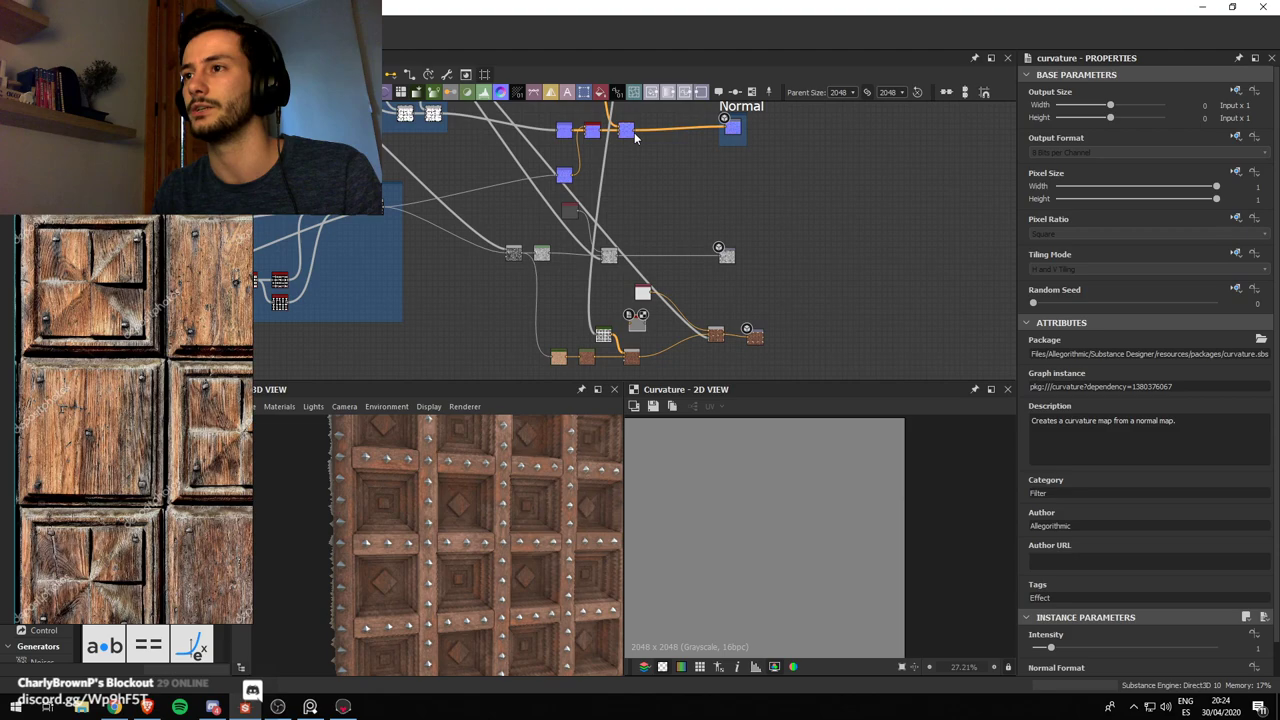
{"action": "left_click_drag", "start_coordinate": [635, 131], "coordinate": [635, 326]}
{"action": "scroll", "coordinate": [635, 329], "scroll_direction": "up", "scroll_amount": 3}
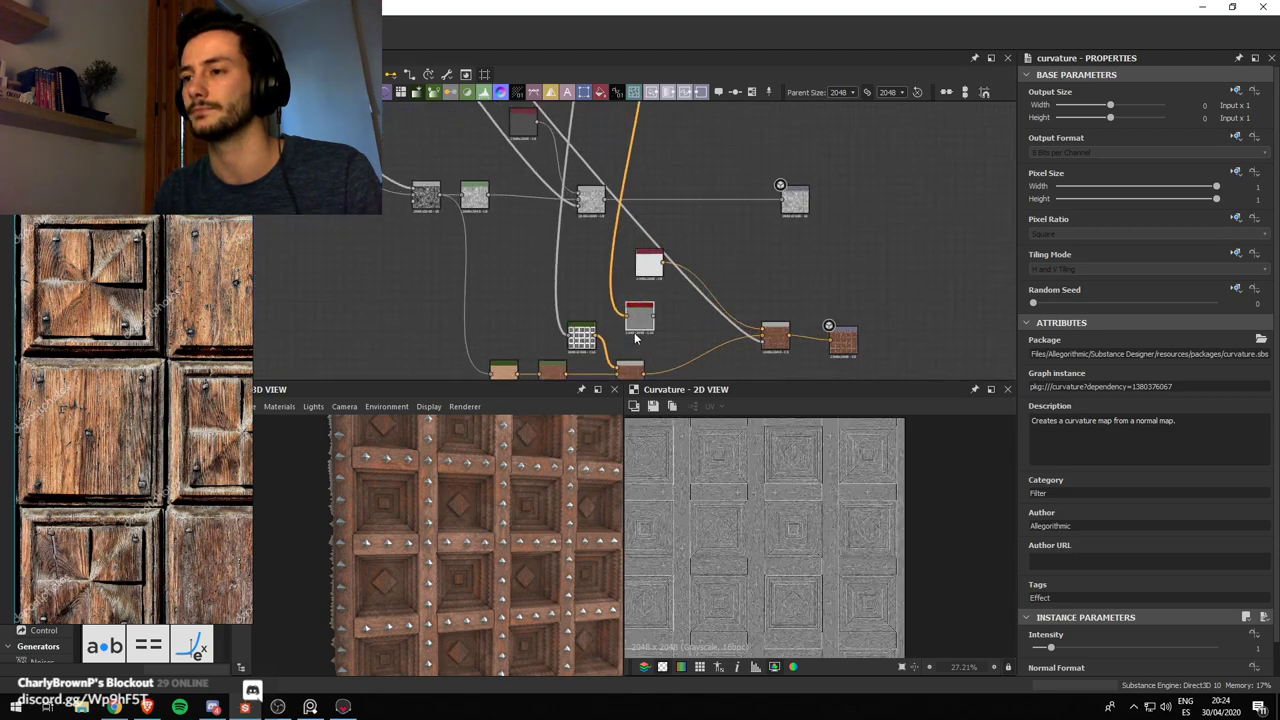
Insert another Blend node after the AO Multiply Blend in the base colour chain
{"action": "middle_click_drag", "start_coordinate": [634, 337], "coordinate": [616, 235]}
{"action": "scroll", "coordinate": [583, 266], "scroll_direction": "up", "scroll_amount": 3}
{"action": "left_click_drag", "start_coordinate": [627, 281], "coordinate": [649, 284]}
{"action": "key", "text": "space"}
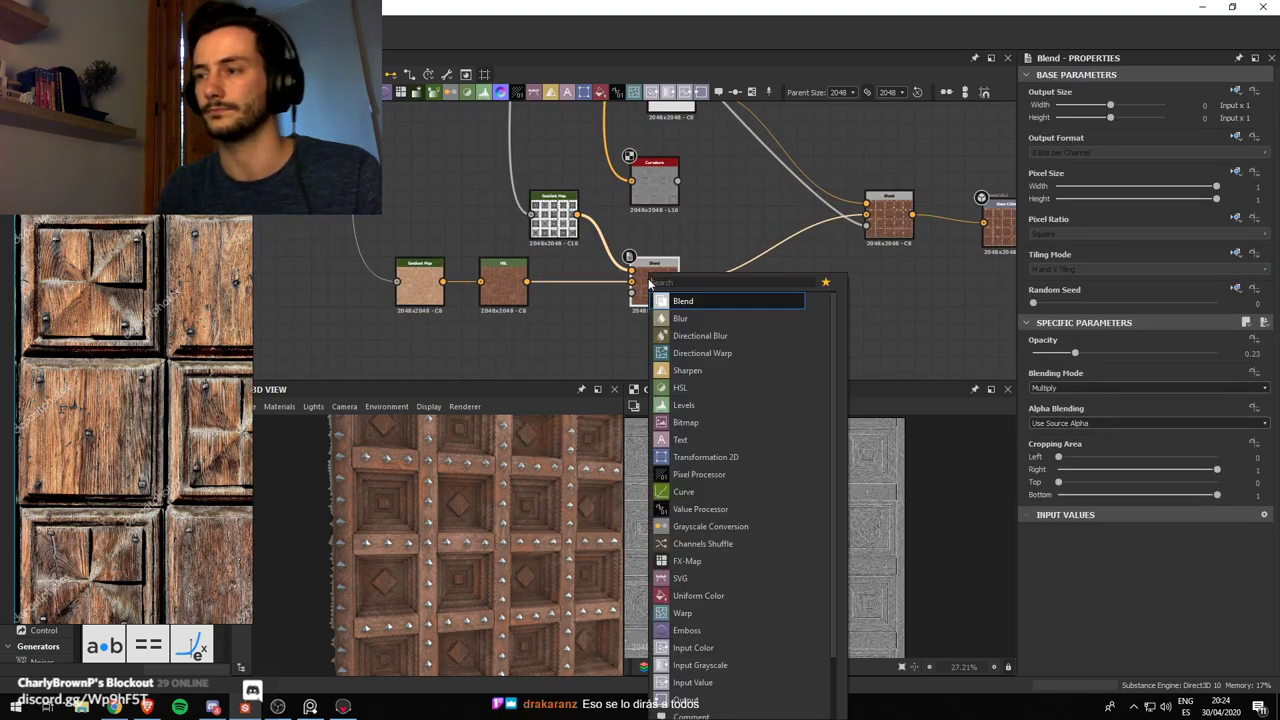
{"action": "type", "text": "ble"}
{"action": "key", "text": "Return"}
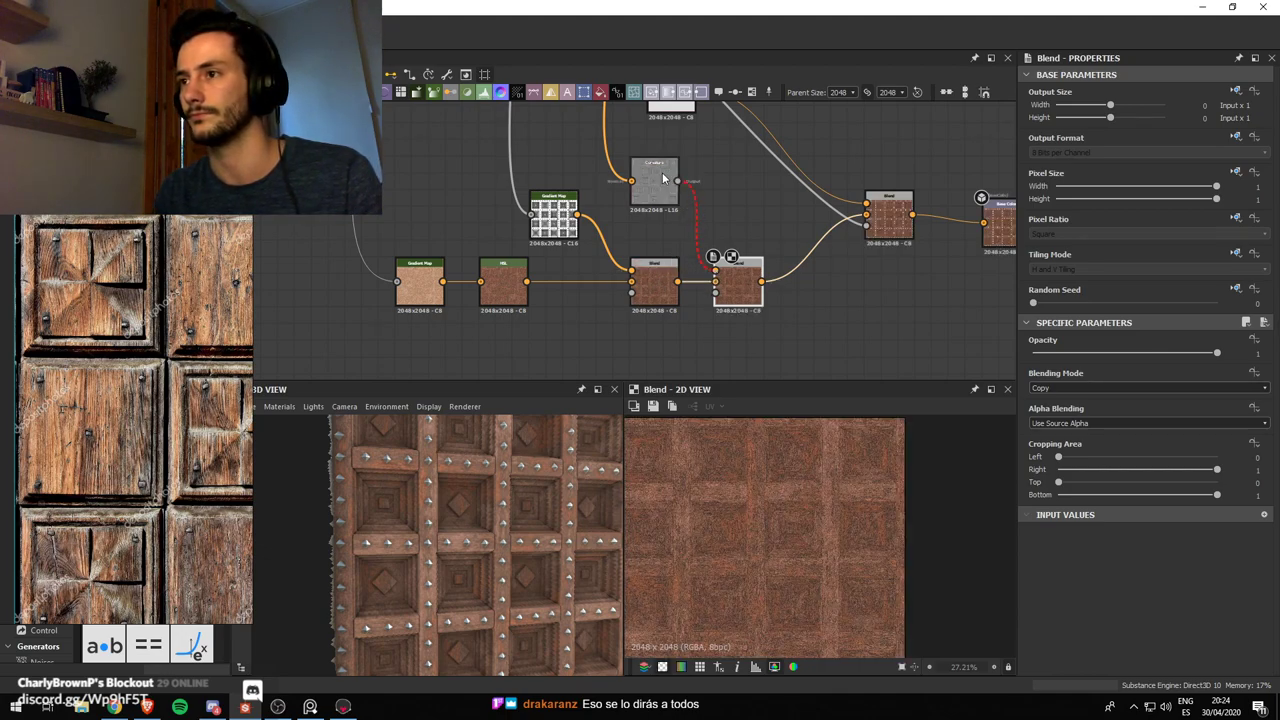
Feed the curvature through a Gradient Map into the new Blend's foreground, and dock both the curvature and AO Gradient Maps
{"action": "left_click", "coordinate": [664, 178]}
{"action": "key", "text": "space"}
{"action": "left_click", "coordinate": [717, 204]}
{"action": "key", "text": "d"}
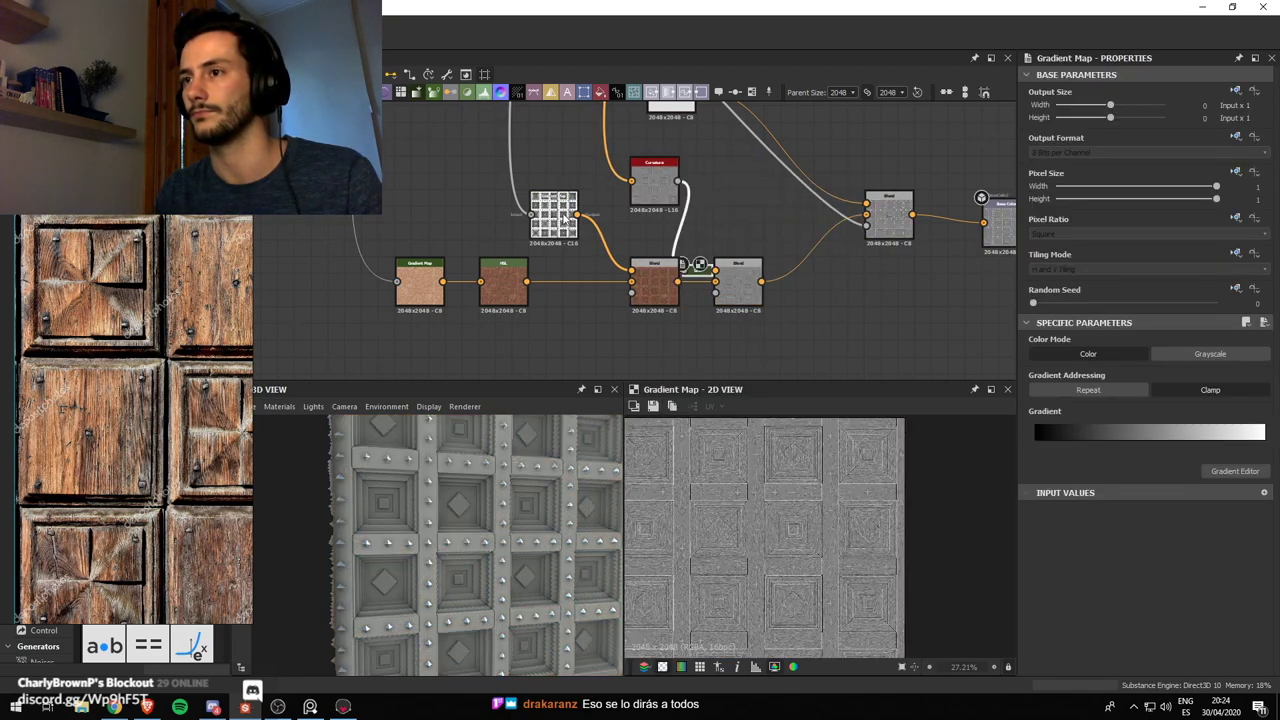
{"action": "key", "text": "Delete"}
Set the curvature Blend's blending mode to Overlay and shift the node slightly away from the AO Blend
{"action": "left_click", "coordinate": [738, 284]}
{"action": "left_click", "coordinate": [1079, 387]}
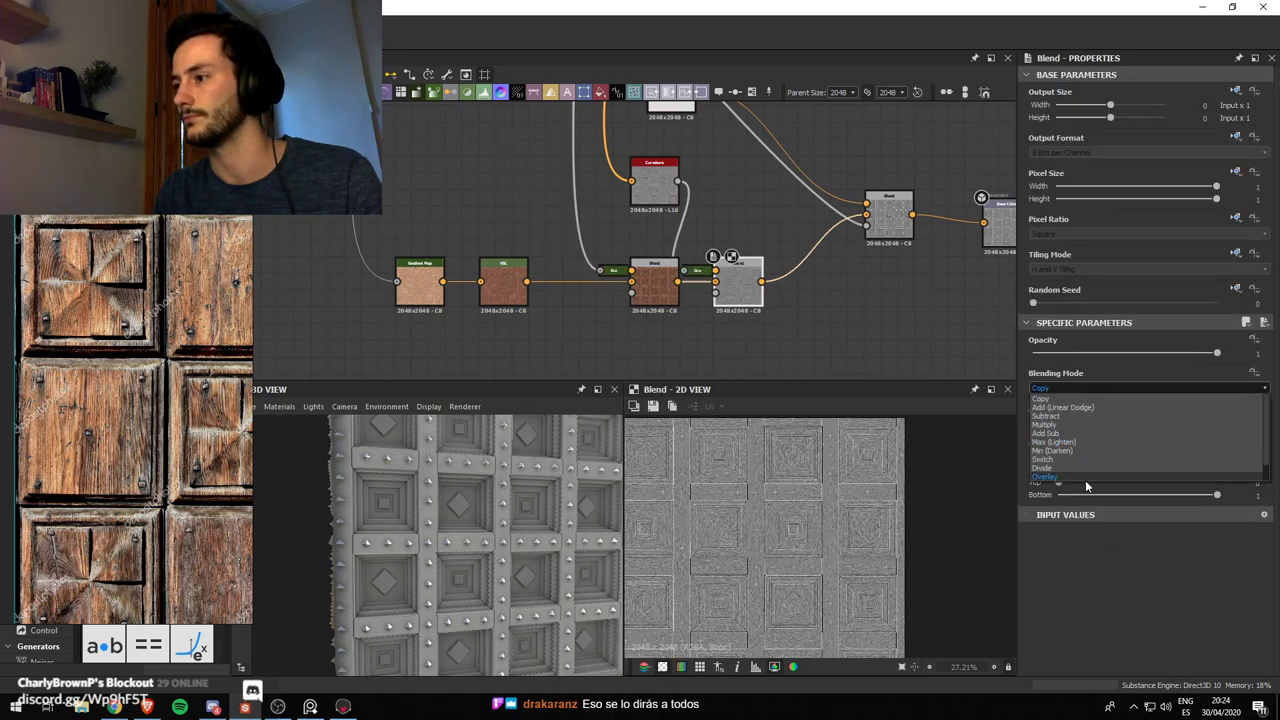
{"action": "left_click", "coordinate": [1048, 476]}
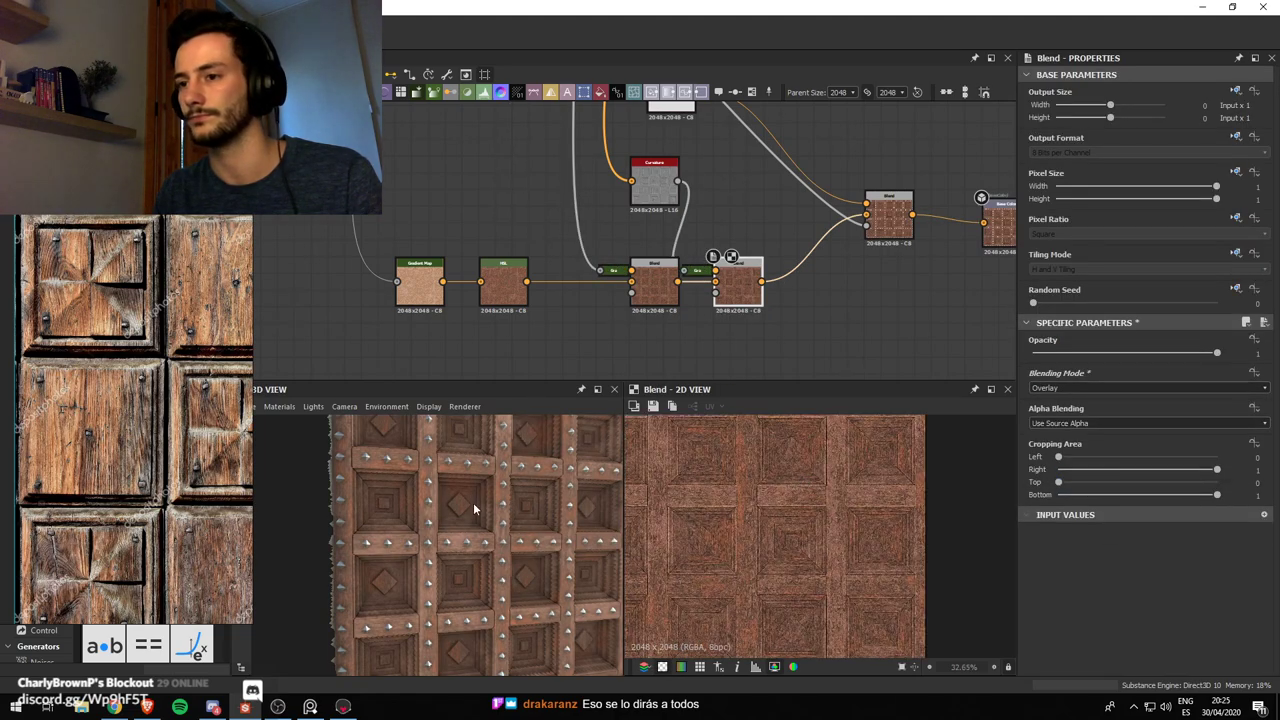
{"action": "scroll", "coordinate": [474, 509], "scroll_direction": "up", "scroll_amount": 3}
{"action": "scroll", "coordinate": [815, 508], "scroll_direction": "up", "scroll_amount": 3}
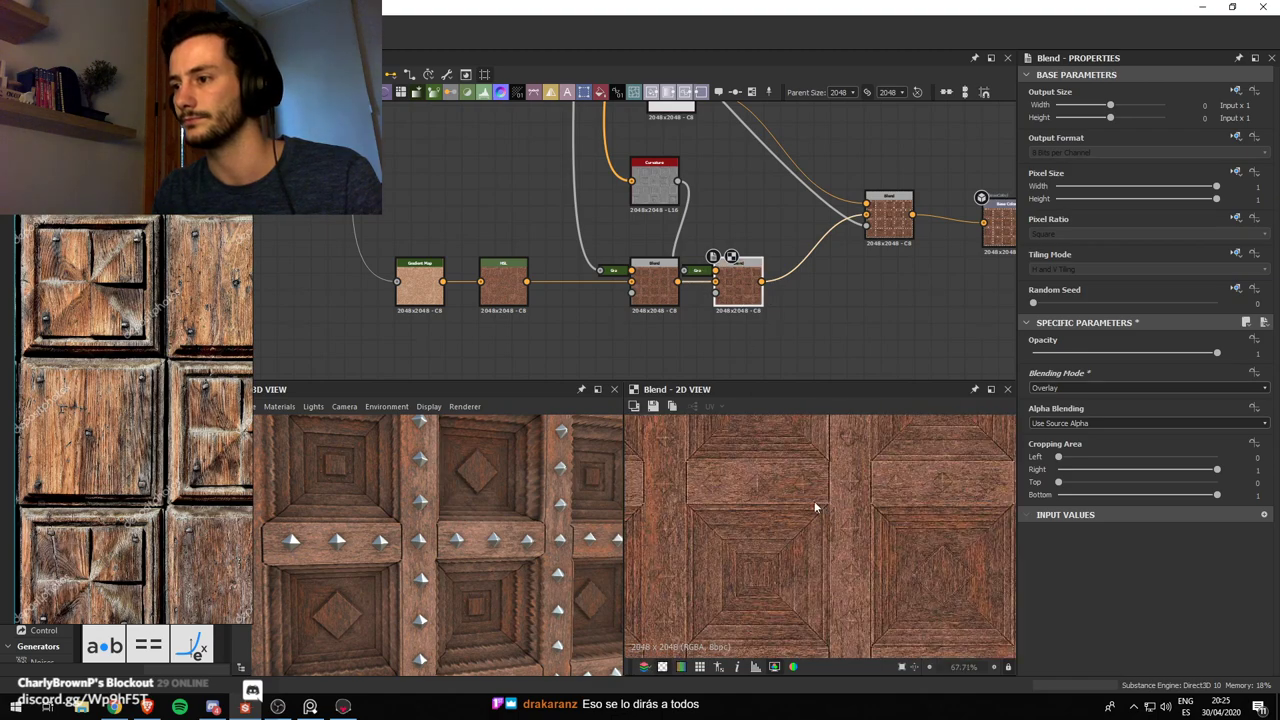
{"action": "scroll", "coordinate": [815, 508], "scroll_direction": "up", "scroll_amount": 2}
{"action": "mouse_move", "coordinate": [1177, 350]}
{"action": "left_mouse_down"}
{"action": "mouse_move", "coordinate": [1119, 356]}
{"action": "mouse_move", "coordinate": [1162, 358]}
{"action": "left_mouse_up"}
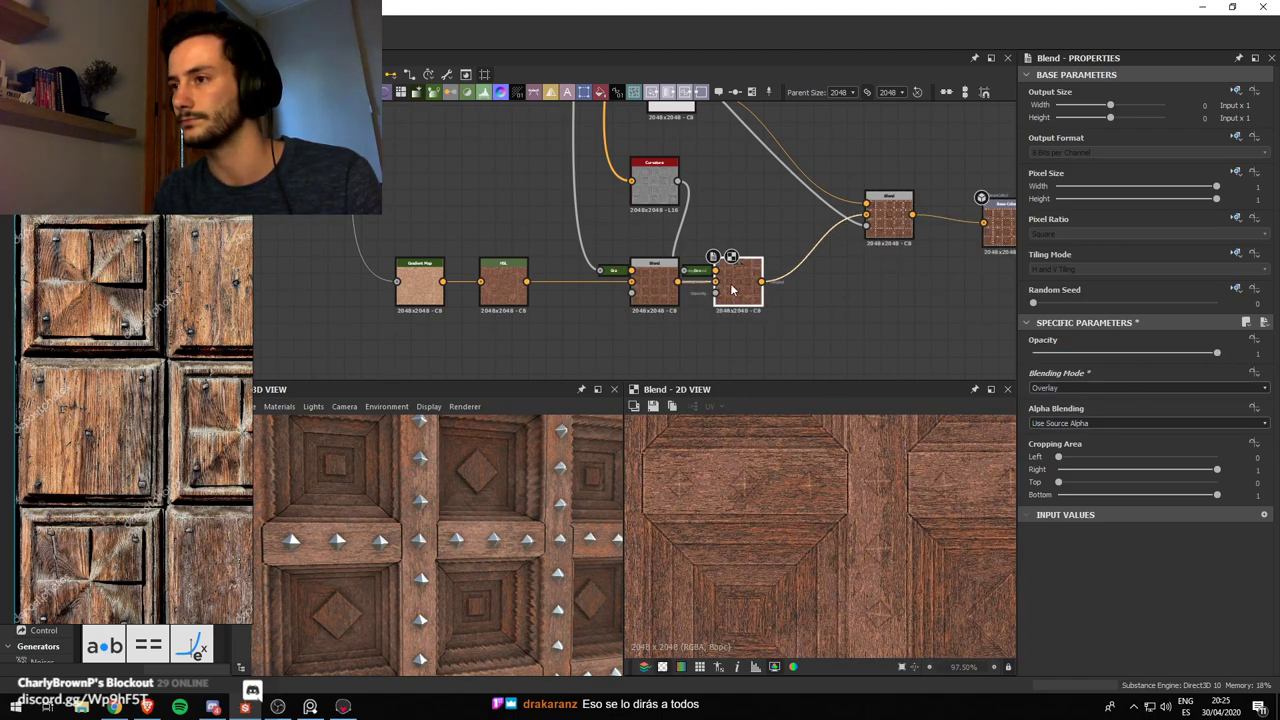
{"action": "left_click_drag", "start_coordinate": [733, 290], "coordinate": [766, 292]}
Set the Curvature node's intensity to 1.7 and check the wood edges on the door in the 3D view
{"action": "left_click", "coordinate": [633, 198]}
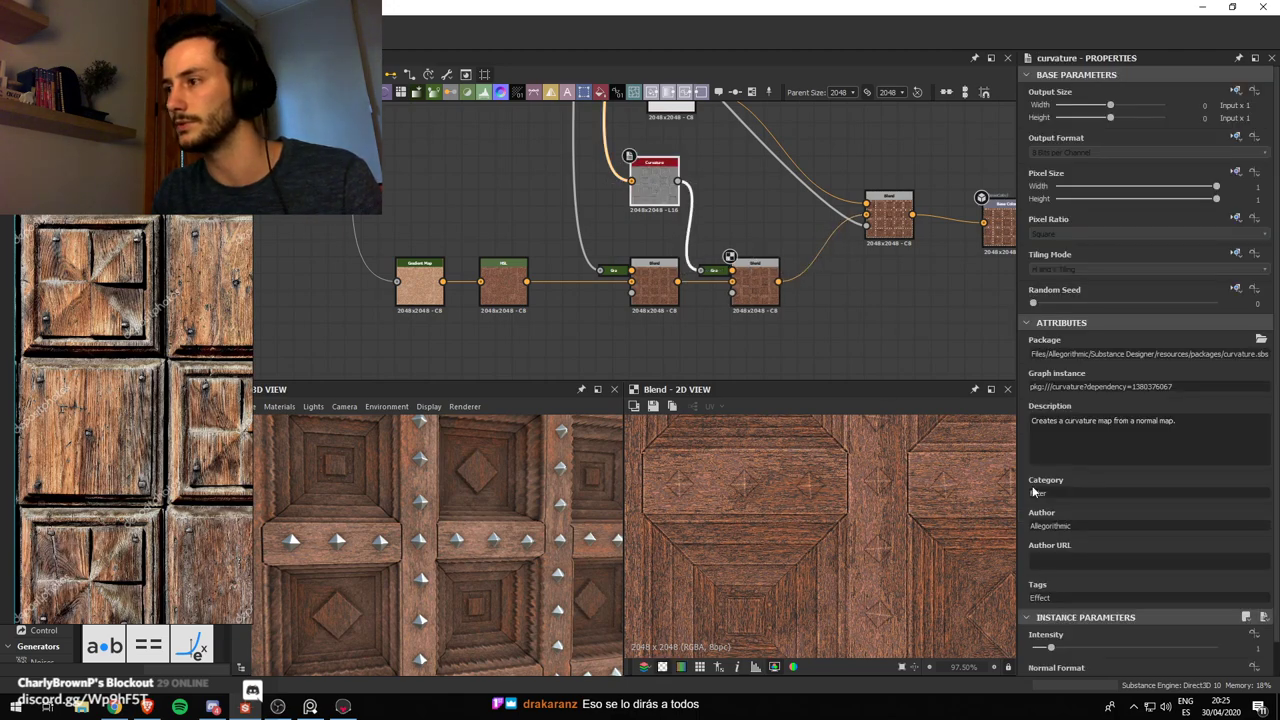
{"action": "scroll", "coordinate": [1060, 555], "scroll_direction": "down", "scroll_amount": 1}
{"action": "mouse_move", "coordinate": [1051, 613]}
{"action": "left_mouse_down"}
{"action": "mouse_move", "coordinate": [1090, 615]}
{"action": "mouse_move", "coordinate": [1065, 618]}
{"action": "left_mouse_up"}
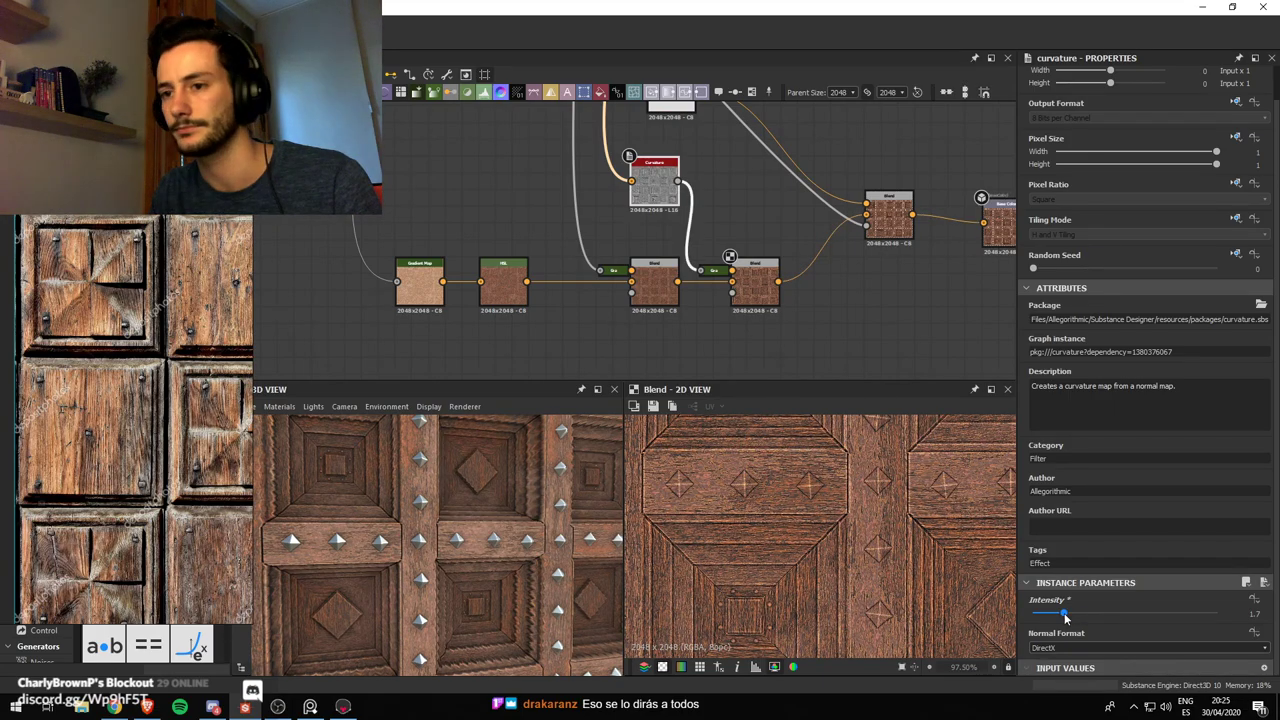
{"action": "scroll", "coordinate": [437, 515], "scroll_direction": "down", "scroll_amount": 3}
{"action": "mouse_move", "coordinate": [437, 515]}
{"action": "left_mouse_down"}
{"action": "mouse_move", "coordinate": [433, 500]}
{"action": "mouse_move", "coordinate": [438, 515]}
{"action": "left_mouse_up"}
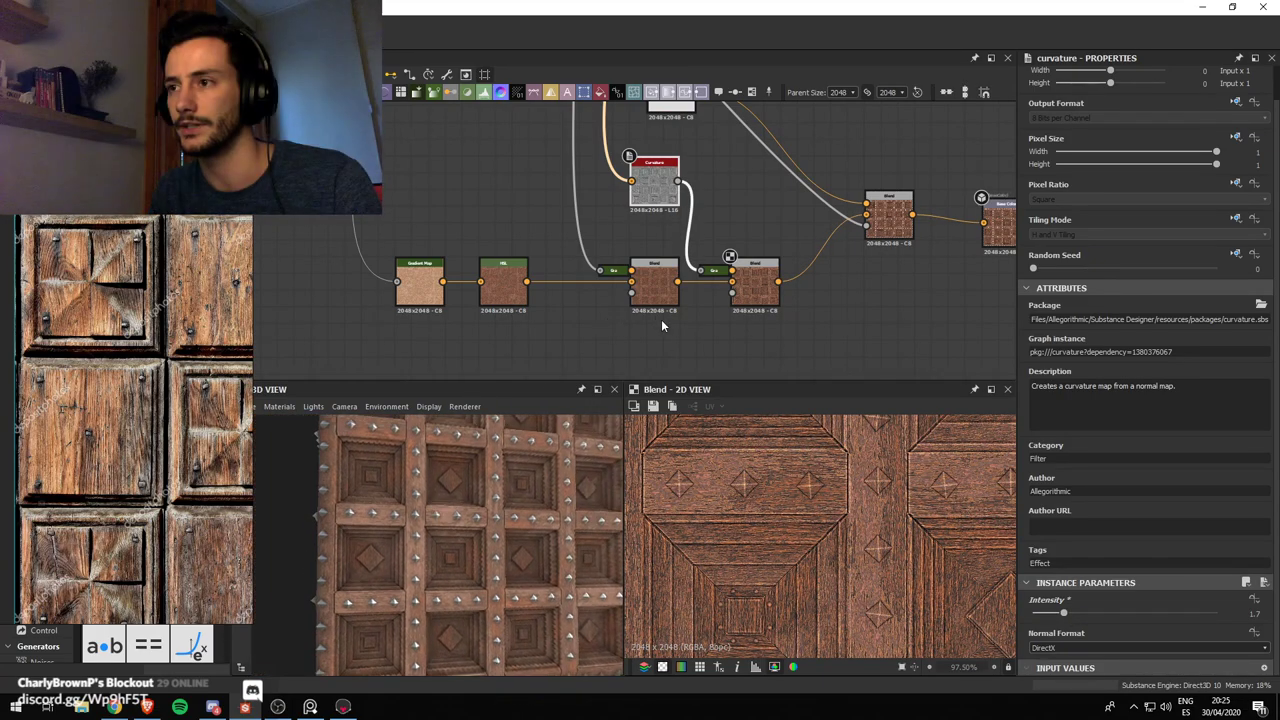
{"action": "scroll", "coordinate": [766, 174], "scroll_direction": "down", "scroll_amount": 5}
{"action": "scroll", "coordinate": [760, 262], "scroll_direction": "up", "scroll_amount": 3}
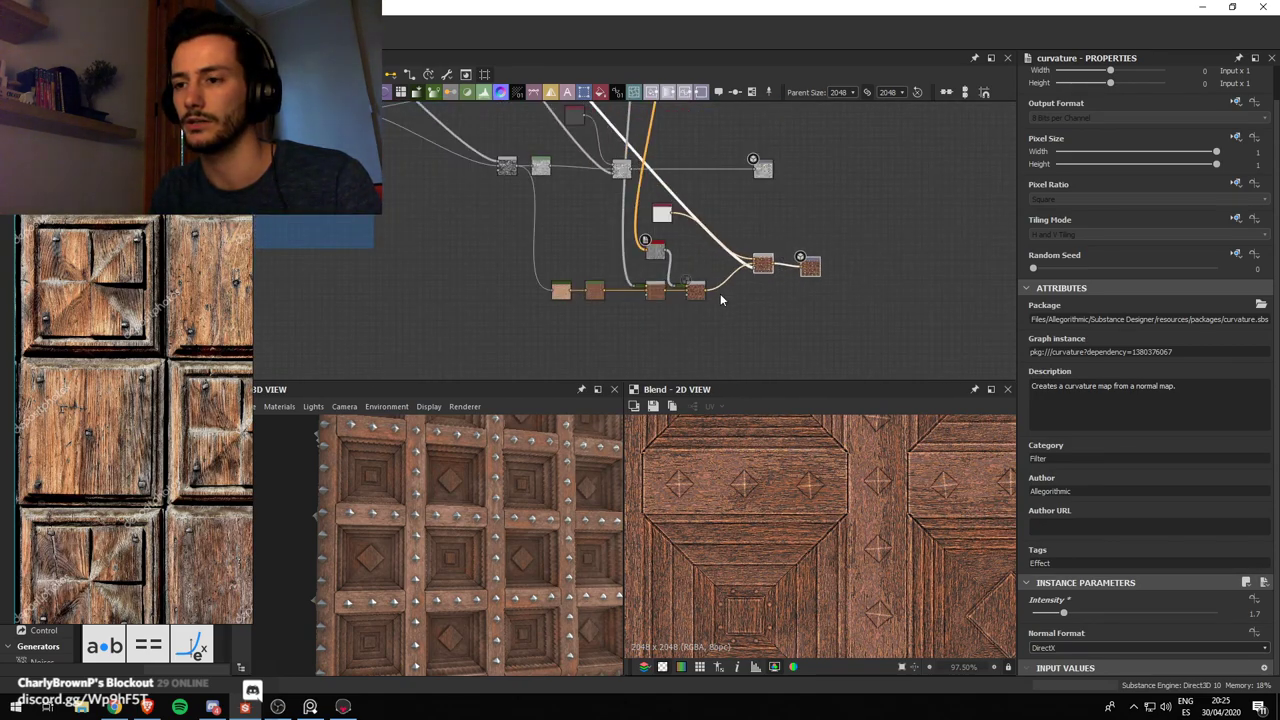
{"action": "scroll", "coordinate": [720, 298], "scroll_direction": "up", "scroll_amount": 2}
{"action": "scroll", "coordinate": [462, 521], "scroll_direction": "up", "scroll_amount": 2}
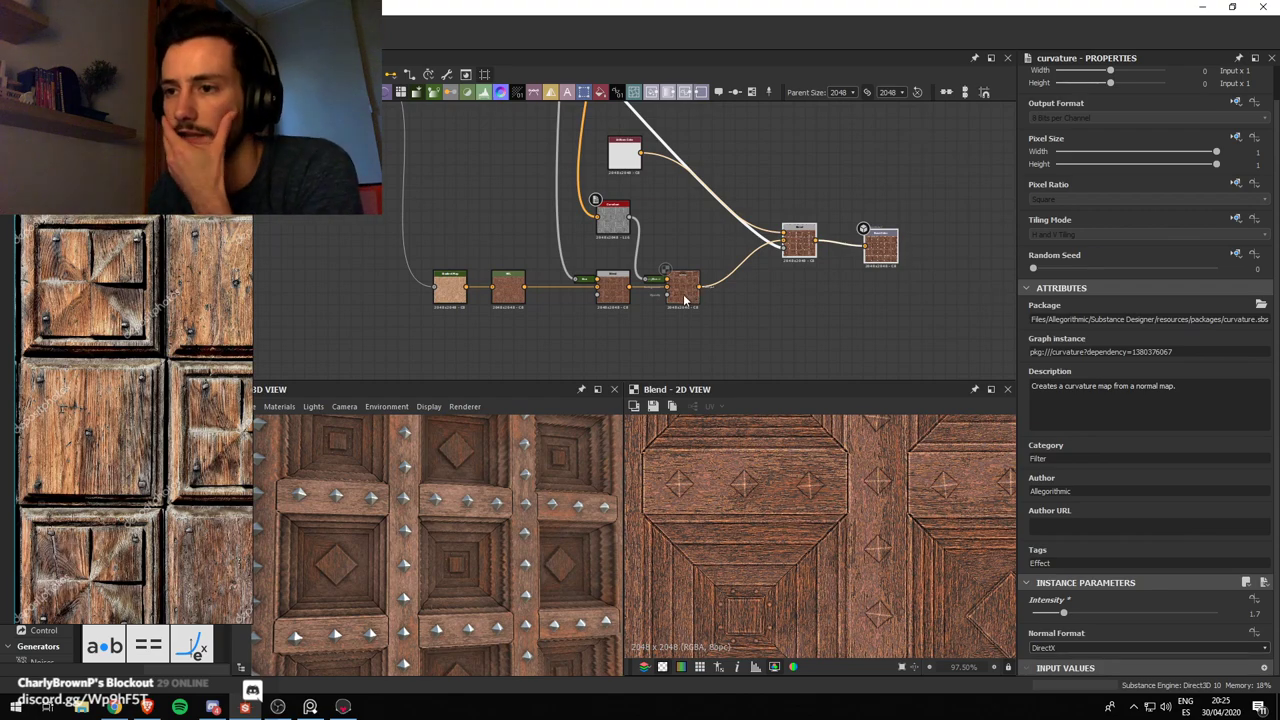
Shift the final Blend and base colour output away and insert a new Blend node after the curvature Overlay Blend
{"action": "scroll", "coordinate": [506, 478], "scroll_direction": "up", "scroll_amount": 2}
{"action": "scroll", "coordinate": [726, 278], "scroll_direction": "down", "scroll_amount": 2}
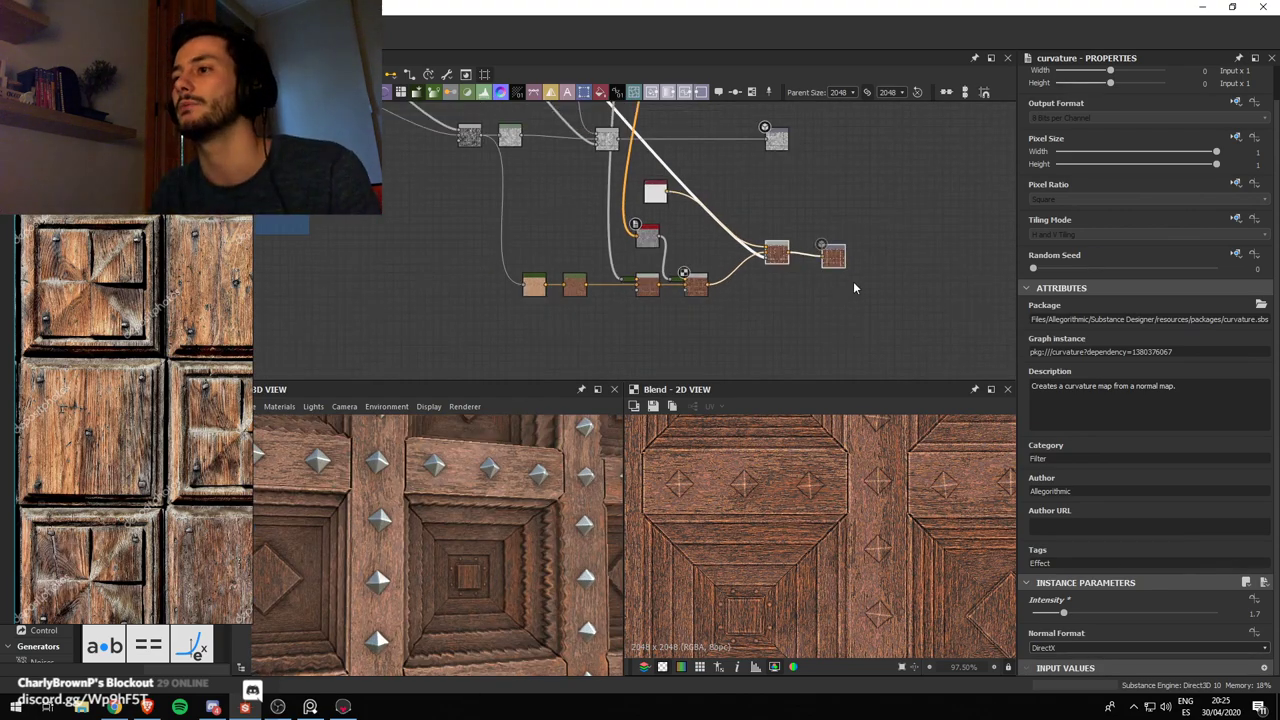
{"action": "left_click_drag", "start_coordinate": [779, 252], "coordinate": [811, 230]}
{"action": "key", "text": "space"}
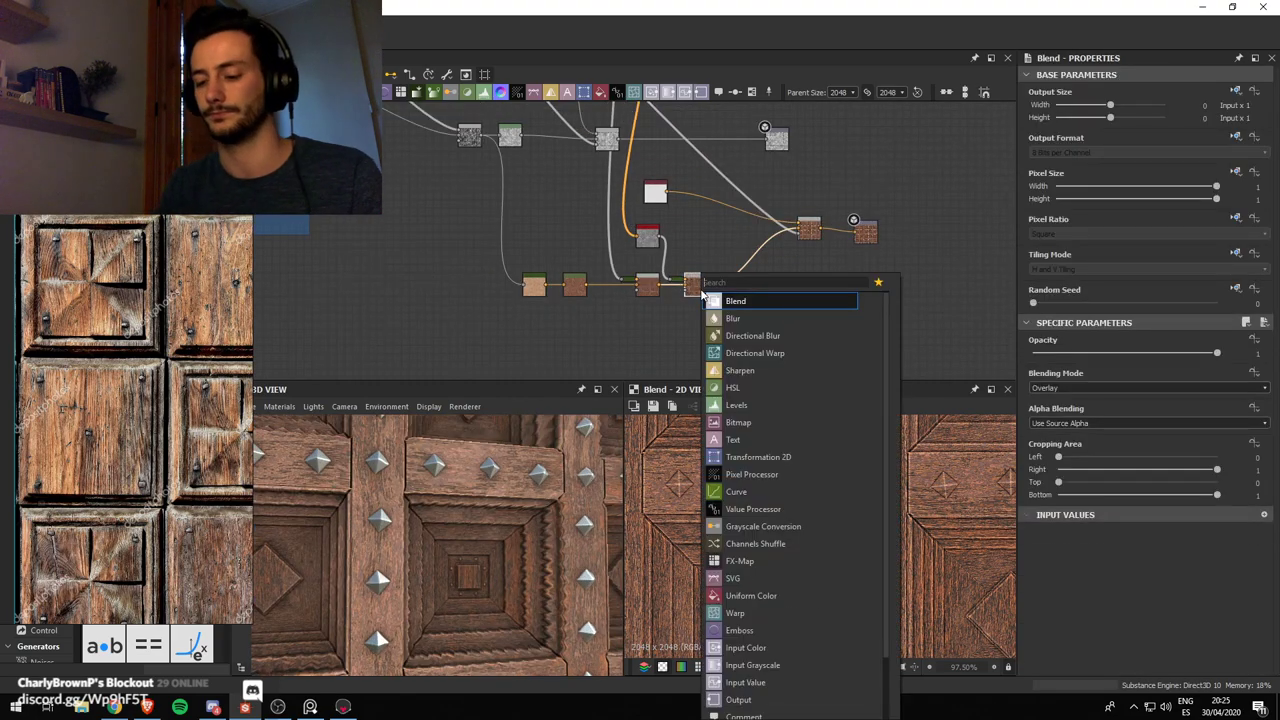
{"action": "type", "text": "blend"}
{"action": "key", "text": "Return"}
Preview the Blend and Blur HQ Grayscale nodes in the Spikes Hole frame to find a mask of the studs
{"action": "scroll", "coordinate": [708, 286], "scroll_direction": "down", "scroll_amount": 3}
{"action": "middle_click_drag", "start_coordinate": [583, 116], "coordinate": [605, 195]}
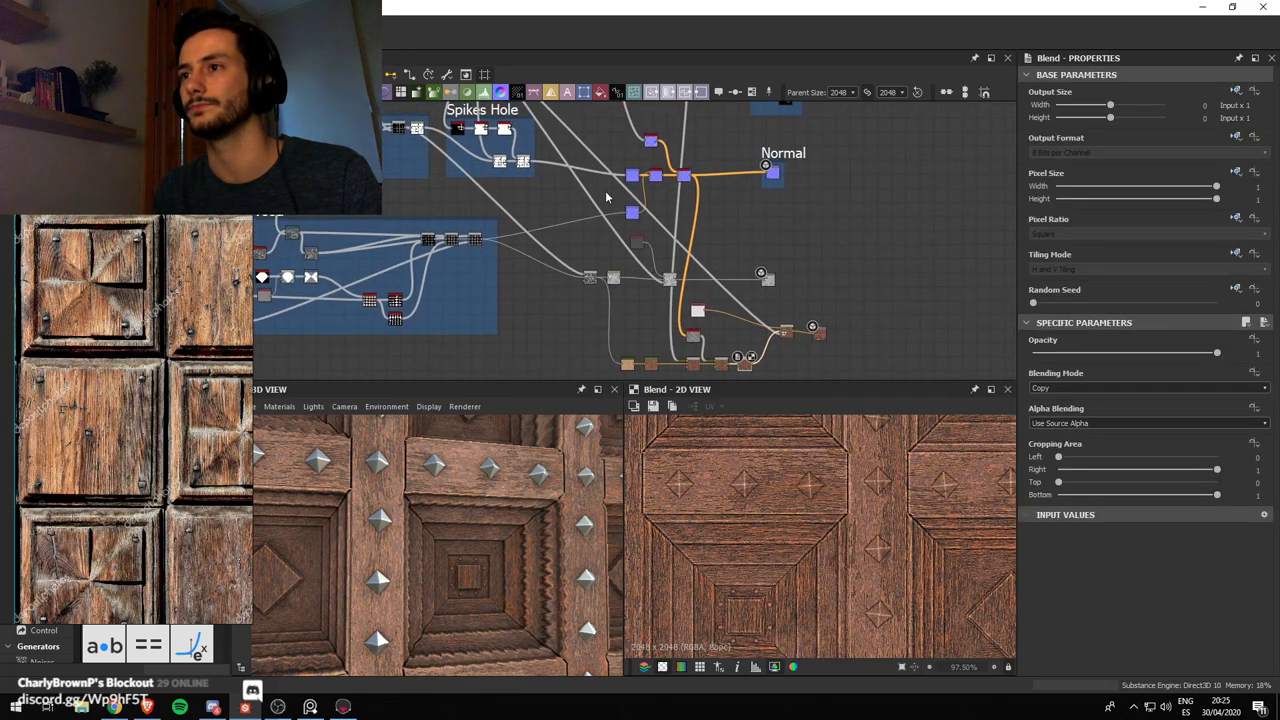
{"action": "middle_click_drag", "start_coordinate": [532, 106], "coordinate": [549, 212]}
{"action": "scroll", "coordinate": [549, 212], "scroll_direction": "up", "scroll_amount": 2}
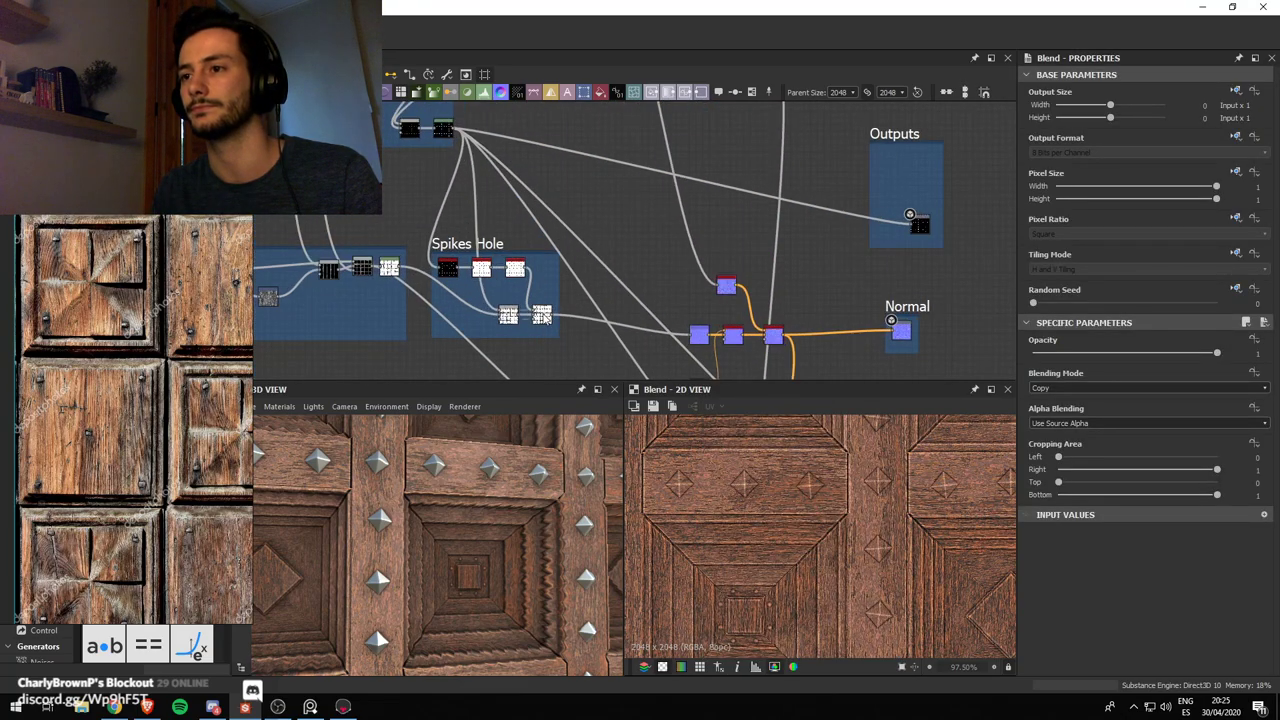
{"action": "double_click", "coordinate": [541, 316]}
{"action": "scroll", "coordinate": [541, 316], "scroll_direction": "down", "scroll_amount": 3}
{"action": "scroll", "coordinate": [509, 253], "scroll_direction": "up", "scroll_amount": 2}
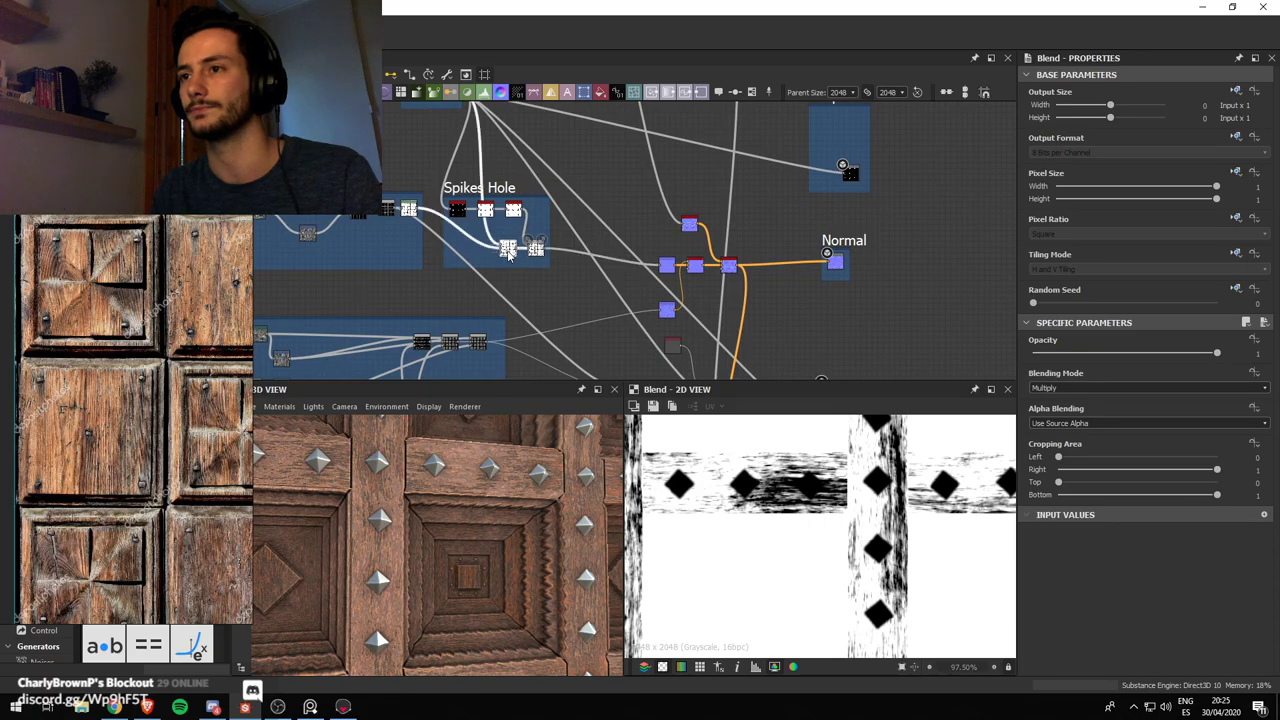
{"action": "double_click", "coordinate": [508, 250]}
{"action": "scroll", "coordinate": [512, 252], "scroll_direction": "up", "scroll_amount": 1}
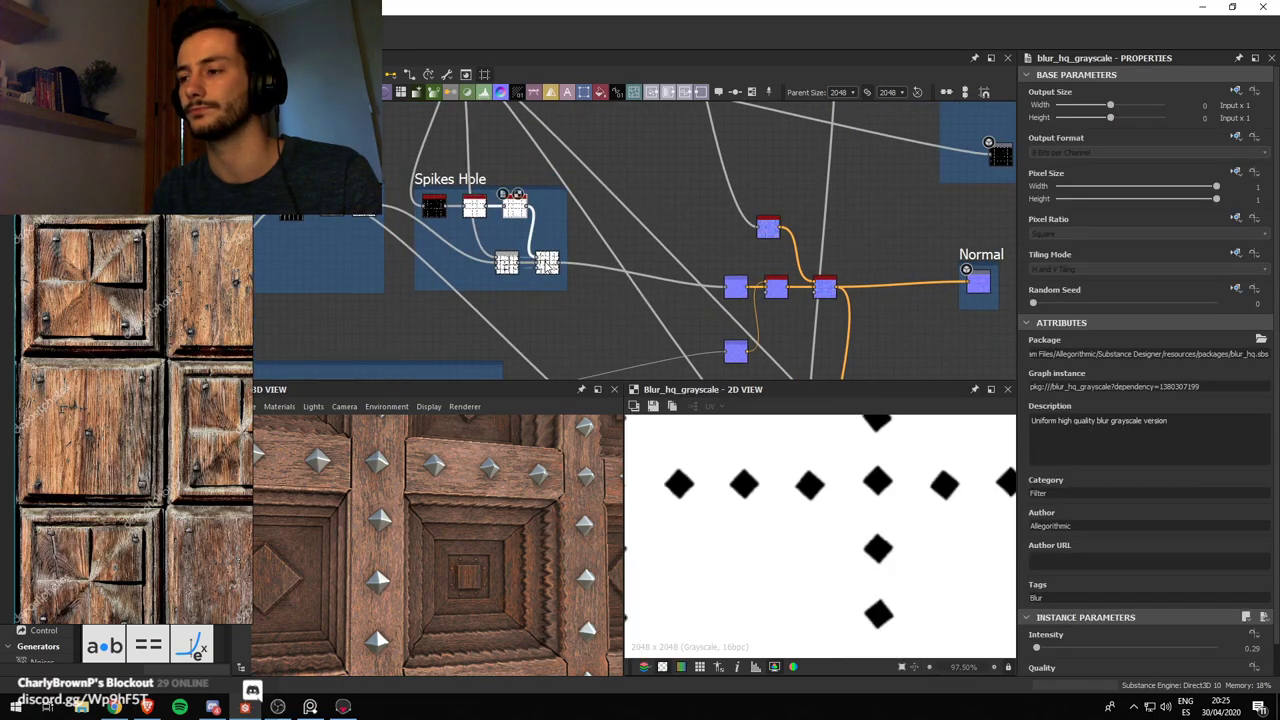
{"action": "double_click", "coordinate": [548, 263]}
{"action": "double_click", "coordinate": [518, 218]}
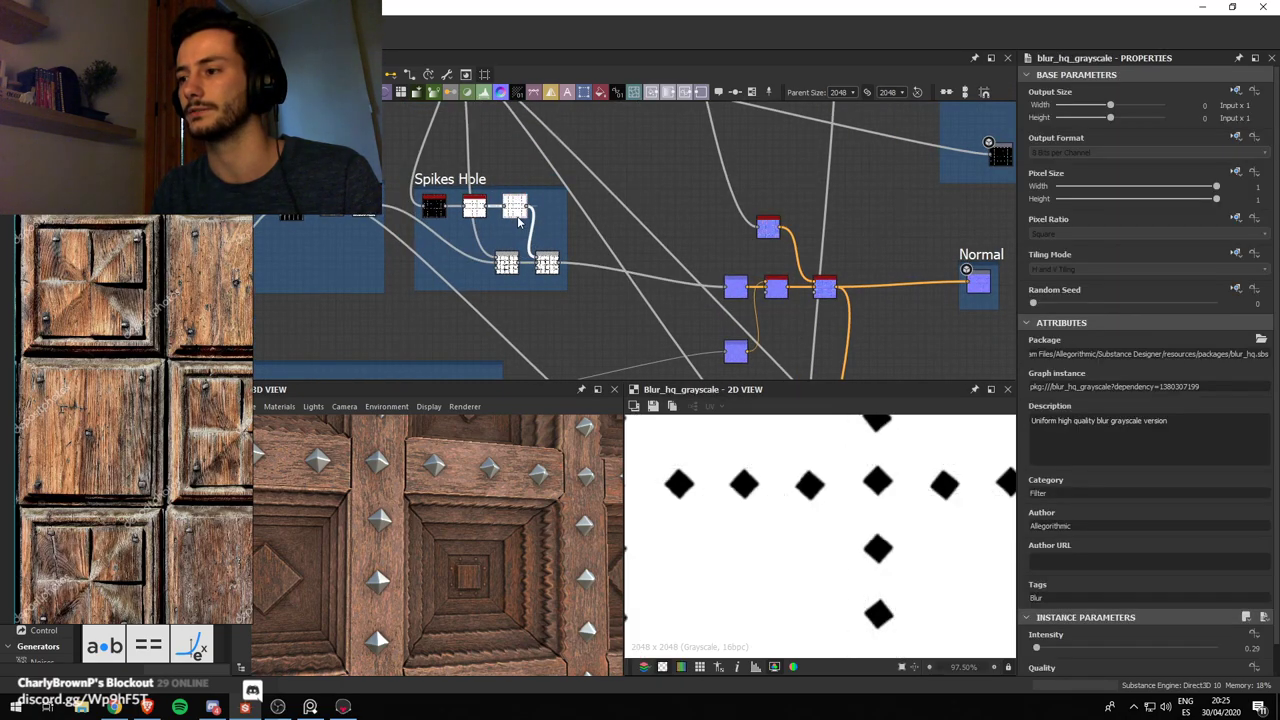
Connect the stud mask from the Spikes Hole frame to the new Blend's opacity and preview that Blend
{"action": "scroll", "coordinate": [543, 235], "scroll_direction": "down", "scroll_amount": 3}
{"action": "middle_click_drag", "start_coordinate": [545, 236], "coordinate": [457, 121]}
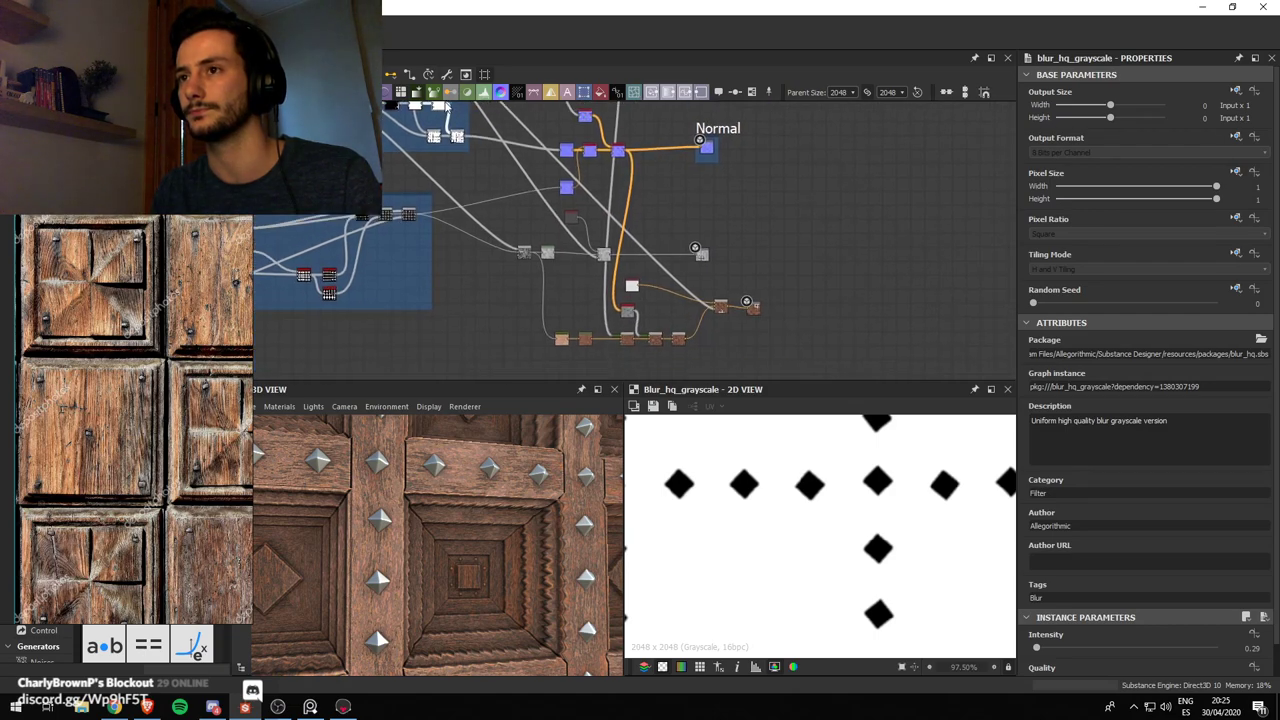
{"action": "scroll", "coordinate": [680, 348], "scroll_direction": "up", "scroll_amount": 5}
{"action": "double_click", "coordinate": [690, 328]}
{"action": "scroll", "coordinate": [560, 300], "scroll_direction": "down", "scroll_amount": 5}
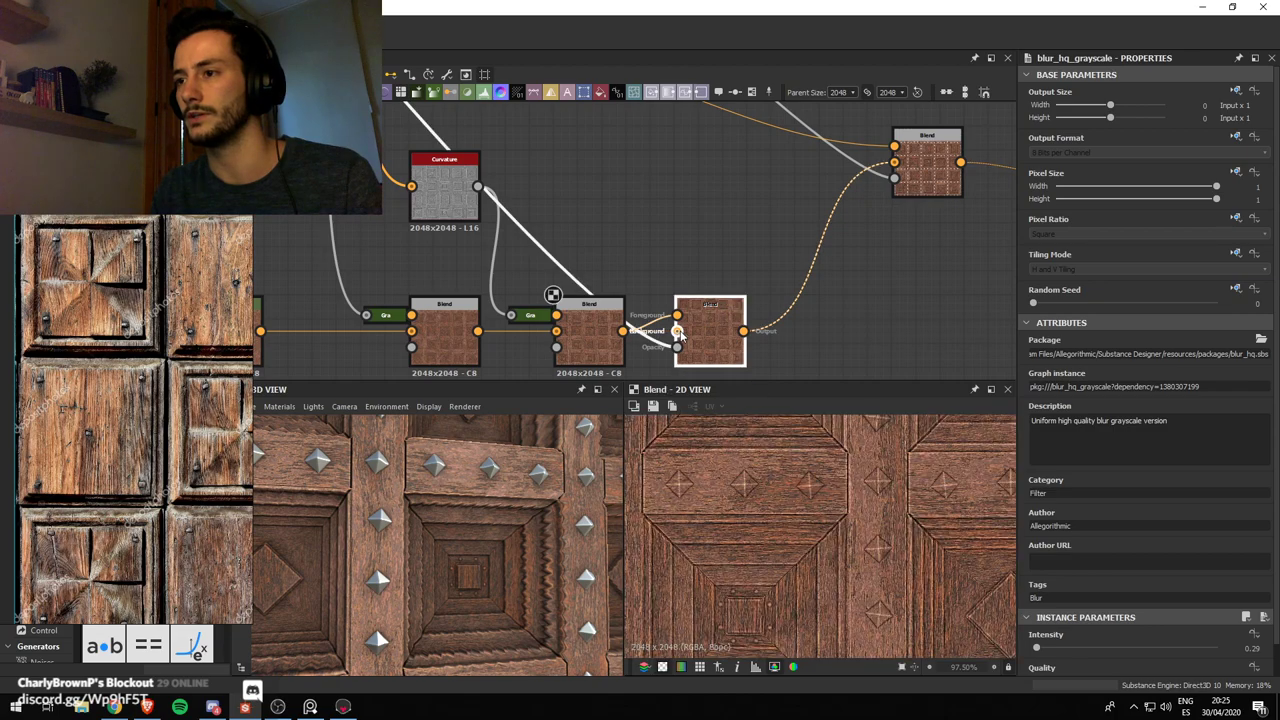
Branch a second HSL node from the existing HSL, connect it to the new Blend's background, and place it below the chain
{"action": "left_click", "coordinate": [407, 262]}
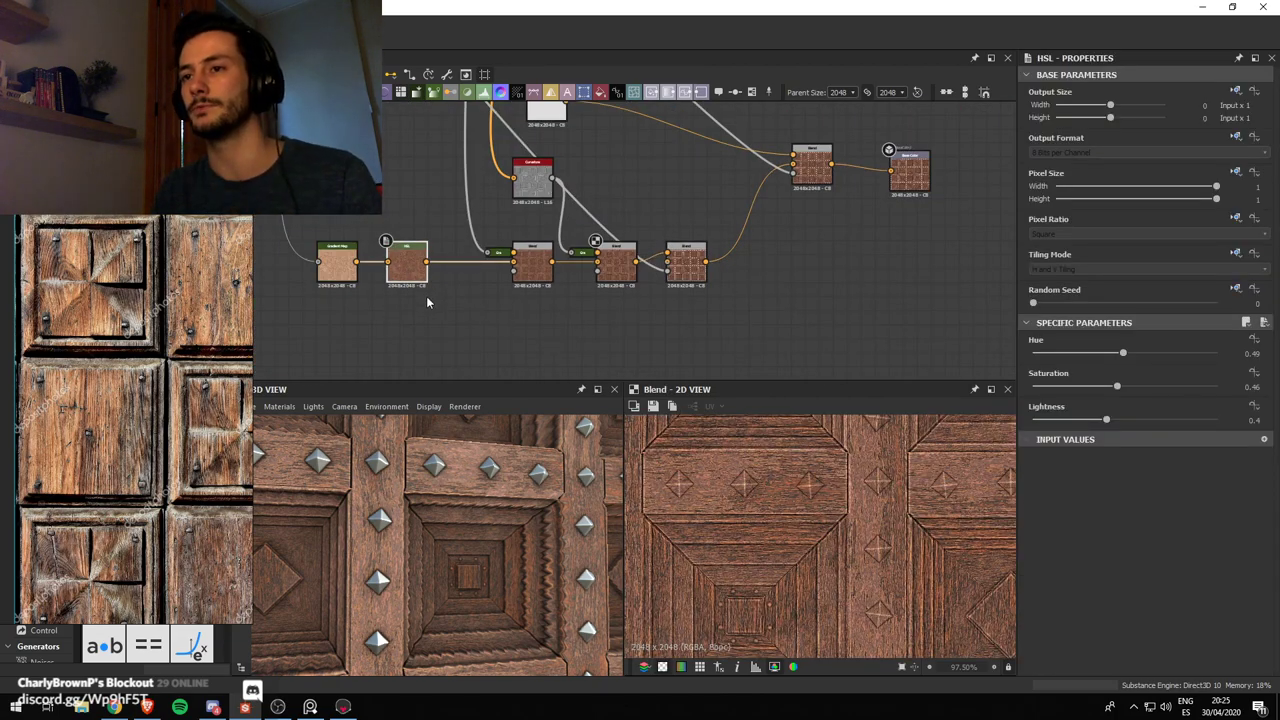
{"action": "key", "text": "space"}
{"action": "type", "text": "hsl"}
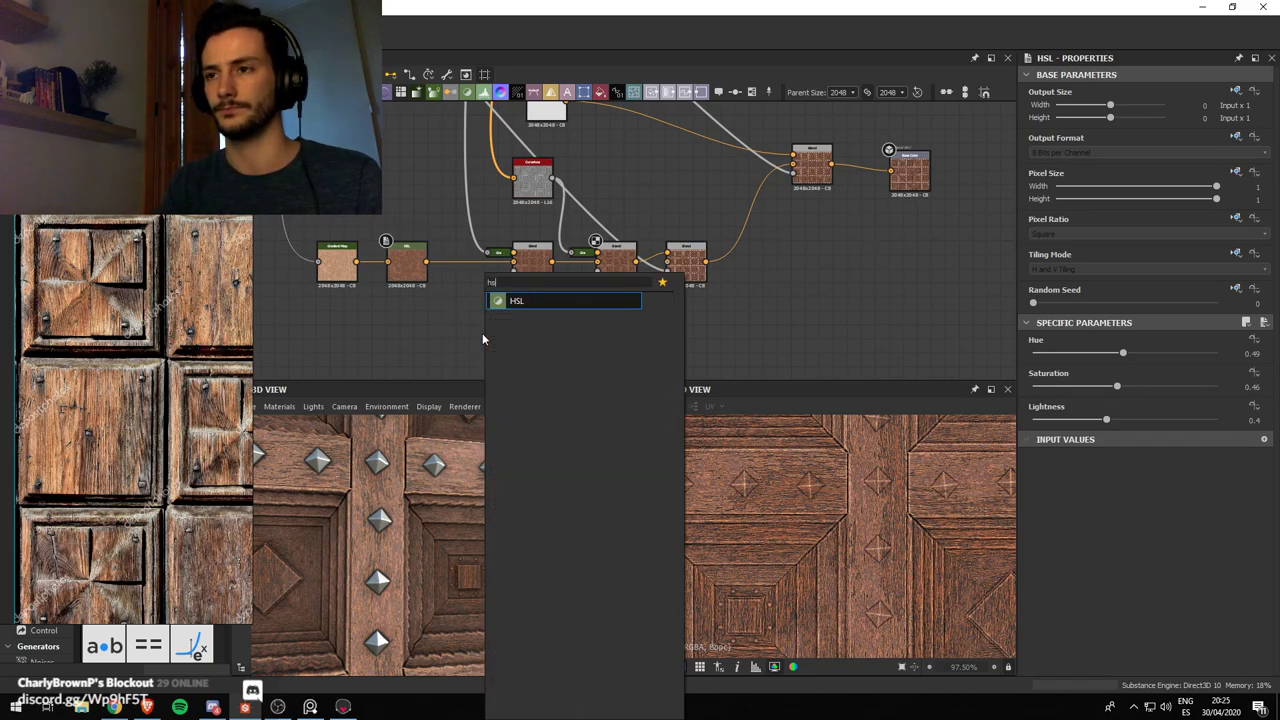
{"action": "key", "text": "Return"}
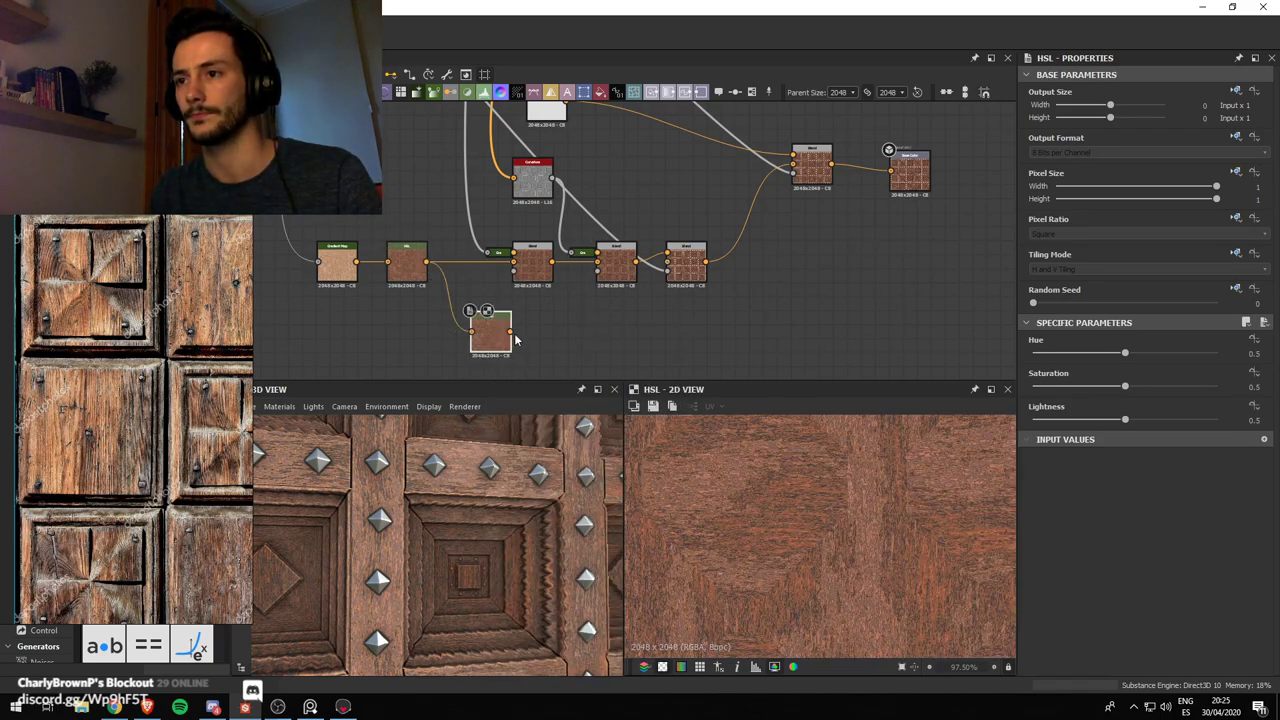
{"action": "left_click_drag", "start_coordinate": [658, 278], "coordinate": [666, 263]}
{"action": "left_click_drag", "start_coordinate": [499, 343], "coordinate": [625, 345]}
Darken the second HSL node to a lightness of 0.44, judging the areas around the studs on the Blend
{"action": "left_click_drag", "start_coordinate": [1125, 419], "coordinate": [1106, 420]}
{"action": "left_click", "coordinate": [670, 270]}
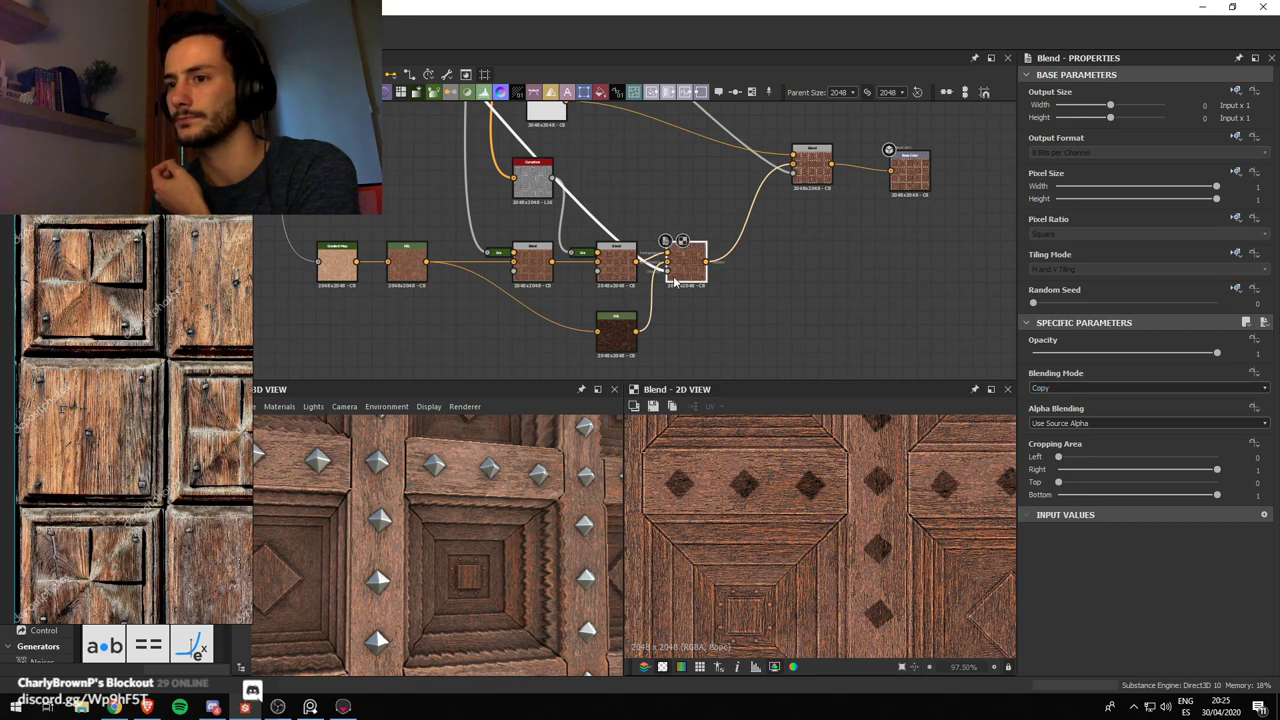
{"action": "left_click", "coordinate": [617, 352]}
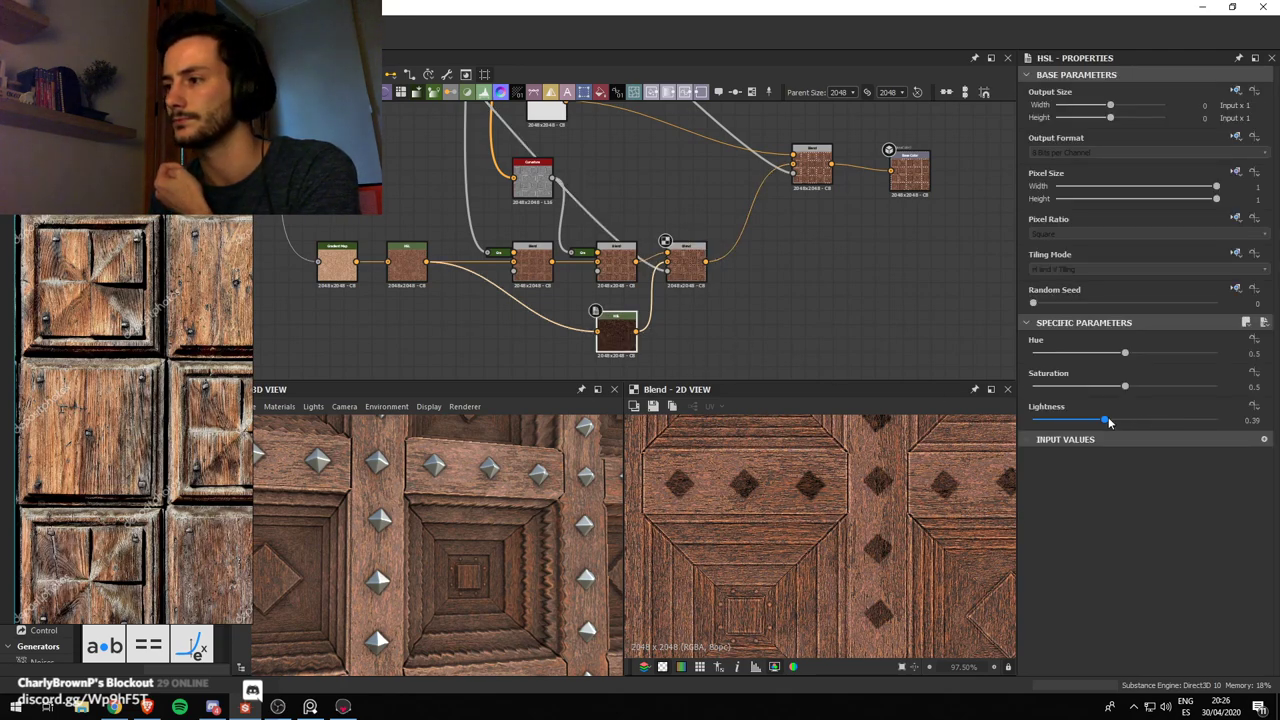
{"action": "mouse_move", "coordinate": [1106, 420]}
{"action": "left_mouse_down"}
{"action": "mouse_move", "coordinate": [1083, 420]}
{"action": "mouse_move", "coordinate": [1116, 436]}
{"action": "left_mouse_up"}
Insert a Blur HQ Grayscale node on the stud mask link that feeds the new Blend's opacity
{"action": "scroll", "coordinate": [547, 246], "scroll_direction": "down", "scroll_amount": 2}
{"action": "middle_click_drag", "start_coordinate": [547, 246], "coordinate": [657, 286]}
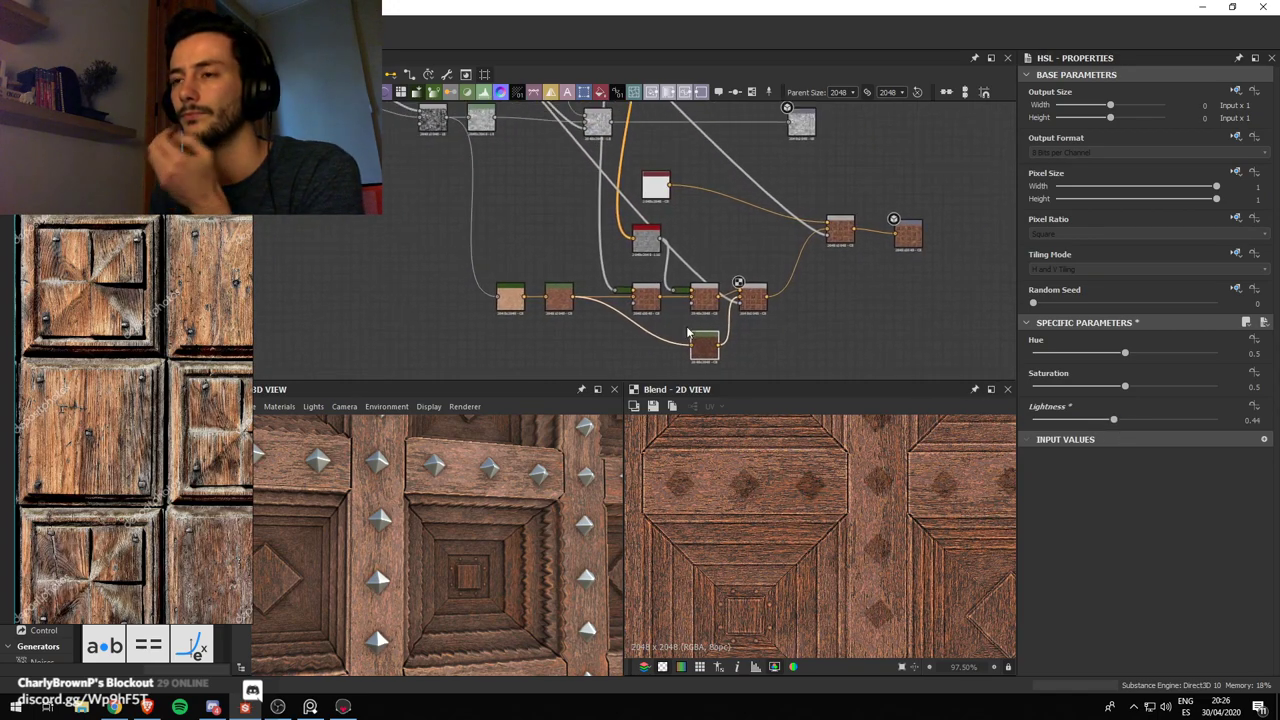
{"action": "scroll", "coordinate": [586, 232], "scroll_direction": "down", "scroll_amount": 1}
{"action": "middle_click_drag", "start_coordinate": [586, 232], "coordinate": [591, 255]}
{"action": "scroll", "coordinate": [665, 278], "scroll_direction": "up", "scroll_amount": 2}
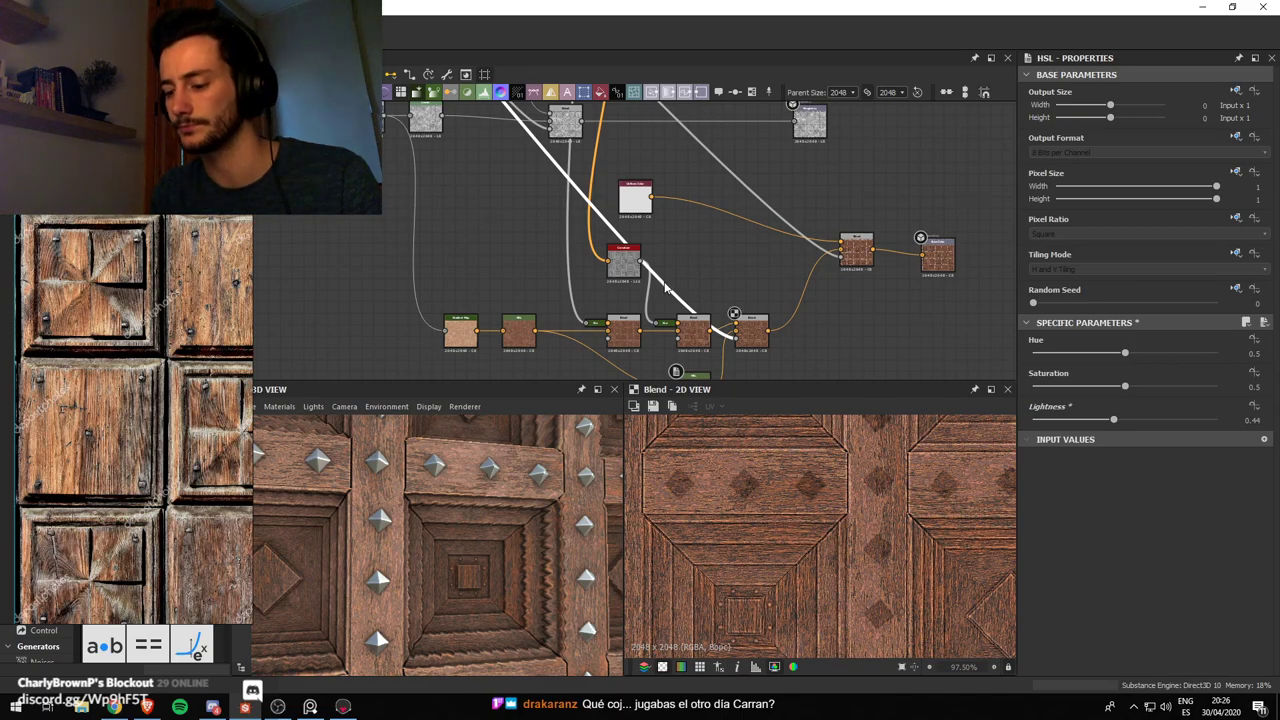
{"action": "key", "text": "space"}
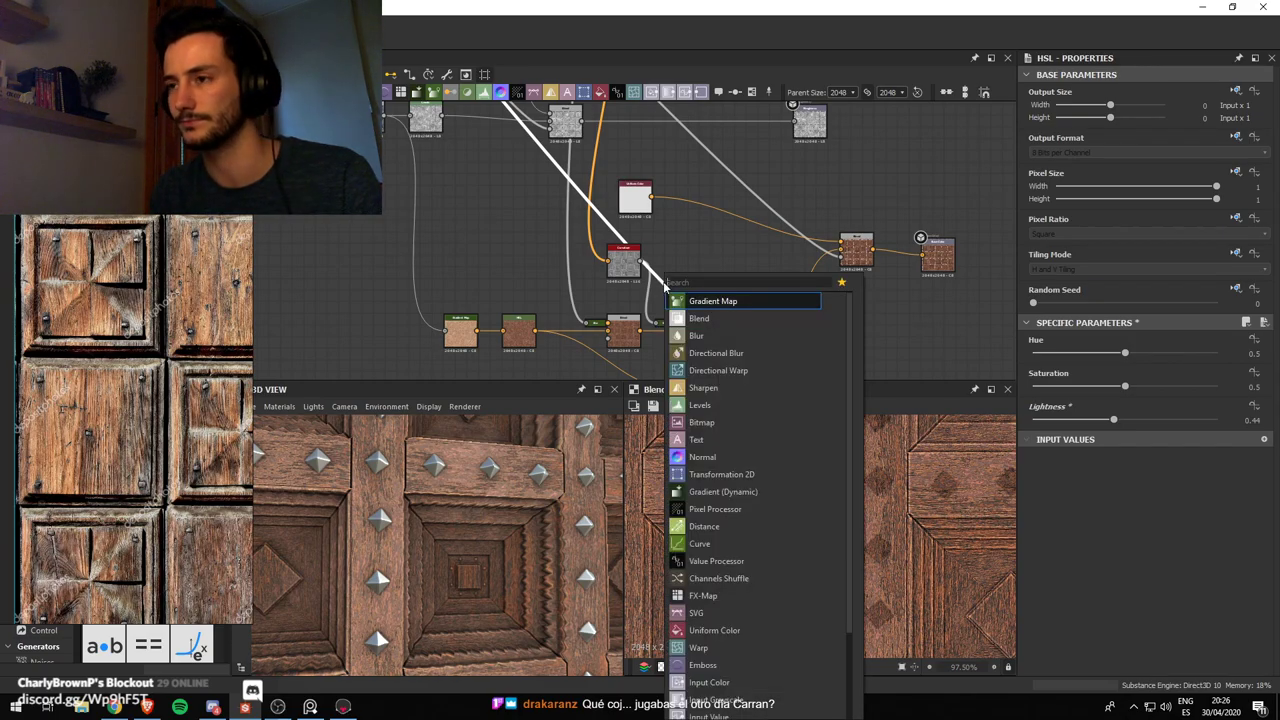
{"action": "type", "text": "blu"}
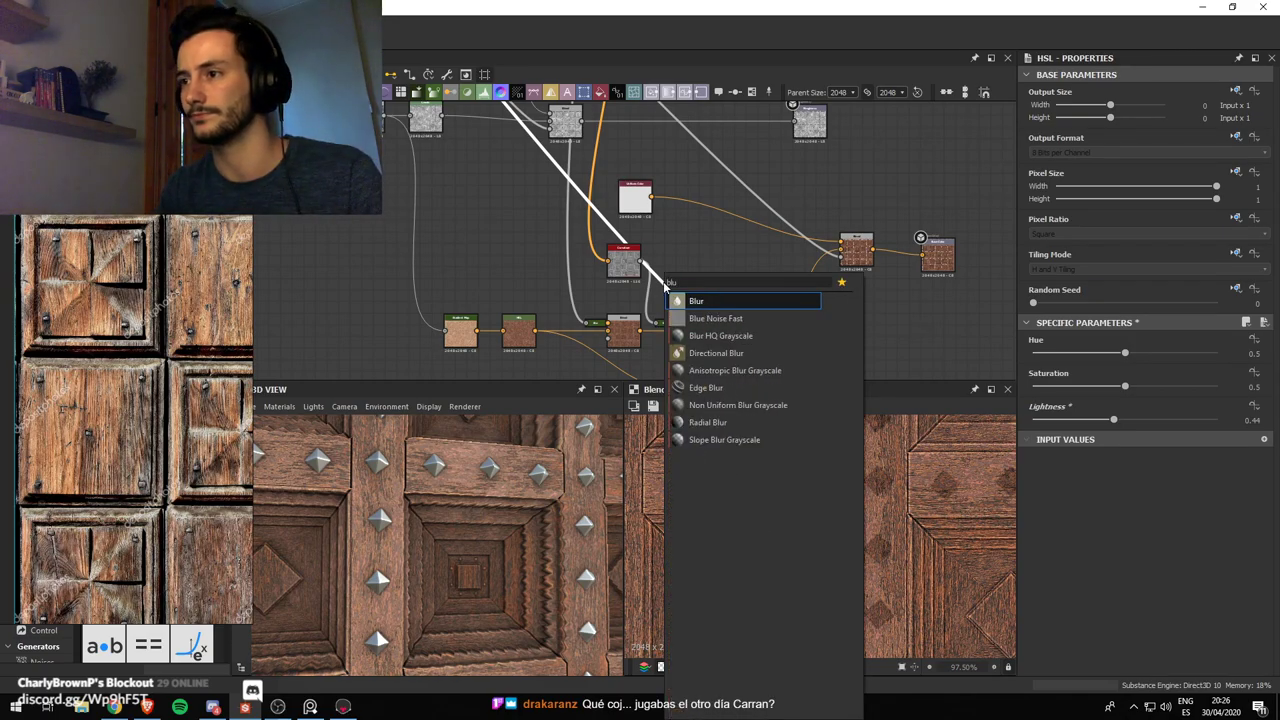
{"action": "key", "text": "Down"}
{"action": "key", "text": "Down"}
{"action": "key", "text": "Return"}
Move the new blur node above the masked Blend, and set its intensity to 0.75 and quality to 1
{"action": "scroll", "coordinate": [622, 251], "scroll_direction": "down", "scroll_amount": 3}
{"action": "middle_click_drag", "start_coordinate": [551, 144], "coordinate": [560, 232]}
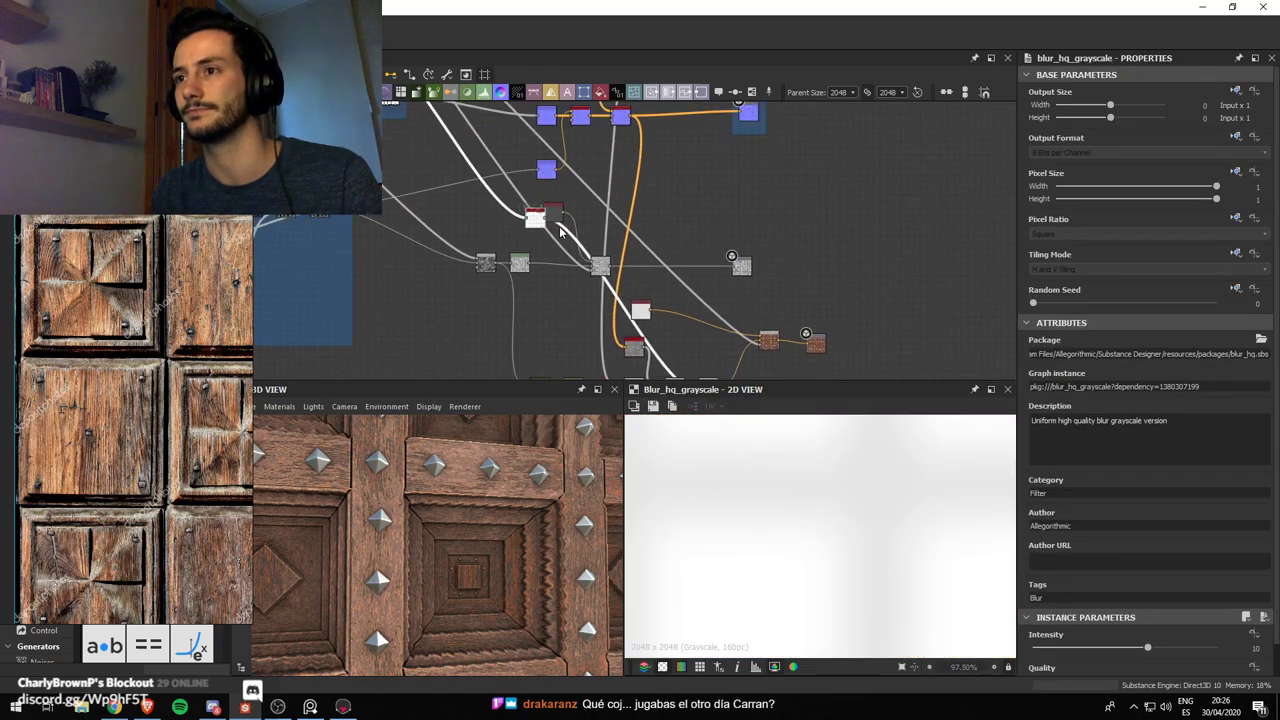
{"action": "left_click_drag", "start_coordinate": [557, 228], "coordinate": [678, 360]}
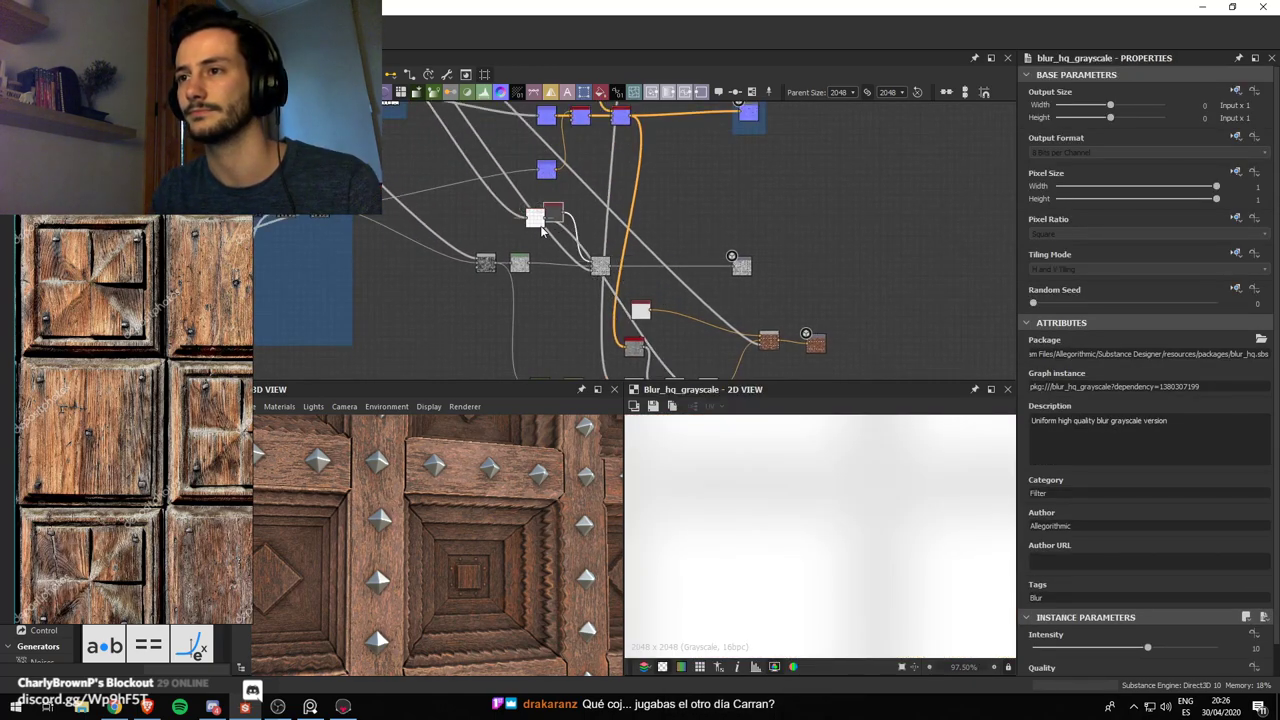
{"action": "scroll", "coordinate": [678, 360], "scroll_direction": "up", "scroll_amount": 3}
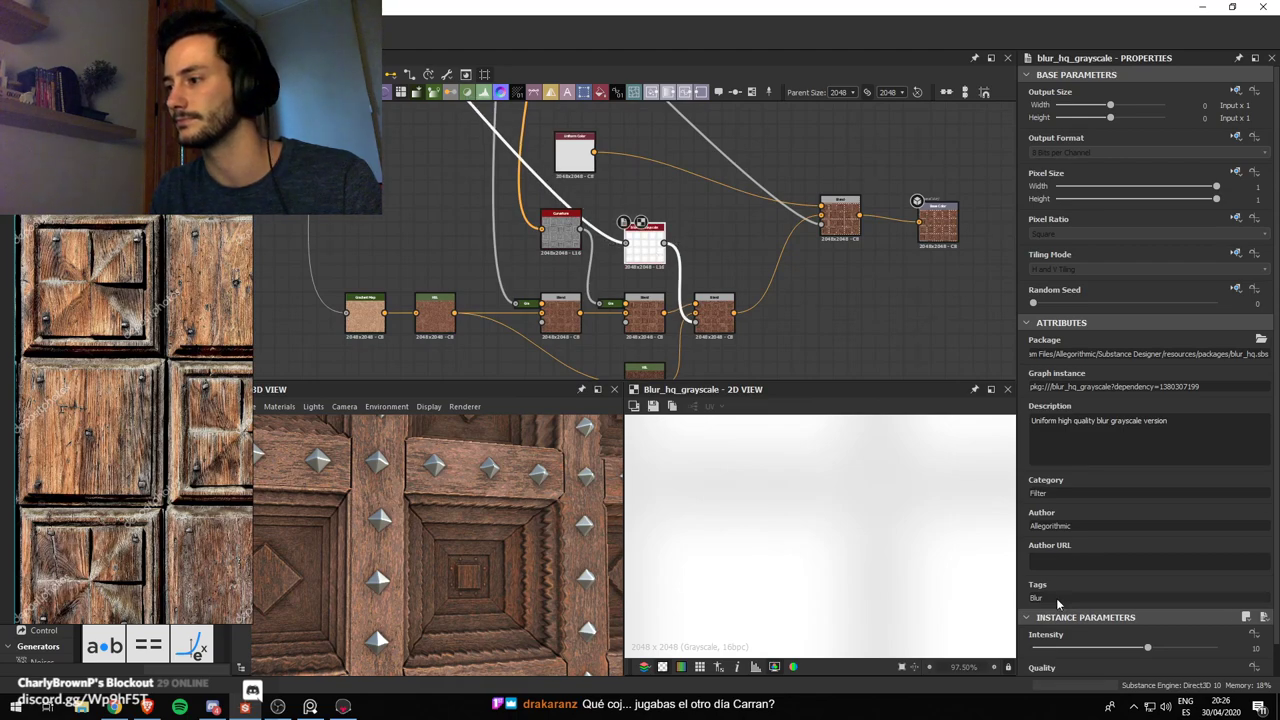
{"action": "left_click", "coordinate": [1056, 648]}
{"action": "scroll", "coordinate": [1066, 630], "scroll_direction": "down", "scroll_amount": 1}
{"action": "left_click_drag", "start_coordinate": [1069, 647], "coordinate": [1138, 648]}
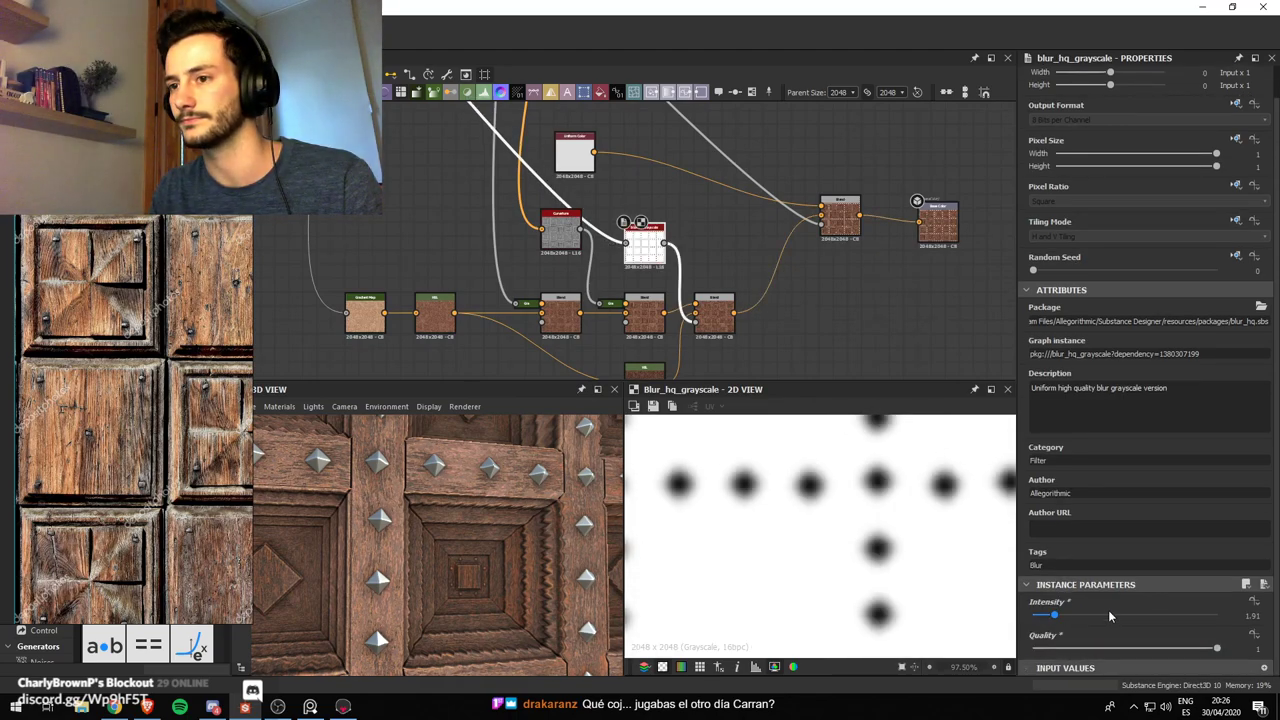
{"action": "left_click_drag", "start_coordinate": [1055, 616], "coordinate": [1042, 618]}
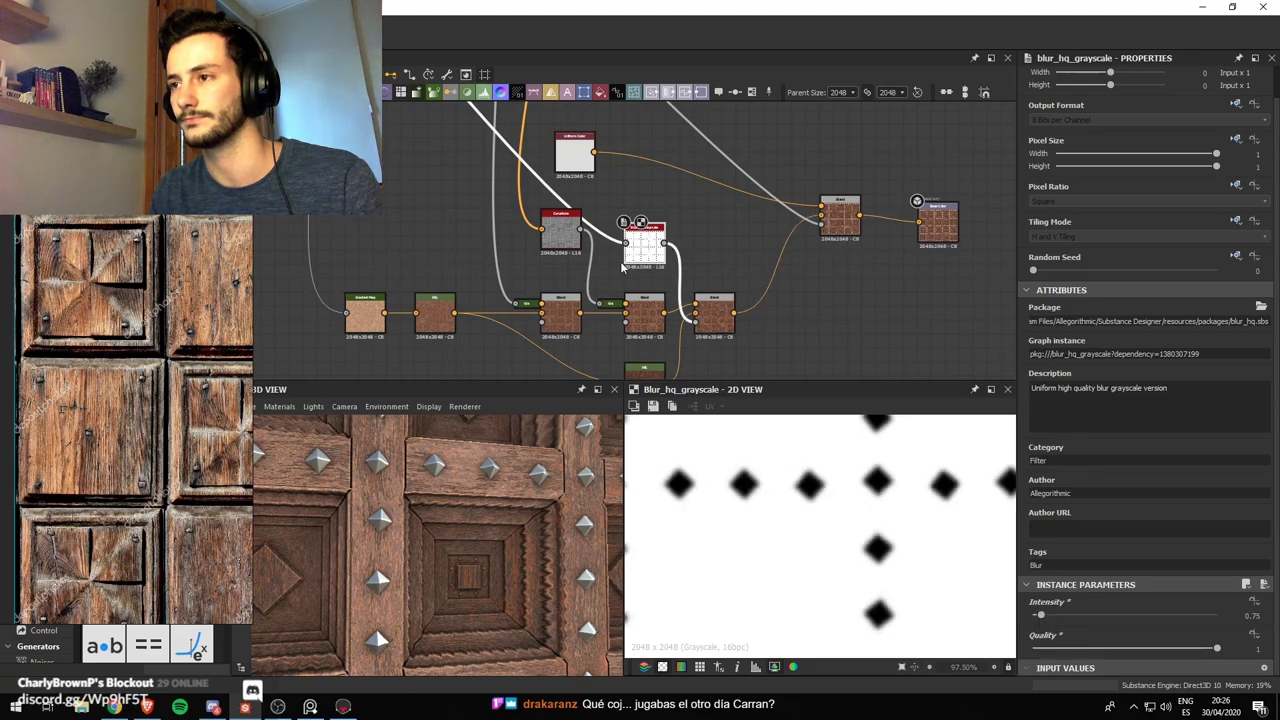
Shift the masked Blend away from the curvature Blend and preview the darkened stud areas up close in the 2D view
{"action": "scroll", "coordinate": [637, 254], "scroll_direction": "up", "scroll_amount": 1}
{"action": "scroll", "coordinate": [725, 343], "scroll_direction": "down", "scroll_amount": 1}
{"action": "middle_click_drag", "start_coordinate": [733, 346], "coordinate": [722, 306]}
{"action": "left_click_drag", "start_coordinate": [718, 297], "coordinate": [745, 297]}
{"action": "double_click", "coordinate": [747, 298]}
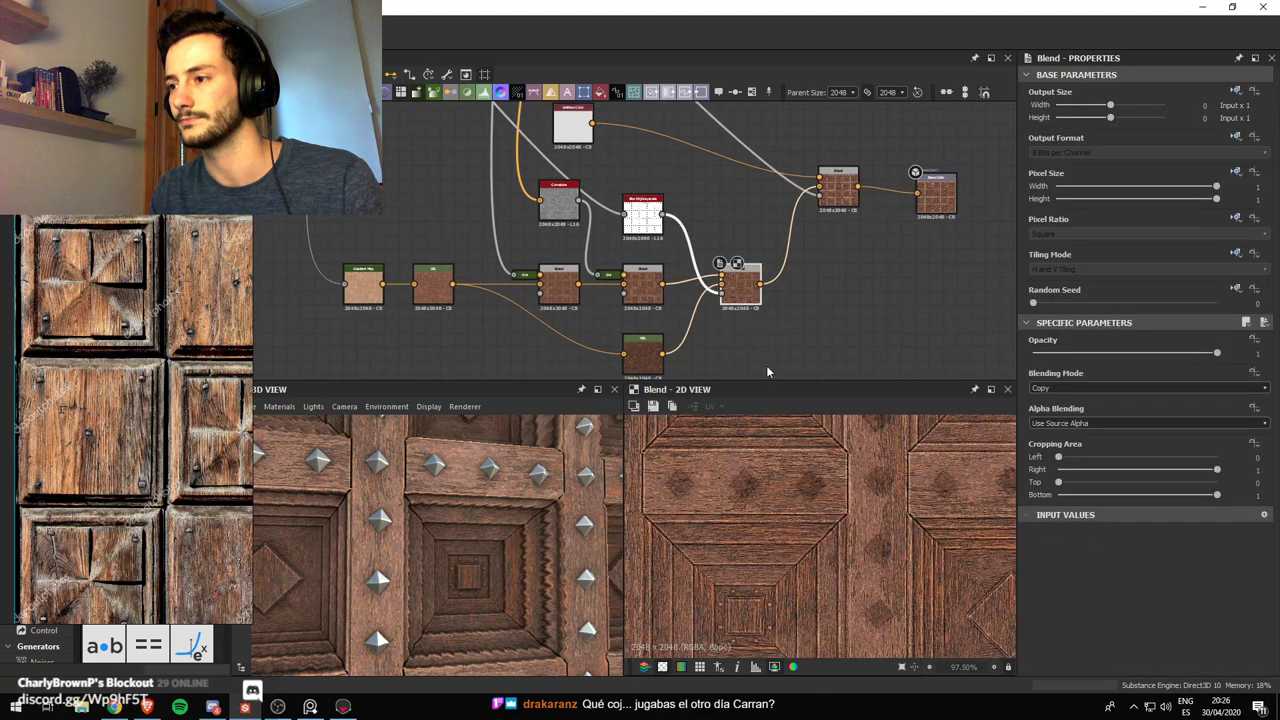
{"action": "scroll", "coordinate": [831, 484], "scroll_direction": "up", "scroll_amount": 3}
Insert a Levels node after the stud mask blur and raise its black input level towards the midtones
{"action": "left_click", "coordinate": [645, 218]}
{"action": "key", "text": "space"}
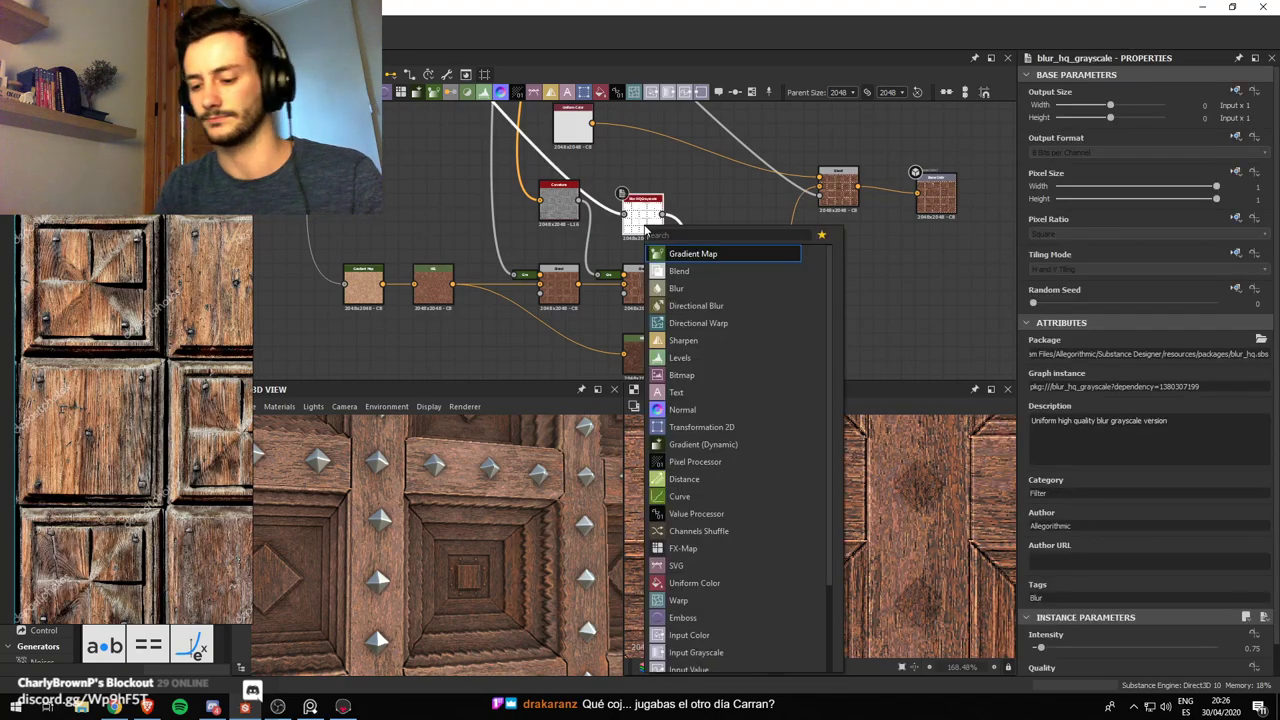
{"action": "type", "text": "level"}
{"action": "key", "text": "Return"}
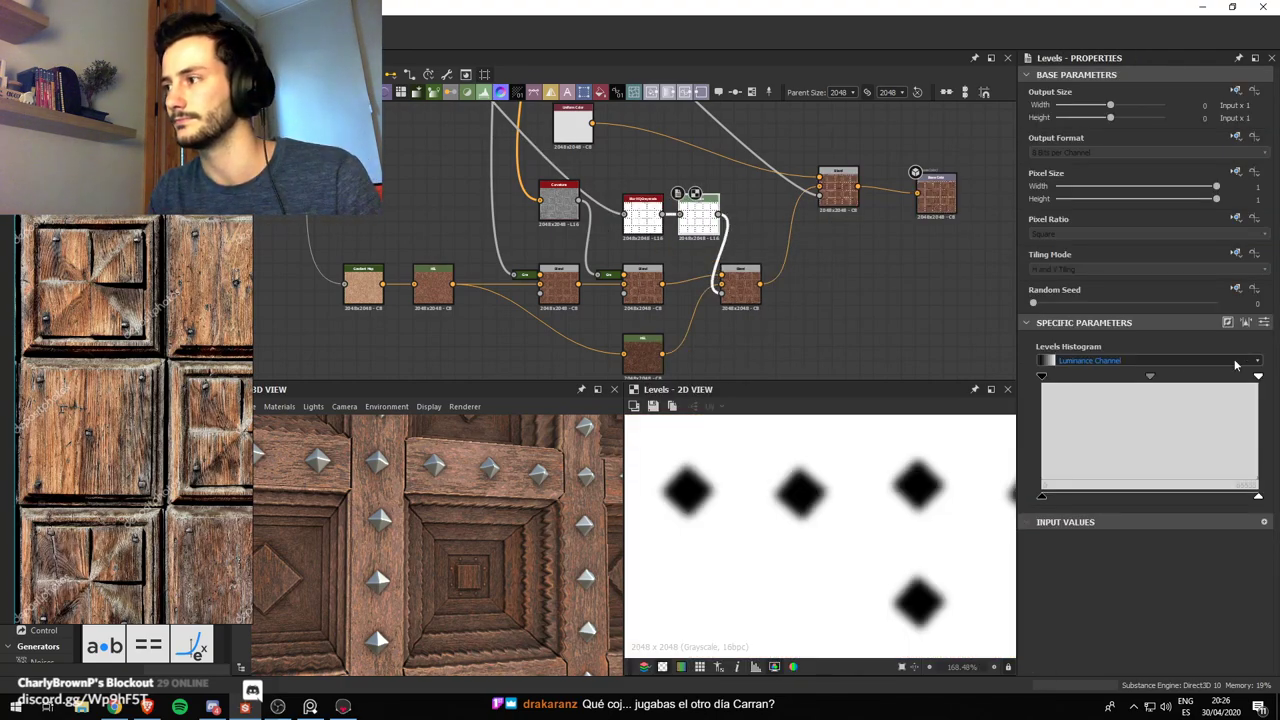
{"action": "mouse_move", "coordinate": [1259, 378]}
{"action": "left_mouse_down"}
{"action": "mouse_move", "coordinate": [1202, 385]}
{"action": "mouse_move", "coordinate": [1262, 385]}
{"action": "left_mouse_up"}
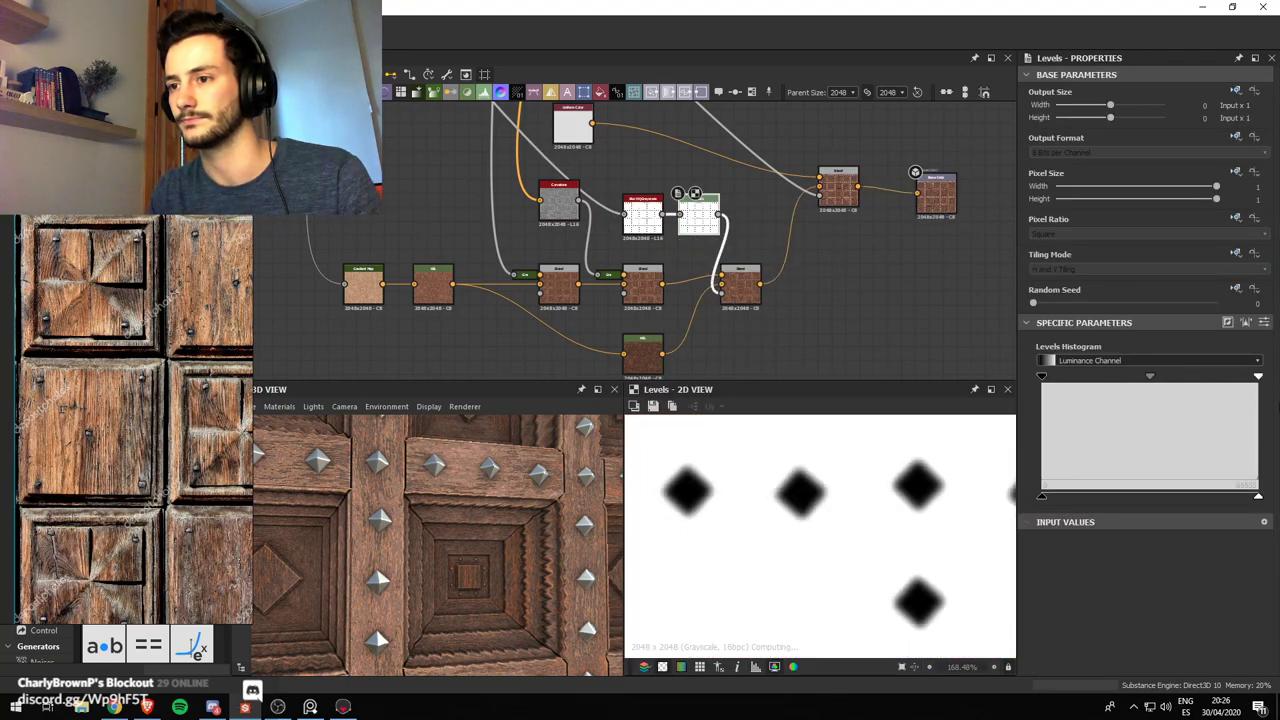
{"action": "left_click_drag", "start_coordinate": [1041, 380], "coordinate": [1137, 378]}
Set the stud mask blur's intensity to 2.19 and check the darkened stud surroundings on the whole cube
{"action": "scroll", "coordinate": [628, 265], "scroll_direction": "down", "scroll_amount": 2}
{"action": "middle_click_drag", "start_coordinate": [603, 263], "coordinate": [646, 295]}
{"action": "scroll", "coordinate": [677, 273], "scroll_direction": "up", "scroll_amount": 2}
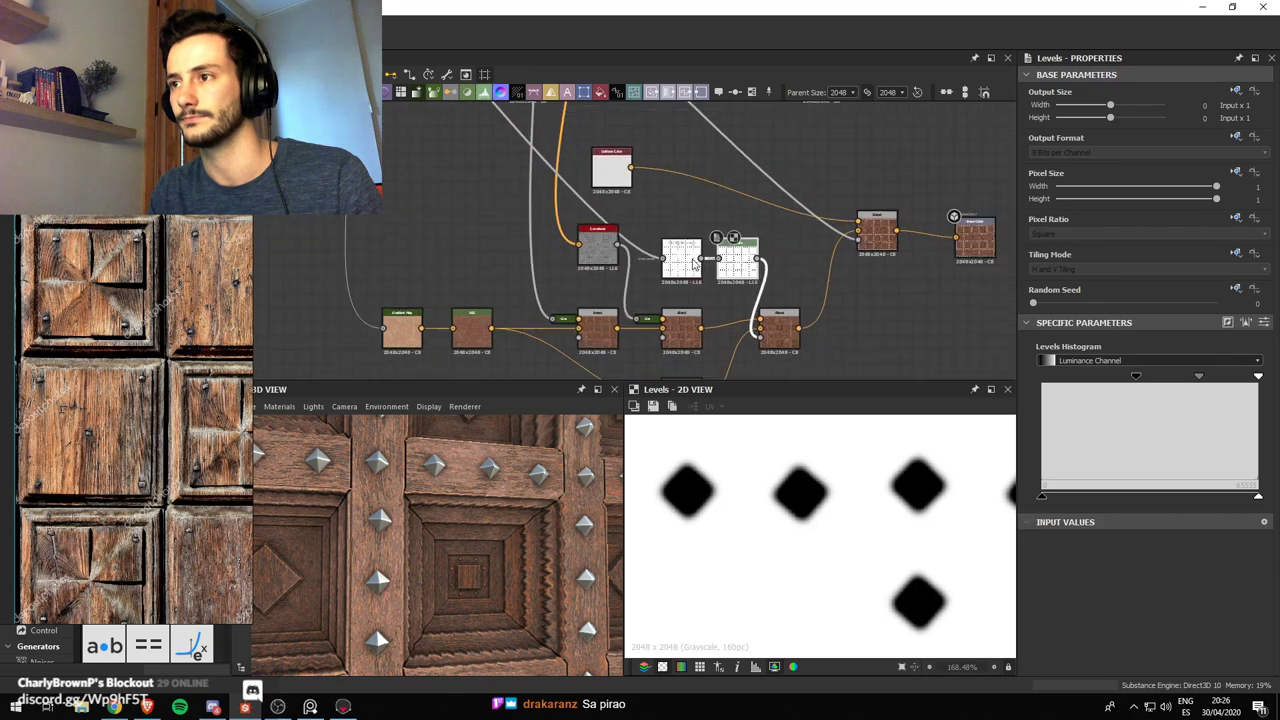
{"action": "left_click", "coordinate": [681, 260]}
{"action": "scroll", "coordinate": [1067, 554], "scroll_direction": "down", "scroll_amount": 1}
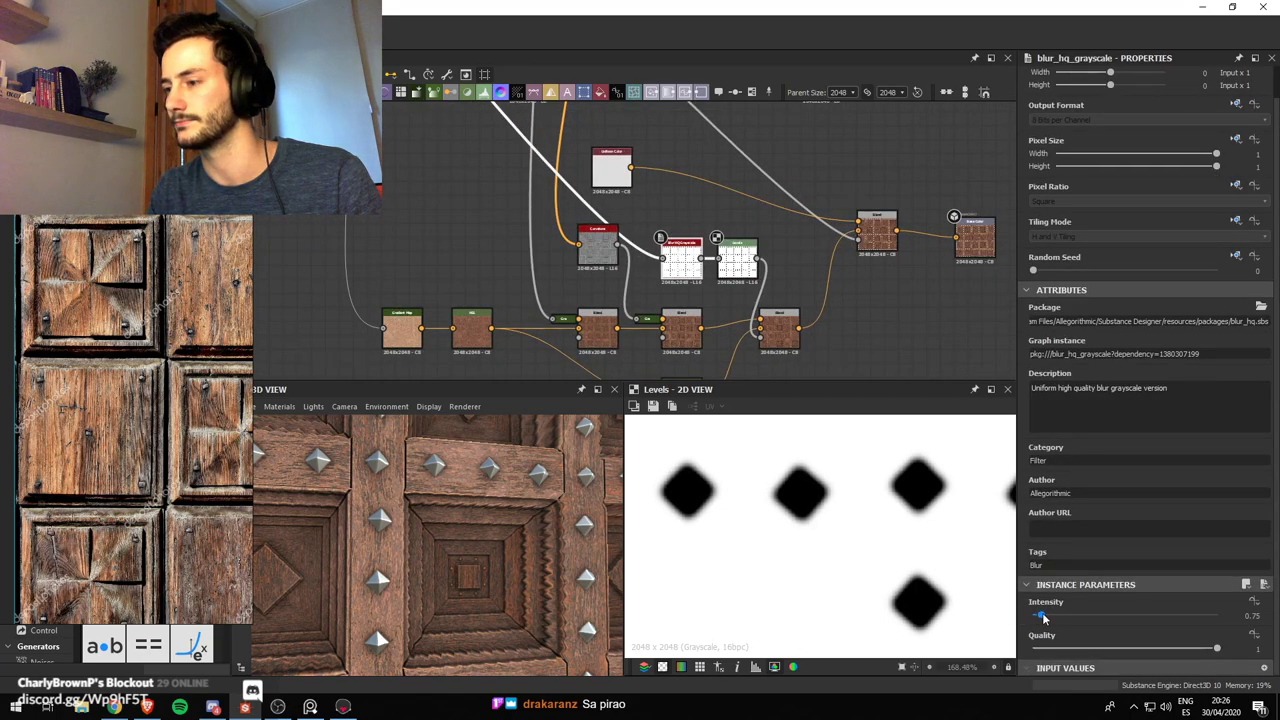
{"action": "left_click_drag", "start_coordinate": [1043, 618], "coordinate": [1060, 623]}
{"action": "scroll", "coordinate": [447, 520], "scroll_direction": "down", "scroll_amount": 5}
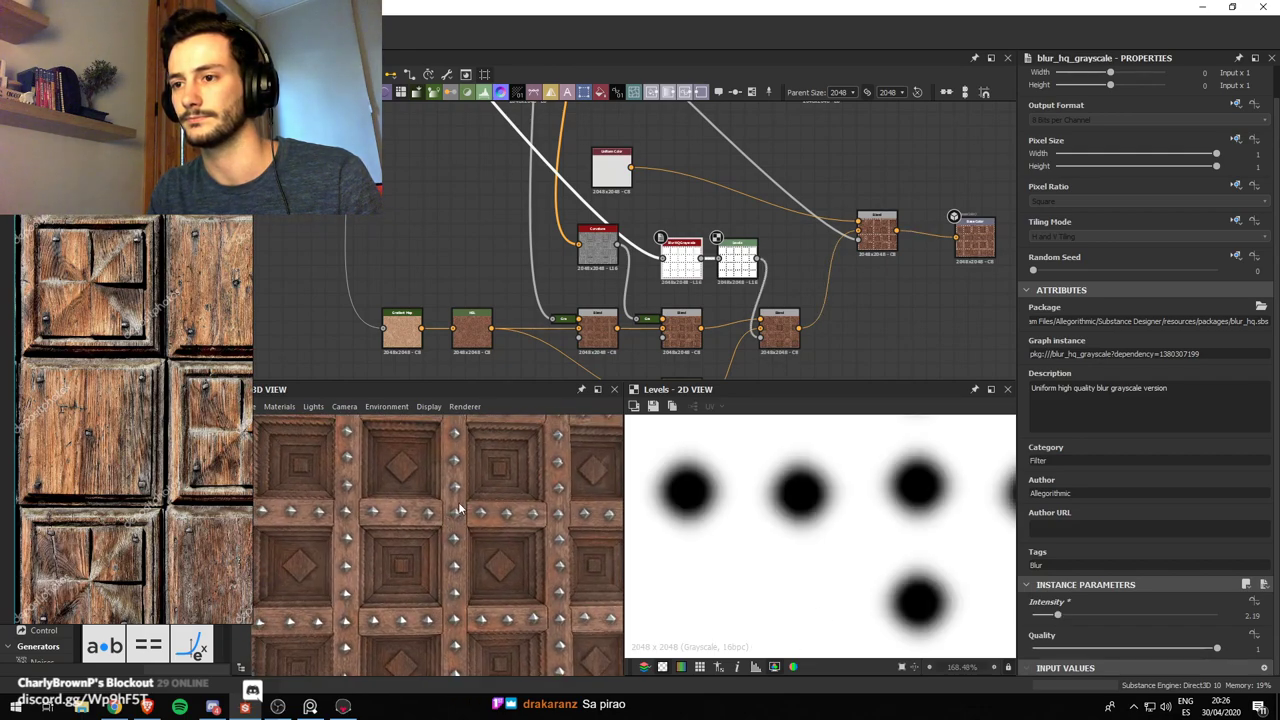
{"action": "left_click_drag", "start_coordinate": [460, 510], "coordinate": [422, 537]}
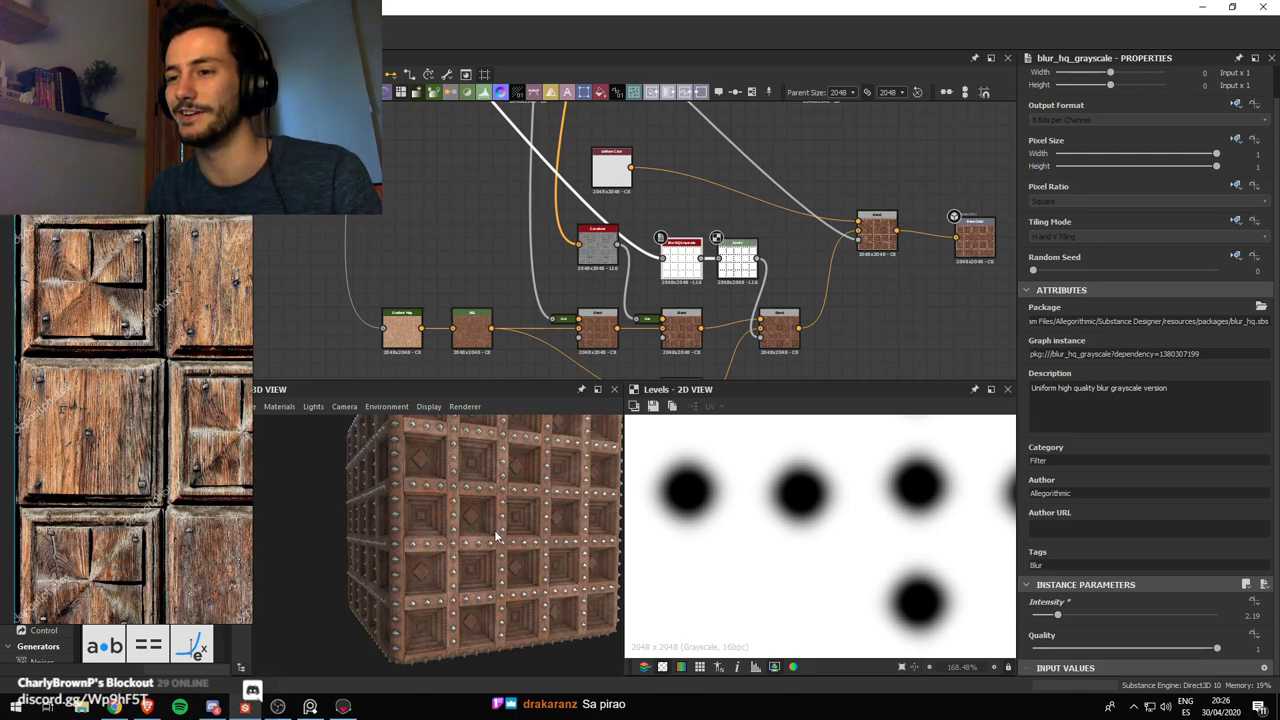
{"action": "scroll", "coordinate": [687, 230], "scroll_direction": "down", "scroll_amount": 2}
Tidy the base colour section by regrouping the colour chain, curvature and mask nodes, Uniform Color, final Blend and output
{"action": "scroll", "coordinate": [687, 230], "scroll_direction": "down", "scroll_amount": 5}
{"action": "middle_click_drag", "start_coordinate": [687, 230], "coordinate": [740, 239]}
{"action": "scroll", "coordinate": [740, 239], "scroll_direction": "up", "scroll_amount": 4}
{"action": "scroll", "coordinate": [738, 243], "scroll_direction": "down", "scroll_amount": 3}
{"action": "left_click_drag", "start_coordinate": [785, 332], "coordinate": [630, 310]}
{"action": "left_click_drag", "start_coordinate": [864, 290], "coordinate": [806, 271]}
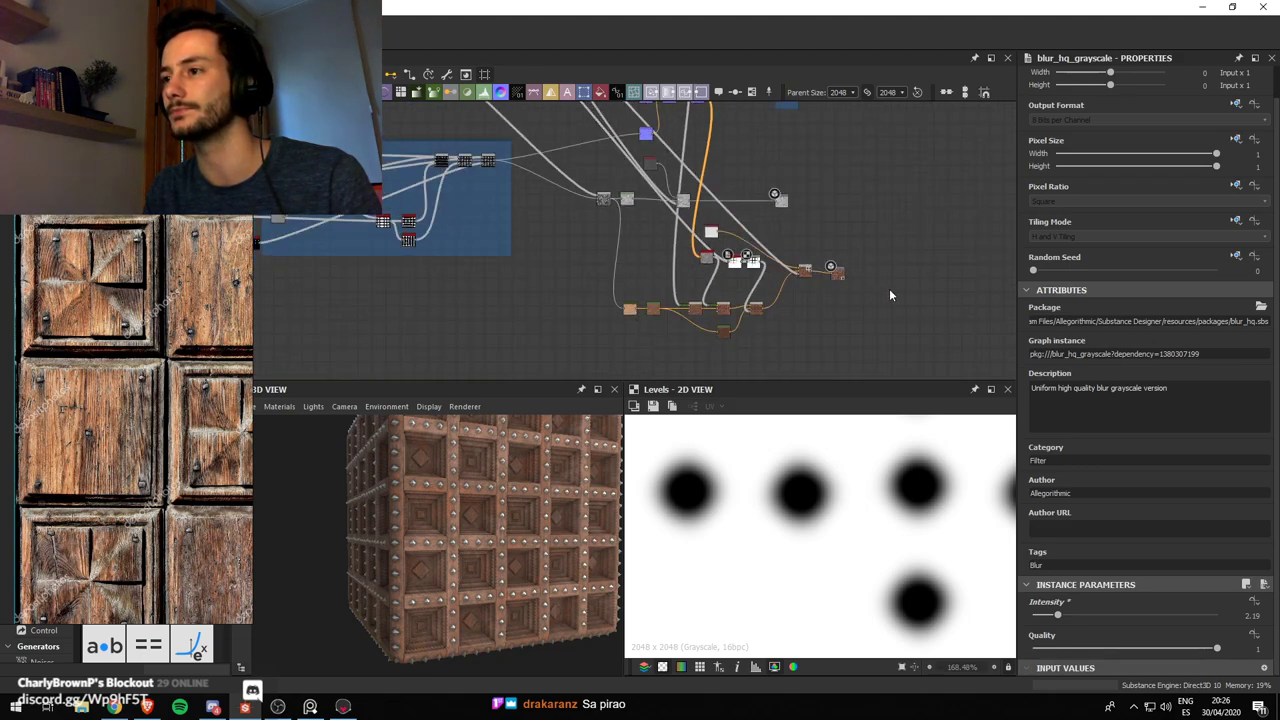
{"action": "left_click_drag", "start_coordinate": [681, 252], "coordinate": [731, 289]}
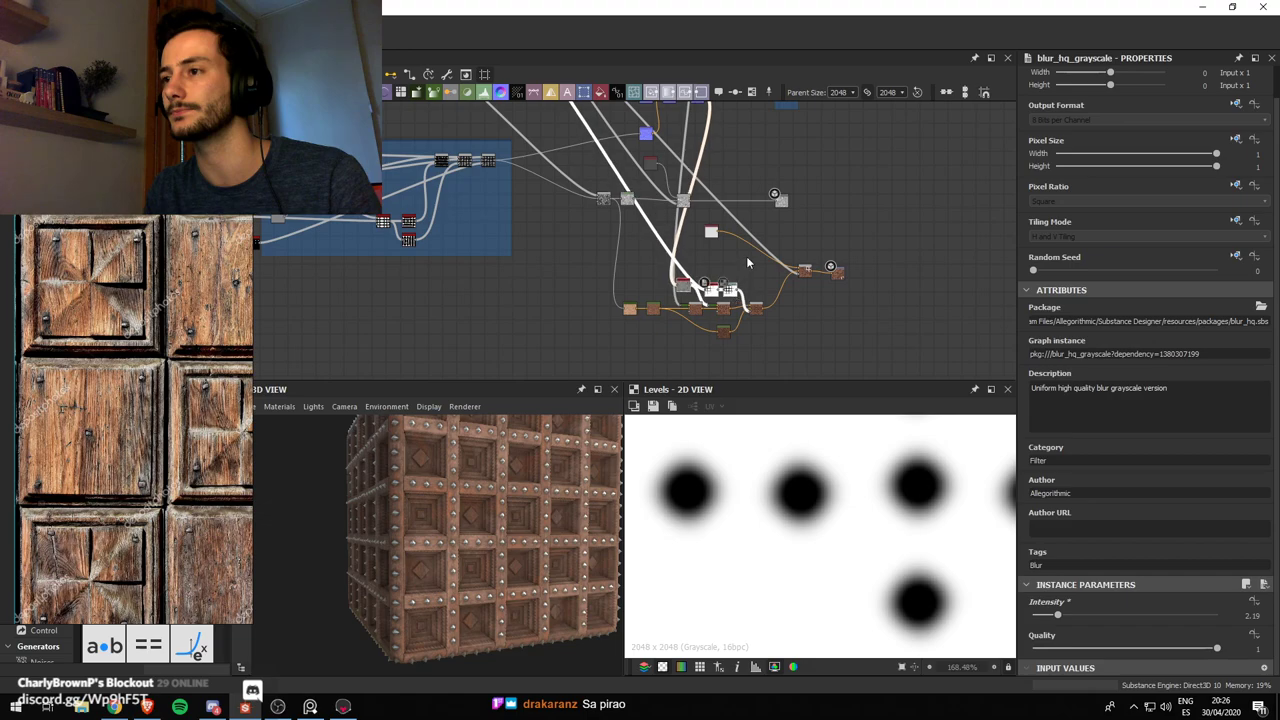
{"action": "left_click", "coordinate": [749, 262]}
{"action": "left_click_drag", "start_coordinate": [711, 233], "coordinate": [773, 245]}
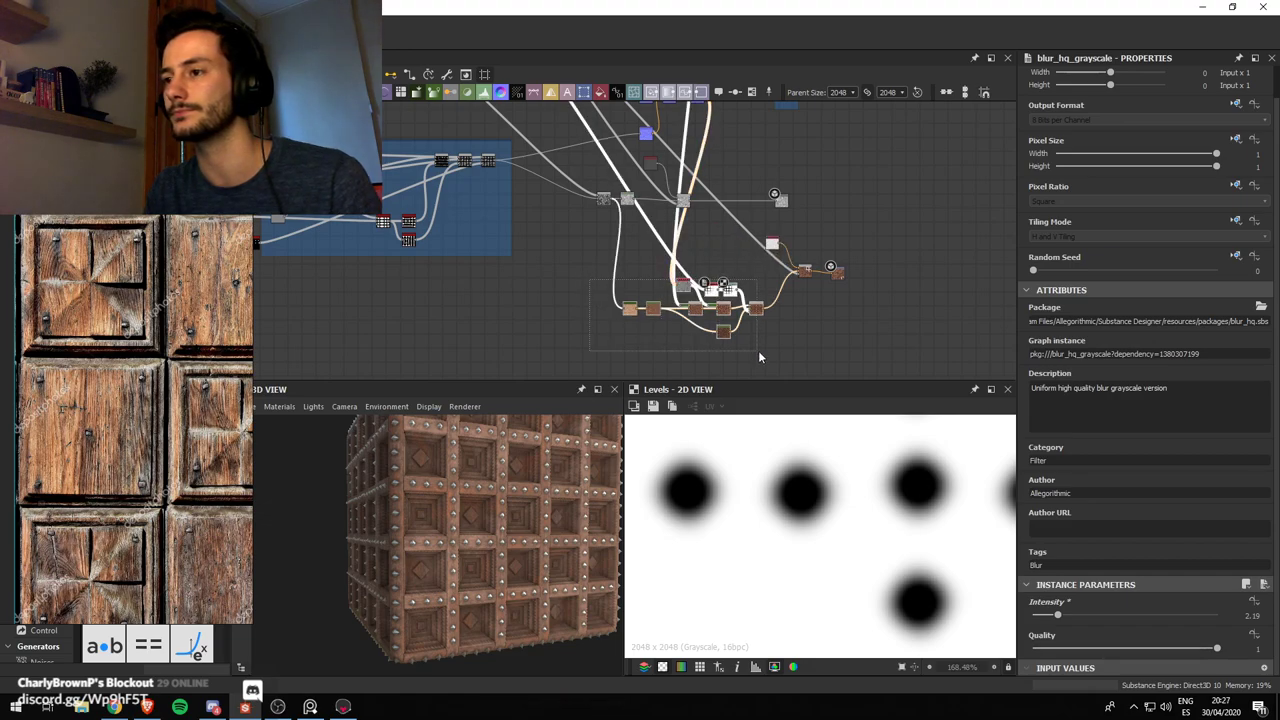
{"action": "right_click", "coordinate": [614, 279]}
{"action": "left_click", "coordinate": [628, 315]}
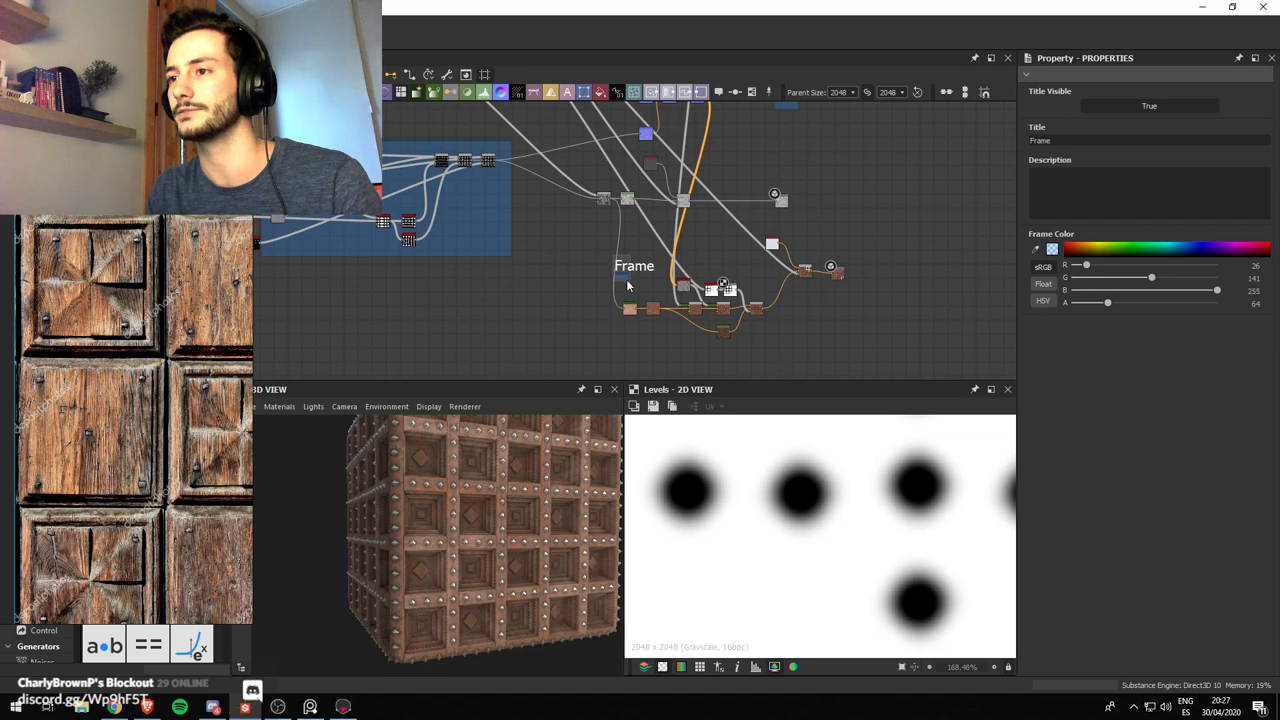
{"action": "key", "text": "Delete"}
Enclose the base colour chain, curvature and stud mask nodes in a frame titled "Wood"
{"action": "left_click_drag", "start_coordinate": [591, 255], "coordinate": [869, 411]}
{"action": "right_click", "coordinate": [716, 300]}
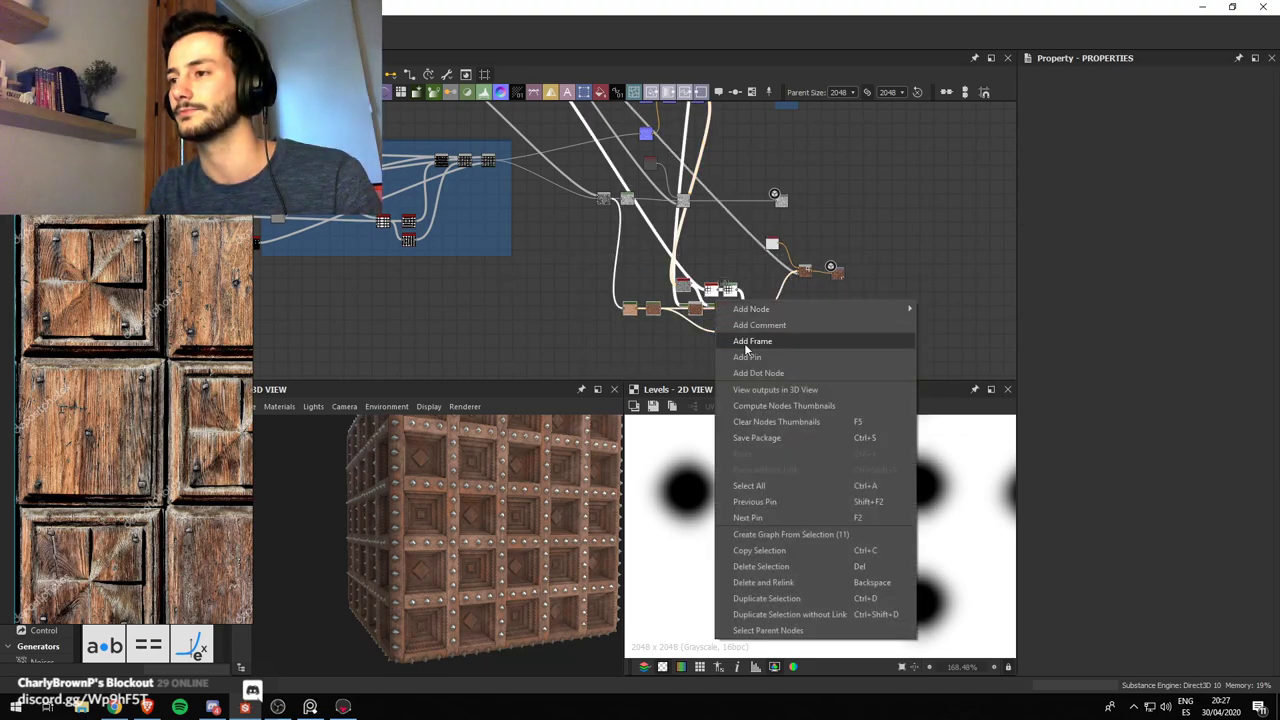
{"action": "left_click", "coordinate": [760, 341]}
{"action": "double_click", "coordinate": [1065, 141]}
{"action": "type", "text": "Wood"}
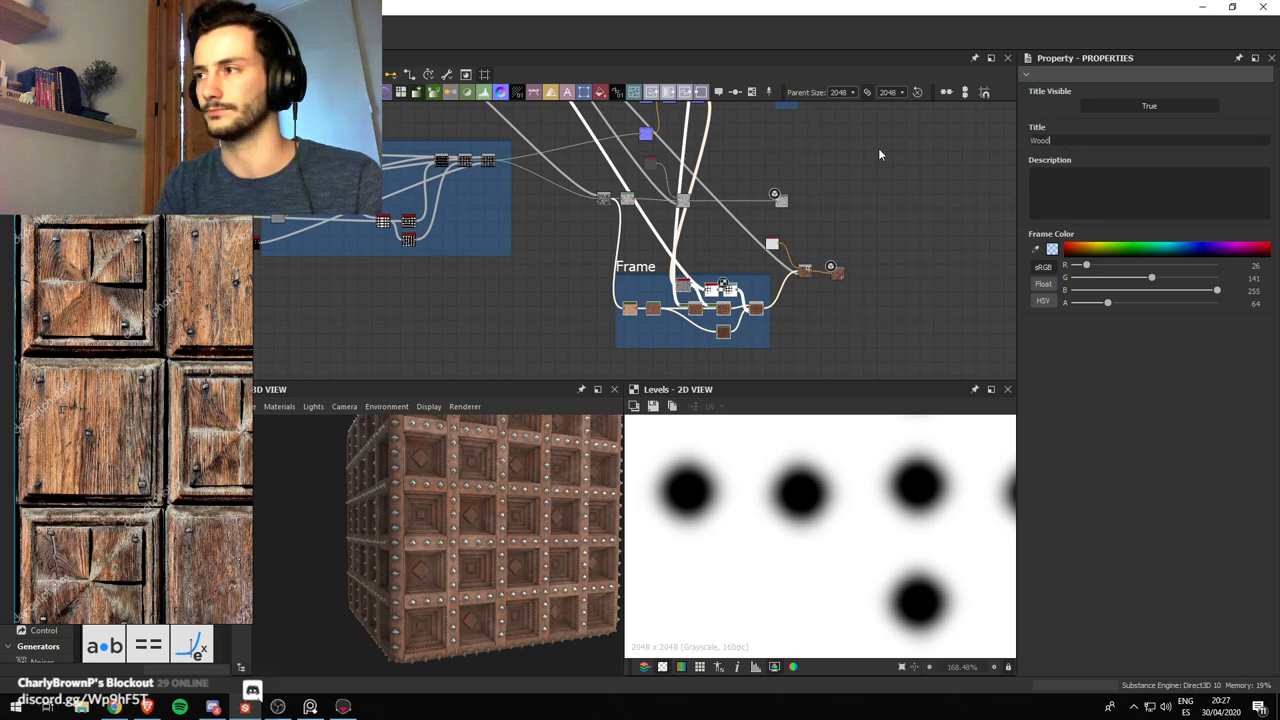
{"action": "key", "text": "Return"}
Darken the stud Uniform Color to a slightly warm grey with RGB 161, 156, 156
{"action": "scroll", "coordinate": [871, 219], "scroll_direction": "up", "scroll_amount": 3}
{"action": "left_click", "coordinate": [702, 255]}
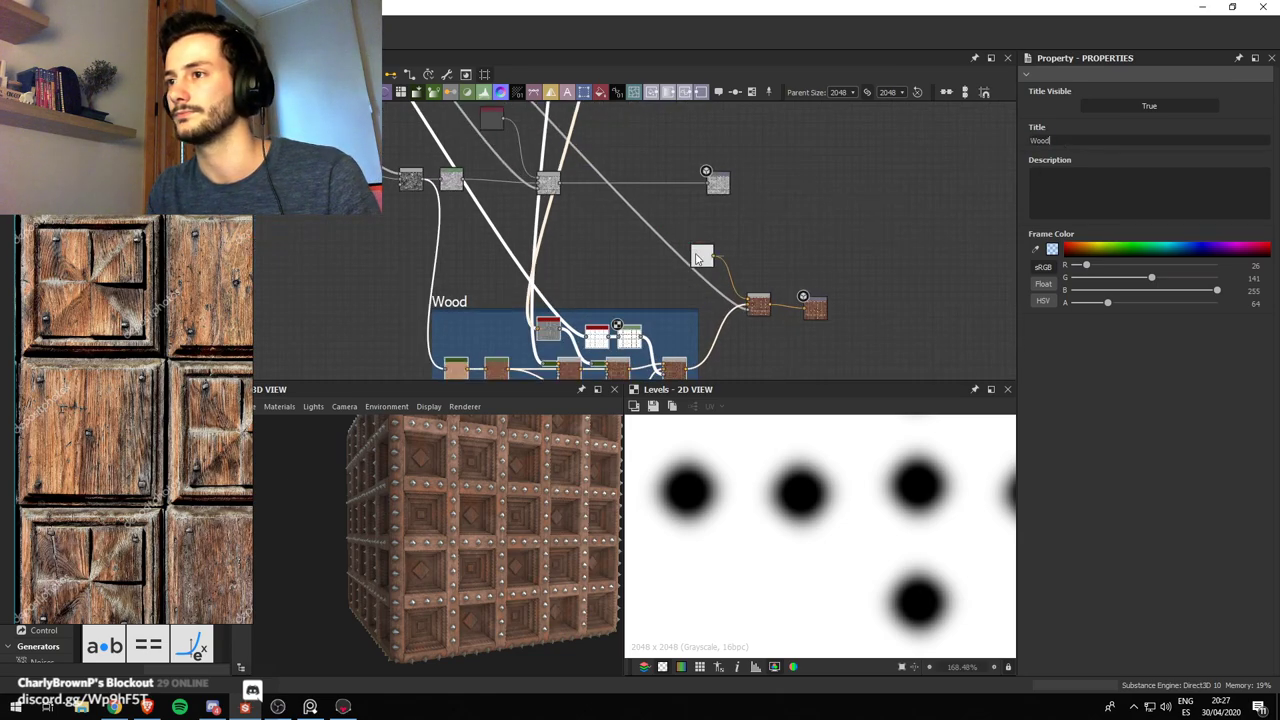
{"action": "left_click", "coordinate": [1056, 392]}
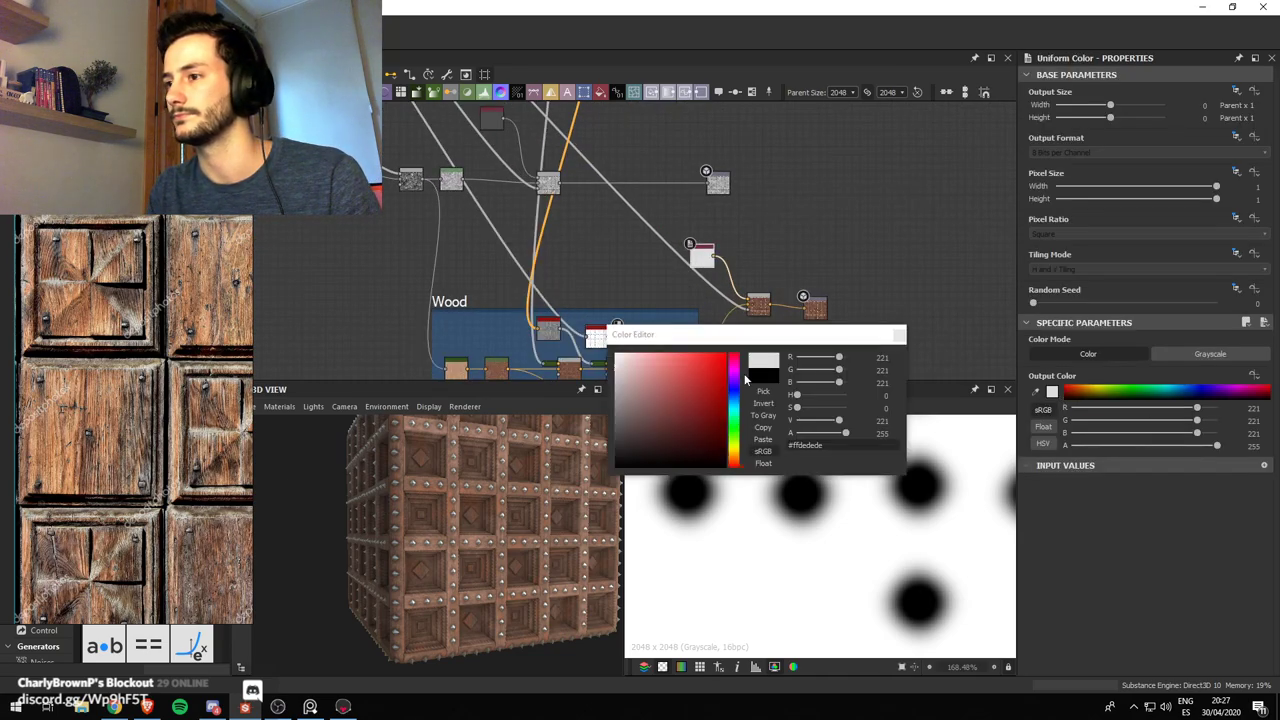
{"action": "left_click", "coordinate": [617, 389]}
{"action": "left_click_drag", "start_coordinate": [617, 389], "coordinate": [617, 394]}
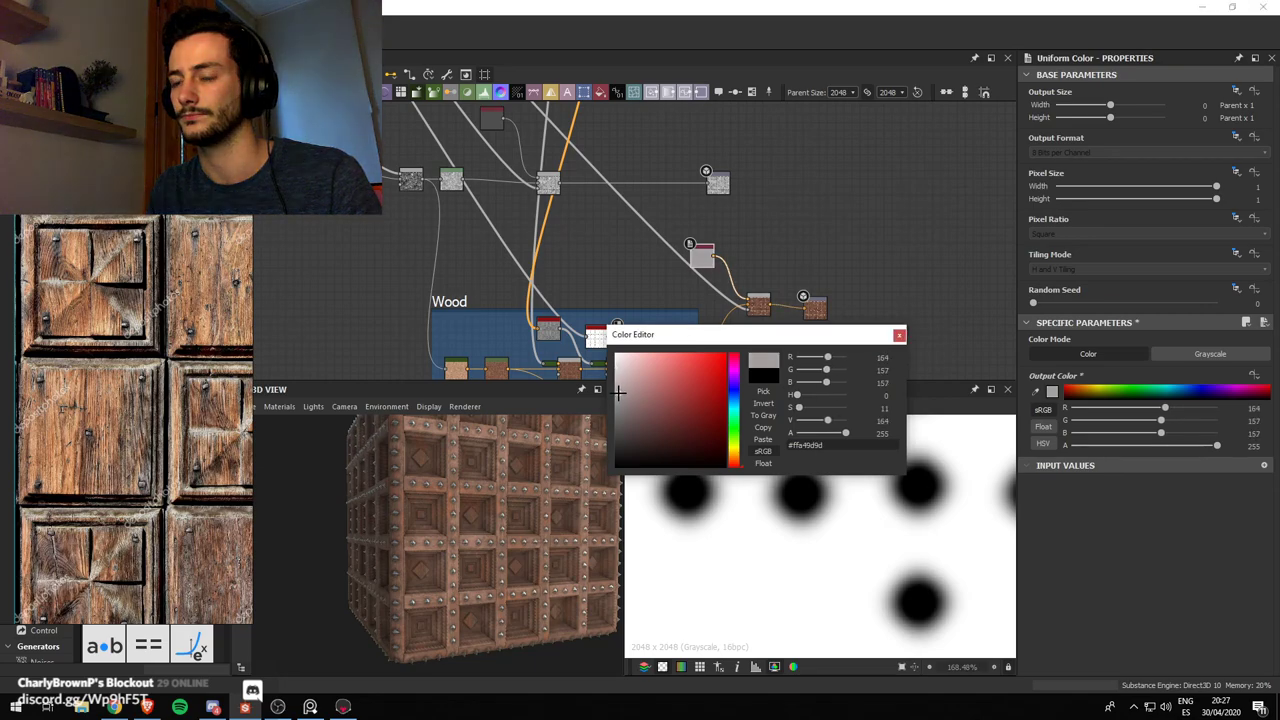
{"action": "left_click", "coordinate": [898, 338]}
Set the Uniform Color feeding the grayscale Blend above the Wood frame to a luminance of 98 and inspect the studs in 3D
{"action": "scroll", "coordinate": [713, 198], "scroll_direction": "up", "scroll_amount": 1}
{"action": "scroll", "coordinate": [713, 198], "scroll_direction": "down", "scroll_amount": 2}
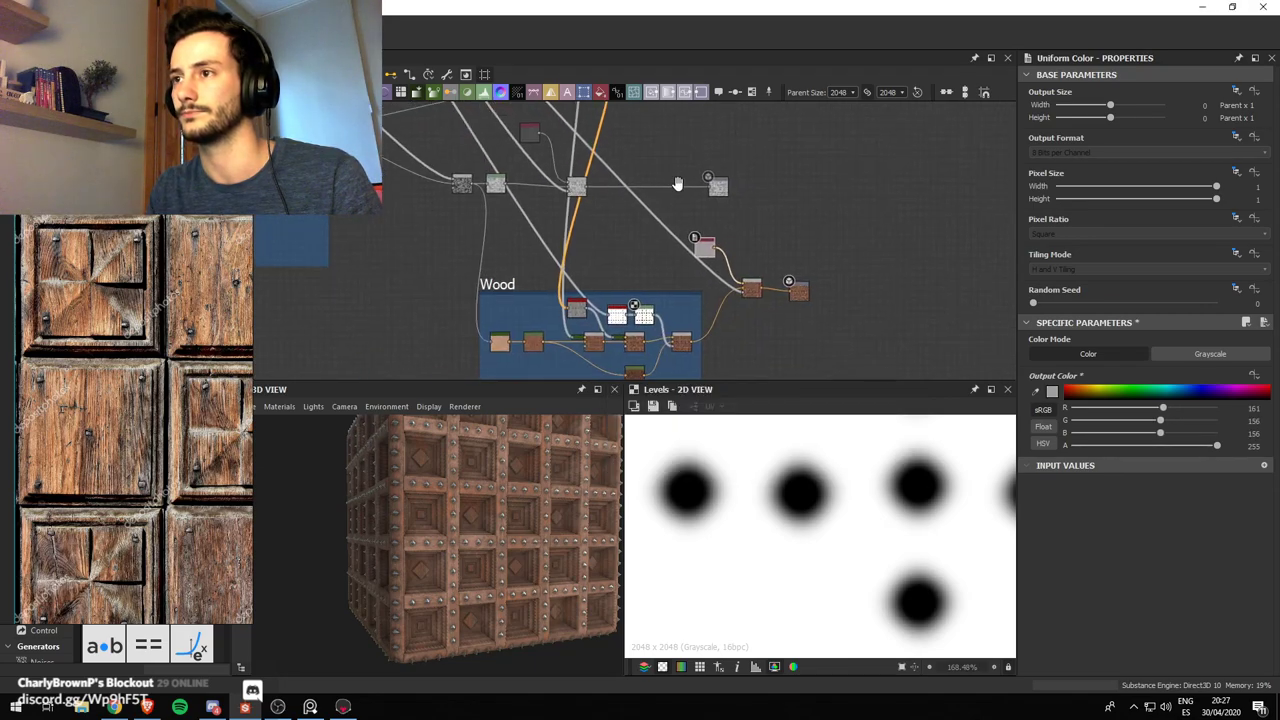
{"action": "middle_click_drag", "start_coordinate": [680, 186], "coordinate": [743, 257]}
{"action": "scroll", "coordinate": [570, 197], "scroll_direction": "up", "scroll_amount": 4}
{"action": "left_click", "coordinate": [628, 220]}
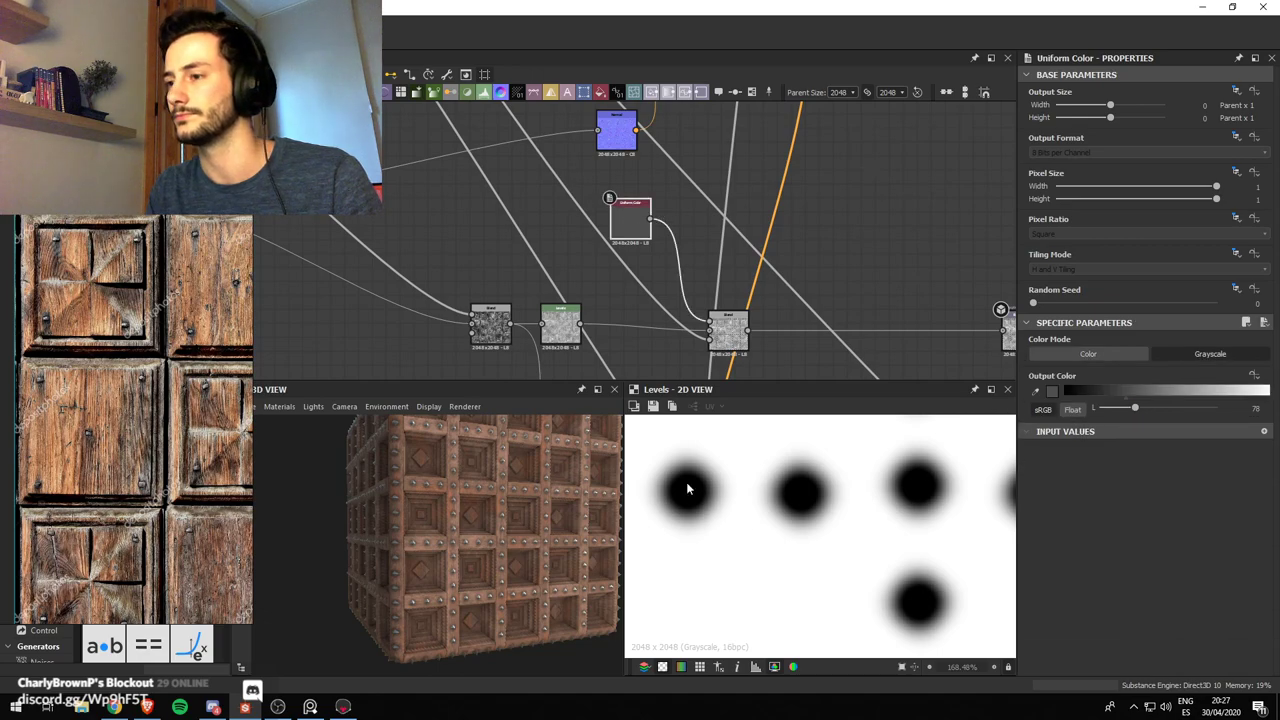
{"action": "scroll", "coordinate": [476, 484], "scroll_direction": "up", "scroll_amount": 3}
{"action": "left_click_drag", "start_coordinate": [1134, 408], "coordinate": [1146, 411]}
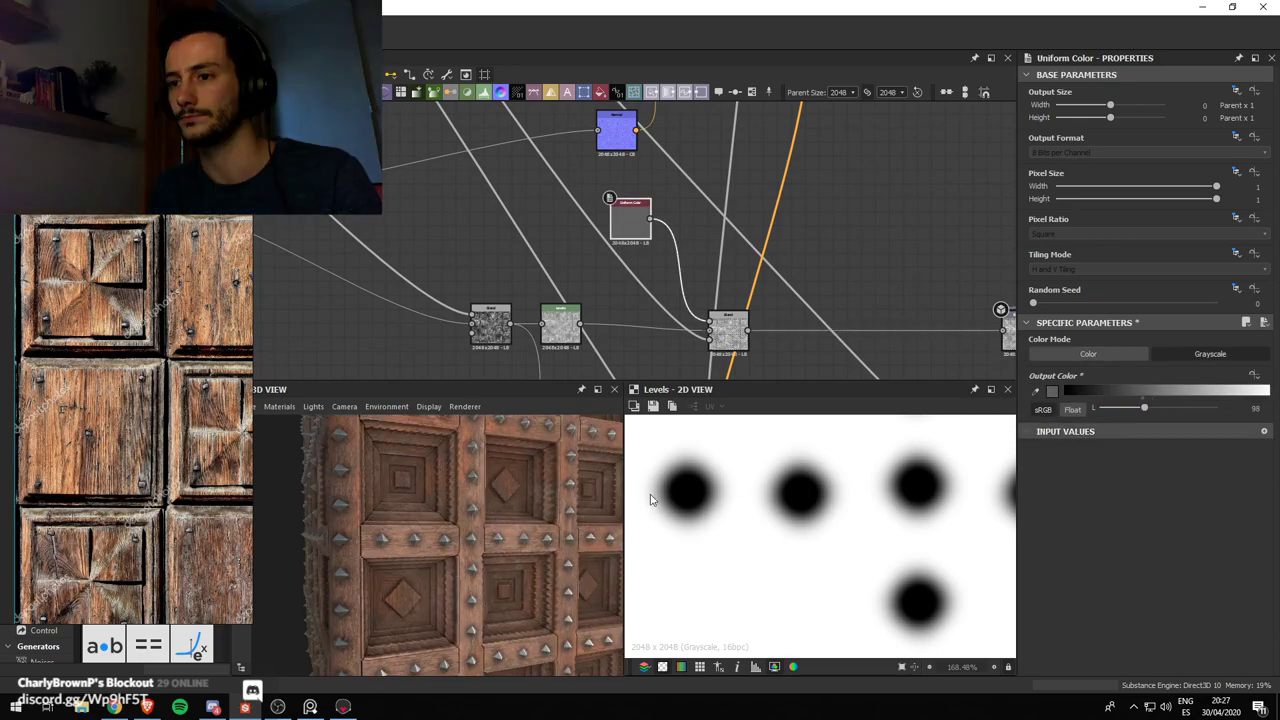
{"action": "scroll", "coordinate": [539, 512], "scroll_direction": "down", "scroll_amount": 5}
Shift the stud Uniform Color, final Blend and output away from the Wood frame and widen the frame towards them
{"action": "scroll", "coordinate": [630, 270], "scroll_direction": "down", "scroll_amount": 5}
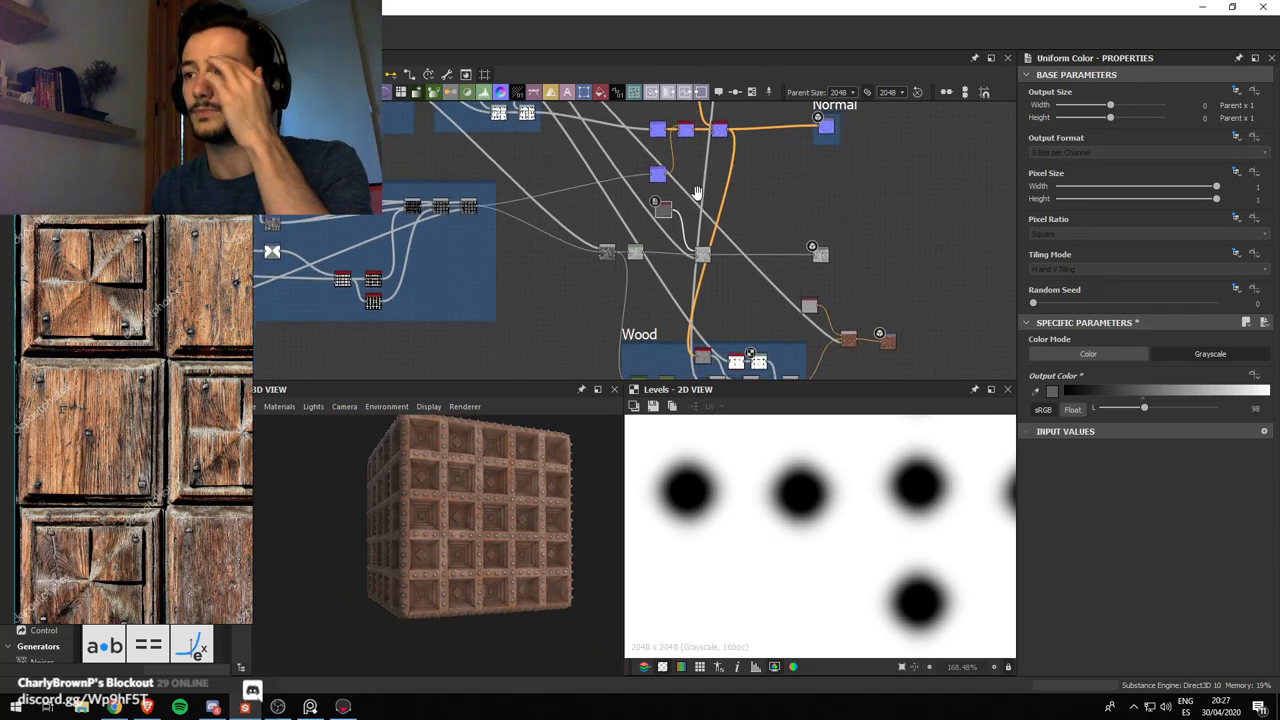
{"action": "left_click_drag", "start_coordinate": [816, 262], "coordinate": [701, 186]}
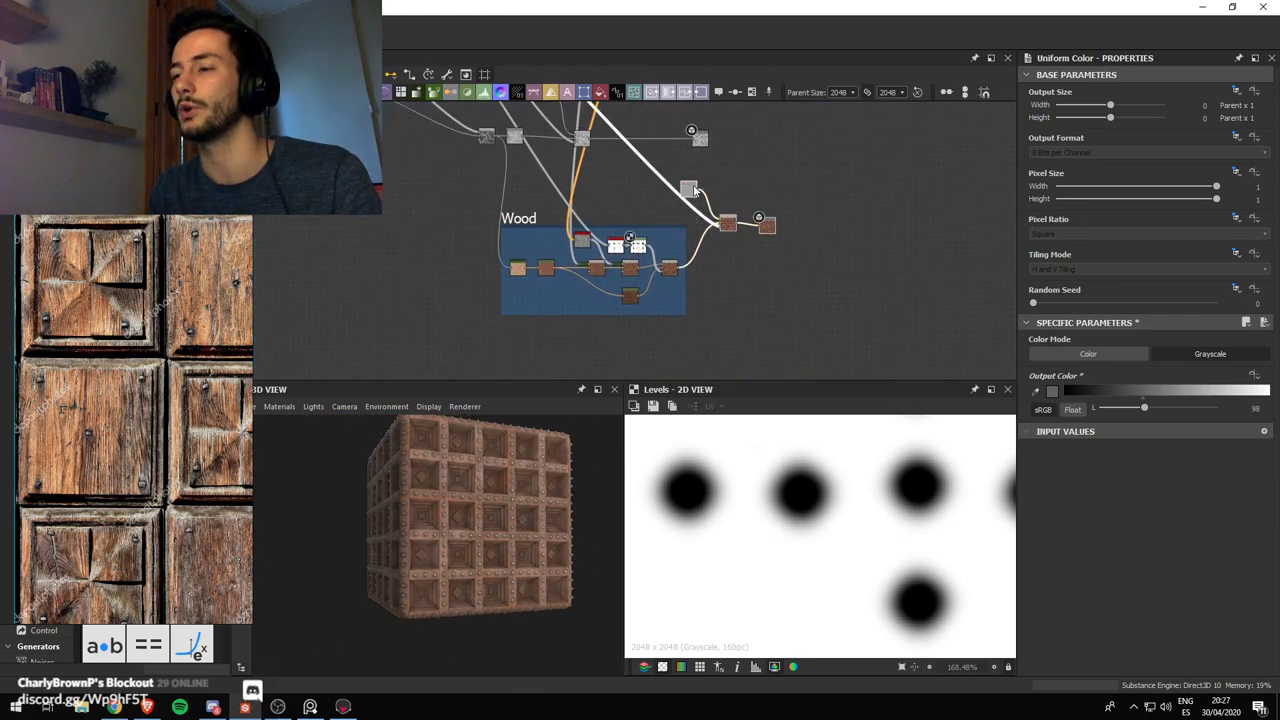
{"action": "left_click", "coordinate": [731, 226]}
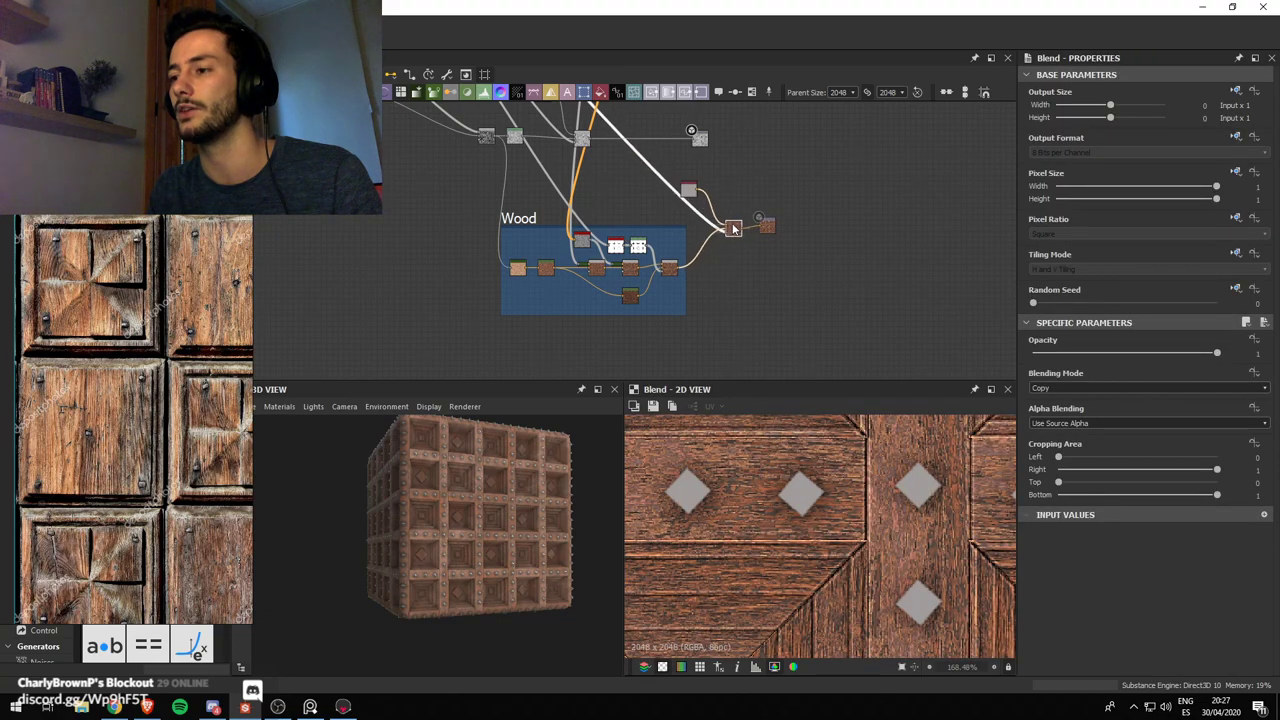
{"action": "left_click_drag", "start_coordinate": [811, 268], "coordinate": [698, 190]}
{"action": "left_click_drag", "start_coordinate": [698, 193], "coordinate": [743, 194]}
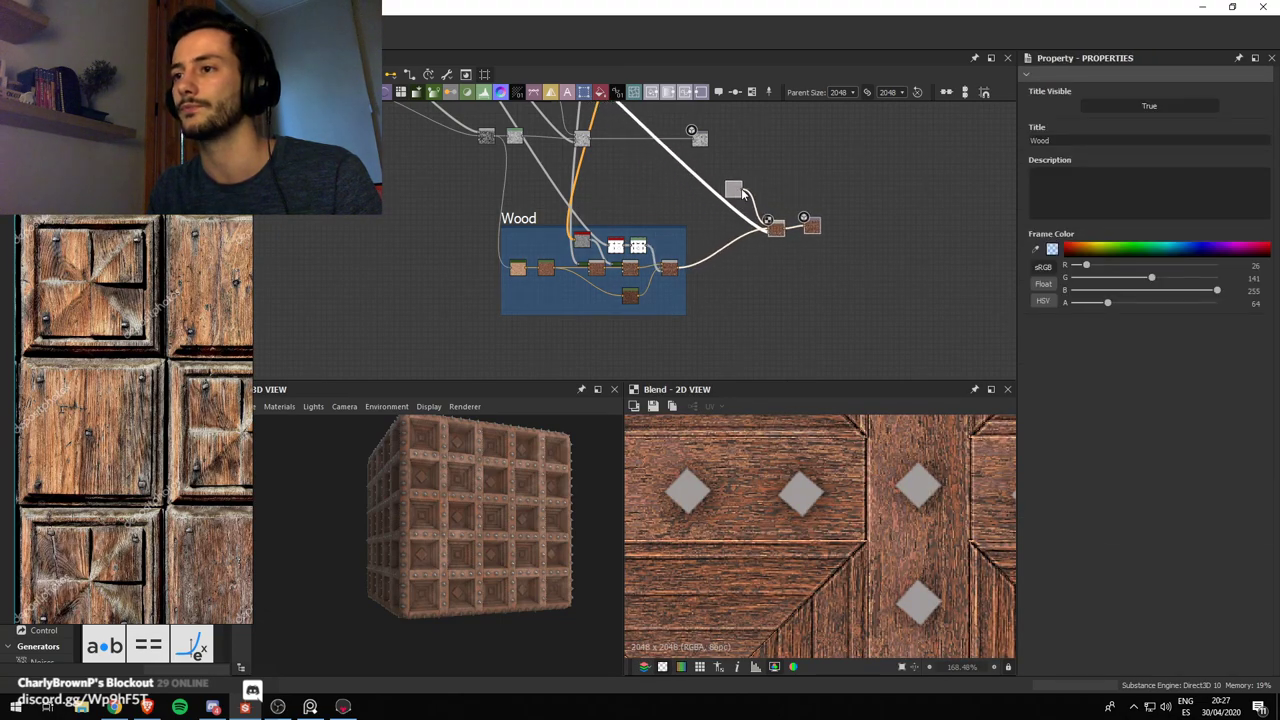
{"action": "left_click", "coordinate": [701, 305]}
{"action": "left_click_drag", "start_coordinate": [685, 293], "coordinate": [758, 298]}
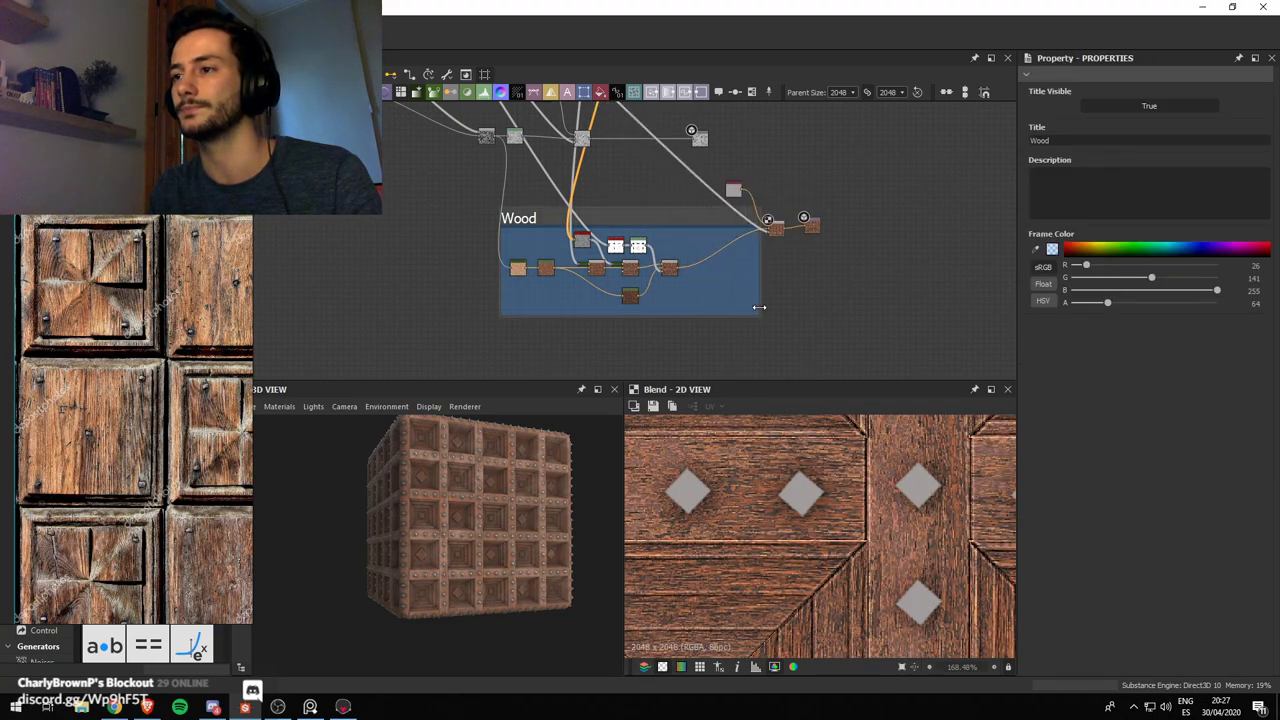
Spread out the Wood frame's nodes by moving its last Blend and the curvature and stud mask nodes further along the chain
{"action": "scroll", "coordinate": [680, 282], "scroll_direction": "up", "scroll_amount": 3}
{"action": "left_click_drag", "start_coordinate": [530, 224], "coordinate": [486, 220]}
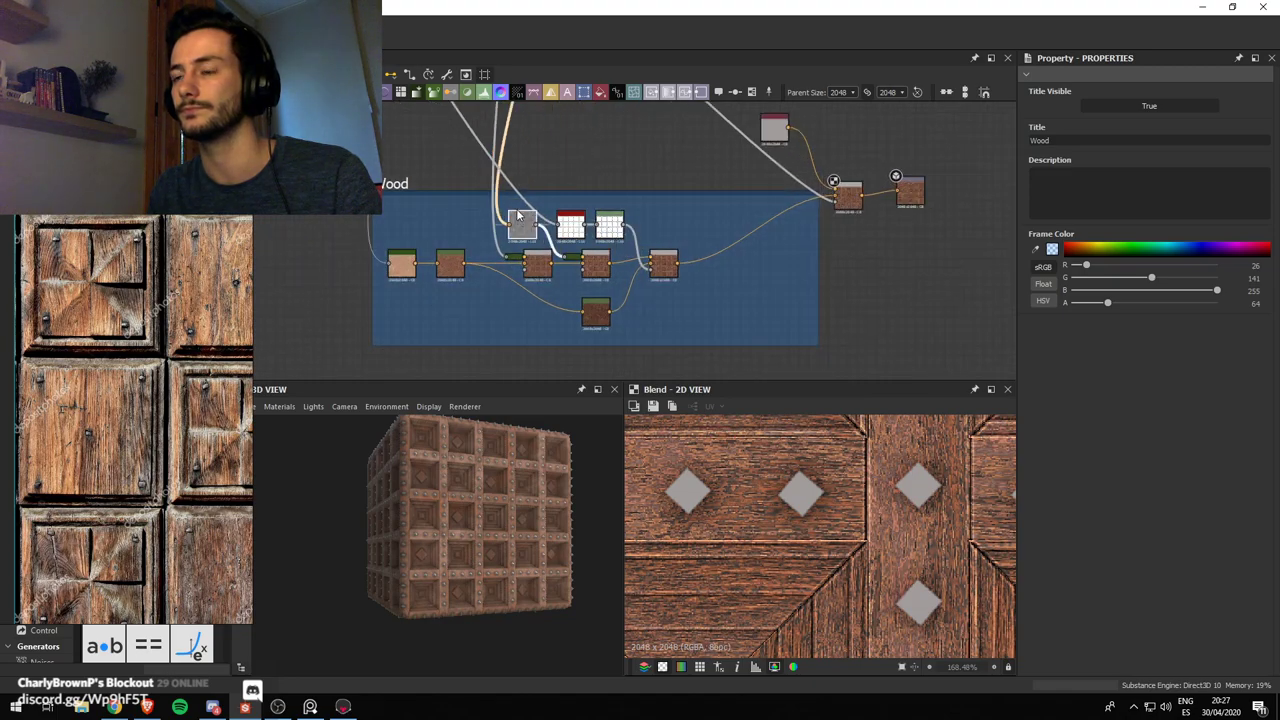
{"action": "left_click", "coordinate": [667, 263]}
{"action": "scroll", "coordinate": [785, 253], "scroll_direction": "down", "scroll_amount": 3}
{"action": "left_click_drag", "start_coordinate": [883, 249], "coordinate": [861, 216]}
{"action": "left_click", "coordinate": [845, 235]}
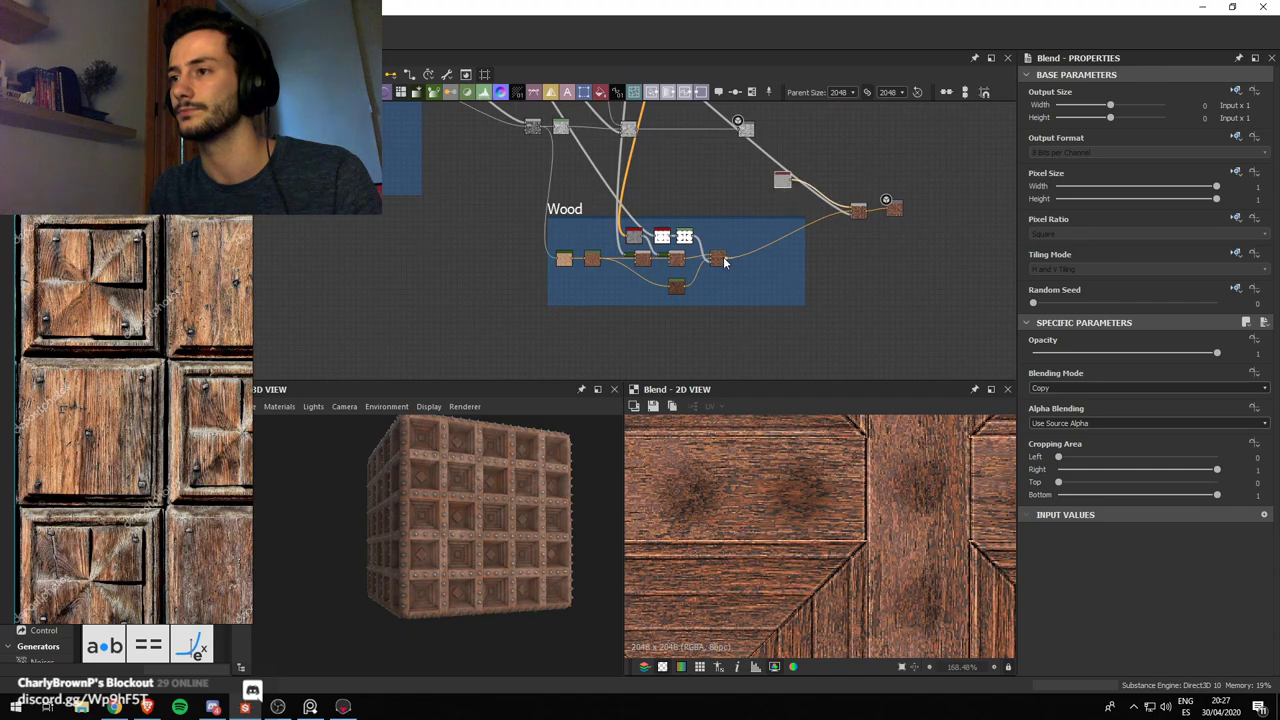
{"action": "left_click_drag", "start_coordinate": [718, 258], "coordinate": [644, 236]}
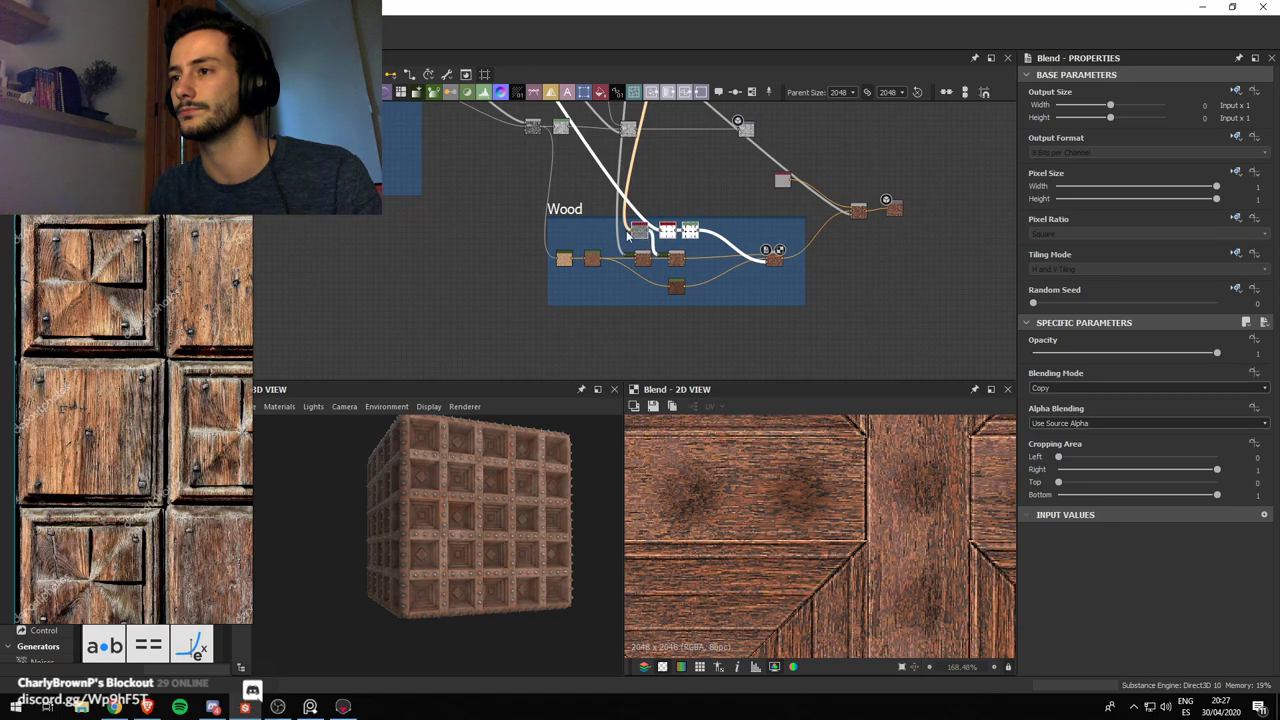
{"action": "left_click_drag", "start_coordinate": [626, 230], "coordinate": [671, 231]}
Insert a Blend node directly after the HSL node that follows the Gradient Map in the Wood frame
{"action": "scroll", "coordinate": [655, 276], "scroll_direction": "up", "scroll_amount": 2}
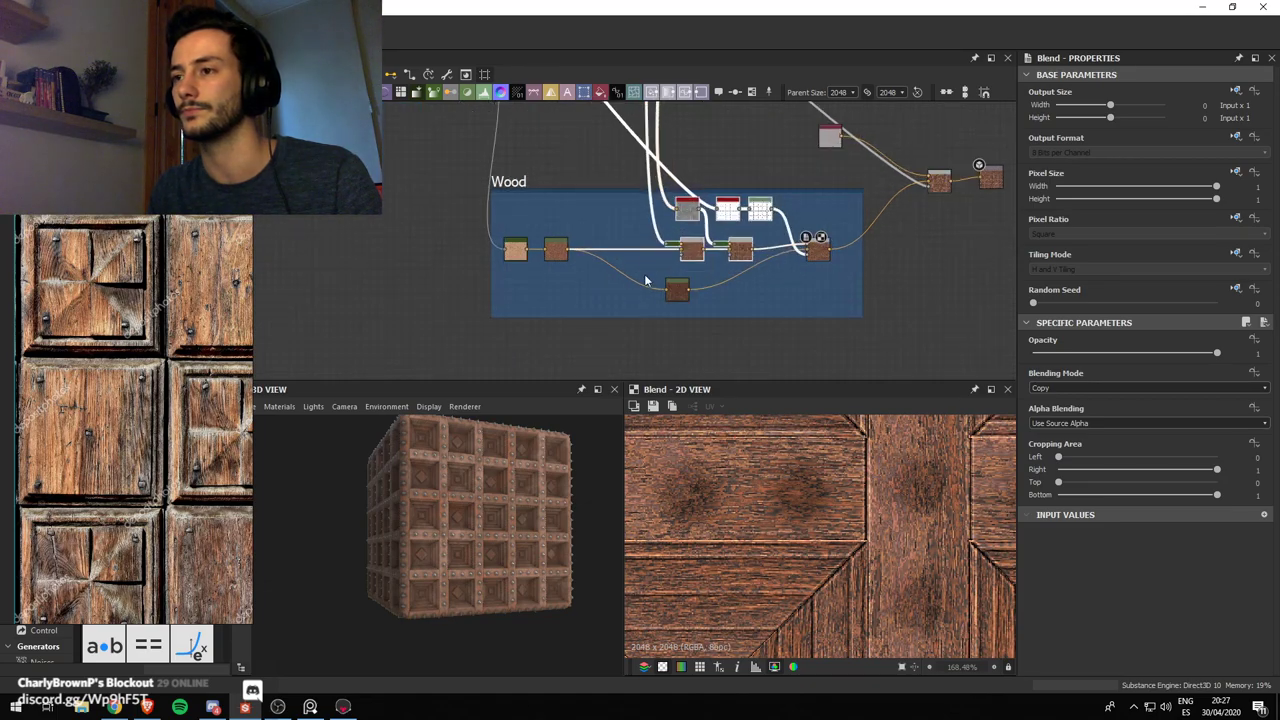
{"action": "key", "text": "space"}
{"action": "type", "text": "blend"}
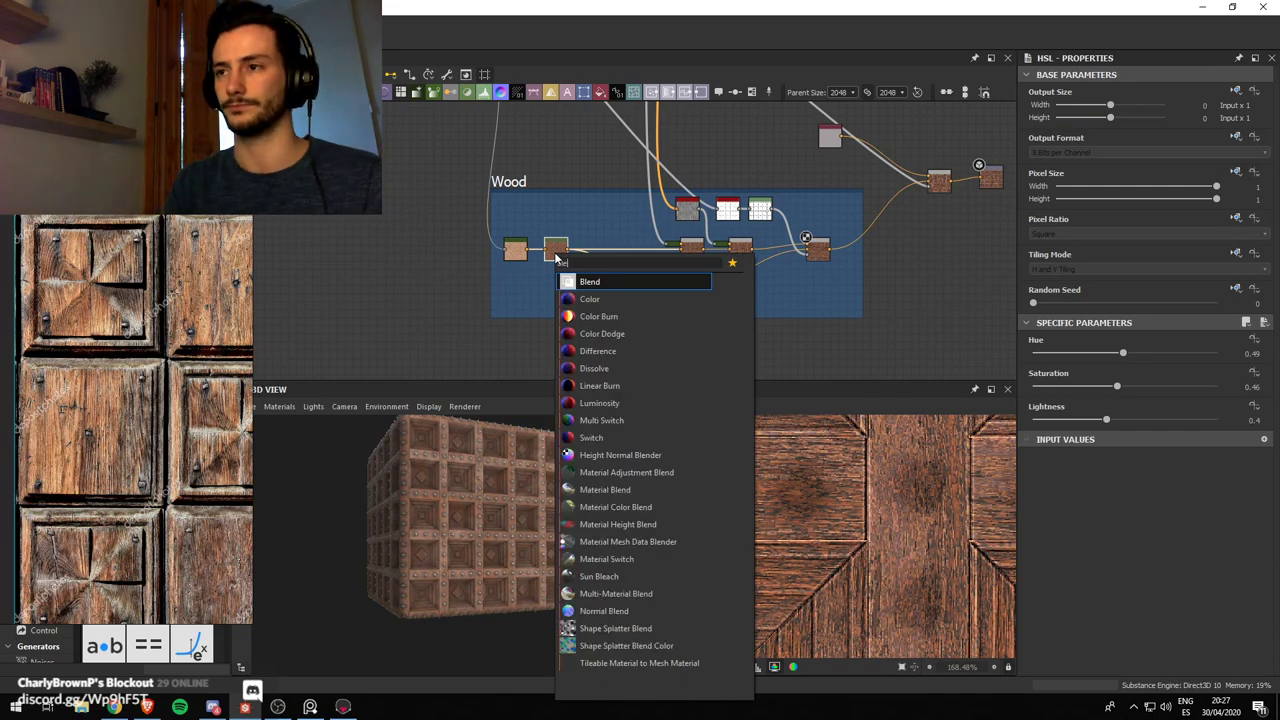
{"action": "key", "text": "Return"}
{"action": "scroll", "coordinate": [580, 260], "scroll_direction": "up", "scroll_amount": 2}
{"action": "scroll", "coordinate": [594, 251], "scroll_direction": "down", "scroll_amount": 3}
{"action": "middle_click_drag", "start_coordinate": [594, 251], "coordinate": [651, 243]}
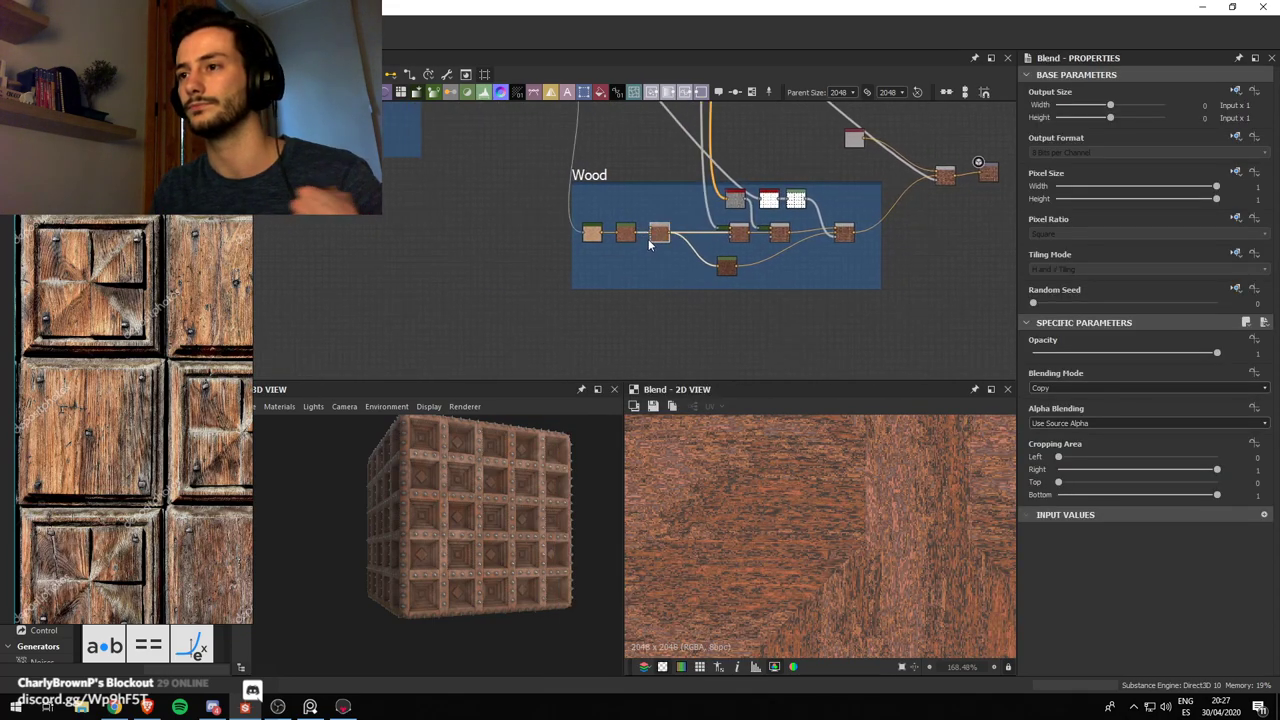
Duplicate the HSL node that follows the Gradient Map and place the copy above the original
{"action": "scroll", "coordinate": [636, 242], "scroll_direction": "up", "scroll_amount": 2}
{"action": "left_click", "coordinate": [620, 227]}
{"action": "key", "text": "ctrl+d"}
{"action": "left_click_drag", "start_coordinate": [620, 230], "coordinate": [619, 172]}
{"action": "scroll", "coordinate": [624, 272], "scroll_direction": "down", "scroll_amount": 3}
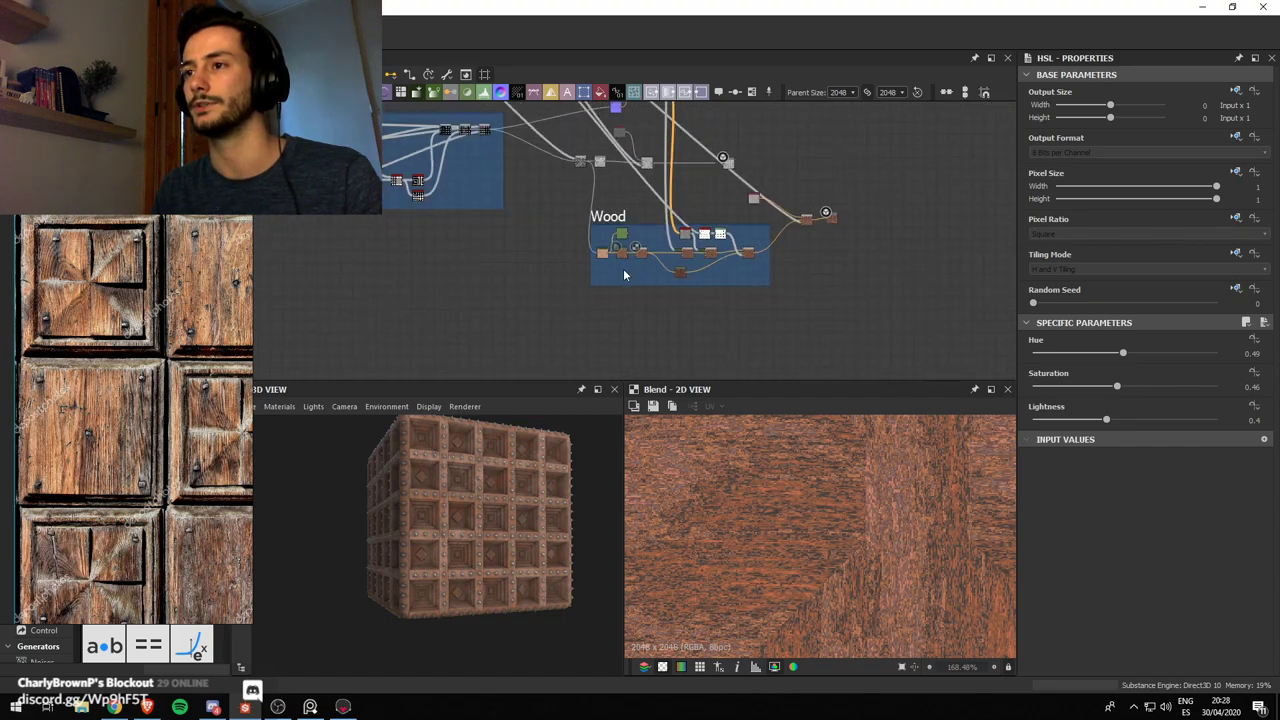
Add a Clouds 1 noise node below the HSL nodes in the Wood frame
{"action": "key", "text": "space"}
{"action": "type", "text": "clou"}
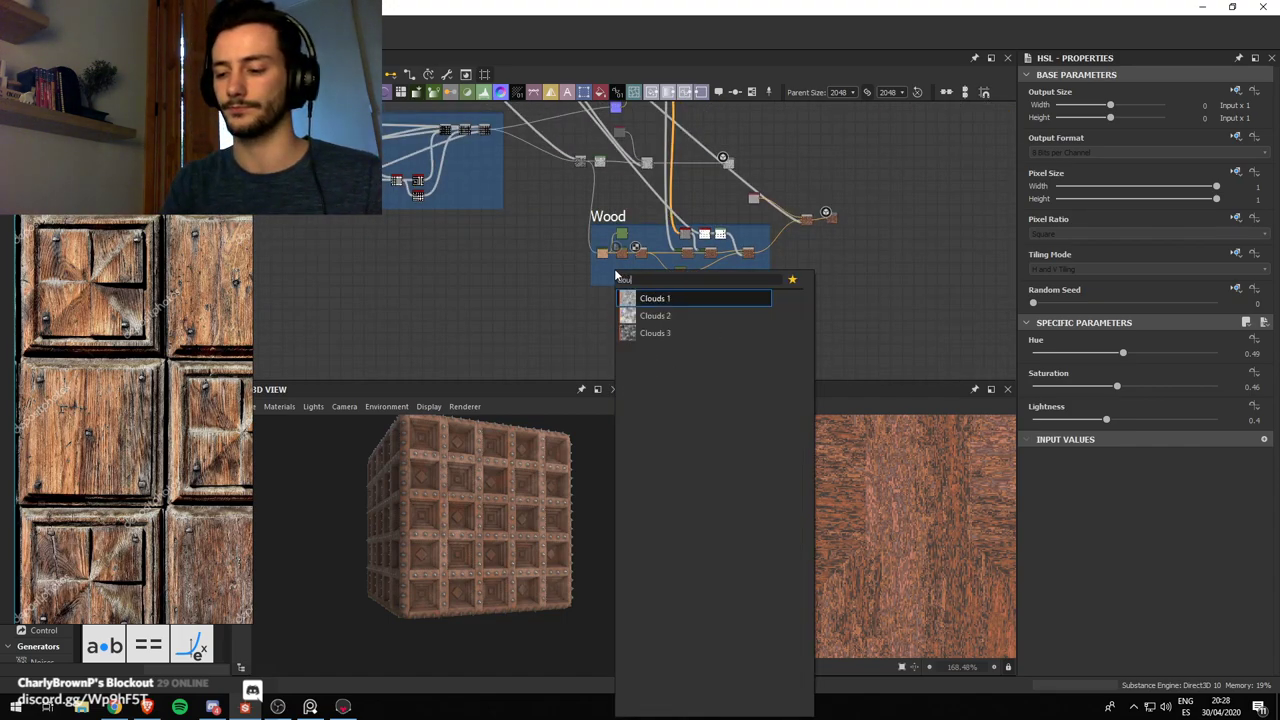
{"action": "type", "text": "d"}
{"action": "left_click", "coordinate": [652, 298]}
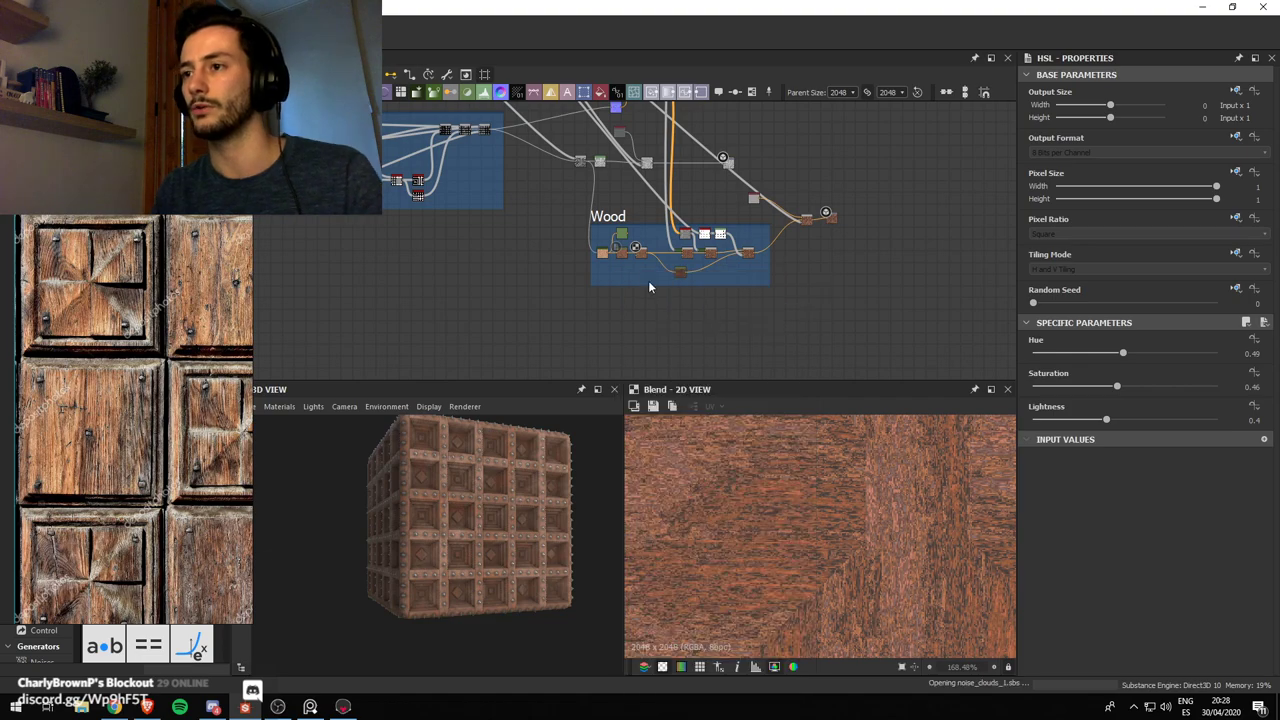
{"action": "key", "text": "space"}
{"action": "type", "text": "direct"}
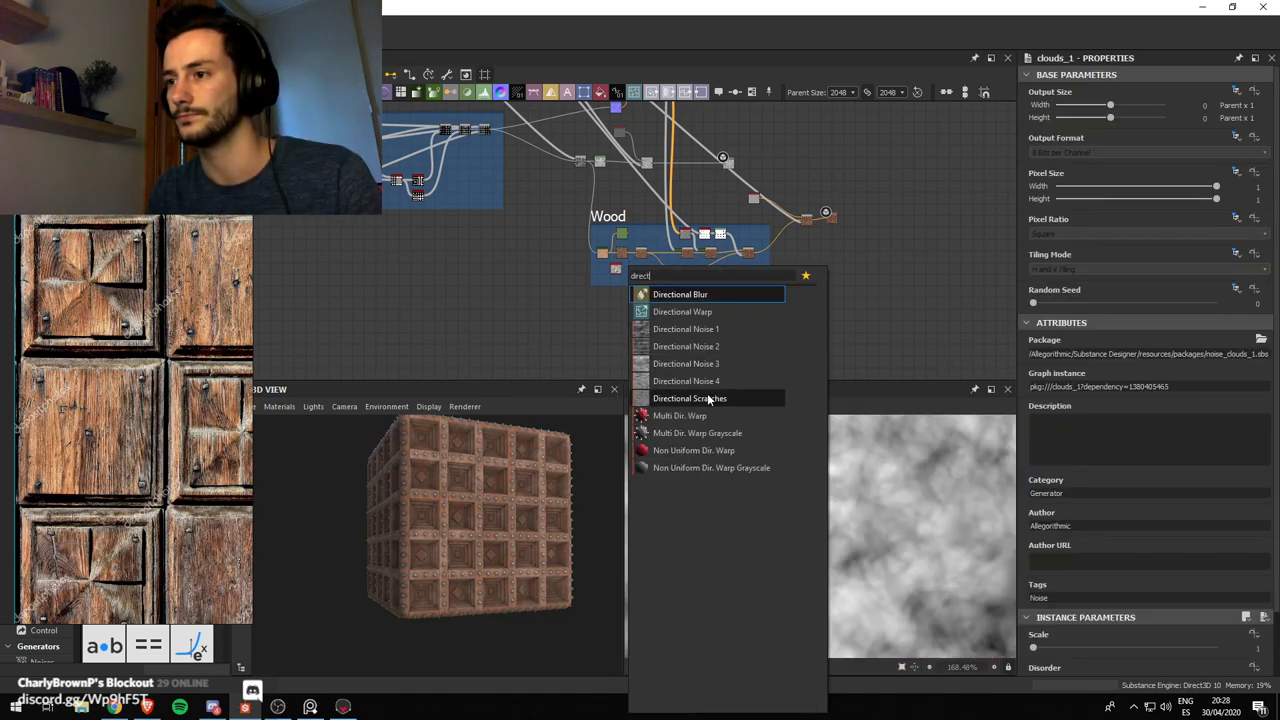
{"action": "key", "text": "Escape"}
Feed Clouds 1 into the new Blend's opacity and the duplicated HSL into its foreground, and preview the Blend
{"action": "scroll", "coordinate": [612, 252], "scroll_direction": "up", "scroll_amount": 4}
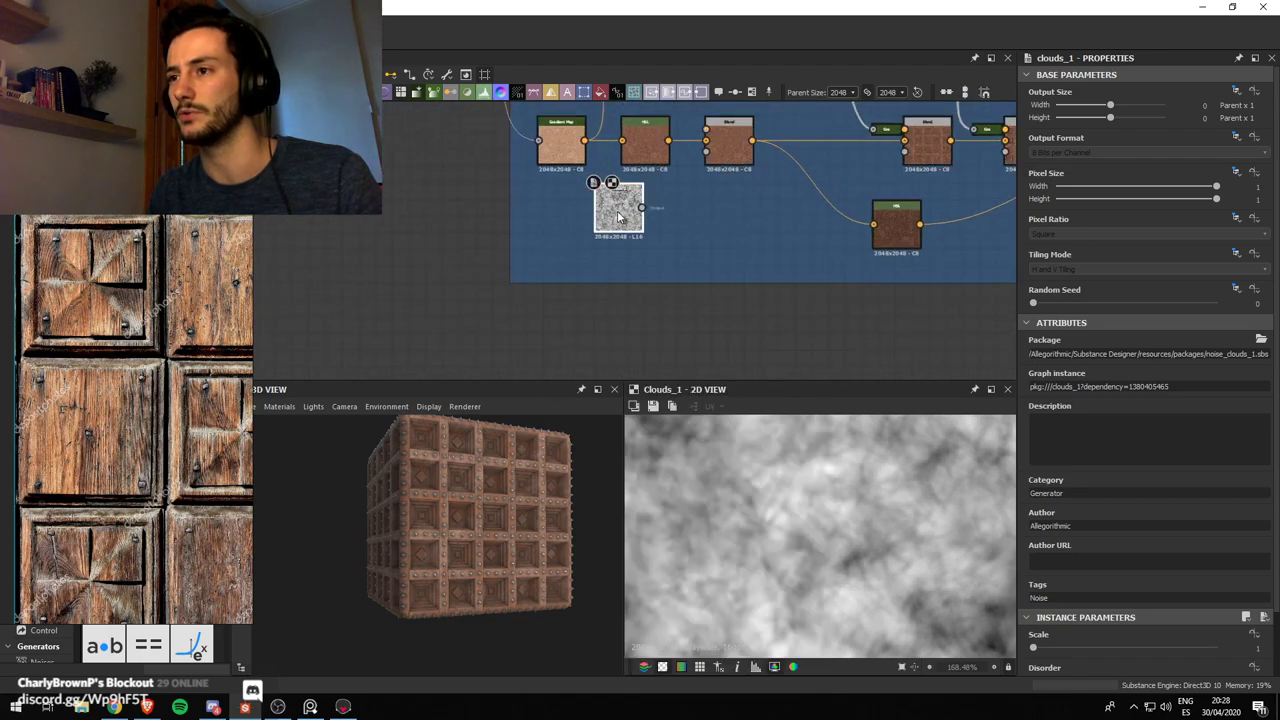
{"action": "scroll", "coordinate": [690, 250], "scroll_direction": "up", "scroll_amount": 2}
{"action": "left_click_drag", "start_coordinate": [623, 205], "coordinate": [716, 125]}
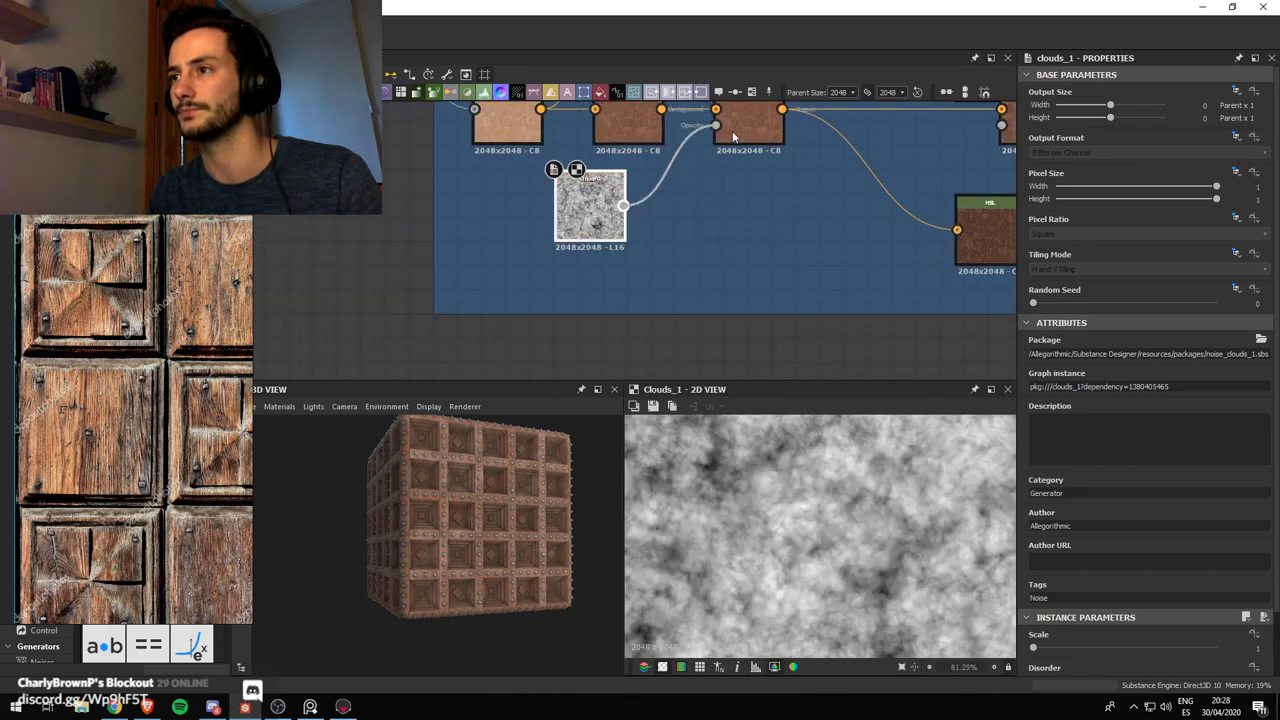
{"action": "scroll", "coordinate": [732, 136], "scroll_direction": "down", "scroll_amount": 2}
{"action": "left_click_drag", "start_coordinate": [594, 214], "coordinate": [603, 228]}
{"action": "left_click", "coordinate": [706, 126]}
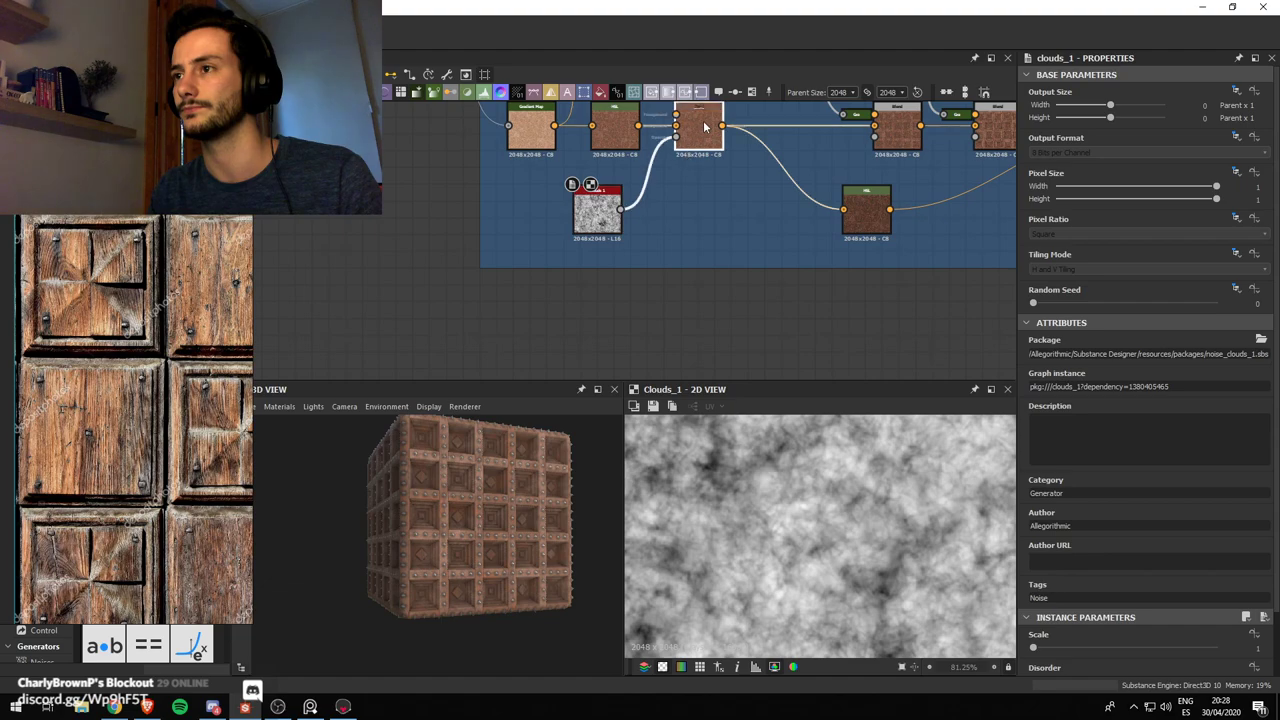
{"action": "middle_click_drag", "start_coordinate": [704, 128], "coordinate": [698, 231]}
{"action": "double_click", "coordinate": [678, 222]}
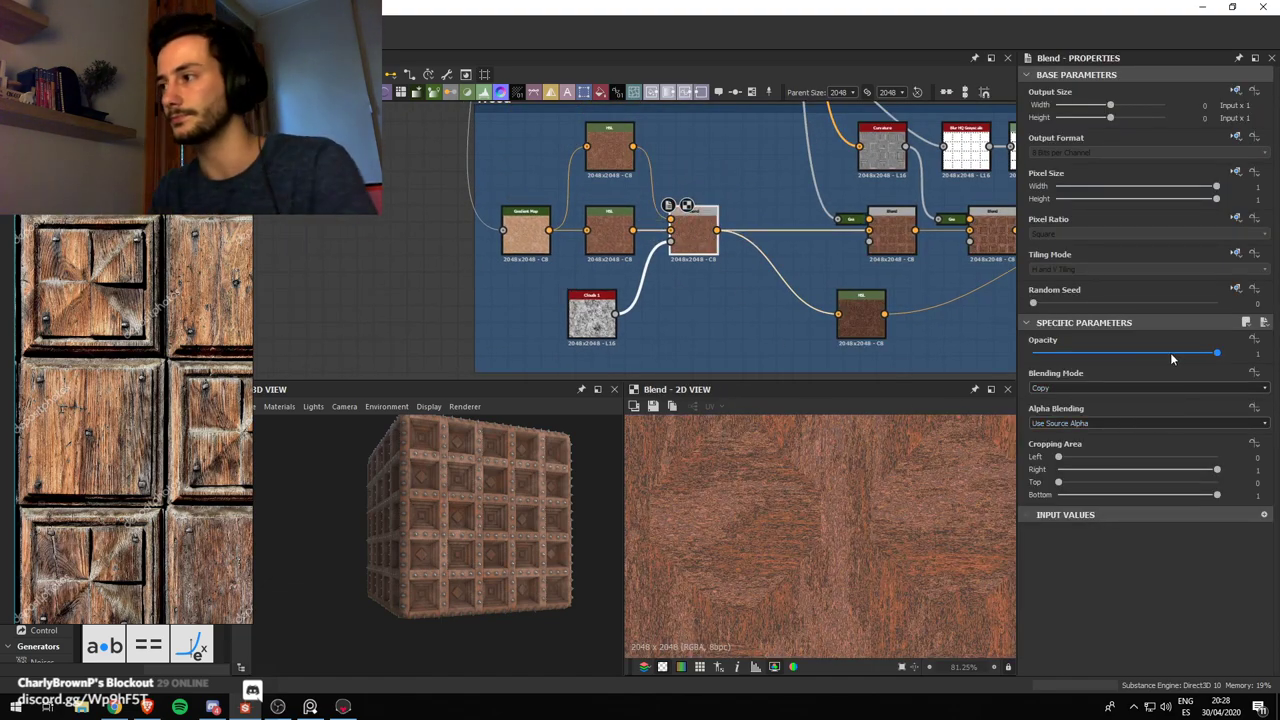
Lower the duplicated HSL node's lightness to 0.29 and preview the resulting Blend
{"action": "left_click", "coordinate": [605, 236]}
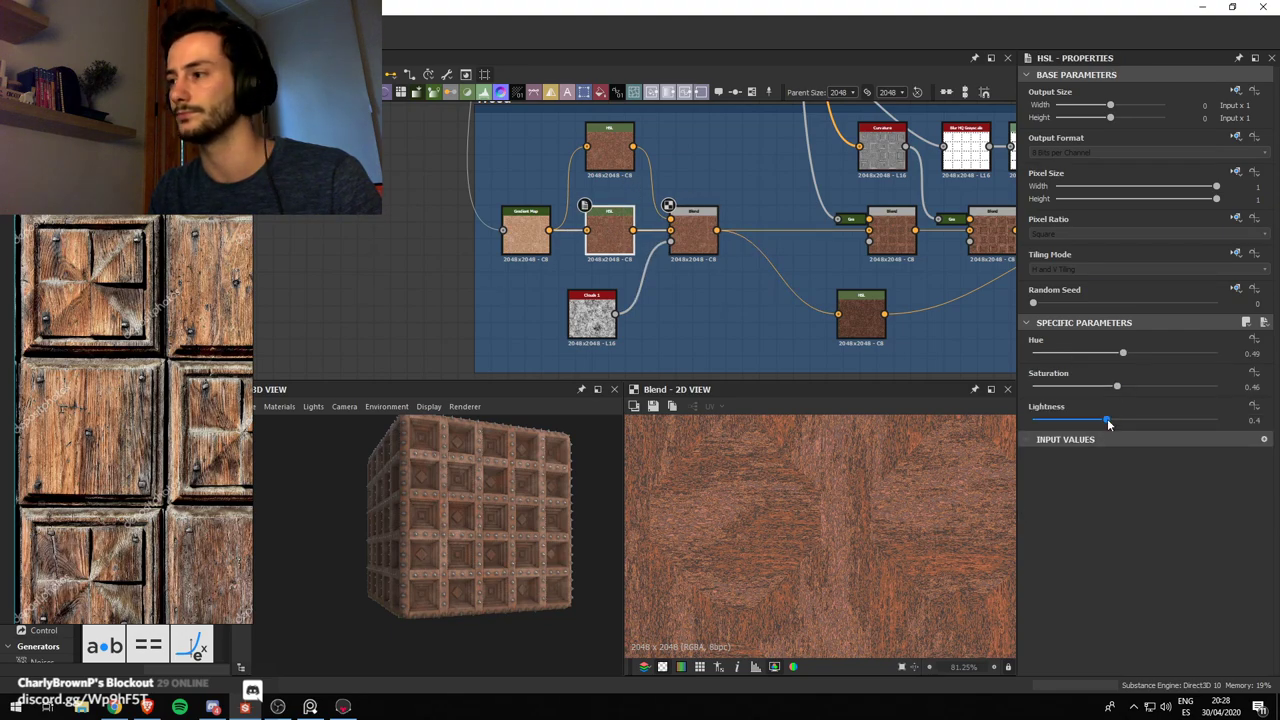
{"action": "double_click", "coordinate": [614, 165]}
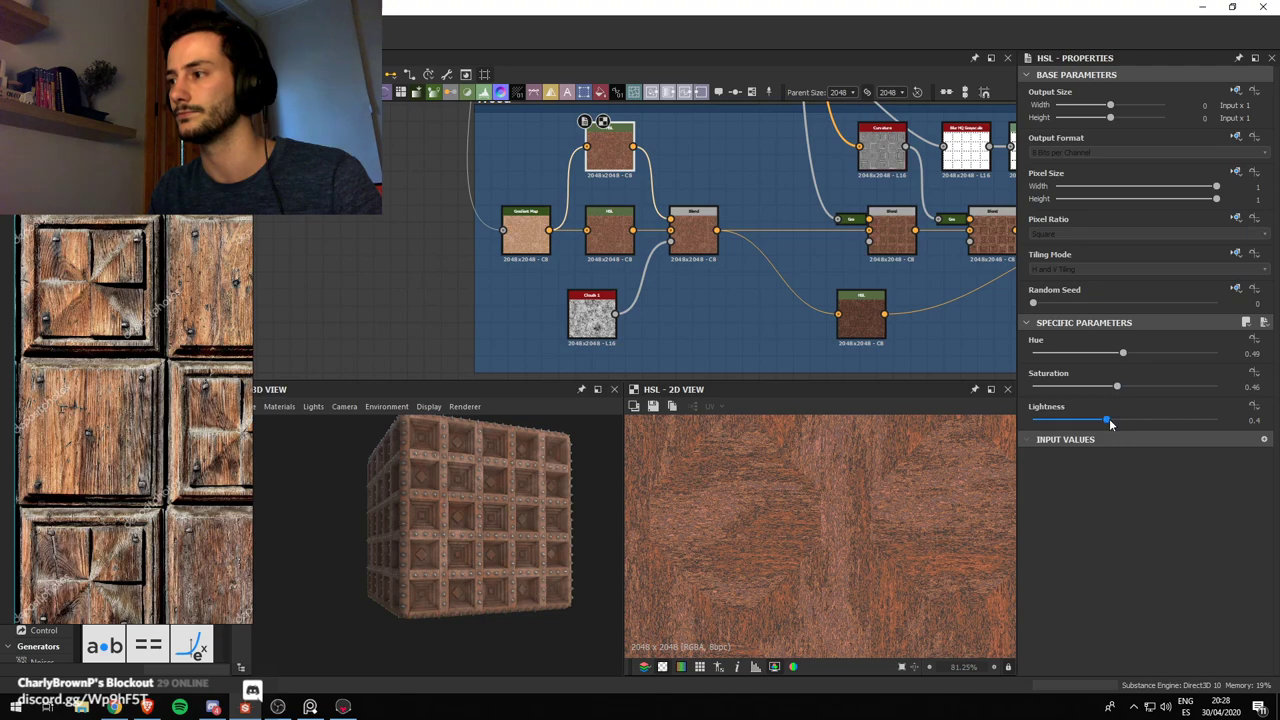
{"action": "left_click_drag", "start_coordinate": [1082, 423], "coordinate": [1087, 423]}
{"action": "scroll", "coordinate": [519, 488], "scroll_direction": "up", "scroll_amount": 4}
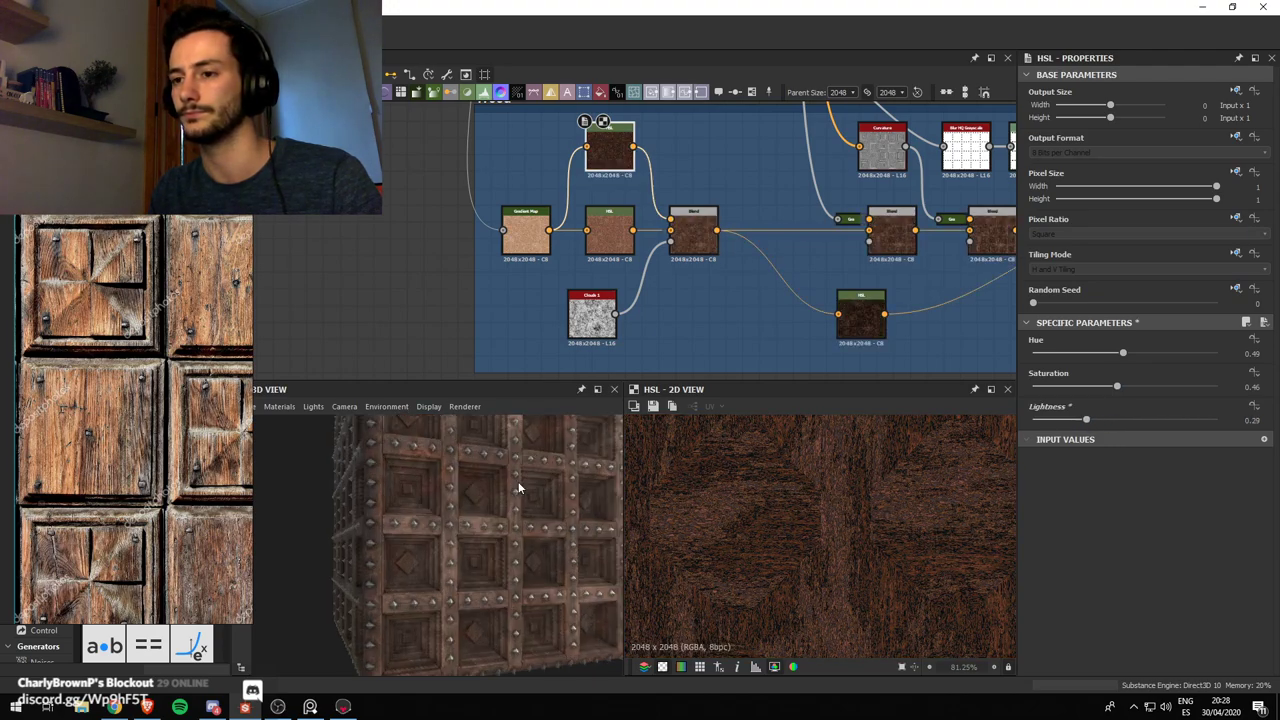
{"action": "double_click", "coordinate": [697, 240]}
Insert a Levels node after Clouds 1 and boost its contrast by raising the black input to midtones and lowering the white input
{"action": "left_click", "coordinate": [600, 304]}
{"action": "key", "text": "space"}
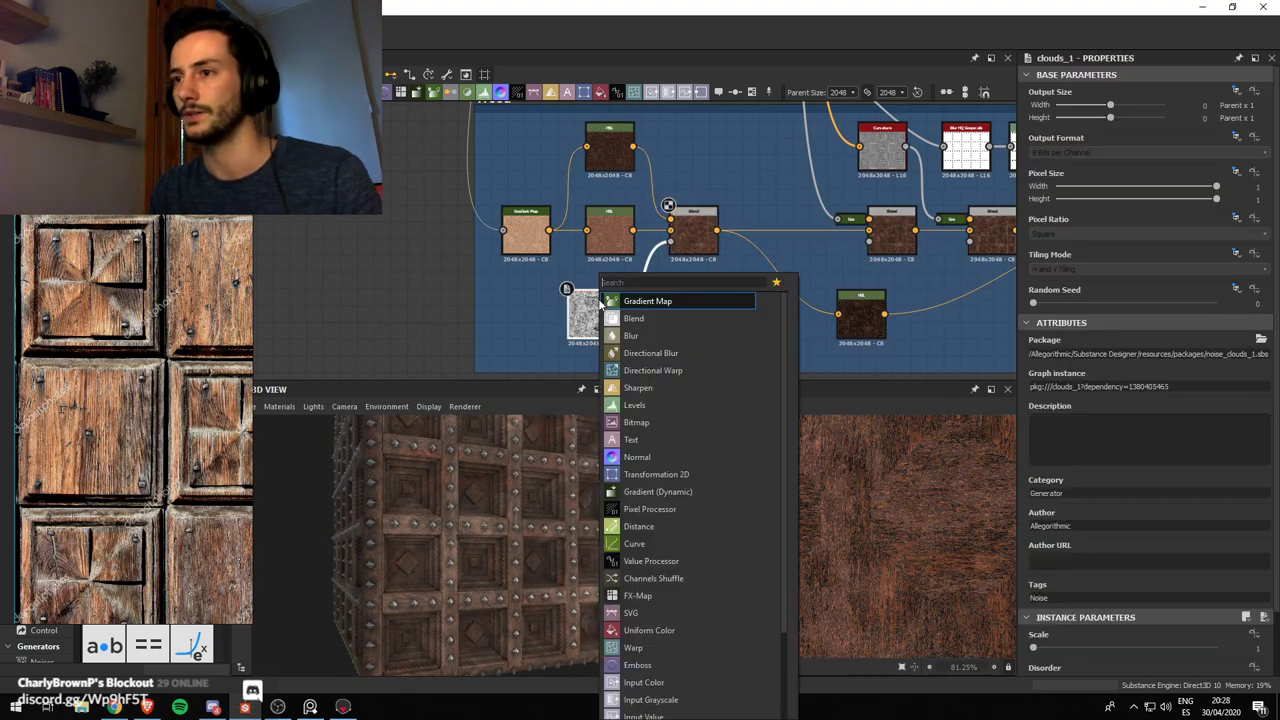
{"action": "type", "text": "llevels"}
{"action": "key", "text": "Return"}
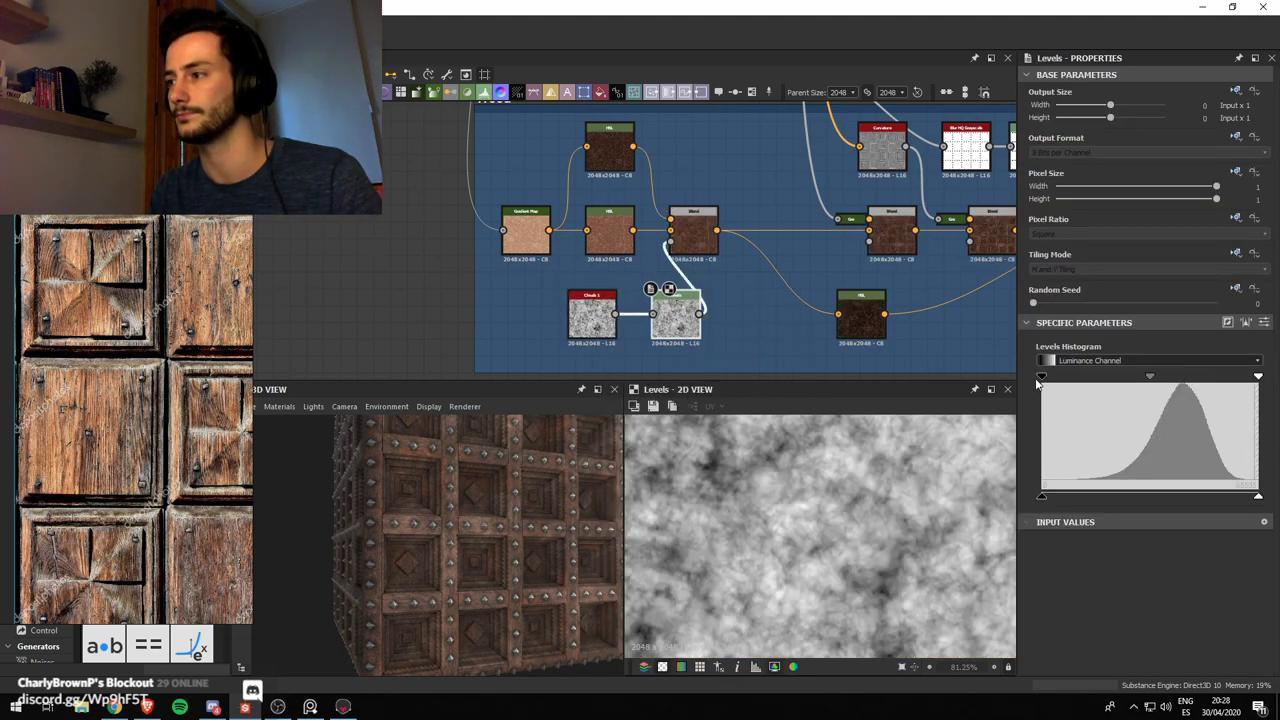
{"action": "left_click_drag", "start_coordinate": [1040, 378], "coordinate": [1150, 394]}
{"action": "left_click_drag", "start_coordinate": [1258, 380], "coordinate": [1229, 380]}
{"action": "scroll", "coordinate": [866, 533], "scroll_direction": "down", "scroll_amount": 2}
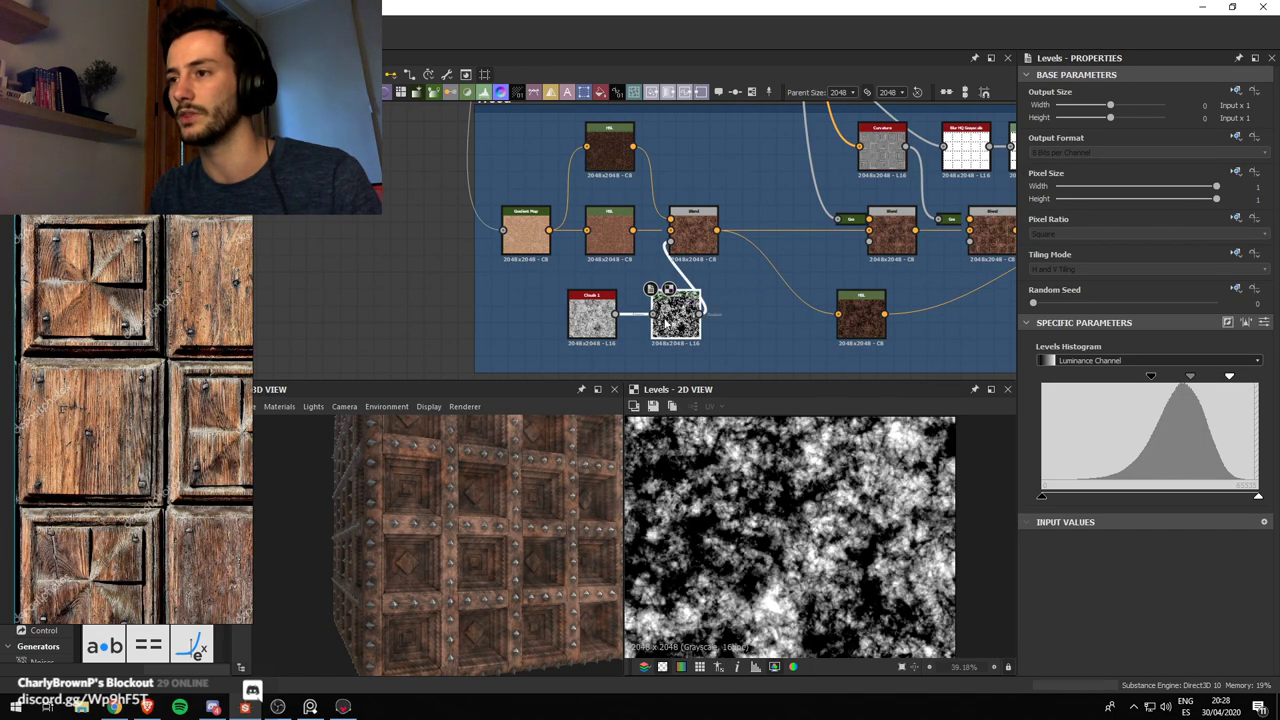
Replace the Clouds 1 node with a Directional Noise 3 node feeding the Levels node
{"action": "left_click", "coordinate": [590, 316]}
{"action": "key", "text": "Delete"}
{"action": "key", "text": "space"}
{"action": "type", "text": "direc"}
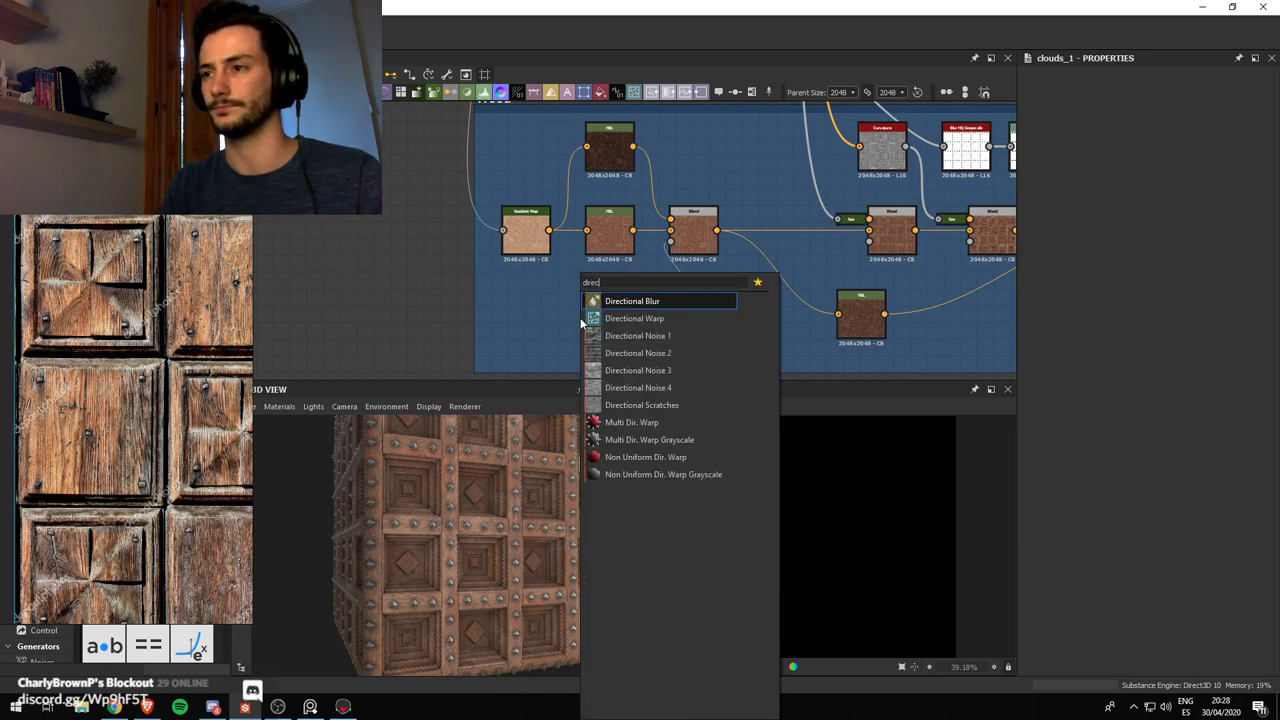
{"action": "key", "text": "Down"}
{"action": "key", "text": "Down"}
{"action": "key", "text": "Down"}
{"action": "key", "text": "Down"}
{"action": "key", "text": "Return"}
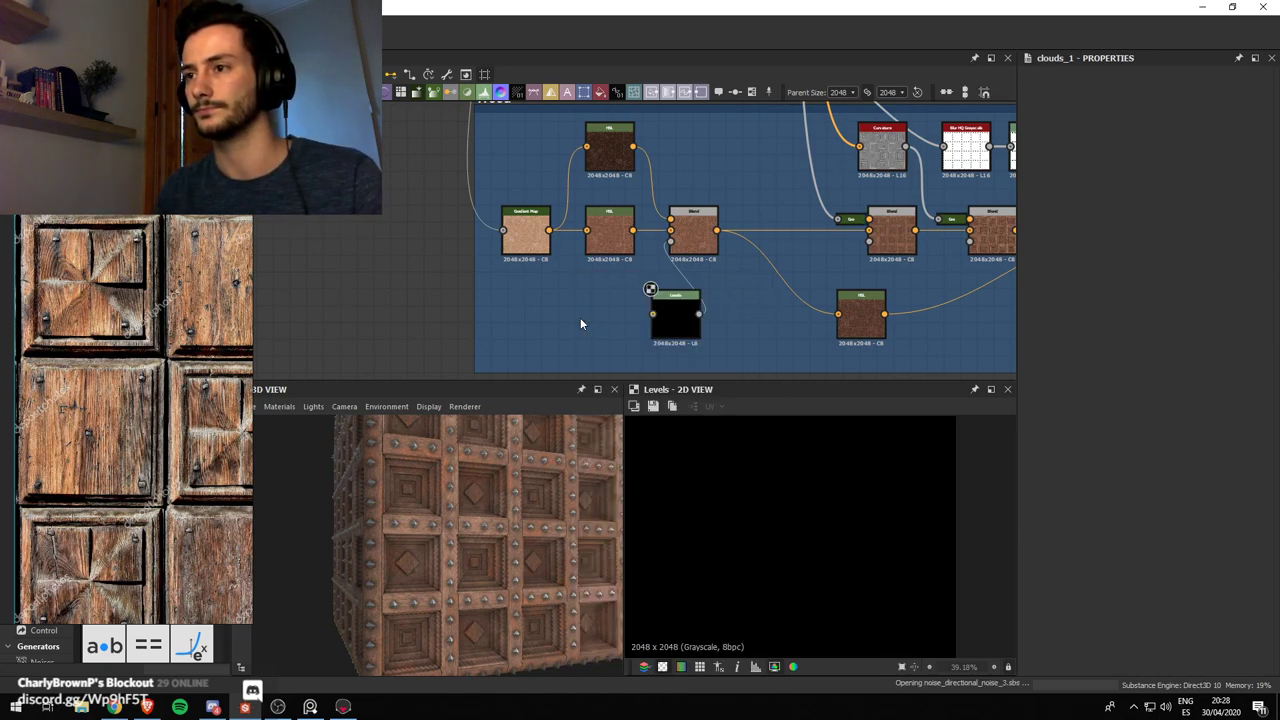
{"action": "scroll", "coordinate": [612, 318], "scroll_direction": "up", "scroll_amount": 1}
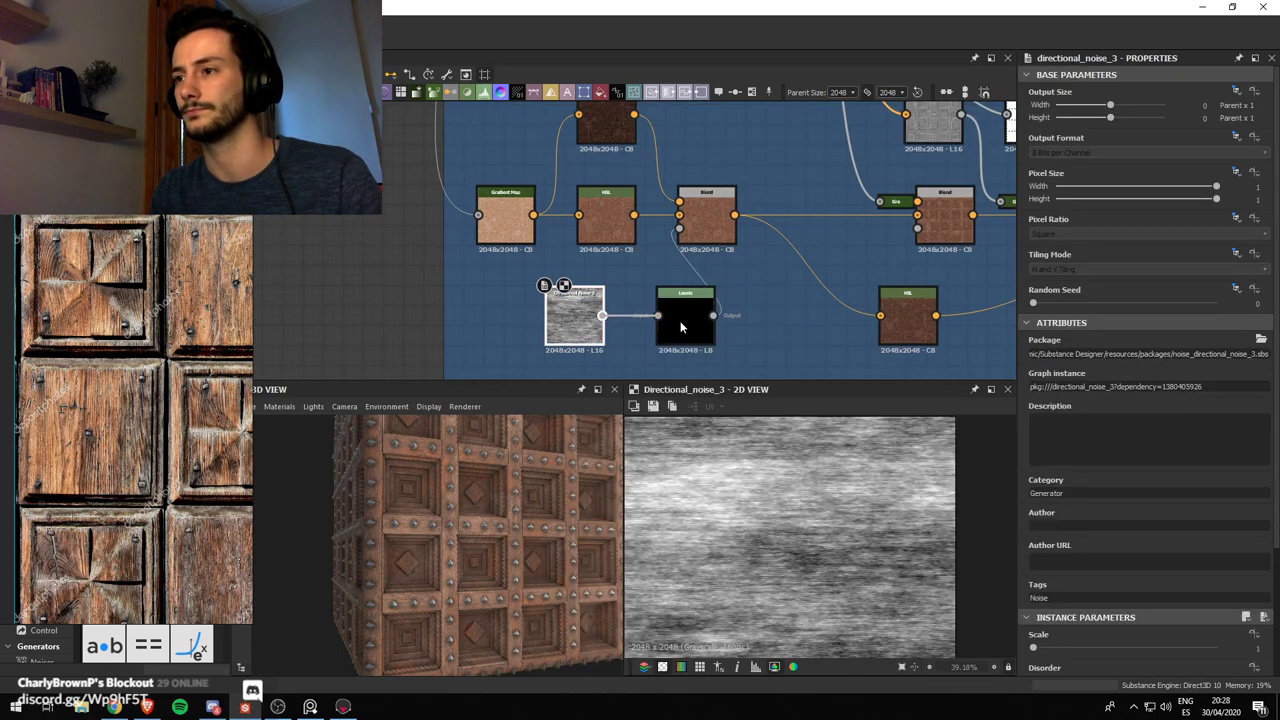
Examine the Directional Noise 3 parameters and inspect the wood streaks on the 3D model, both close up and from farther away
{"action": "scroll", "coordinate": [1153, 470], "scroll_direction": "down", "scroll_amount": 2}
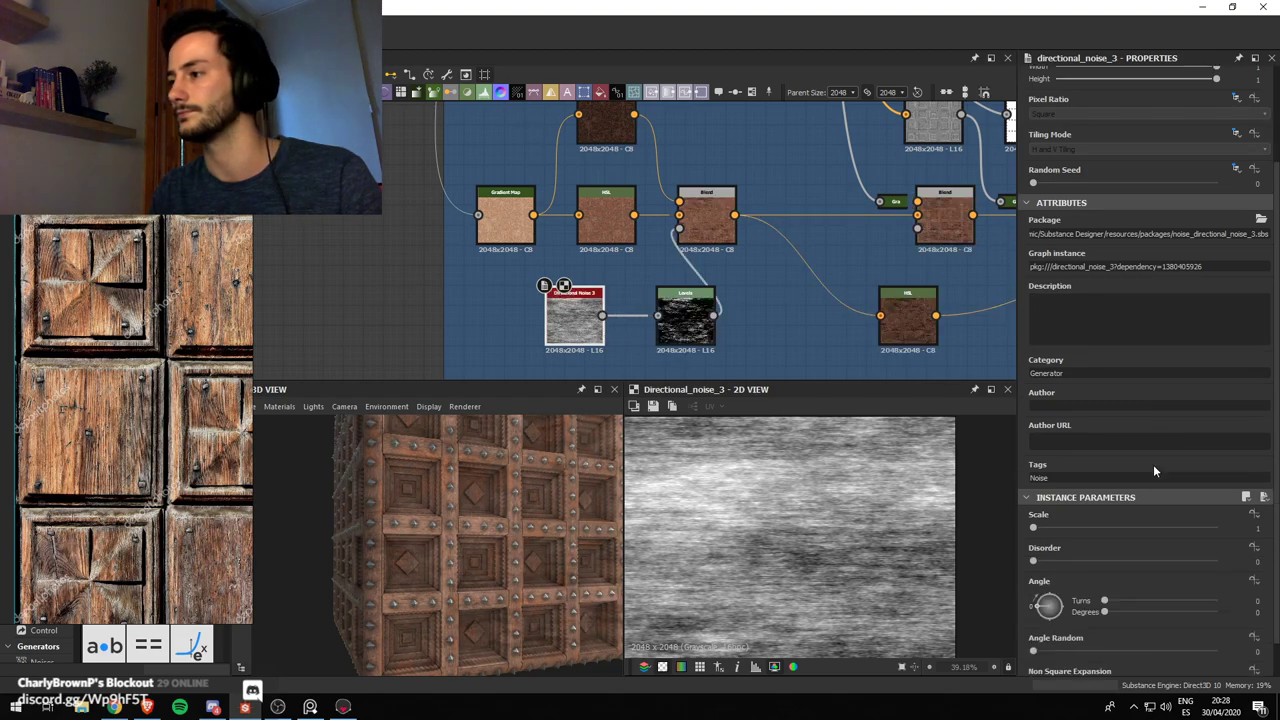
{"action": "scroll", "coordinate": [1153, 464], "scroll_direction": "down", "scroll_amount": 1}
{"action": "scroll", "coordinate": [478, 505], "scroll_direction": "up", "scroll_amount": 3}
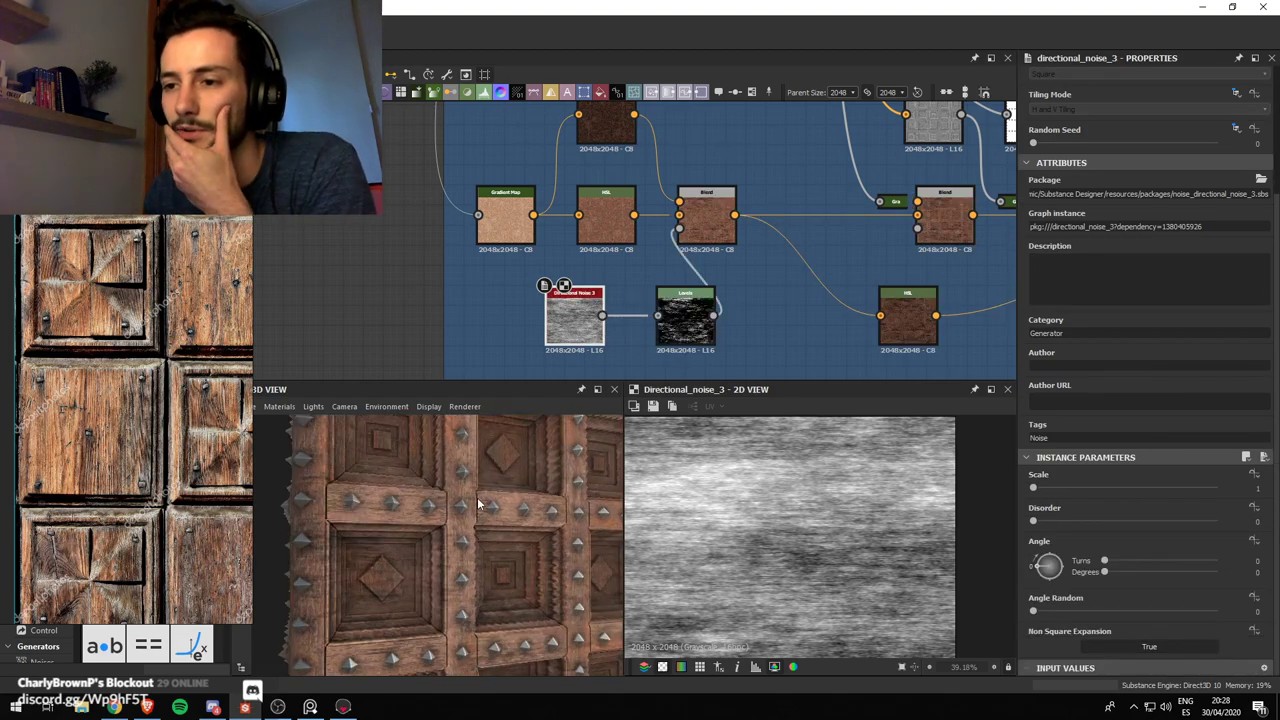
{"action": "scroll", "coordinate": [392, 488], "scroll_direction": "up", "scroll_amount": 5}
{"action": "scroll", "coordinate": [393, 489], "scroll_direction": "down", "scroll_amount": 5}
{"action": "left_click_drag", "start_coordinate": [429, 507], "coordinate": [424, 511]}
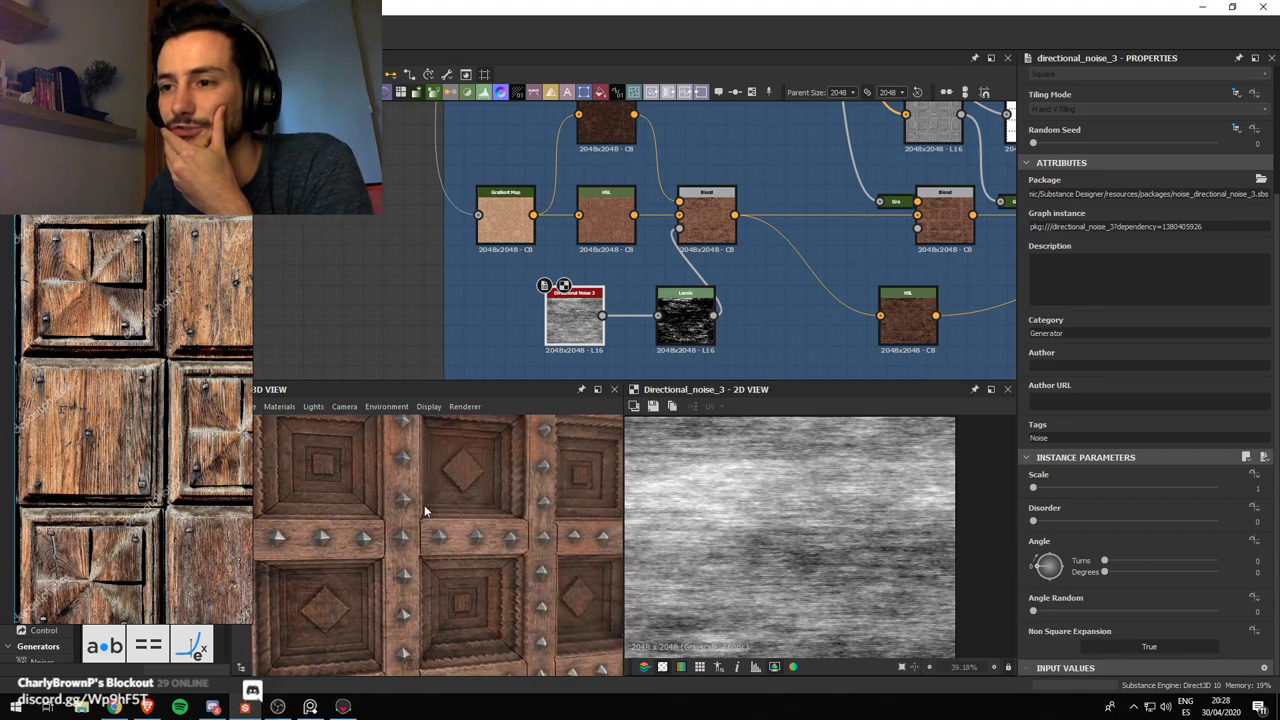
{"action": "scroll", "coordinate": [463, 463], "scroll_direction": "down", "scroll_amount": 3}
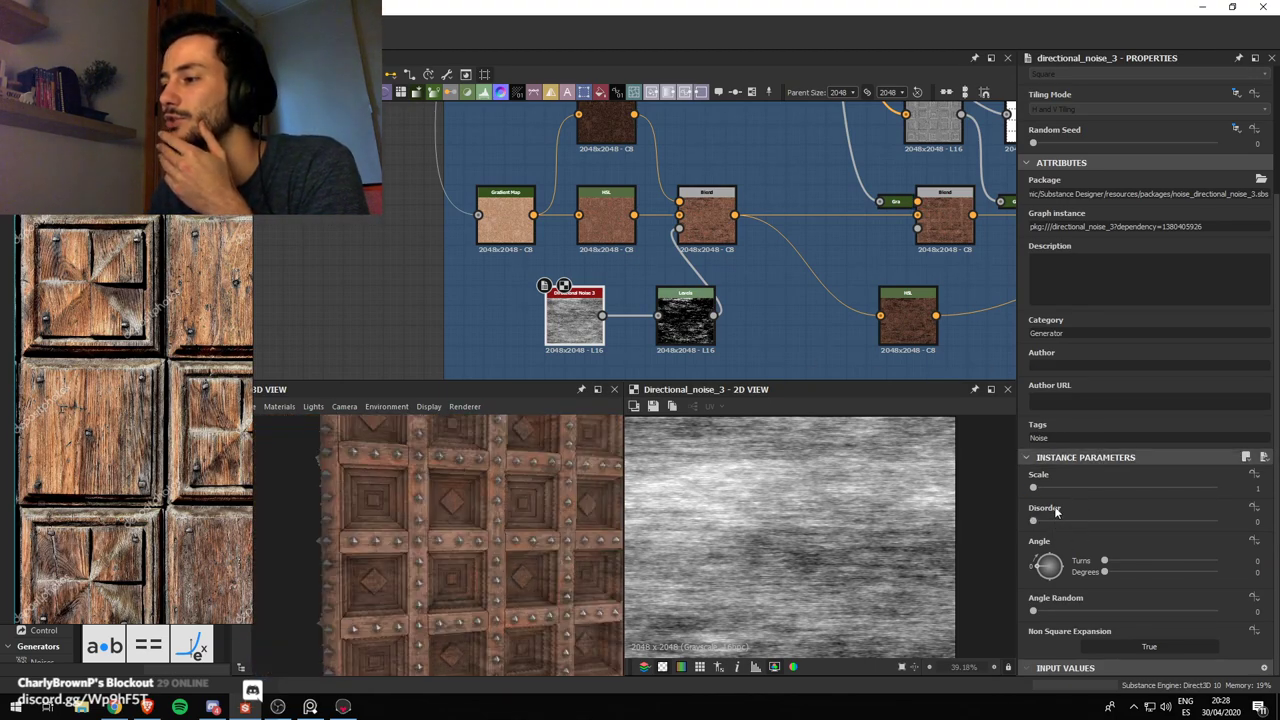
{"action": "scroll", "coordinate": [460, 500], "scroll_direction": "up", "scroll_amount": 3}
{"action": "scroll", "coordinate": [459, 494], "scroll_direction": "down", "scroll_amount": 5}
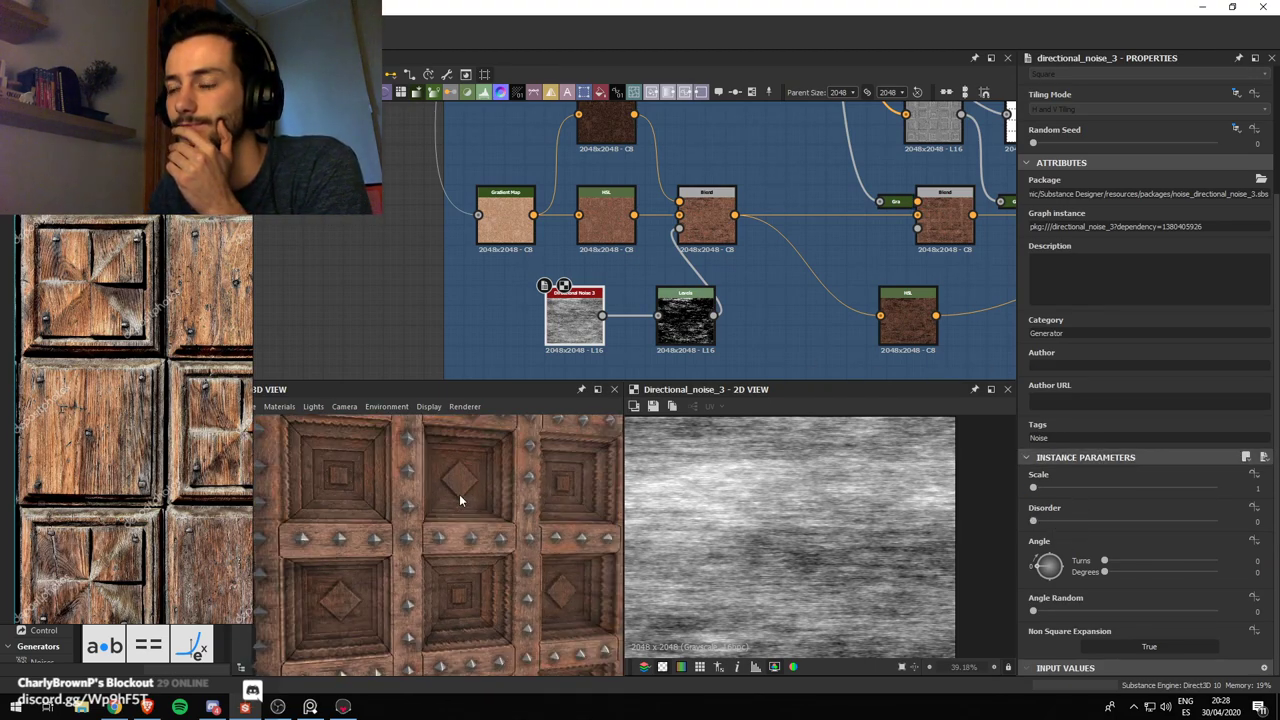
{"action": "scroll", "coordinate": [781, 532], "scroll_direction": "down", "scroll_amount": 3}
Preview the Levels node and widen its bright areas by lowering the black input strongly and the white input slightly
{"action": "left_click", "coordinate": [703, 328]}
{"action": "double_click", "coordinate": [703, 328]}
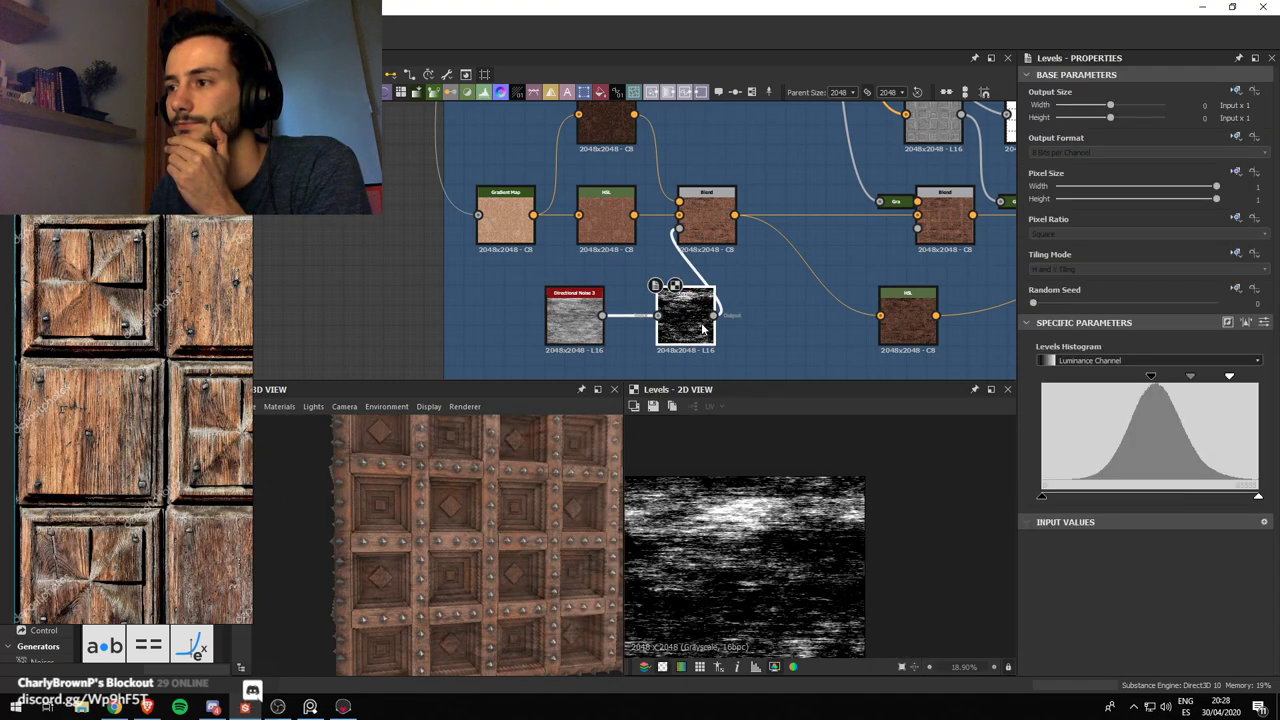
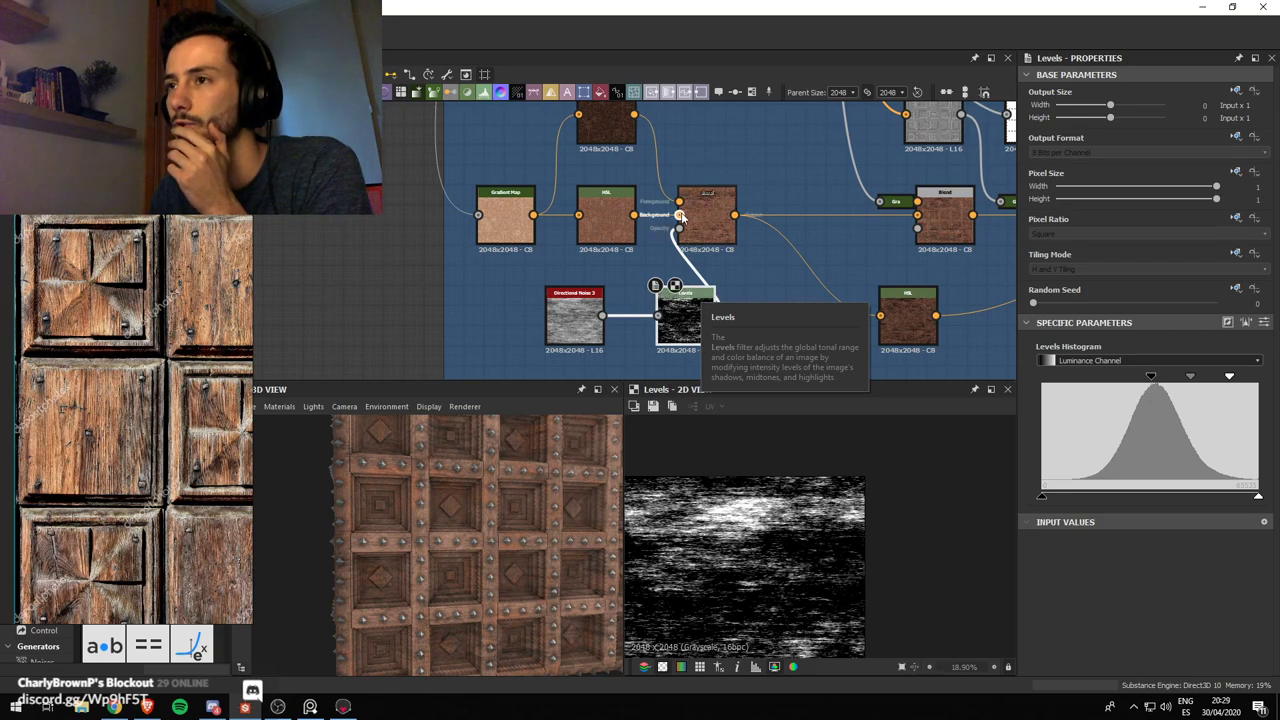
{"action": "scroll", "coordinate": [488, 538], "scroll_direction": "up", "scroll_amount": 5}
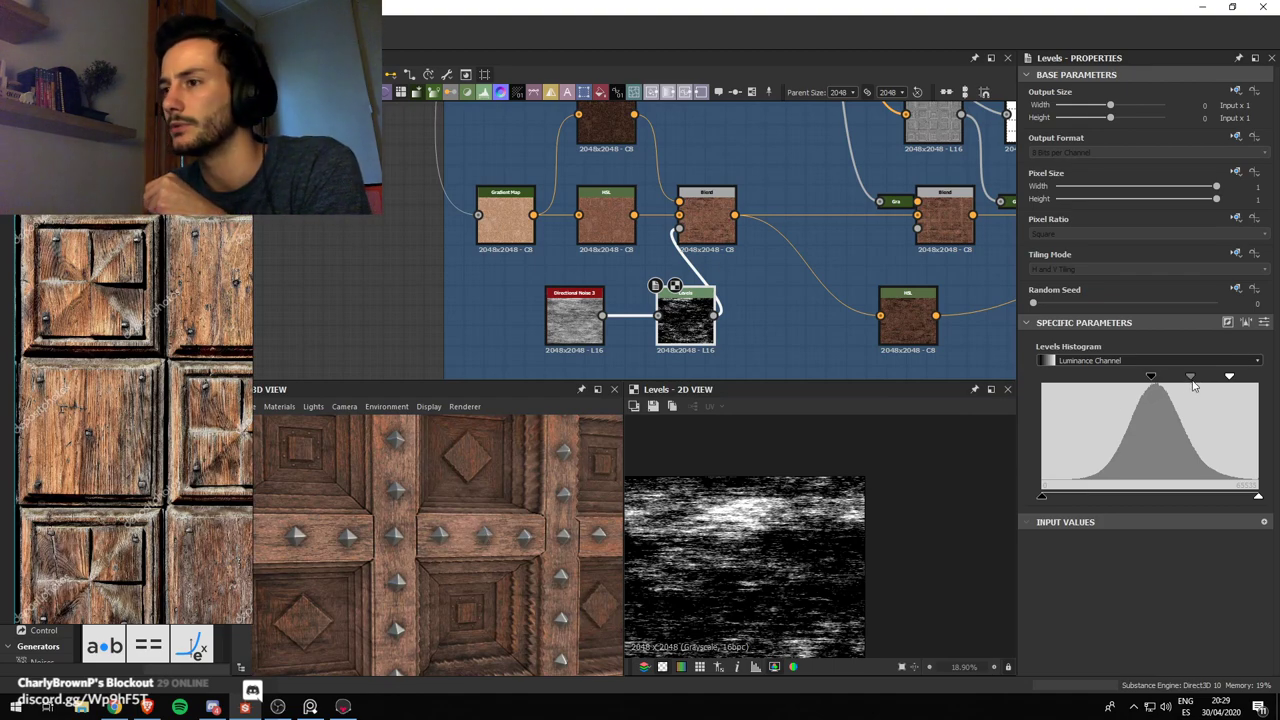
{"action": "left_click_drag", "start_coordinate": [1189, 380], "coordinate": [1105, 377]}
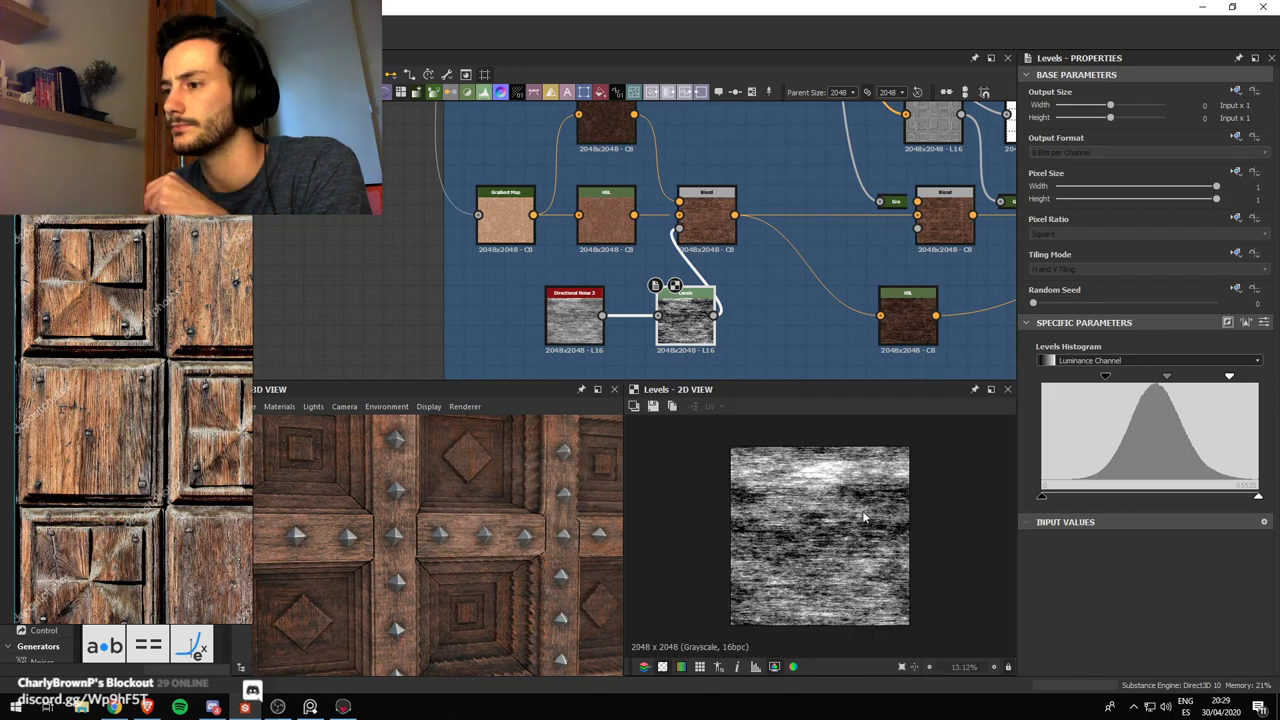
{"action": "left_click_drag", "start_coordinate": [1226, 376], "coordinate": [1216, 377]}
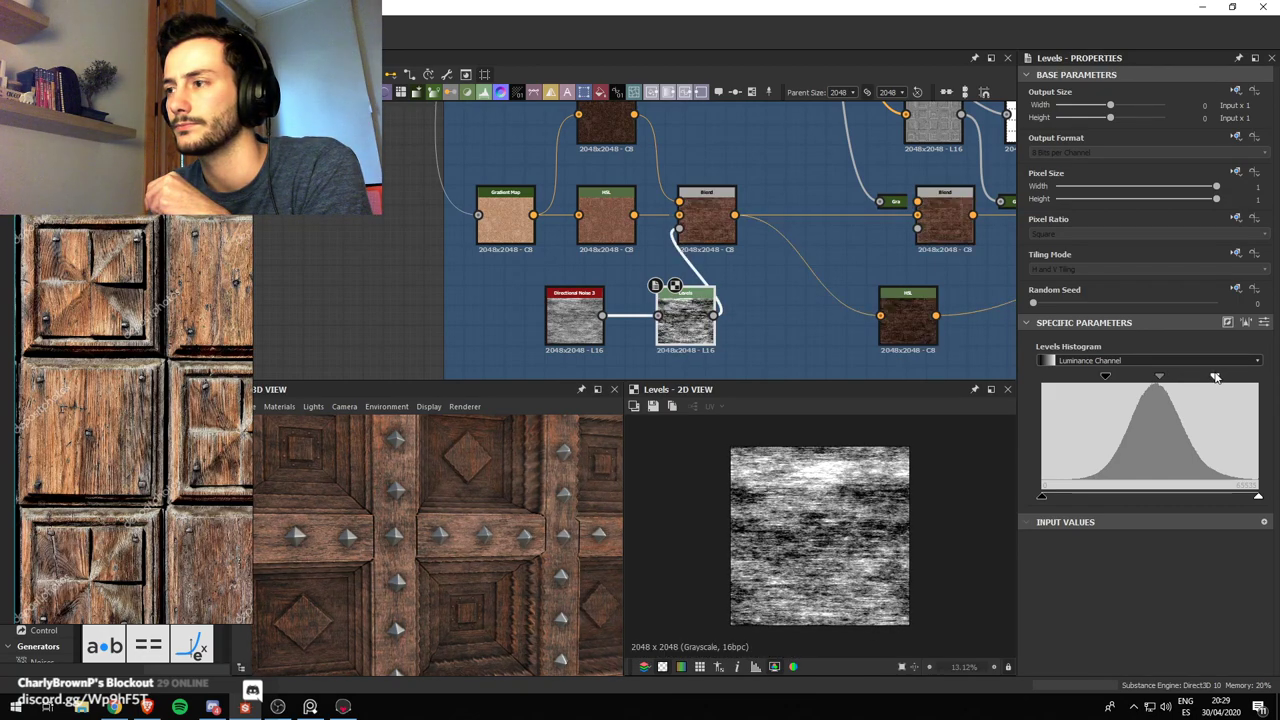
Set the upper HSL node's lightness to 0.36, saturation to 0.52 and hue to 0.5
{"action": "left_click", "coordinate": [605, 215]}
{"action": "left_click_drag", "start_coordinate": [1122, 420], "coordinate": [1099, 420]}
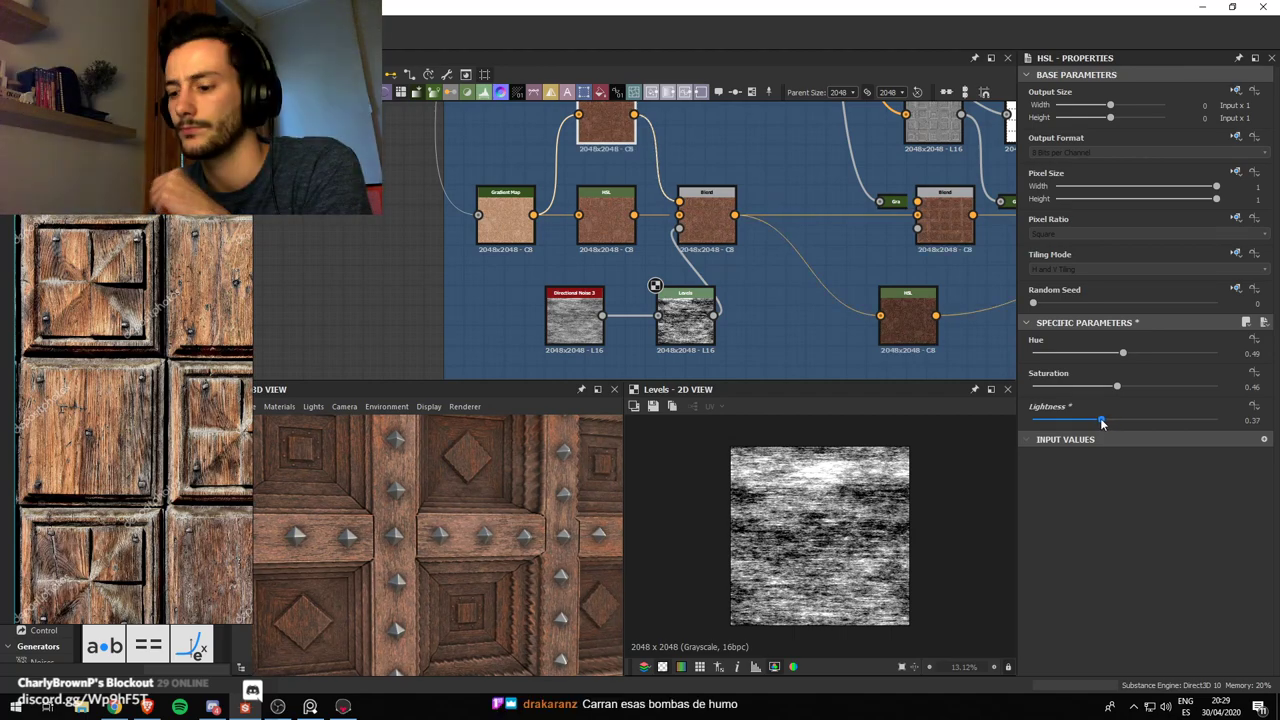
{"action": "scroll", "coordinate": [385, 548], "scroll_direction": "down", "scroll_amount": 5}
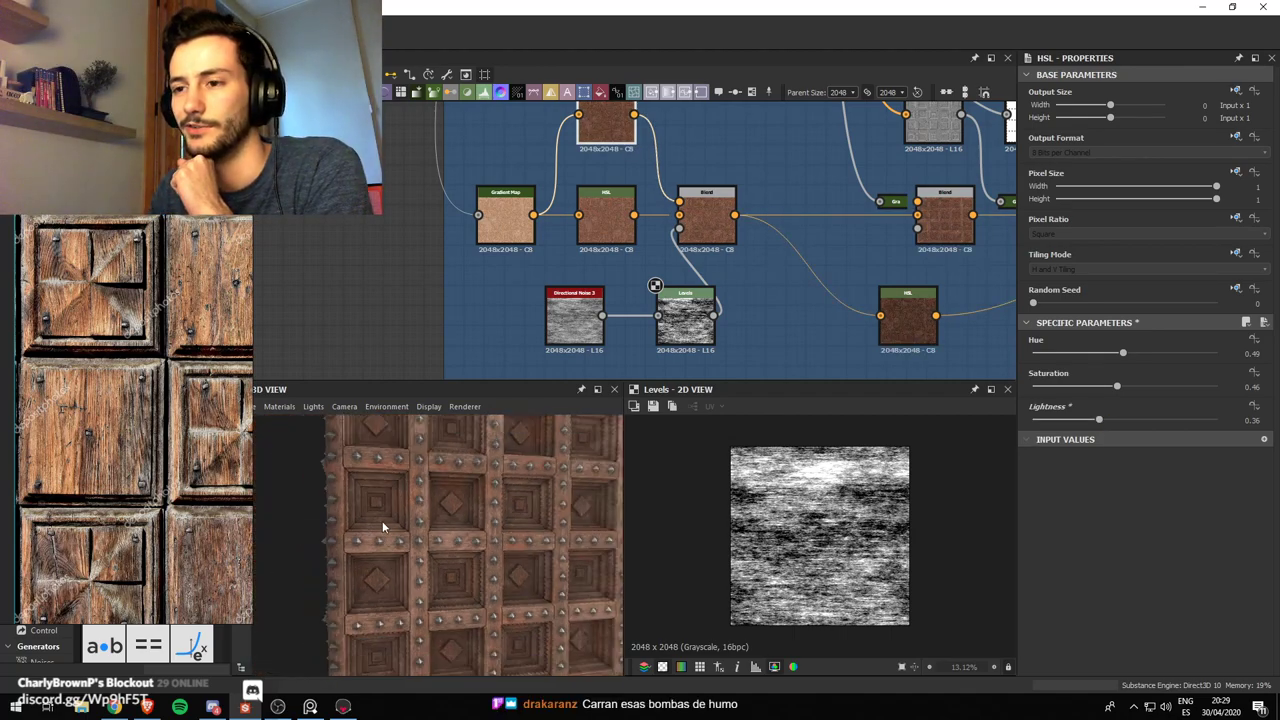
{"action": "left_click_drag", "start_coordinate": [384, 526], "coordinate": [508, 477]}
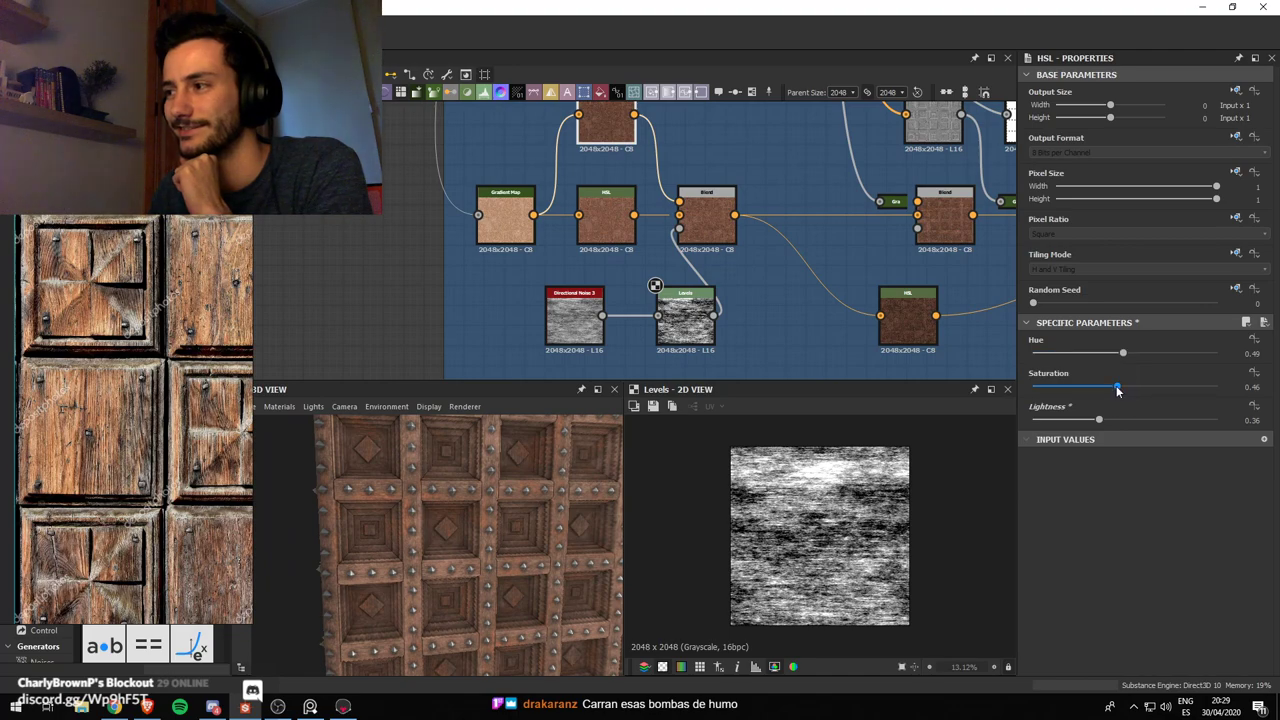
{"action": "left_click_drag", "start_coordinate": [1117, 387], "coordinate": [1126, 356]}
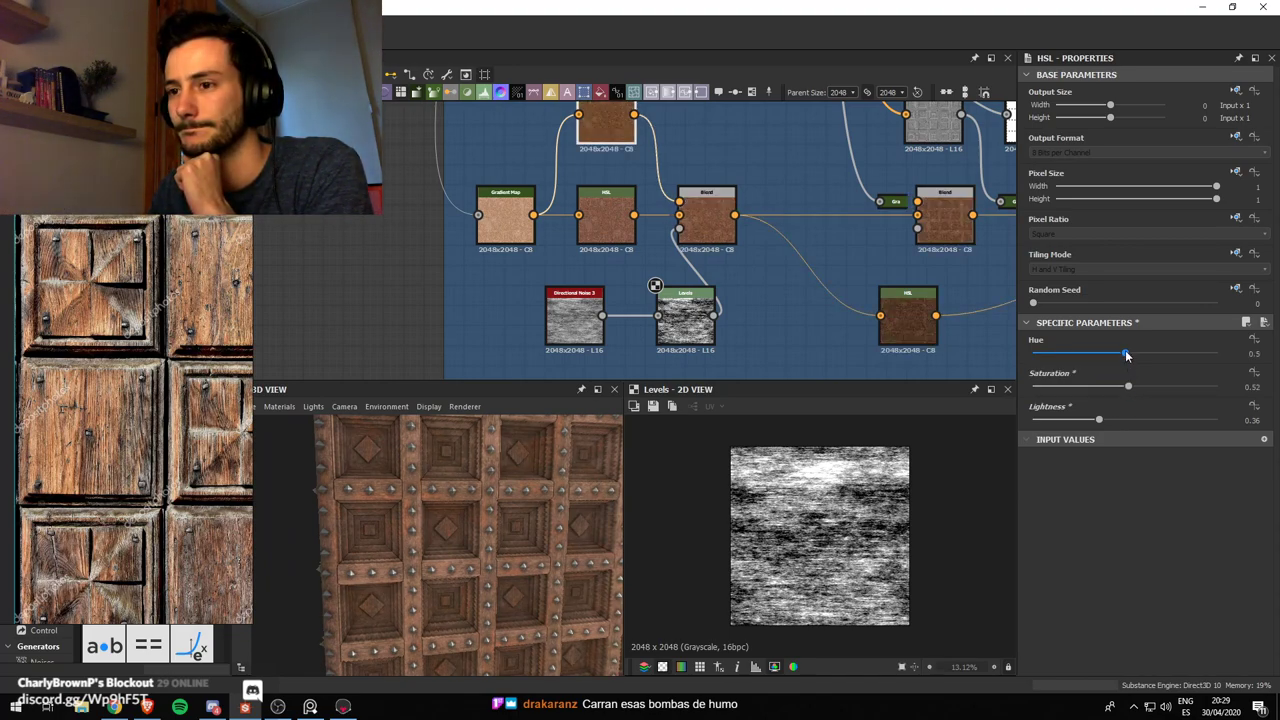
Increase the Levels mask contrast by lowering the white input and raising the black input slightly, and check the wood on the 3D model
{"action": "left_click", "coordinate": [698, 318]}
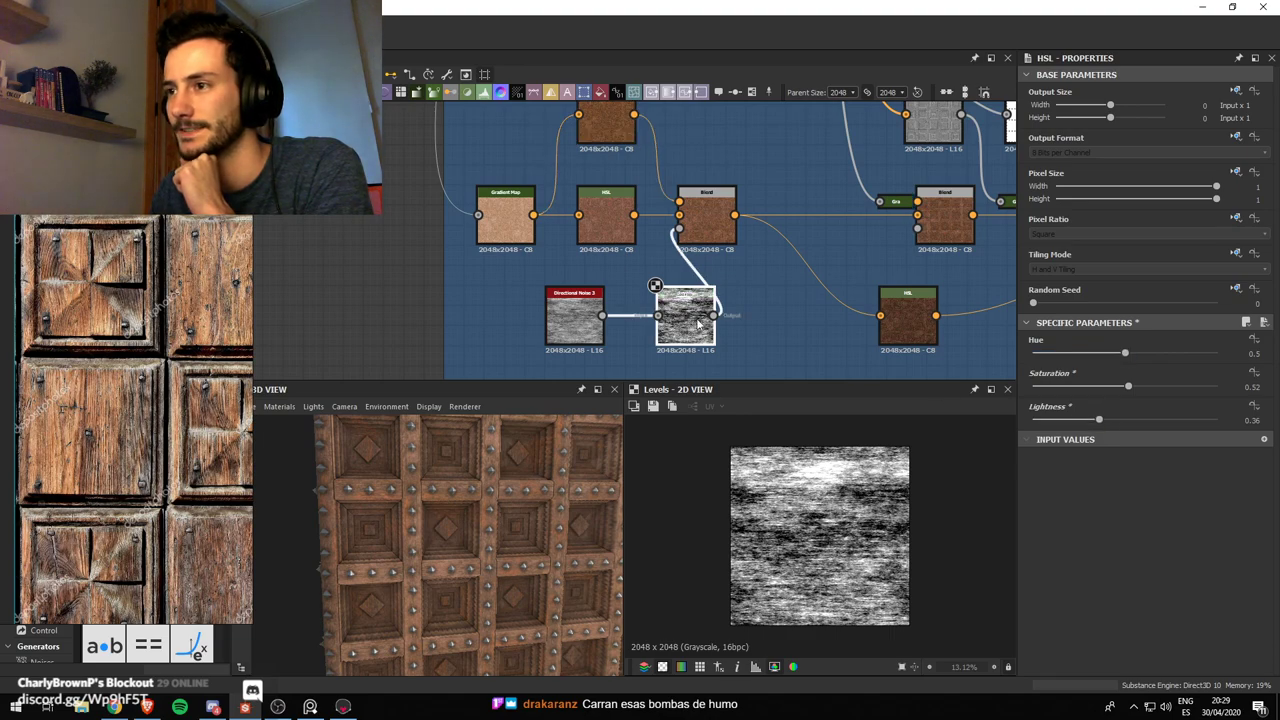
{"action": "left_click_drag", "start_coordinate": [1218, 378], "coordinate": [1205, 378]}
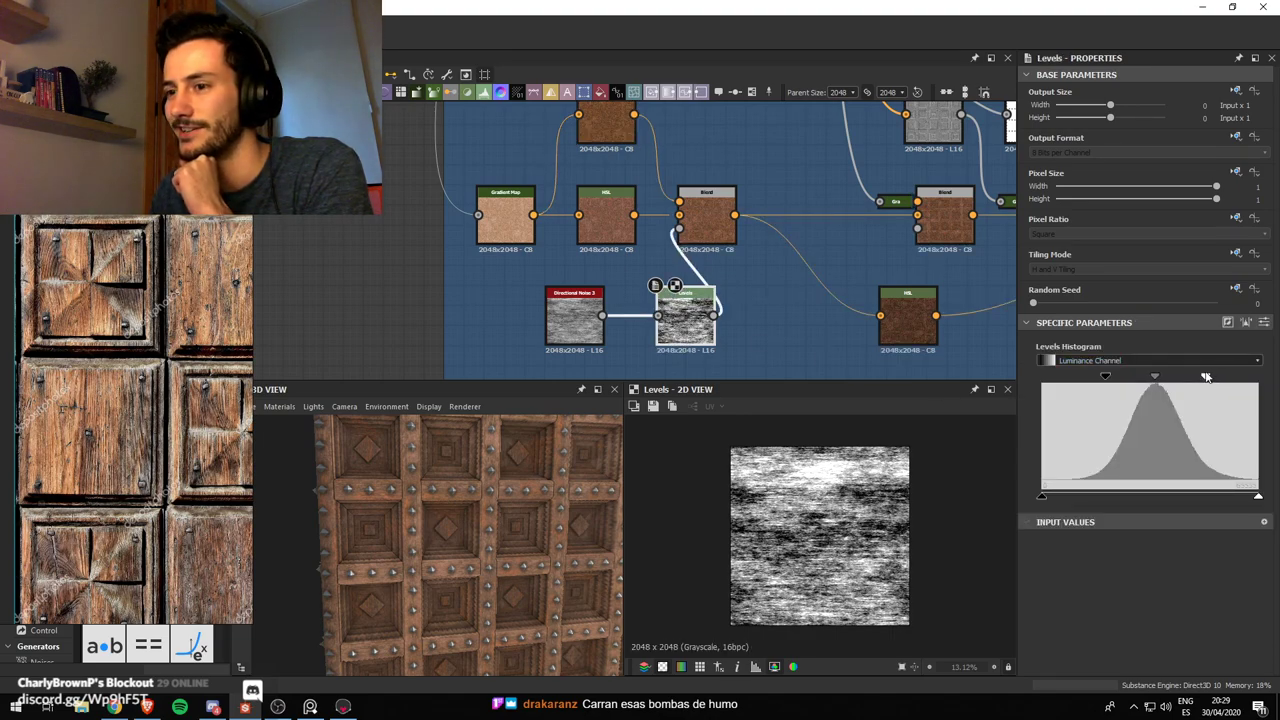
{"action": "left_click_drag", "start_coordinate": [1117, 383], "coordinate": [1129, 389]}
{"action": "scroll", "coordinate": [469, 537], "scroll_direction": "down", "scroll_amount": 5}
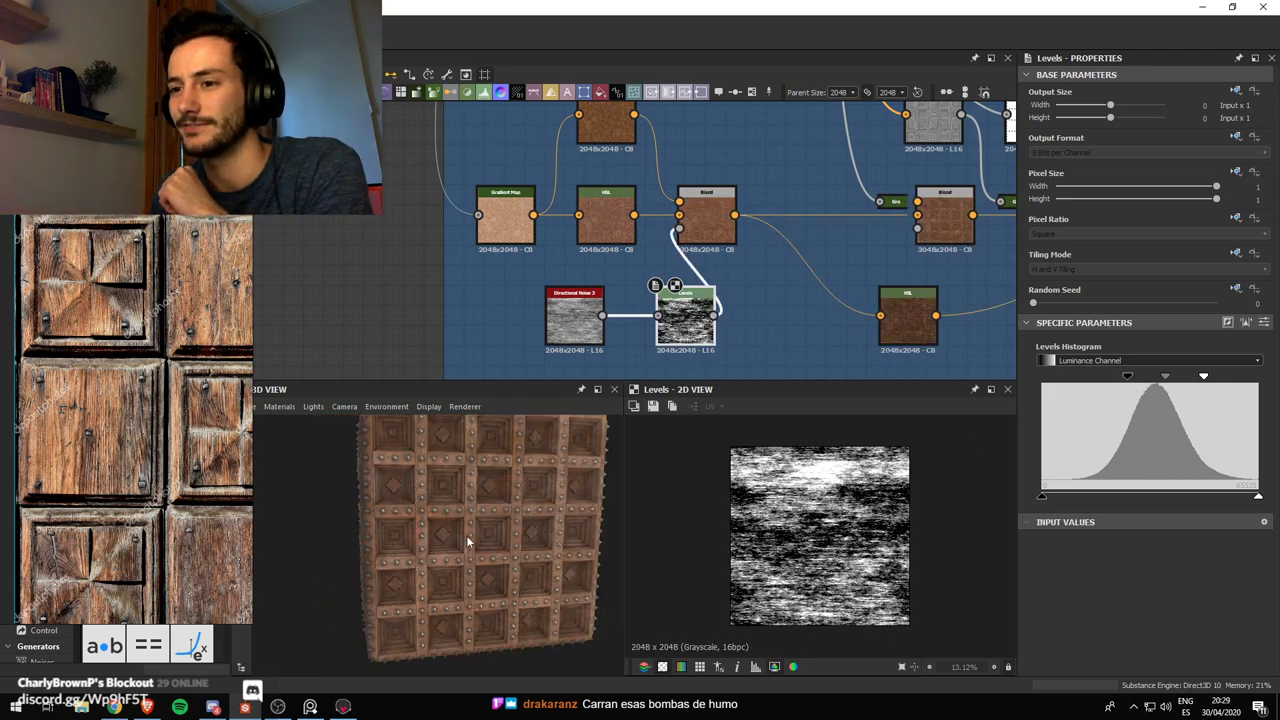
{"action": "left_click_drag", "start_coordinate": [469, 537], "coordinate": [488, 506]}
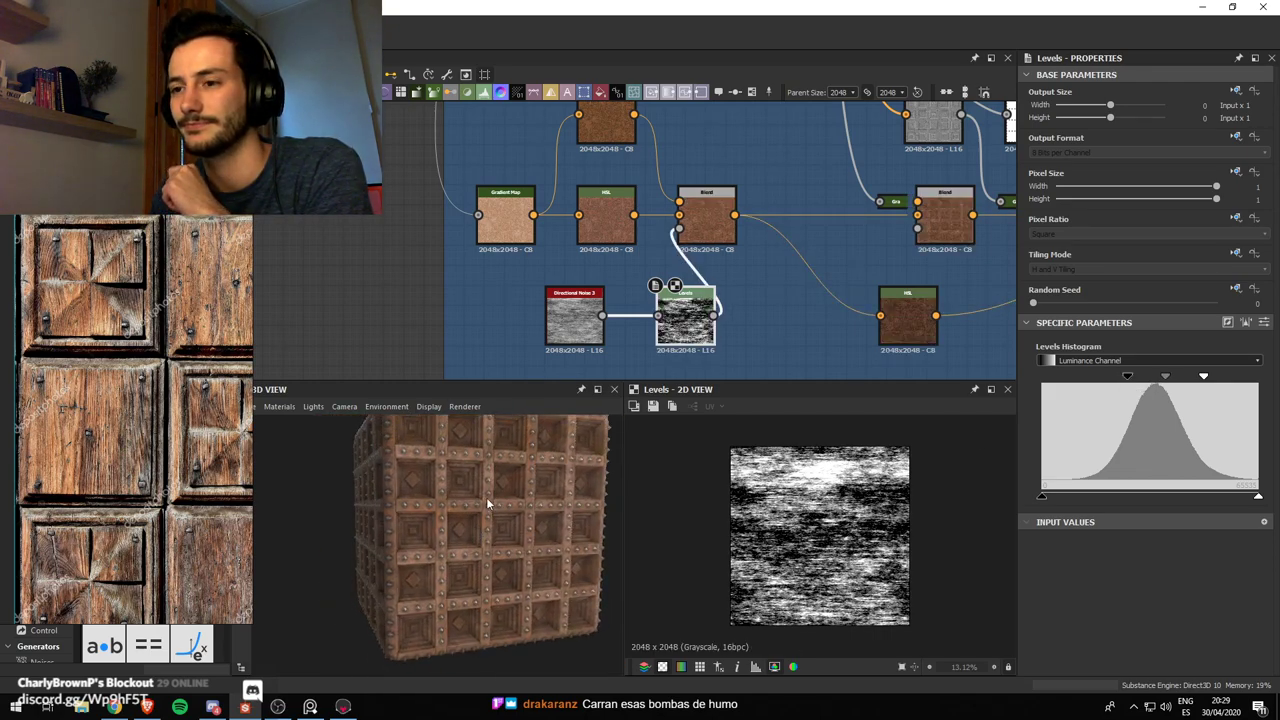
{"action": "scroll", "coordinate": [490, 504], "scroll_direction": "up", "scroll_amount": 5}
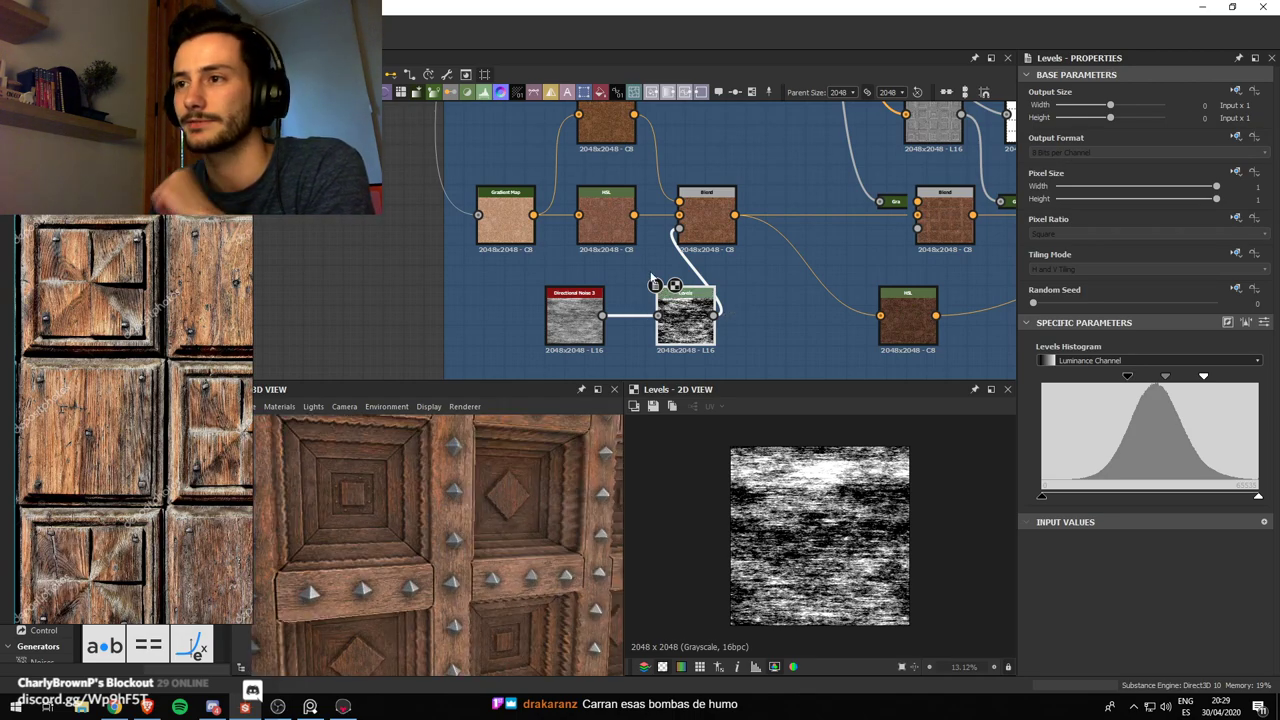
Shift the base HSL node slightly toward the Blend and preview the upper HSL node's colour
{"action": "middle_click_drag", "start_coordinate": [651, 278], "coordinate": [685, 278]}
{"action": "left_click", "coordinate": [640, 215]}
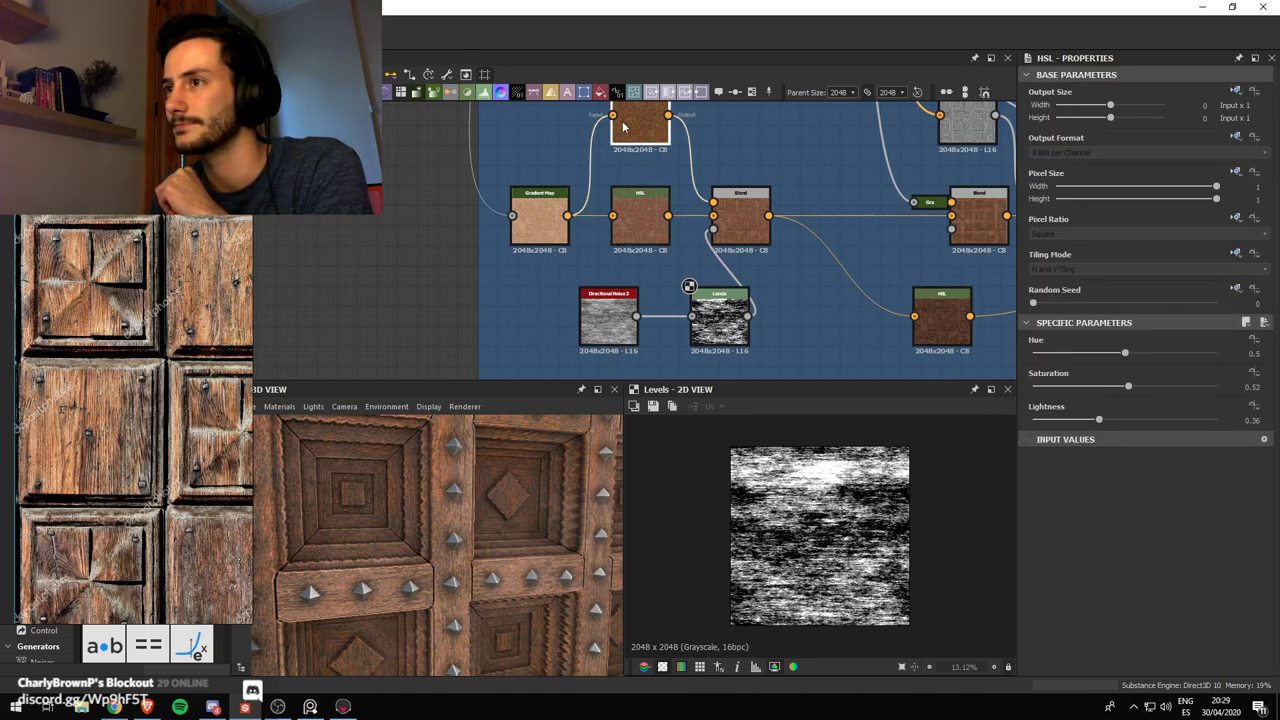
{"action": "double_click", "coordinate": [642, 215]}
{"action": "left_click_drag", "start_coordinate": [642, 215], "coordinate": [651, 213]}
{"action": "left_click", "coordinate": [650, 140]}
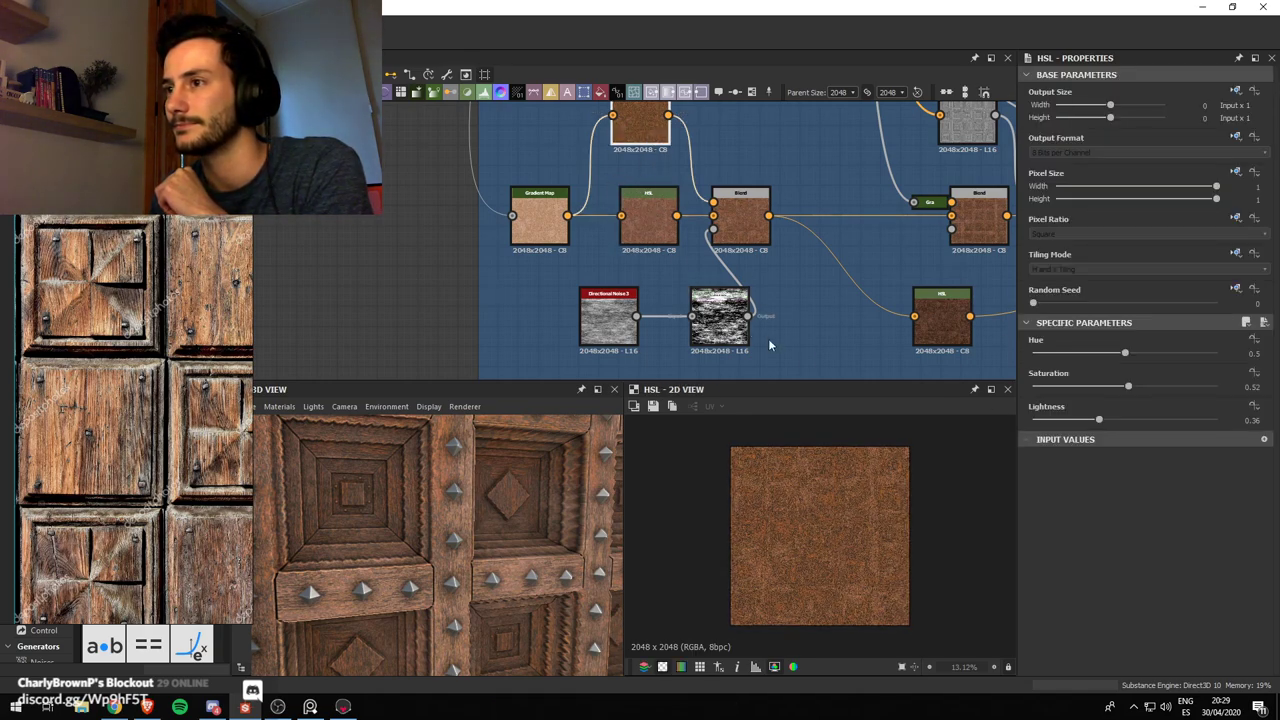
{"action": "scroll", "coordinate": [696, 297], "scroll_direction": "down", "scroll_amount": 2}
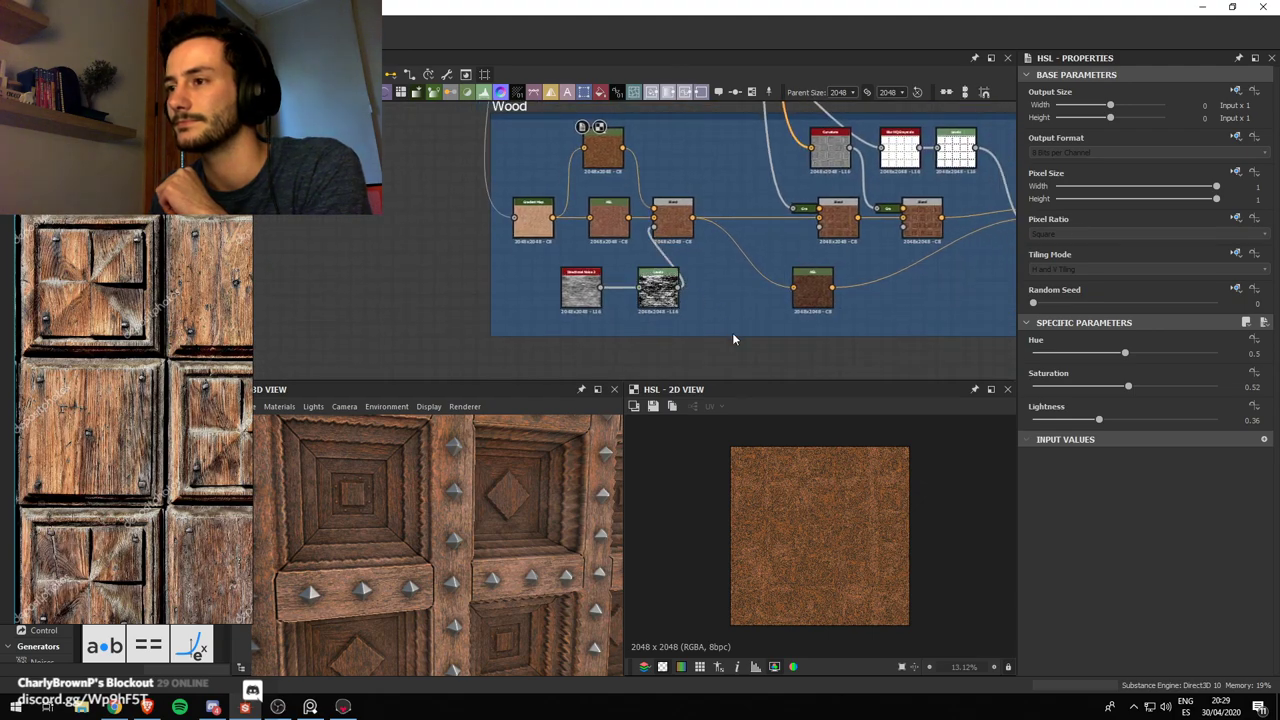
Extend the Wood frame downward and insert a second Blend node directly after the first wood Blend
{"action": "left_click_drag", "start_coordinate": [734, 336], "coordinate": [742, 374]}
{"action": "scroll", "coordinate": [660, 288], "scroll_direction": "down", "scroll_amount": 2}
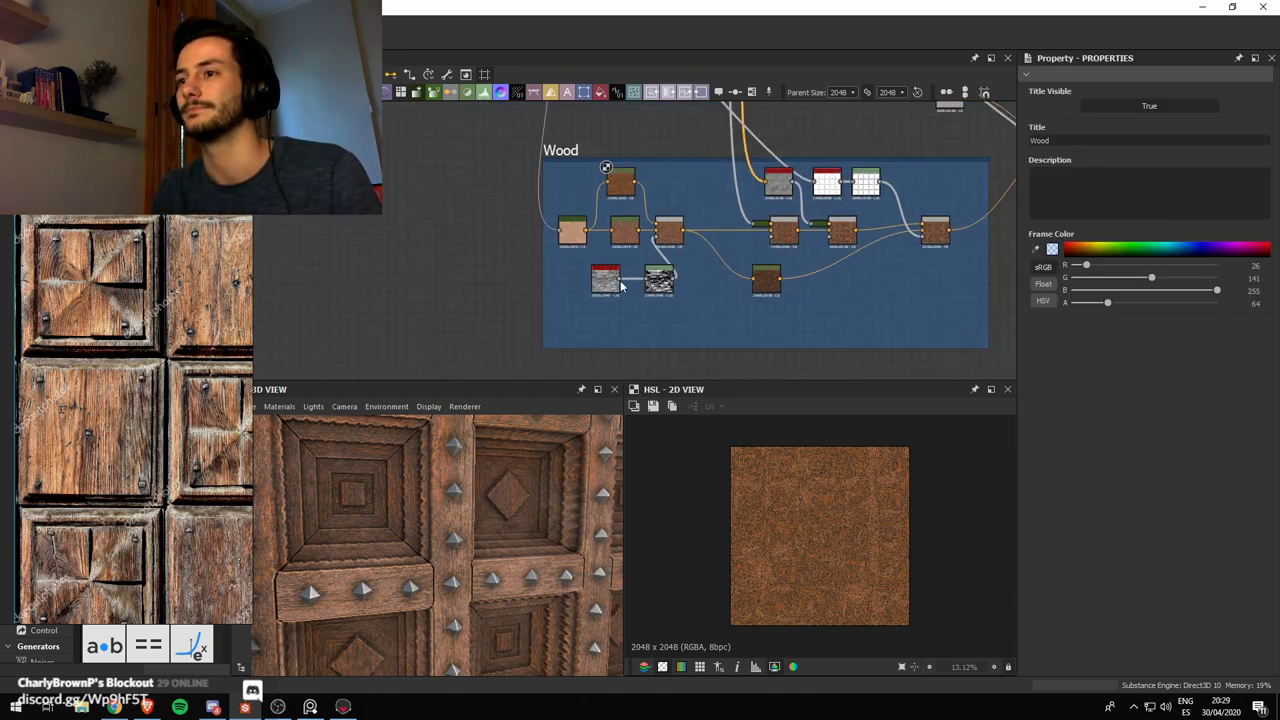
{"action": "left_click", "coordinate": [615, 283]}
{"action": "left_click", "coordinate": [669, 238]}
{"action": "key", "text": "space"}
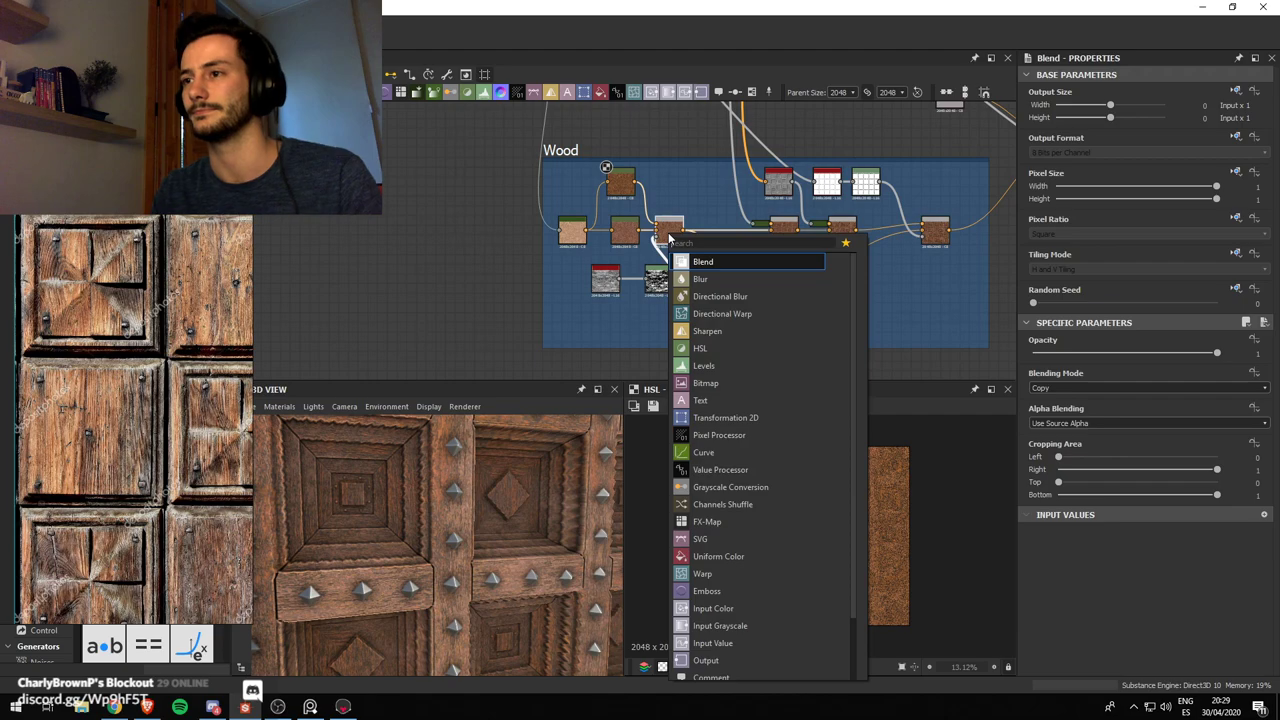
{"action": "type", "text": "bl"}
{"action": "key", "text": "Return"}
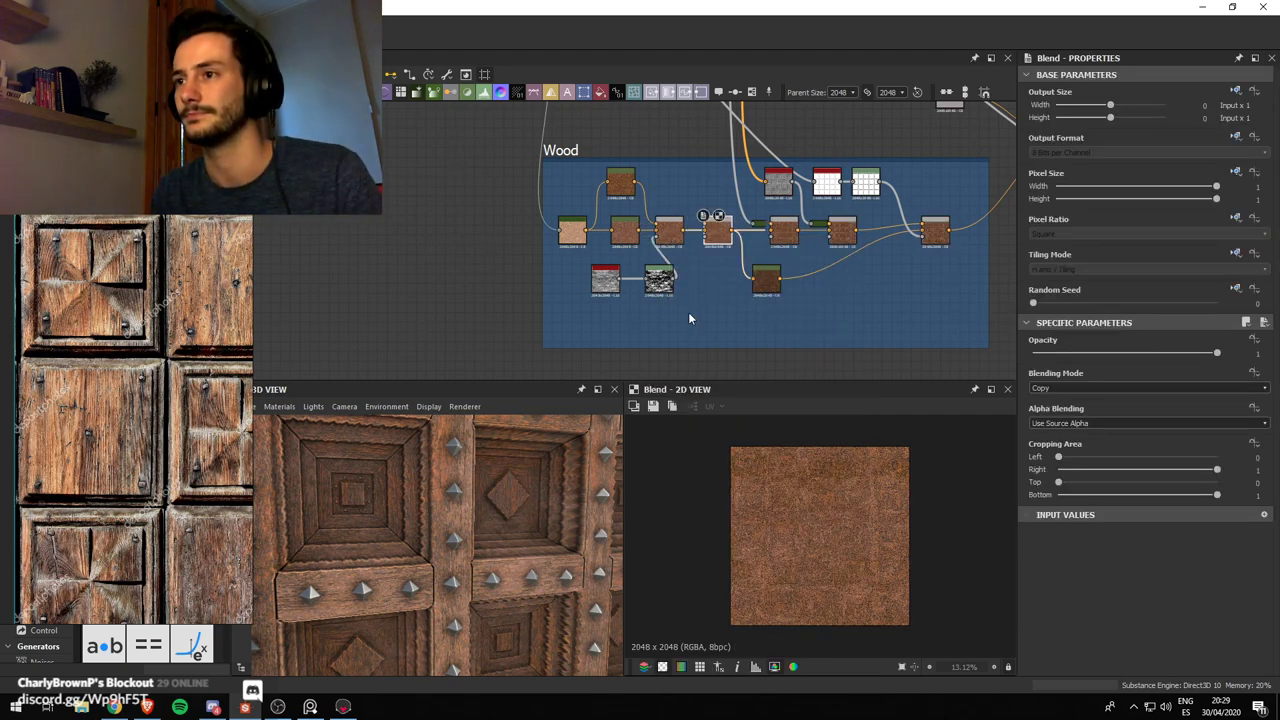
Move the Directional Noise 3 and Levels nodes lower in the Wood frame to make room beneath the base HSL
{"action": "left_click_drag", "start_coordinate": [694, 316], "coordinate": [610, 284]}
{"action": "left_click_drag", "start_coordinate": [609, 281], "coordinate": [600, 314]}
{"action": "left_click", "coordinate": [619, 279]}
Duplicate the base HSL node, place the copy below it and connect it to the second Blend
{"action": "left_click", "coordinate": [627, 235]}
{"action": "key", "text": "ctrl+d"}
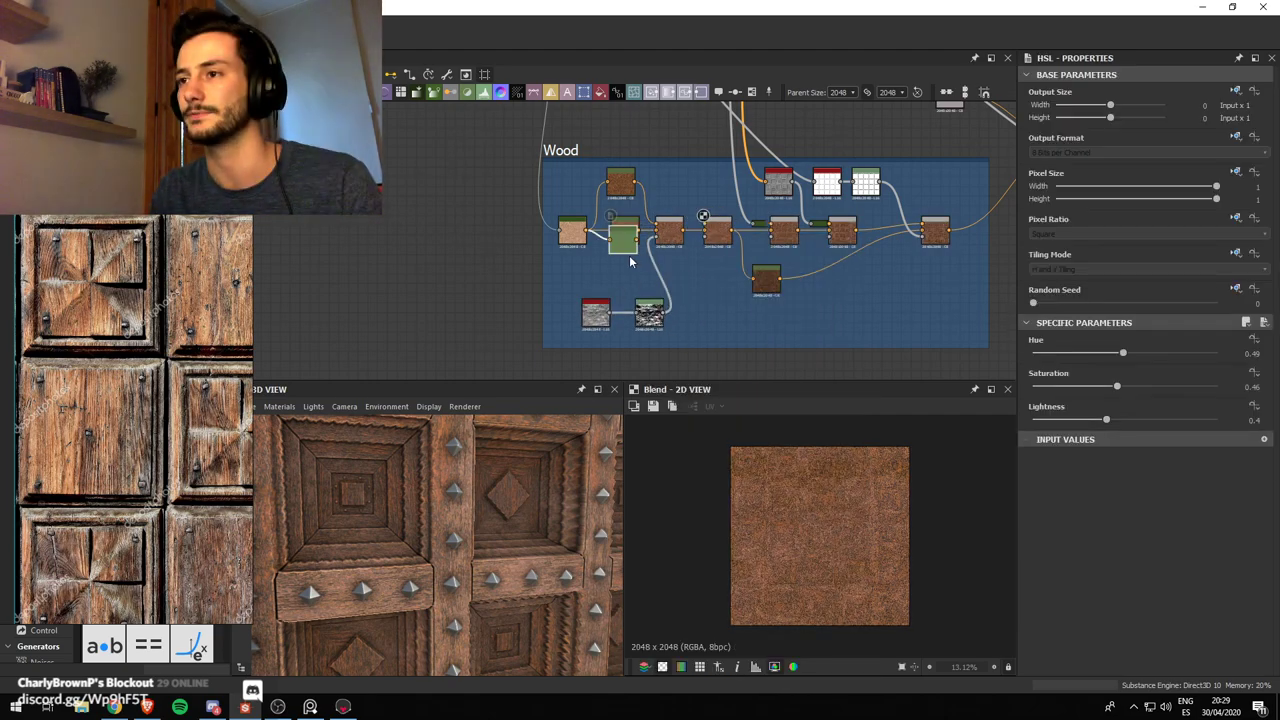
{"action": "left_click_drag", "start_coordinate": [620, 237], "coordinate": [621, 276]}
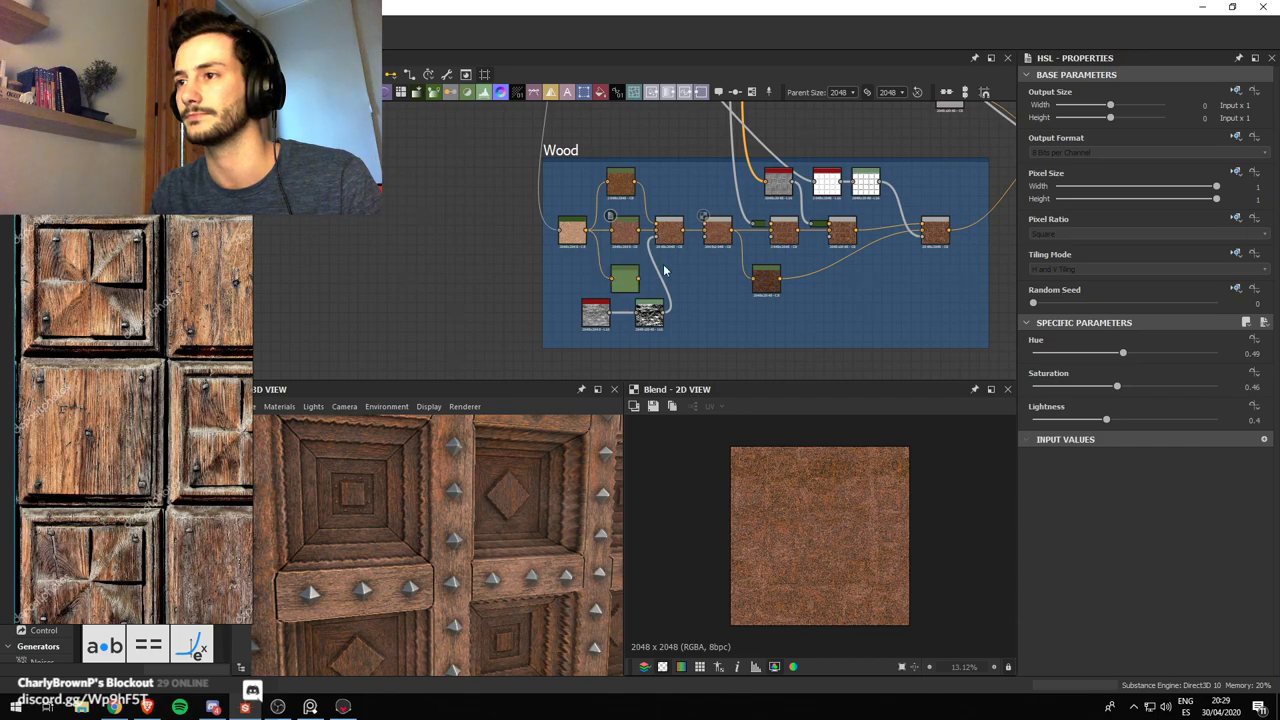
{"action": "middle_click_drag", "start_coordinate": [686, 328], "coordinate": [683, 287]}
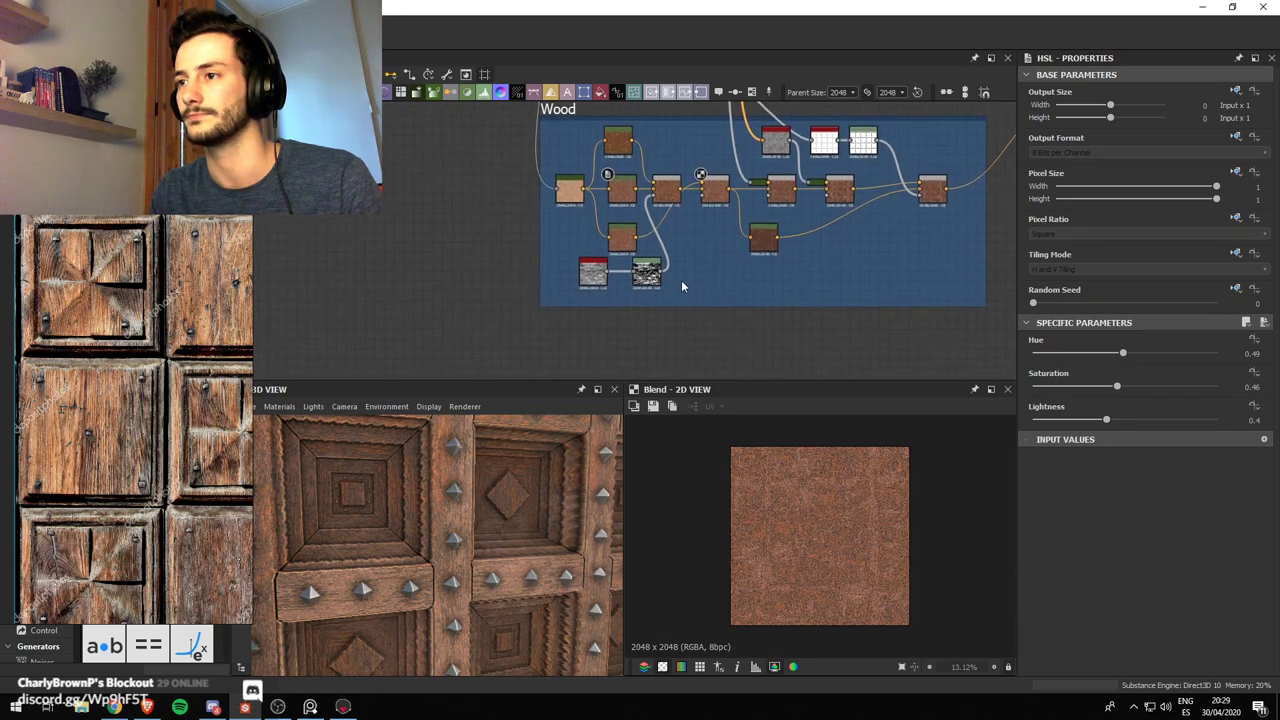
Shift the noise and Levels pair away from the HSL copy and add a Directional Noise 4 node below Directional Noise 3
{"action": "left_click_drag", "start_coordinate": [588, 275], "coordinate": [662, 284]}
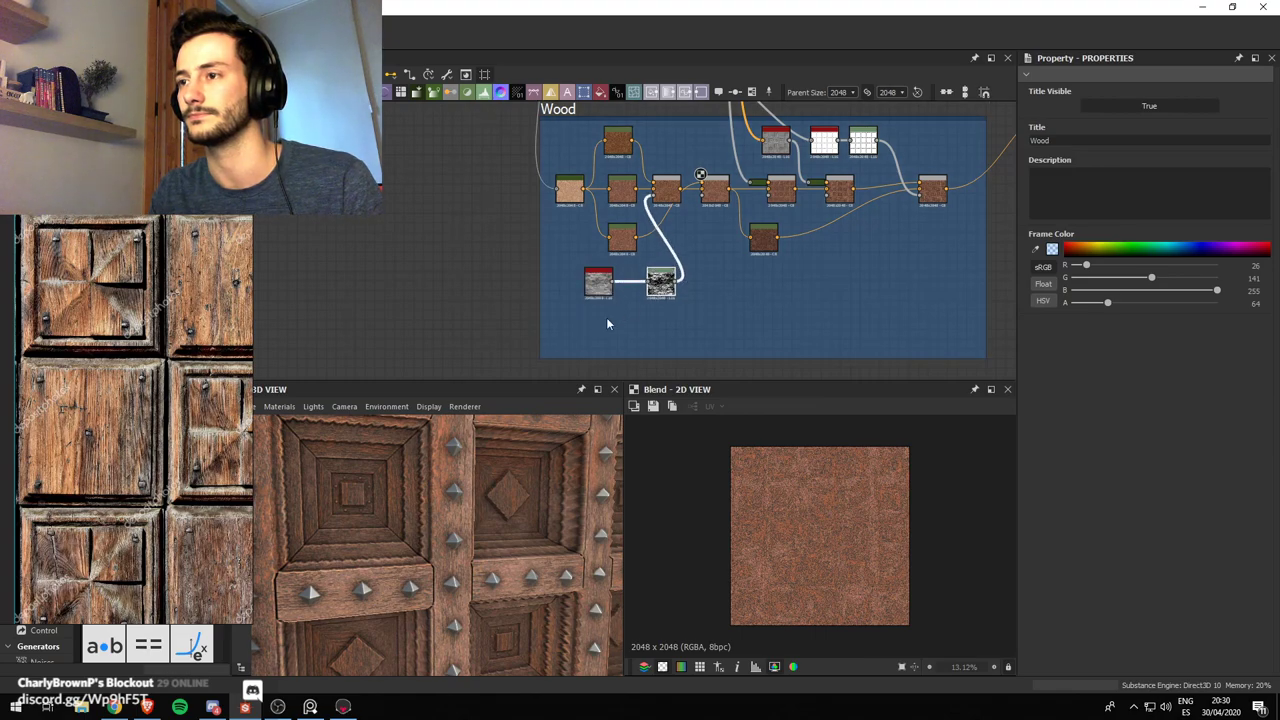
{"action": "left_click", "coordinate": [602, 327]}
{"action": "key", "text": "space"}
{"action": "type", "text": "dir"}
{"action": "key", "text": "Down"}
{"action": "key", "text": "Down"}
{"action": "key", "text": "Down"}
{"action": "key", "text": "Down"}
{"action": "key", "text": "Down"}
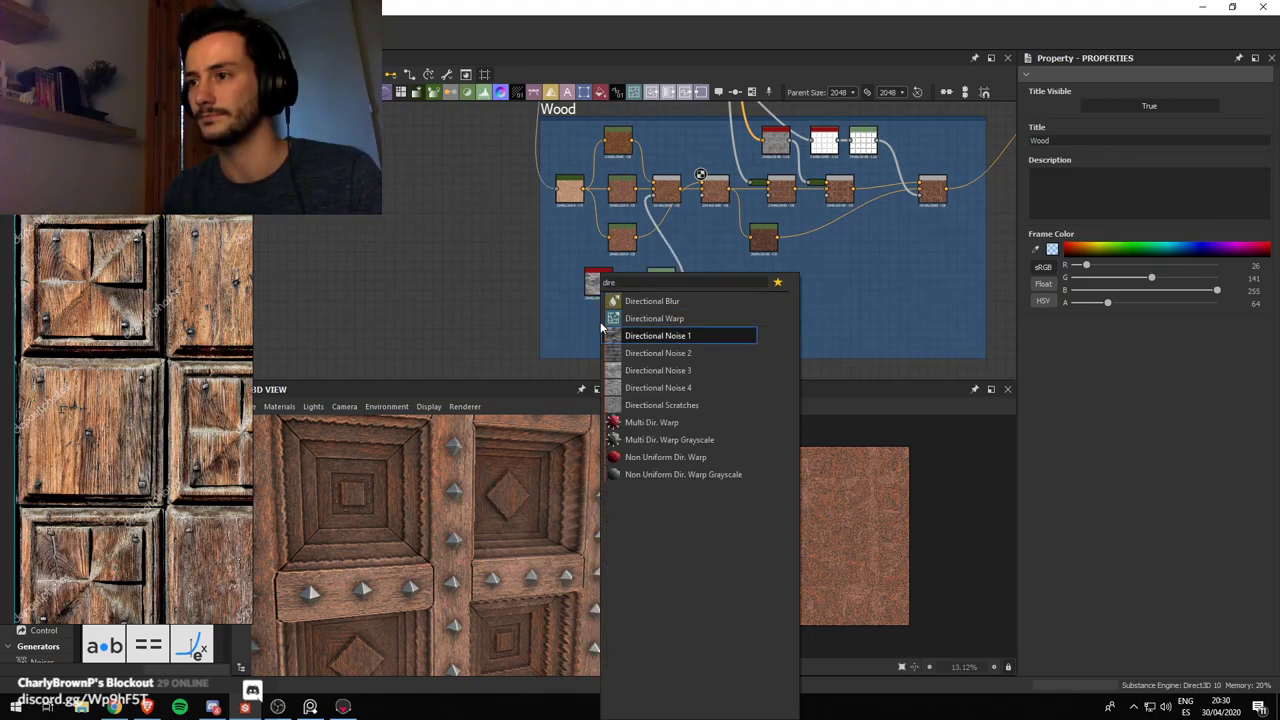
{"action": "key", "text": "Return"}
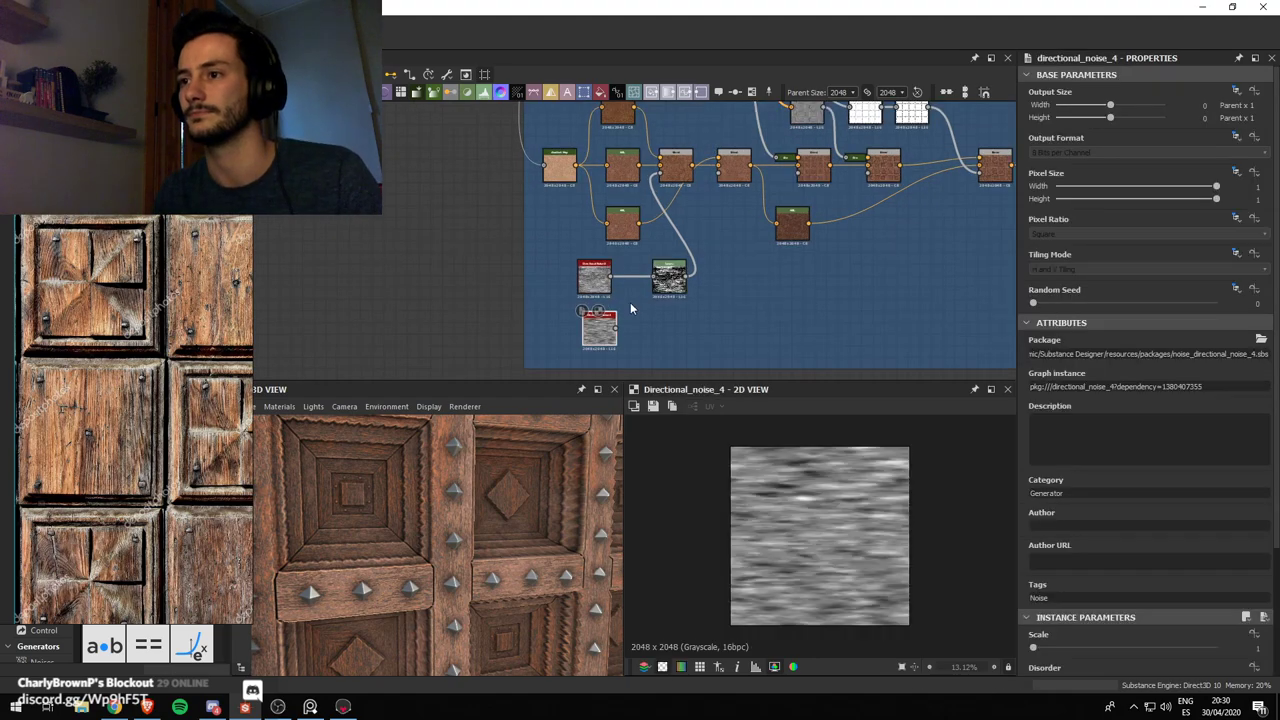
Add a Levels node after Directional Noise 4, connect it to the second Blend's opacity and preview that Blend
{"action": "left_click_drag", "start_coordinate": [656, 331], "coordinate": [657, 332]}
{"action": "left_click", "coordinate": [584, 337]}
{"action": "key", "text": "space"}
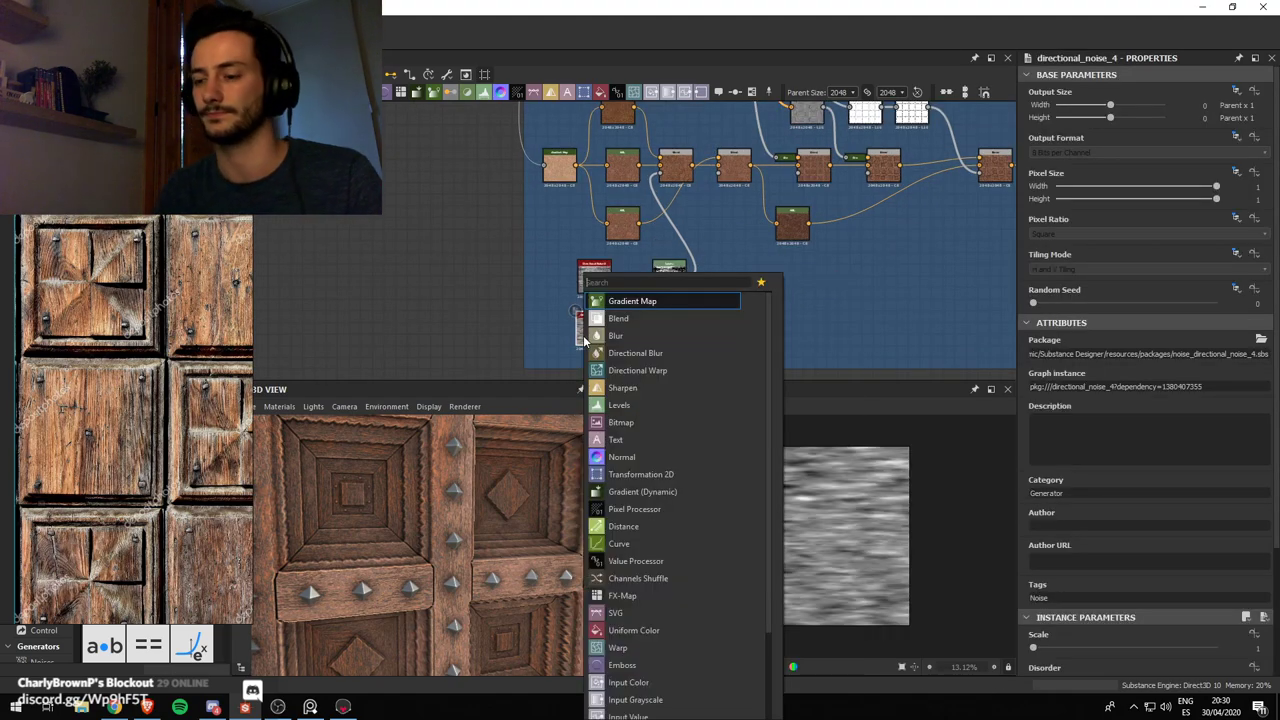
{"action": "type", "text": "lev"}
{"action": "key", "text": "Return"}
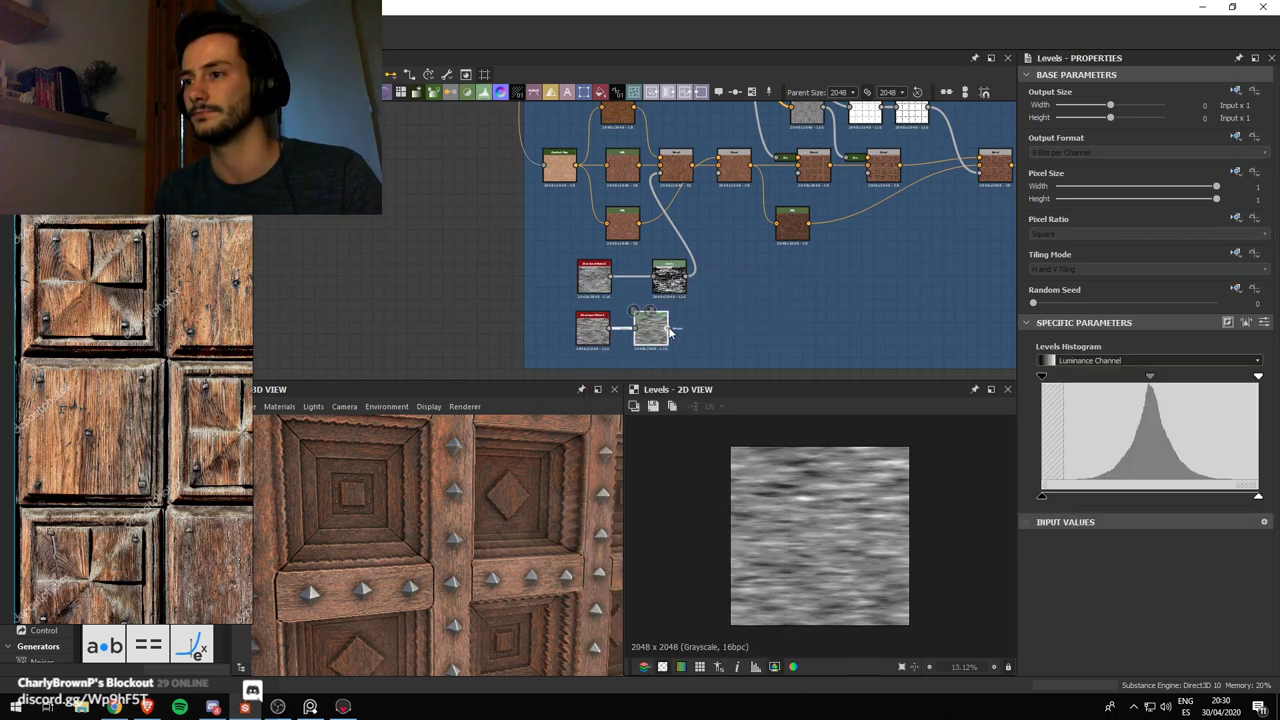
{"action": "double_click", "coordinate": [733, 170]}
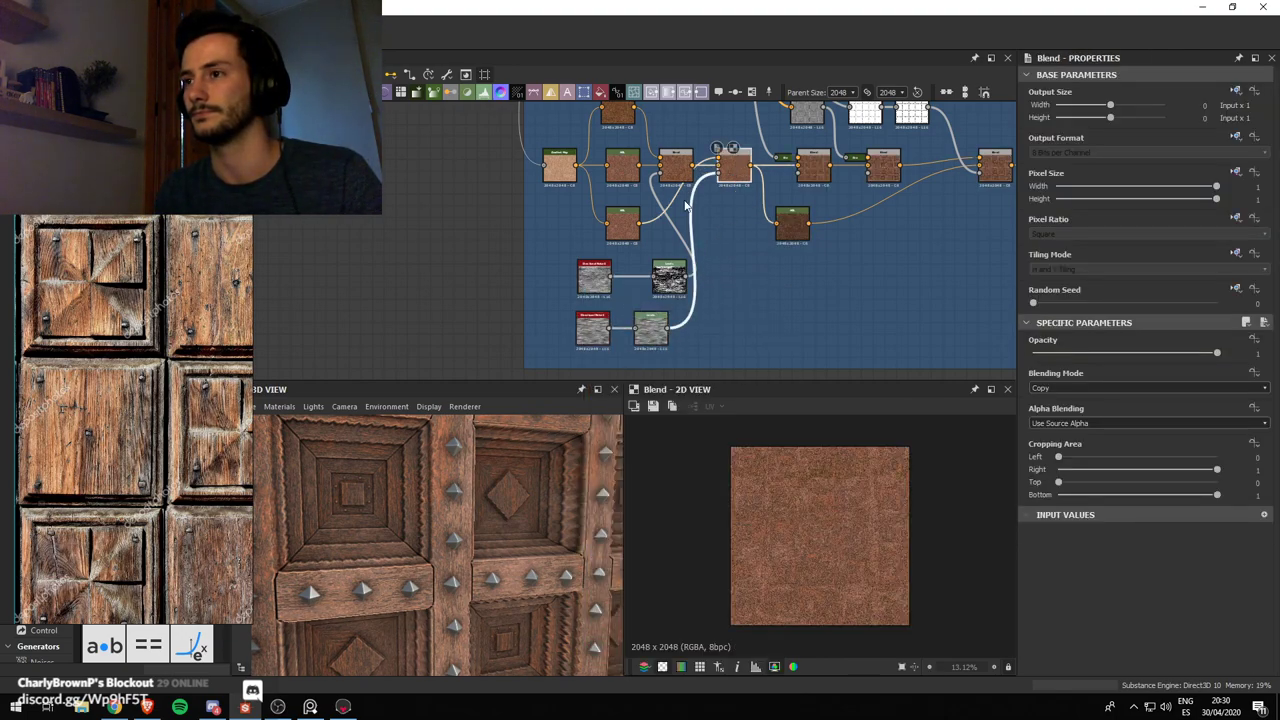
Set the lower HSL copy's lightness to 0.53 and saturation to 0.51, and check the door in the 3D view
{"action": "left_click", "coordinate": [622, 222]}
{"action": "left_click_drag", "start_coordinate": [1108, 421], "coordinate": [1133, 421]}
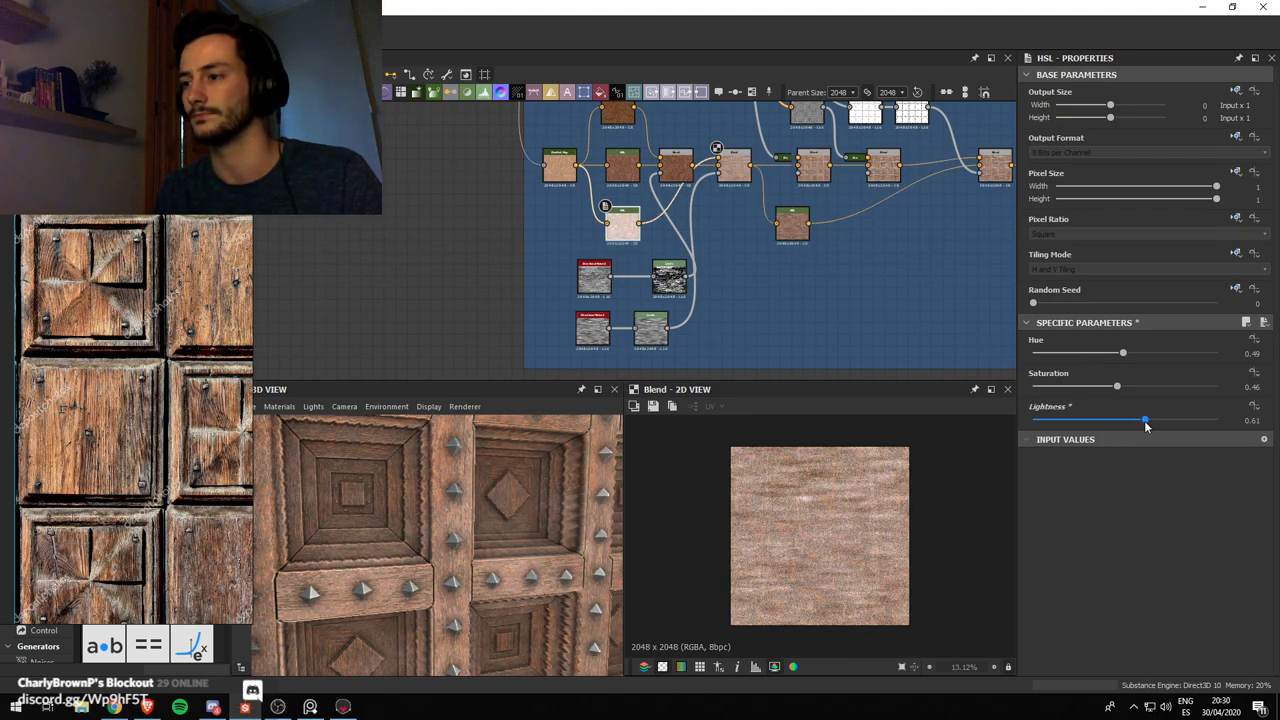
{"action": "left_click", "coordinate": [1126, 388]}
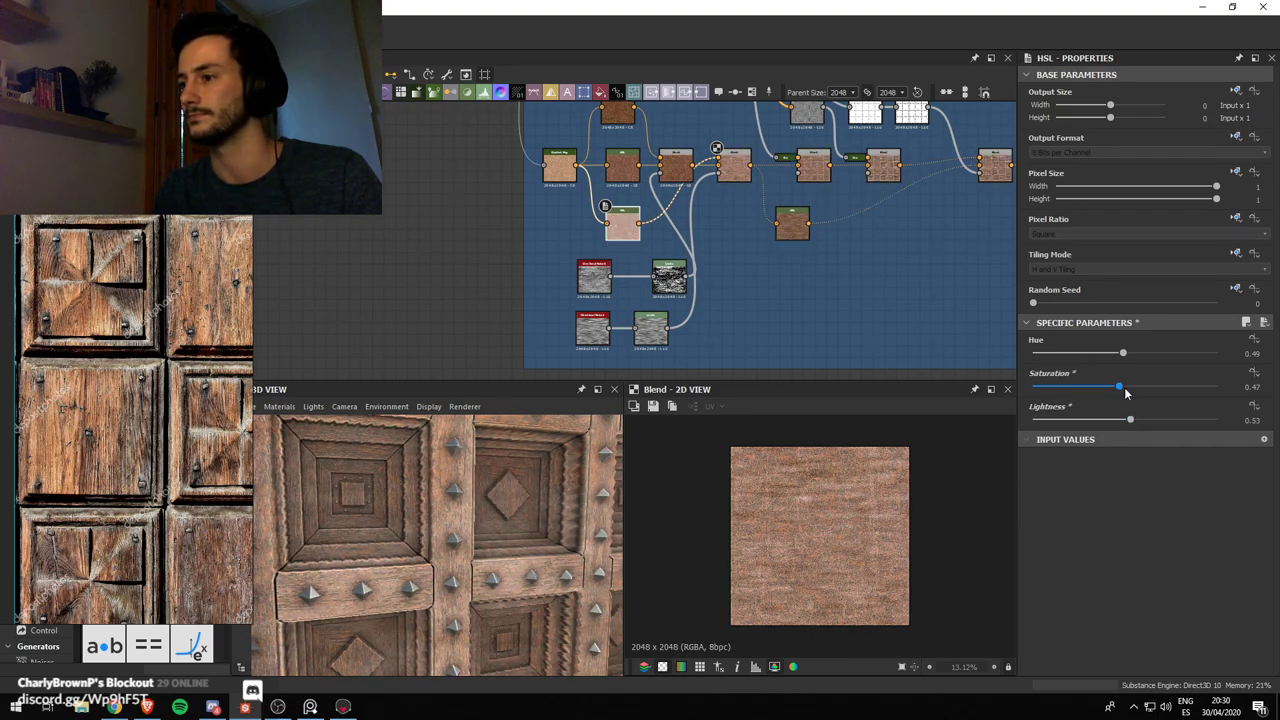
{"action": "scroll", "coordinate": [540, 510], "scroll_direction": "down", "scroll_amount": 3}
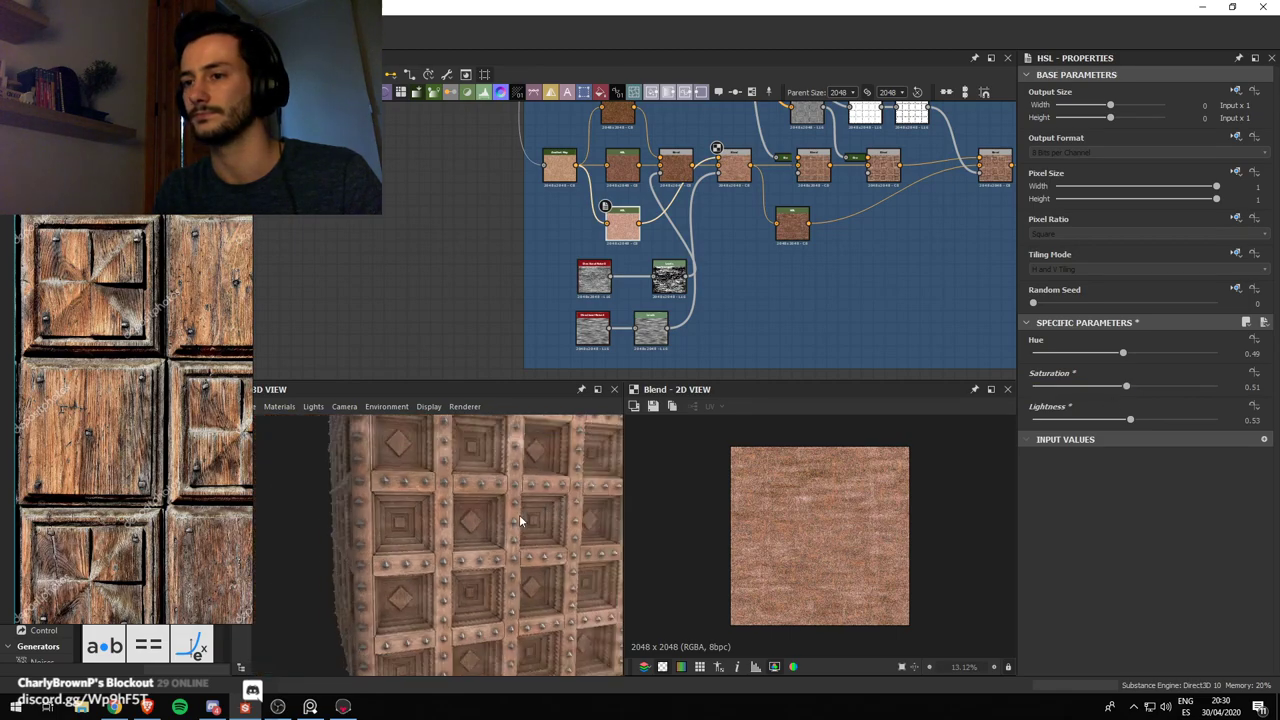
{"action": "scroll", "coordinate": [660, 260], "scroll_direction": "up", "scroll_amount": 3}
{"action": "scroll", "coordinate": [707, 332], "scroll_direction": "down", "scroll_amount": 2}
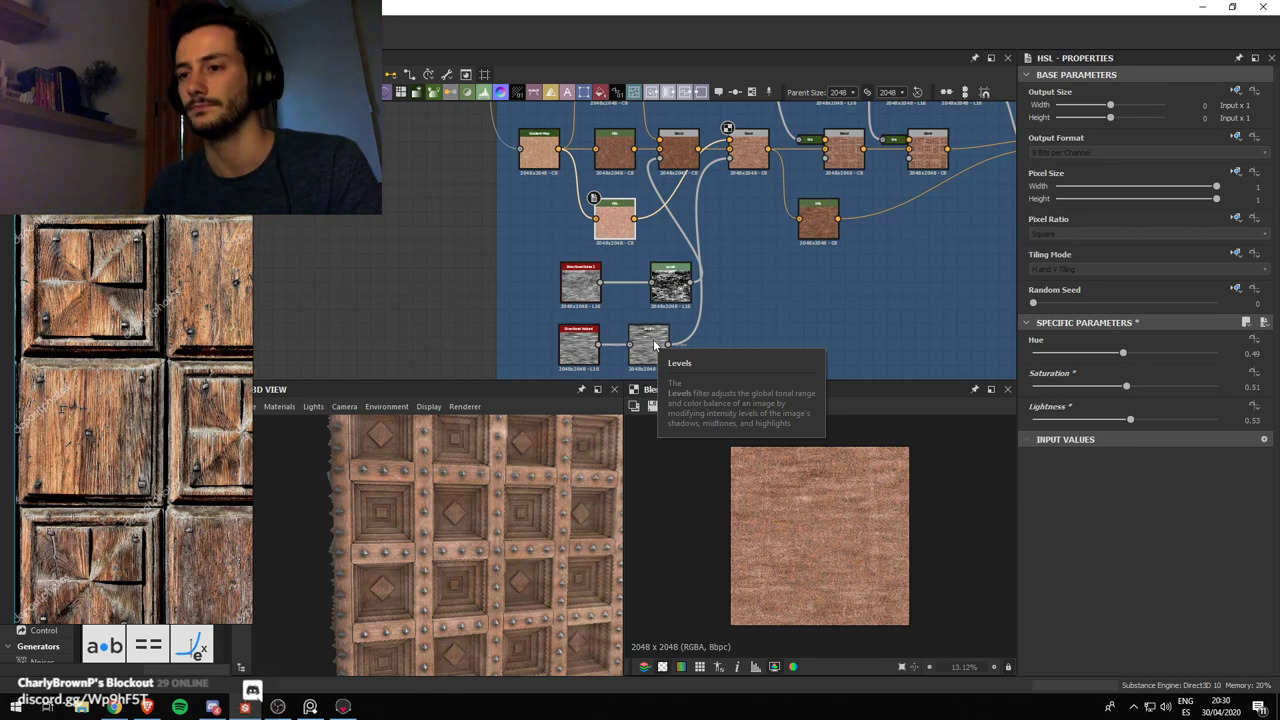
Align the new Levels node under the other one, raise its black input by about a third and darken its midtones
{"action": "left_click_drag", "start_coordinate": [656, 345], "coordinate": [679, 348]}
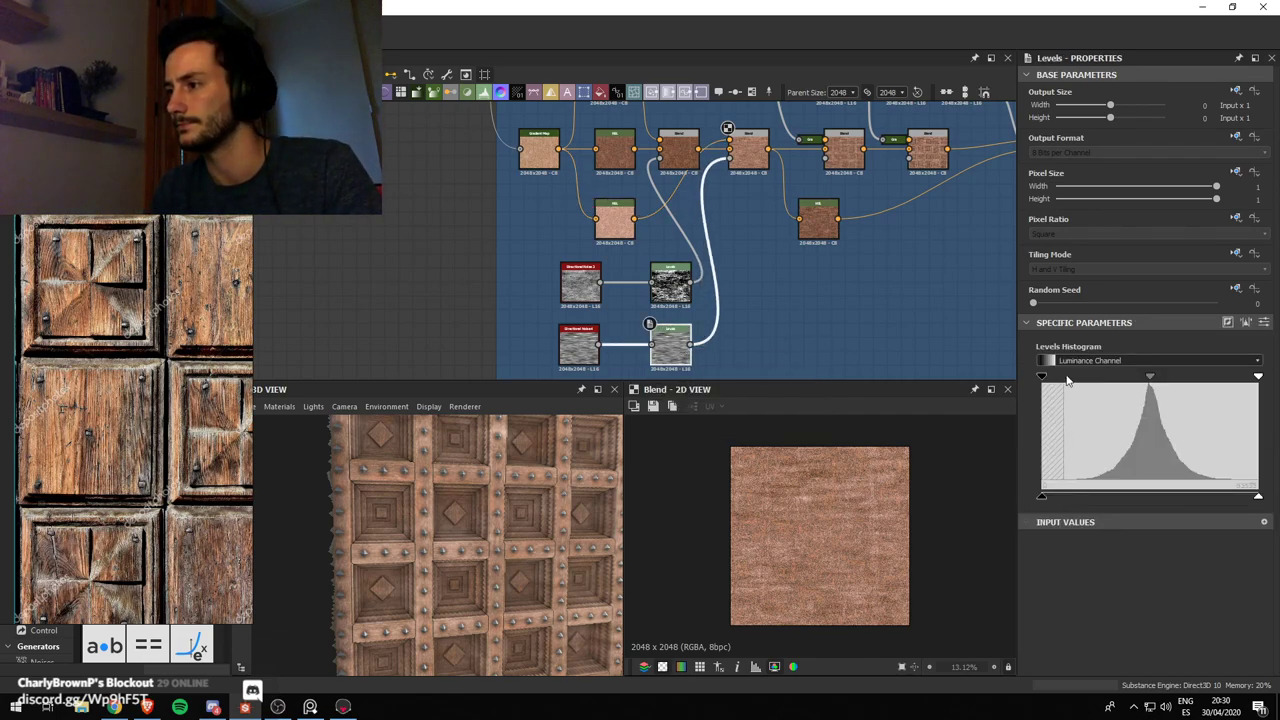
{"action": "left_click_drag", "start_coordinate": [1044, 377], "coordinate": [1120, 384]}
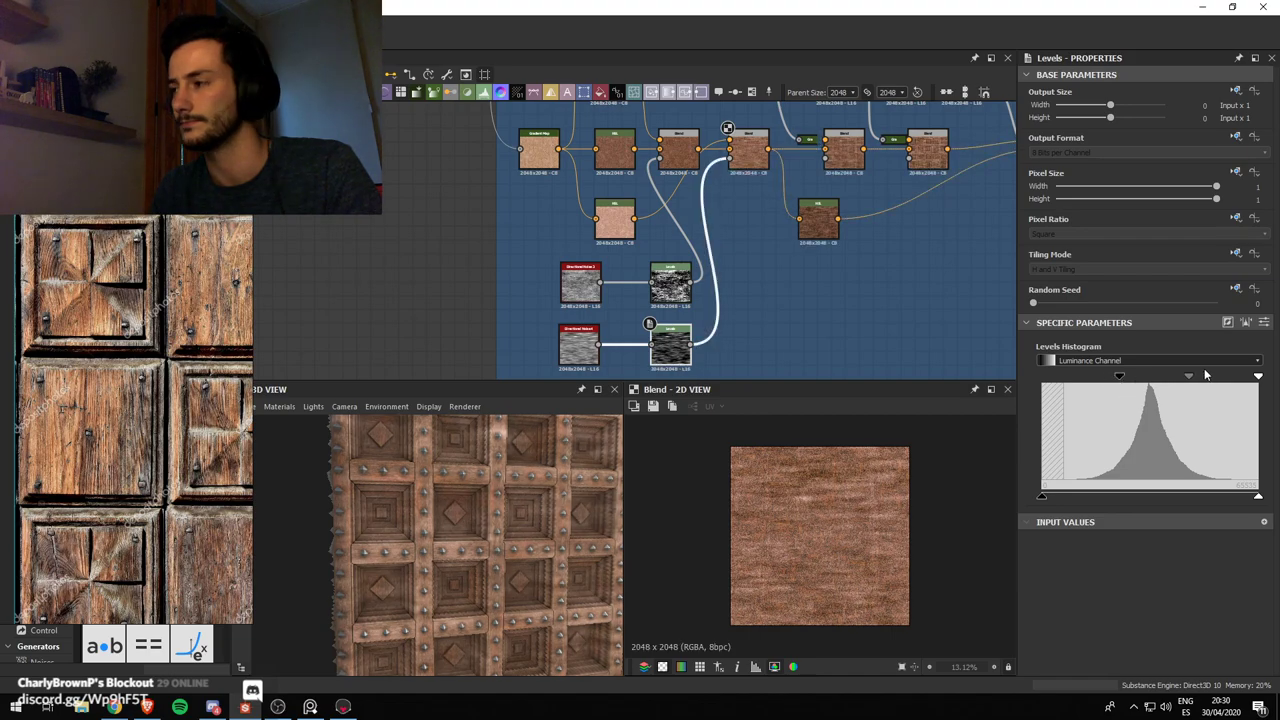
{"action": "left_click_drag", "start_coordinate": [1229, 384], "coordinate": [1193, 382]}
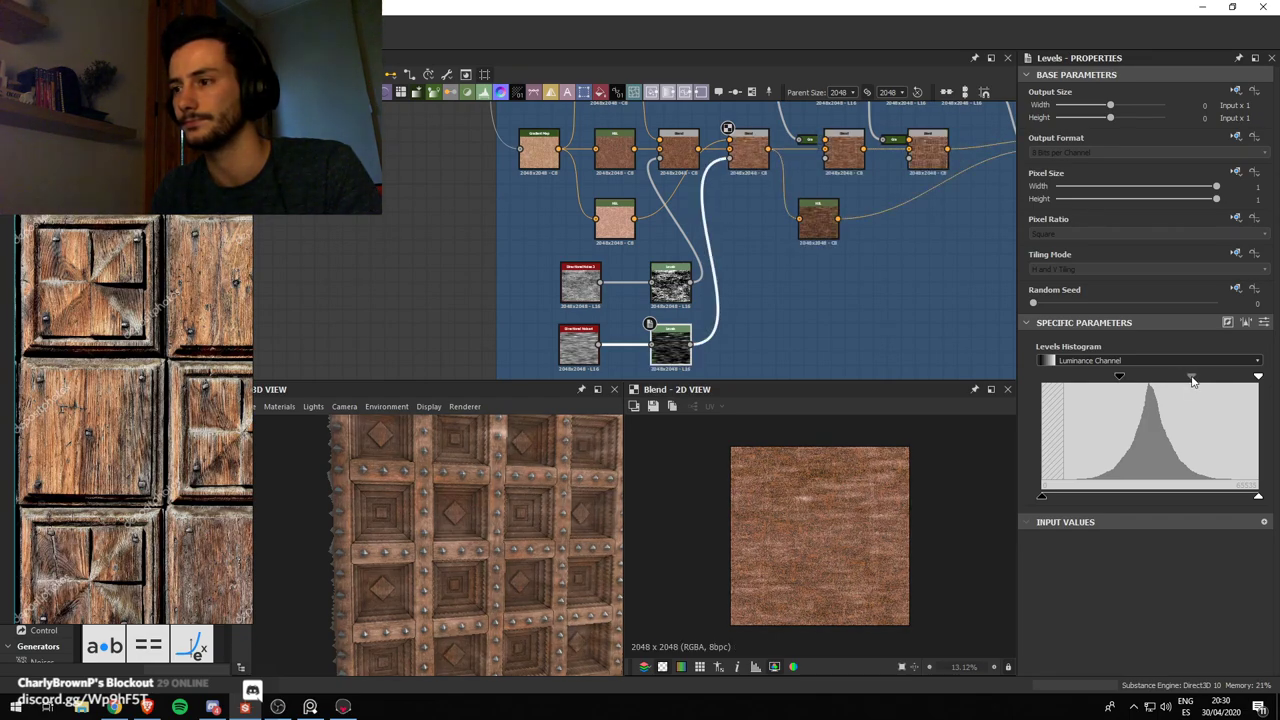
Preview the adjusted Levels mask and look over the nodes in and around the Wood frame
{"action": "scroll", "coordinate": [664, 334], "scroll_direction": "up", "scroll_amount": 3}
{"action": "double_click", "coordinate": [626, 359]}
{"action": "scroll", "coordinate": [630, 338], "scroll_direction": "down", "scroll_amount": 3}
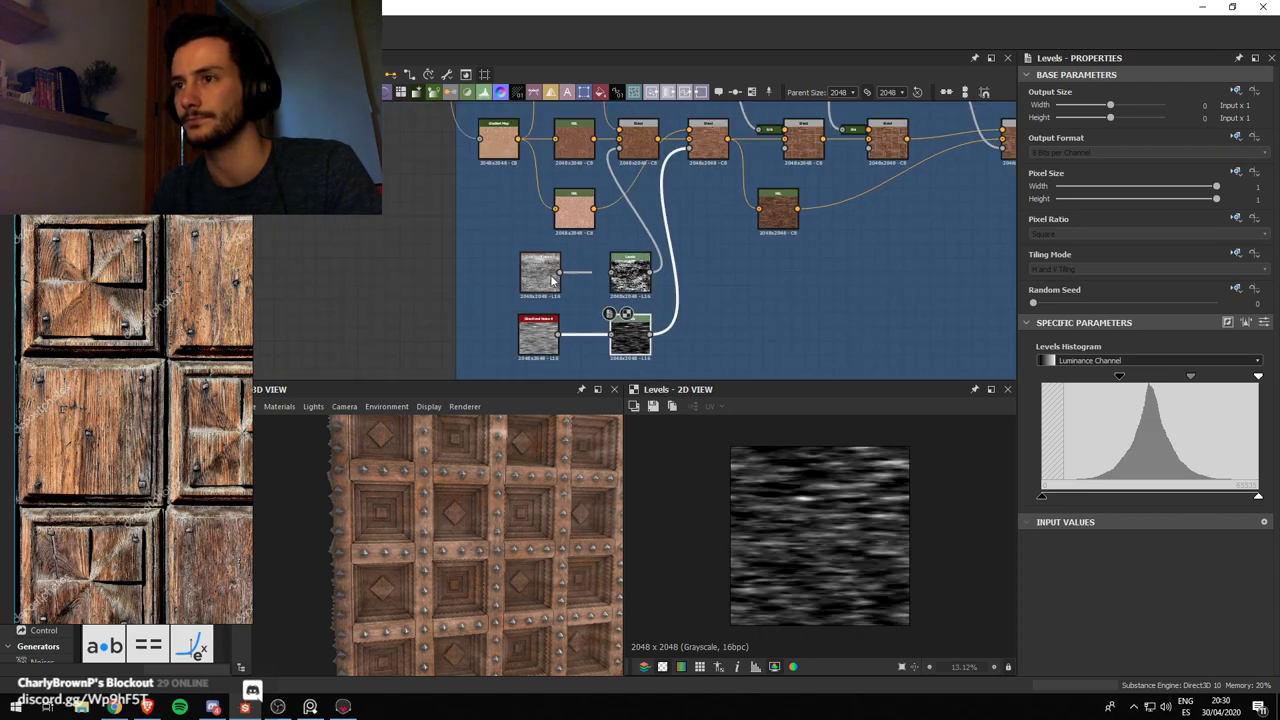
{"action": "middle_click_drag", "start_coordinate": [572, 216], "coordinate": [559, 261]}
{"action": "scroll", "coordinate": [559, 261], "scroll_direction": "up", "scroll_amount": 2}
{"action": "scroll", "coordinate": [520, 235], "scroll_direction": "down", "scroll_amount": 4}
{"action": "scroll", "coordinate": [499, 216], "scroll_direction": "up", "scroll_amount": 3}
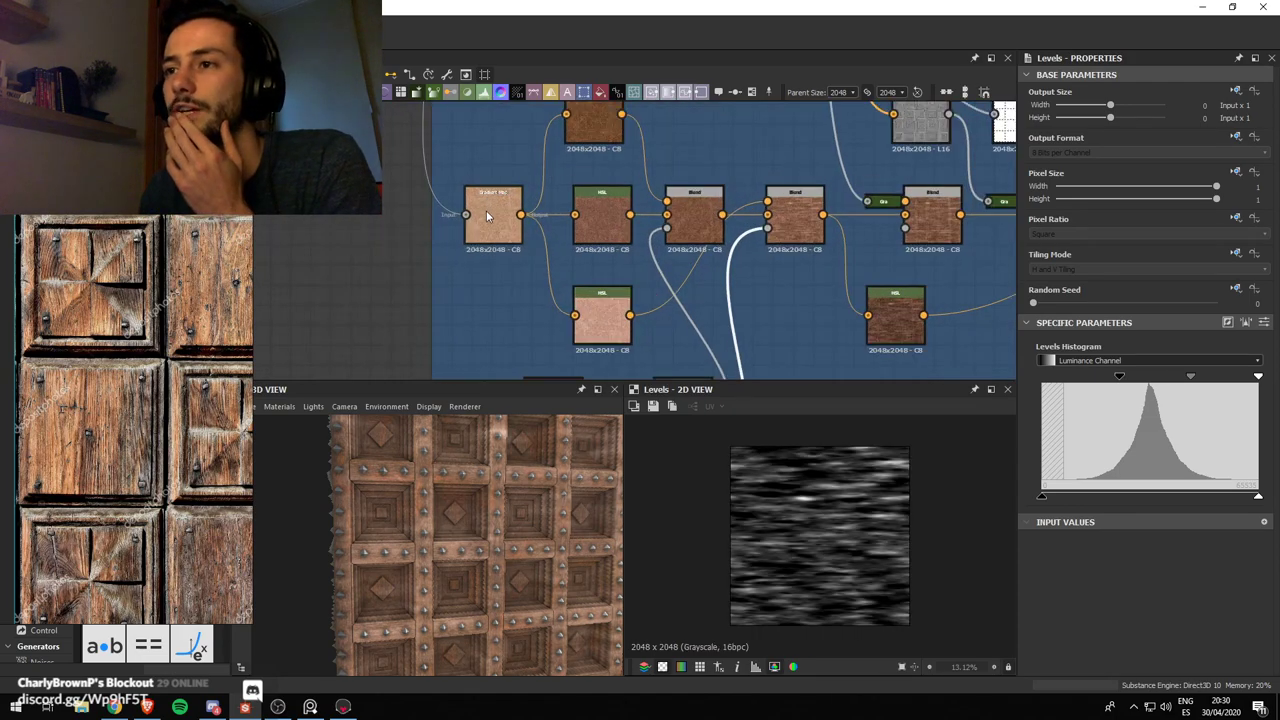
{"action": "scroll", "coordinate": [534, 207], "scroll_direction": "down", "scroll_amount": 3}
{"action": "scroll", "coordinate": [520, 198], "scroll_direction": "up", "scroll_amount": 3}
{"action": "scroll", "coordinate": [570, 230], "scroll_direction": "down", "scroll_amount": 3}
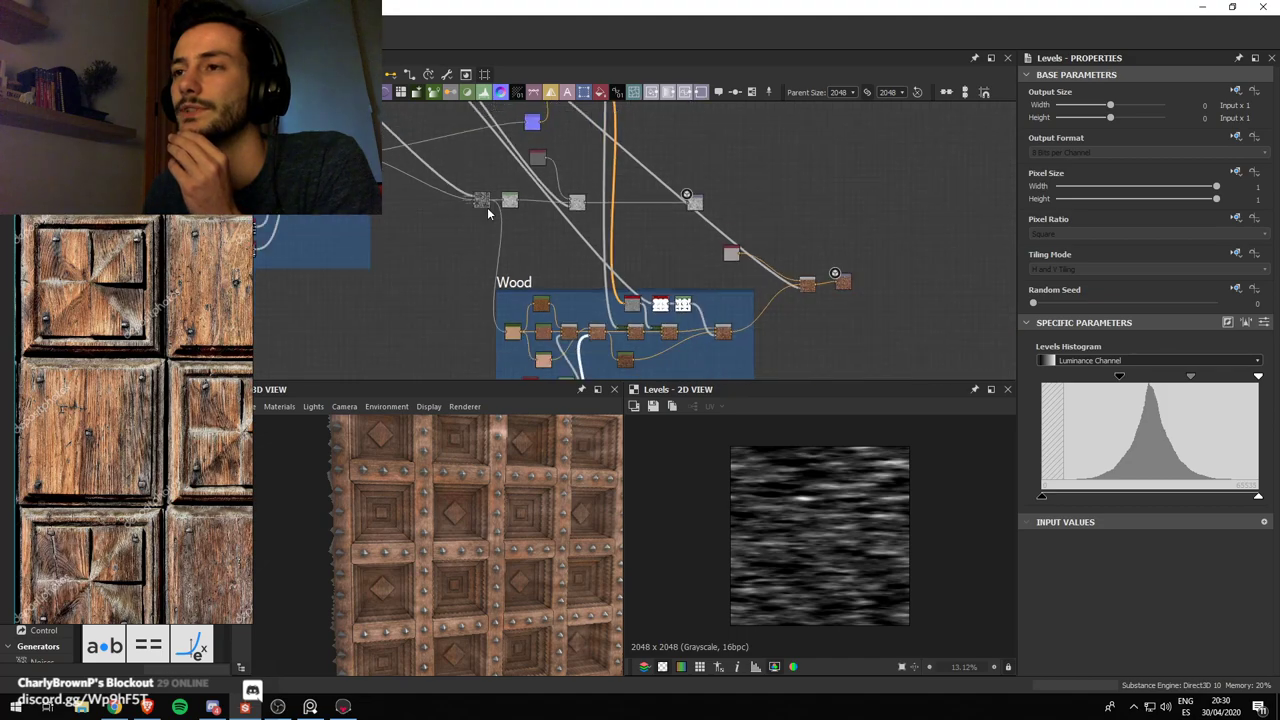
{"action": "scroll", "coordinate": [613, 257], "scroll_direction": "up", "scroll_amount": 2}
{"action": "scroll", "coordinate": [500, 200], "scroll_direction": "up", "scroll_amount": 3}
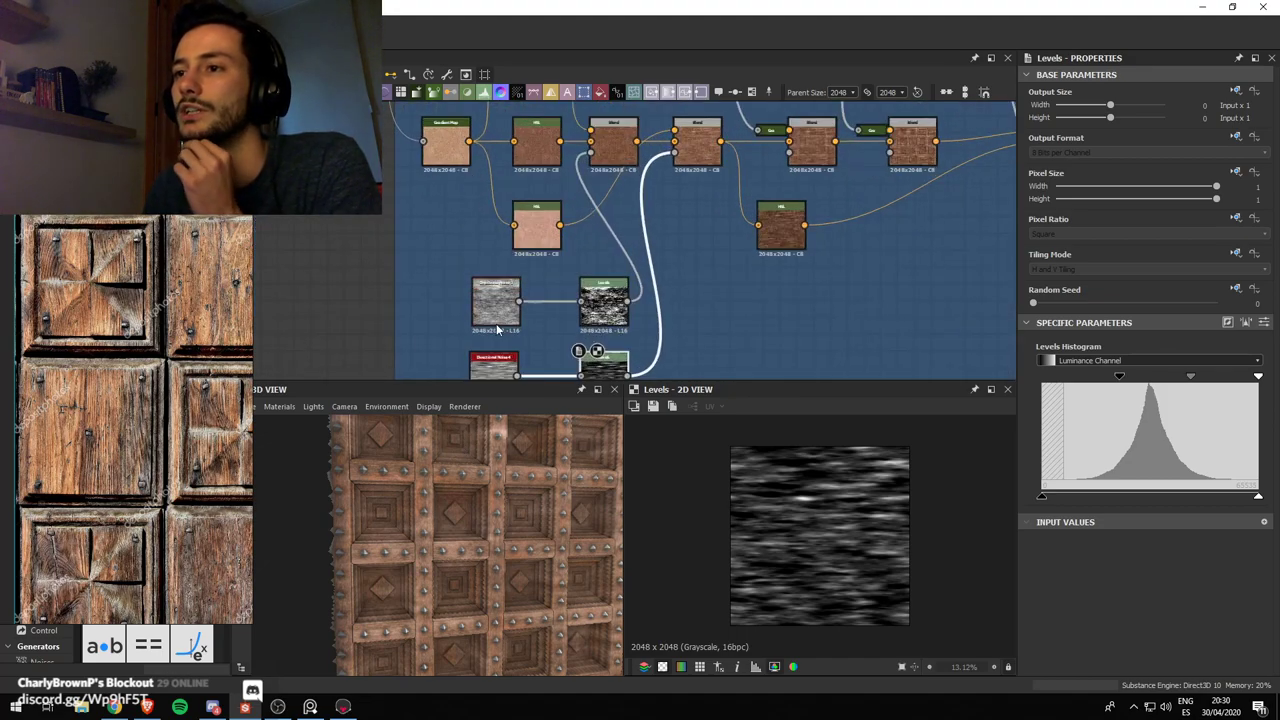
{"action": "scroll", "coordinate": [680, 146], "scroll_direction": "up", "scroll_amount": 2}
Compare the outputs of the first and second wood Blend nodes close up in the 2D view
{"action": "left_click", "coordinate": [689, 142]}
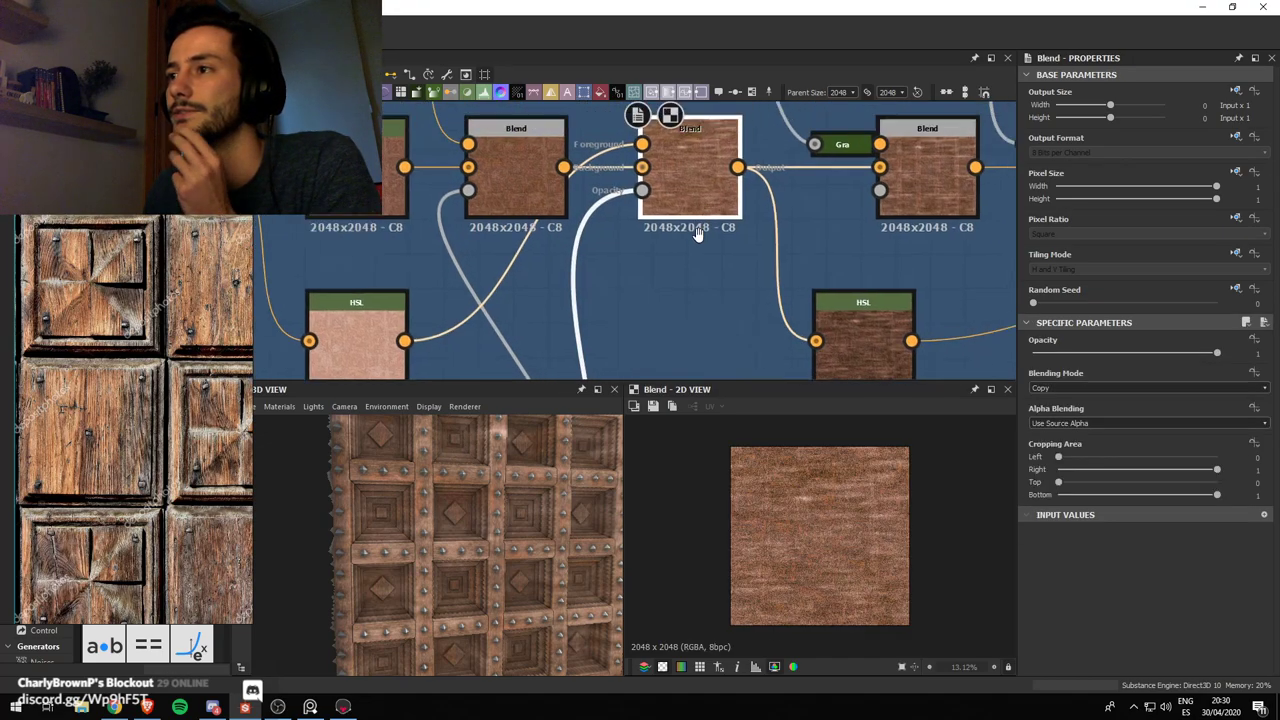
{"action": "scroll", "coordinate": [670, 200], "scroll_direction": "up", "scroll_amount": 5}
{"action": "scroll", "coordinate": [630, 259], "scroll_direction": "down", "scroll_amount": 2}
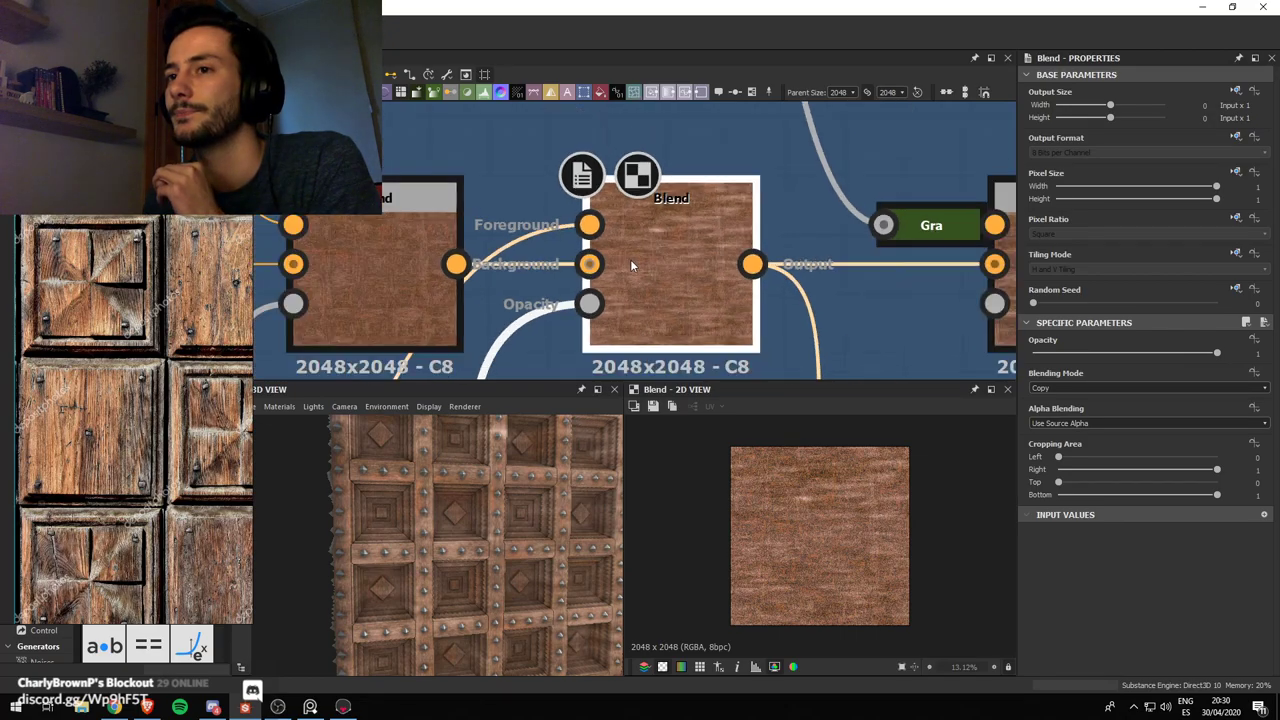
{"action": "middle_click_drag", "start_coordinate": [660, 266], "coordinate": [701, 248]}
{"action": "scroll", "coordinate": [706, 345], "scroll_direction": "down", "scroll_amount": 3}
{"action": "middle_click_drag", "start_coordinate": [706, 345], "coordinate": [726, 181]}
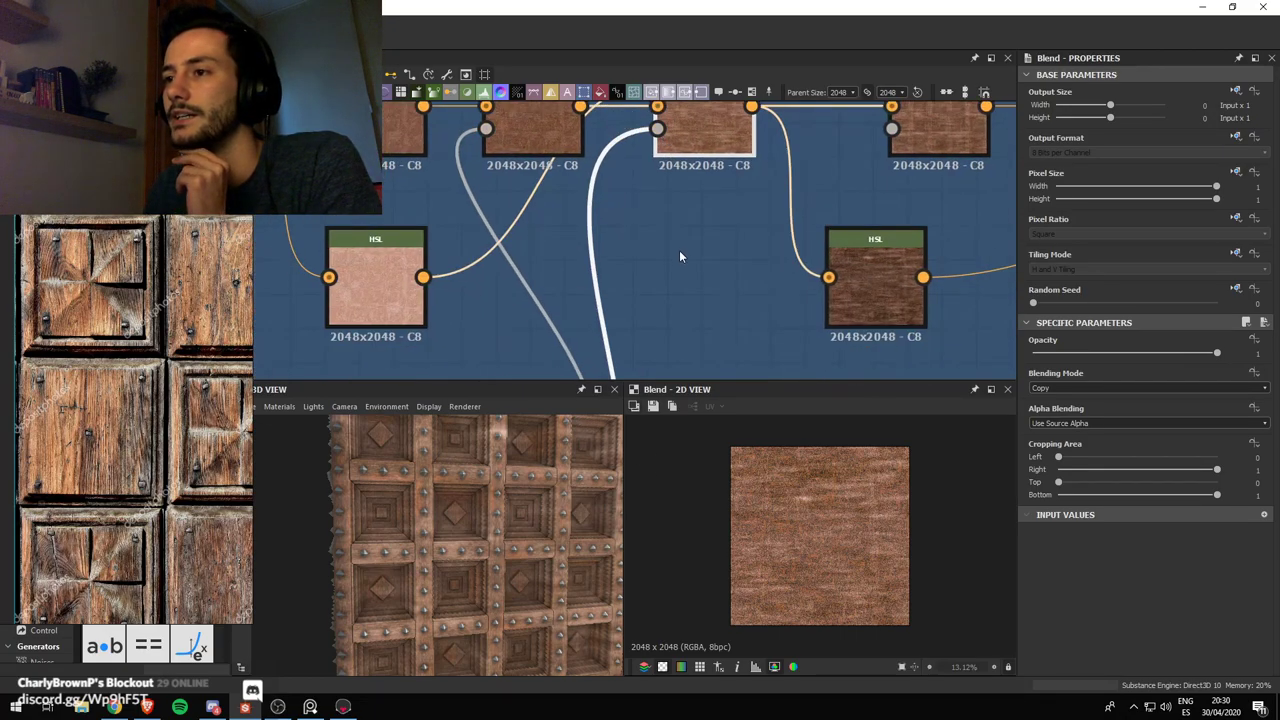
{"action": "scroll", "coordinate": [667, 244], "scroll_direction": "down", "scroll_amount": 2}
{"action": "scroll", "coordinate": [810, 495], "scroll_direction": "up", "scroll_amount": 5}
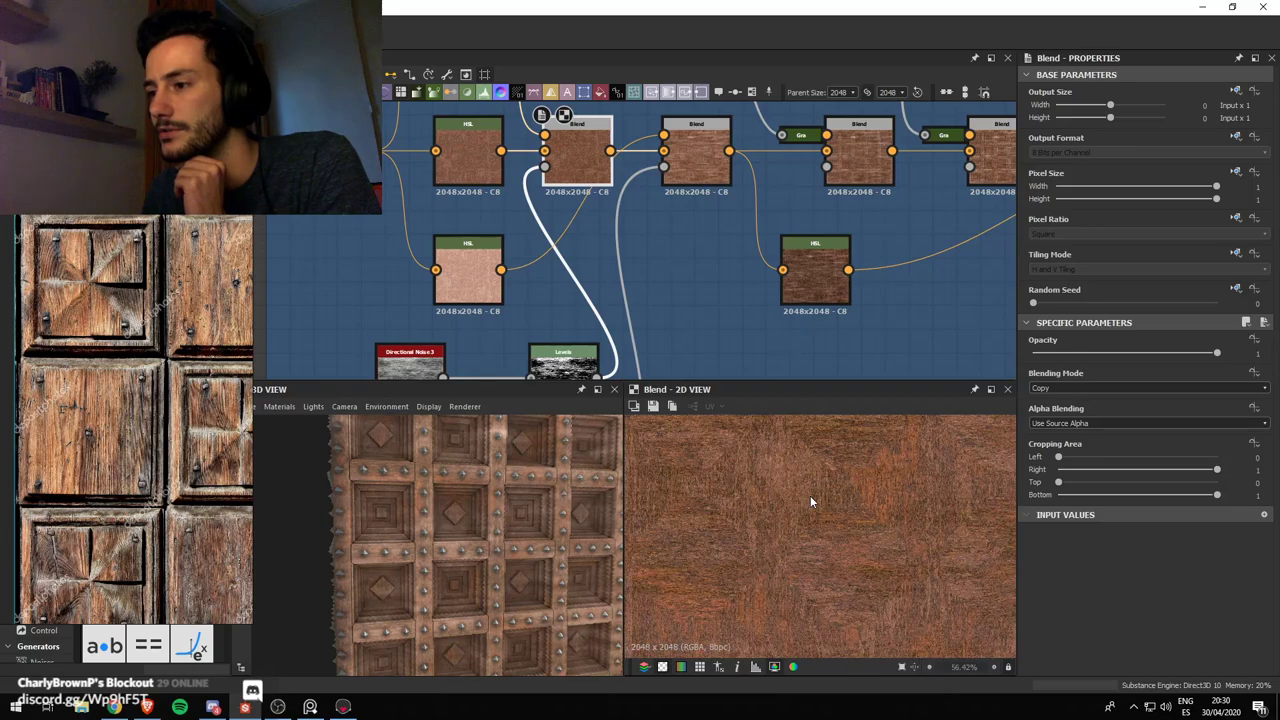
{"action": "left_click", "coordinate": [706, 150]}
{"action": "scroll", "coordinate": [820, 500], "scroll_direction": "down", "scroll_amount": 2}
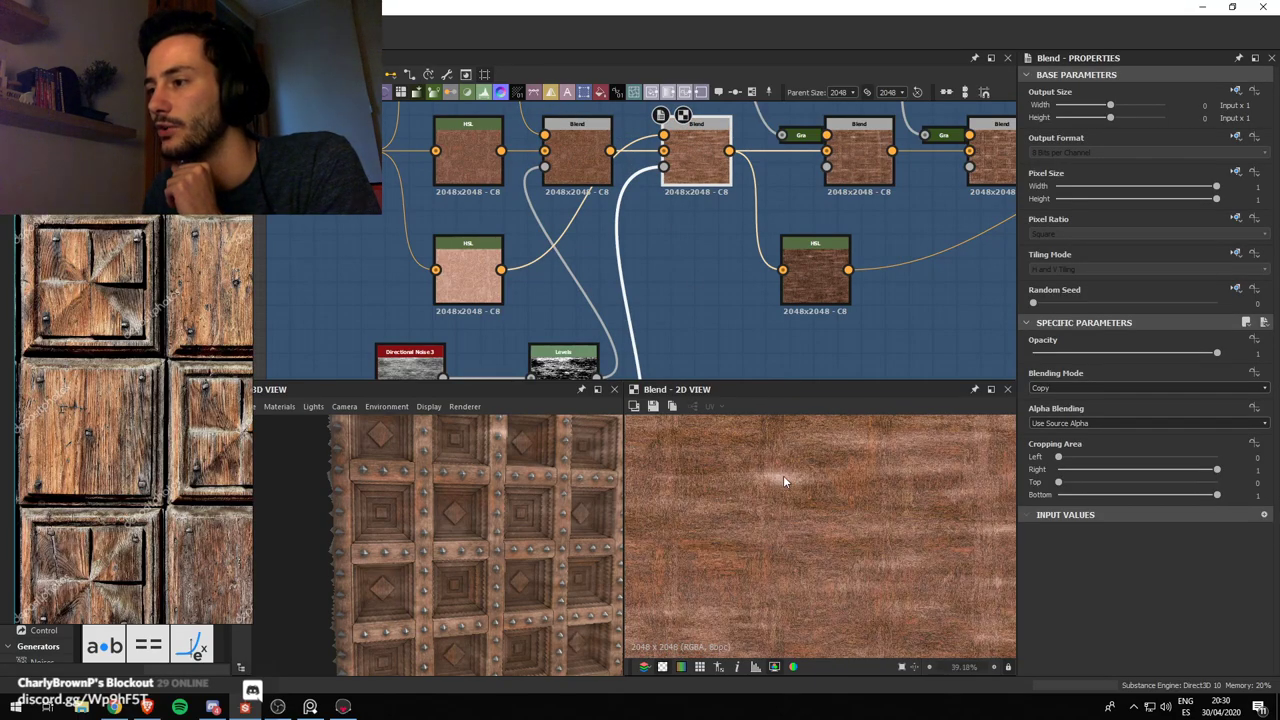
{"action": "scroll", "coordinate": [571, 234], "scroll_direction": "down", "scroll_amount": 3}
Set Directional Noise 4's scale to 3 and inspect the wood up close in the 3D view
{"action": "middle_click_drag", "start_coordinate": [571, 234], "coordinate": [562, 156]}
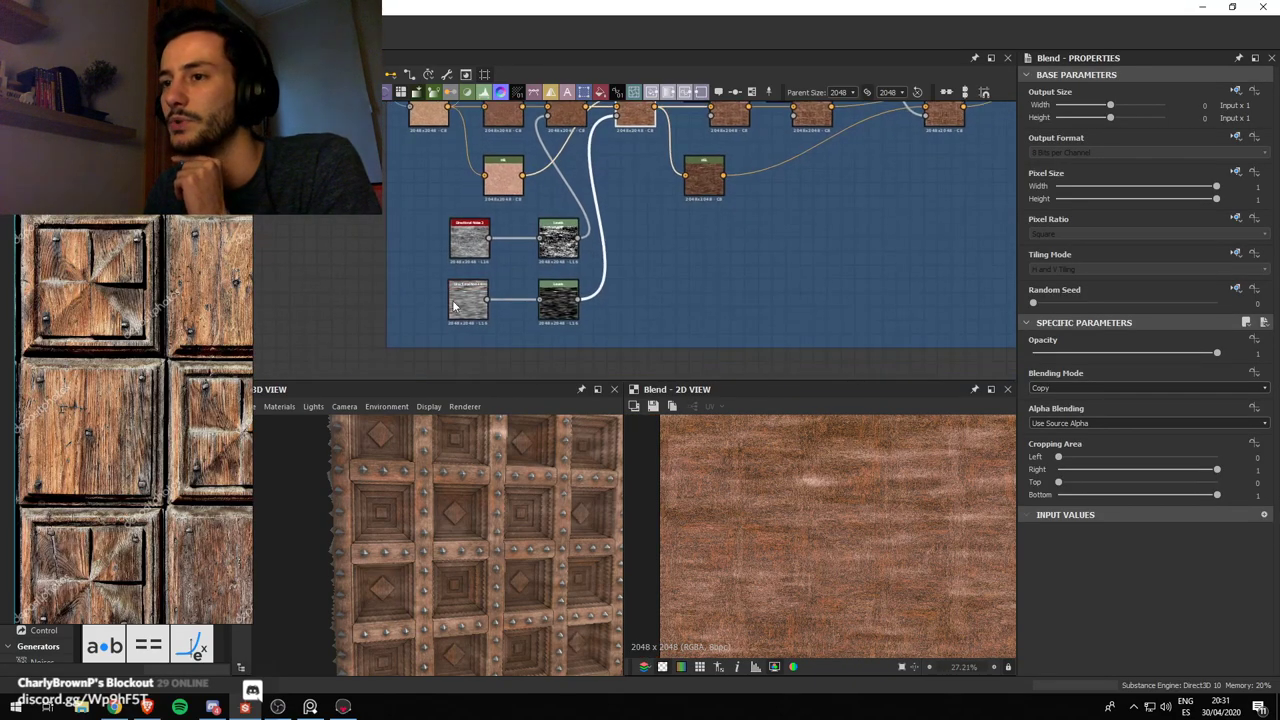
{"action": "scroll", "coordinate": [440, 310], "scroll_direction": "up", "scroll_amount": 3}
{"action": "double_click", "coordinate": [491, 317]}
{"action": "scroll", "coordinate": [1079, 547], "scroll_direction": "down", "scroll_amount": 3}
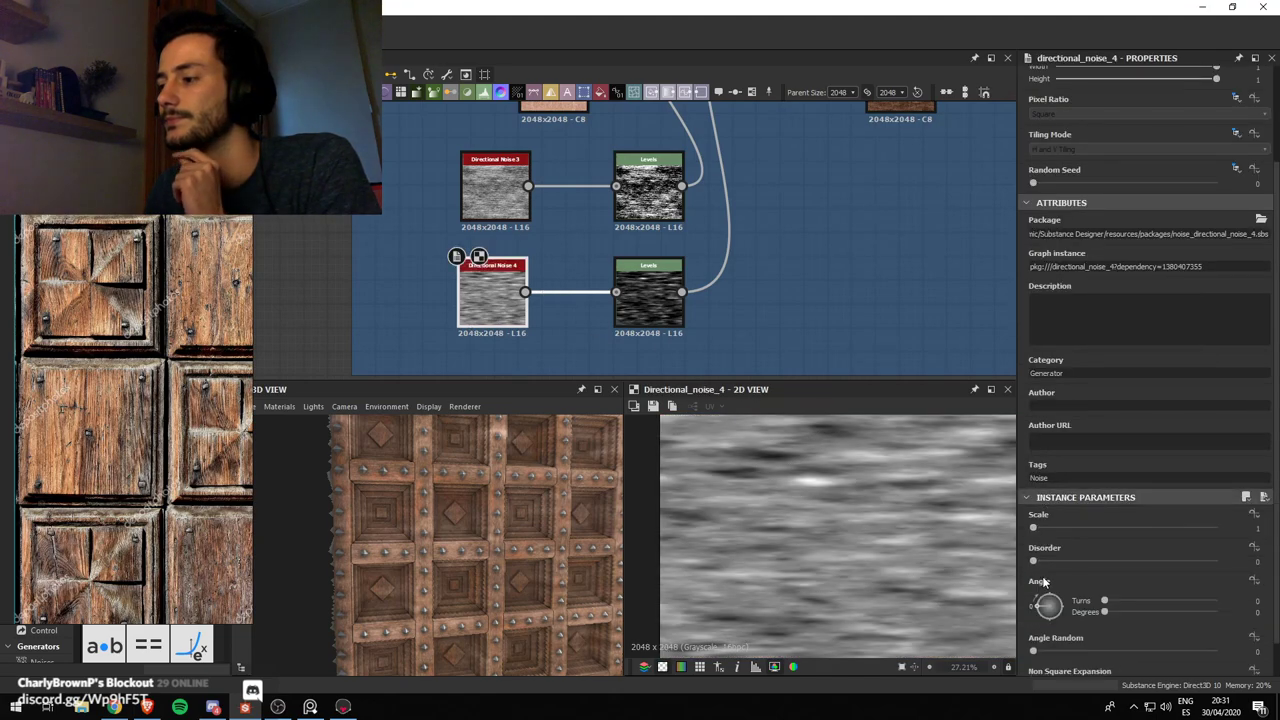
{"action": "left_click_drag", "start_coordinate": [1044, 532], "coordinate": [1090, 537]}
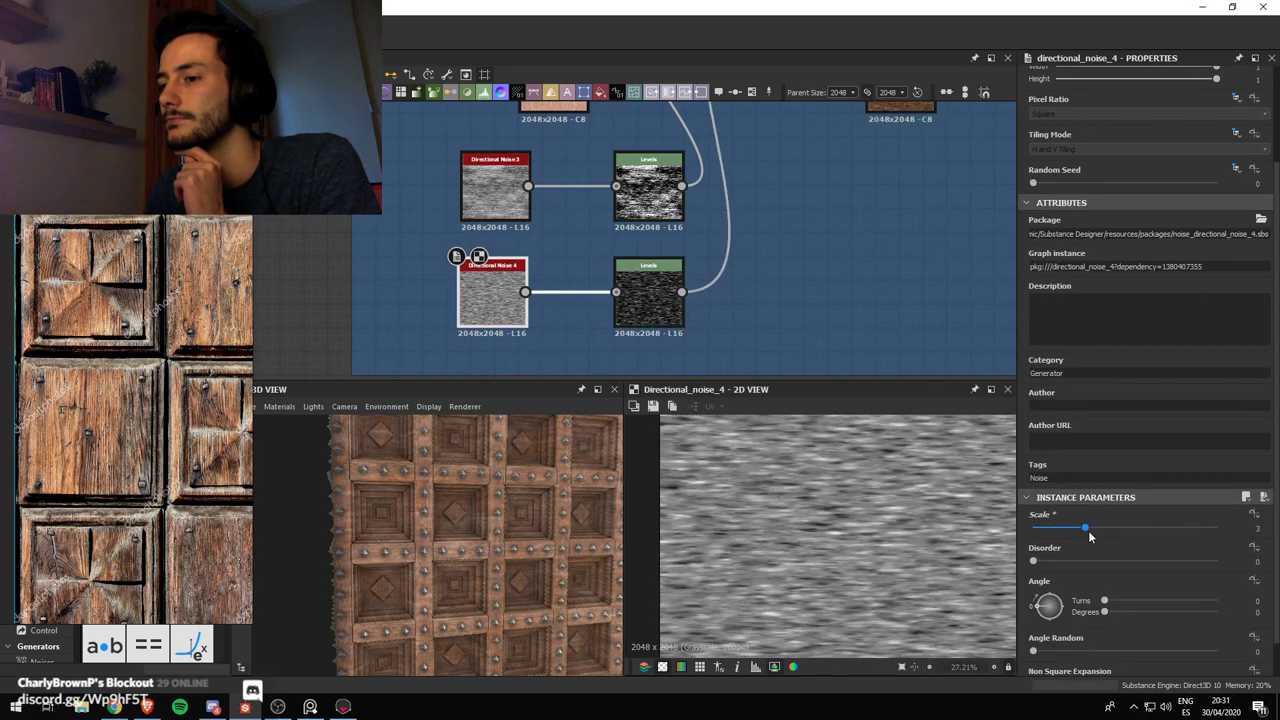
{"action": "scroll", "coordinate": [473, 485], "scroll_direction": "up", "scroll_amount": 3}
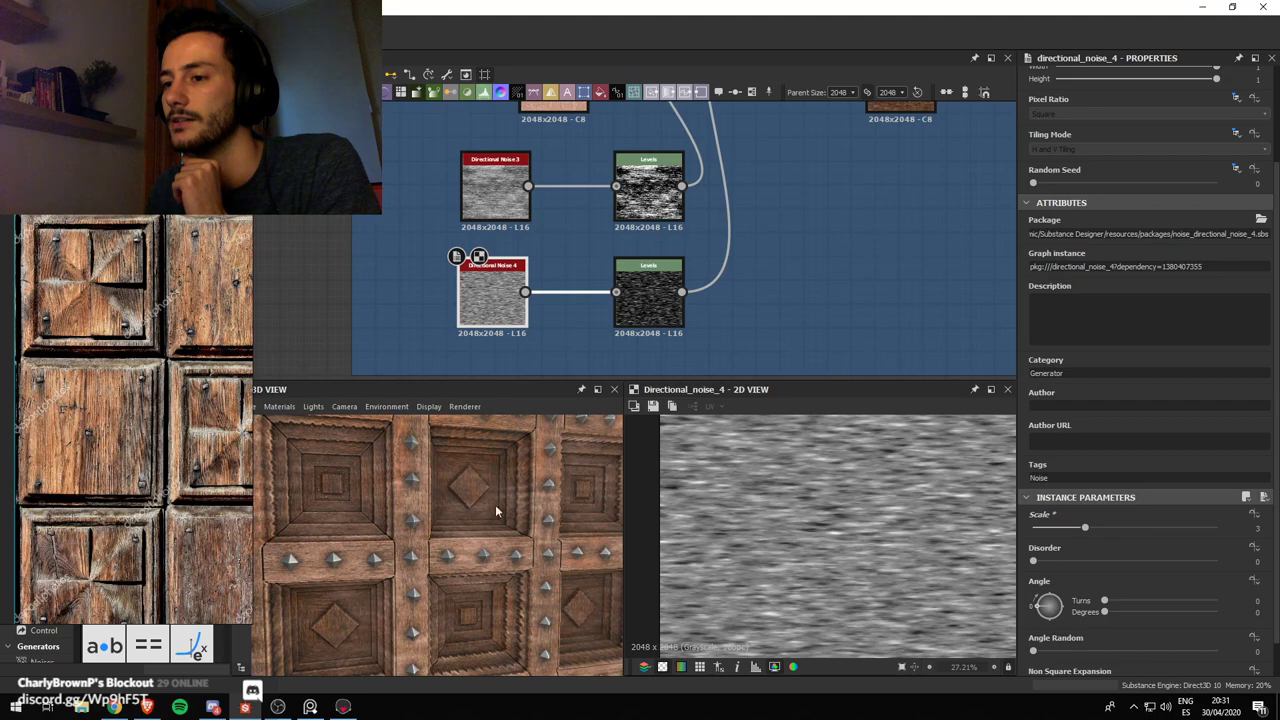
{"action": "scroll", "coordinate": [714, 262], "scroll_direction": "down", "scroll_amount": 3}
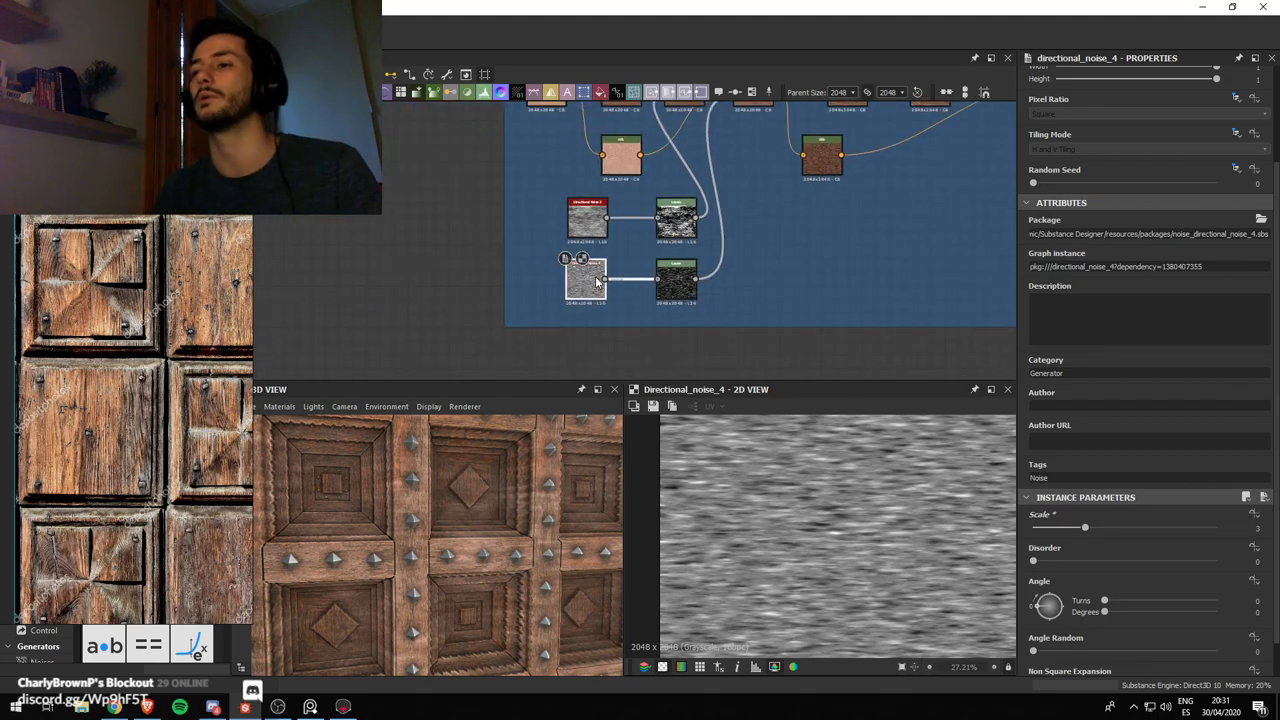
Replace the Directional Noise 4 node with a Grunge Map 001 feeding the lower Levels node
{"action": "key", "text": "Delete"}
{"action": "key", "text": "space"}
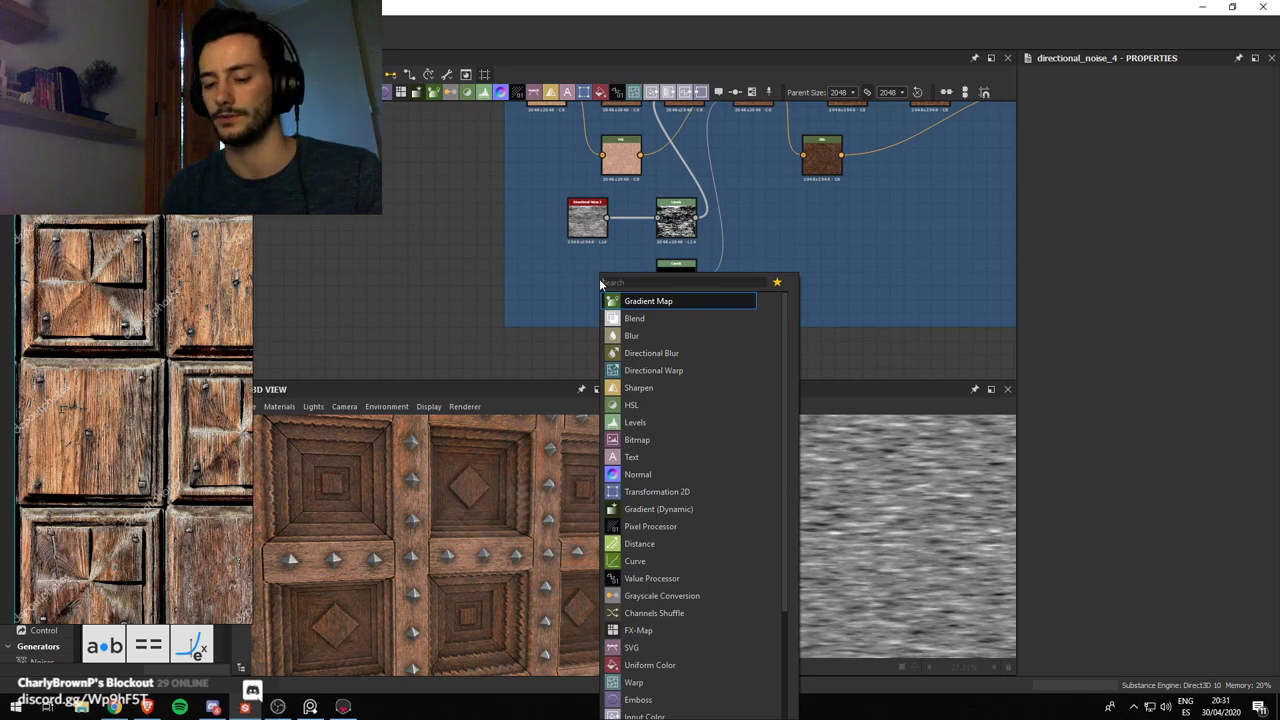
{"action": "type", "text": "grun"}
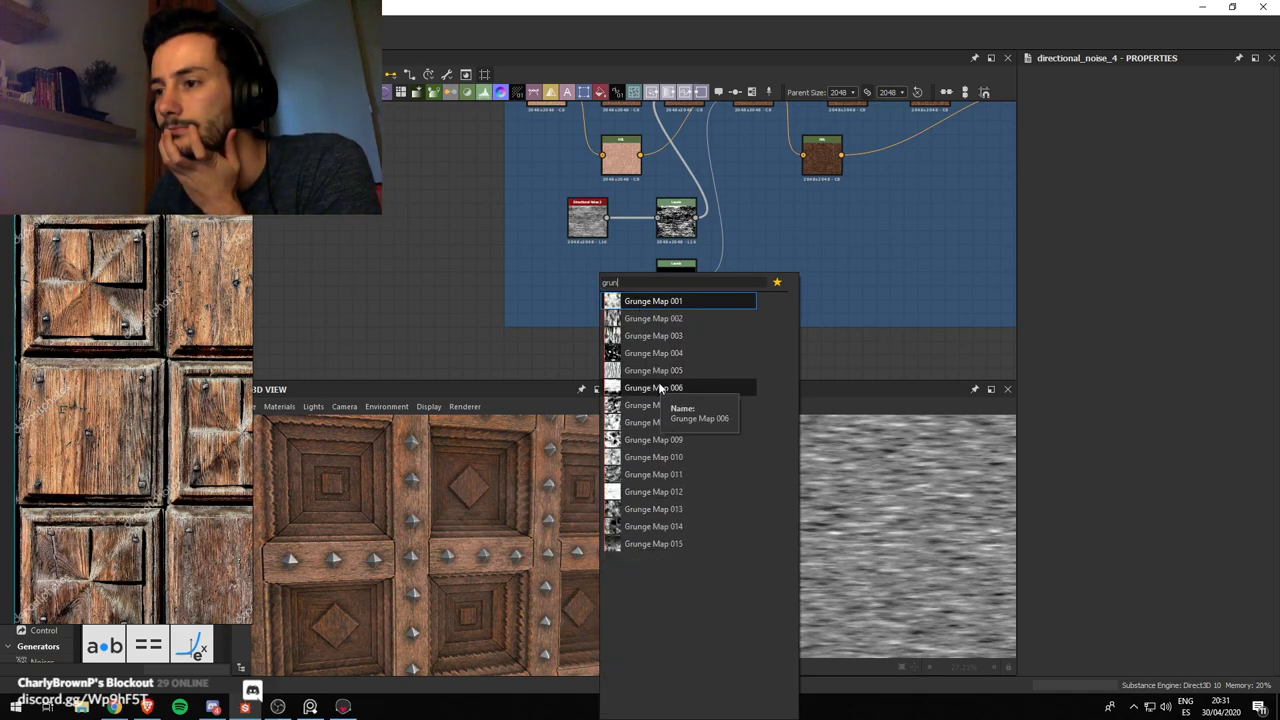
{"action": "left_click", "coordinate": [656, 302]}
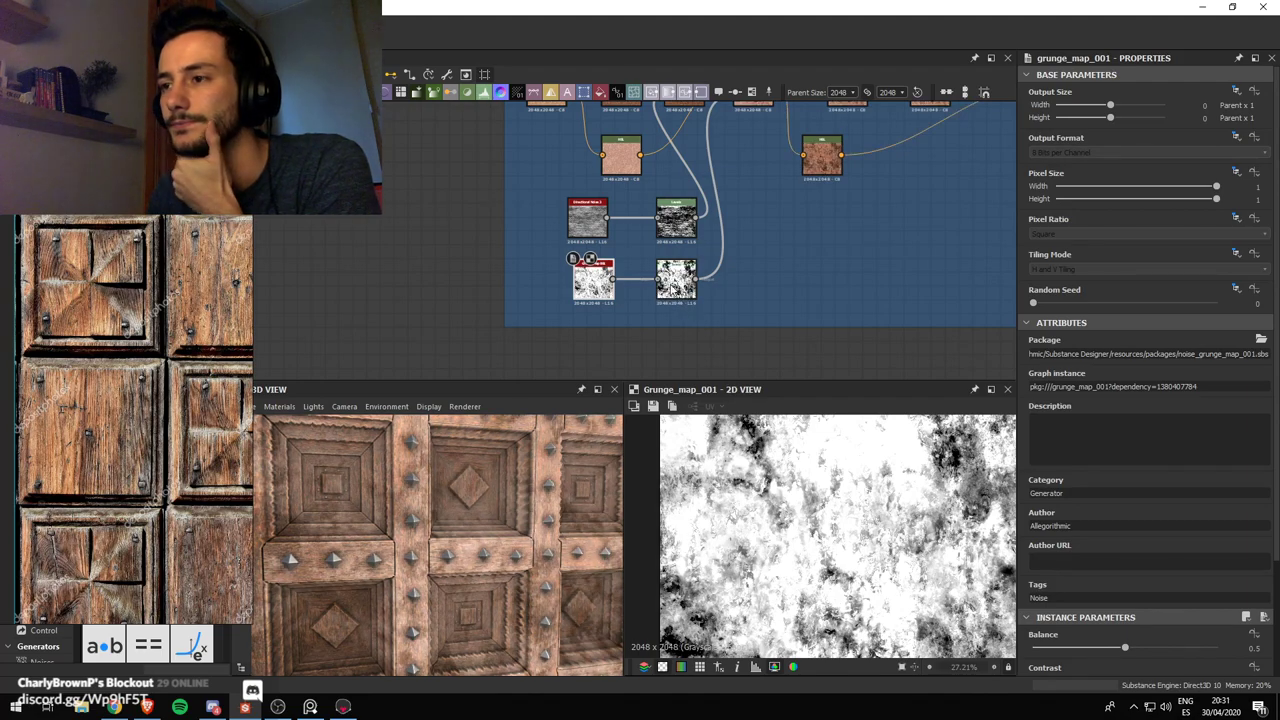
Remove the lower Levels node so Grunge Map 001 drives the second Blend's opacity directly
{"action": "left_click", "coordinate": [684, 286]}
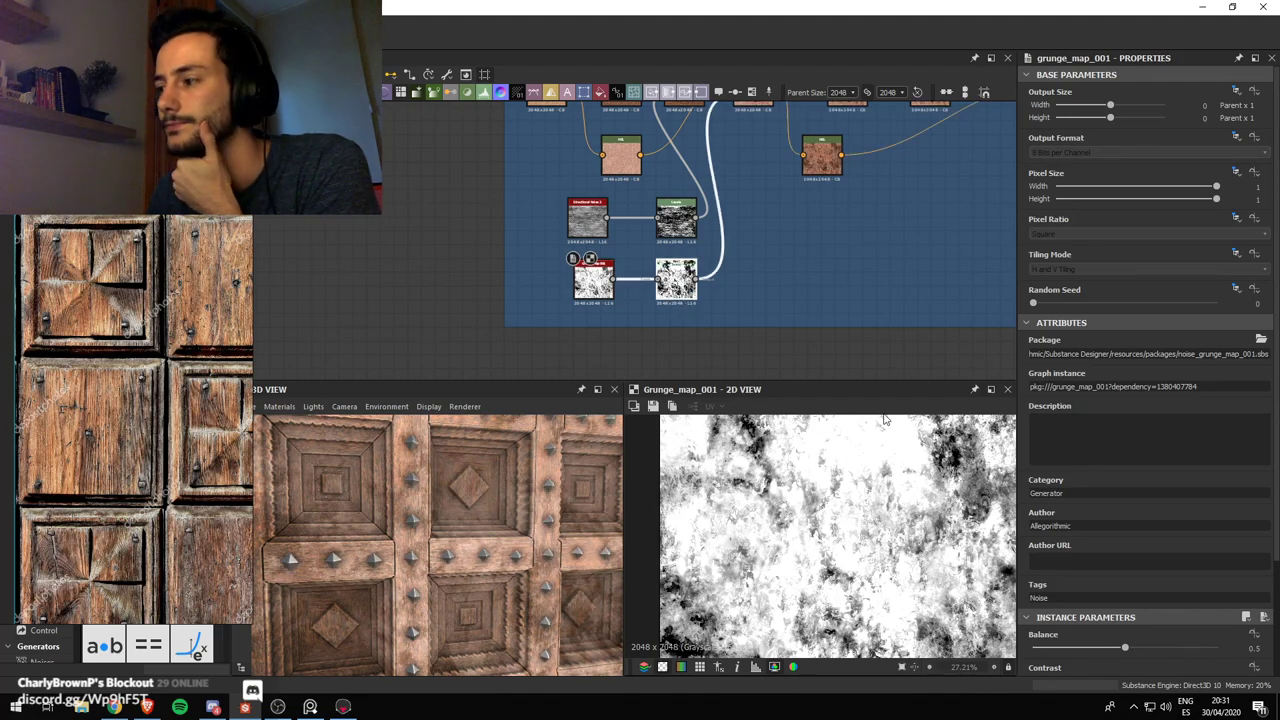
{"action": "left_click", "coordinate": [593, 280]}
{"action": "left_click", "coordinate": [679, 284]}
{"action": "key", "text": "BackSpace"}
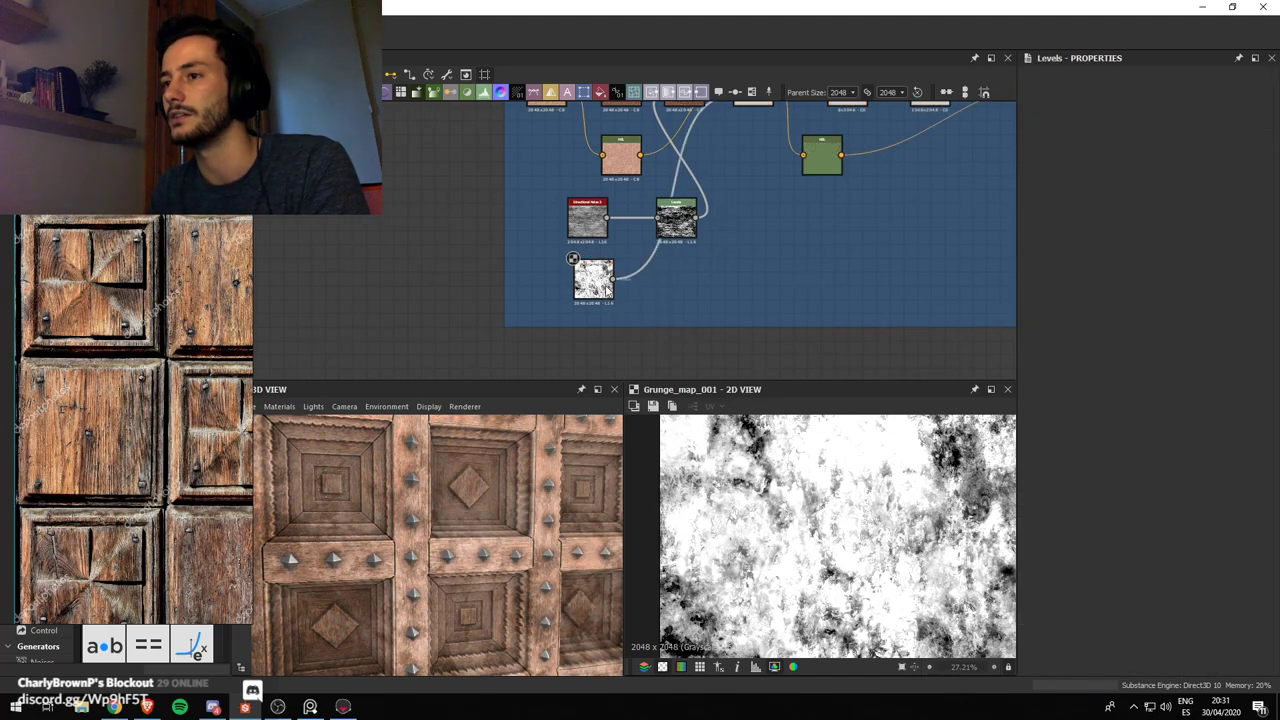
Set Grunge Map 001's balance to 0.26 and contrast to 0.09
{"action": "left_click", "coordinate": [594, 283]}
{"action": "scroll", "coordinate": [1170, 598], "scroll_direction": "down", "scroll_amount": 3}
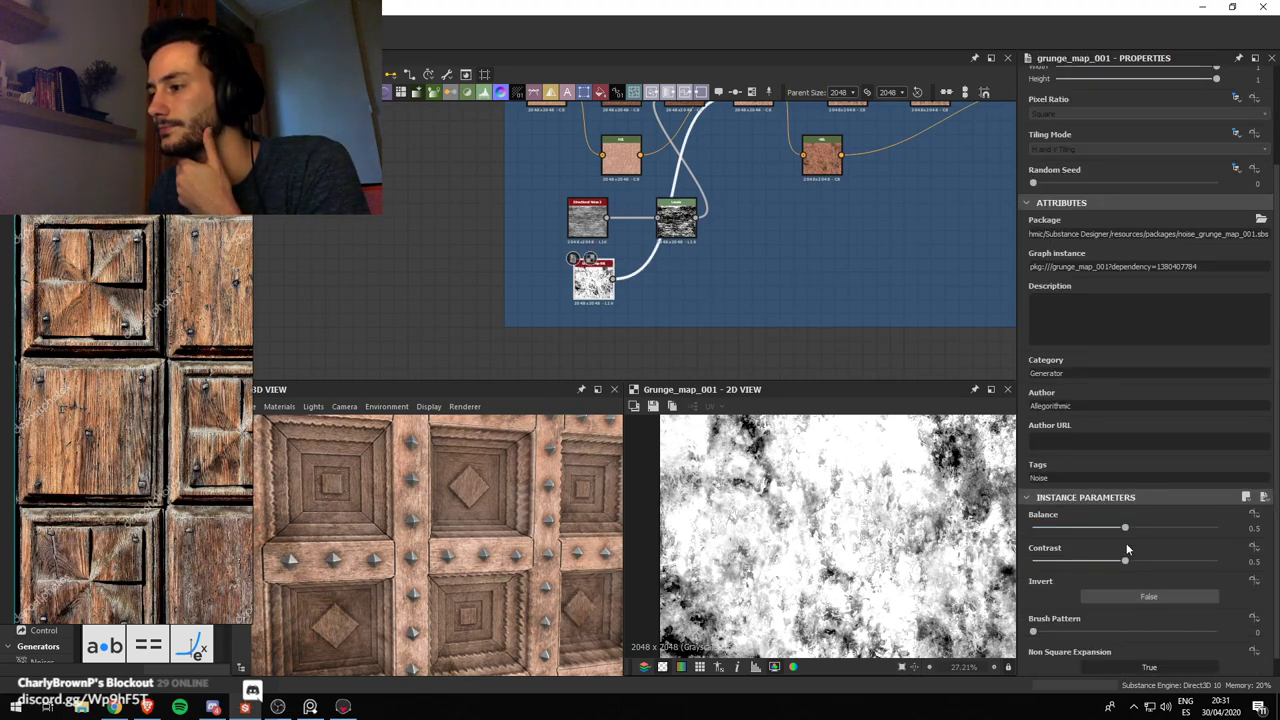
{"action": "left_click_drag", "start_coordinate": [1124, 527], "coordinate": [1049, 566]}
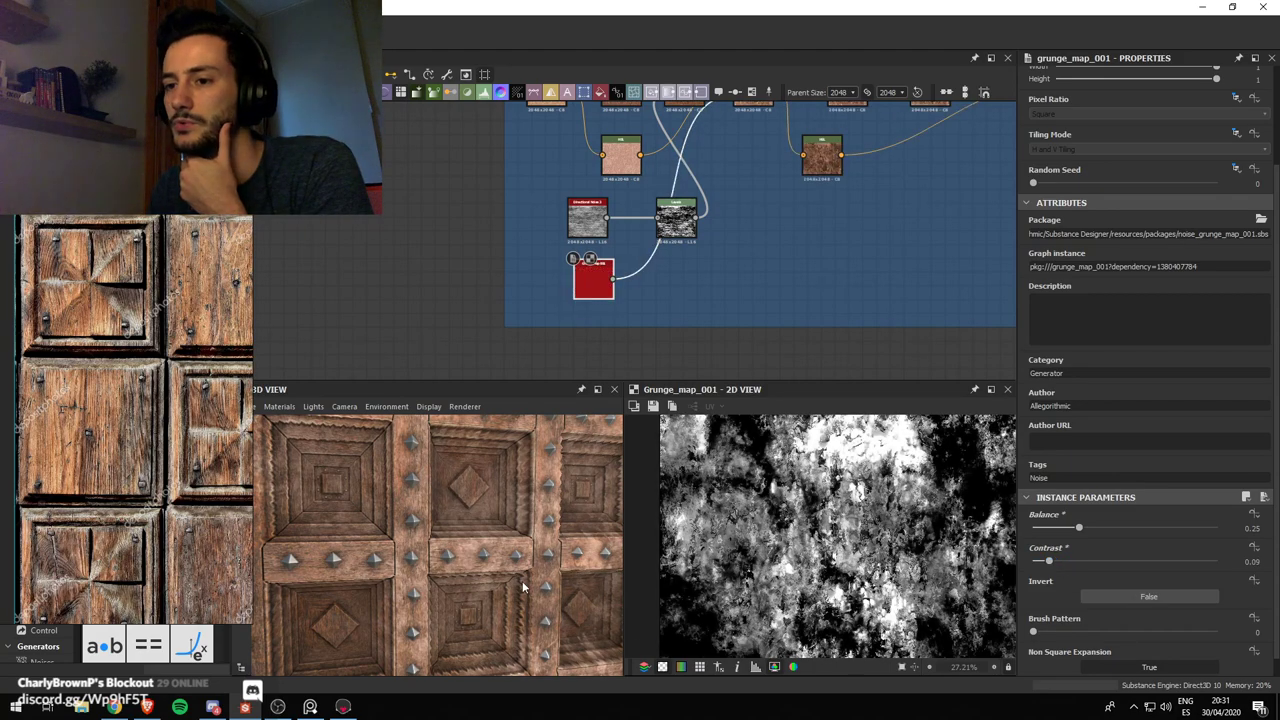
{"action": "scroll", "coordinate": [505, 577], "scroll_direction": "down", "scroll_amount": 3}
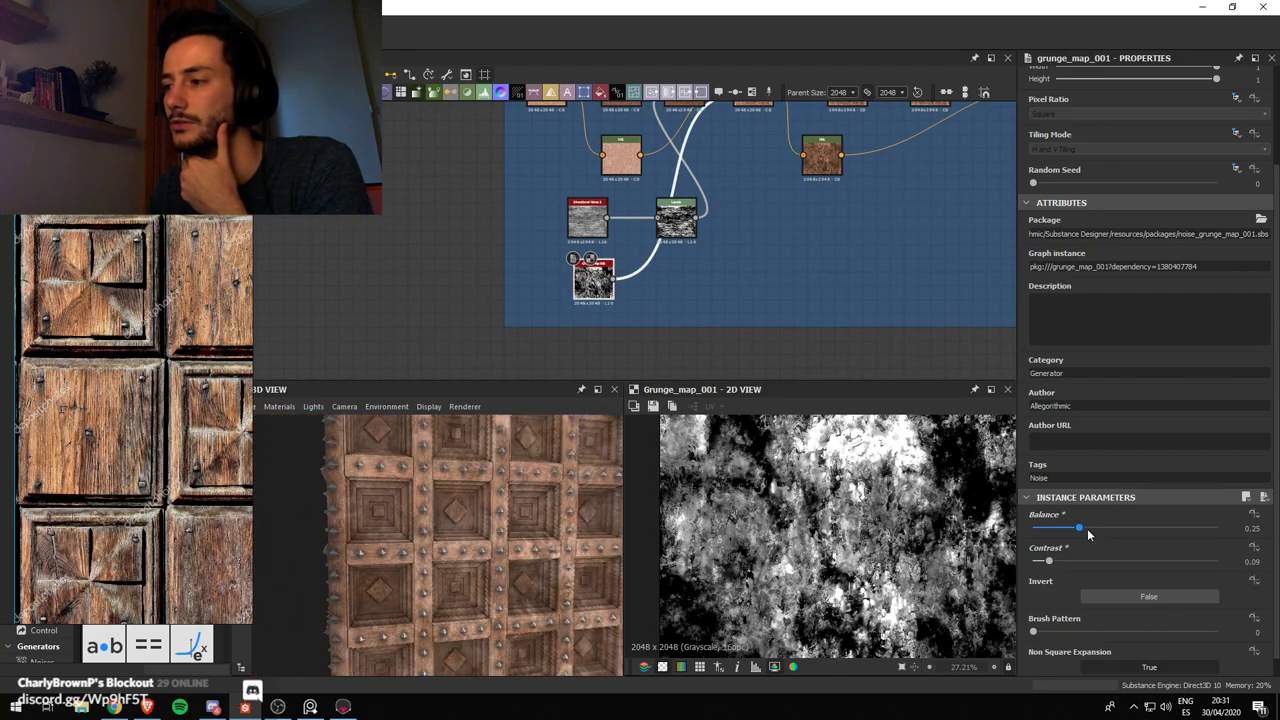
{"action": "mouse_move", "coordinate": [1078, 530]}
{"action": "left_mouse_down"}
{"action": "mouse_move", "coordinate": [1065, 531]}
{"action": "mouse_move", "coordinate": [1079, 529]}
{"action": "left_mouse_up"}
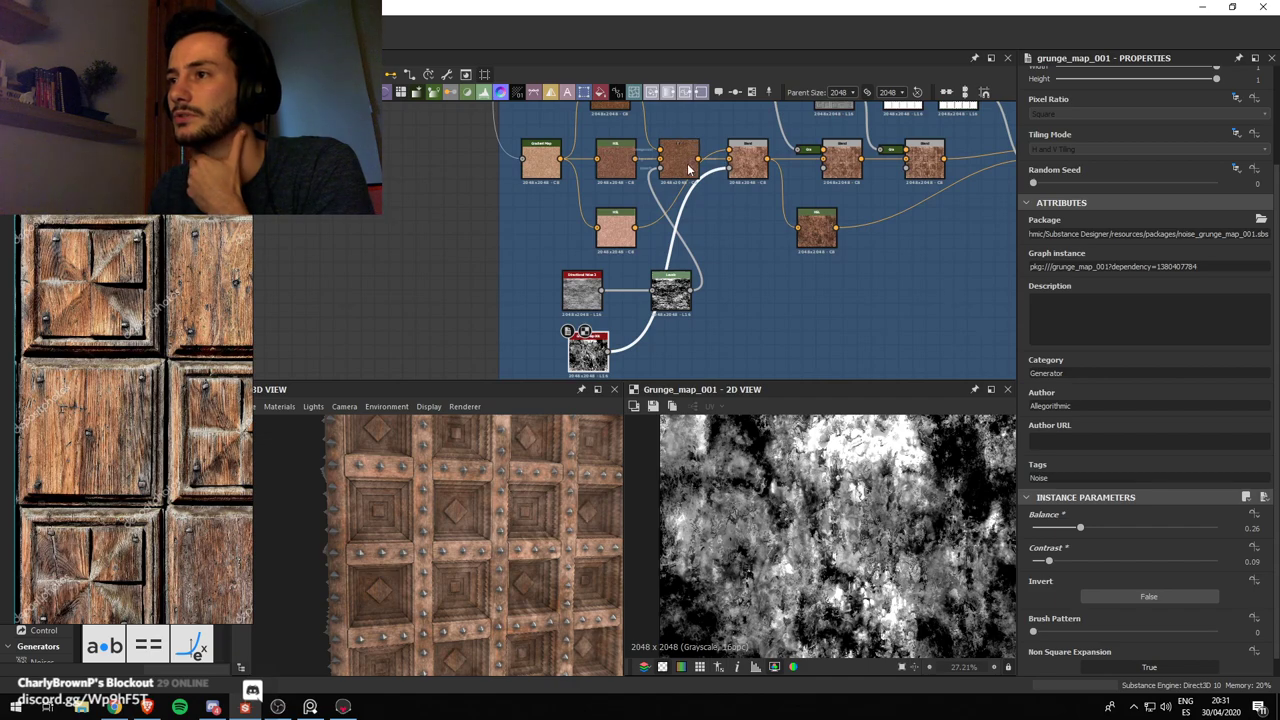
Reduce the lower HSL copy's lightness to 0.47 and its saturation to 0.5
{"action": "left_click", "coordinate": [745, 168]}
{"action": "left_click_drag", "start_coordinate": [1124, 421], "coordinate": [1128, 421]}
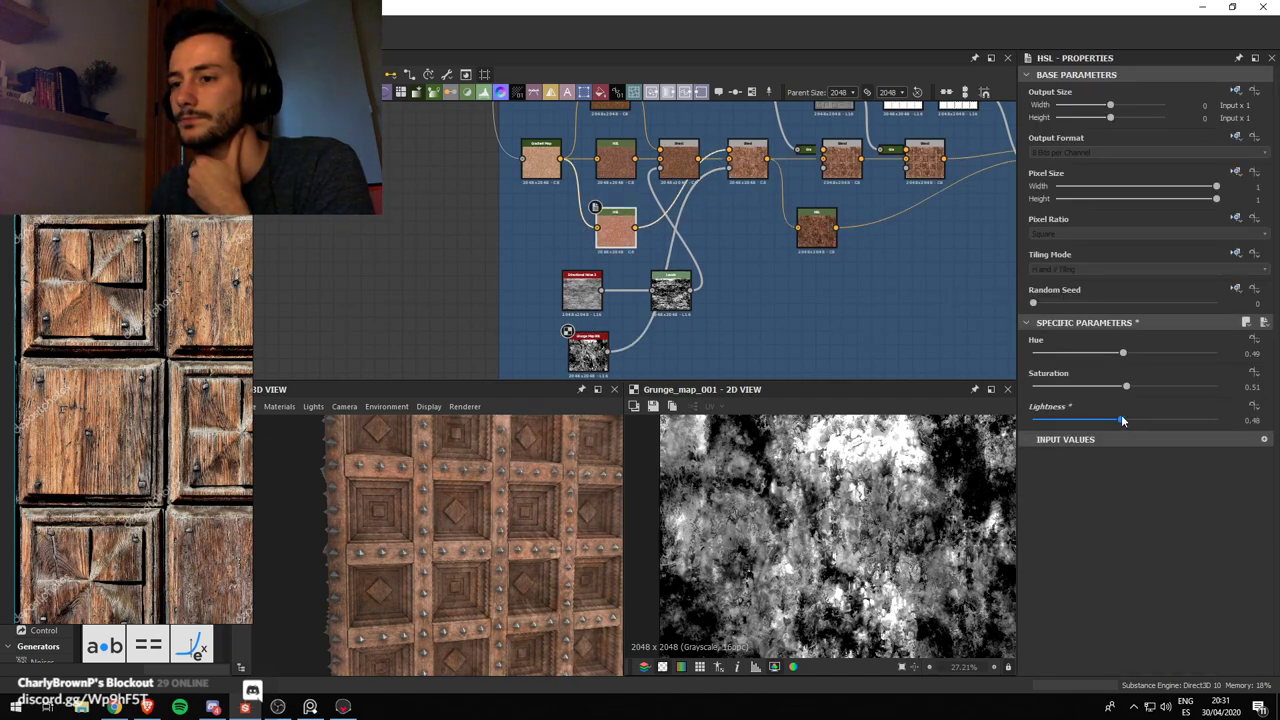
{"action": "left_click_drag", "start_coordinate": [1119, 419], "coordinate": [1126, 391]}
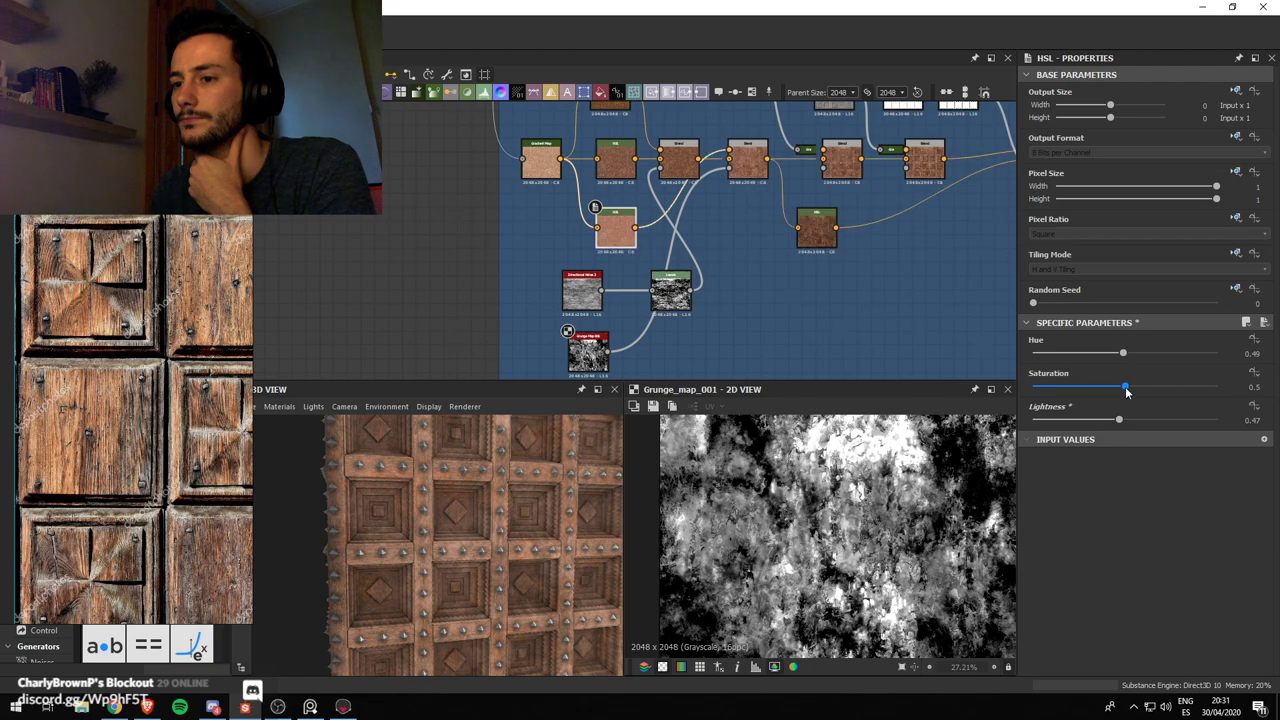
Adjust the lower HSL copy to hue 0.49, saturation 0.52 and lightness 0.43, comparing the preview with the wood reference
{"action": "scroll", "coordinate": [547, 477], "scroll_direction": "down", "scroll_amount": 4}
{"action": "left_click_drag", "start_coordinate": [489, 474], "coordinate": [513, 516]}
{"action": "scroll", "coordinate": [513, 516], "scroll_direction": "up", "scroll_amount": 2}
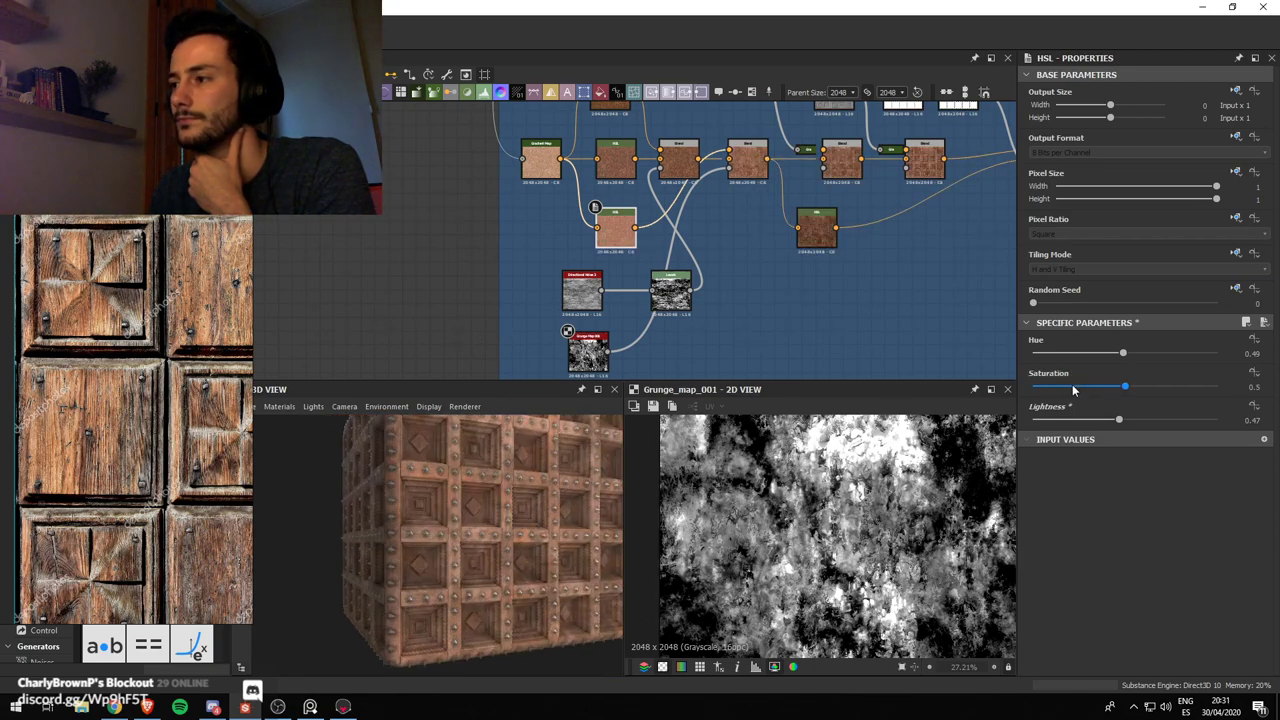
{"action": "left_click_drag", "start_coordinate": [1121, 425], "coordinate": [1118, 425]}
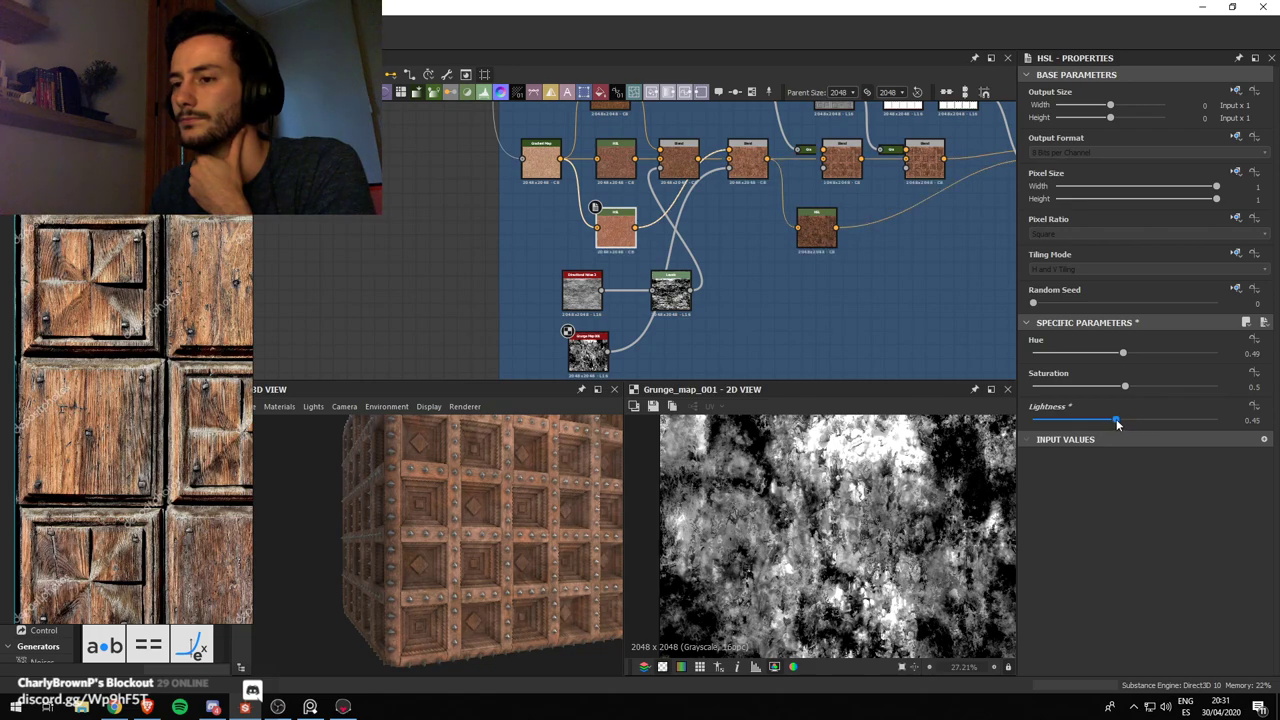
{"action": "left_click_drag", "start_coordinate": [545, 470], "coordinate": [518, 513]}
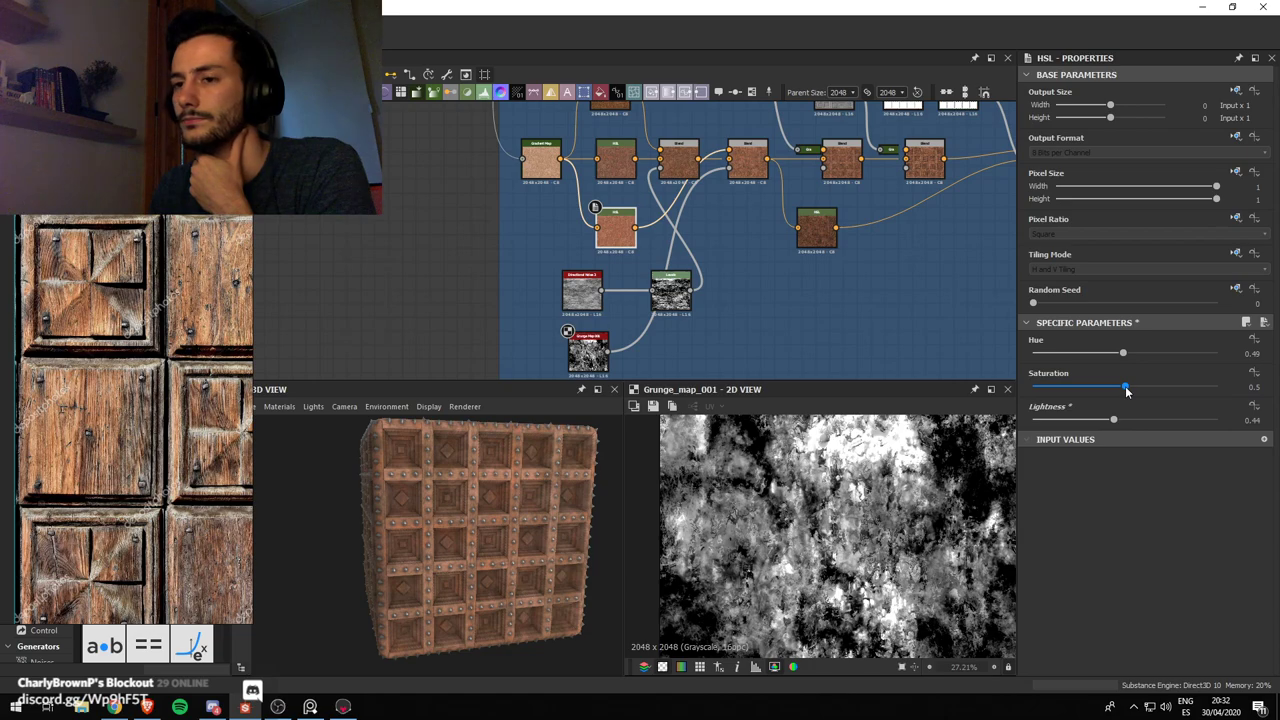
{"action": "scroll", "coordinate": [188, 400], "scroll_direction": "up", "scroll_amount": 4}
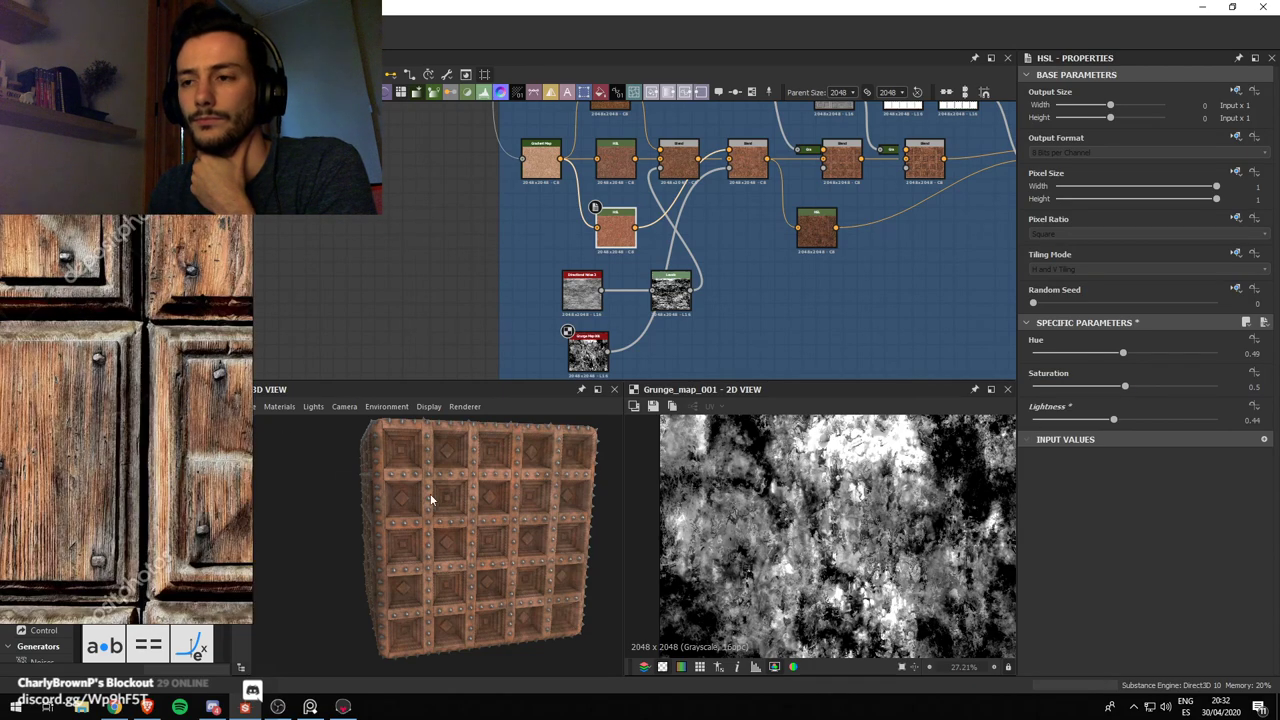
{"action": "left_click_drag", "start_coordinate": [529, 506], "coordinate": [479, 496]}
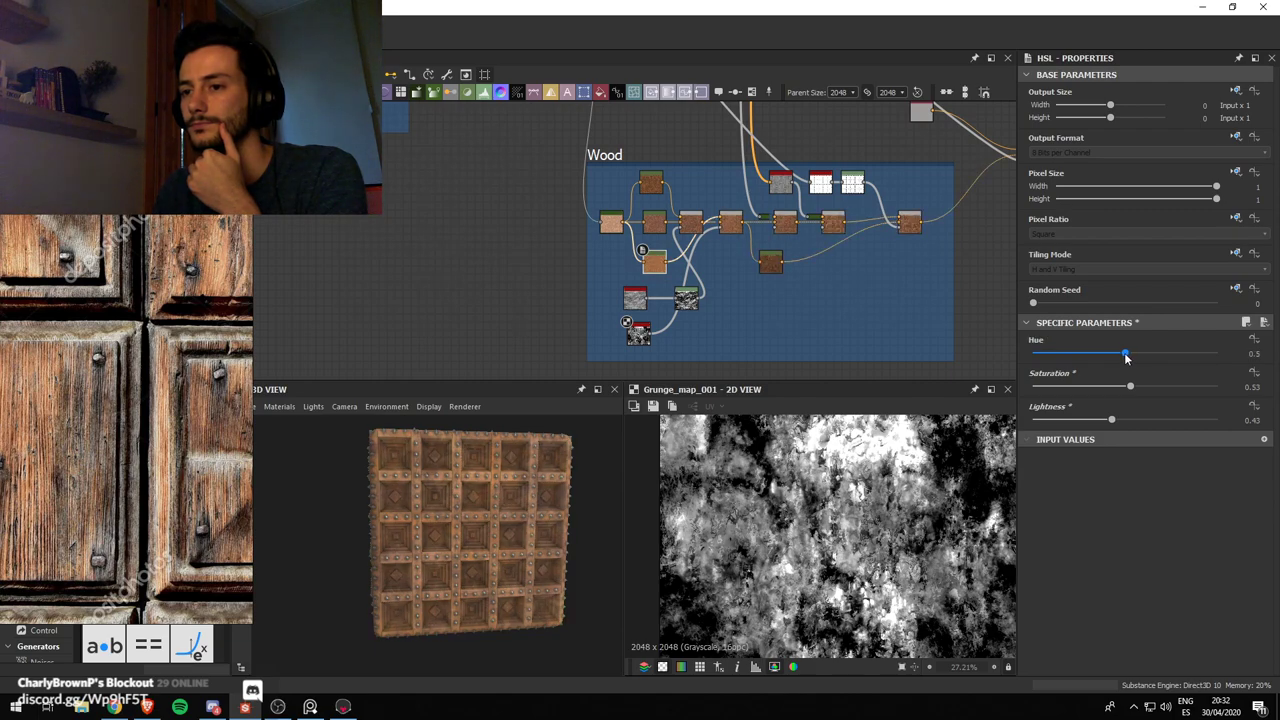
{"action": "left_click_drag", "start_coordinate": [1125, 356], "coordinate": [1124, 356]}
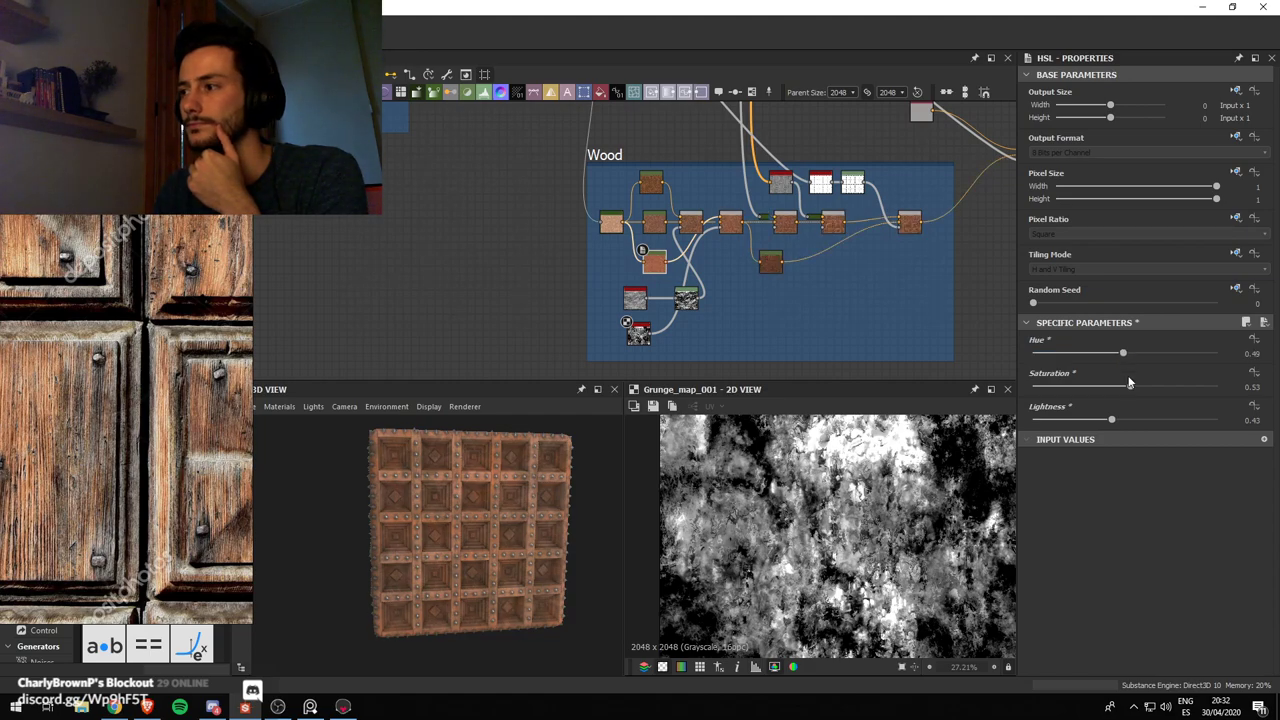
{"action": "left_click_drag", "start_coordinate": [1113, 420], "coordinate": [1111, 421]}
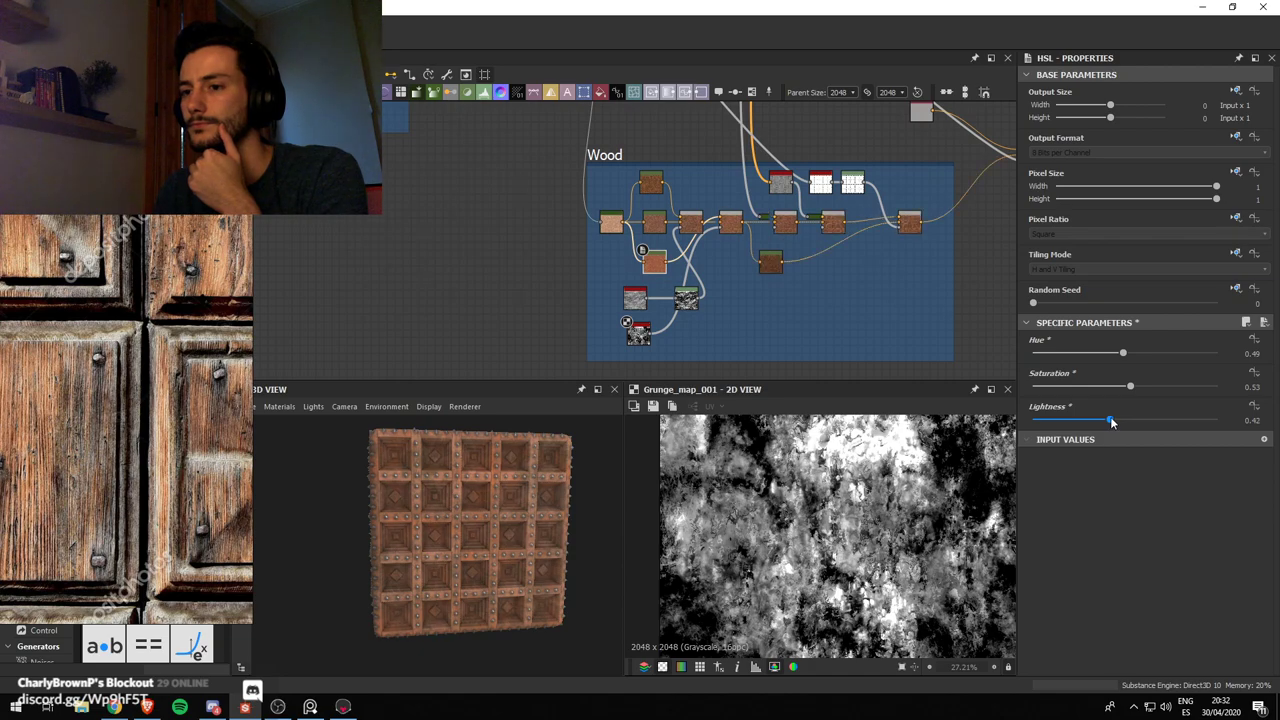
{"action": "left_click_drag", "start_coordinate": [1130, 386], "coordinate": [1128, 386]}
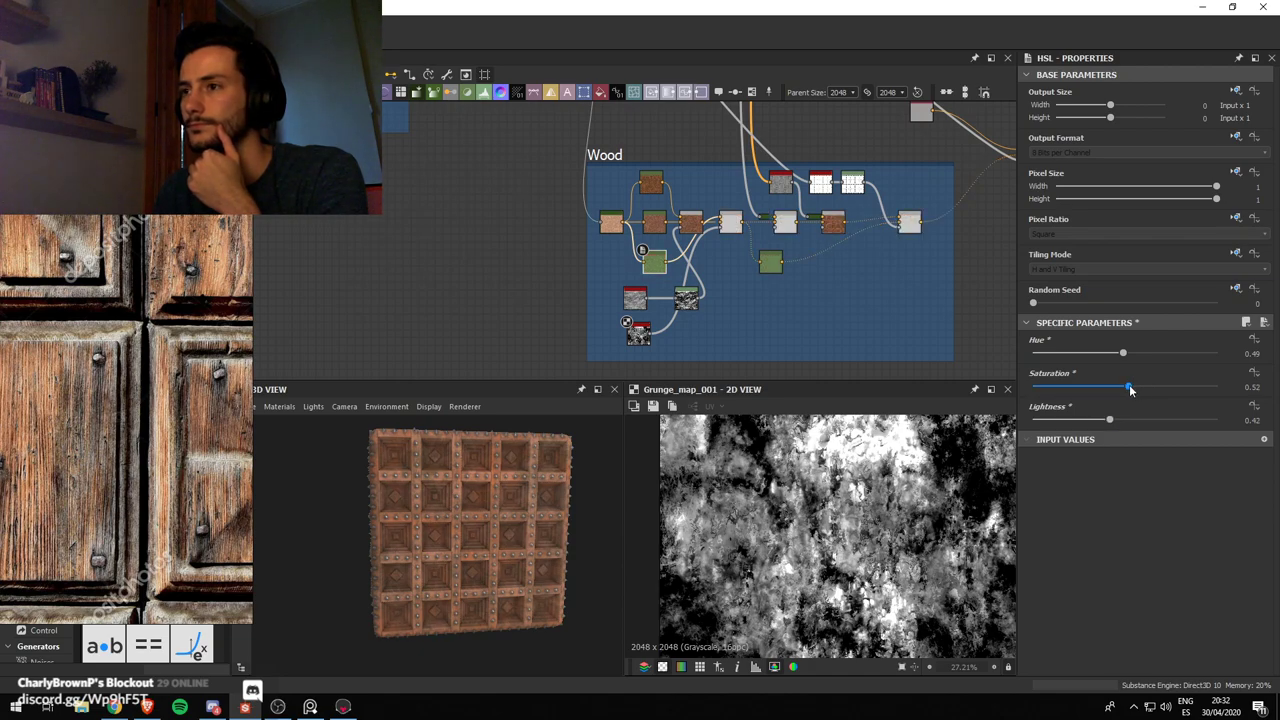
{"action": "left_click", "coordinate": [1115, 424]}
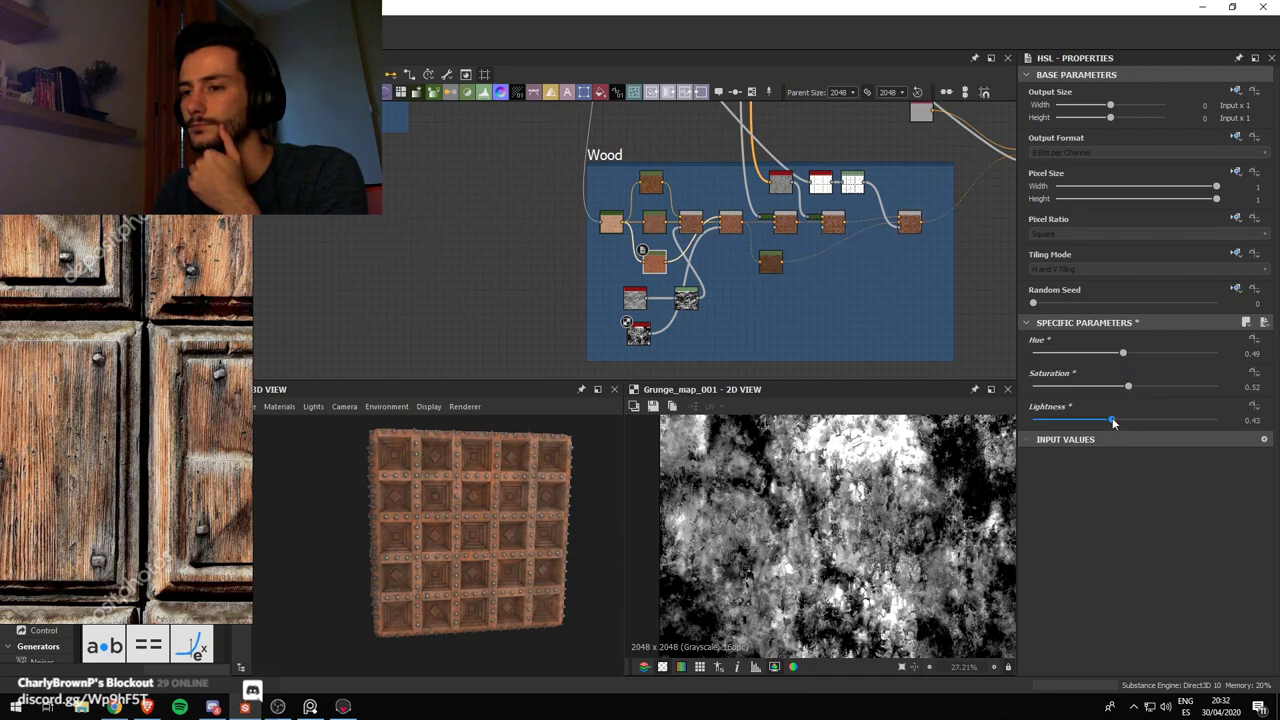
{"action": "left_click_drag", "start_coordinate": [381, 528], "coordinate": [477, 533]}
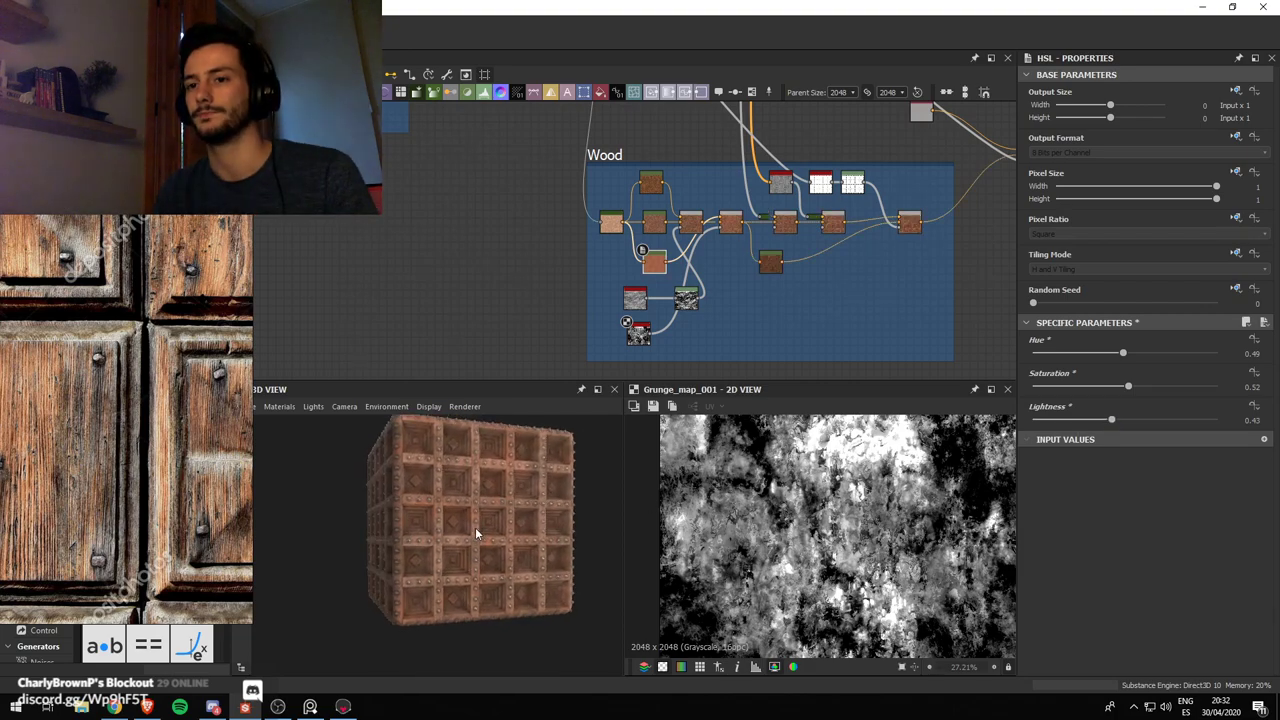
{"action": "scroll", "coordinate": [200, 434], "scroll_direction": "down", "scroll_amount": 3}
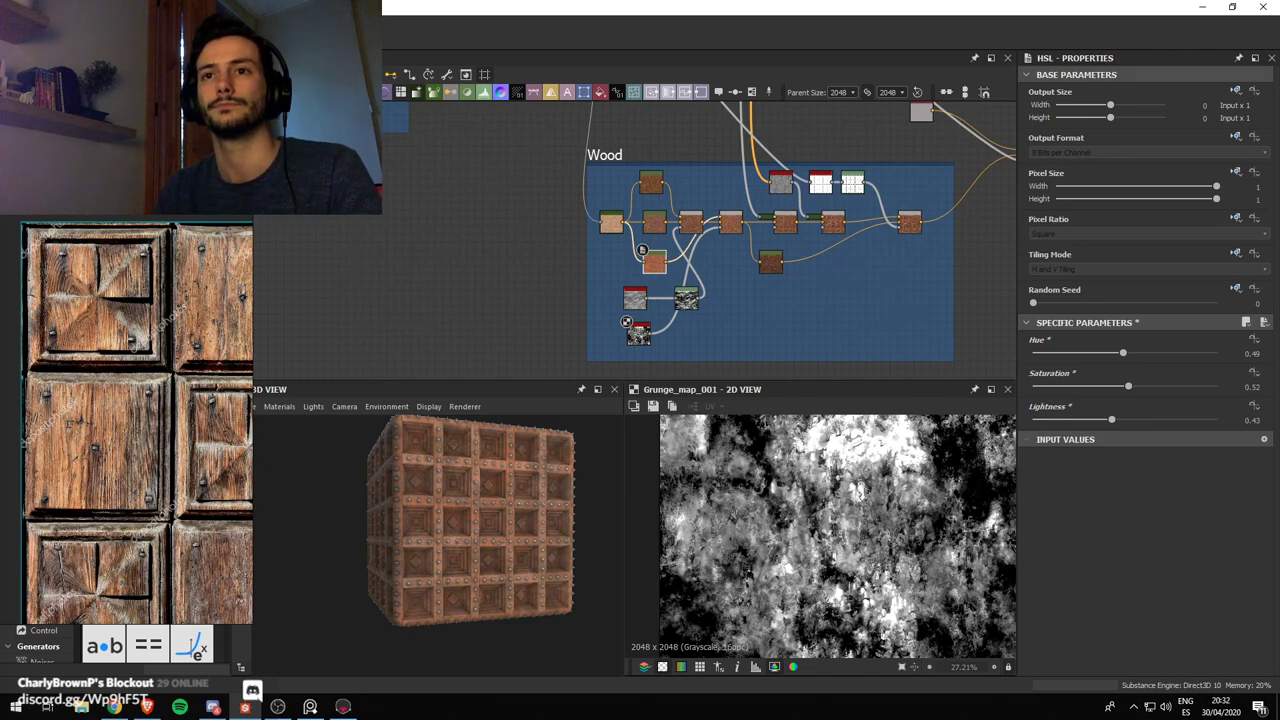
Export all outputs of the Tiles_Madera graph as PNG bitmaps to the Textures folder
{"action": "double_click", "coordinate": [480, 250]}
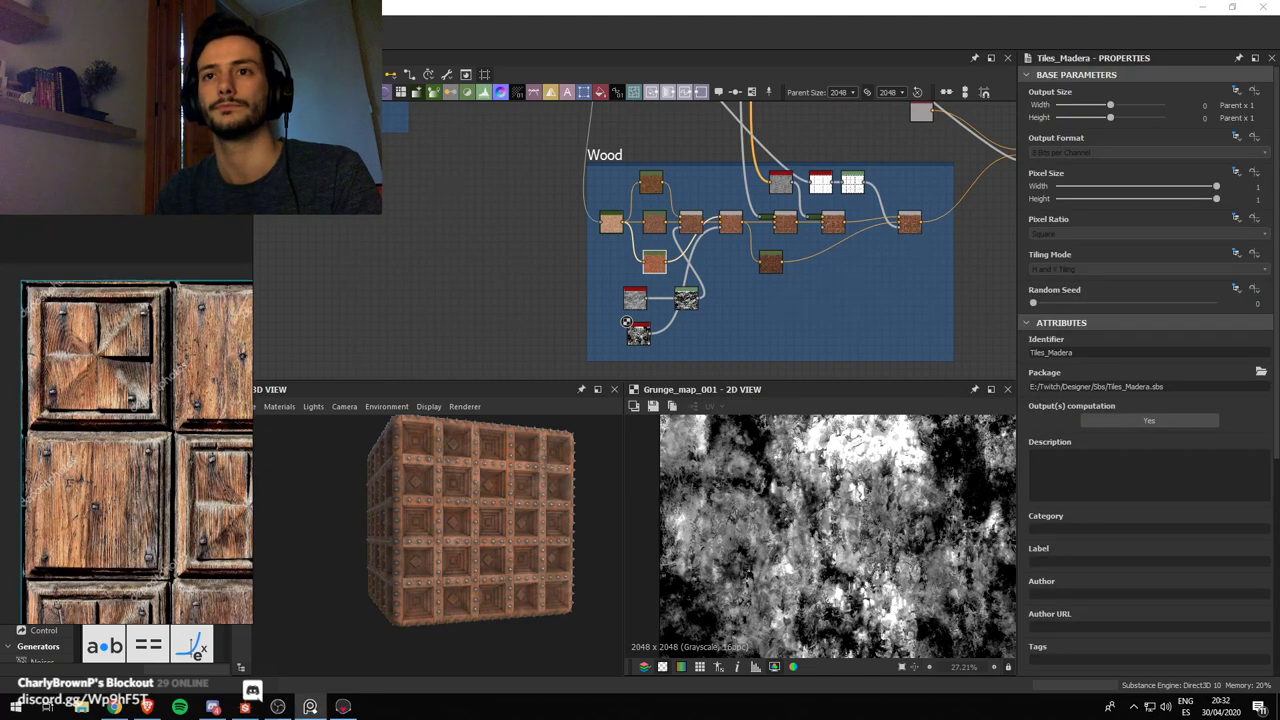
{"action": "right_click", "coordinate": [124, 106]}
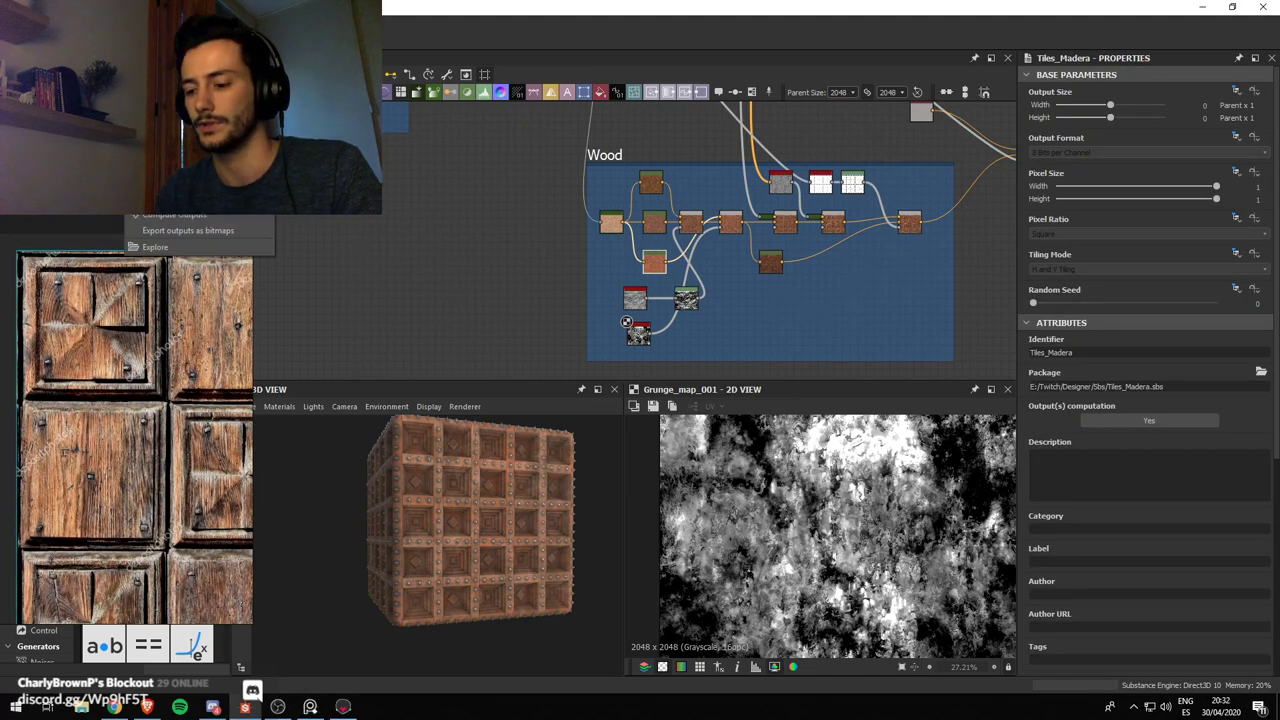
{"action": "left_click", "coordinate": [180, 231]}
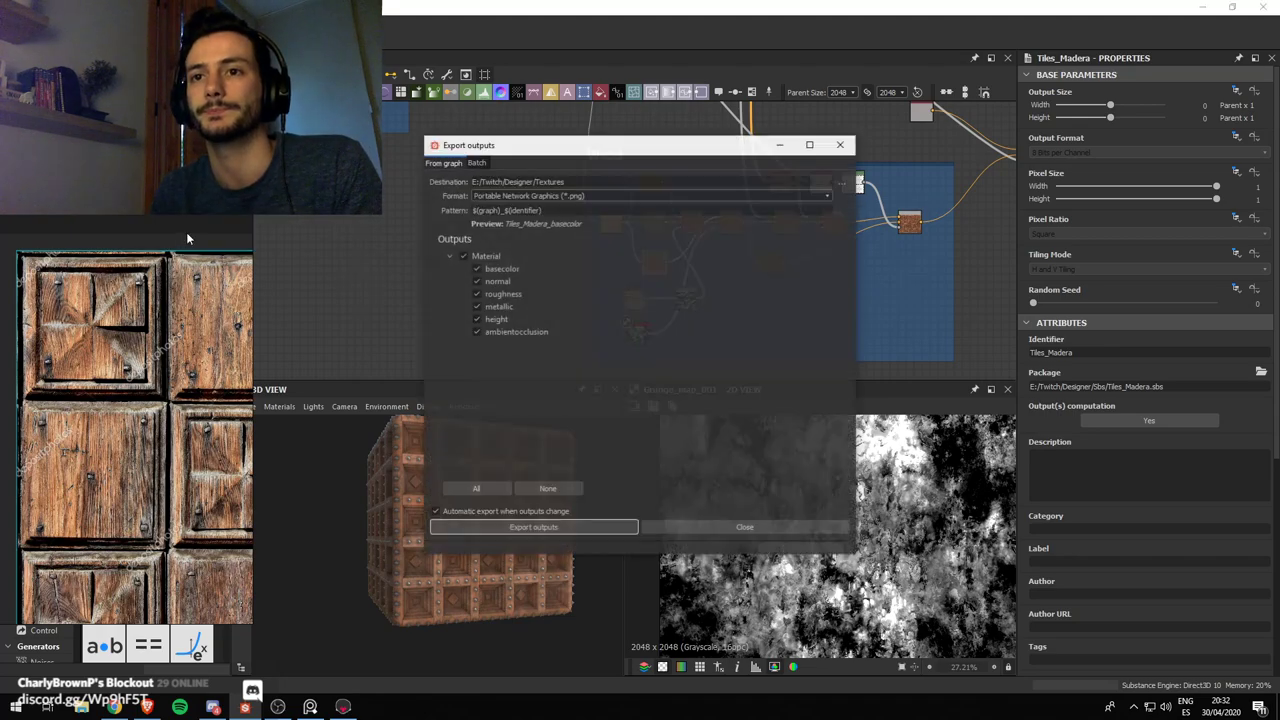
{"action": "left_click", "coordinate": [533, 527]}
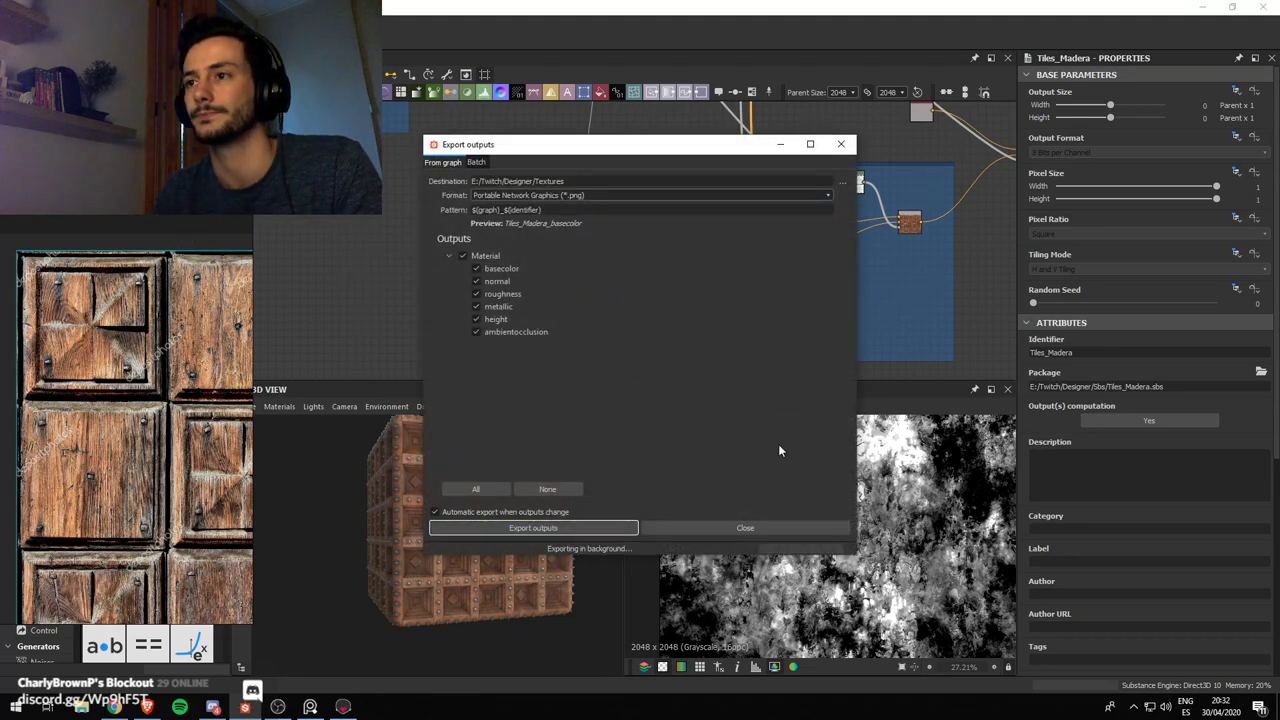
{"action": "left_click", "coordinate": [762, 524]}
Switch to Marmoset Toolbag and examine the updated door's wood colour from several angles against the reference photo
{"action": "left_click", "coordinate": [344, 707]}
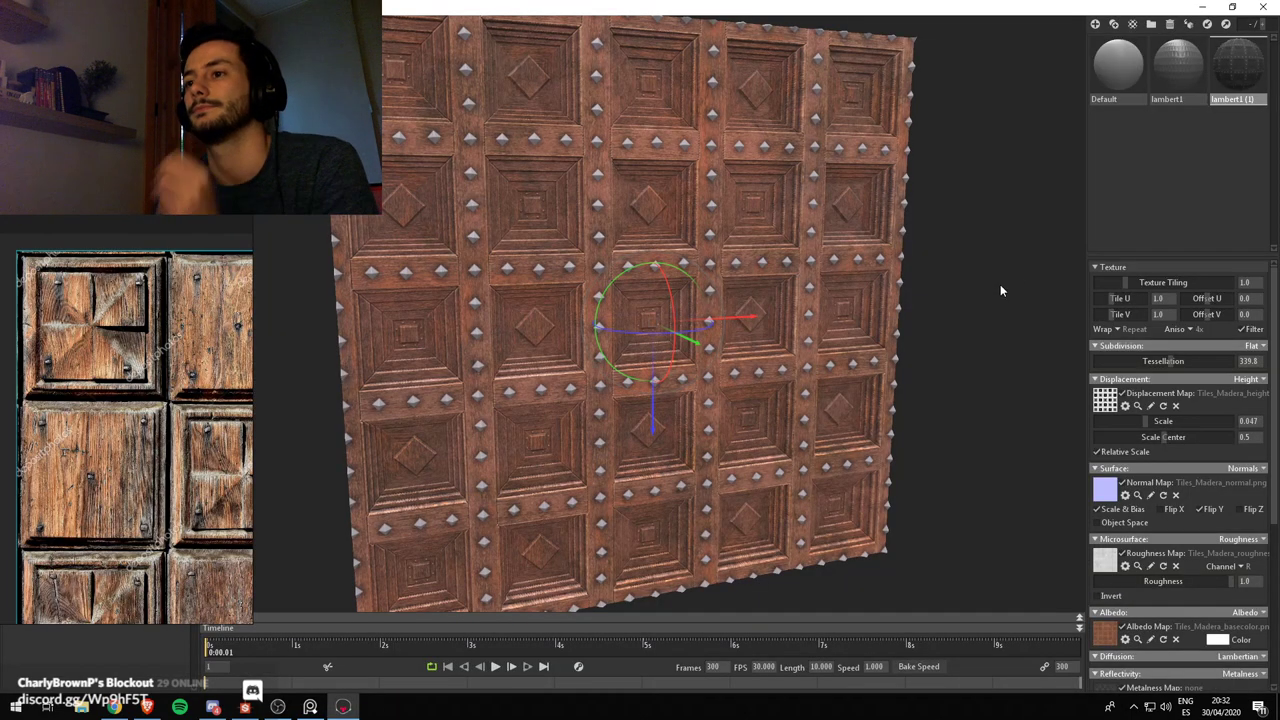
{"action": "left_click_drag", "start_coordinate": [791, 426], "coordinate": [704, 403]}
{"action": "scroll", "coordinate": [760, 471], "scroll_direction": "up", "scroll_amount": 5}
{"action": "scroll", "coordinate": [766, 466], "scroll_direction": "down", "scroll_amount": 5}
{"action": "scroll", "coordinate": [704, 403], "scroll_direction": "up", "scroll_amount": 5}
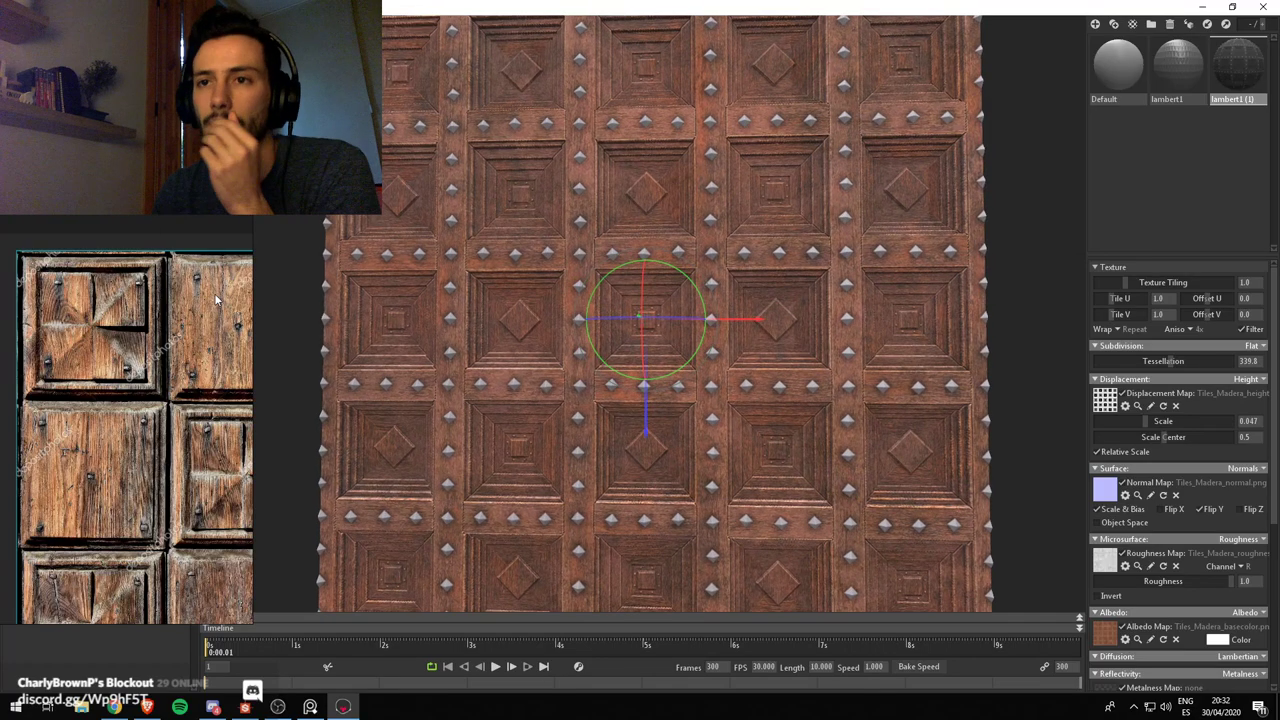
{"action": "scroll", "coordinate": [214, 293], "scroll_direction": "up", "scroll_amount": 5}
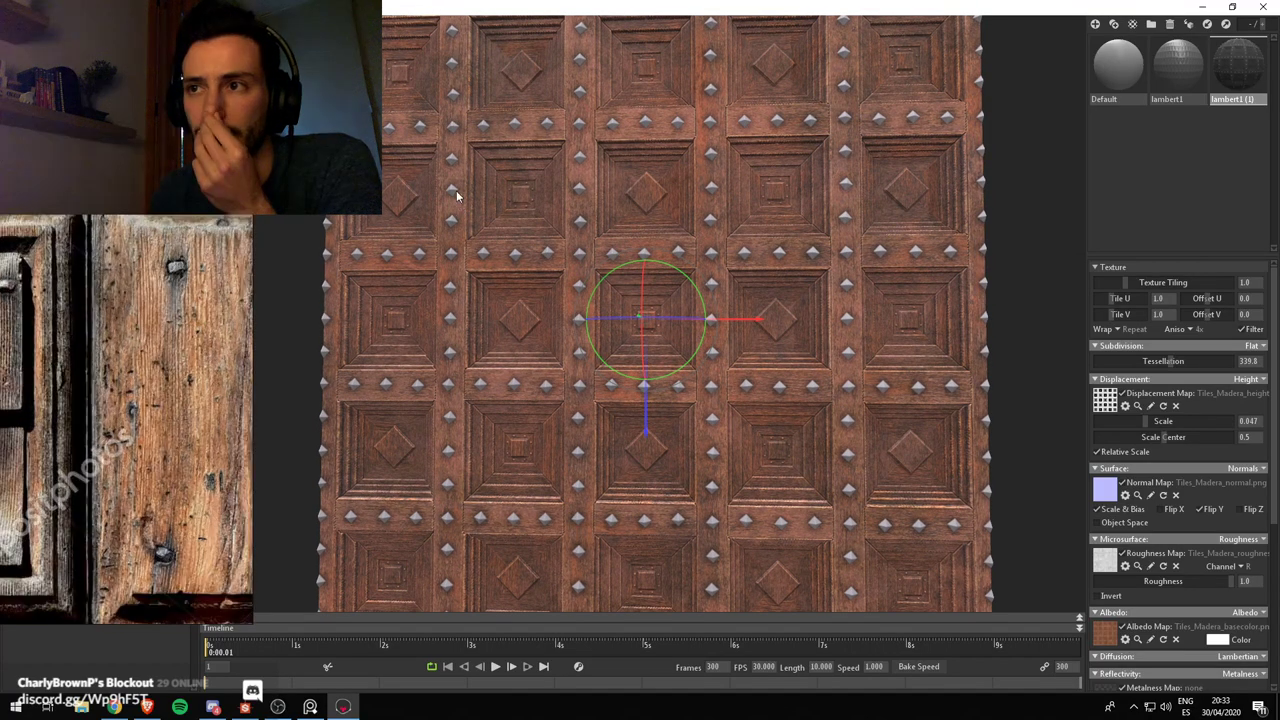
{"action": "scroll", "coordinate": [660, 440], "scroll_direction": "up", "scroll_amount": 3}
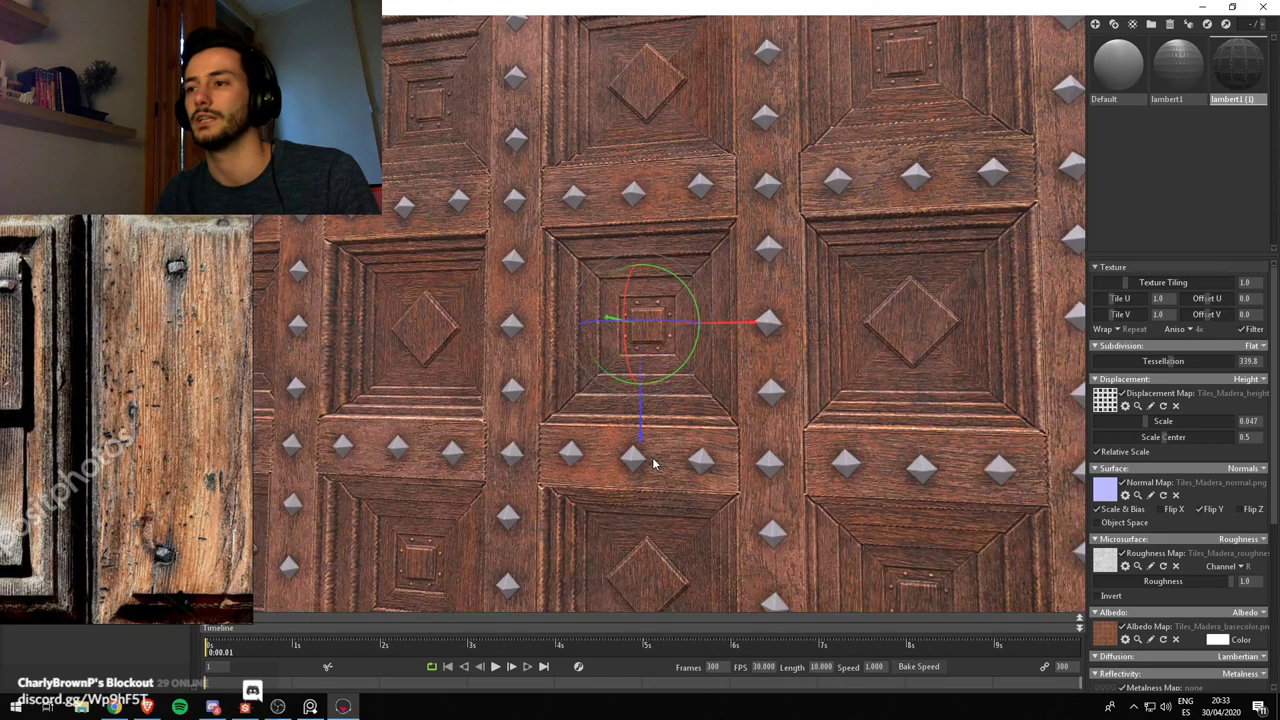
{"action": "mouse_move", "coordinate": [835, 466]}
{"action": "left_mouse_down"}
{"action": "mouse_move", "coordinate": [754, 435]}
{"action": "mouse_move", "coordinate": [851, 446]}
{"action": "mouse_move", "coordinate": [825, 463]}
{"action": "left_mouse_up"}
{"action": "scroll", "coordinate": [703, 443], "scroll_direction": "down", "scroll_amount": 3}
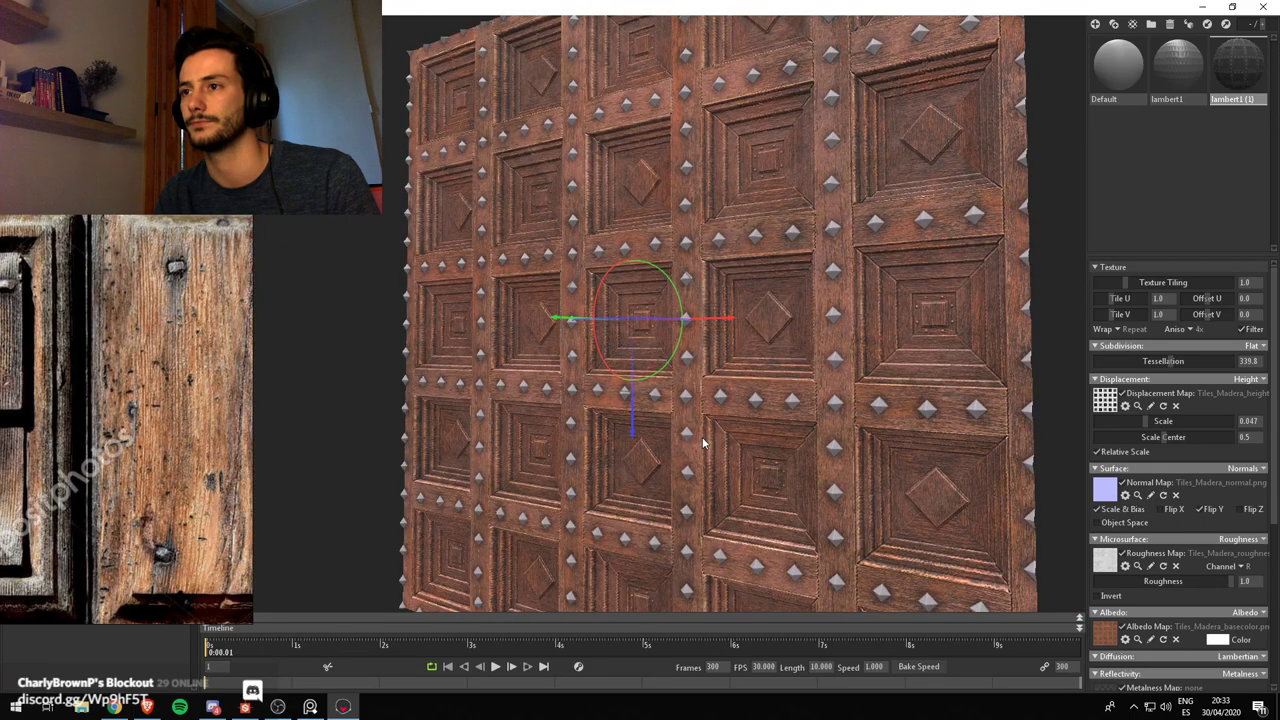
{"action": "scroll", "coordinate": [703, 443], "scroll_direction": "down", "scroll_amount": 3}
{"action": "mouse_move", "coordinate": [663, 409]}
{"action": "left_mouse_down"}
{"action": "mouse_move", "coordinate": [655, 397]}
{"action": "mouse_move", "coordinate": [662, 430]}
{"action": "left_mouse_up"}
Load Tiles_Madera_metallic.png as the door material's metalness map and check the spikes from the front
{"action": "scroll", "coordinate": [1131, 527], "scroll_direction": "down", "scroll_amount": 3}
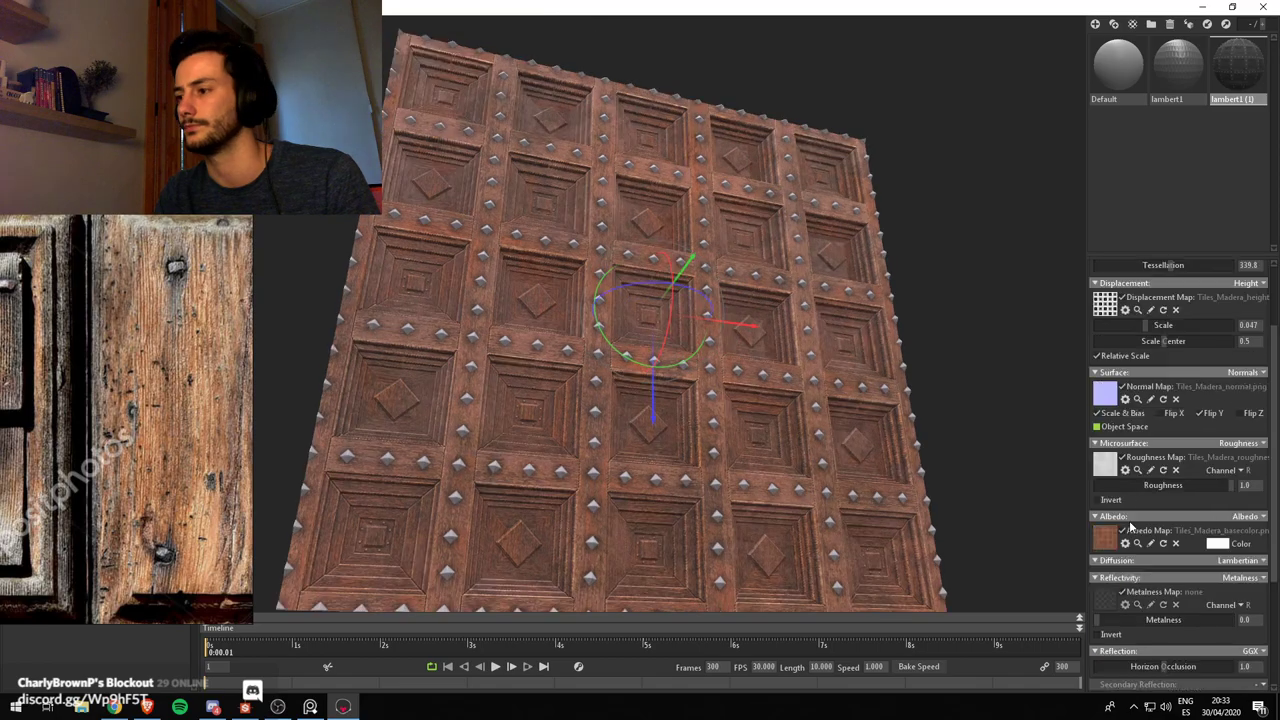
{"action": "left_click", "coordinate": [1115, 605]}
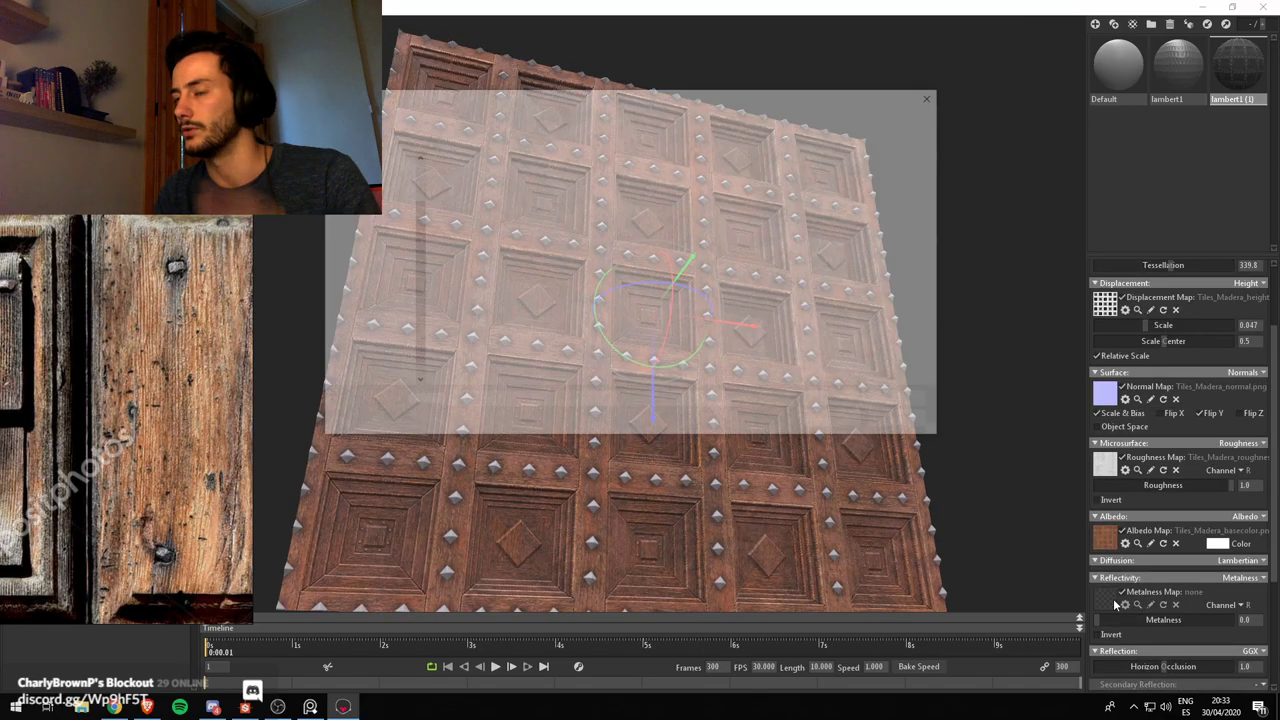
{"action": "left_click", "coordinate": [687, 192]}
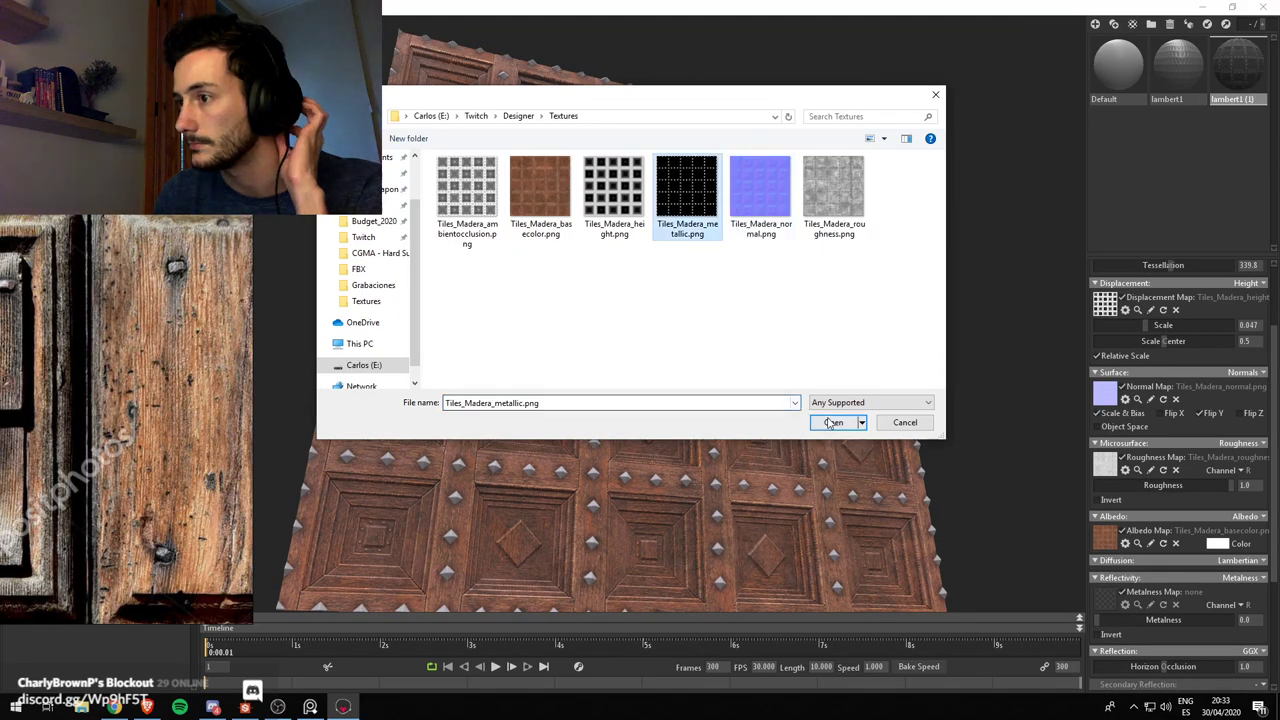
{"action": "left_click", "coordinate": [829, 423]}
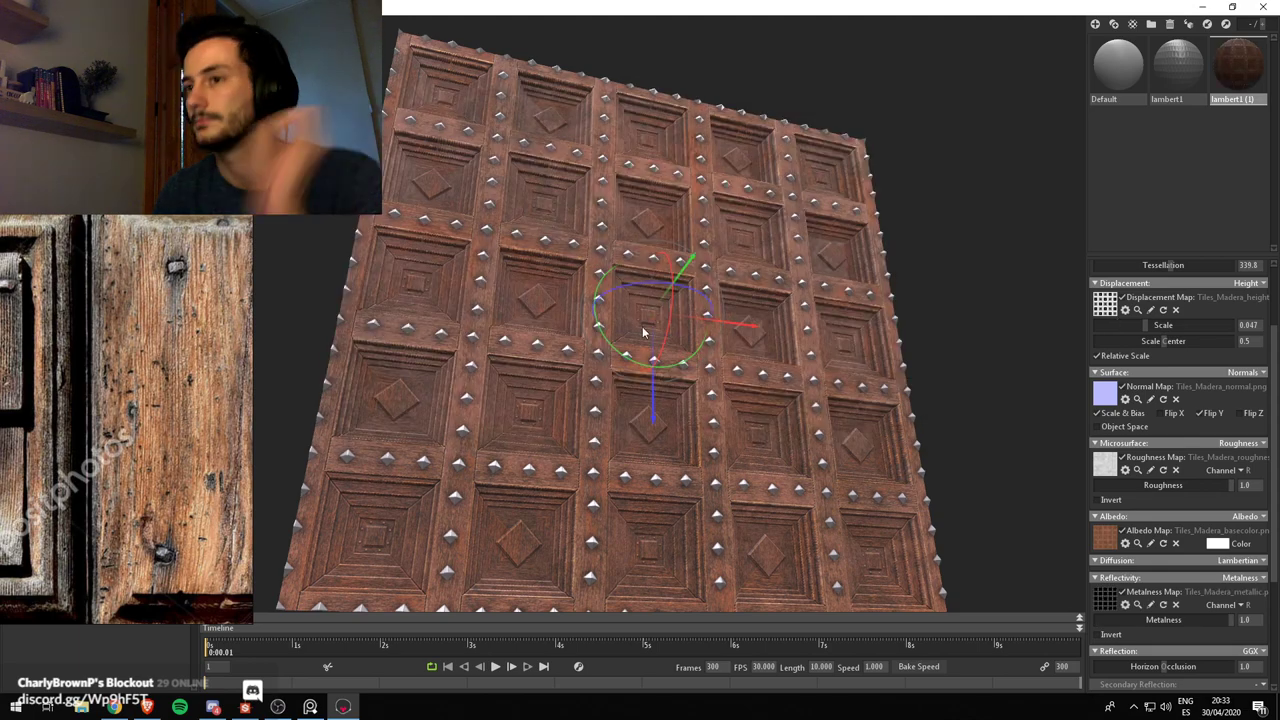
{"action": "left_click_drag", "start_coordinate": [642, 326], "coordinate": [666, 457]}
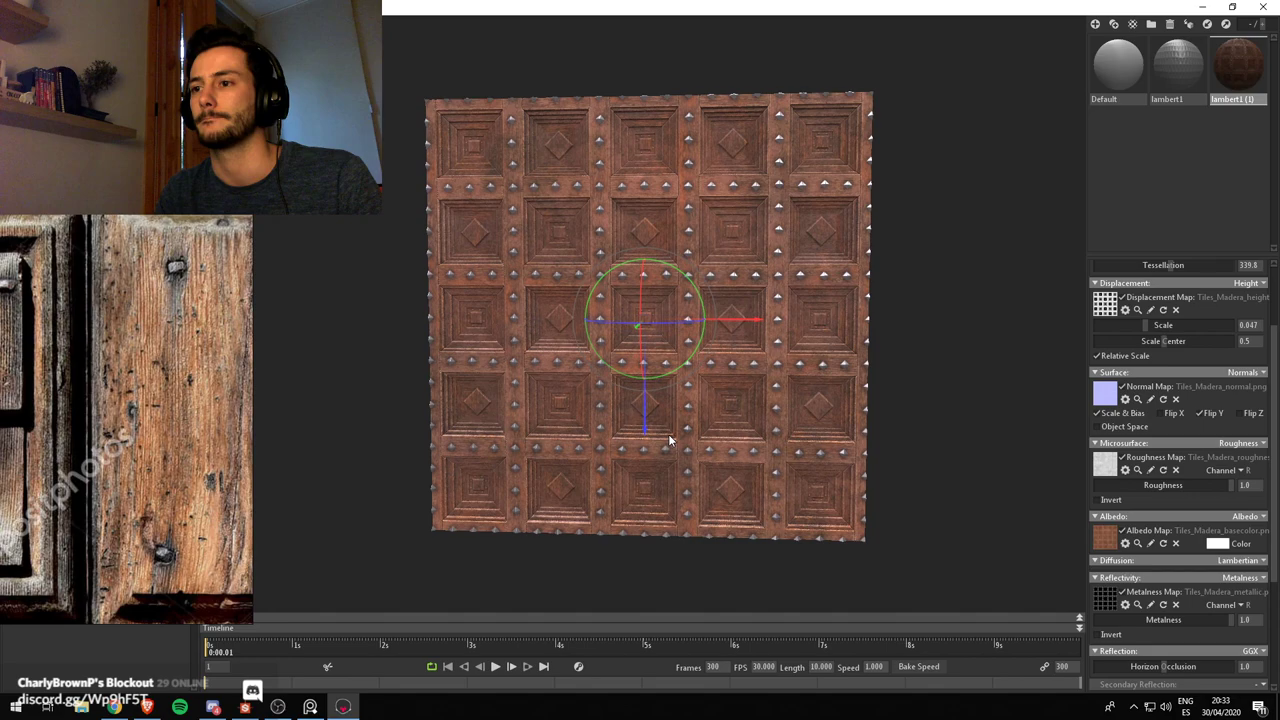
Switch back to Substance Designer and preview the graph's roughness and metallic outputs in the 2D view
{"action": "key", "text": "alt+Tab"}
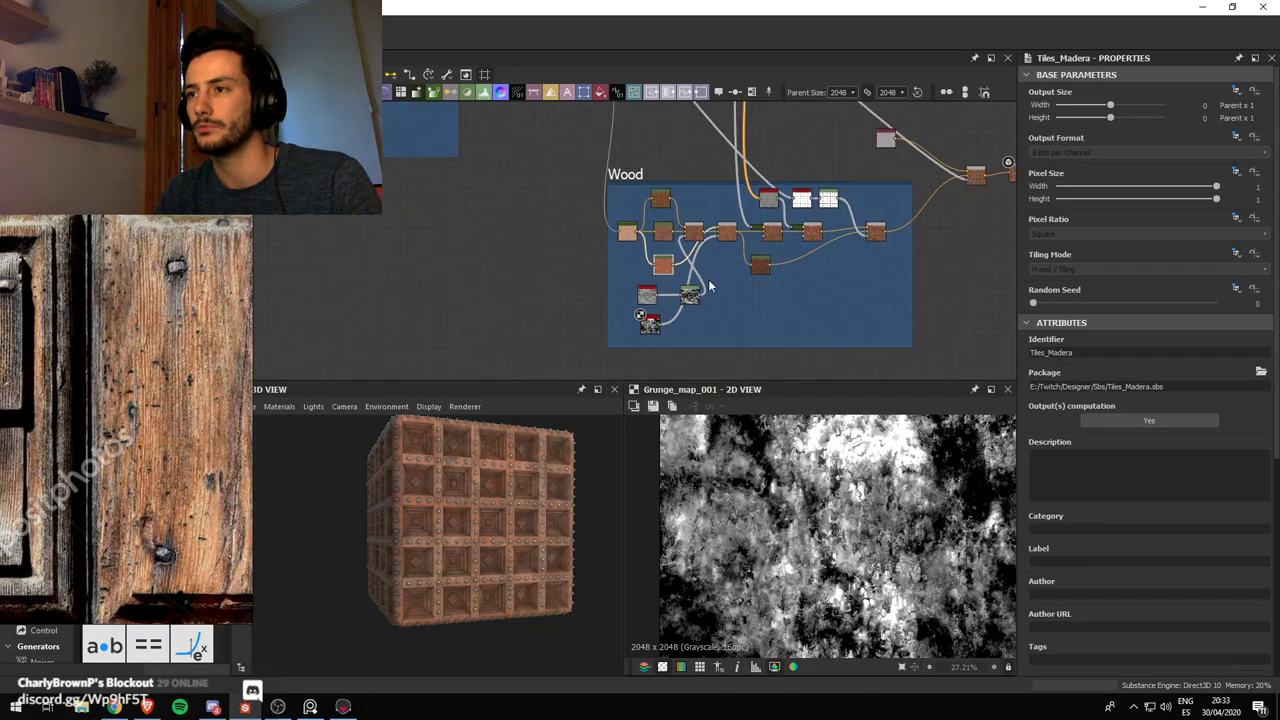
{"action": "middle_click_drag", "start_coordinate": [708, 280], "coordinate": [566, 533]}
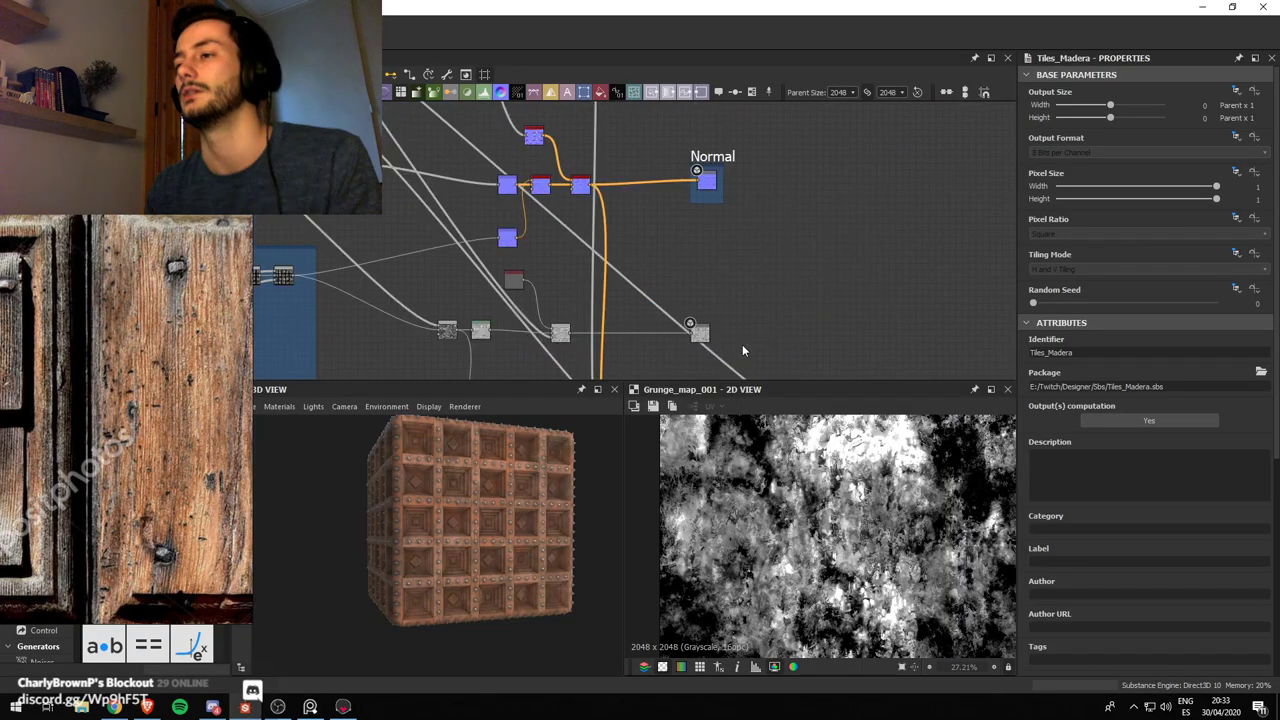
{"action": "middle_click_drag", "start_coordinate": [742, 344], "coordinate": [736, 292]}
{"action": "double_click", "coordinate": [695, 284]}
{"action": "scroll", "coordinate": [755, 345], "scroll_direction": "up", "scroll_amount": 2}
{"action": "middle_click_drag", "start_coordinate": [755, 345], "coordinate": [740, 291]}
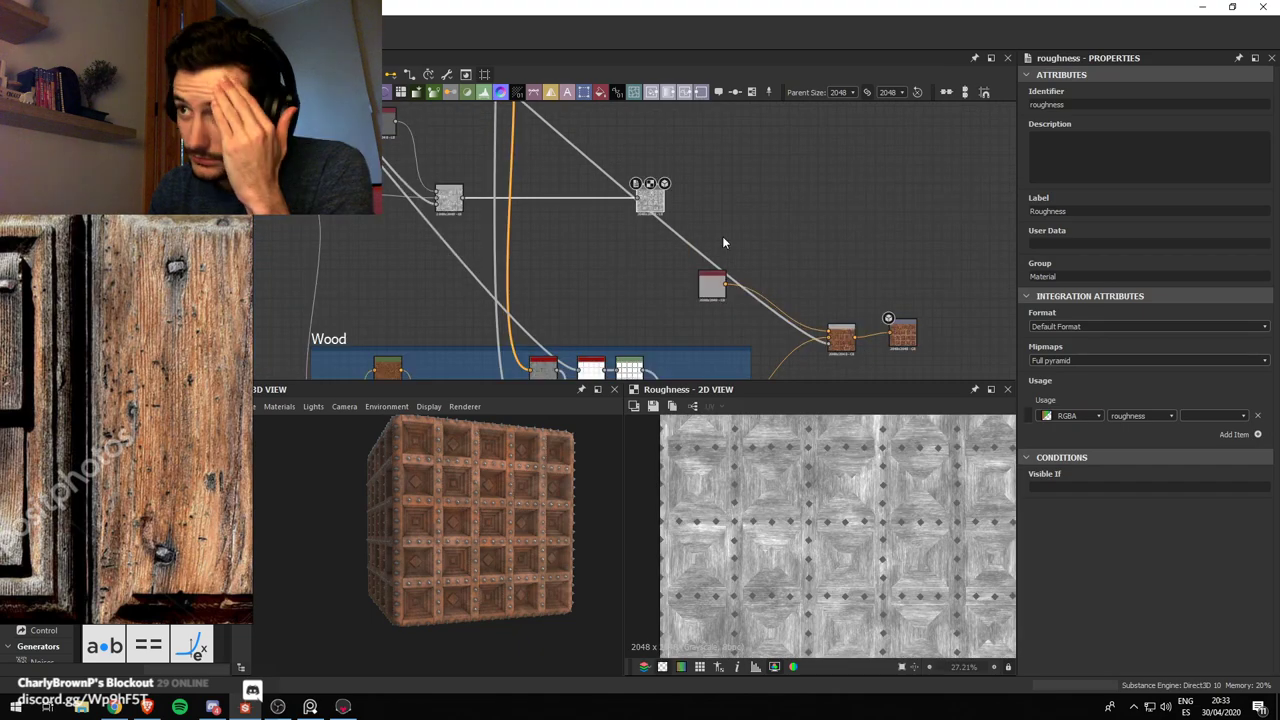
{"action": "scroll", "coordinate": [722, 236], "scroll_direction": "down", "scroll_amount": 3}
{"action": "middle_click_drag", "start_coordinate": [722, 236], "coordinate": [649, 406]}
{"action": "scroll", "coordinate": [647, 212], "scroll_direction": "up", "scroll_amount": 5}
{"action": "middle_click_drag", "start_coordinate": [647, 212], "coordinate": [874, 305]}
{"action": "double_click", "coordinate": [650, 250]}
{"action": "scroll", "coordinate": [650, 255], "scroll_direction": "down", "scroll_amount": 3}
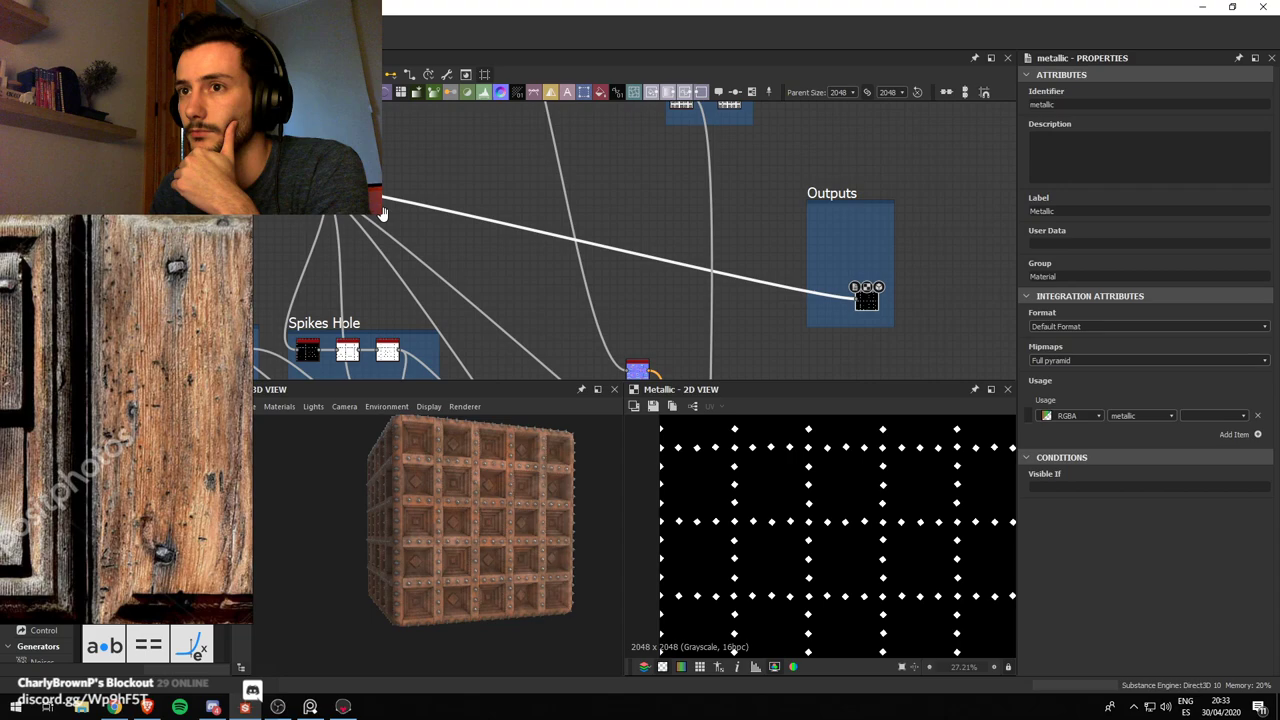
Insert a Levels node on the link feeding the metallic output and place it midway along the connection
{"action": "middle_click_drag", "start_coordinate": [383, 213], "coordinate": [440, 241]}
{"action": "left_click", "coordinate": [699, 285]}
{"action": "key", "text": "space"}
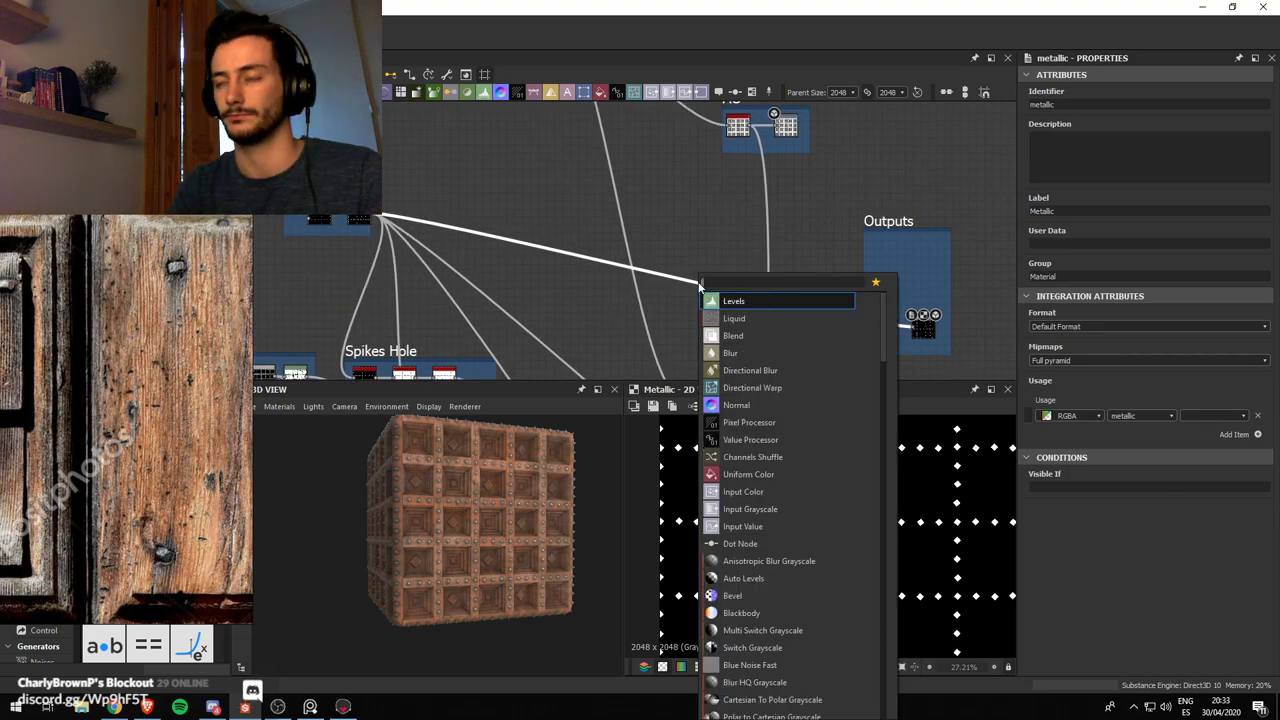
{"action": "key", "text": "Return"}
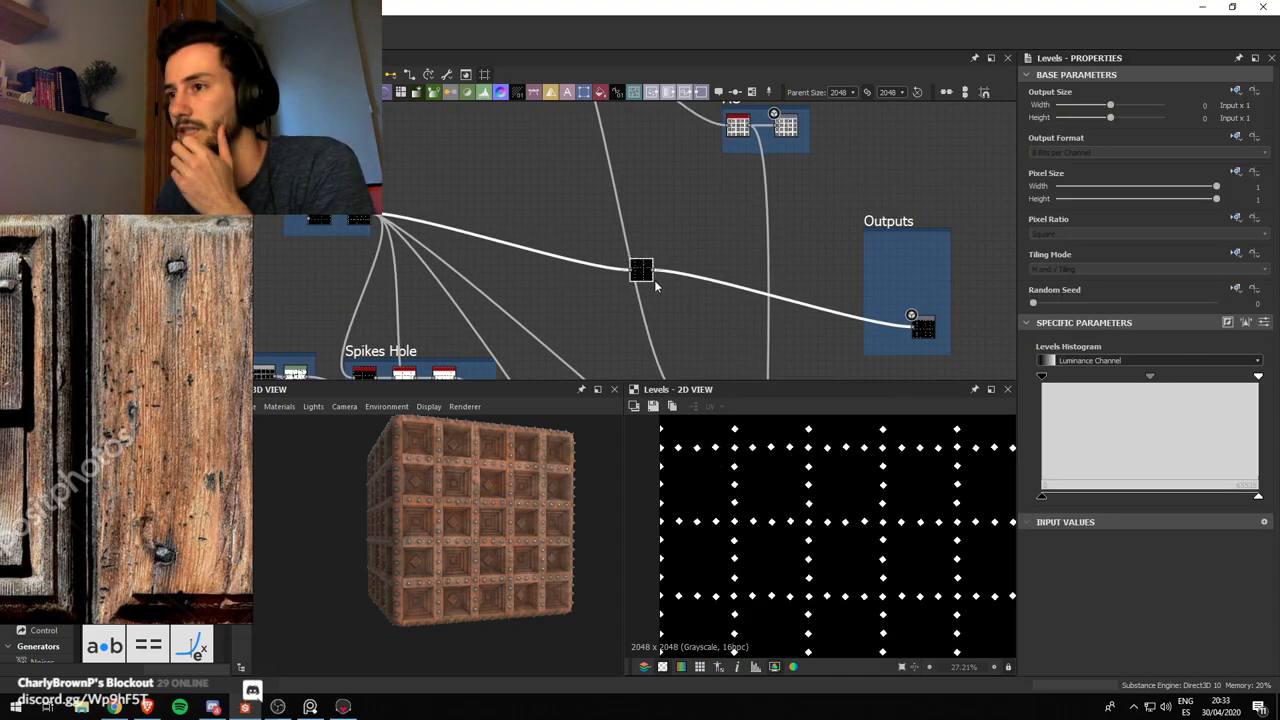
{"action": "left_click_drag", "start_coordinate": [654, 280], "coordinate": [689, 293]}
Lower the new Levels node's output white point so the metallic mask's spikes turn mid grey, and check them in the 3D preview
{"action": "left_click_drag", "start_coordinate": [1257, 378], "coordinate": [1201, 386]}
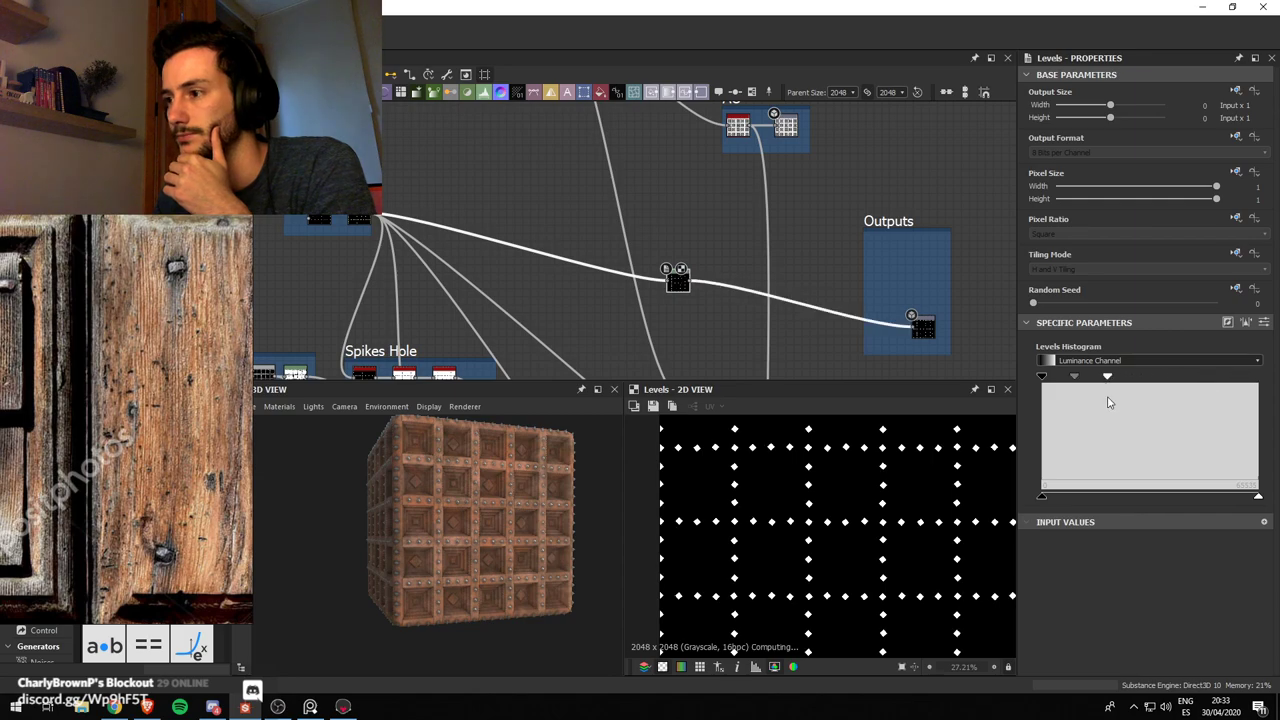
{"action": "key", "text": "ctrl+z"}
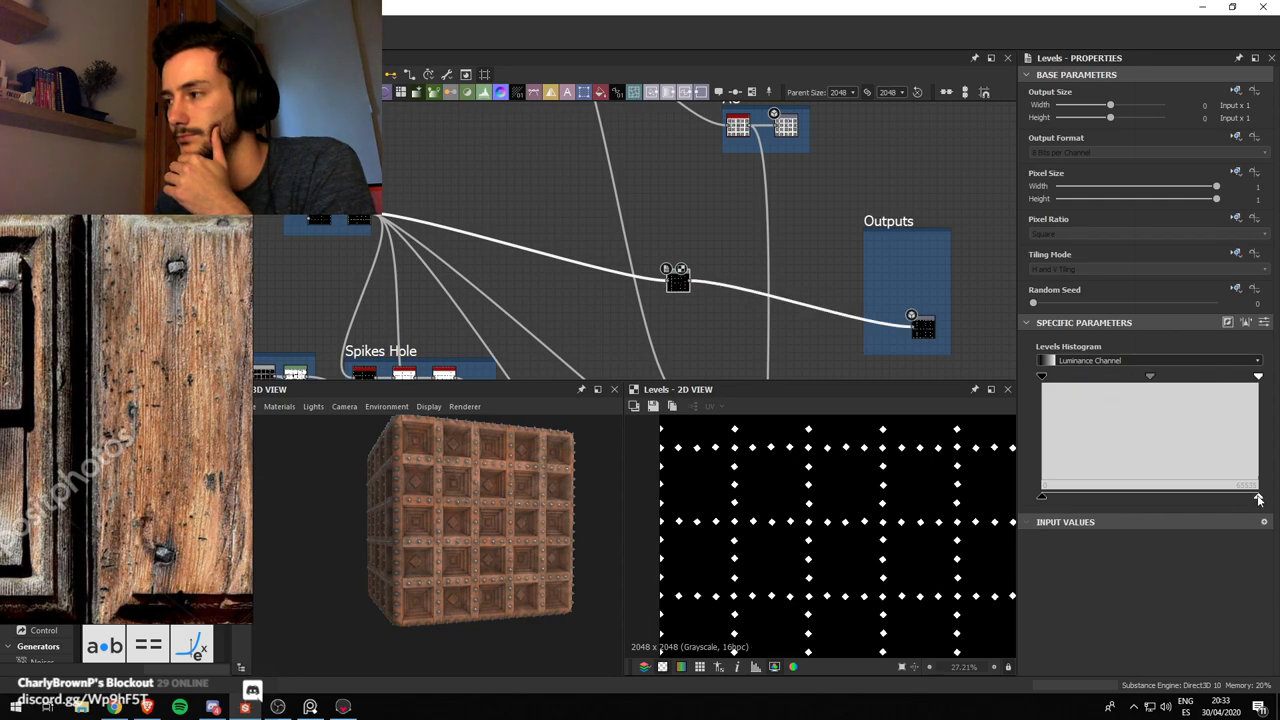
{"action": "left_click_drag", "start_coordinate": [1258, 498], "coordinate": [1168, 498]}
{"action": "scroll", "coordinate": [464, 497], "scroll_direction": "up", "scroll_amount": 3}
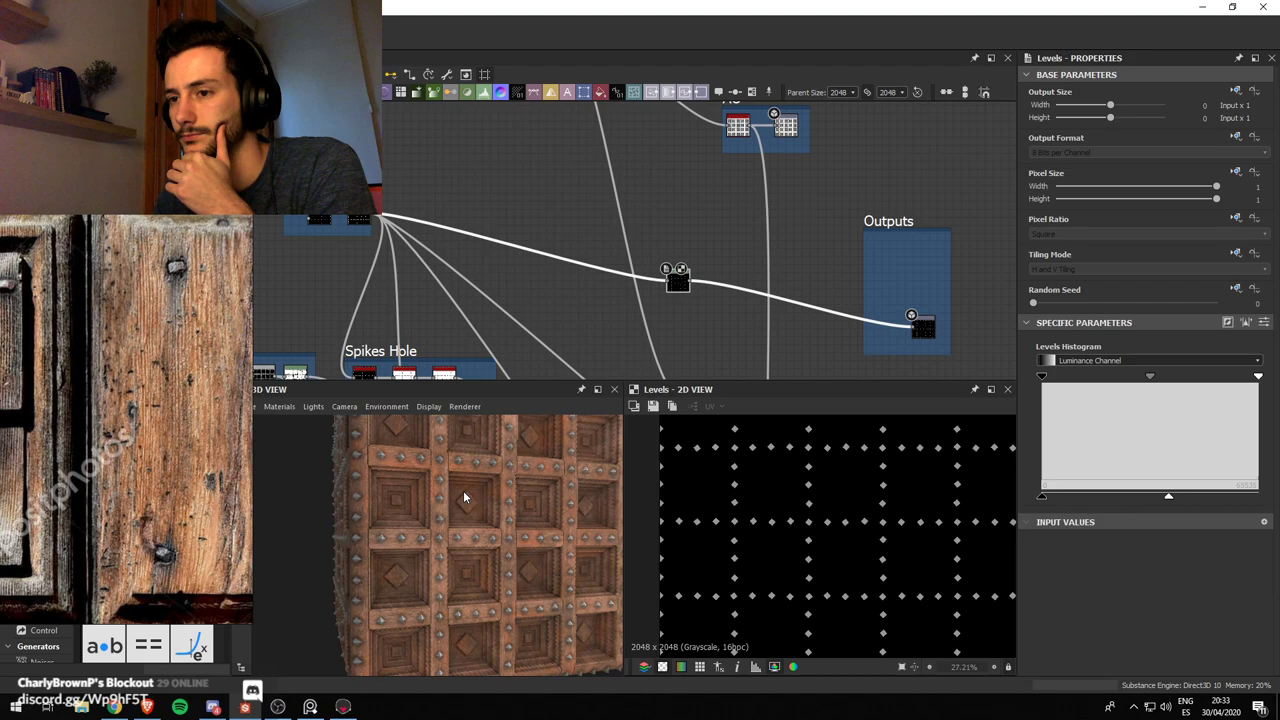
{"action": "scroll", "coordinate": [500, 505], "scroll_direction": "up", "scroll_amount": 5}
{"action": "scroll", "coordinate": [532, 523], "scroll_direction": "down", "scroll_amount": 5}
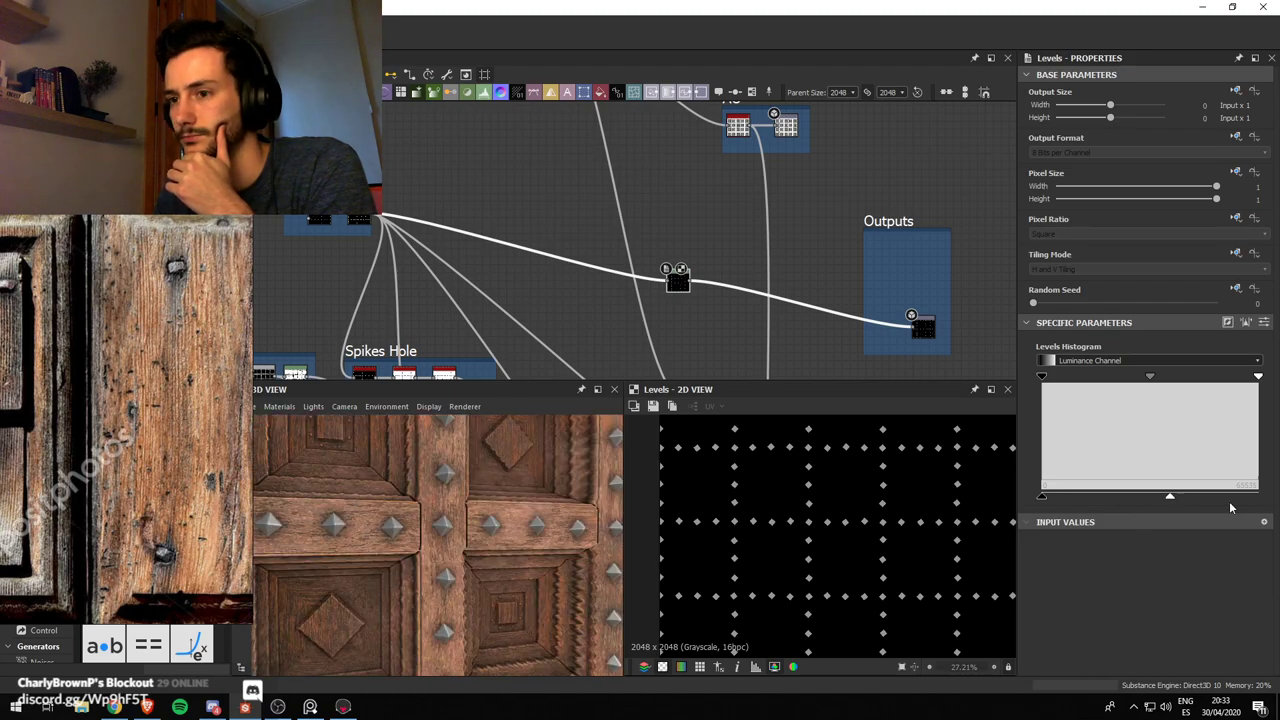
Raise the Levels node's output white point to near white, and delete the node from the metallic output's link
{"action": "left_click_drag", "start_coordinate": [1170, 497], "coordinate": [1242, 497]}
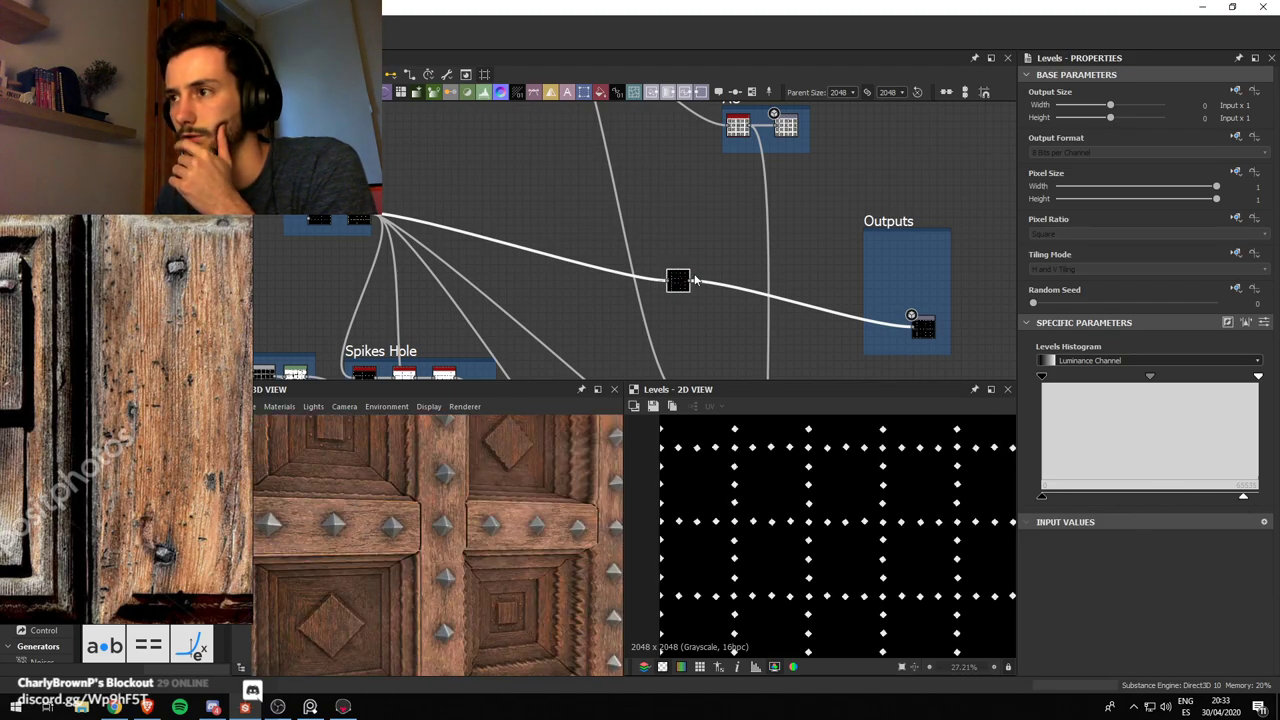
{"action": "scroll", "coordinate": [682, 287], "scroll_direction": "down", "scroll_amount": 5}
{"action": "key", "text": "BackSpace"}
Darken the spikes' Uniform Color node beside the Wood frame to neutral grey 97 in the Color Editor
{"action": "middle_click_drag", "start_coordinate": [682, 287], "coordinate": [640, 170]}
{"action": "scroll", "coordinate": [700, 338], "scroll_direction": "up", "scroll_amount": 2}
{"action": "middle_click_drag", "start_coordinate": [700, 338], "coordinate": [628, 162]}
{"action": "scroll", "coordinate": [672, 248], "scroll_direction": "up", "scroll_amount": 5}
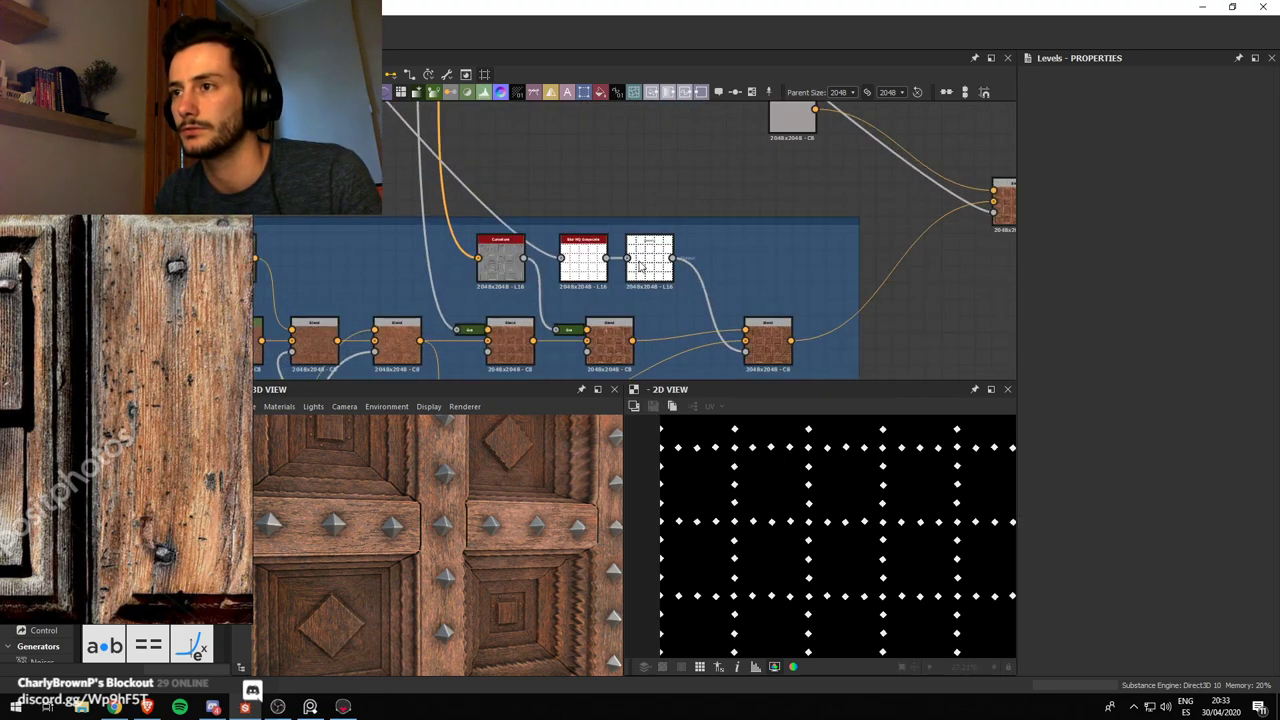
{"action": "scroll", "coordinate": [650, 262], "scroll_direction": "down", "scroll_amount": 3}
{"action": "left_click", "coordinate": [728, 199]}
{"action": "middle_click_drag", "start_coordinate": [728, 199], "coordinate": [683, 206]}
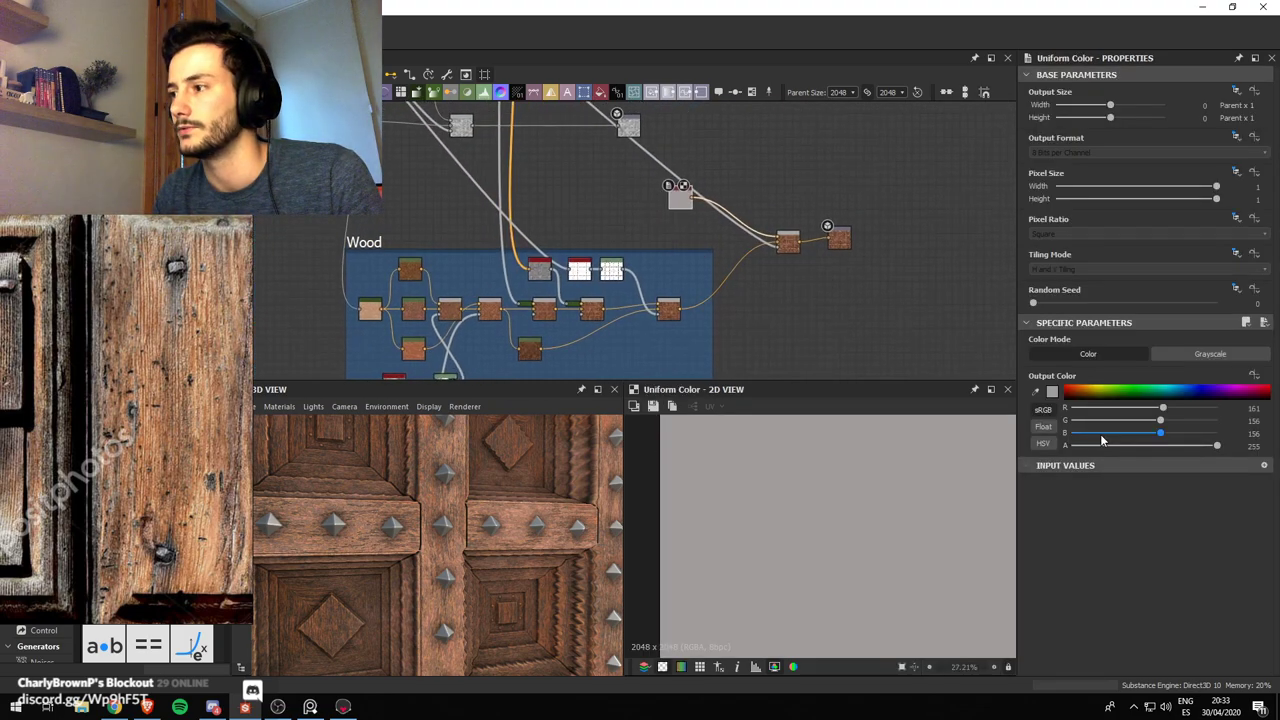
{"action": "left_click", "coordinate": [1051, 392]}
{"action": "left_click_drag", "start_coordinate": [617, 393], "coordinate": [615, 424]}
{"action": "scroll", "coordinate": [877, 240], "scroll_direction": "down", "scroll_amount": 3}
{"action": "middle_click_drag", "start_coordinate": [767, 212], "coordinate": [769, 360]}
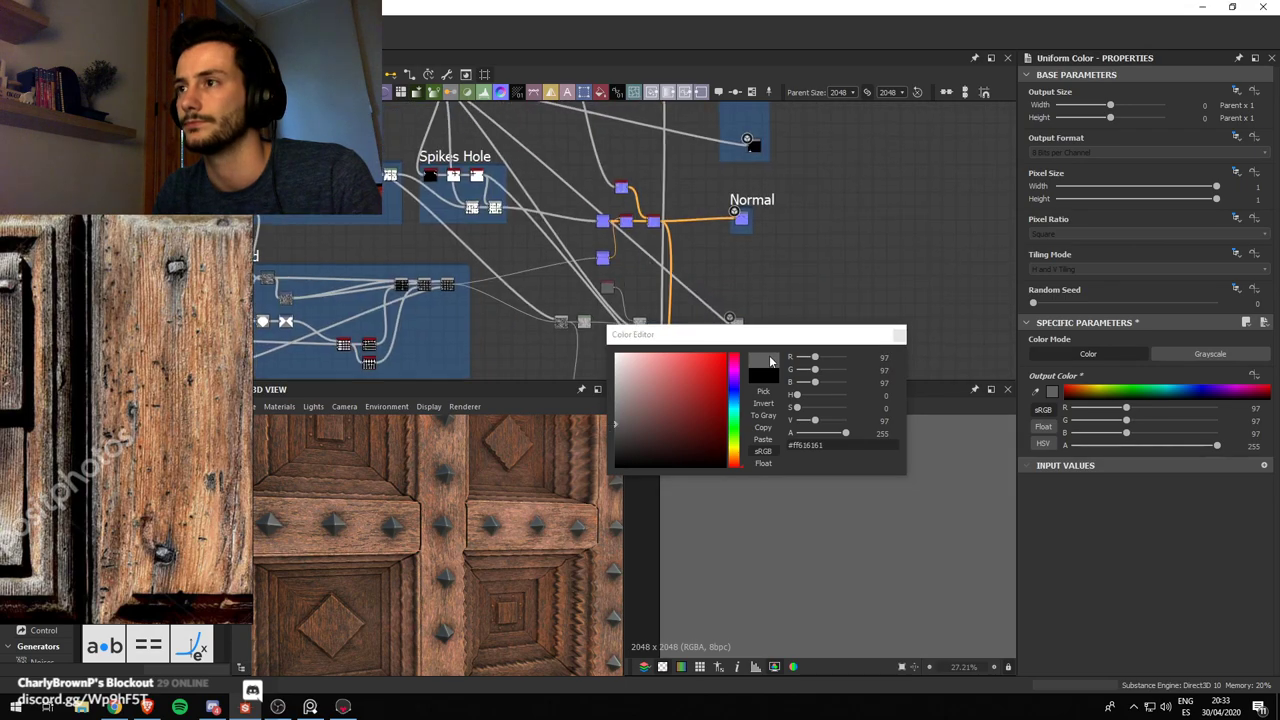
Try removing the link into the metallic output and darkening the spikes' uniform colour to grey 81
{"action": "middle_click_drag", "start_coordinate": [852, 184], "coordinate": [895, 285]}
{"action": "left_click", "coordinate": [652, 218]}
{"action": "key", "text": "Delete"}
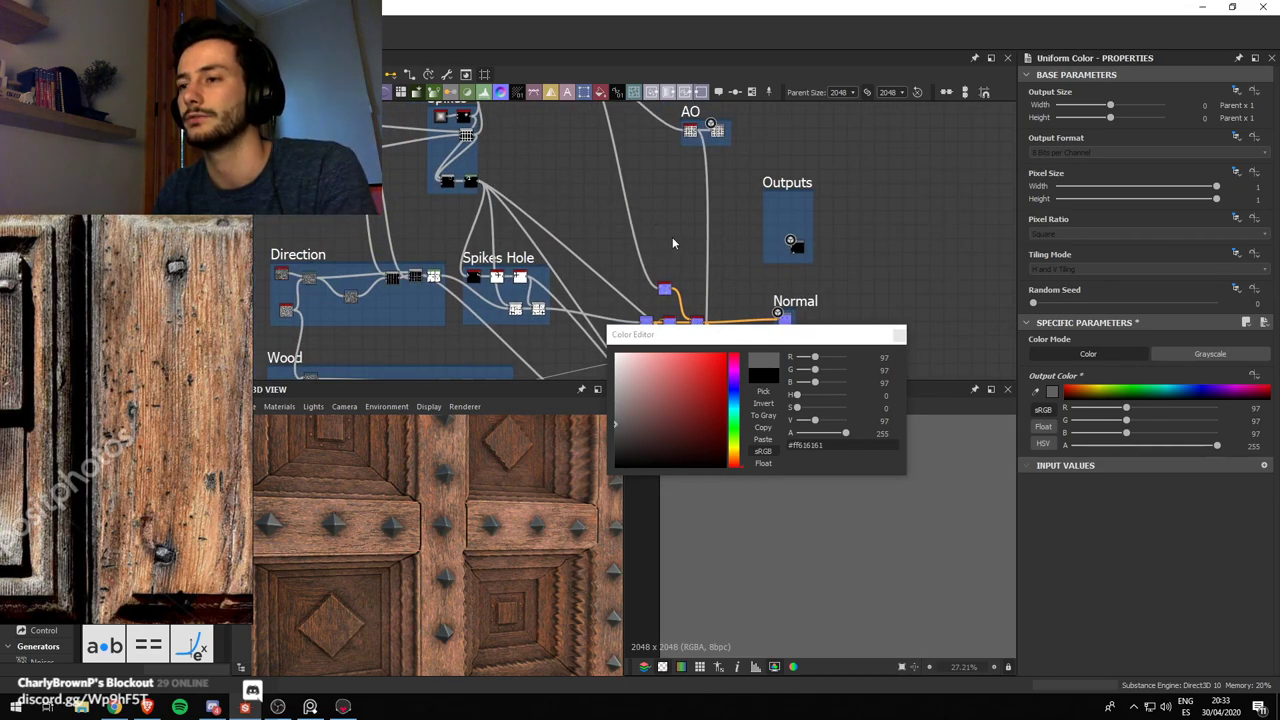
{"action": "left_click", "coordinate": [614, 431]}
{"action": "scroll", "coordinate": [743, 268], "scroll_direction": "down", "scroll_amount": 2}
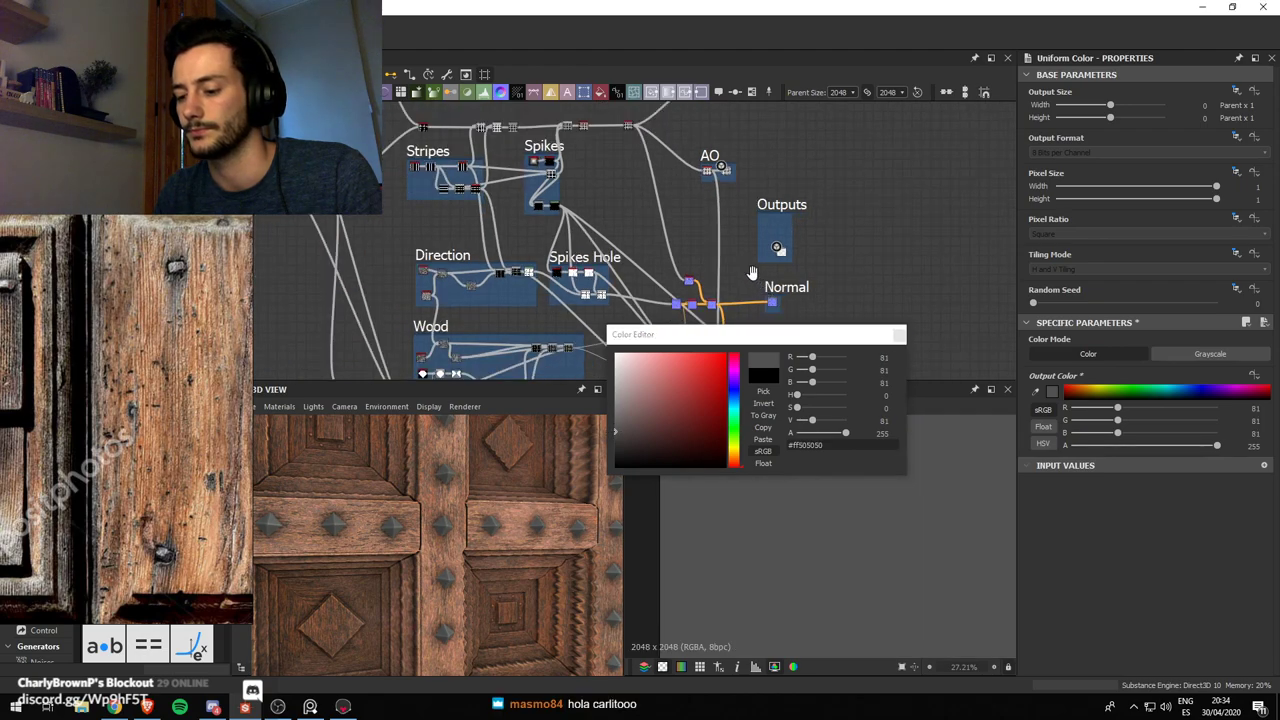
Undo the last colour change and the removal of the metallic output's link
{"action": "mouse_move", "coordinate": [751, 271]}
{"action": "middle_mouse_down"}
{"action": "mouse_move", "coordinate": [717, 222]}
{"action": "mouse_move", "coordinate": [725, 202]}
{"action": "mouse_move", "coordinate": [722, 274]}
{"action": "middle_mouse_up"}
{"action": "middle_click_drag", "start_coordinate": [641, 195], "coordinate": [668, 312]}
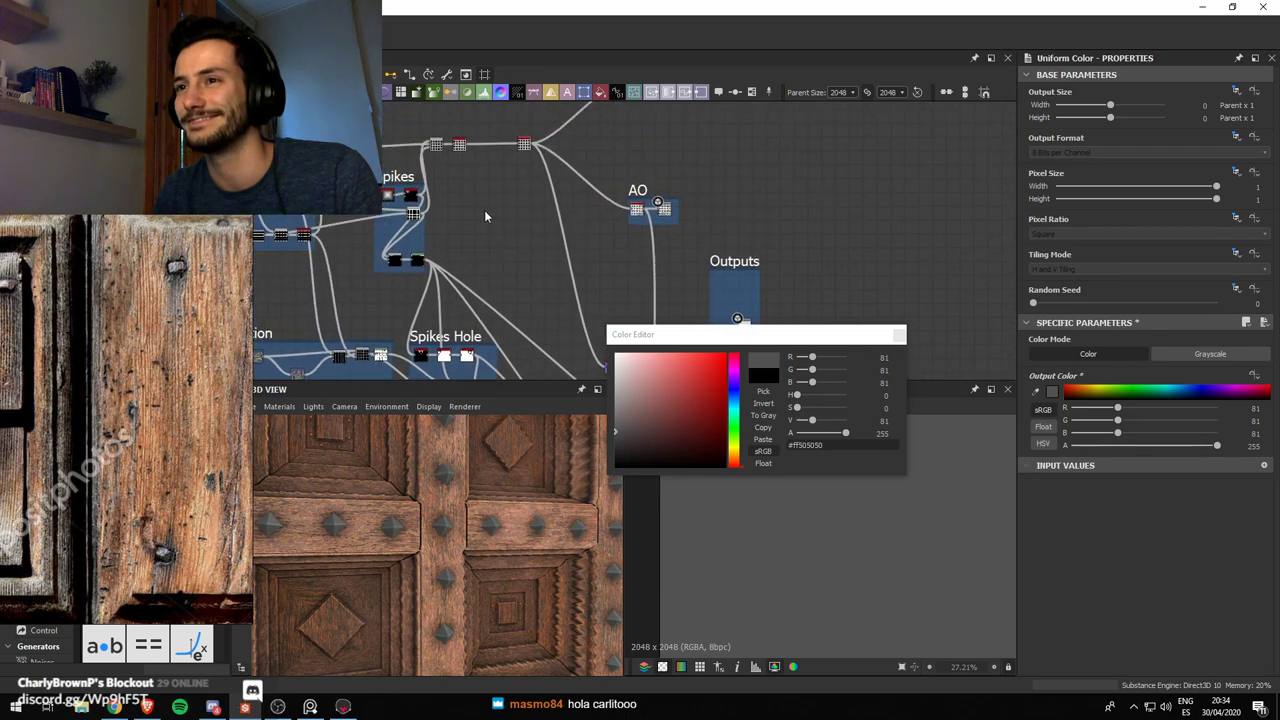
{"action": "middle_click_drag", "start_coordinate": [485, 216], "coordinate": [475, 192]}
{"action": "key", "text": "ctrl+z"}
{"action": "key", "text": "ctrl+z"}
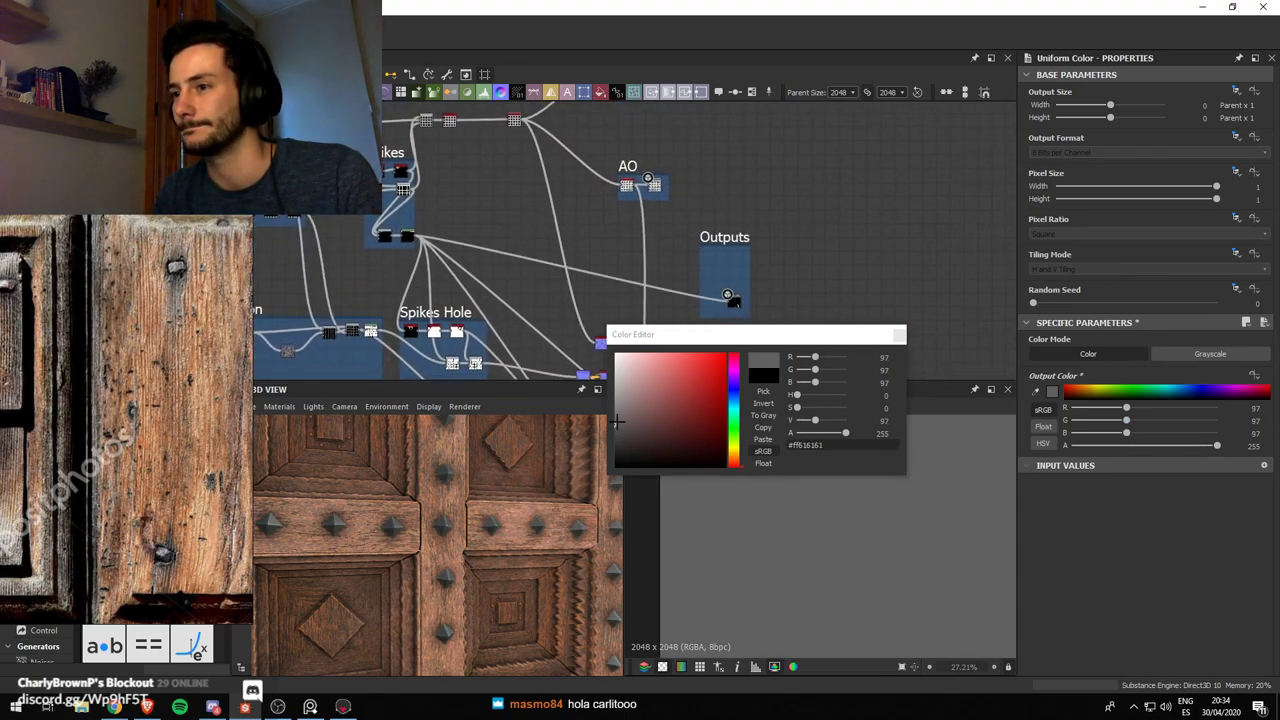
Lighten the spikes' uniform colour to neutral grey 117 and close the Color Editor
{"action": "left_click_drag", "start_coordinate": [617, 422], "coordinate": [599, 412]}
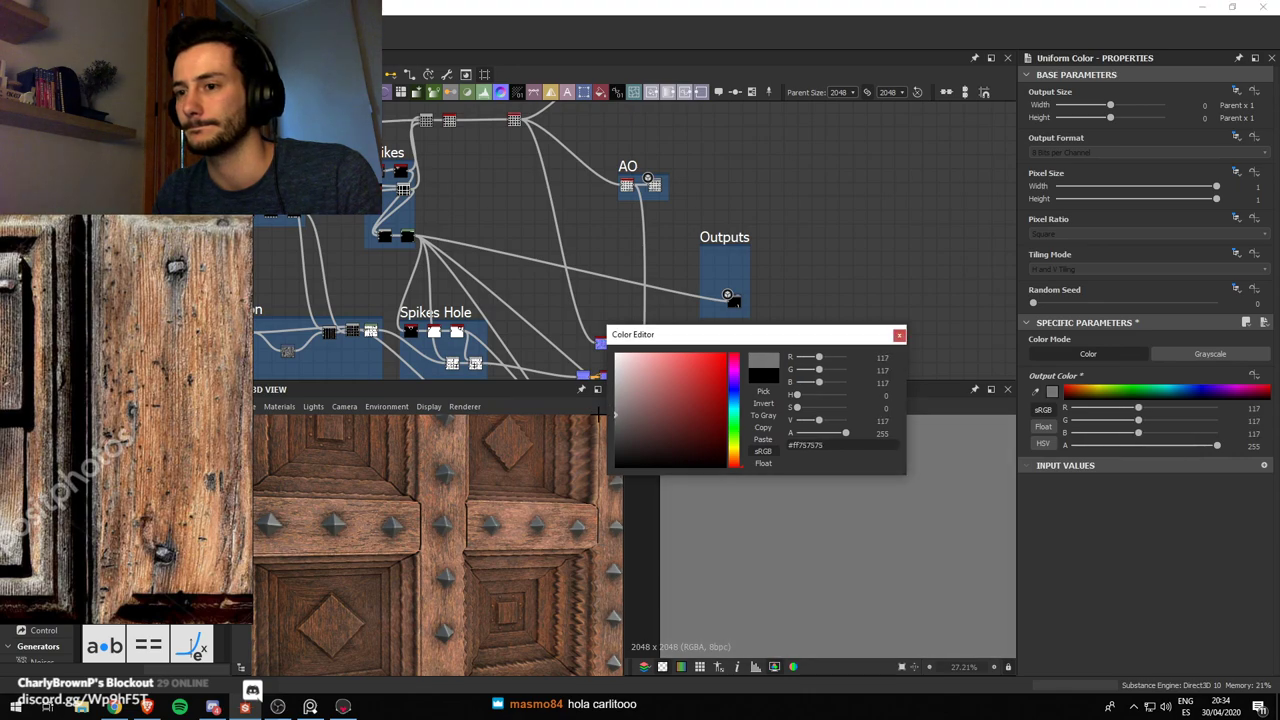
{"action": "scroll", "coordinate": [774, 244], "scroll_direction": "down", "scroll_amount": 5}
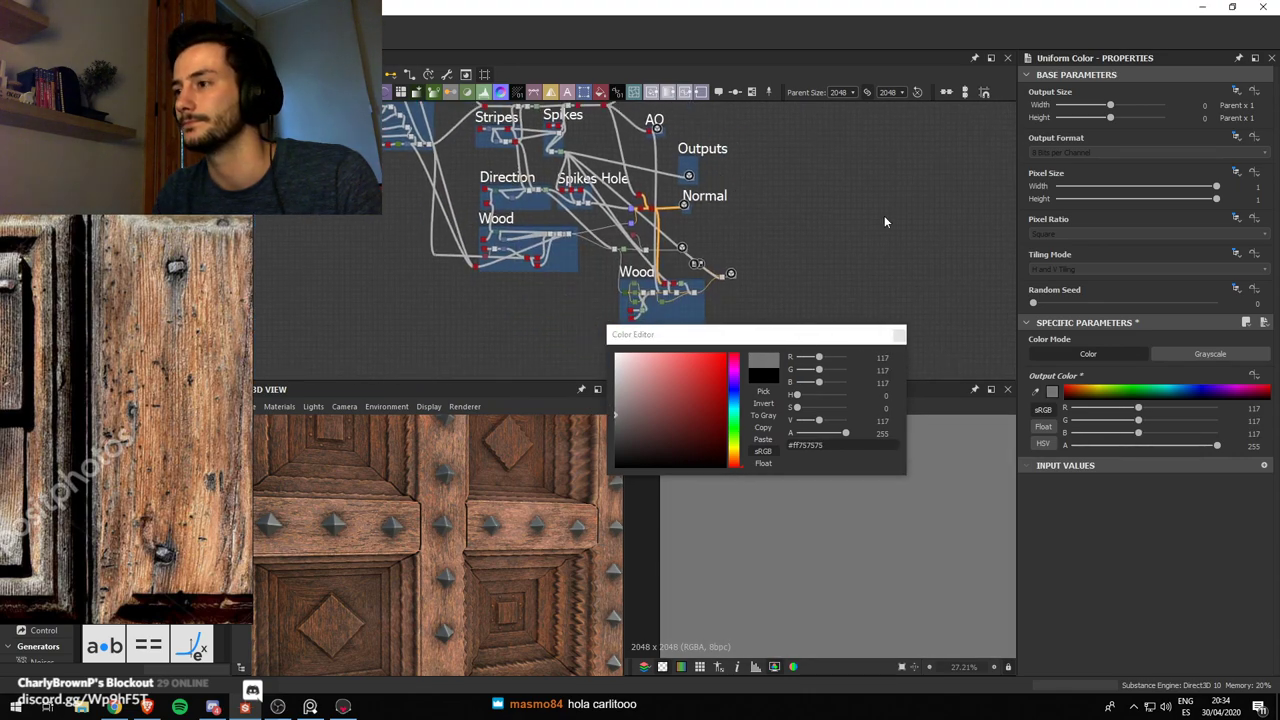
{"action": "scroll", "coordinate": [870, 220], "scroll_direction": "down", "scroll_amount": 3}
{"action": "middle_click_drag", "start_coordinate": [849, 203], "coordinate": [833, 143]}
{"action": "middle_click_drag", "start_coordinate": [754, 225], "coordinate": [722, 259]}
{"action": "scroll", "coordinate": [744, 215], "scroll_direction": "up", "scroll_amount": 3}
{"action": "middle_click_drag", "start_coordinate": [745, 201], "coordinate": [741, 288]}
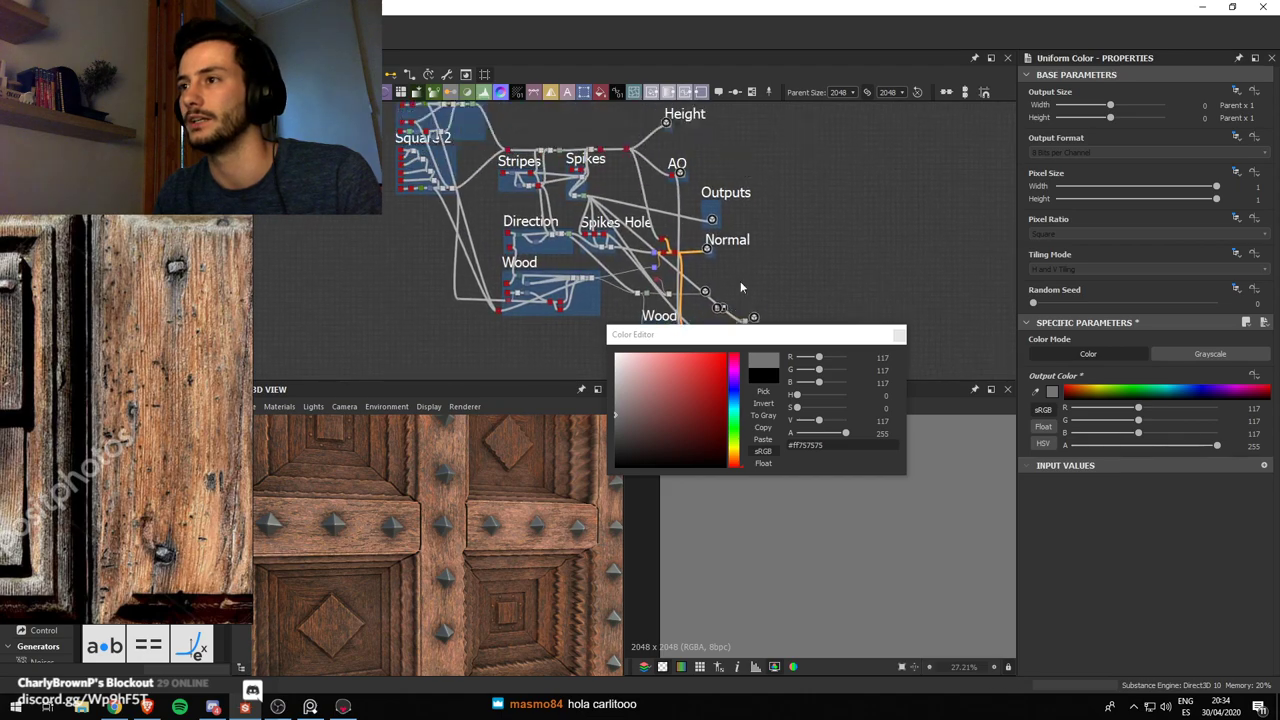
{"action": "scroll", "coordinate": [719, 229], "scroll_direction": "up", "scroll_amount": 3}
{"action": "left_click", "coordinate": [899, 338]}
Move the metallic output node up to the Outputs frame's upper-left corner and shrink the frame tightly around it
{"action": "mouse_move", "coordinate": [637, 217]}
{"action": "middle_mouse_down"}
{"action": "mouse_move", "coordinate": [635, 329]}
{"action": "mouse_move", "coordinate": [637, 177]}
{"action": "middle_mouse_up"}
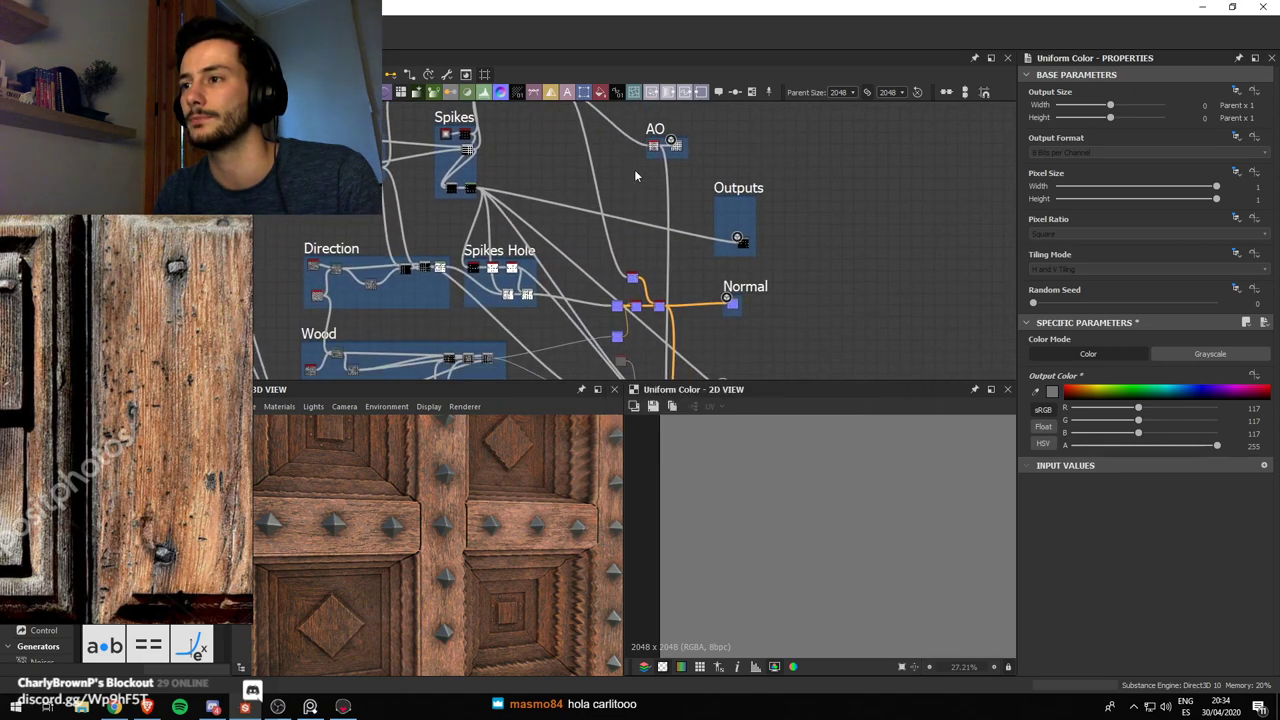
{"action": "middle_click_drag", "start_coordinate": [680, 267], "coordinate": [697, 189]}
{"action": "mouse_move", "coordinate": [743, 276]}
{"action": "middle_mouse_down"}
{"action": "mouse_move", "coordinate": [753, 231]}
{"action": "mouse_move", "coordinate": [783, 340]}
{"action": "middle_mouse_up"}
{"action": "mouse_move", "coordinate": [700, 192]}
{"action": "middle_mouse_down"}
{"action": "mouse_move", "coordinate": [737, 260]}
{"action": "mouse_move", "coordinate": [722, 388]}
{"action": "middle_mouse_up"}
{"action": "middle_click_drag", "start_coordinate": [817, 324], "coordinate": [742, 171]}
{"action": "scroll", "coordinate": [760, 253], "scroll_direction": "up", "scroll_amount": 3}
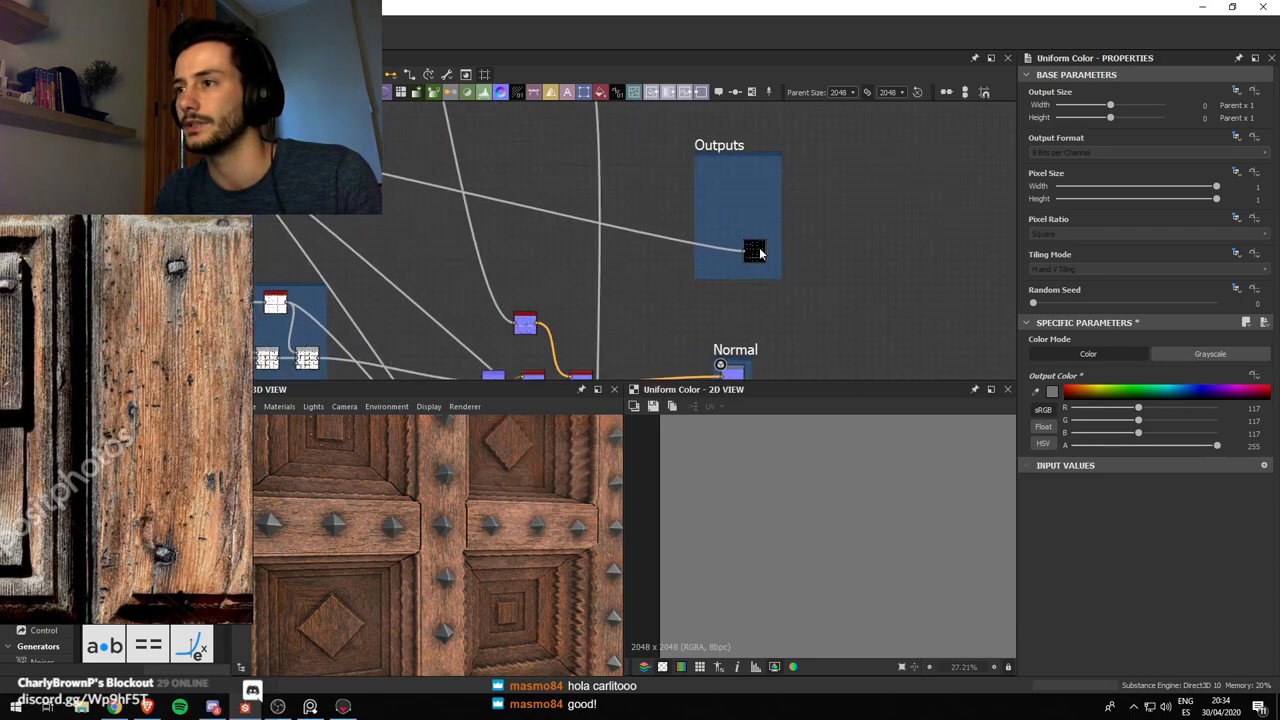
{"action": "left_click", "coordinate": [737, 177]}
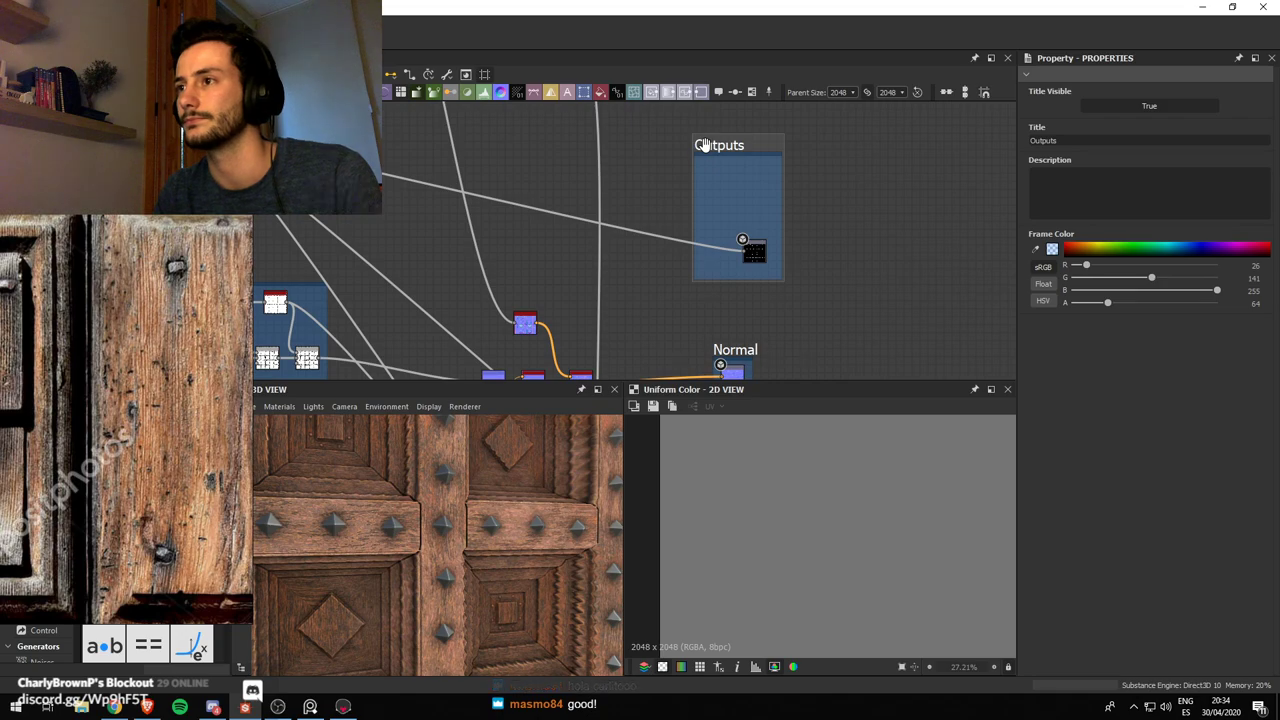
{"action": "left_click_drag", "start_coordinate": [754, 252], "coordinate": [711, 177]}
{"action": "left_click_drag", "start_coordinate": [781, 282], "coordinate": [709, 159]}
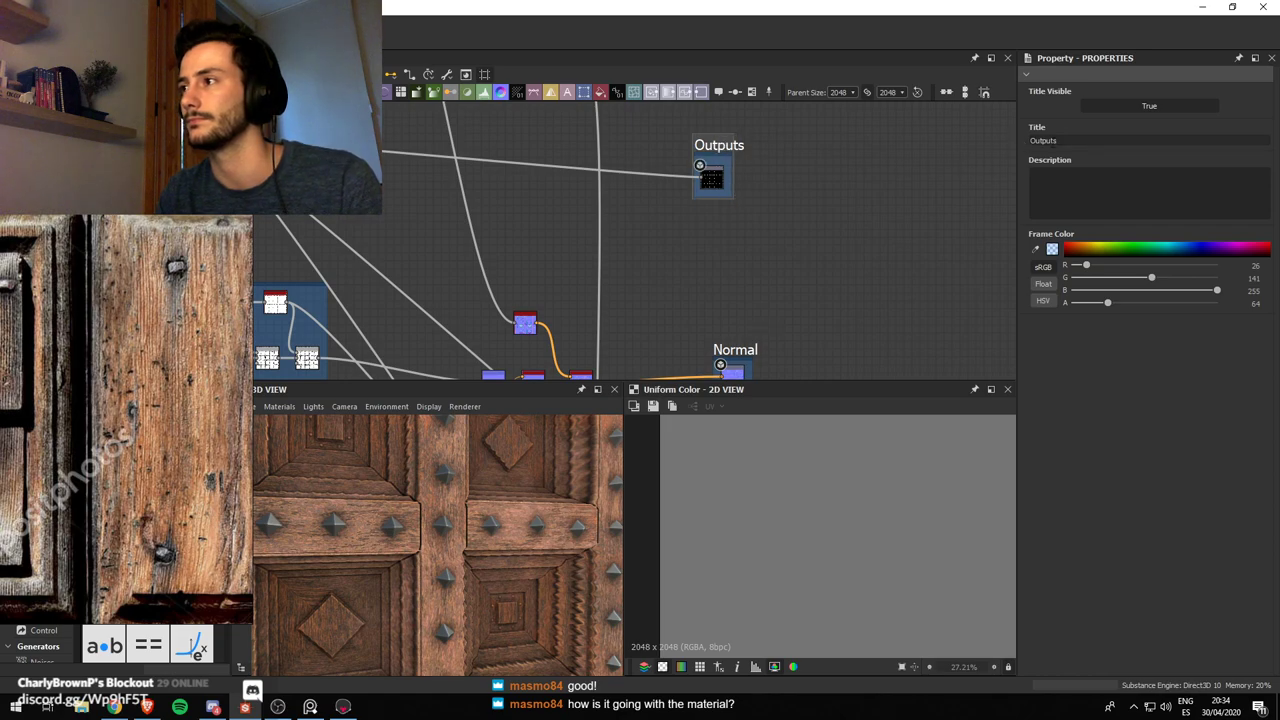
Retitle the Outputs frame as Metallic
{"action": "key", "text": "BackSpace"}
{"action": "key", "text": "BackSpace"}
{"action": "key", "text": "BackSpace"}
{"action": "key", "text": "BackSpace"}
{"action": "key", "text": "BackSpace"}
{"action": "key", "text": "BackSpace"}
{"action": "key", "text": "BackSpace"}
{"action": "type", "text": "Metallic"}
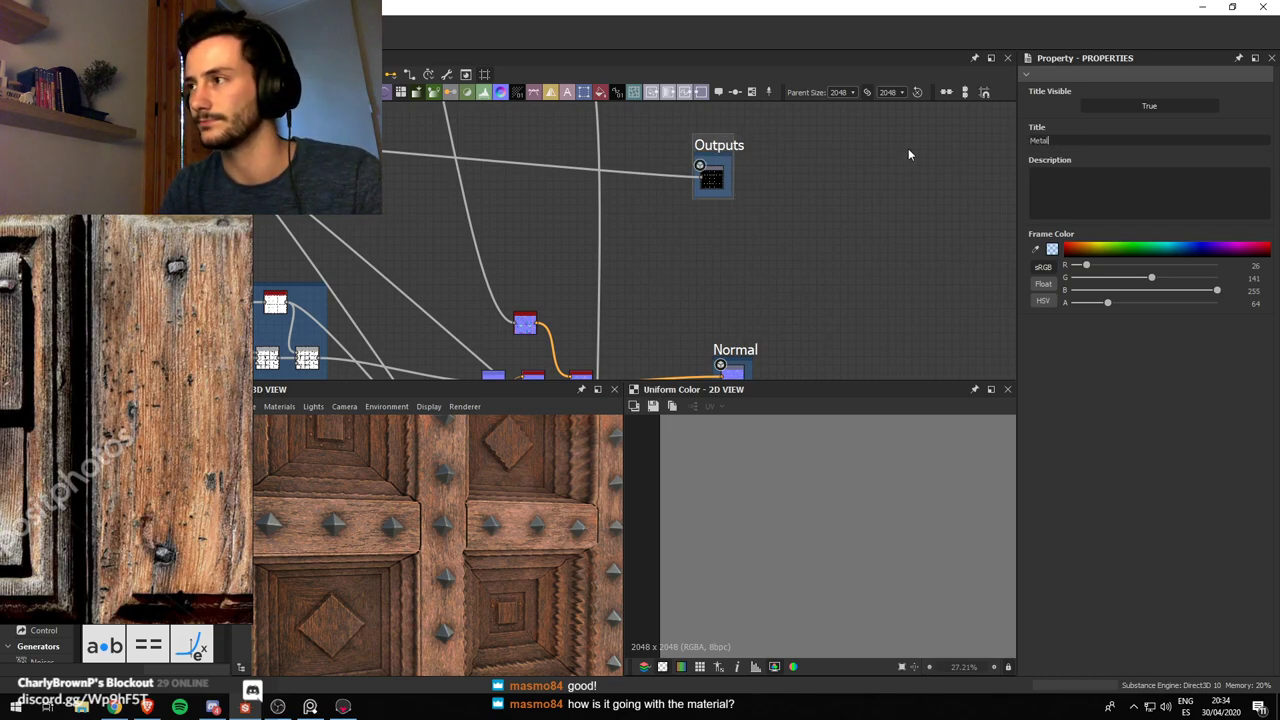
{"action": "key", "text": "Return"}
Switch to Marmoset Toolbag and examine the door's spikes and wood from several angles
{"action": "left_click", "coordinate": [343, 706]}
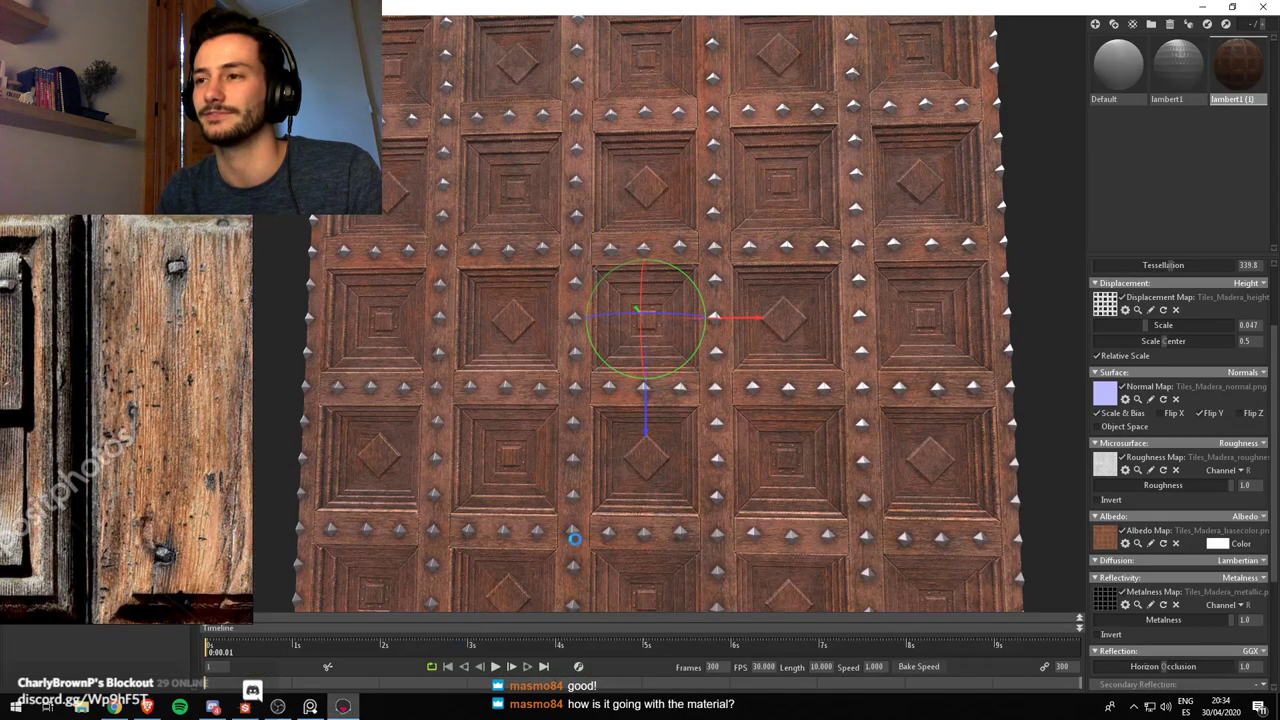
{"action": "scroll", "coordinate": [557, 420], "scroll_direction": "down", "scroll_amount": 5}
{"action": "left_click_drag", "start_coordinate": [557, 420], "coordinate": [469, 433]}
{"action": "scroll", "coordinate": [531, 353], "scroll_direction": "up", "scroll_amount": 4}
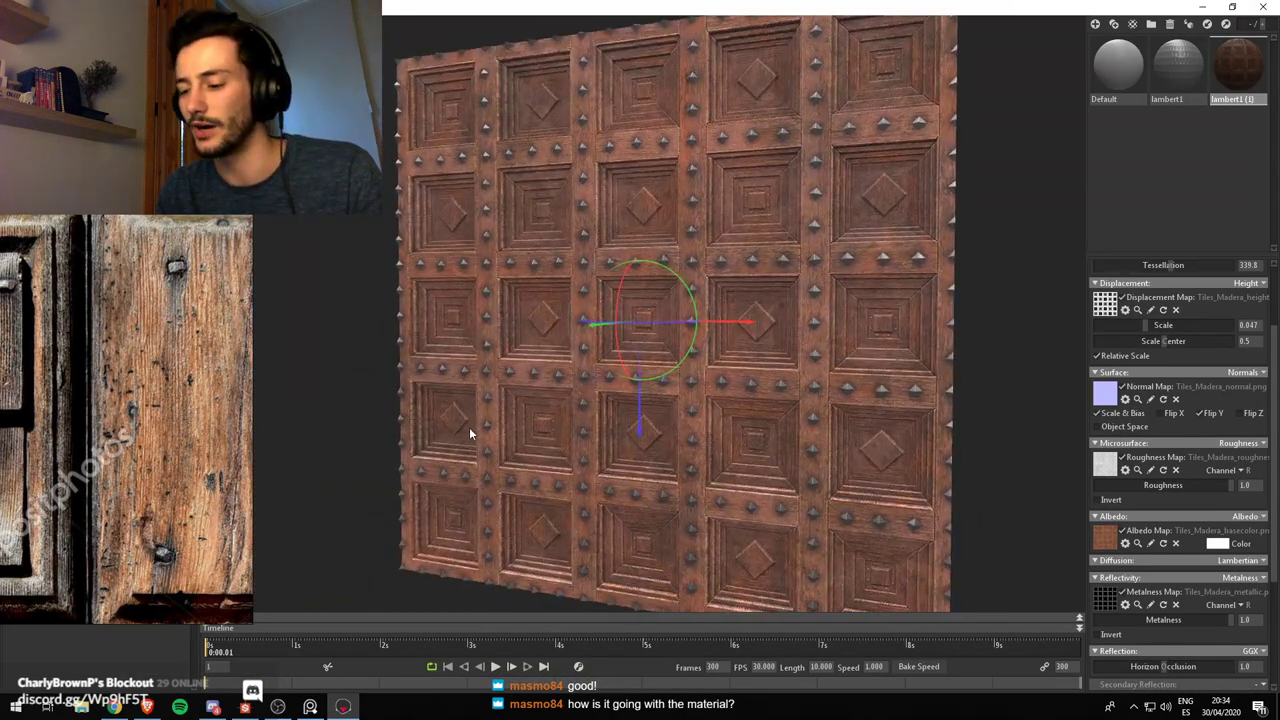
{"action": "left_click_drag", "start_coordinate": [567, 390], "coordinate": [616, 390]}
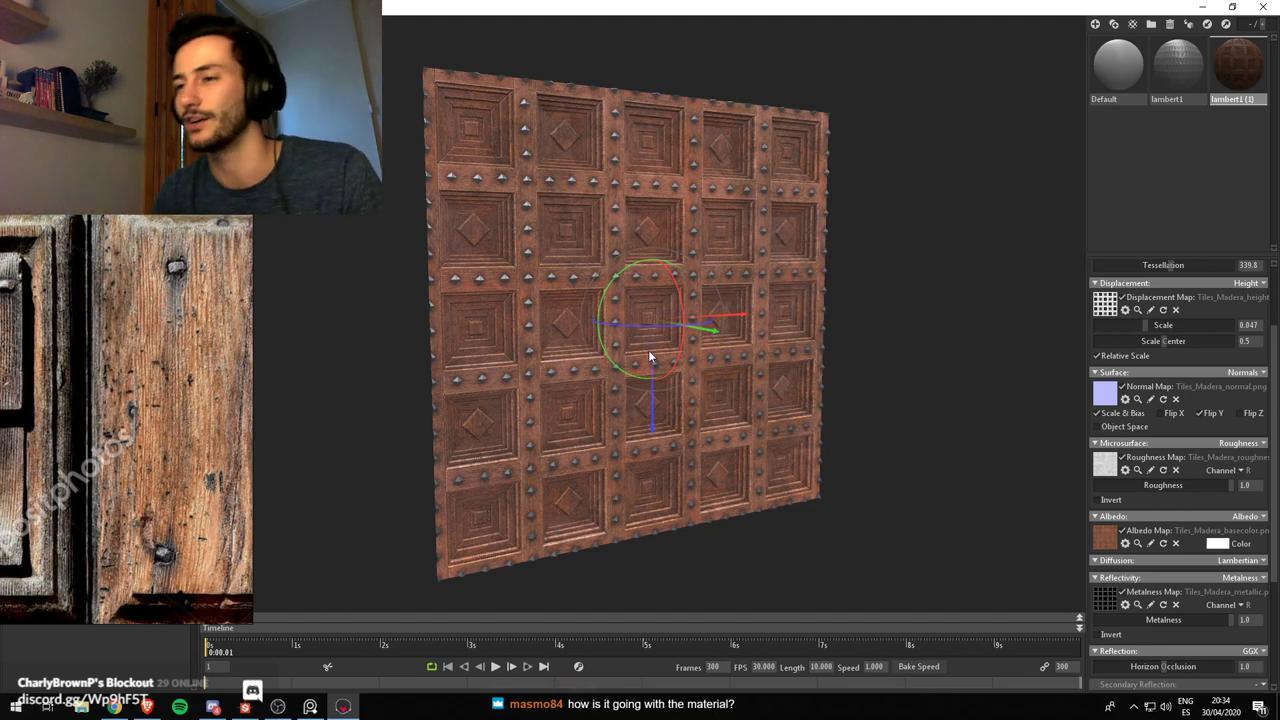
{"action": "left_click_drag", "start_coordinate": [648, 350], "coordinate": [603, 368]}
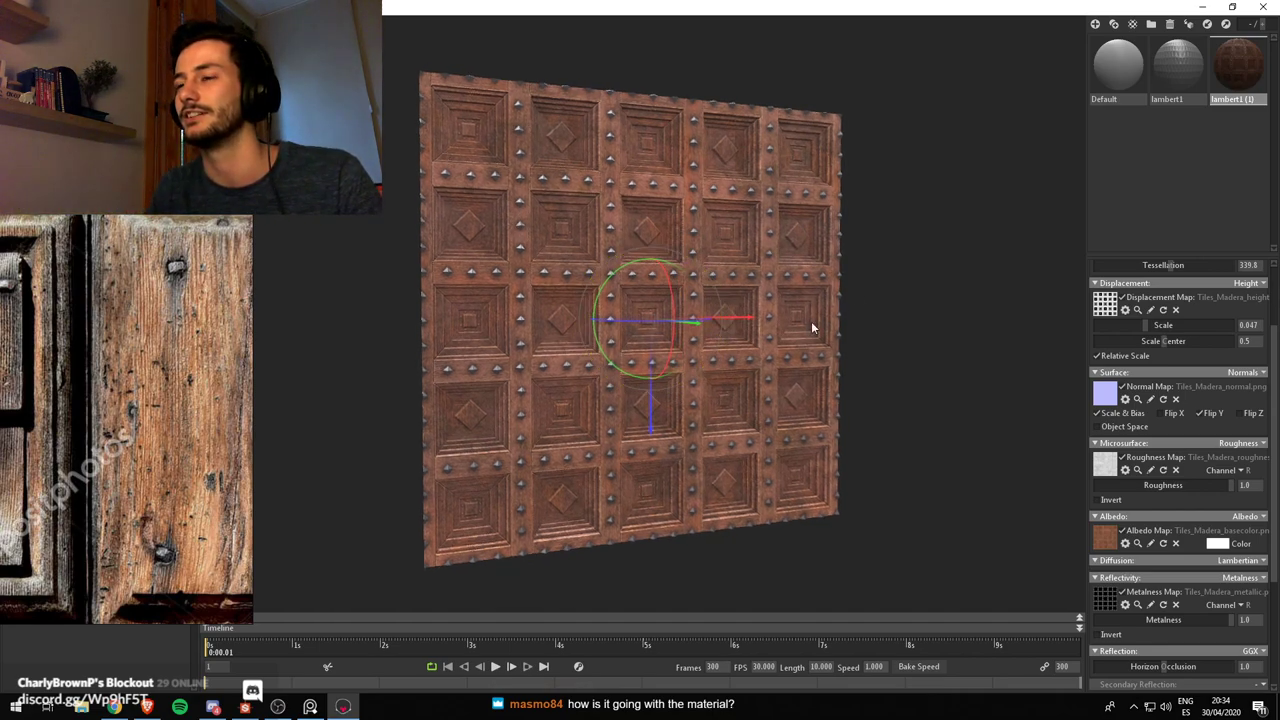
{"action": "left_click_drag", "start_coordinate": [811, 327], "coordinate": [711, 428]}
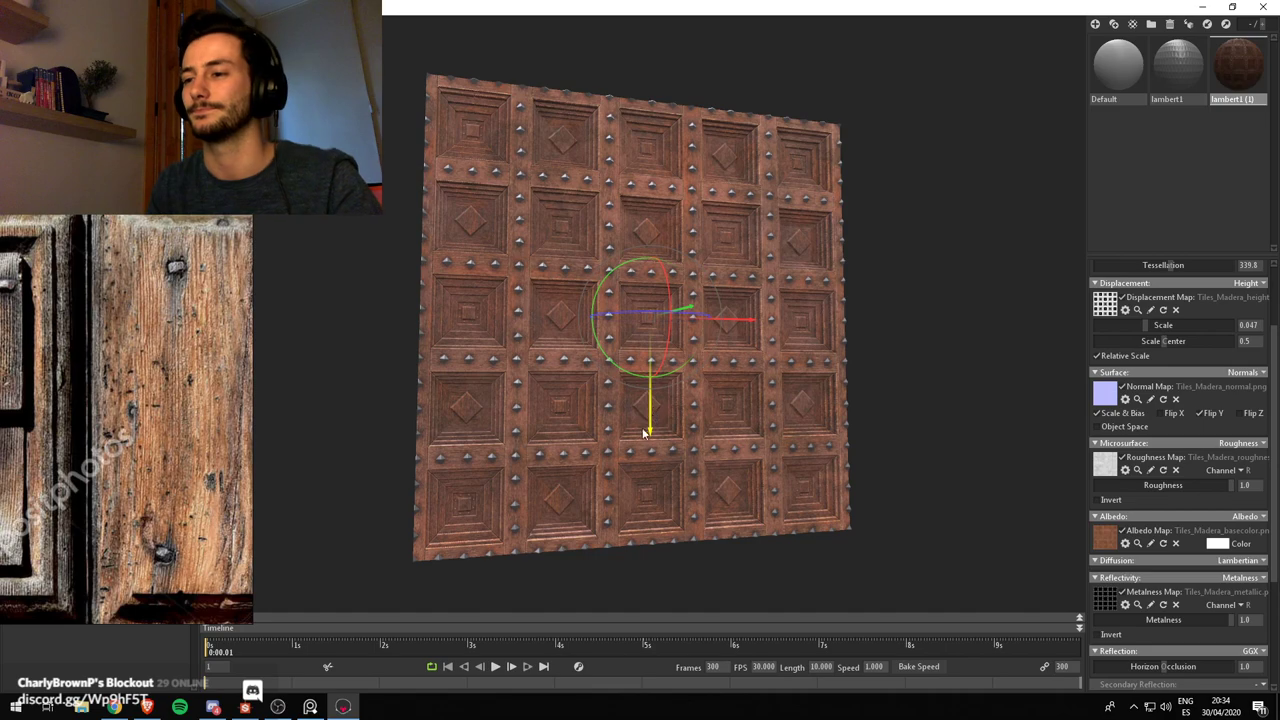
{"action": "mouse_move", "coordinate": [650, 430]}
{"action": "left_mouse_down", "text": "alt"}
{"action": "mouse_move", "coordinate": [631, 403]}
{"action": "mouse_move", "coordinate": [645, 424]}
{"action": "left_mouse_up", "text": "alt"}
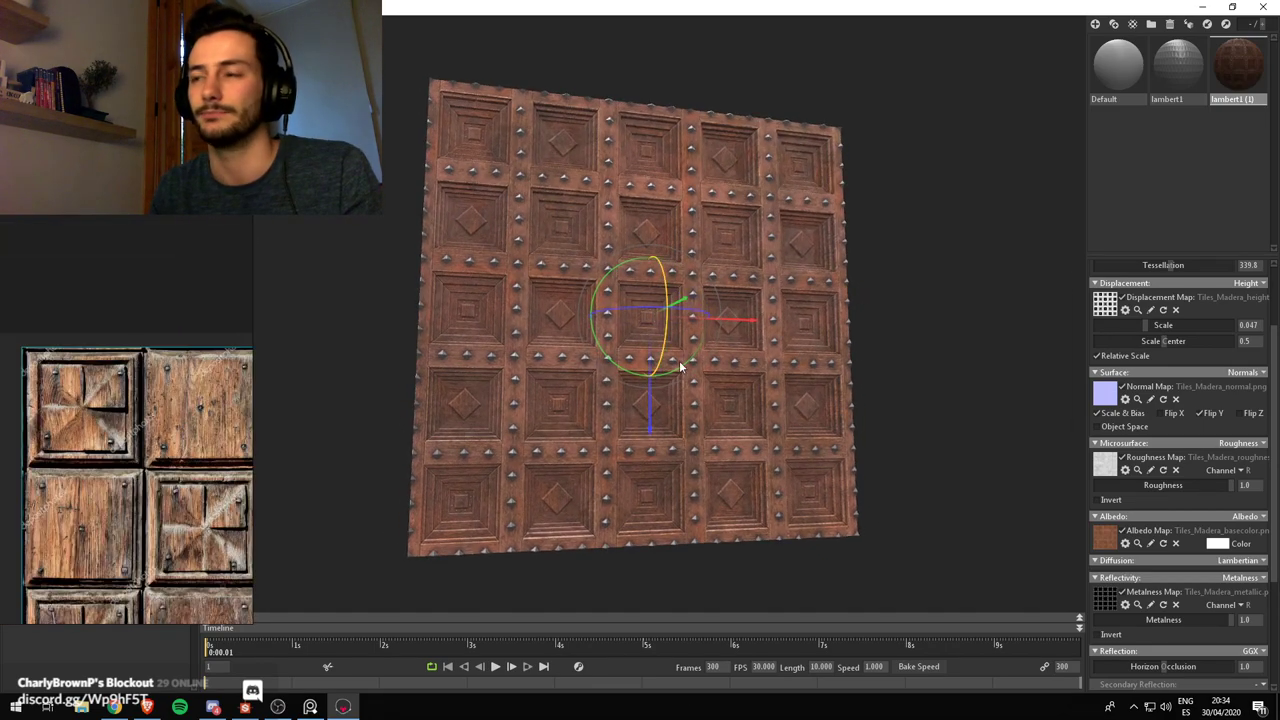
{"action": "left_click_drag", "start_coordinate": [672, 368], "coordinate": [556, 416]}
Move the reference image window aside to uncover the object's transform and mesh properties
{"action": "right_click_drag", "start_coordinate": [220, 327], "coordinate": [250, 372]}
{"action": "left_click_drag", "start_coordinate": [605, 375], "coordinate": [746, 447]}
{"action": "right_click_drag", "start_coordinate": [162, 360], "coordinate": [263, 509]}
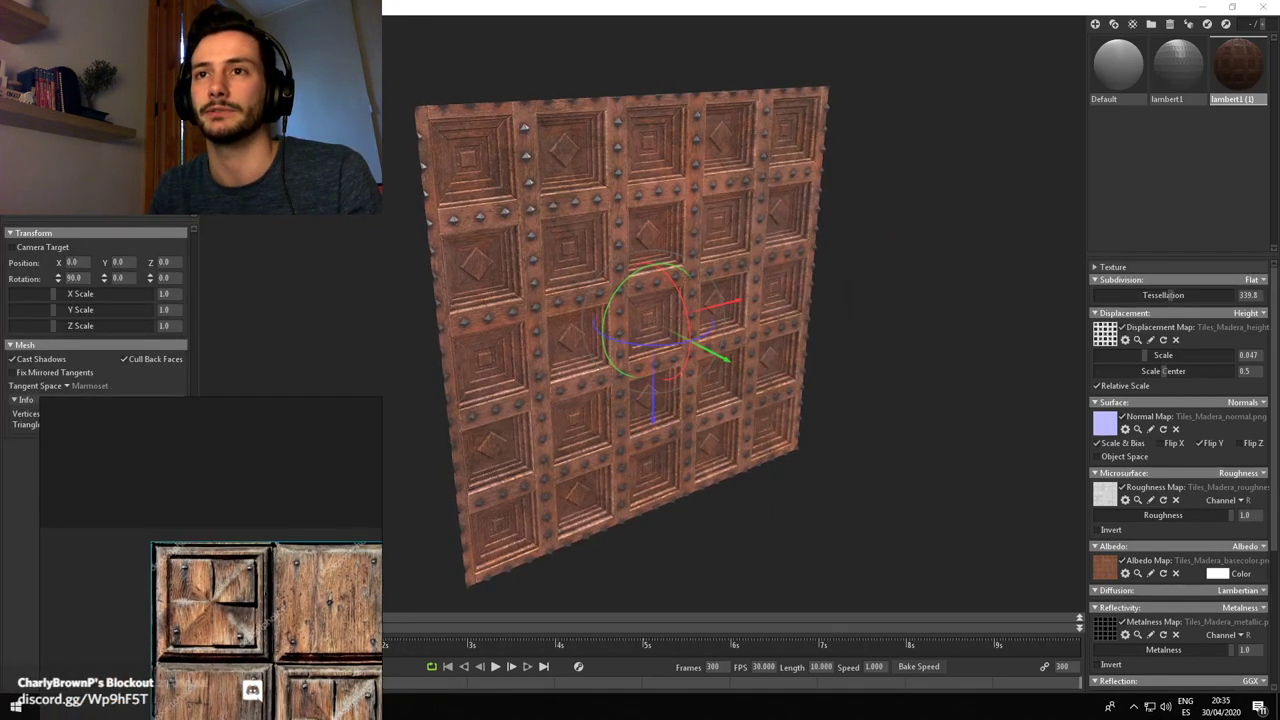
Hide the door plane, show the sphere, and apply the door material lambert1 (1) to the sphere
{"action": "left_click", "coordinate": [178, 120]}
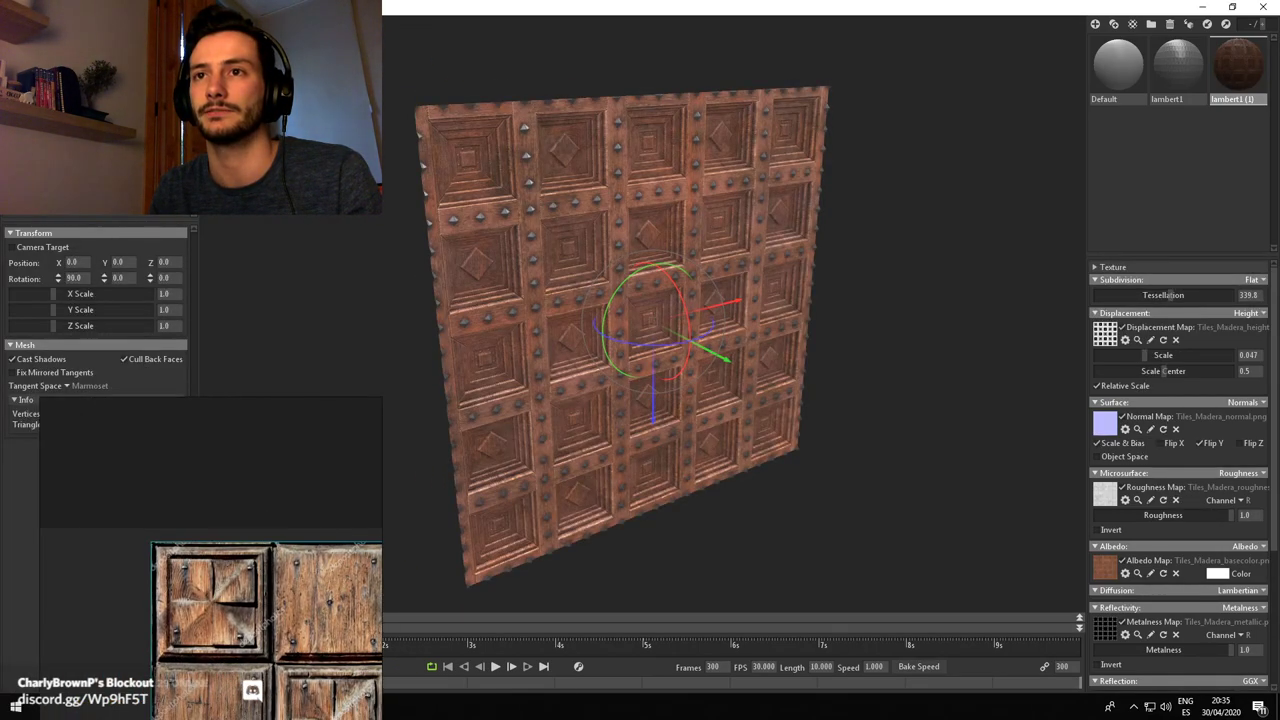
{"action": "left_click", "coordinate": [178, 120]}
{"action": "left_click", "coordinate": [178, 105]}
{"action": "left_click_drag", "start_coordinate": [690, 222], "coordinate": [650, 206]}
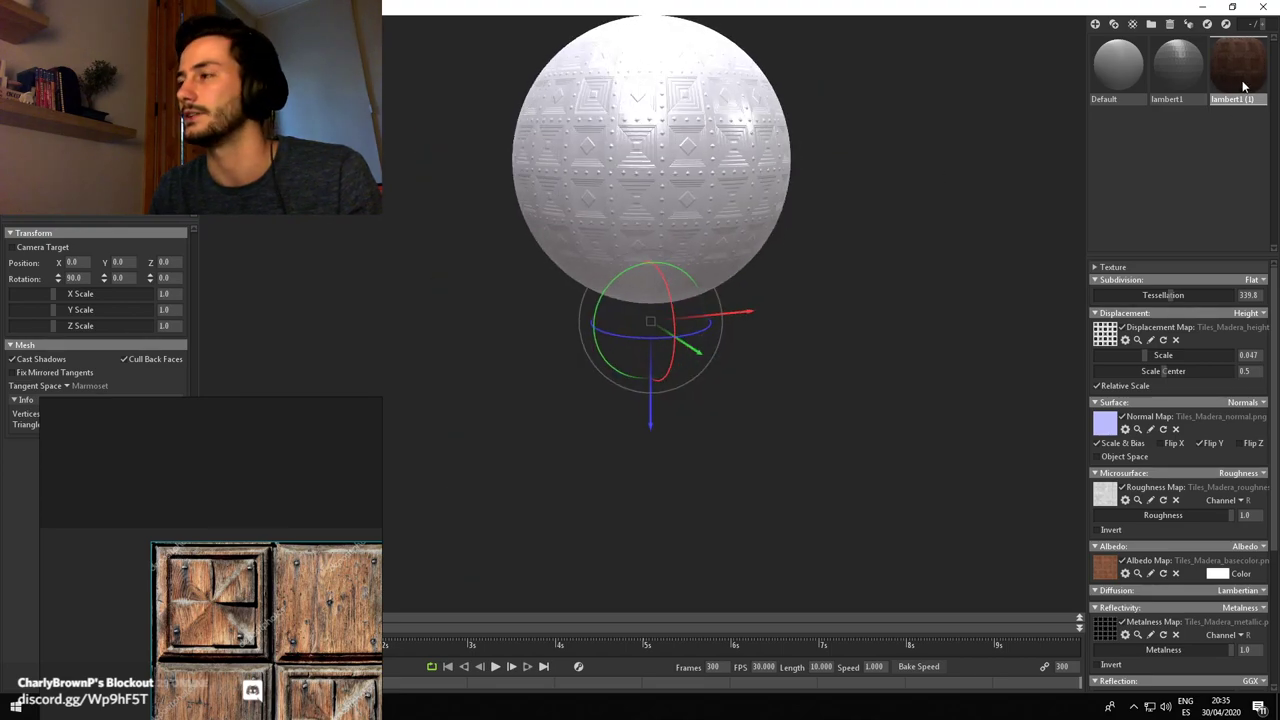
{"action": "left_click_drag", "start_coordinate": [1244, 86], "coordinate": [735, 182]}
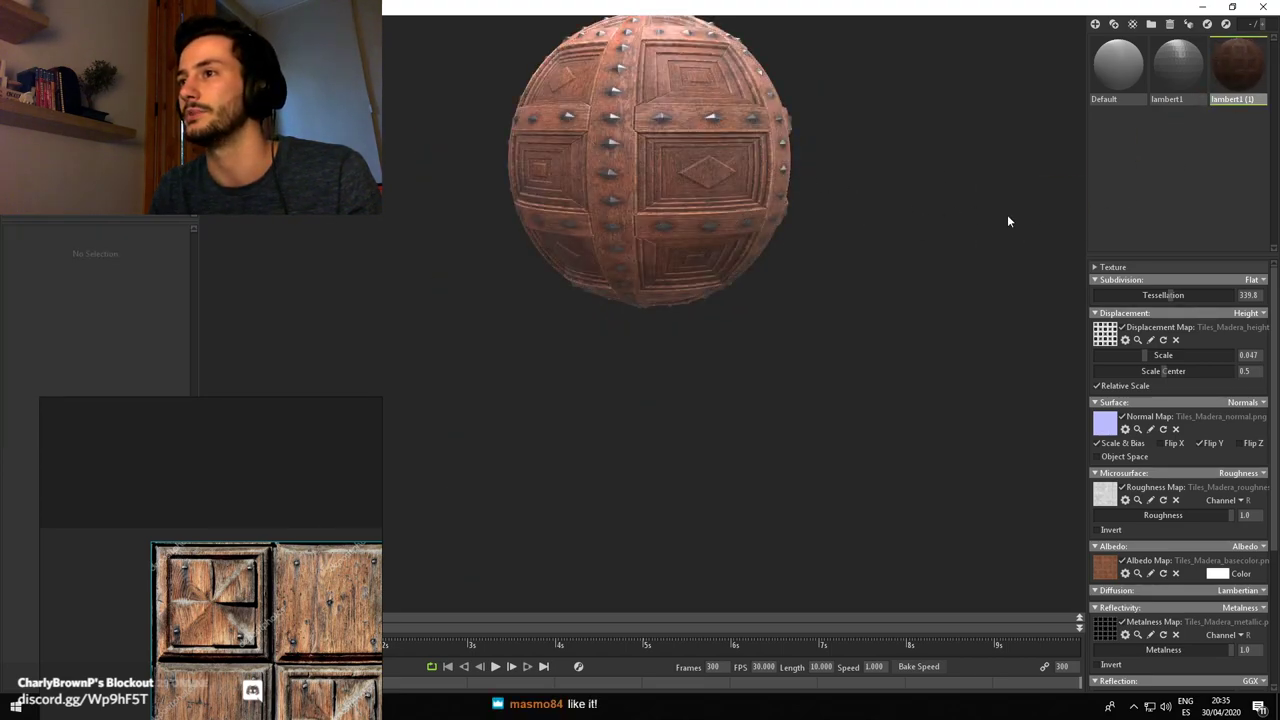
{"action": "middle_click_drag", "start_coordinate": [1038, 134], "coordinate": [1031, 204]}
Delete the old lambert1 material and duplicate the door material lambert1 (1)
{"action": "left_click", "coordinate": [1184, 80]}
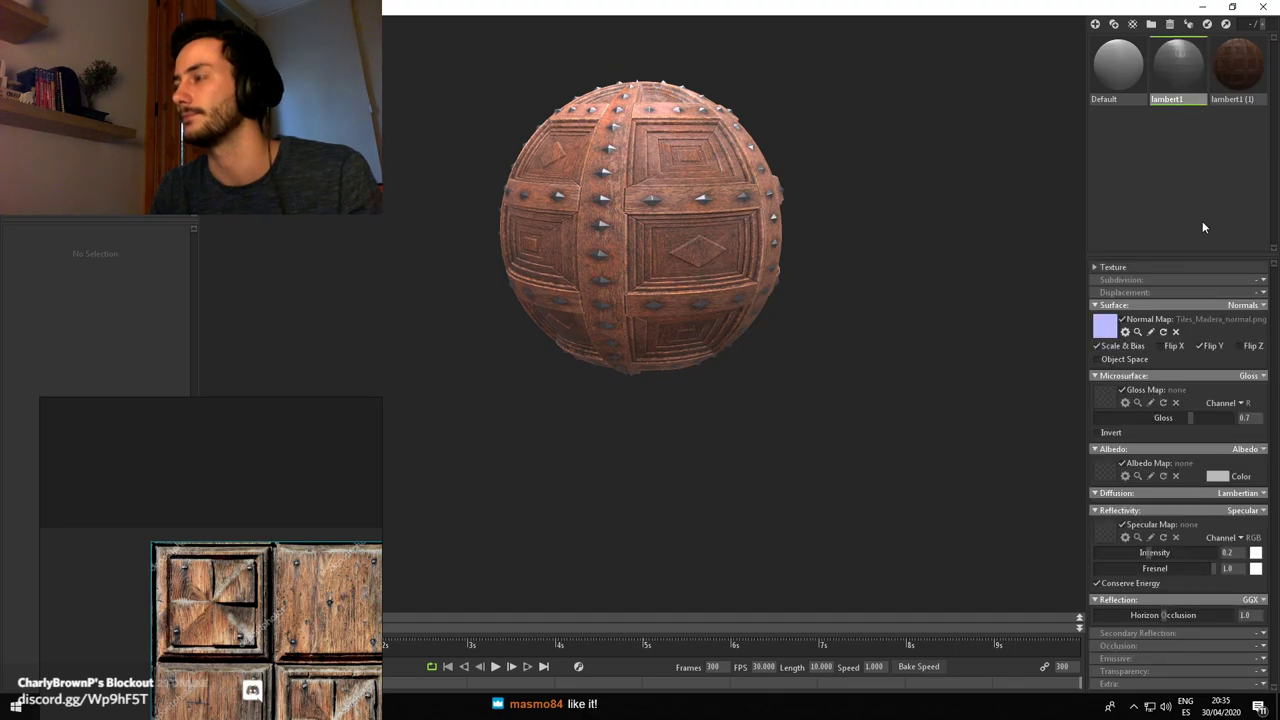
{"action": "key", "text": "Delete"}
{"action": "left_click", "coordinate": [1187, 69]}
{"action": "left_click", "coordinate": [1114, 26]}
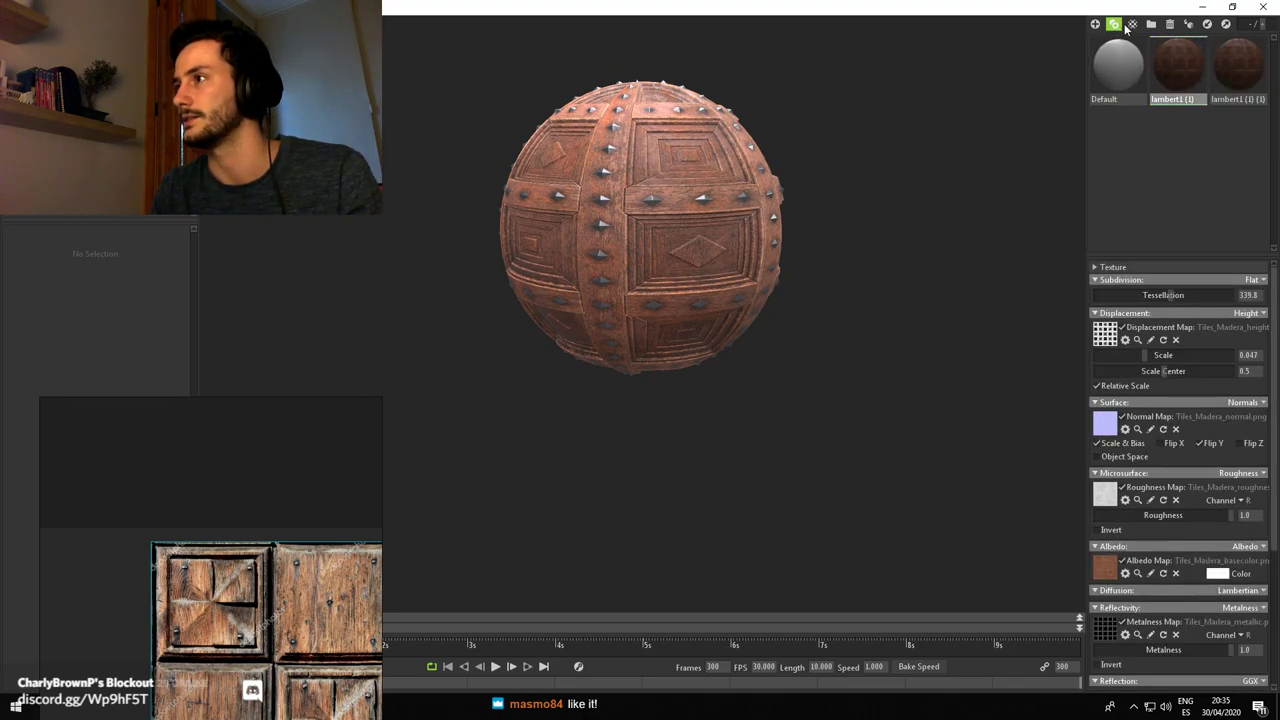
{"action": "middle_click_drag", "start_coordinate": [1068, 281], "coordinate": [1062, 308]}
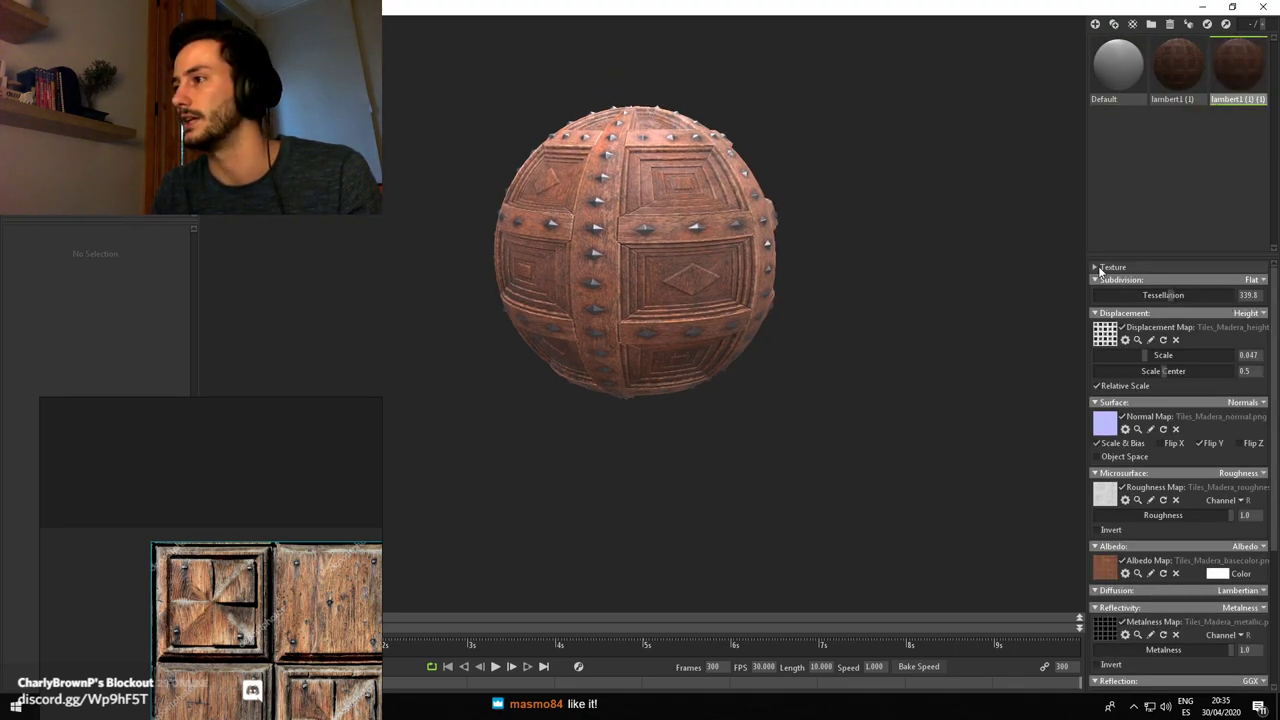
Try a texture tiling of 3 on the duplicated material, and set it to 4
{"action": "left_click", "coordinate": [1099, 268]}
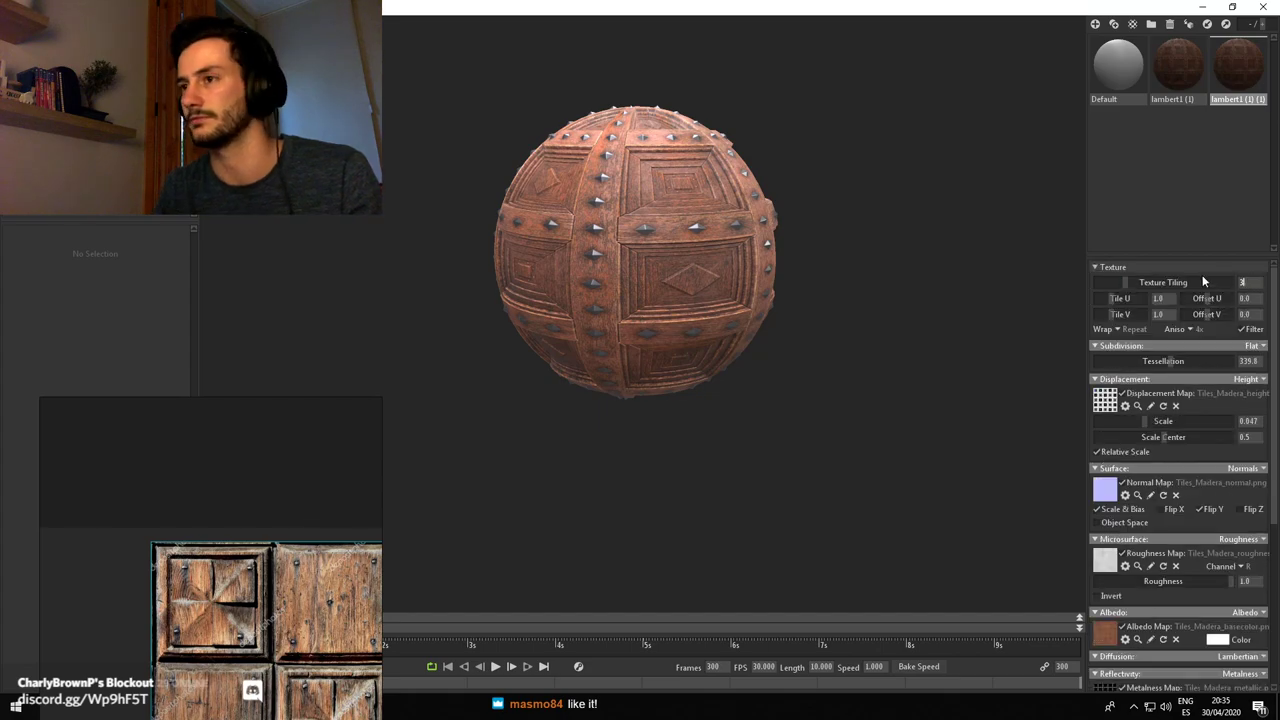
{"action": "type", "text": "3"}
{"action": "key", "text": "Return"}
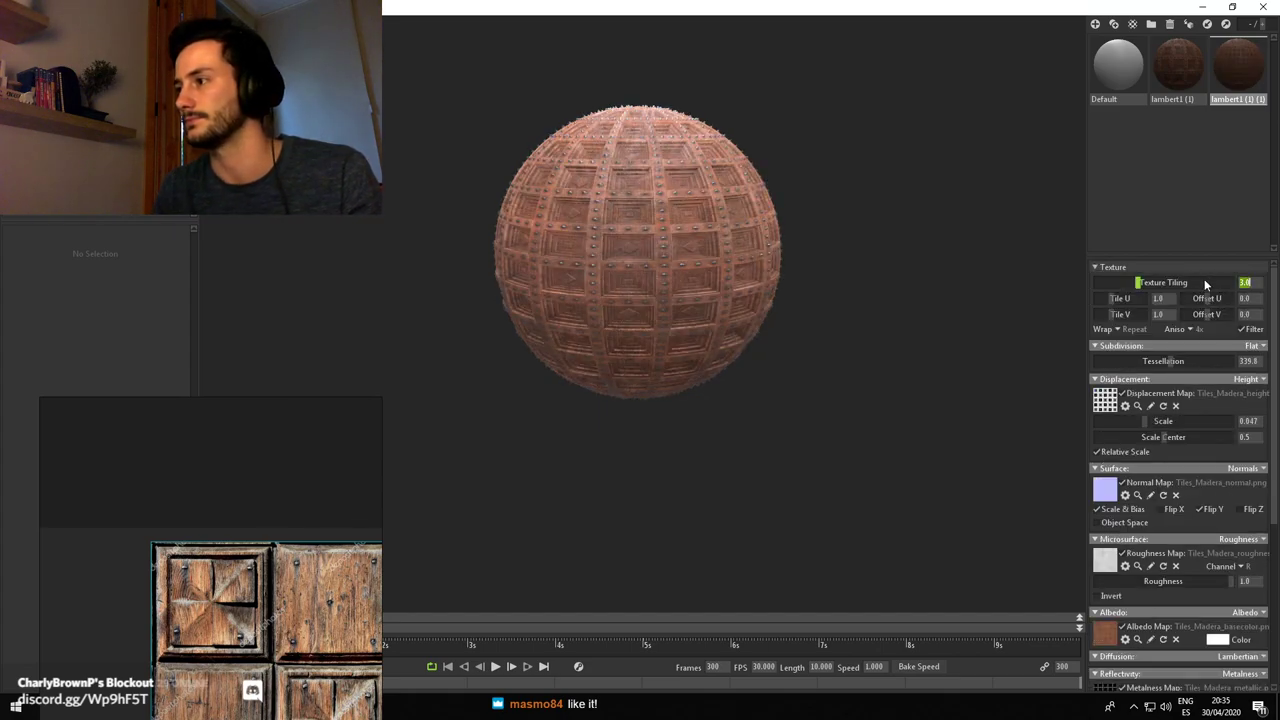
{"action": "type", "text": "4"}
{"action": "key", "text": "Return"}
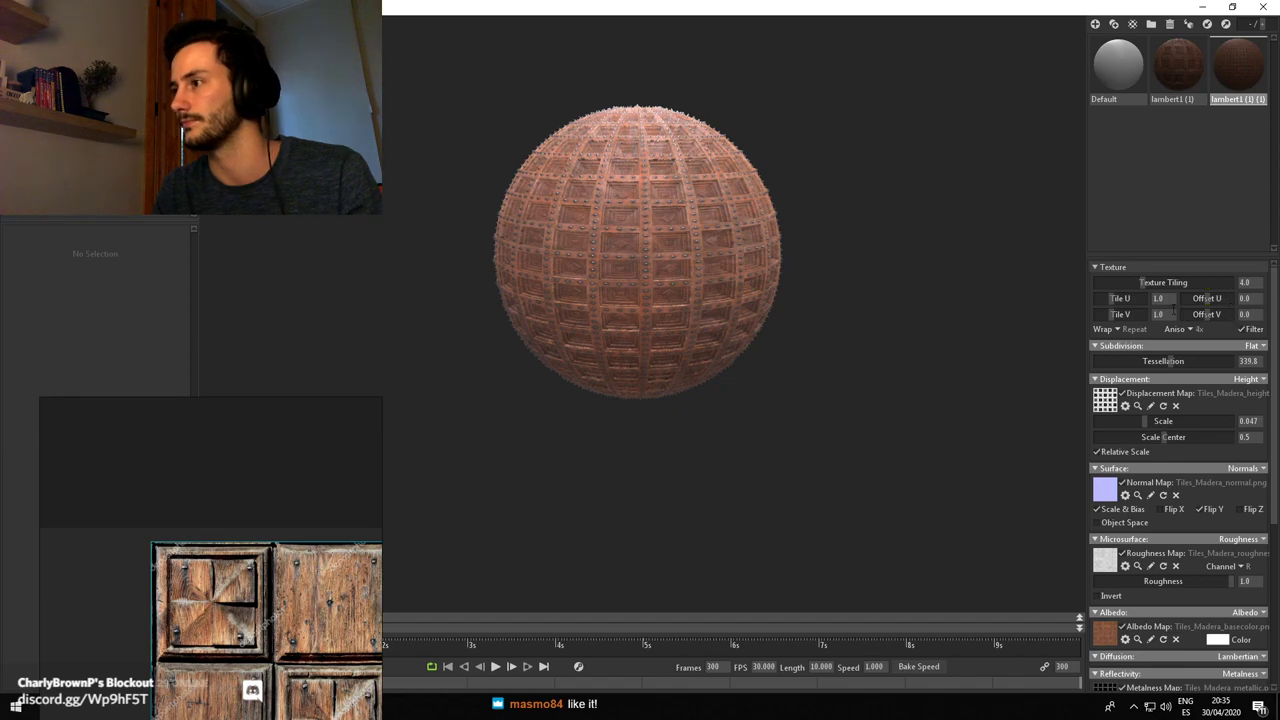
Try a Tile V of 2, return it to 1, set Tile U to 2, and check the sphere up close
{"action": "type", "text": "2"}
{"action": "key", "text": "Return"}
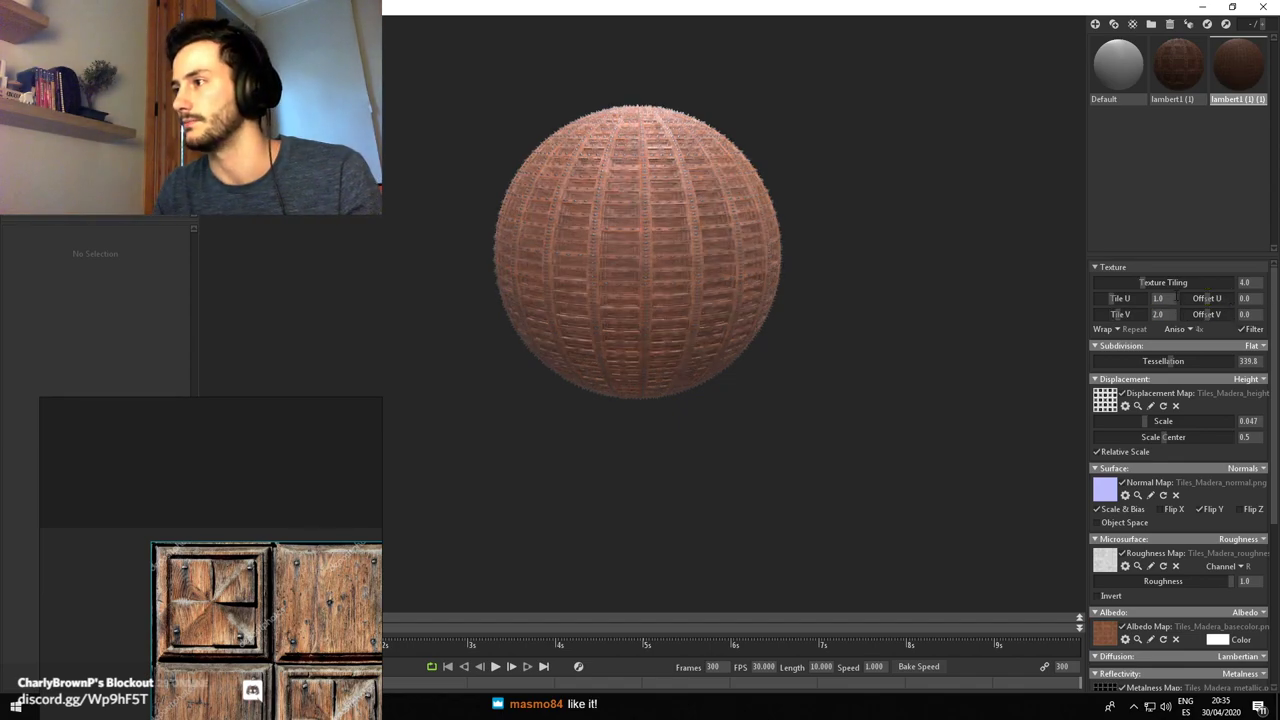
{"action": "type", "text": "1"}
{"action": "key", "text": "Return"}
{"action": "left_click_drag", "start_coordinate": [1164, 299], "coordinate": [1119, 298]}
{"action": "type", "text": "2"}
{"action": "key", "text": "Return"}
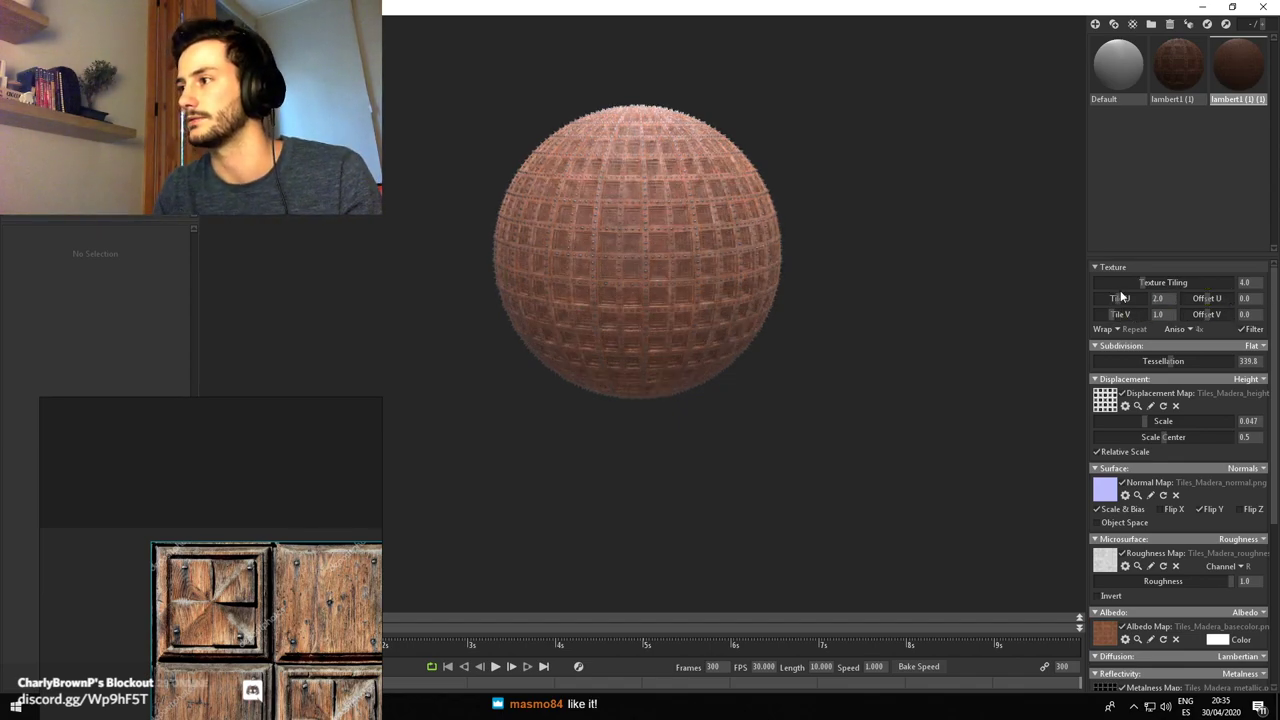
{"action": "right_click_drag", "start_coordinate": [605, 272], "coordinate": [727, 333], "text": "alt"}
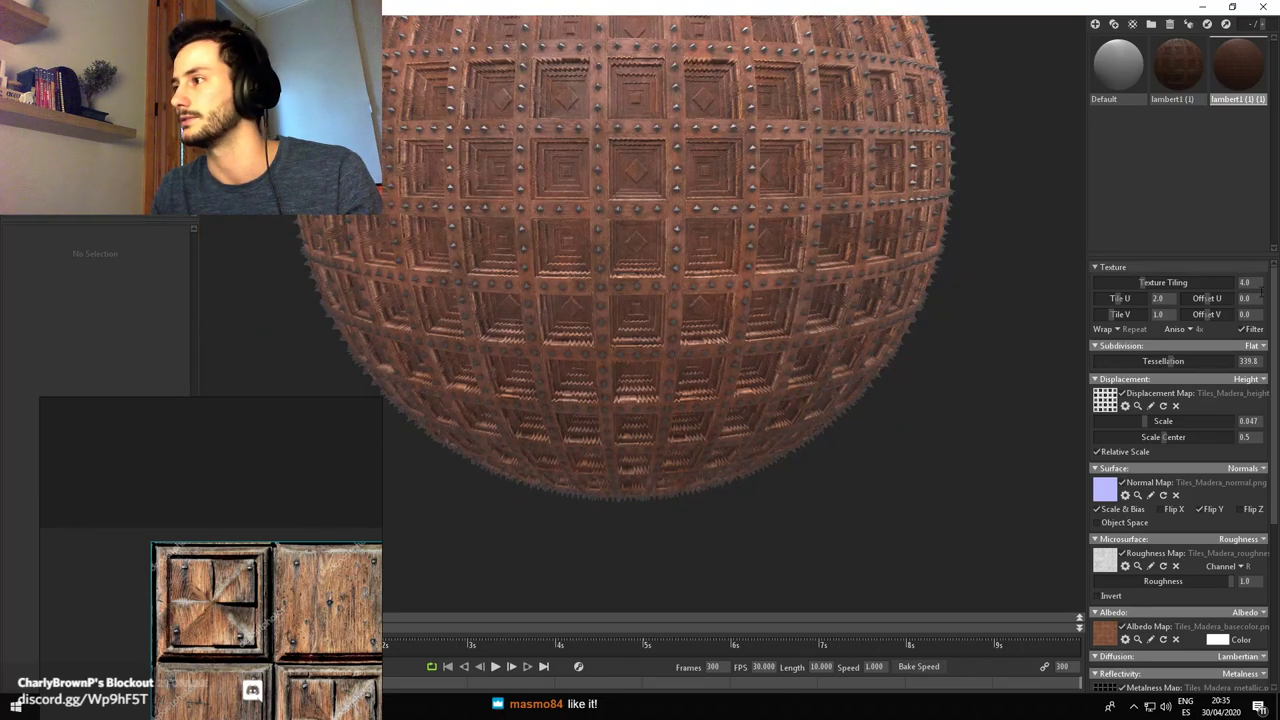
Set the texture tiling of the duplicated material to 2 and check the whole sphere
{"action": "type", "text": "2"}
{"action": "key", "text": "Return"}
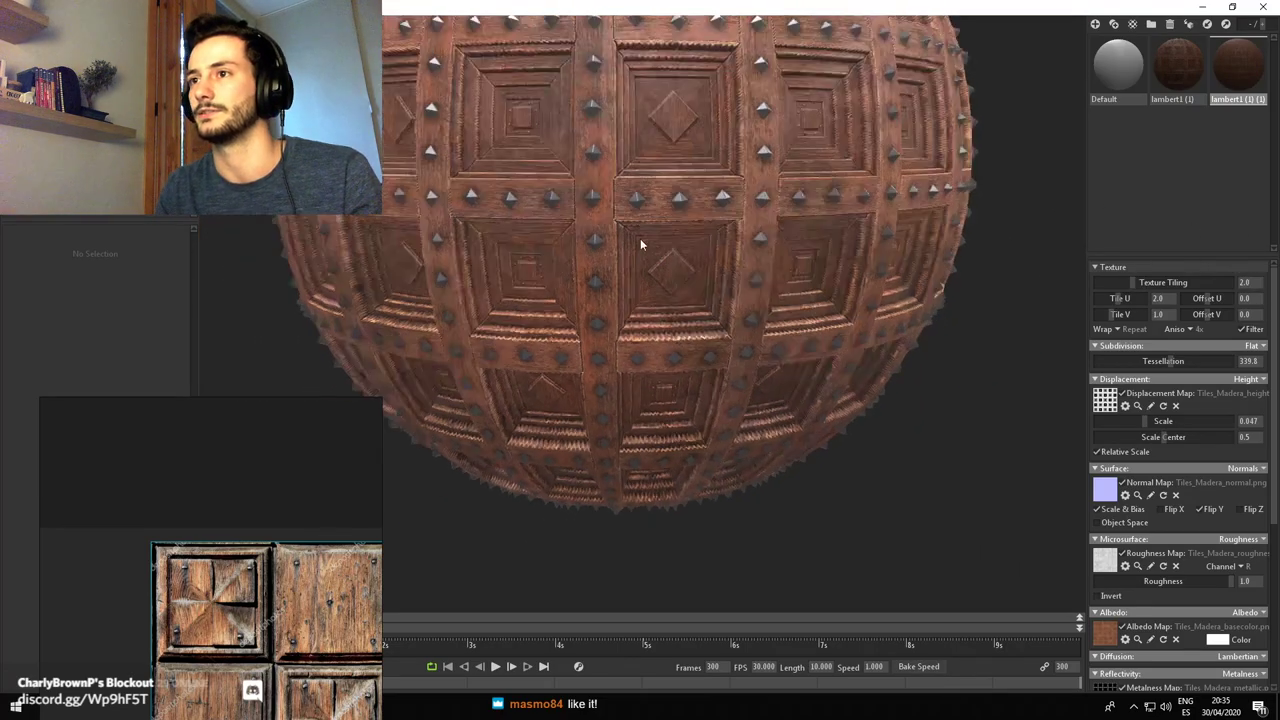
{"action": "scroll", "coordinate": [651, 283], "scroll_direction": "down", "scroll_amount": 2}
{"action": "left_click_drag", "start_coordinate": [651, 283], "coordinate": [682, 356]}
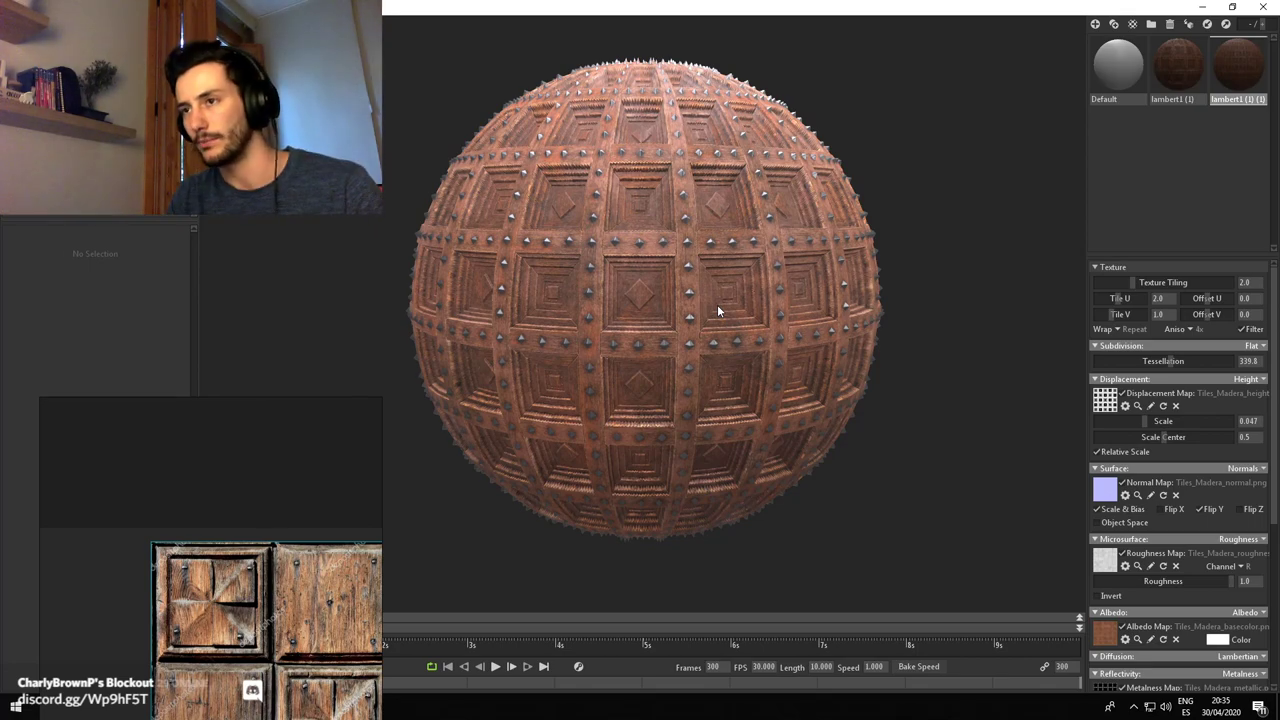
Switch to PureRef and save the reference board as Wood Re in the Twitch > Designer folder on drive E
{"action": "left_click_drag", "start_coordinate": [260, 490], "coordinate": [259, 530]}
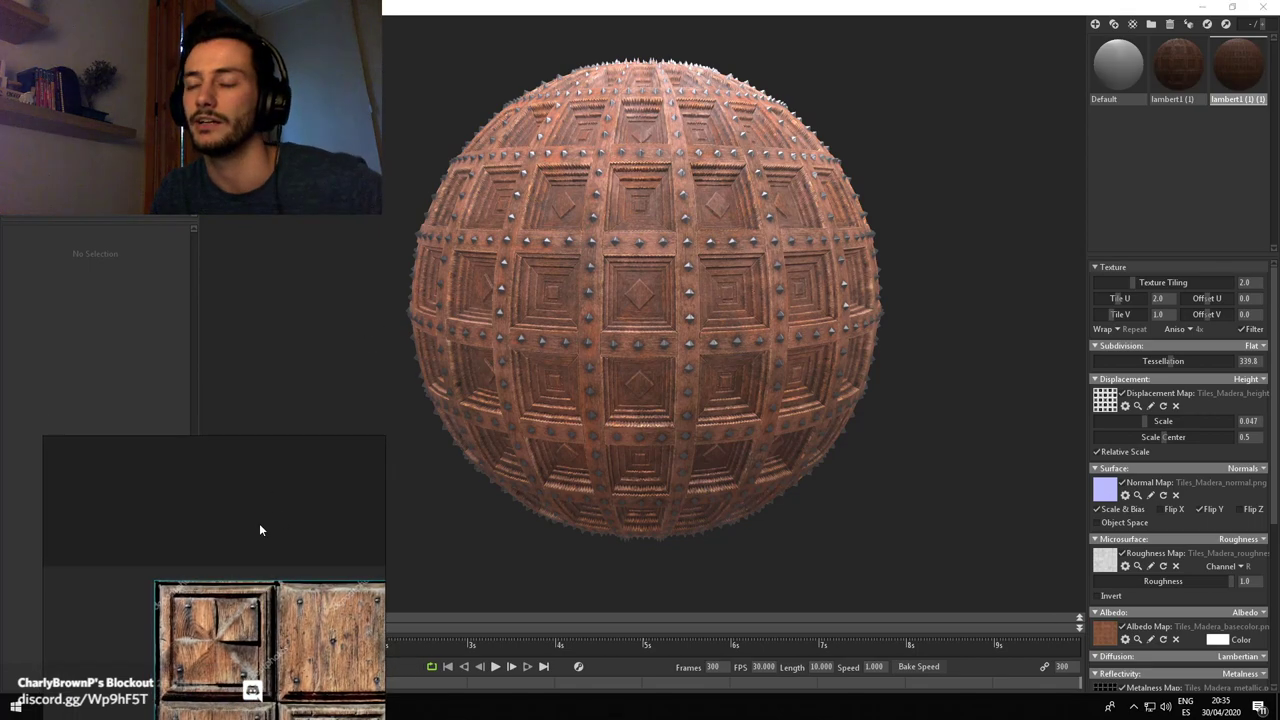
{"action": "left_click_drag", "start_coordinate": [270, 517], "coordinate": [260, 343]}
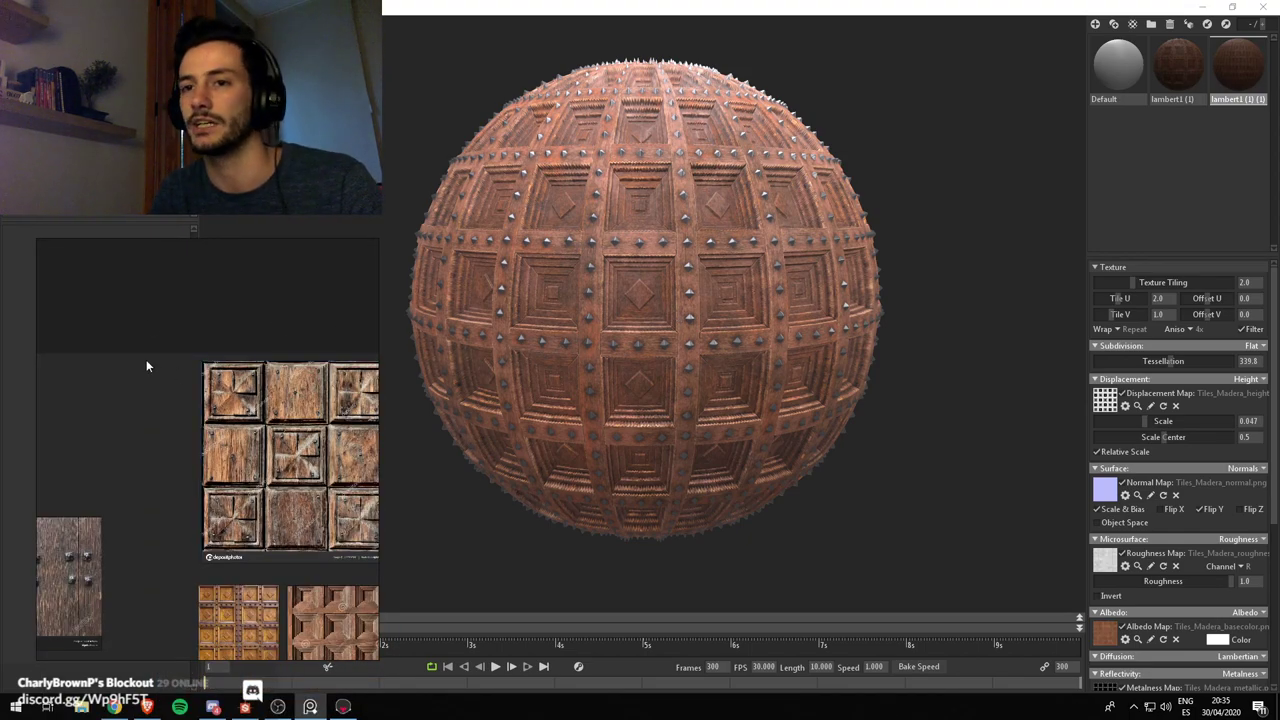
{"action": "key", "text": "ctrl+s"}
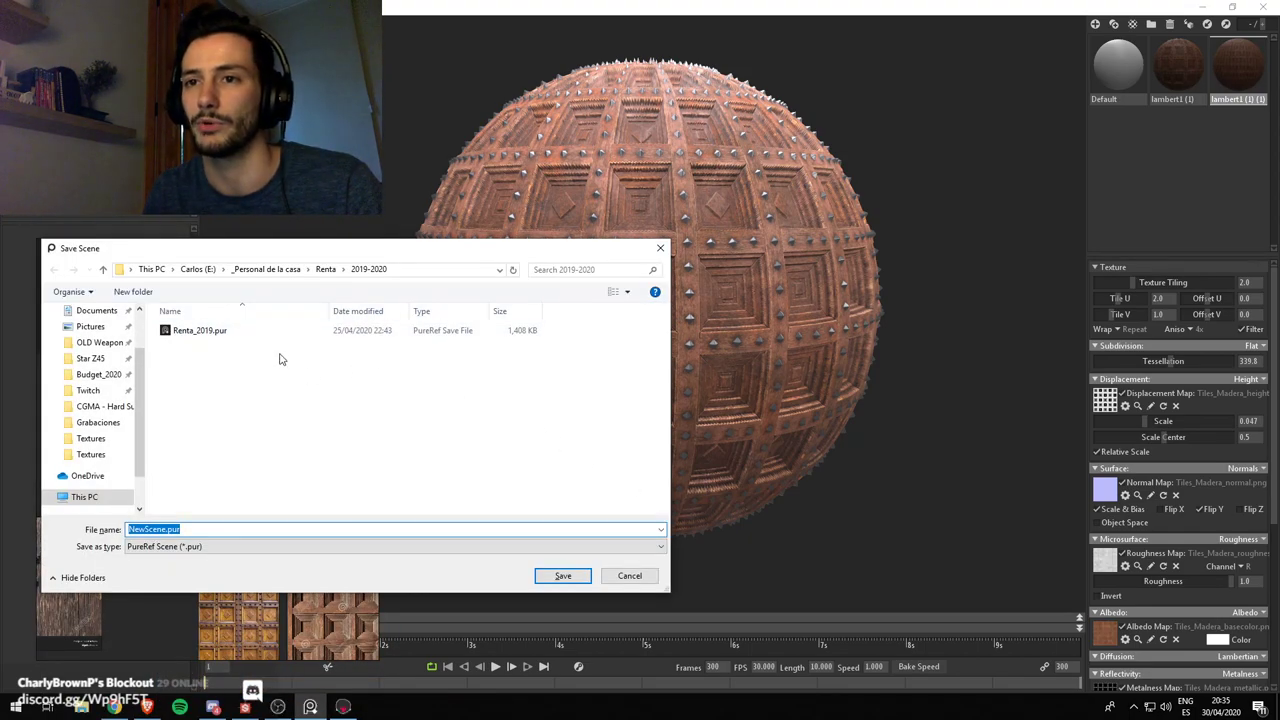
{"action": "left_click", "coordinate": [198, 269]}
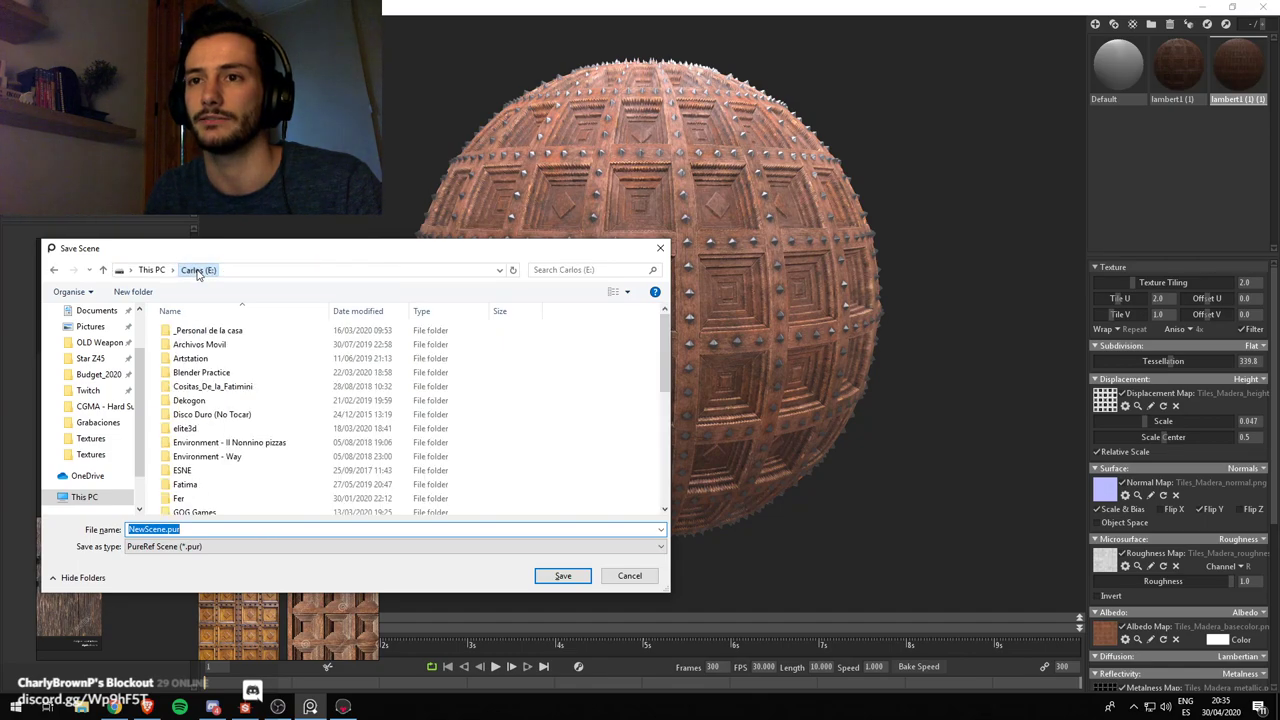
{"action": "scroll", "coordinate": [223, 466], "scroll_direction": "down", "scroll_amount": 6}
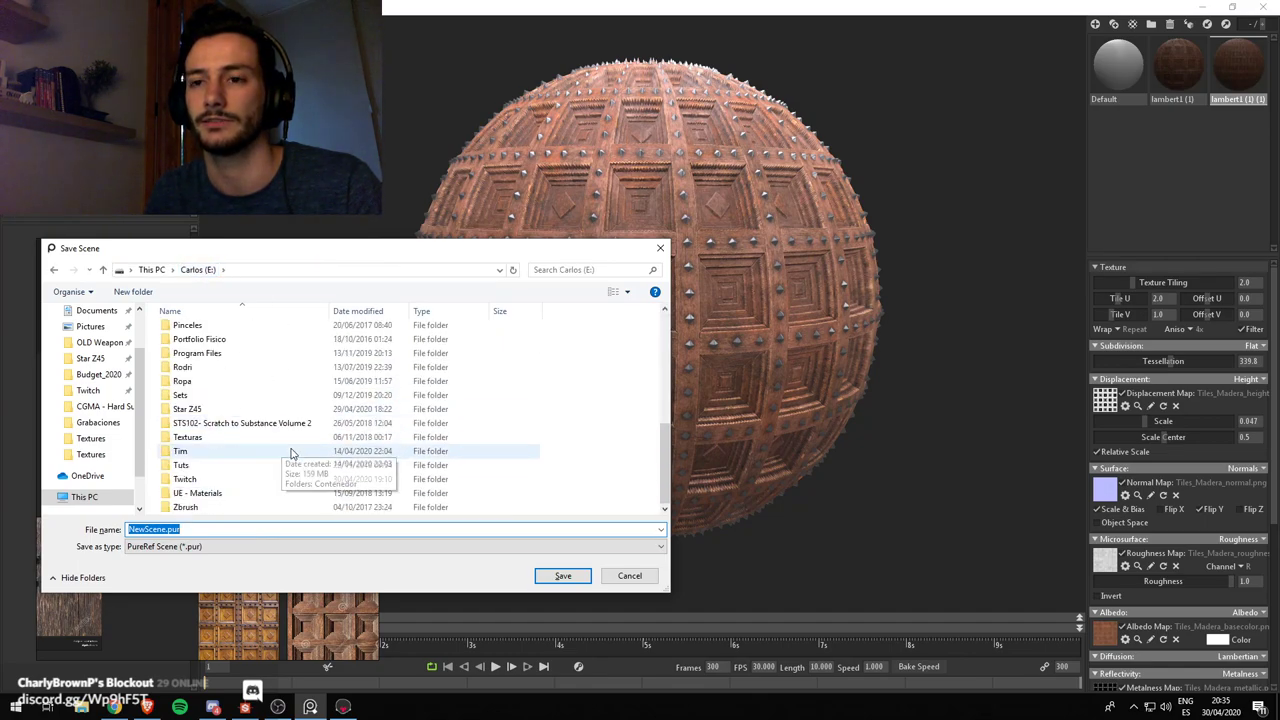
{"action": "double_click", "coordinate": [197, 481]}
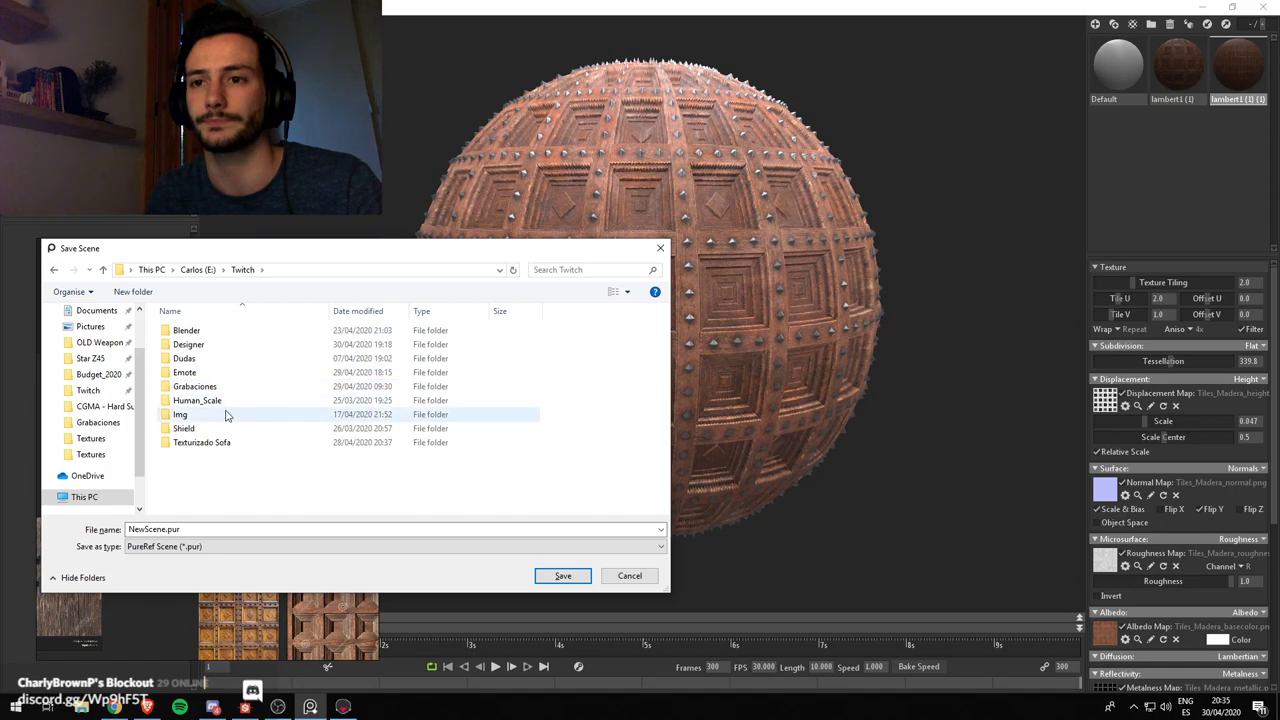
{"action": "double_click", "coordinate": [218, 345]}
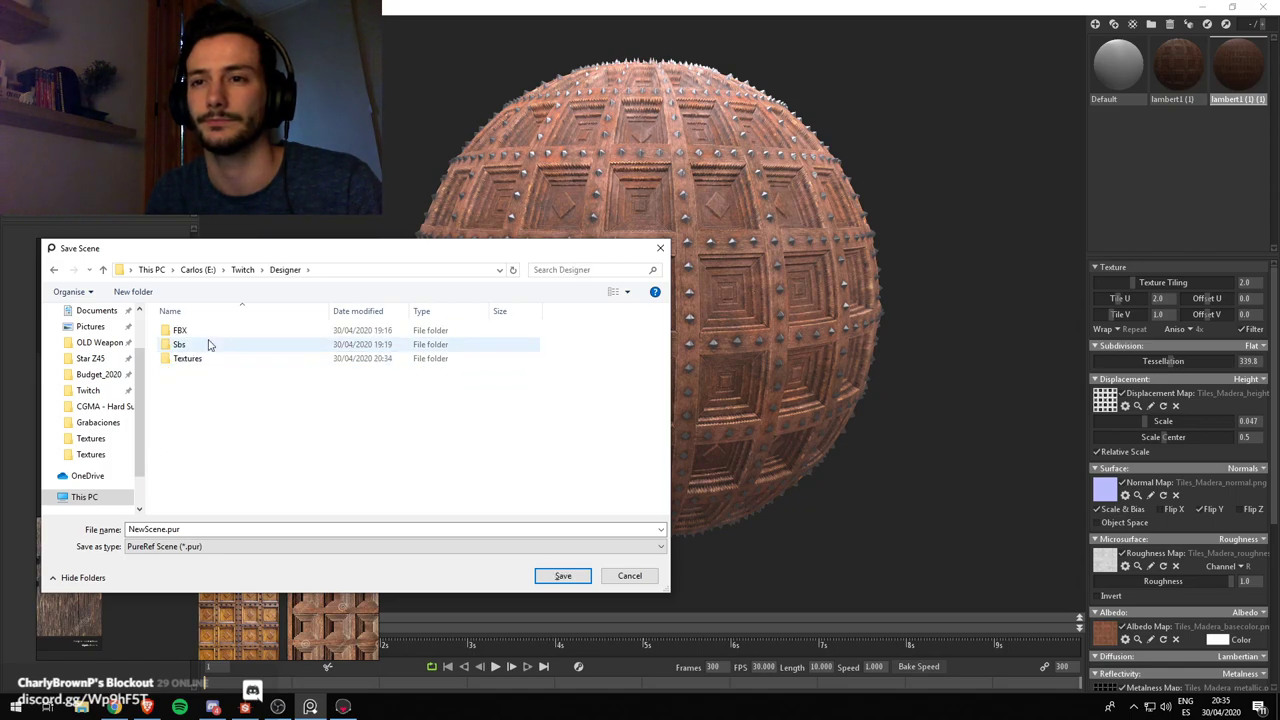
{"action": "double_click", "coordinate": [212, 529]}
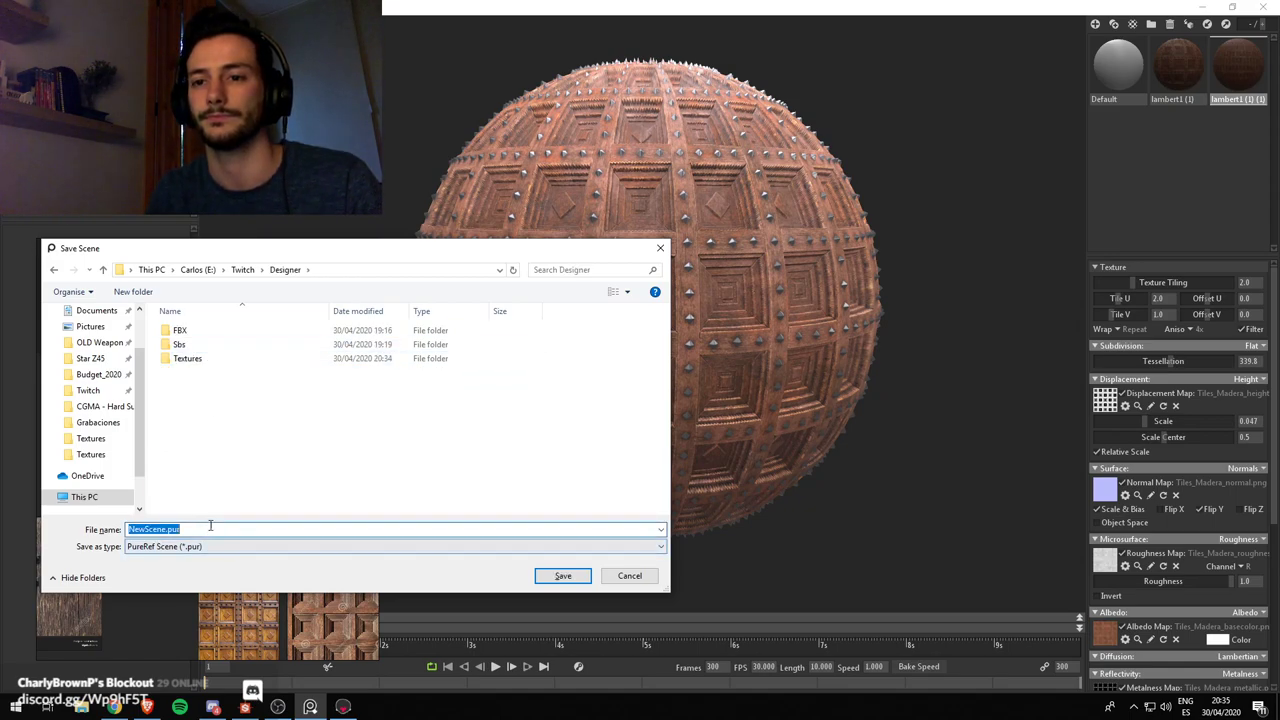
{"action": "type", "text": "Wood Re"}
{"action": "key", "text": "Return"}
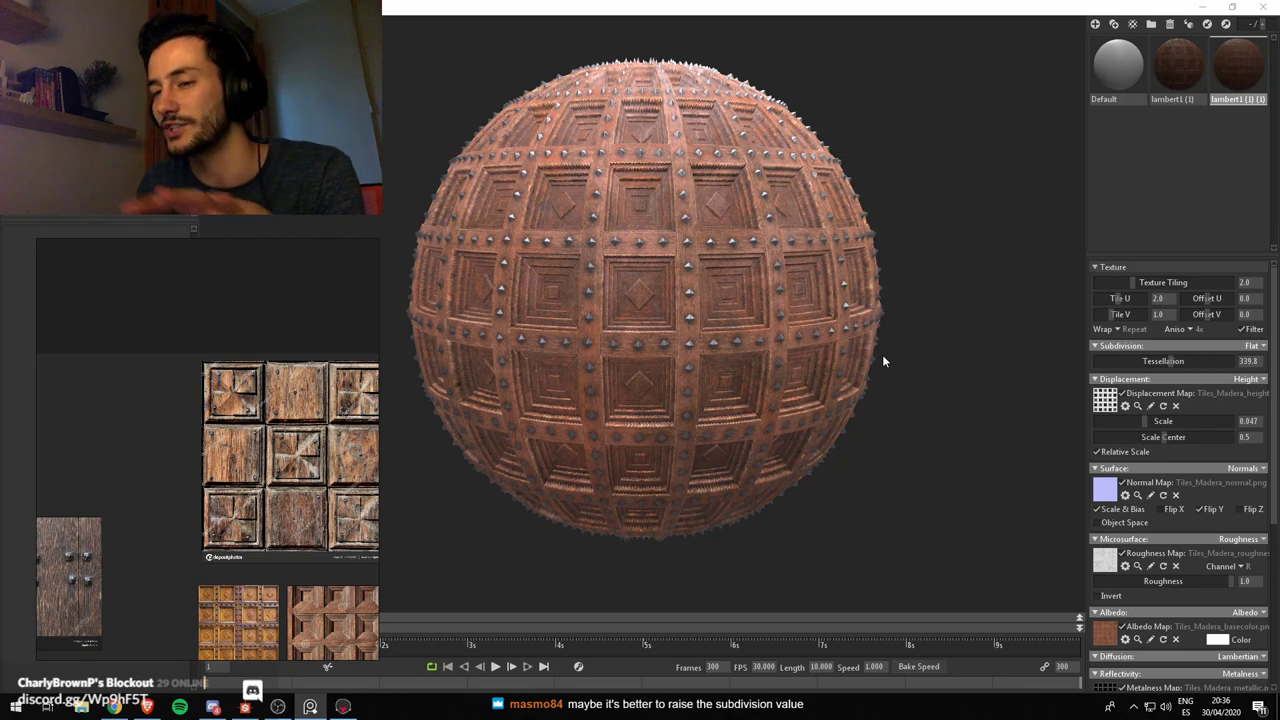
Narrow the reference window, disable its always-on-top mode, and return to Marmoset Toolbag with the sphere deselected
{"action": "left_click_drag", "start_coordinate": [371, 243], "coordinate": [290, 256]}
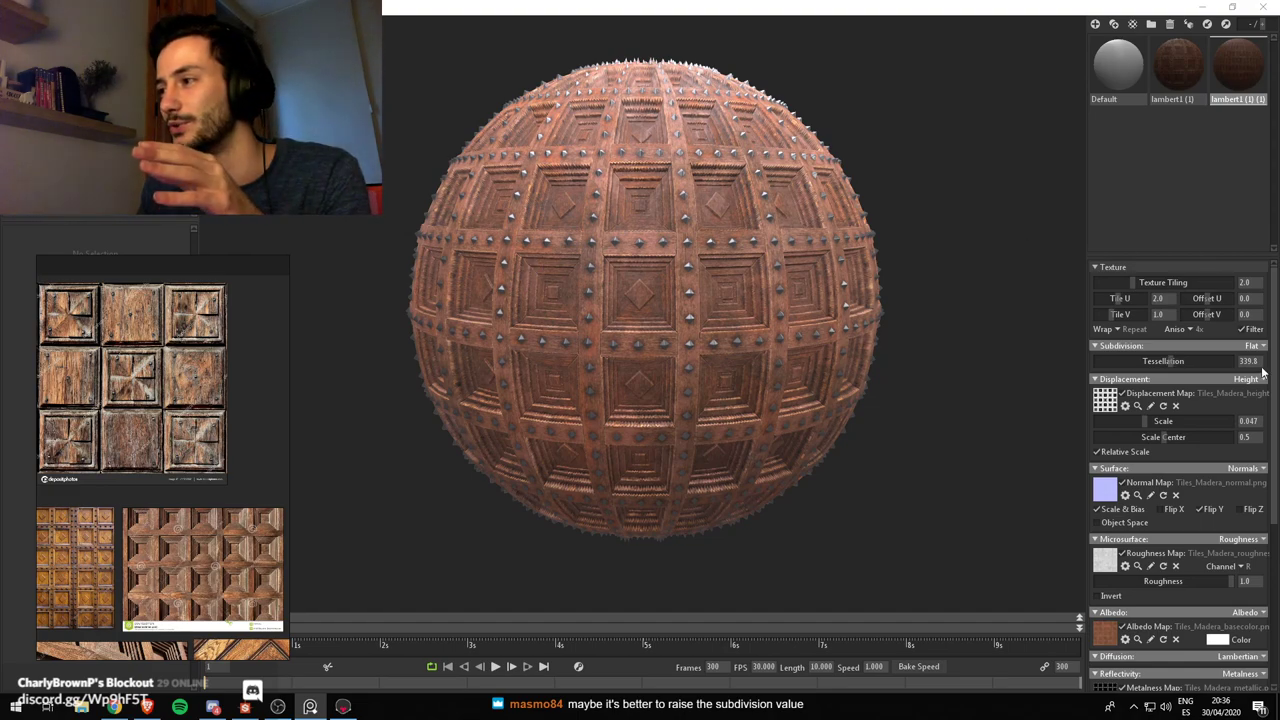
{"action": "left_click", "coordinate": [648, 345]}
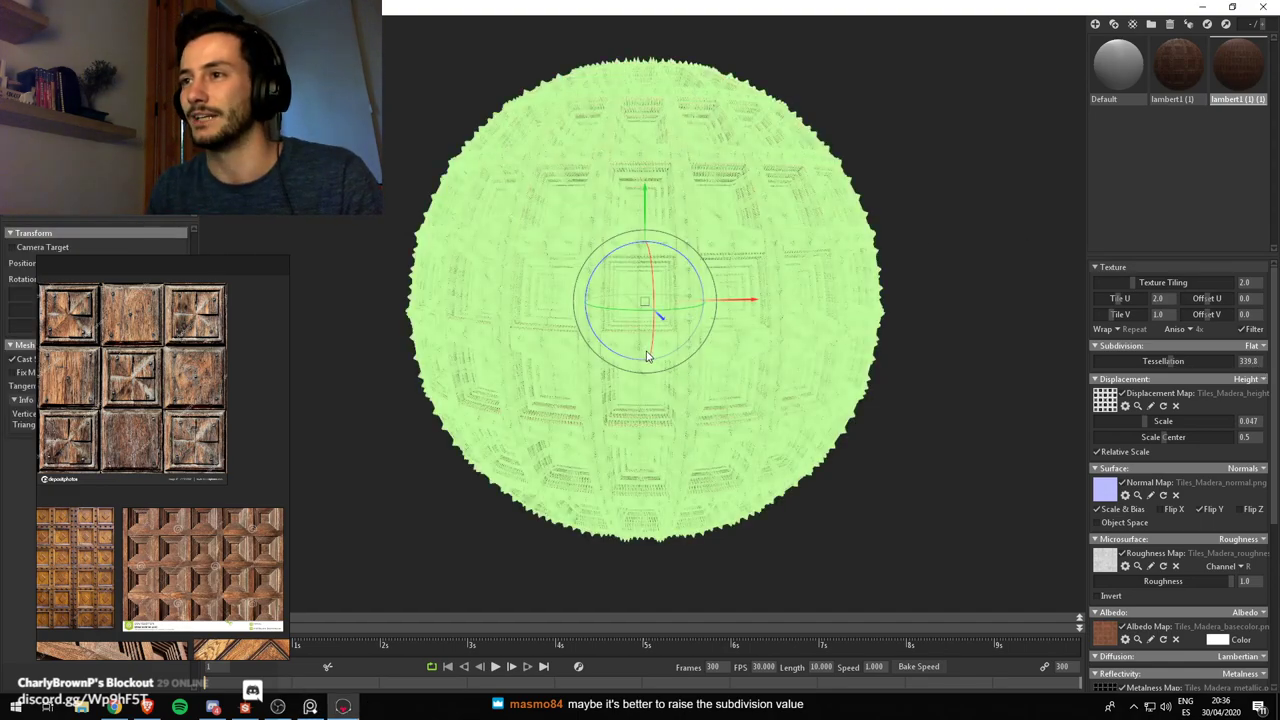
{"action": "key", "text": "ctrl+shift+a"}
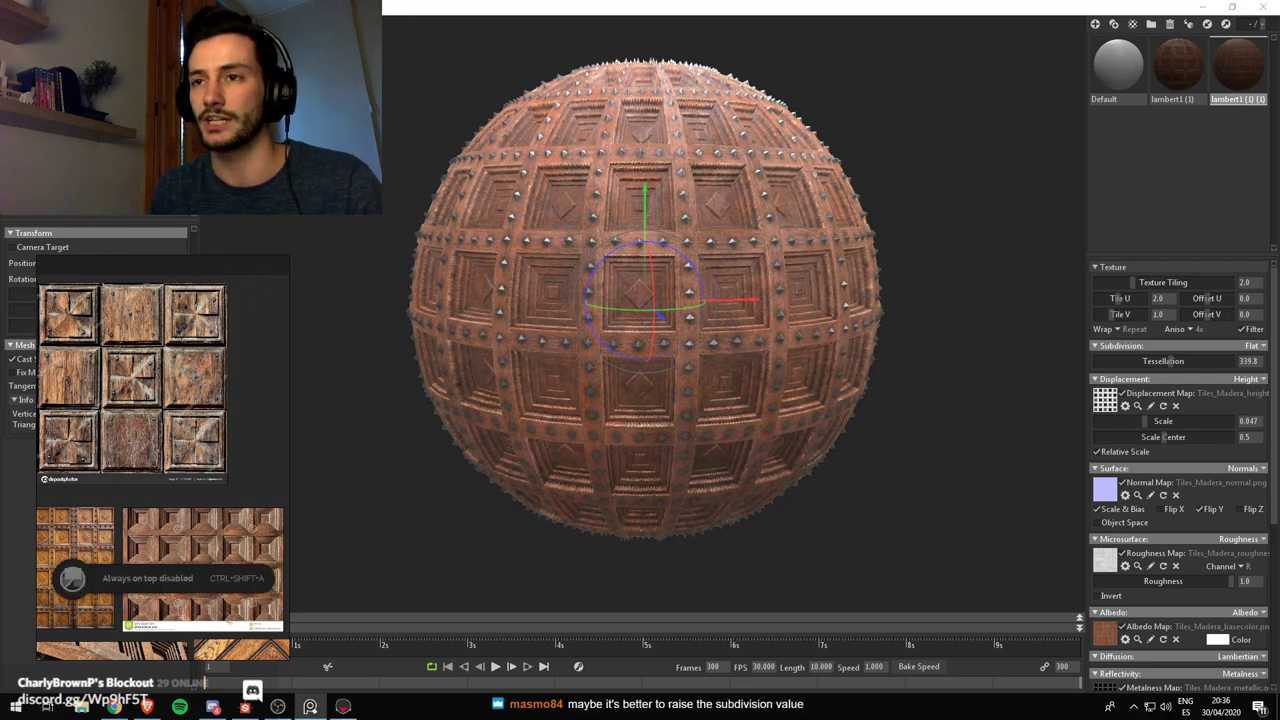
{"action": "left_click", "coordinate": [350, 310]}
{"action": "left_click_drag", "start_coordinate": [760, 391], "coordinate": [793, 384]}
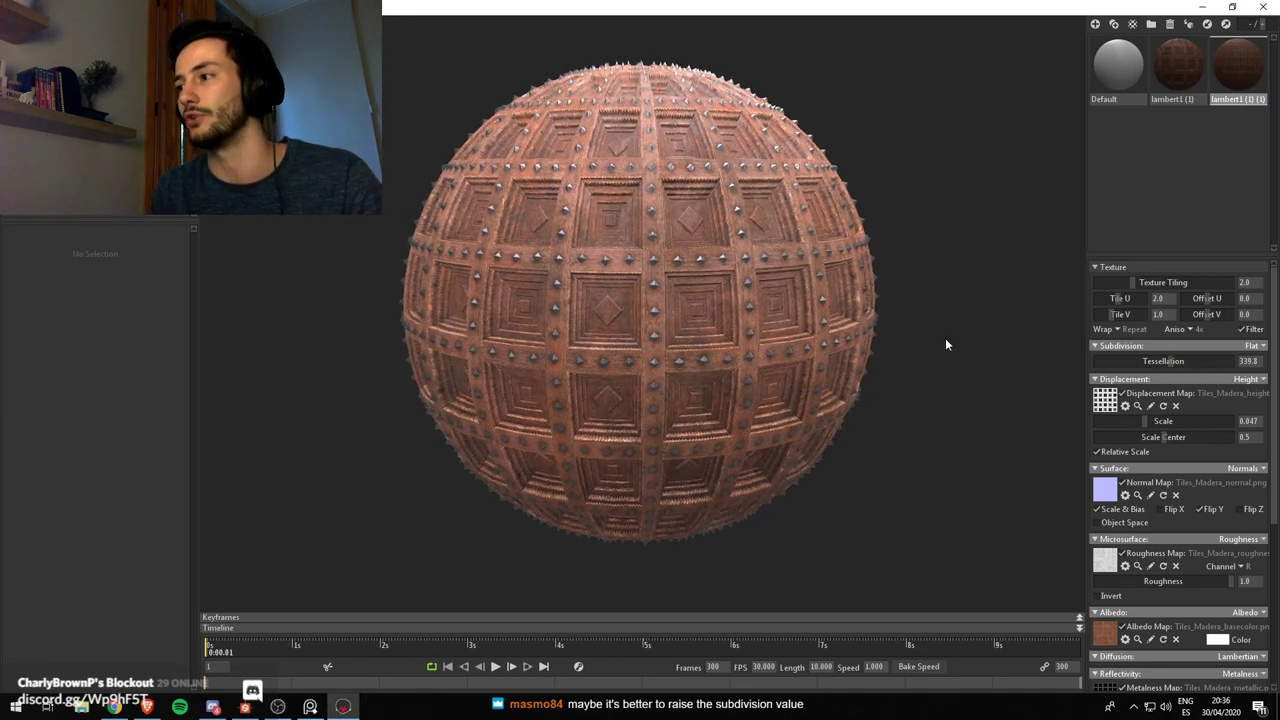
Set the duplicated material's anisotropic filtering to 16x and check the result on the sphere
{"action": "left_click", "coordinate": [1189, 329]}
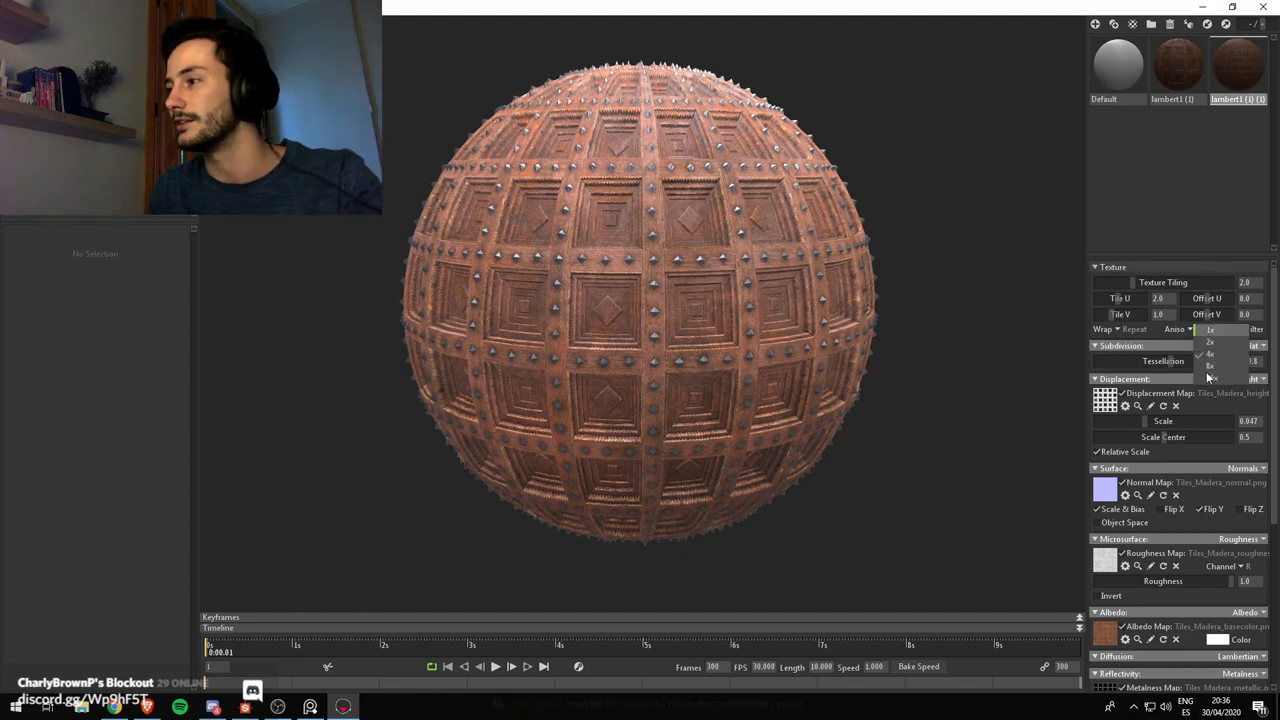
{"action": "left_click", "coordinate": [1209, 377]}
{"action": "scroll", "coordinate": [694, 369], "scroll_direction": "up", "scroll_amount": 3}
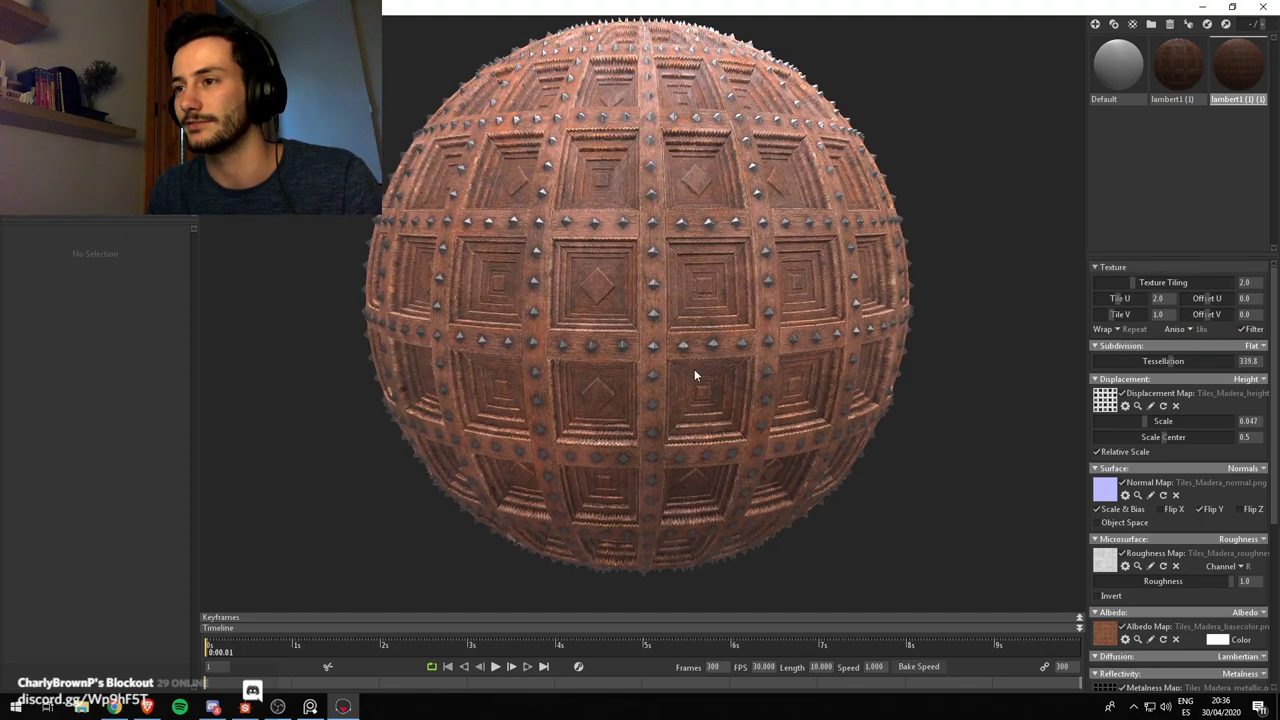
{"action": "scroll", "coordinate": [648, 341], "scroll_direction": "down", "scroll_amount": 3}
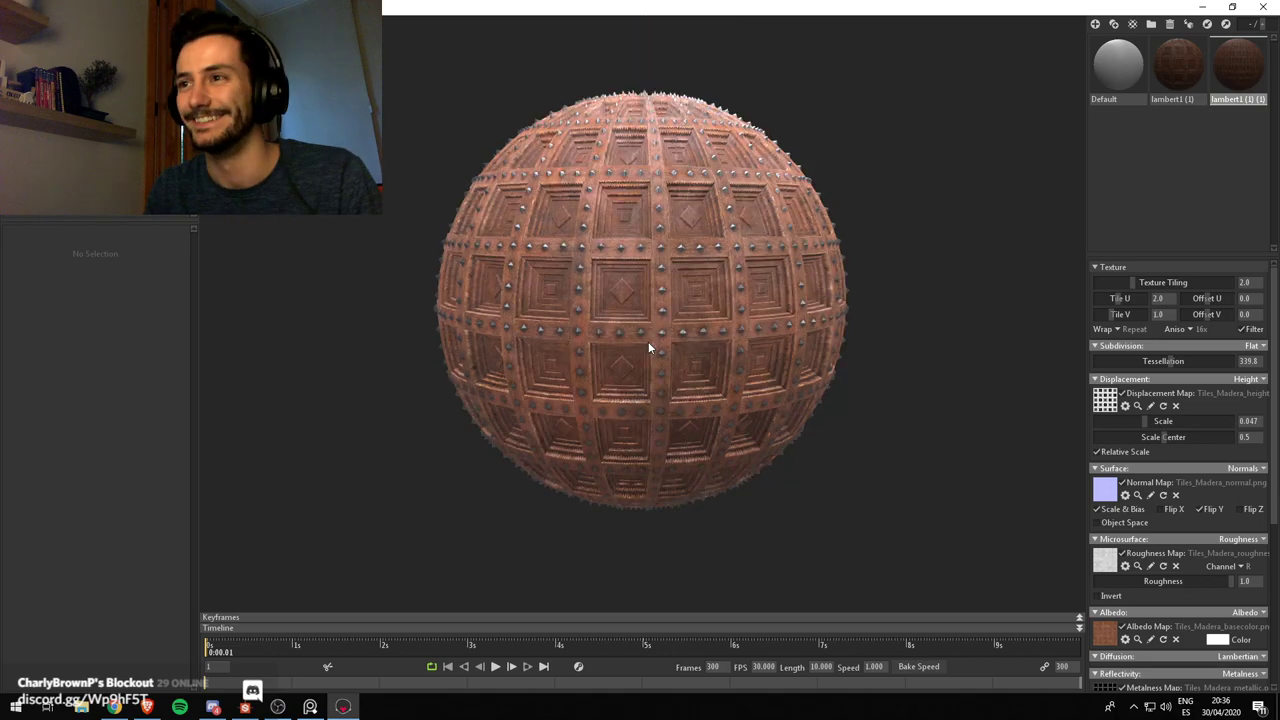
{"action": "left_click_drag", "start_coordinate": [648, 341], "coordinate": [627, 324]}
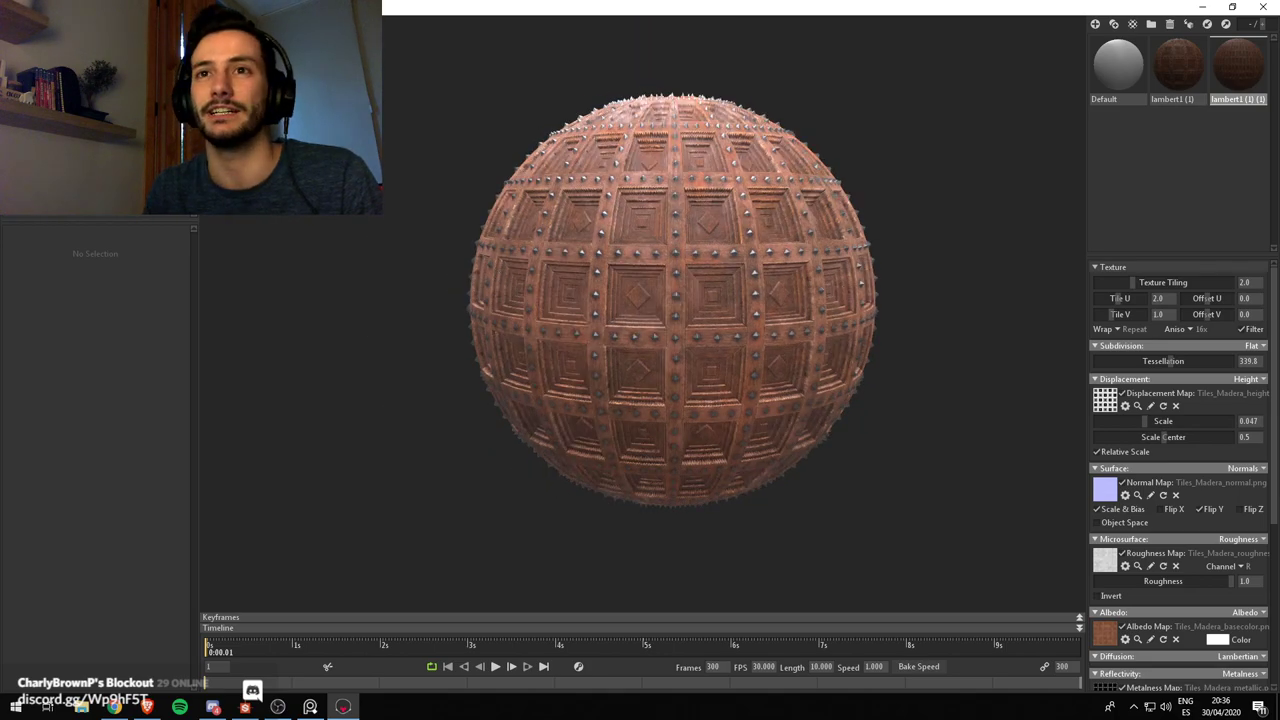
{"action": "left_click_drag", "start_coordinate": [603, 218], "coordinate": [586, 242]}
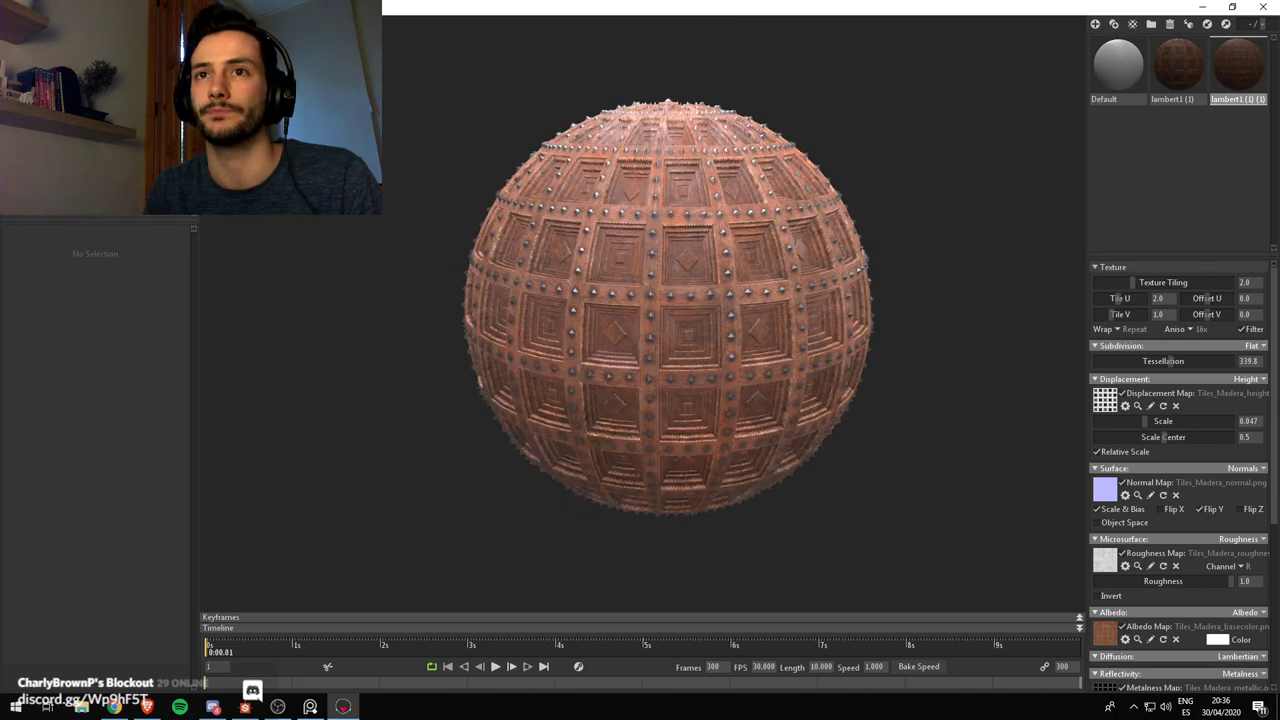
Try the Garage sky preset on the sphere, with the sky light rotated to -51
{"action": "left_click_drag", "start_coordinate": [640, 300], "coordinate": [703, 336], "text": "shift"}
{"action": "scroll", "coordinate": [703, 336], "scroll_direction": "up", "scroll_amount": 3}
{"action": "left_click", "coordinate": [160, 249]}
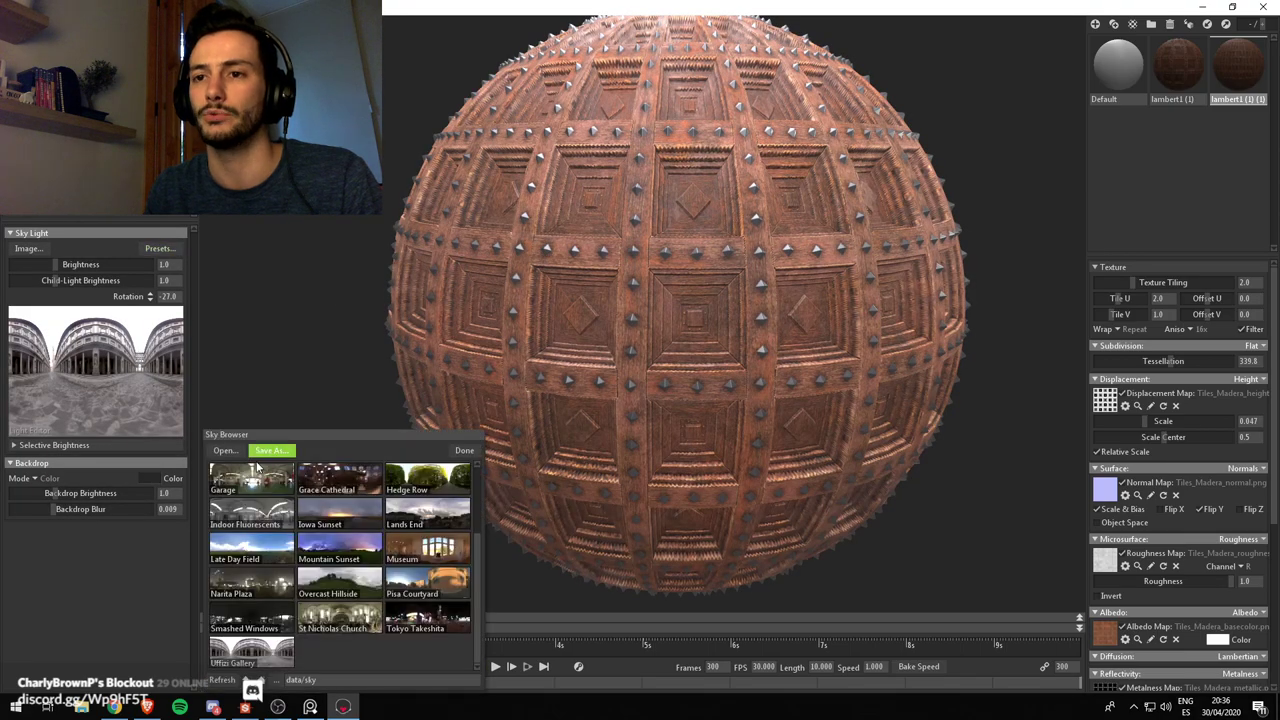
{"action": "left_click", "coordinate": [252, 478]}
{"action": "scroll", "coordinate": [678, 416], "scroll_direction": "down", "scroll_amount": 3}
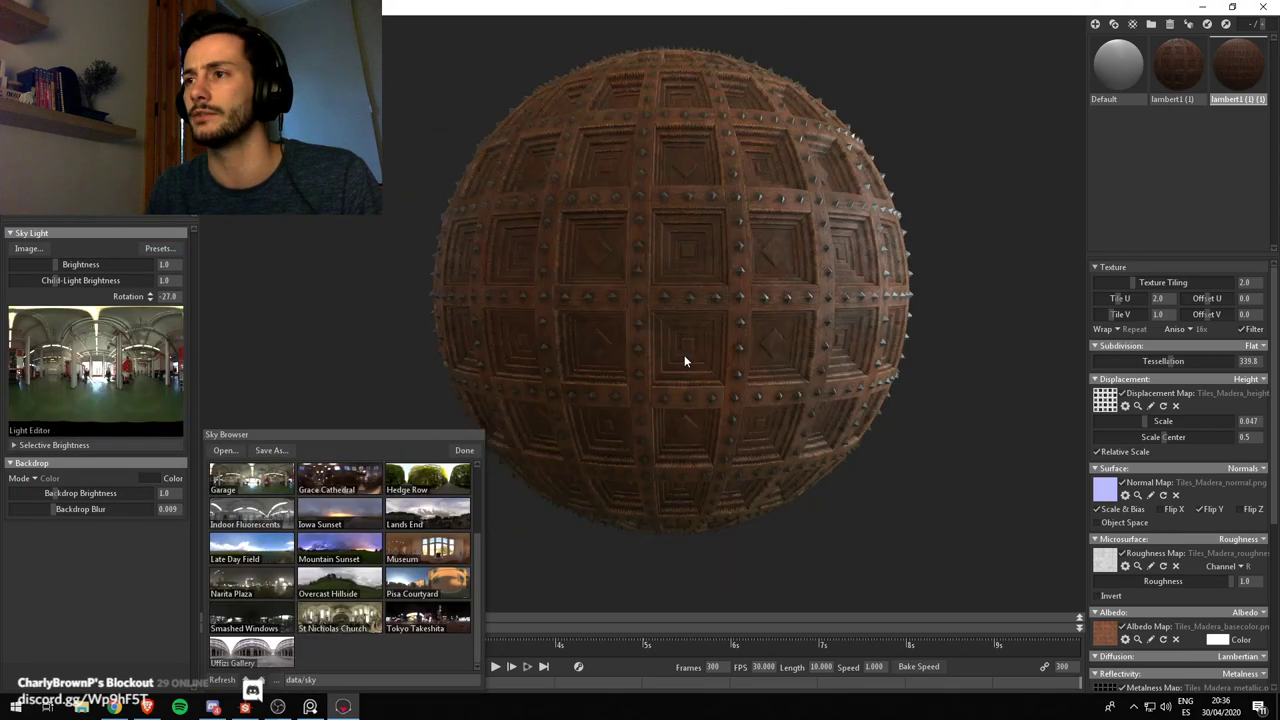
{"action": "left_click_drag", "start_coordinate": [701, 370], "coordinate": [708, 402], "text": "shift"}
{"action": "middle_click_drag", "start_coordinate": [617, 251], "coordinate": [624, 279]}
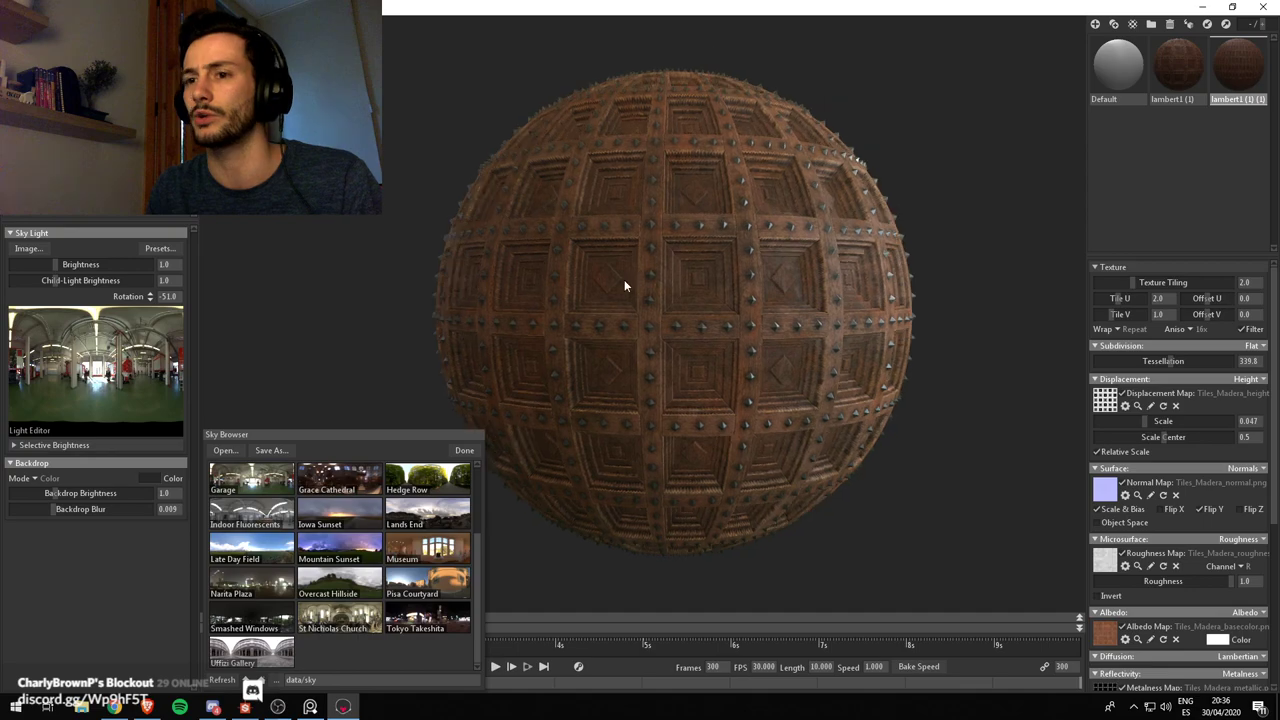
{"action": "scroll", "coordinate": [362, 540], "scroll_direction": "up", "scroll_amount": 3}
Try the Bolonga Portico sky, apply the Berlin Underpass sky, and rotate the sky light to -93
{"action": "left_click", "coordinate": [254, 479]}
{"action": "left_click", "coordinate": [312, 476]}
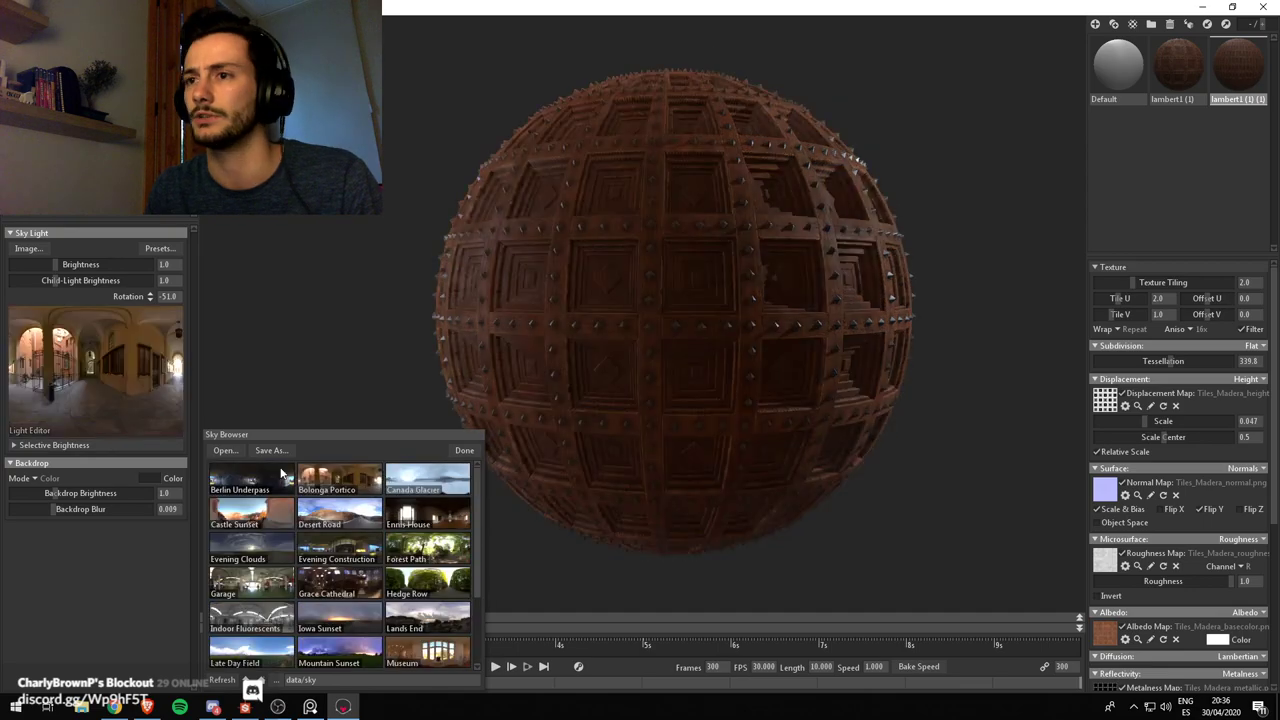
{"action": "left_click", "coordinate": [278, 472]}
{"action": "left_click_drag", "start_coordinate": [710, 428], "coordinate": [744, 447], "text": "shift"}
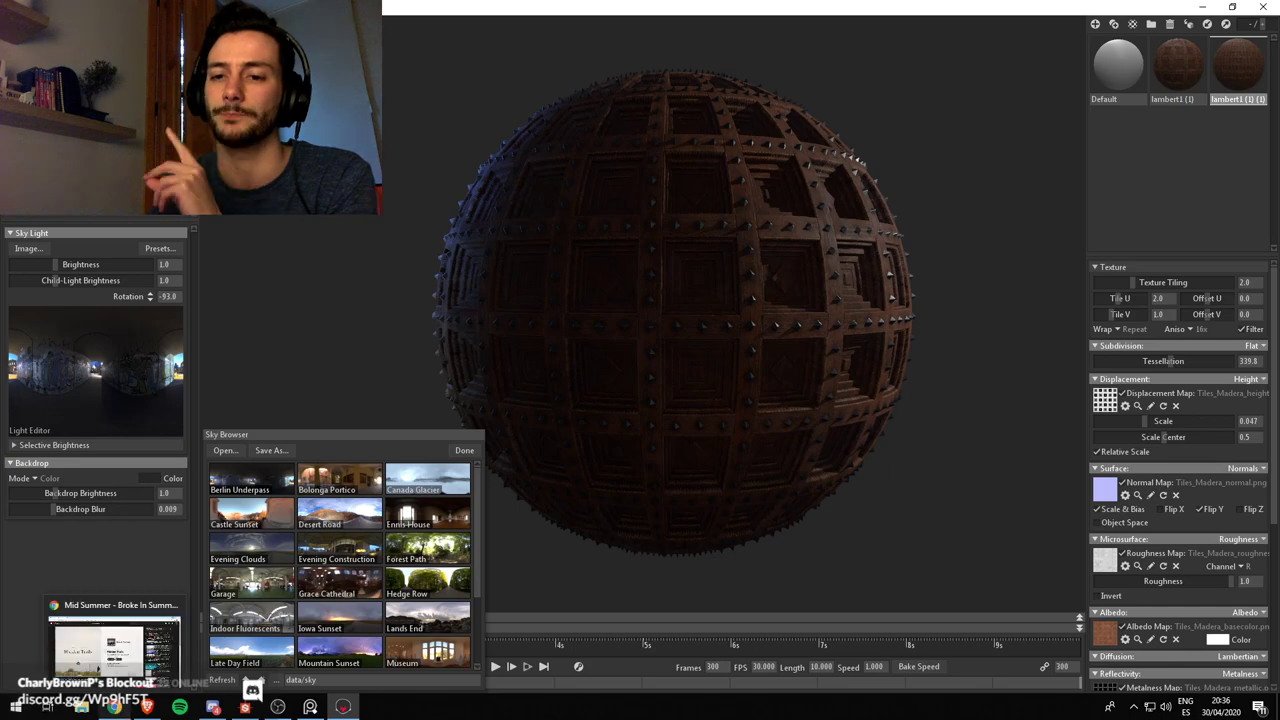
Switch to the Brave browser, search for color wheel, and explore color combinations around cyan on the Adobe Color wheel
{"action": "left_click", "coordinate": [147, 706]}
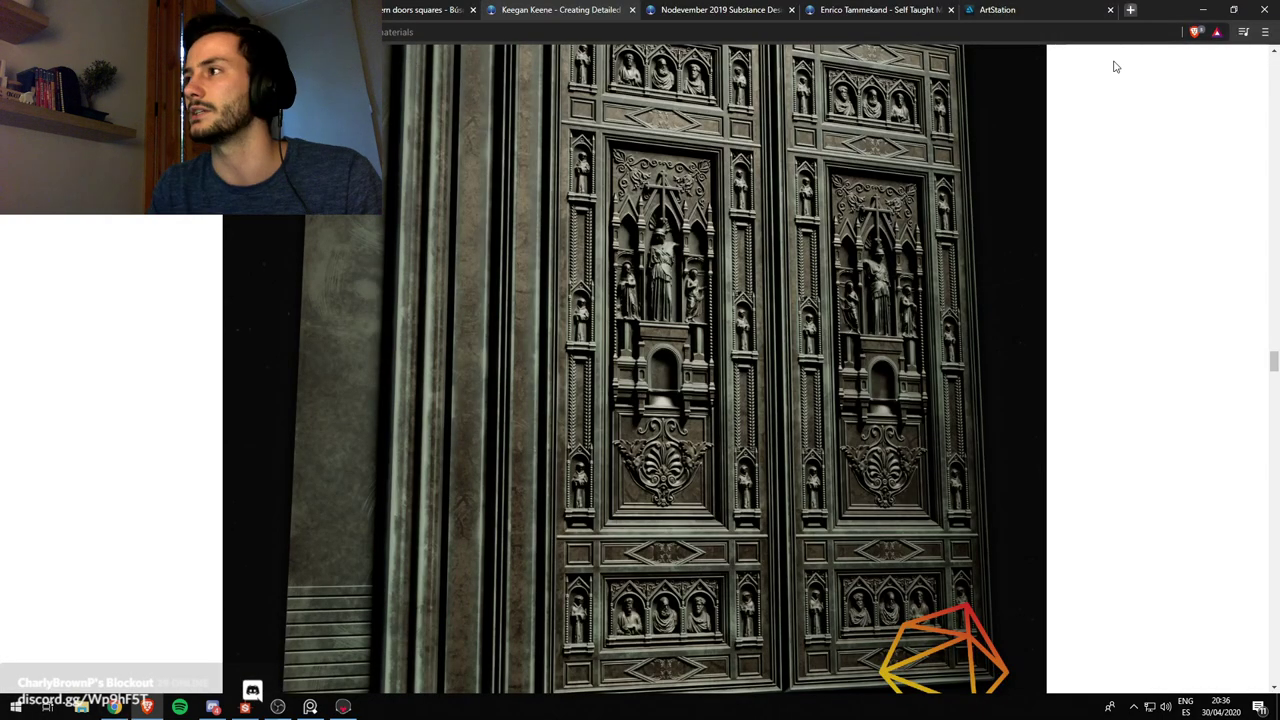
{"action": "key", "text": "ctrl+t"}
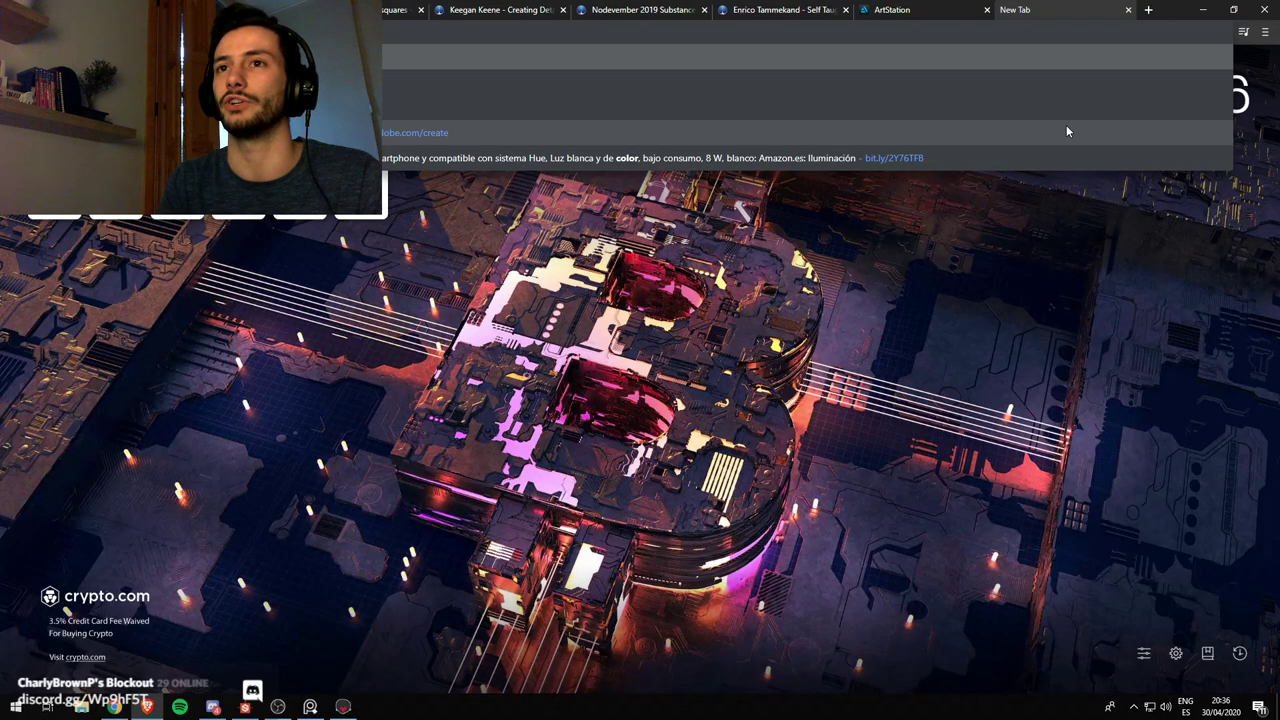
{"action": "key", "text": "Return"}
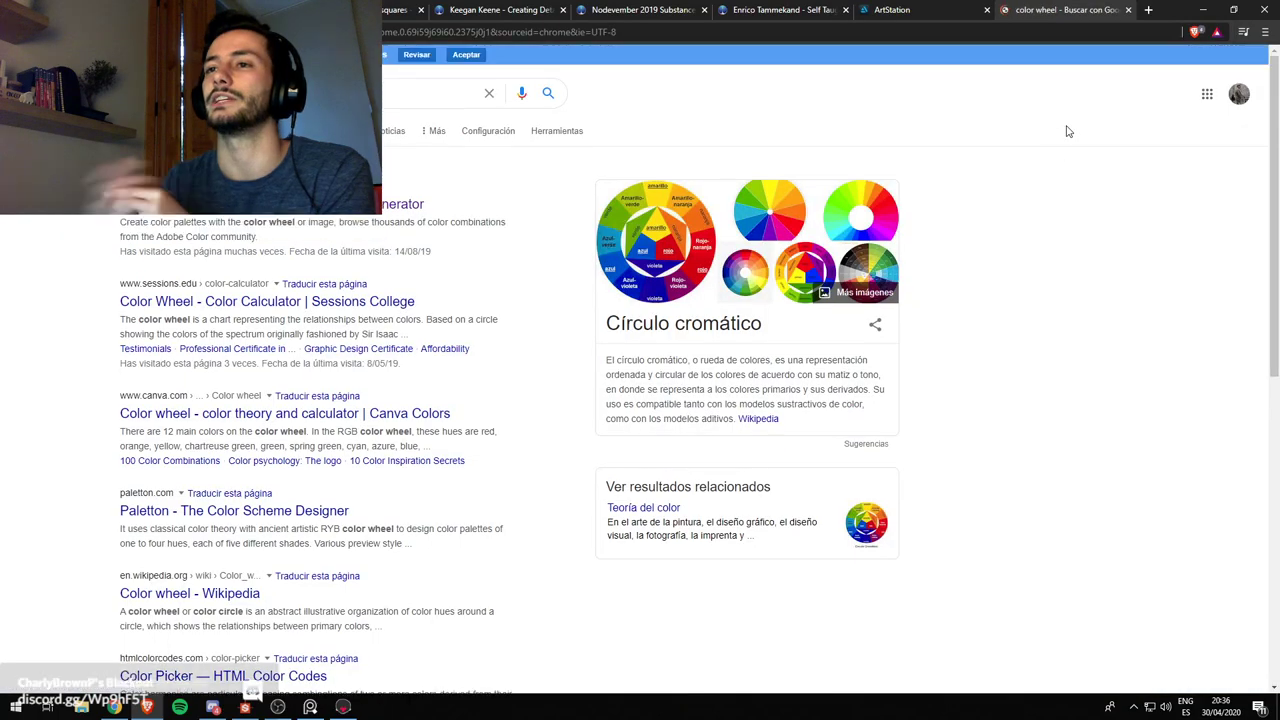
{"action": "left_click", "coordinate": [335, 212]}
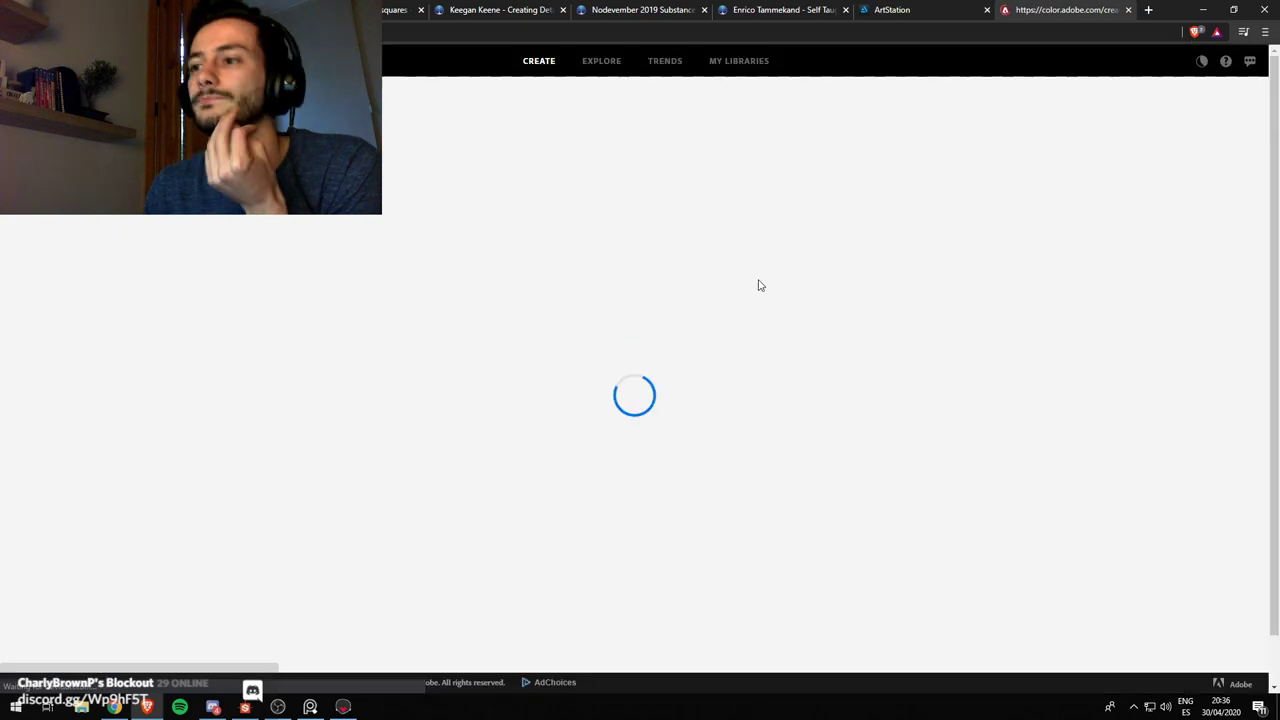
{"action": "left_click_drag", "start_coordinate": [640, 220], "coordinate": [537, 313]}
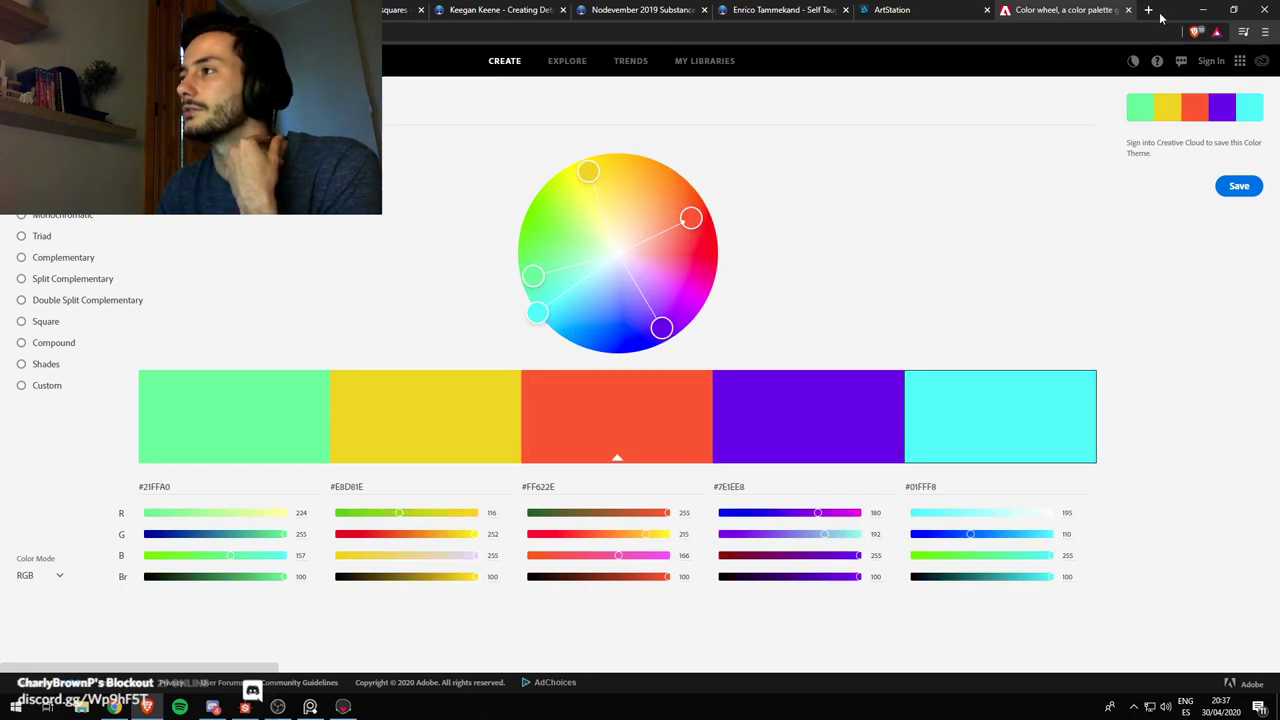
{"action": "left_click", "coordinate": [1203, 9]}
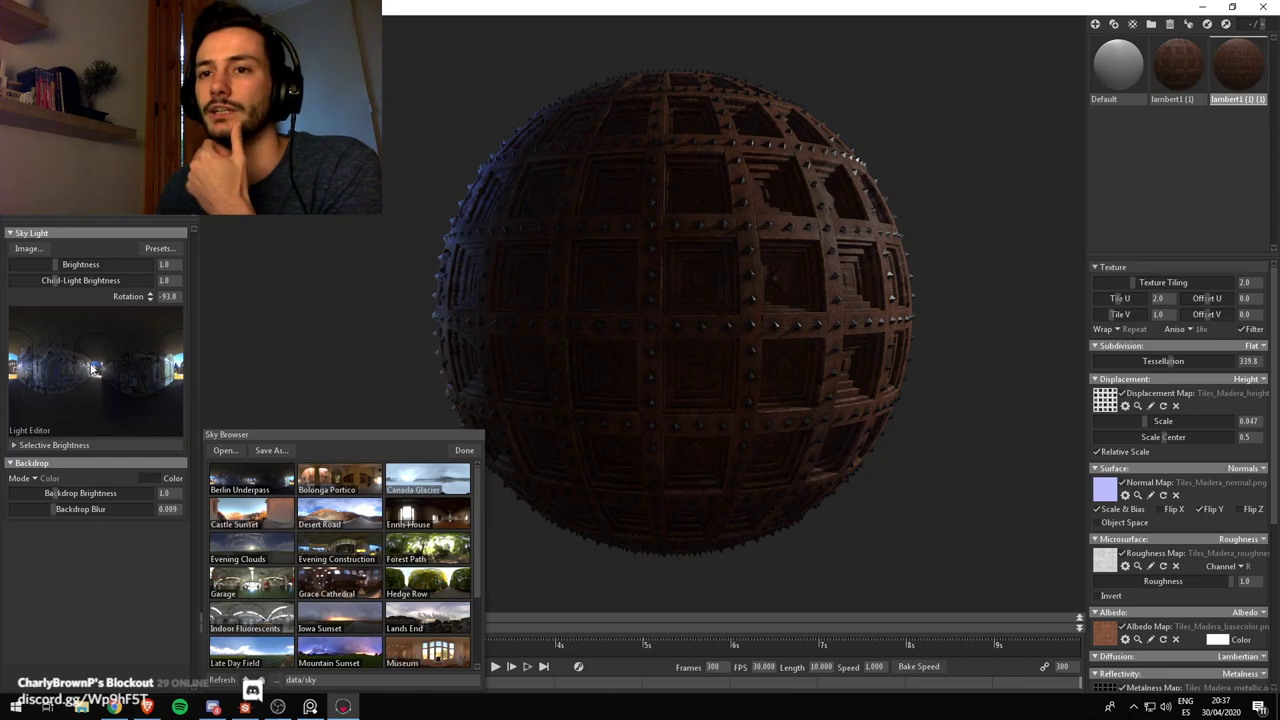
Examine the sphere's panels and spikes from several angles under the Berlin Underpass sky
{"action": "left_click_drag", "start_coordinate": [779, 273], "coordinate": [682, 260]}
{"action": "scroll", "coordinate": [702, 361], "scroll_direction": "down", "scroll_amount": 1}
{"action": "scroll", "coordinate": [733, 382], "scroll_direction": "down", "scroll_amount": 2}
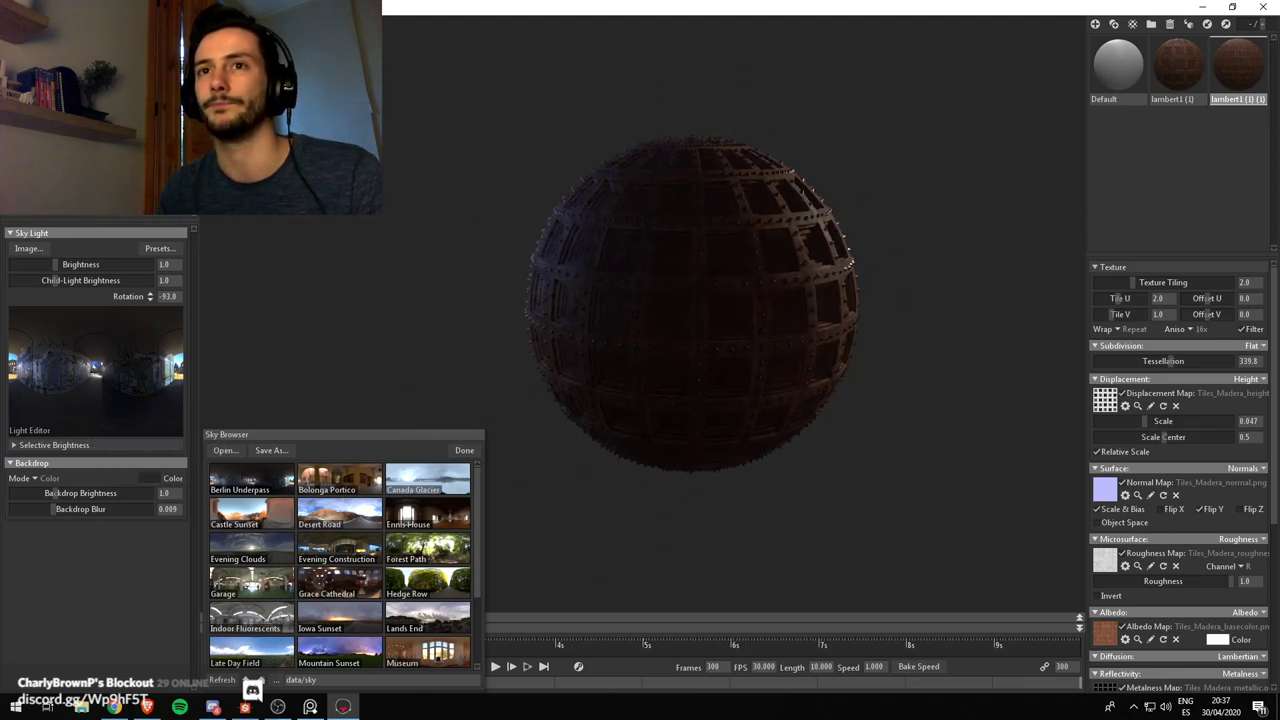
{"action": "middle_click_drag", "start_coordinate": [682, 260], "coordinate": [641, 280]}
{"action": "scroll", "coordinate": [641, 280], "scroll_direction": "up", "scroll_amount": 3}
{"action": "left_click_drag", "start_coordinate": [641, 280], "coordinate": [697, 298]}
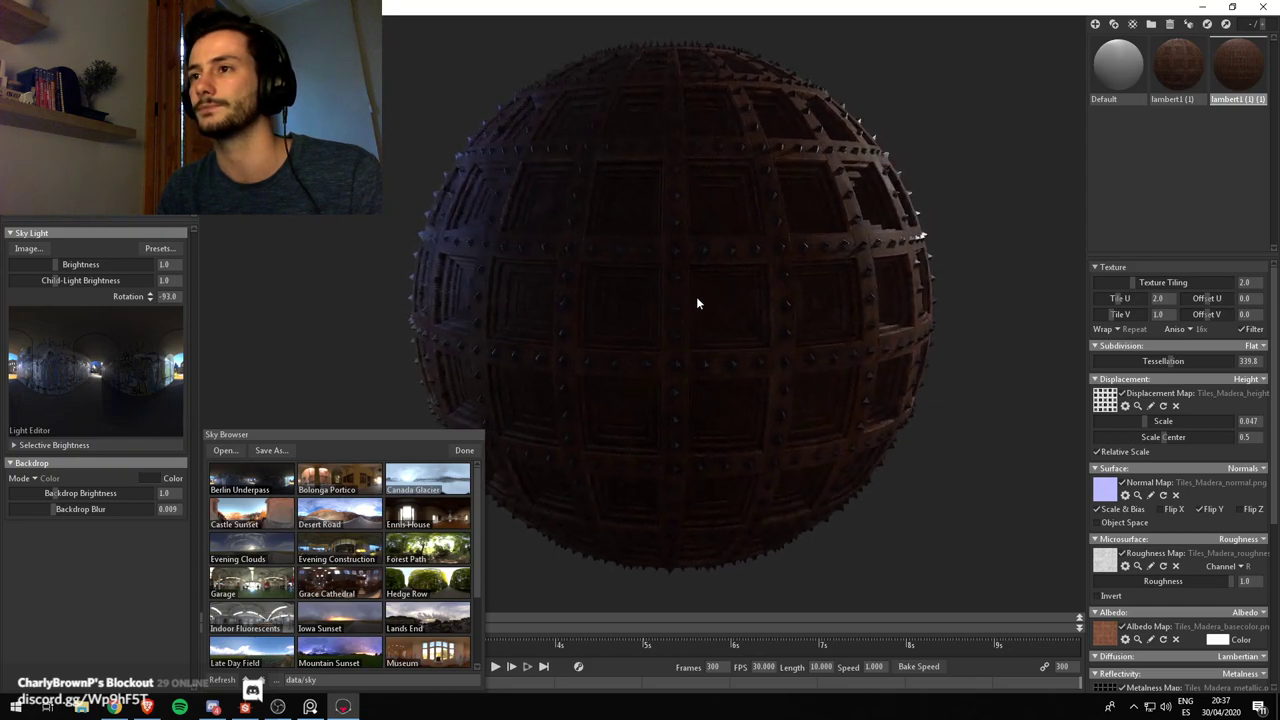
{"action": "scroll", "coordinate": [697, 298], "scroll_direction": "down", "scroll_amount": 2}
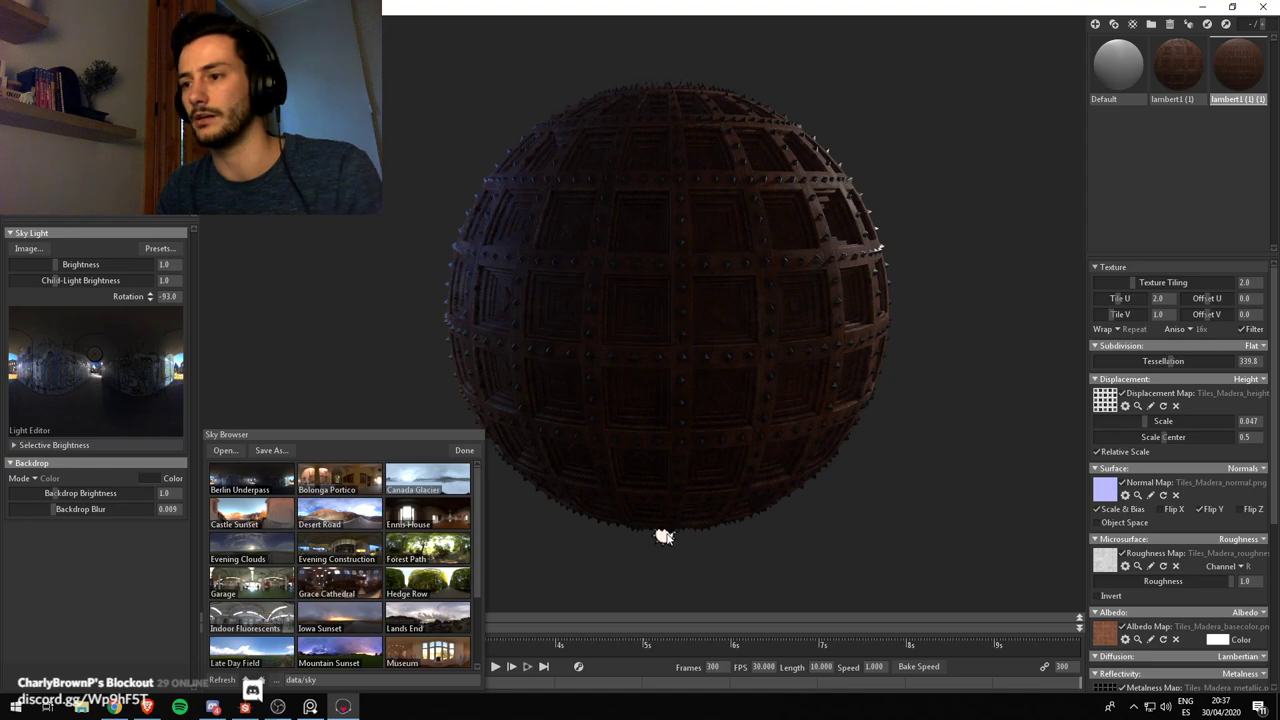
Move the directional light beside the sphere and set its brightness to 3.579
{"action": "left_click", "coordinate": [665, 534]}
{"action": "scroll", "coordinate": [685, 500], "scroll_direction": "down", "scroll_amount": 3}
{"action": "left_click_drag", "start_coordinate": [755, 442], "coordinate": [850, 452]}
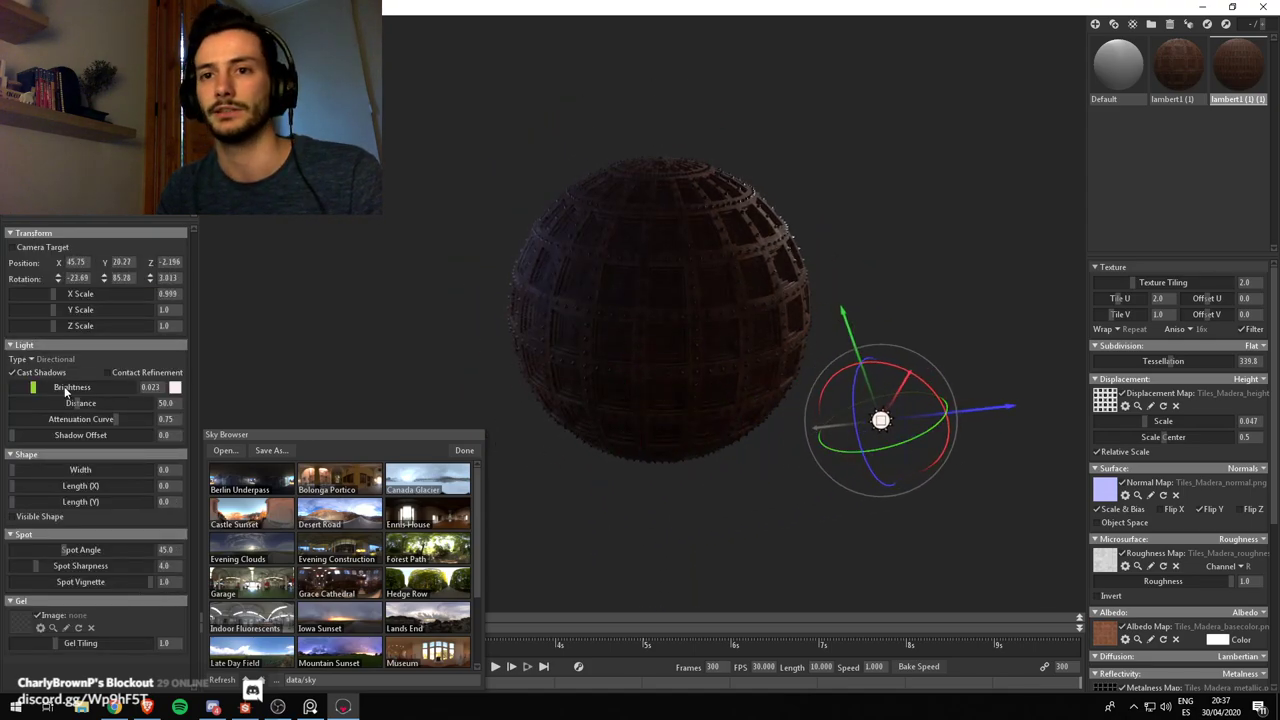
{"action": "left_click_drag", "start_coordinate": [66, 392], "coordinate": [83, 397]}
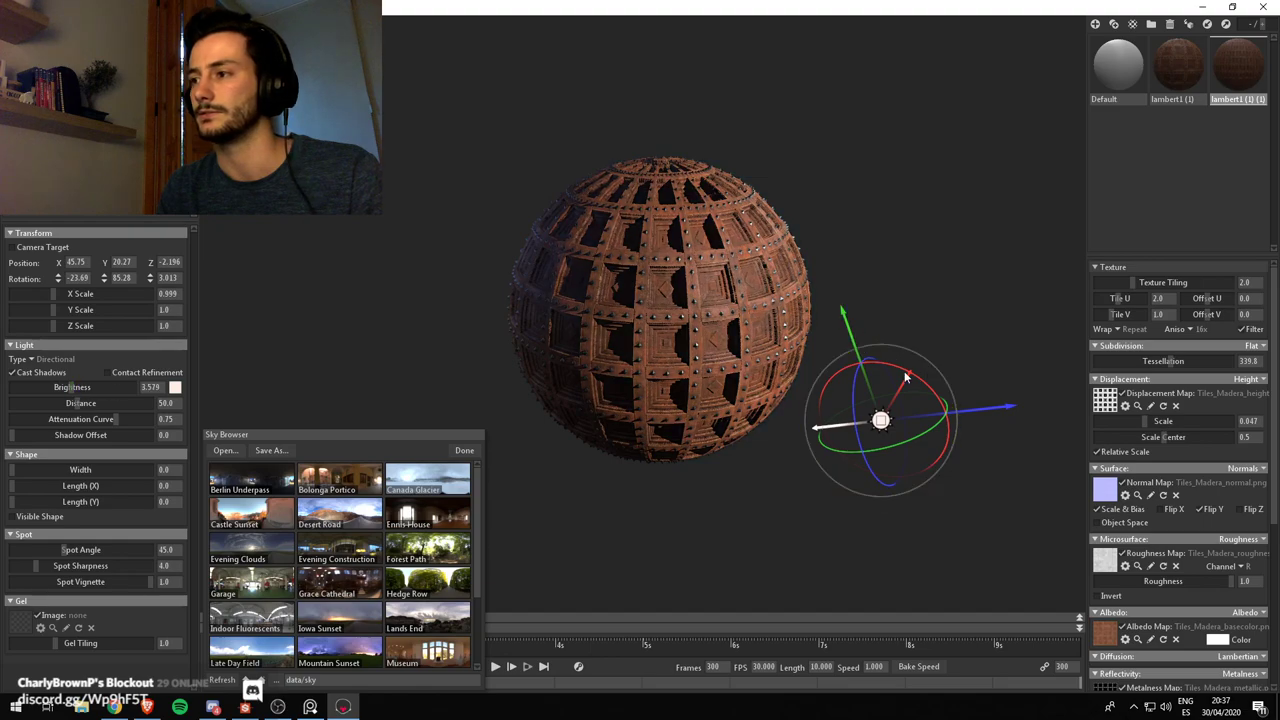
Raise the directional light above the sphere's side and aim it at rotation -35.18, 81.64, 5.056
{"action": "left_click_drag", "start_coordinate": [905, 377], "coordinate": [854, 193]}
{"action": "left_click_drag", "start_coordinate": [704, 344], "coordinate": [713, 318]}
{"action": "scroll", "coordinate": [713, 318], "scroll_direction": "up", "scroll_amount": 3}
{"action": "middle_click_drag", "start_coordinate": [713, 318], "coordinate": [697, 377]}
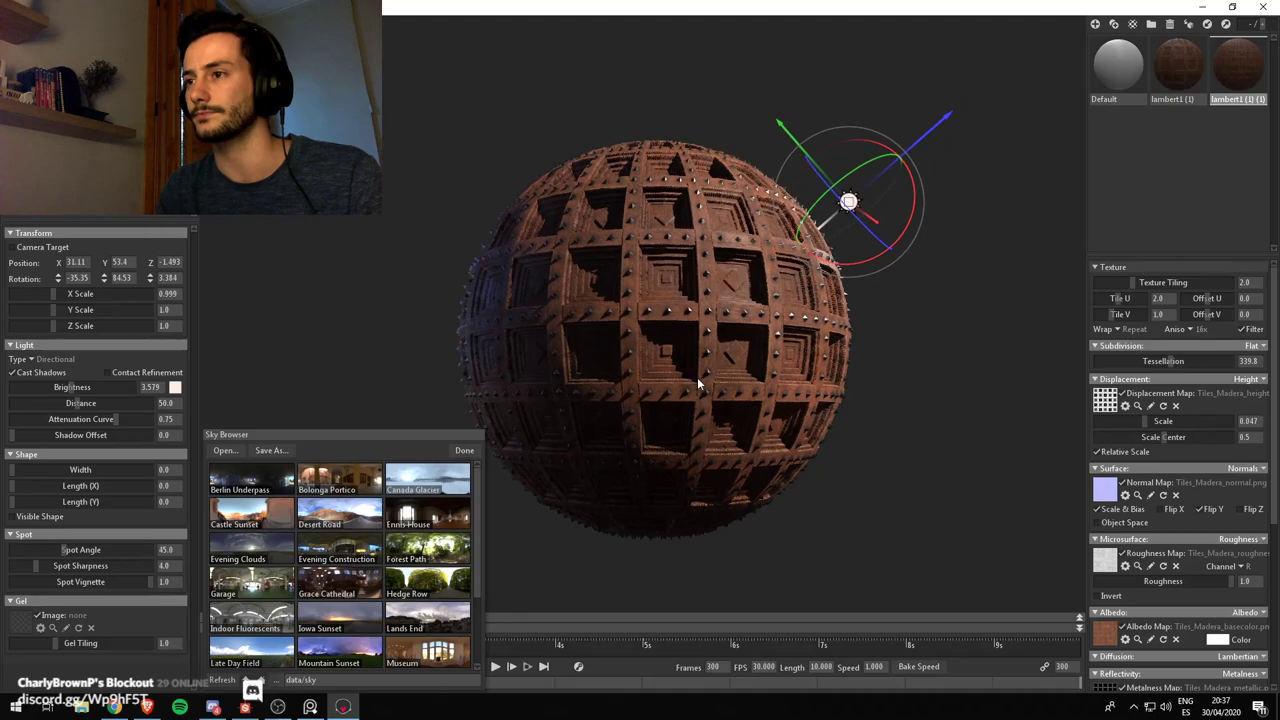
{"action": "left_click_drag", "start_coordinate": [697, 377], "coordinate": [723, 411]}
{"action": "scroll", "coordinate": [723, 411], "scroll_direction": "up", "scroll_amount": 3}
{"action": "scroll", "coordinate": [710, 375], "scroll_direction": "down", "scroll_amount": 2}
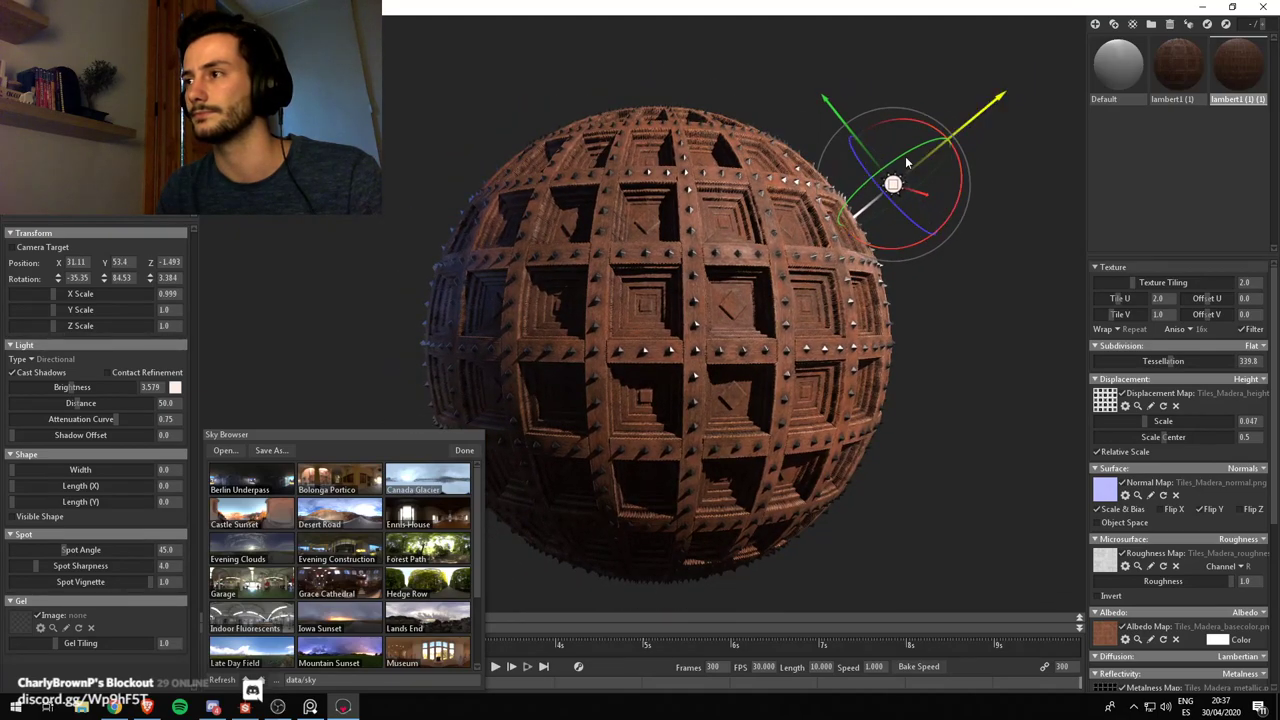
{"action": "left_click_drag", "start_coordinate": [904, 154], "coordinate": [910, 151]}
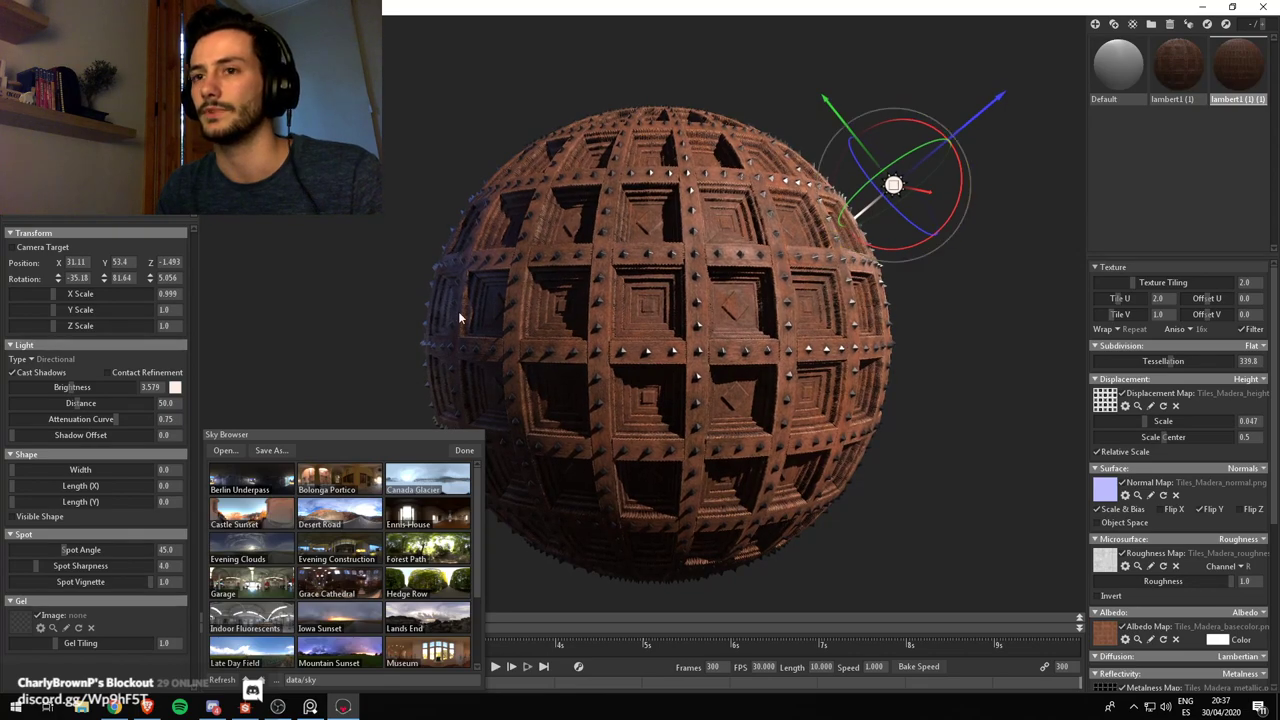
Set the directional light's color to a near-white tone, RGB 255, 249, 246
{"action": "left_click", "coordinate": [175, 389]}
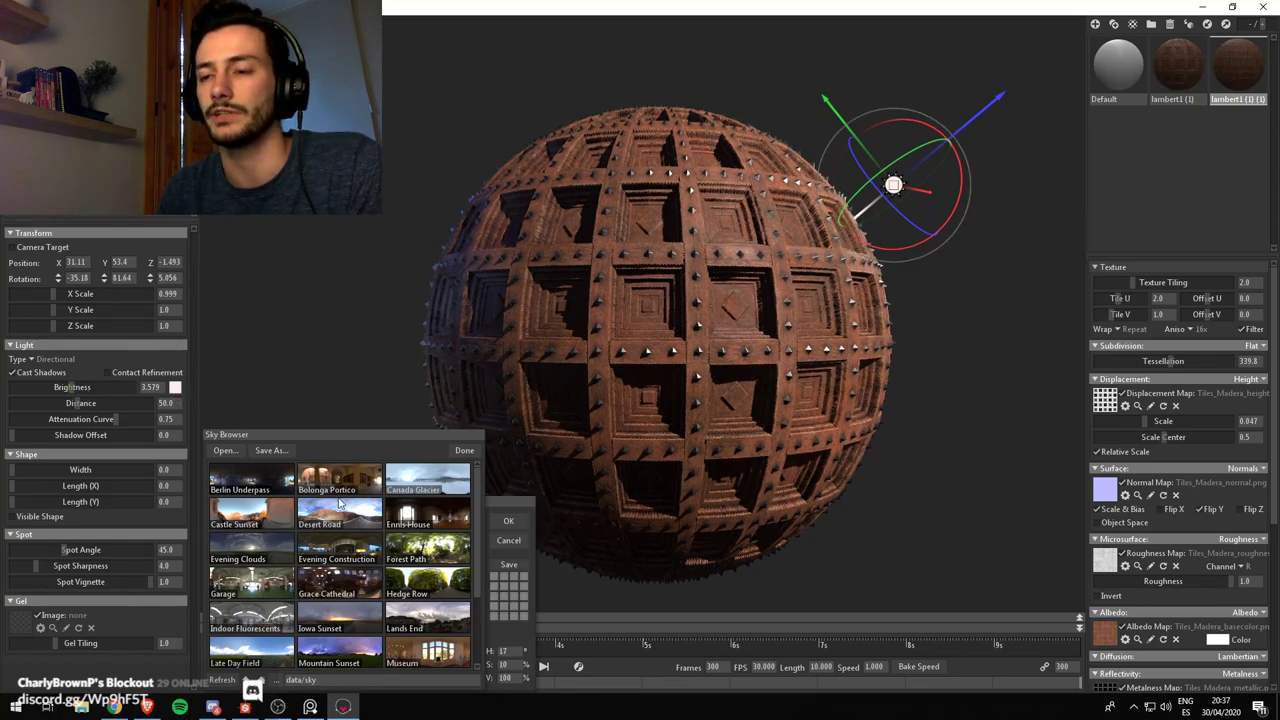
{"action": "left_click", "coordinate": [470, 450]}
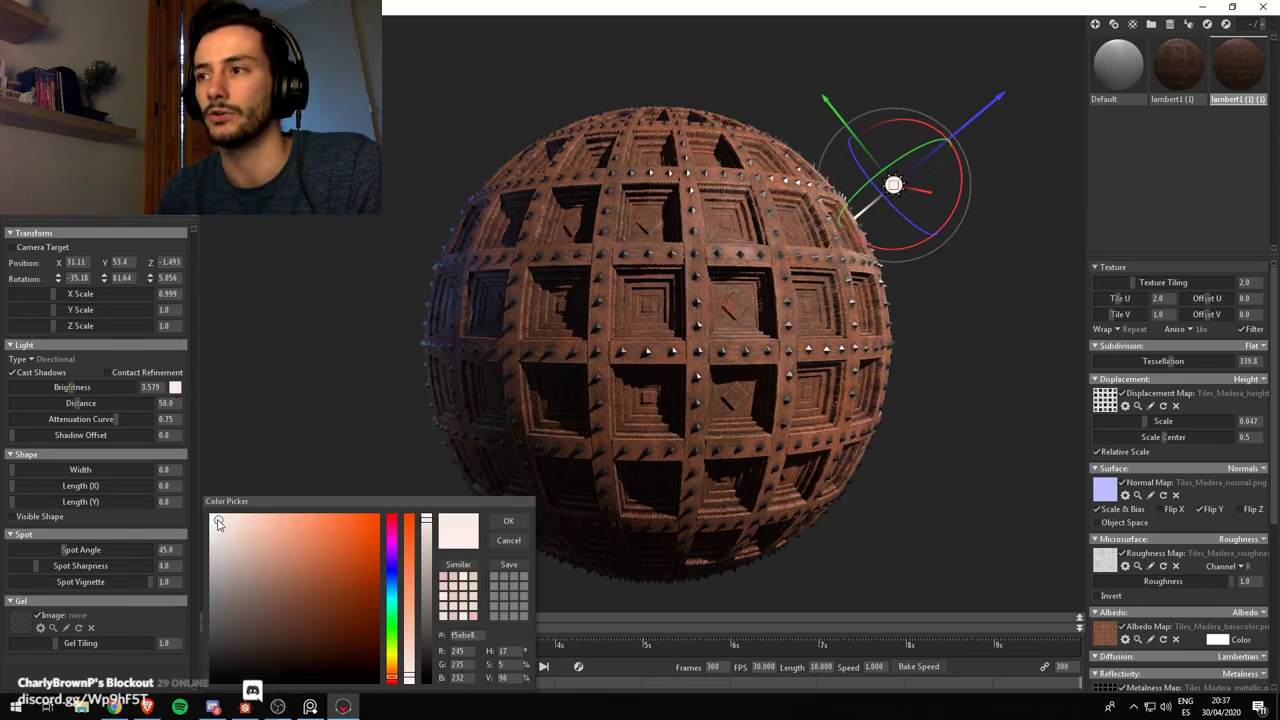
{"action": "left_click", "coordinate": [212, 517]}
{"action": "left_click_drag", "start_coordinate": [212, 517], "coordinate": [216, 517]}
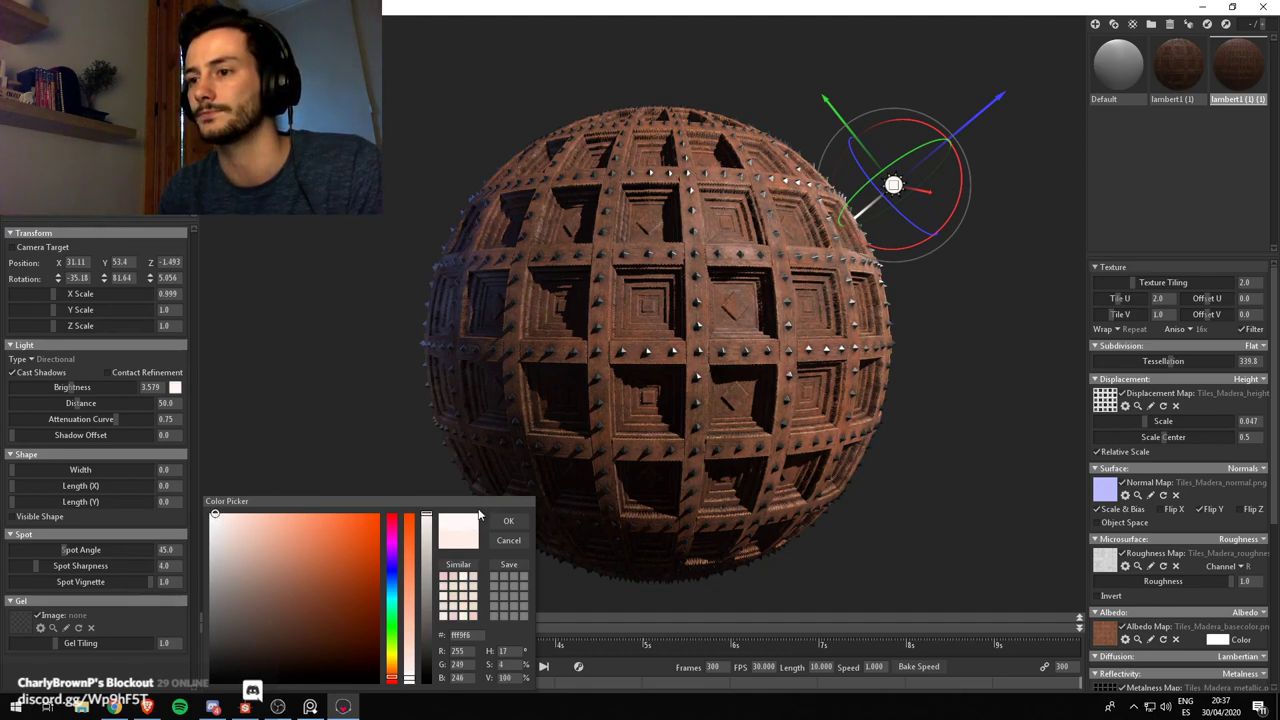
{"action": "left_click", "coordinate": [508, 521]}
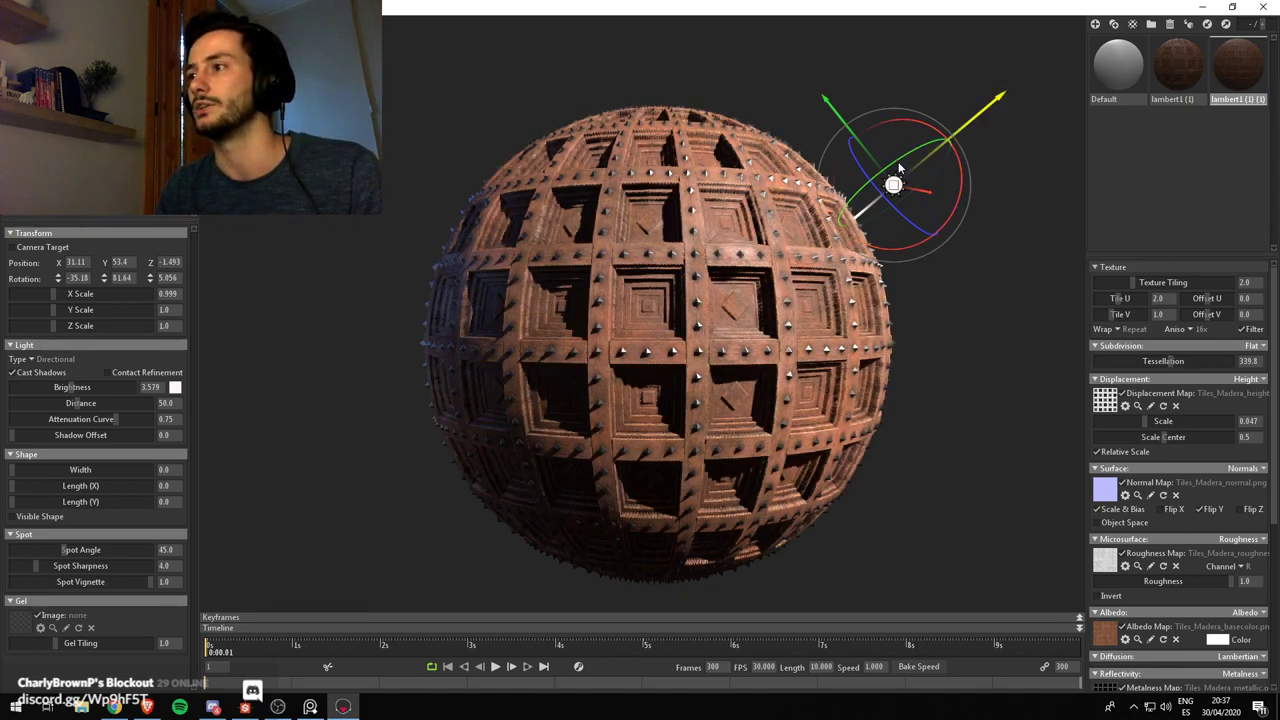
Duplicate the directional light and rotate the copy to 35.4, 265.7, -2.71 so it lights the sphere's opposite lower edge
{"action": "left_click_drag", "start_coordinate": [918, 148], "coordinate": [955, 138]}
{"action": "left_click_drag", "start_coordinate": [558, 222], "coordinate": [555, 222]}
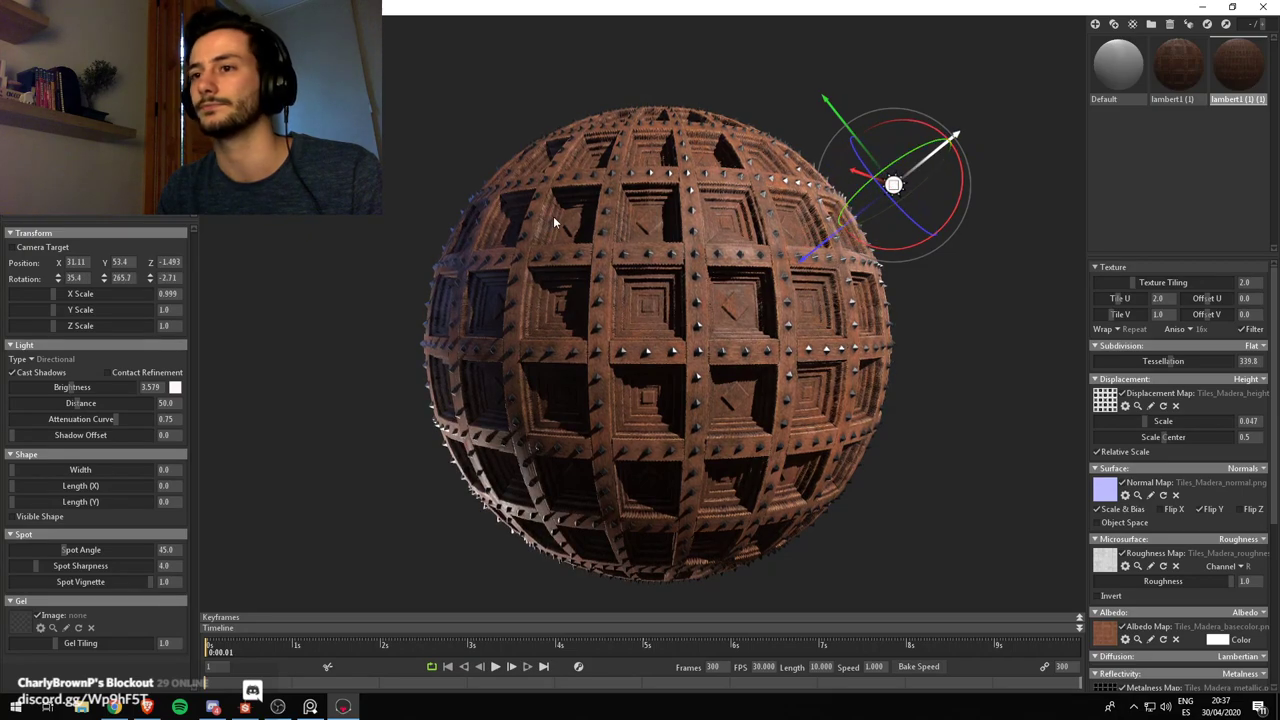
Color the duplicated rim light blue (3868bb) and rotate it to 35.3, 277.1, 3.938
{"action": "left_click", "coordinate": [175, 388]}
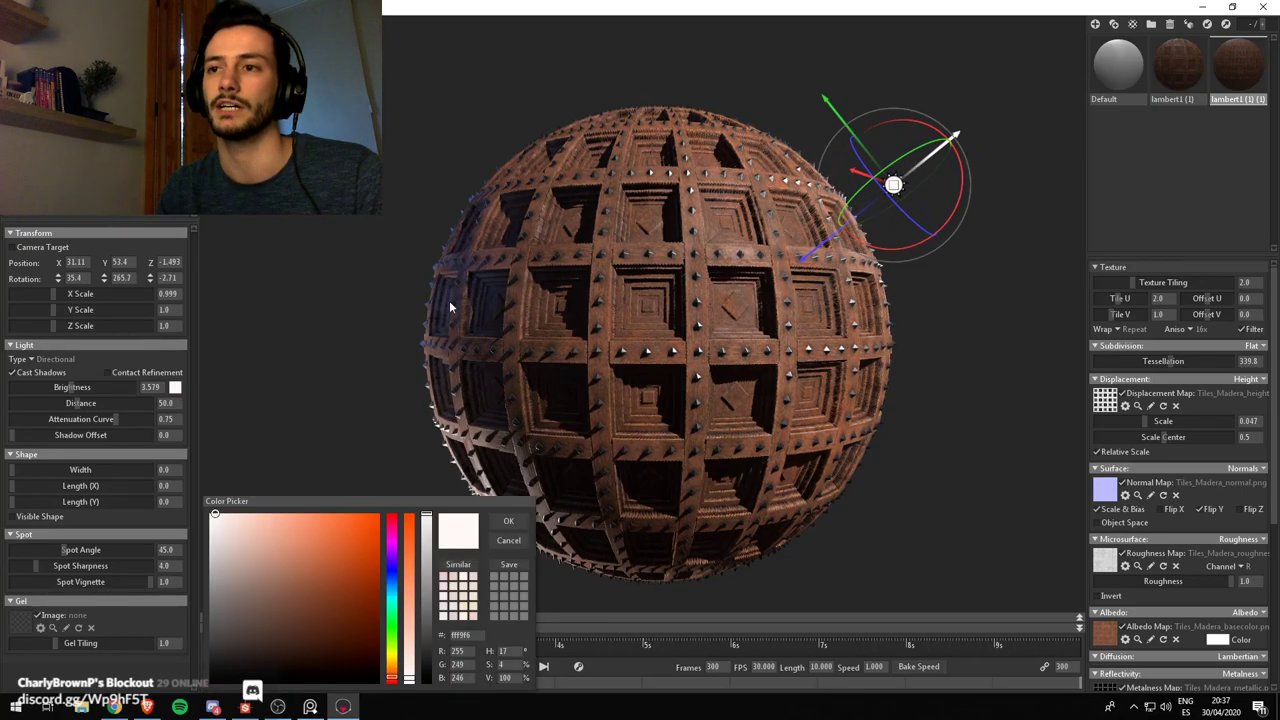
{"action": "left_click", "coordinate": [392, 569]}
{"action": "left_click_drag", "start_coordinate": [236, 533], "coordinate": [272, 567]}
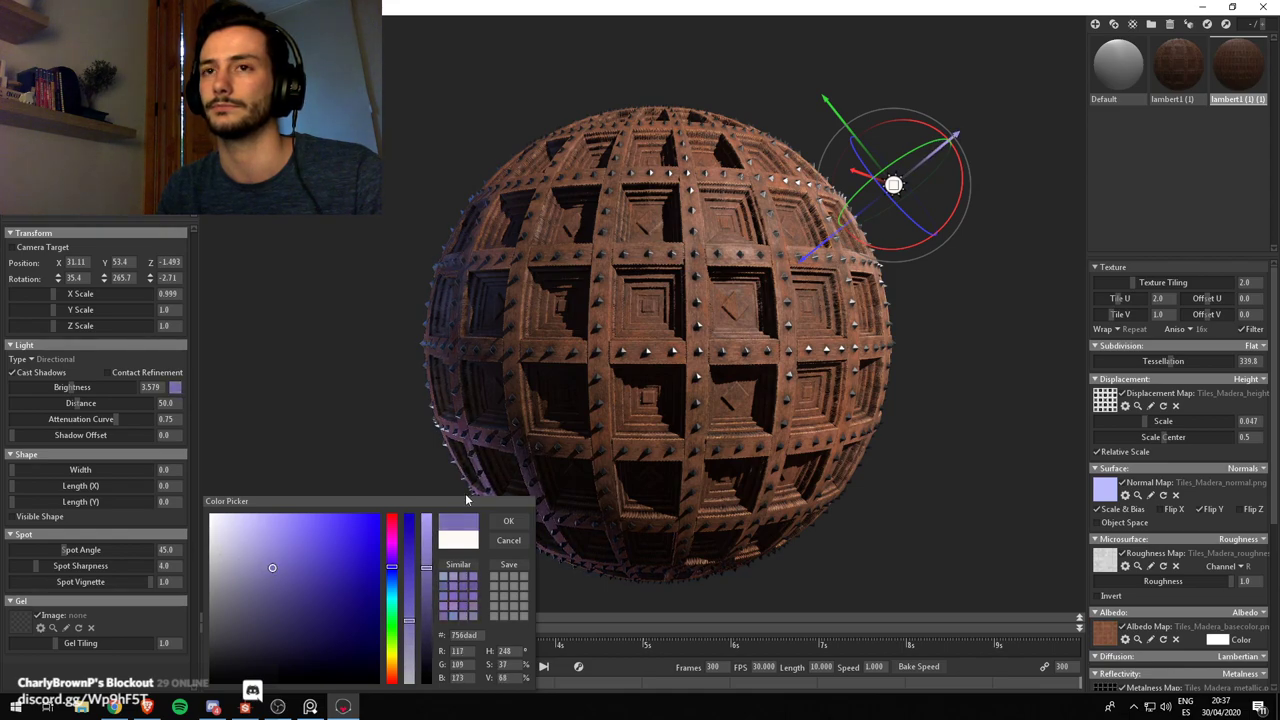
{"action": "left_click", "coordinate": [264, 549]}
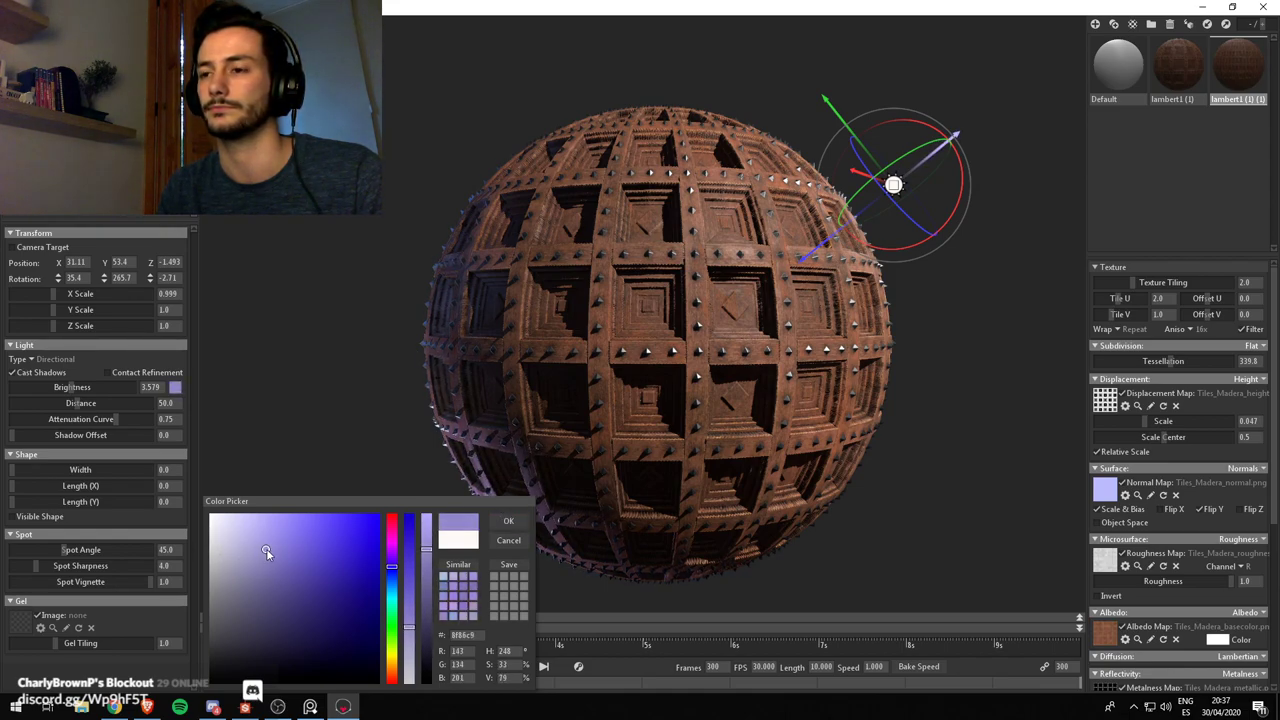
{"action": "left_click", "coordinate": [406, 603]}
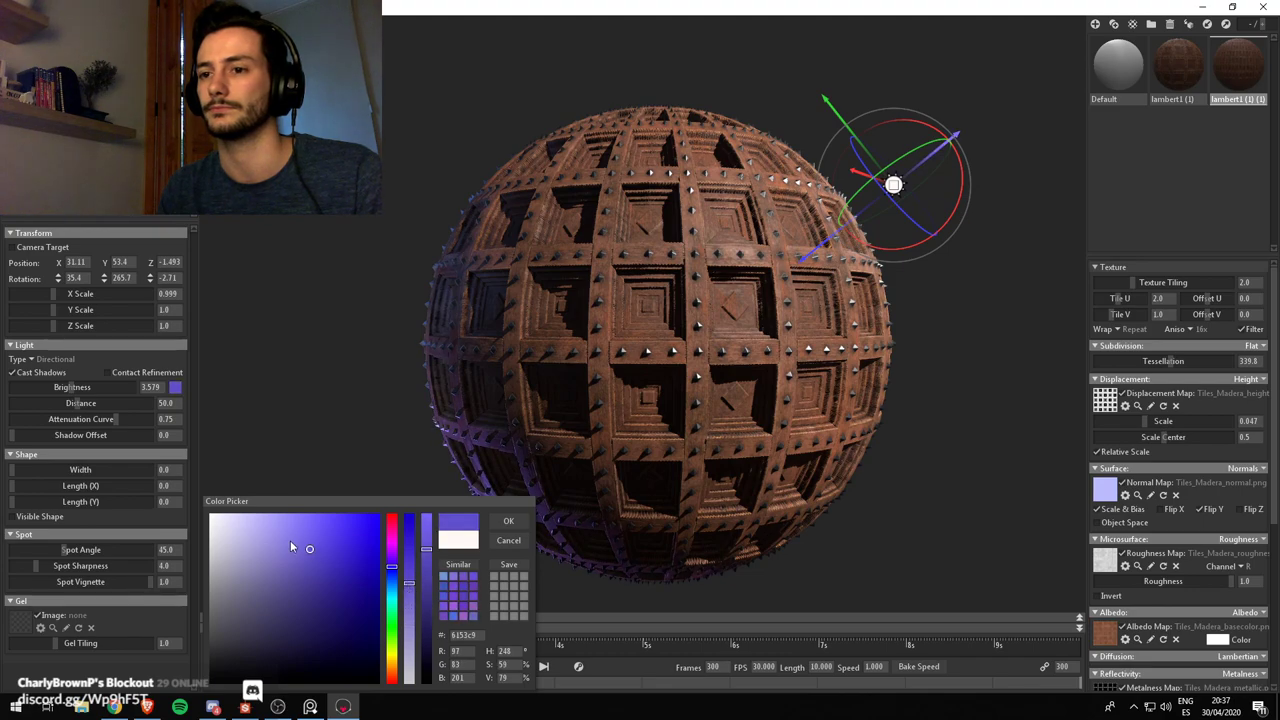
{"action": "left_click_drag", "start_coordinate": [290, 545], "coordinate": [329, 560]}
{"action": "left_click", "coordinate": [391, 582]}
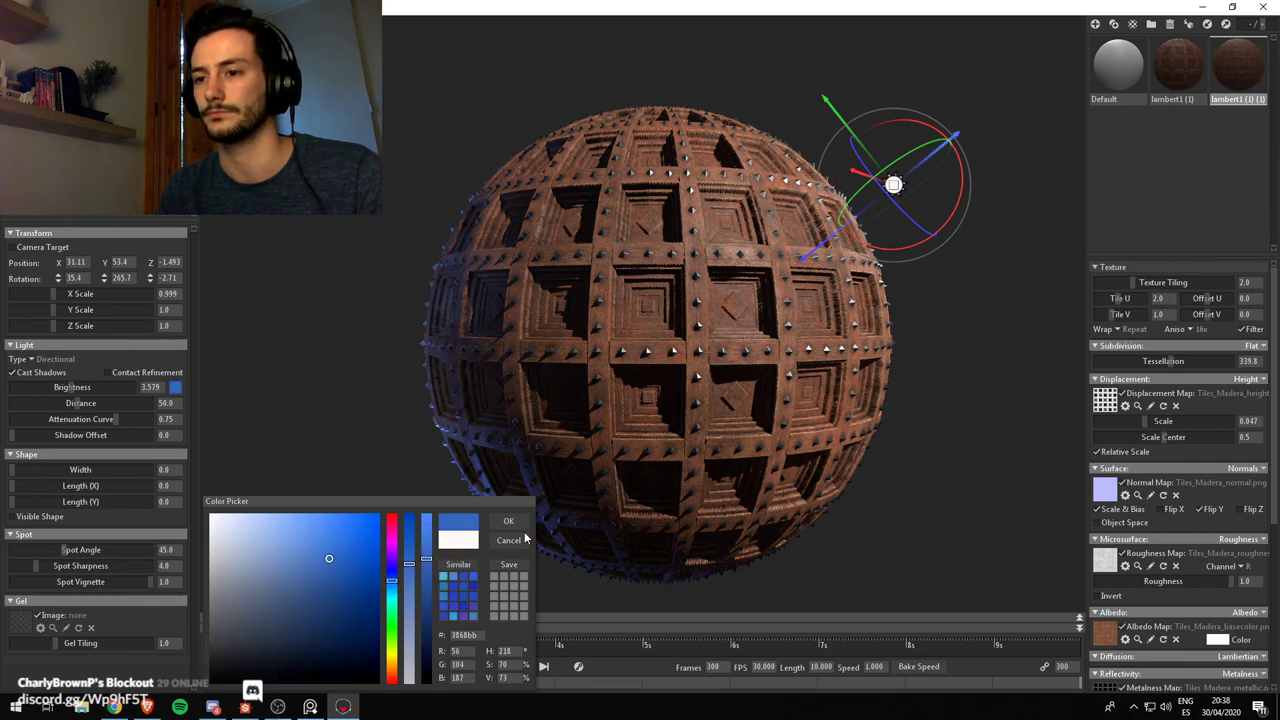
{"action": "left_click", "coordinate": [508, 521]}
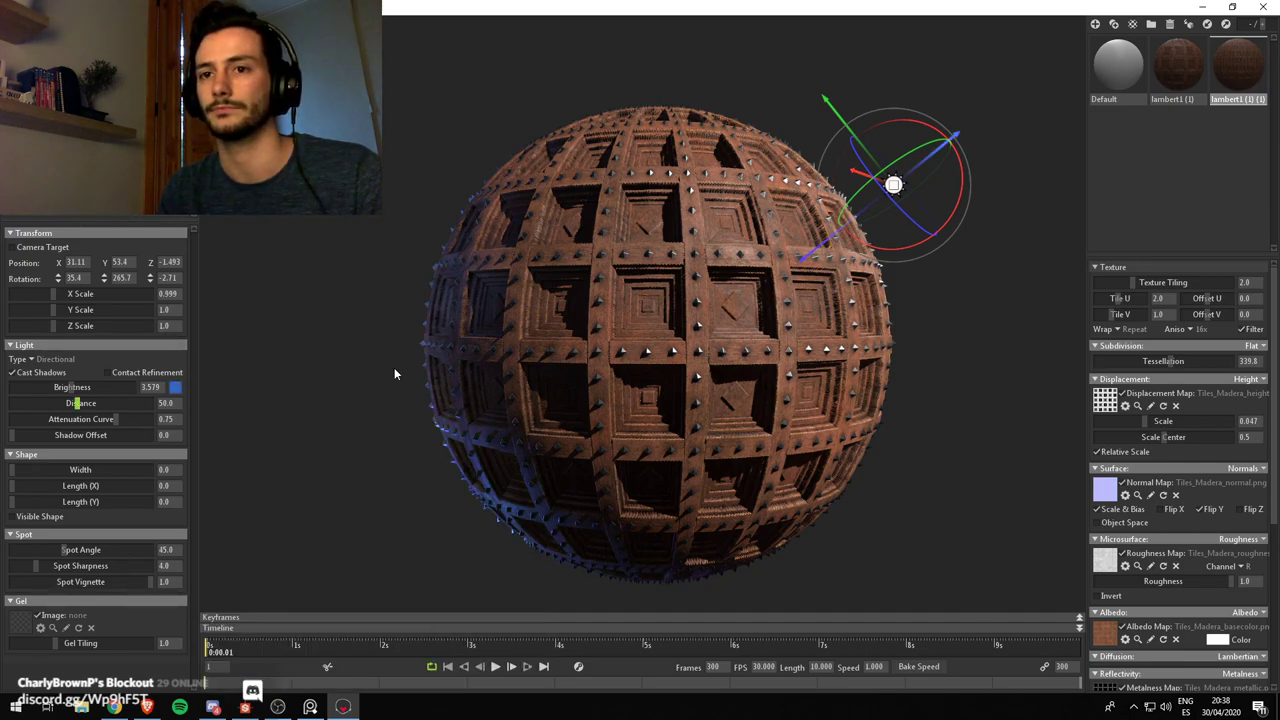
{"action": "mouse_move", "coordinate": [893, 161]}
{"action": "left_mouse_down"}
{"action": "mouse_move", "coordinate": [926, 144]}
{"action": "mouse_move", "coordinate": [889, 163]}
{"action": "mouse_move", "coordinate": [907, 154]}
{"action": "left_mouse_up"}
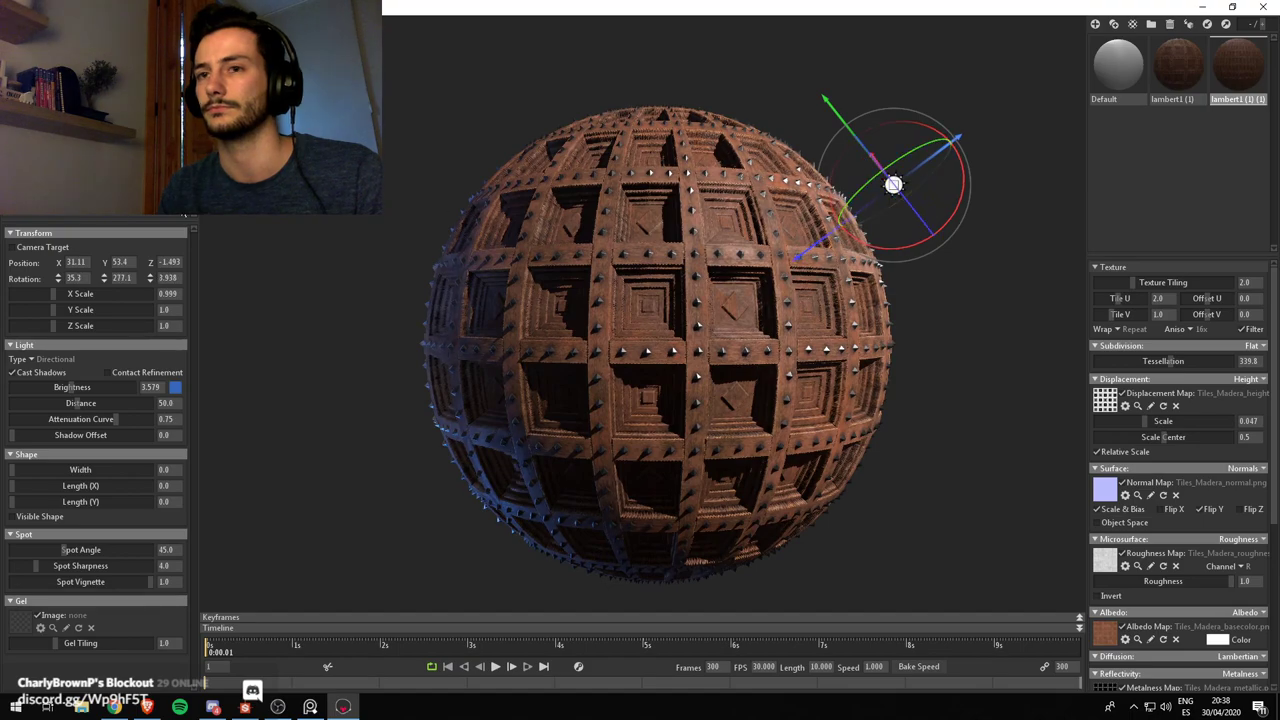
Try a different sky light brightness and undo the change
{"action": "left_click", "coordinate": [60, 78]}
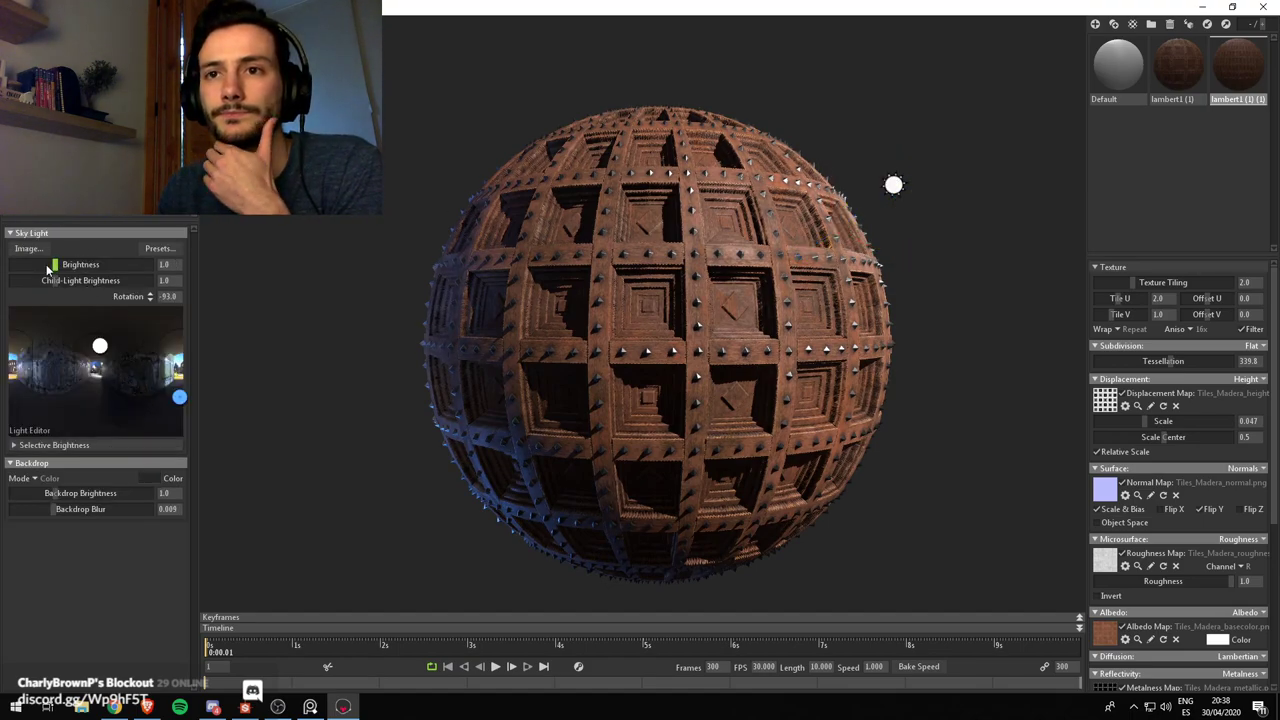
{"action": "left_click_drag", "start_coordinate": [47, 268], "coordinate": [70, 264]}
{"action": "key", "text": "ctrl+z"}
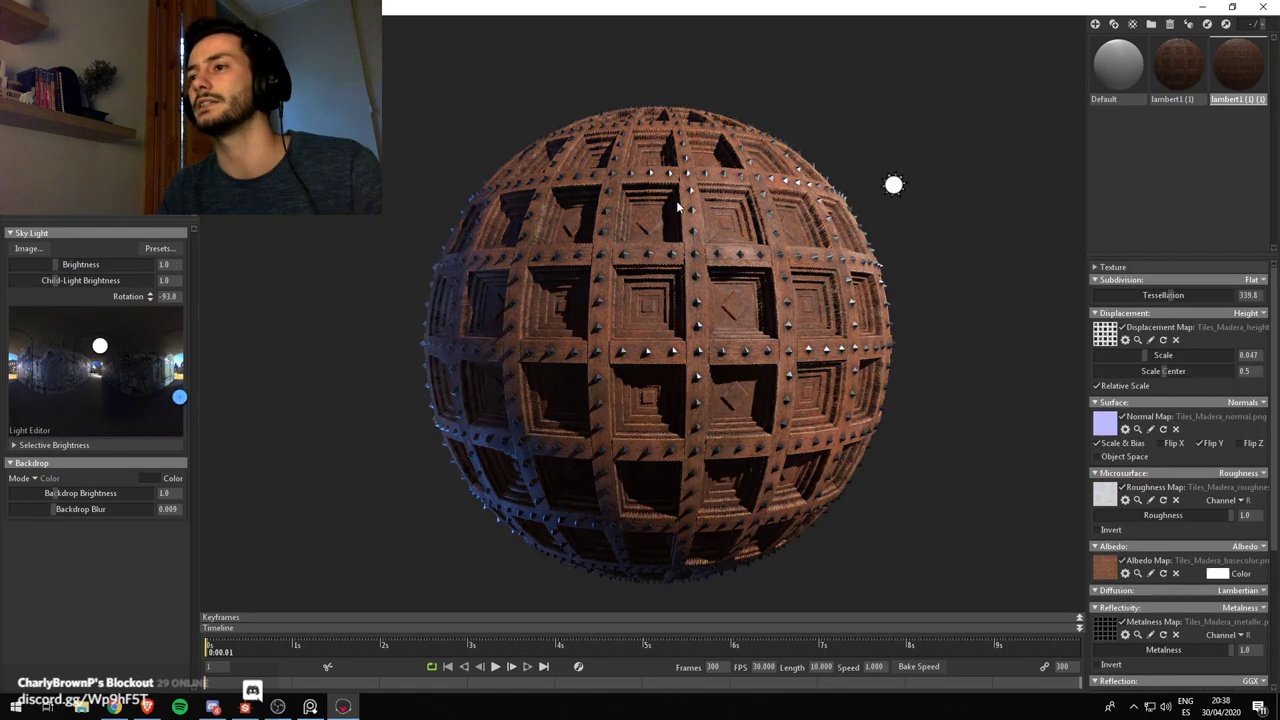
Duplicate the main directional light as a fill light with brightness 0.865, aimed at rotation 15.59, 2.306, 36.68
{"action": "left_click", "coordinate": [894, 184]}
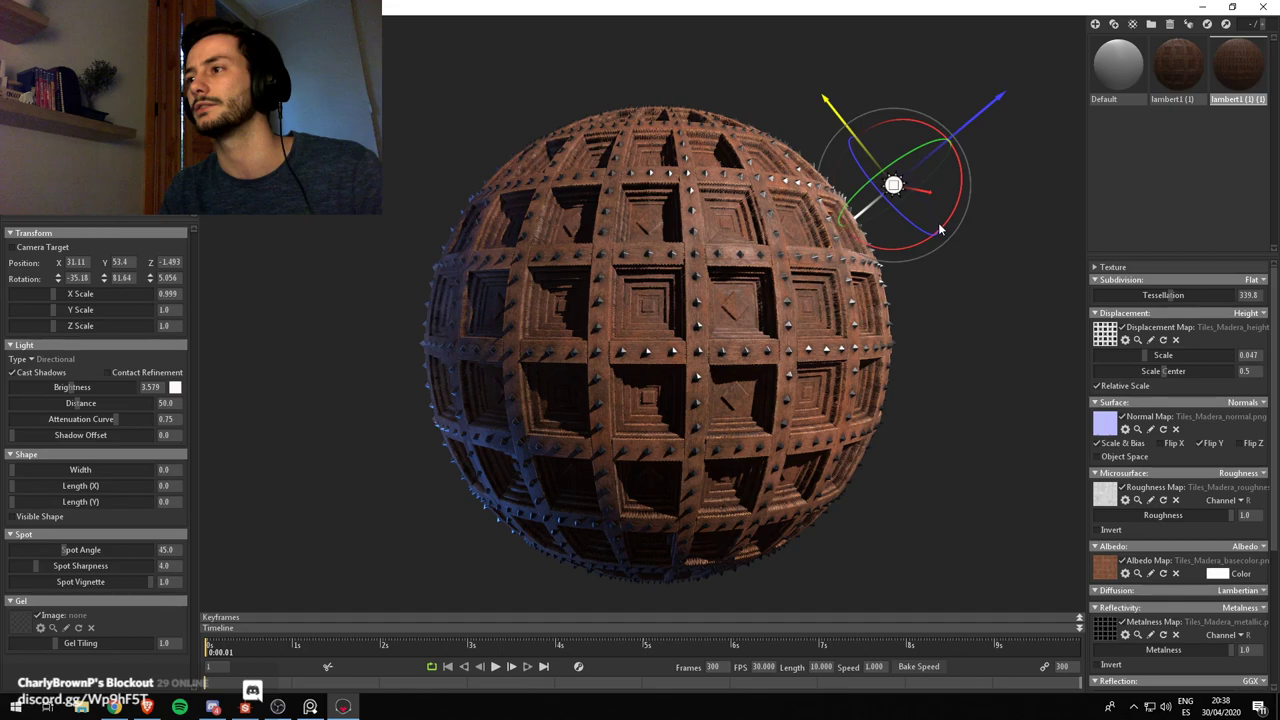
{"action": "left_click_drag", "start_coordinate": [910, 157], "coordinate": [930, 177]}
{"action": "left_click_drag", "start_coordinate": [70, 387], "coordinate": [53, 387]}
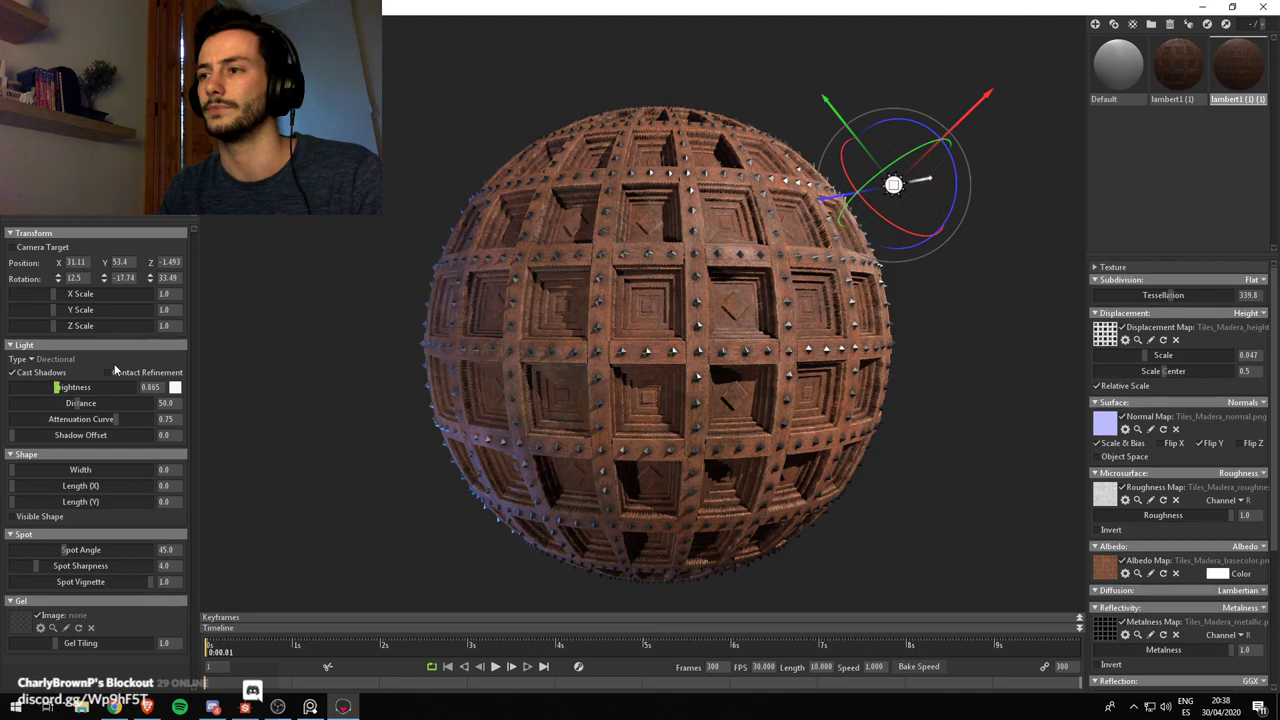
{"action": "left_click_drag", "start_coordinate": [866, 184], "coordinate": [892, 166]}
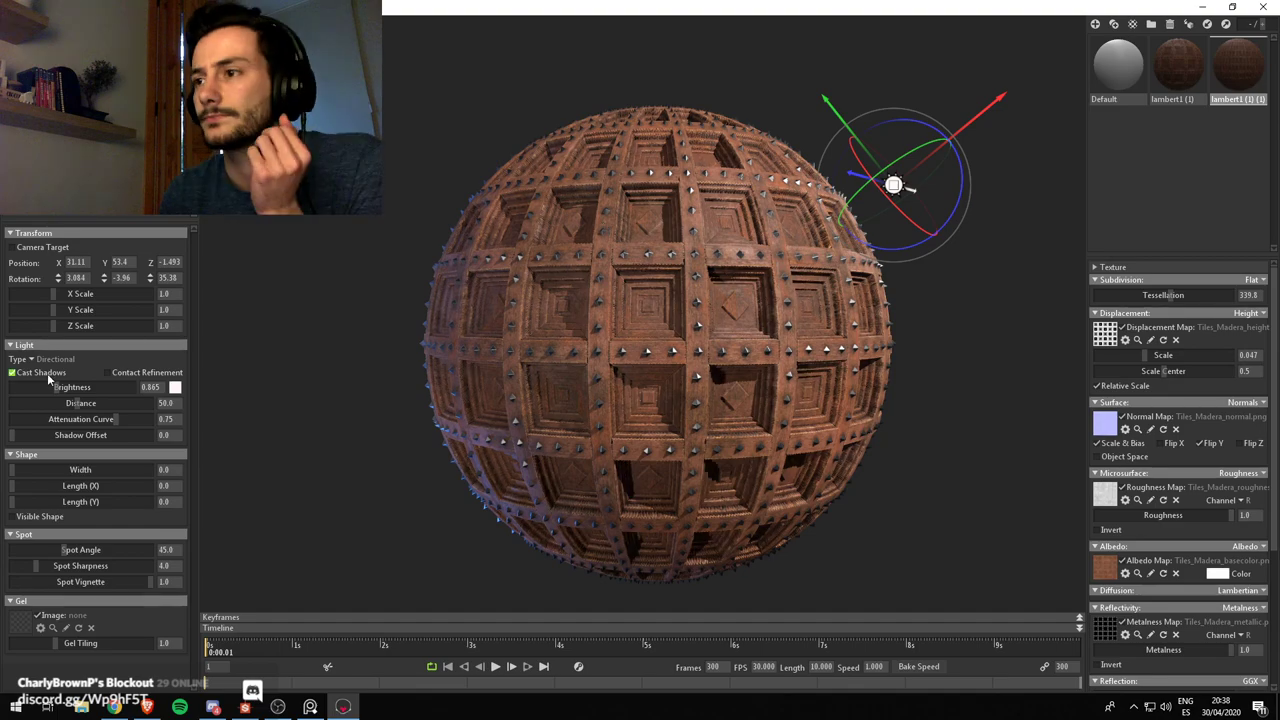
{"action": "left_click_drag", "start_coordinate": [882, 171], "coordinate": [868, 182]}
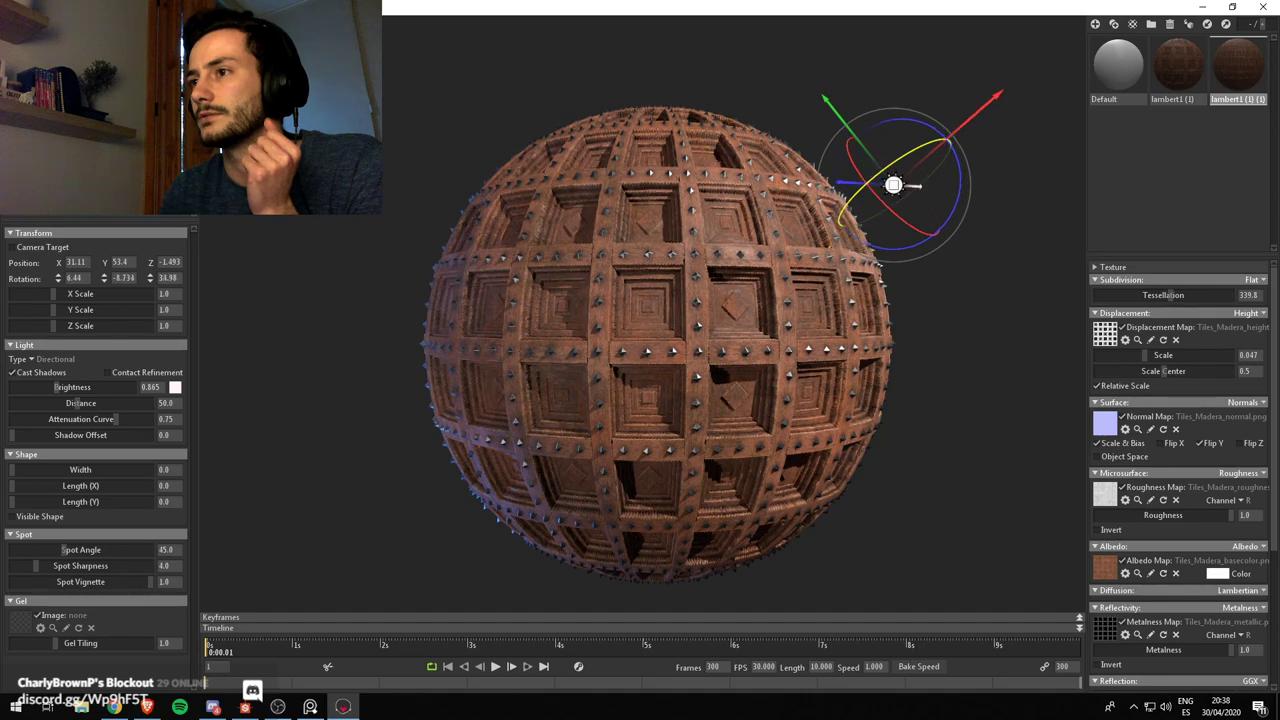
{"action": "left_click_drag", "start_coordinate": [868, 183], "coordinate": [881, 201]}
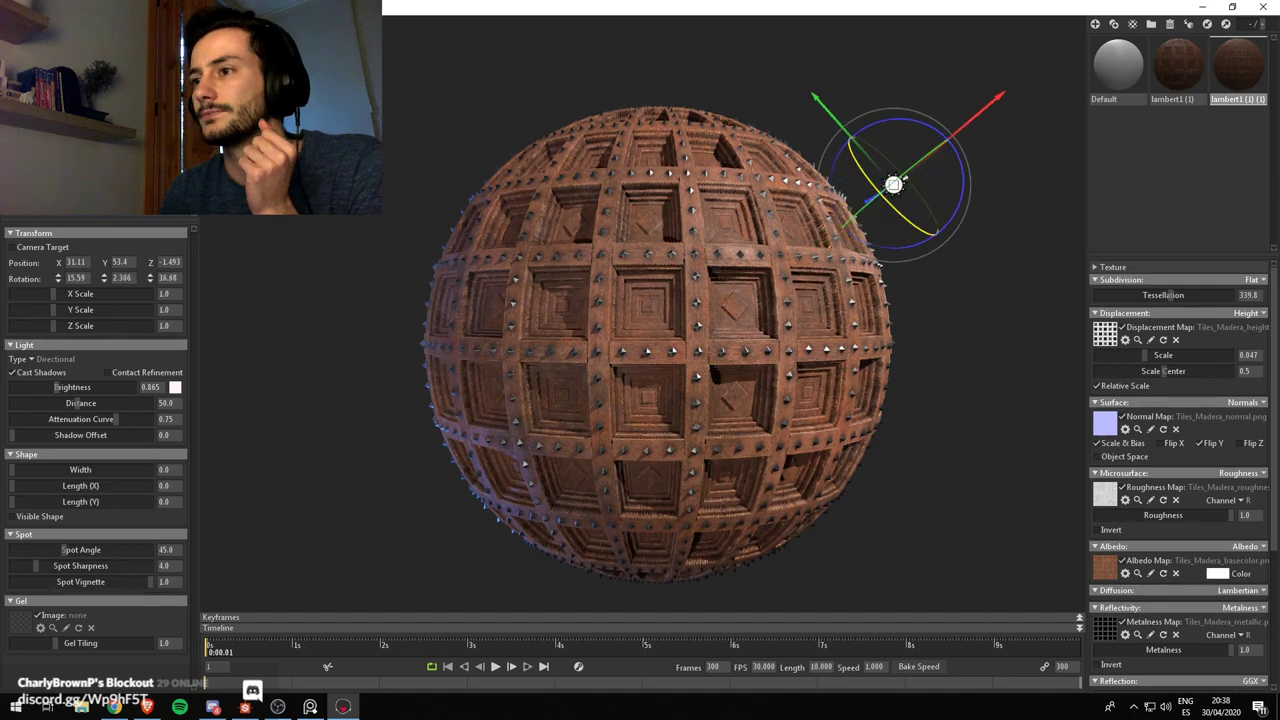
Set the camera's tone mapping to Hejl, try an S-shaped RGB contrast curve, and clear the curve
{"action": "left_click_drag", "start_coordinate": [118, 338], "coordinate": [121, 337], "text": "shift"}
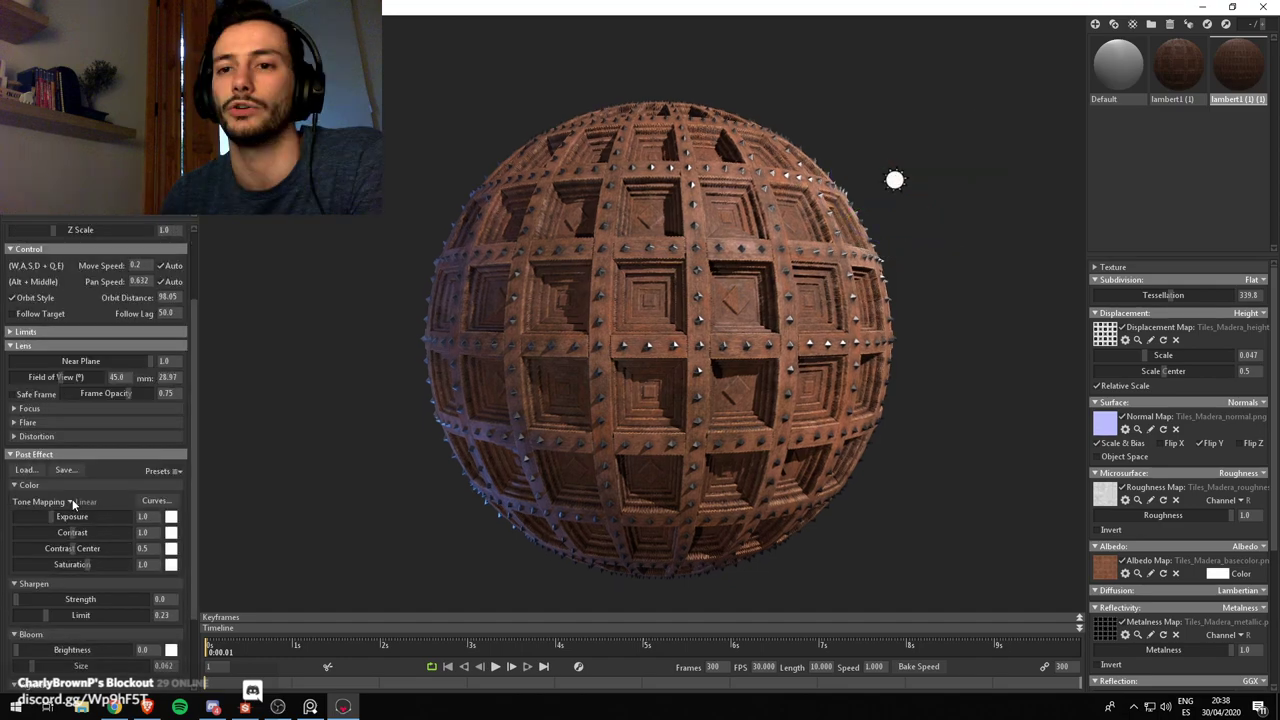
{"action": "left_click", "coordinate": [73, 502]}
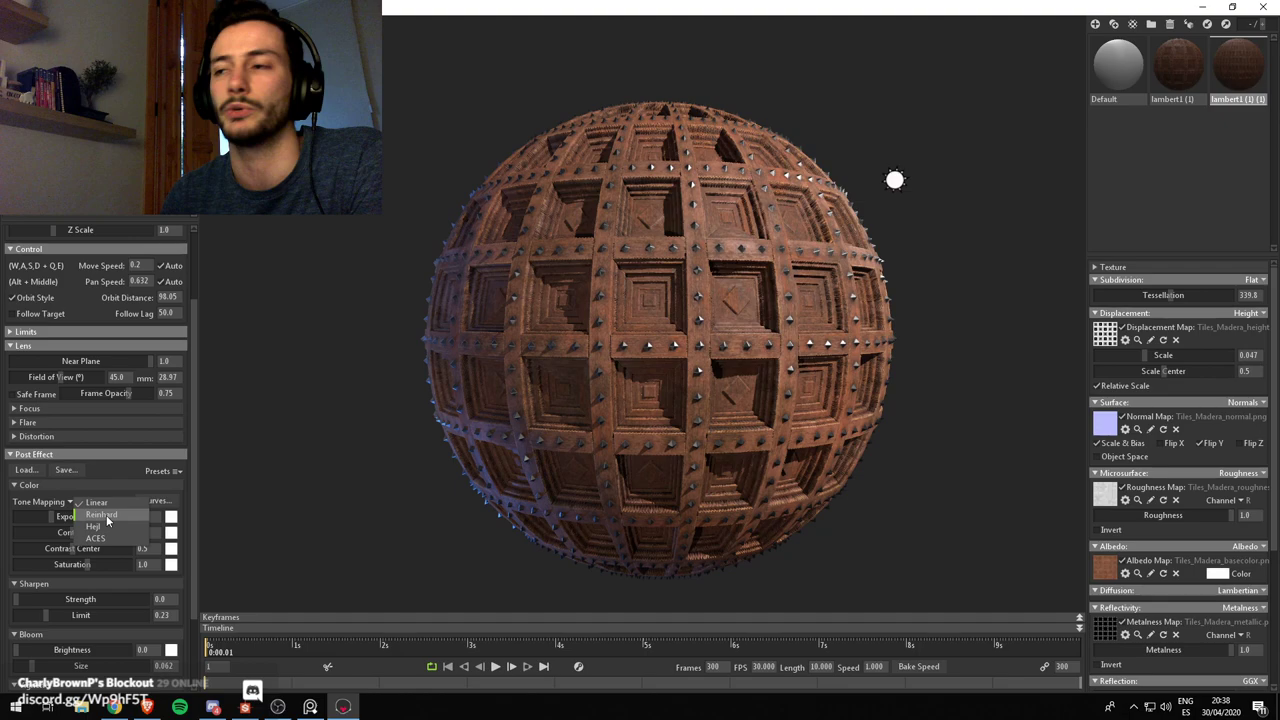
{"action": "left_click", "coordinate": [96, 526]}
{"action": "left_click", "coordinate": [156, 500]}
{"action": "left_click_drag", "start_coordinate": [330, 543], "coordinate": [326, 532]}
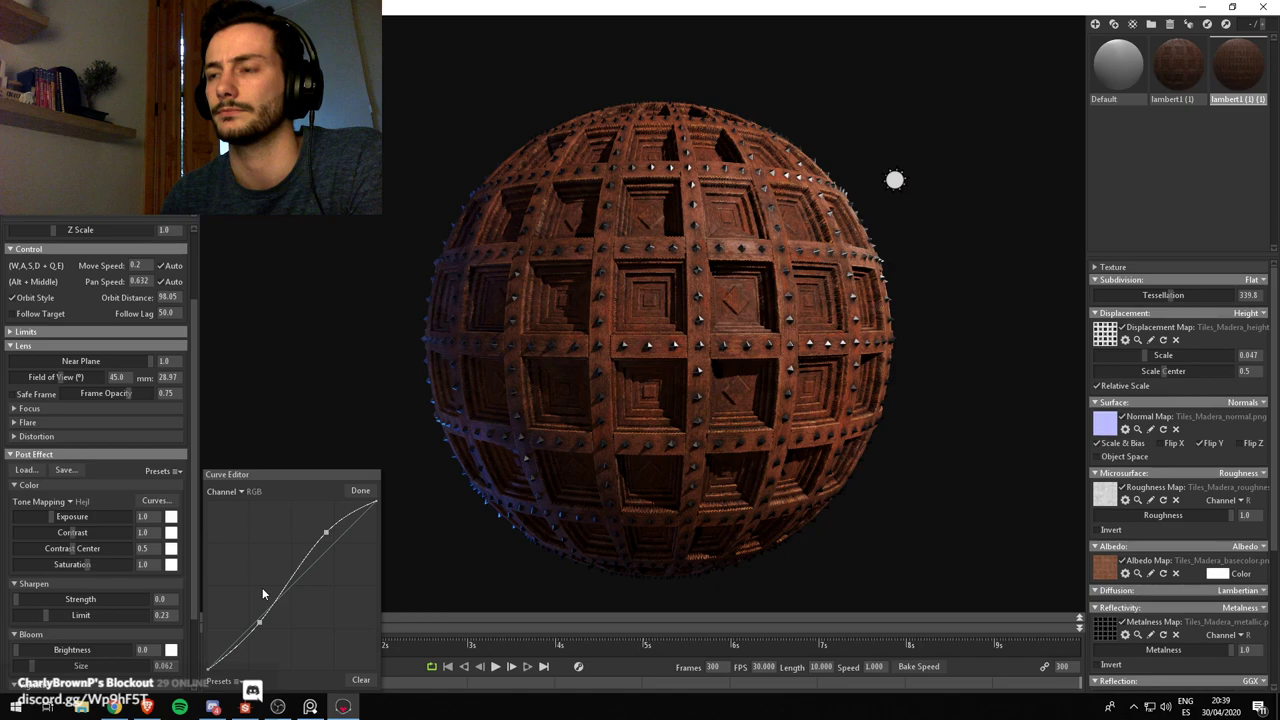
{"action": "left_click", "coordinate": [360, 680]}
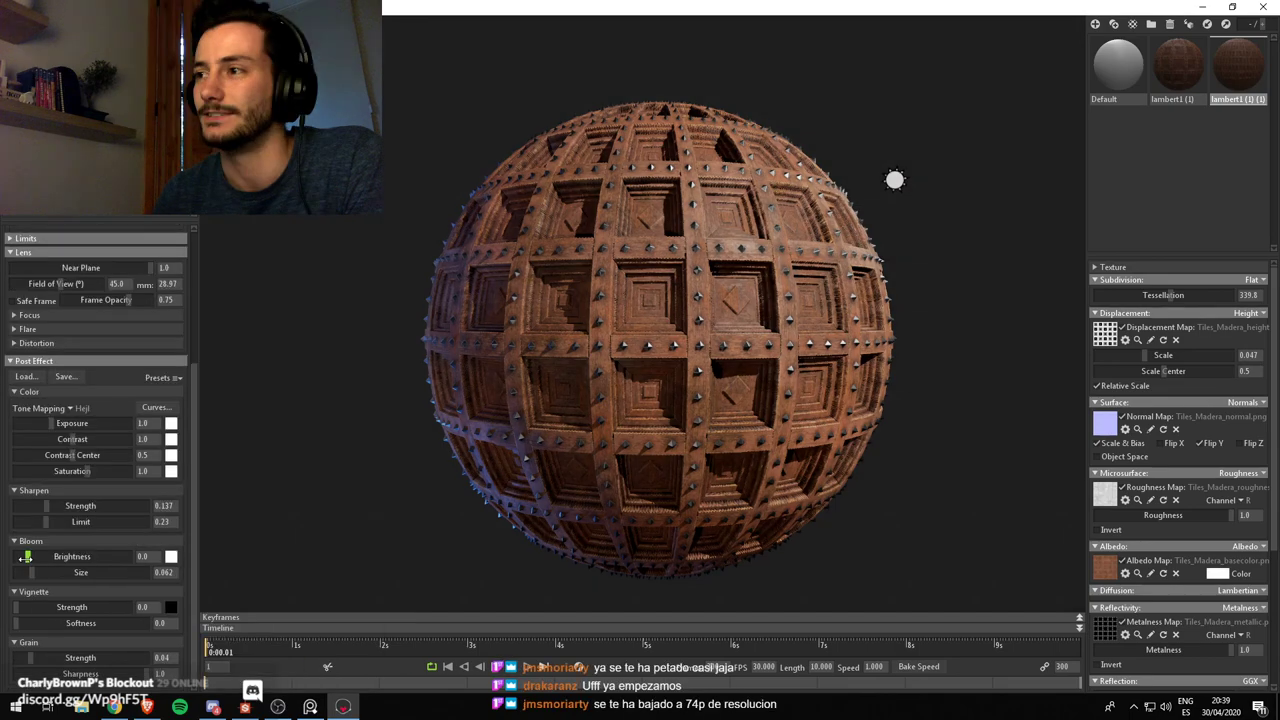
Add a vignette around the view and raise the main directional light's brightness to 4.459
{"action": "left_click_drag", "start_coordinate": [30, 607], "coordinate": [49, 607]}
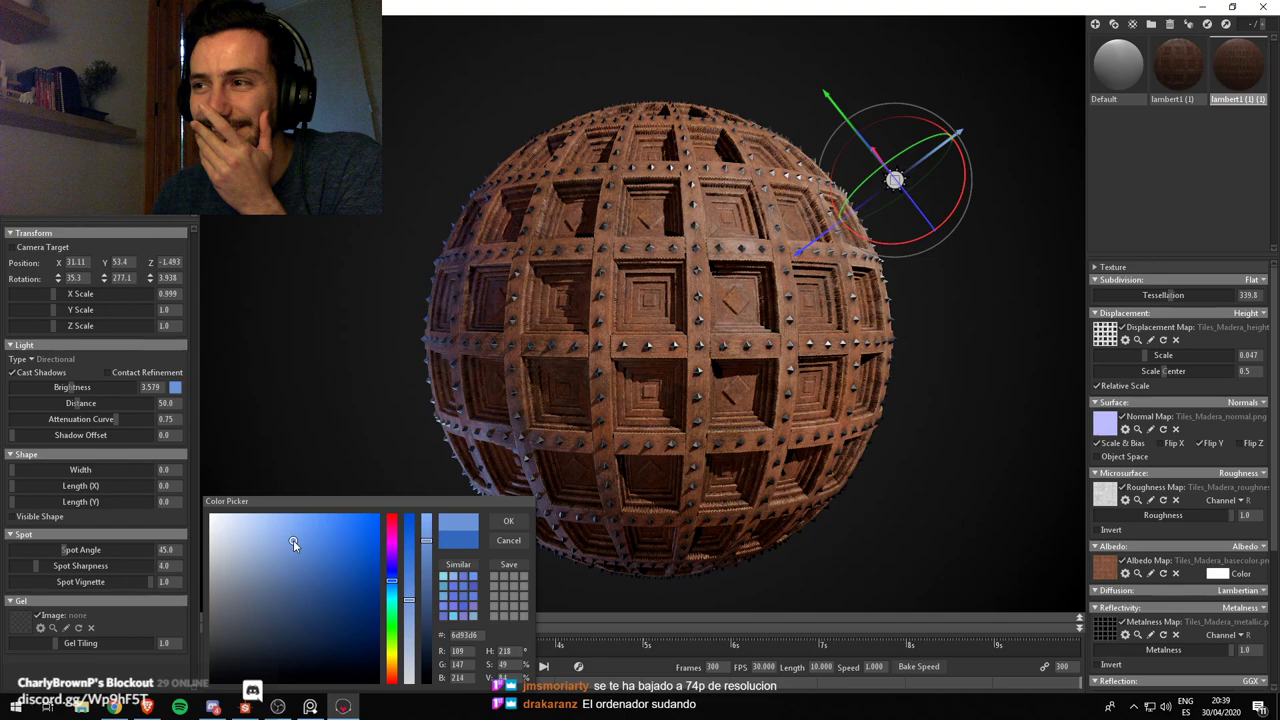
{"action": "left_click", "coordinate": [129, 338]}
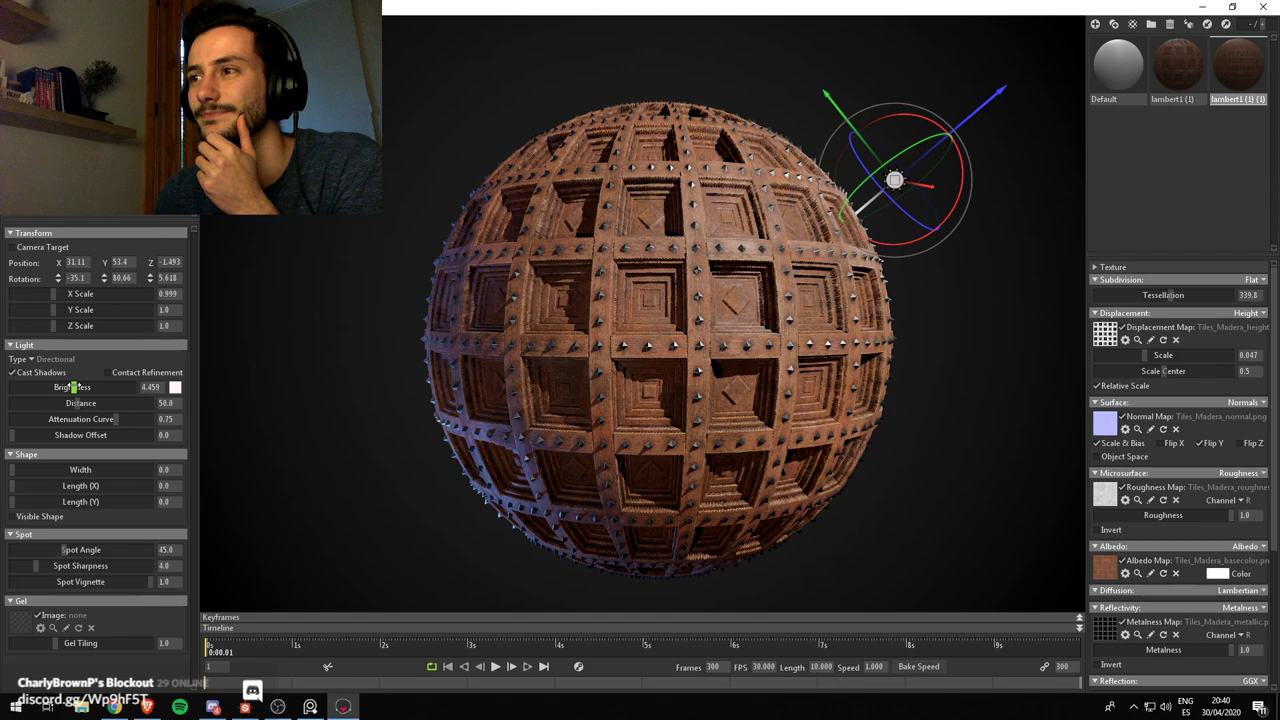
Save the scene as a Toolbag scene file, browsing to the Designer folder
{"action": "key", "text": "ctrl+s"}
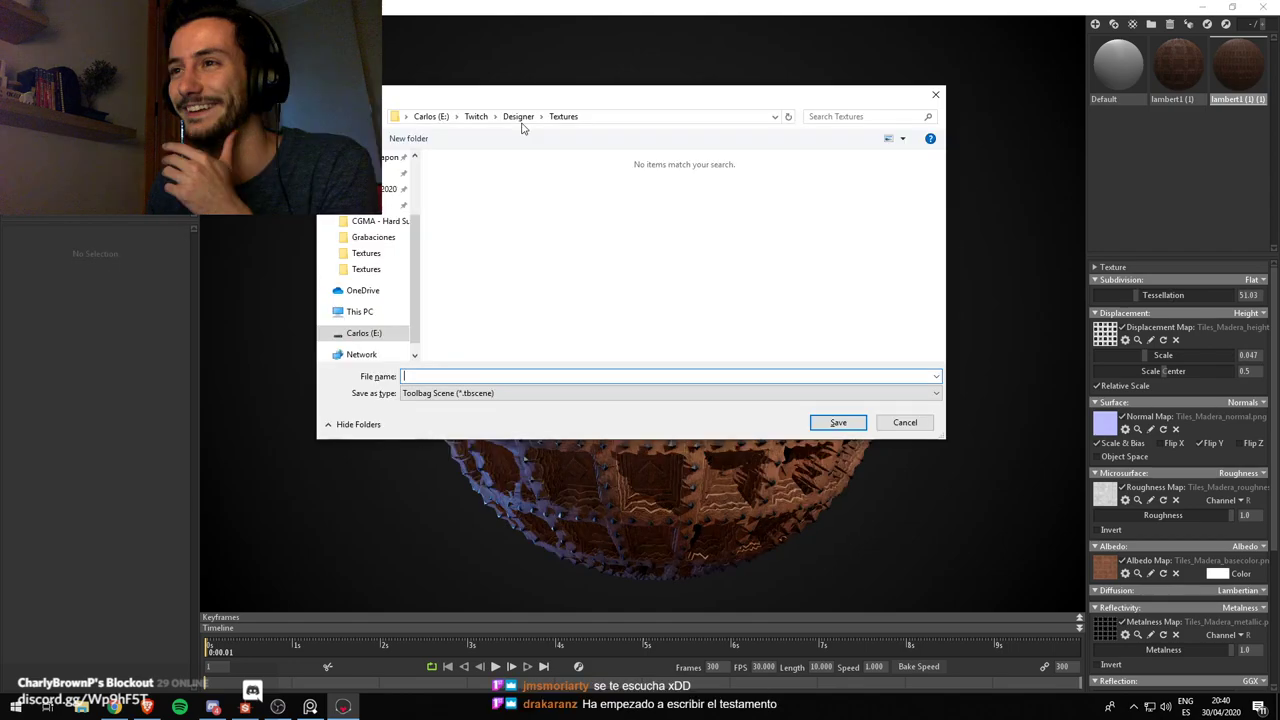
{"action": "left_click", "coordinate": [519, 117]}
{"action": "right_click", "coordinate": [497, 271]}
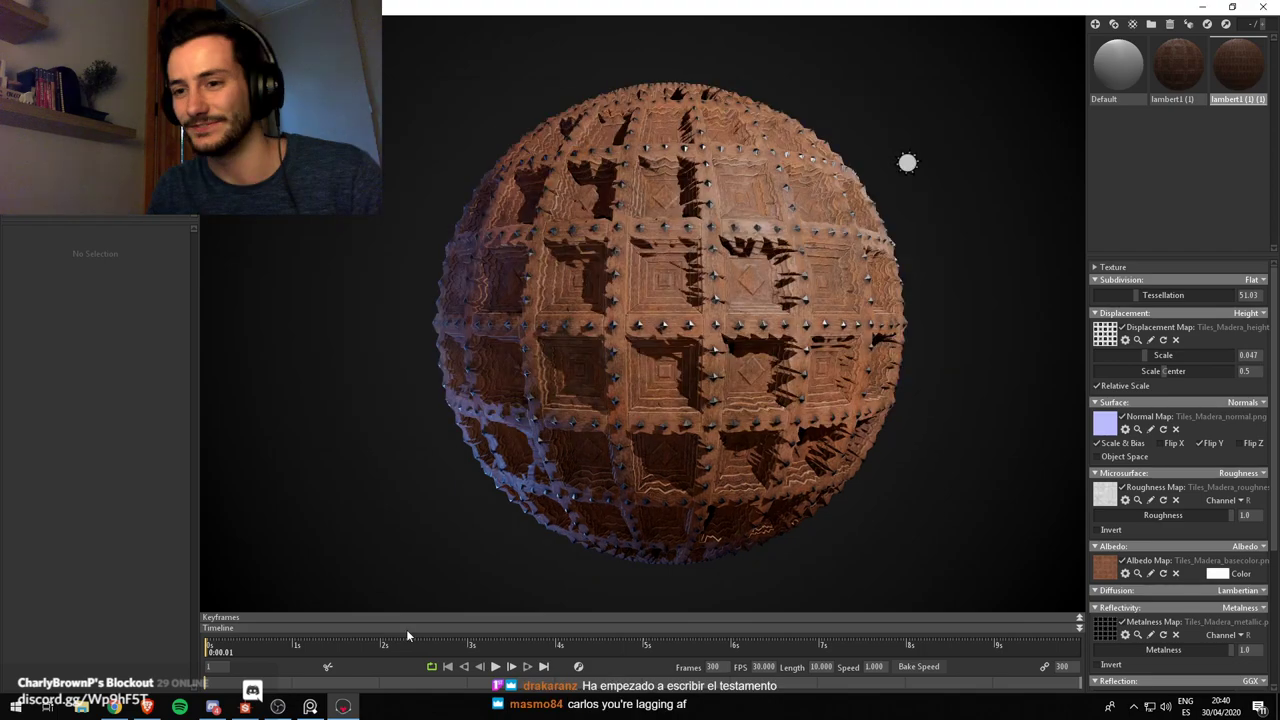
Switch to Substance Designer and close it, return to Marmoset Toolbag, and open Task Manager
{"action": "key", "text": "alt+Tab"}
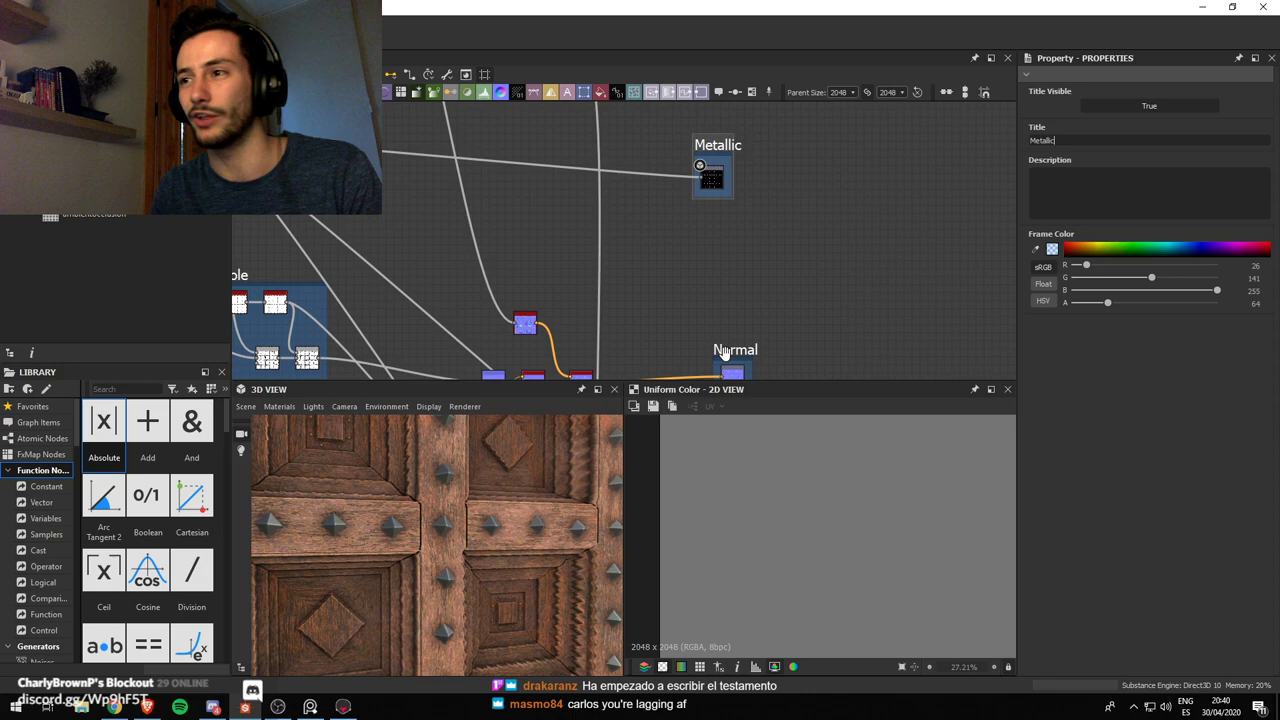
{"action": "left_click", "coordinate": [341, 707]}
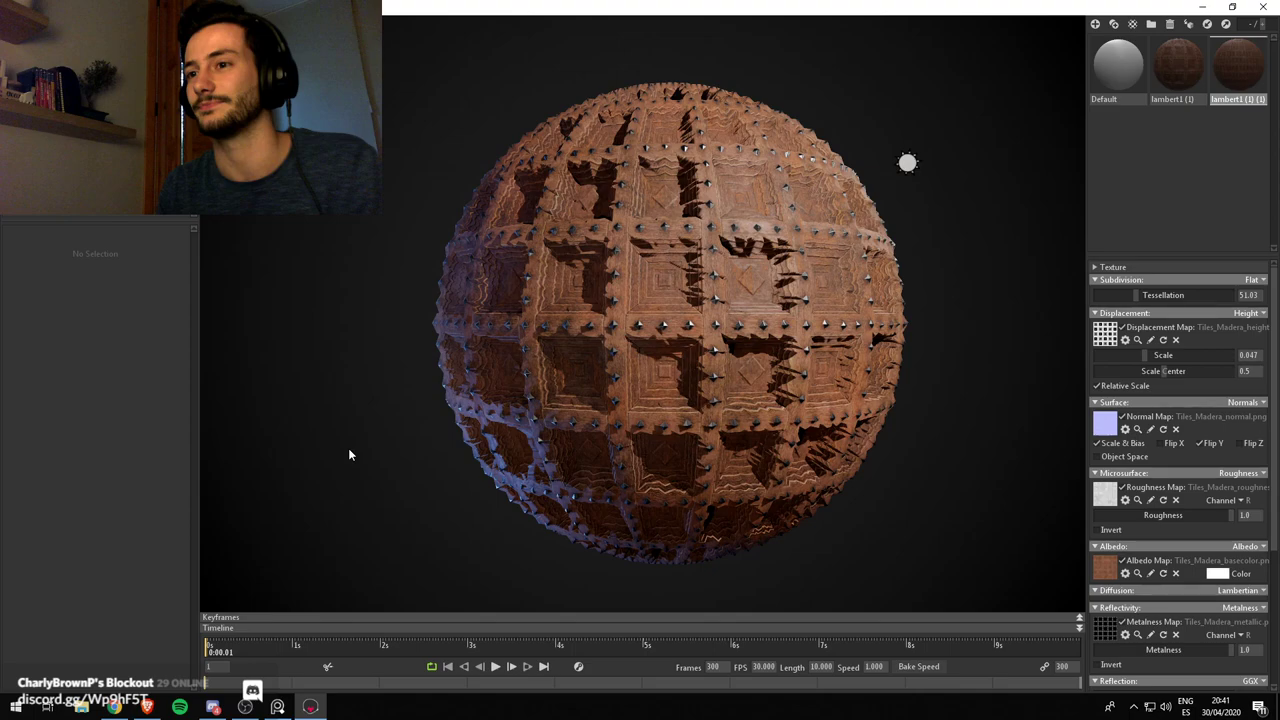
{"action": "key", "text": "ctrl+shift+Escape"}
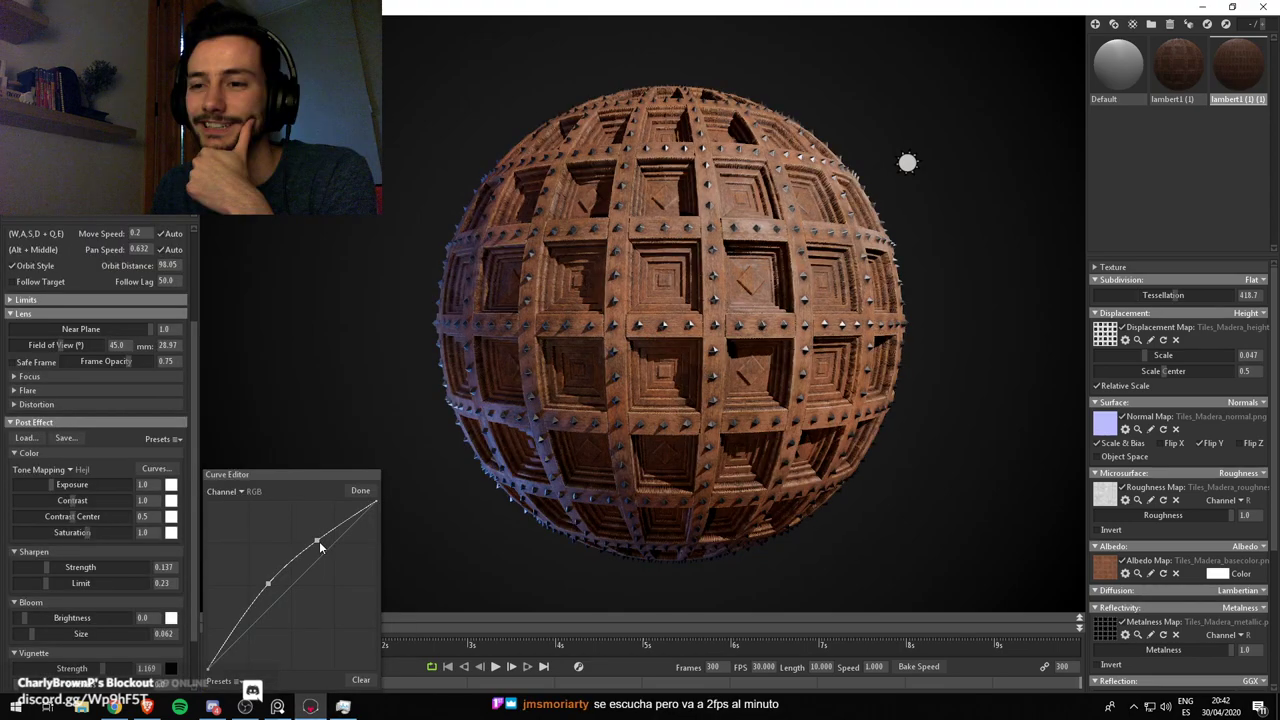
Brighten the render by raising the upper point of the camera's RGB curve
{"action": "left_click_drag", "start_coordinate": [320, 545], "coordinate": [320, 536]}
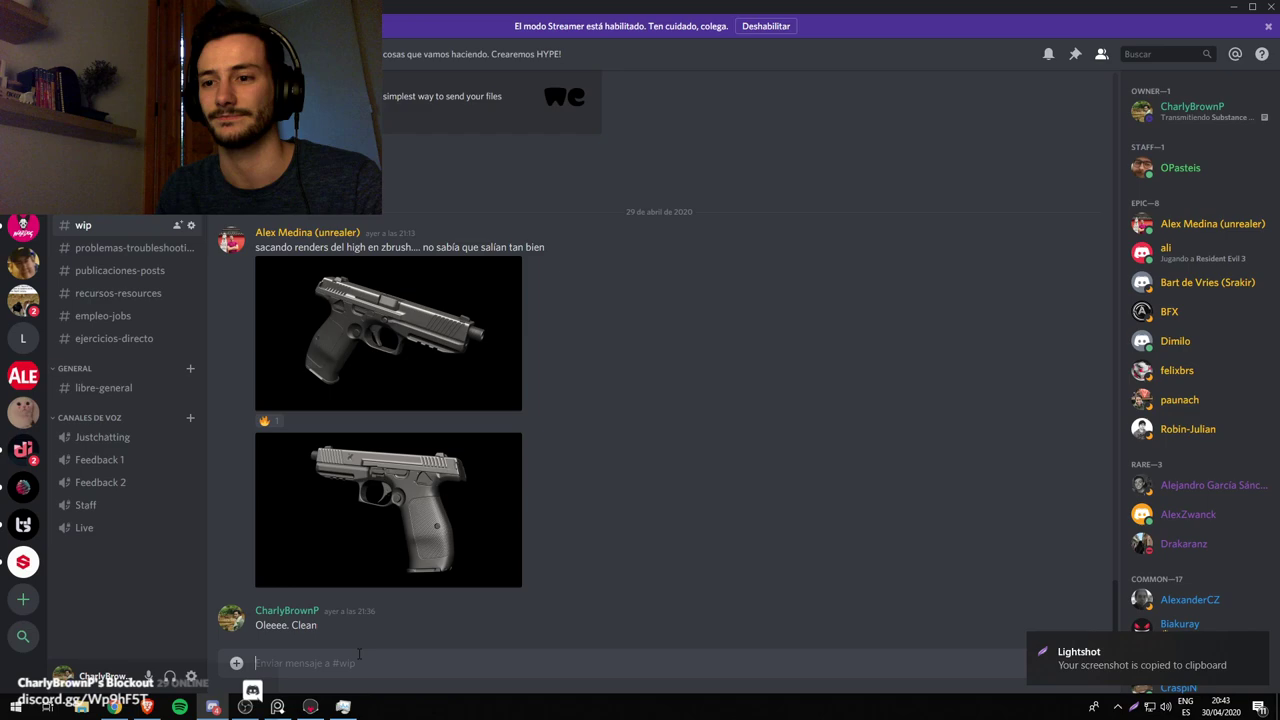
Check the live broadcast in the Brave browser, return to Marmoset Toolbag, and collapse the camera's Lens settings
{"action": "key", "text": "alt+Tab"}
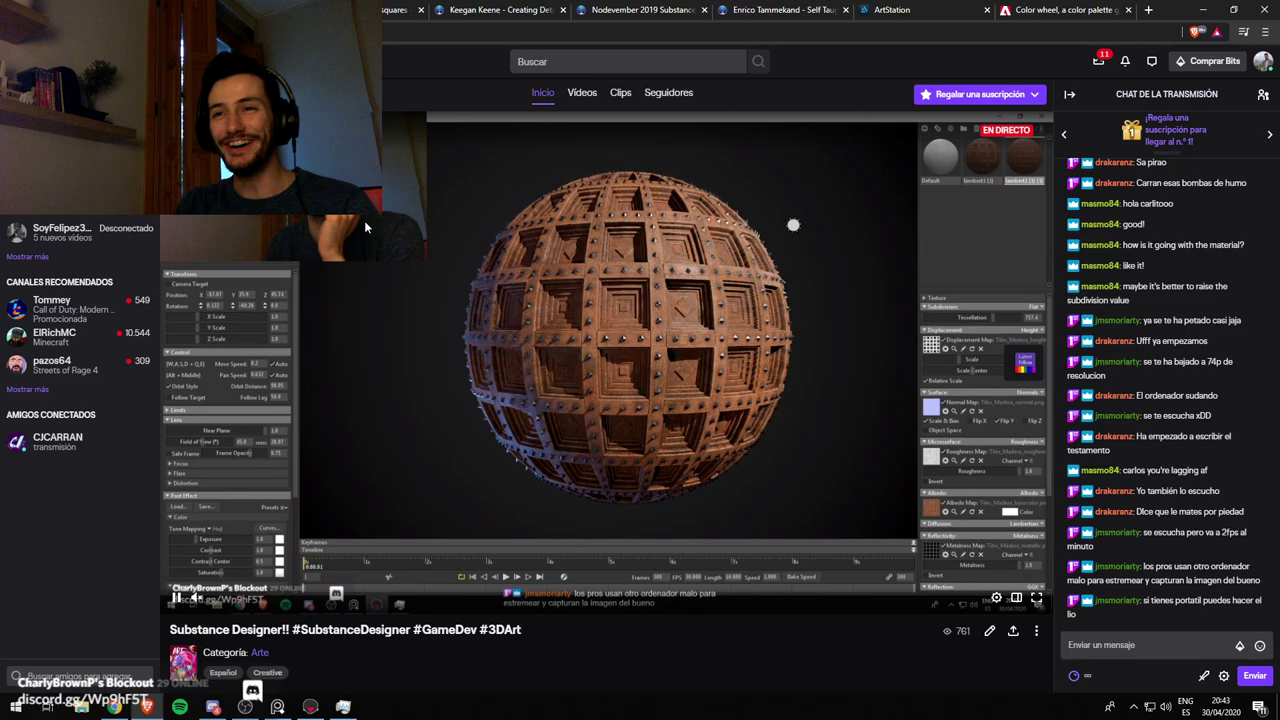
{"action": "key", "text": "alt+Tab"}
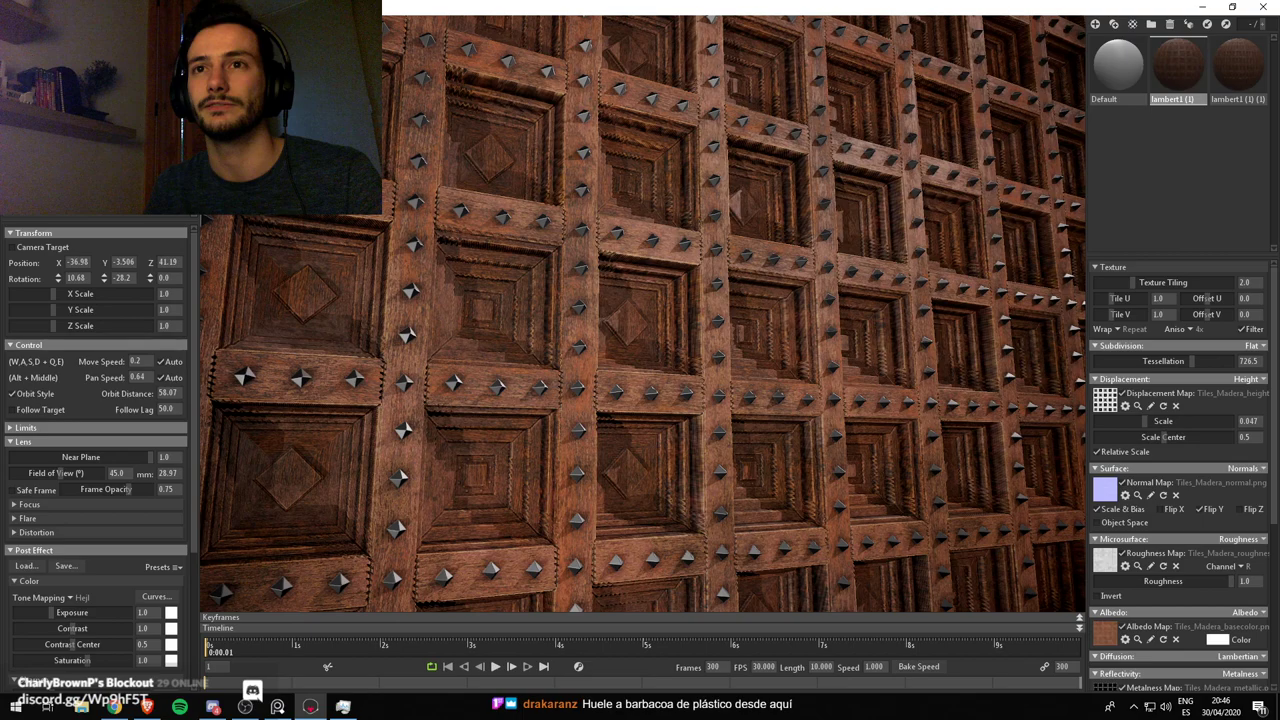
{"action": "left_click", "coordinate": [22, 442]}
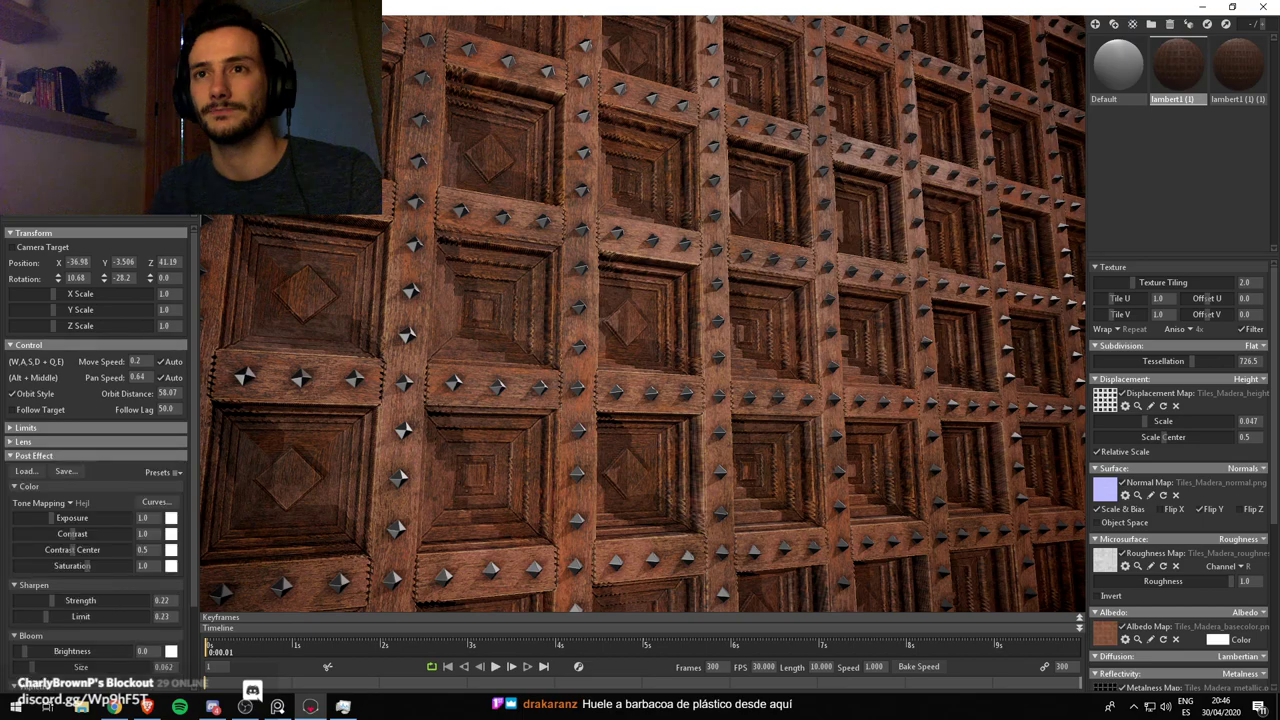